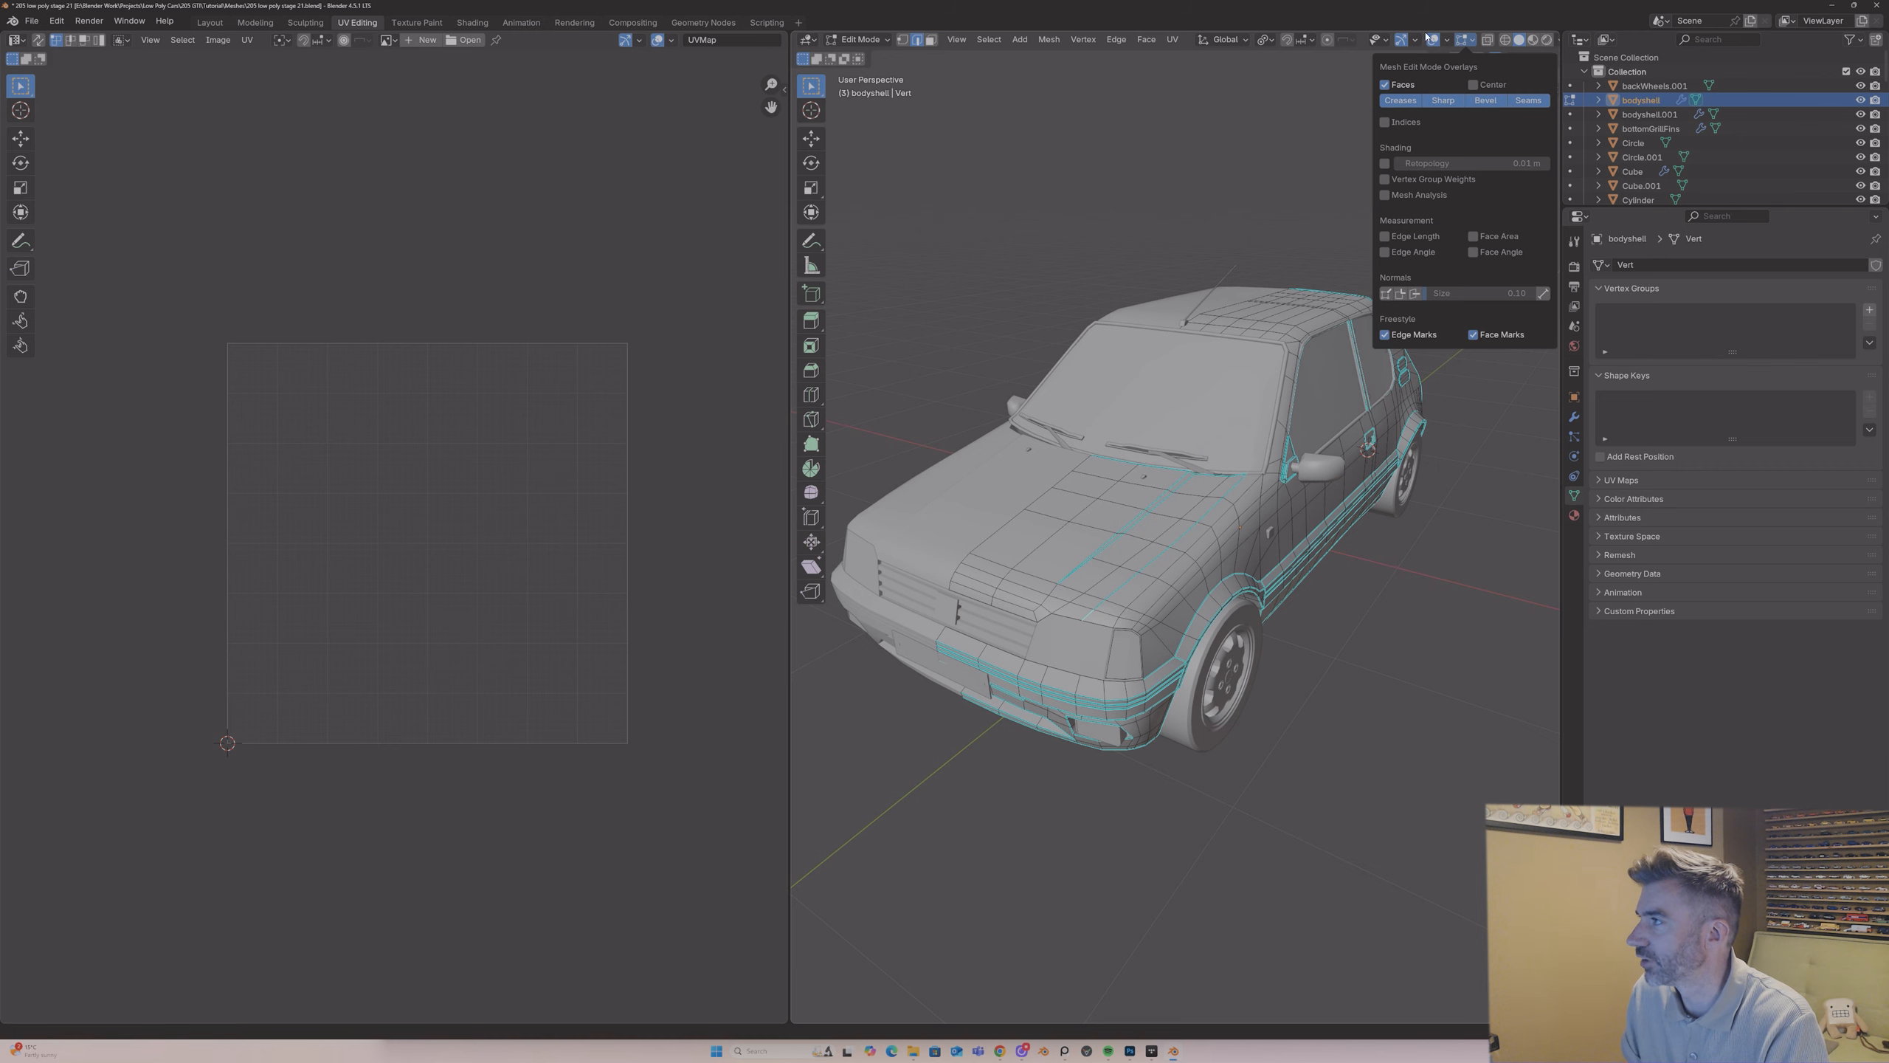
# Step: Hide the sharp edge highlighting in the mesh edit mode overlays
pyautogui.click(1462, 41)
pyautogui.click(1473, 43)
pyautogui.click(1443, 102)
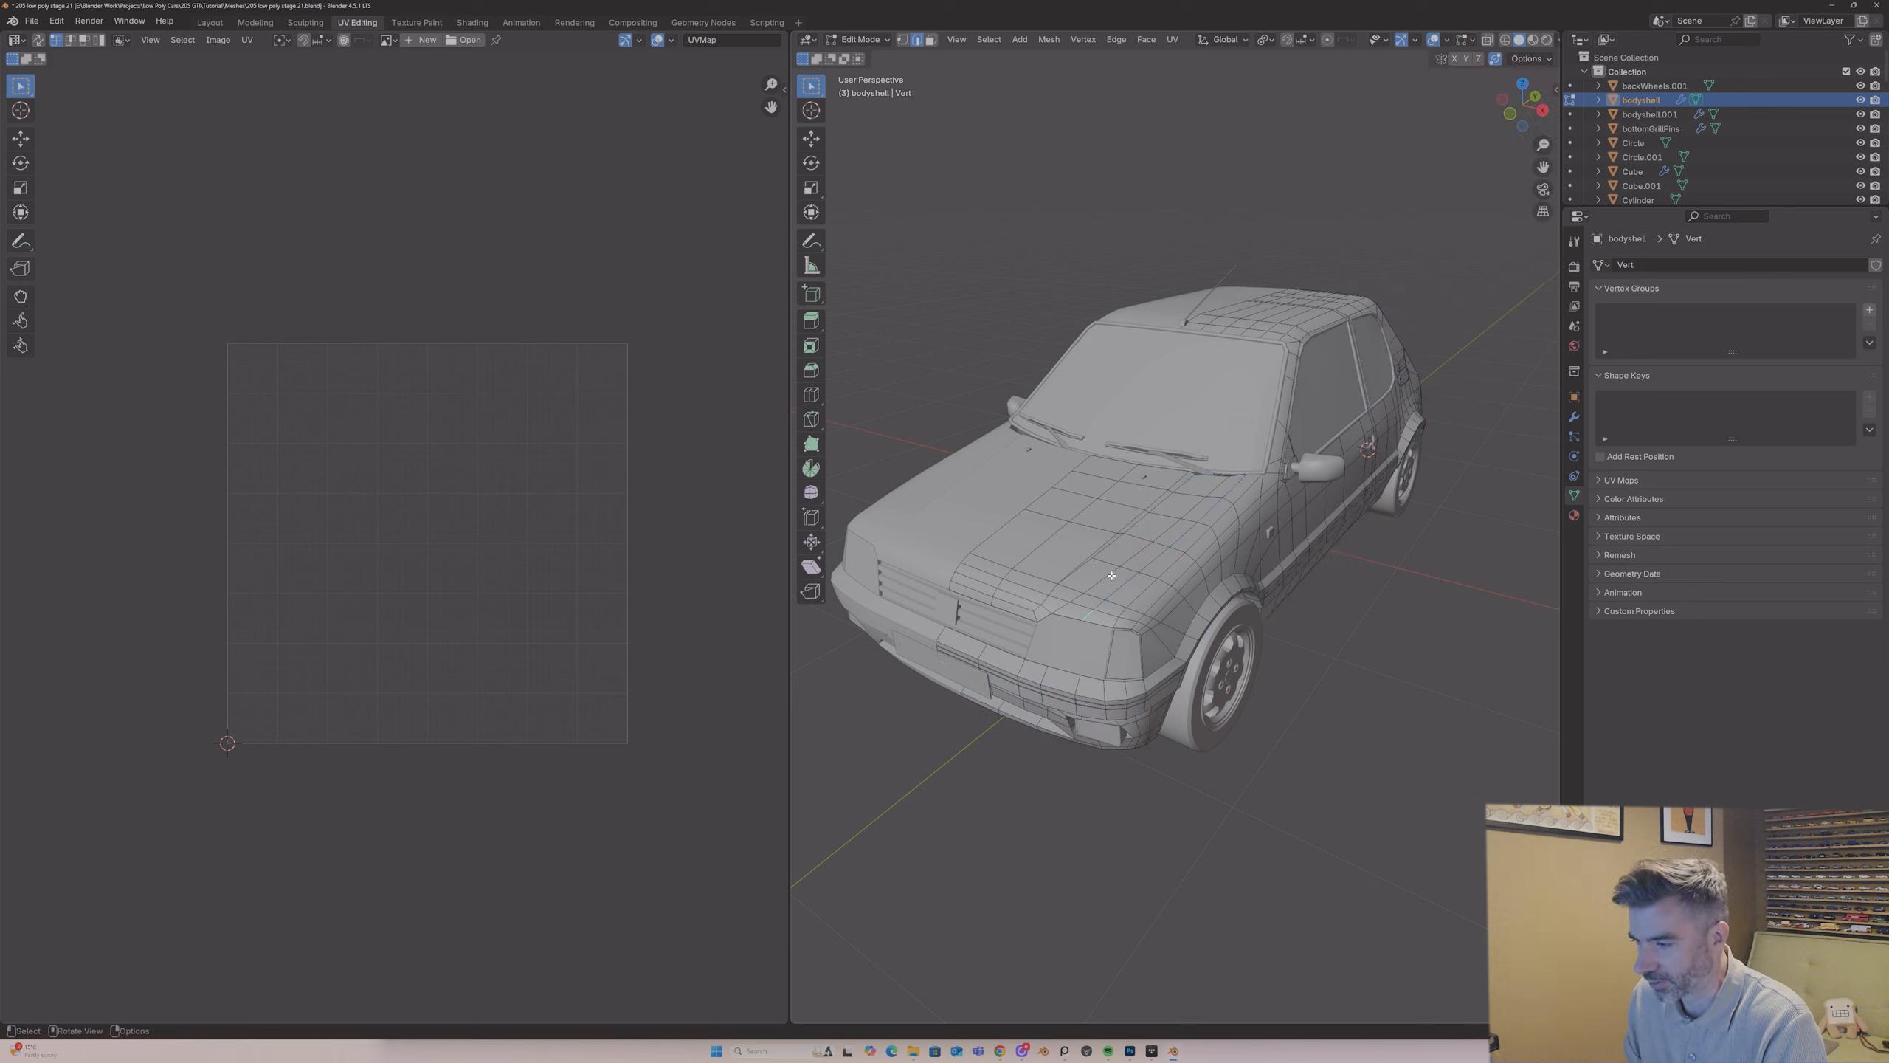
# Step: Using a top view with X-ray, mark the lengthwise edge line from the windscreen corner to the headlight as a seam
pyautogui.moveTo(1111, 574); pyautogui.dragTo(1027, 565, button='middle')
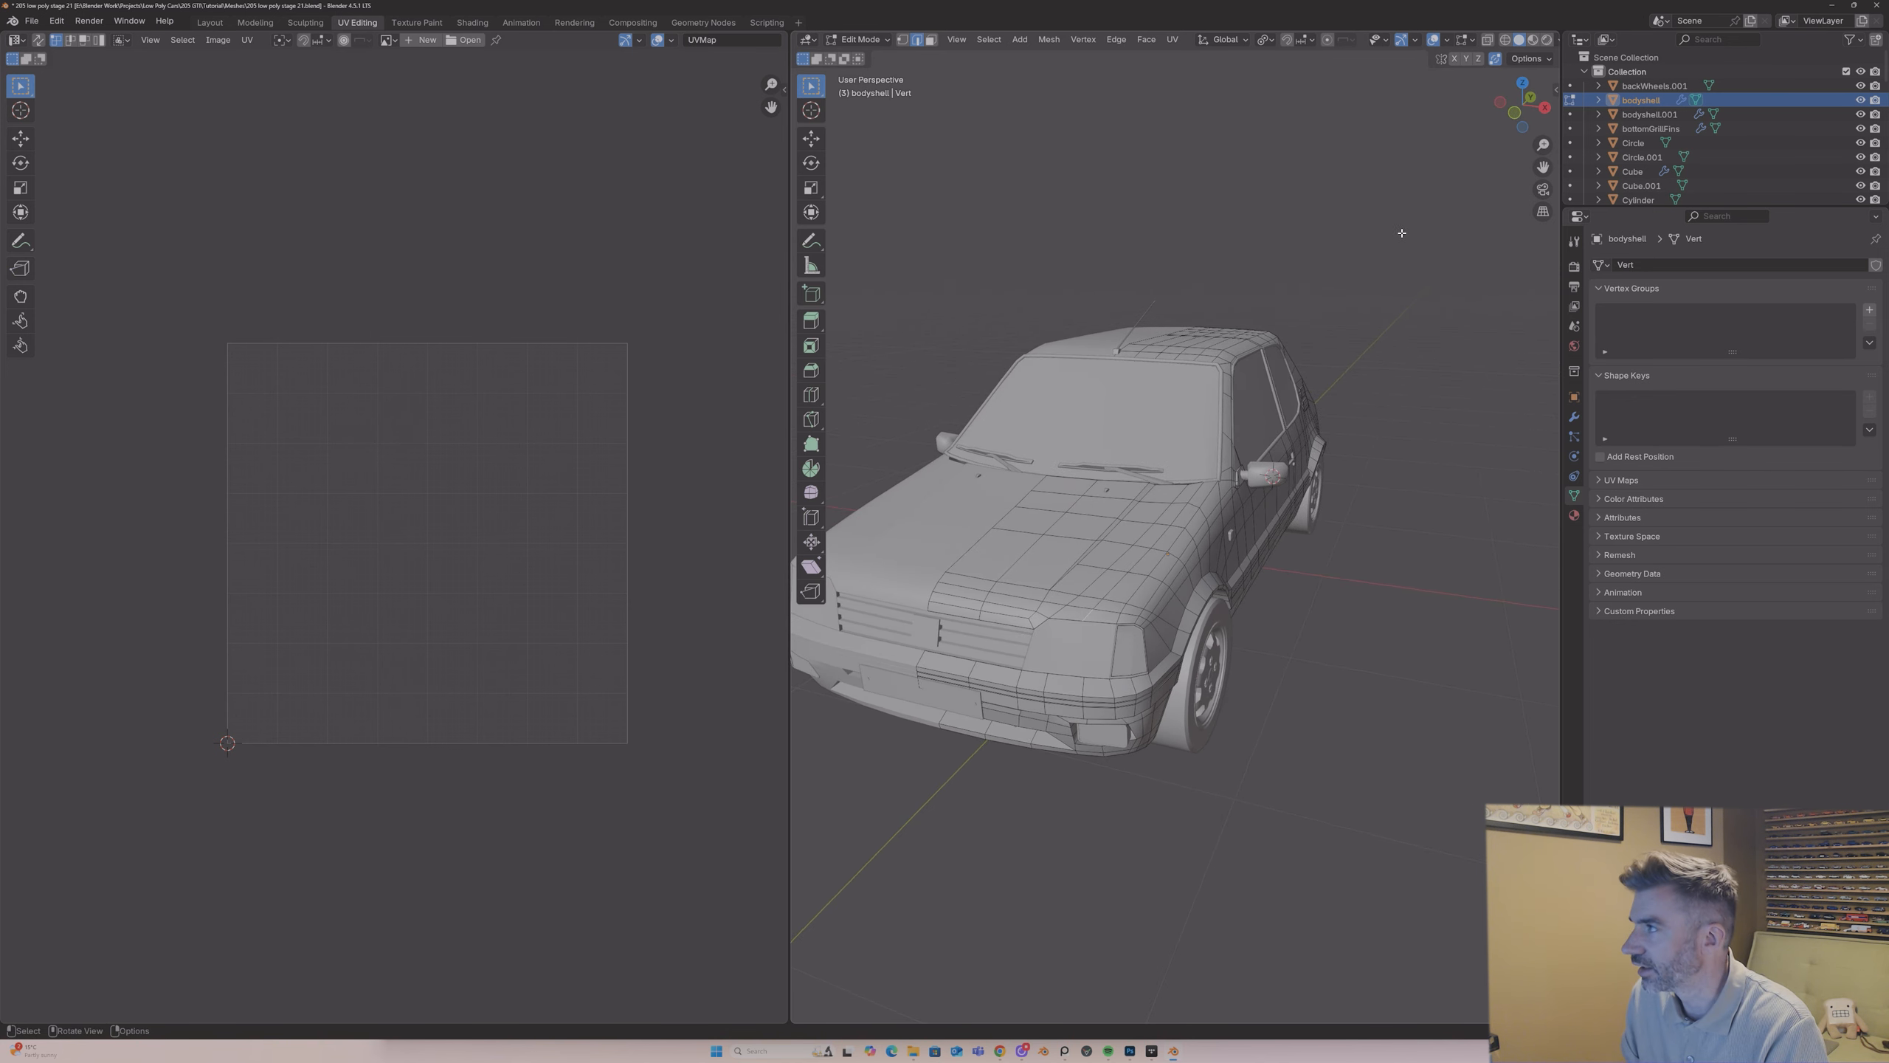
pyautogui.click(1522, 88)
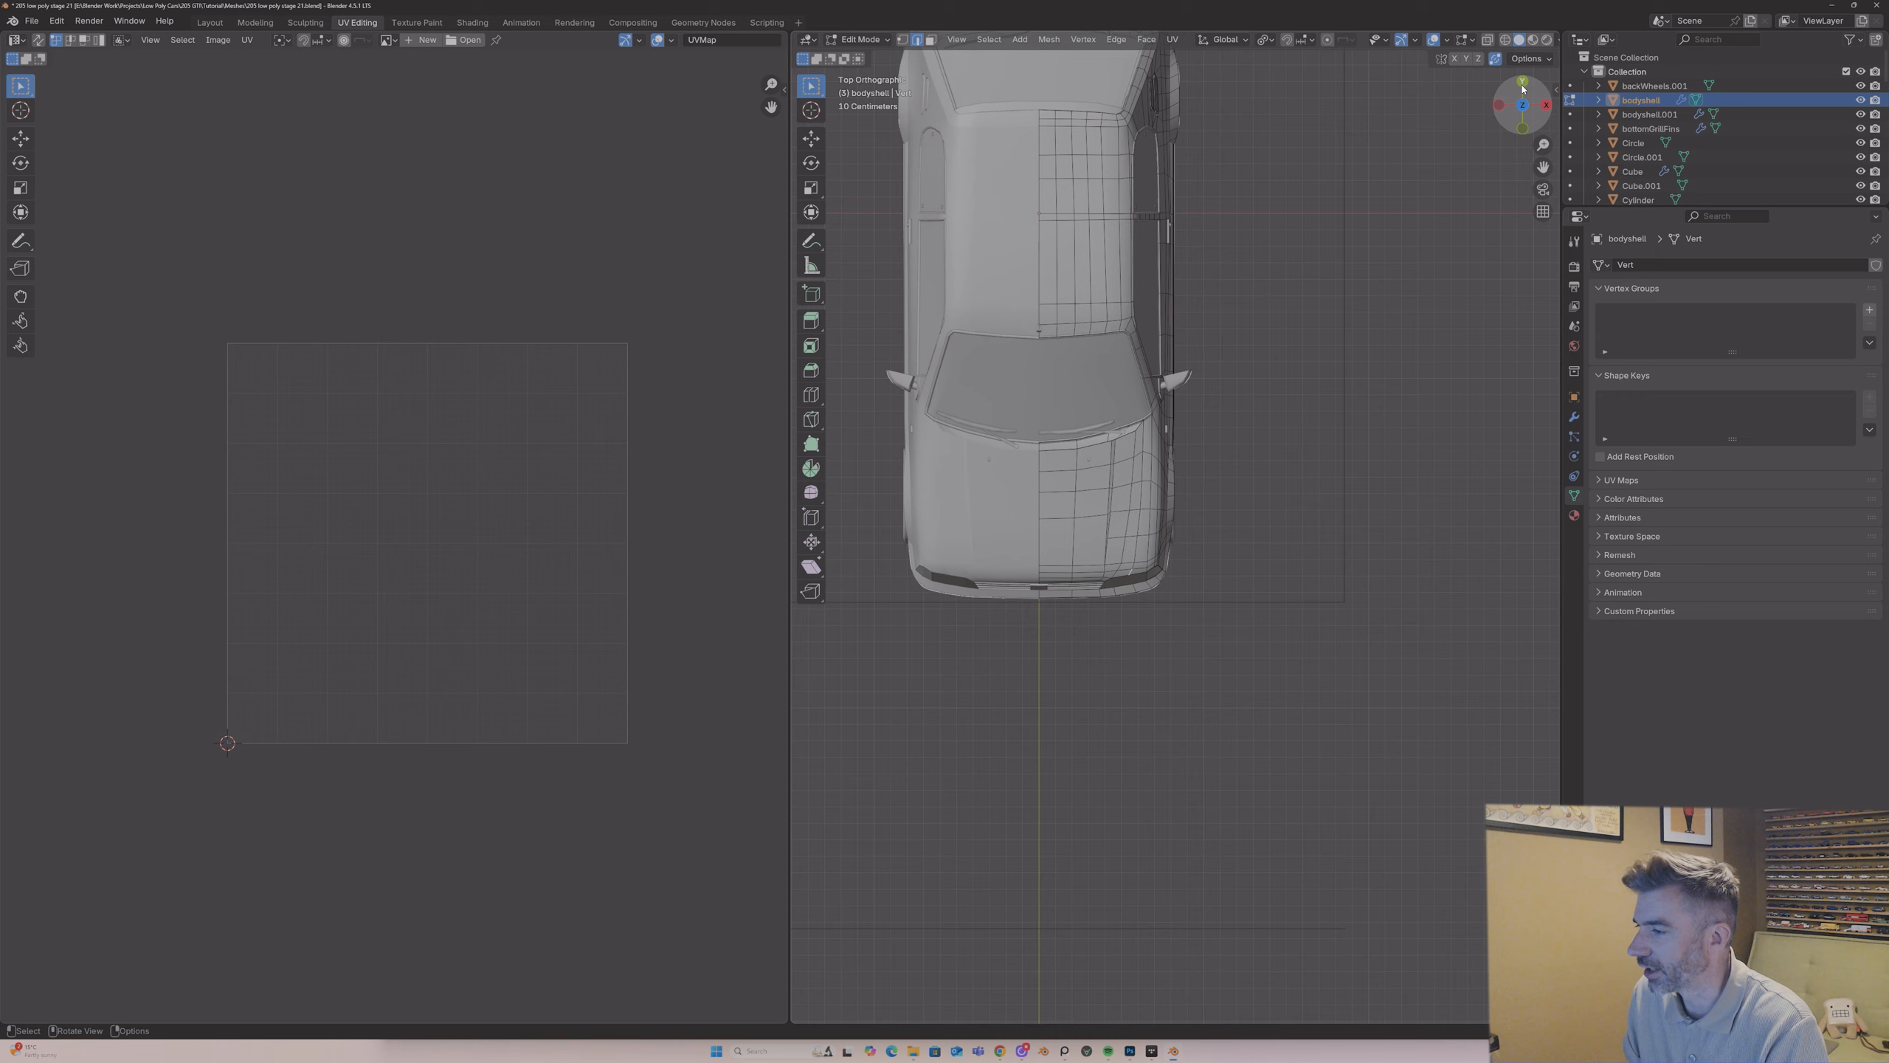
pyautogui.click(1488, 40)
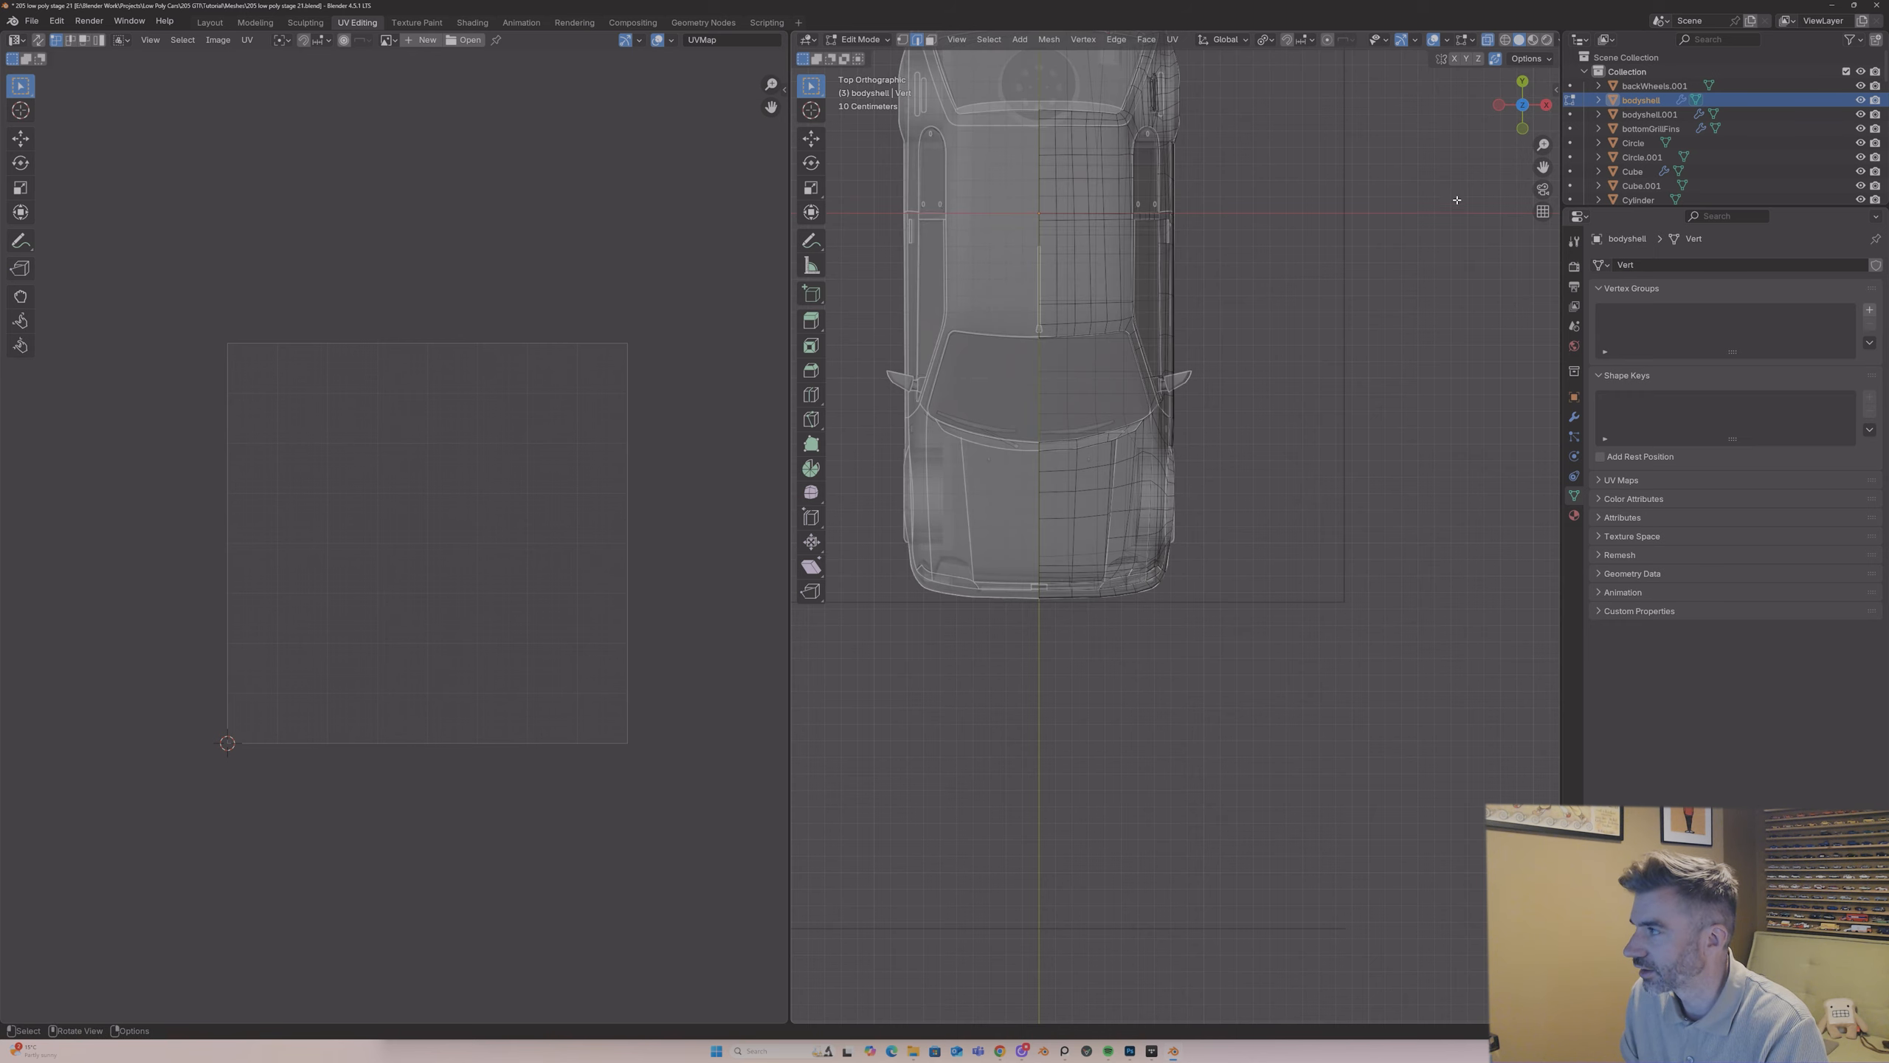
pyautogui.moveTo(1543, 144); pyautogui.dragTo(1545, 101)
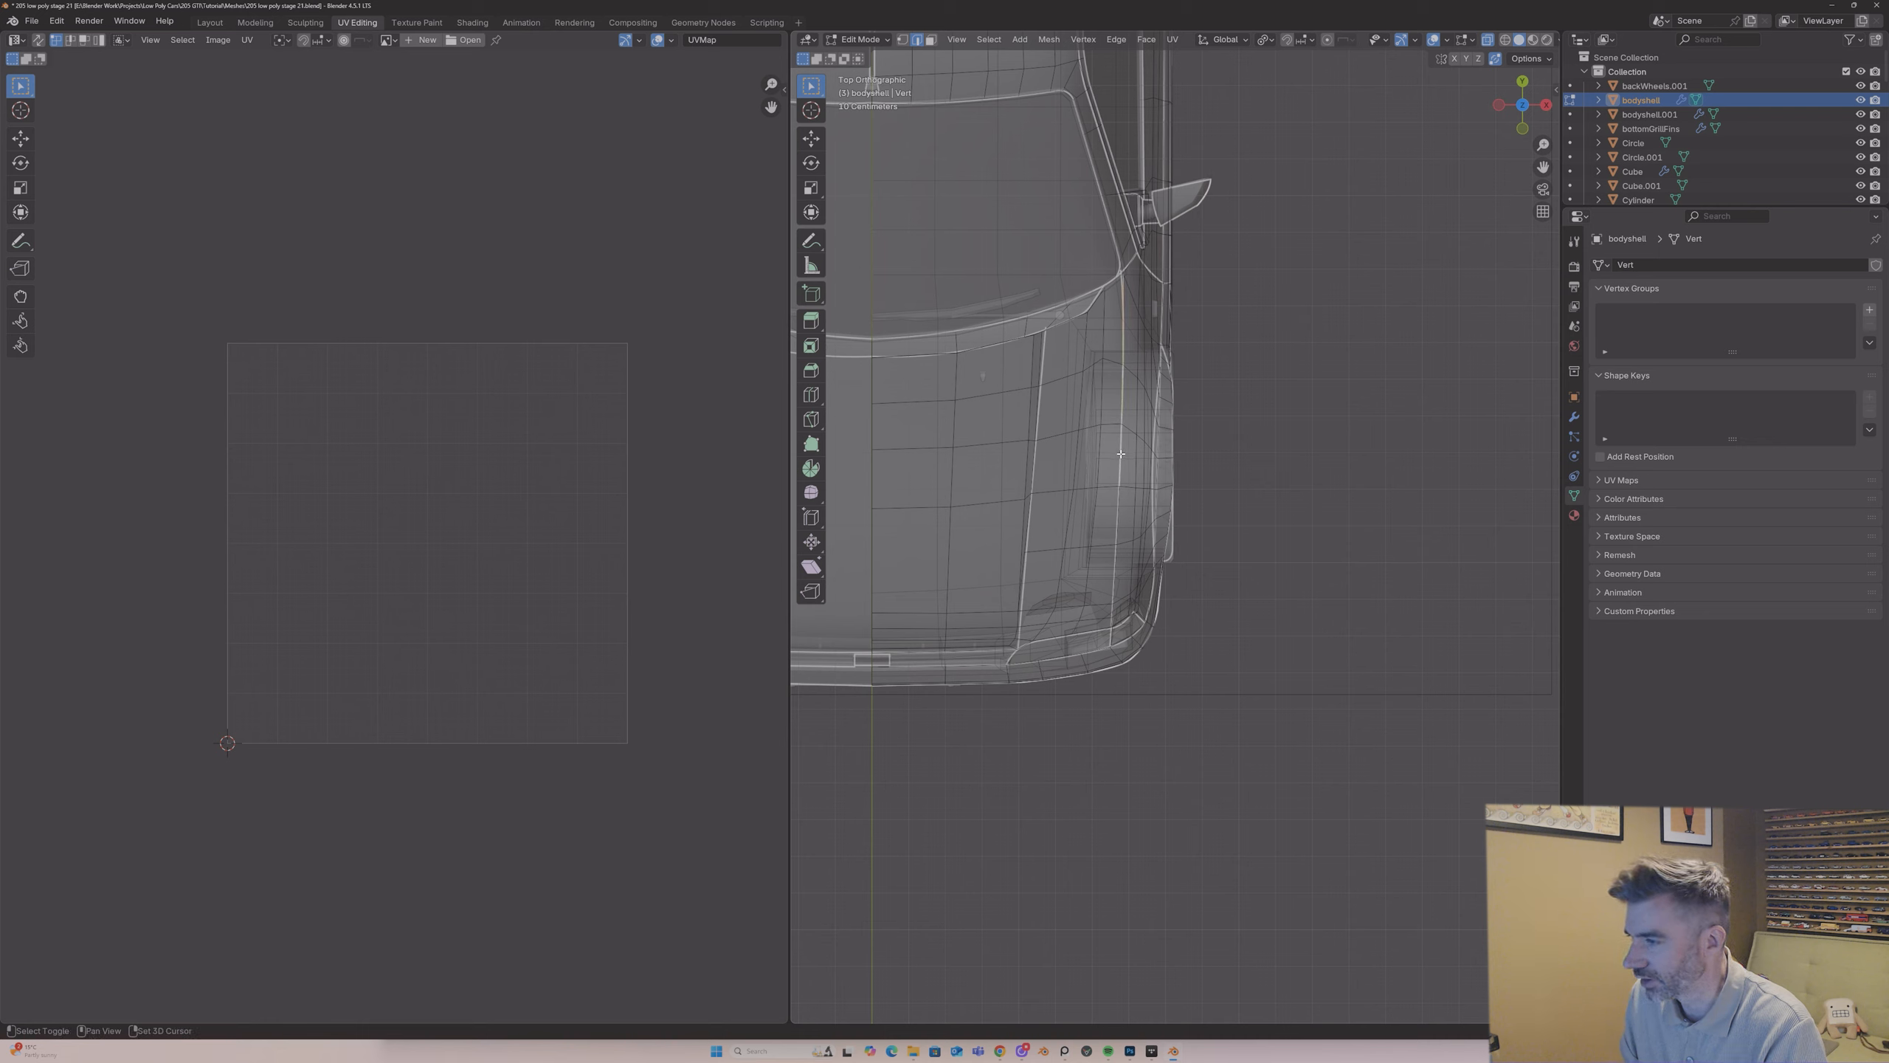
pyautogui.keyDown('shift'); pyautogui.click(1116, 537); pyautogui.keyUp('shift')
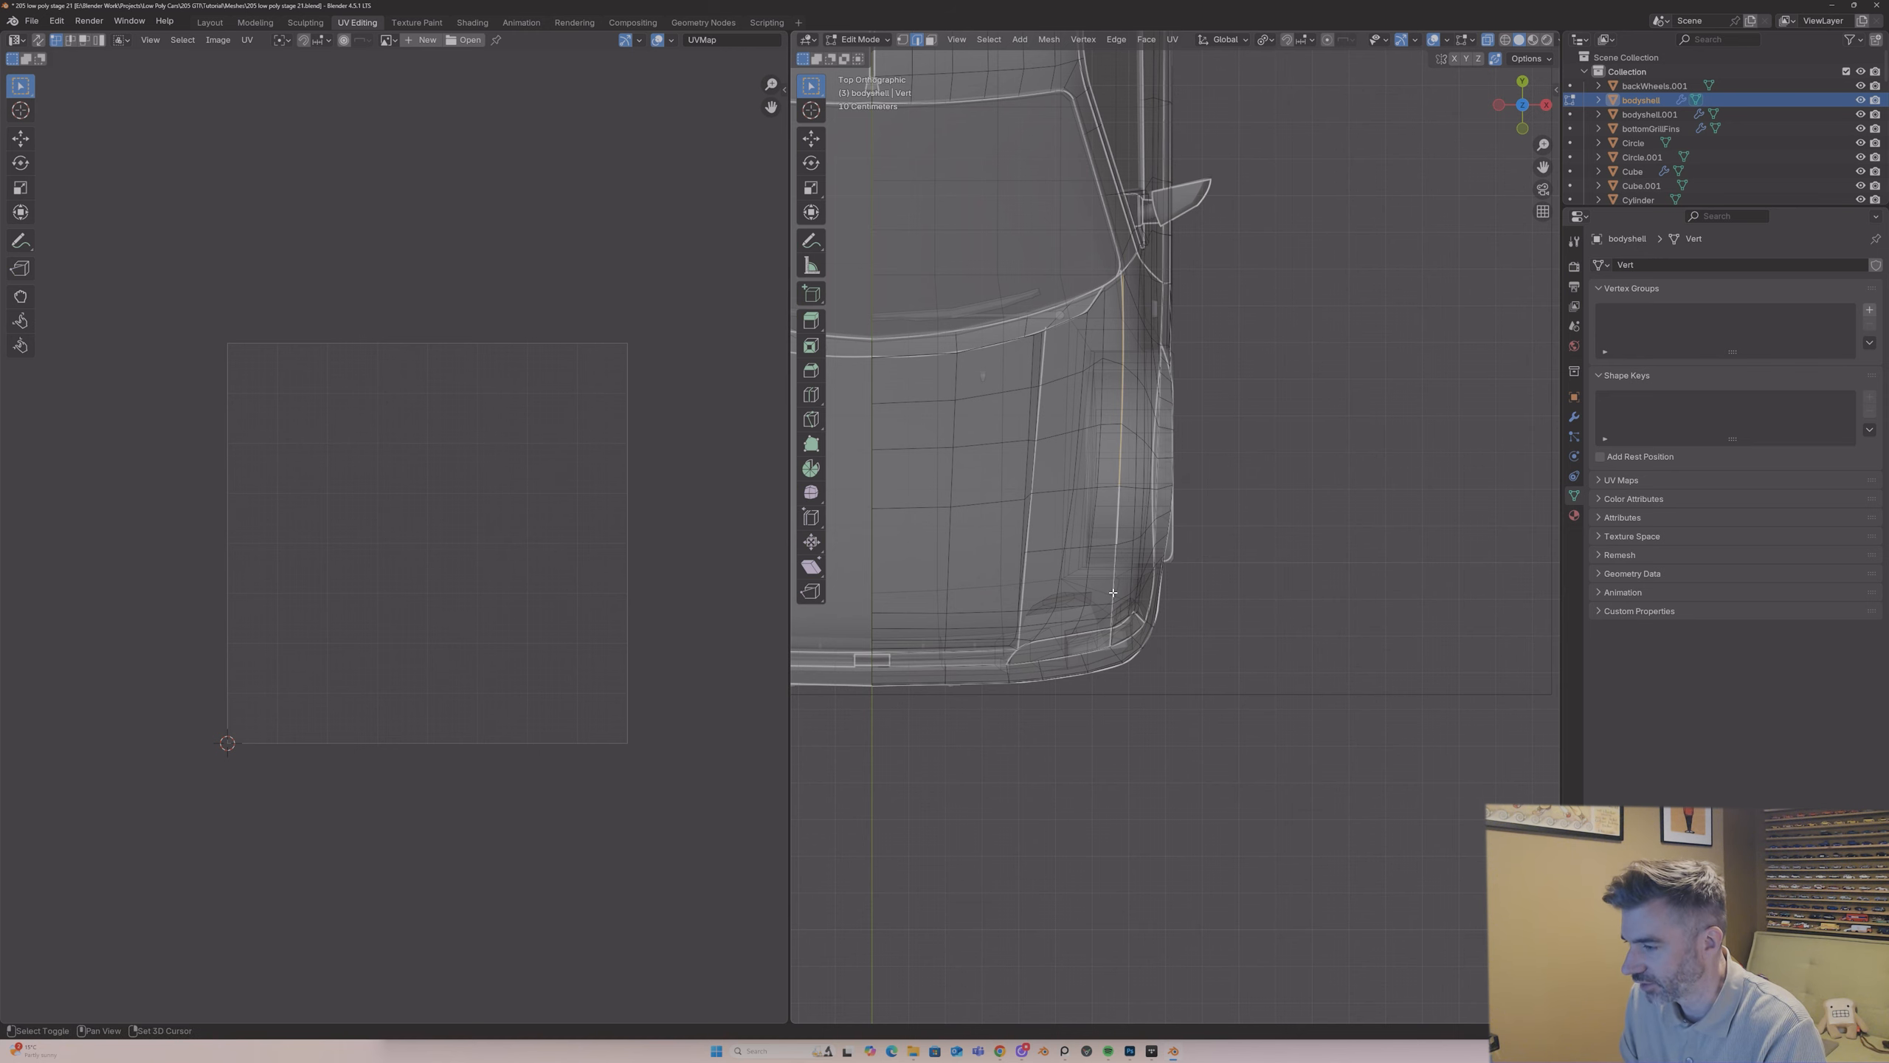
pyautogui.keyDown('shift'); pyautogui.click(1113, 593); pyautogui.keyUp('shift')
pyautogui.moveTo(1113, 593); pyautogui.dragTo(1031, 556, button='middle')
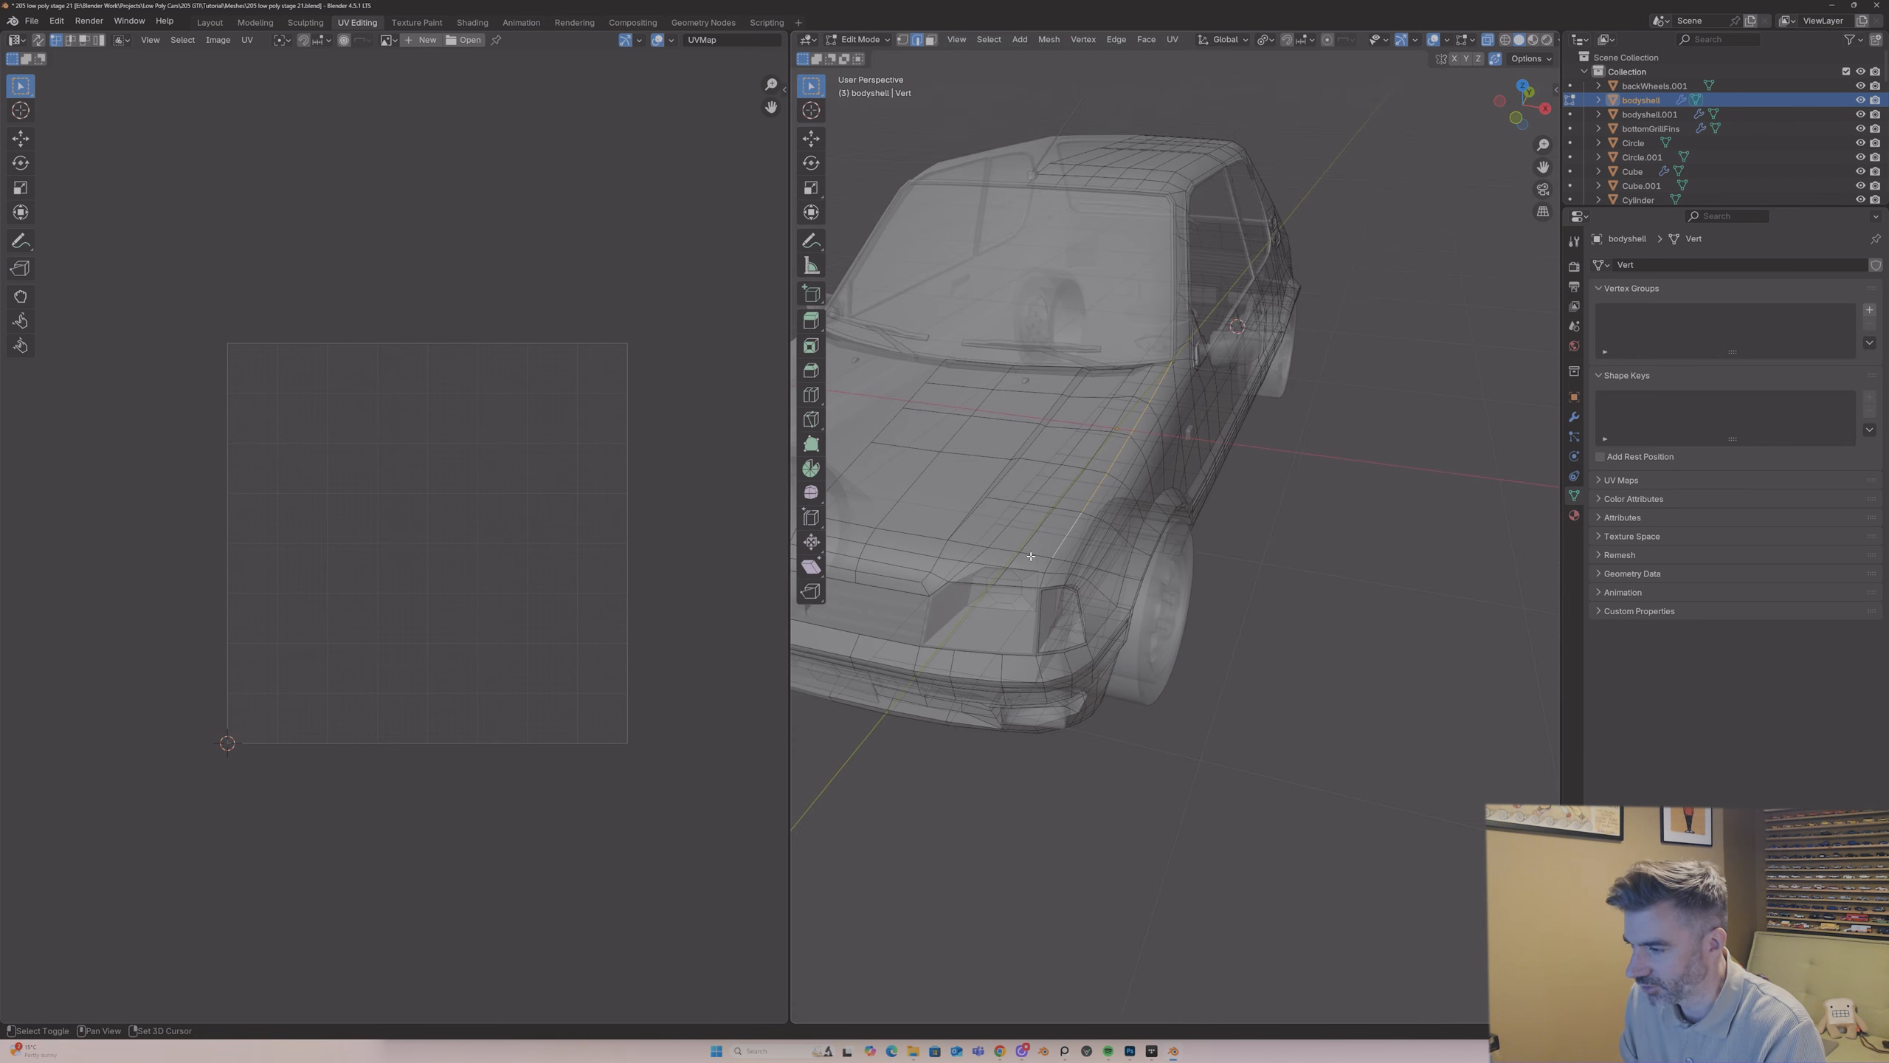
pyautogui.hotkey('ctrl', 'e')
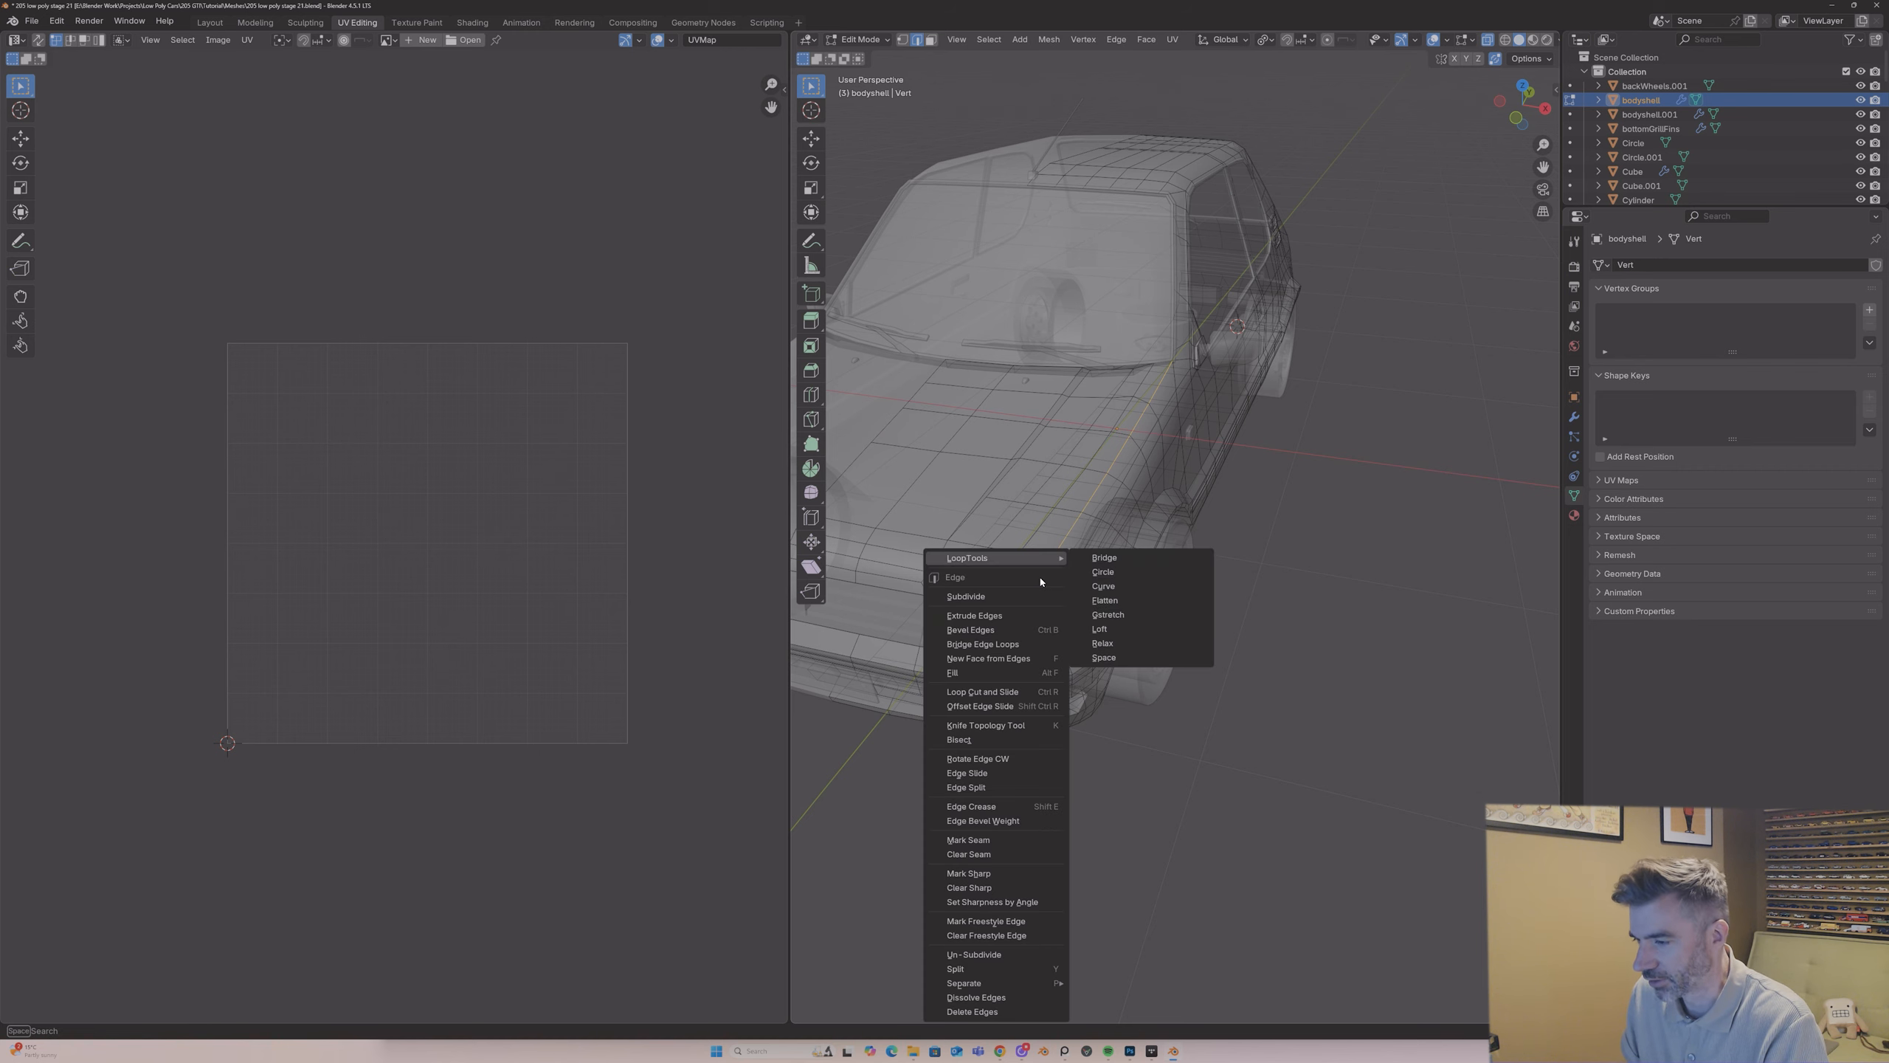
pyautogui.click(1000, 839)
pyautogui.moveTo(1028, 759)
pyautogui.mouseDown(button='middle')
pyautogui.moveTo(1093, 485)
pyautogui.moveTo(911, 490)
pyautogui.moveTo(1243, 470)
pyautogui.moveTo(1109, 501)
pyautogui.moveTo(1280, 502)
pyautogui.mouseUp(button='middle')
pyautogui.hotkey('alt', 'z')
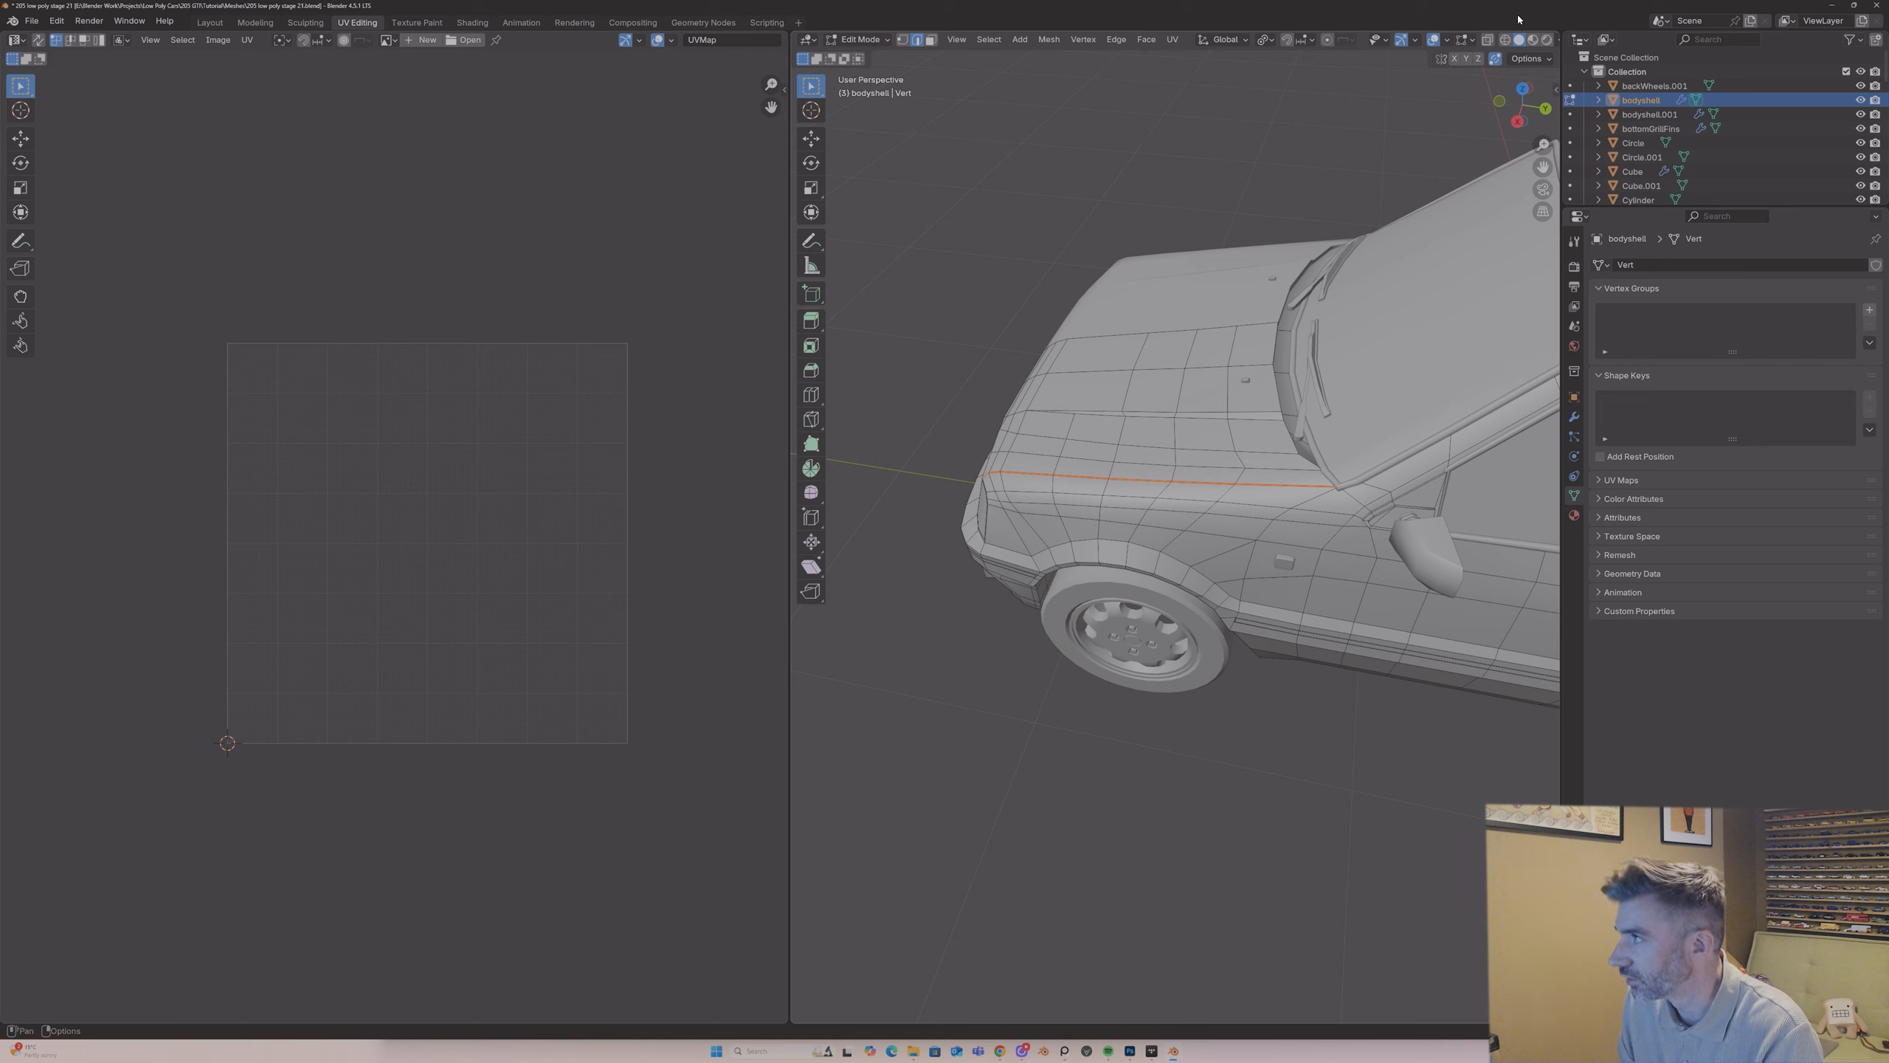
# Step: Mark the bonnet's rear edges along the windscreen base and its front edges above the headlight and grille as seams
pyautogui.hotkey('alt', 'z')
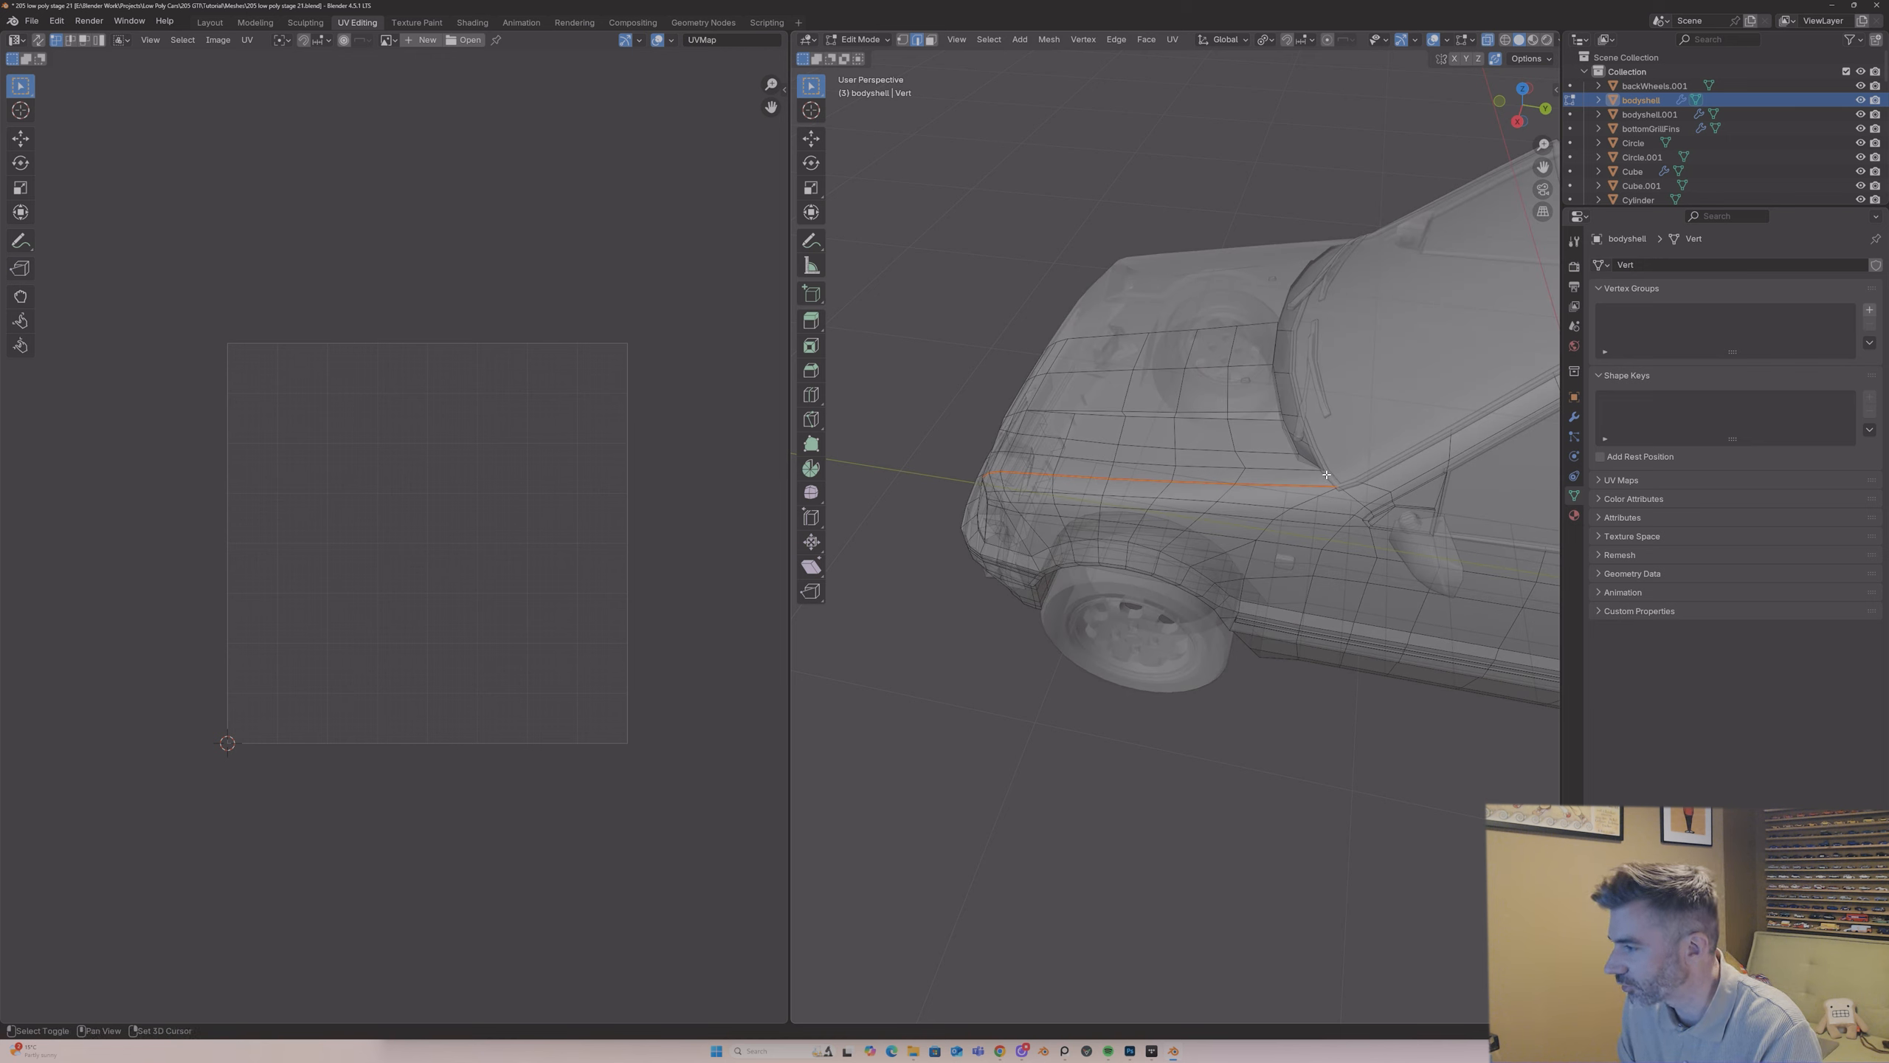
pyautogui.moveTo(1311, 460); pyautogui.dragTo(1210, 488, button='middle')
pyautogui.keyDown('shift'); pyautogui.click(1250, 520); pyautogui.keyUp('shift')
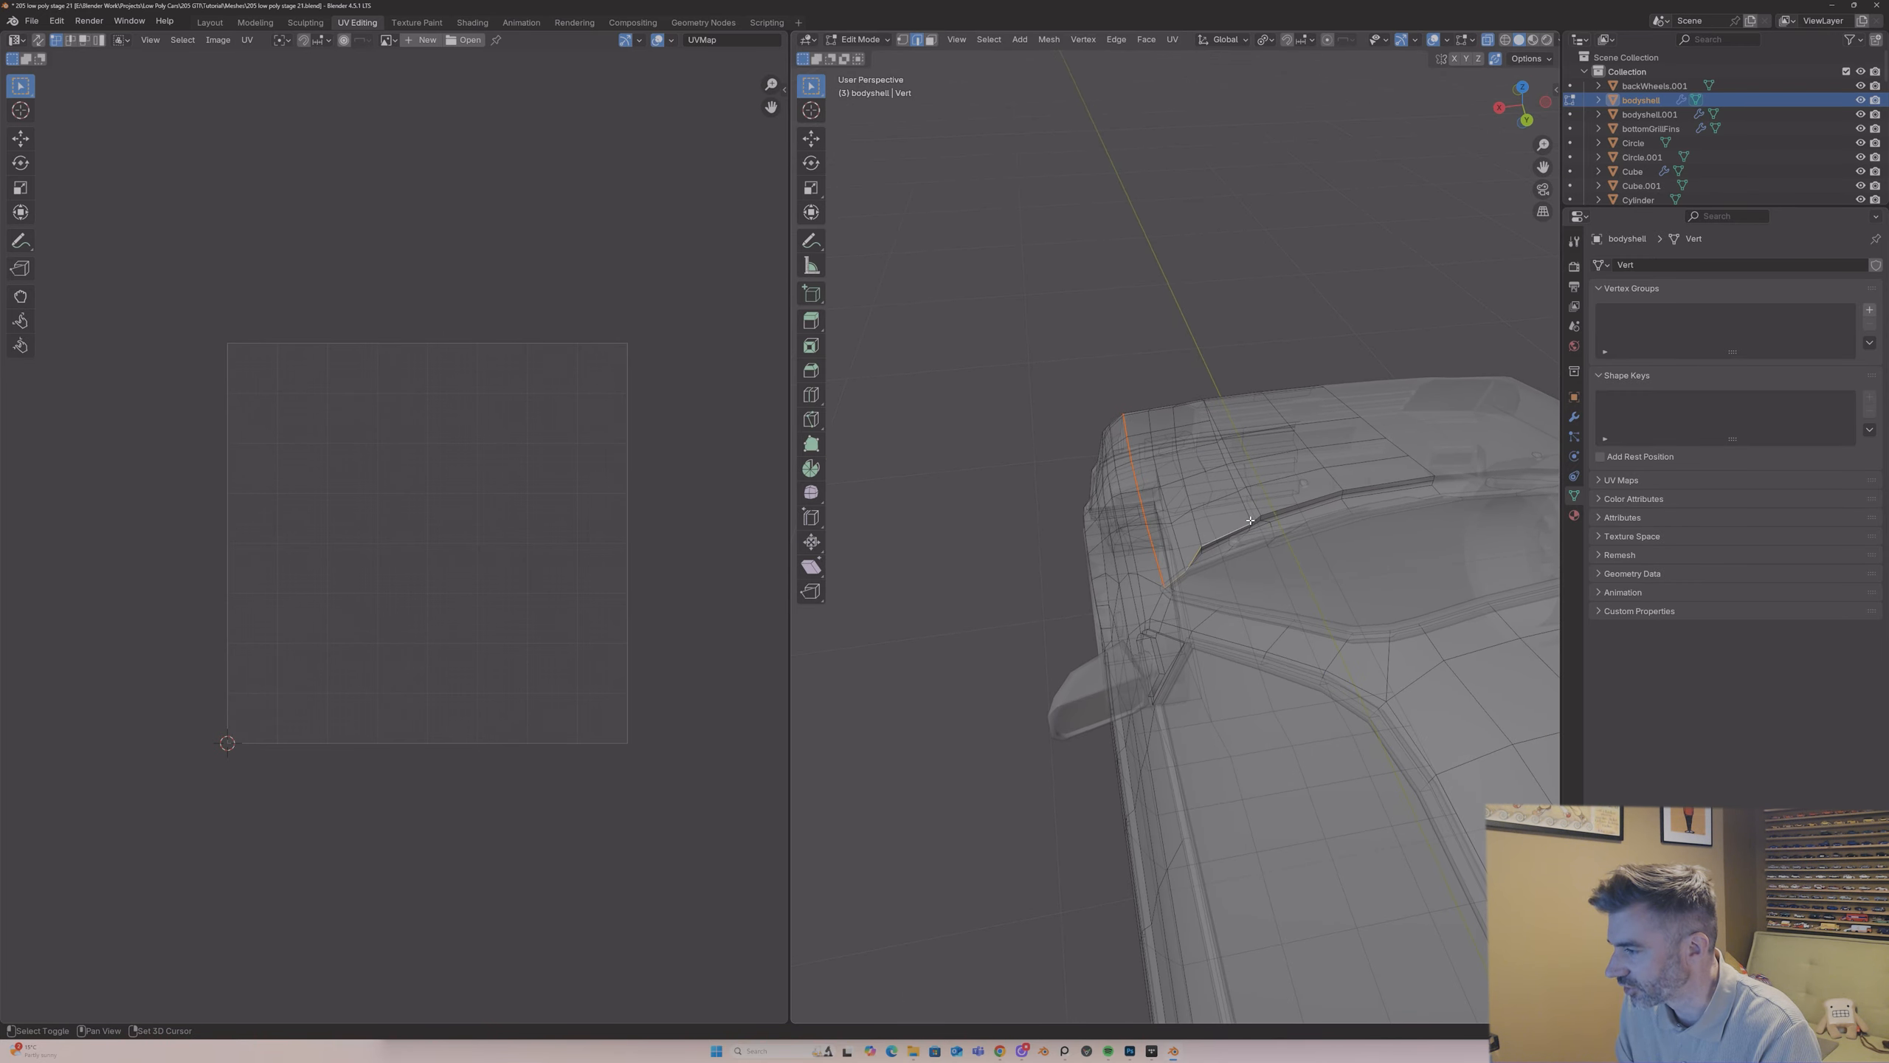
pyautogui.keyDown('shift'); pyautogui.click(1311, 501); pyautogui.keyUp('shift')
pyautogui.keyDown('shift'); pyautogui.click(1359, 489); pyautogui.keyUp('shift')
pyautogui.moveTo(1361, 489); pyautogui.dragTo(1571, 455, button='middle')
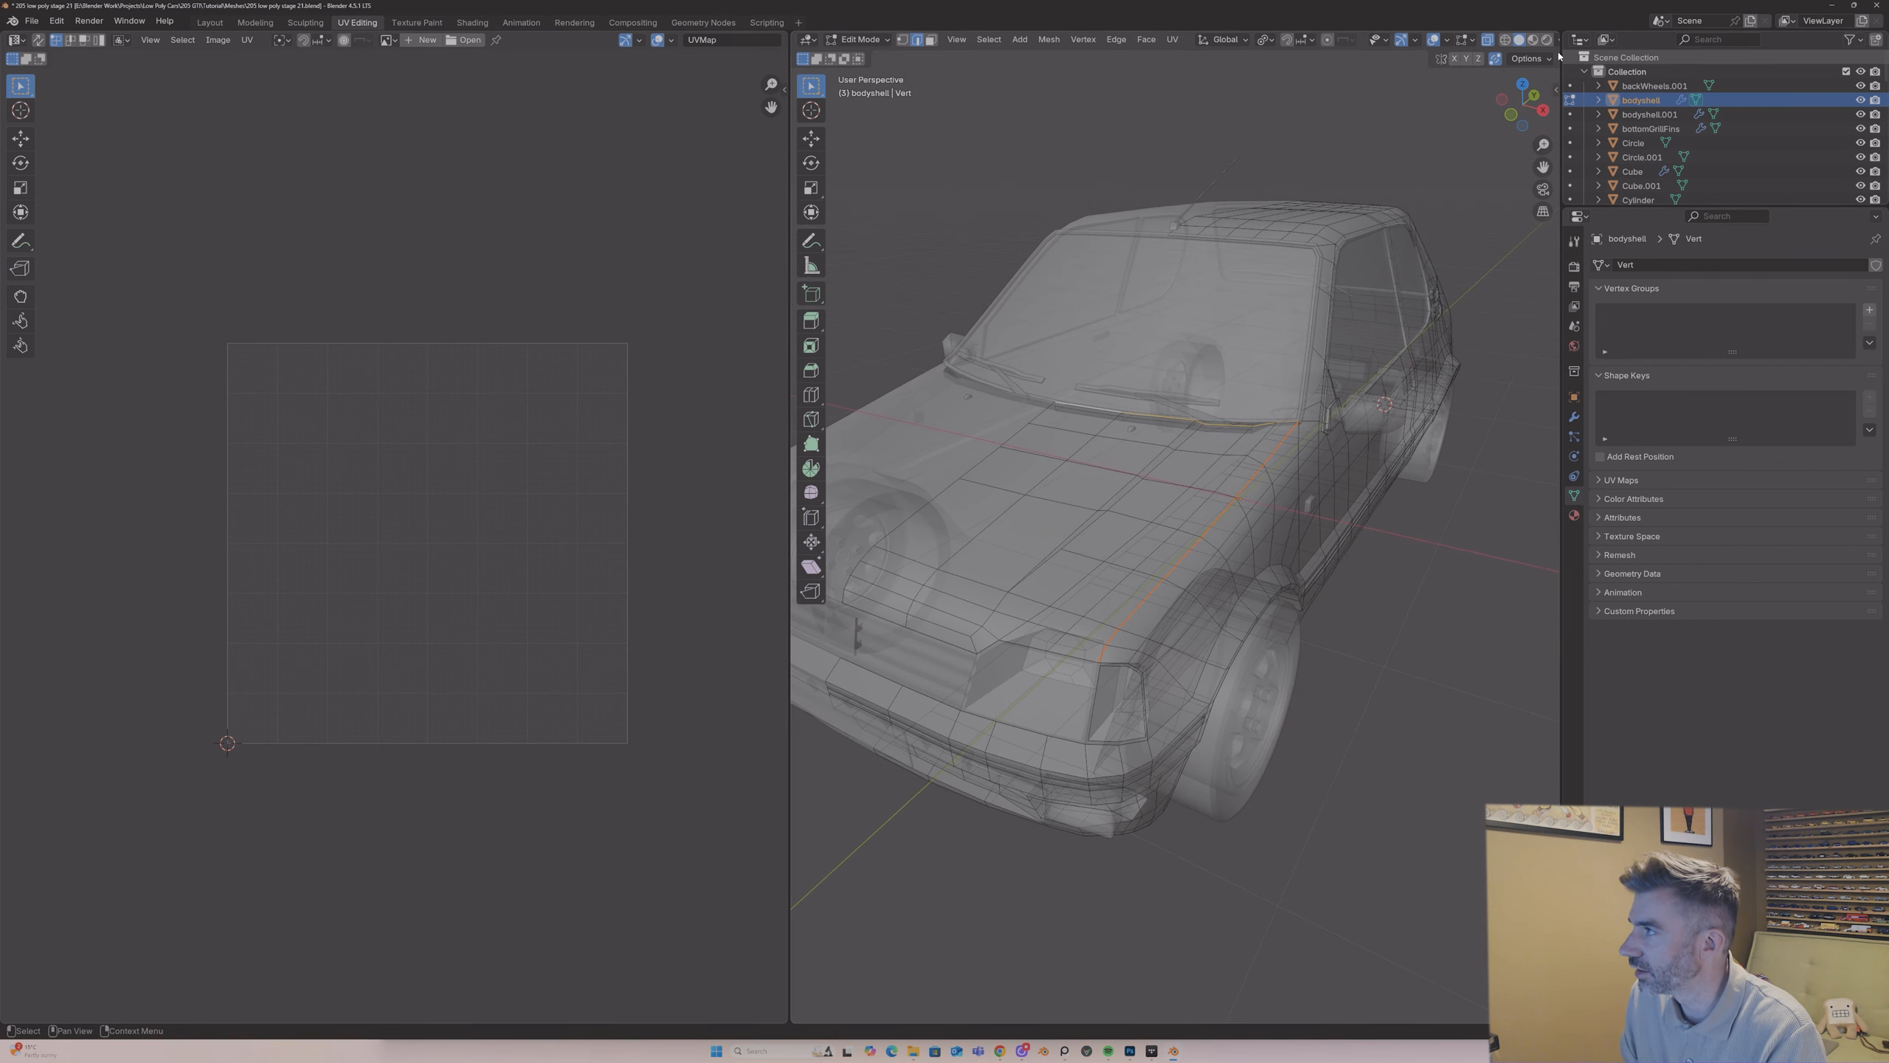
pyautogui.click(1487, 42)
pyautogui.moveTo(1056, 647); pyautogui.dragTo(1107, 652, button='middle')
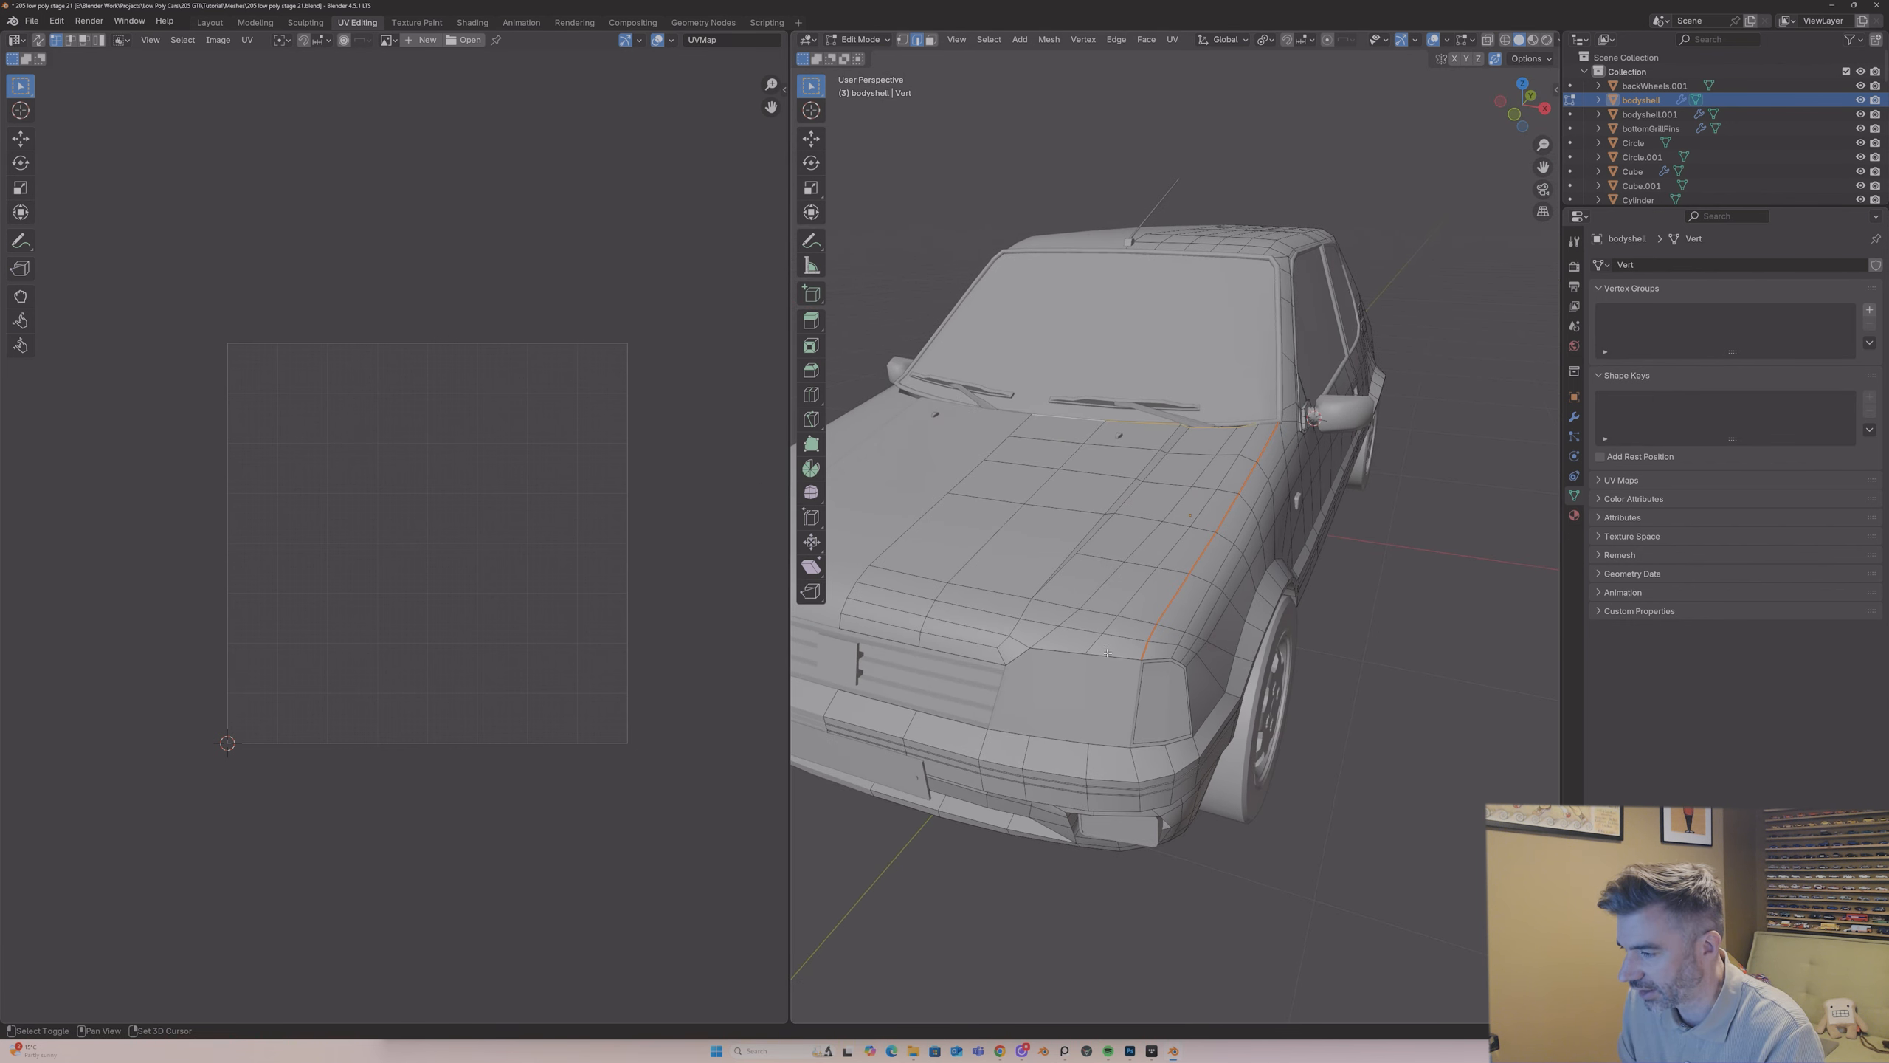
pyautogui.keyDown('shift'); pyautogui.click(1034, 653); pyautogui.keyUp('shift')
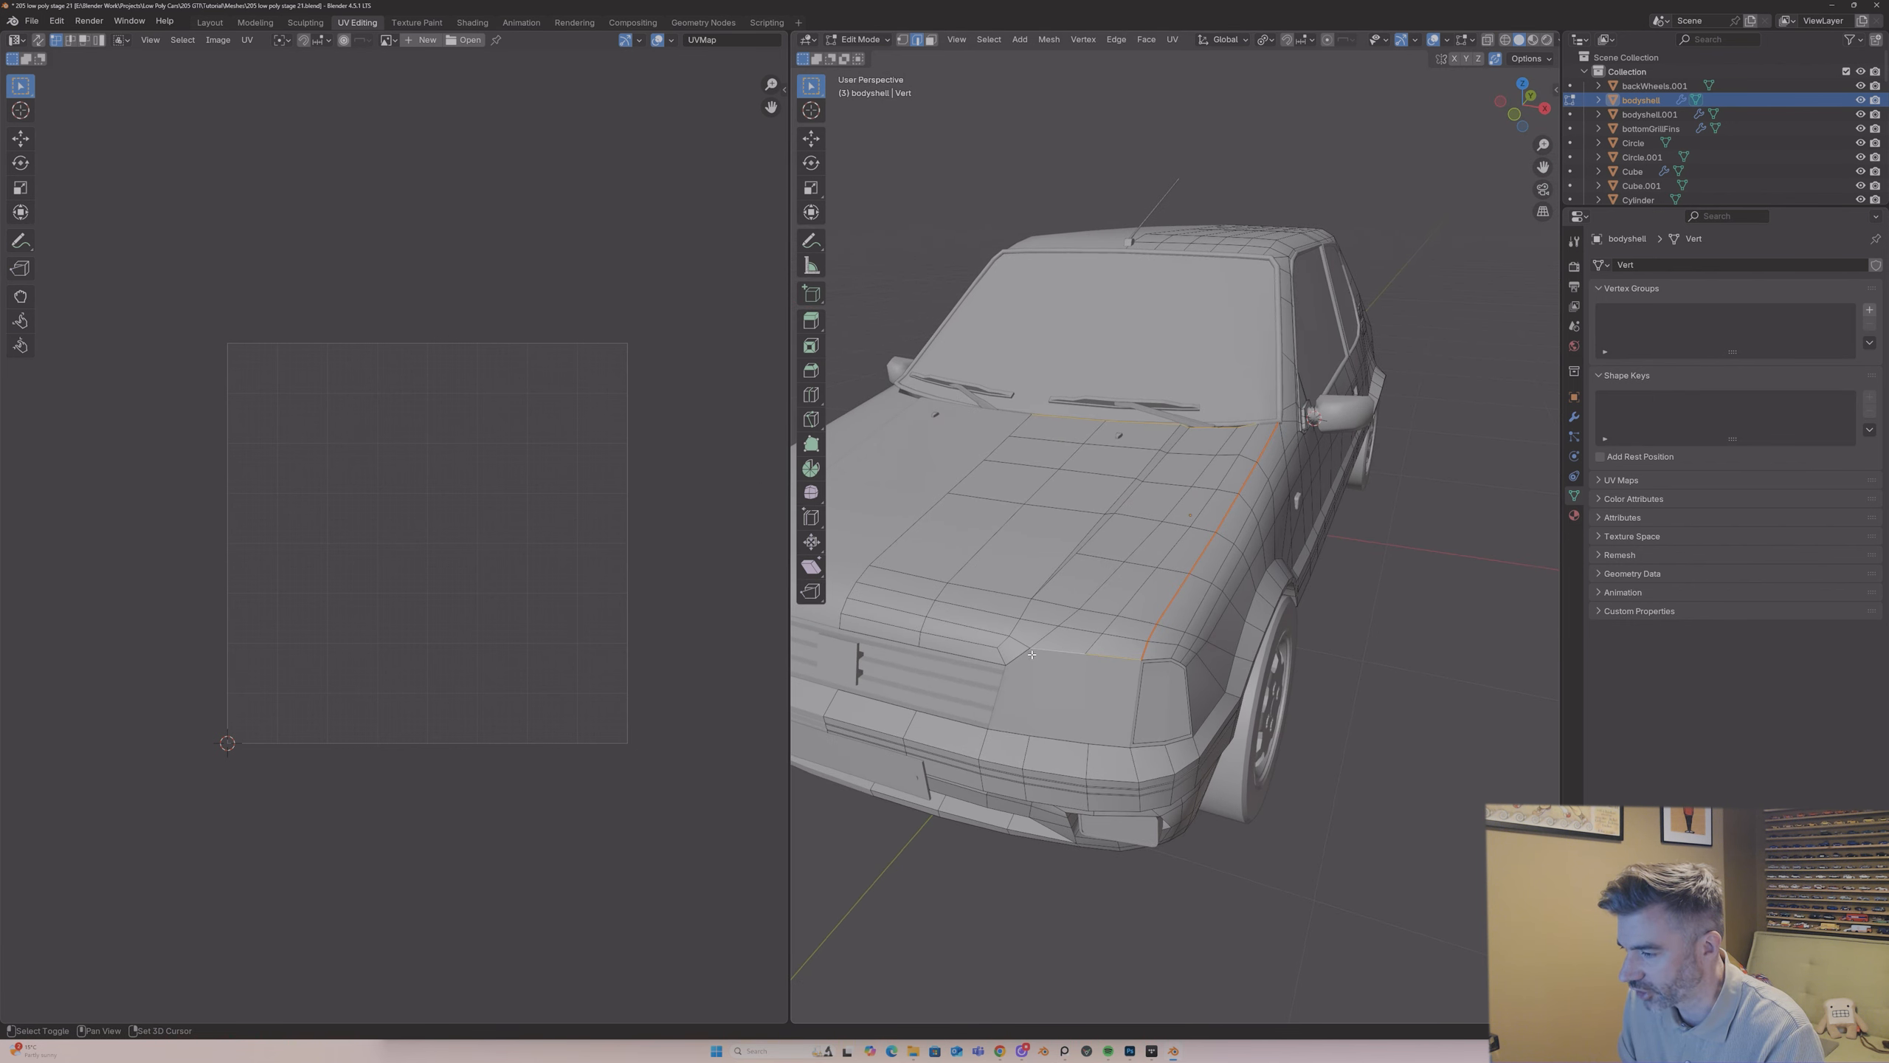
pyautogui.keyDown('shift'); pyautogui.click(951, 656); pyautogui.keyUp('shift')
pyautogui.moveTo(900, 641); pyautogui.dragTo(971, 625, button='middle')
pyautogui.rightClick(979, 668)
pyautogui.click(979, 668)
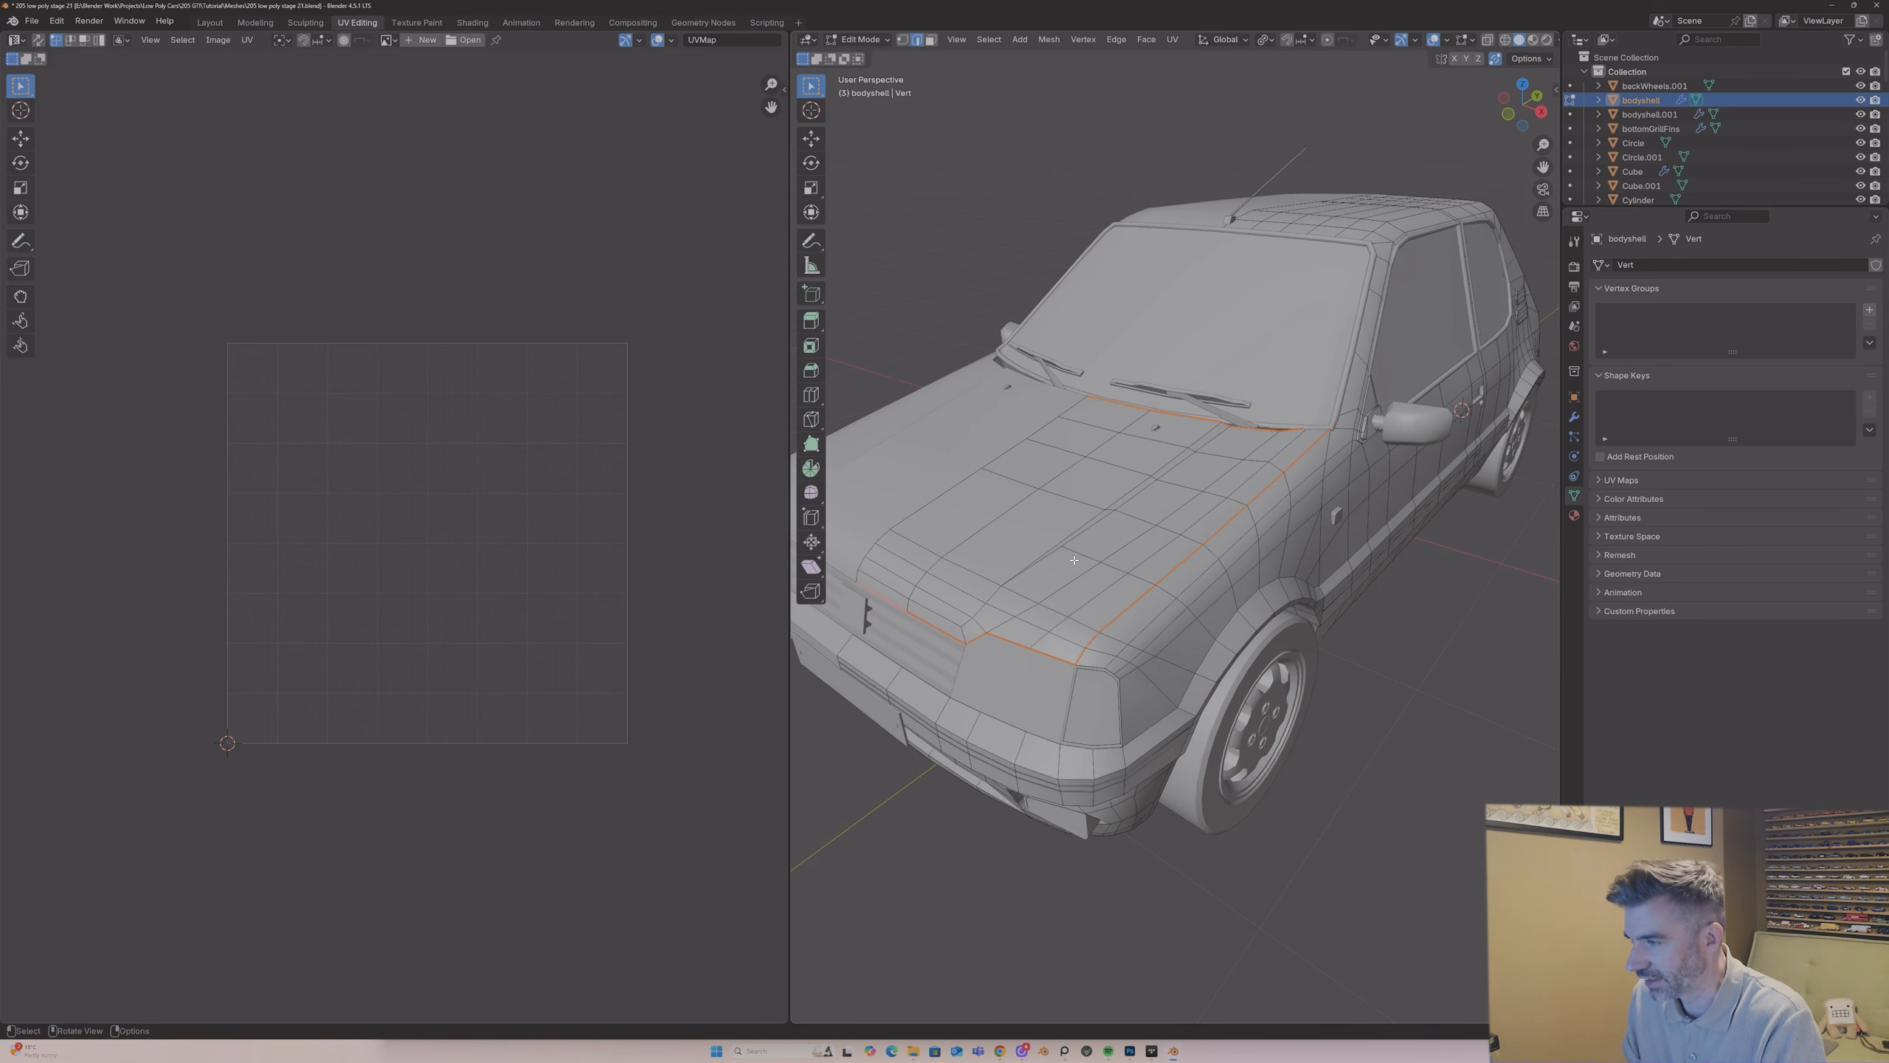
# Step: Select all linked geometry of the body shell and unwrap it along the marked seams
pyautogui.press('l')
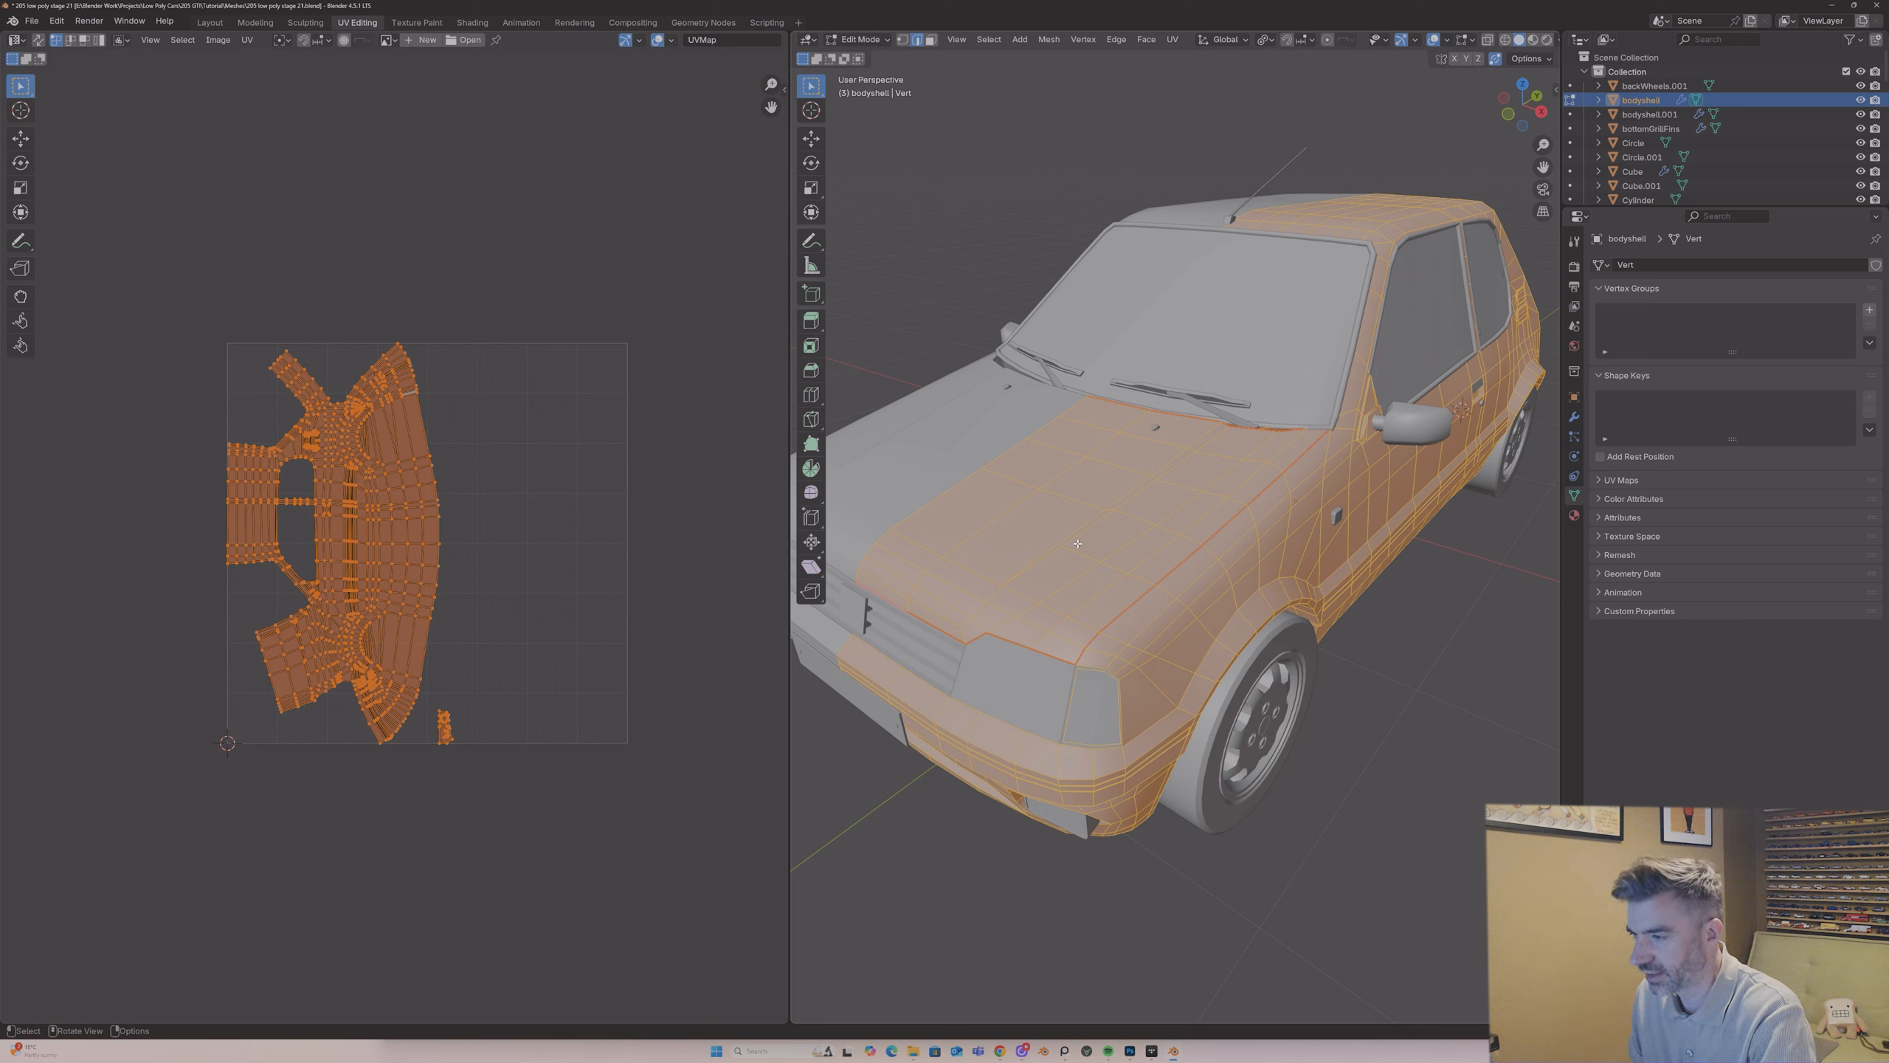
pyautogui.press('u')
pyautogui.click(1078, 543)
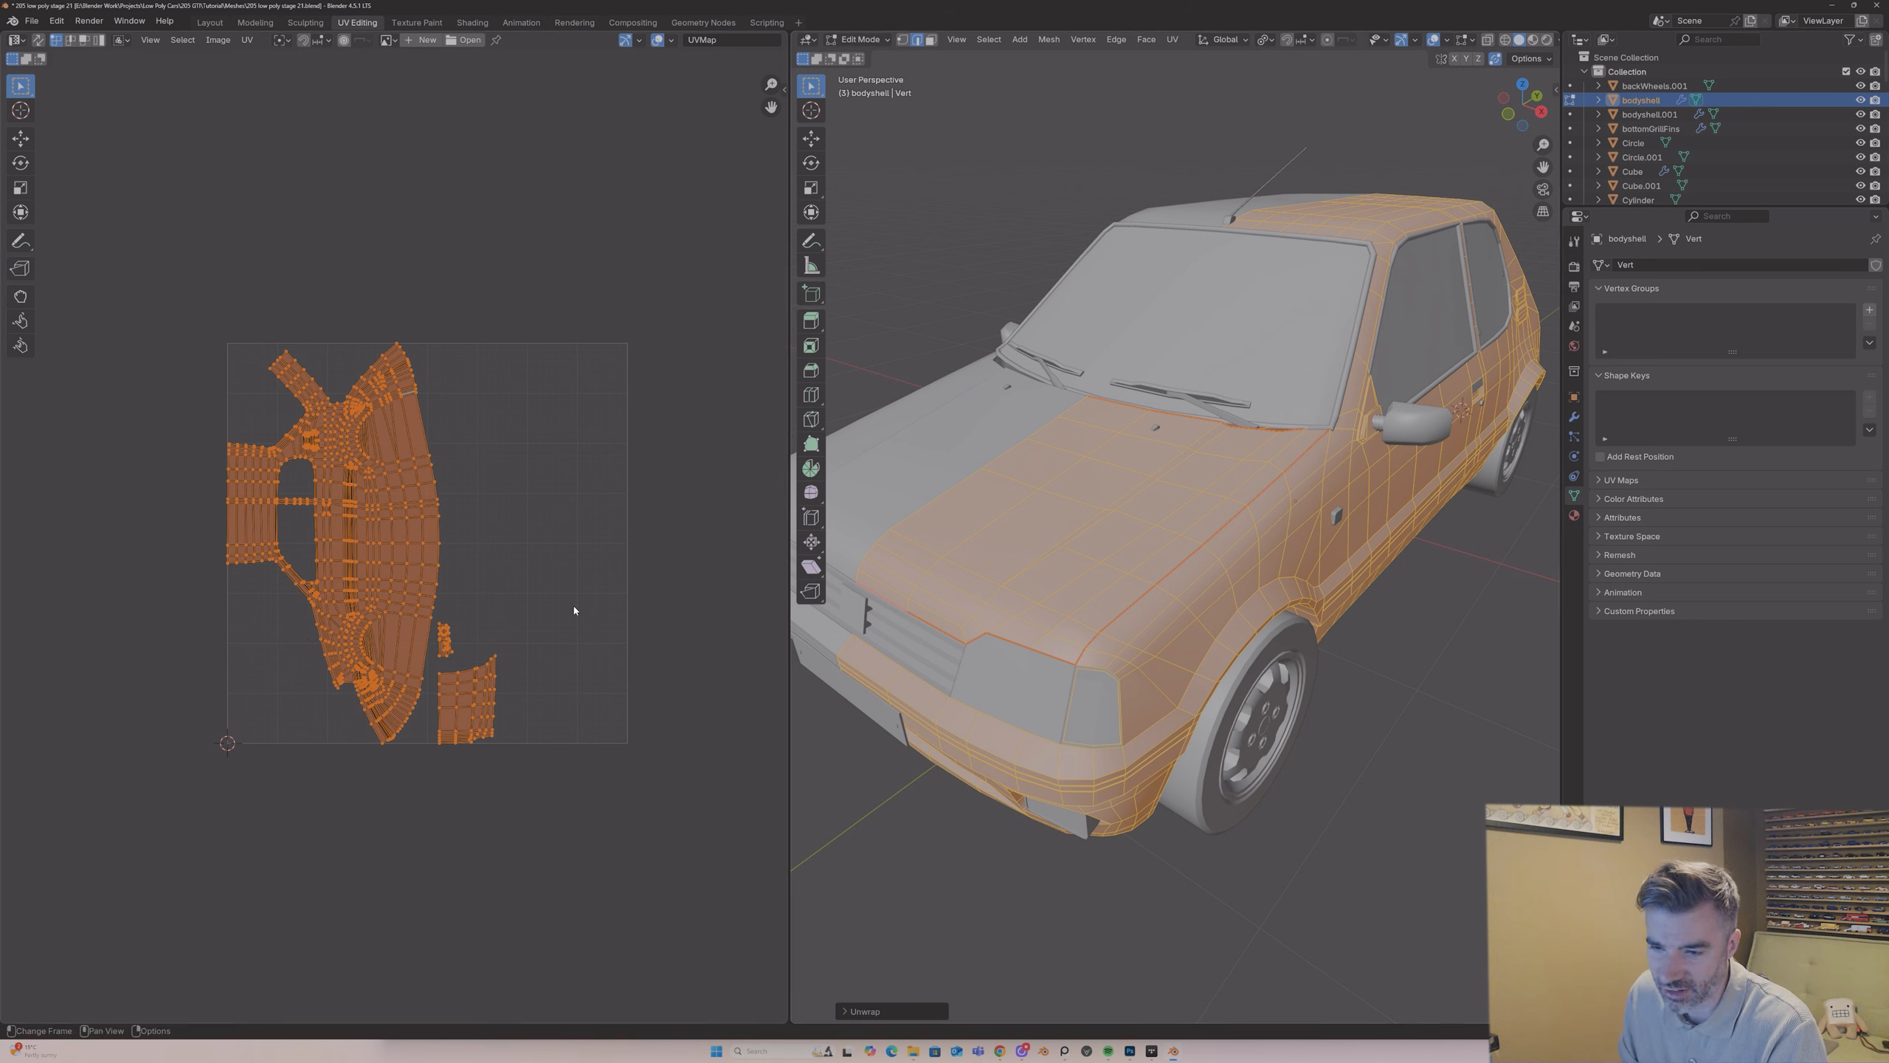
pyautogui.click(485, 654)
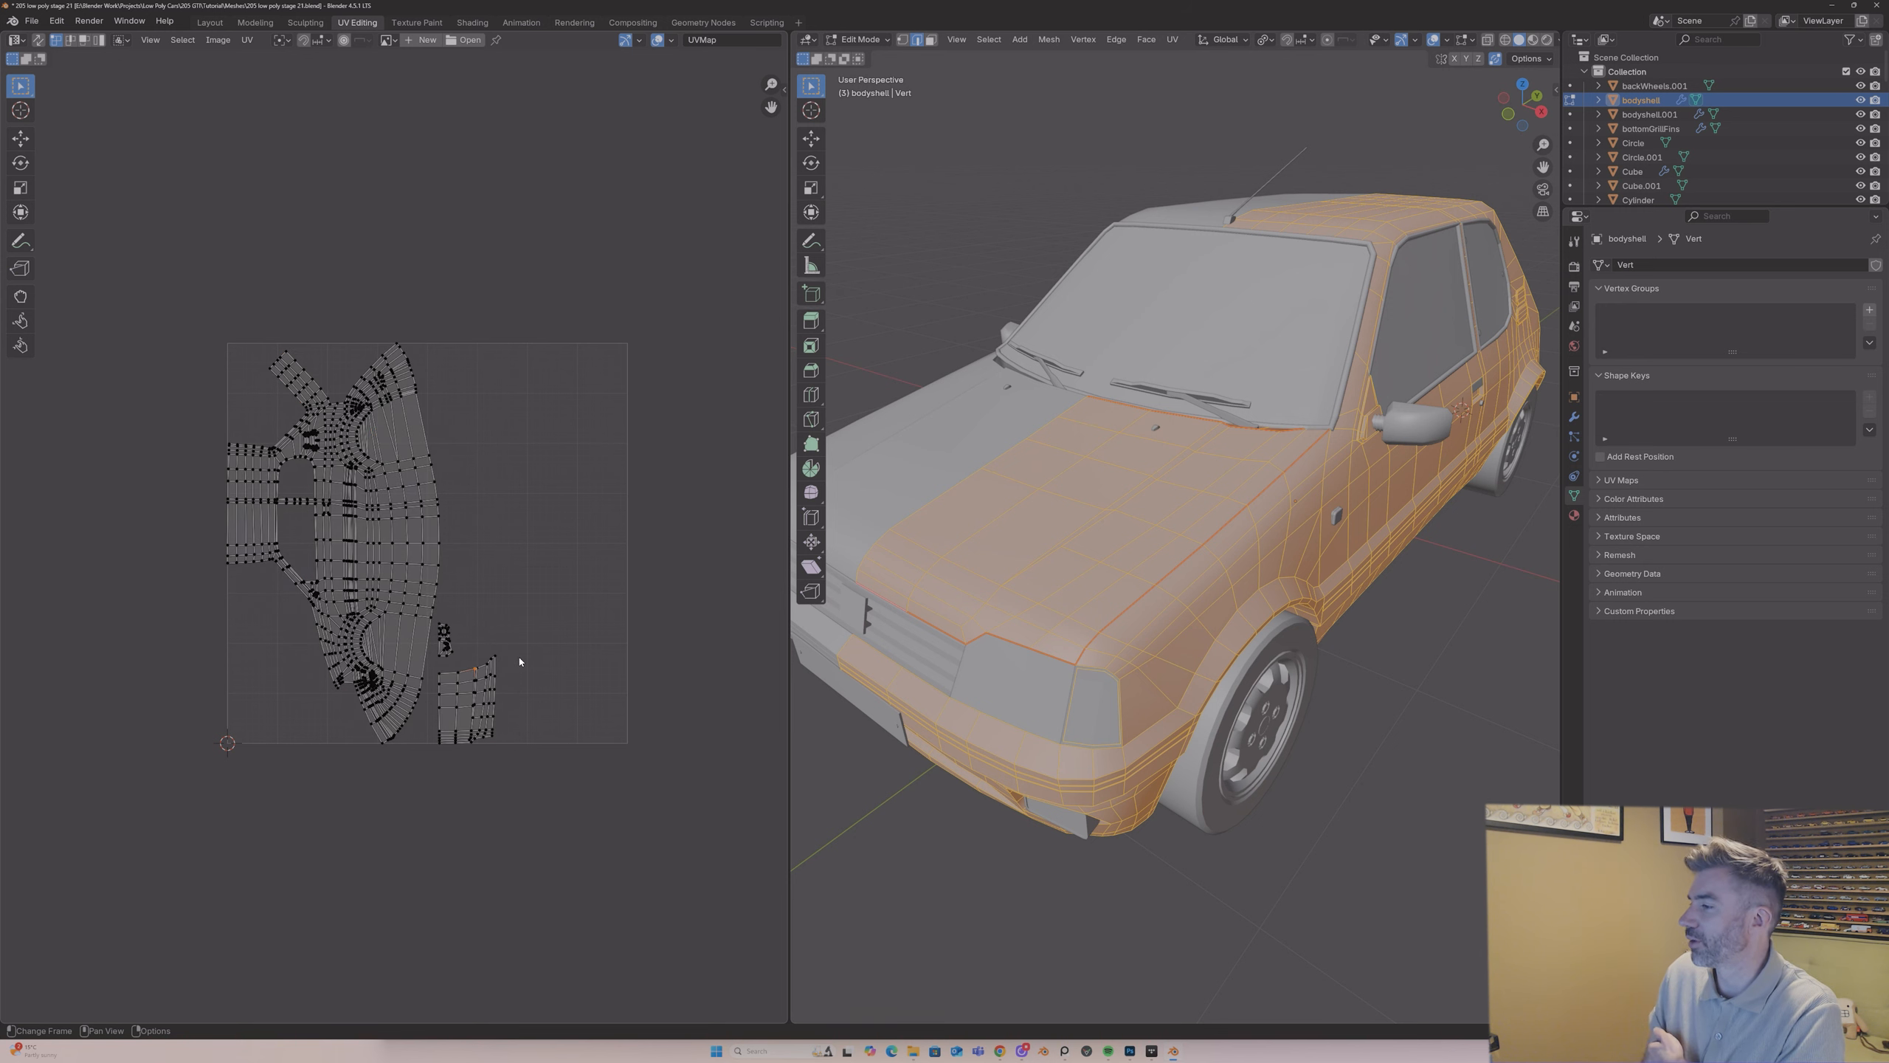
pyautogui.moveTo(1536, 174); pyautogui.dragTo(1592, 123)
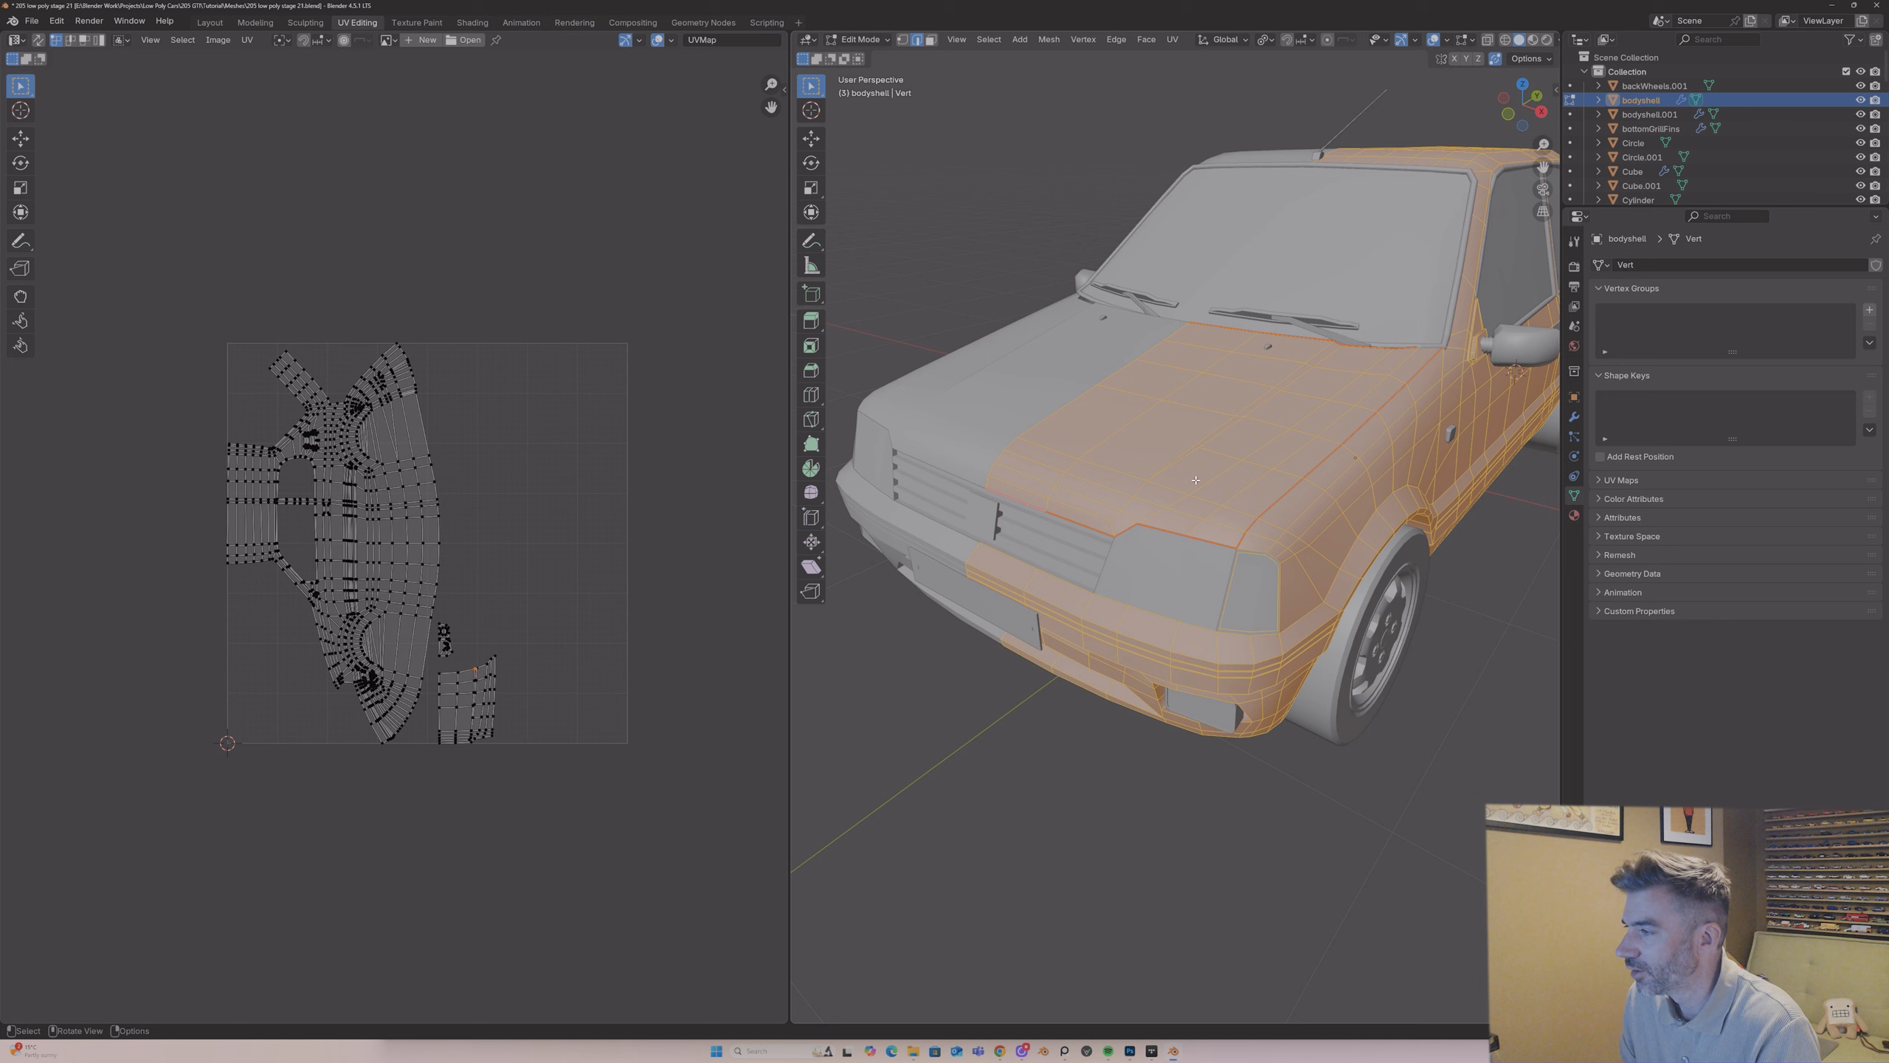
pyautogui.click(1210, 463)
pyautogui.moveTo(1210, 469); pyautogui.dragTo(1211, 471, button='middle')
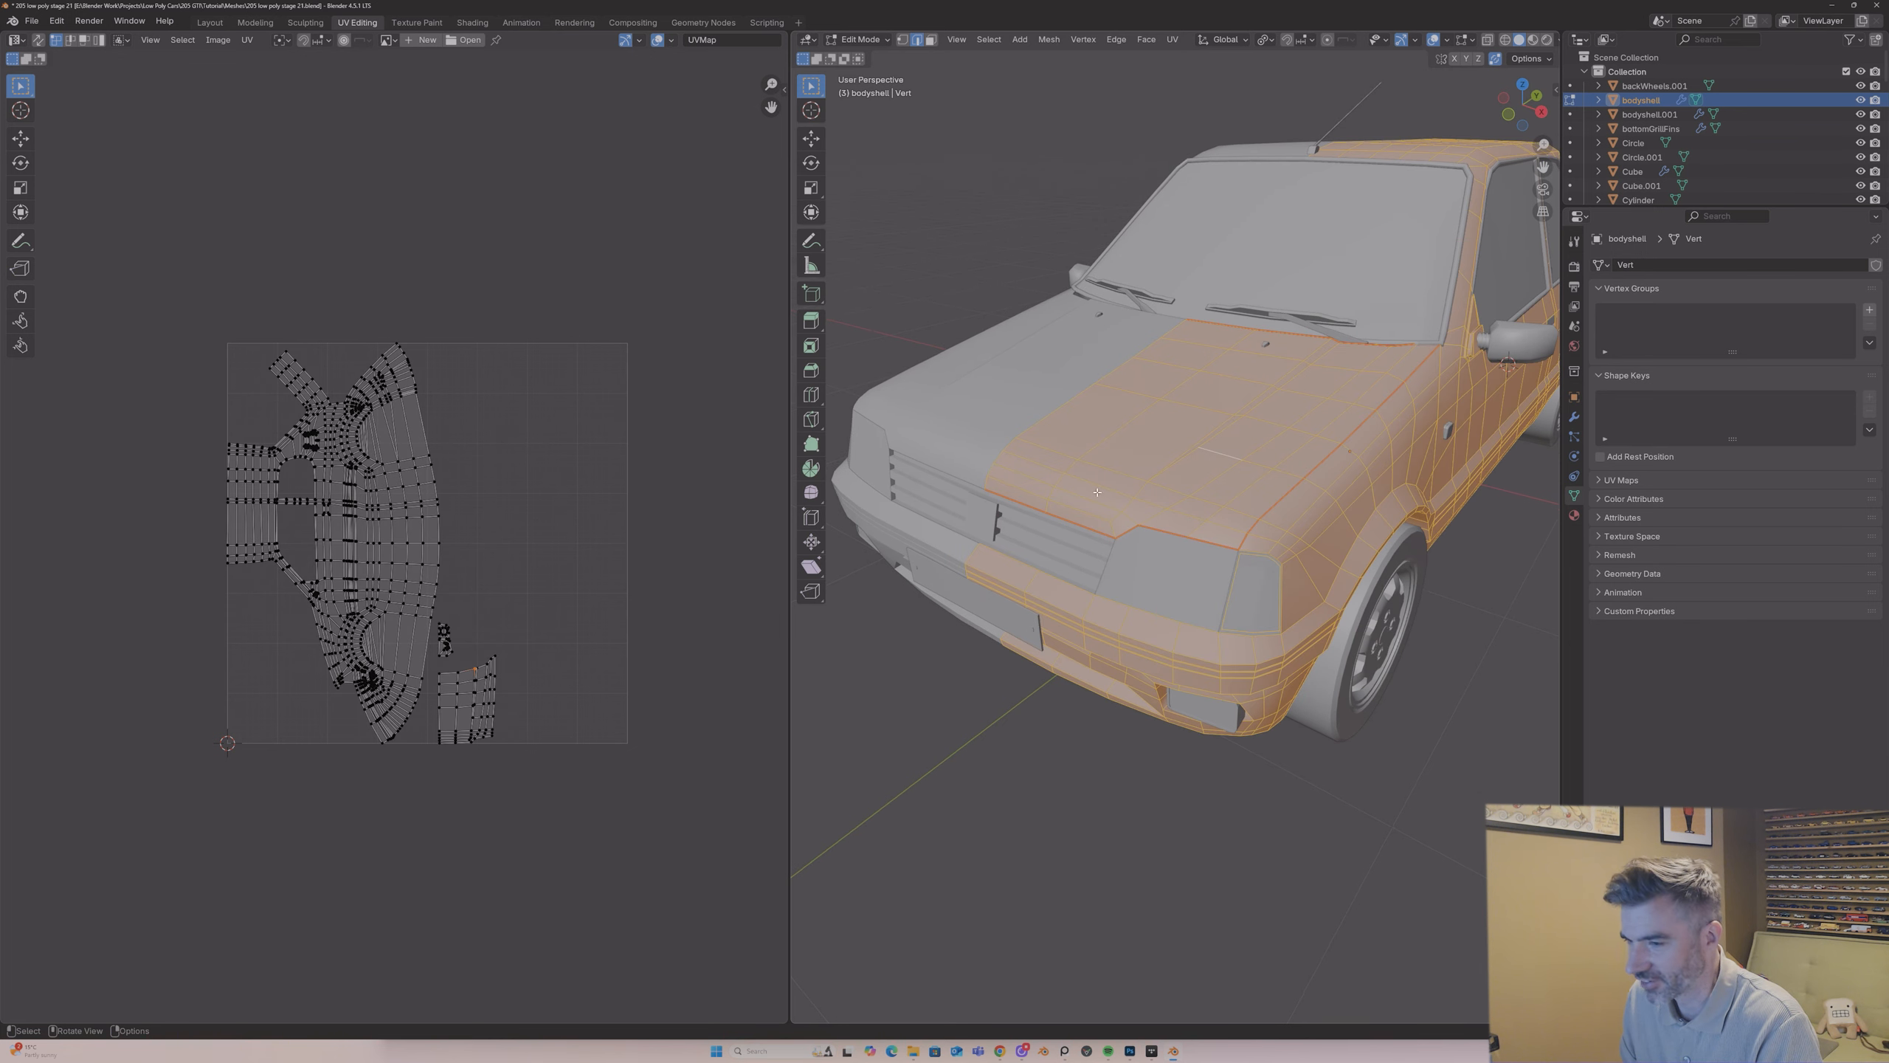
pyautogui.hotkey('ctrl', 'l')
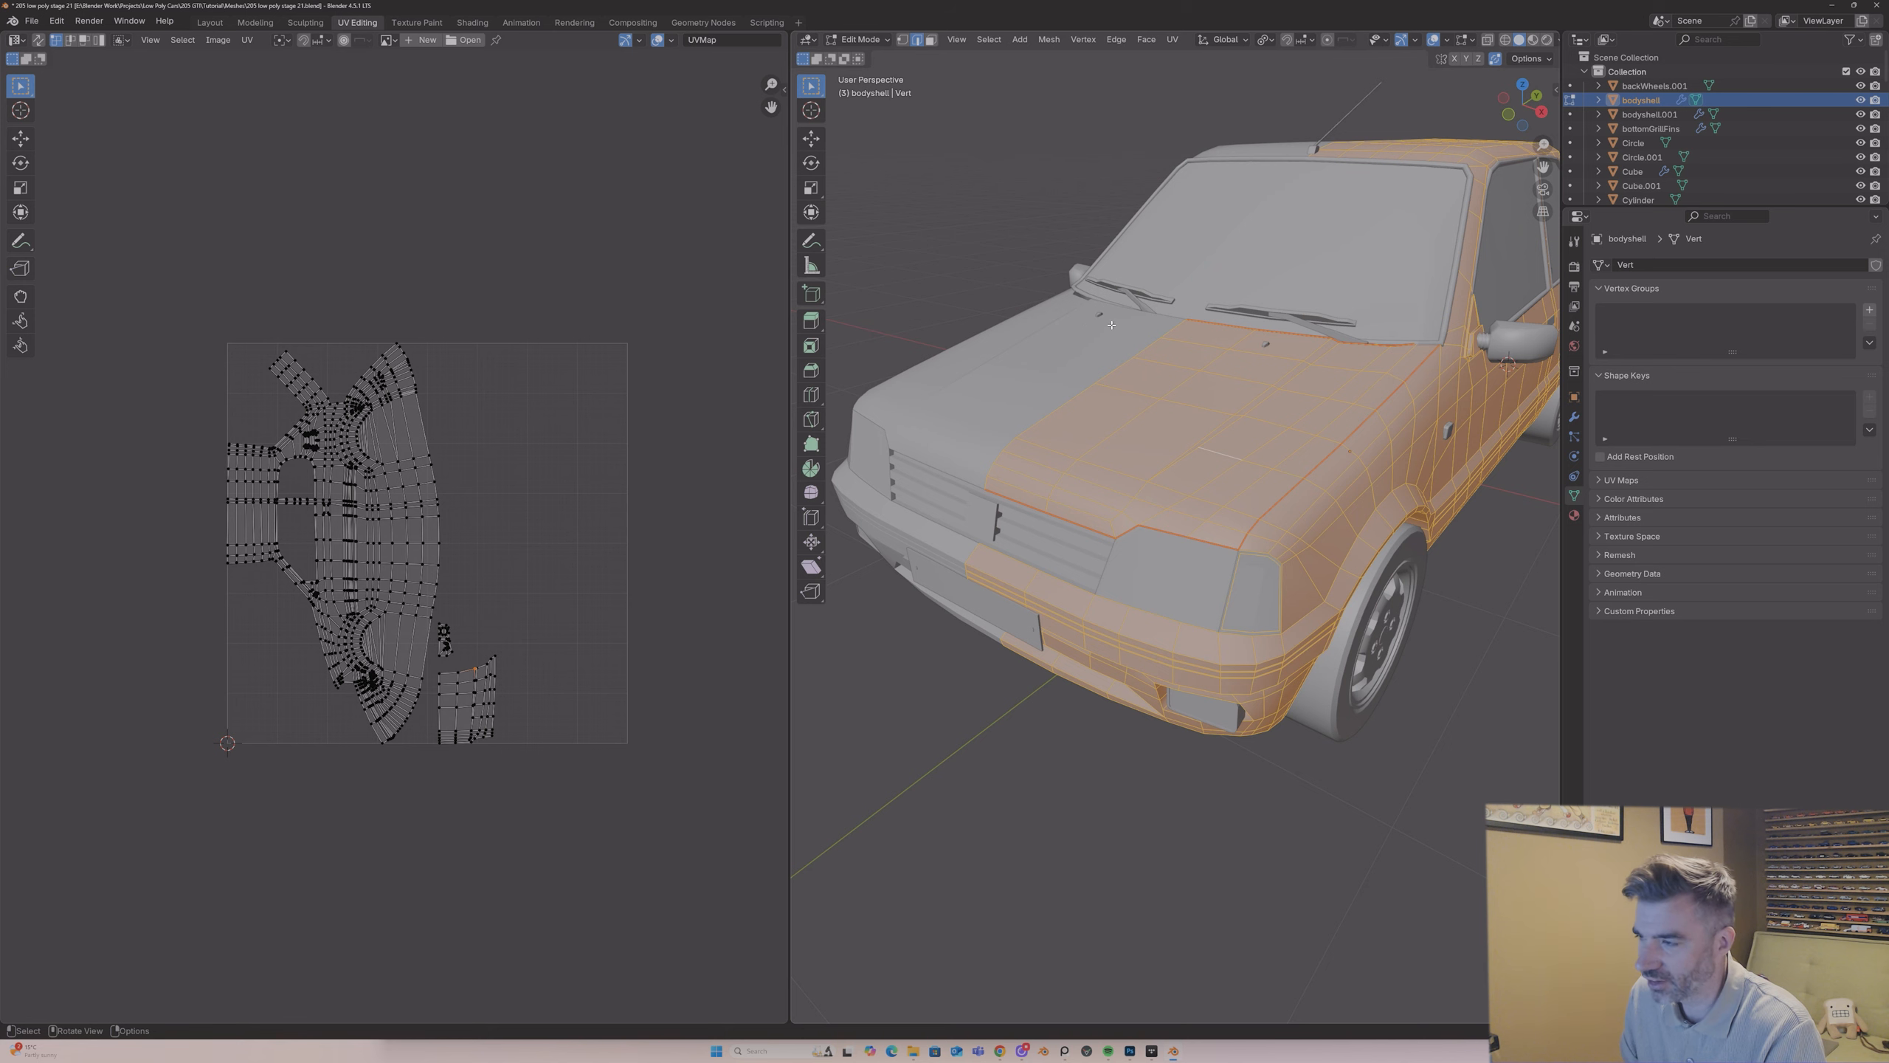
# Step: Return to Object Mode and show the car in Material Preview shading
pyautogui.press('Tab')
pyautogui.moveTo(1111, 325); pyautogui.dragTo(1227, 350, button='middle')
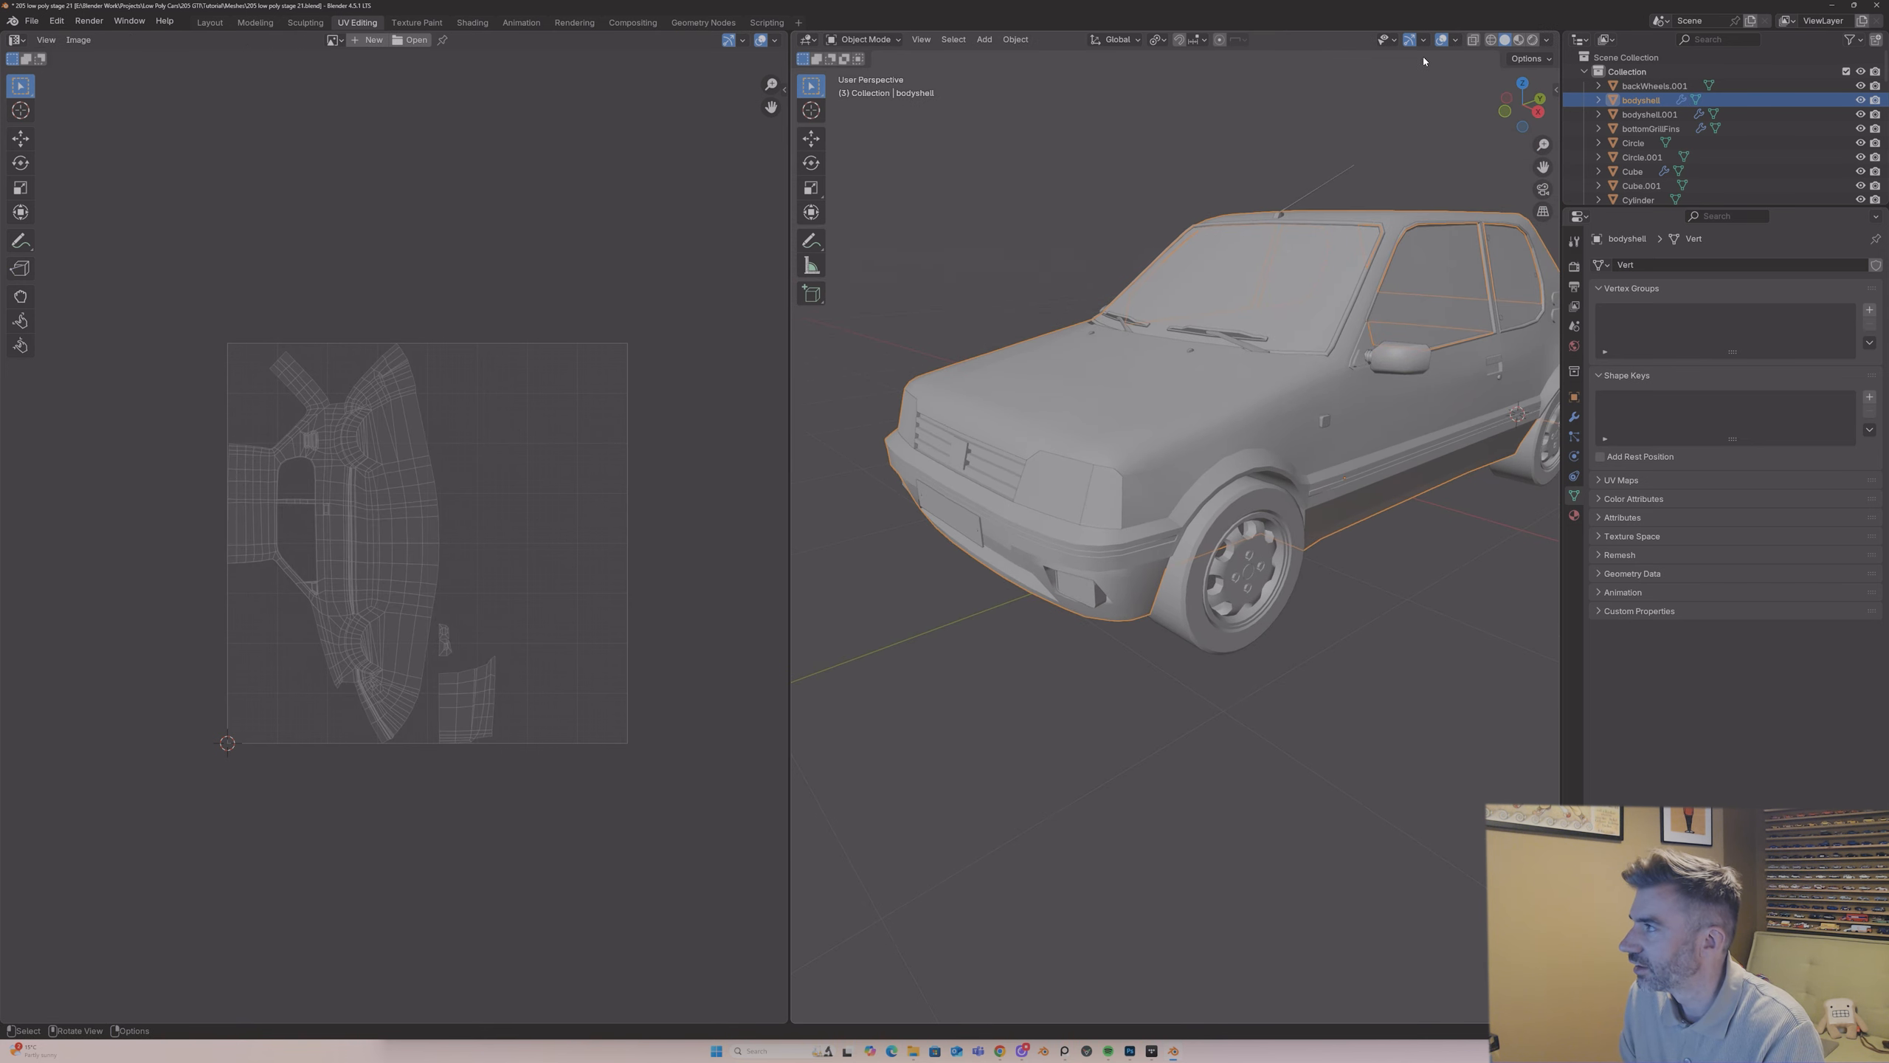
pyautogui.click(1519, 41)
# Step: Unlink carPaint from the body shell's first material slot and replace it with a new material named UVChecker
pyautogui.click(1573, 515)
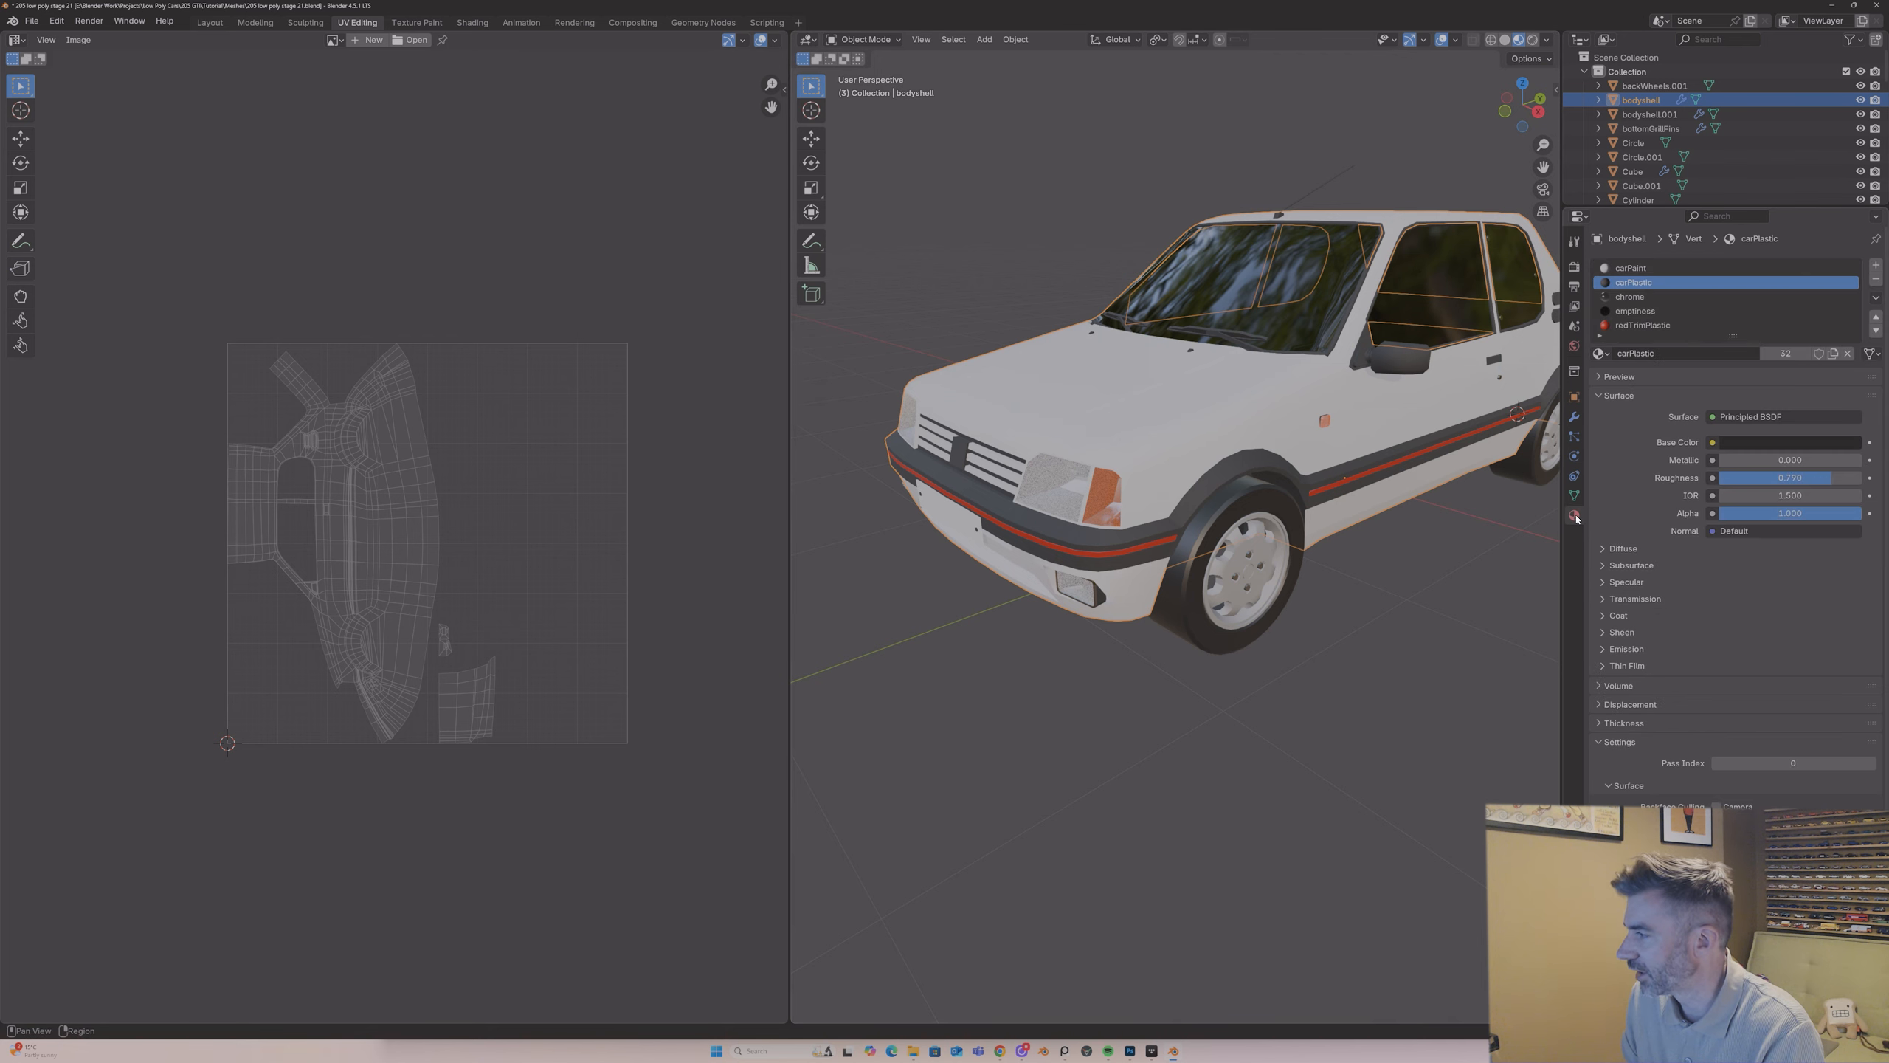
pyautogui.click(1671, 269)
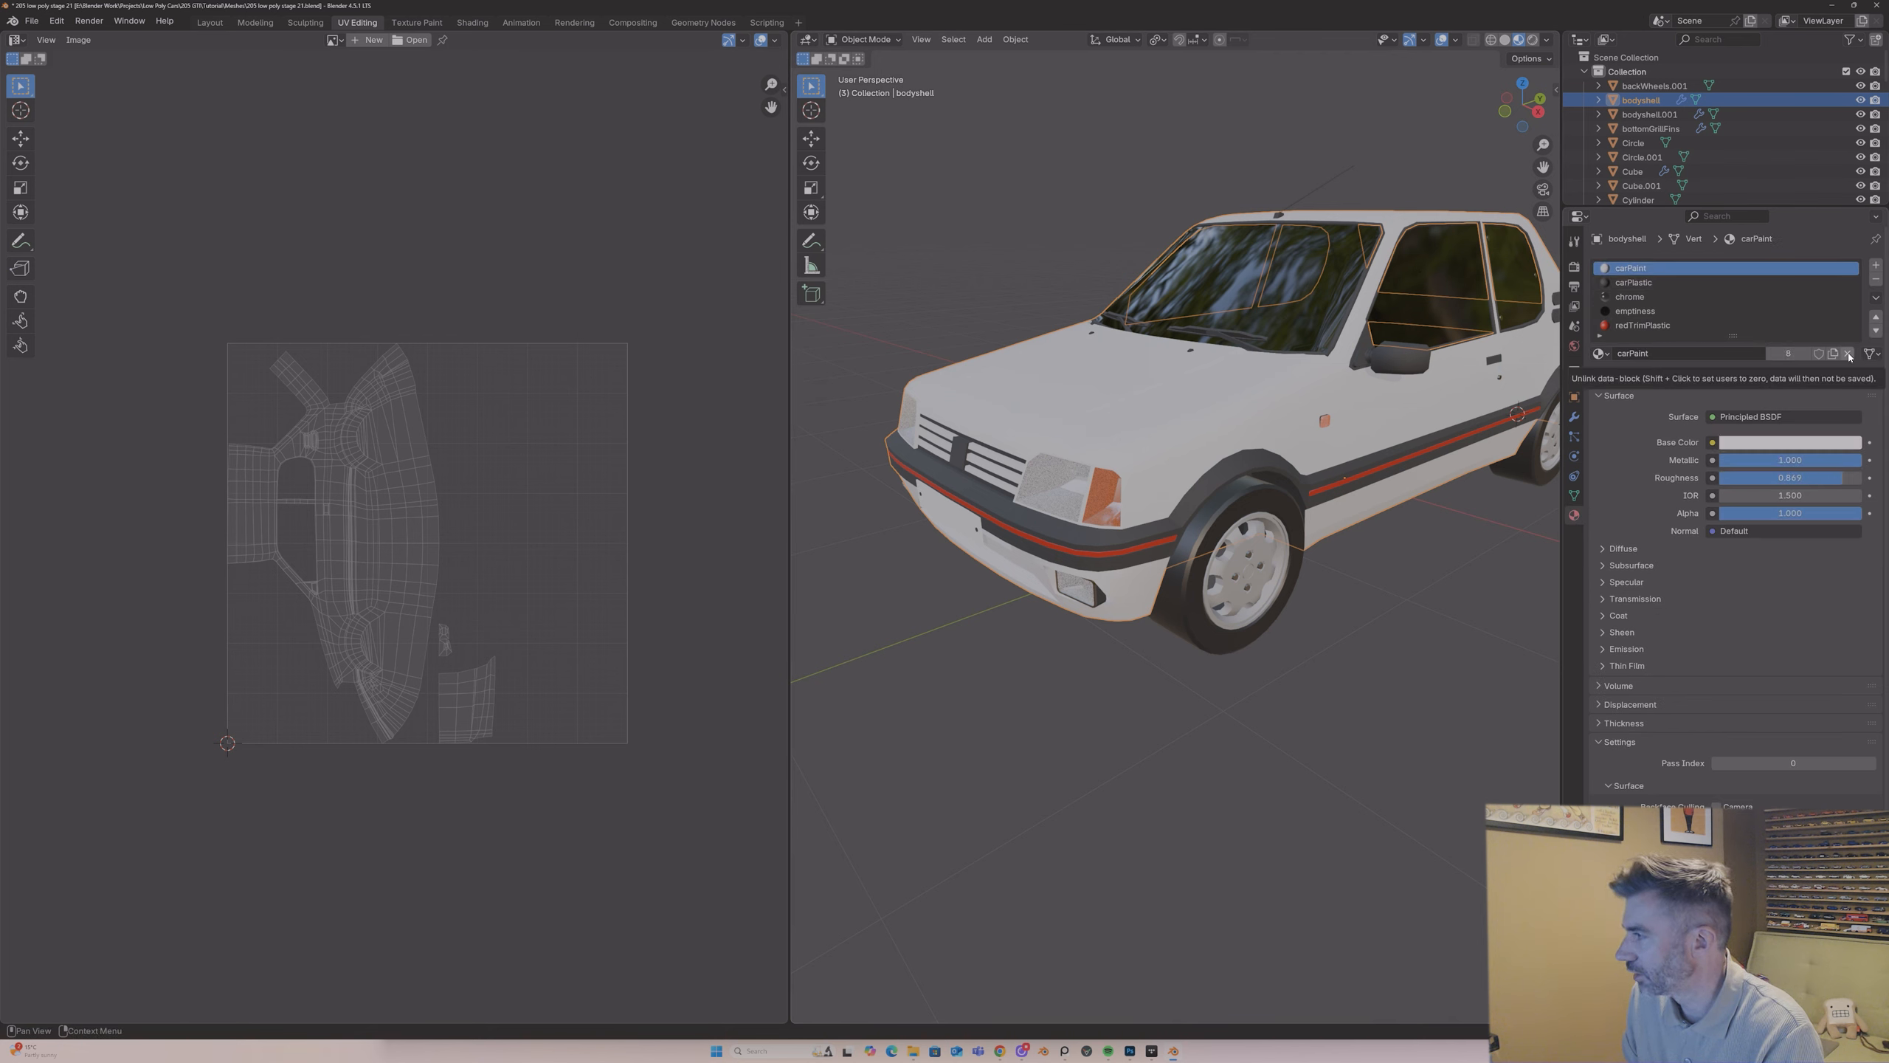
pyautogui.click(1850, 354)
pyautogui.click(1728, 355)
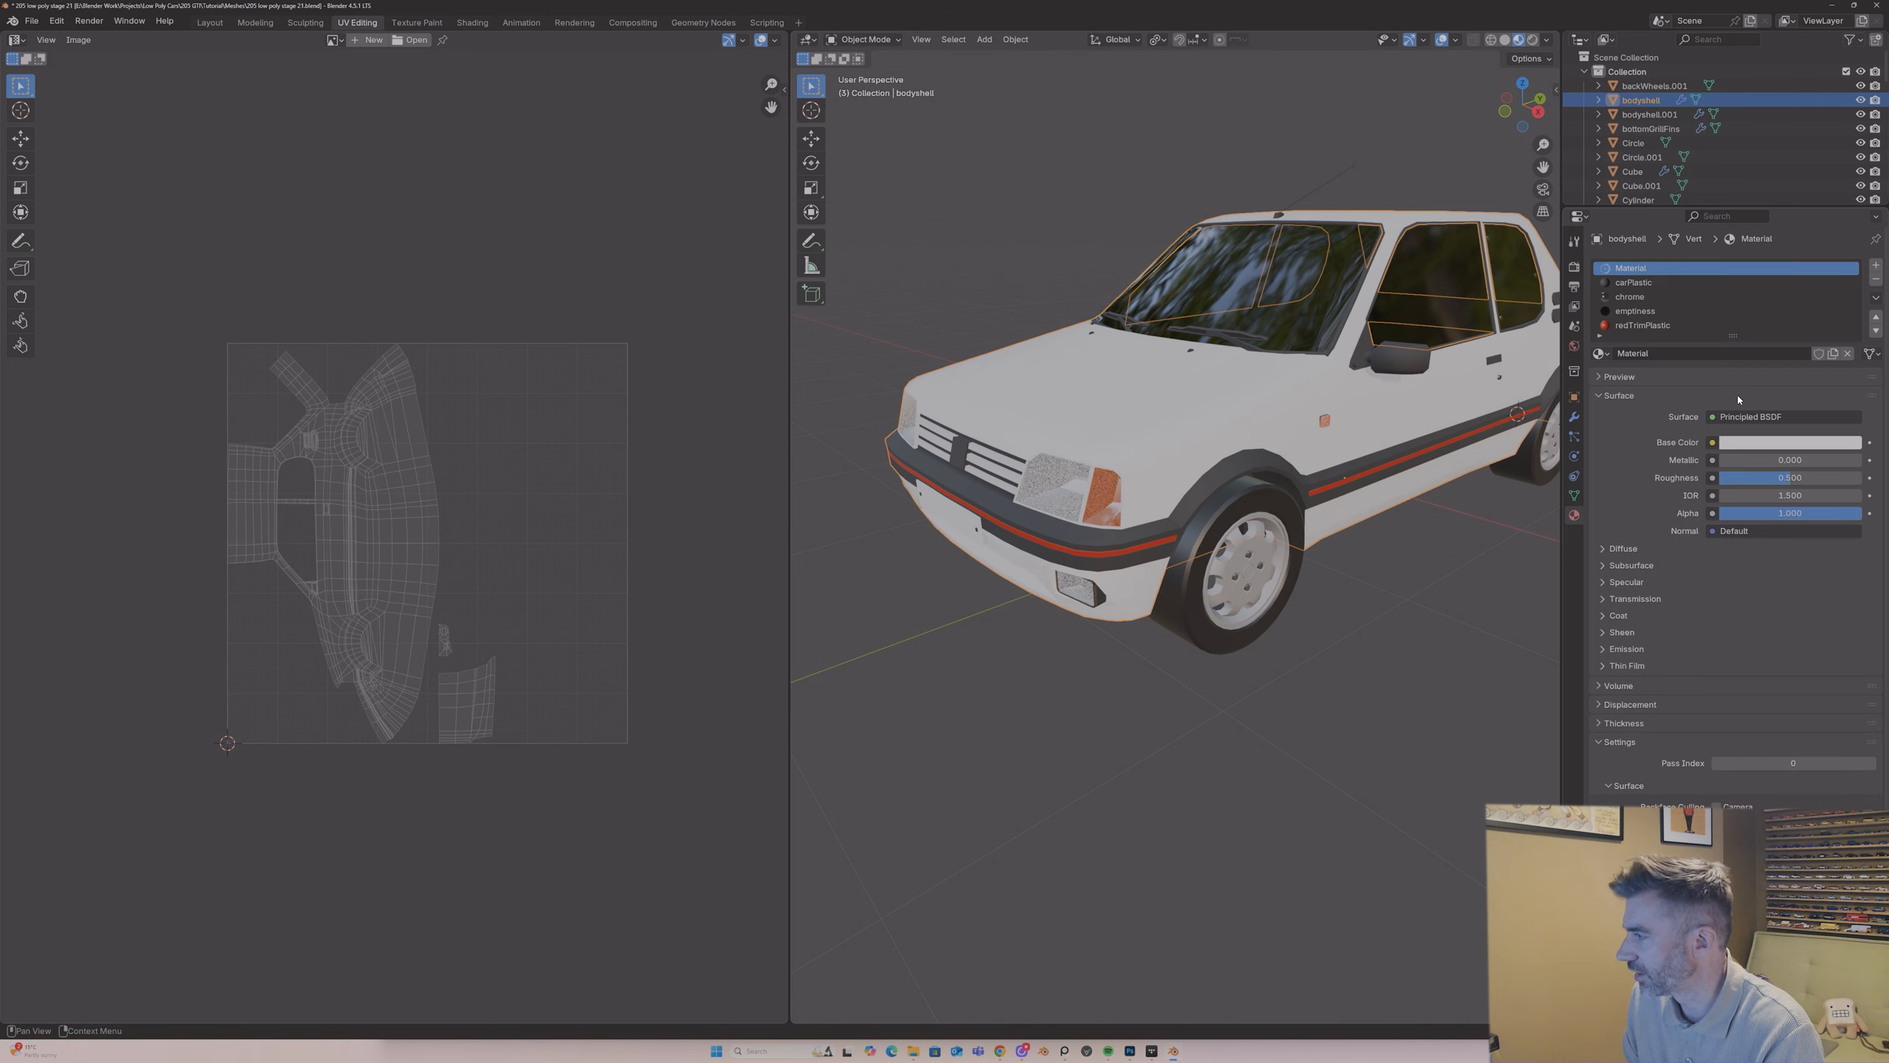
pyautogui.click(1669, 353)
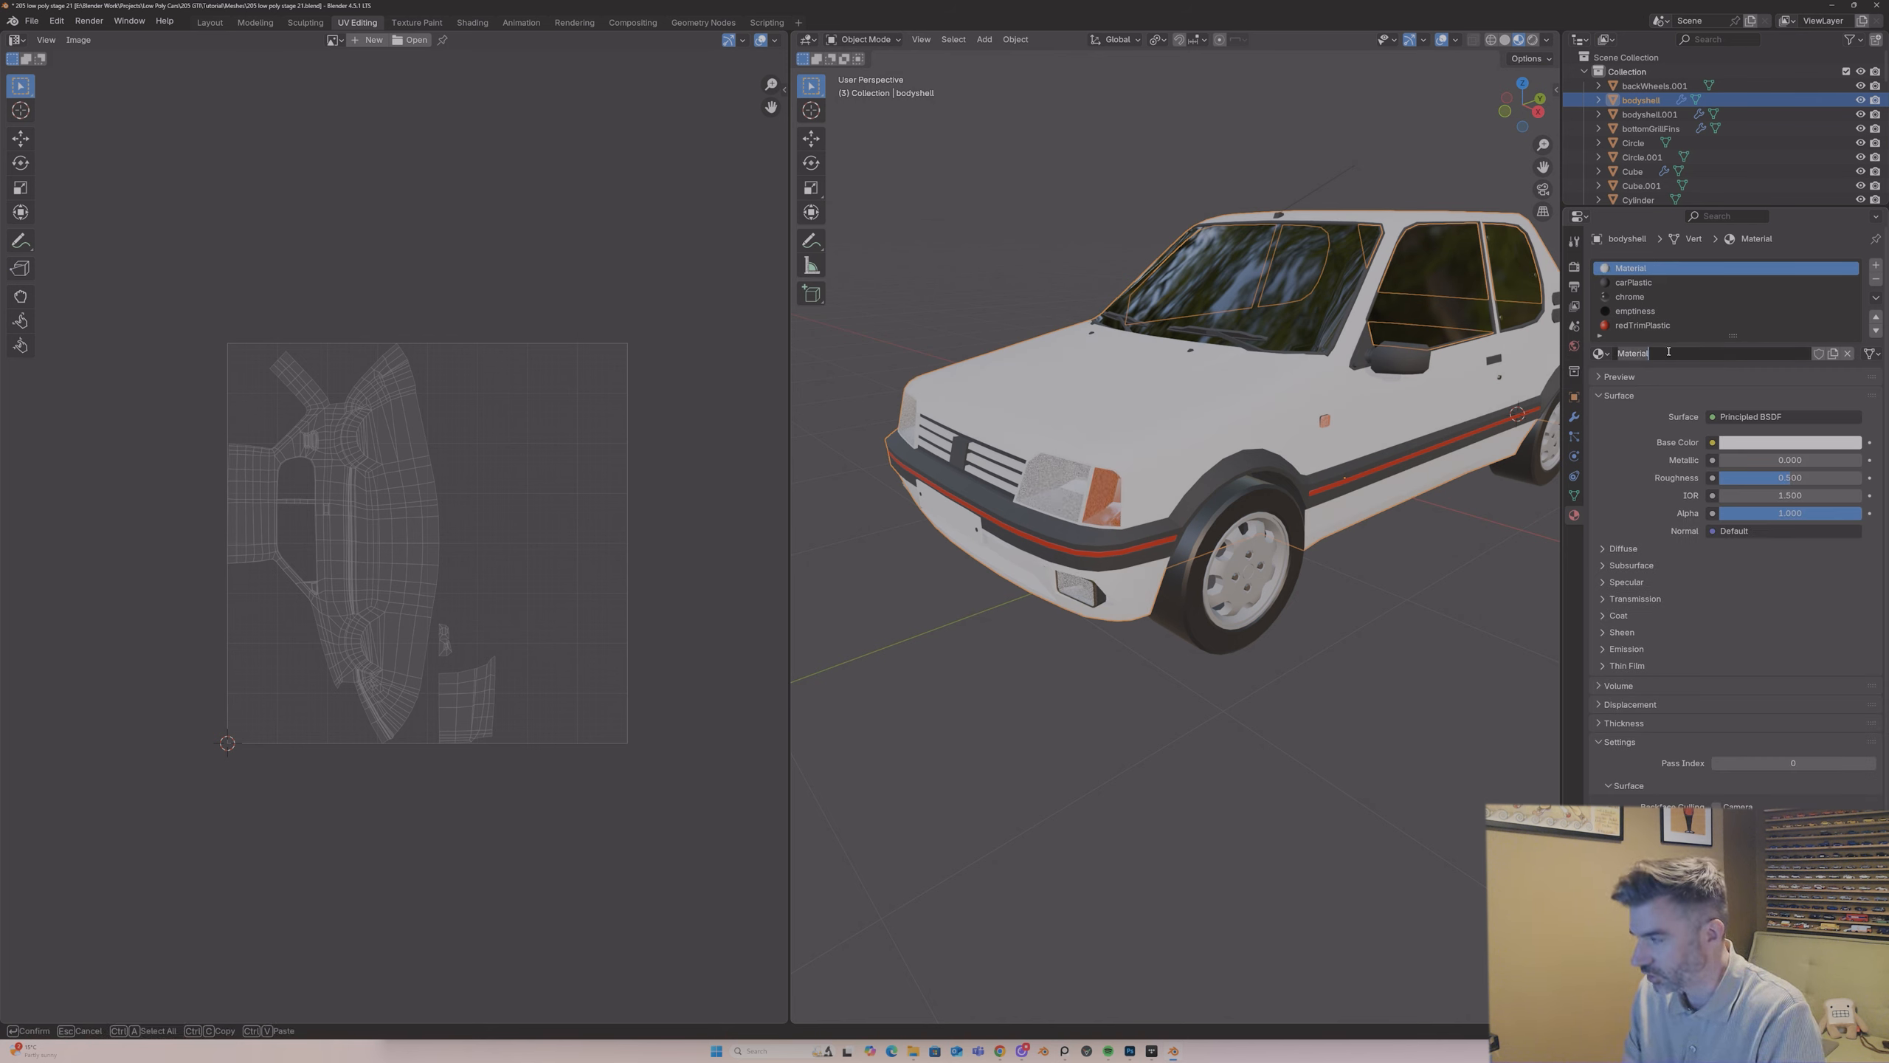
pyautogui.write('UVChe')
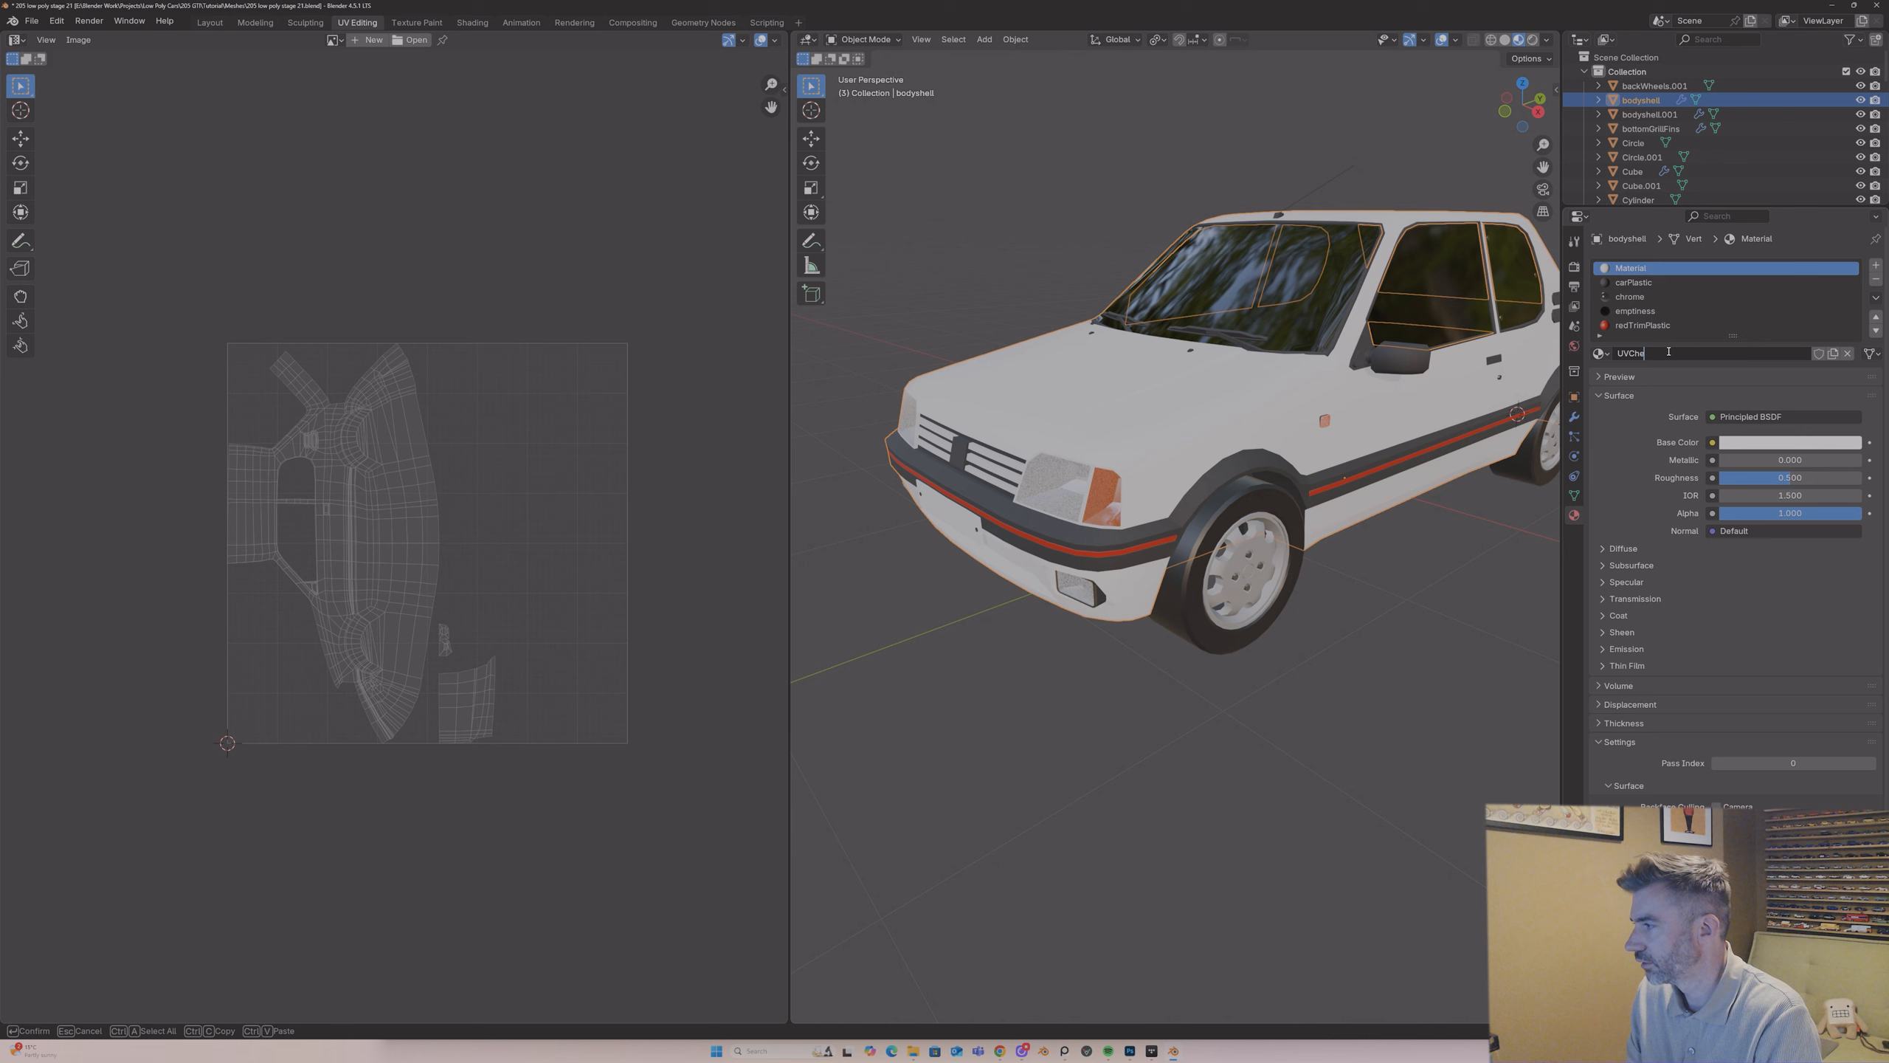
pyautogui.write('cker')
pyautogui.press('Return')
# Step: Feed the UVChecker base color from an Image Texture and start a new image with the Color Grid generated type
pyautogui.click(1712, 442)
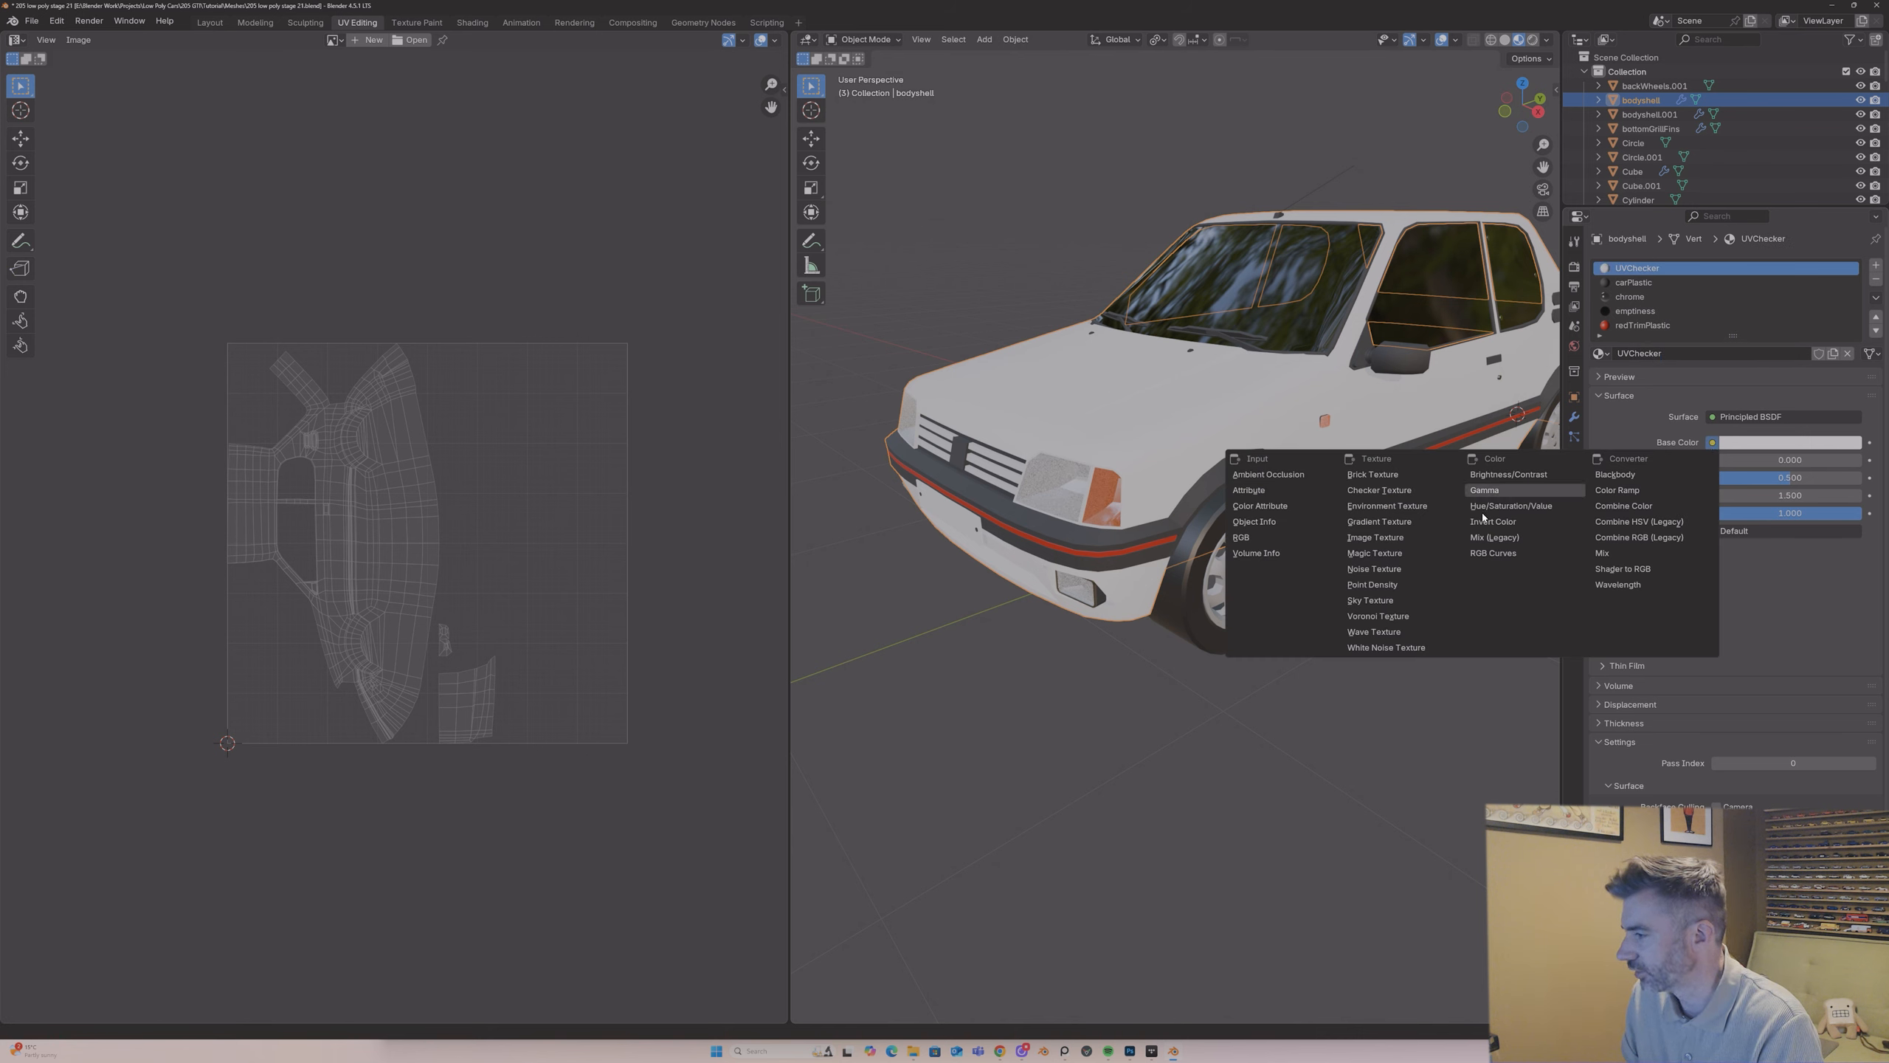
pyautogui.click(1391, 537)
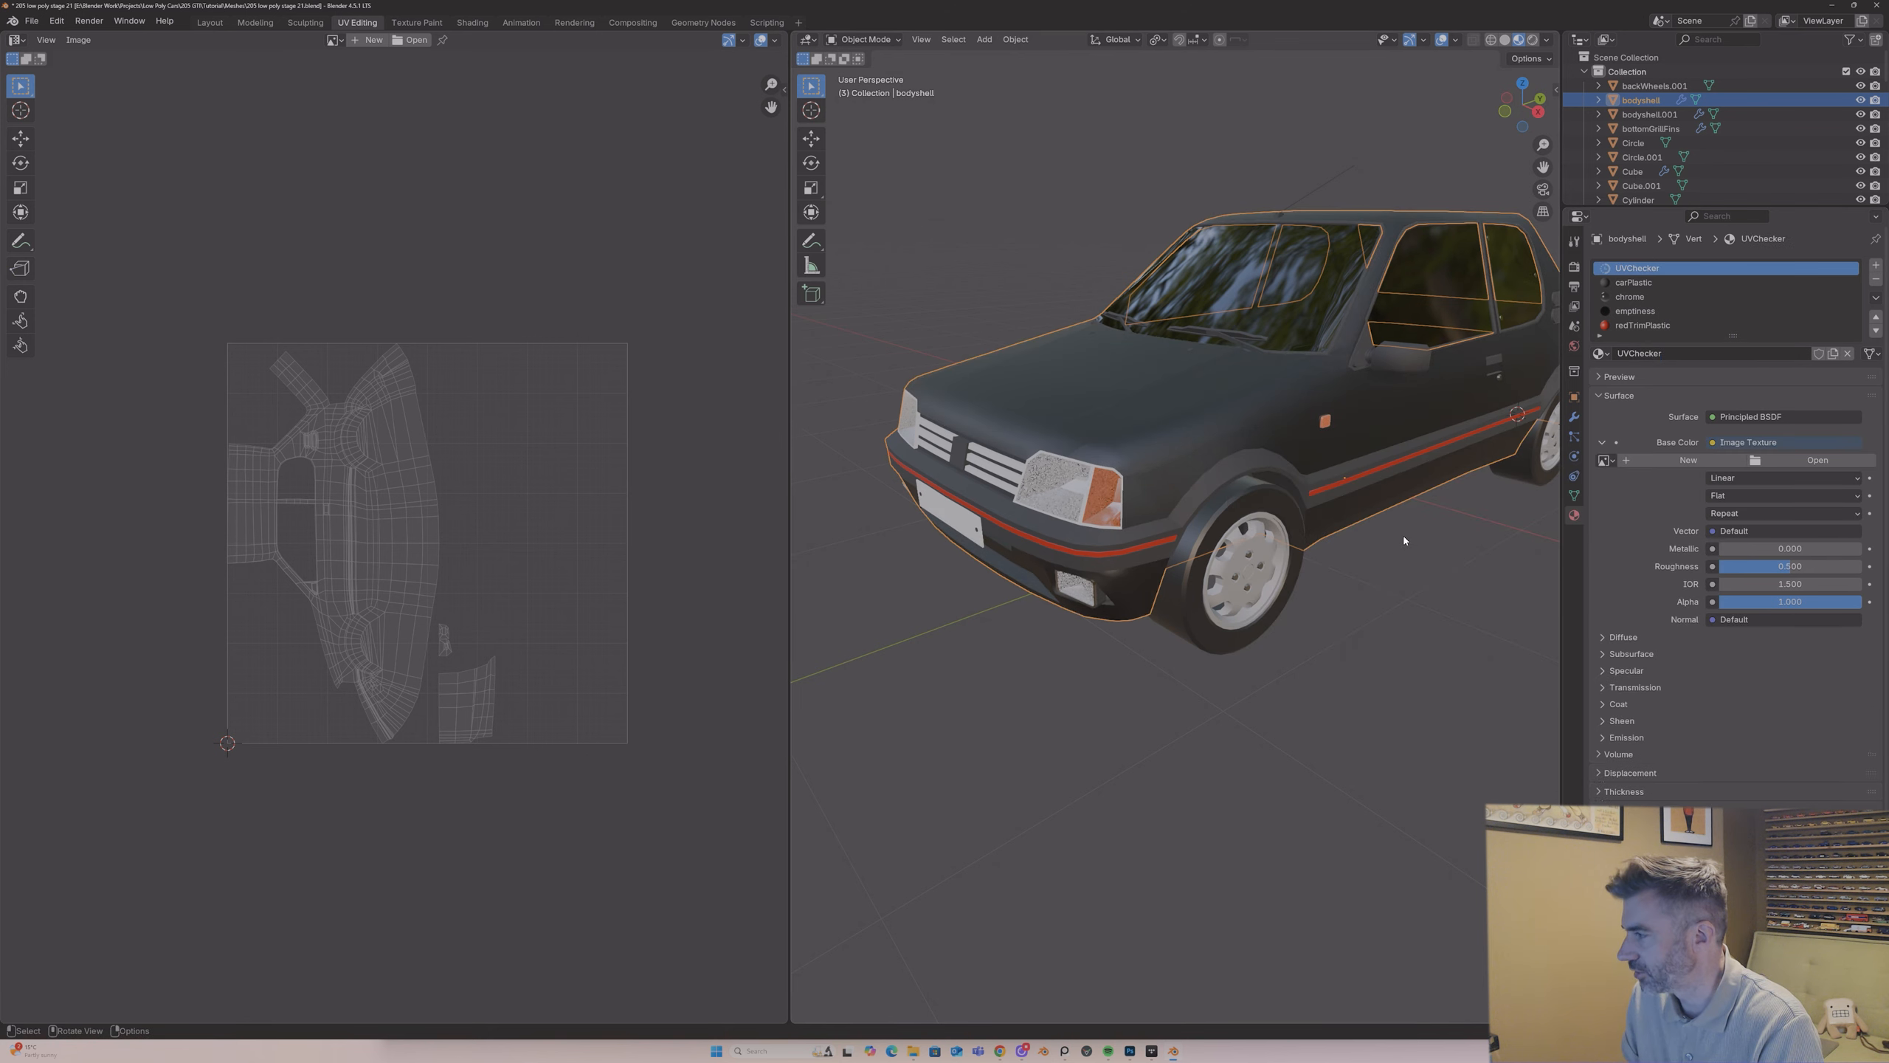
pyautogui.click(1689, 460)
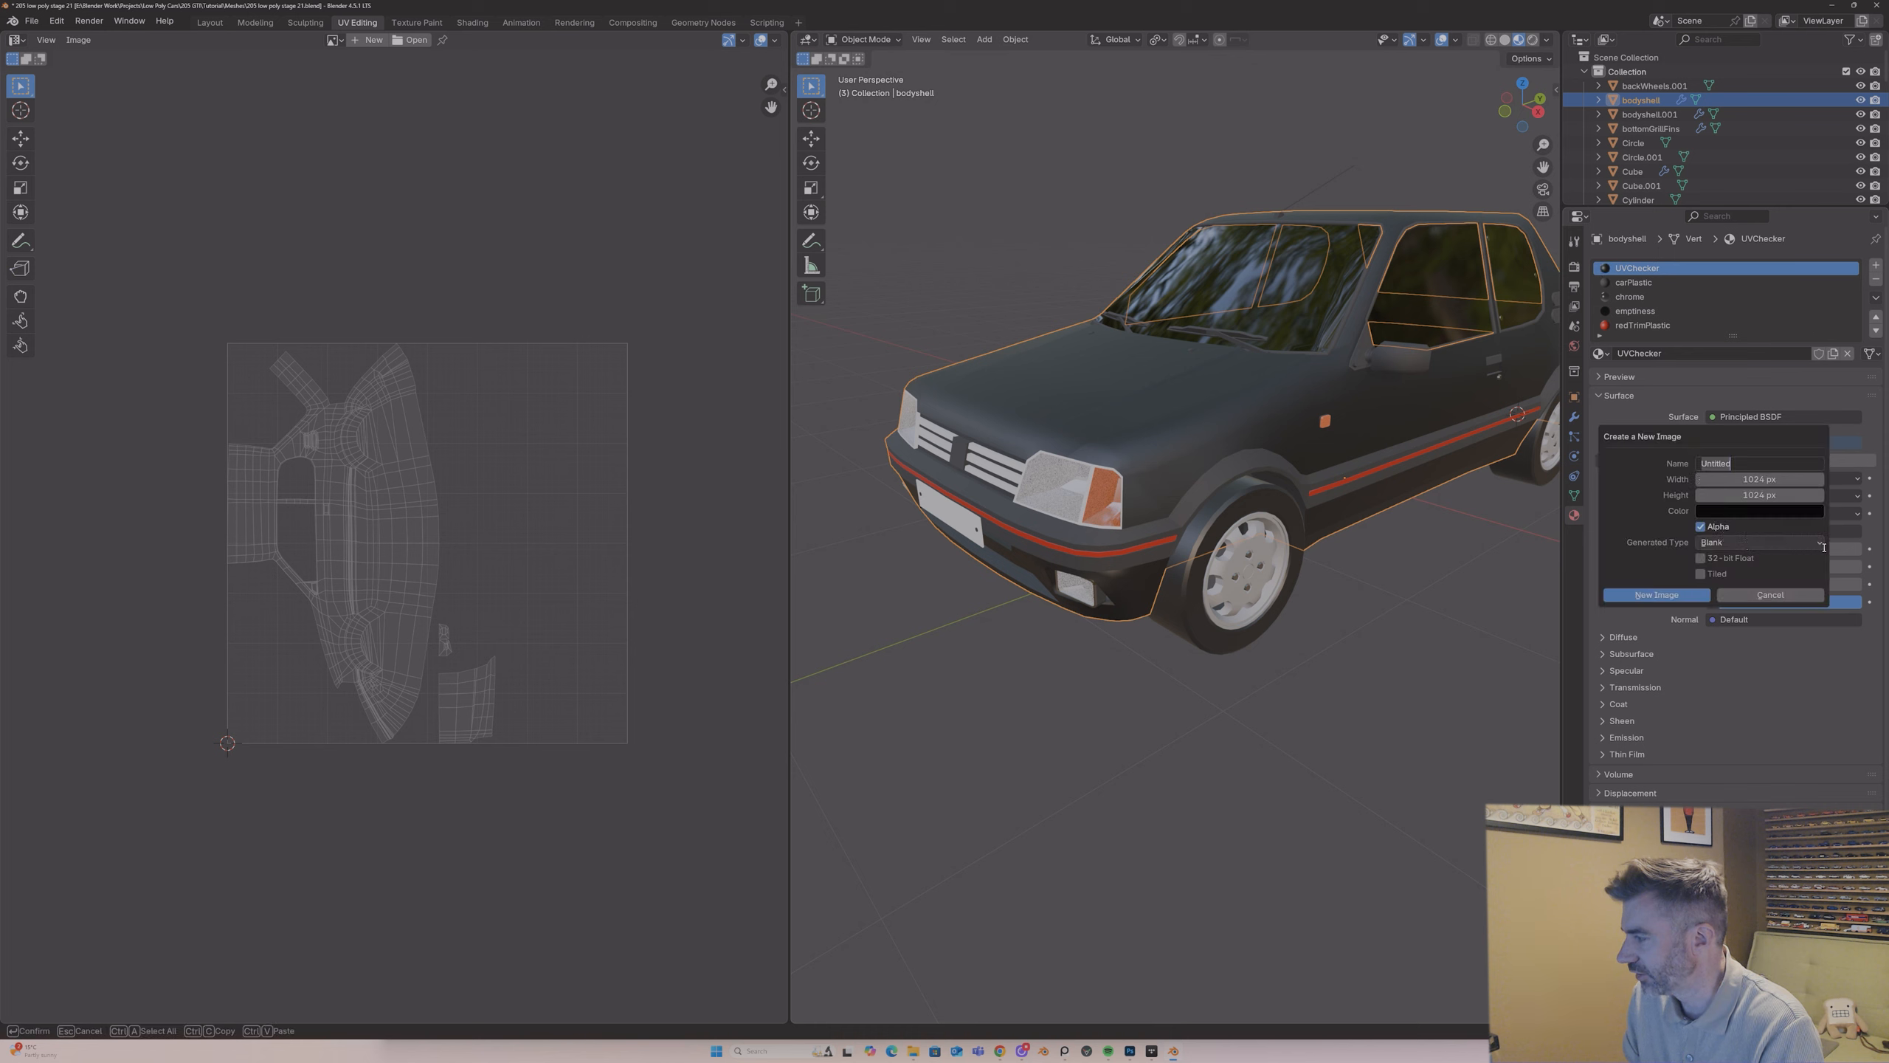
pyautogui.click(1819, 544)
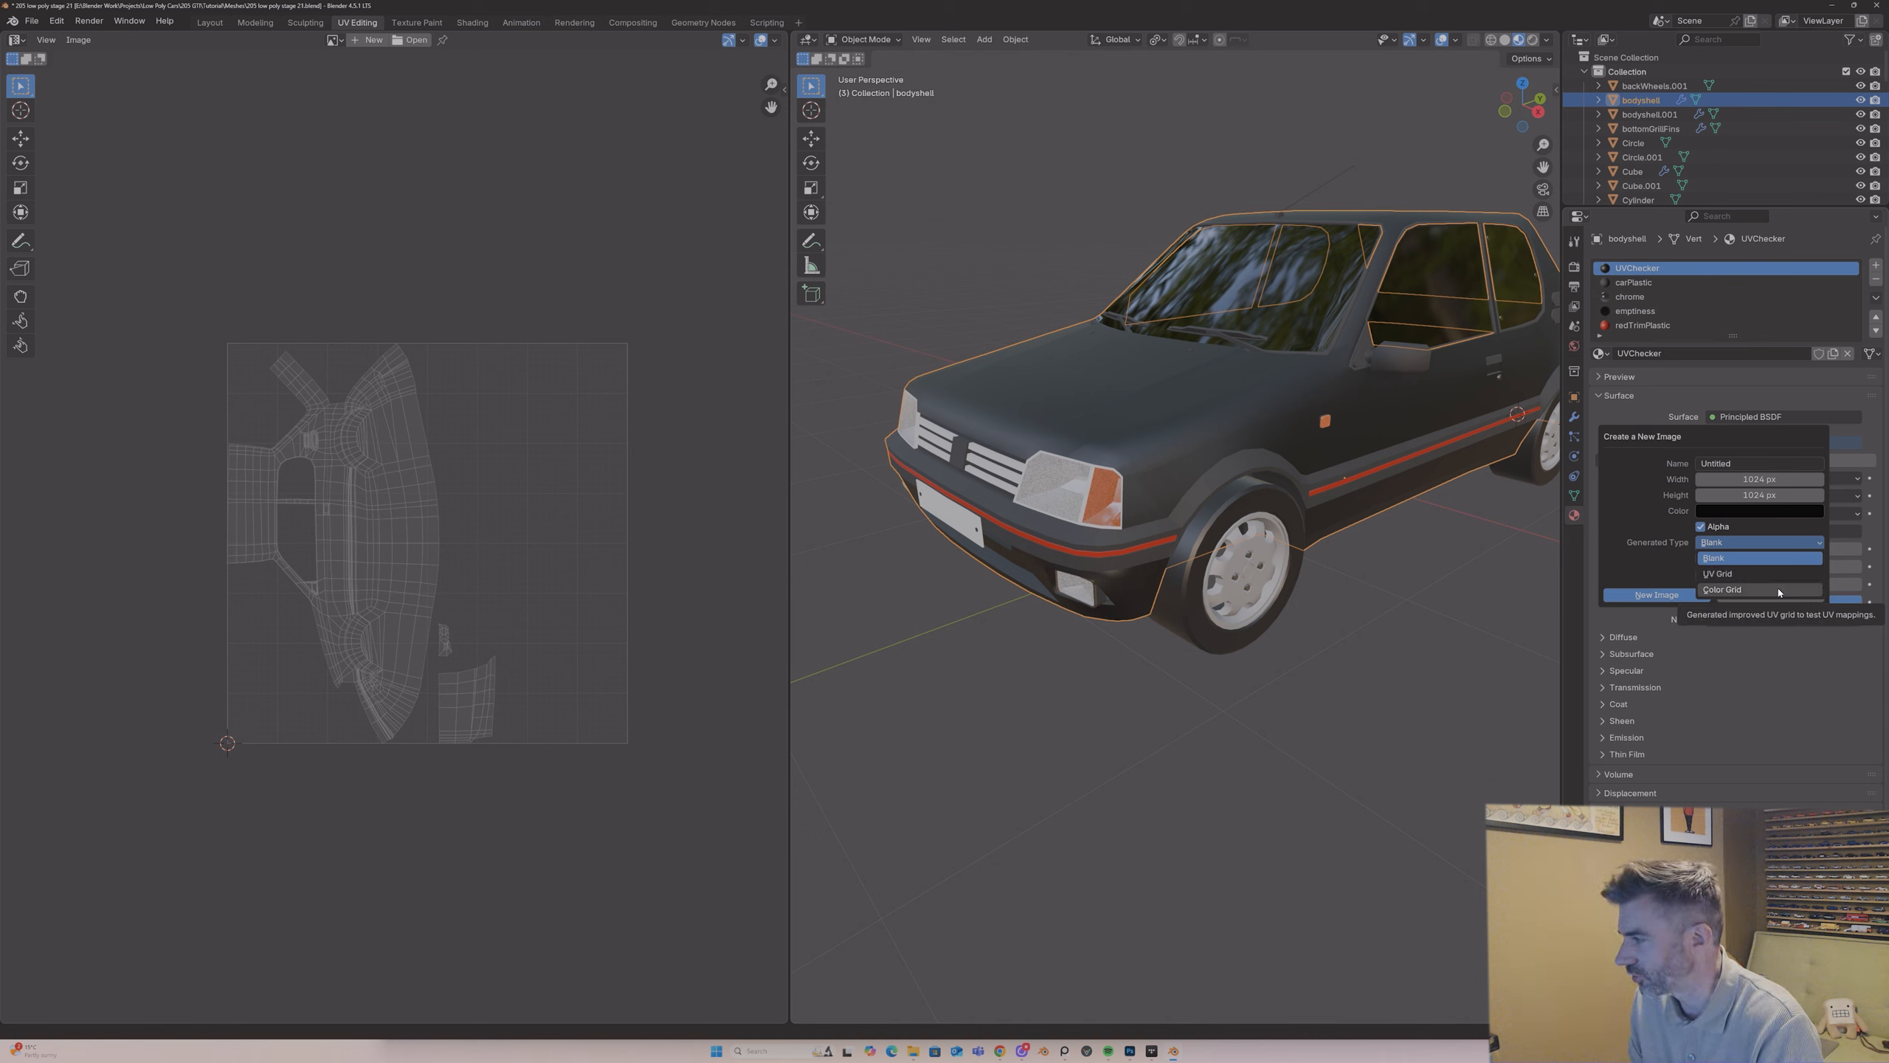
pyautogui.click(1778, 589)
# Step: Set the new image to 4096 by 4096 px, name it UVCheckerGrid and create it
pyautogui.click(1761, 478)
pyautogui.write('4096')
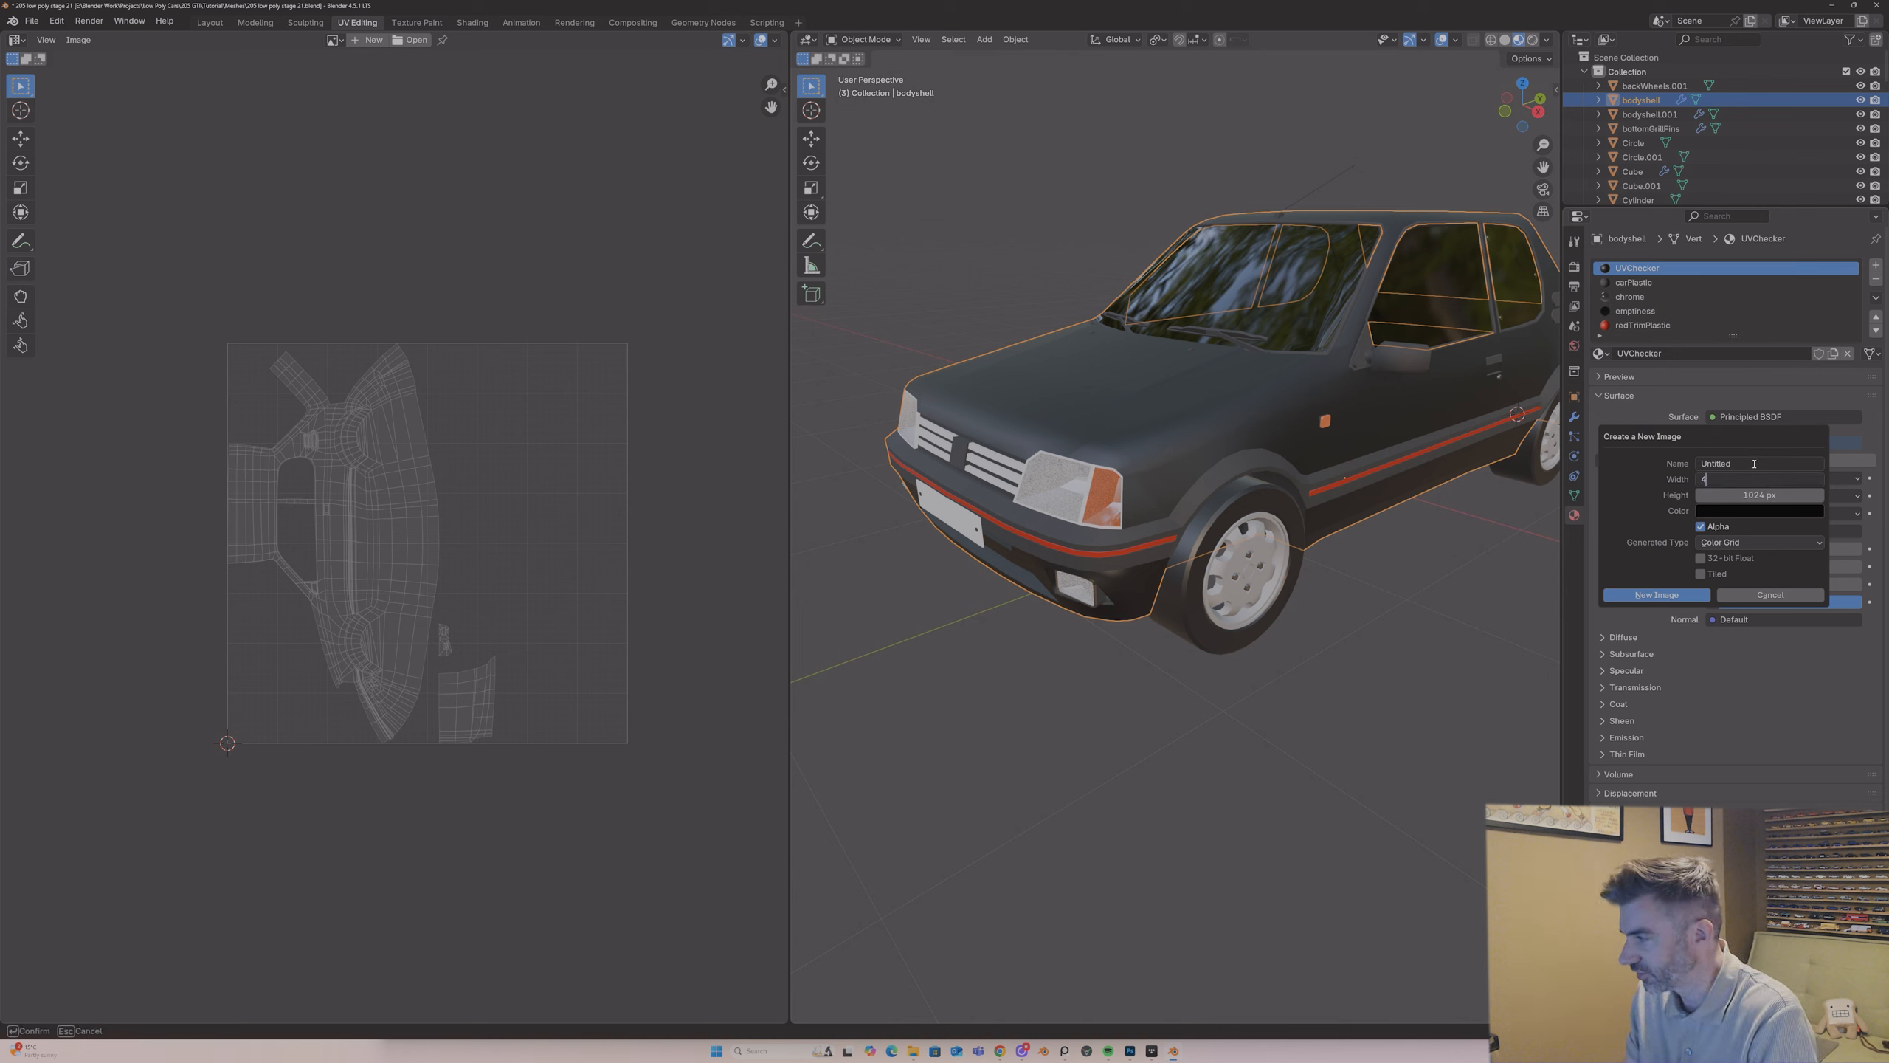
pyautogui.press('Tab')
pyautogui.write('4096')
pyautogui.press('Tab')
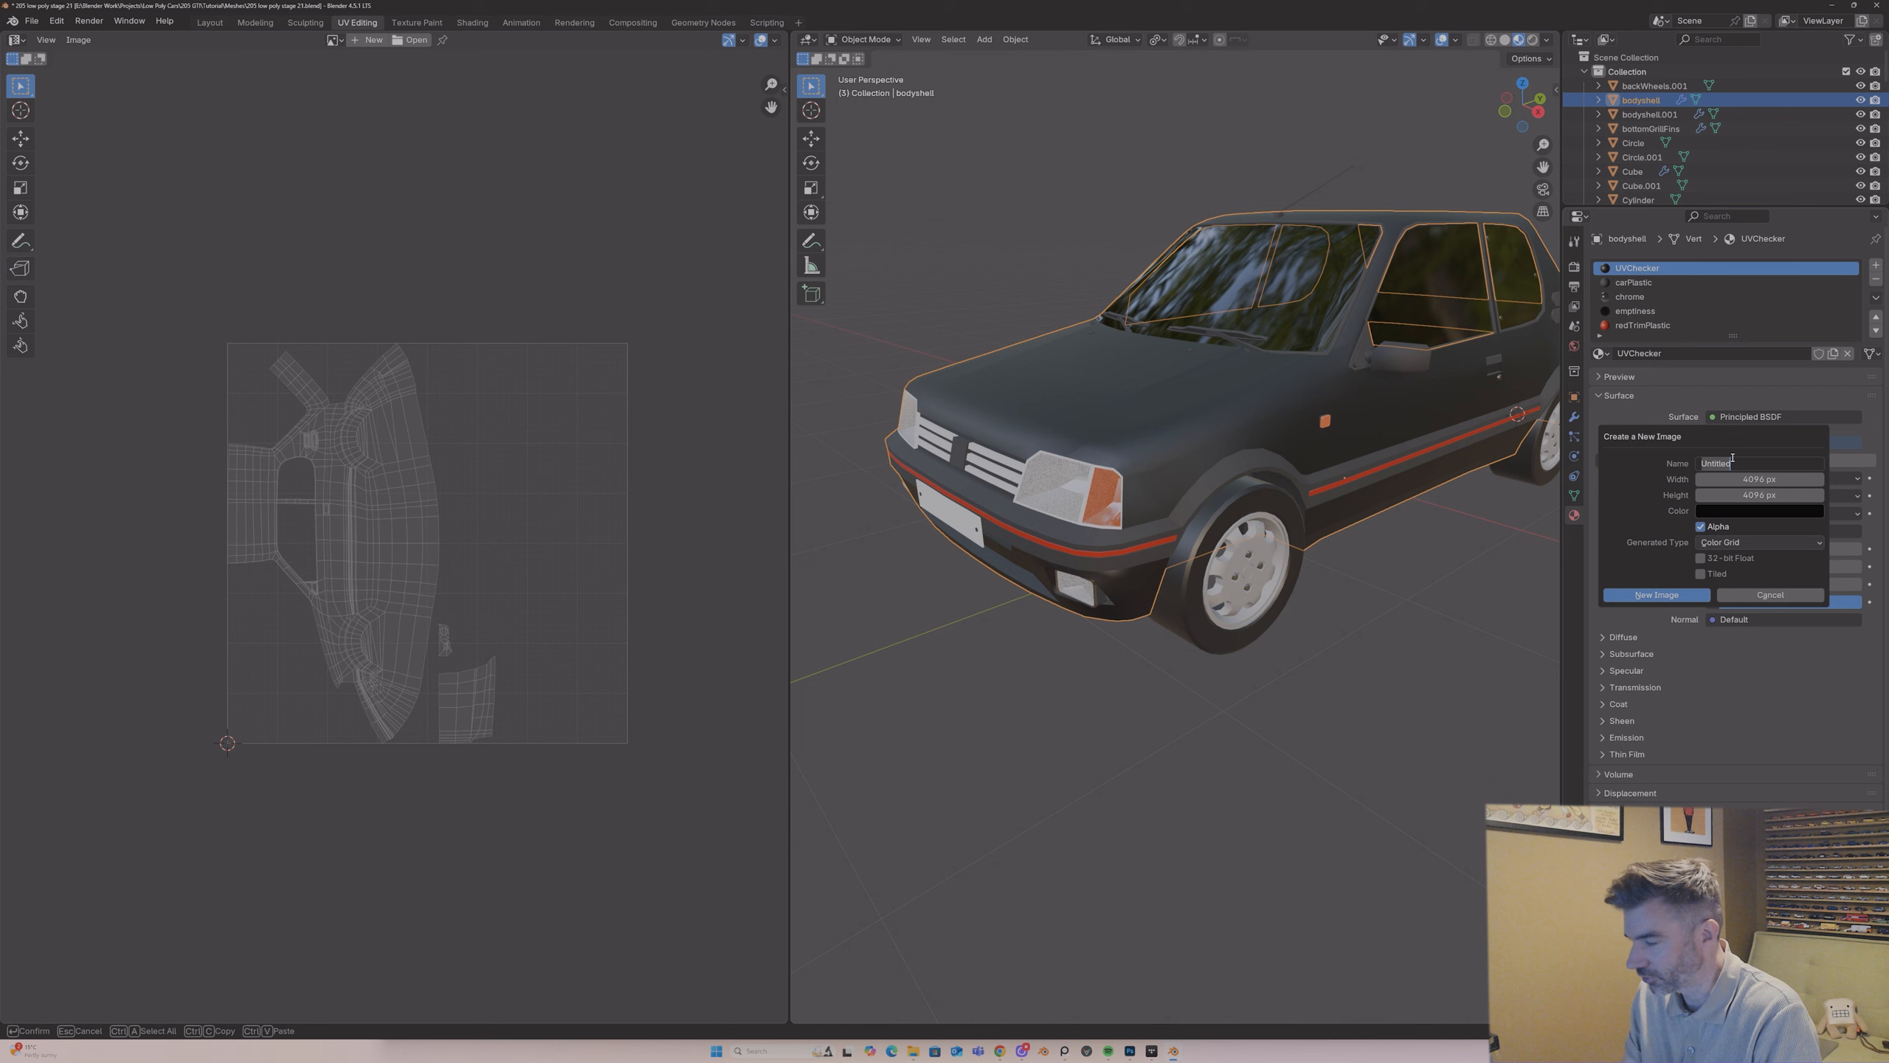
pyautogui.write('UVCheckerGrid')
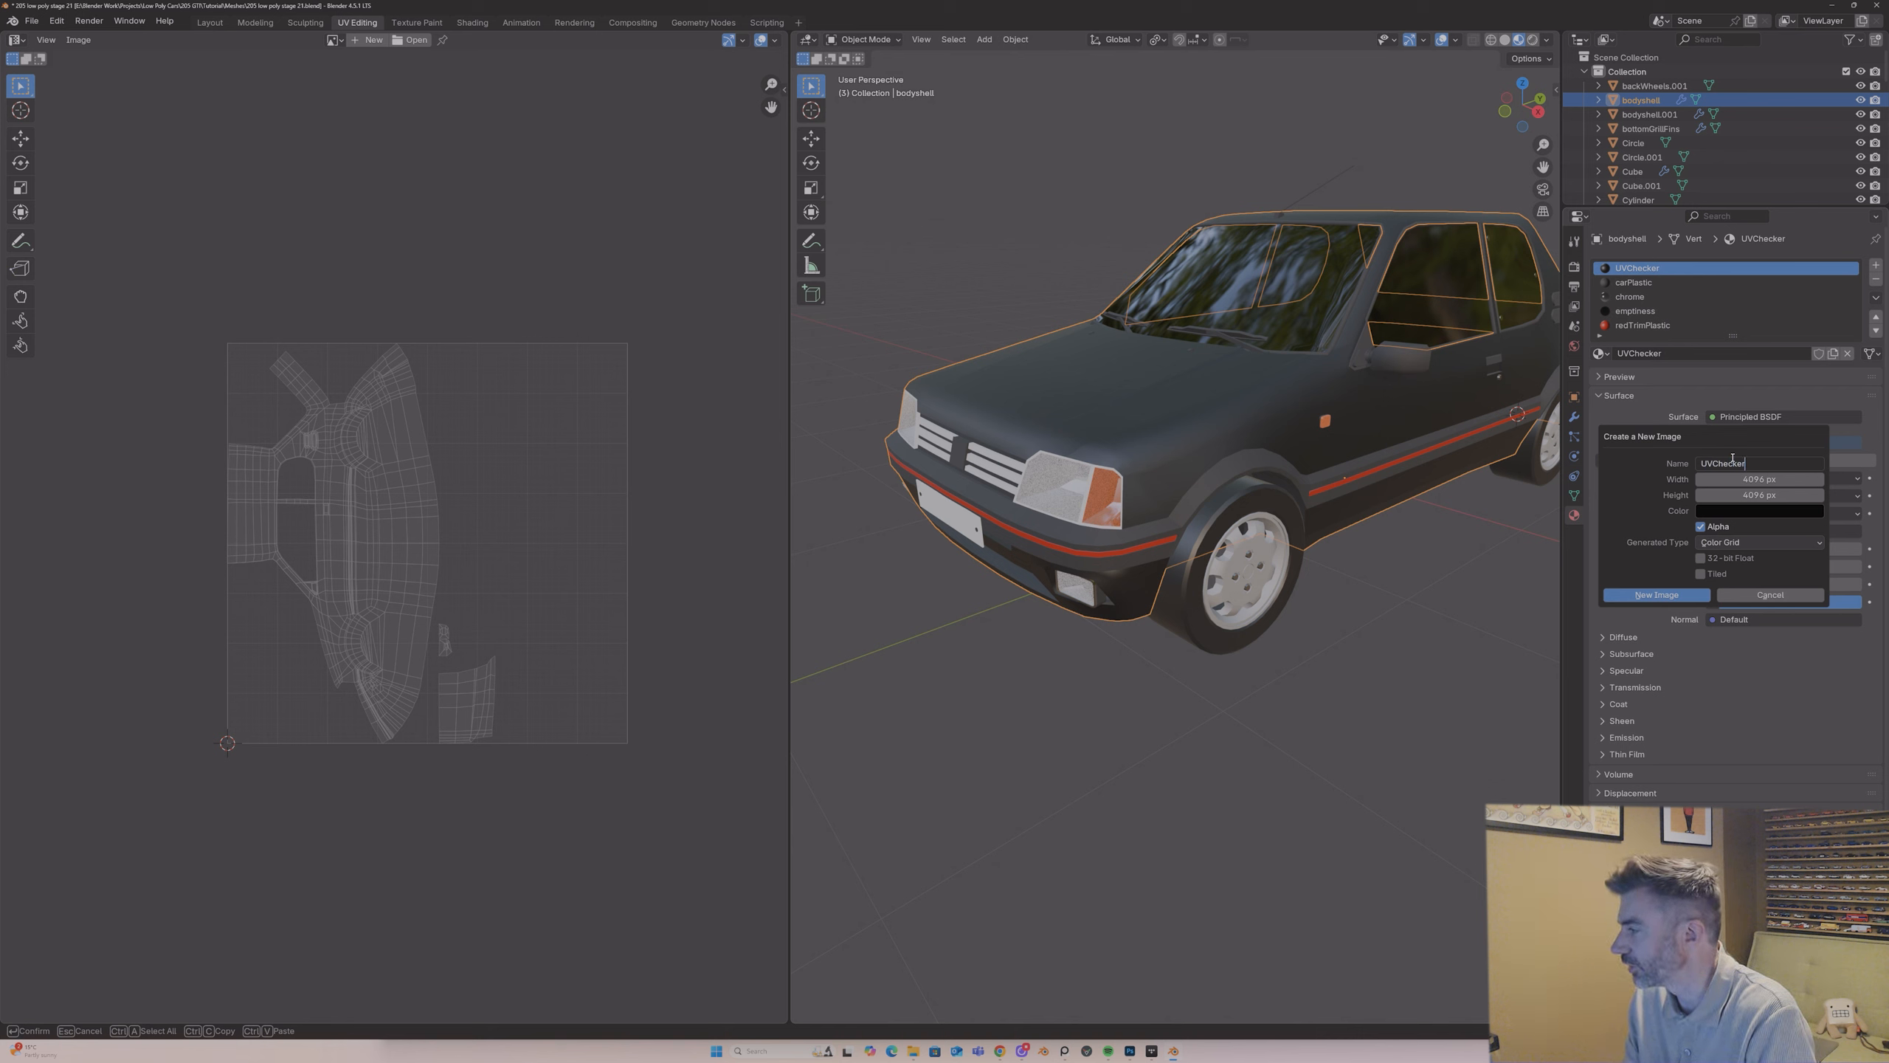
pyautogui.click(1657, 594)
# Step: Display the UVCheckerGrid image in the UV editor and put the body shell into Edit Mode
pyautogui.moveTo(1227, 491); pyautogui.dragTo(938, 311, button='middle')
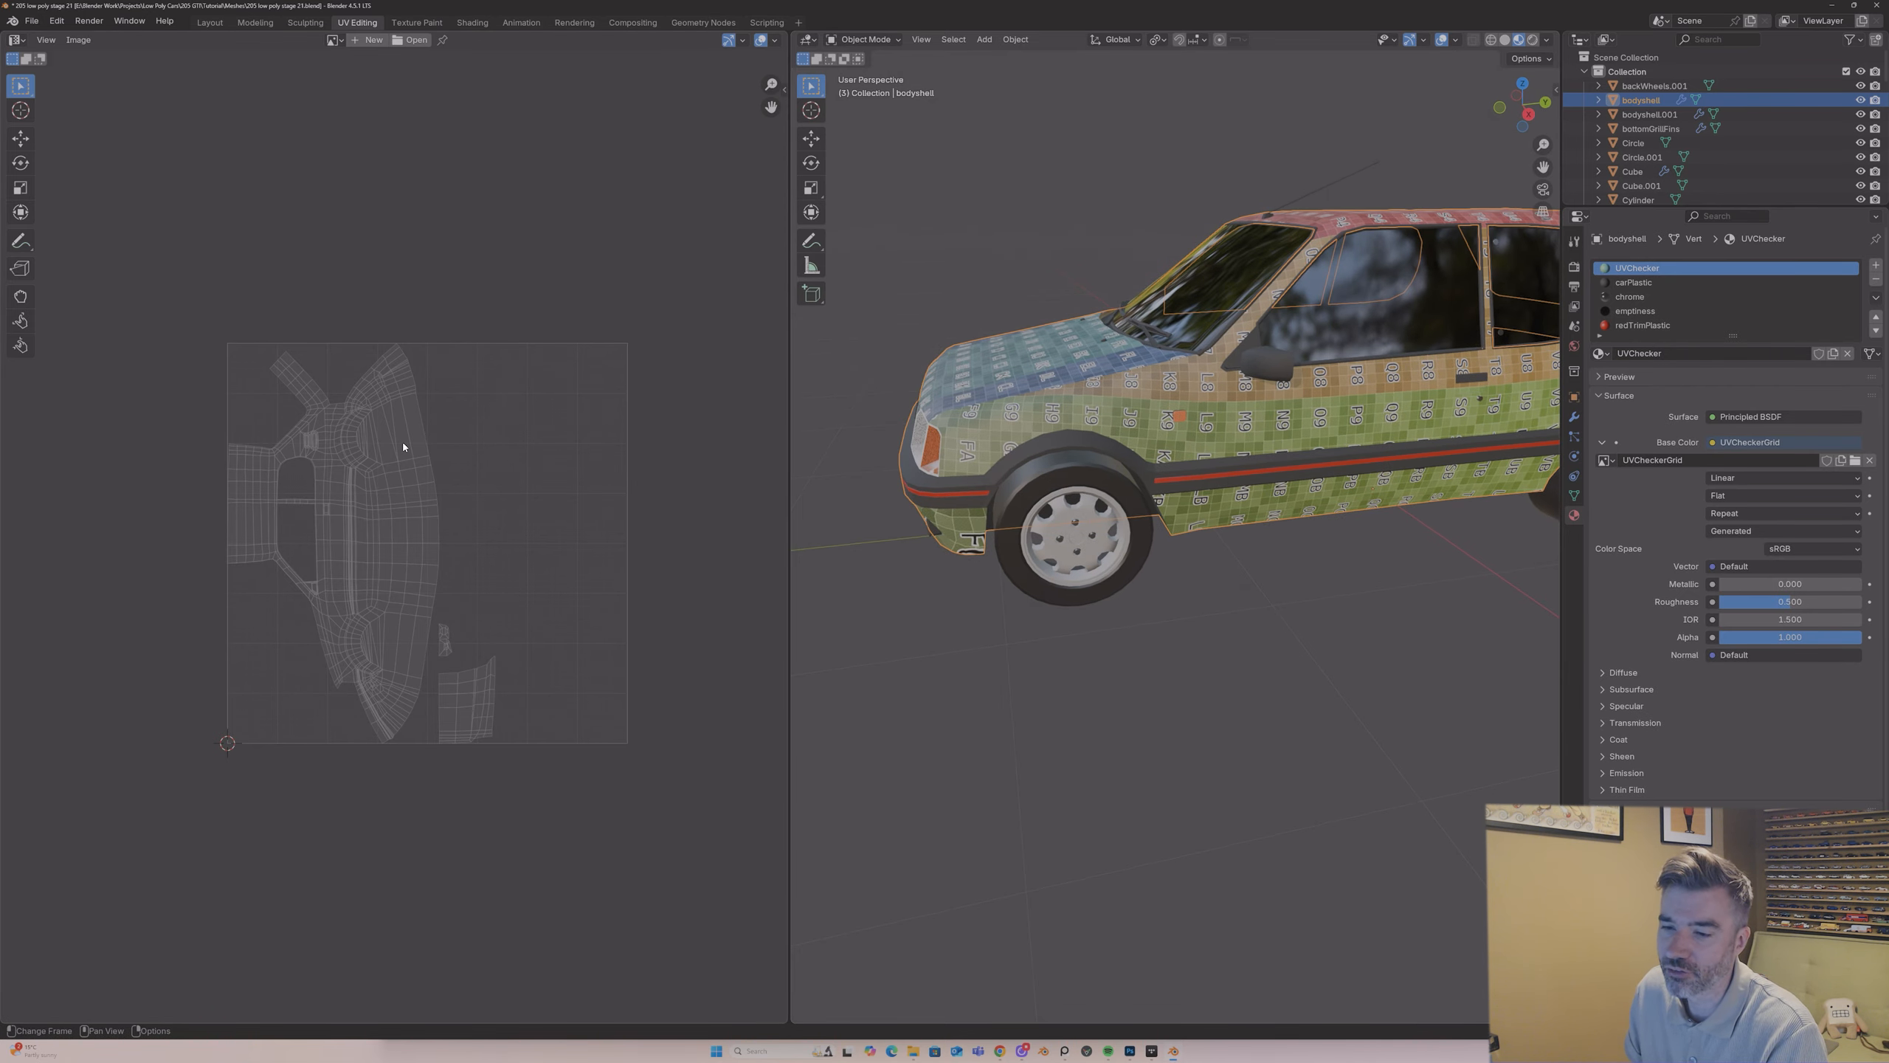
pyautogui.click(335, 40)
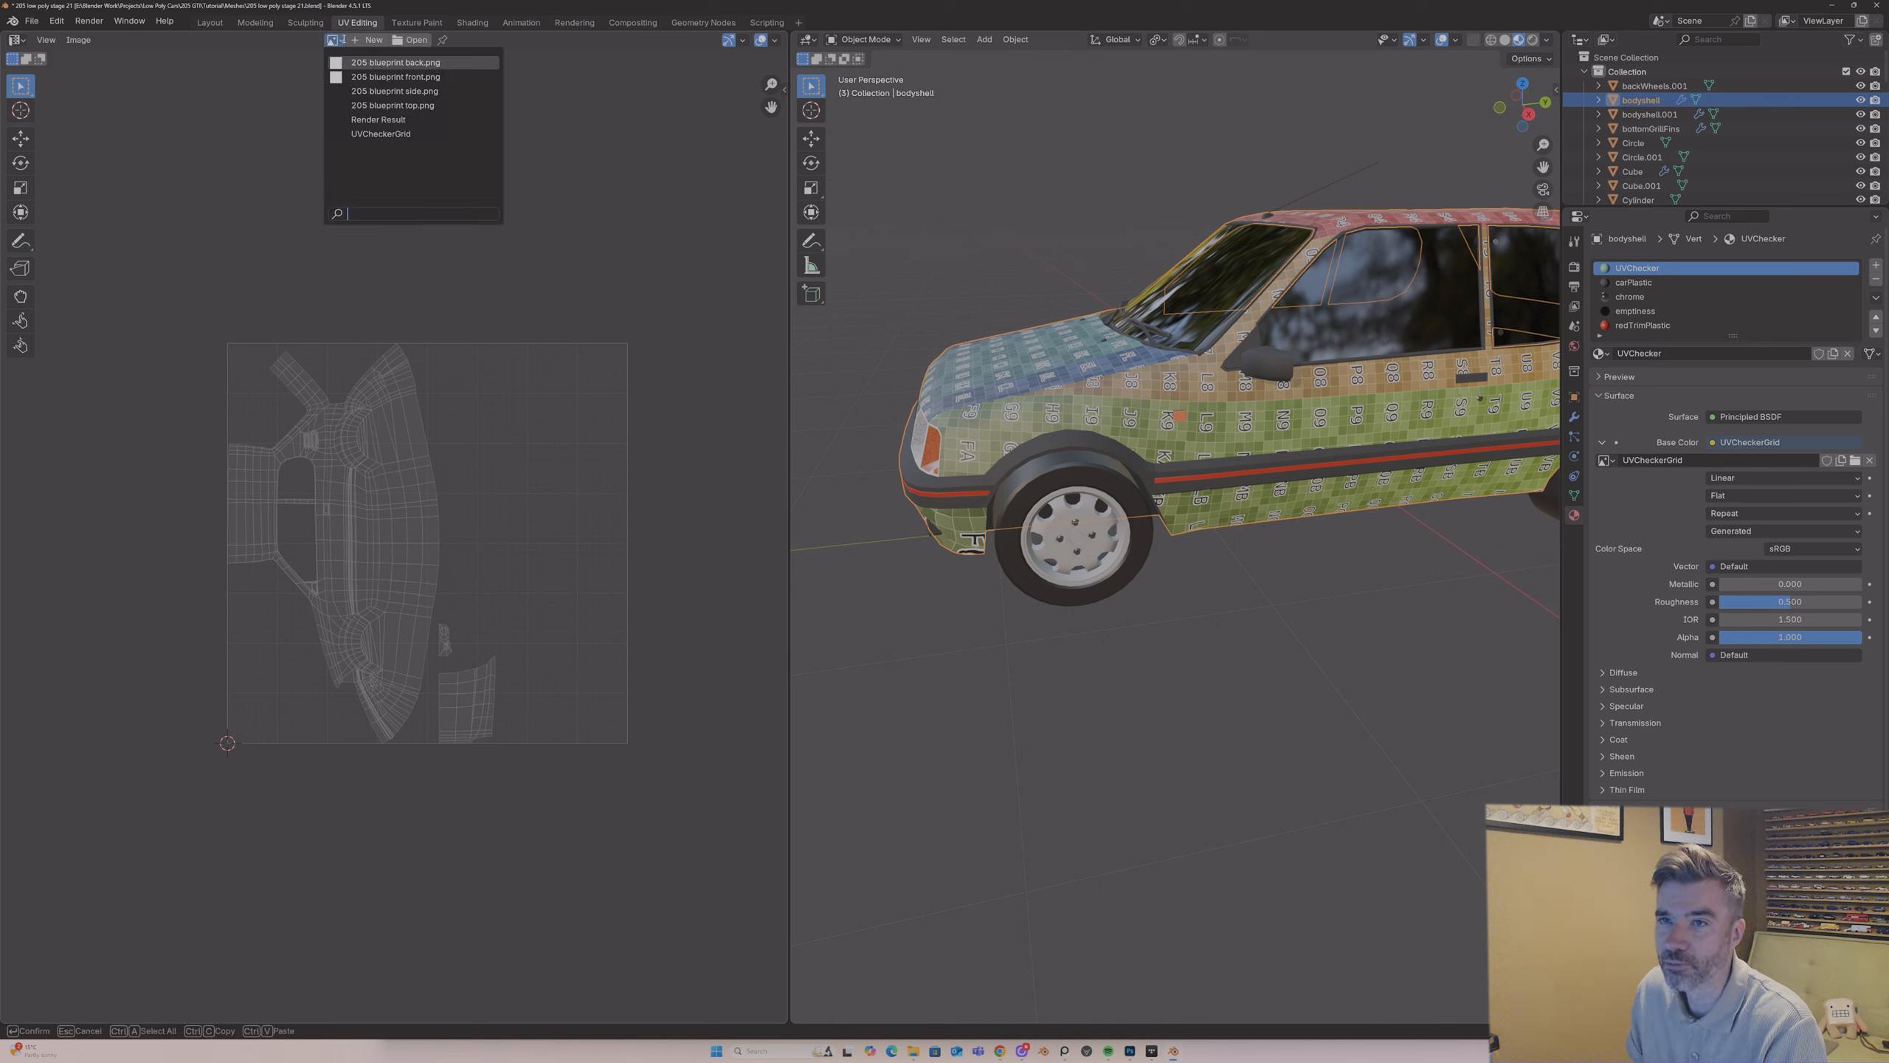
pyautogui.click(365, 135)
pyautogui.scroll(-6, 394, 521)
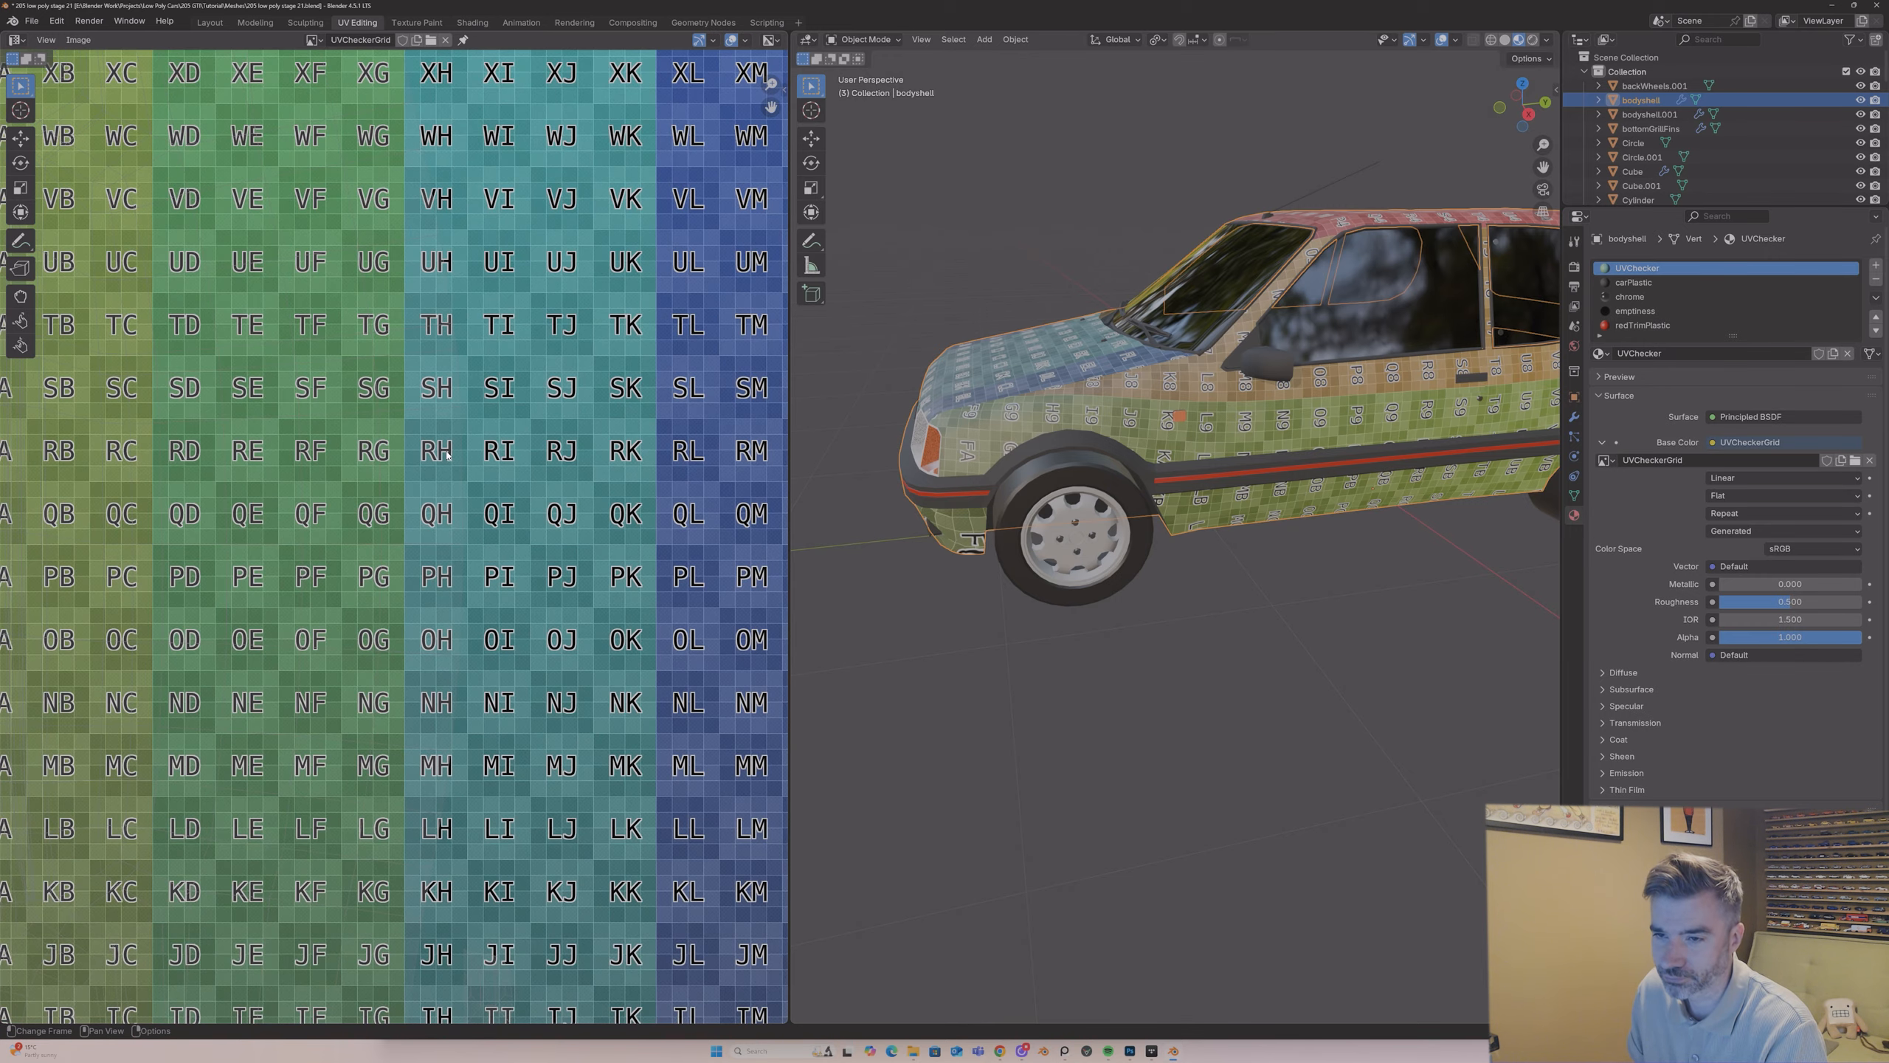
pyautogui.press('Tab')
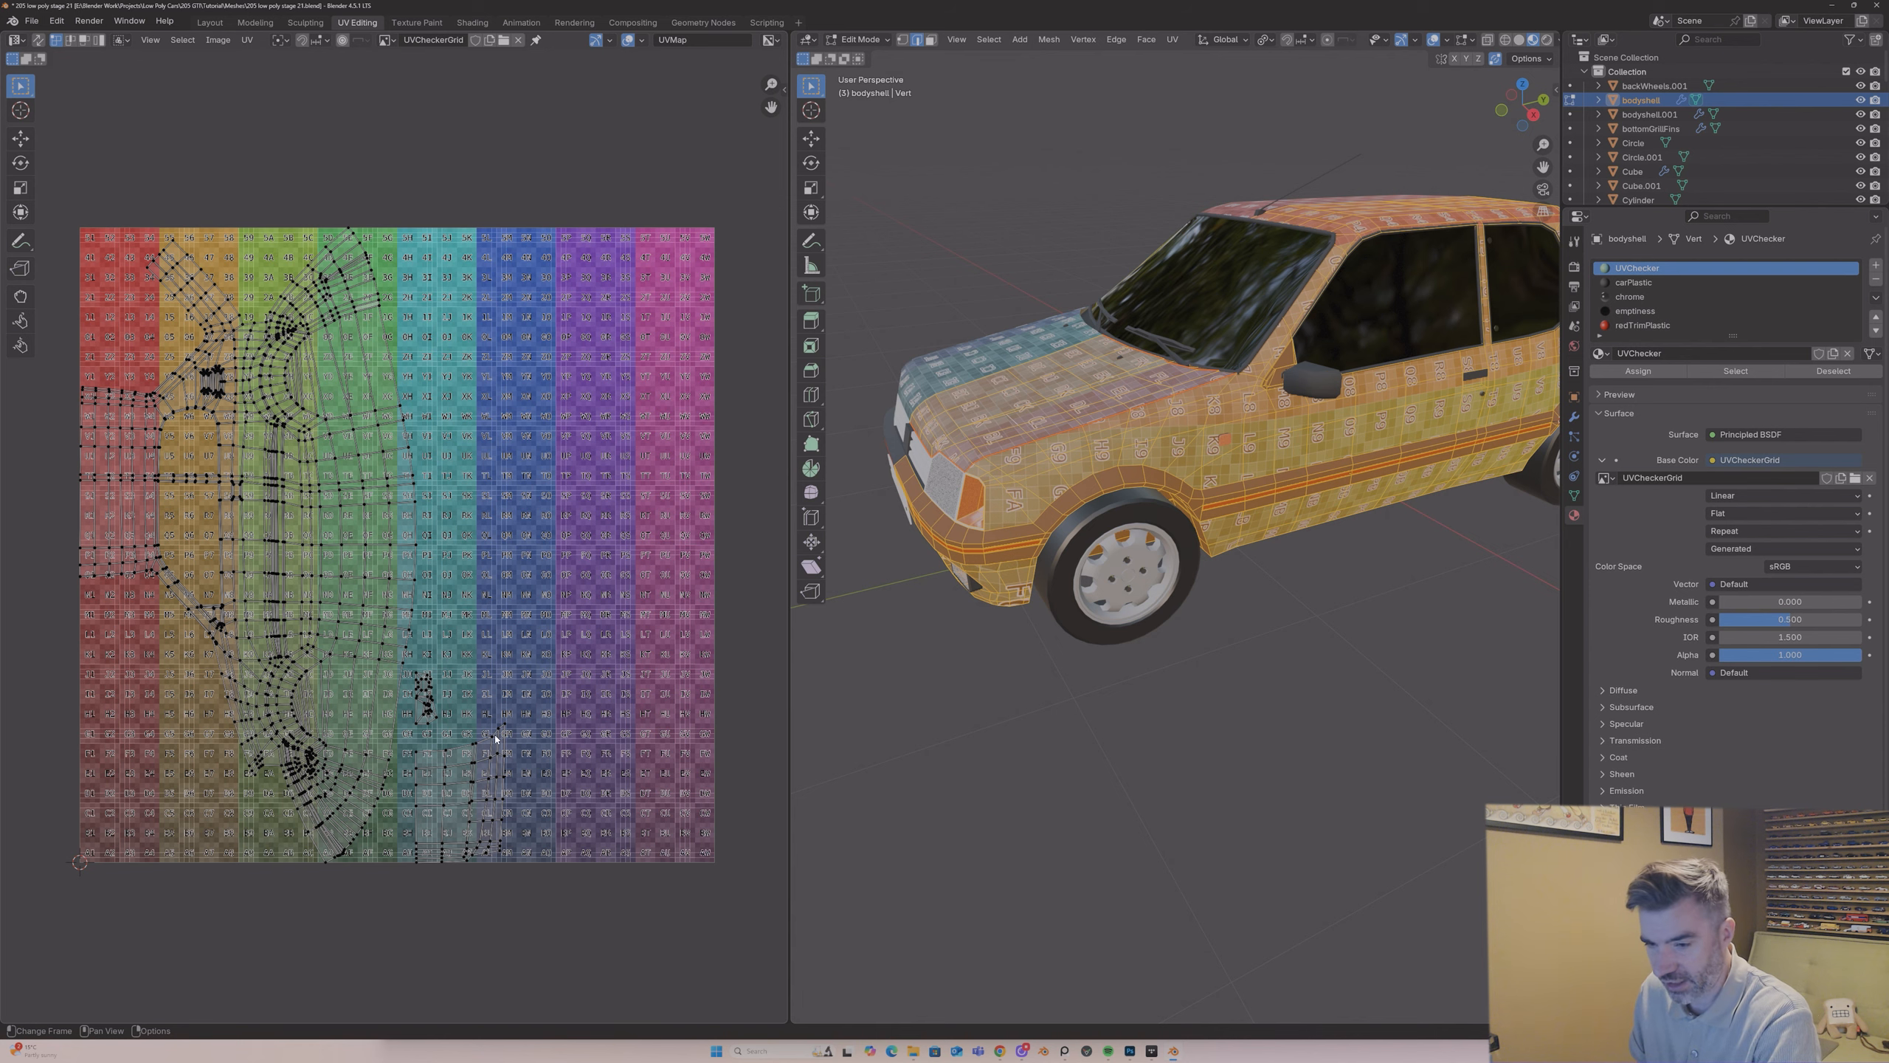
# Step: Select the bonnet's linked UV island and move it onto the blue and purple columns in the grid's upper half
pyautogui.press('l')
pyautogui.moveTo(825, 505); pyautogui.dragTo(843, 518, button='middle')
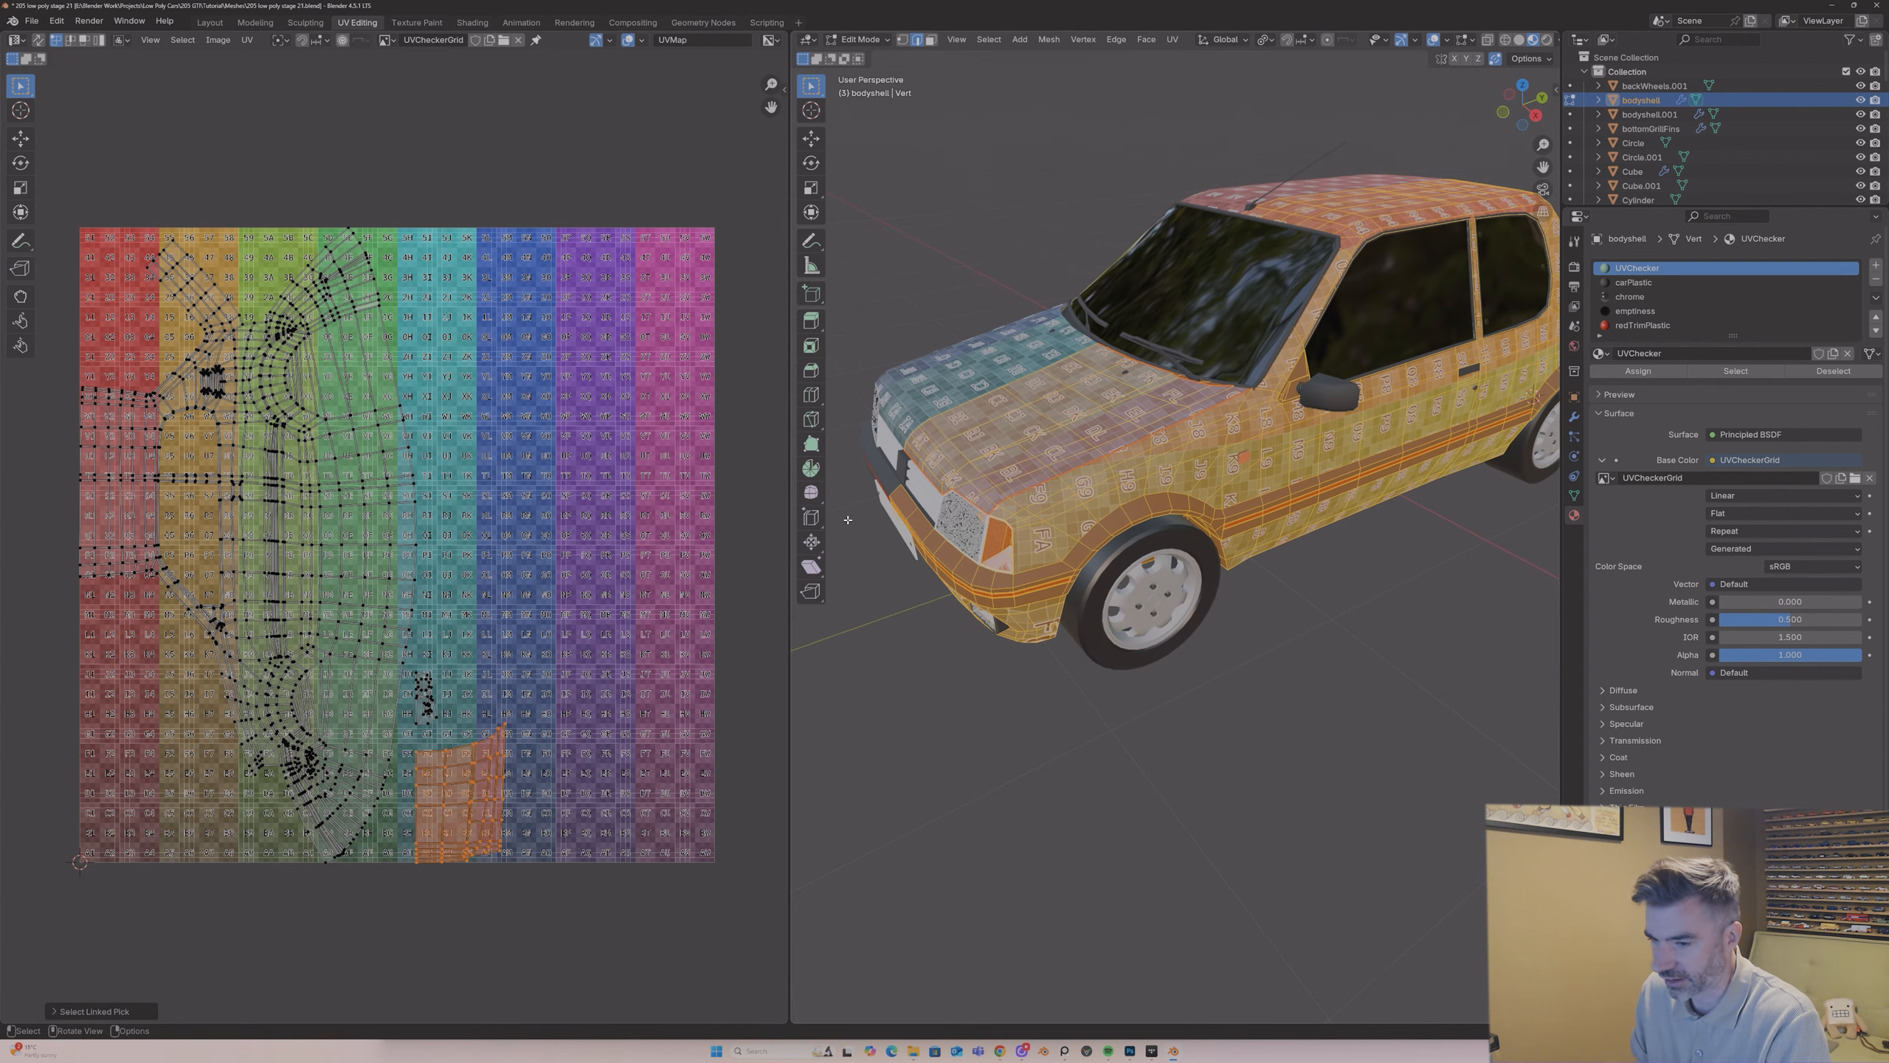
pyautogui.press('g')
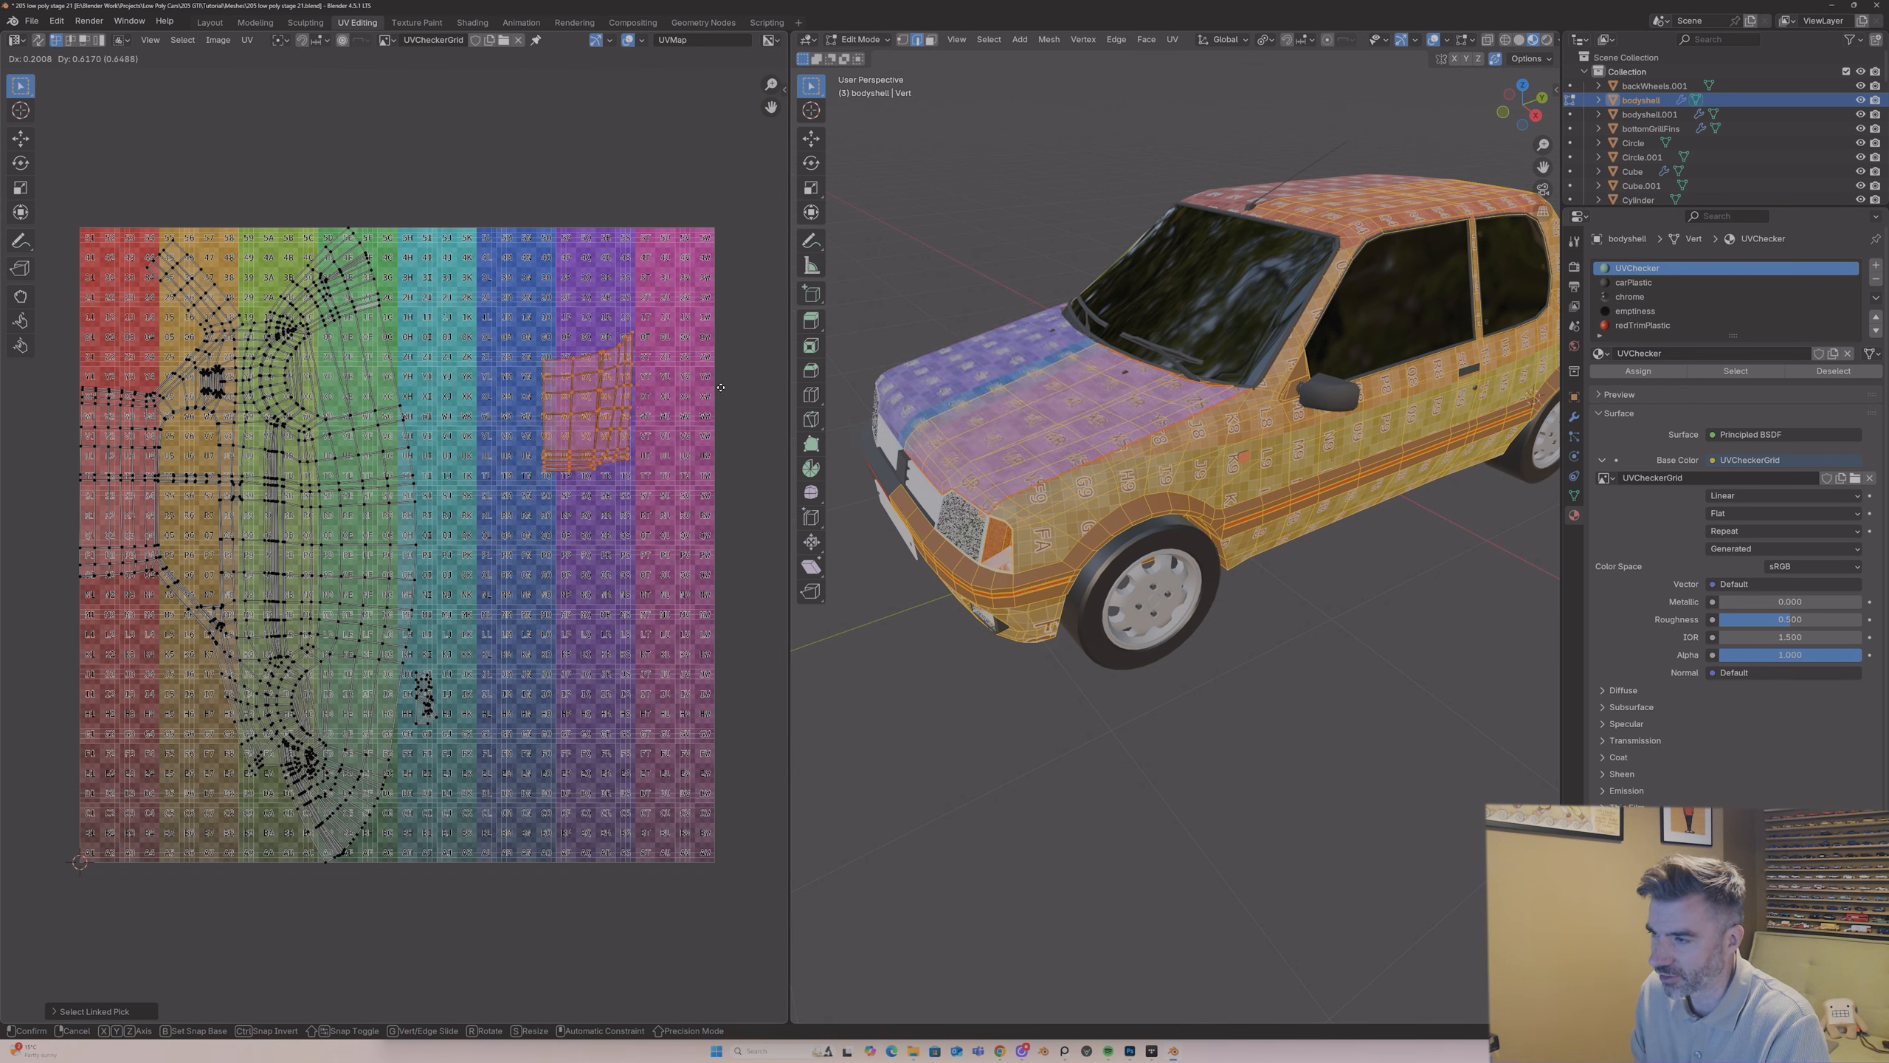
pyautogui.click(718, 380)
pyautogui.moveTo(874, 399); pyautogui.dragTo(997, 476, button='middle')
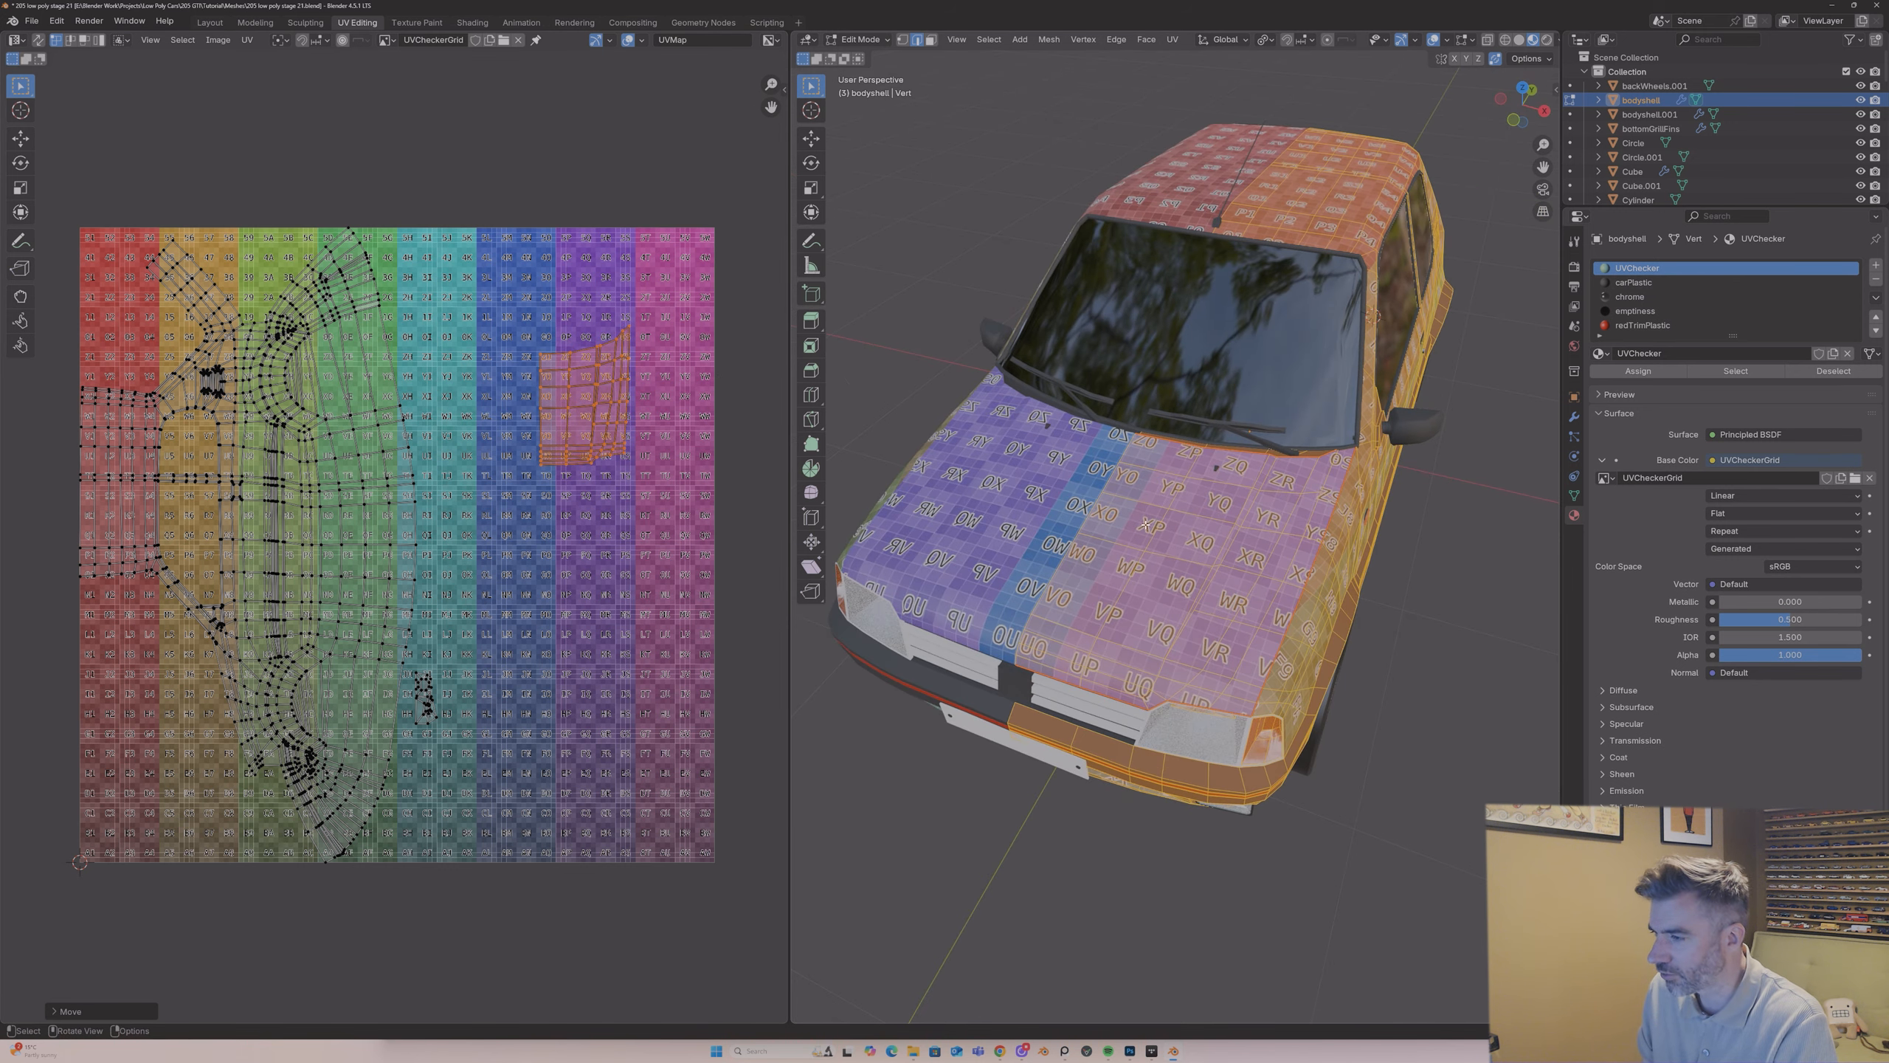
pyautogui.press('g')
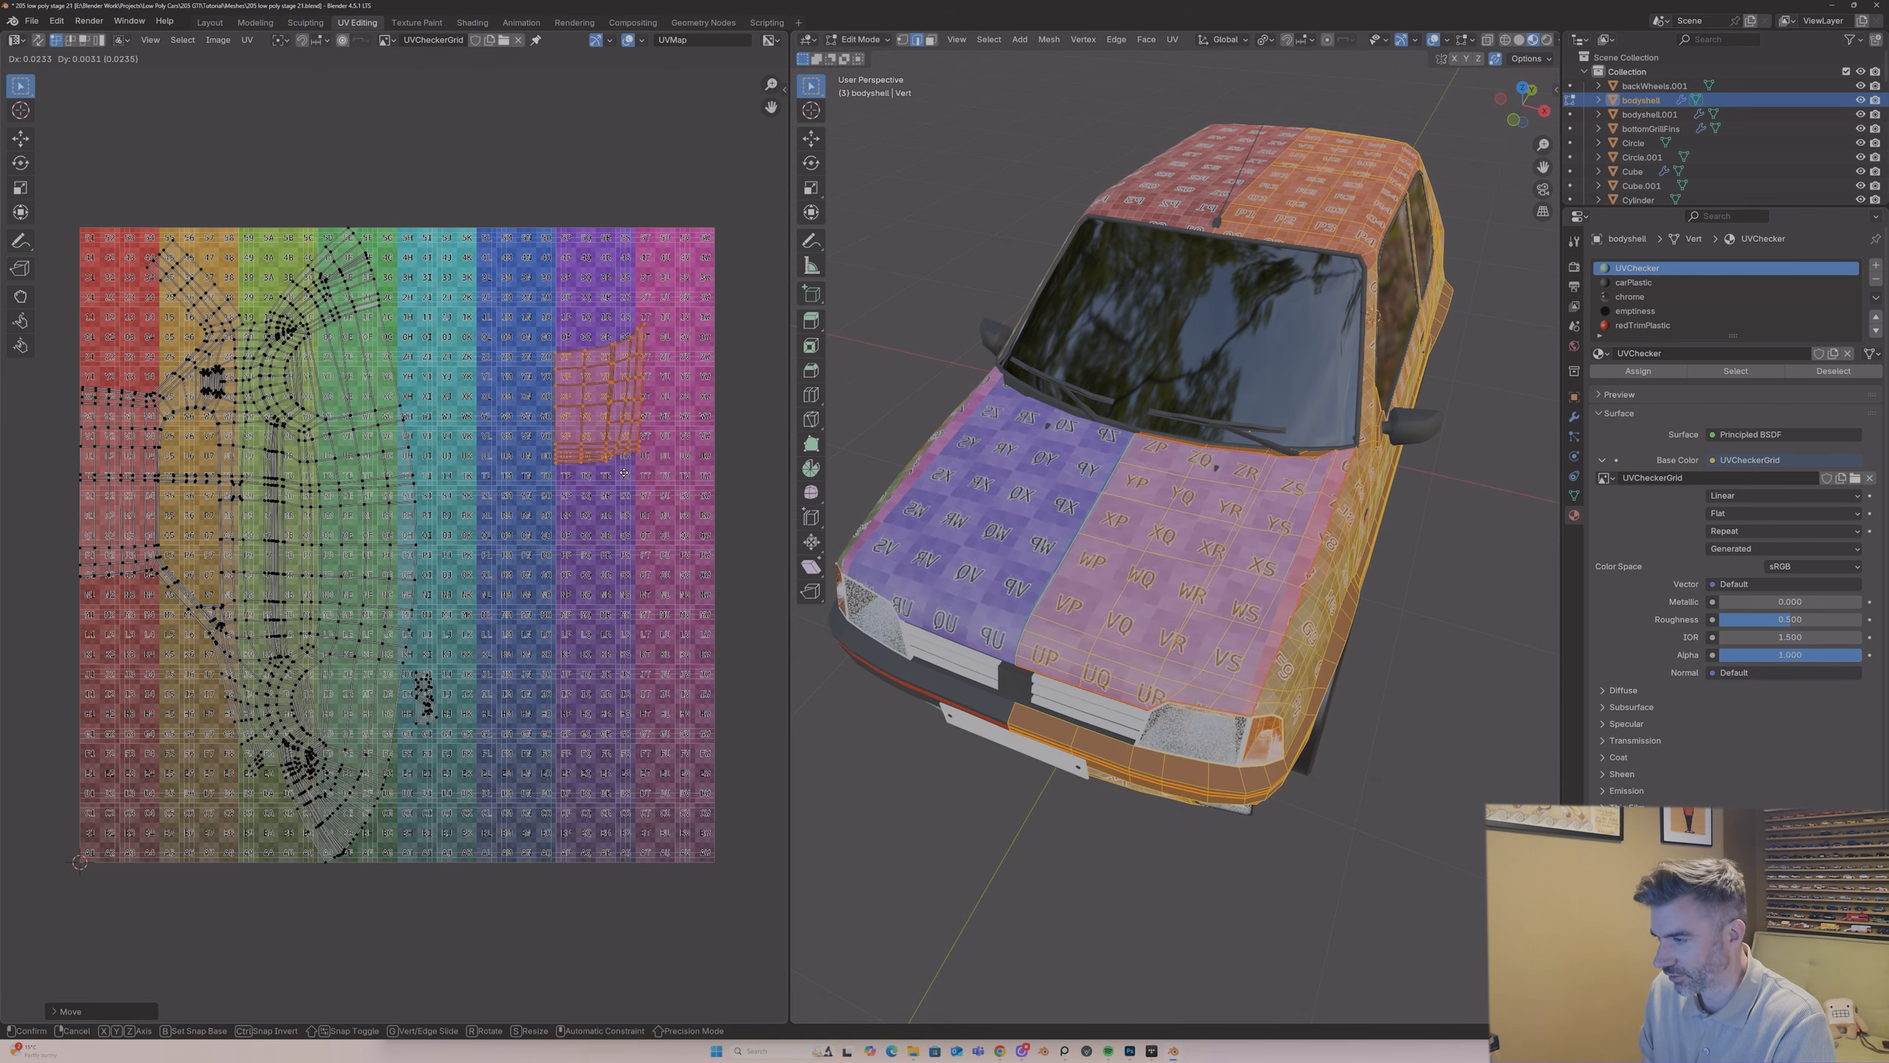
pyautogui.click(609, 473)
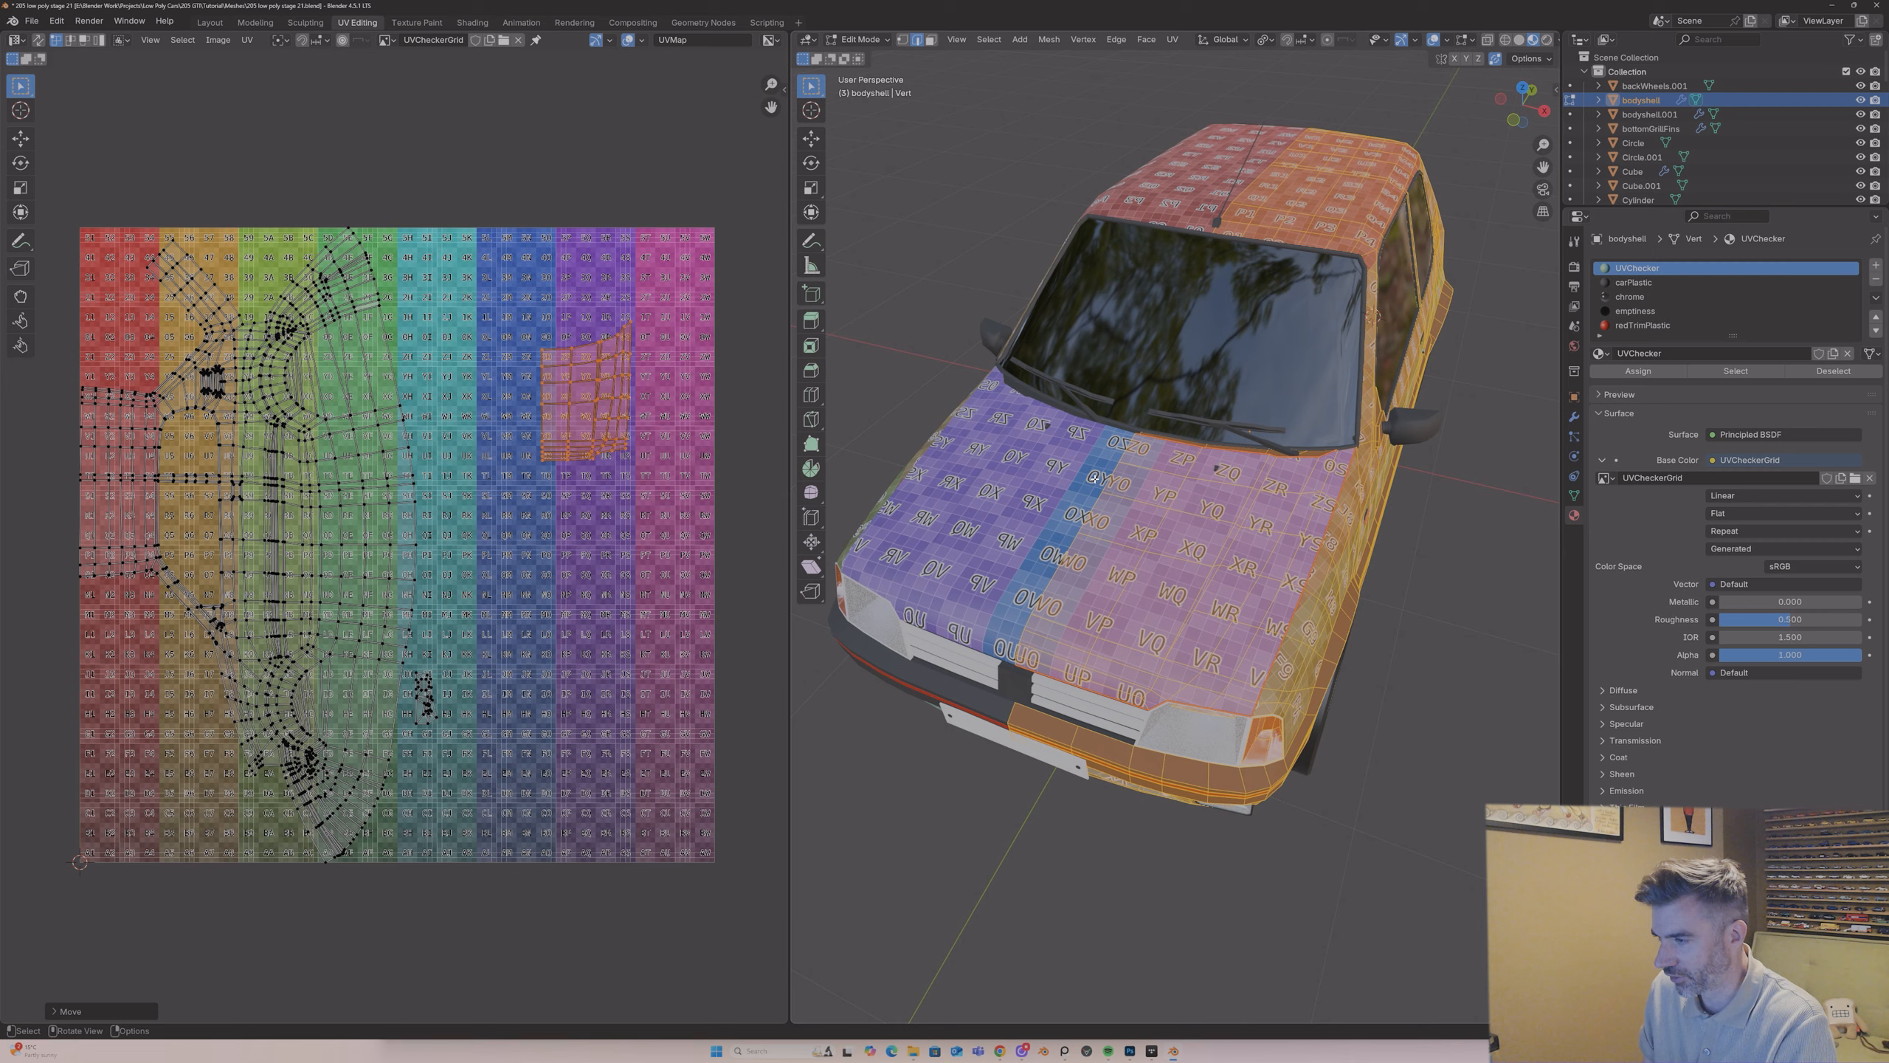
# Step: Examine the checker pattern on the bonnet, front wing and door for square size, stretching and breaks at the seams
pyautogui.moveTo(937, 476); pyautogui.dragTo(1065, 429, button='middle')
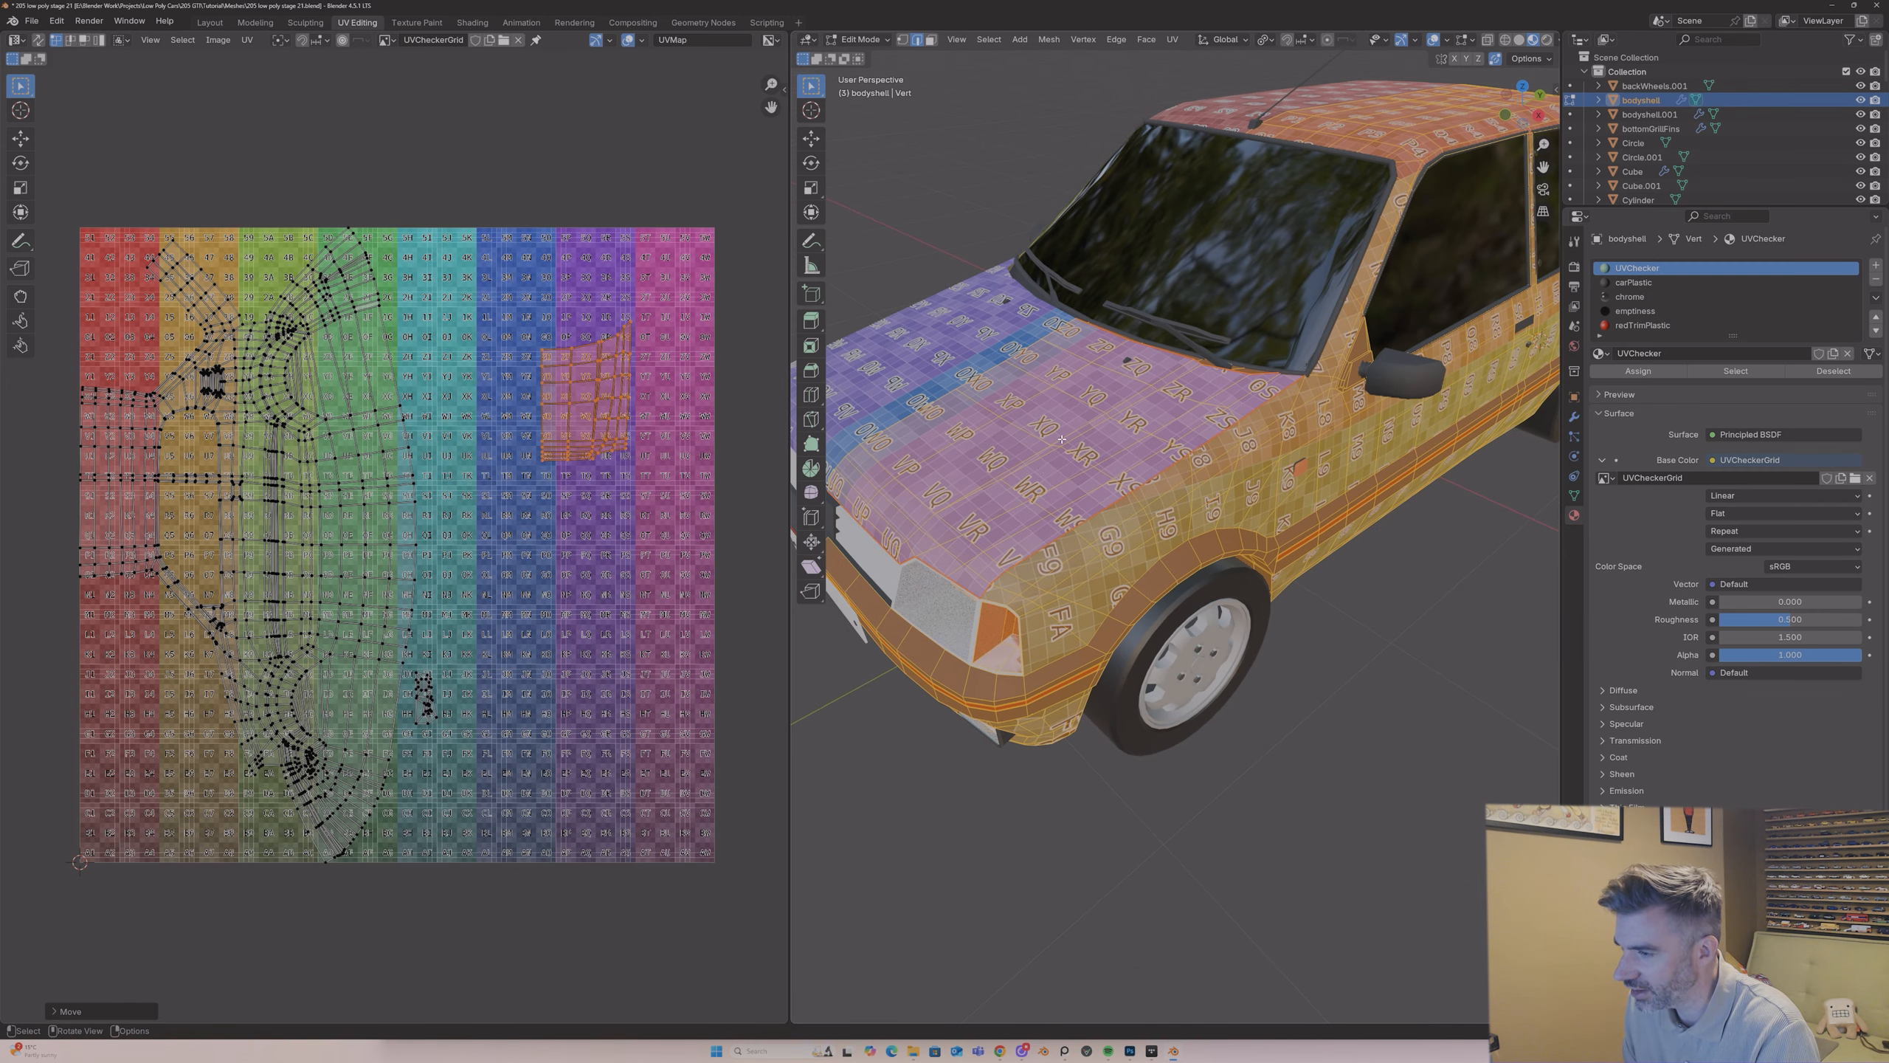
pyautogui.scroll(2, 1041, 446)
pyautogui.scroll(-3, 1154, 360)
pyautogui.moveTo(1108, 416); pyautogui.dragTo(1066, 522, button='middle')
pyautogui.press('Tab')
pyautogui.scroll(-2, 1097, 509)
pyautogui.press('Tab')
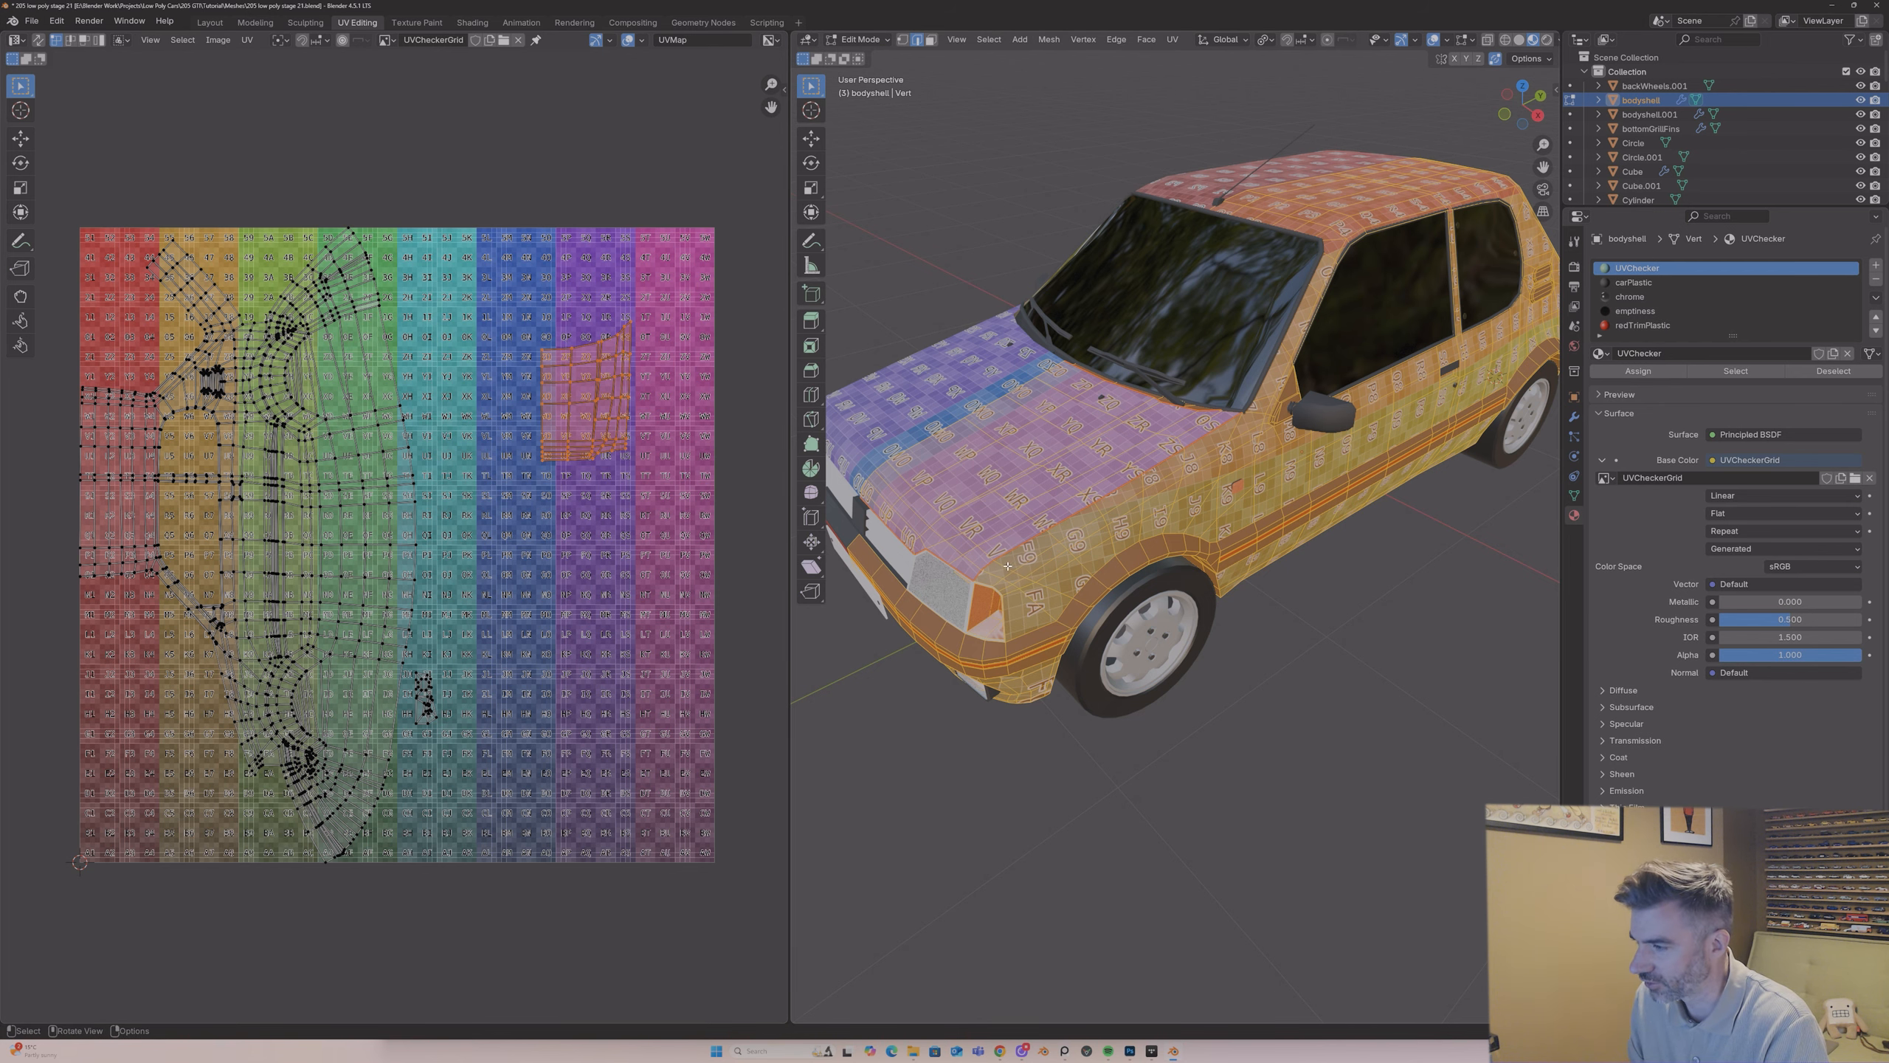
pyautogui.moveTo(952, 607); pyautogui.dragTo(983, 560, button='middle')
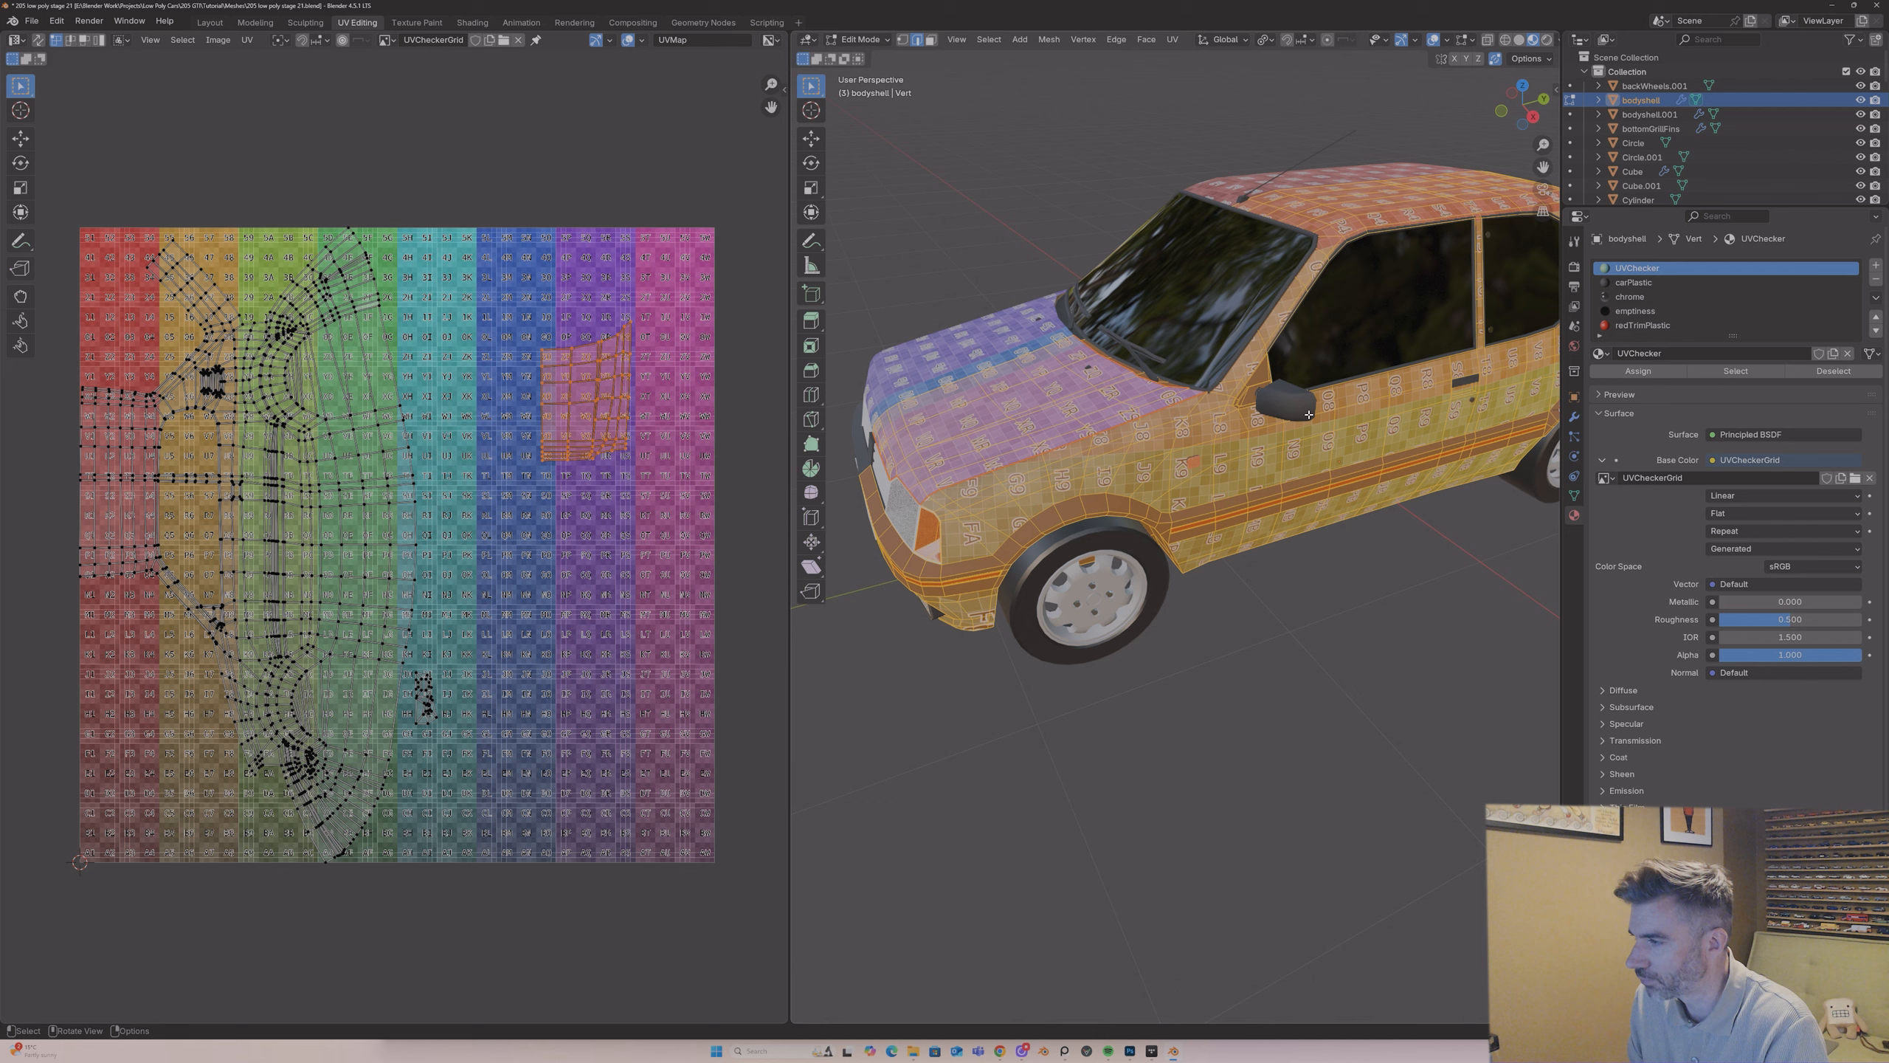
pyautogui.scroll(2, 1245, 409)
pyautogui.moveTo(1245, 410); pyautogui.dragTo(1247, 367, button='middle')
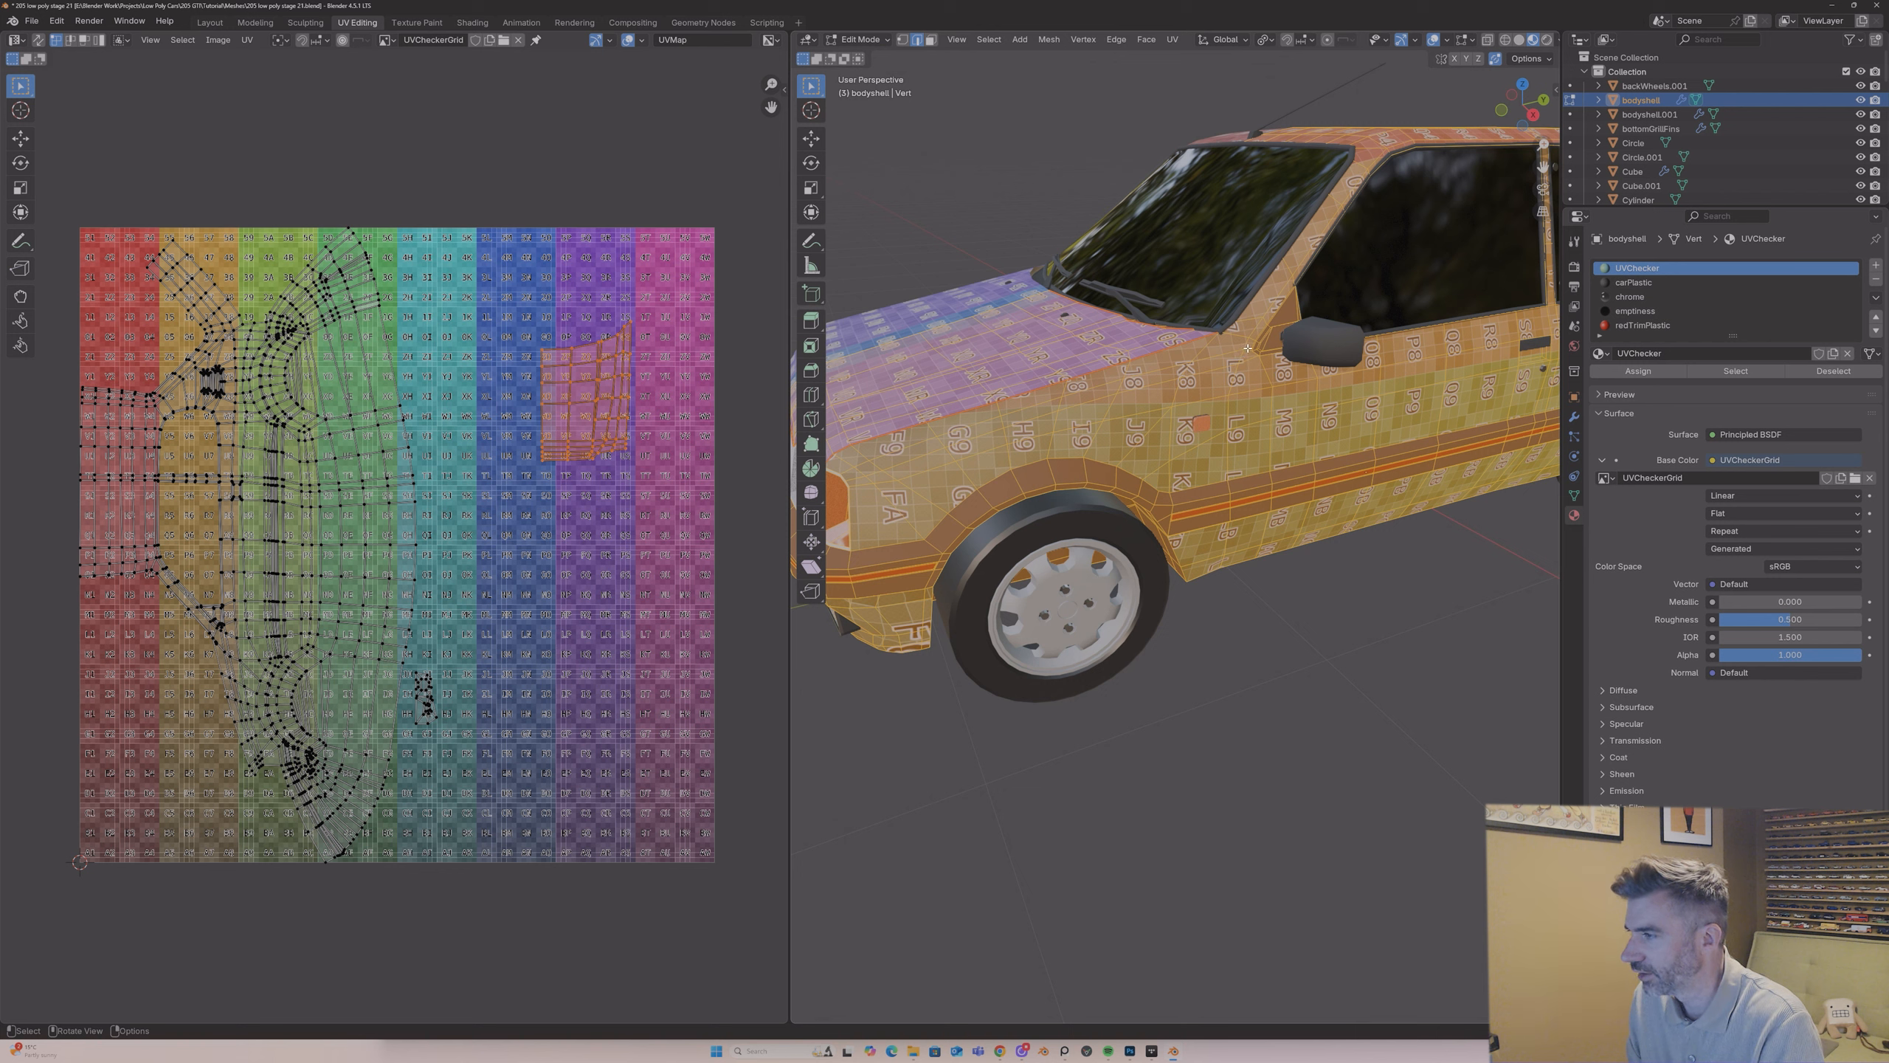
# Step: Clear the selection and mark a seam down the body side from the windscreen pillar base, behind the front wheel arch
pyautogui.hotkey('alt', 'a')
pyautogui.keyDown('ctrl'); pyautogui.click(1227, 466); pyautogui.keyUp('ctrl')
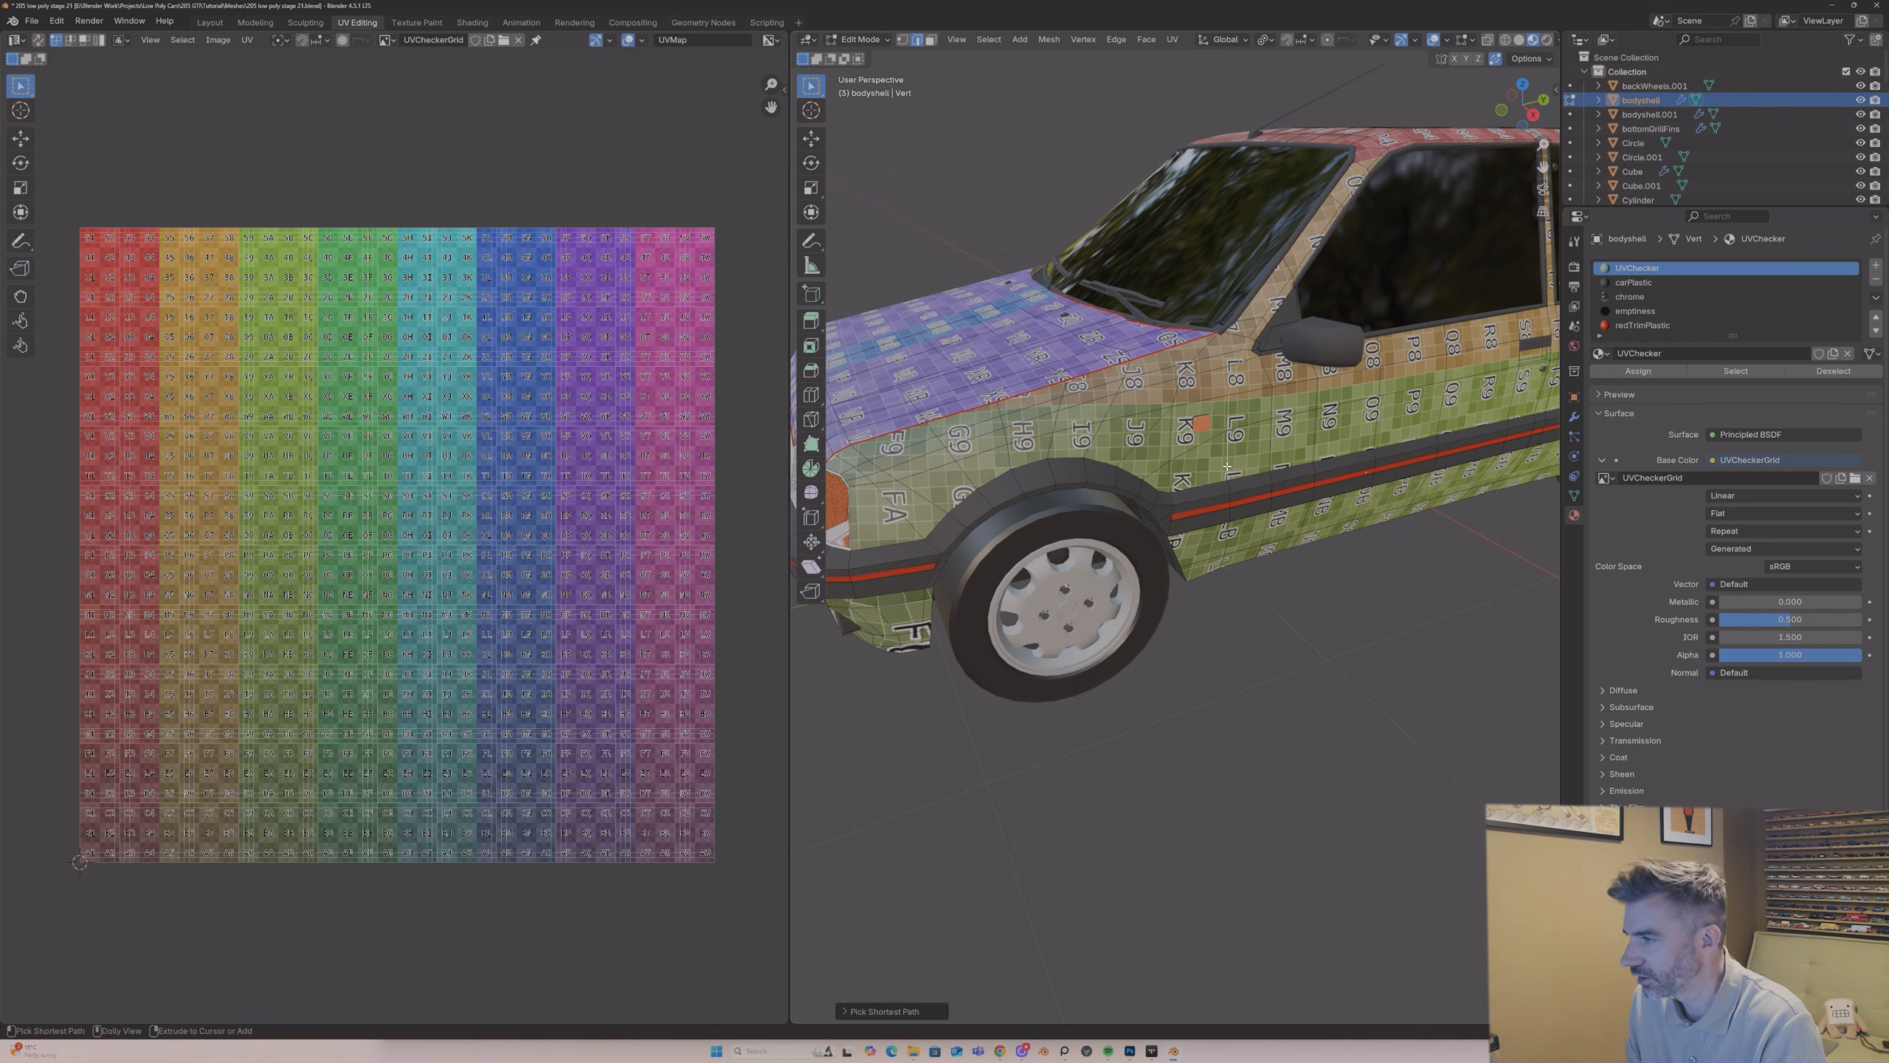
pyautogui.hotkey('ctrl', 'e')
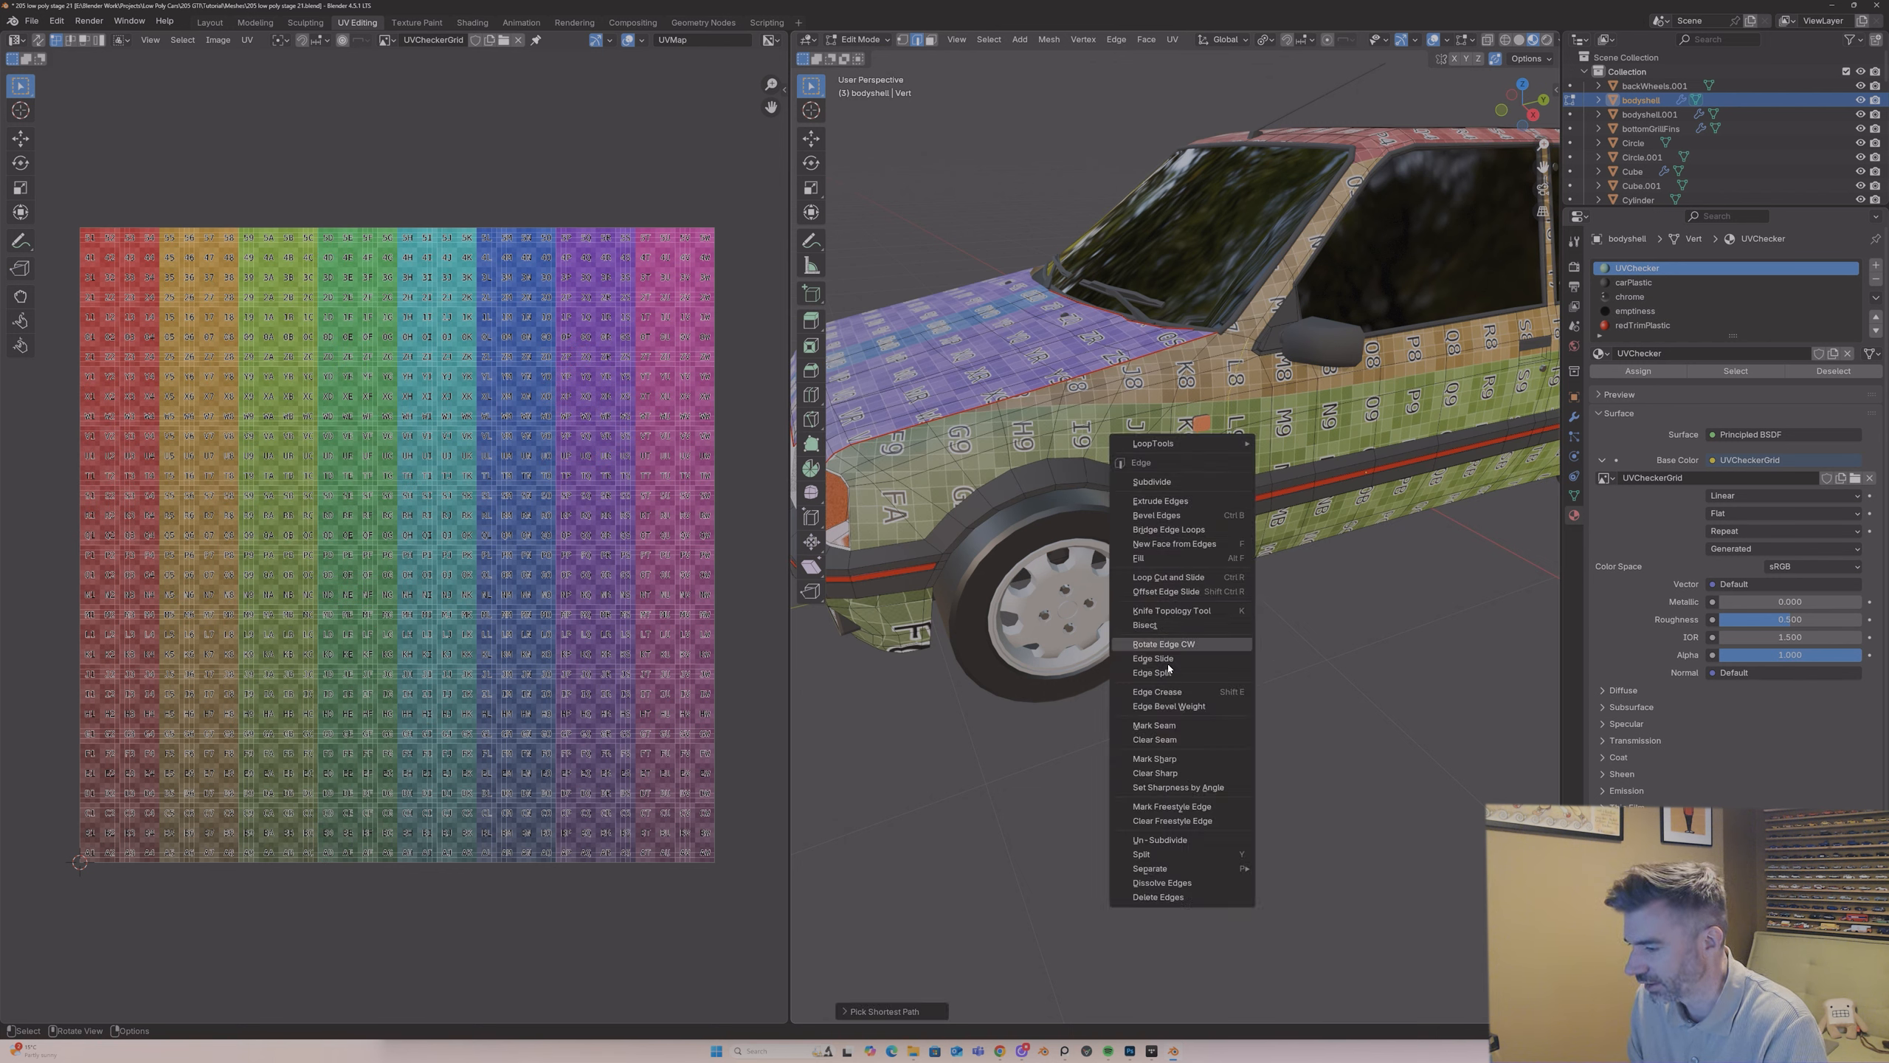
pyautogui.click(1173, 726)
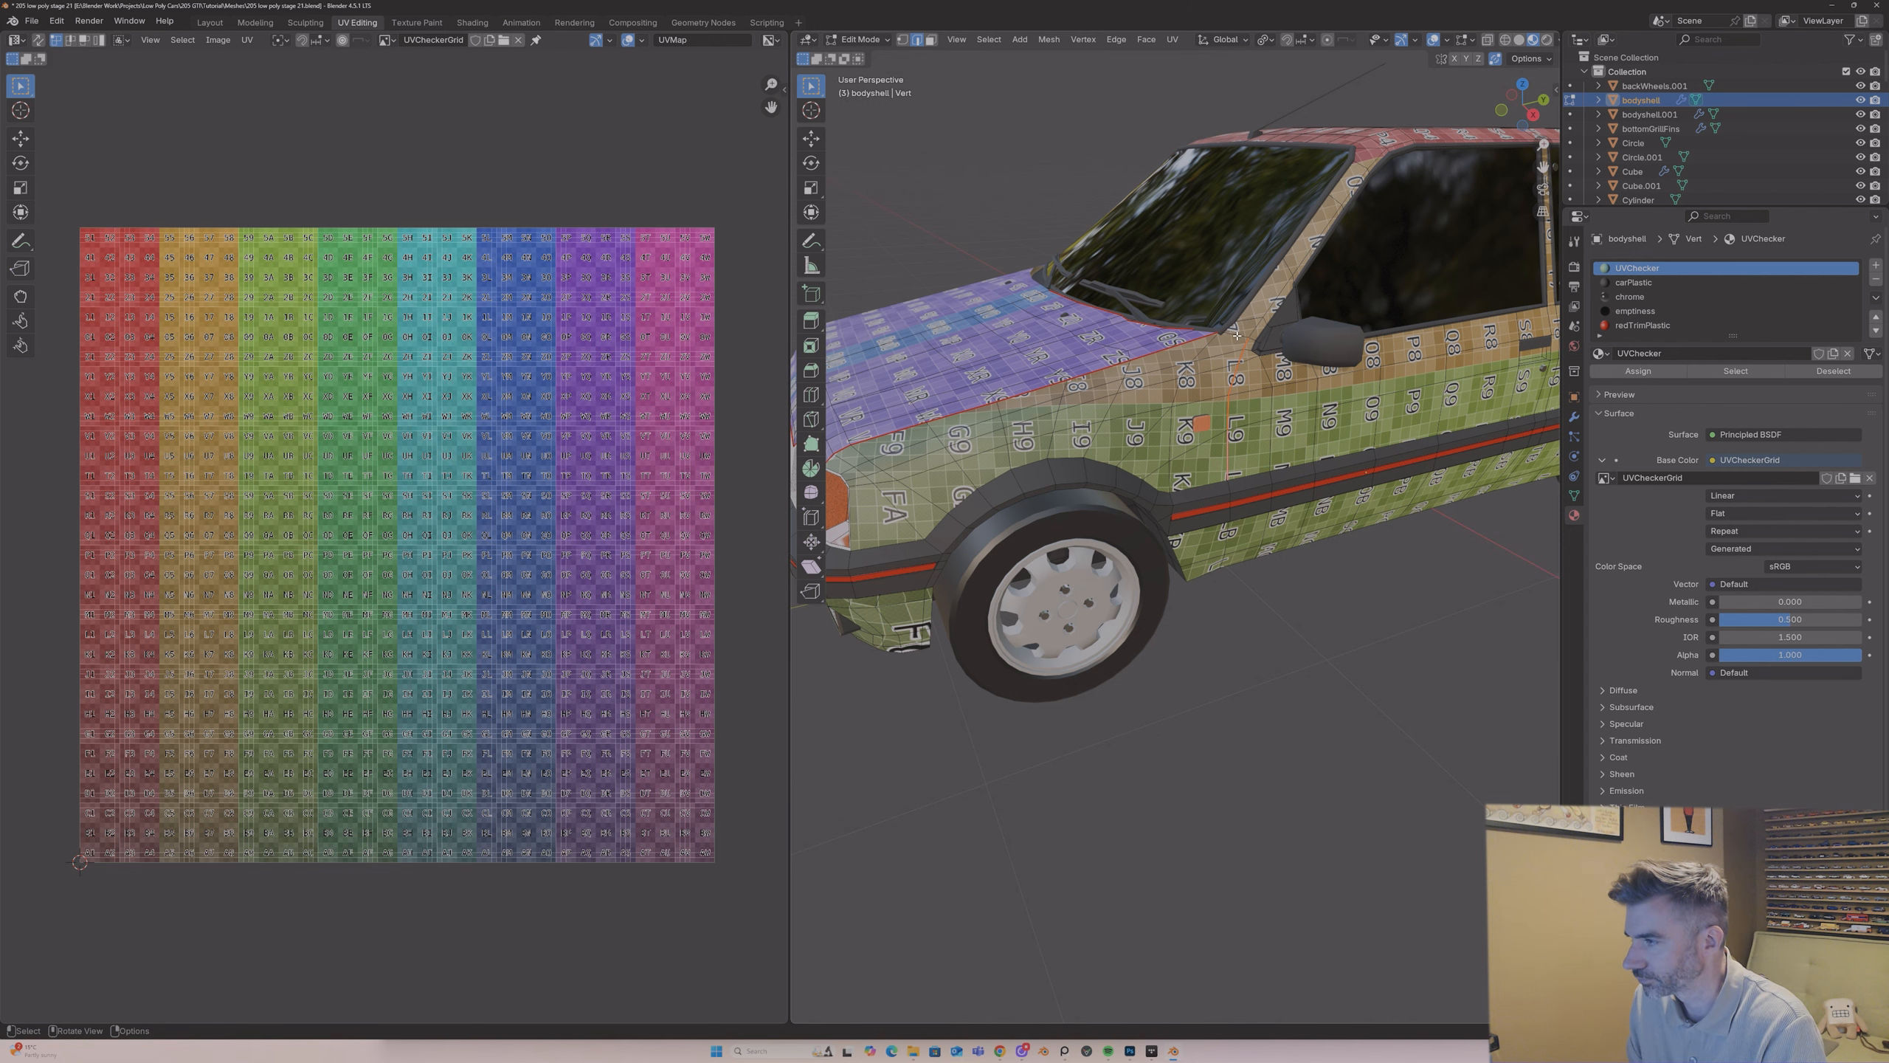
# Step: Mark a seam on the front wing's edge beside the headlight and return to Object Mode
pyautogui.moveTo(1236, 336); pyautogui.dragTo(878, 529, button='middle')
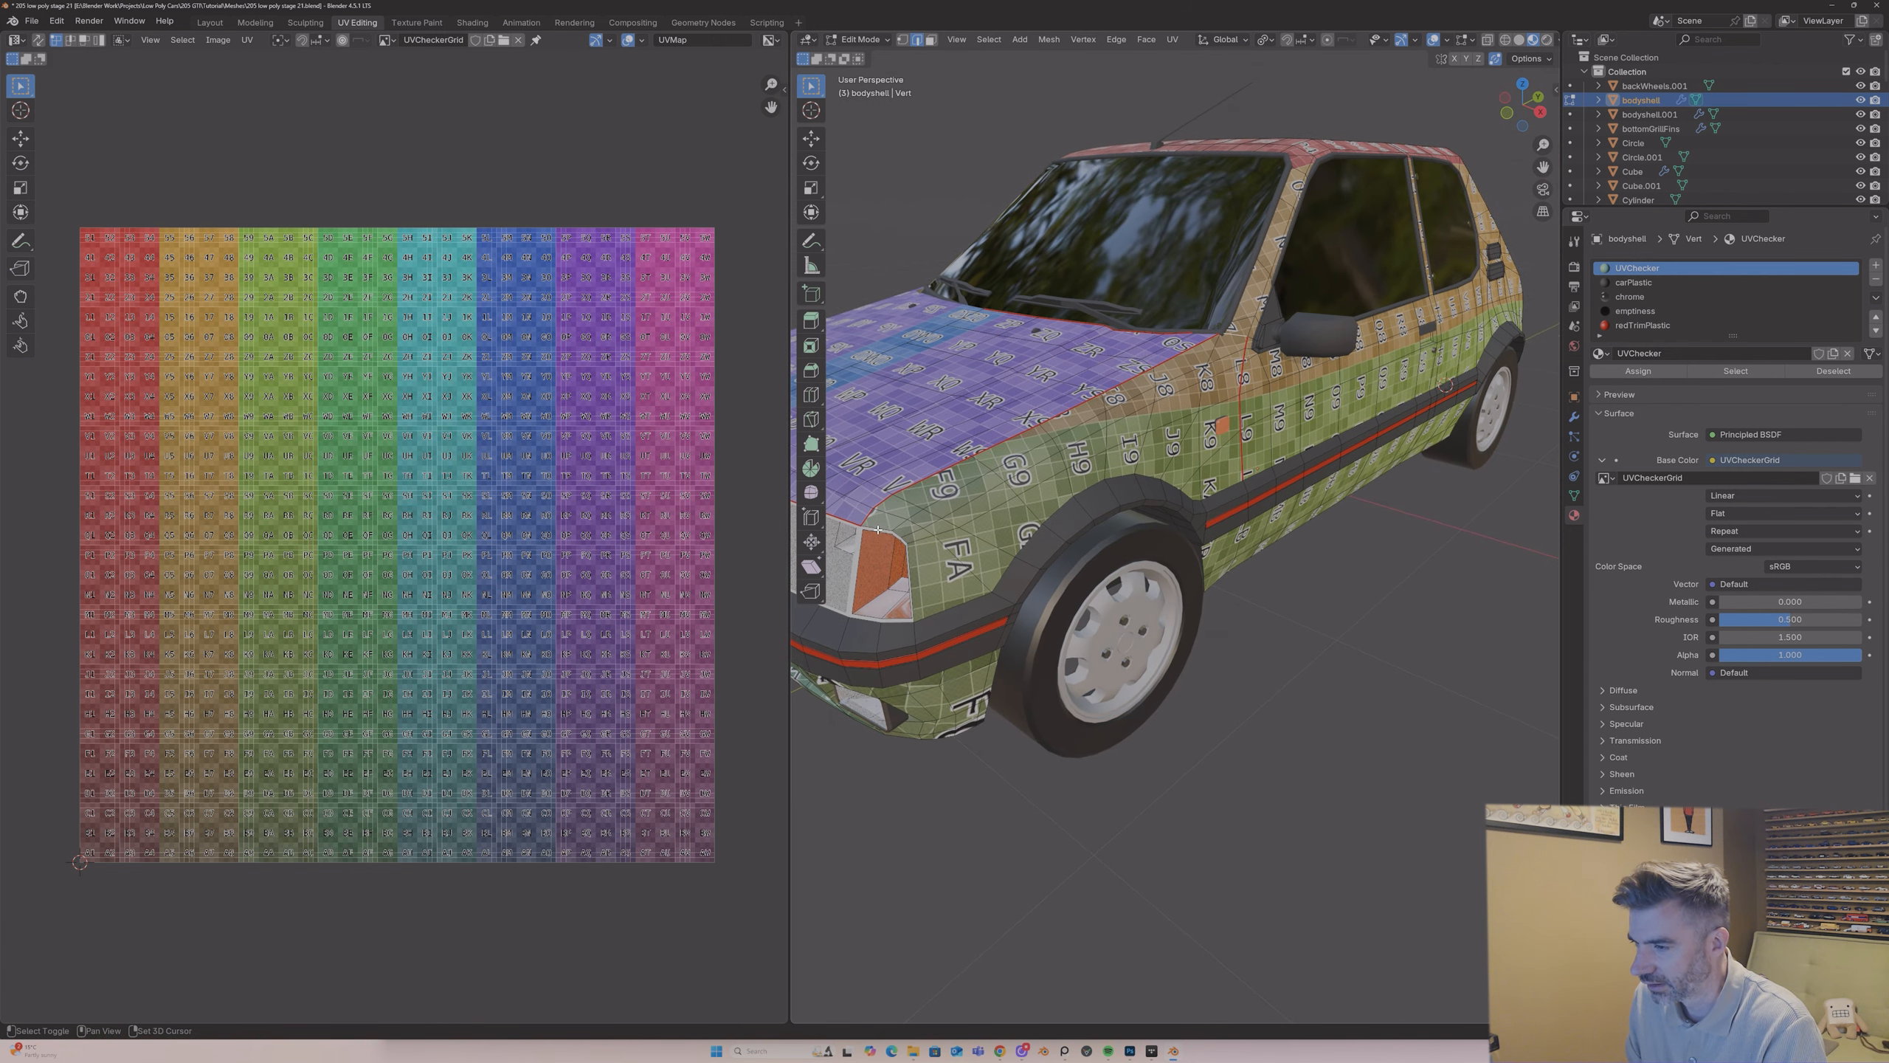
pyautogui.keyDown('shift'); pyautogui.click(910, 561); pyautogui.keyUp('shift')
pyautogui.hotkey('ctrl', 'e')
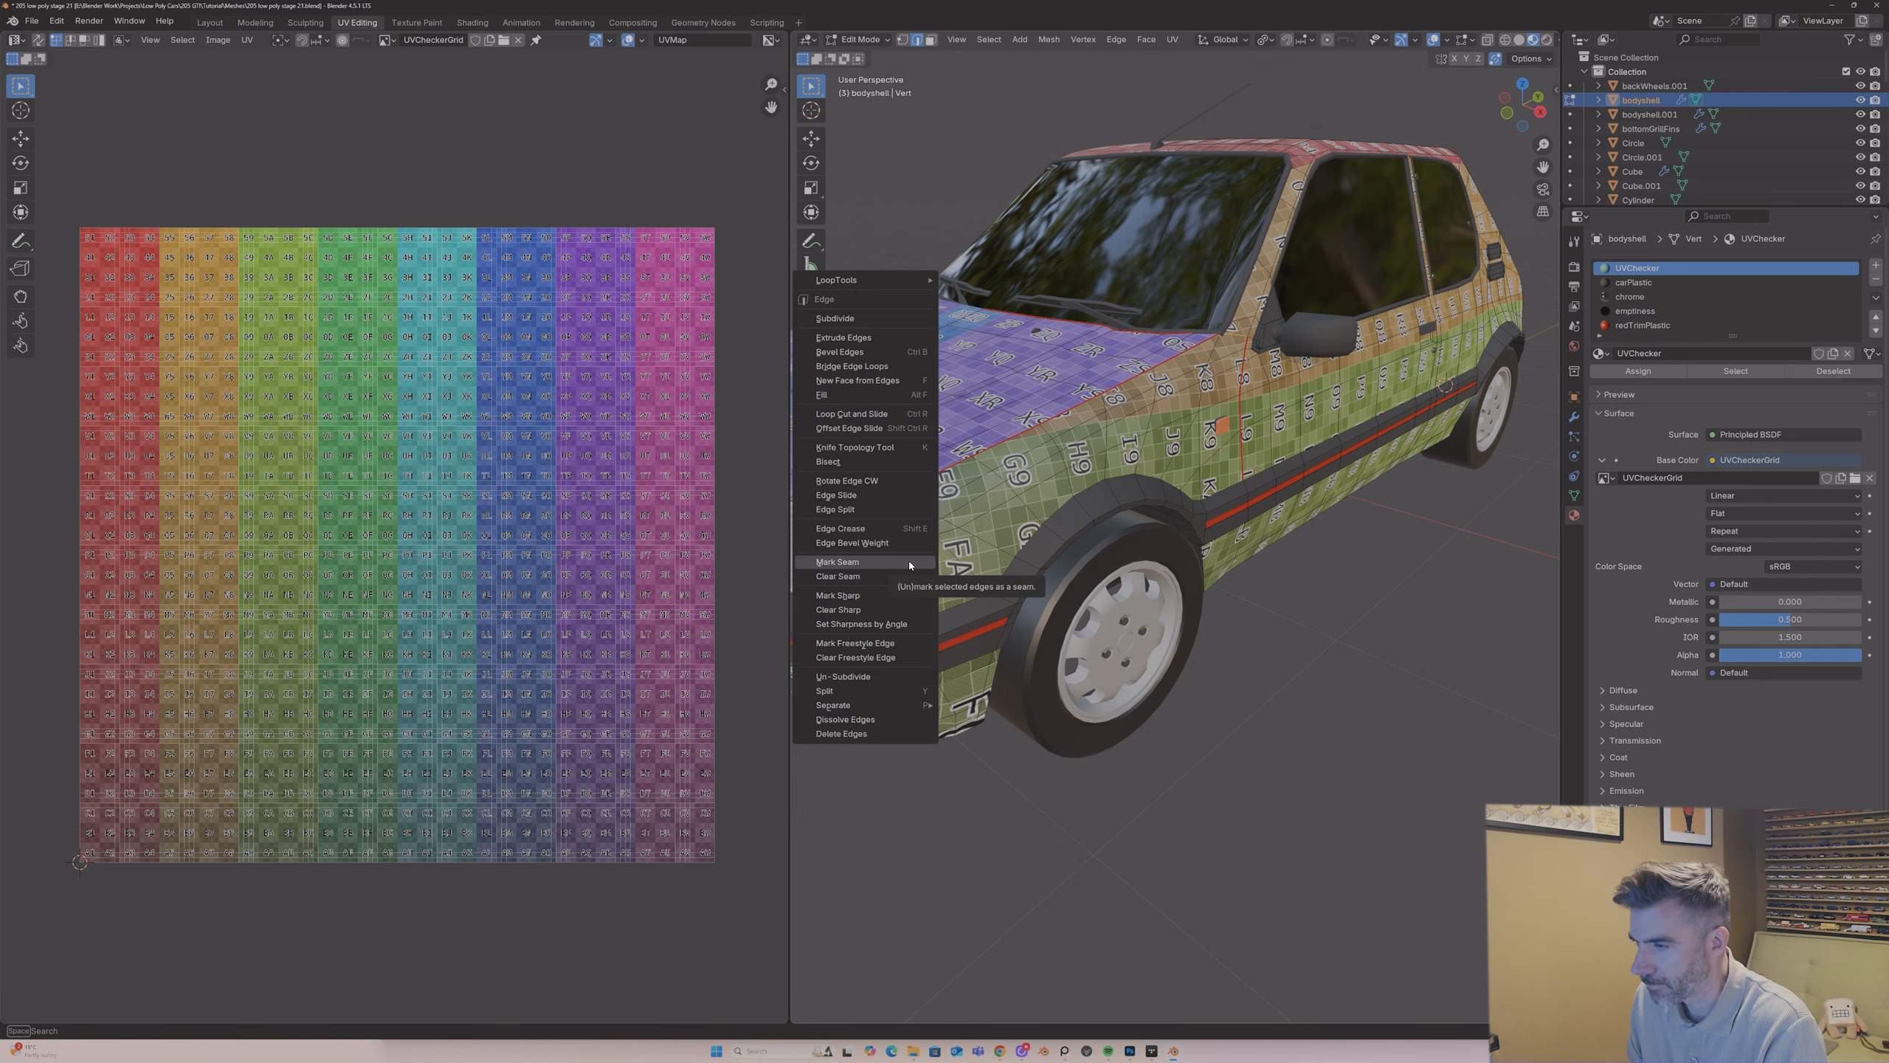
pyautogui.click(911, 562)
pyautogui.moveTo(910, 562); pyautogui.dragTo(1121, 475, button='middle')
pyautogui.press('Tab')
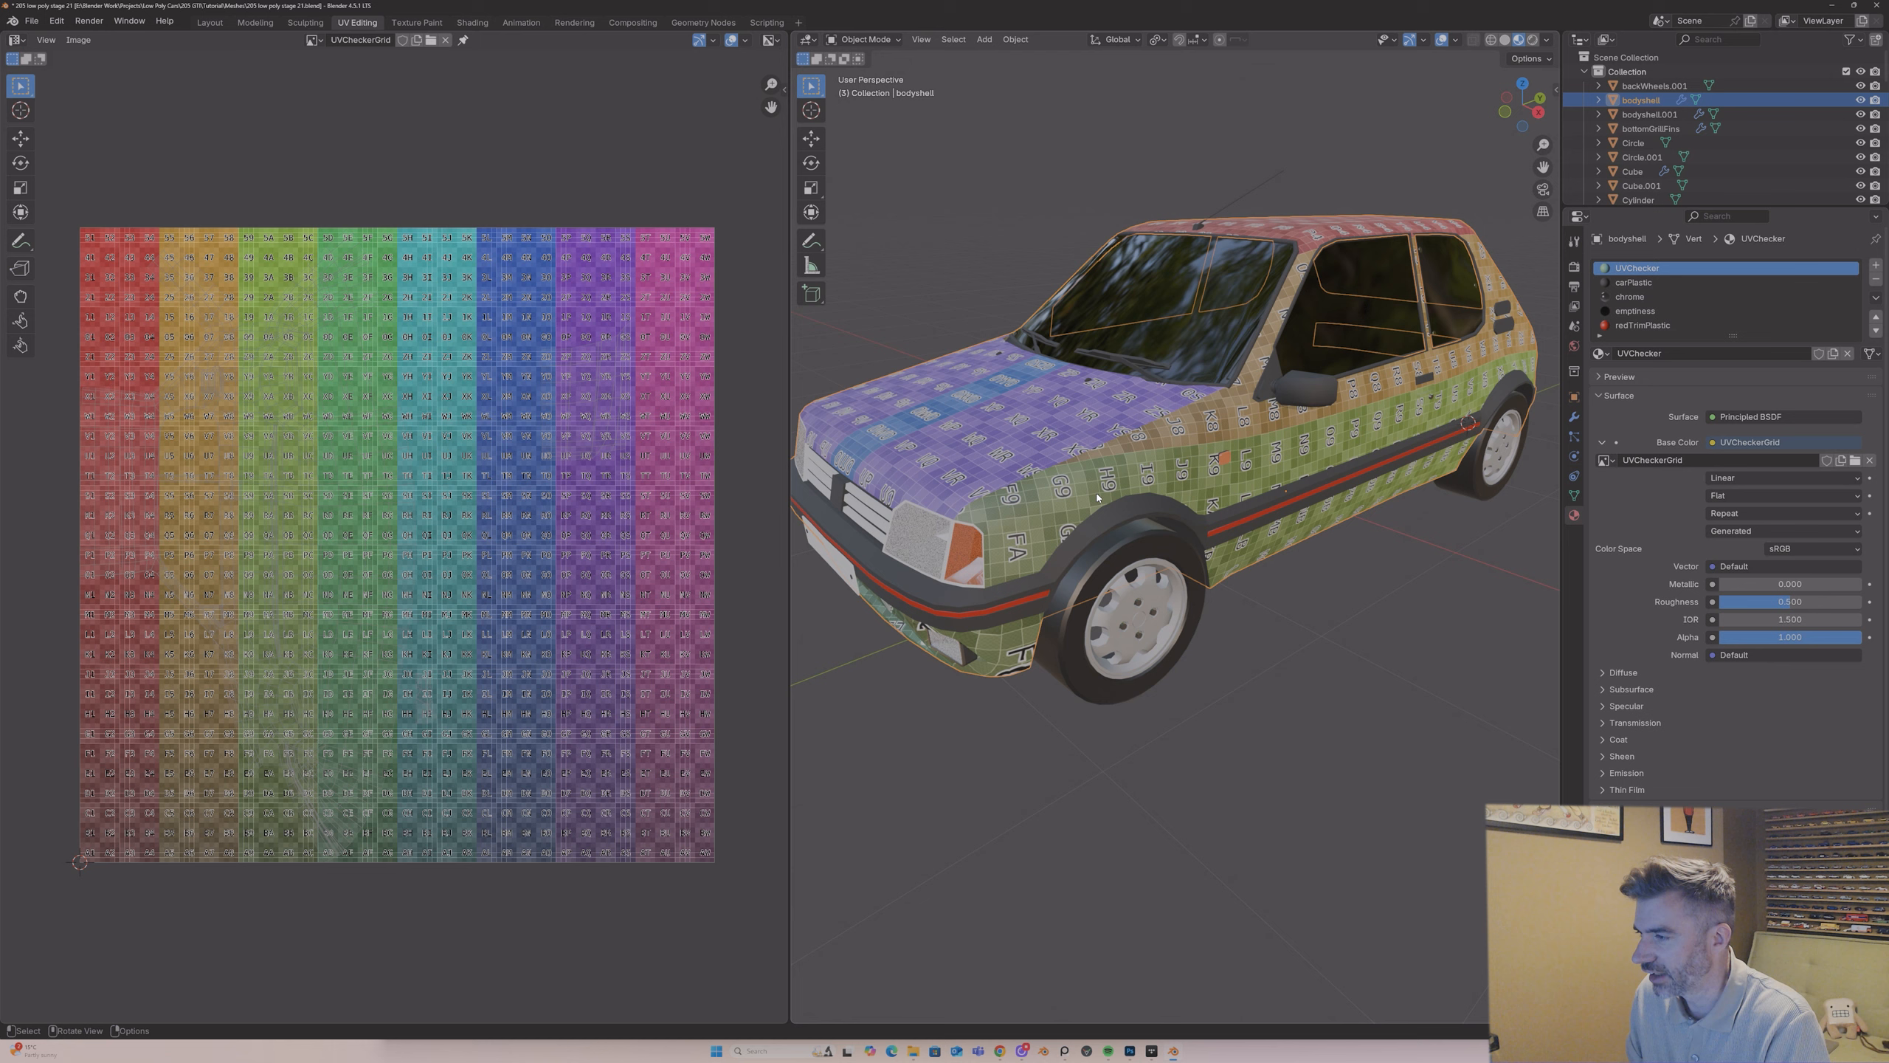
# Step: Select all body shell faces that use the UVChecker material and separate them into their own object
pyautogui.moveTo(1111, 627); pyautogui.dragTo(1103, 500, button='middle')
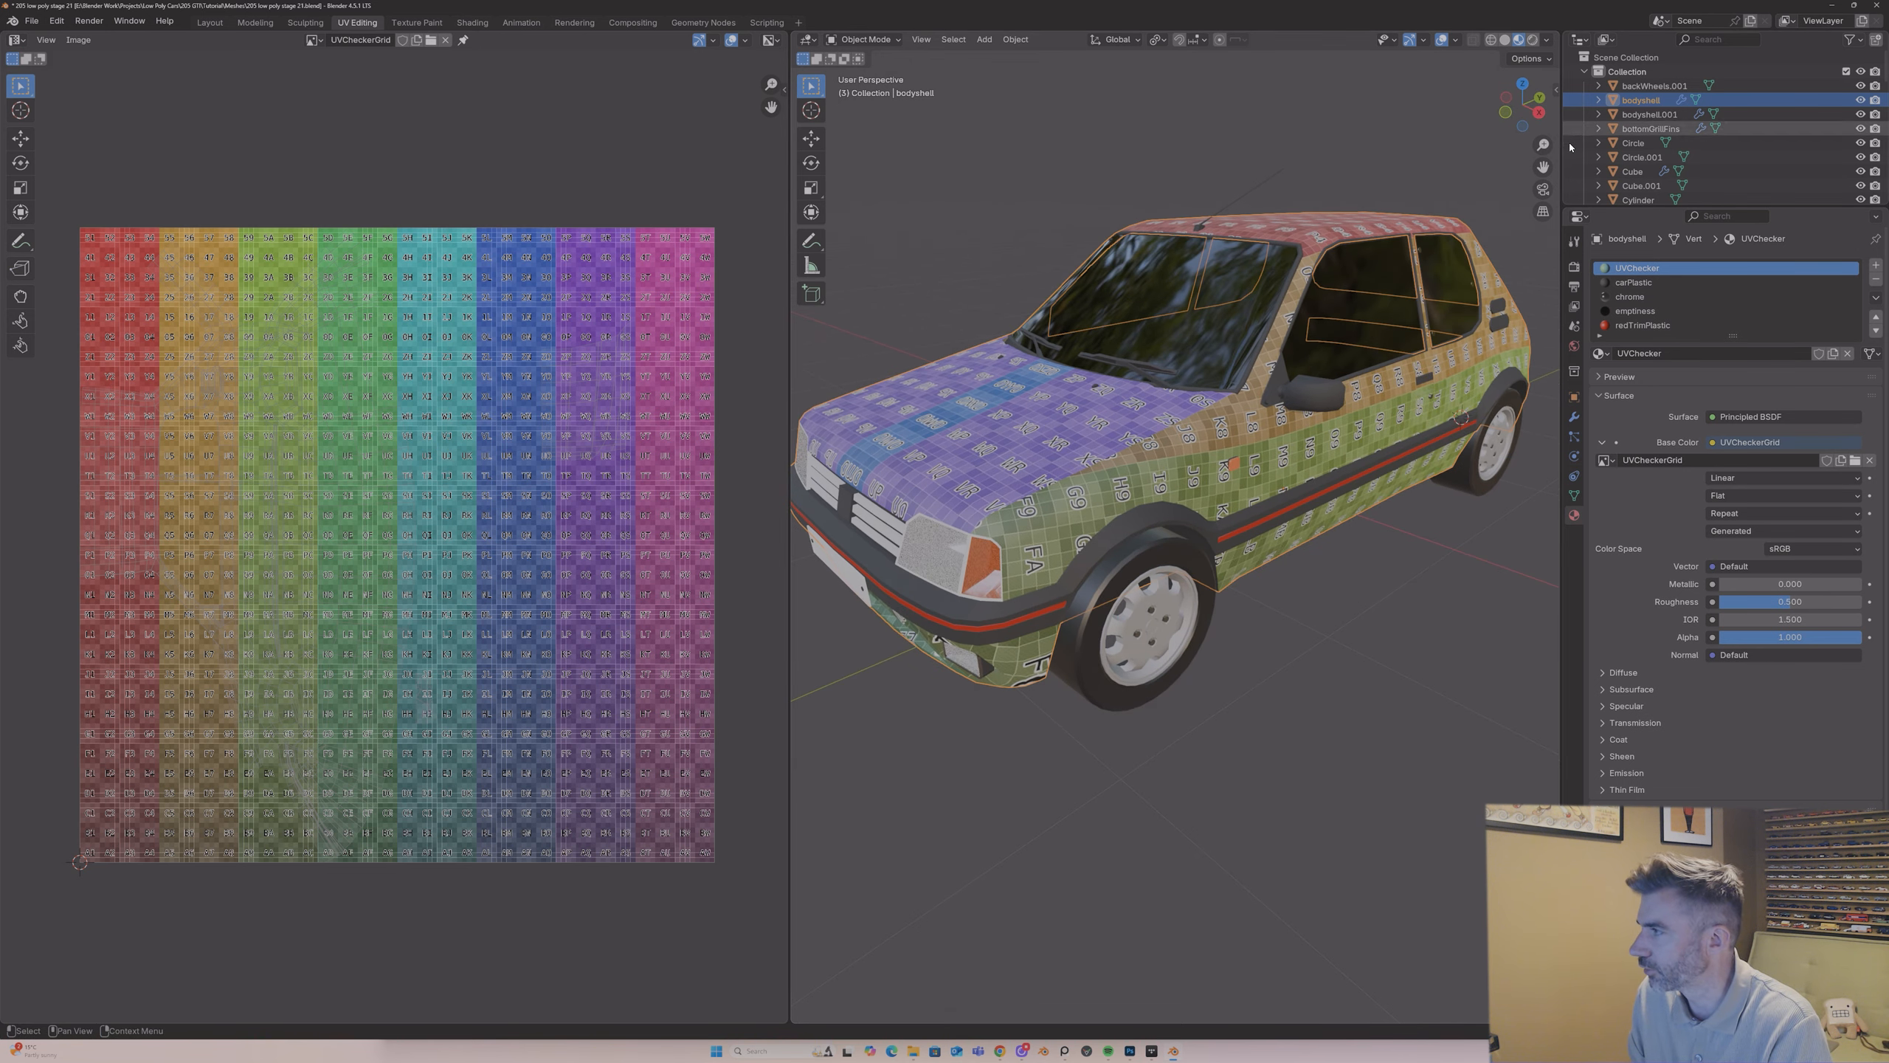
pyautogui.moveTo(1543, 166); pyautogui.dragTo(1561, 159)
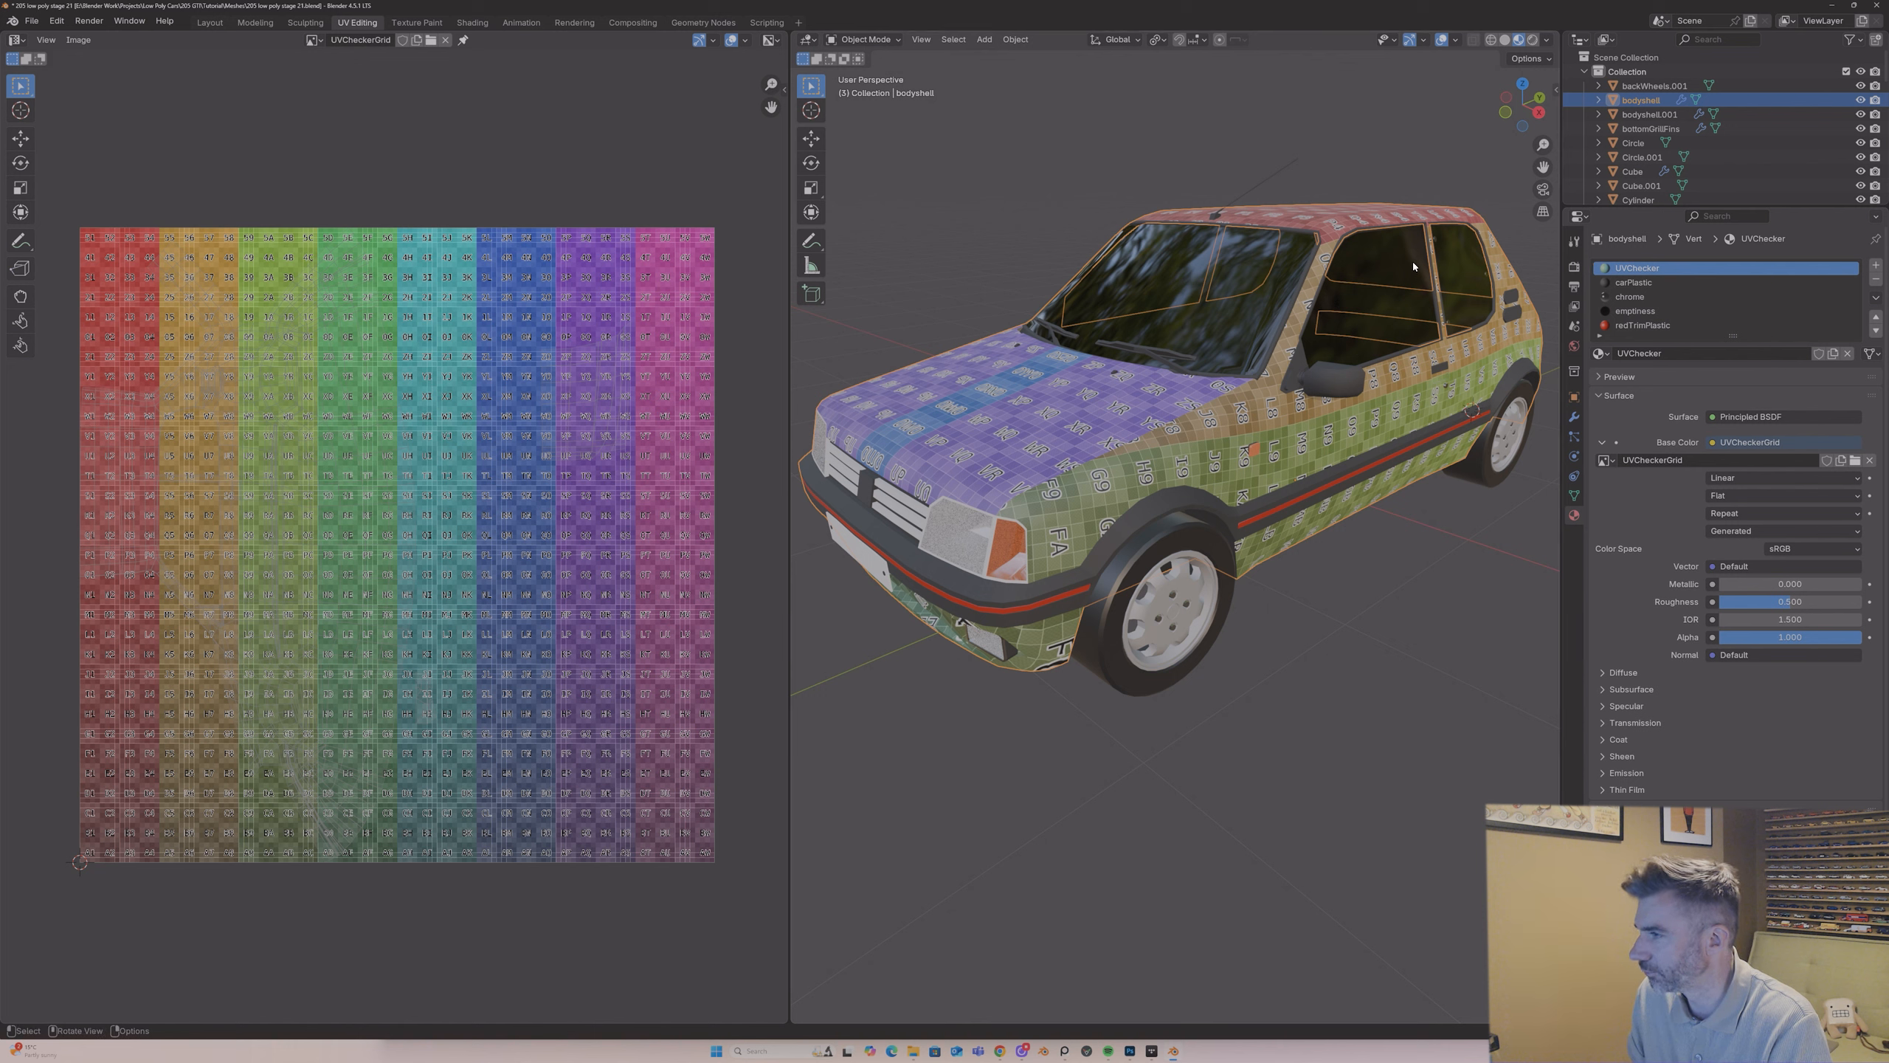
pyautogui.press('Tab')
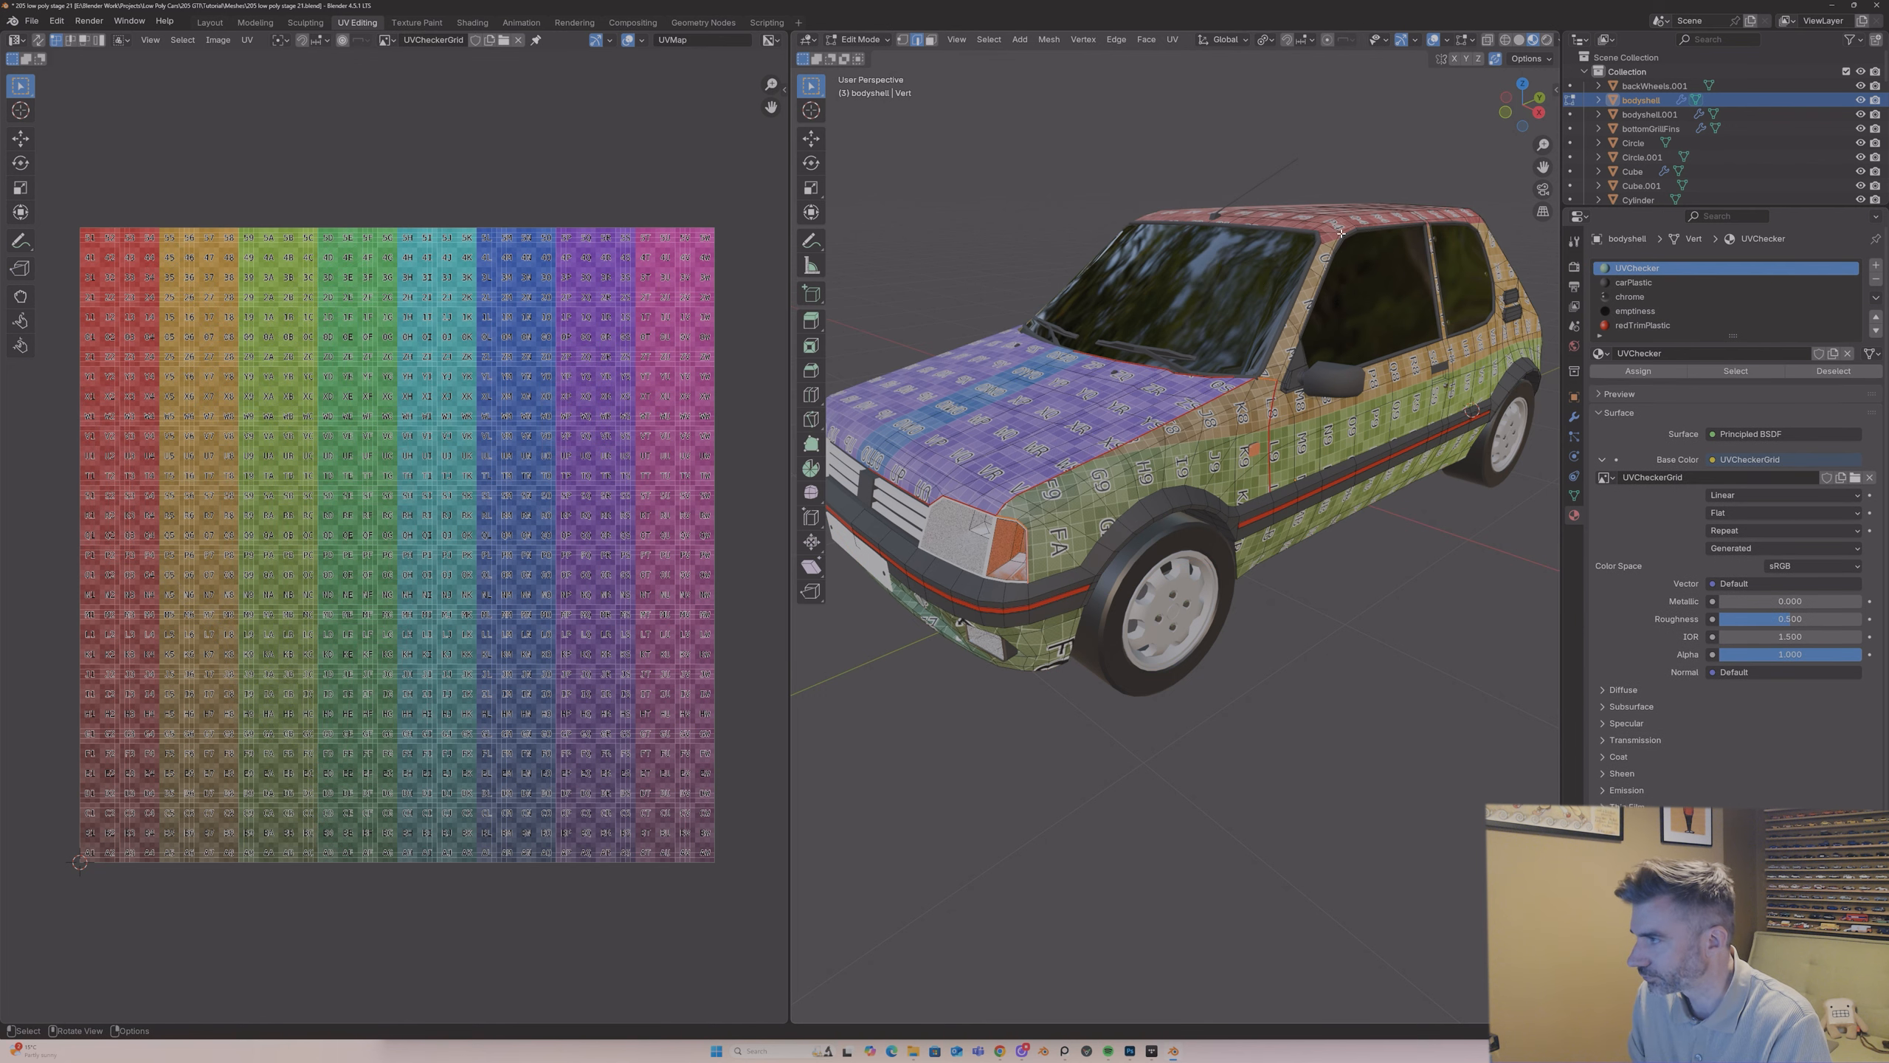
pyautogui.click(1737, 371)
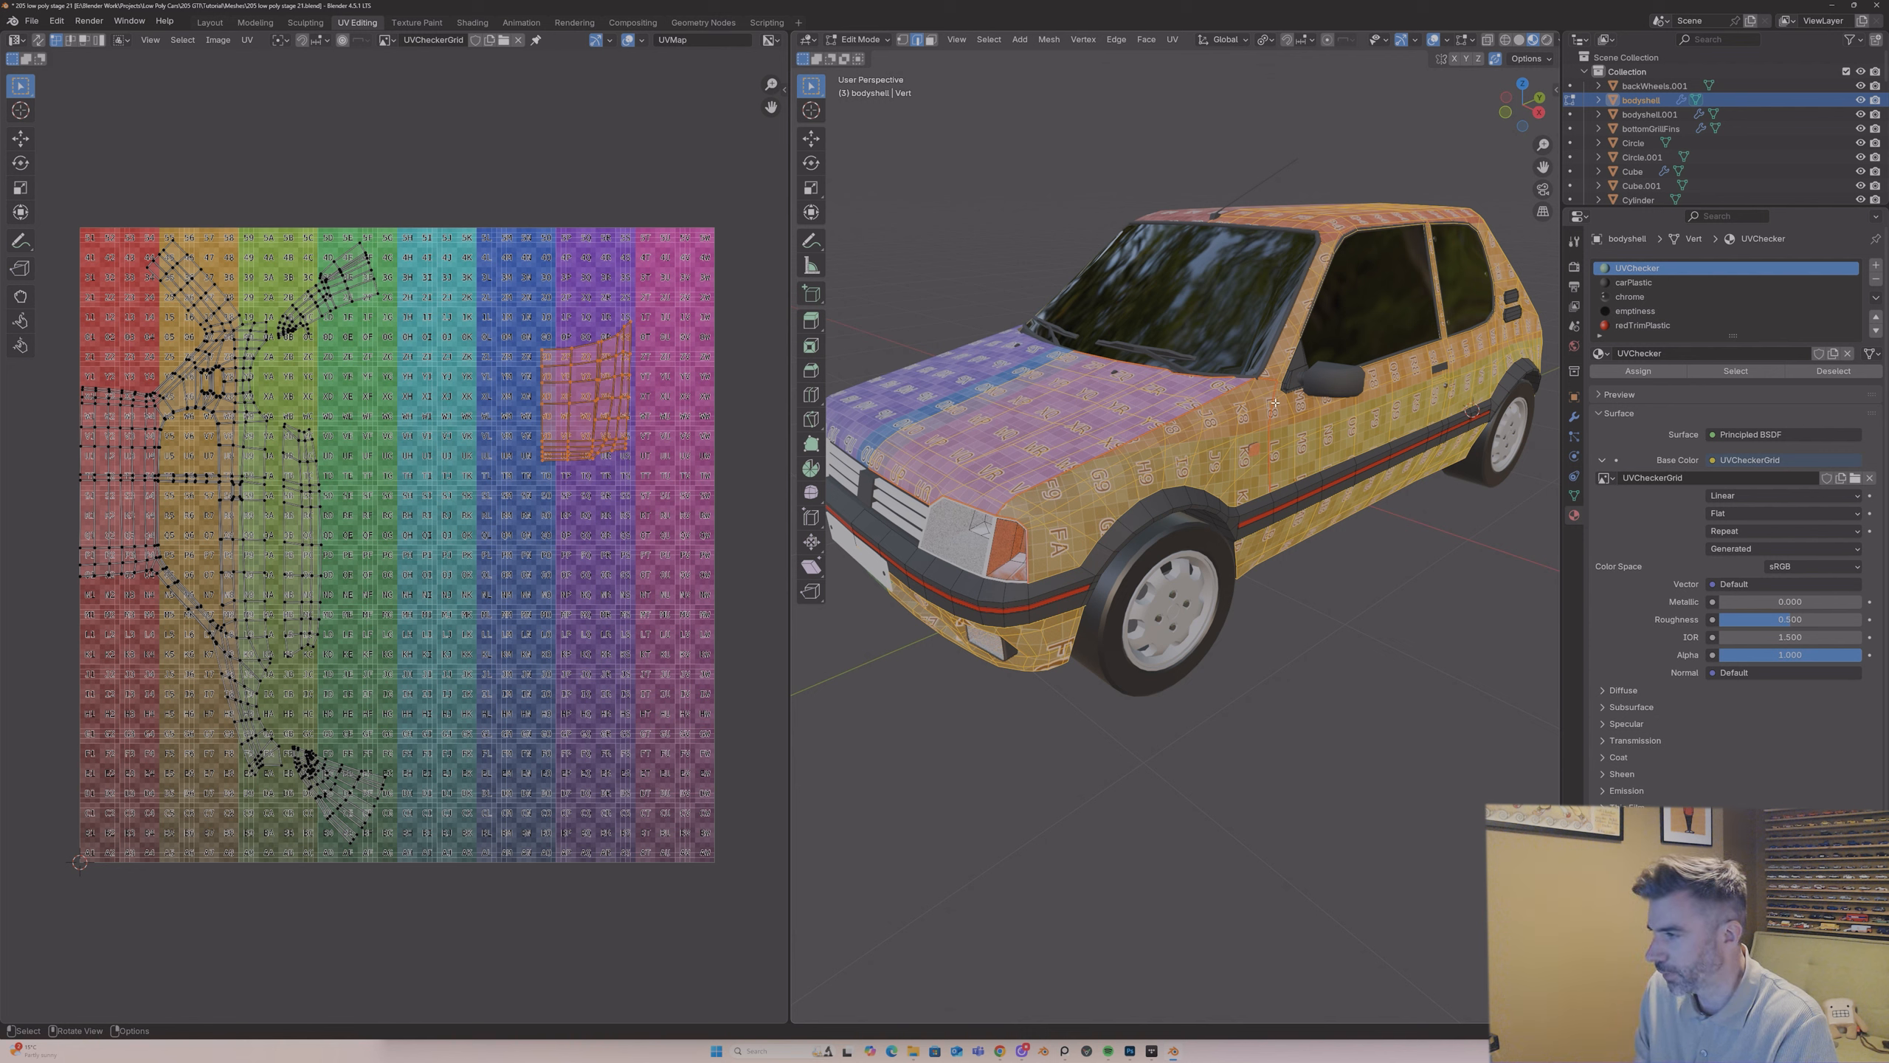
pyautogui.press('p')
pyautogui.click(1274, 403)
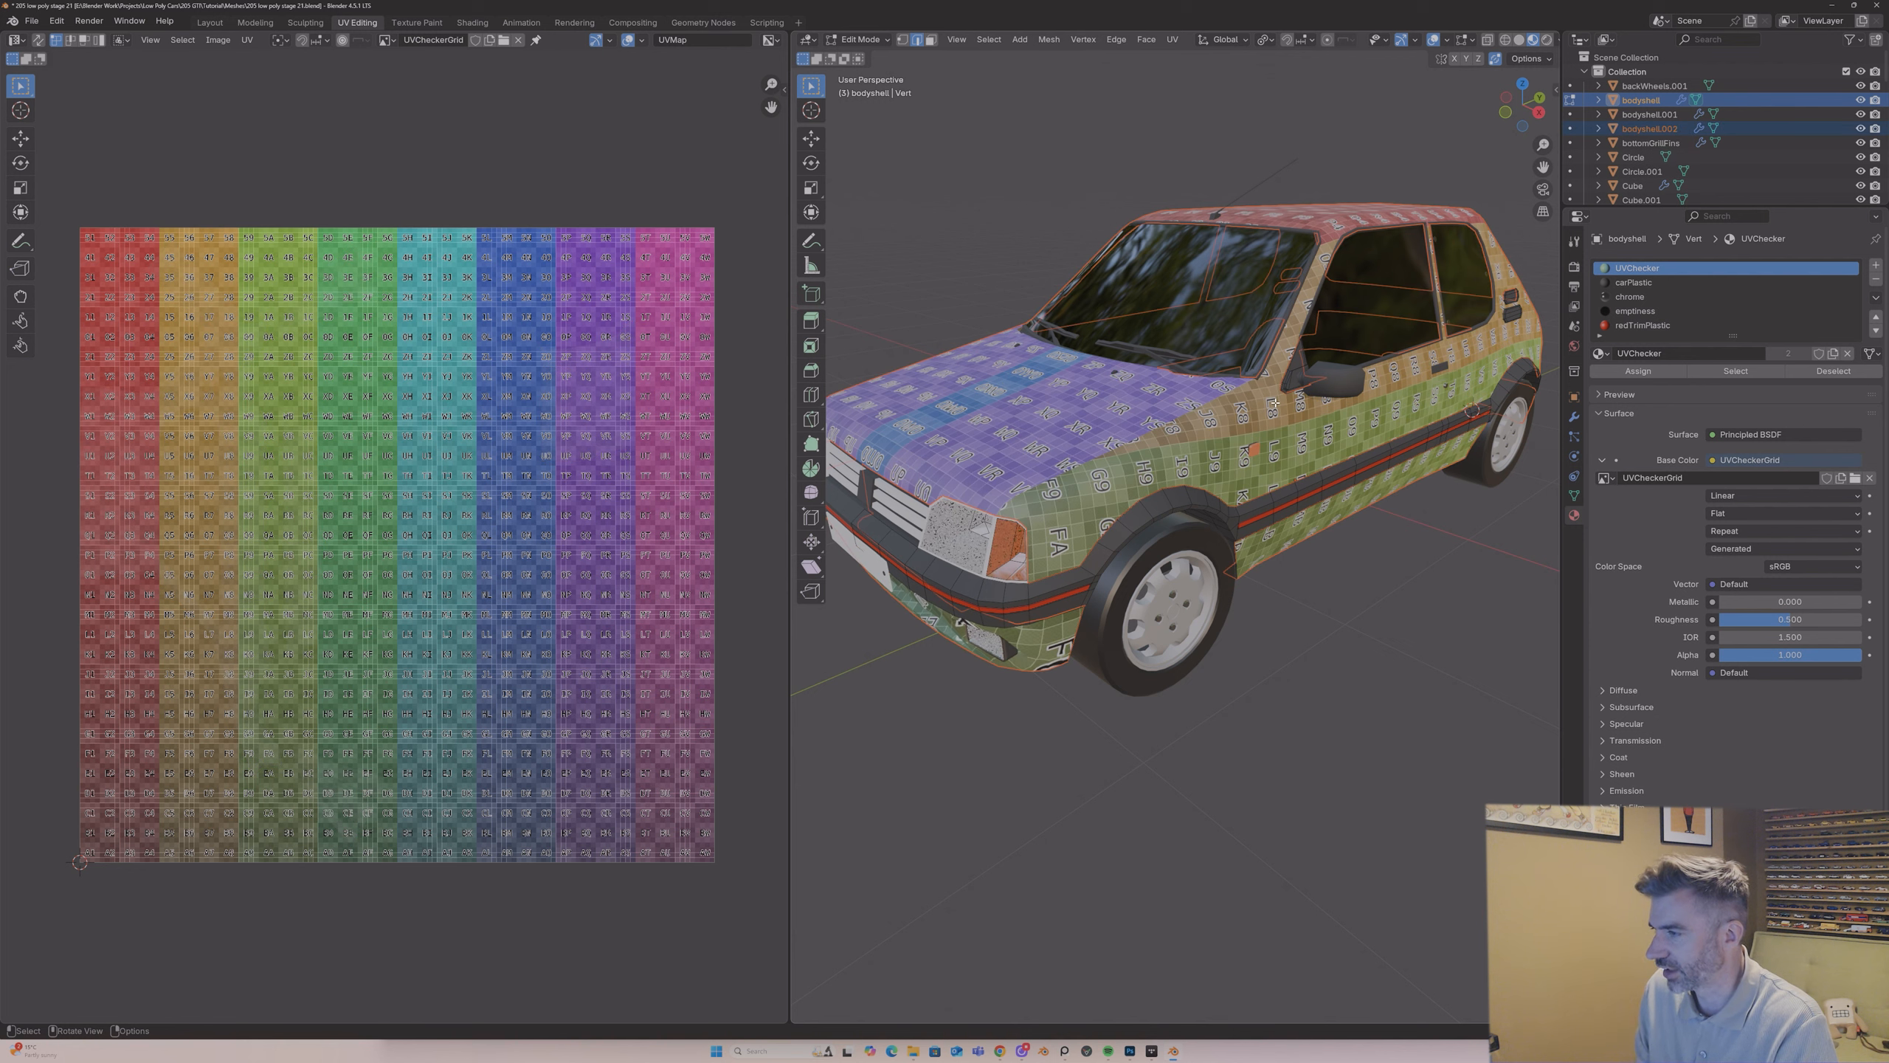
# Step: Select the separated painted panels in Object Mode and rename the object carPaintMesh
pyautogui.press('Tab')
pyautogui.hotkey('alt', 'a')
pyautogui.click(1303, 444)
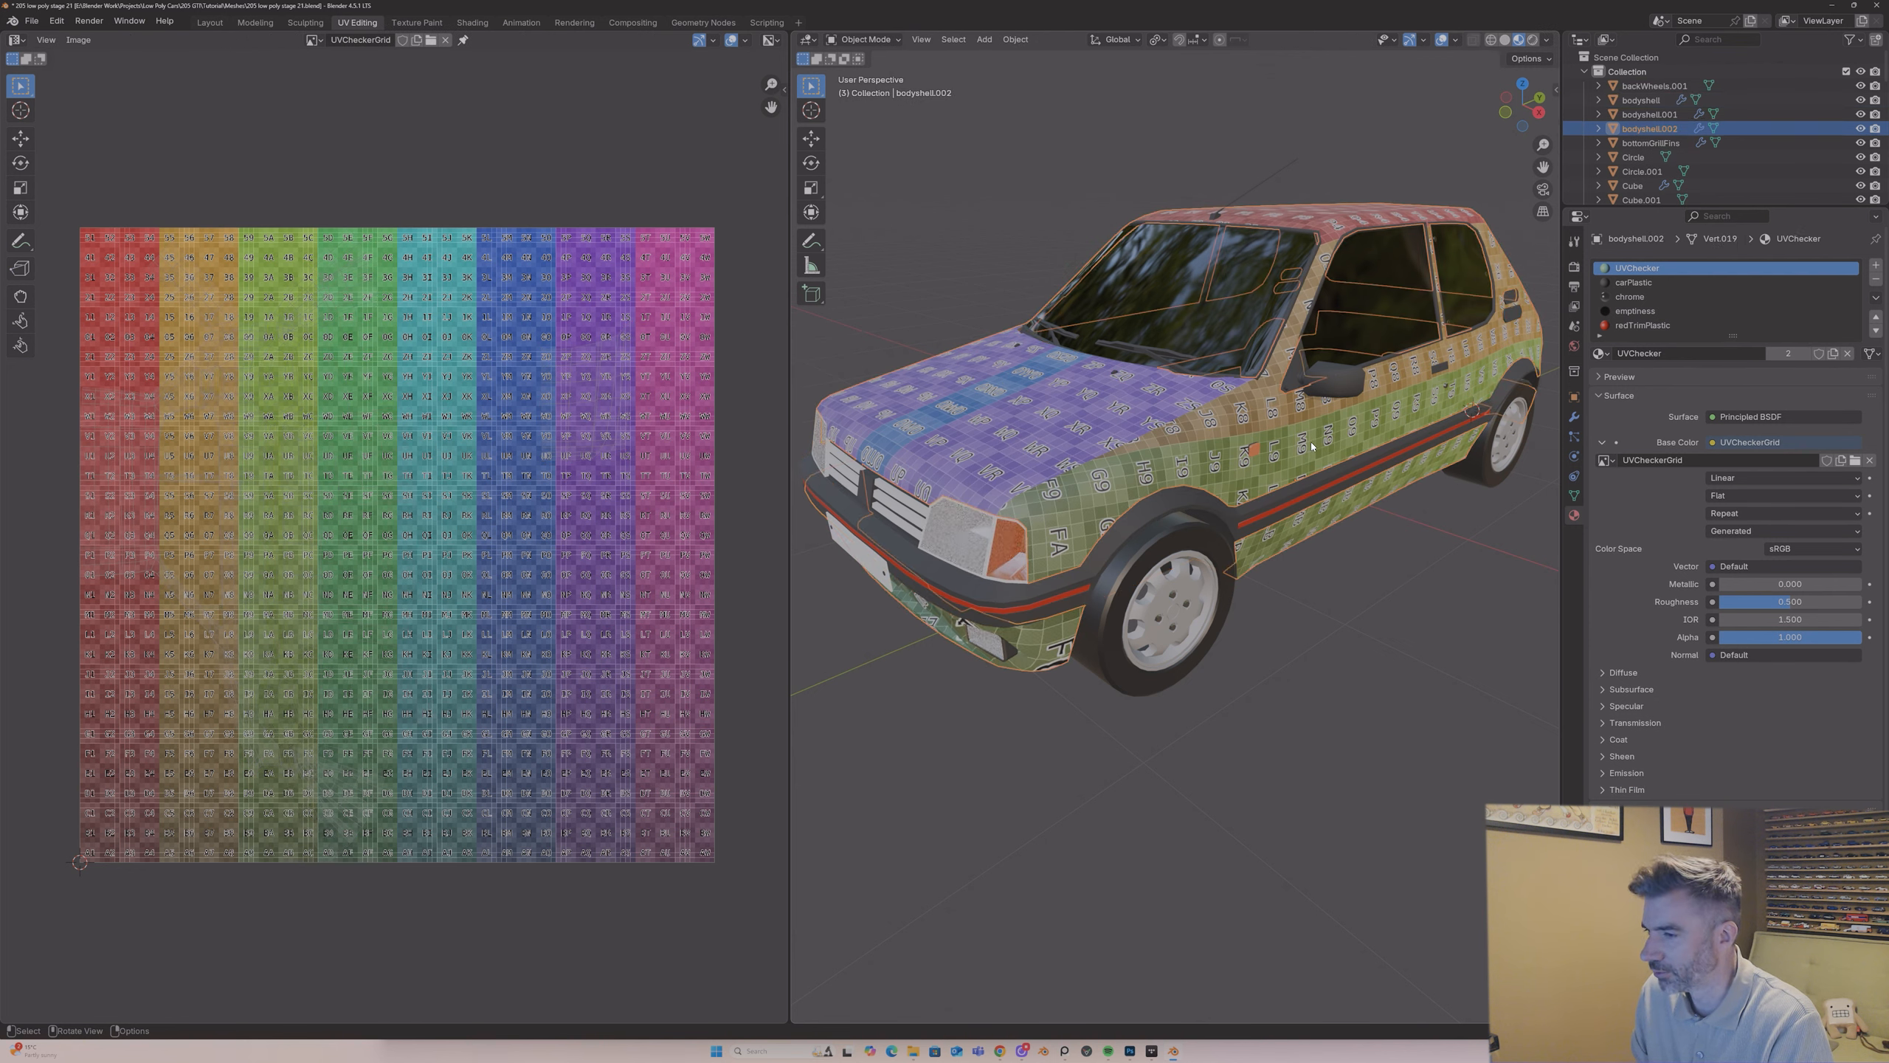
pyautogui.moveTo(1292, 440); pyautogui.dragTo(1285, 449, button='middle')
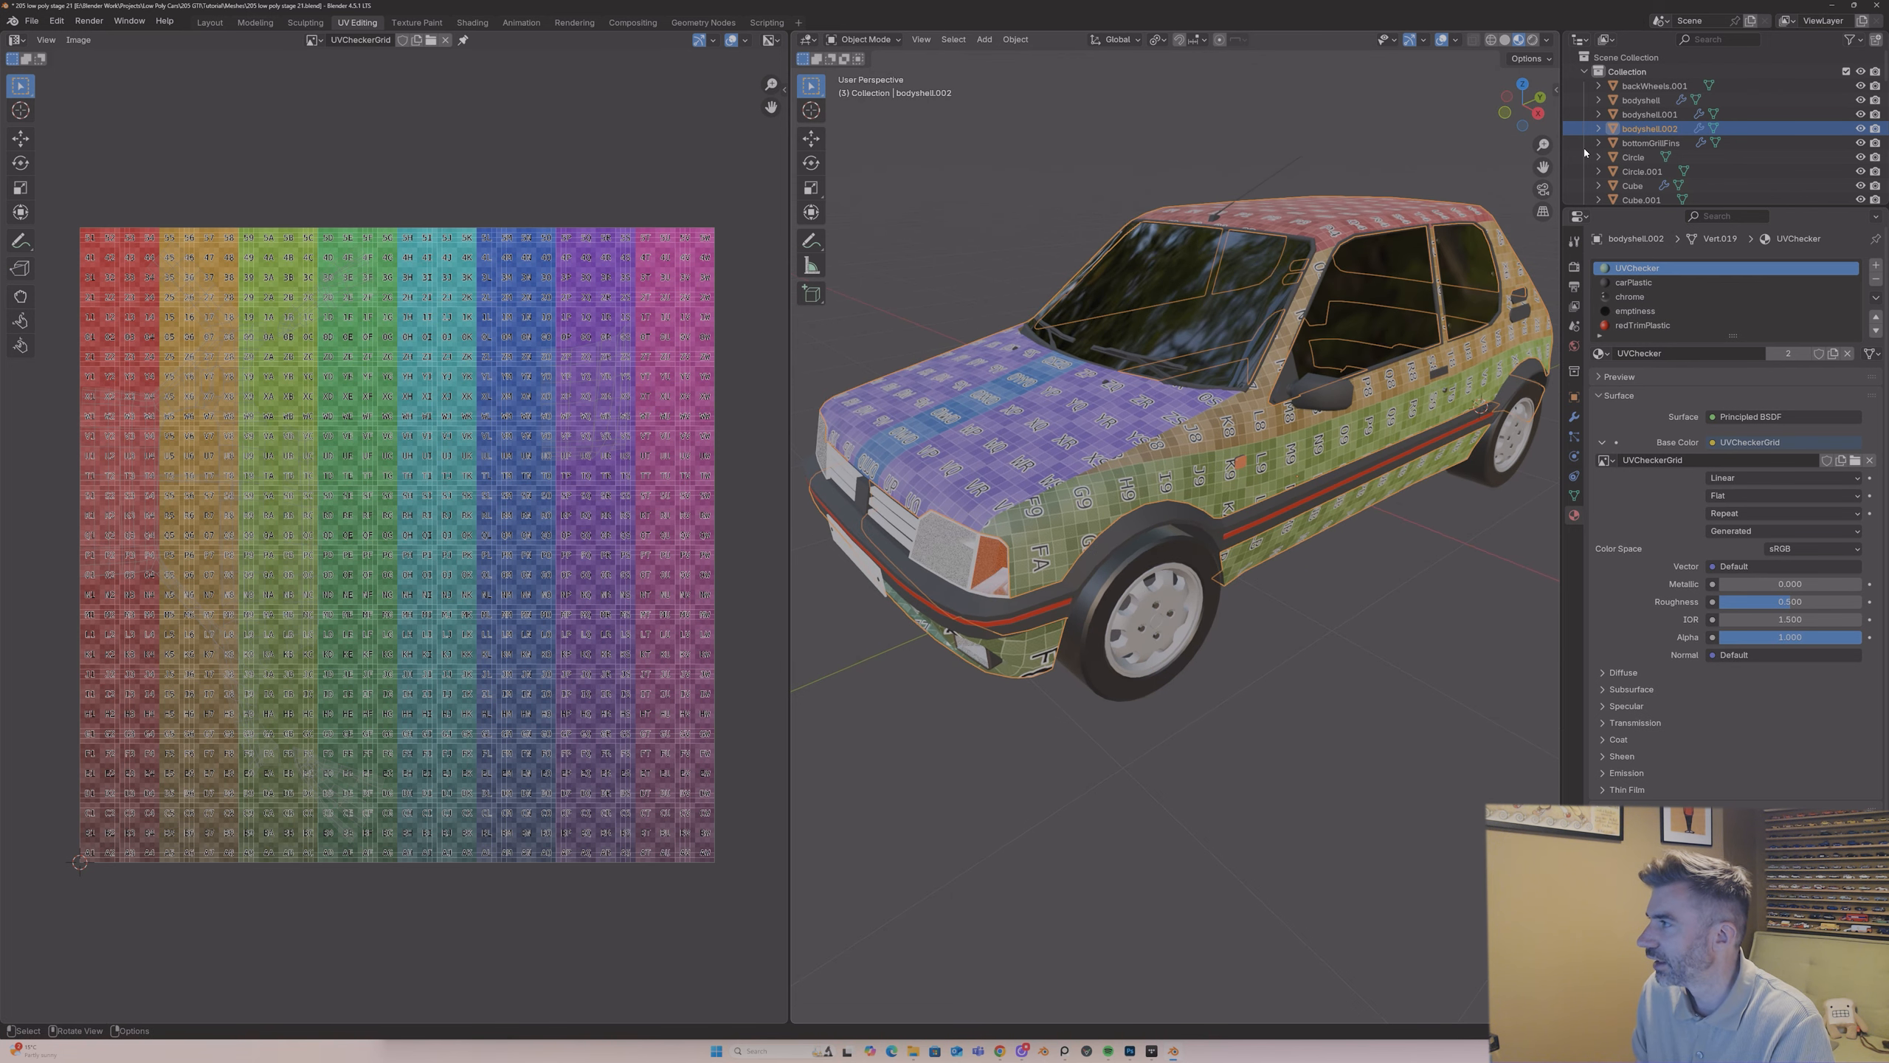
pyautogui.doubleClick(1627, 133)
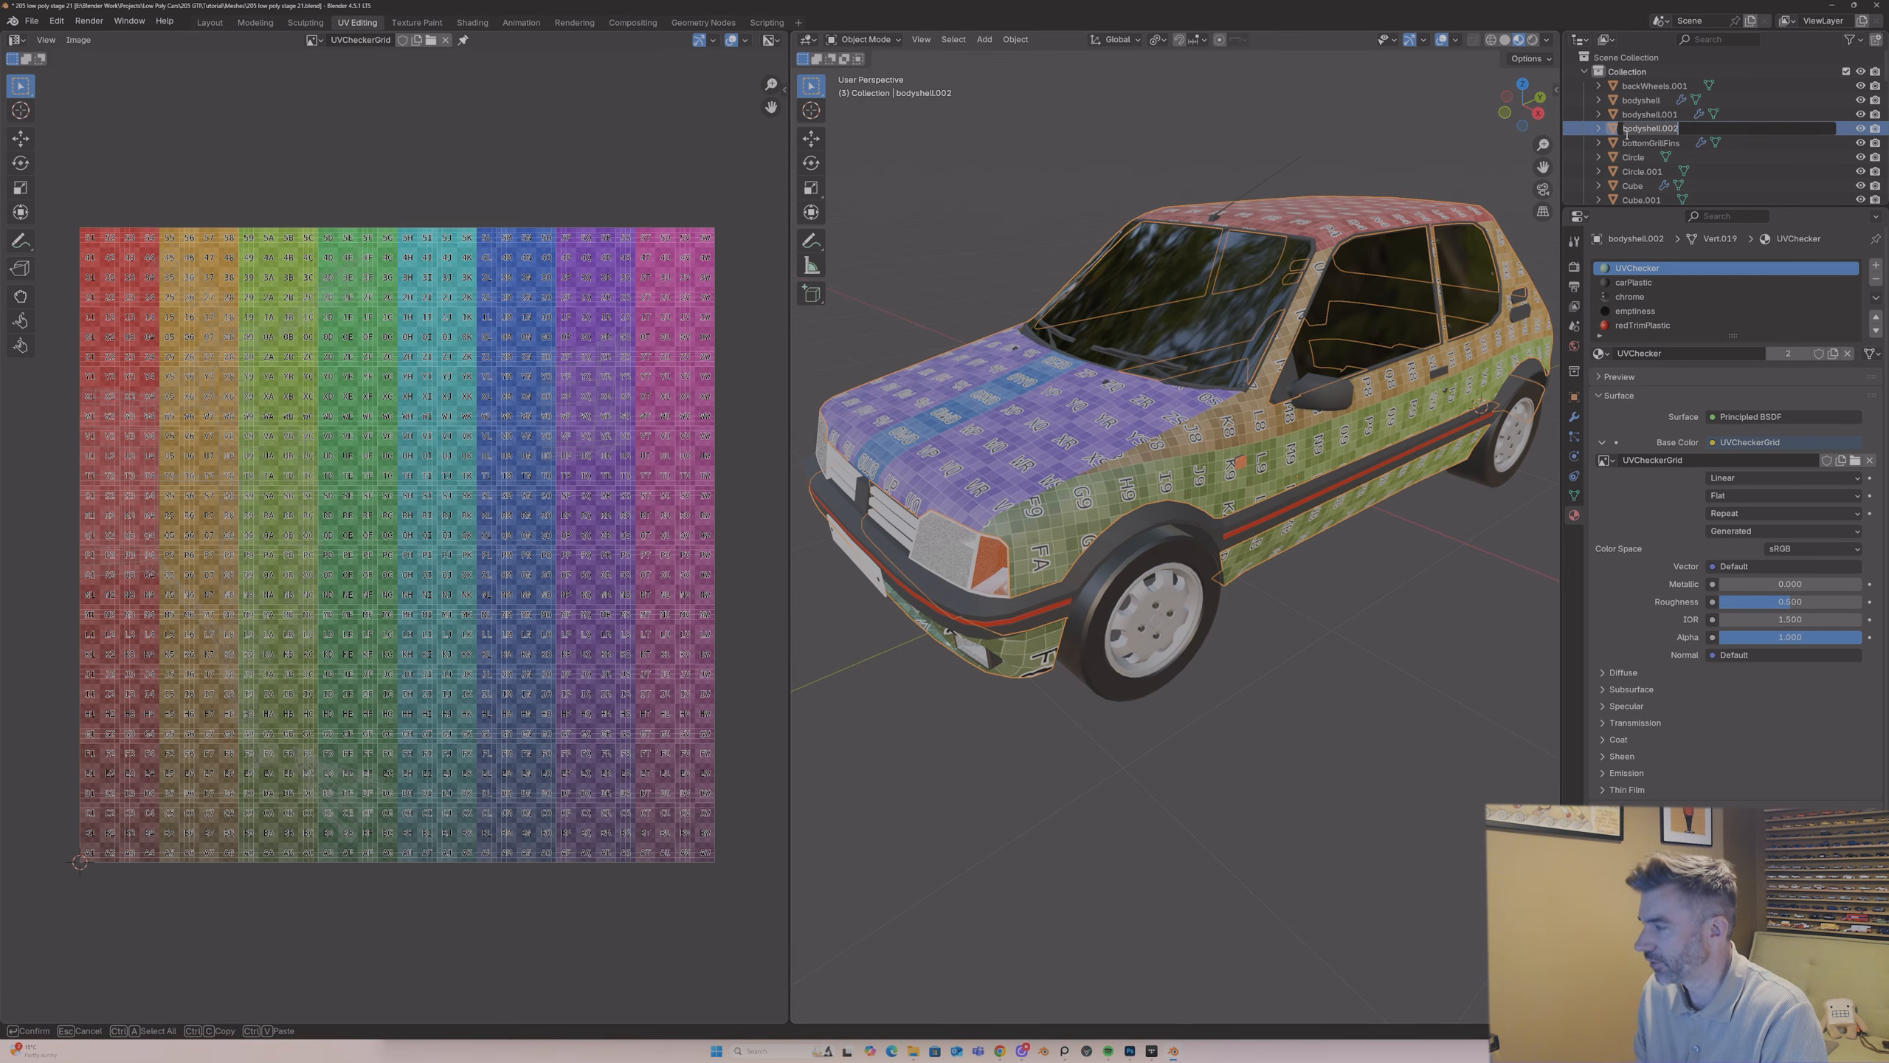
pyautogui.write('carPaintMesh')
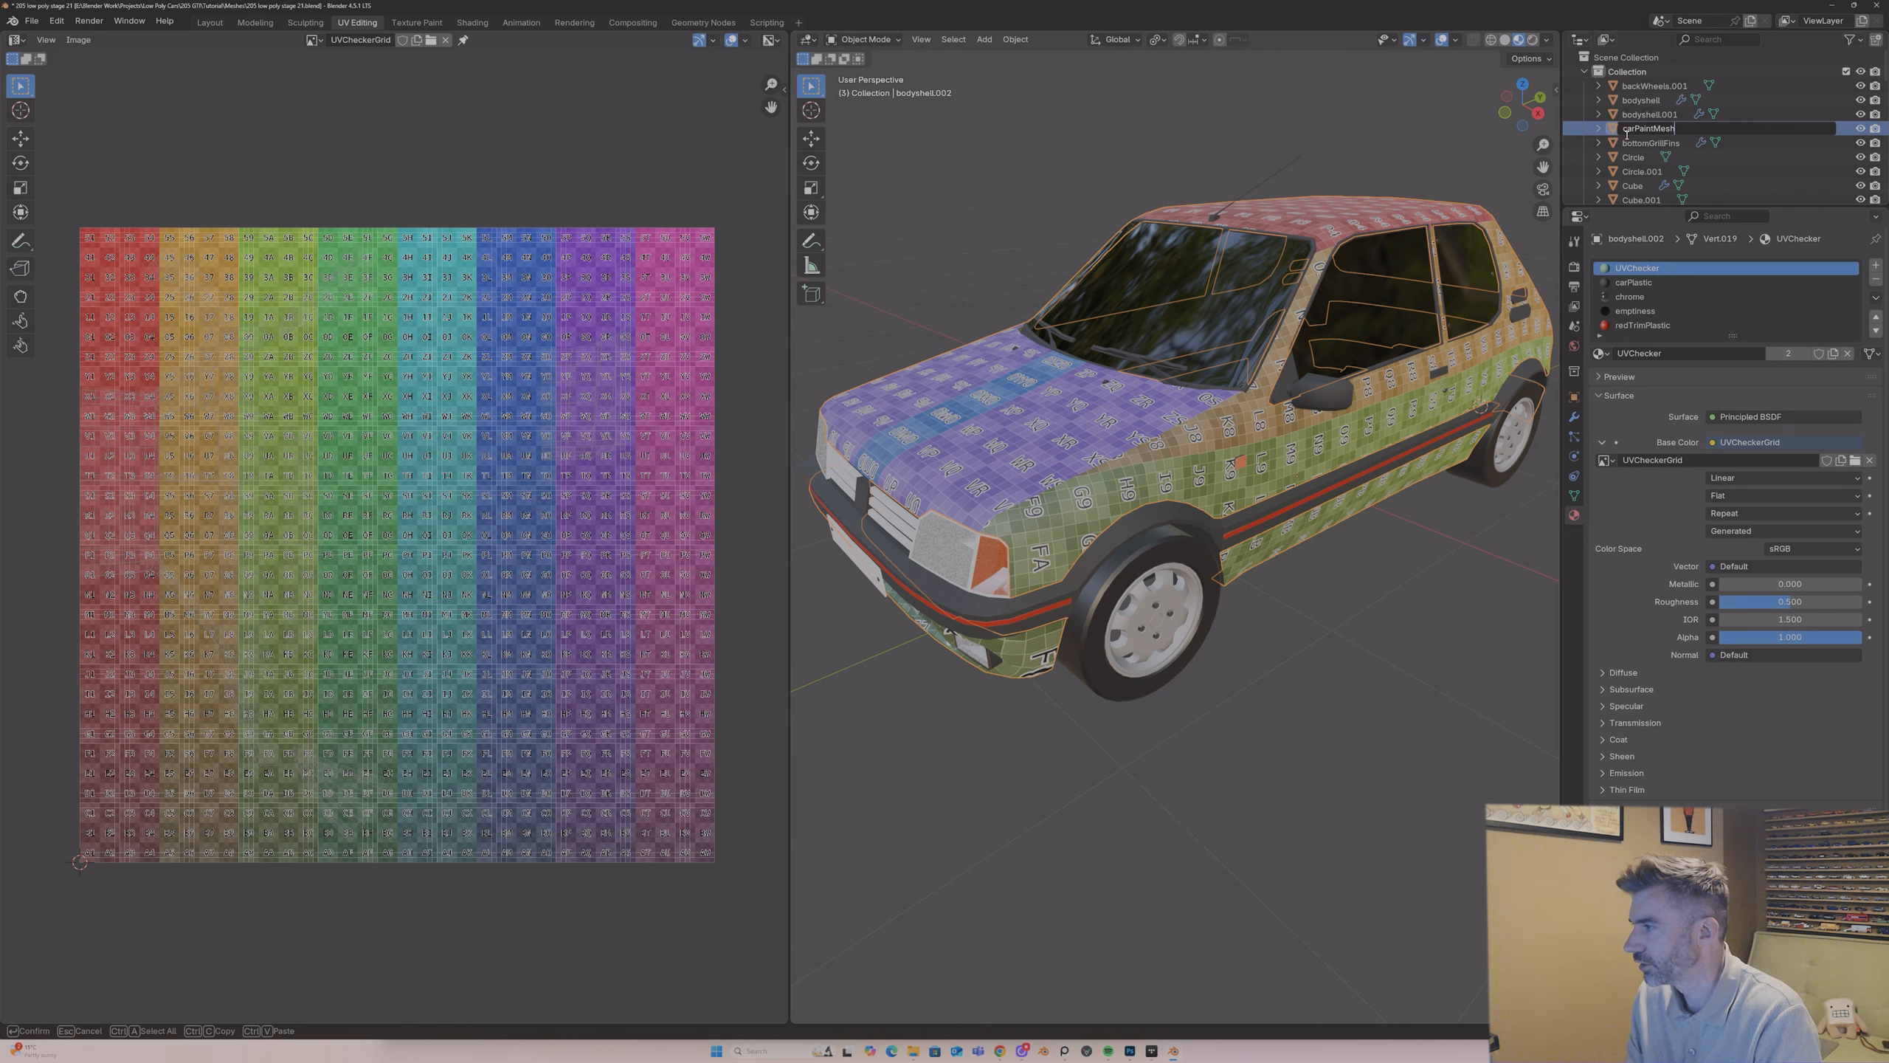
pyautogui.press('Return')
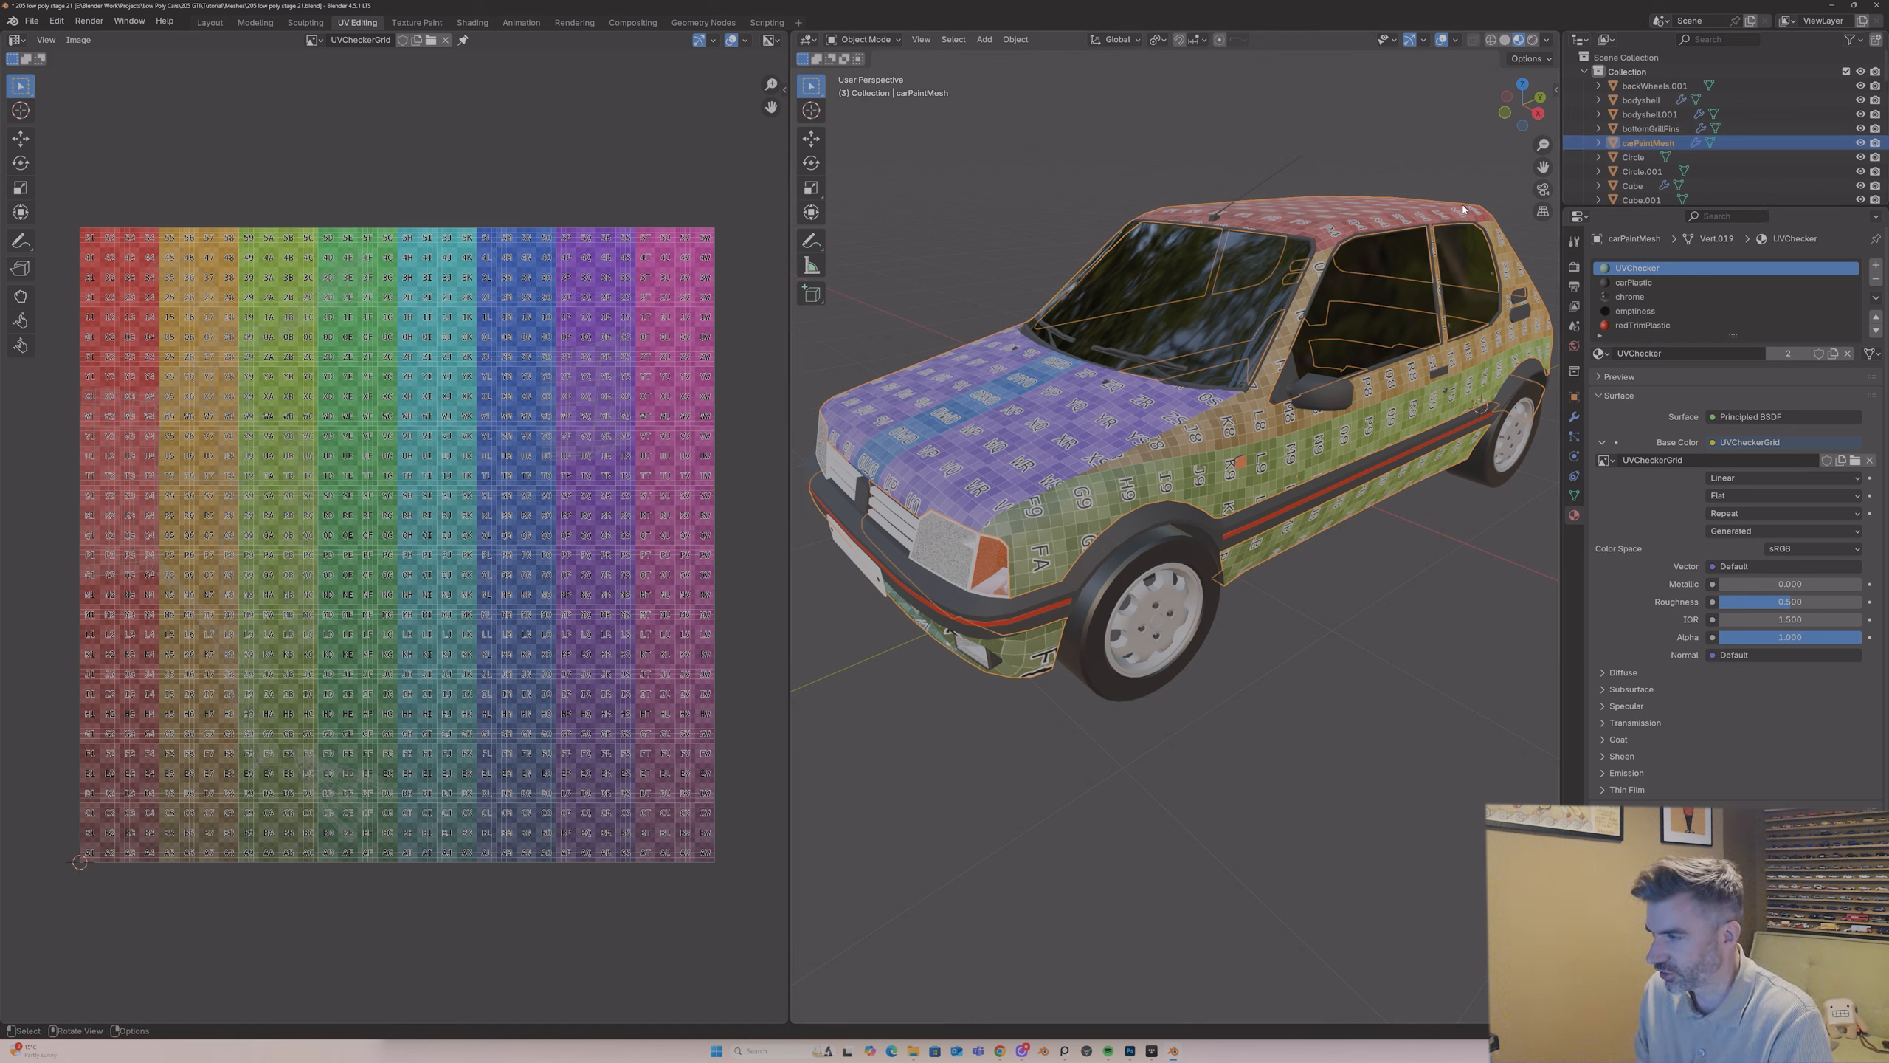
# Step: Isolate carPaintMesh in local view and enter Edit Mode with face selection
pyautogui.press('KP_Divide')
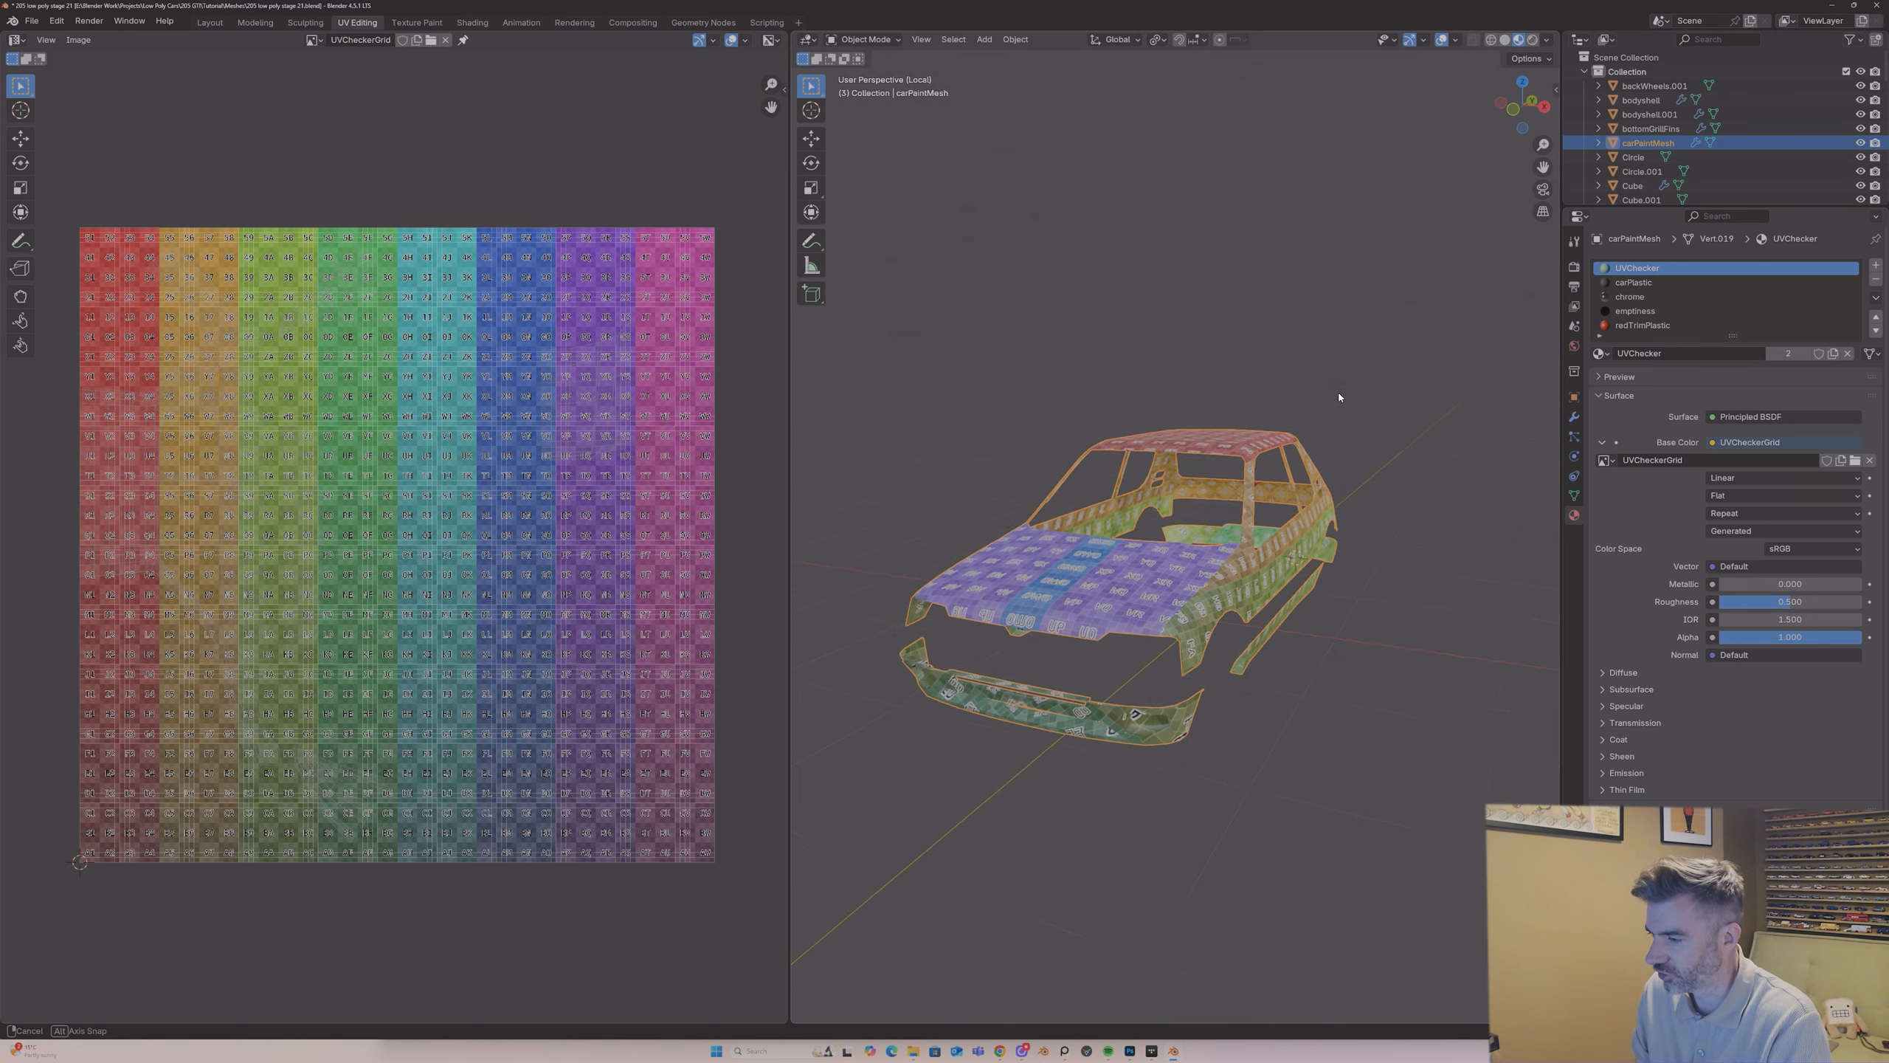
pyautogui.press('Tab')
pyautogui.scroll(4, 1244, 560)
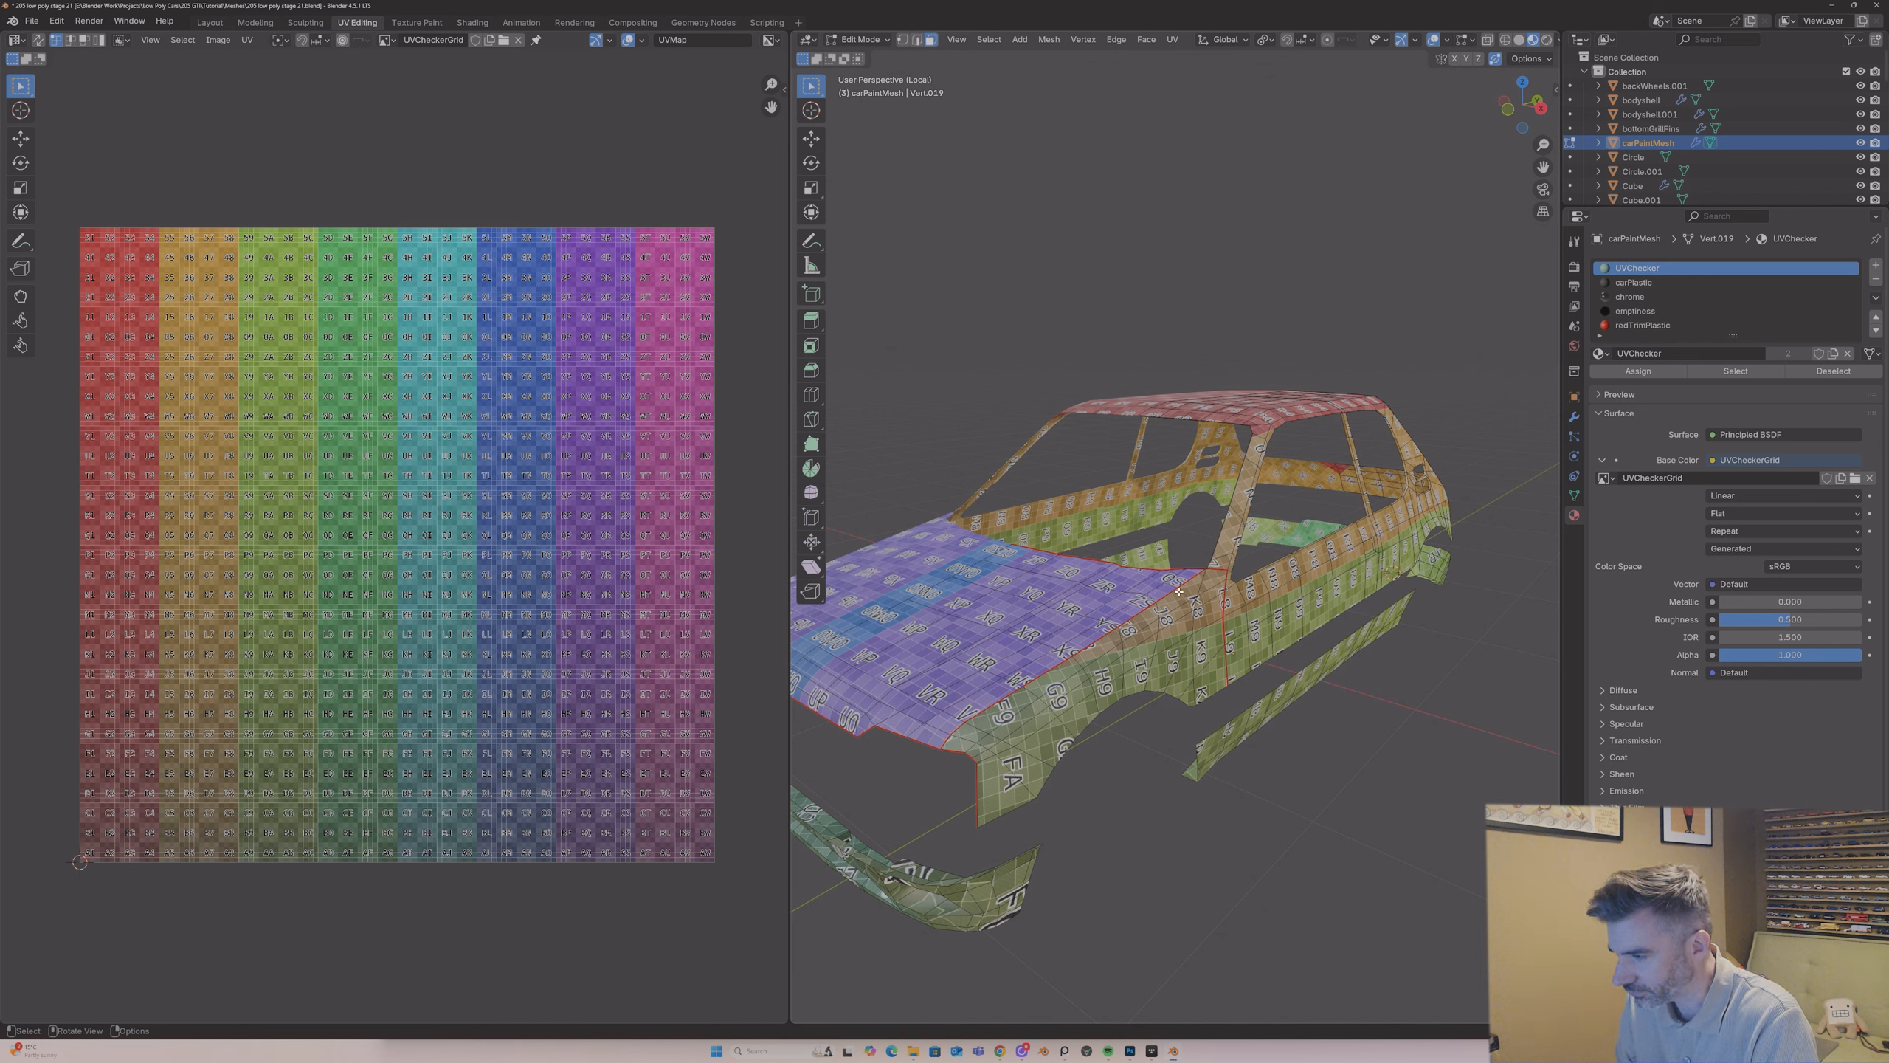
# Step: Select the front wing's linked faces delimited by Seam and show the Select Linked options
pyautogui.moveTo(1185, 588); pyautogui.dragTo(1173, 597, button='middle')
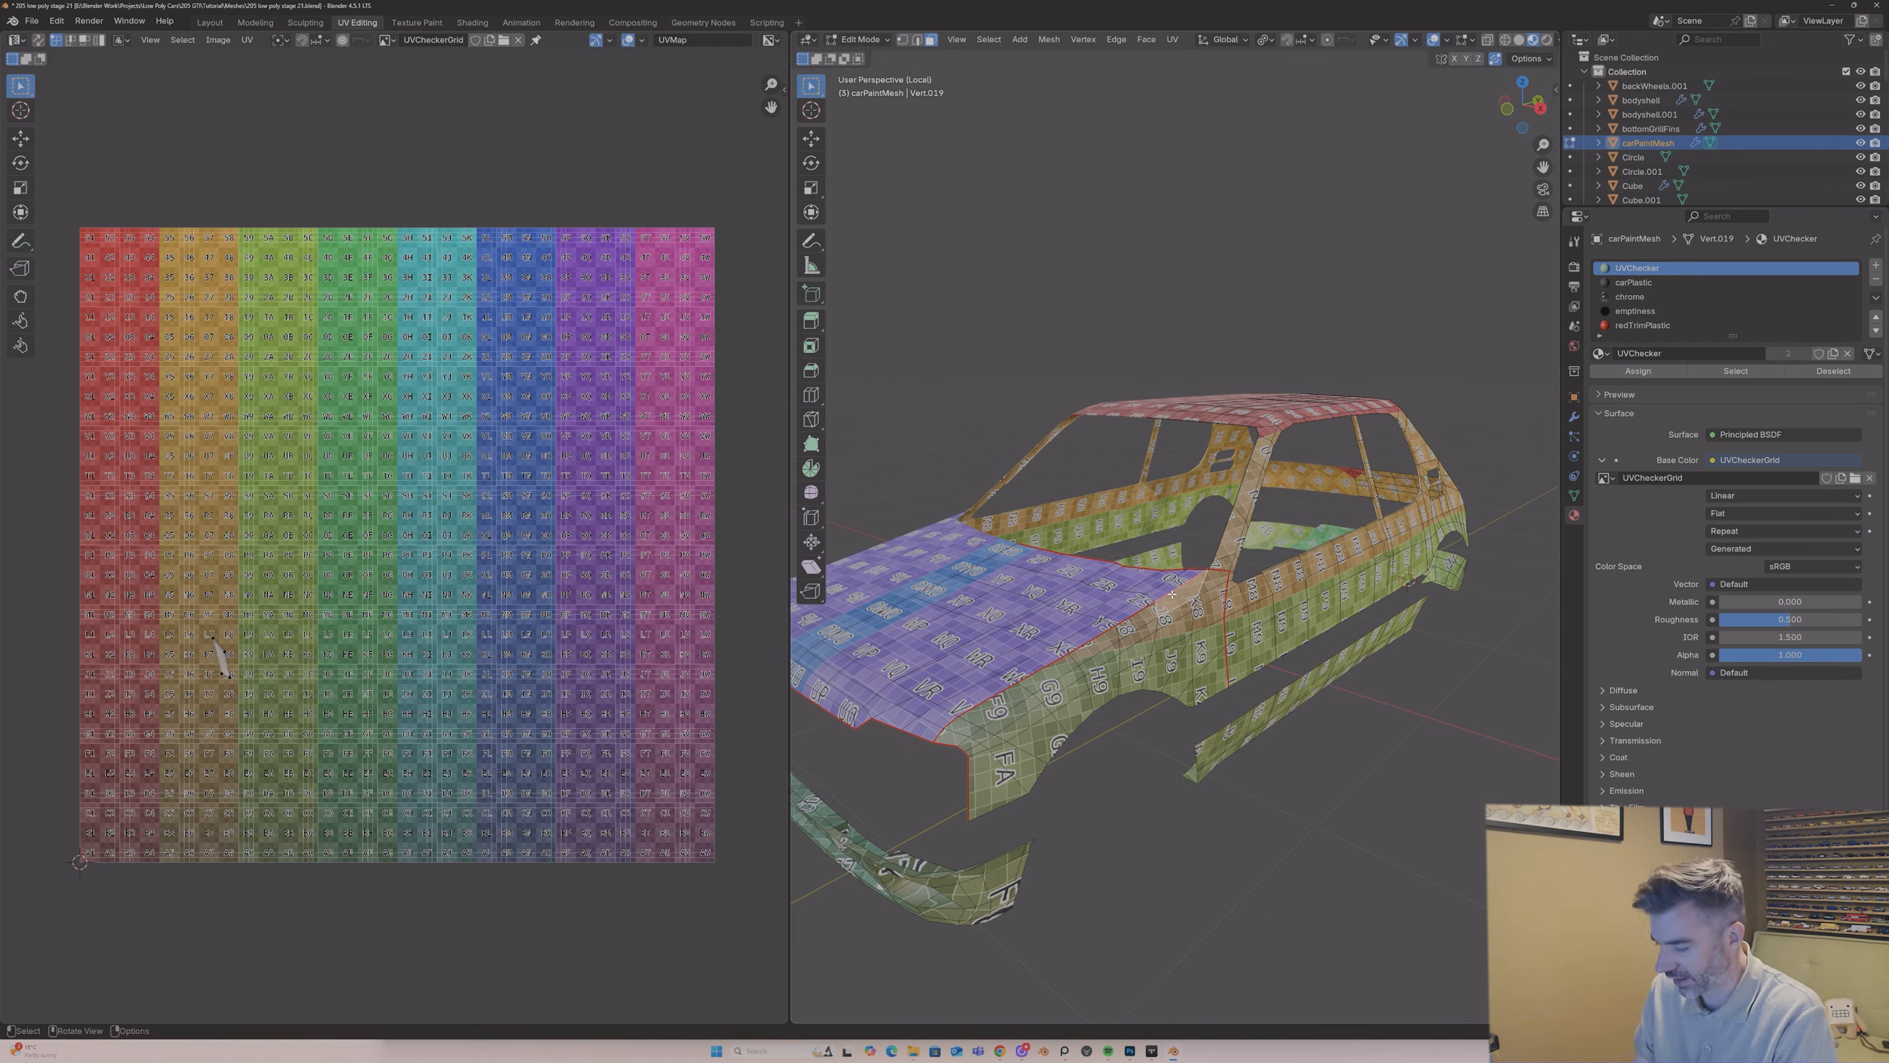
pyautogui.press('l')
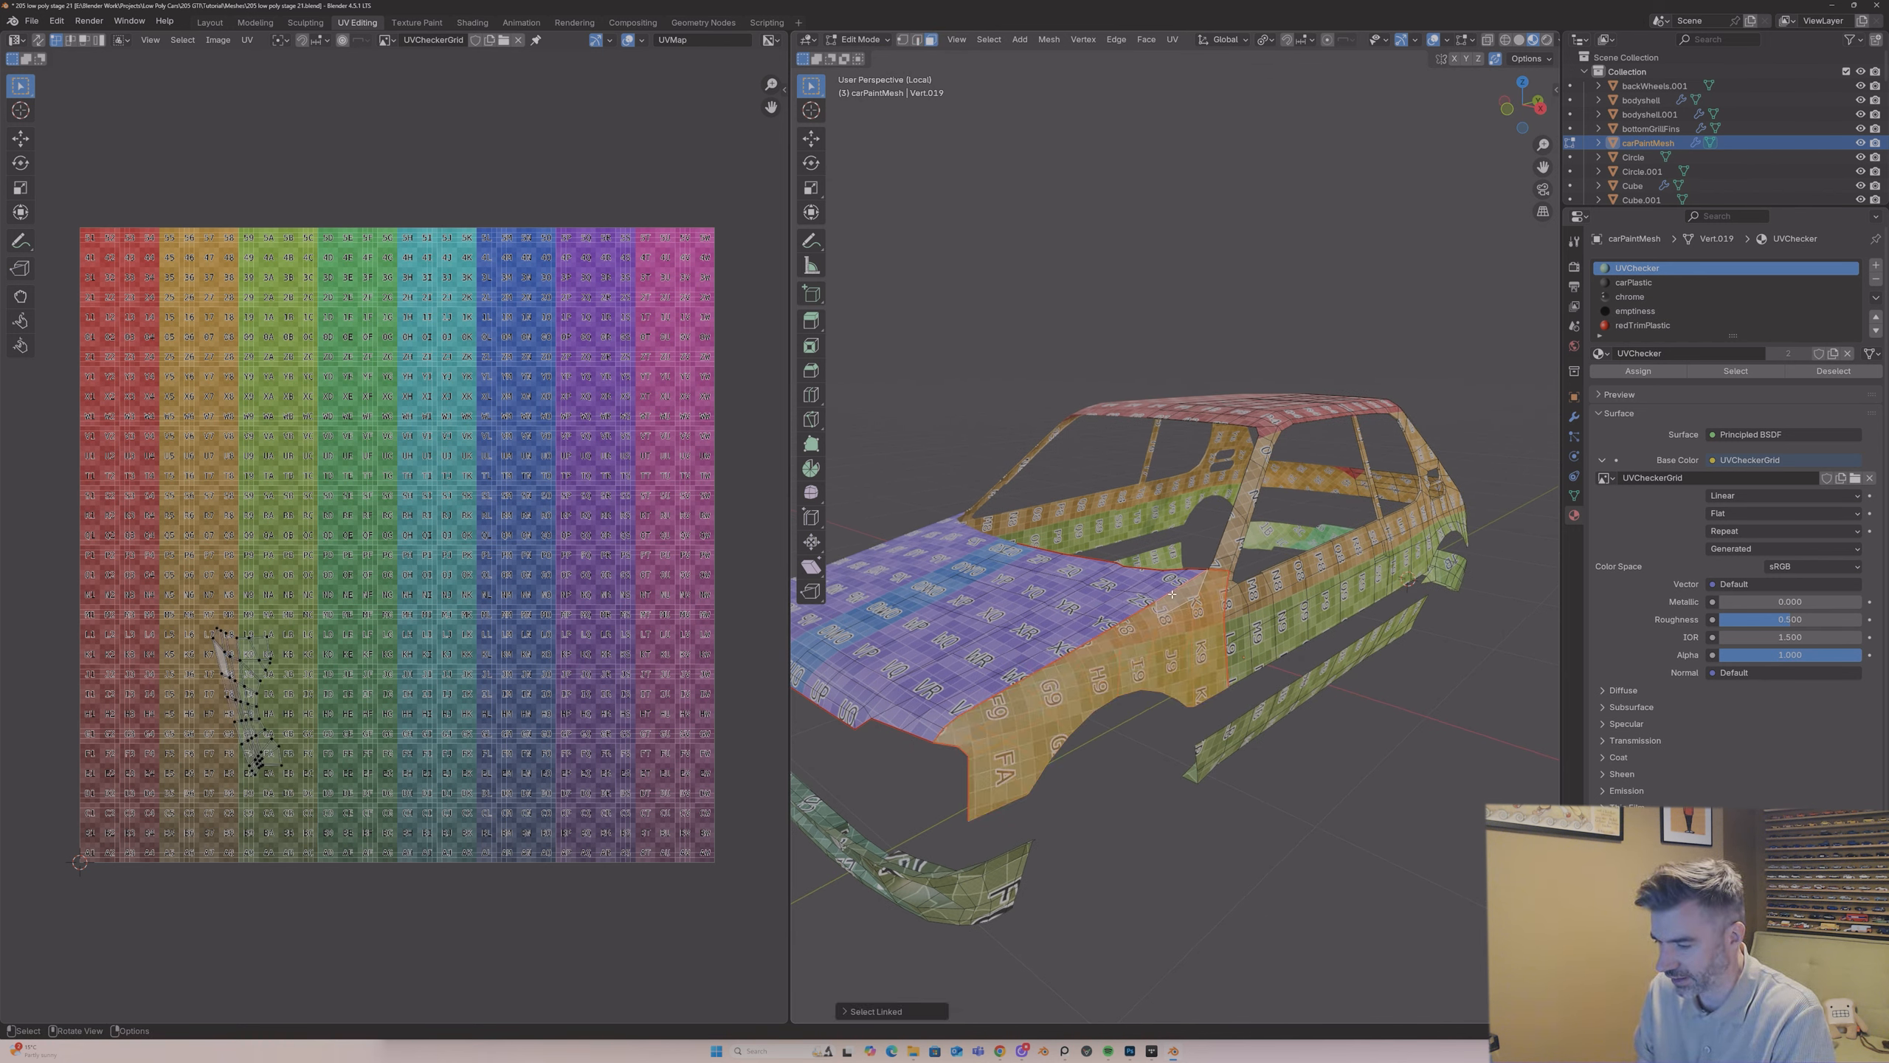
pyautogui.click(845, 1011)
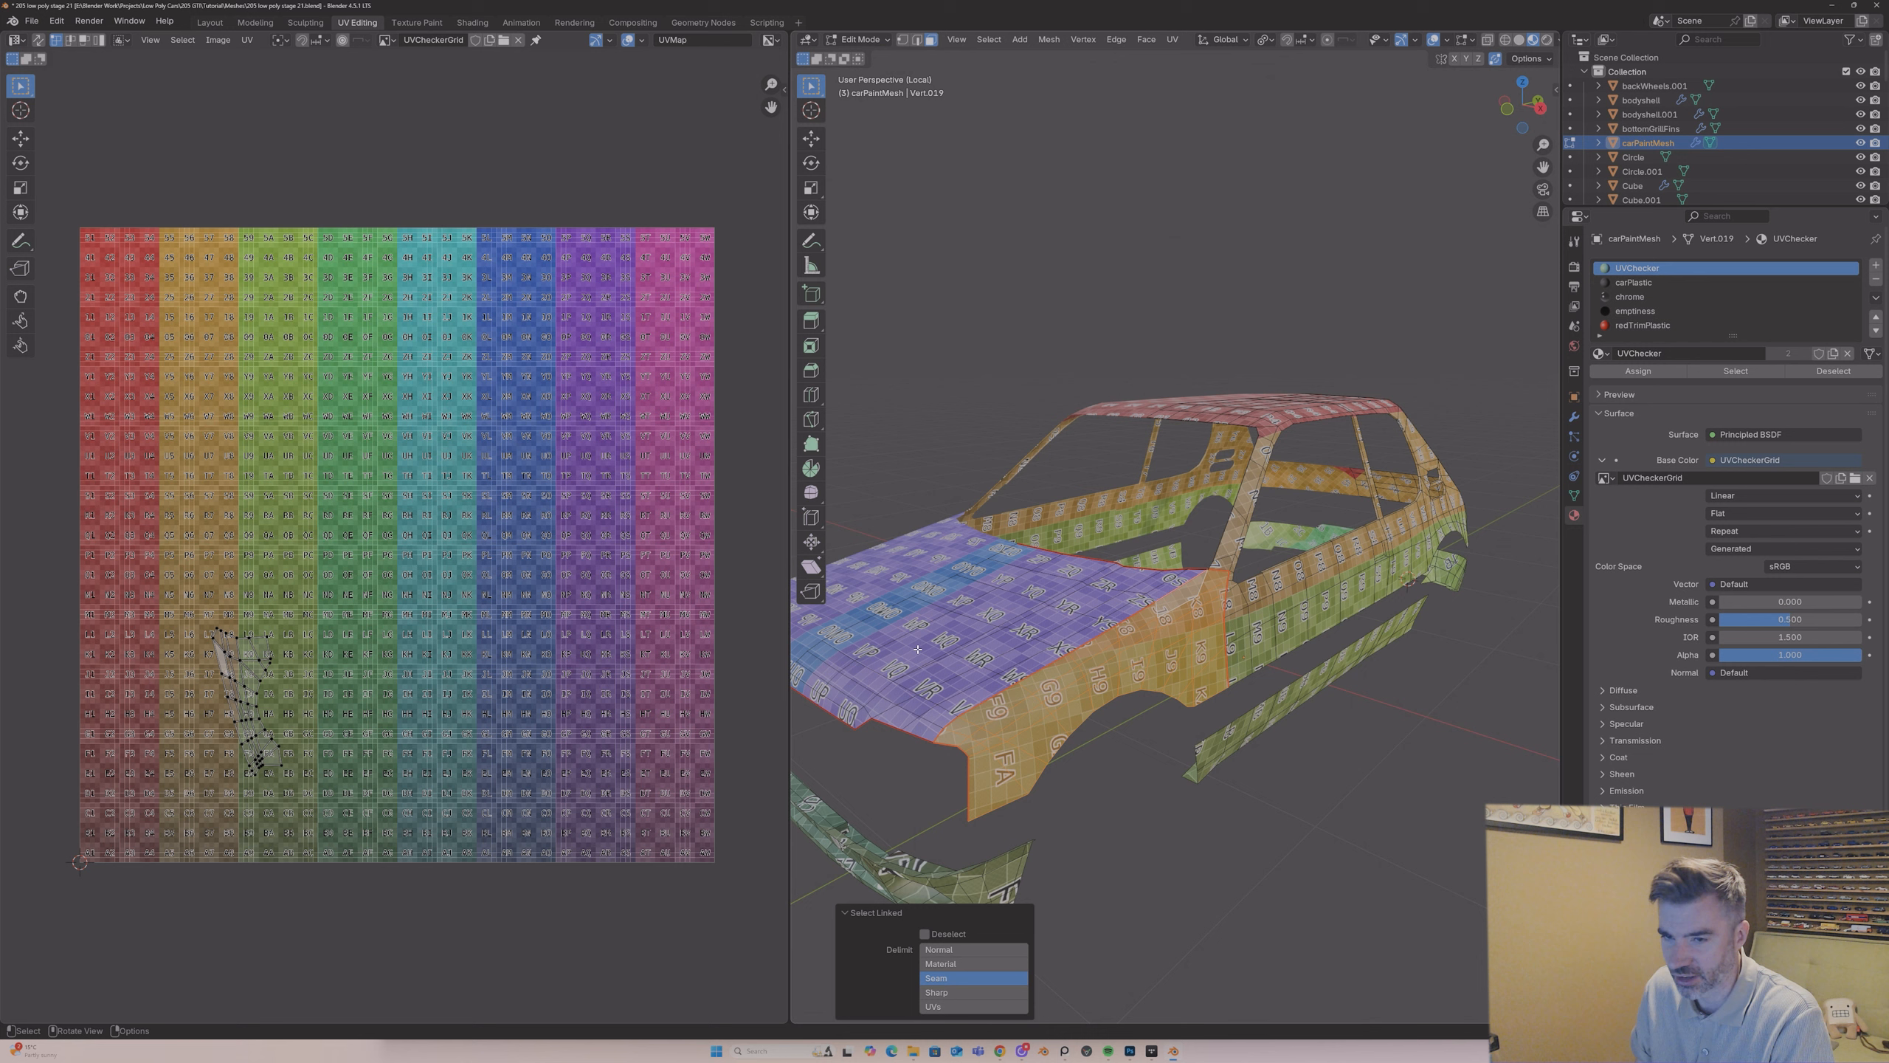
pyautogui.moveTo(403, 619); pyautogui.dragTo(396, 621, button='middle')
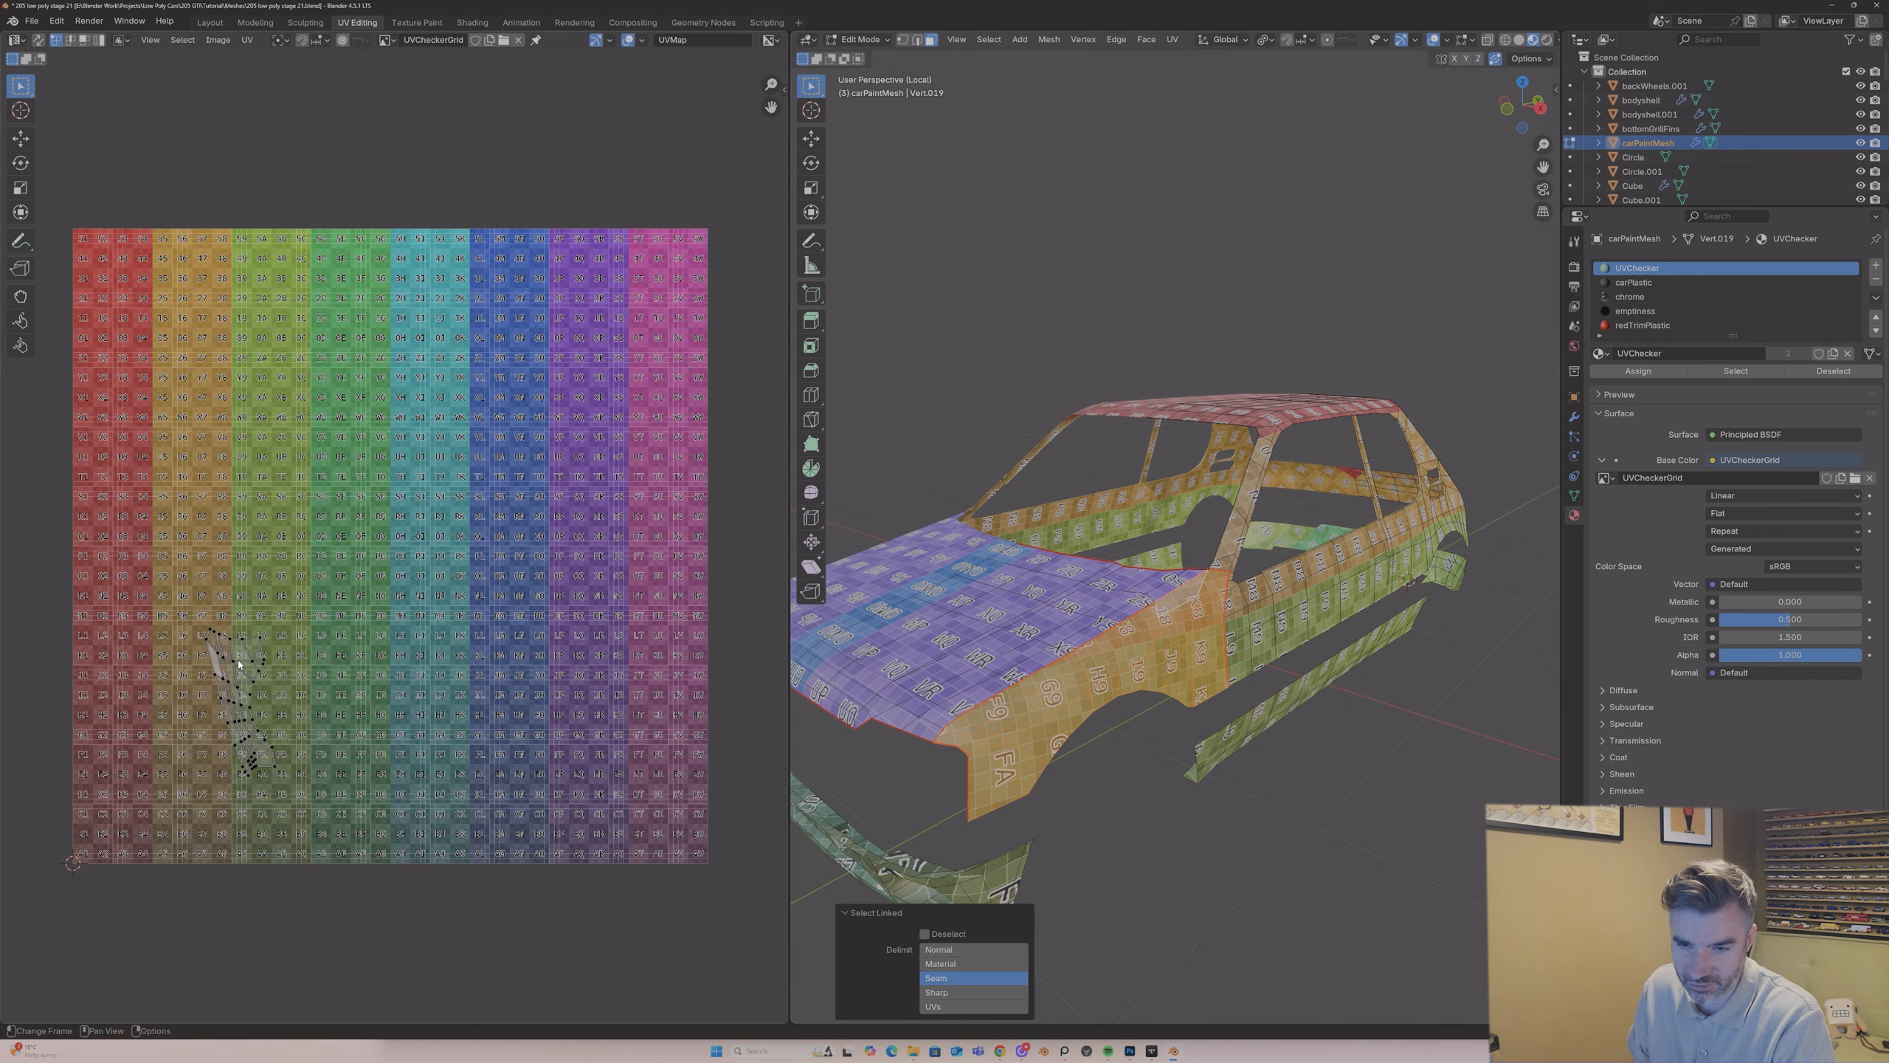
# Step: Unwrap the front wing's selected faces with Angle Based and inspect the checker pattern on the car in Object Mode
pyautogui.press('u')
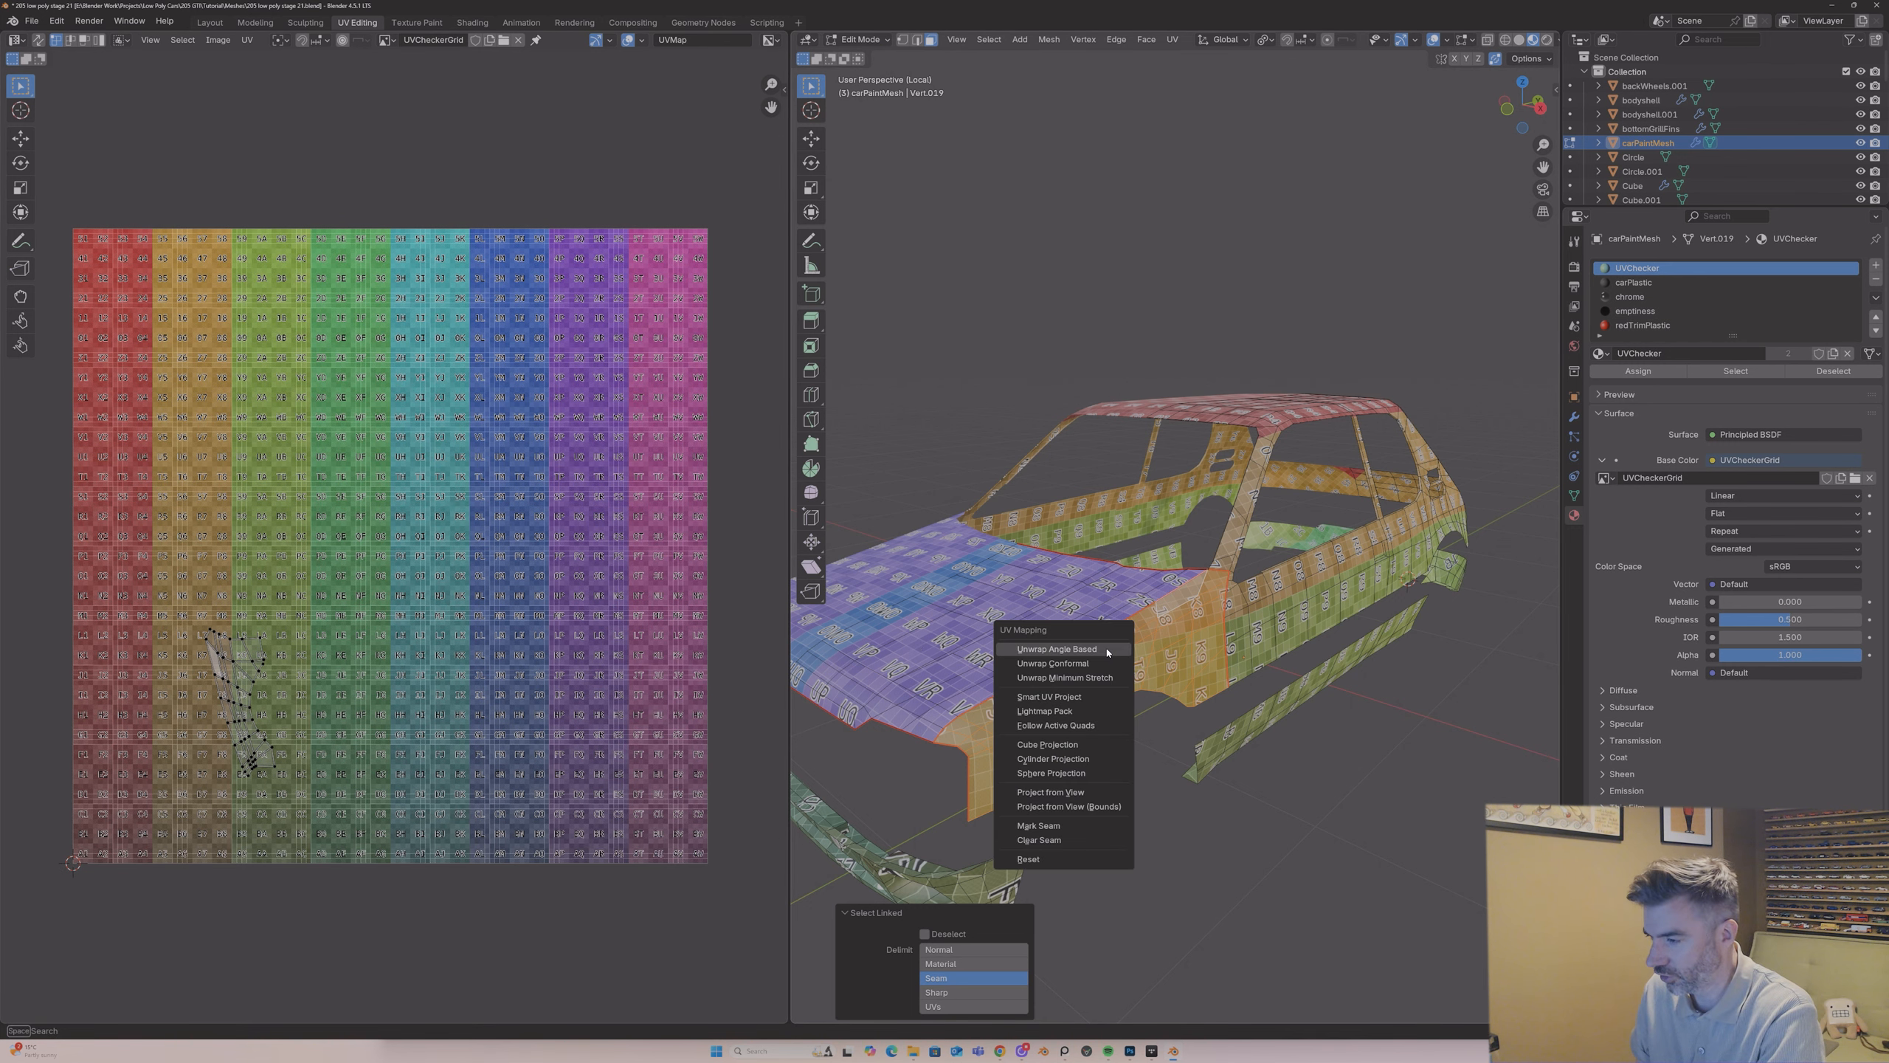
pyautogui.click(1106, 649)
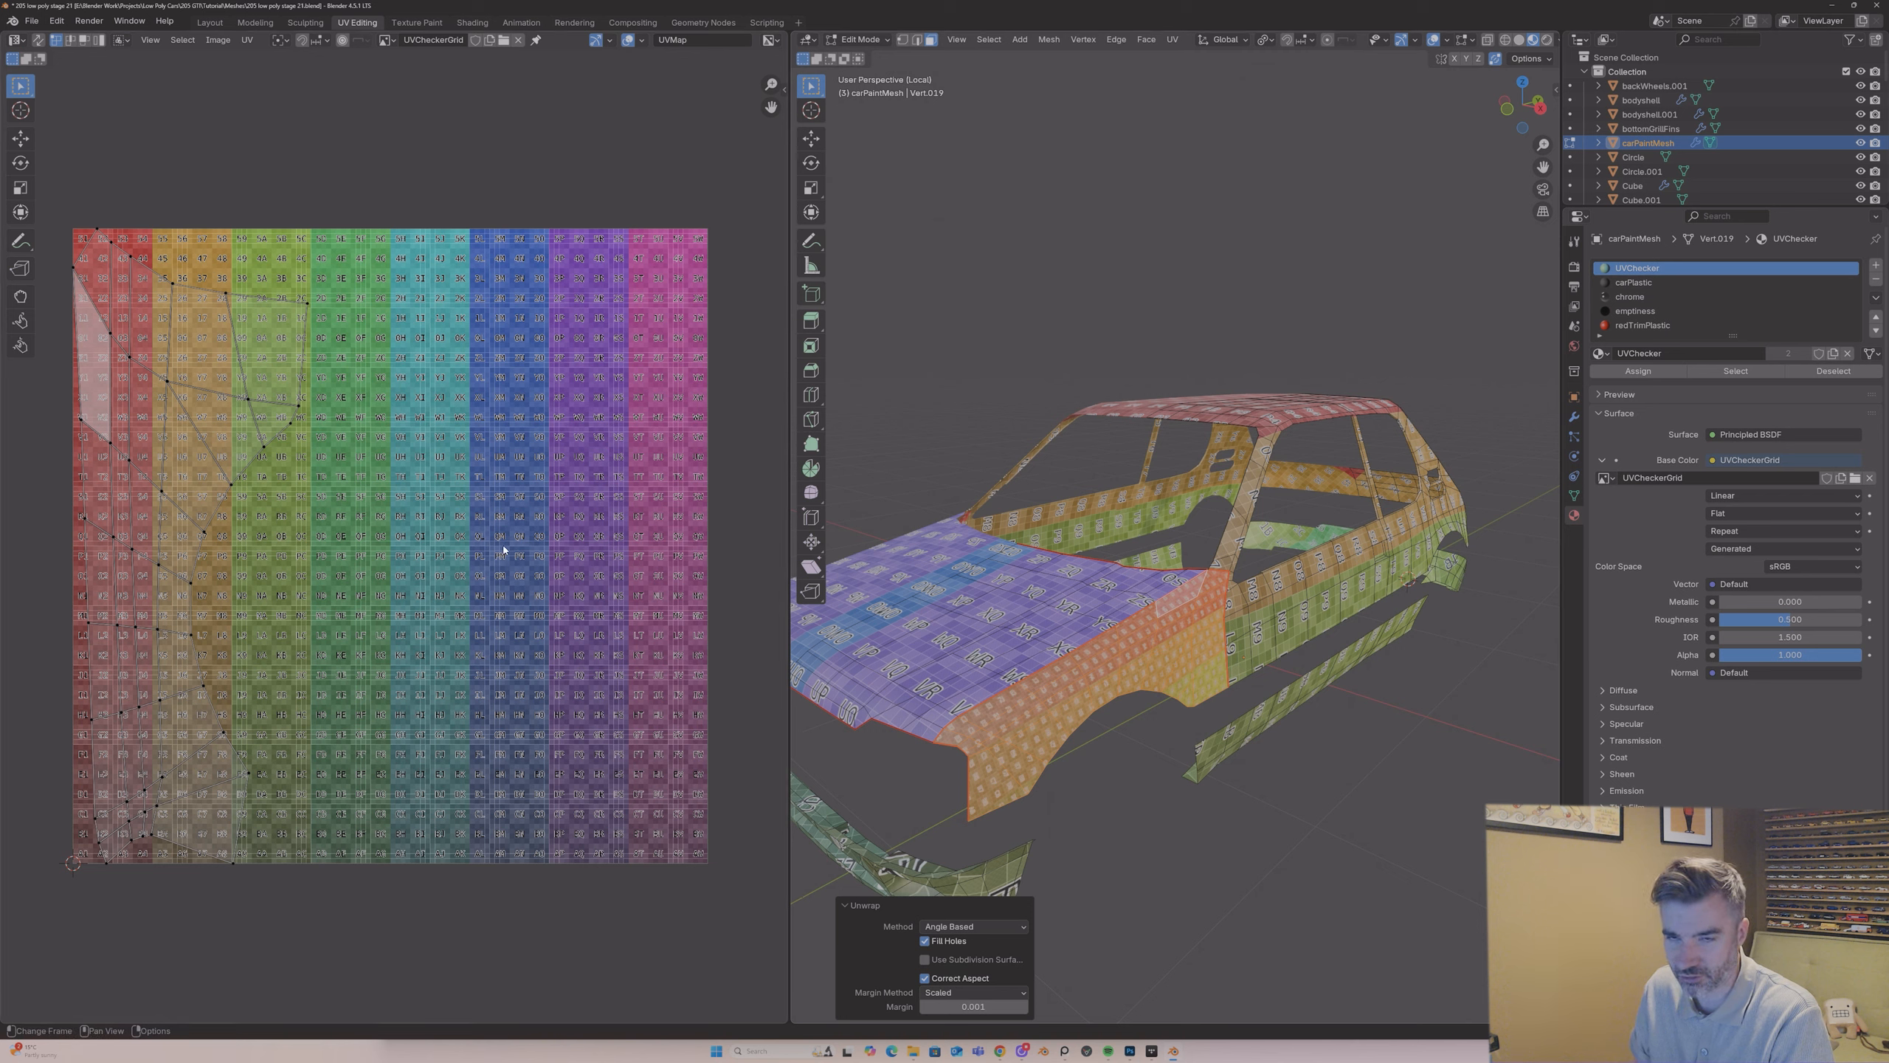
pyautogui.press('a')
pyautogui.press('Tab')
pyautogui.moveTo(1149, 625); pyautogui.dragTo(1138, 627, button='middle')
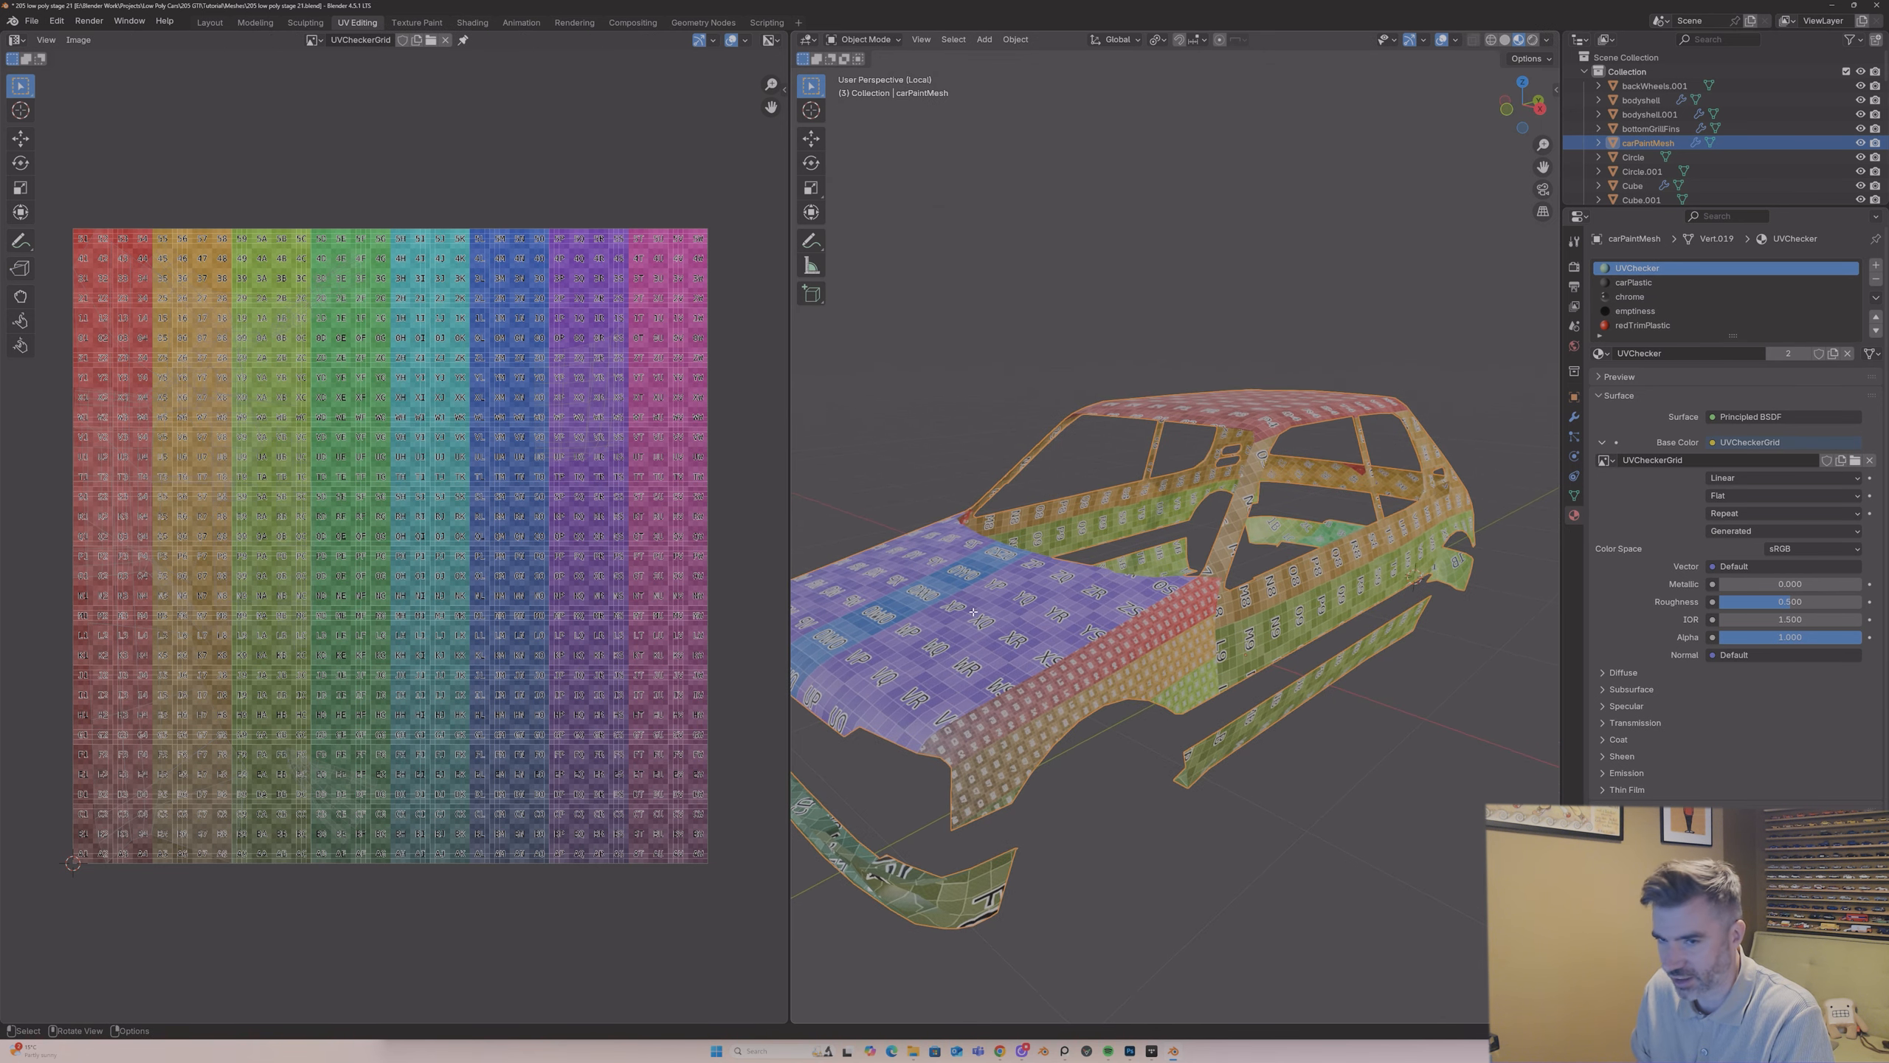
# Step: Return to Edit Mode and move the front wing's UV island across to the blue and magenta columns of the checker grid
pyautogui.press('Tab')
pyautogui.press('g')
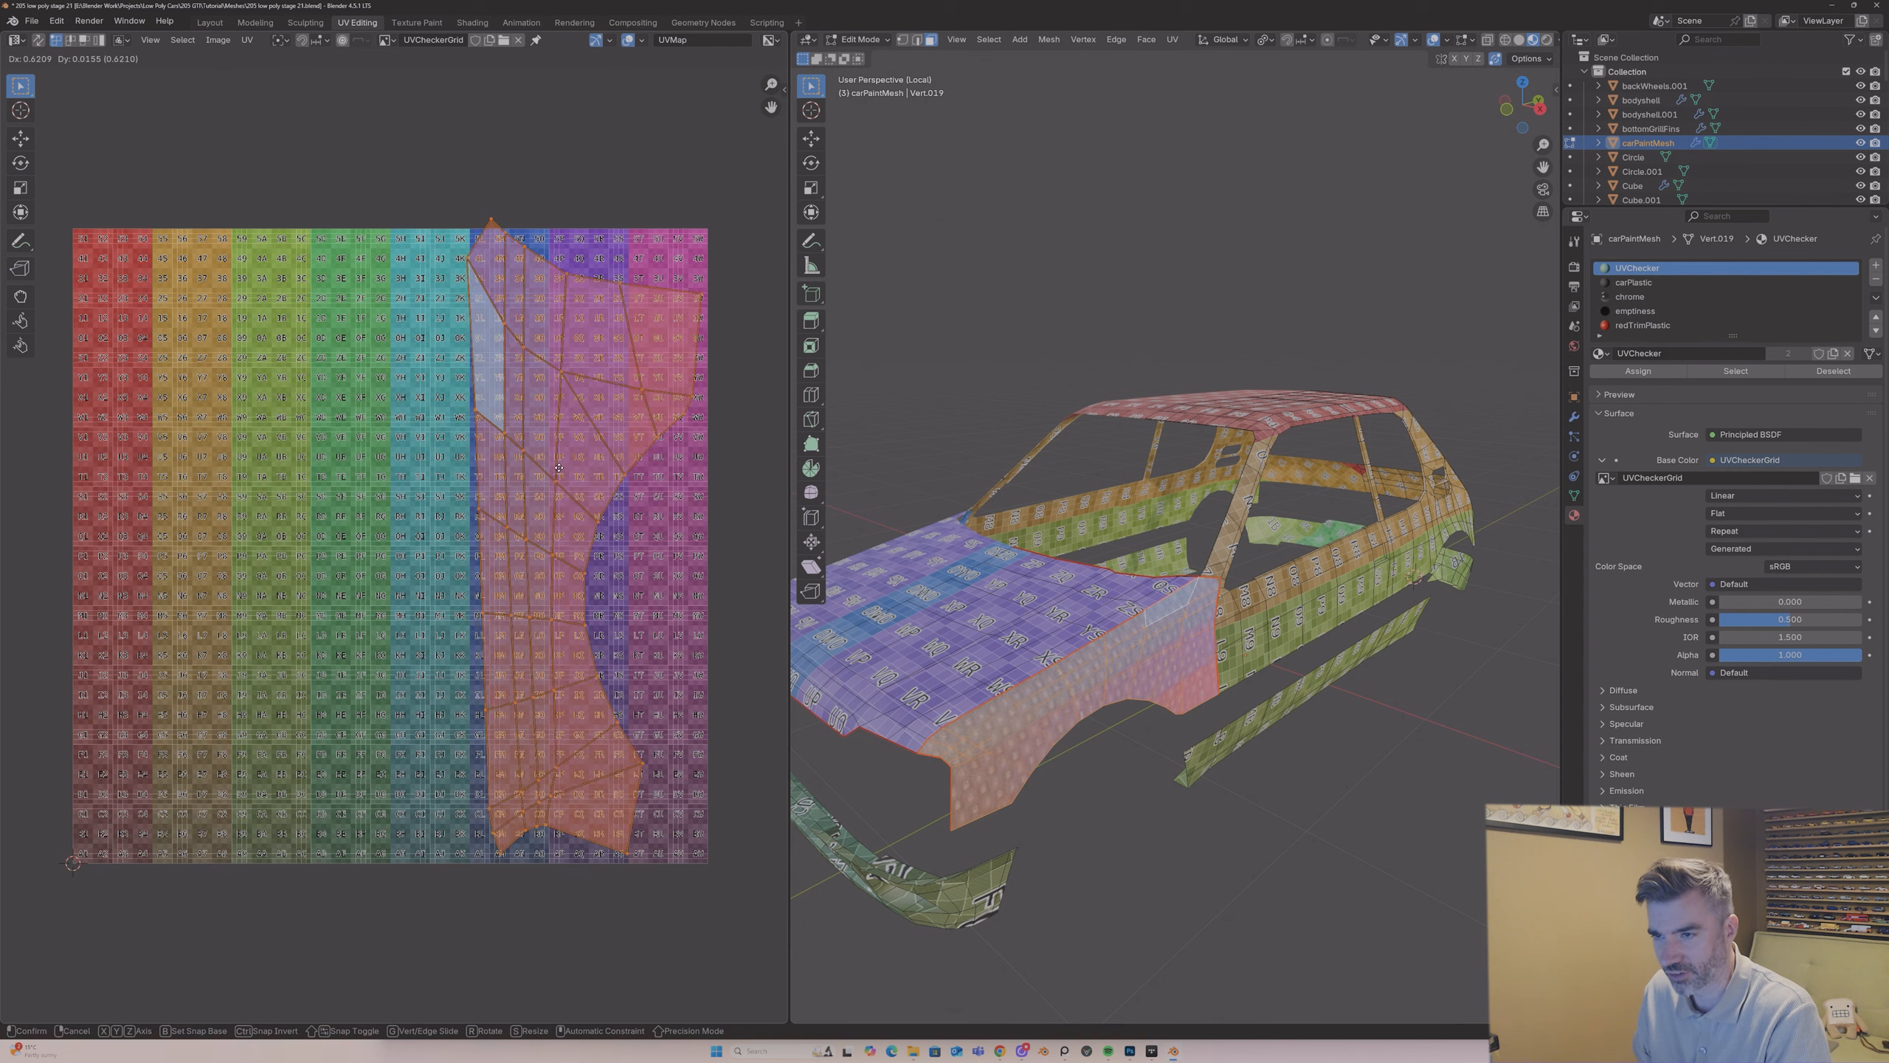
pyautogui.click(551, 480)
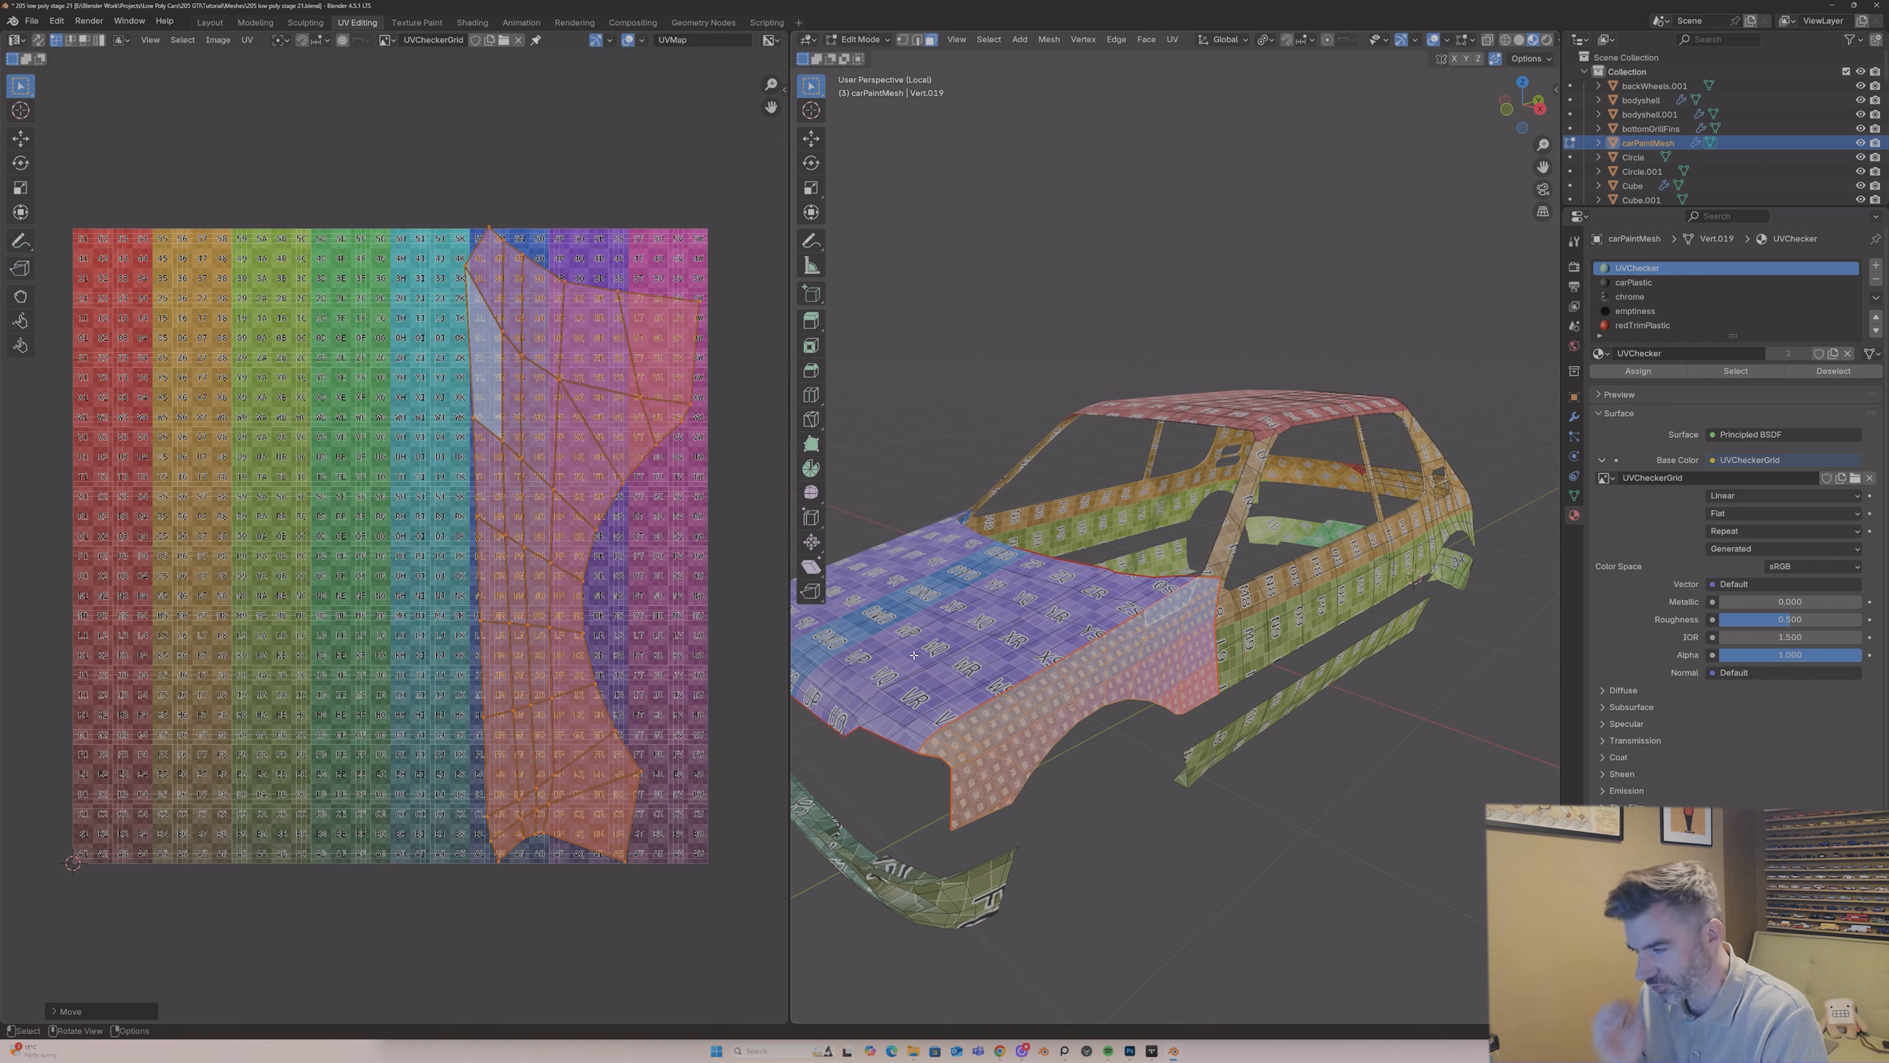
pyautogui.press('g')
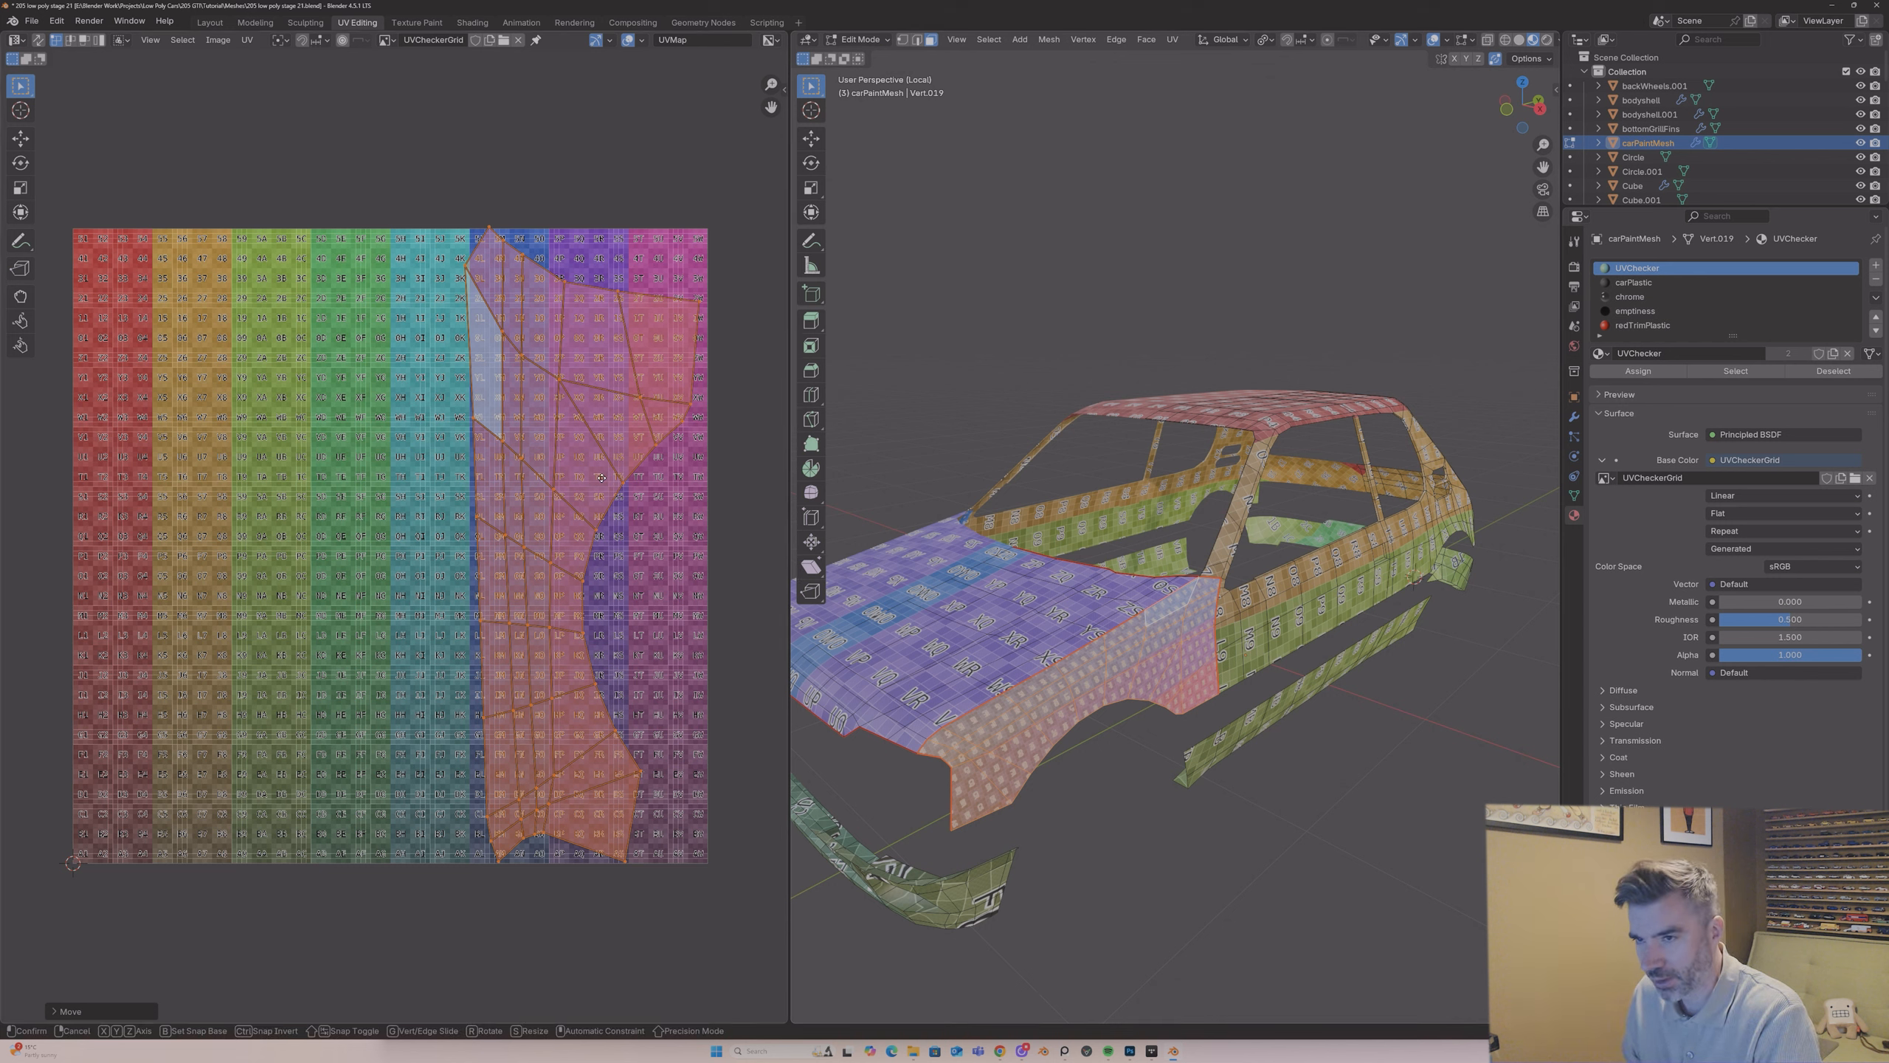
pyautogui.click(599, 483)
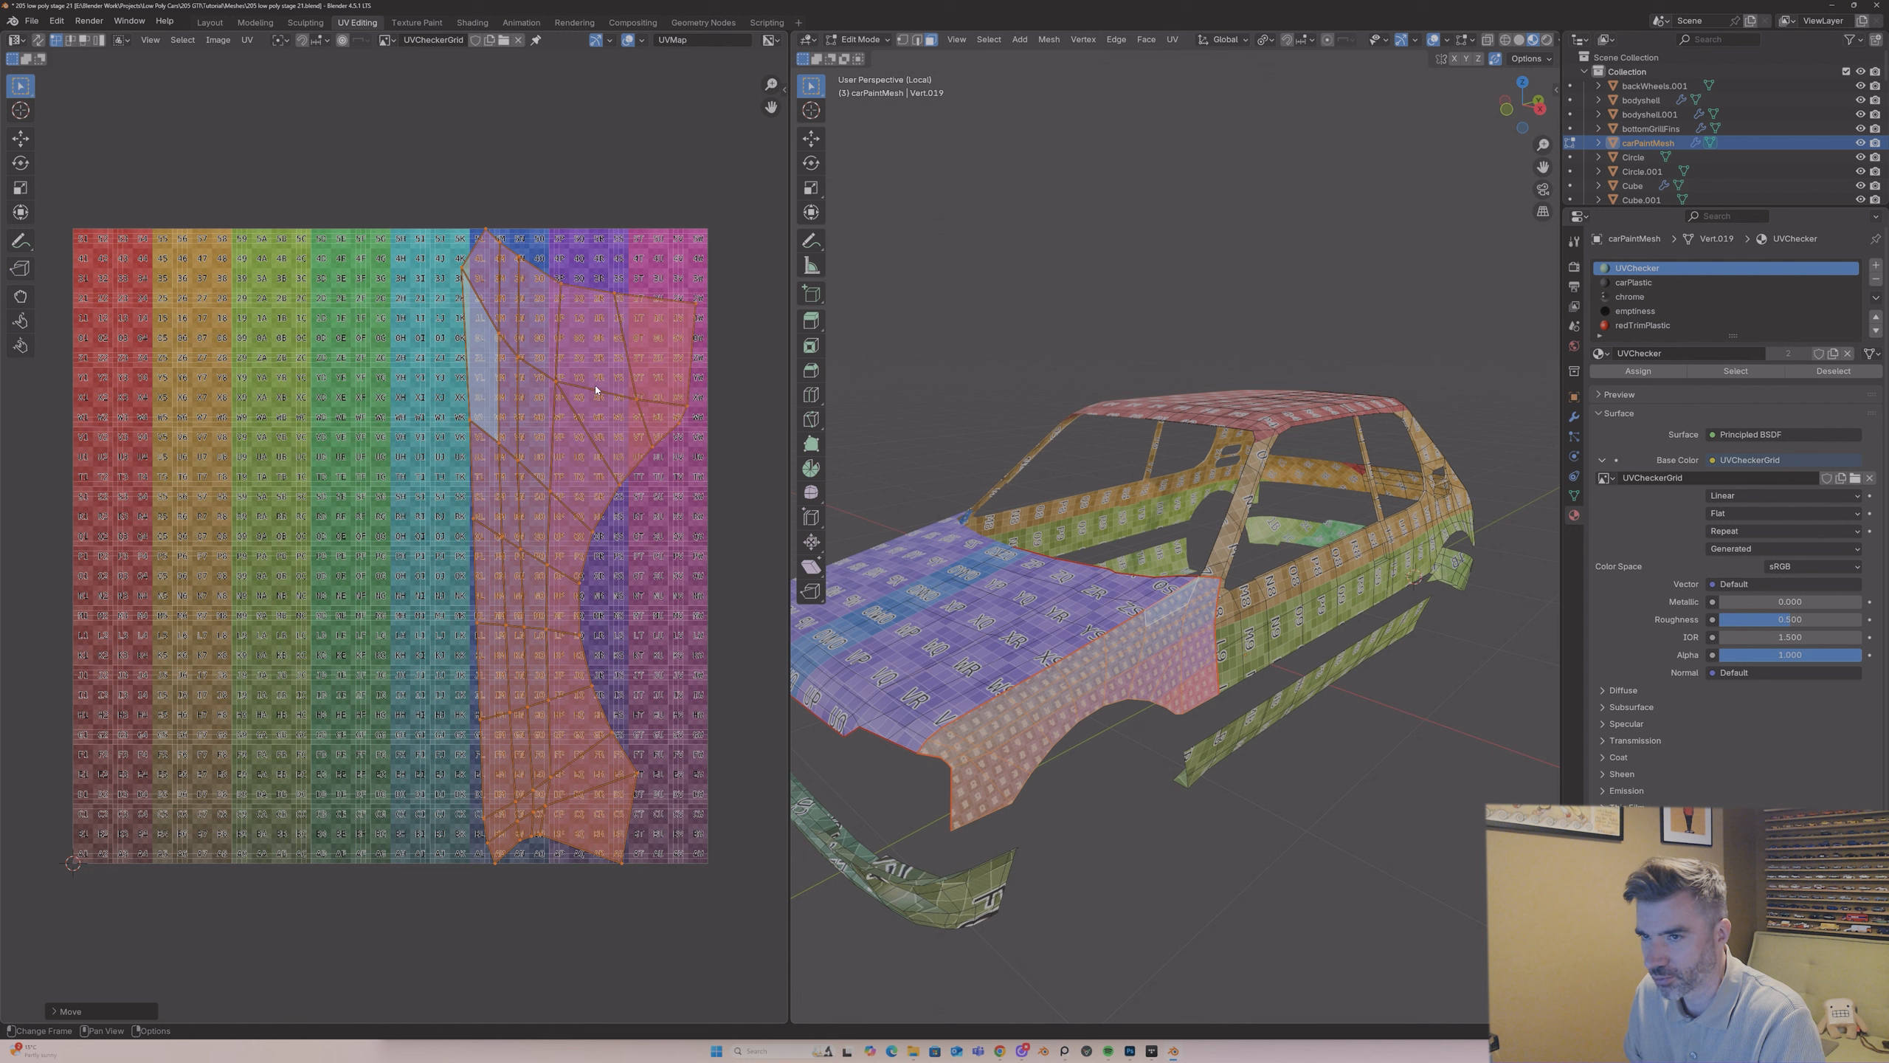
# Step: Select all carPaintMesh faces and shift only the front wing's UV island down past the lower edge of the checker grid
pyautogui.click(958, 600)
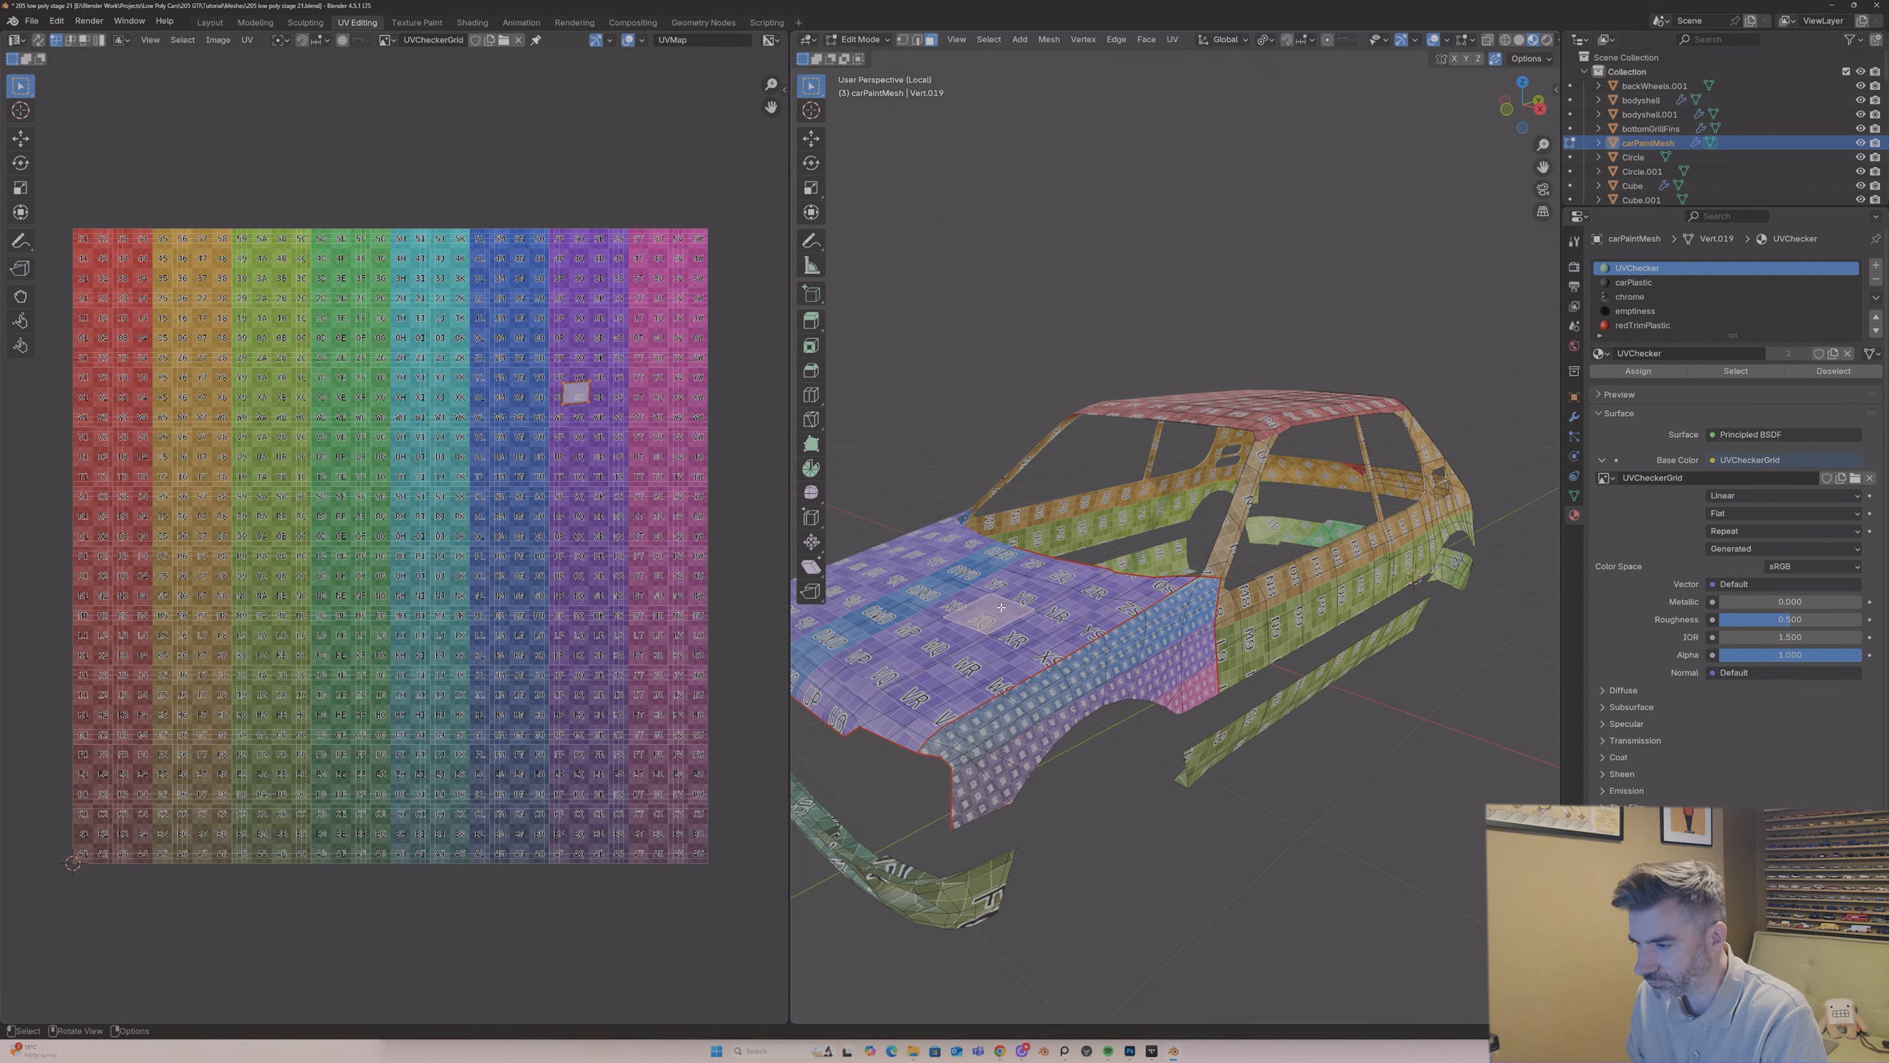
pyautogui.press('a')
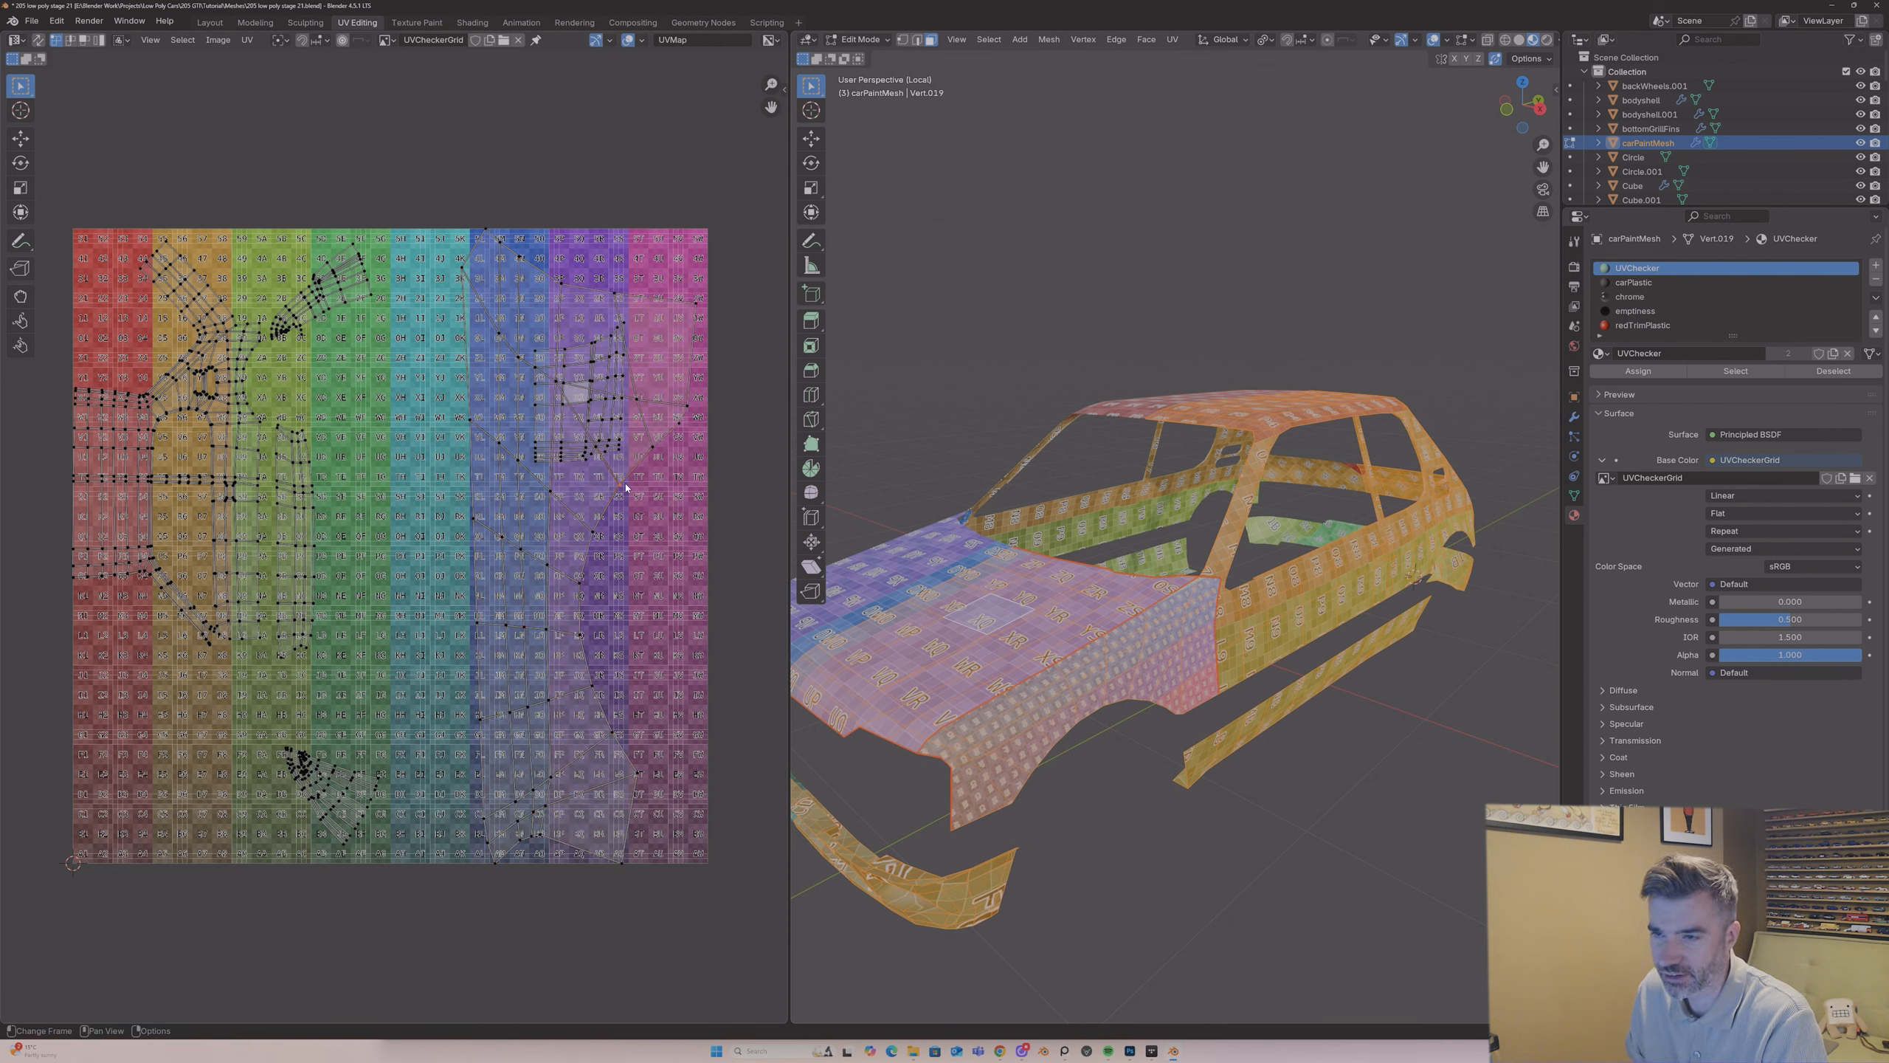
pyautogui.press('l')
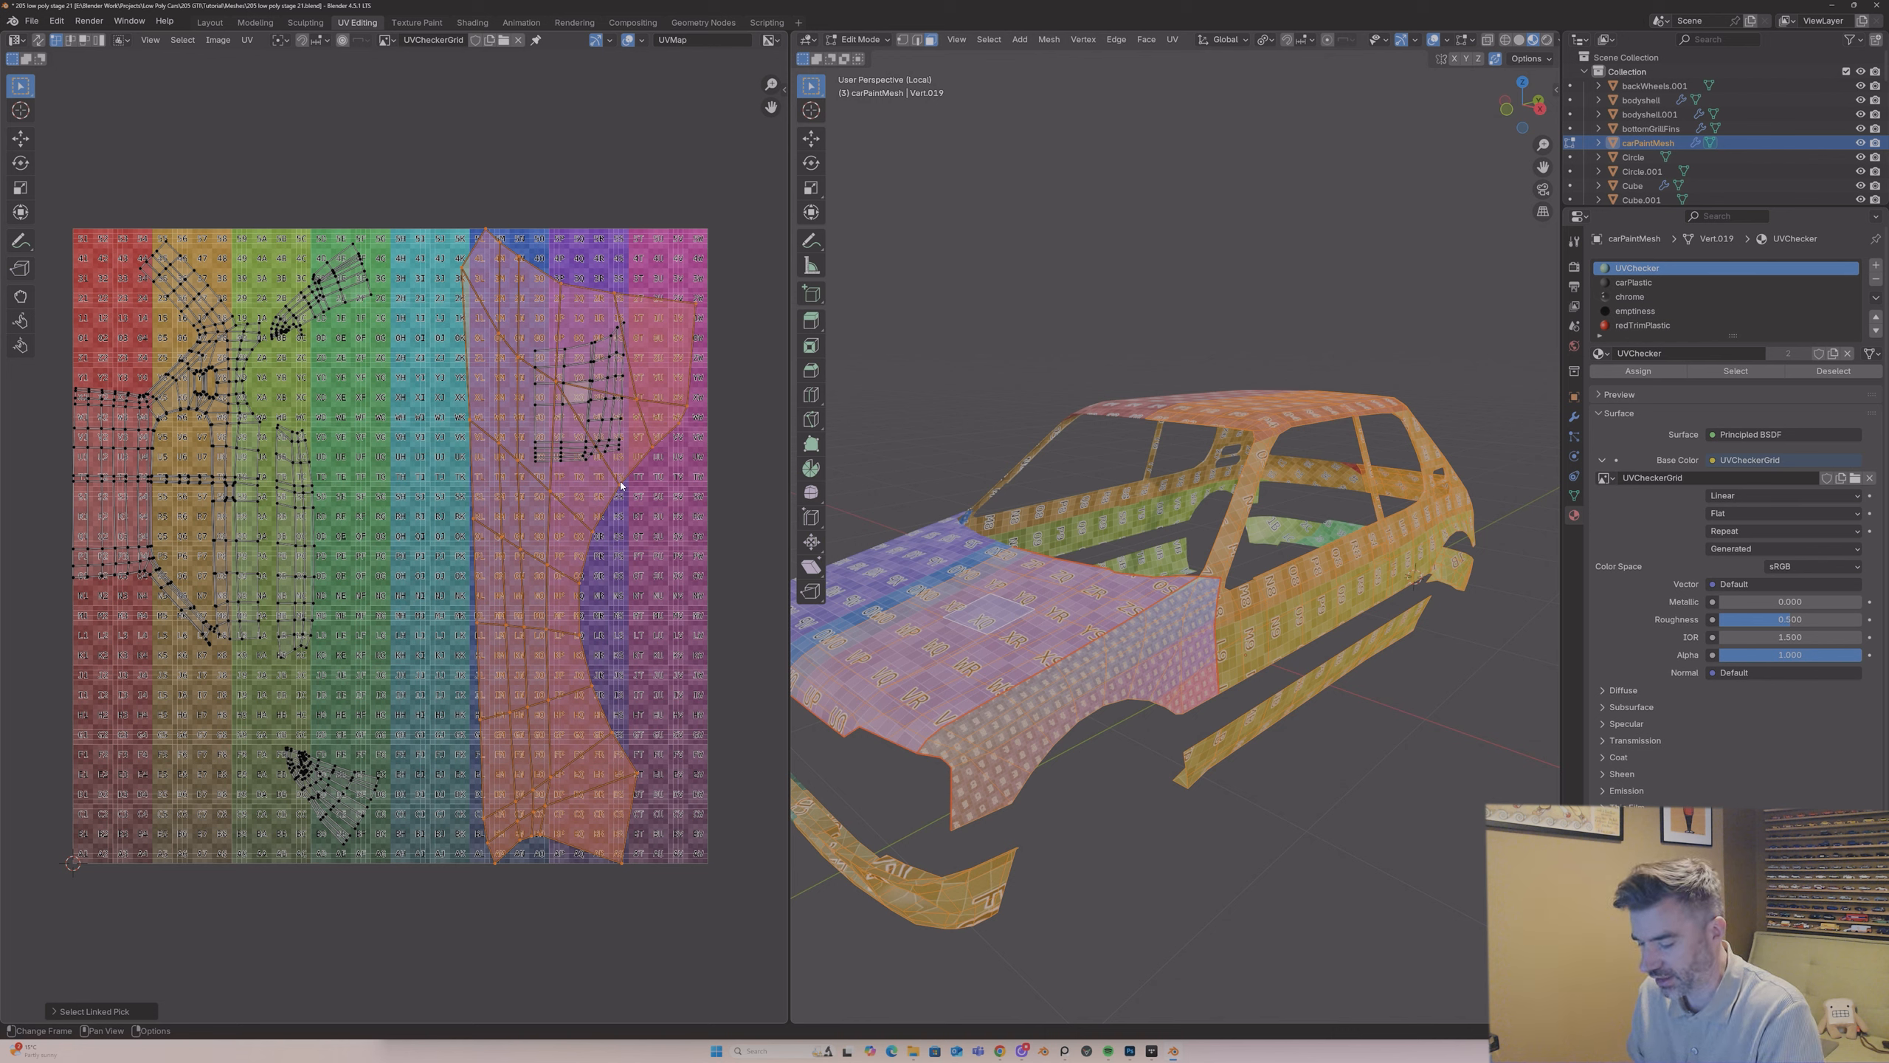
pyautogui.press('g')
pyautogui.click(585, 555)
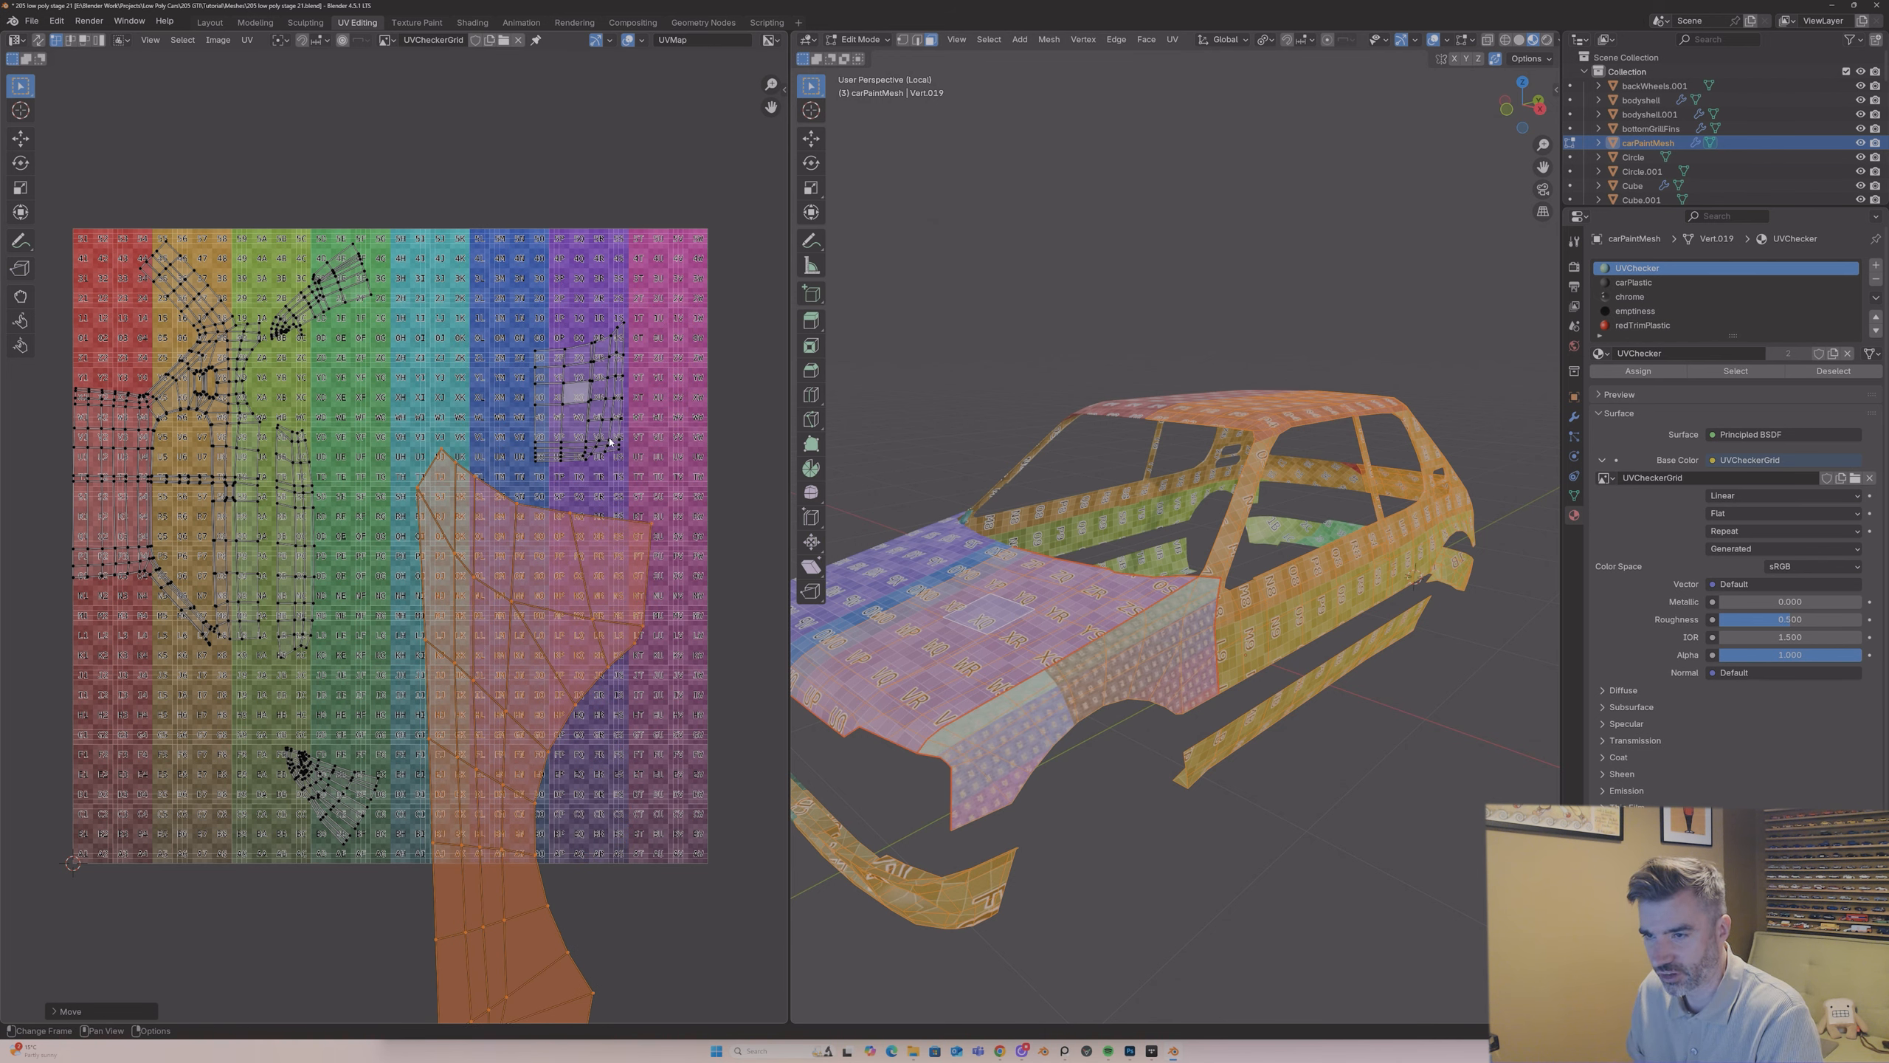
# Step: Select only the bonnet's UV island, enlarge it and move it over the purple and magenta squares near the grid's upper edge
pyautogui.hotkey('alt', 'a')
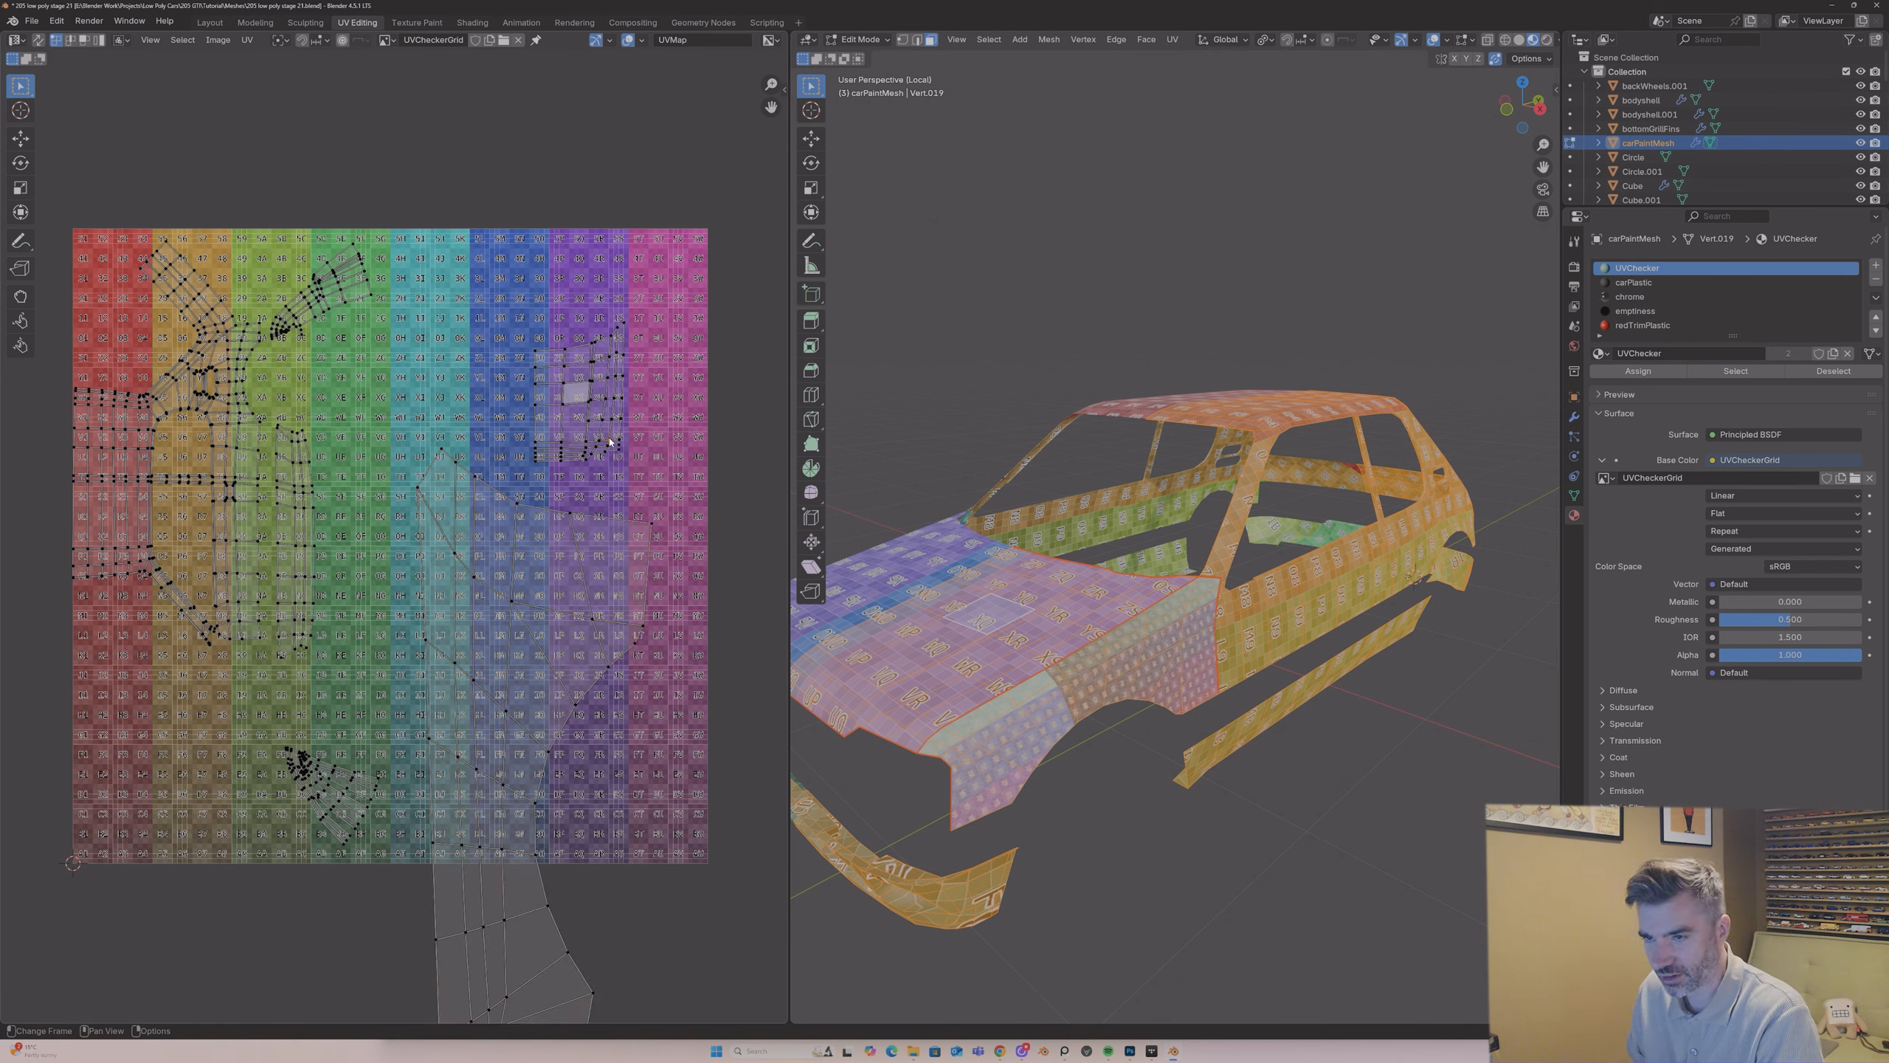
pyautogui.press('l')
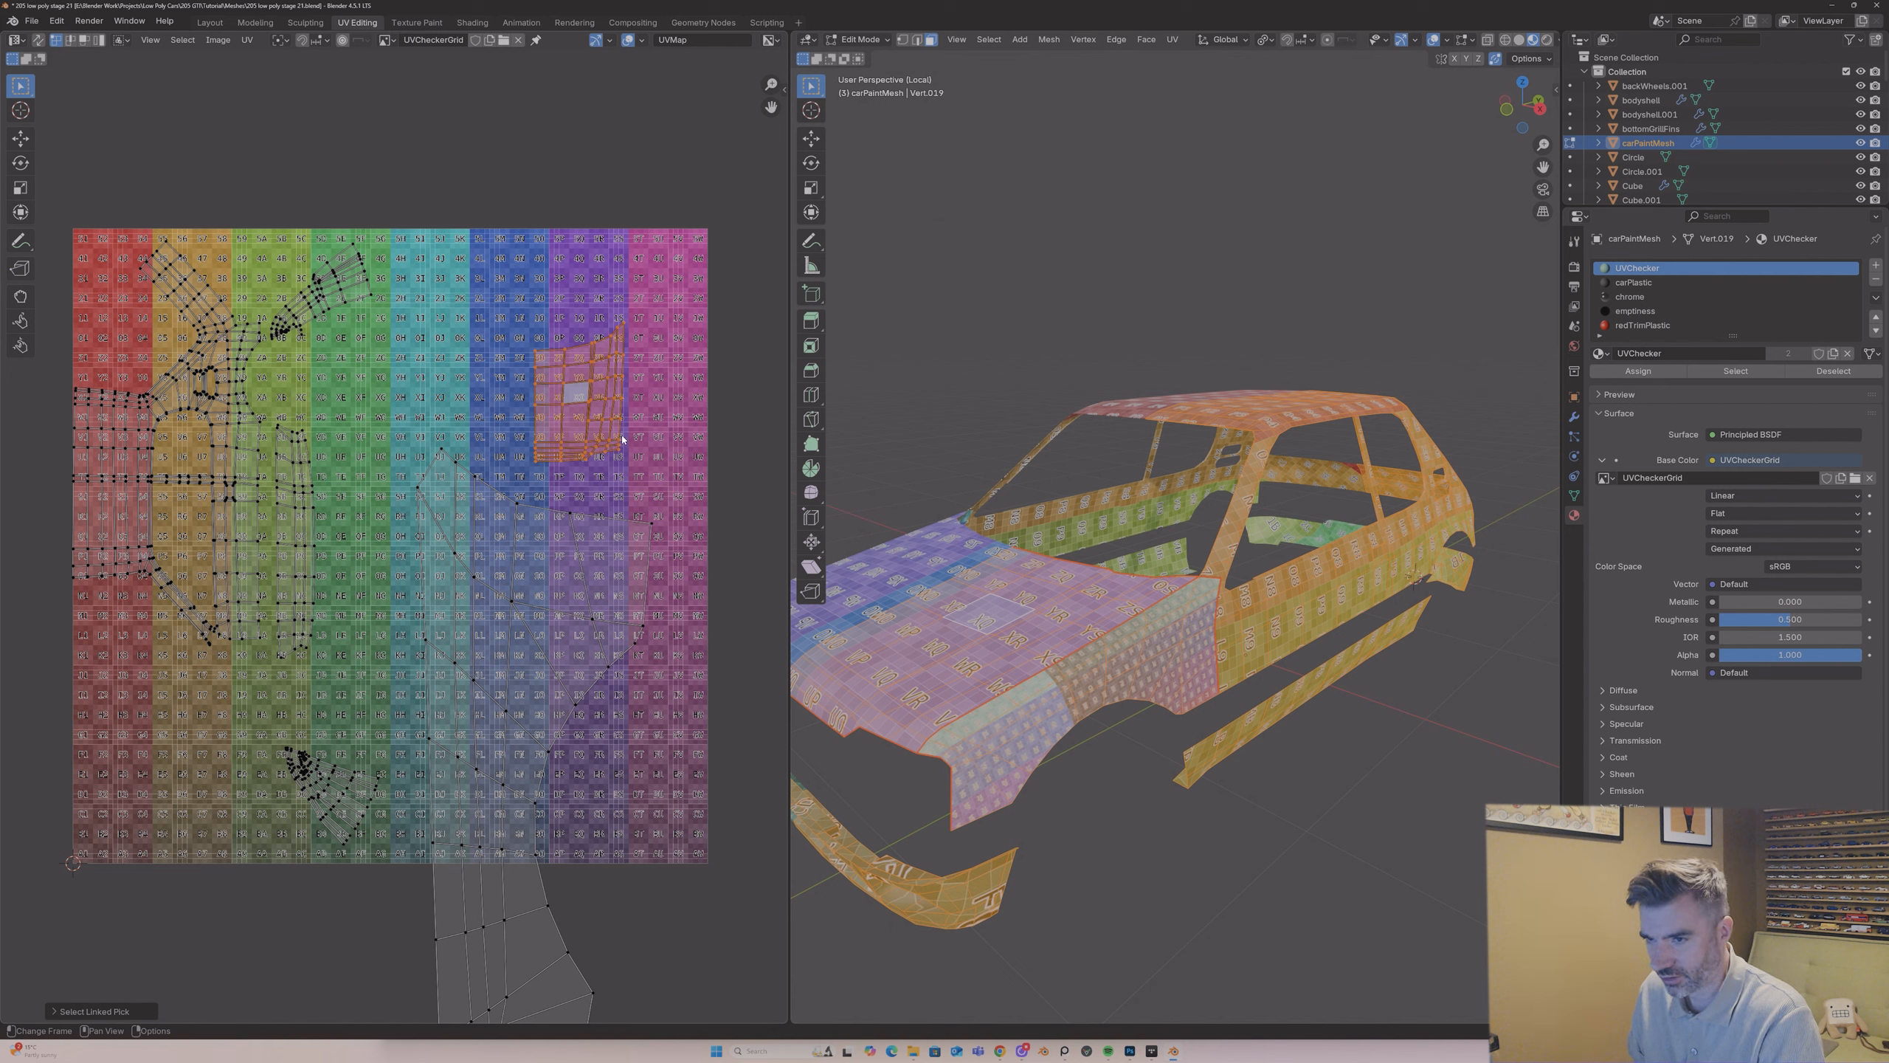
pyautogui.press('s')
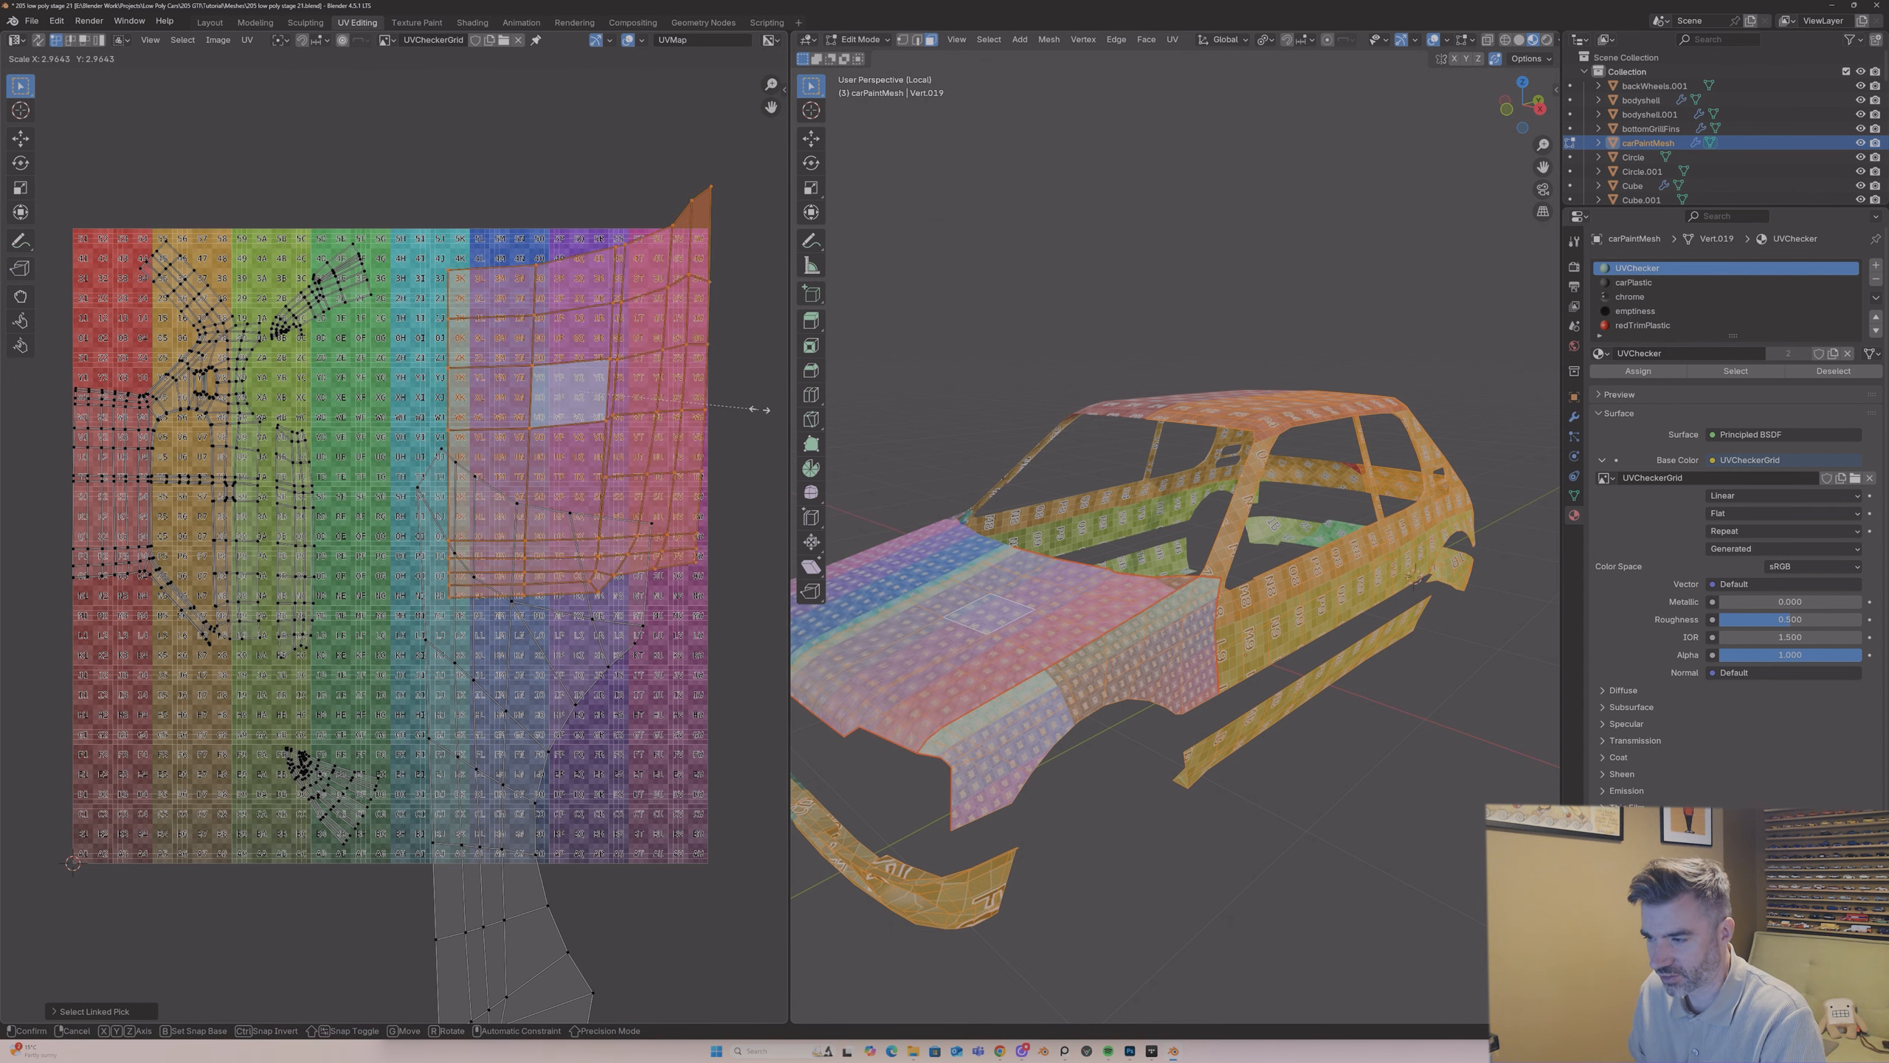
pyautogui.click(699, 414)
pyautogui.press('g')
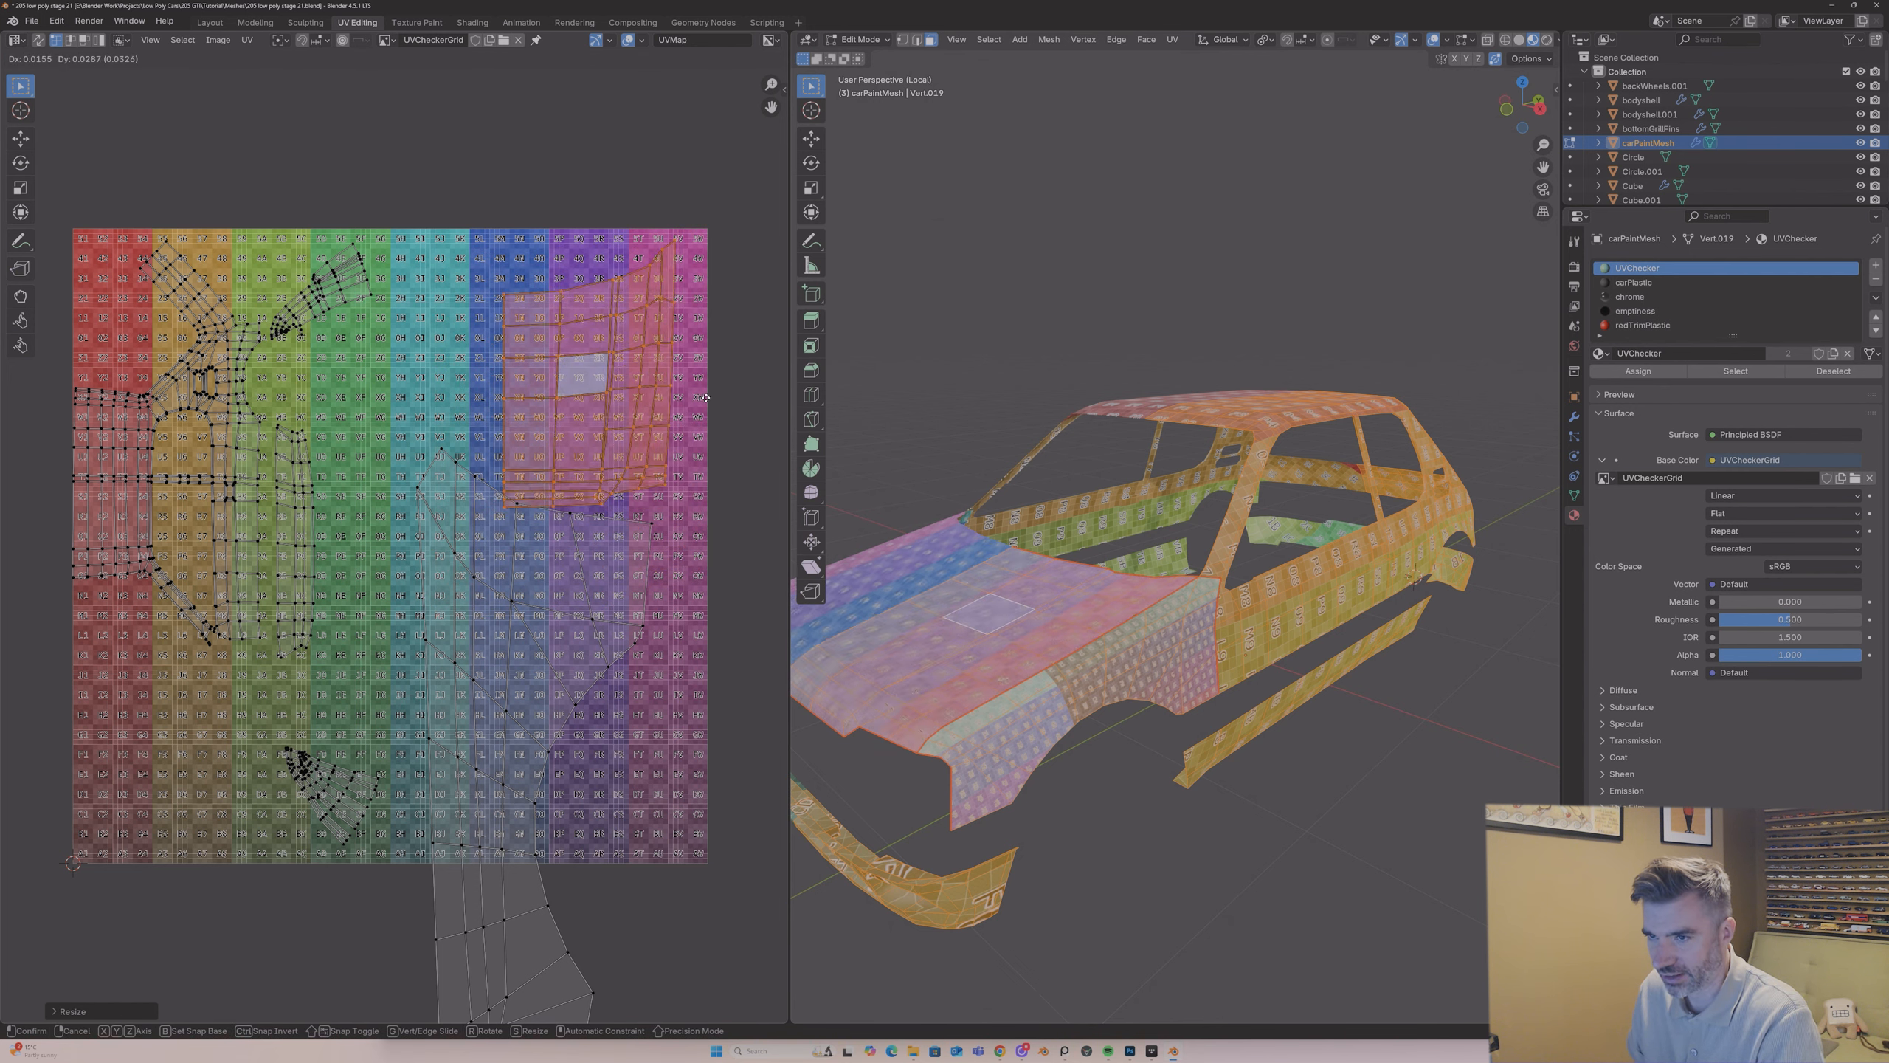
pyautogui.click(727, 377)
pyautogui.press('s')
pyautogui.click(708, 384)
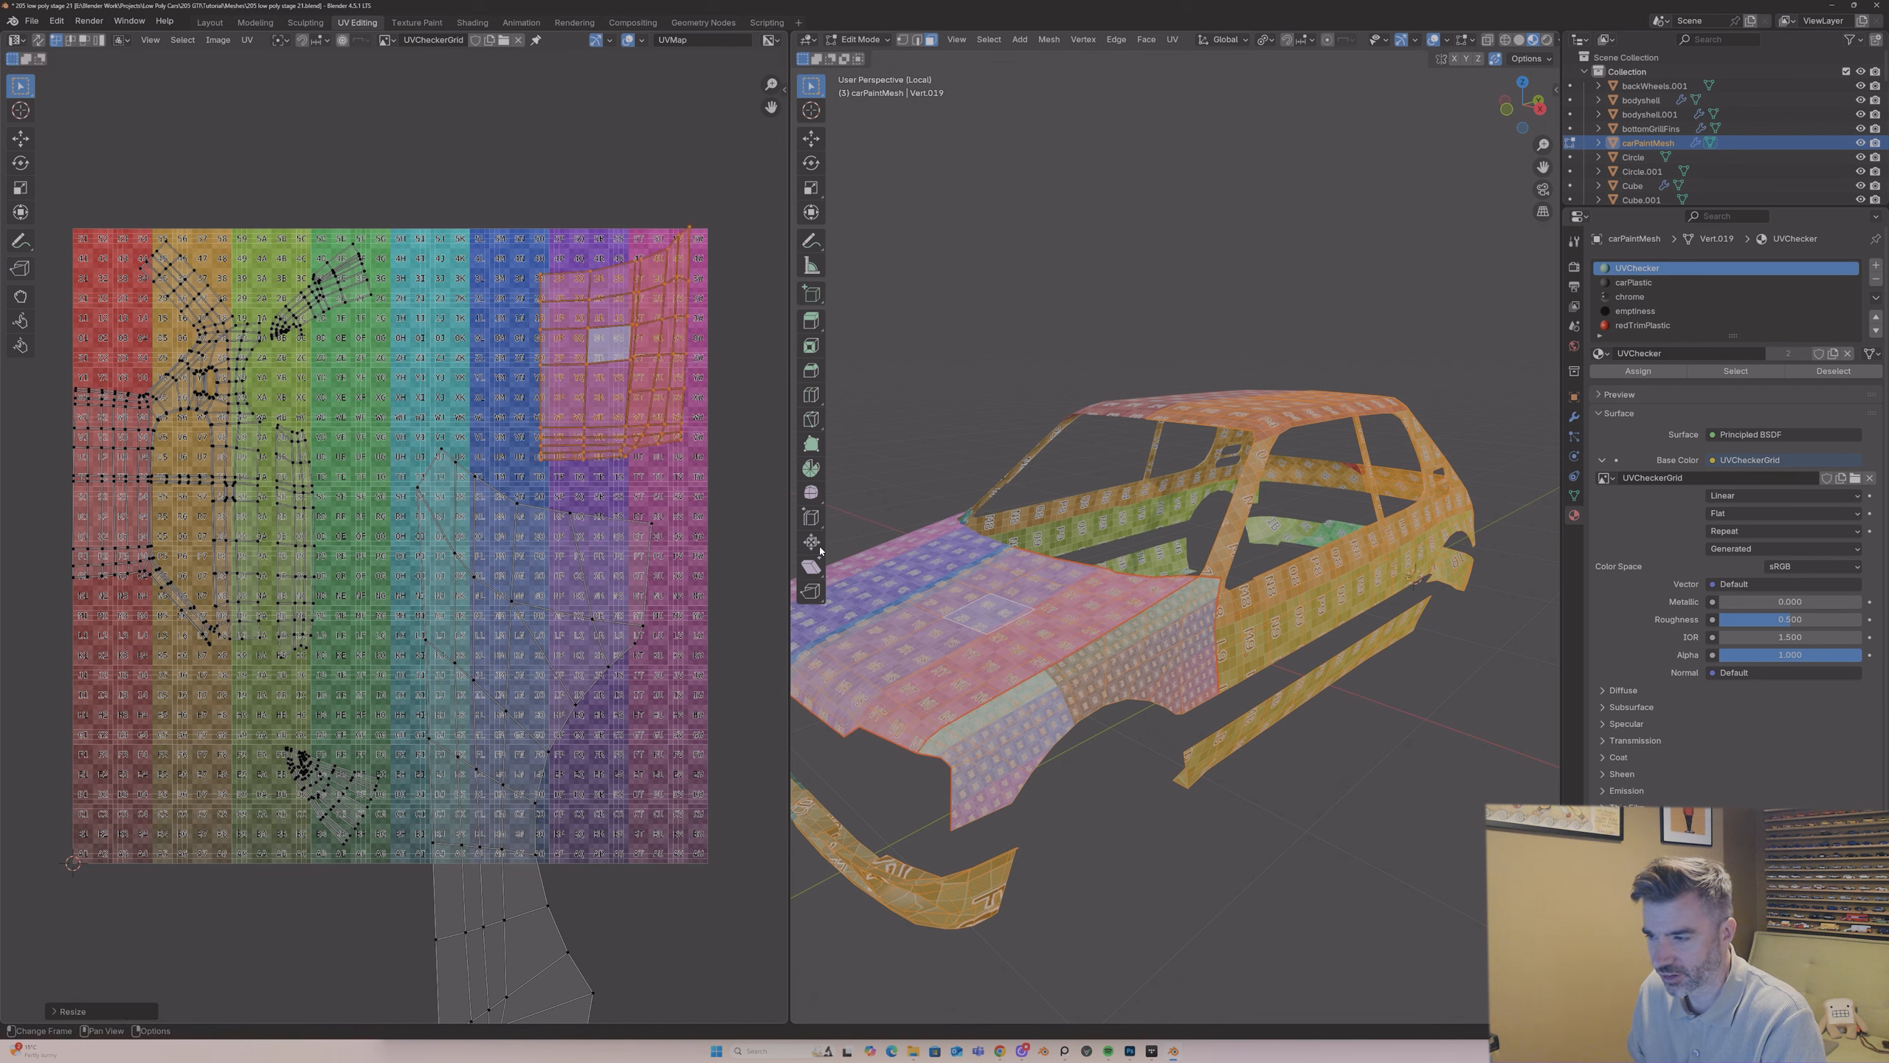
# Step: Unwrap all carPaintMesh faces with Angle Based and inspect the checker pattern on the car before returning to Edit Mode
pyautogui.press('u')
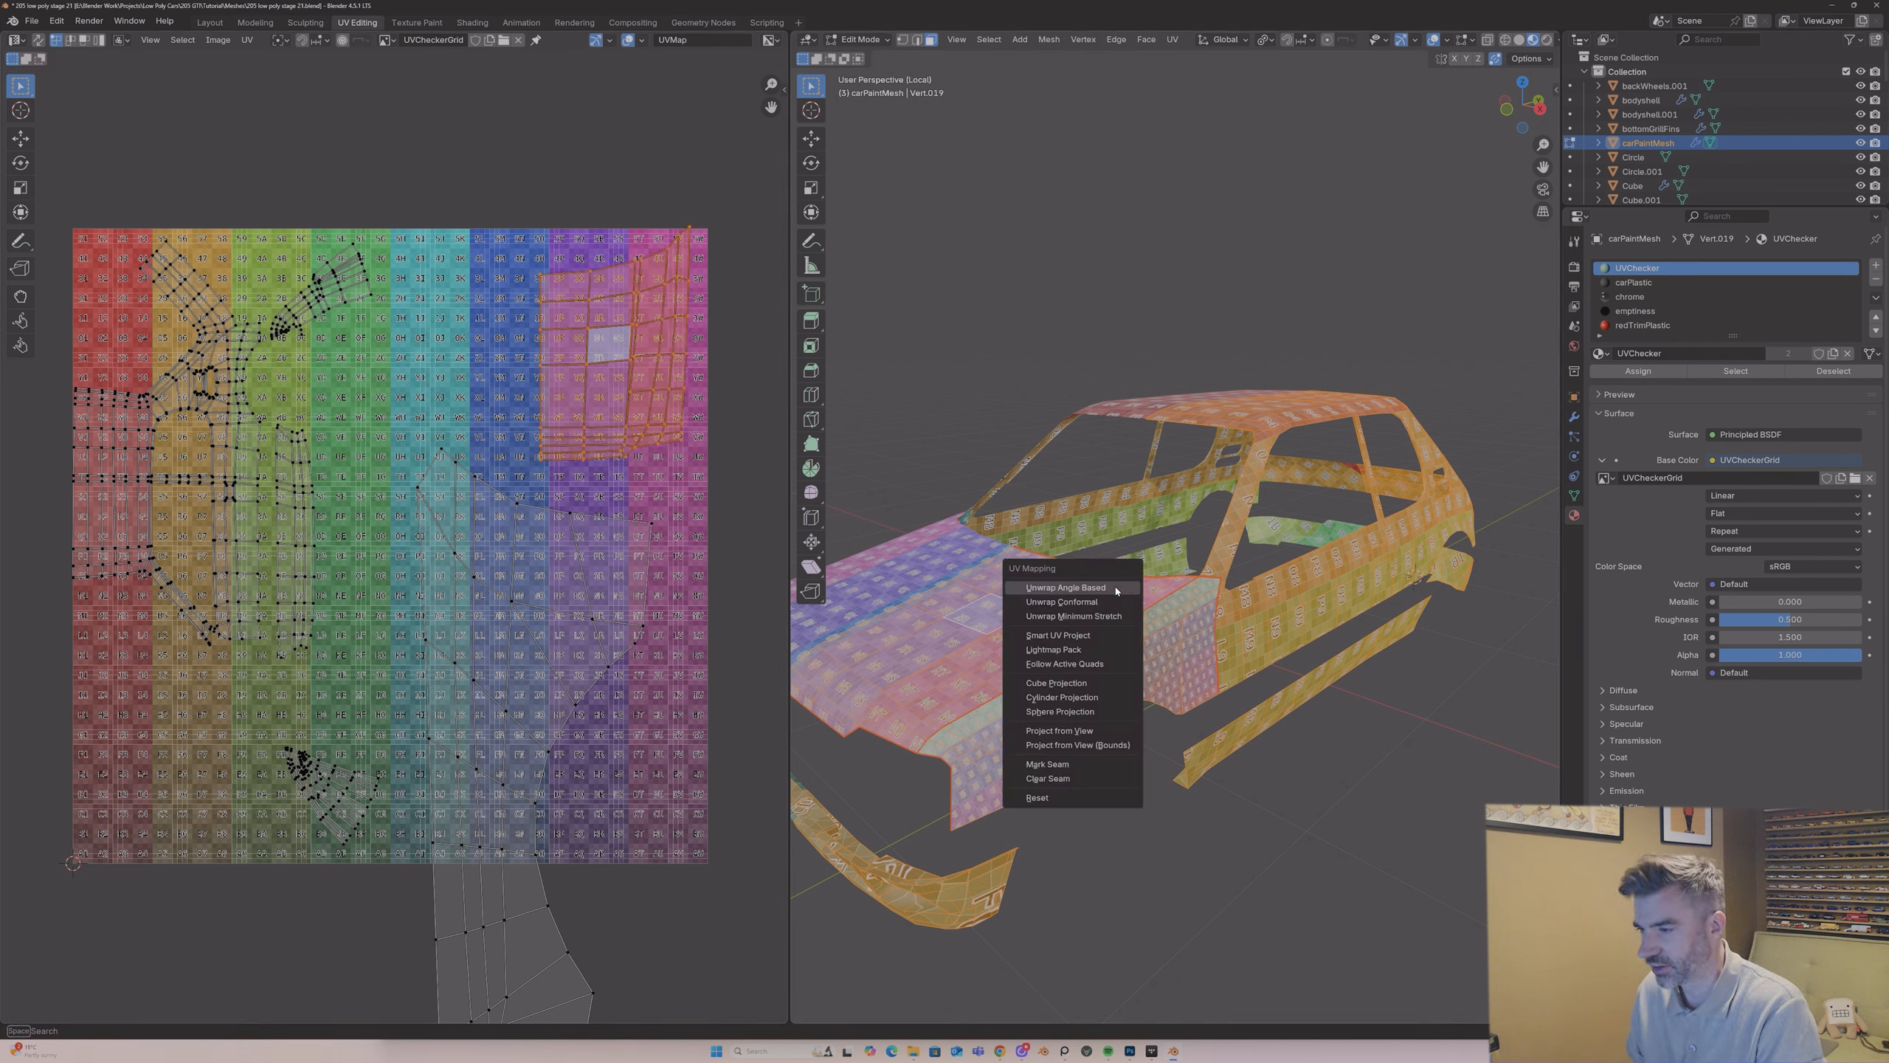
pyautogui.click(1100, 588)
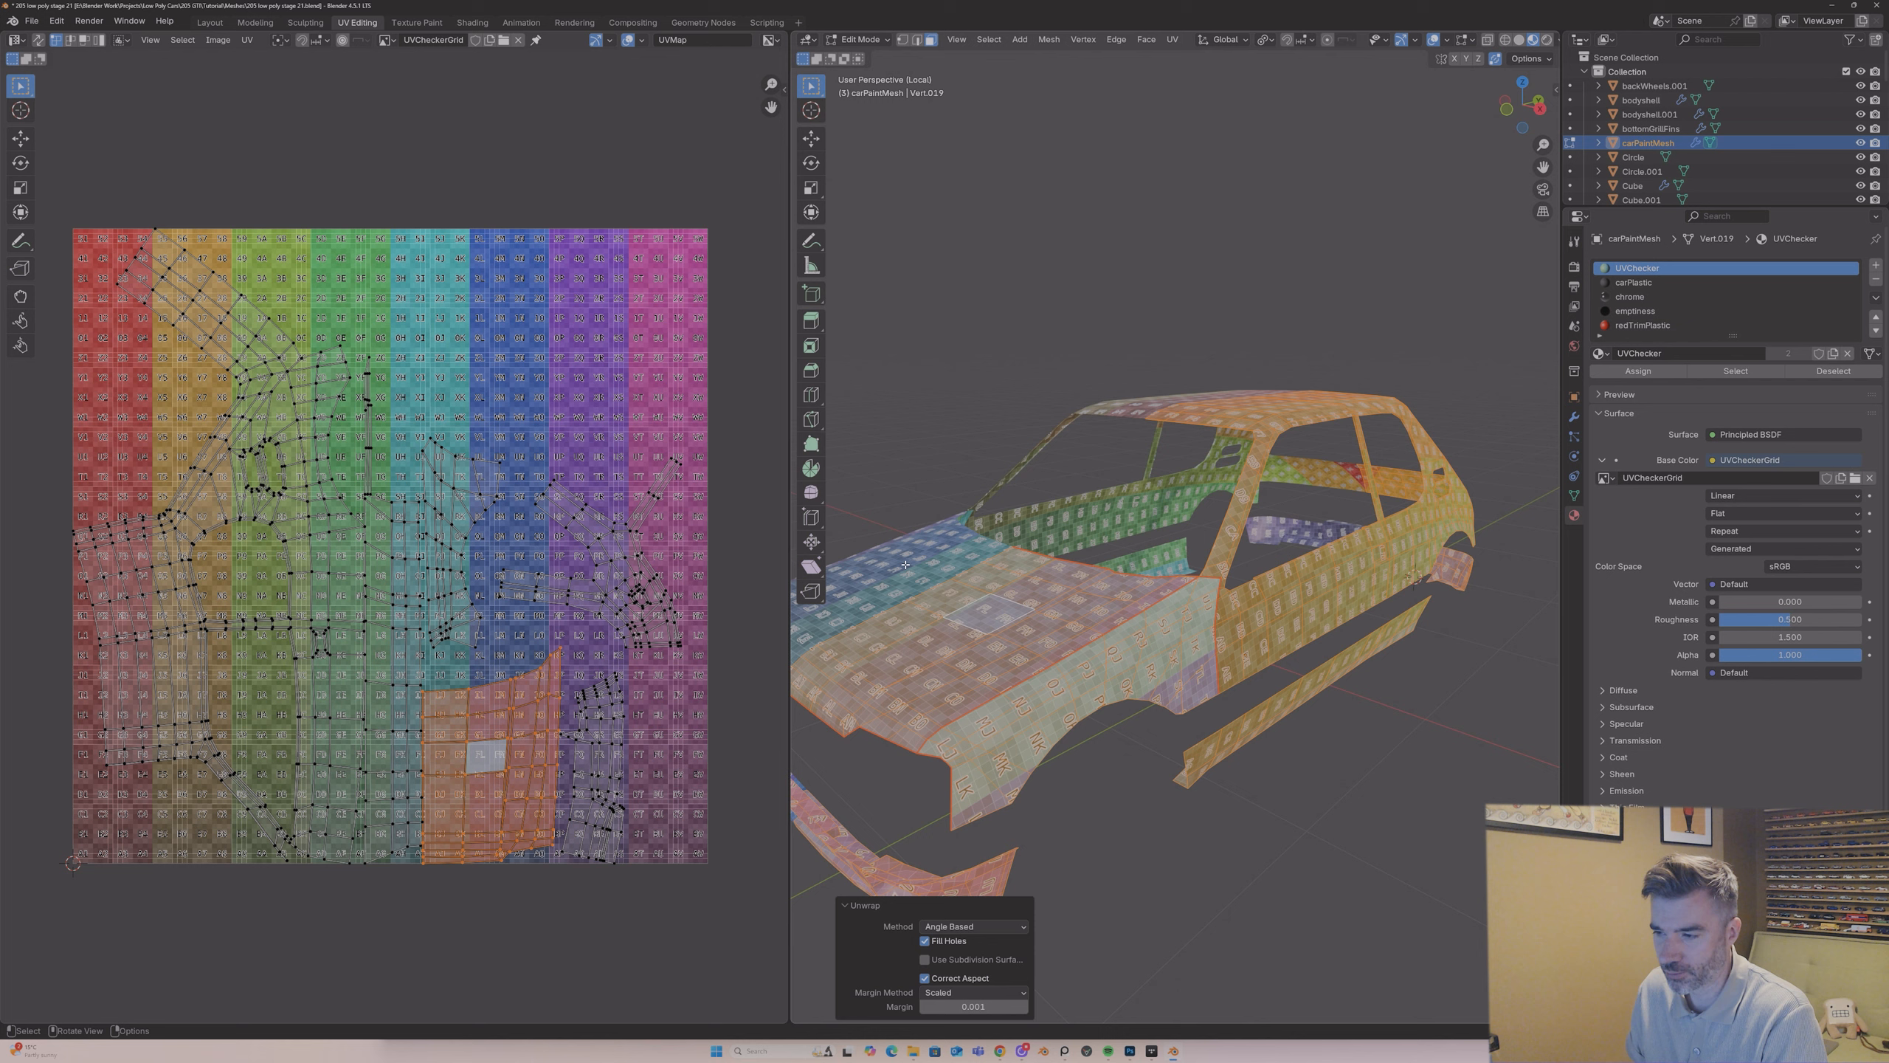
pyautogui.press('Tab')
pyautogui.moveTo(925, 561); pyautogui.dragTo(945, 566, button='middle')
pyautogui.press('Tab')
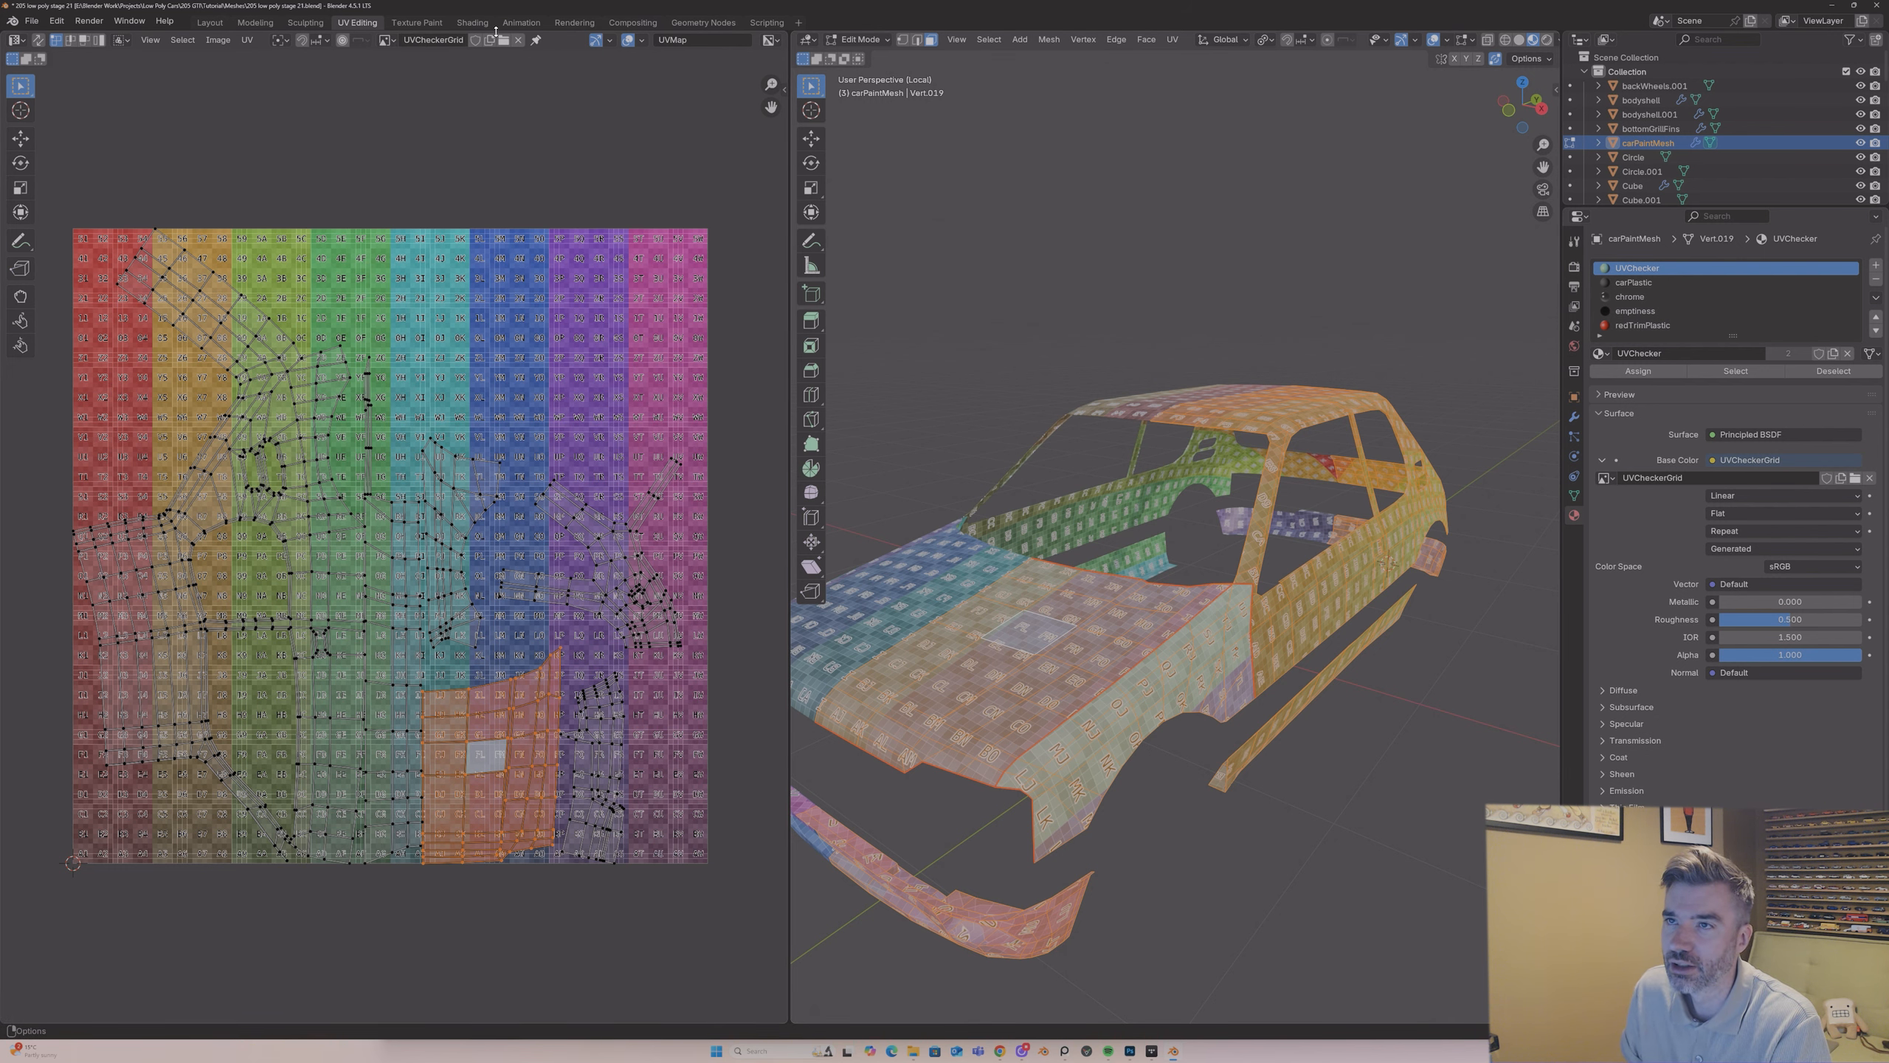
# Step: Unlink the UVCheckerGrid image from the UV editor and deselect the UV islands
pyautogui.click(518, 39)
pyautogui.scroll(8, 372, 536)
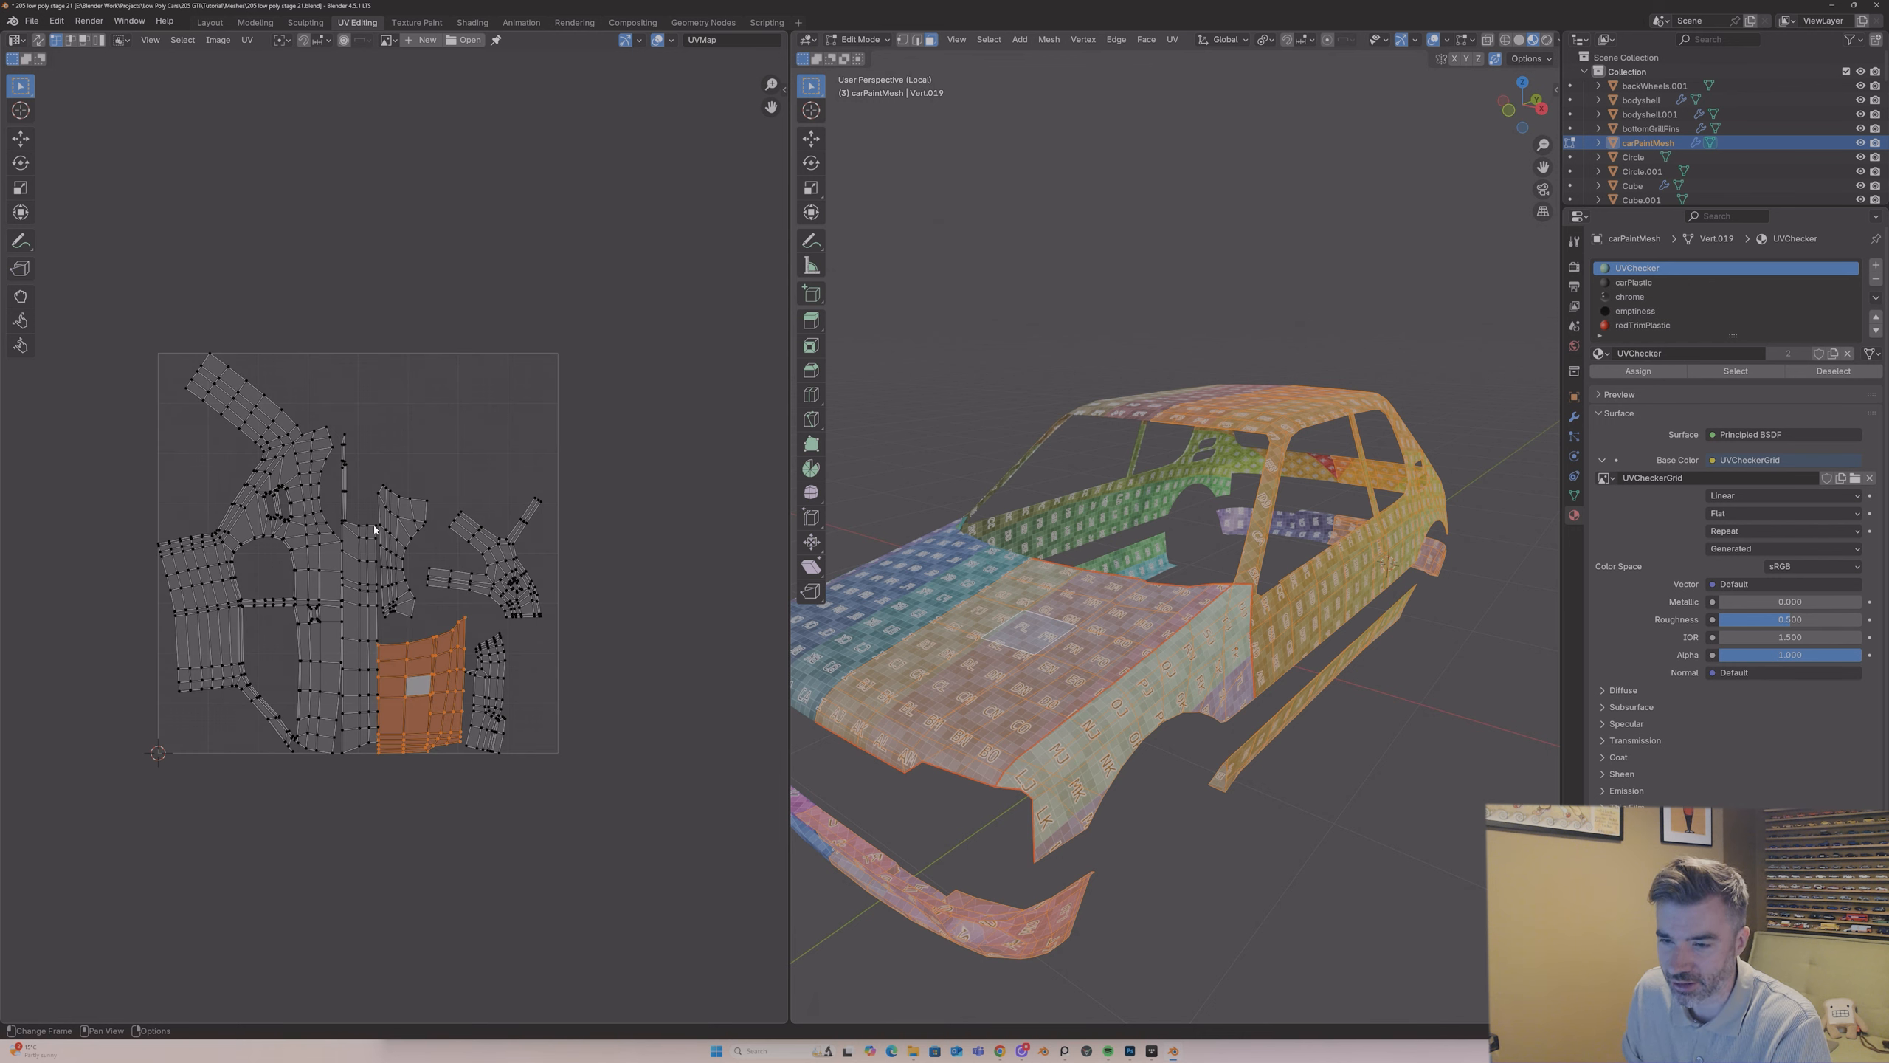
pyautogui.scroll(1, 375, 529)
pyautogui.click(517, 650)
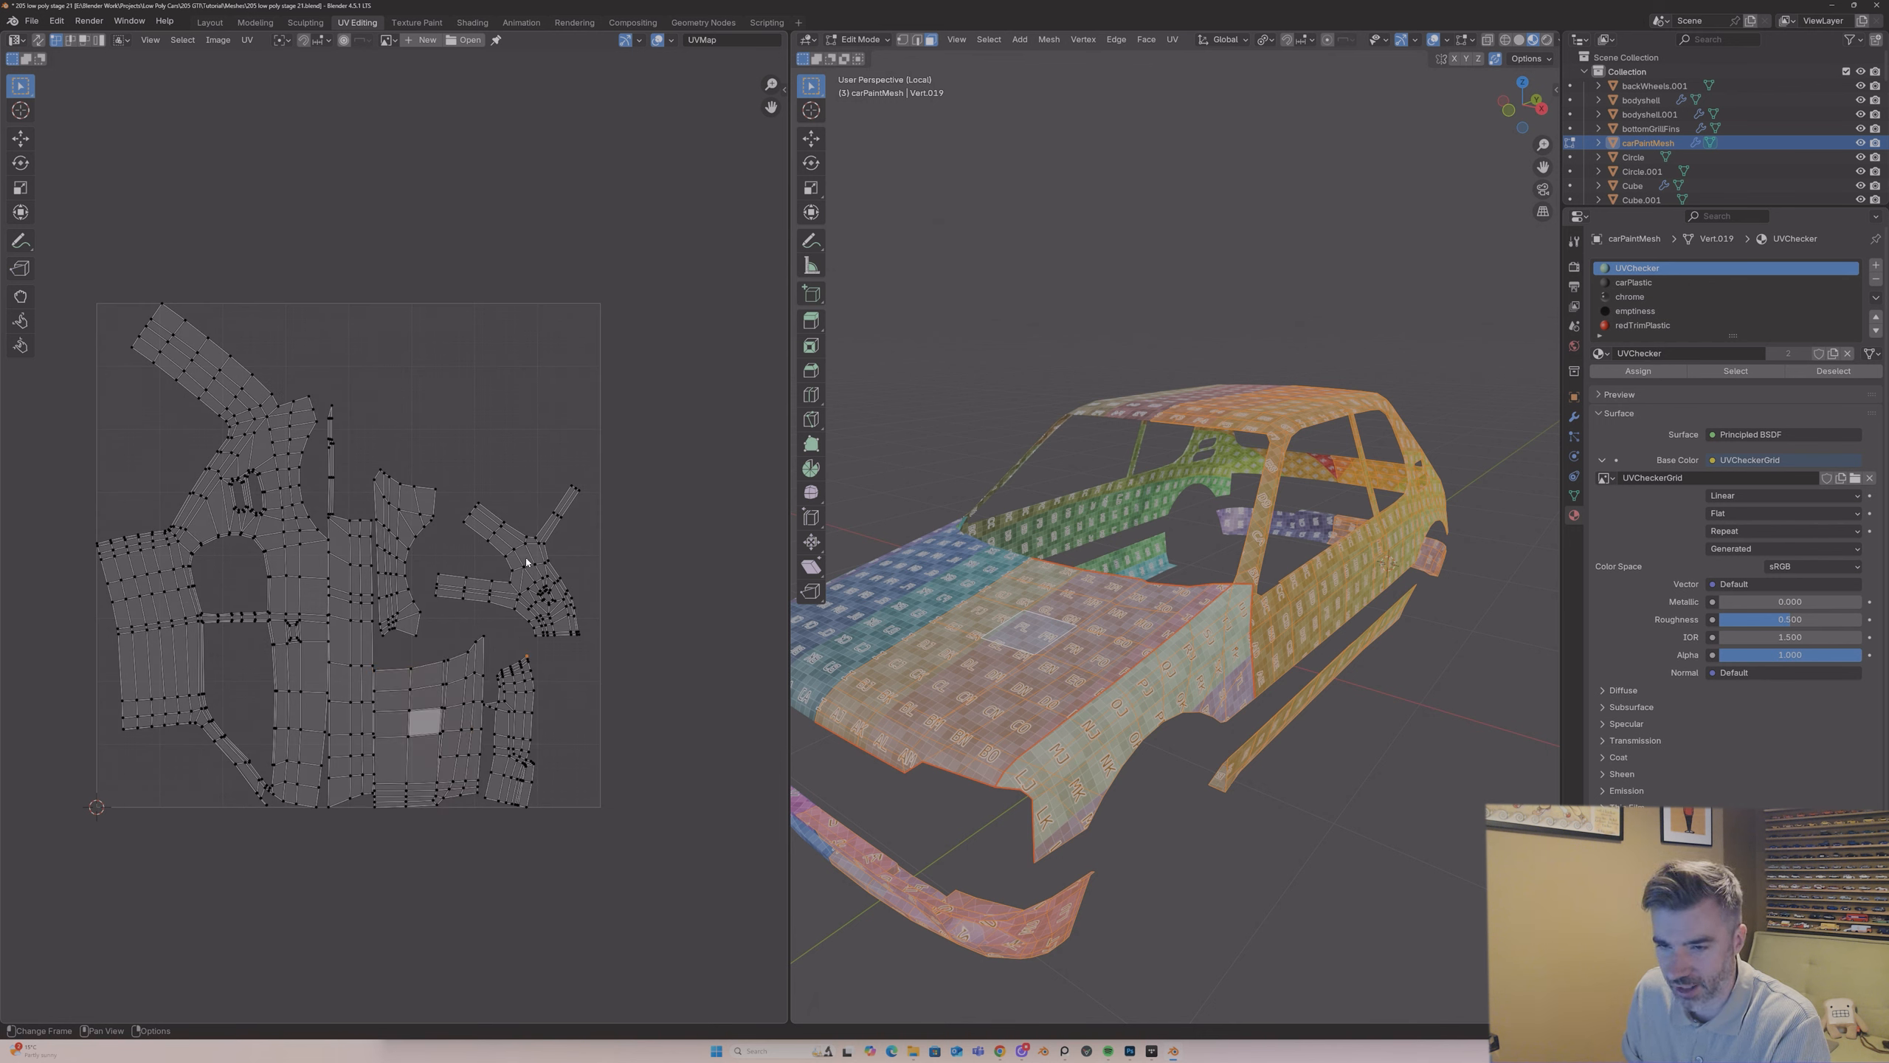
# Step: Inspect the car's side and sill, switch to edge selection and clear the selection
pyautogui.moveTo(1123, 559); pyautogui.dragTo(1374, 482, button='middle')
pyautogui.moveTo(1285, 593); pyautogui.dragTo(1167, 625, button='middle')
pyautogui.click(1130, 643)
pyautogui.click(1124, 653)
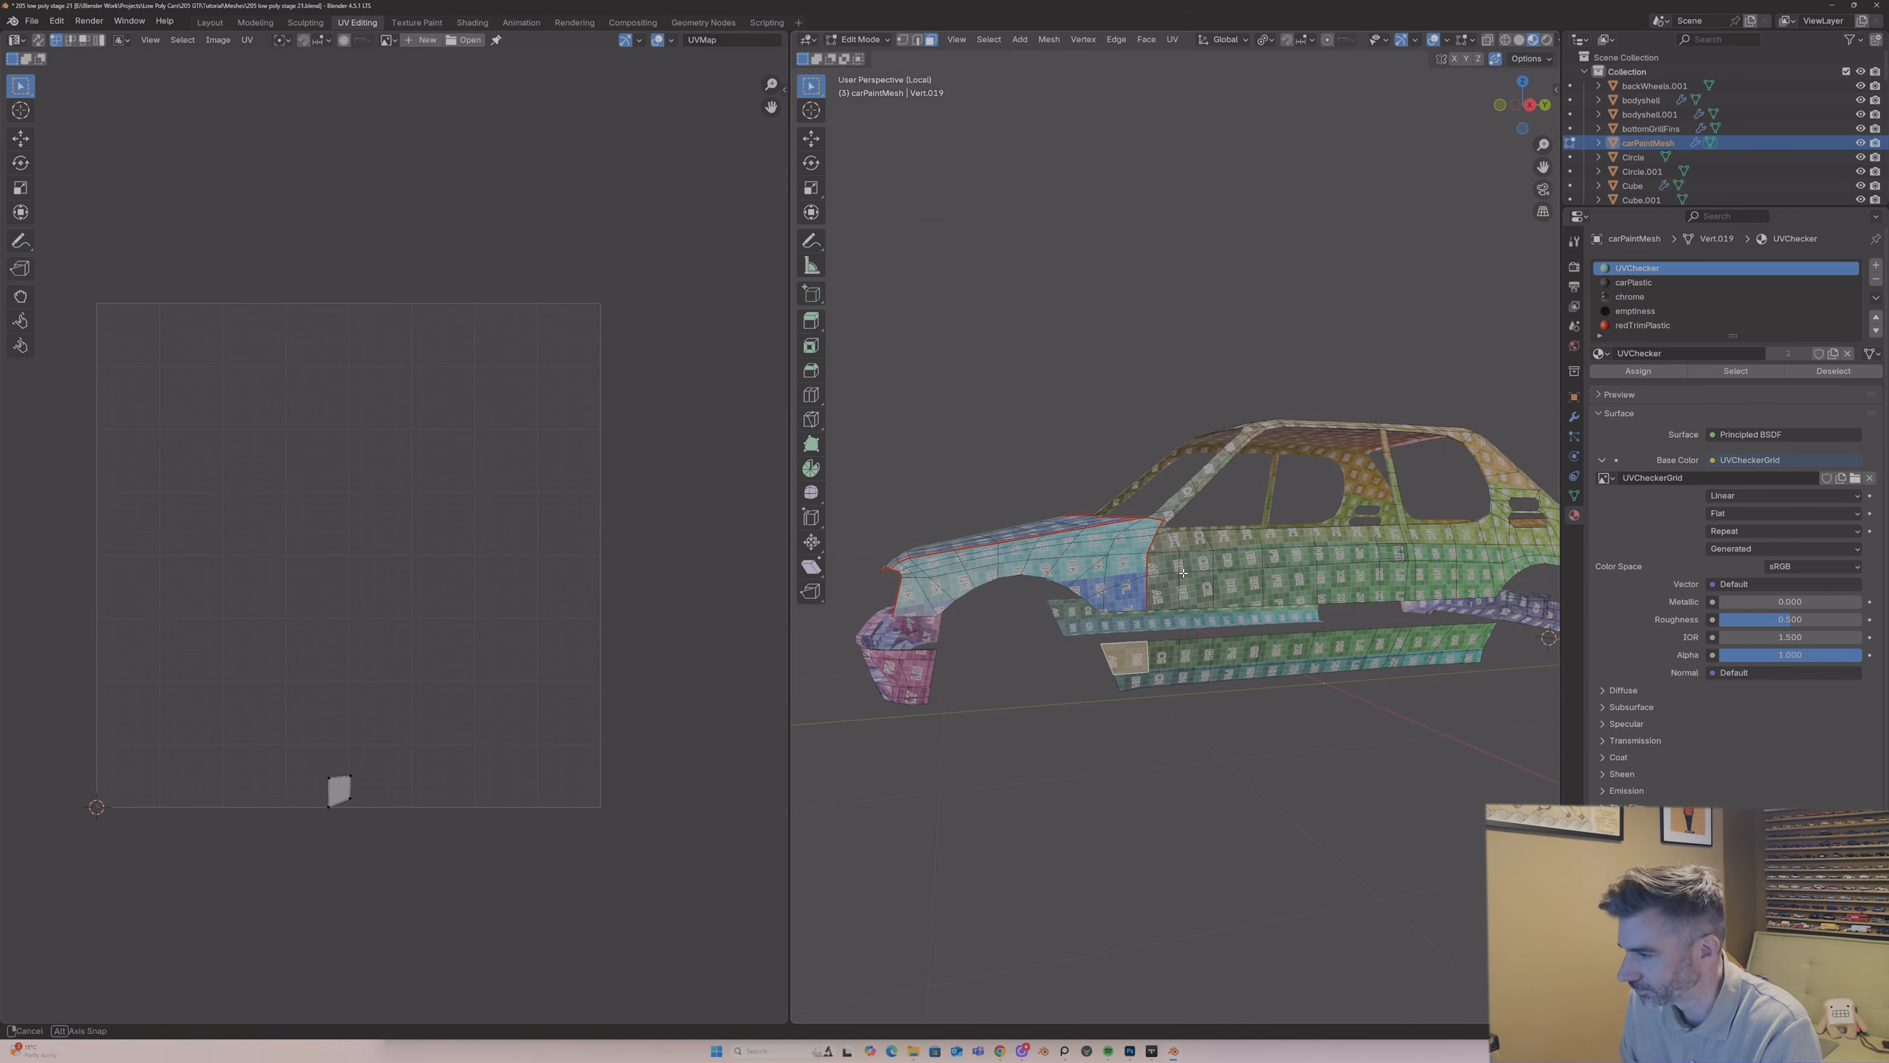
pyautogui.scroll(3, 1304, 427)
pyautogui.moveTo(1304, 428); pyautogui.dragTo(1349, 451, button='middle')
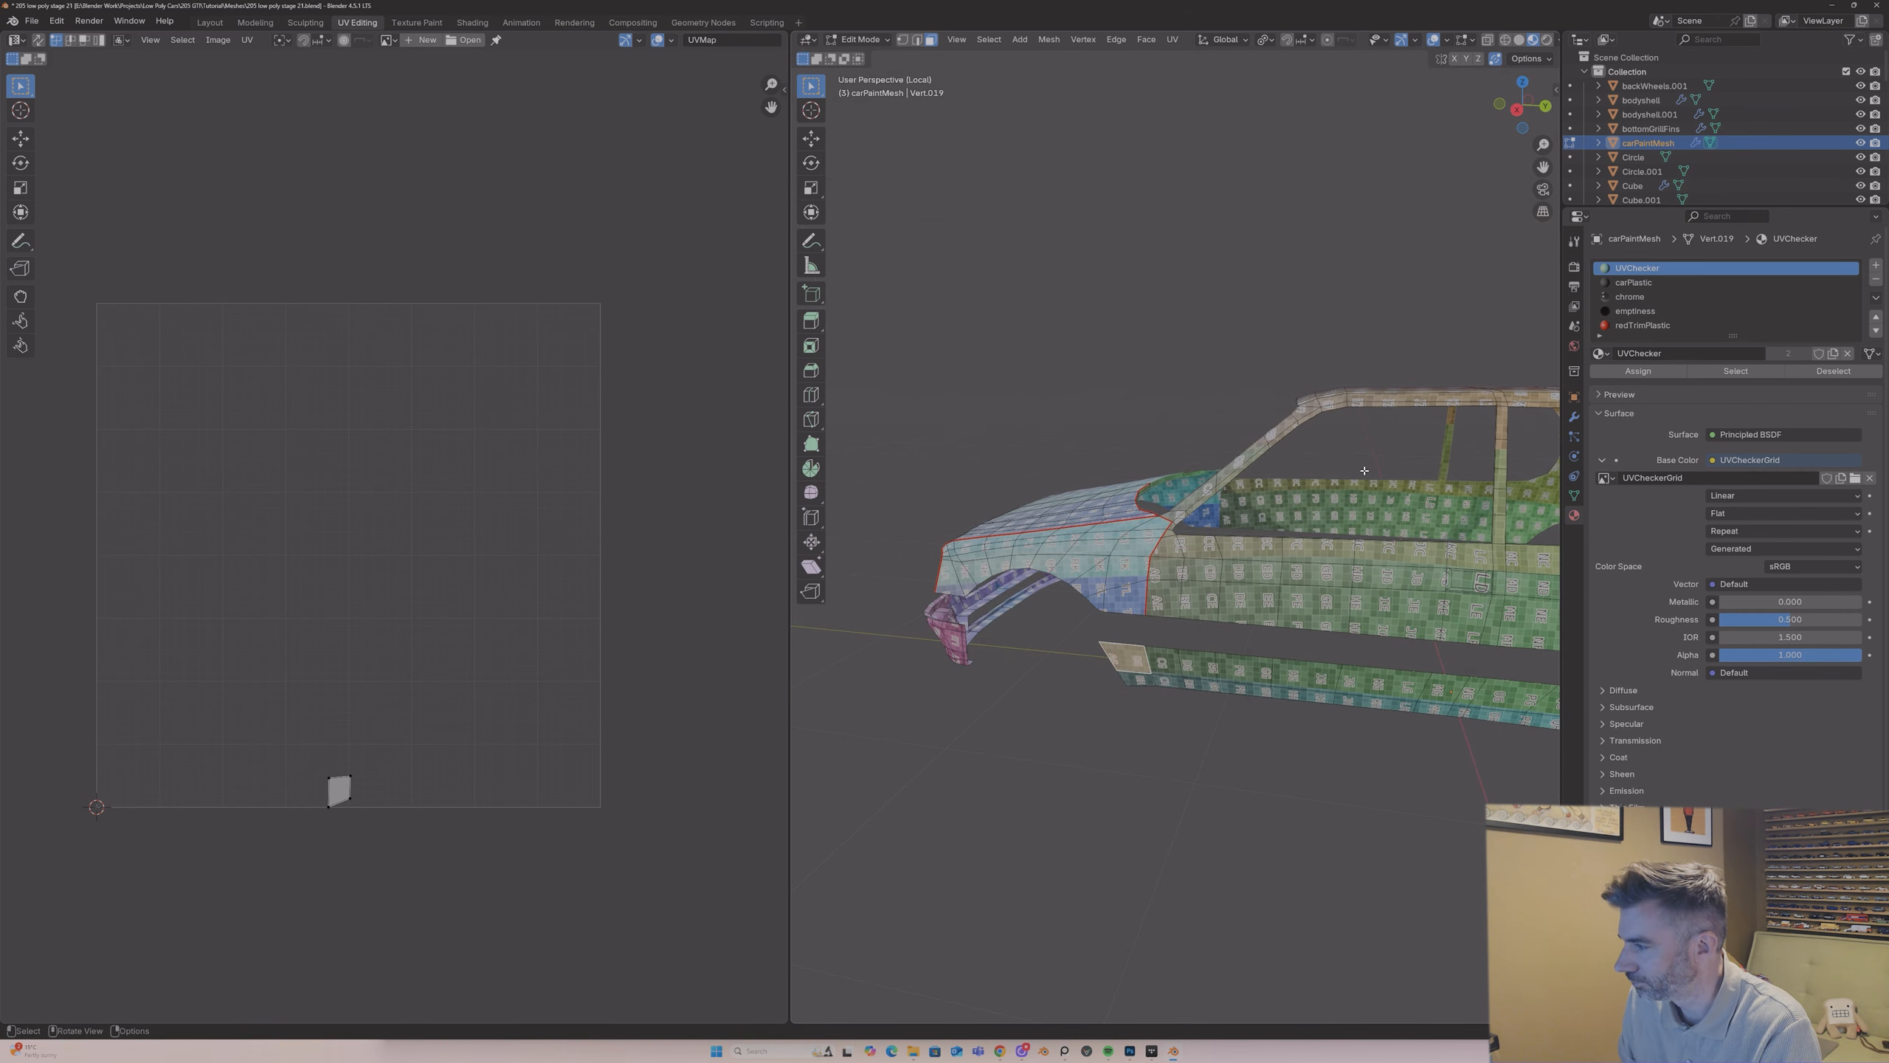
pyautogui.press('2')
pyautogui.hotkey('alt', 'a')
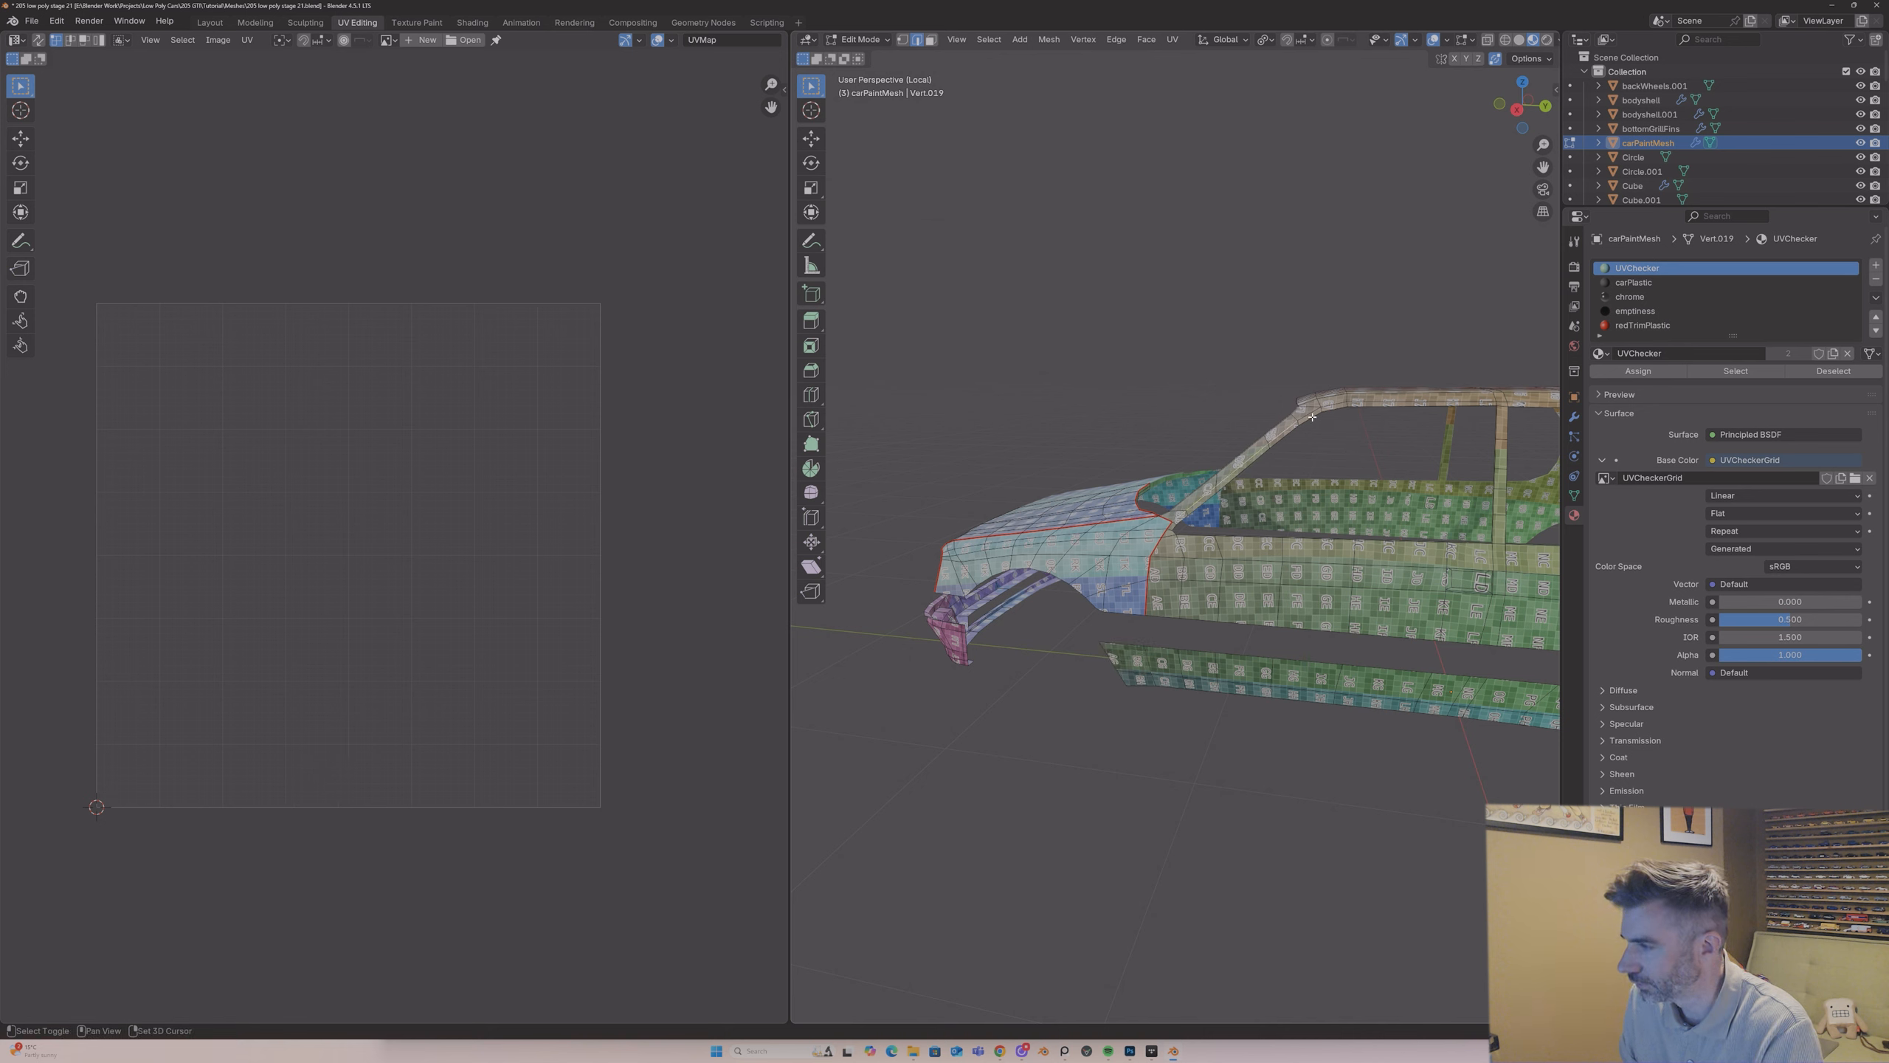
# Step: Mark seams along the side window's front pillar and roof rail and down the centre pillar and door's rear line
pyautogui.keyDown('shift'); pyautogui.click(1369, 404); pyautogui.keyUp('shift')
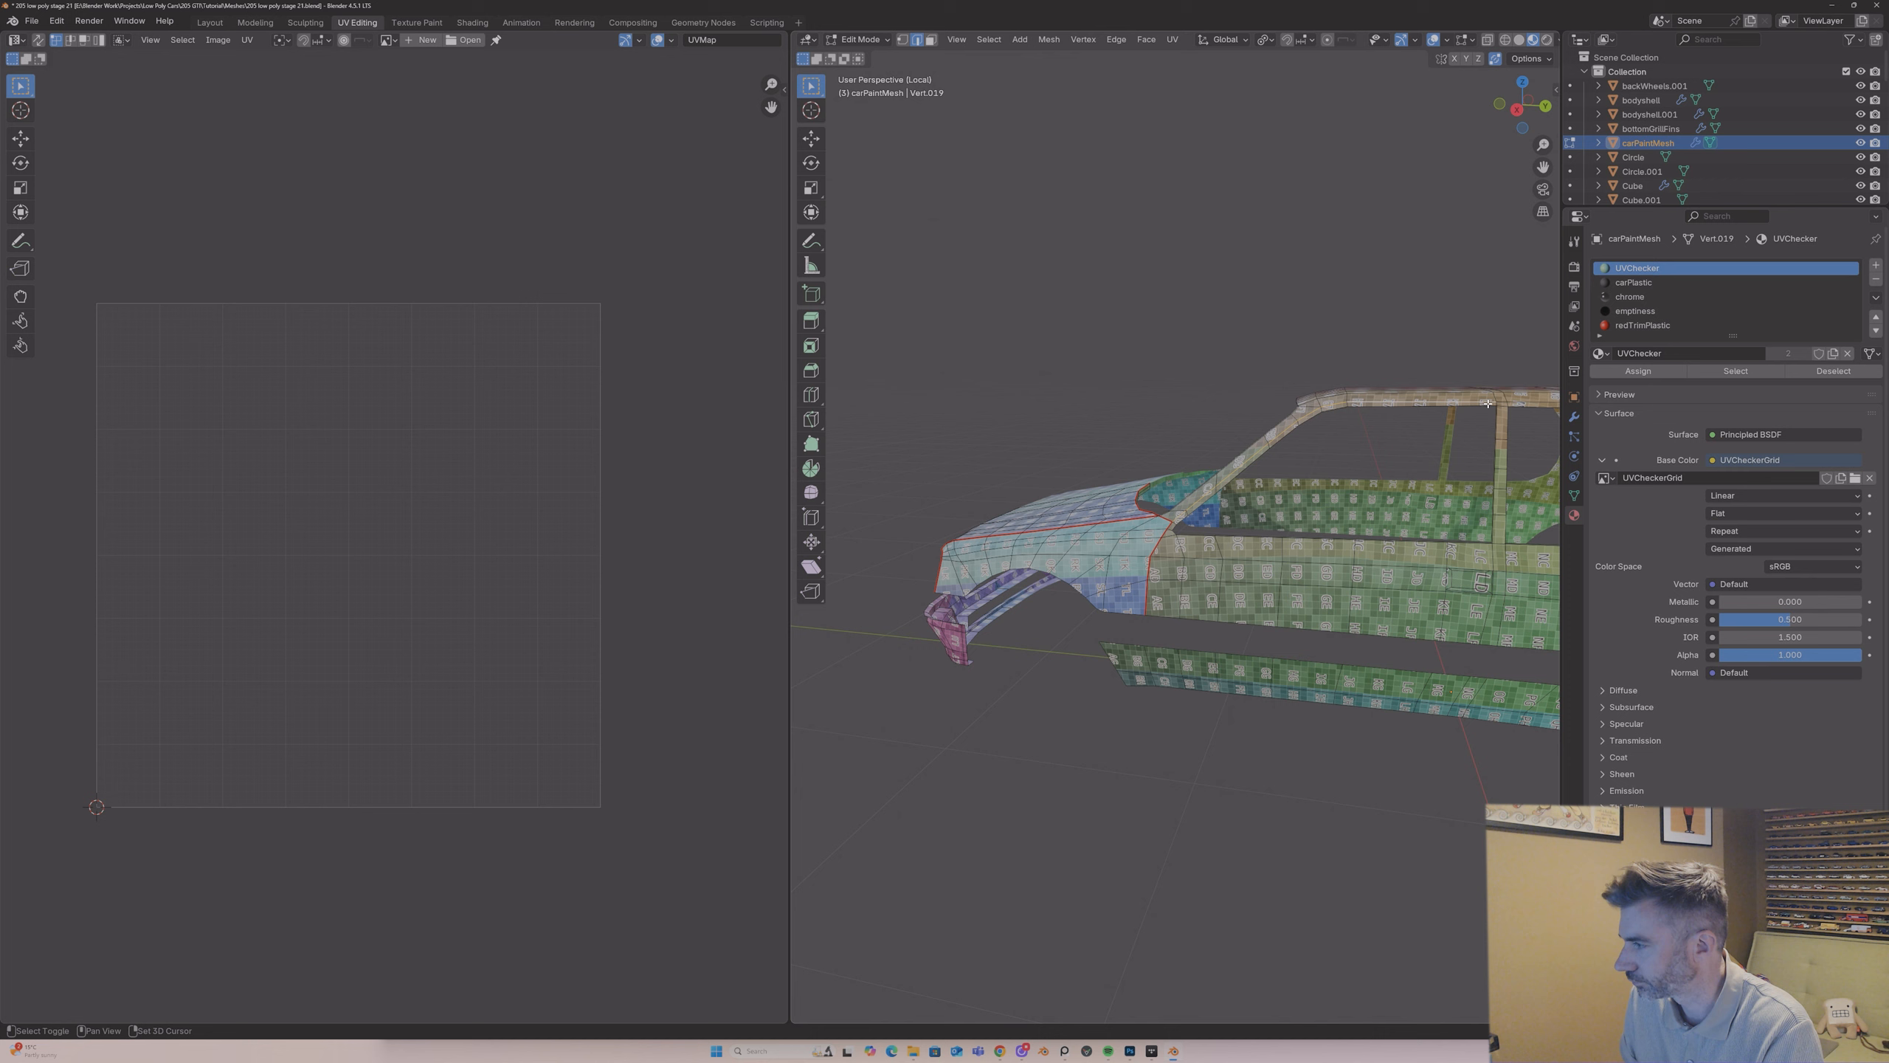
pyautogui.moveTo(1506, 428); pyautogui.dragTo(1465, 428, button='middle')
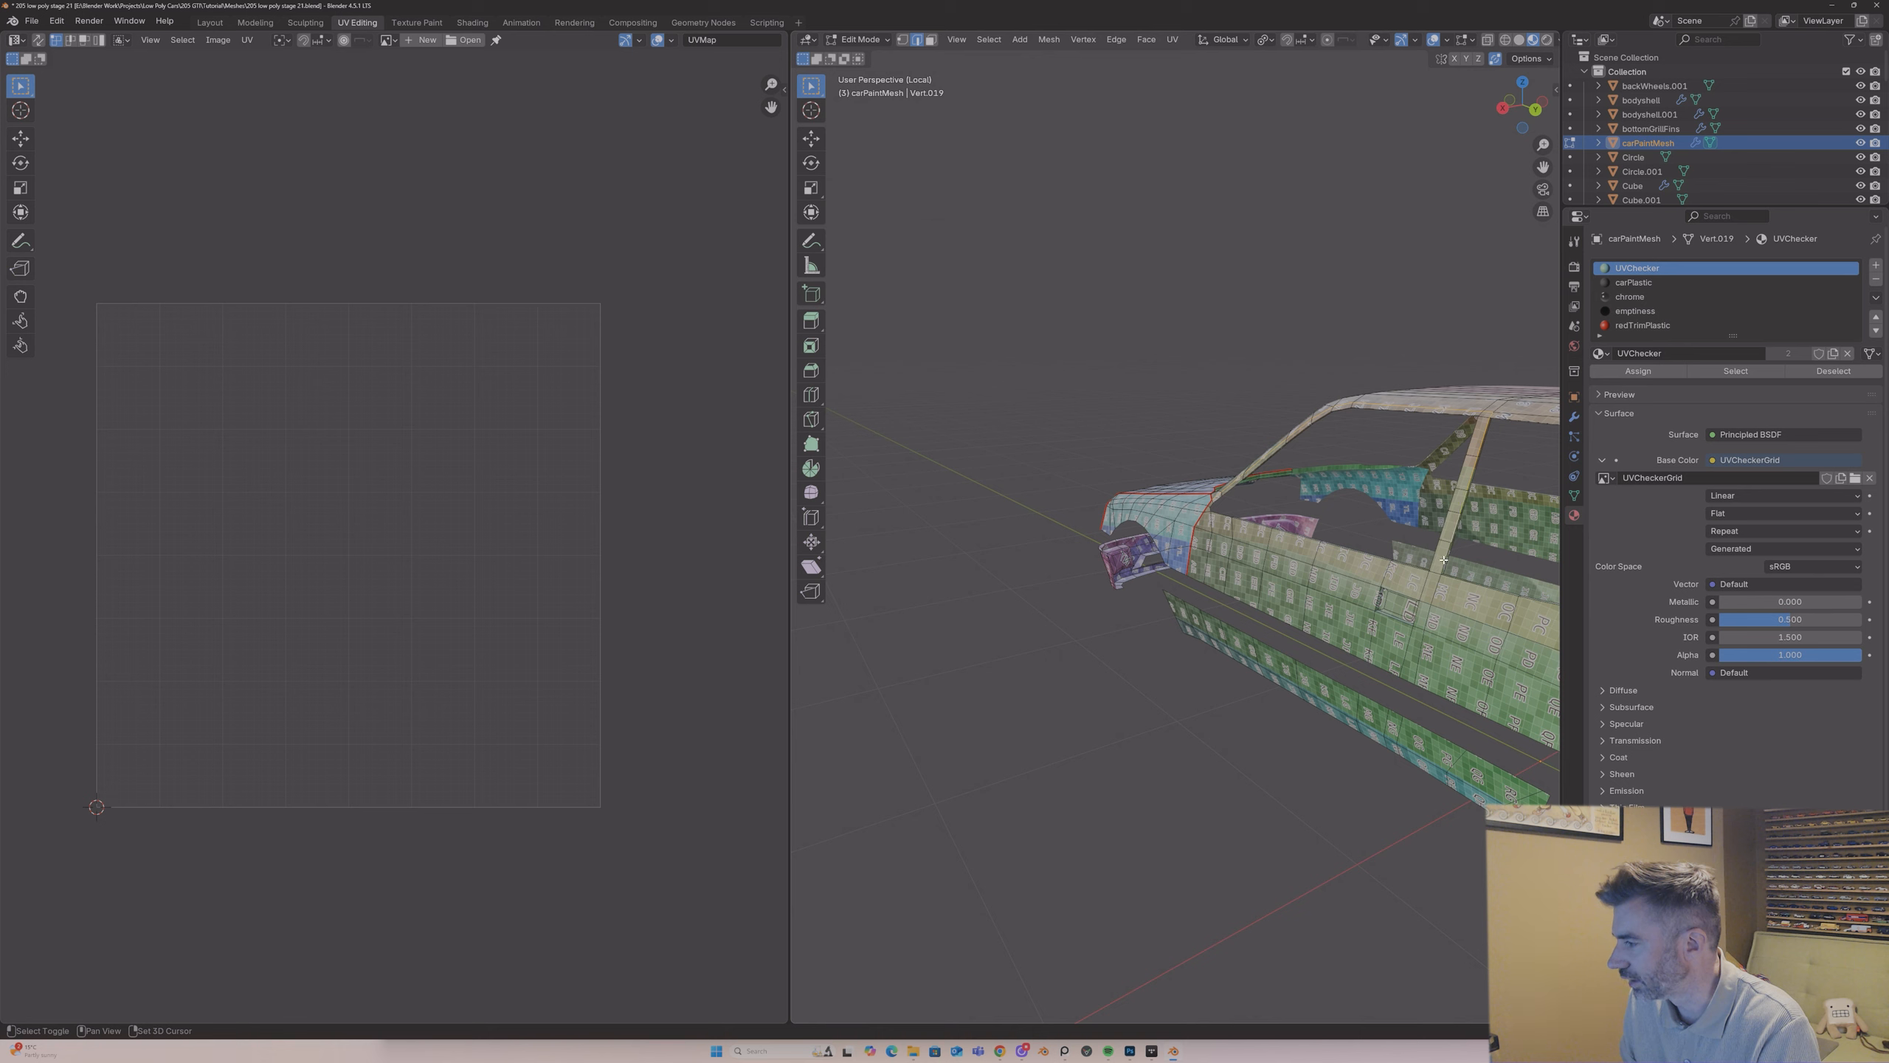
pyautogui.keyDown('shift'); pyautogui.click(1416, 656); pyautogui.keyUp('shift')
pyautogui.rightClick(1418, 656)
pyautogui.click(1419, 656)
pyautogui.moveTo(1447, 485); pyautogui.dragTo(1402, 406, button='middle')
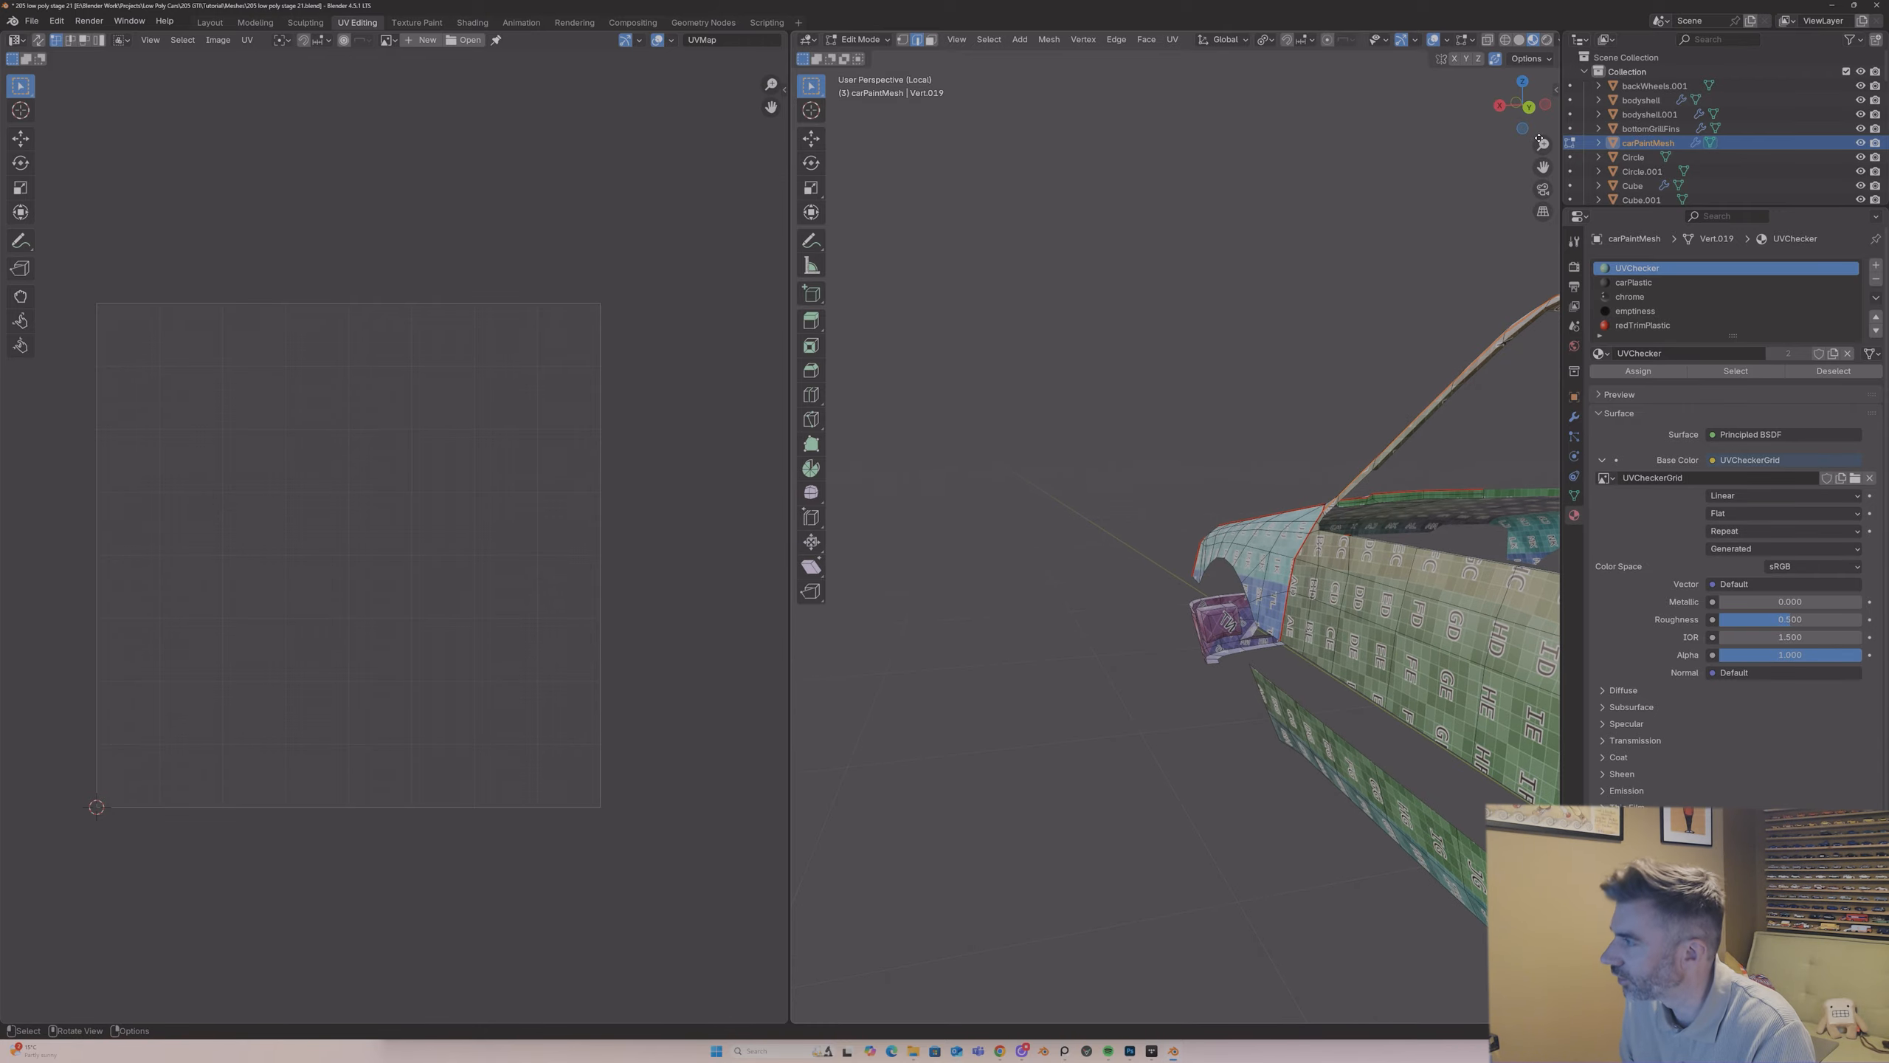
pyautogui.moveTo(1413, 239); pyautogui.dragTo(1316, 311, button='middle')
pyautogui.hotkey('alt', 'a')
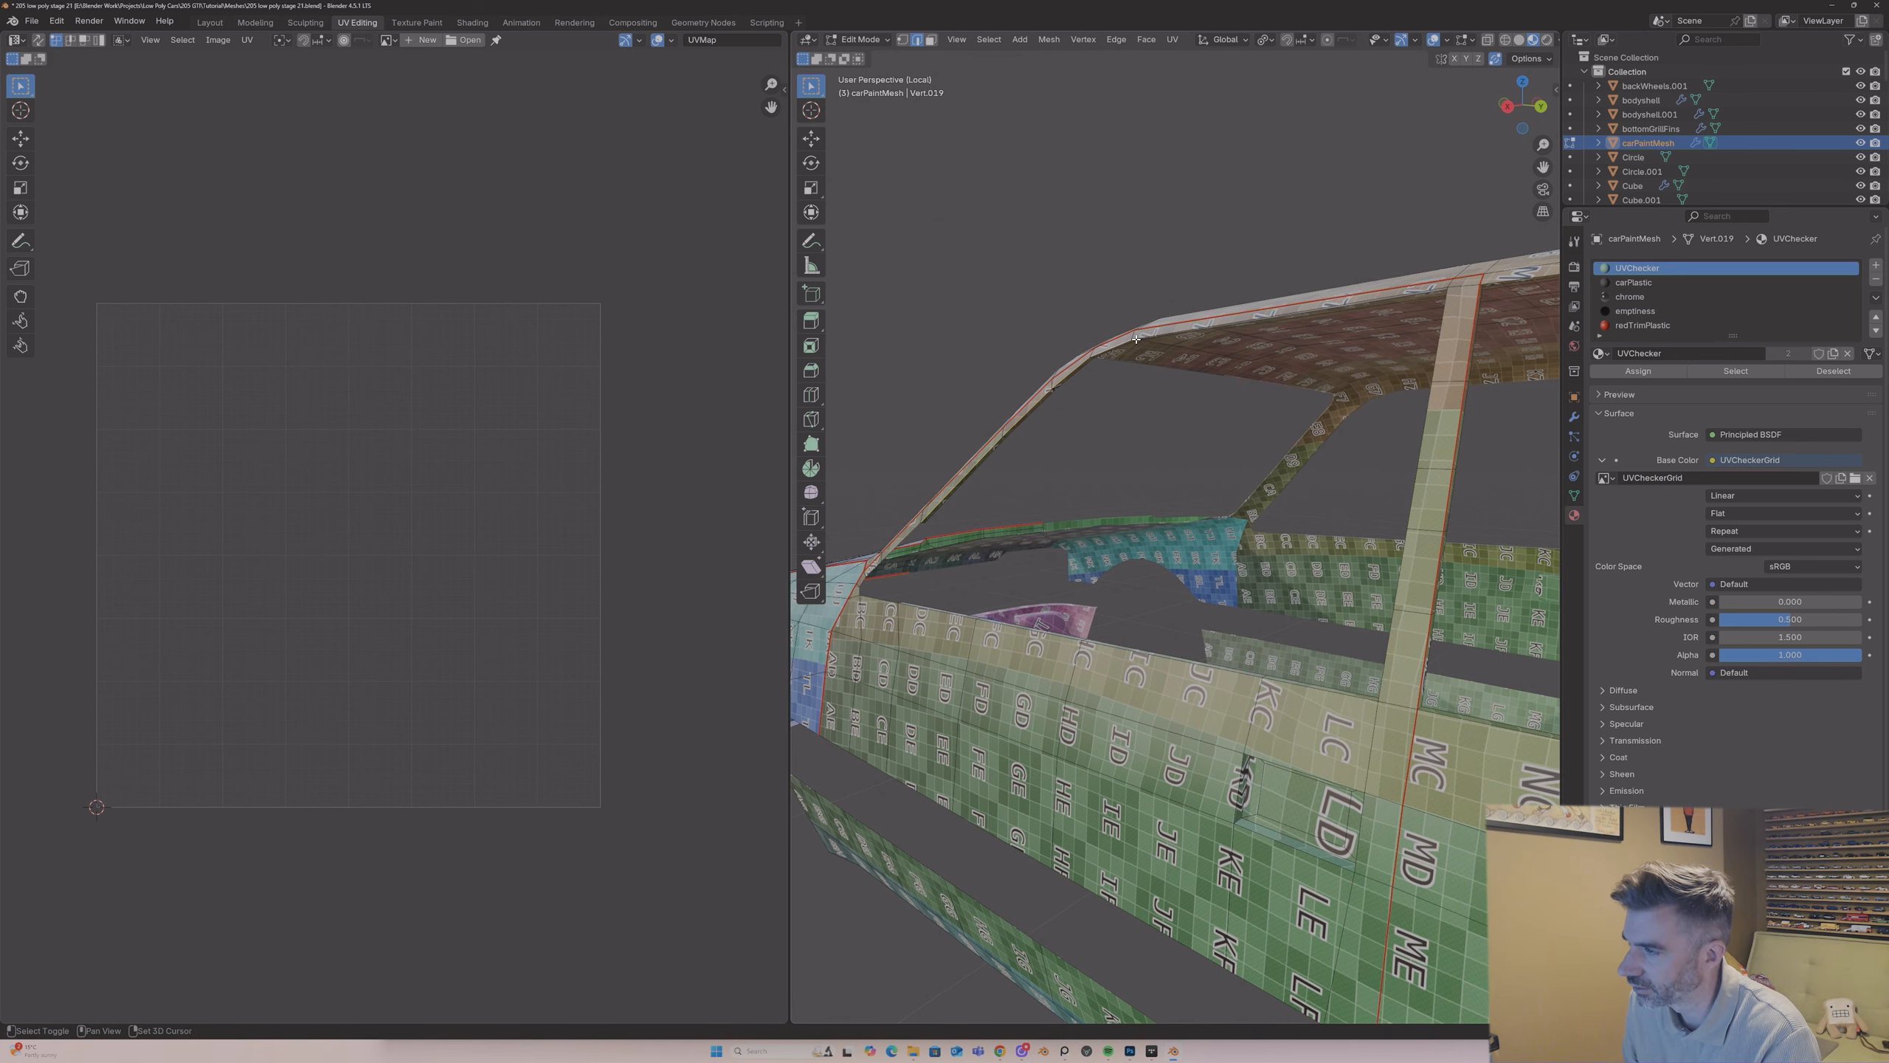
# Step: Select the edges along the top of the door below the side window and mark them as a seam
pyautogui.moveTo(1443, 291); pyautogui.dragTo(1380, 375, button='middle')
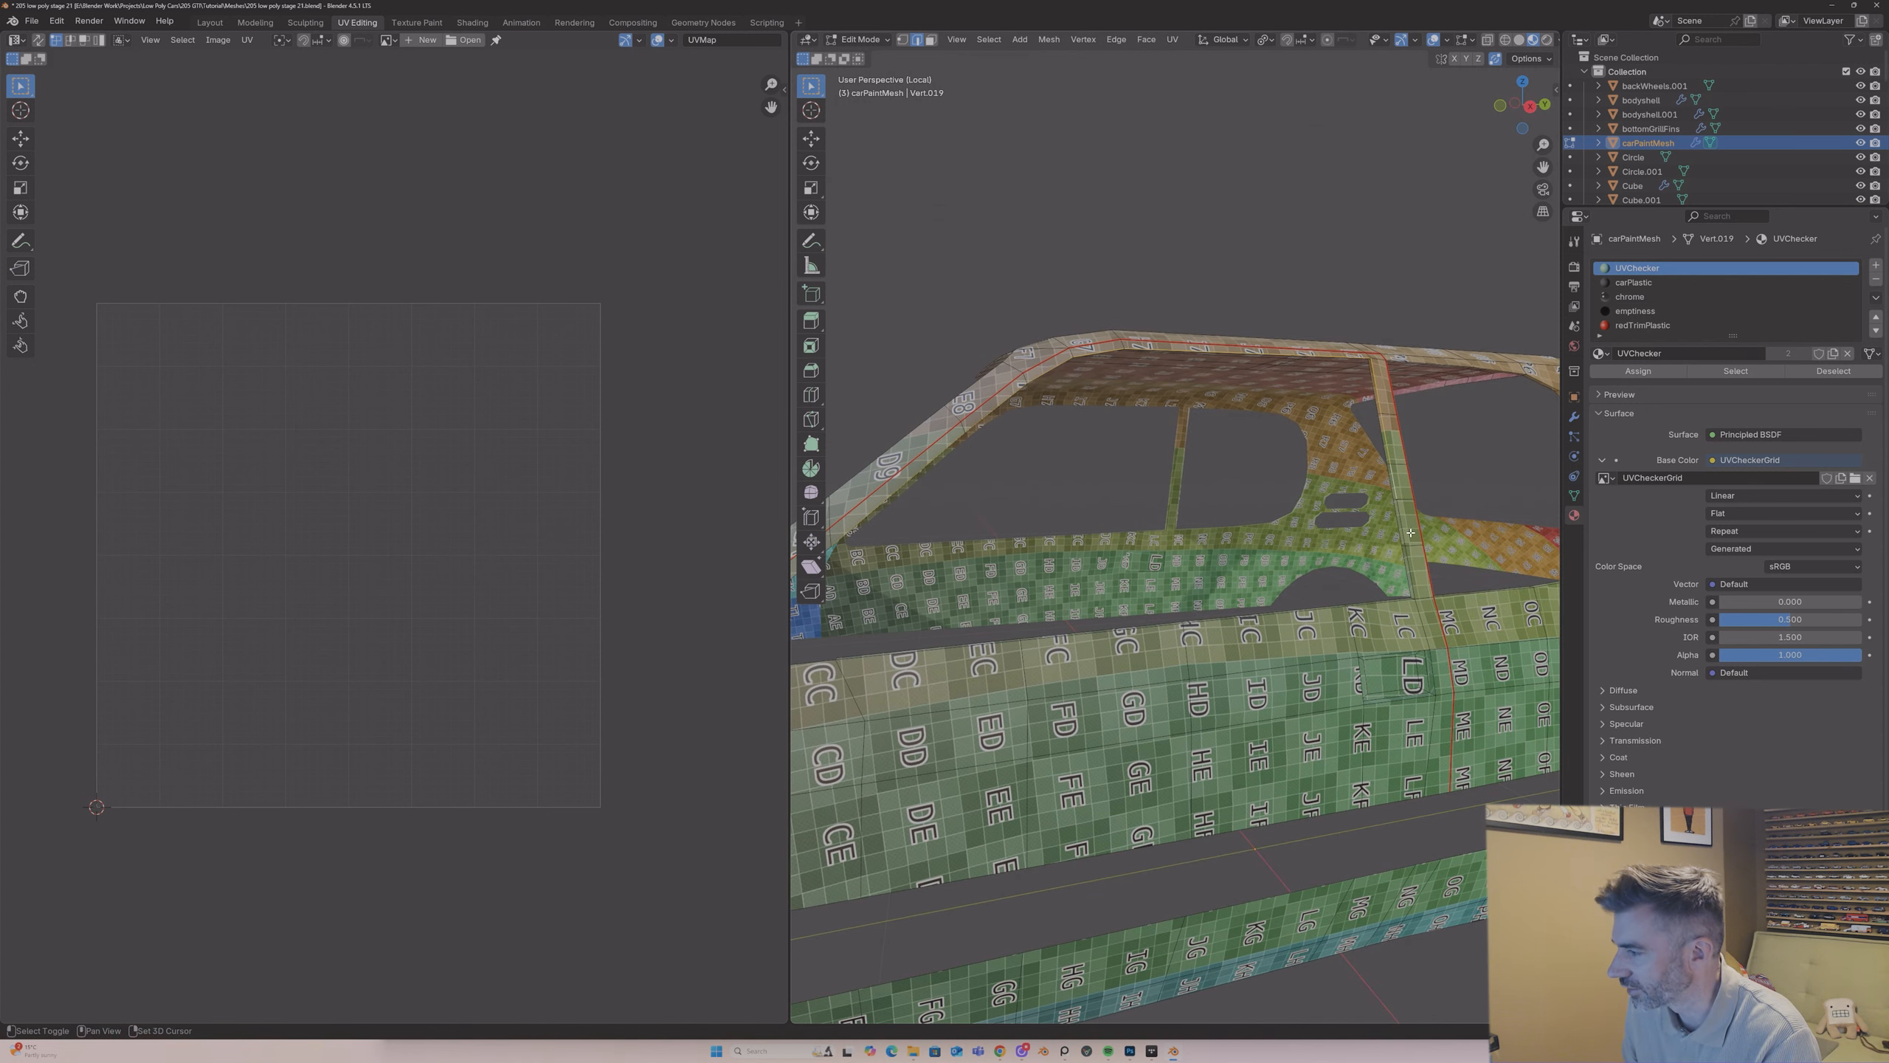
pyautogui.moveTo(1412, 584); pyautogui.dragTo(1349, 601, button='middle')
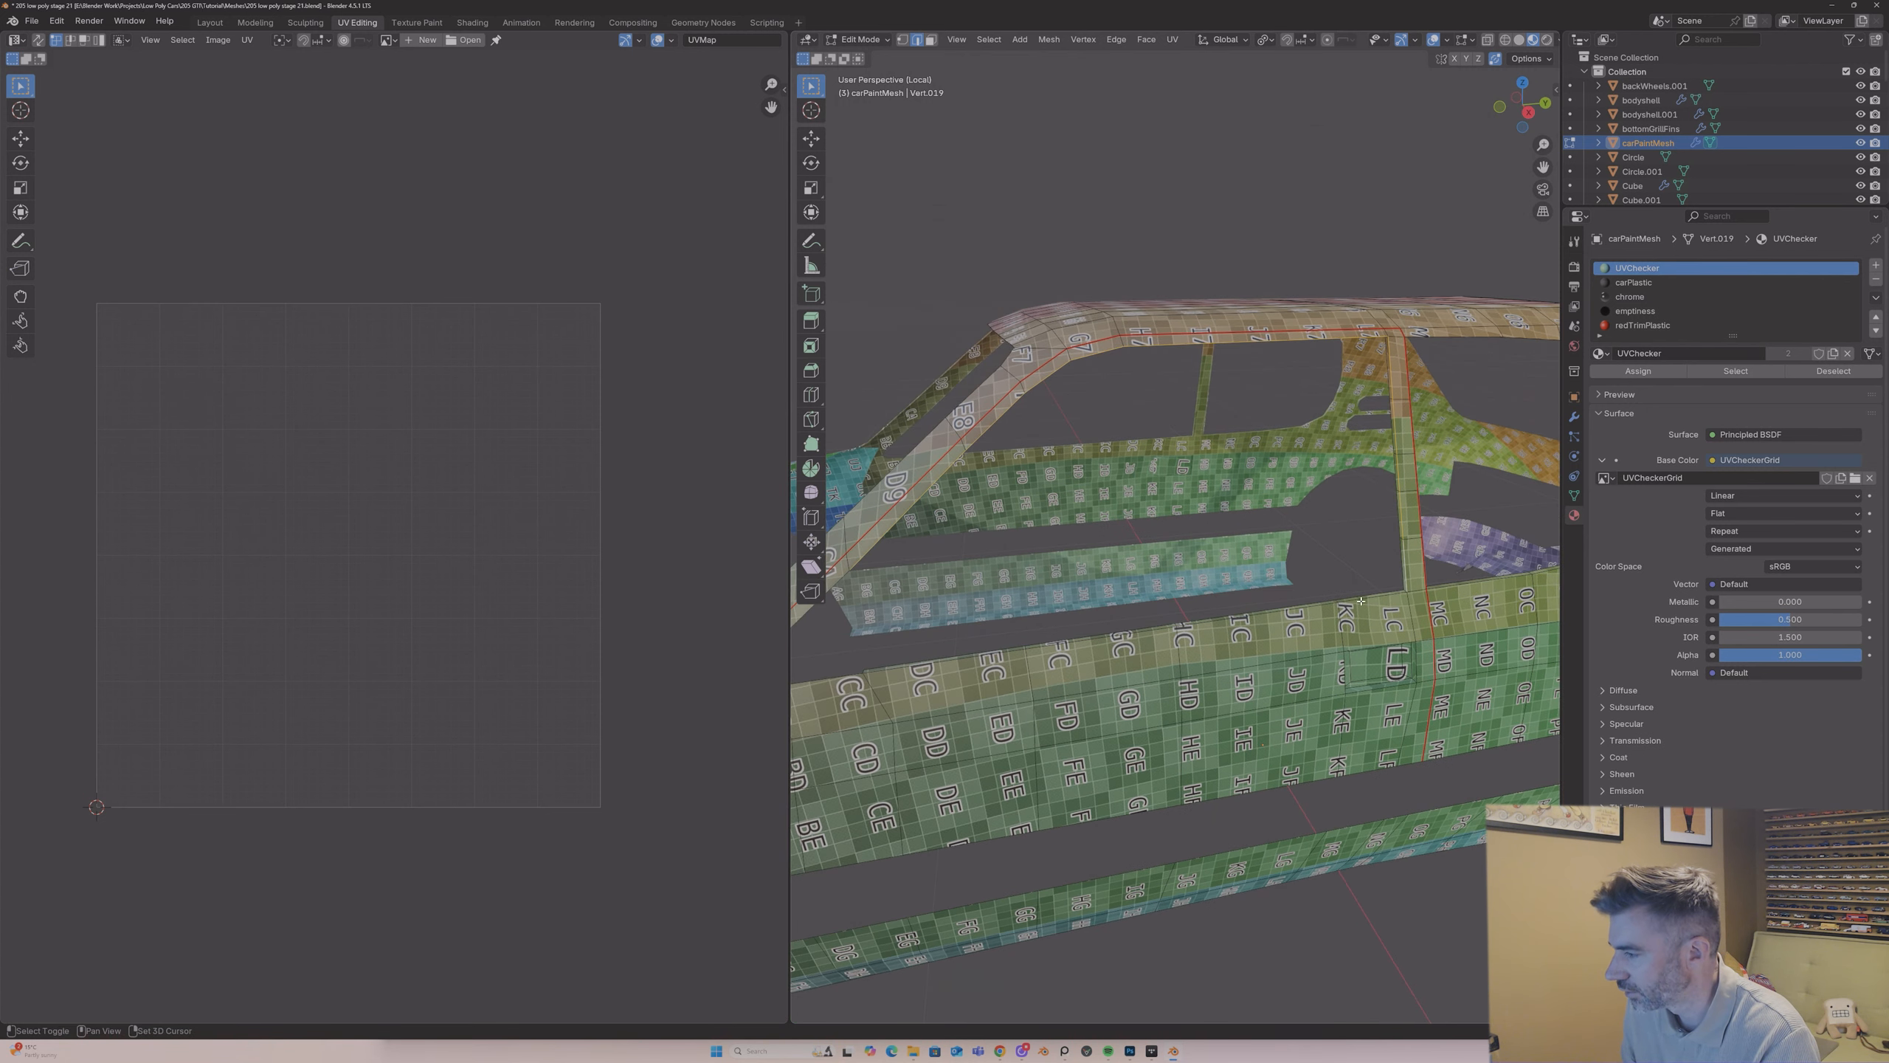
pyautogui.keyDown('shift'); pyautogui.click(1315, 607); pyautogui.keyUp('shift')
pyautogui.keyDown('shift'); pyautogui.click(1151, 634); pyautogui.keyUp('shift')
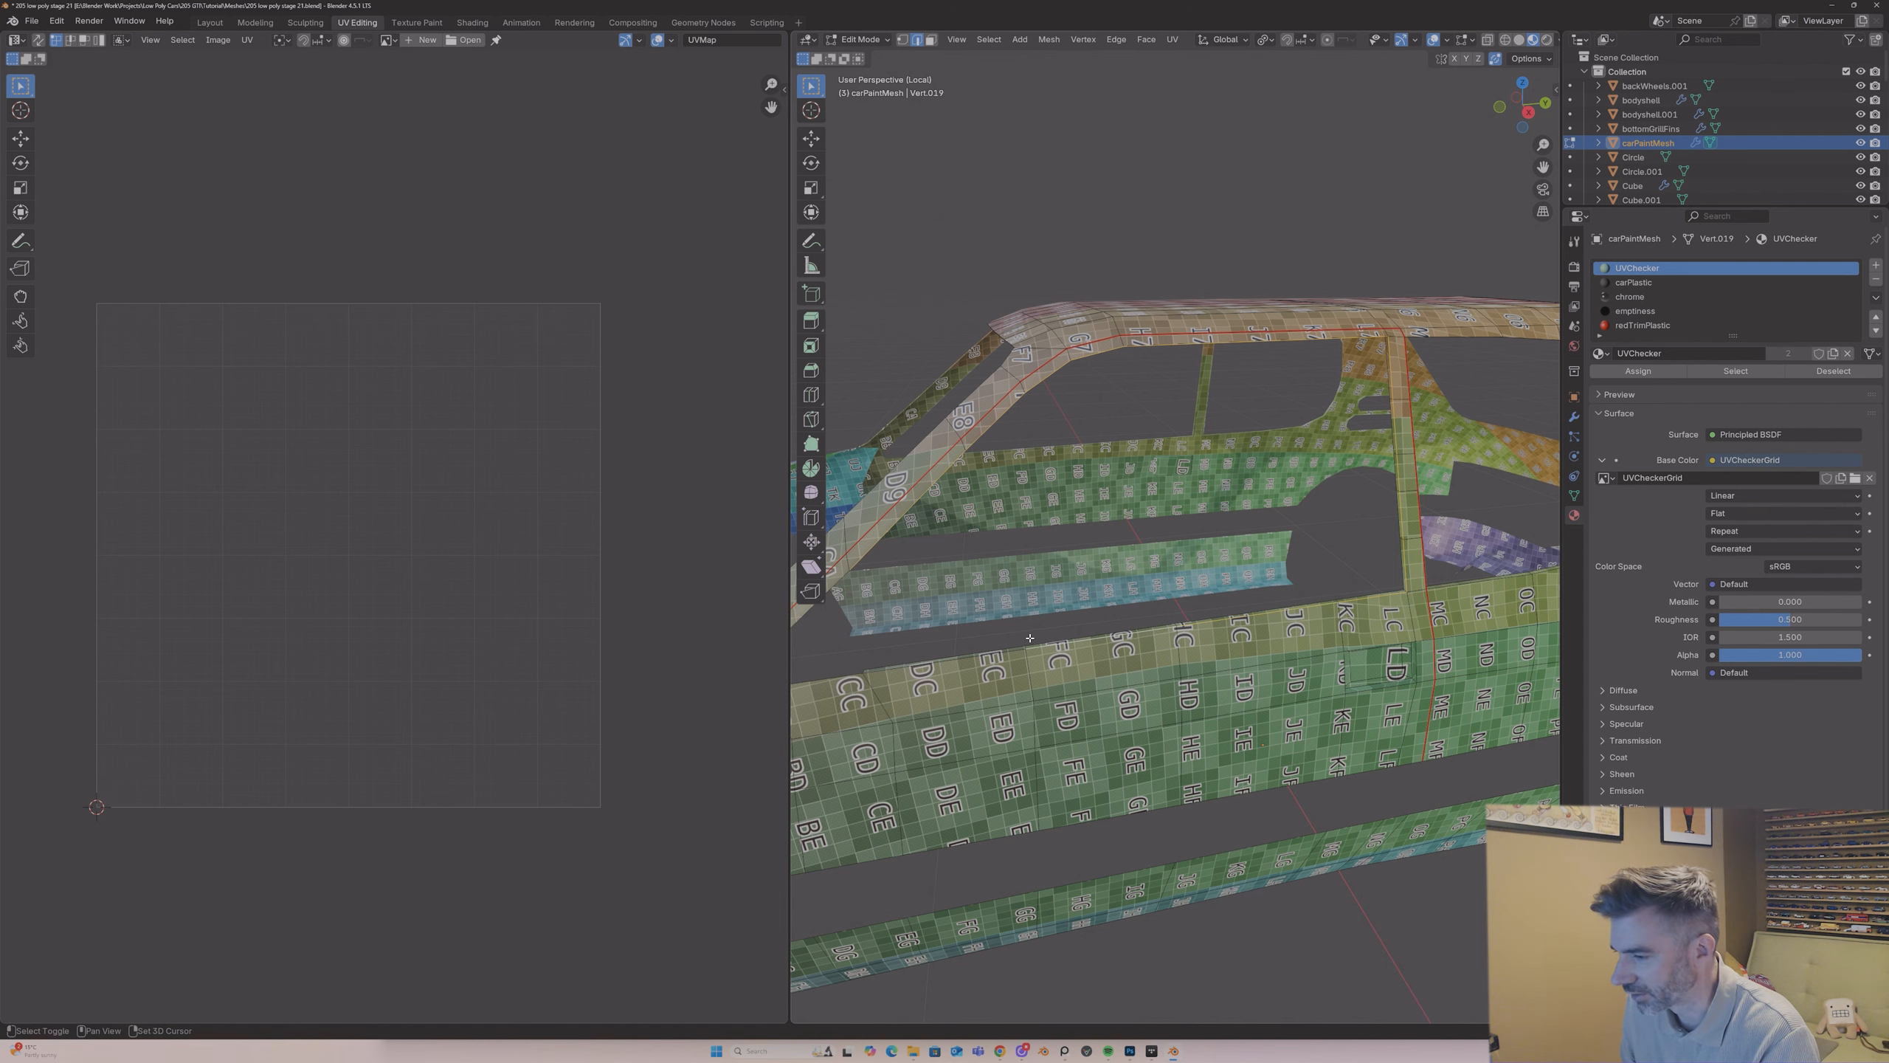
pyautogui.keyDown('shift'); pyautogui.click(984, 657); pyautogui.keyUp('shift')
pyautogui.rightClick(1113, 635)
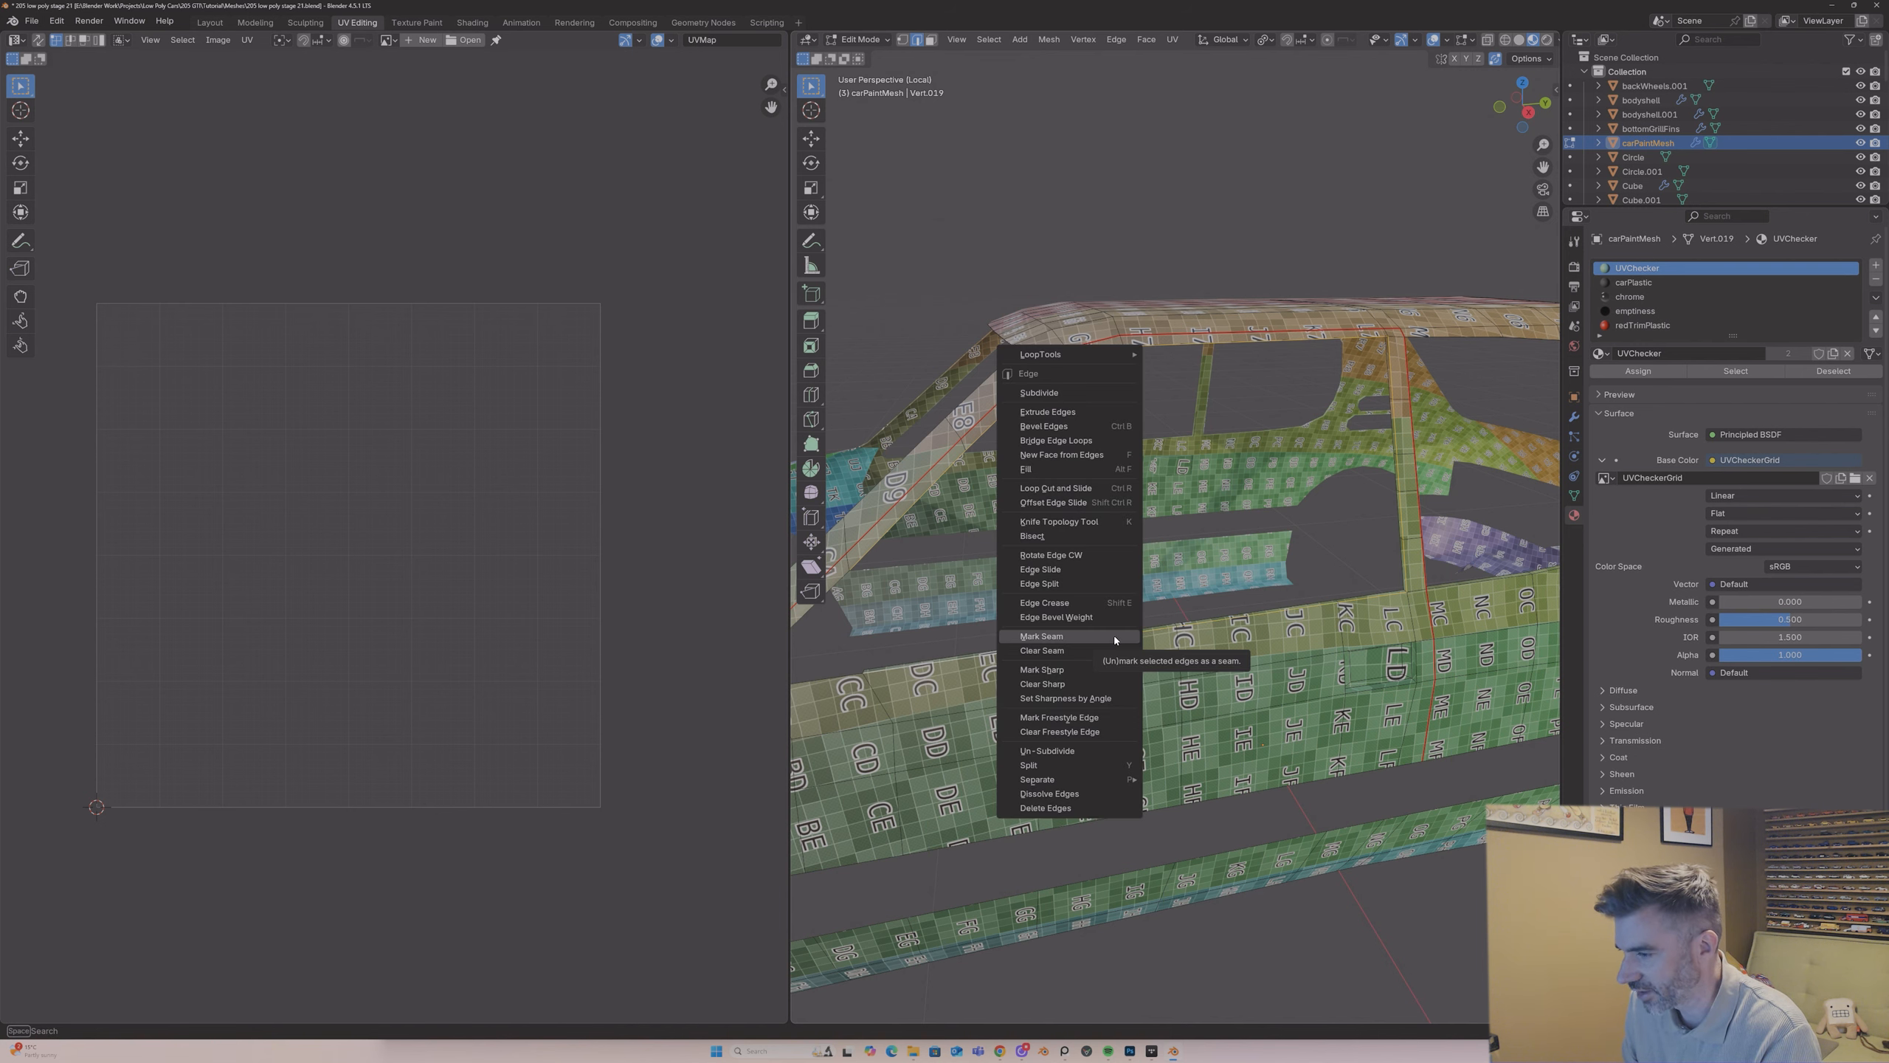
pyautogui.click(1113, 636)
# Step: Select the whole car paint mesh and unwrap it with the Angle Based method
pyautogui.moveTo(1156, 605); pyautogui.dragTo(1255, 600, button='middle')
pyautogui.press('a')
pyautogui.press('u')
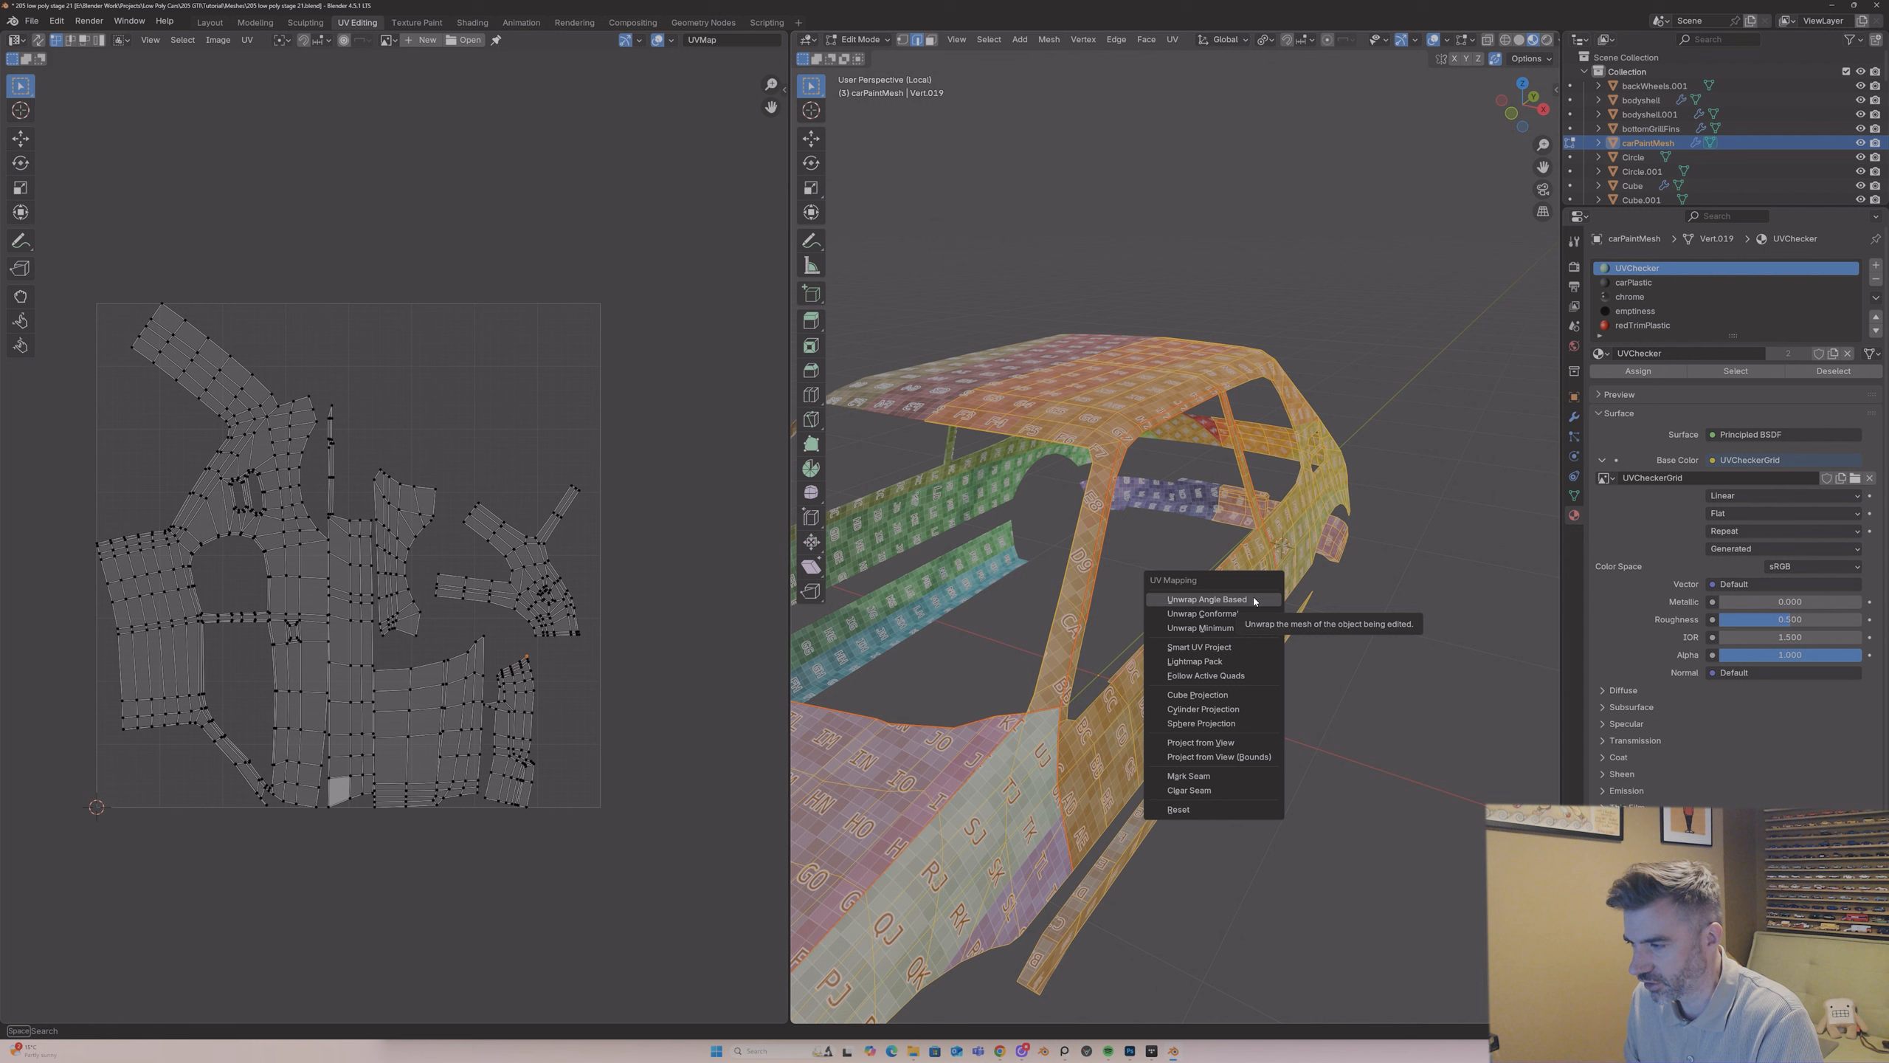
pyautogui.click(1207, 599)
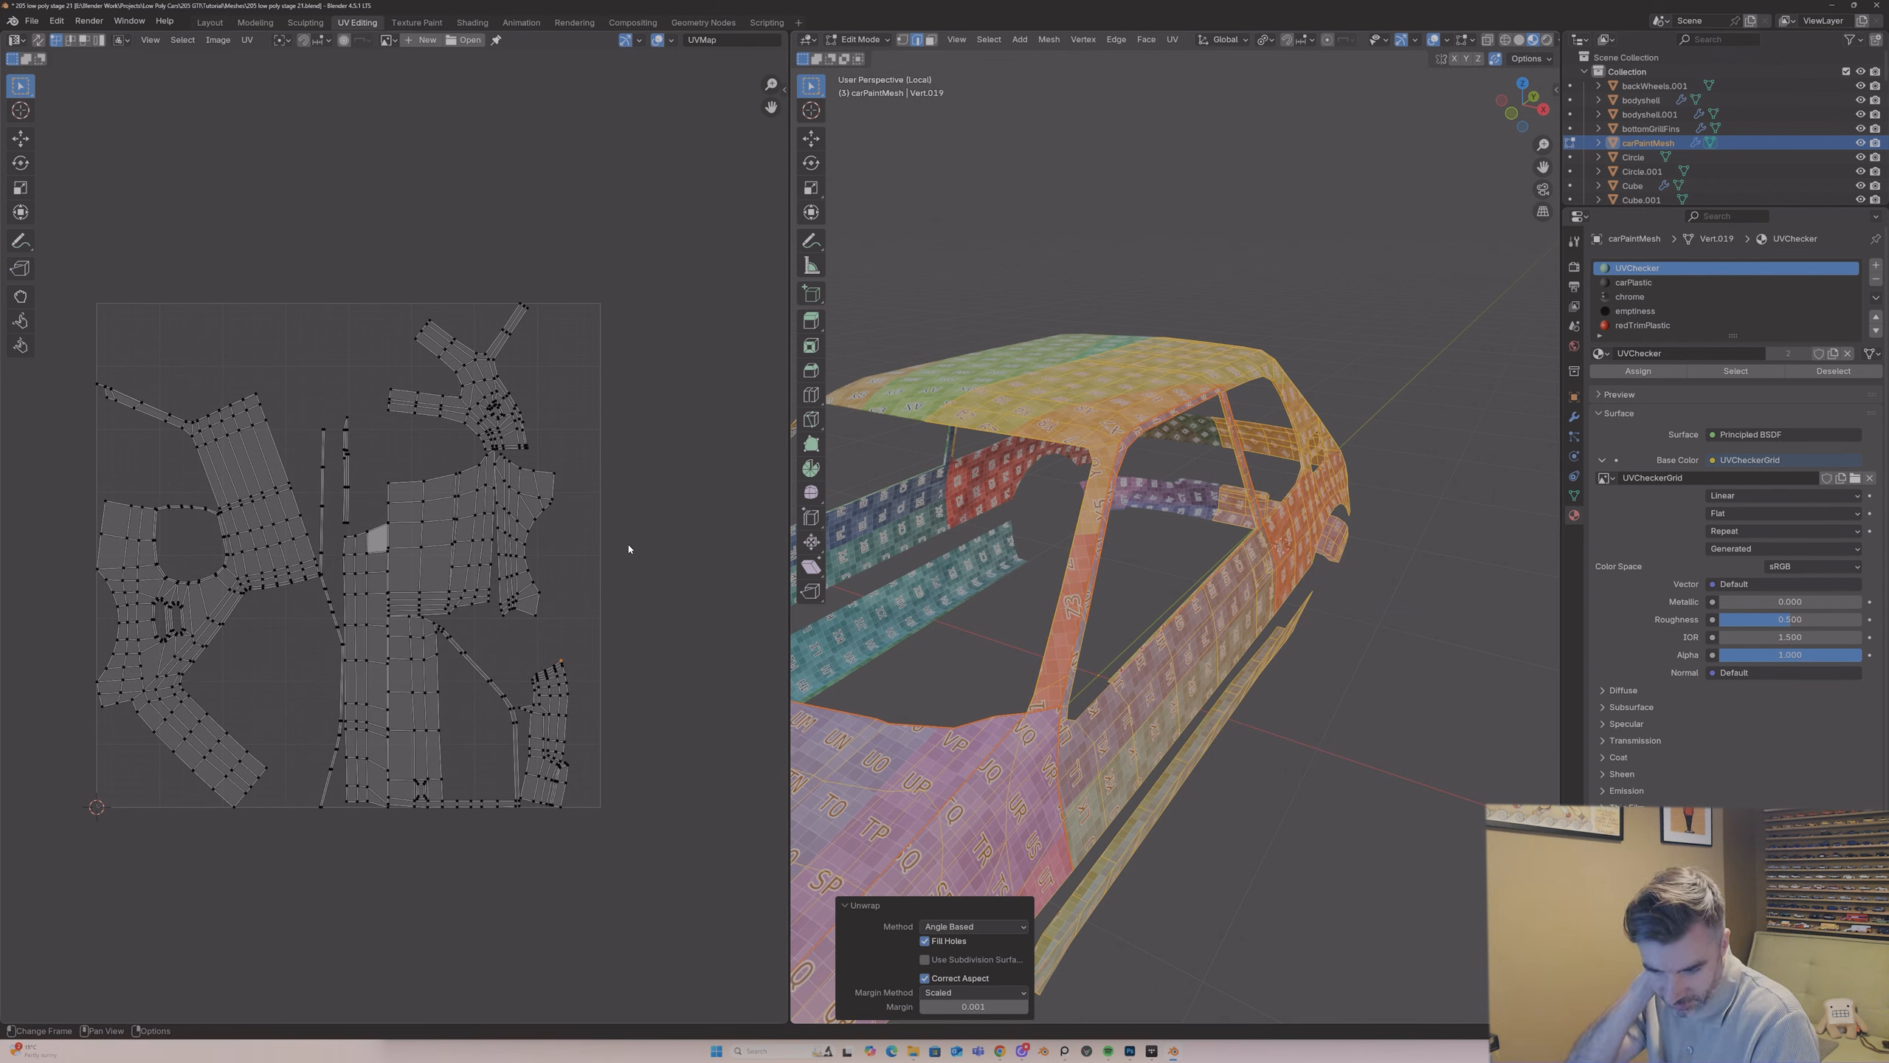
# Step: Try island margins of 0.01 and 0.1 for the unwrap
pyautogui.click(974, 1006)
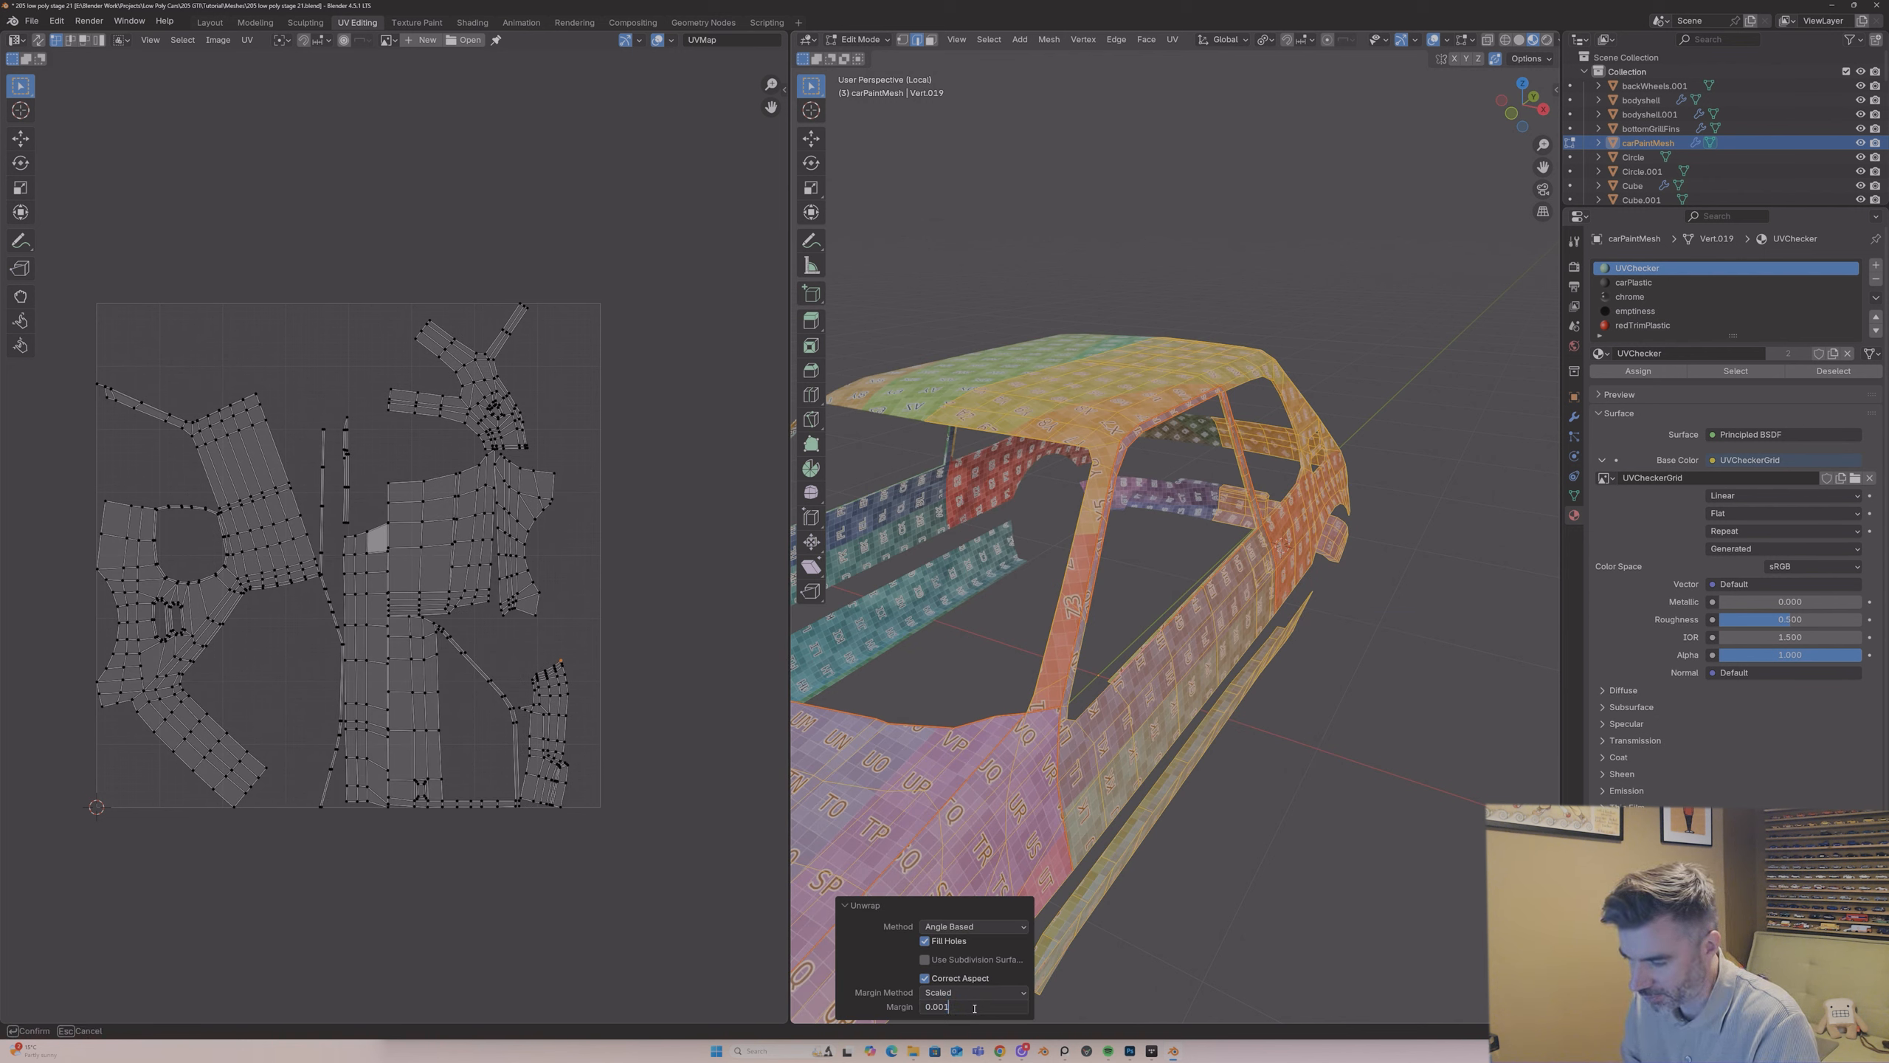
pyautogui.press('BackSpace')
pyautogui.press('BackSpace')
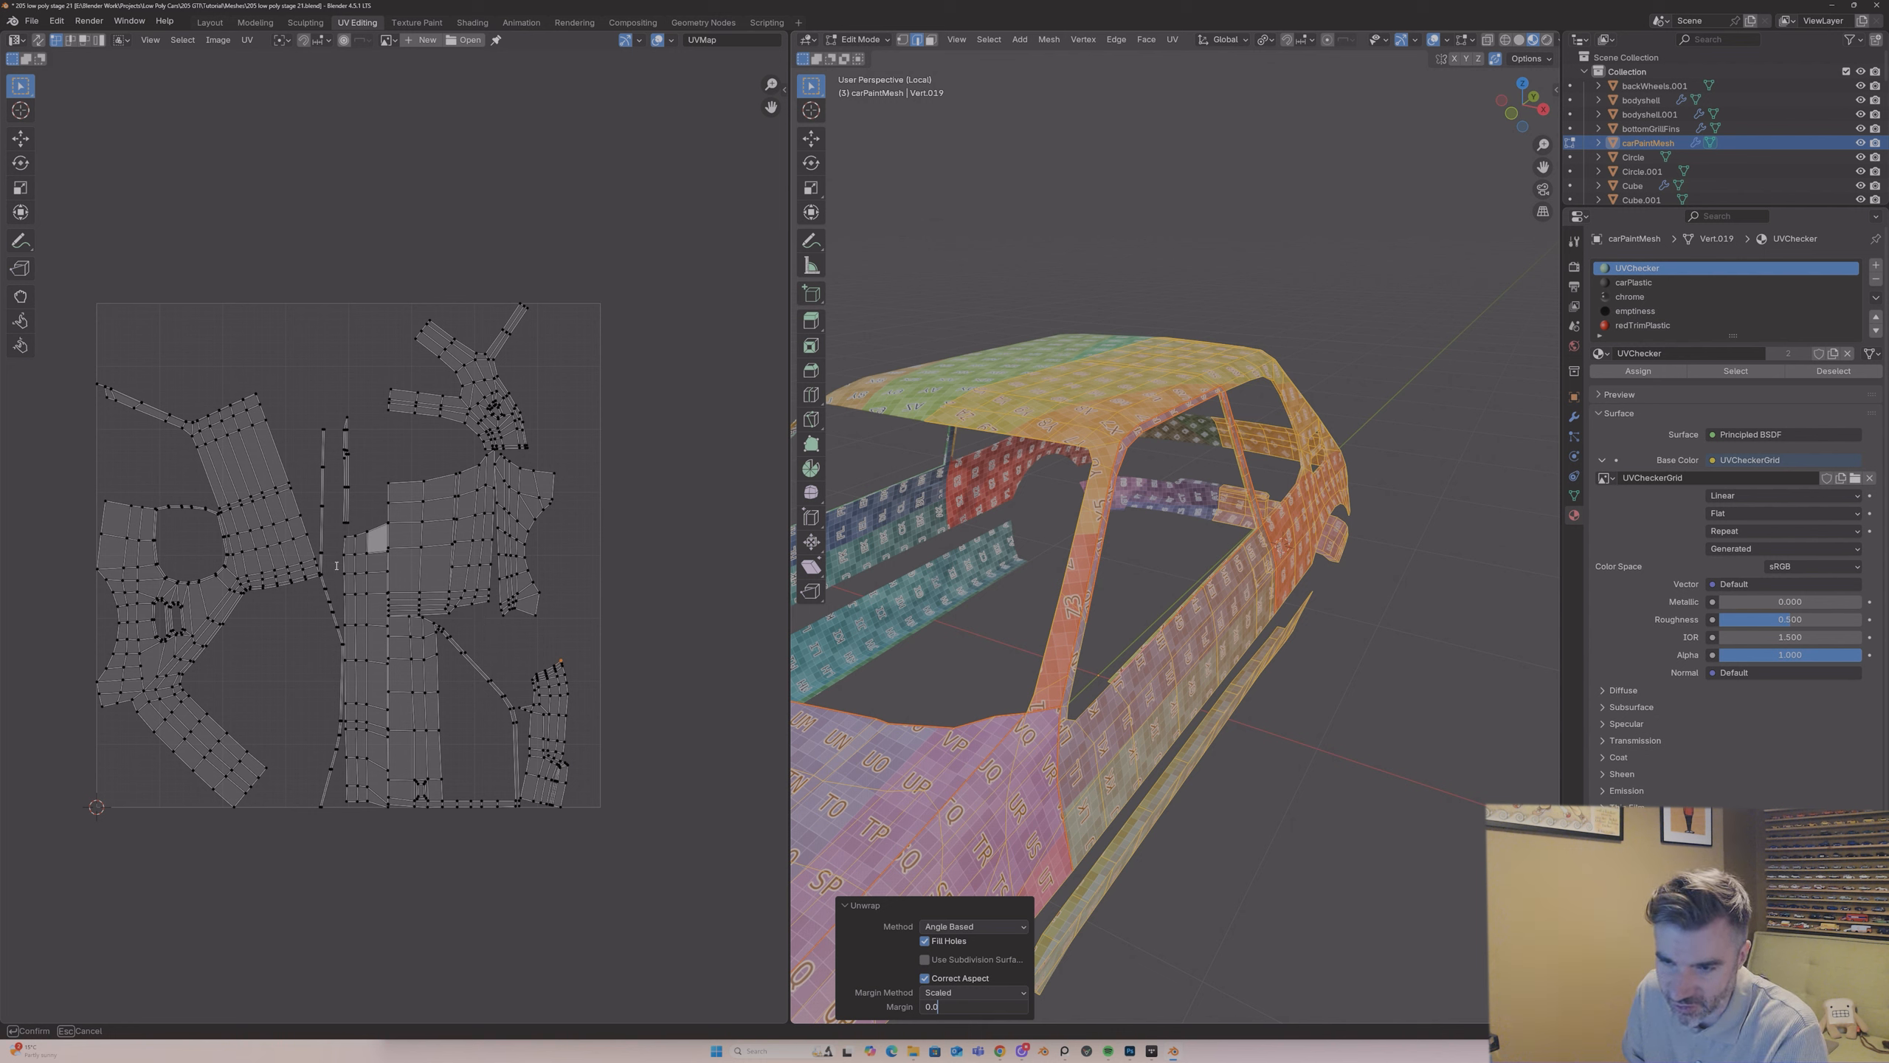
pyautogui.press('Return')
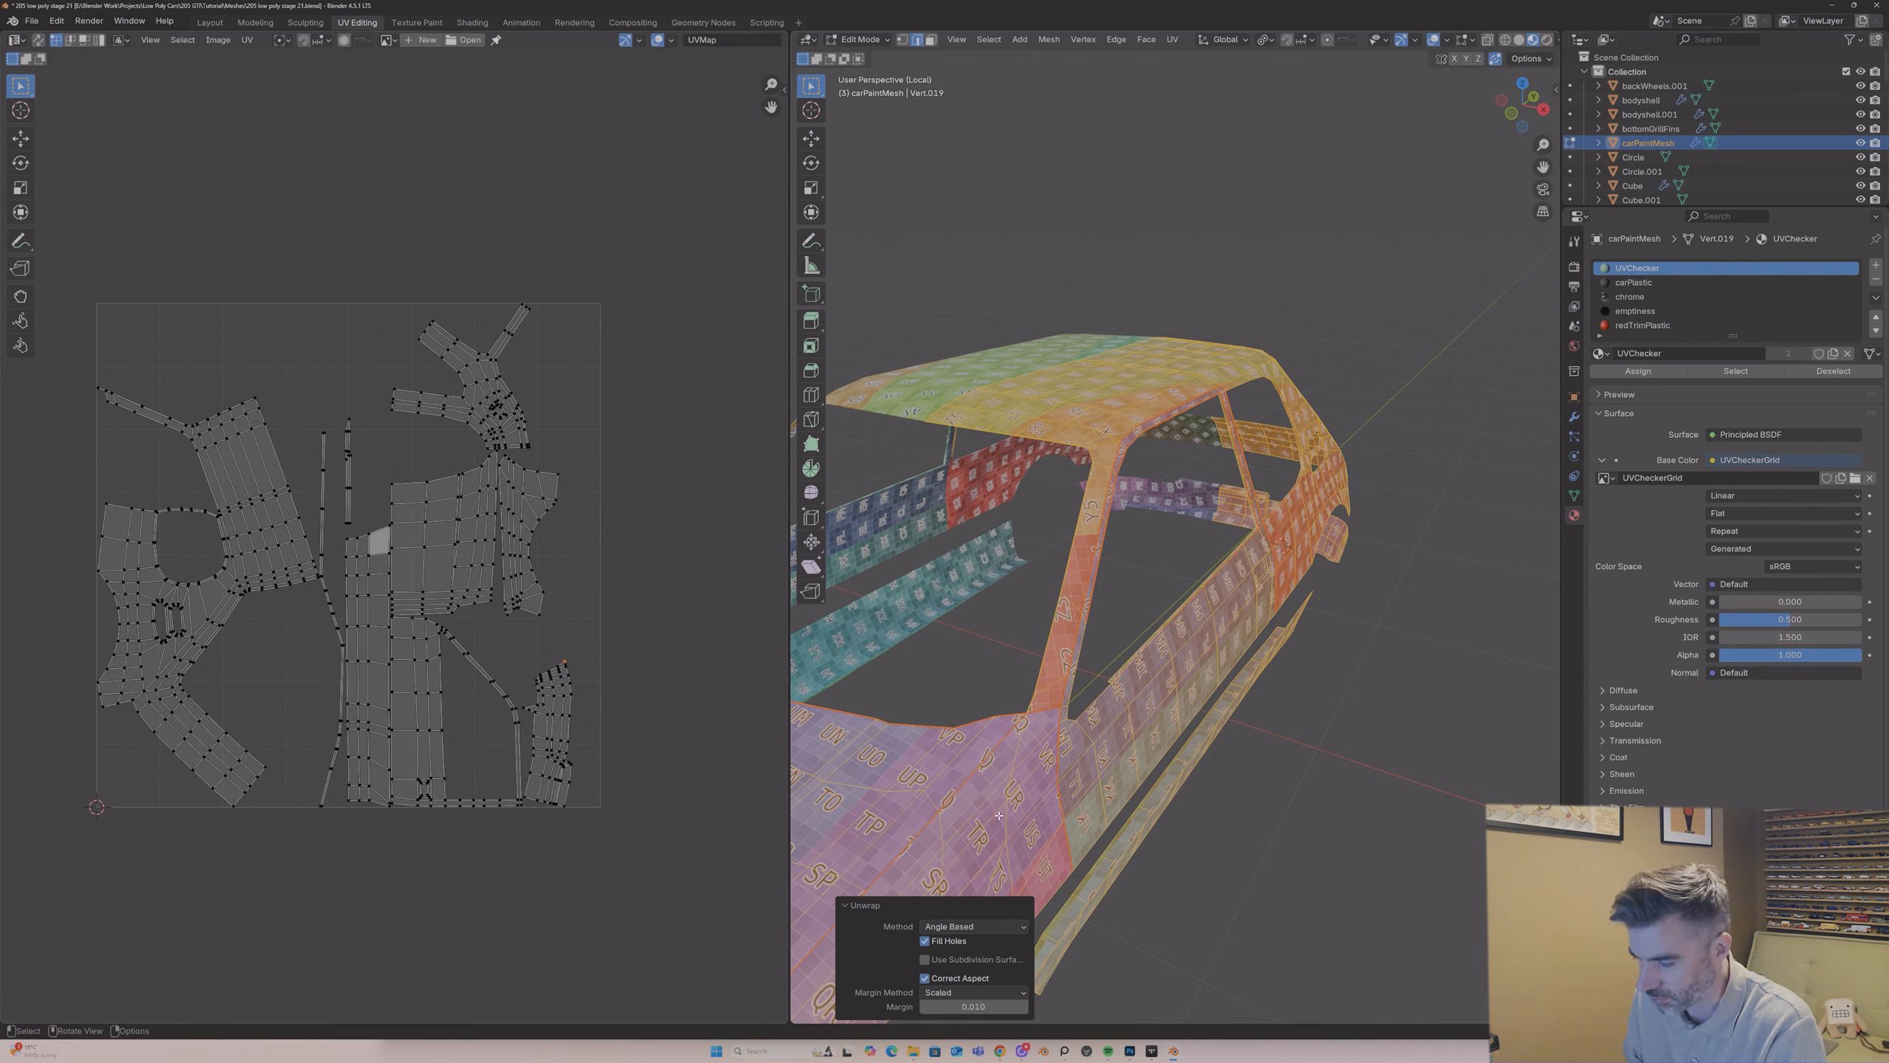
pyautogui.click(961, 1004)
pyautogui.write('0')
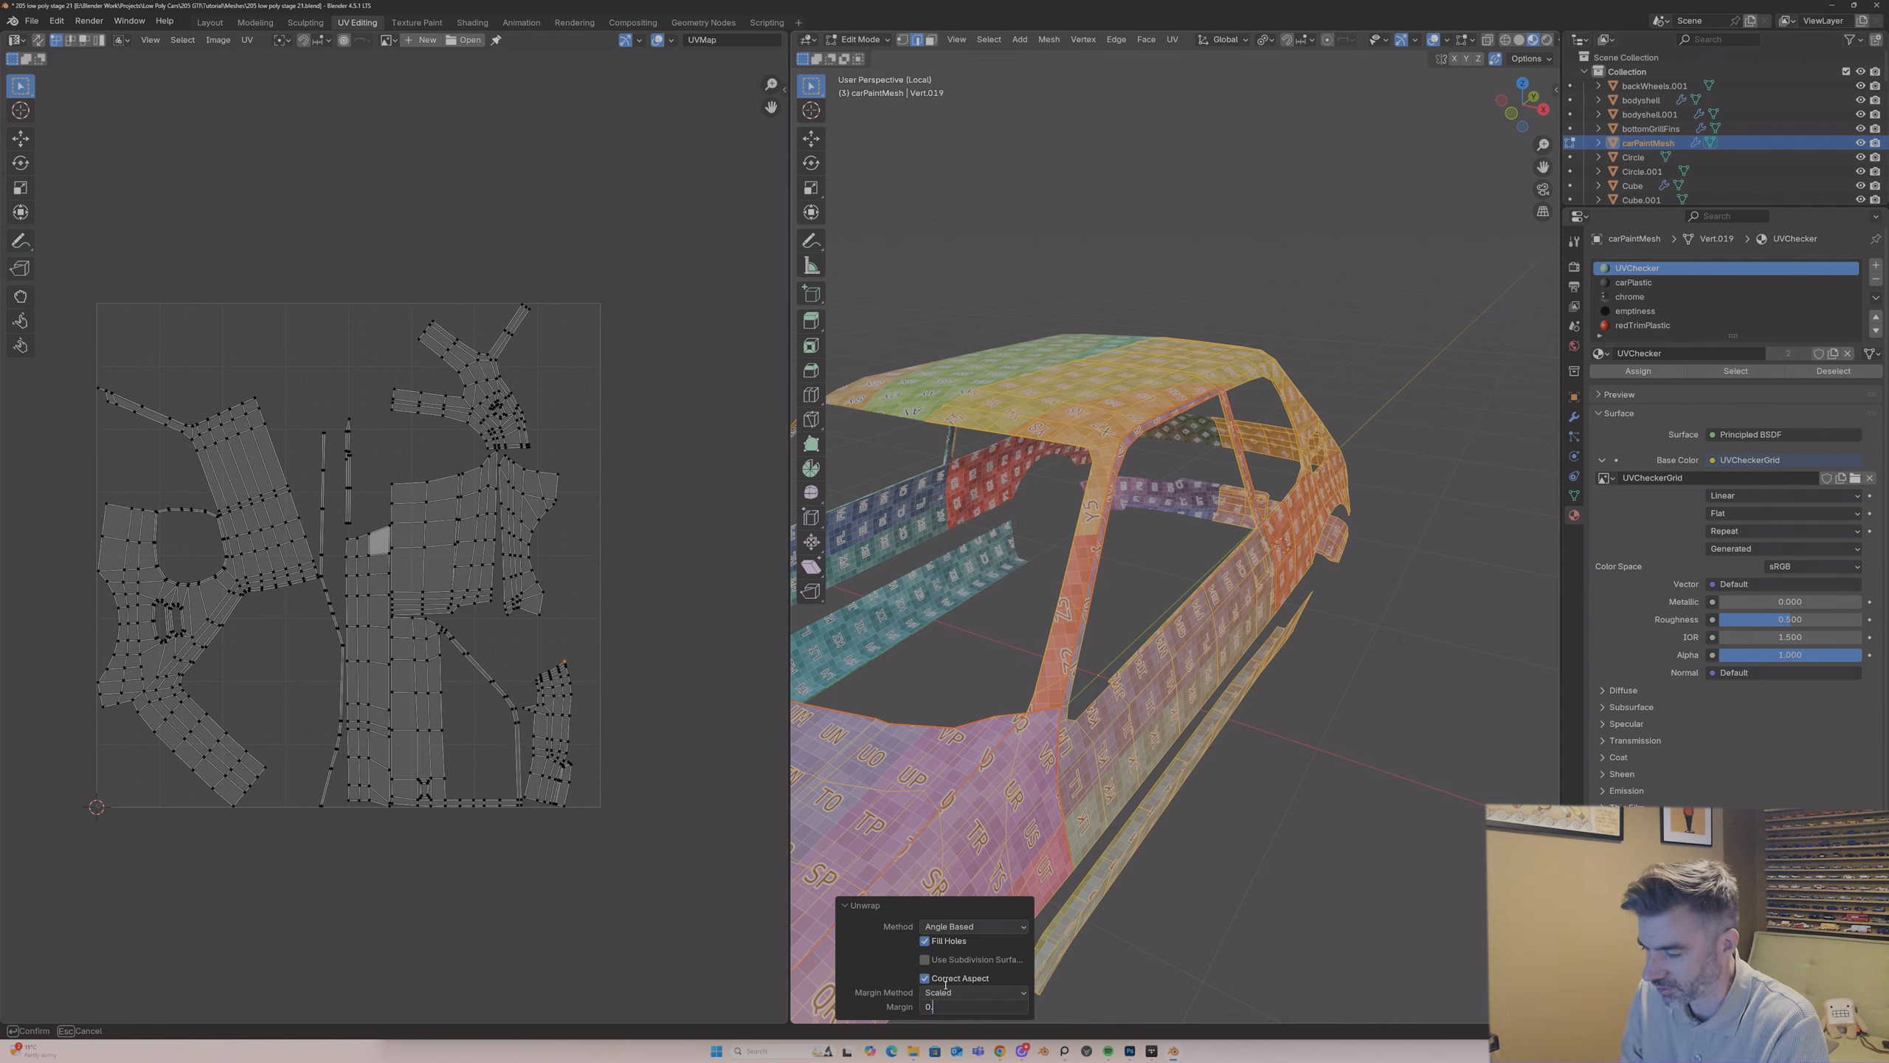
pyautogui.write('.1')
pyautogui.press('Return')
# Step: Set the unwrap's island margin to 0.05
pyautogui.click(971, 1007)
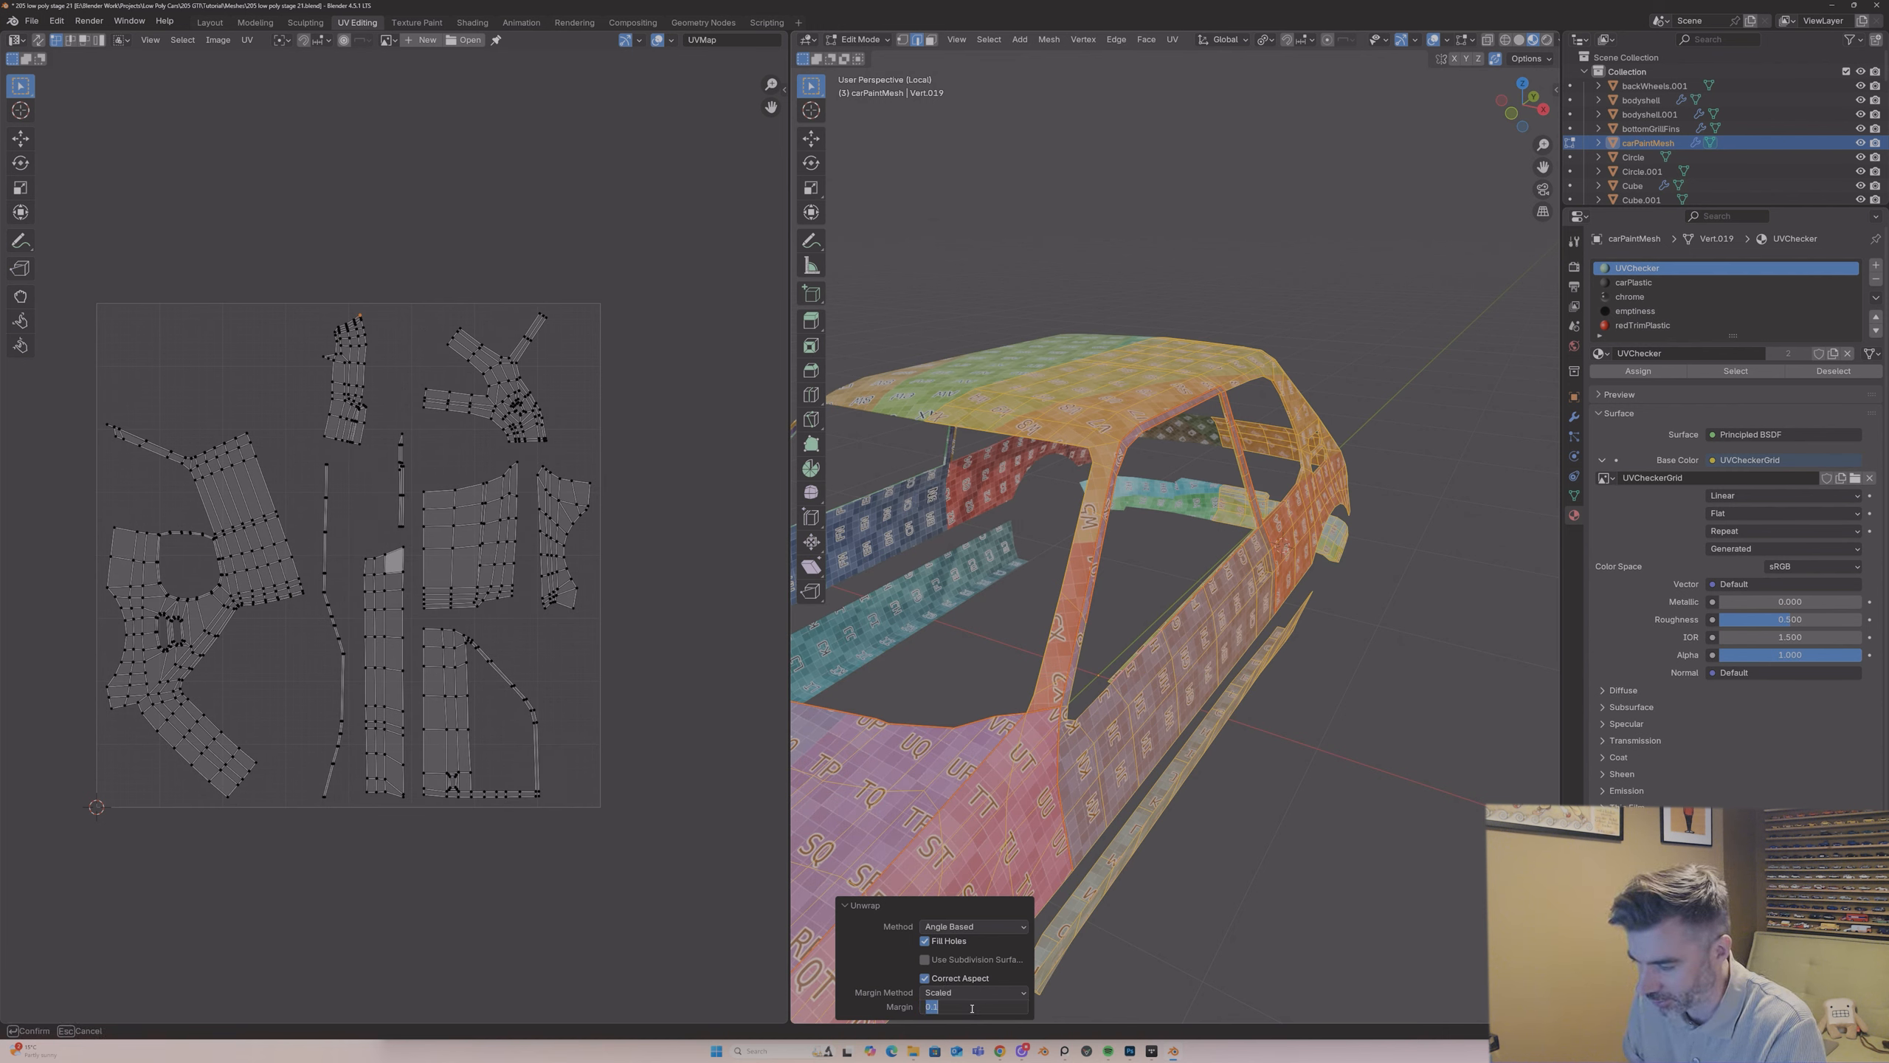
pyautogui.write('0.05')
pyautogui.press('Return')
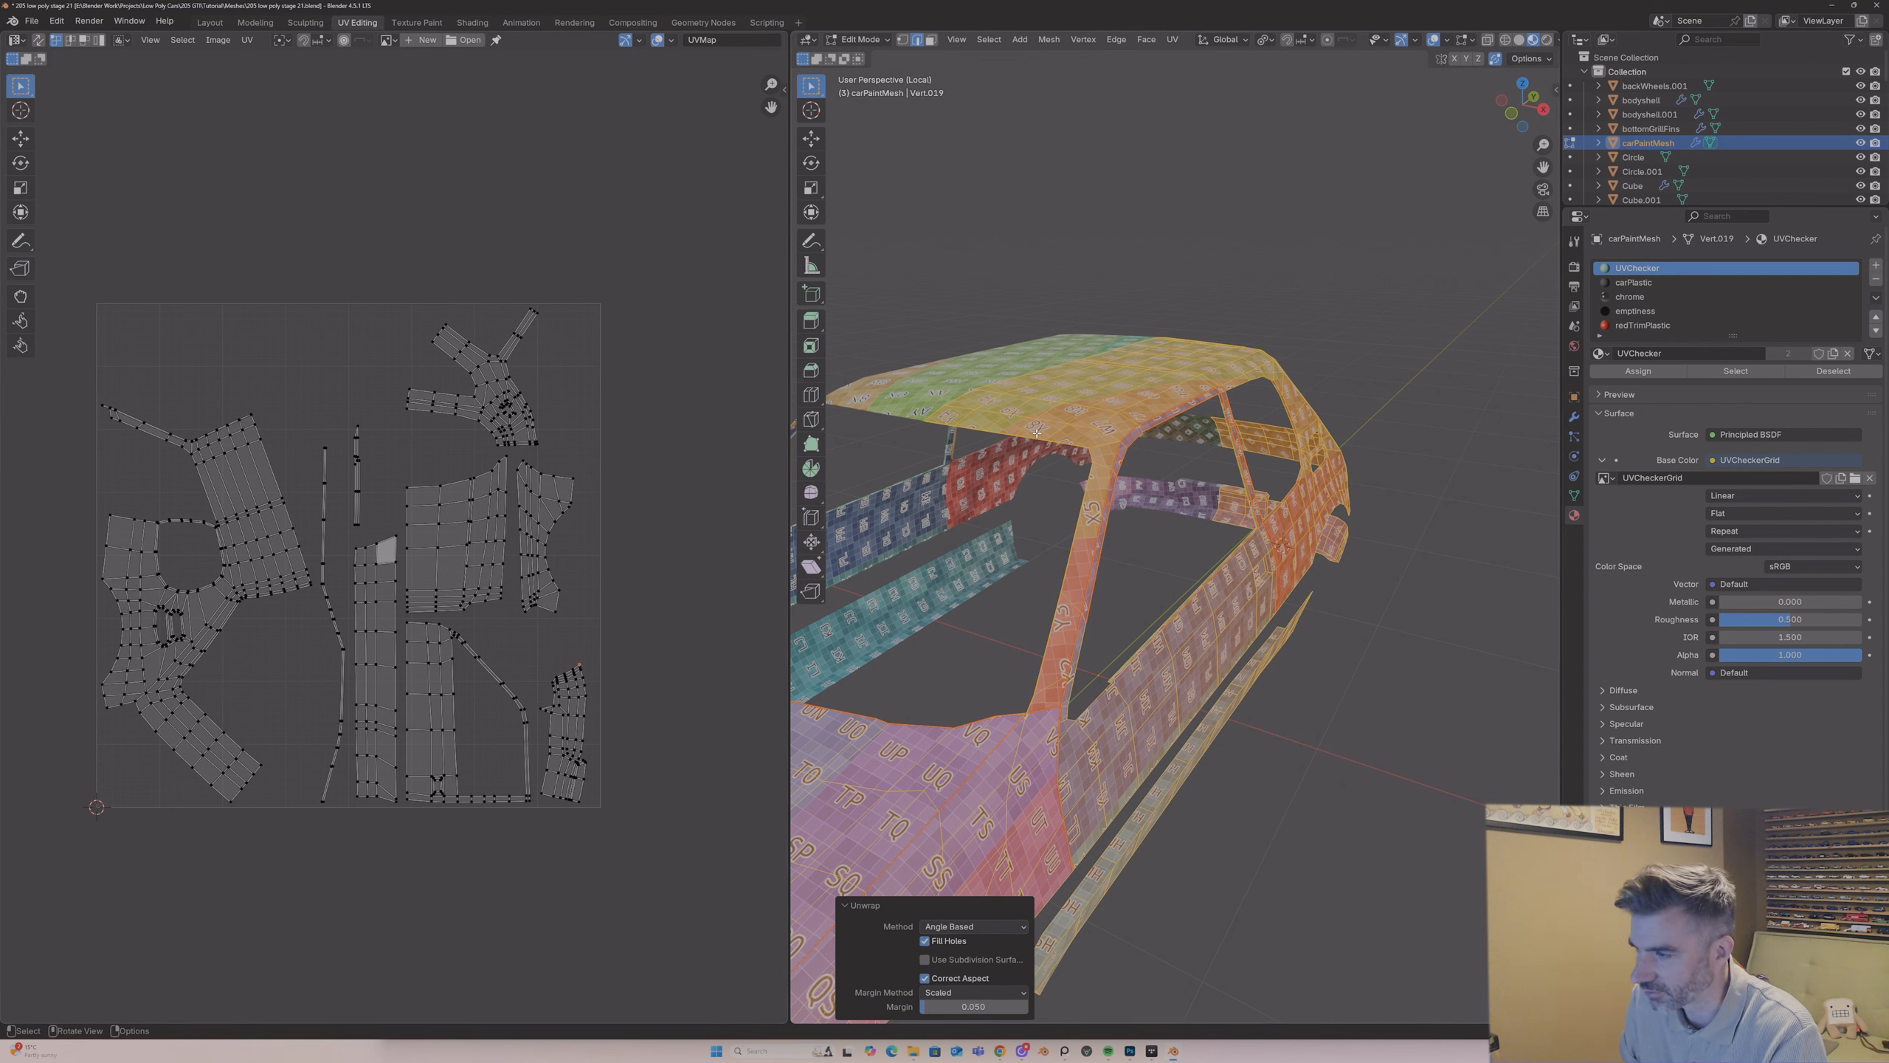
# Step: Select the edges outlining the door handle recess and mark them as a seam
pyautogui.moveTo(1036, 432); pyautogui.dragTo(997, 426, button='middle')
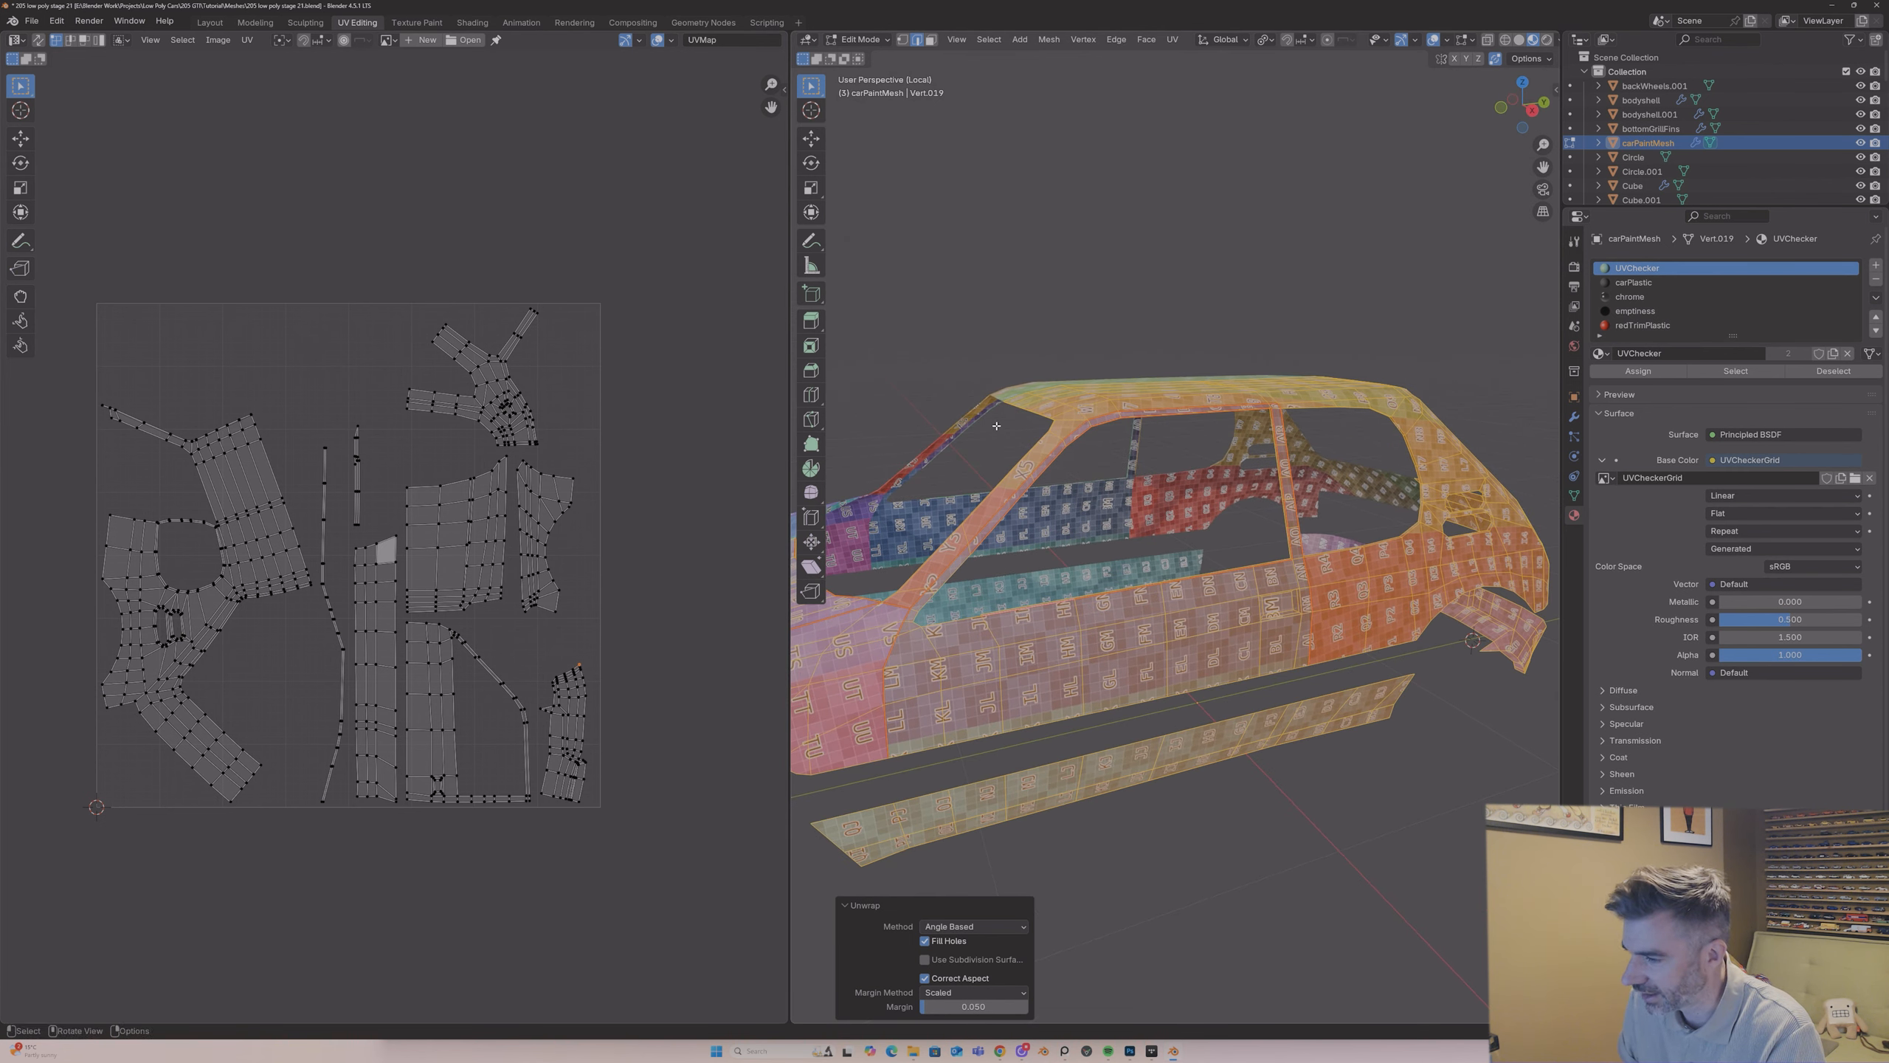
pyautogui.scroll(5, 490, 730)
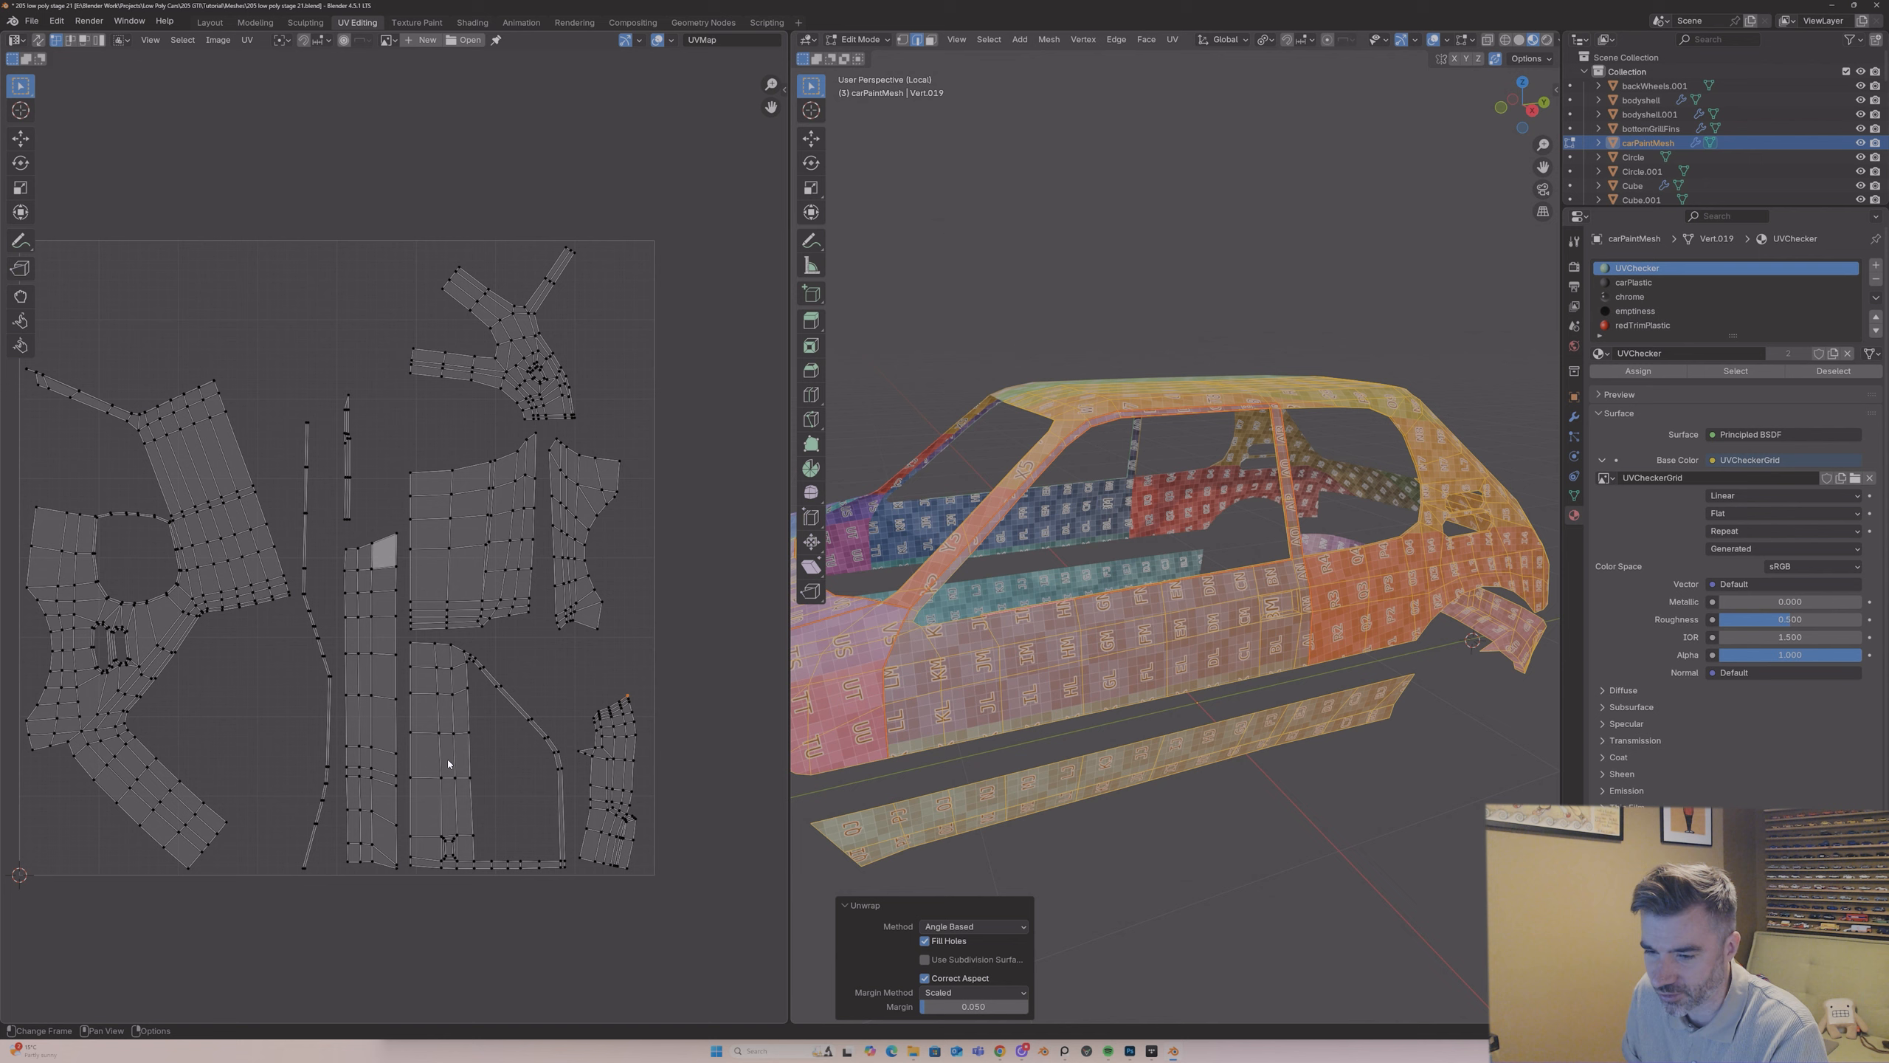
pyautogui.moveTo(768, 110); pyautogui.dragTo(785, 1)
pyautogui.scroll(1, 543, 616)
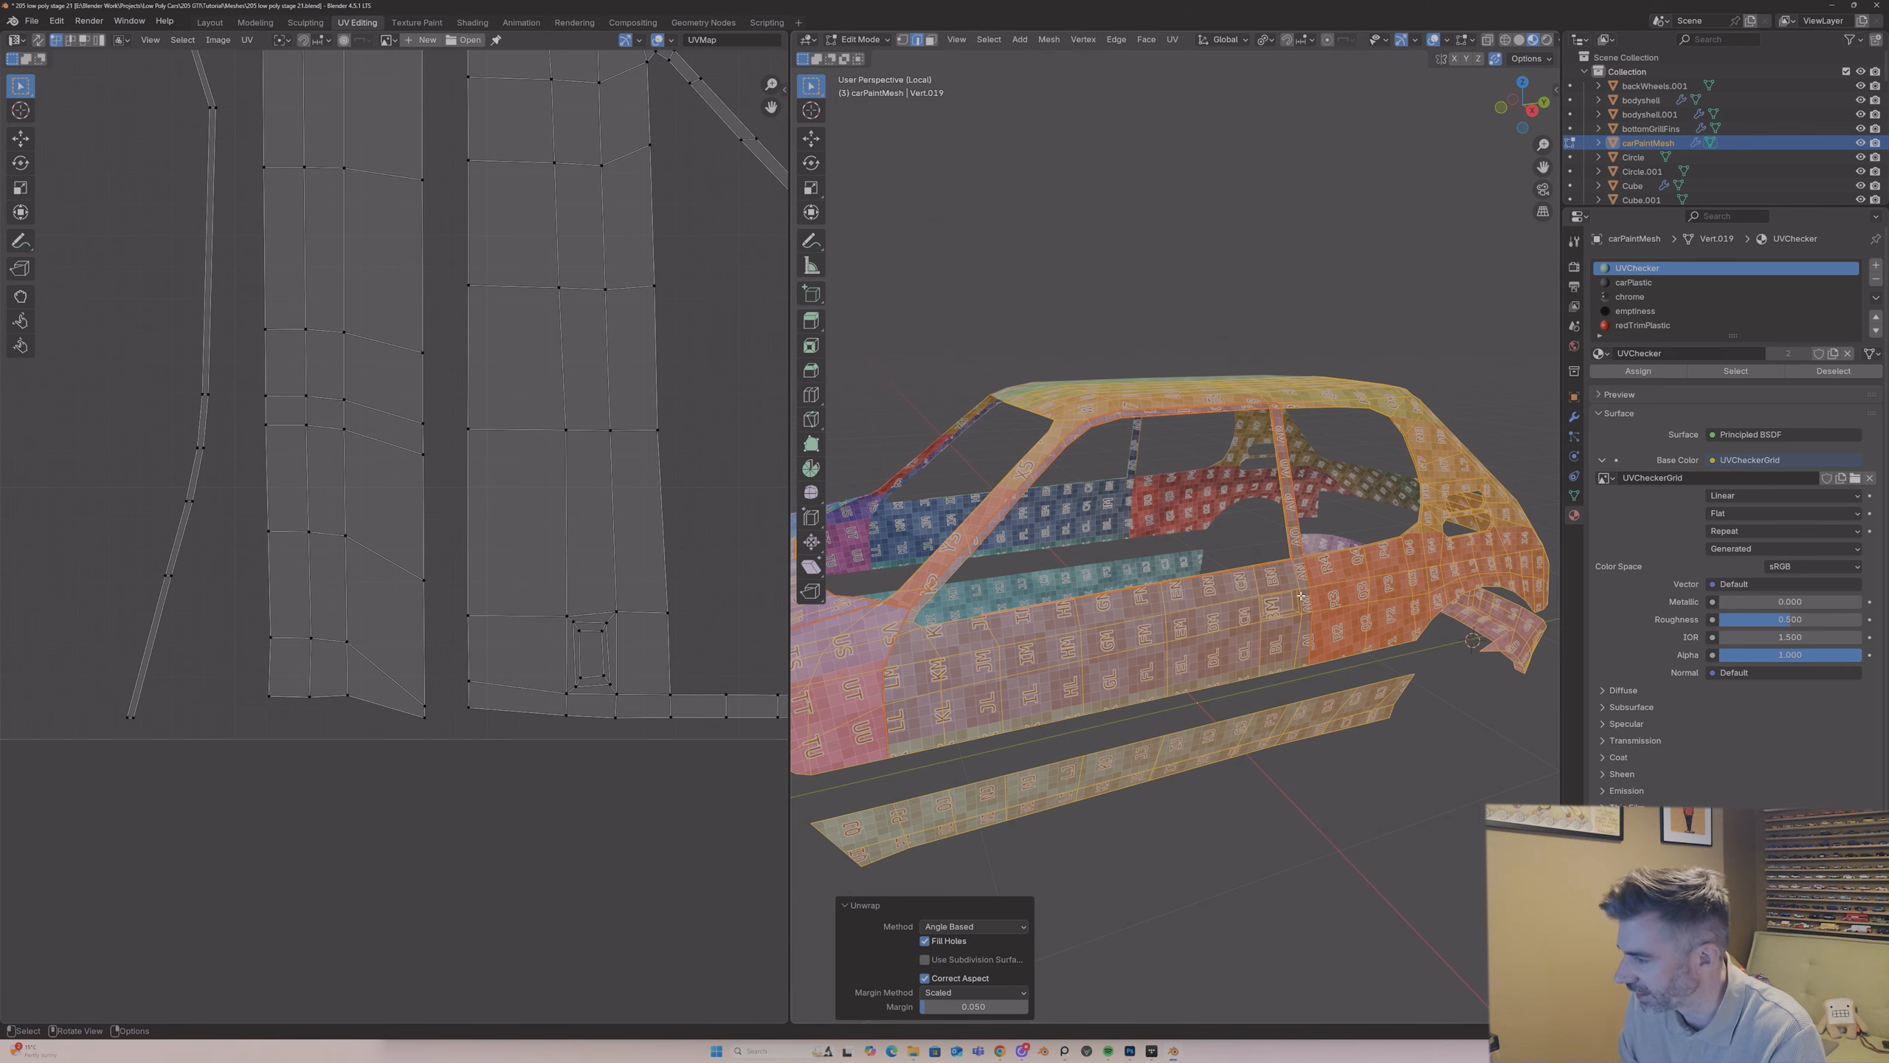
pyautogui.moveTo(1299, 598); pyautogui.dragTo(1212, 558, button='middle')
pyautogui.scroll(4, 1270, 593)
pyautogui.click(1304, 620)
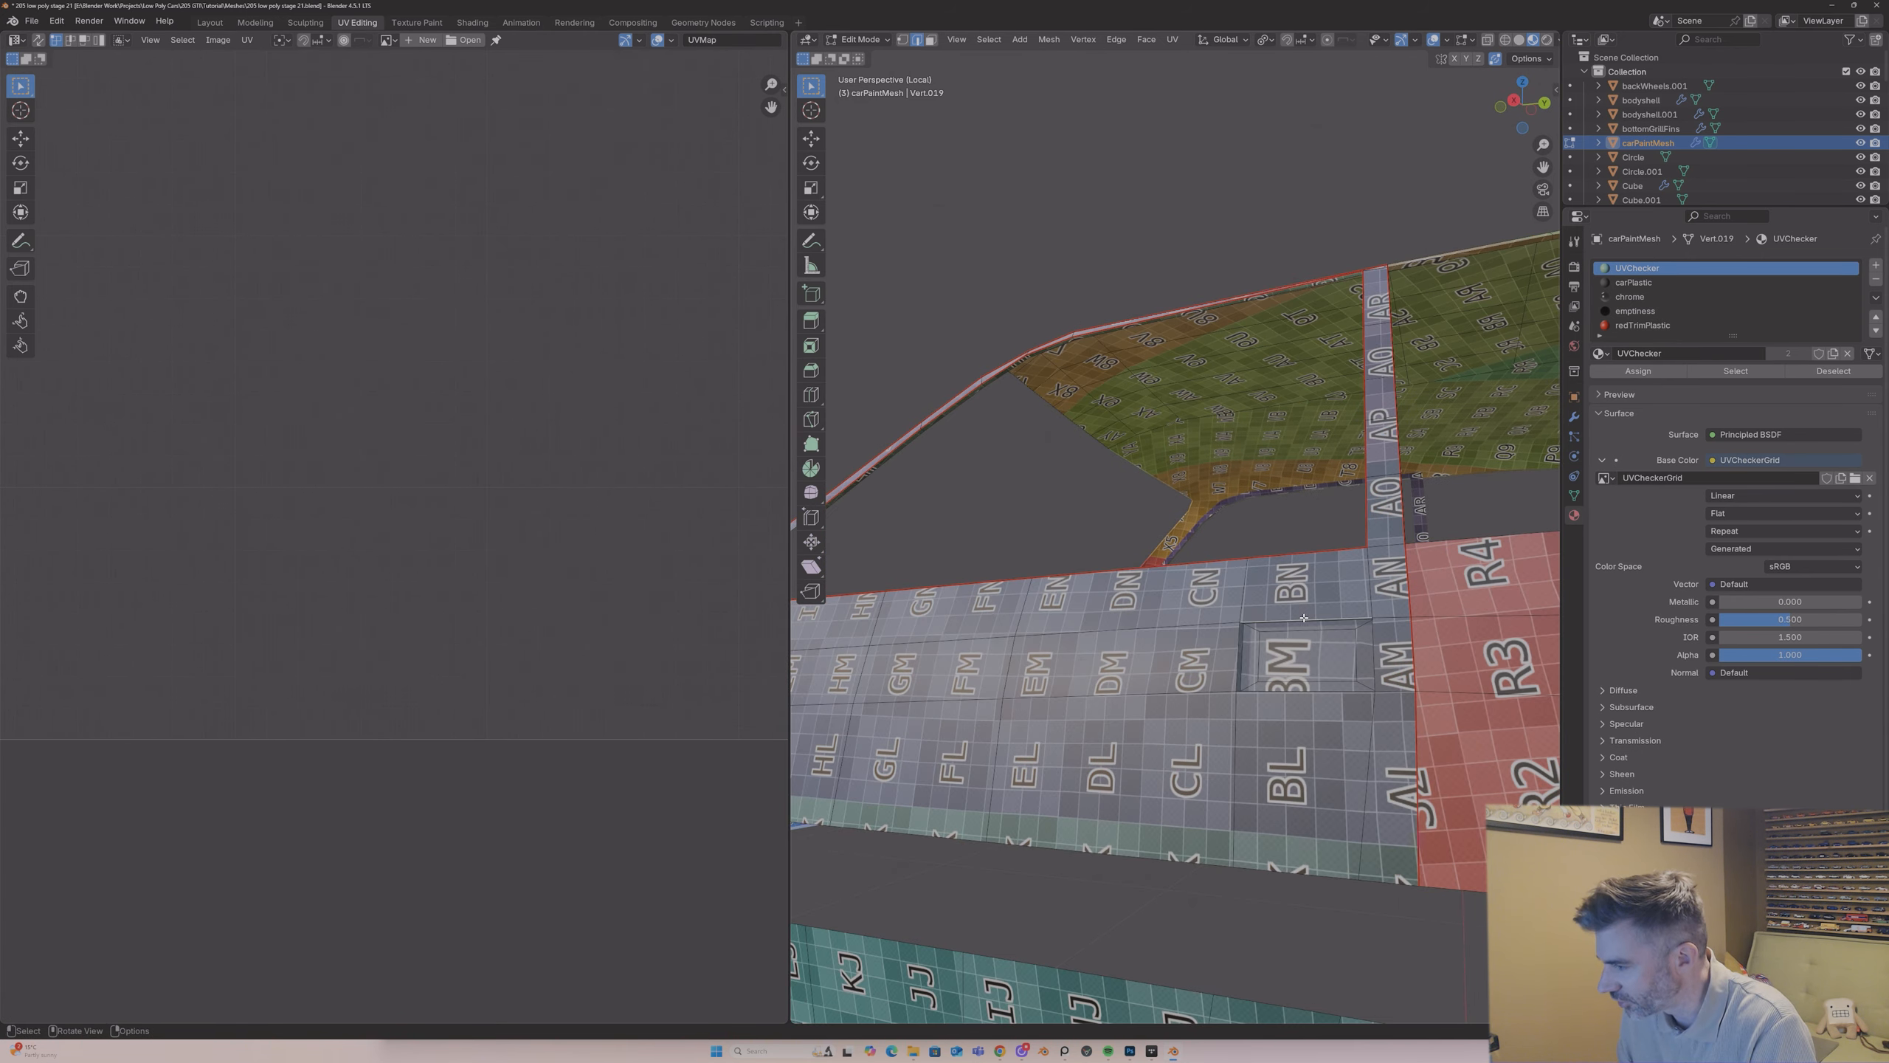
pyautogui.moveTo(1304, 619); pyautogui.dragTo(1260, 689, button='middle')
pyautogui.scroll(2, 1346, 692)
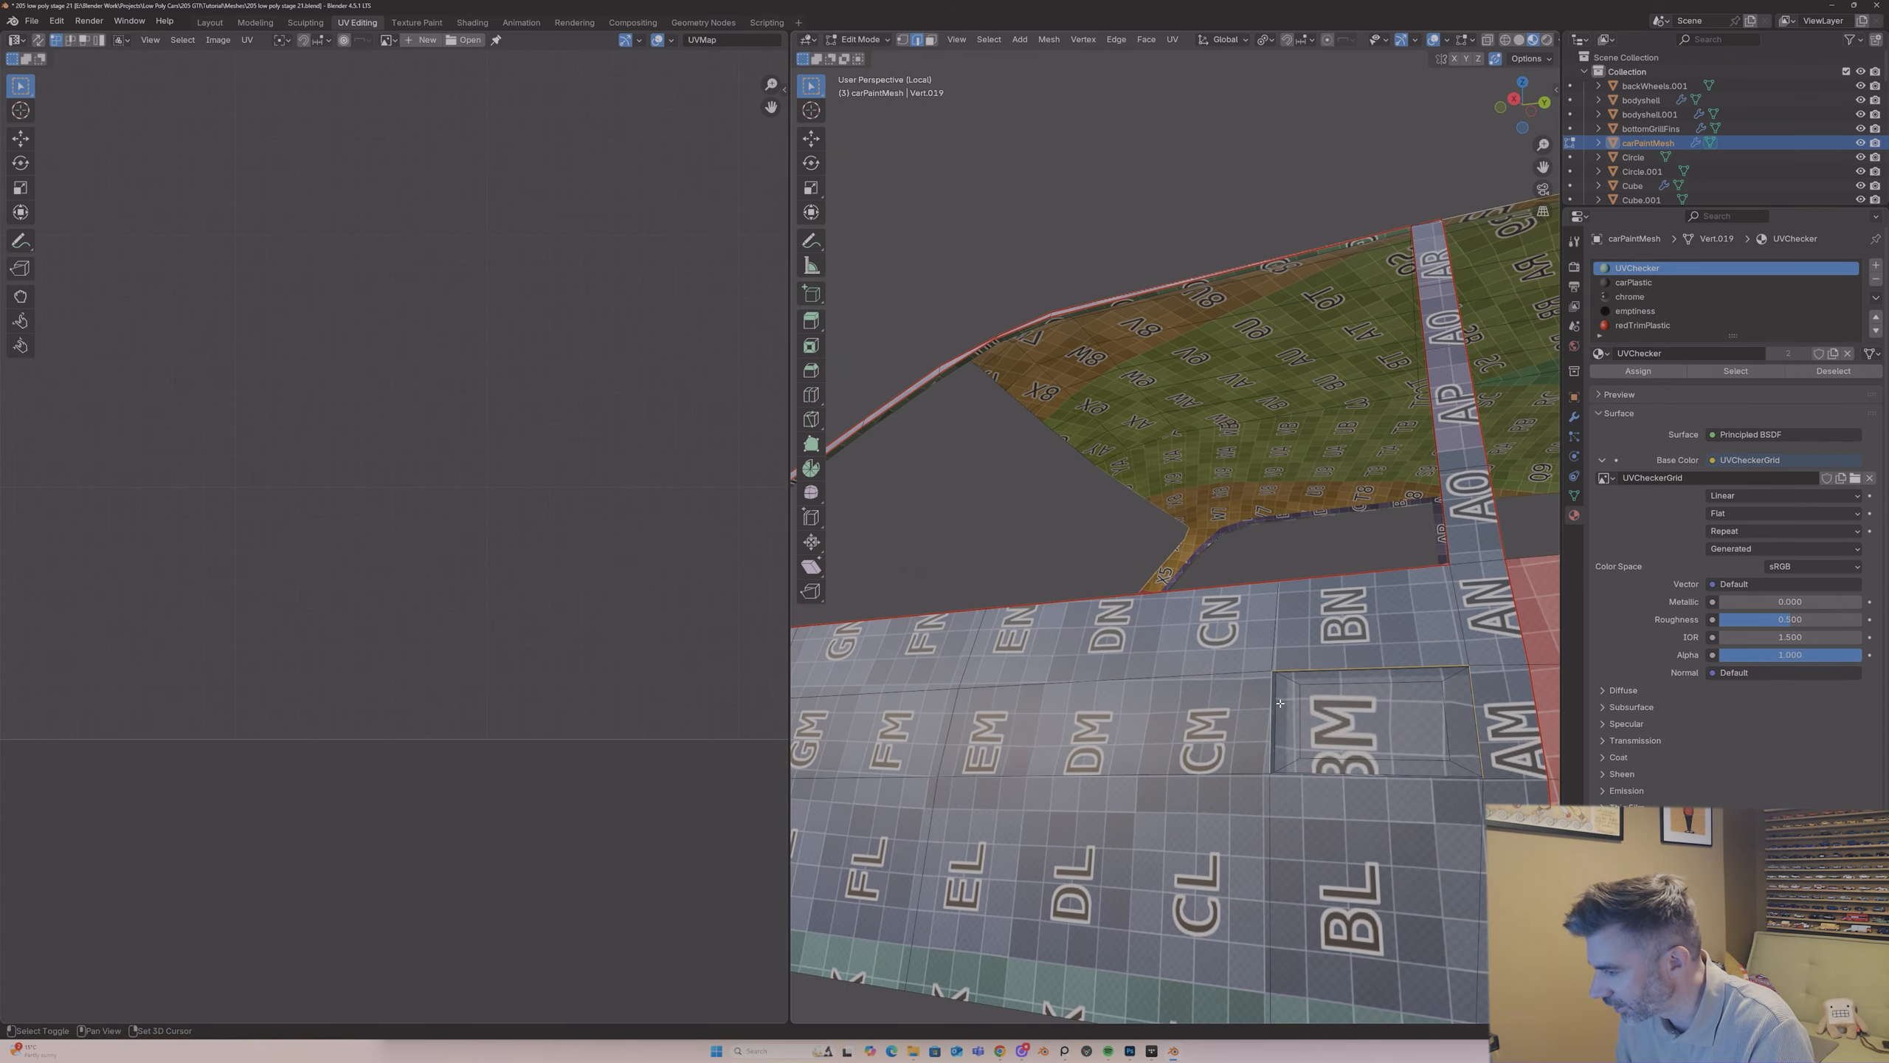
pyautogui.rightClick(1334, 777)
pyautogui.click(1335, 778)
pyautogui.moveTo(1258, 731); pyautogui.dragTo(1327, 759, button='middle')
# Step: Select the whole mesh and unwrap it again with Angle Based to separate the door handle recess
pyautogui.press('a')
pyautogui.press('u')
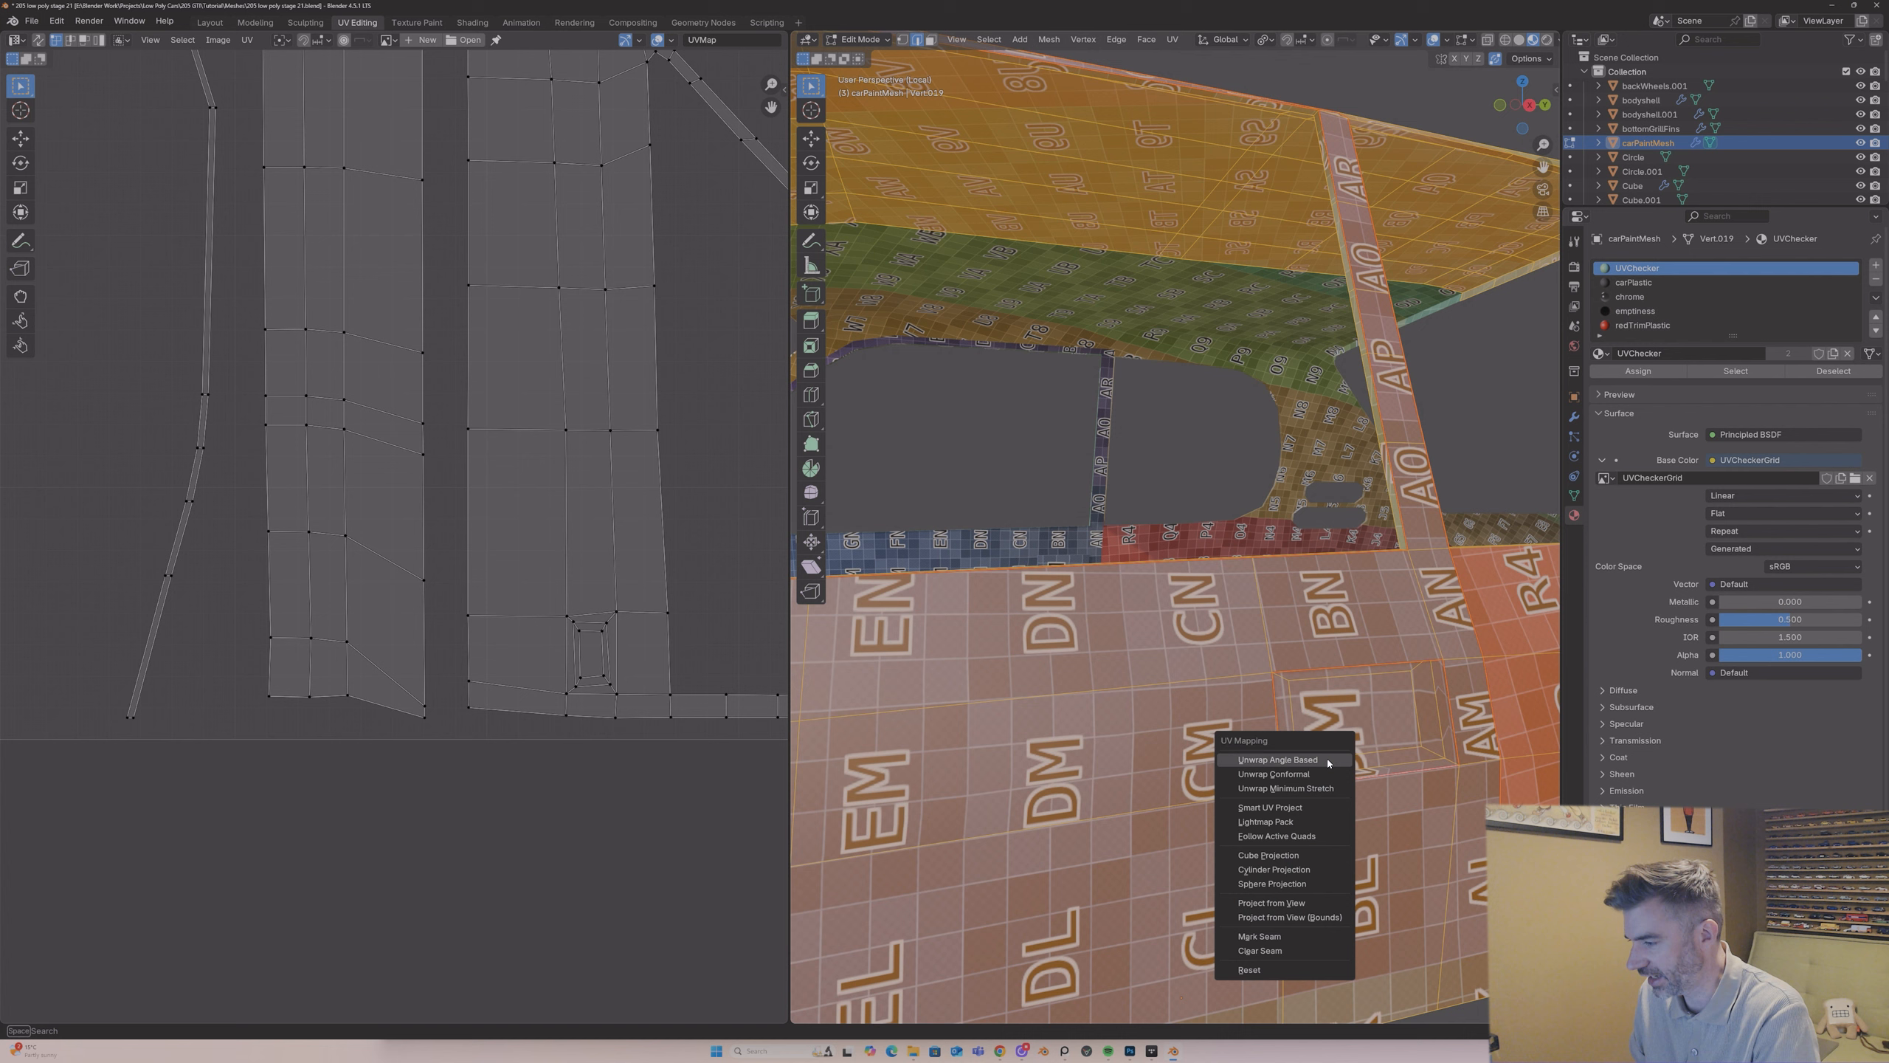
pyautogui.click(1327, 761)
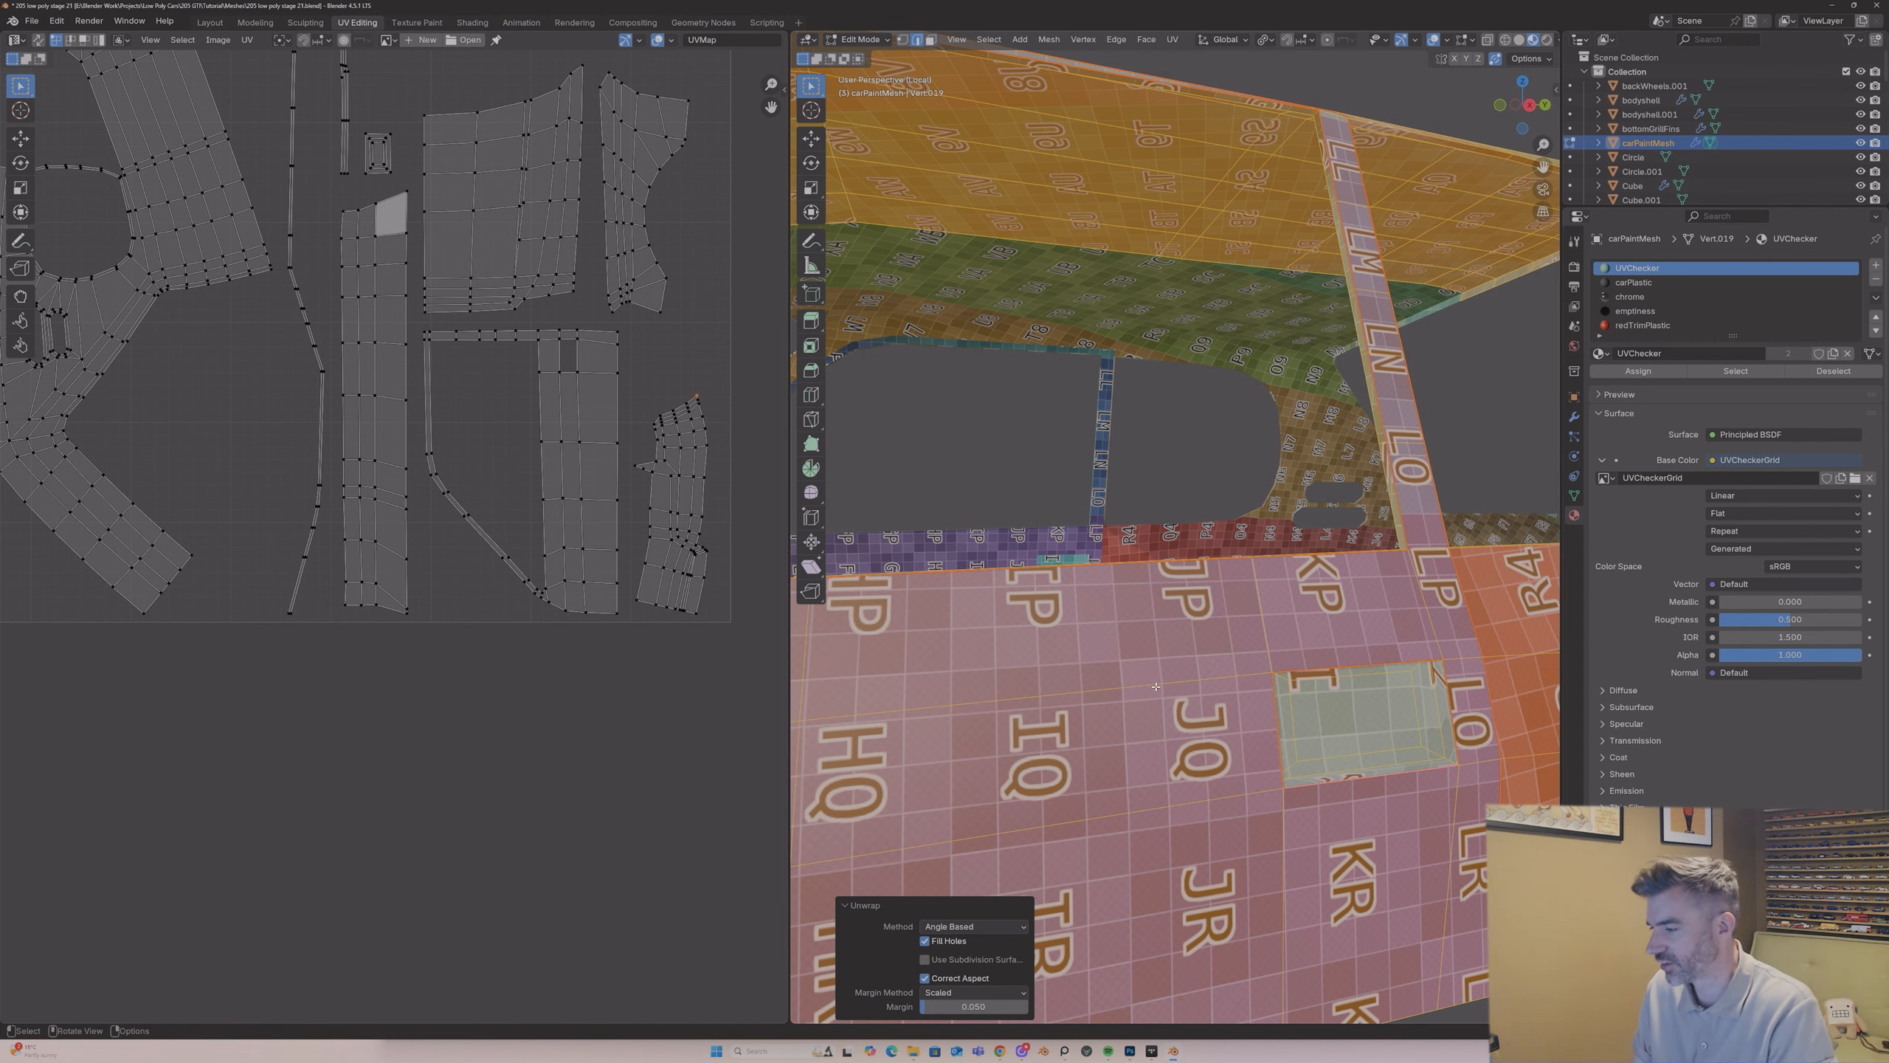
# Step: Mark an additional seam at the rear end of the door handle recess and re-unwrap the whole mesh with Angle Based
pyautogui.hotkey('alt', 'a')
pyautogui.moveTo(1372, 715)
pyautogui.mouseDown(button='middle')
pyautogui.moveTo(1199, 723)
pyautogui.moveTo(1316, 722)
pyautogui.moveTo(1402, 660)
pyautogui.moveTo(1450, 688)
pyautogui.moveTo(1425, 712)
pyautogui.moveTo(1443, 738)
pyautogui.moveTo(1357, 716)
pyautogui.mouseUp(button='middle')
pyautogui.rightClick(1444, 736)
pyautogui.click(1445, 738)
pyautogui.press('a')
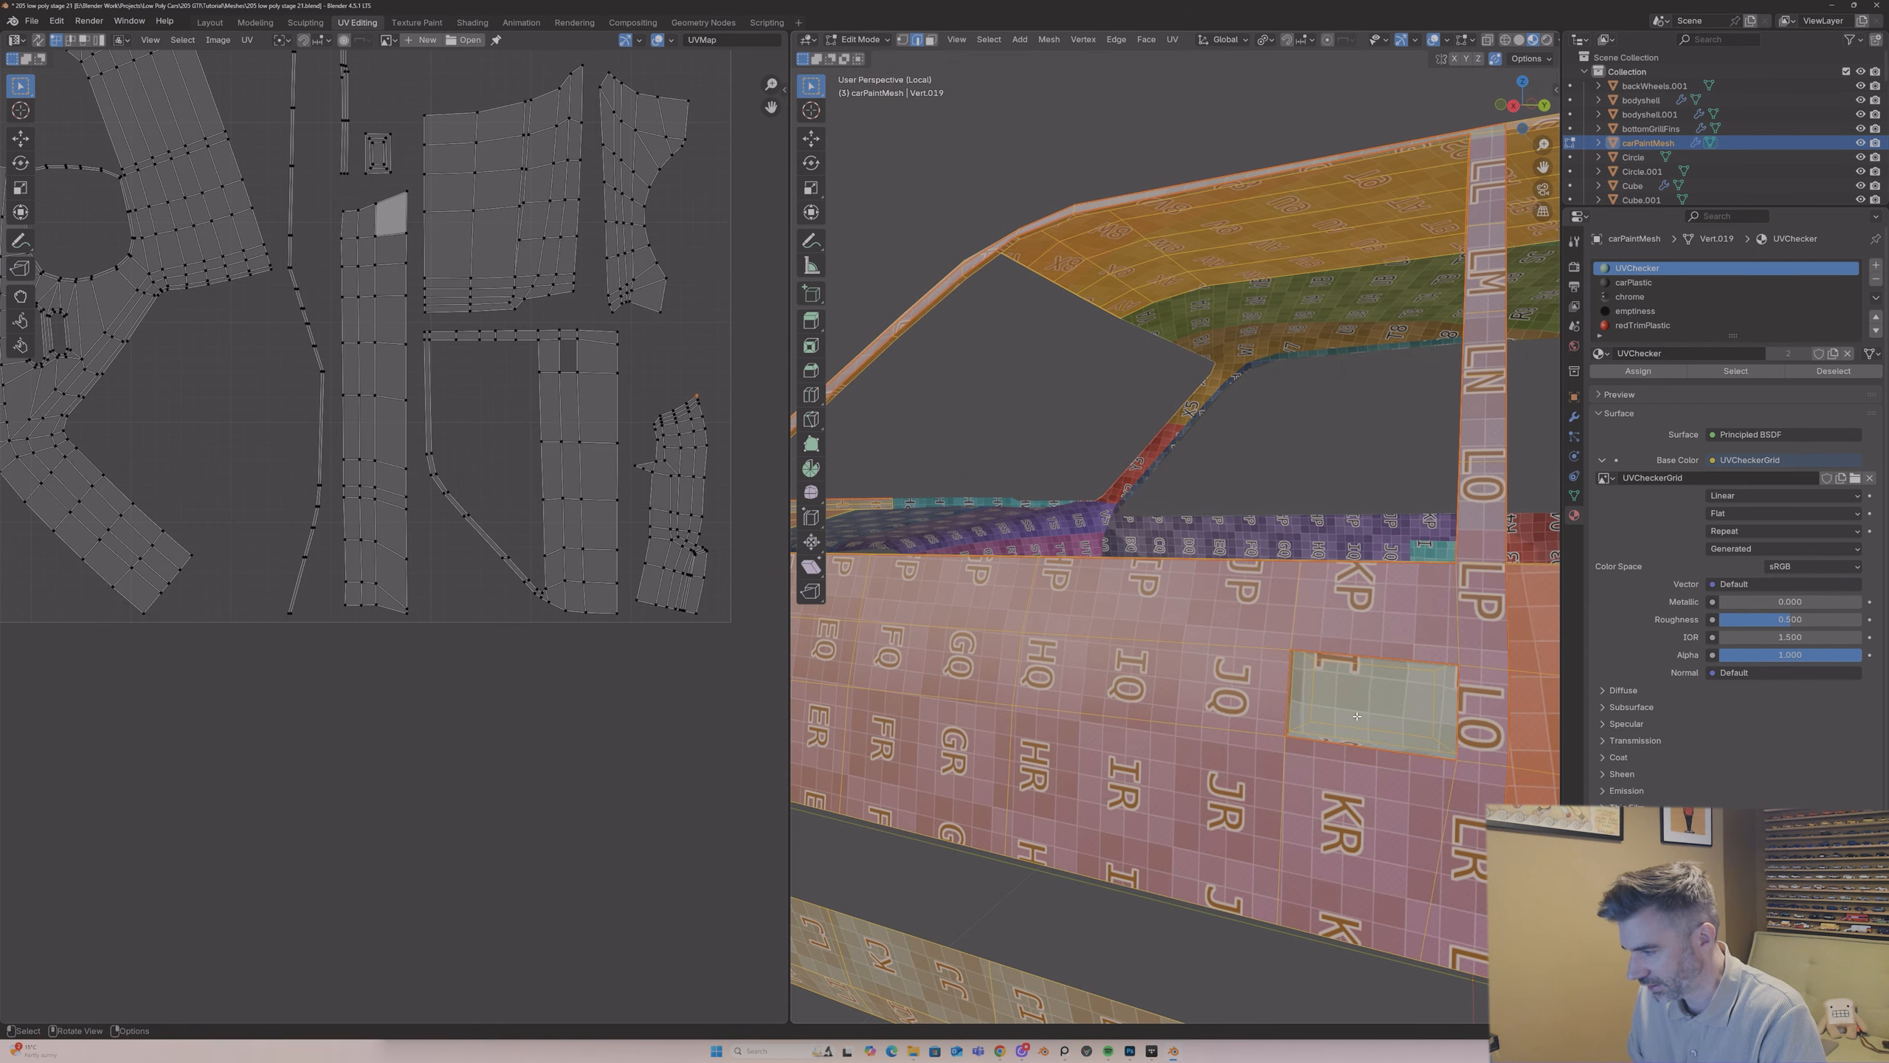
pyautogui.press('u')
pyautogui.click(1360, 719)
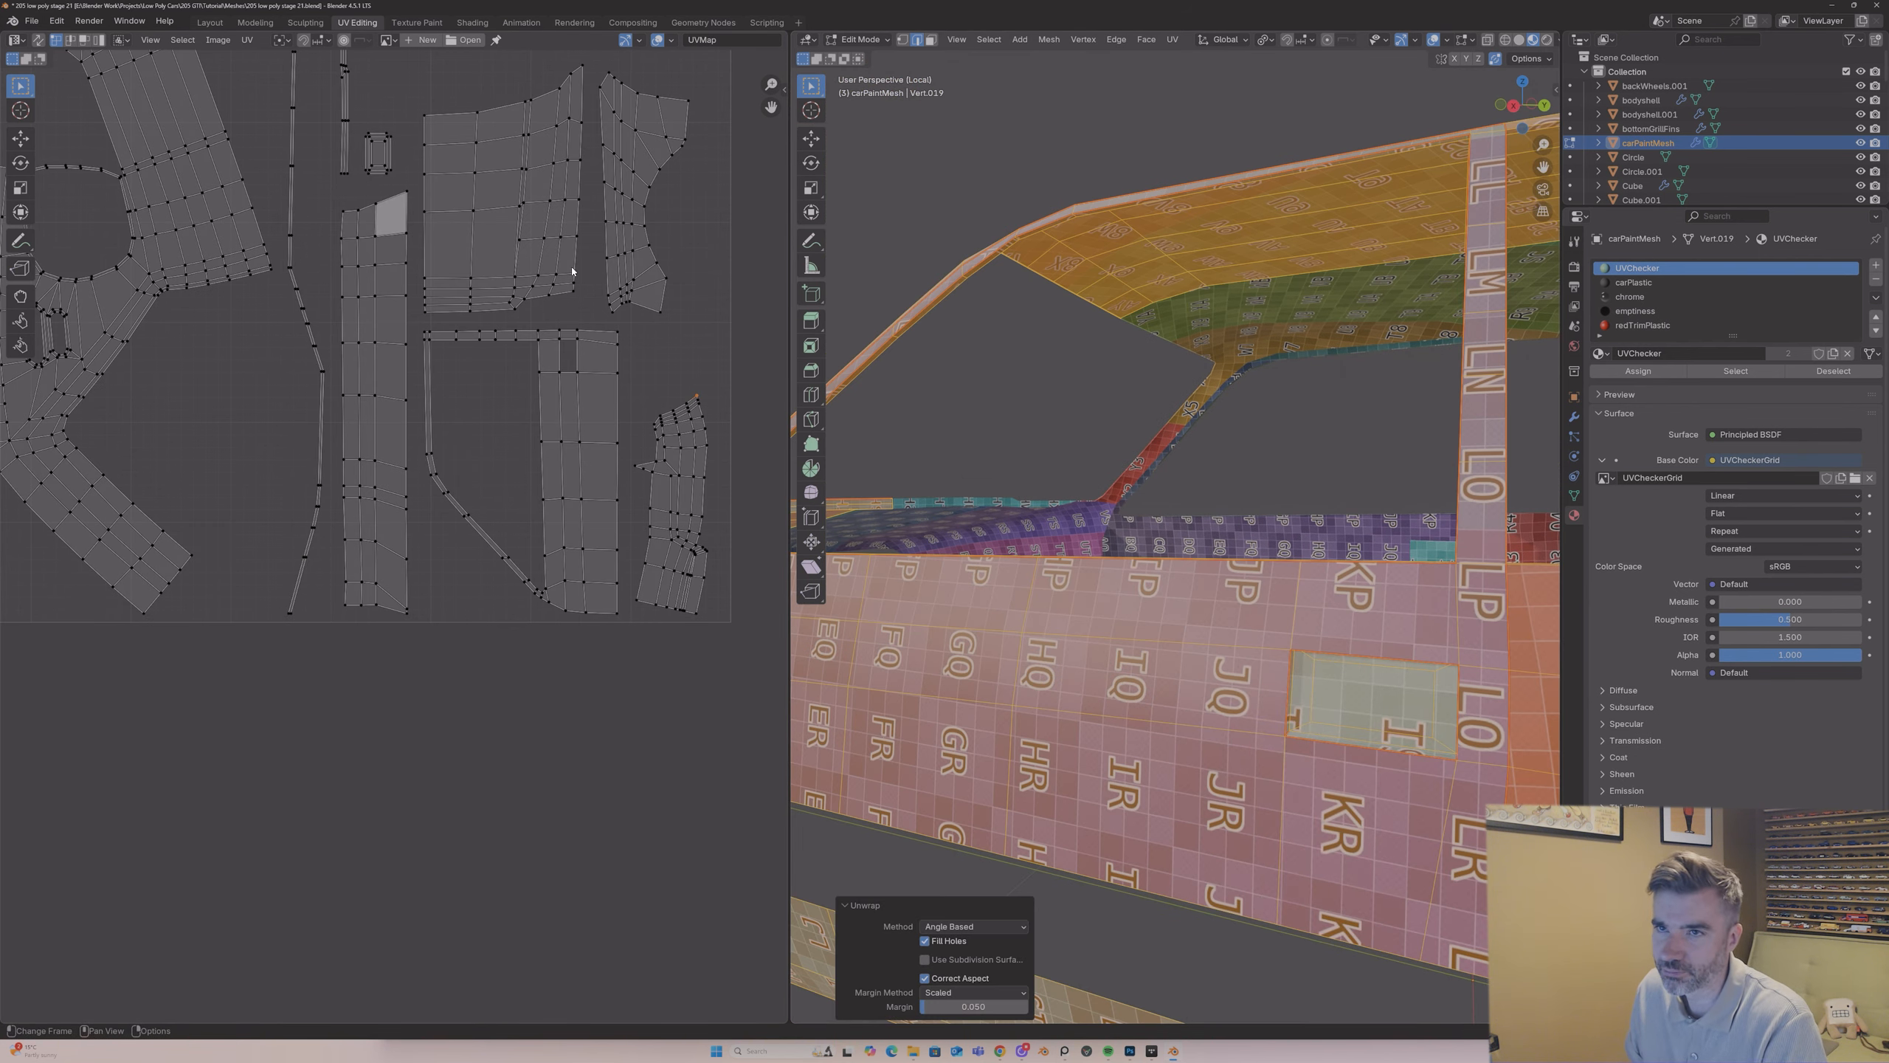
# Step: Check the checker pattern along the car's side in Object Mode, return to Edit Mode and examine the UV islands and rear body
pyautogui.press('Tab')
pyautogui.scroll(-6, 1258, 700)
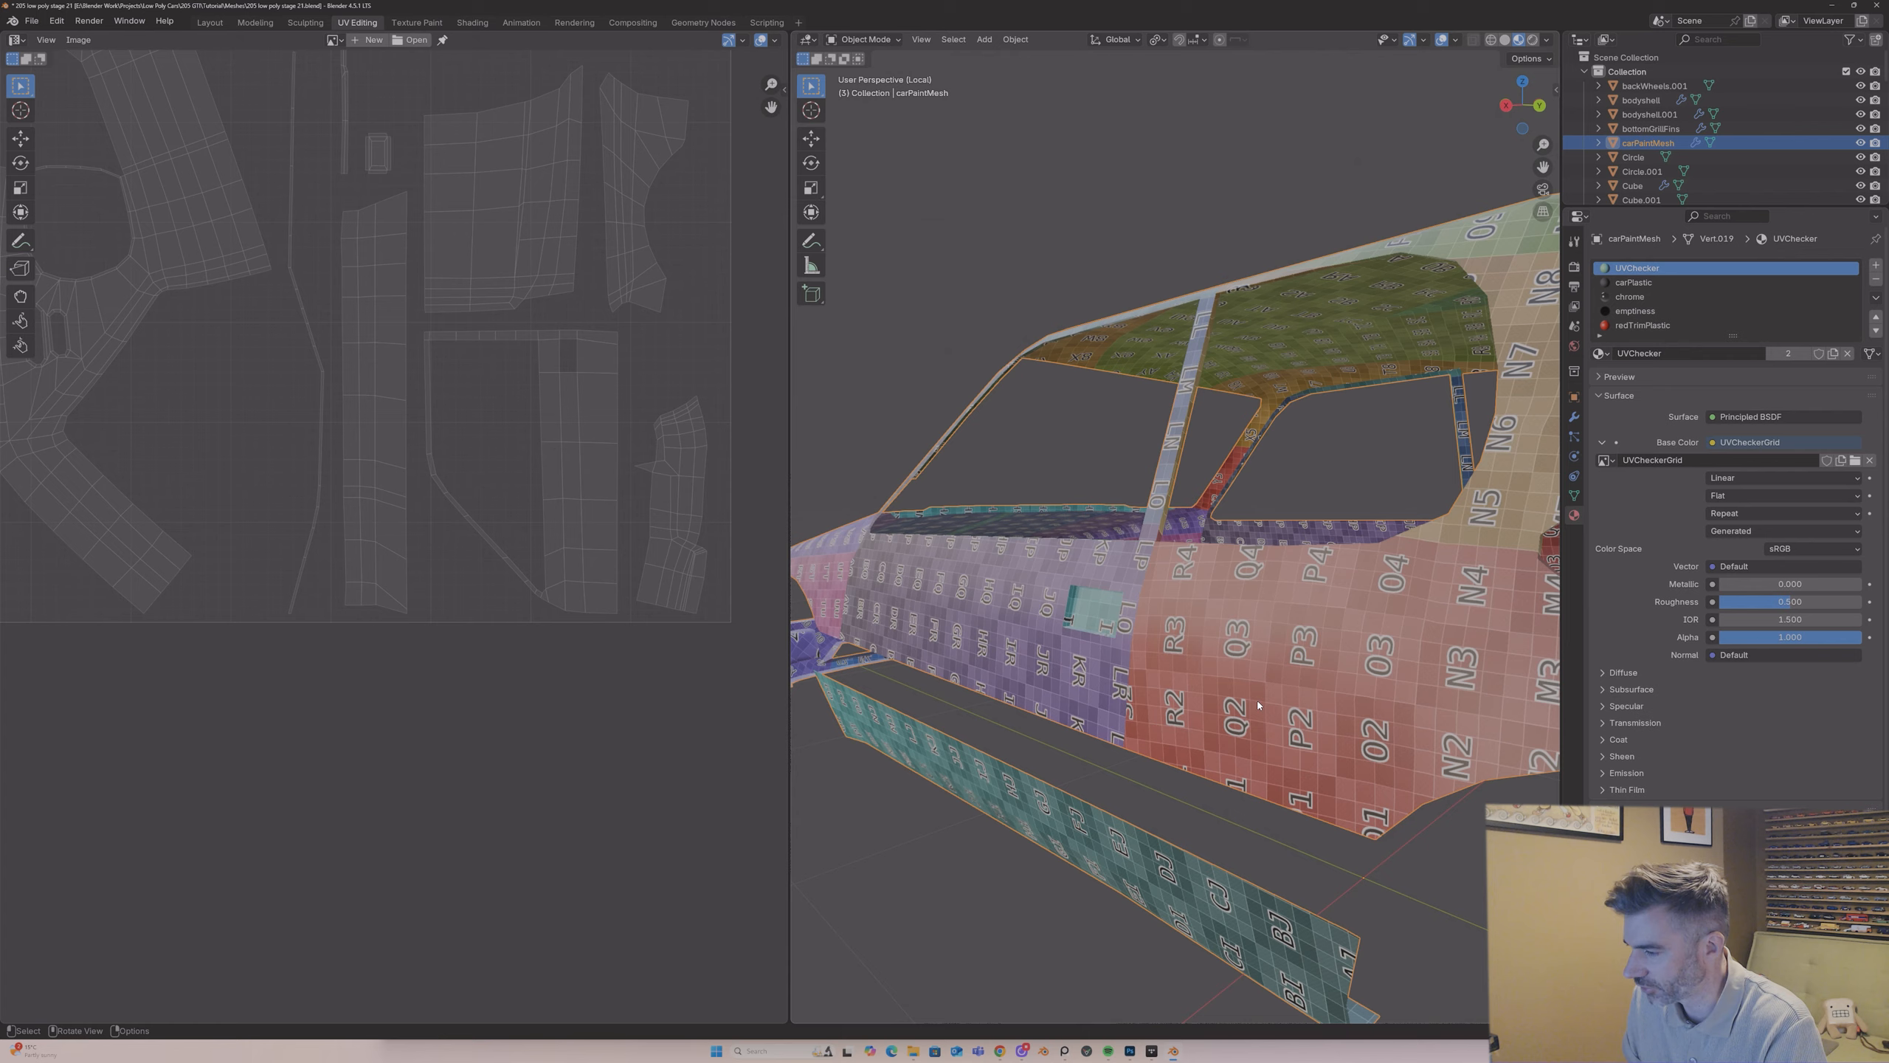
pyautogui.moveTo(1257, 700)
pyautogui.mouseDown(button='middle')
pyautogui.moveTo(1214, 694)
pyautogui.moveTo(1264, 665)
pyautogui.mouseUp(button='middle')
pyautogui.press('Tab')
pyautogui.scroll(-3, 536, 301)
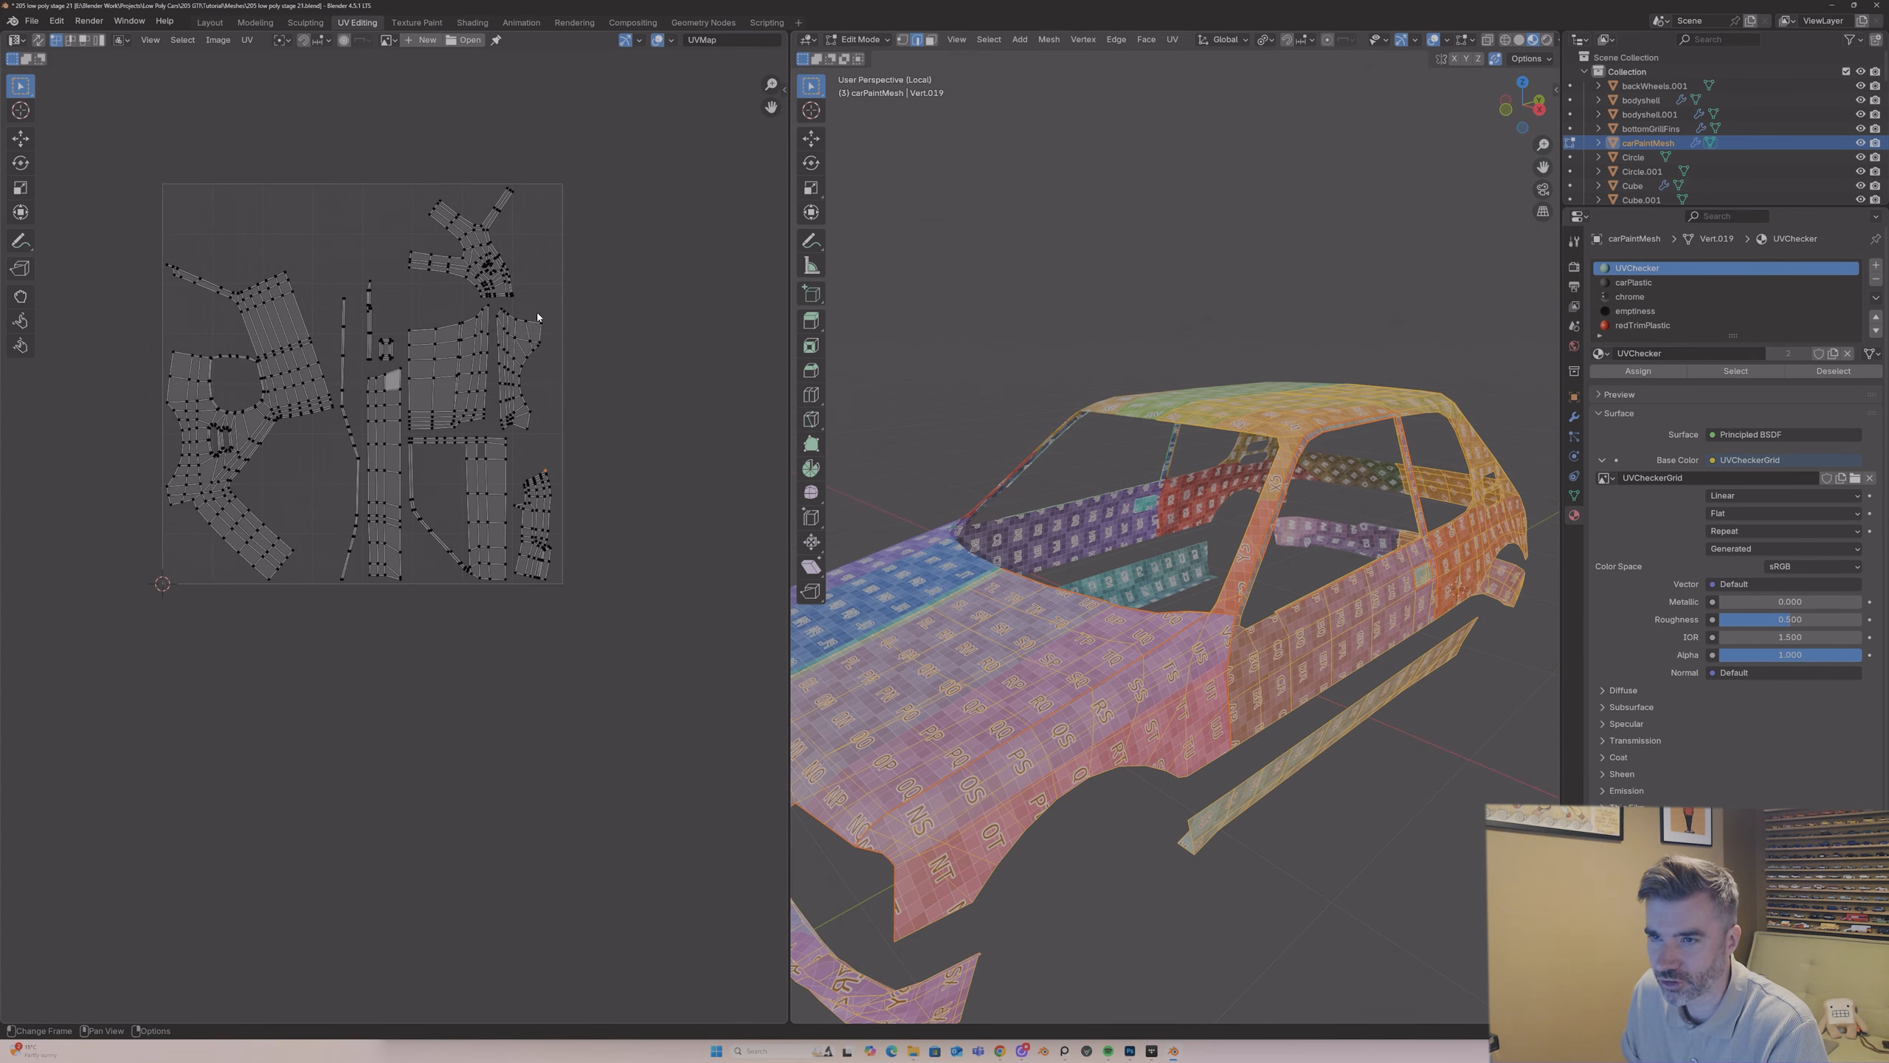
pyautogui.scroll(2, 537, 312)
pyautogui.moveTo(1138, 413); pyautogui.dragTo(1401, 600, button='middle')
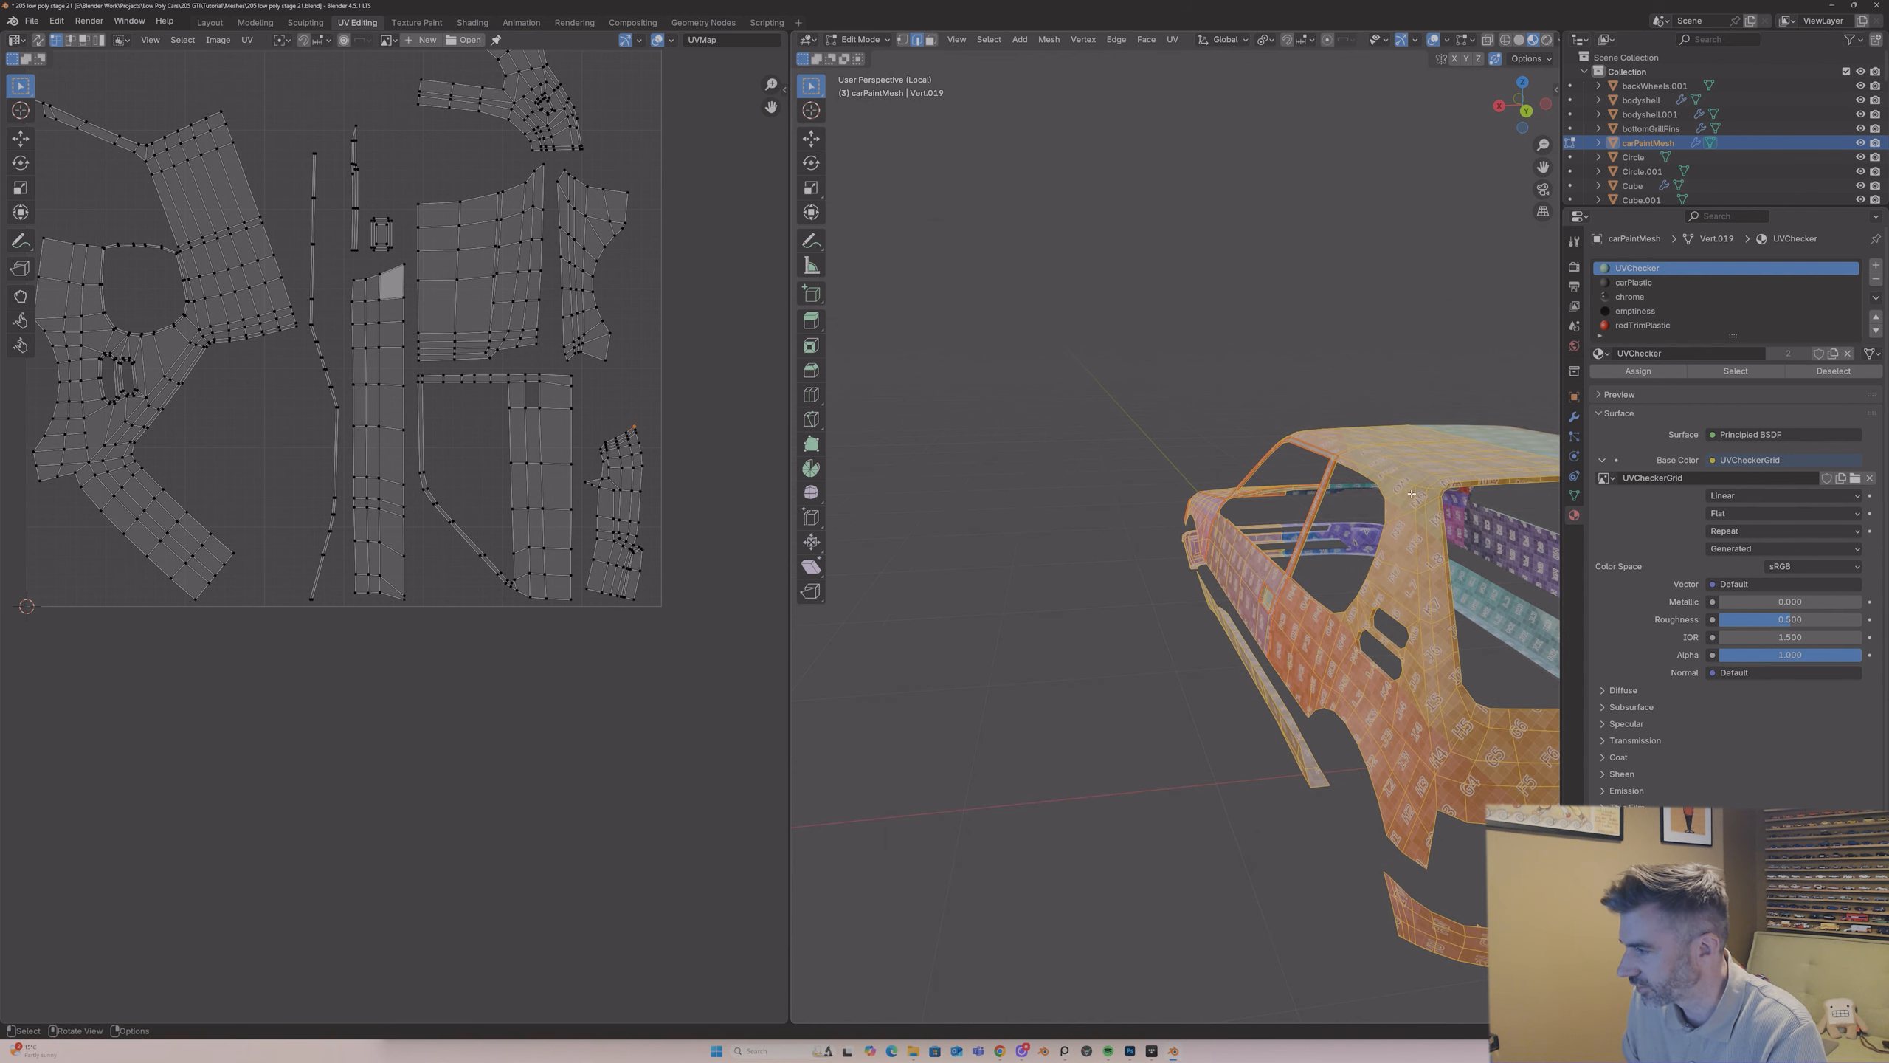
# Step: Clear the selection and mark a seam down the rear pillar and the car's rear corner
pyautogui.hotkey('alt', 'a')
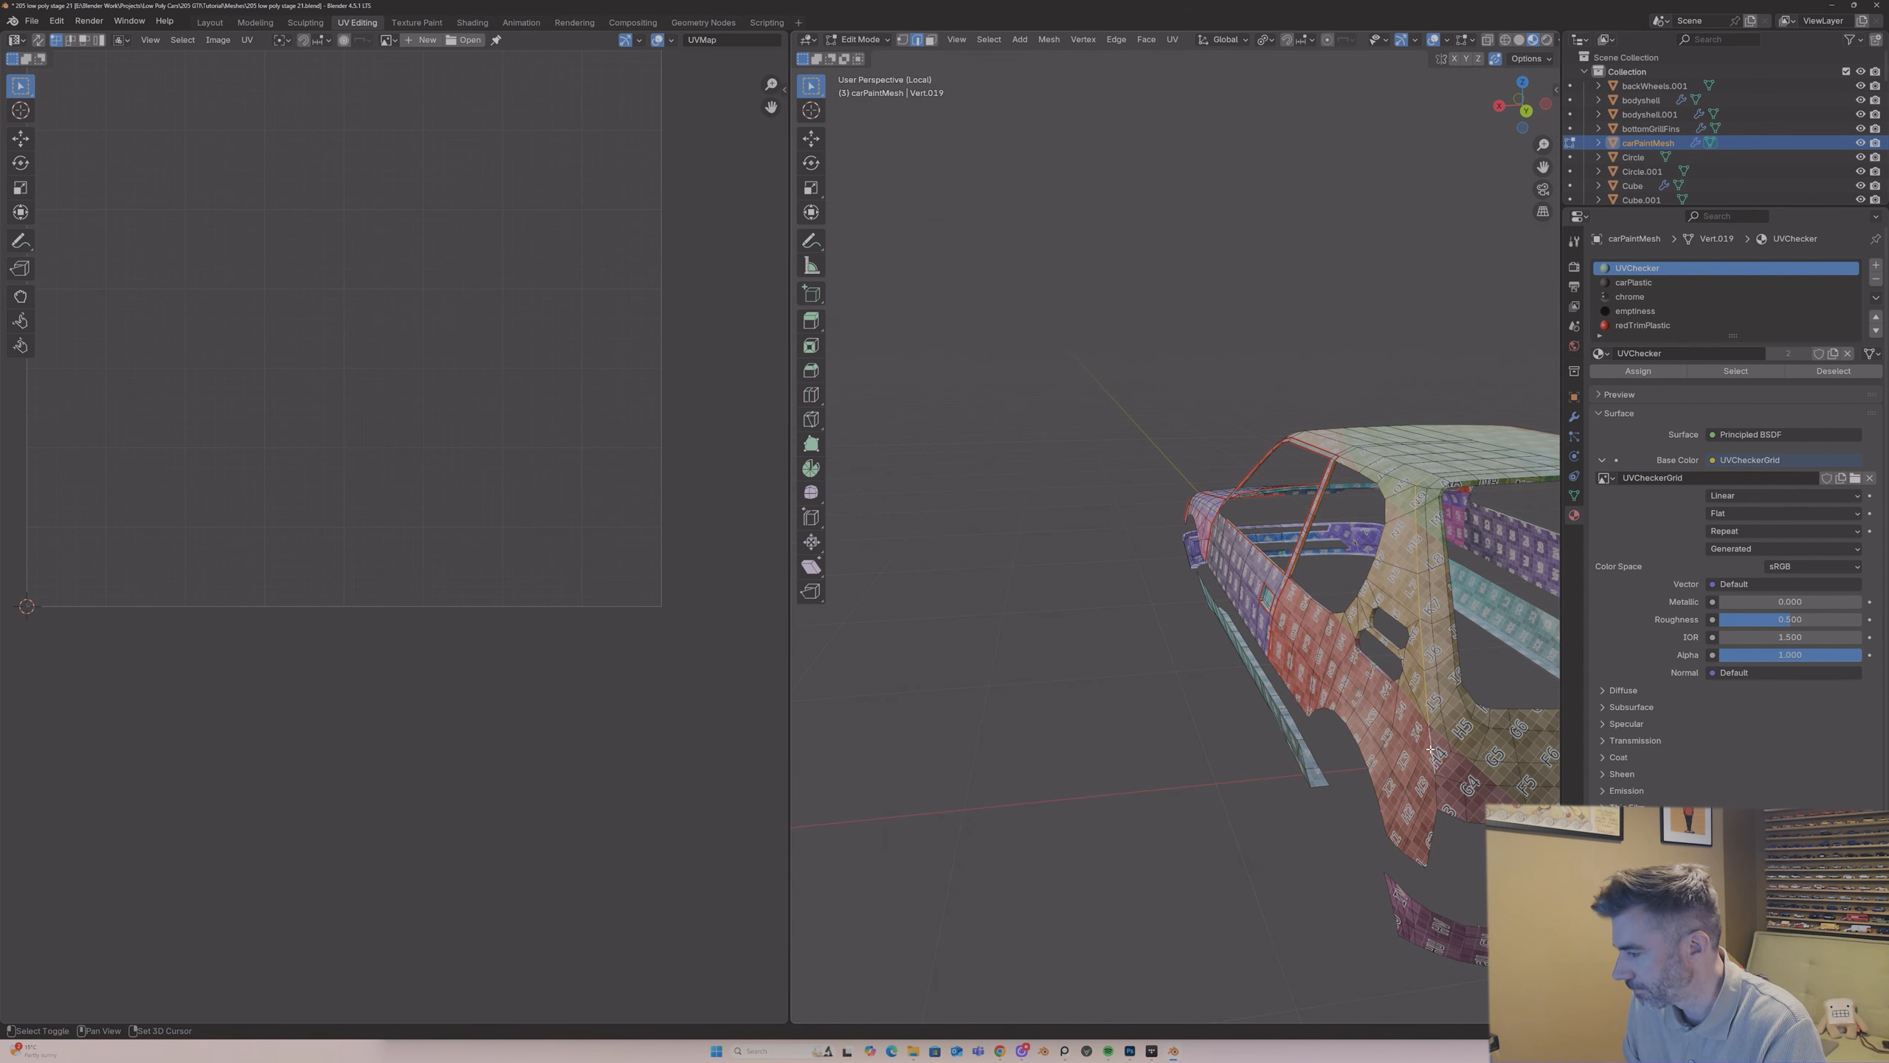
pyautogui.keyDown('shift'); pyautogui.click(1438, 789); pyautogui.keyUp('shift')
pyautogui.rightClick(1437, 789)
pyautogui.click(1437, 789)
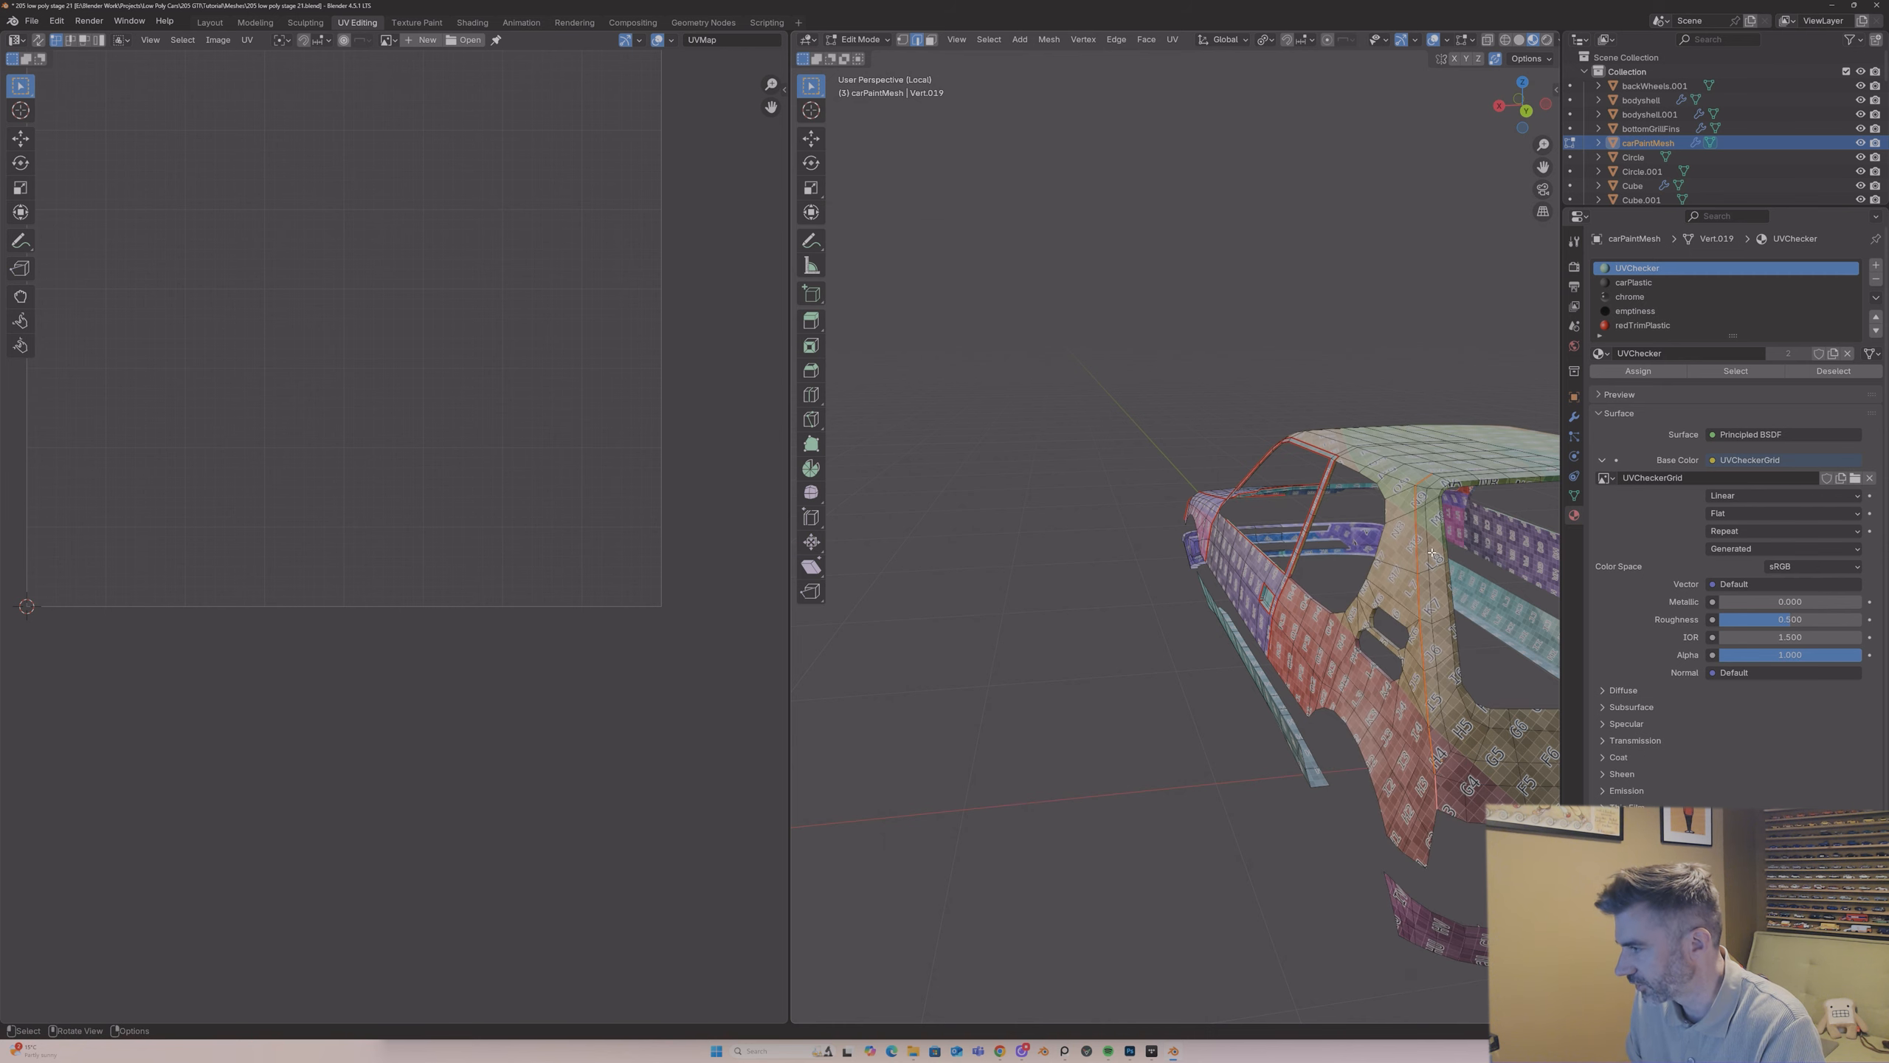
# Step: Mark a seam across the rear edge of the roof above the tailgate opening
pyautogui.moveTo(1424, 552); pyautogui.dragTo(1160, 409, button='middle')
pyautogui.scroll(3, 1160, 409)
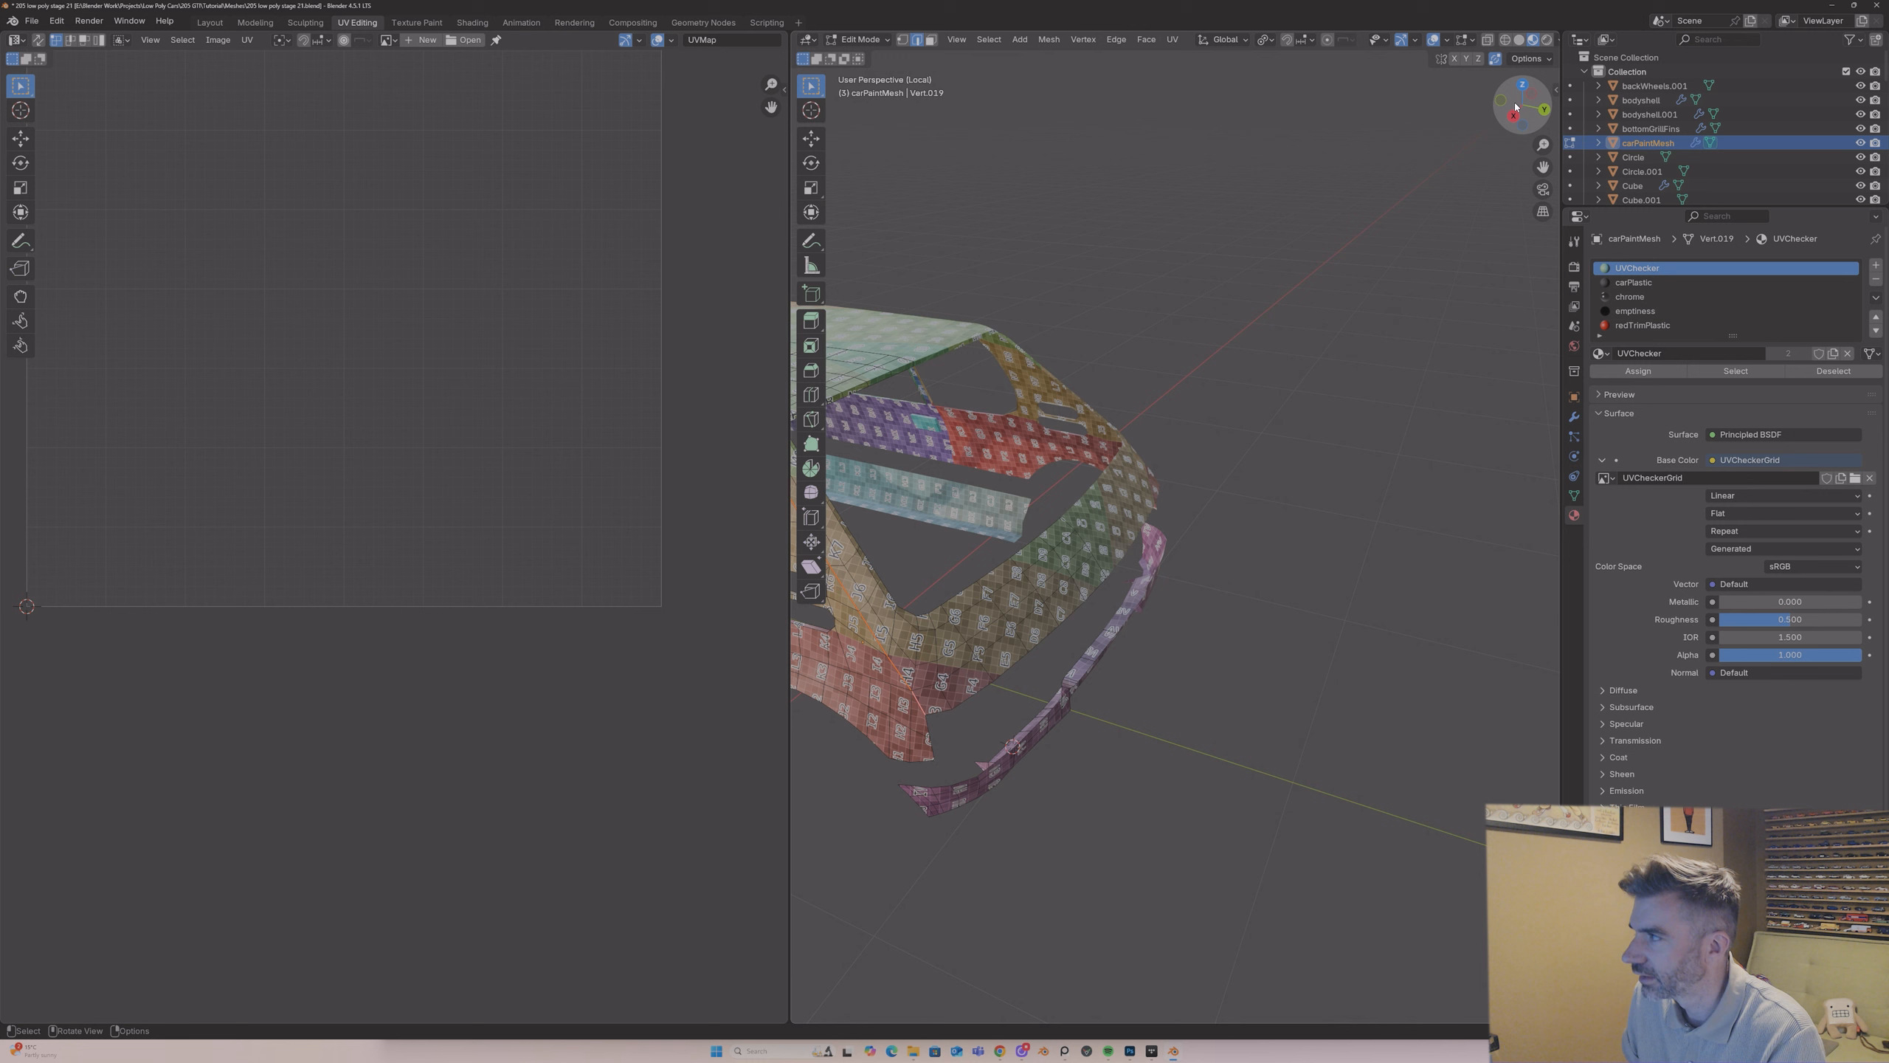
pyautogui.keyDown('shift'); pyautogui.moveTo(850, 393); pyautogui.dragTo(1181, 498, button='middle'); pyautogui.keyUp('shift')
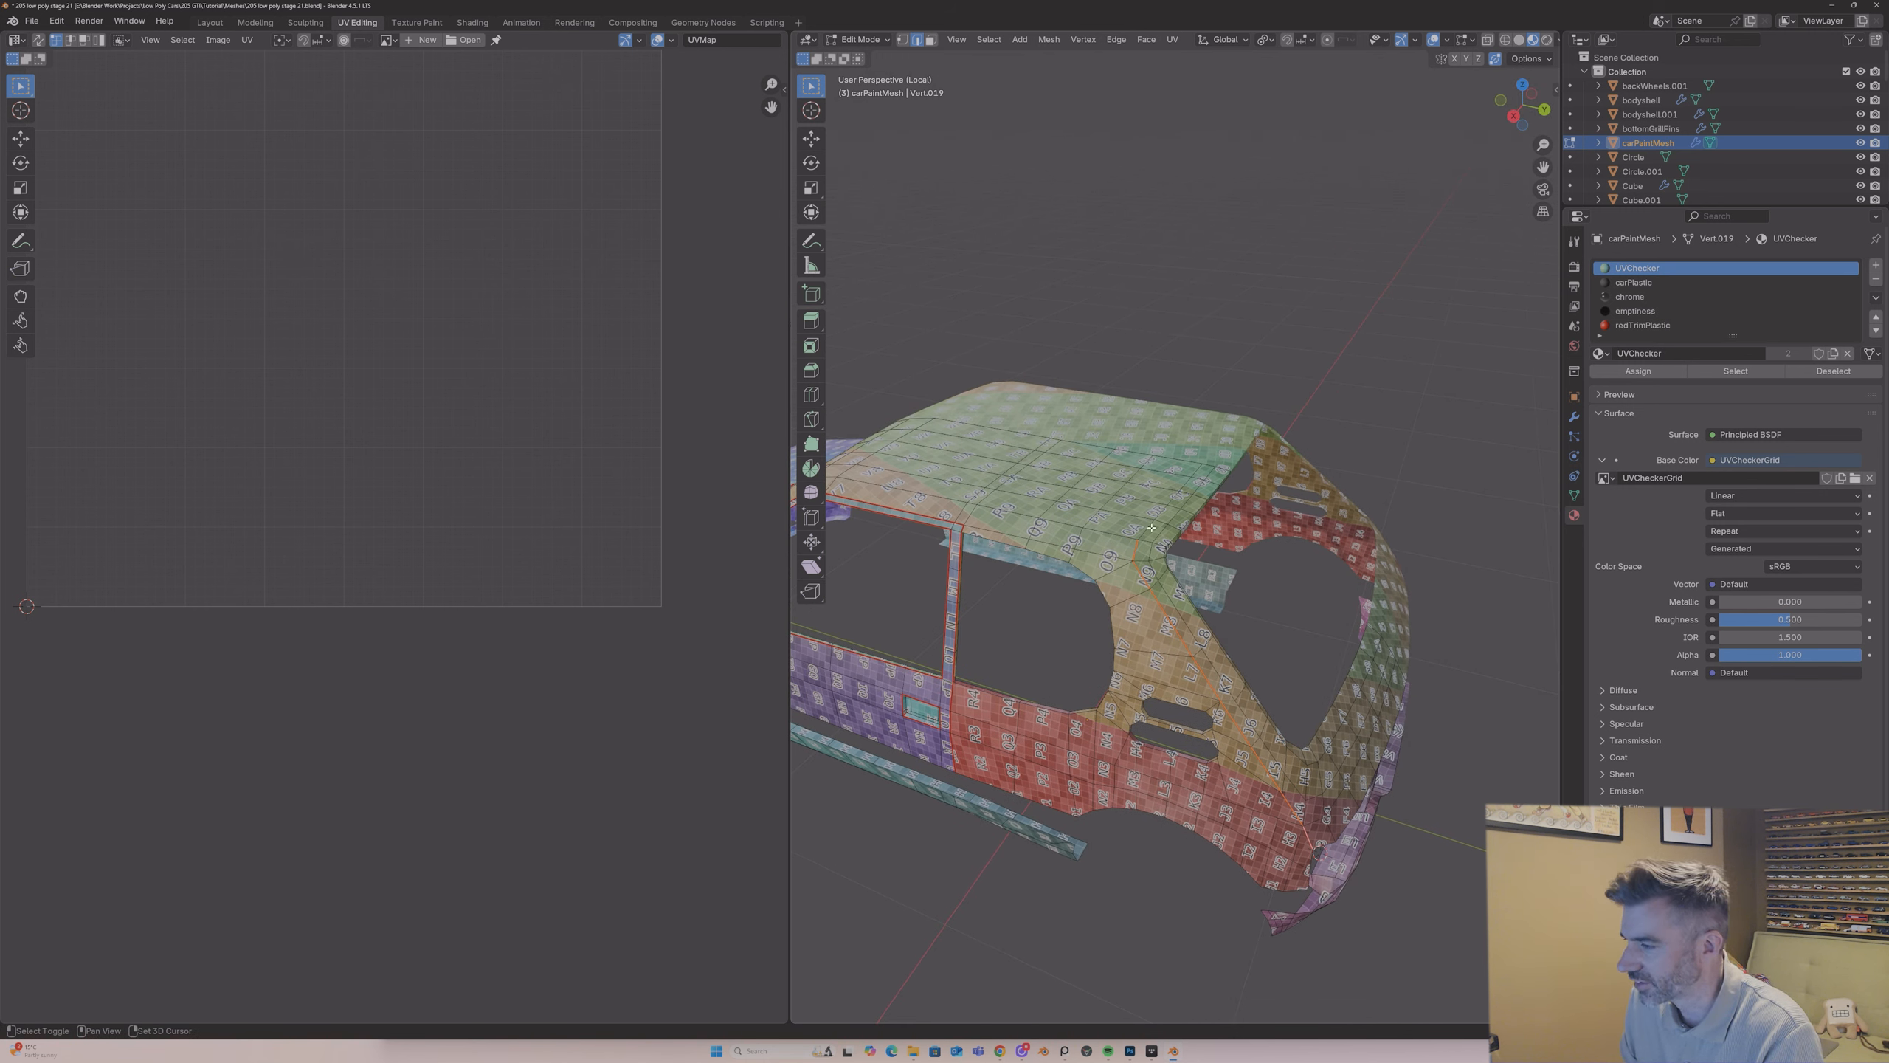
pyautogui.rightClick(1196, 474)
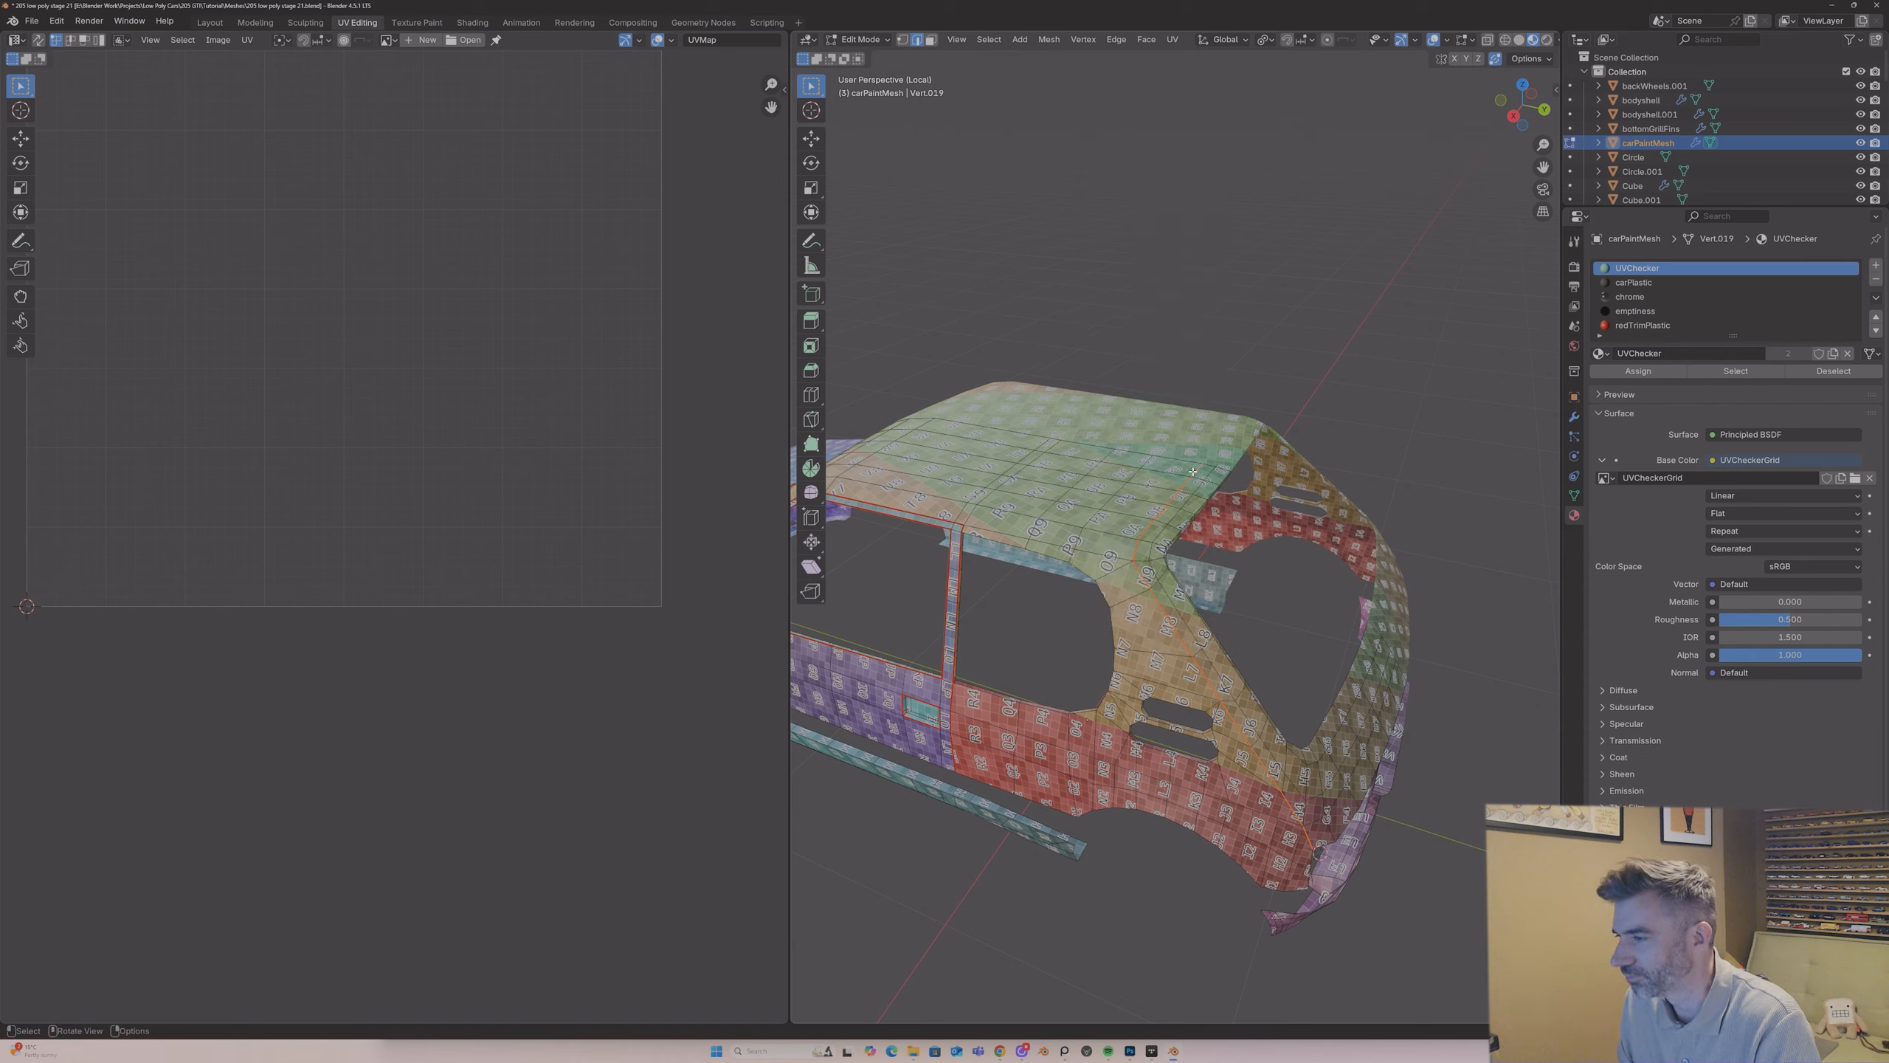
# Step: Select the edge loops around the two vent slots in the rear quarter panel and mark them as seams
pyautogui.moveTo(1190, 484); pyautogui.dragTo(1146, 650, button='middle')
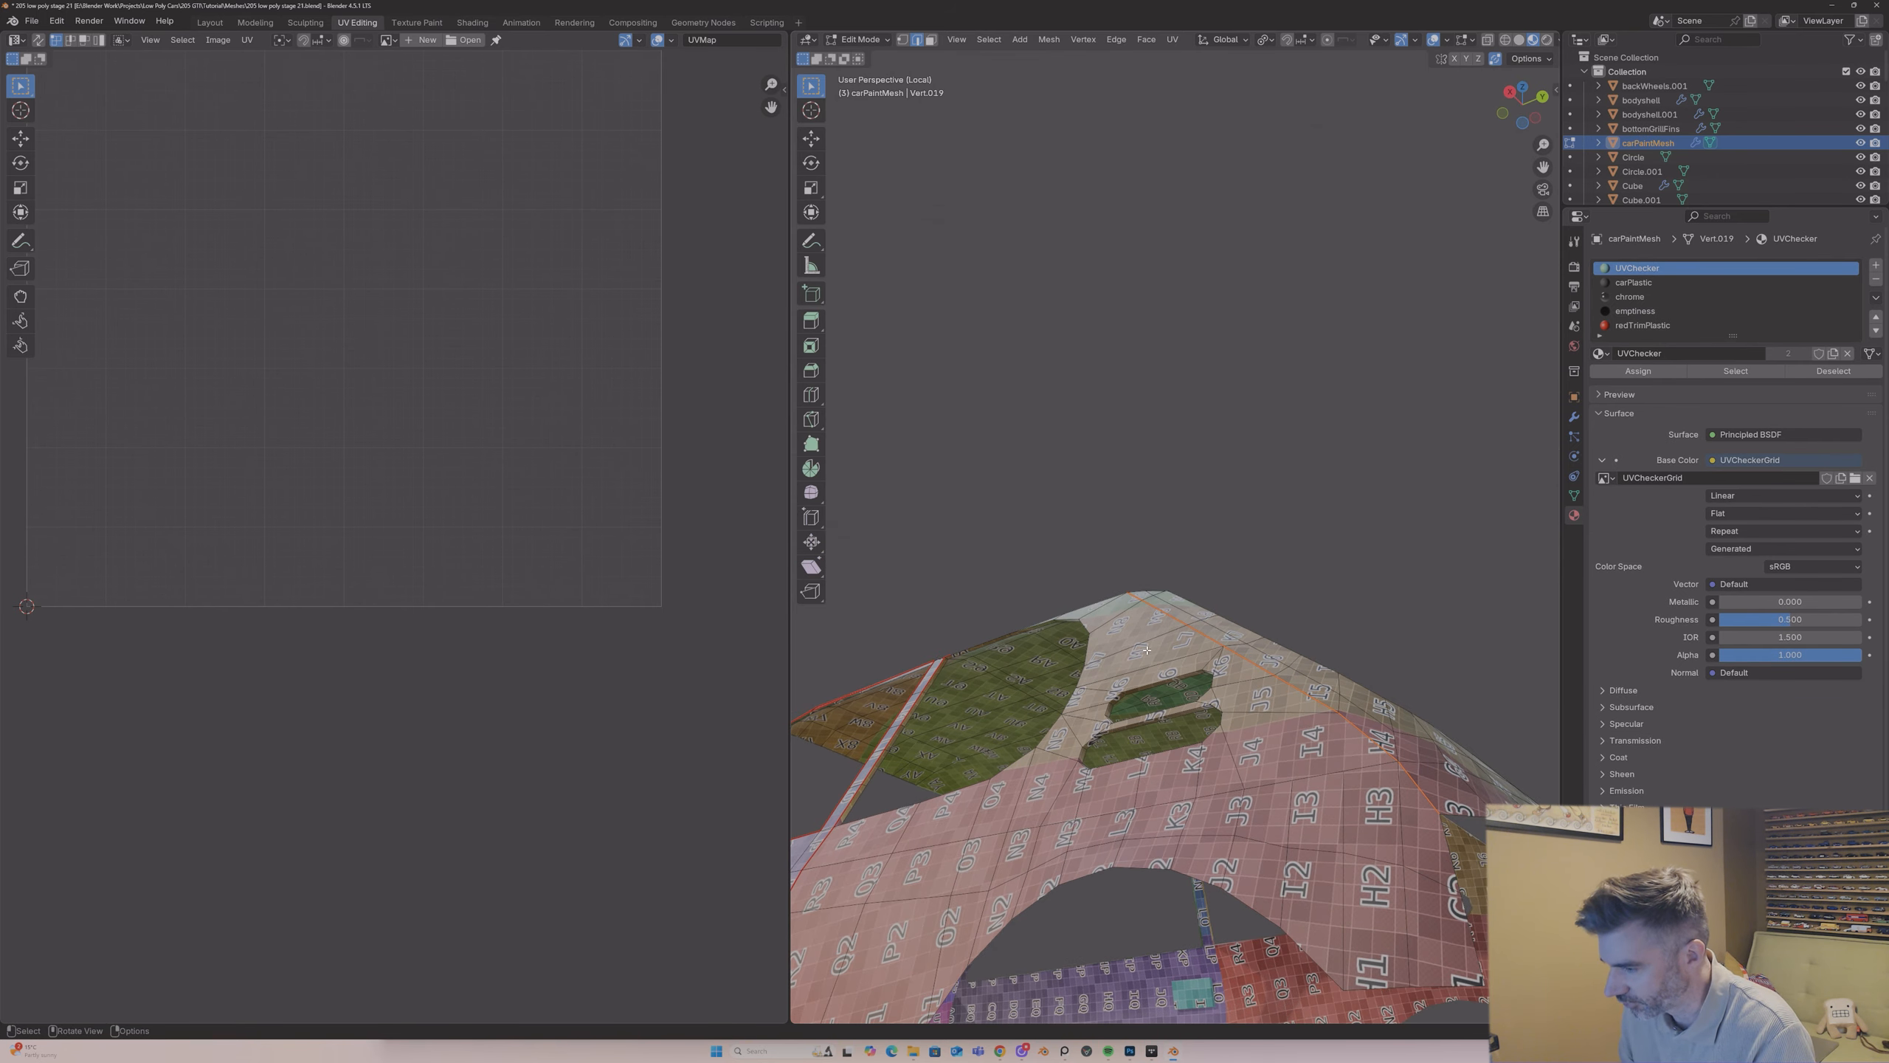
pyautogui.click(1151, 681)
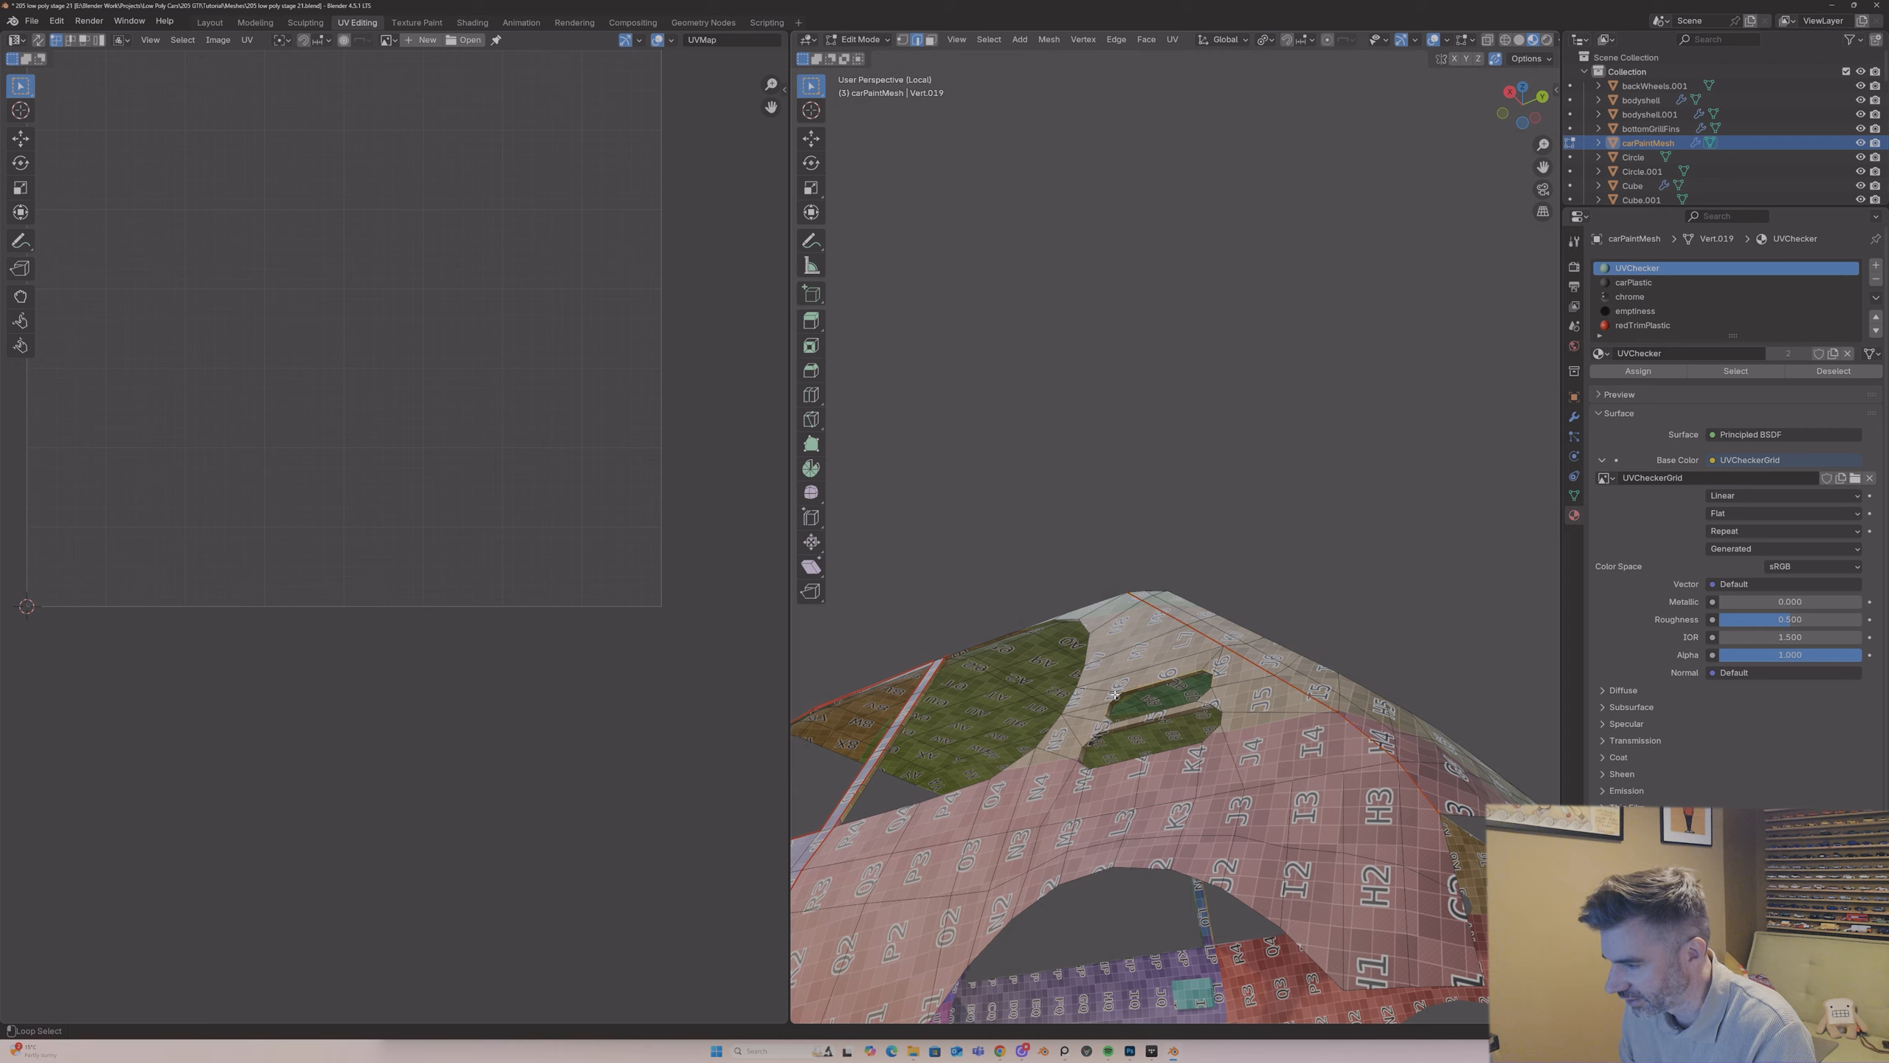
pyautogui.moveTo(1144, 691); pyautogui.dragTo(1342, 688, button='middle')
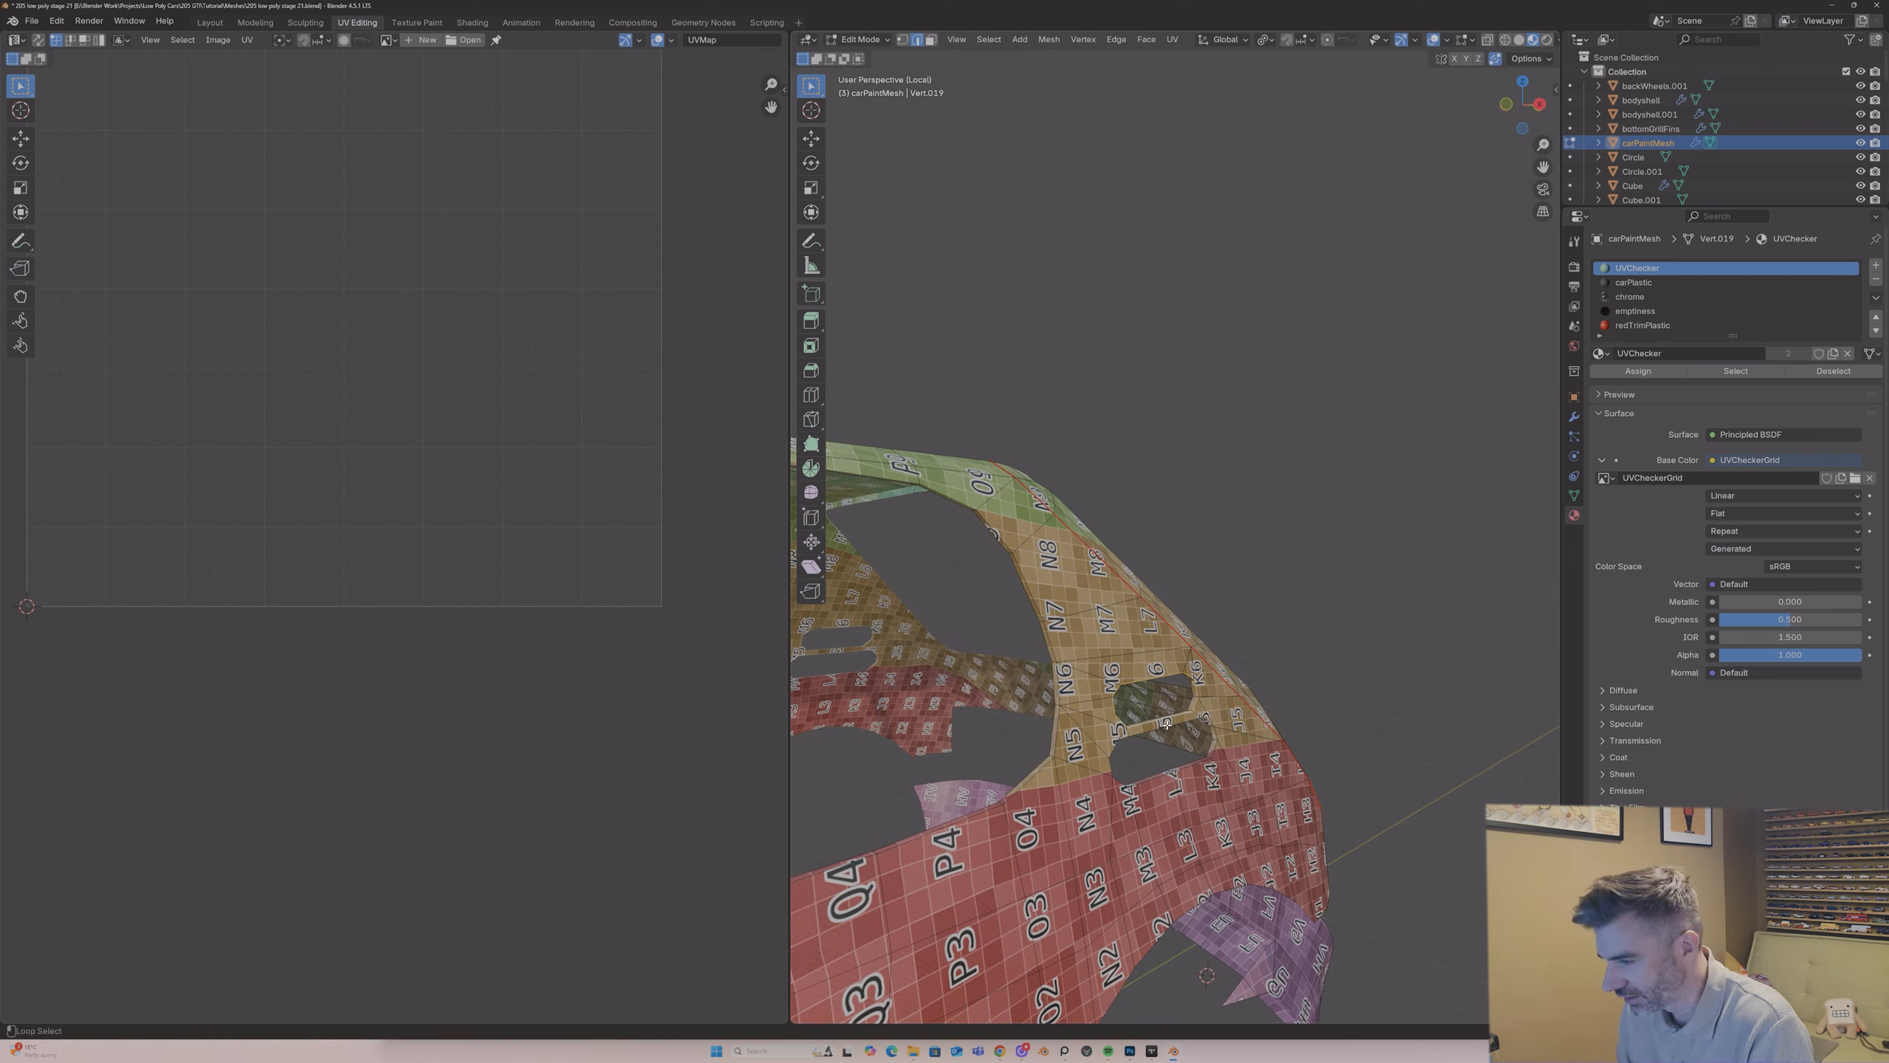
pyautogui.rightClick(1216, 747)
pyautogui.click(1215, 748)
pyautogui.moveTo(1215, 746)
pyautogui.mouseDown(button='middle')
pyautogui.moveTo(1056, 687)
pyautogui.moveTo(1109, 704)
pyautogui.moveTo(1149, 763)
pyautogui.moveTo(1232, 817)
pyautogui.moveTo(1227, 761)
pyautogui.mouseUp(button='middle')
pyautogui.press('h')
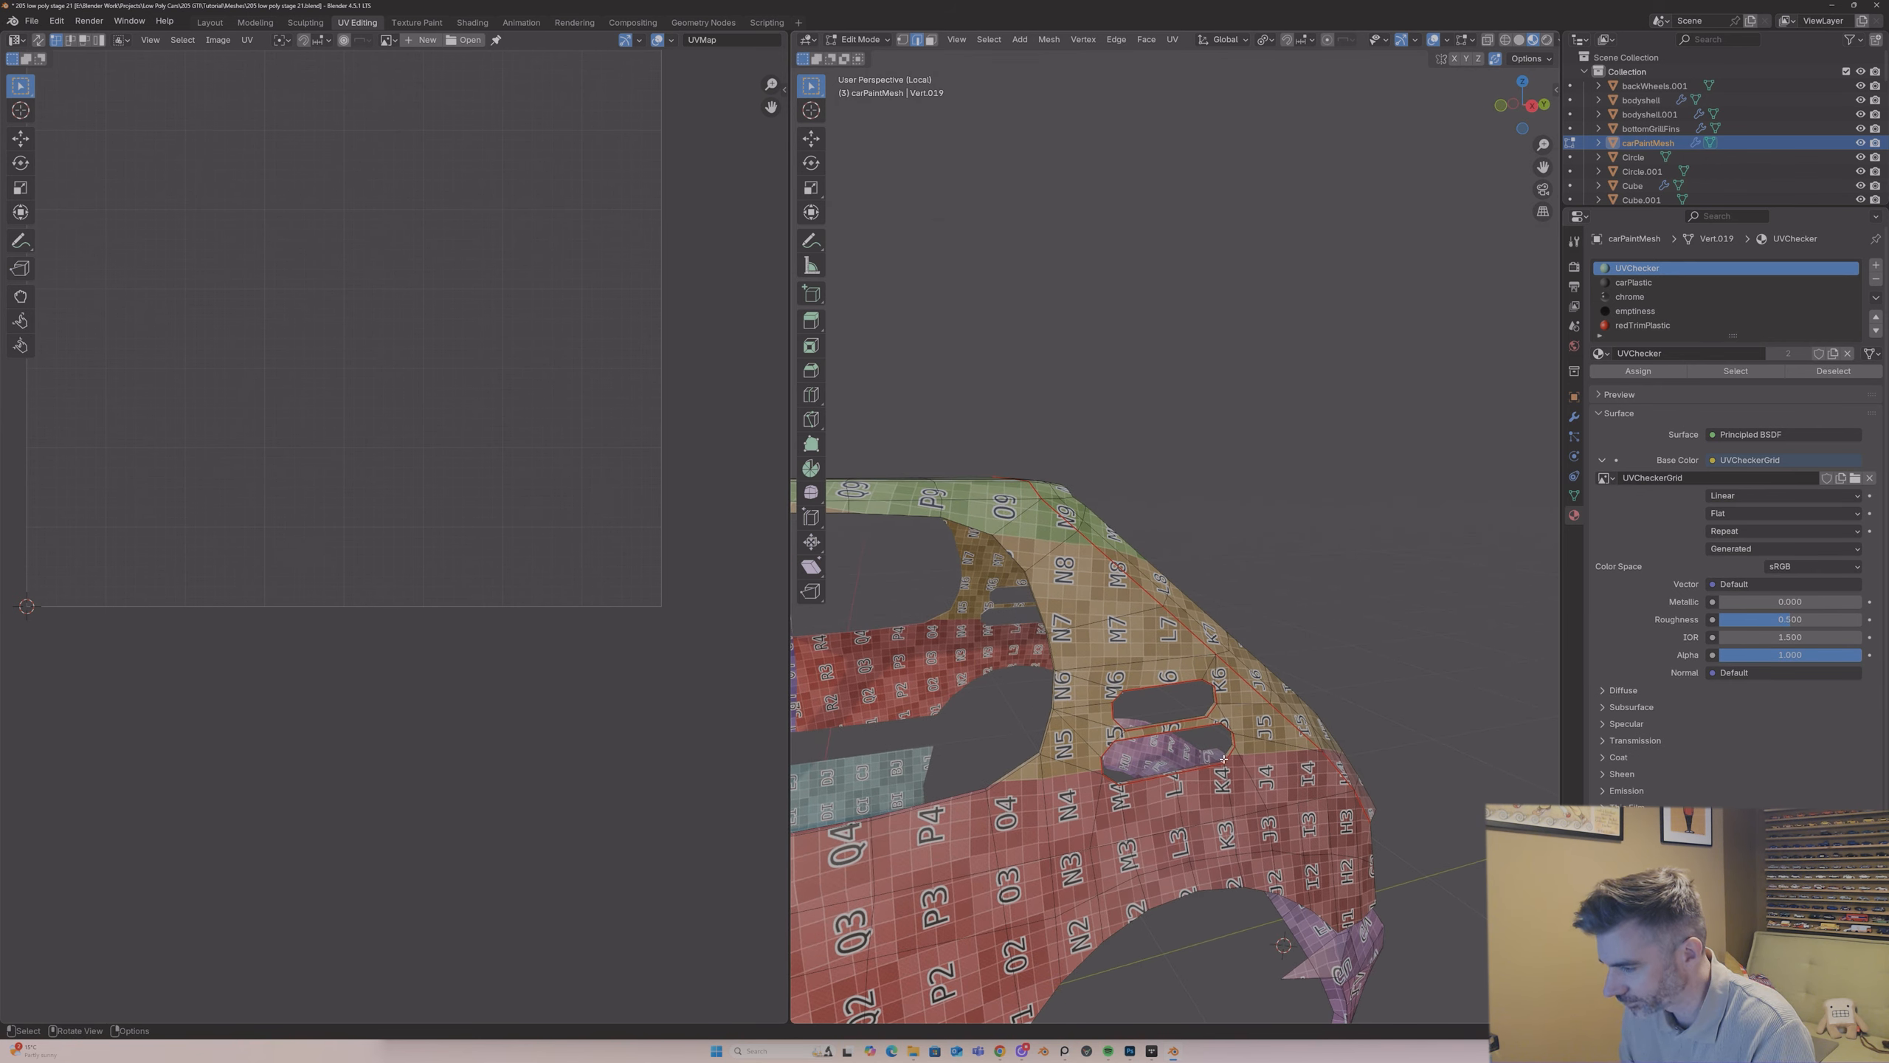
pyautogui.rightClick(1222, 760)
pyautogui.moveTo(1222, 761); pyautogui.dragTo(1111, 726, button='middle')
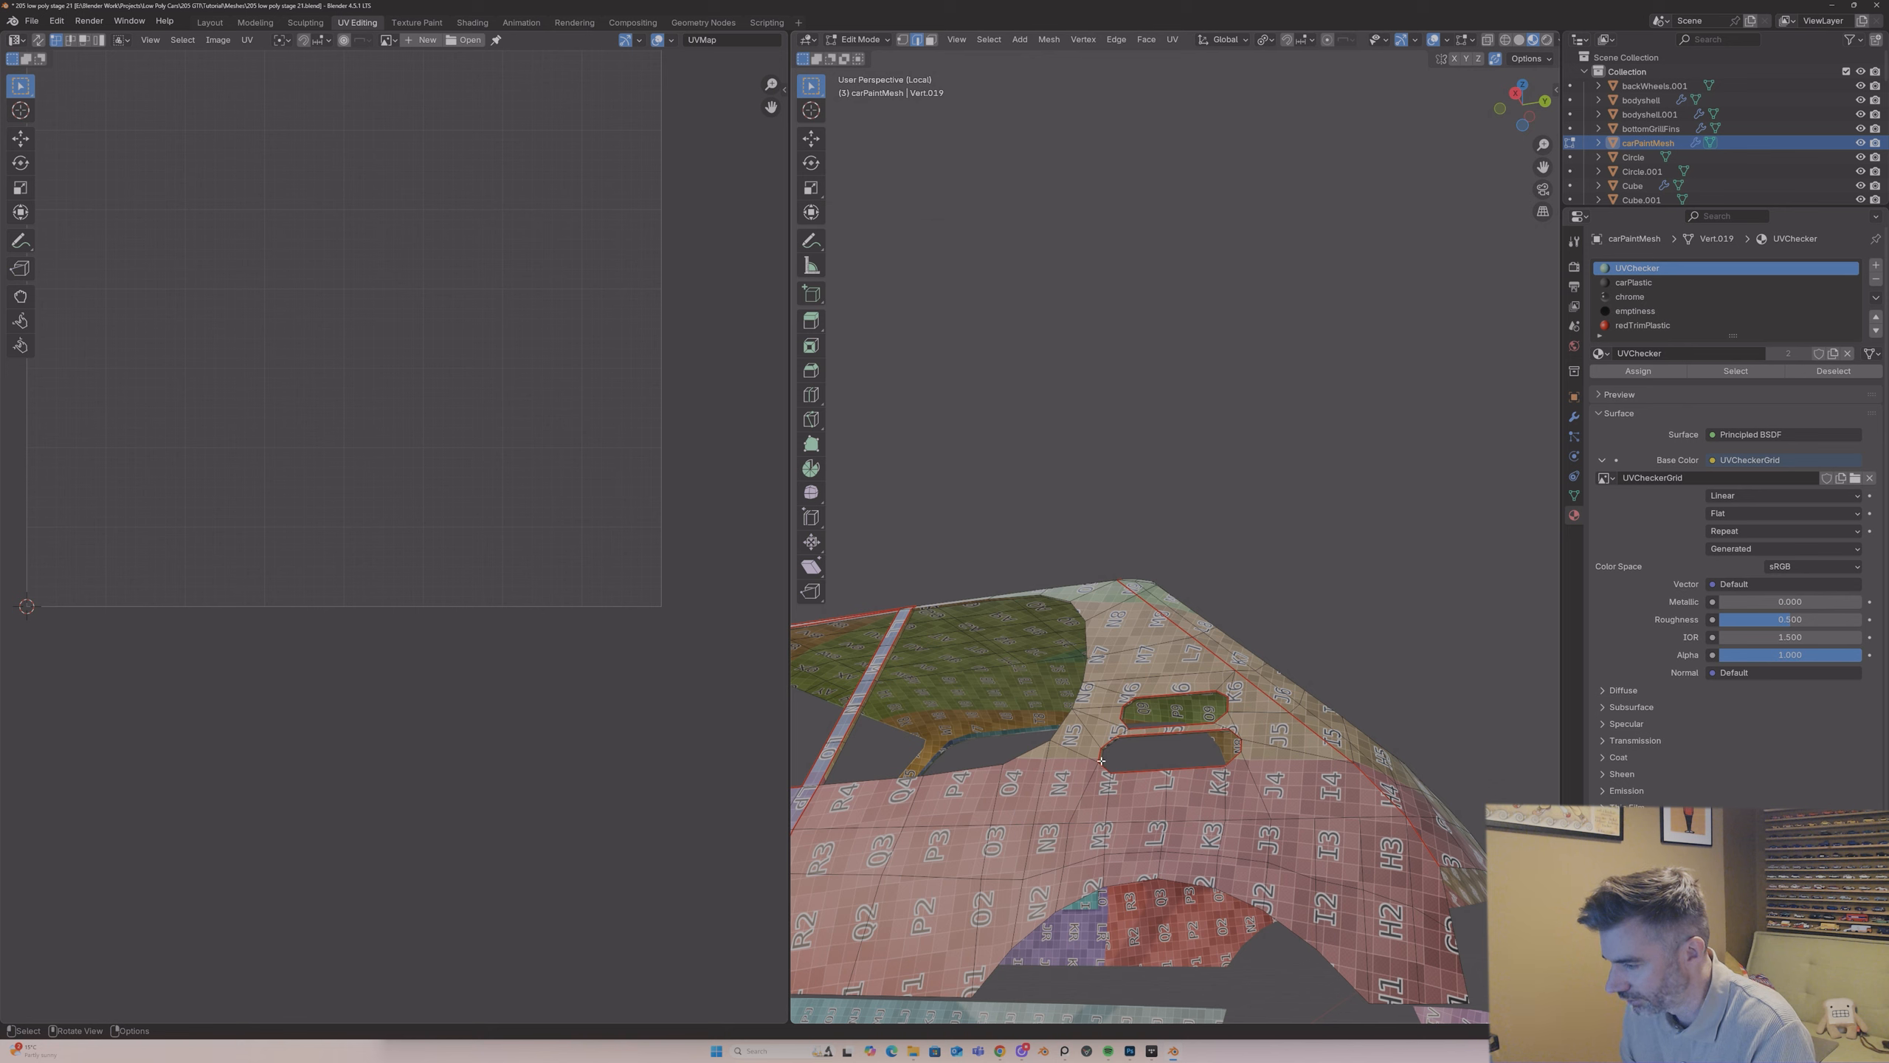
# Step: Select a remaining edge on the inner wall of the rear quarter vent slots and mark it as a seam
pyautogui.moveTo(1164, 729); pyautogui.dragTo(1136, 682, button='middle')
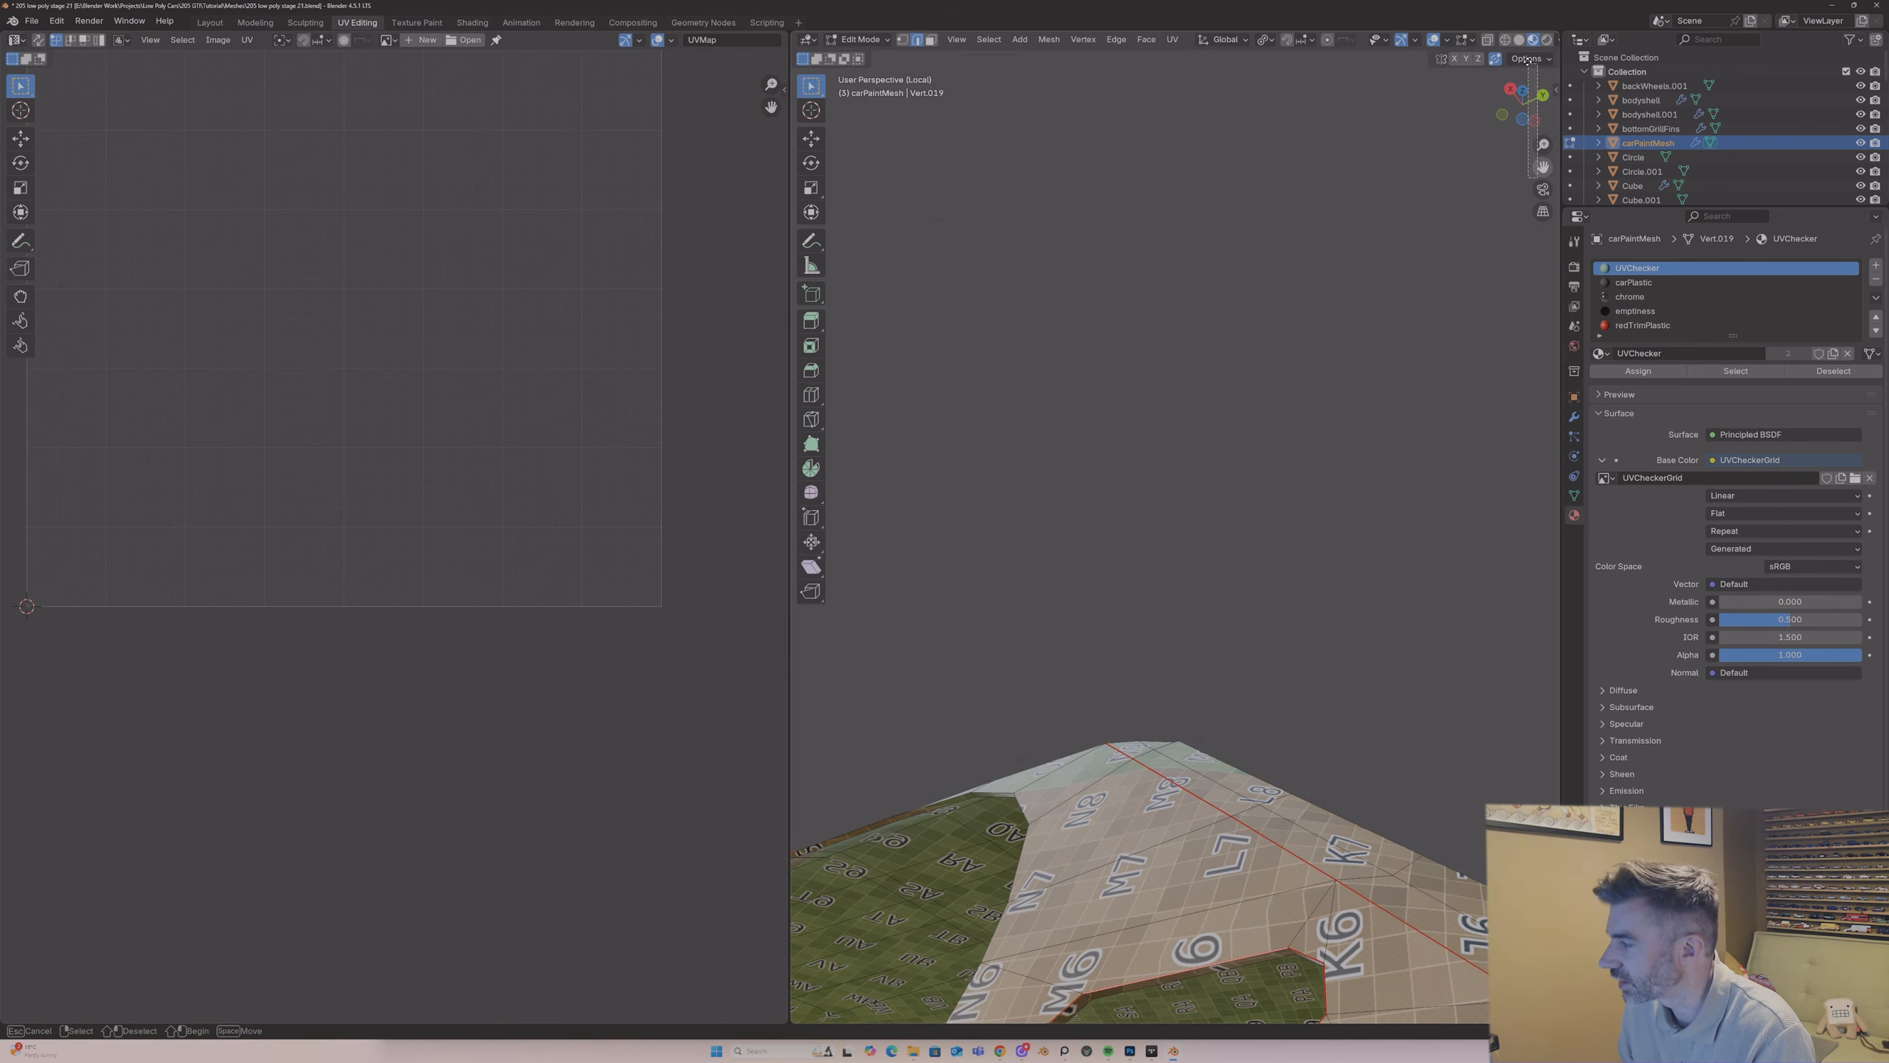
pyautogui.moveTo(1543, 167); pyautogui.dragTo(1296, 458)
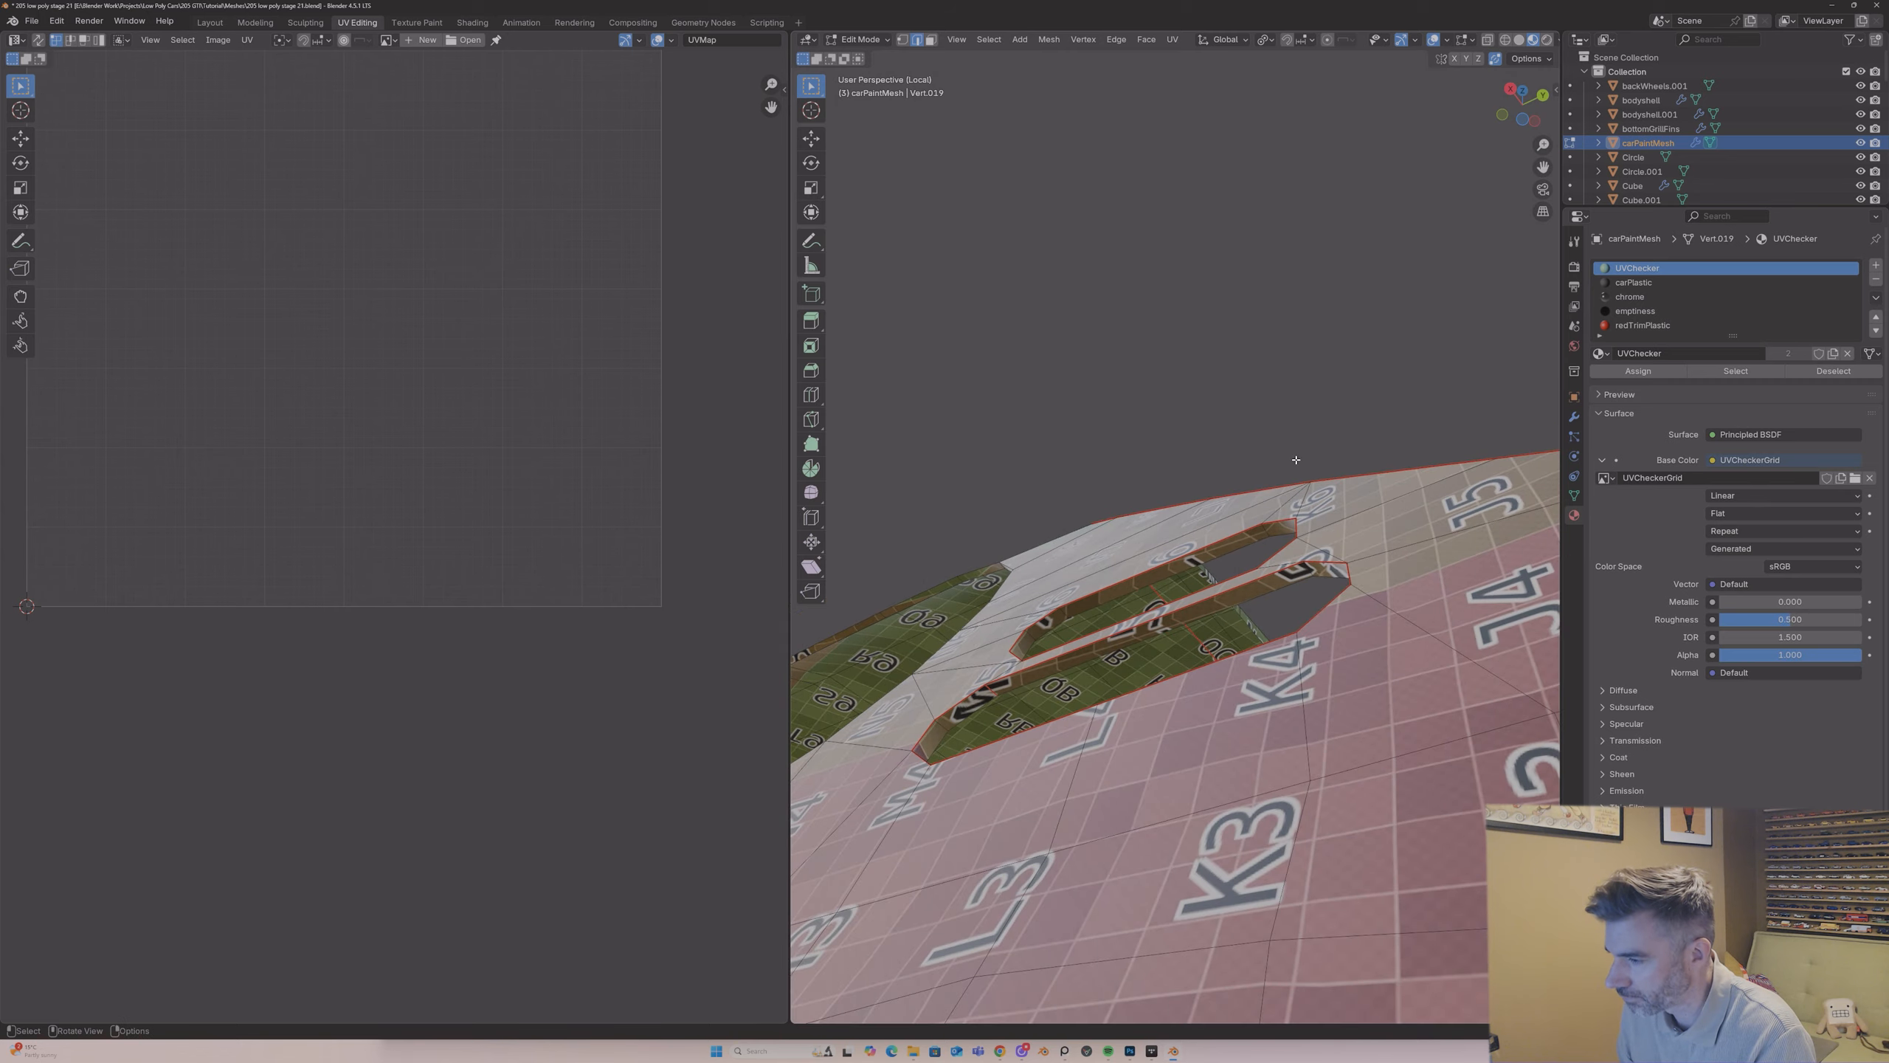
pyautogui.moveTo(1093, 615); pyautogui.dragTo(1045, 630, button='middle')
pyautogui.keyDown('shift'); pyautogui.click(1201, 632); pyautogui.keyUp('shift')
pyautogui.rightClick(1202, 632)
pyautogui.click(1202, 633)
# Step: Select the whole mesh, unwrap it with Angle Based using the new rear seams, and return to Object Mode
pyautogui.scroll(-6, 1118, 620)
pyautogui.scroll(-5, 1120, 620)
pyautogui.press('a')
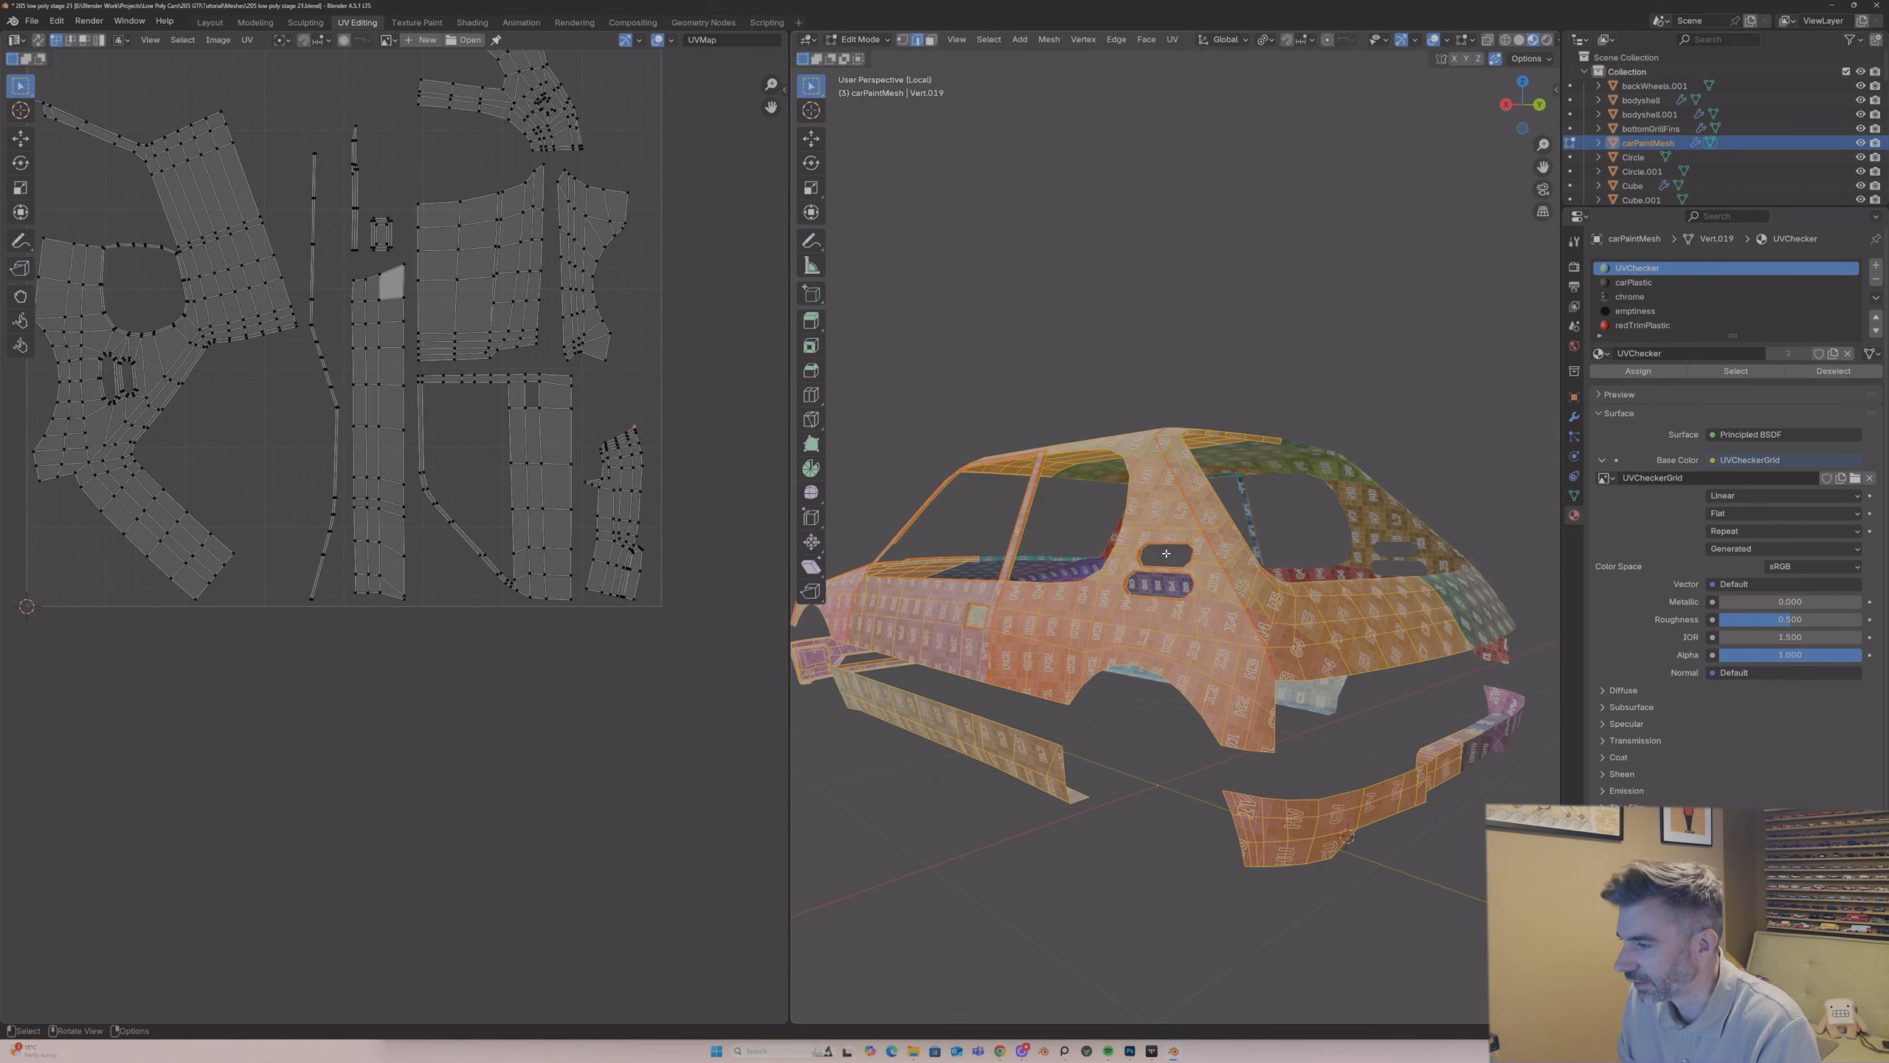
pyautogui.press('u')
pyautogui.click(1166, 554)
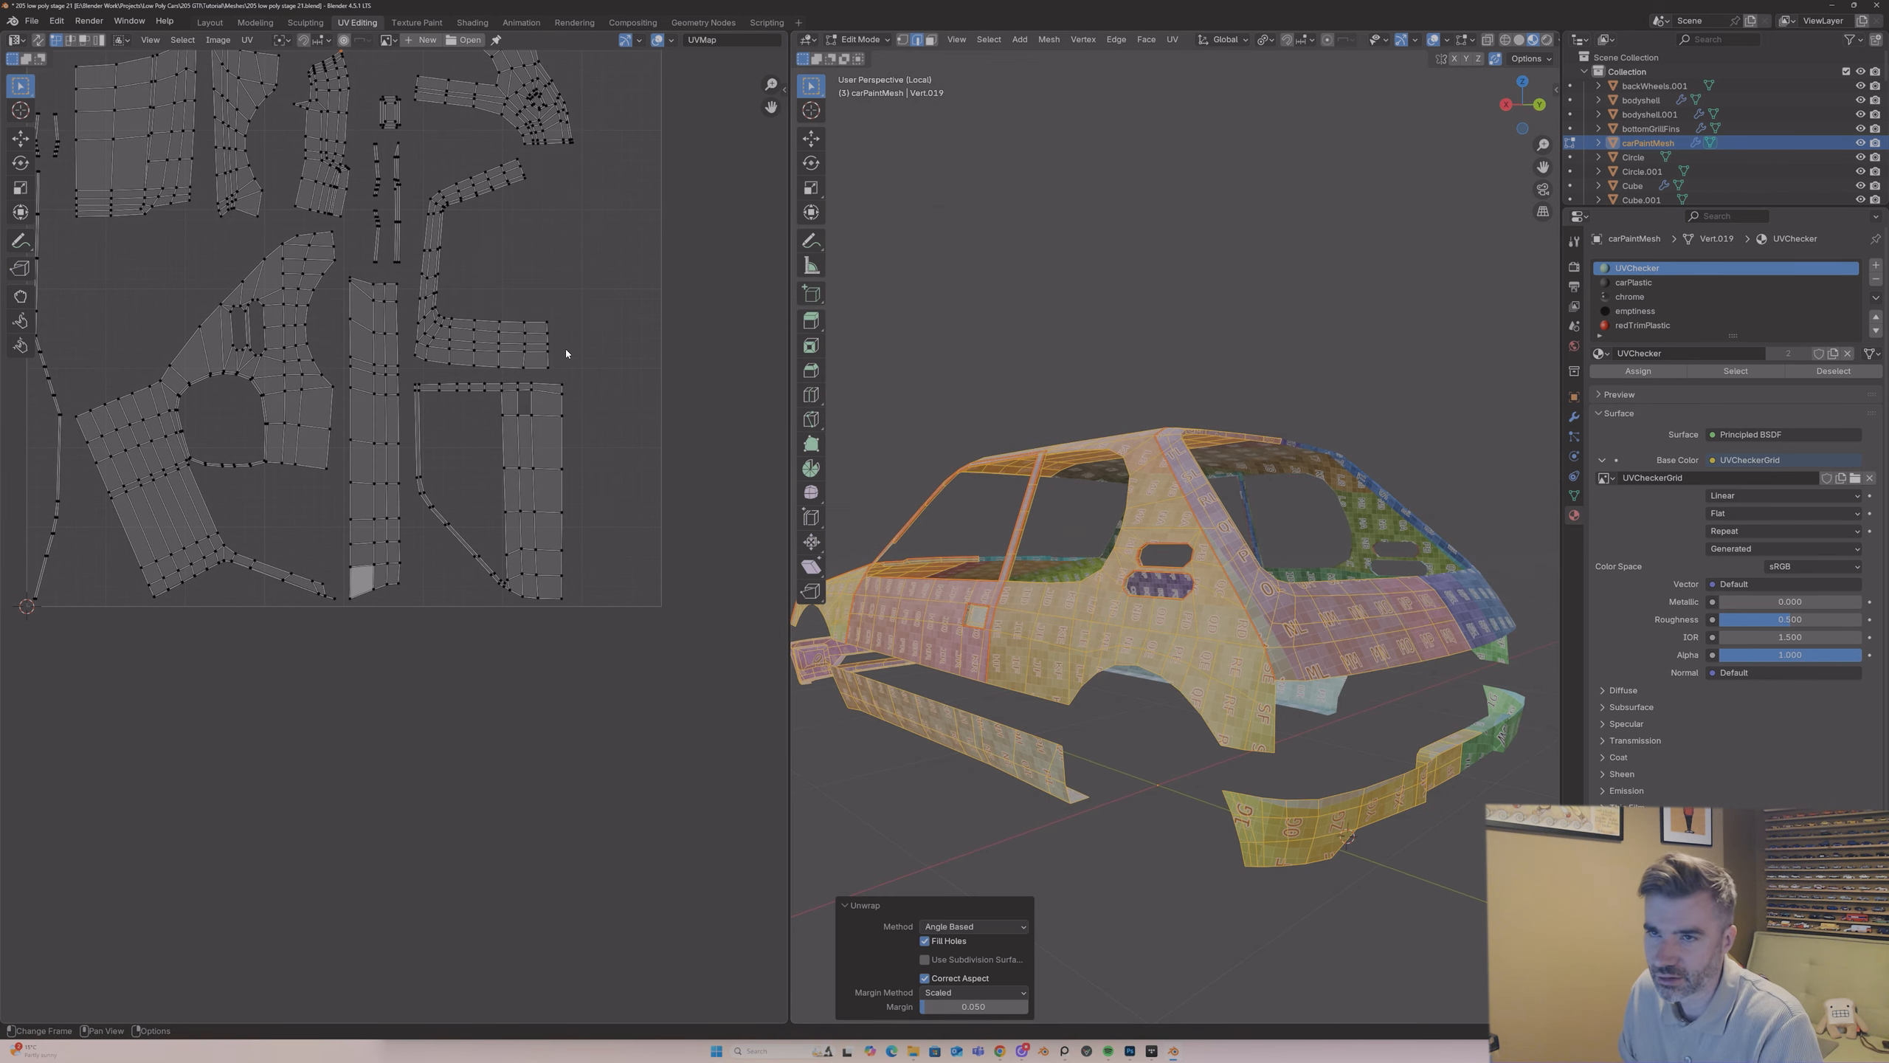
pyautogui.press('Tab')
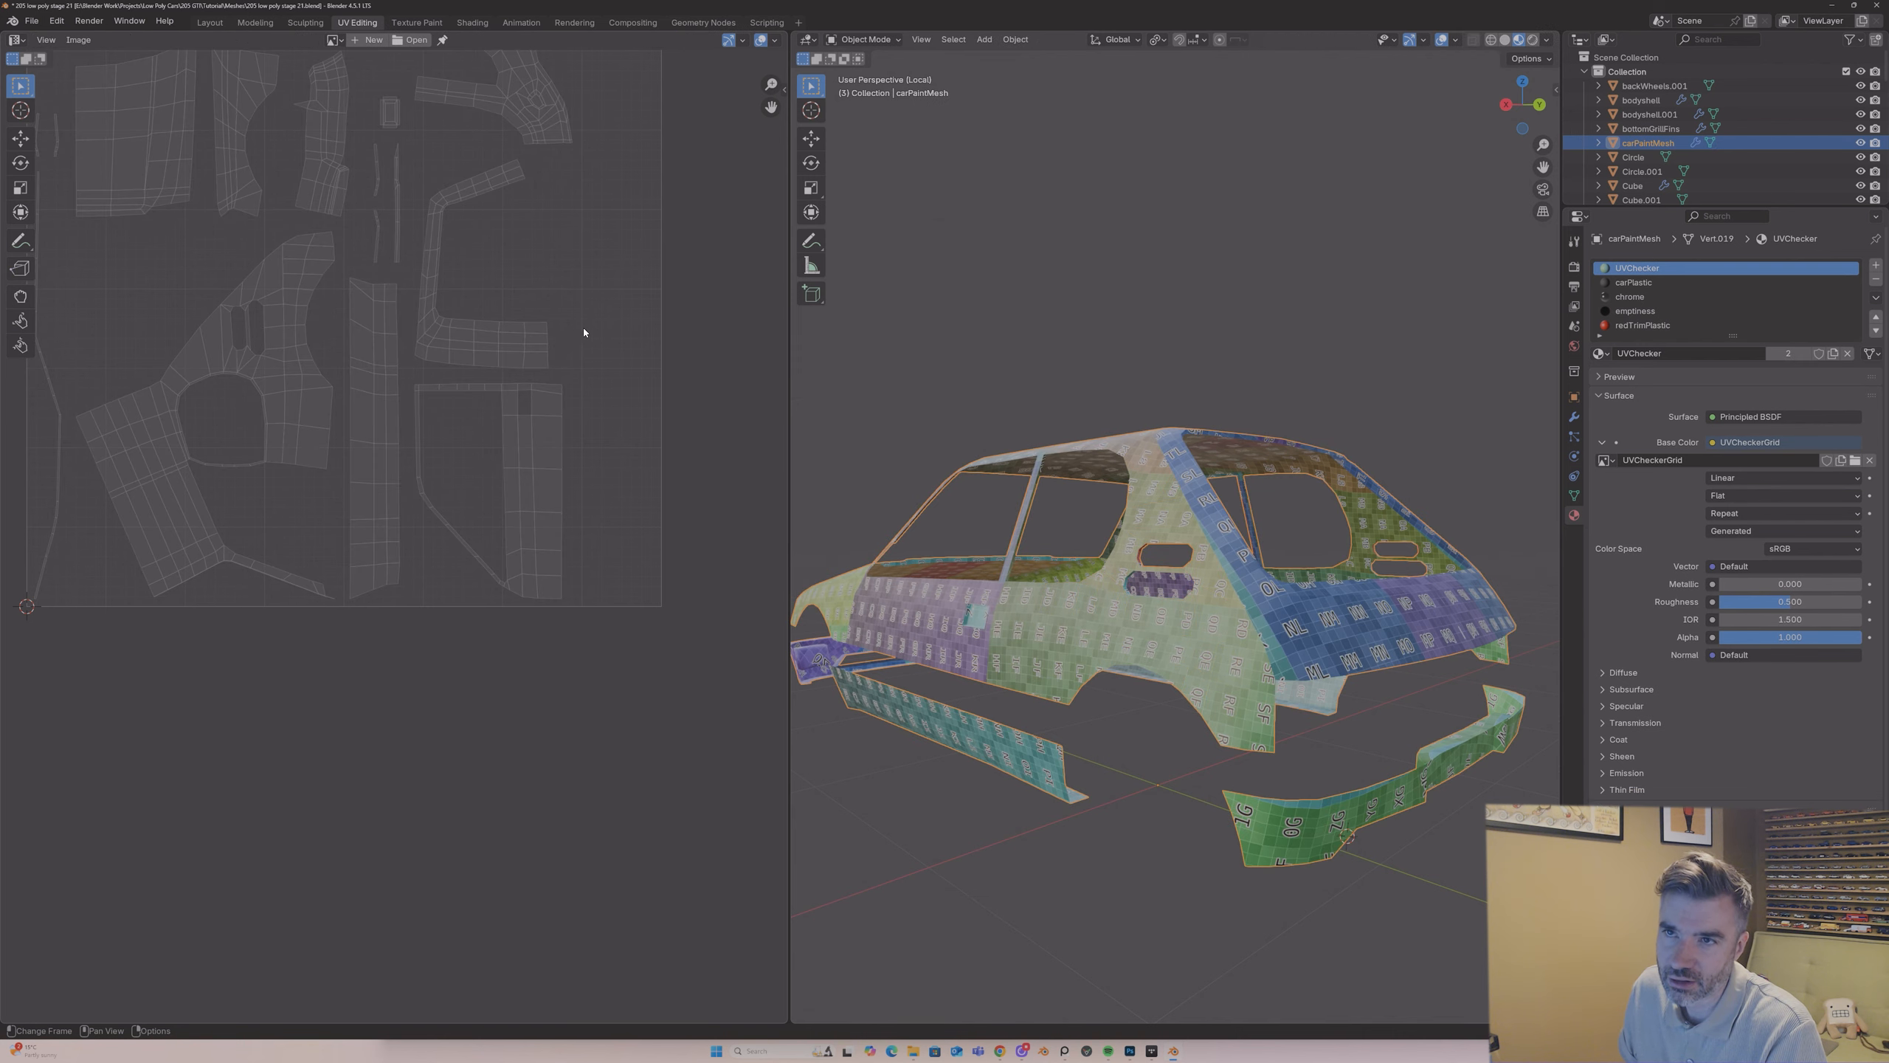
# Step: In Edit Mode, undo the last change and mark the tailgate edges just below the rear window opening as a seam
pyautogui.moveTo(1030, 419); pyautogui.dragTo(1188, 654, button='middle')
pyautogui.press('Tab')
pyautogui.scroll(2, 1188, 653)
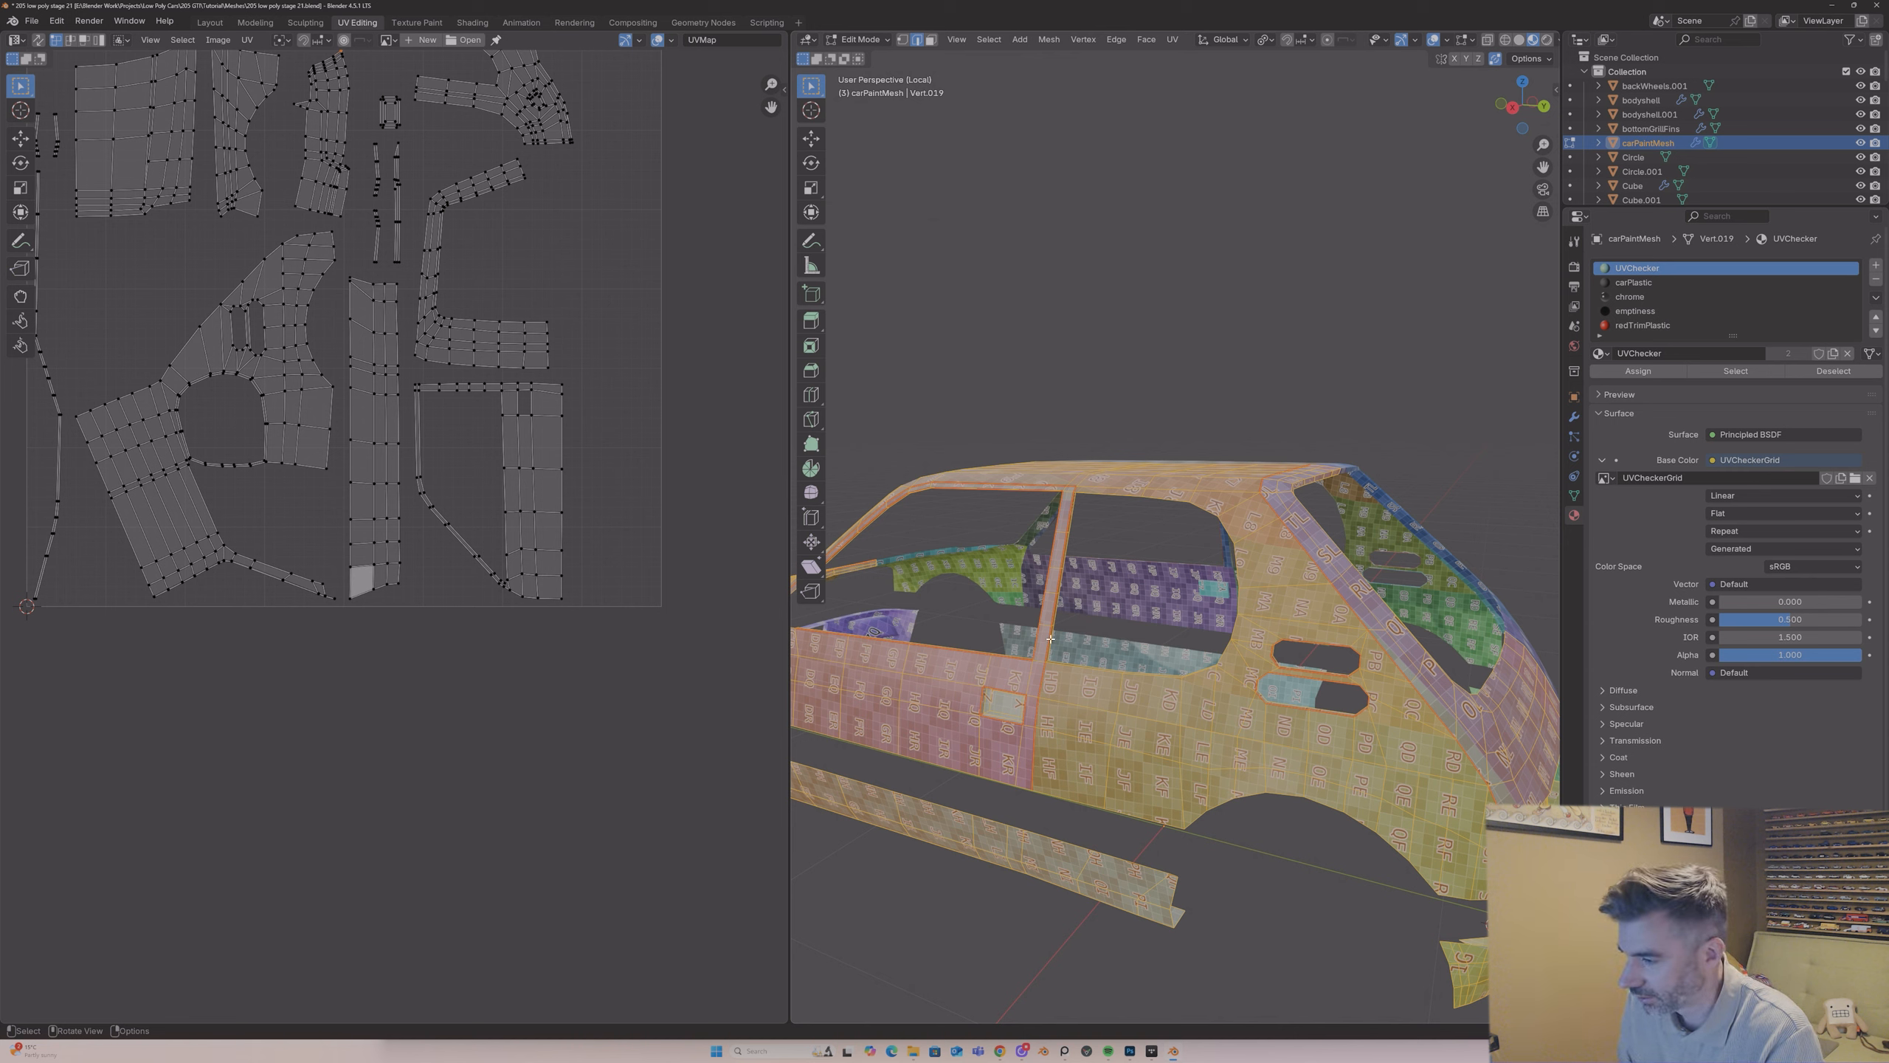
pyautogui.moveTo(1050, 638); pyautogui.dragTo(1065, 683, button='middle')
pyautogui.hotkey('ctrl', 'z')
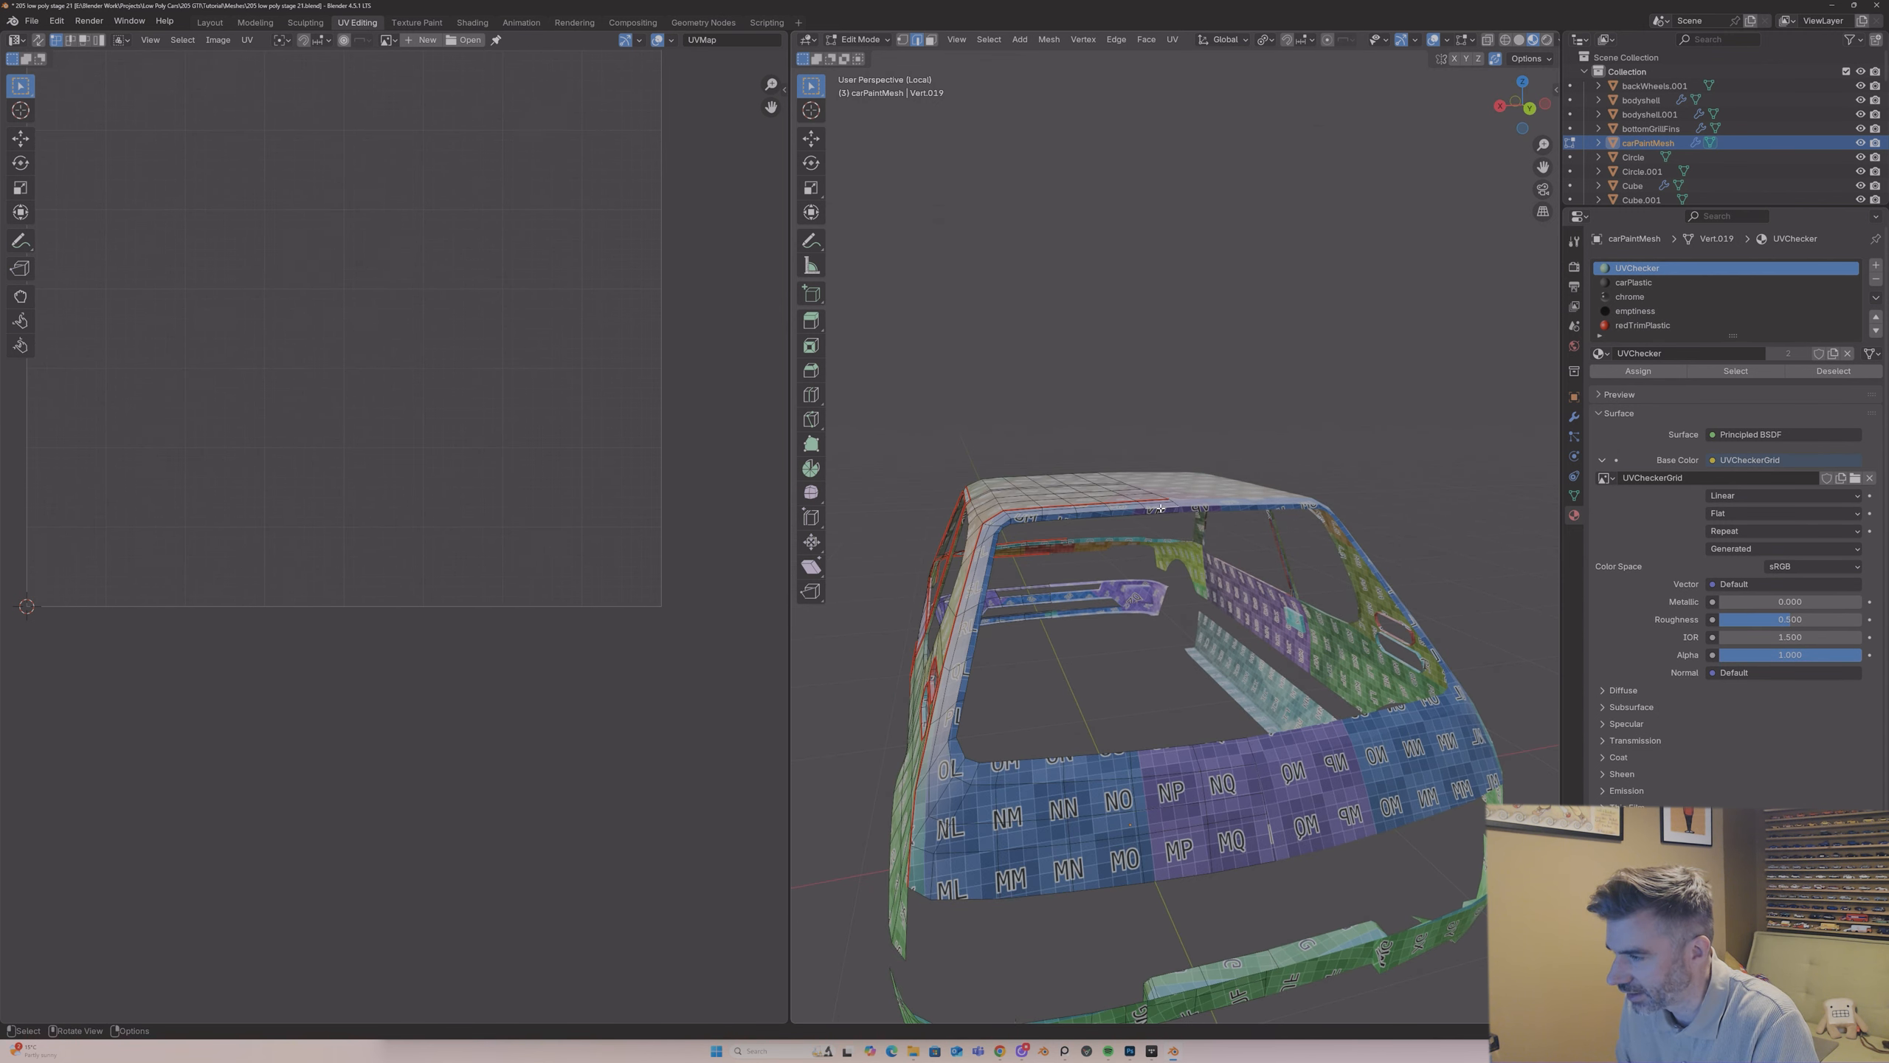
pyautogui.keyDown('alt'); pyautogui.click(1033, 515); pyautogui.keyUp('alt')
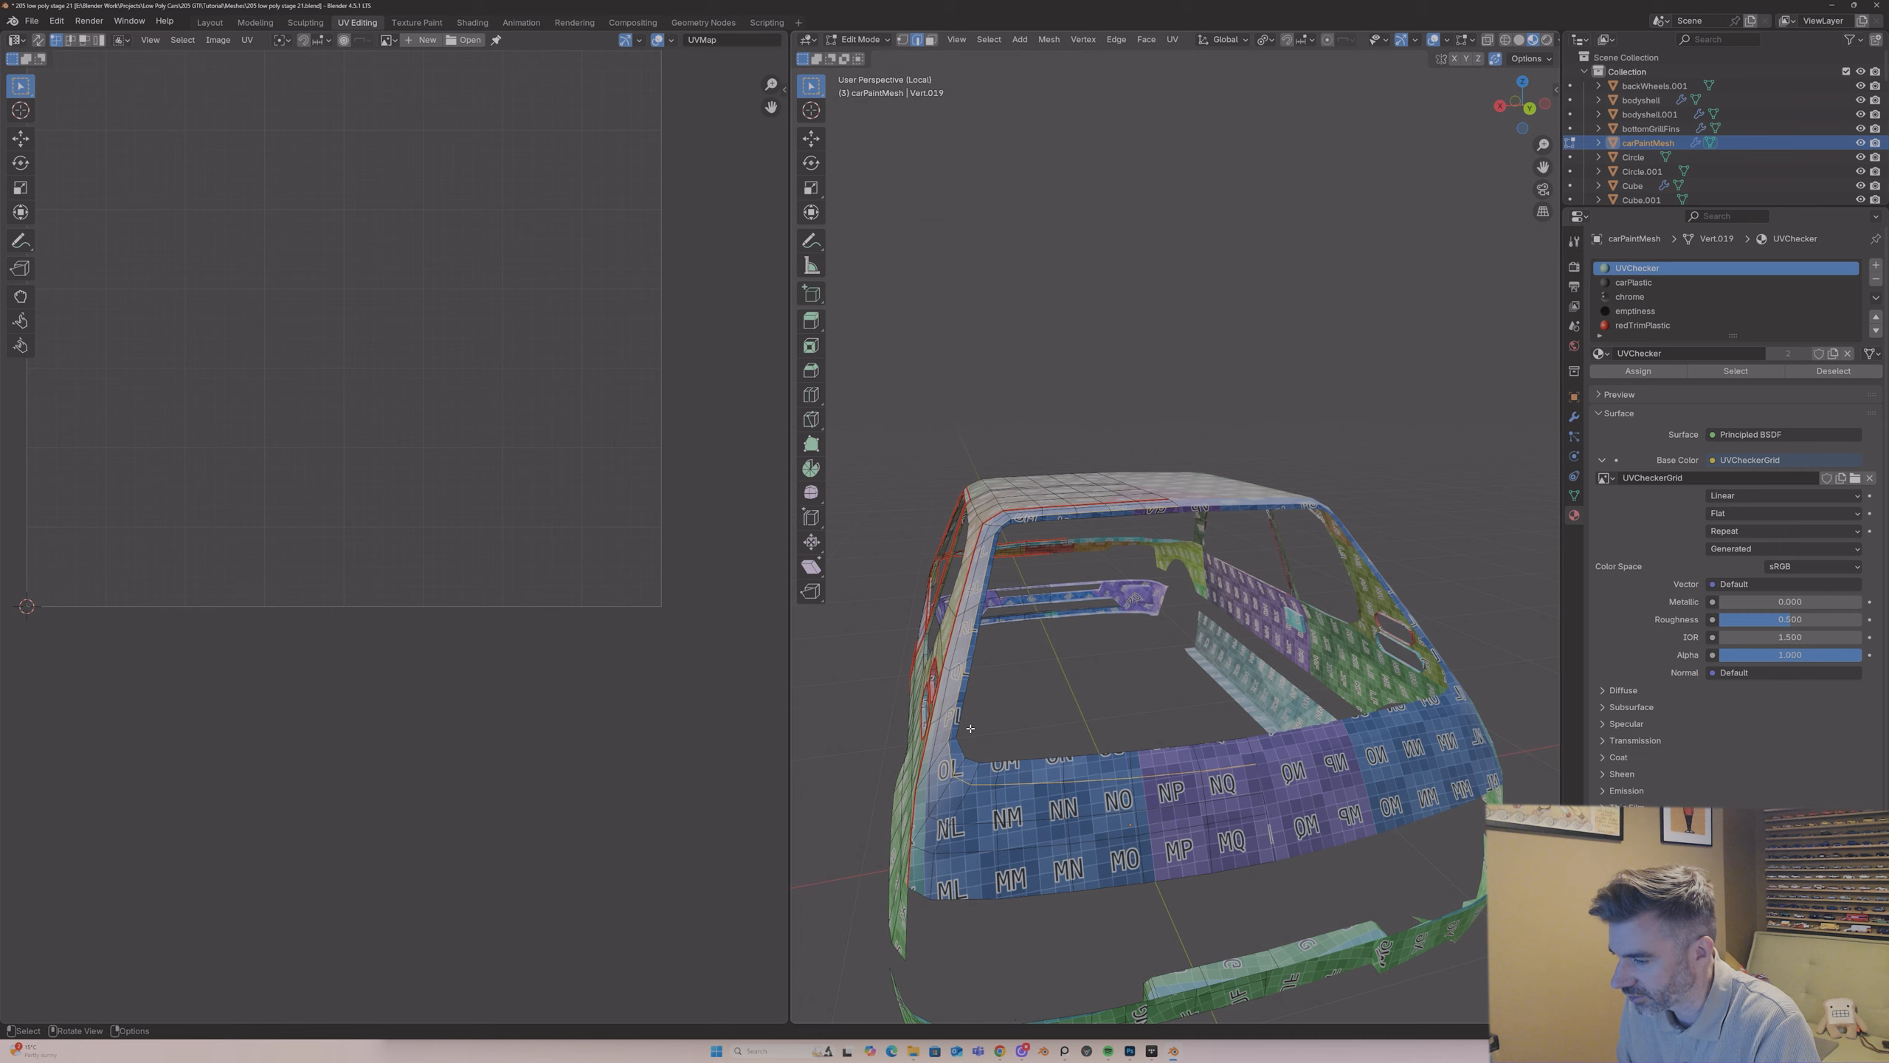
pyautogui.rightClick(988, 776)
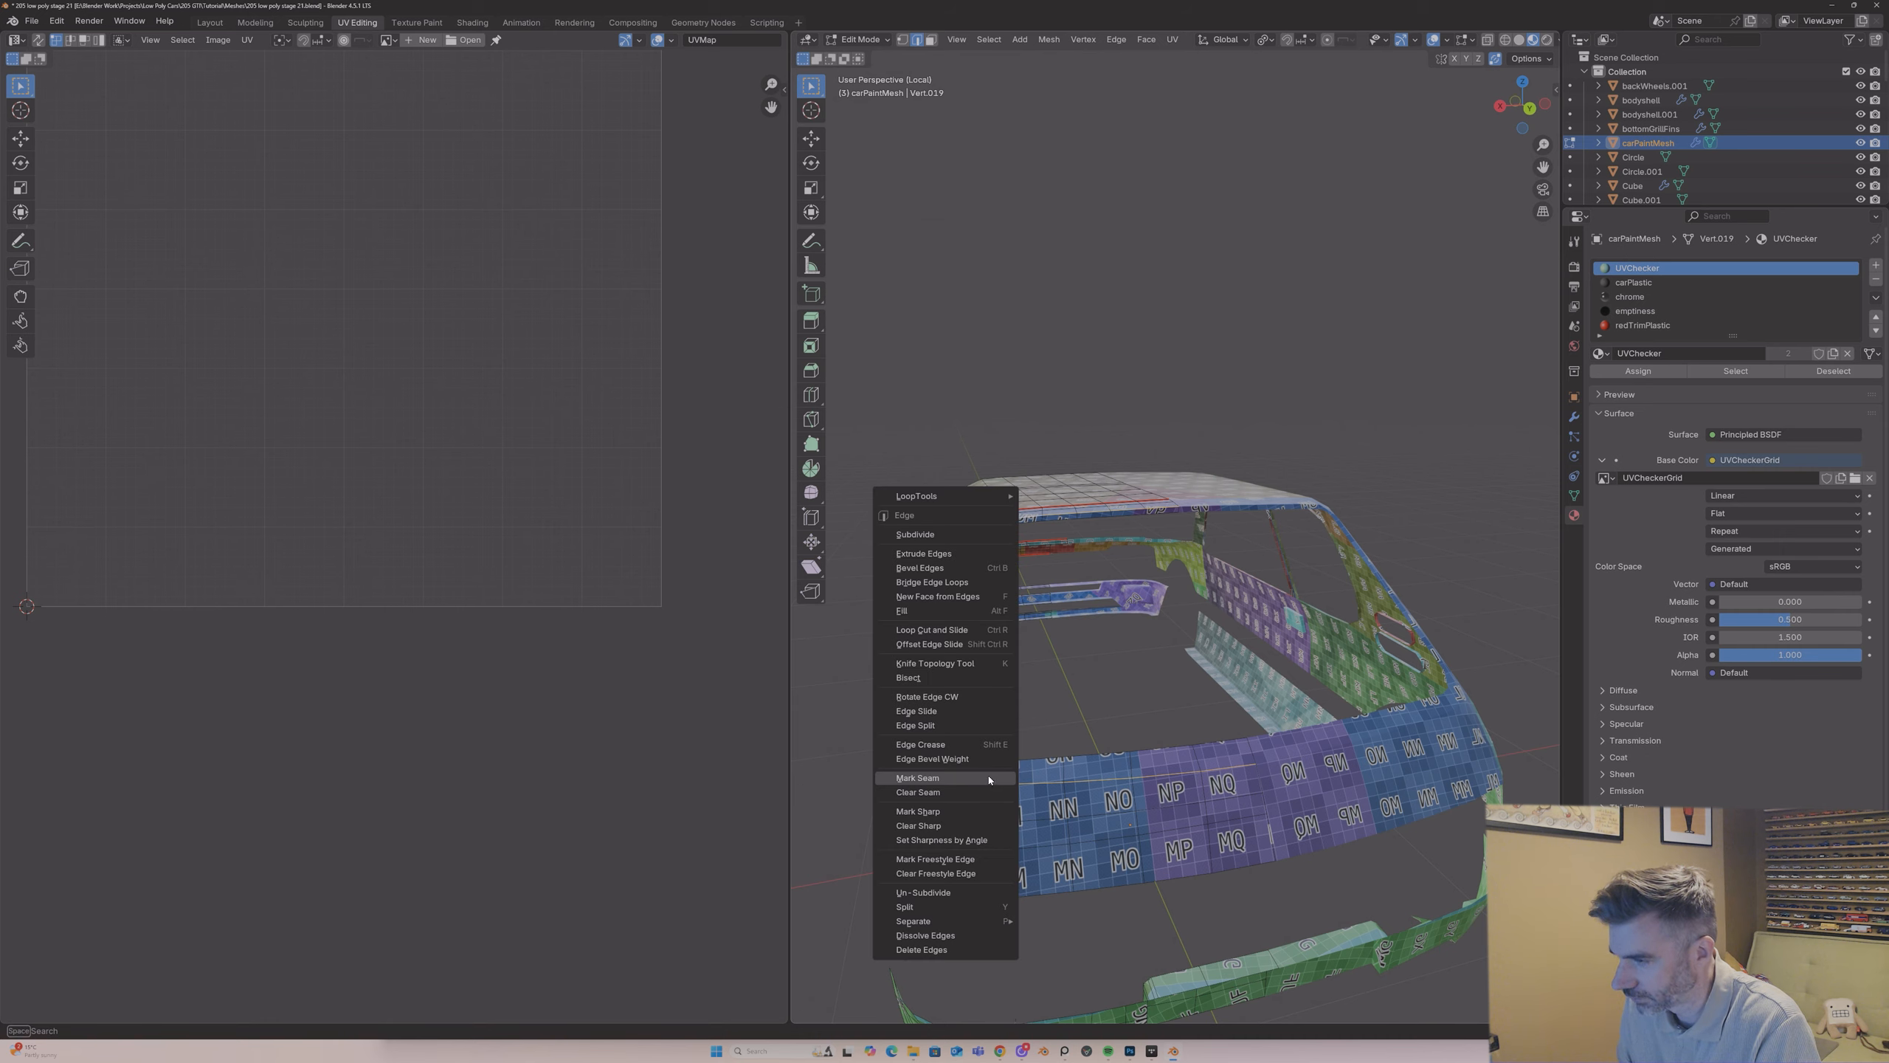
pyautogui.click(989, 776)
# Step: Inspect the isolated rear body and bumper, and bring up the reference photos zoomed in on the real car's tailgate and bumper
pyautogui.moveTo(989, 776); pyautogui.dragTo(1006, 714, button='middle')
pyautogui.scroll(3, 1041, 683)
pyautogui.scroll(3, 1071, 686)
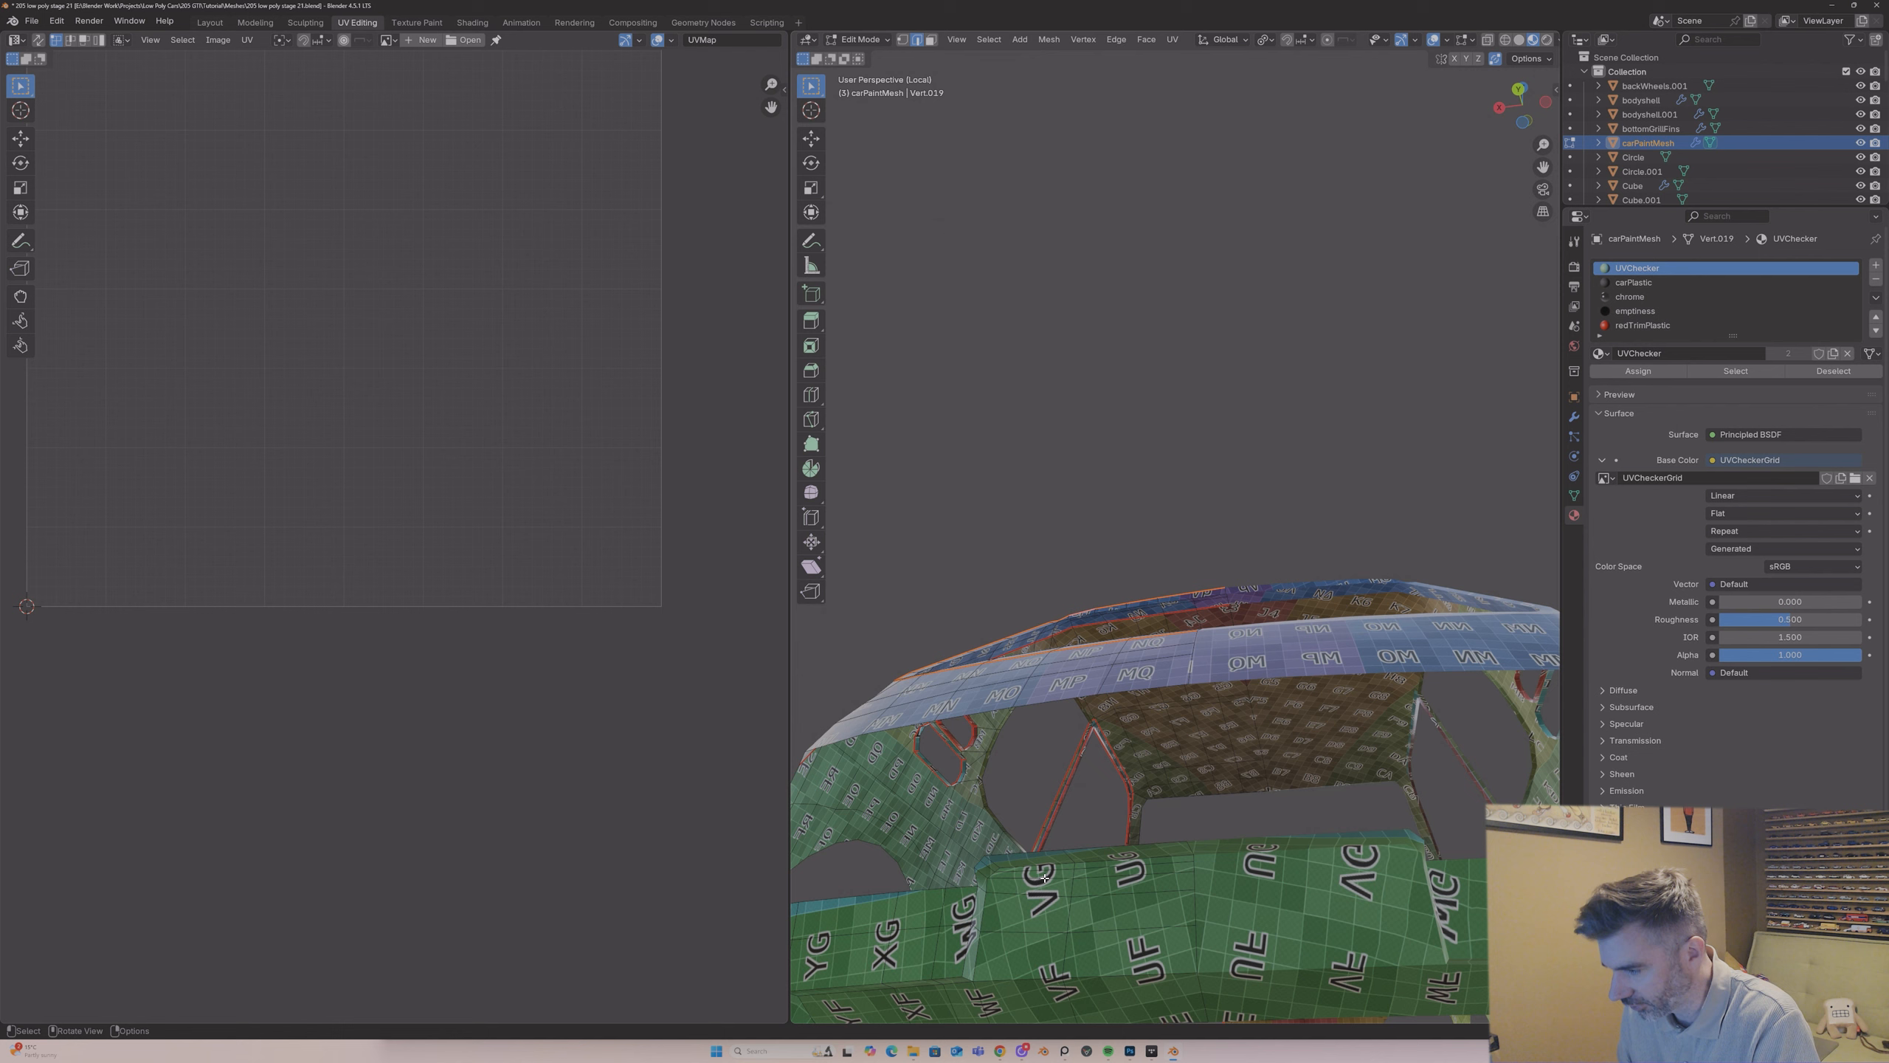
pyautogui.scroll(-5, 1044, 878)
pyautogui.moveTo(1111, 672); pyautogui.dragTo(1111, 713, button='middle')
pyautogui.scroll(2, 1111, 712)
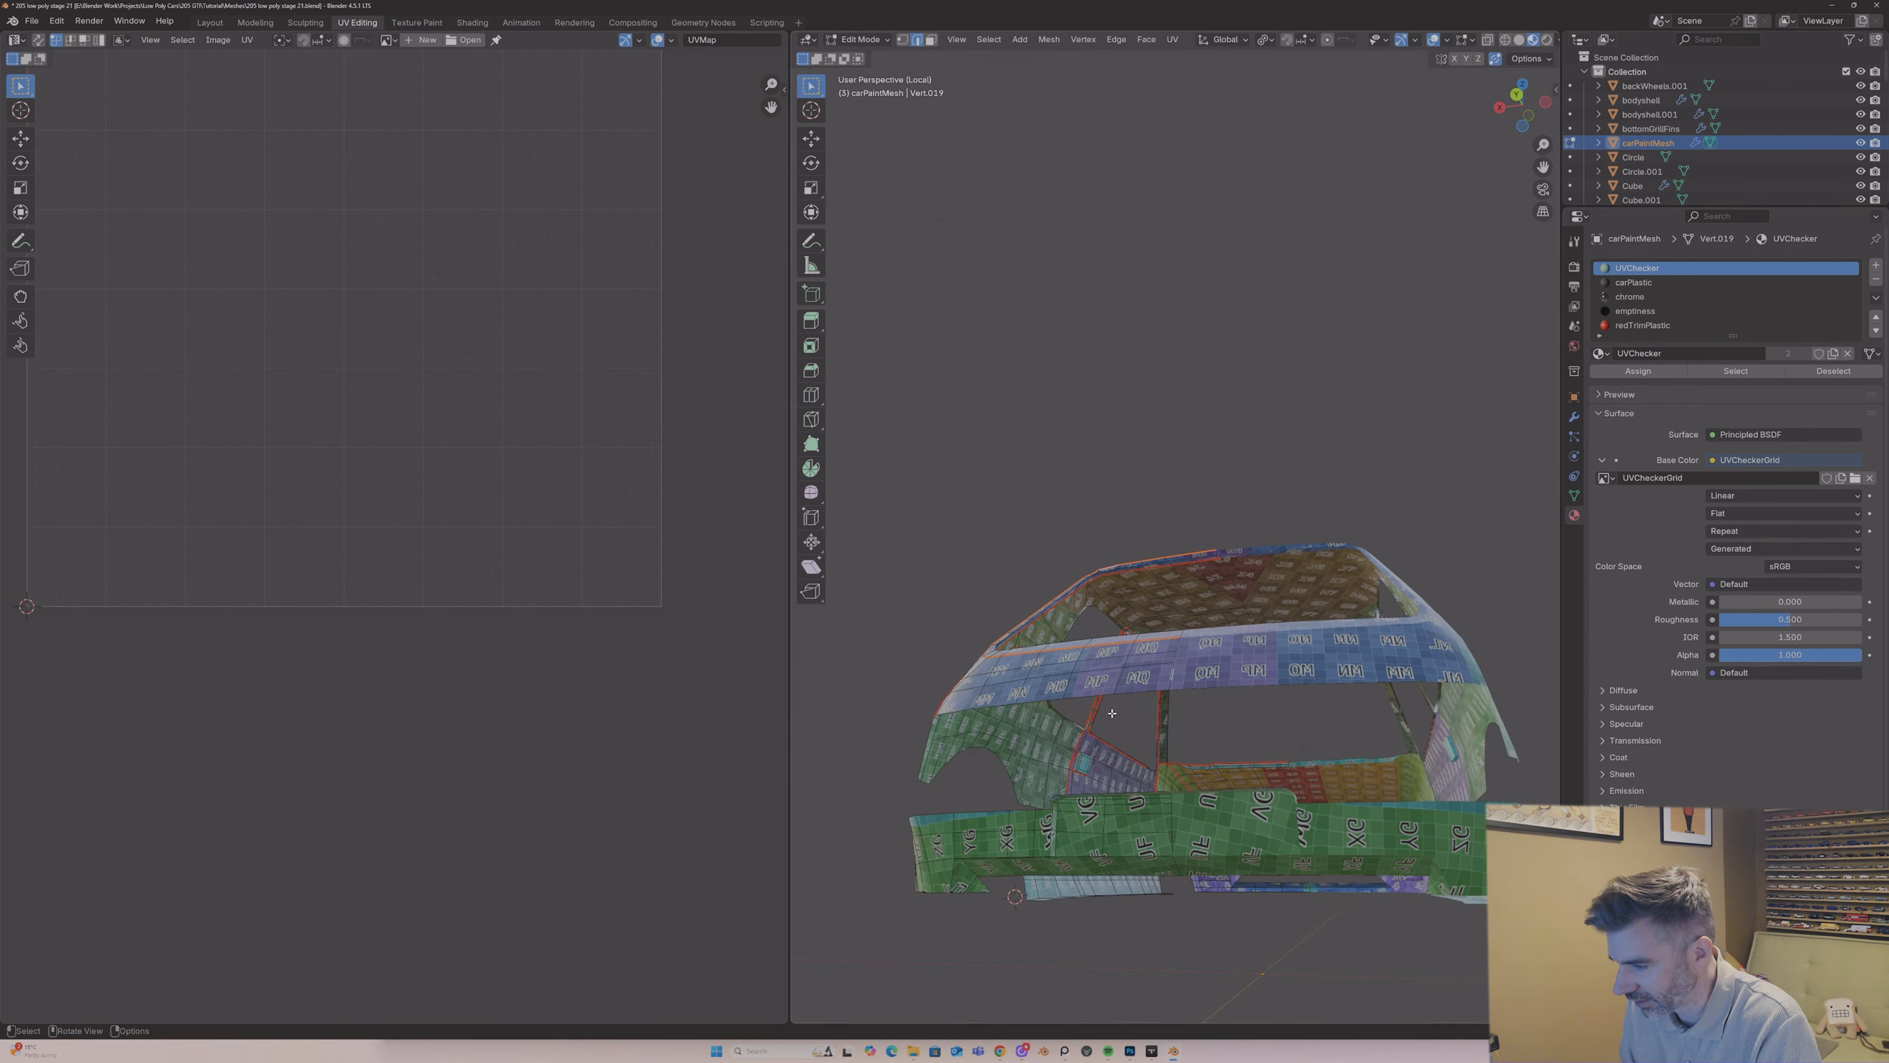
pyautogui.scroll(3, 1112, 713)
pyautogui.click(1063, 1050)
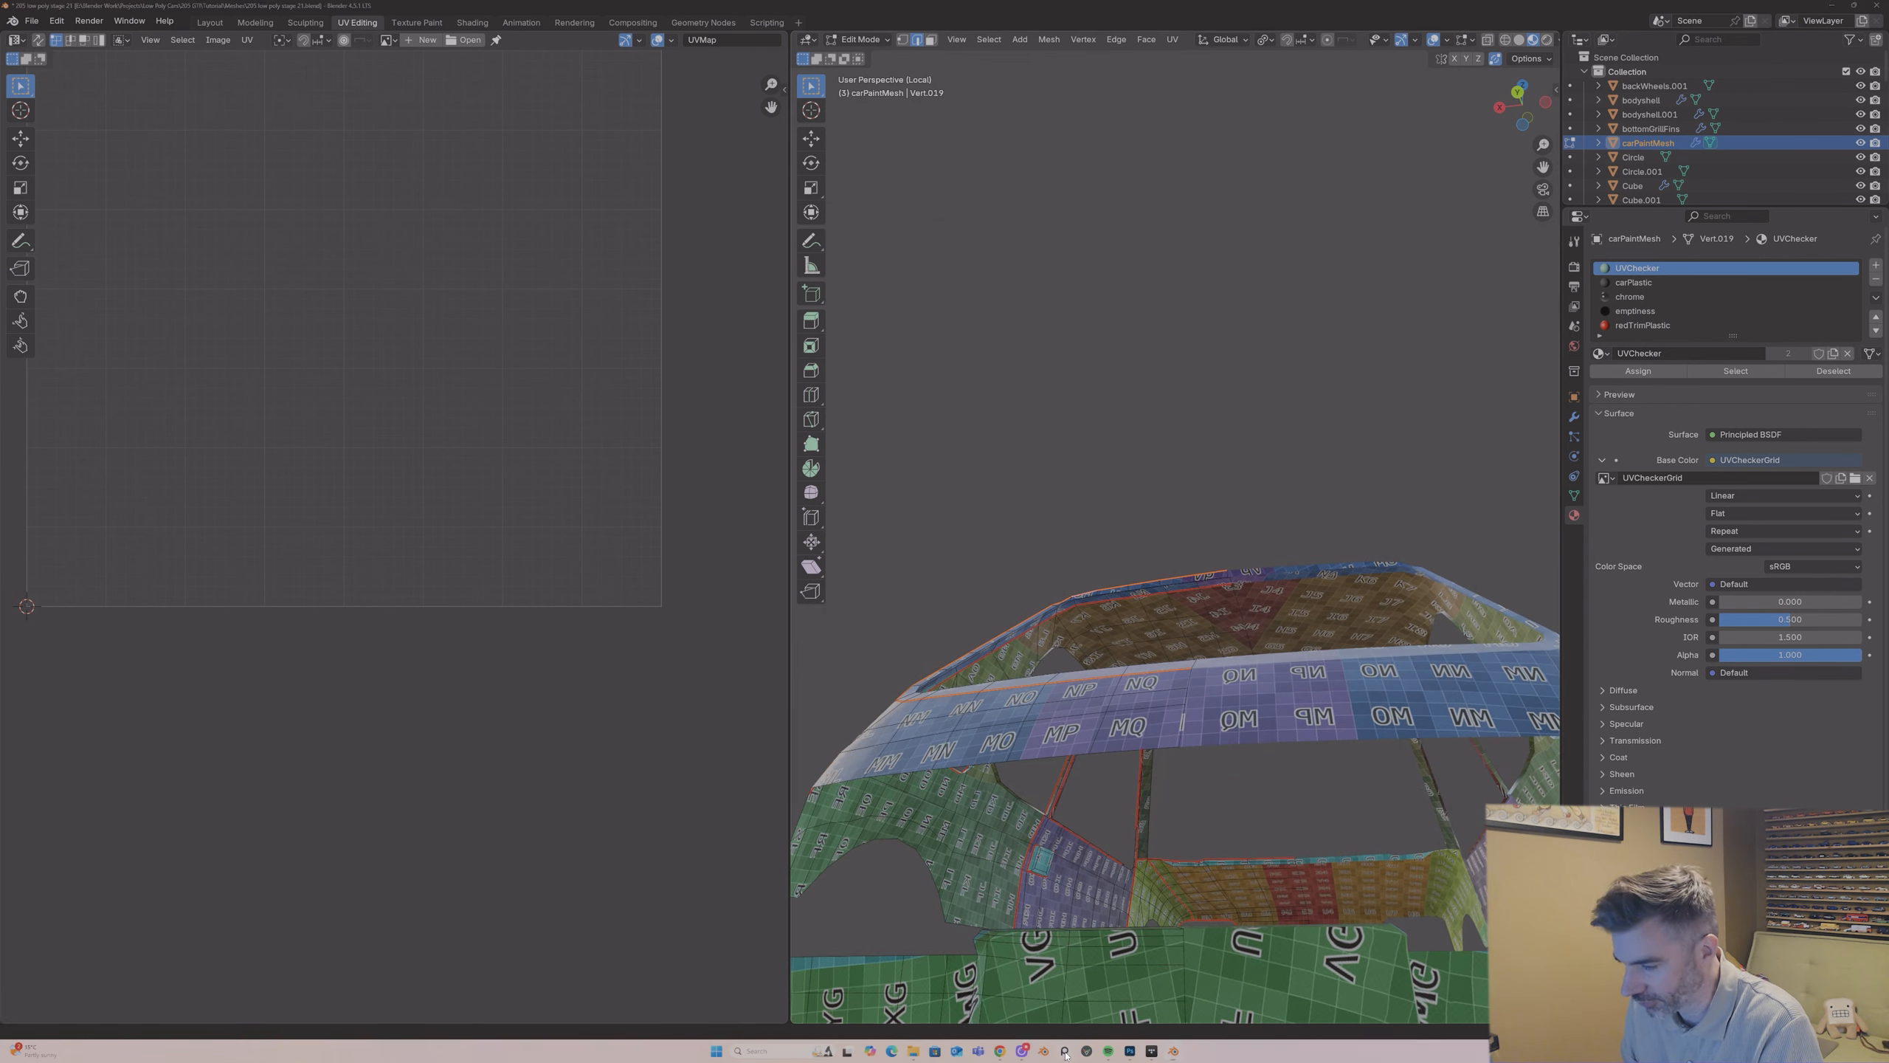
pyautogui.scroll(-4, 438, 198)
pyautogui.moveTo(454, 337); pyautogui.dragTo(454, 260, button='middle')
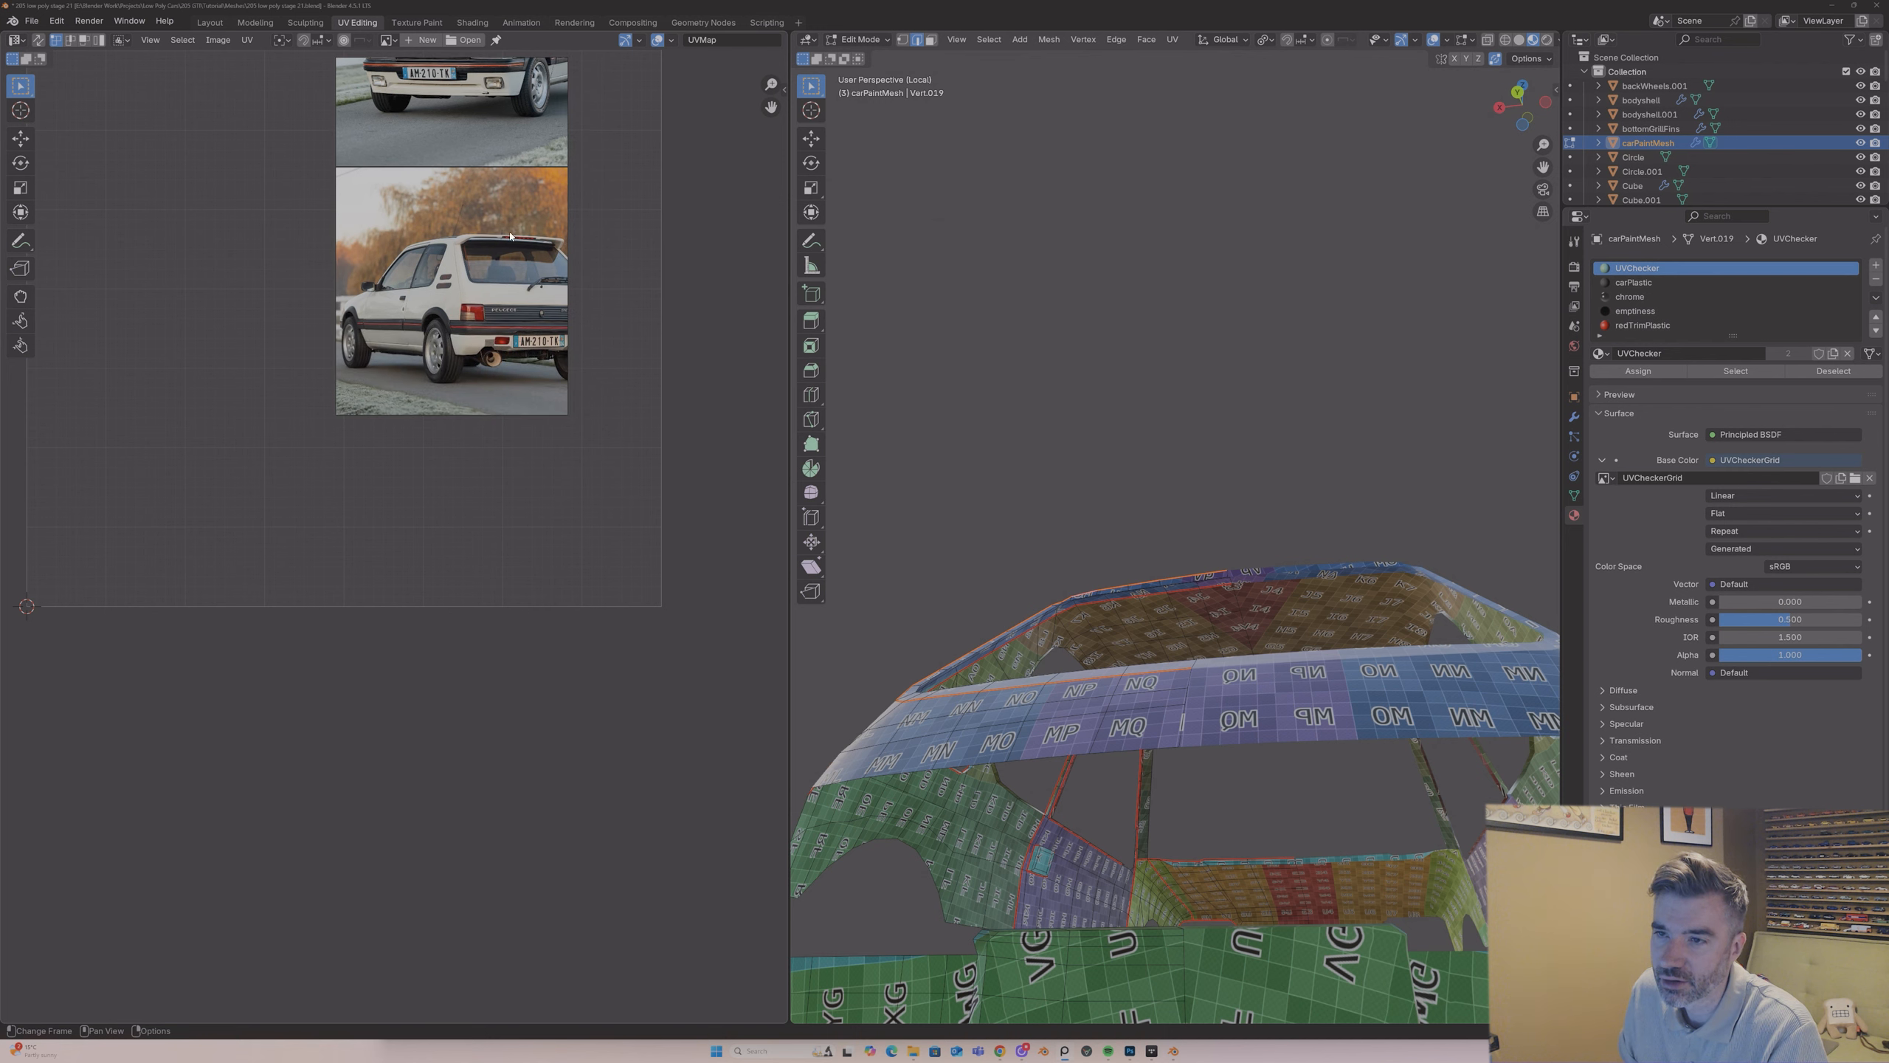
pyautogui.scroll(3, 461, 260)
pyautogui.moveTo(556, 348); pyautogui.dragTo(490, 304, button='middle')
pyautogui.scroll(2, 491, 304)
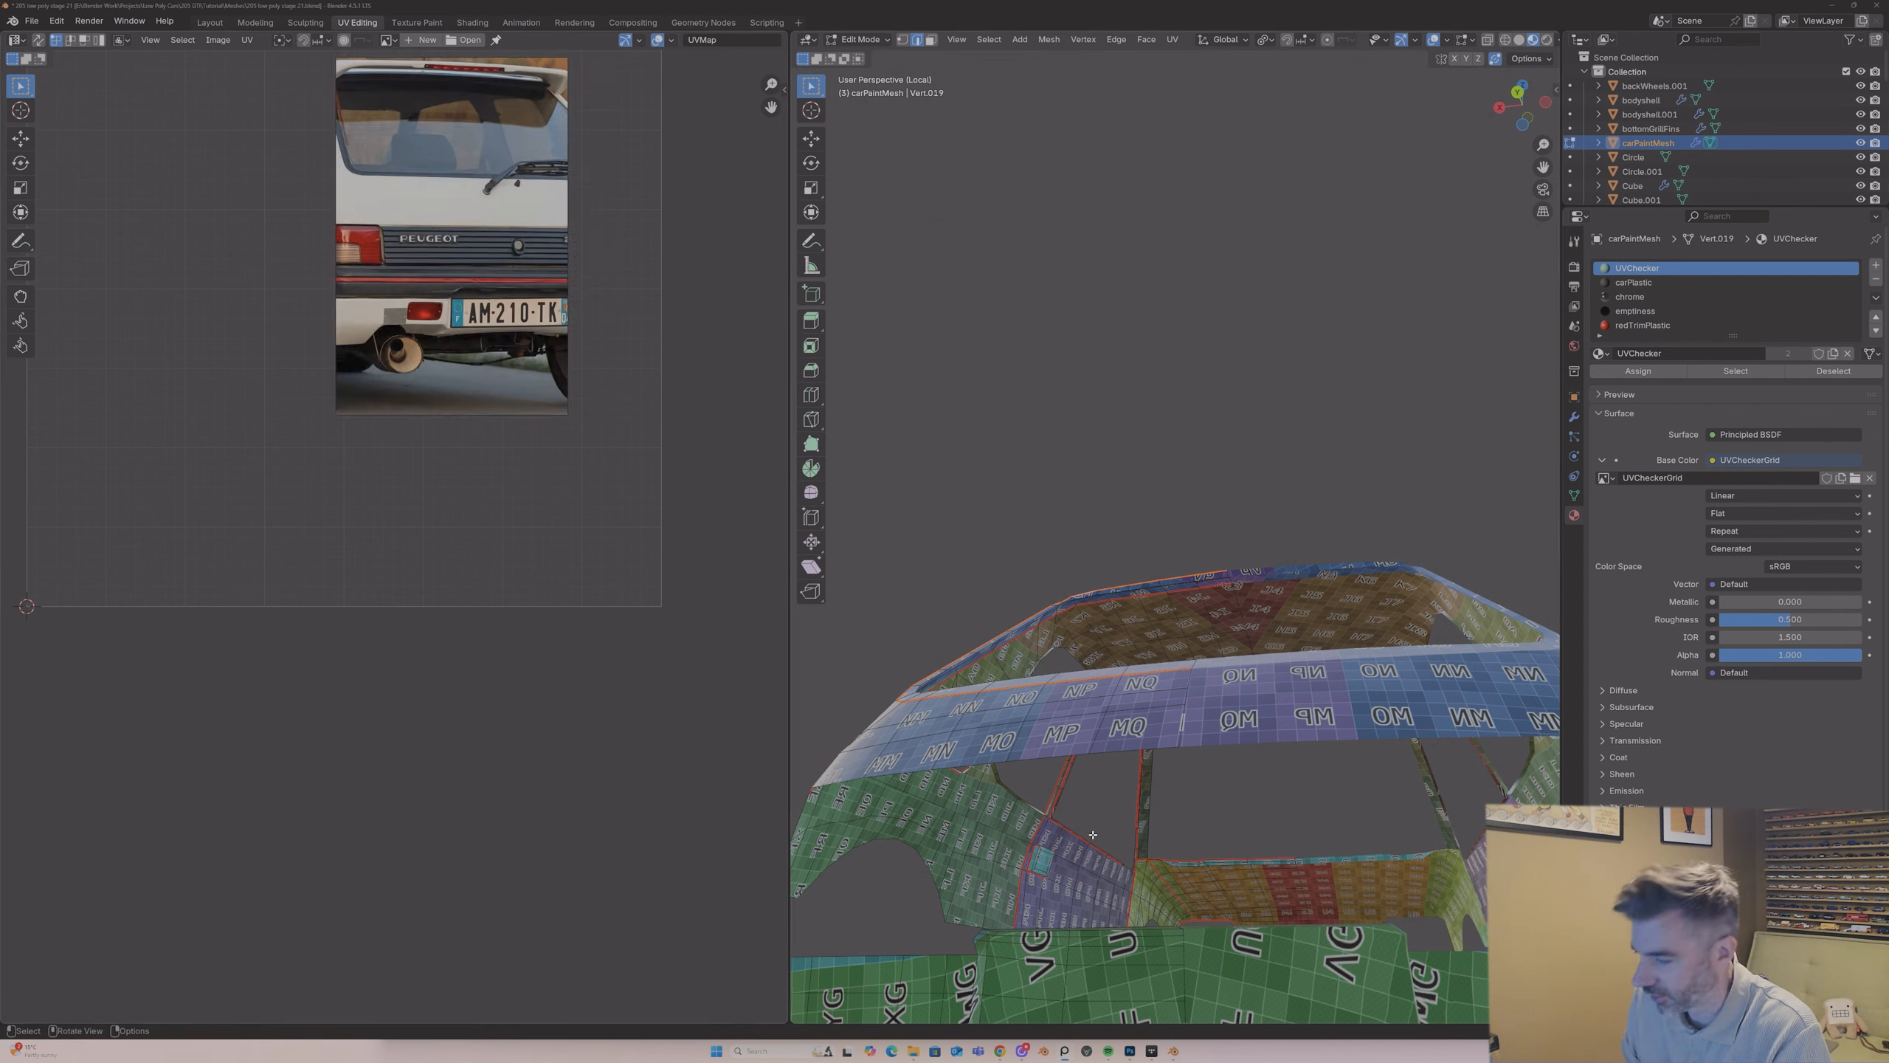
# Step: Return to Object Mode with the full car shown and examine the rear bumper around the number plate against the reference
pyautogui.moveTo(981, 686); pyautogui.dragTo(1001, 711, button='middle')
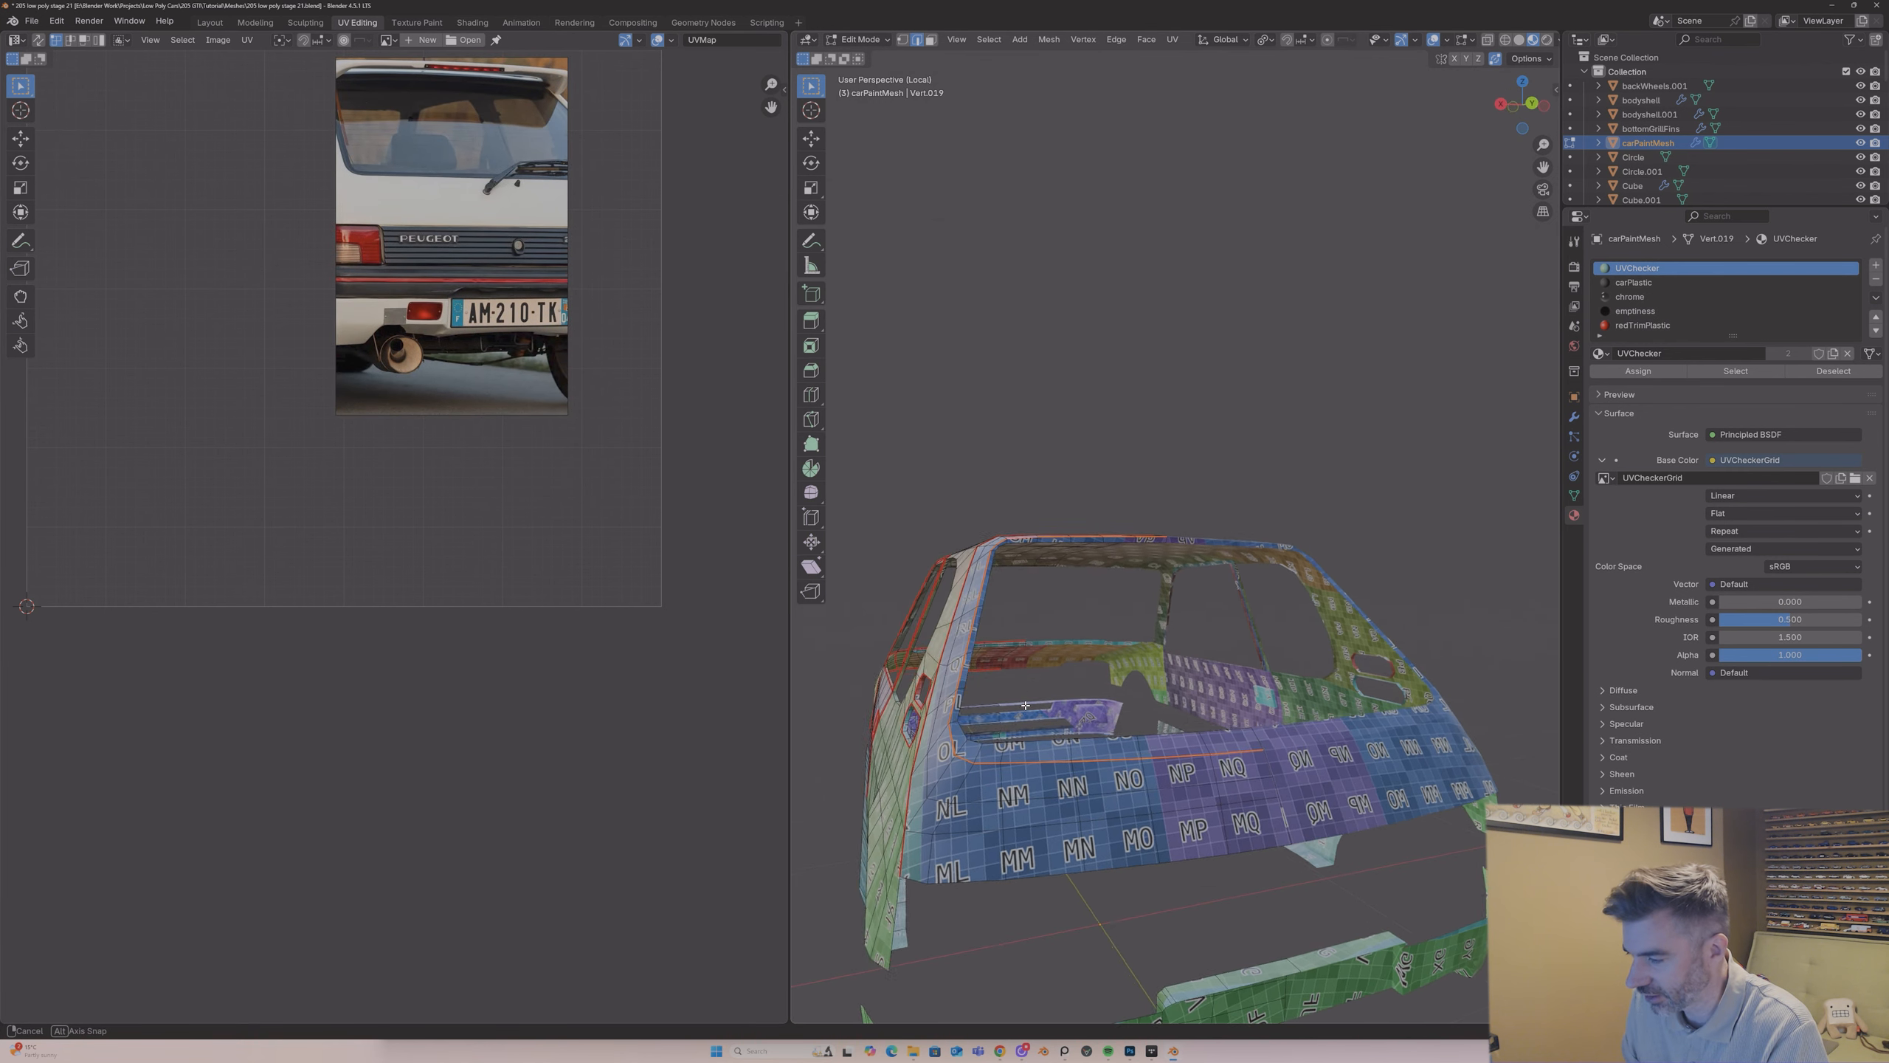
pyautogui.scroll(-3, 985, 710)
pyautogui.press('Tab')
pyautogui.moveTo(981, 709); pyautogui.dragTo(1124, 481, button='middle')
pyautogui.click(1177, 591)
pyautogui.scroll(5, 1124, 481)
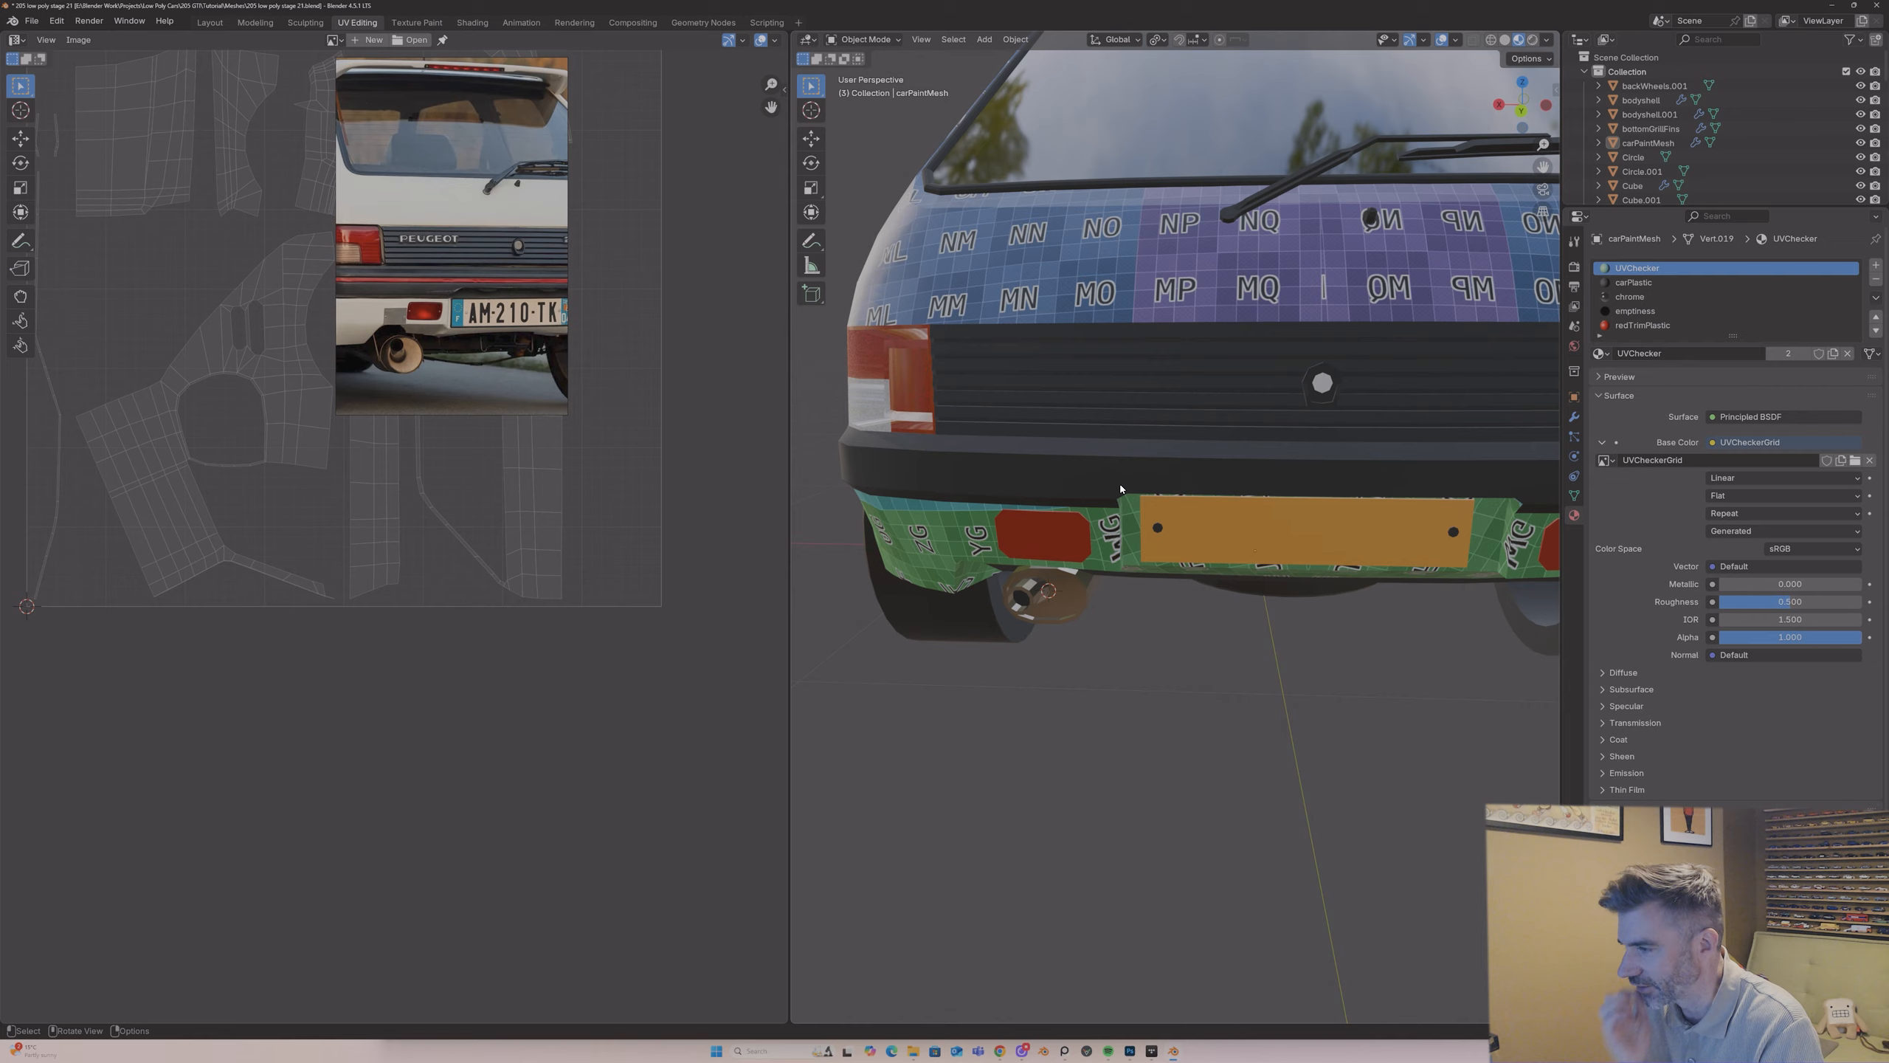
pyautogui.scroll(-3, 1187, 520)
pyautogui.moveTo(1188, 520)
pyautogui.mouseDown(button='middle')
pyautogui.moveTo(1171, 482)
pyautogui.moveTo(1116, 507)
pyautogui.moveTo(1187, 531)
pyautogui.mouseUp(button='middle')
# Step: Select the carPaintMesh body, enter Edit Mode, and isolate it in Local View around the rear bumper
pyautogui.click(1180, 494)
pyautogui.press('Tab')
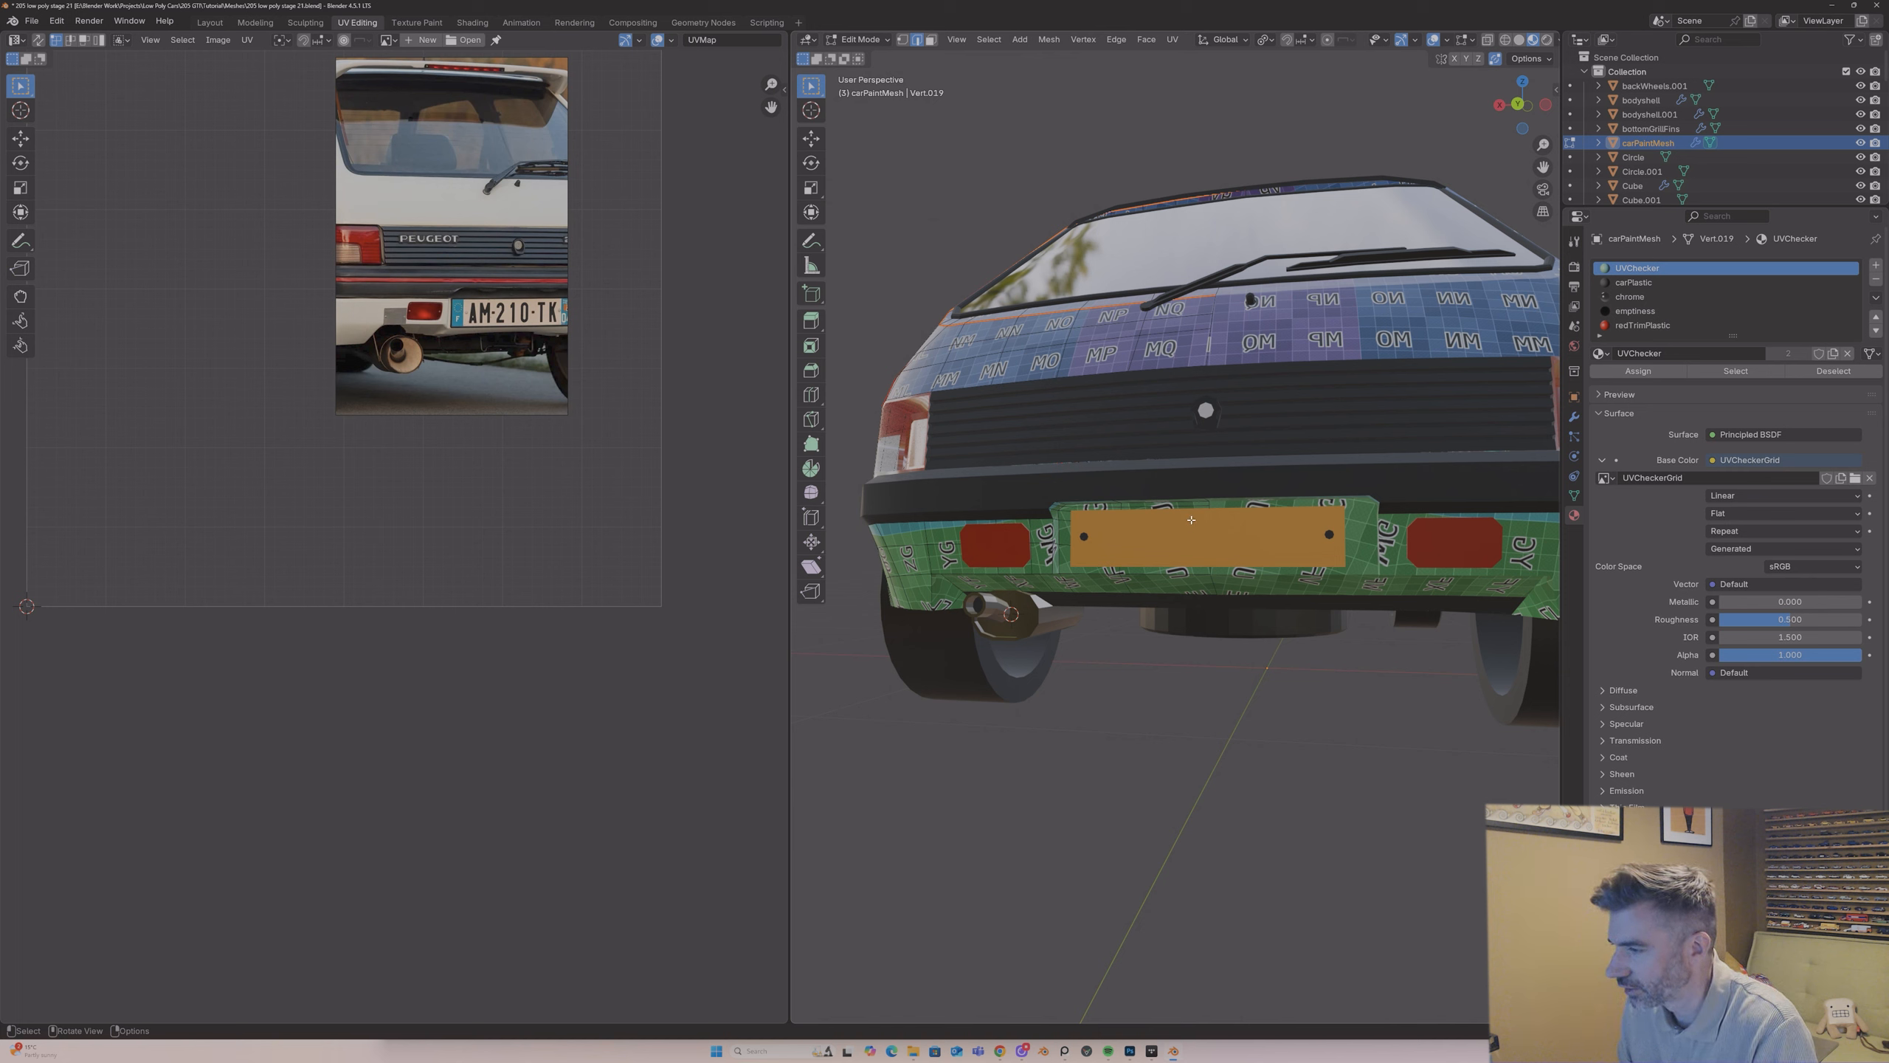
pyautogui.press('Tab')
pyautogui.press('Tab')
pyautogui.press('KP_Divide')
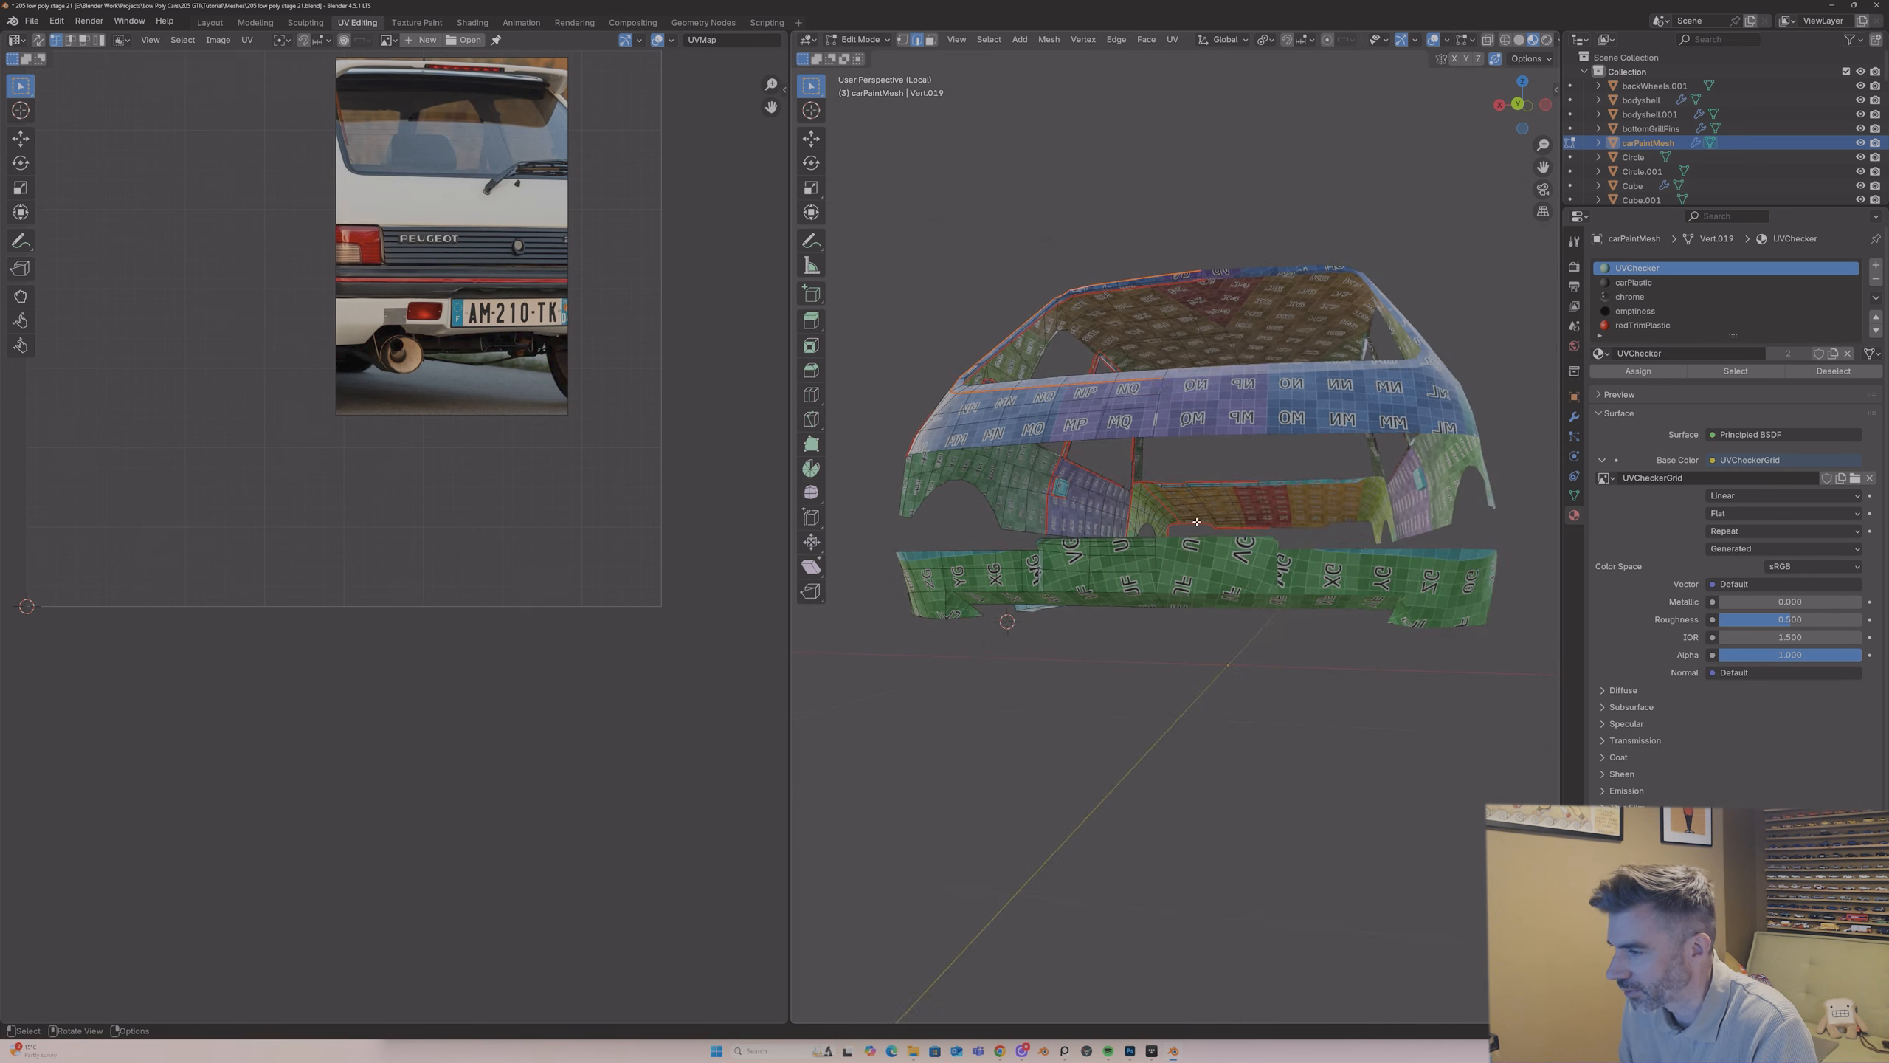
pyautogui.scroll(4, 1194, 517)
pyautogui.scroll(-2, 1115, 574)
pyautogui.moveTo(1052, 591); pyautogui.dragTo(1190, 506, button='middle')
pyautogui.scroll(4, 1283, 439)
# Step: Enable the Screencast Keys display for the 3D viewport and return the sidebar to the transform values
pyautogui.keyDown('shift'); pyautogui.moveTo(1542, 168); pyautogui.dragTo(827, 119, button='middle'); pyautogui.keyUp('shift')
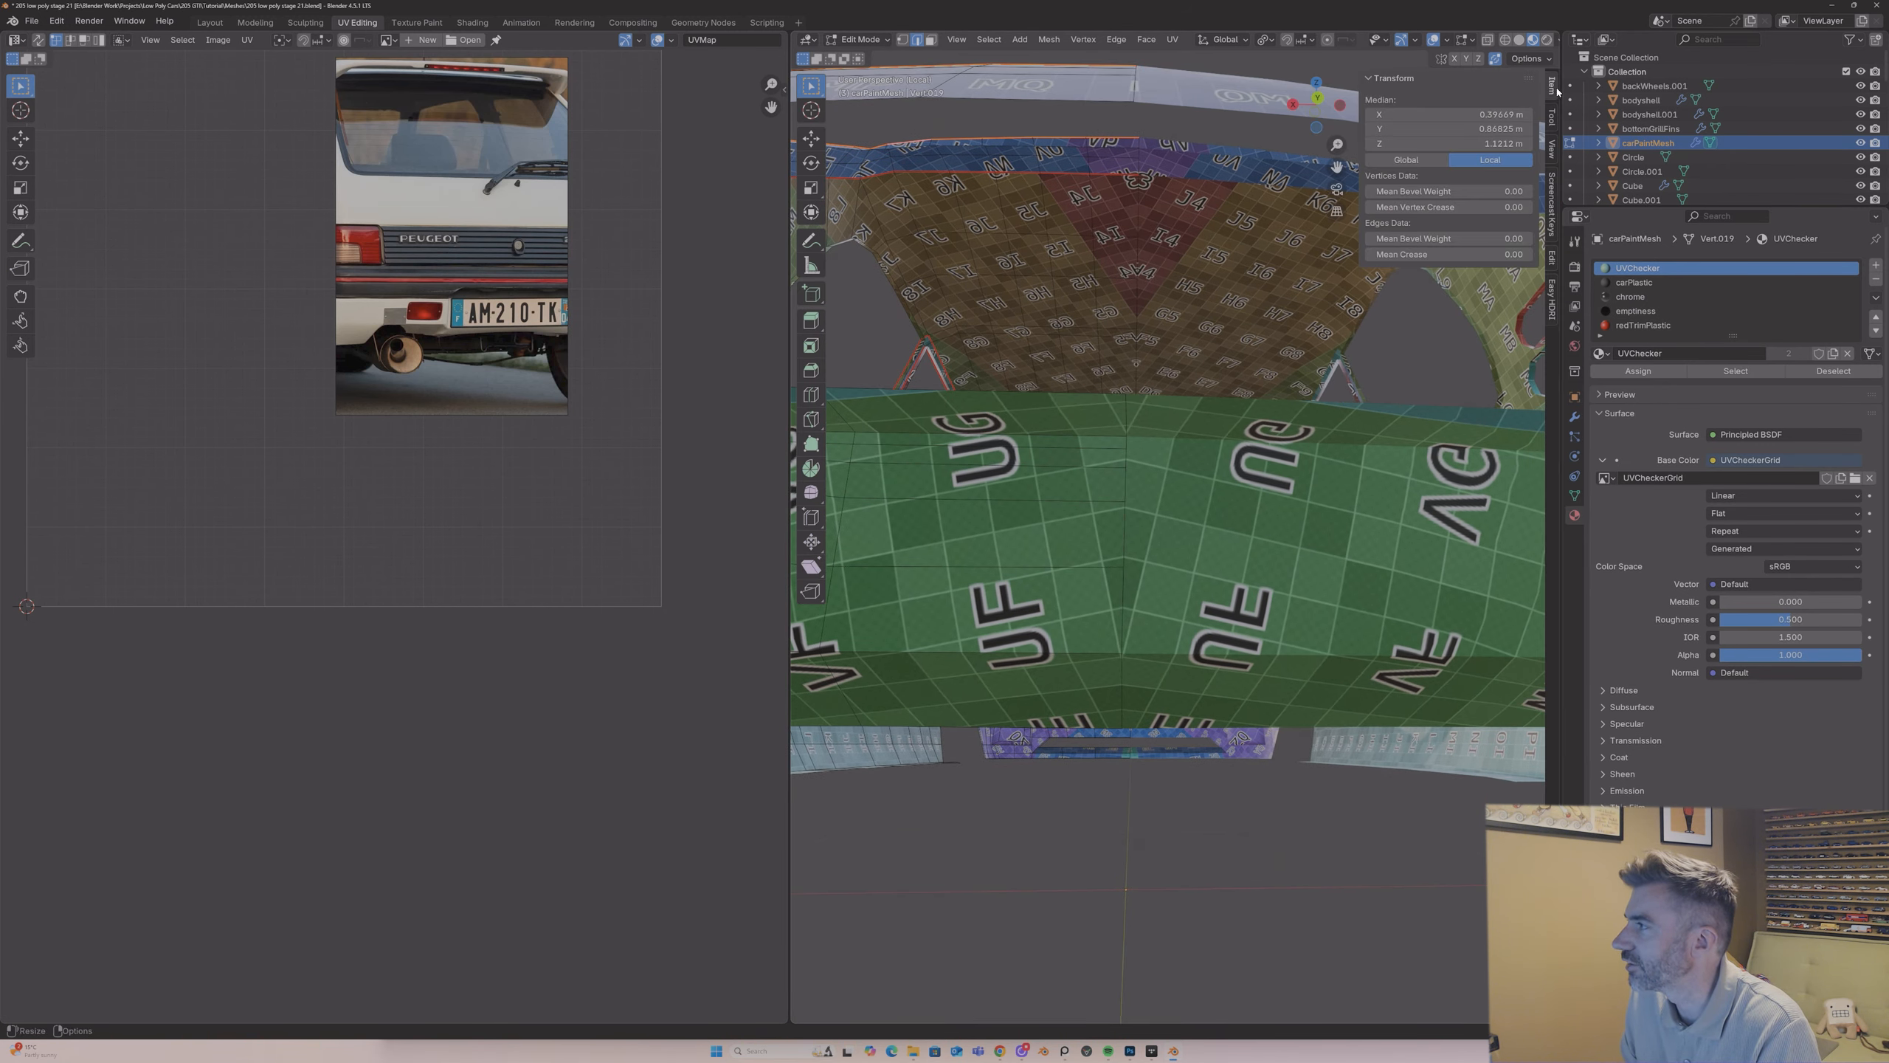
pyautogui.click(1550, 86)
pyautogui.click(1554, 224)
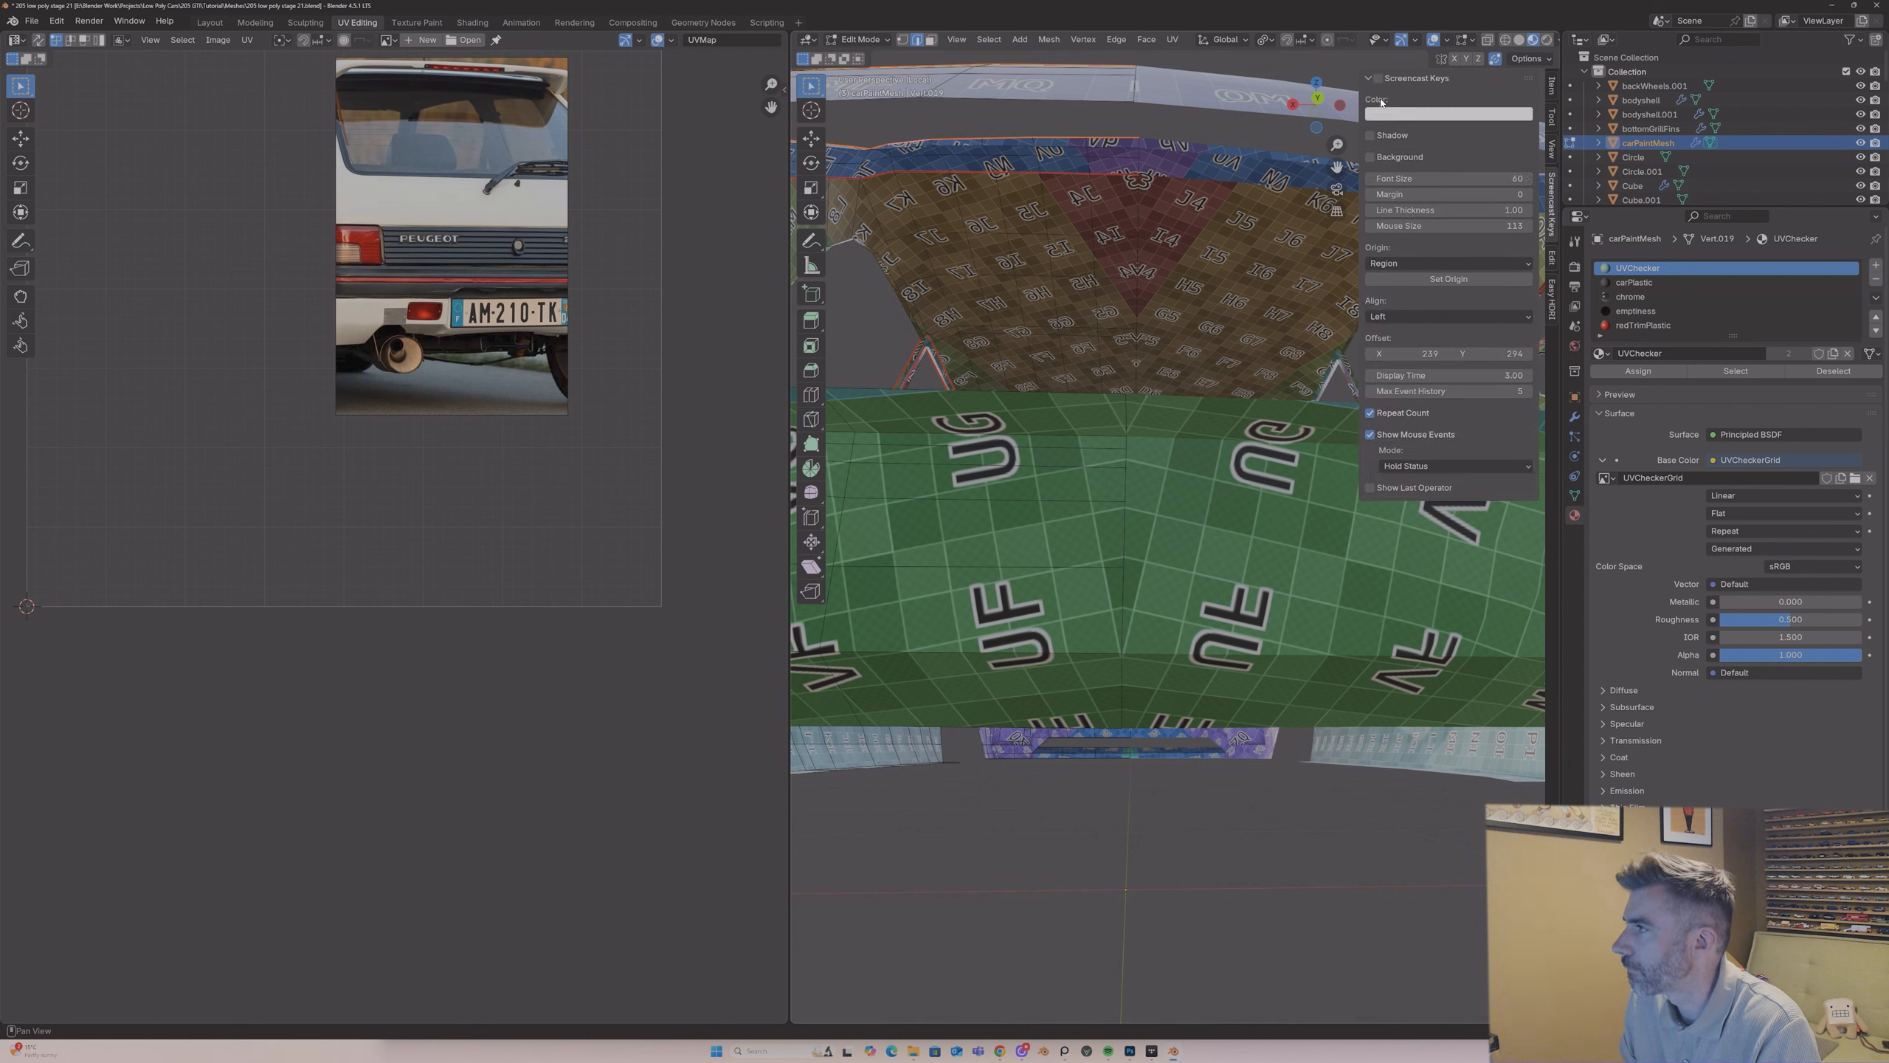
pyautogui.click(1378, 79)
pyautogui.click(1548, 88)
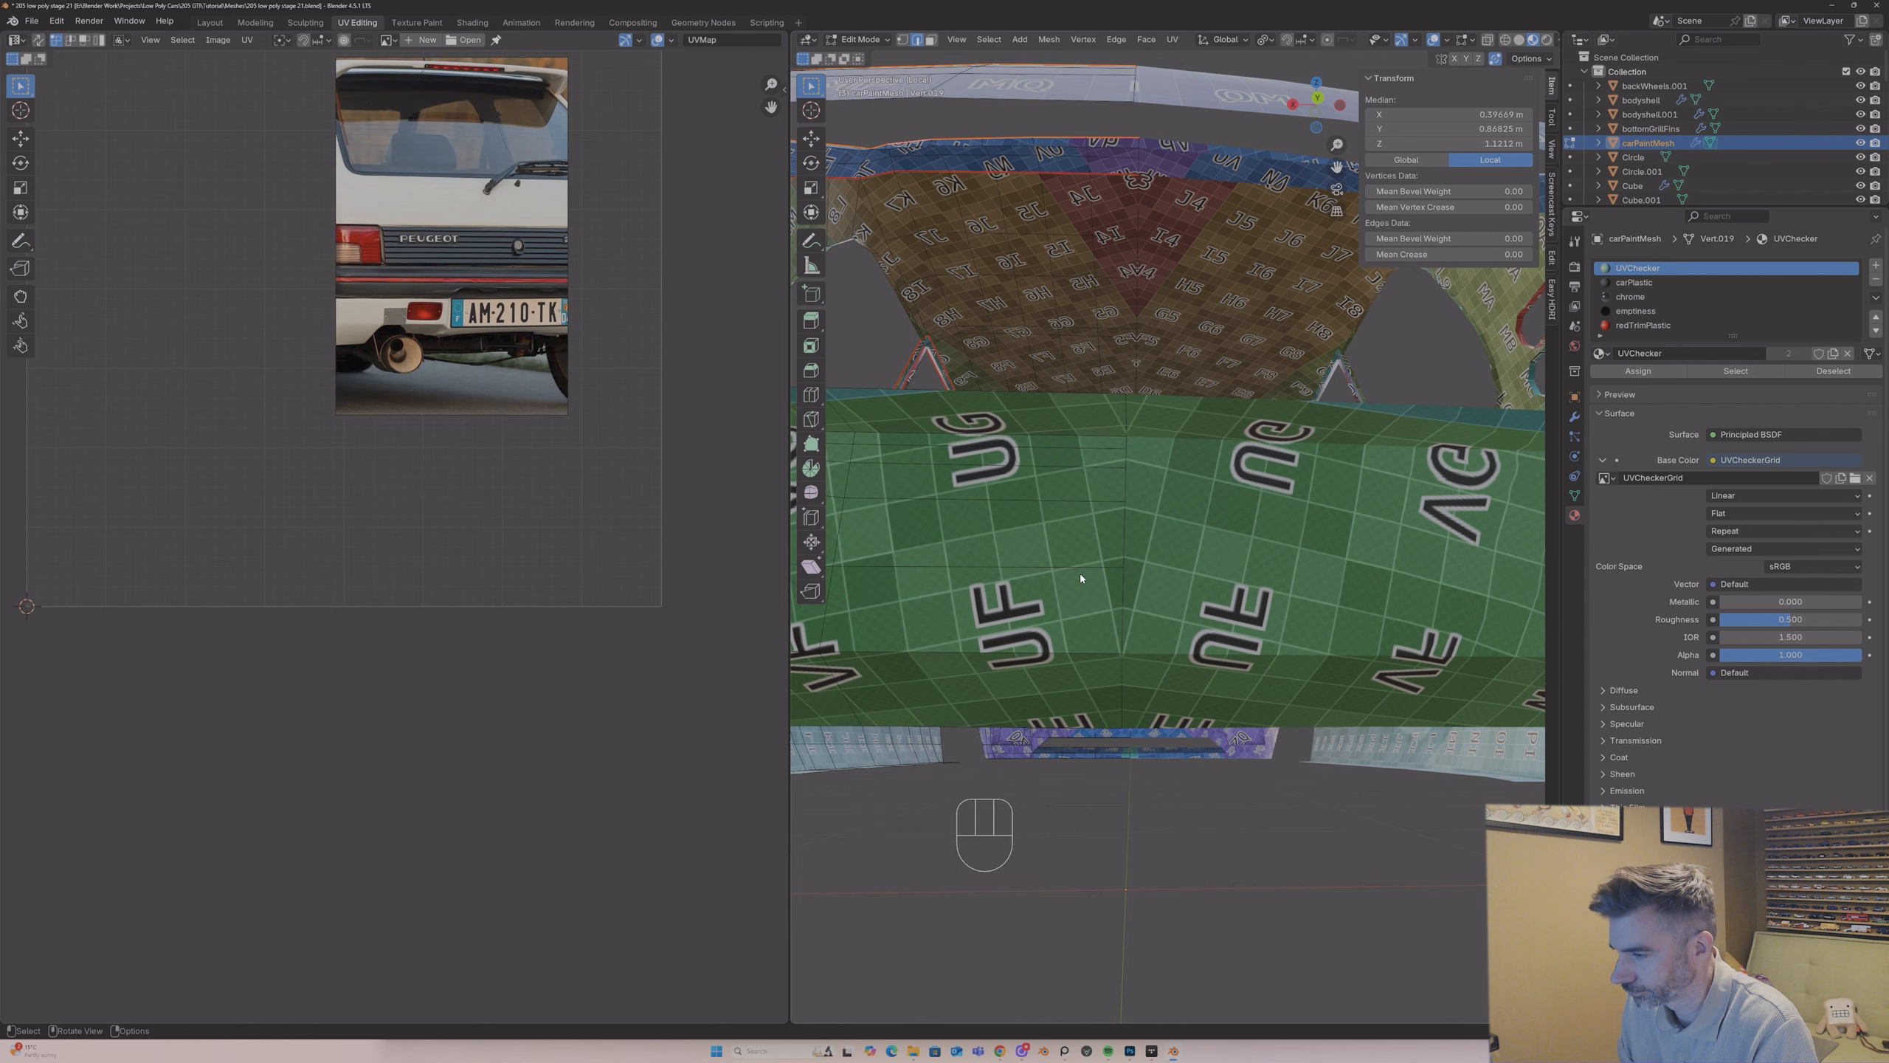
# Step: In Back Orthographic view with vertex selection, slide a vertex beside the centre line of the rear bumper's raised section along its edge
pyautogui.scroll(-3, 1087, 556)
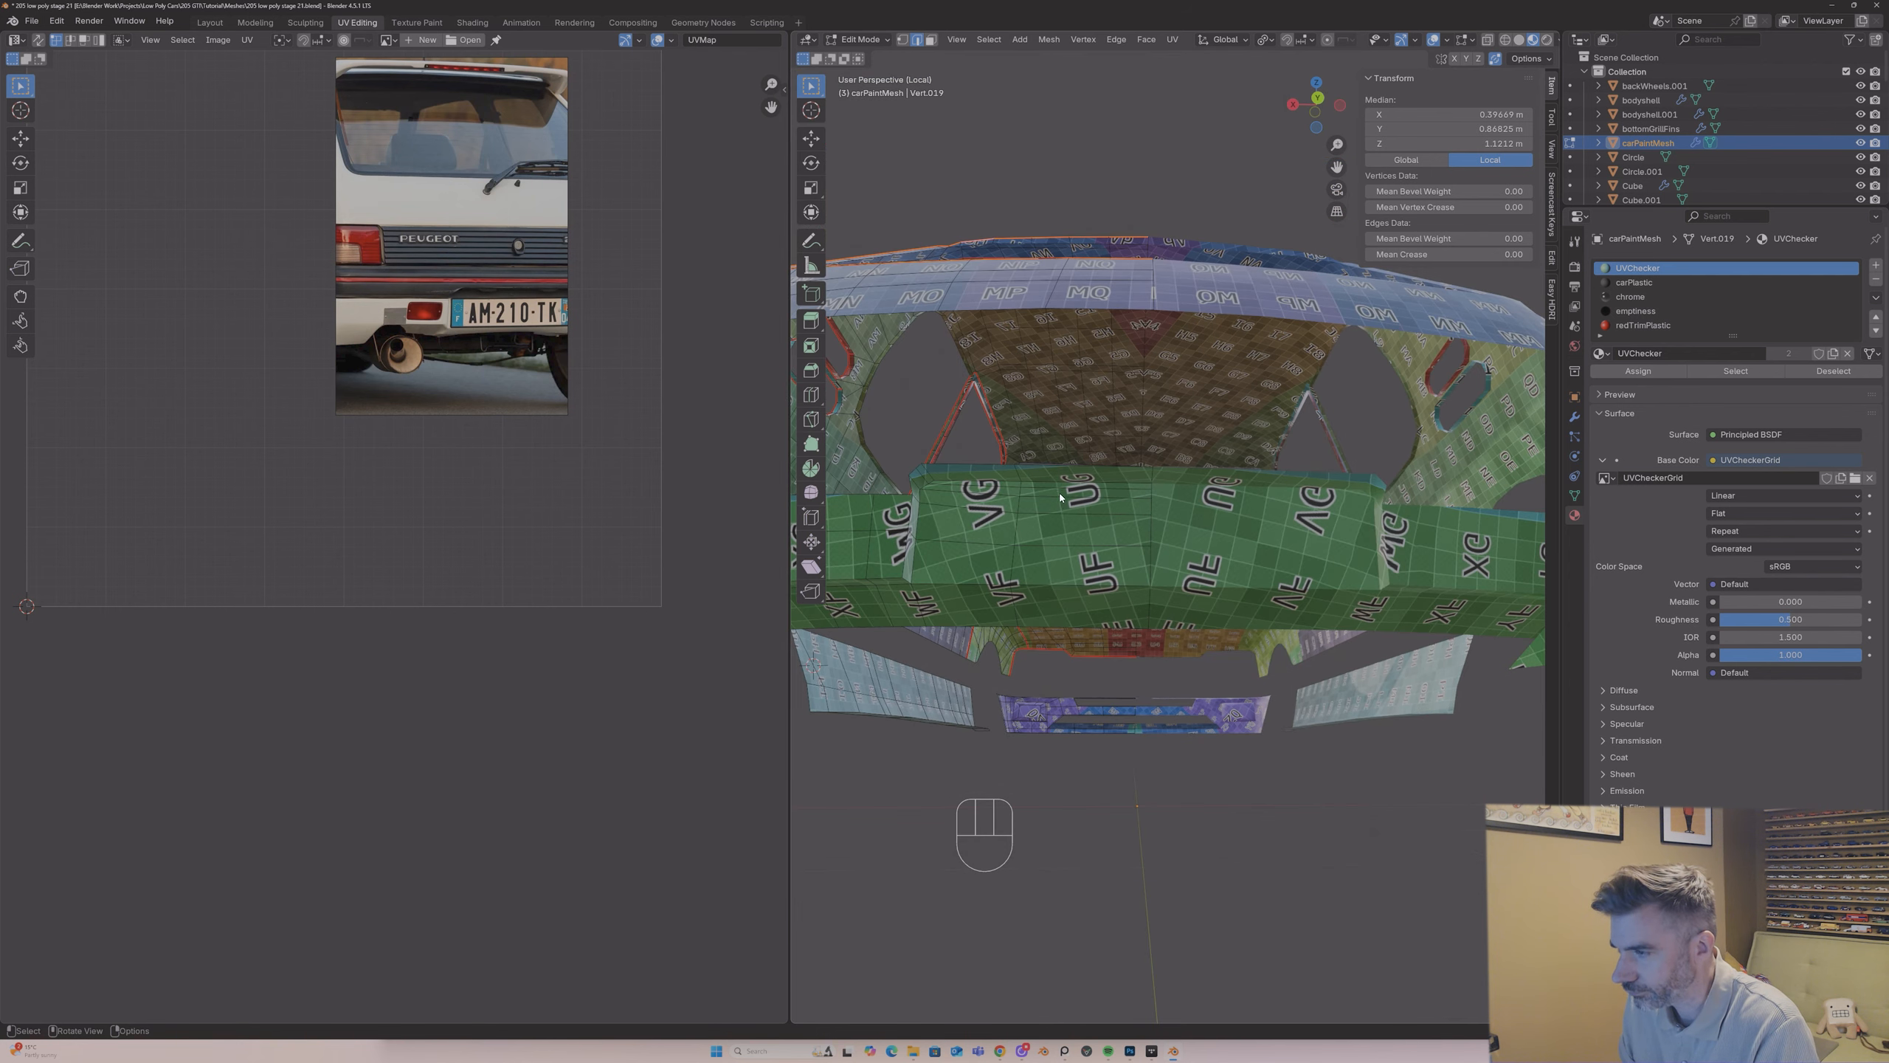
pyautogui.click(1339, 104)
pyautogui.click(1339, 105)
pyautogui.click(1340, 105)
pyautogui.click(1339, 105)
pyautogui.scroll(5, 1147, 376)
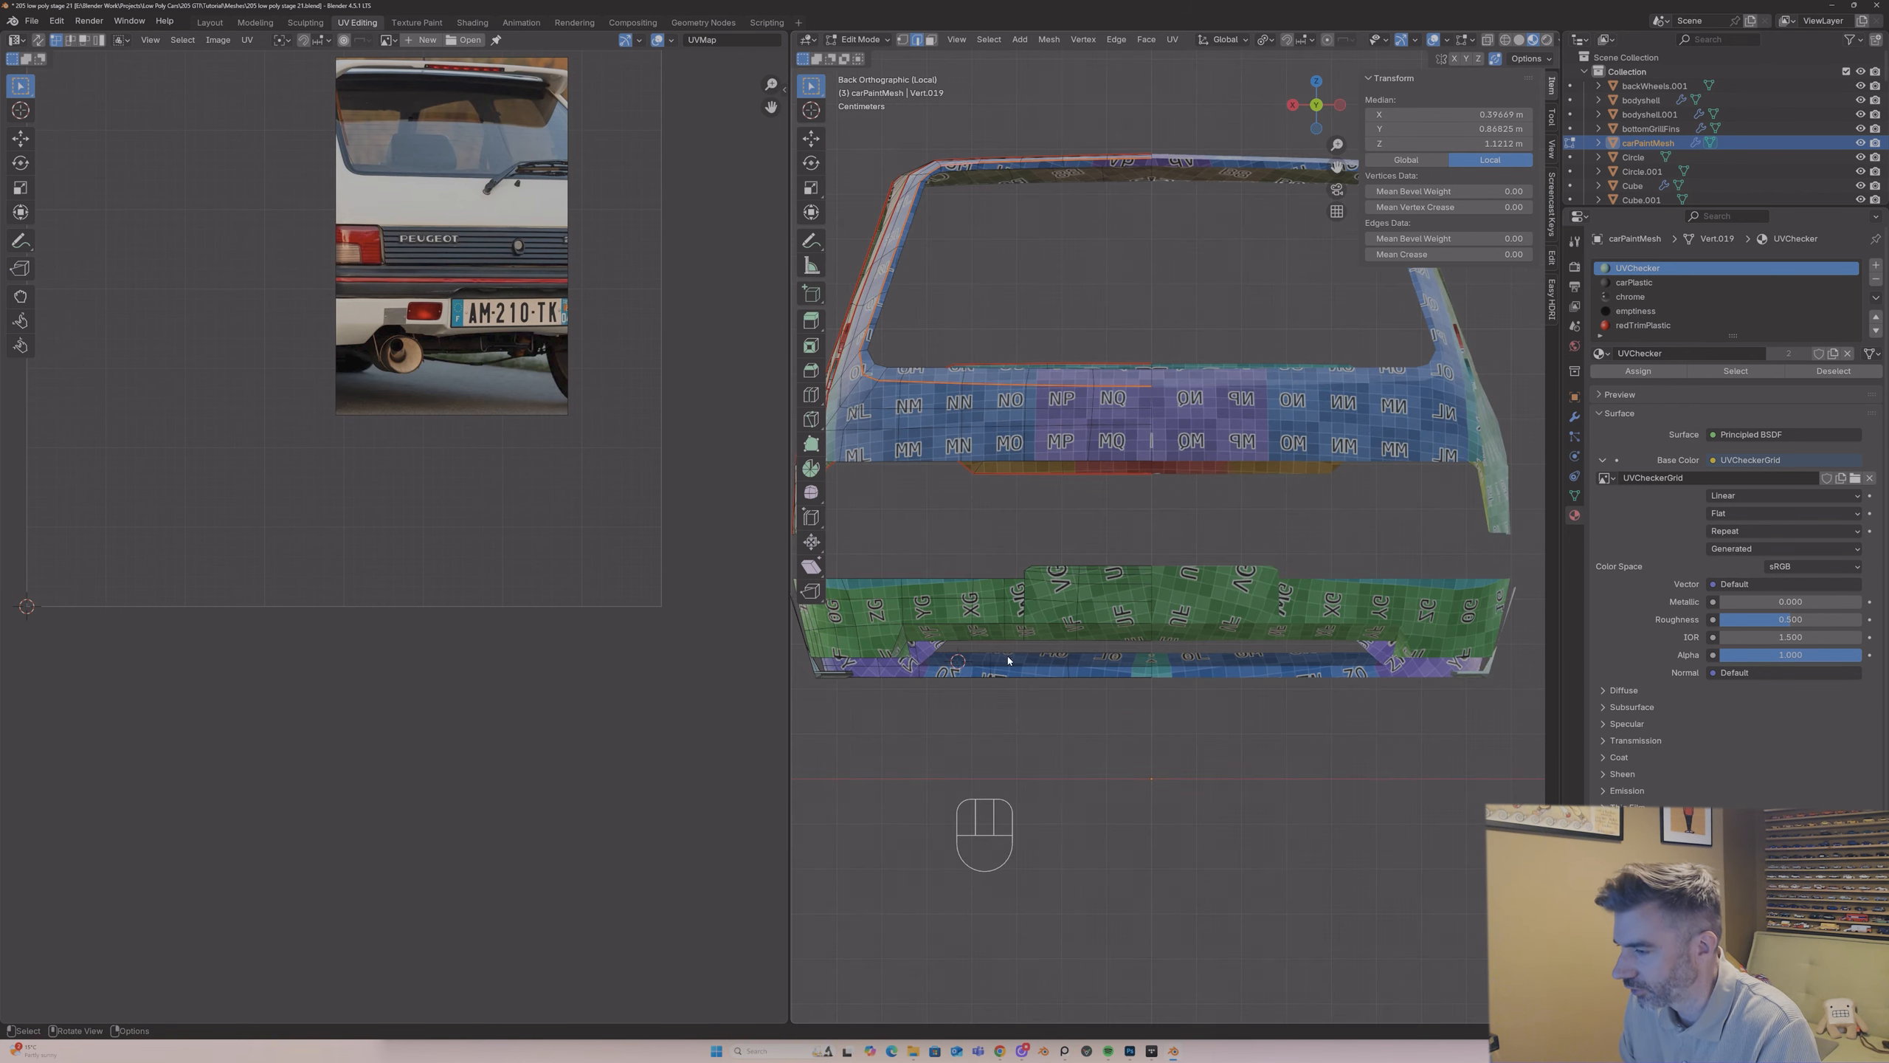
pyautogui.press('Tab')
pyautogui.press('Tab')
pyautogui.press('1')
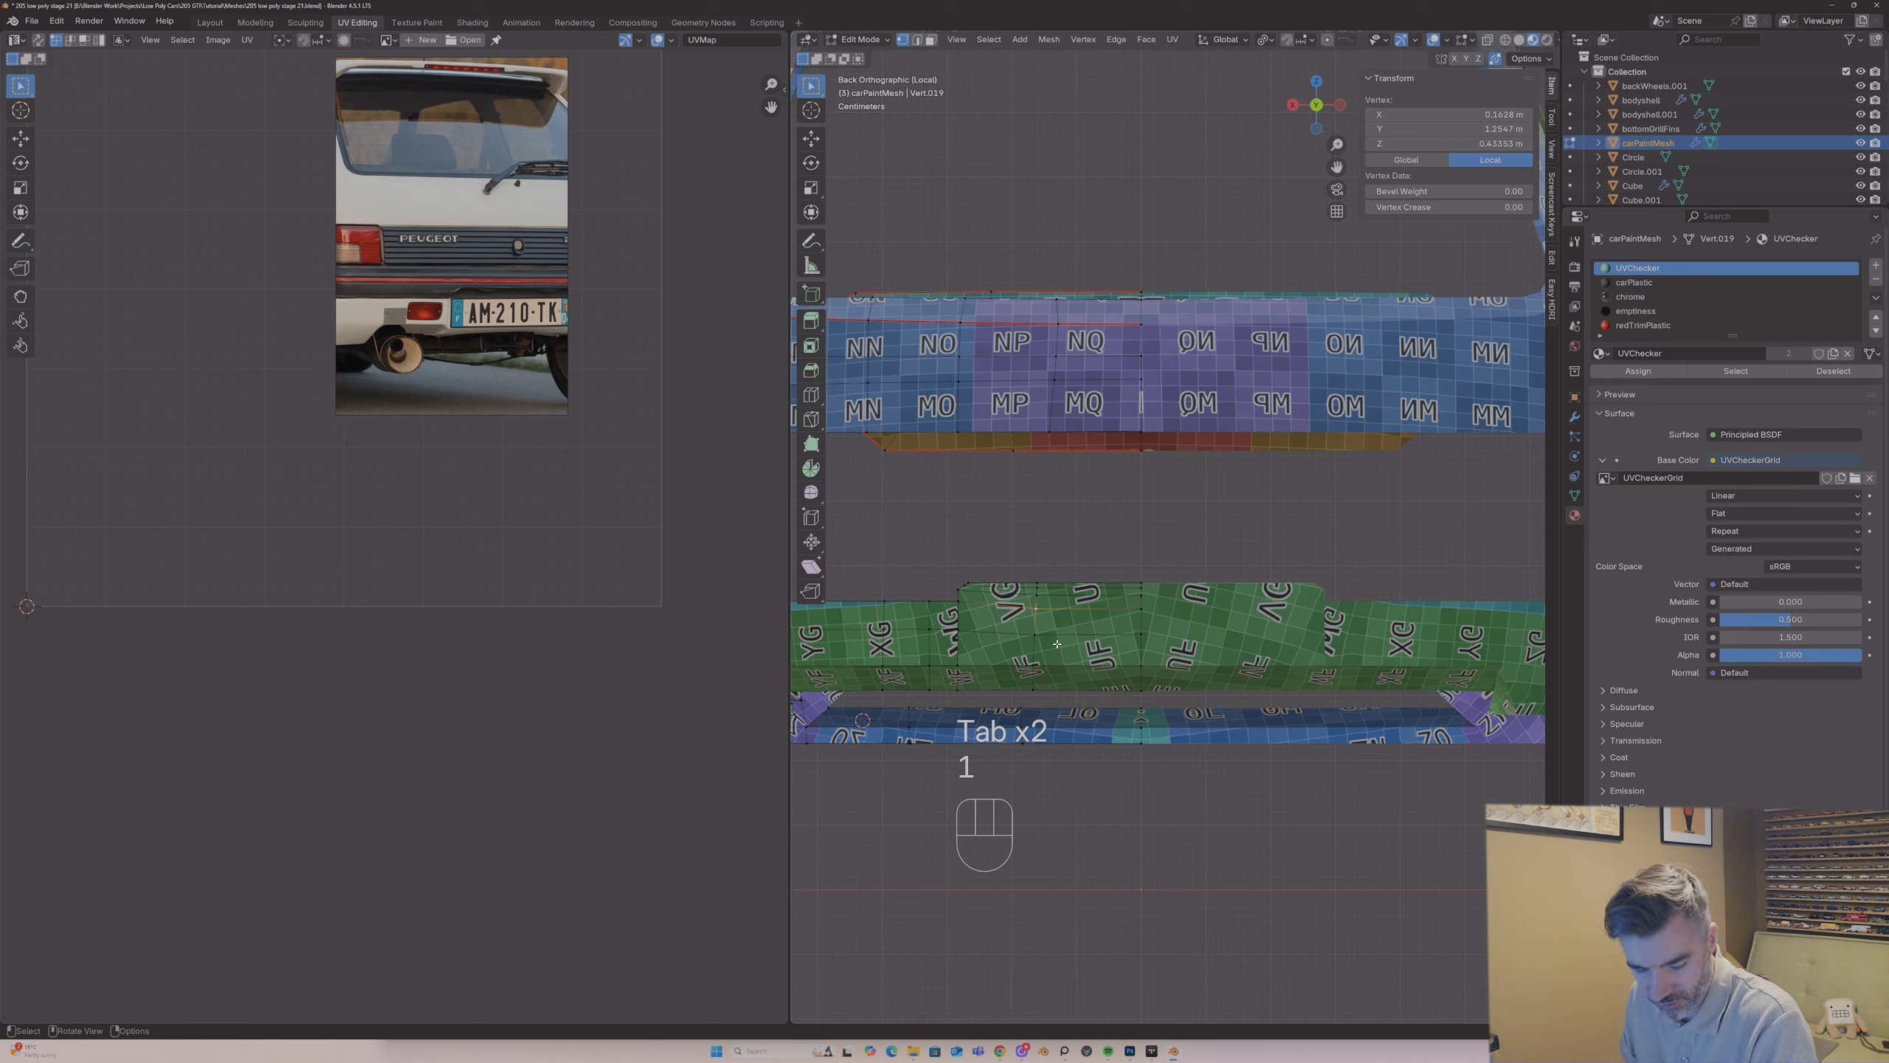
pyautogui.press('g')
pyautogui.press('g')
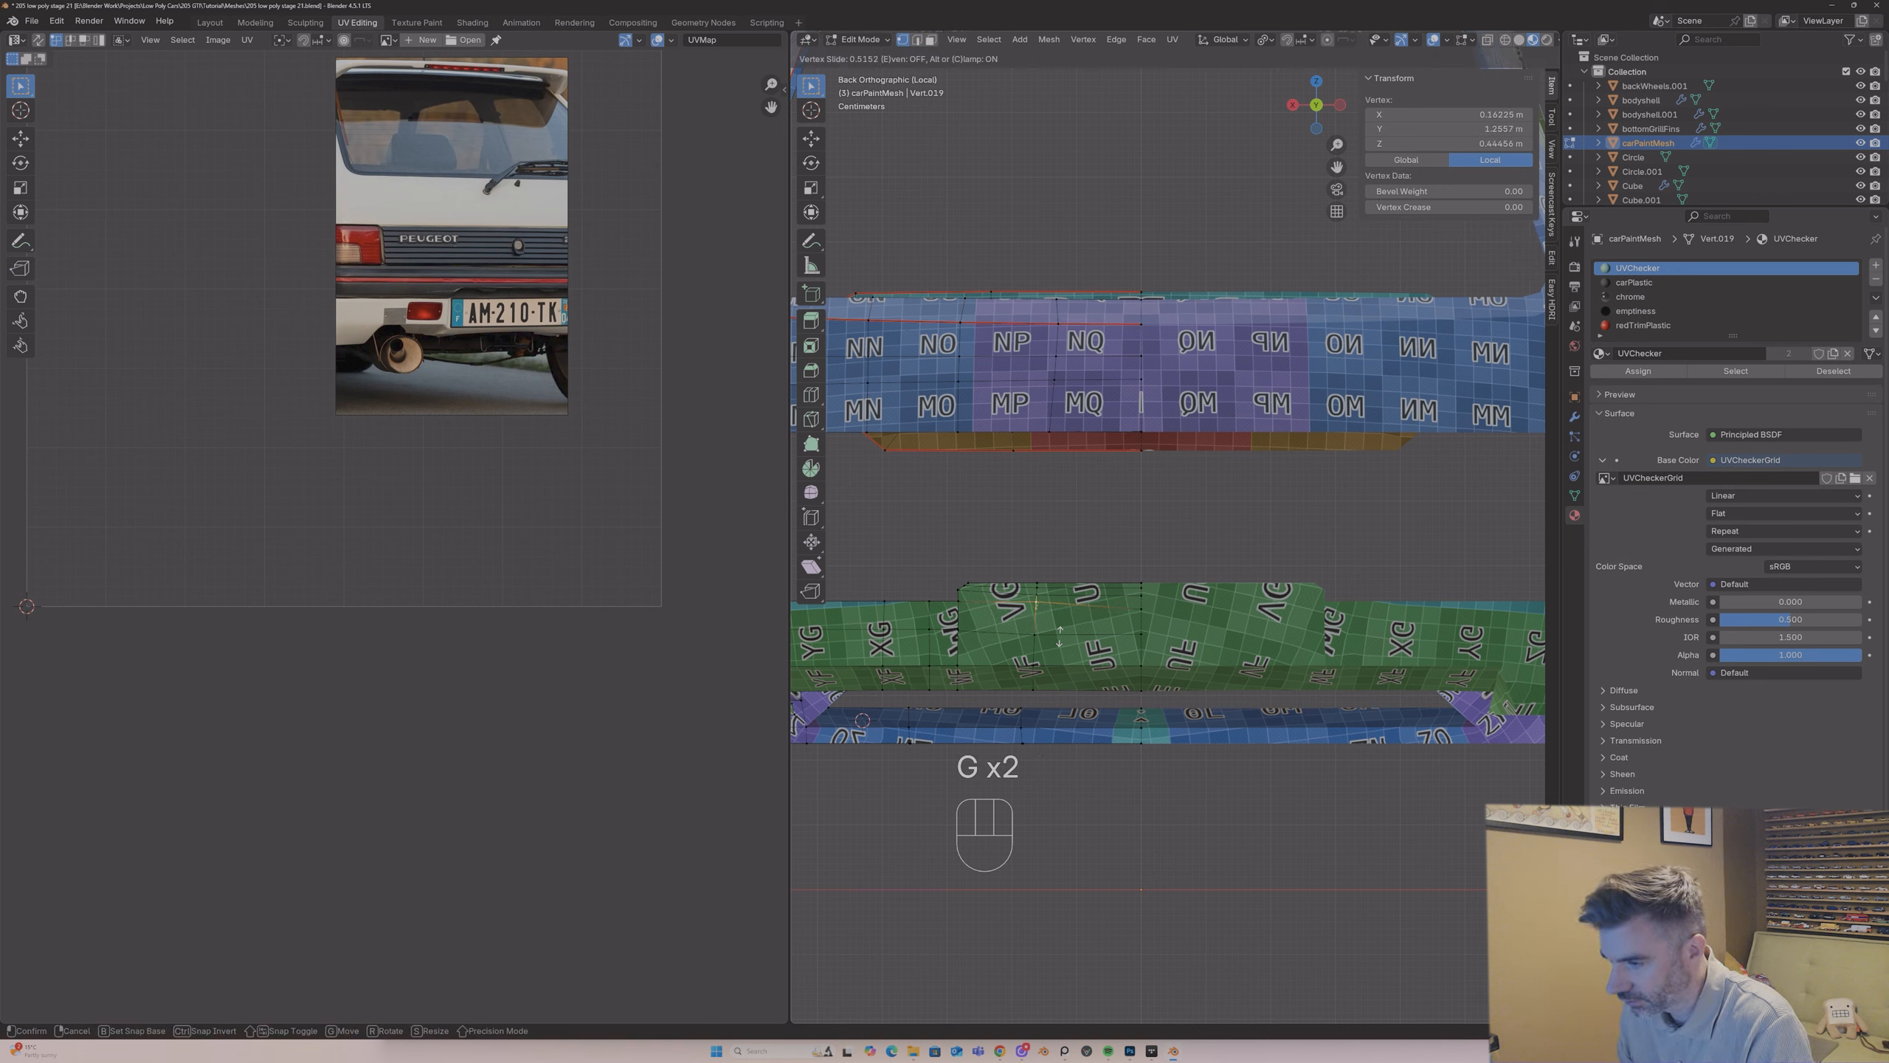
pyautogui.click(1059, 636)
# Step: Slide the bumper's centre-line vertex and the neighbouring vertex along their edges to level the upper edge row of the raised section
pyautogui.click(1143, 607)
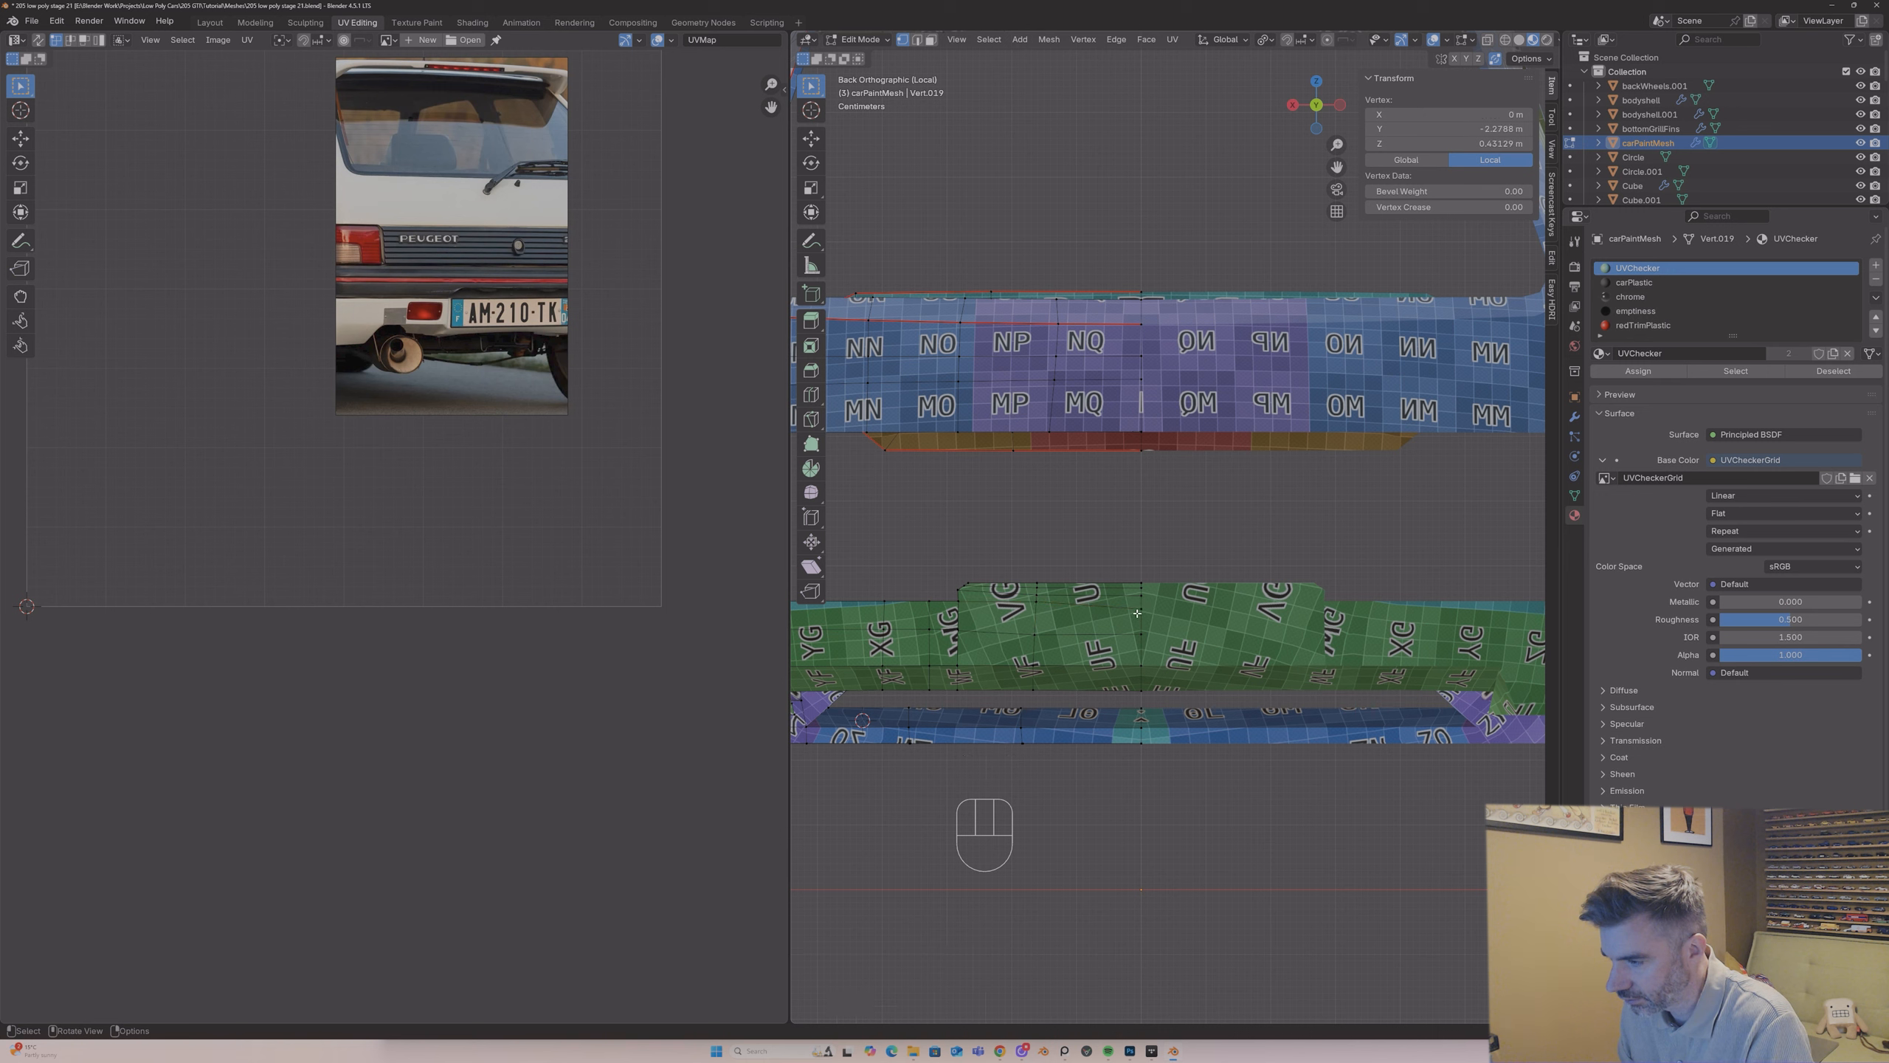
pyautogui.click(1138, 616)
pyautogui.press('g')
pyautogui.press('g')
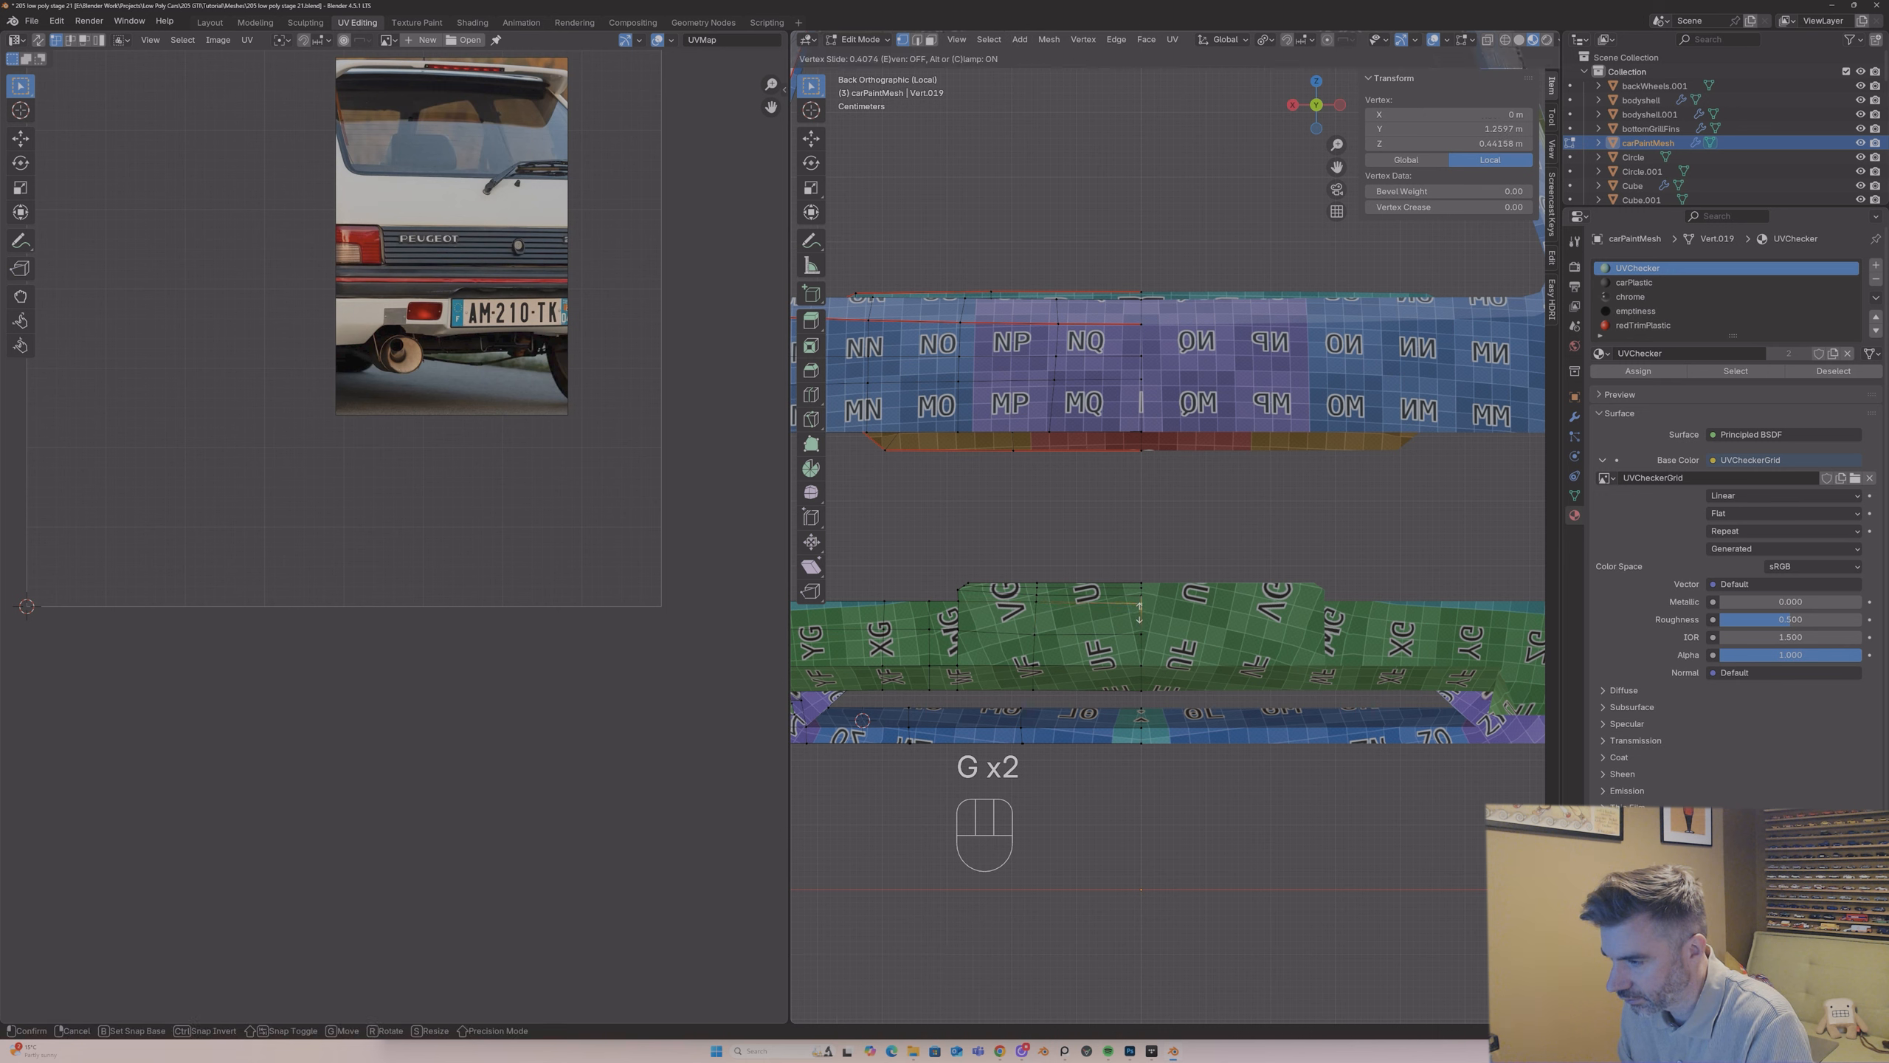
pyautogui.click(1139, 612)
pyautogui.press('g')
pyautogui.press('g')
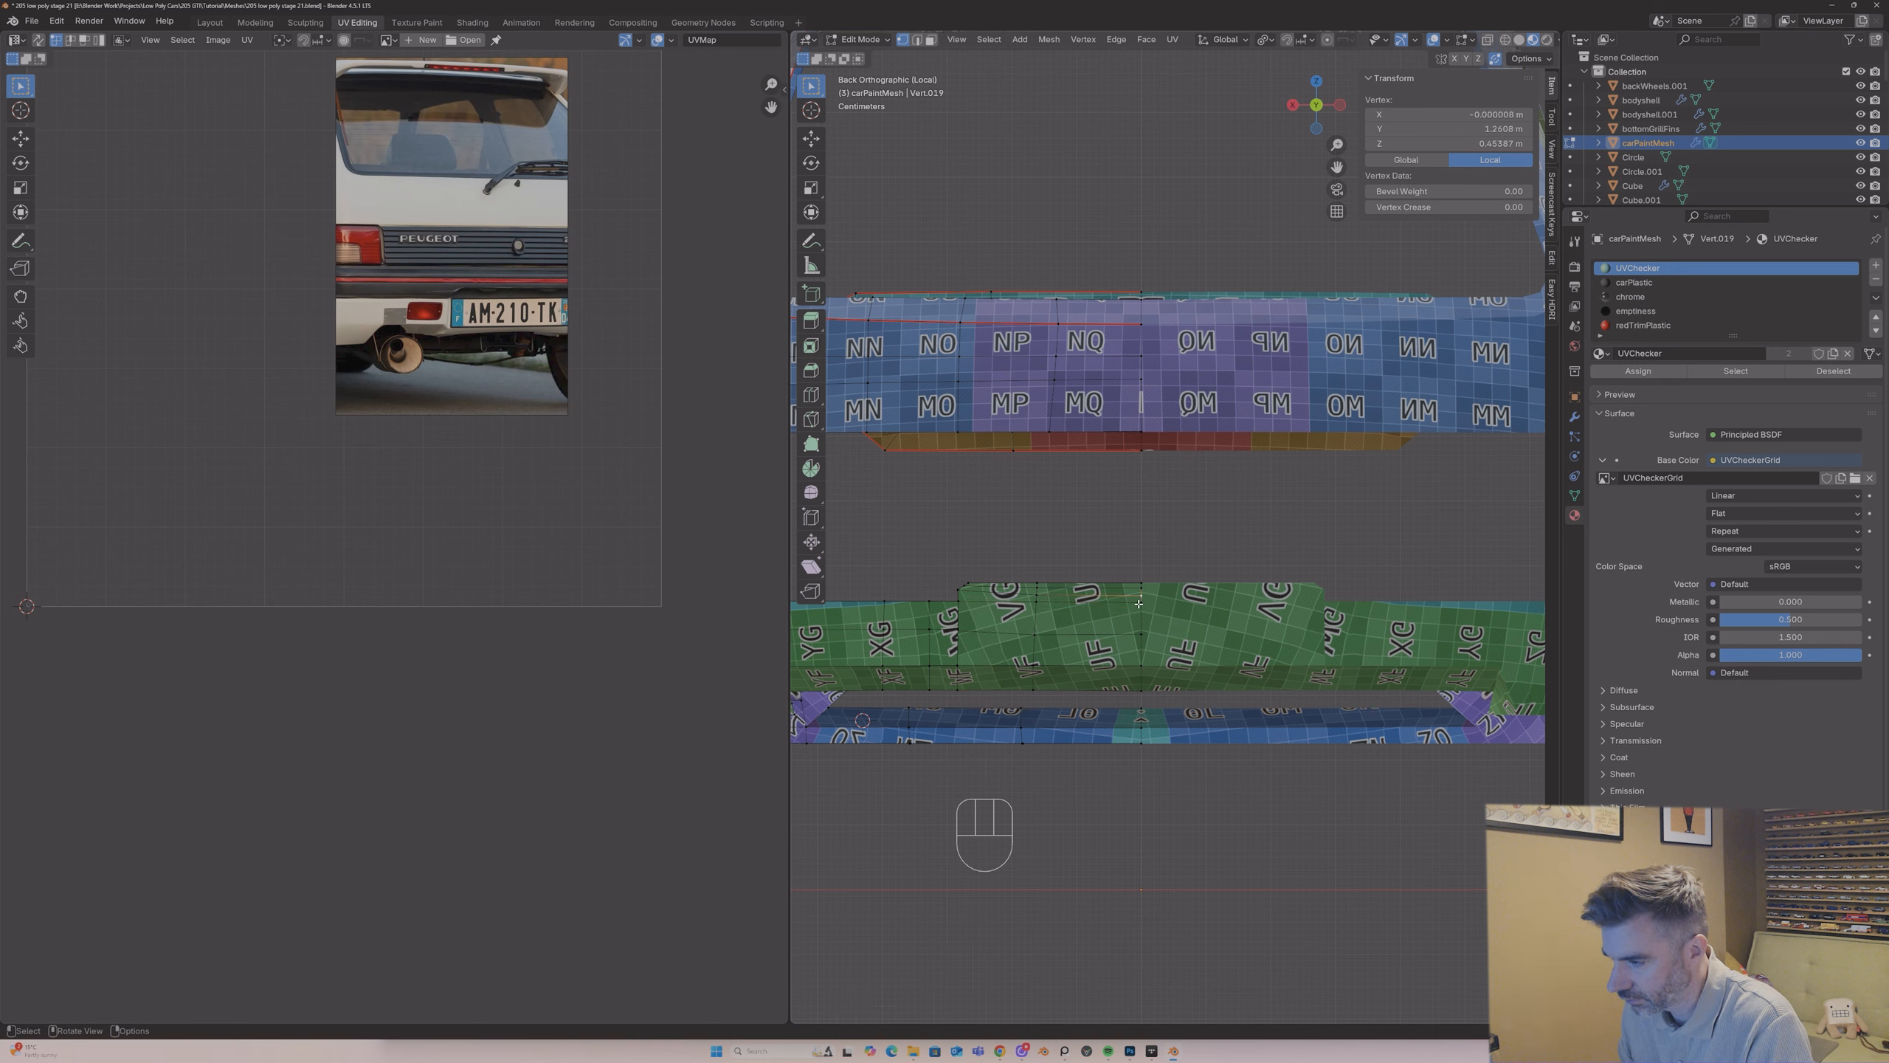
pyautogui.click(1139, 602)
pyautogui.click(1039, 604)
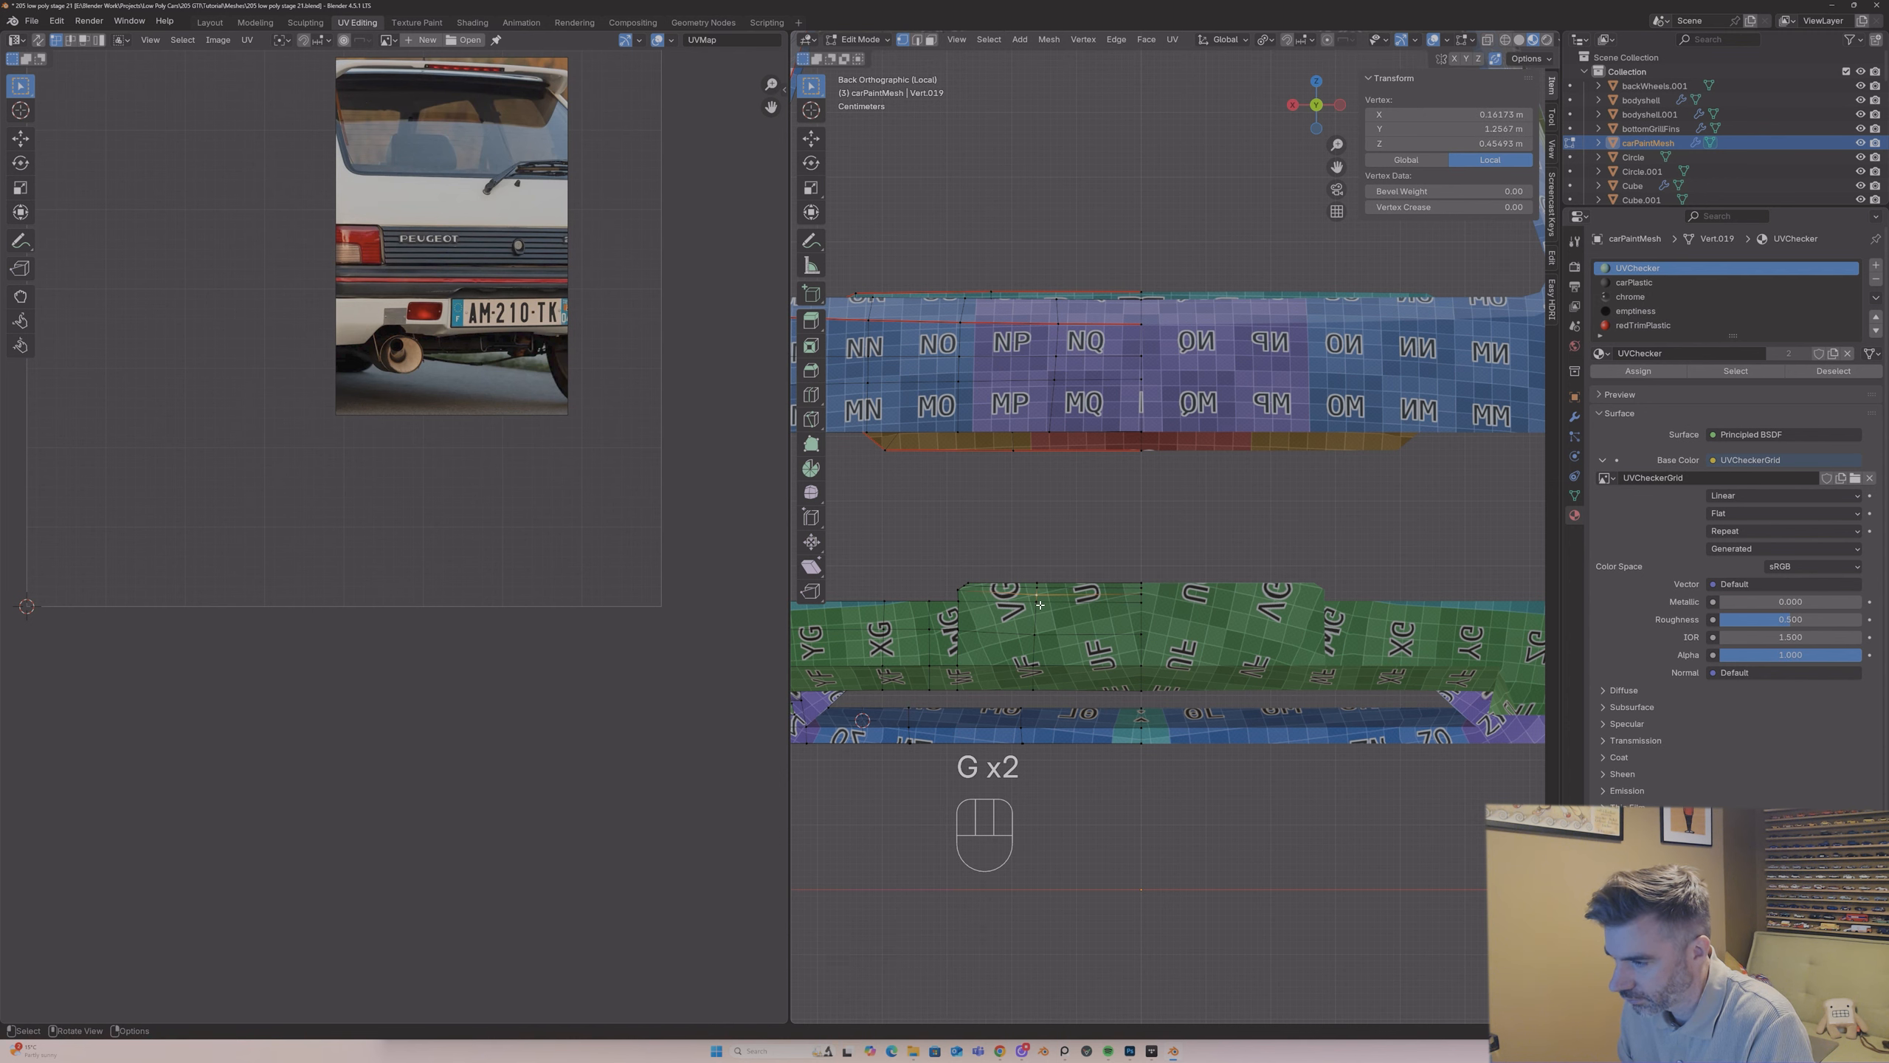
pyautogui.press('g')
pyautogui.press('g')
pyautogui.click(1037, 601)
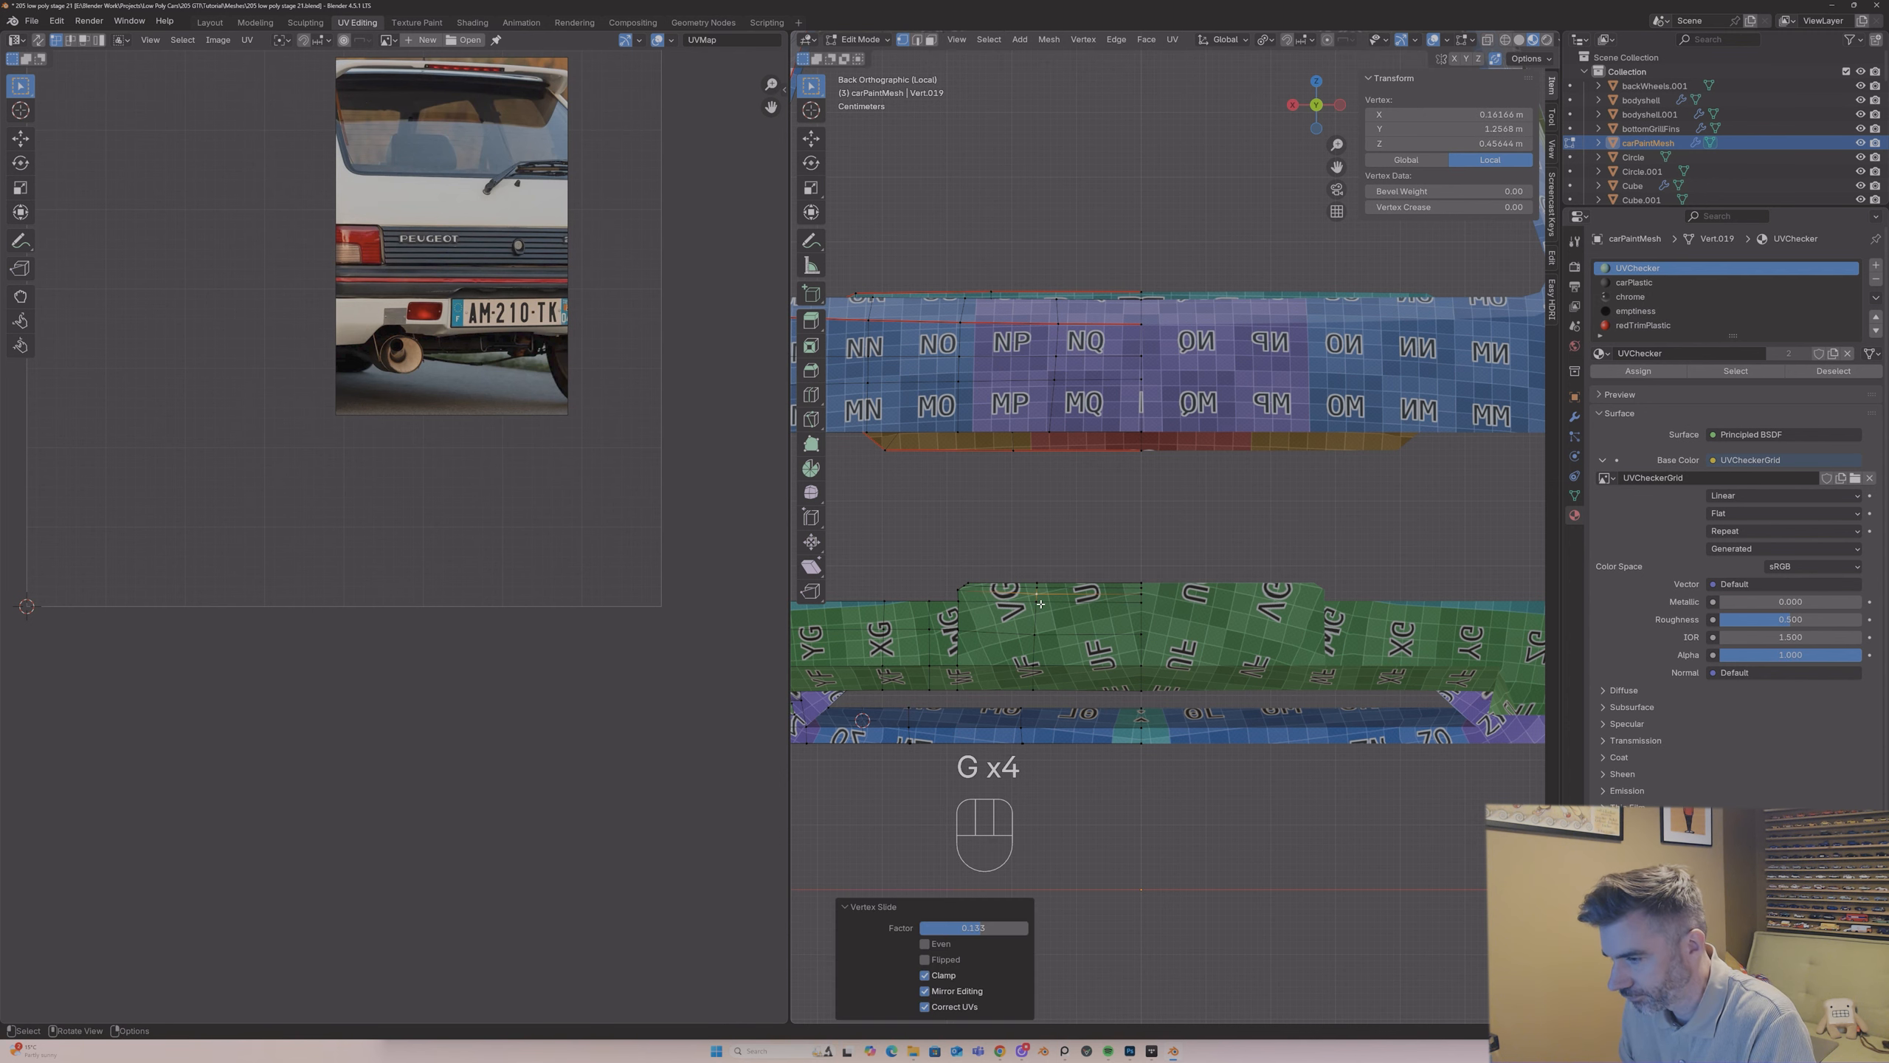
# Step: Select the upper front strip faces and the top faces behind them on the bumper's raised section, and separate the selection into its own object
pyautogui.press('3')
pyautogui.click(1016, 598)
pyautogui.moveTo(1016, 597); pyautogui.dragTo(974, 596, button='middle')
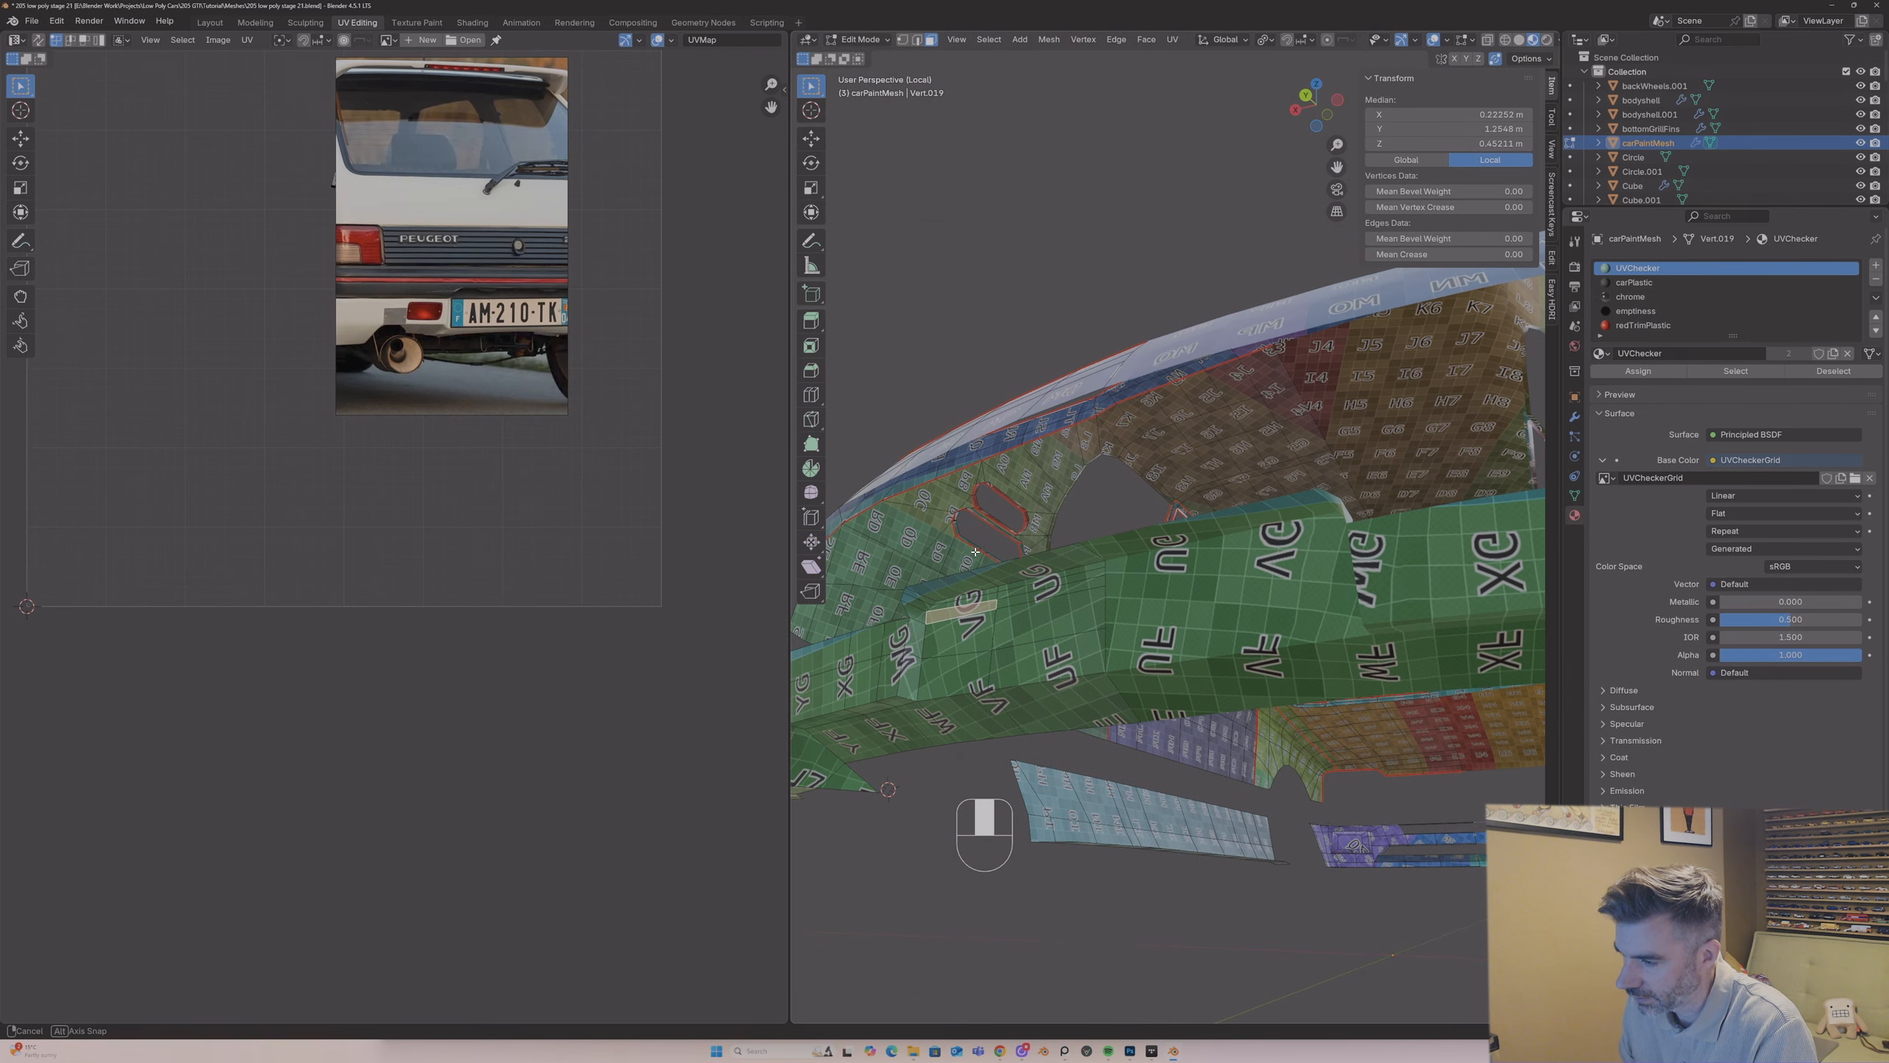
pyautogui.keyDown('shift'); pyautogui.click(974, 596); pyautogui.keyUp('shift')
pyautogui.keyDown('shift'); pyautogui.click(967, 588); pyautogui.keyUp('shift')
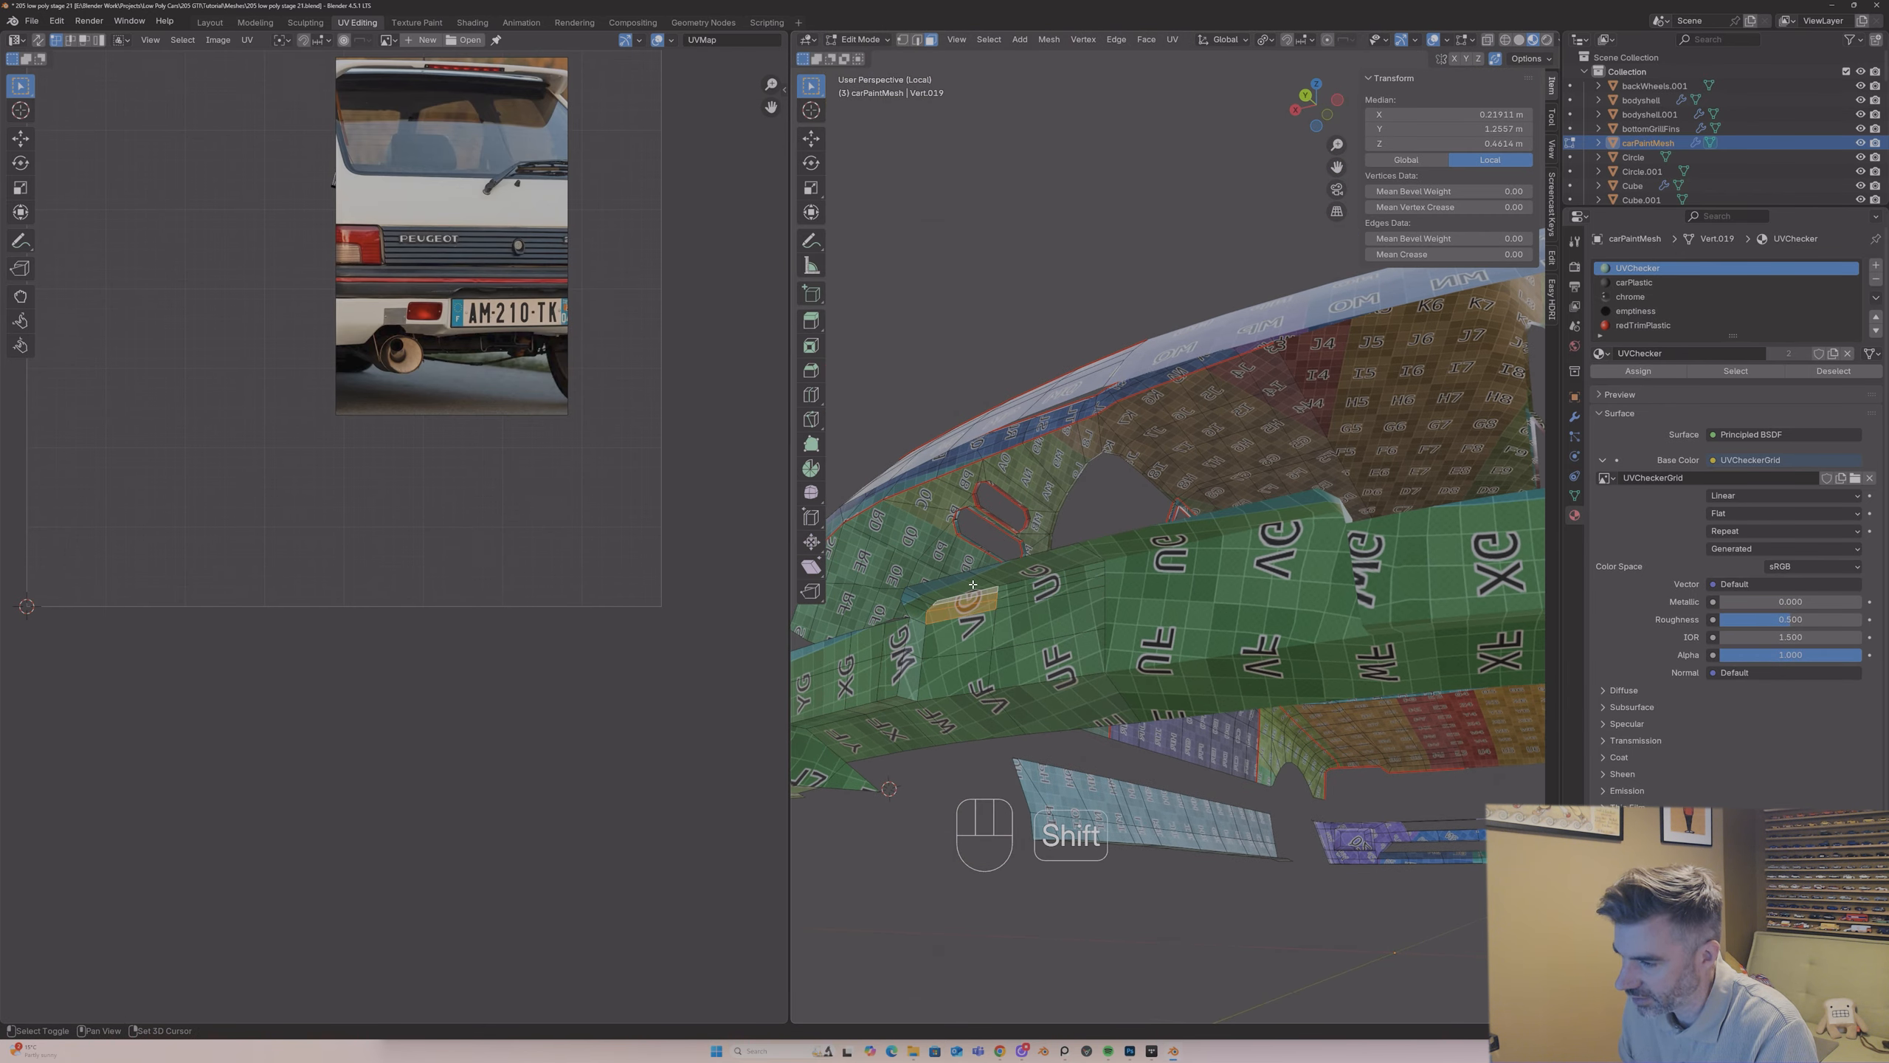
pyautogui.keyDown('shift'); pyautogui.click(912, 608); pyautogui.keyUp('shift')
pyautogui.keyDown('shift'); pyautogui.click(1014, 599); pyautogui.keyUp('shift')
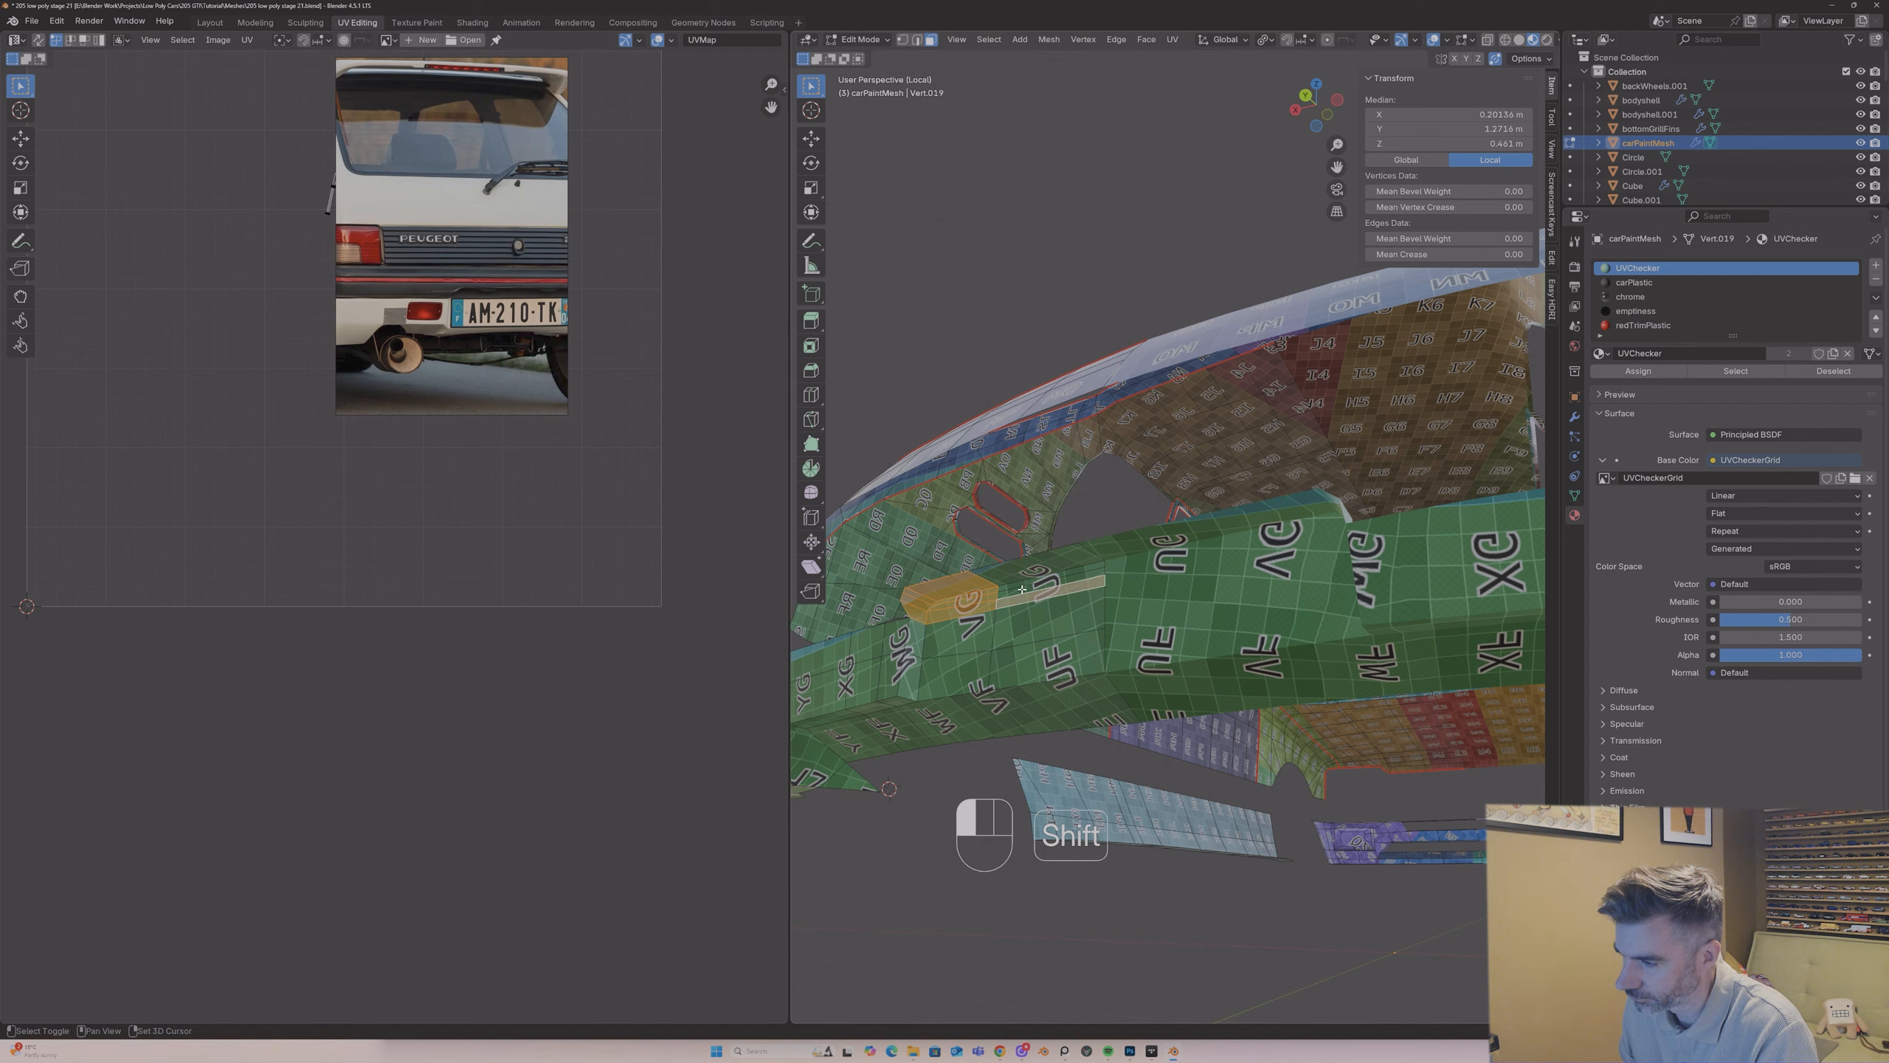
pyautogui.keyDown('shift'); pyautogui.click(1016, 572); pyautogui.keyUp('shift')
pyautogui.press('p')
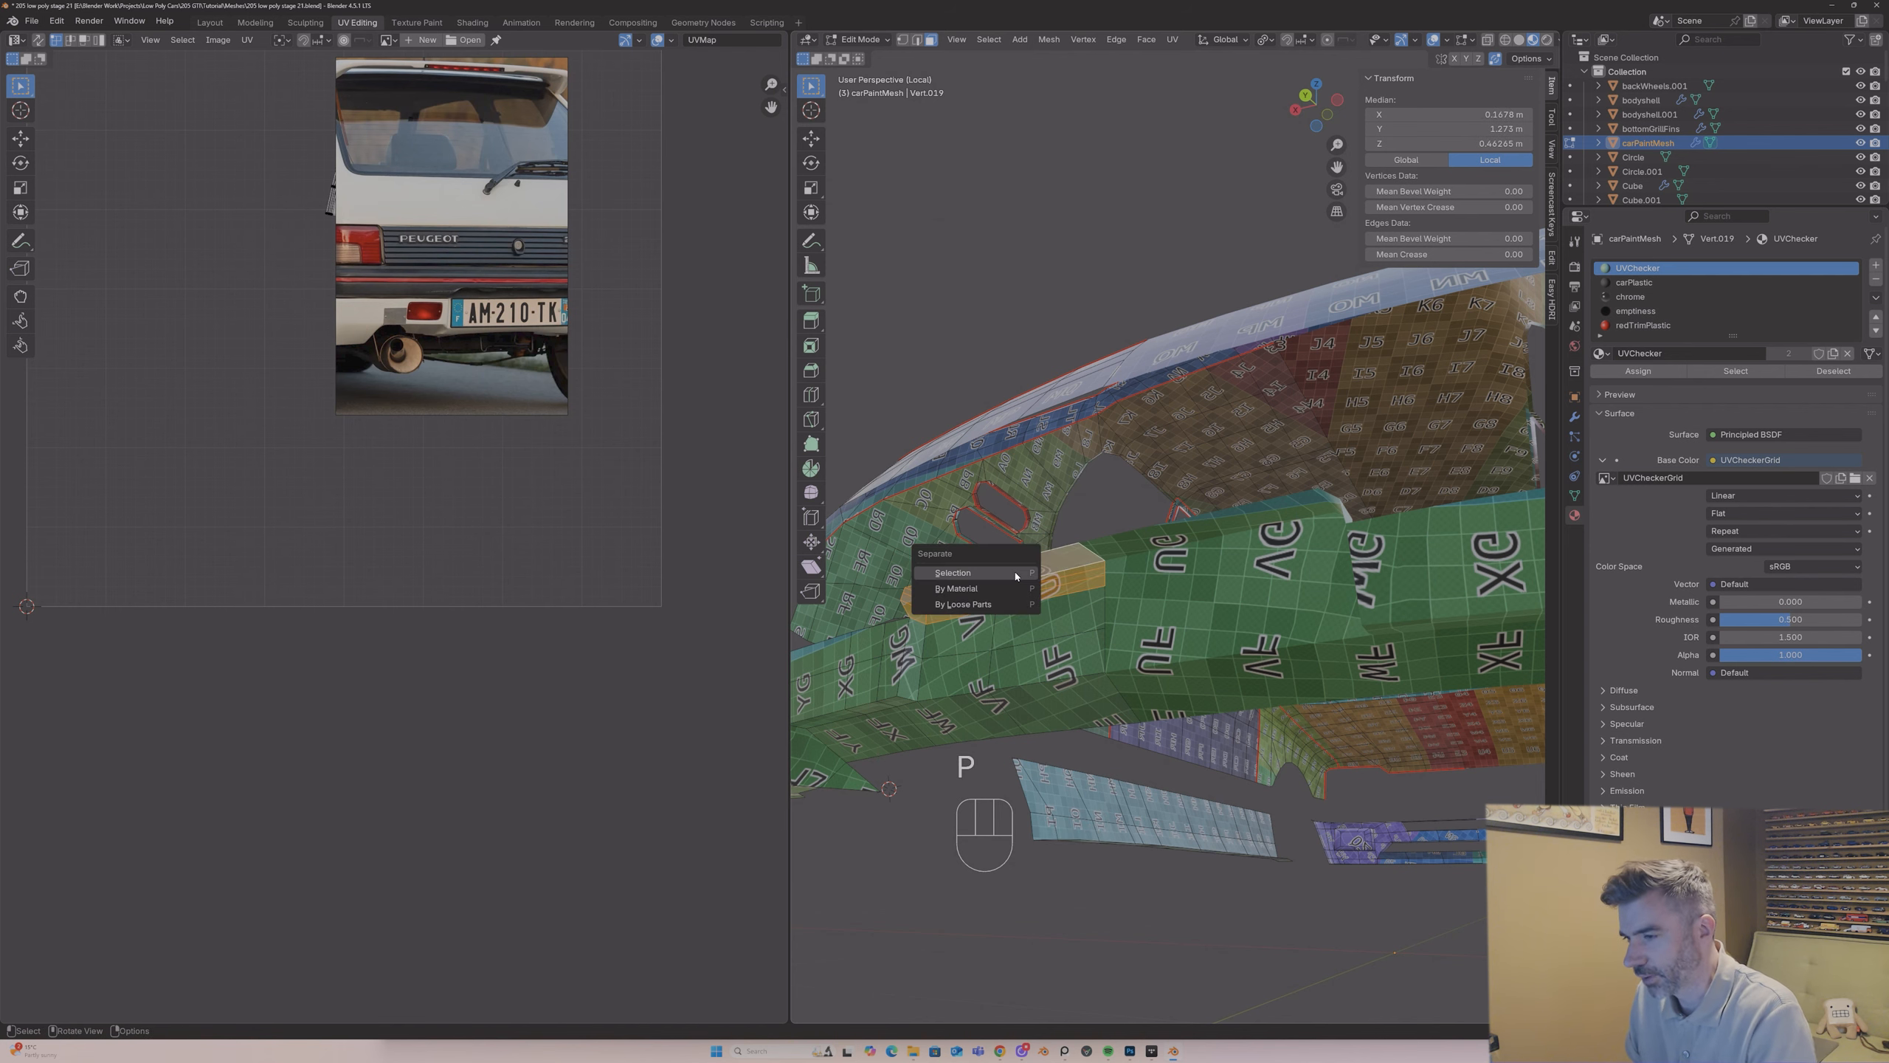
pyautogui.click(1015, 573)
# Step: Return to Object Mode with the full car shown and join the separated bumper strip into the bodyshell object
pyautogui.press('Tab')
pyautogui.moveTo(1016, 573); pyautogui.dragTo(991, 629, button='middle')
pyautogui.press('/')
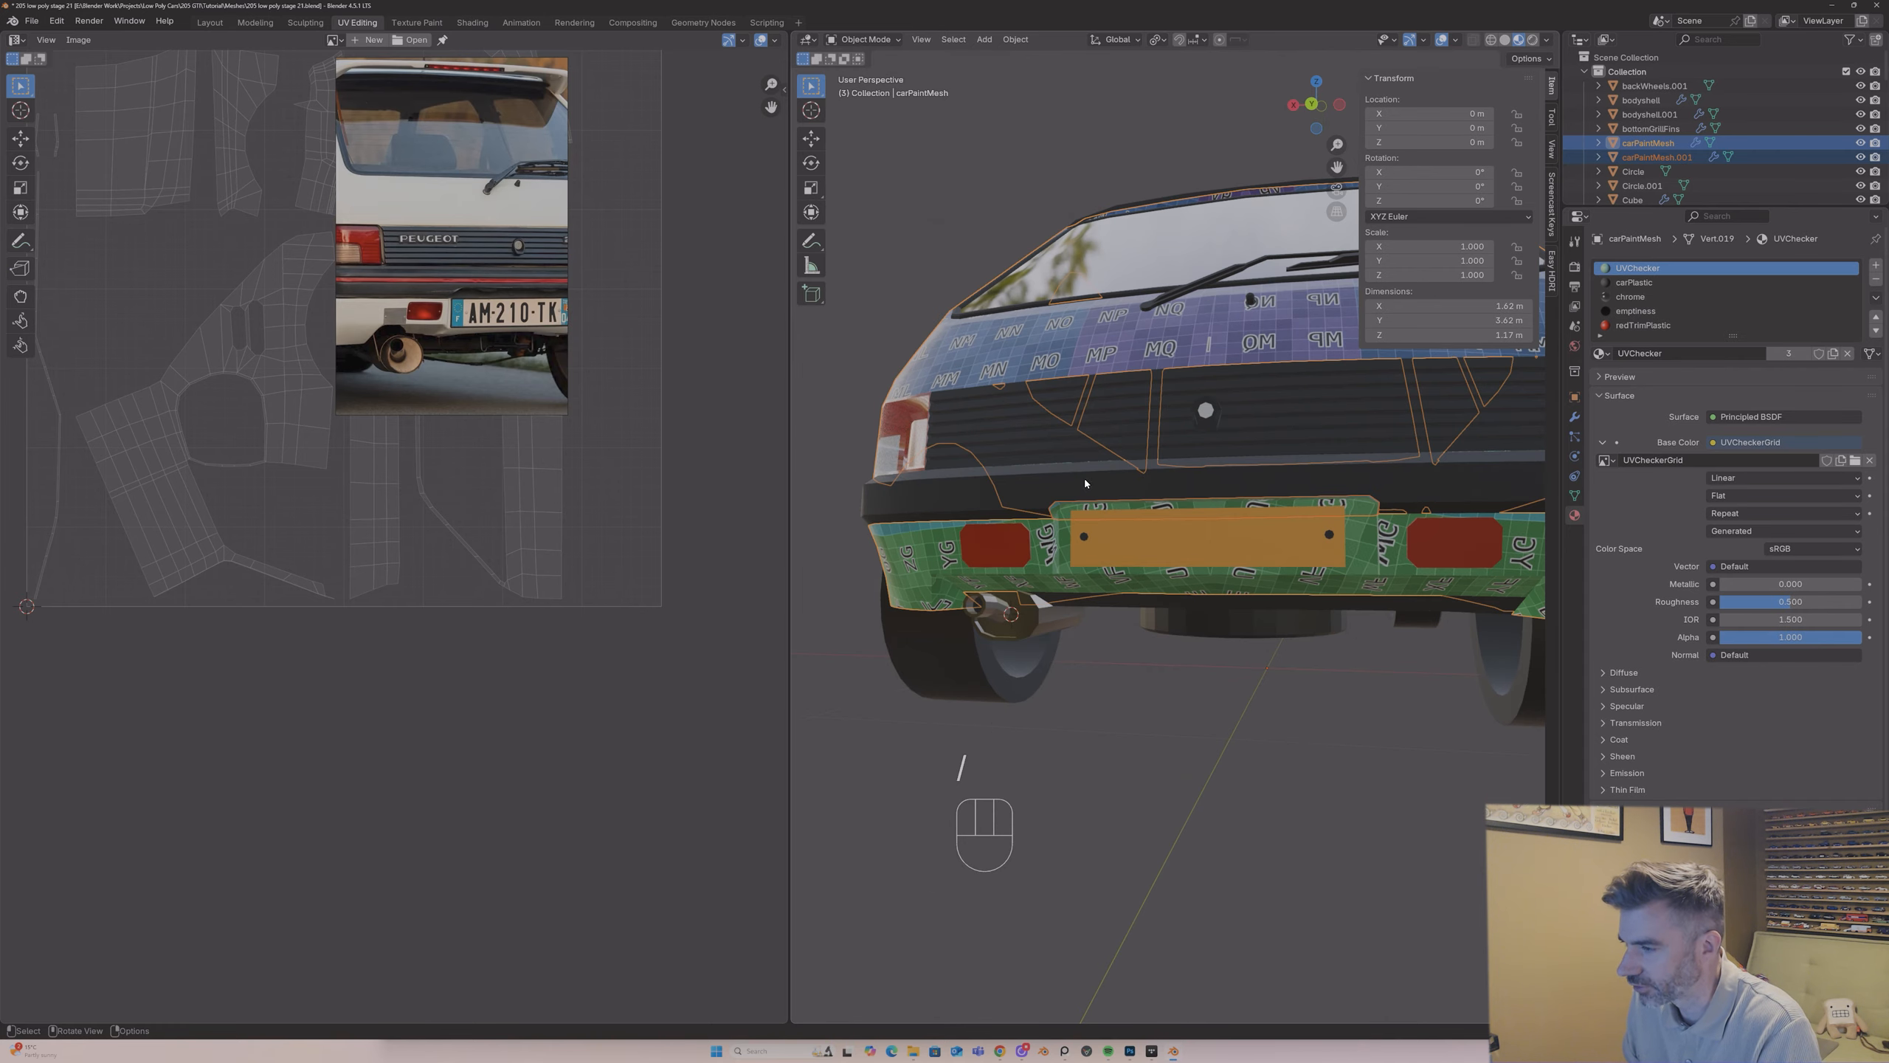
pyautogui.scroll(2, 1083, 484)
pyautogui.moveTo(1083, 484); pyautogui.dragTo(1061, 561, button='middle')
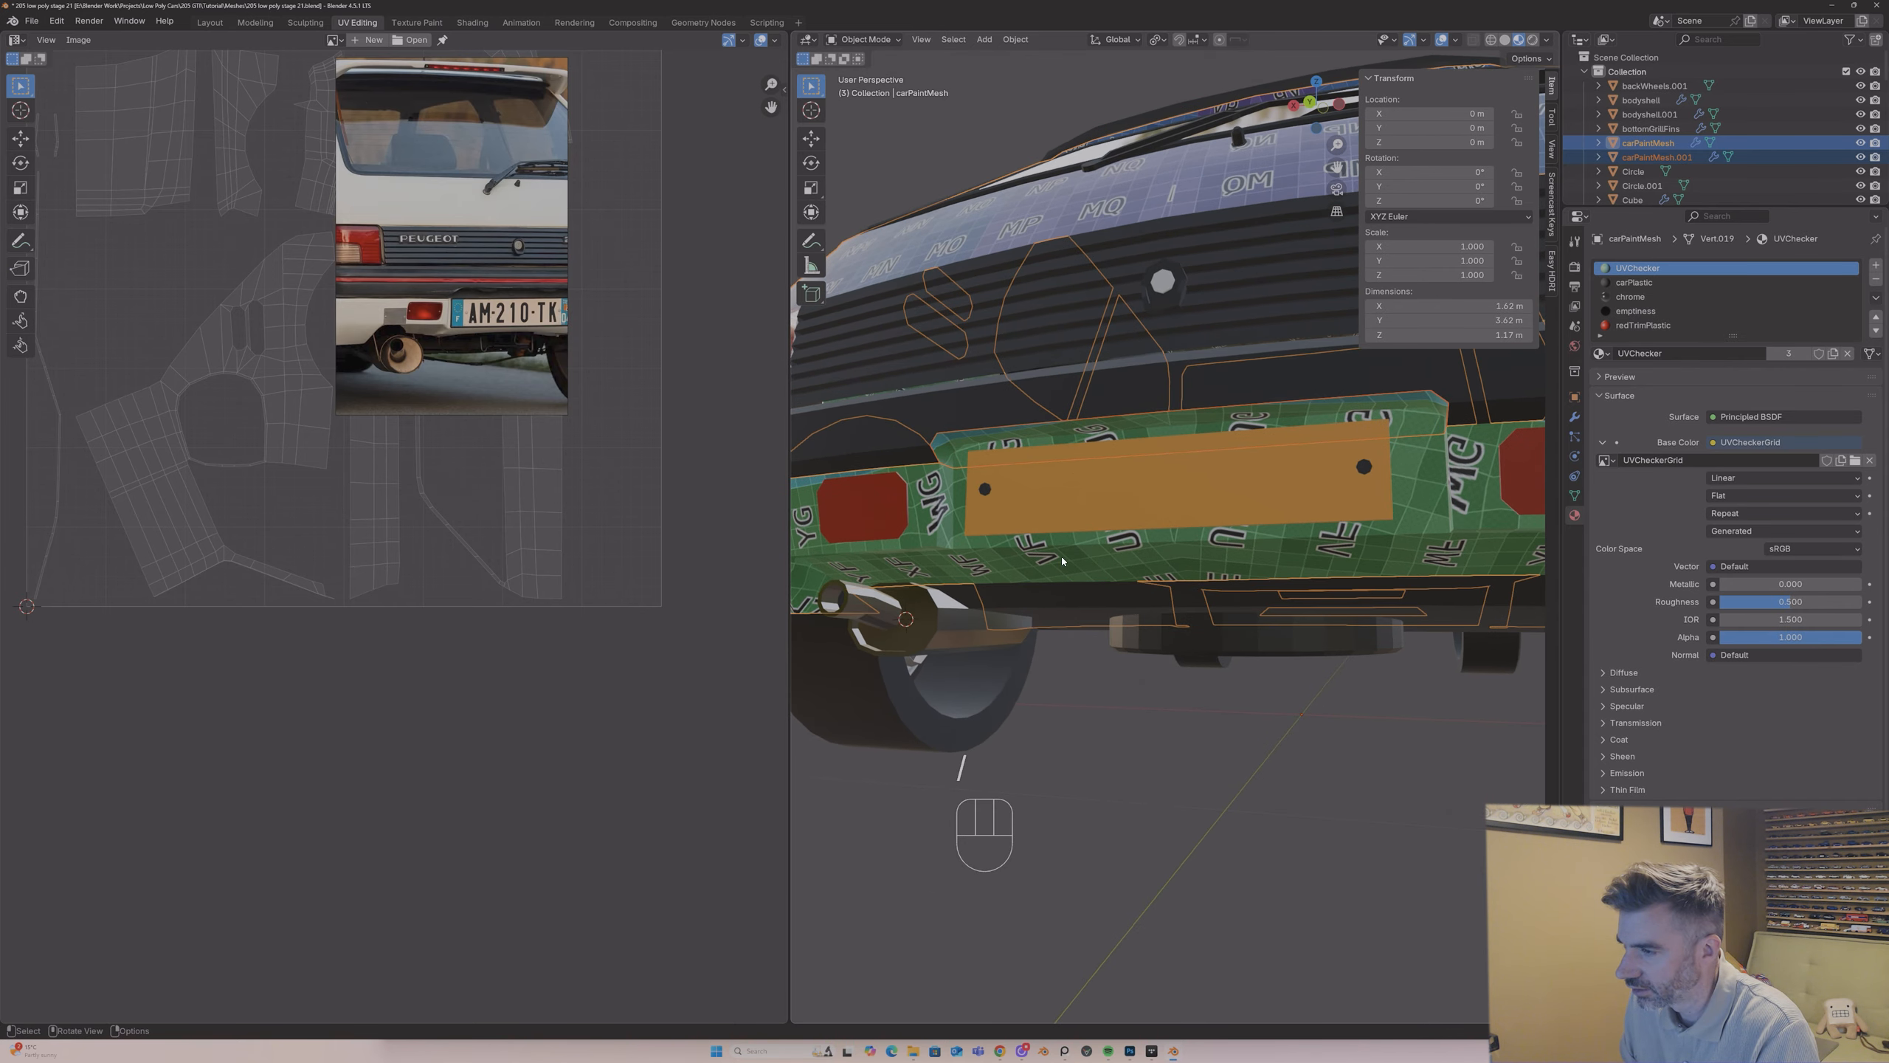
pyautogui.click(1038, 459)
pyautogui.keyDown('shift'); pyautogui.click(1008, 415); pyautogui.keyUp('shift')
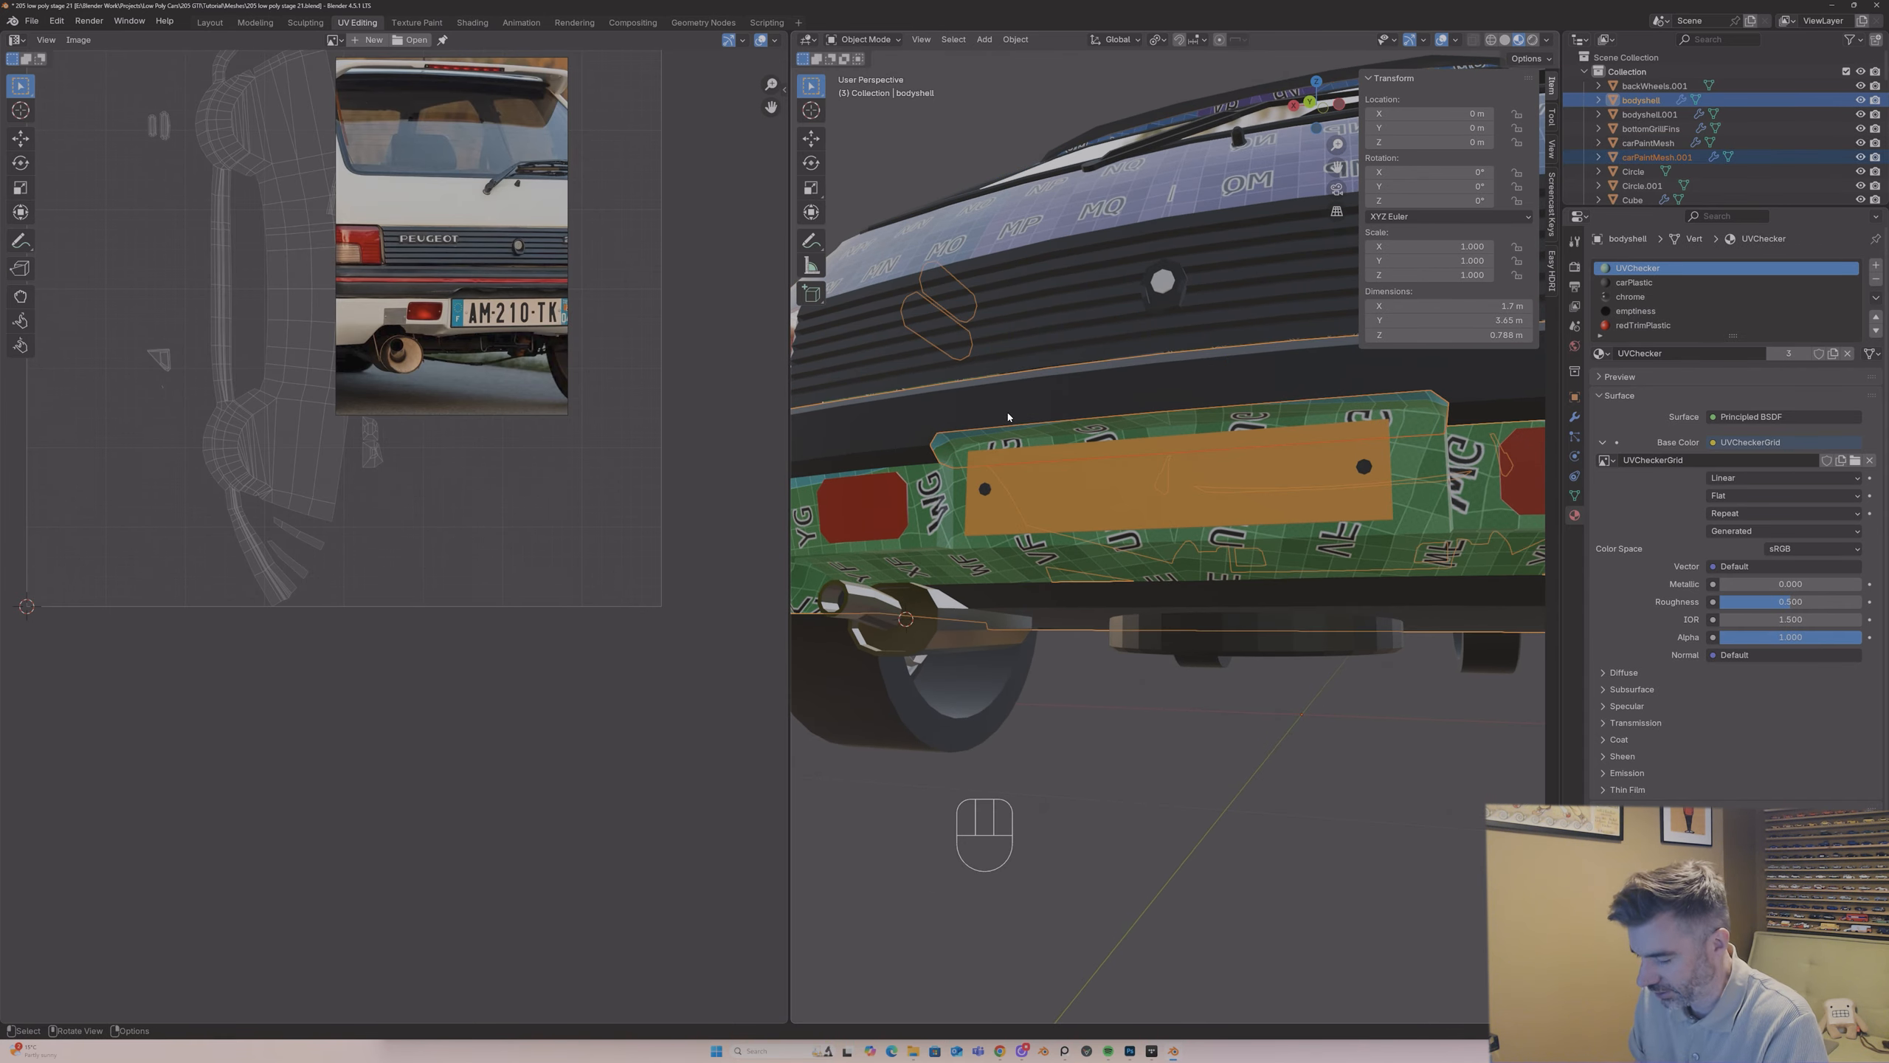
pyautogui.hotkey('ctrl', 'j')
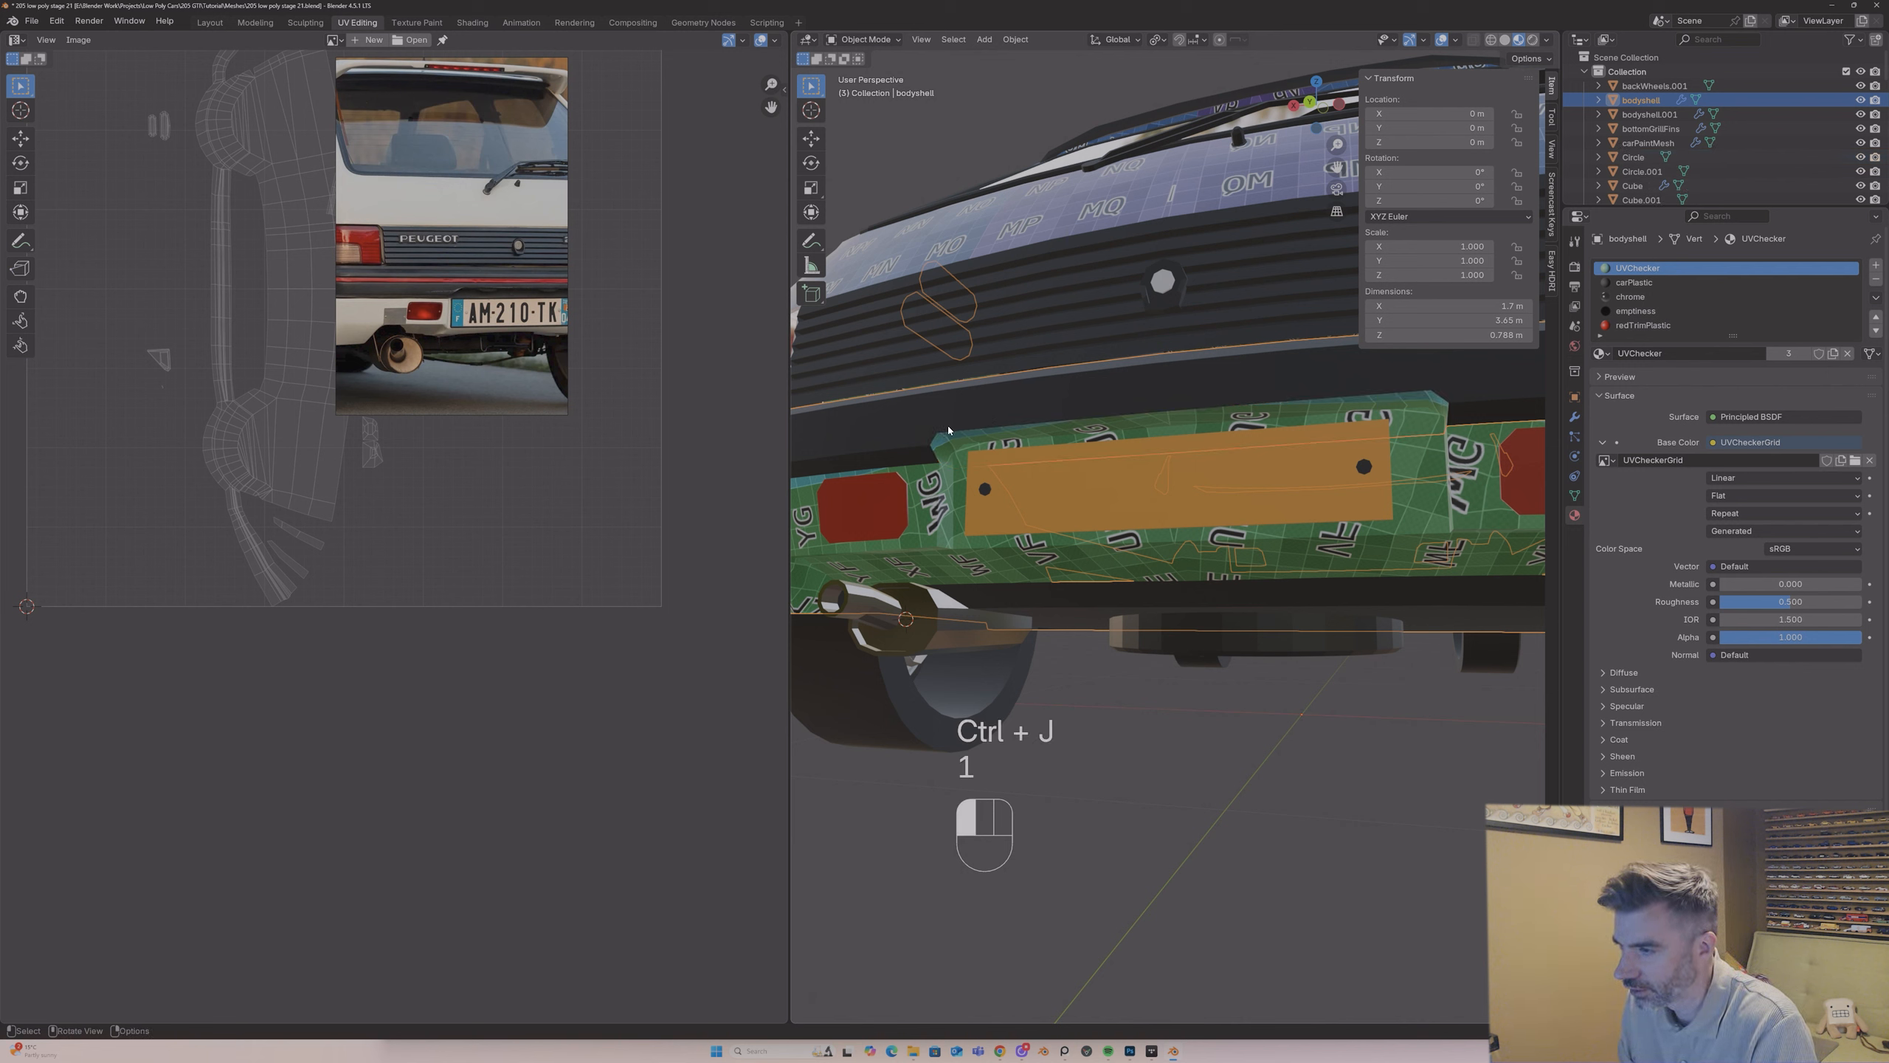
# Step: Enter Edit Mode on the bodyshell with vertex selection
pyautogui.press('Tab')
pyautogui.press('1')
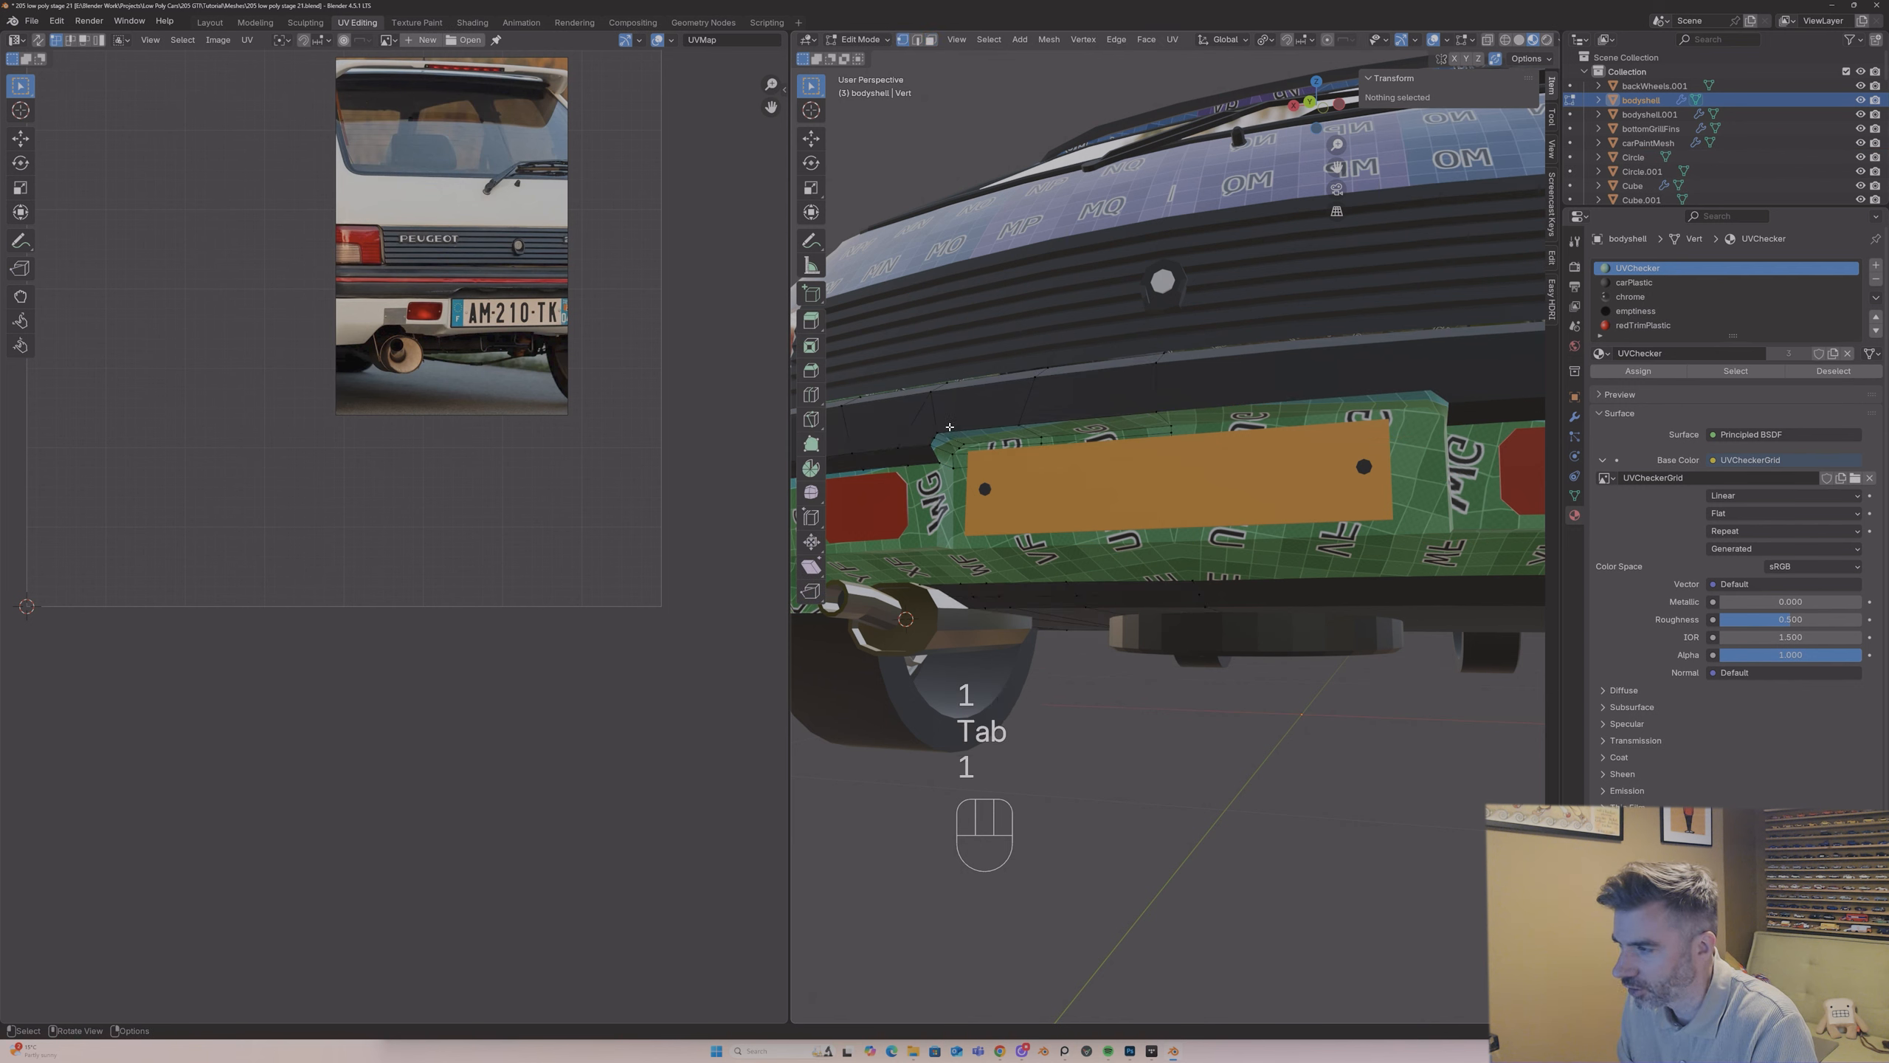
# Step: Try moving the vertex at the outer corner of the joined bumper strip, and undo the move
pyautogui.click(931, 441)
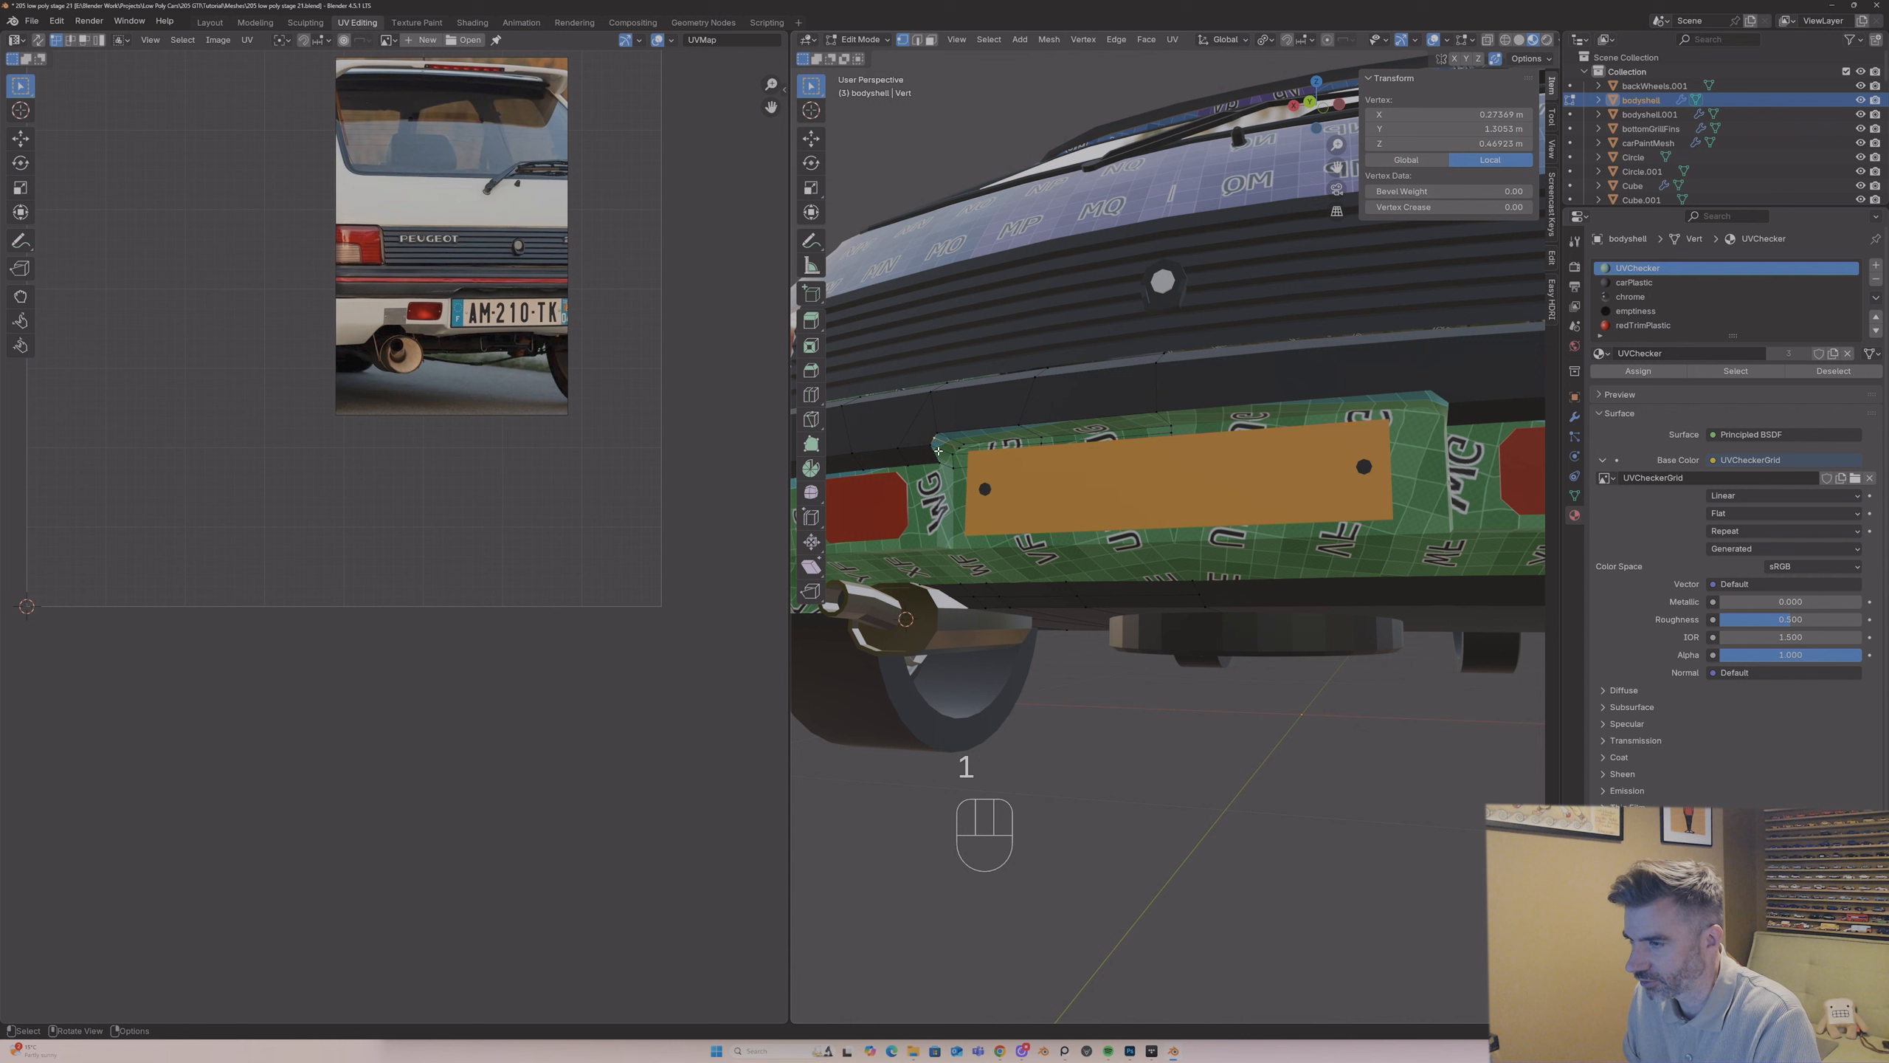
pyautogui.press('g')
pyautogui.click(926, 435)
pyautogui.hotkey('ctrl', 'z')
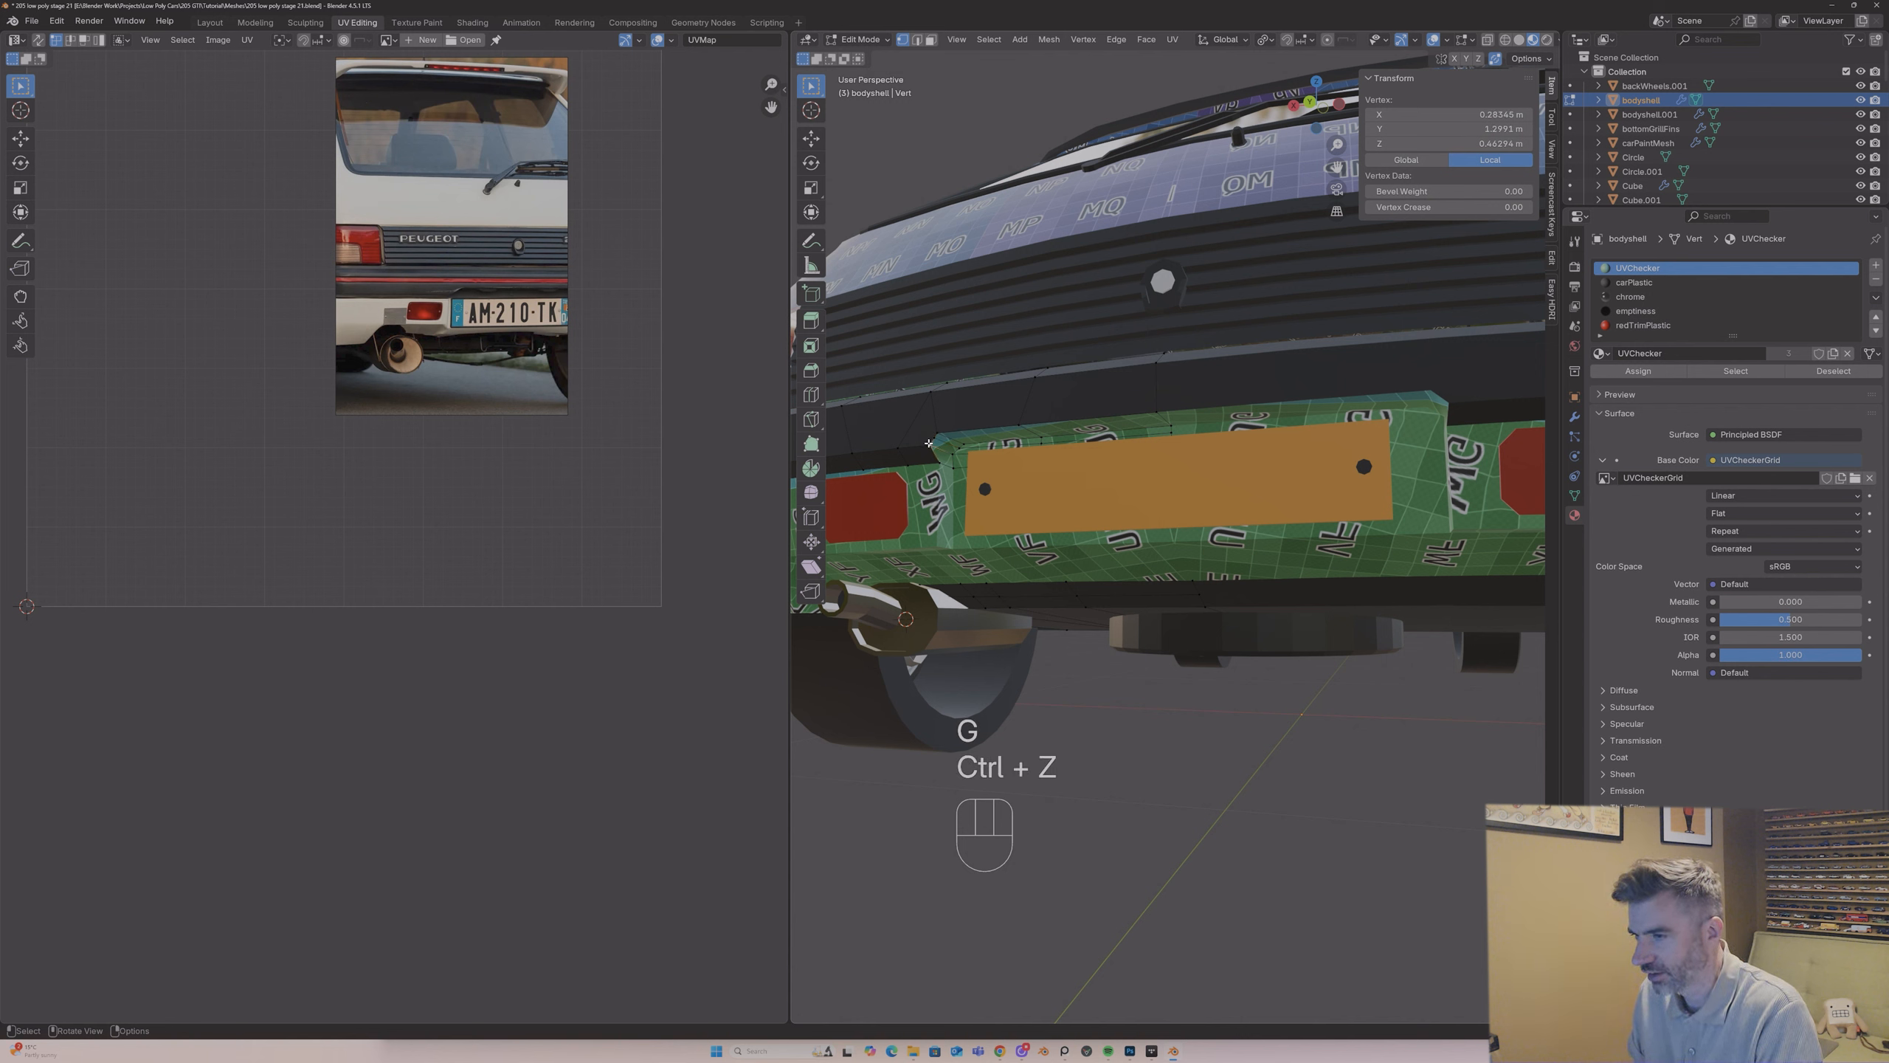
# Step: Select all of the bodyshell's vertices and merge them by distance
pyautogui.press('a')
pyautogui.press('m')
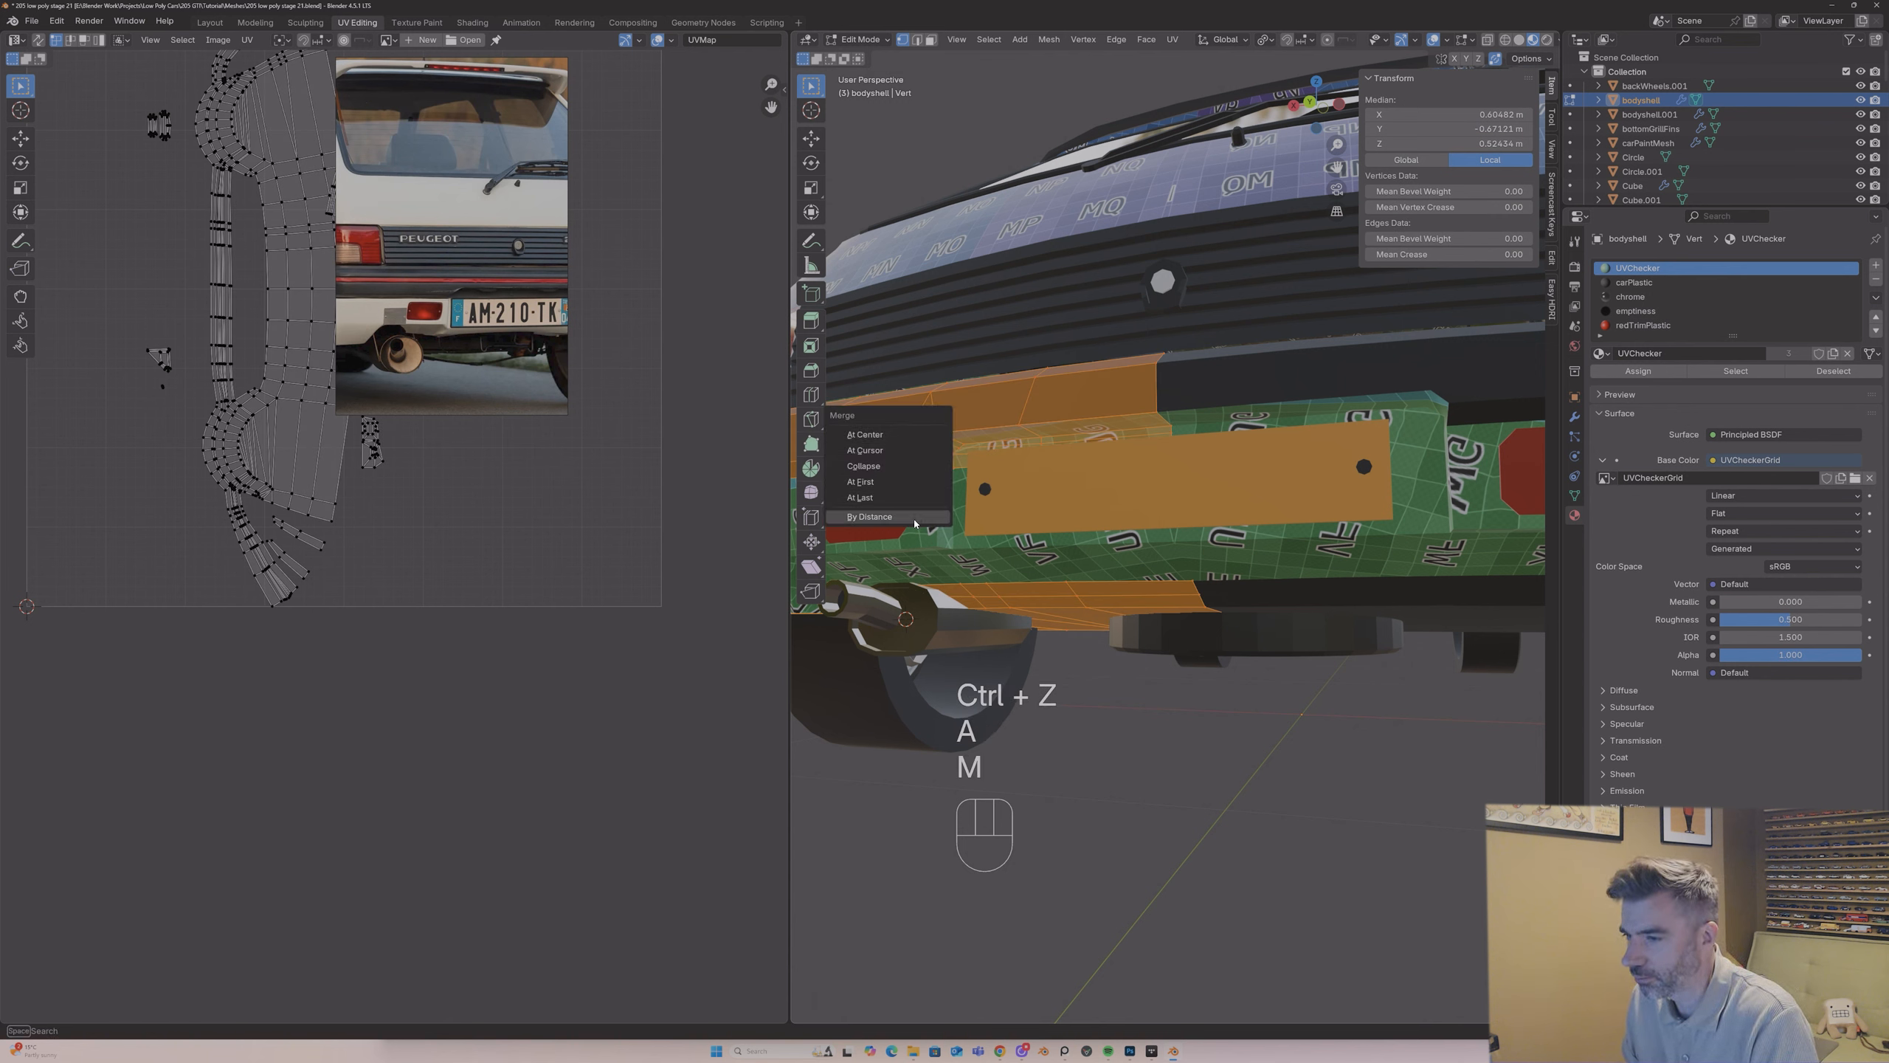
pyautogui.click(888, 520)
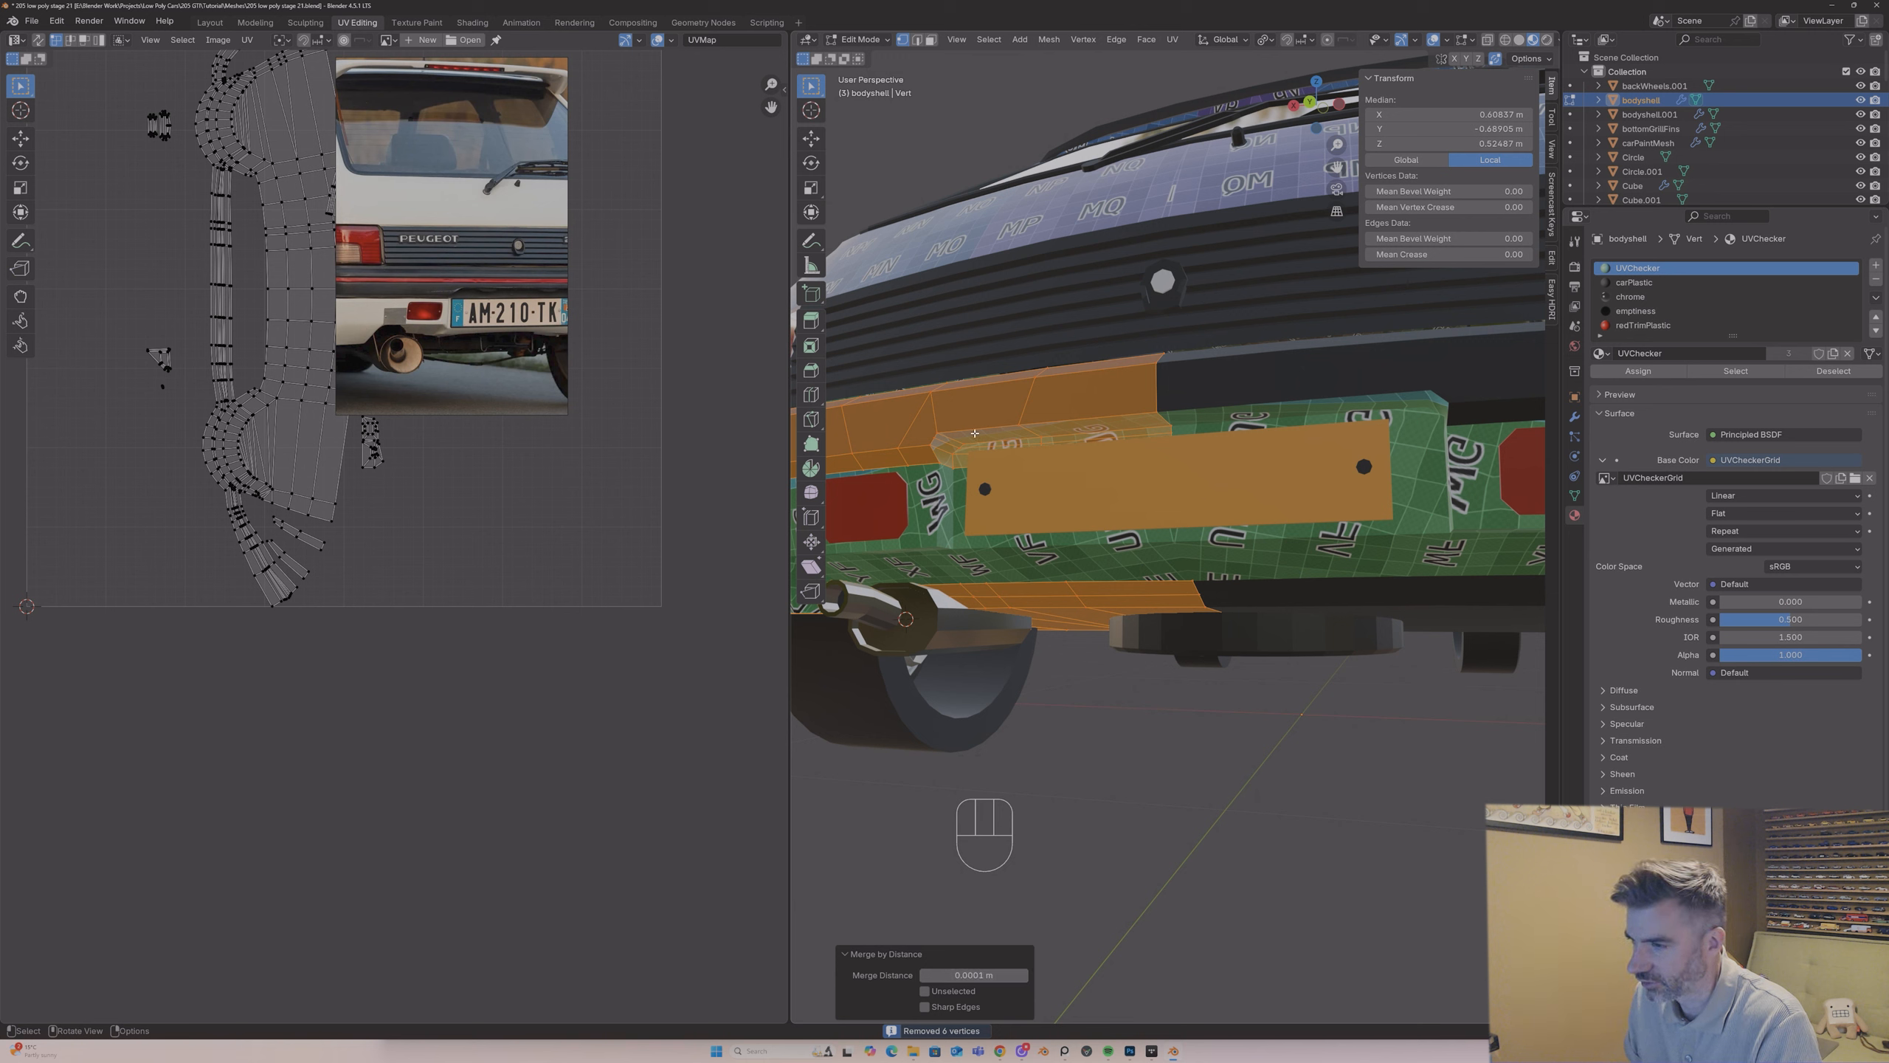
# Step: Select the top, front and end faces of the strip above the number plate and assign them the carPlastic material
pyautogui.press('3')
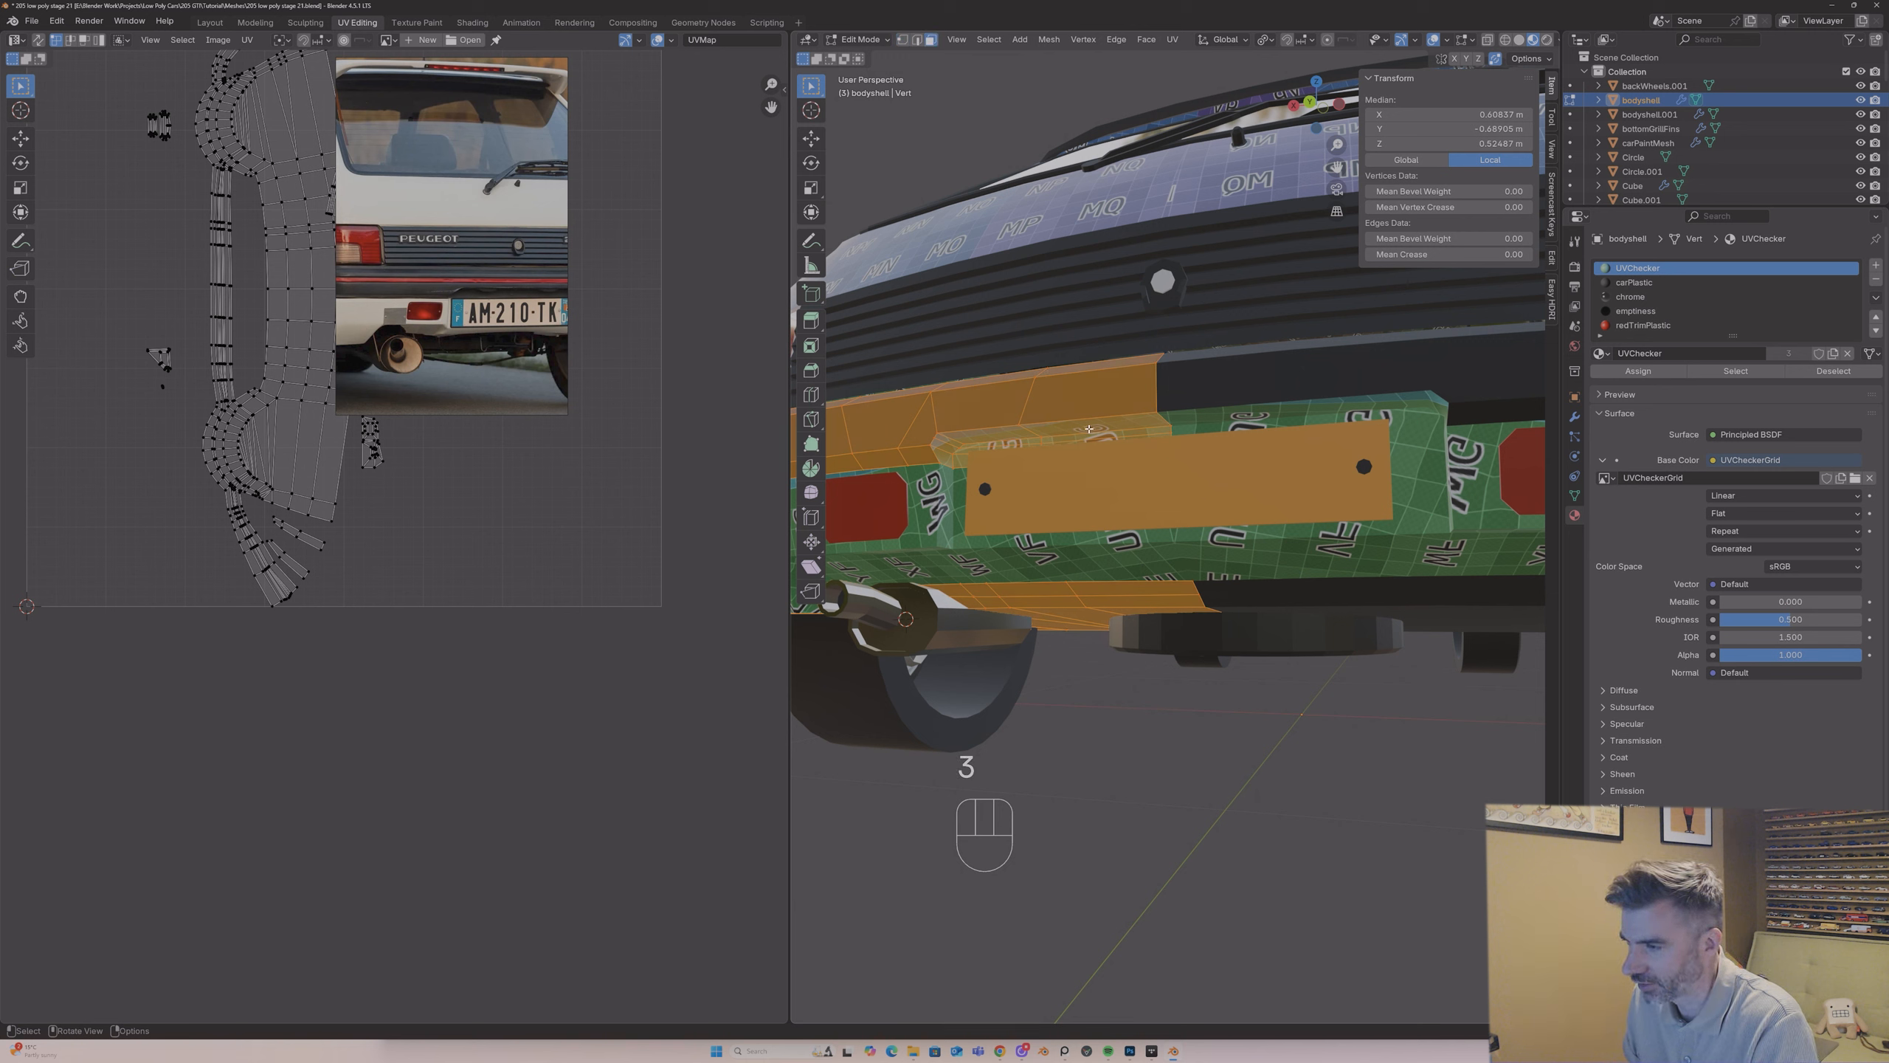
pyautogui.click(941, 434)
pyautogui.keyDown('shift'); pyautogui.click(944, 435); pyautogui.keyUp('shift')
pyautogui.keyDown('shift'); pyautogui.click(946, 441); pyautogui.keyUp('shift')
pyautogui.keyDown('shift'); pyautogui.click(943, 445); pyautogui.keyUp('shift')
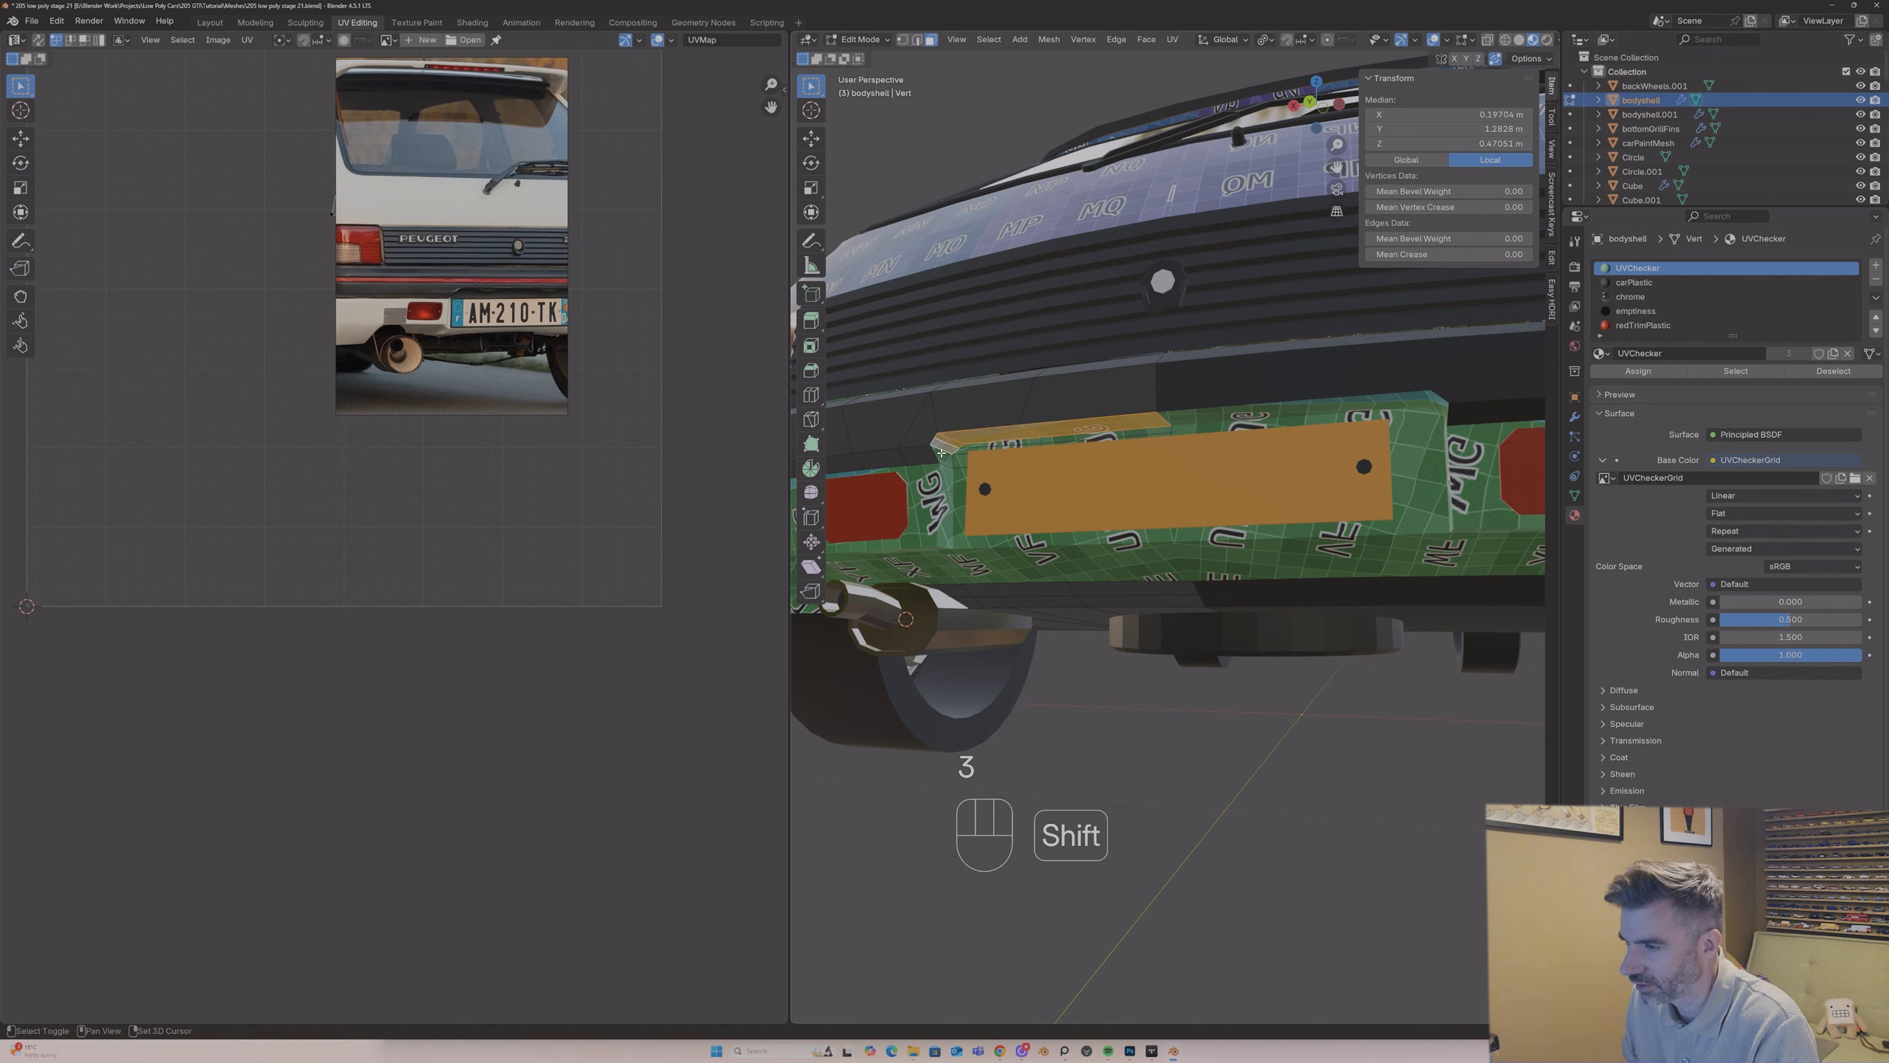
pyautogui.keyDown('shift'); pyautogui.click(946, 453); pyautogui.keyUp('shift')
pyautogui.keyDown('shift'); pyautogui.click(957, 459); pyautogui.keyUp('shift')
pyautogui.keyDown('shift'); pyautogui.click(963, 450); pyautogui.keyUp('shift')
pyautogui.keyDown('shift'); pyautogui.click(1001, 444); pyautogui.keyUp('shift')
pyautogui.keyDown('shift'); pyautogui.click(1081, 442); pyautogui.keyUp('shift')
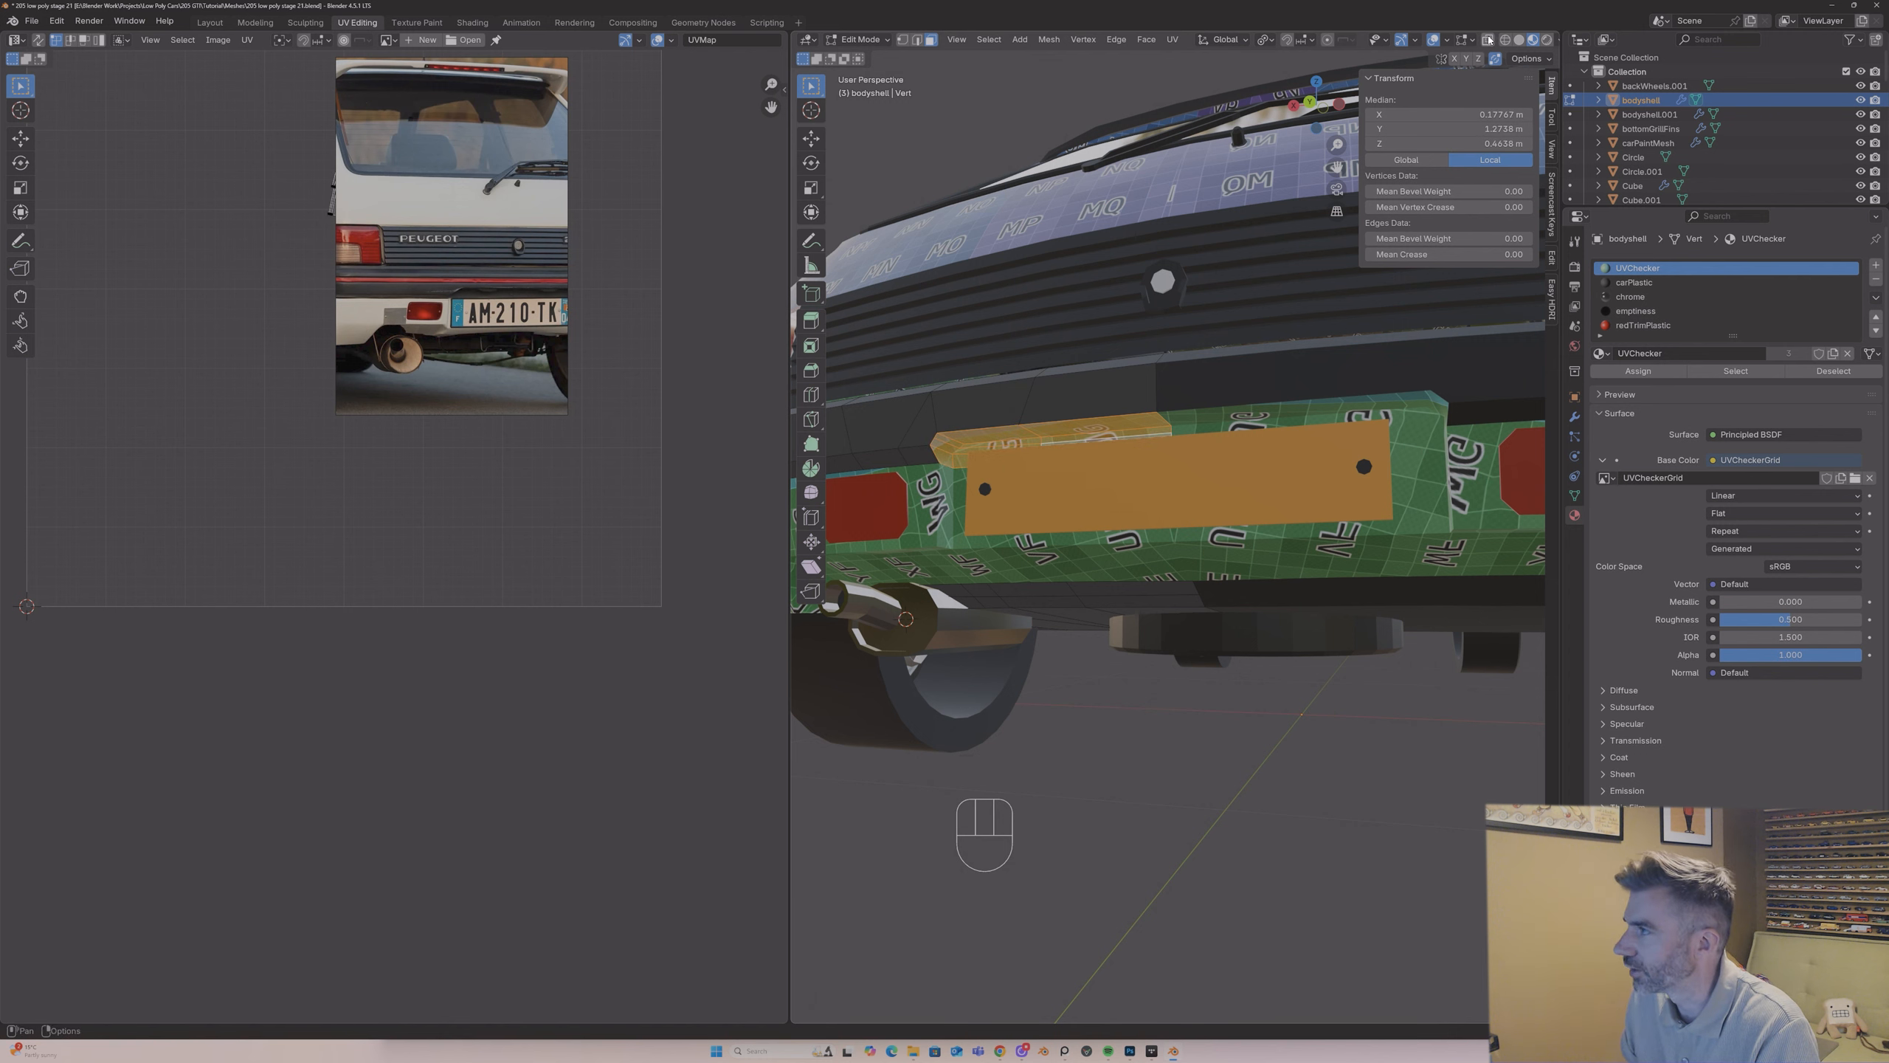
pyautogui.keyDown('shift'); pyautogui.click(1107, 455); pyautogui.keyUp('shift')
pyautogui.click(1633, 282)
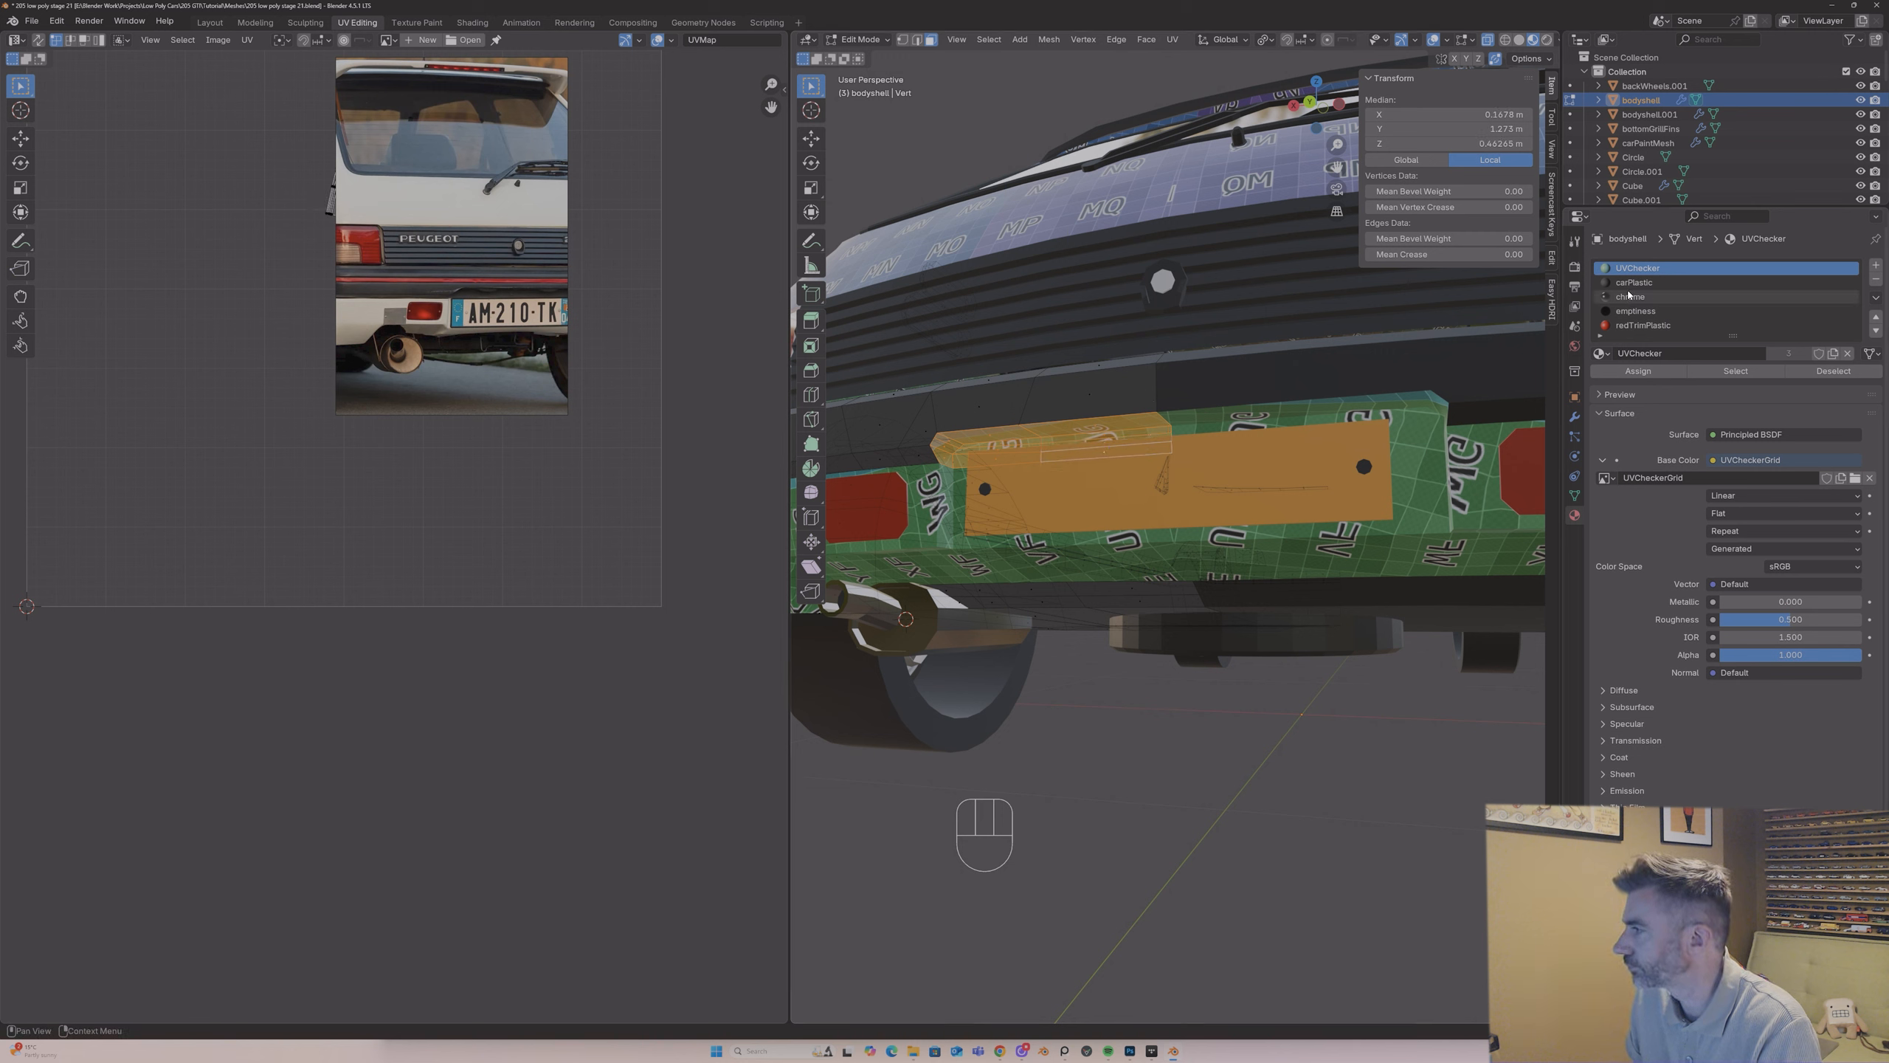
pyautogui.click(1636, 370)
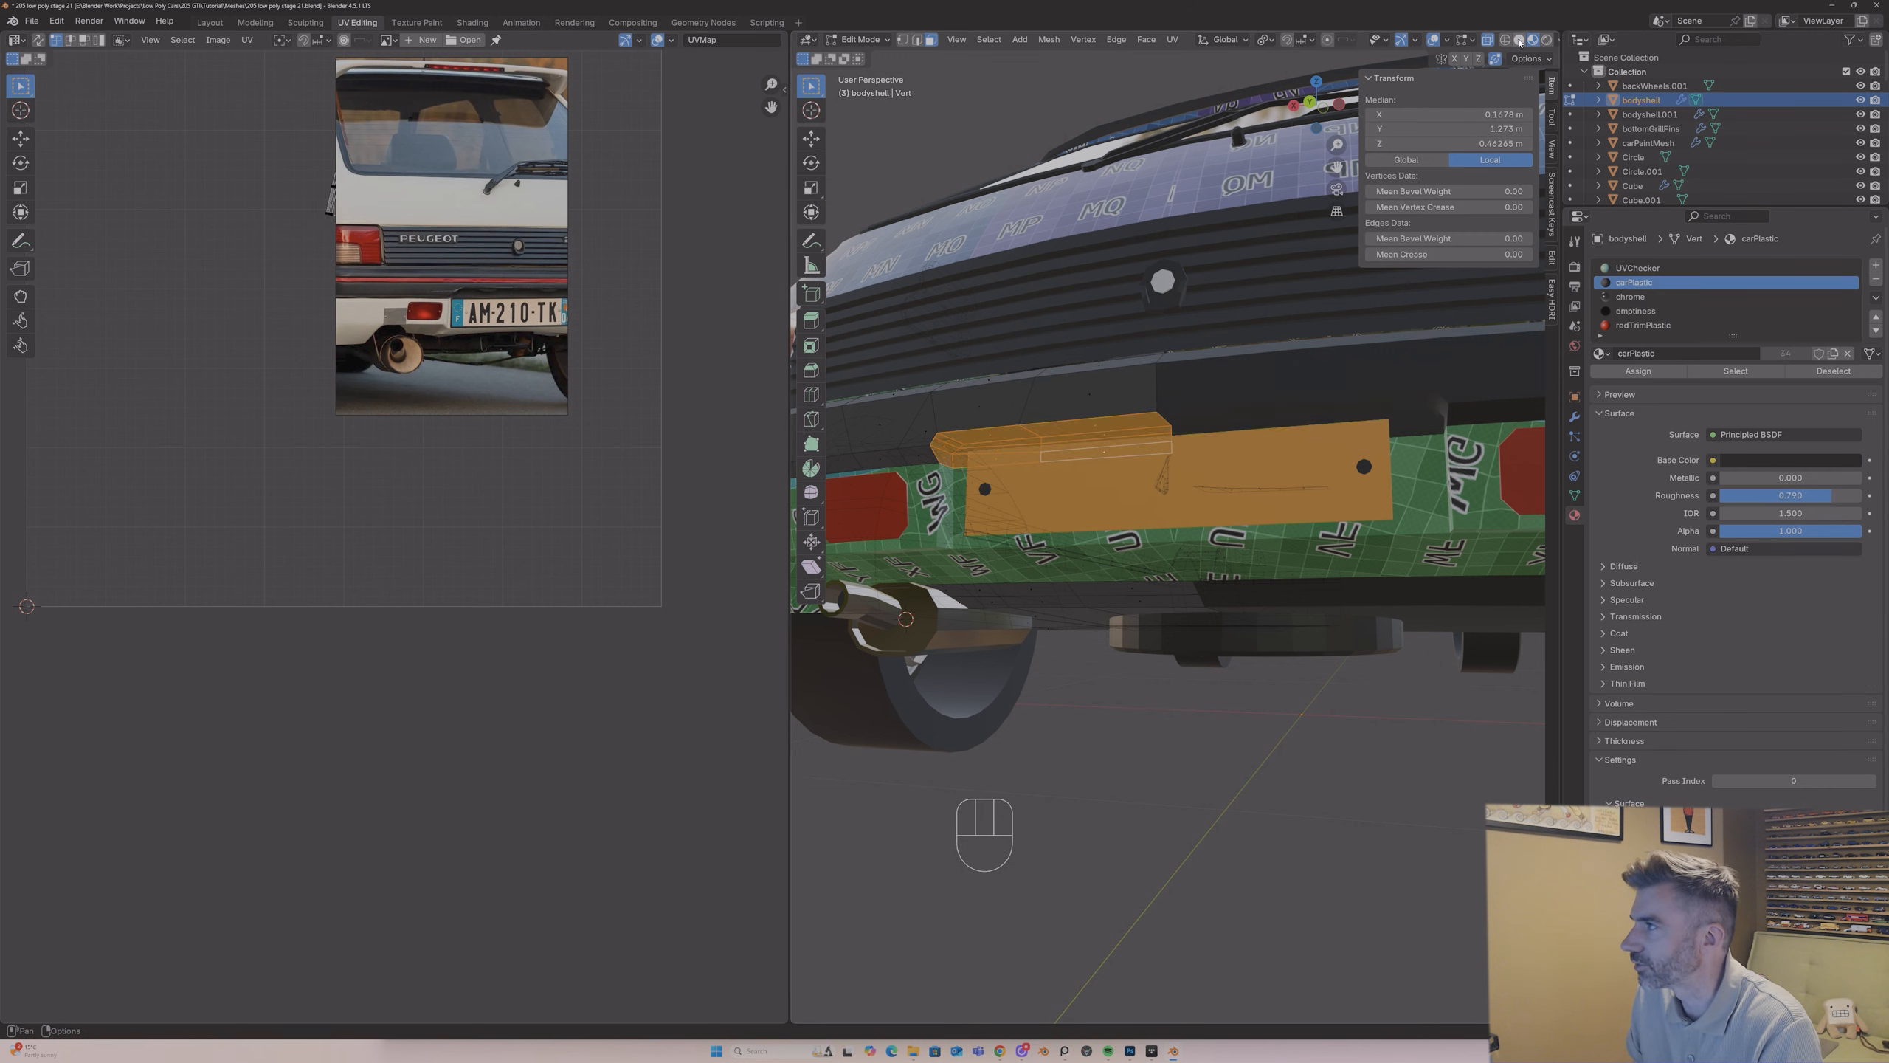
# Step: Check the bumper strip in Solid shading, leave Edit Mode, and return to Material Preview with the whole car in view
pyautogui.click(1519, 41)
pyautogui.click(1487, 39)
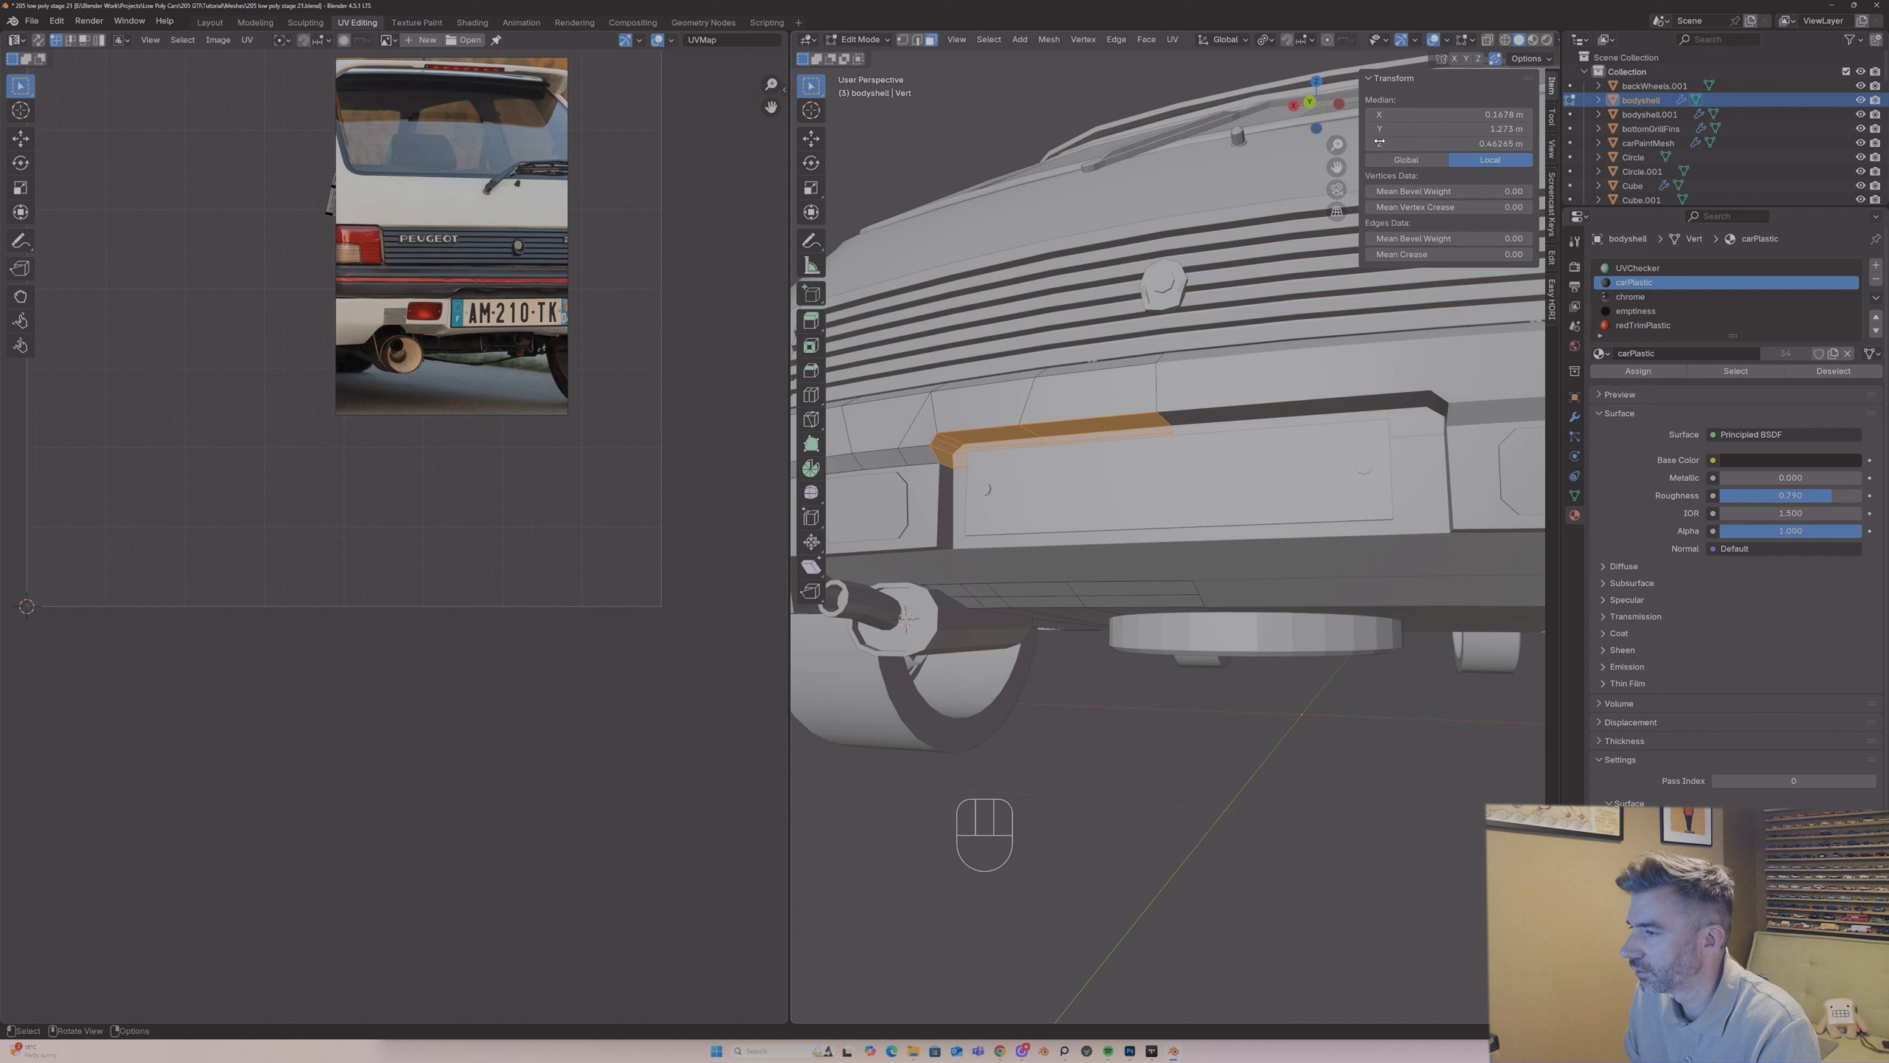
pyautogui.press('Tab')
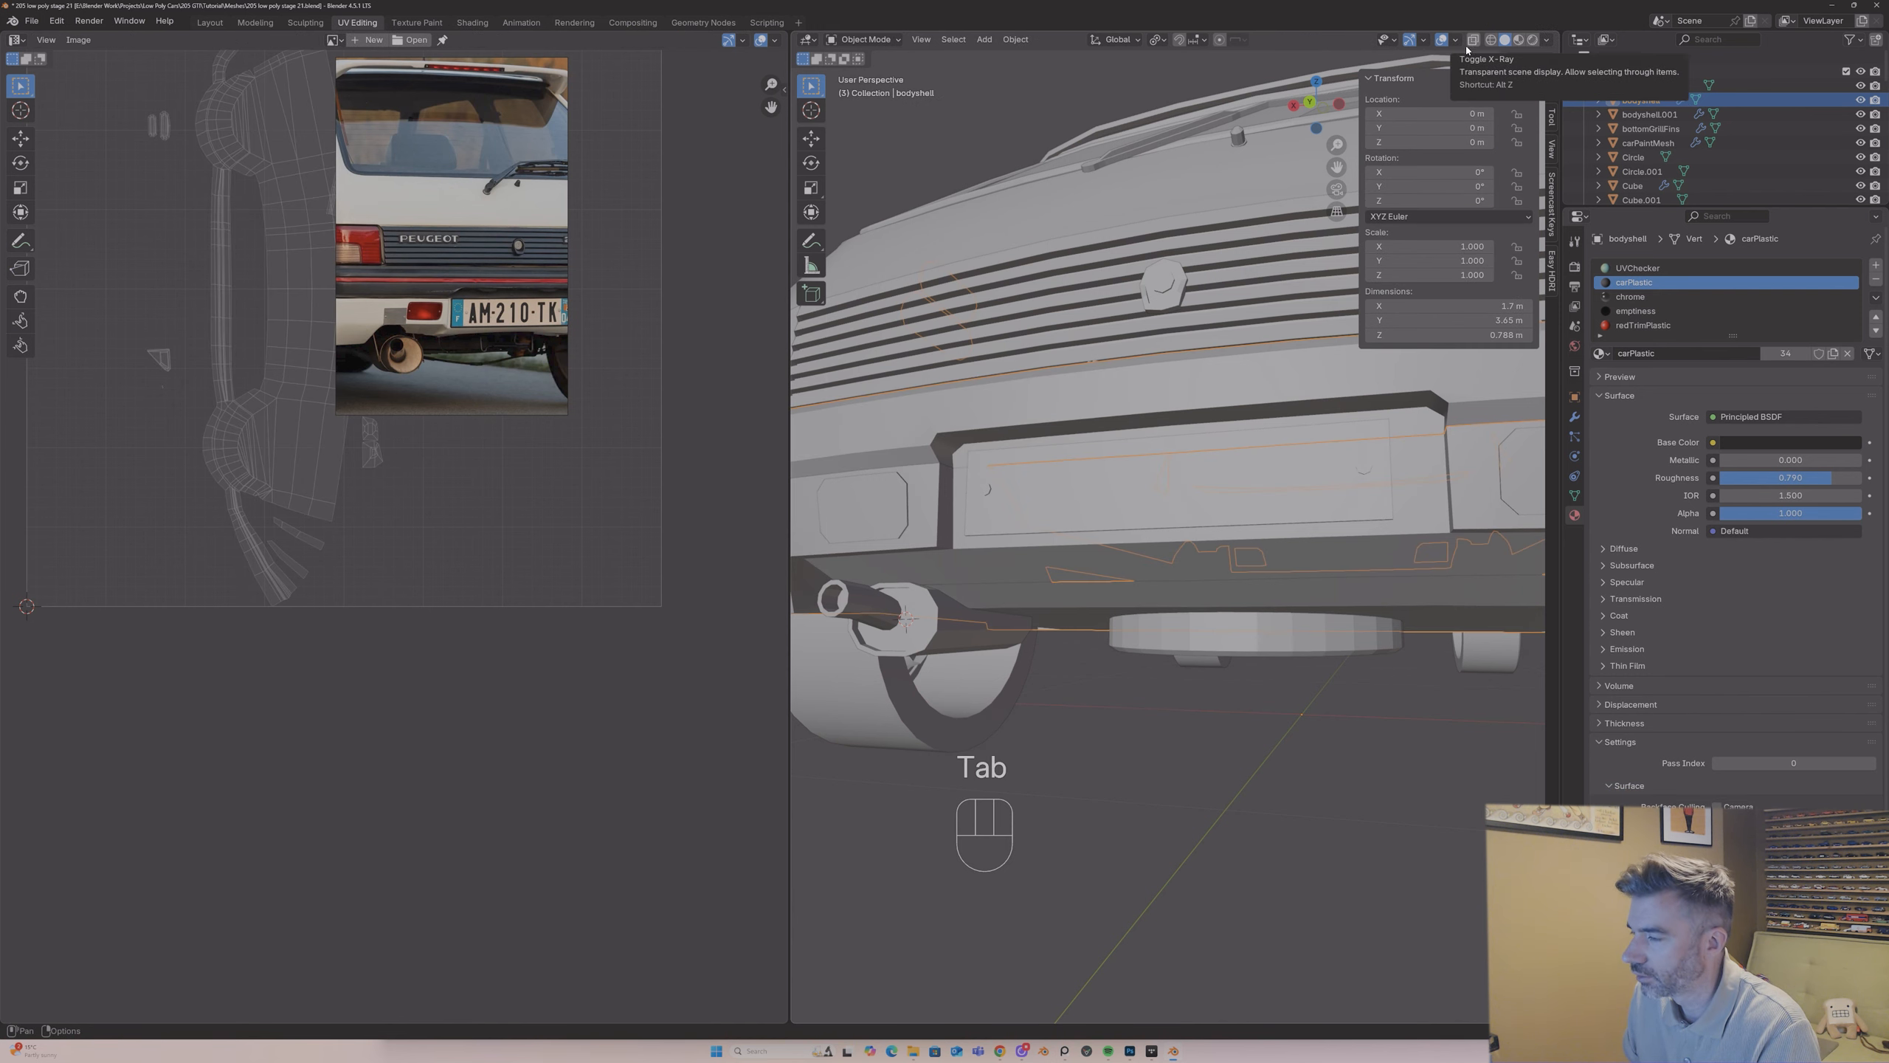
pyautogui.moveTo(1480, 55); pyautogui.dragTo(1528, 63, button='middle')
pyautogui.click(1520, 43)
pyautogui.scroll(-7, 1146, 421)
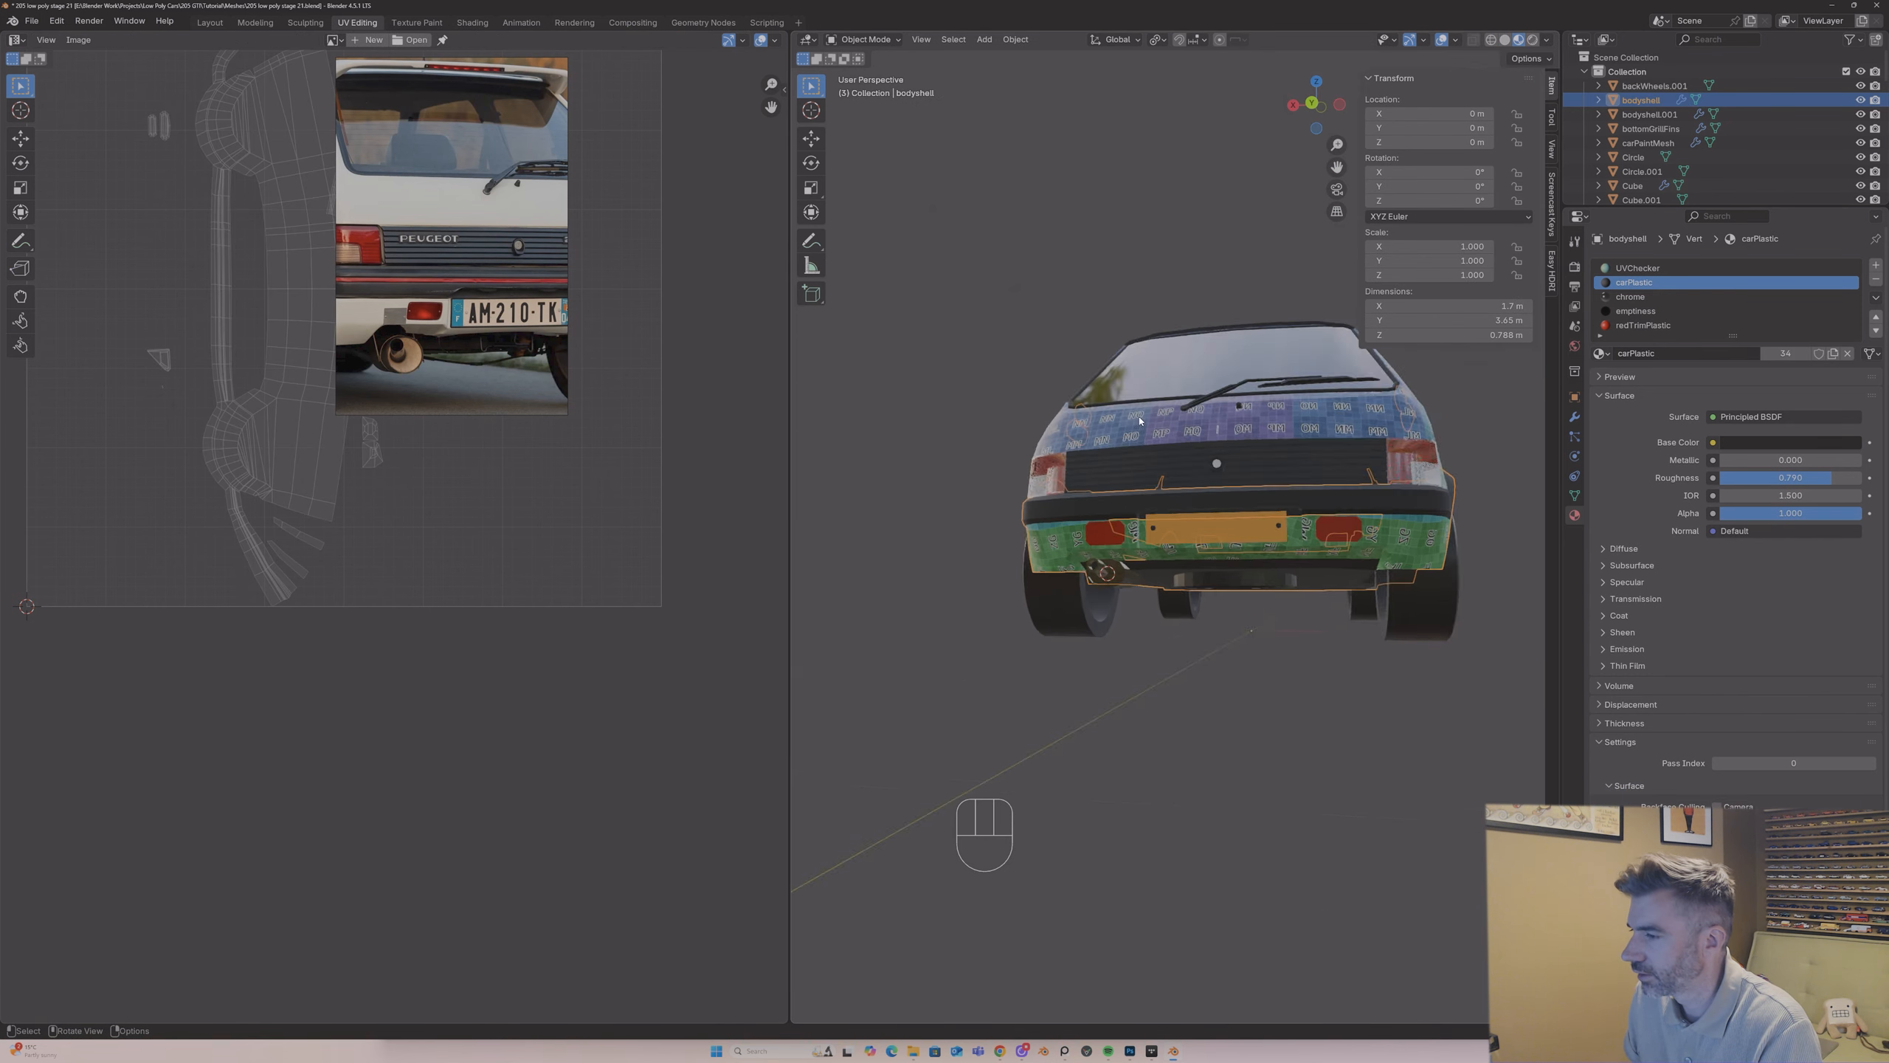
# Step: Isolate the carPaintMesh object in local view and enter Edit Mode on it, looking at the rear bumper's underside
pyautogui.moveTo(1146, 421); pyautogui.dragTo(1278, 551, button='middle')
pyautogui.click(1289, 602)
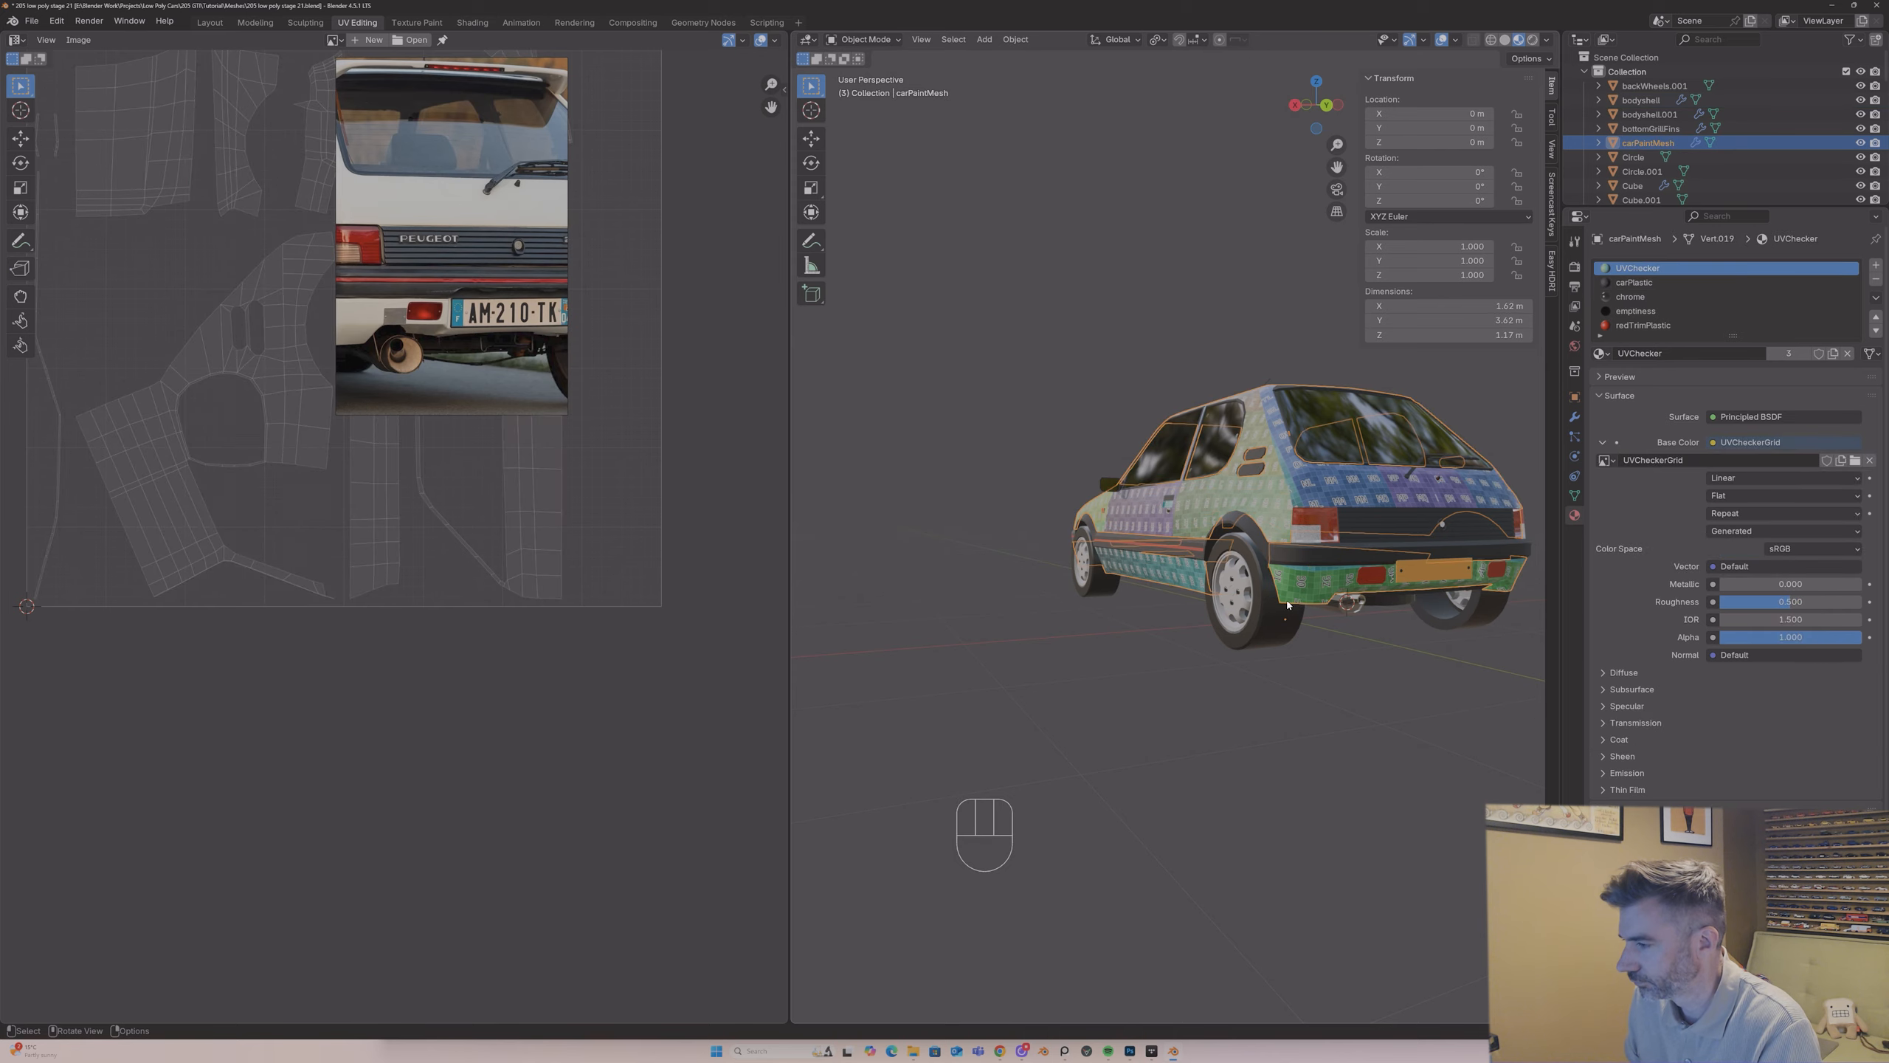
pyautogui.press('/')
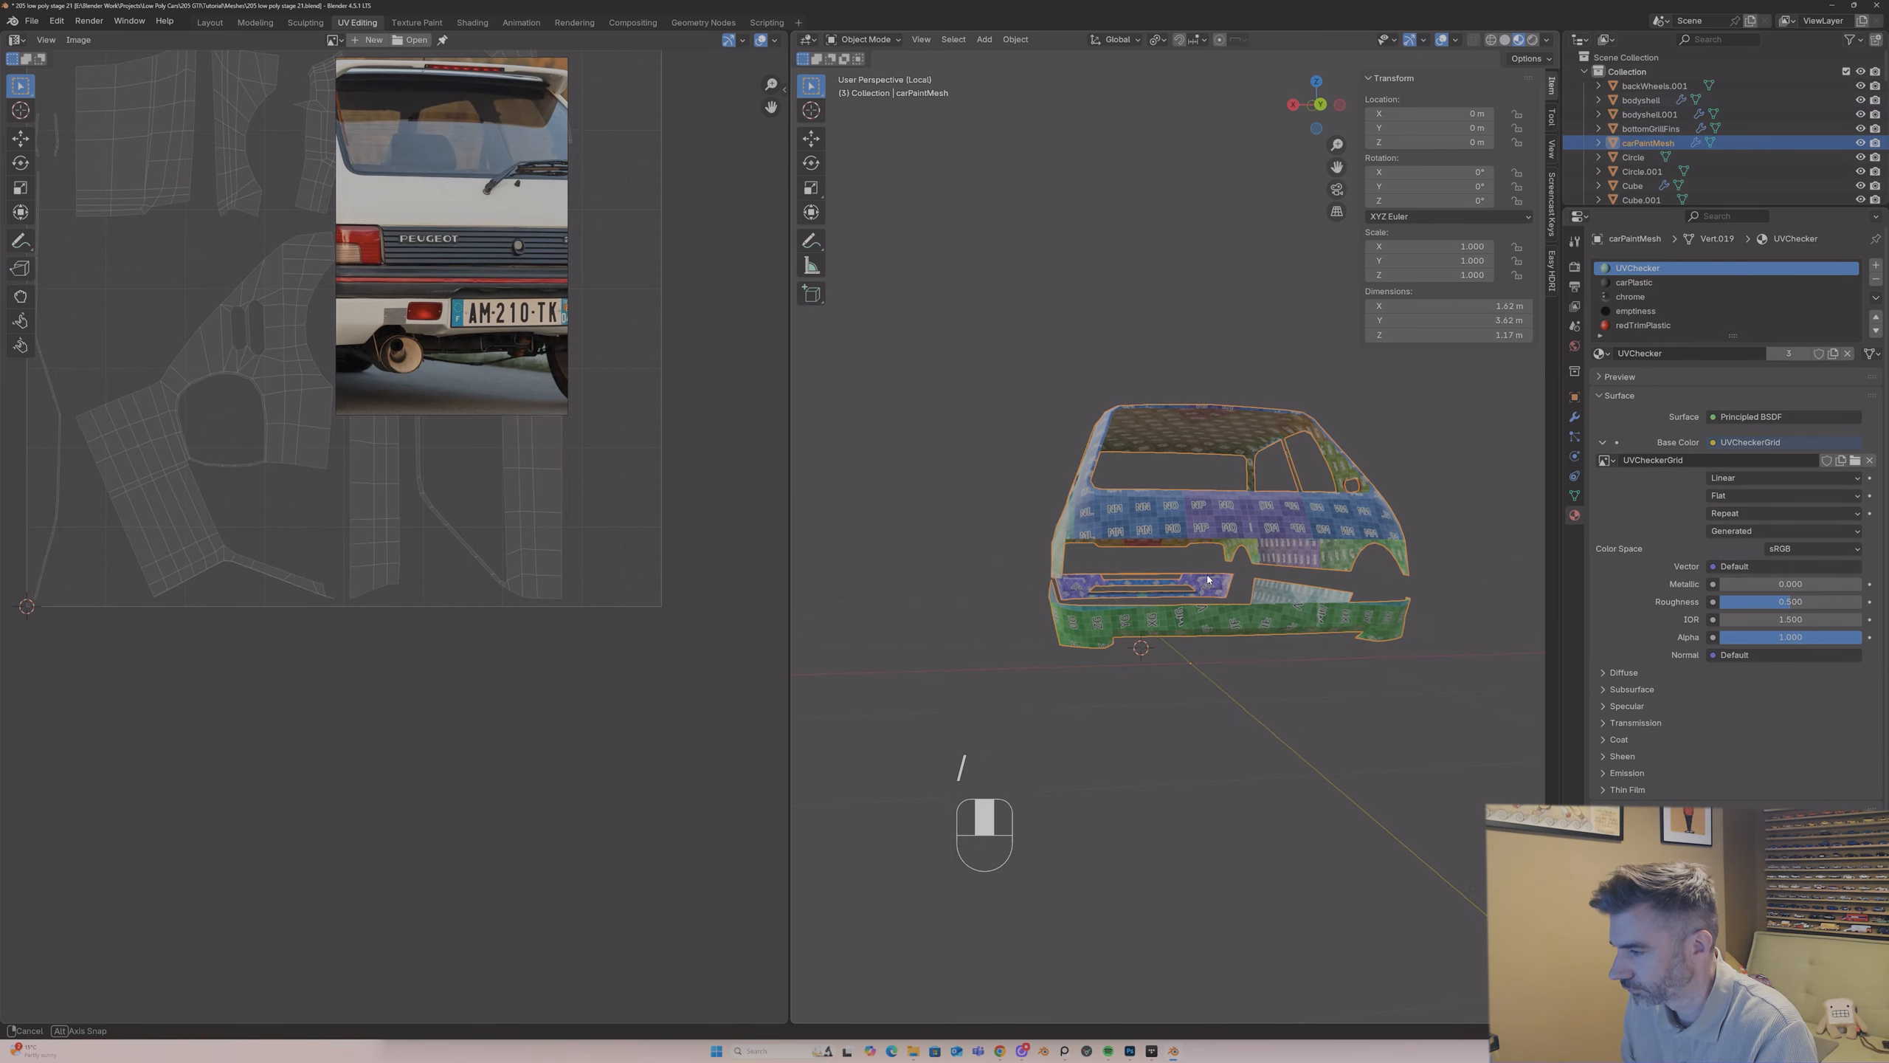
pyautogui.press('Tab')
pyautogui.moveTo(1232, 579); pyautogui.dragTo(1081, 497, button='middle')
pyautogui.scroll(4, 1036, 467)
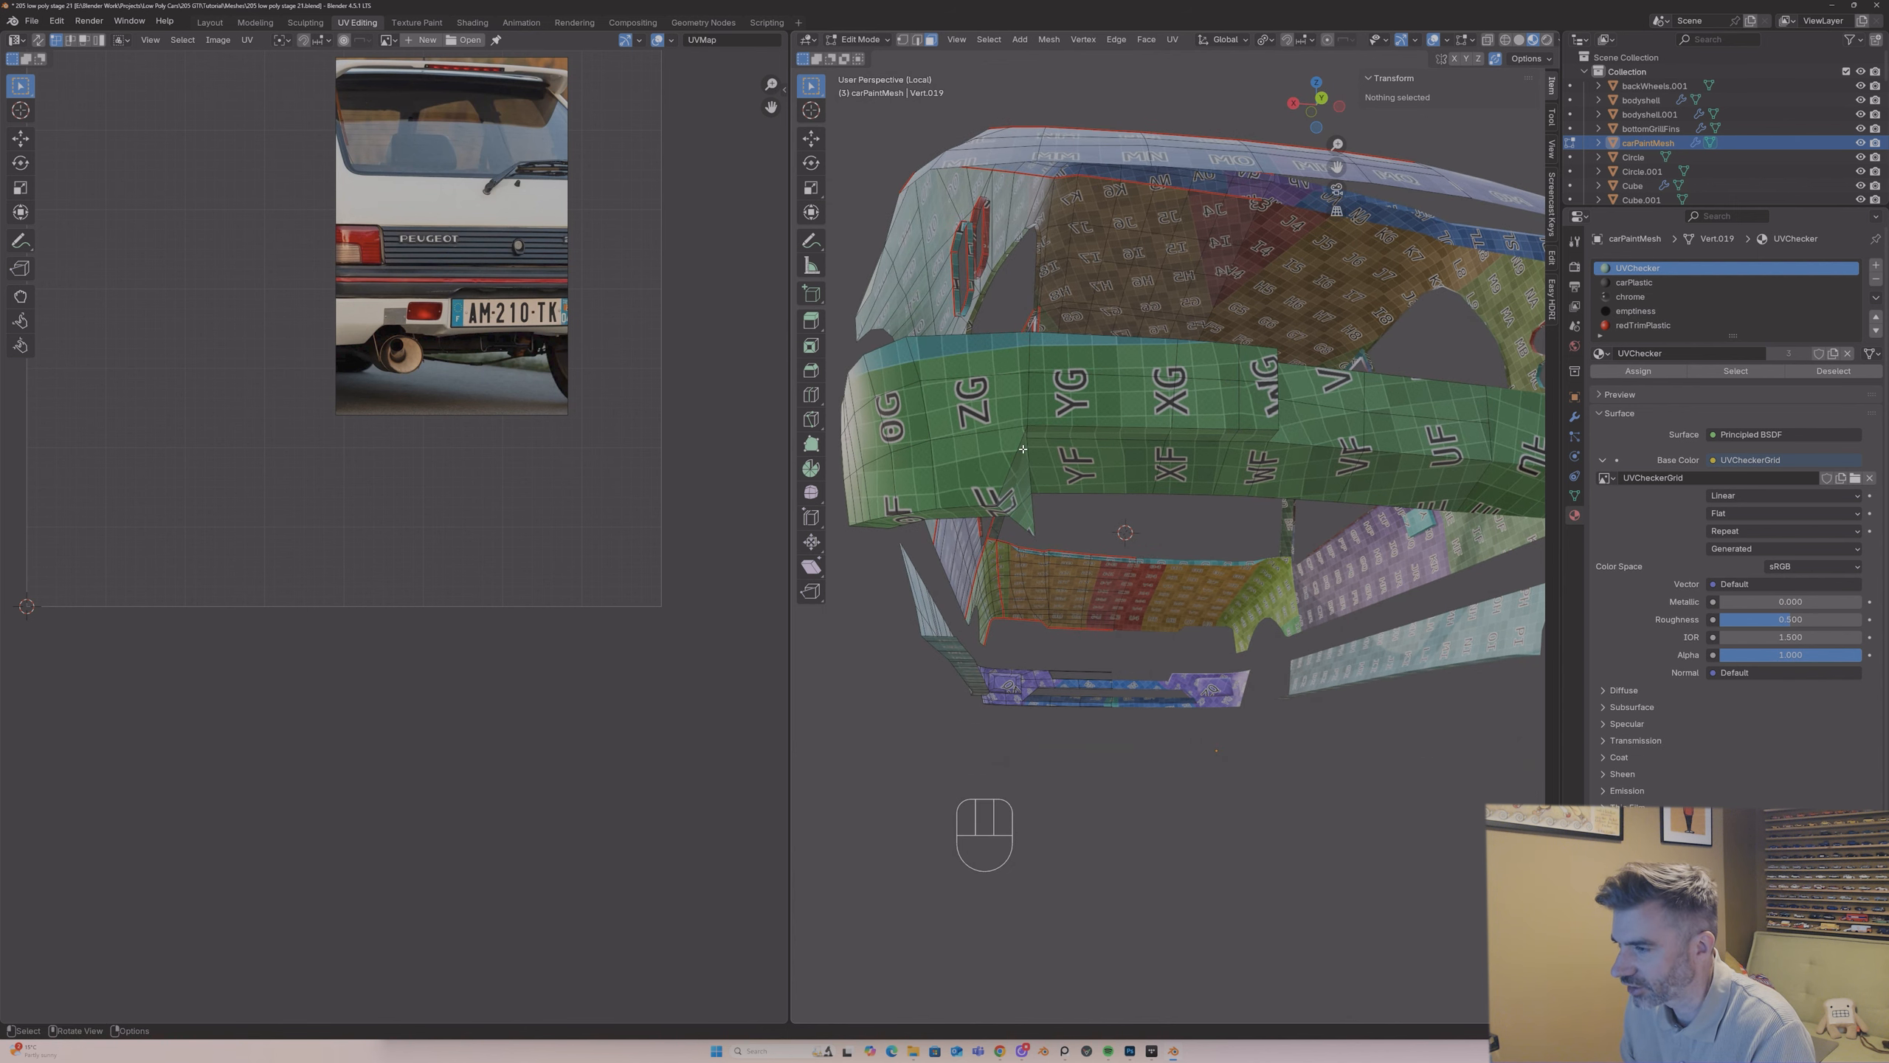
# Step: With edge selection, mark a seam along the lower crease edges at the rear bumper's outer corner
pyautogui.click(918, 39)
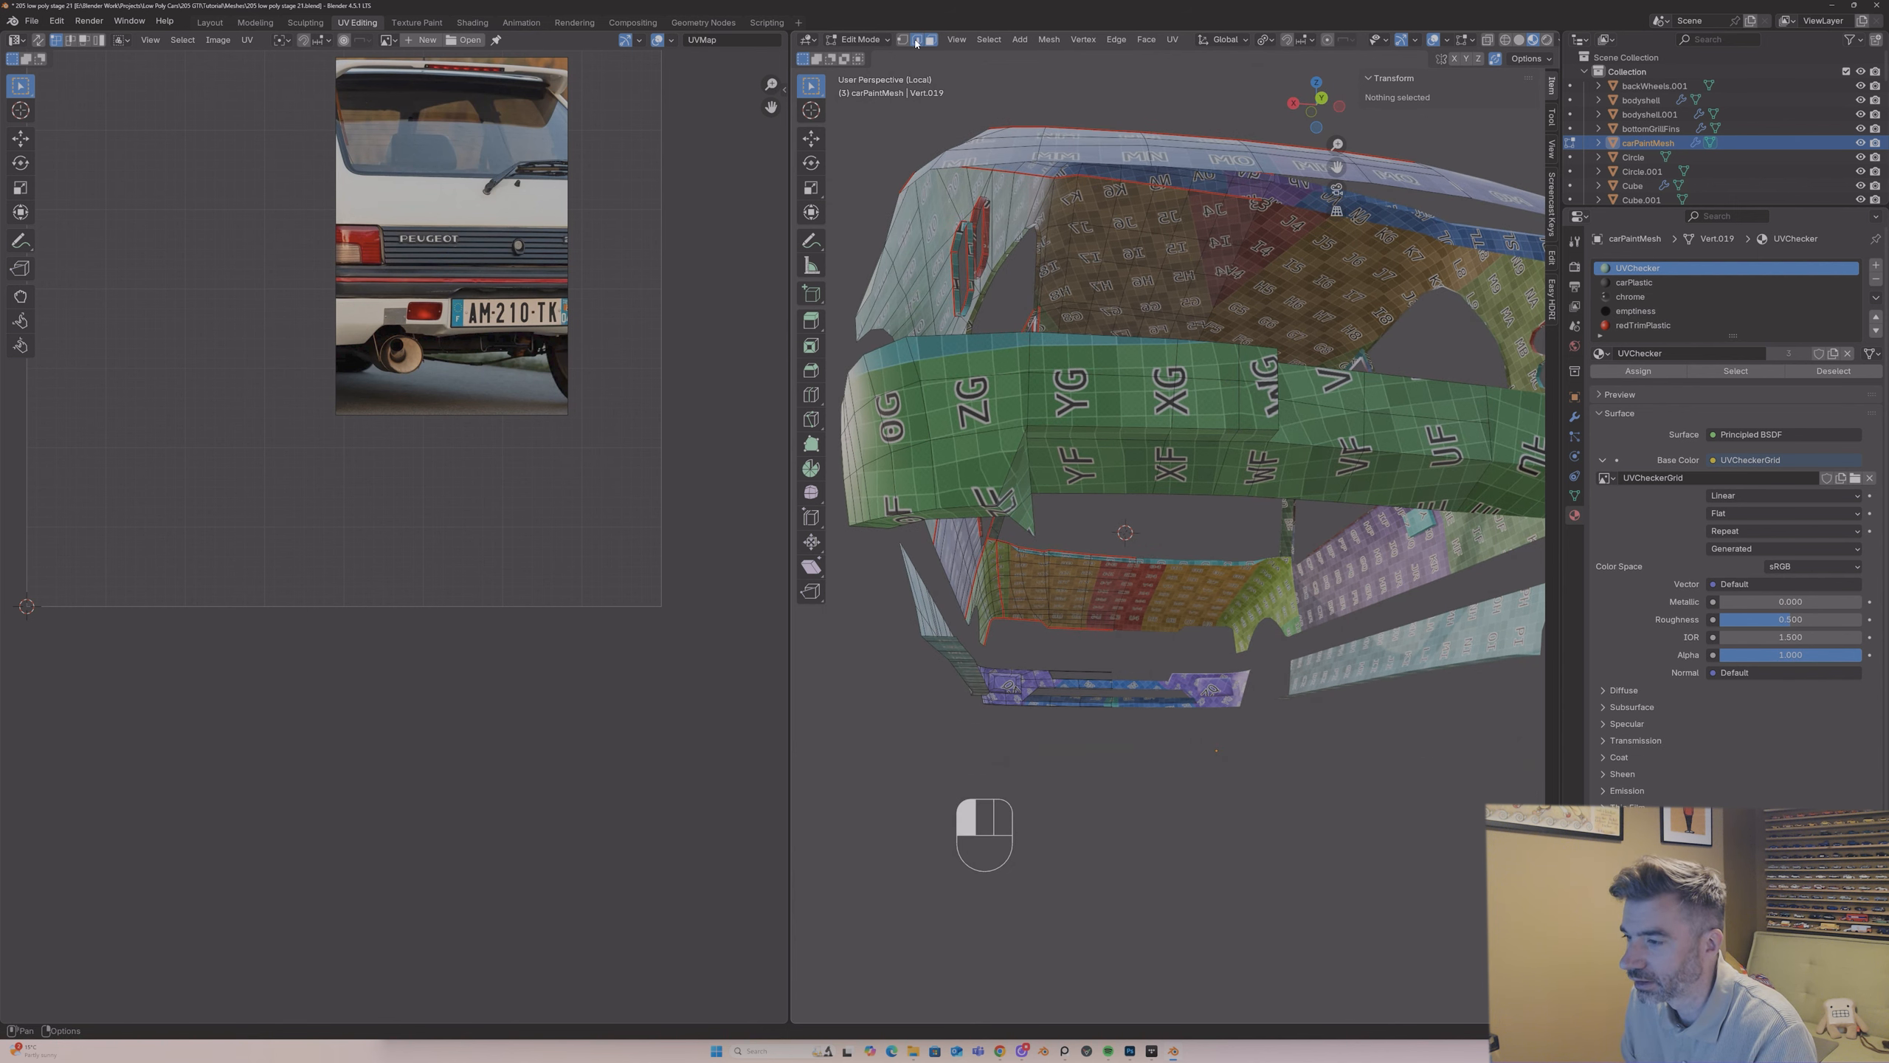
pyautogui.click(853, 524)
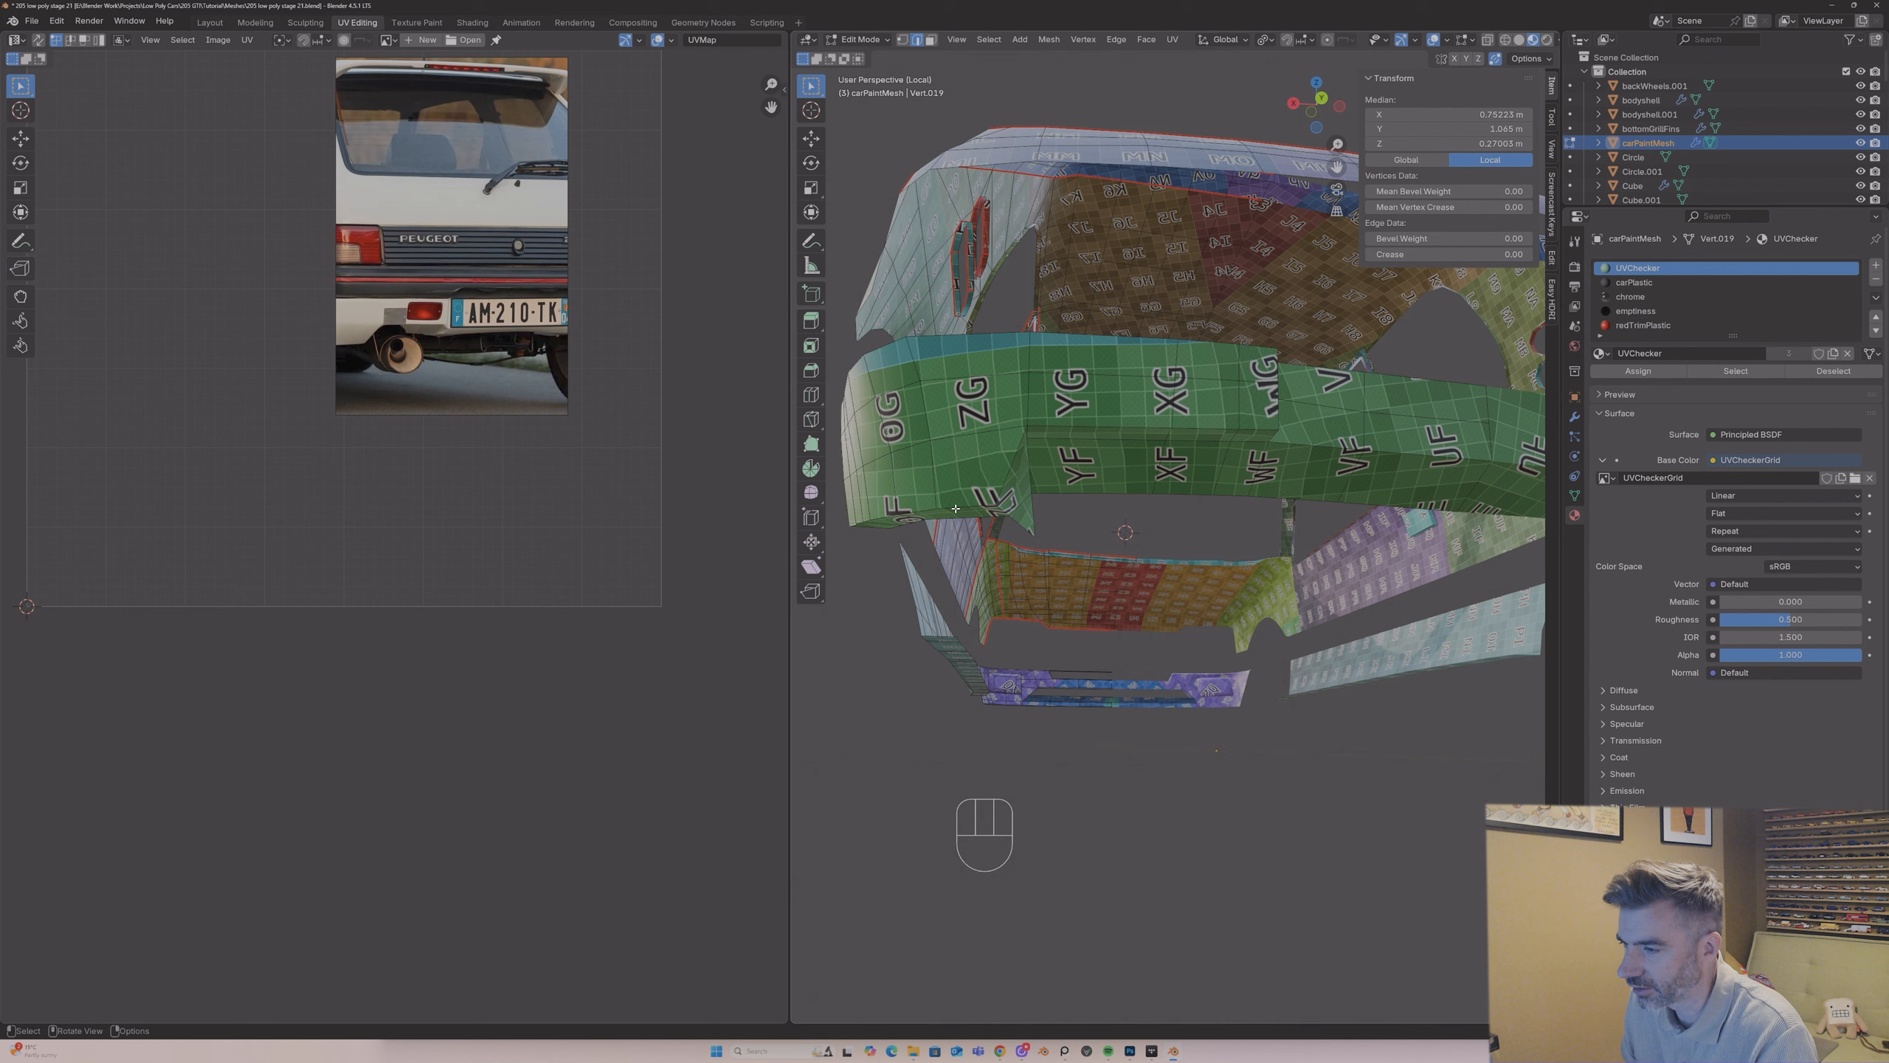
pyautogui.keyDown('ctrl'); pyautogui.keyDown('shift'); pyautogui.click(986, 516); pyautogui.keyUp('shift'); pyautogui.keyUp('ctrl')
pyautogui.hotkey('ctrl', 'z')
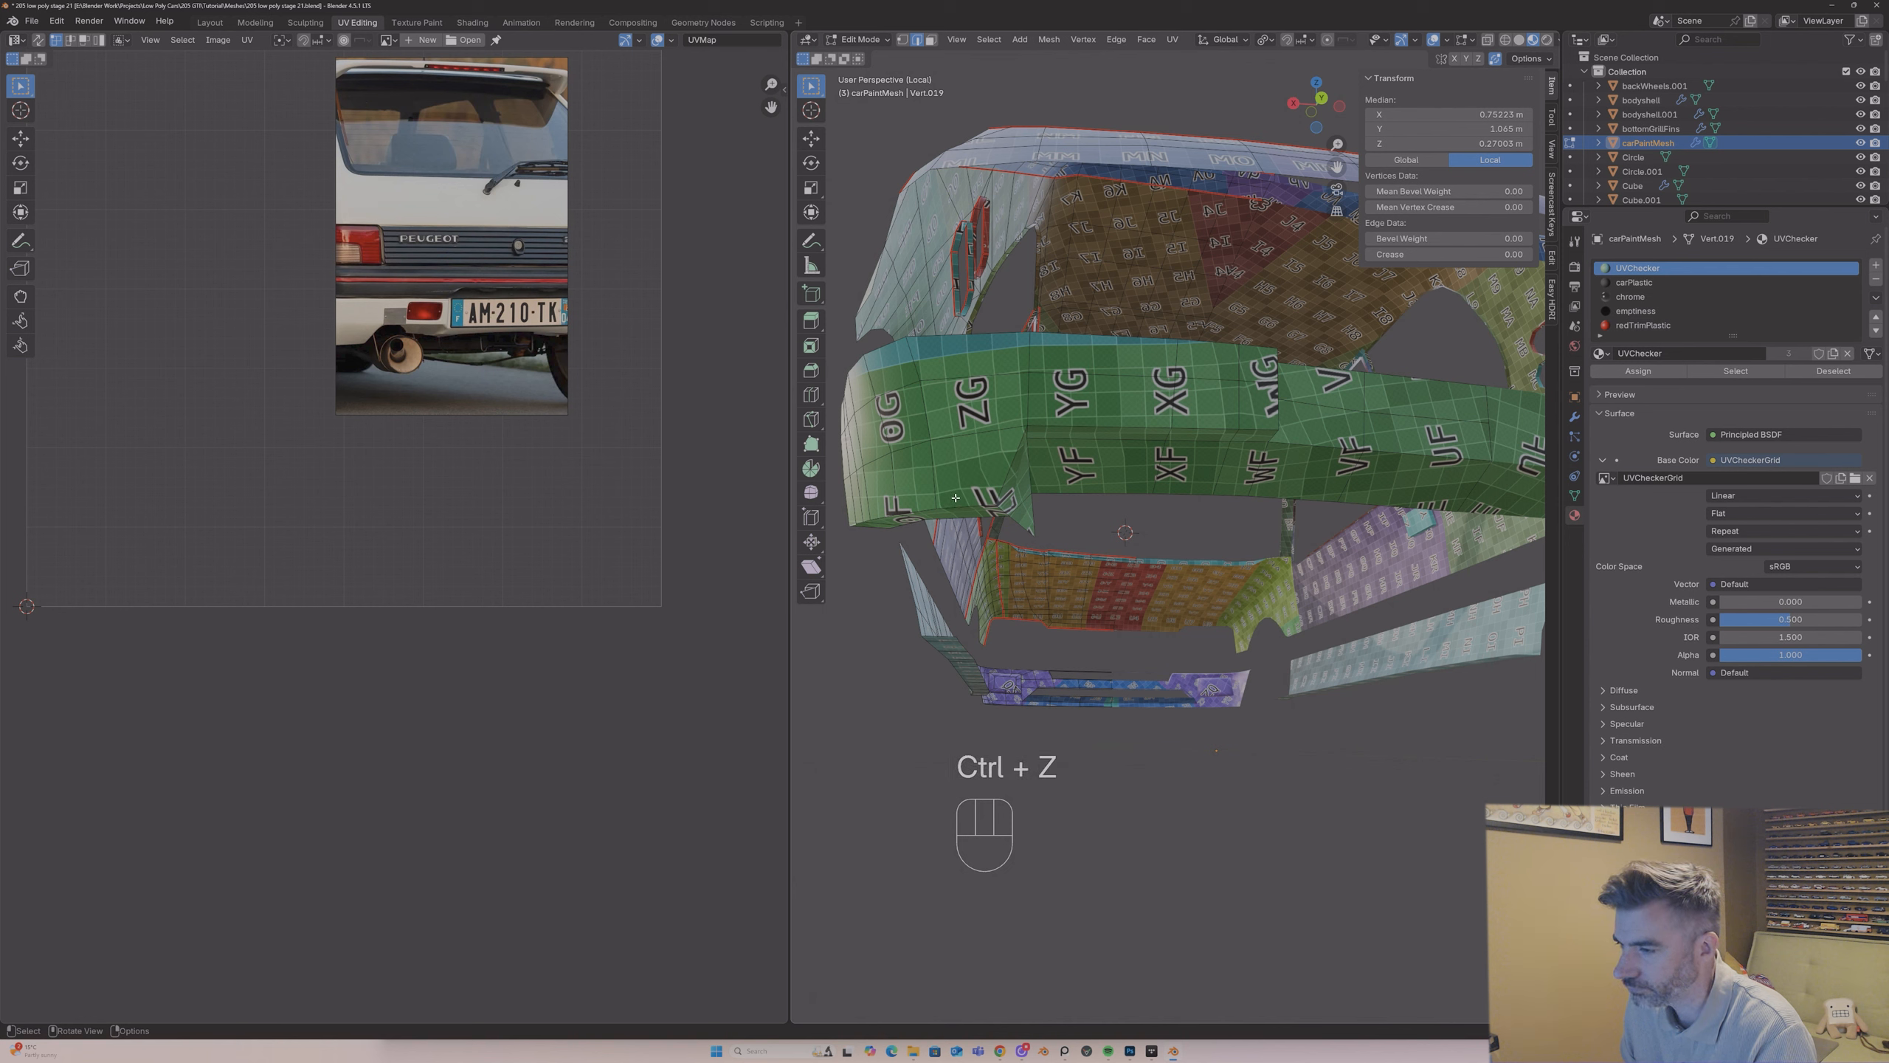
pyautogui.press('shift')
pyautogui.keyDown('shift'); pyautogui.click(896, 513); pyautogui.keyUp('shift')
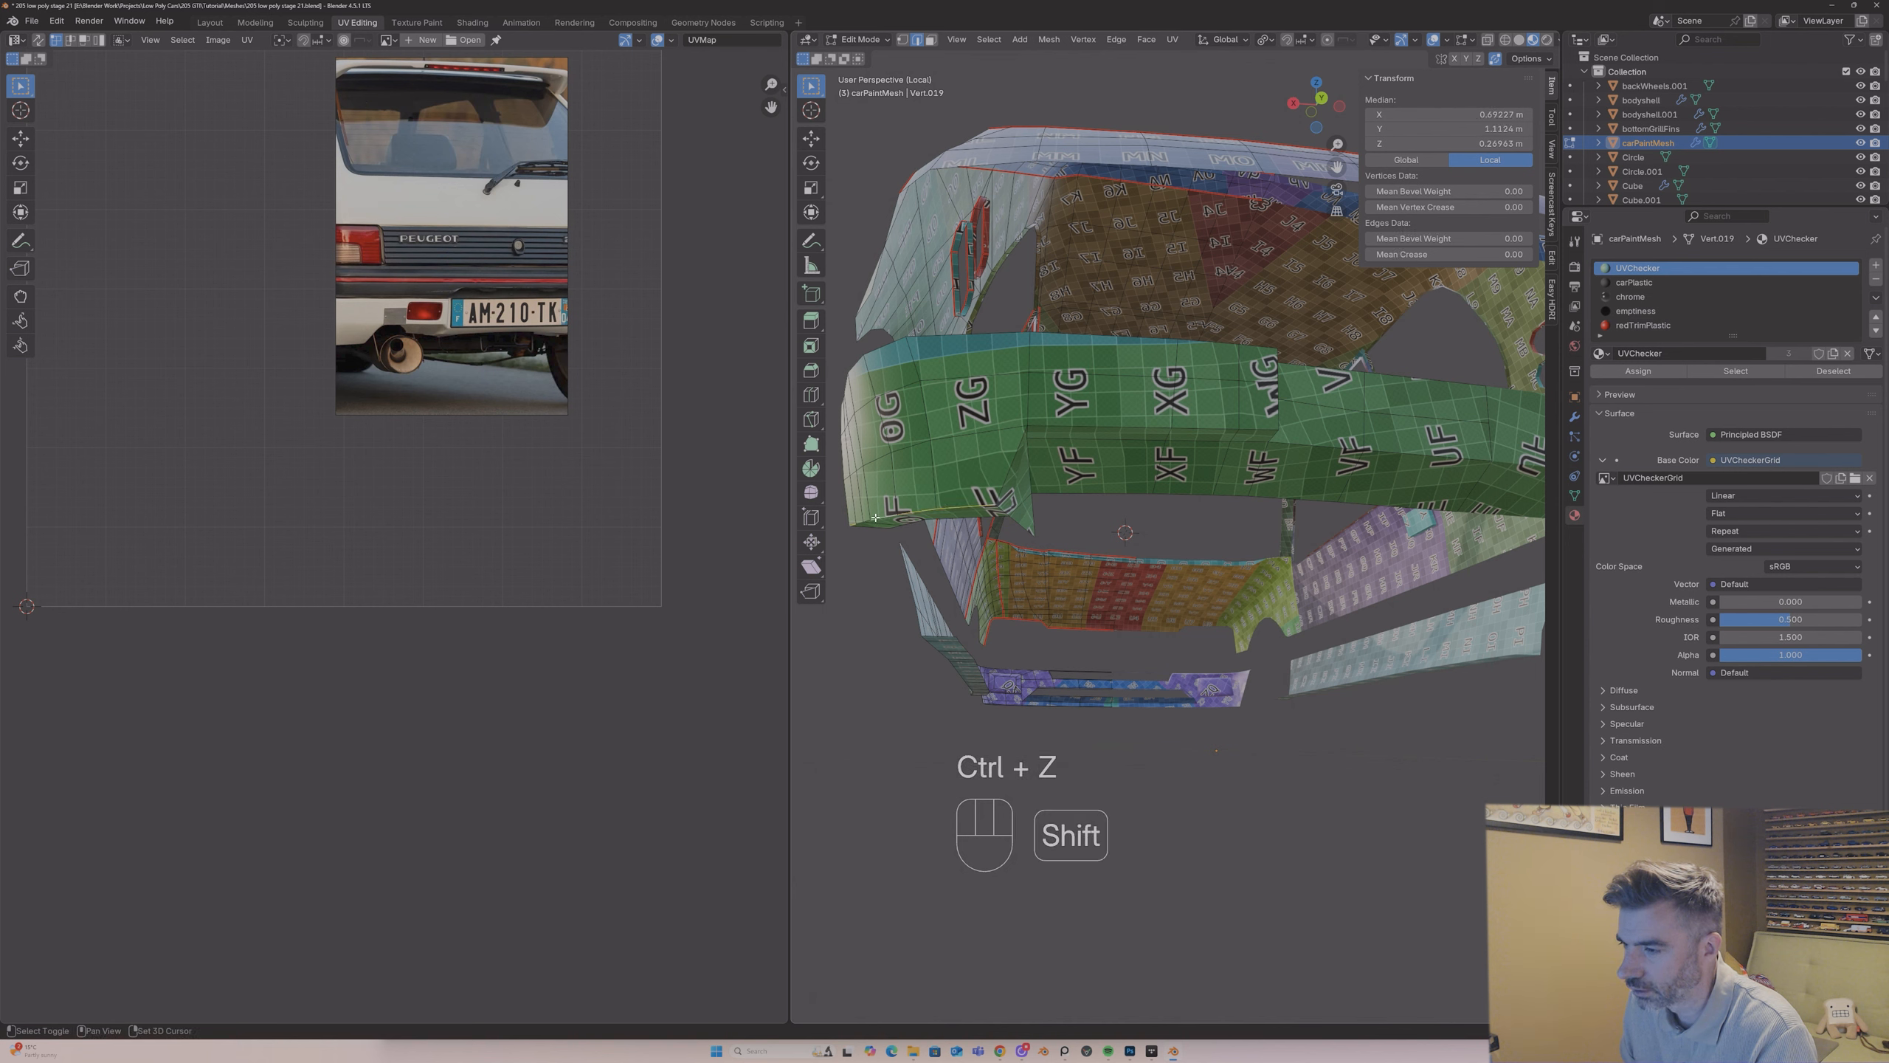
pyautogui.keyDown('shift'); pyautogui.click(865, 520); pyautogui.keyUp('shift')
pyautogui.rightClick(859, 523)
pyautogui.click(867, 523)
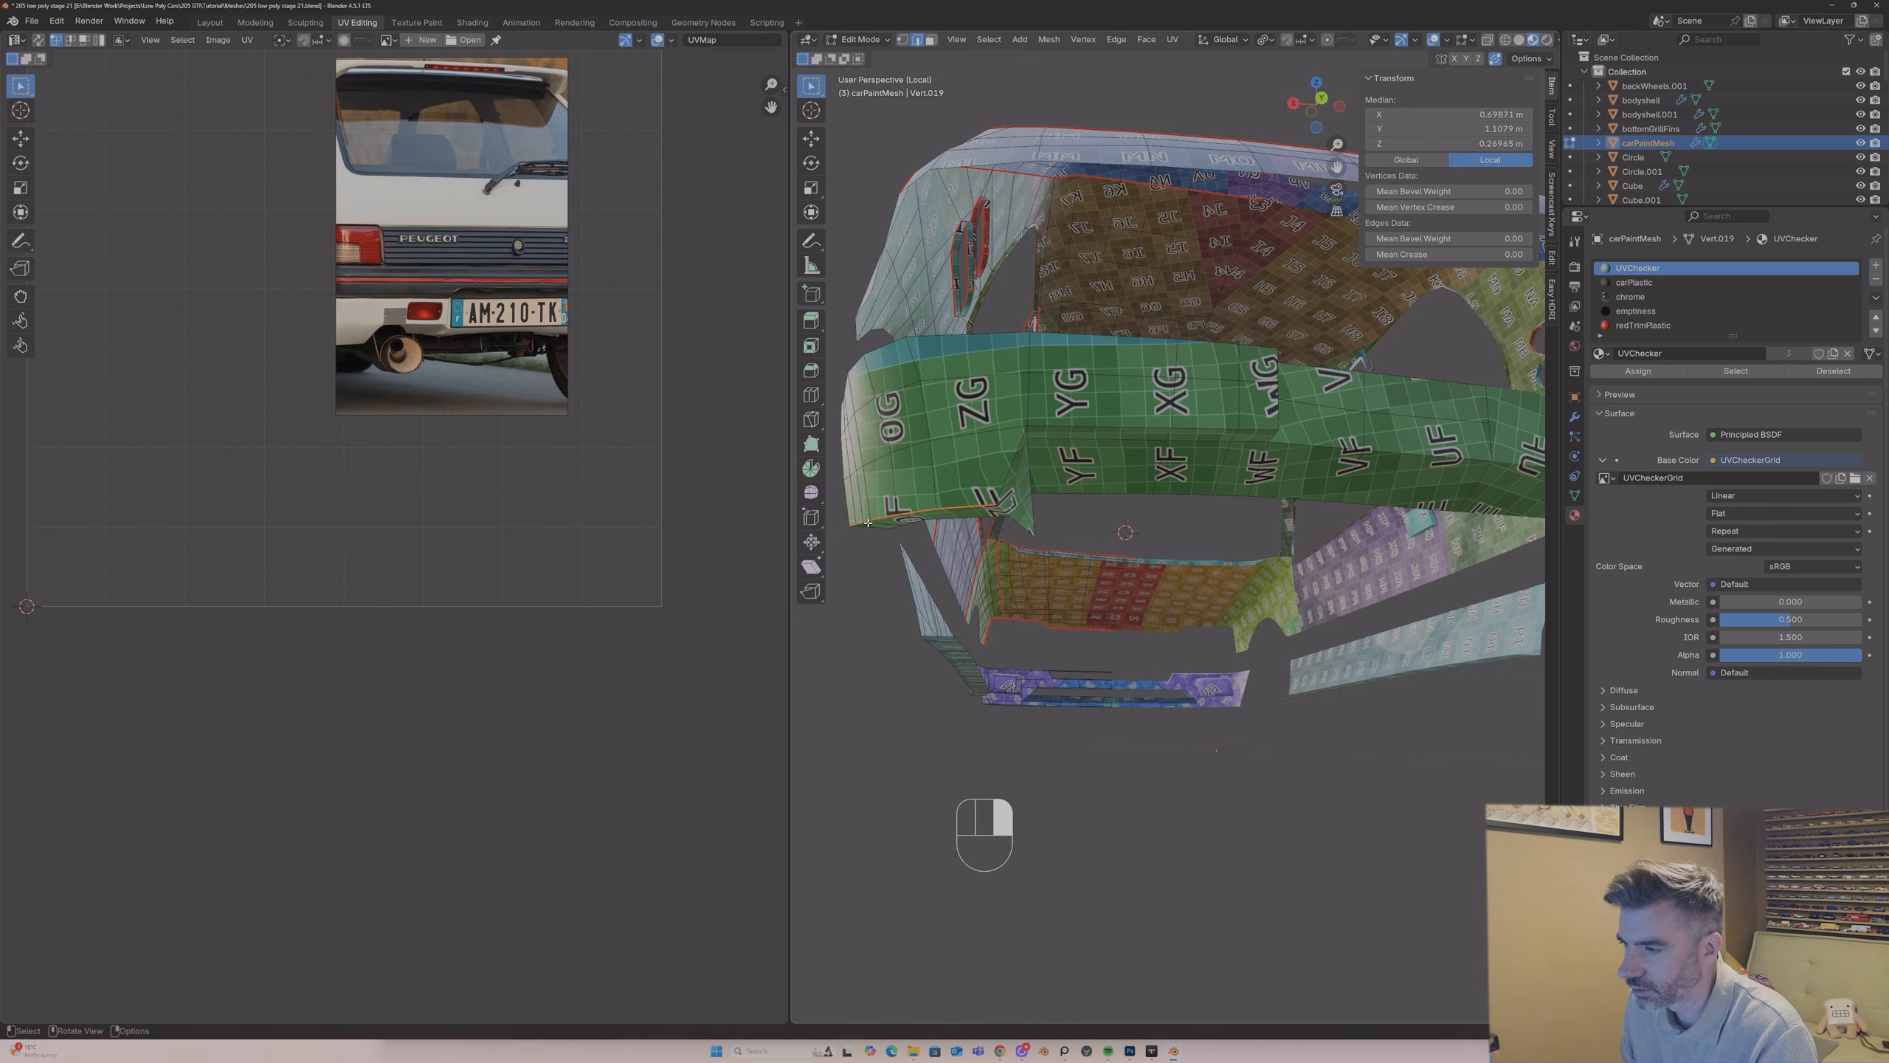
# Step: Select the crease edges continuing from the bumper's corner along its lower rear face to the raised section, and mark them as a seam
pyautogui.click(1010, 468)
pyautogui.keyDown('shift'); pyautogui.click(1105, 425); pyautogui.keyUp('shift')
pyautogui.keyDown('shift'); pyautogui.click(1190, 427); pyautogui.keyUp('shift')
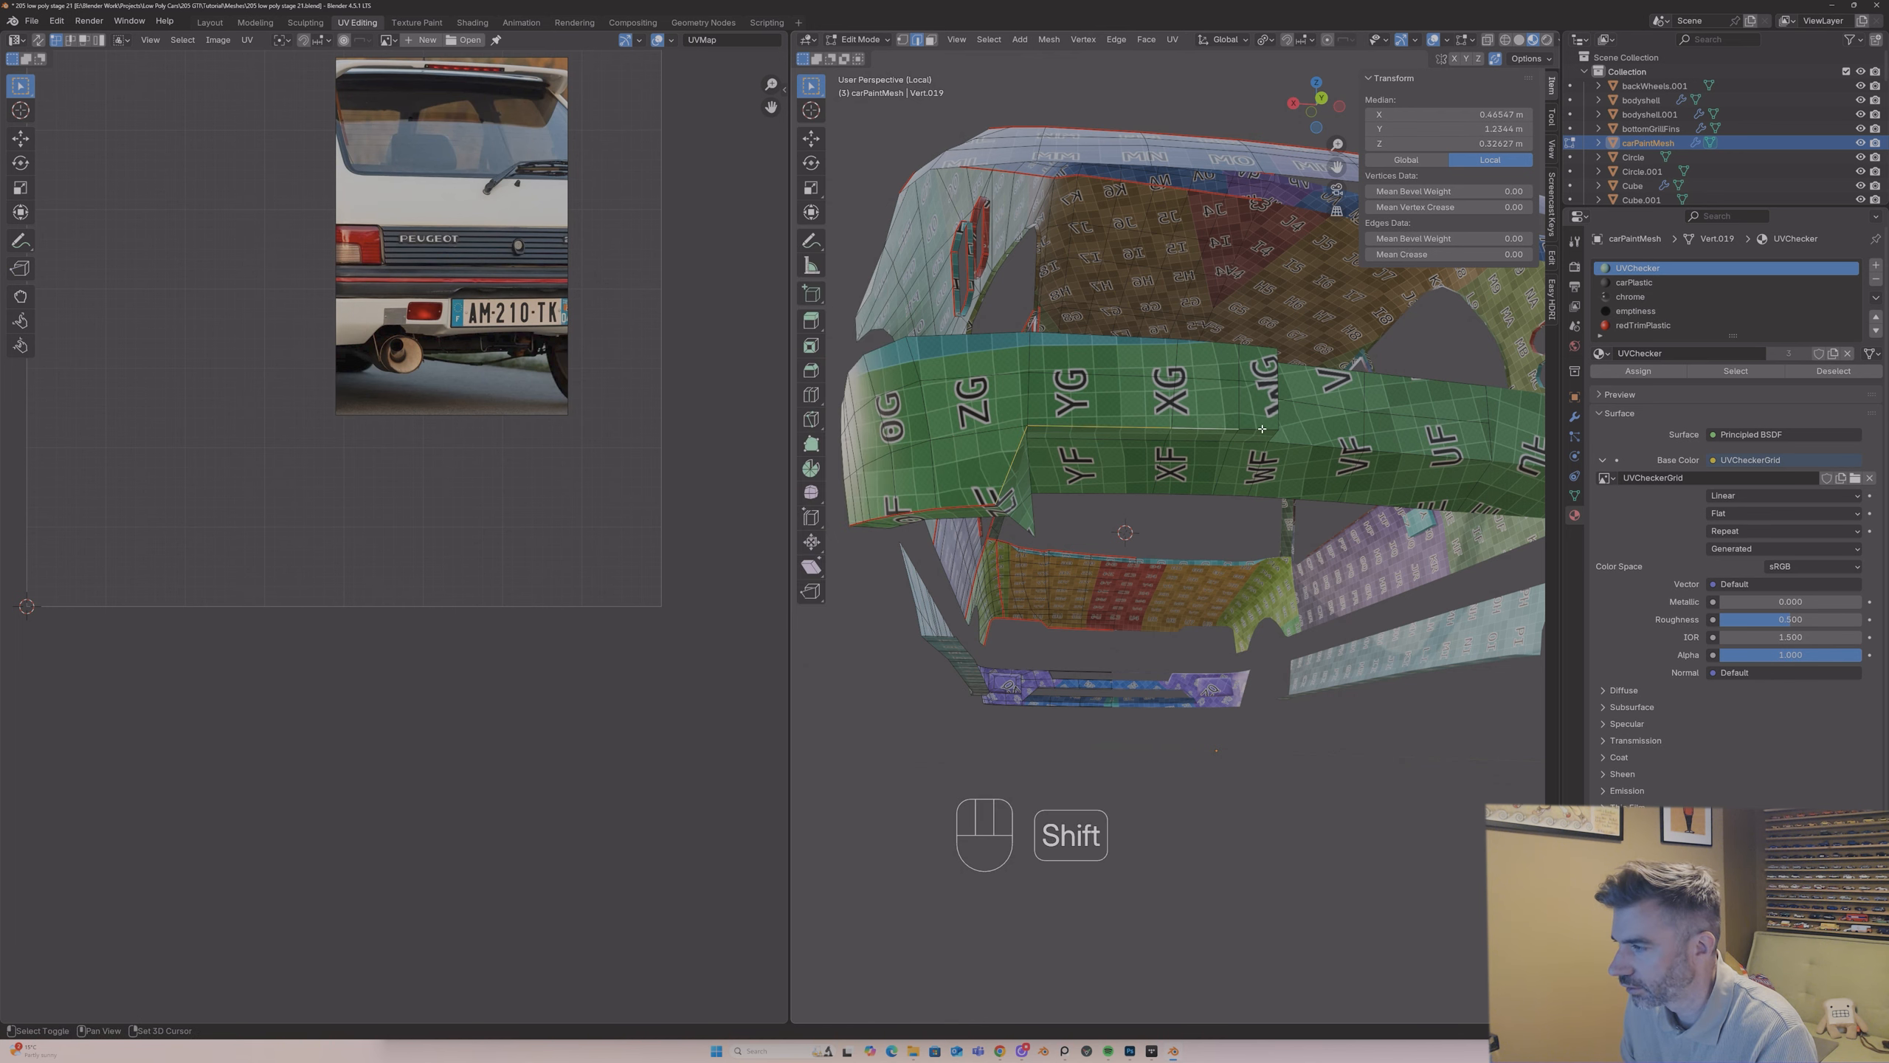
pyautogui.keyDown('shift'); pyautogui.click(1255, 429); pyautogui.keyUp('shift')
pyautogui.moveTo(1255, 432)
pyautogui.mouseDown(button='middle')
pyautogui.moveTo(1226, 434)
pyautogui.moveTo(1242, 414)
pyautogui.mouseUp(button='middle')
pyautogui.keyDown('shift'); pyautogui.click(1195, 409); pyautogui.keyUp('shift')
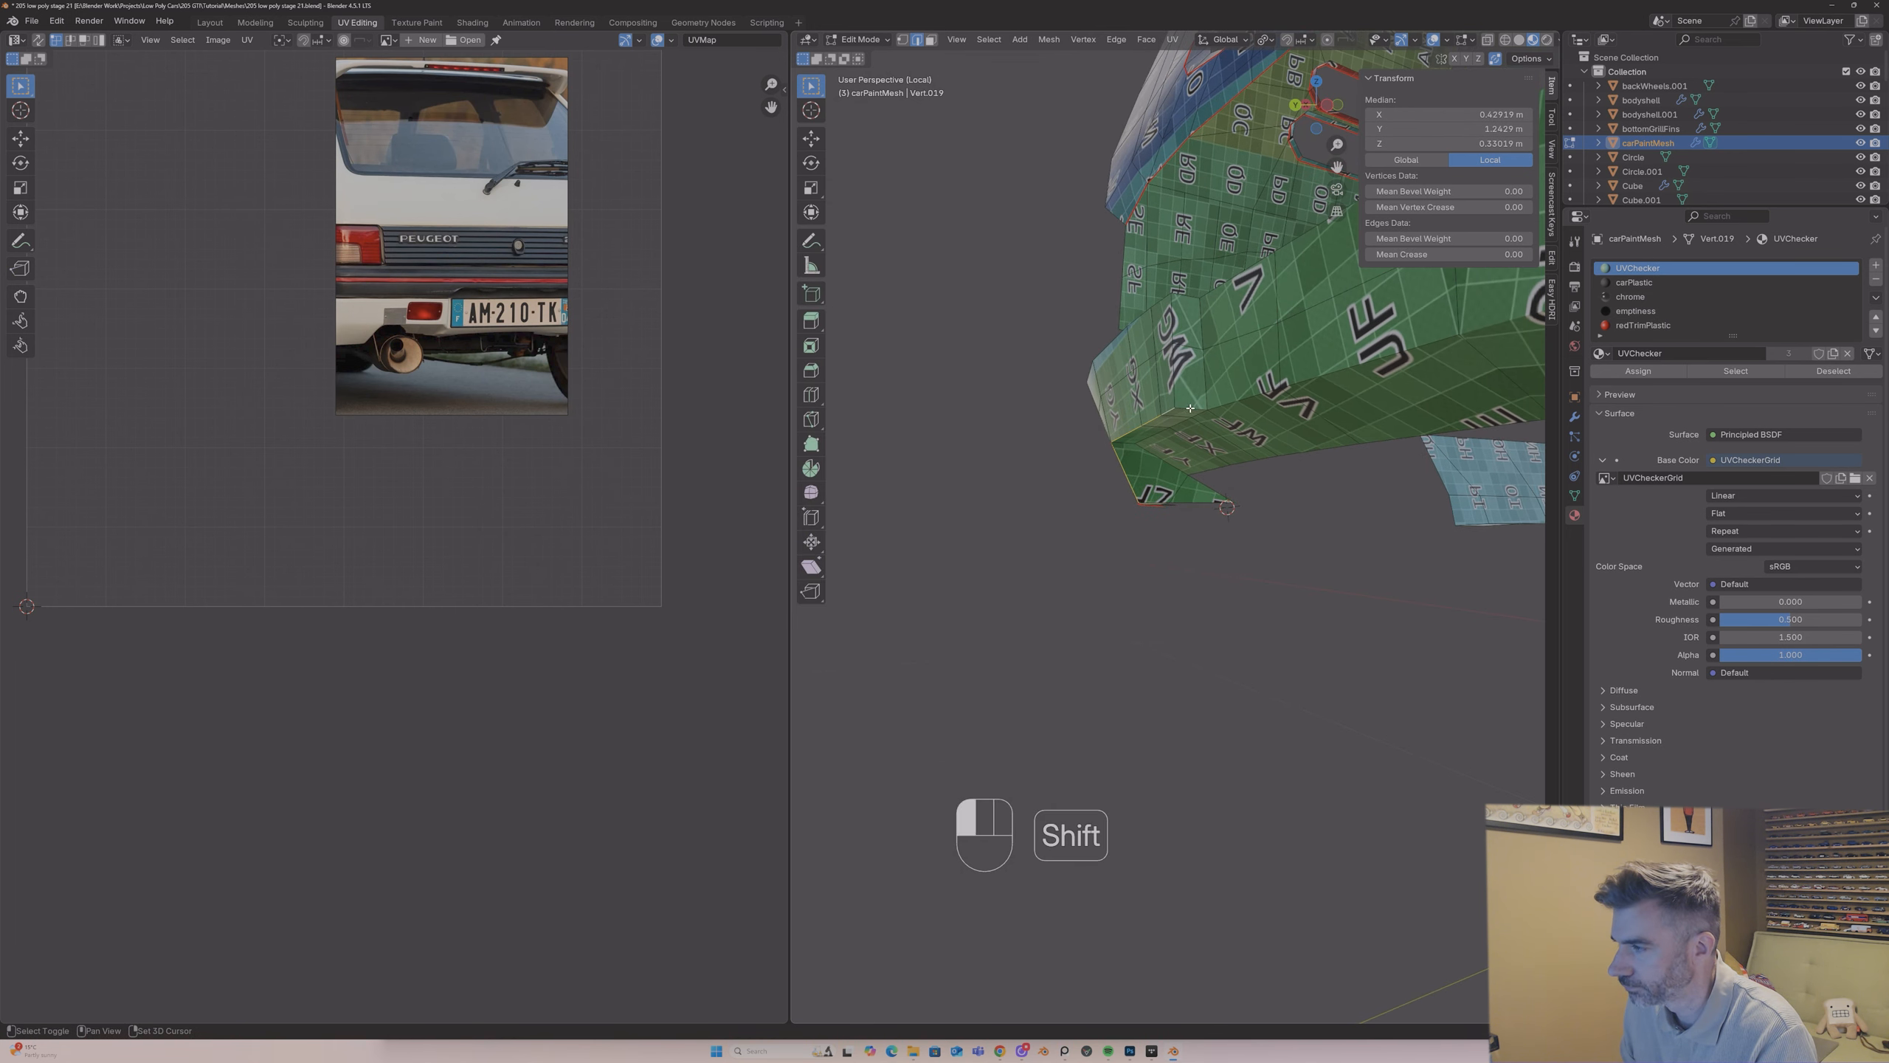
pyautogui.keyDown('shift'); pyautogui.click(1317, 386); pyautogui.keyUp('shift')
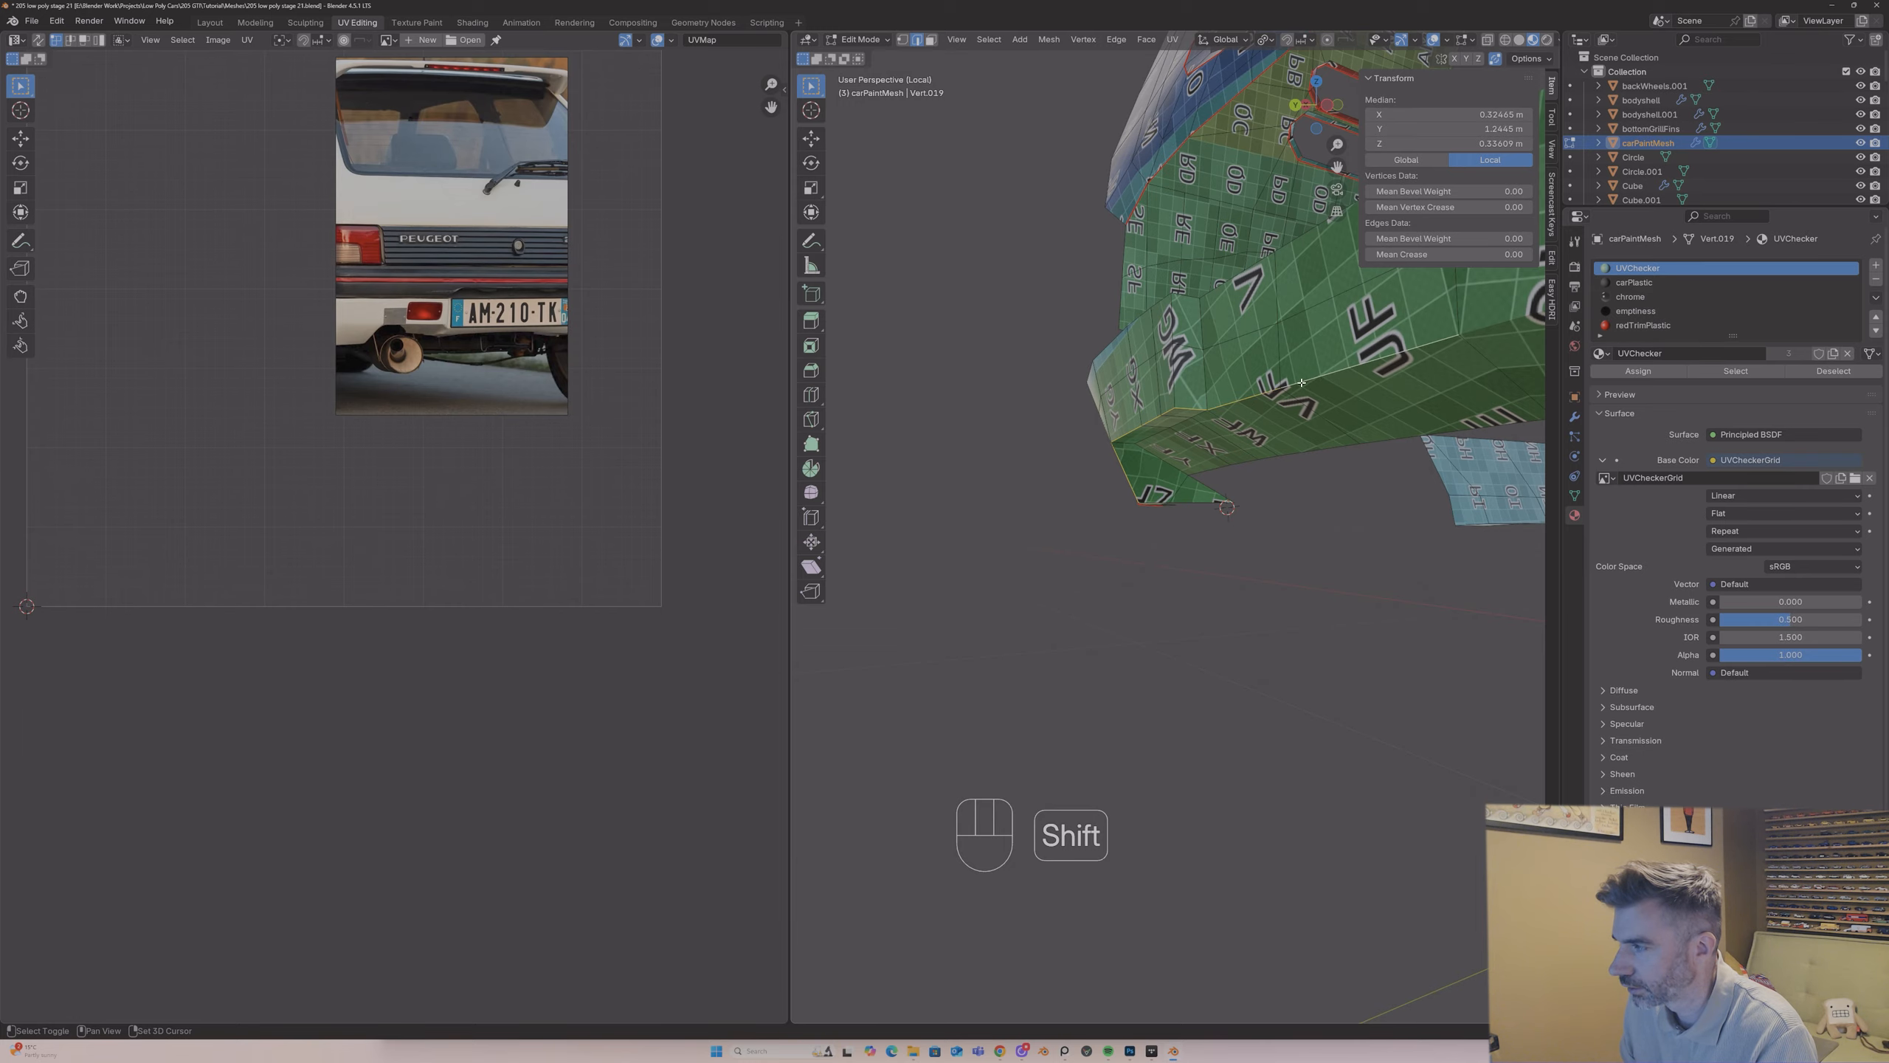
pyautogui.moveTo(1301, 382); pyautogui.dragTo(1210, 490, button='middle')
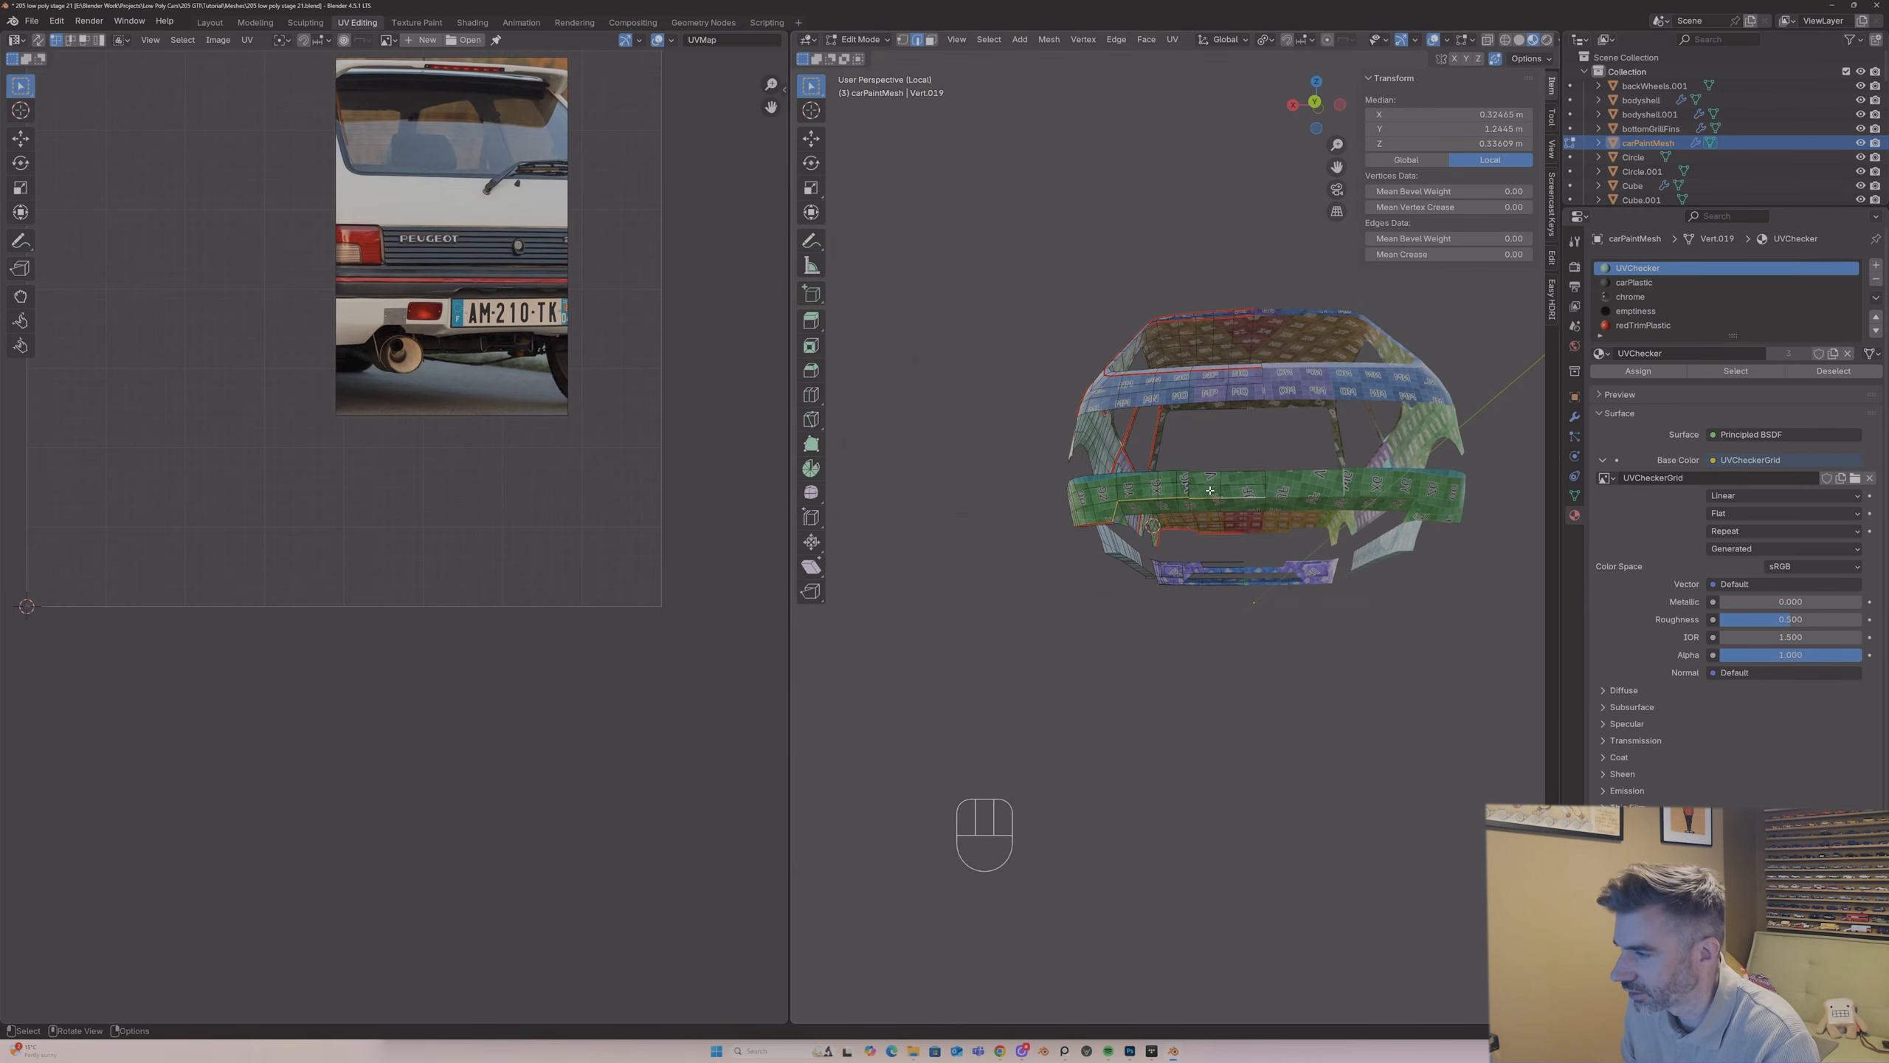
pyautogui.scroll(5, 1228, 446)
pyautogui.rightClick(1257, 416)
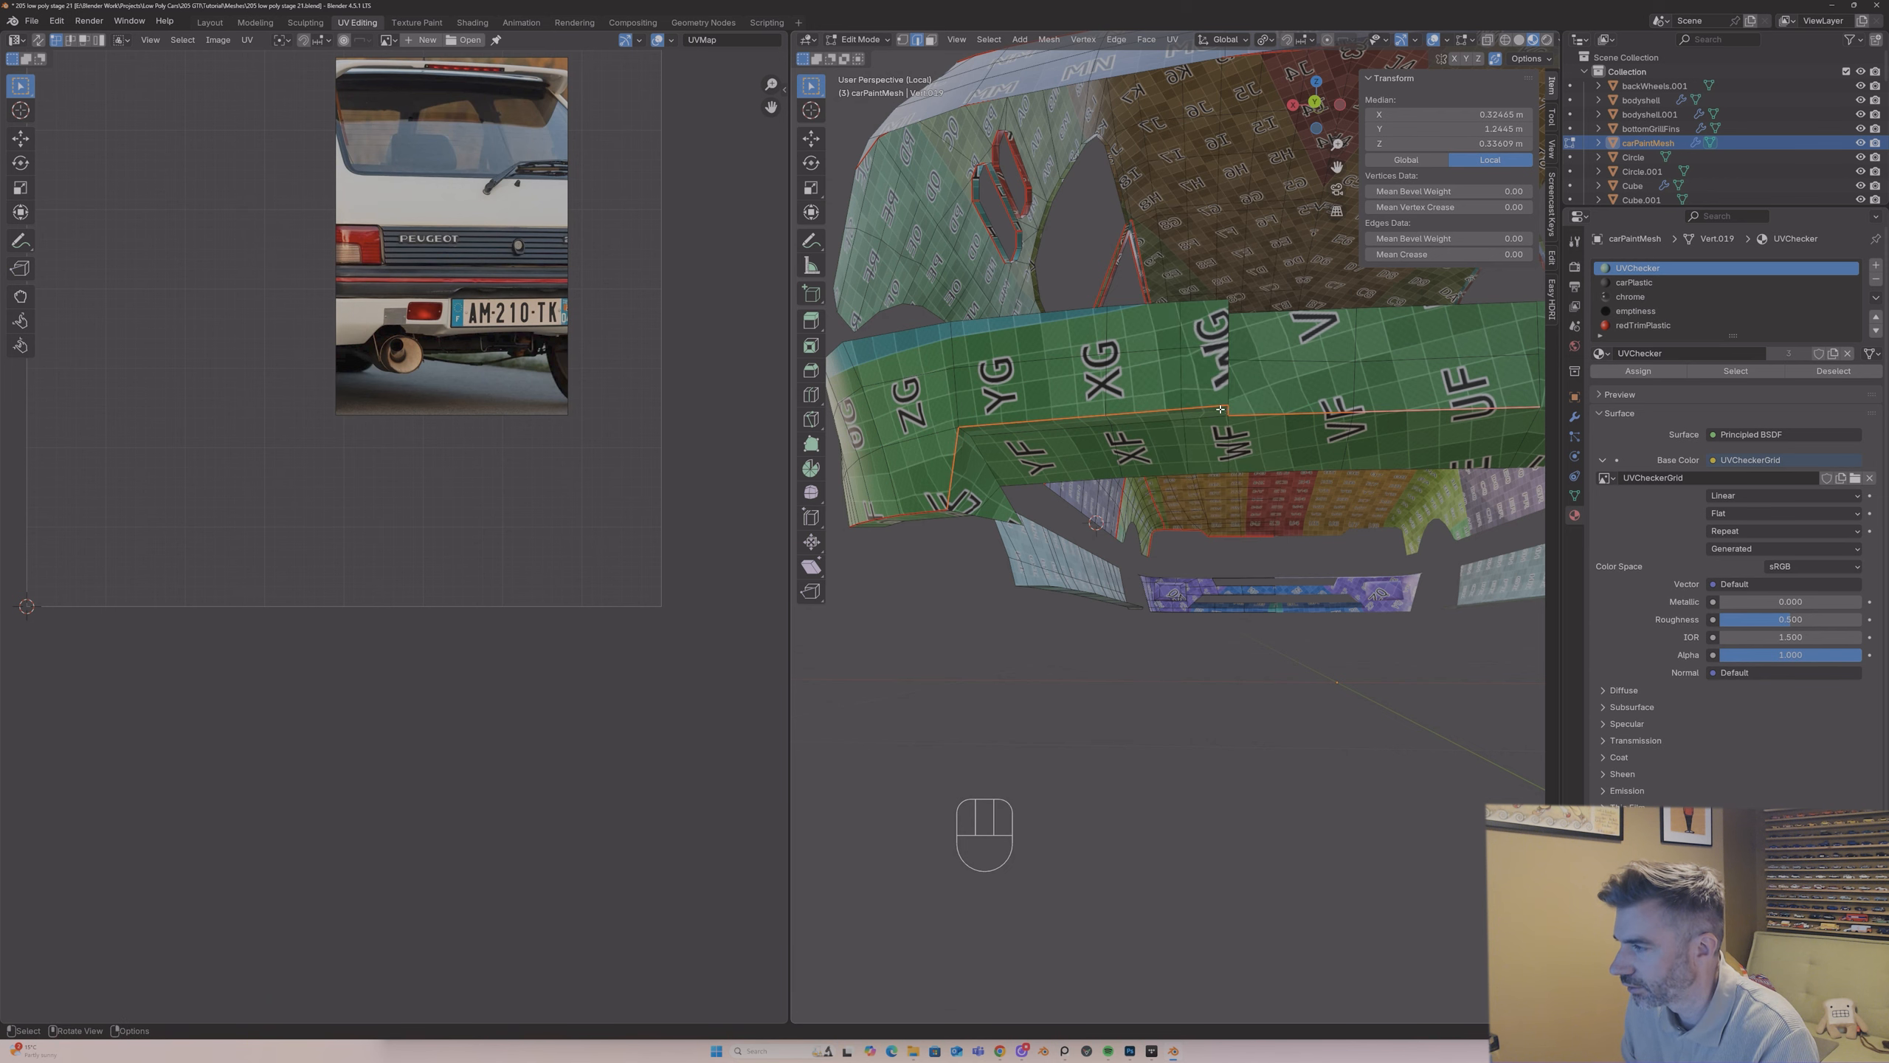
# Step: Minimise the rear reference photo, select the entire carPaintMesh and unwrap it with the Angle Based method
pyautogui.scroll(-6, 1234, 439)
pyautogui.moveTo(1235, 439); pyautogui.dragTo(1226, 450, button='middle')
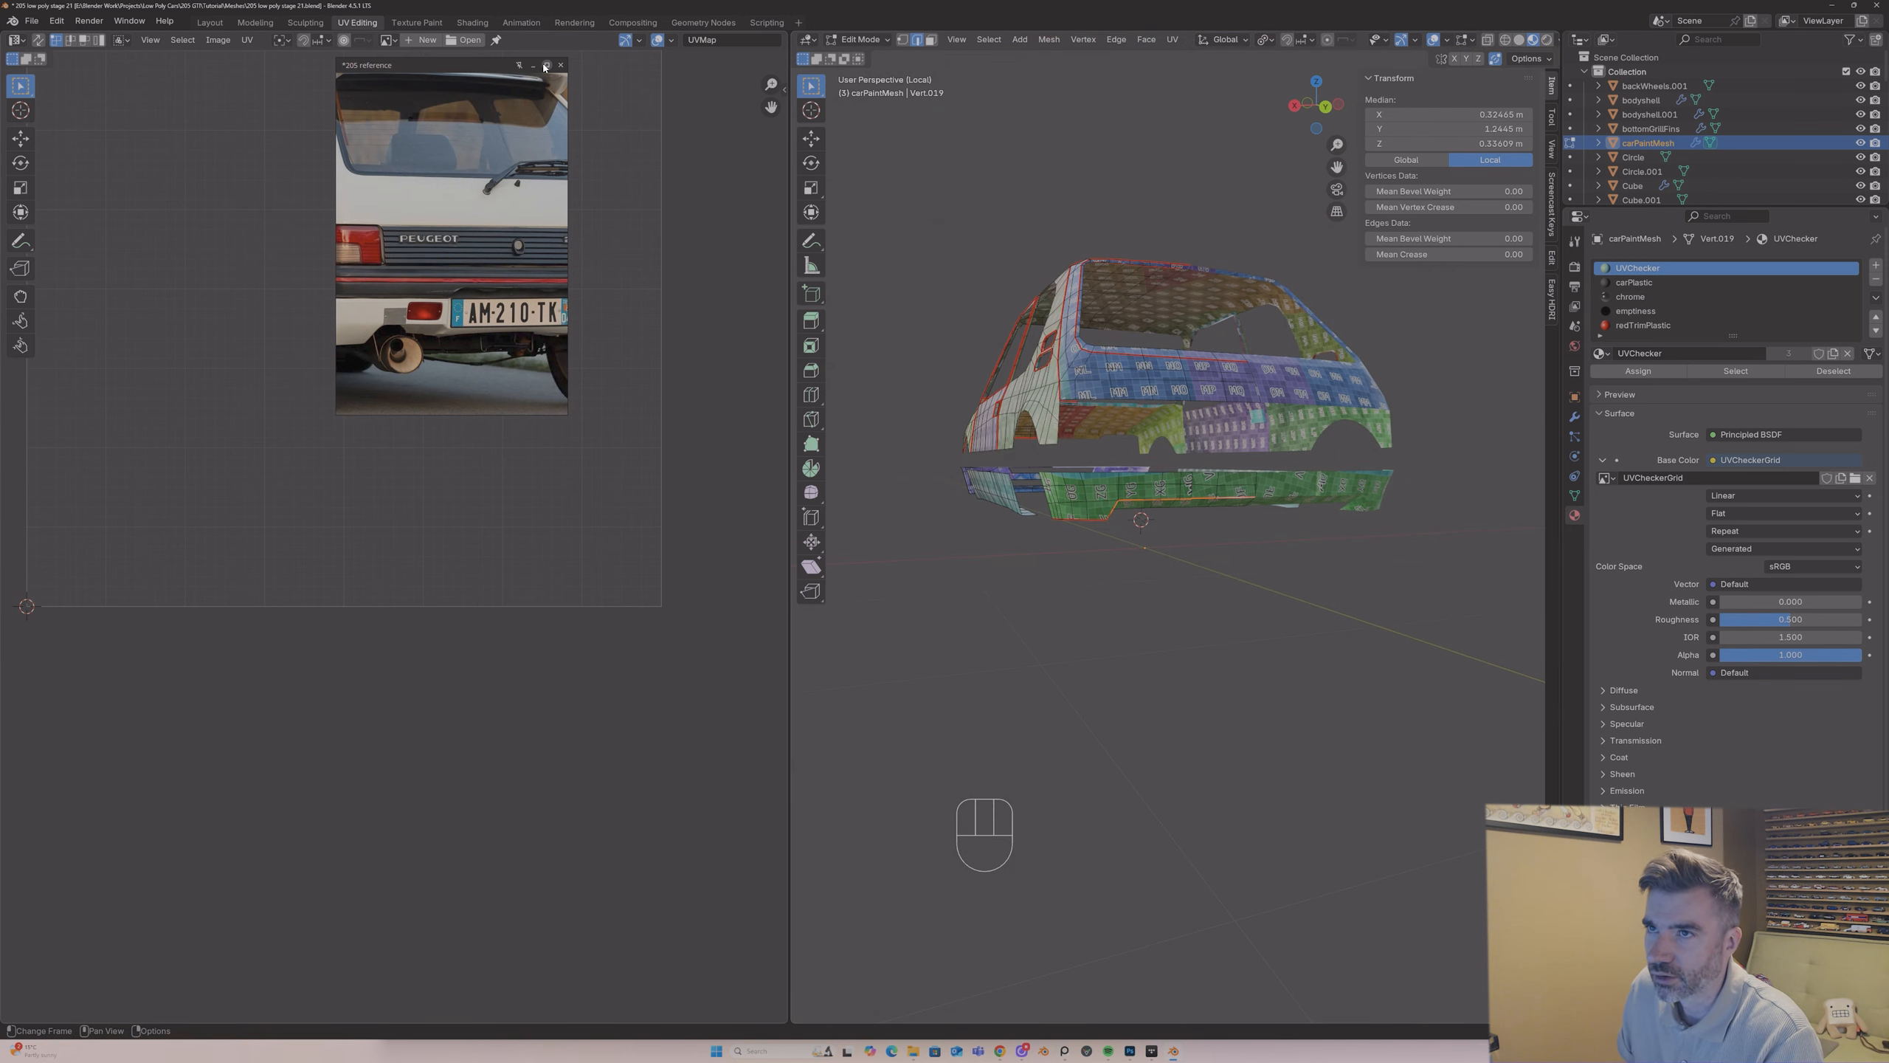
pyautogui.click(537, 67)
pyautogui.scroll(-2, 609, 192)
pyautogui.moveTo(771, 107); pyautogui.dragTo(802, 174)
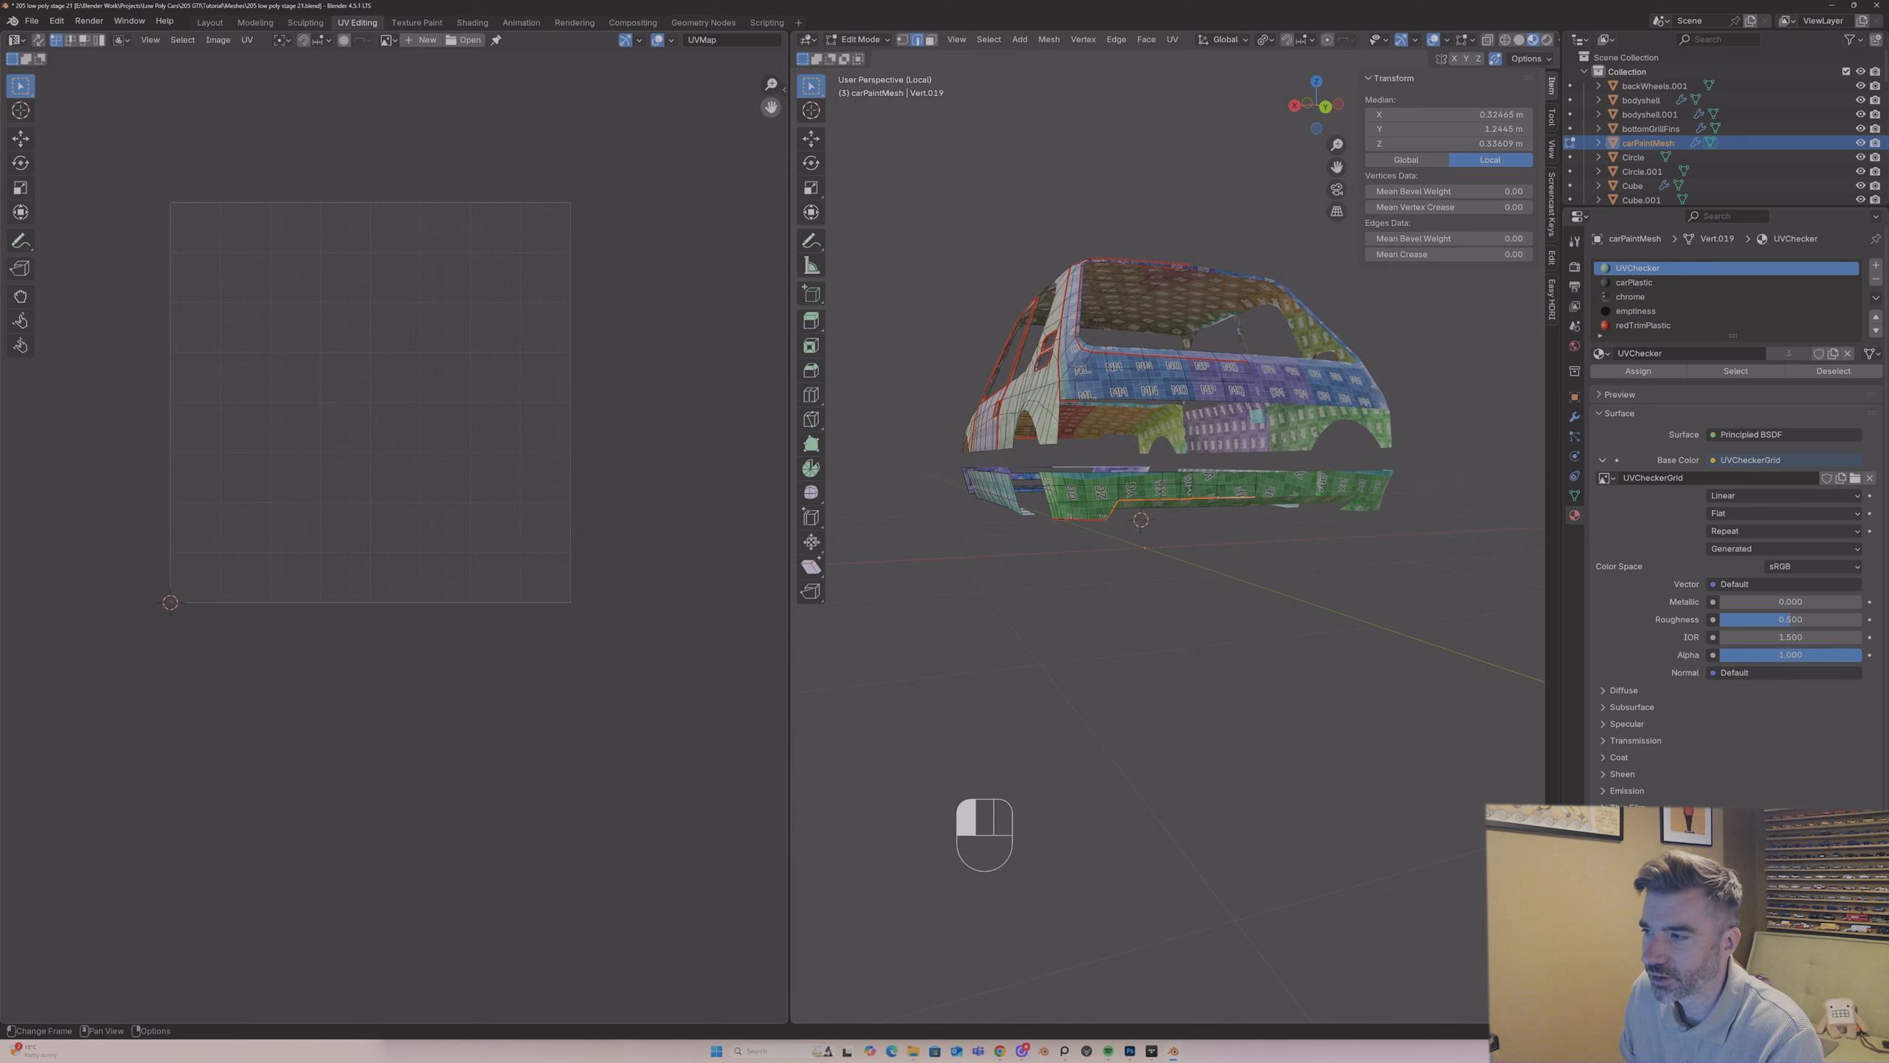
pyautogui.press('a')
pyautogui.press('a')
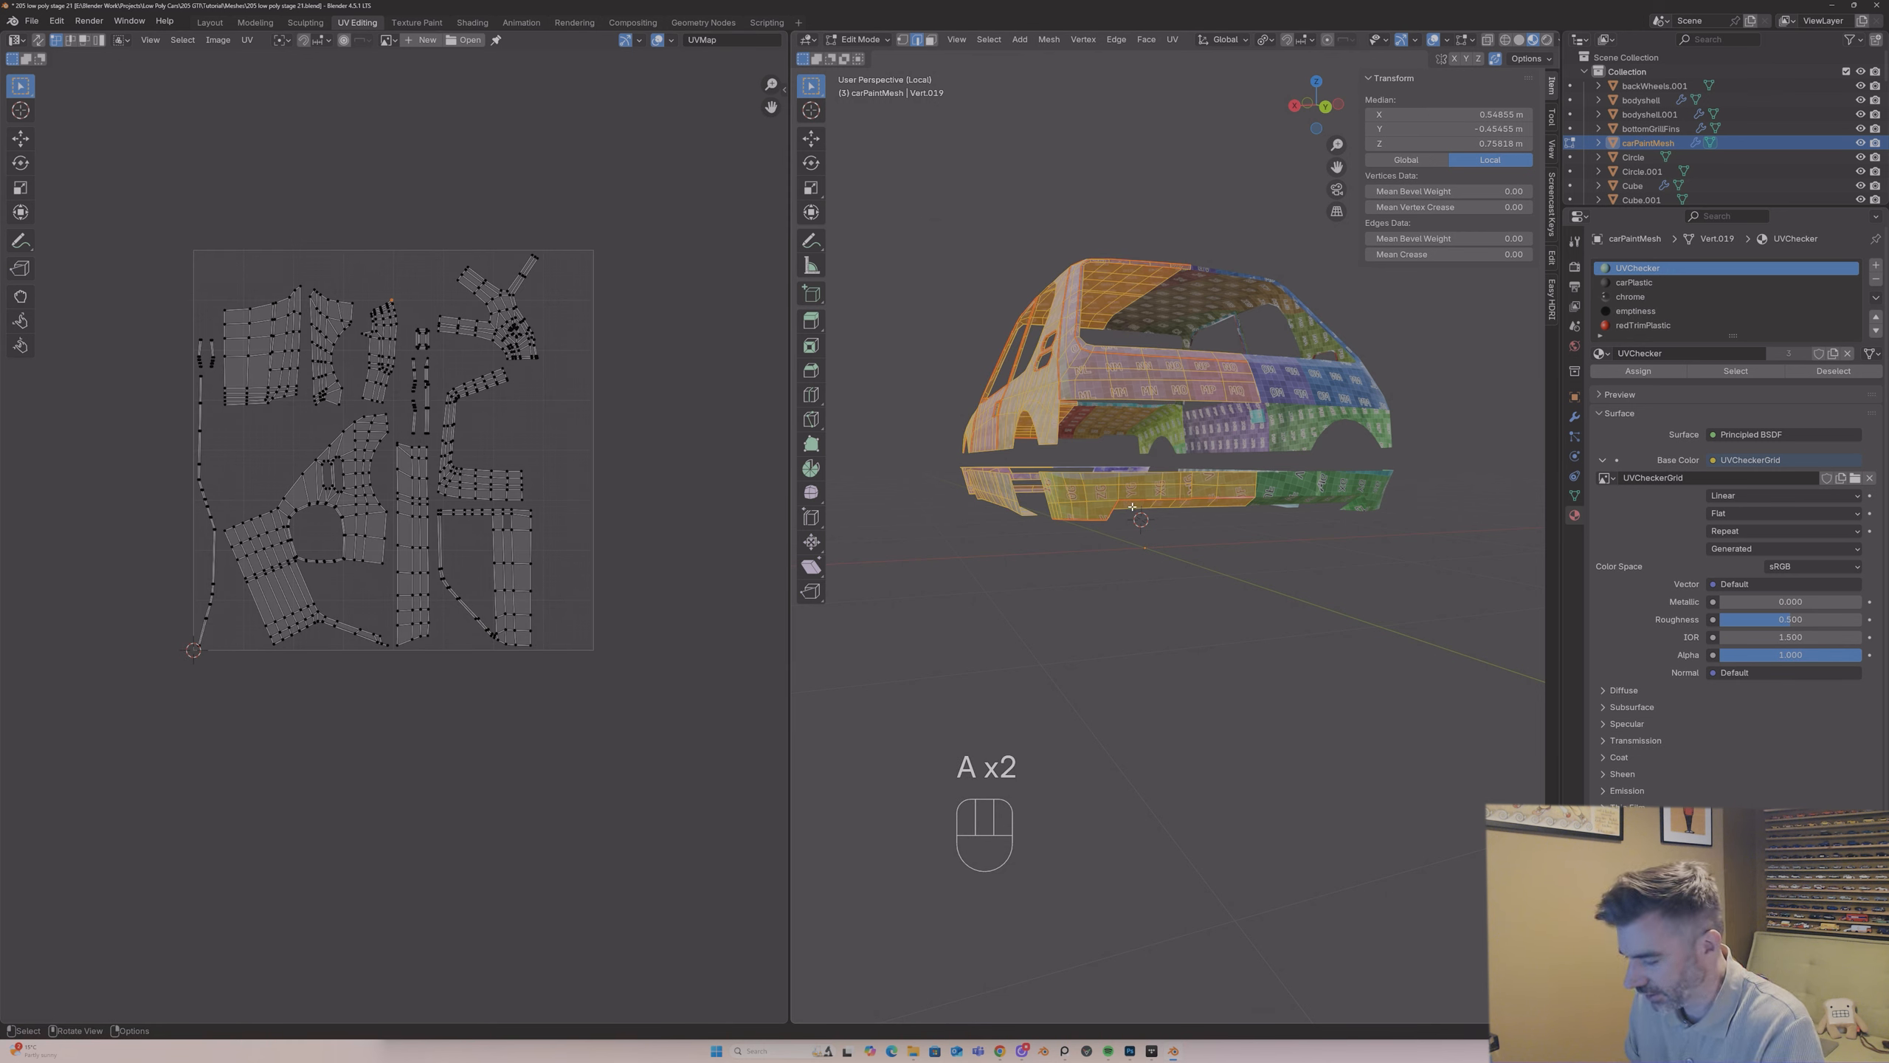
pyautogui.press('u')
pyautogui.click(1130, 506)
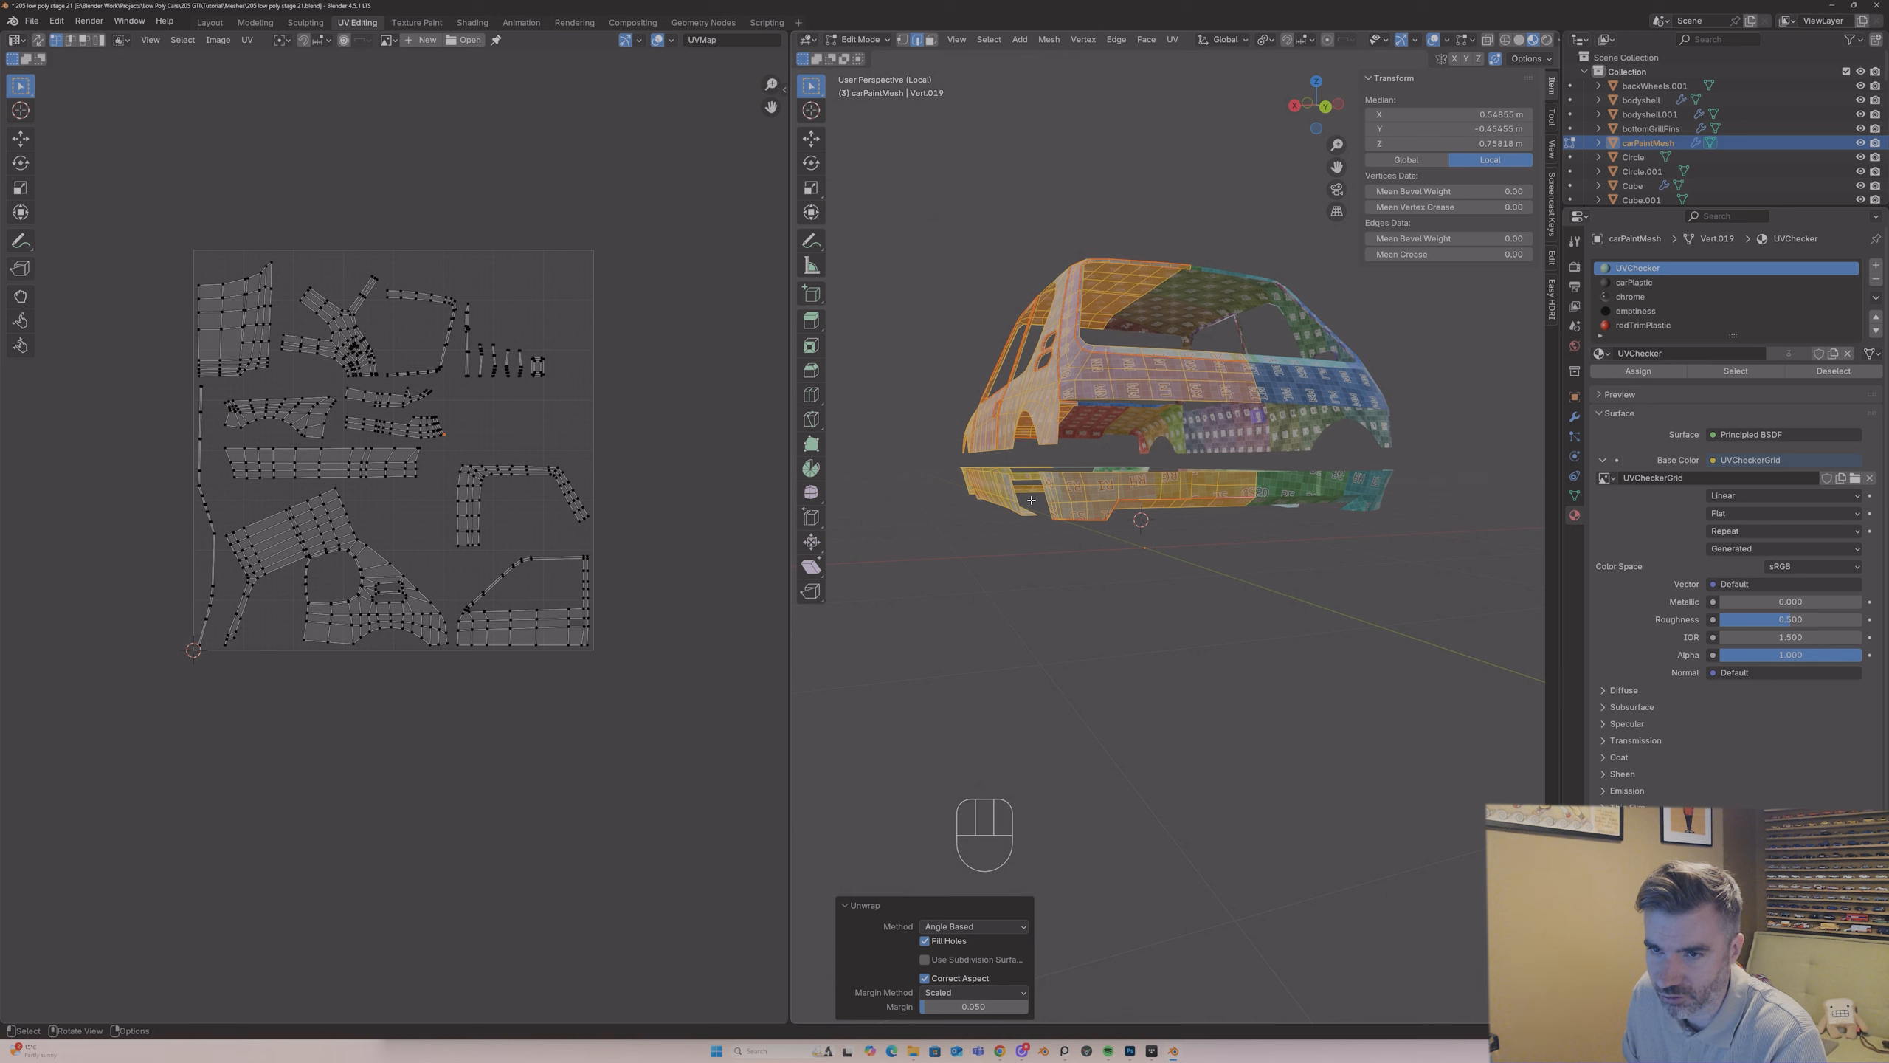
# Step: Select the crease edges along the lower side of the rear bumper's raised section and clear their seam
pyautogui.scroll(2, 414, 424)
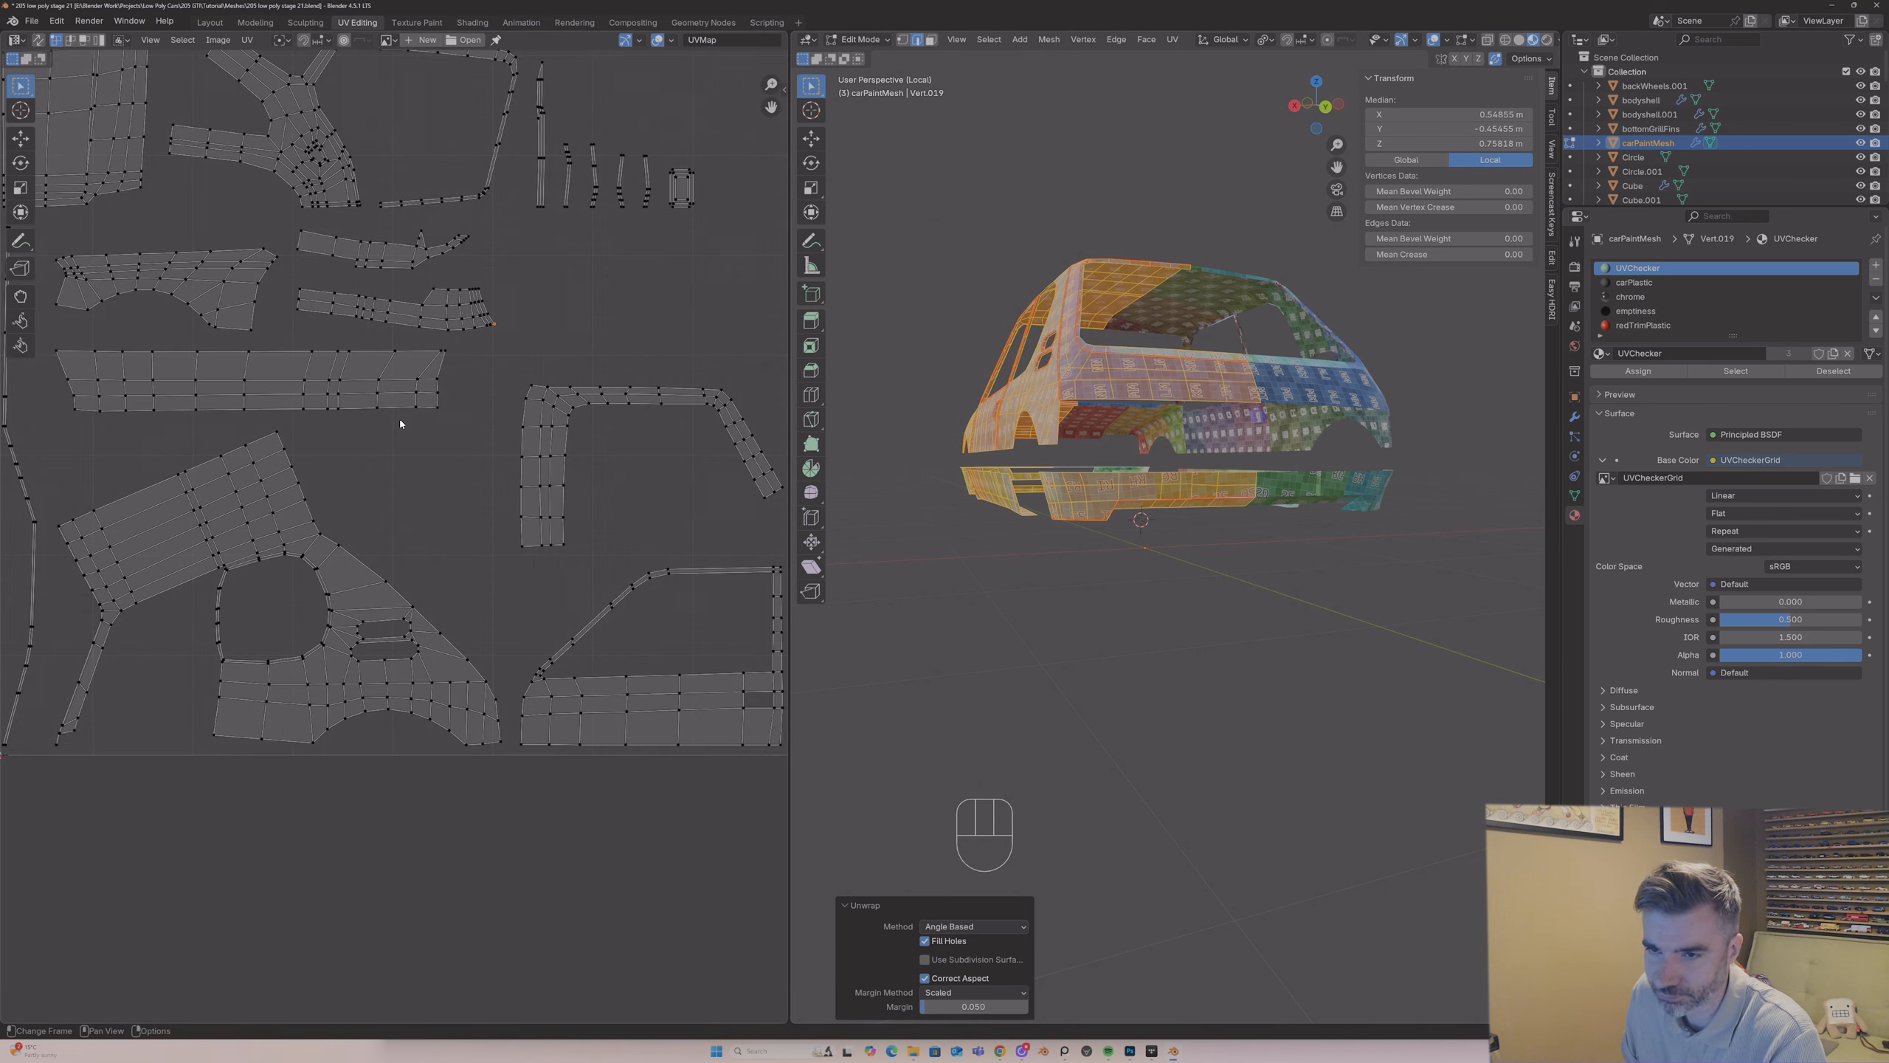
pyautogui.moveTo(1078, 405); pyautogui.dragTo(1049, 361, button='middle')
pyautogui.scroll(3, 1050, 358)
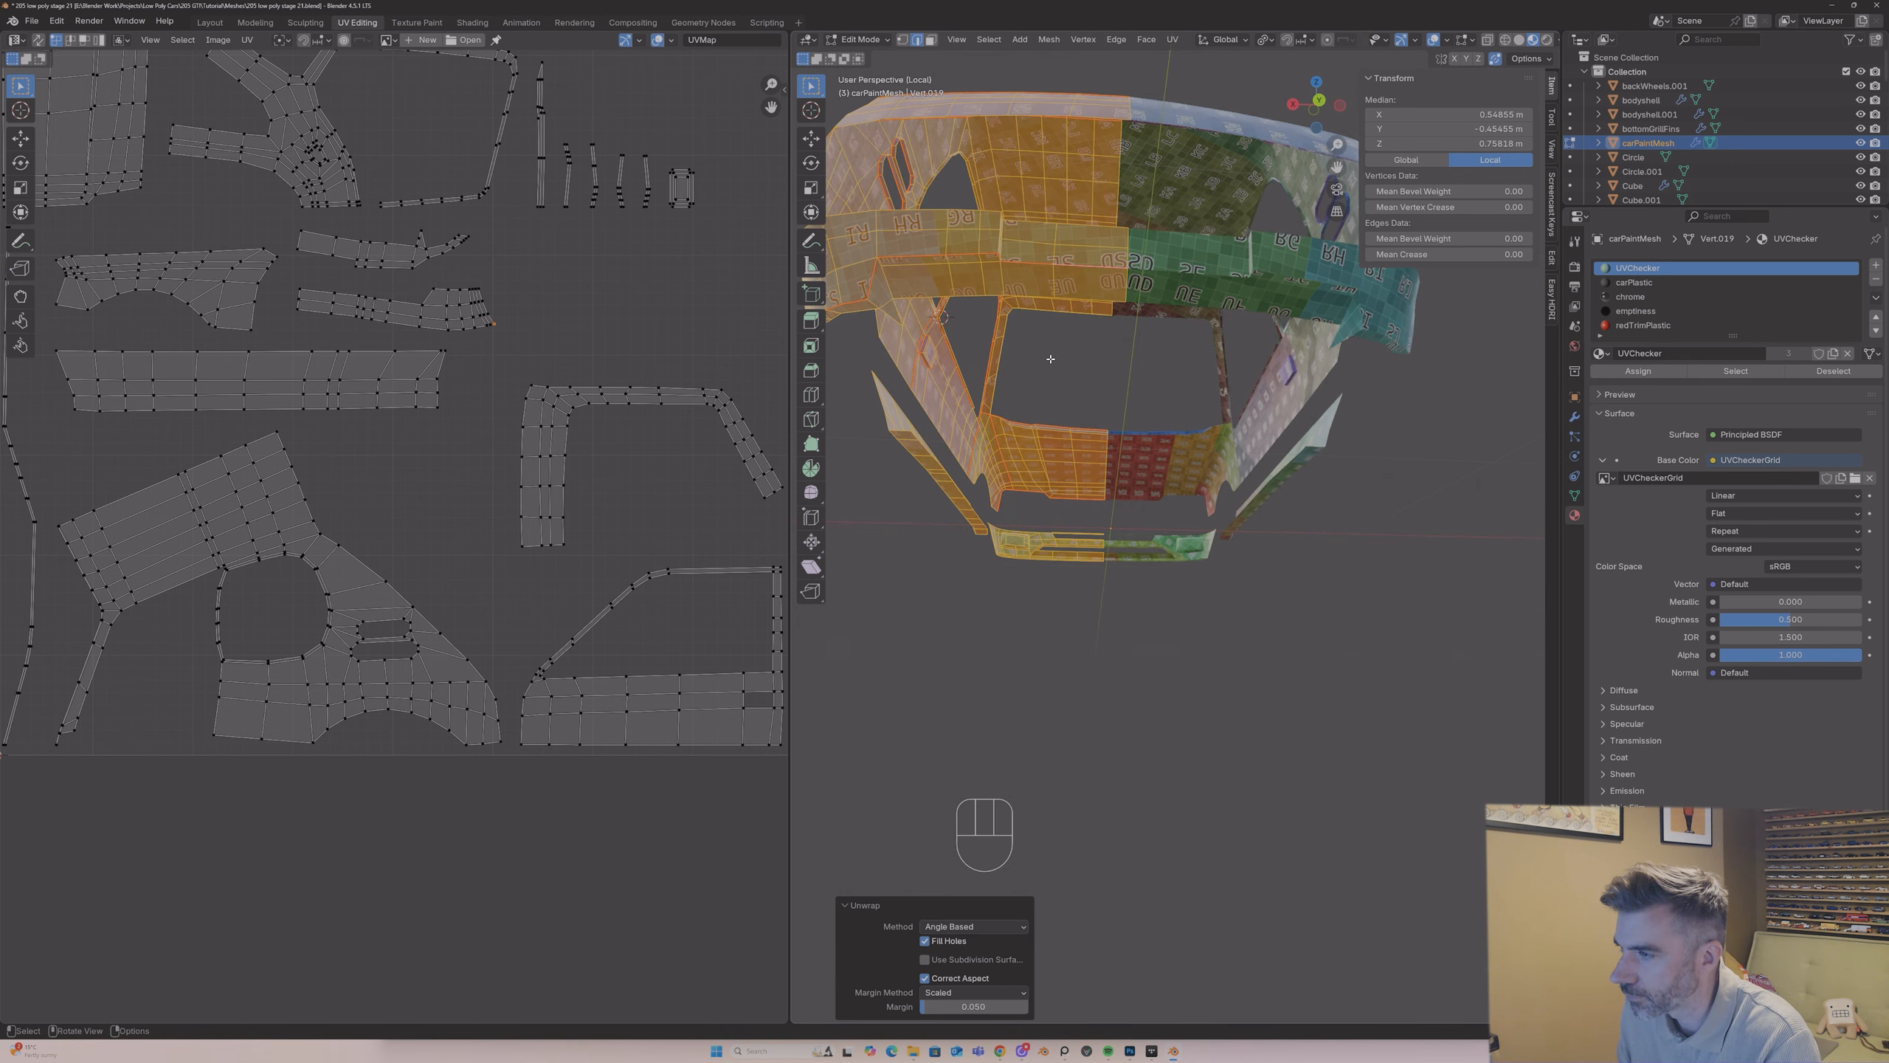
pyautogui.scroll(1, 1050, 359)
pyautogui.moveTo(1025, 287); pyautogui.dragTo(1032, 302, button='middle')
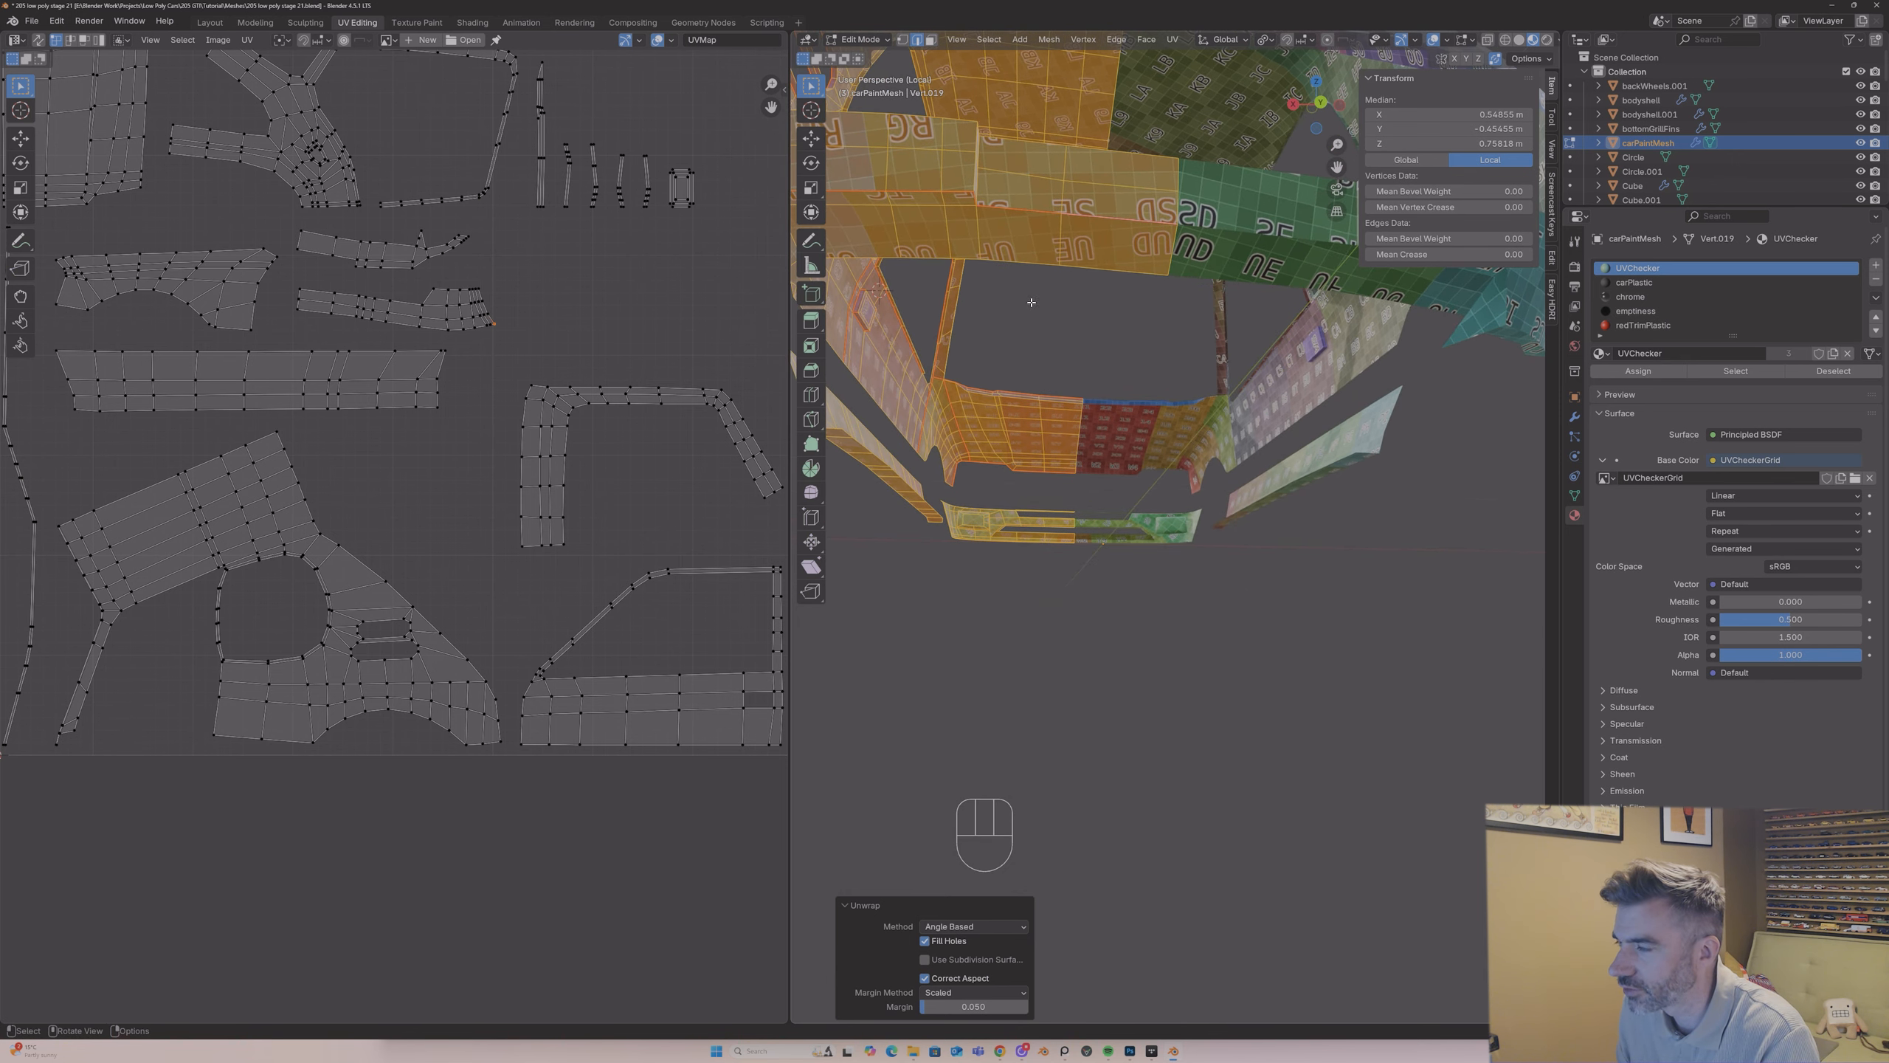
pyautogui.click(1027, 211)
pyautogui.keyDown('shift'); pyautogui.click(1102, 219); pyautogui.keyUp('shift')
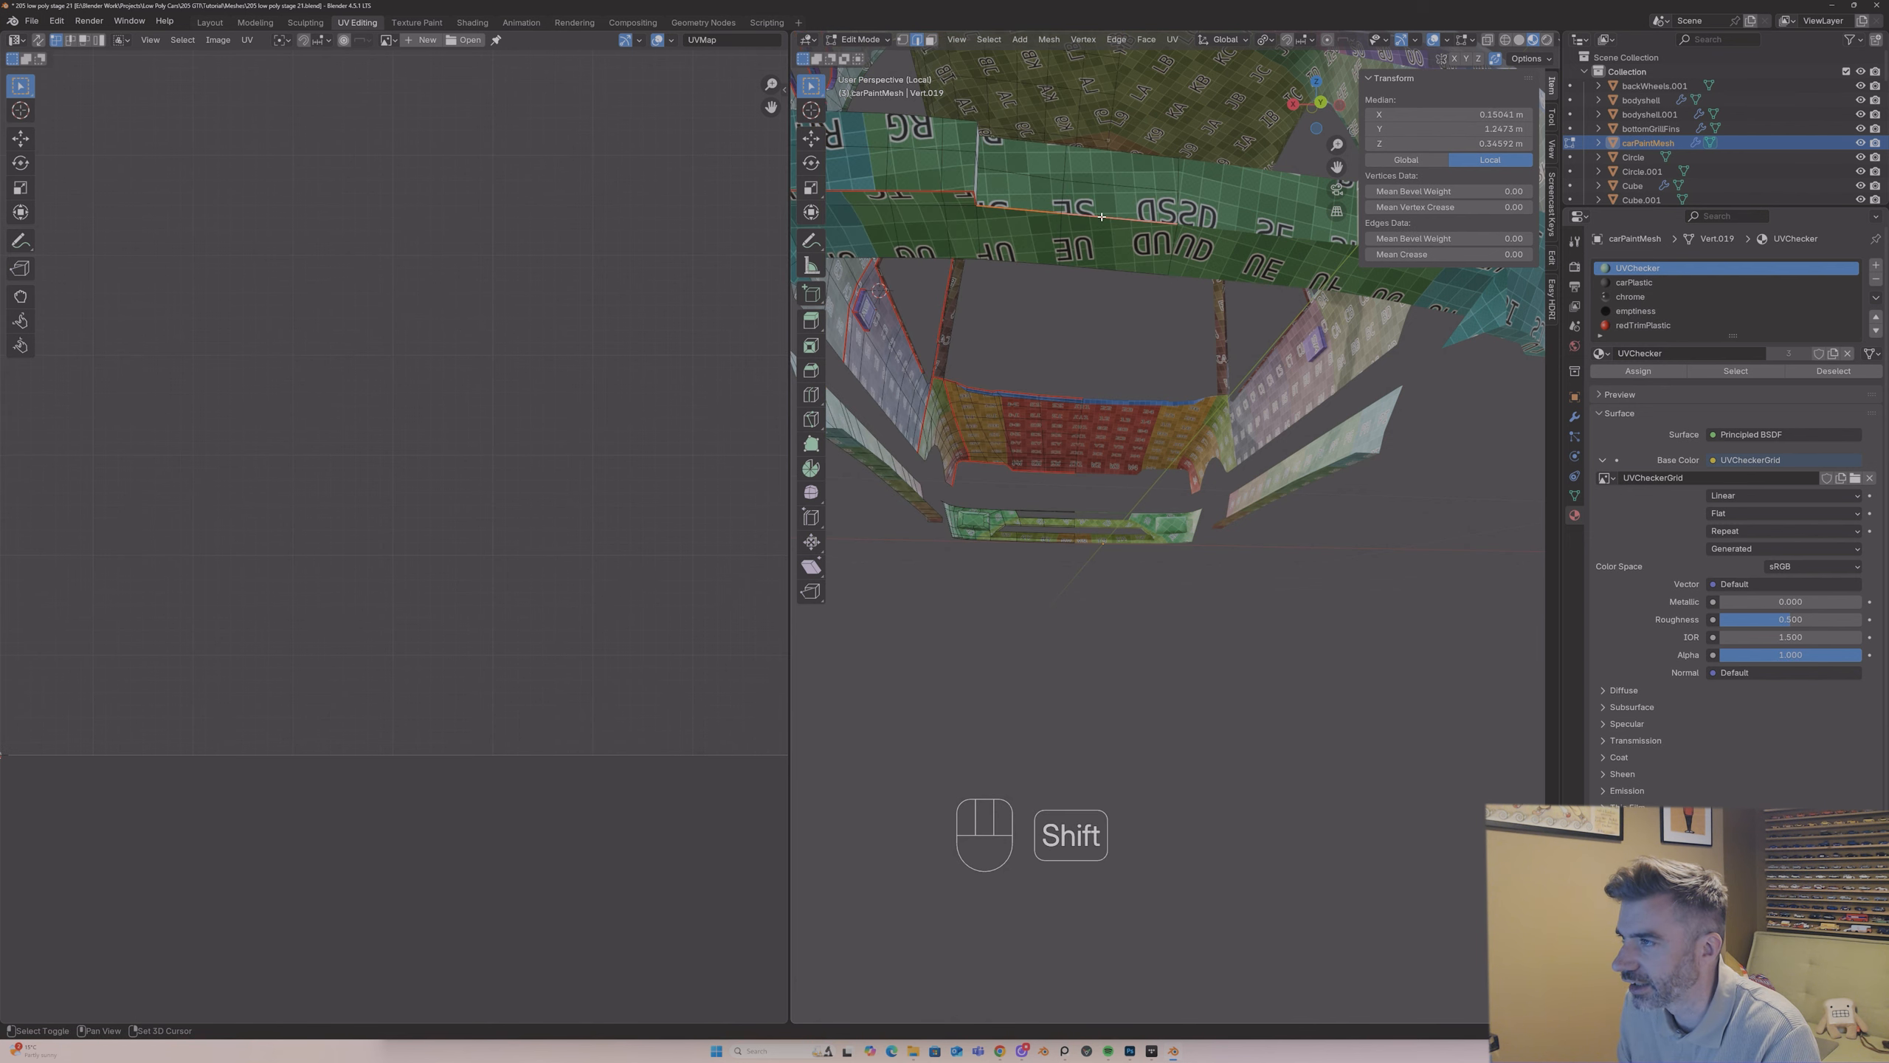
pyautogui.rightClick(1103, 221)
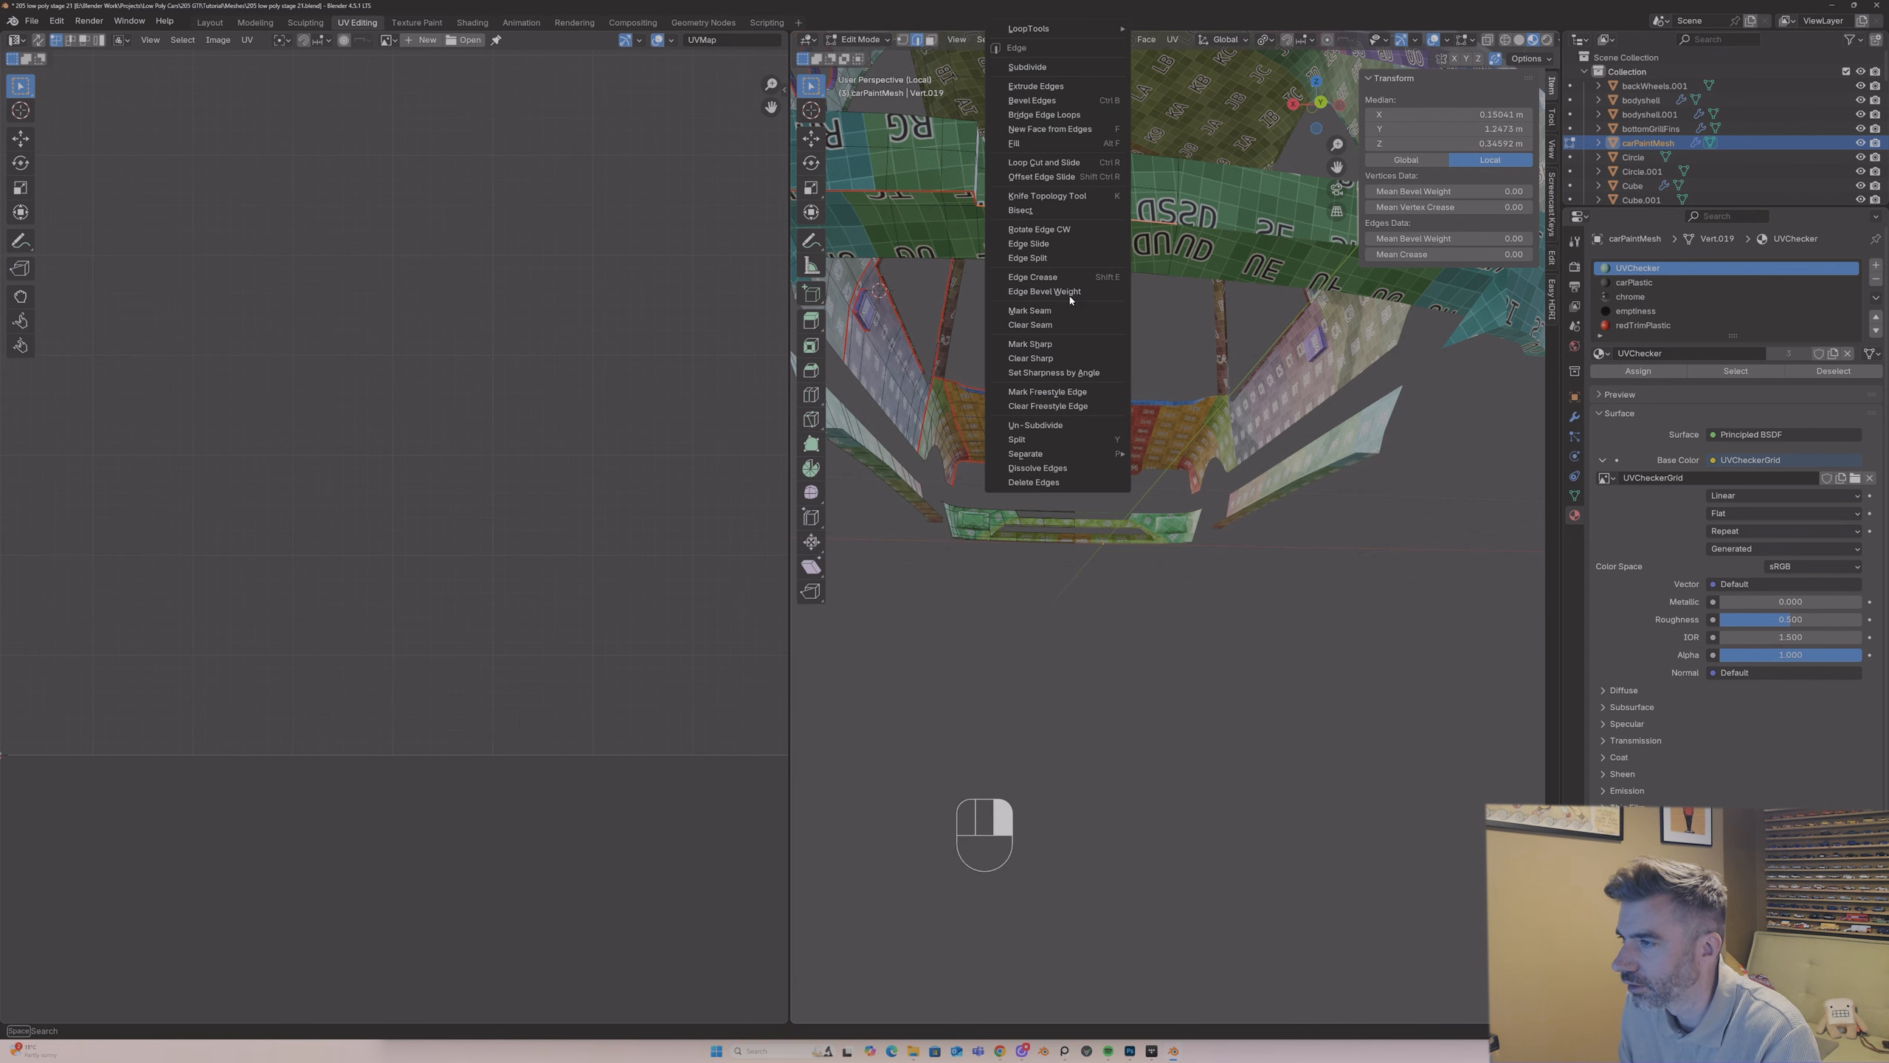
pyautogui.click(1069, 325)
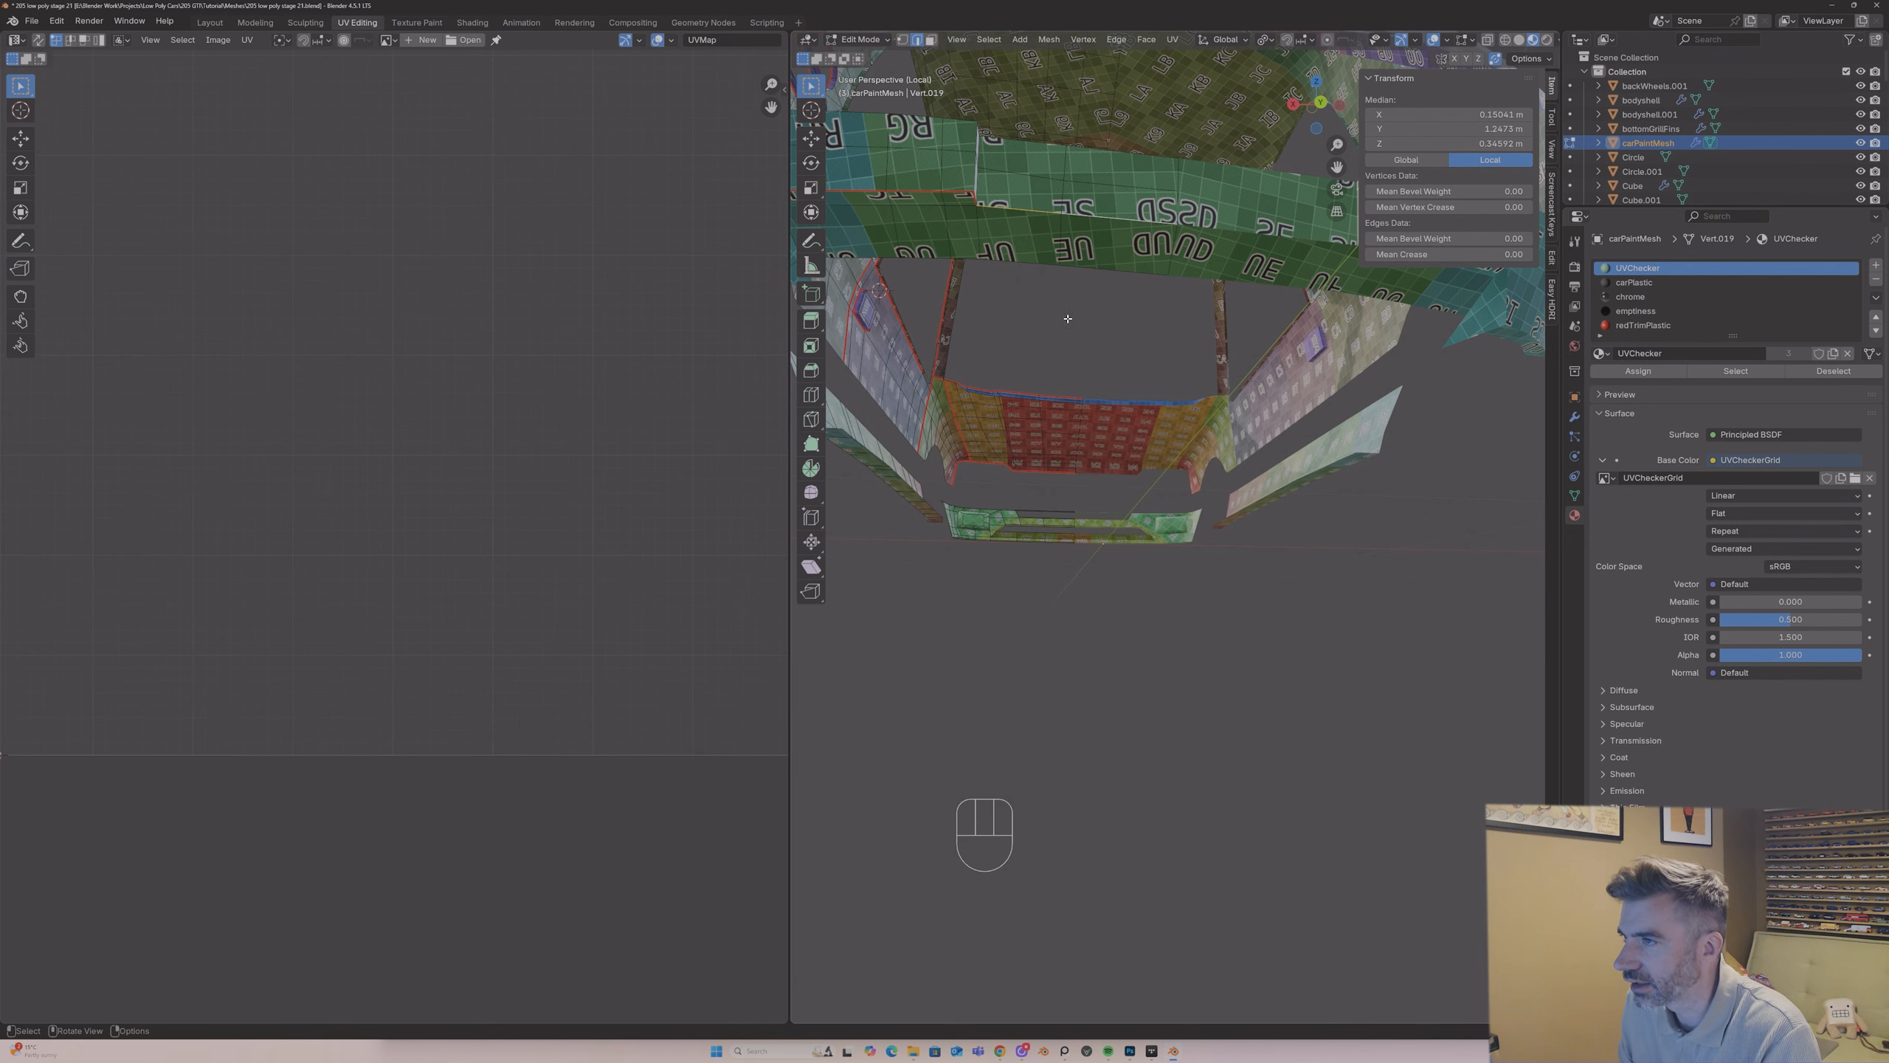
# Step: Mark the short edge at the outer end of the rear bumper's raised section, below the crease, as a seam
pyautogui.click(977, 220)
pyautogui.rightClick(977, 220)
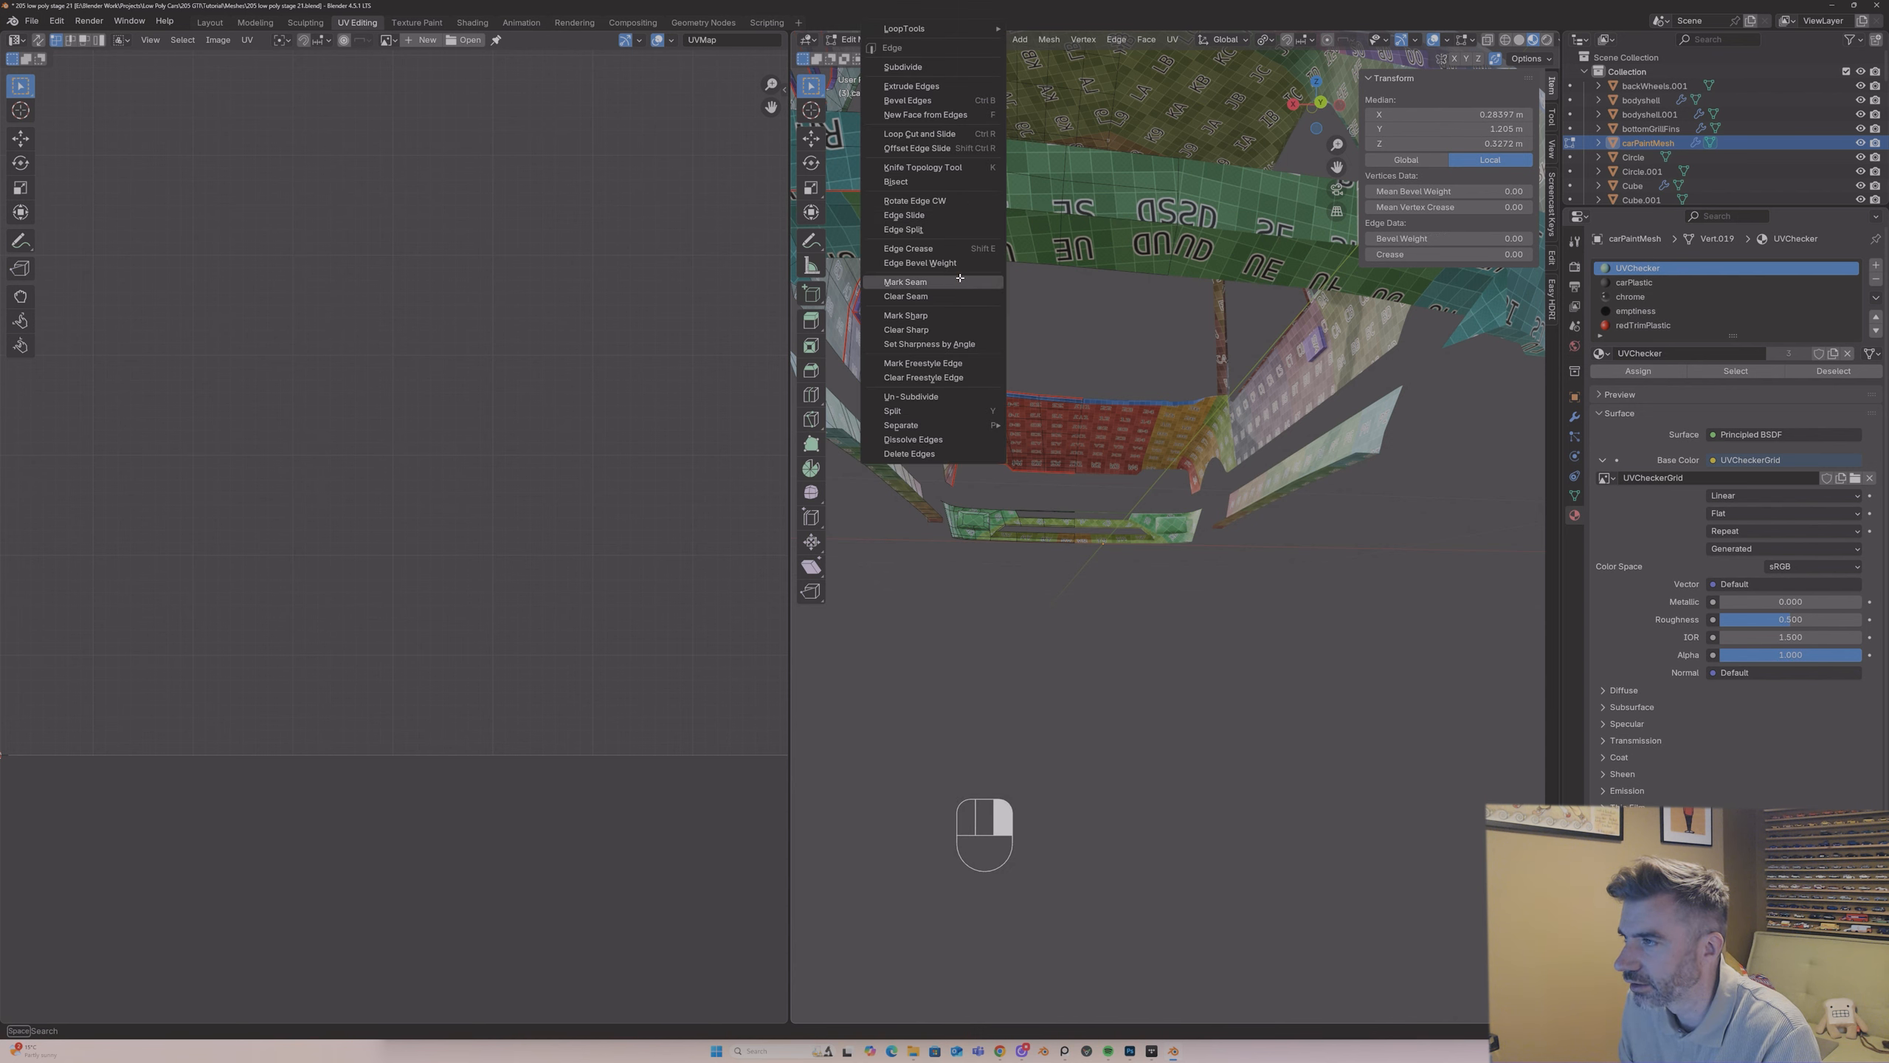
pyautogui.click(960, 277)
# Step: Select the entire carPaintMesh and unwrap it again with the Angle Based method
pyautogui.moveTo(960, 277); pyautogui.dragTo(1035, 392, button='middle')
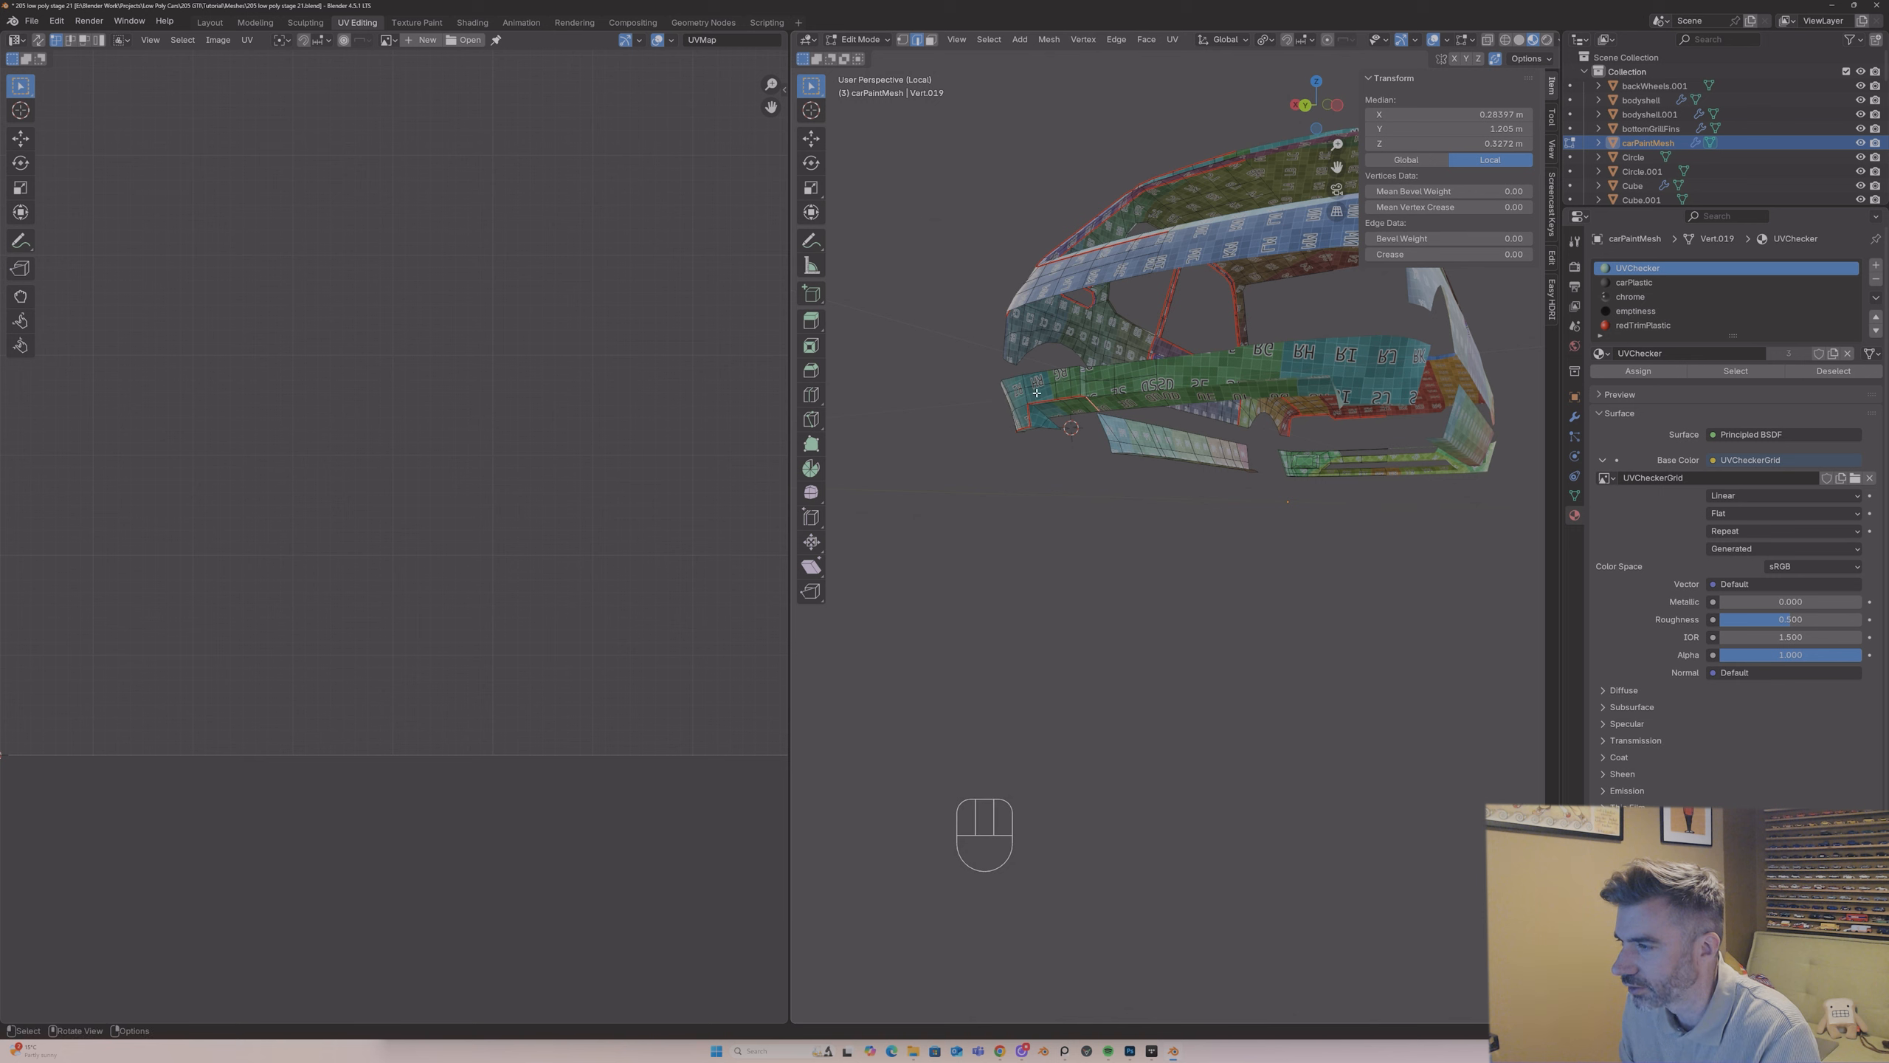
pyautogui.press('a')
pyautogui.press('u')
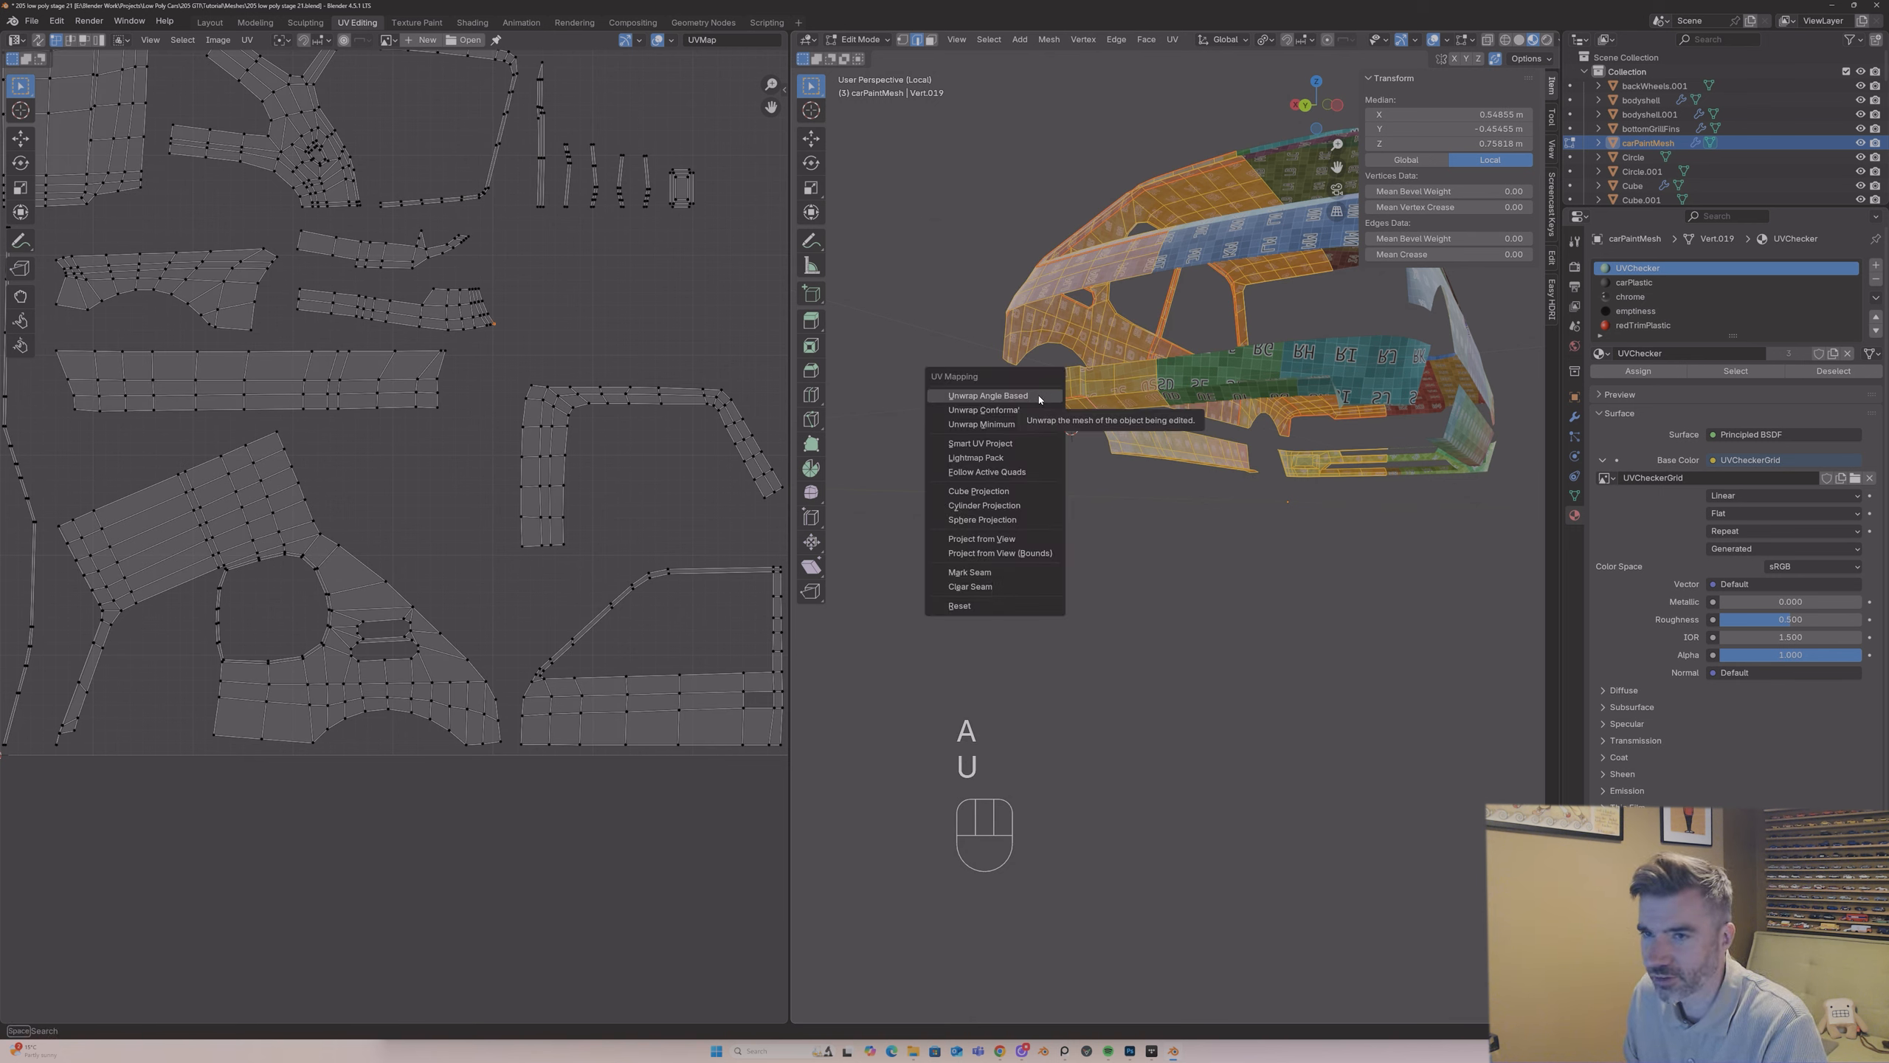
pyautogui.click(1038, 398)
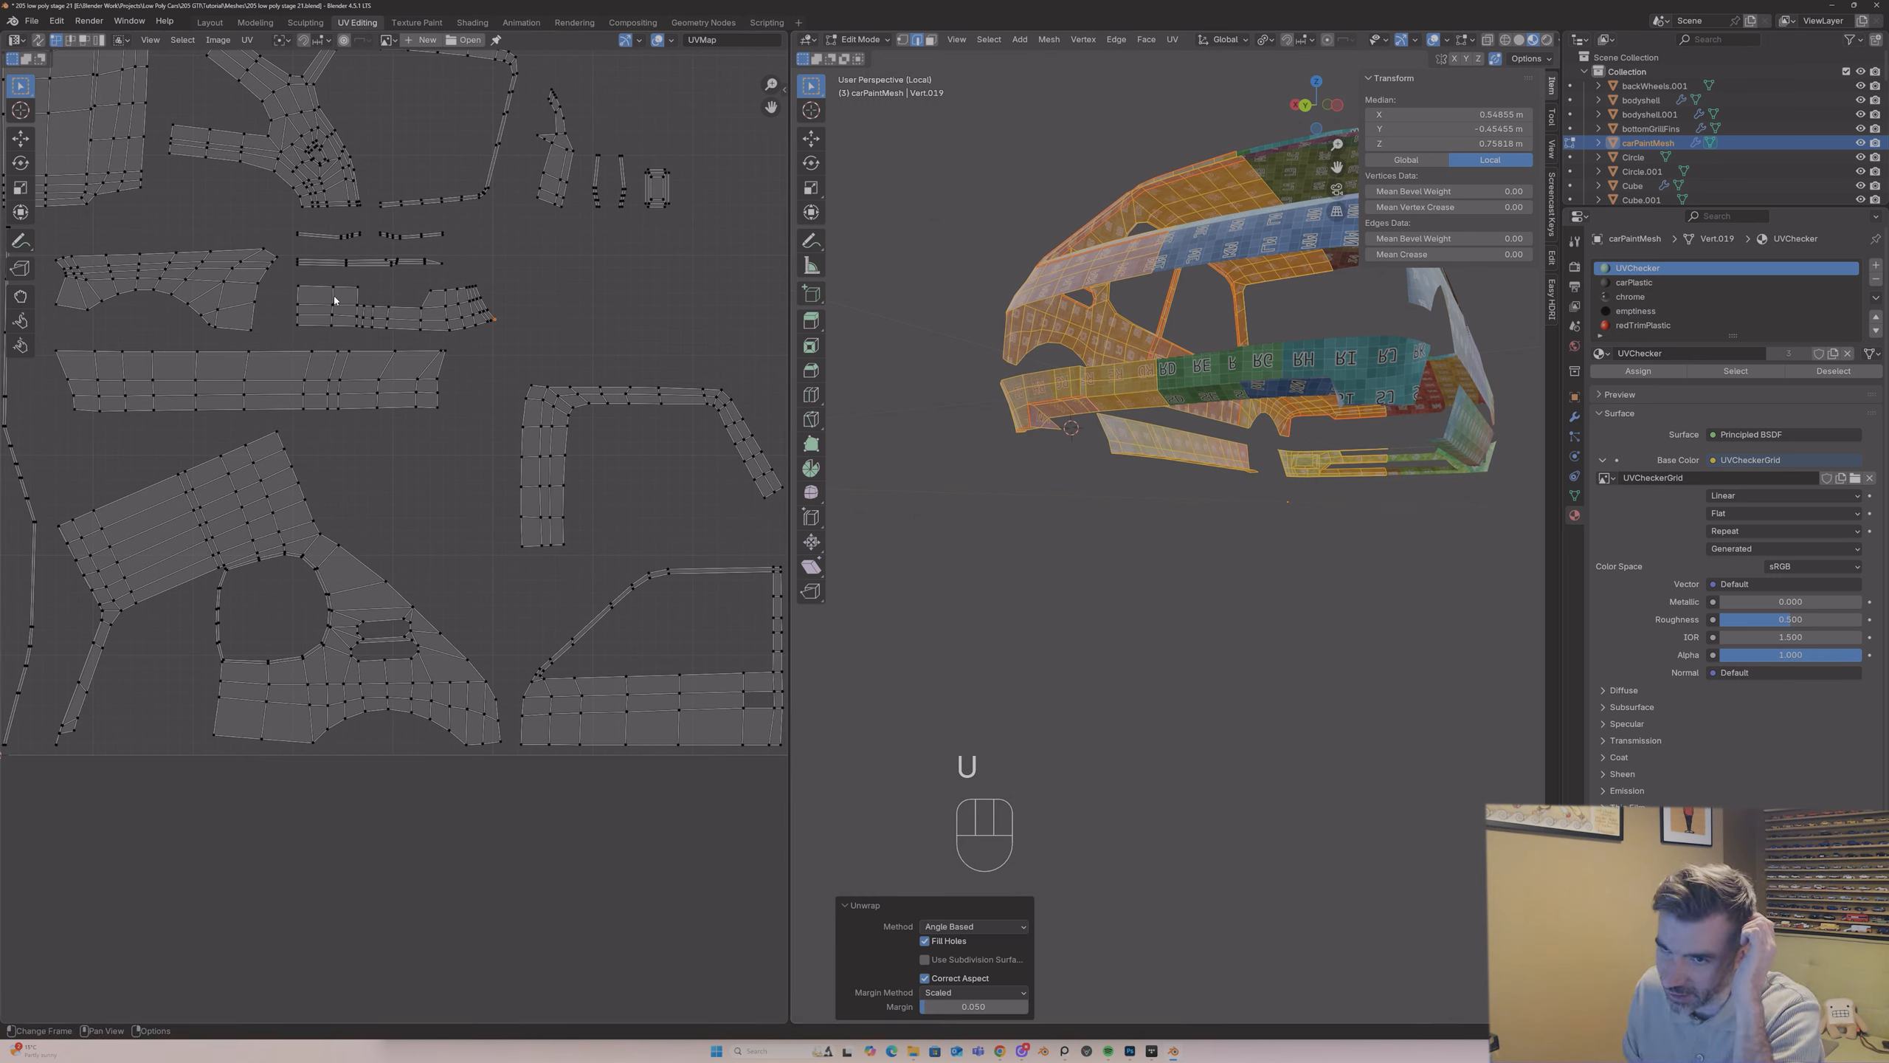
# Step: Examine the rear bumper's lower outer corner and compare its geometry with the bumper islands in the UV layout
pyautogui.moveTo(1041, 403); pyautogui.dragTo(1046, 246, button='middle')
pyautogui.scroll(2, 1132, 413)
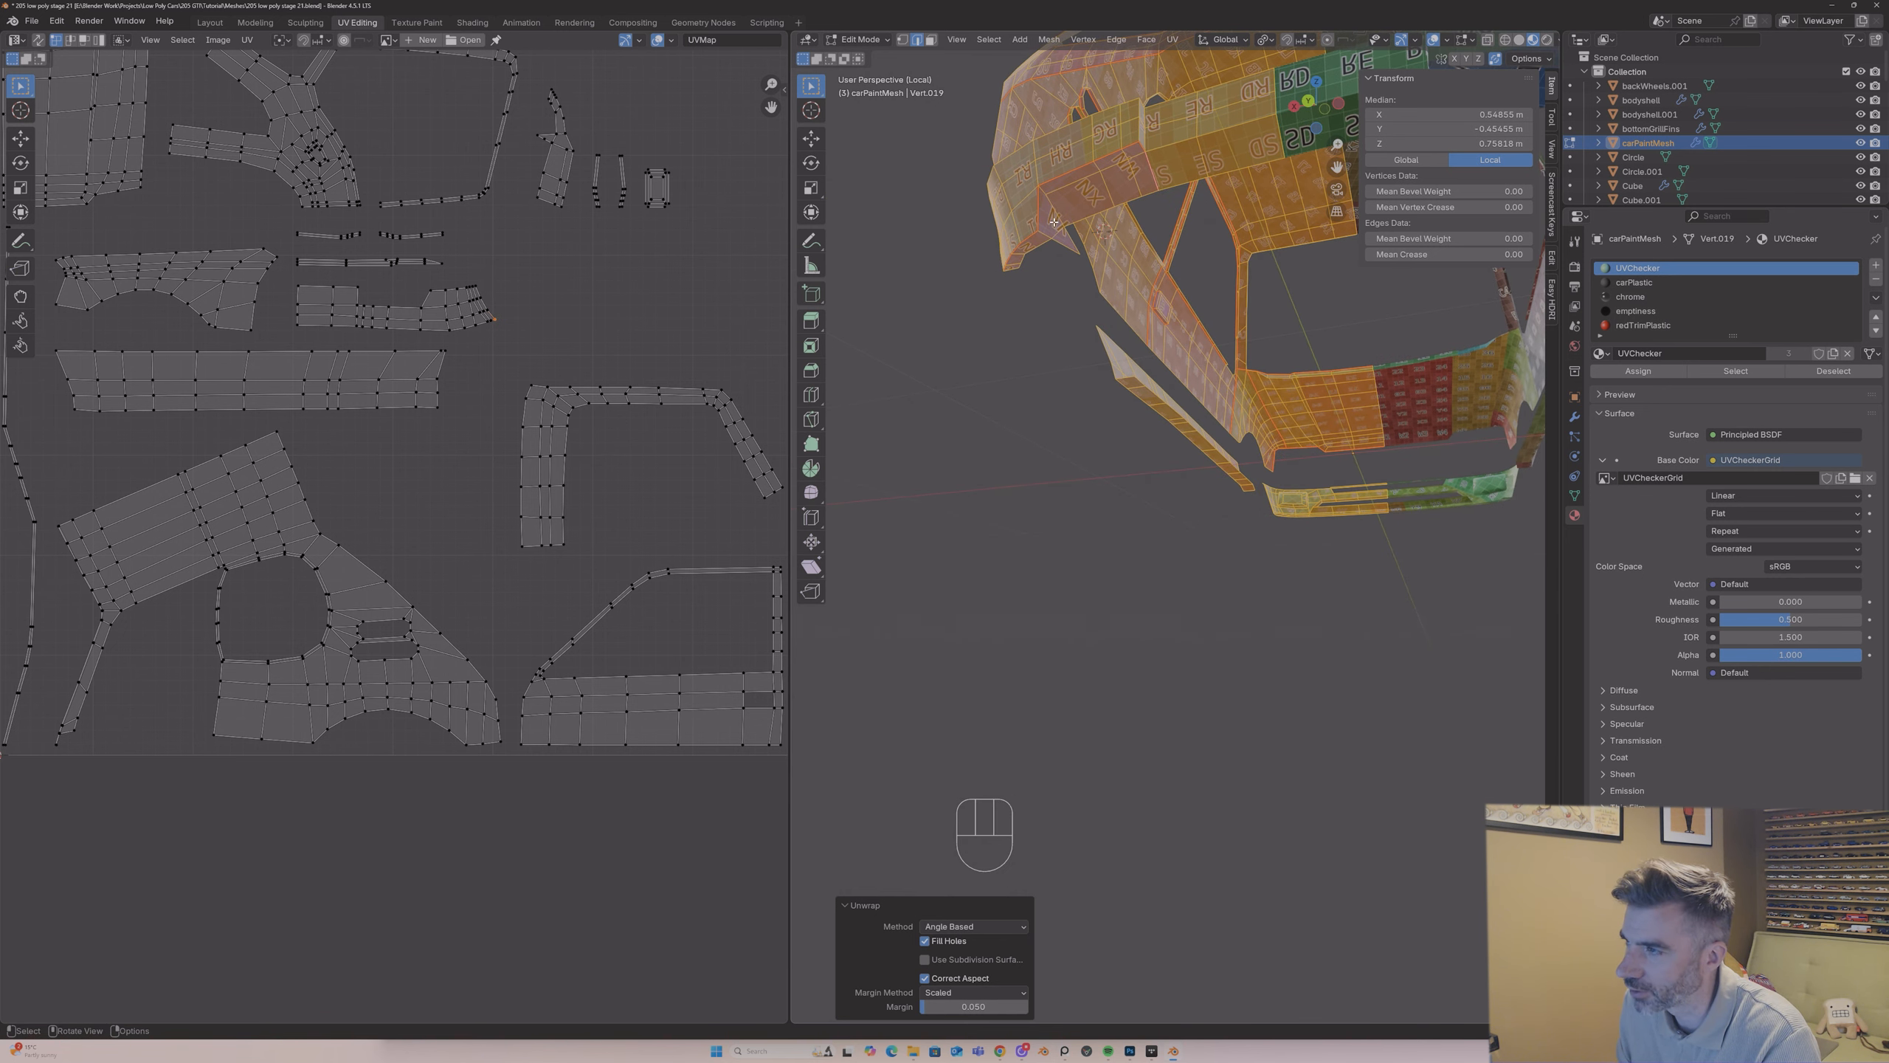
pyautogui.scroll(-2, 654, 316)
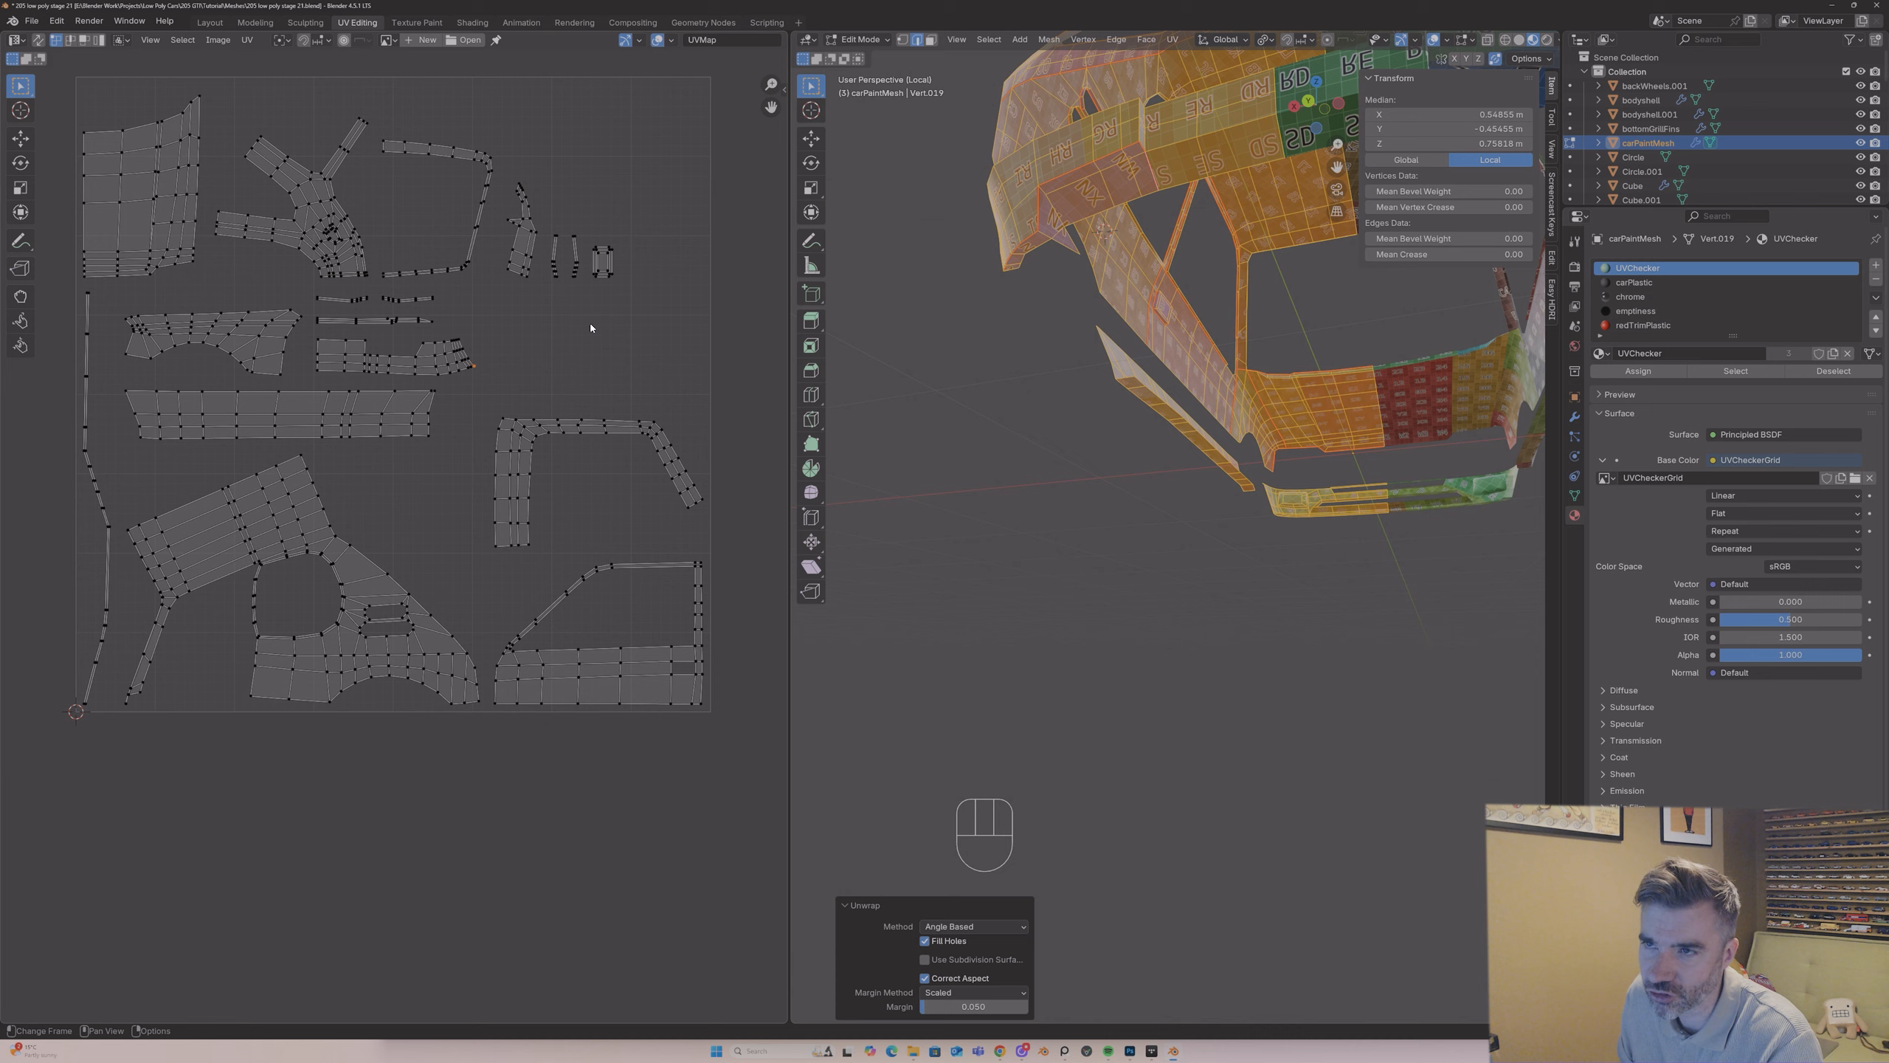
pyautogui.press('1')
pyautogui.click(1076, 255)
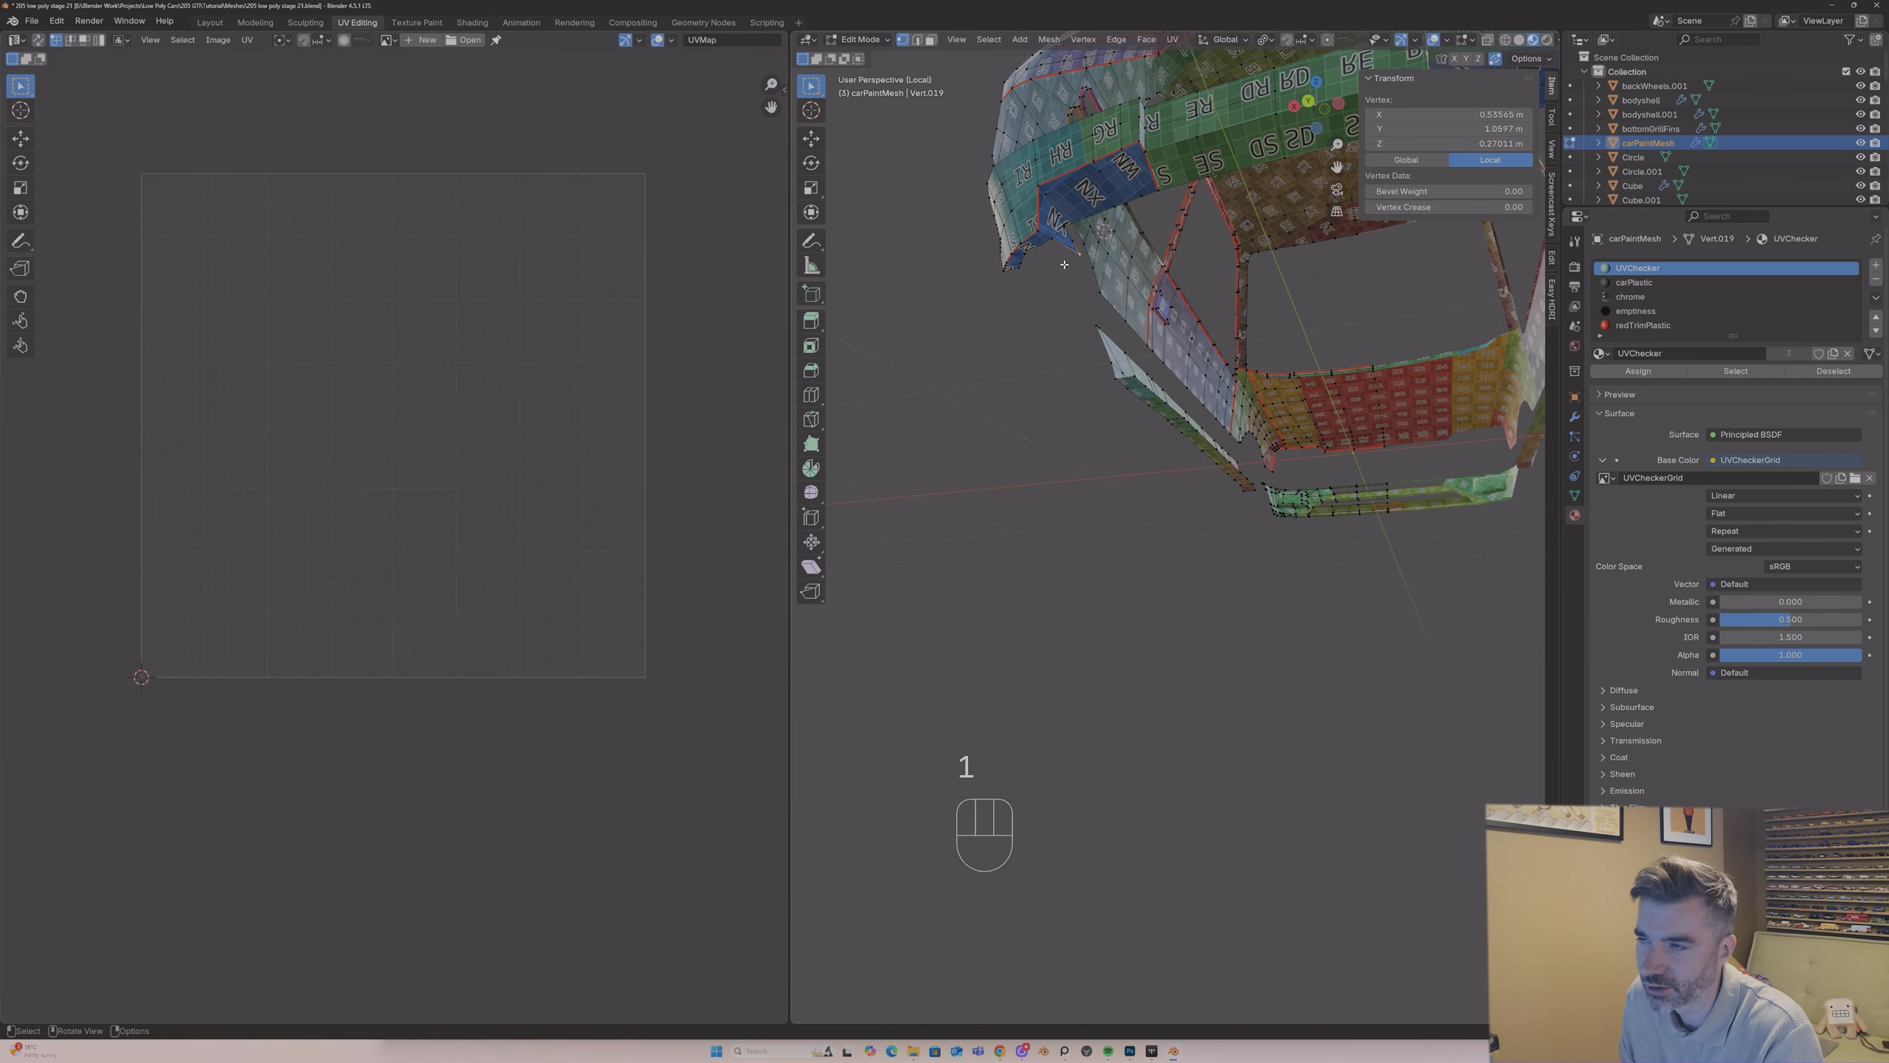
pyautogui.press('a')
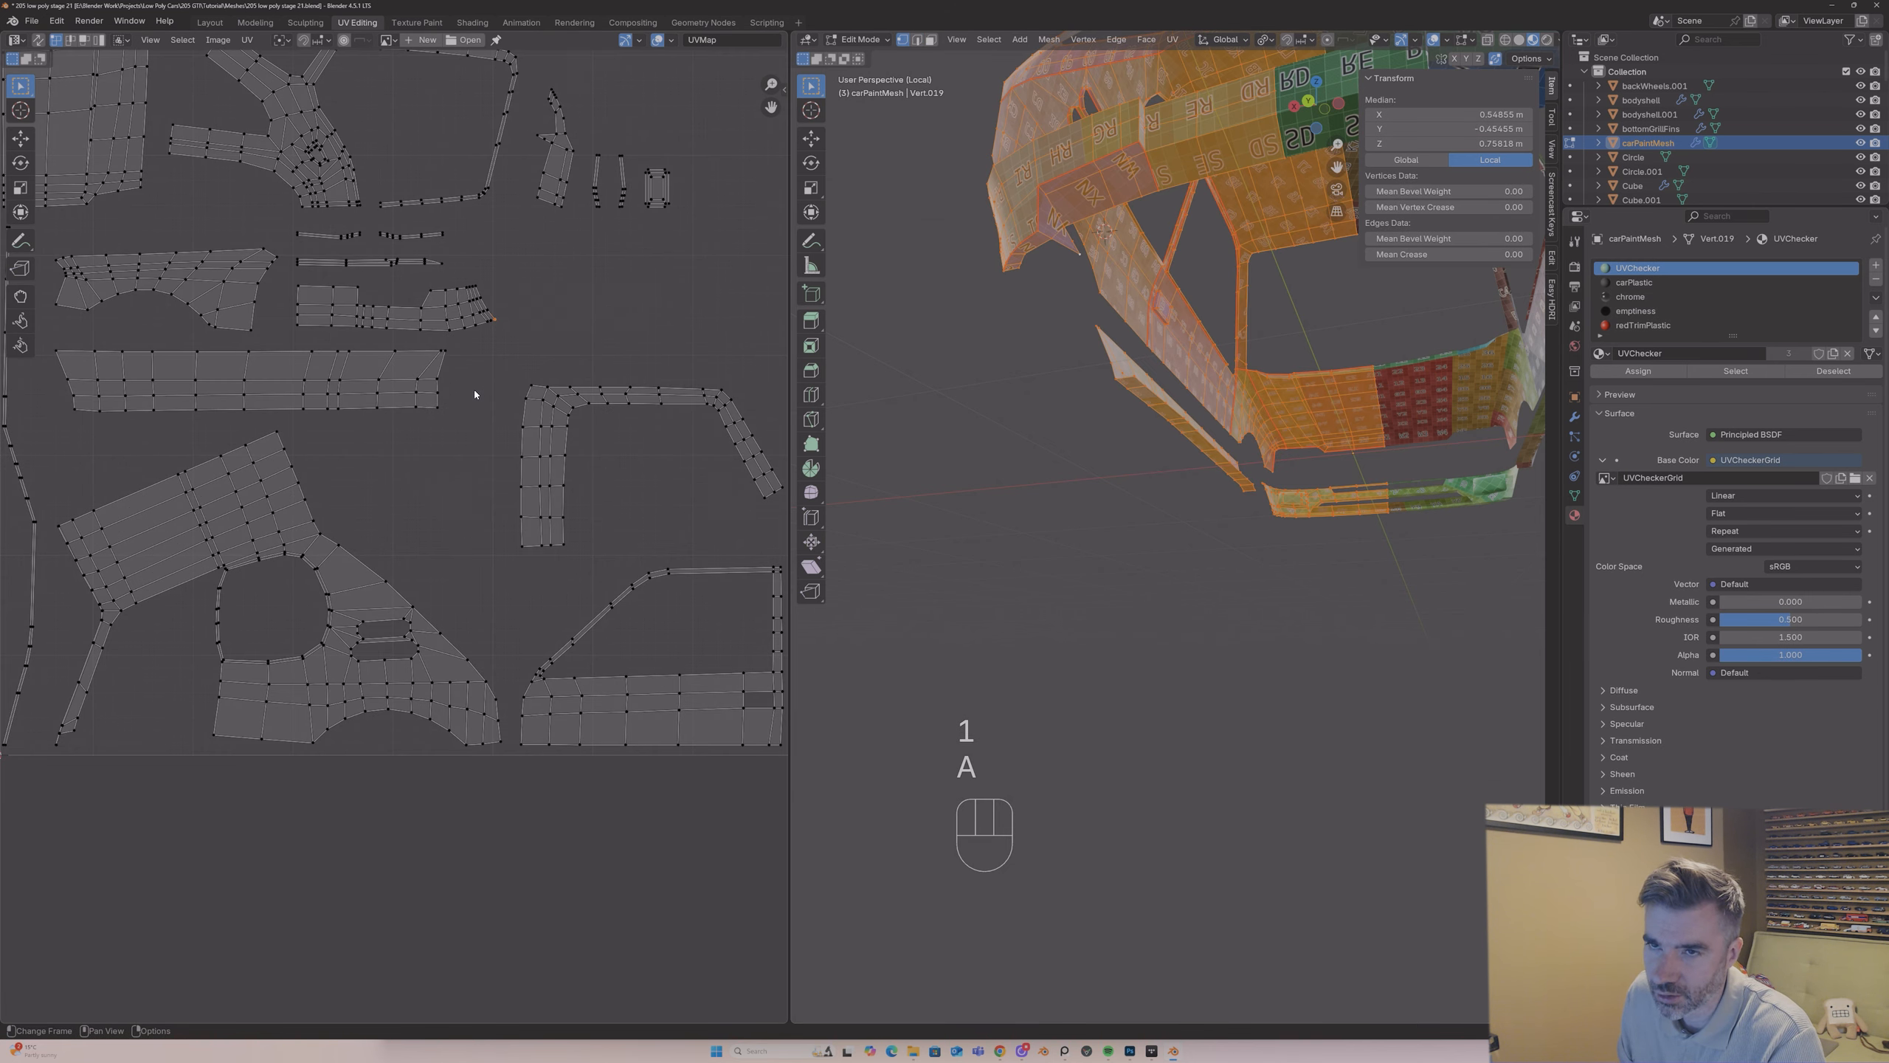
pyautogui.scroll(1, 475, 388)
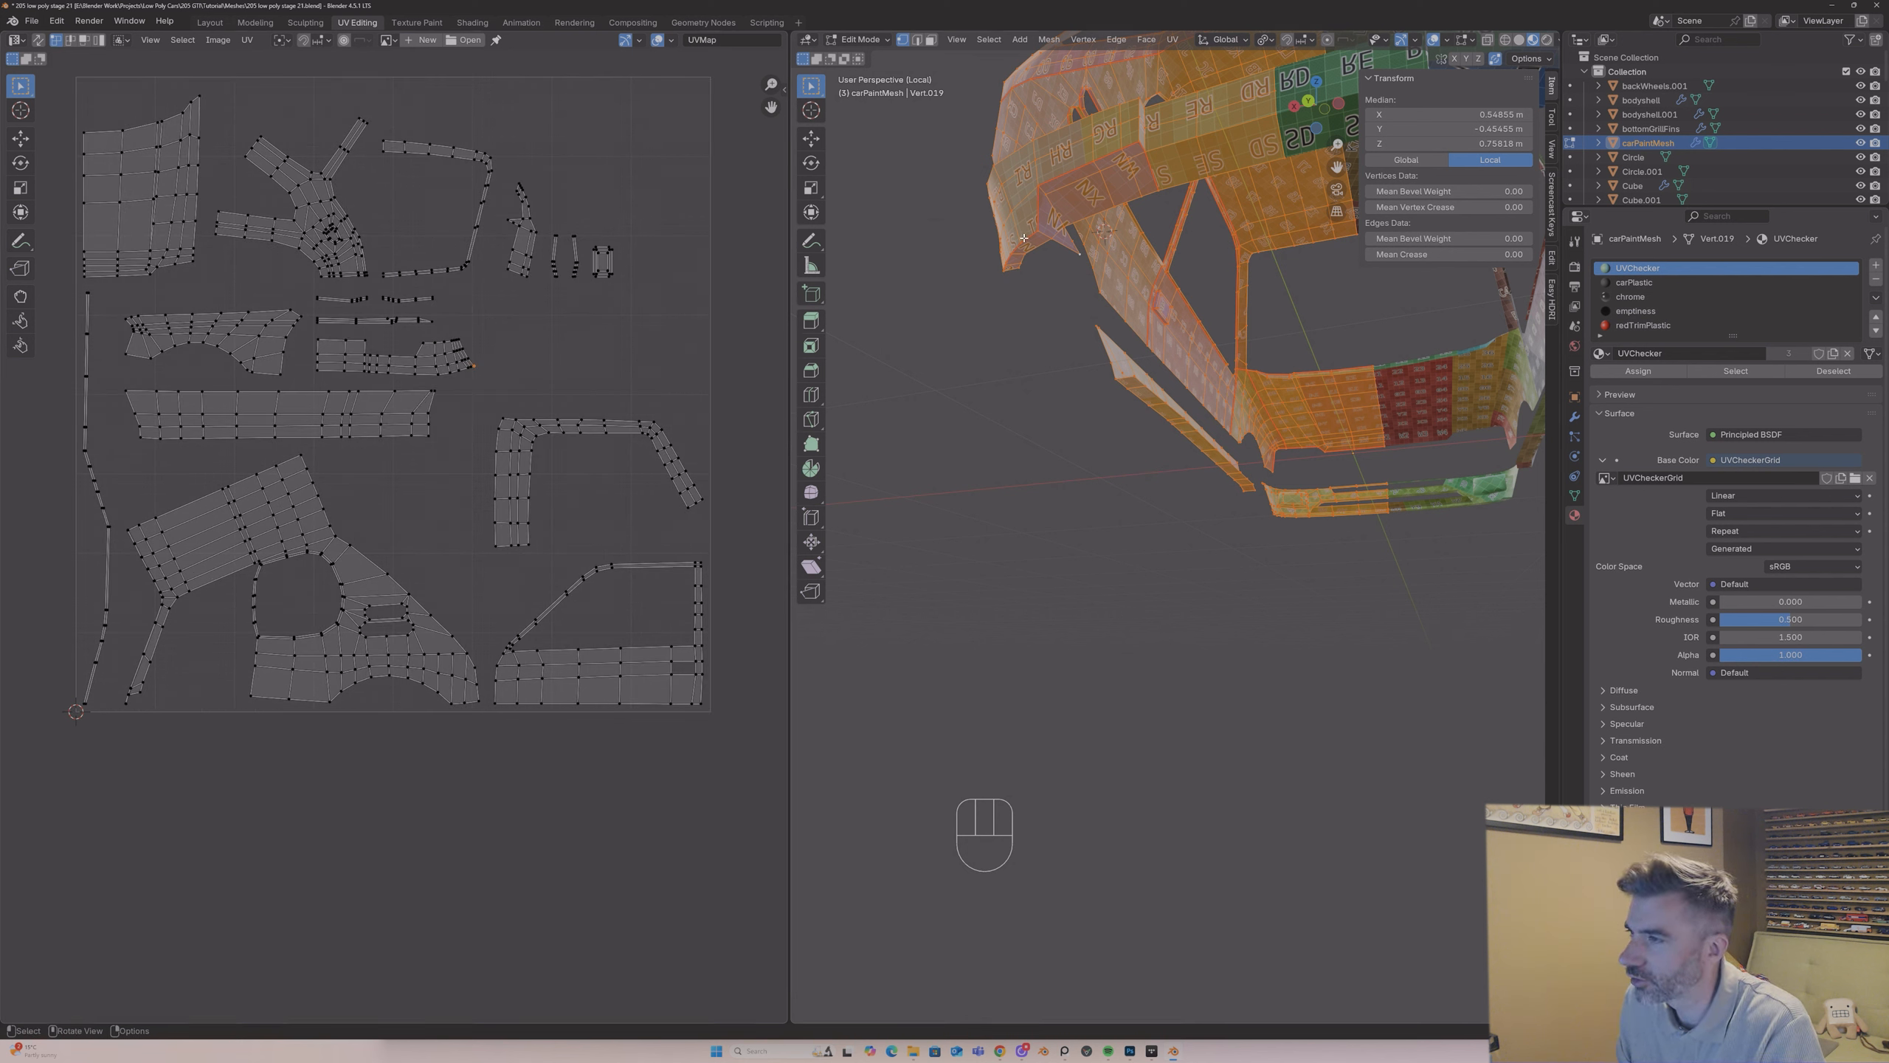
# Step: With edge selection, clear the seam from the lower edge at the rear bumper's outer corner
pyautogui.press('2')
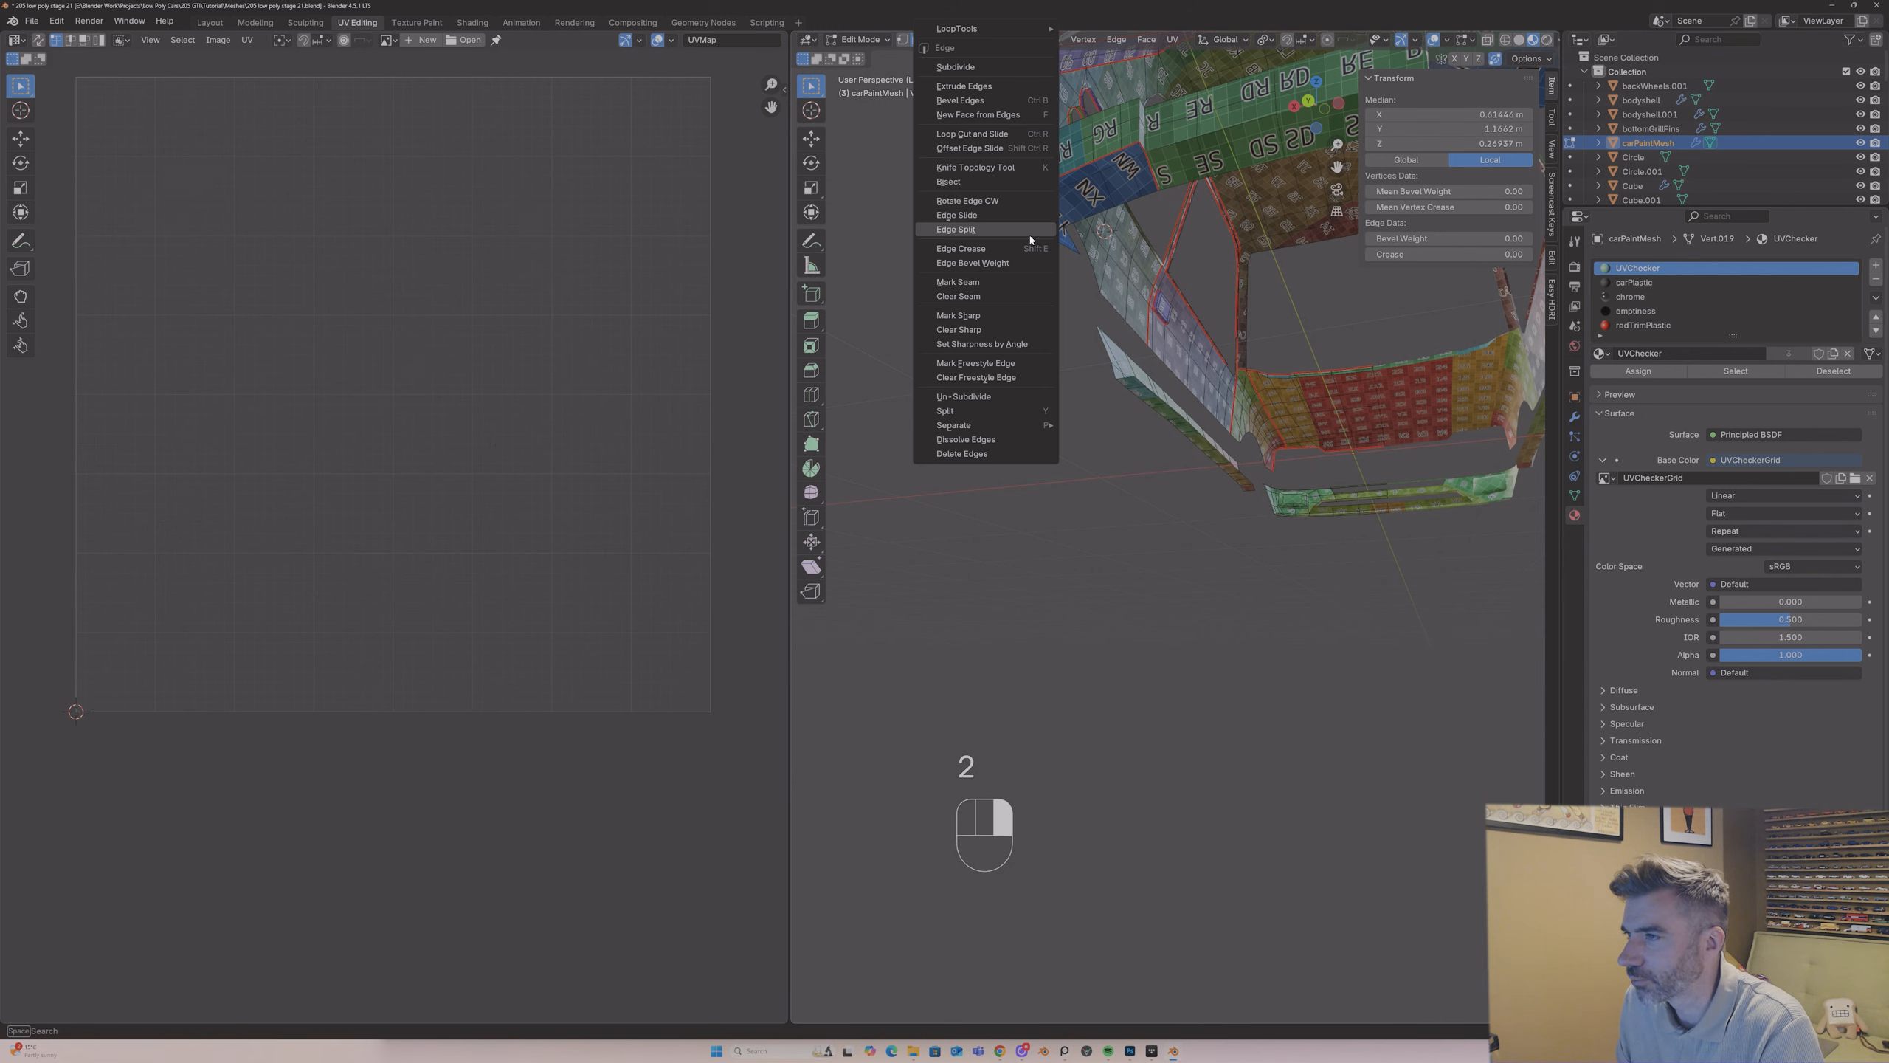
pyautogui.click(1004, 329)
pyautogui.hotkey('ctrl', 'e')
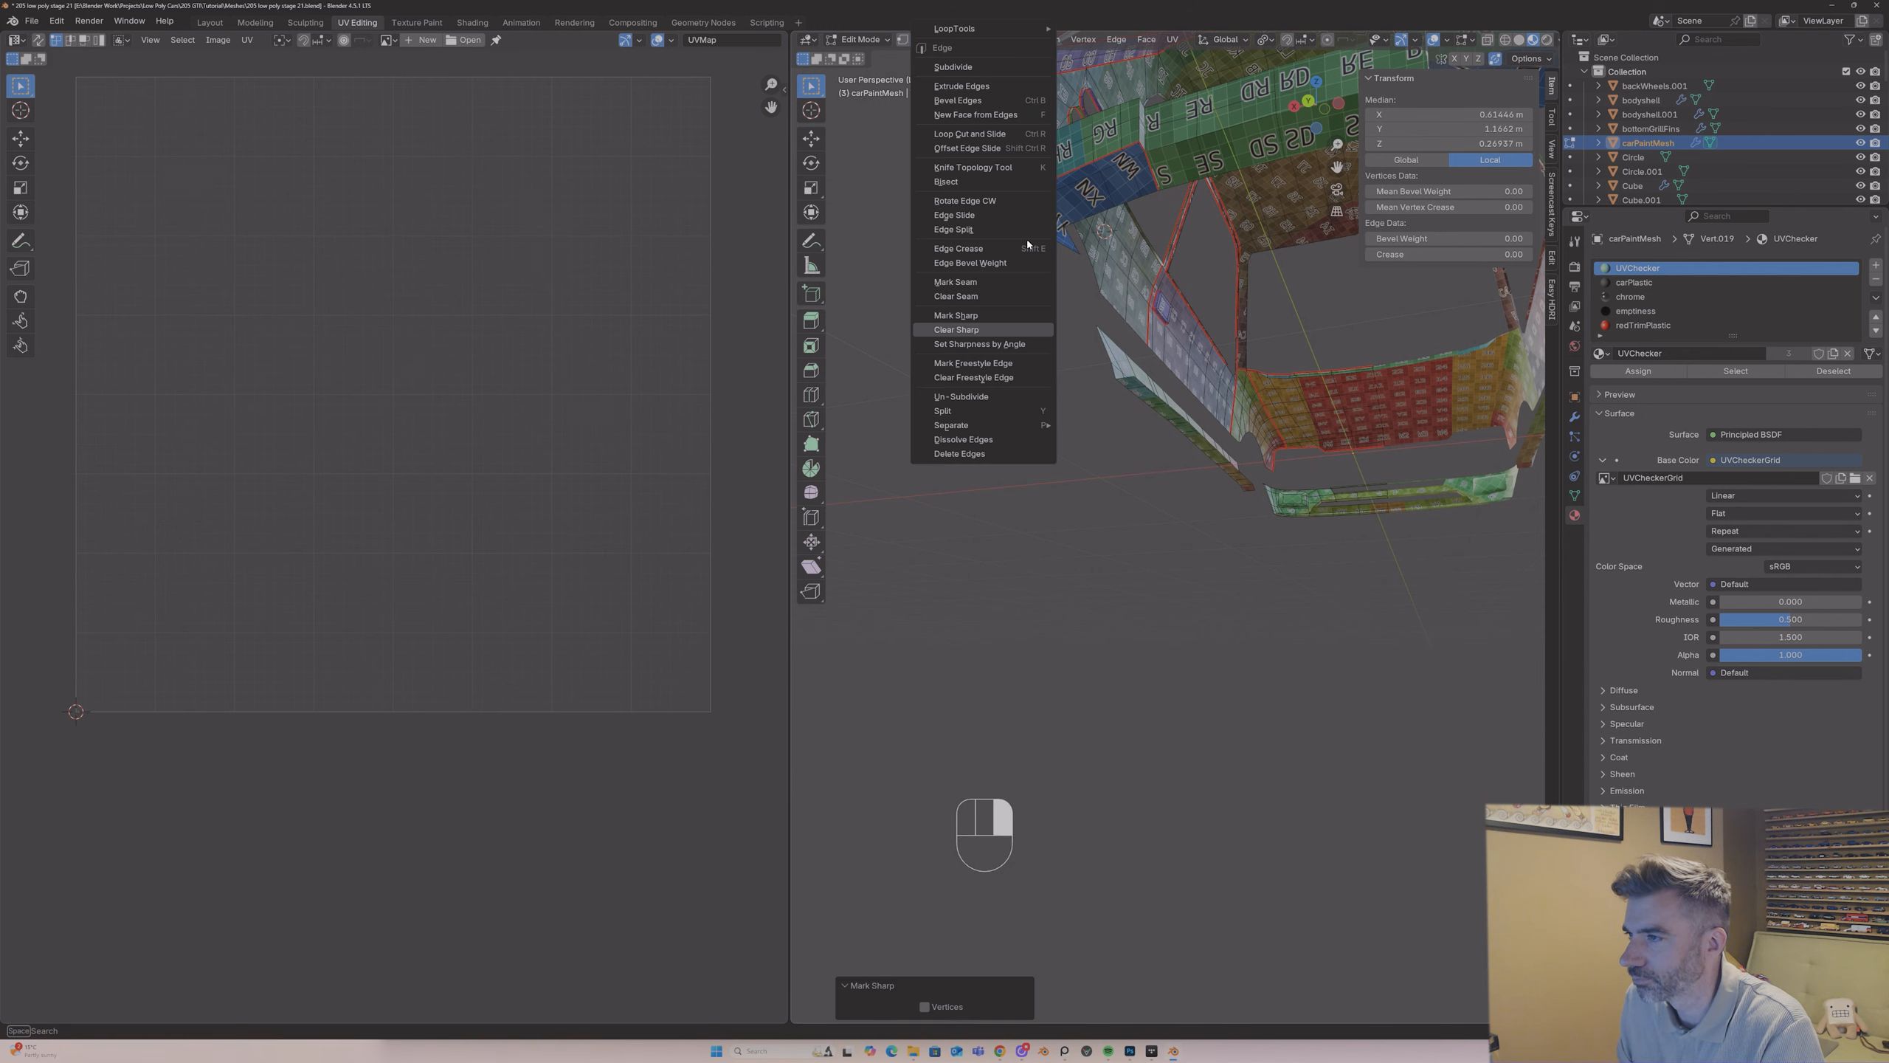
pyautogui.click(1008, 294)
# Step: Unwrap the whole mesh with the Angle Based method, including the reconnected bumper corner, and check the bumper's UV island
pyautogui.press('a')
pyautogui.moveTo(1044, 222); pyautogui.dragTo(1049, 228, button='middle')
pyautogui.press('u')
pyautogui.click(999, 225)
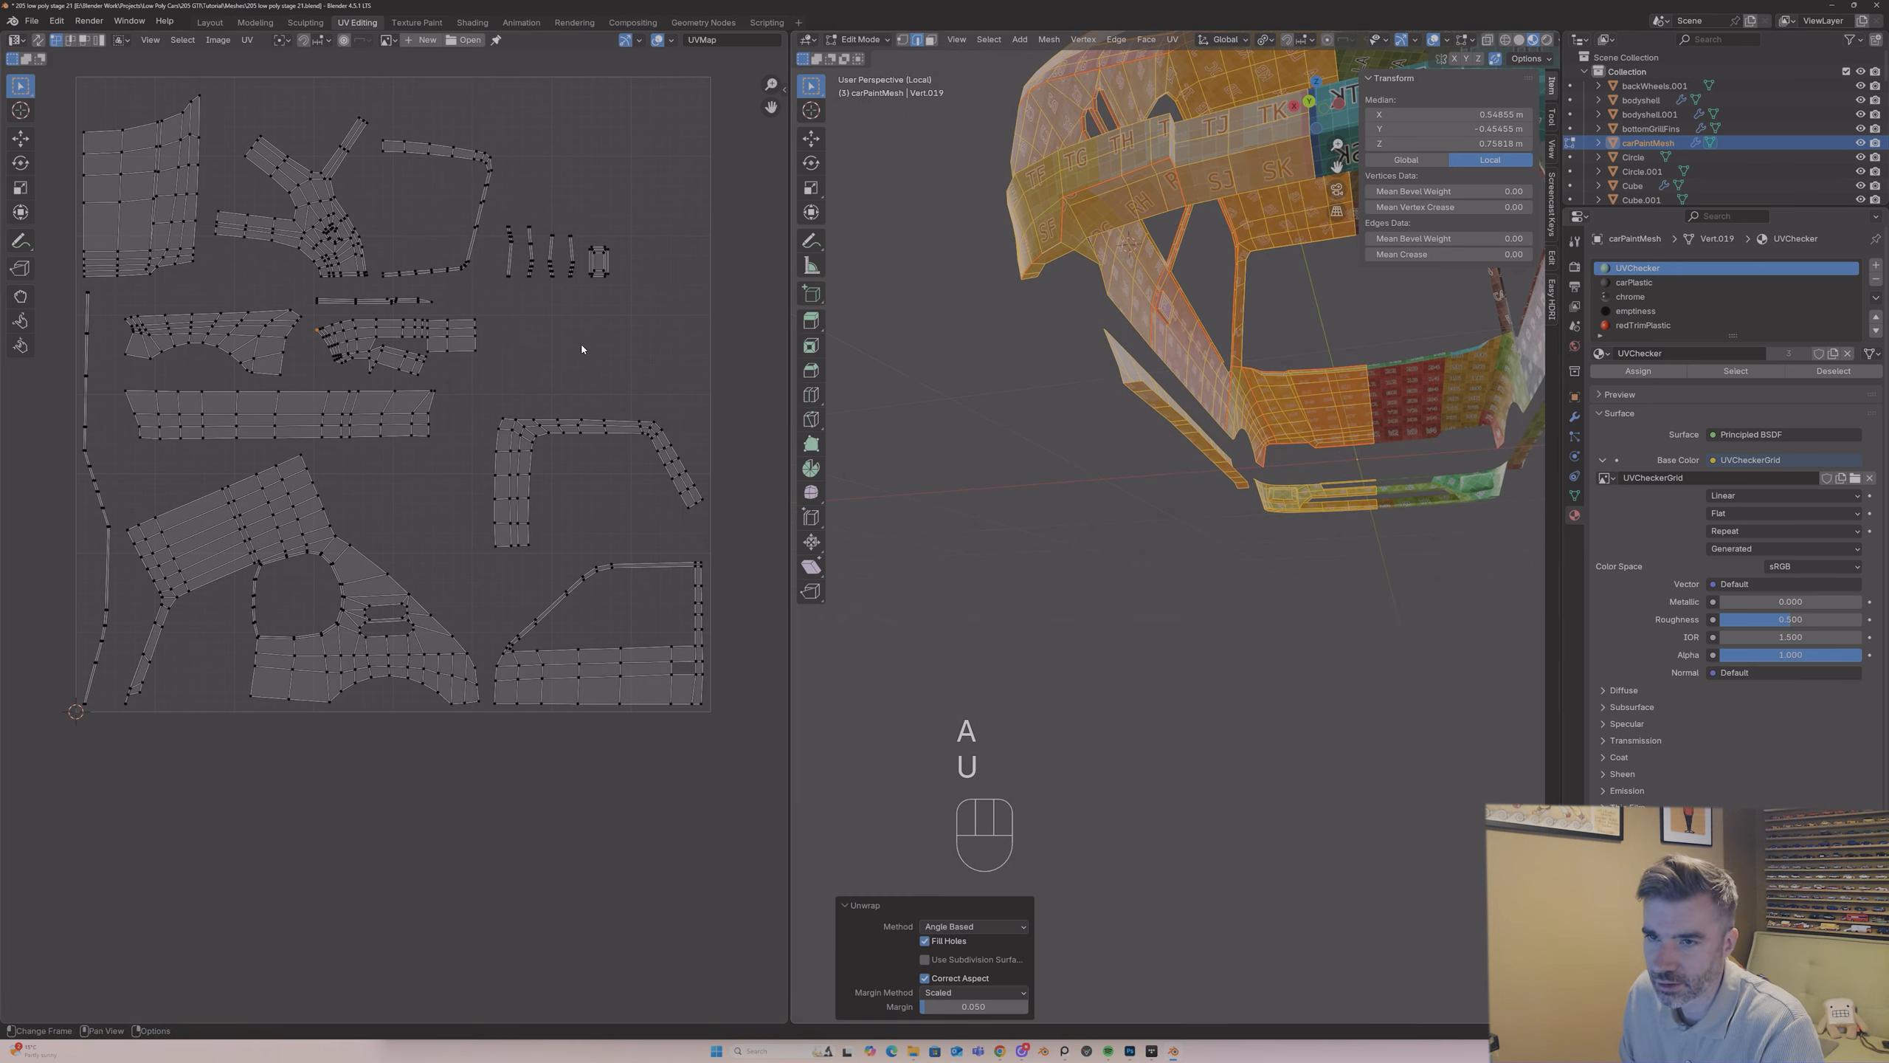
pyautogui.scroll(2, 404, 328)
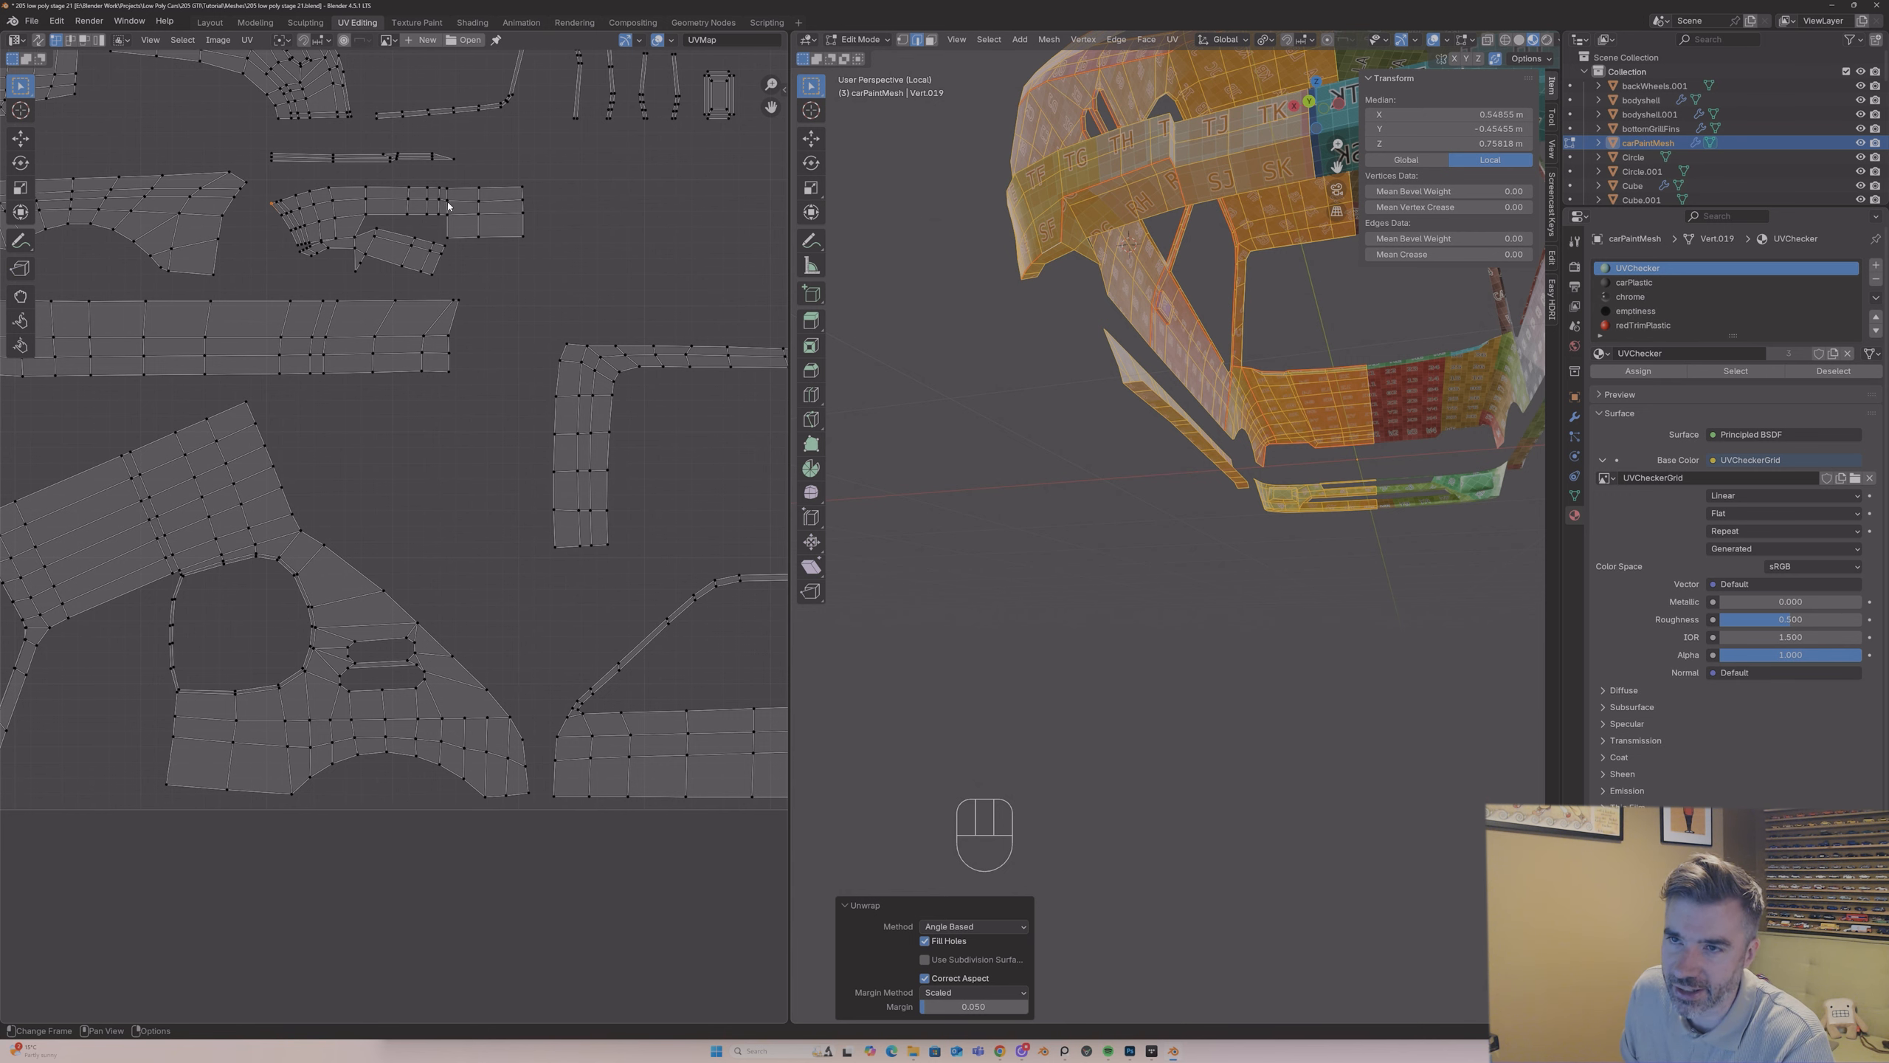
pyautogui.scroll(-2, 449, 240)
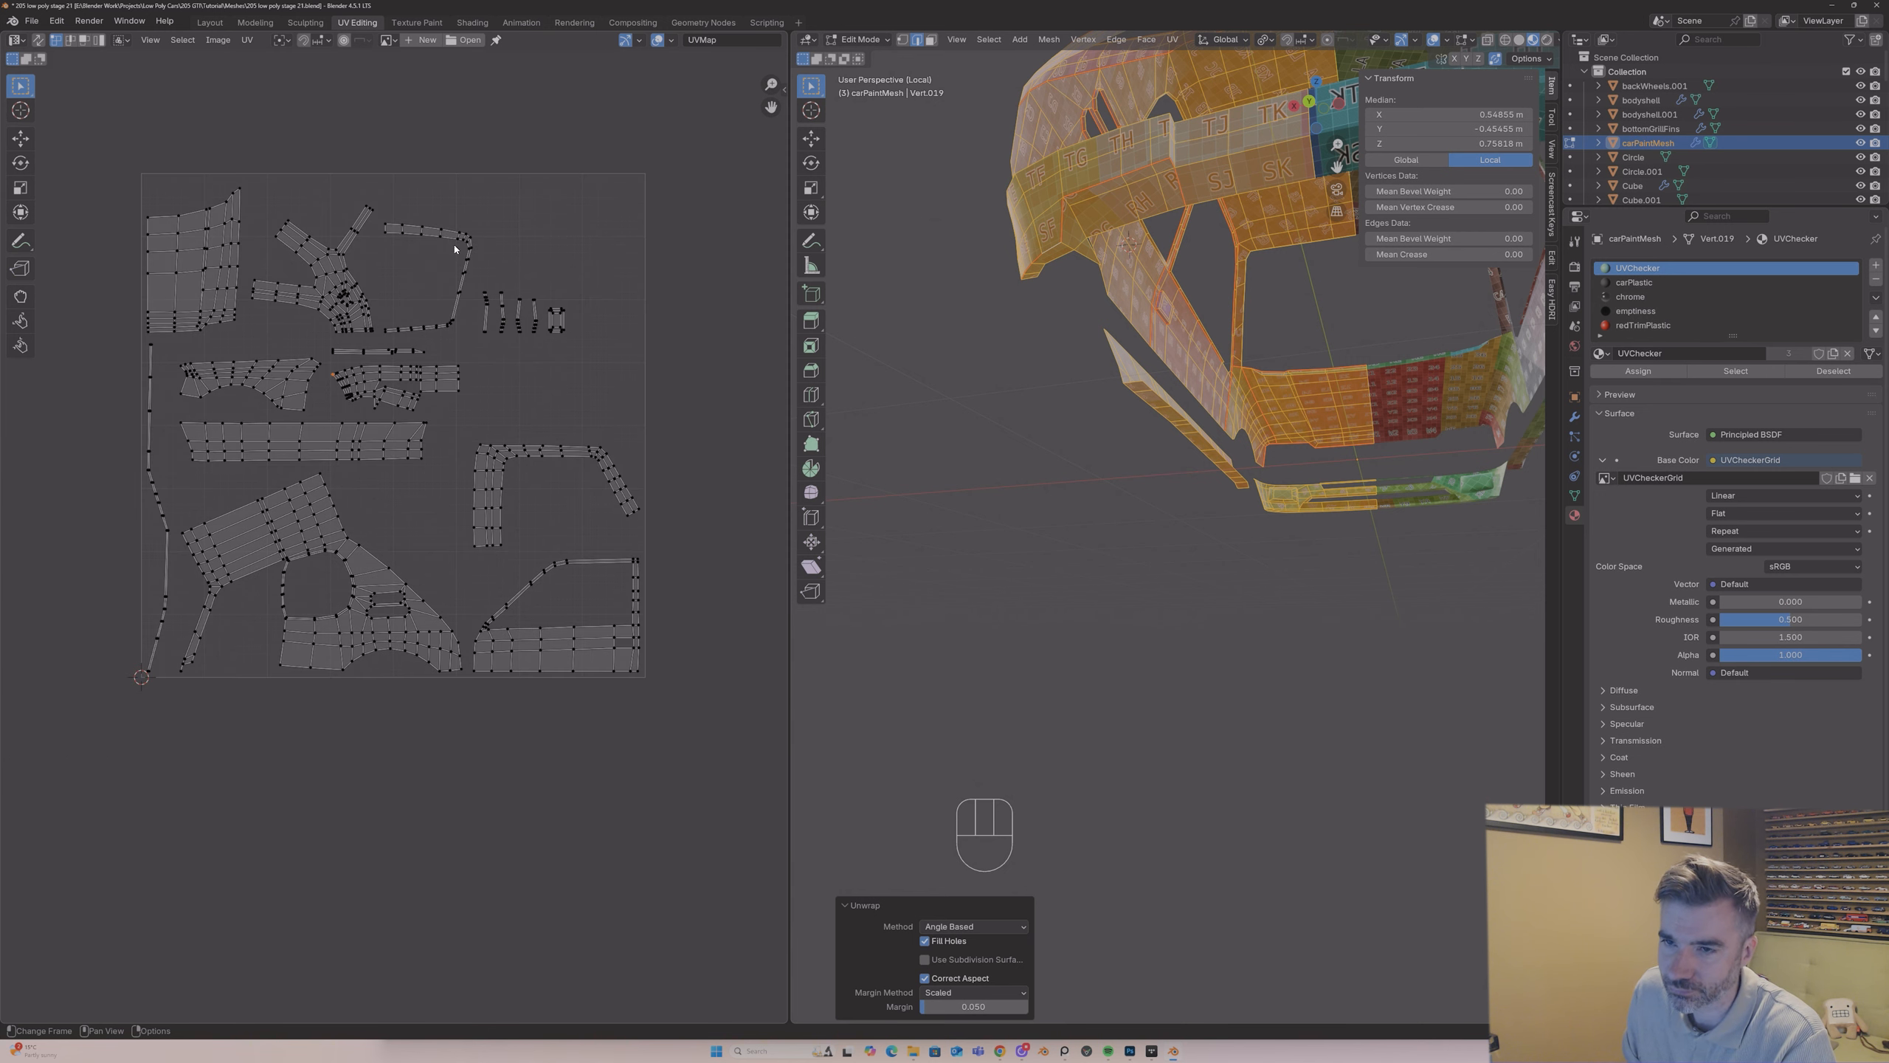
# Step: Return to Object Mode and inspect the UV checker pattern on the car's rear, front and side panels
pyautogui.moveTo(1019, 268); pyautogui.dragTo(1055, 303, button='middle')
pyautogui.press('Tab')
pyautogui.press('Tab')
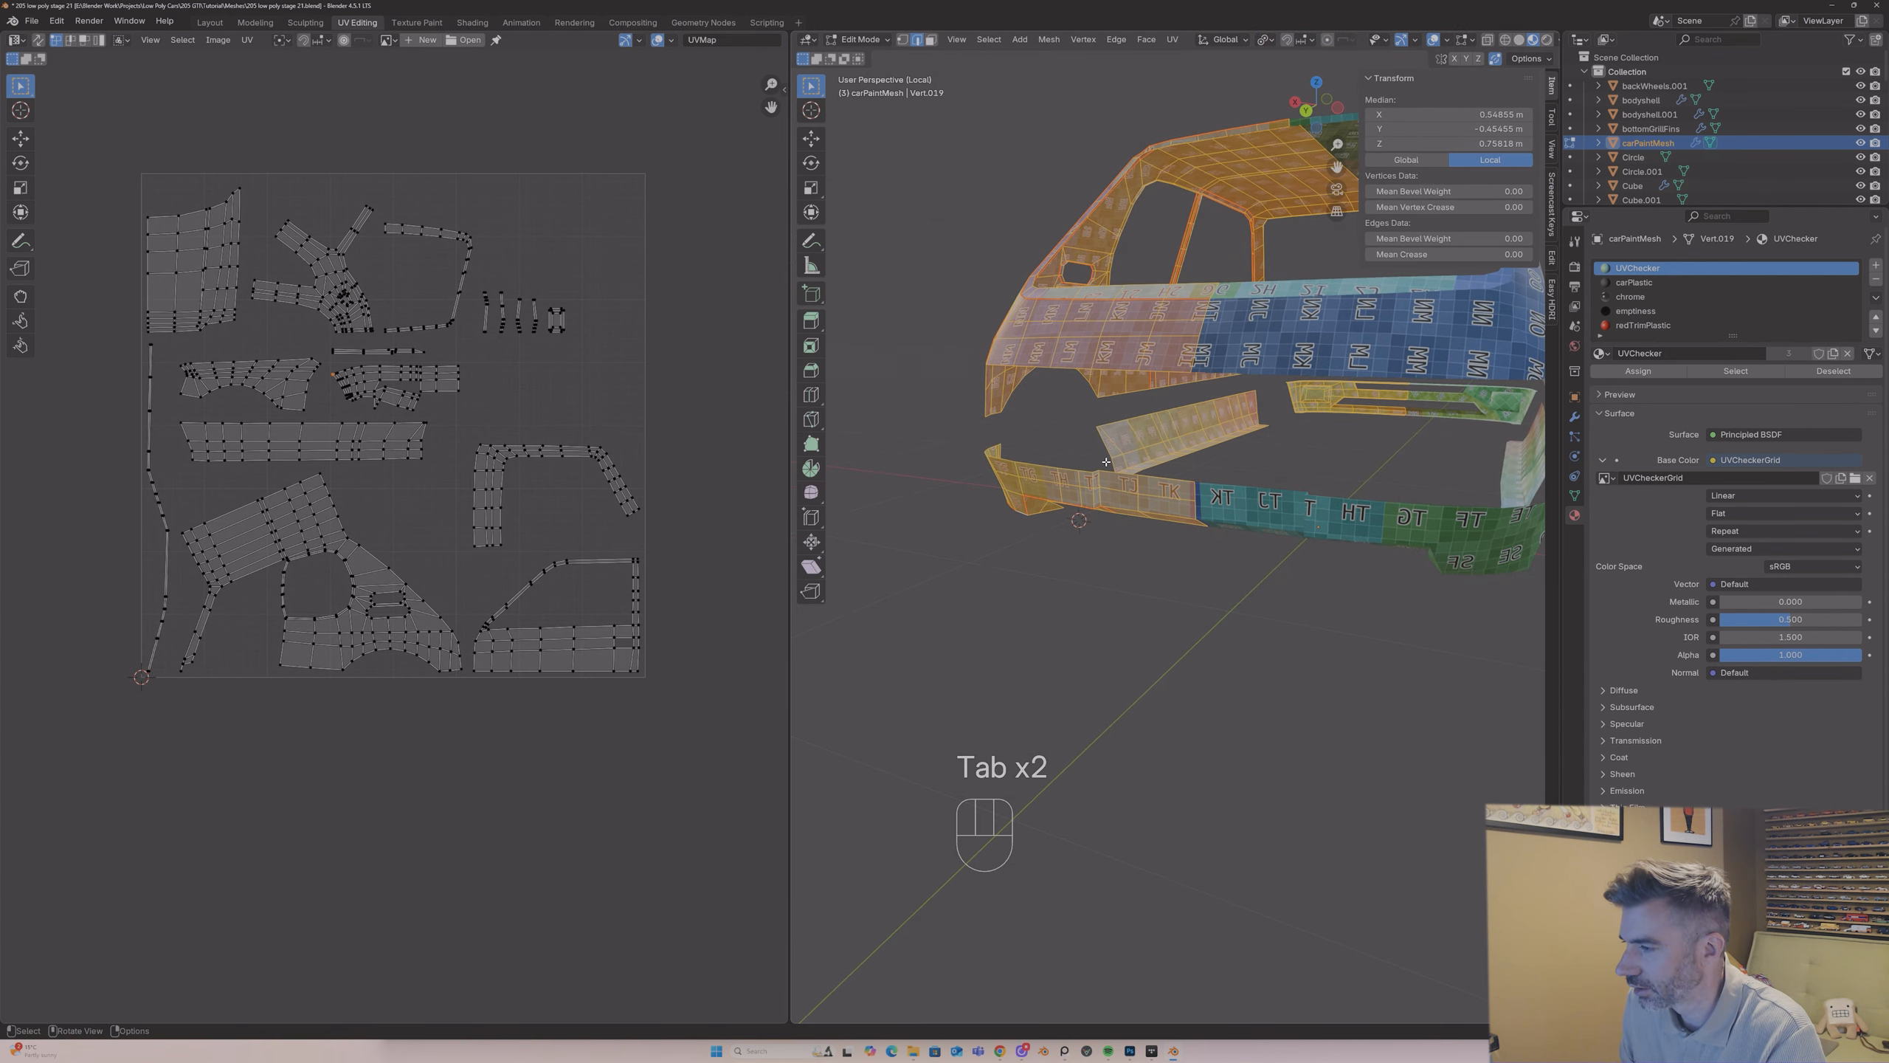
pyautogui.press('Tab')
pyautogui.moveTo(1104, 458); pyautogui.dragTo(1250, 433, button='middle')
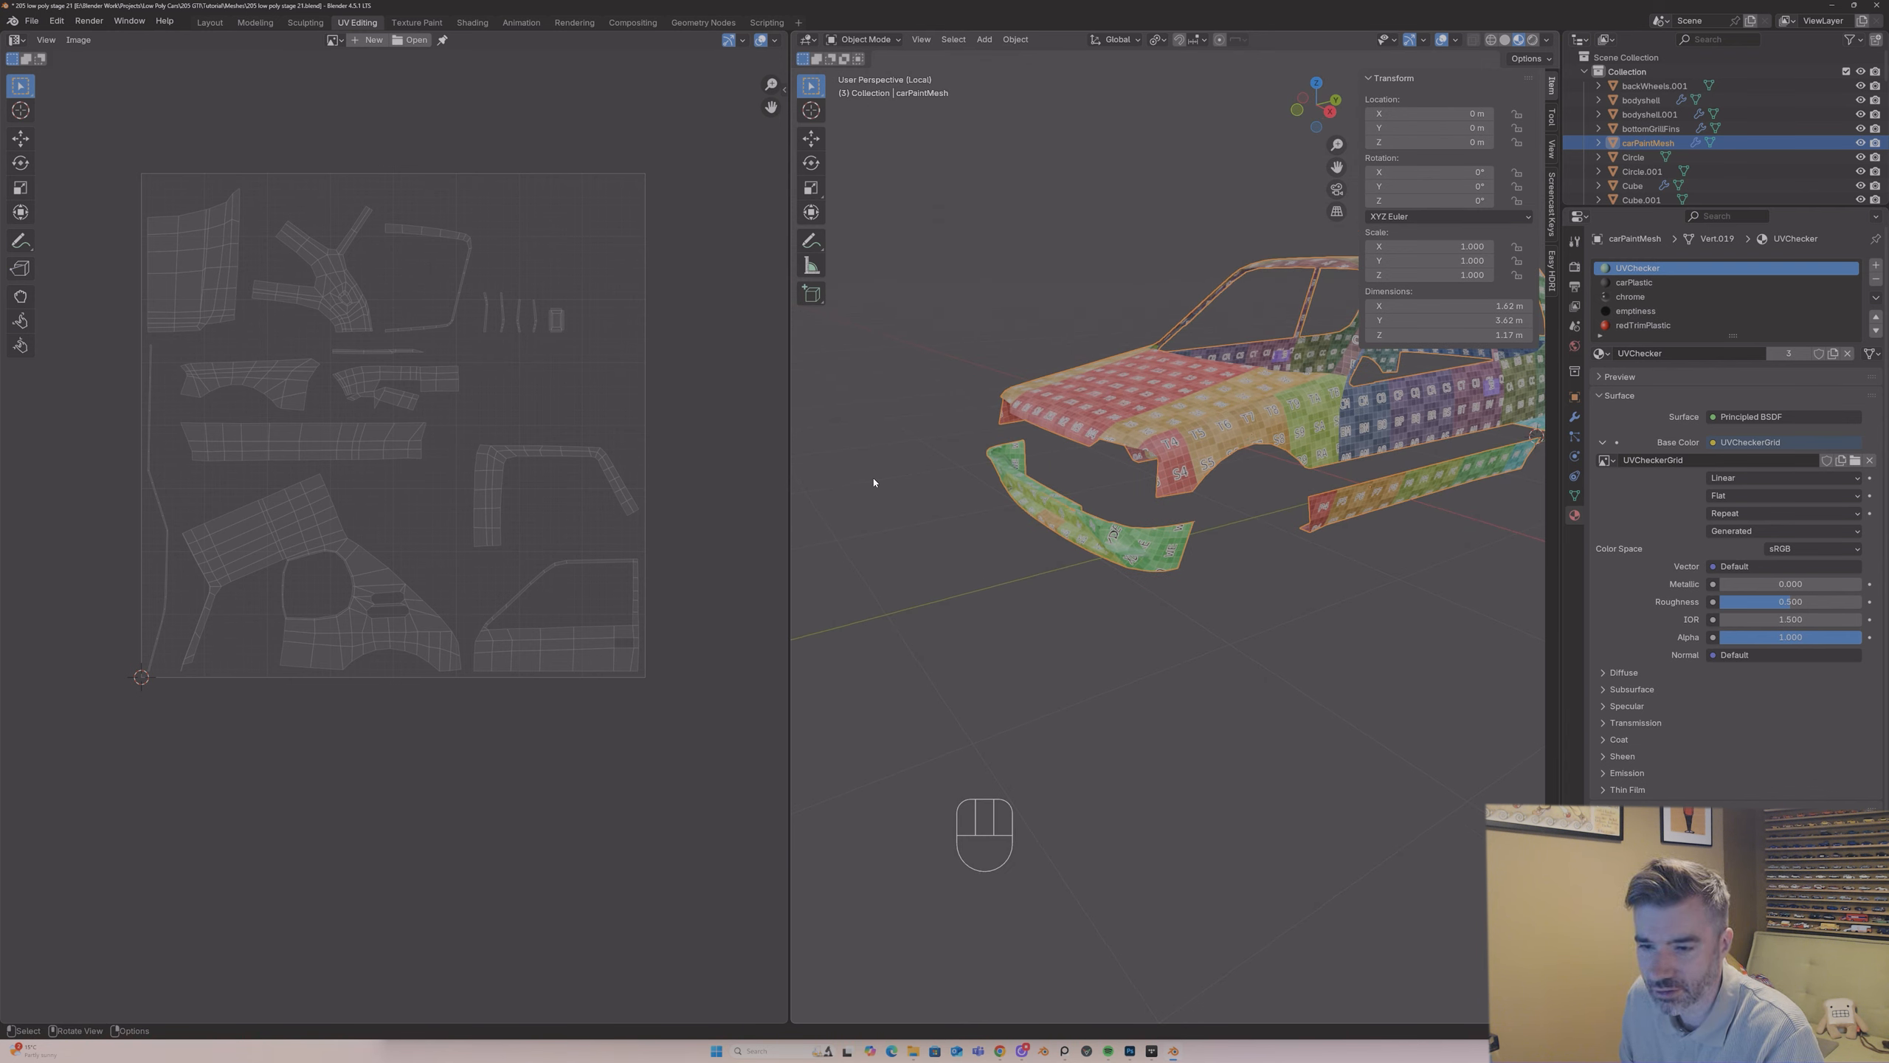
pyautogui.moveTo(1110, 390); pyautogui.dragTo(1005, 397, button='middle')
pyautogui.moveTo(1179, 326); pyautogui.dragTo(1145, 330, button='middle')
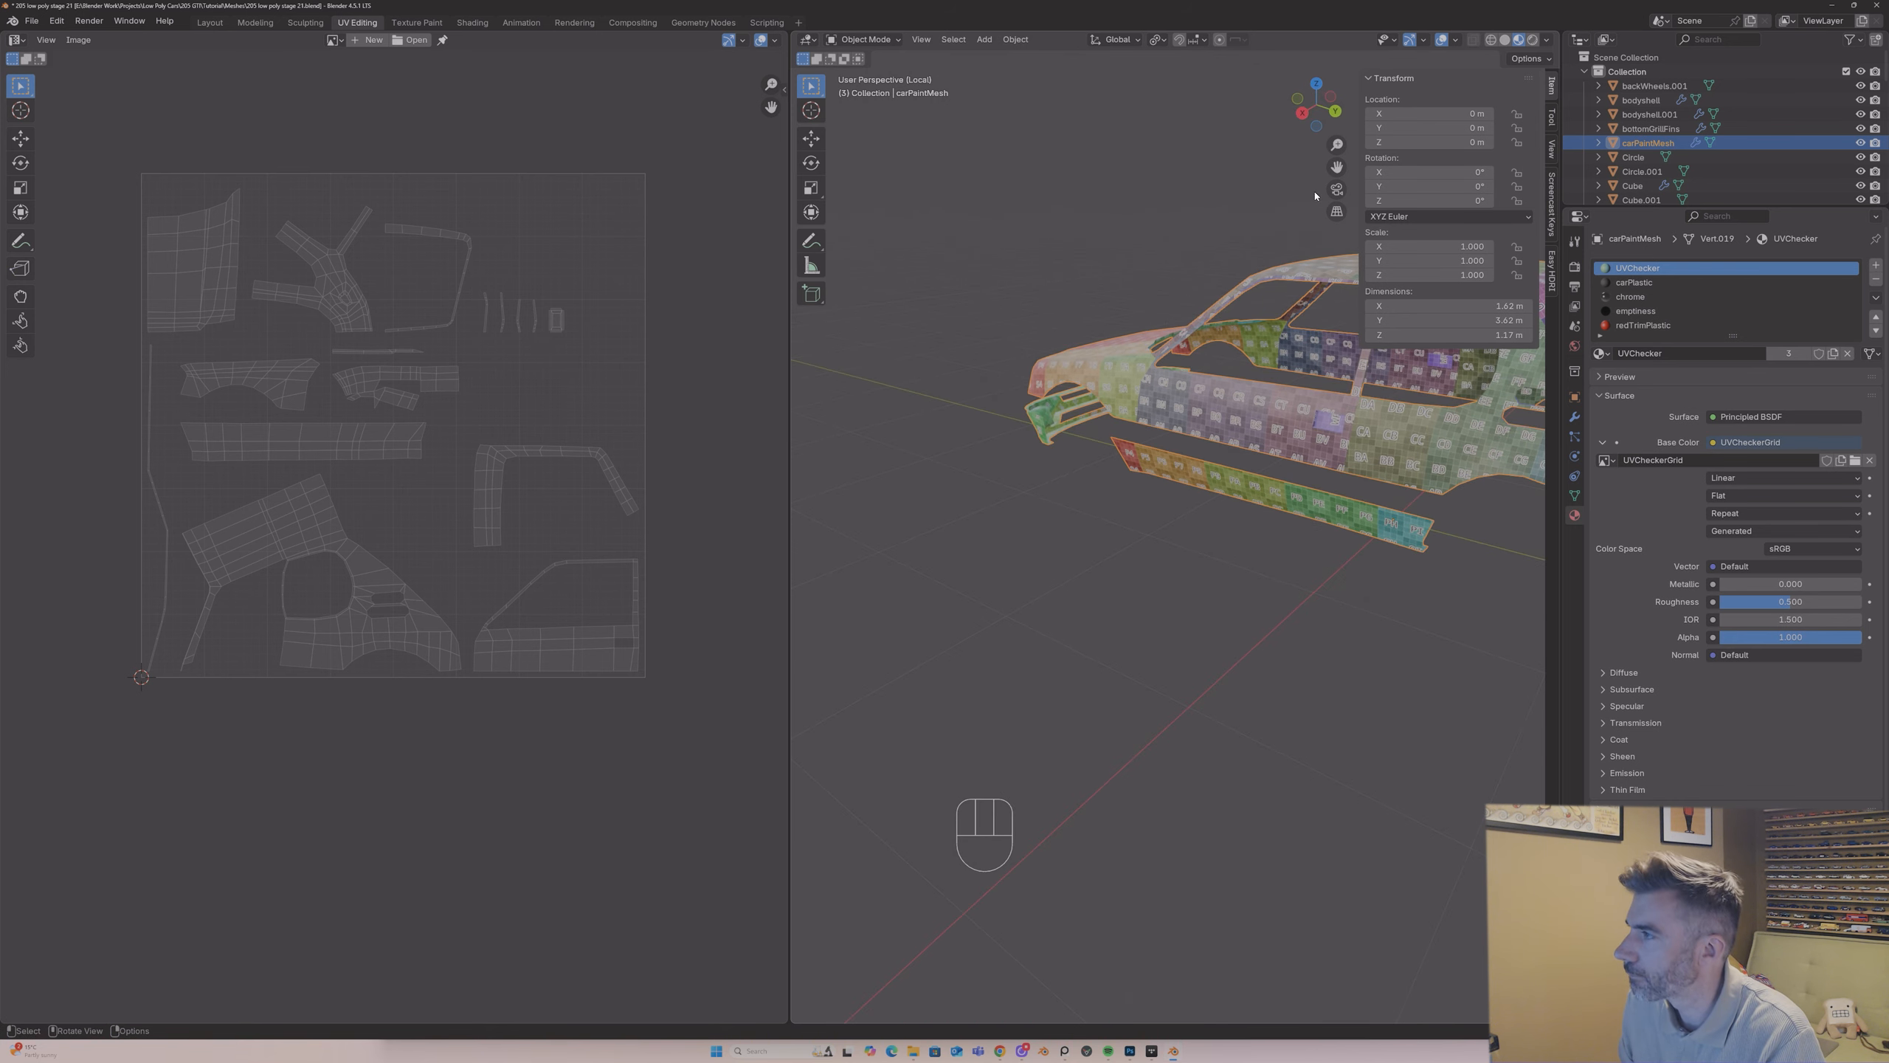
pyautogui.moveTo(1336, 167); pyautogui.dragTo(1061, 197)
pyautogui.scroll(5, 1247, 386)
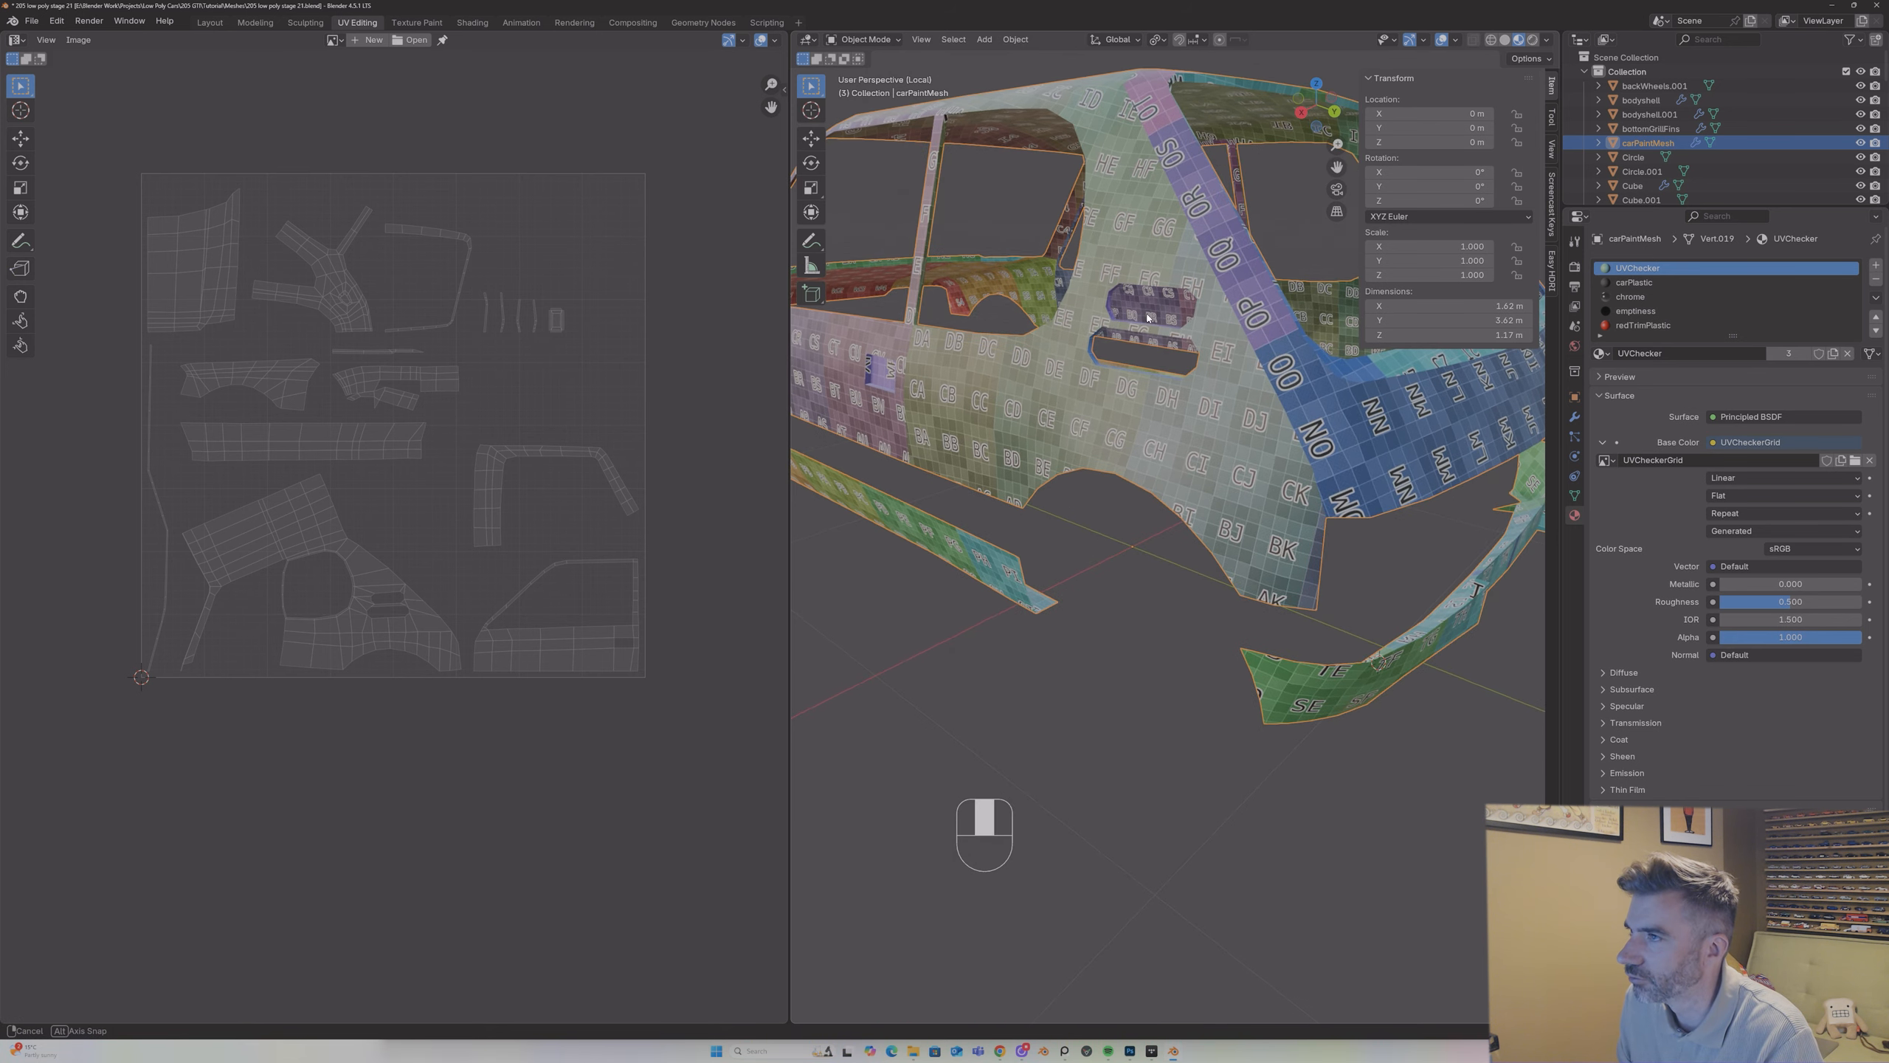
# Step: In Edit Mode with edge selection, select edges around the rear side window opening and mark them as a seam
pyautogui.press('Tab')
pyautogui.press('2')
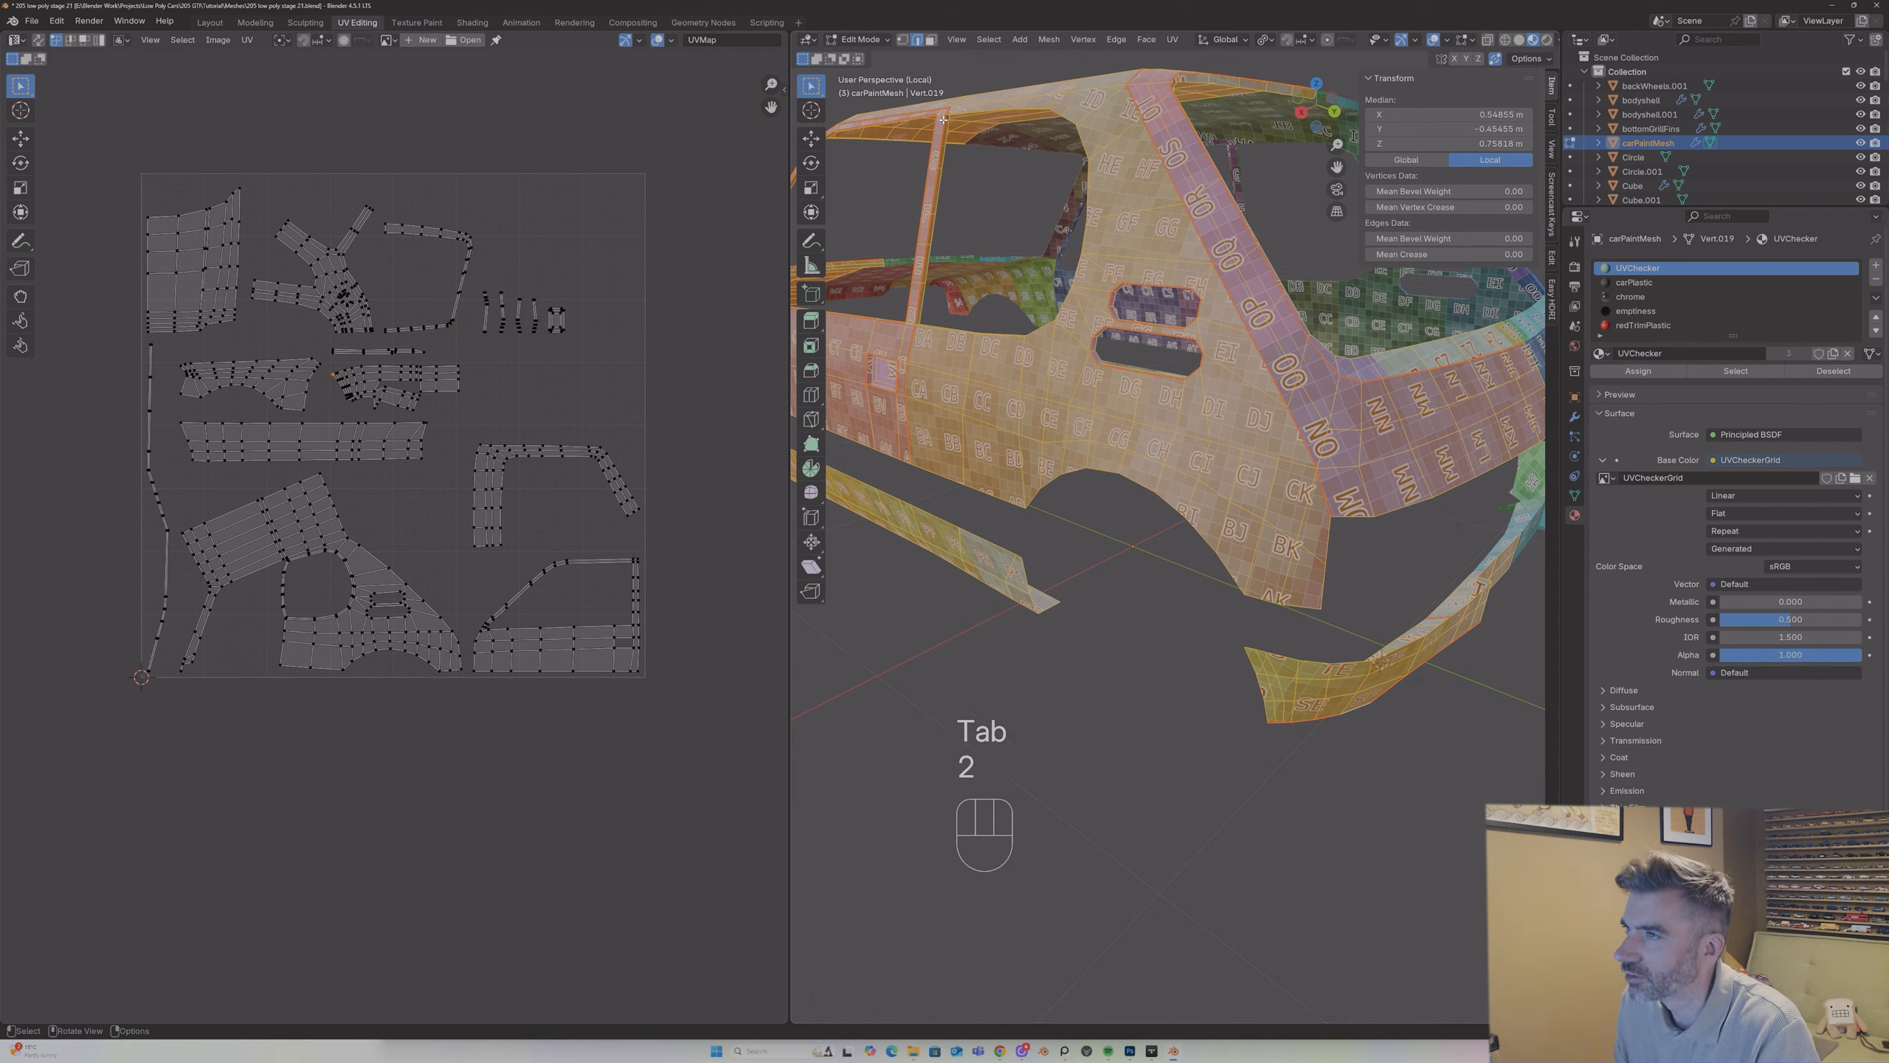
pyautogui.click(950, 113)
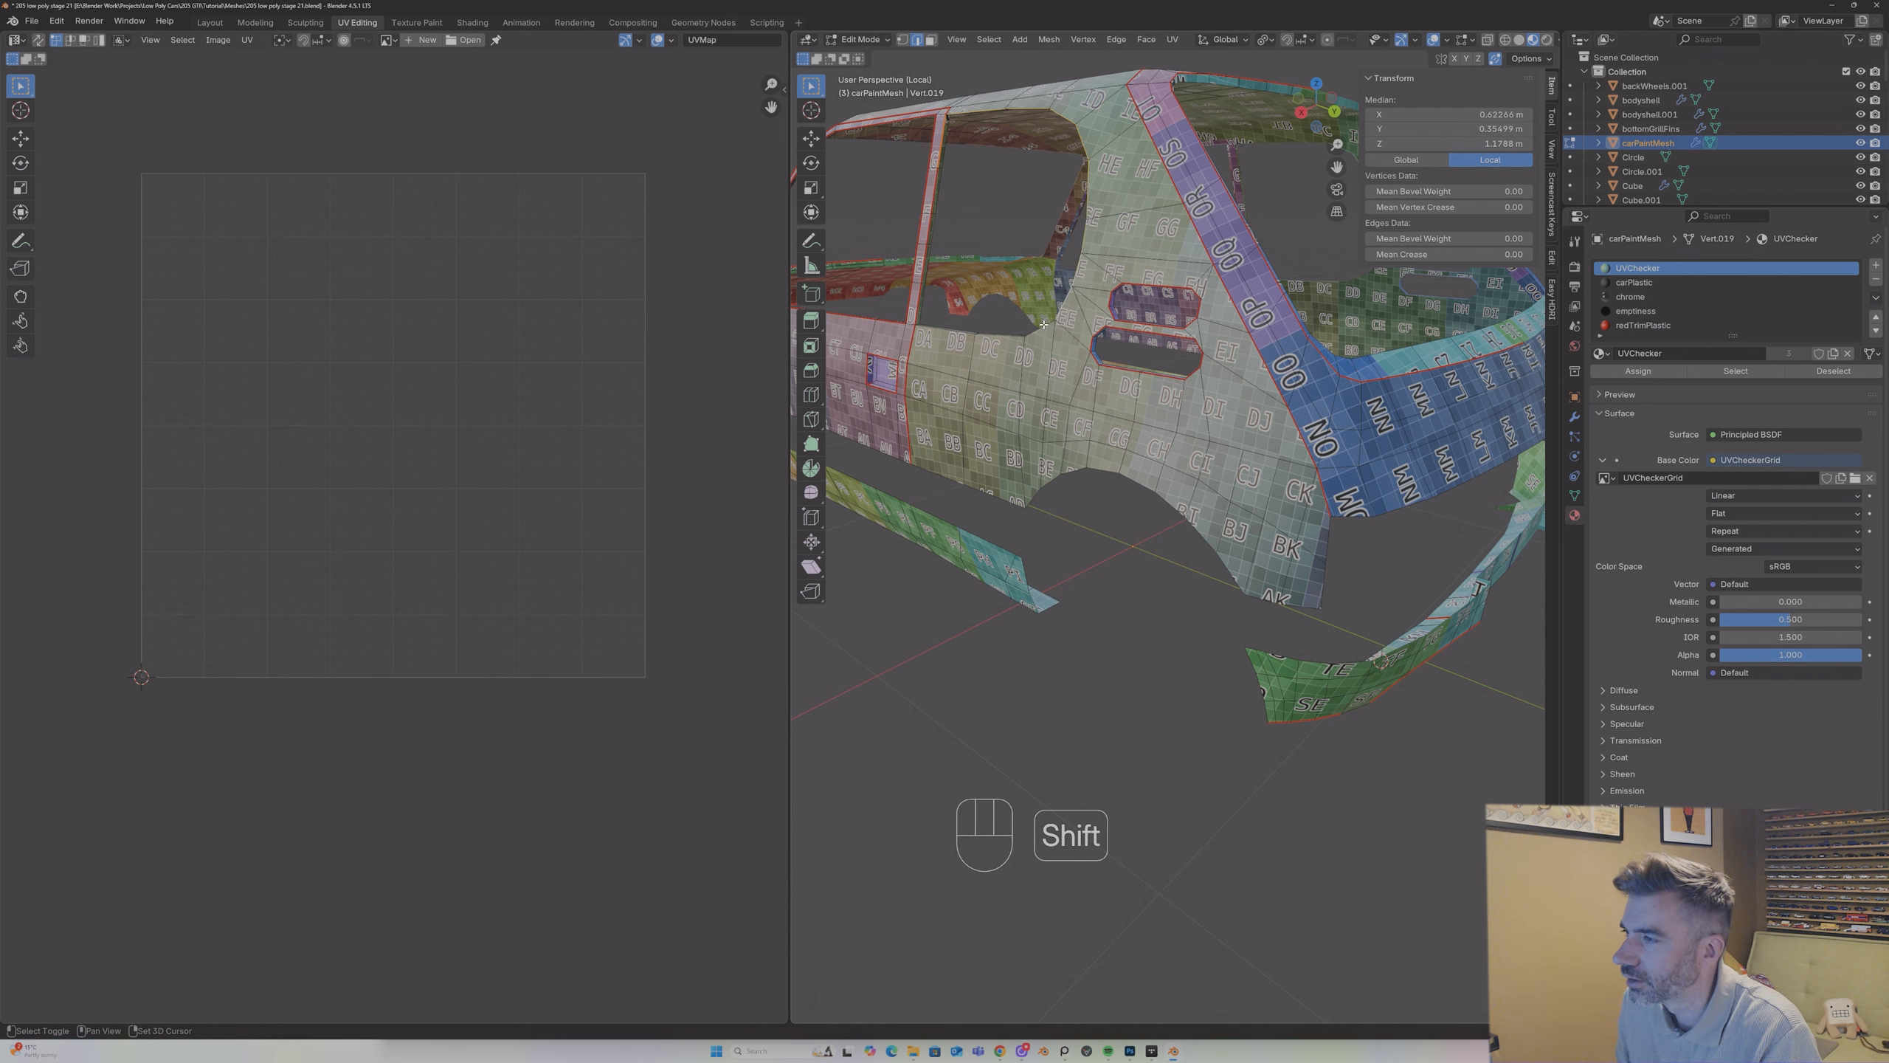
pyautogui.keyDown('shift'); pyautogui.click(949, 330); pyautogui.keyUp('shift')
pyautogui.rightClick(943, 333)
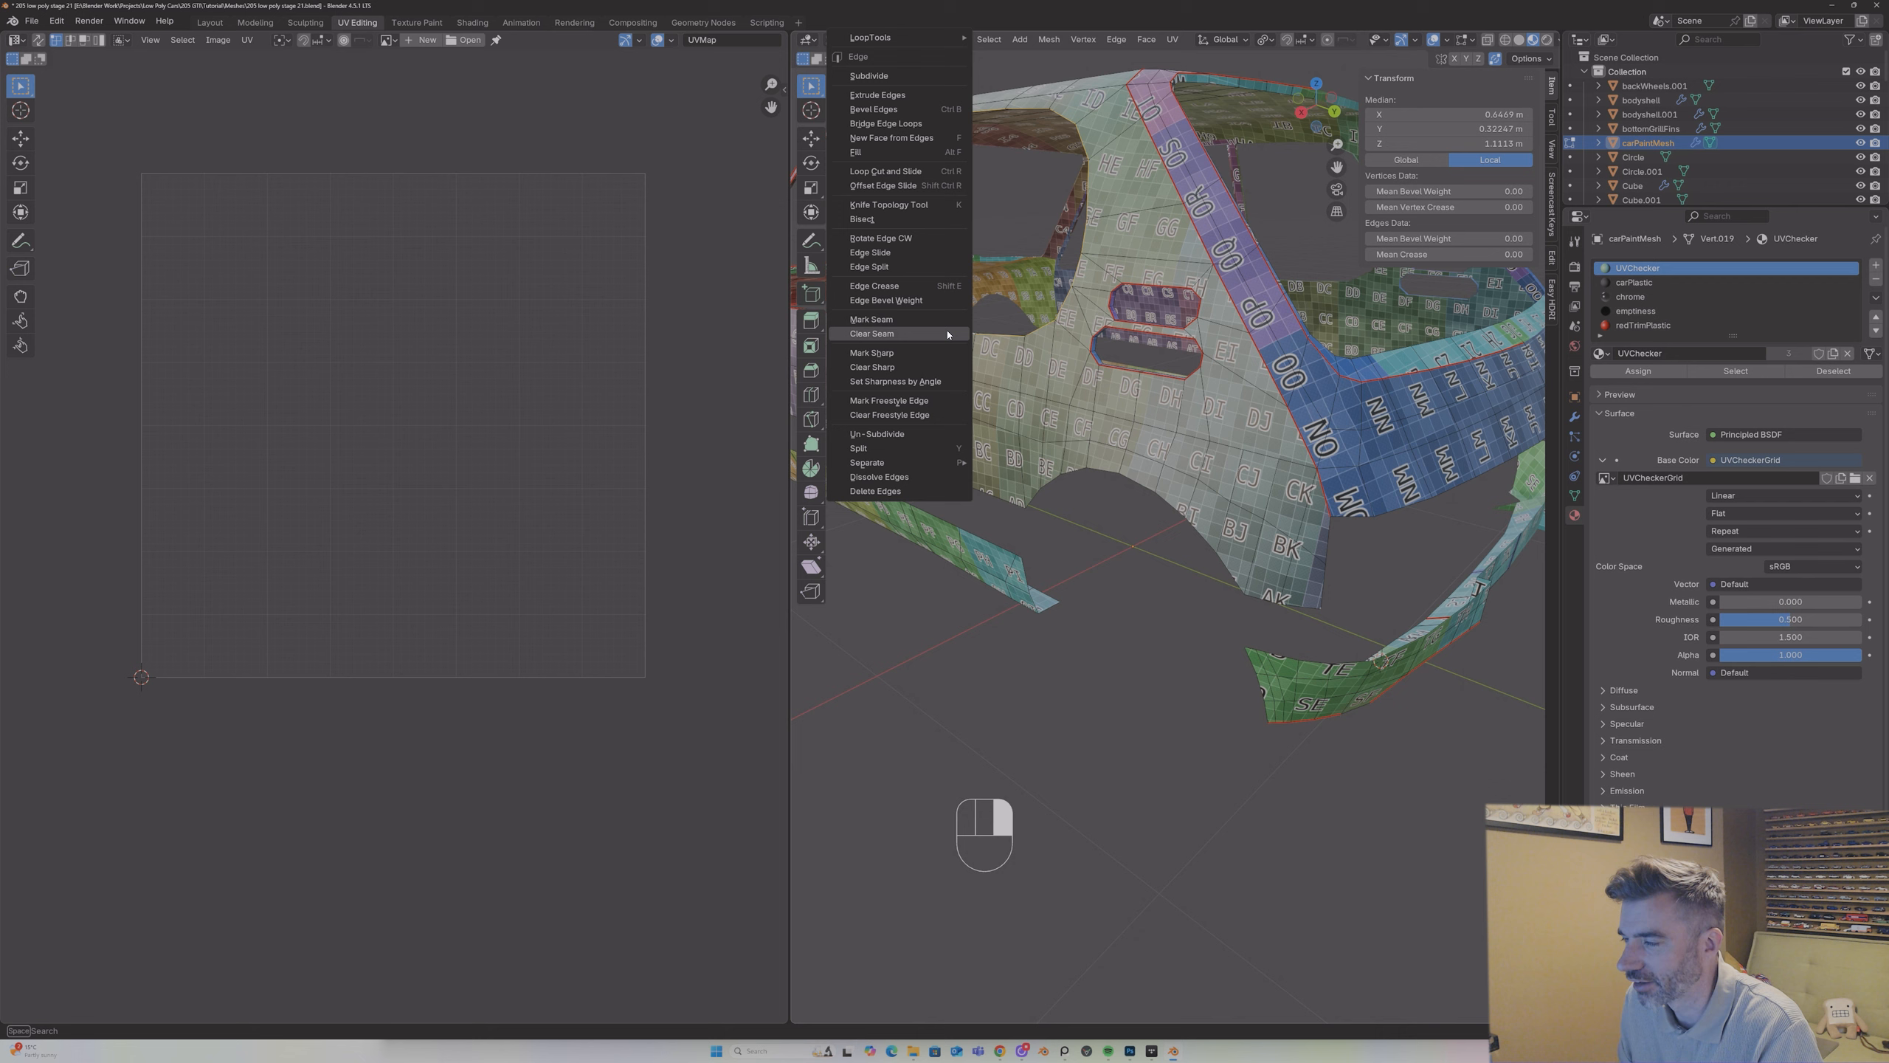
pyautogui.click(926, 324)
pyautogui.moveTo(925, 324); pyautogui.dragTo(1069, 231, button='middle')
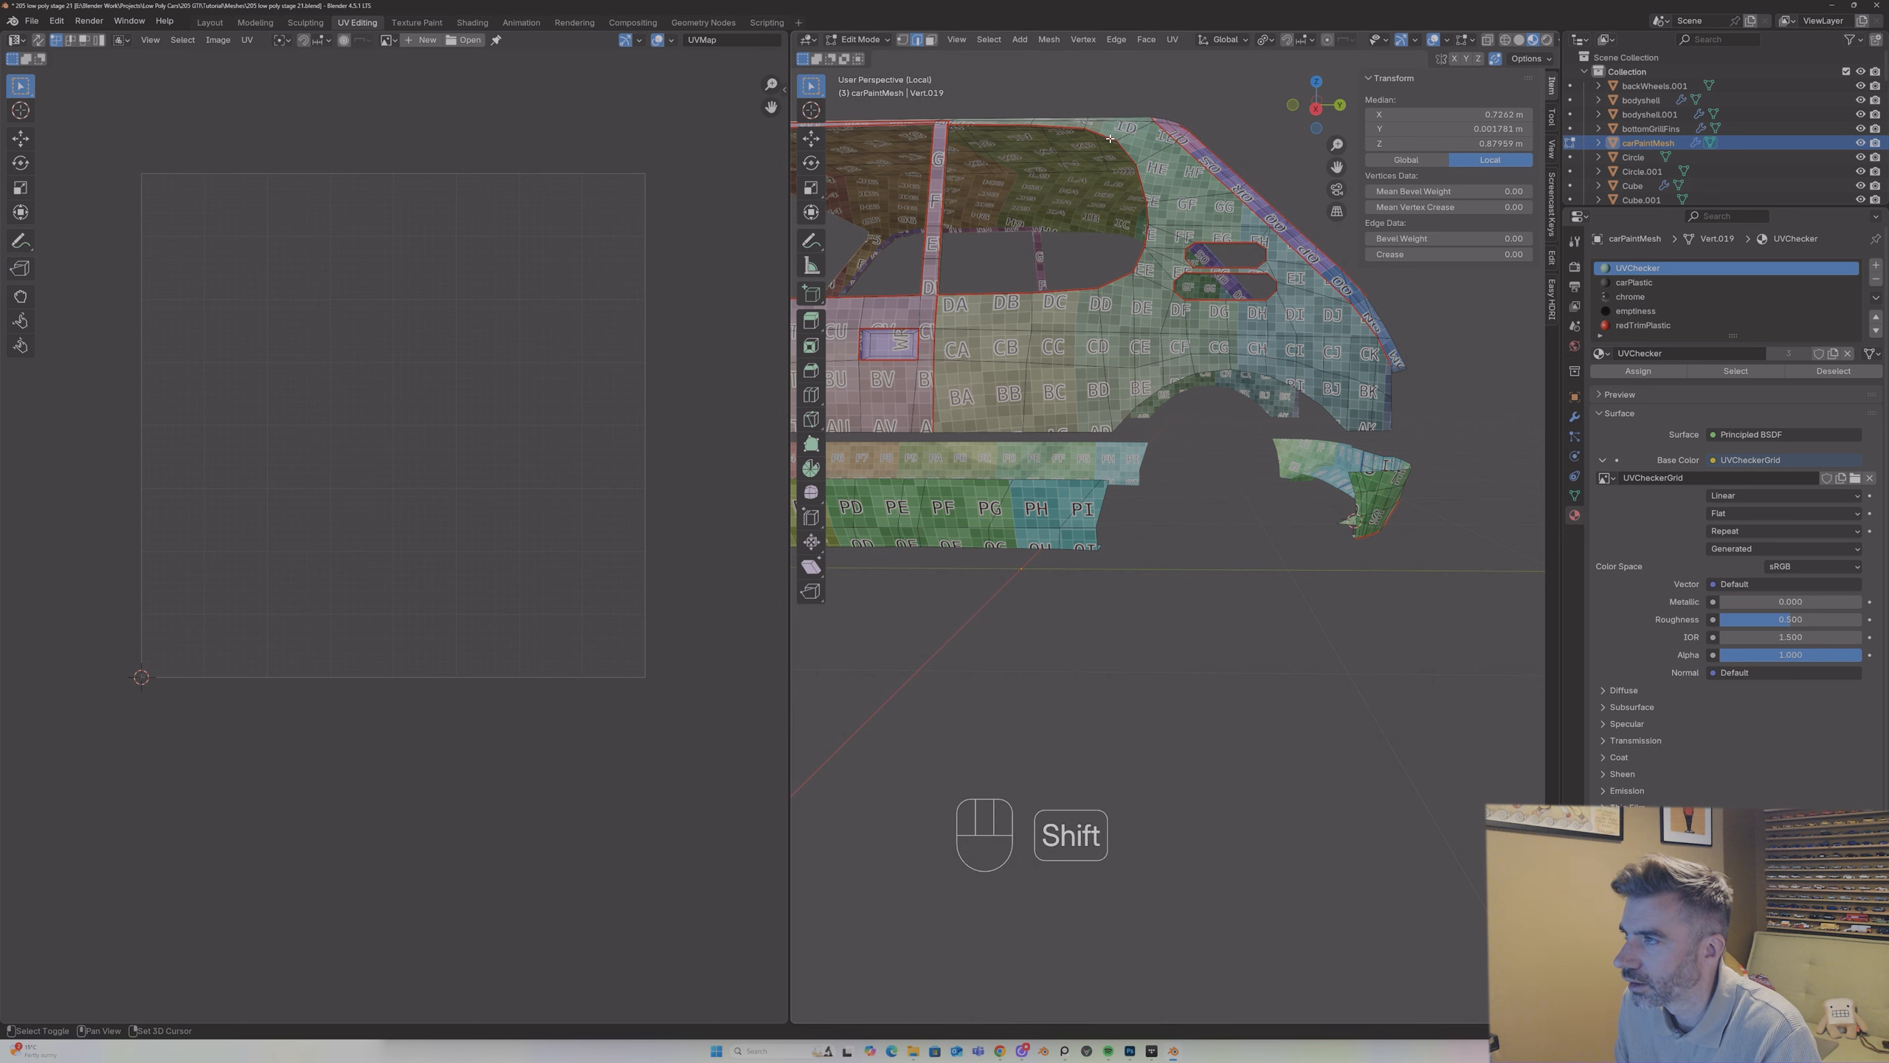
pyautogui.moveTo(1107, 139)
pyautogui.mouseDown(button='middle')
pyautogui.moveTo(1033, 137)
pyautogui.moveTo(1094, 144)
pyautogui.mouseUp(button='middle')
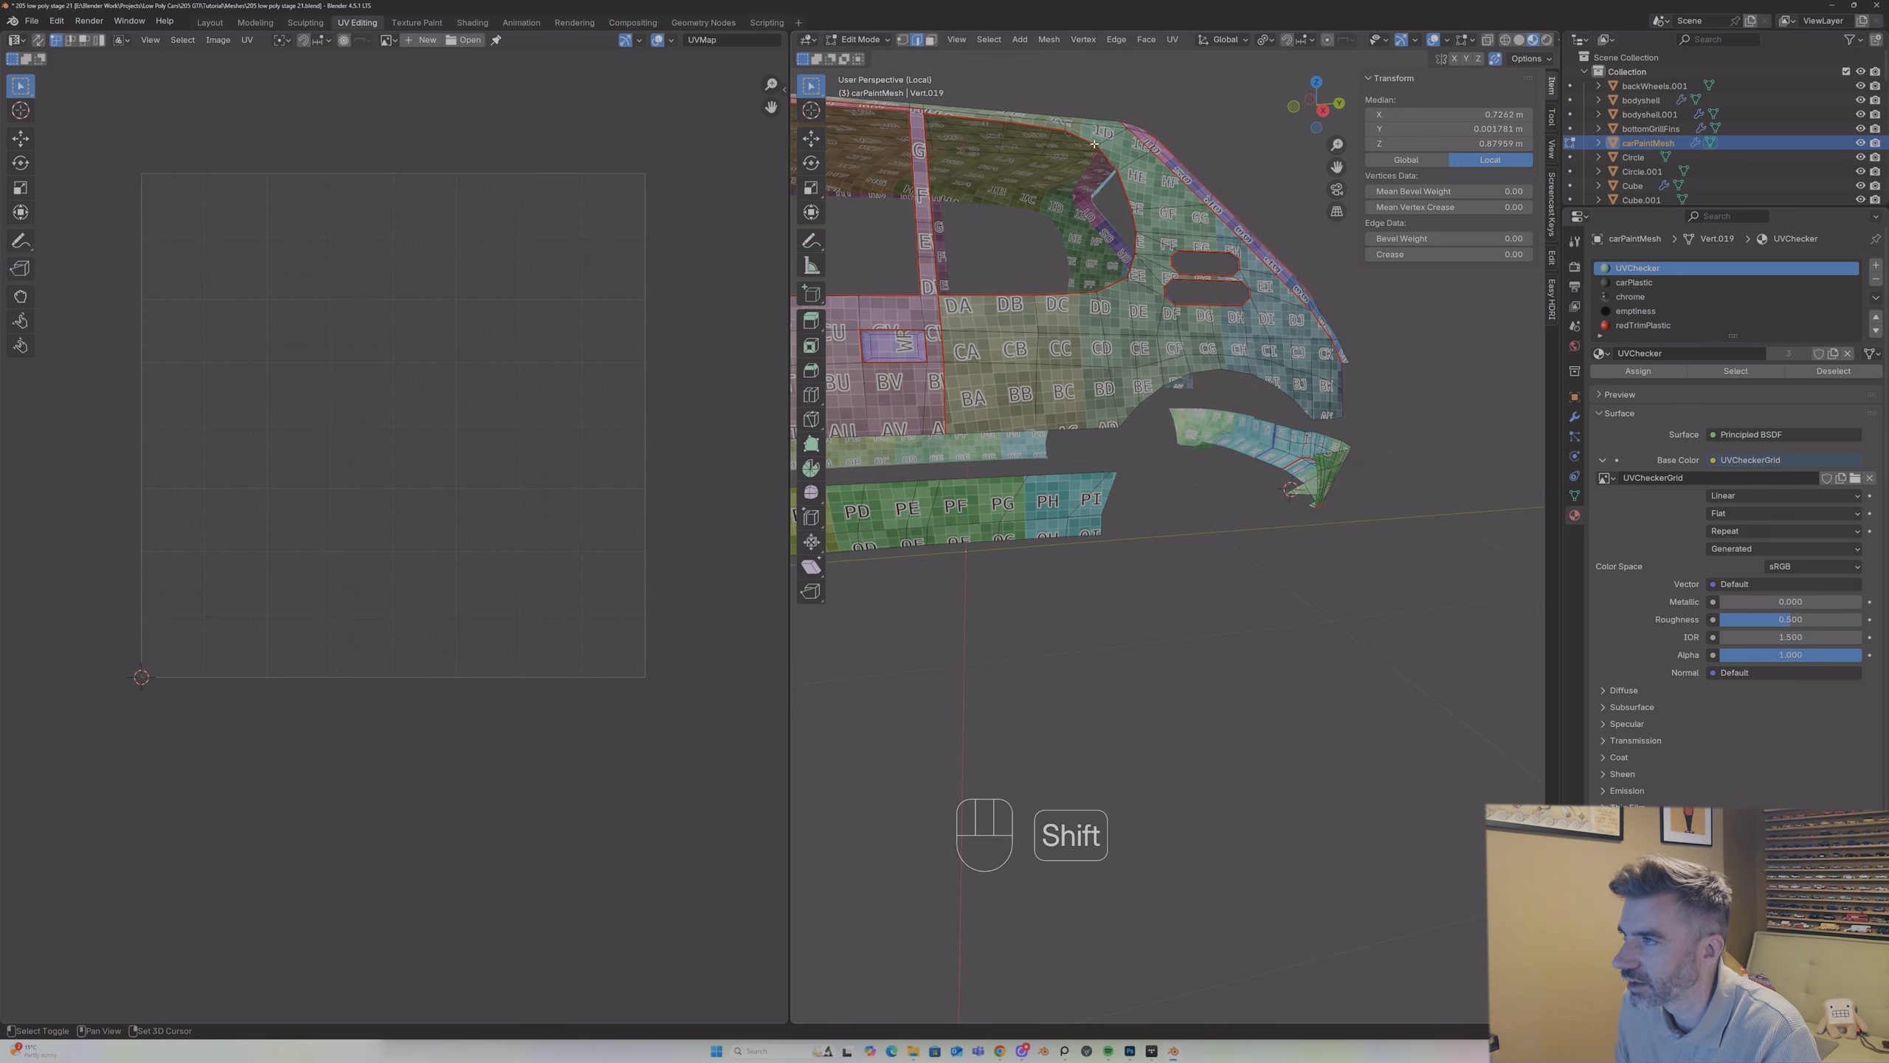
pyautogui.keyDown('shift'); pyautogui.click(1097, 152); pyautogui.keyUp('shift')
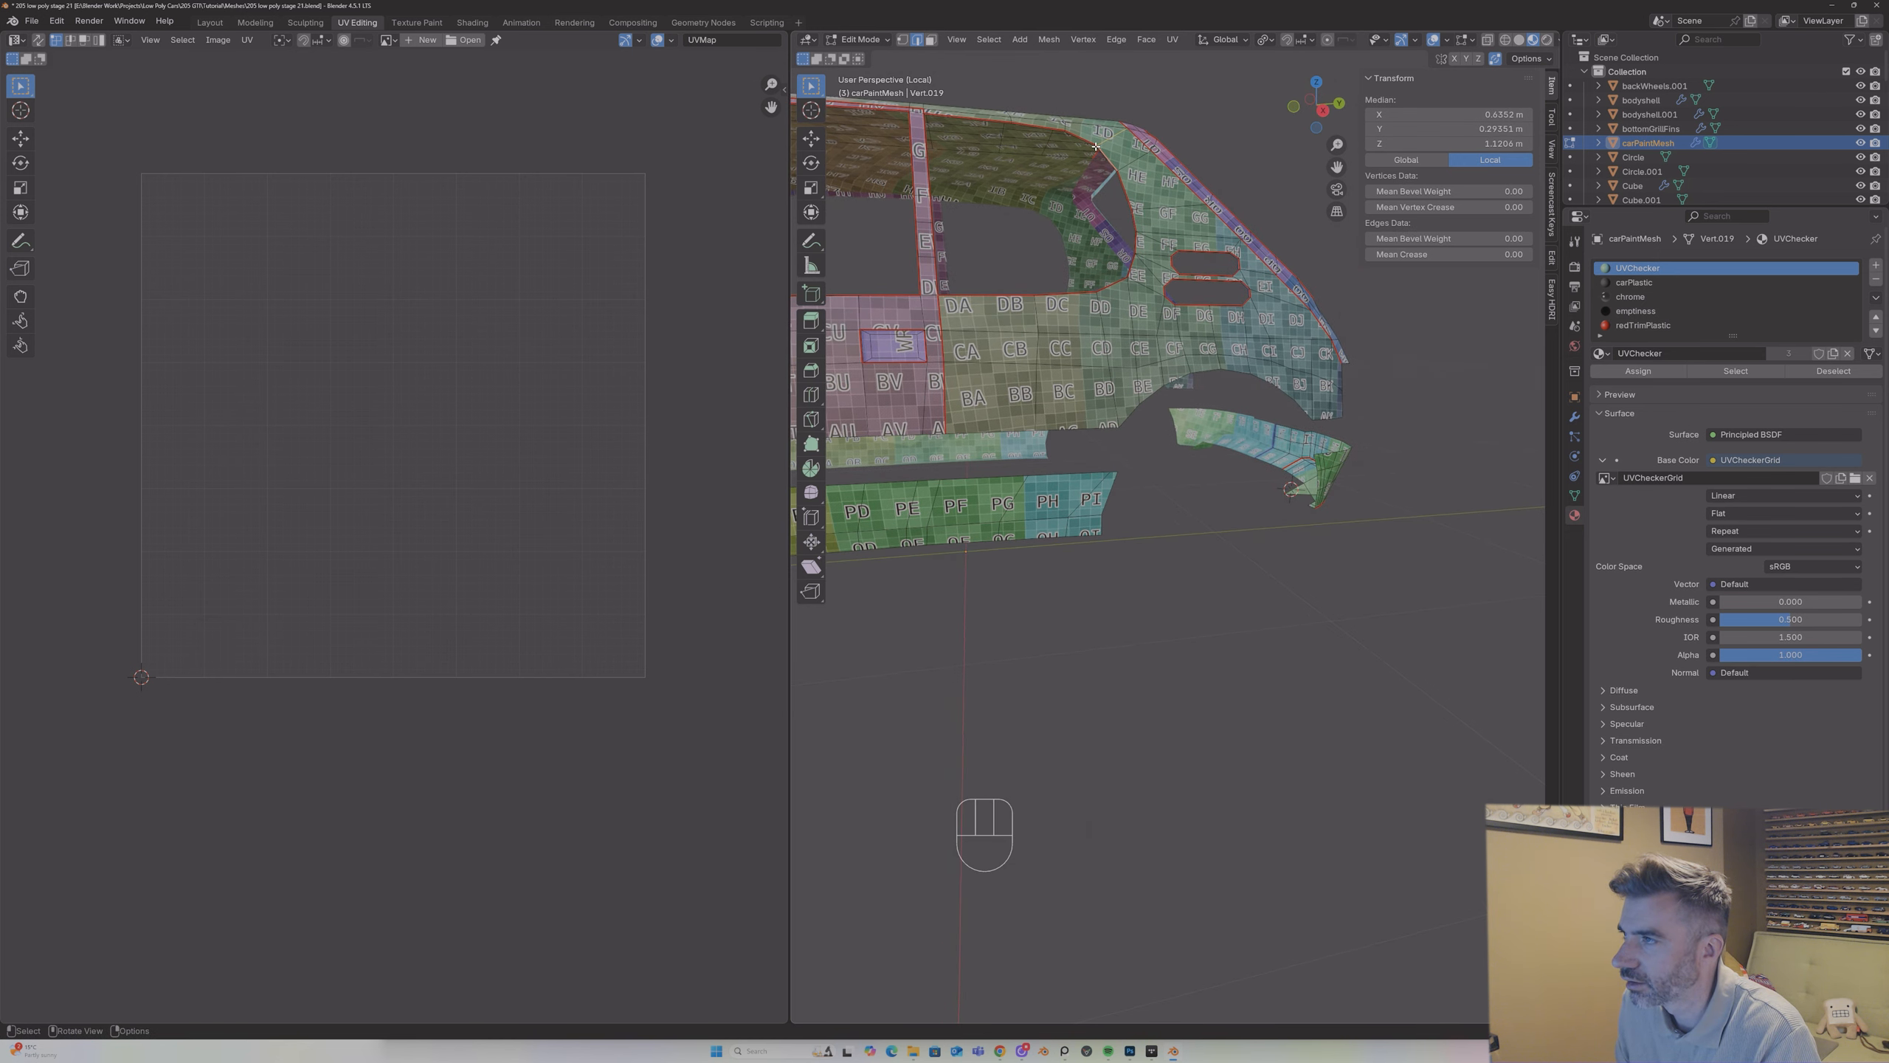
pyautogui.hotkey('ctrl', 'z')
pyautogui.hotkey('ctrl', 'z')
pyautogui.keyDown('shift'); pyautogui.click(1096, 146); pyautogui.keyUp('shift')
pyautogui.hotkey('ctrl', 'z')
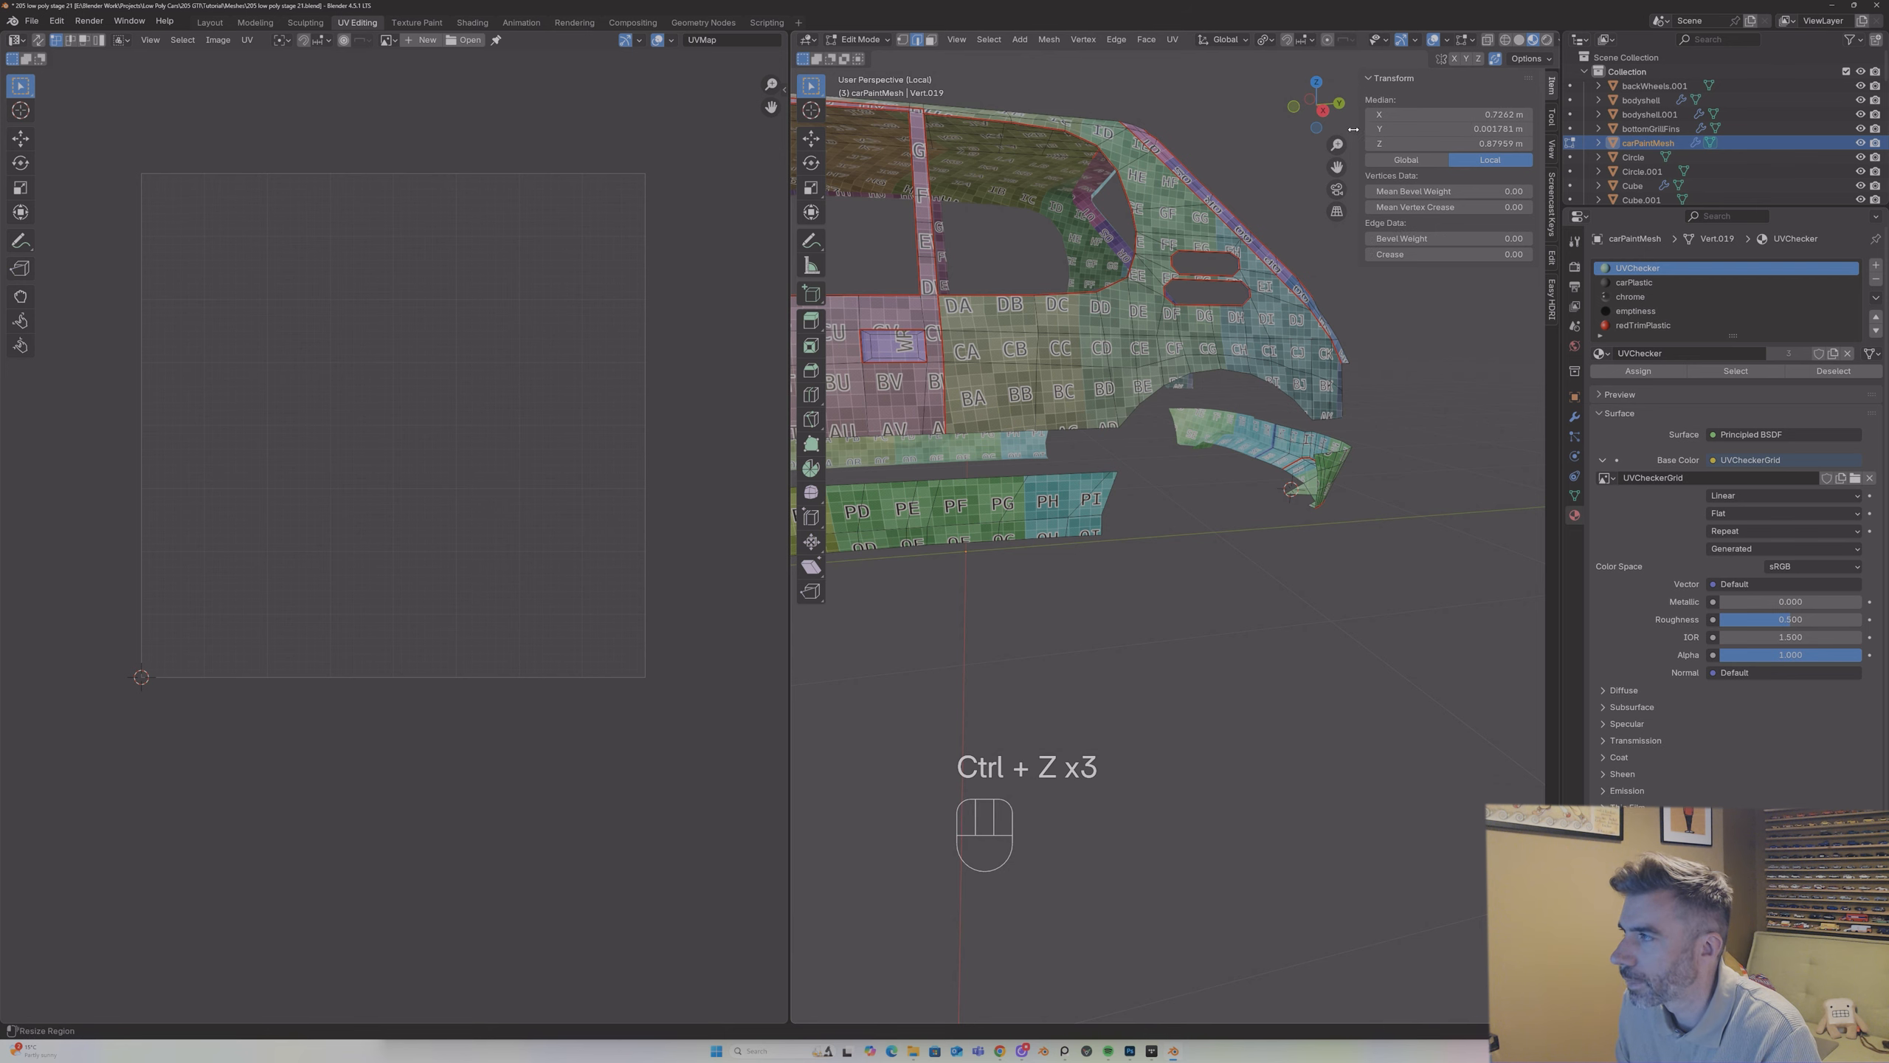
# Step: Mark the edges along the rear side window opening's upper rear curve as a seam, and select the entire mesh
pyautogui.scroll(2, 1337, 149)
pyautogui.moveTo(1339, 165); pyautogui.dragTo(1400, 483)
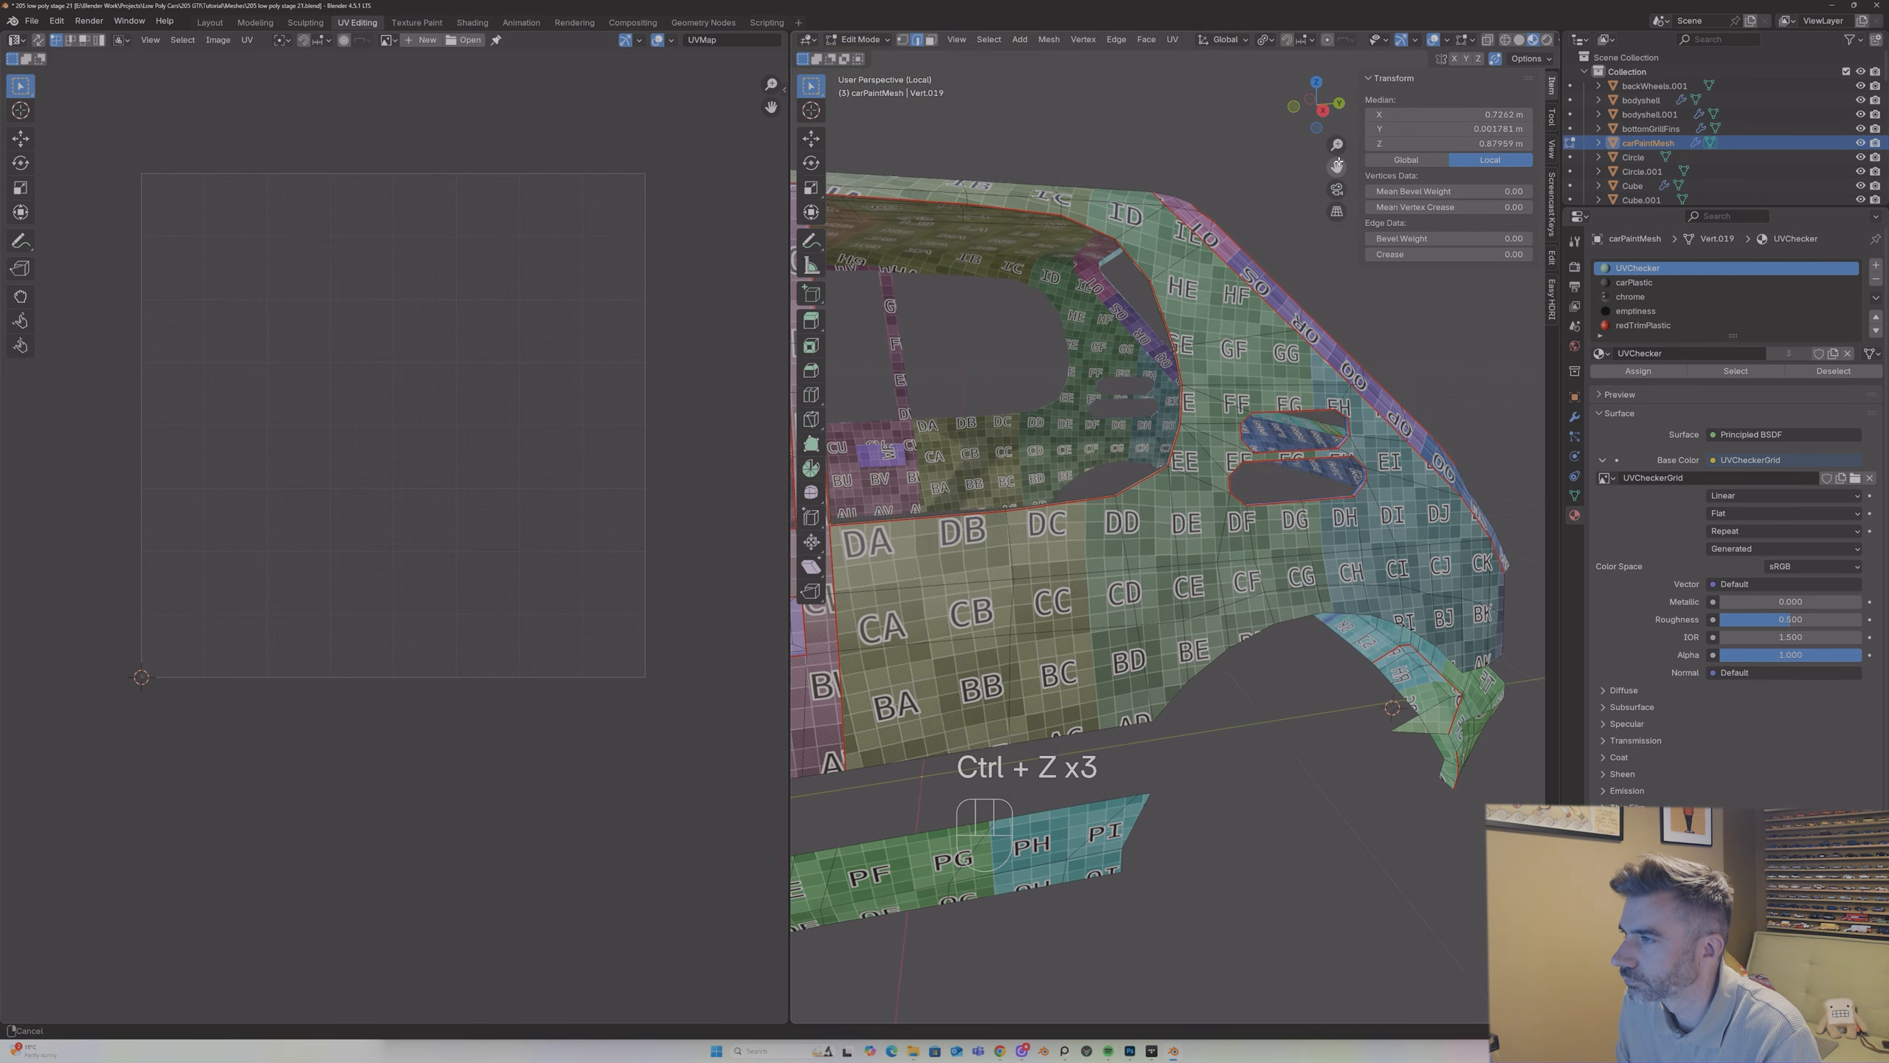
pyautogui.moveTo(1136, 245); pyautogui.dragTo(1165, 226, button='middle')
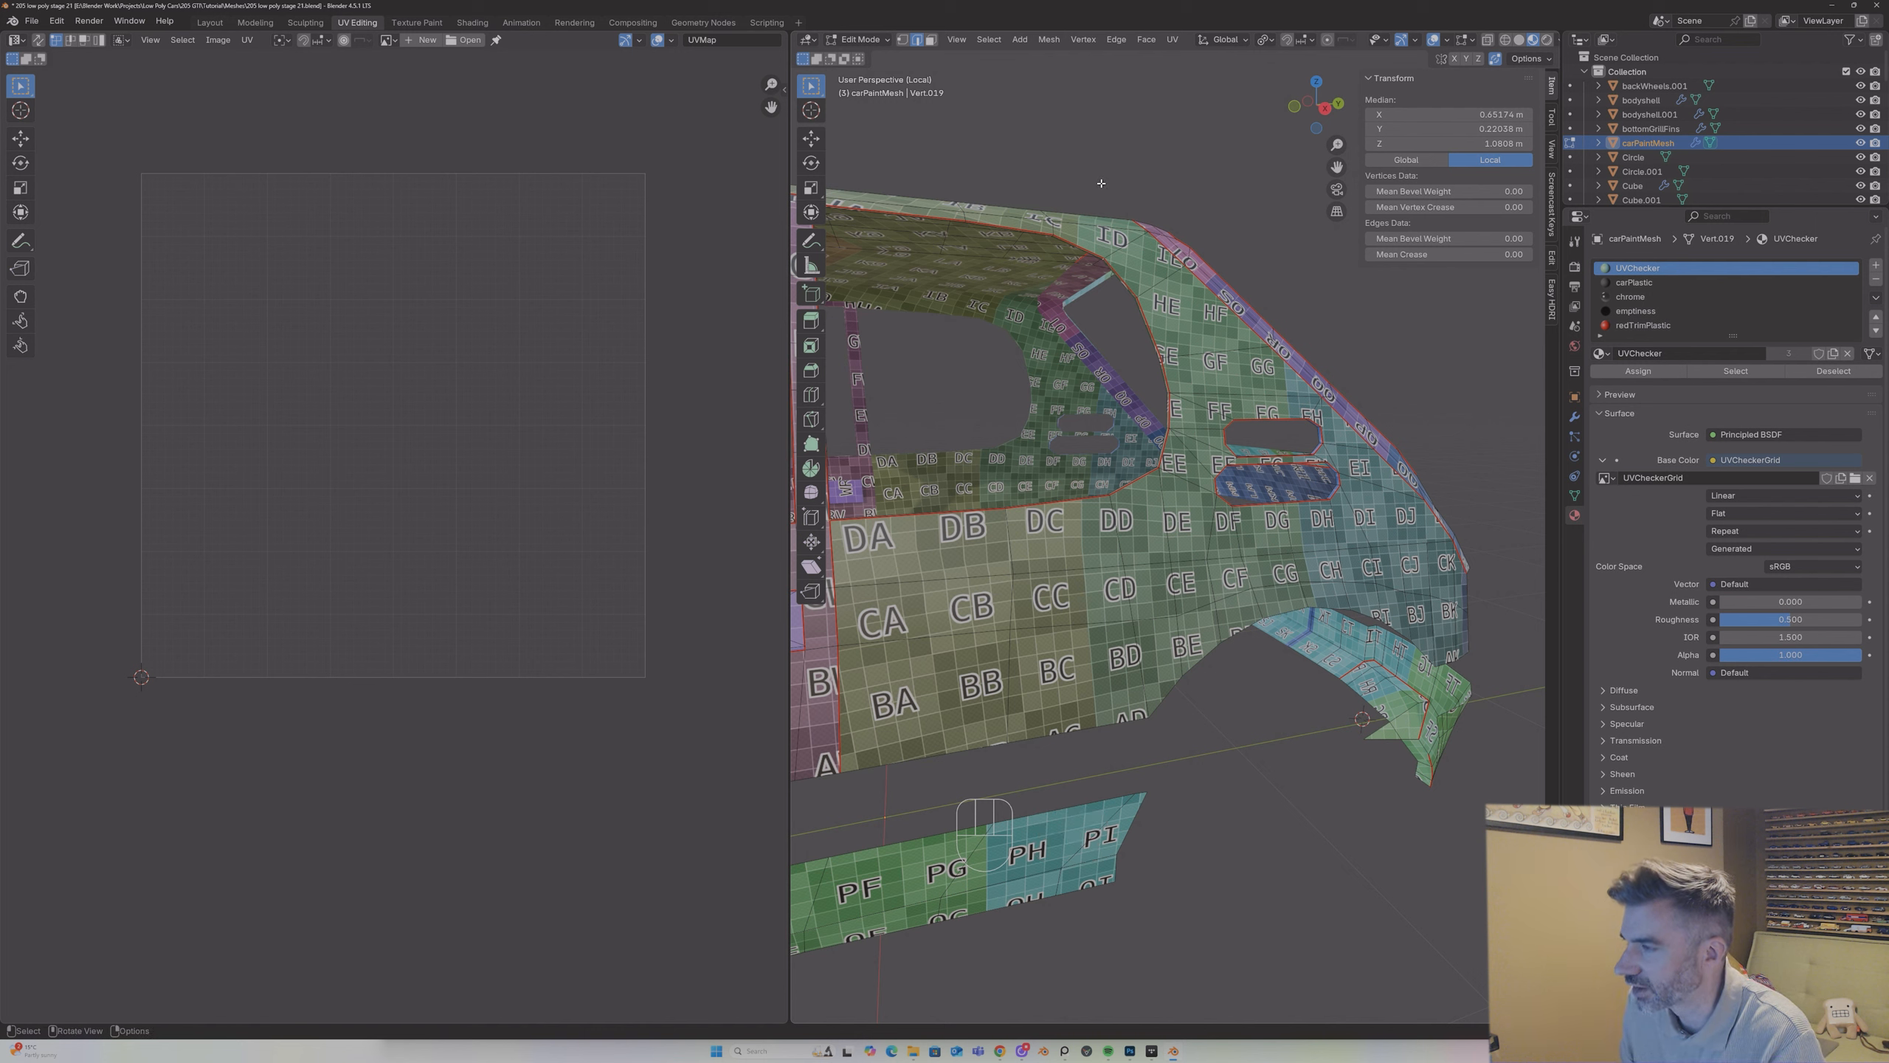
pyautogui.hotkey('ctrl', 'e')
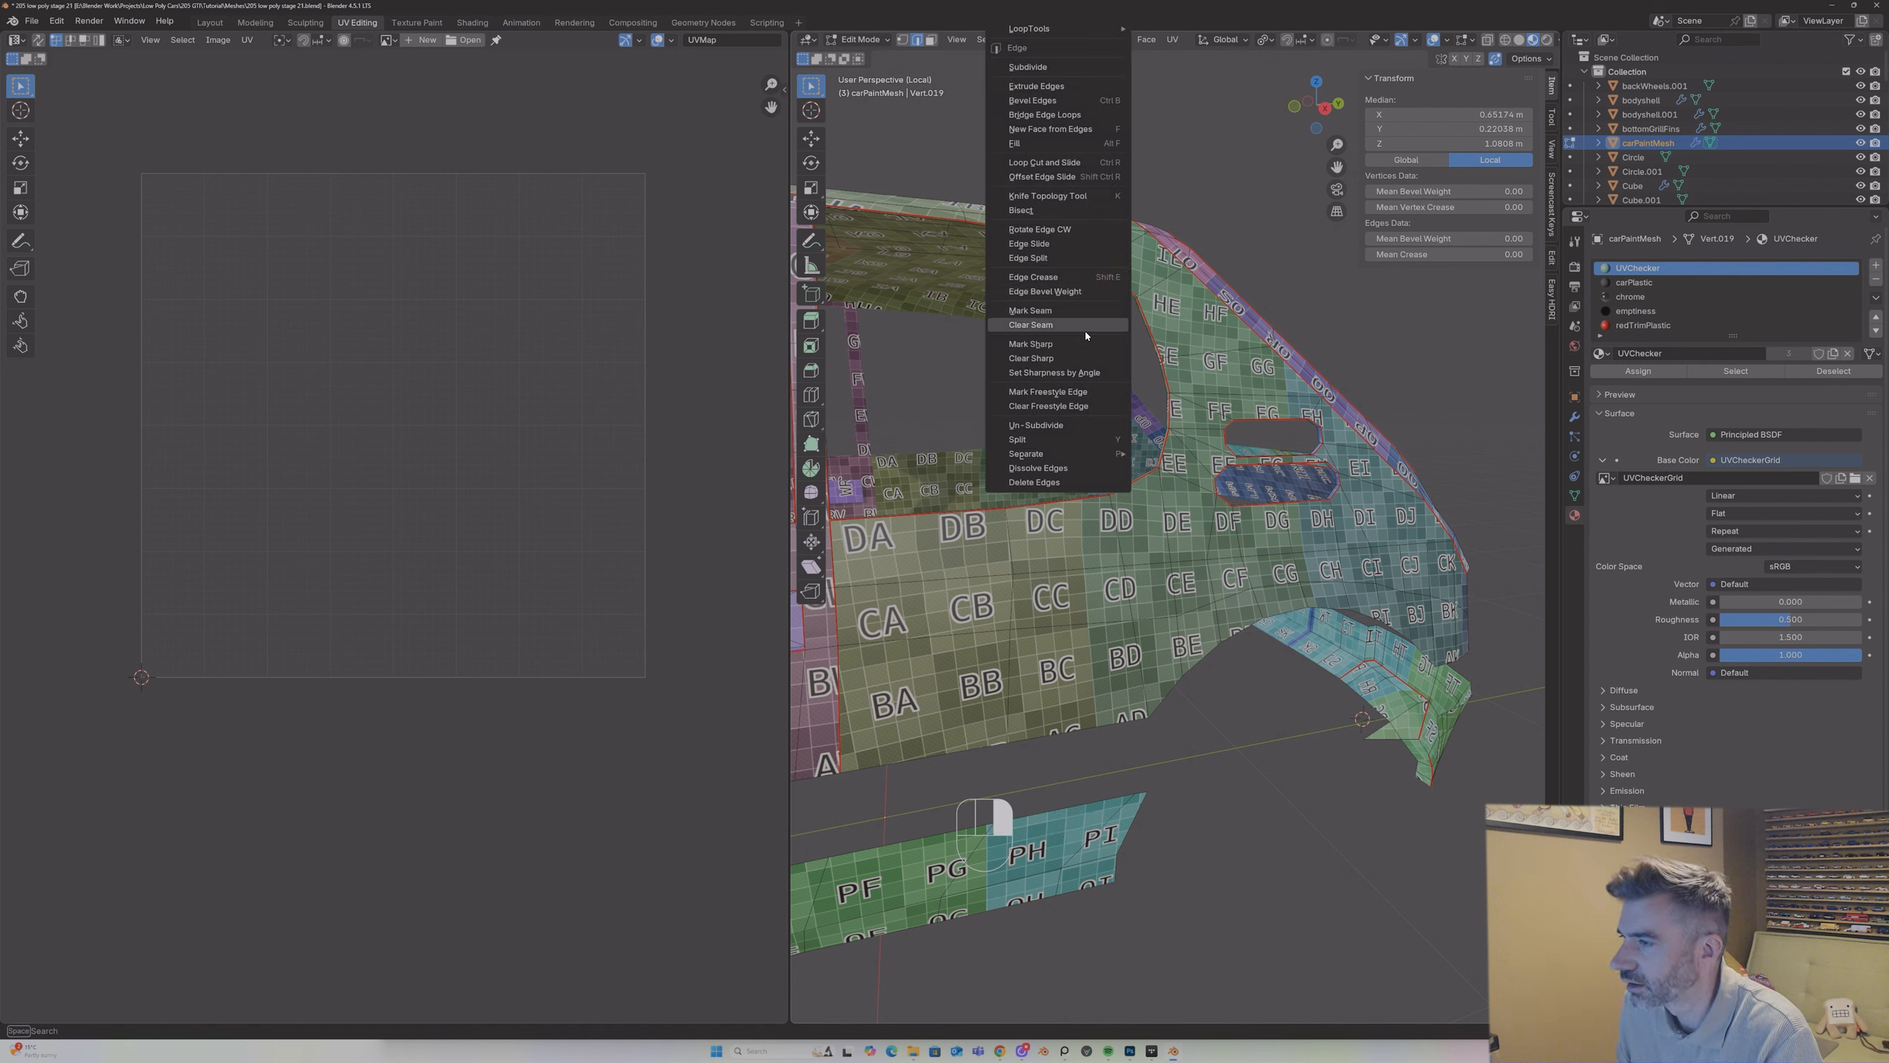
pyautogui.click(1075, 311)
pyautogui.press('a')
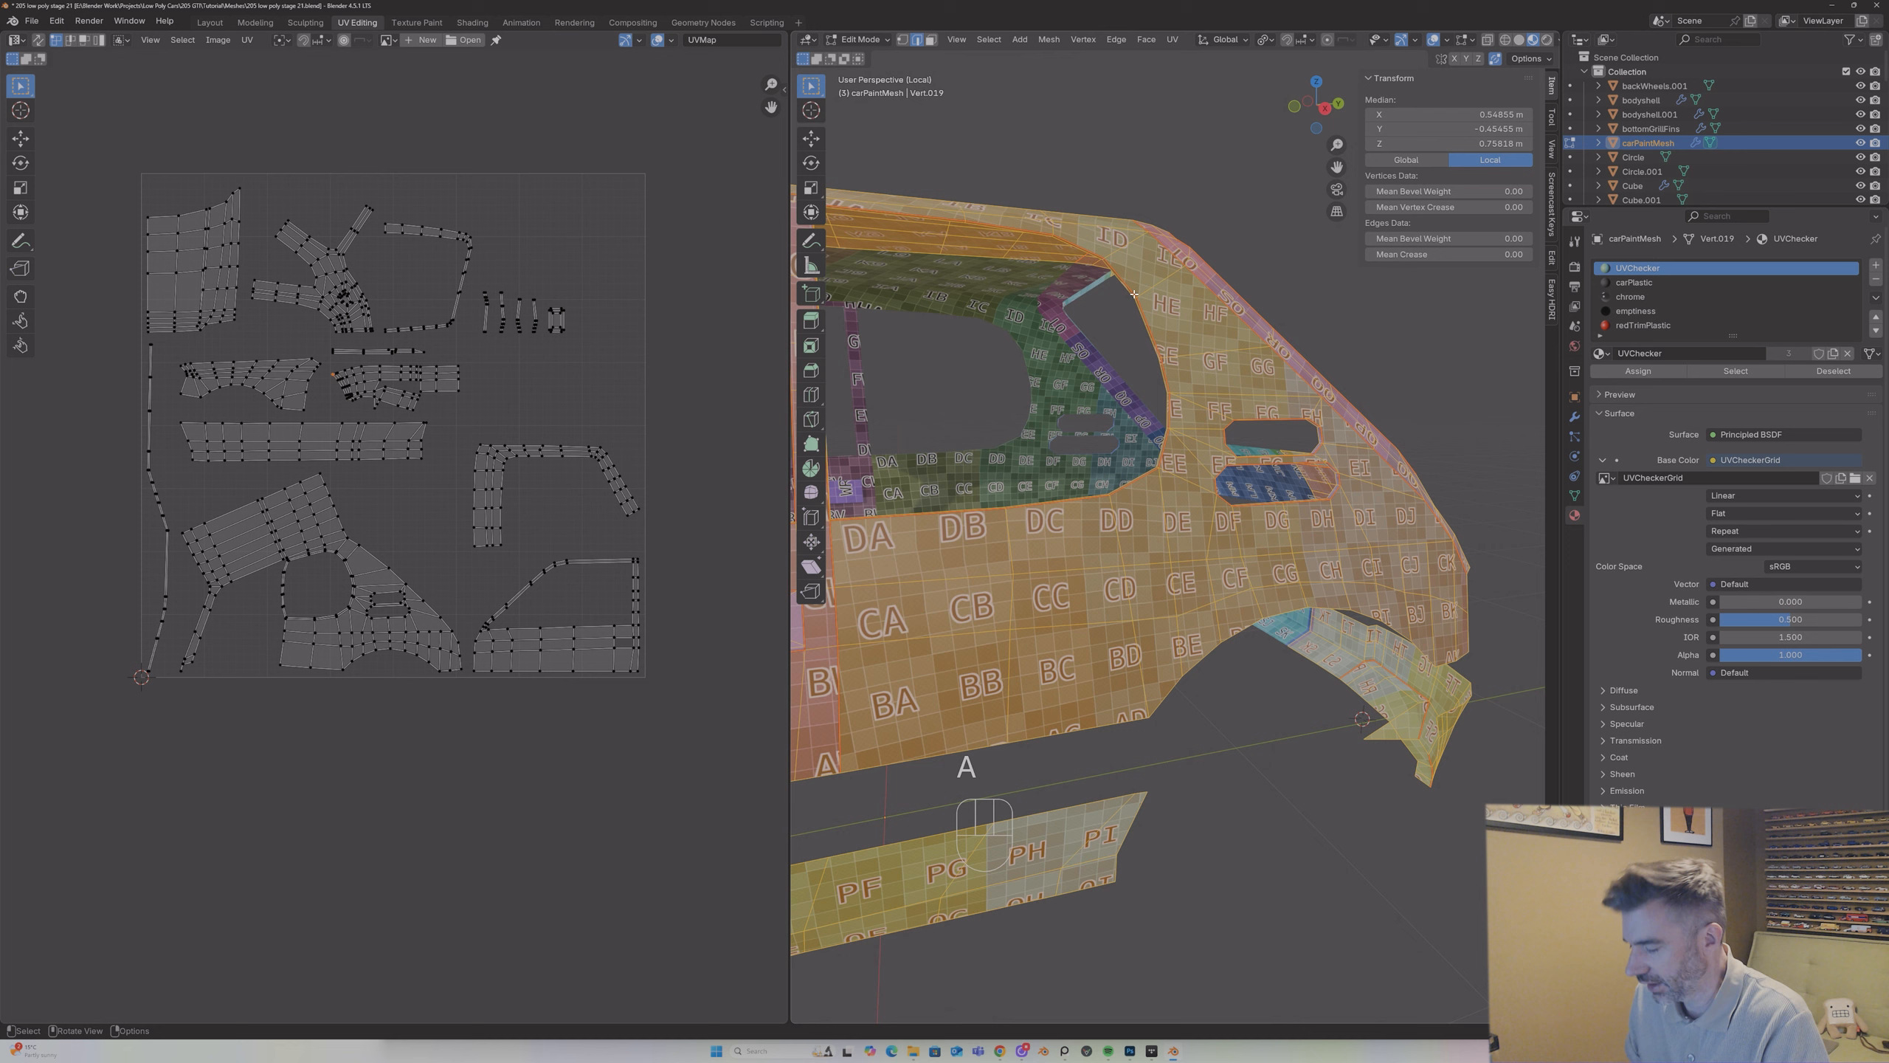
# Step: Unwrap the whole mesh with the Angle Based method, inspect the checker pattern around the car in Object Mode, and return to Edit Mode
pyautogui.press('u')
pyautogui.click(1081, 294)
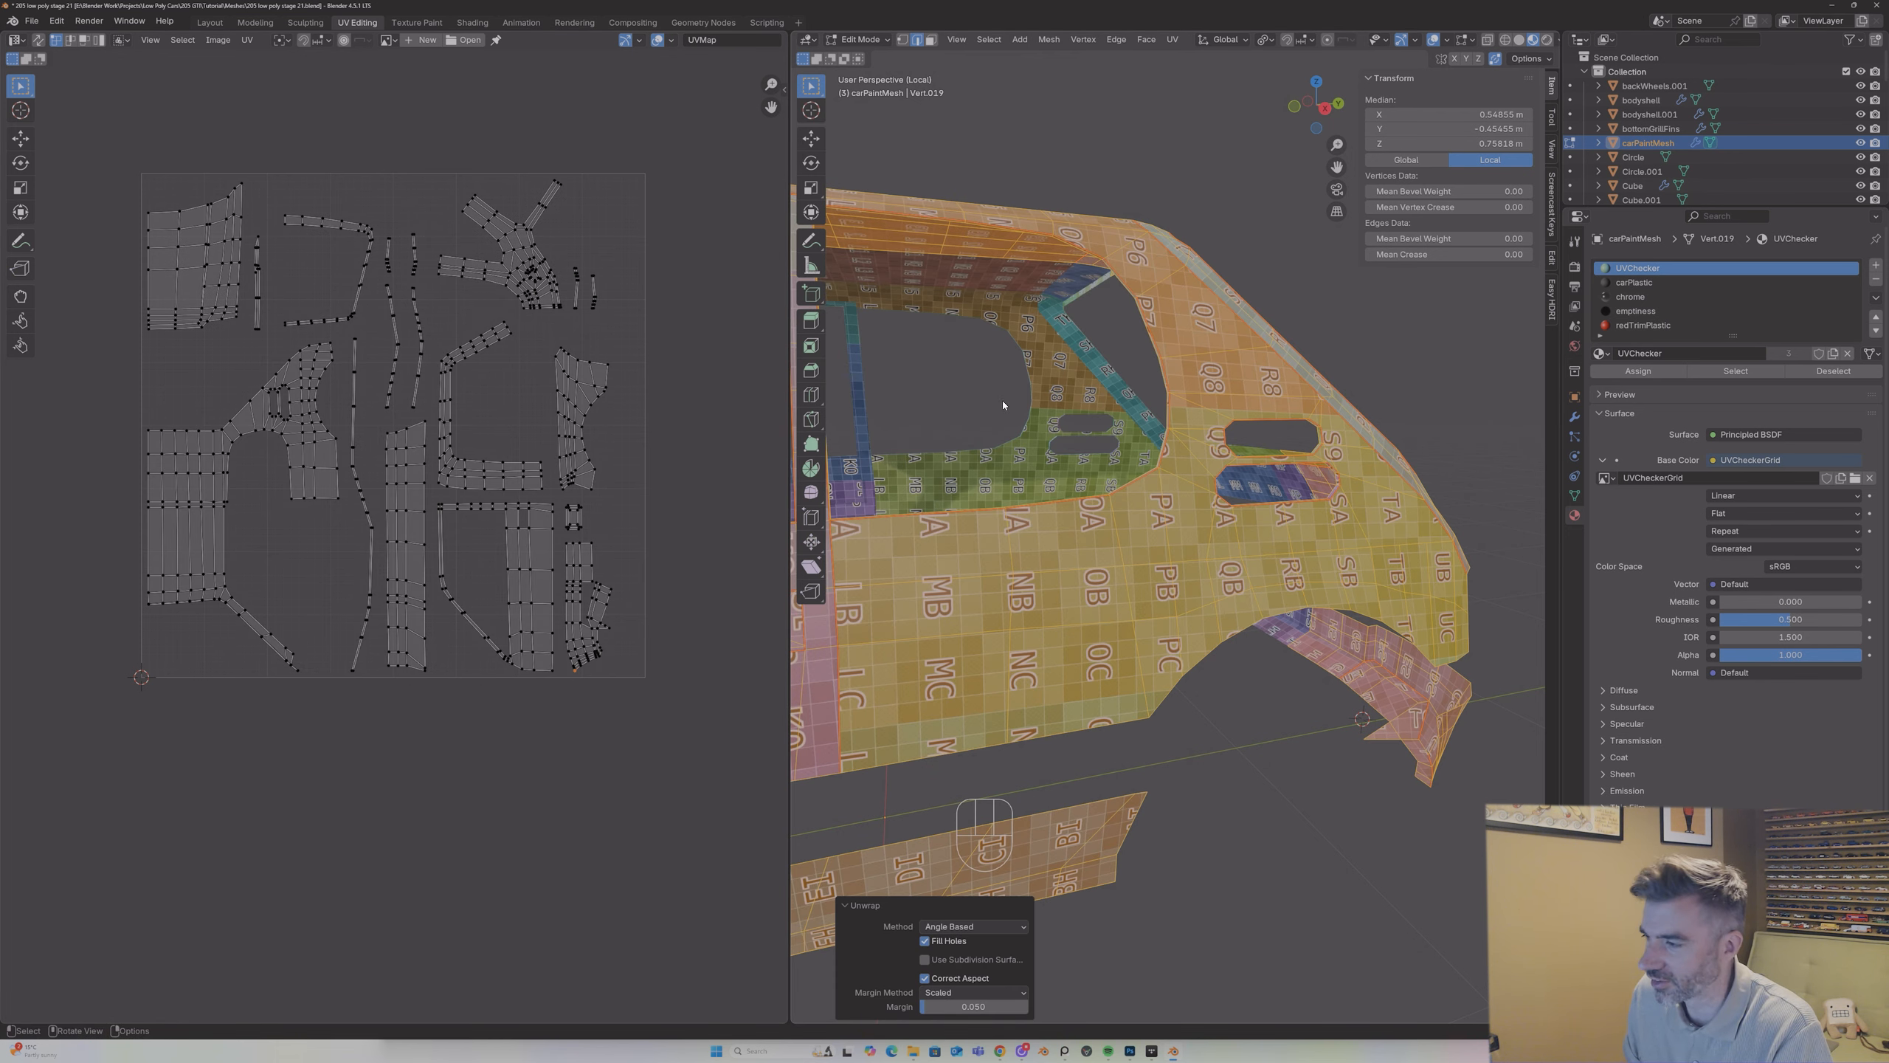
pyautogui.scroll(-6, 1002, 401)
pyautogui.press('Tab')
pyautogui.moveTo(988, 580); pyautogui.dragTo(1524, 531, button='middle')
pyautogui.moveTo(1257, 540); pyautogui.dragTo(1413, 527, button='middle')
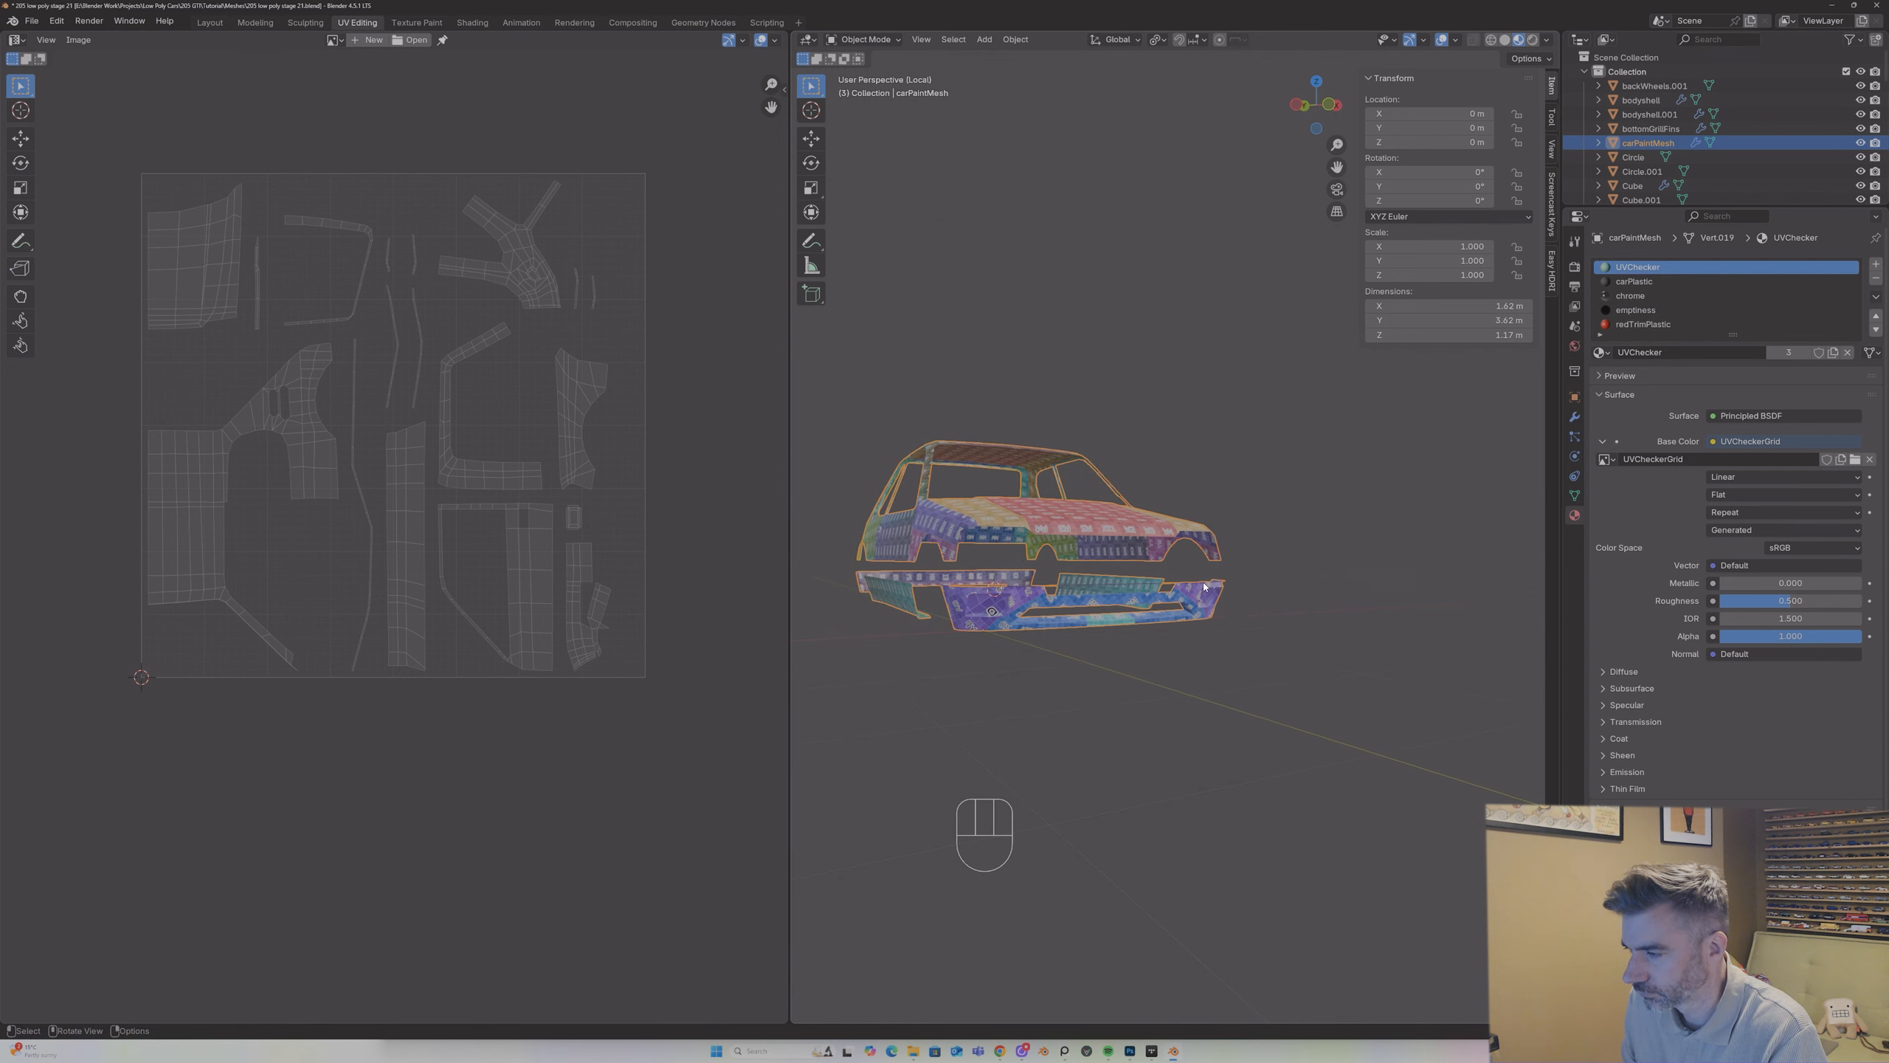
pyautogui.scroll(5, 1205, 586)
pyautogui.press('Tab')
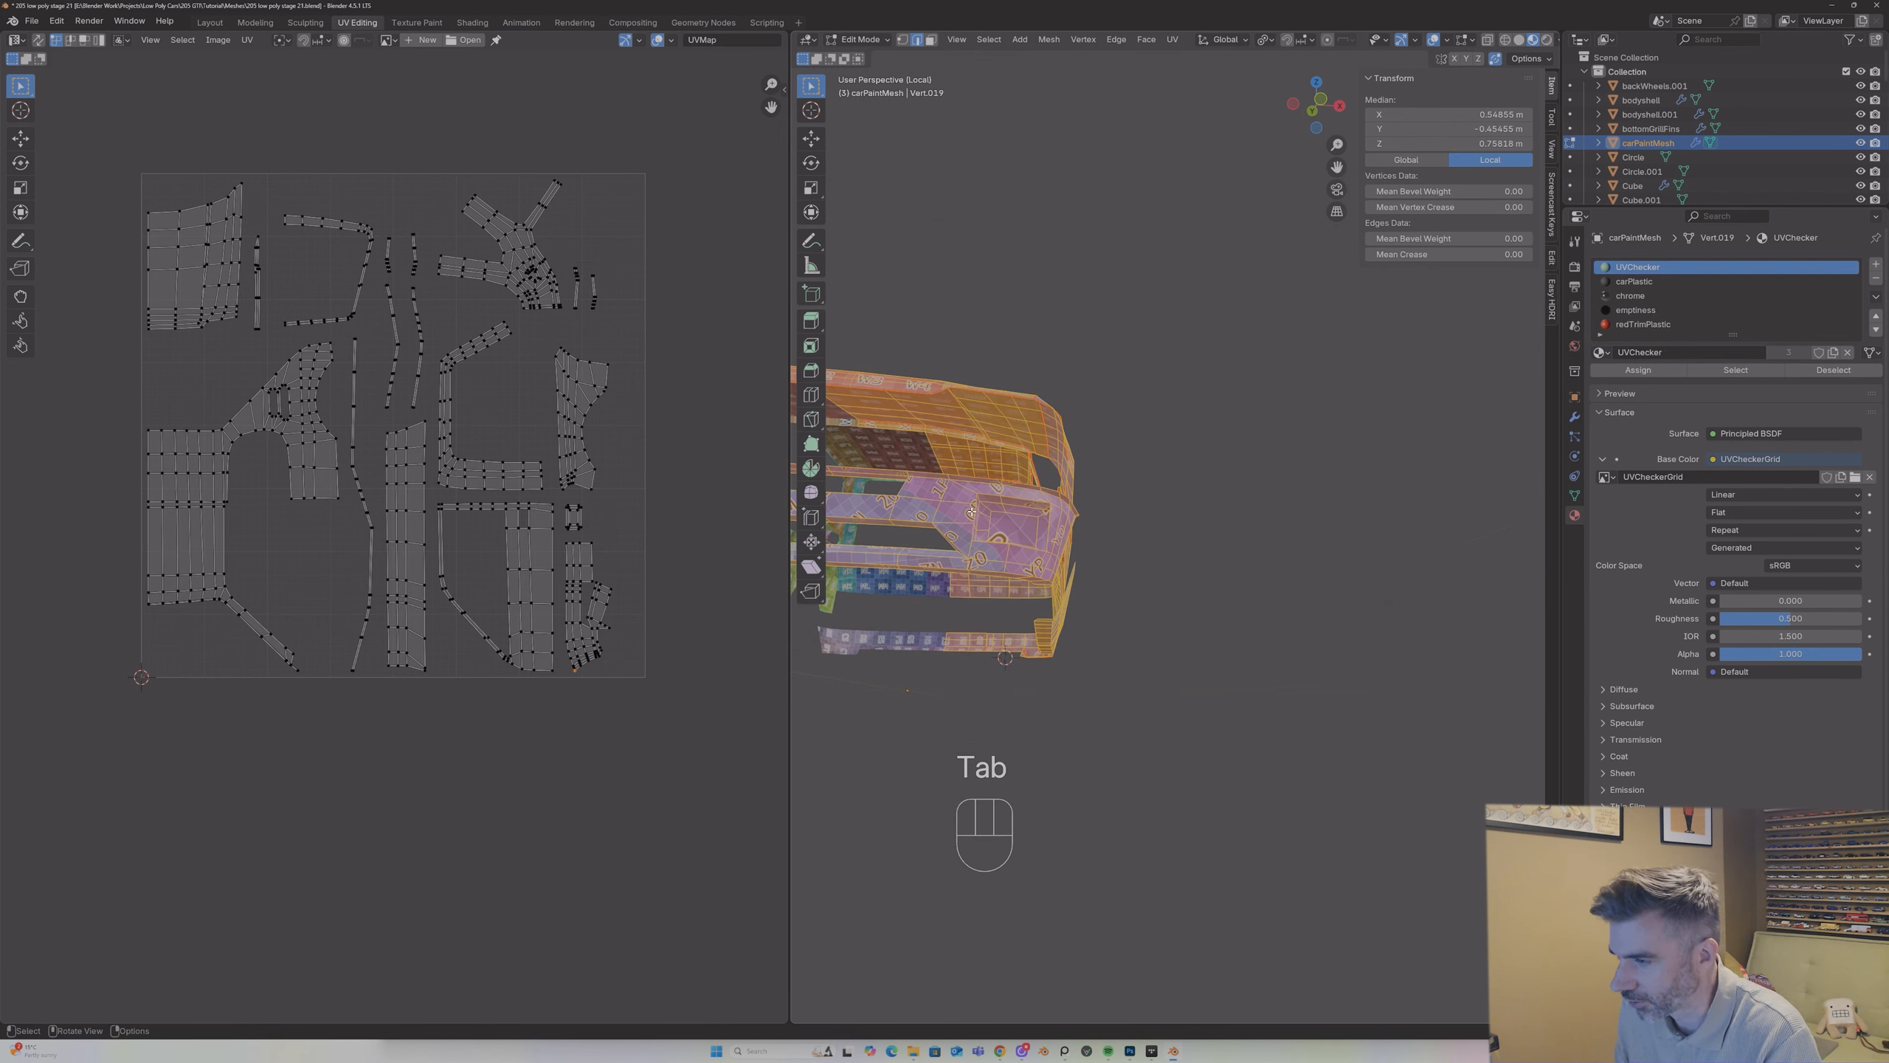
# Step: Try to mark the edge loop around the front bumper's light recess as a seam, and undo the attempt
pyautogui.keyDown('alt'); pyautogui.keyDown('shift'); pyautogui.click(1018, 494); pyautogui.keyUp('shift'); pyautogui.keyUp('alt')
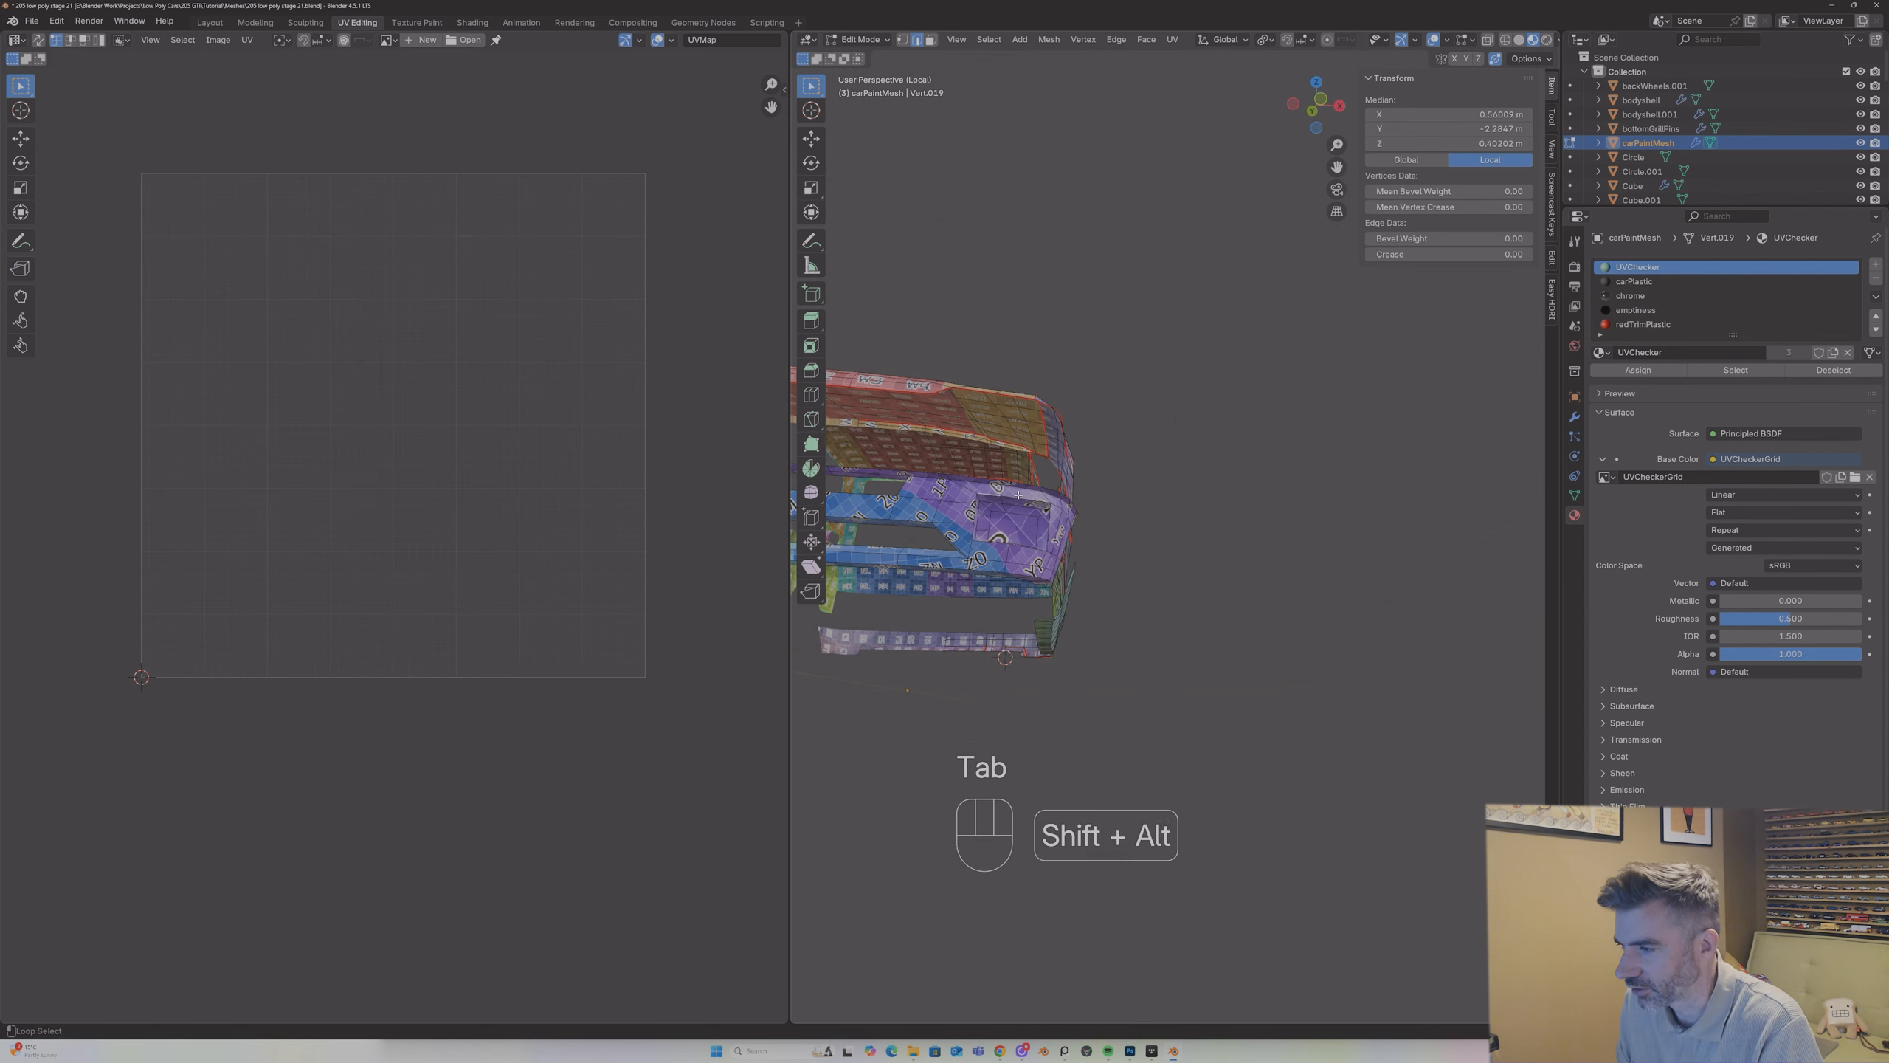
pyautogui.rightClick(1052, 512)
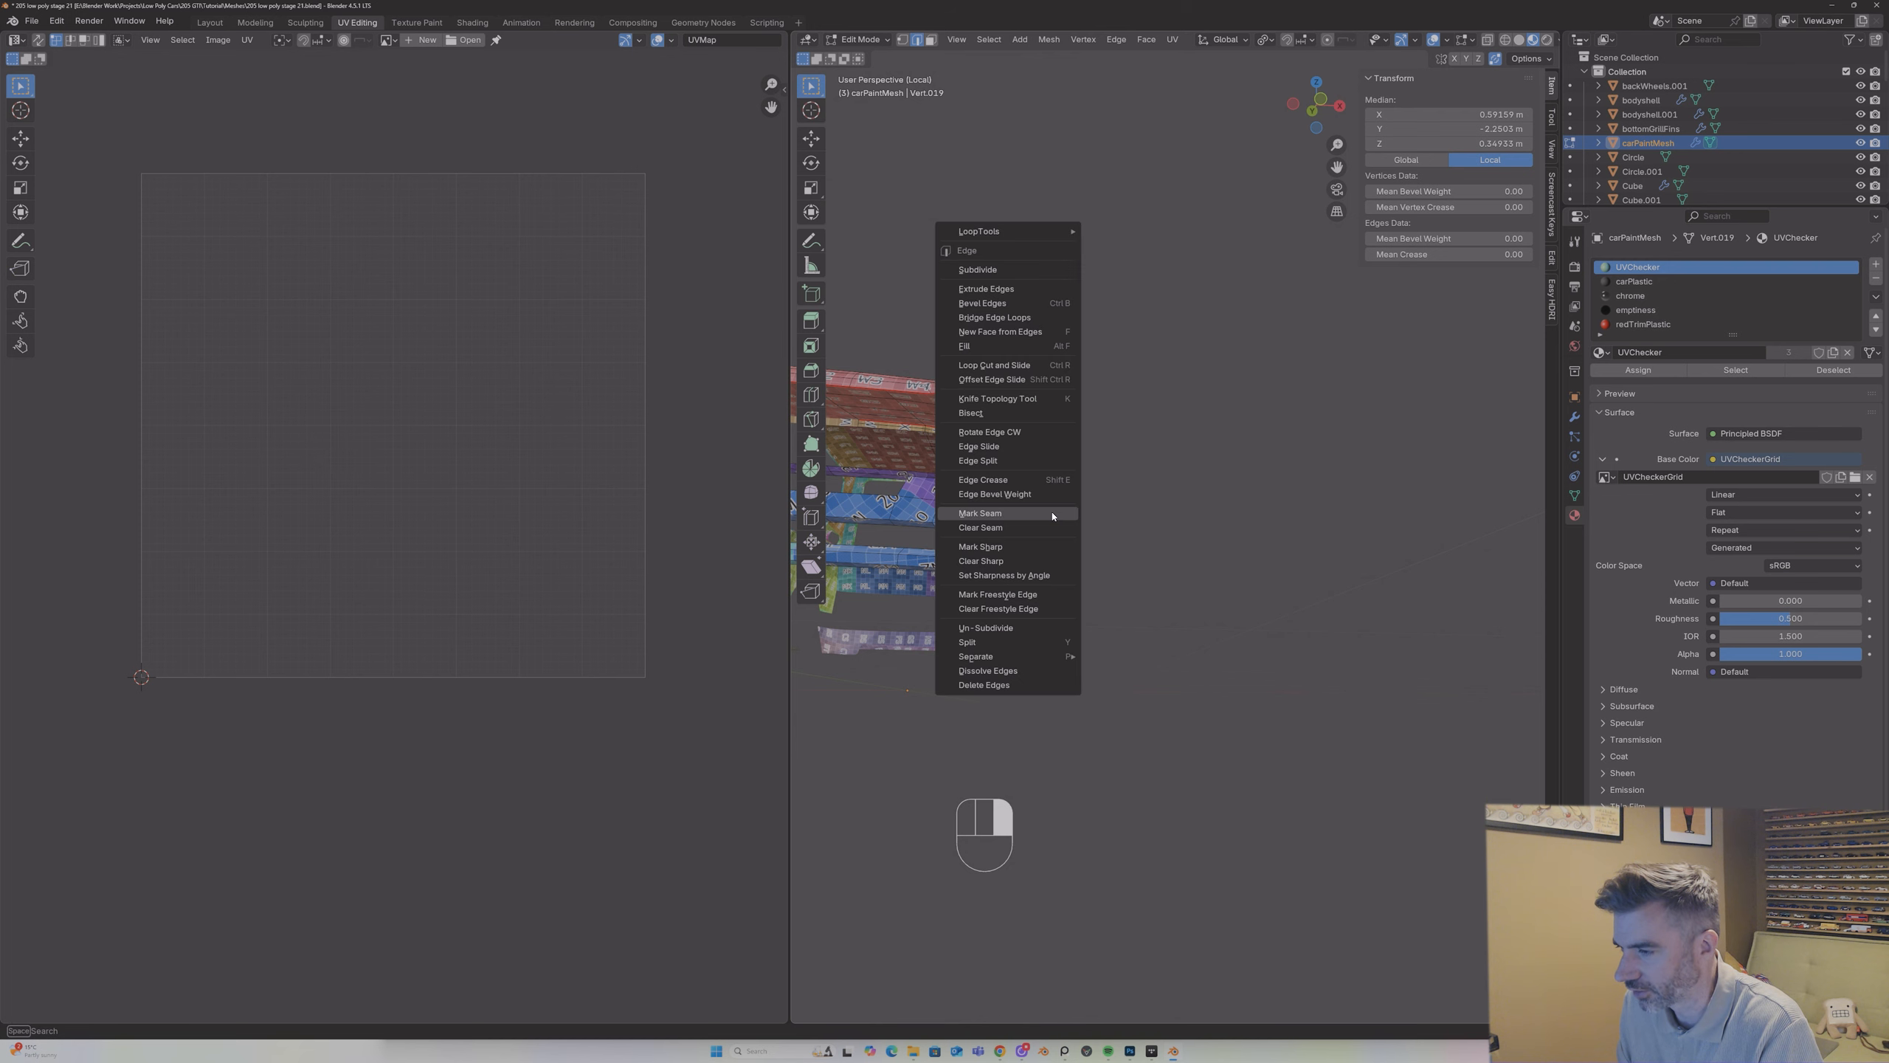
pyautogui.click(1009, 530)
pyautogui.moveTo(1007, 545); pyautogui.dragTo(908, 625, button='middle')
pyautogui.scroll(2, 1003, 523)
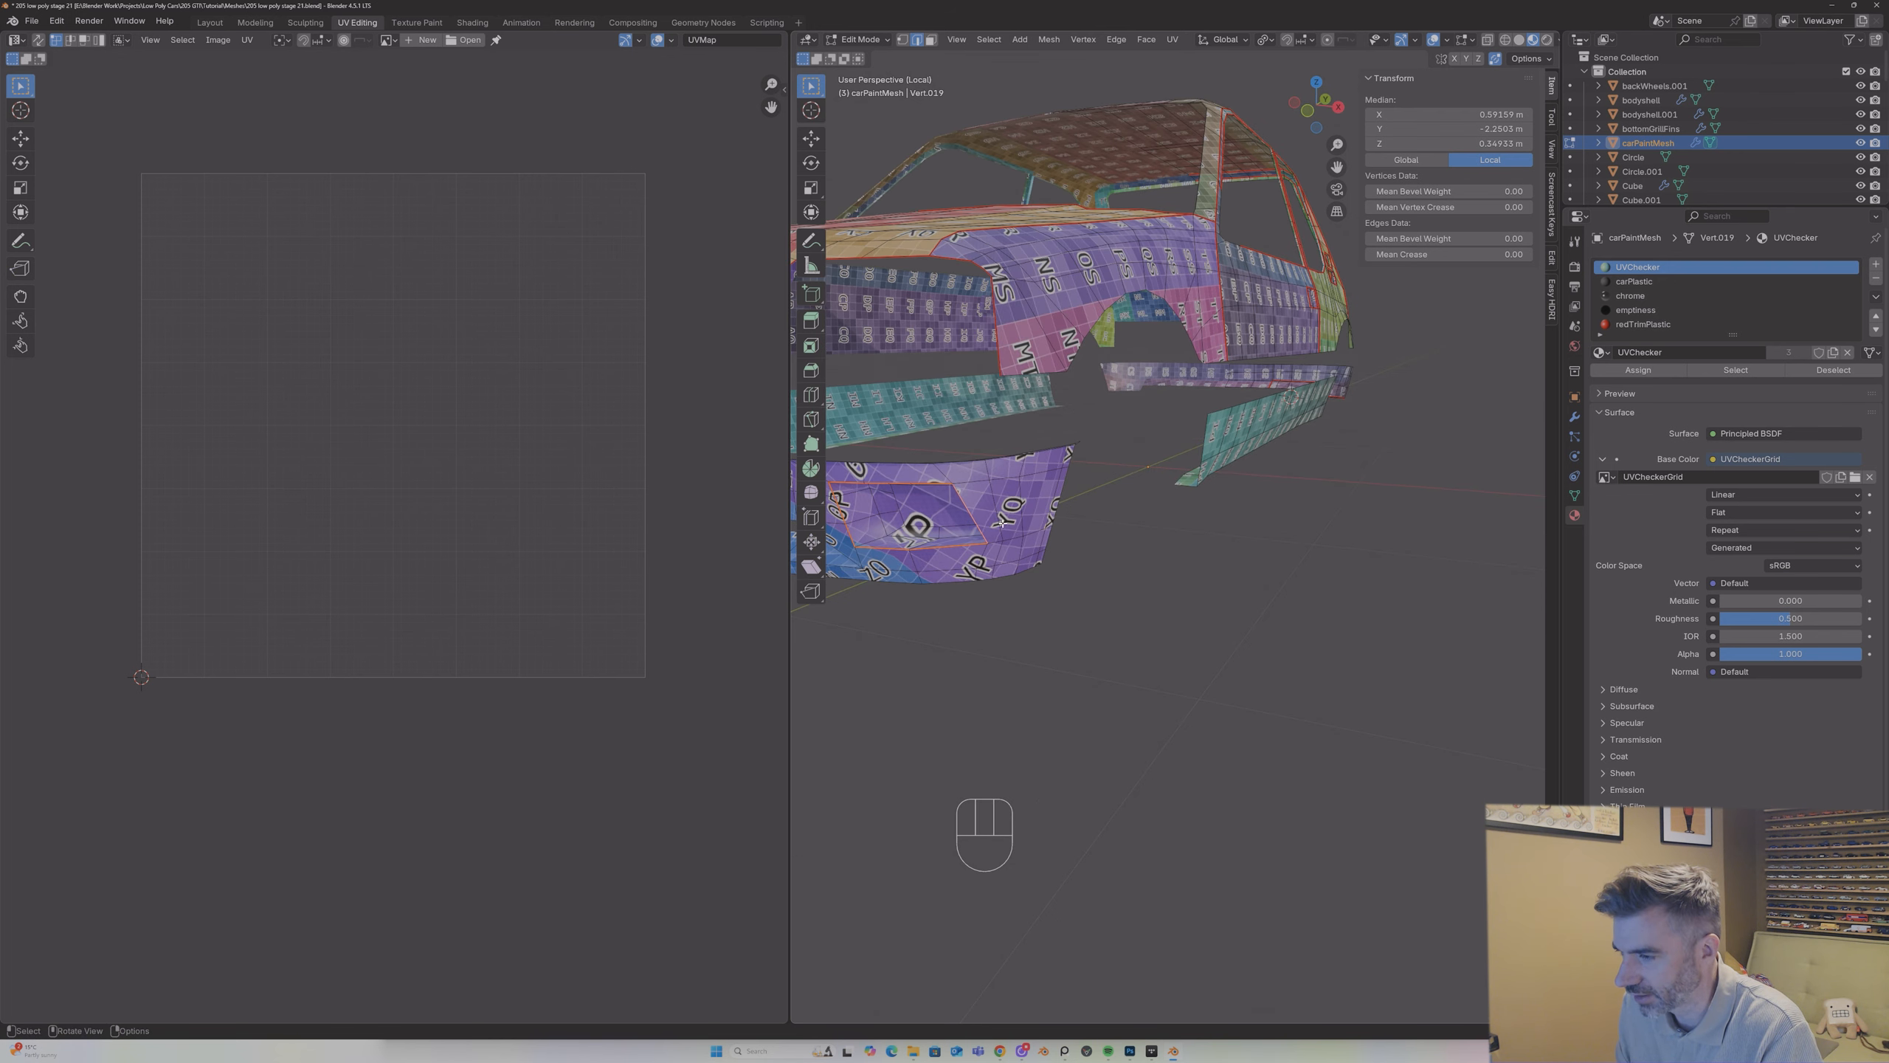
pyautogui.moveTo(907, 528)
pyautogui.mouseDown(button='middle')
pyautogui.moveTo(960, 490)
pyautogui.moveTo(920, 527)
pyautogui.moveTo(889, 446)
pyautogui.moveTo(923, 473)
pyautogui.moveTo(1041, 481)
pyautogui.moveTo(950, 562)
pyautogui.moveTo(899, 523)
pyautogui.moveTo(944, 485)
pyautogui.moveTo(911, 513)
pyautogui.moveTo(895, 495)
pyautogui.mouseUp(button='middle')
pyautogui.hotkey('ctrl', 'z')
# Step: Mark the edges around the front bumper's light recess and along its lower grille opening as seams
pyautogui.keyDown('shift'); pyautogui.click(881, 469); pyautogui.keyUp('shift')
pyautogui.keyDown('shift'); pyautogui.click(979, 498); pyautogui.keyUp('shift')
pyautogui.keyDown('shift'); pyautogui.click(898, 523); pyautogui.keyUp('shift')
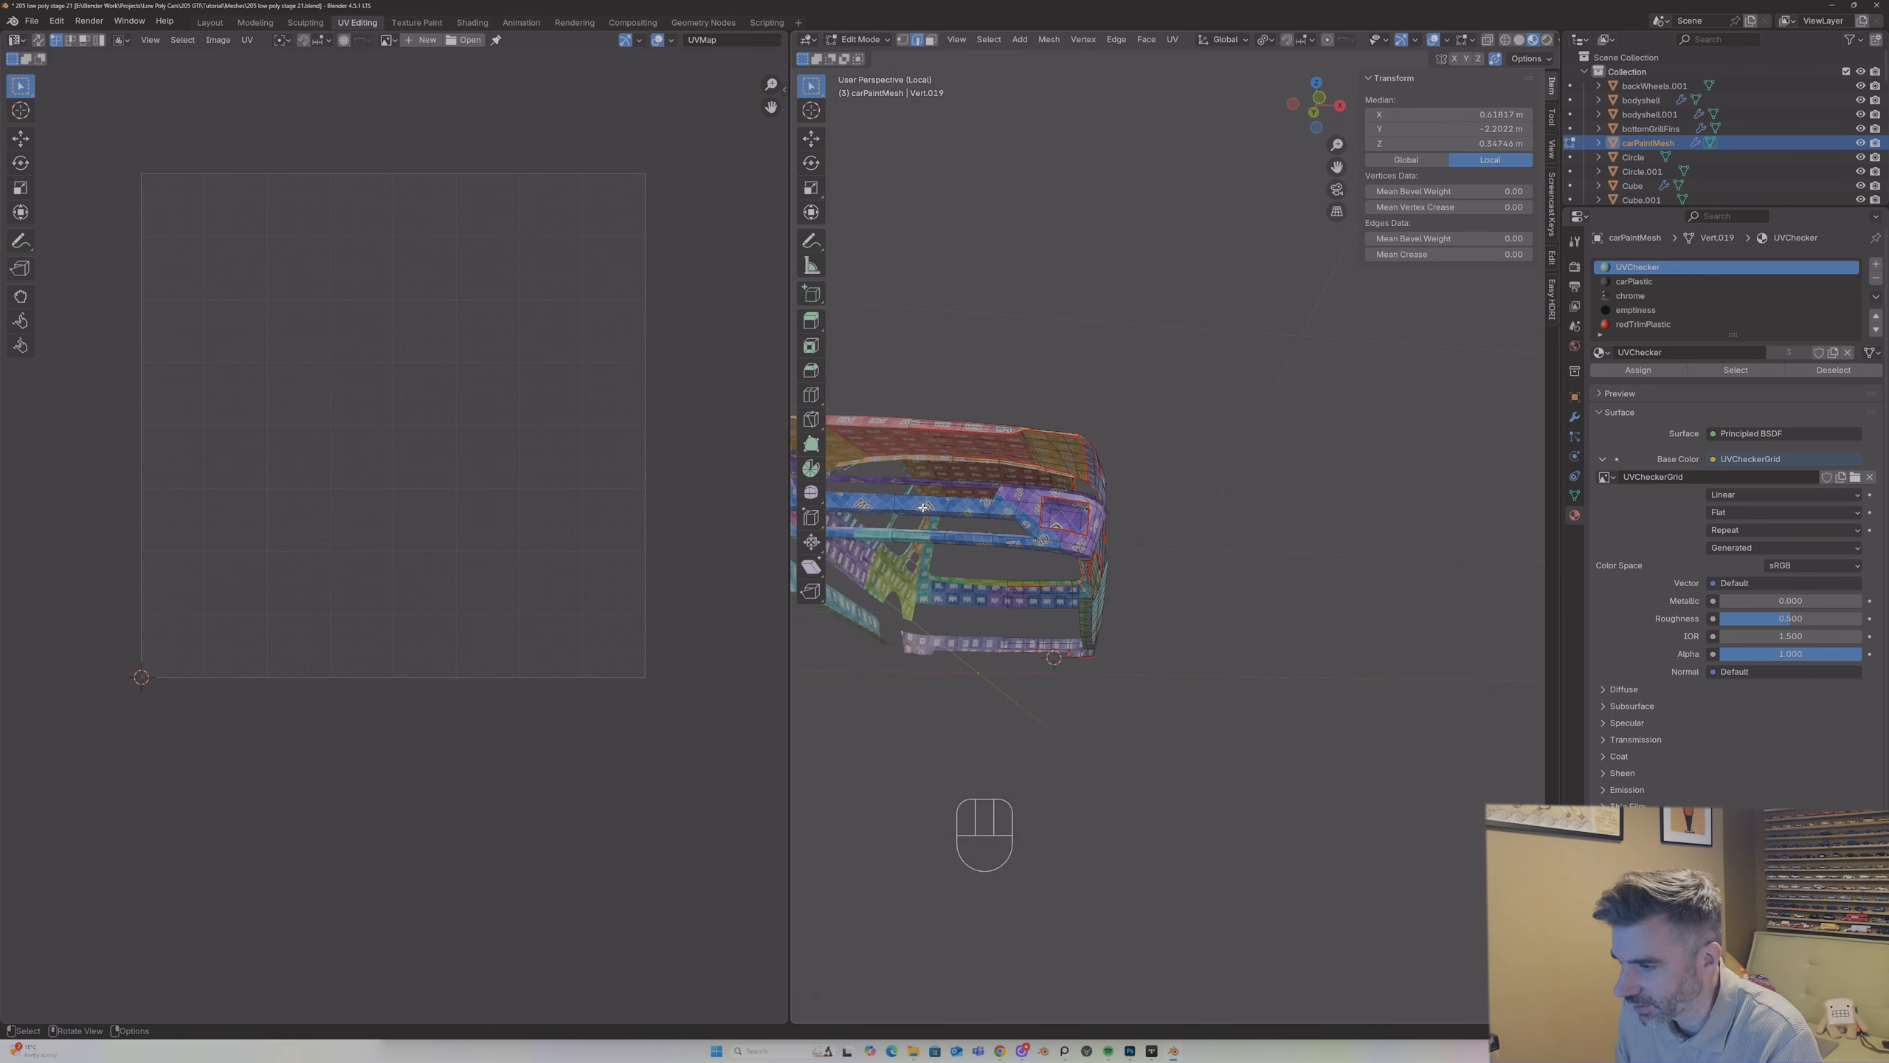
pyautogui.keyDown('alt'); pyautogui.keyDown('shift'); pyautogui.click(1015, 518); pyautogui.keyUp('shift'); pyautogui.keyUp('alt')
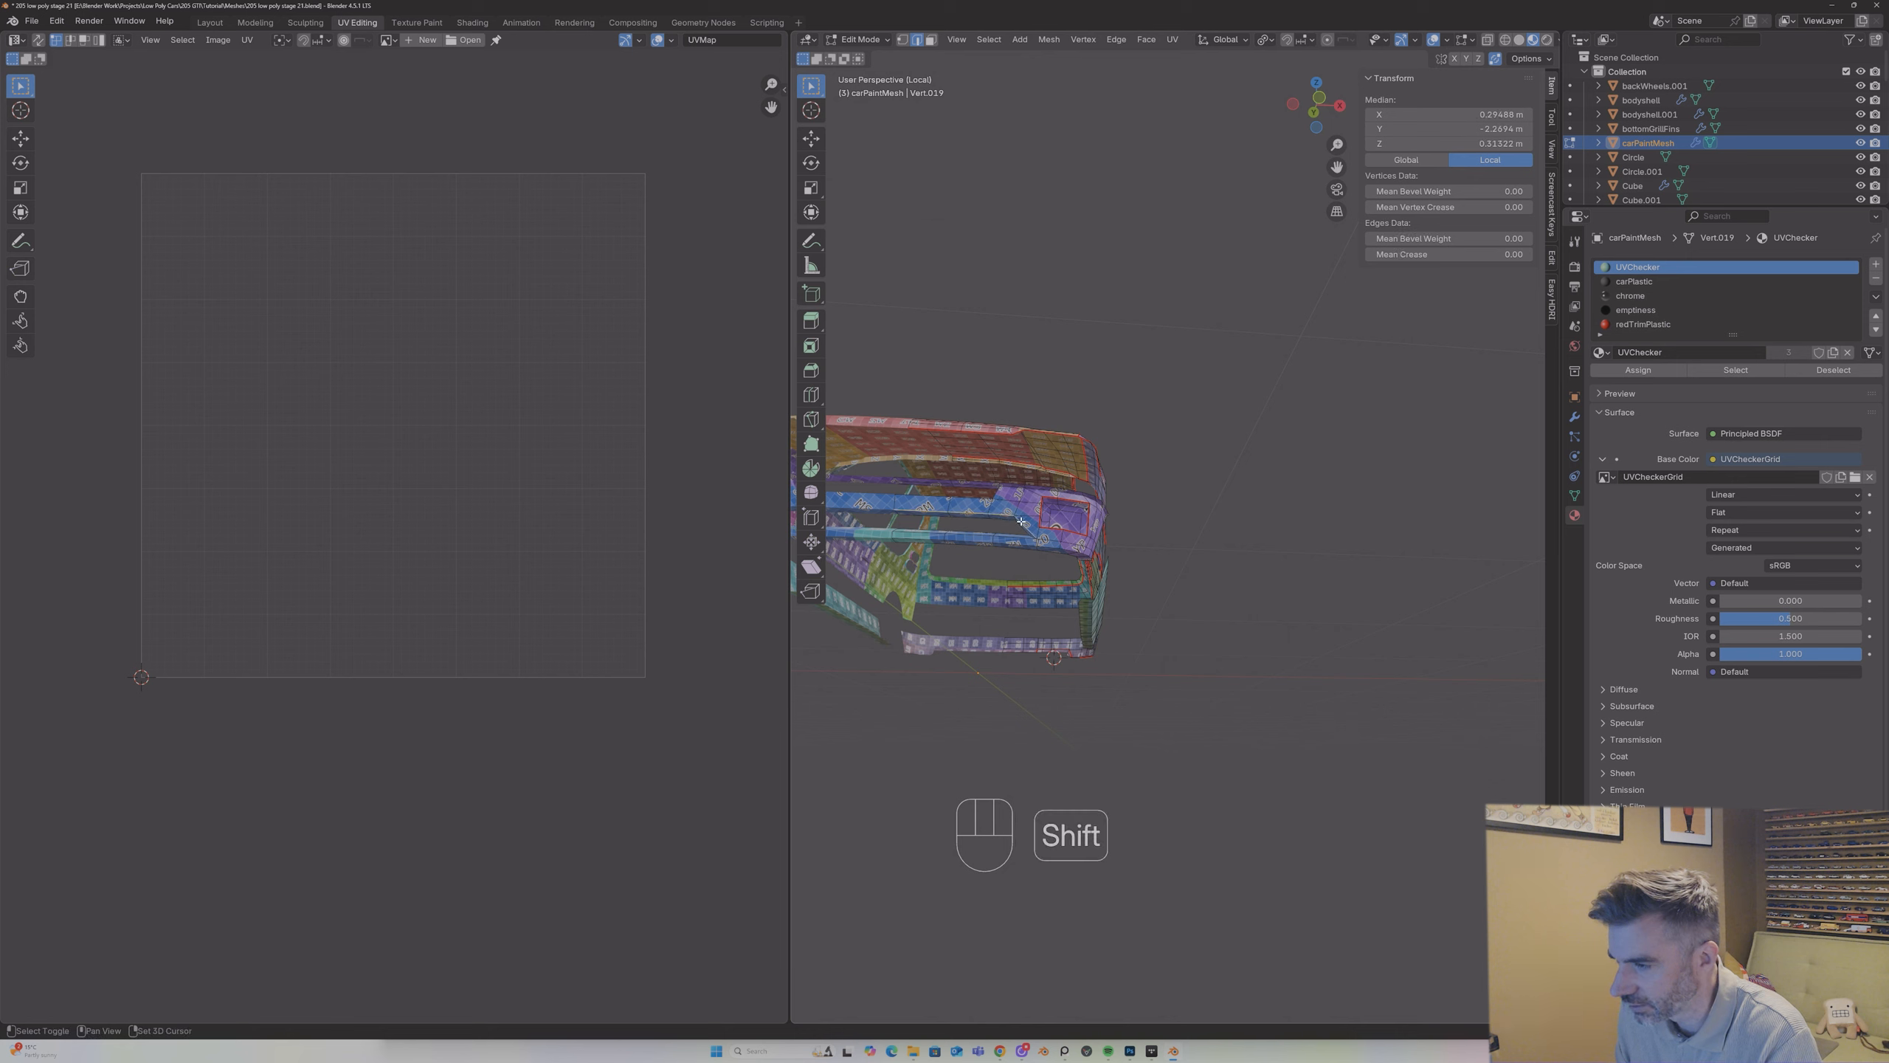
pyautogui.keyDown('shift'); pyautogui.click(934, 533); pyautogui.keyUp('shift')
pyautogui.rightClick(934, 534)
pyautogui.click(936, 533)
# Step: Select the front bumper's upper edges from the grille around the corner to the wheel arch, and mark them as a seam
pyautogui.moveTo(935, 528); pyautogui.dragTo(1079, 426, button='middle')
pyautogui.keyDown('shift'); pyautogui.click(977, 504); pyautogui.keyUp('shift')
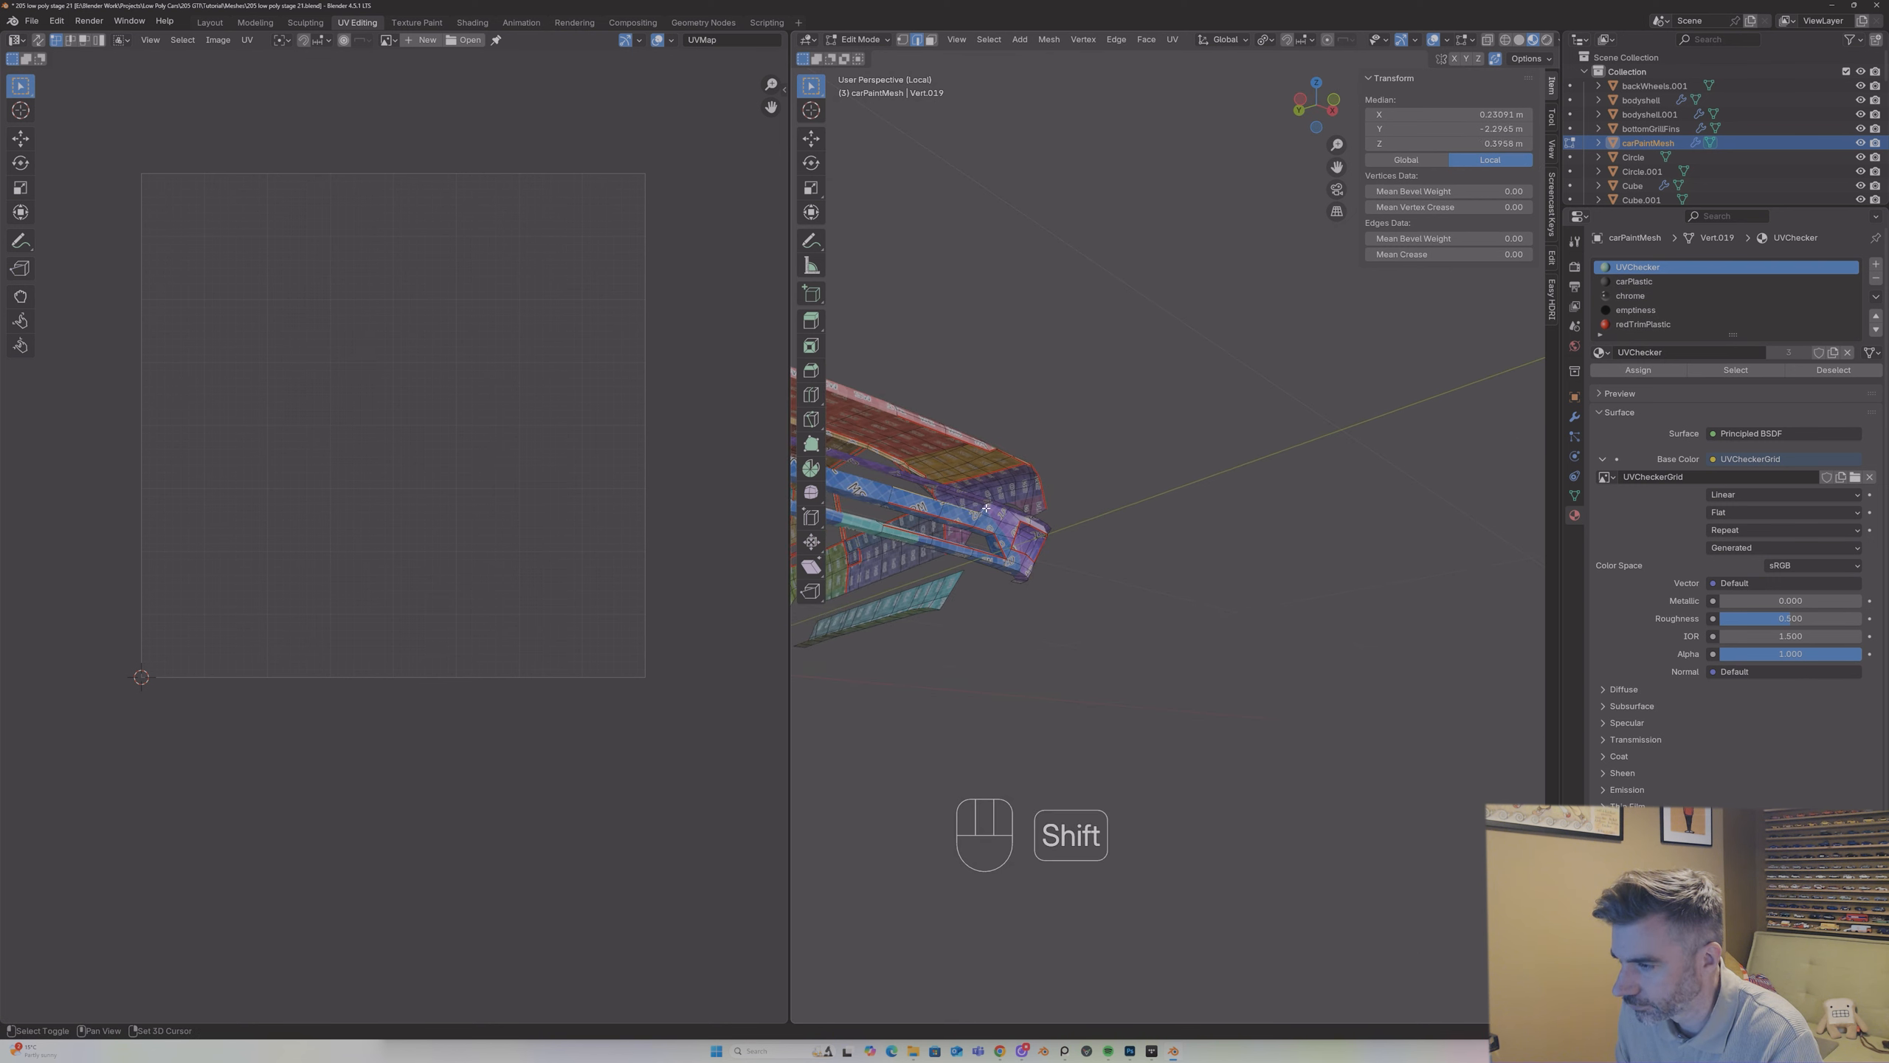
pyautogui.keyDown('shift'); pyautogui.moveTo(985, 508); pyautogui.dragTo(895, 491, button='middle'); pyautogui.keyUp('shift')
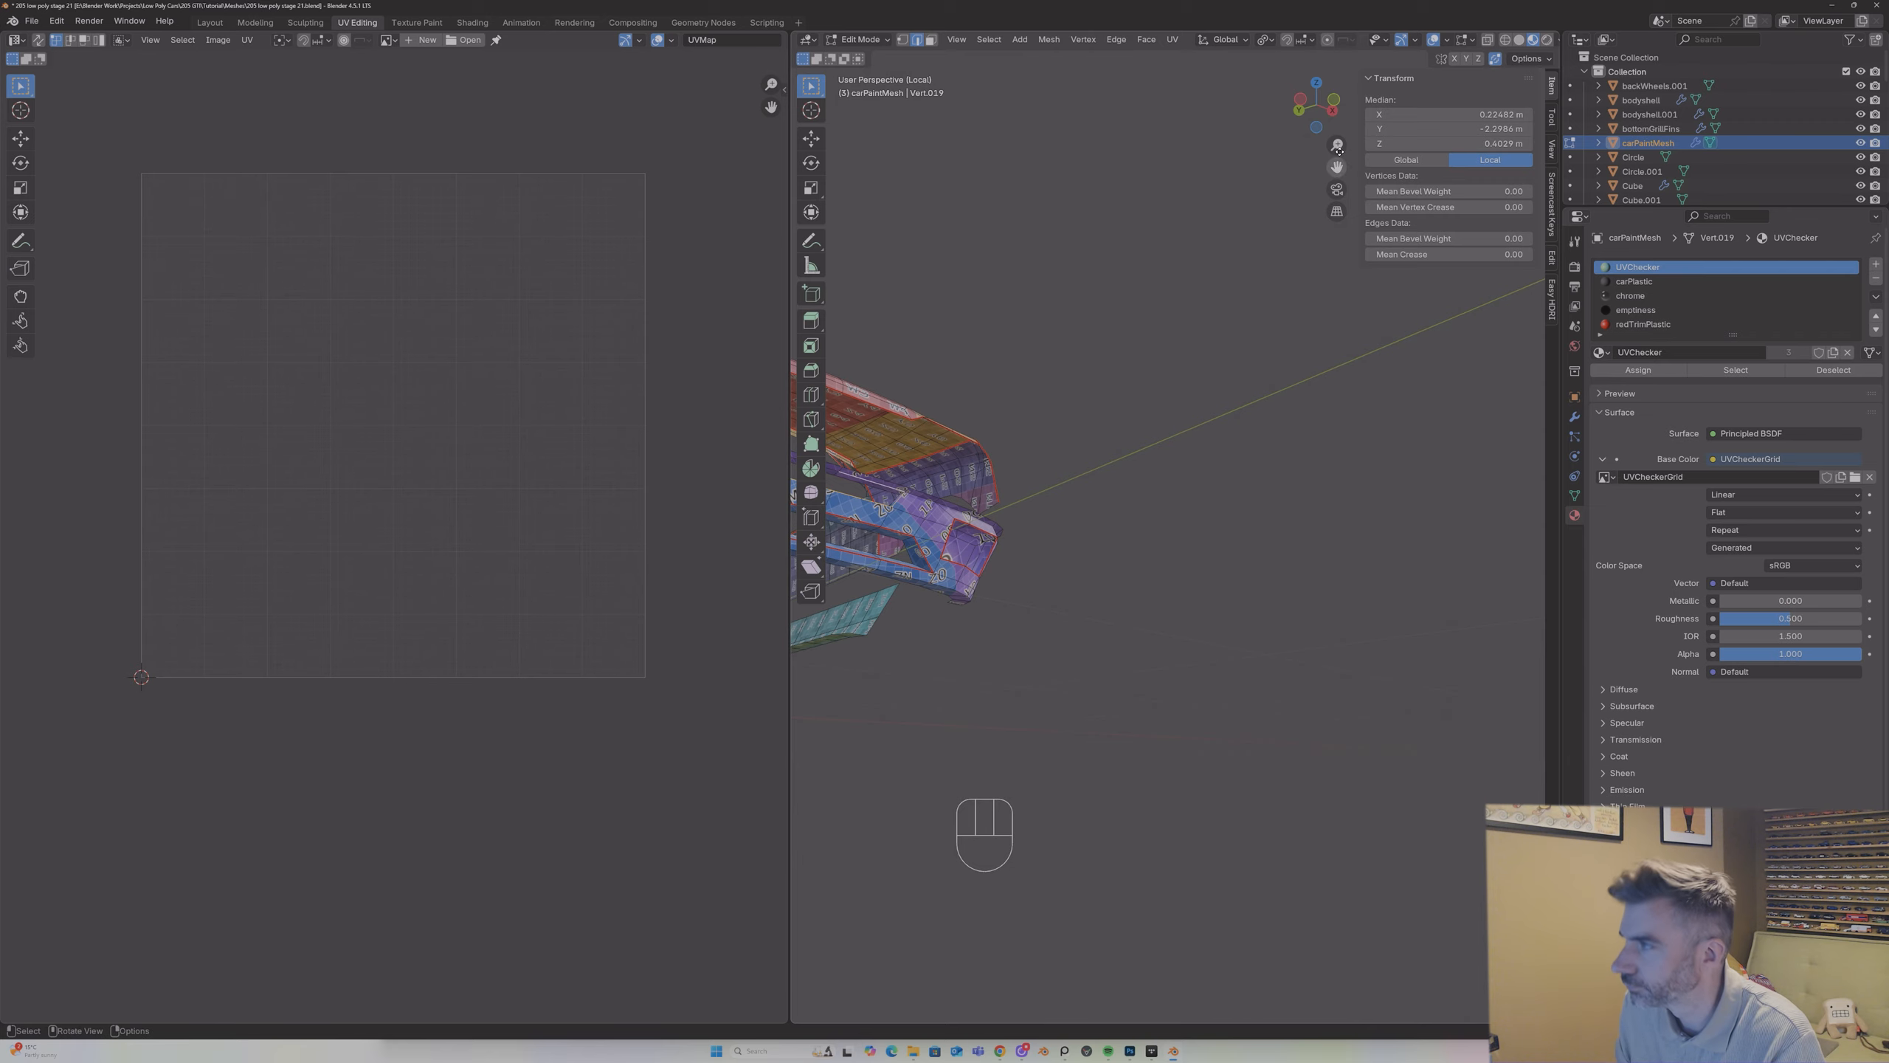
pyautogui.keyDown('shift'); pyautogui.moveTo(895, 387); pyautogui.dragTo(1149, 510, button='middle'); pyautogui.keyUp('shift')
pyautogui.keyDown('shift'); pyautogui.click(1284, 505); pyautogui.keyUp('shift')
pyautogui.rightClick(1299, 485)
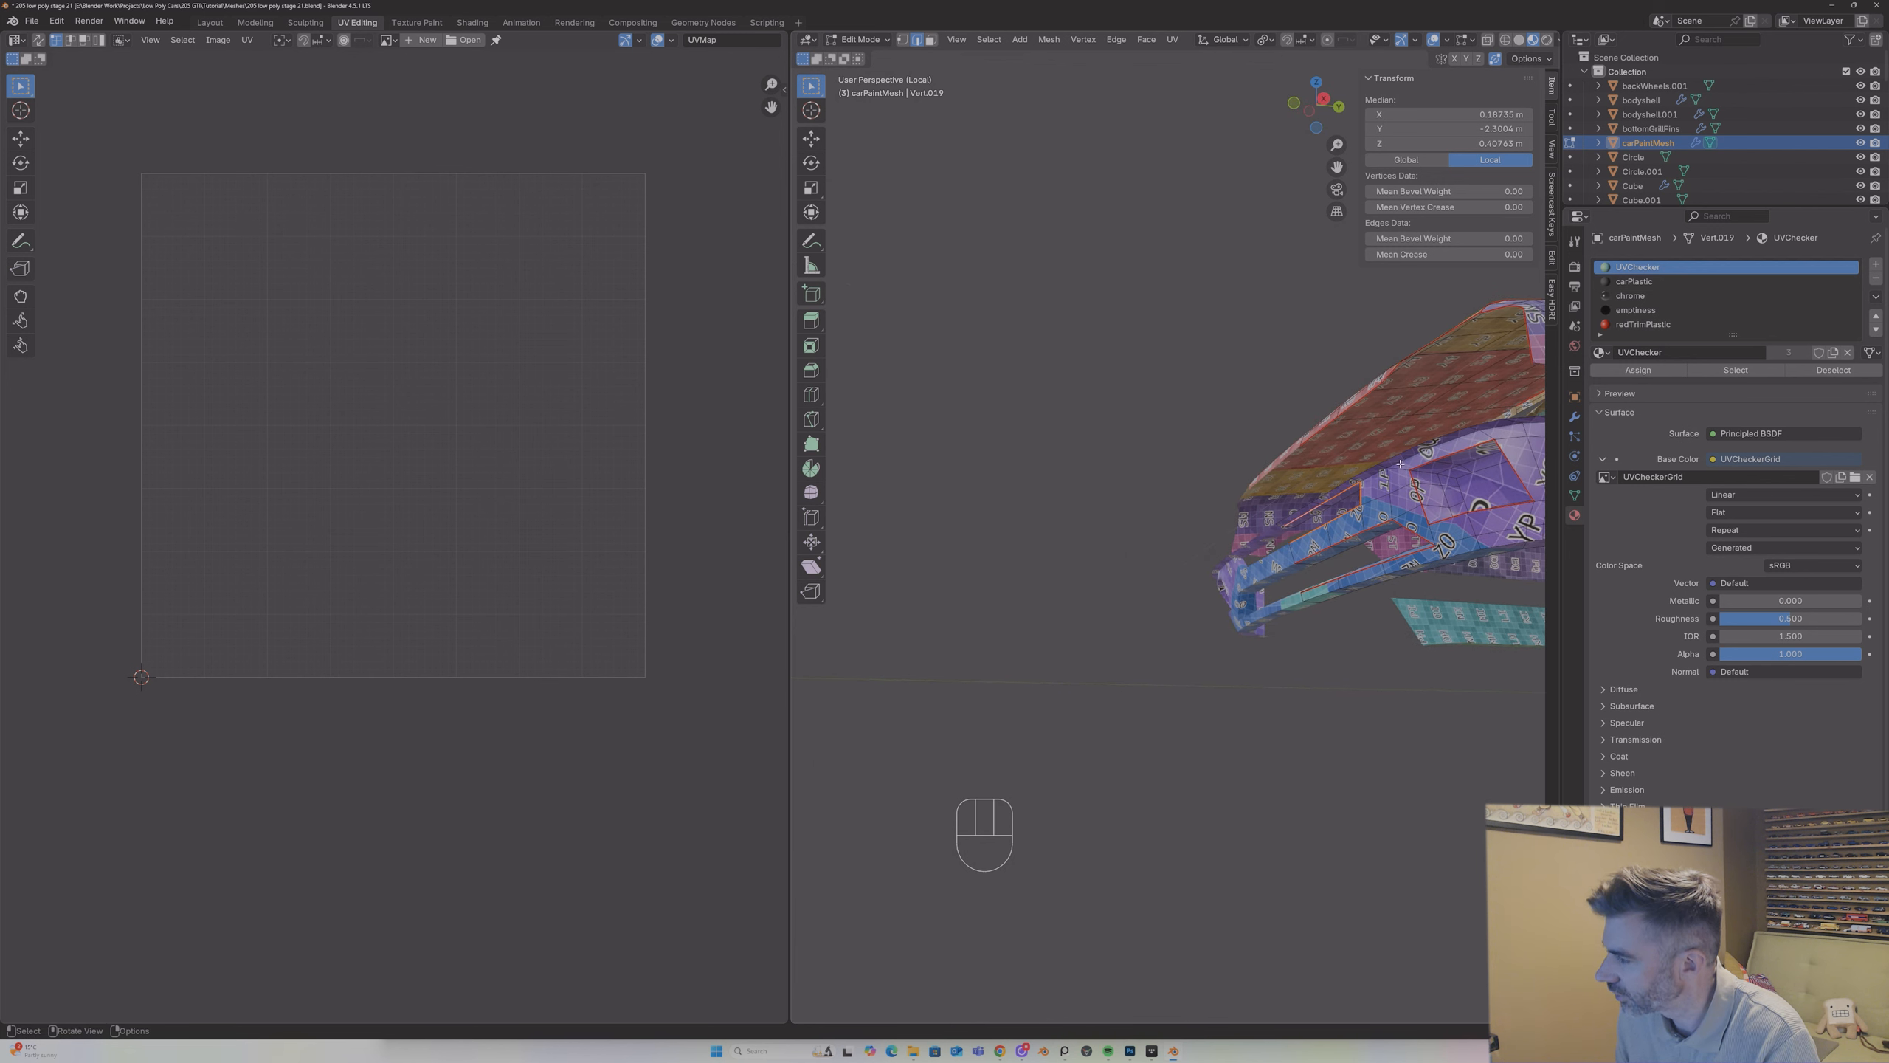
pyautogui.click(1400, 461)
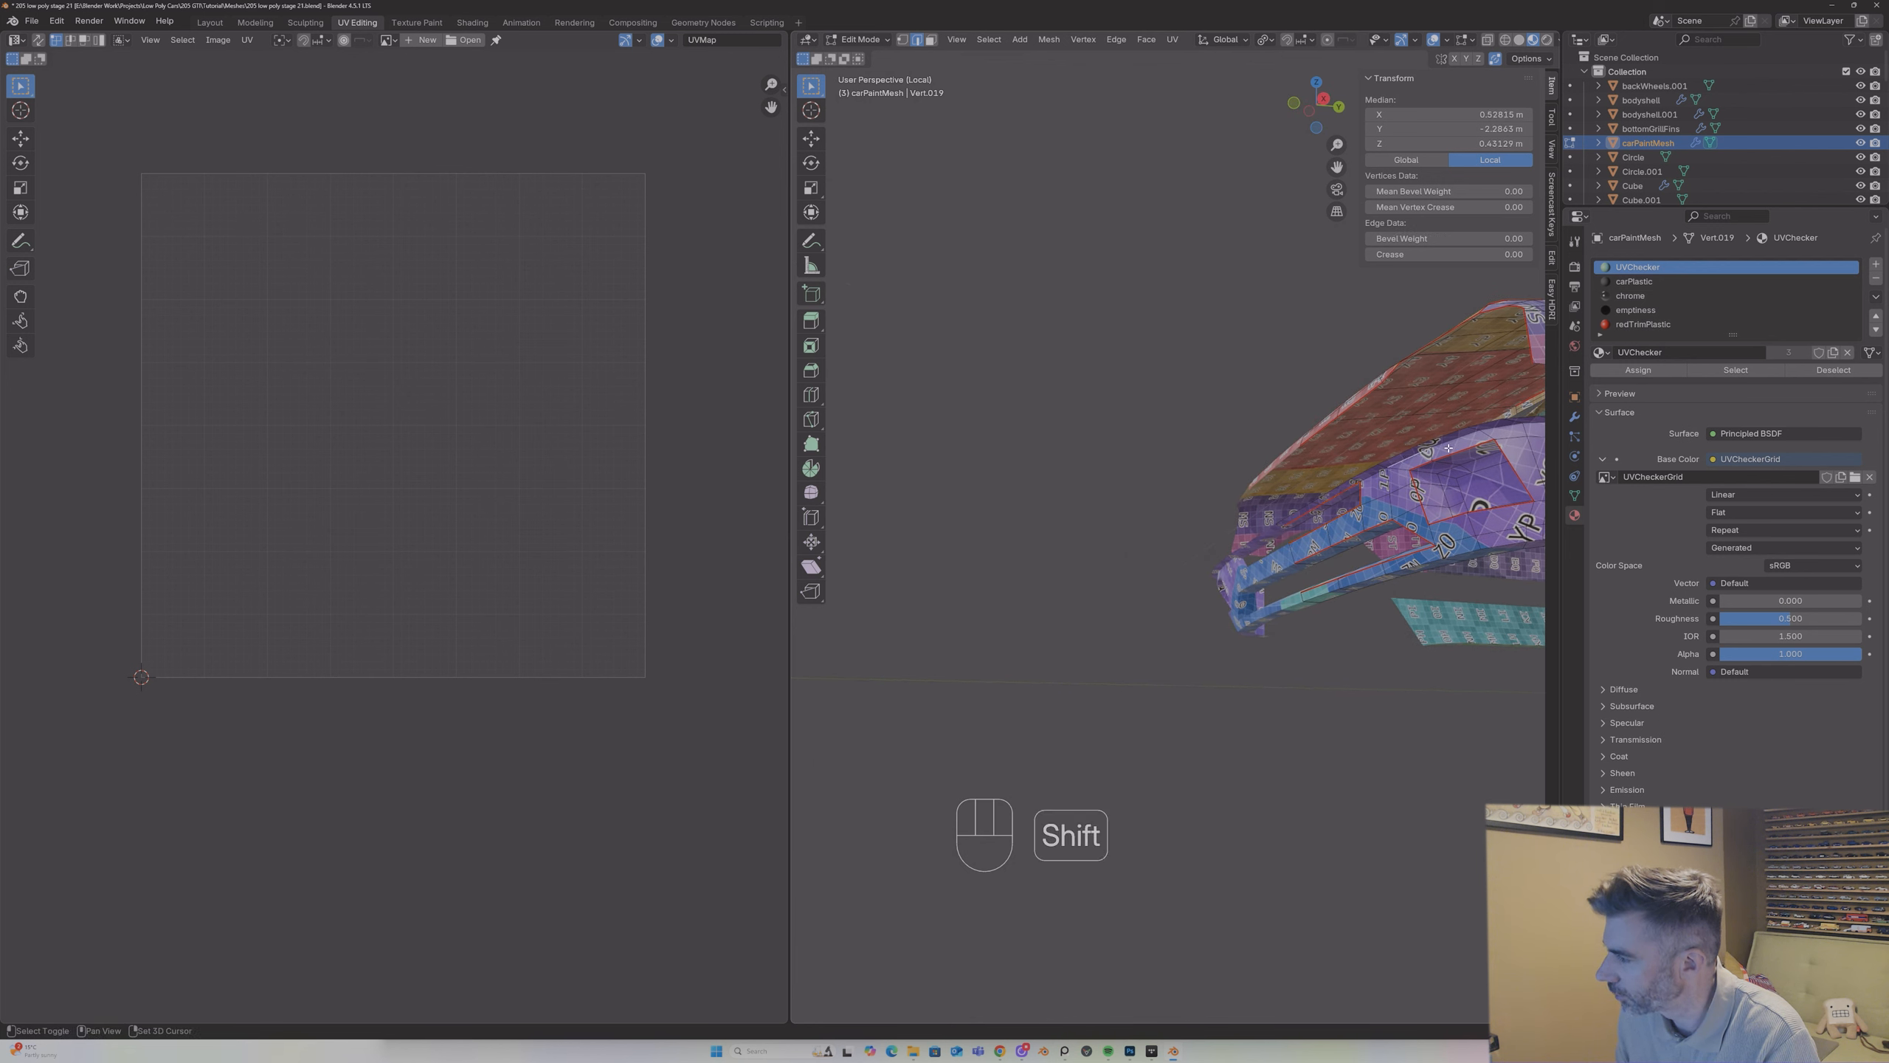
pyautogui.keyDown('shift'); pyautogui.click(1493, 429); pyautogui.keyUp('shift')
pyautogui.moveTo(1336, 167); pyautogui.dragTo(1123, 227)
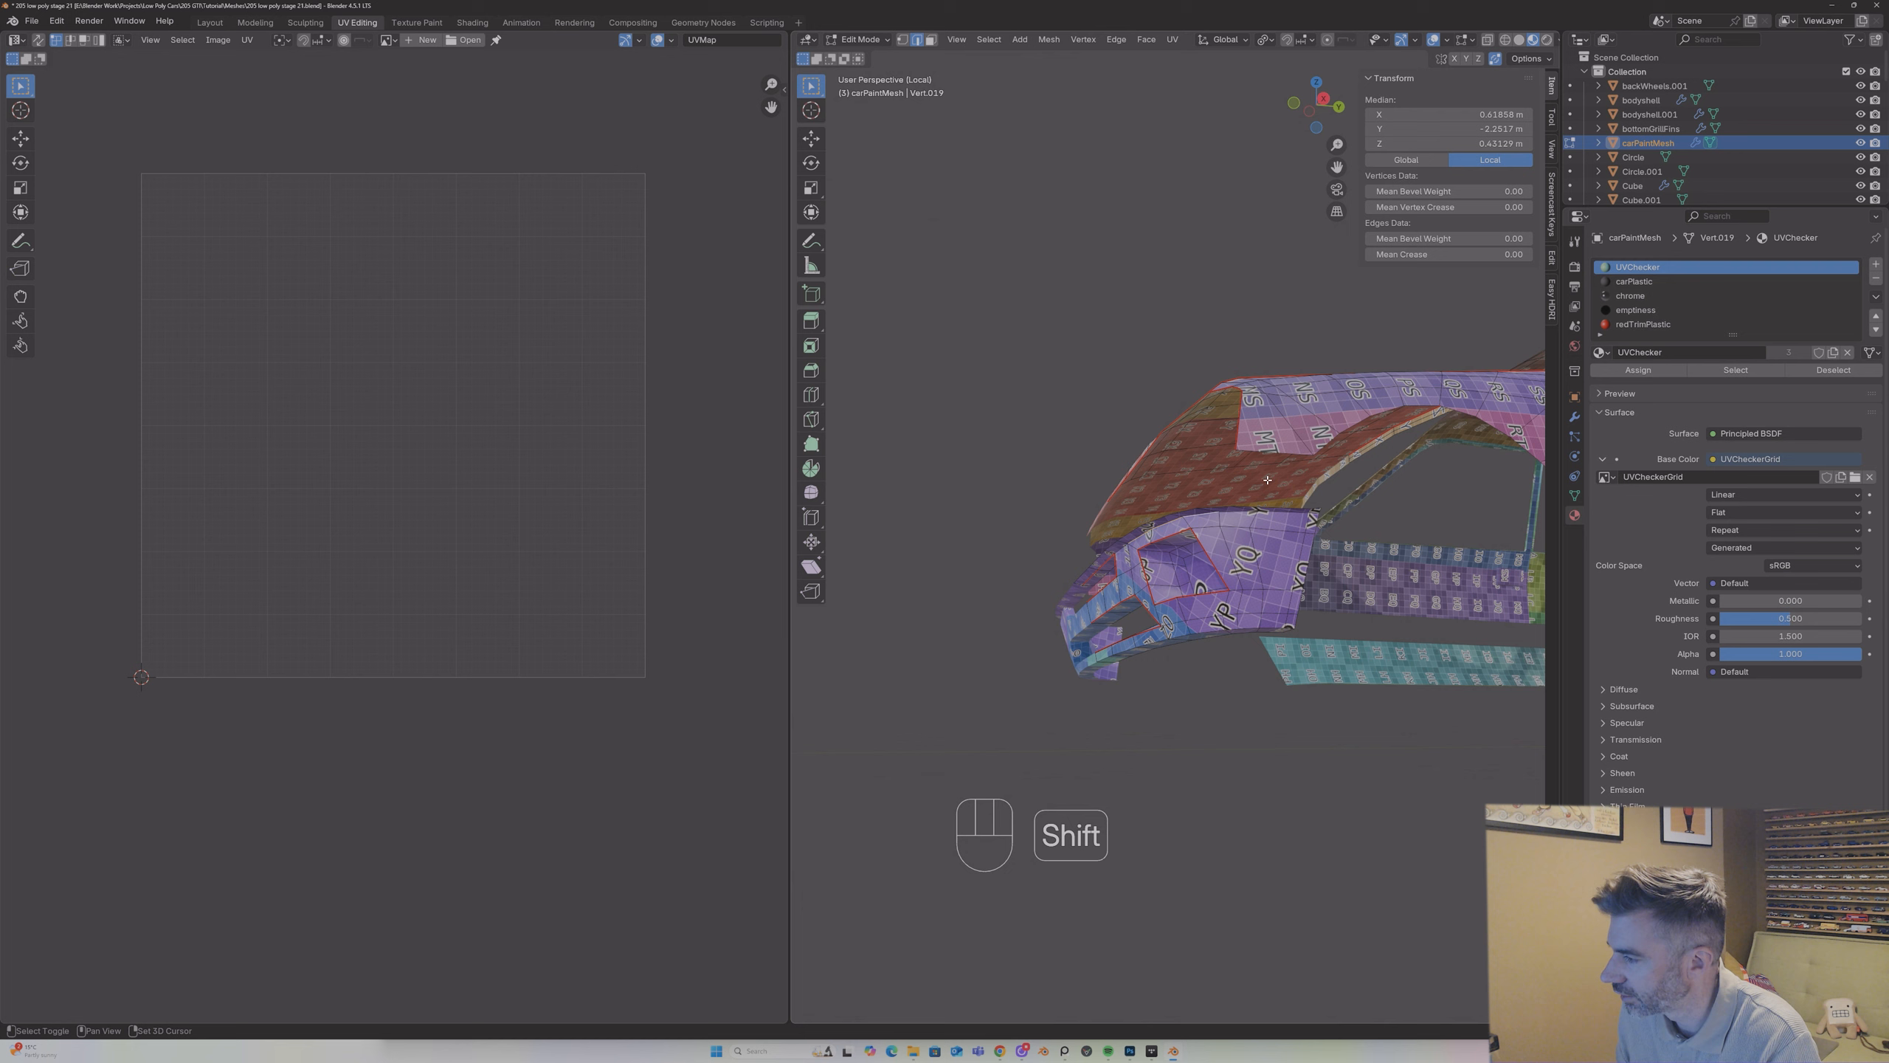
pyautogui.keyDown('shift'); pyautogui.click(1315, 514); pyautogui.keyUp('shift')
pyautogui.moveTo(1315, 514); pyautogui.dragTo(1116, 525, button='middle')
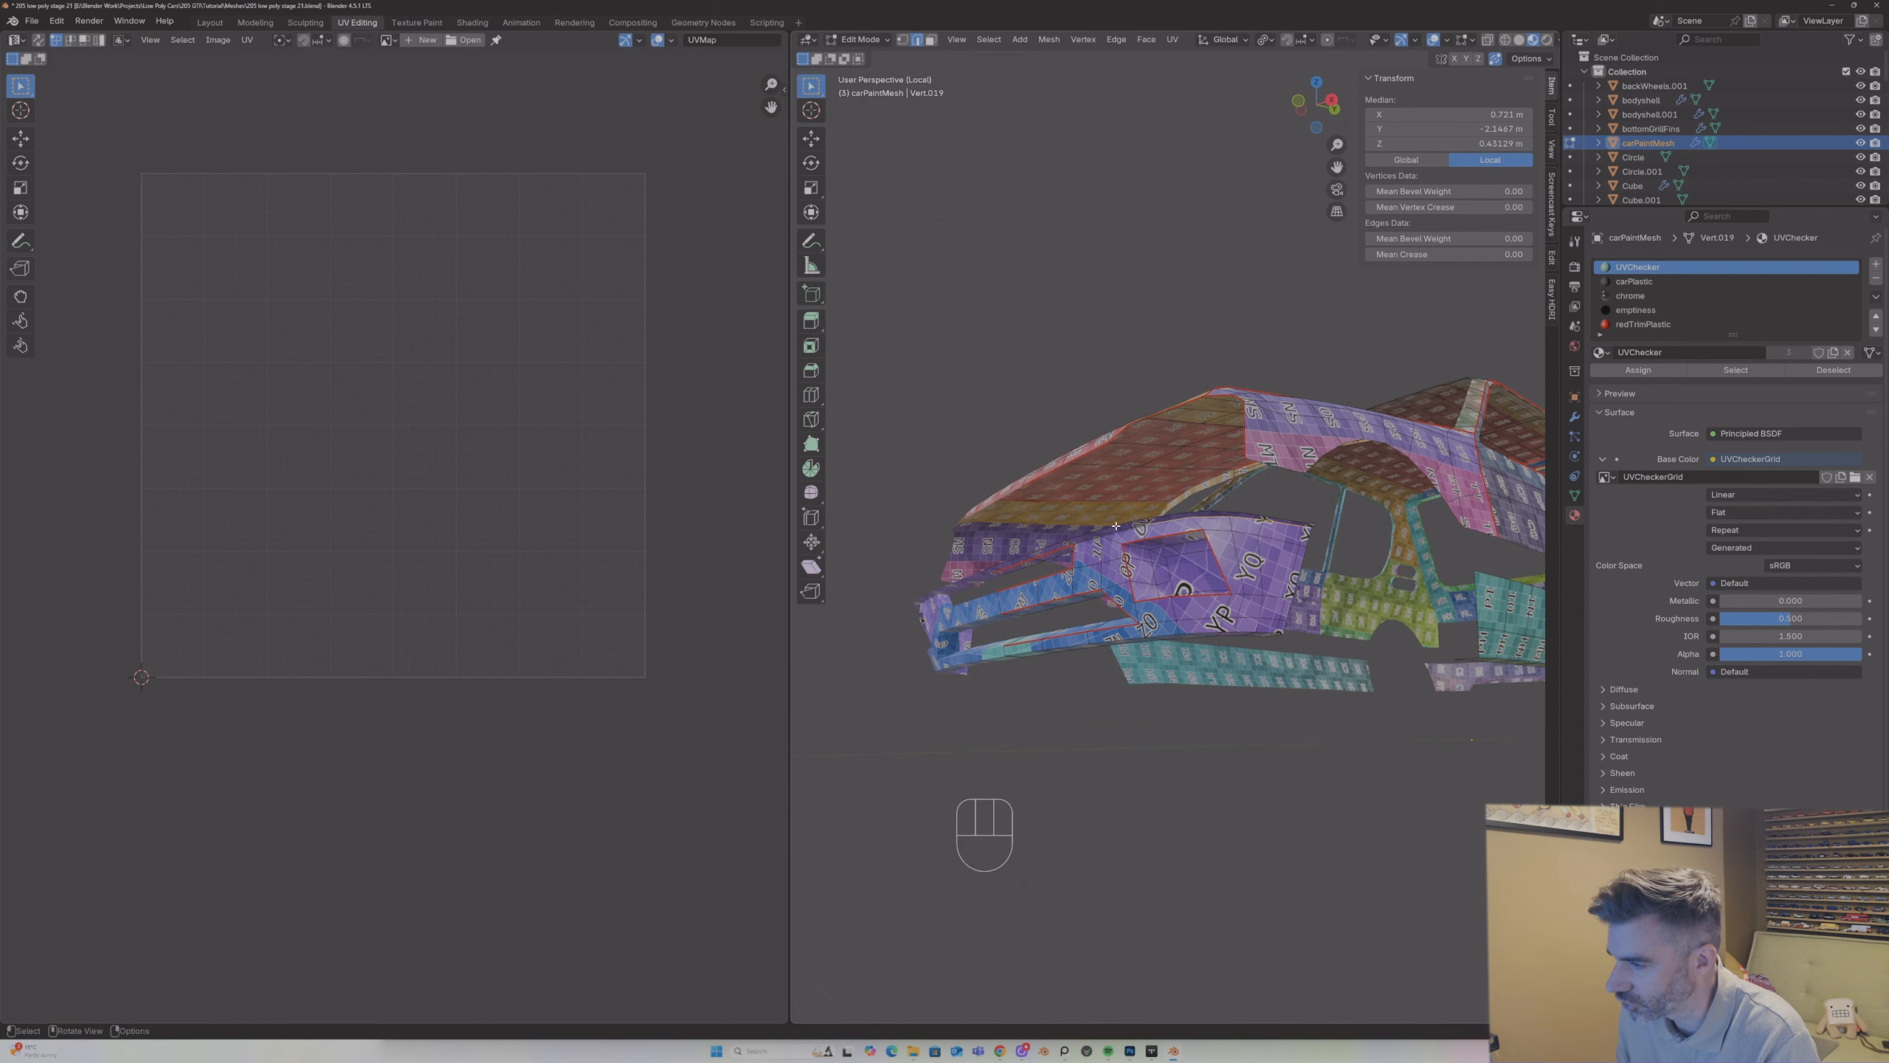
pyautogui.rightClick(1154, 524)
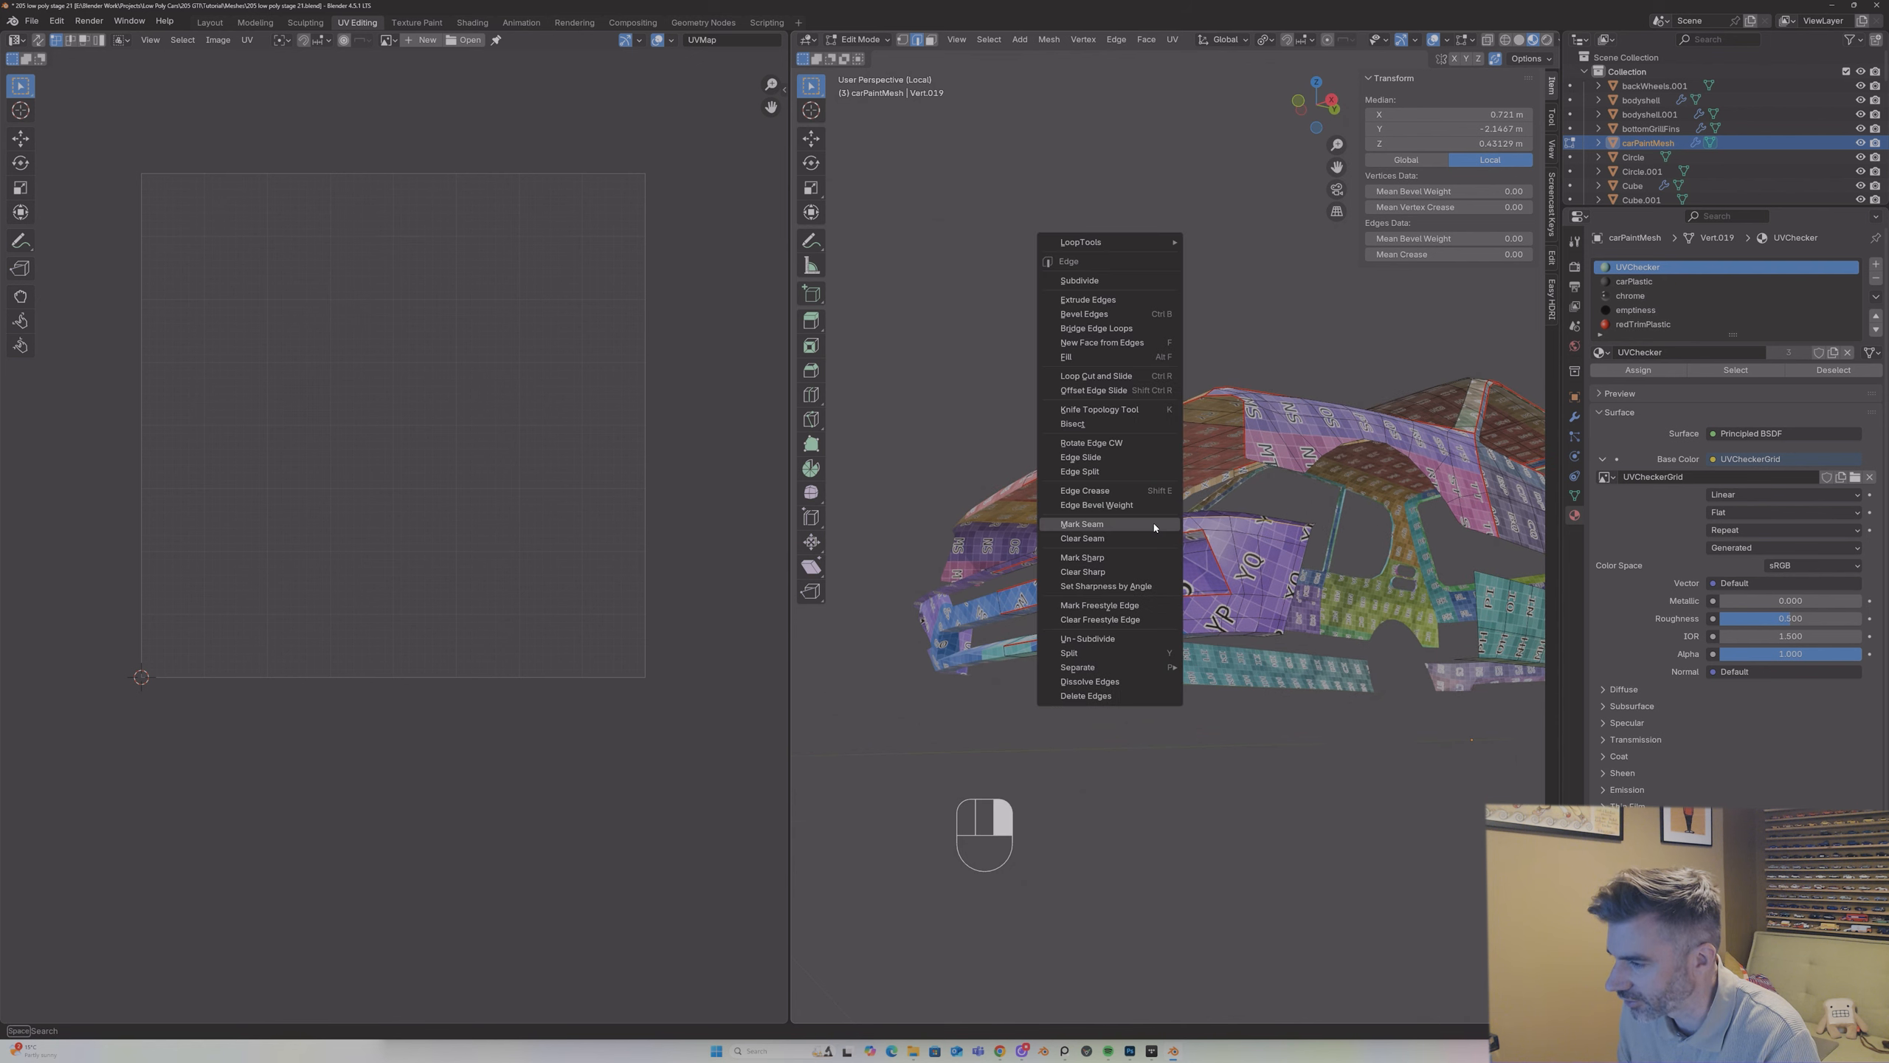
pyautogui.click(1154, 524)
# Step: Select the edges along the front bumper's lower rim up to the wheel arch and mark them as a seam
pyautogui.moveTo(1154, 524)
pyautogui.mouseDown(button='middle')
pyautogui.moveTo(1126, 478)
pyautogui.moveTo(1124, 513)
pyautogui.mouseUp(button='middle')
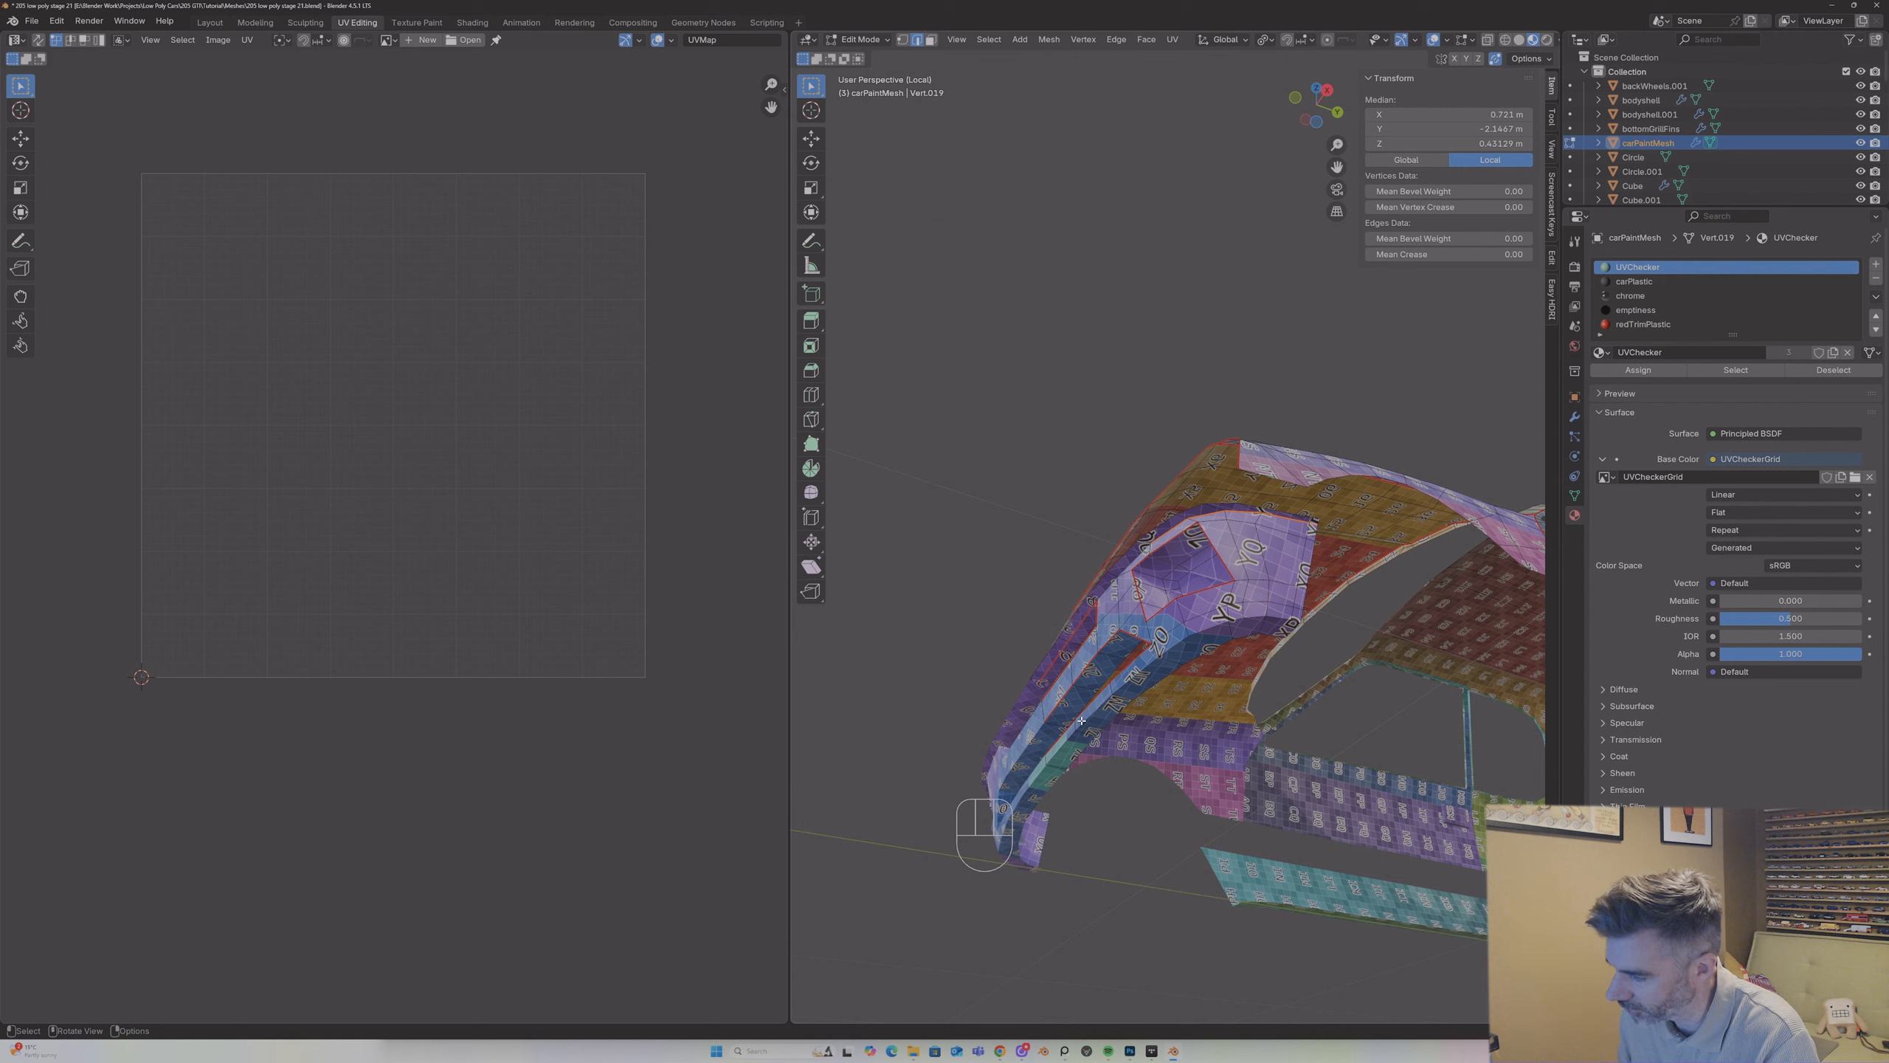
pyautogui.press('shift')
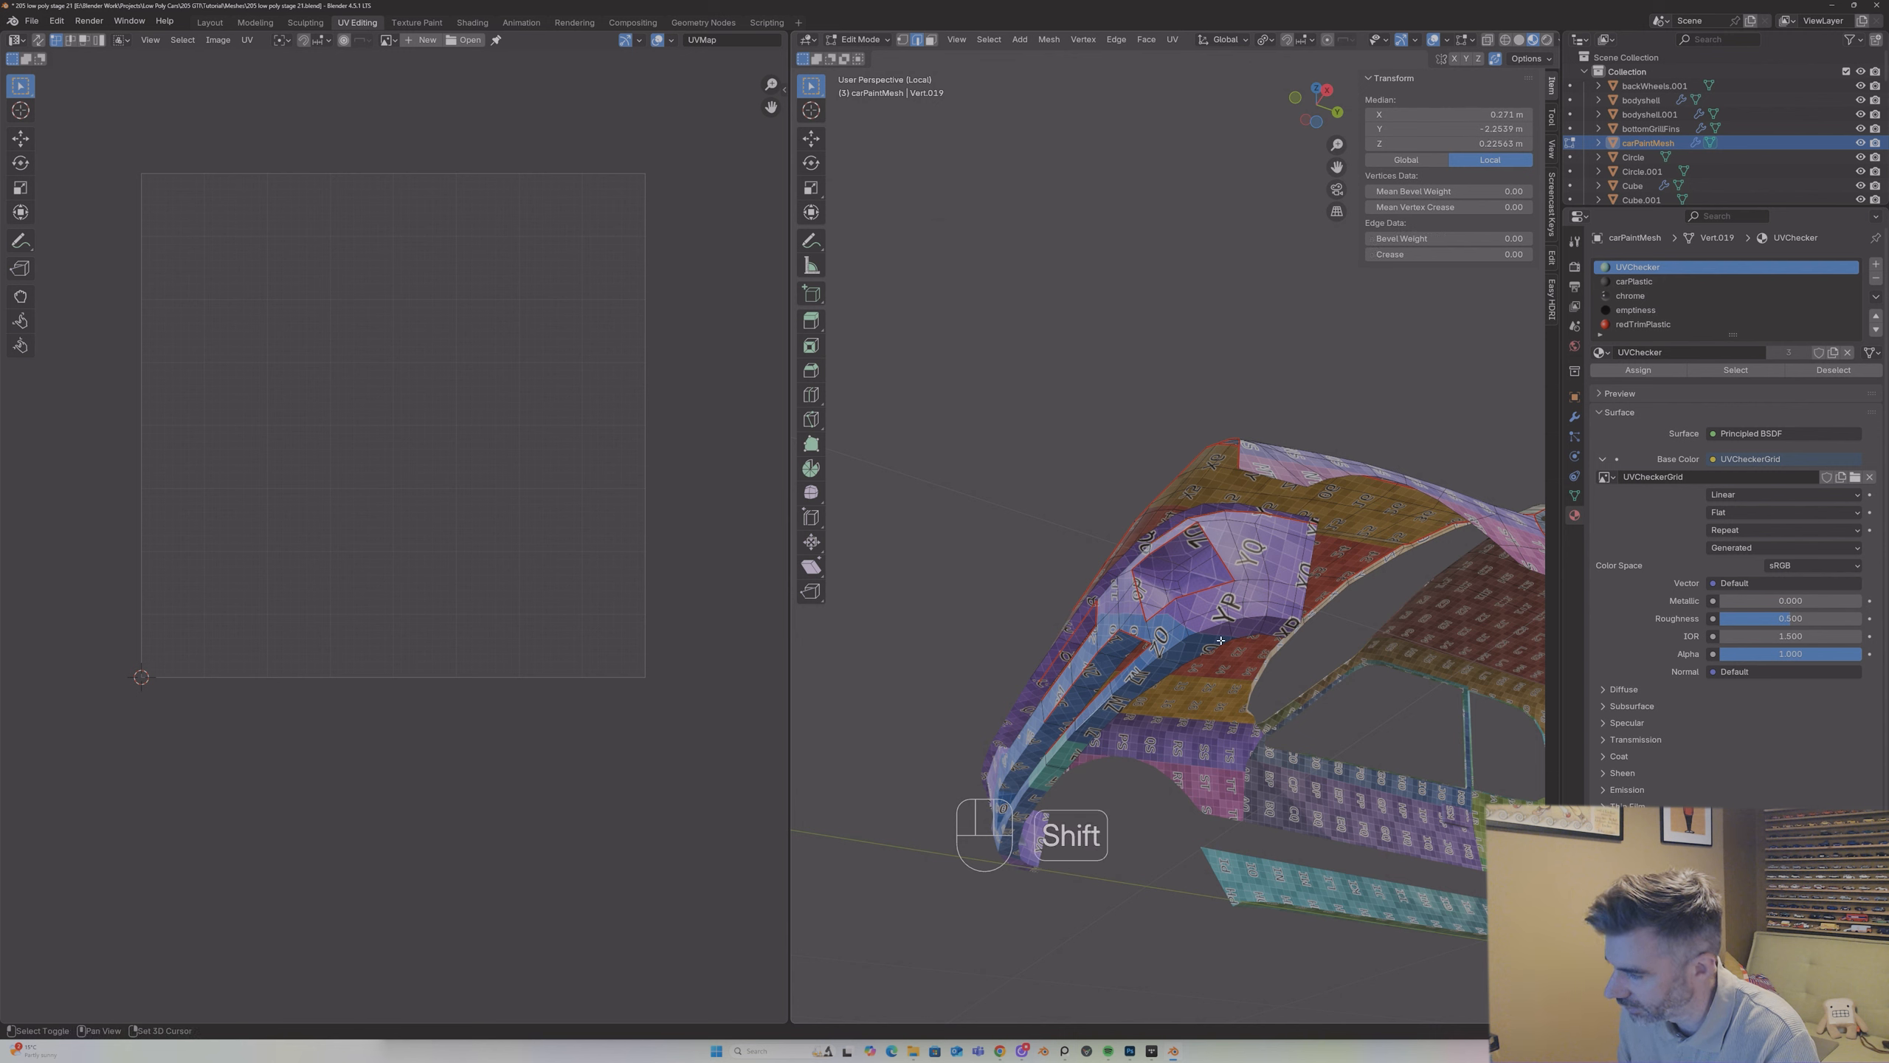
pyautogui.keyDown('ctrl'); pyautogui.keyDown('shift'); pyautogui.click(1292, 621); pyautogui.keyUp('shift'); pyautogui.keyUp('ctrl')
pyautogui.click(1296, 621)
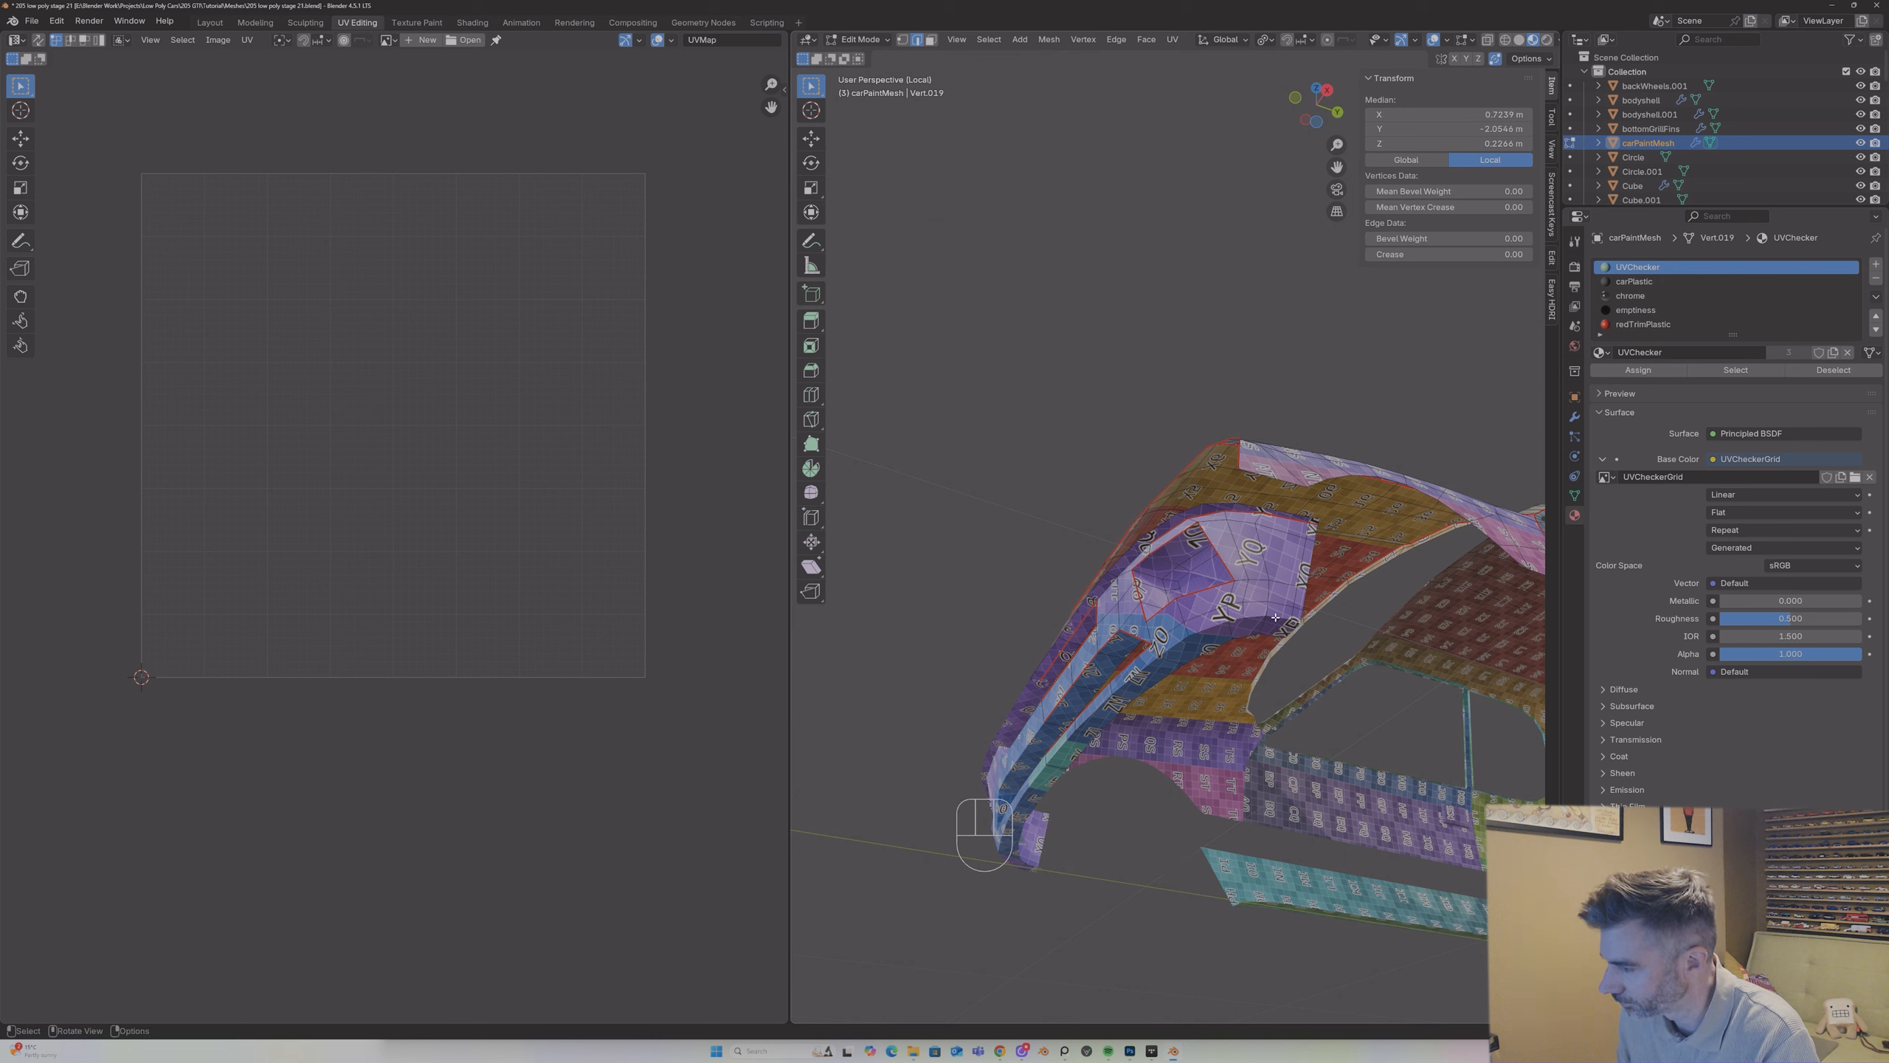
pyautogui.keyDown('shift'); pyautogui.click(1252, 618); pyautogui.keyUp('shift')
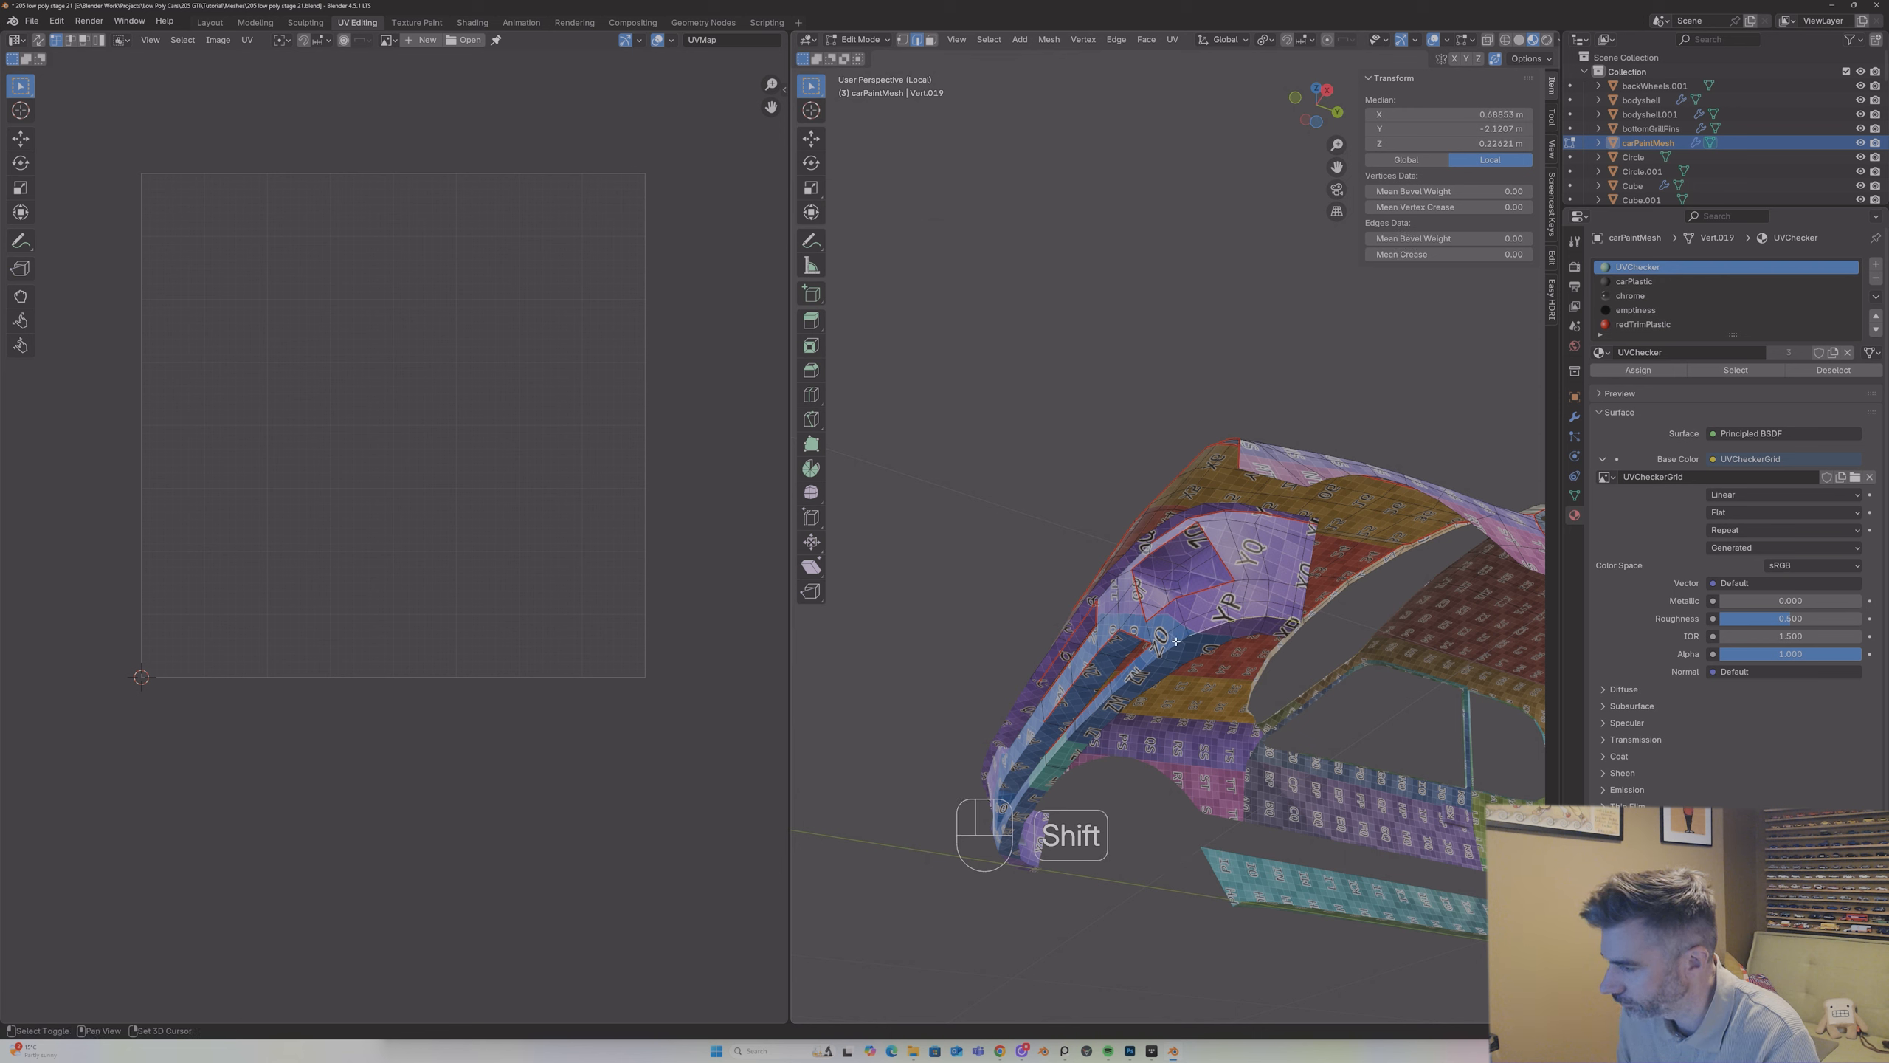
pyautogui.rightClick(1096, 710)
pyautogui.press('Escape')
pyautogui.moveTo(1097, 710); pyautogui.dragTo(1151, 654, button='middle')
# Step: Unwrap the entire mesh with the Angle Based method and check the front bumper's checker pattern in Object Mode
pyautogui.press('a')
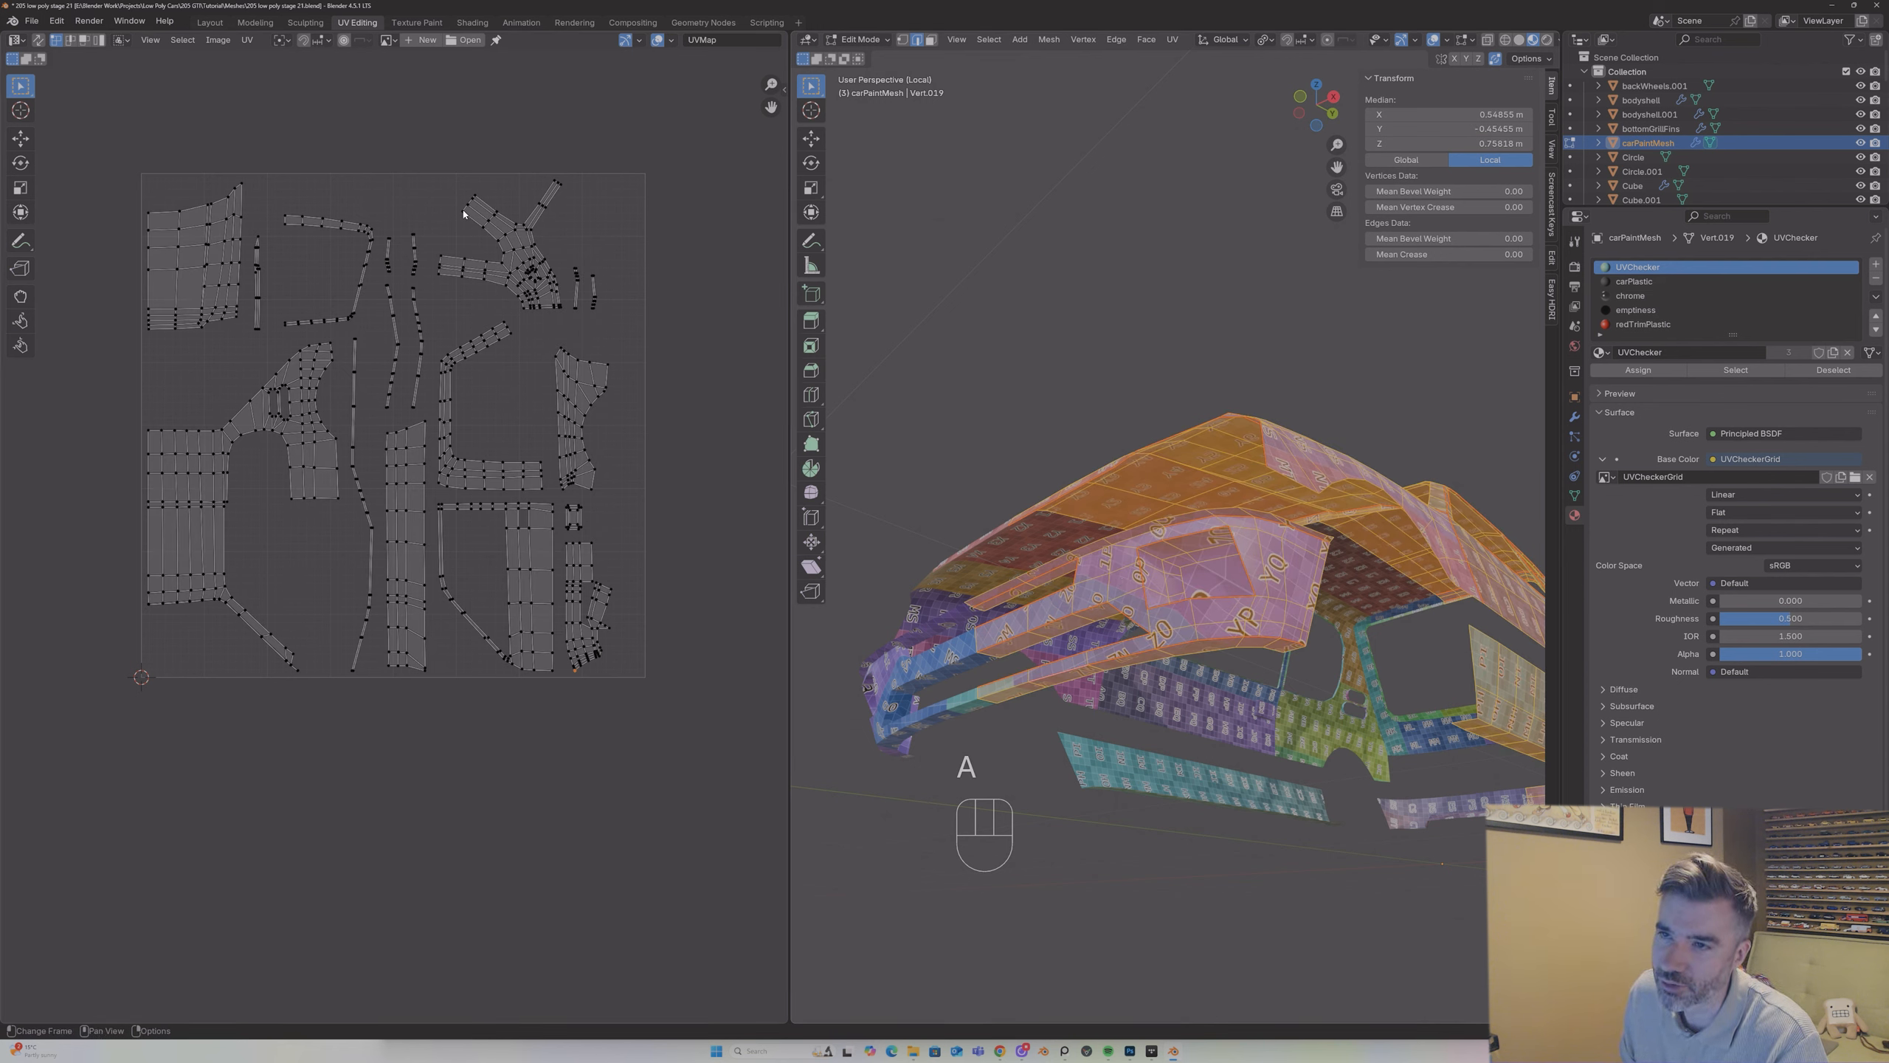
pyautogui.press('u')
pyautogui.click(588, 281)
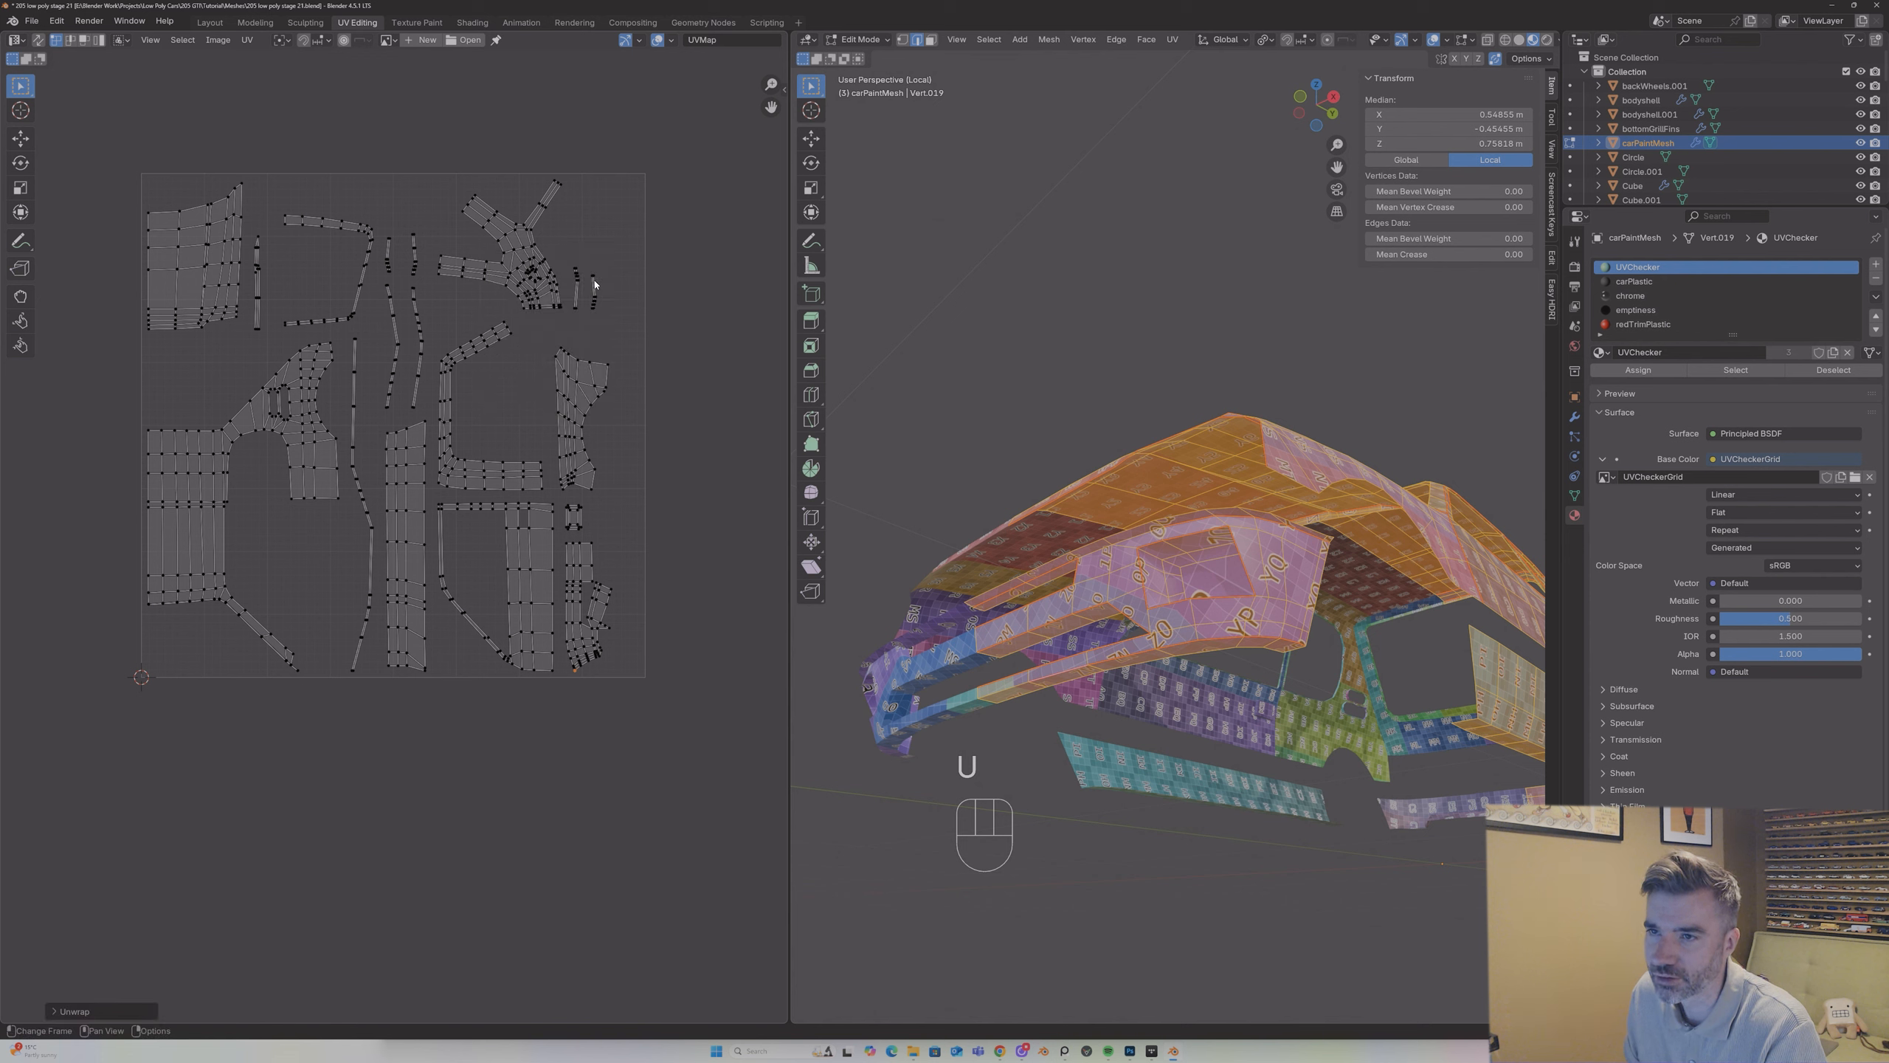
pyautogui.press('u')
pyautogui.click(1027, 417)
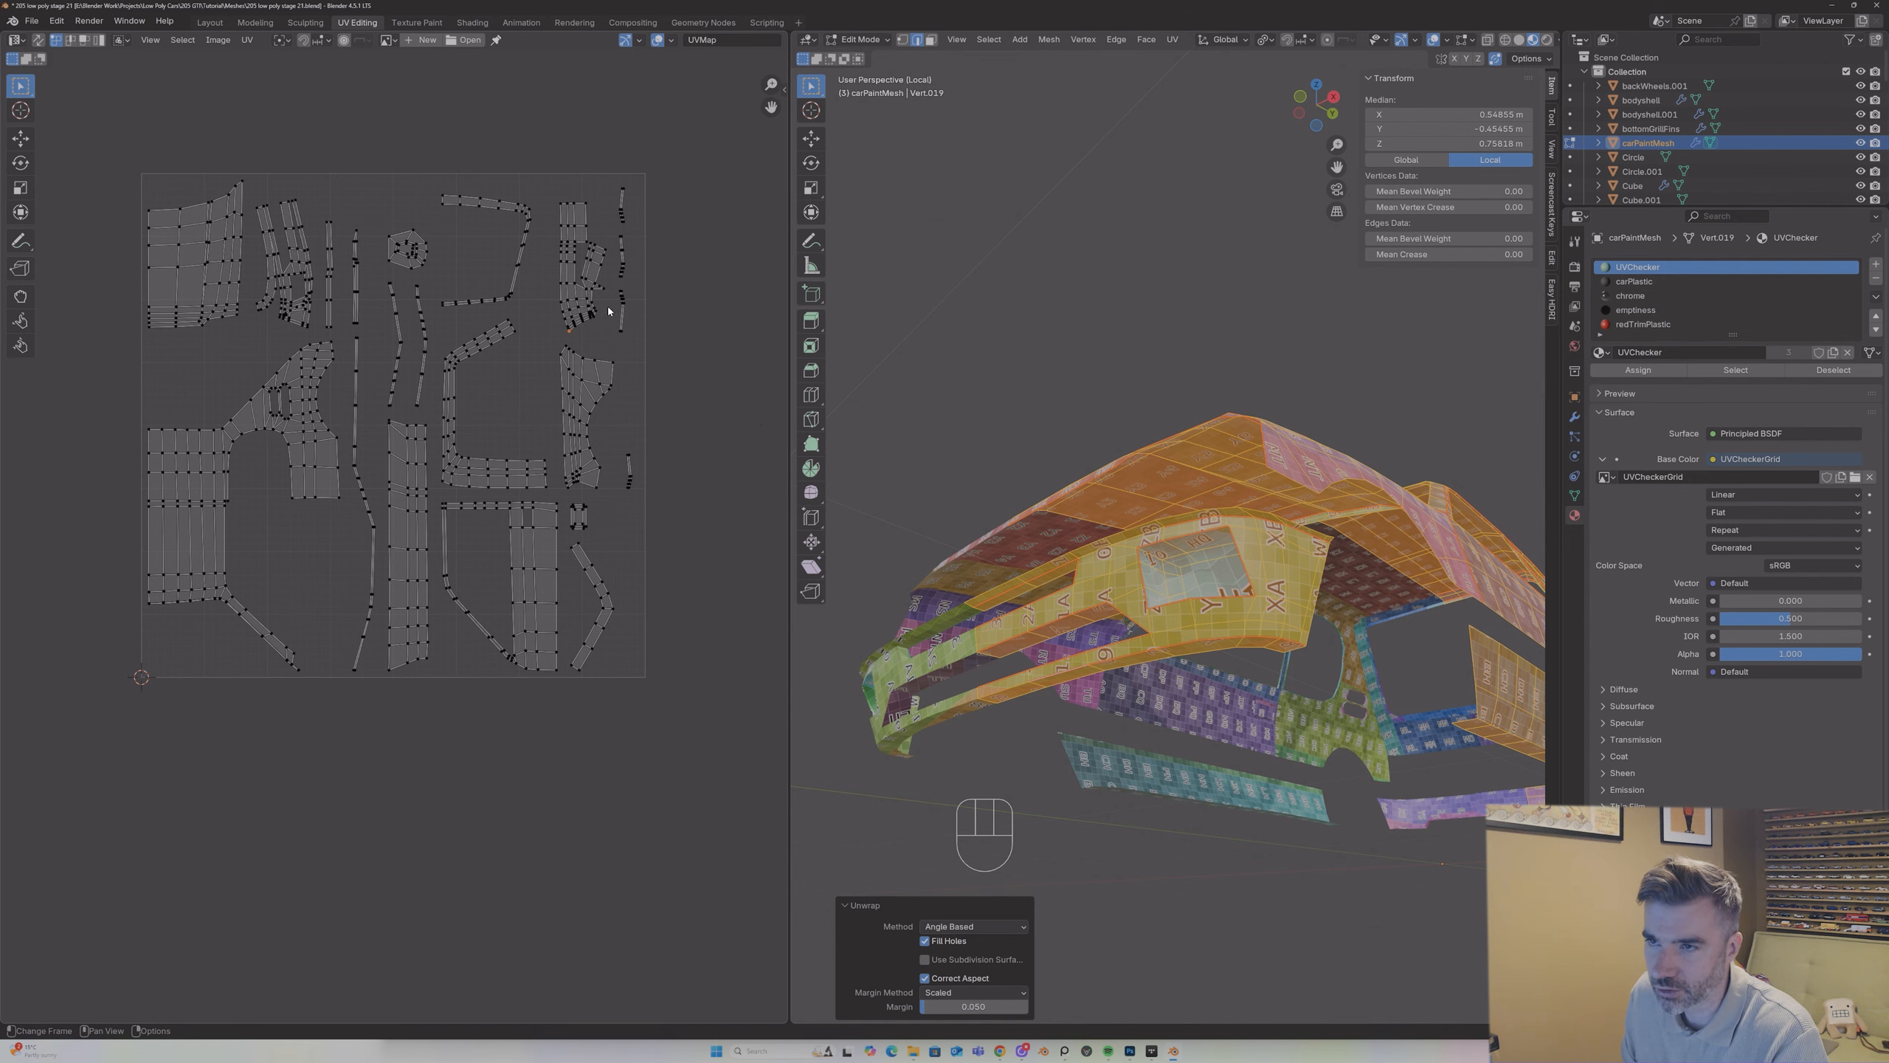
pyautogui.press('Tab')
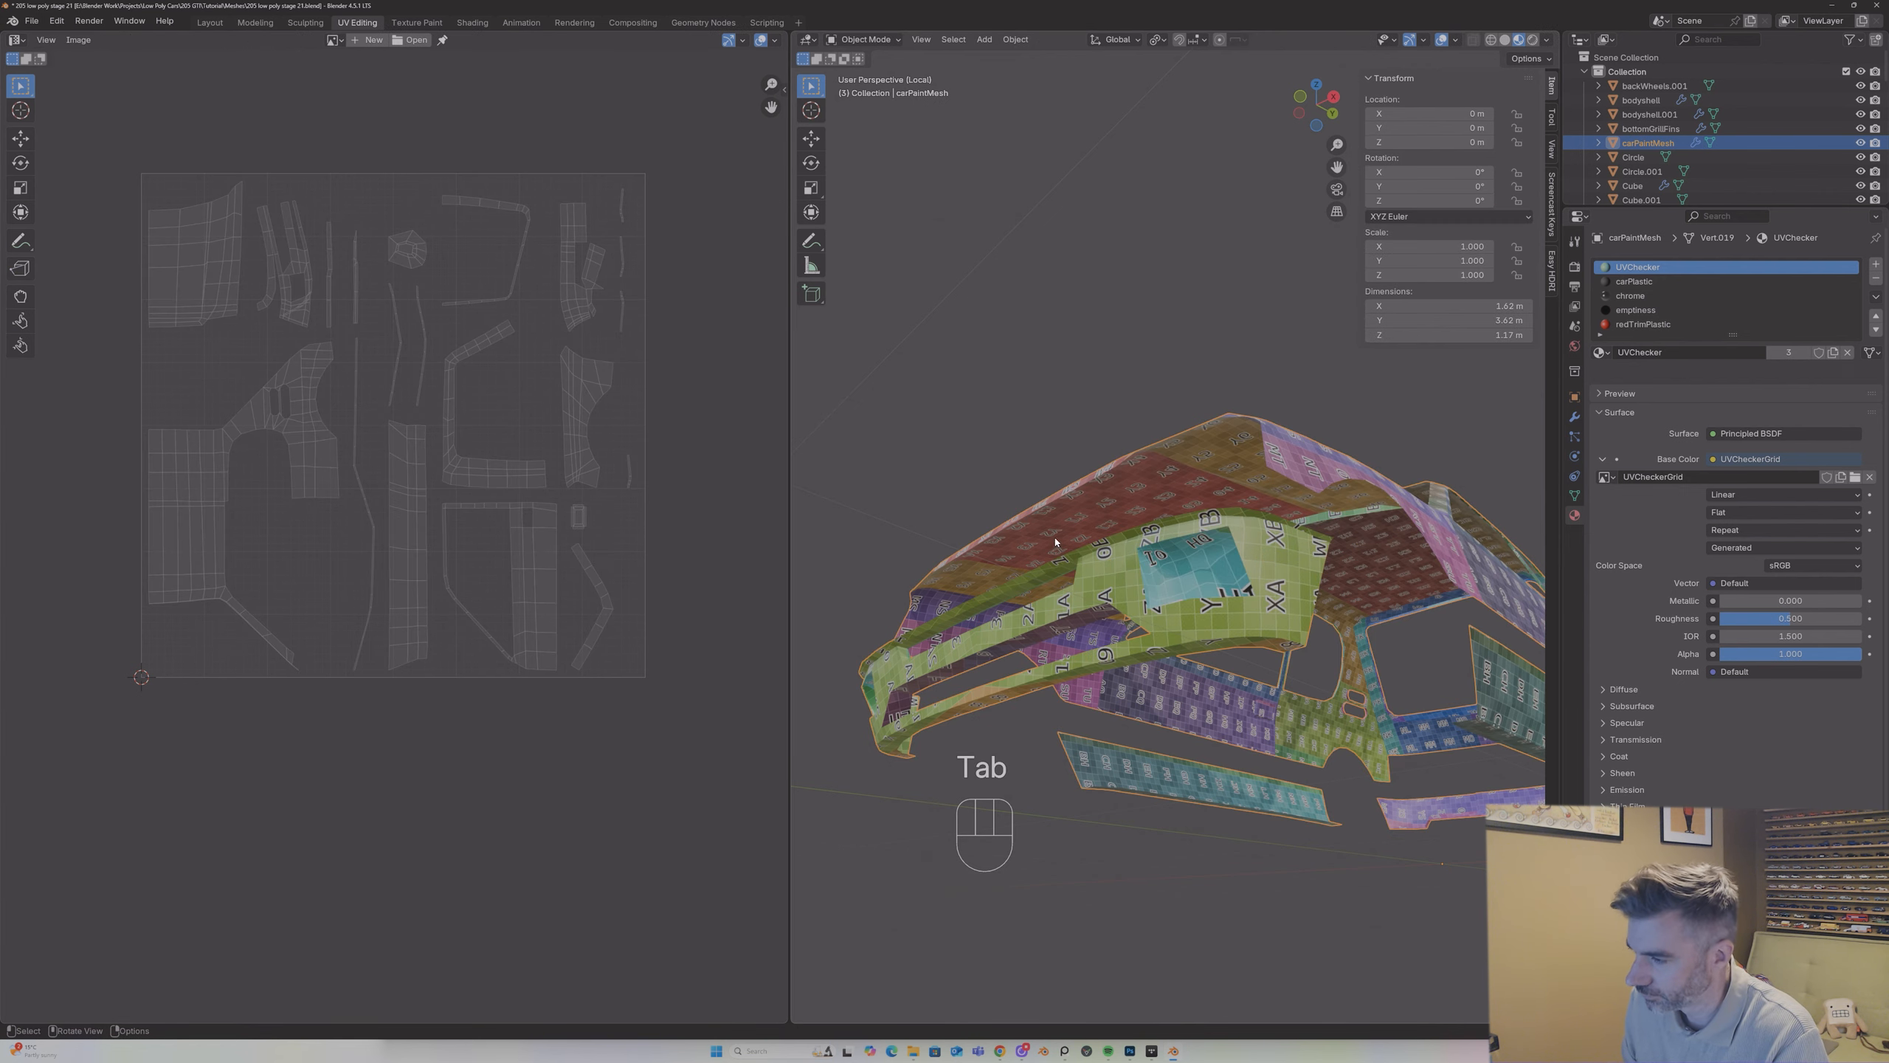
pyautogui.moveTo(1056, 545); pyautogui.dragTo(1133, 651, button='middle')
# Step: In Edit Mode with edge selection, select the edges inside the front bumper's light recess and mark them as seams
pyautogui.press('Tab')
pyautogui.scroll(3, 1130, 641)
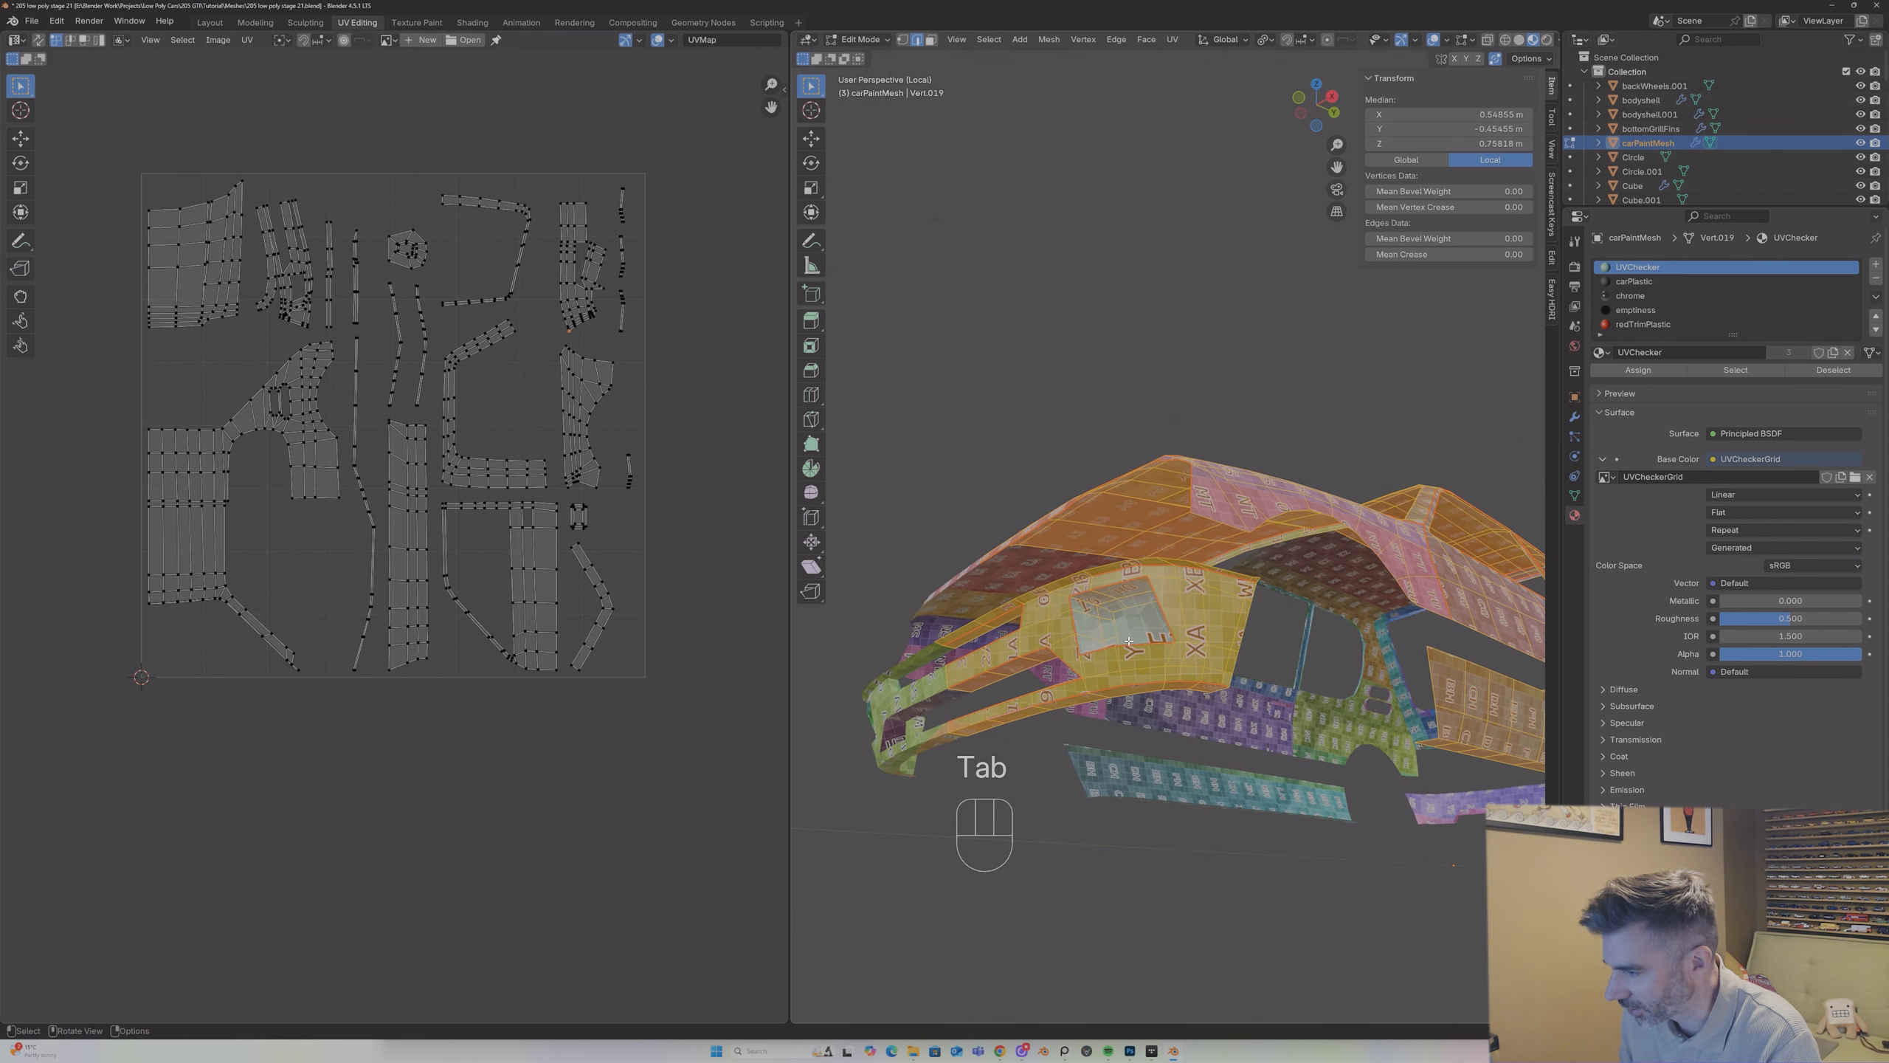
pyautogui.press('Tab')
pyautogui.press('Tab')
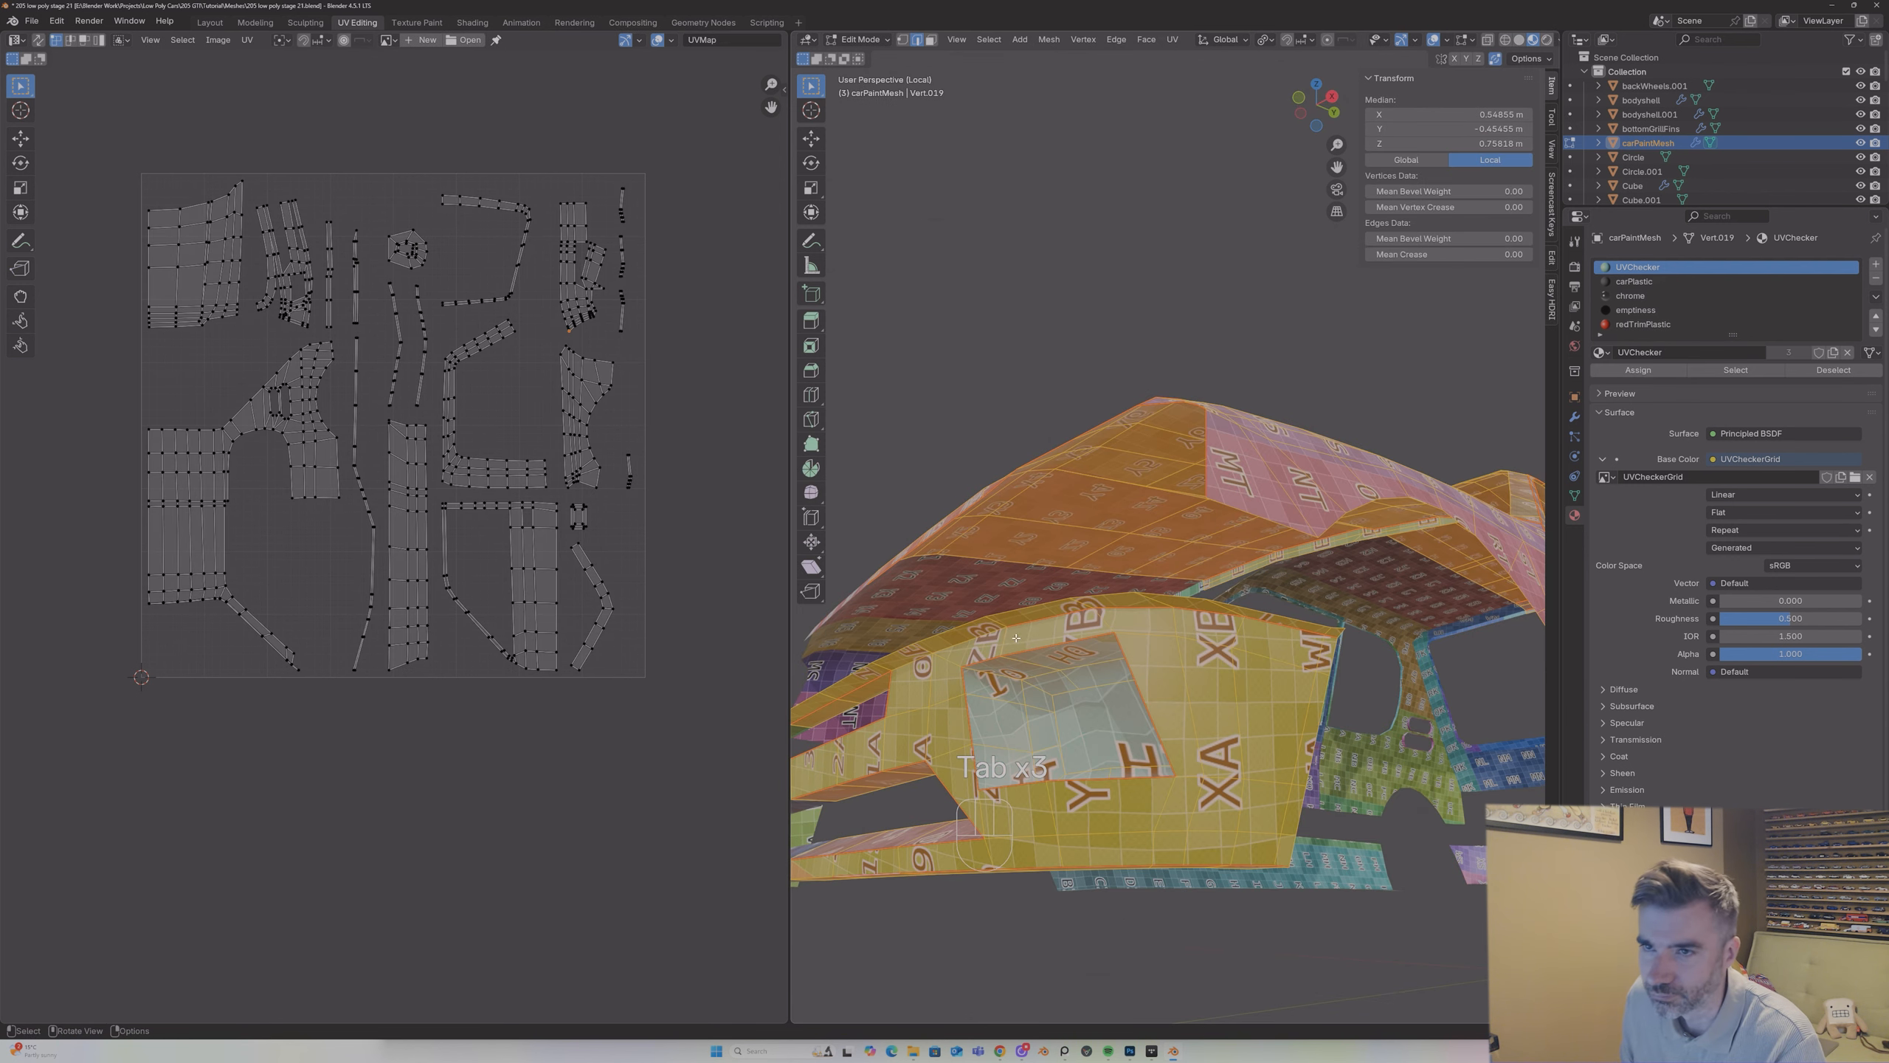
pyautogui.click(1046, 693)
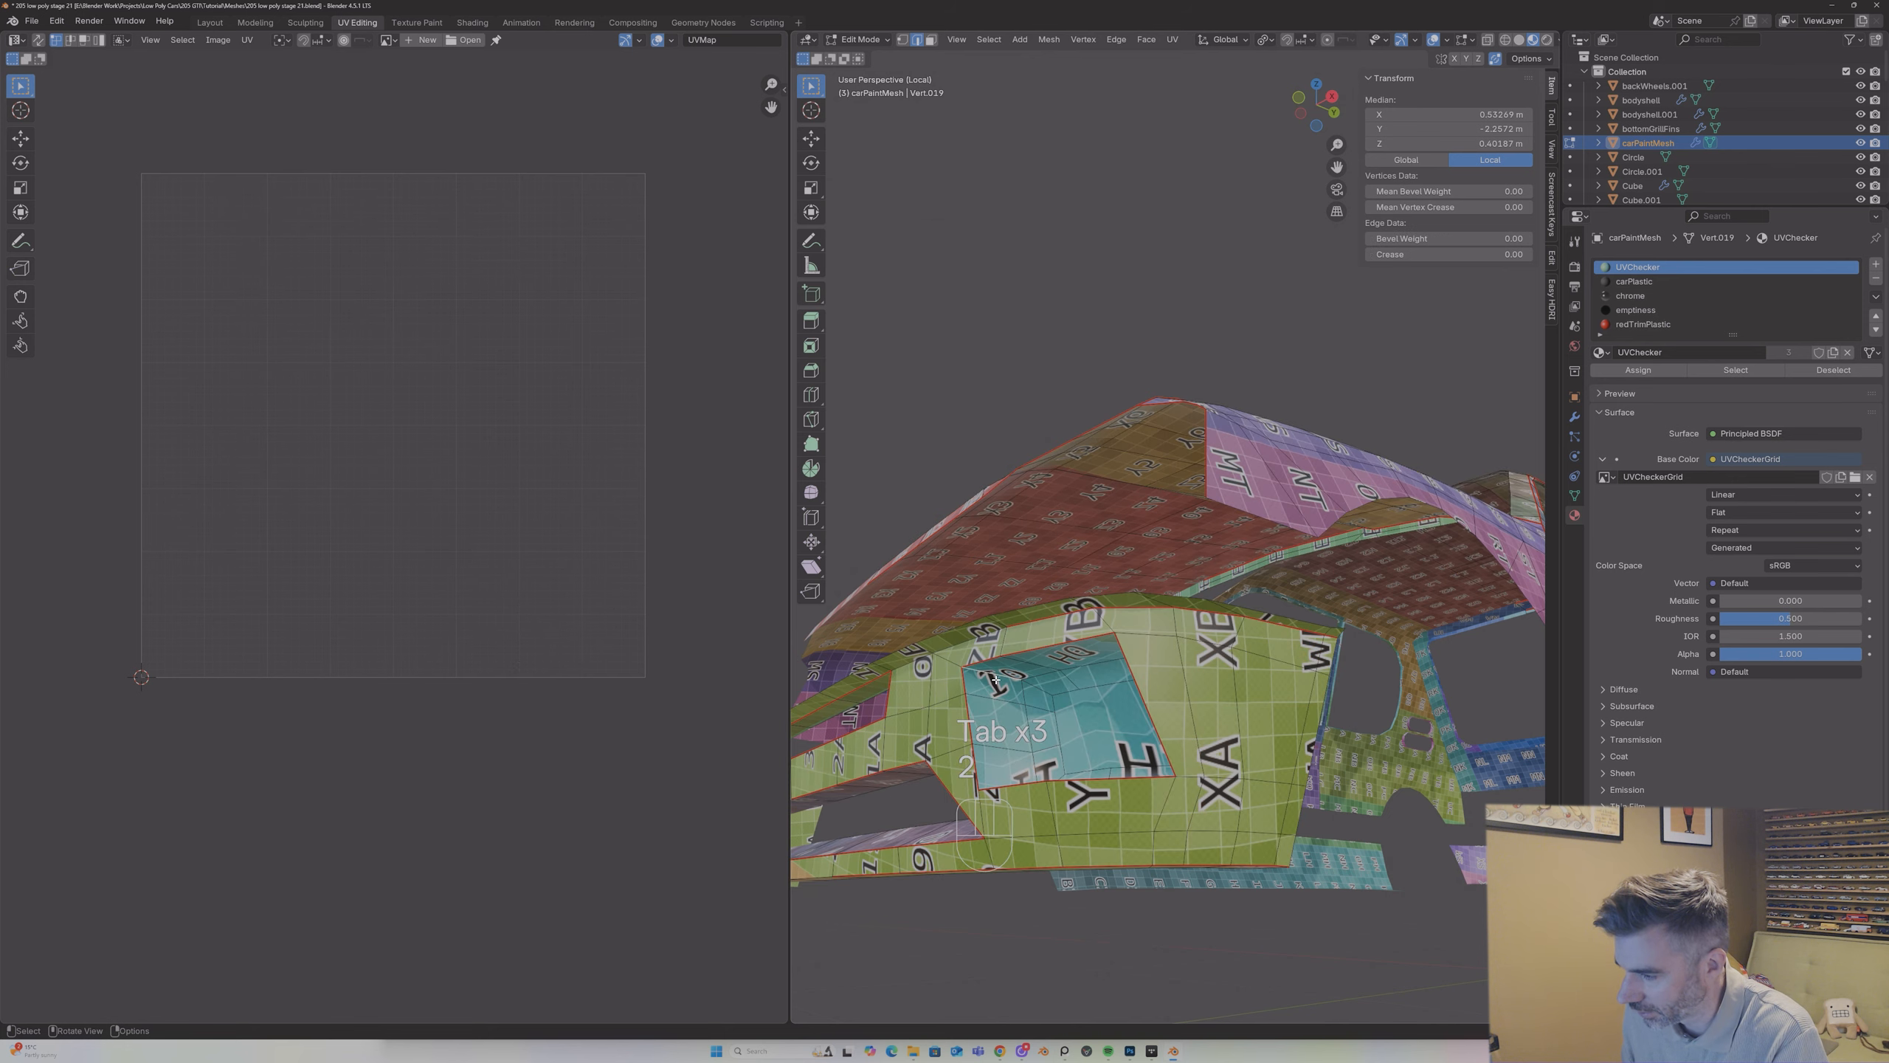
pyautogui.moveTo(1046, 694)
pyautogui.mouseDown(button='middle')
pyautogui.moveTo(1146, 693)
pyautogui.moveTo(1030, 762)
pyautogui.moveTo(1088, 755)
pyautogui.moveTo(1027, 702)
pyautogui.mouseUp(button='middle')
pyautogui.keyDown('shift'); pyautogui.click(1139, 692); pyautogui.keyUp('shift')
pyautogui.keyDown('shift'); pyautogui.click(1091, 753); pyautogui.keyUp('shift')
pyautogui.rightClick(1092, 754)
pyautogui.click(1092, 753)
# Step: Unwrap the whole mesh again with the Angle Based method and inspect the checker pattern on the front bumper in Object Mode
pyautogui.press('a')
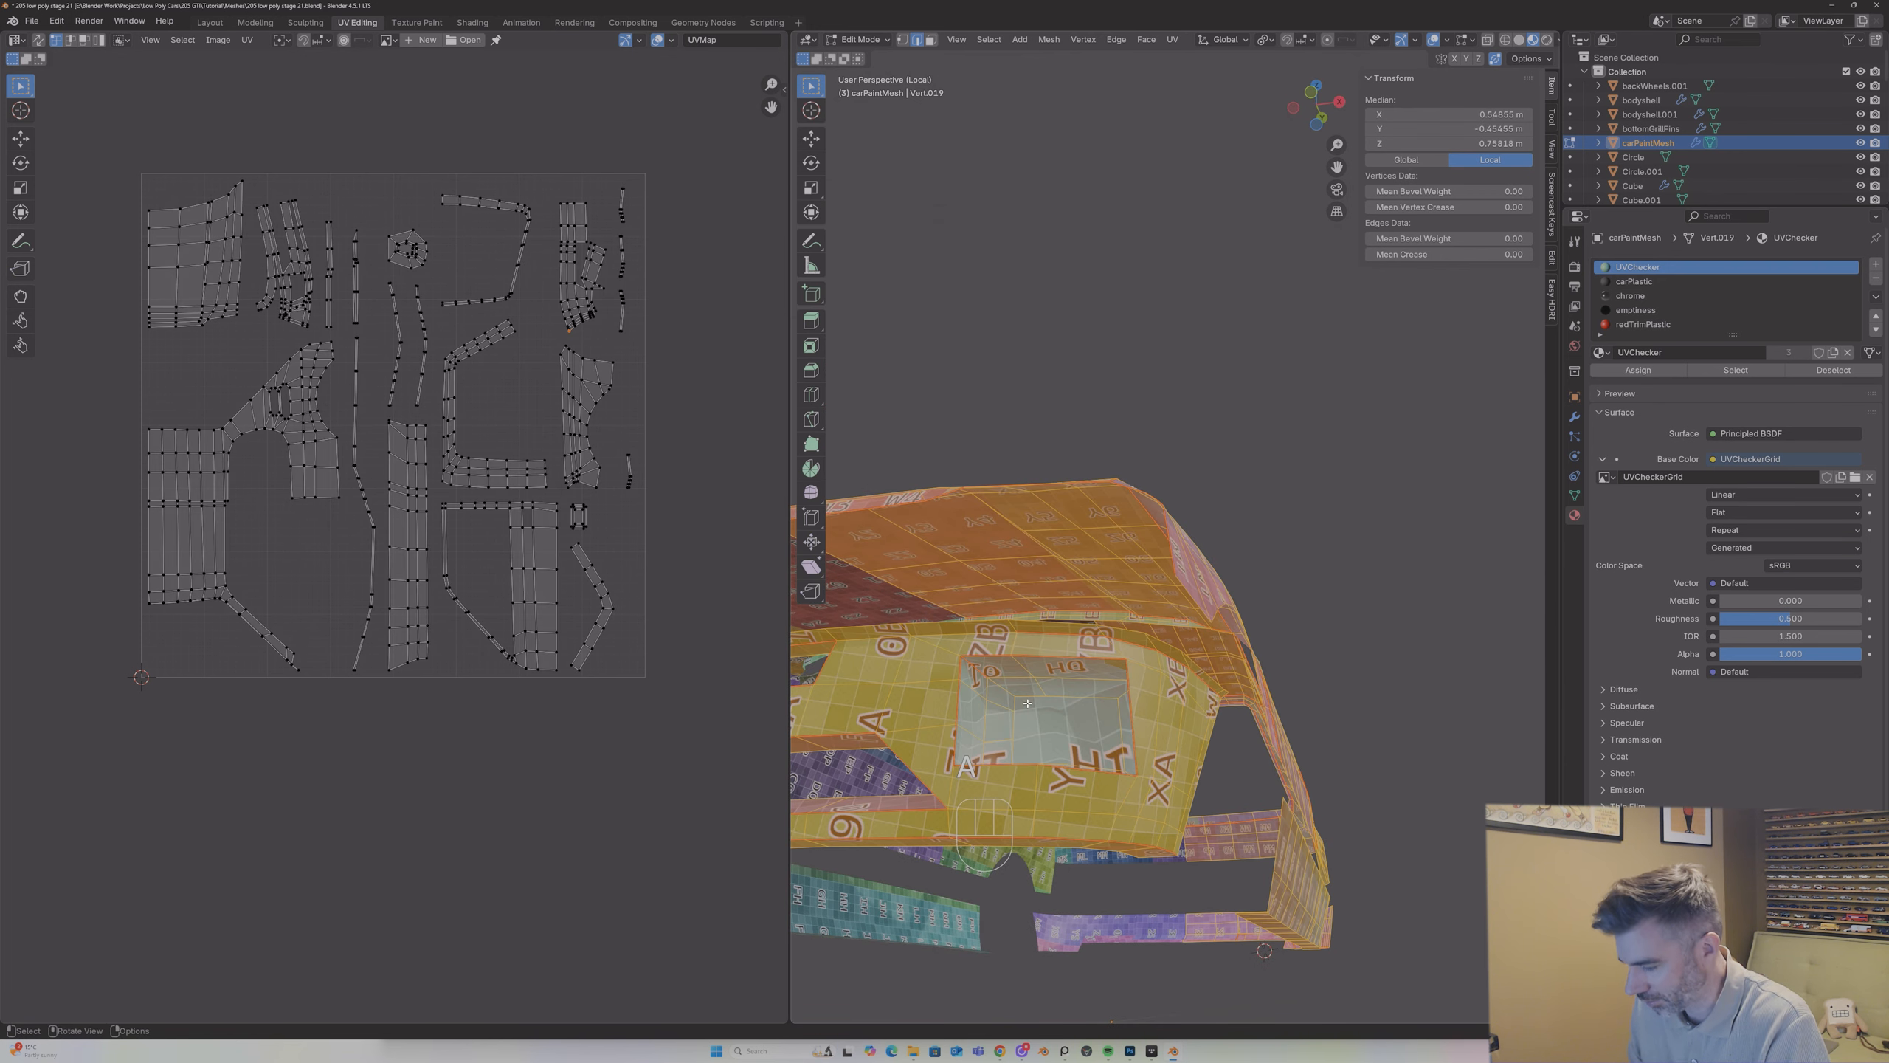
pyautogui.press('u')
pyautogui.click(1029, 703)
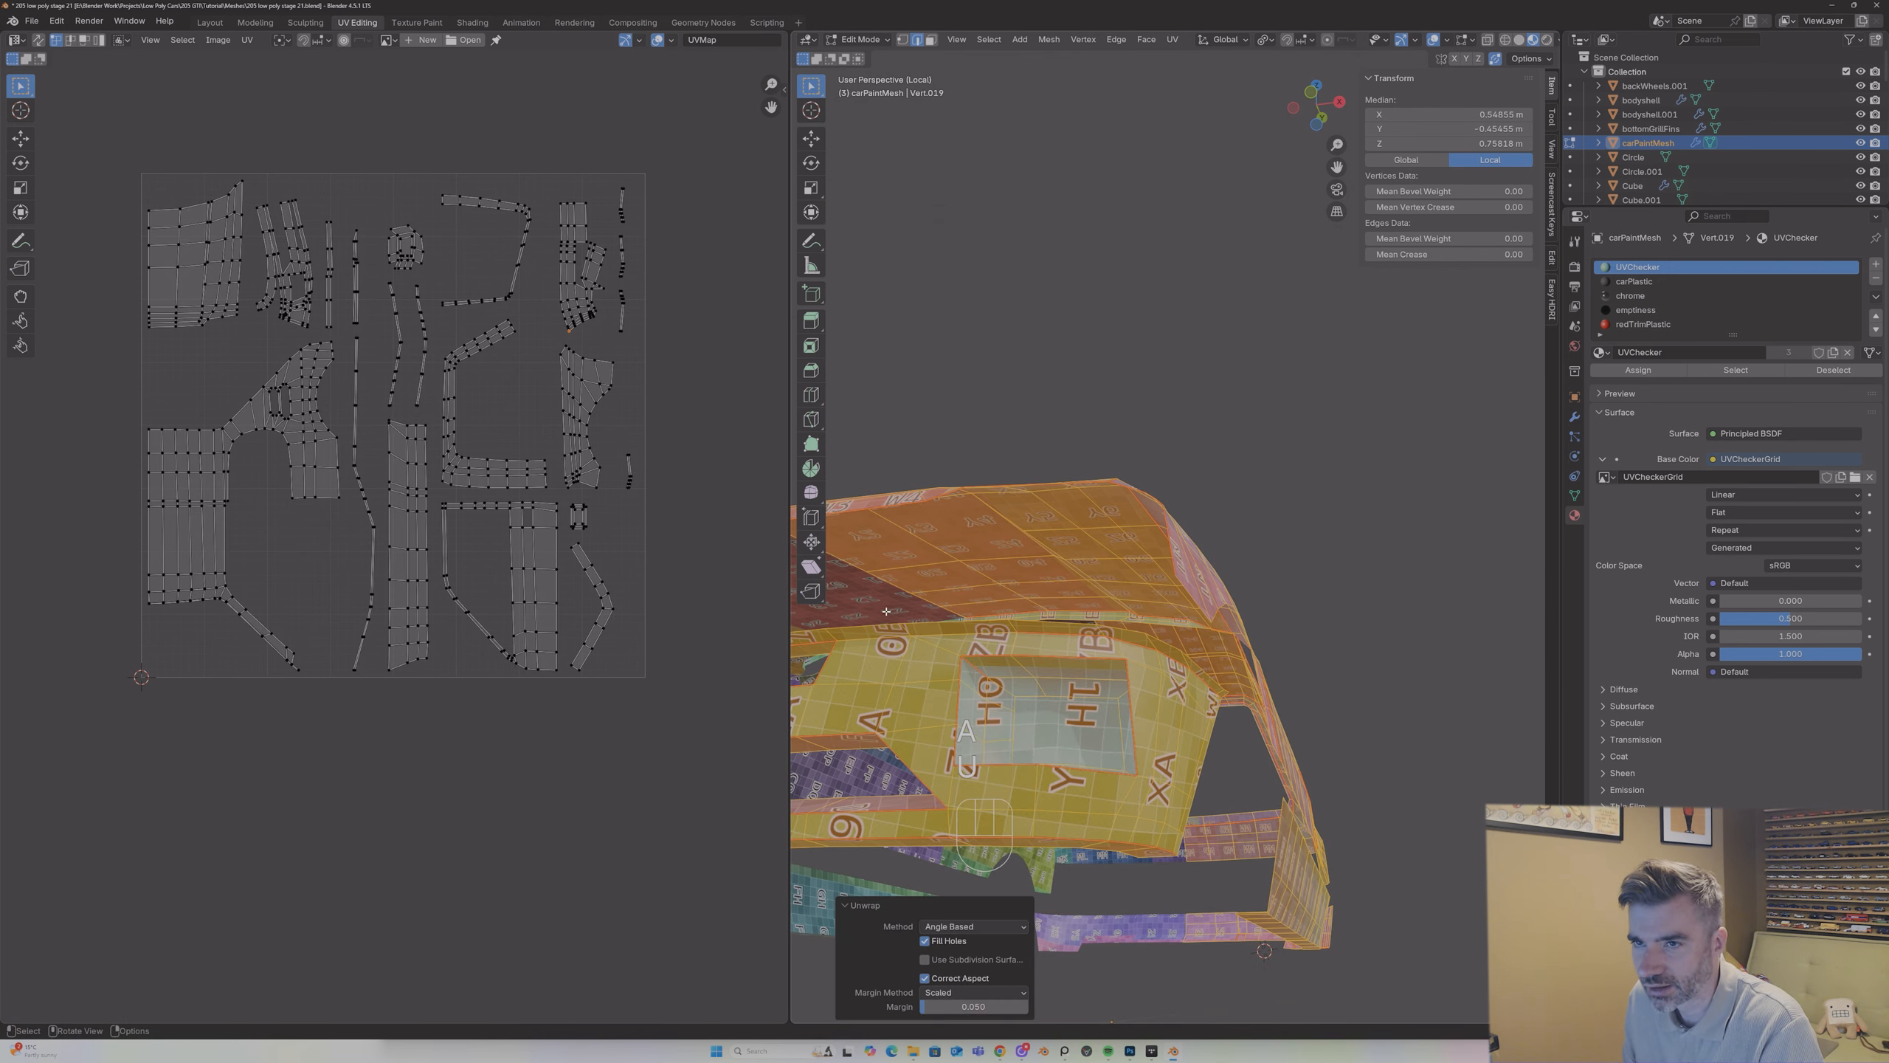
pyautogui.press('Tab')
pyautogui.moveTo(1029, 707); pyautogui.dragTo(1133, 543, button='middle')
pyautogui.press('Tab')
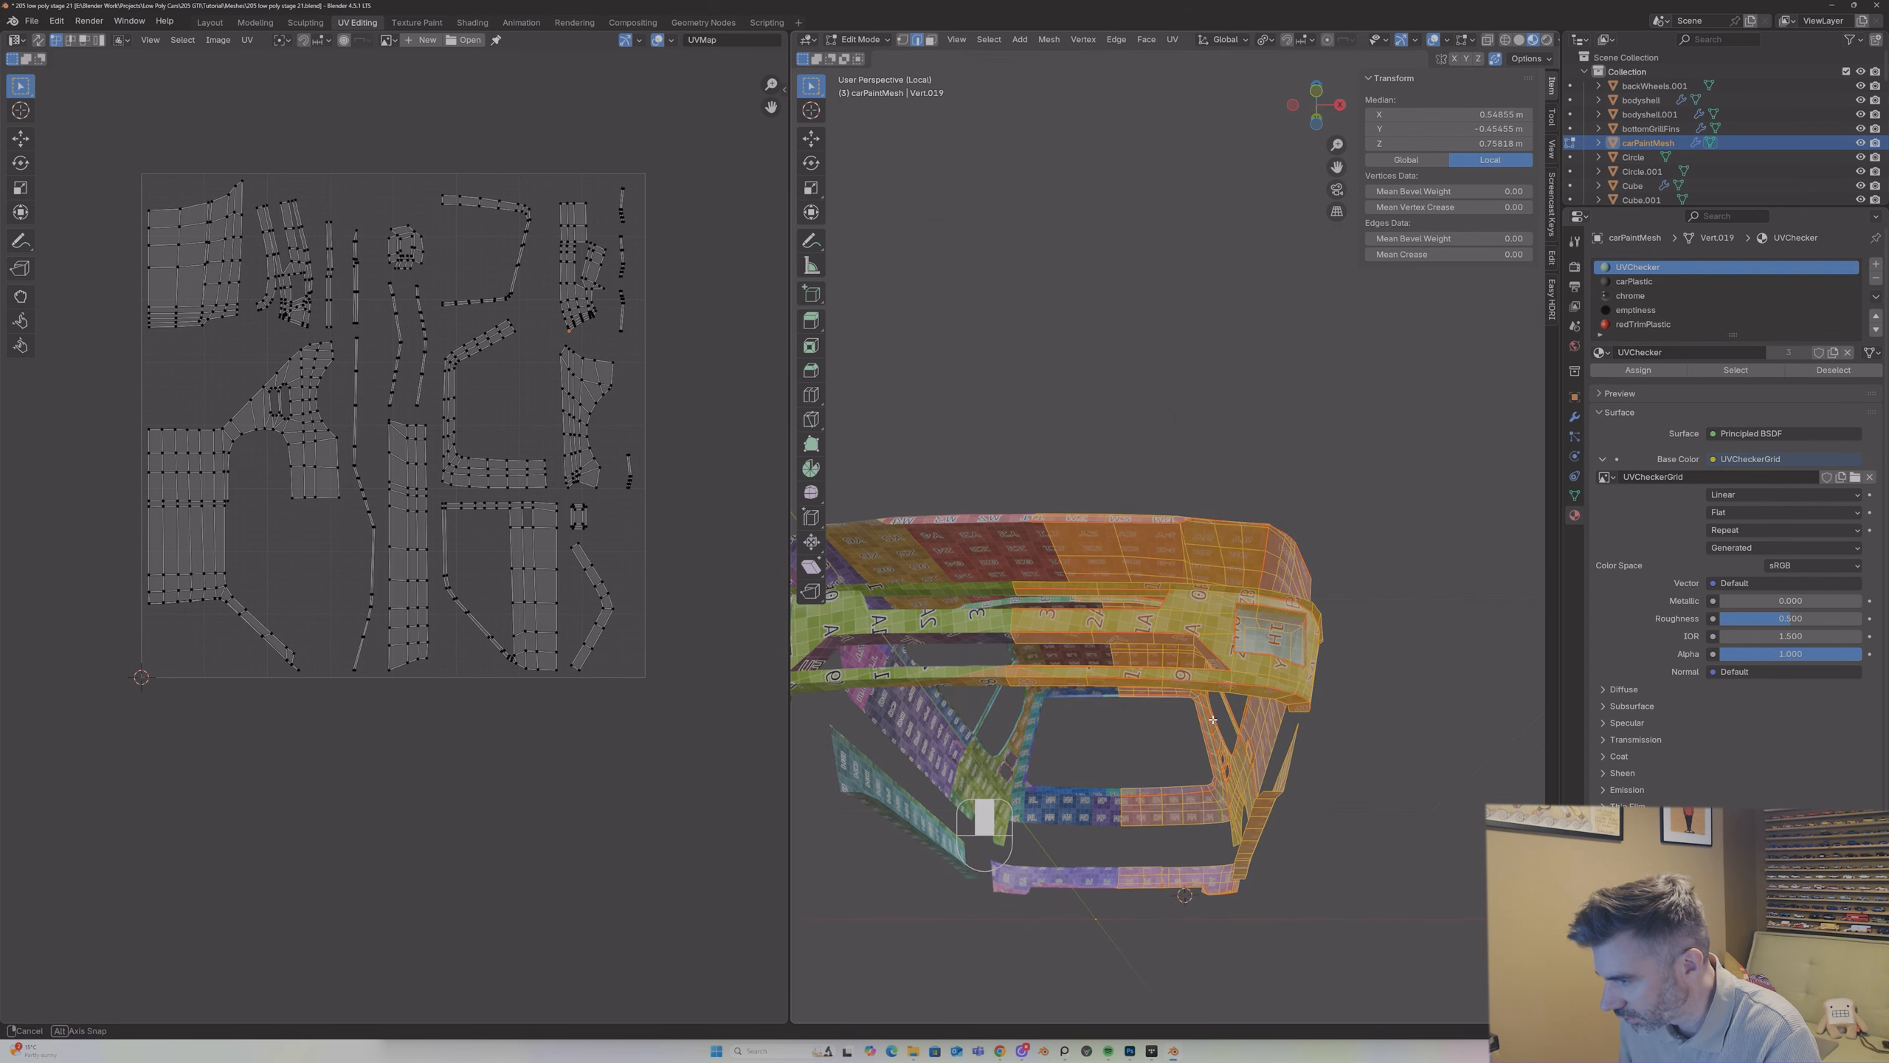
pyautogui.press('Tab')
pyautogui.press('Tab')
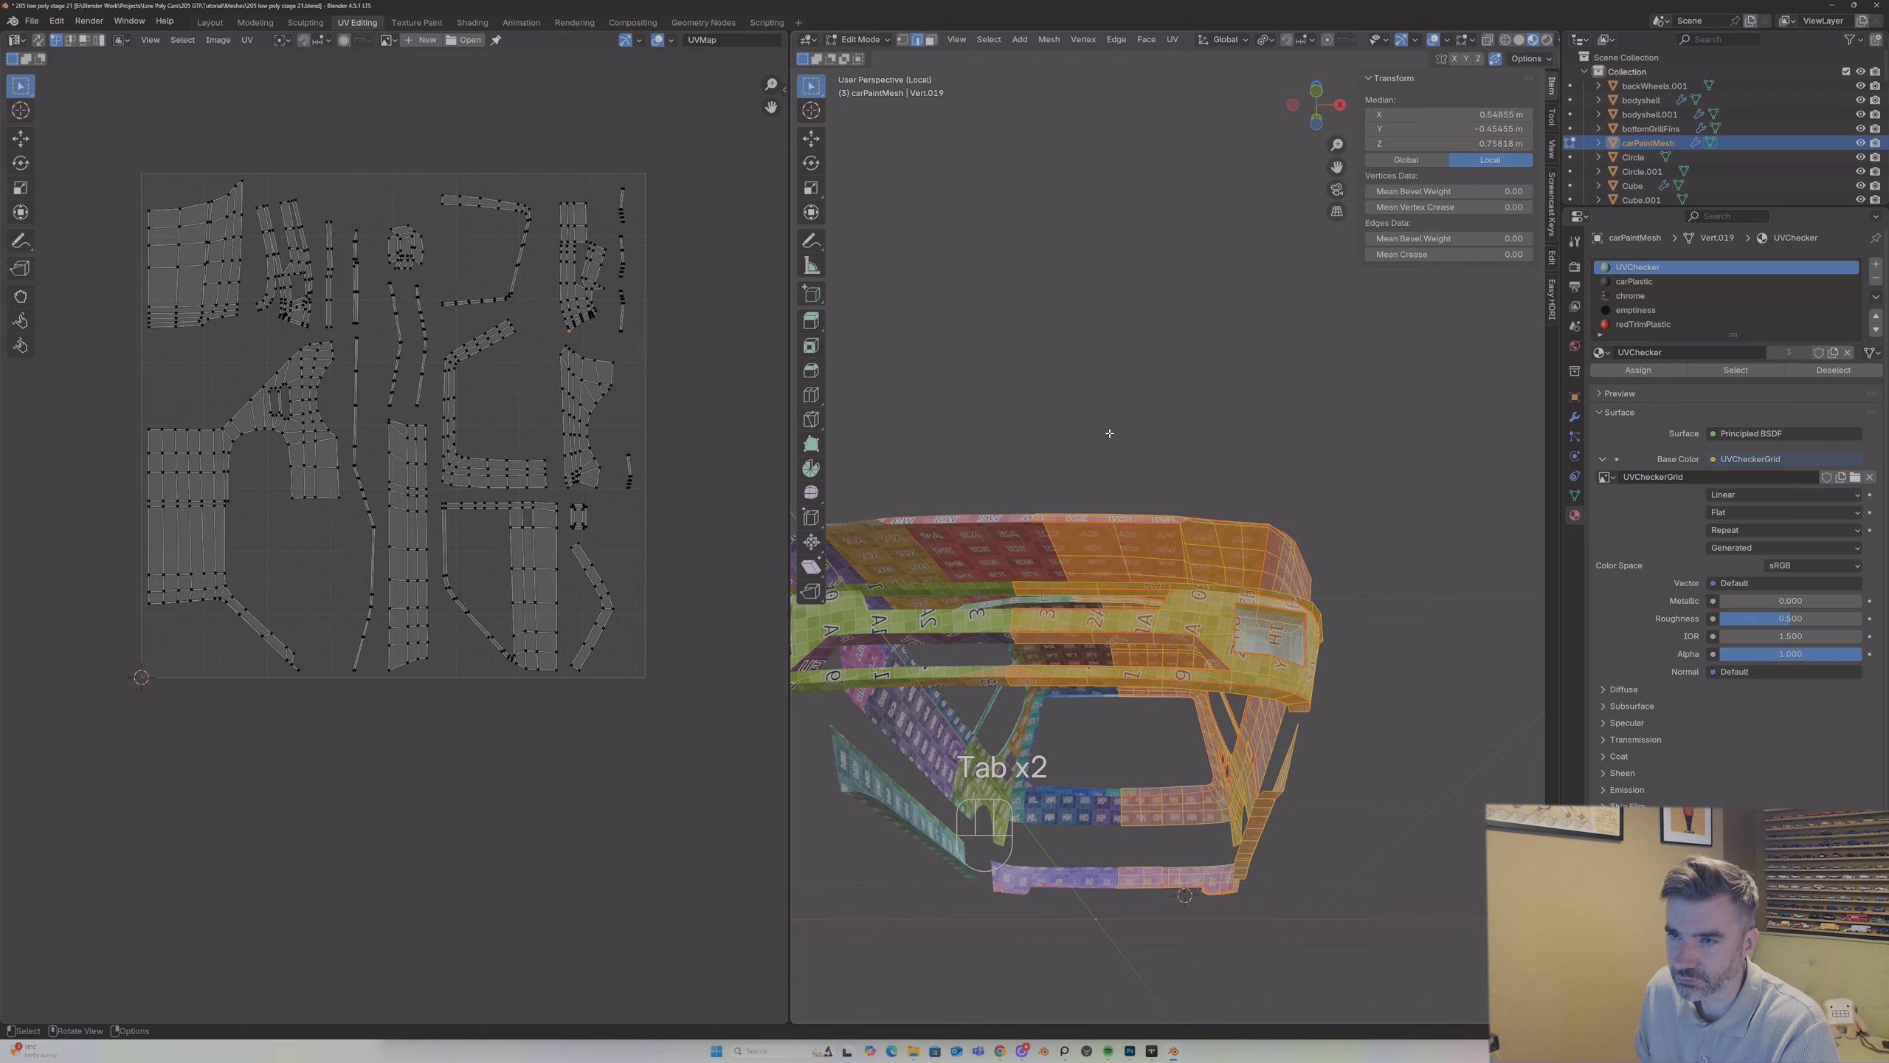
pyautogui.press('Tab')
pyautogui.moveTo(1108, 447); pyautogui.dragTo(1084, 583, button='middle')
# Step: Apply the Mirror modifier on carPaintMesh
pyautogui.click(1575, 417)
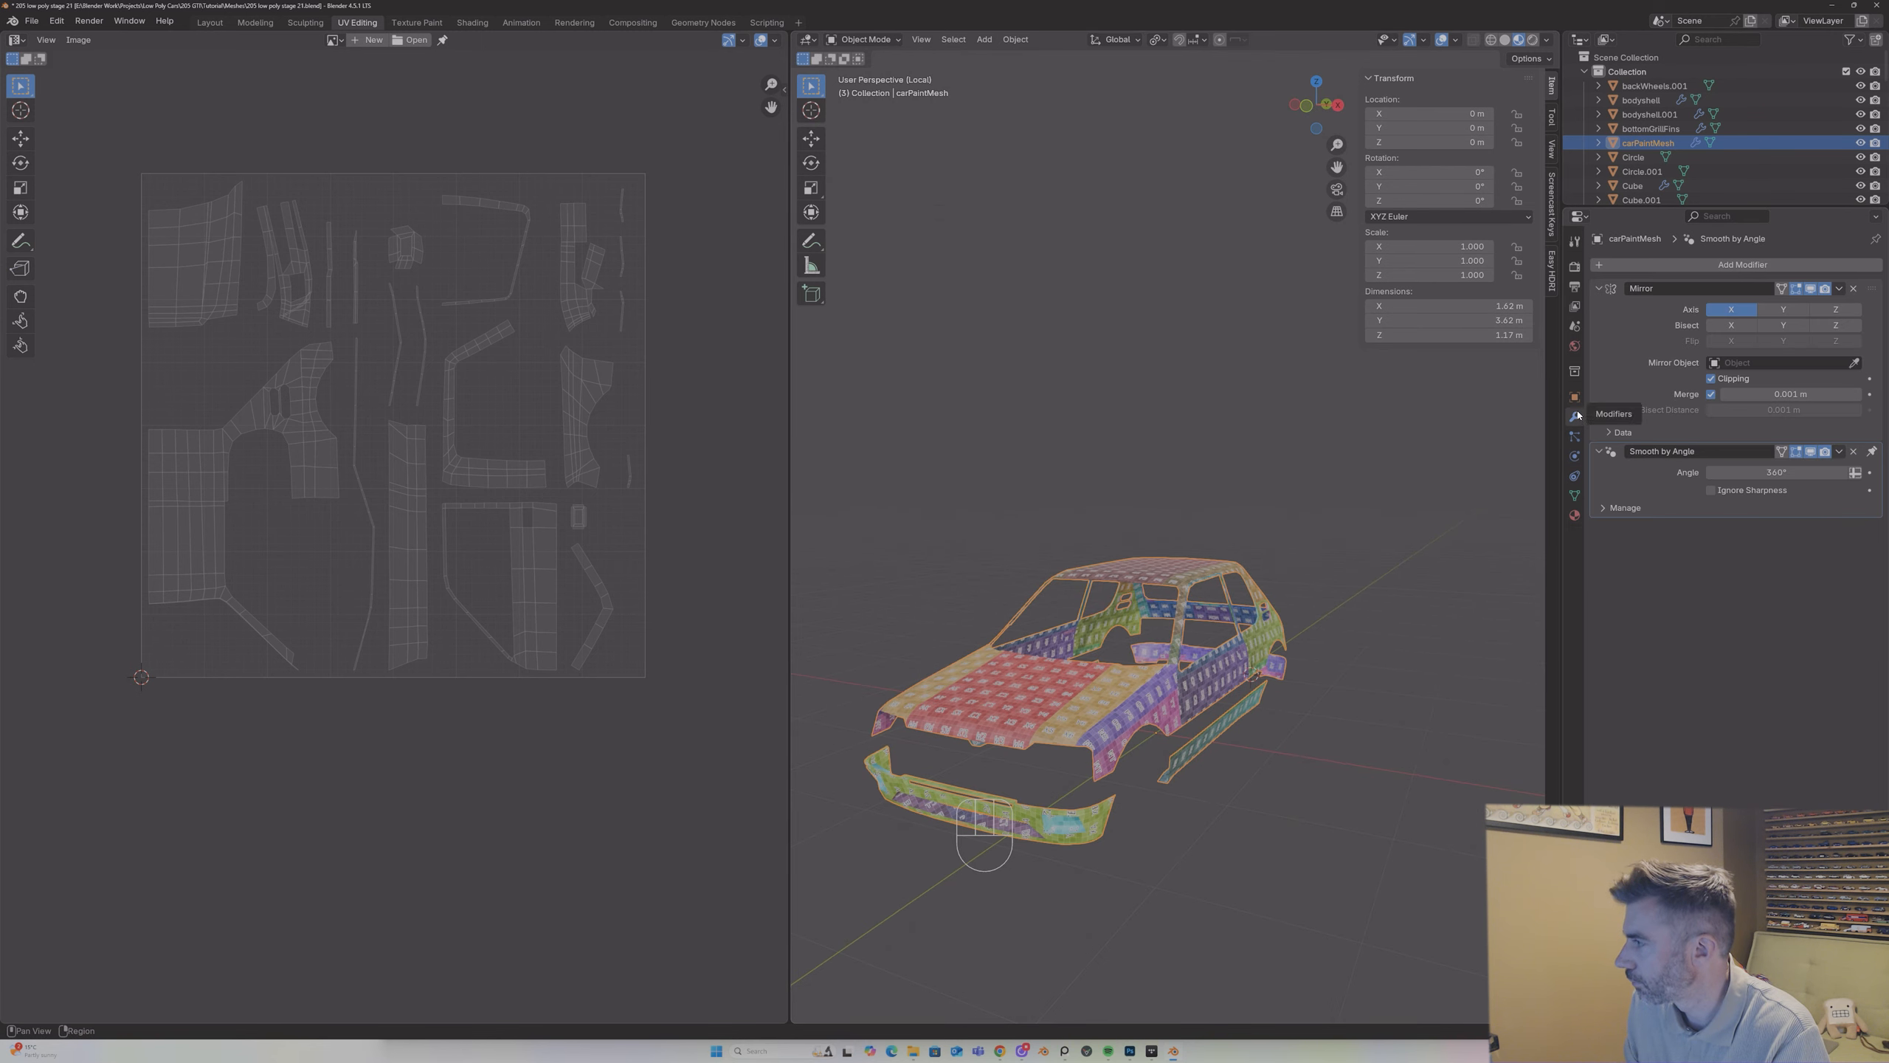
pyautogui.click(1837, 289)
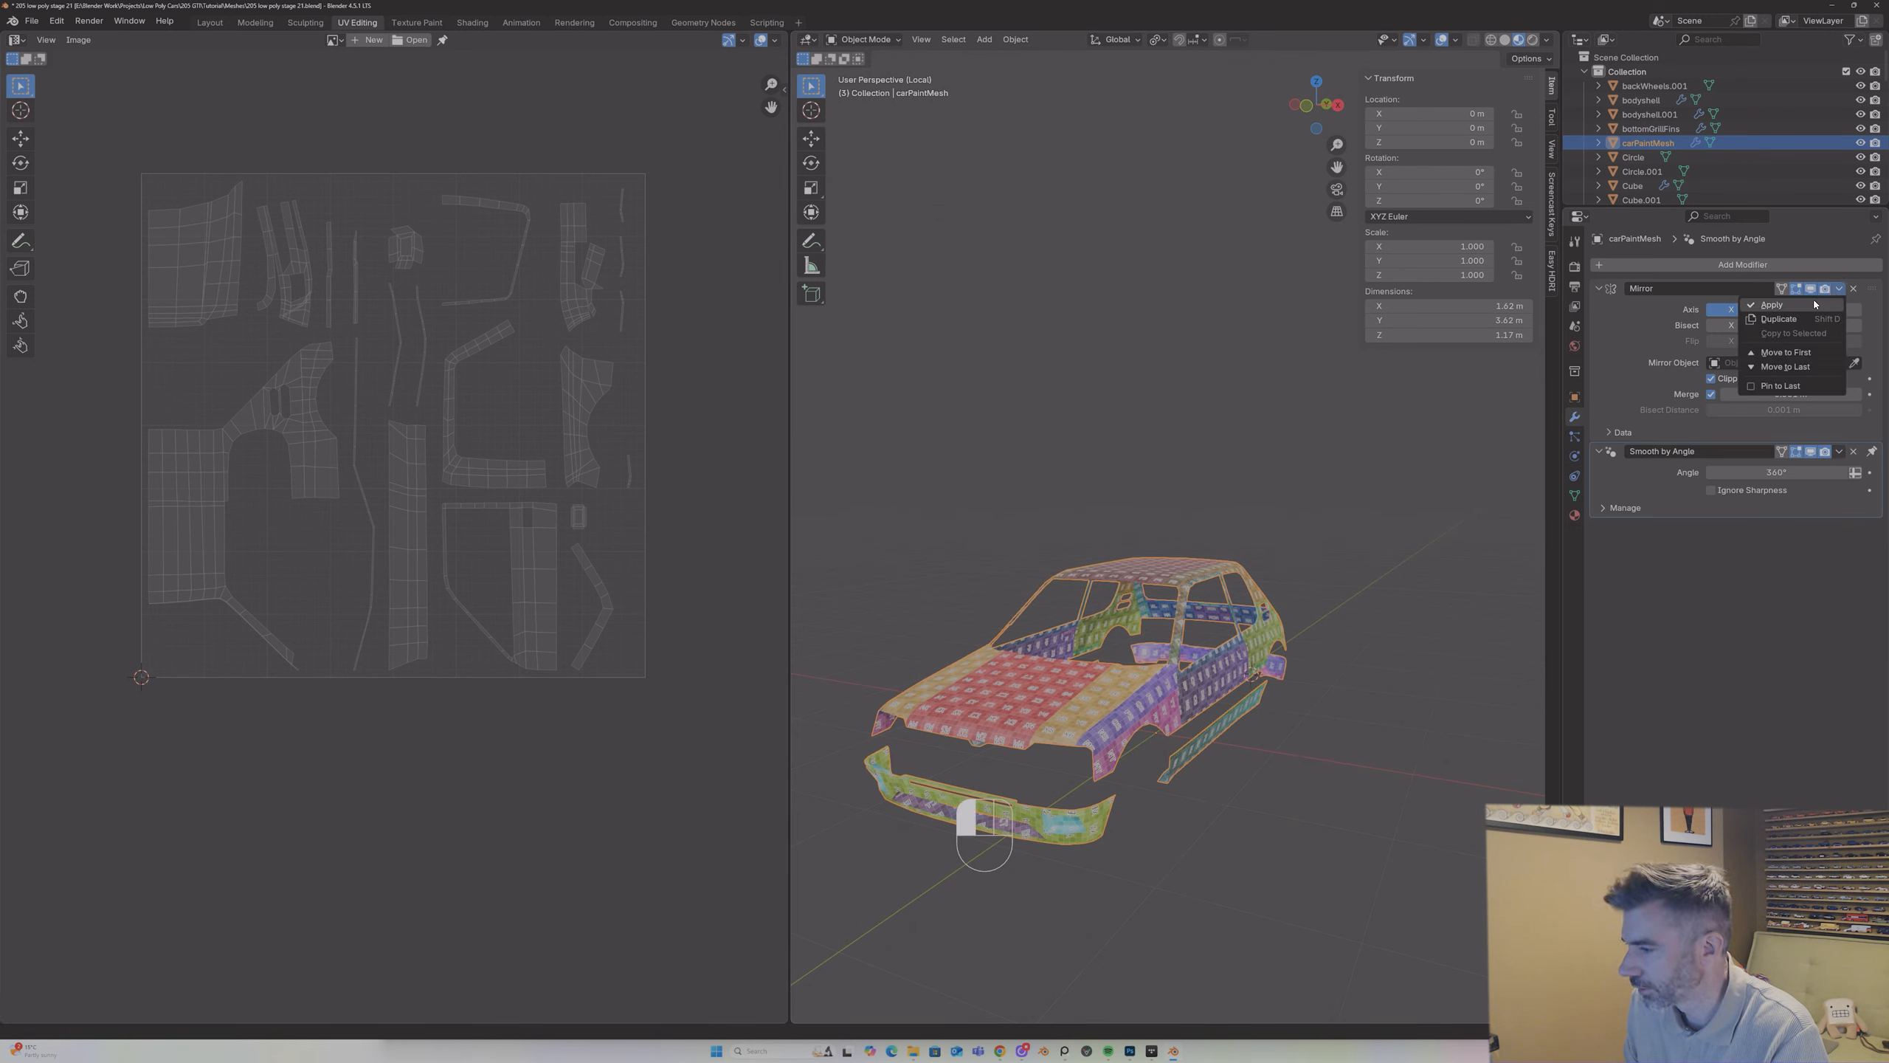
pyautogui.click(1792, 303)
# Step: Unwrap both halves of the car body with the Angle Based method, and inspect the checker pattern in Object Mode
pyautogui.press('Tab')
pyautogui.press('a')
pyautogui.press('u')
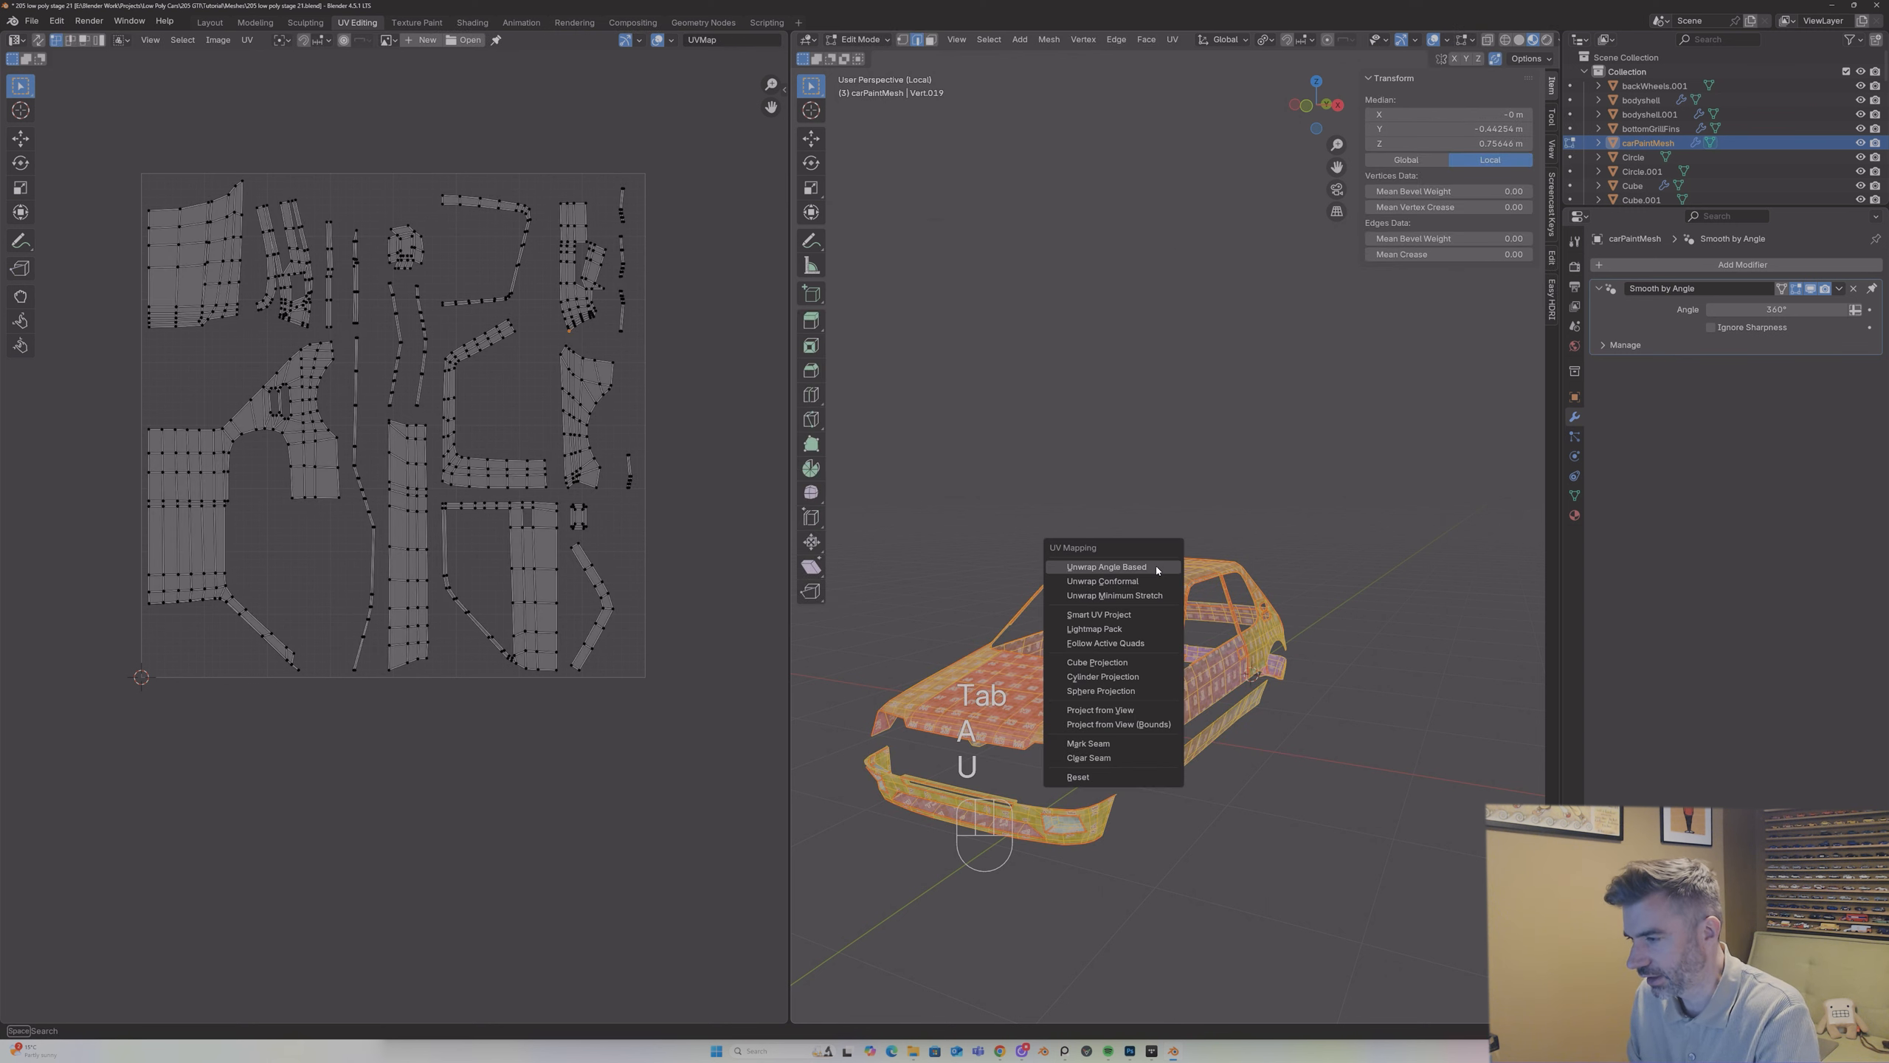
pyautogui.click(1155, 566)
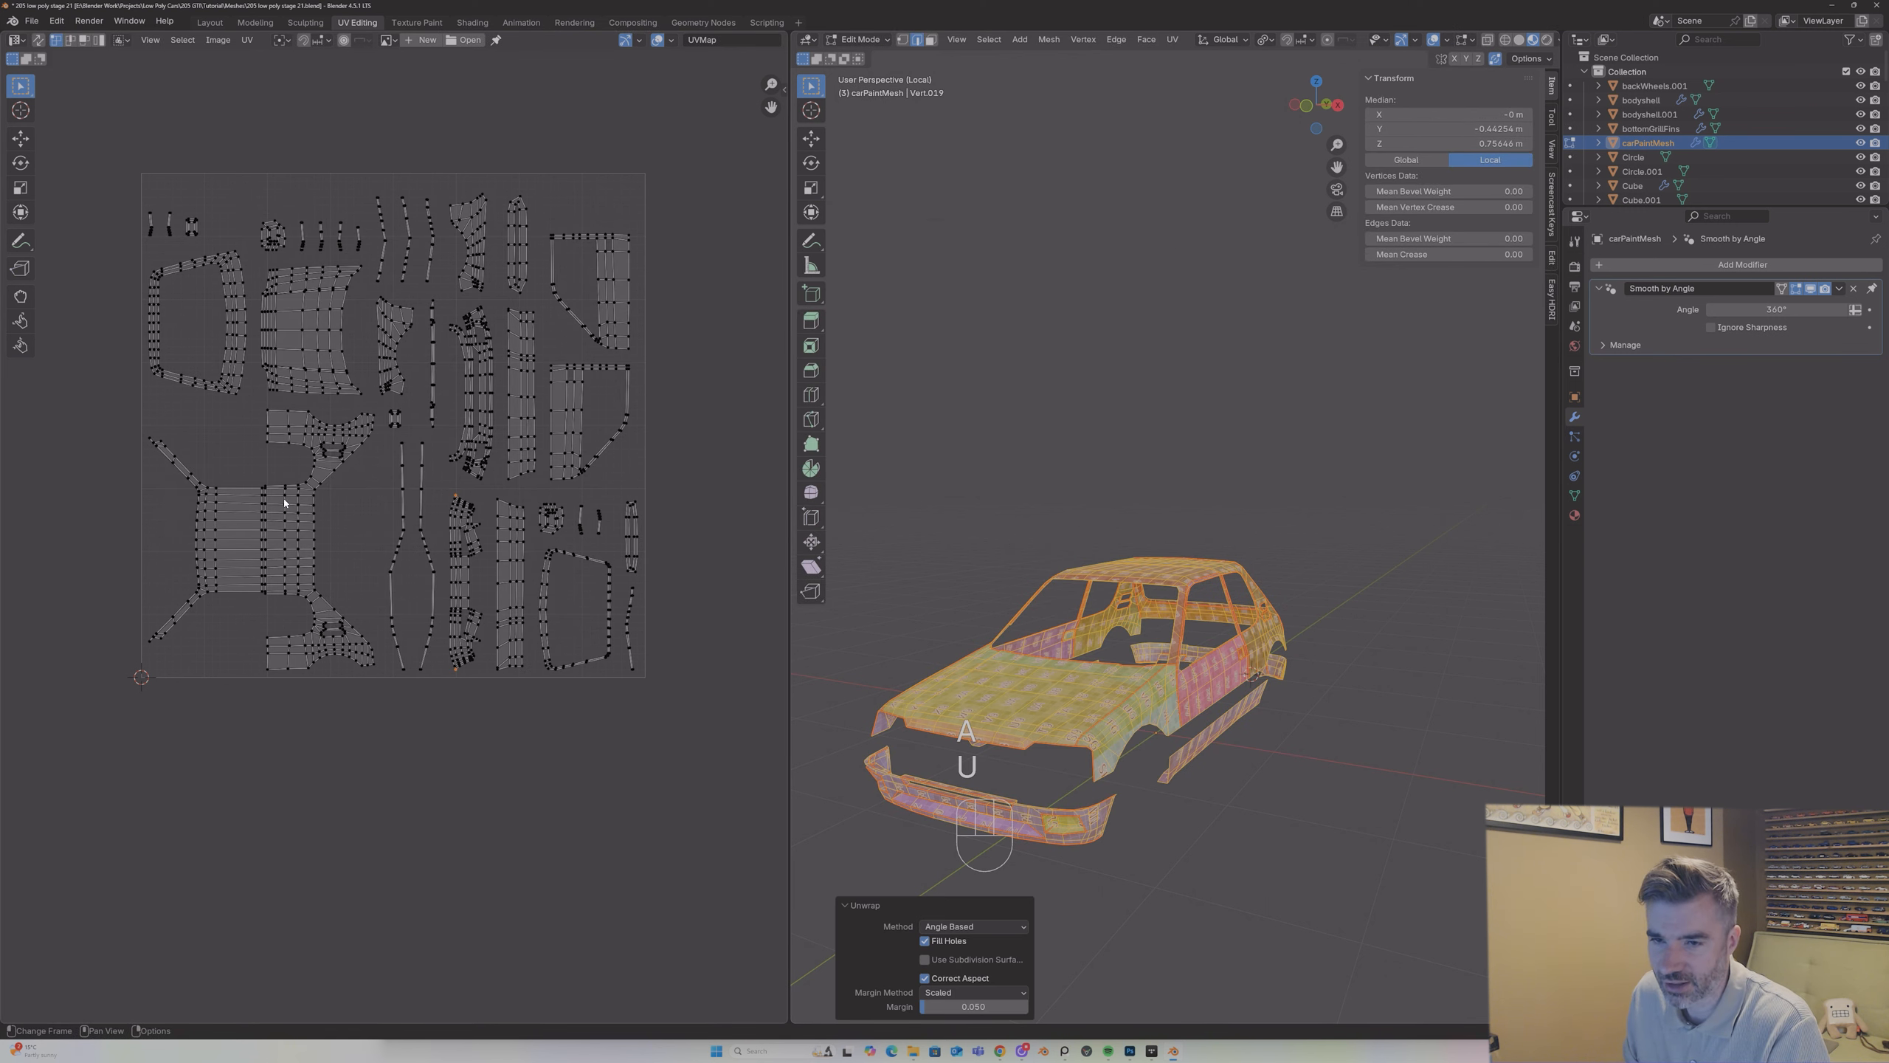
pyautogui.press('Tab')
pyautogui.moveTo(1124, 534); pyautogui.dragTo(1056, 524, button='middle')
pyautogui.press('Tab')
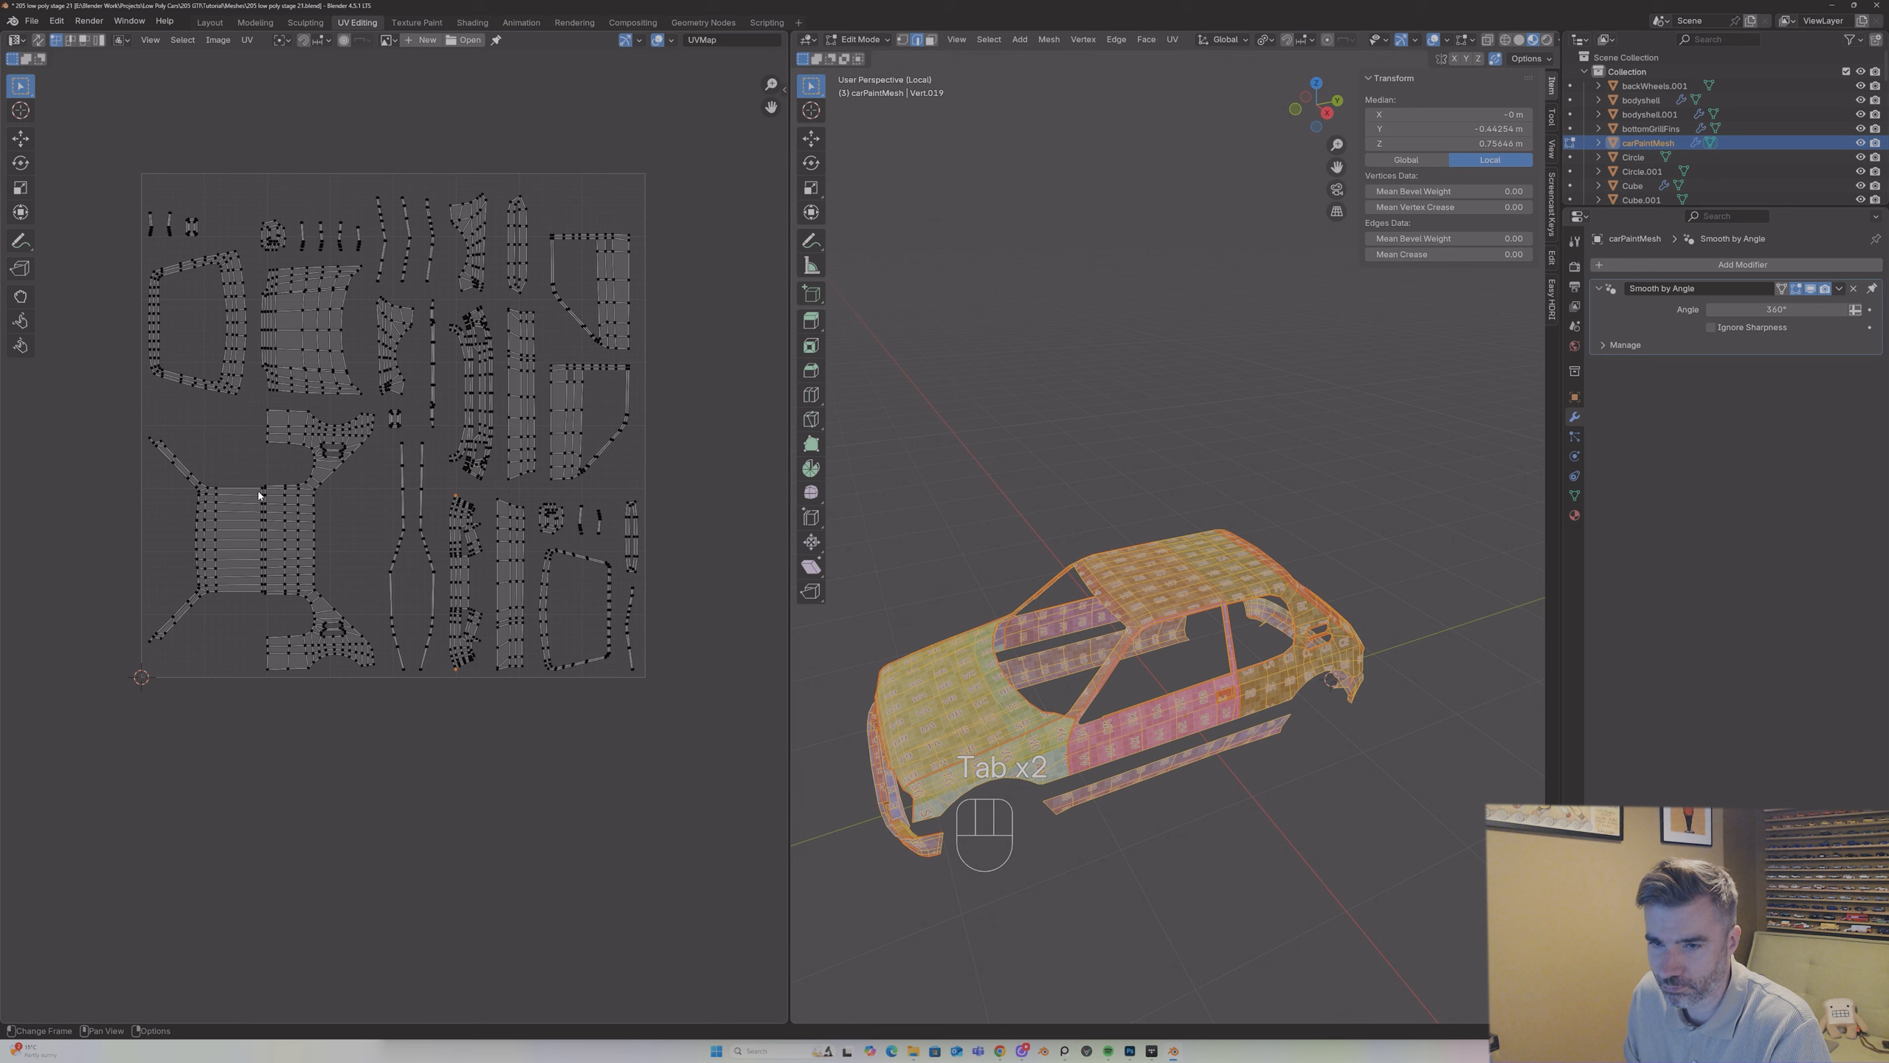
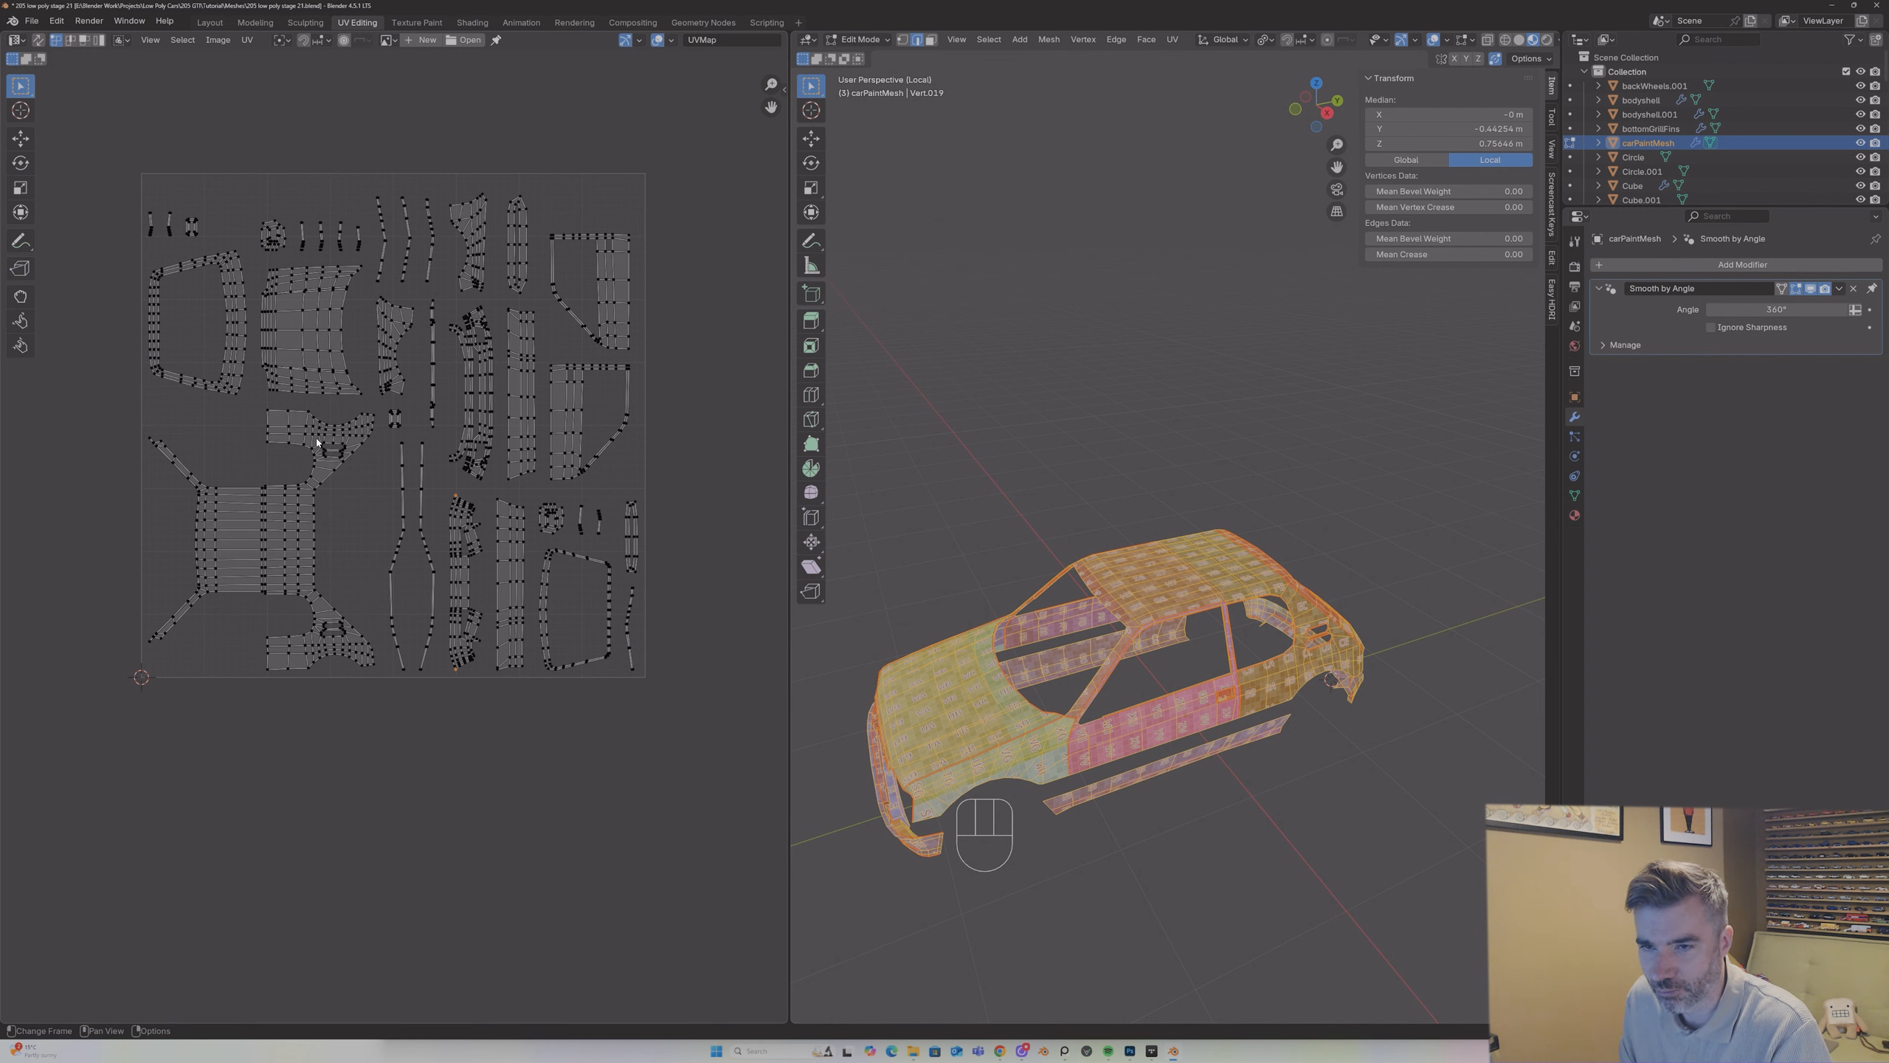
# Step: Move the UV island of the roof with its pillars and rear quarter panels below the UV square and deselect it
pyautogui.moveTo(492, 479); pyautogui.dragTo(543, 471, button='middle')
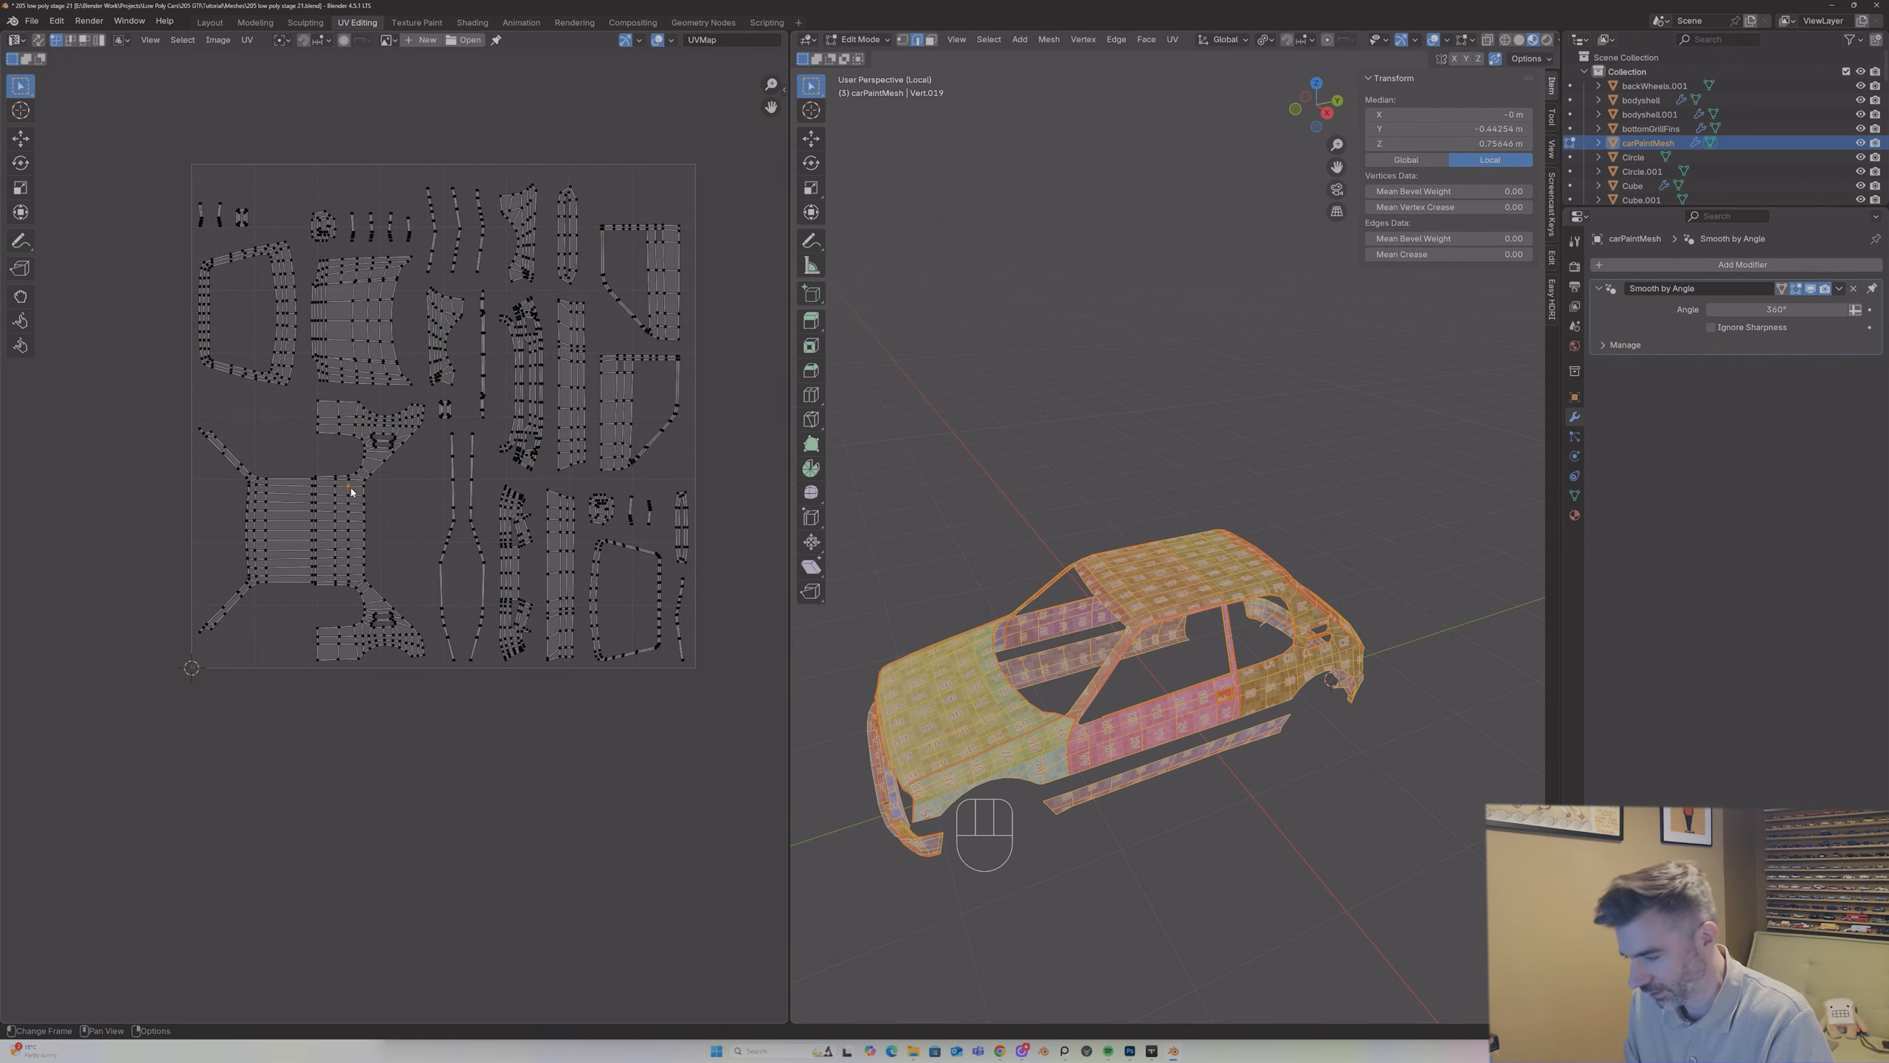
pyautogui.press('l')
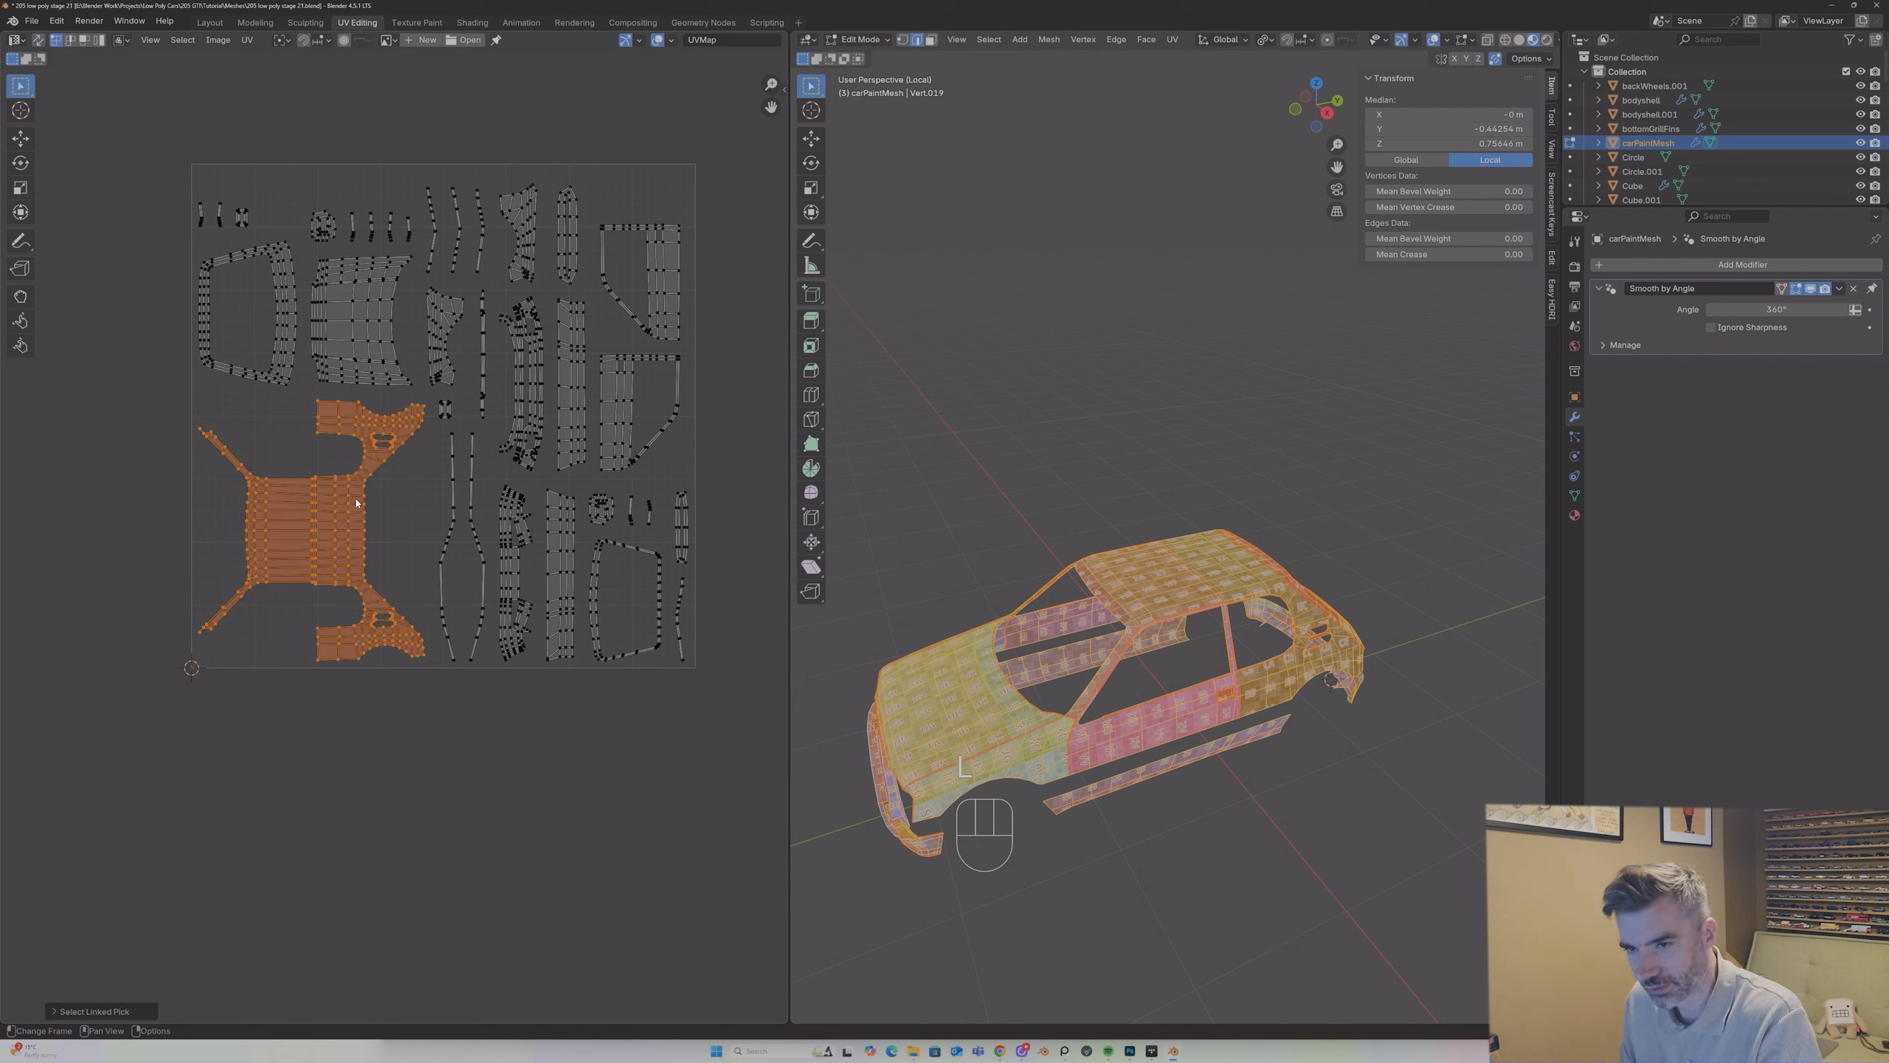
pyautogui.press('g')
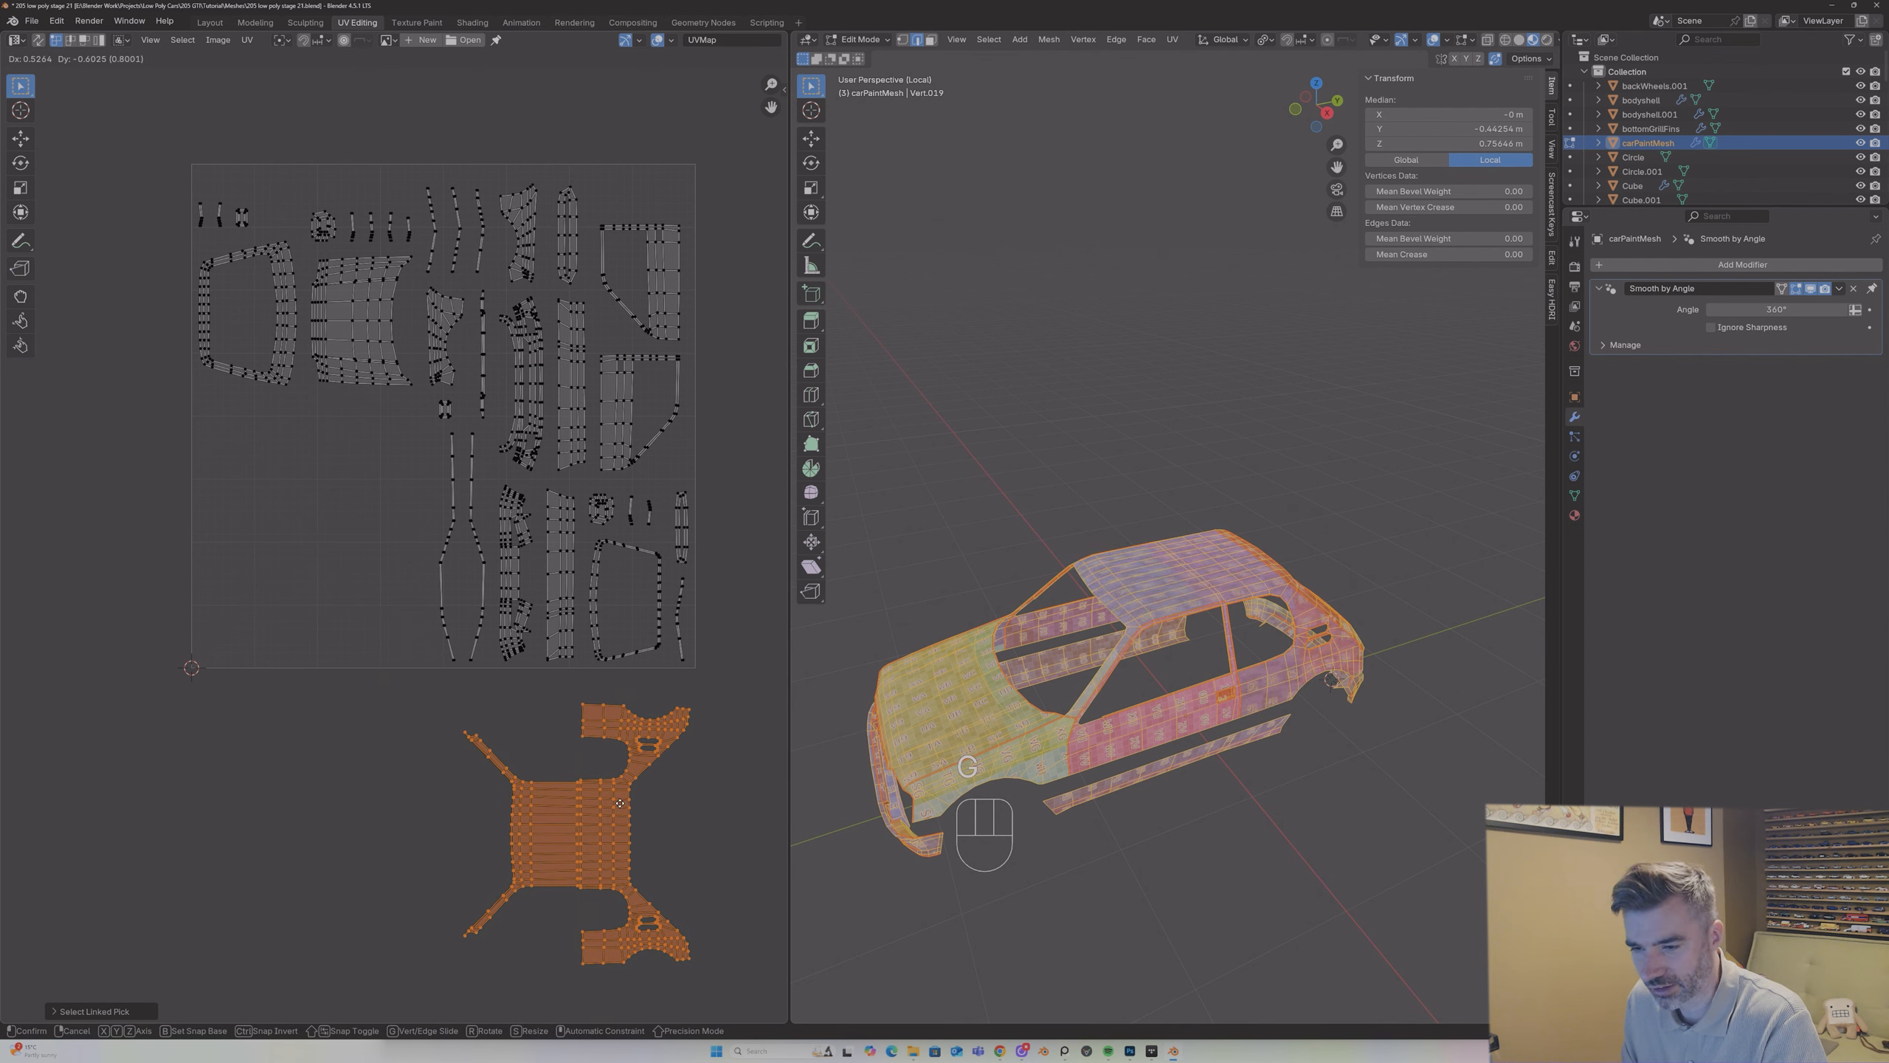
pyautogui.click(618, 808)
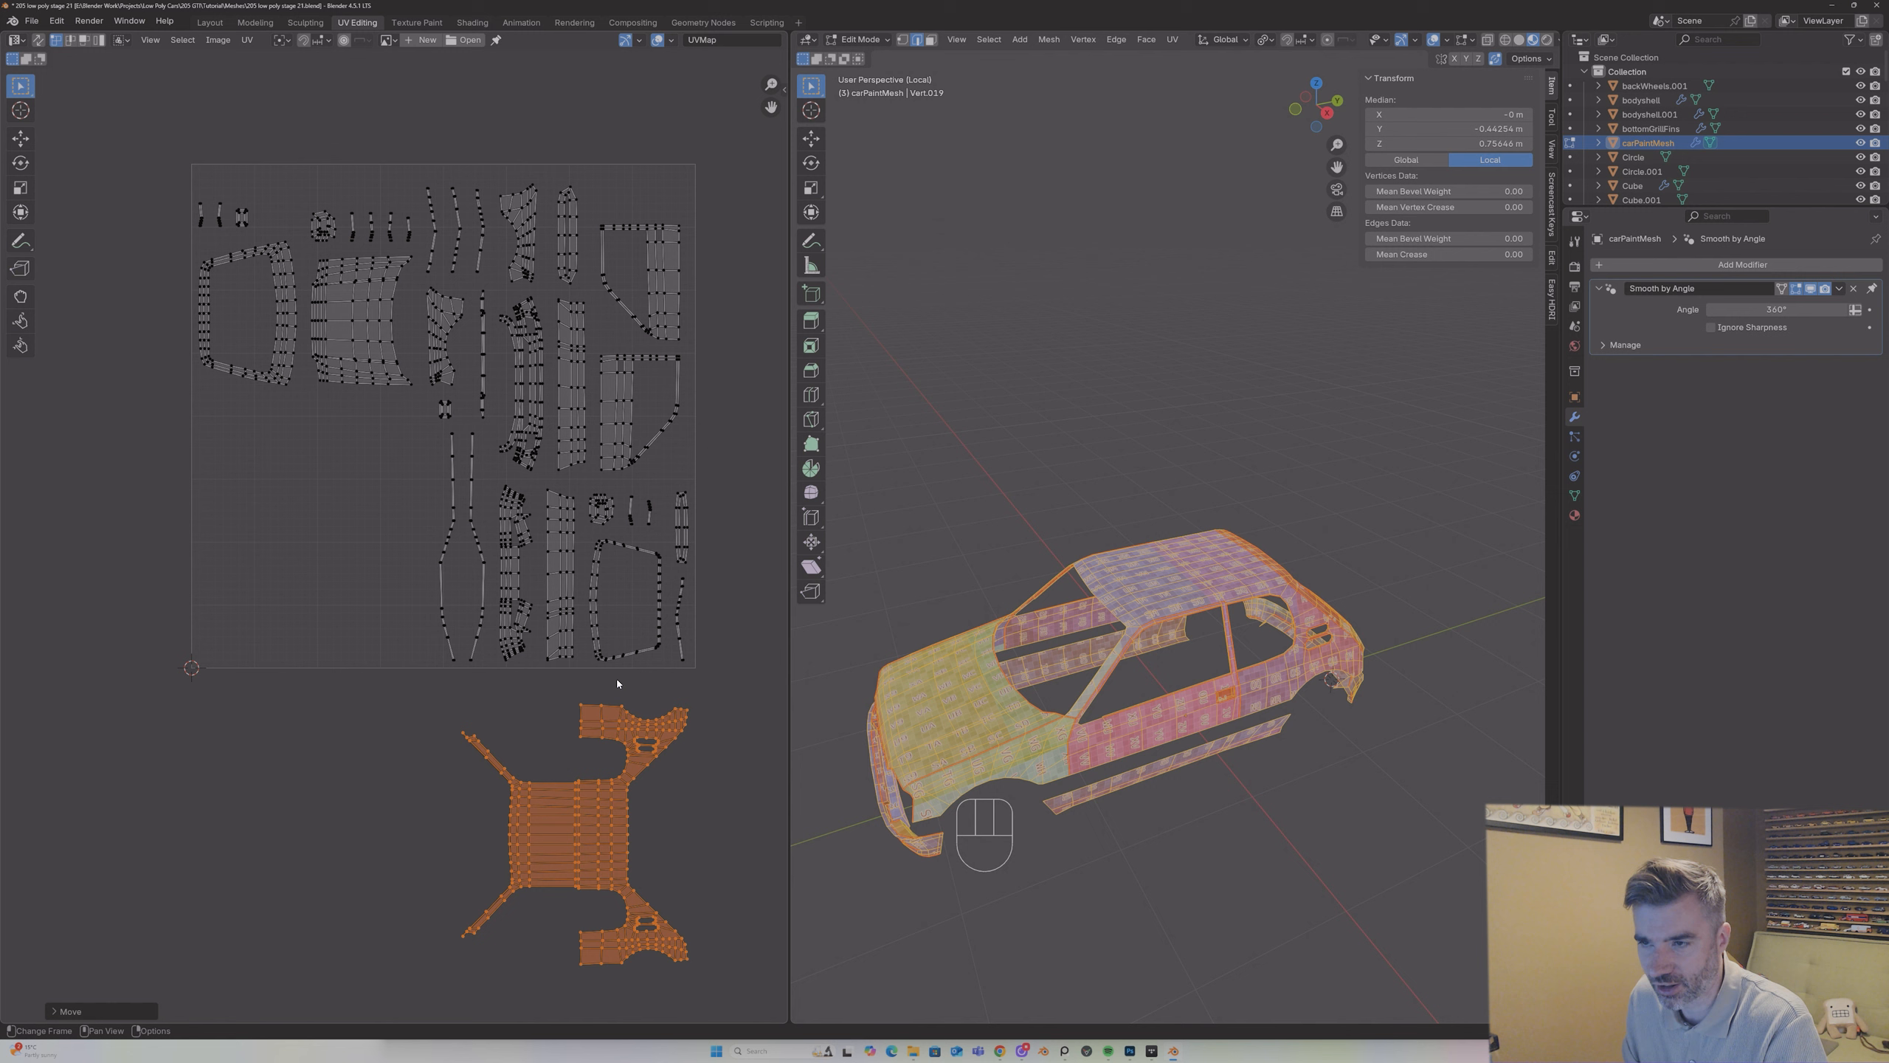
pyautogui.hotkey('alt', 'a')
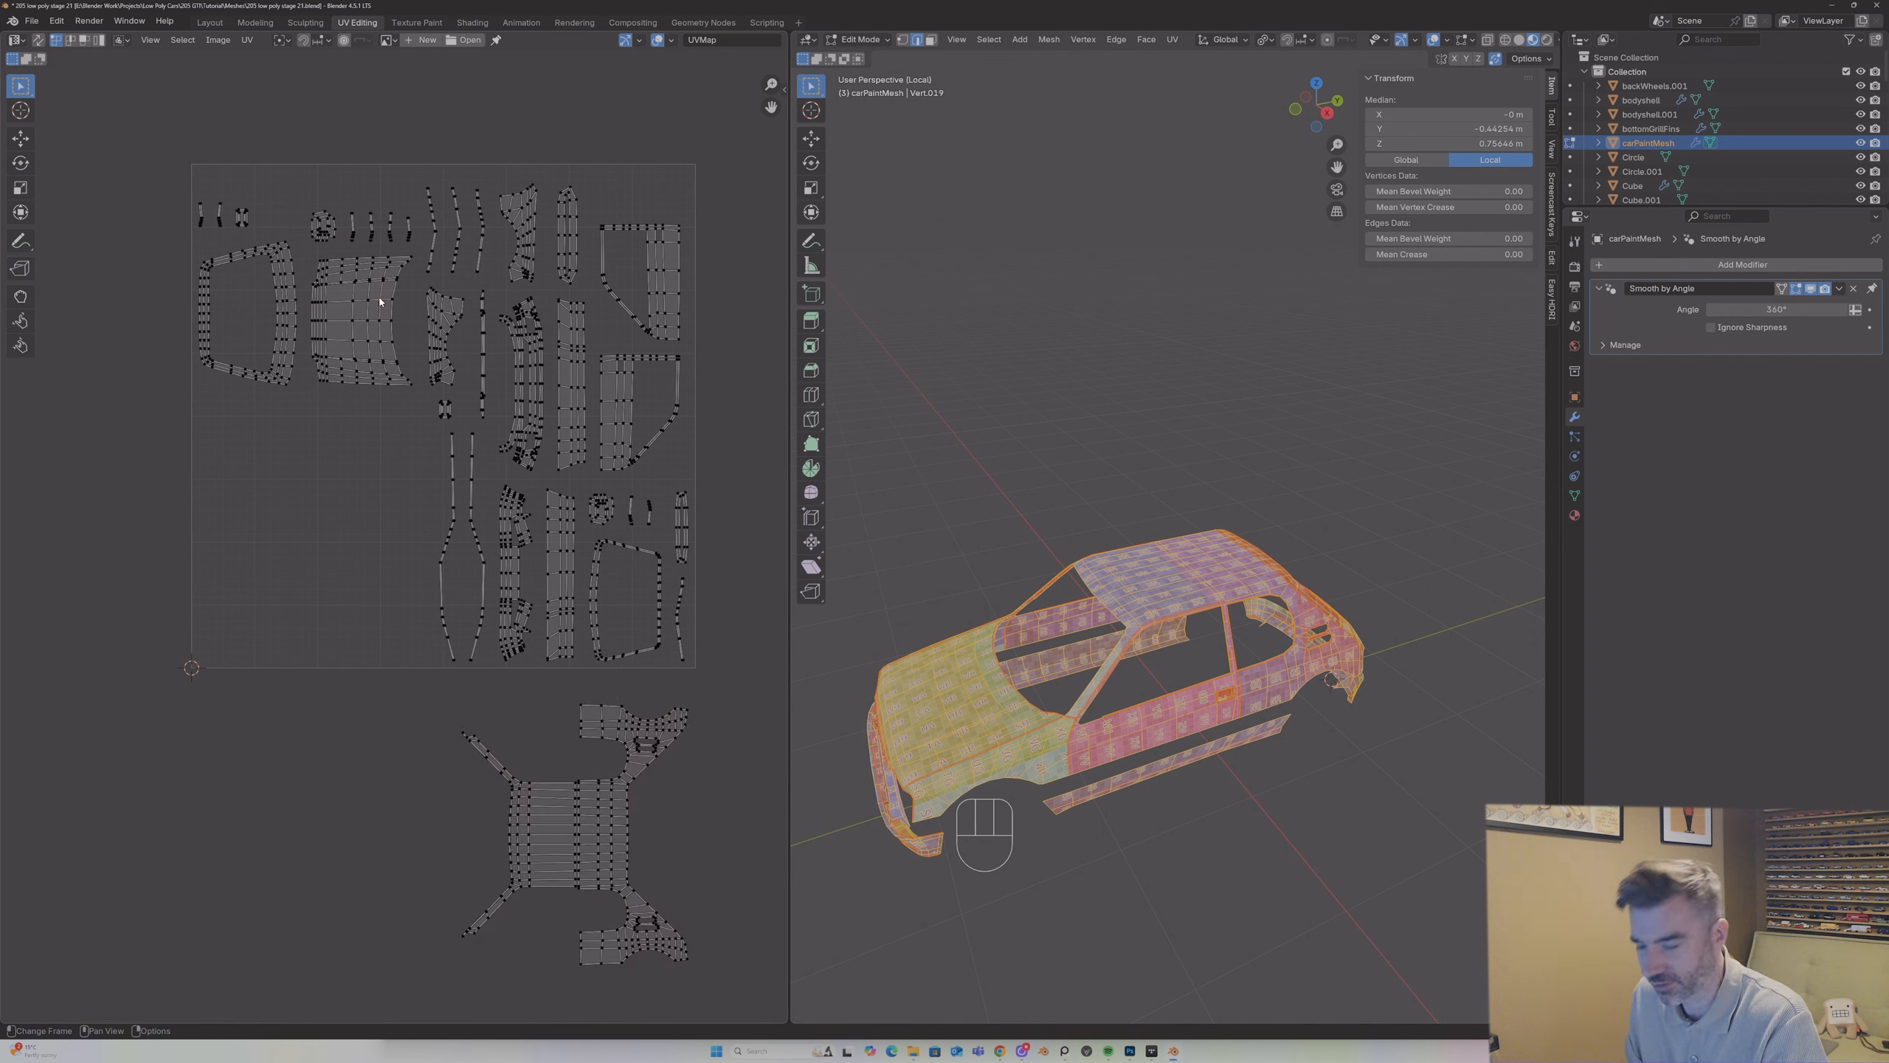
# Step: Move the bonnet's UV island below the UV square, in front of the roof island's windscreen pillars
pyautogui.press('l')
pyautogui.press('g')
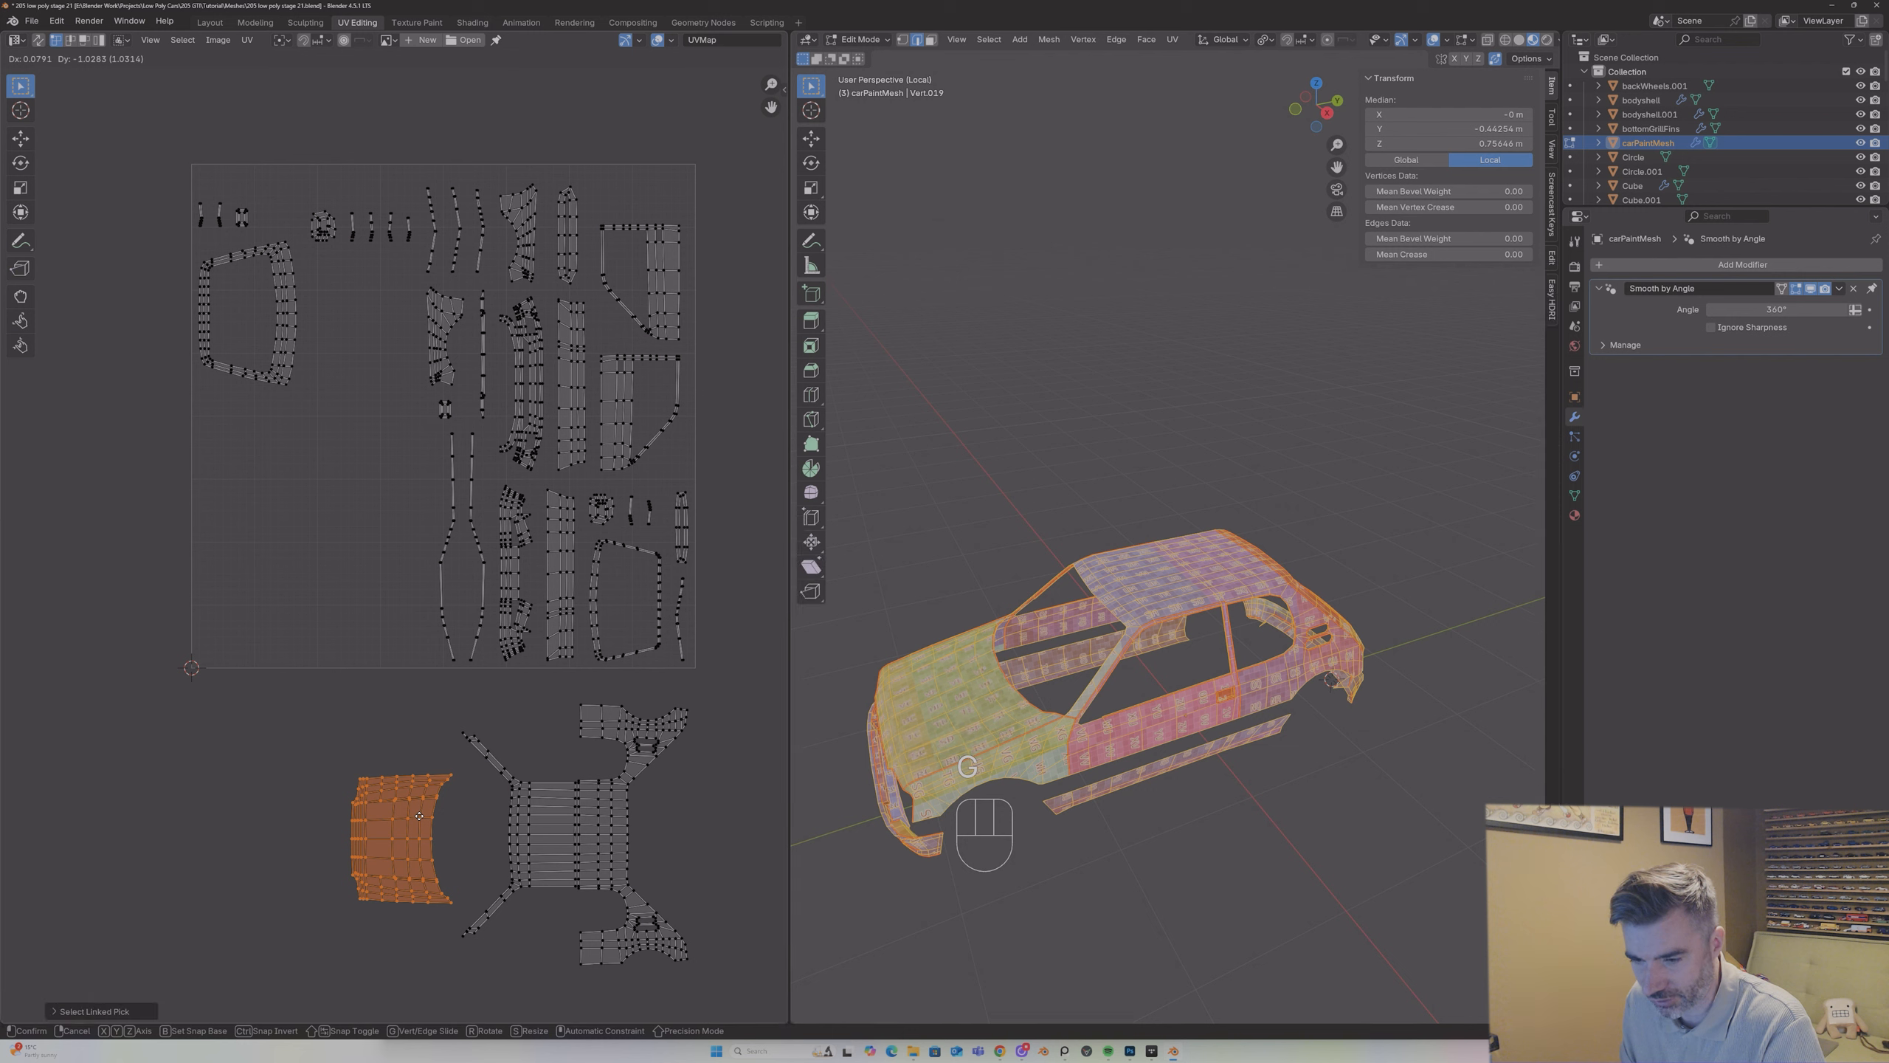
pyautogui.click(417, 817)
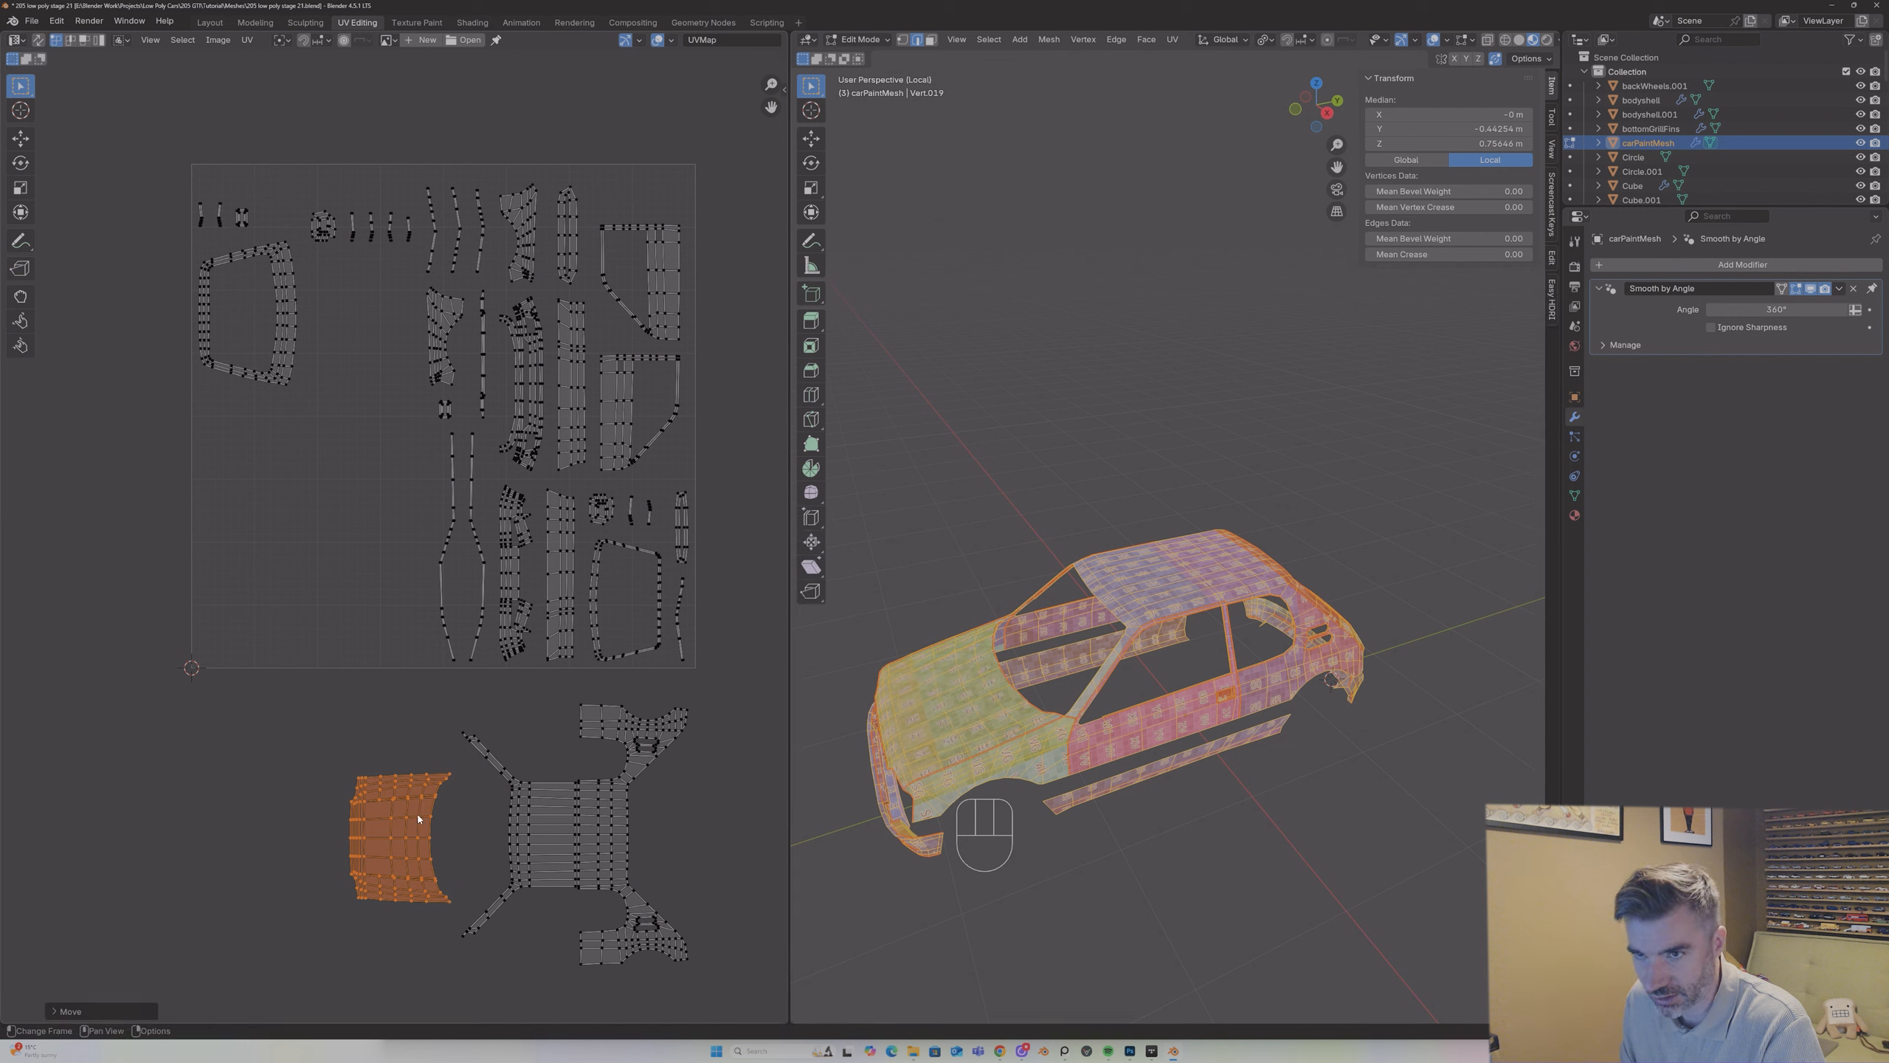
# Step: Select the tailgate's UV island and place it directly behind the roof island, with its narrow side against the roof's rear edge
pyautogui.click(282, 280)
pyautogui.press('l')
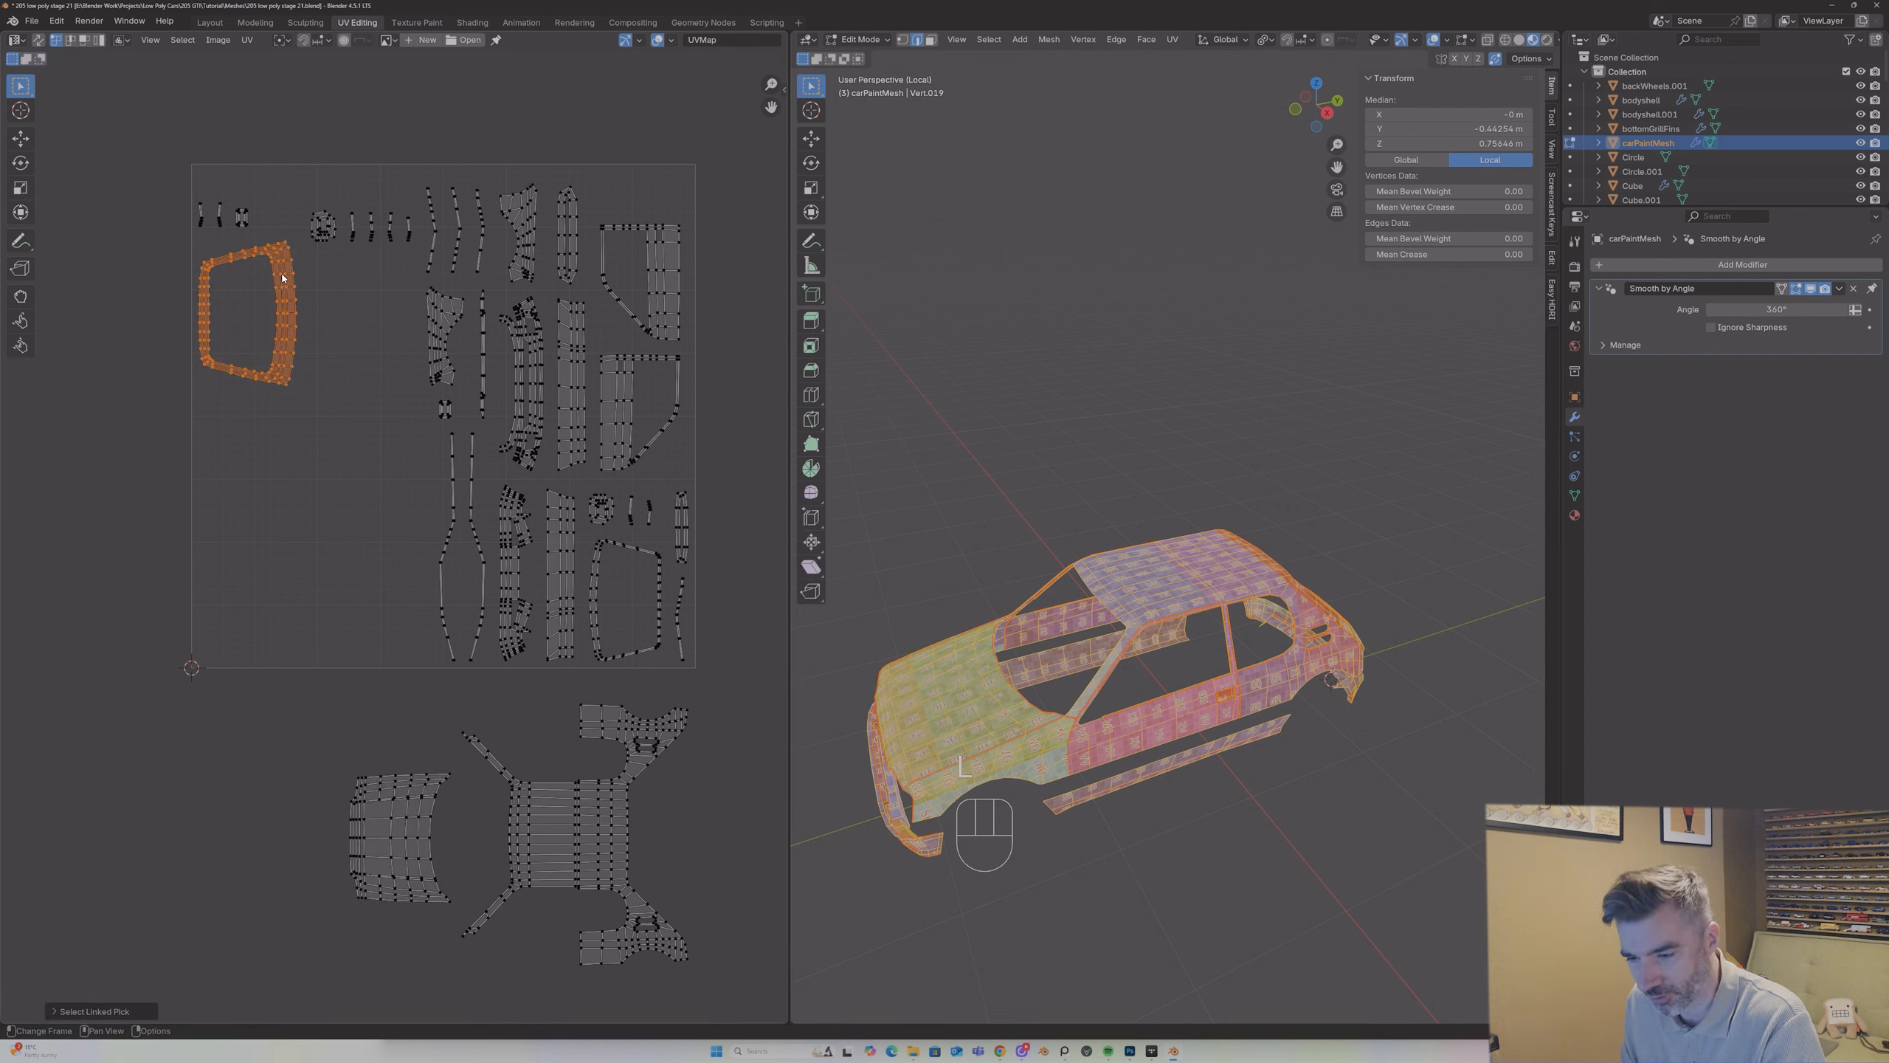
pyautogui.press('g')
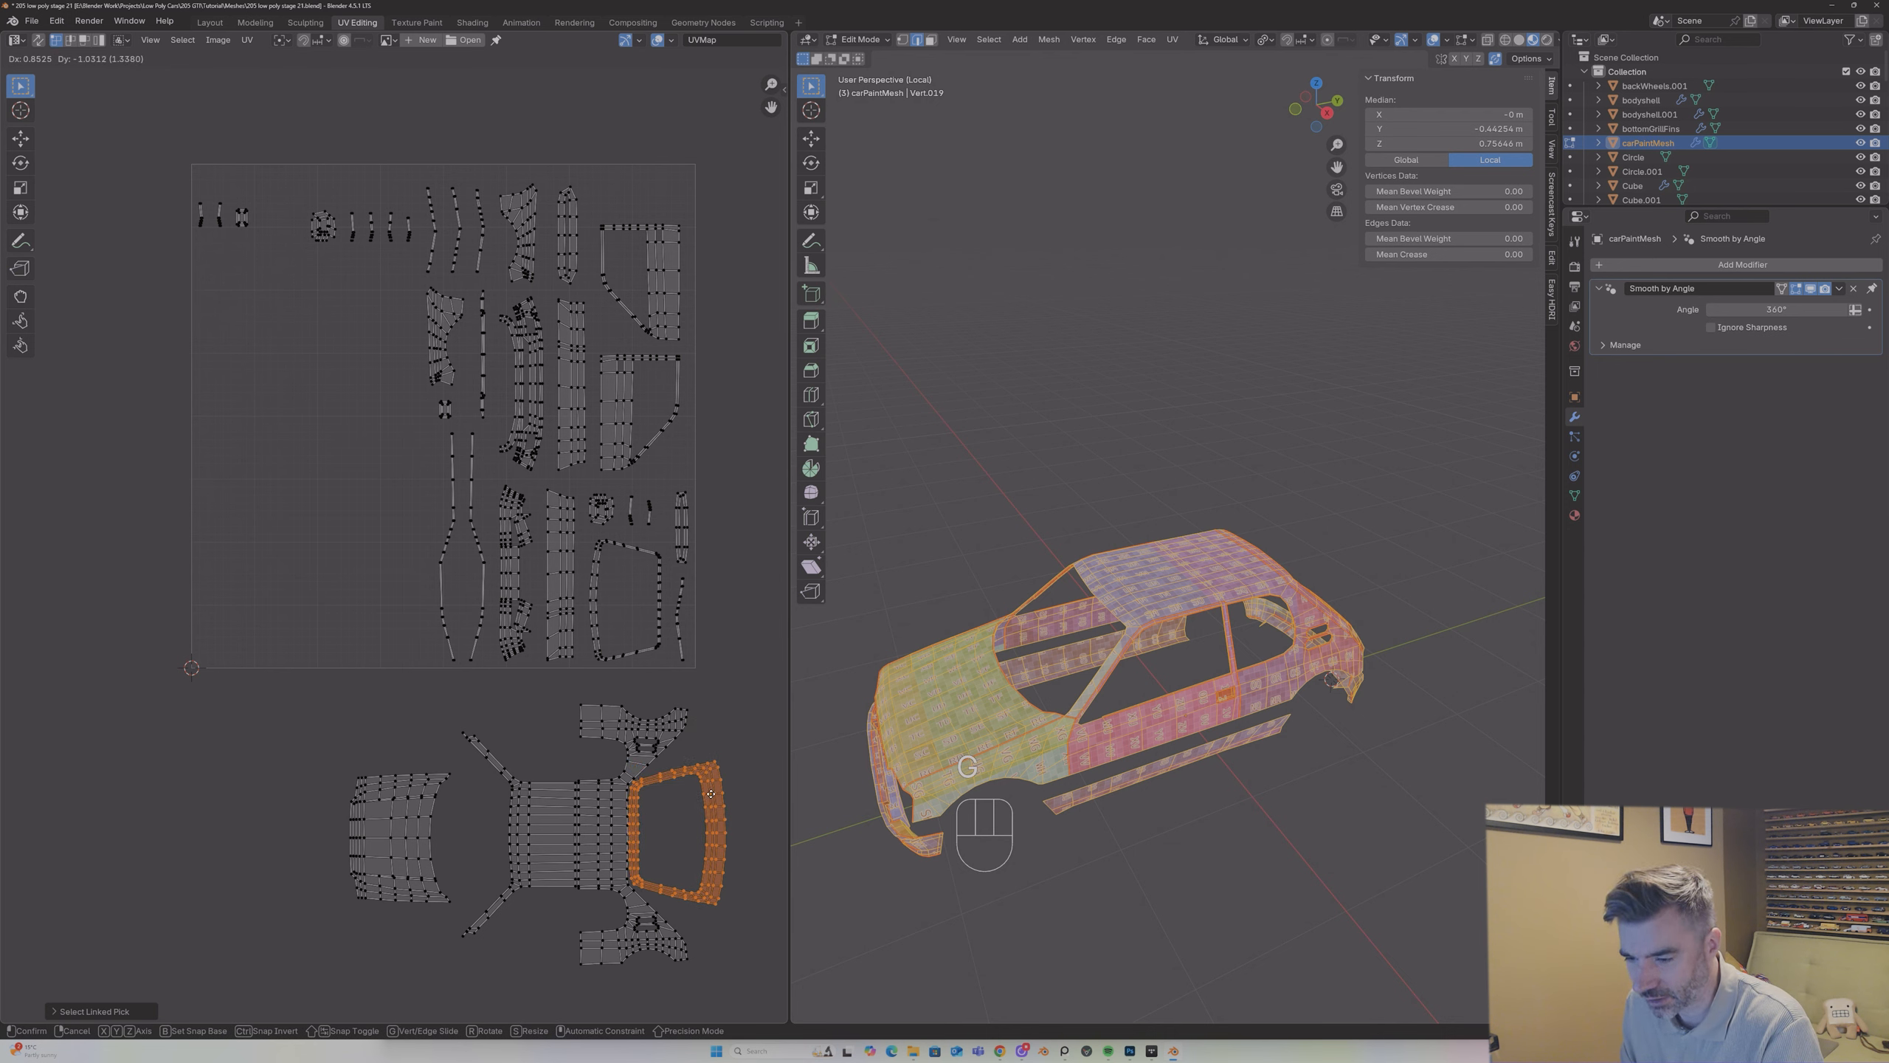
pyautogui.click(712, 794)
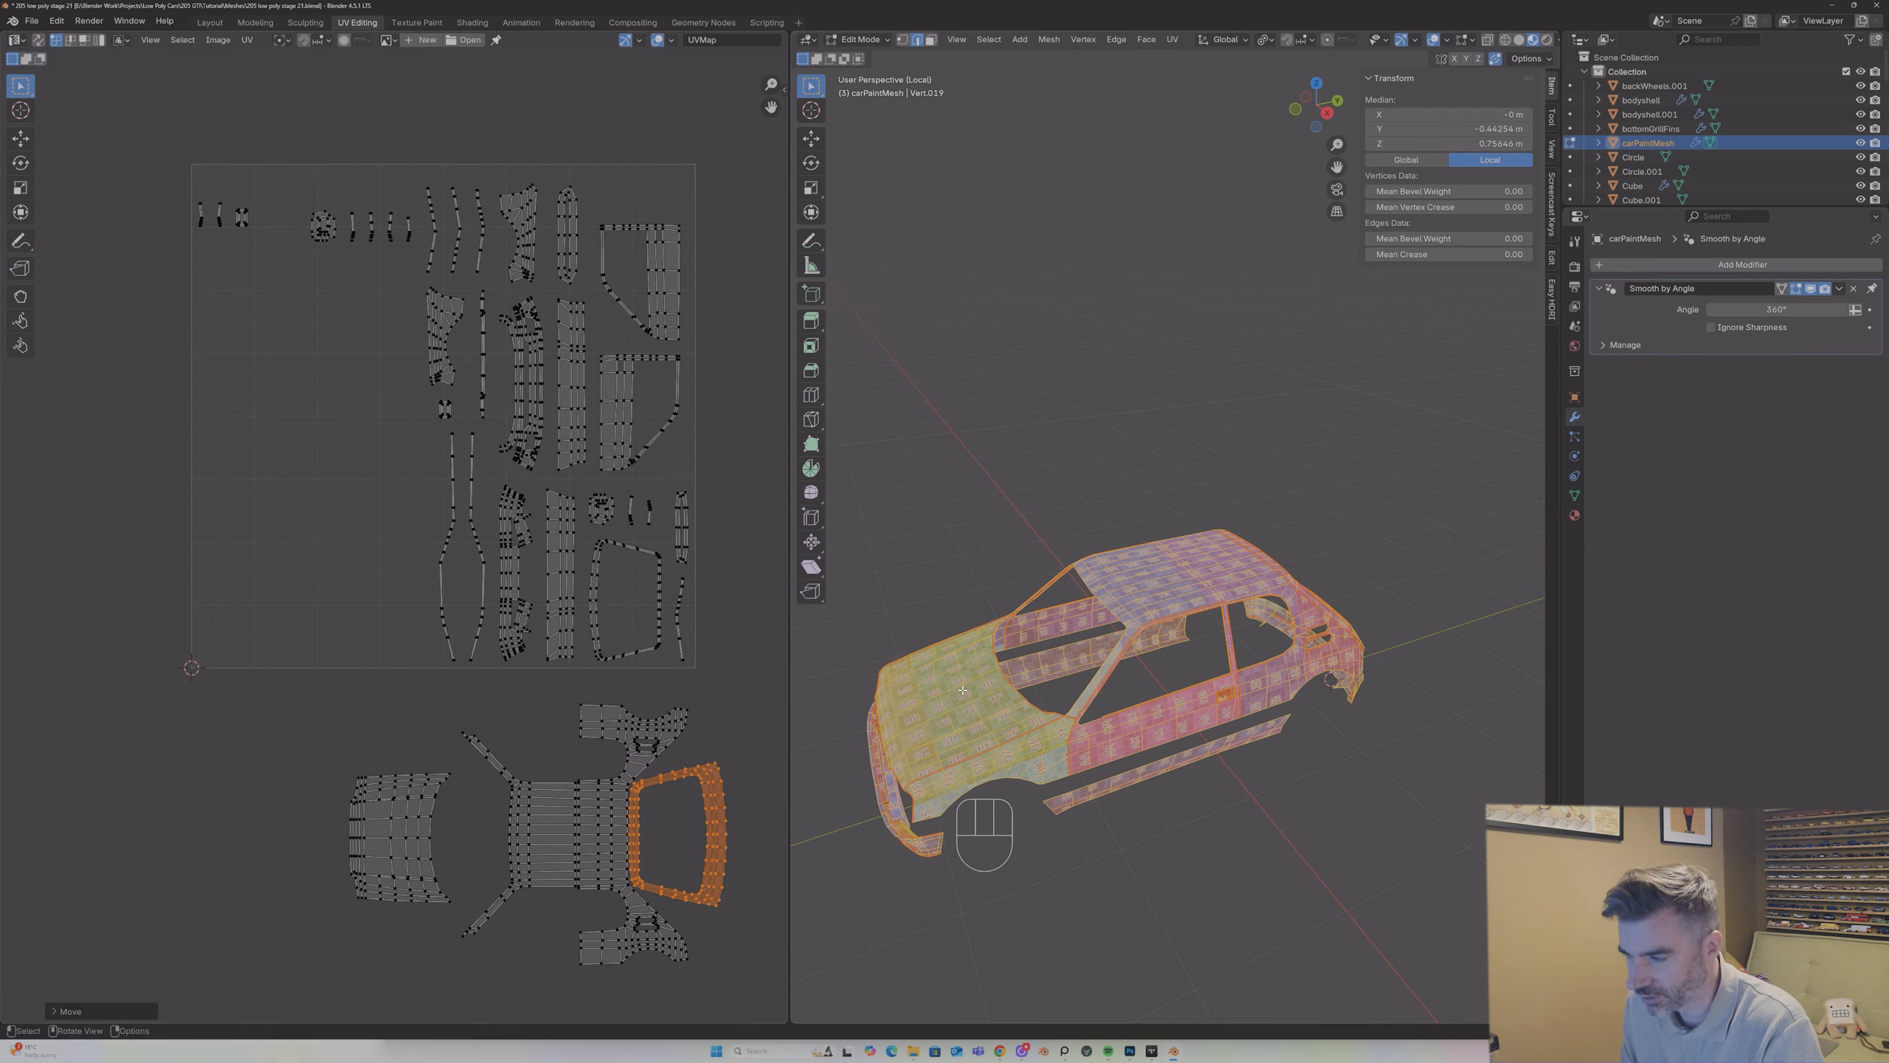
# Step: Inspect the checker pattern on the roof, side and tailgate to compare the islands' orientation with the car
pyautogui.moveTo(1101, 658); pyautogui.dragTo(1136, 642, button='middle')
pyautogui.scroll(2, 1136, 643)
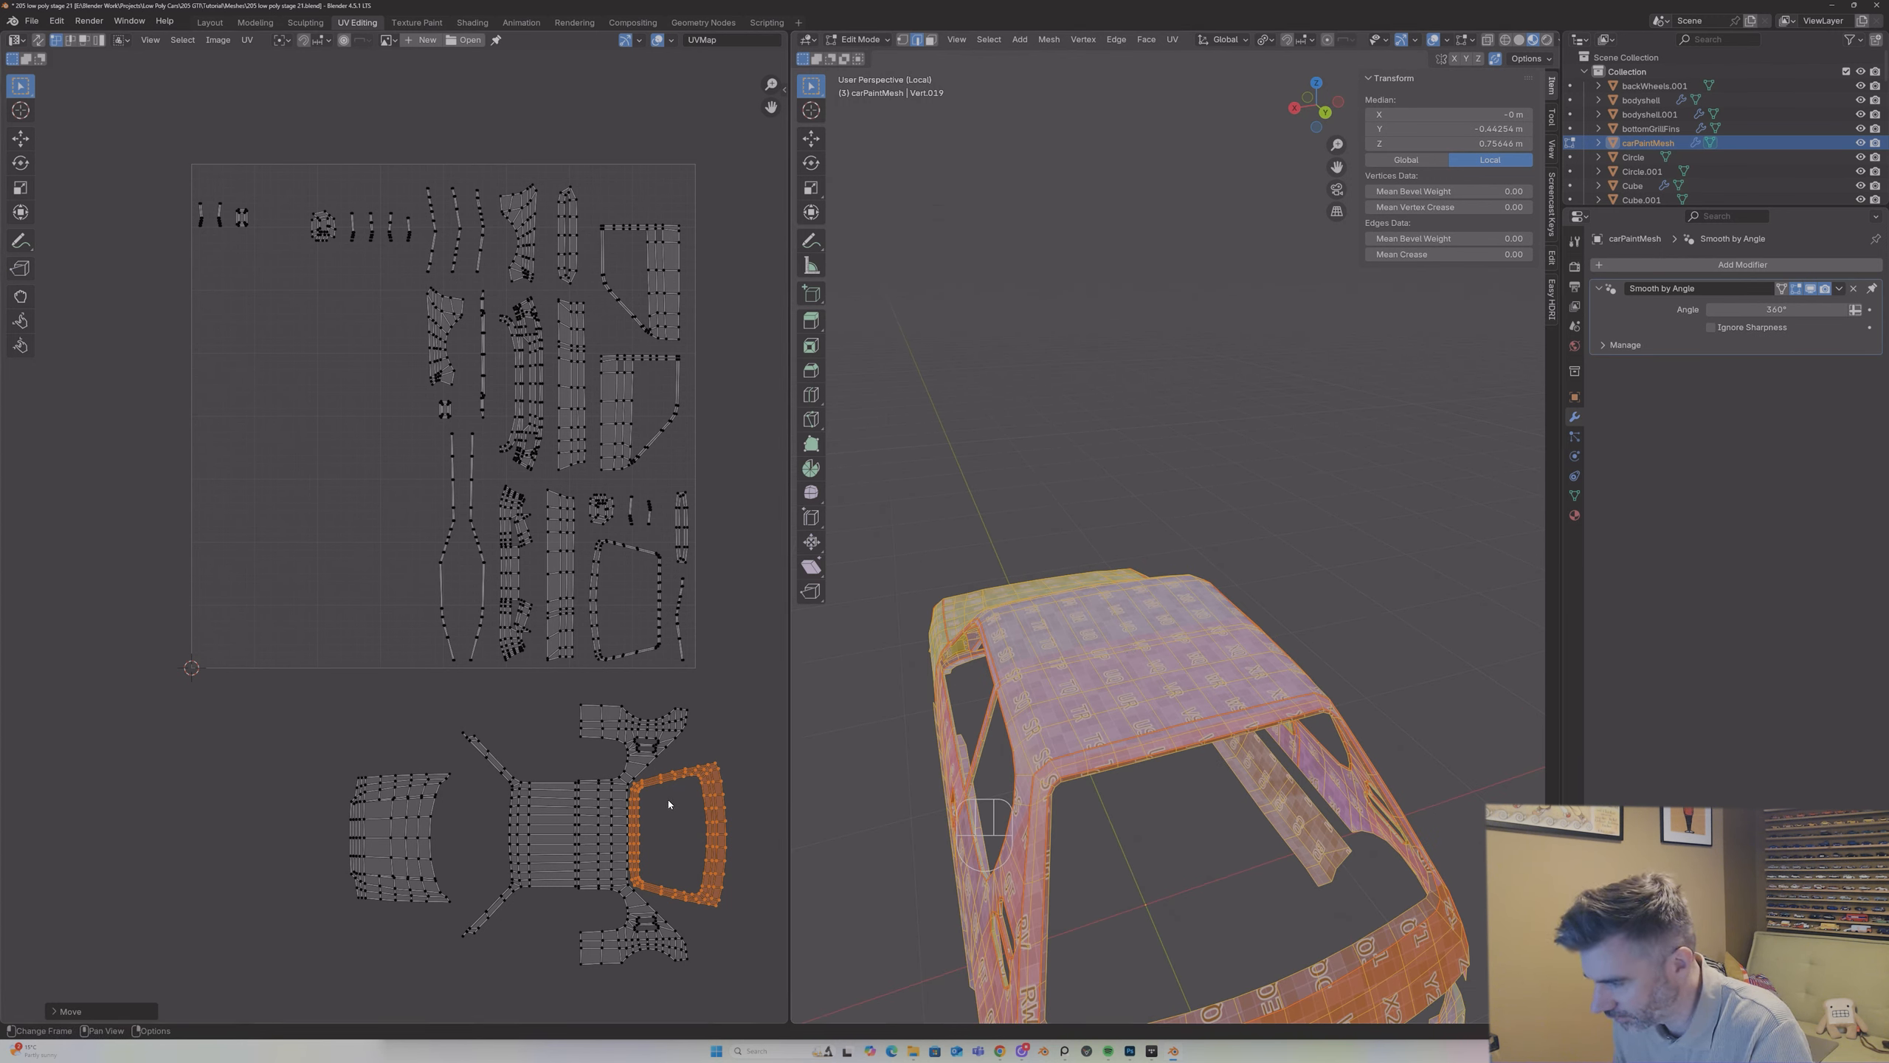
pyautogui.press('g')
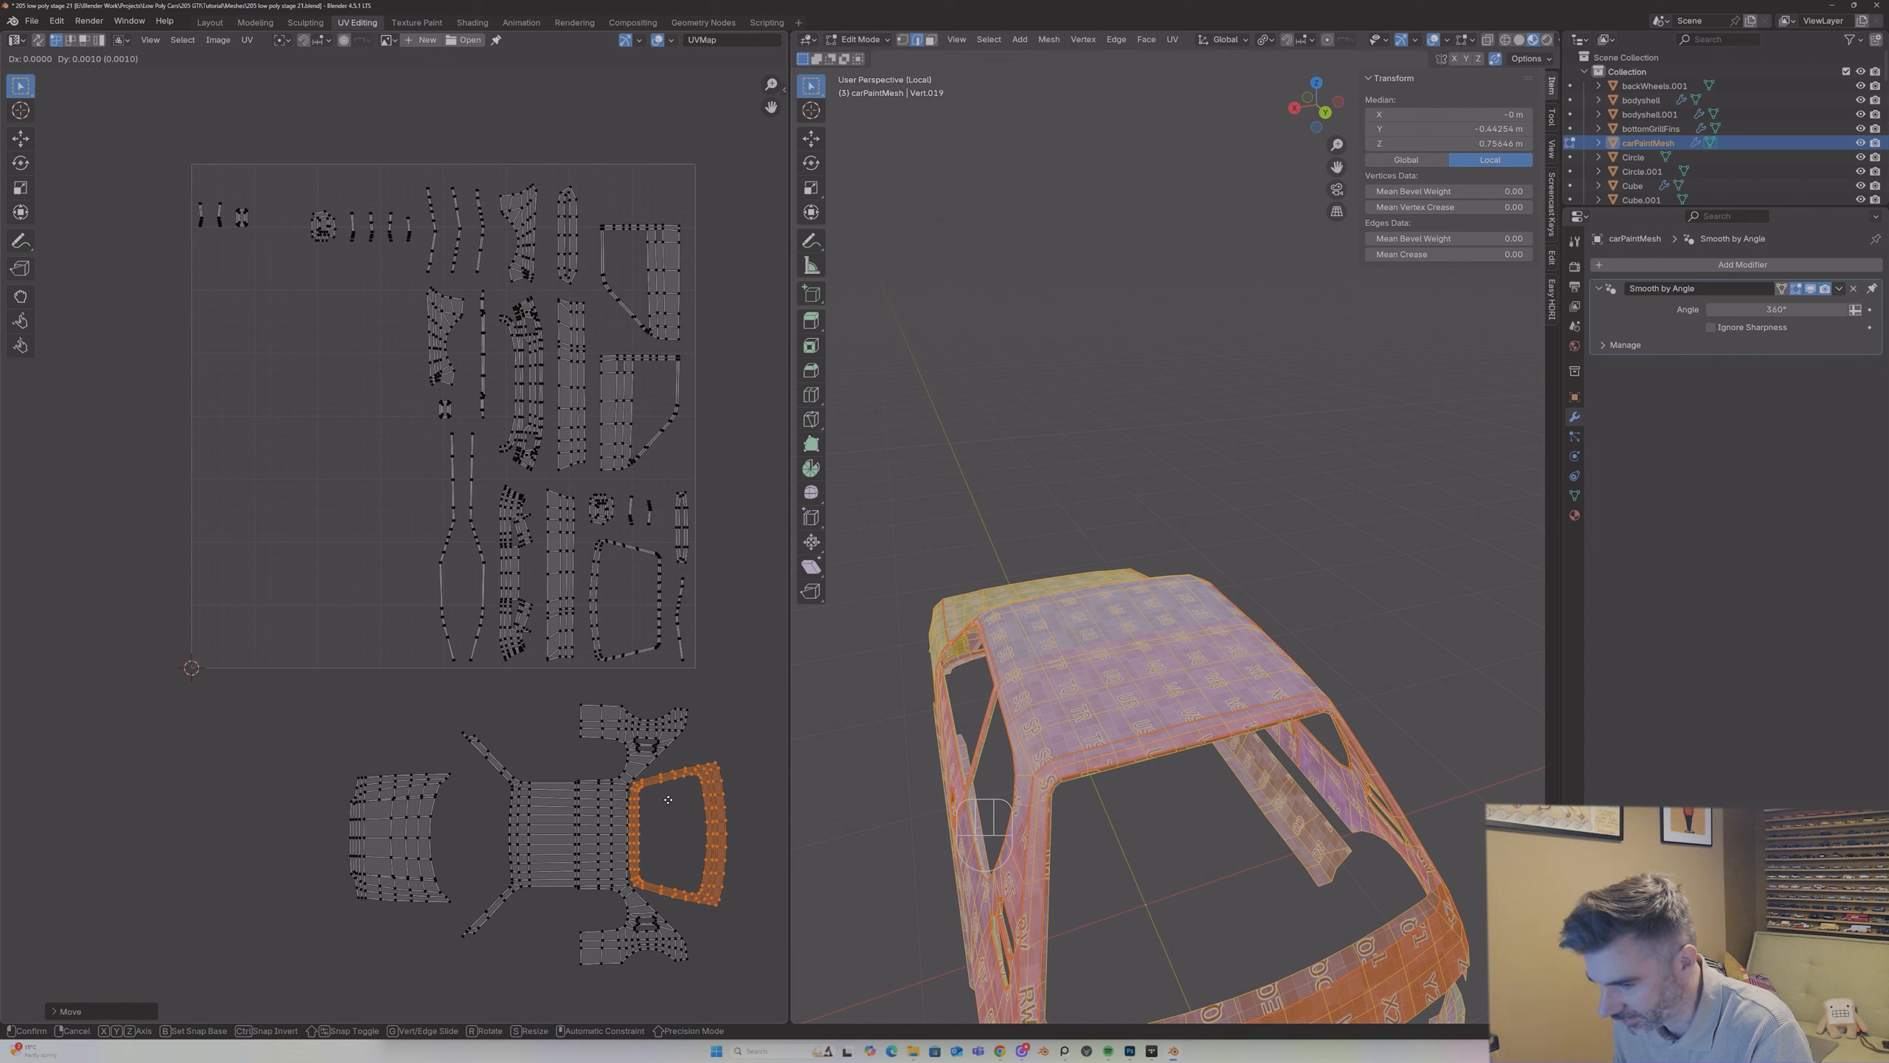
pyautogui.click(668, 800)
pyautogui.moveTo(1246, 748); pyautogui.dragTo(1349, 695, button='middle')
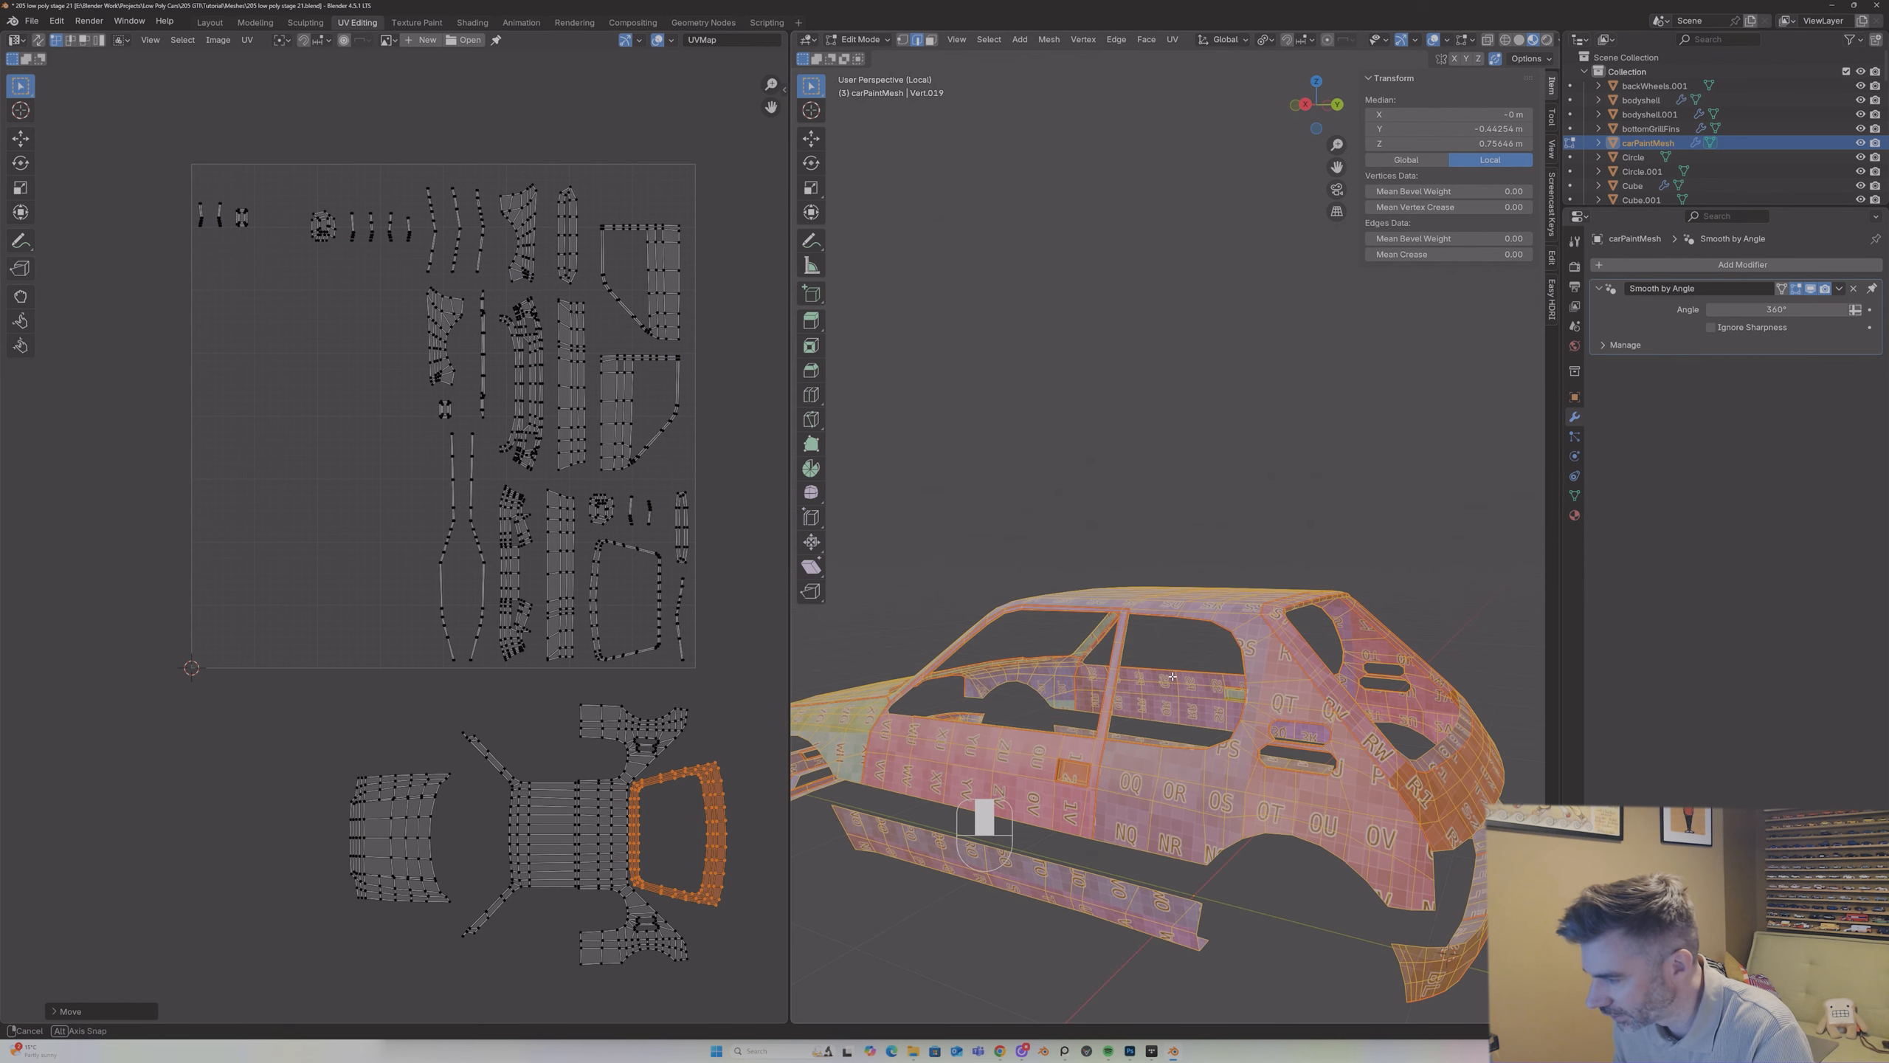
pyautogui.scroll(3, 1349, 696)
pyautogui.moveTo(1063, 726)
pyautogui.mouseDown(button='middle')
pyautogui.moveTo(1245, 706)
pyautogui.moveTo(1079, 749)
pyautogui.mouseUp(button='middle')
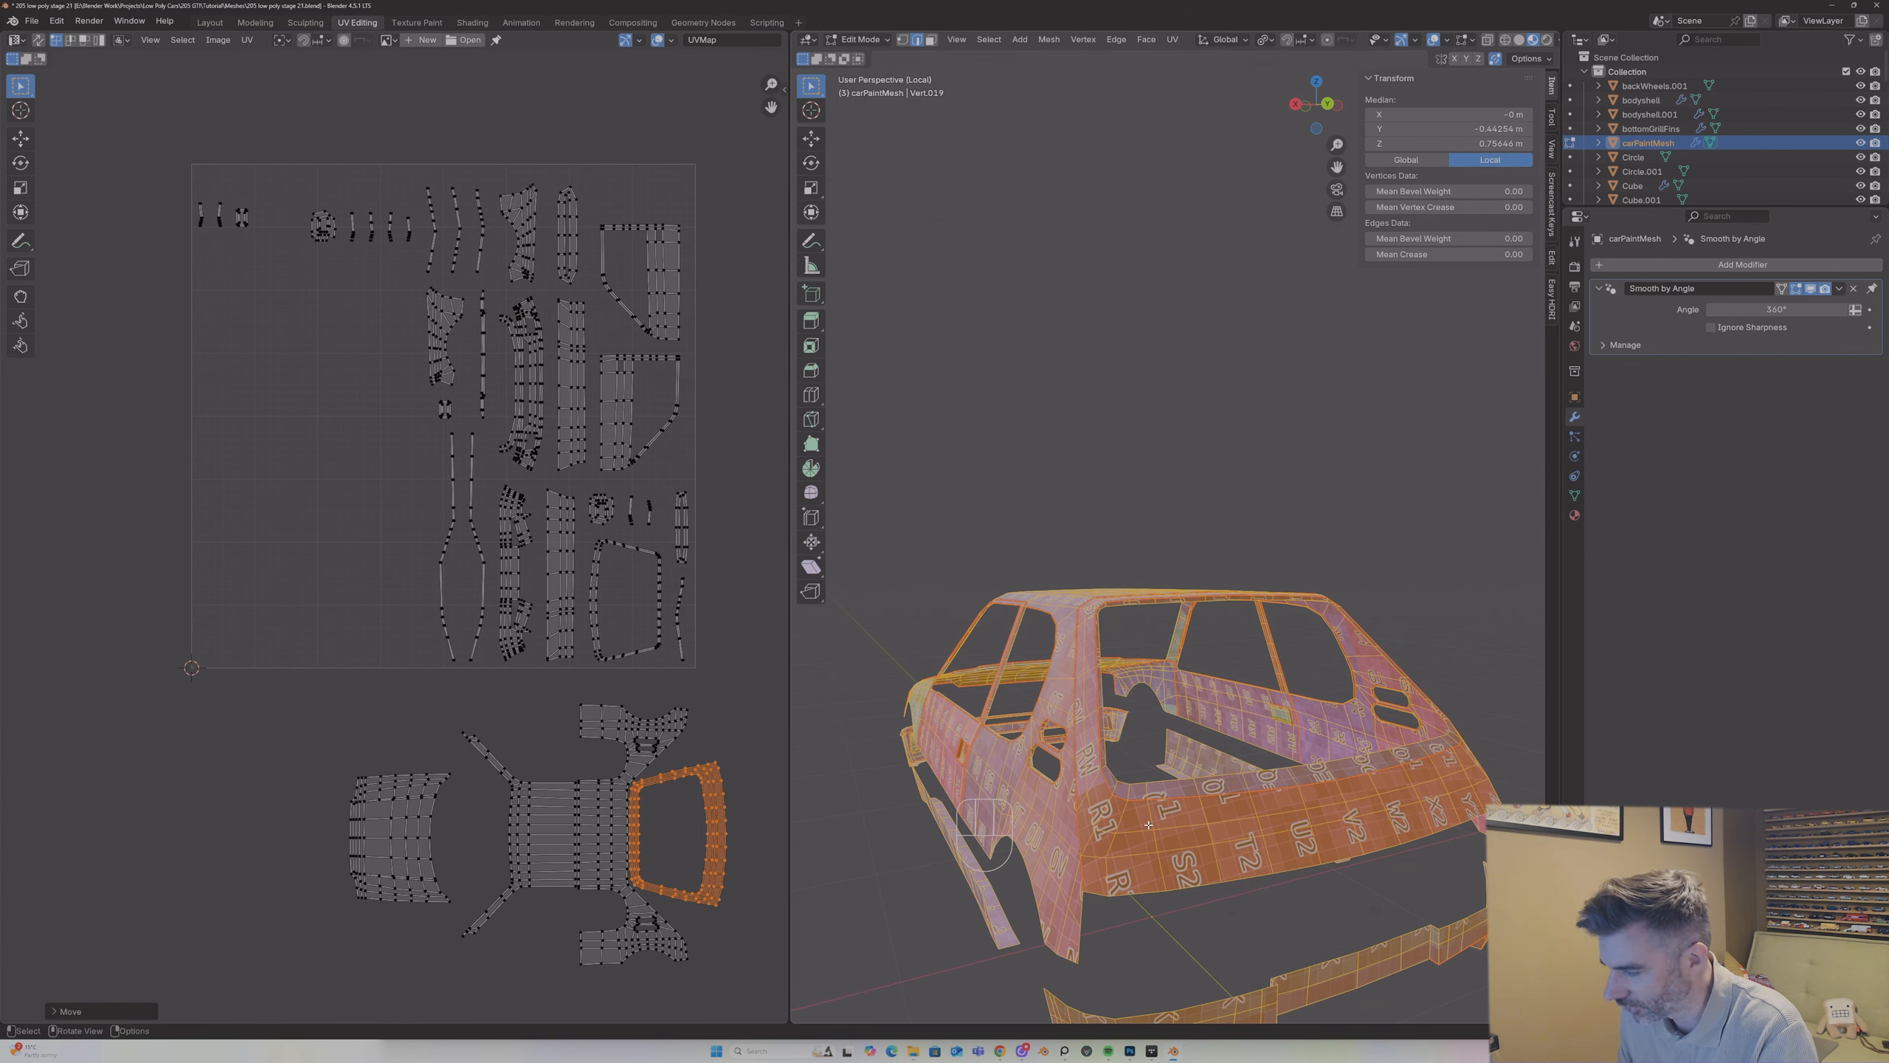
# Step: Try to mirror the tailgate's UV island on the Y axis
pyautogui.click(248, 40)
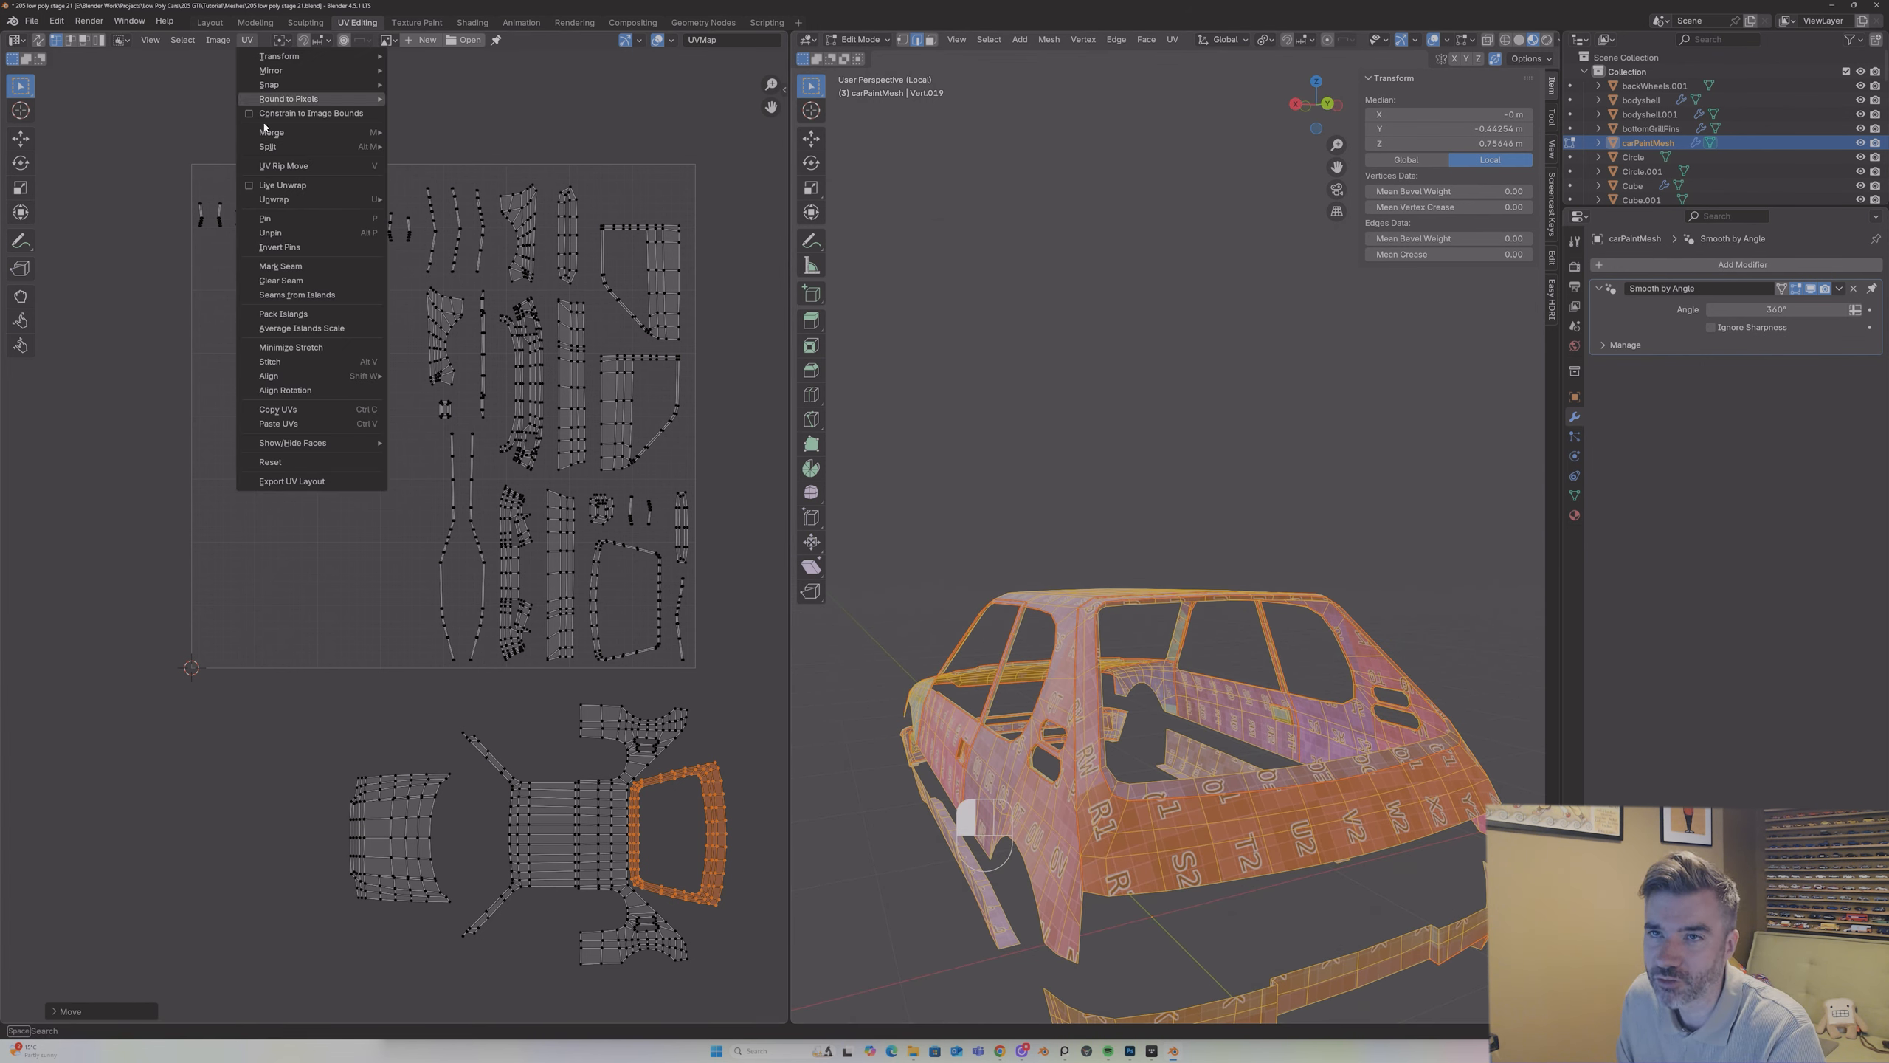
pyautogui.moveTo(290, 72)
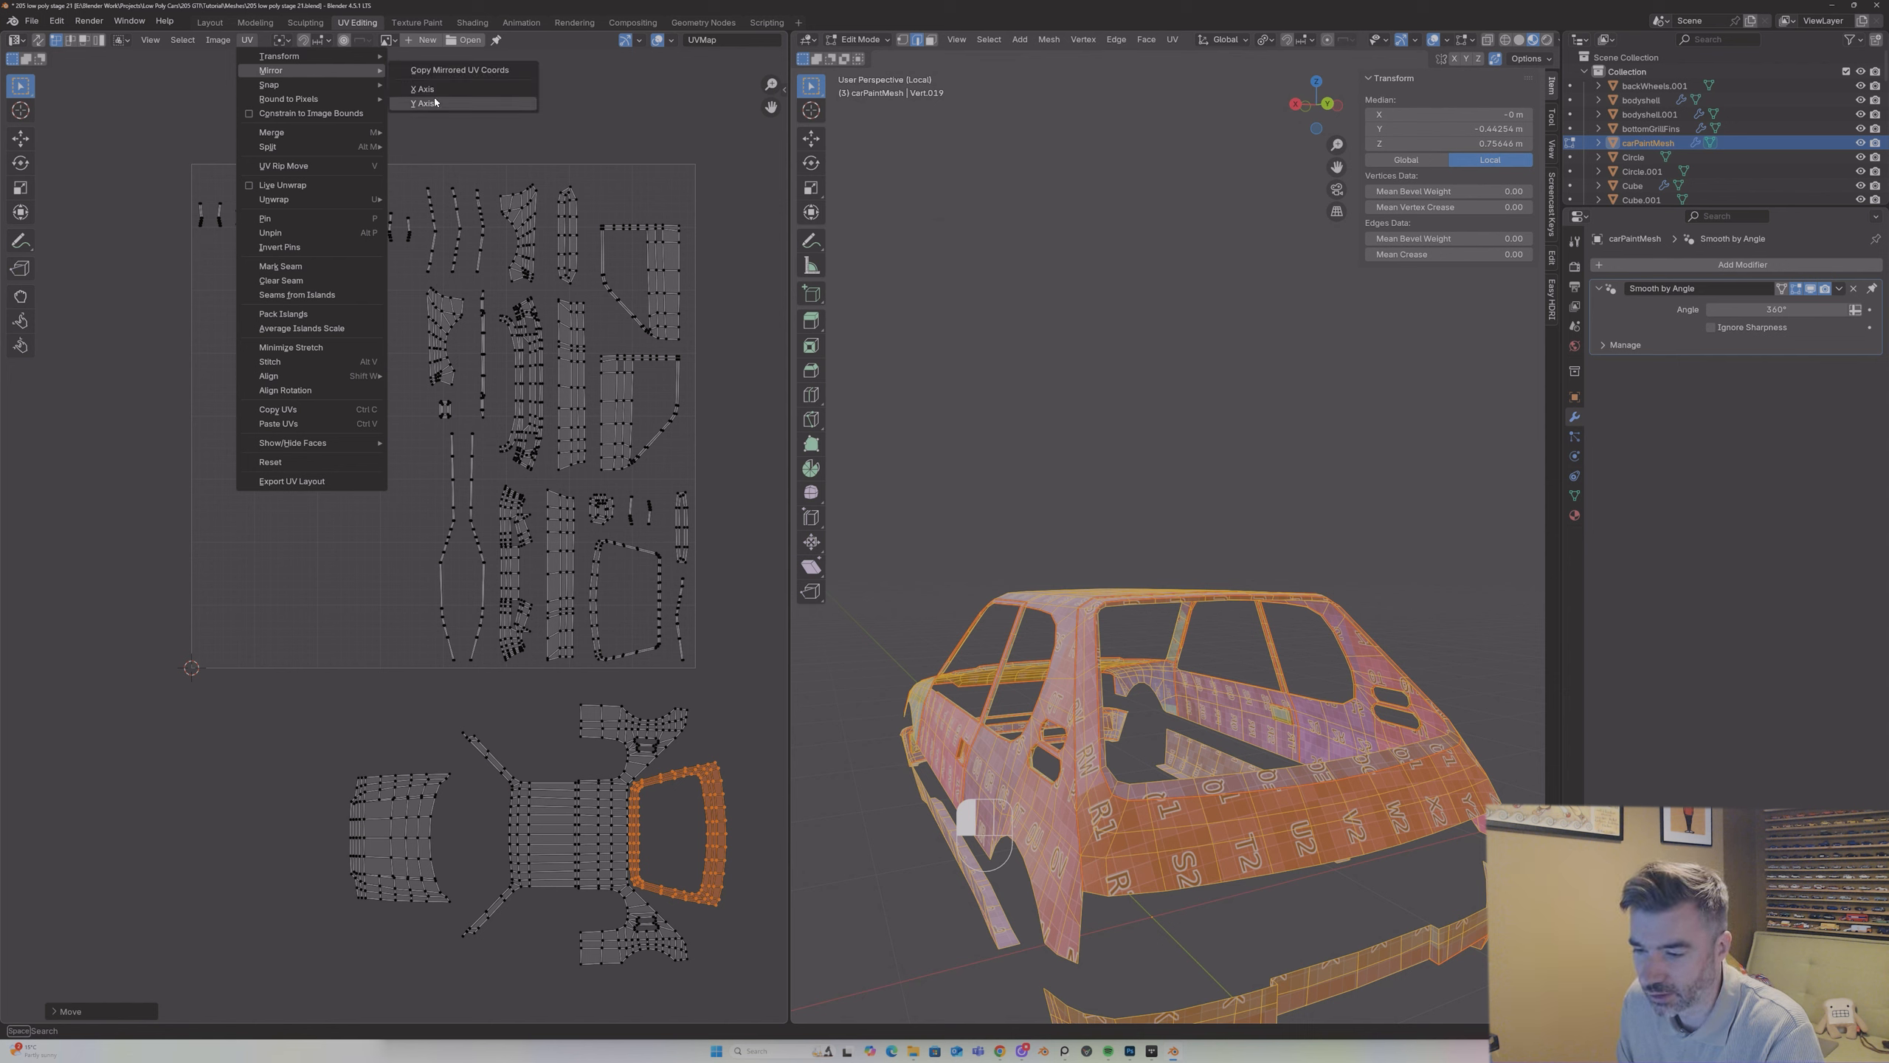
pyautogui.click(435, 102)
pyautogui.moveTo(1078, 647); pyautogui.dragTo(1020, 723, button='middle')
pyautogui.hotkey('ctrl', 'z')
# Step: Fine-tune the tailgate island's position so its narrow side lines up closely with the rear edge of the roof island
pyautogui.press('g')
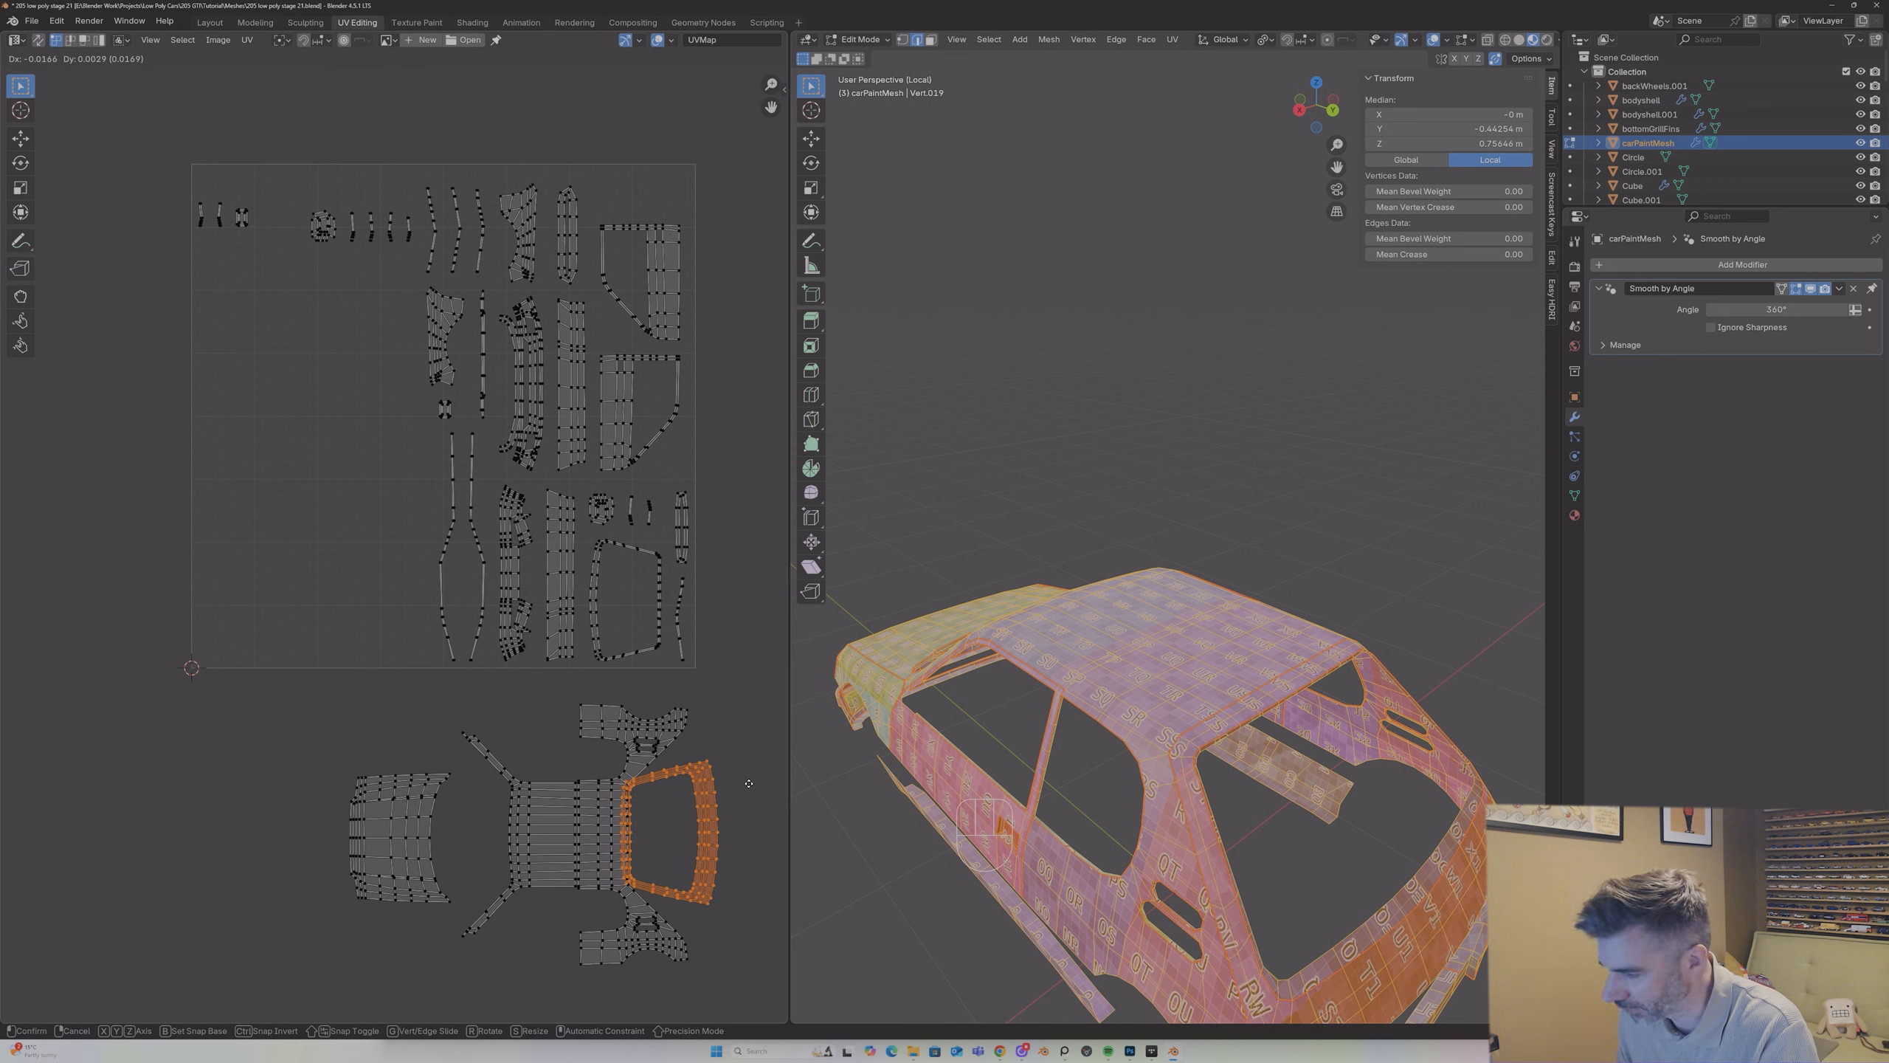
pyautogui.click(758, 787)
pyautogui.hotkey('ctrl', 'z')
pyautogui.scroll(2, 697, 791)
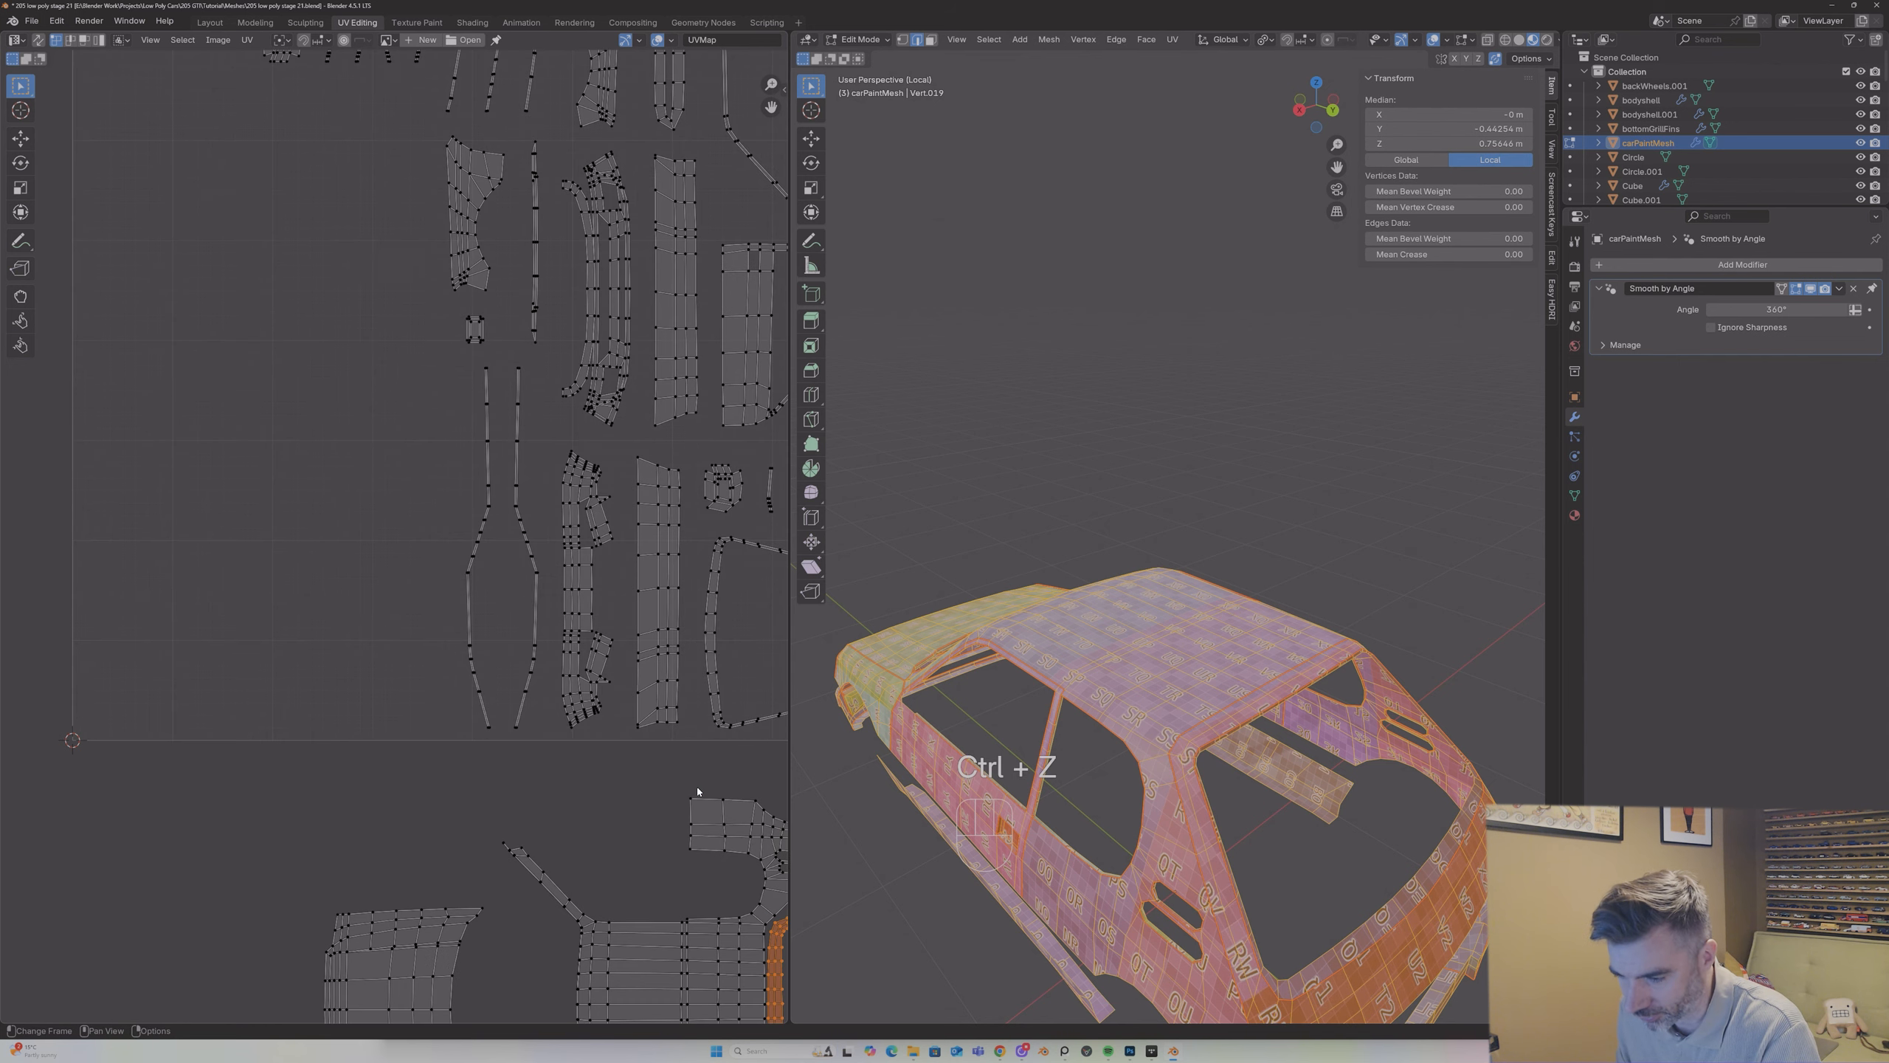
pyautogui.moveTo(774, 110); pyautogui.dragTo(545, 633)
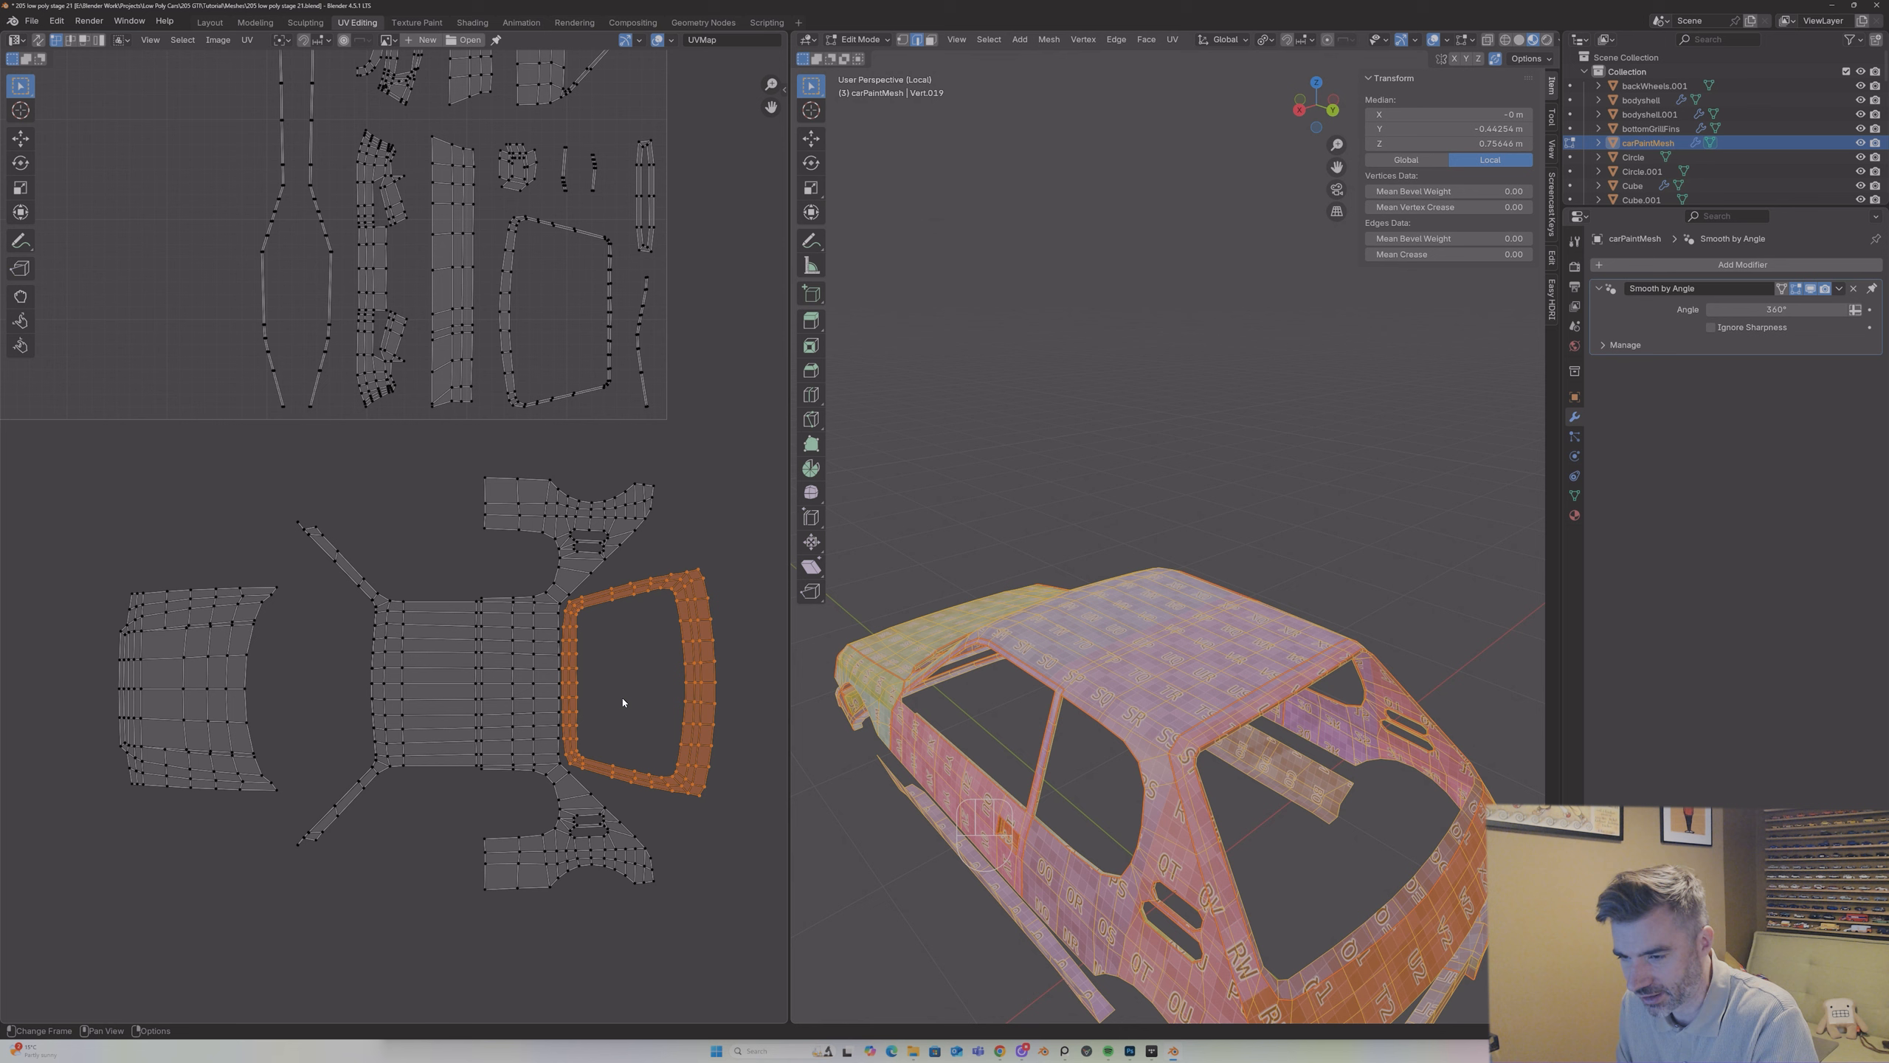
pyautogui.press('g')
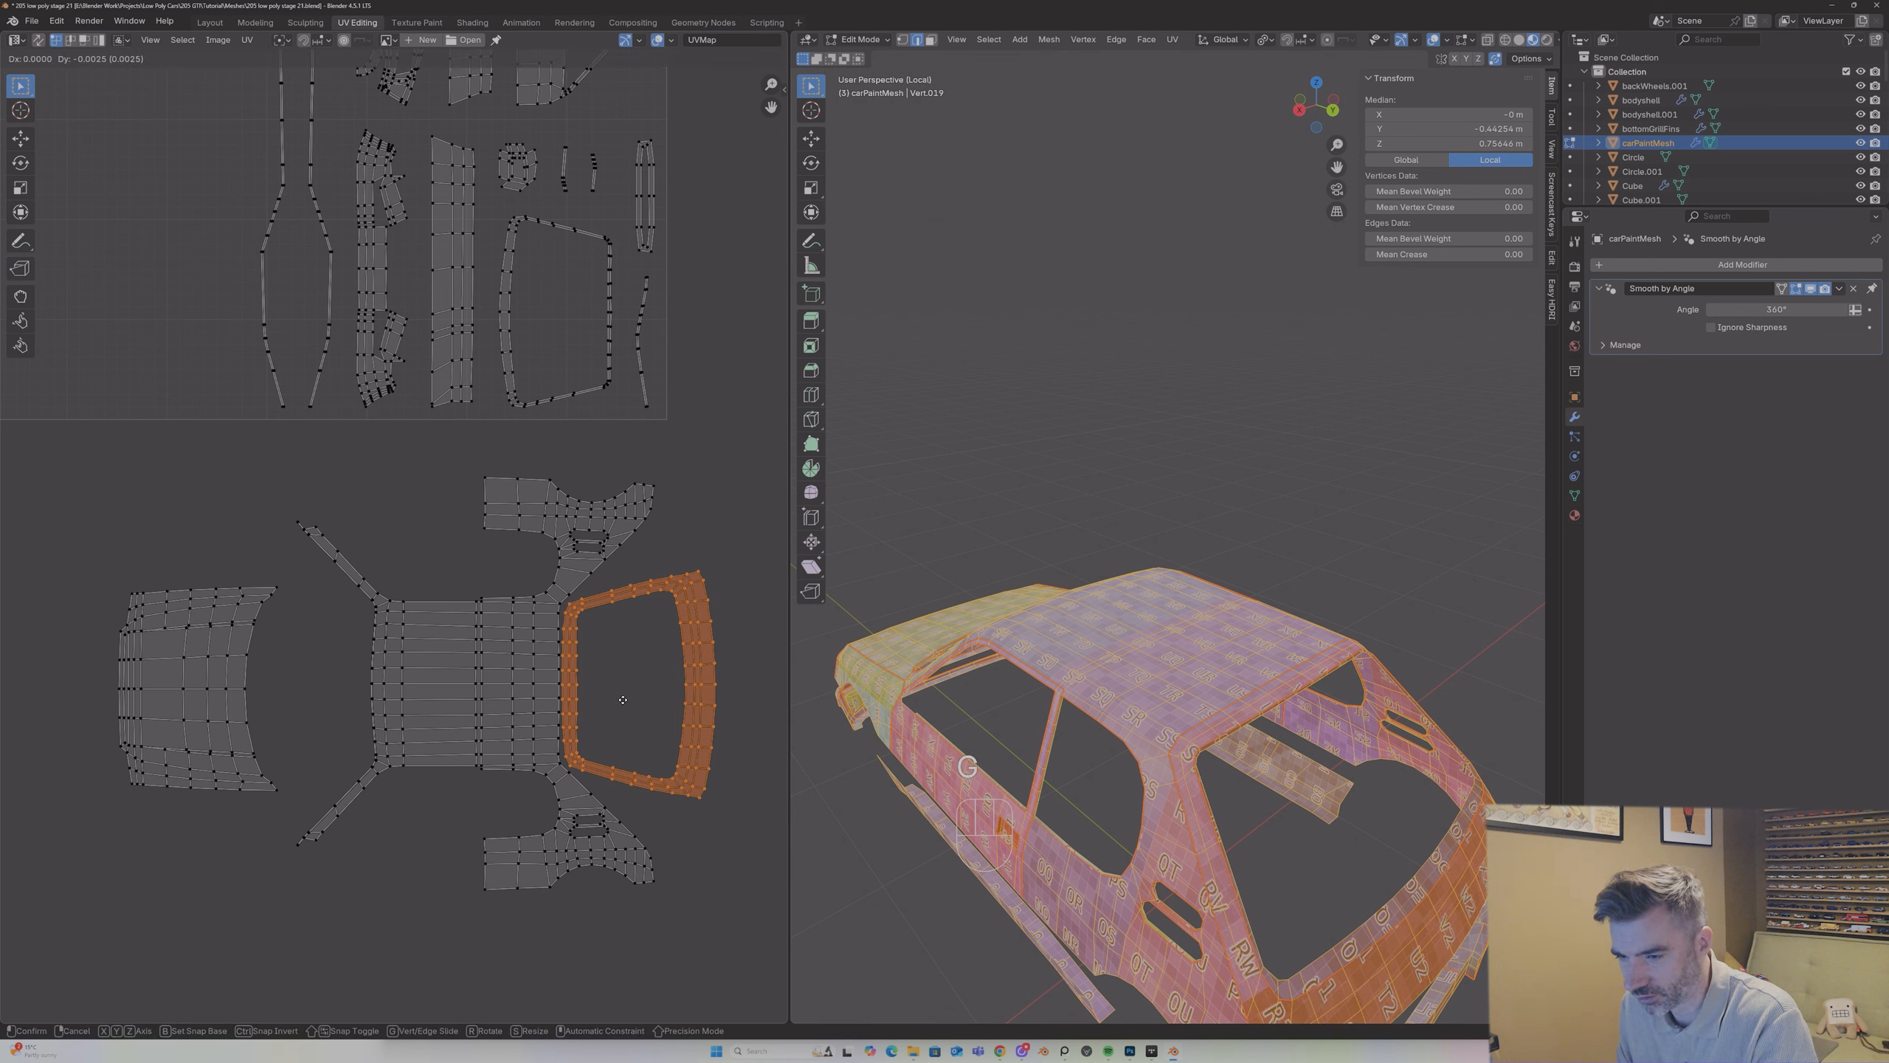
pyautogui.click(625, 703)
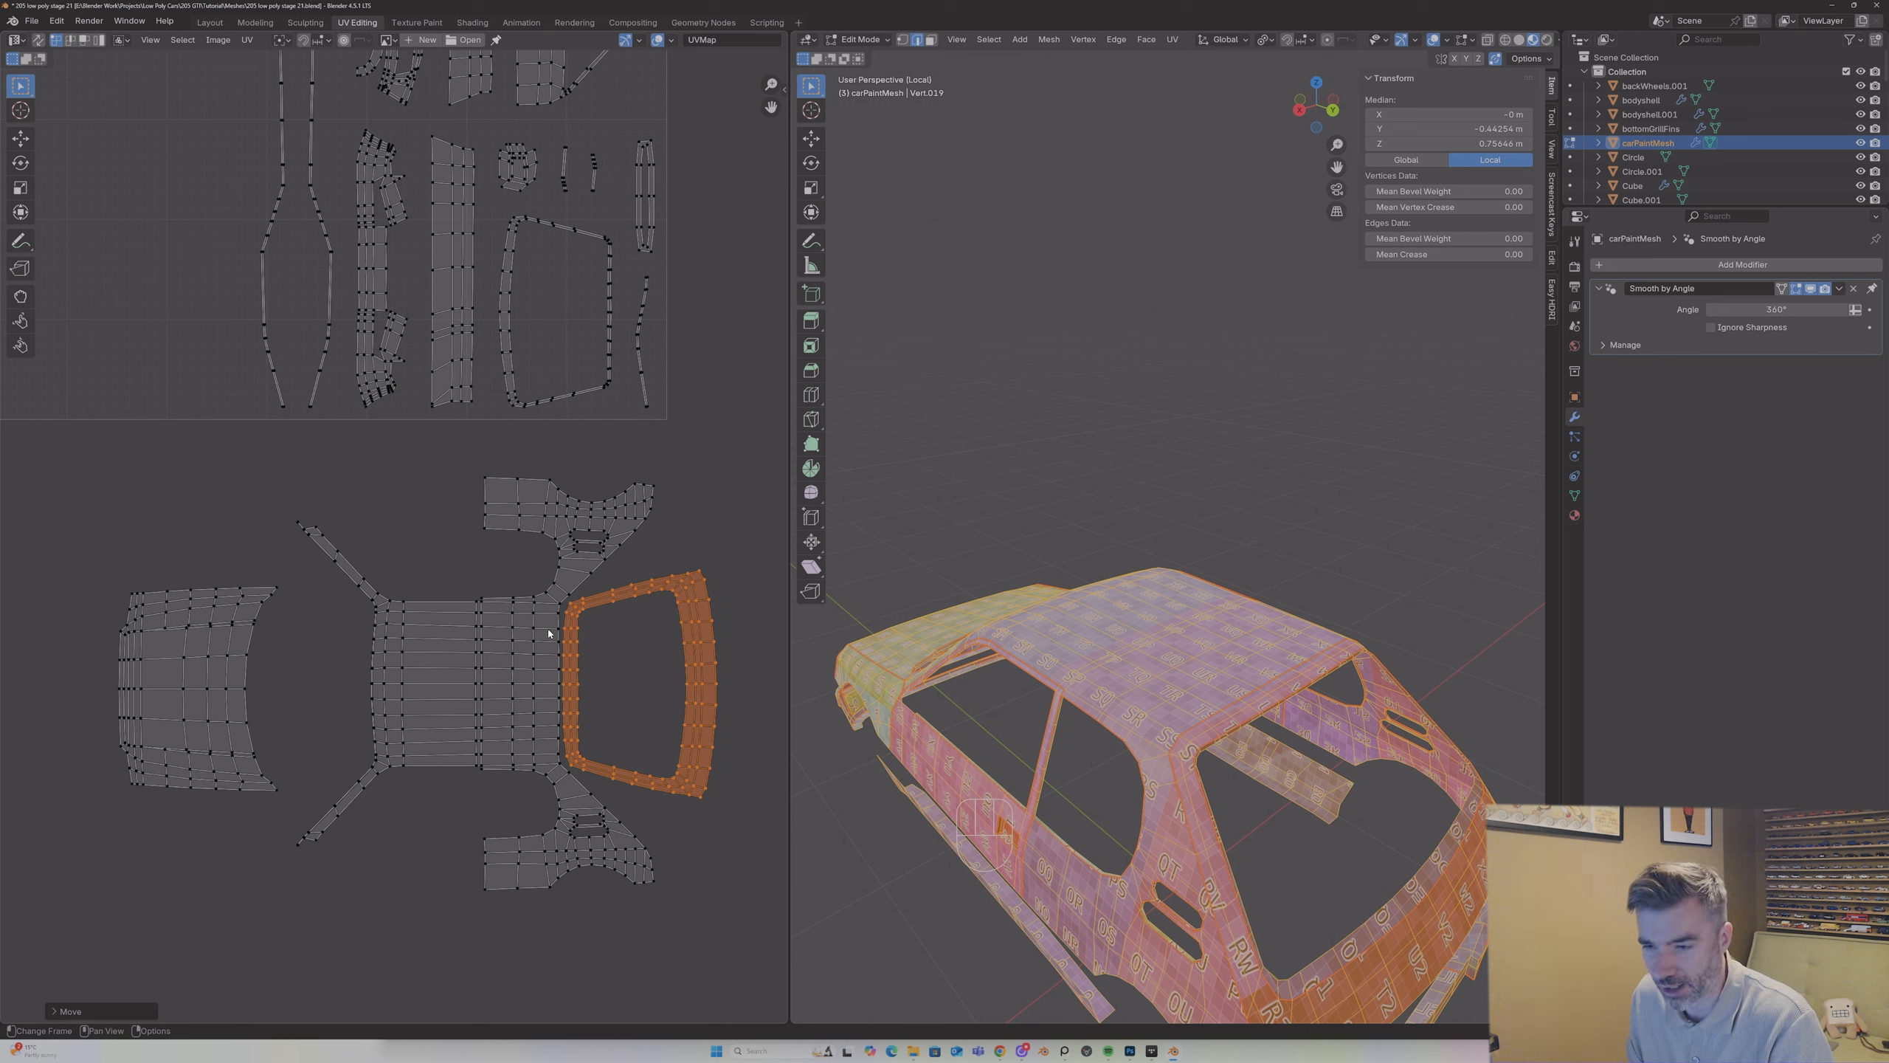
pyautogui.press('g')
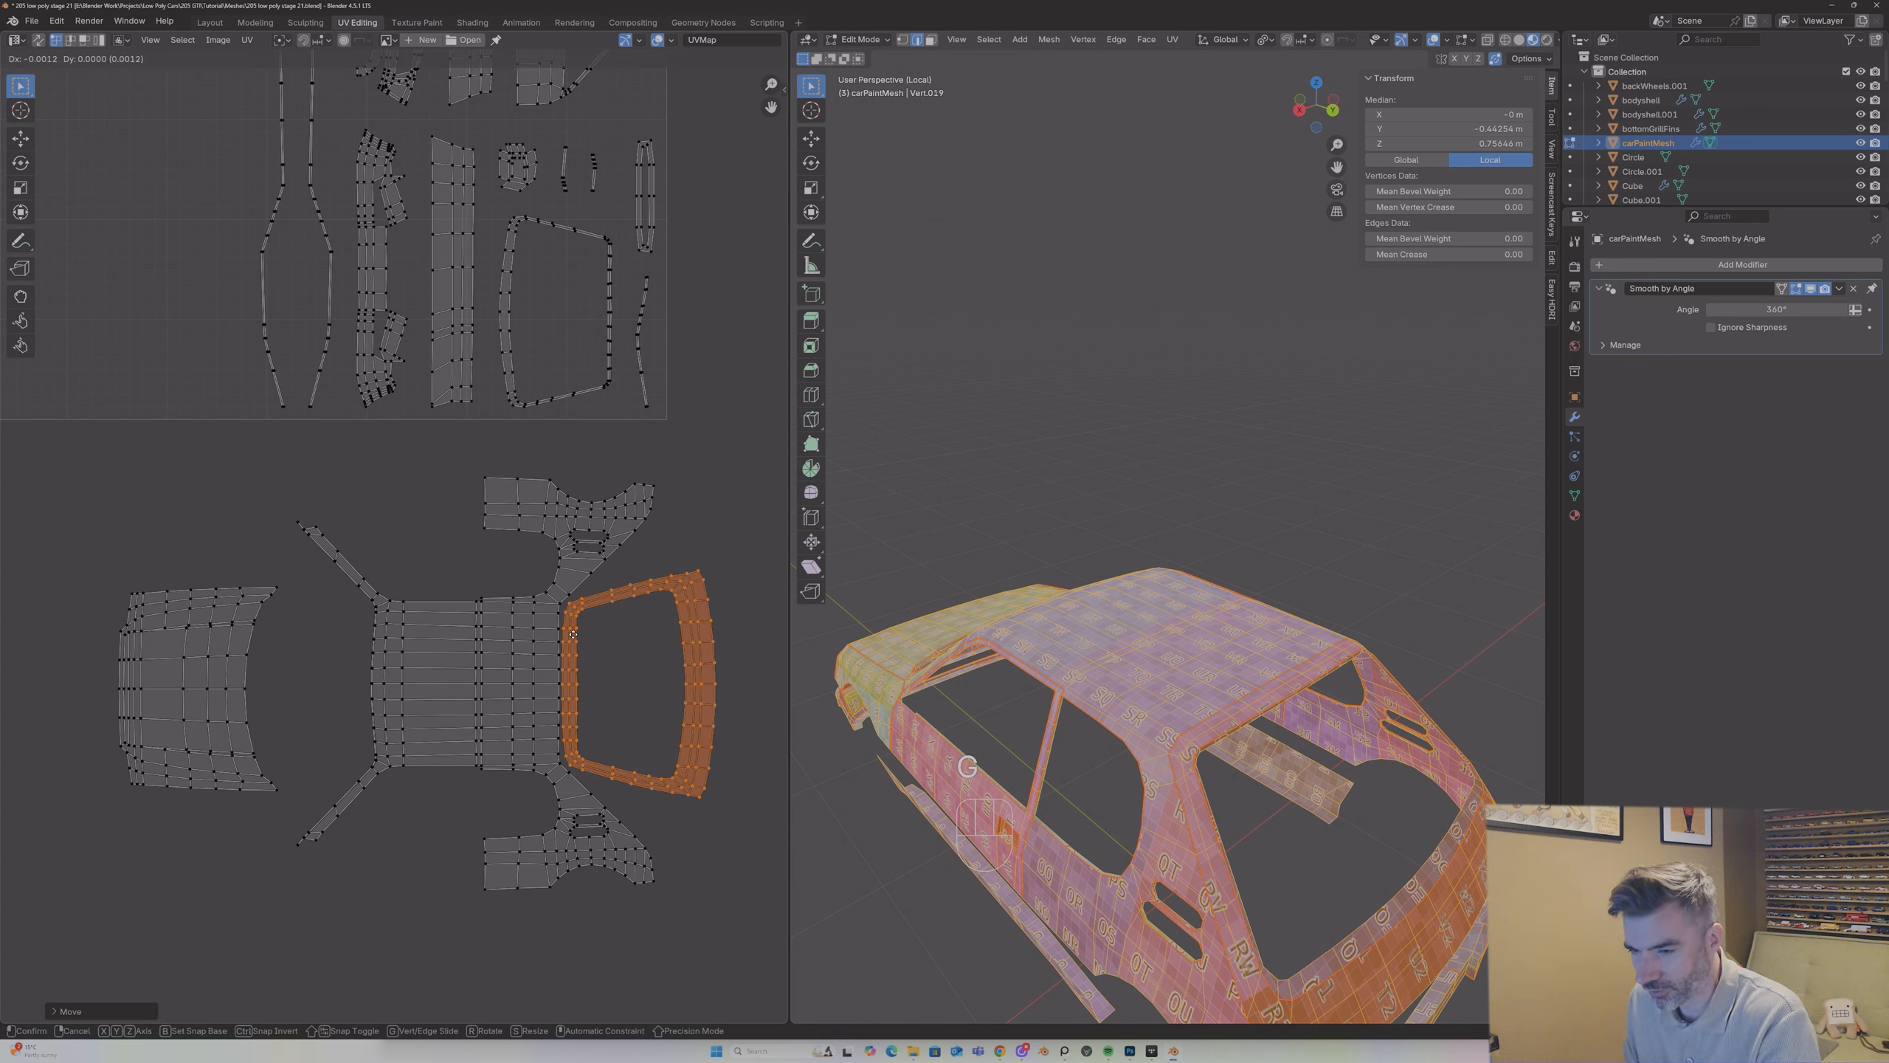
pyautogui.click(553, 635)
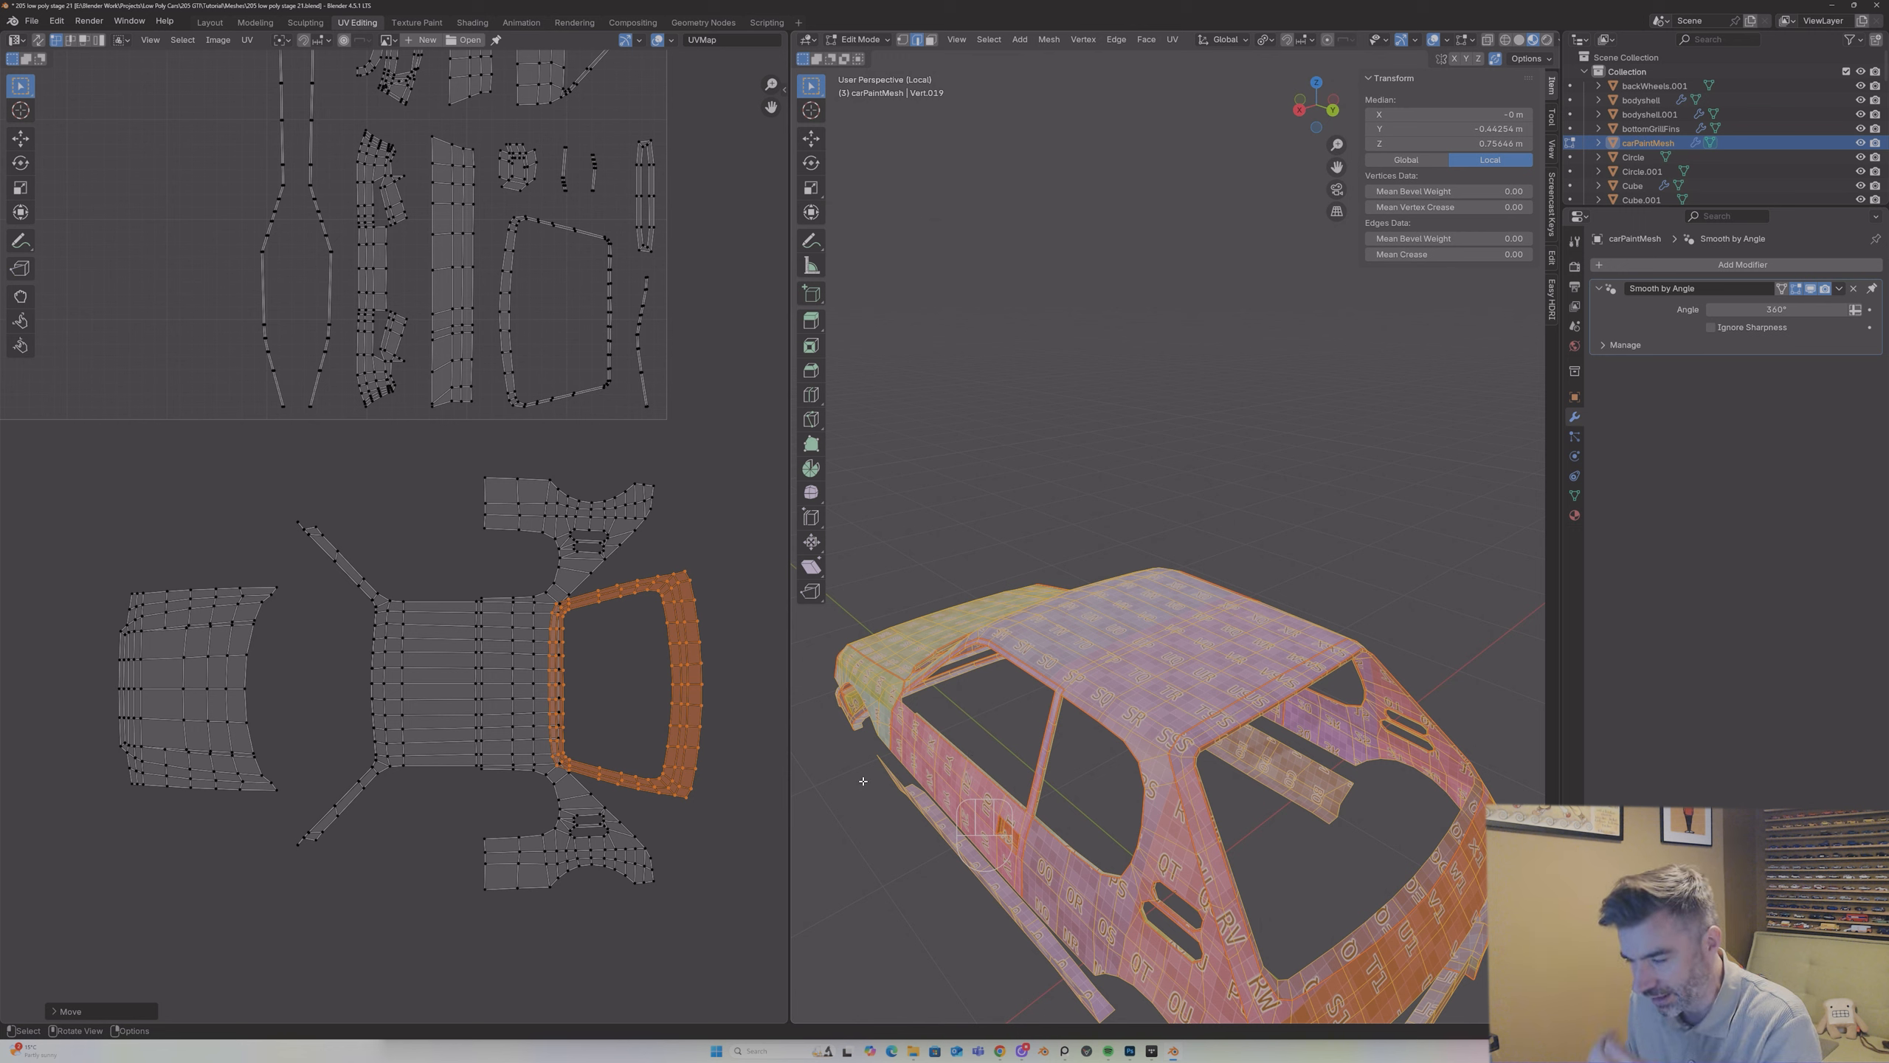
pyautogui.press('g')
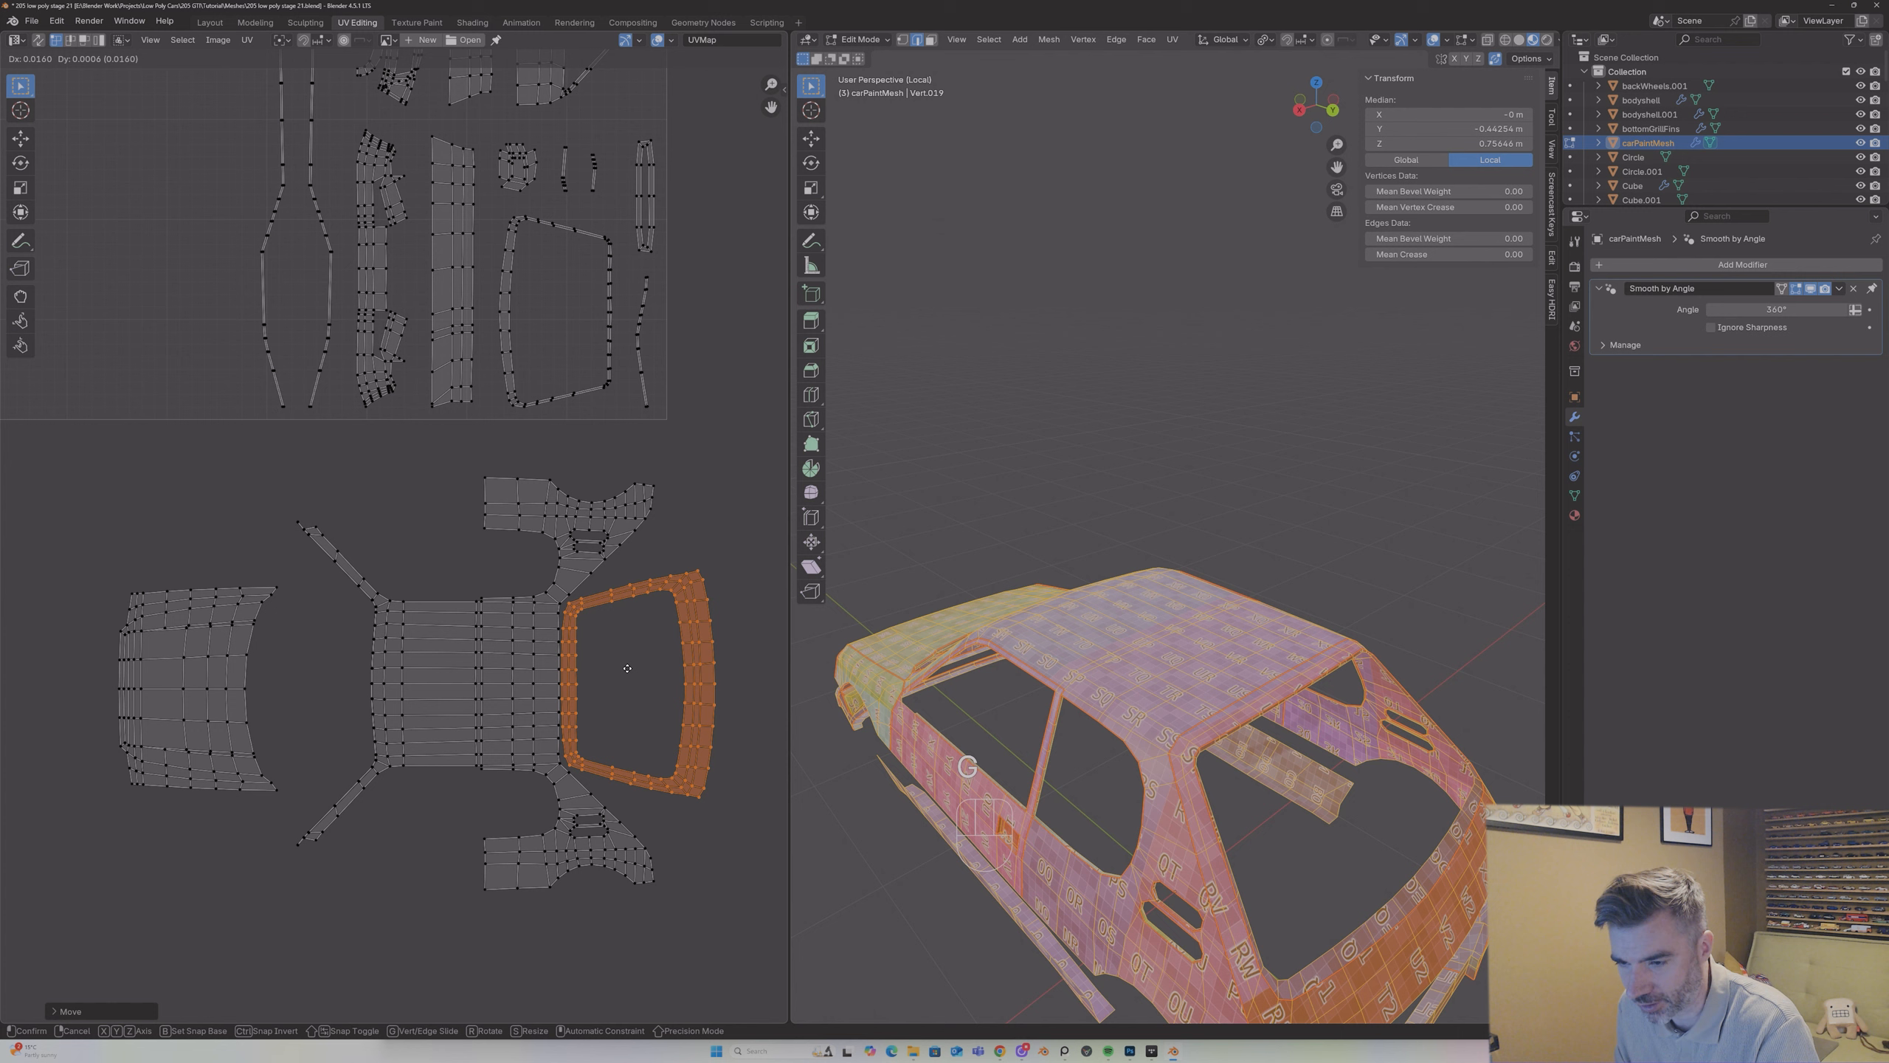
pyautogui.click(627, 668)
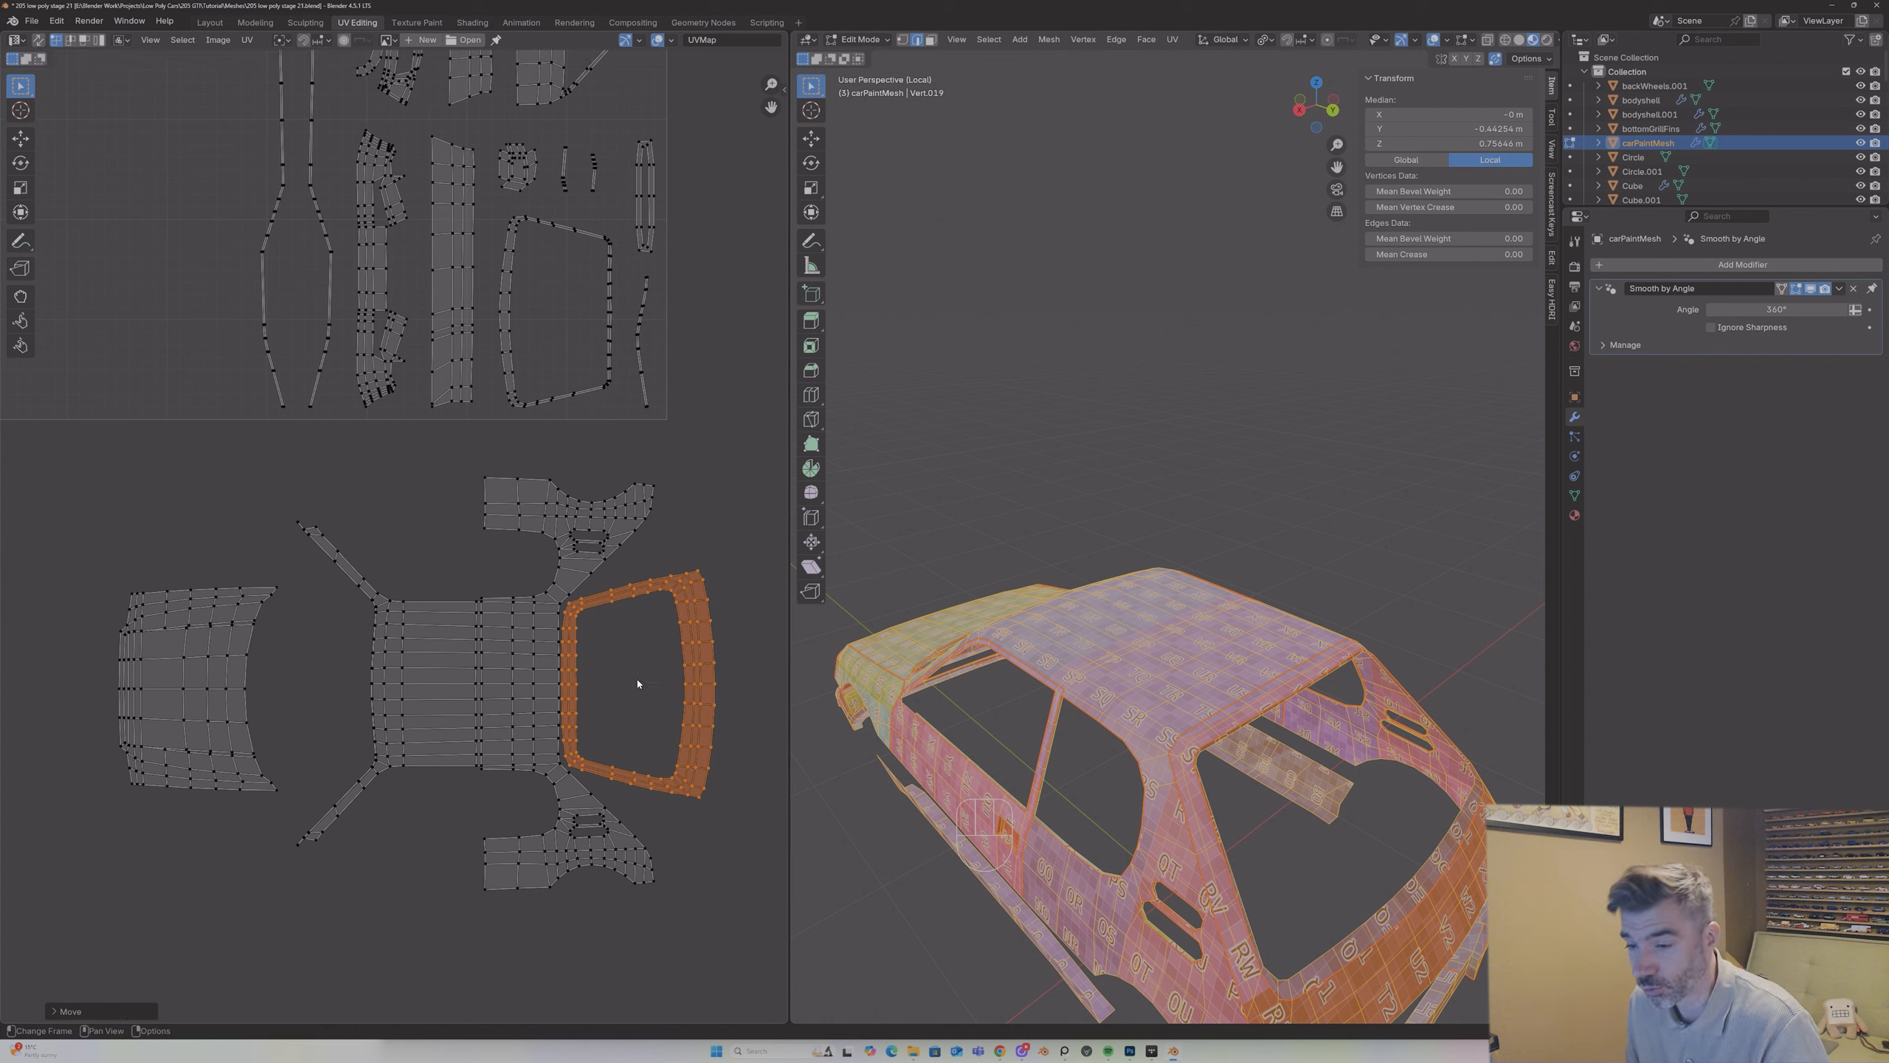
# Step: Select the long strip-shaped side panel island in the lower part of the UV square and move it down toward the roof island
pyautogui.scroll(-2, 688, 541)
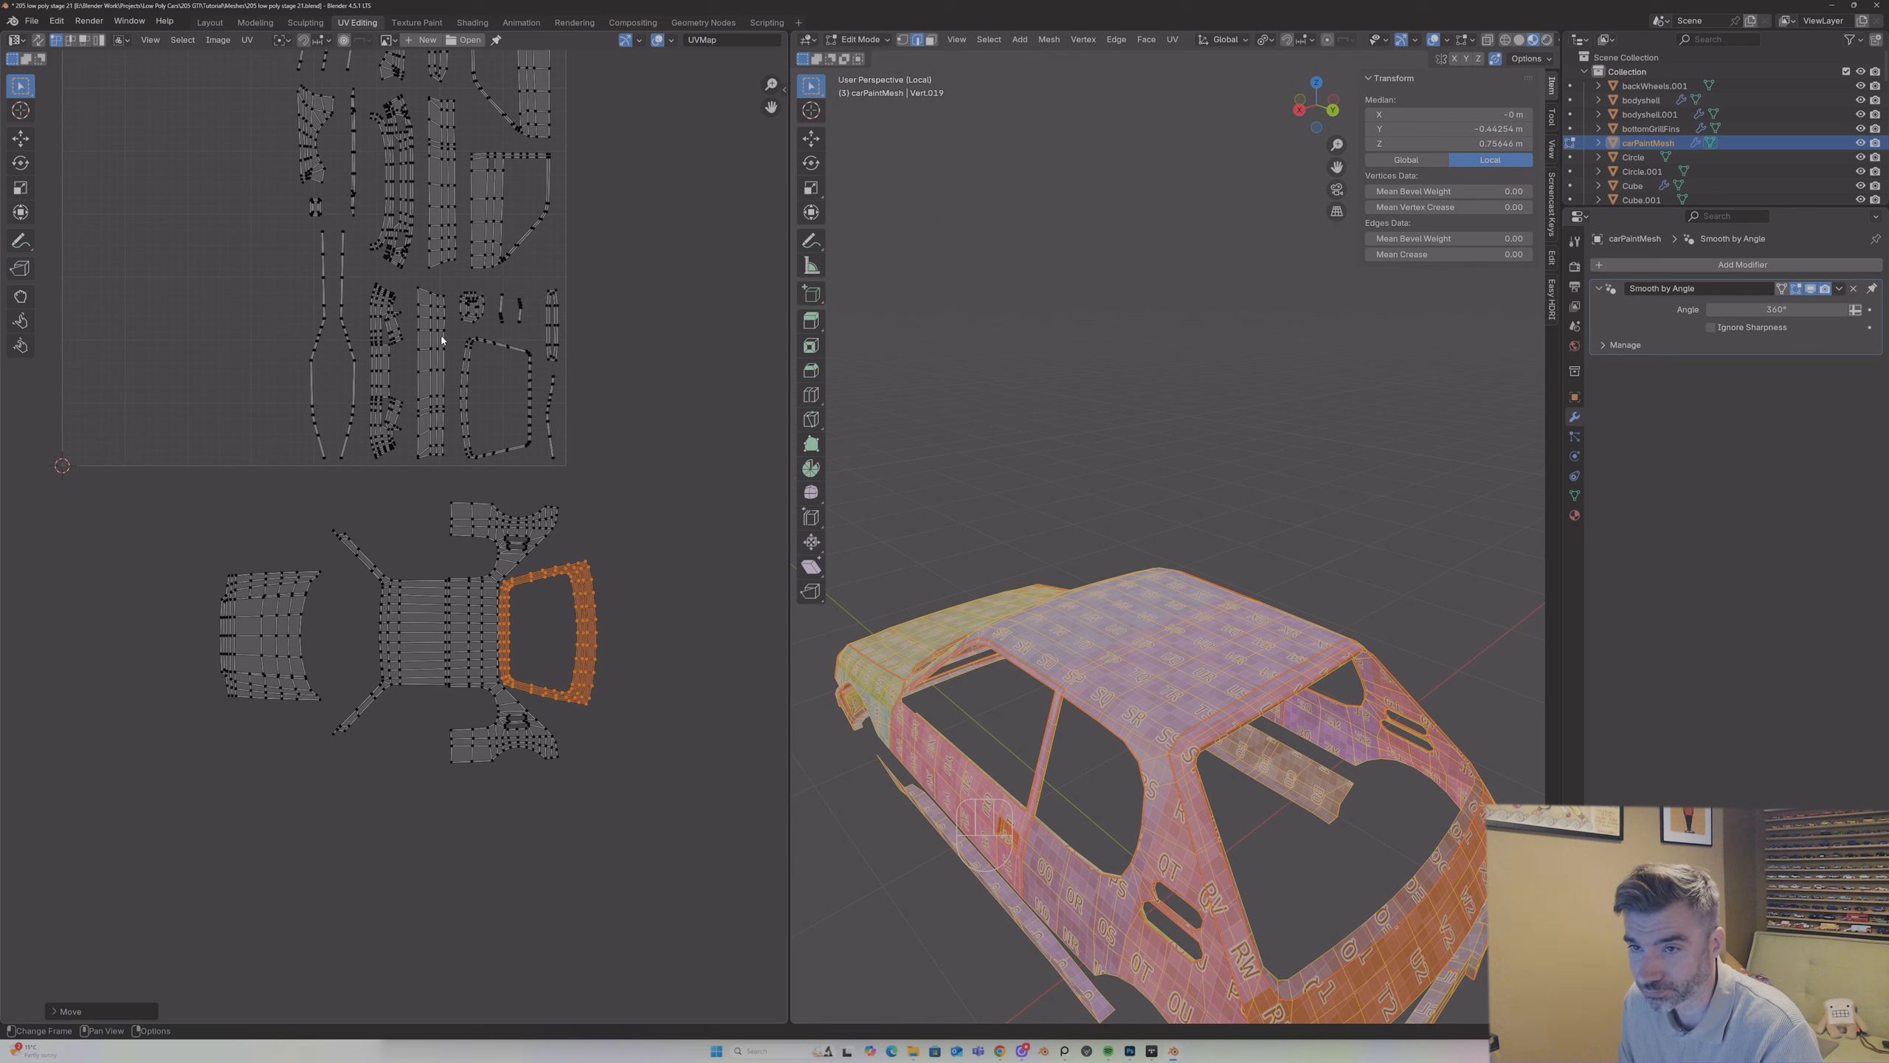
pyautogui.click(635, 395)
pyautogui.moveTo(804, 638); pyautogui.dragTo(512, 523, button='middle')
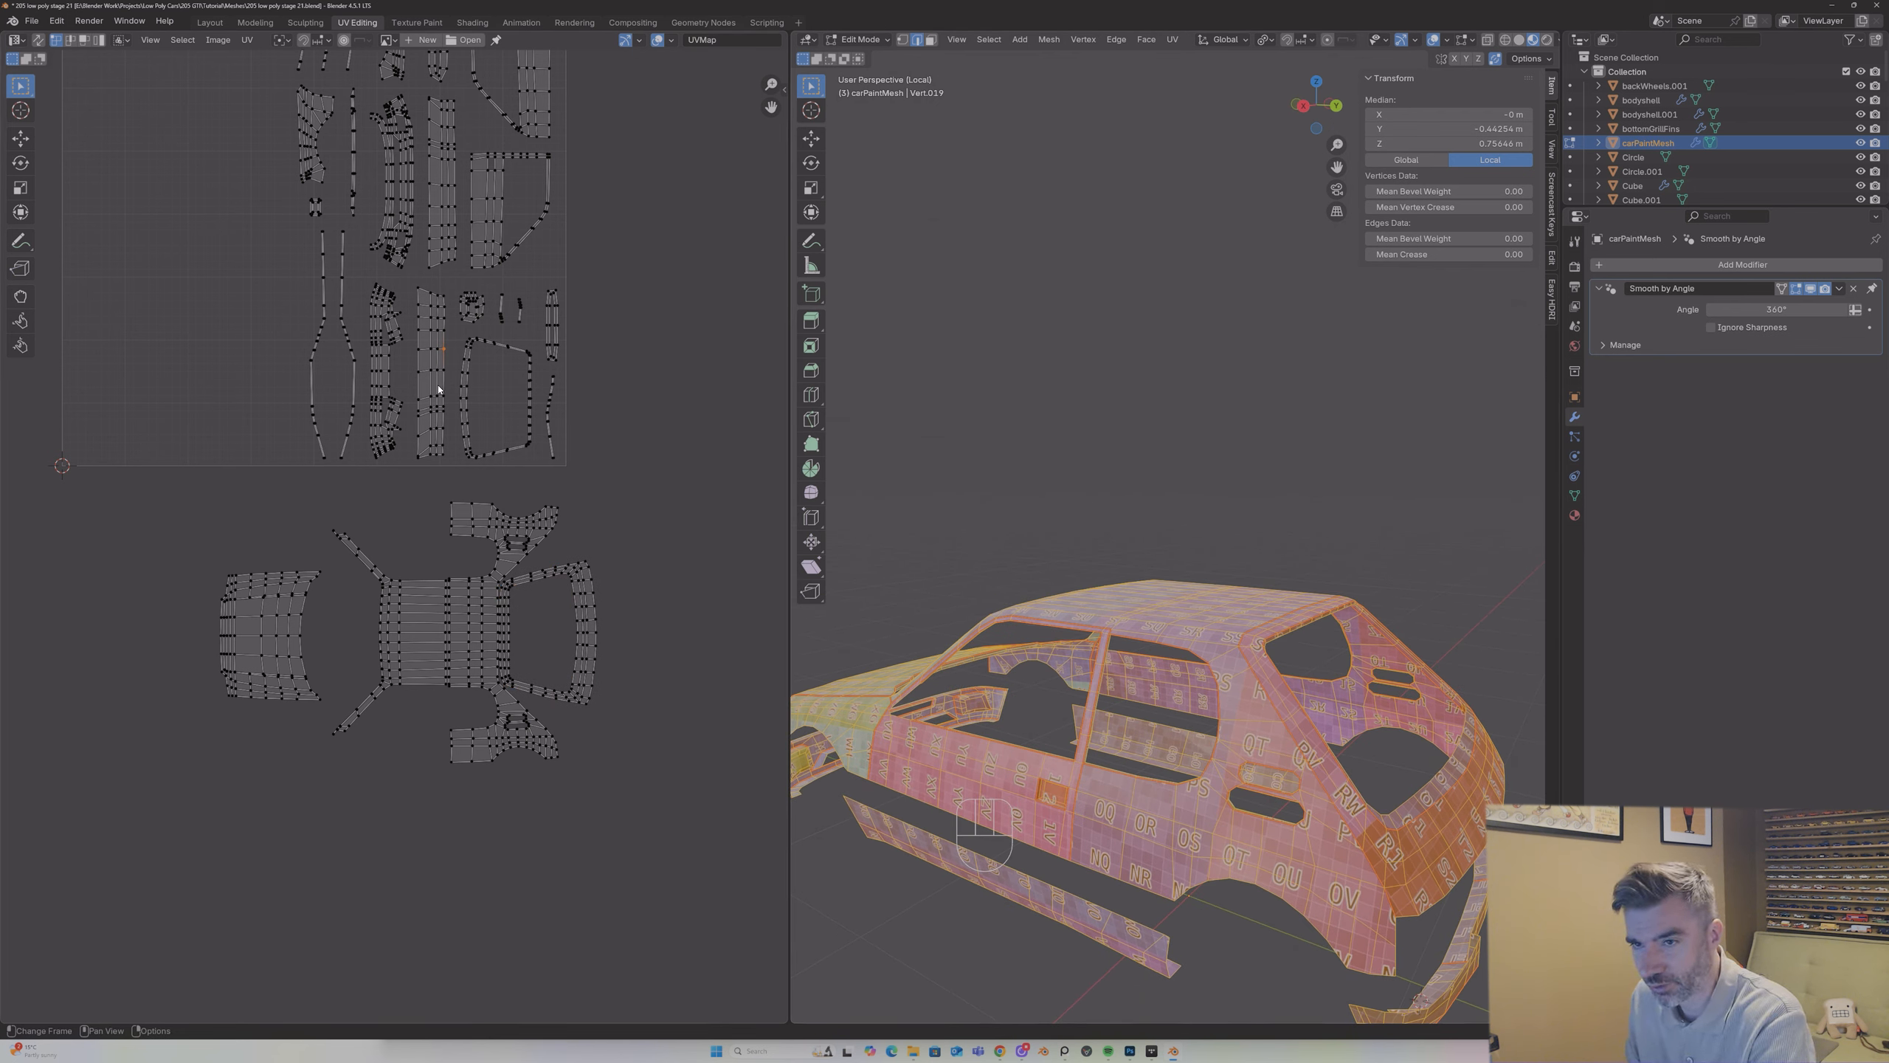
pyautogui.press('l')
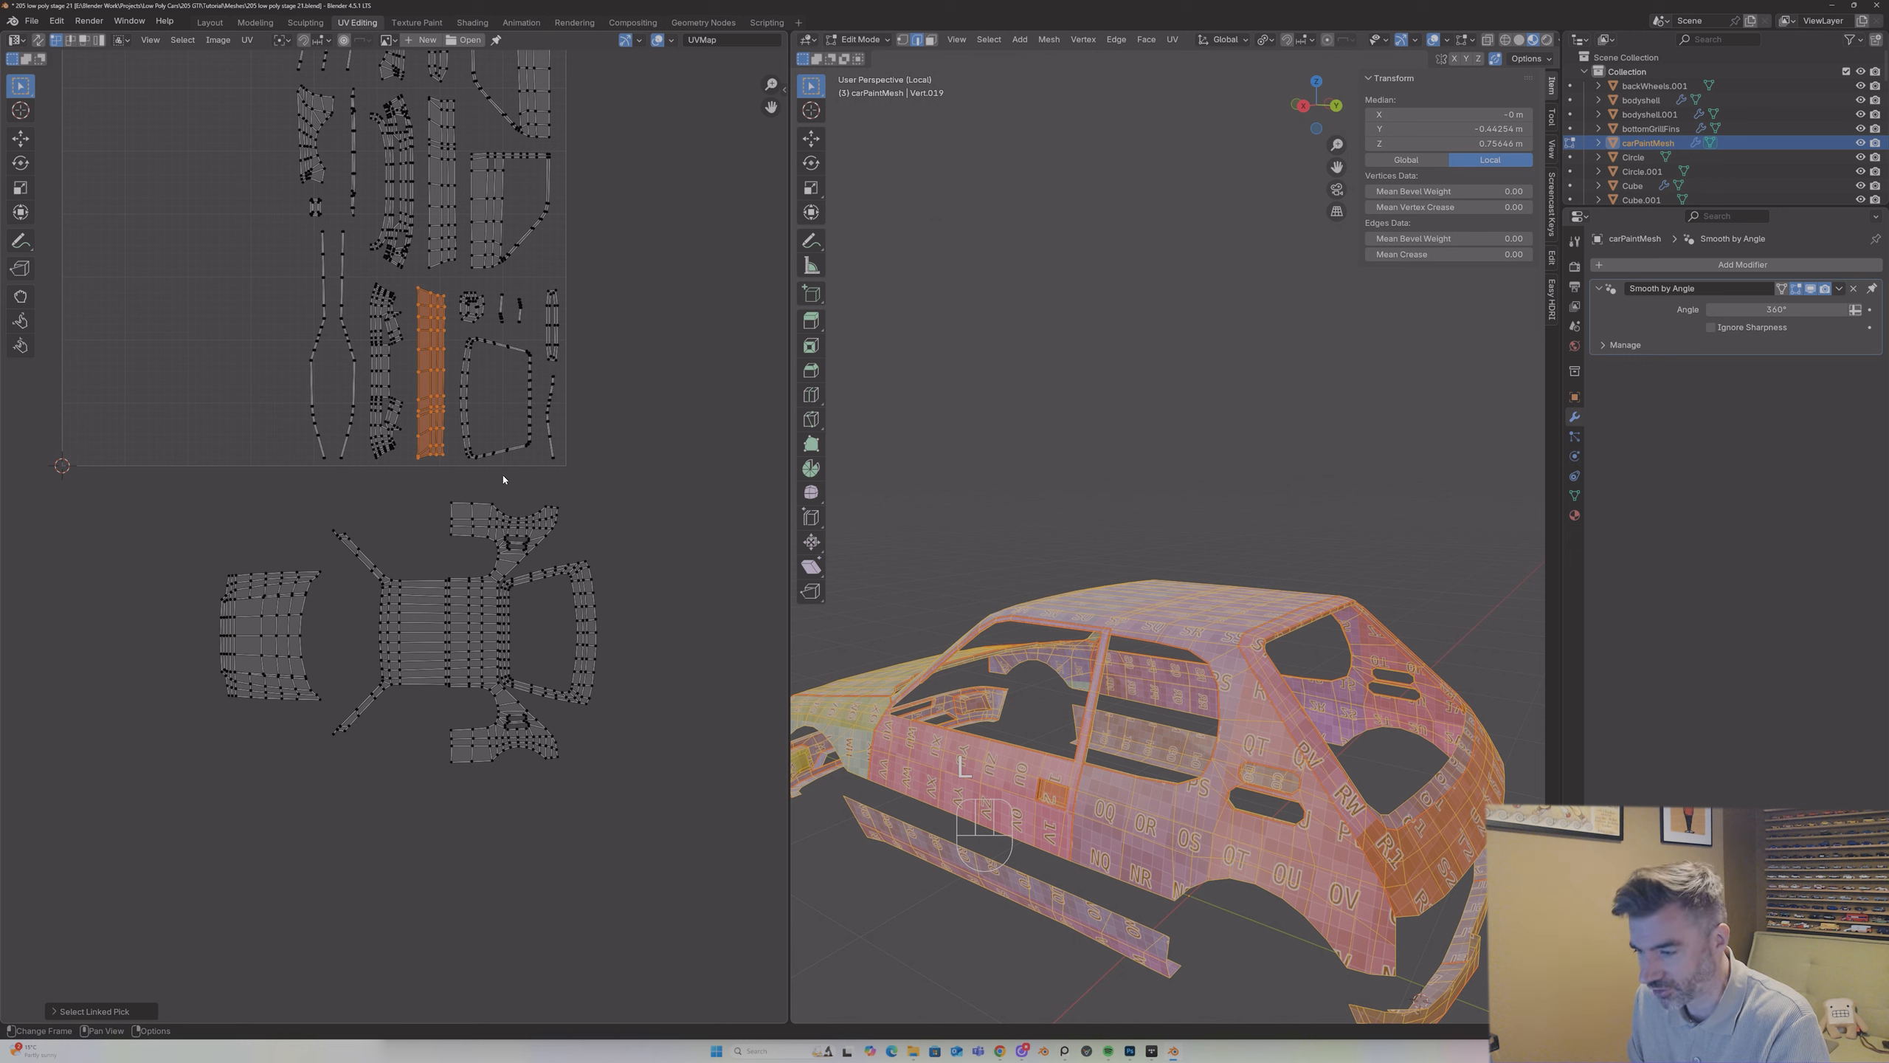
pyautogui.press('g')
pyautogui.click(481, 468)
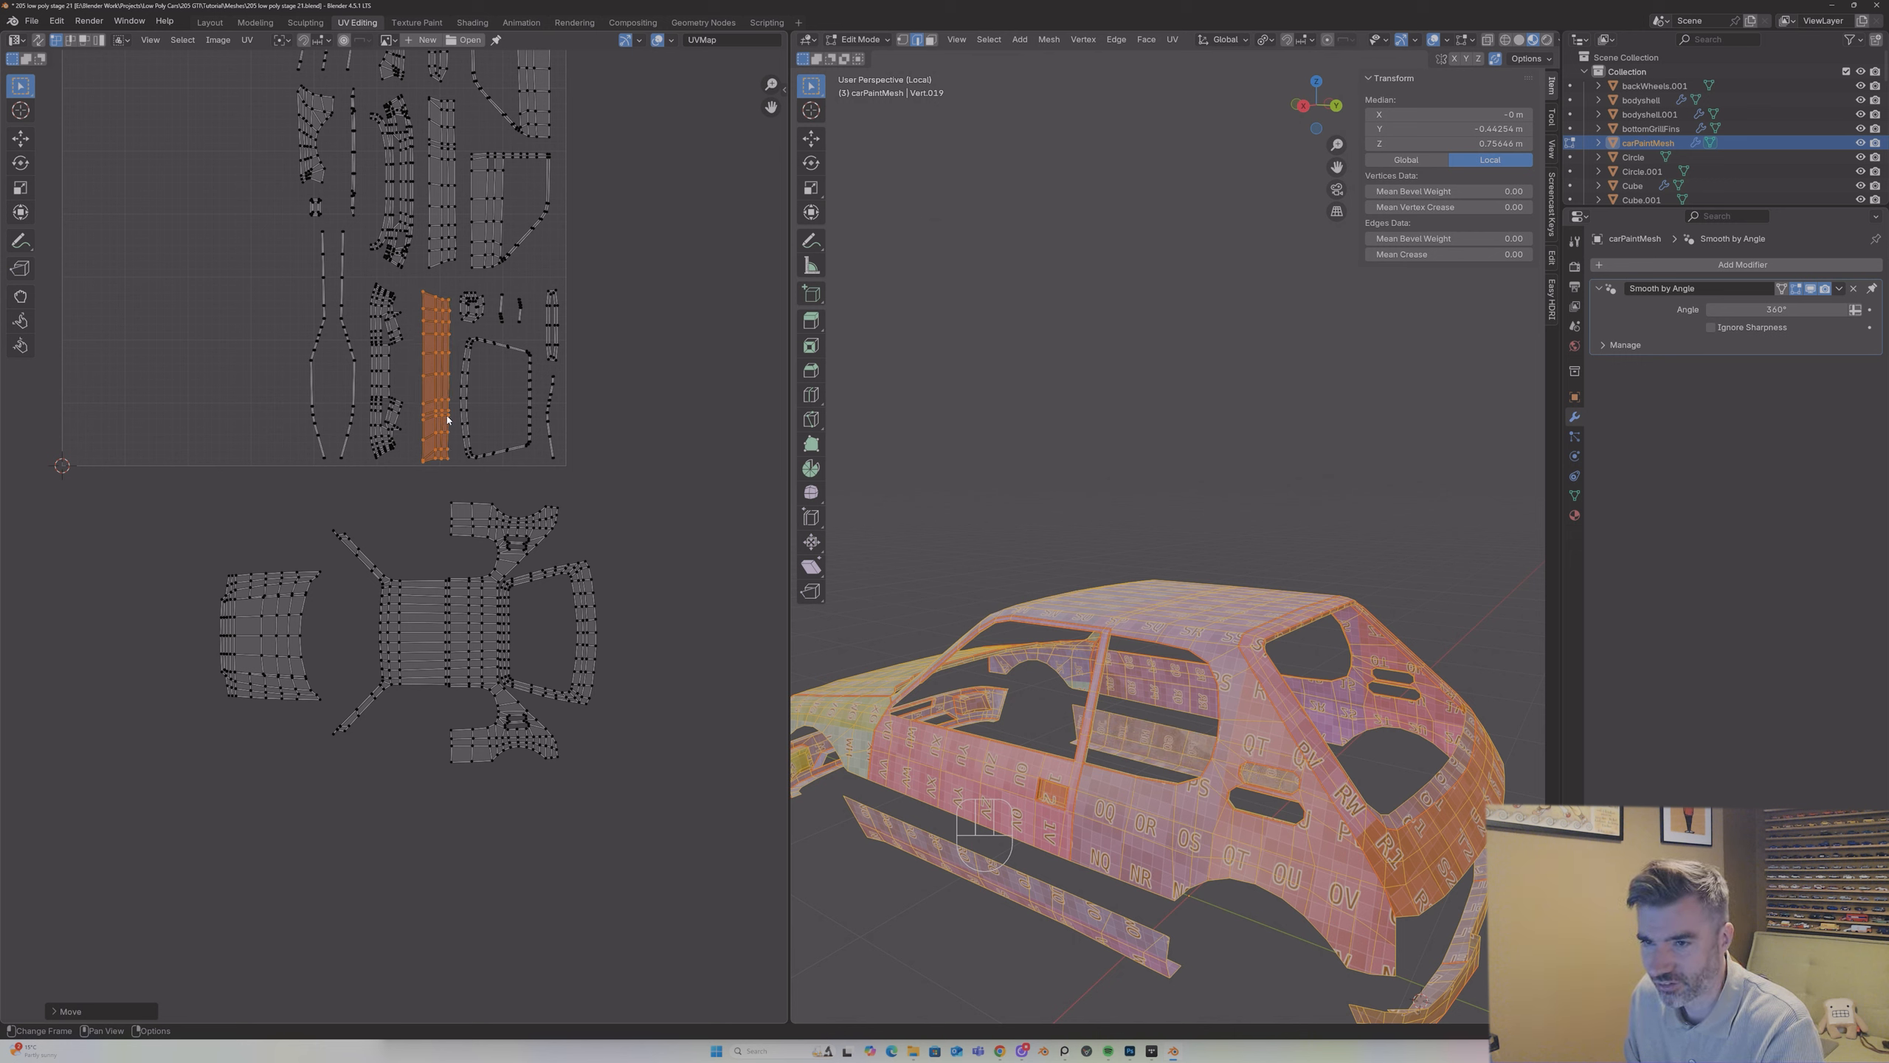
pyautogui.press('g')
pyautogui.click(437, 527)
# Step: Rotate the strip-shaped side panel island by 90° and position it horizontally between the UV square and the roof island
pyautogui.press('r')
pyautogui.press('9')
pyautogui.press('0')
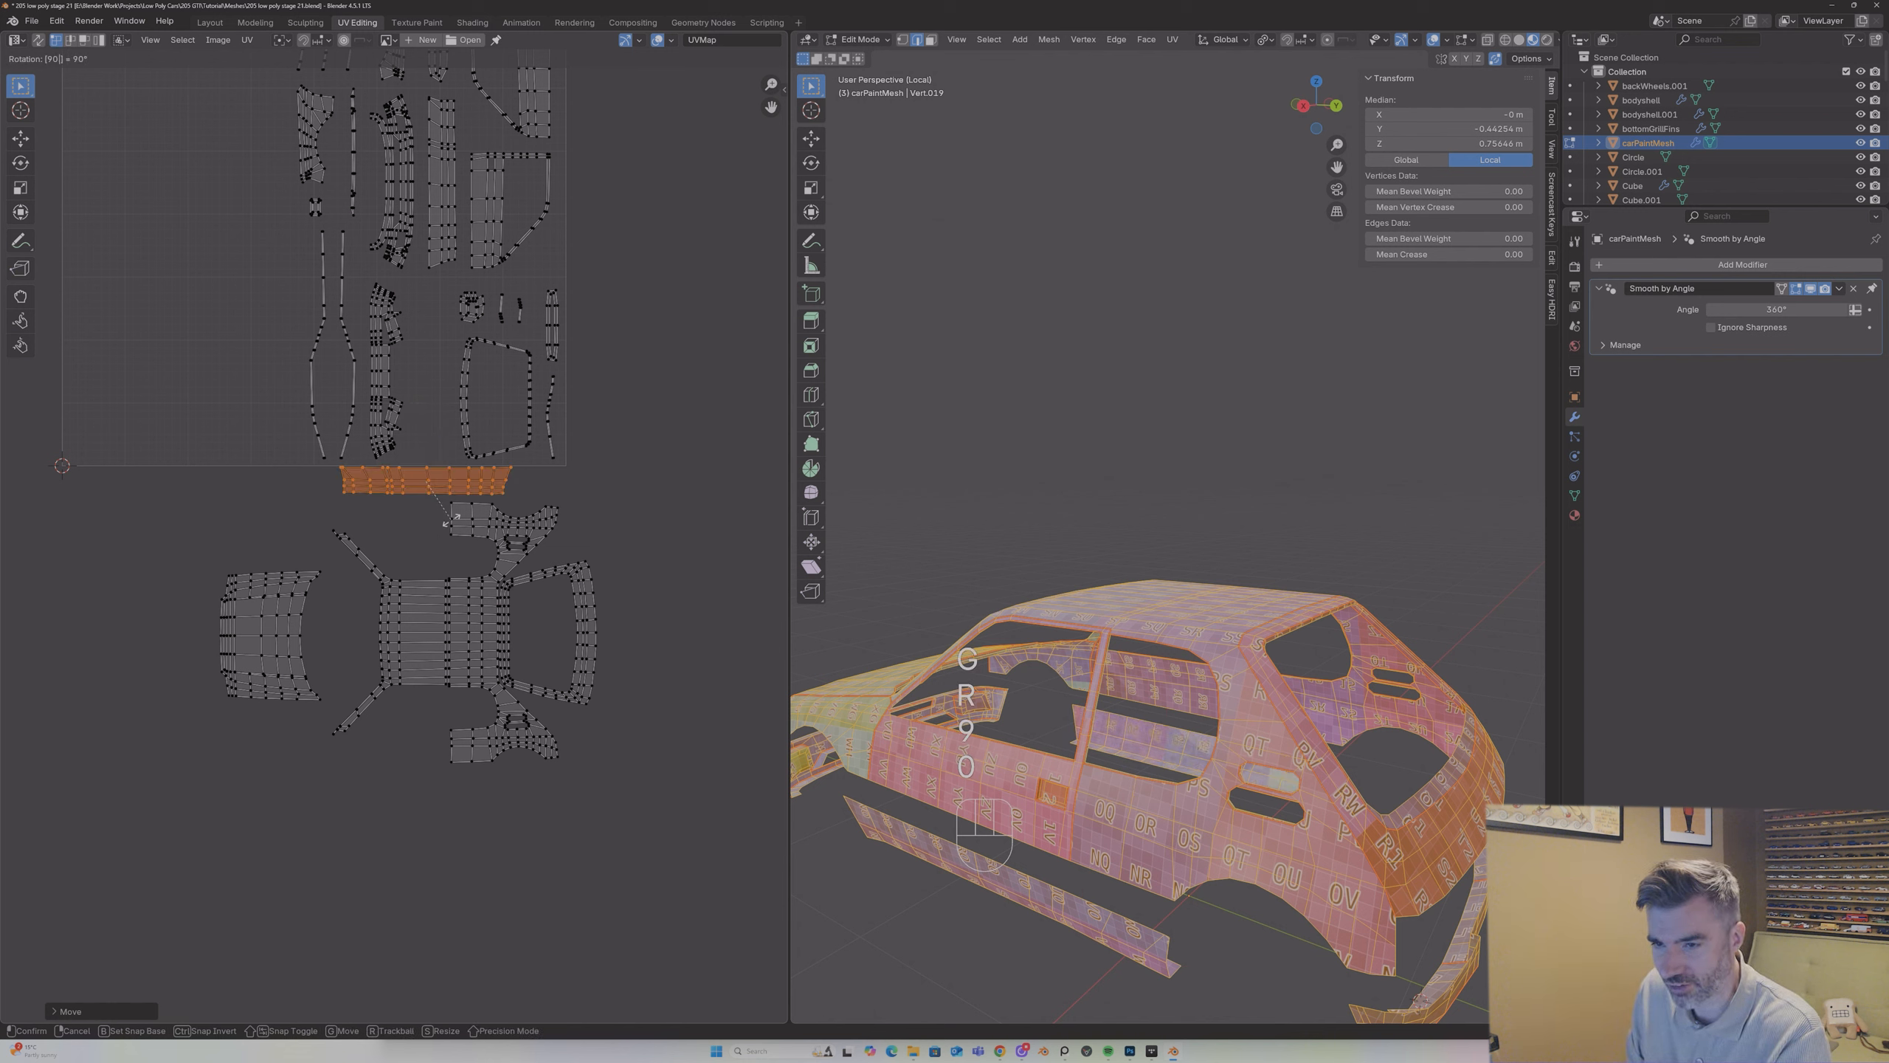
pyautogui.press('Return')
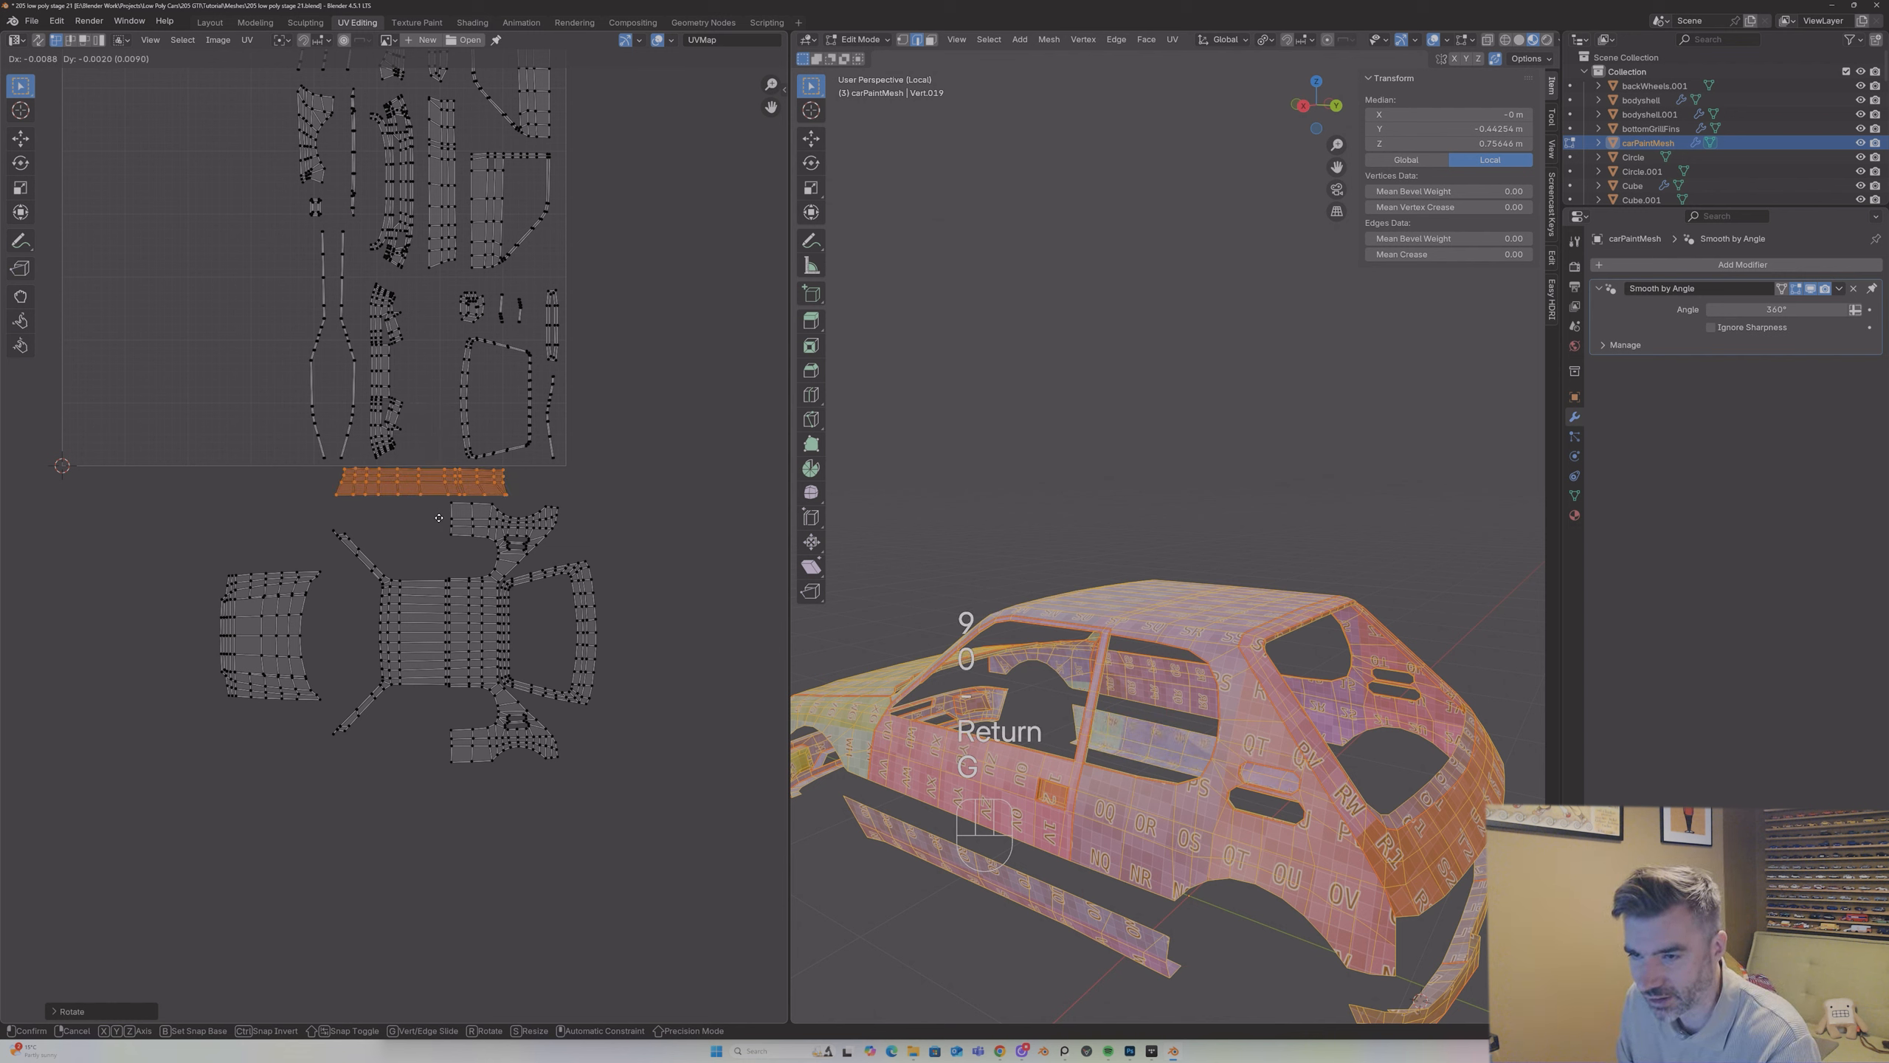
pyautogui.press('g')
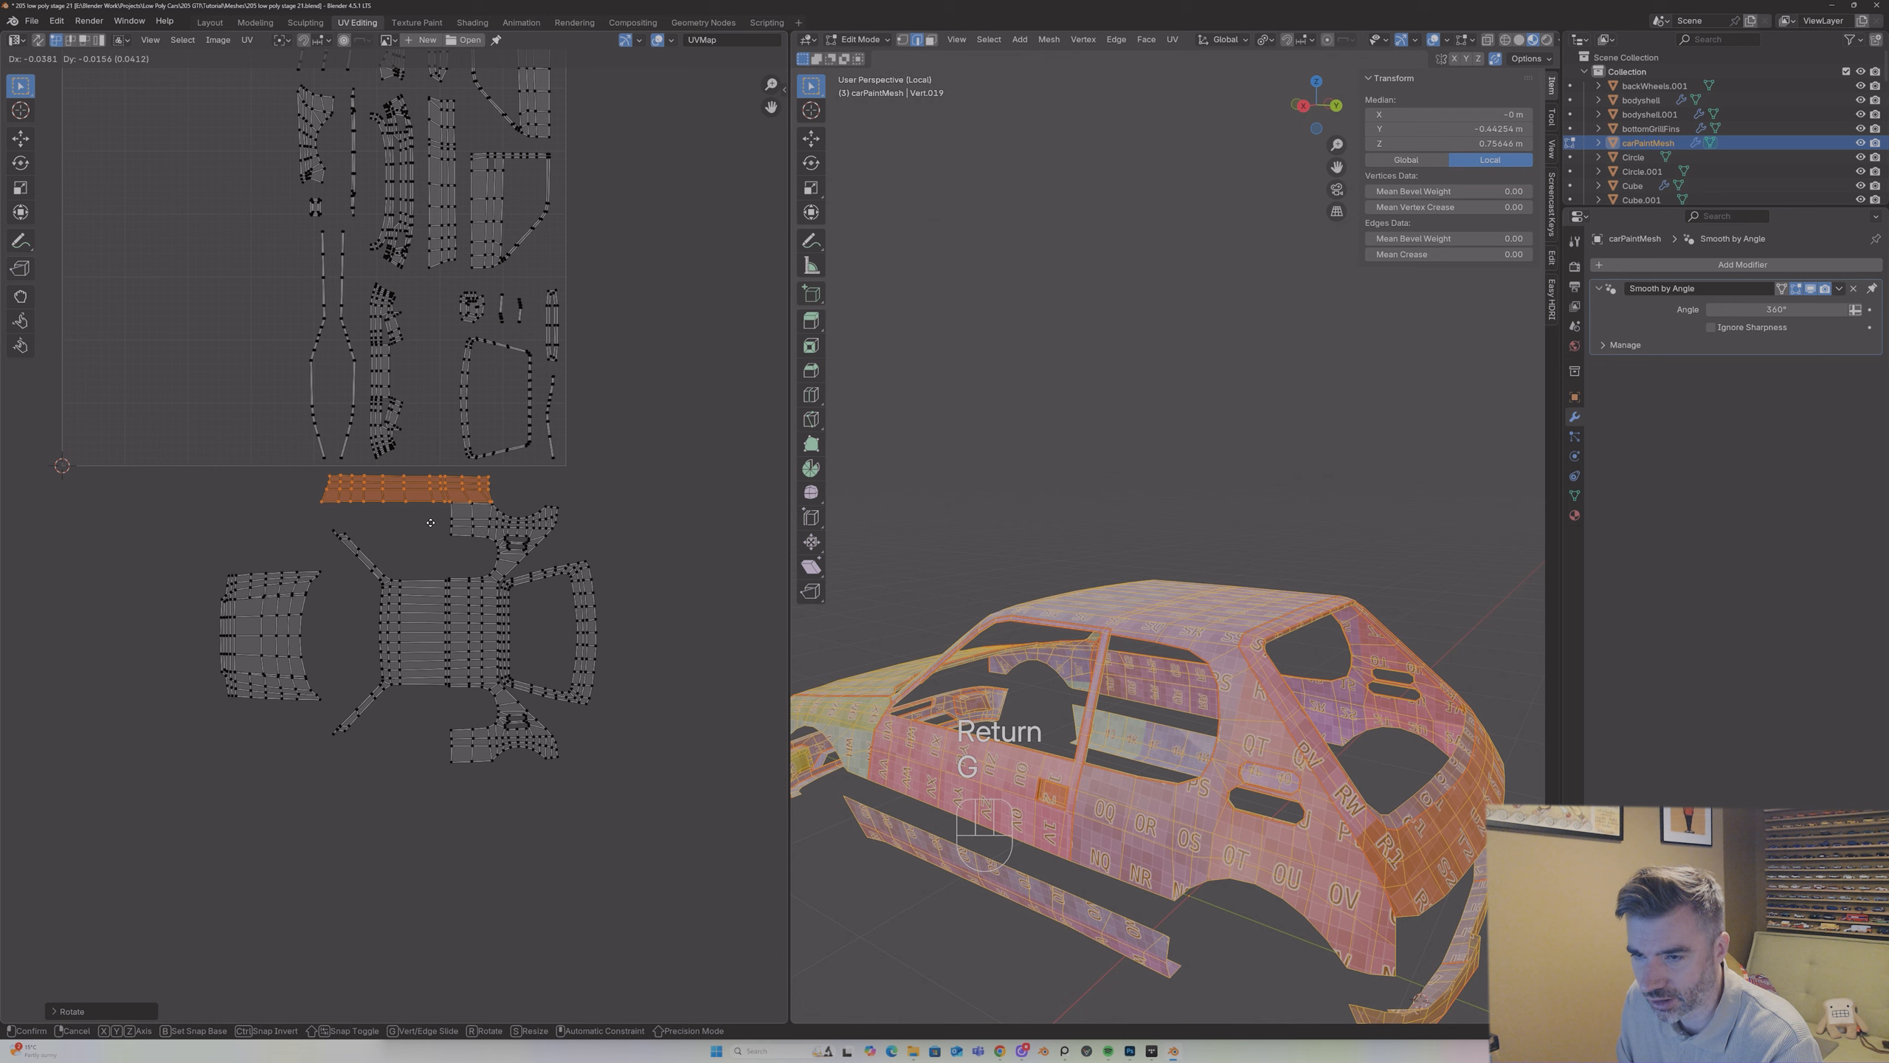
pyautogui.click(432, 517)
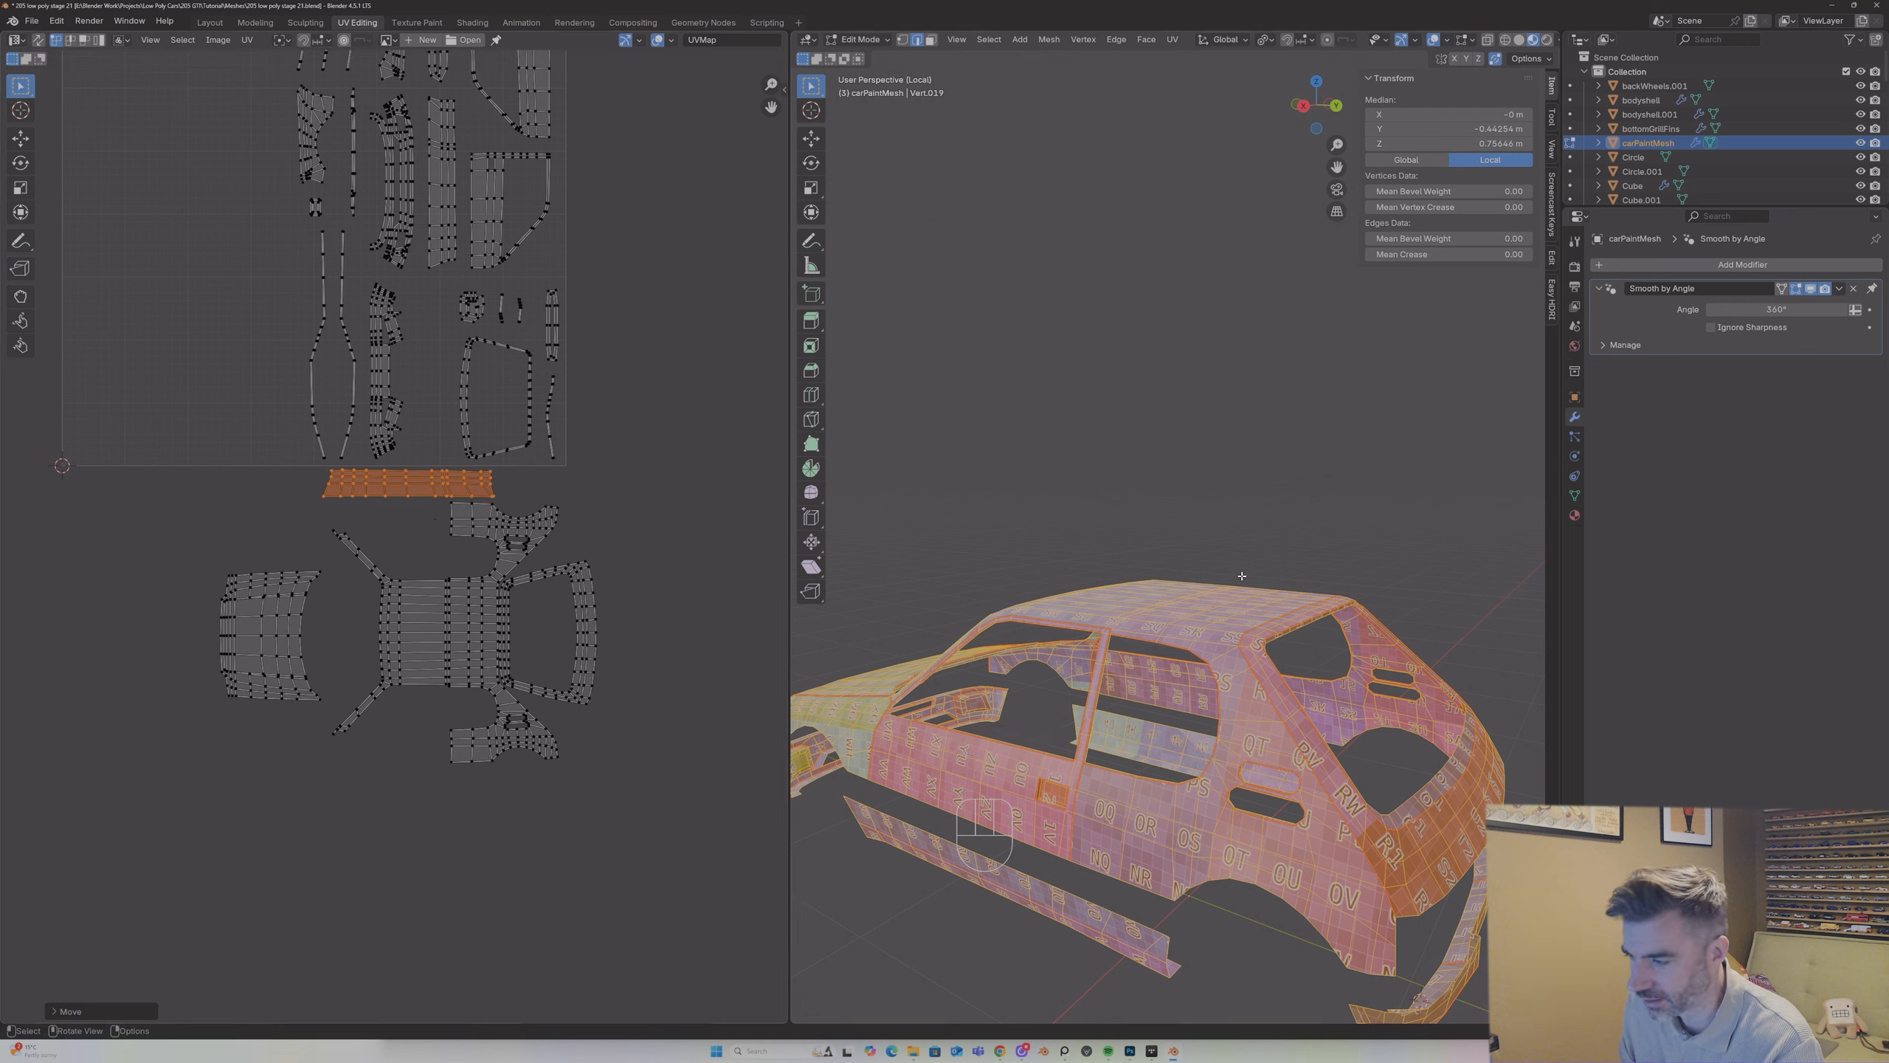
# Step: Select the door panel's UV island inside the UV square and move it down beside the roof island
pyautogui.moveTo(966, 536); pyautogui.dragTo(1051, 710, button='middle')
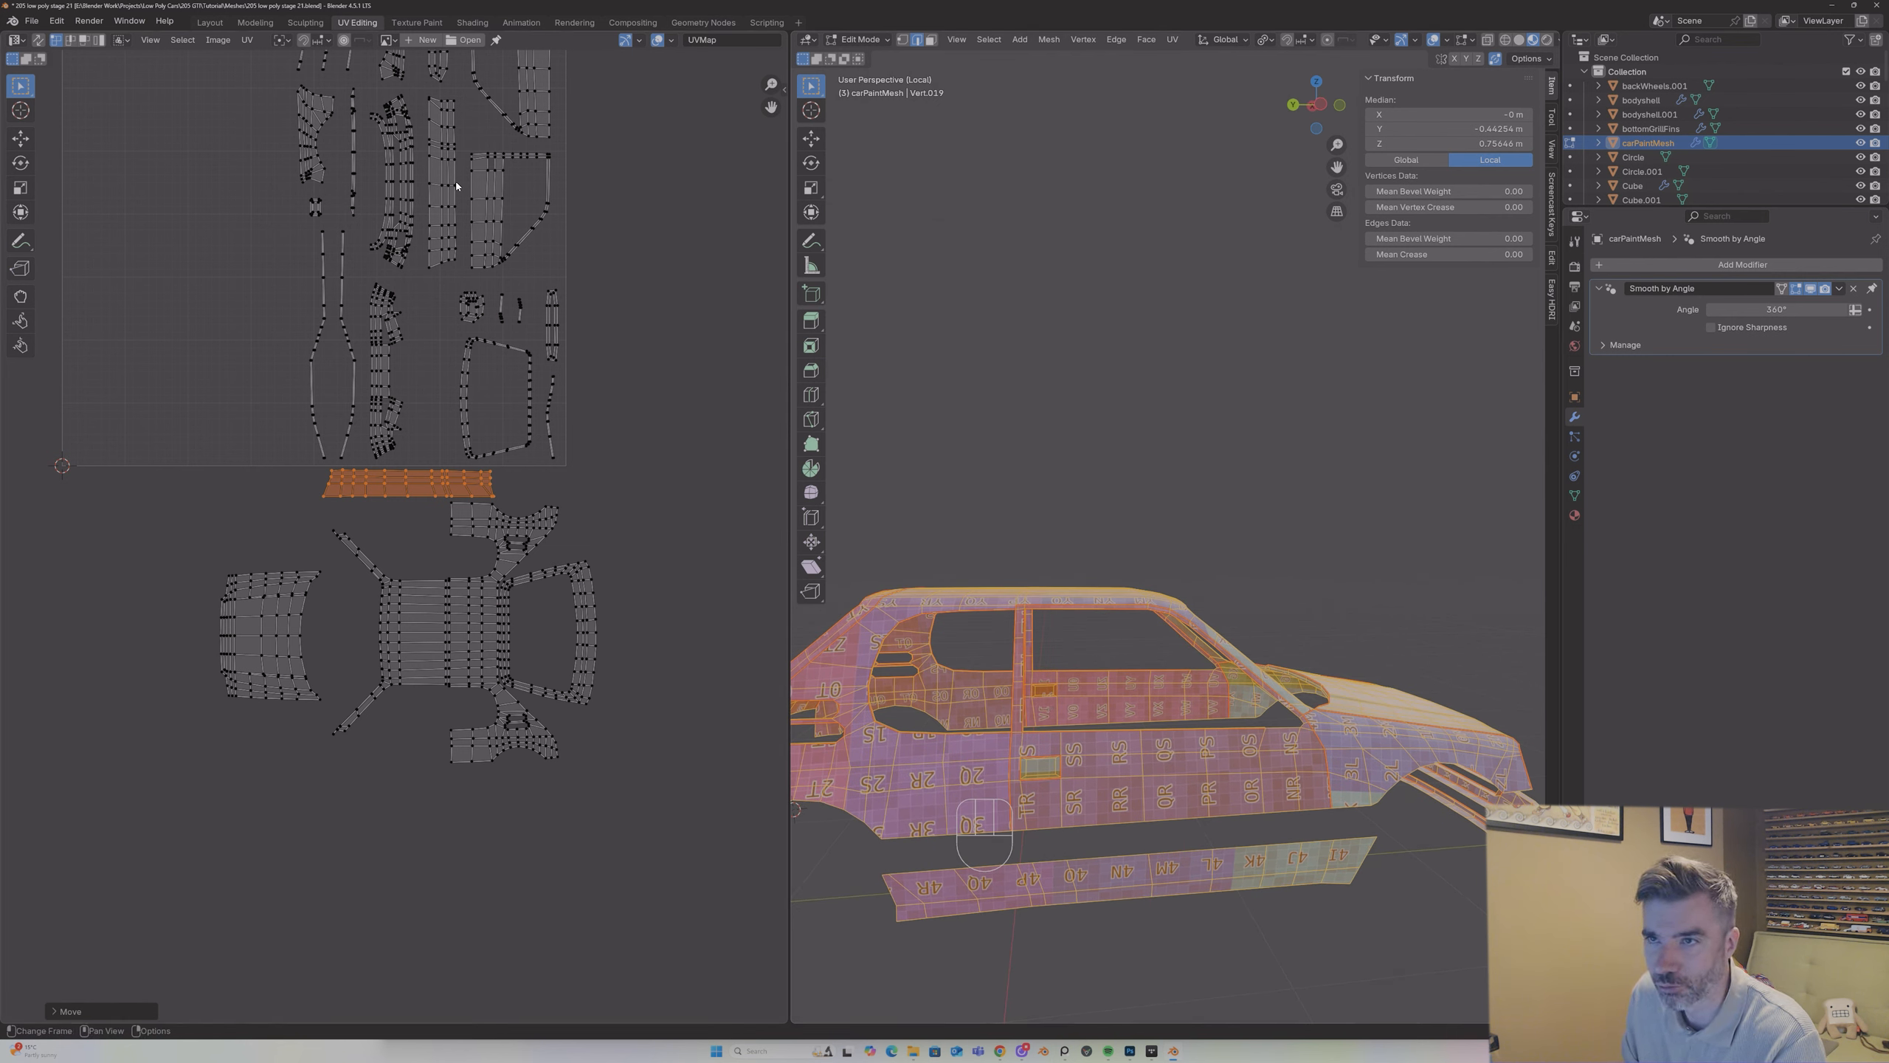
pyautogui.click(488, 172)
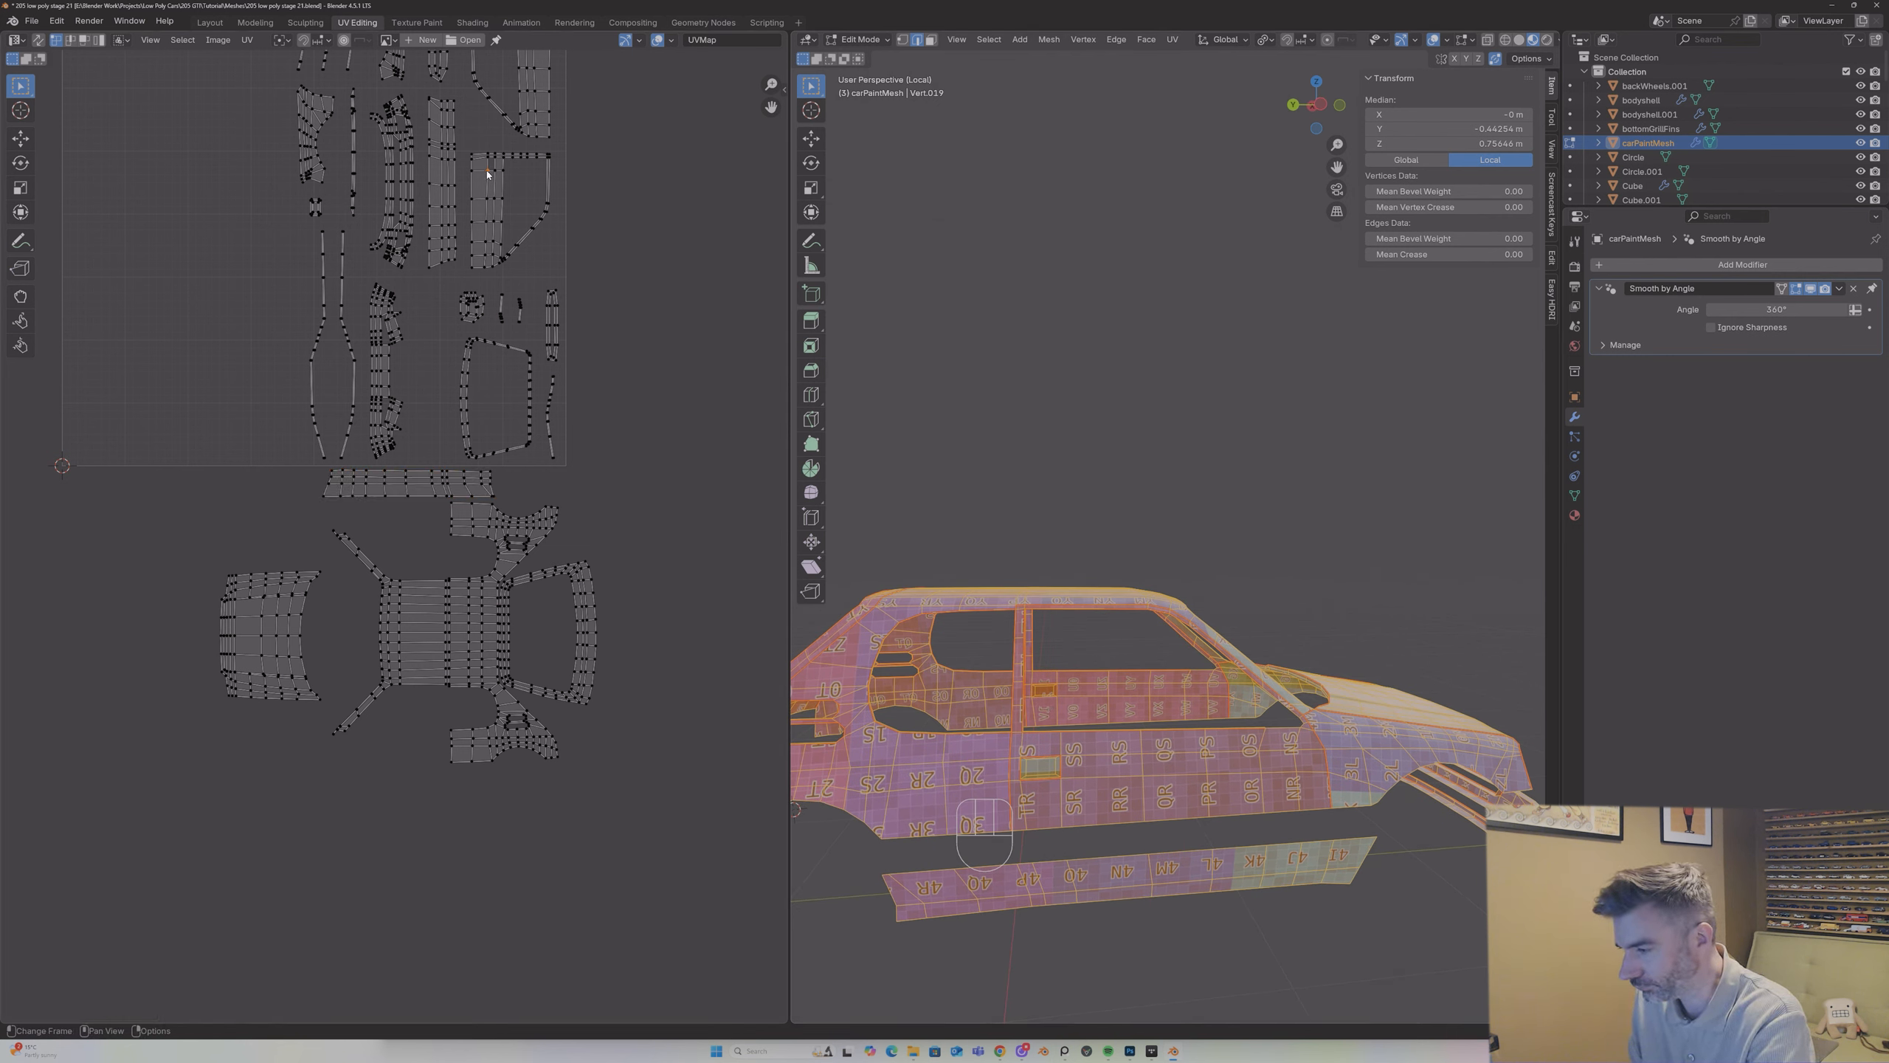
pyautogui.press('l')
pyautogui.press('g')
pyautogui.click(476, 176)
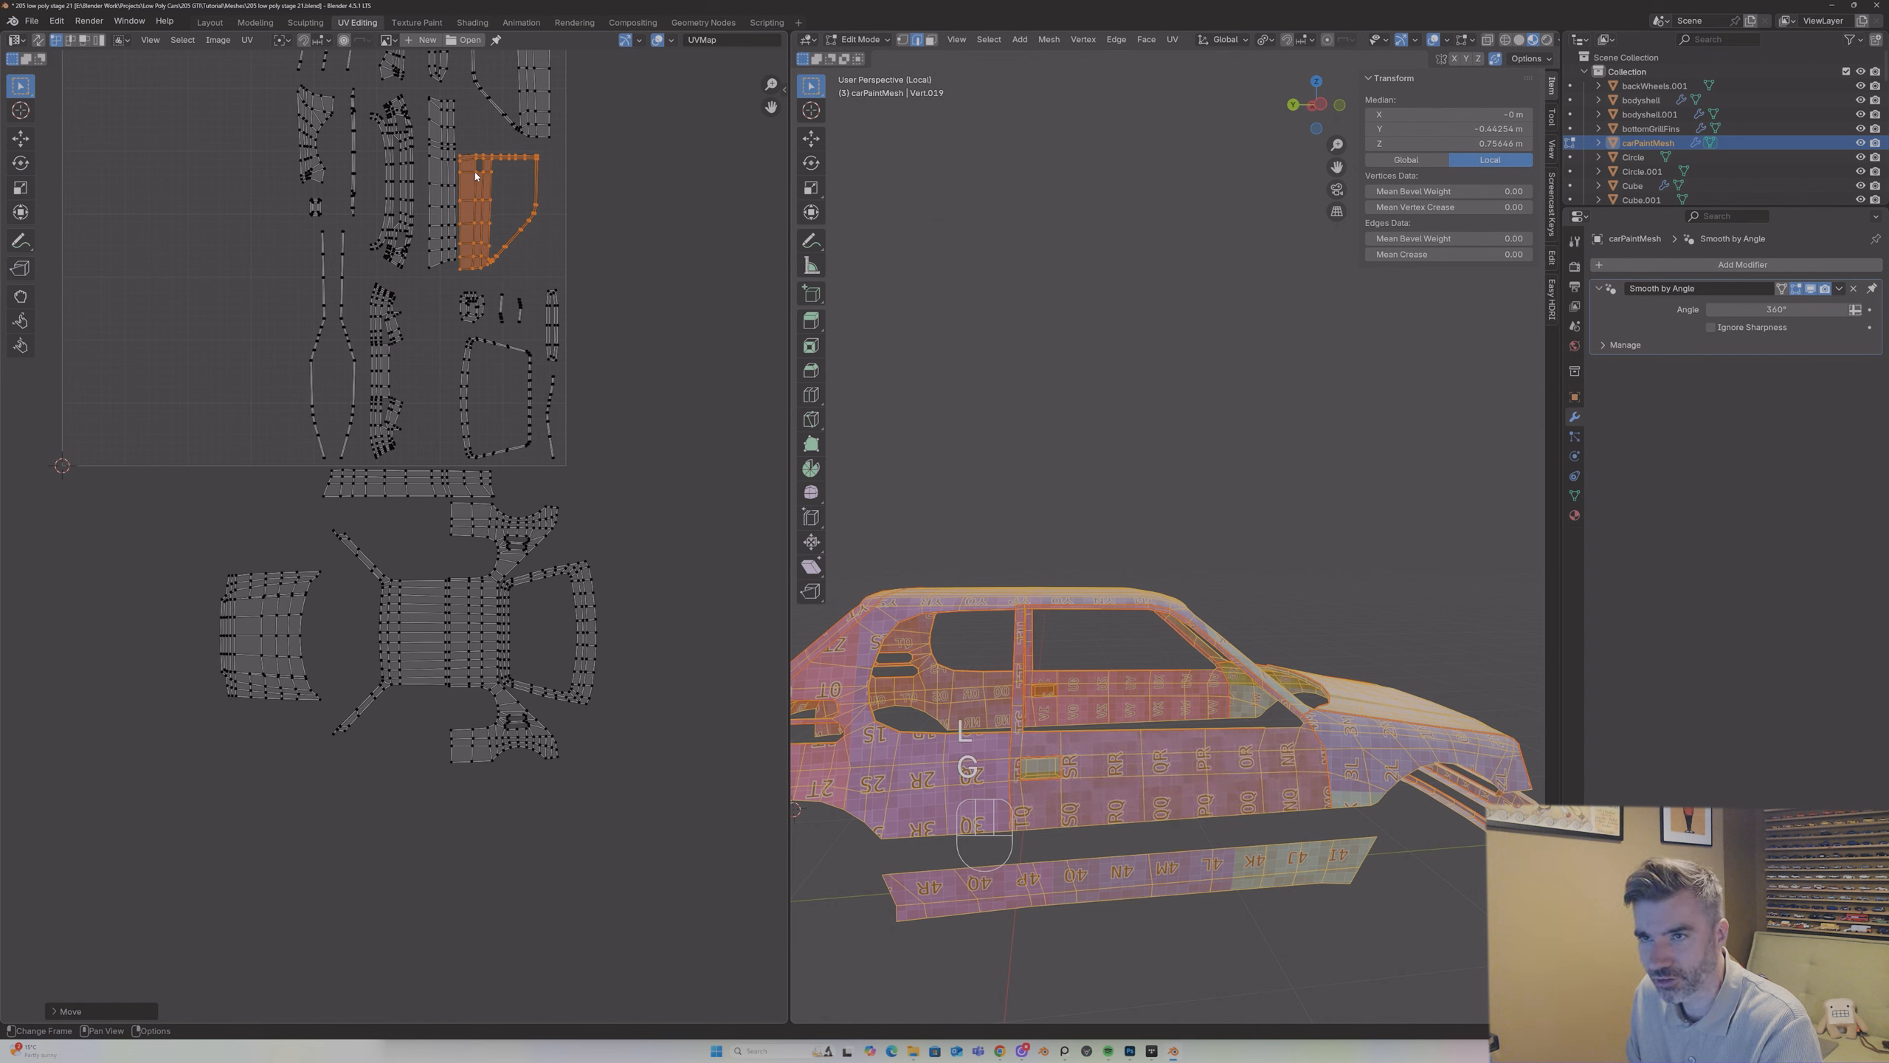
pyautogui.press('g')
pyautogui.click(400, 512)
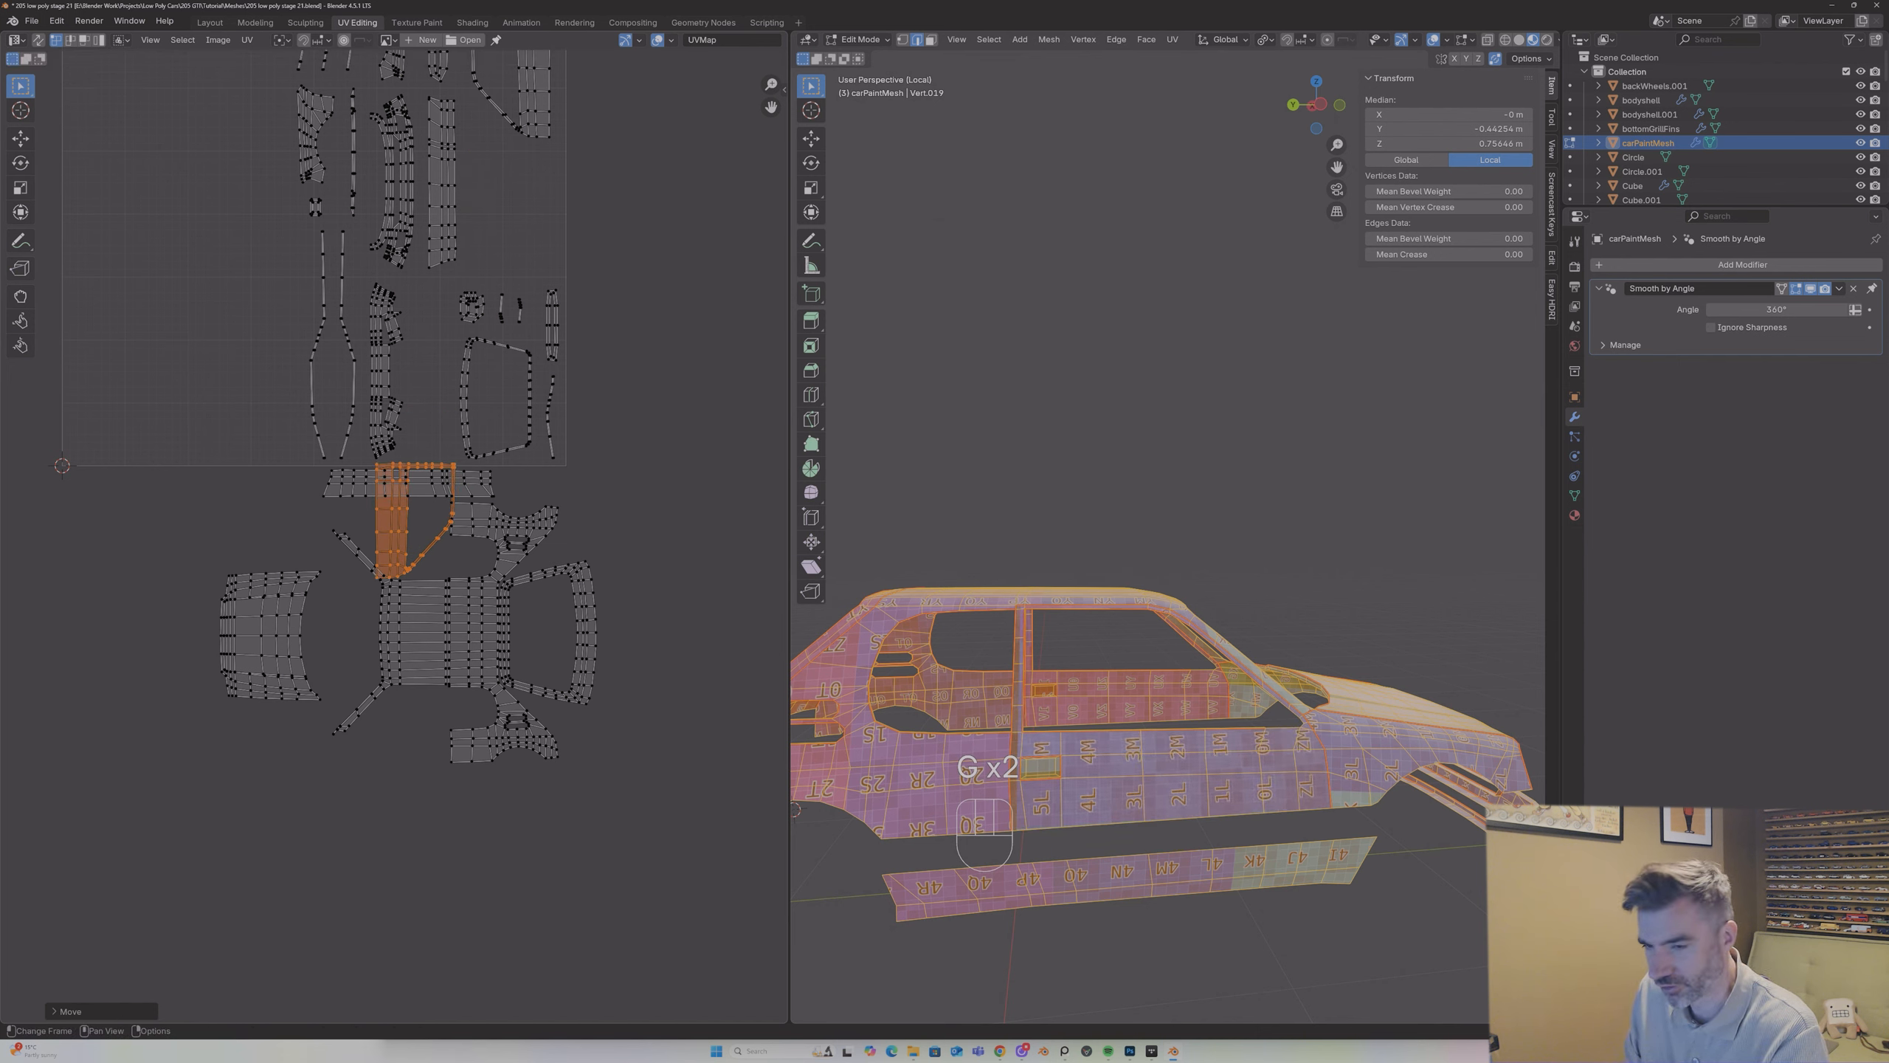
# Step: Rotate the door island so its window opening faces the roof and place it between the side strip and the roof, ahead of the rear quarter
pyautogui.write('r-909090')
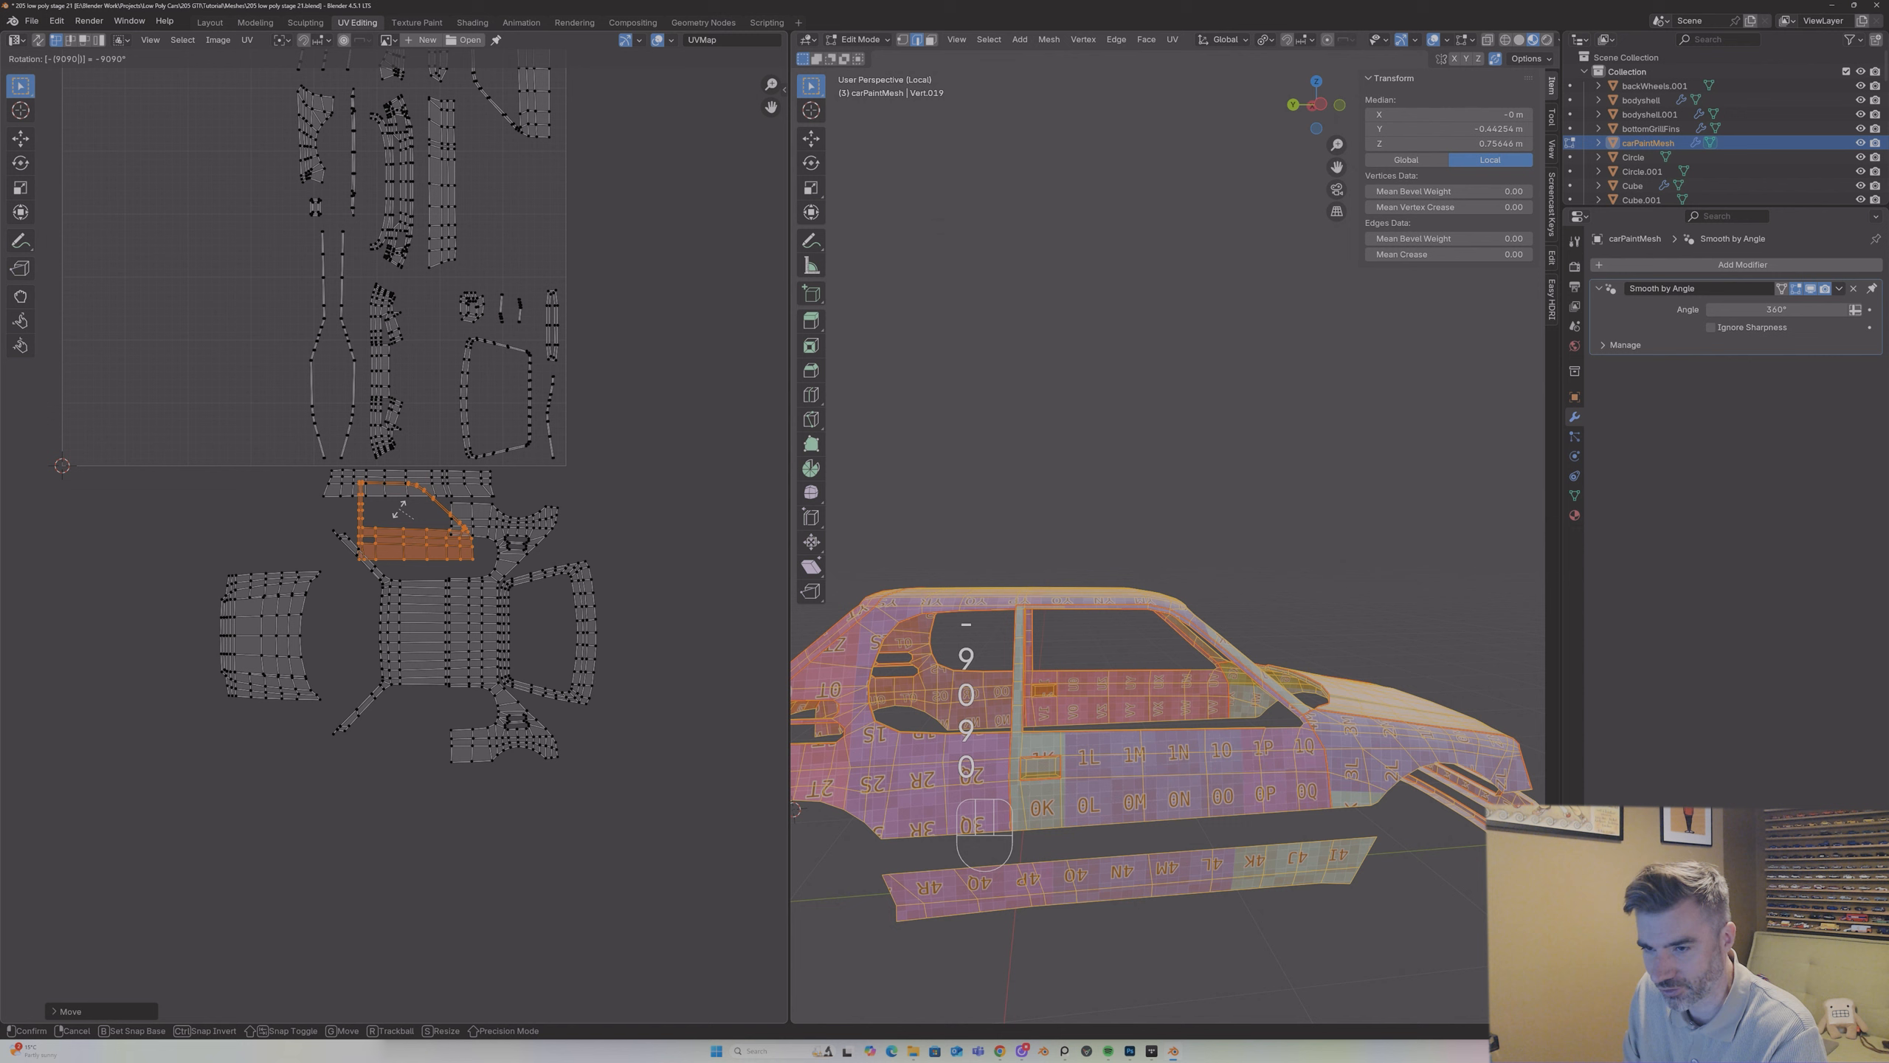
pyautogui.press('Return')
pyautogui.write('r901')
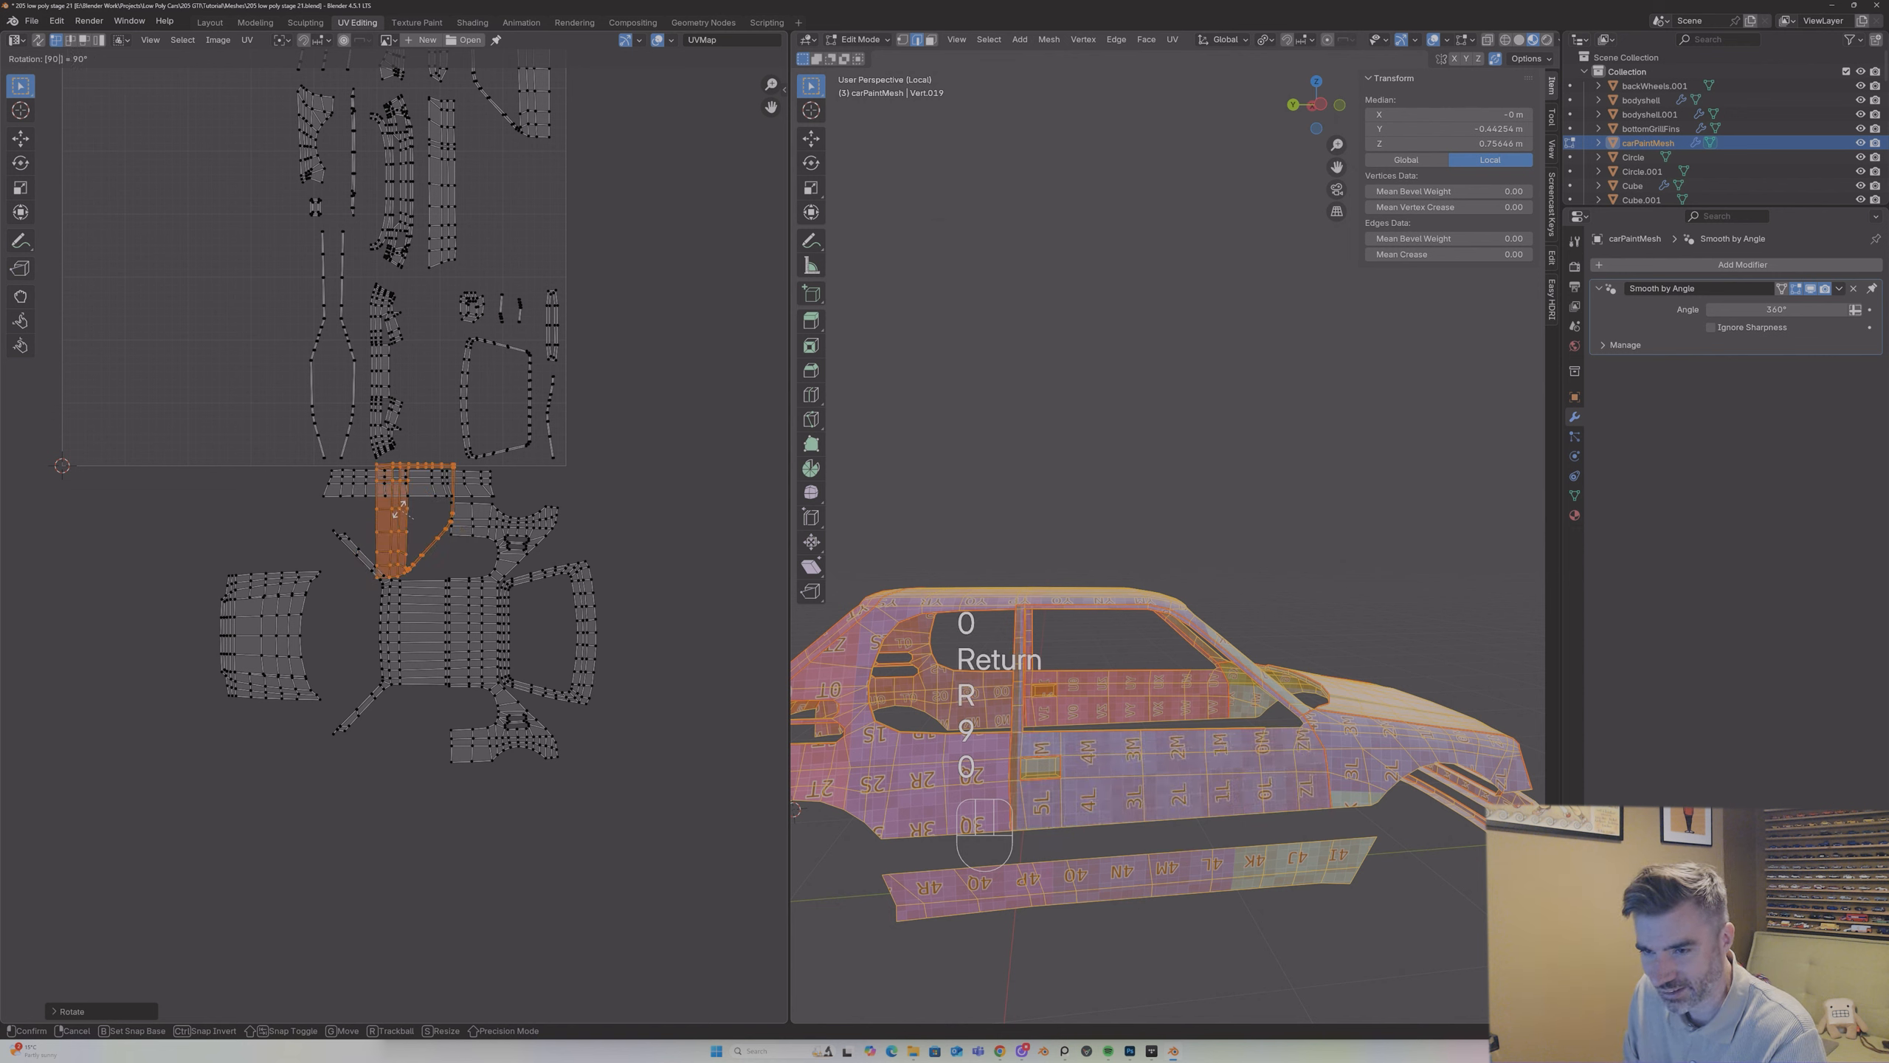
pyautogui.press('Return')
pyautogui.press('g')
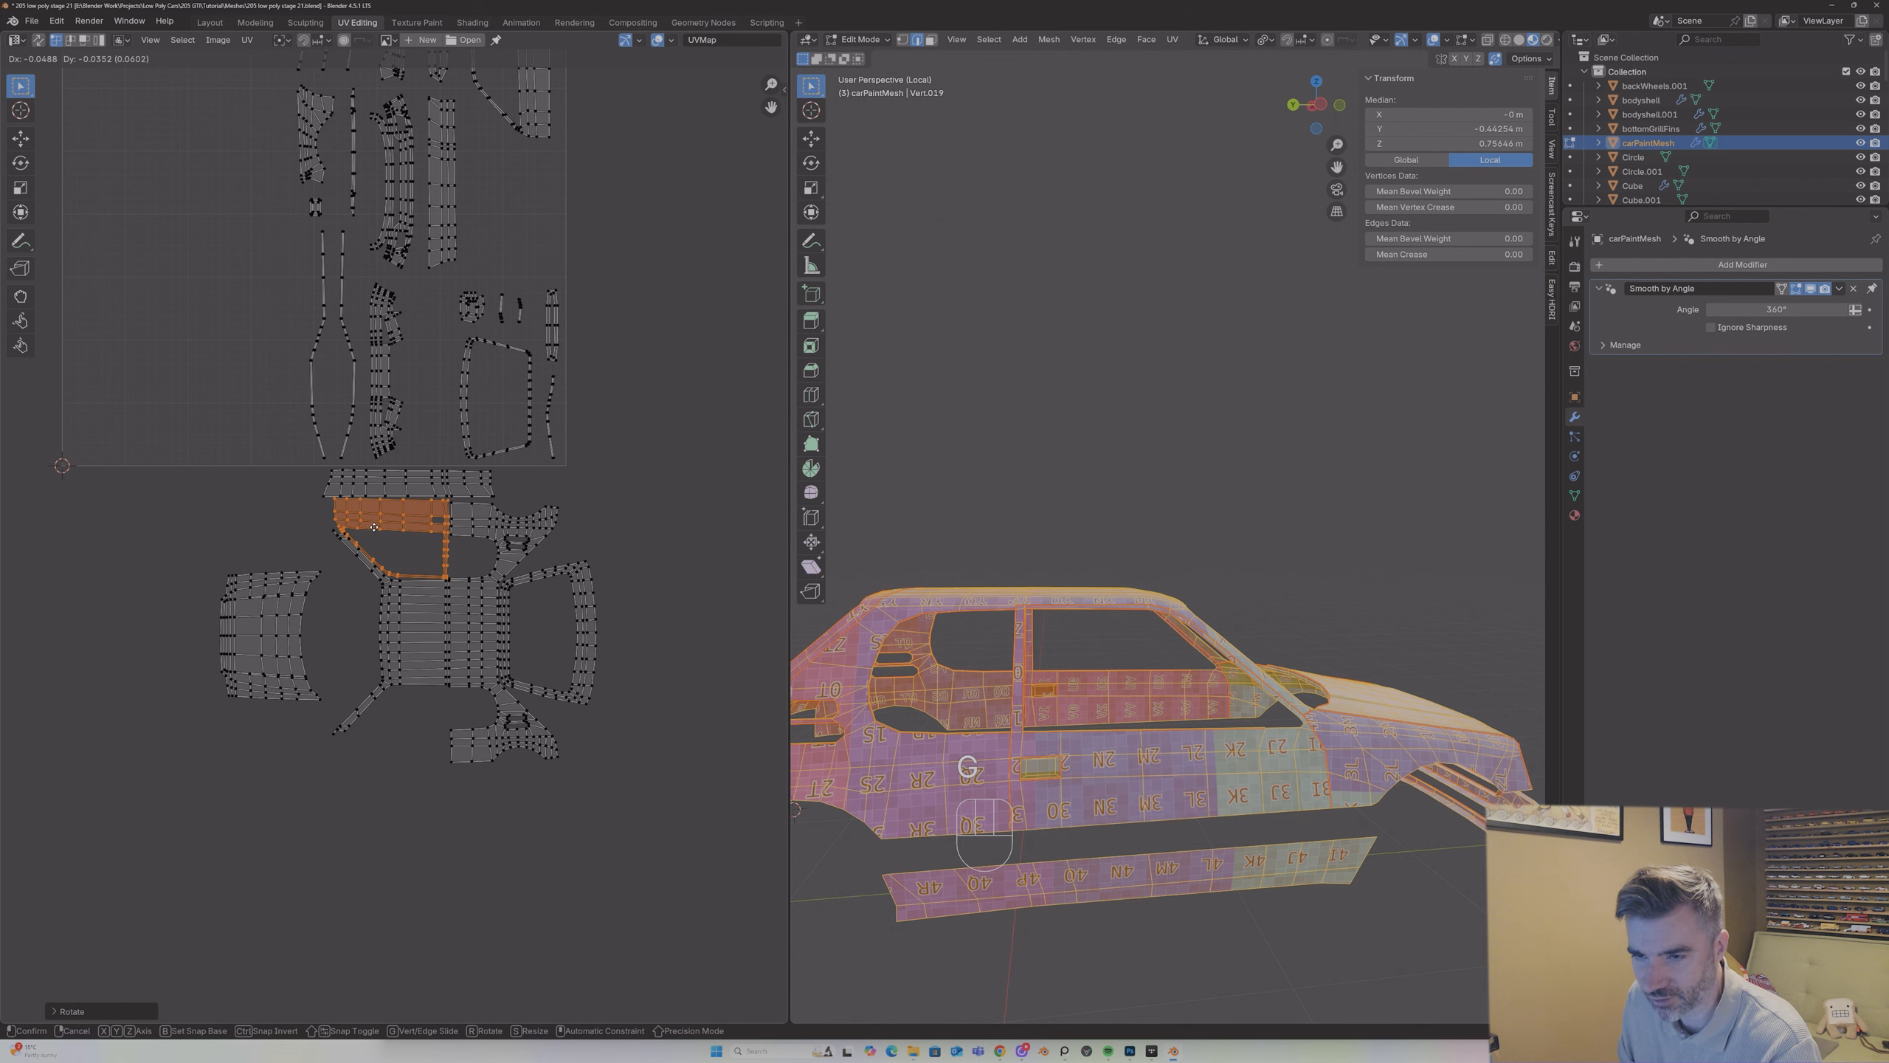
pyautogui.click(374, 527)
# Step: Nudge the door island so its rear edge sits closer to the rear quarter section
pyautogui.scroll(5, 372, 527)
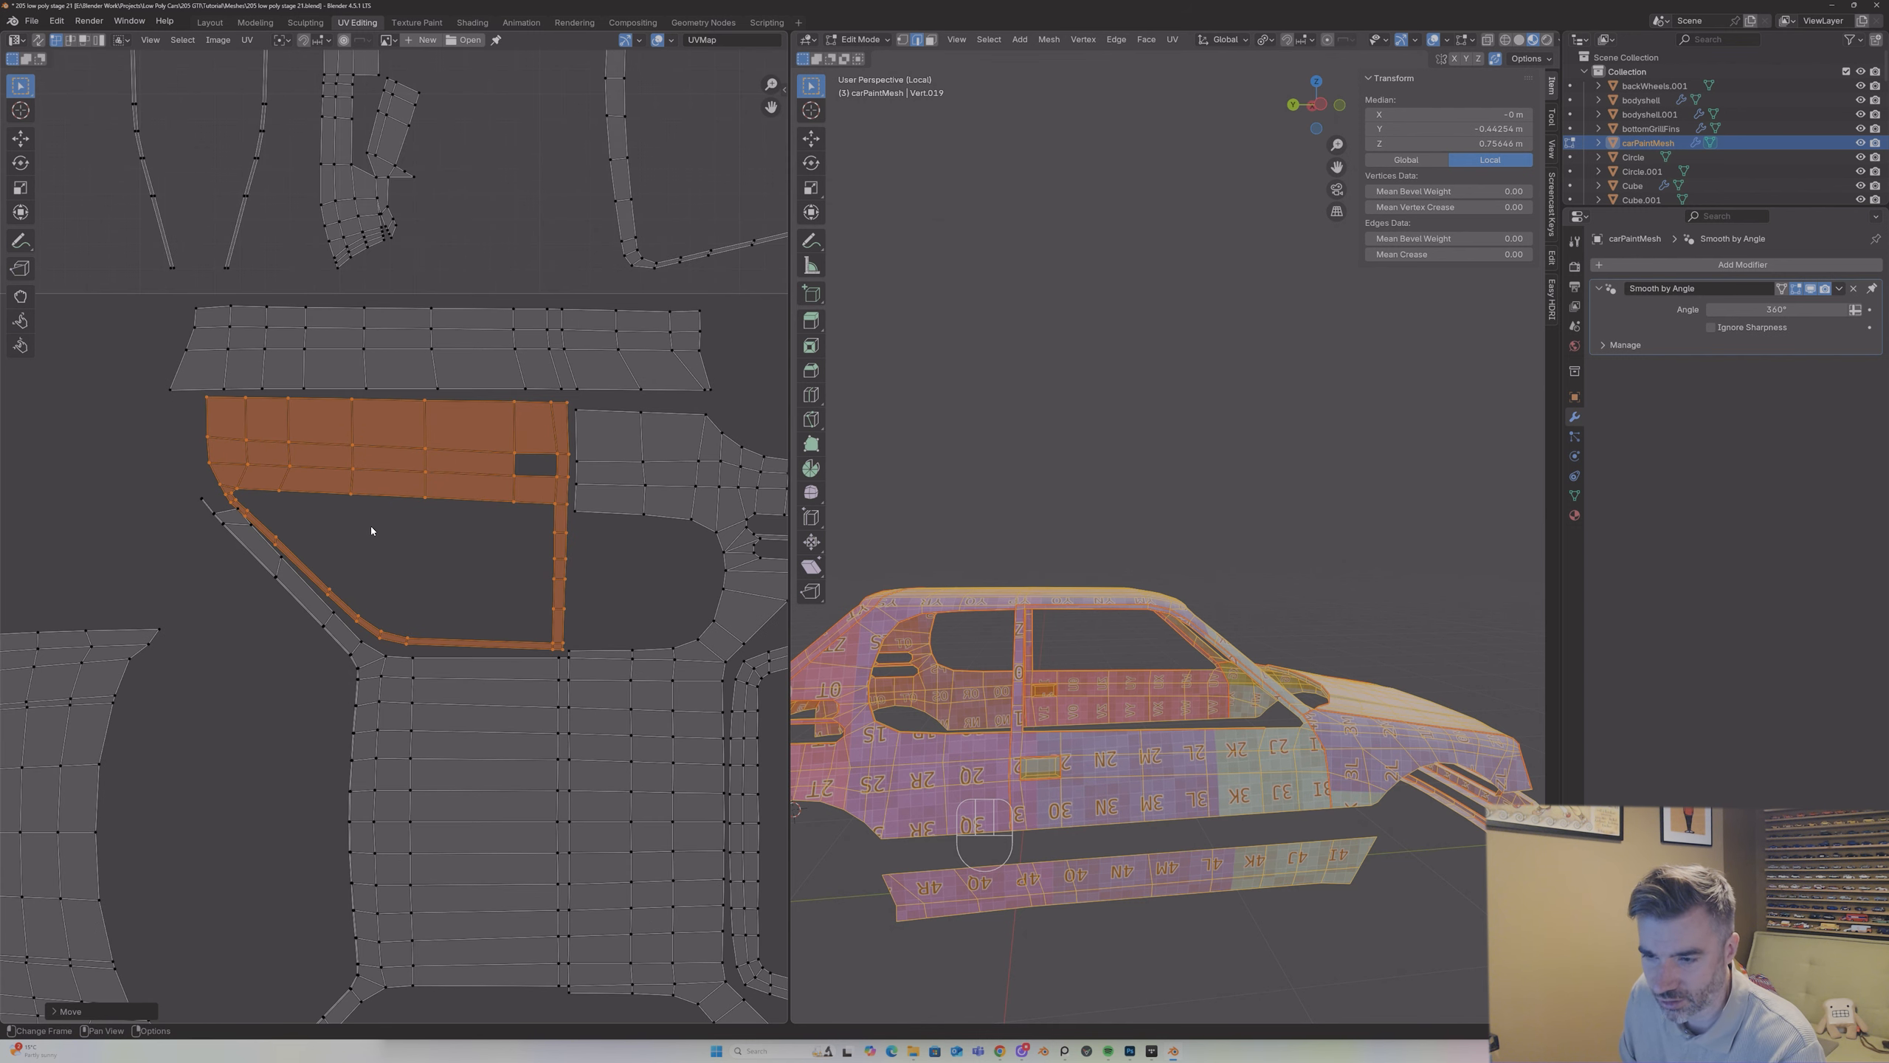
pyautogui.press('g')
pyautogui.click(377, 531)
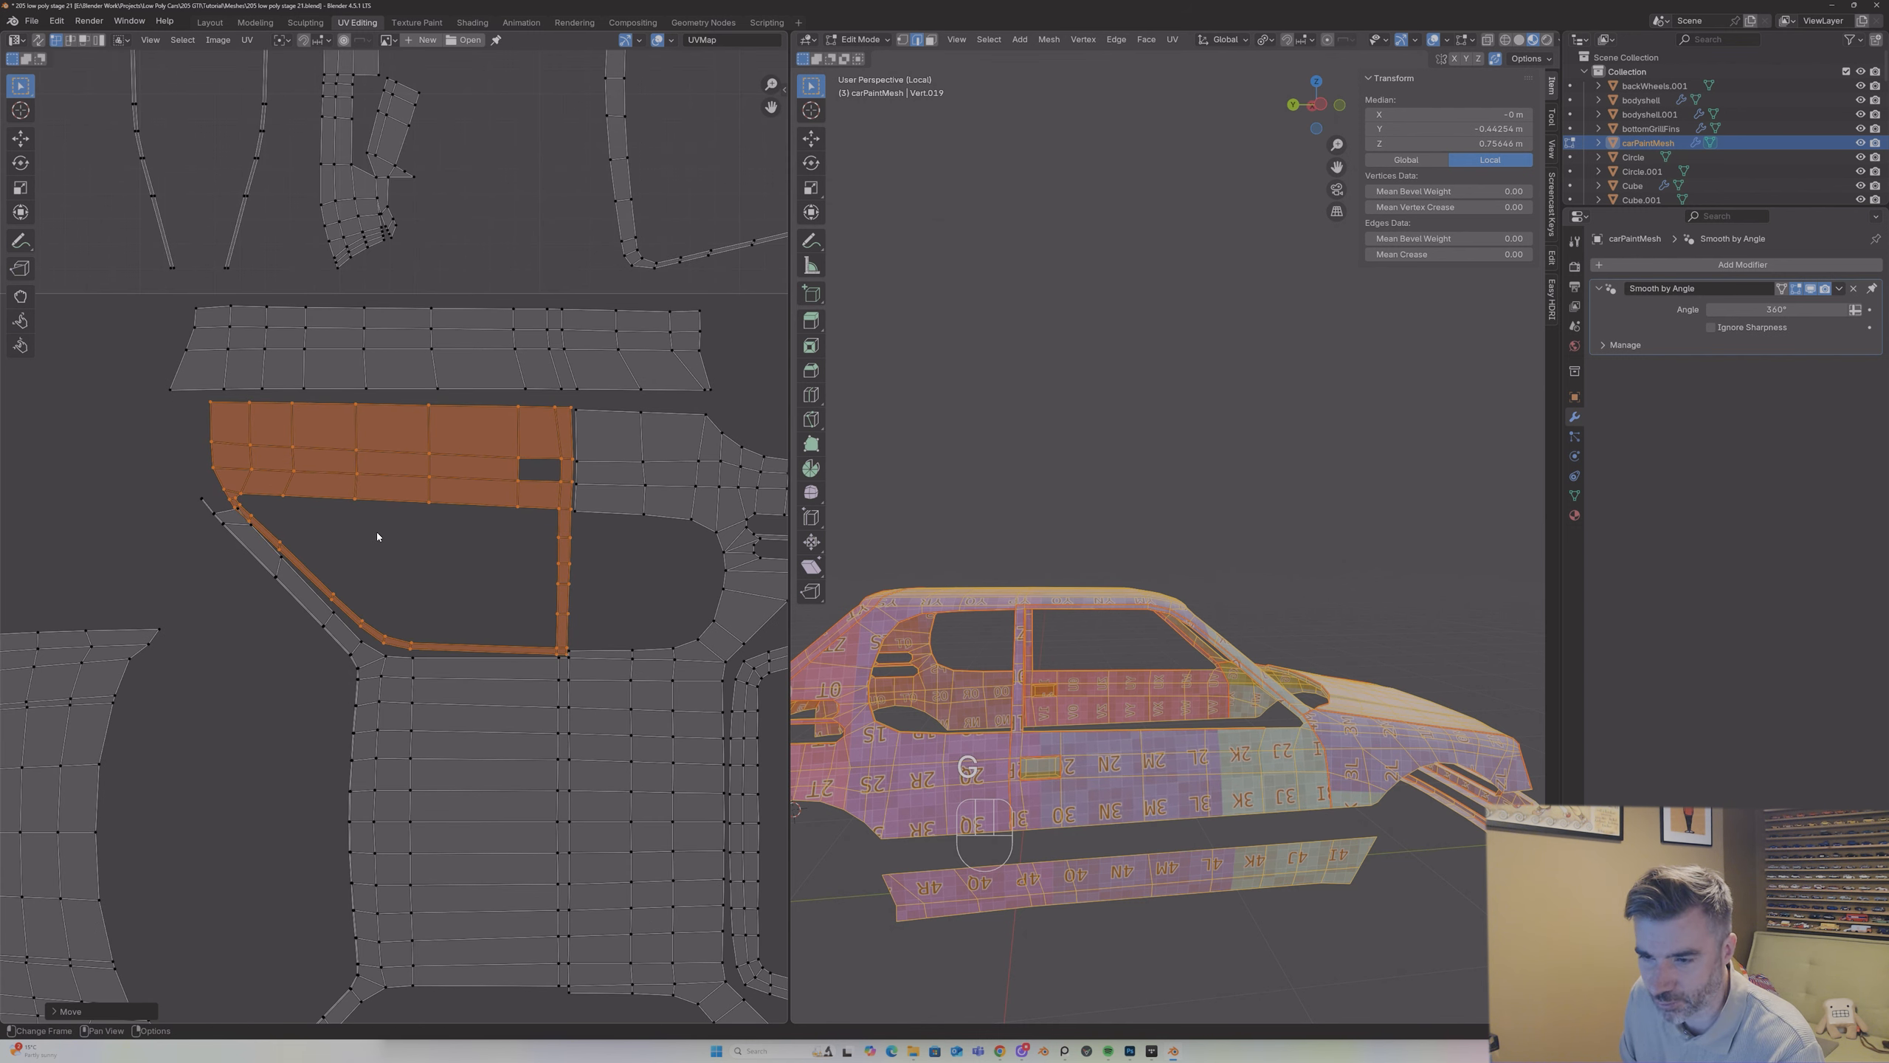
pyautogui.press('s')
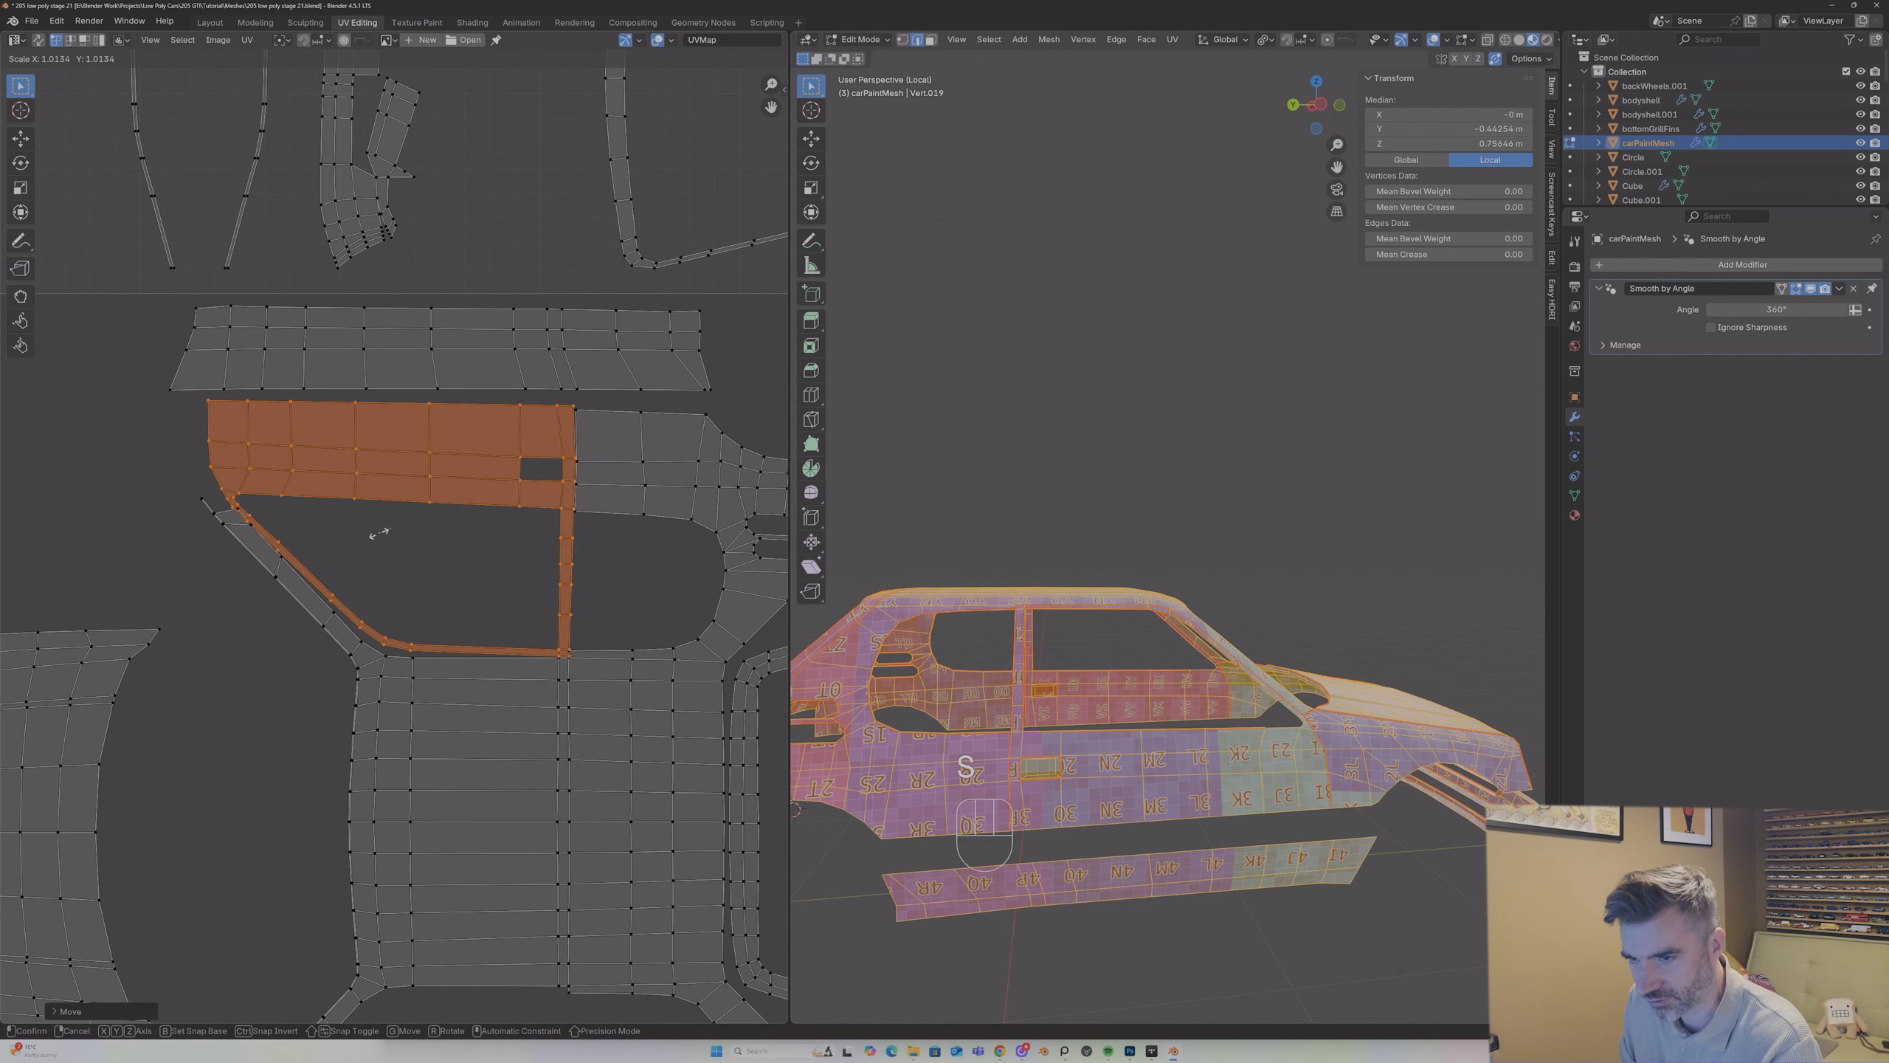
pyautogui.press('Escape')
pyautogui.press('s')
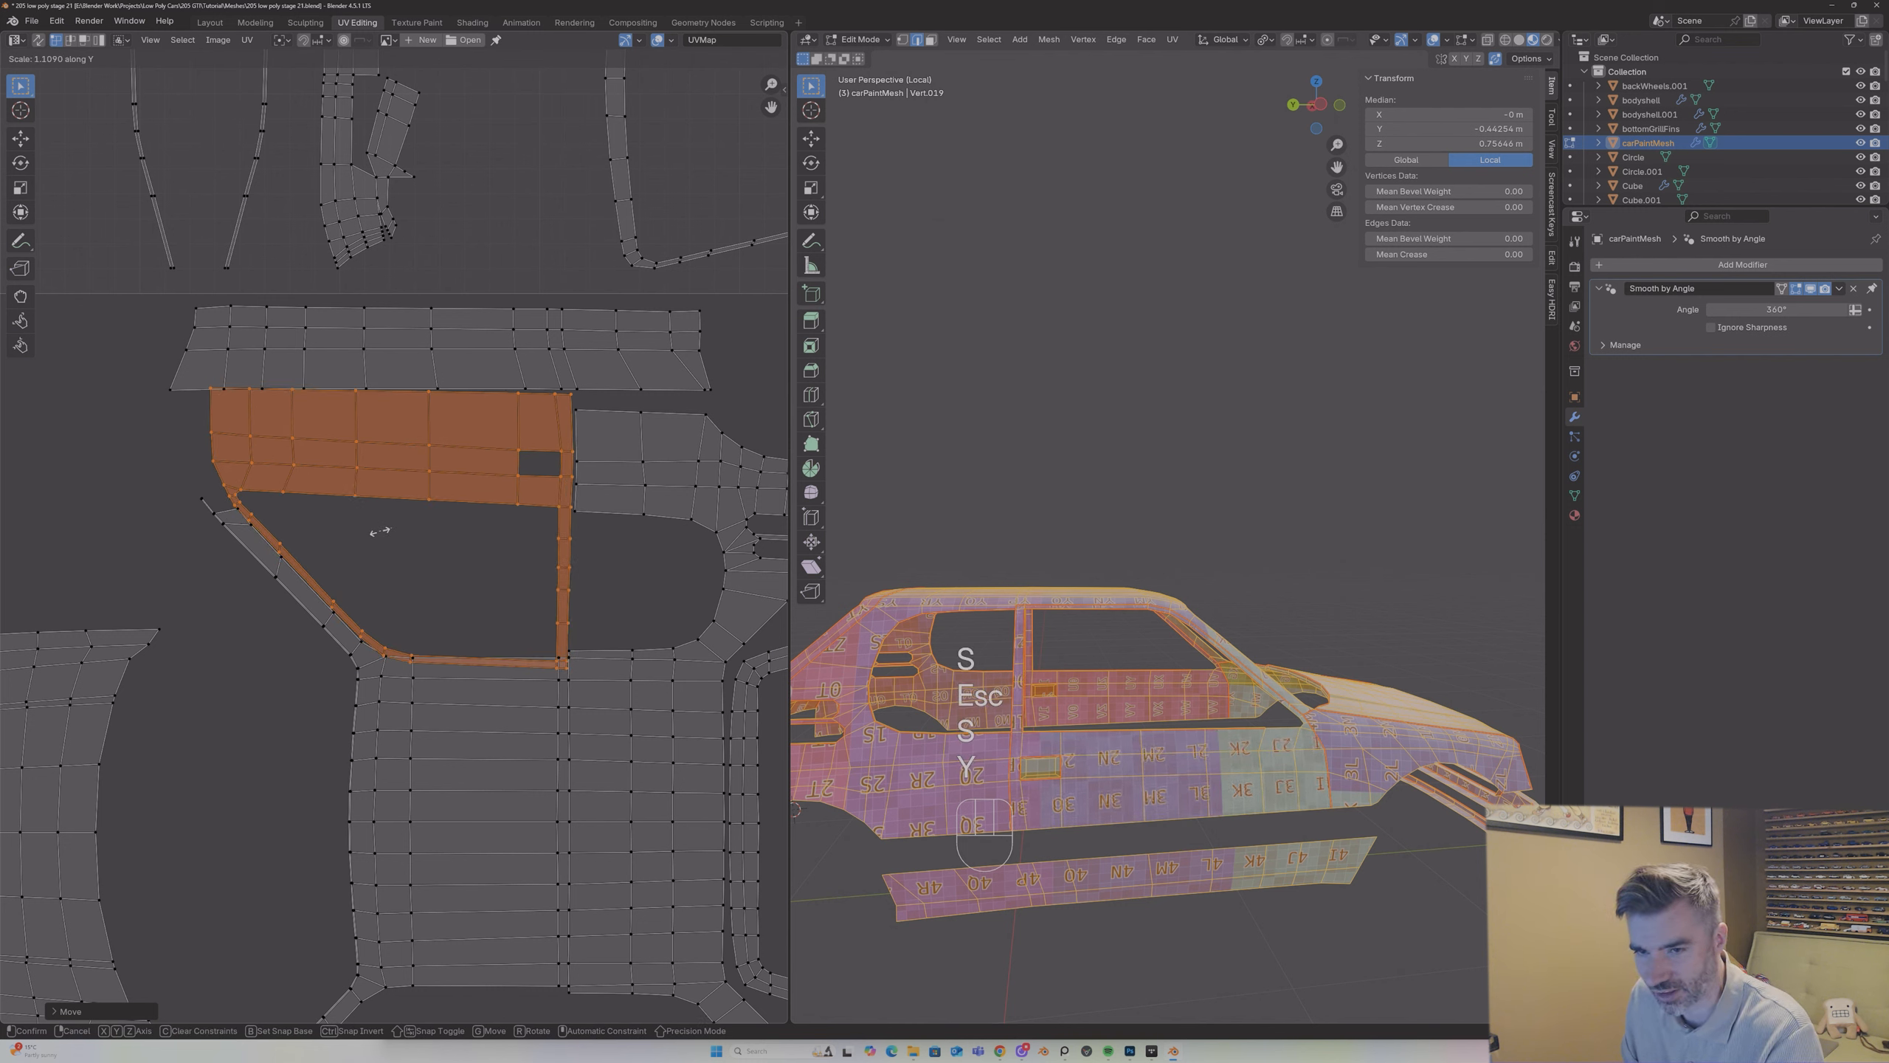
pyautogui.press('y')
pyautogui.press('x')
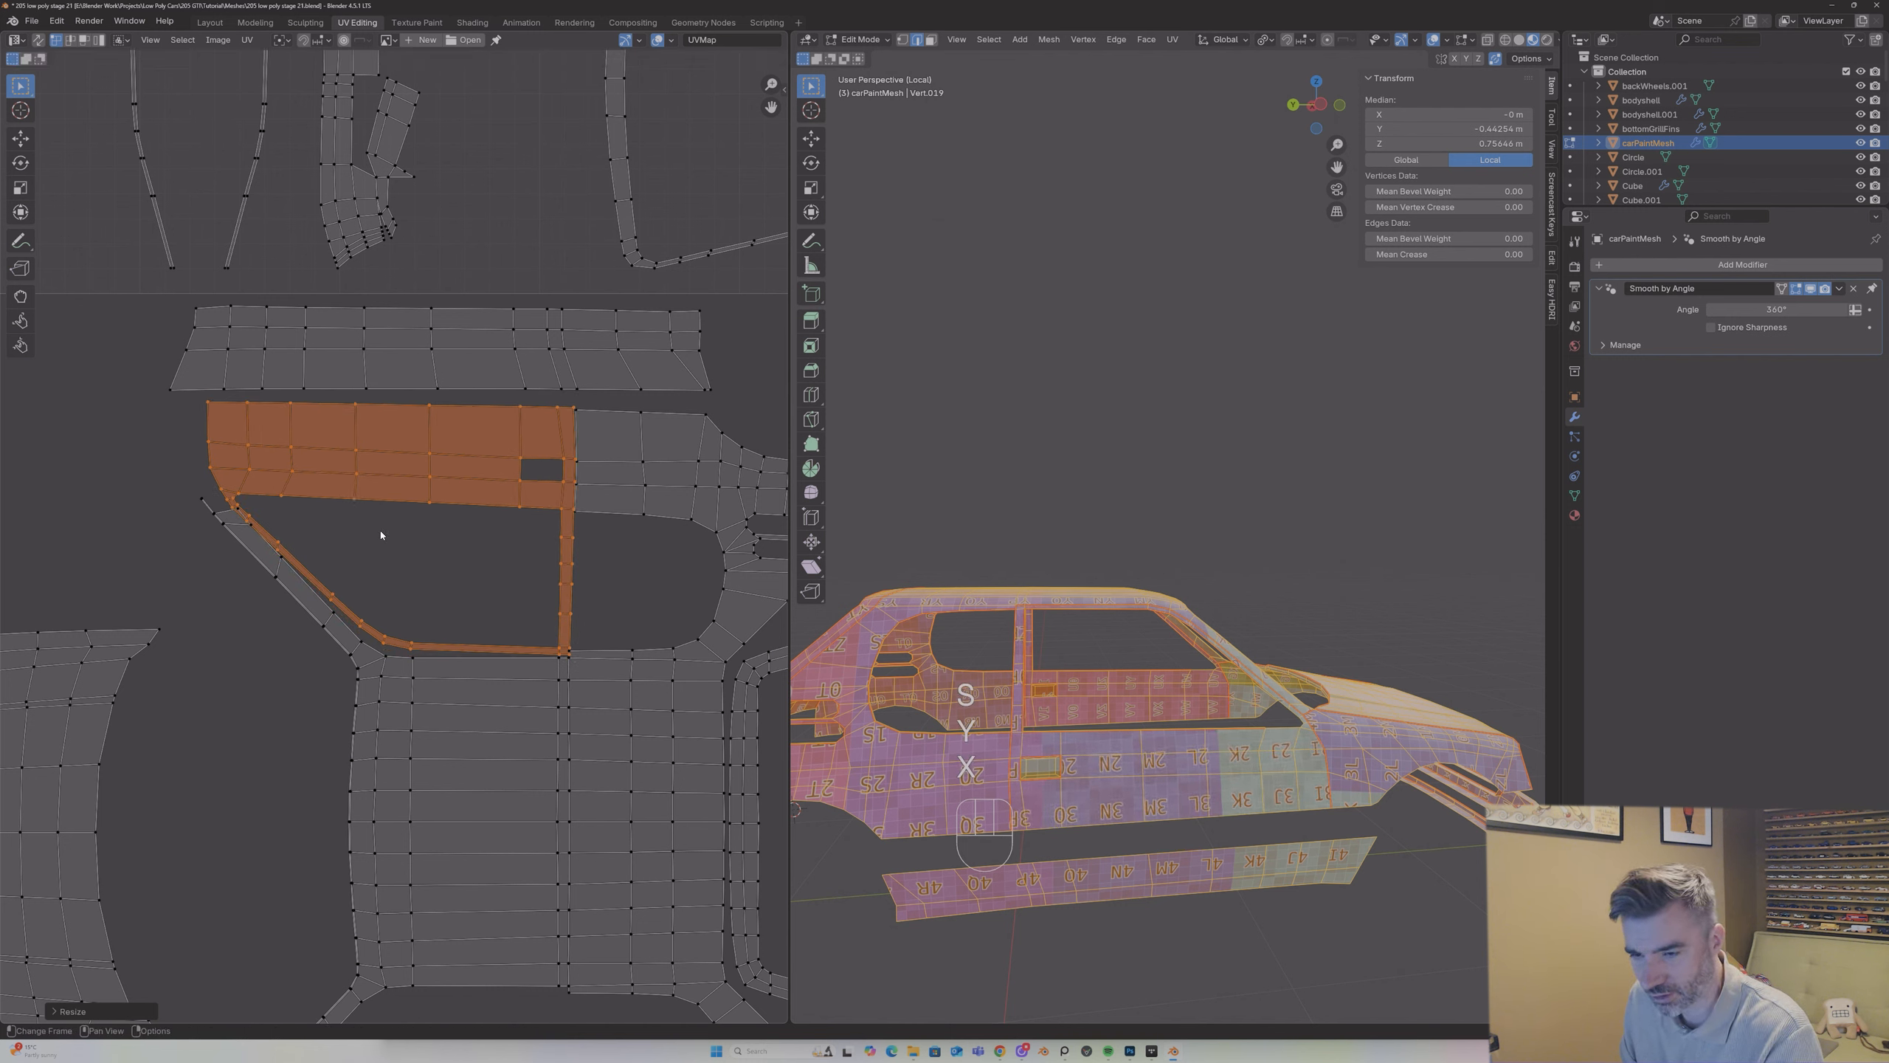
pyautogui.hotkey('ctrl', 'z')
# Step: Scale the door island down slightly and shift it until its rear edge meets the rear quarter section
pyautogui.press('s')
pyautogui.press('shift')
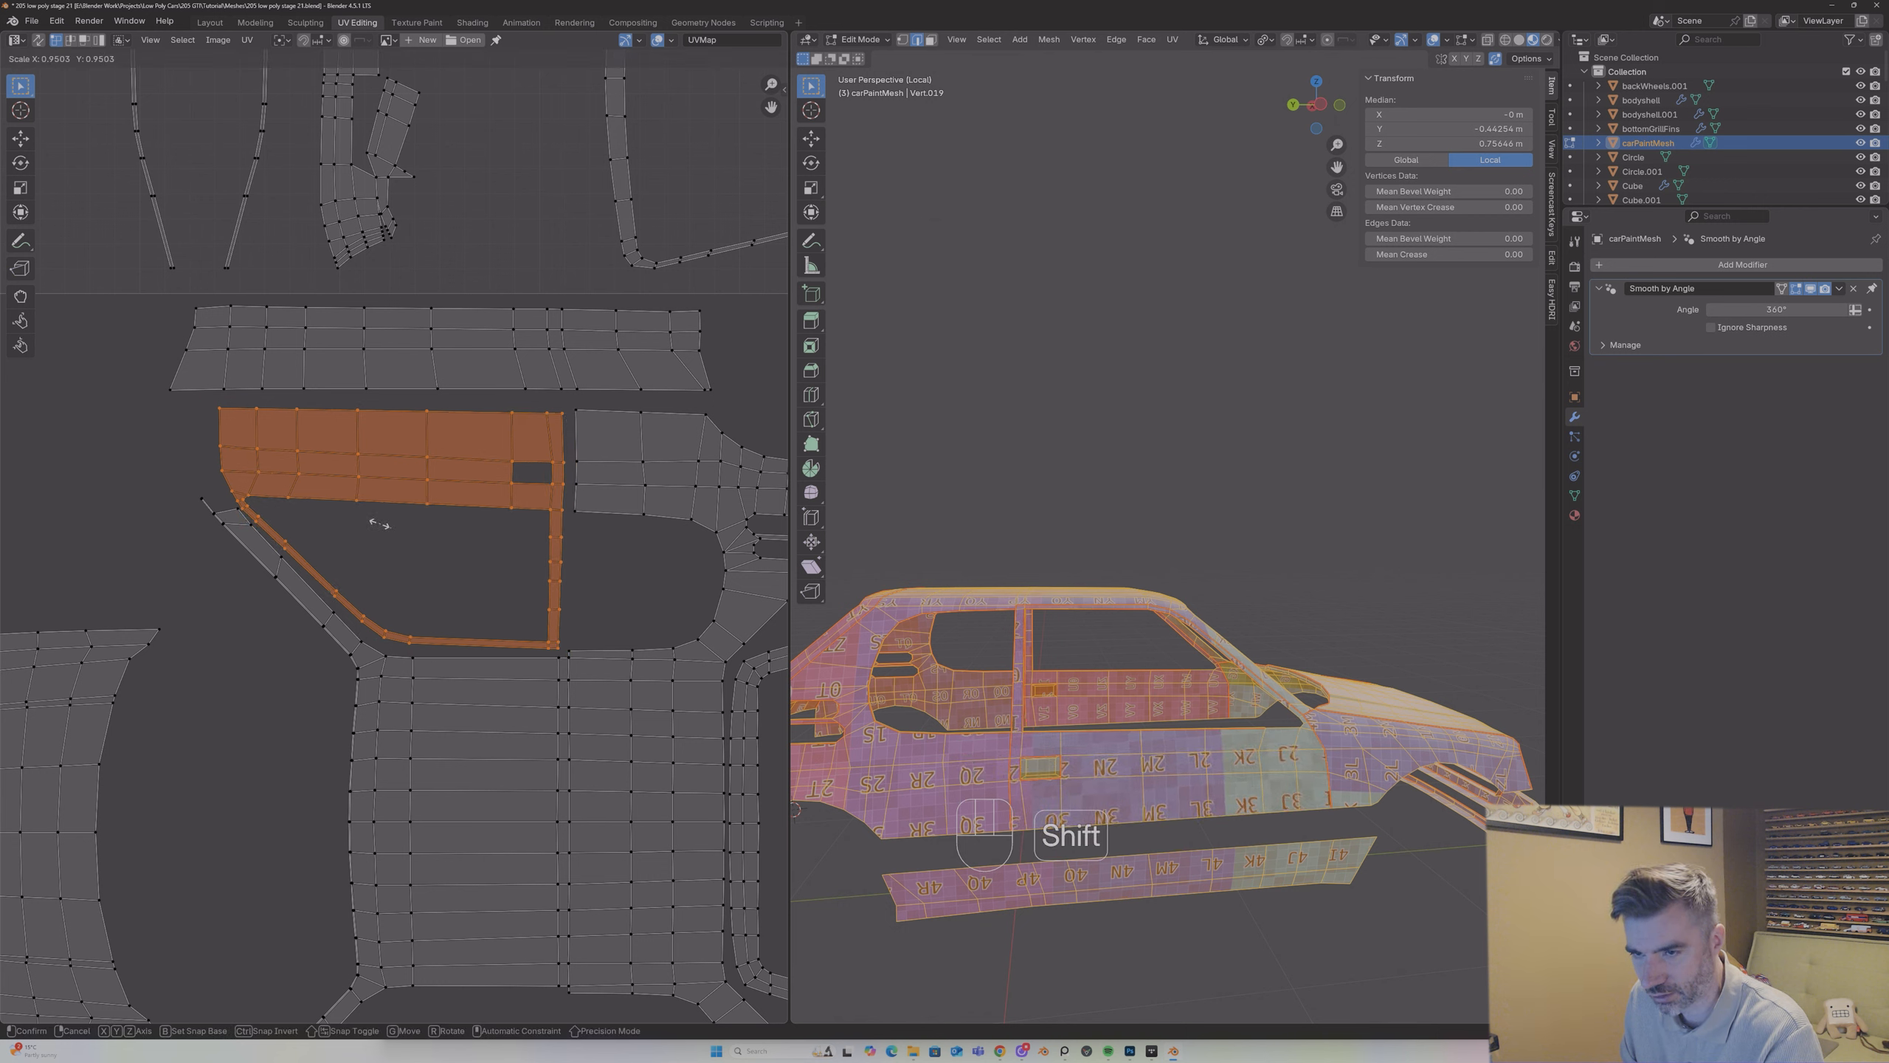
pyautogui.click(372, 514)
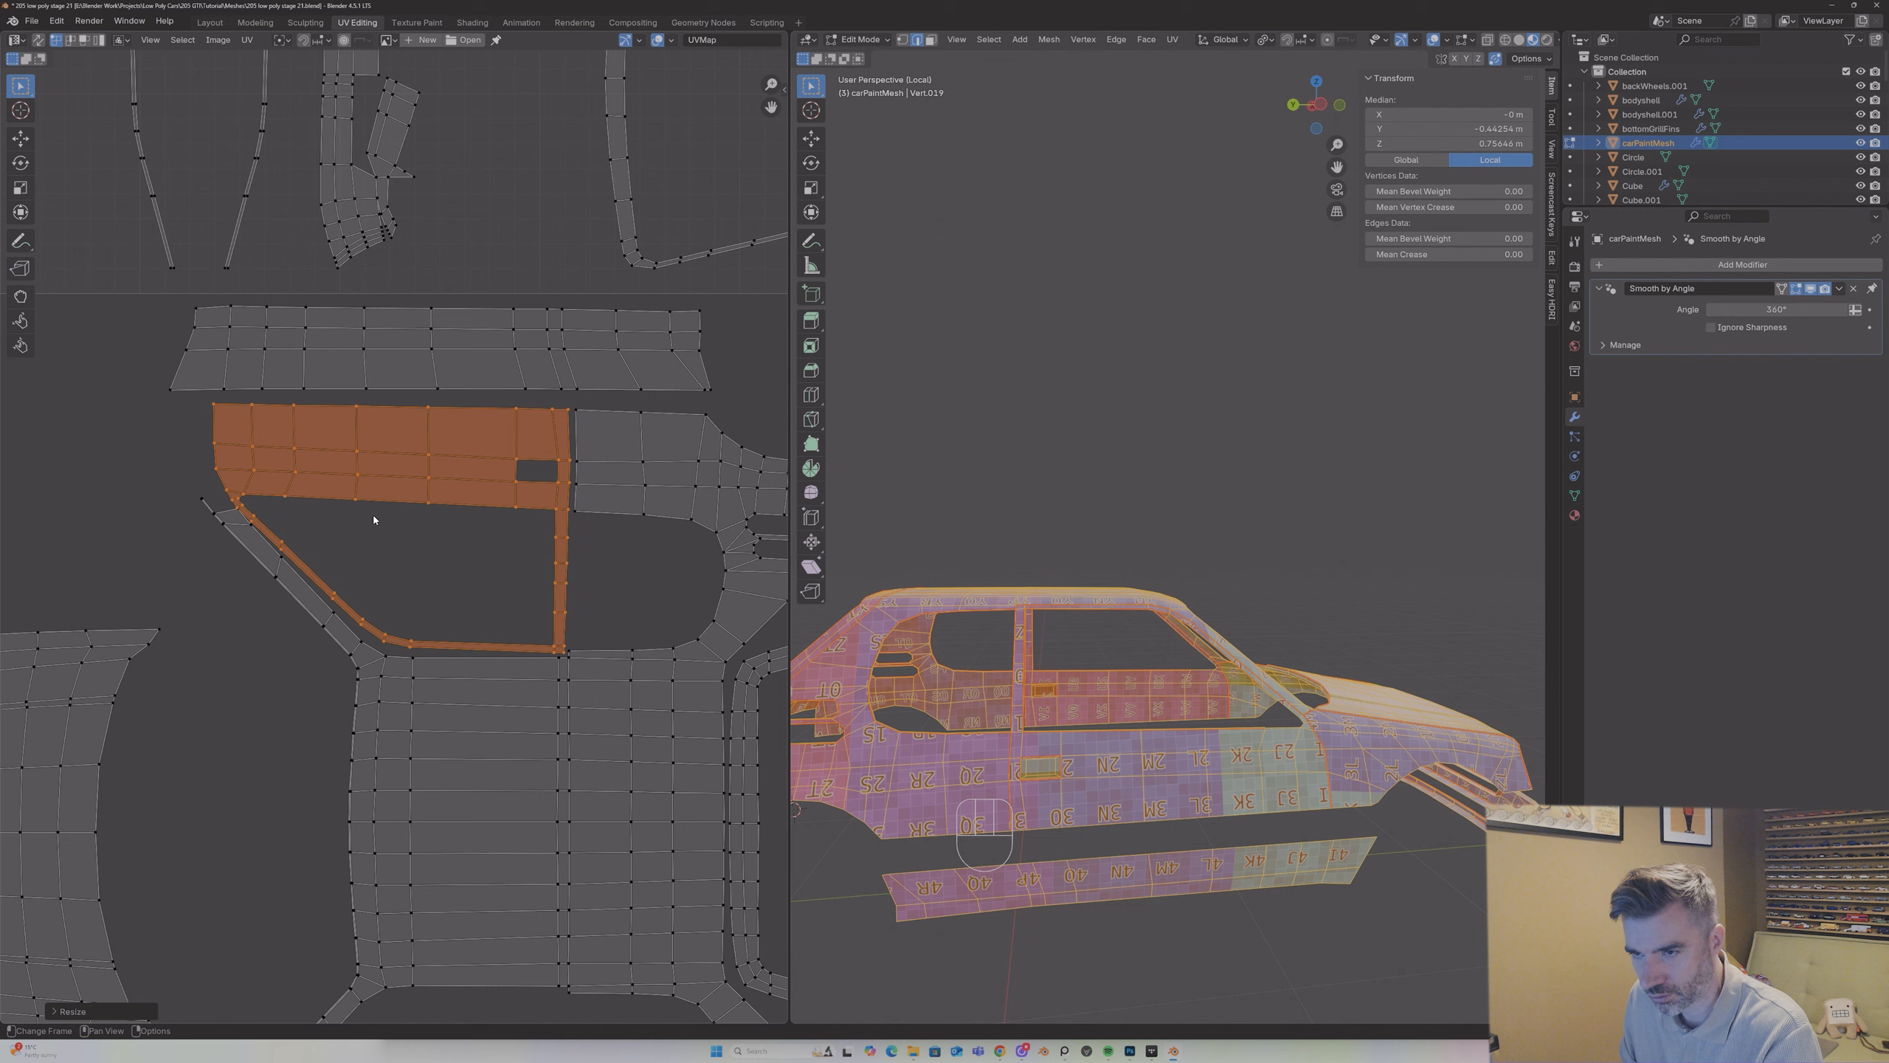
pyautogui.press('g')
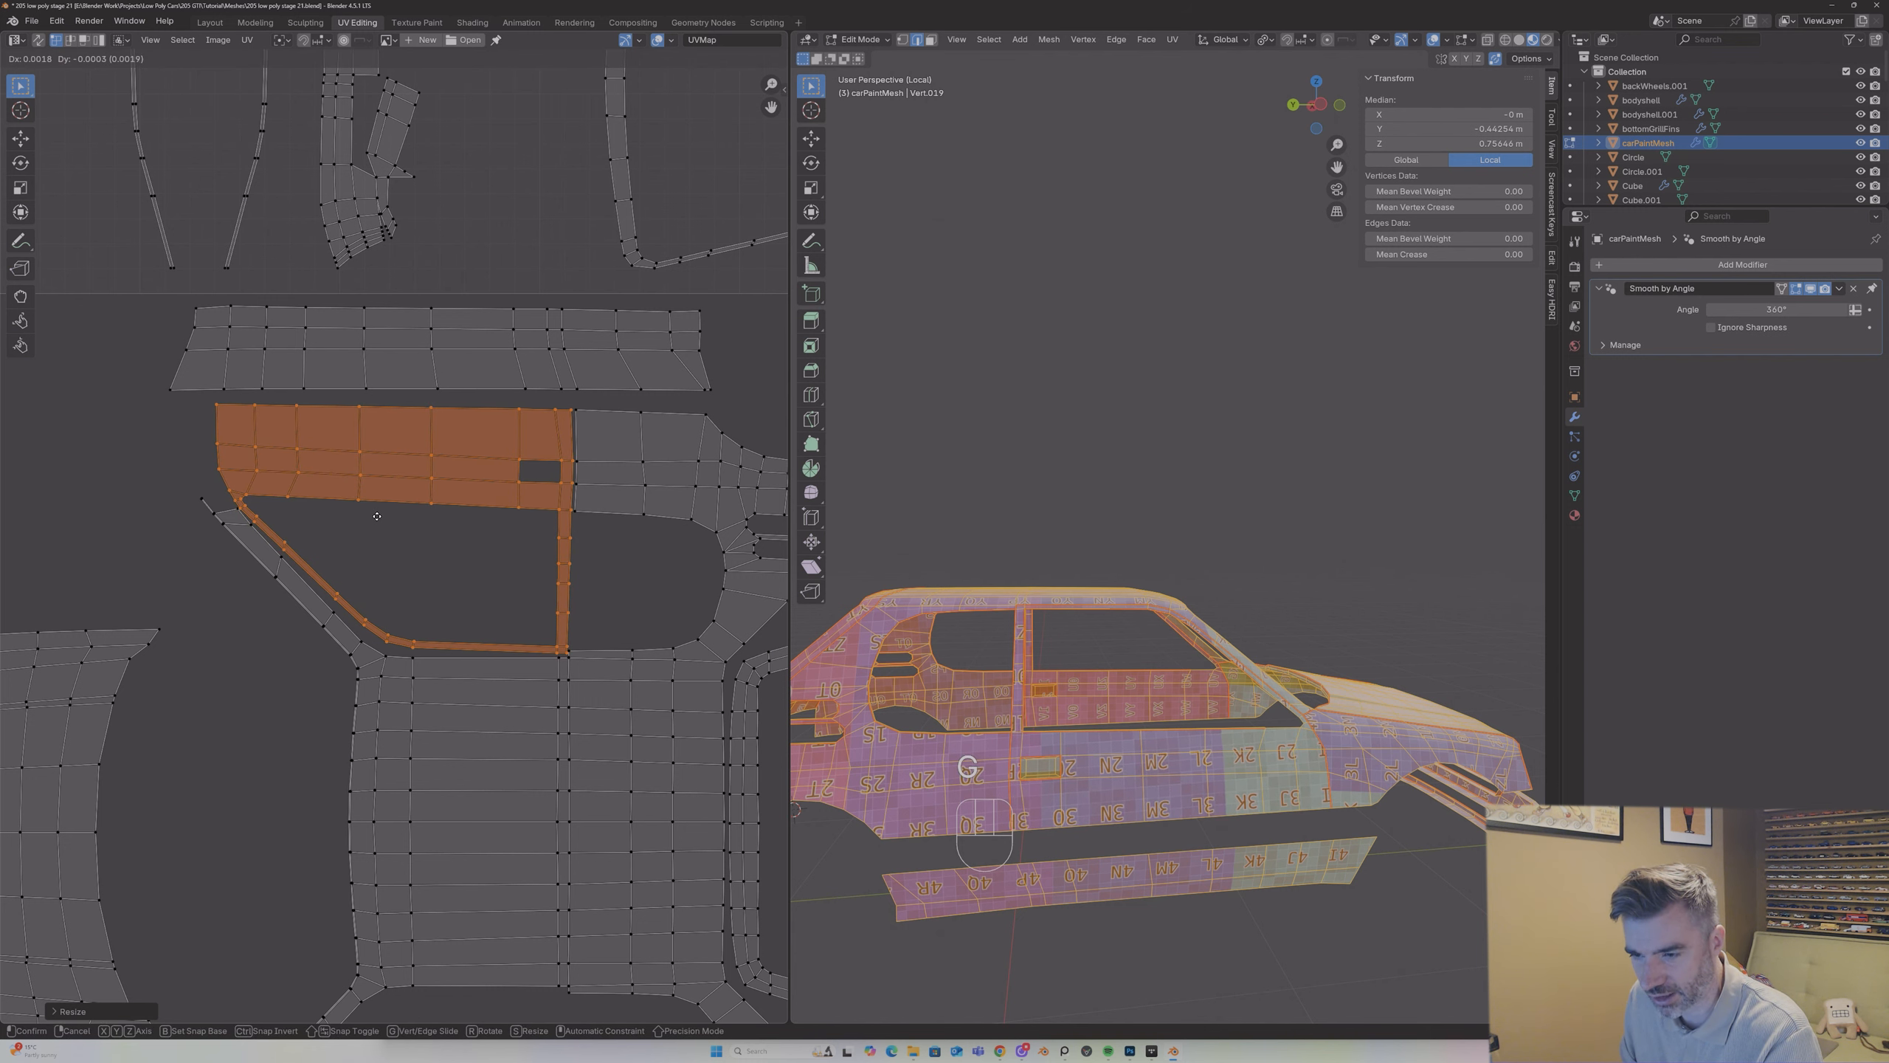
pyautogui.click(377, 516)
pyautogui.scroll(-2, 386, 466)
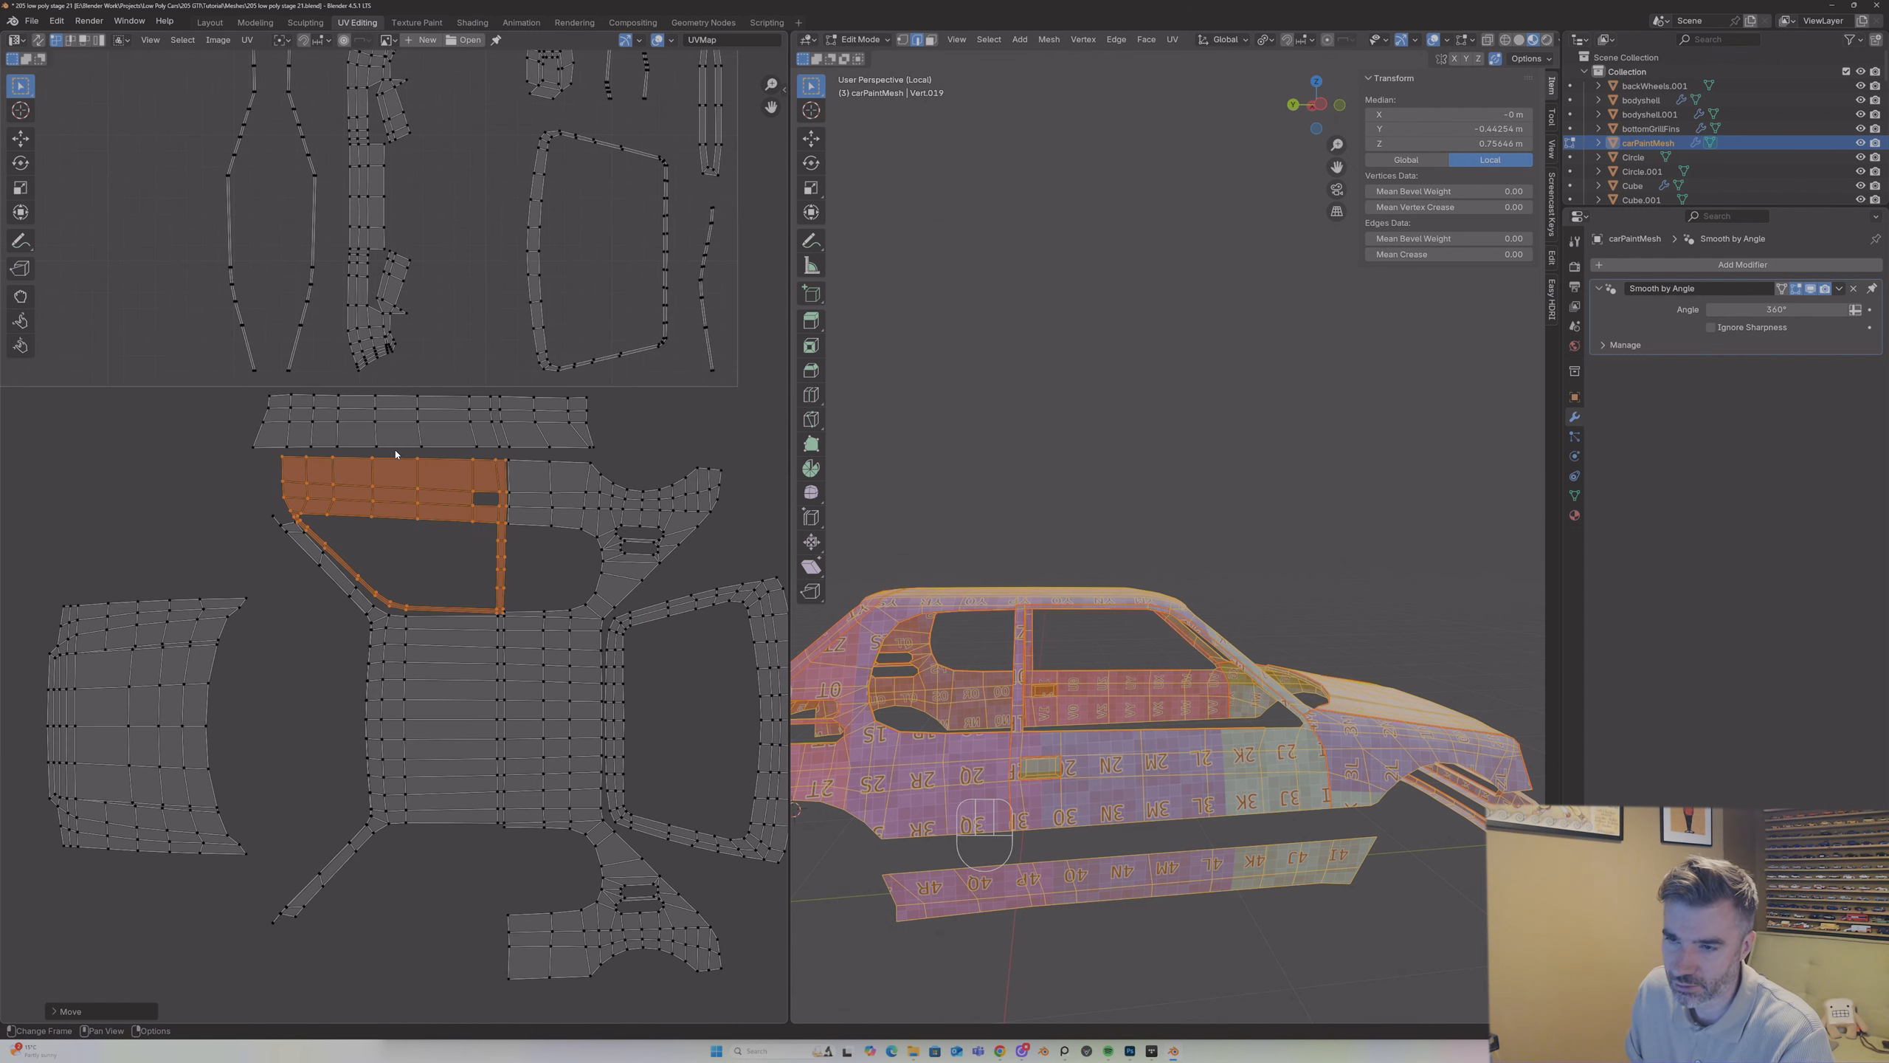
# Step: Select the strip-shaped side panel island and shift it slightly away from the door island
pyautogui.moveTo(1094, 679); pyautogui.dragTo(1083, 677, button='middle')
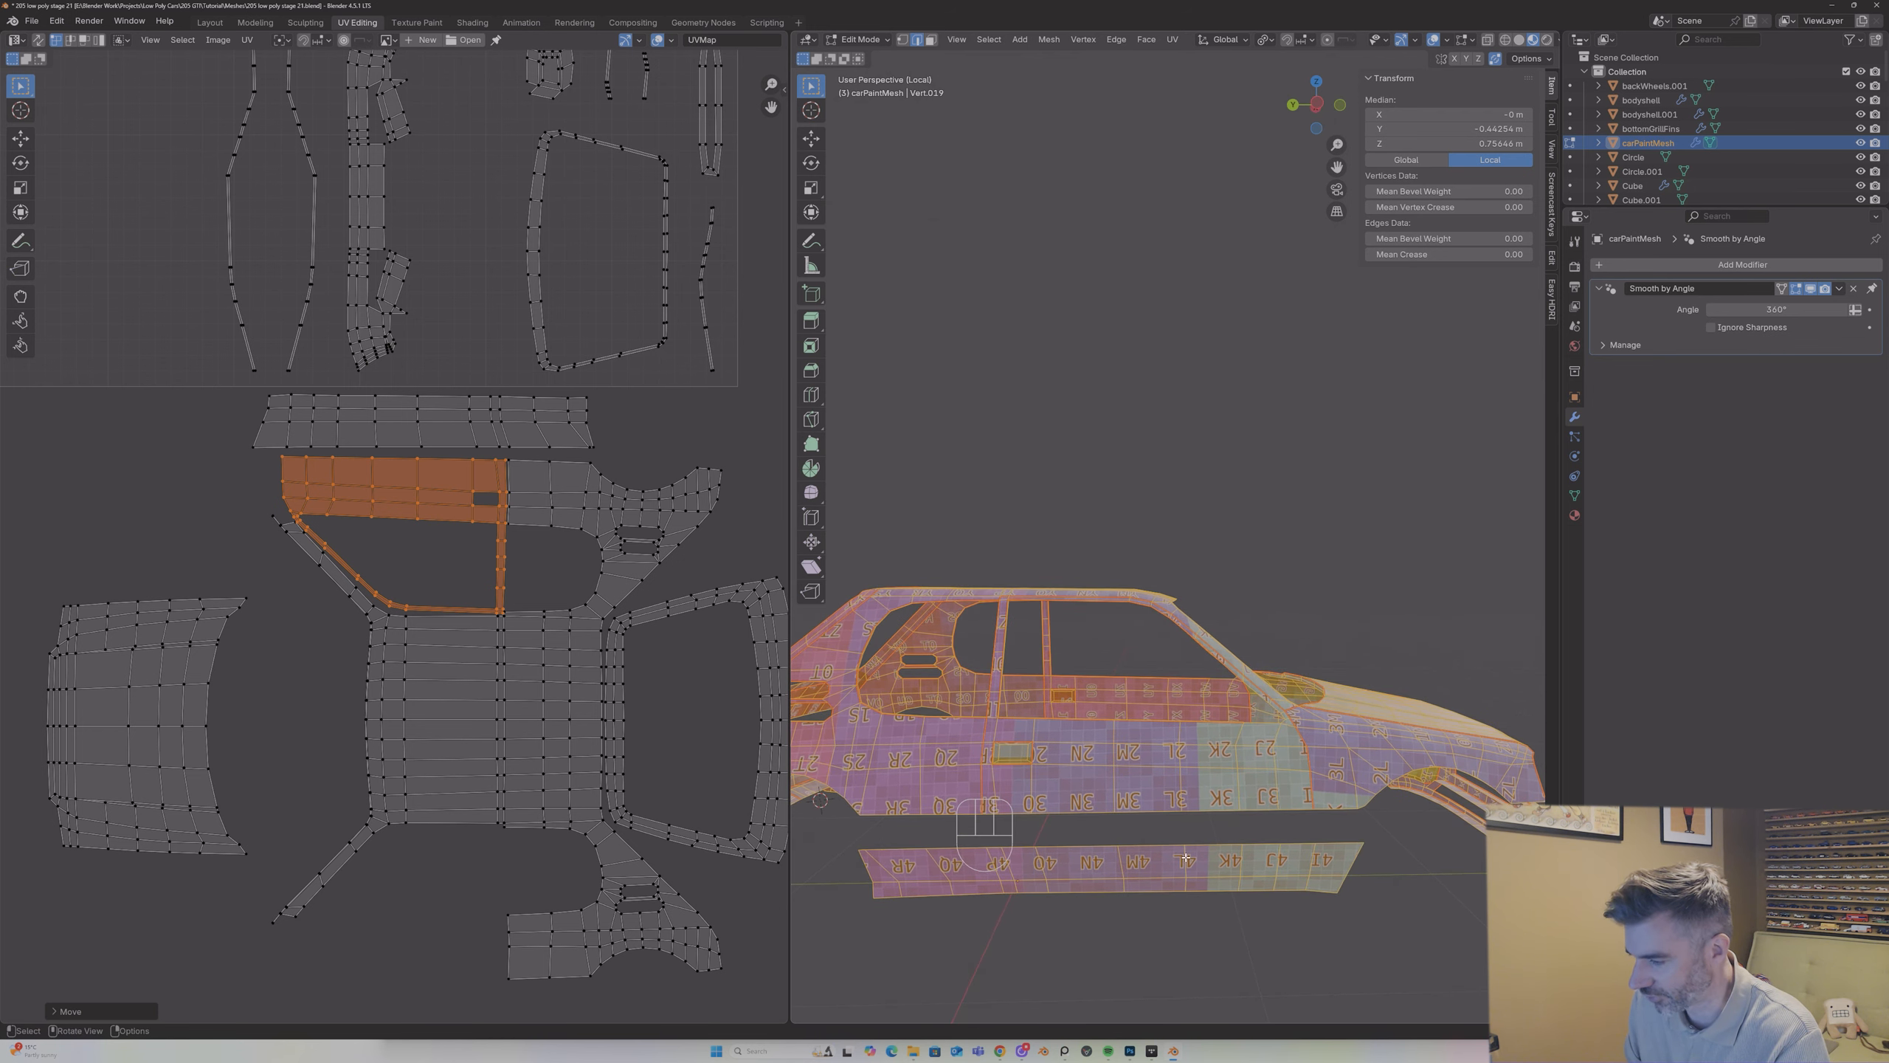
pyautogui.press('Tab')
pyautogui.press('Tab')
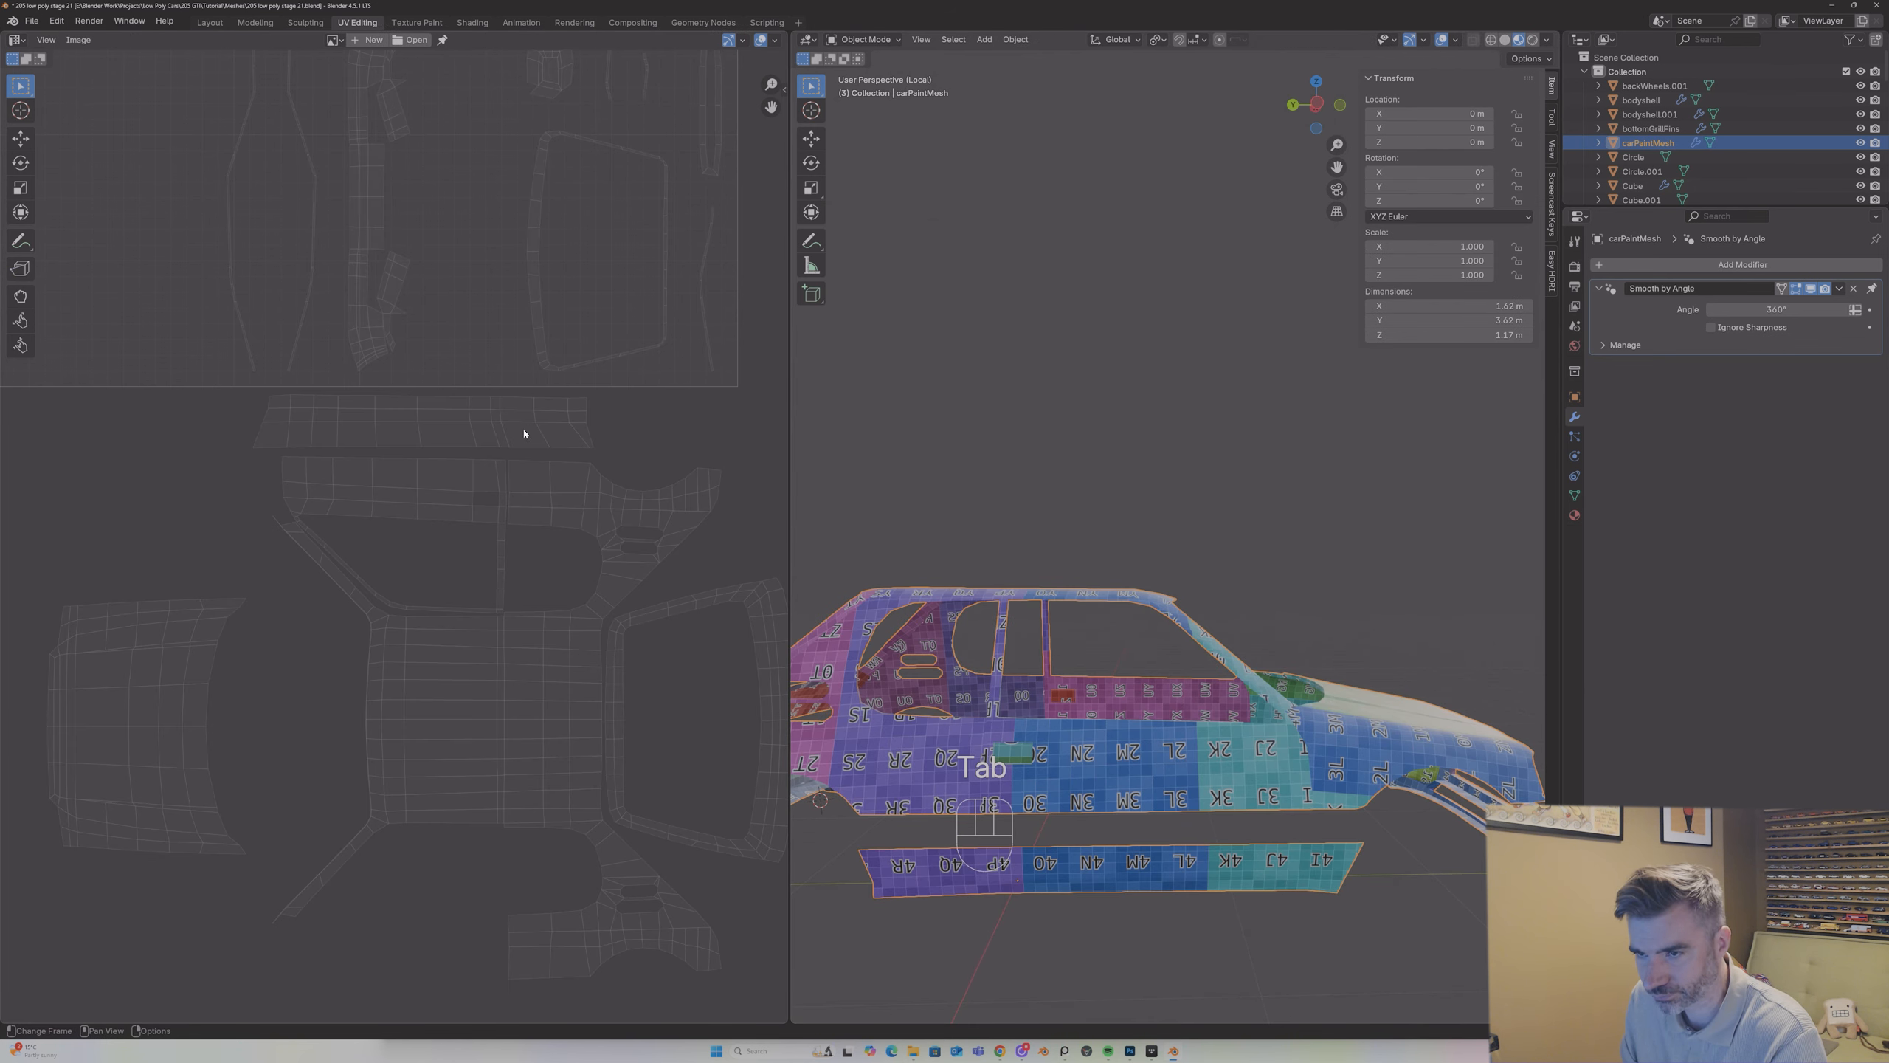
pyautogui.click(534, 424)
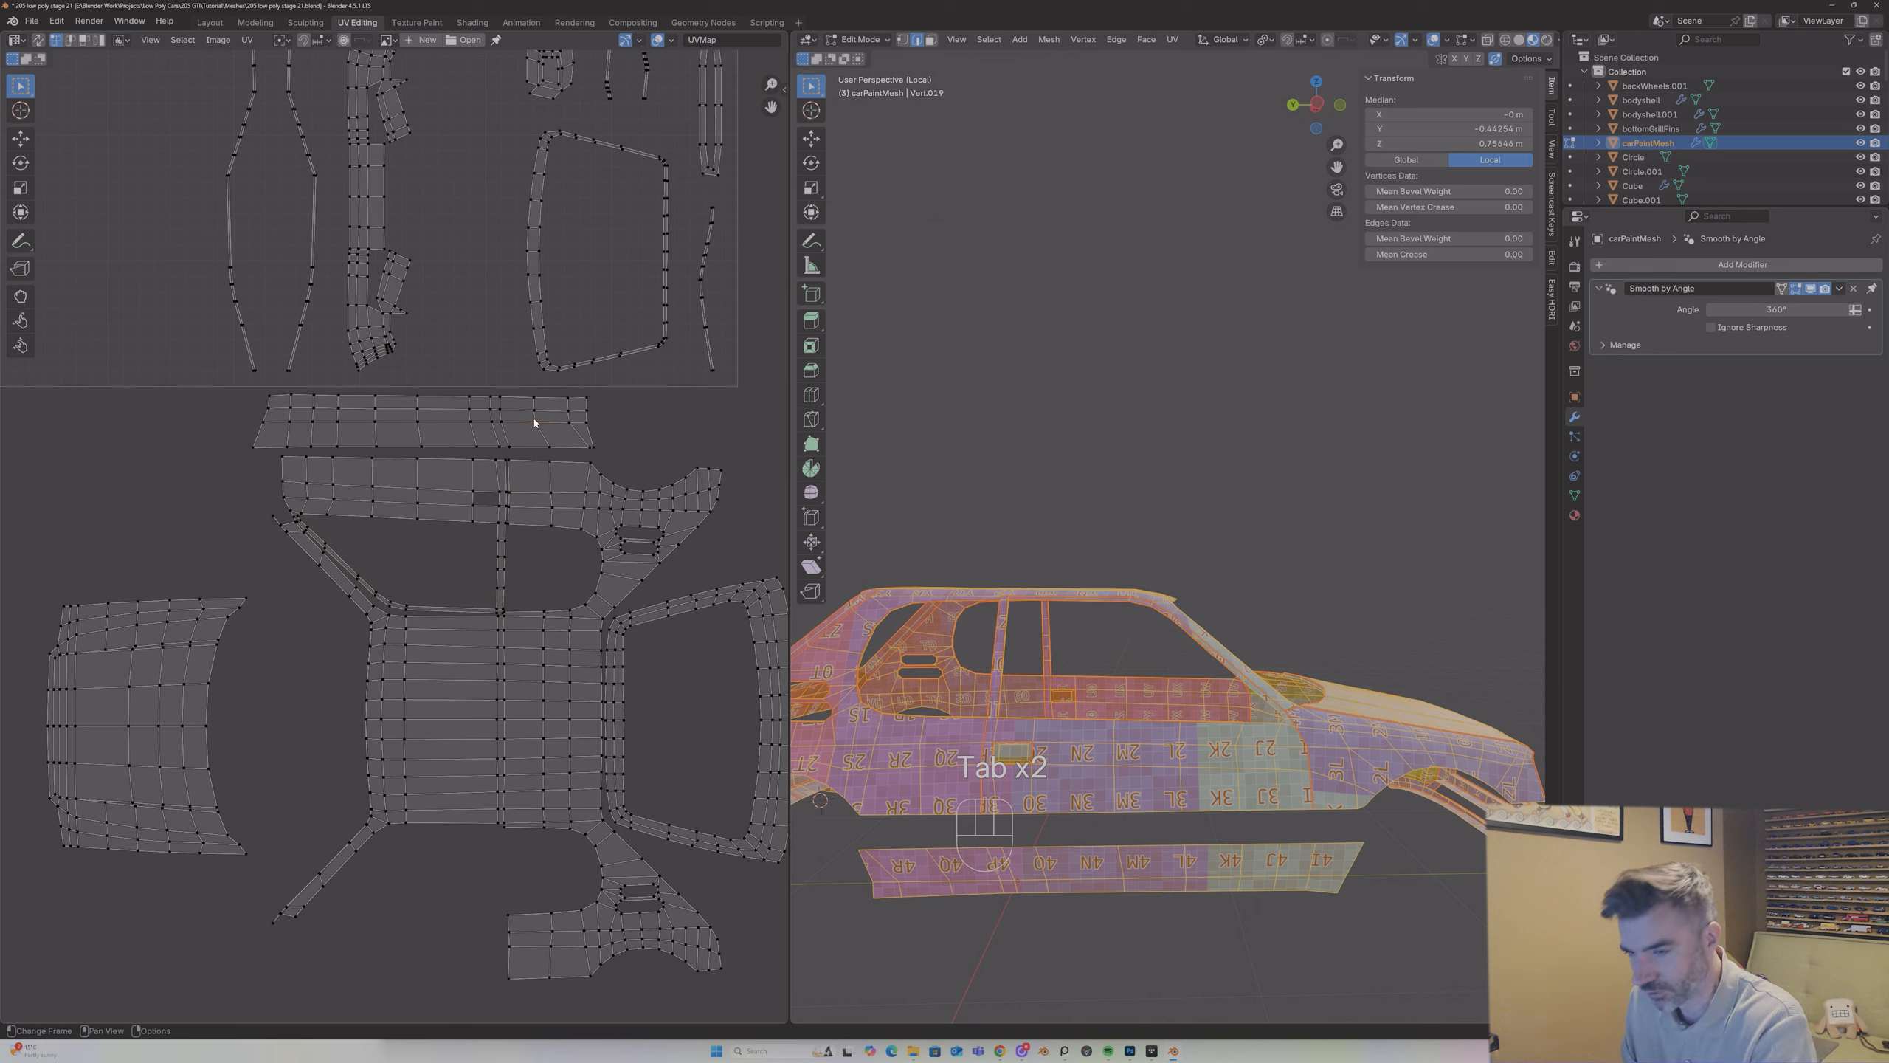
pyautogui.press('l')
pyautogui.press('g')
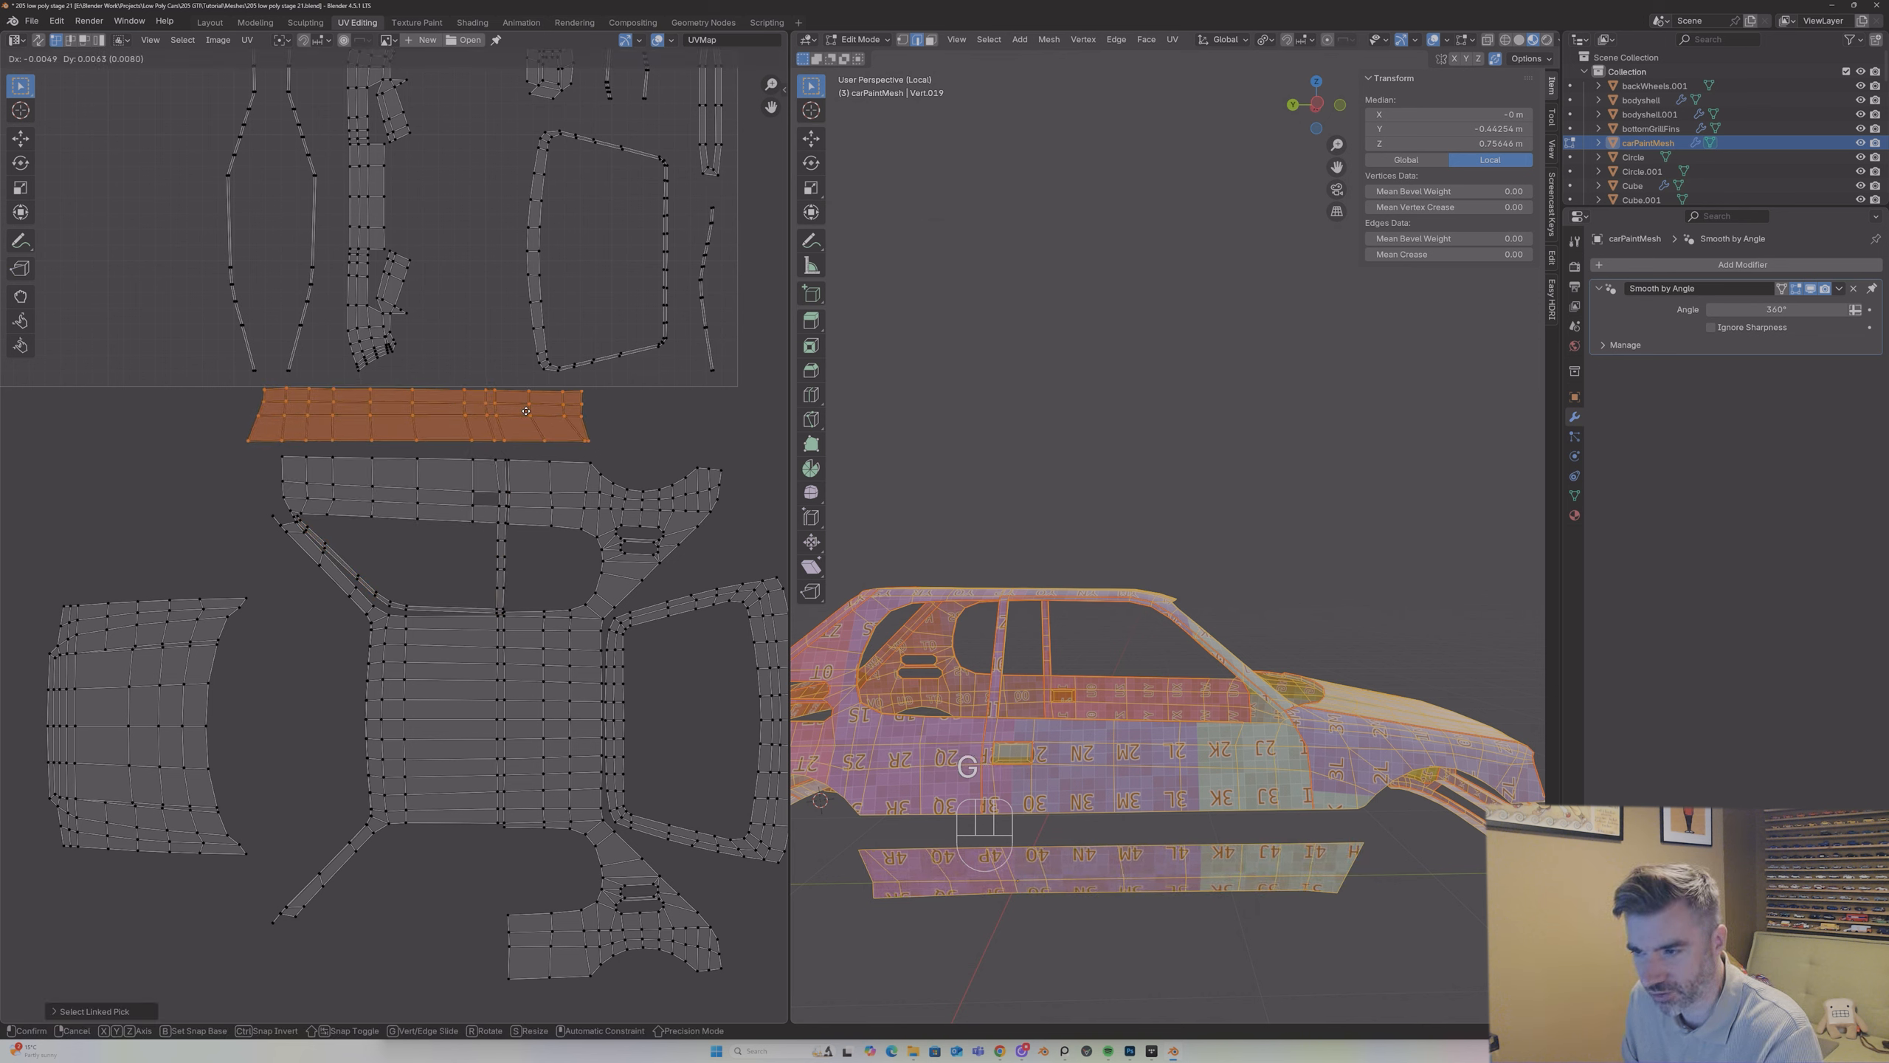
pyautogui.click(526, 411)
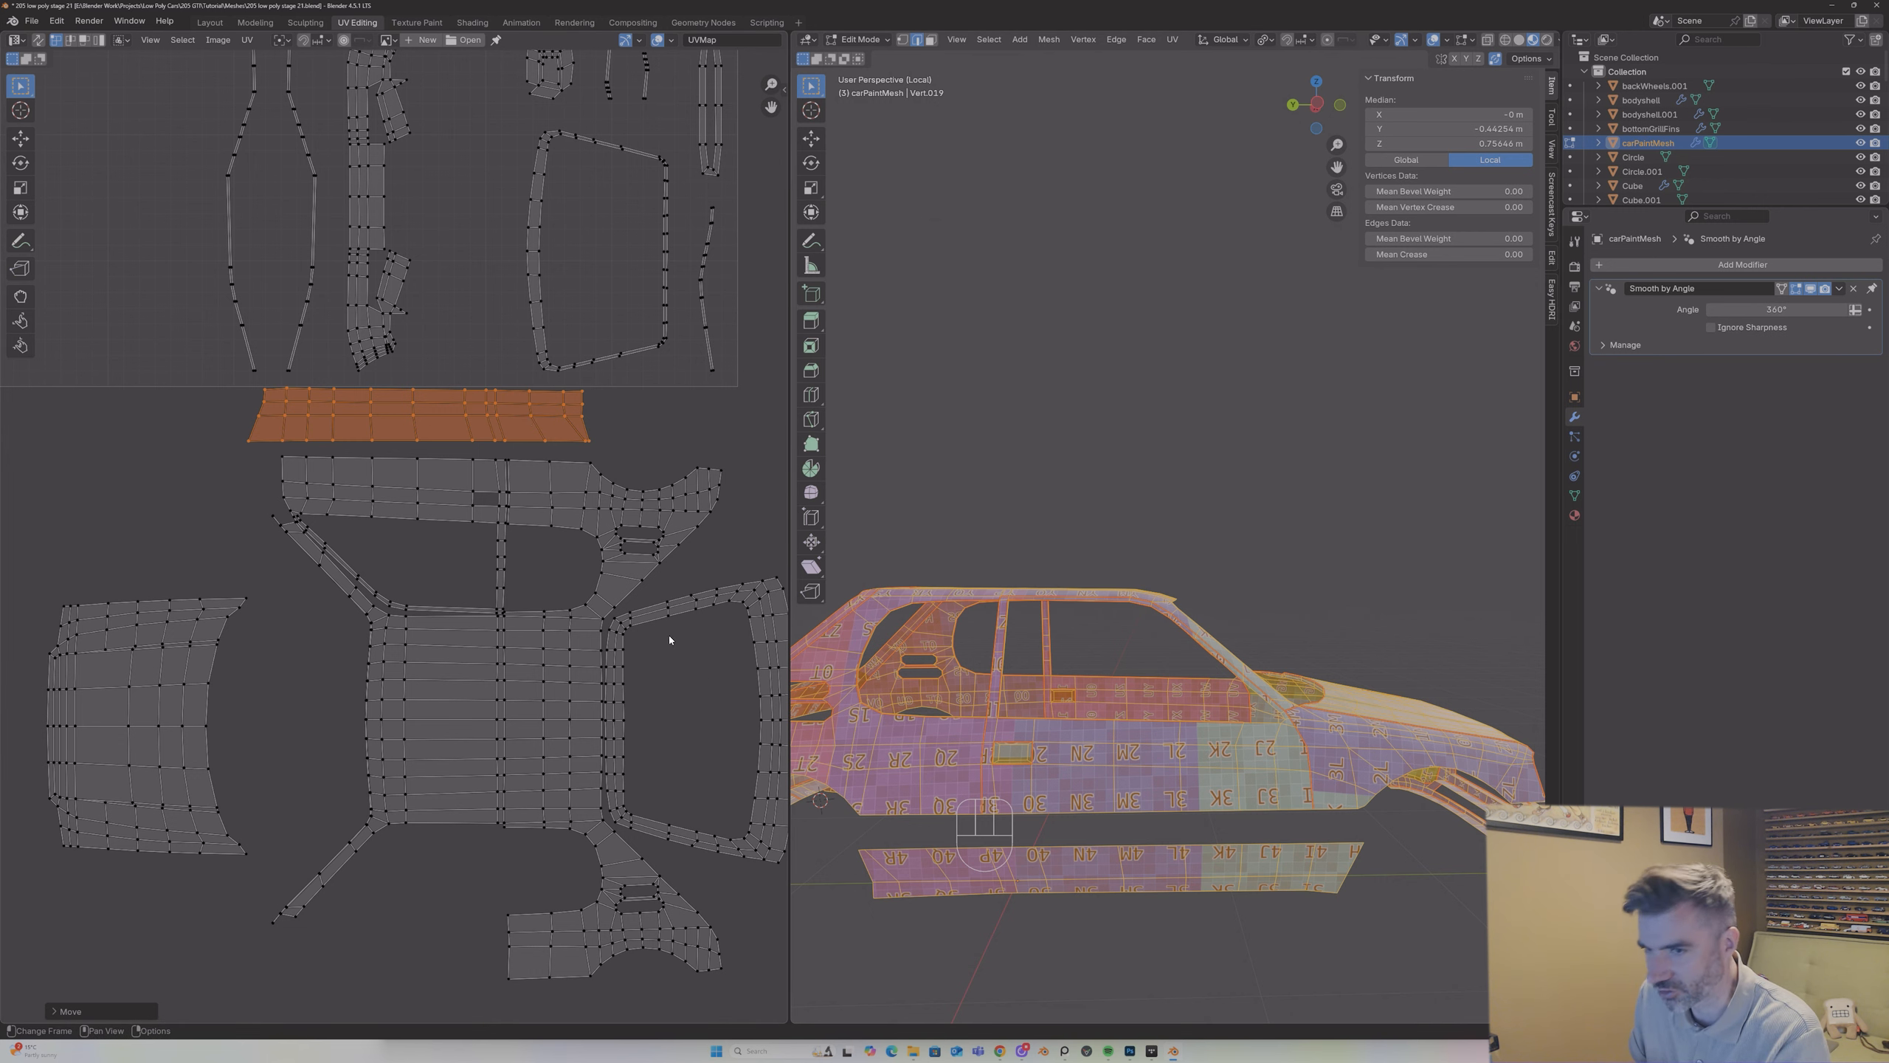
# Step: Select the second door island in the UV square and move it to the empty area below the roof layout
pyautogui.scroll(-3, 458, 425)
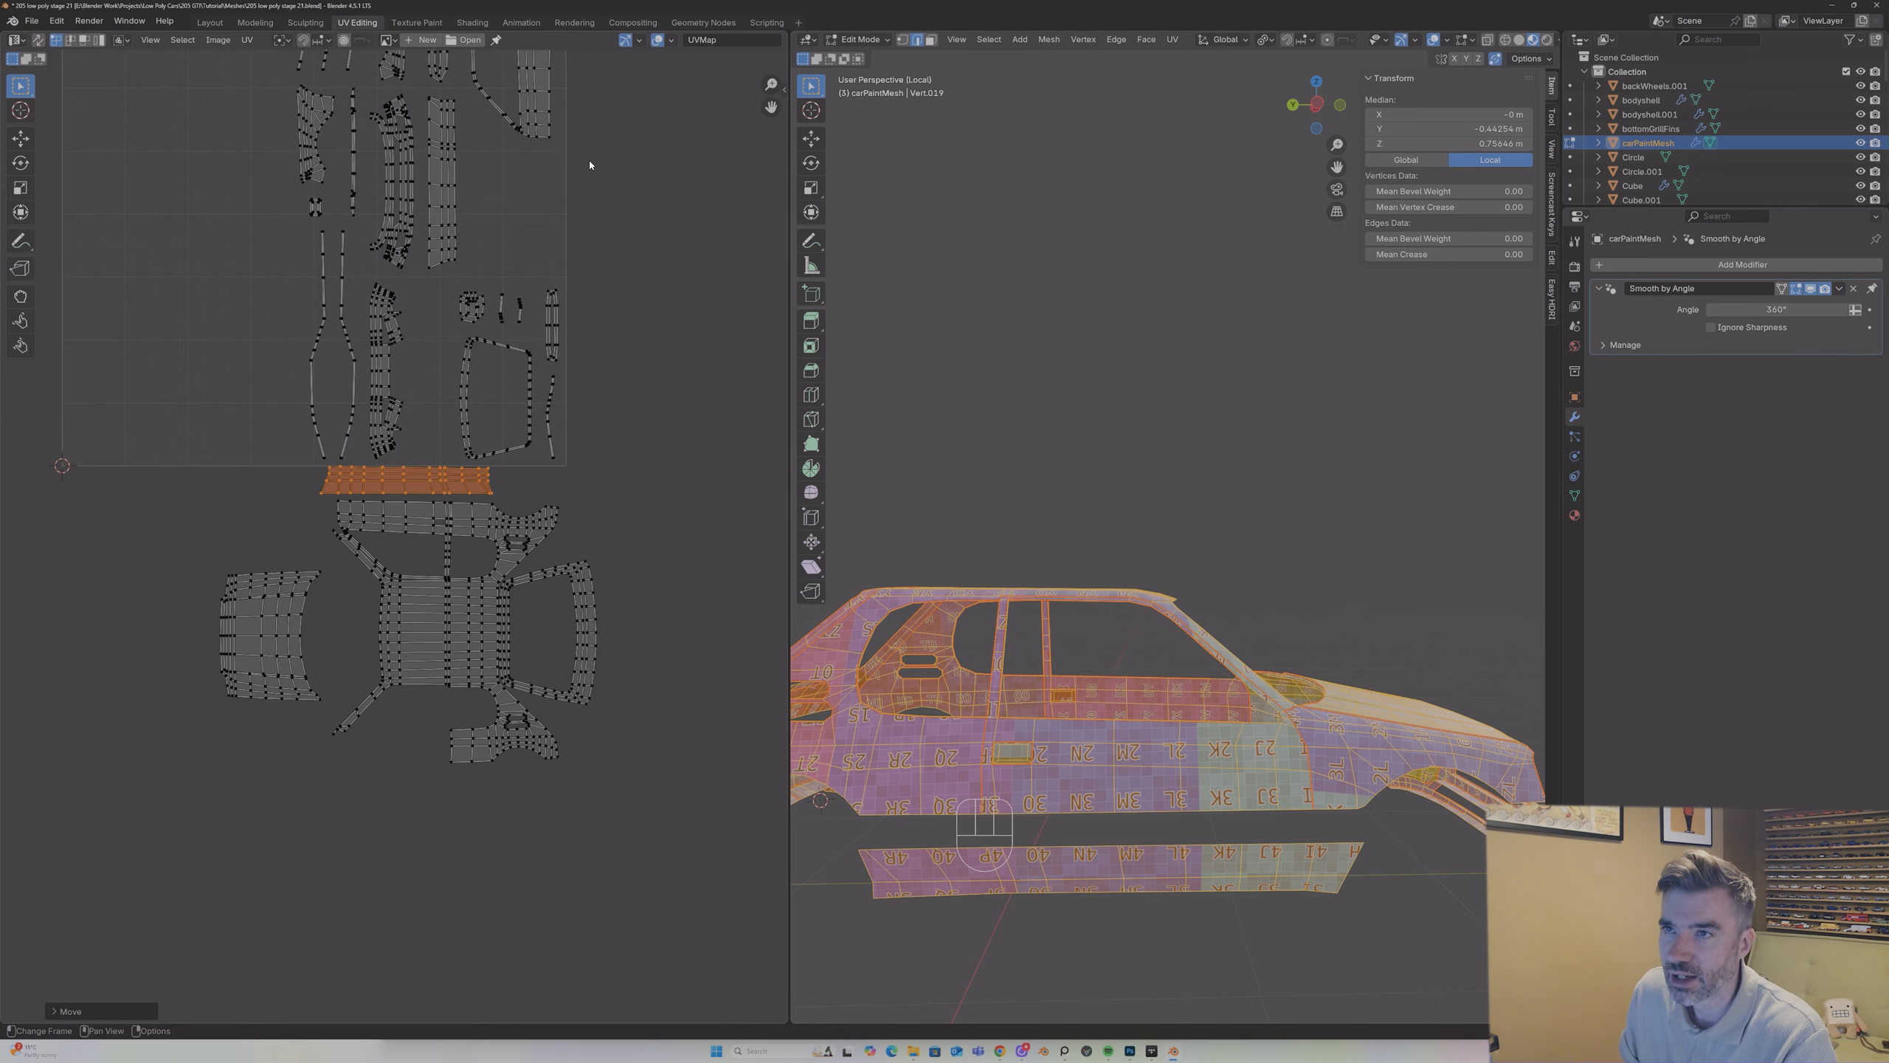
pyautogui.moveTo(773, 106); pyautogui.dragTo(783, 193)
pyautogui.click(556, 179)
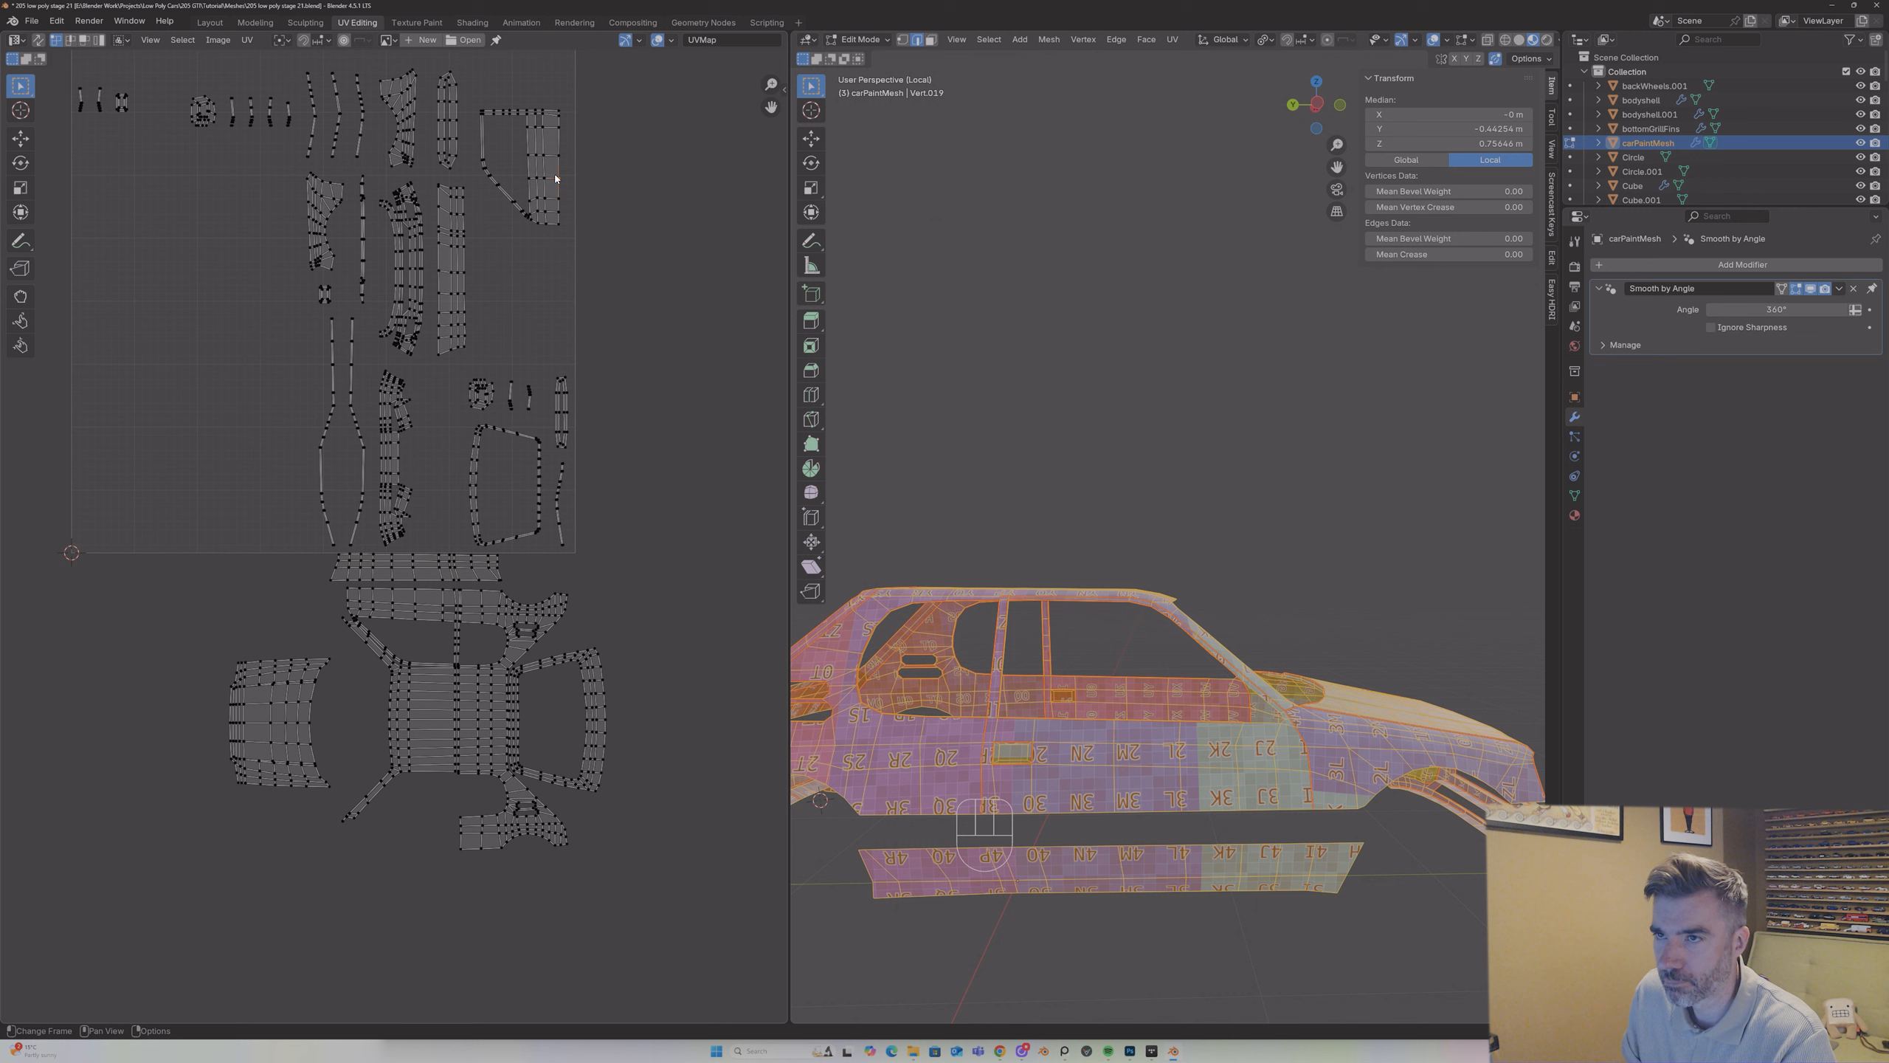
pyautogui.press('l')
pyautogui.press('g')
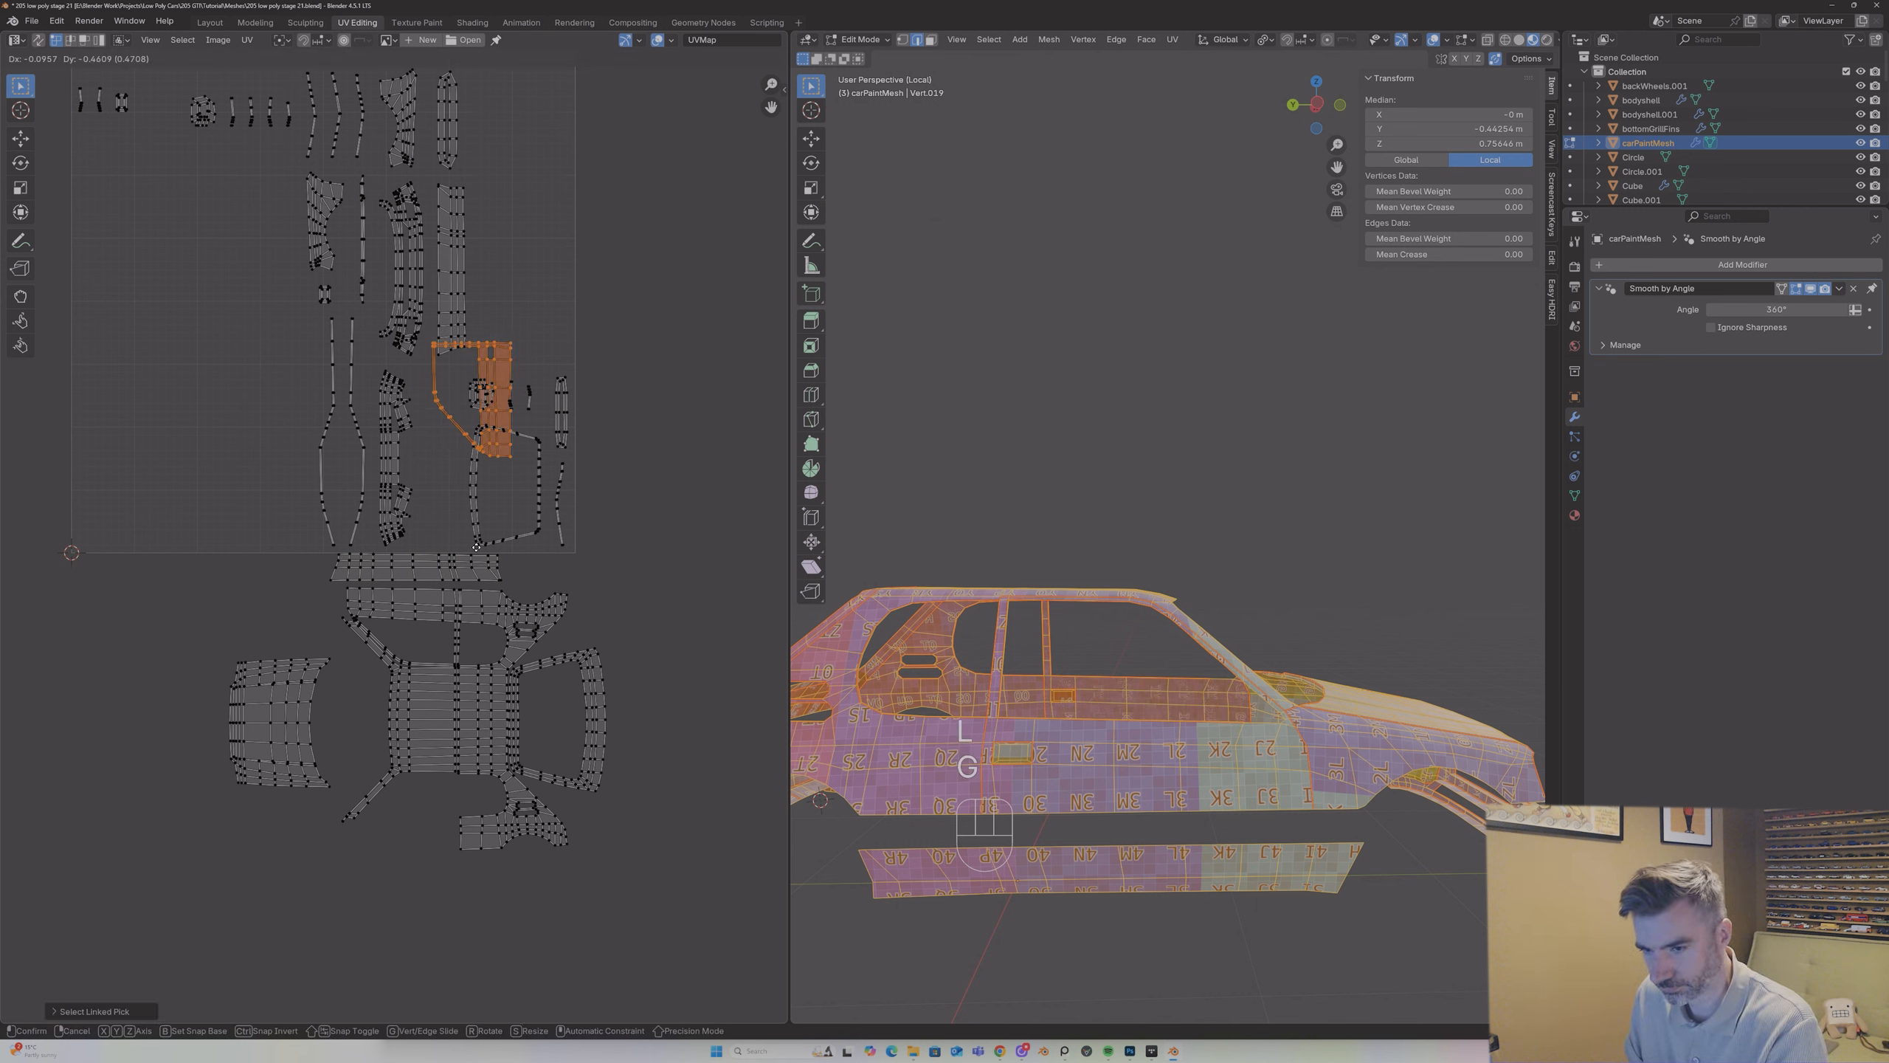
pyautogui.click(430, 926)
# Step: Rotate the second door island by -90° and by 180°, and place it against the lower side of the roof island
pyautogui.write('r-90')
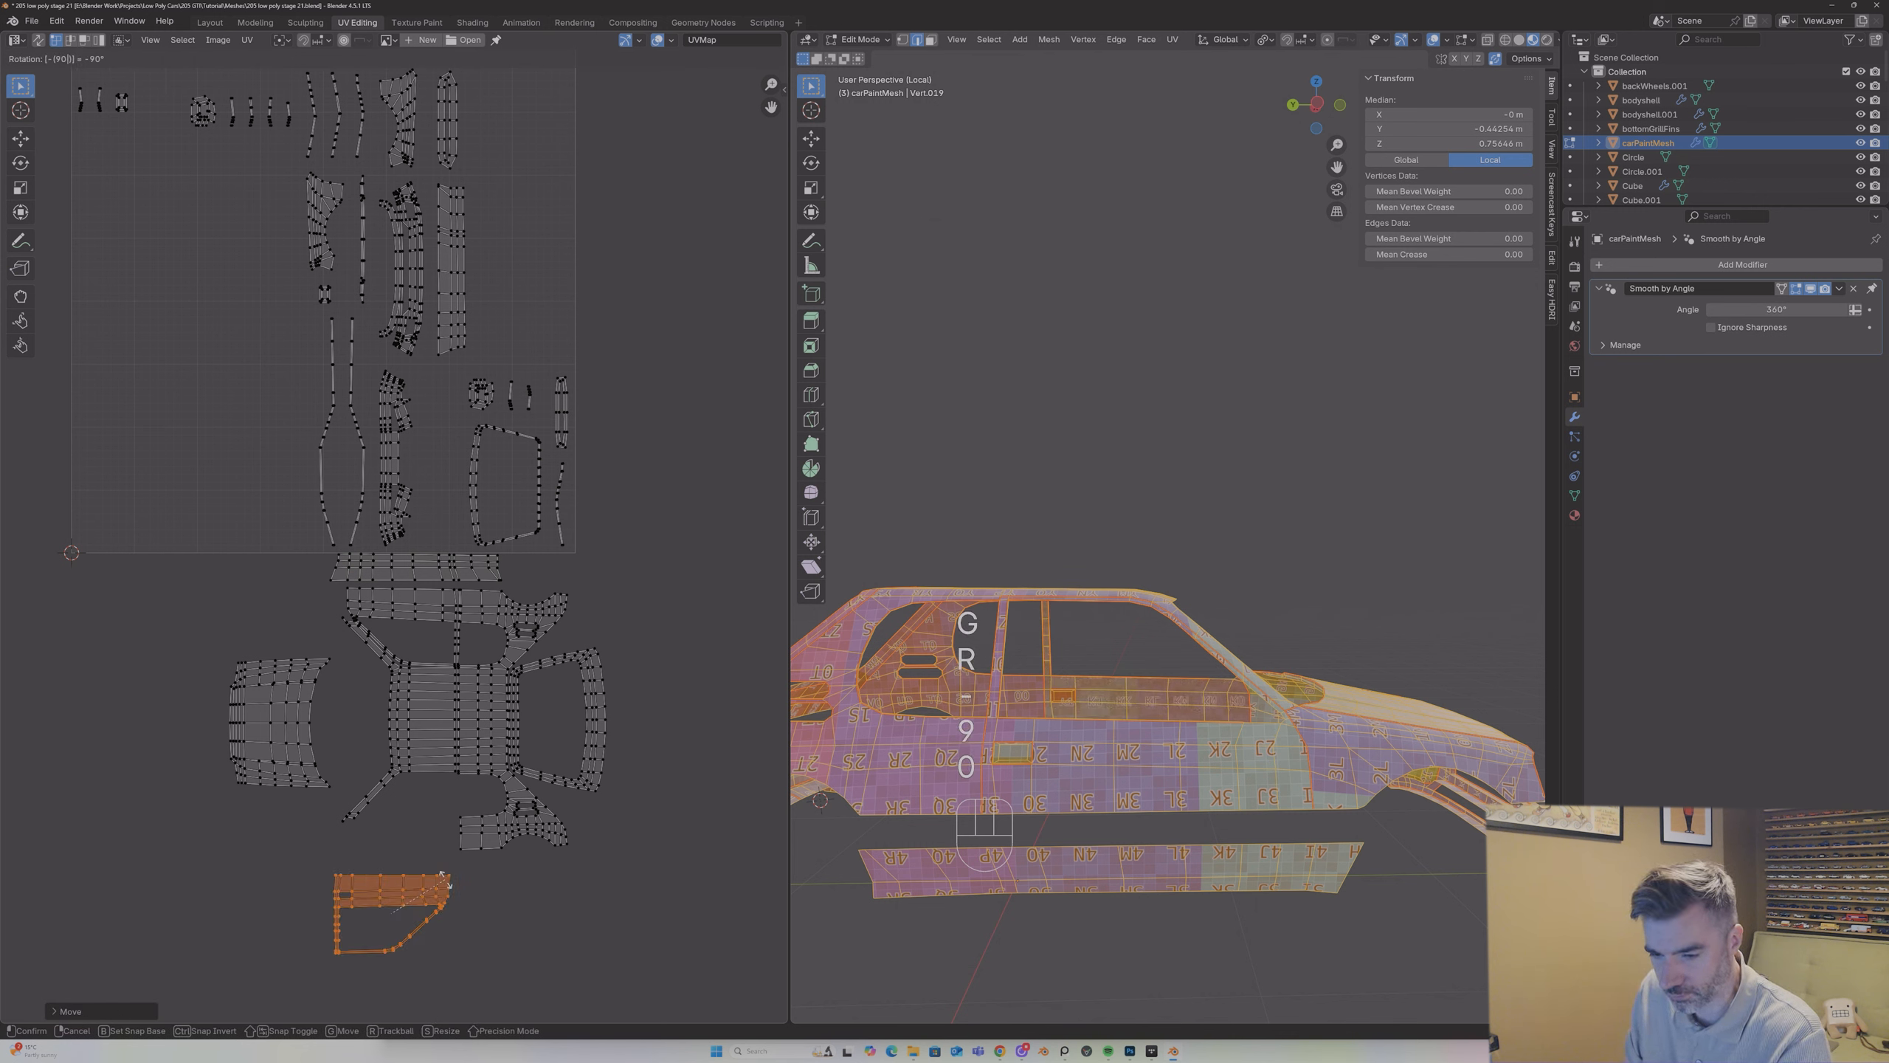
pyautogui.press('Return')
pyautogui.write('r')
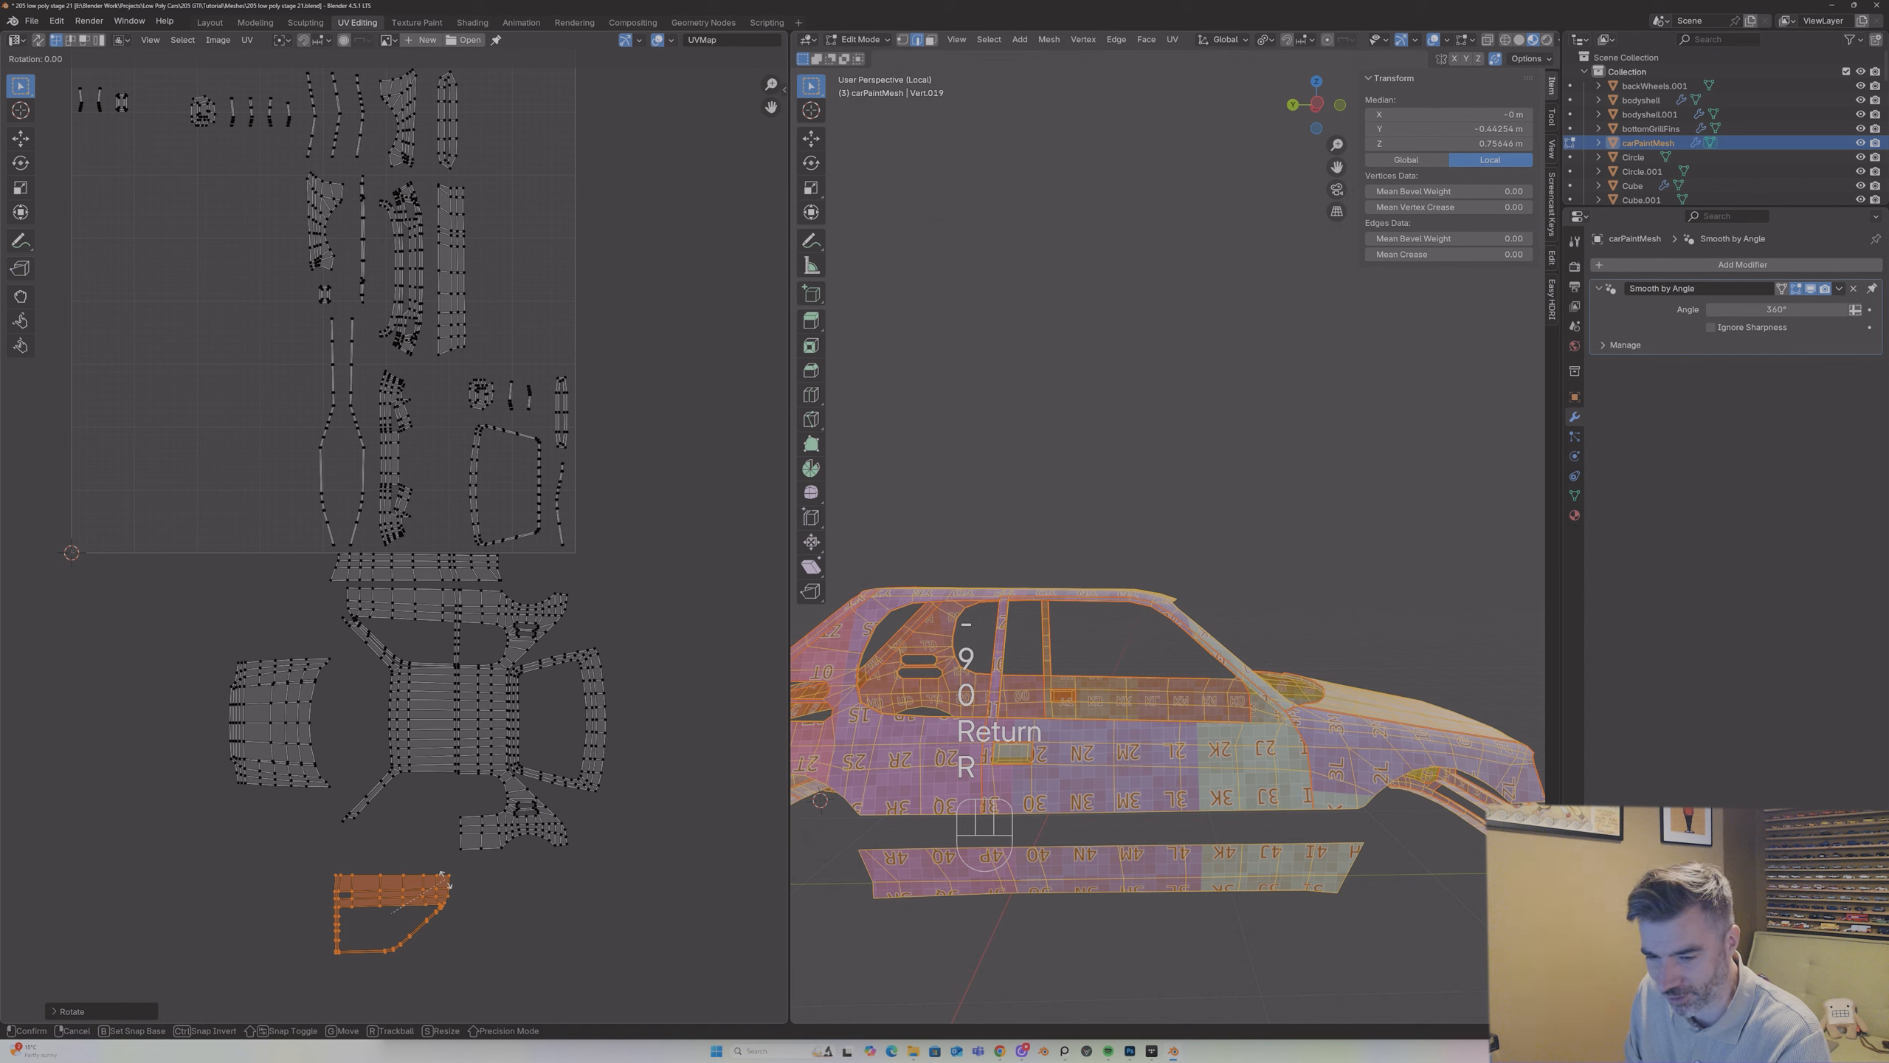
pyautogui.write('180')
pyautogui.press('Return')
pyautogui.press('g')
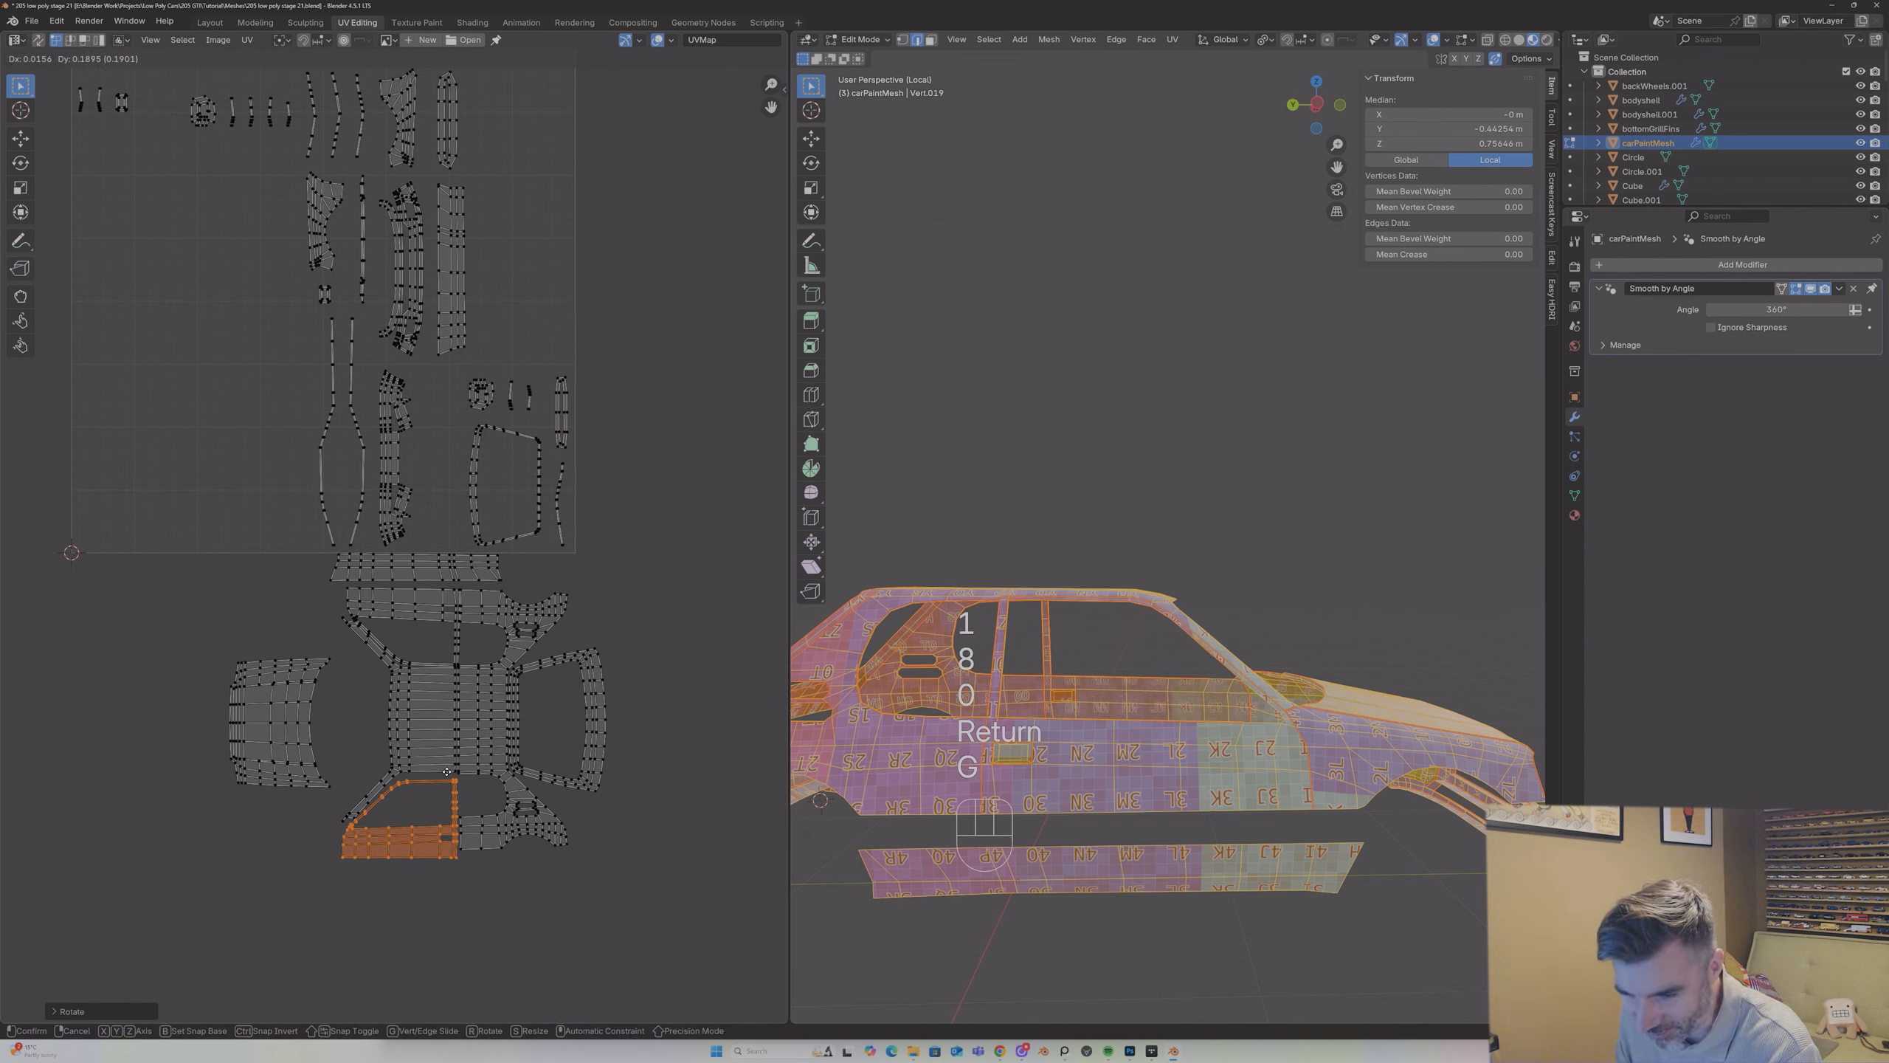
pyautogui.click(448, 767)
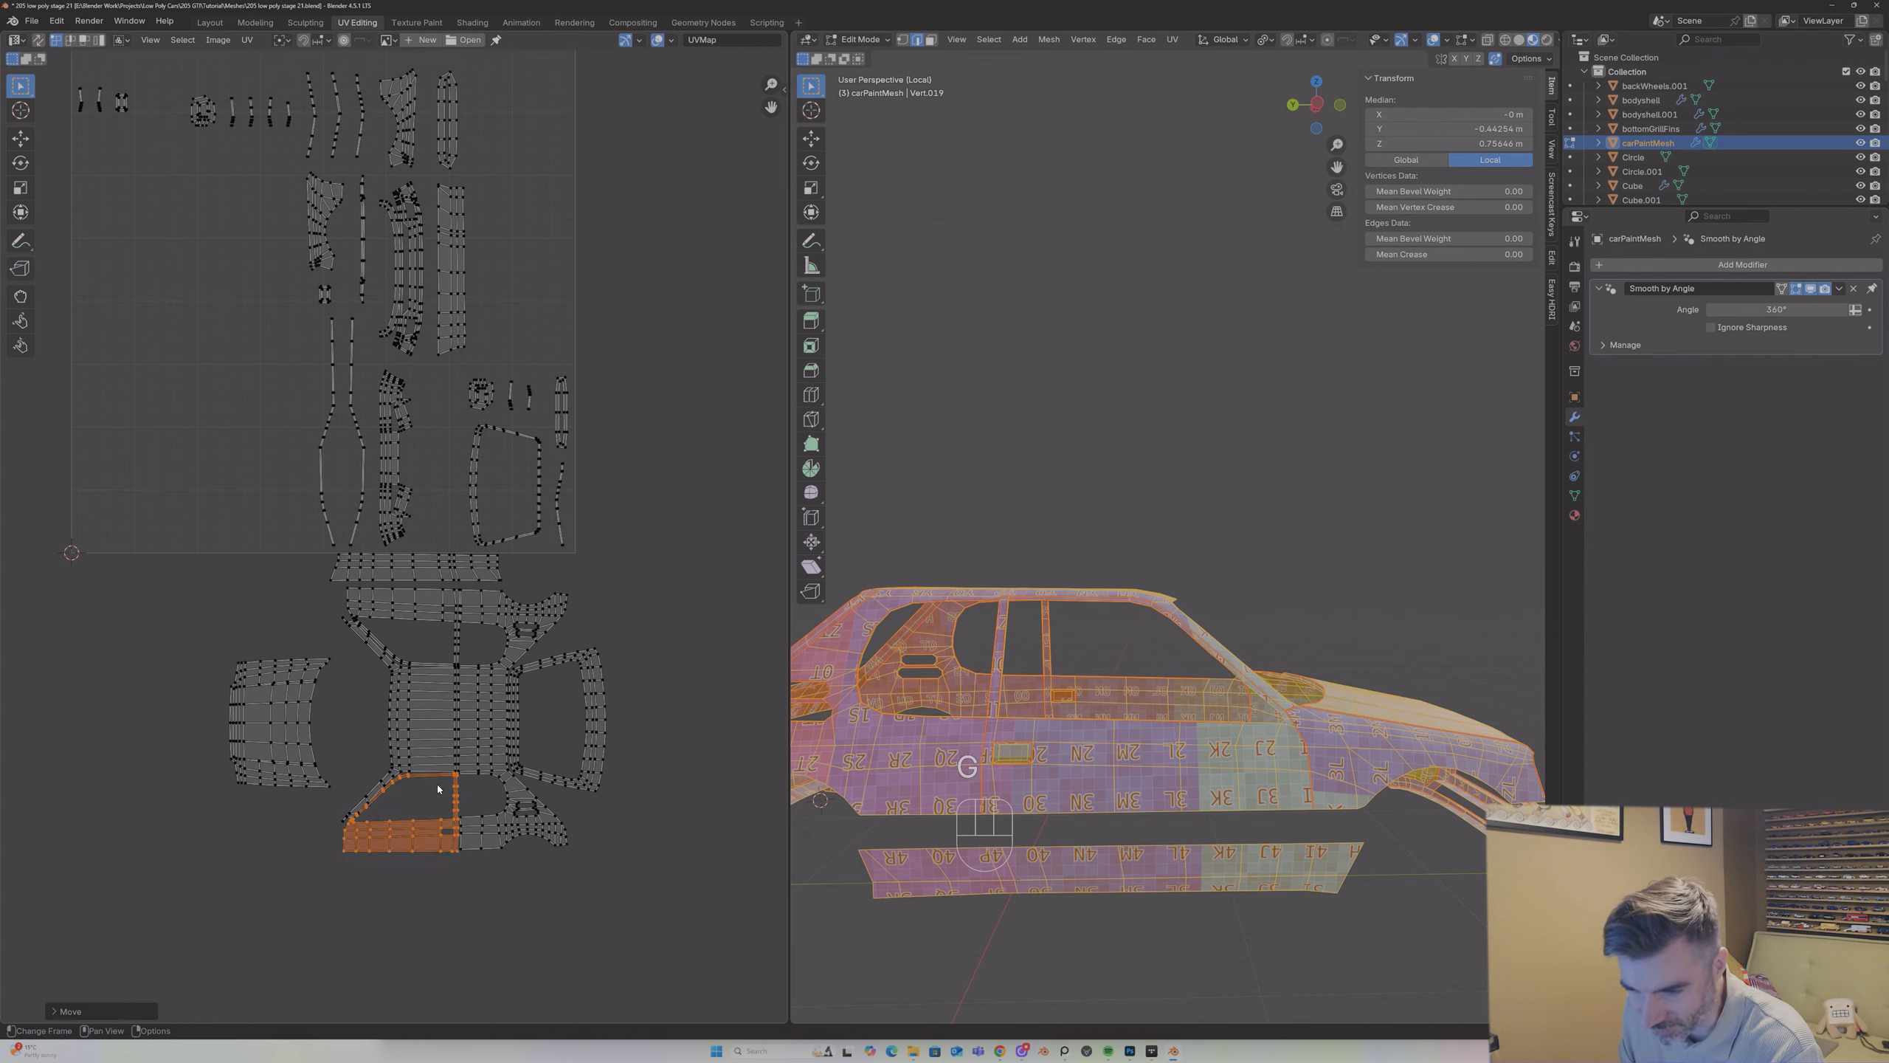
# Step: Scale the second door island down slightly and nudge it into the gap between the windscreen pillar and the rear quarter section
pyautogui.scroll(3, 449, 826)
pyautogui.moveTo(727, 605); pyautogui.dragTo(749, 183, button='middle')
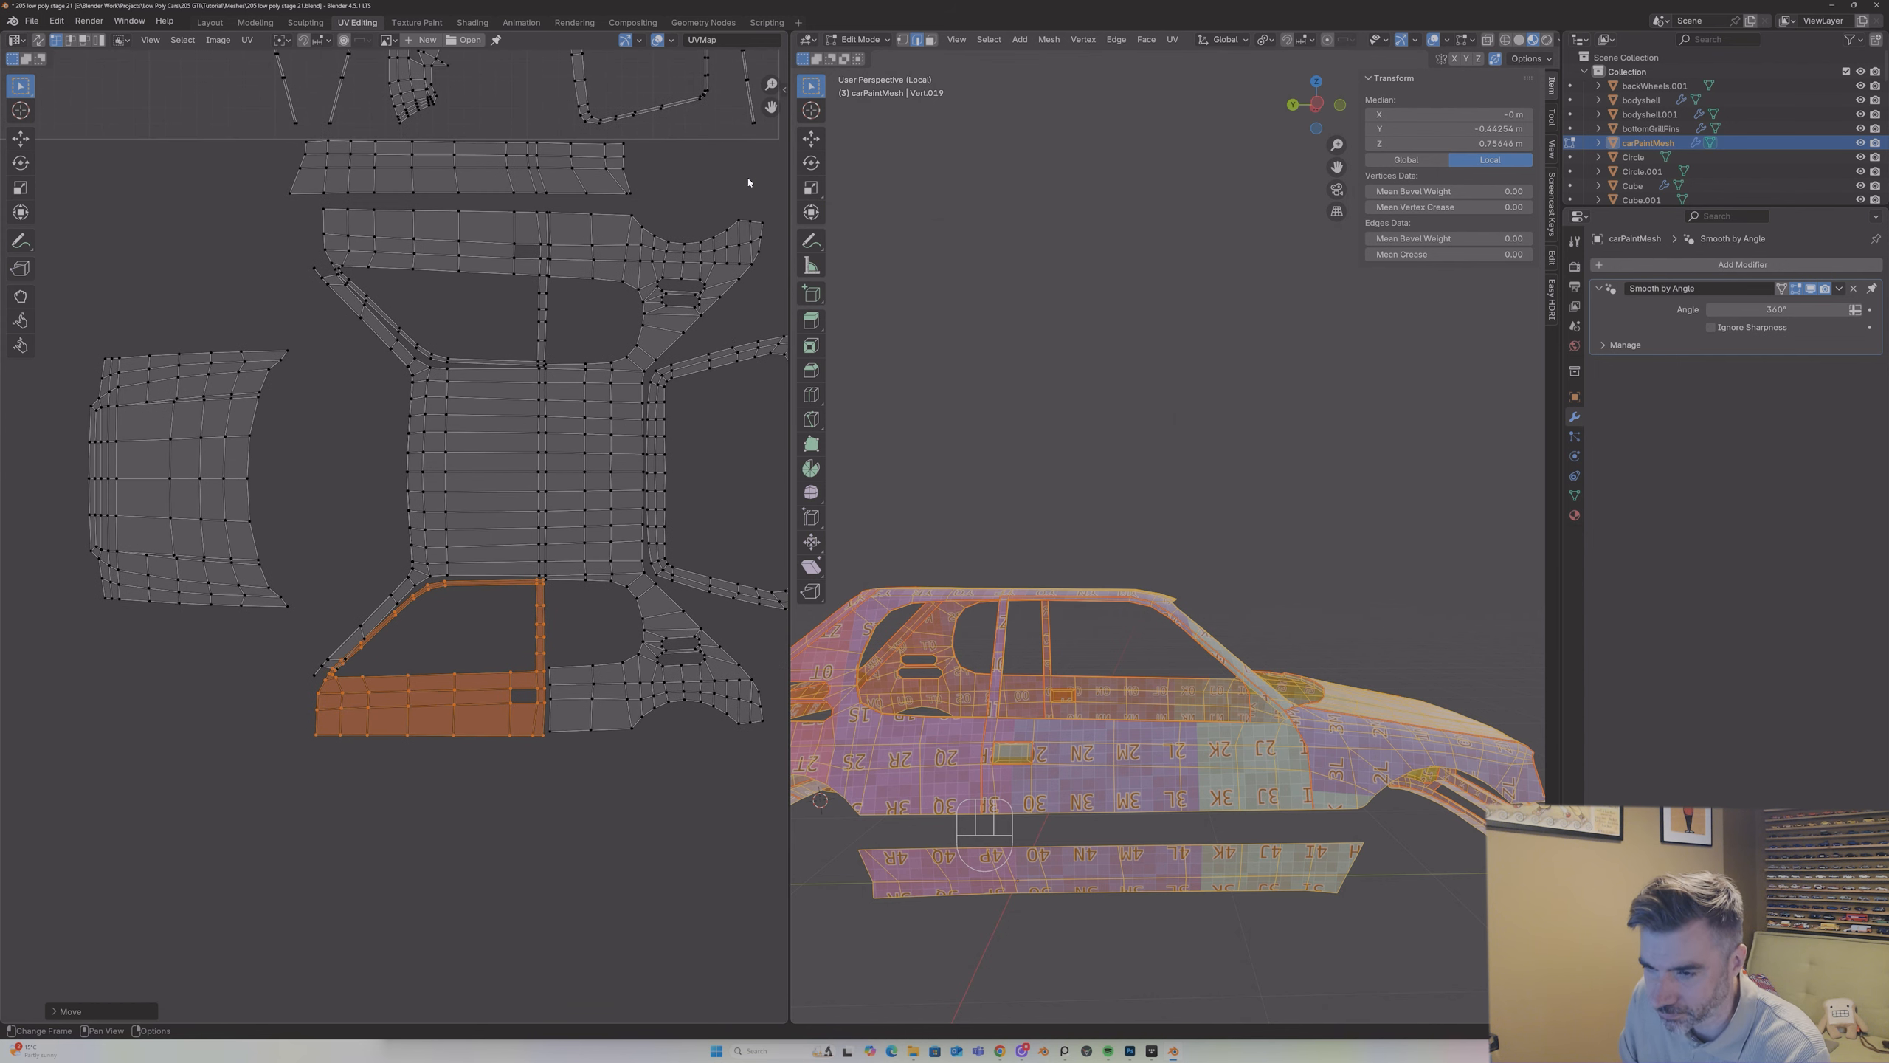
pyautogui.press('g')
pyautogui.click(543, 573)
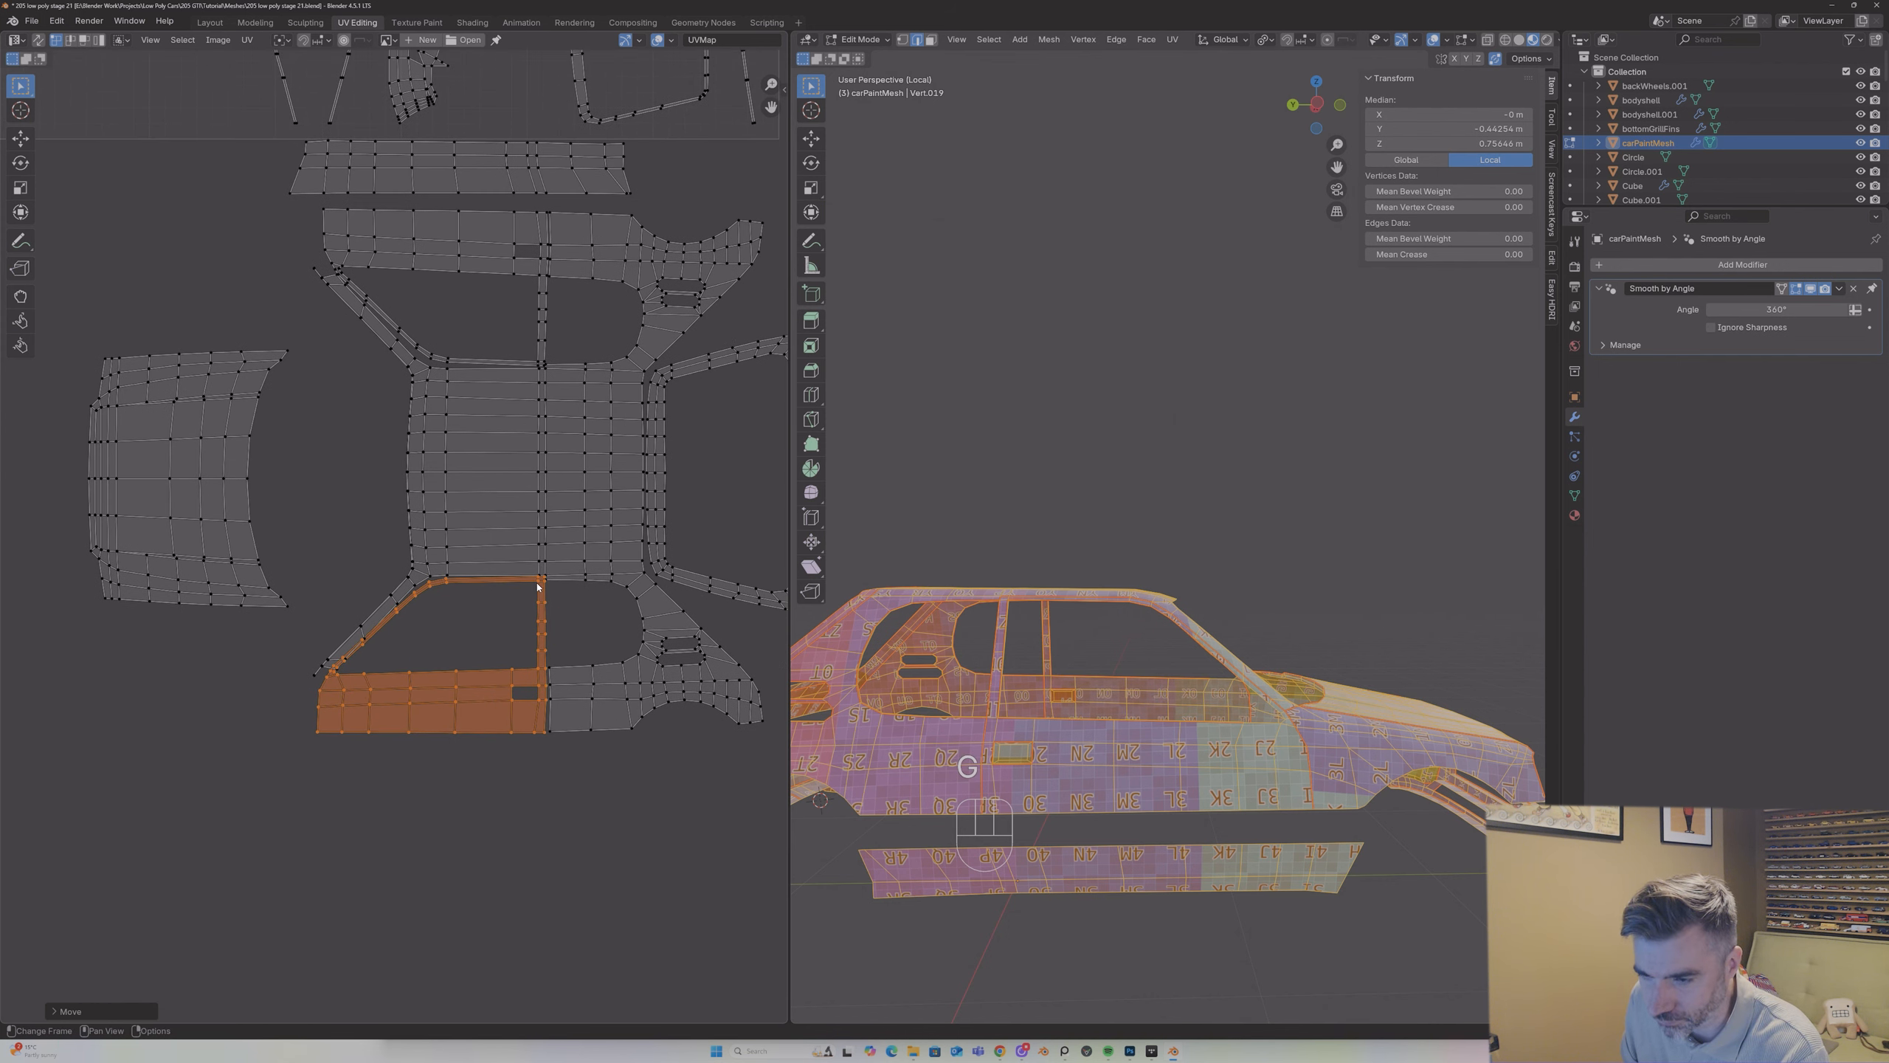
pyautogui.press('s')
pyautogui.click(533, 586)
pyautogui.press('g')
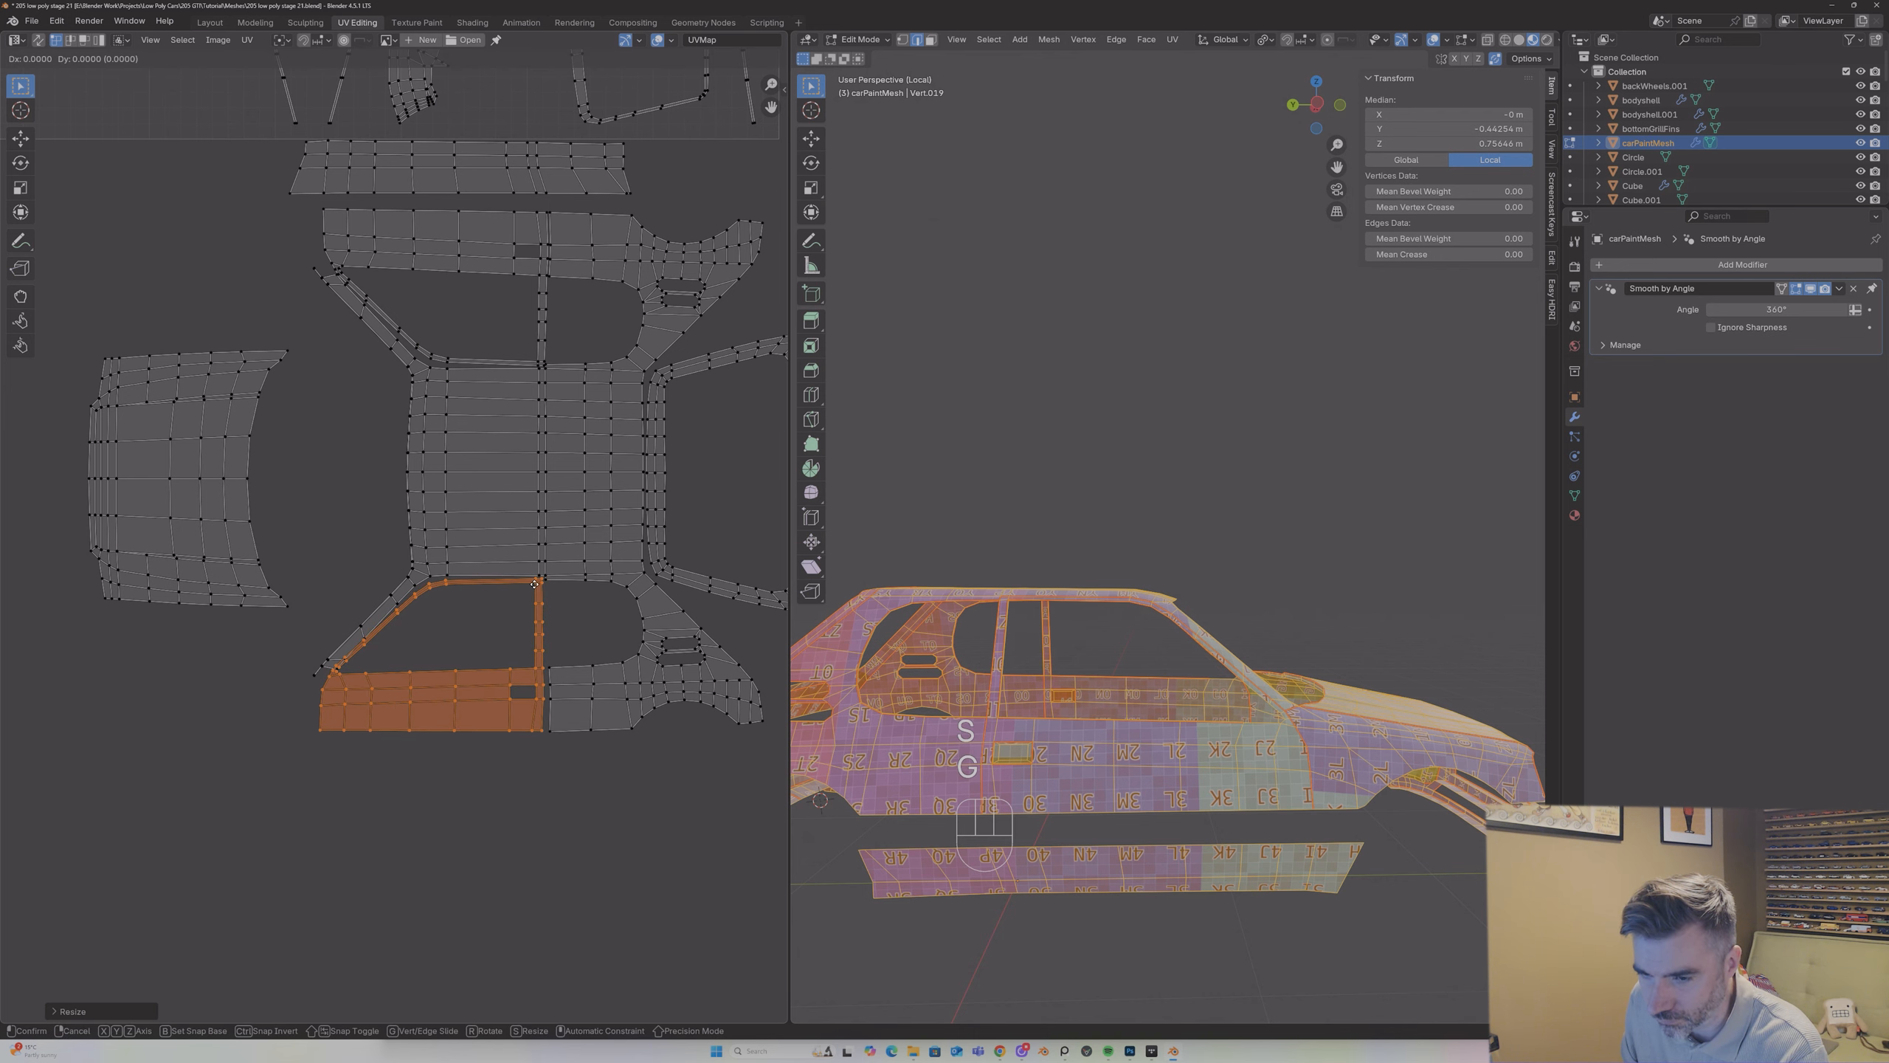
pyautogui.click(530, 596)
# Step: Shrink the second door island a little more and align its window frame with the roof's lower edge and the rear quarter section
pyautogui.scroll(2, 531, 600)
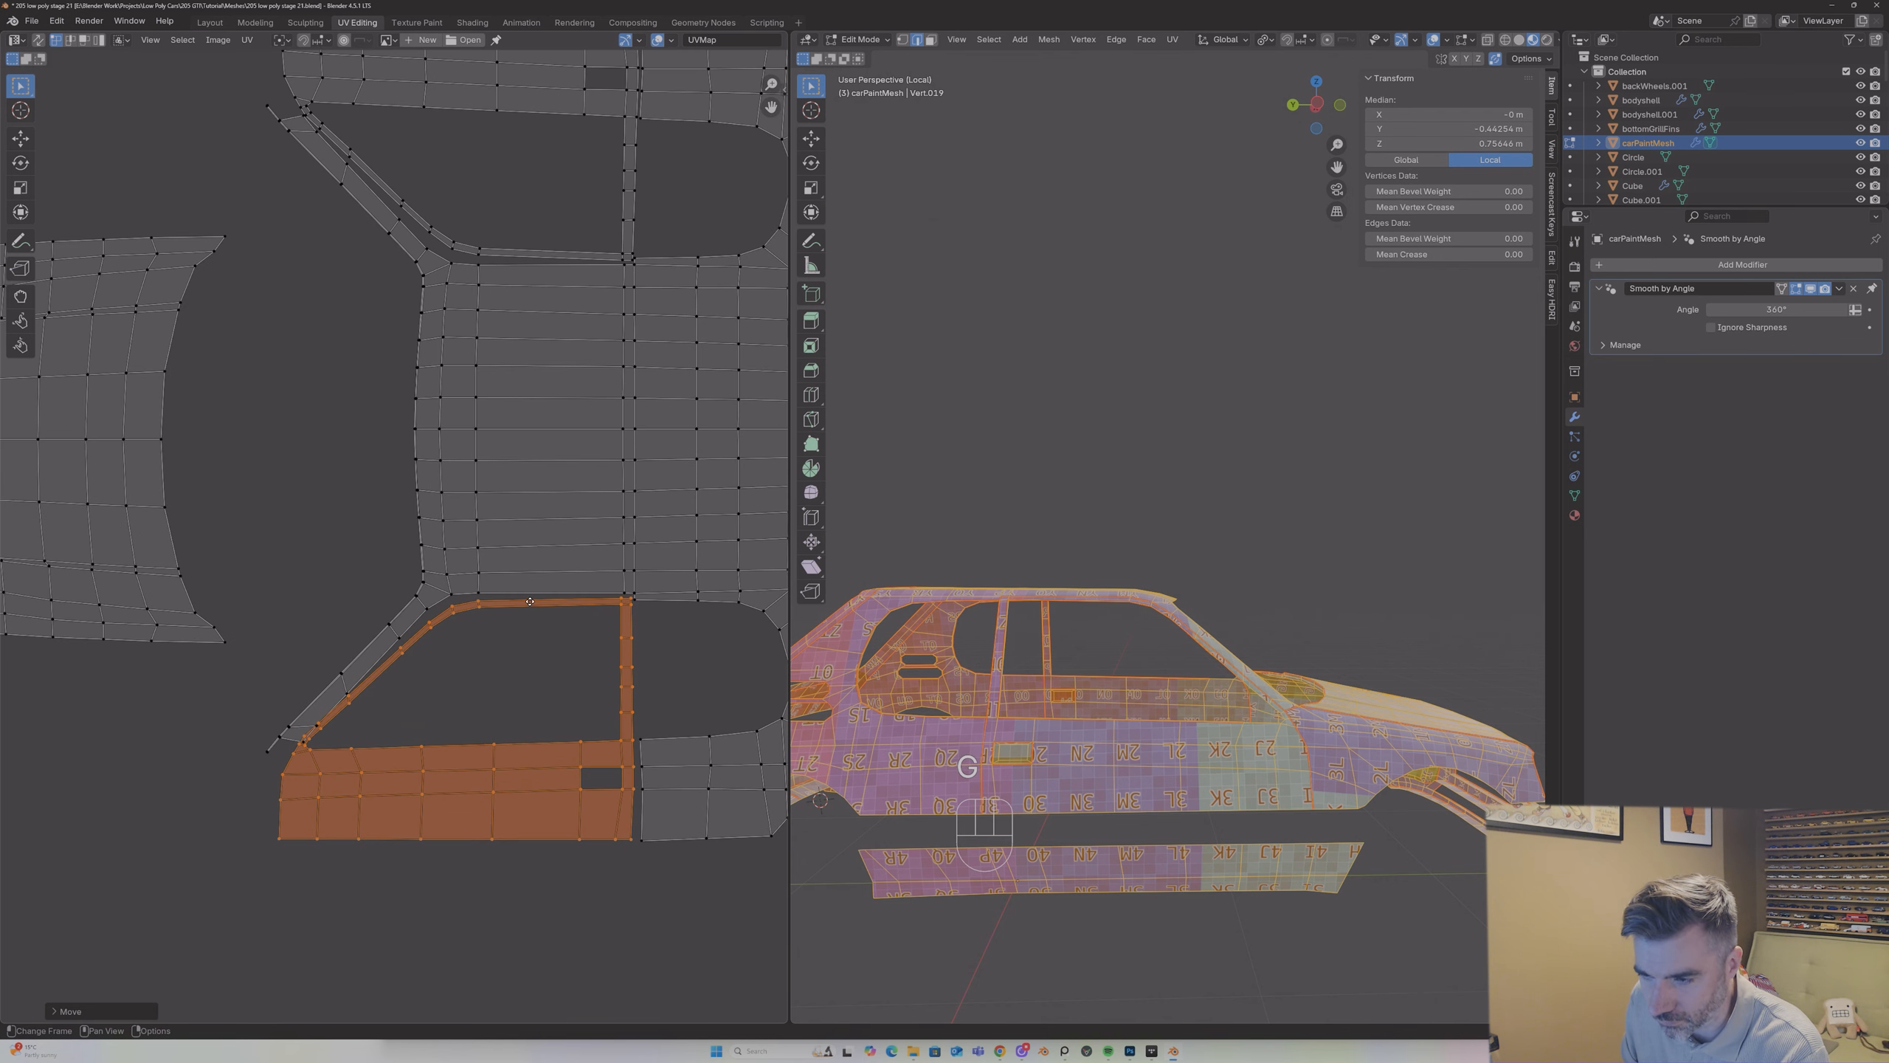
pyautogui.press('g')
pyautogui.click(531, 600)
pyautogui.press('s')
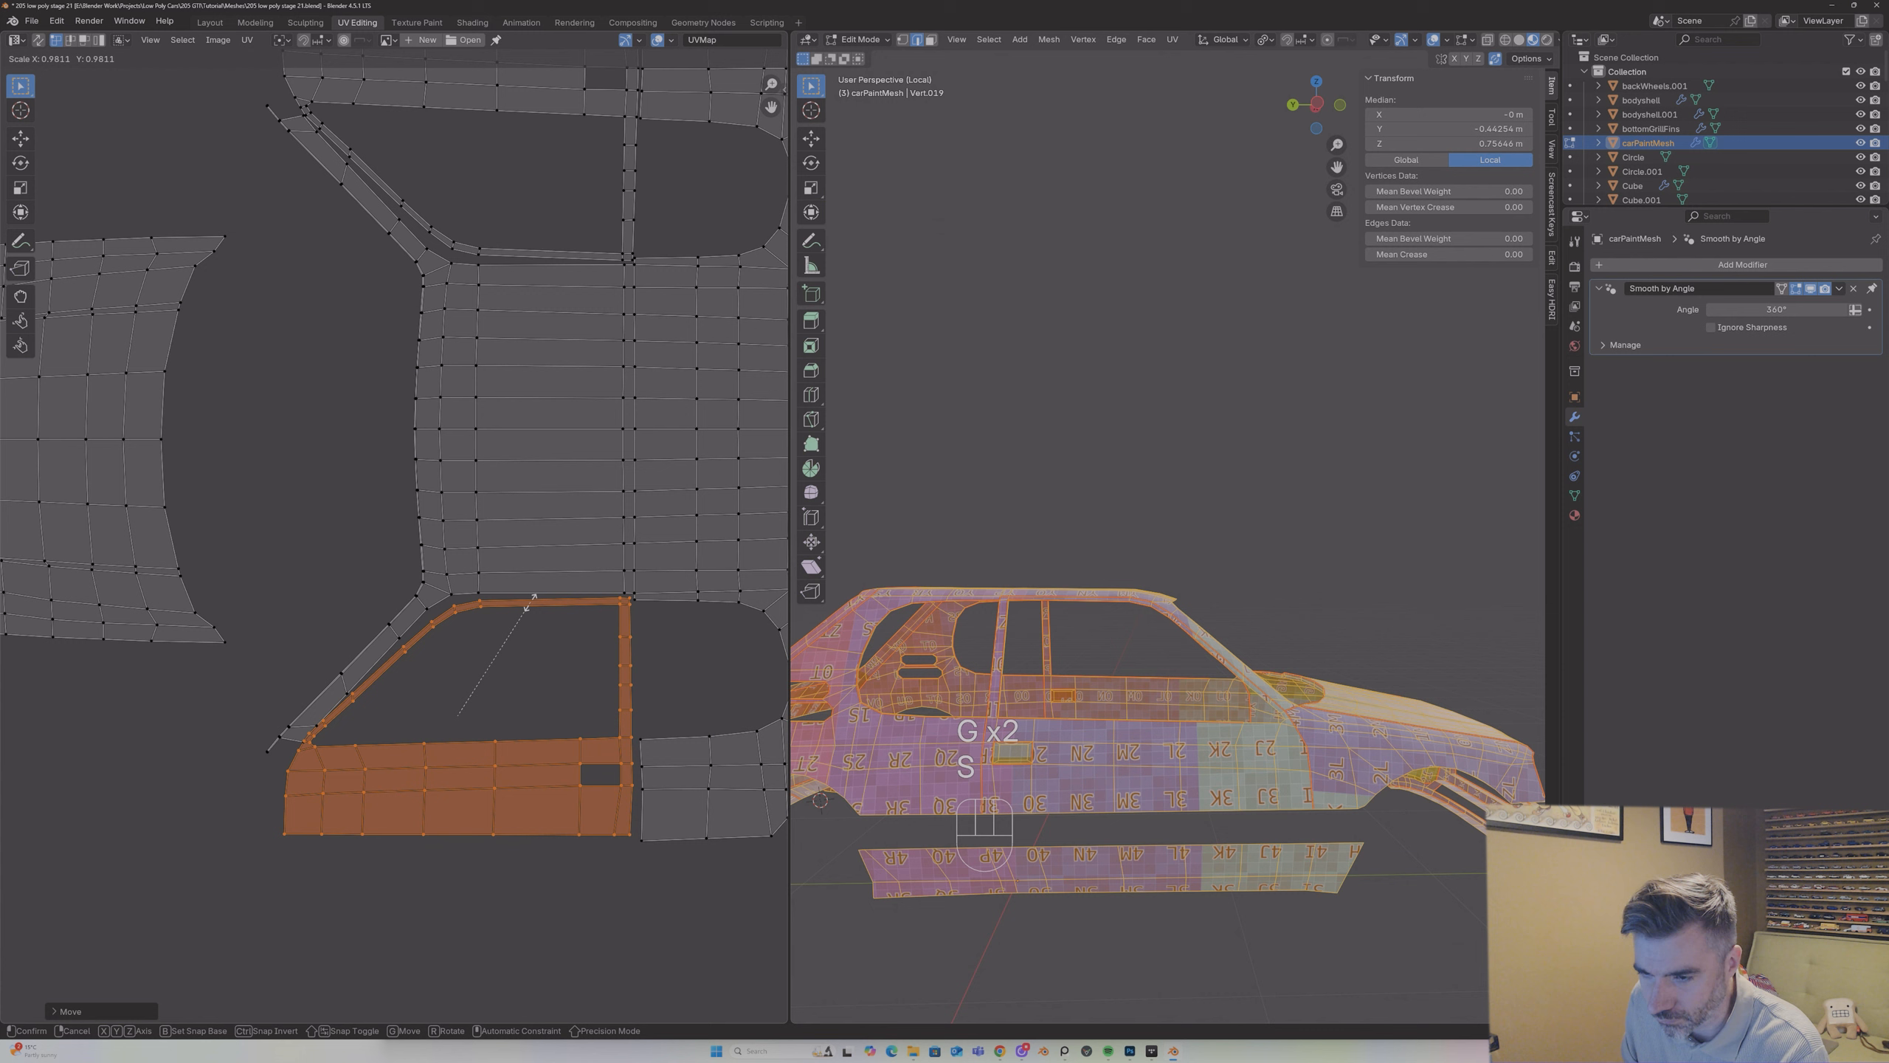
pyautogui.click(530, 603)
pyautogui.press('g')
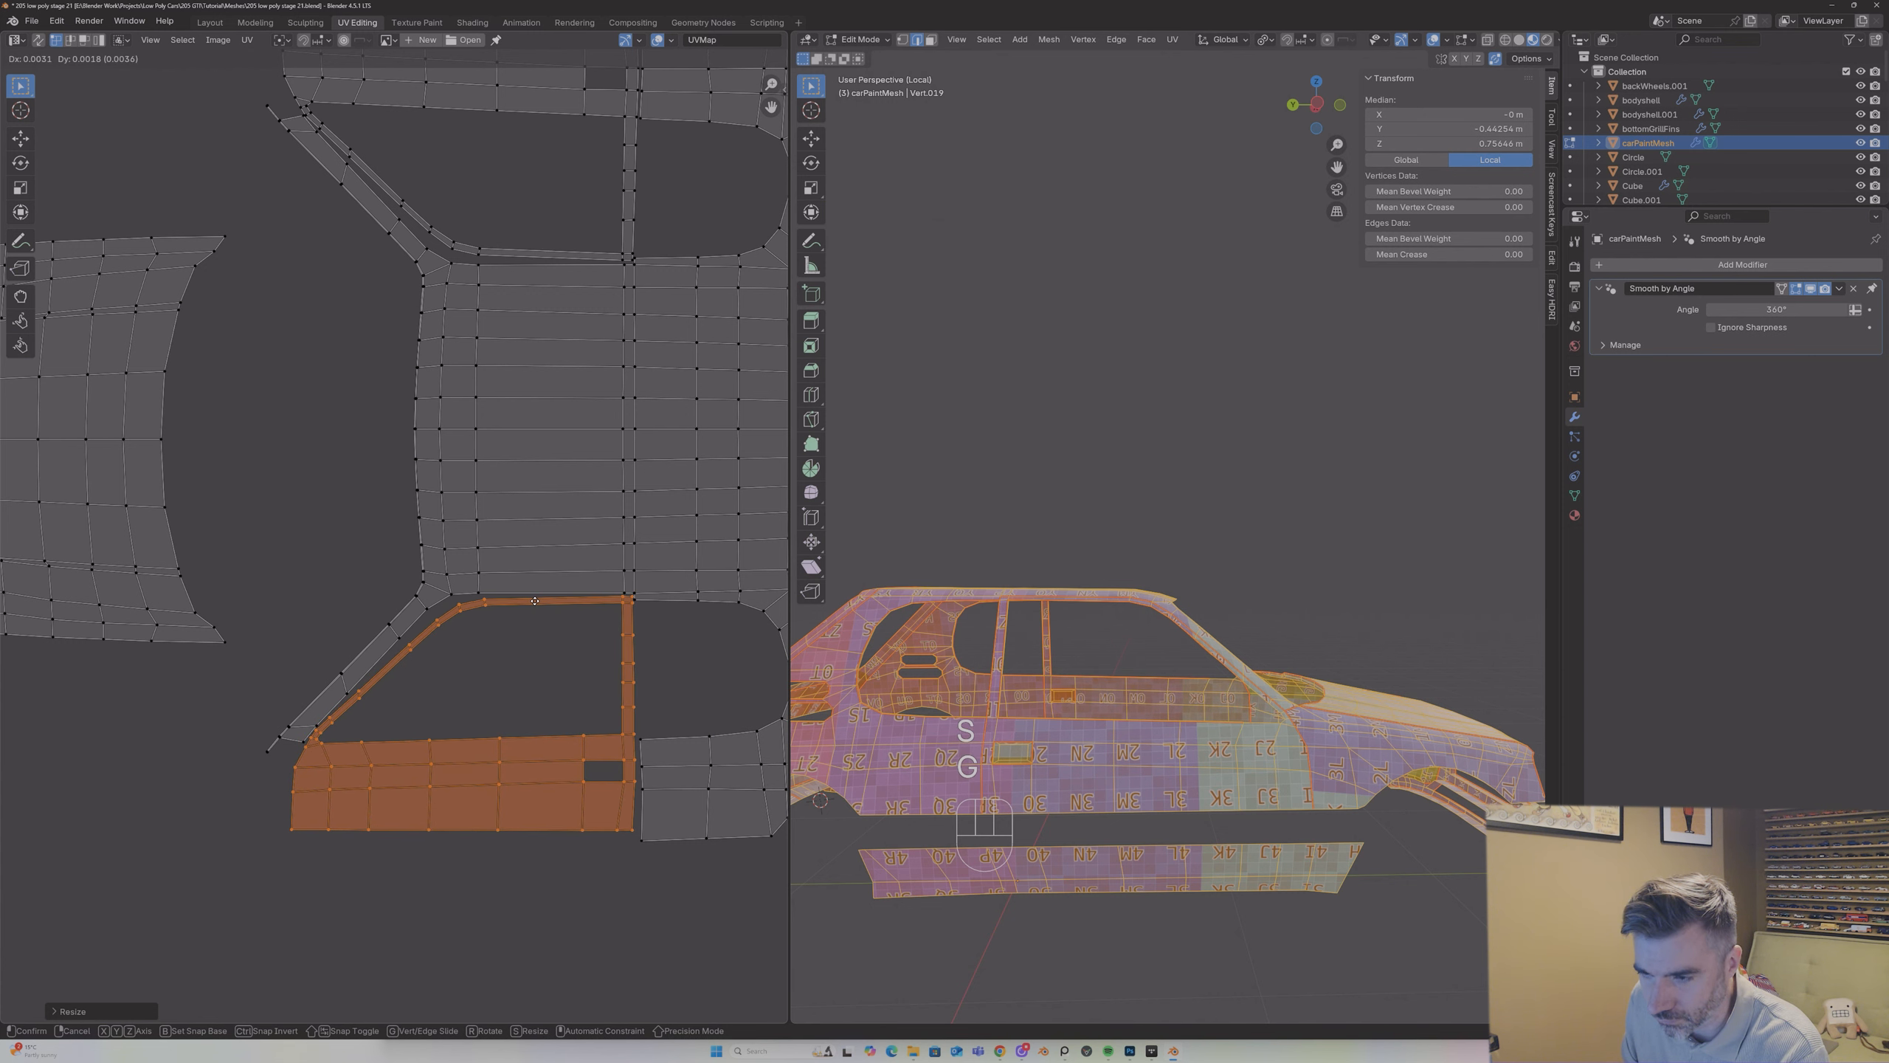
pyautogui.click(534, 600)
pyautogui.scroll(-3, 528, 604)
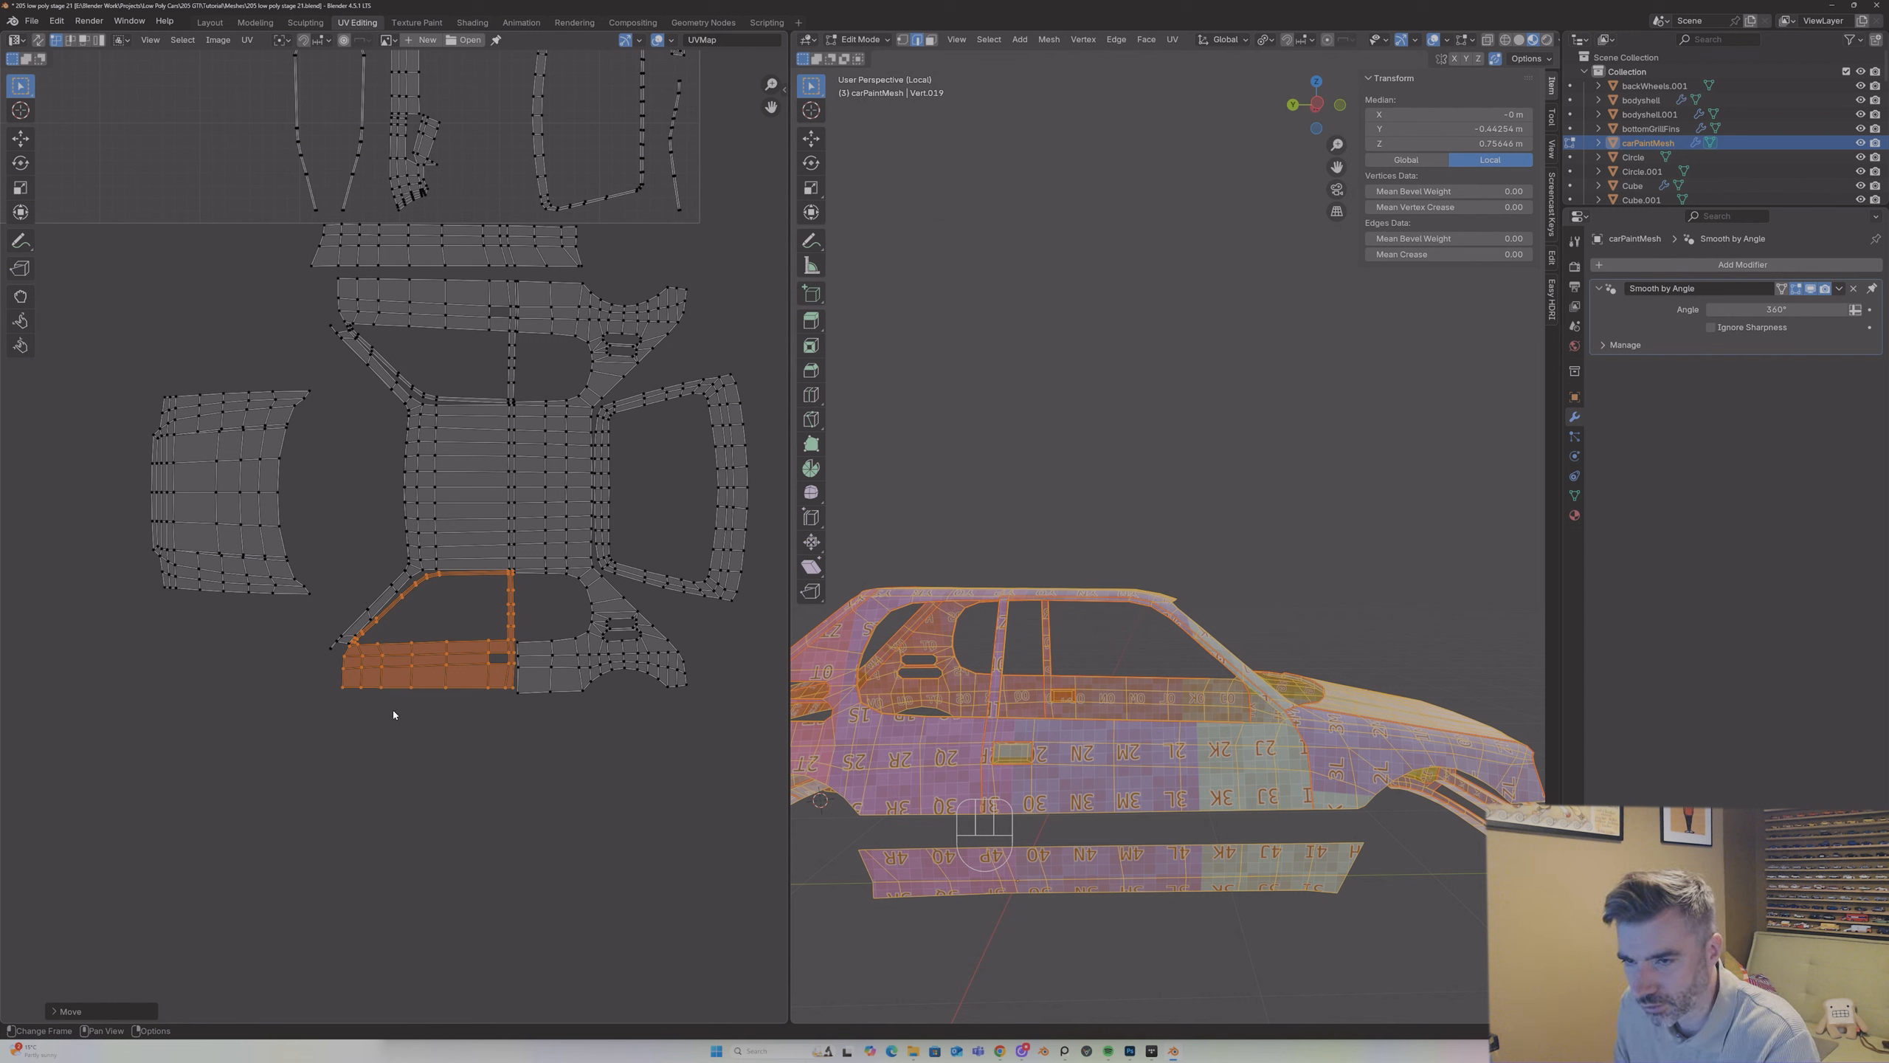
# Step: Nudge the lower door island slightly for its final alignment with the roof and rear quarter, and clear the UV selection
pyautogui.press('g')
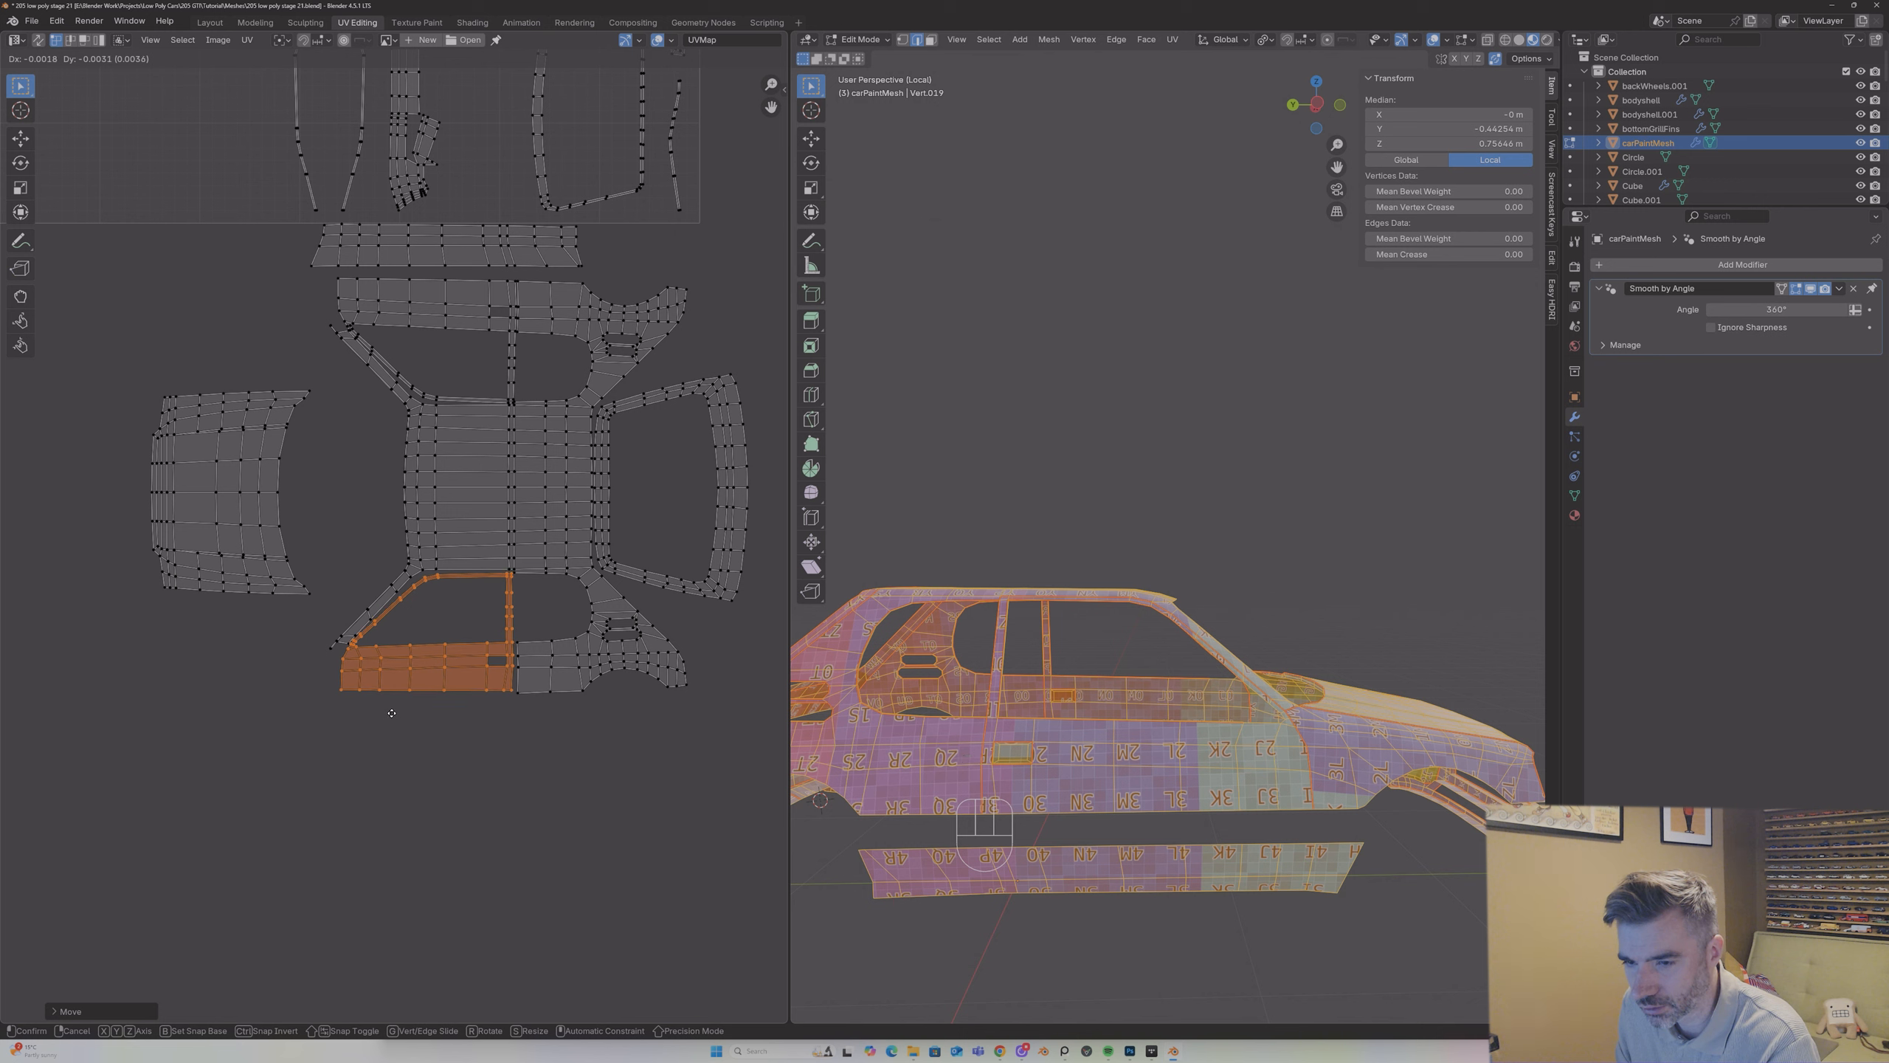
pyautogui.click(391, 713)
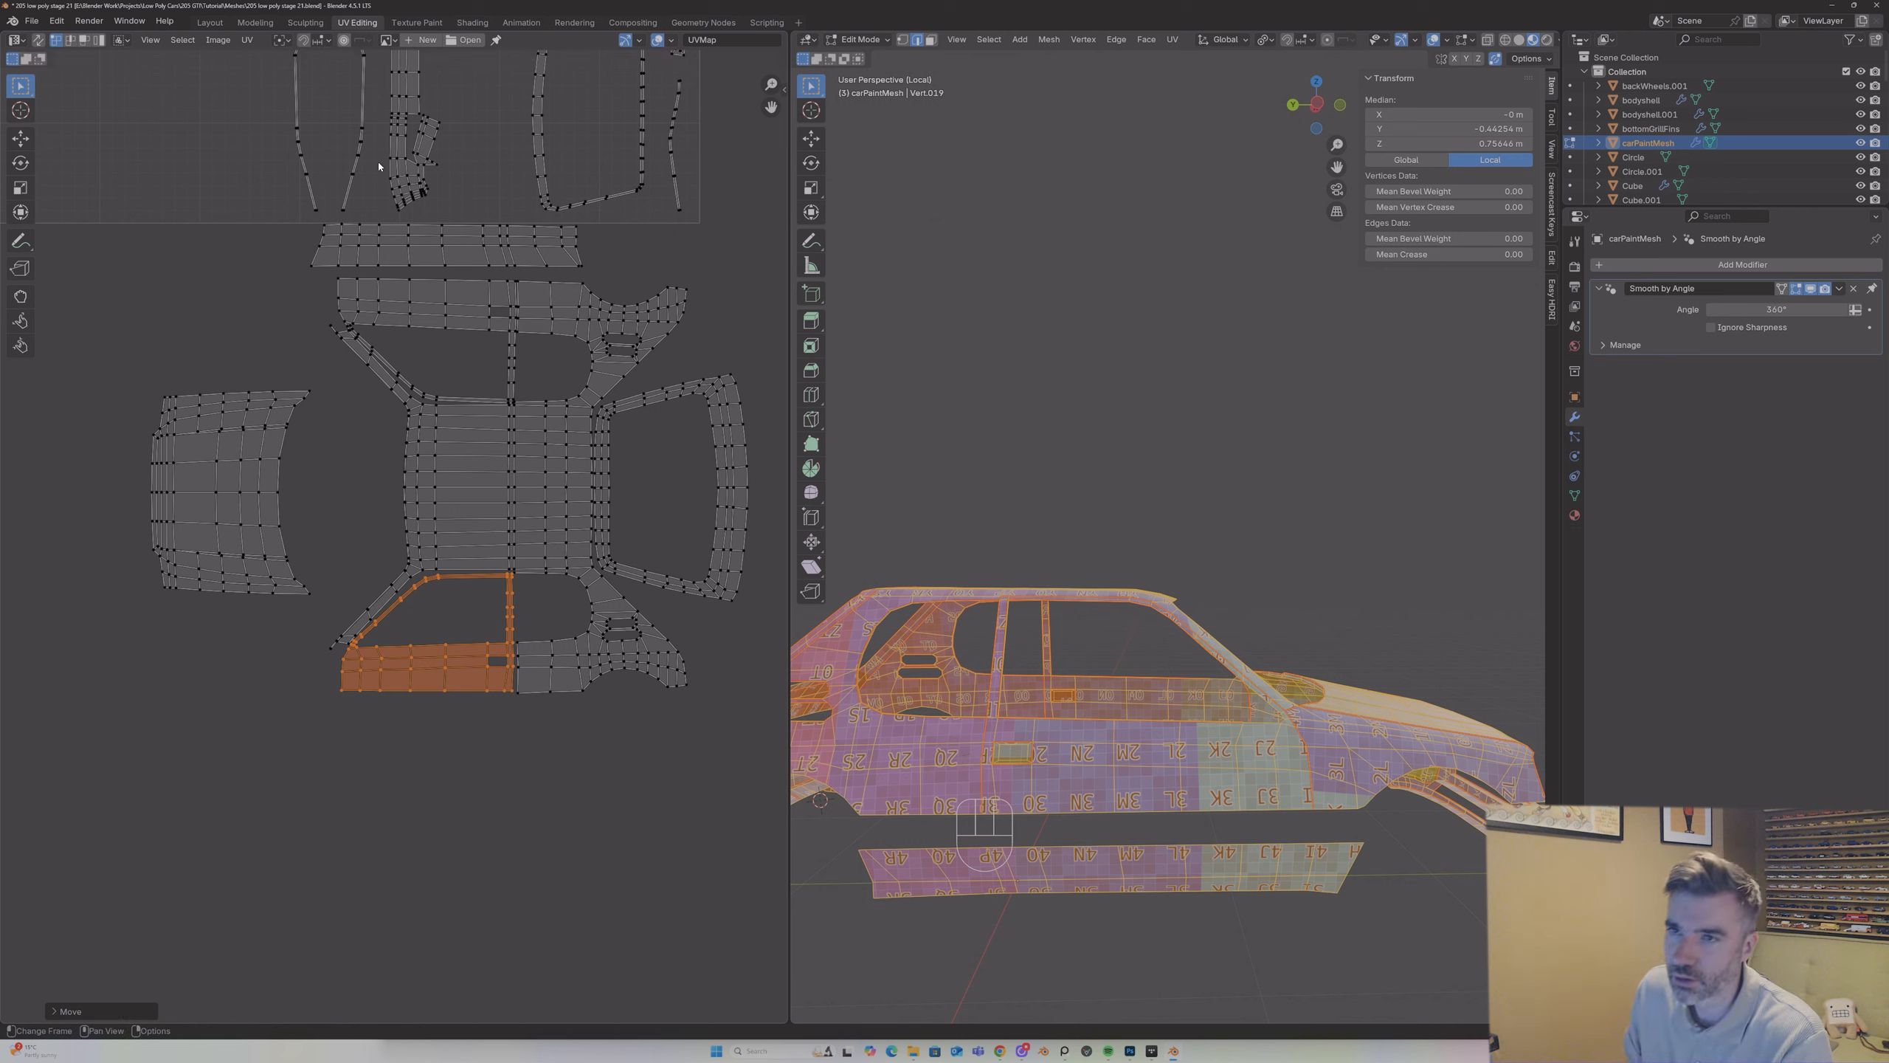
pyautogui.scroll(-2, 393, 702)
pyautogui.hotkey('alt', 'a')
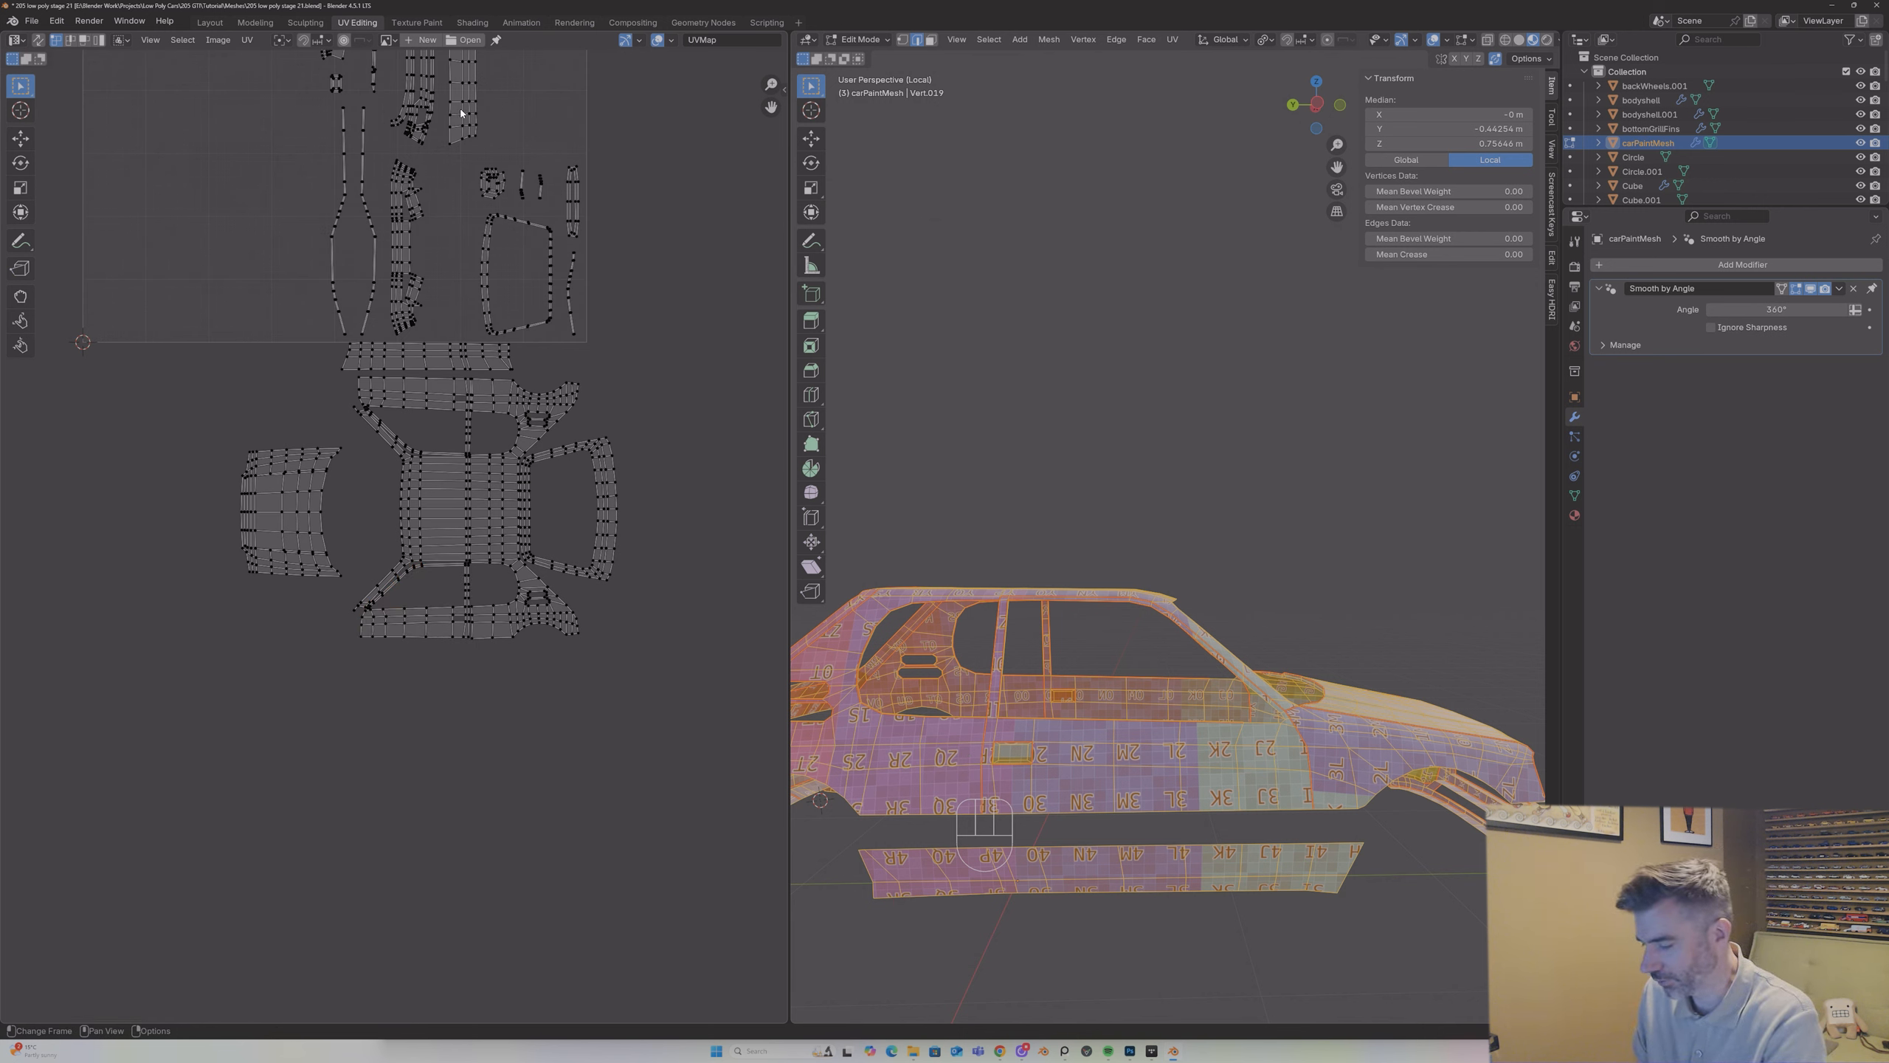
# Step: Select the remaining sill strip island in the UV square, move it below the car layout and rotate it by -90°
pyautogui.press('l')
pyautogui.press('g')
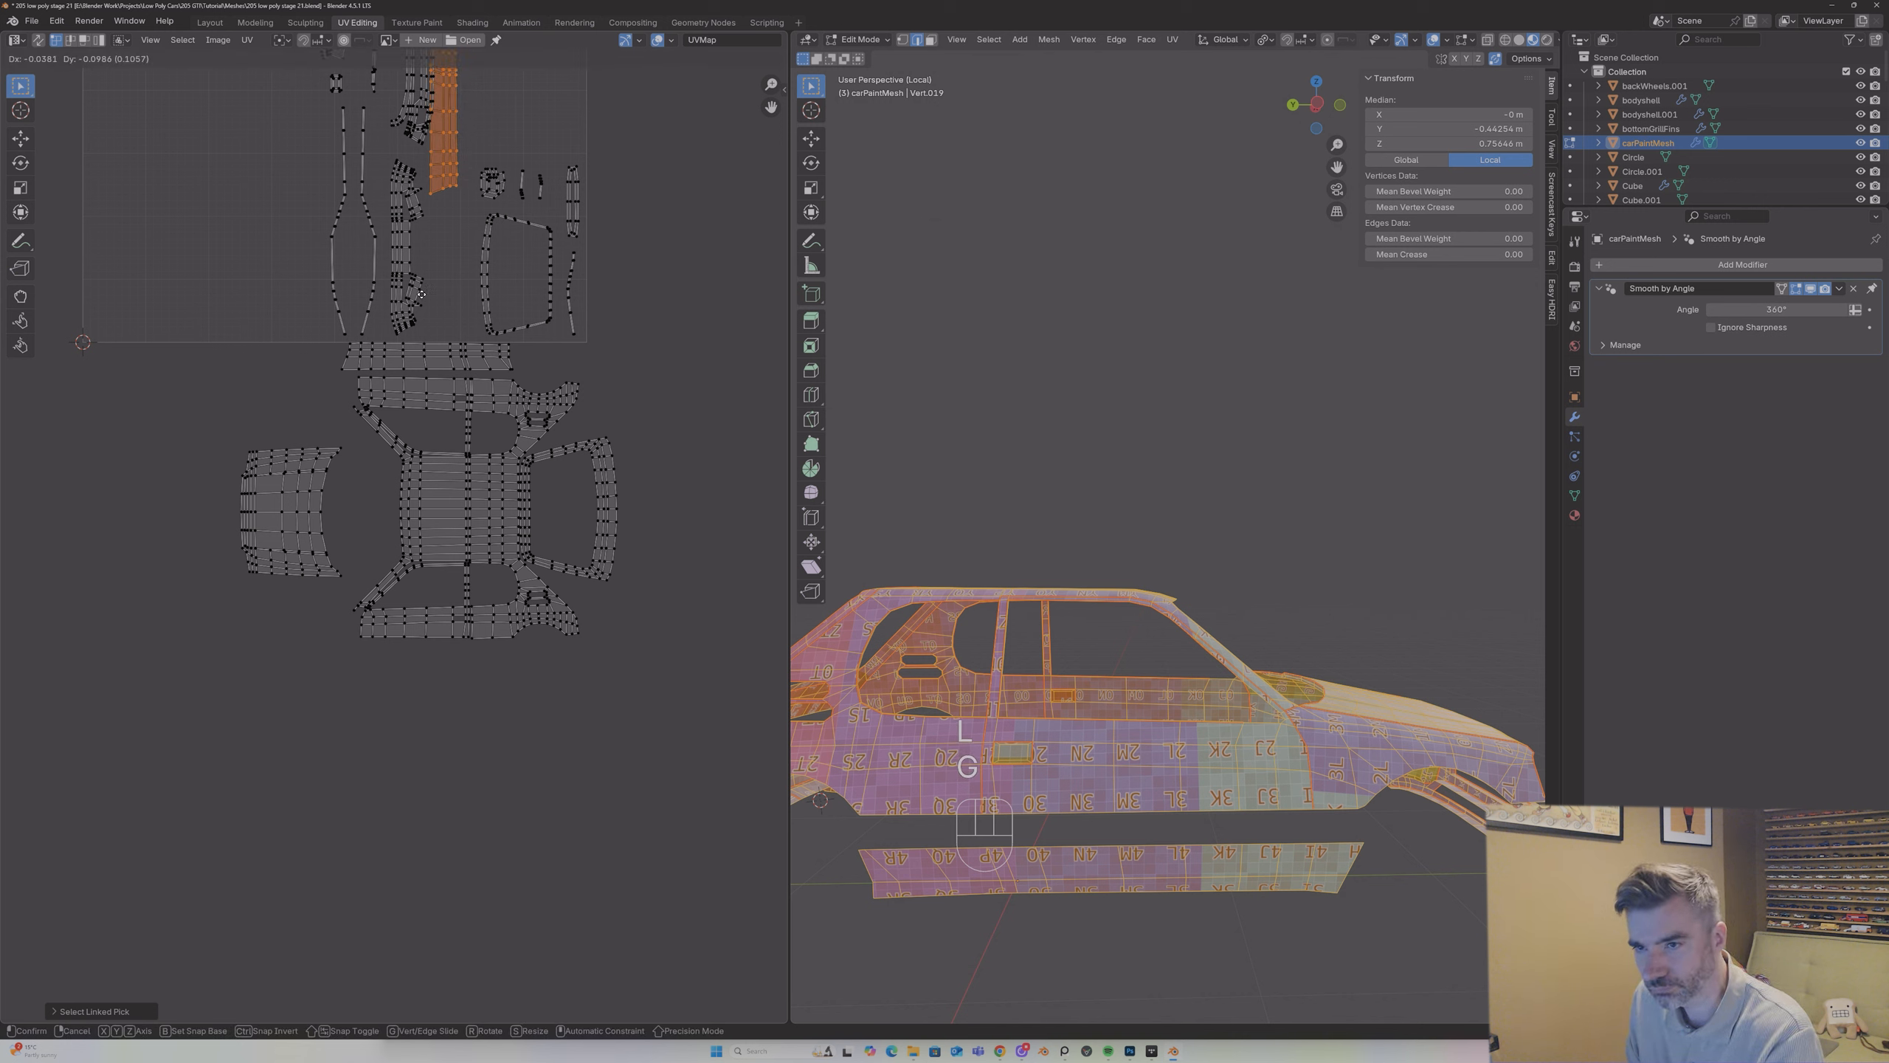
pyautogui.click(431, 805)
pyautogui.write('r')
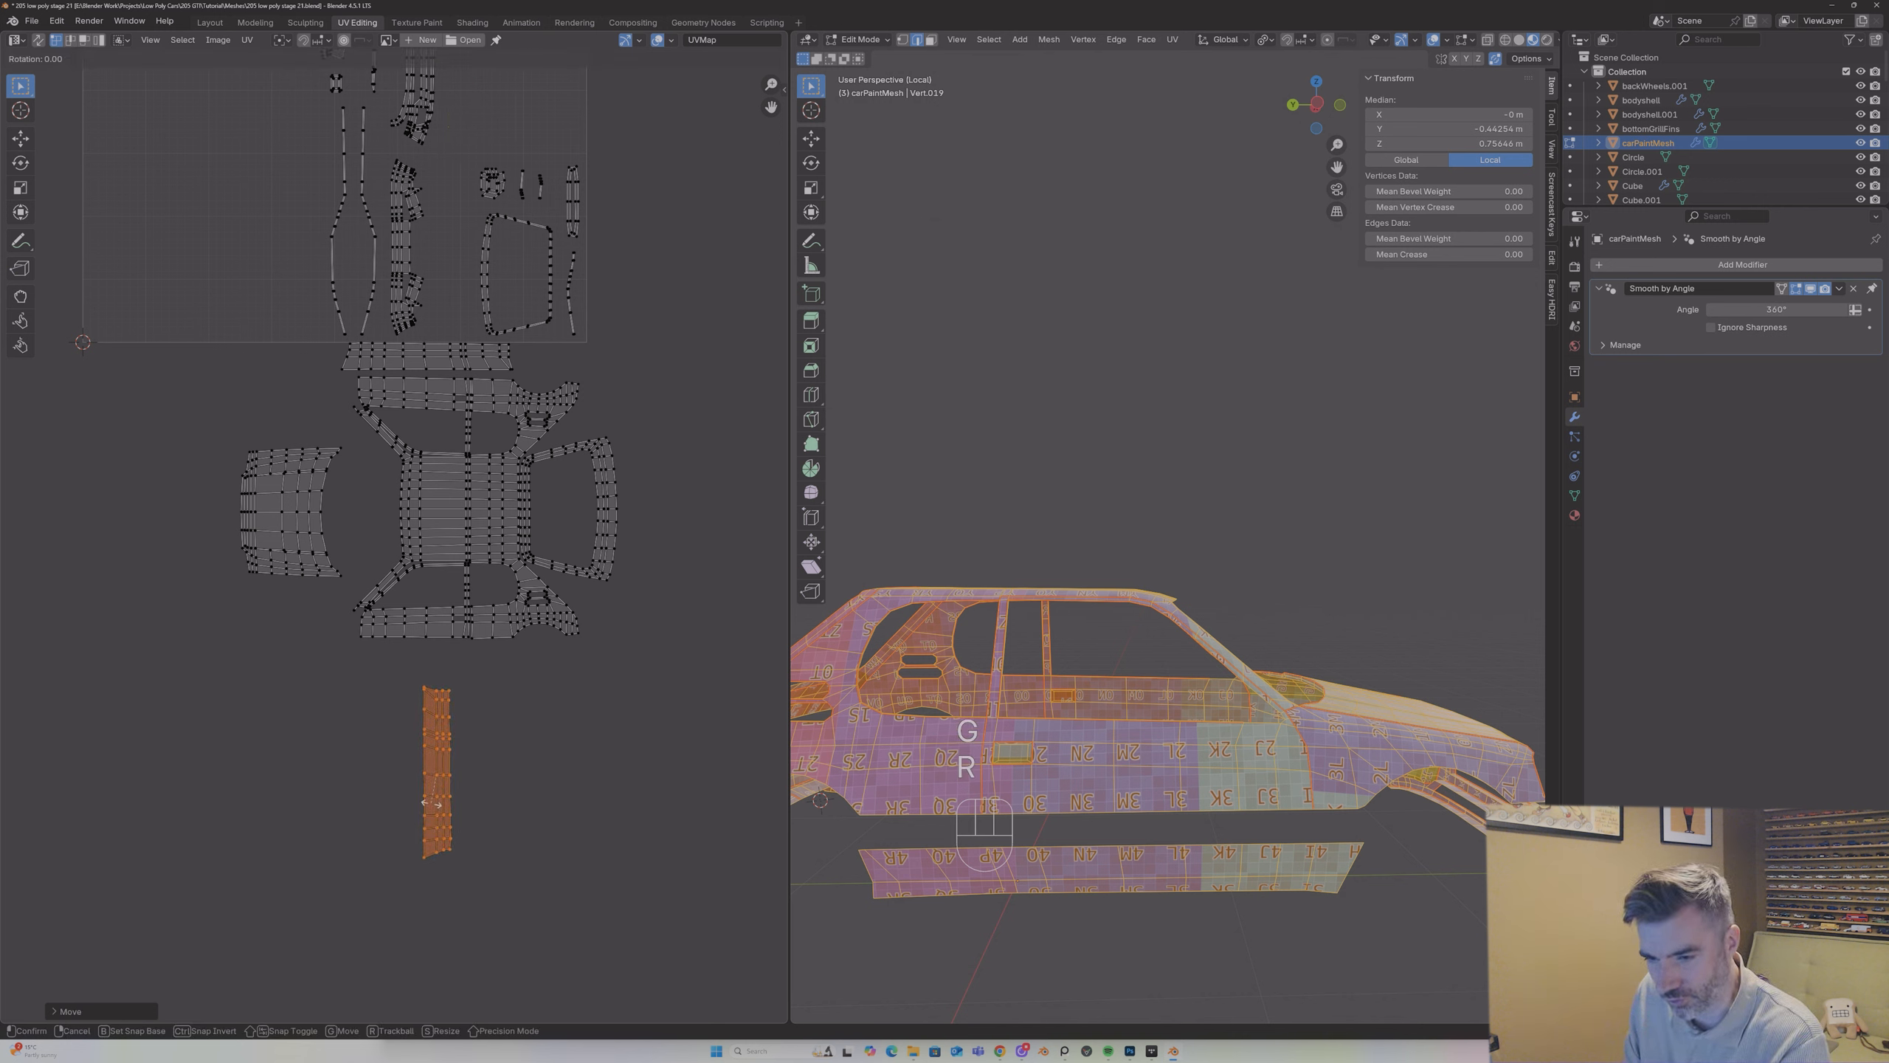
pyautogui.write('-90')
pyautogui.press('Return')
# Step: Rotate the sill strip island by 180° and place it just below the lower door and rear quarter islands
pyautogui.press('g')
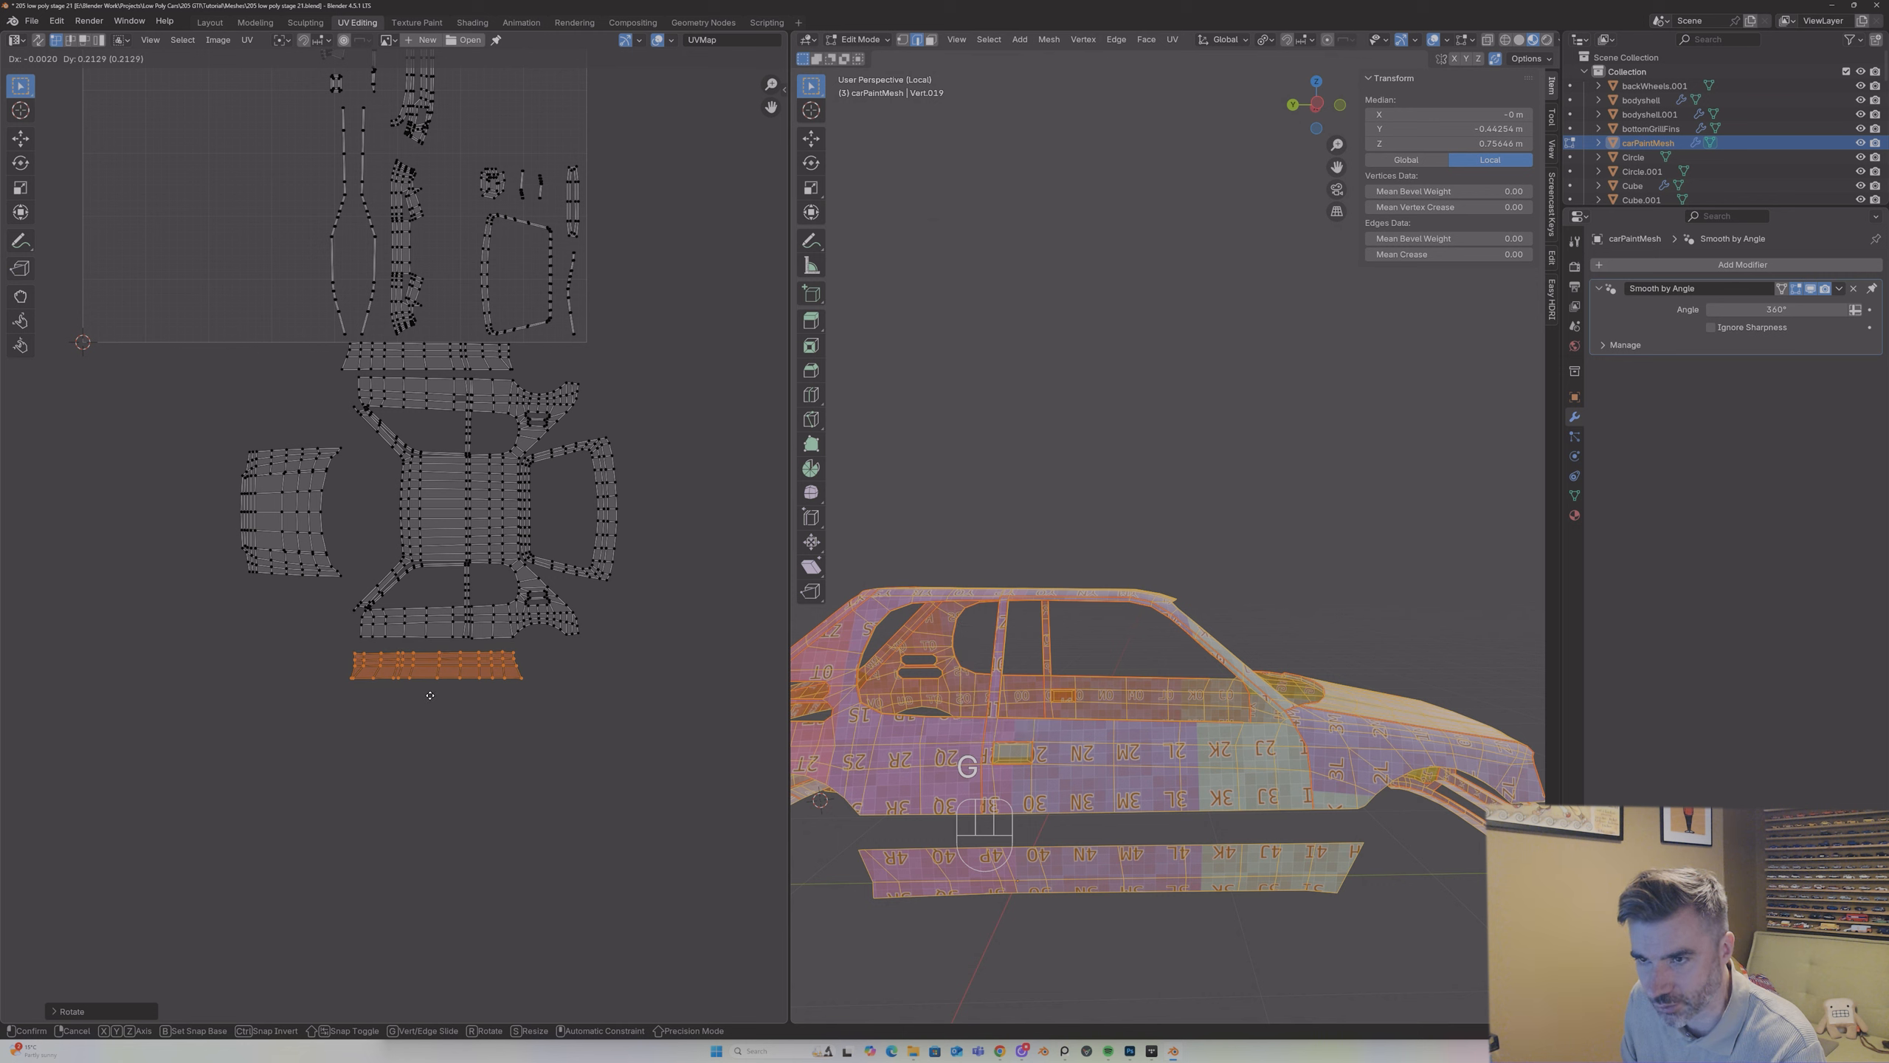
pyautogui.write('r')
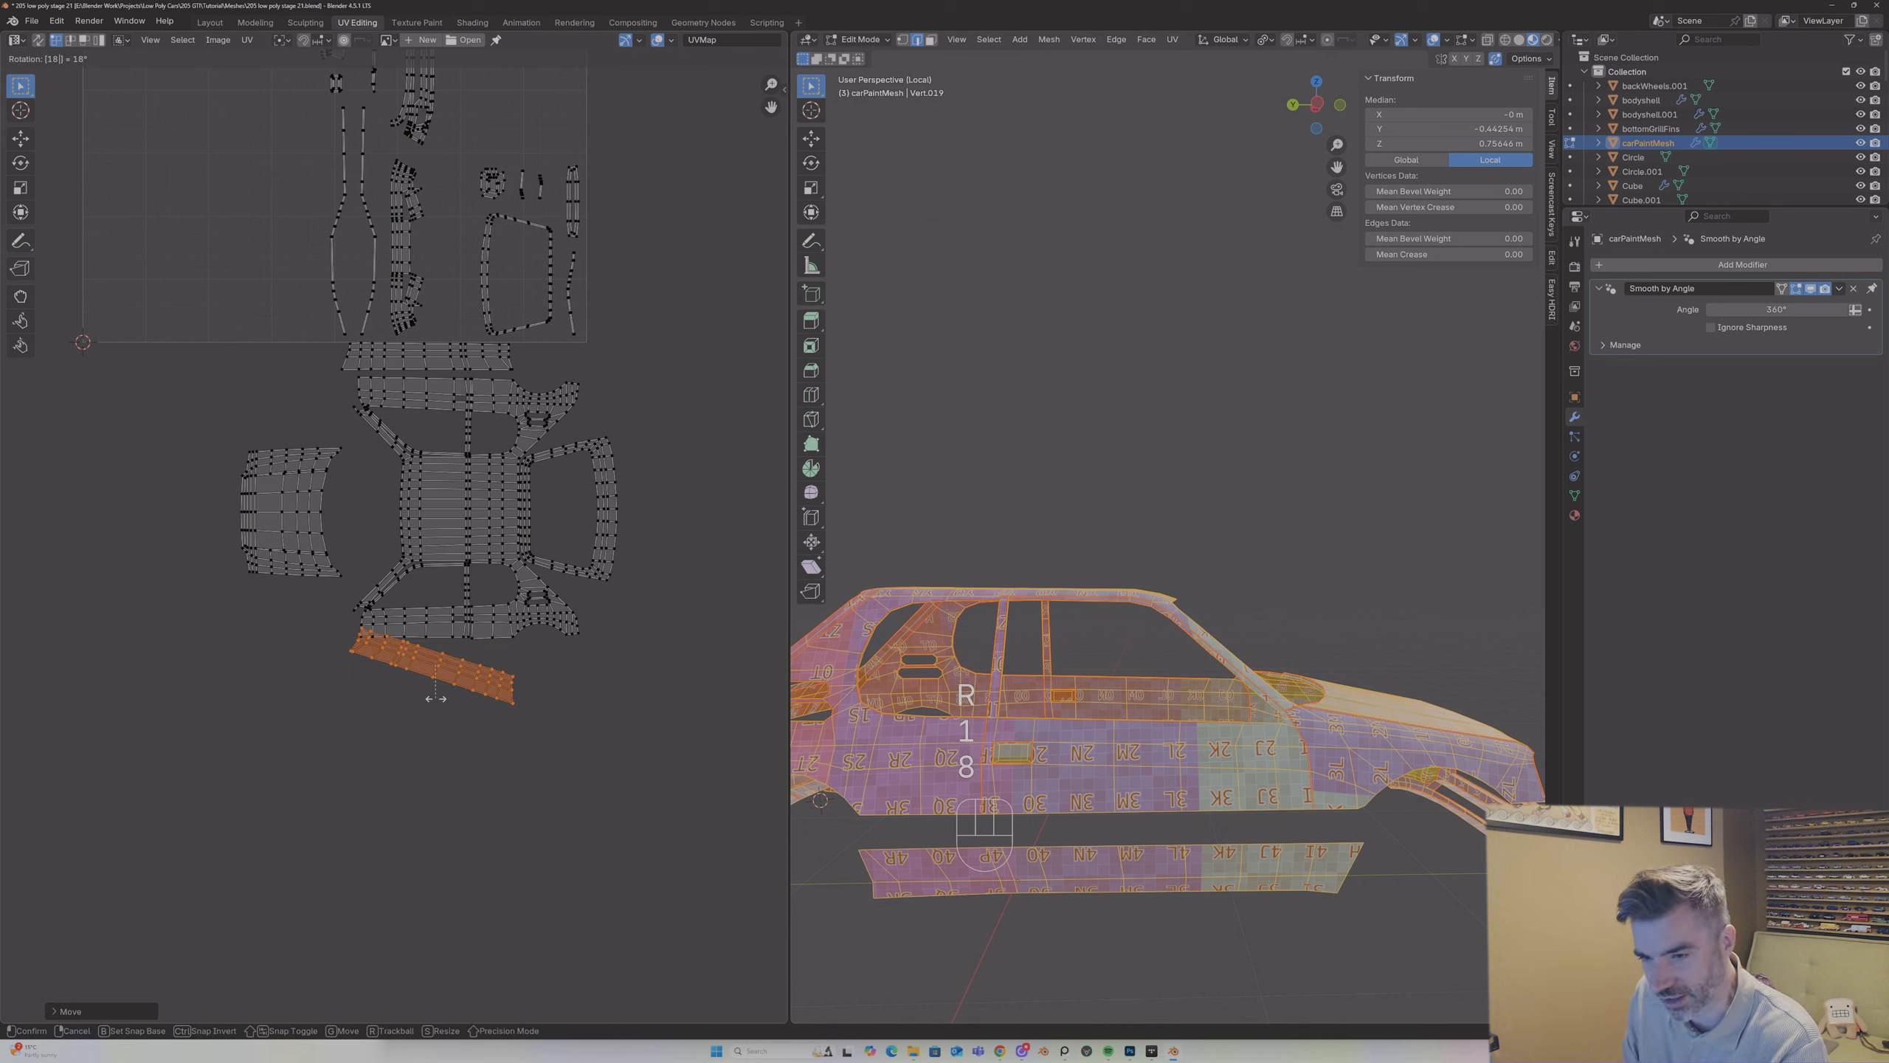
pyautogui.write('180')
pyautogui.press('Return')
pyautogui.press('g')
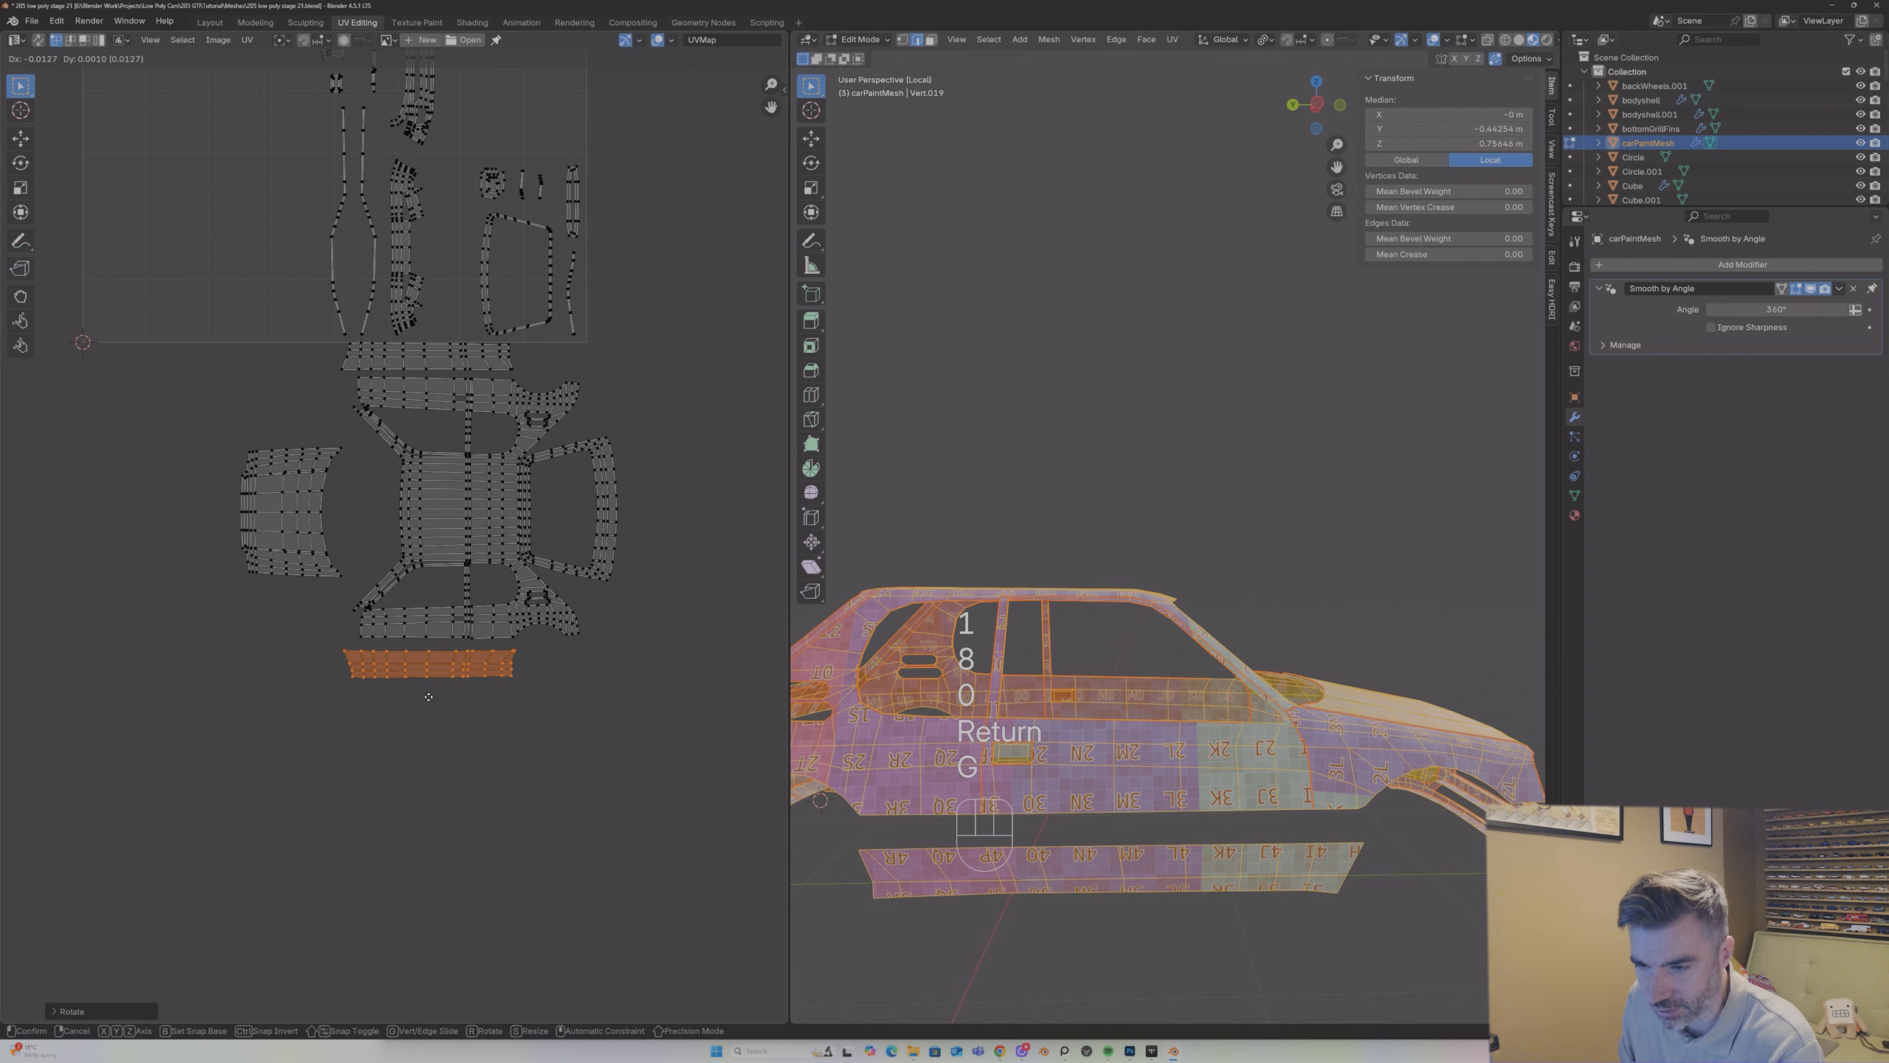
pyautogui.click(431, 693)
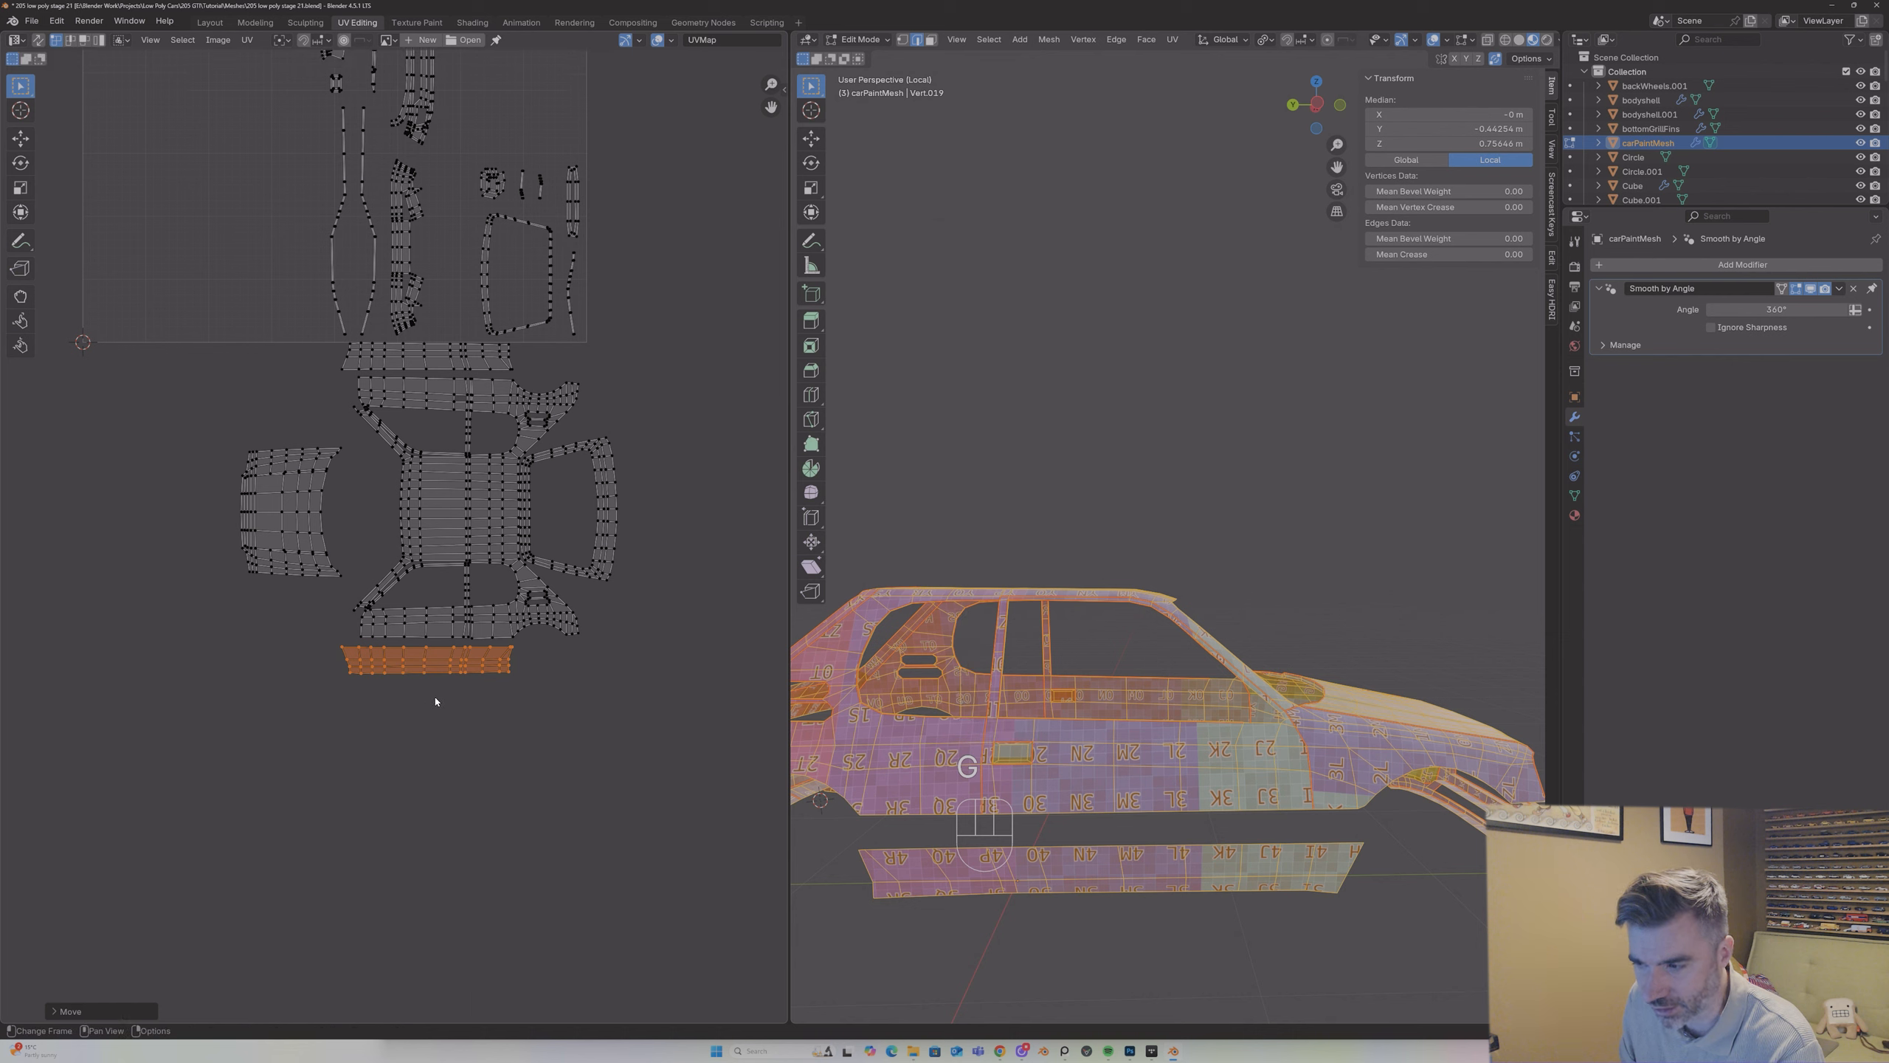
pyautogui.moveTo(996, 617); pyautogui.dragTo(1101, 658, button='middle')
pyautogui.press('g')
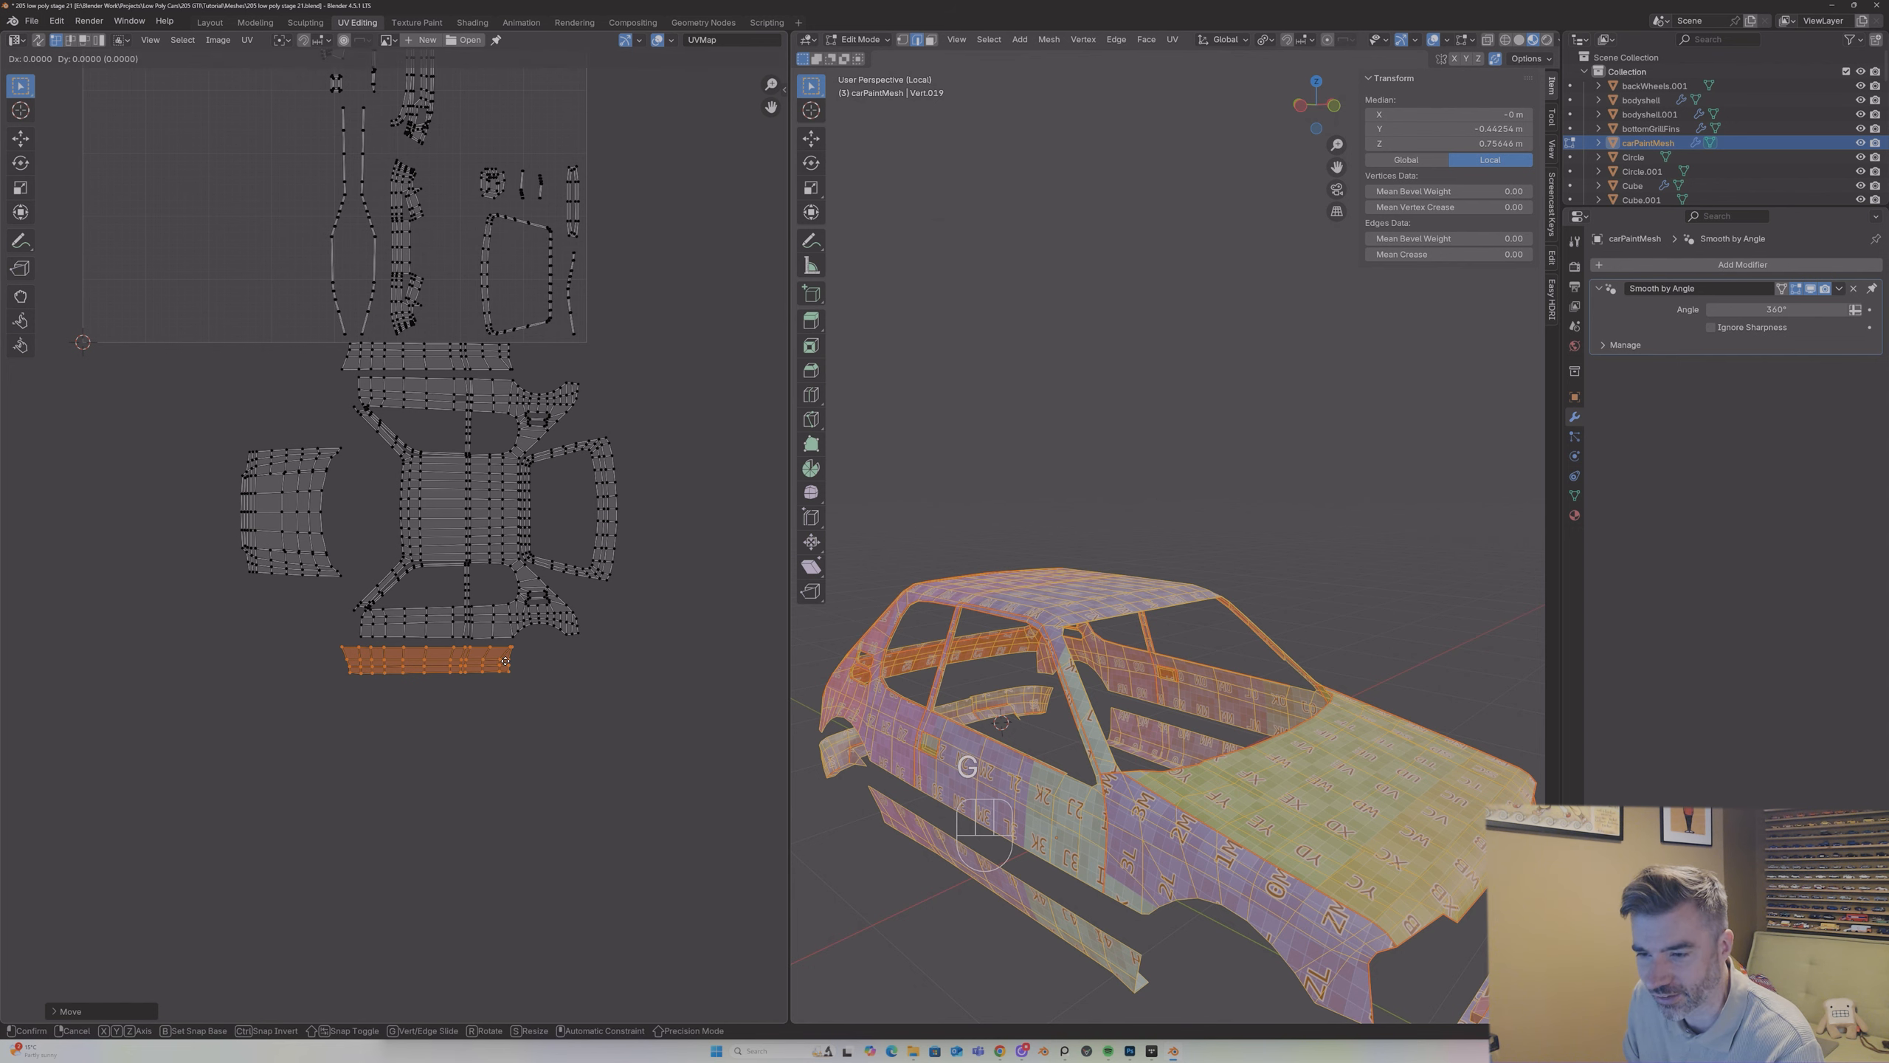
pyautogui.click(504, 661)
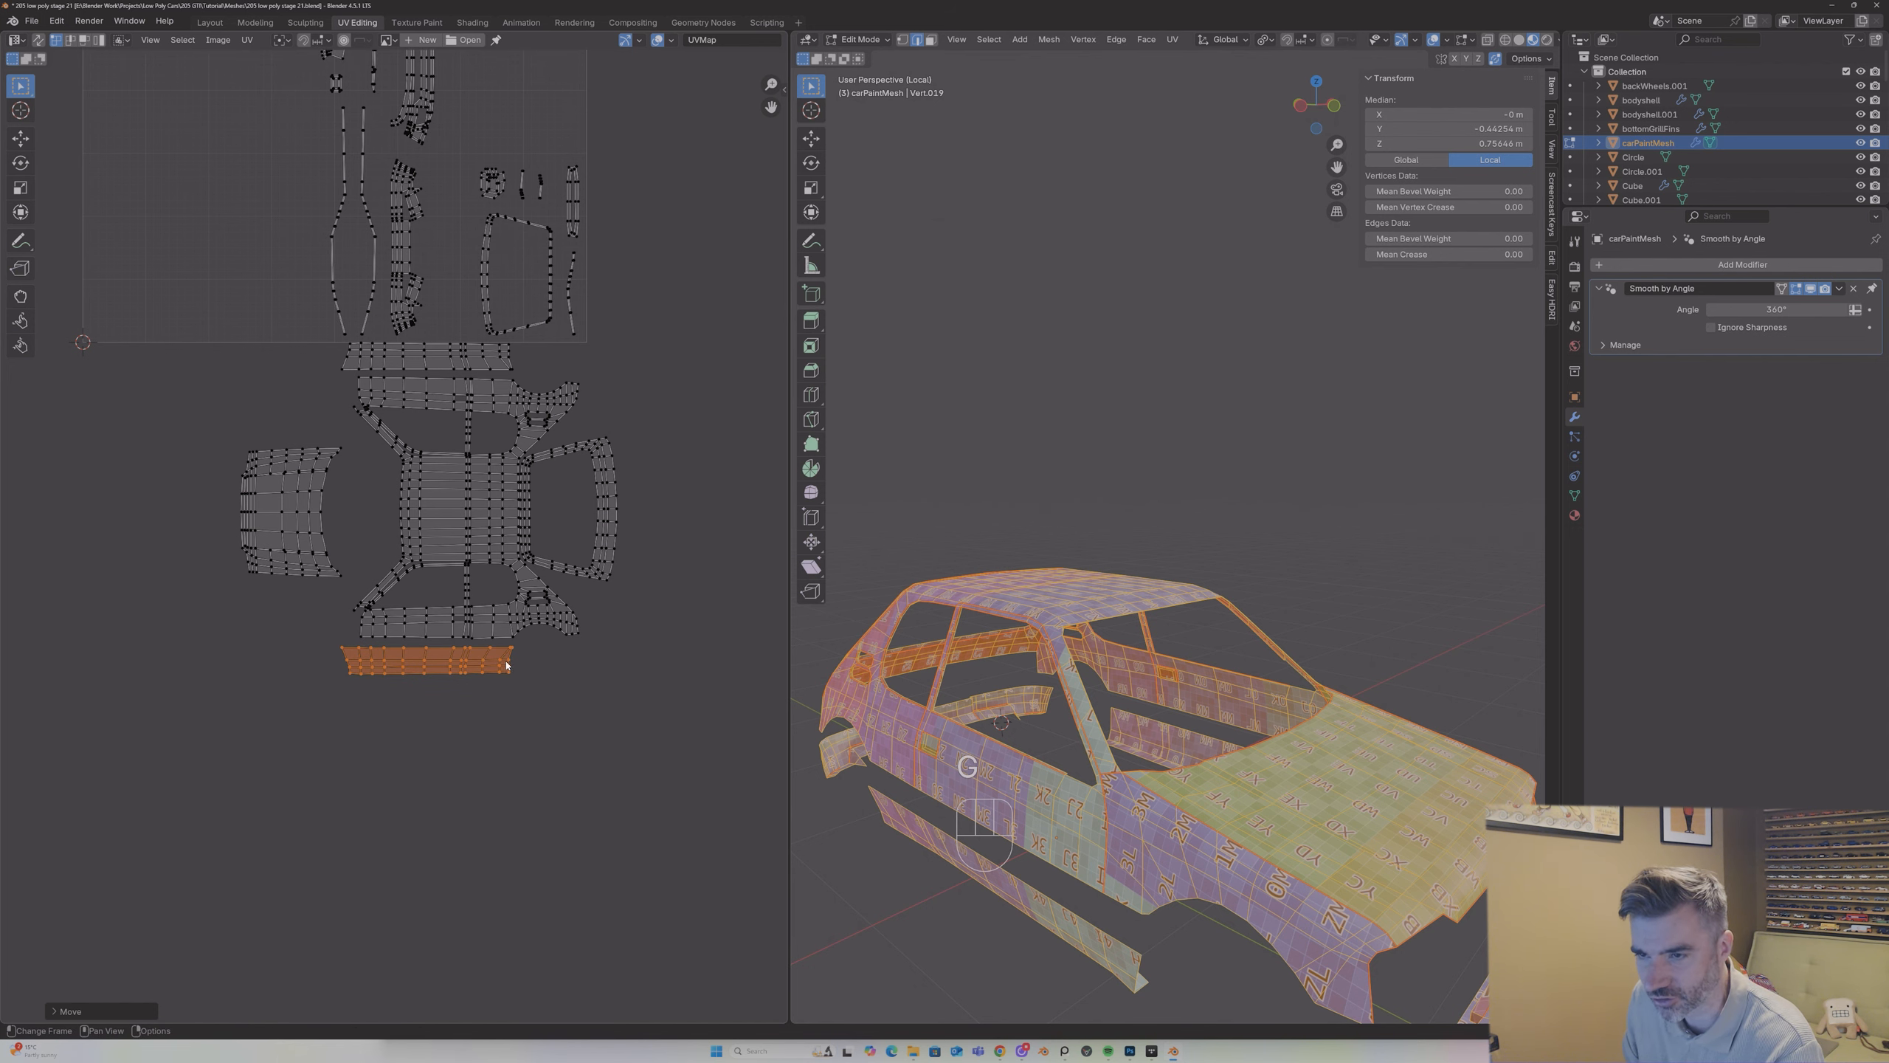
# Step: Select the front wing island in the UV square and move it to the empty area below the bonnet island
pyautogui.press('Tab')
pyautogui.moveTo(1034, 521); pyautogui.dragTo(1034, 668, button='middle')
pyautogui.press('Tab')
pyautogui.press('Tab')
pyautogui.press('Tab')
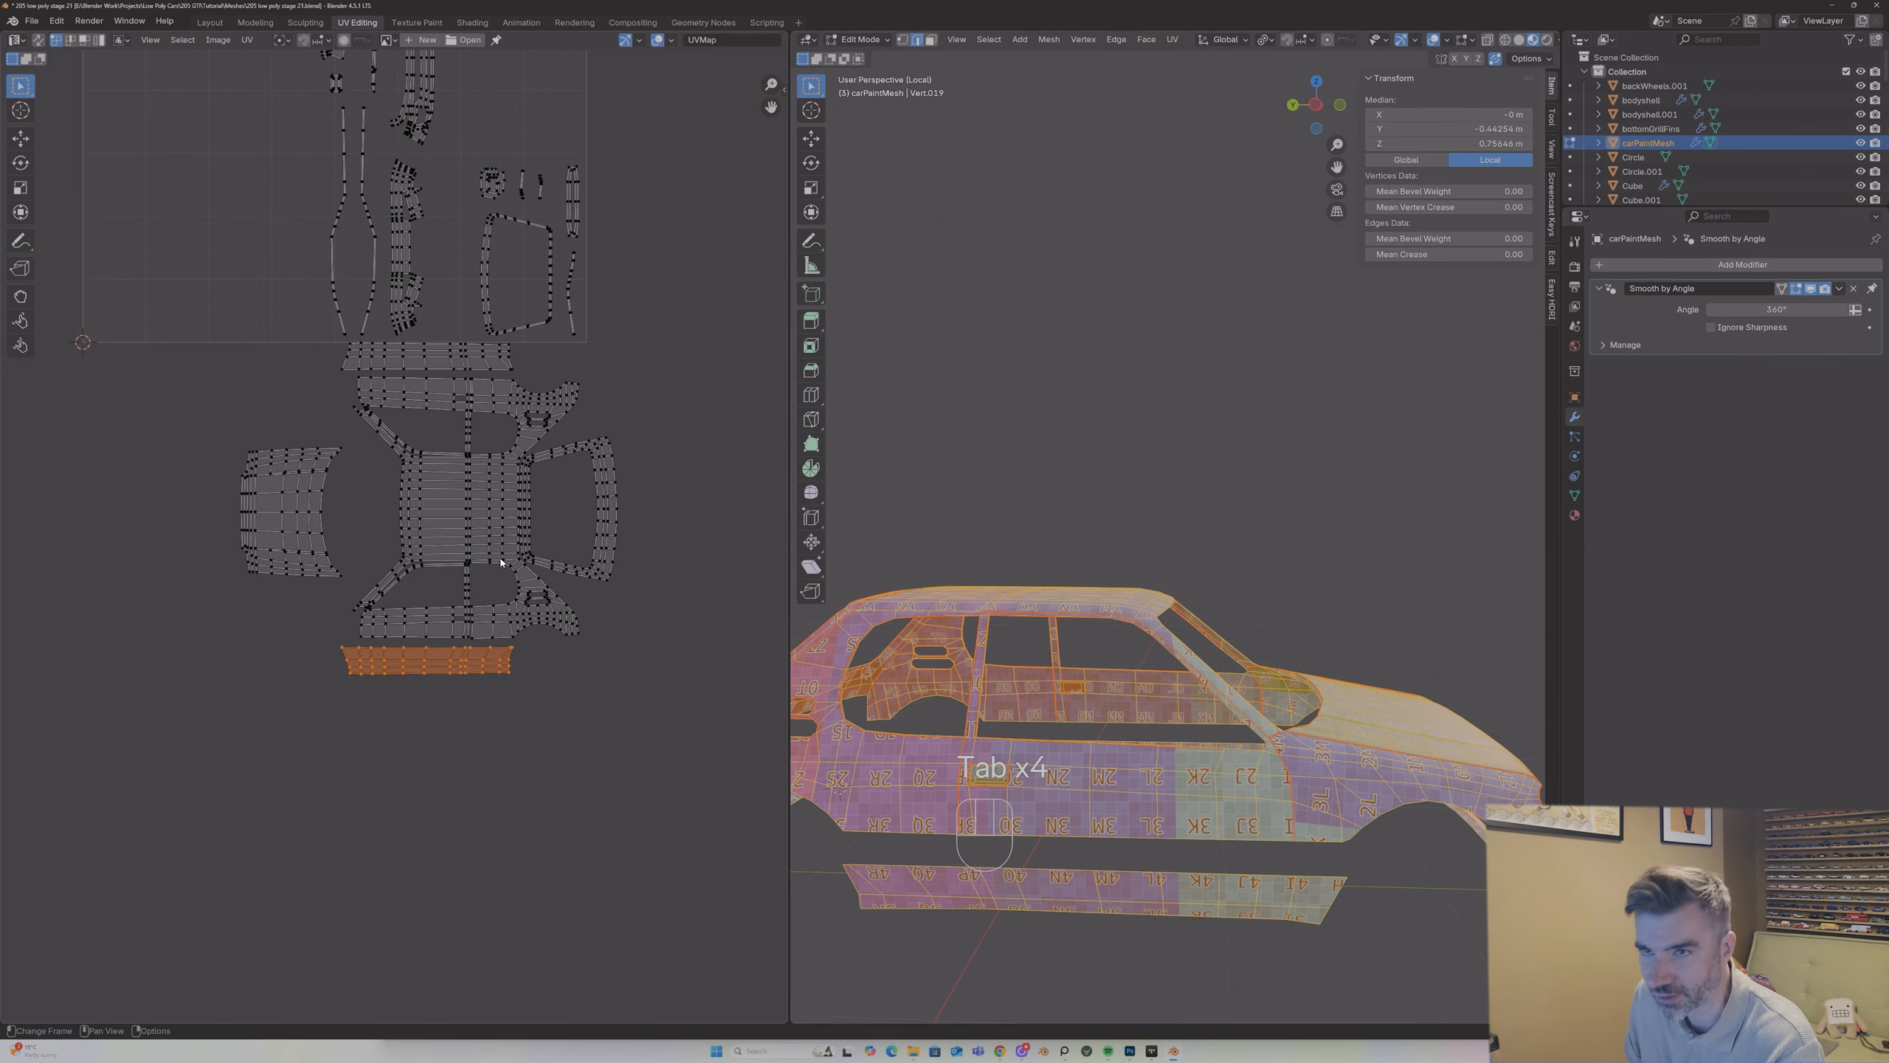
pyautogui.scroll(-1, 452, 183)
pyautogui.moveTo(771, 106); pyautogui.dragTo(797, 192)
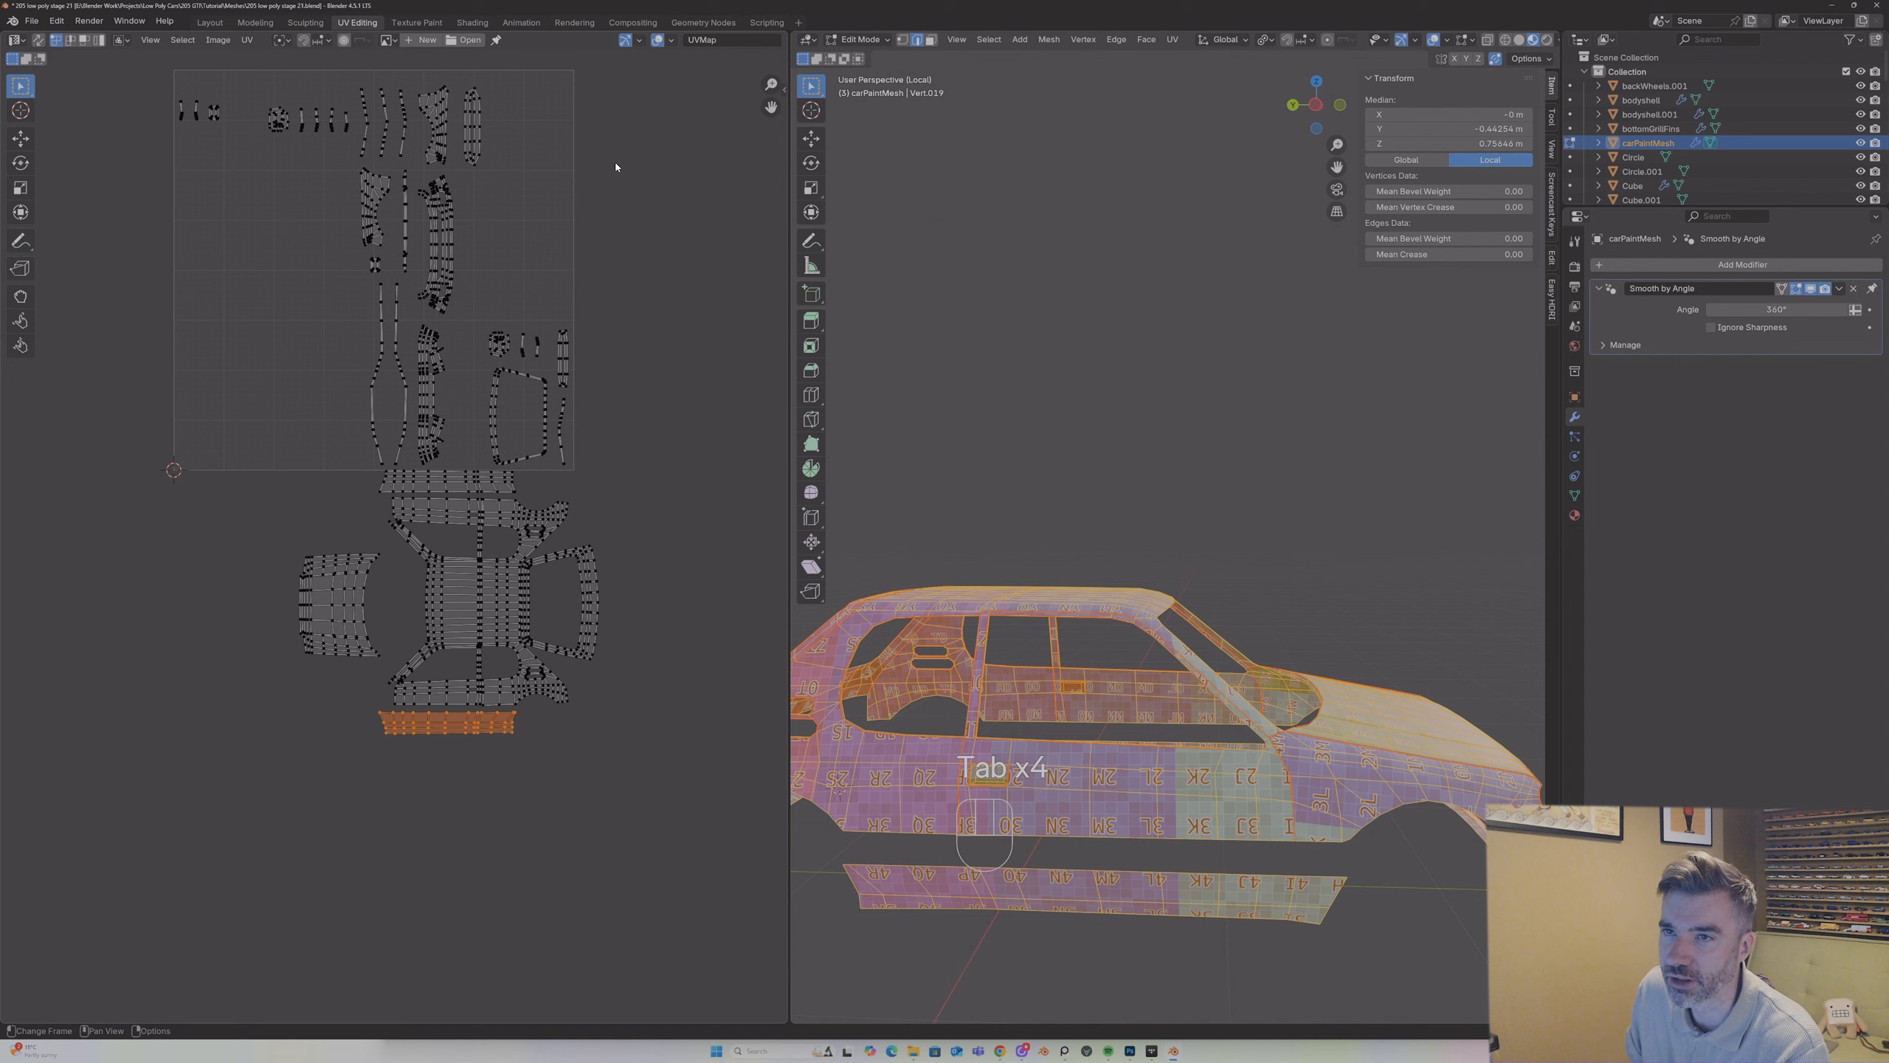
pyautogui.click(379, 198)
pyautogui.press('l')
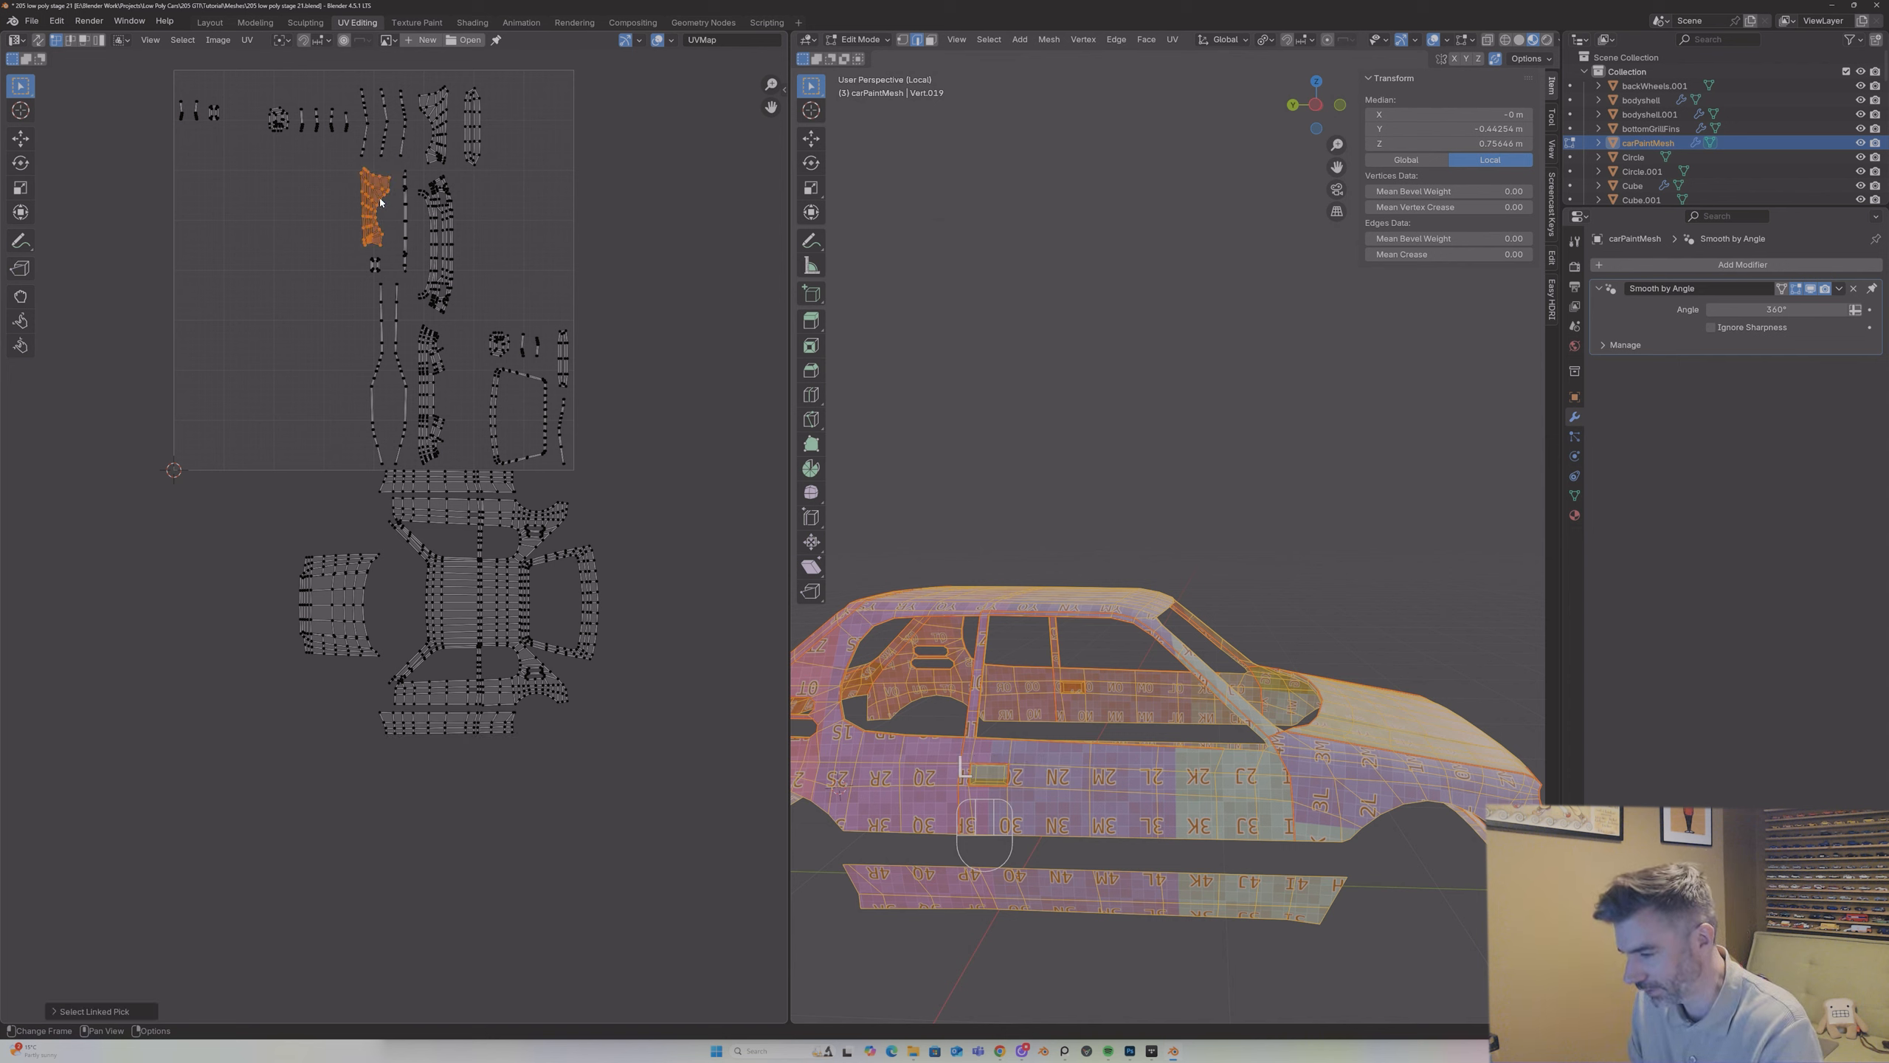
pyautogui.press('g')
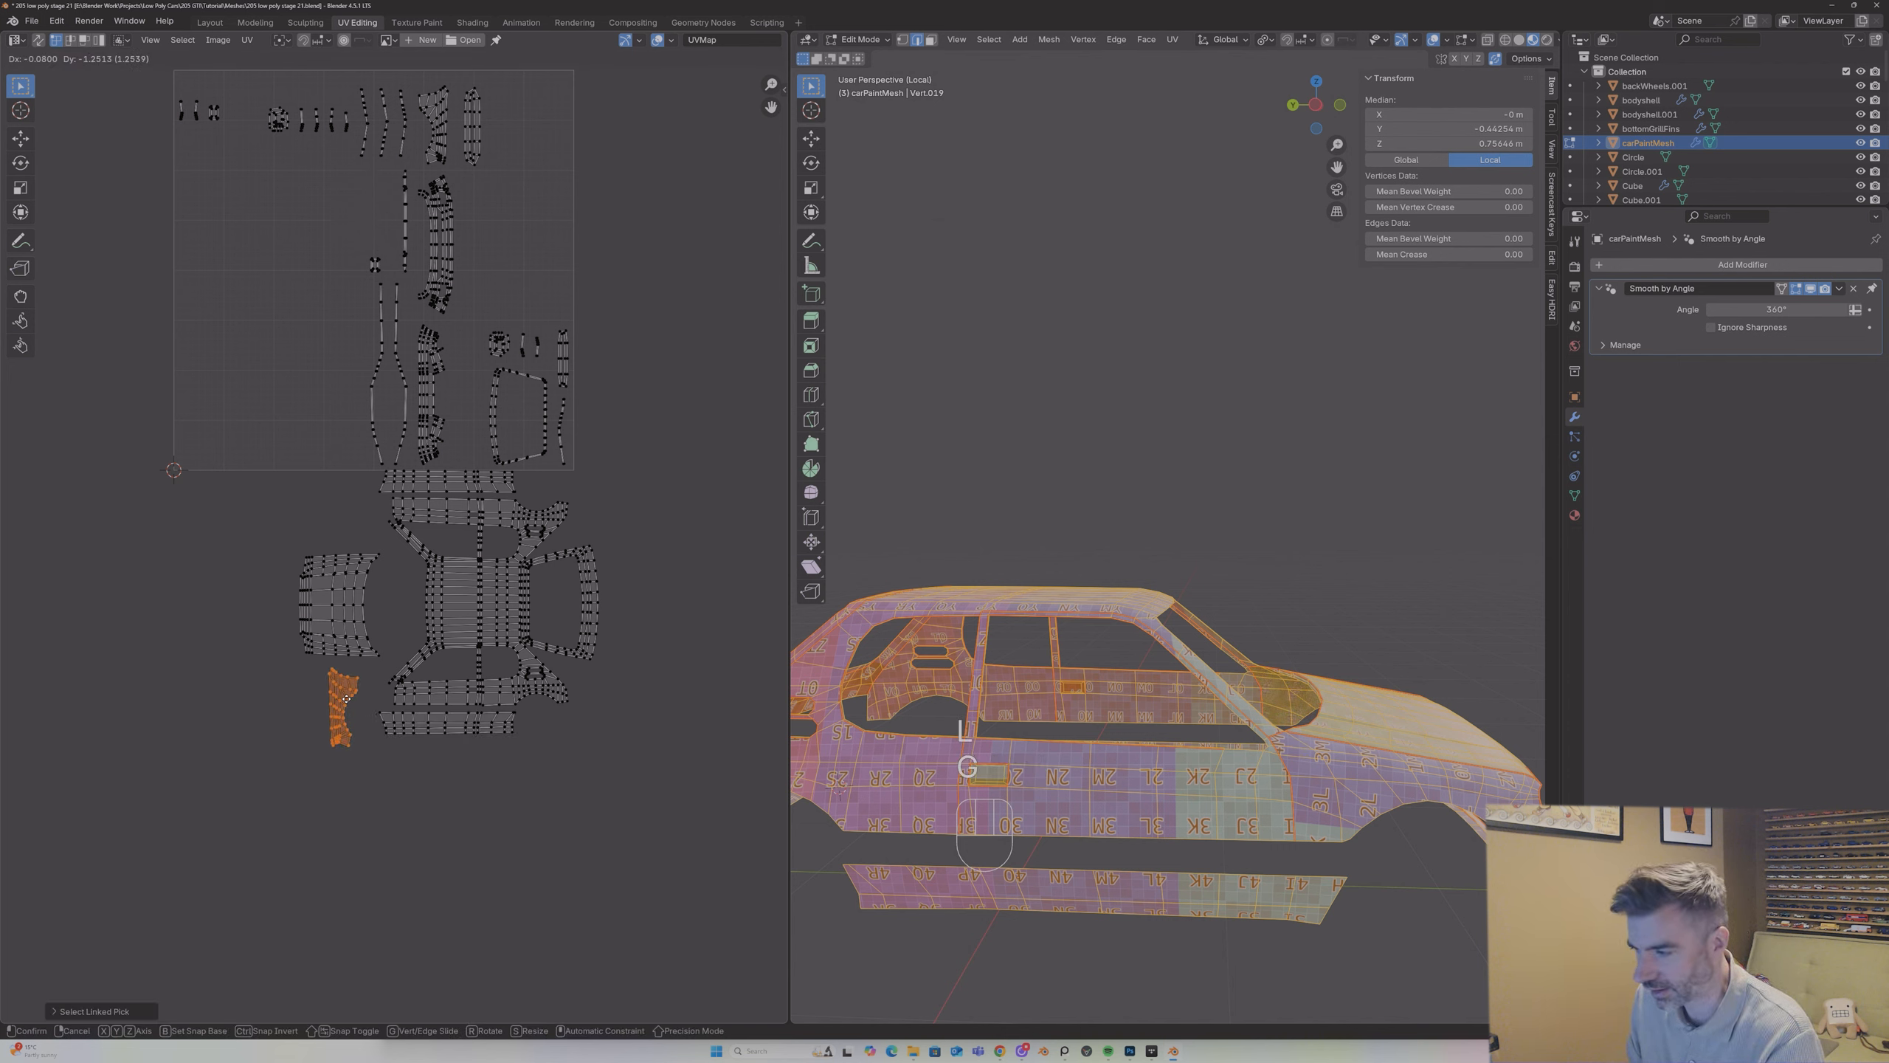
pyautogui.click(304, 701)
# Step: Rotate the front wing island by 90° and place it in front of the lower door island with the wheel arch facing outward
pyautogui.moveTo(1145, 645); pyautogui.dragTo(1086, 712, button='middle')
pyautogui.press('g')
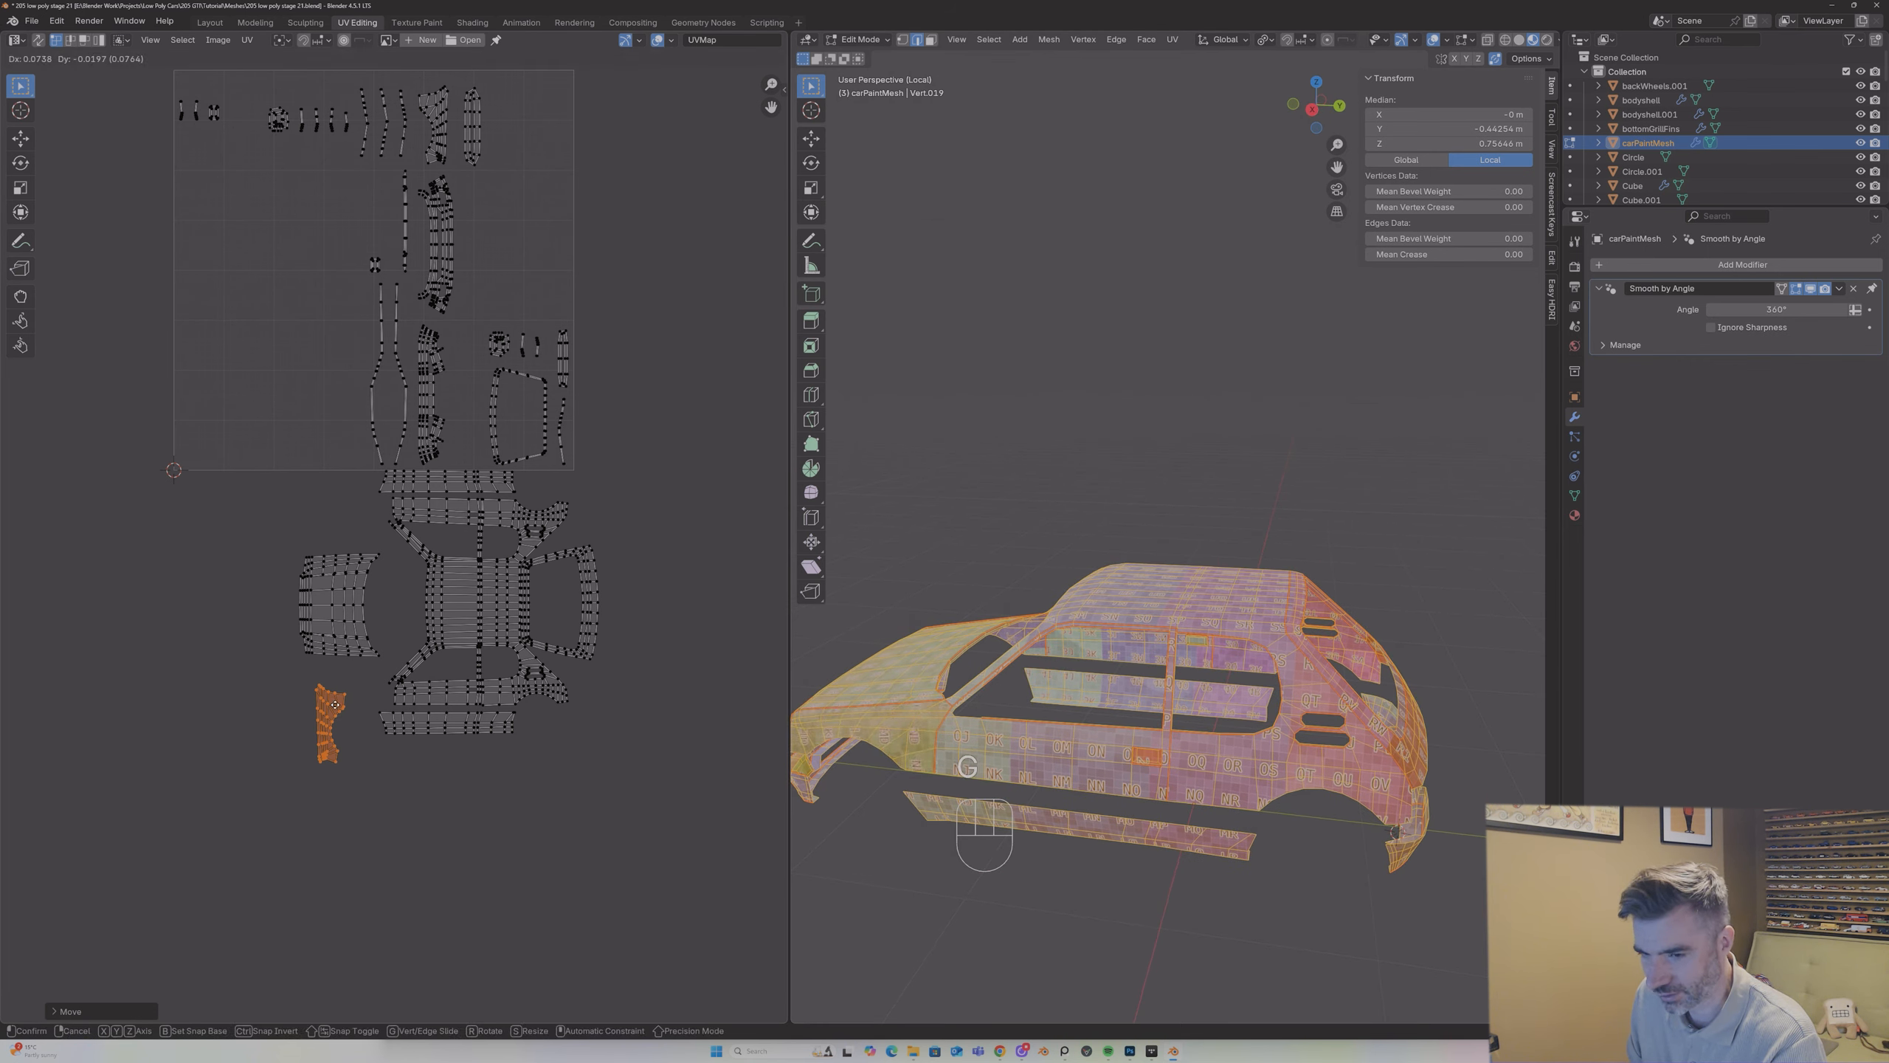
pyautogui.click(339, 709)
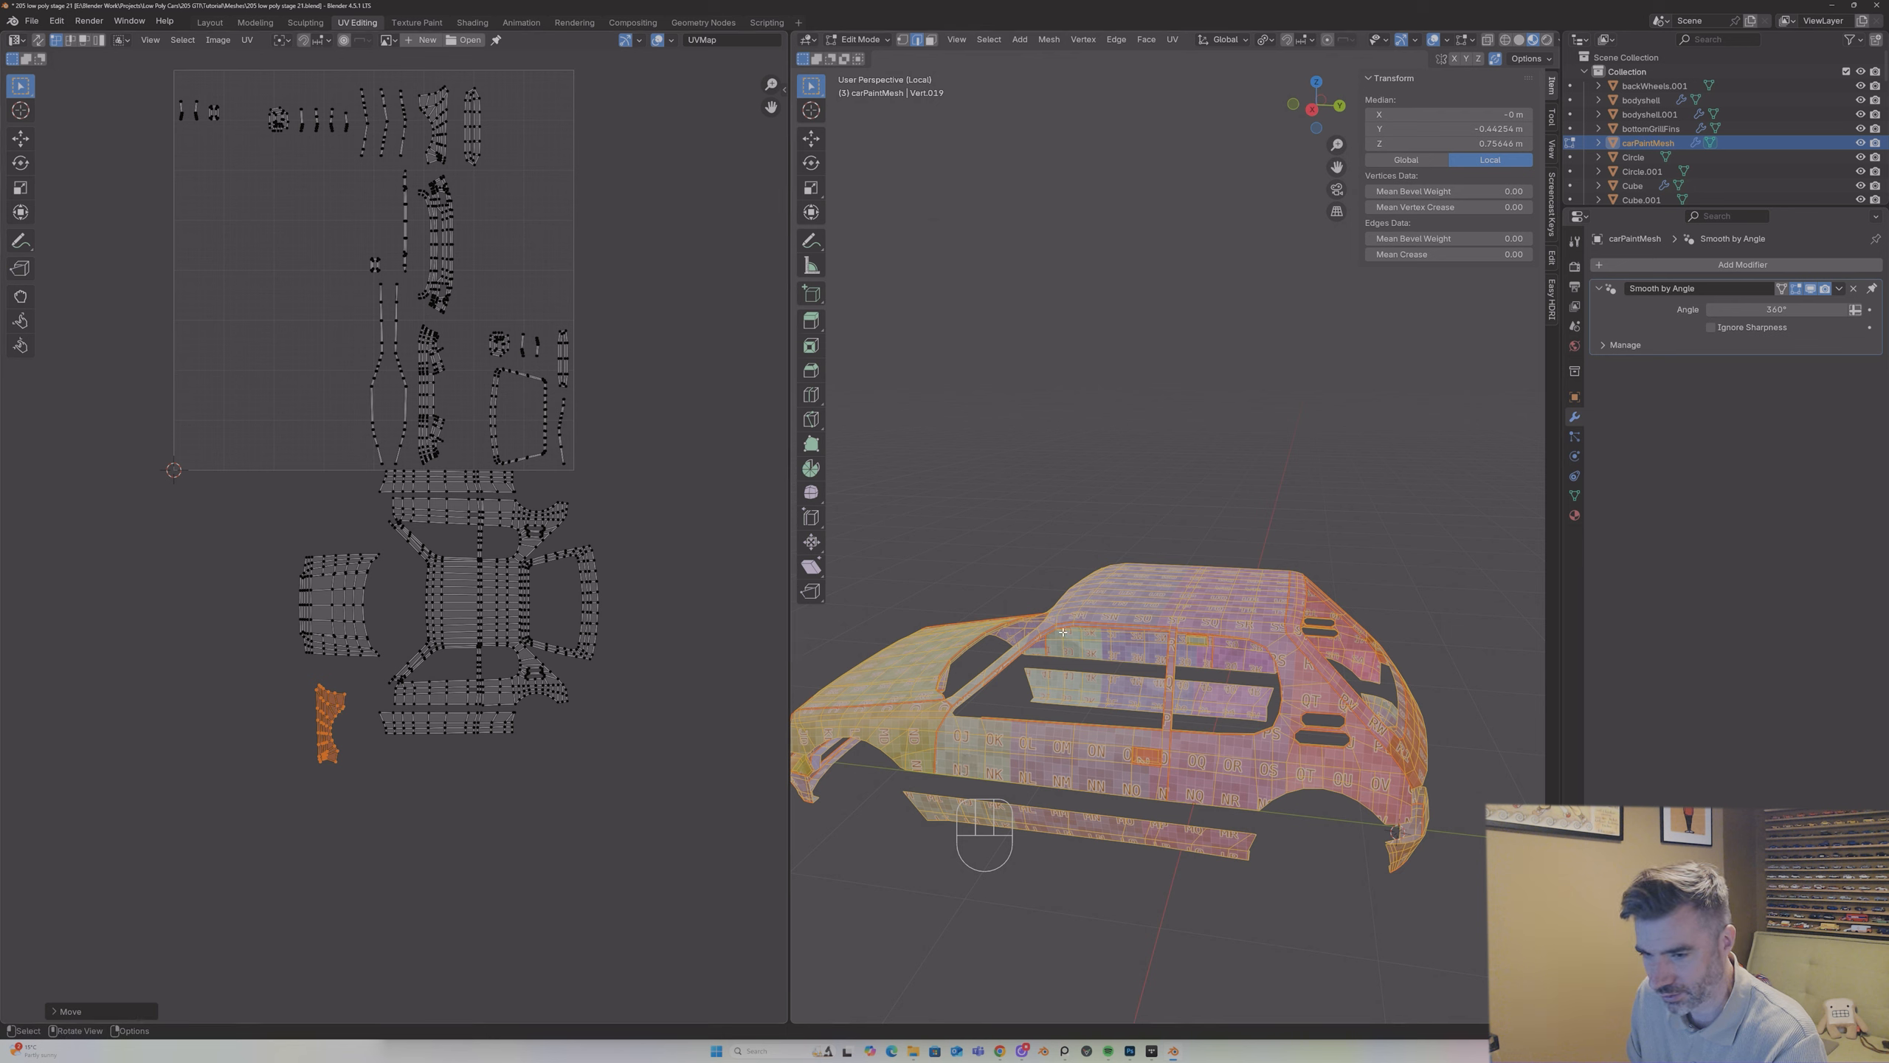
pyautogui.press('r')
pyautogui.press('9')
pyautogui.press('0')
pyautogui.press('Return')
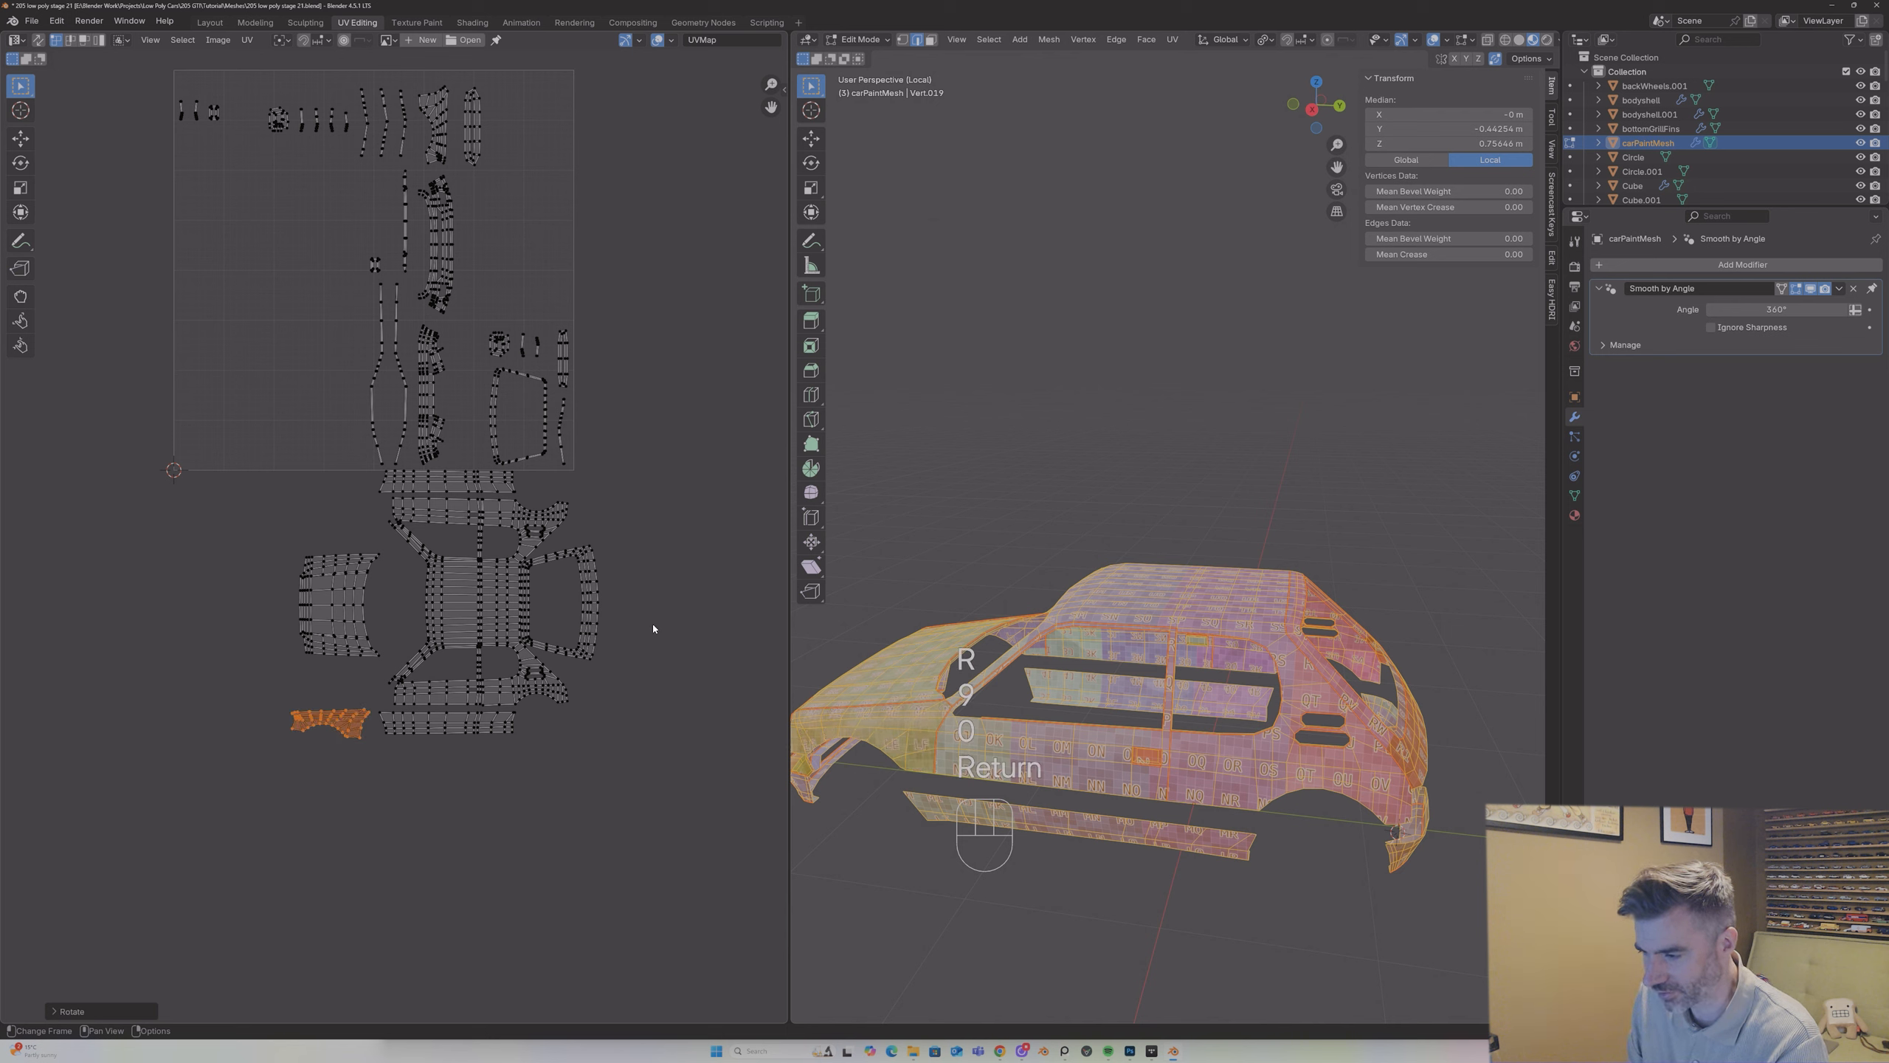
pyautogui.press('g')
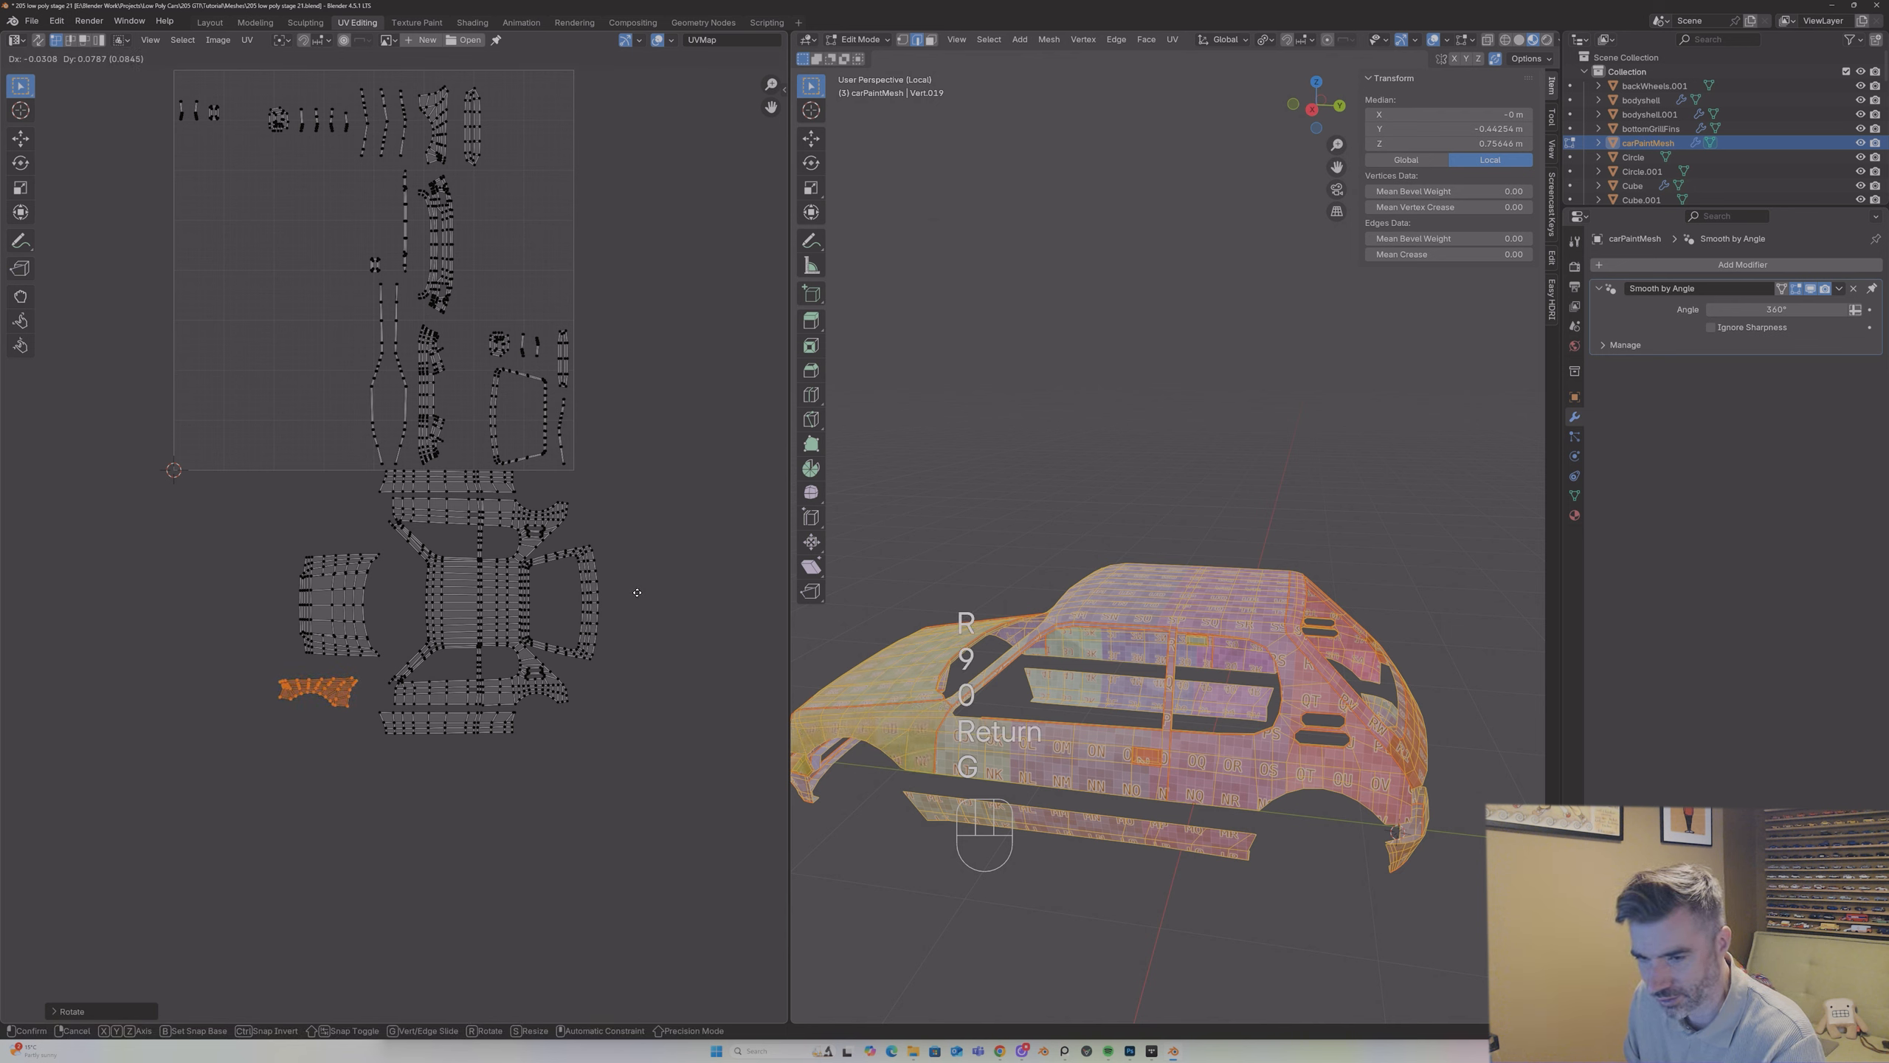
pyautogui.click(658, 594)
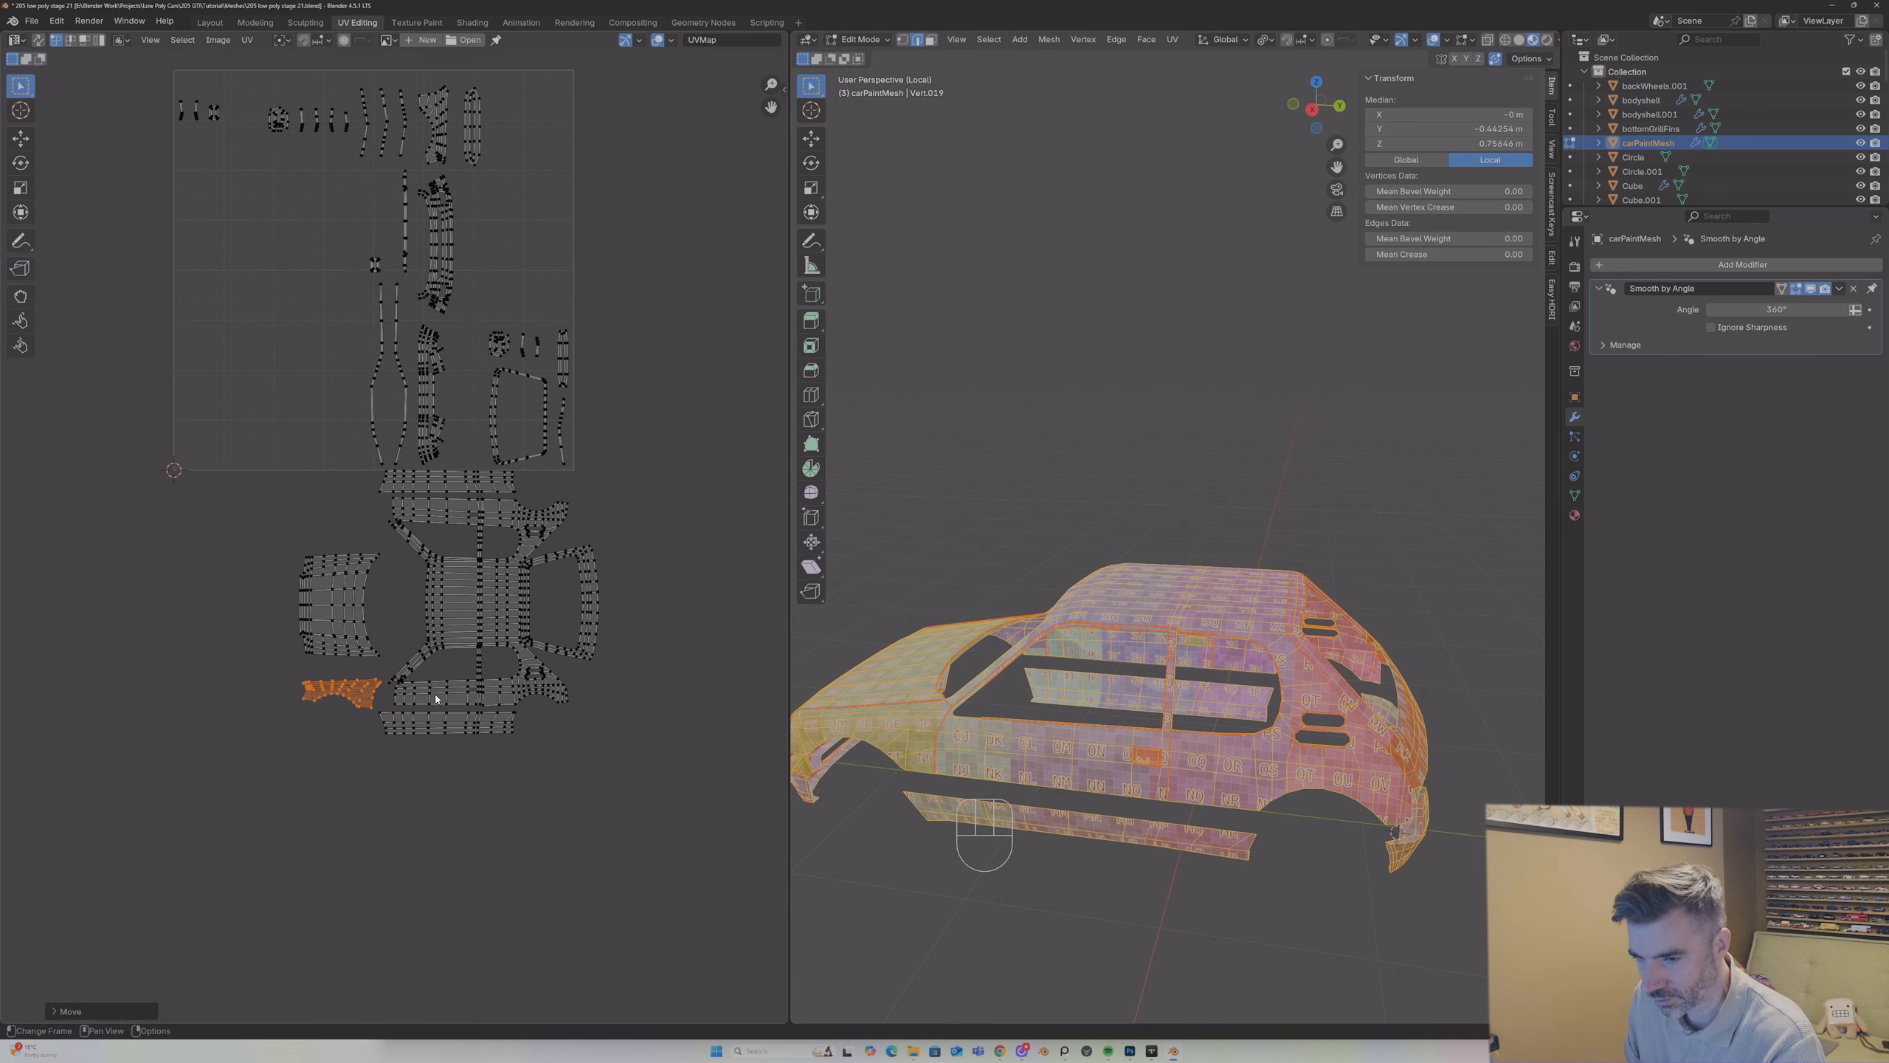
pyautogui.hotkey('alt', 'a')
pyautogui.press('l')
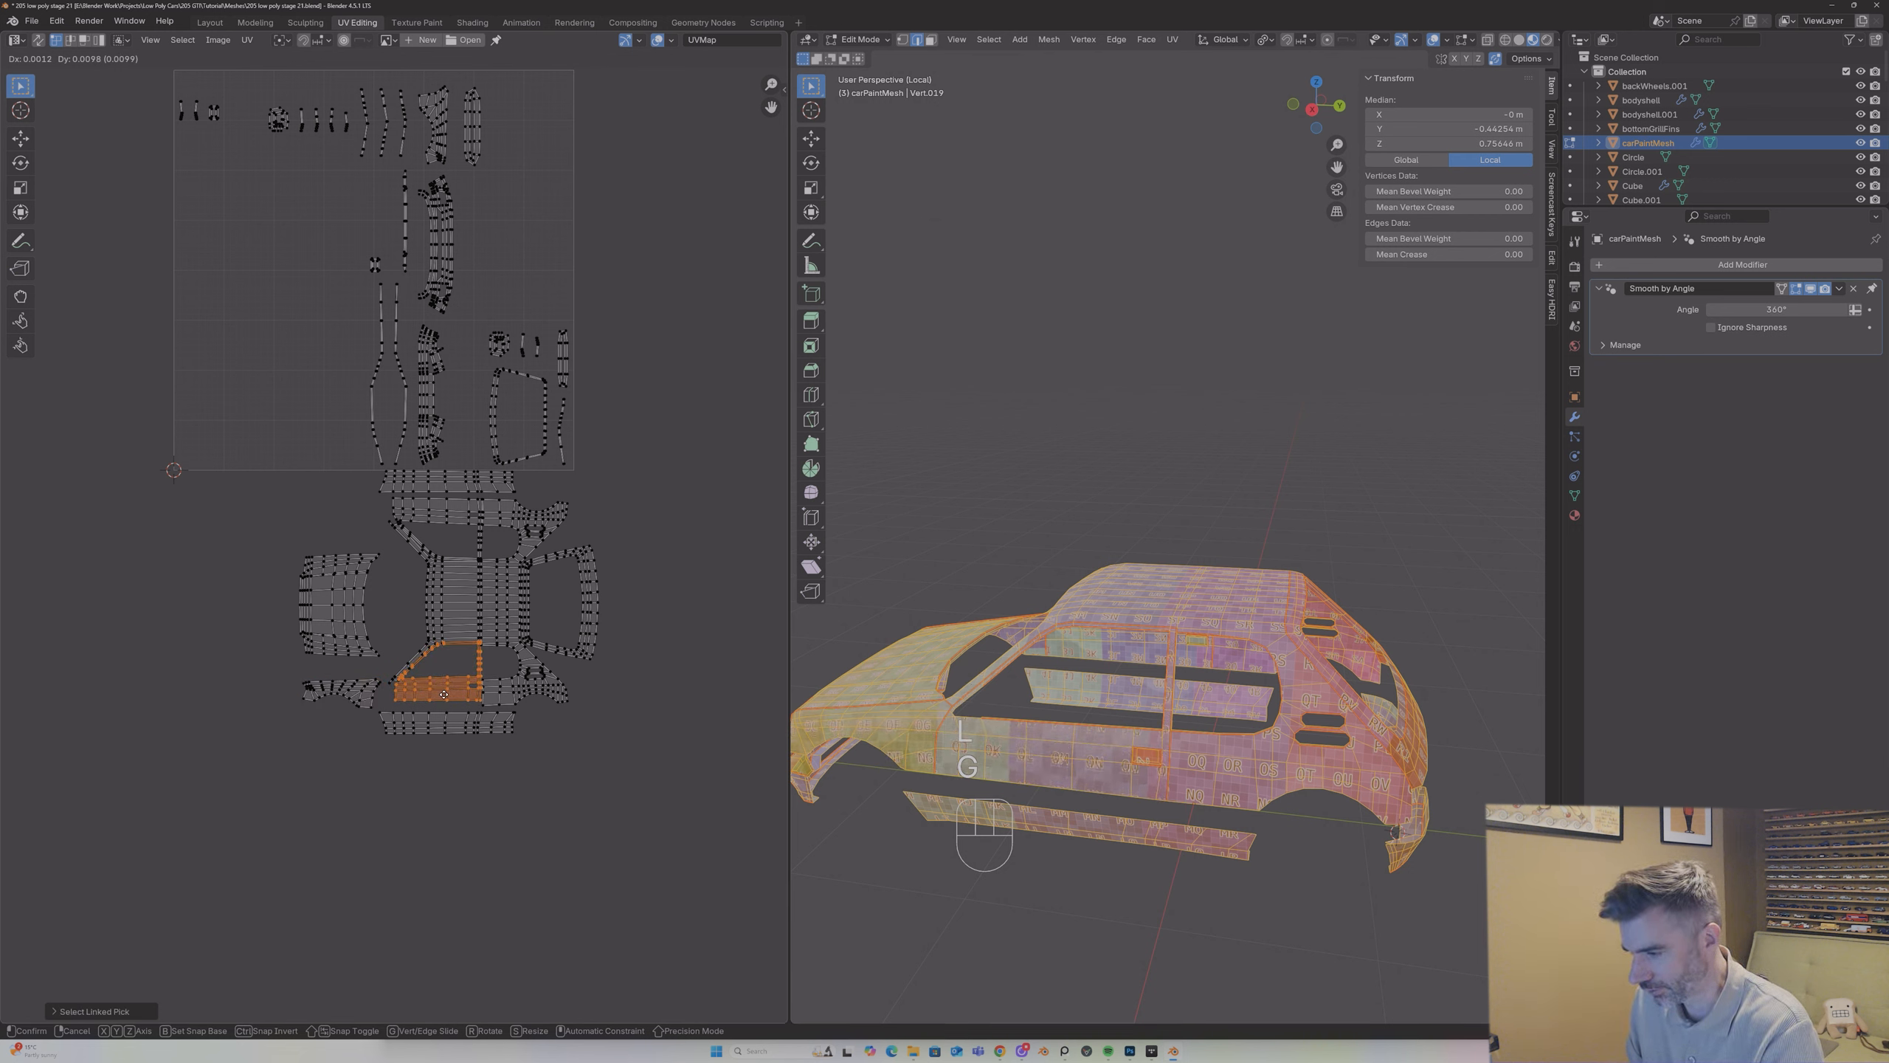
pyautogui.press('g')
pyautogui.hotkey('ctrl', 'z')
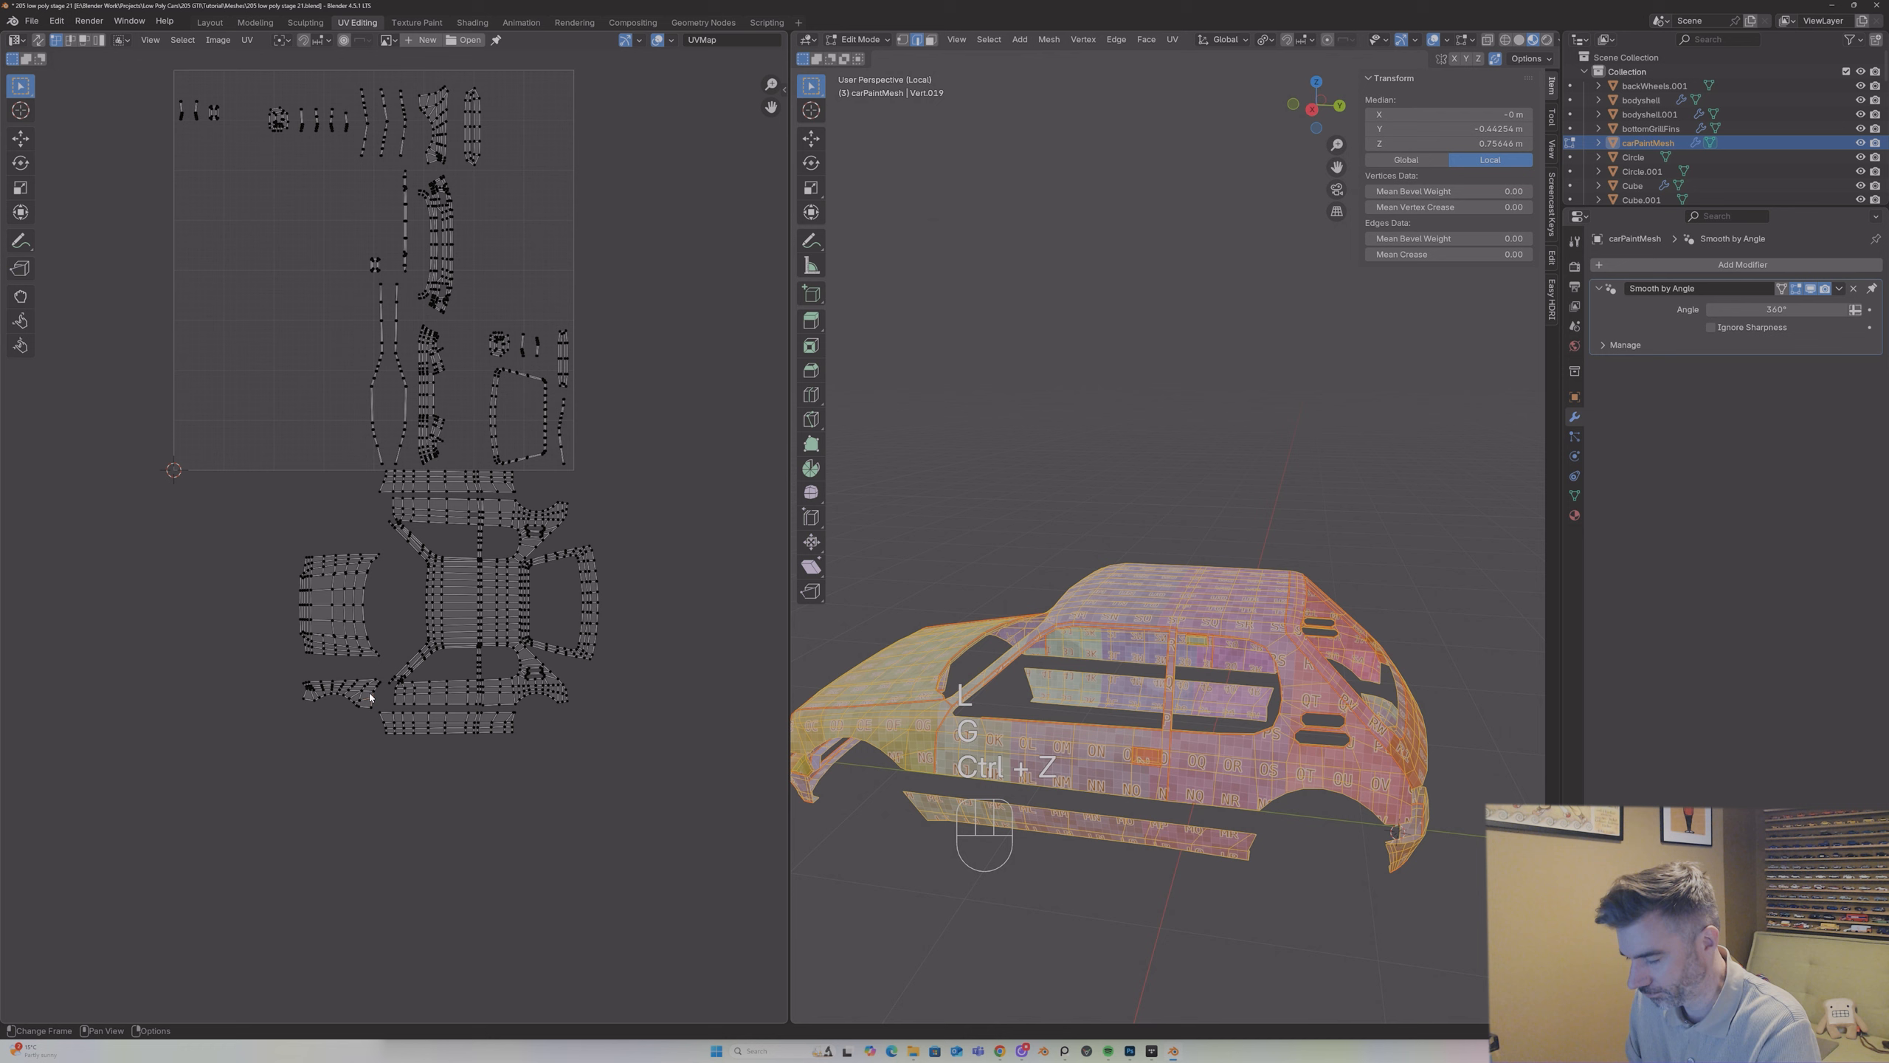
# Step: Reselect the front wing island and move it up against the lower door's front edge at the base of the windscreen pillar
pyautogui.press('l')
pyautogui.press('g')
pyautogui.click(375, 698)
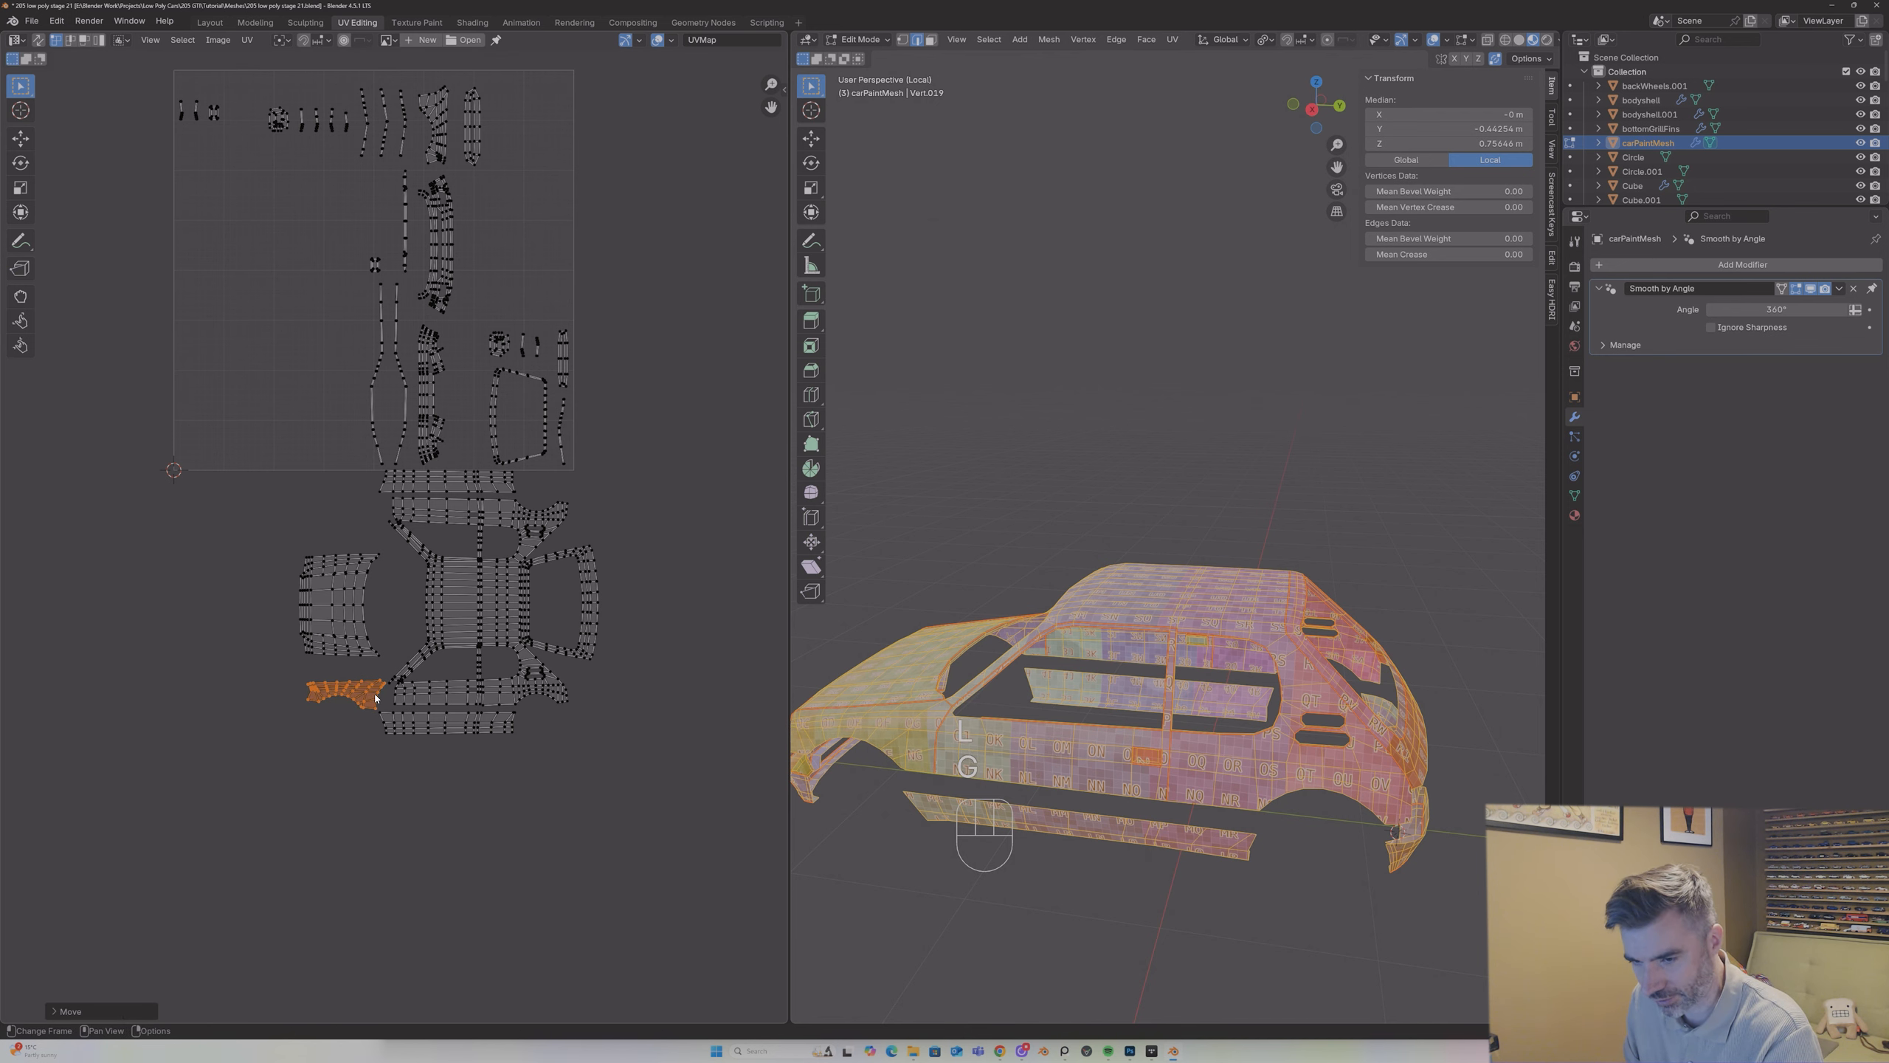
pyautogui.scroll(4, 407, 715)
pyautogui.press('g')
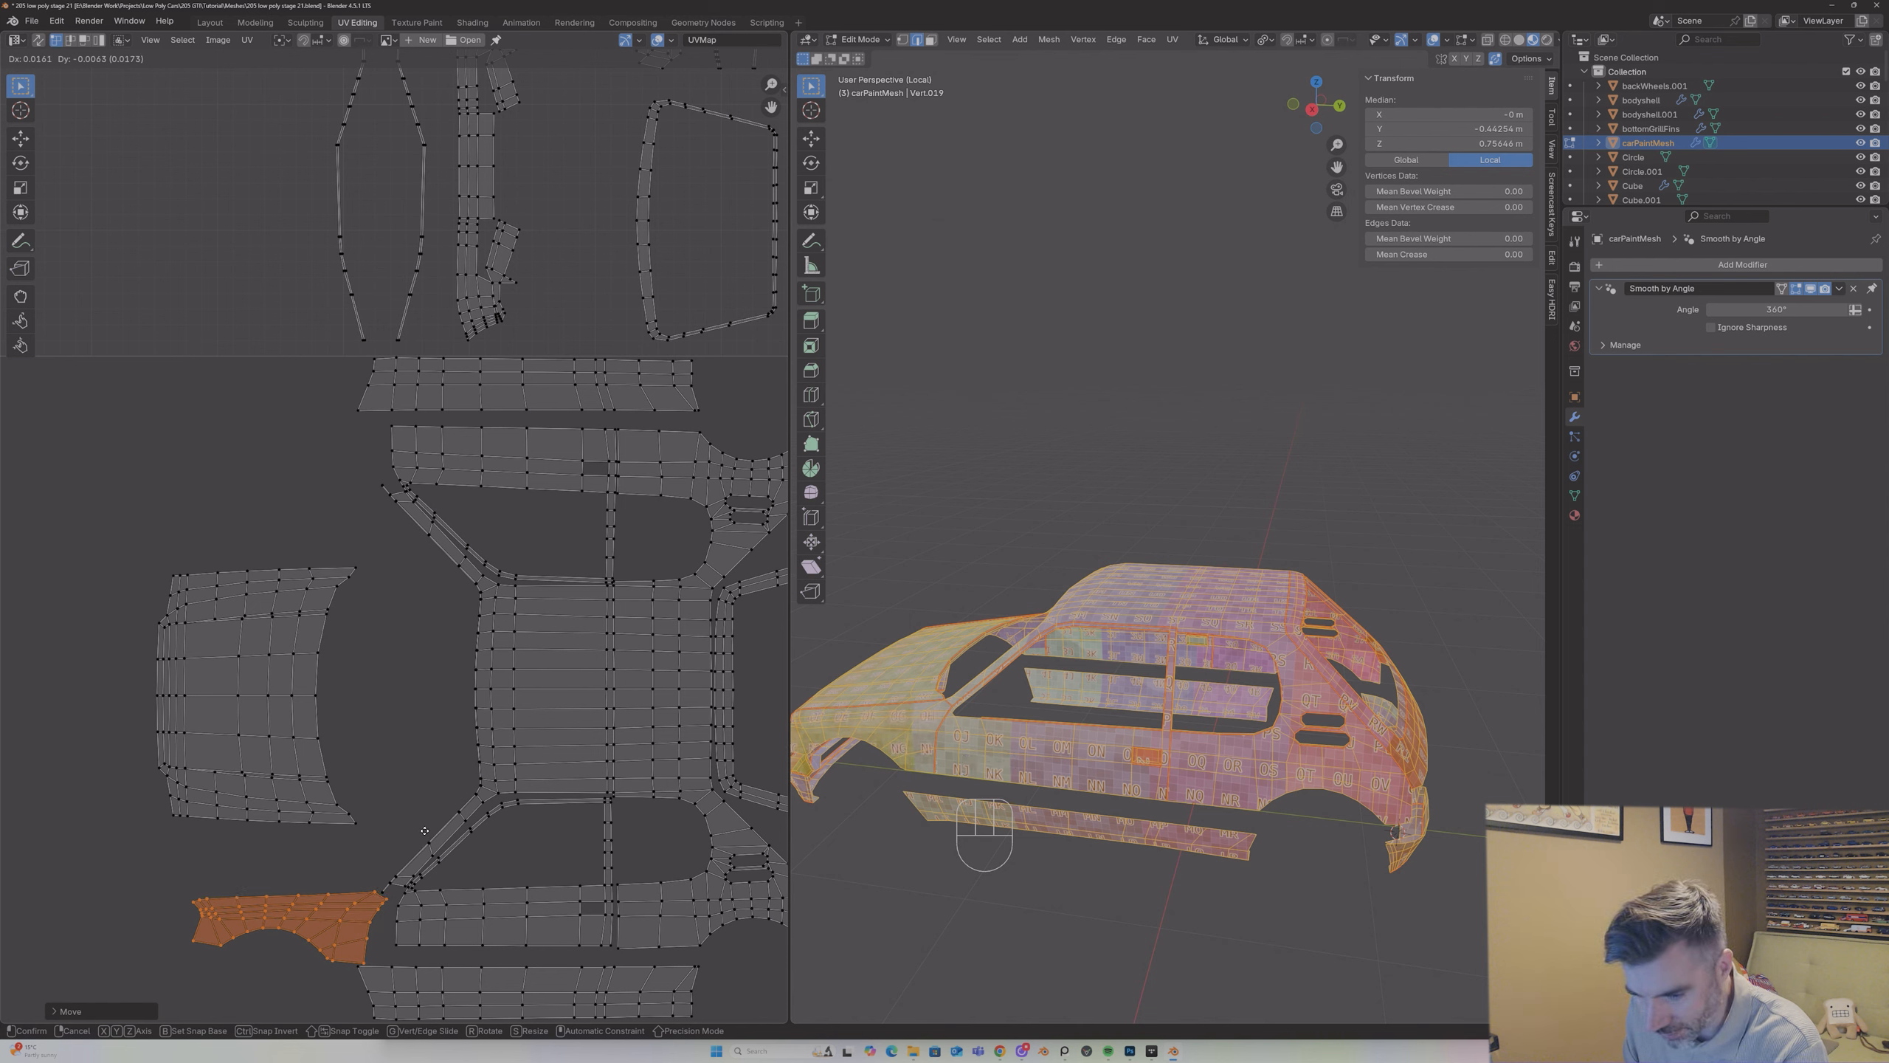
pyautogui.click(424, 830)
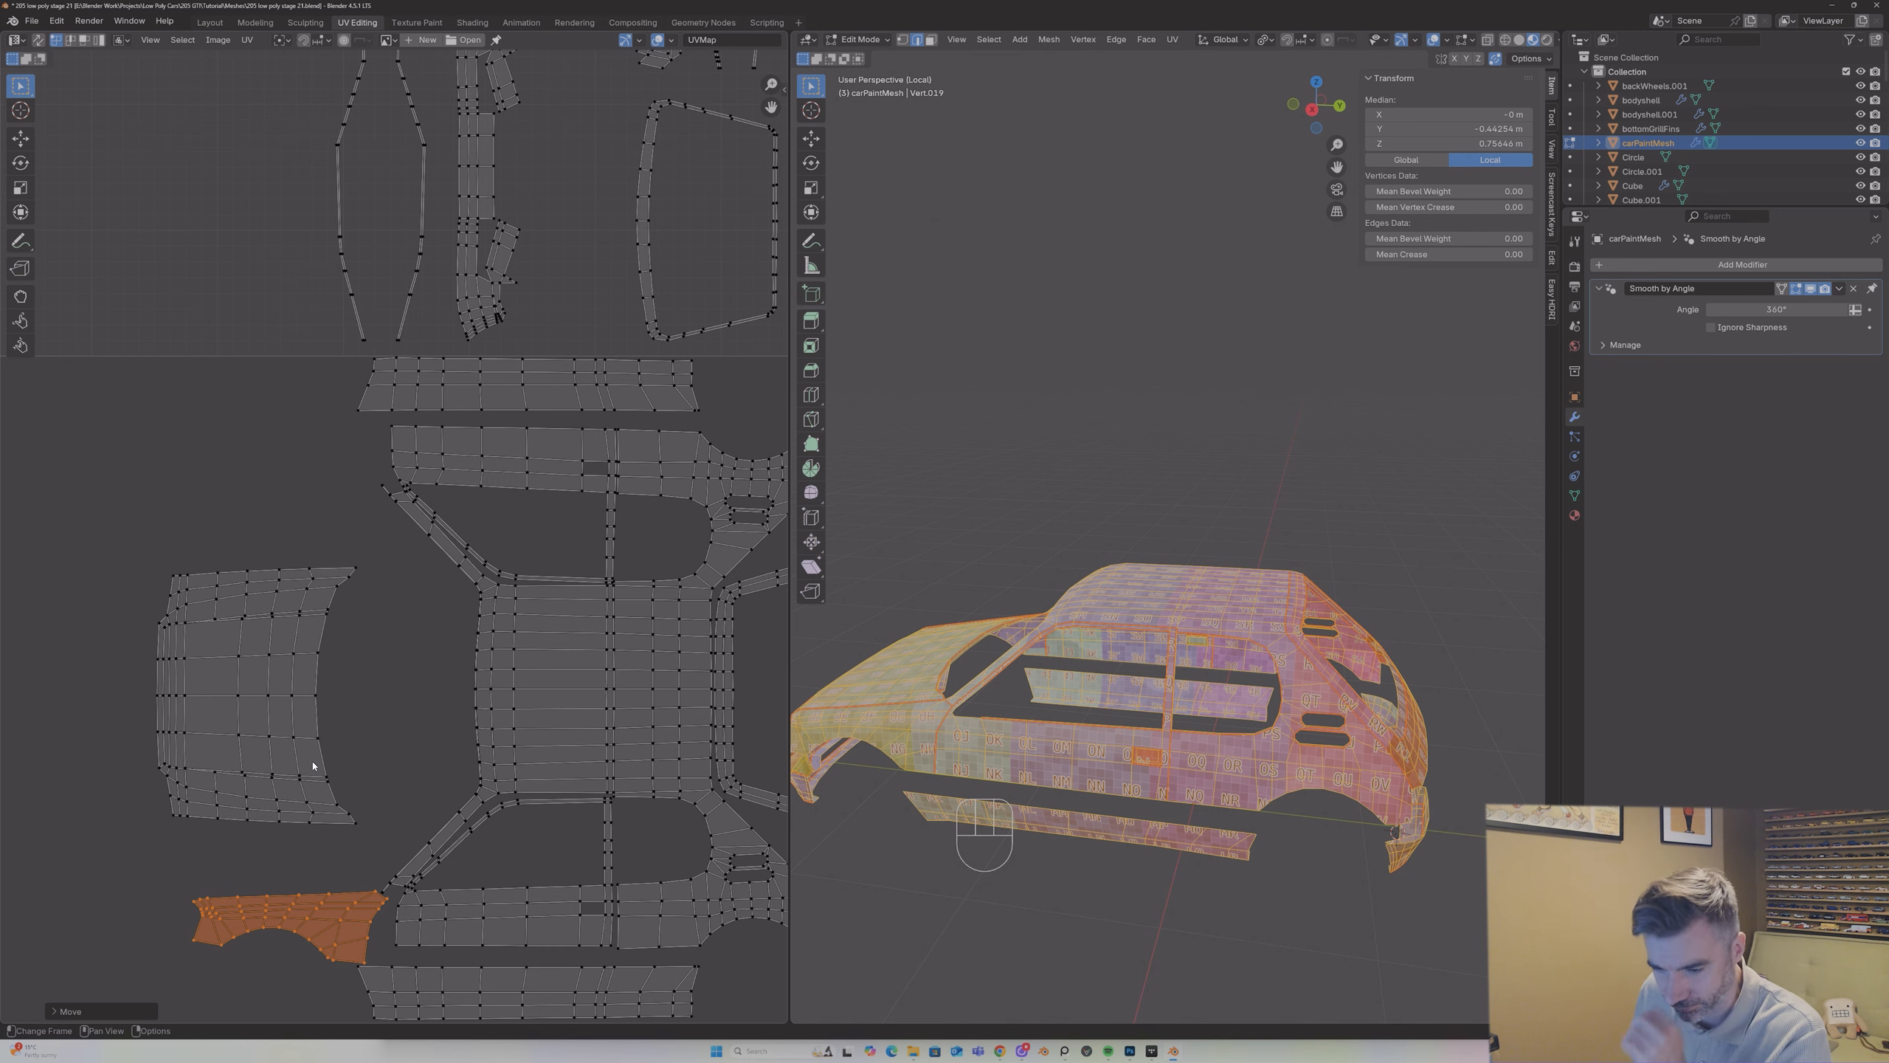
# Step: Raise the front wing island by about 0.024 toward the bonnet, keeping it beside the base of the windscreen pillar
pyautogui.scroll(-3, 313, 754)
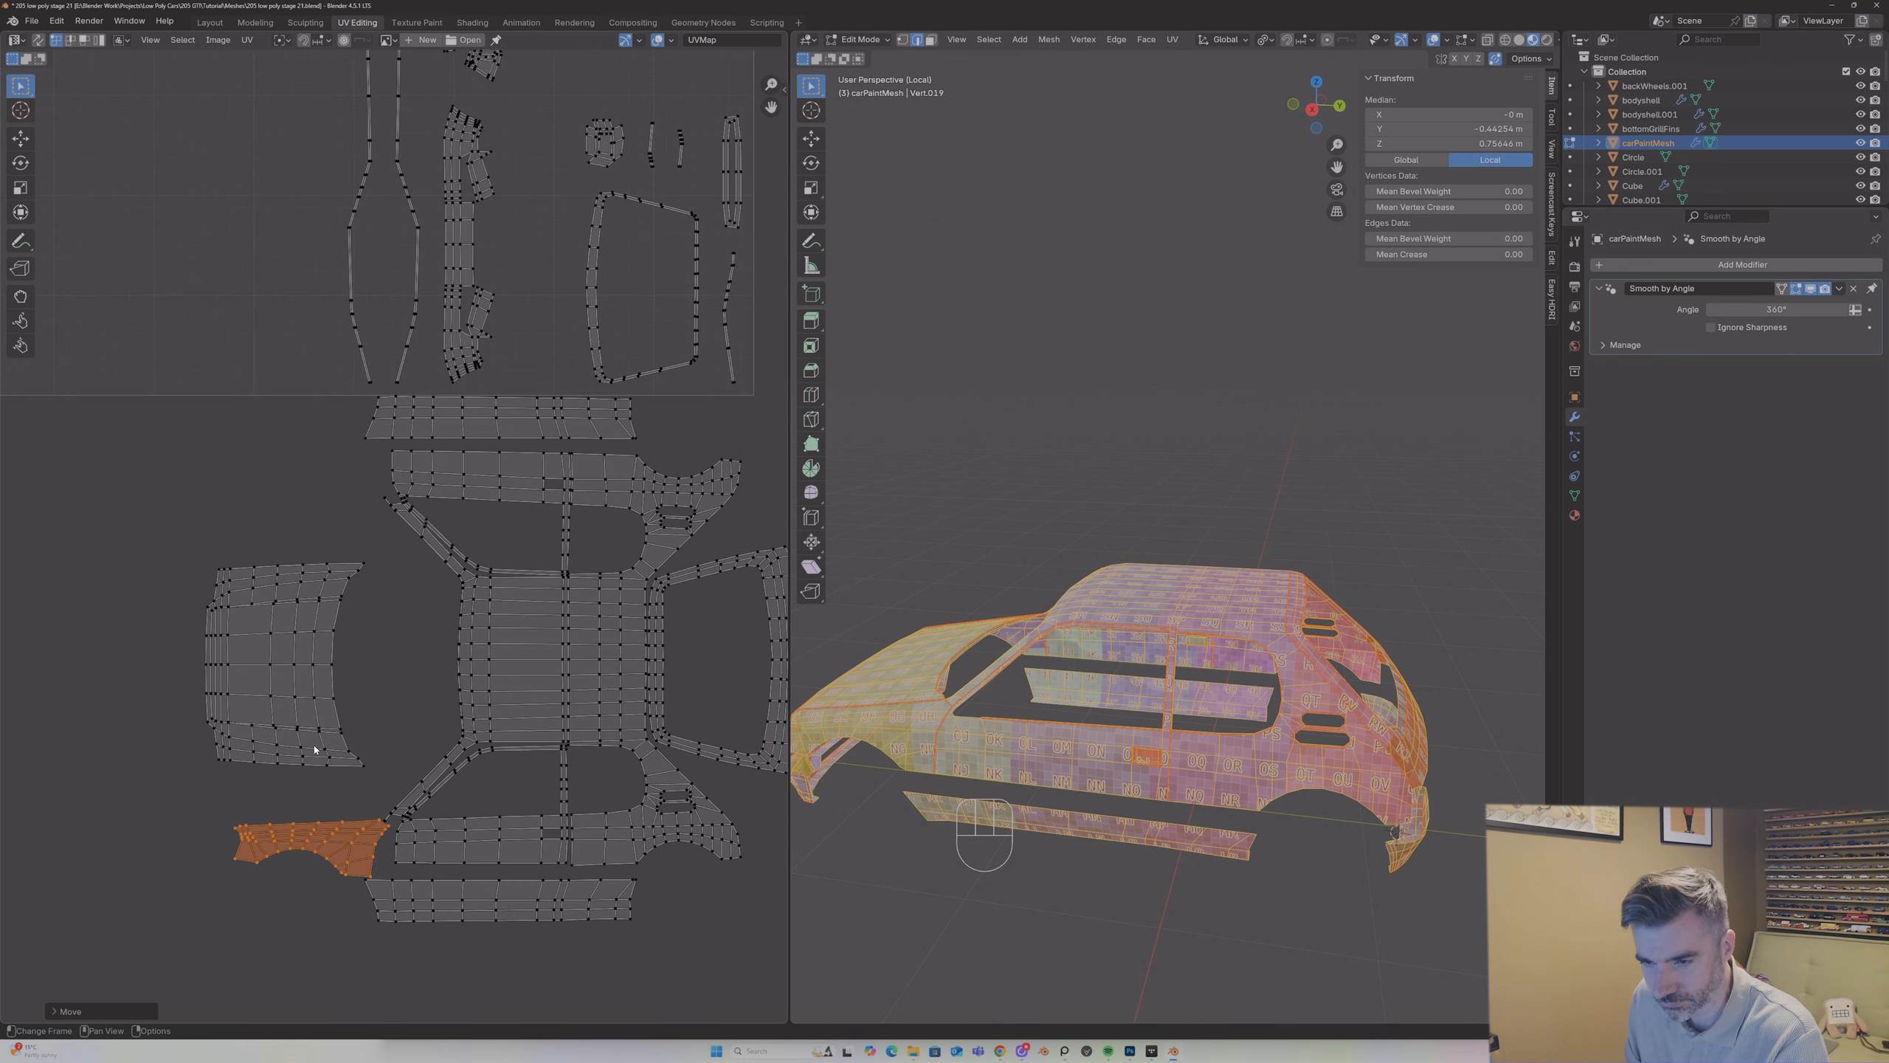
pyautogui.click(343, 690)
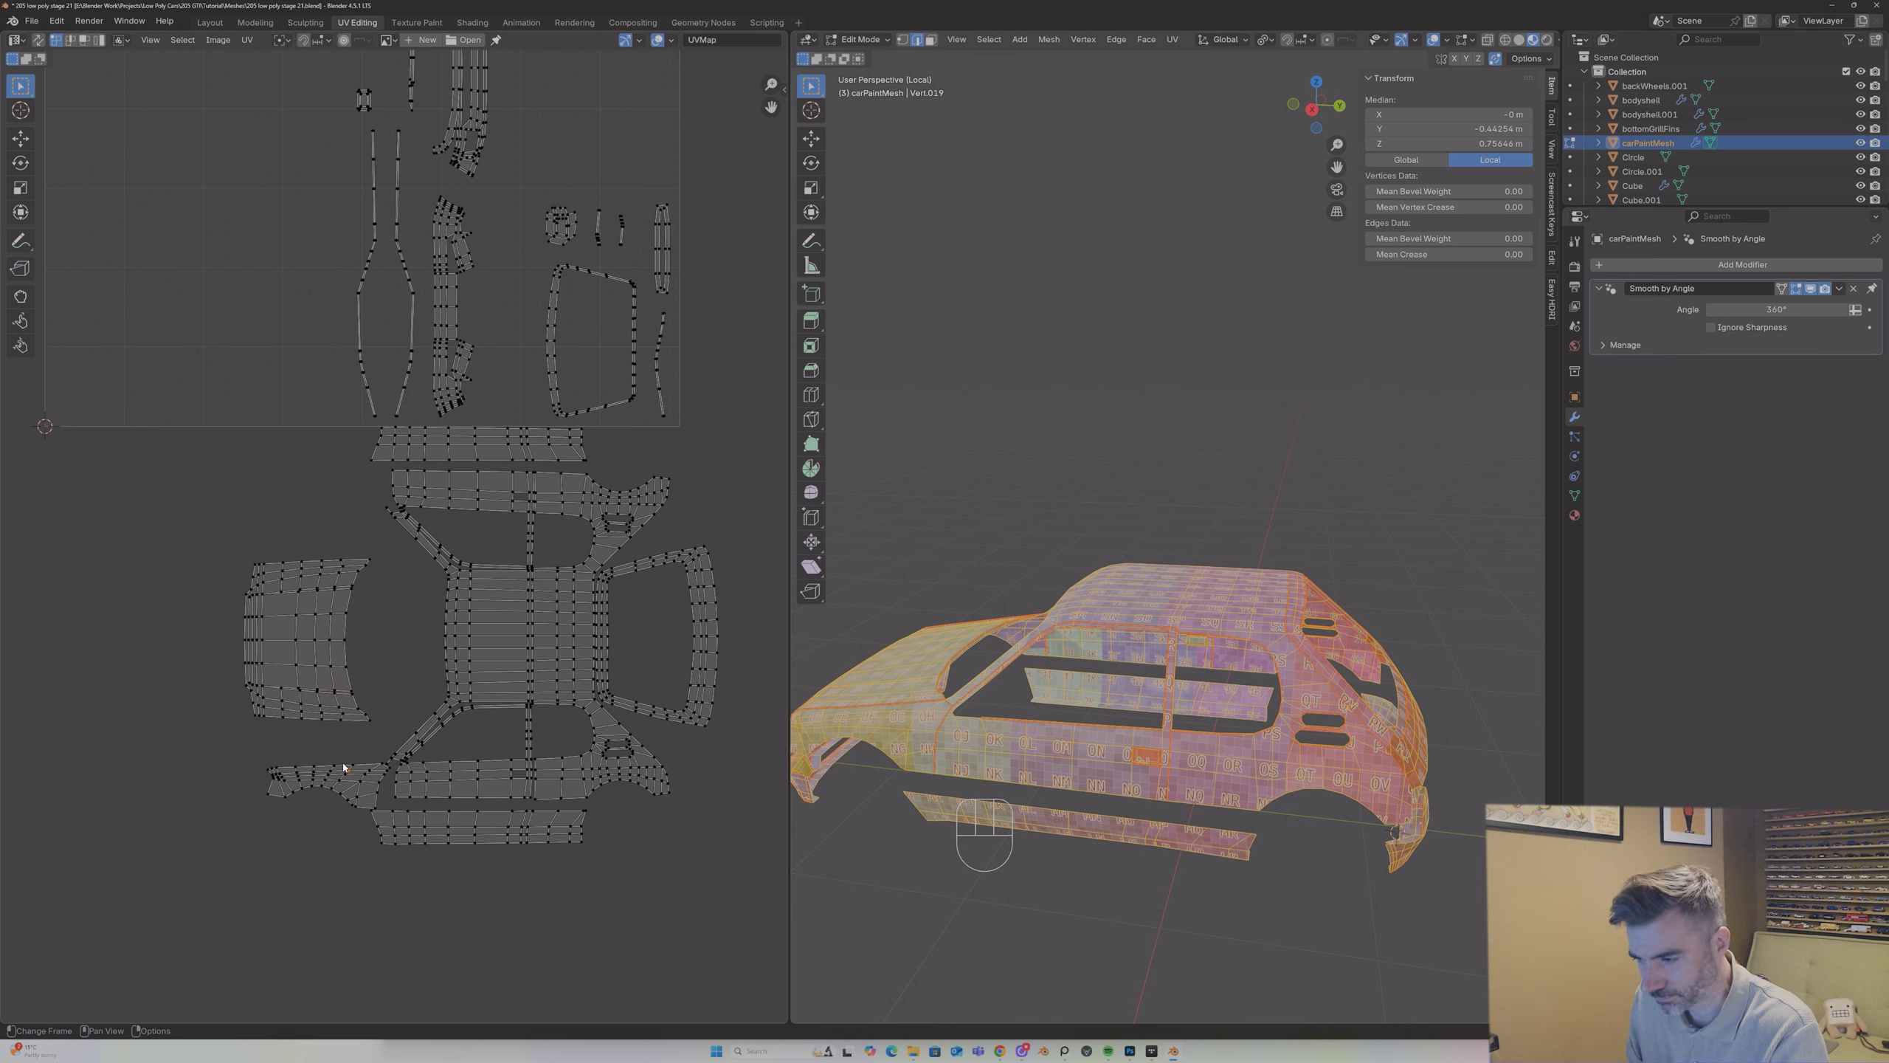
pyautogui.press('l')
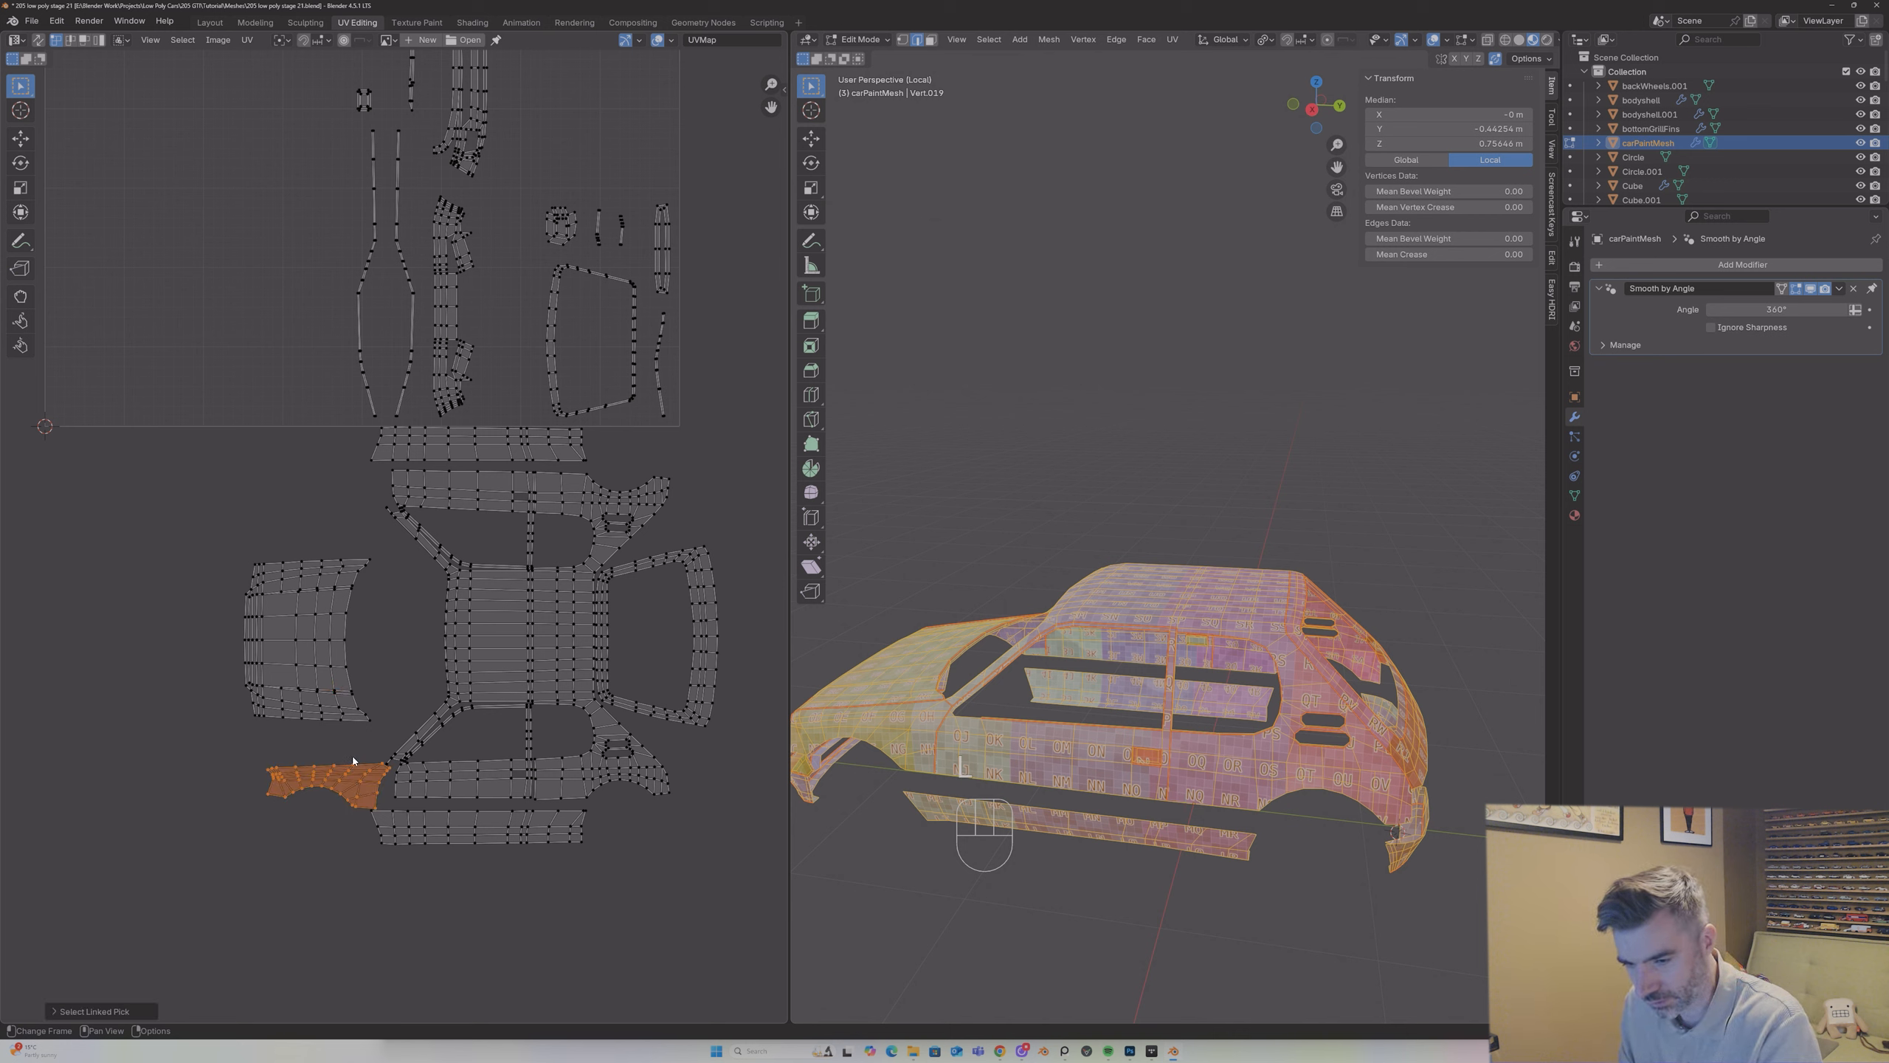
pyautogui.press('g')
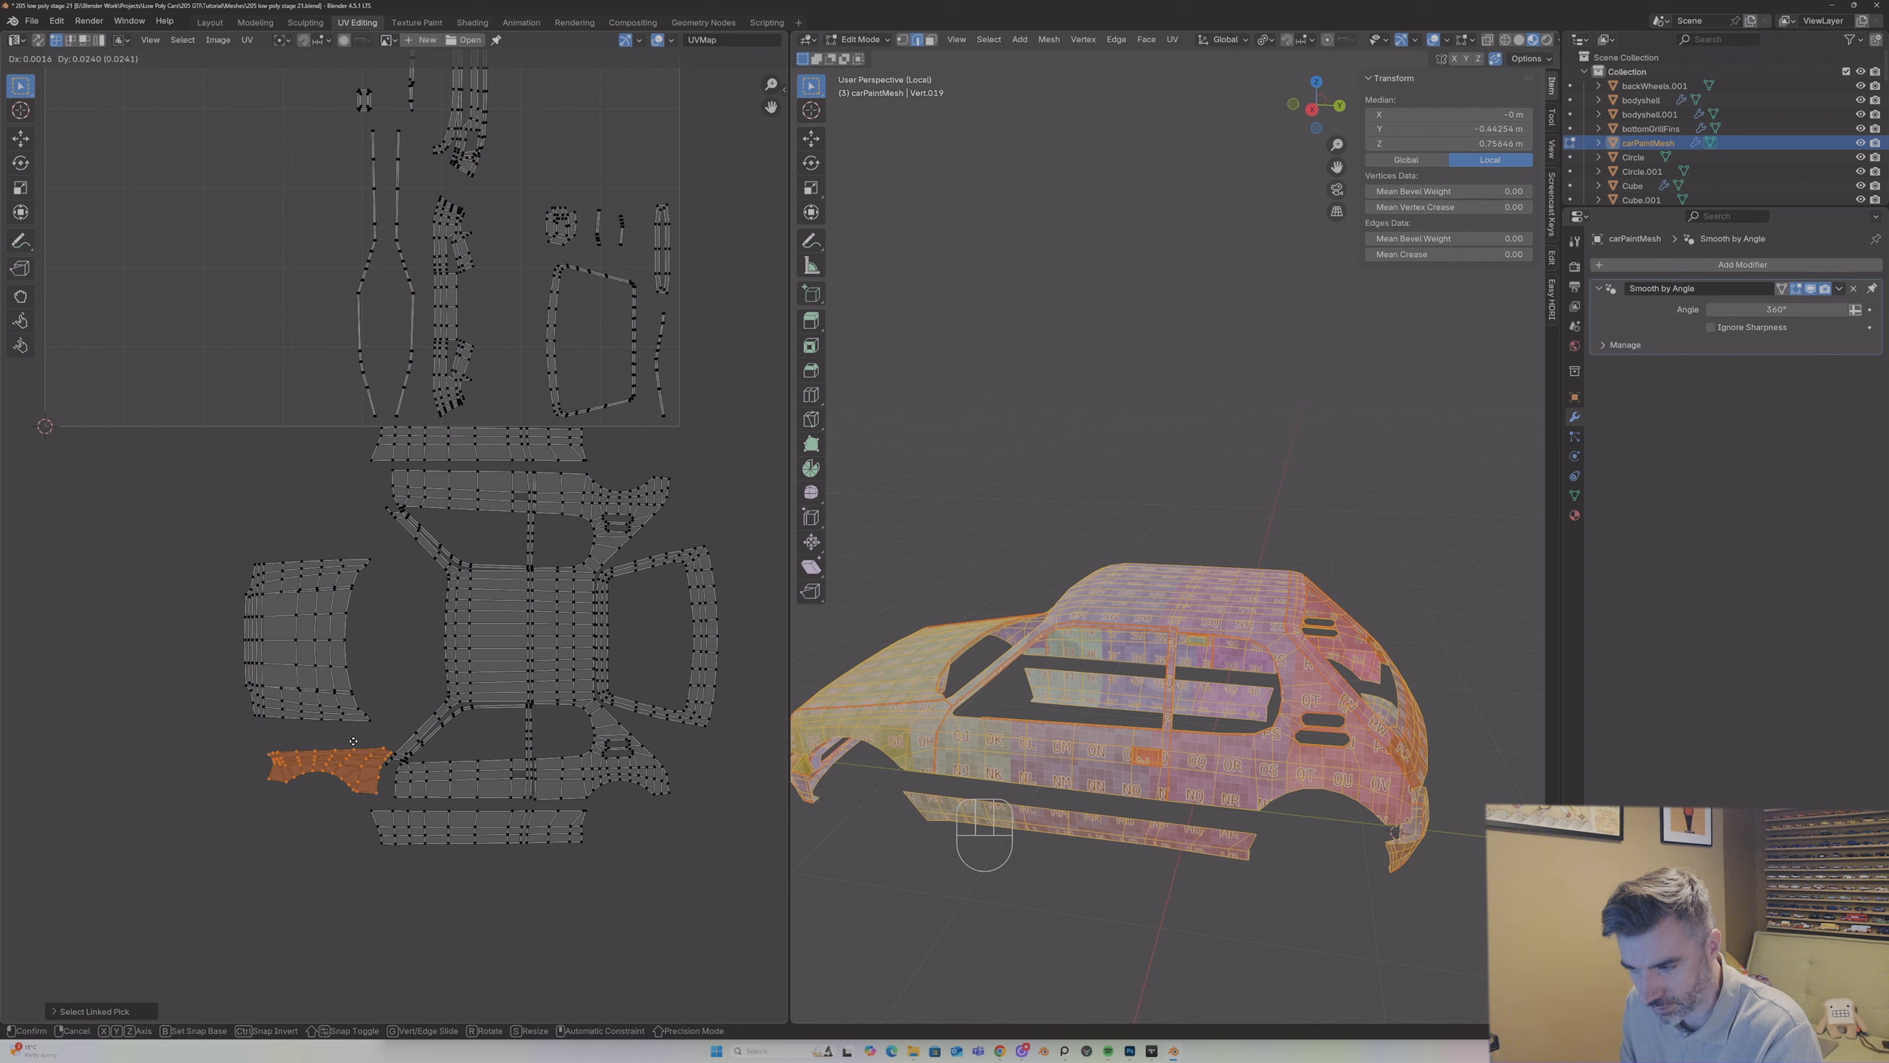
pyautogui.click(354, 741)
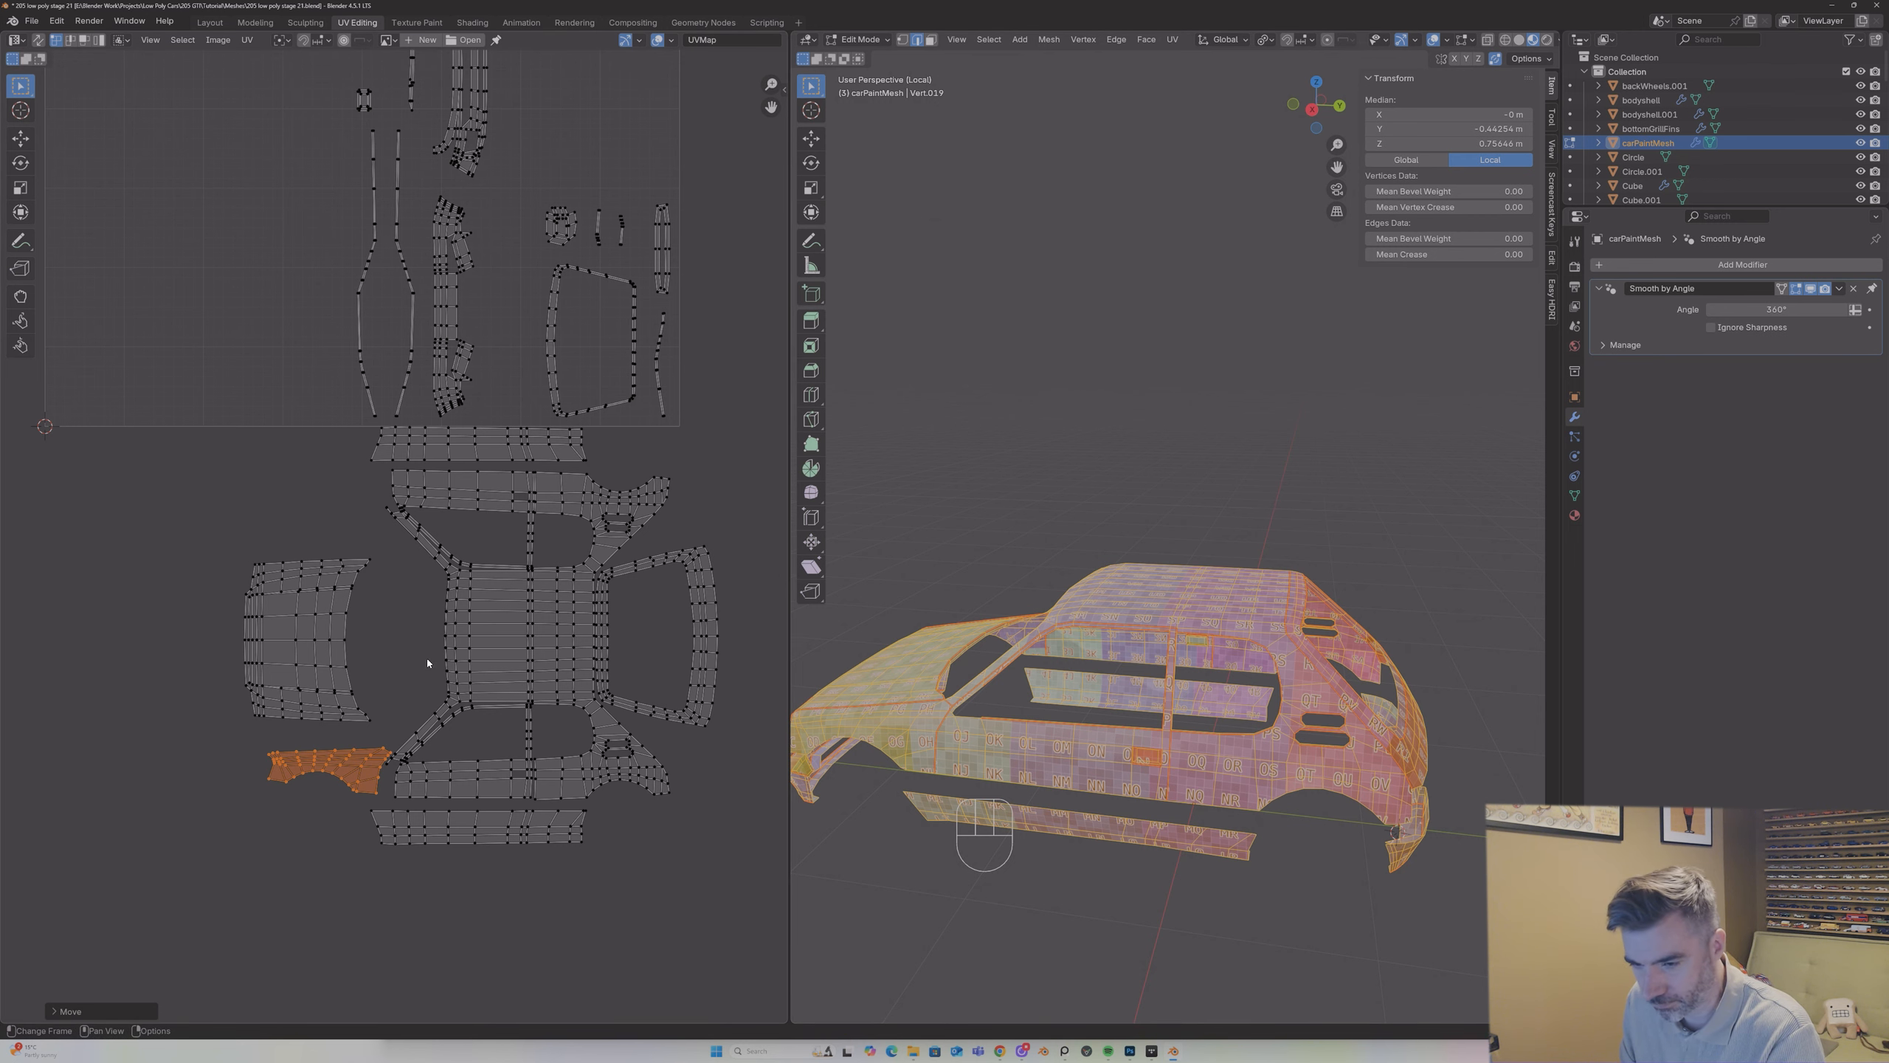
# Step: Select the bonnet island and move it down and toward the roof so its lower edge sits just above the front wing island
pyautogui.press('Tab')
pyautogui.press('Tab')
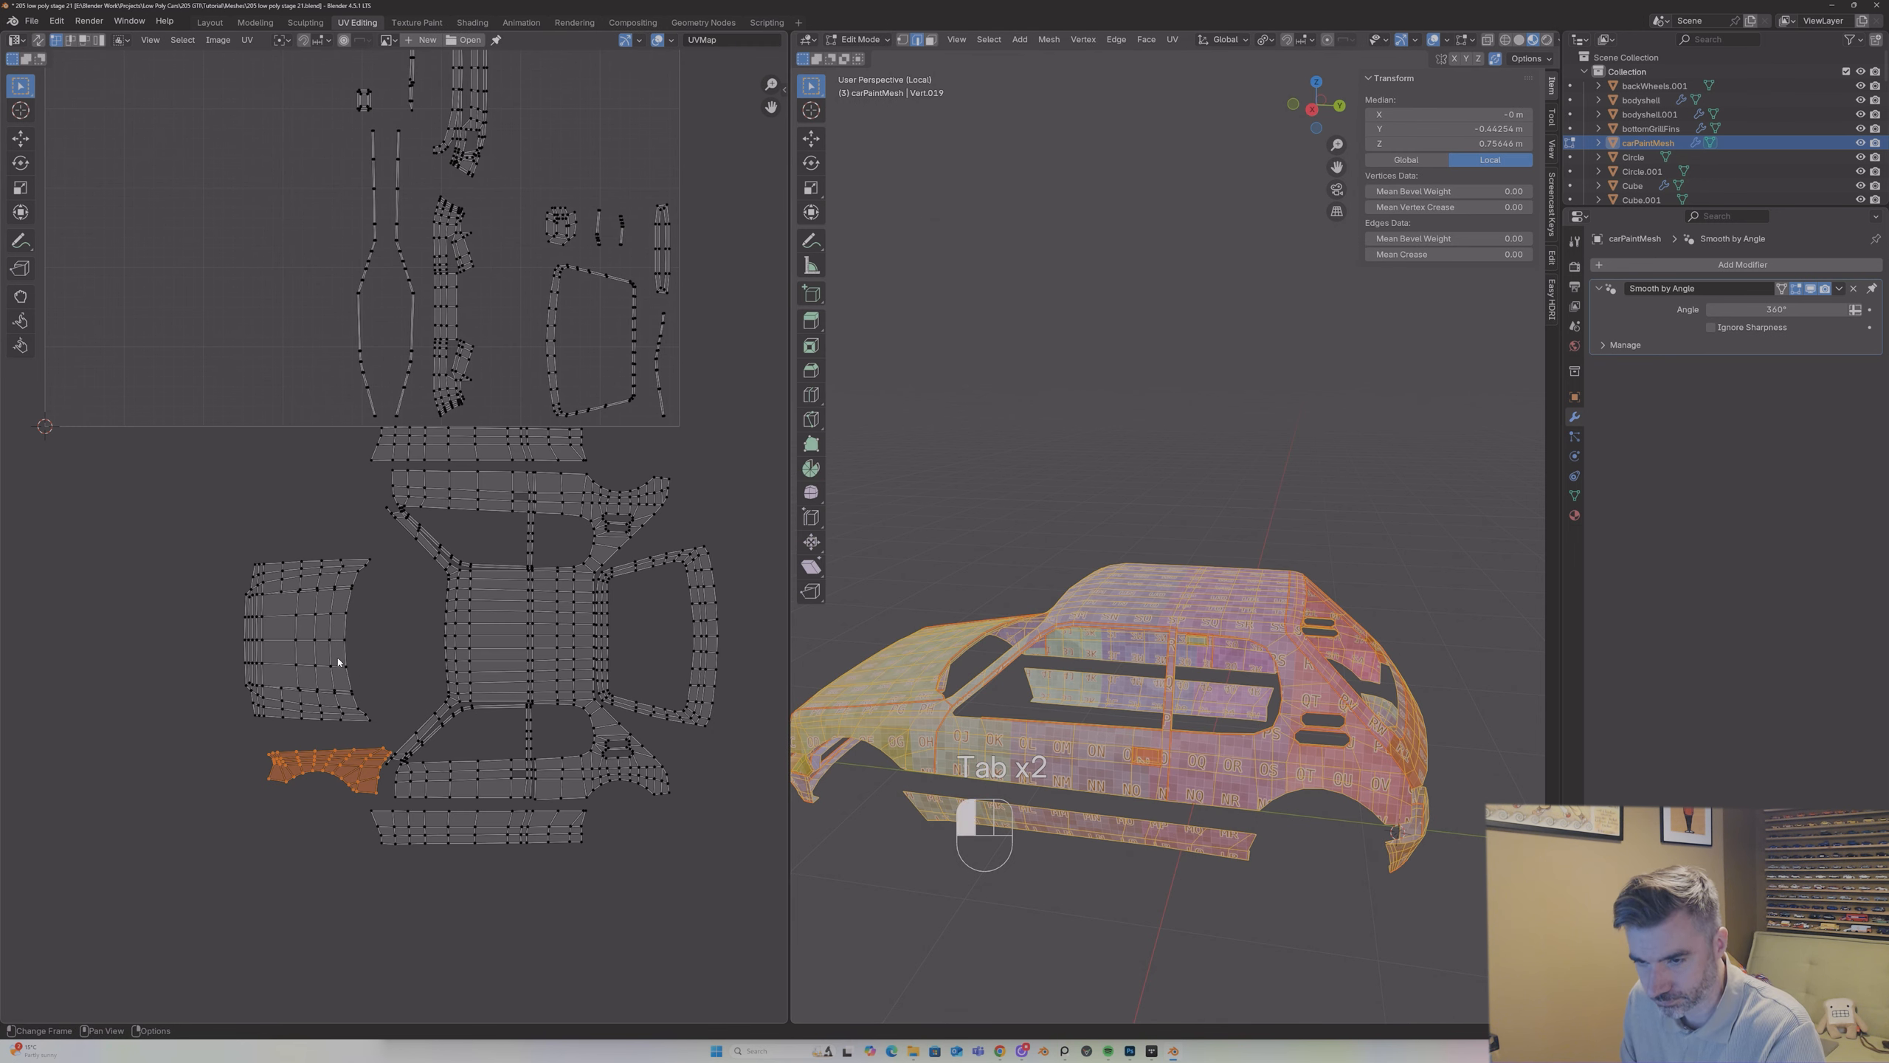
pyautogui.click(337, 662)
pyautogui.press('l')
pyautogui.press('g')
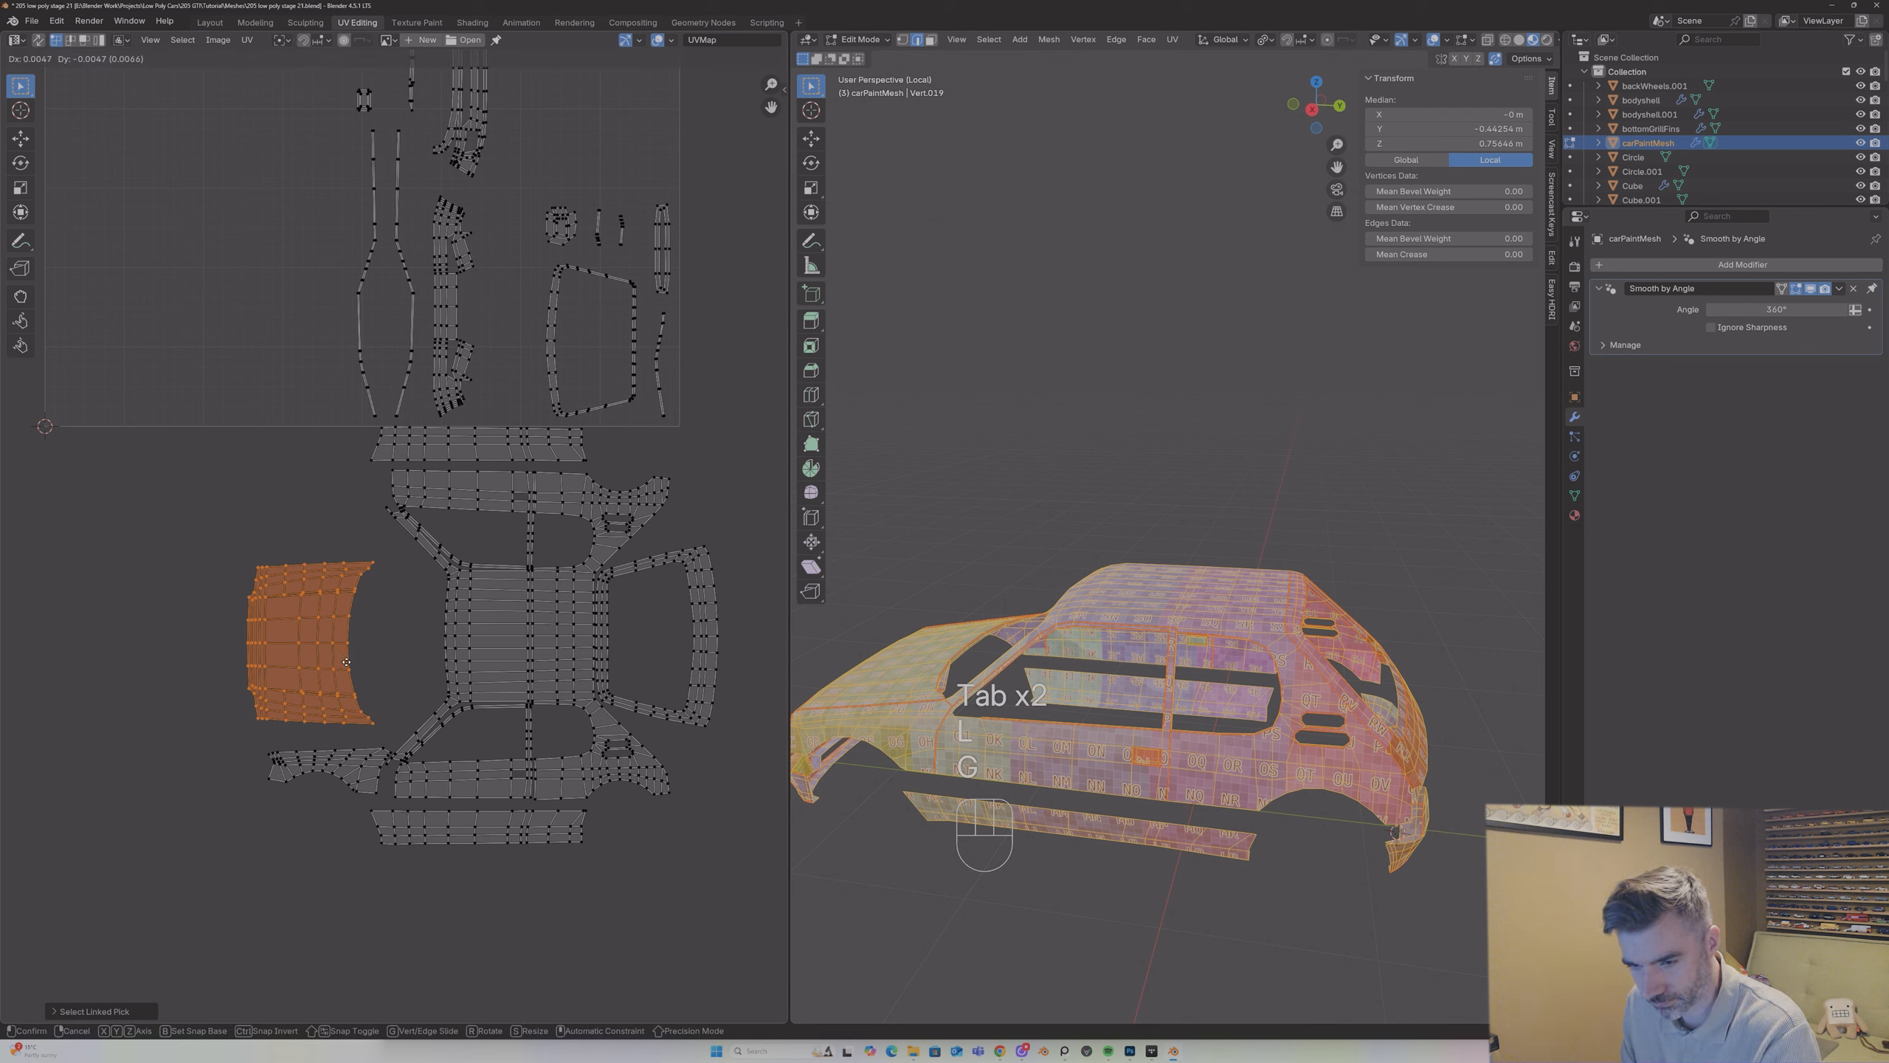
pyautogui.click(355, 679)
pyautogui.moveTo(893, 669); pyautogui.dragTo(1005, 678, button='middle')
pyautogui.press('g')
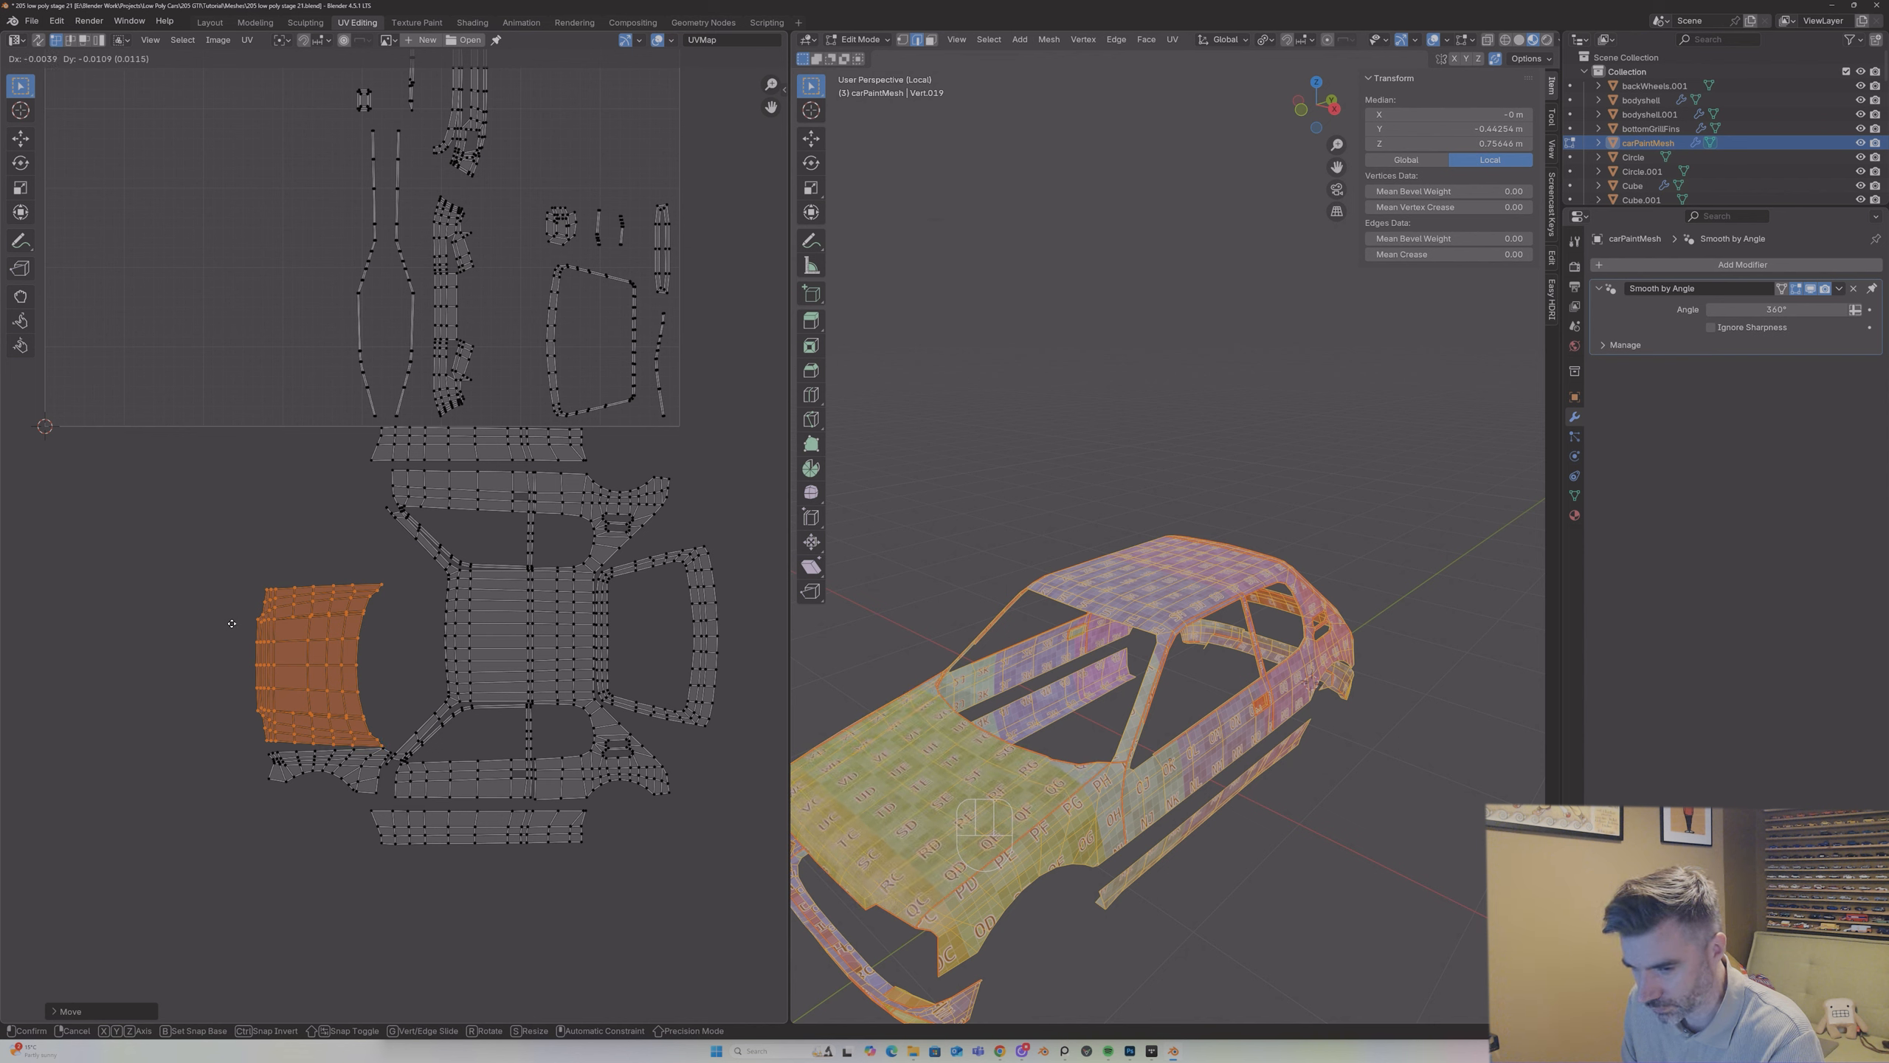
pyautogui.click(232, 623)
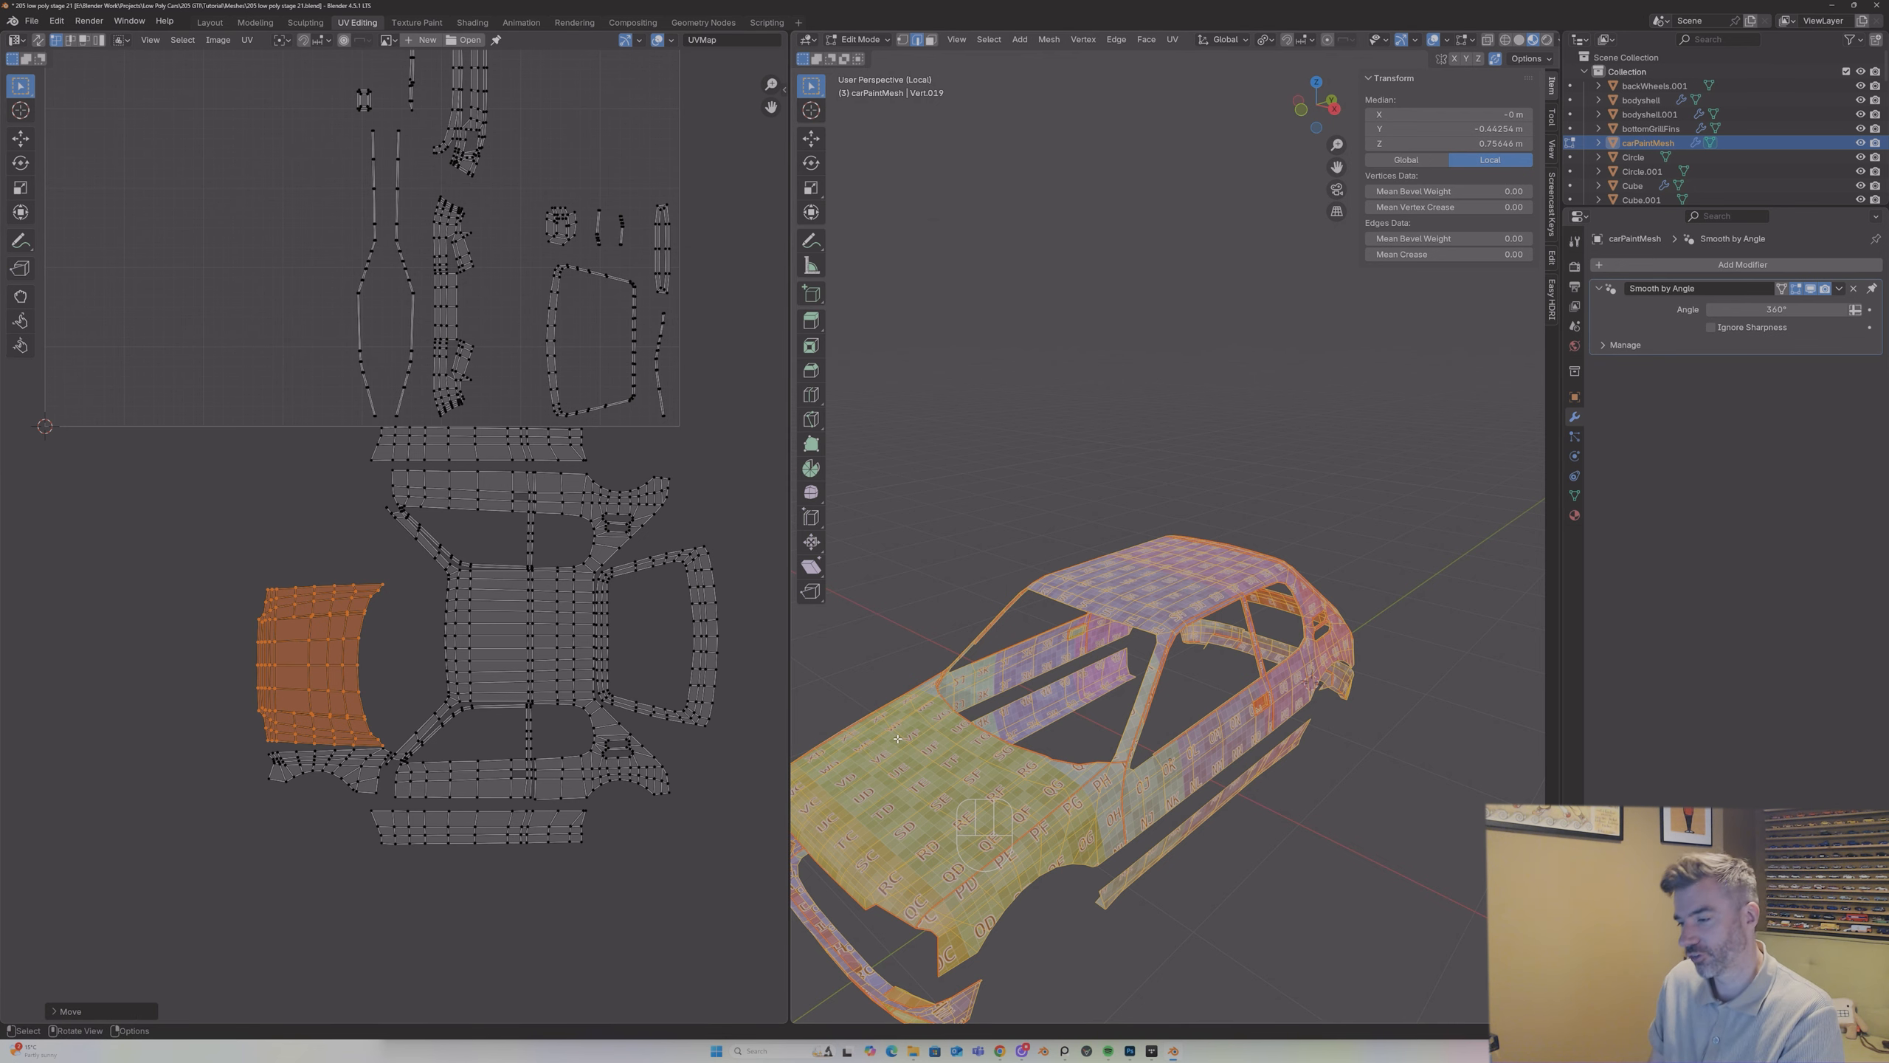
pyautogui.scroll(-1, 469, 186)
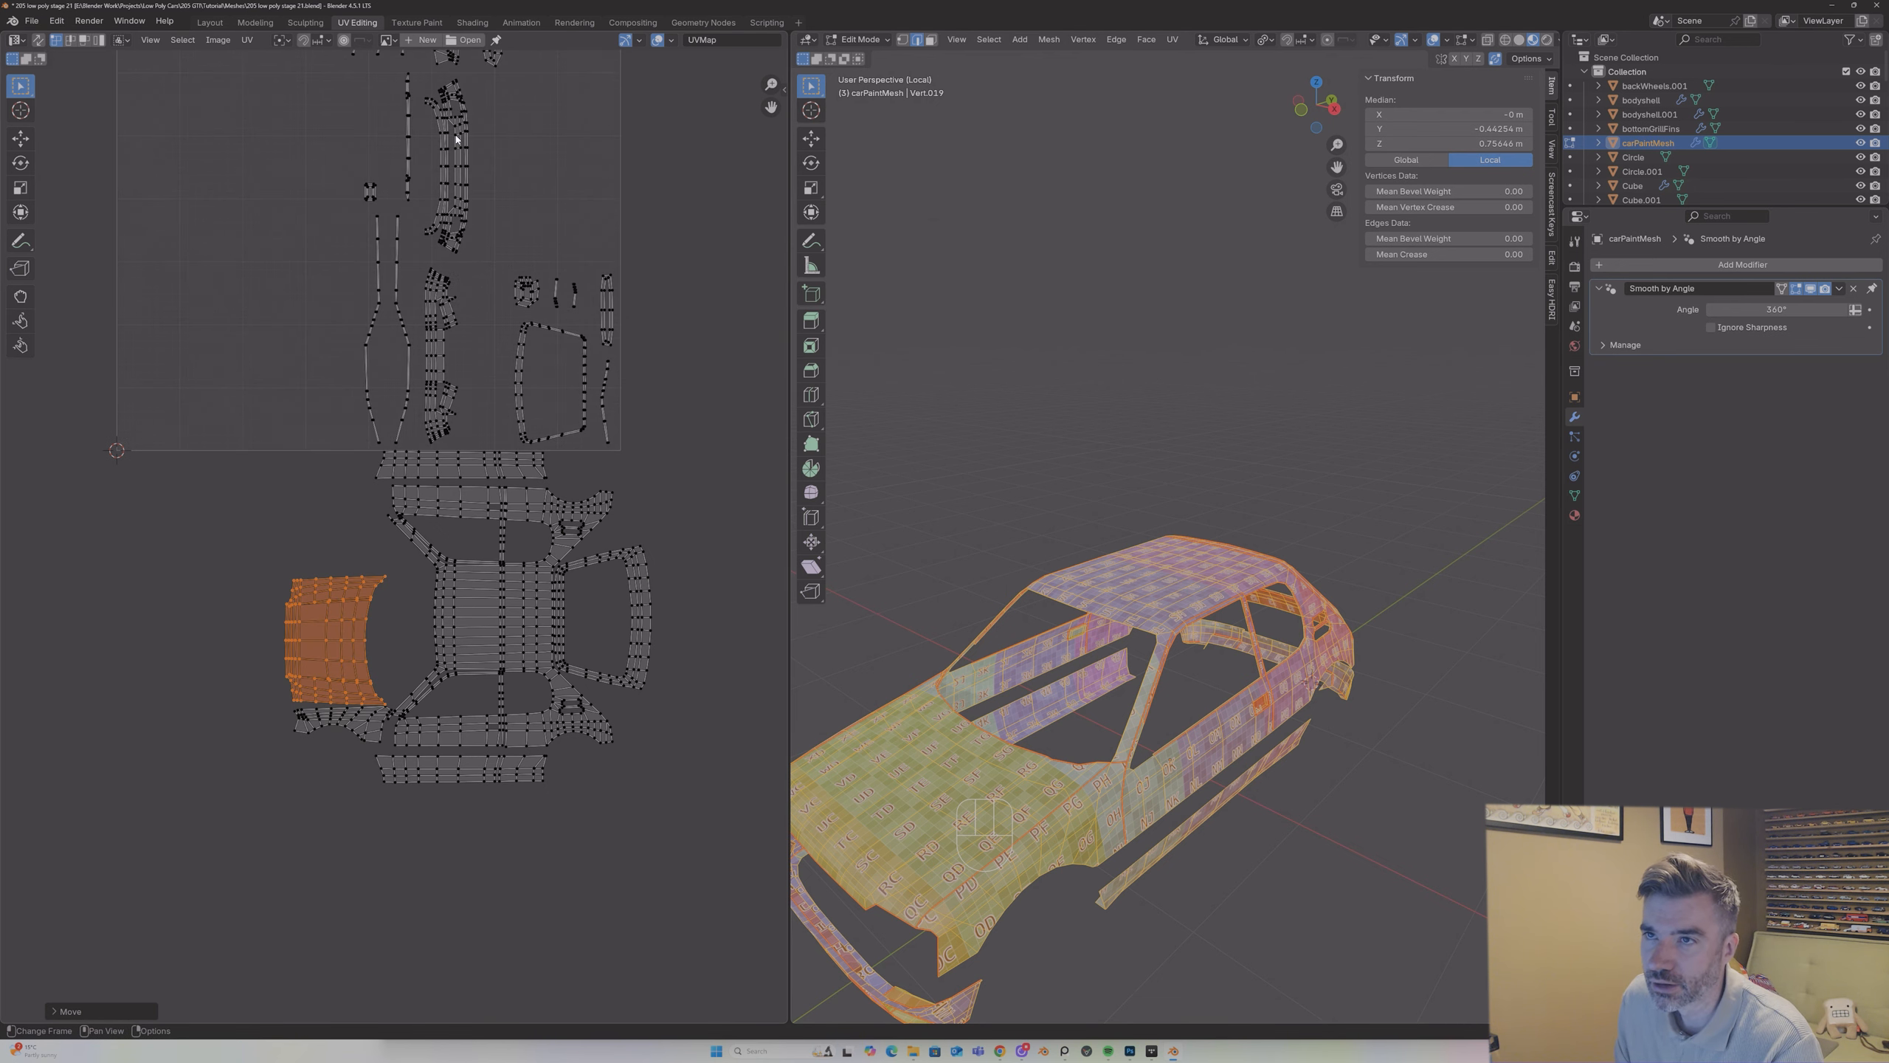
# Step: Select the remaining front wing island in the UV square and move it down onto the bonnet island
pyautogui.moveTo(454, 131); pyautogui.dragTo(471, 251, button='middle')
pyautogui.click(470, 142)
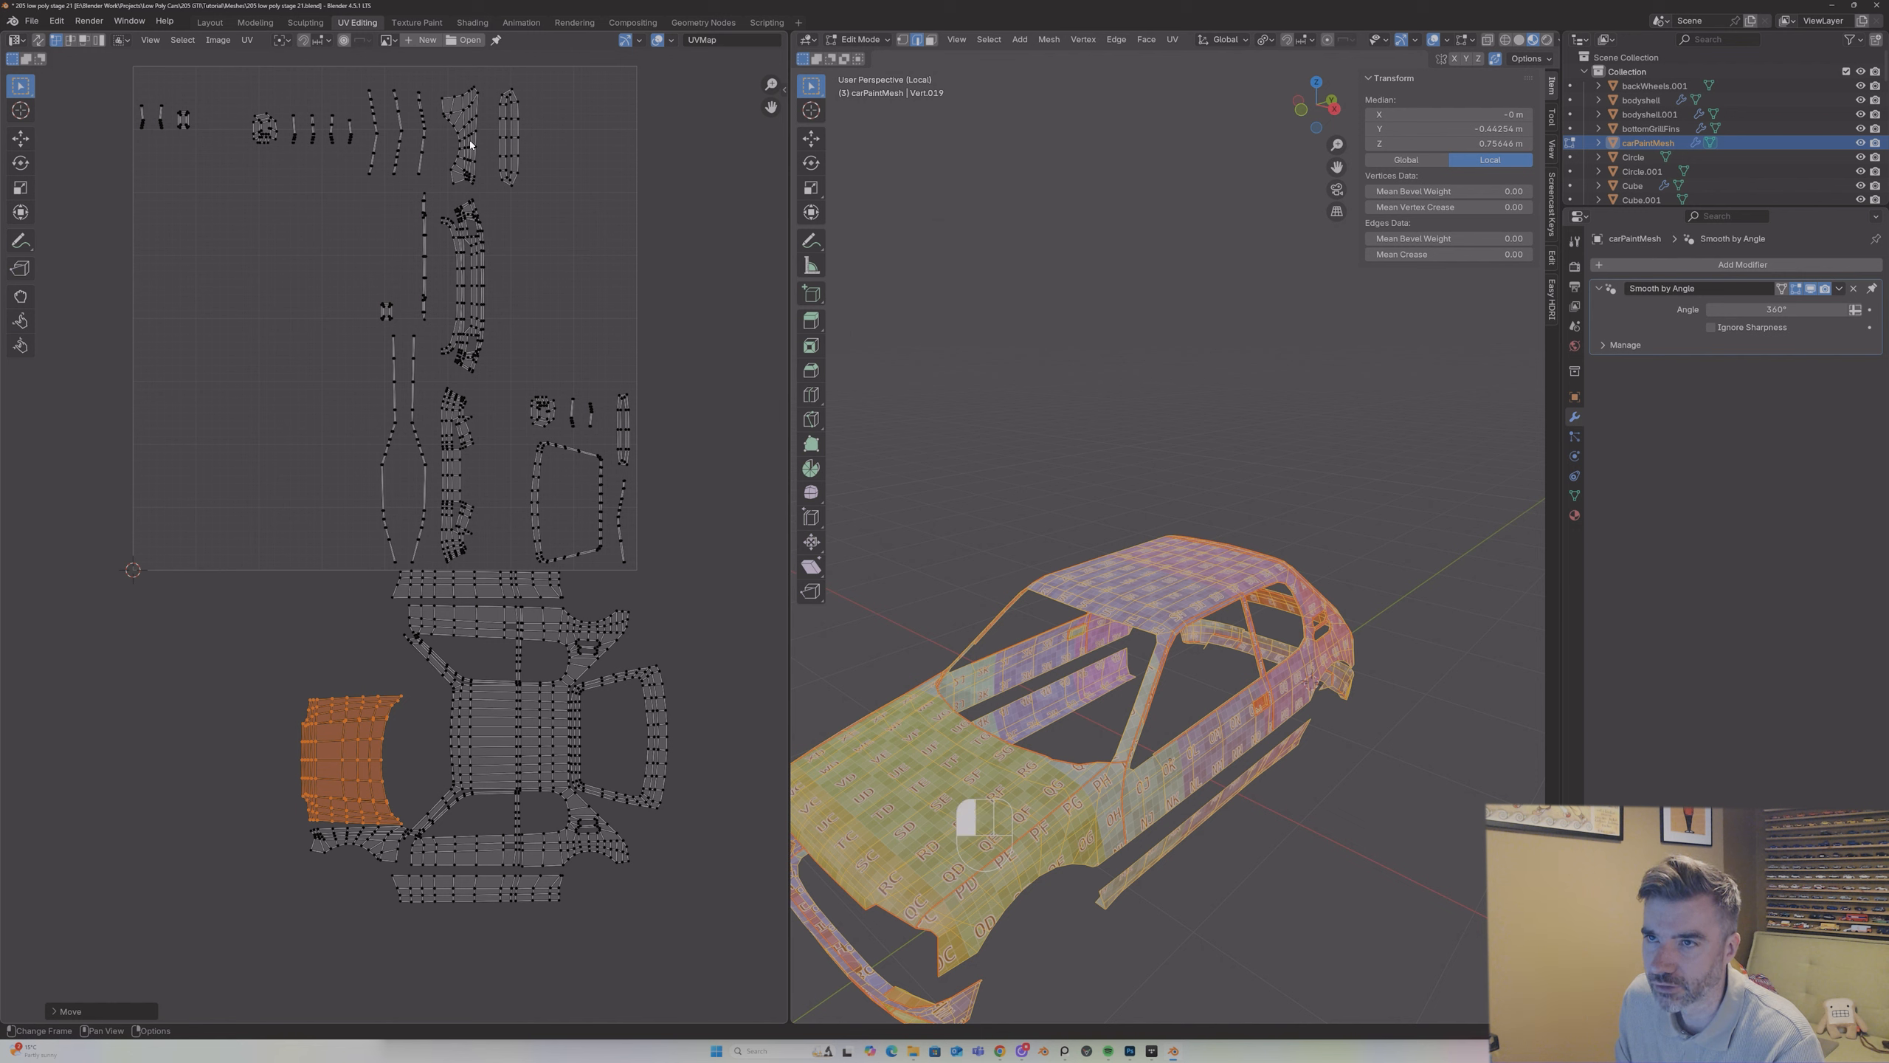
pyautogui.press('l')
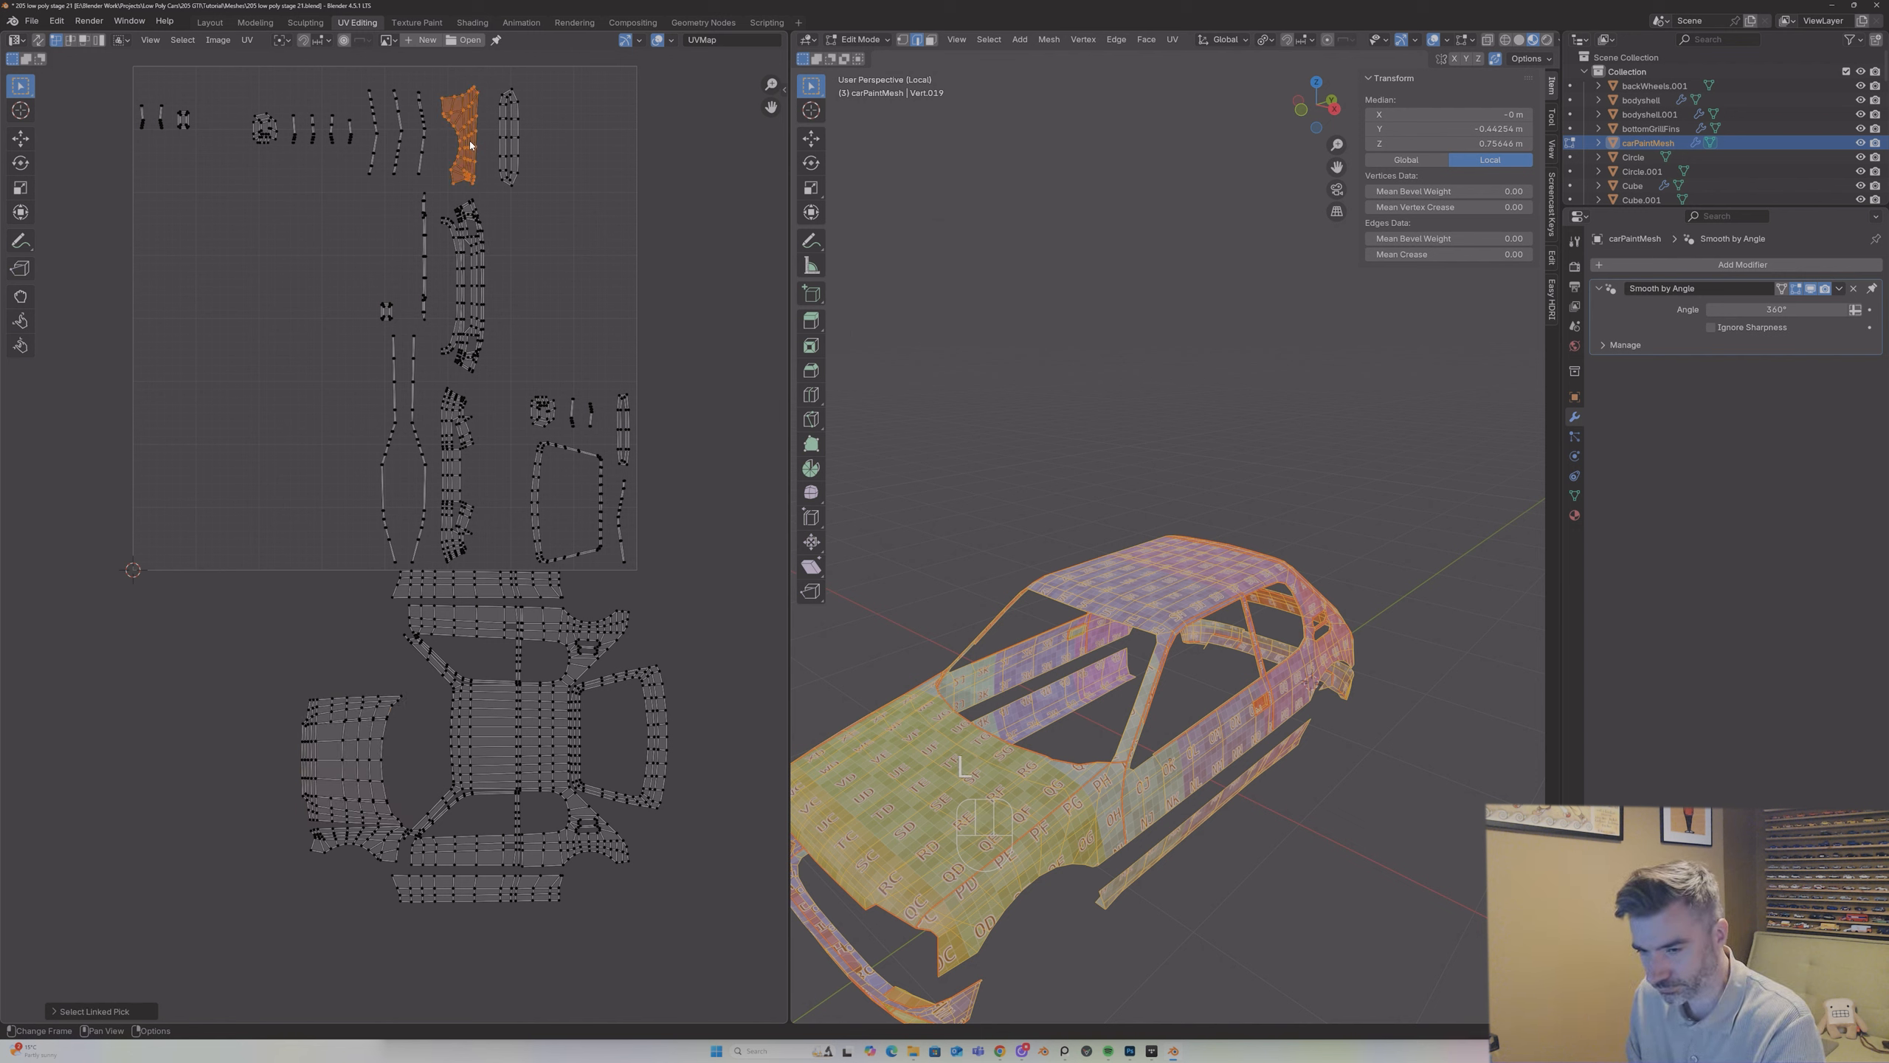
pyautogui.press('g')
pyautogui.click(349, 713)
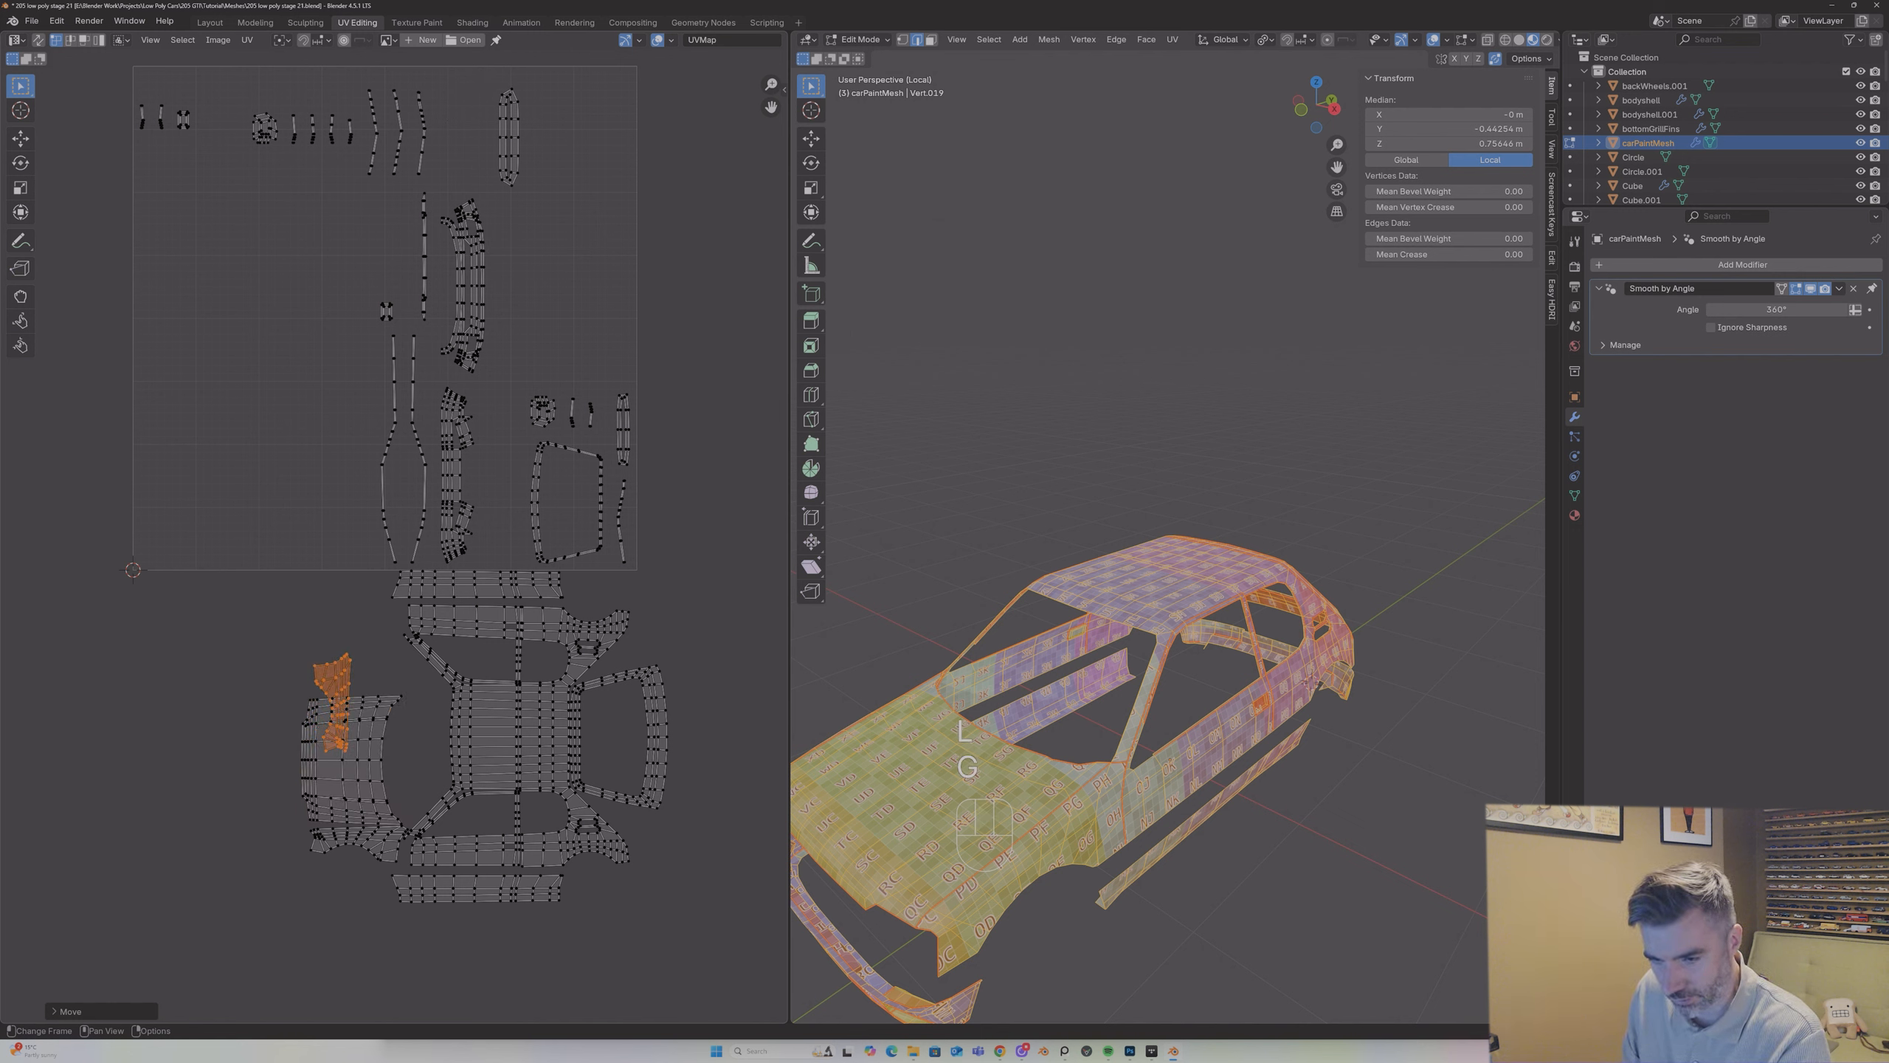
# Step: Rotate the wing island by 90° and place it along the bonnet's free side edge with the wheel arch facing outward
pyautogui.press('r')
pyautogui.press('9')
pyautogui.press('0')
pyautogui.press('Return')
pyautogui.press('g')
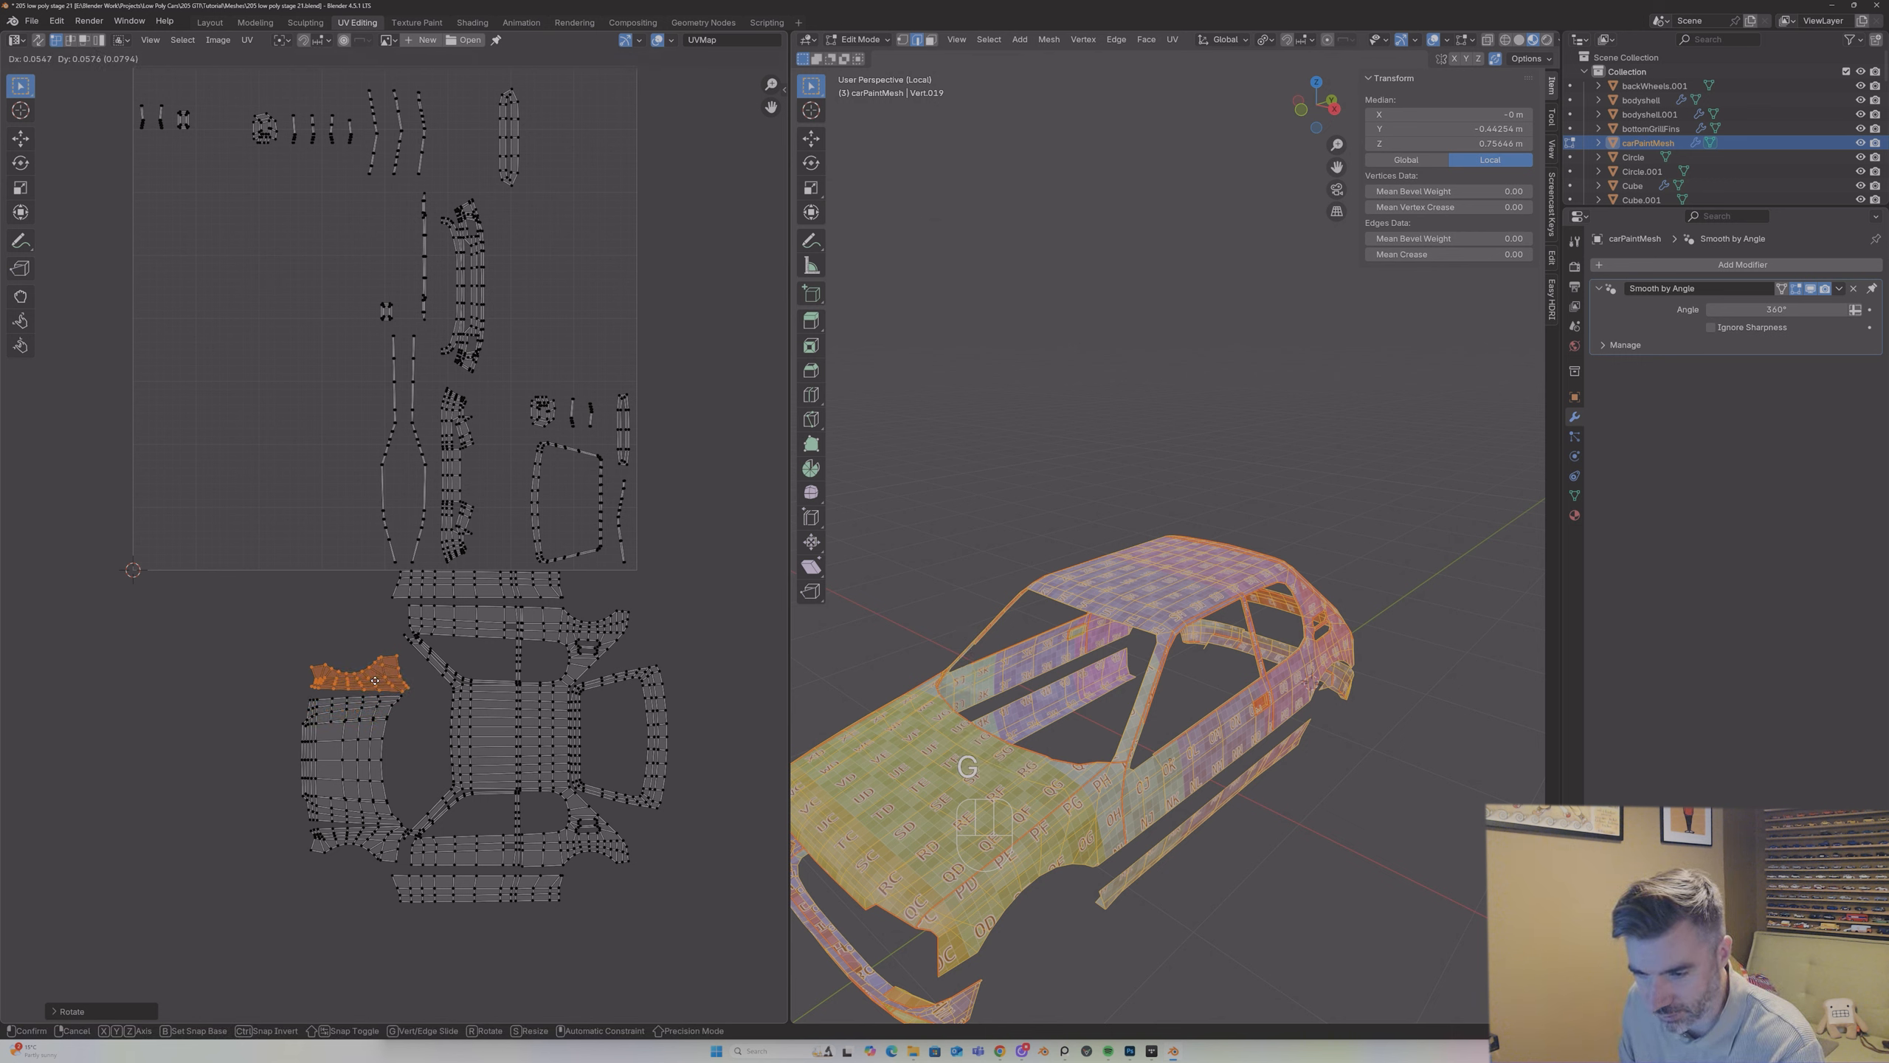
pyautogui.click(375, 681)
# Step: Select the bonnet and both front wing islands and move them up together by about 0.041 to centre them on the roof
pyautogui.moveTo(229, 672); pyautogui.dragTo(394, 844)
pyautogui.hotkey('alt', 'a')
pyautogui.press('l')
pyautogui.press('l')
pyautogui.press('l')
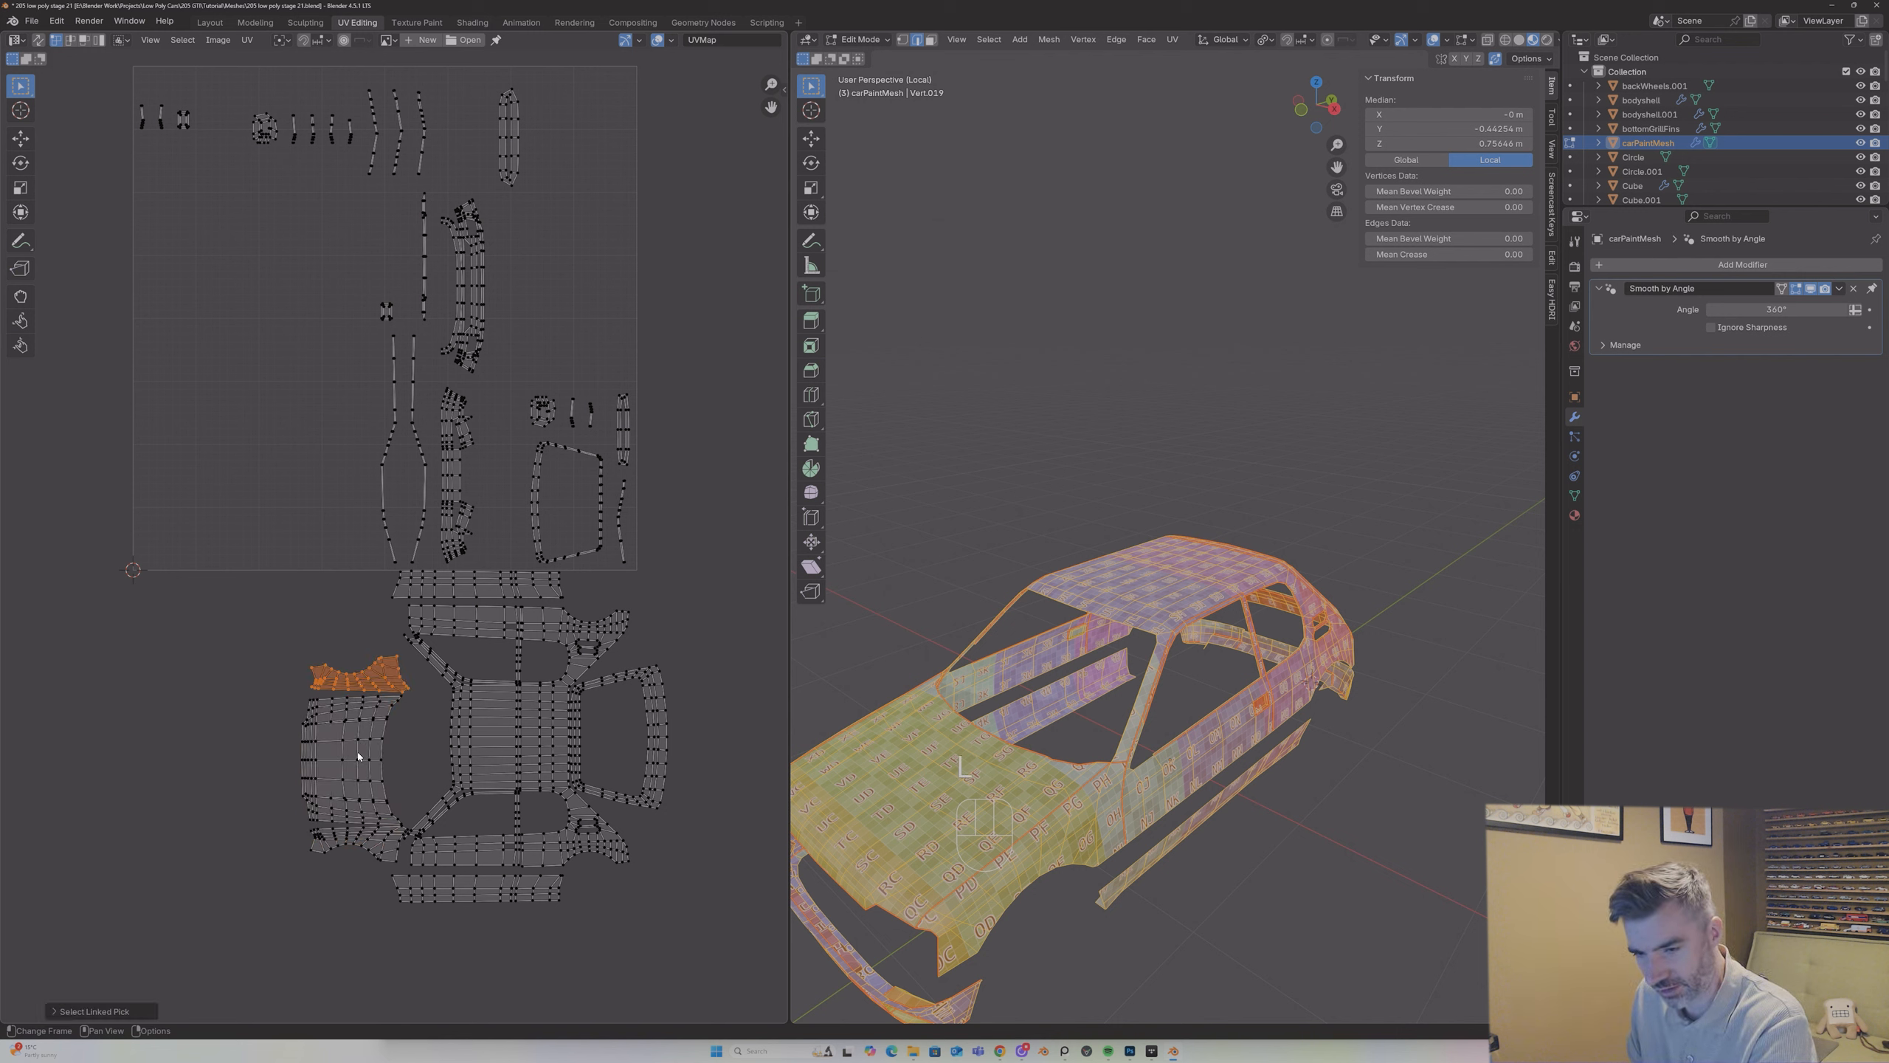
pyautogui.press('g')
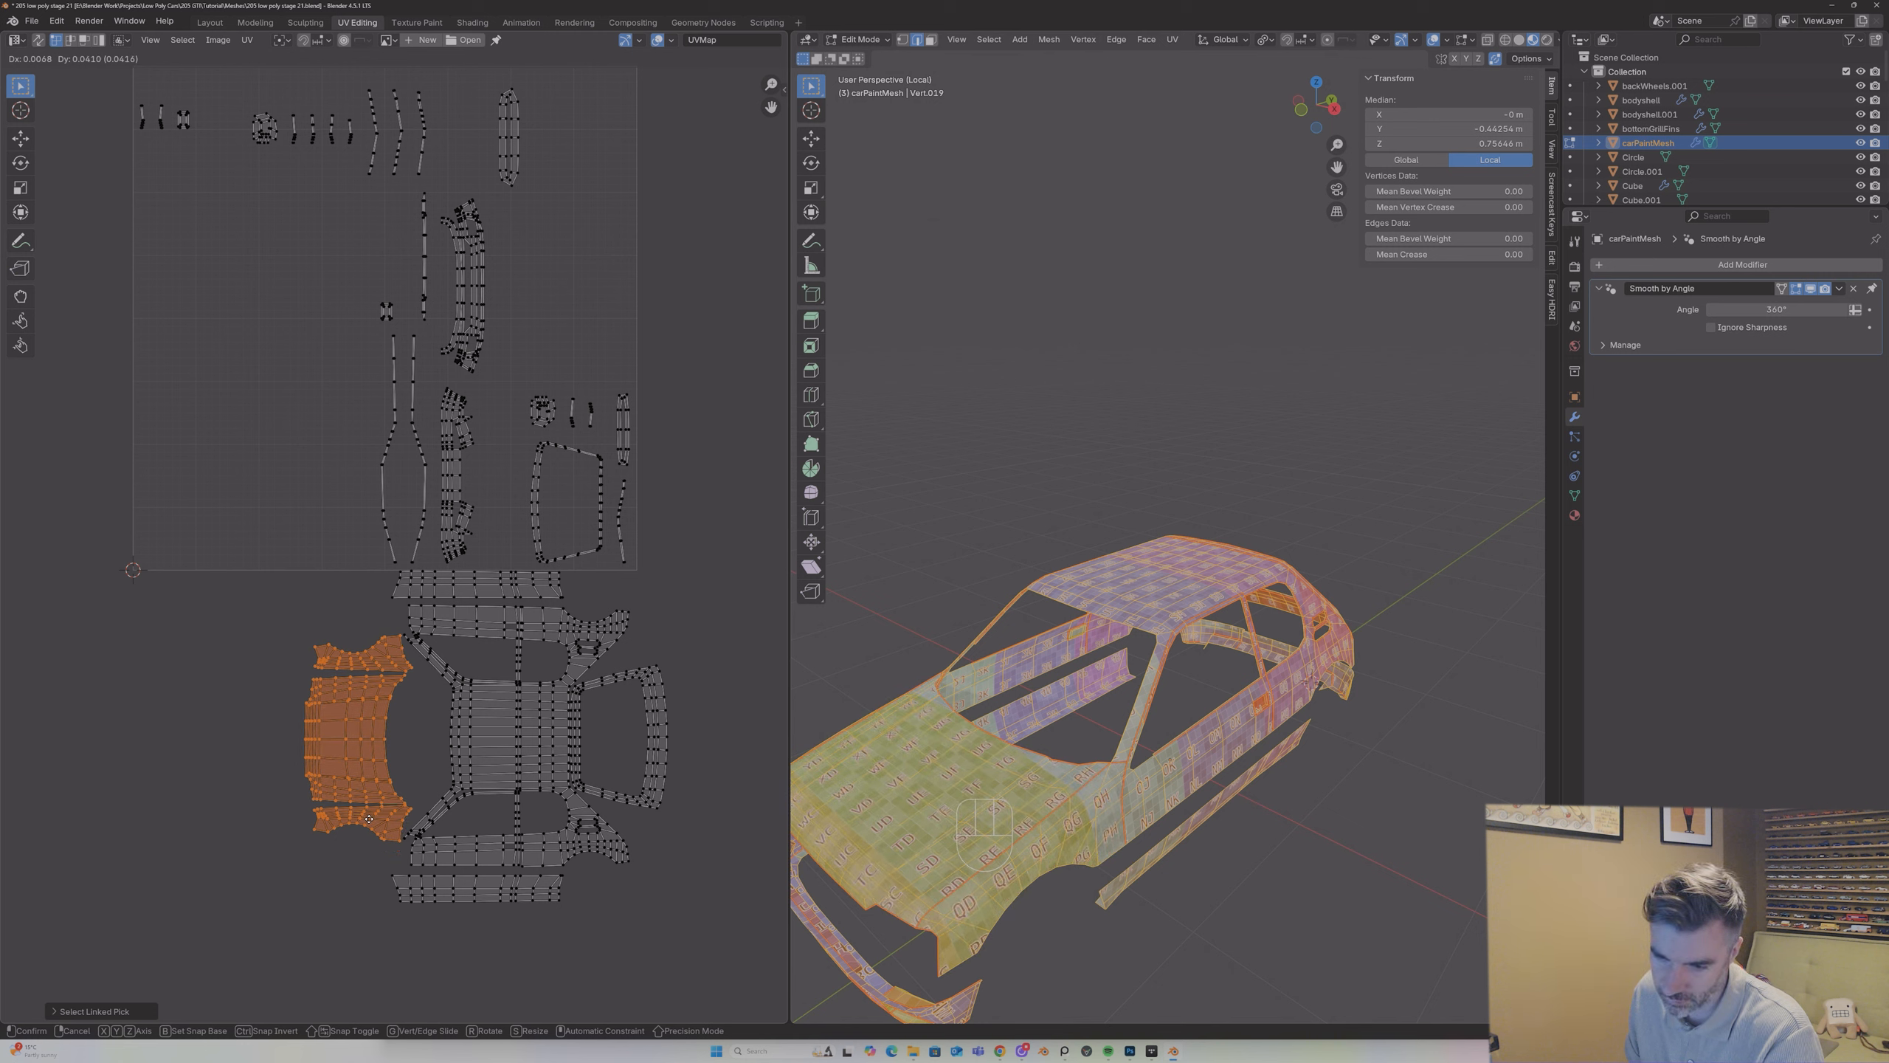
pyautogui.click(369, 817)
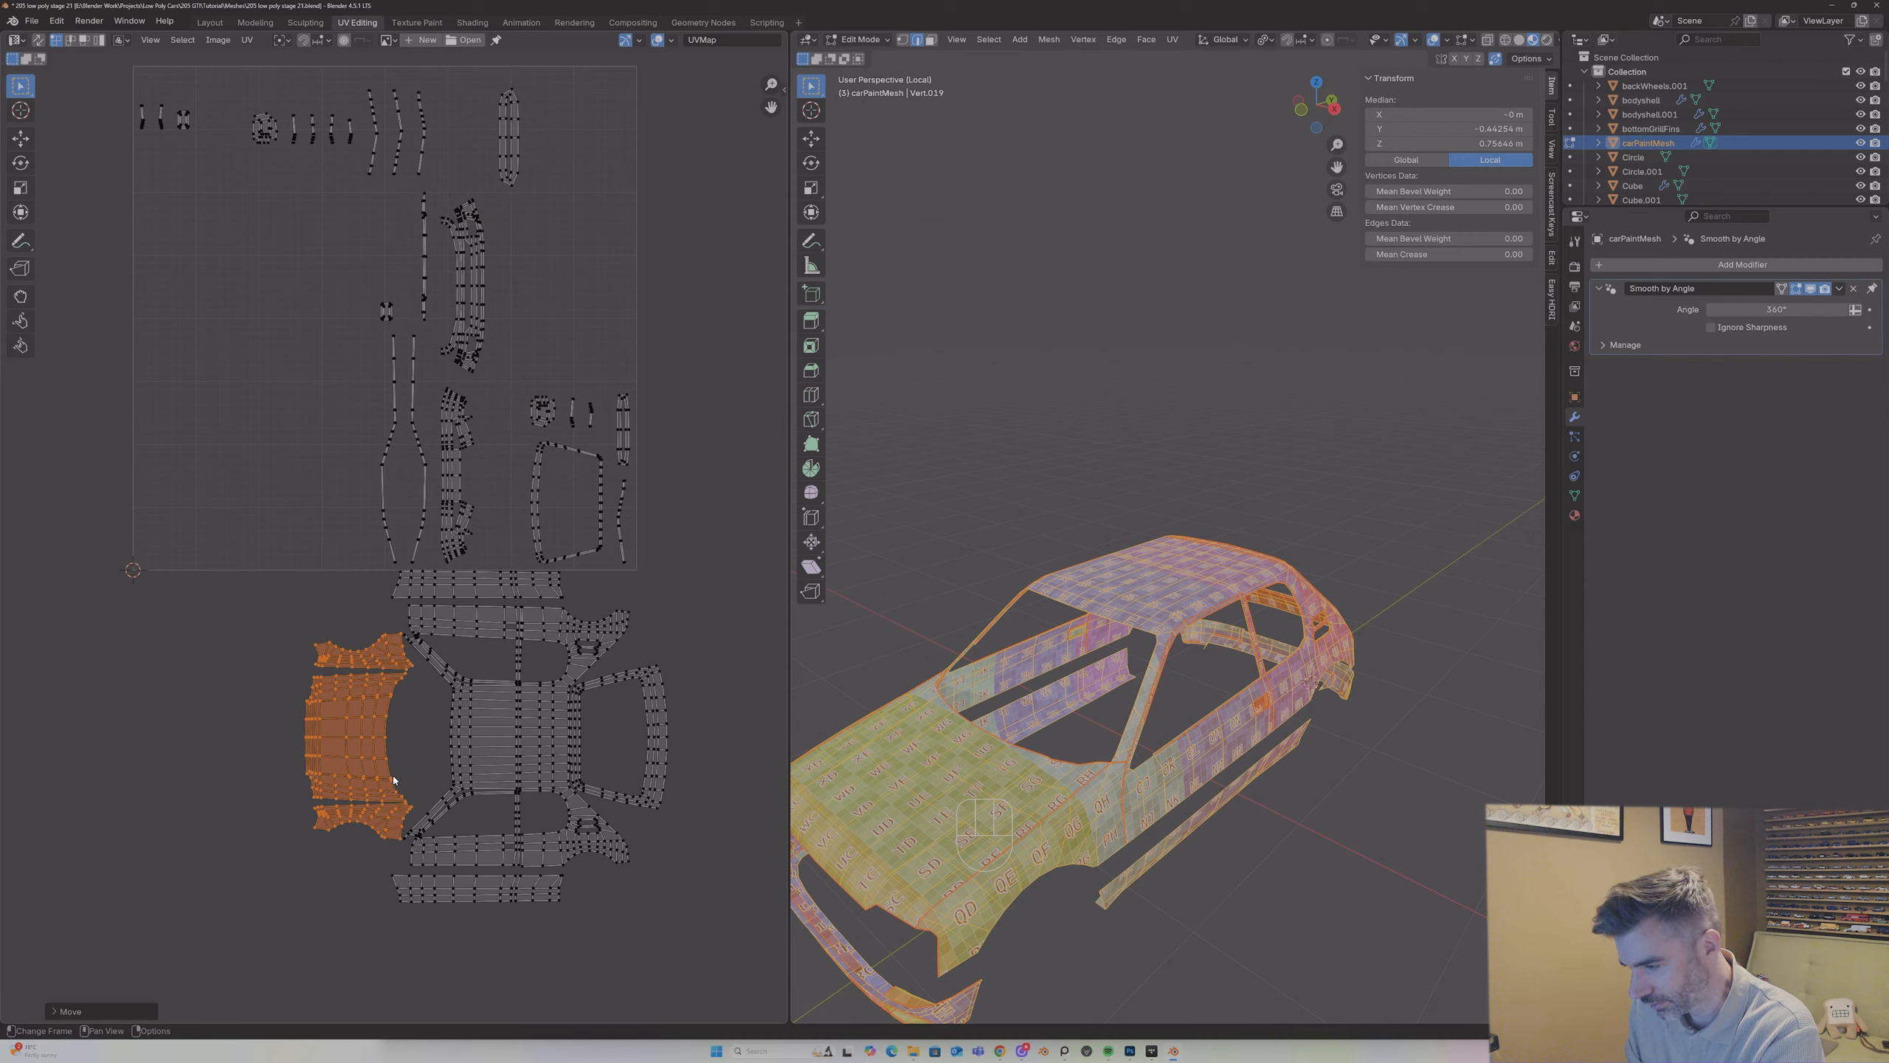
# Step: Select the front bumper island and move it out of the UV square to sit in front of the bonnet island
pyautogui.moveTo(989, 774); pyautogui.dragTo(1071, 778, button='middle')
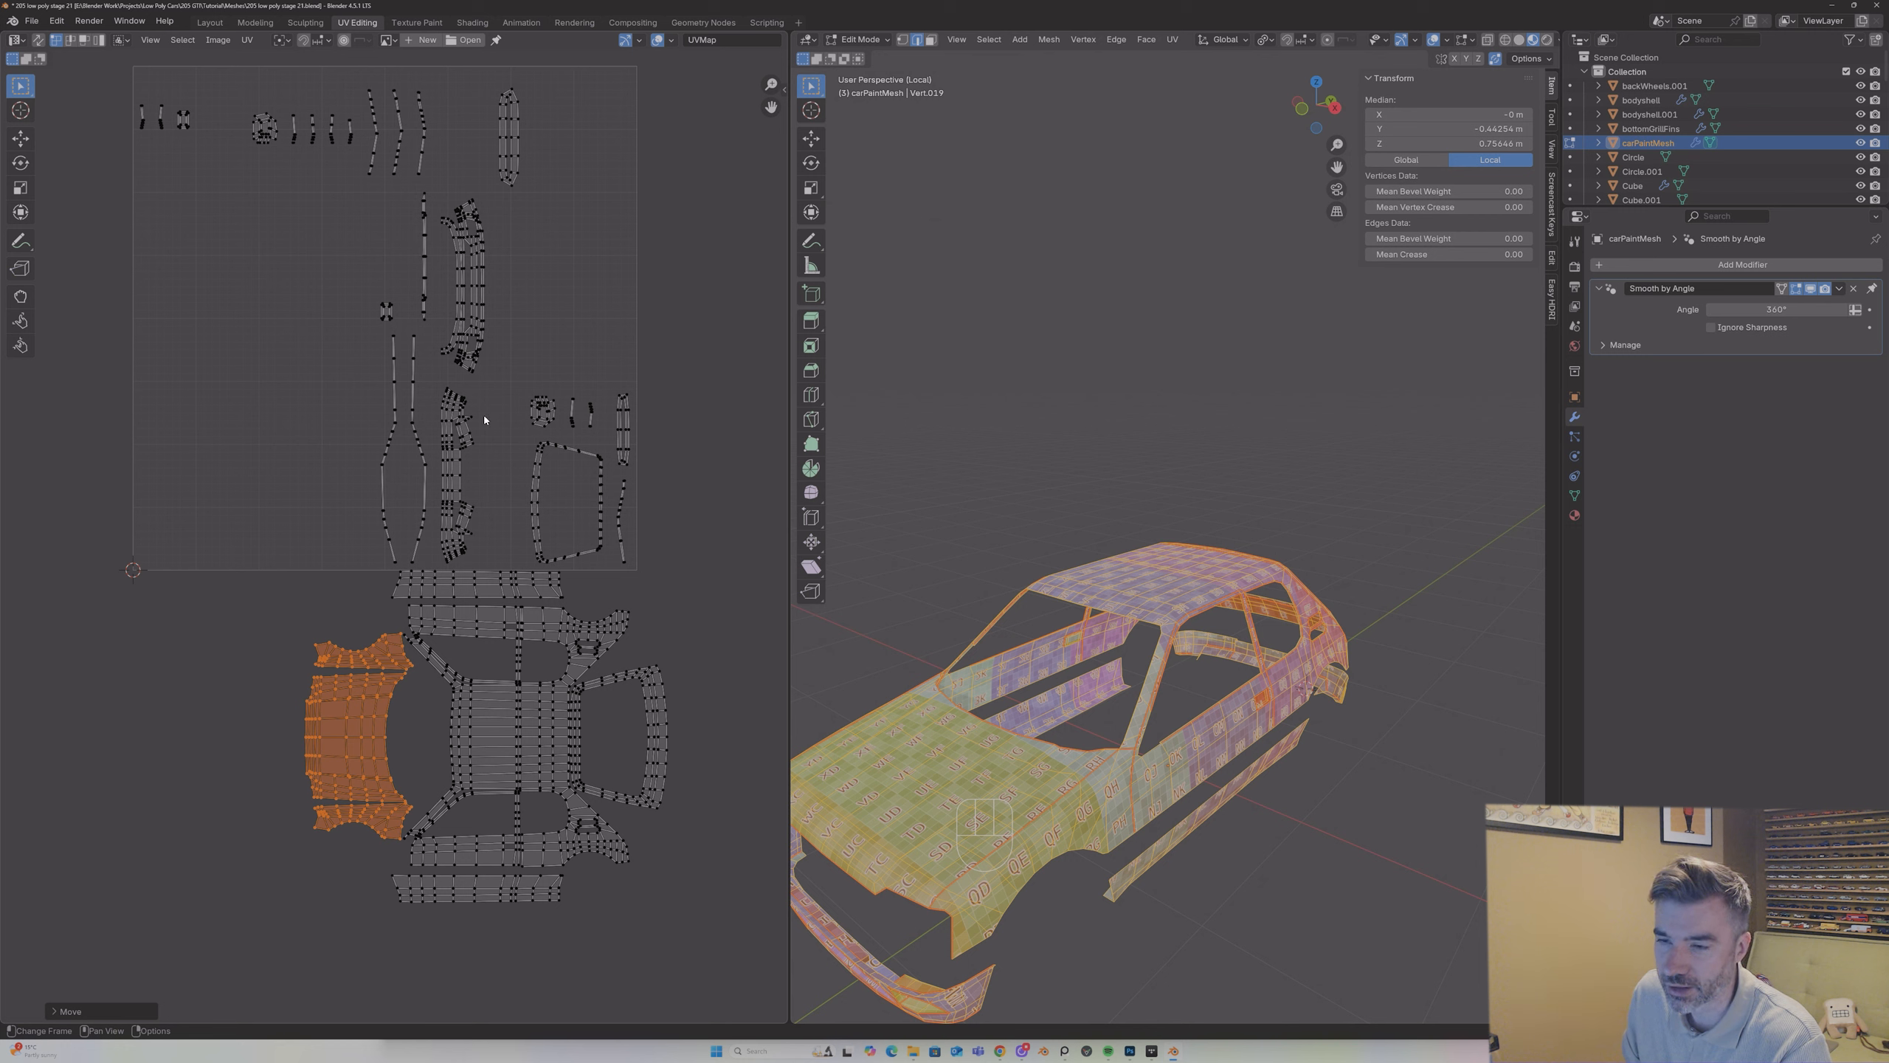
pyautogui.click(460, 285)
pyautogui.press('l')
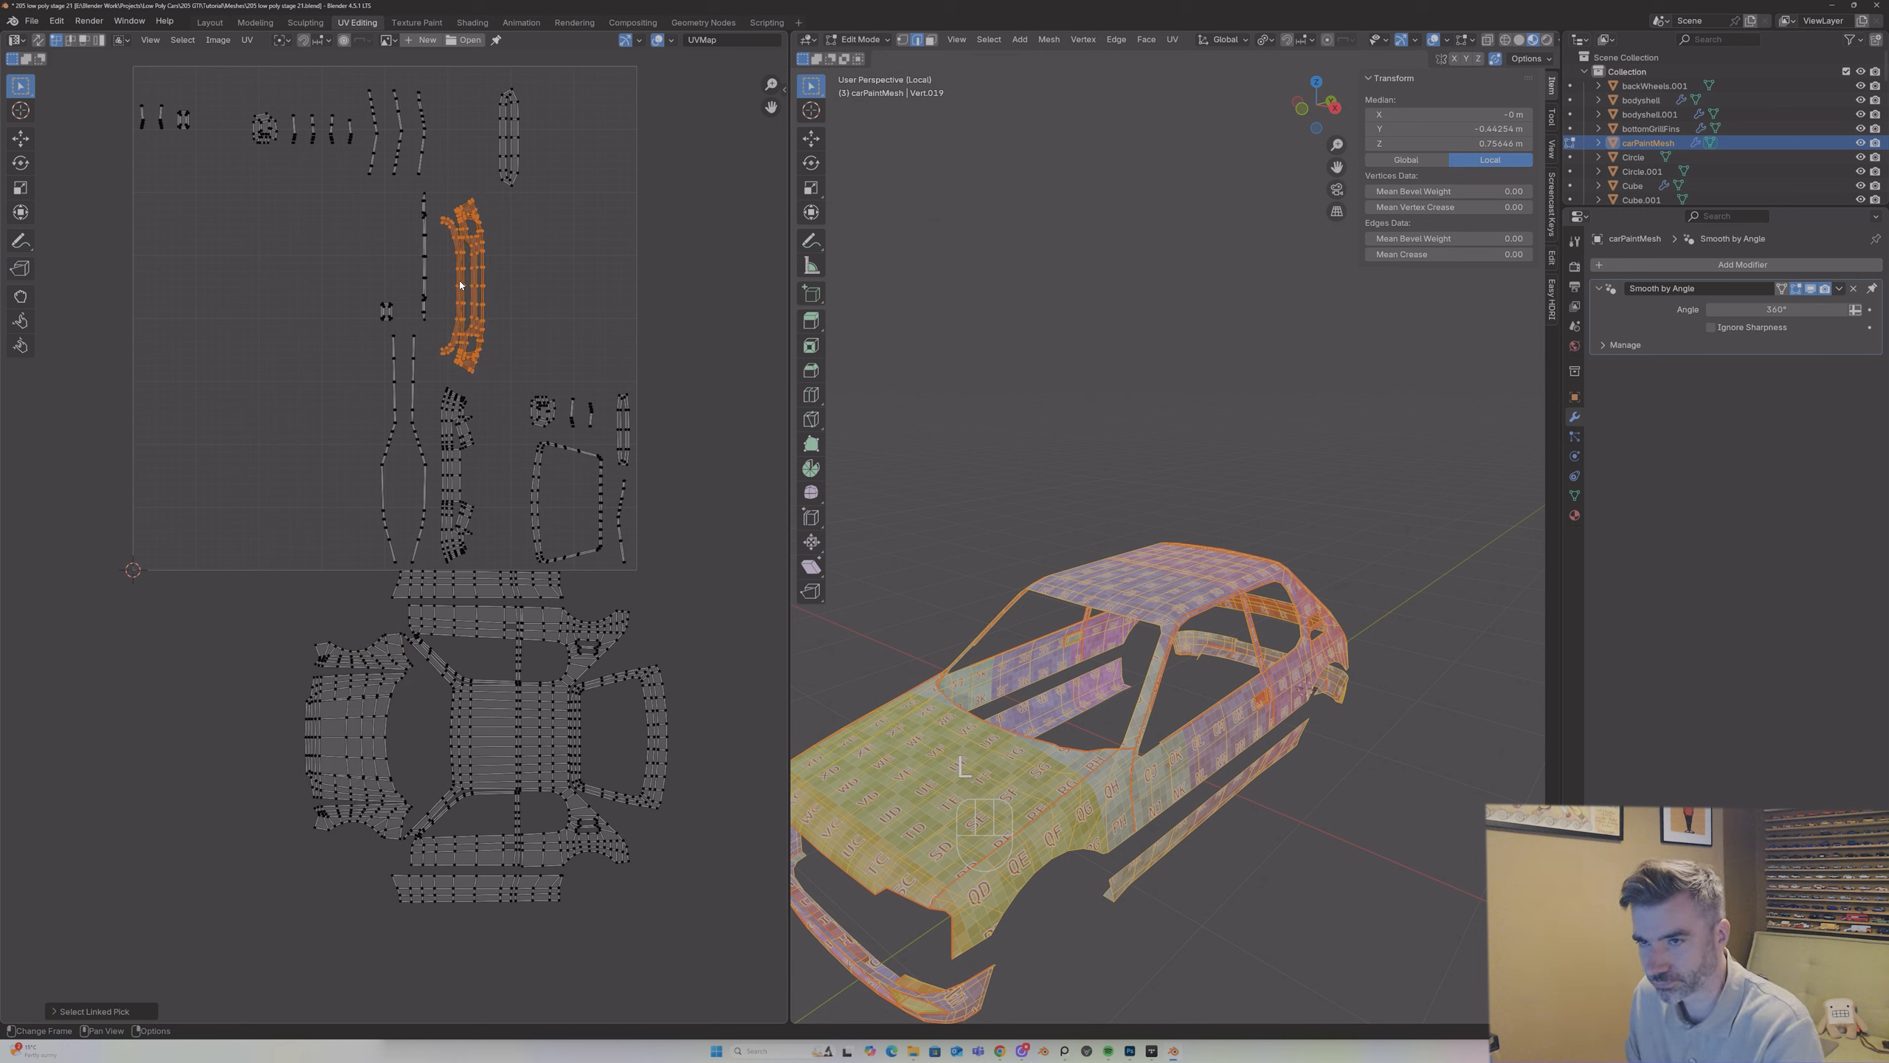
pyautogui.press('g')
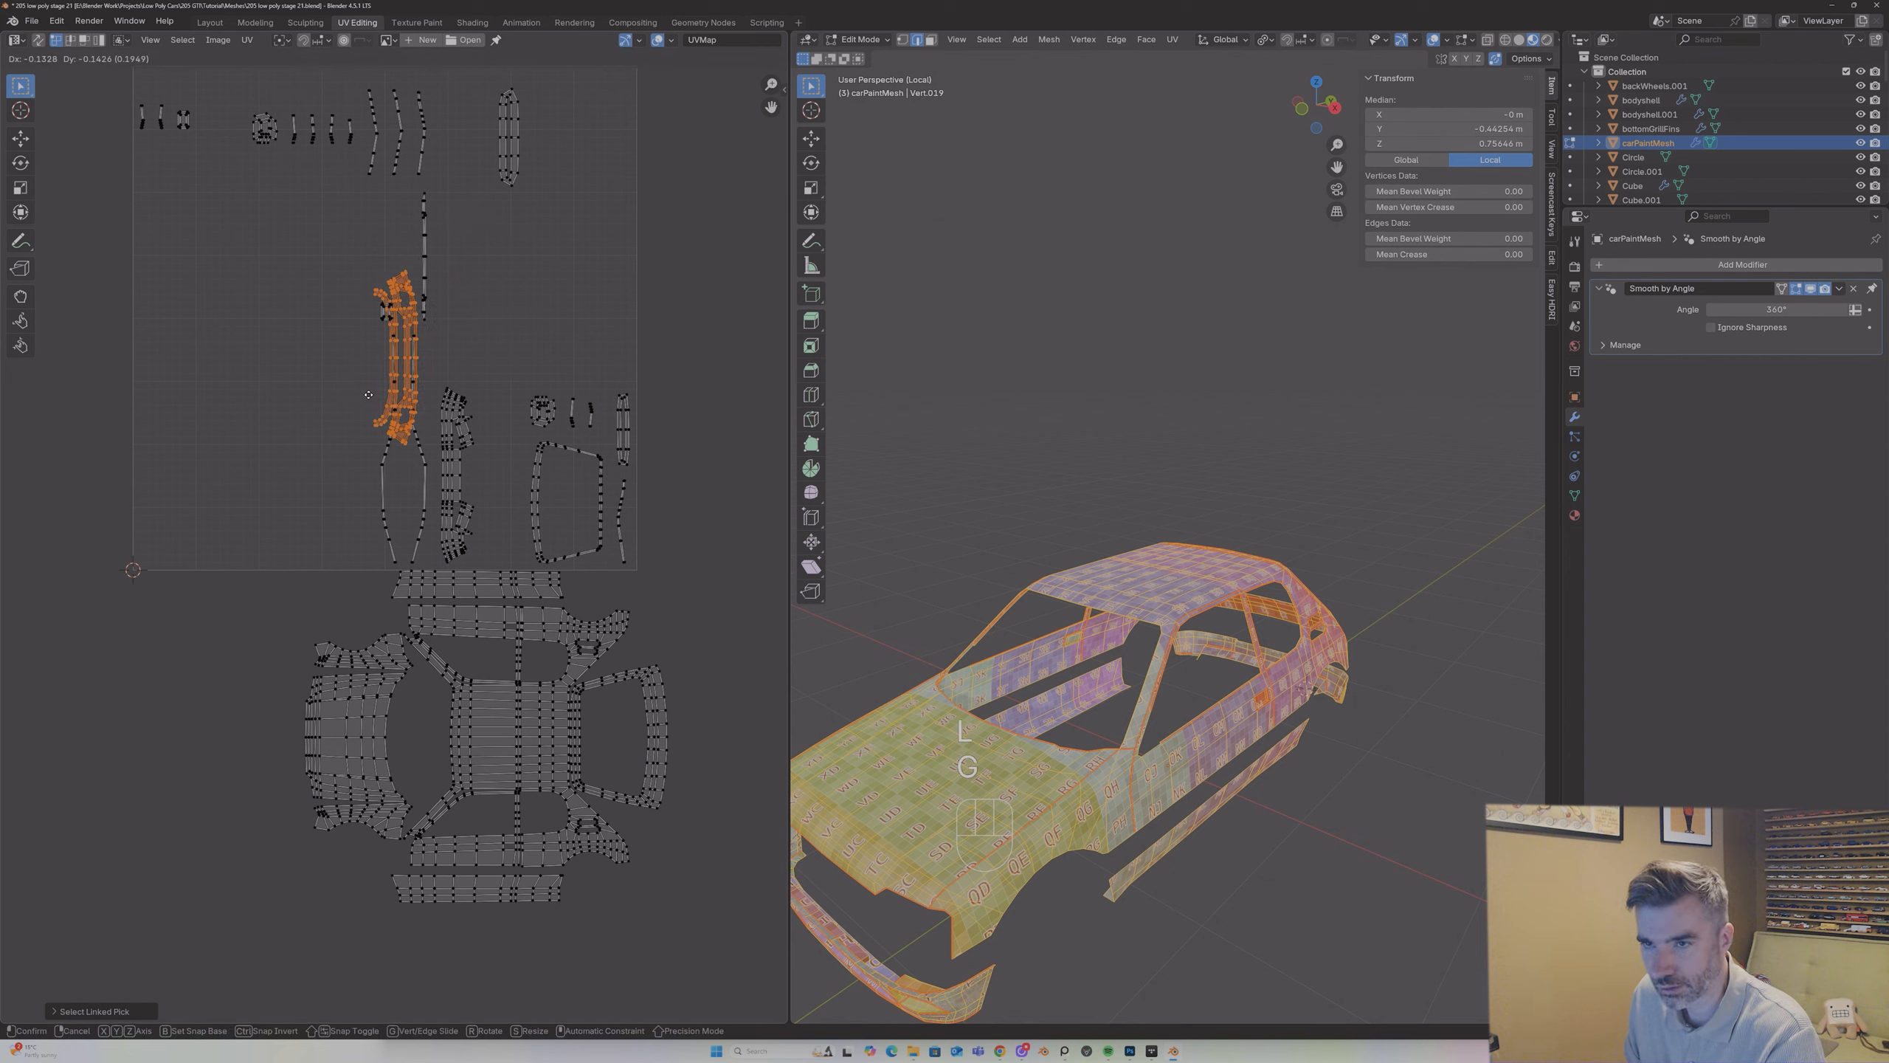
pyautogui.click(273, 745)
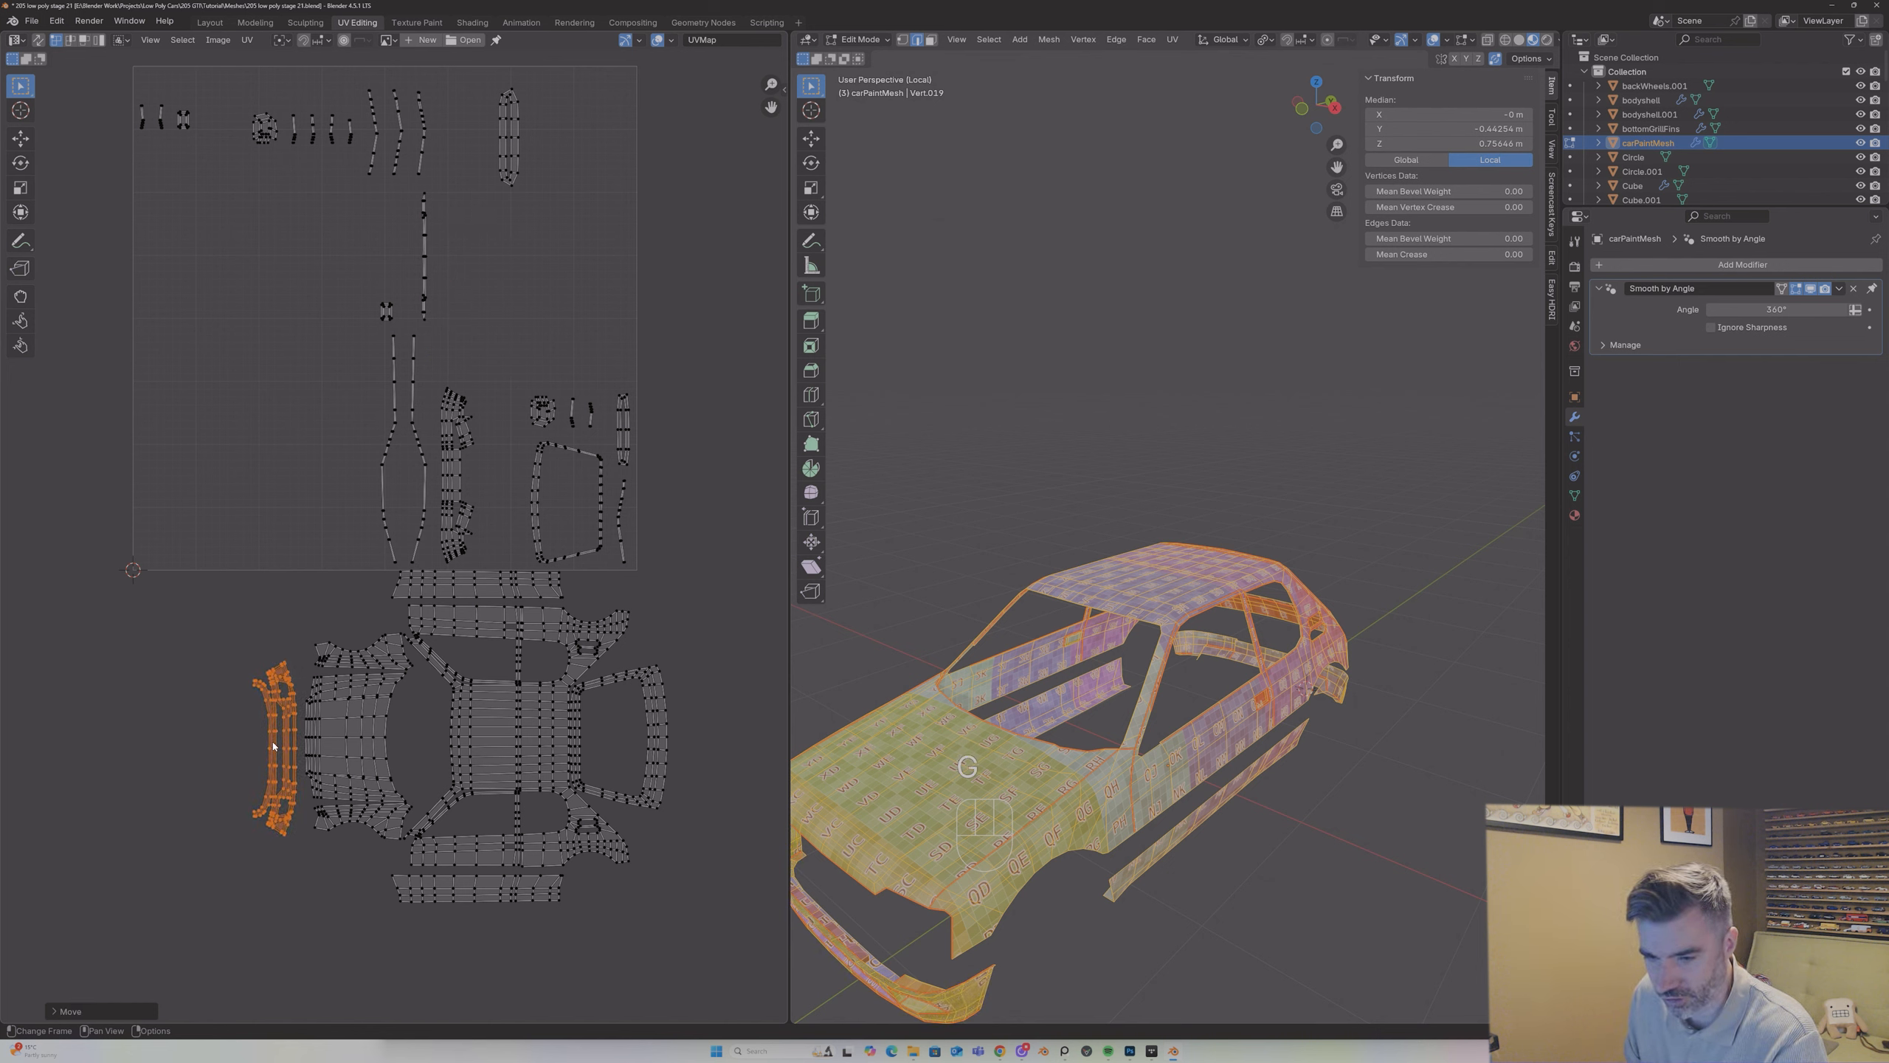
# Step: Nudge the front bumper island up and closer to the bonnet so the two are centred on each other
pyautogui.moveTo(942, 804); pyautogui.dragTo(993, 787, button='middle')
pyautogui.press('g')
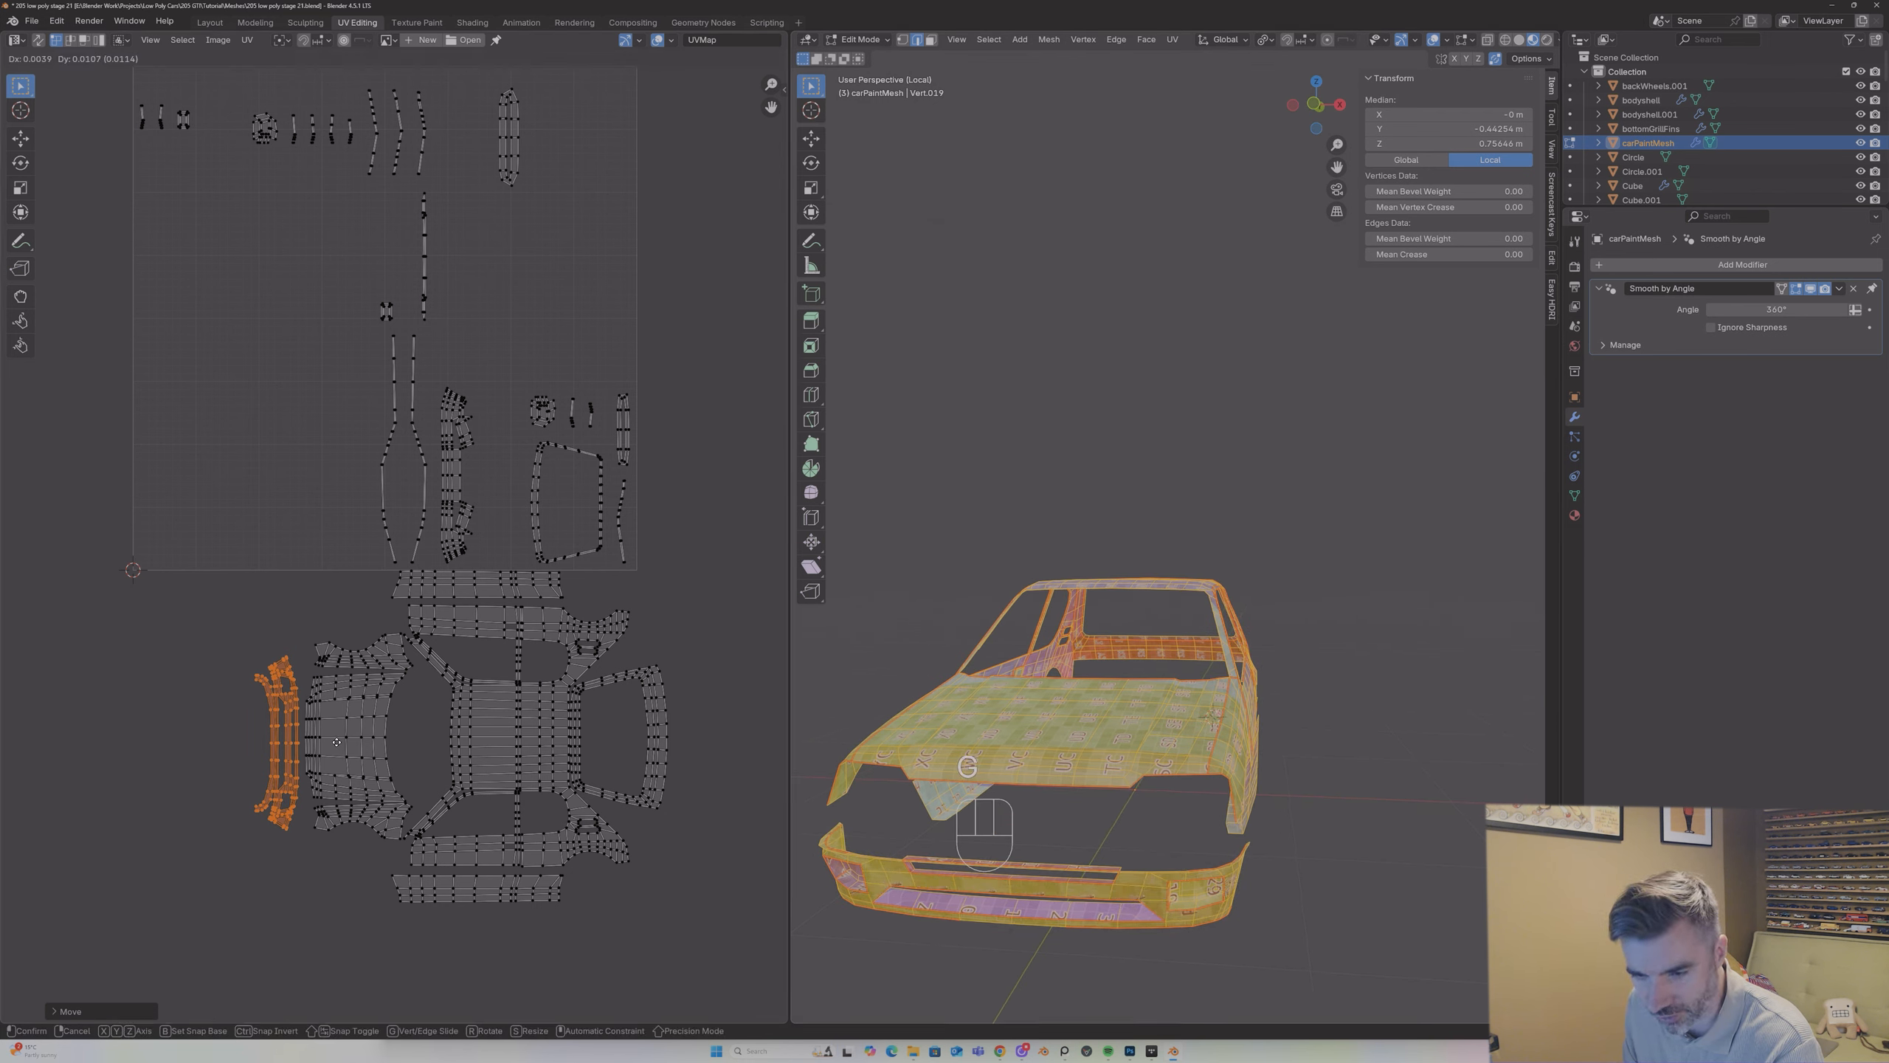
pyautogui.click(339, 741)
pyautogui.moveTo(915, 744)
pyautogui.mouseDown(button='middle')
pyautogui.moveTo(894, 735)
pyautogui.moveTo(907, 777)
pyautogui.mouseUp(button='middle')
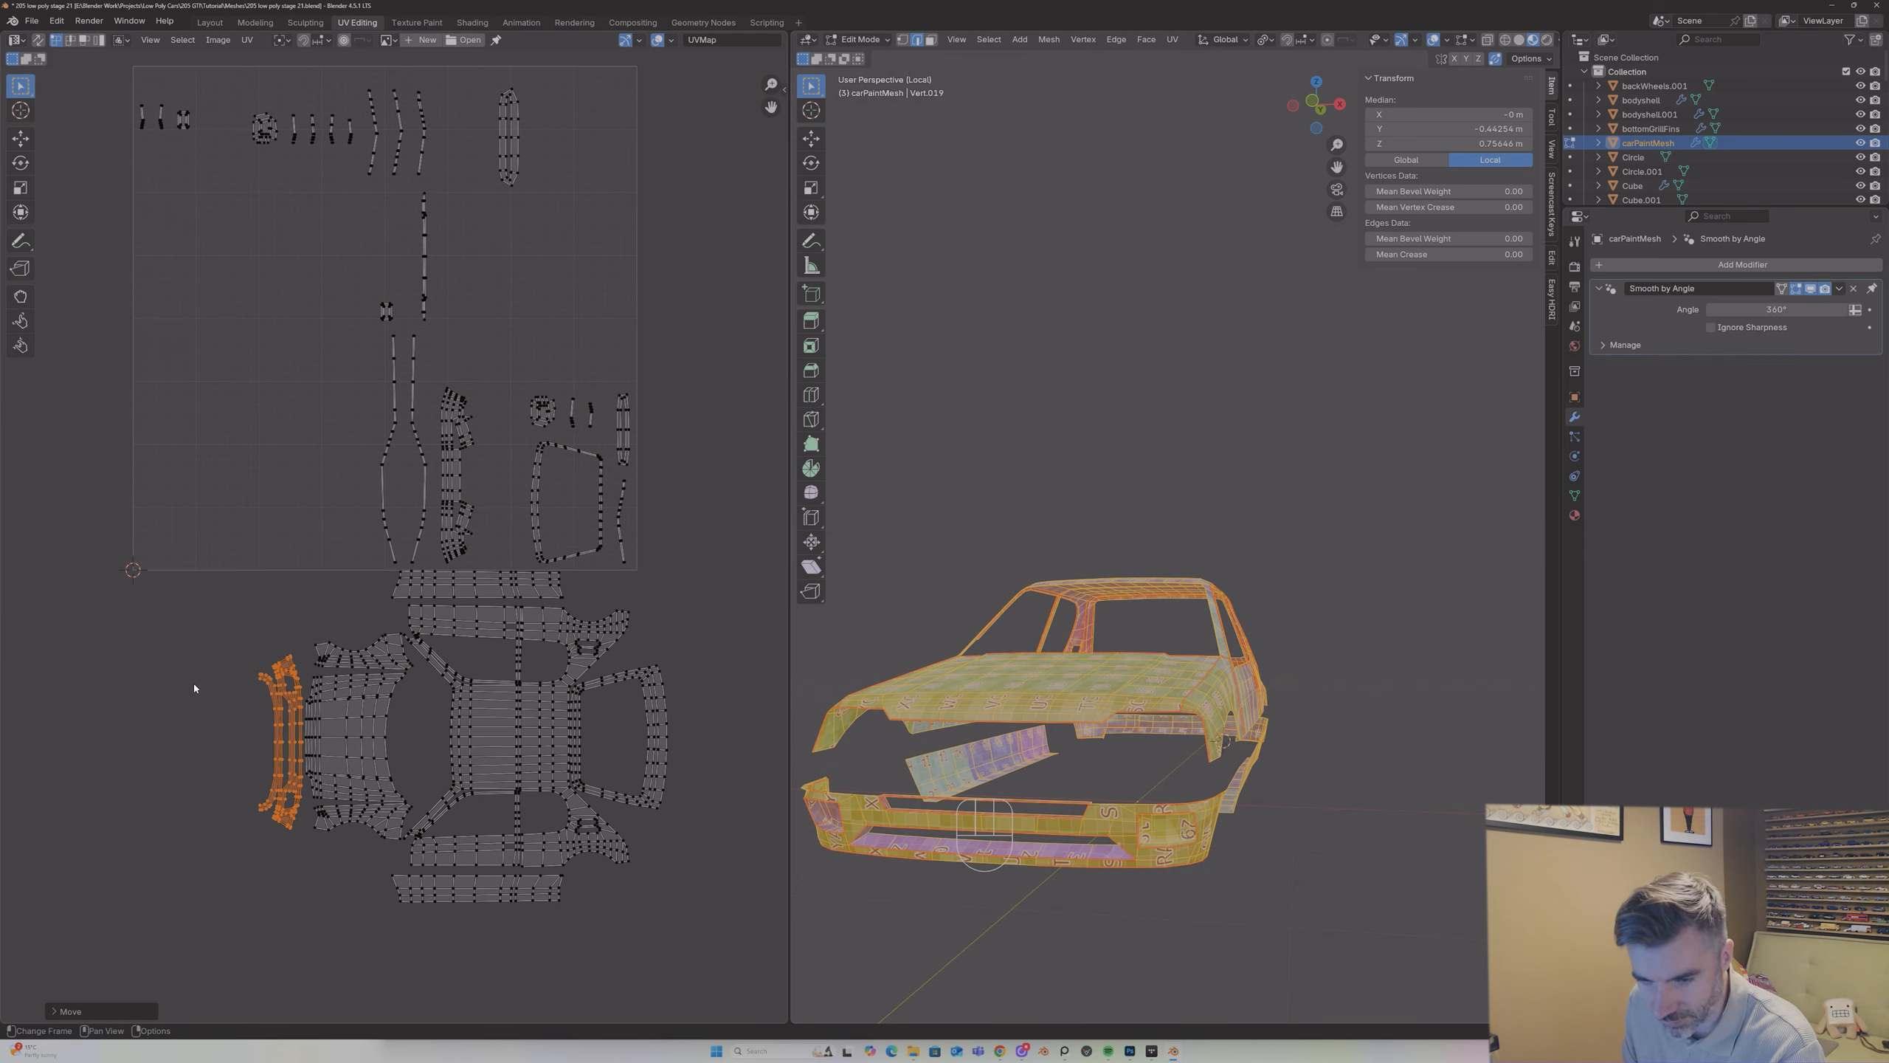
# Step: Mark a seam at one end of the front bumper's upper opening, where the thin top strip meets the bumper corner
pyautogui.scroll(2, 303, 716)
pyautogui.scroll(1, 301, 716)
pyautogui.scroll(3, 406, 437)
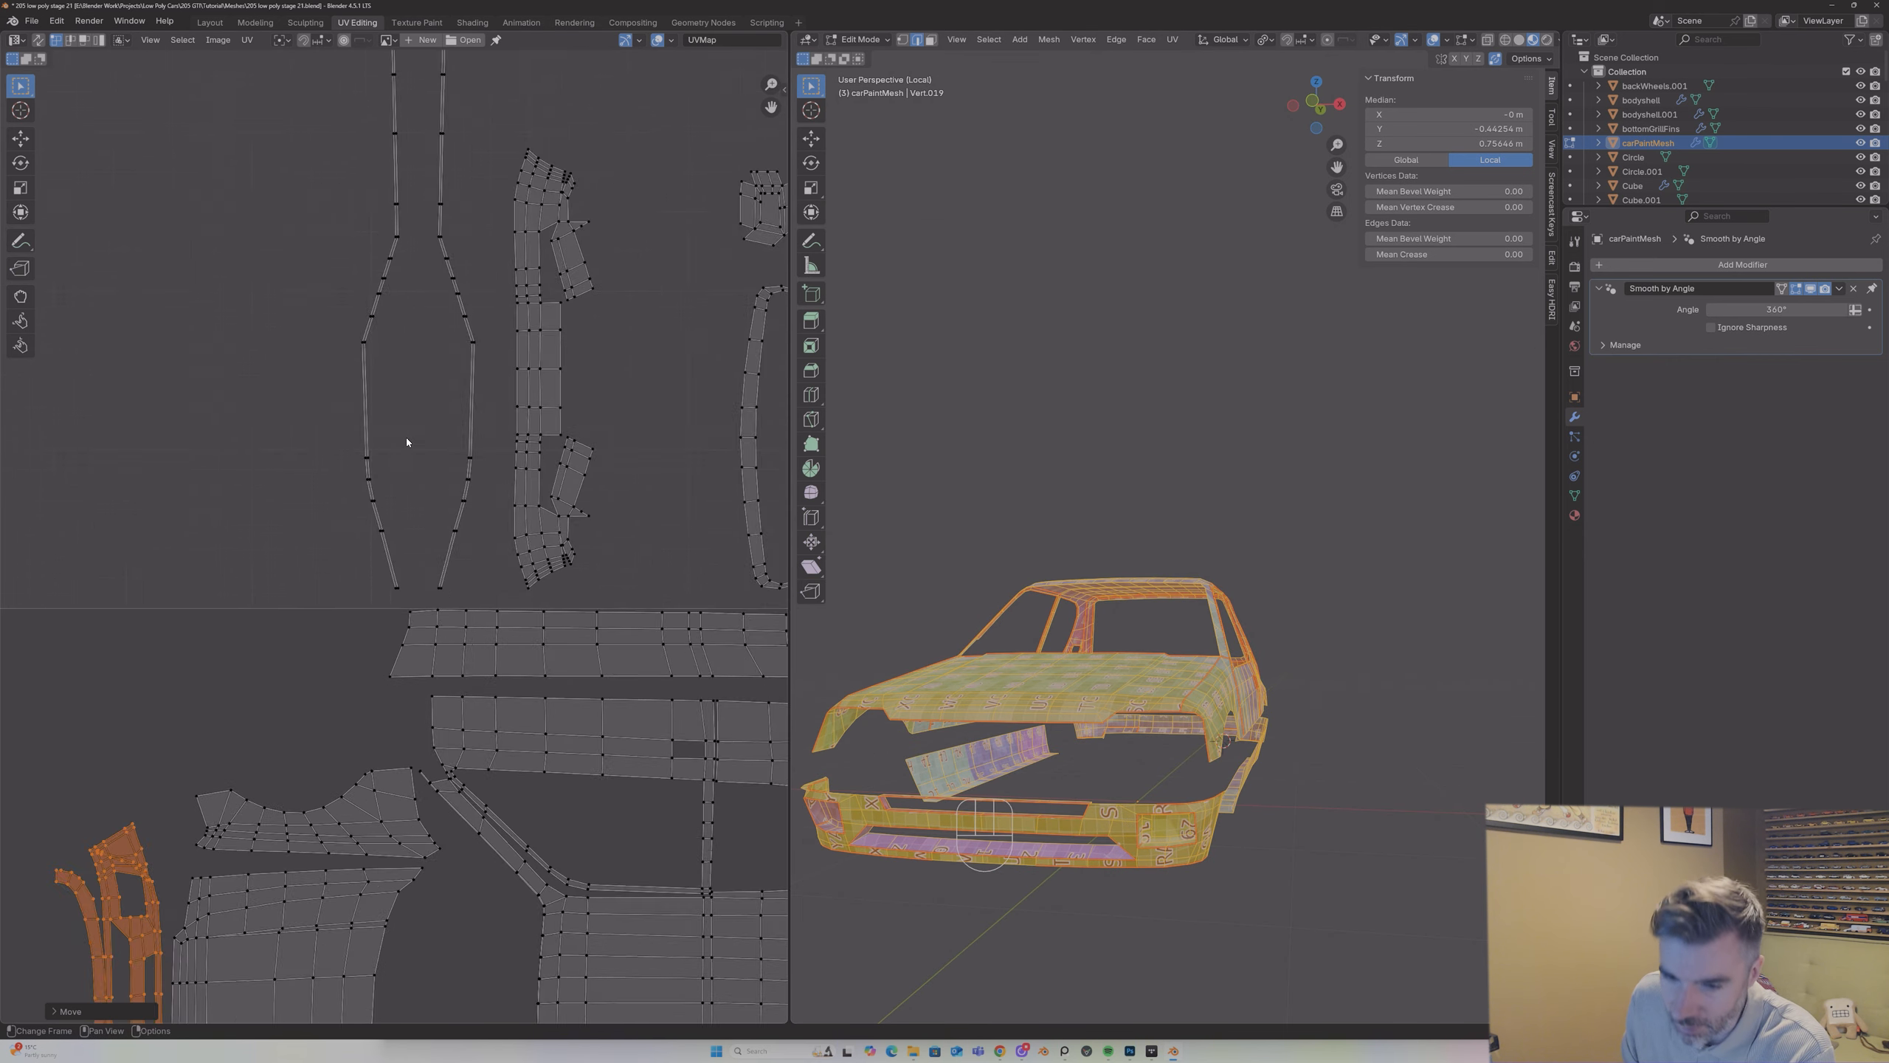
pyautogui.moveTo(771, 109); pyautogui.dragTo(353, 504)
pyautogui.scroll(1, 316, 866)
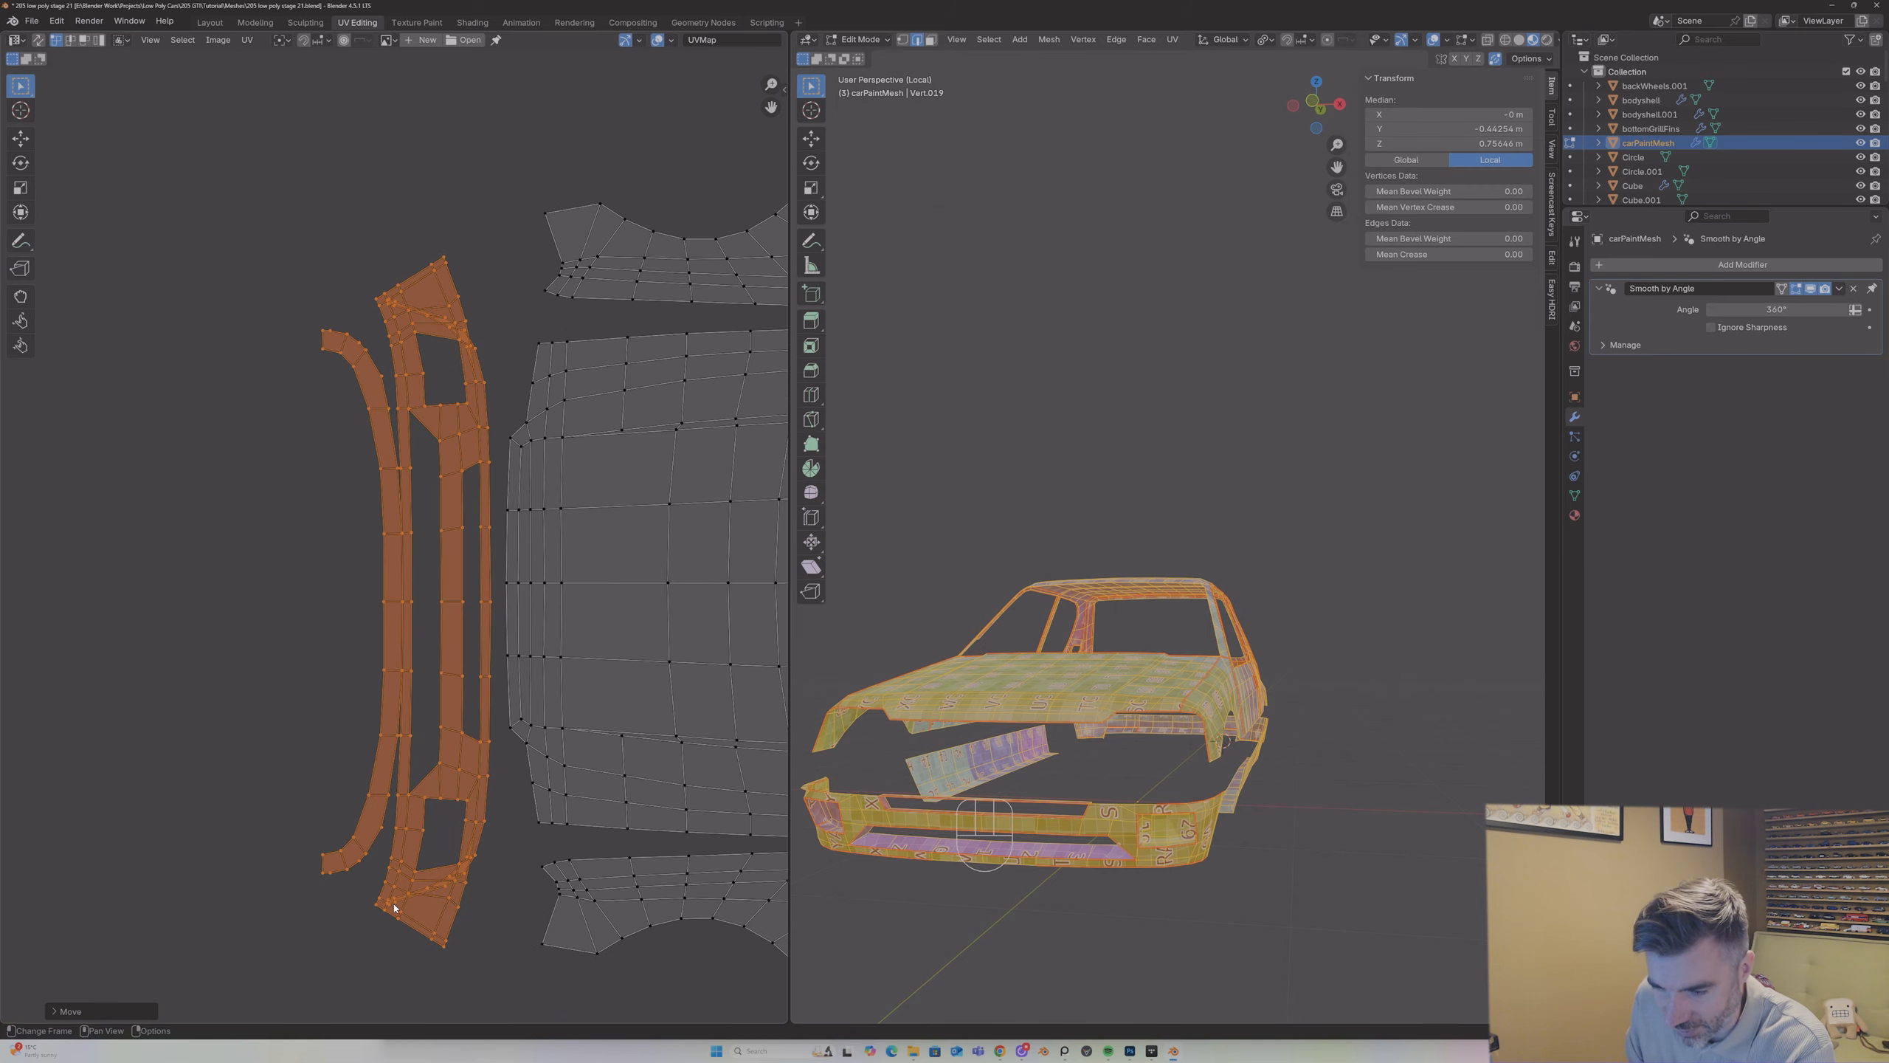
pyautogui.scroll(2, 1128, 783)
pyautogui.moveTo(1127, 782); pyautogui.dragTo(1140, 740, button='middle')
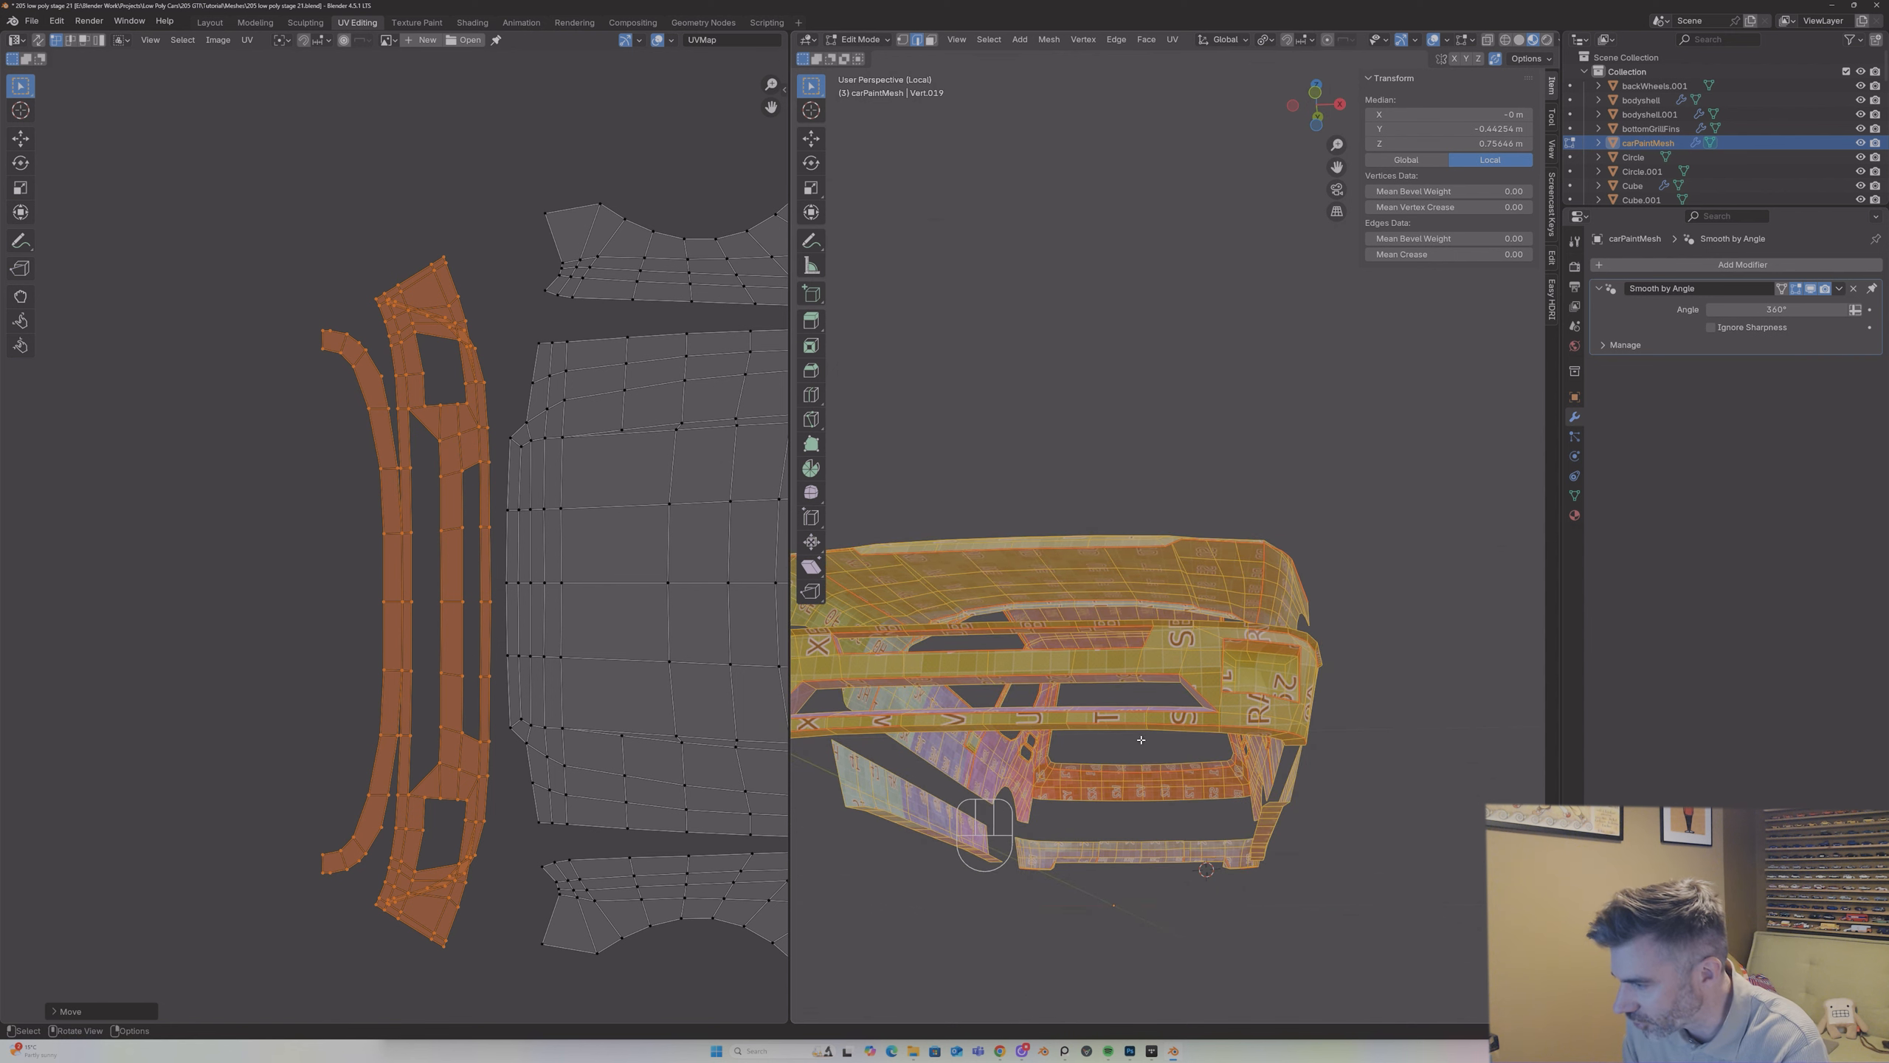
pyautogui.click(1211, 634)
pyautogui.keyDown('shift'); pyautogui.click(1187, 628); pyautogui.keyUp('shift')
pyautogui.rightClick(1186, 631)
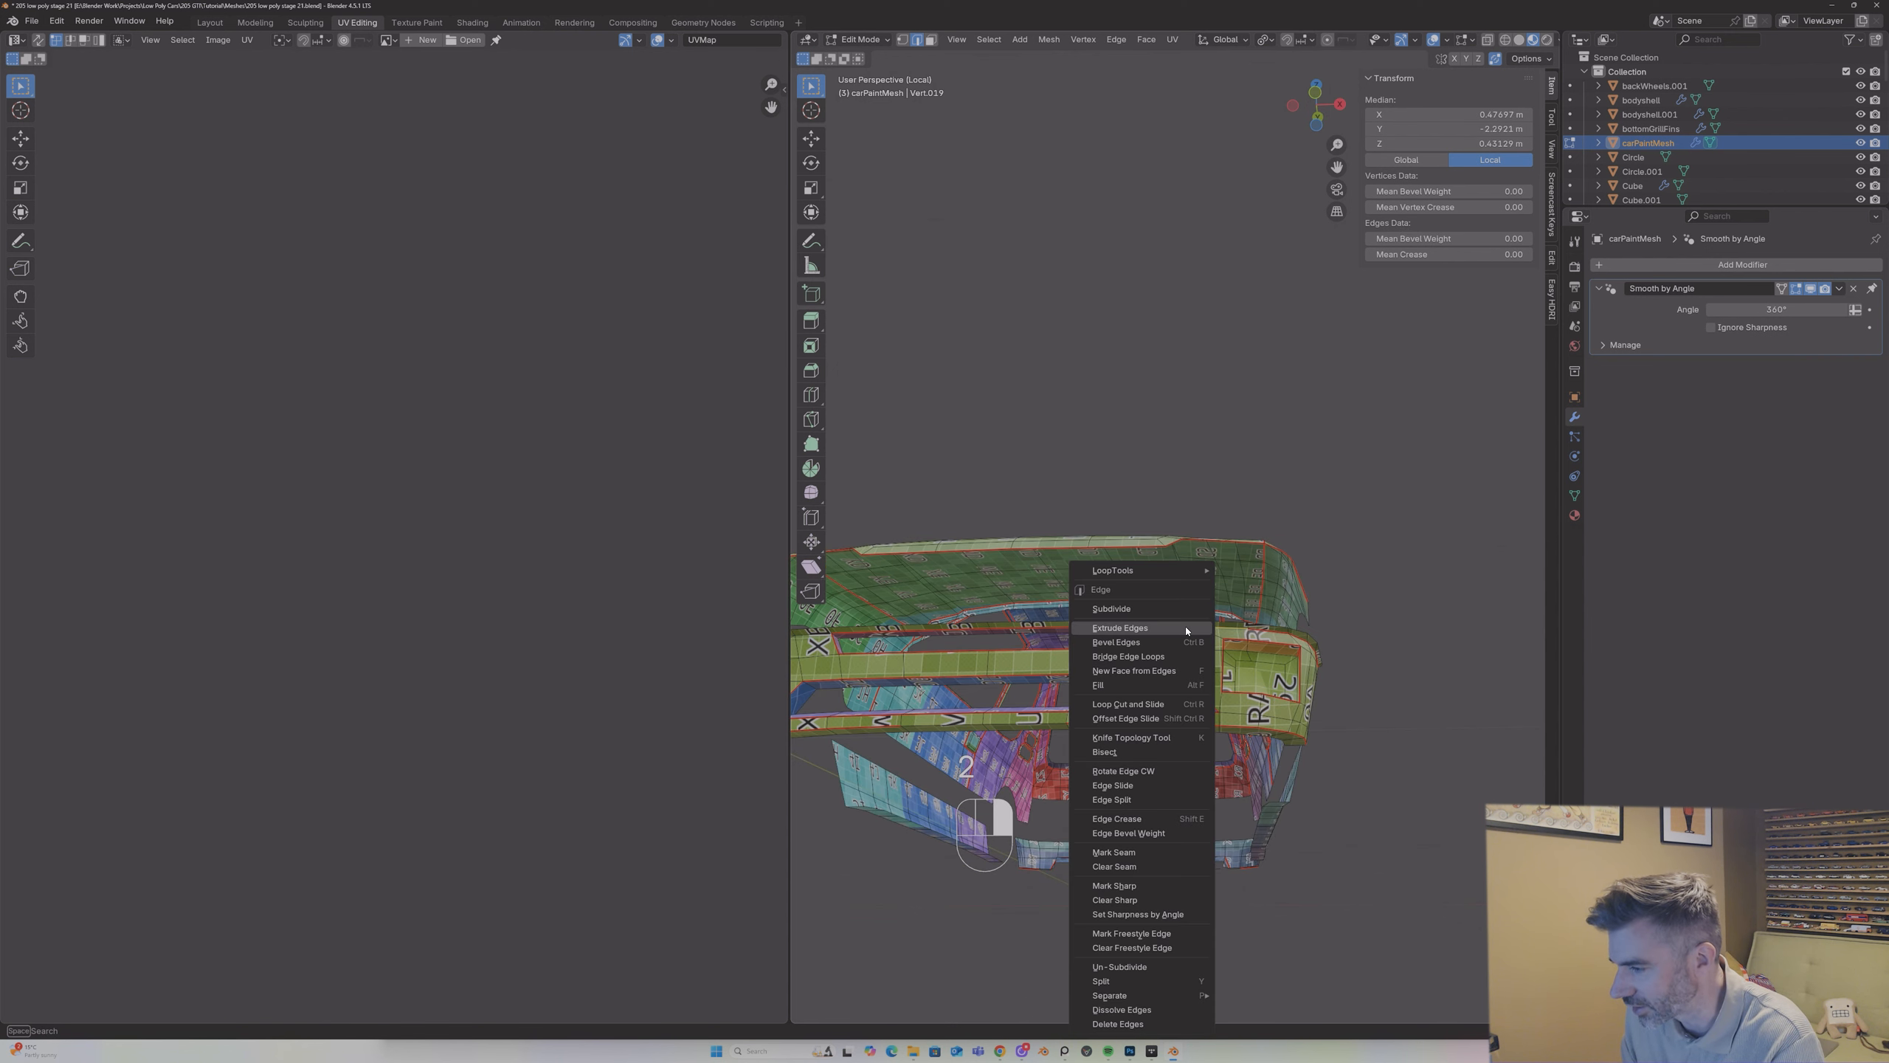
pyautogui.click(1113, 852)
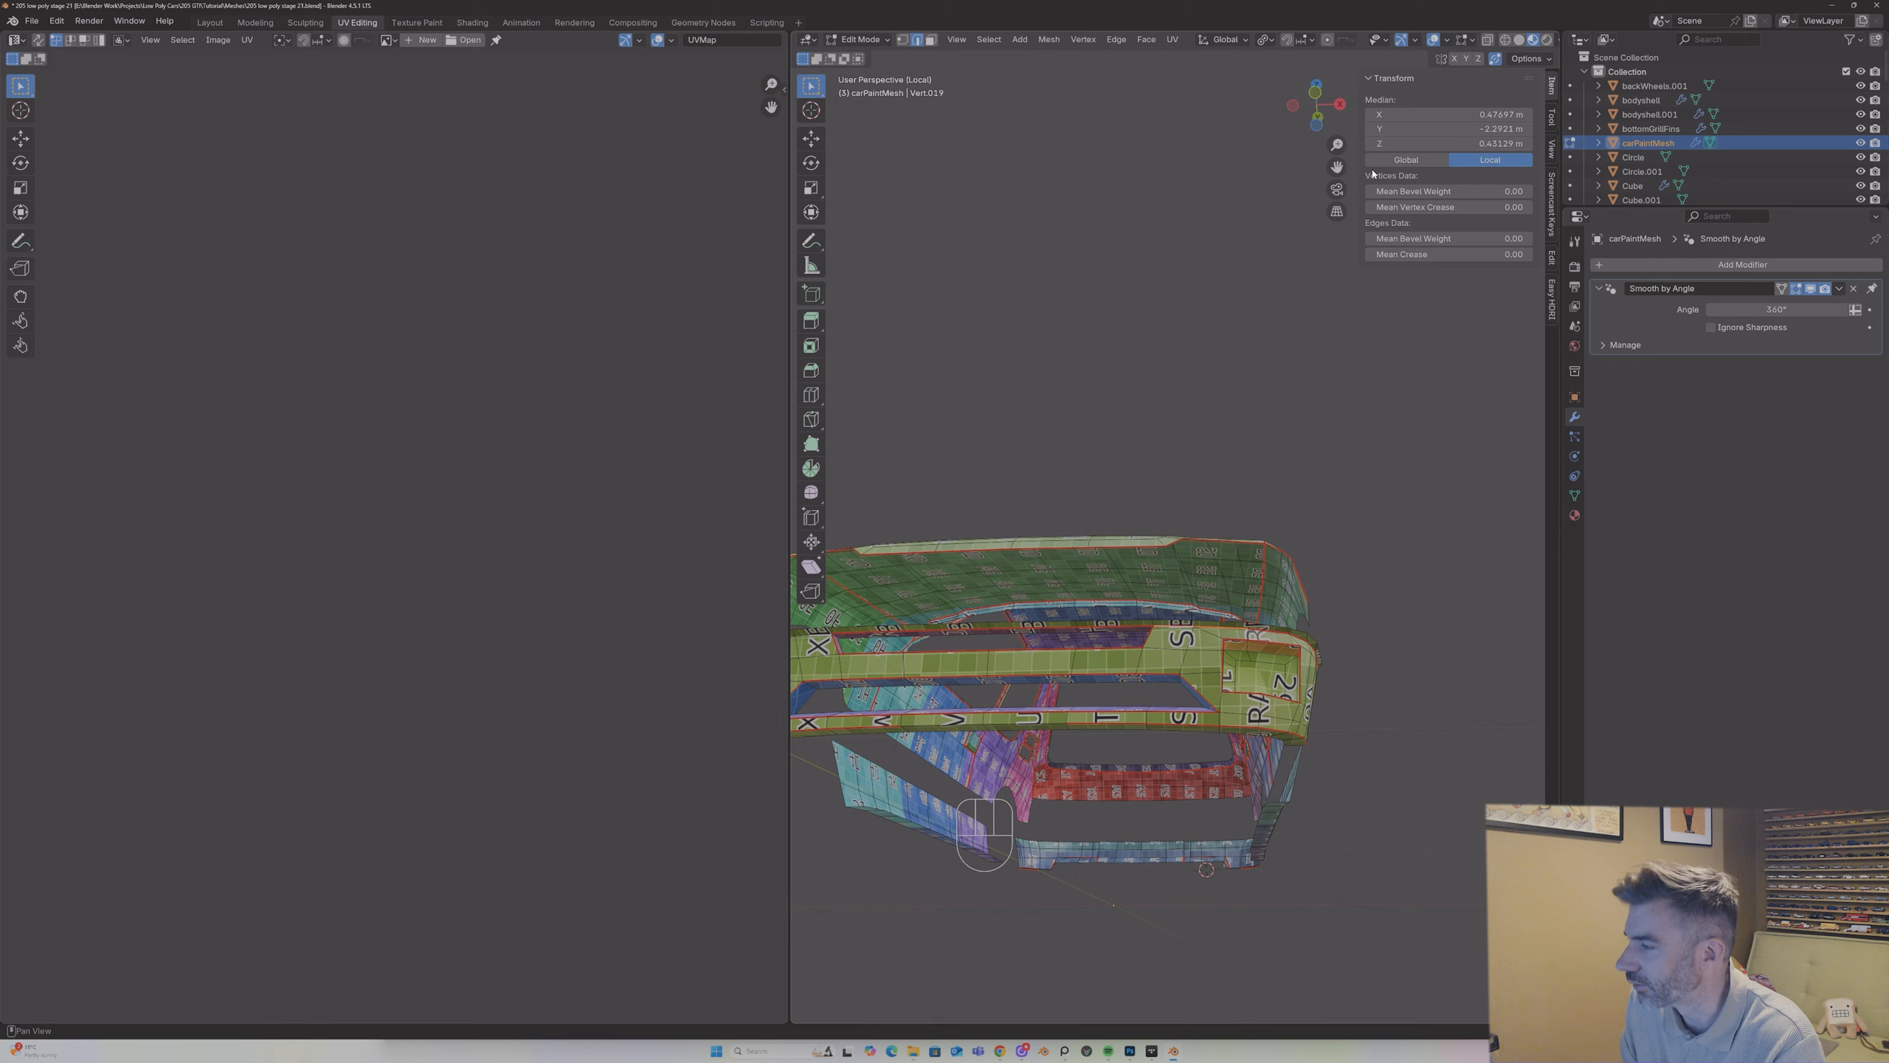
# Step: Mark the matching seam at the opposite end of the bumper's upper opening
pyautogui.moveTo(1337, 166); pyautogui.dragTo(1522, 142)
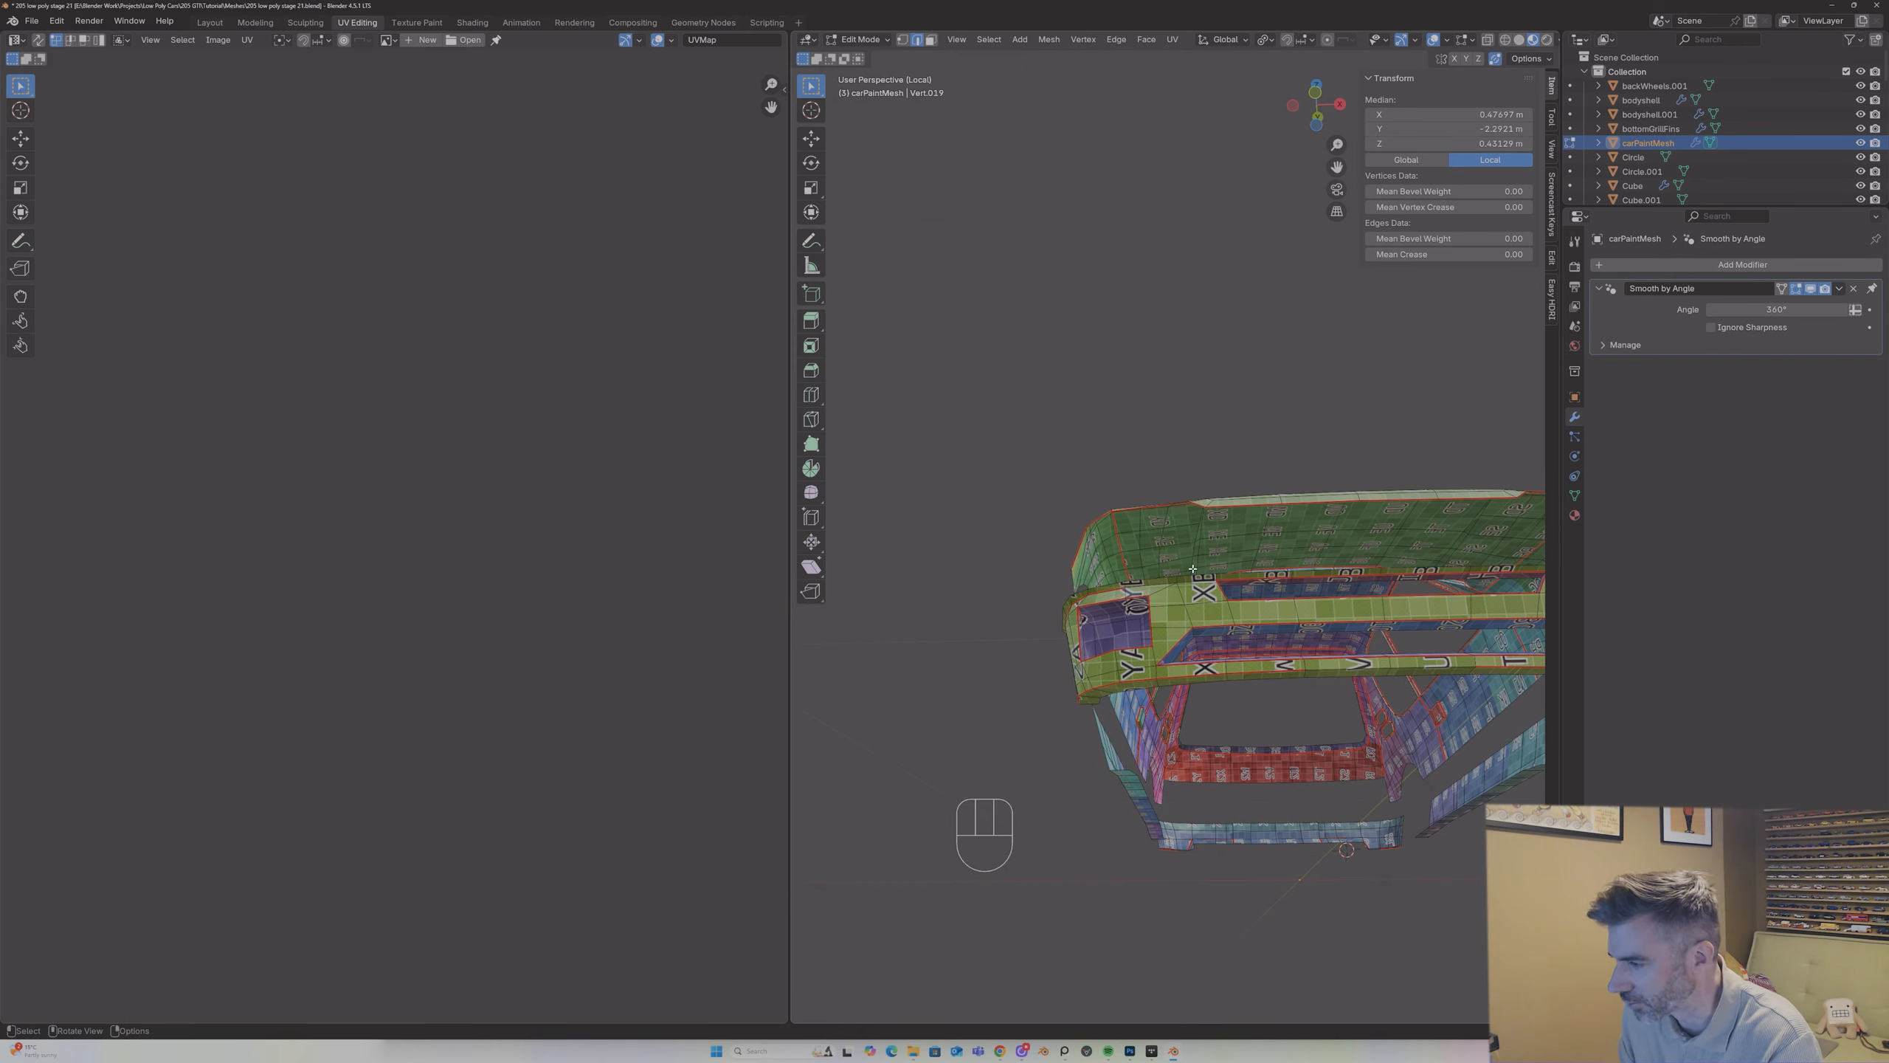
pyautogui.keyDown('shift'); pyautogui.click(1151, 585); pyautogui.keyUp('shift')
pyautogui.rightClick(1148, 582)
pyautogui.click(1148, 582)
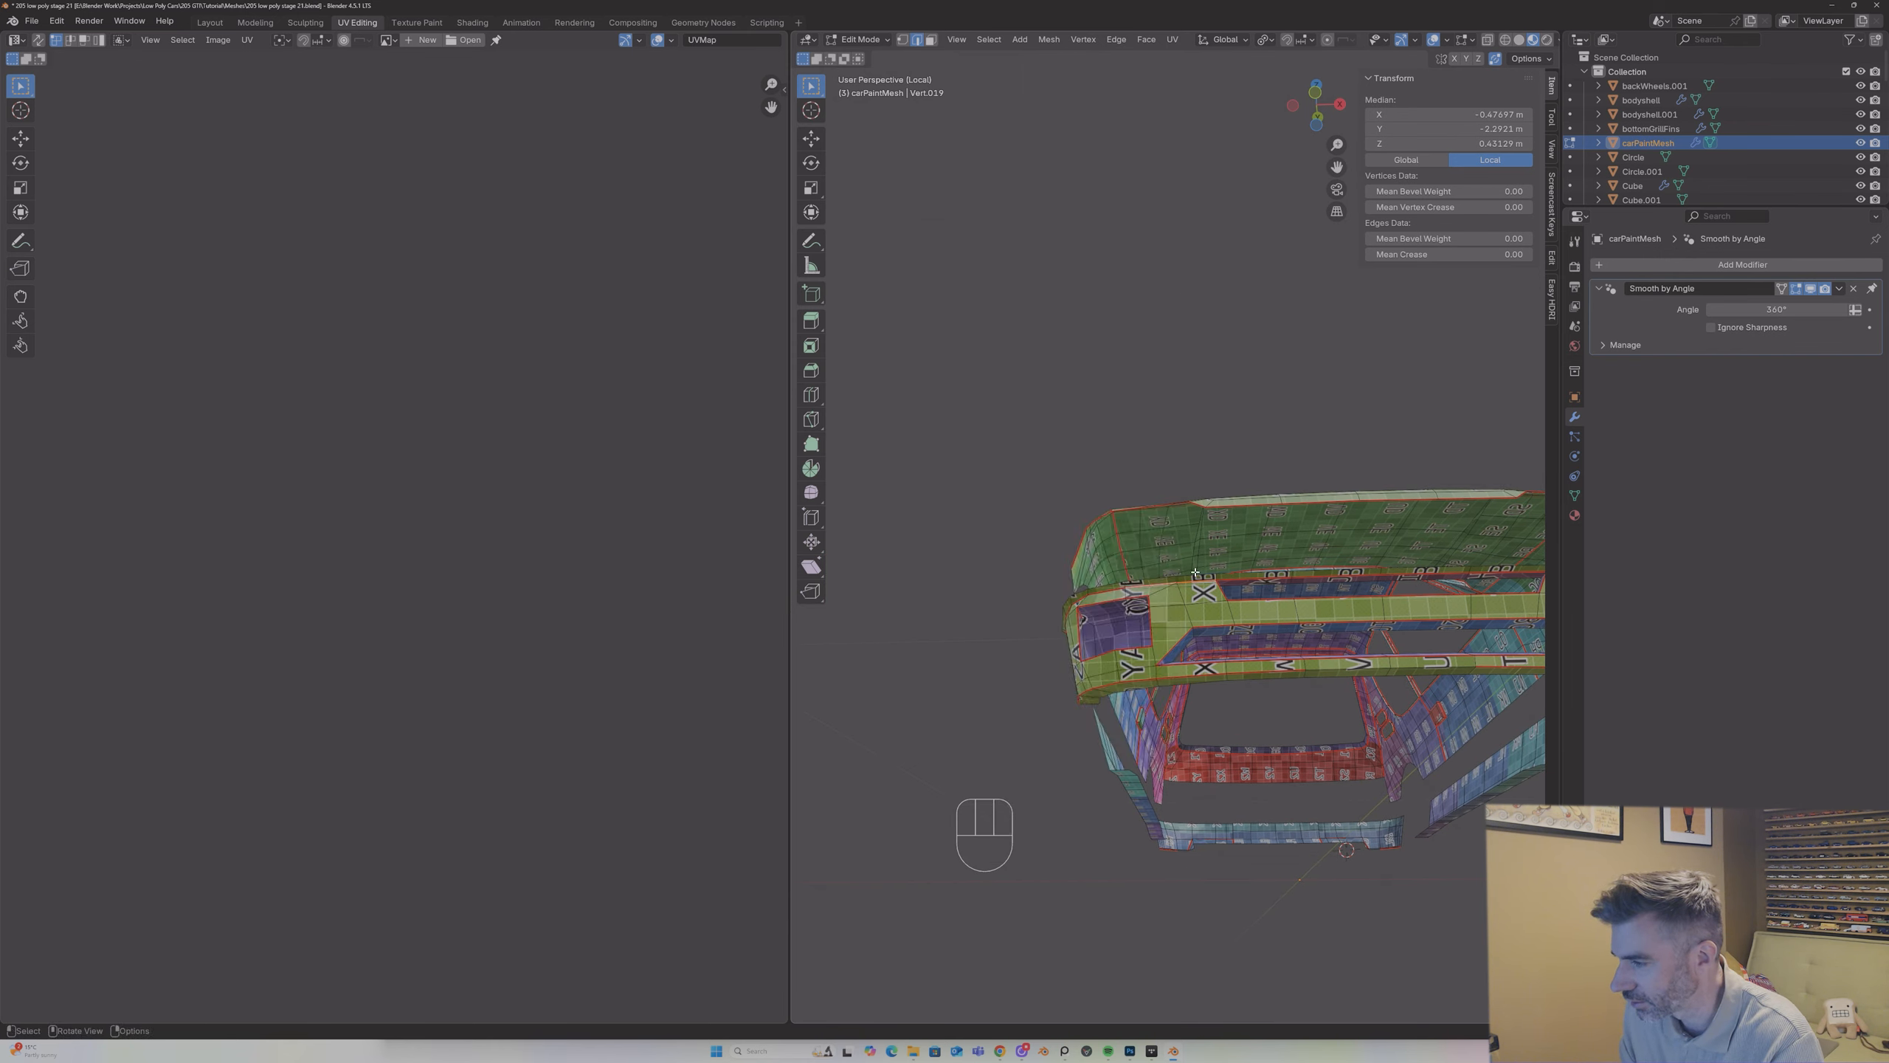
# Step: Select all linked geometry of the front bumper and unwrap it with the Angle Based method
pyautogui.moveTo(1148, 582); pyautogui.dragTo(1227, 608, button='middle')
pyautogui.scroll(-4, 1219, 592)
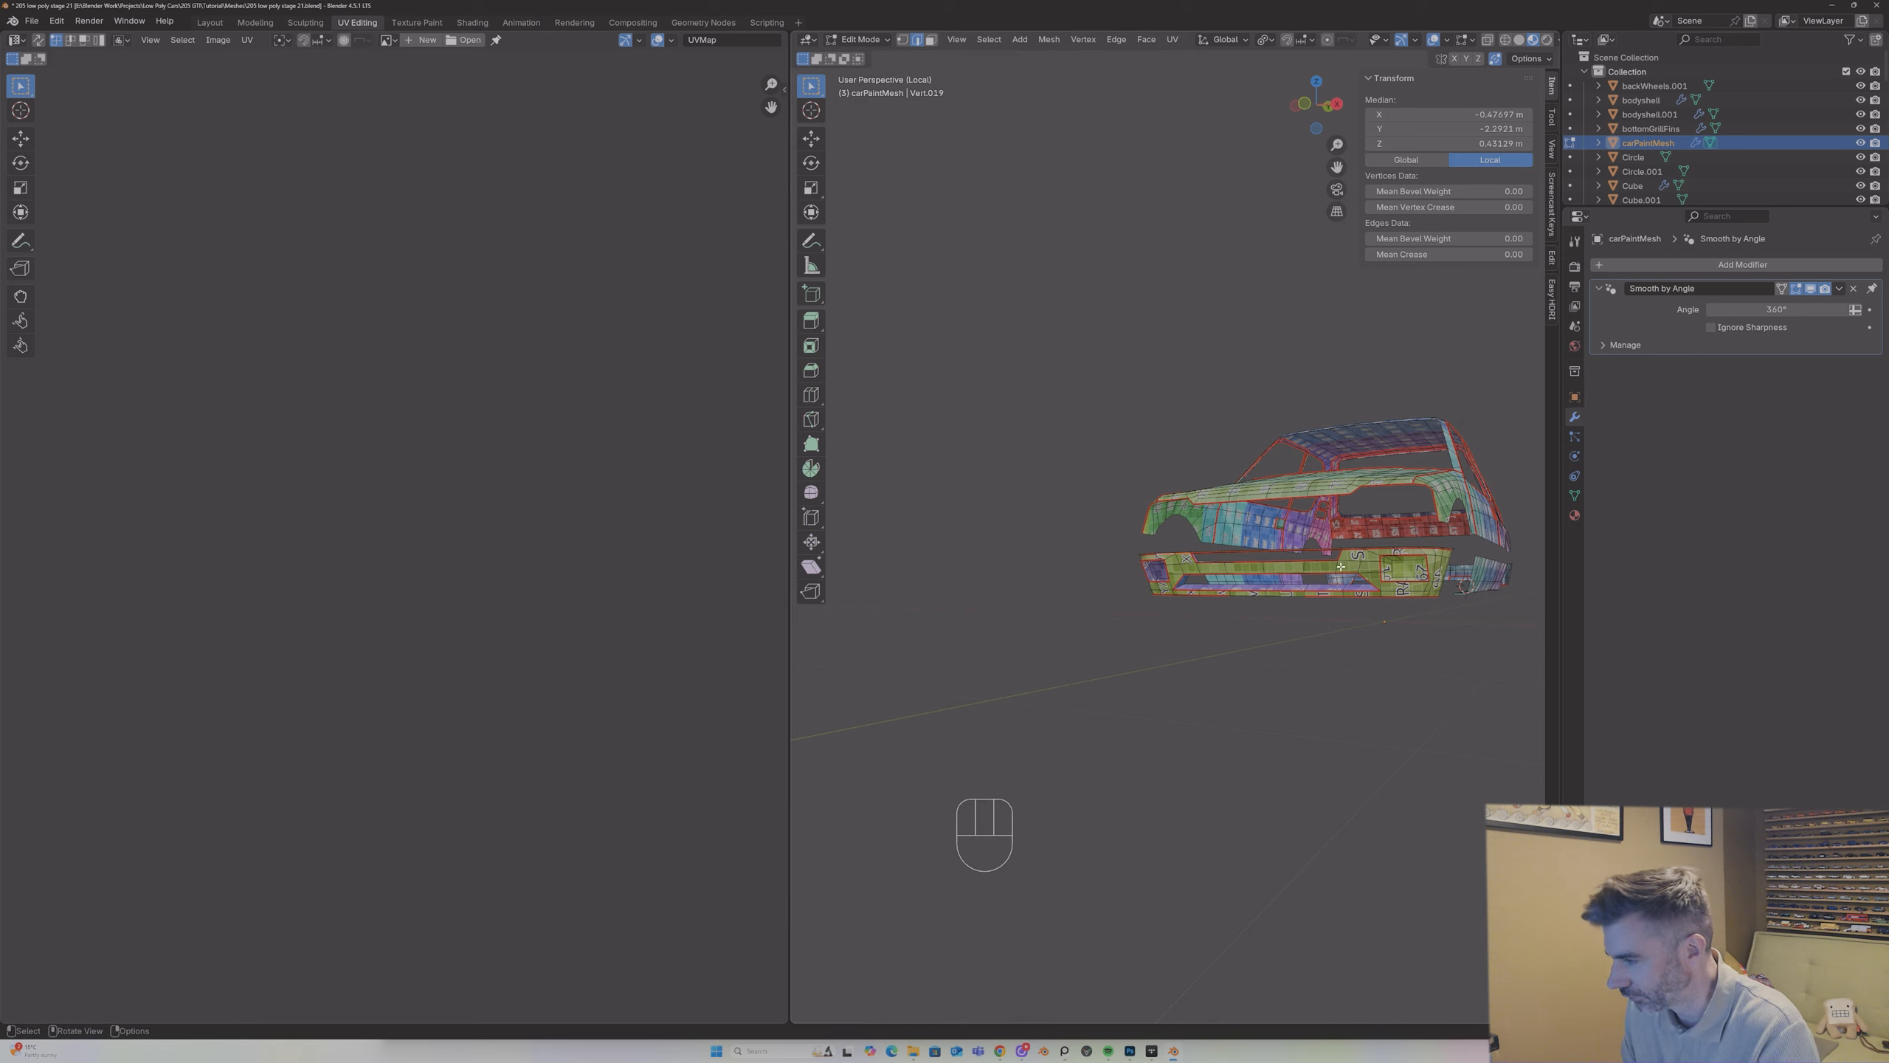
pyautogui.press('l')
pyautogui.moveTo(1344, 563)
pyautogui.mouseDown(button='middle')
pyautogui.moveTo(1340, 536)
pyautogui.moveTo(1327, 581)
pyautogui.mouseUp(button='middle')
pyautogui.click(1341, 548)
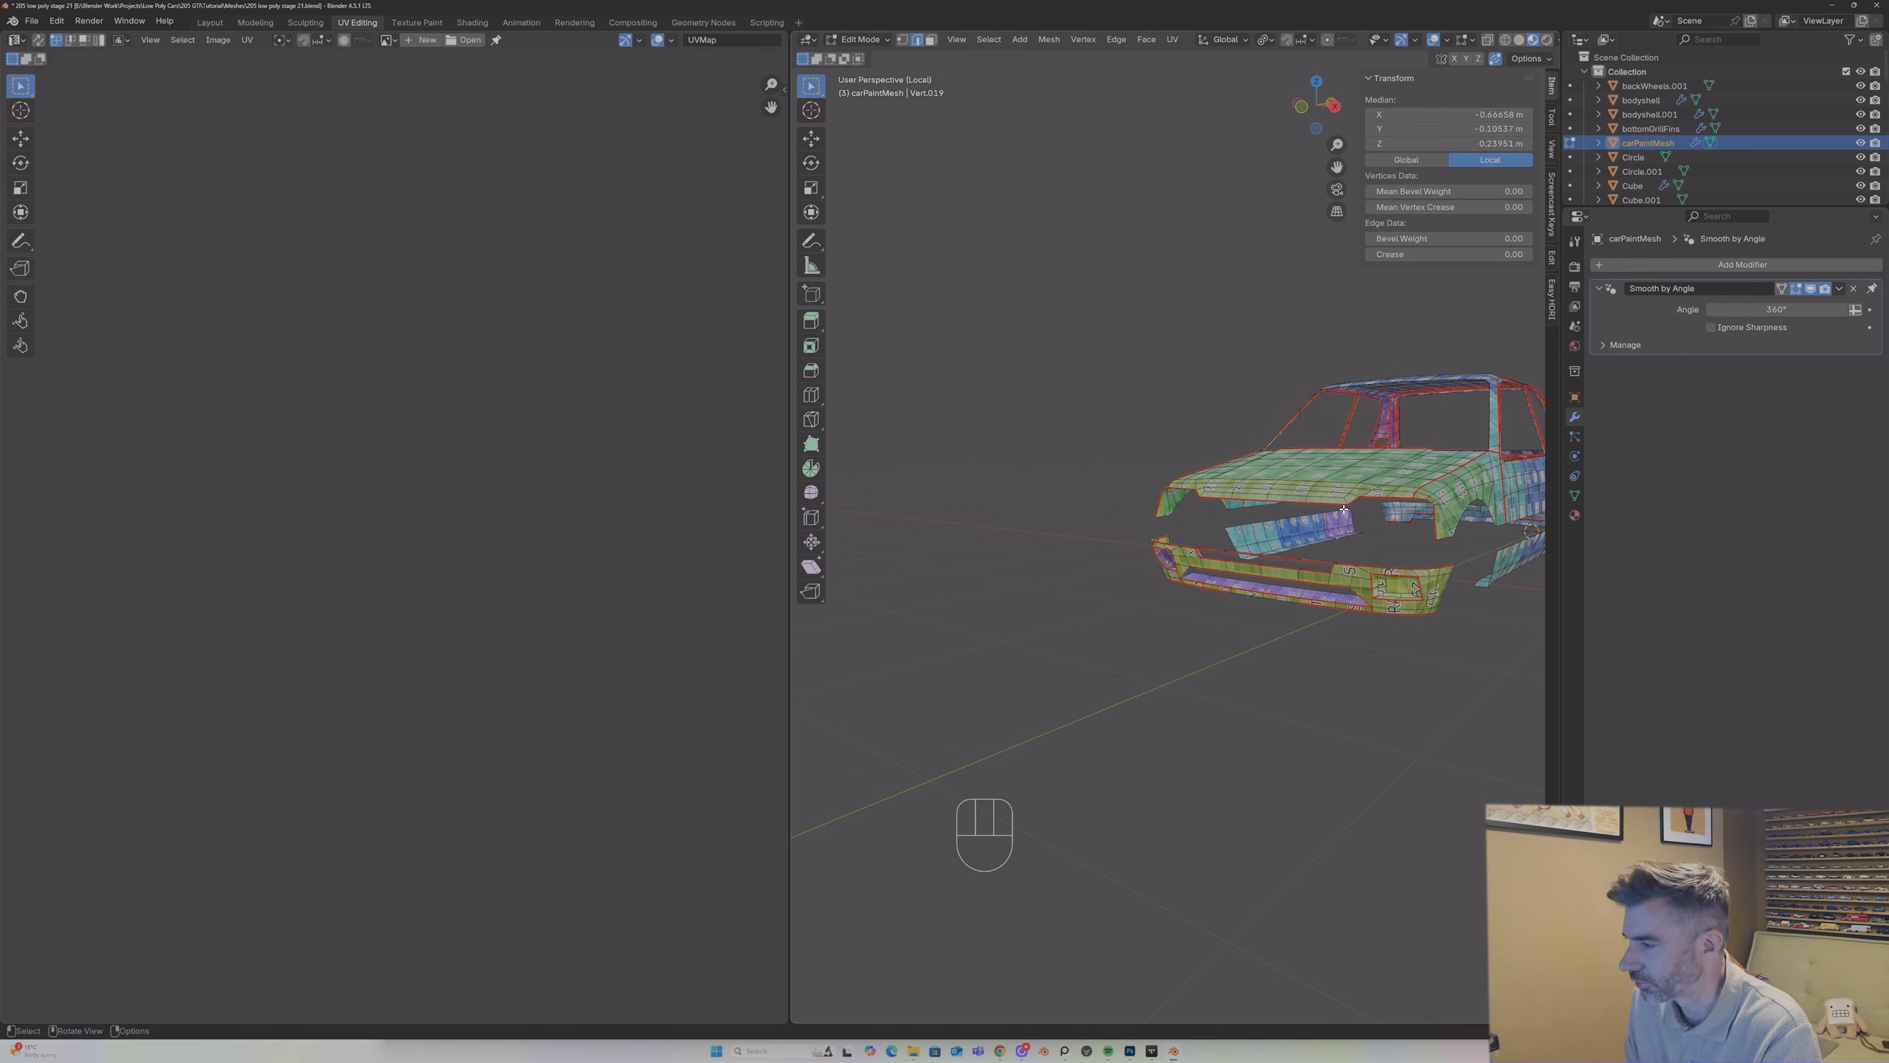
pyautogui.press('l')
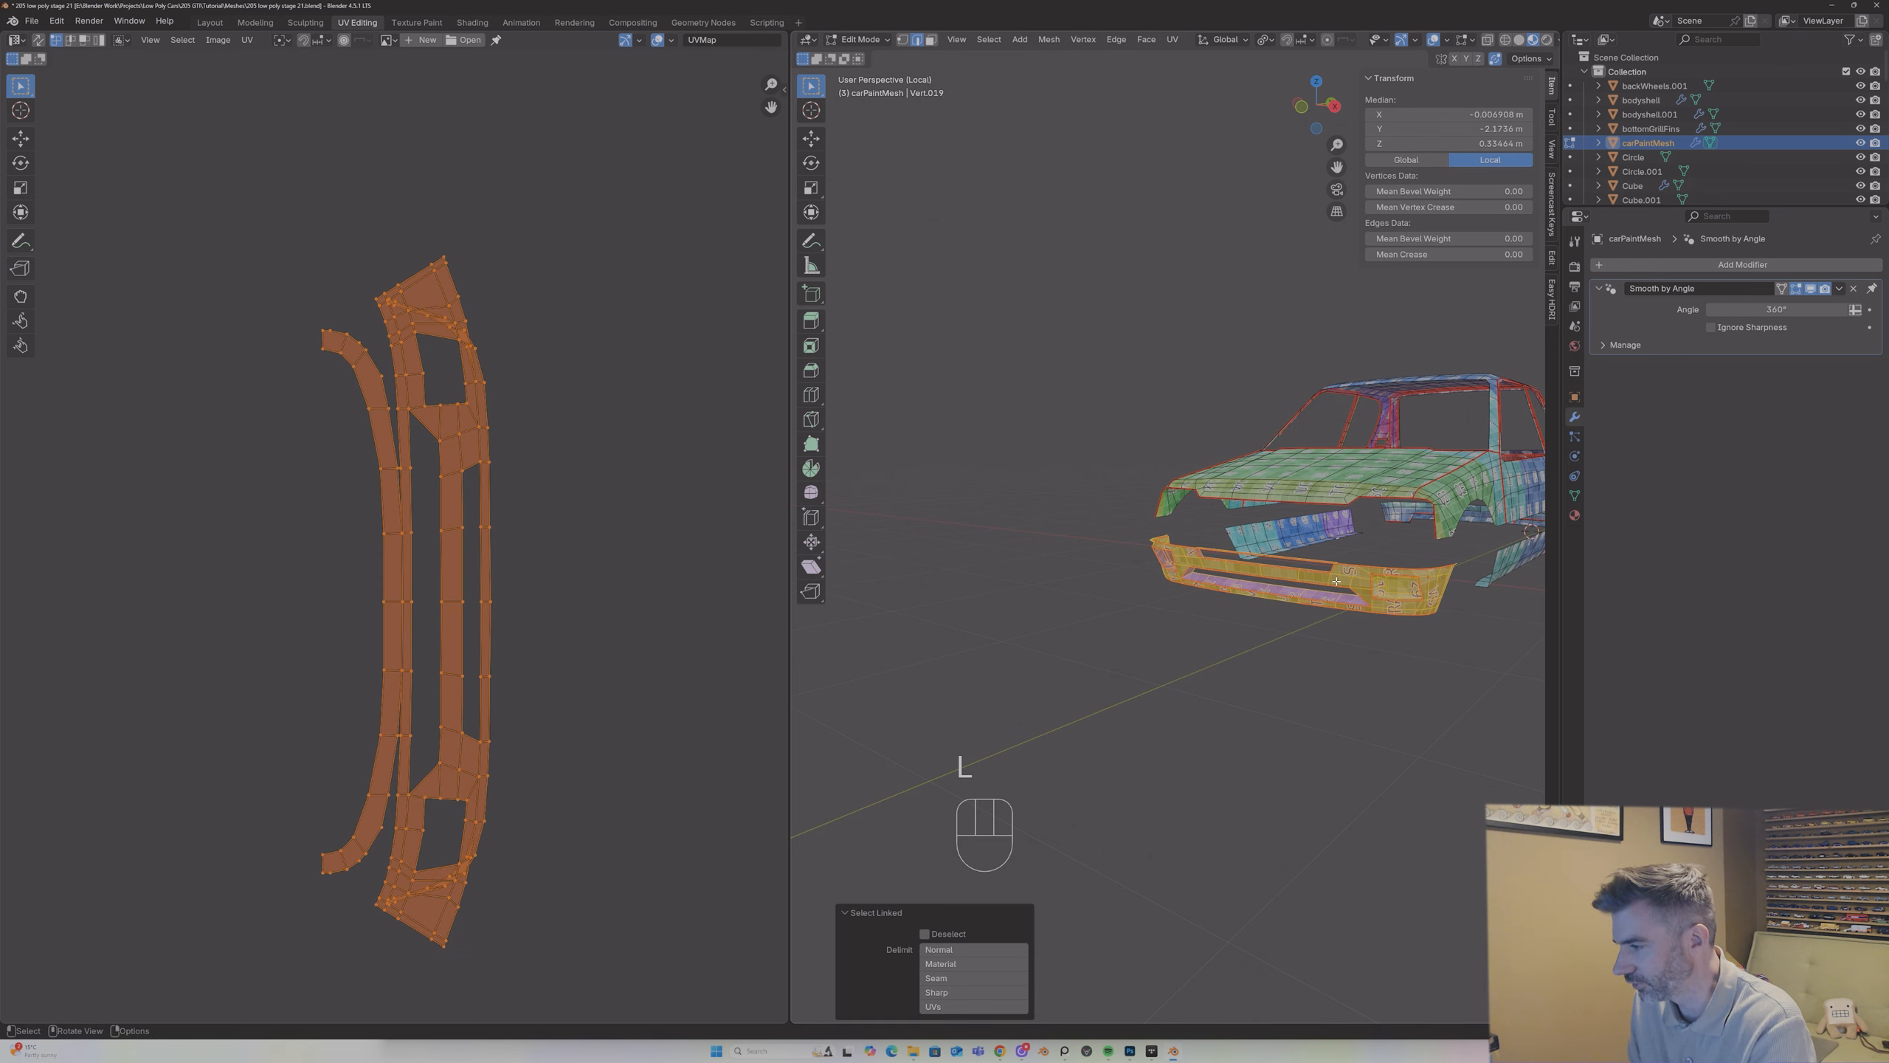
pyautogui.moveTo(1337, 582); pyautogui.dragTo(1343, 567, button='middle')
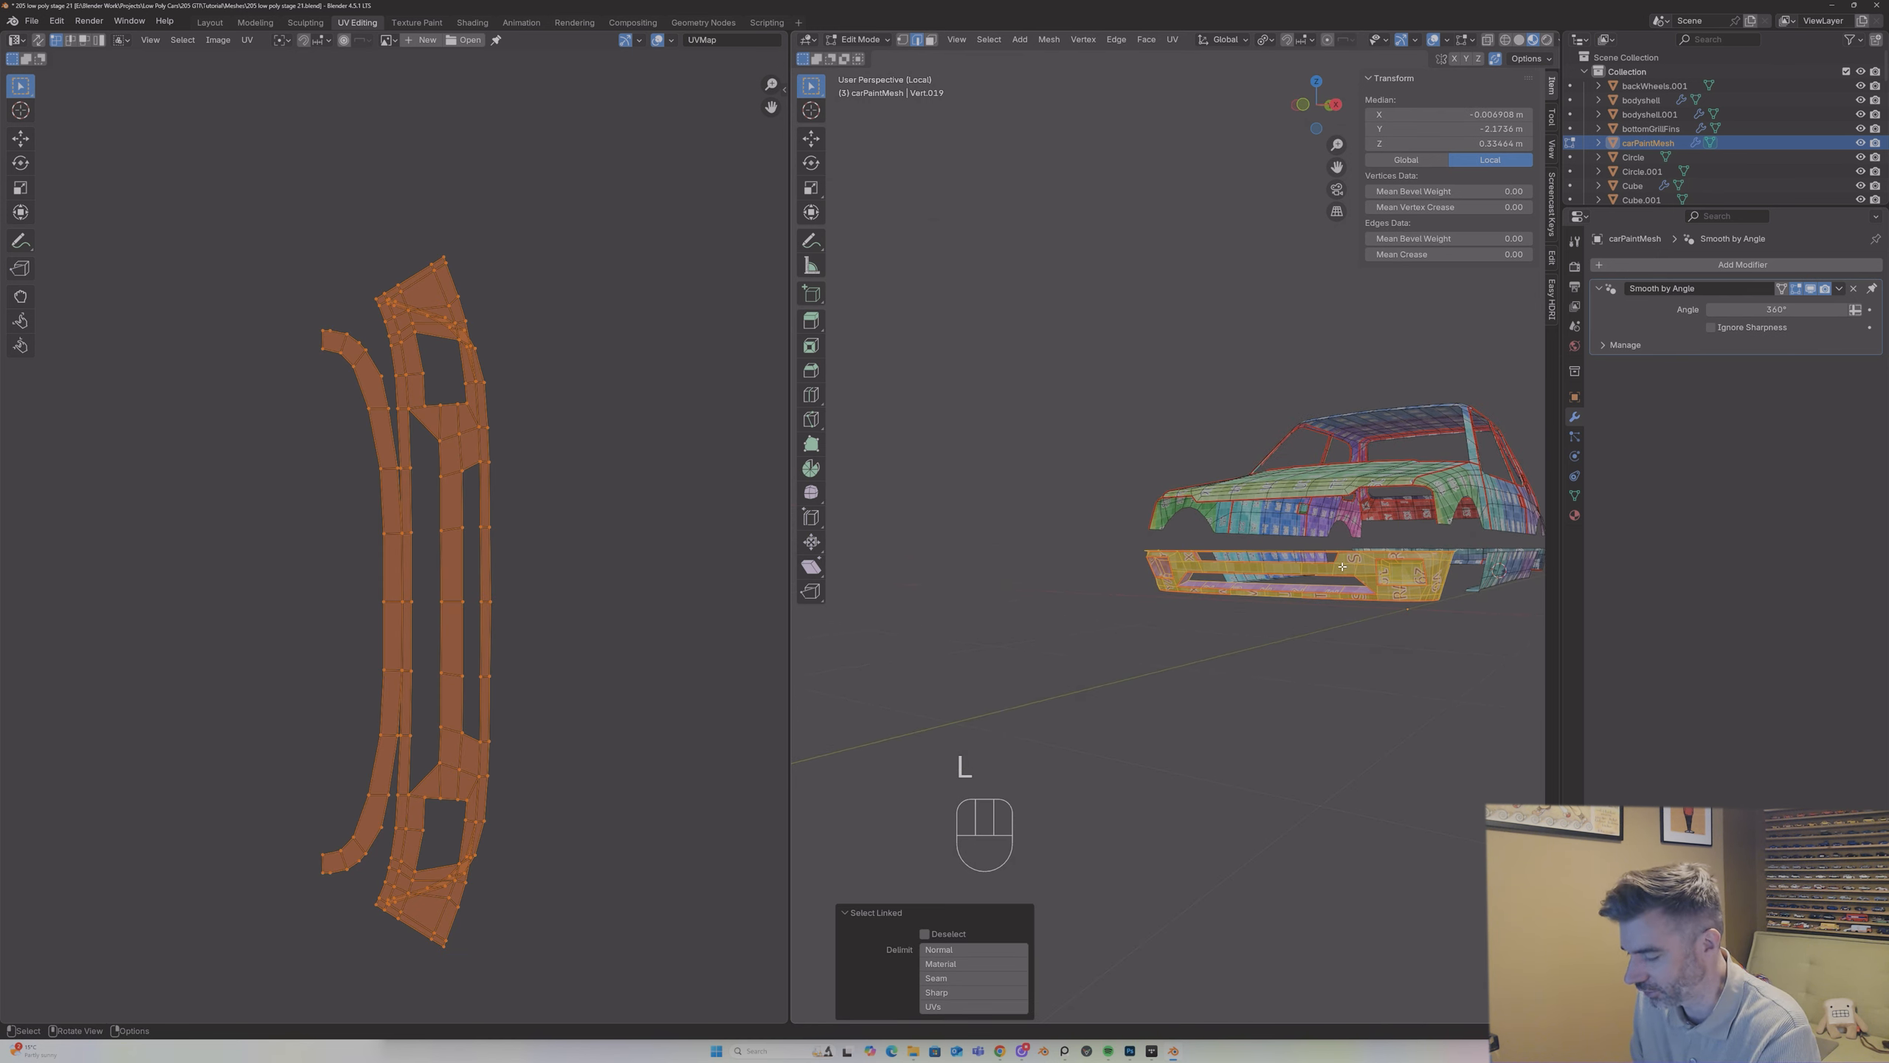
pyautogui.press('u')
pyautogui.click(1342, 563)
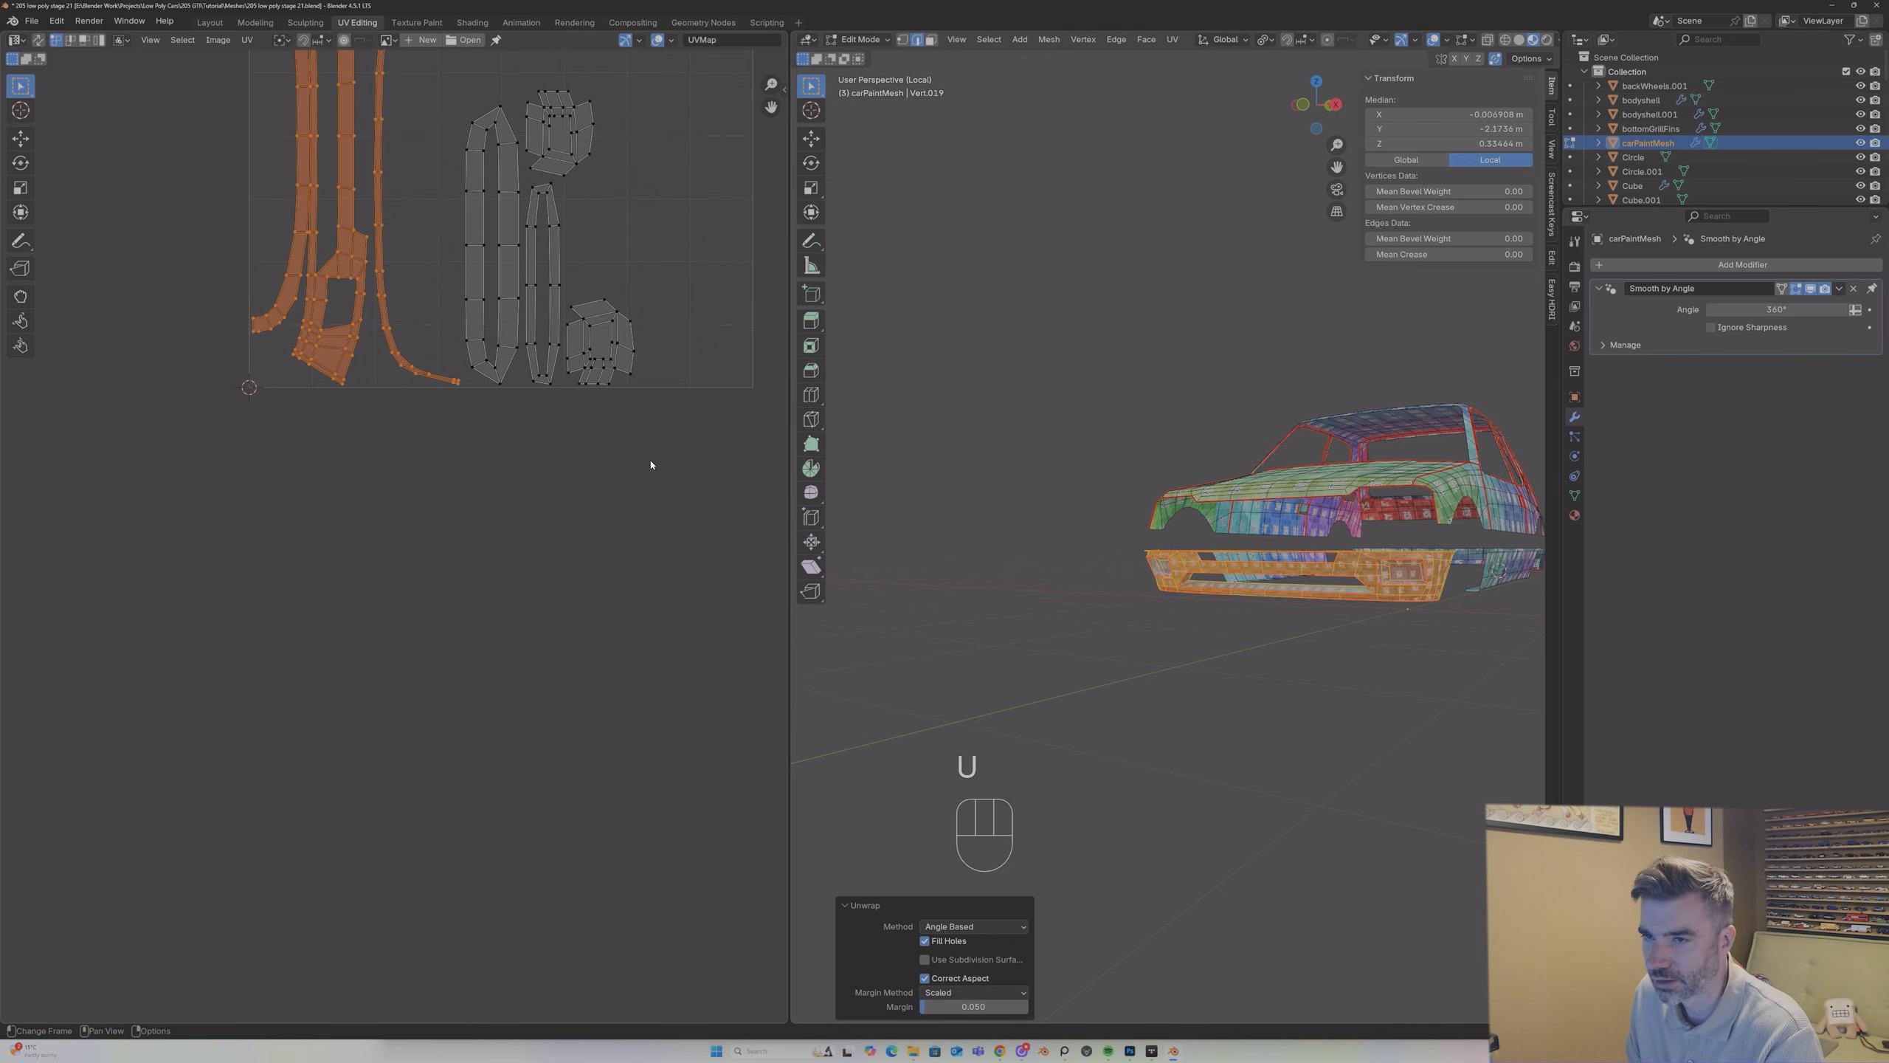
# Step: Examine the front bumper's newly unwrapped UV islands for pieces that have separated or bent
pyautogui.scroll(-4, 651, 464)
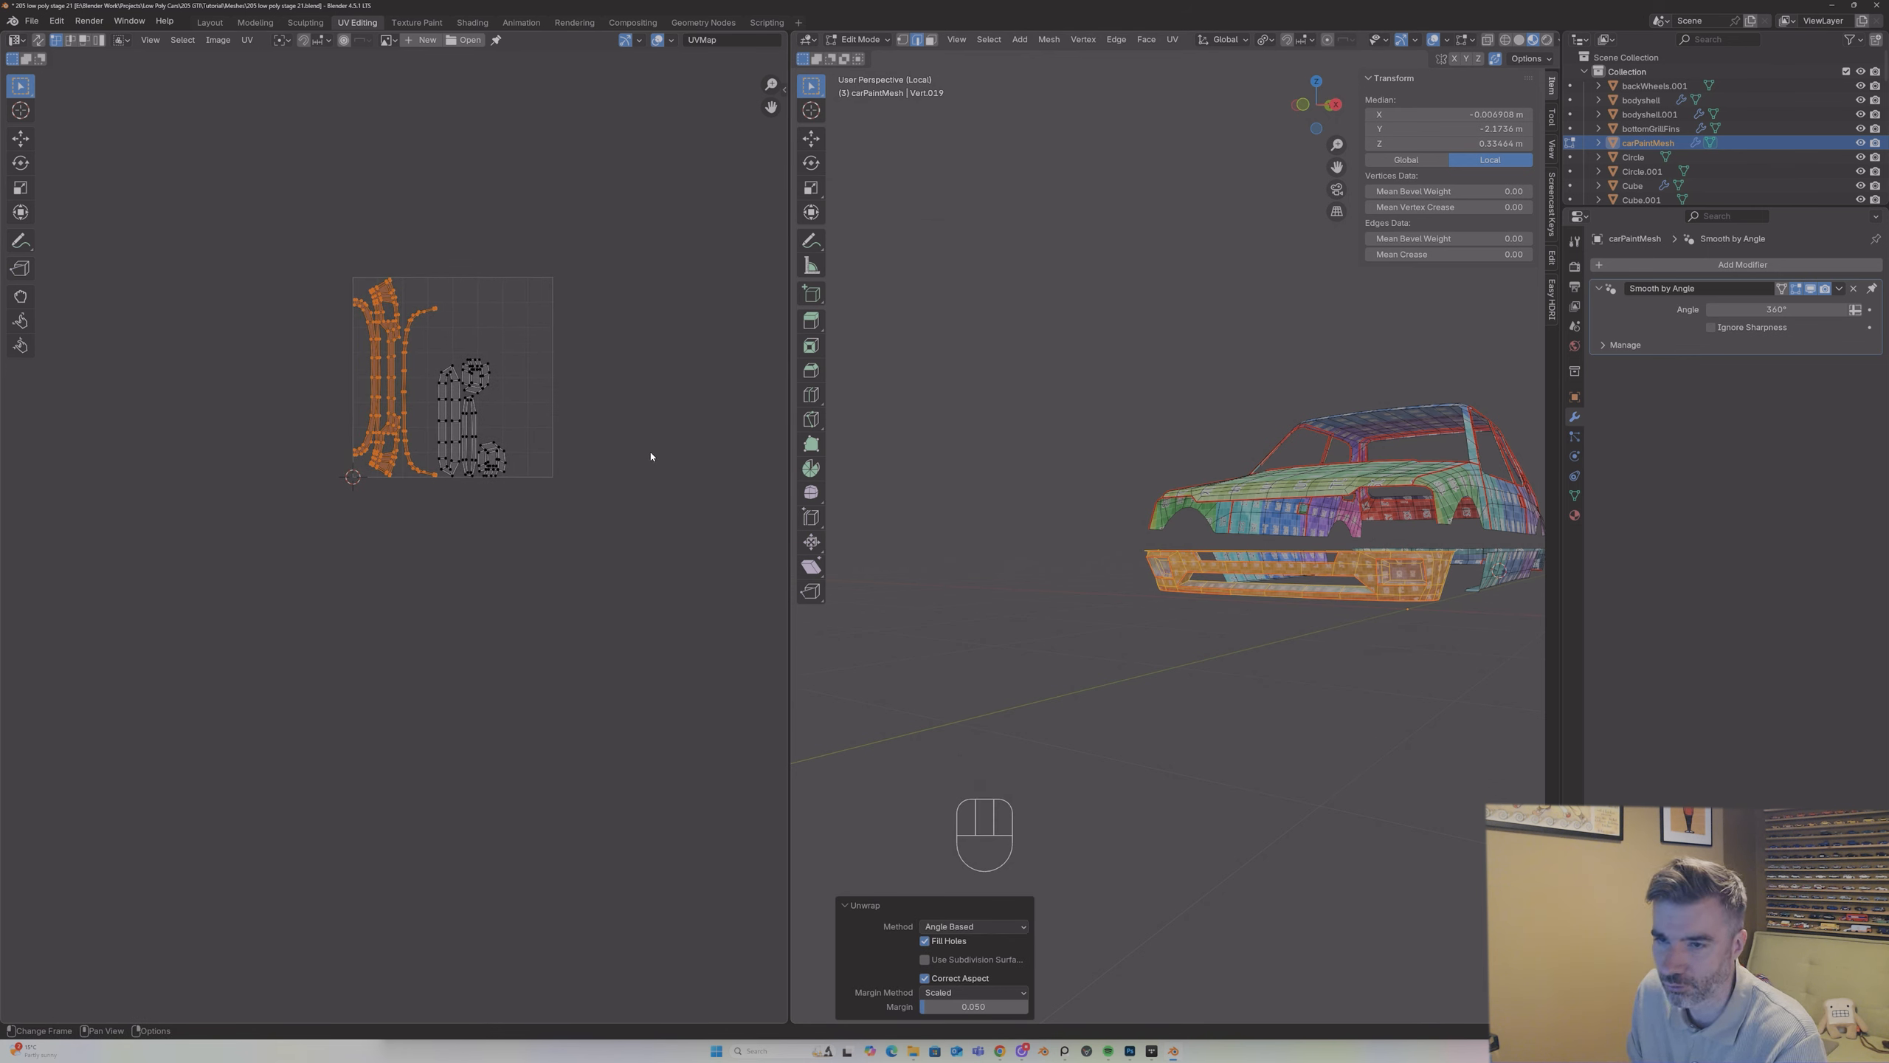
pyautogui.scroll(1, 470, 386)
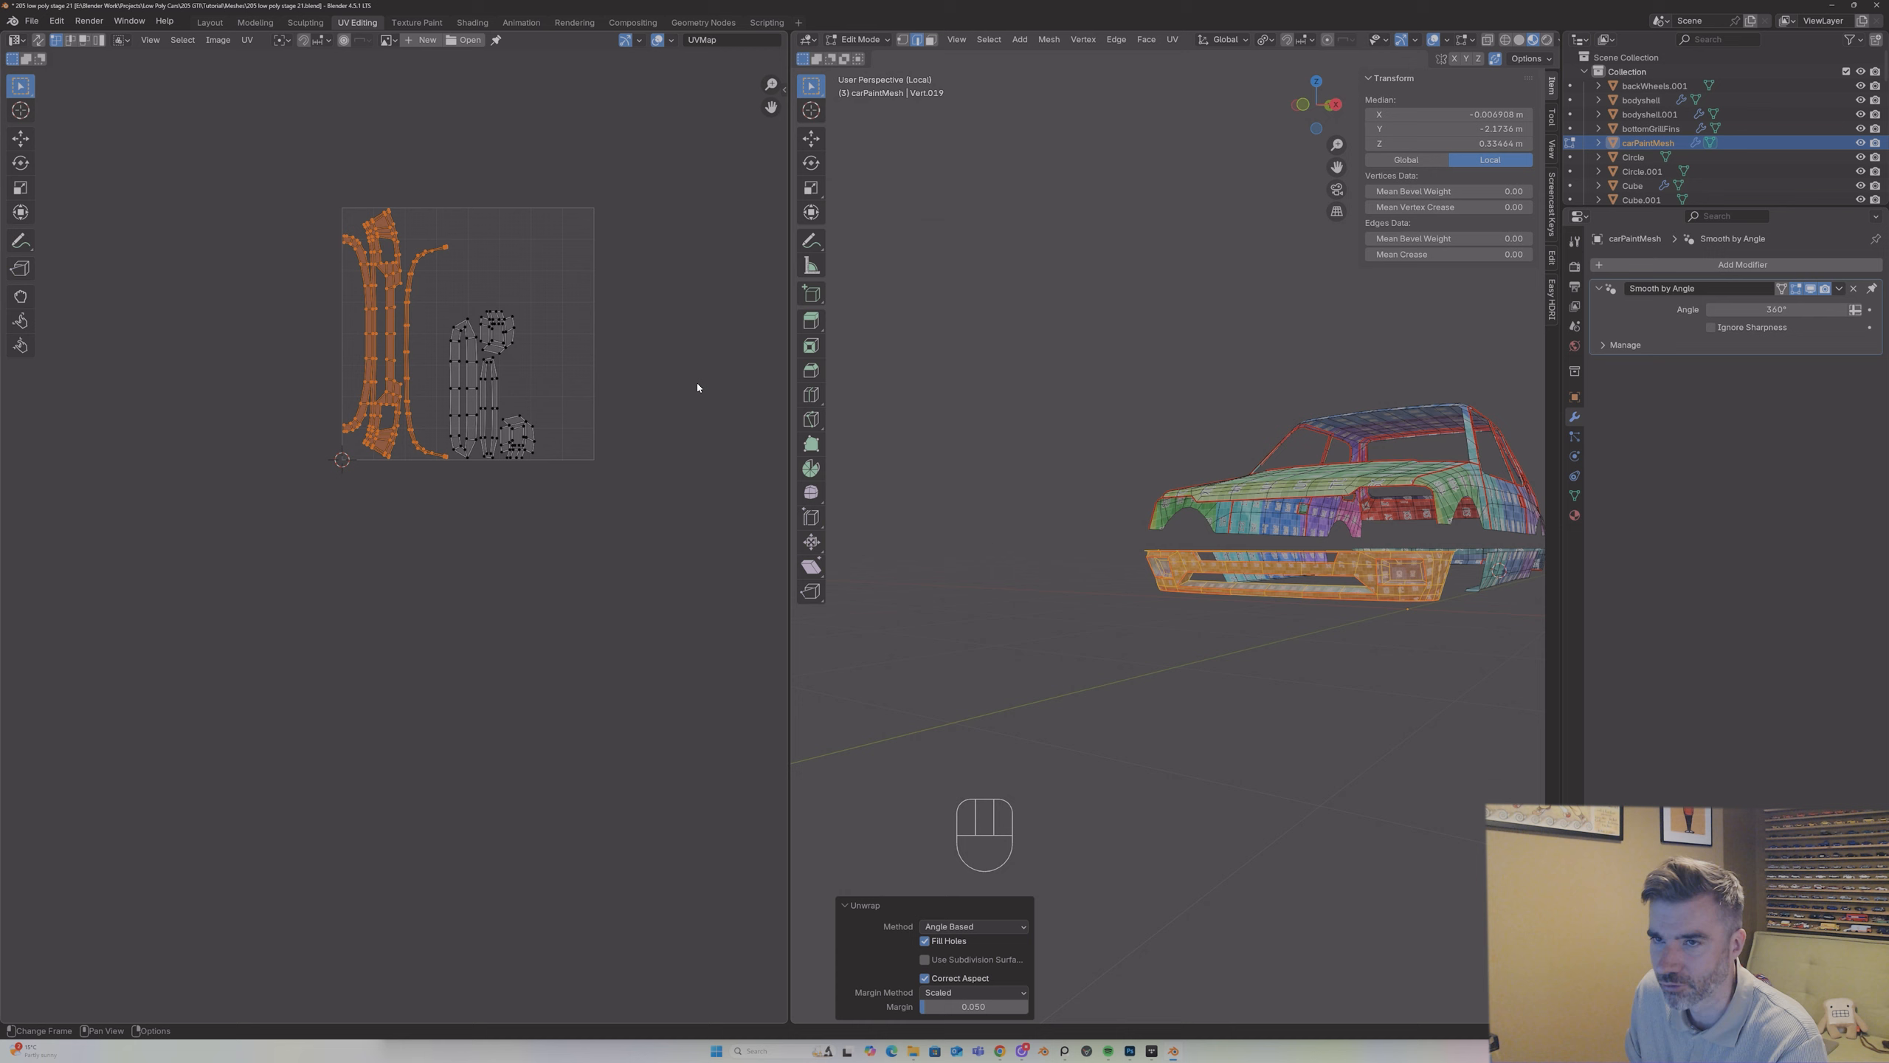
pyautogui.moveTo(255, 188); pyautogui.dragTo(575, 462)
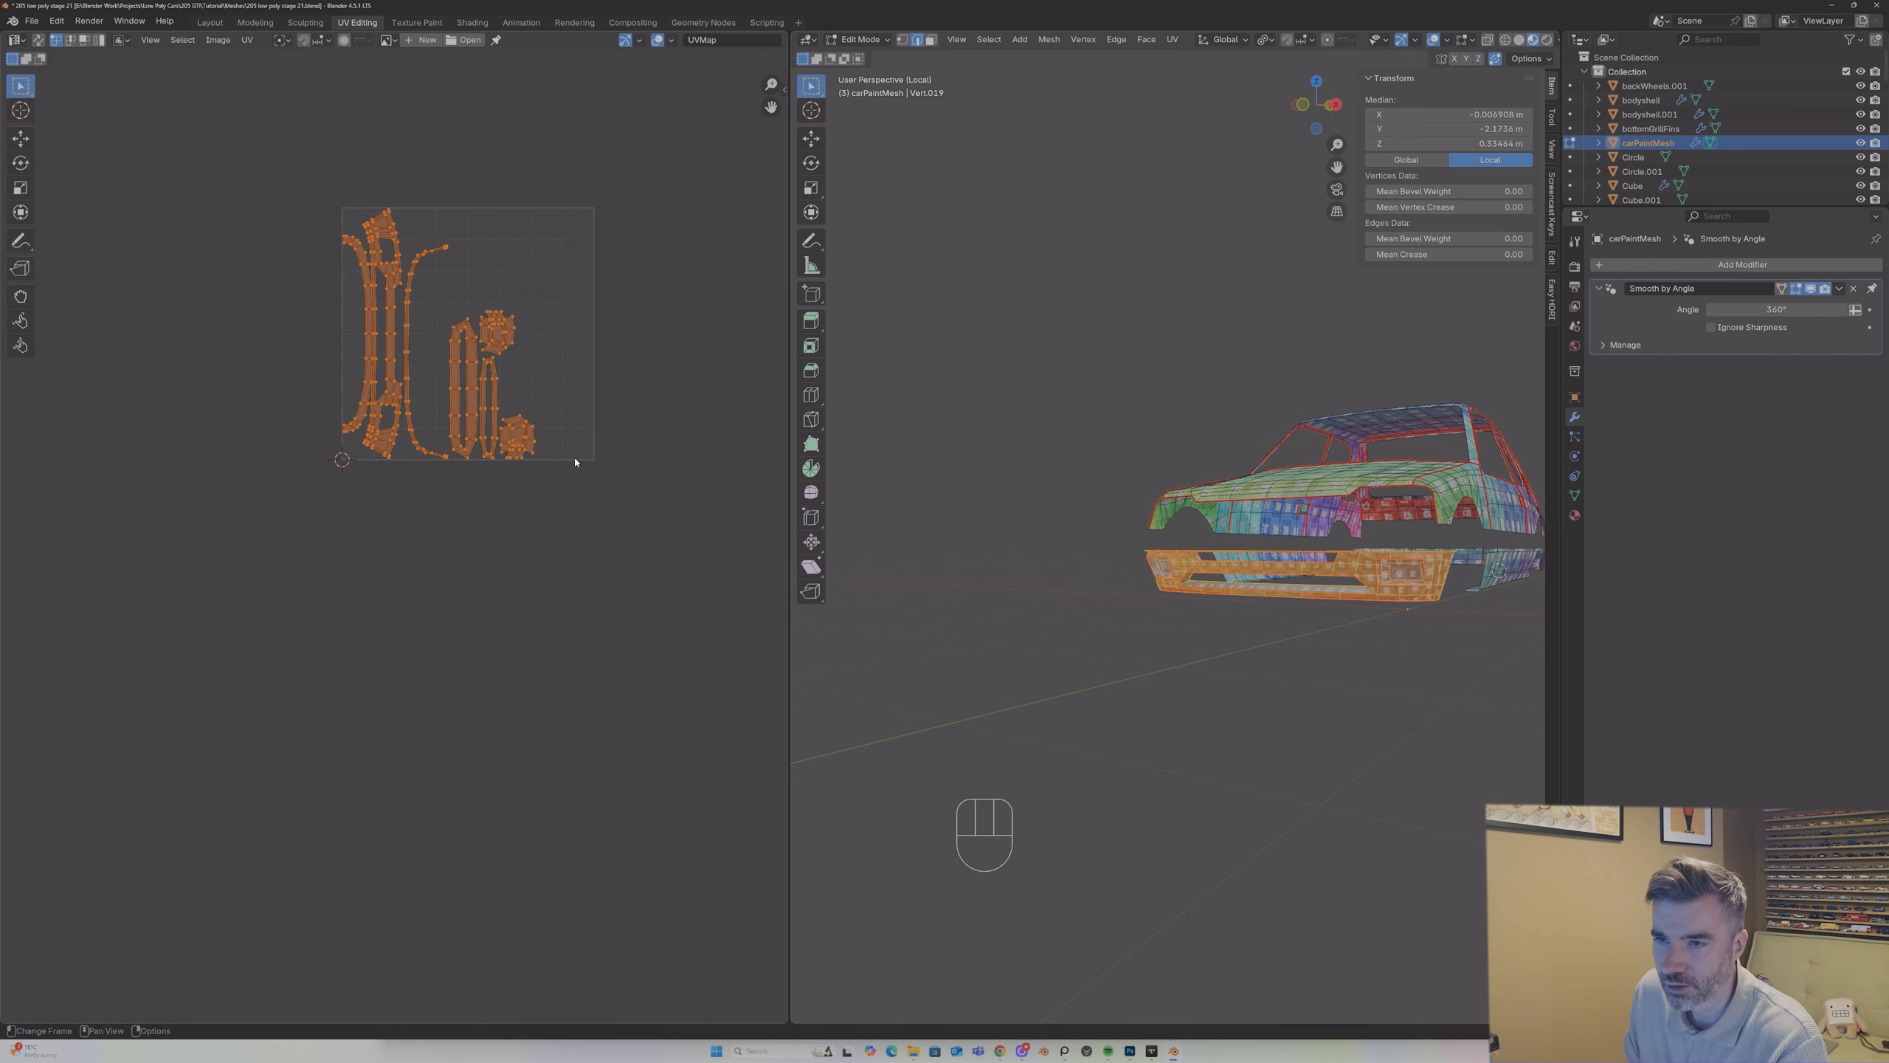
pyautogui.moveTo(449, 297); pyautogui.dragTo(467, 330)
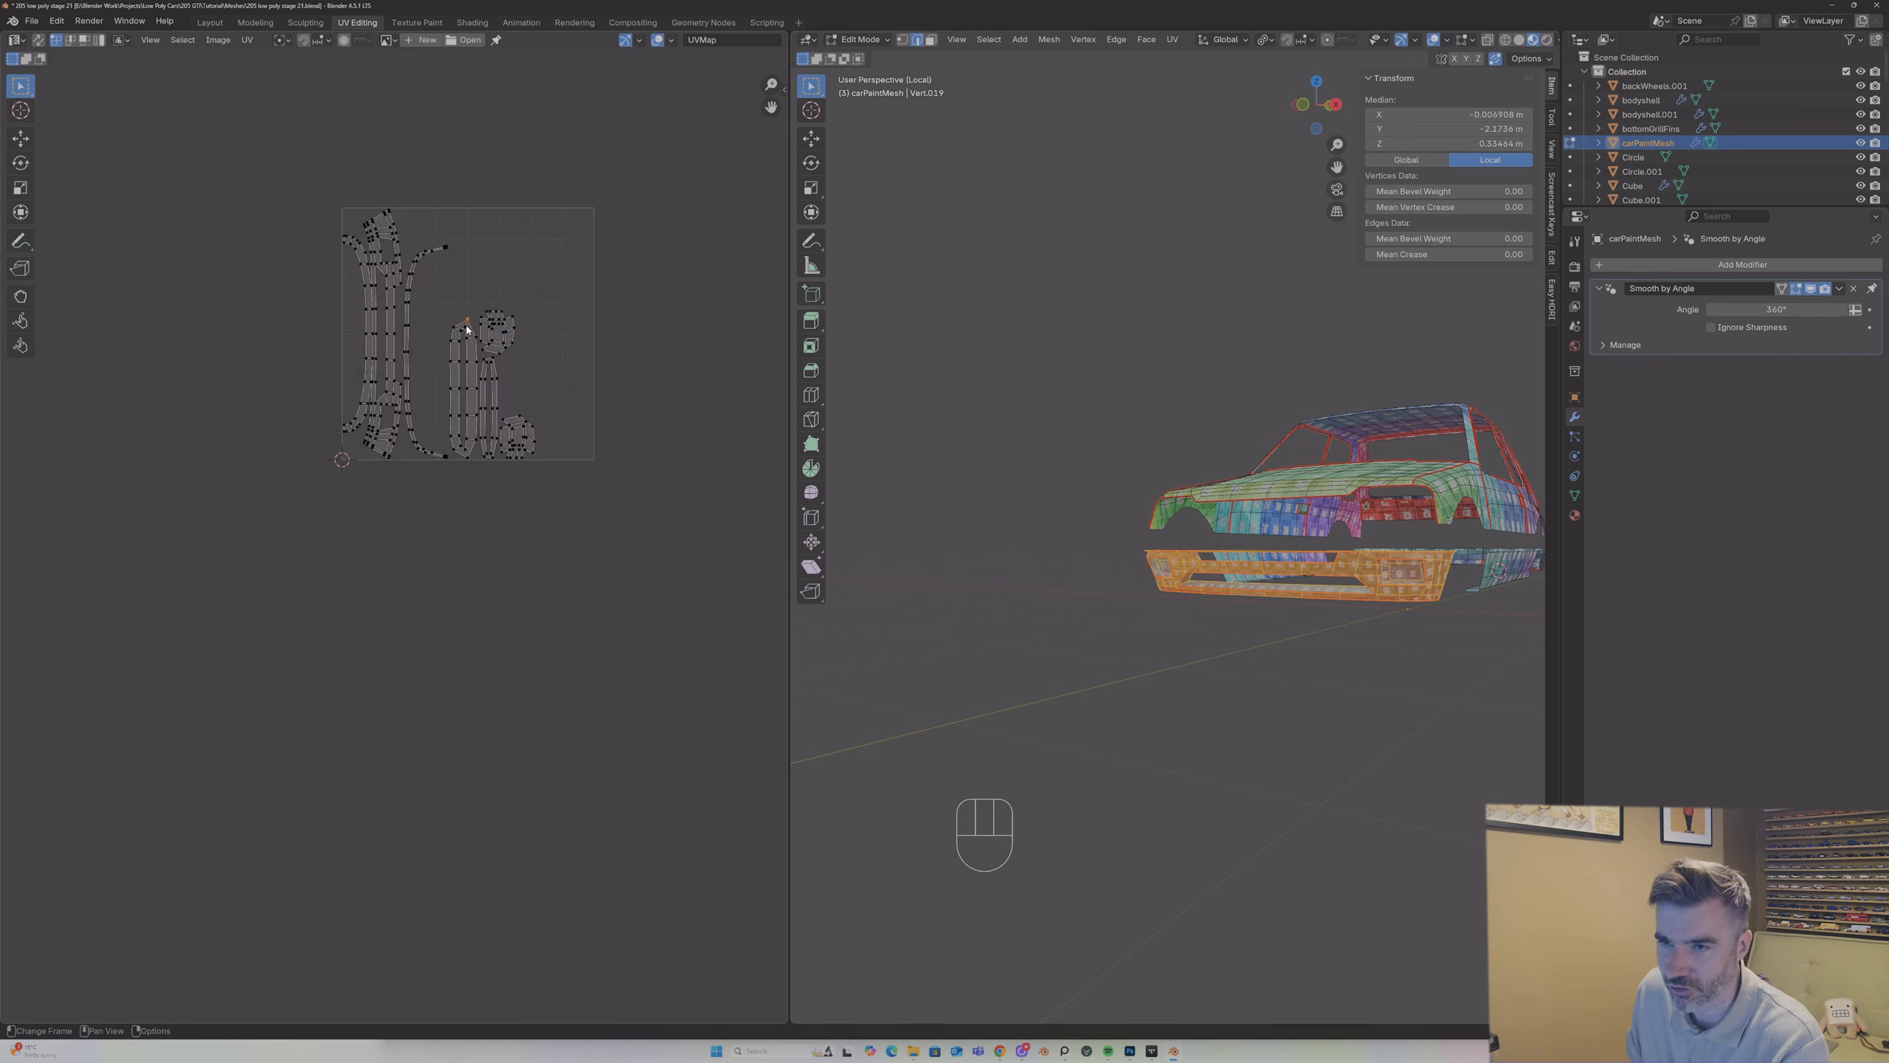
pyautogui.moveTo(303, 220); pyautogui.dragTo(588, 506)
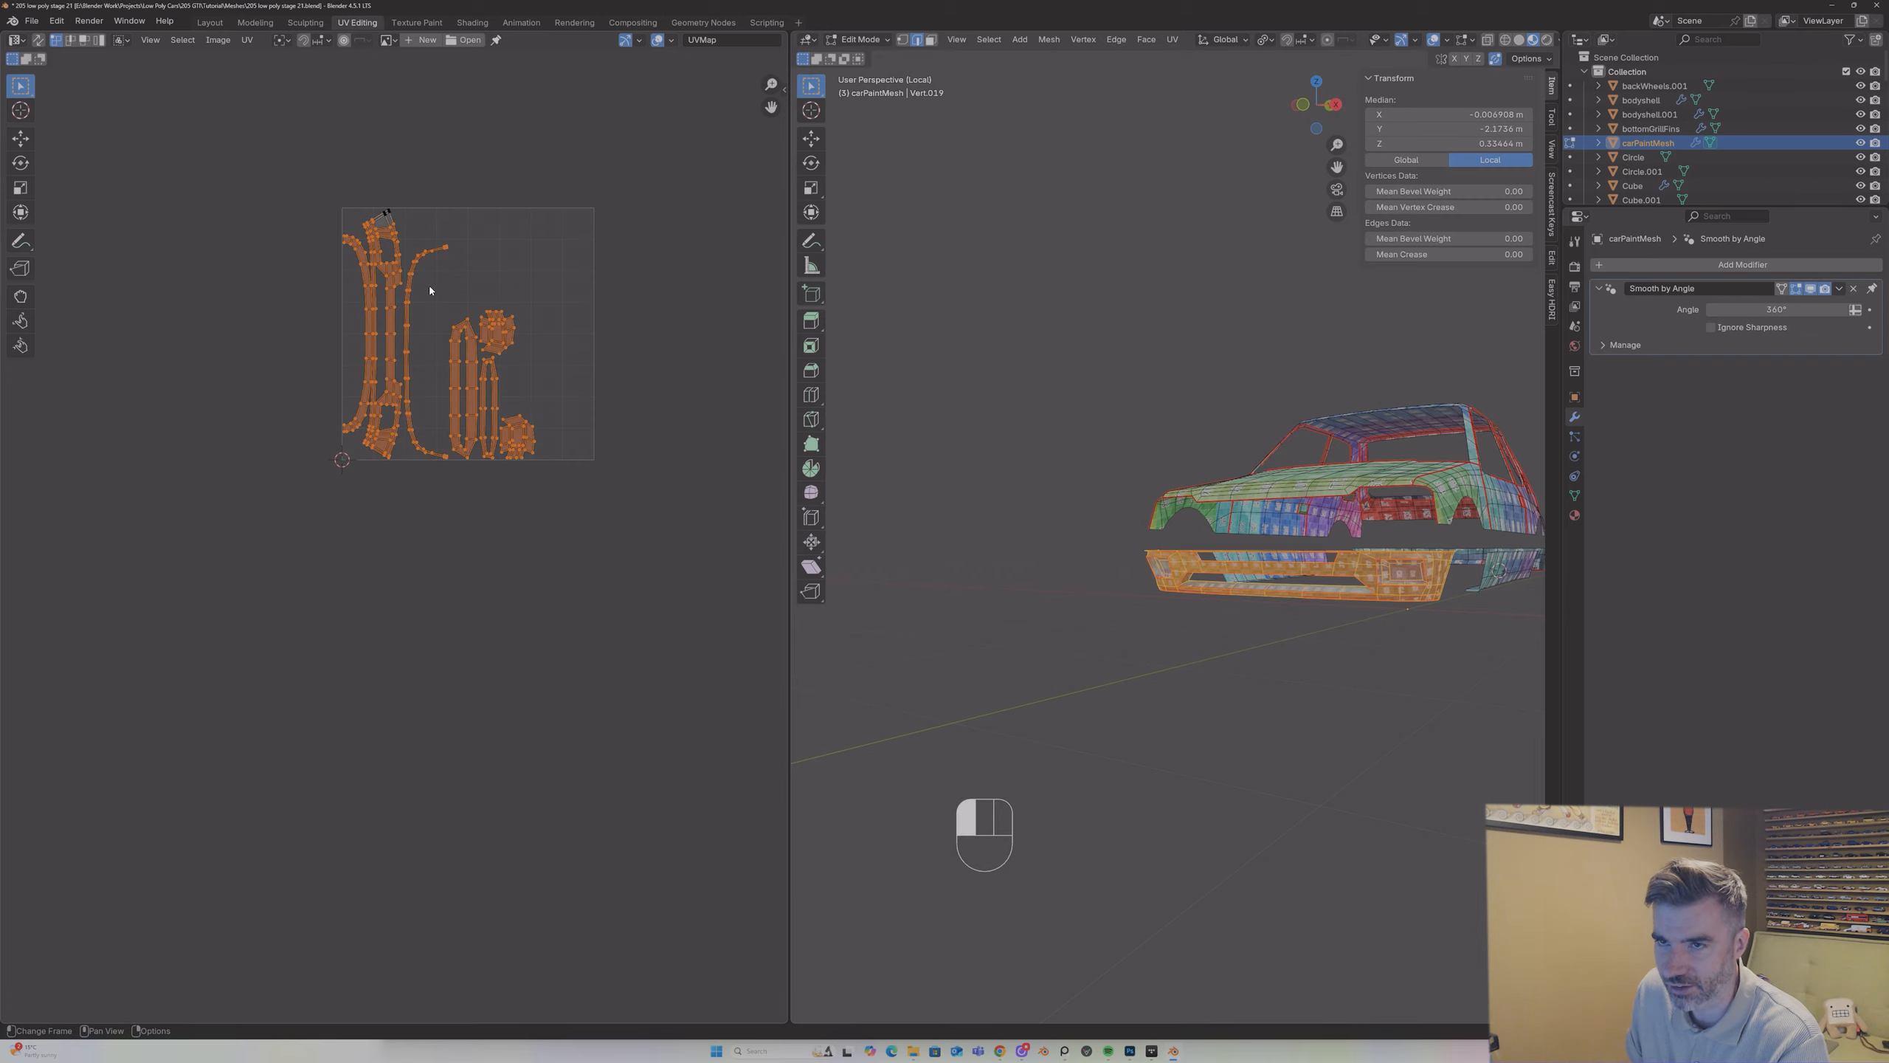
pyautogui.click(408, 289)
pyautogui.moveTo(329, 202); pyautogui.dragTo(559, 393)
pyautogui.click(464, 329)
pyautogui.scroll(5, 1311, 553)
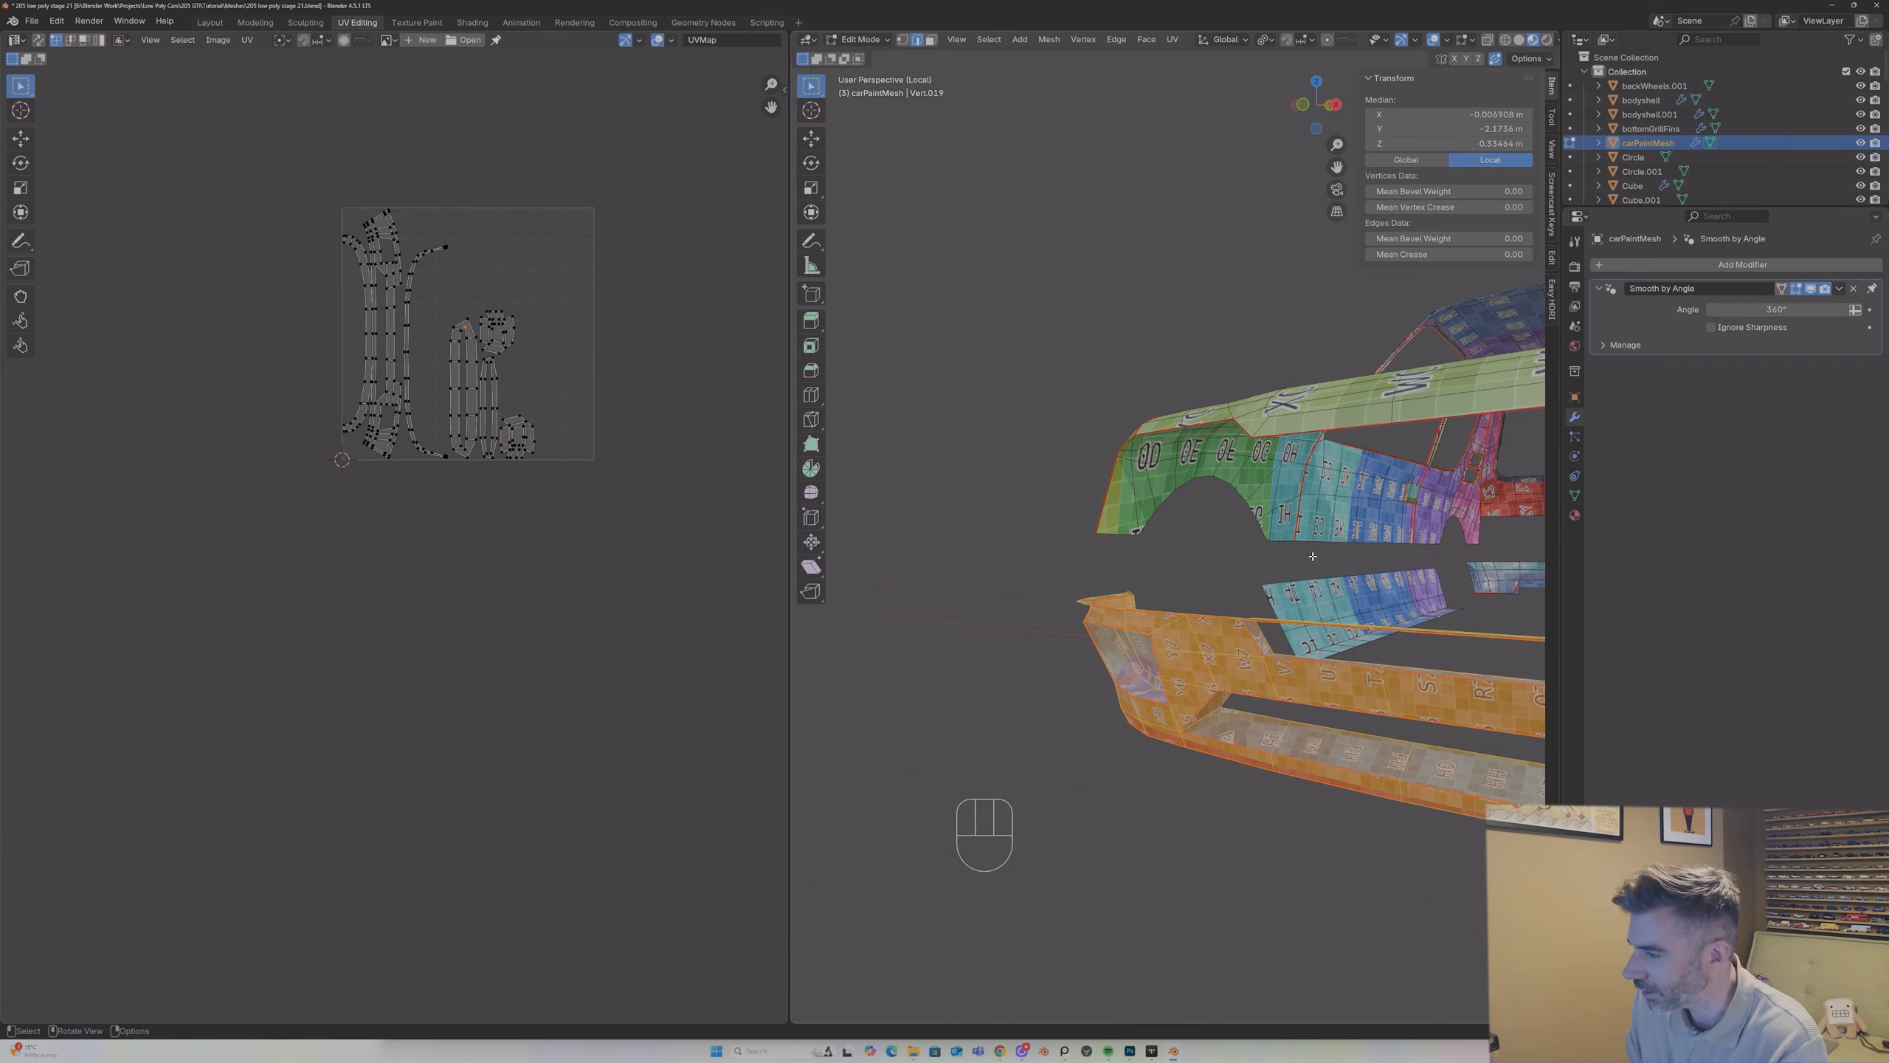
# Step: Mark seams on the matching inner corner edges at both ends of the front bumper's lower opening
pyautogui.moveTo(1311, 552); pyautogui.dragTo(1289, 344, button='middle')
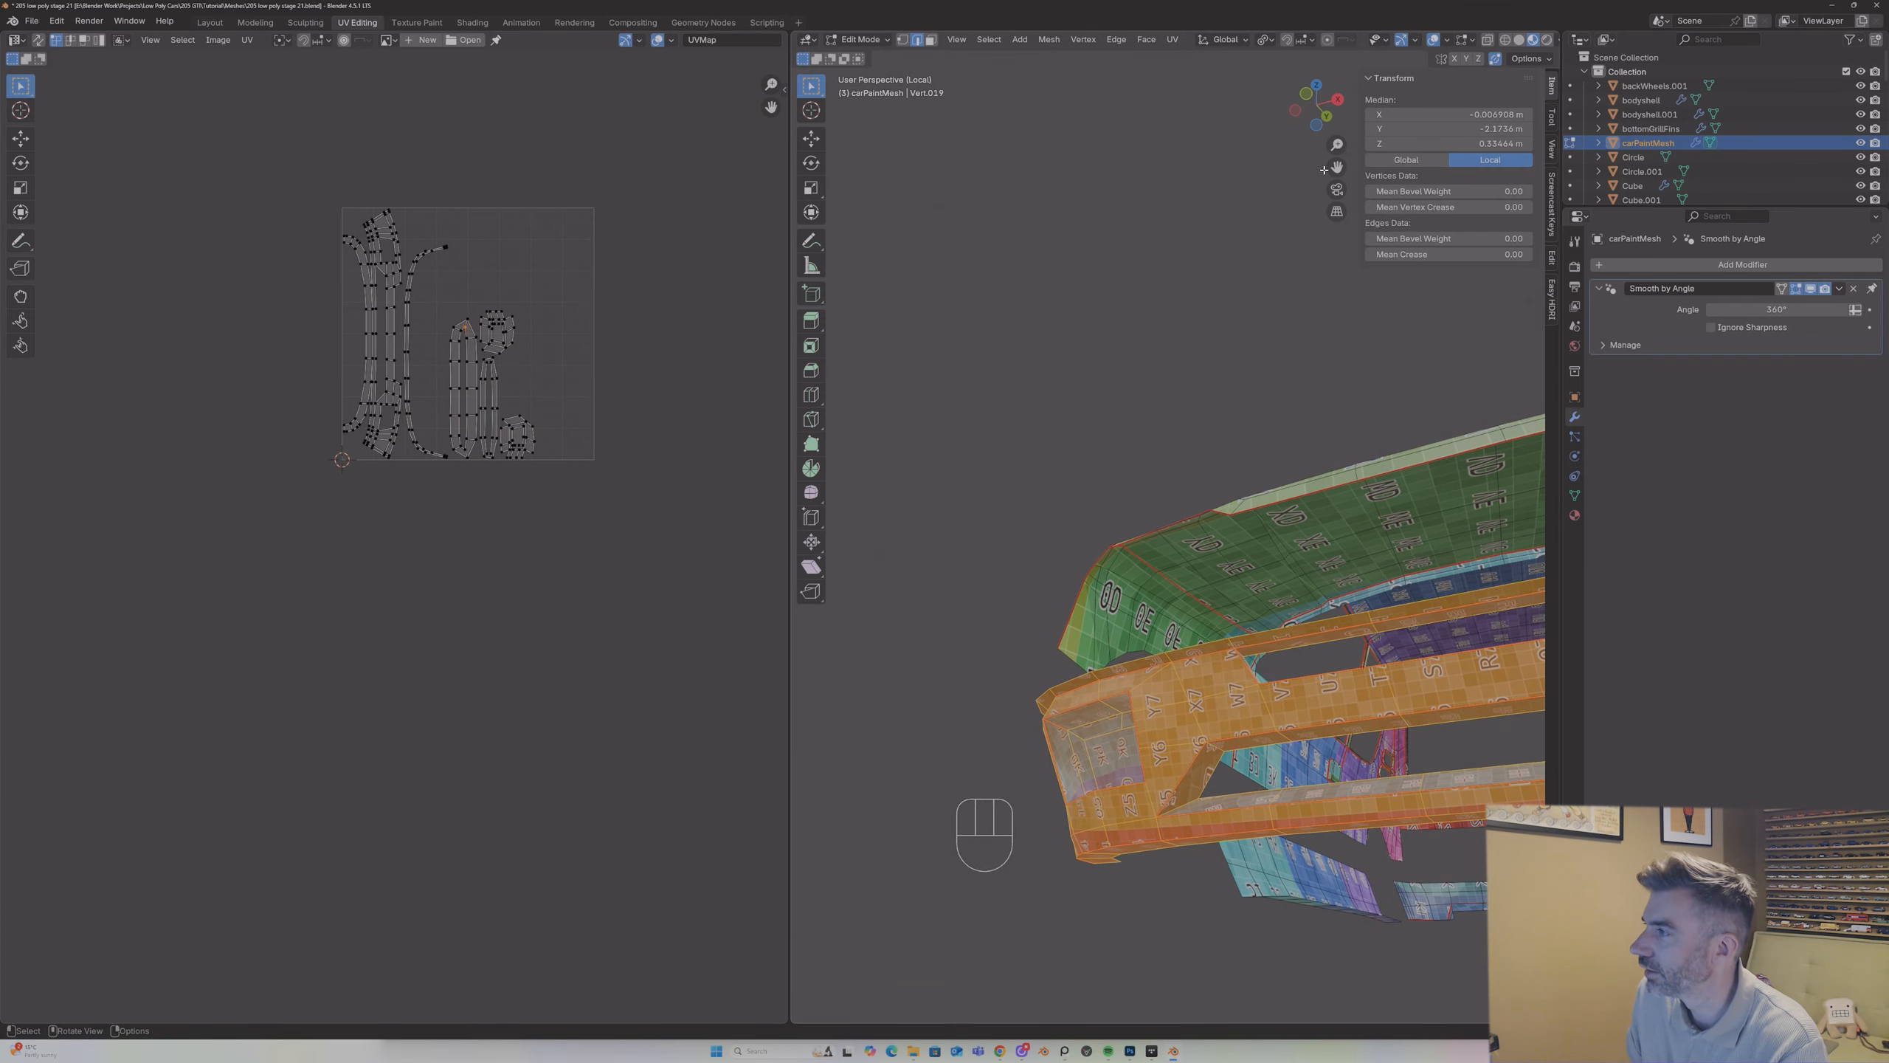
pyautogui.moveTo(1323, 170); pyautogui.dragTo(1040, 470, button='middle')
pyautogui.moveTo(1162, 477); pyautogui.dragTo(1298, 470, button='middle')
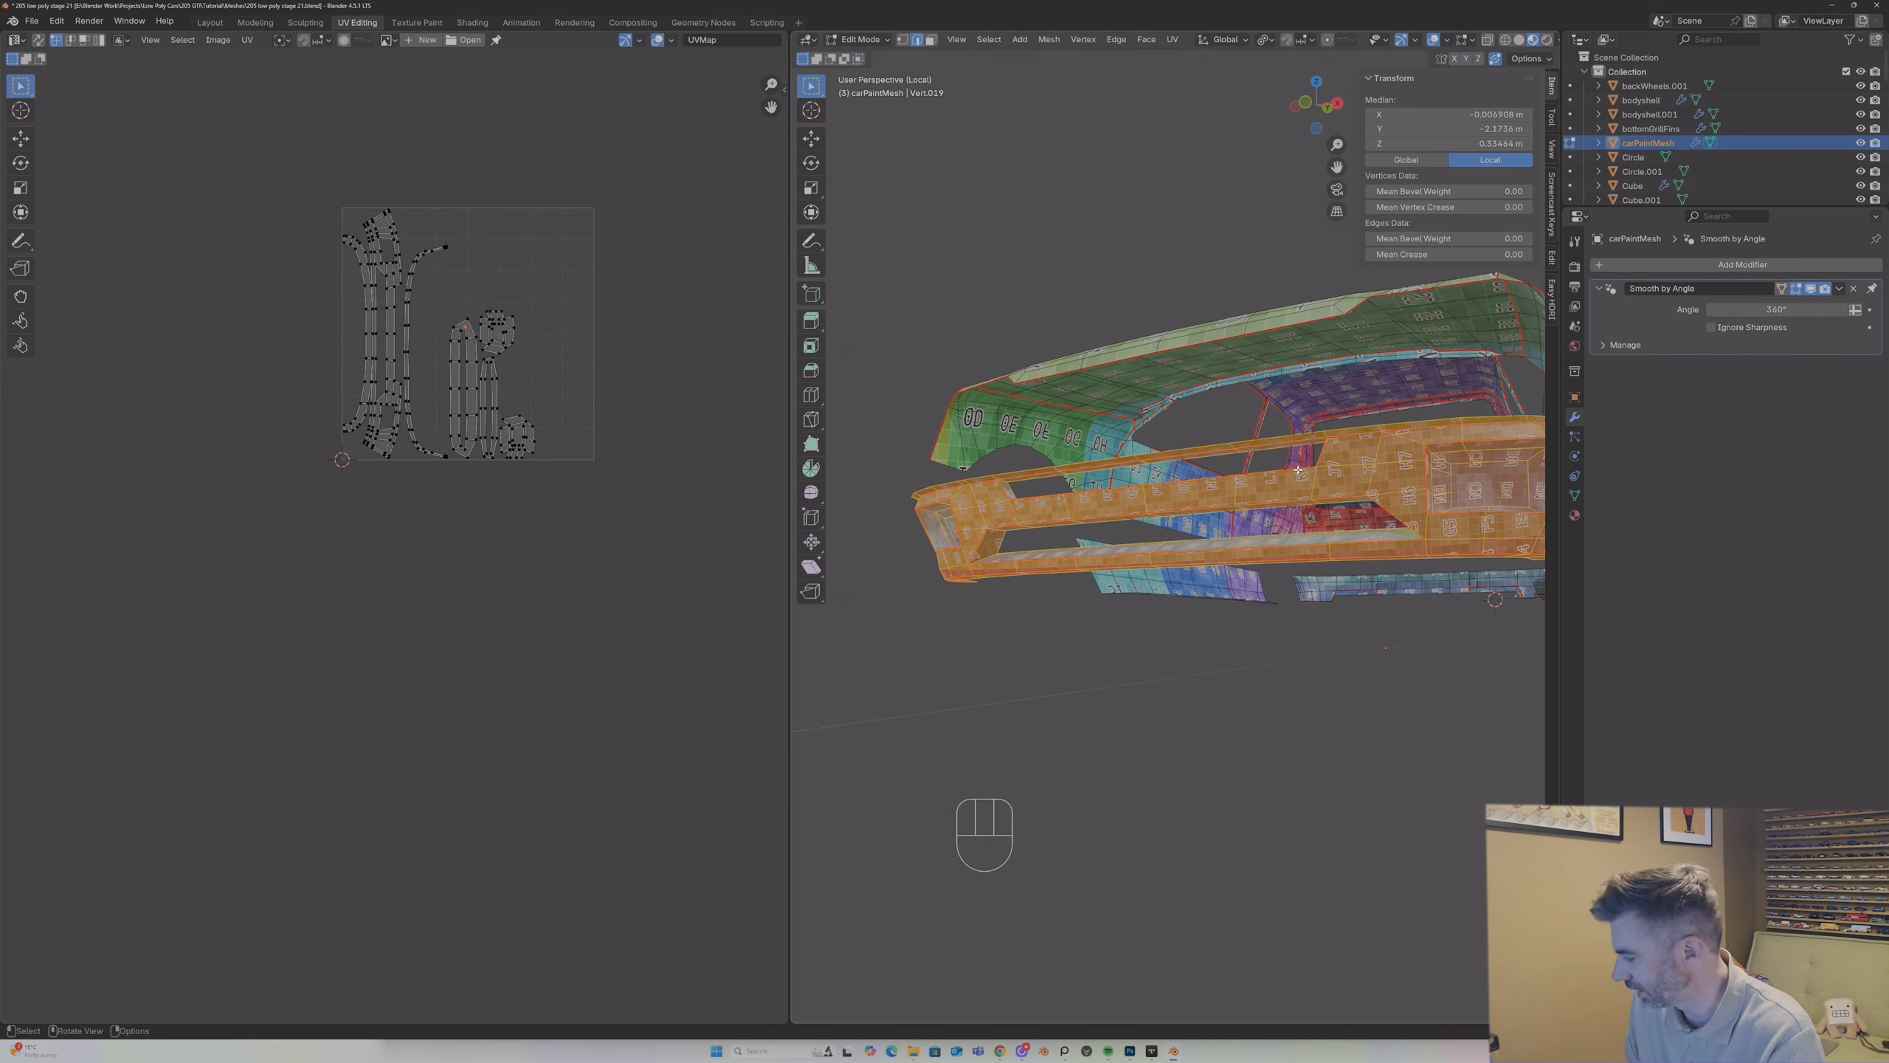
pyautogui.click(1001, 529)
pyautogui.moveTo(1001, 529); pyautogui.dragTo(1368, 538, button='middle')
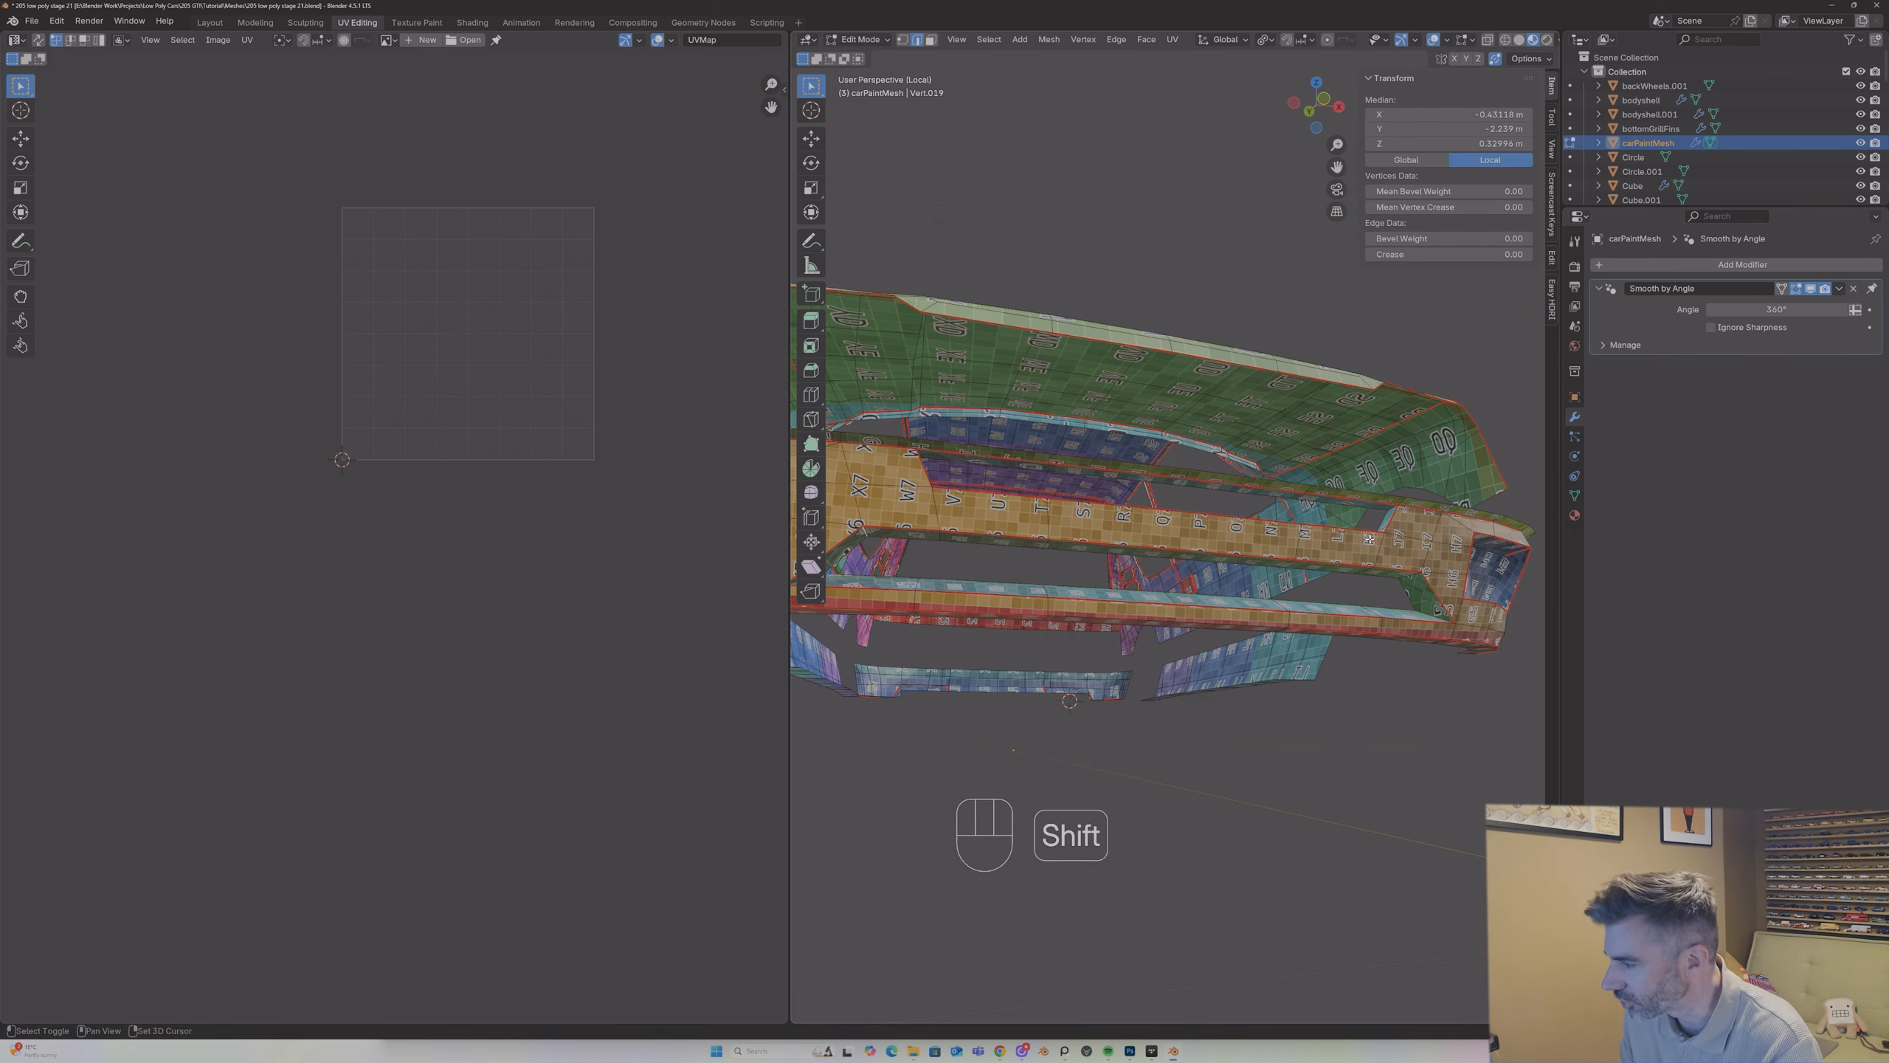
pyautogui.rightClick(1409, 572)
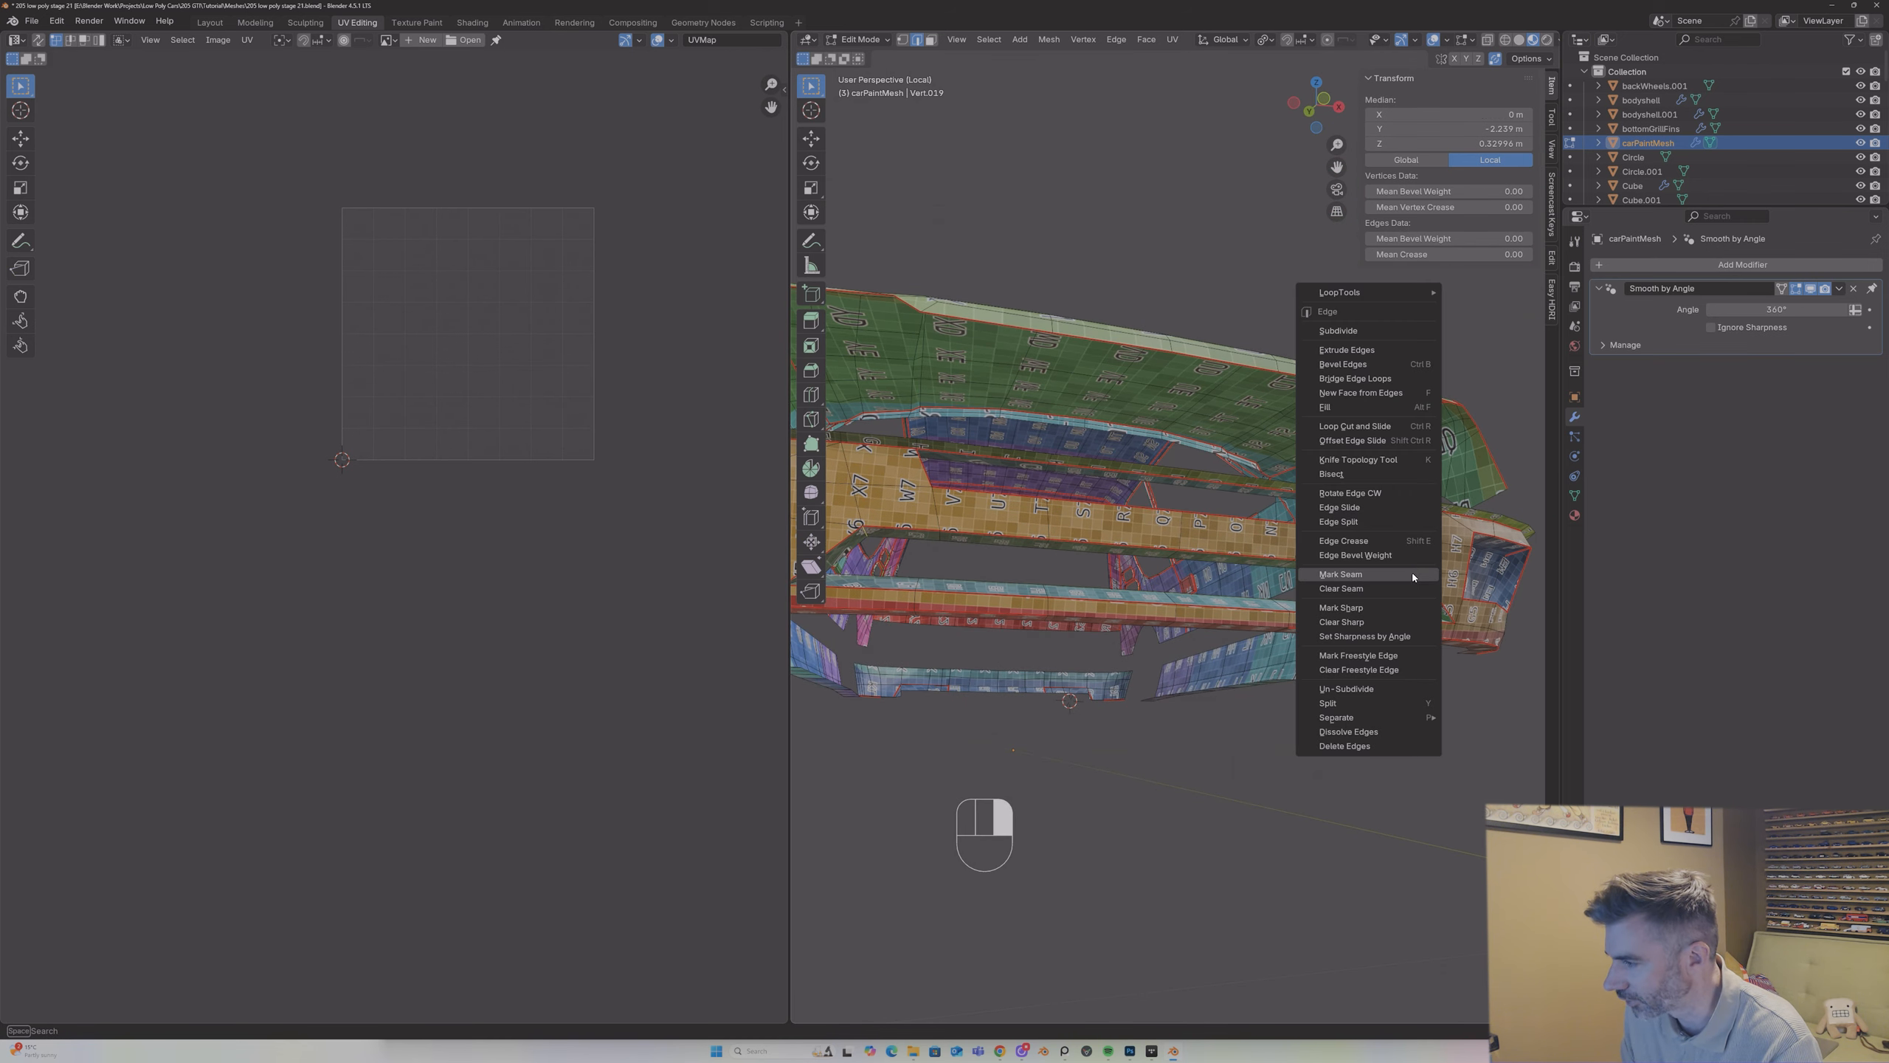
pyautogui.click(1399, 565)
# Step: Mark seams on the corner edges at both ends of the front bumper's upper opening
pyautogui.keyDown('shift'); pyautogui.click(1390, 508); pyautogui.keyUp('shift')
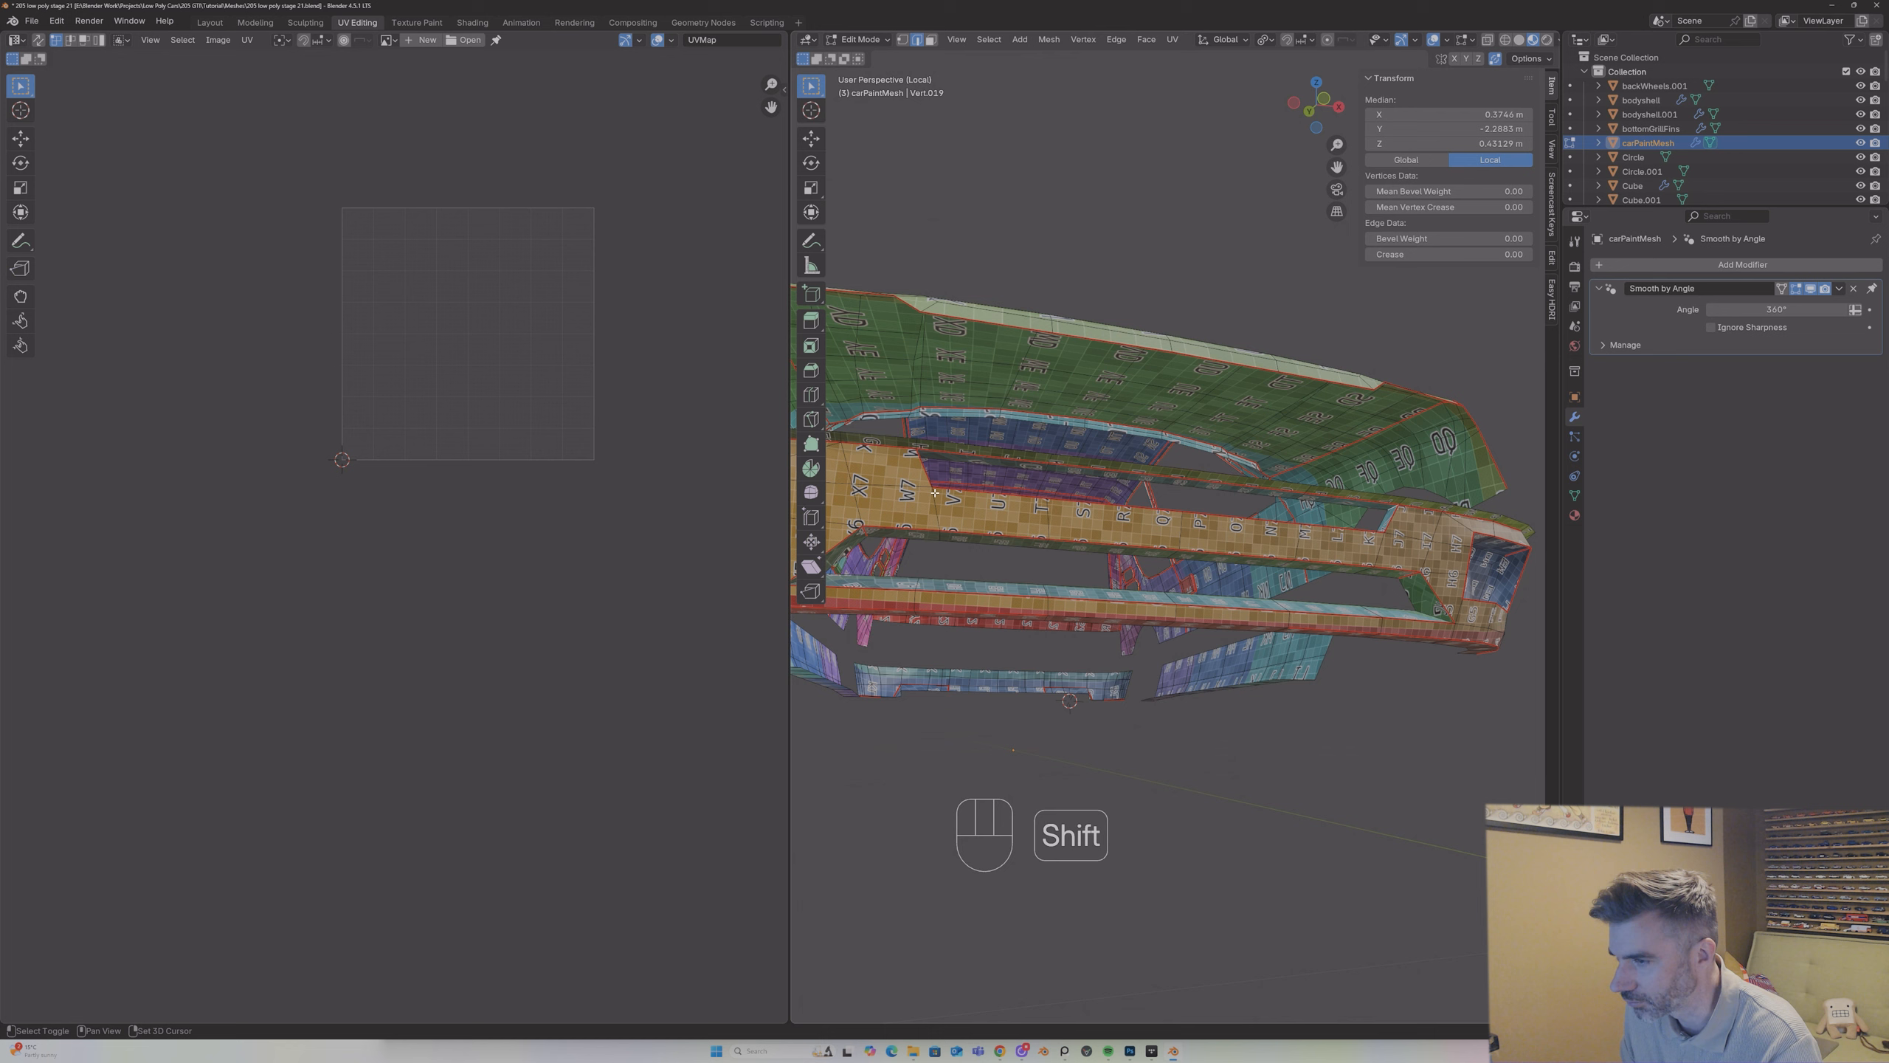
pyautogui.moveTo(1390, 508); pyautogui.dragTo(969, 519, button='middle')
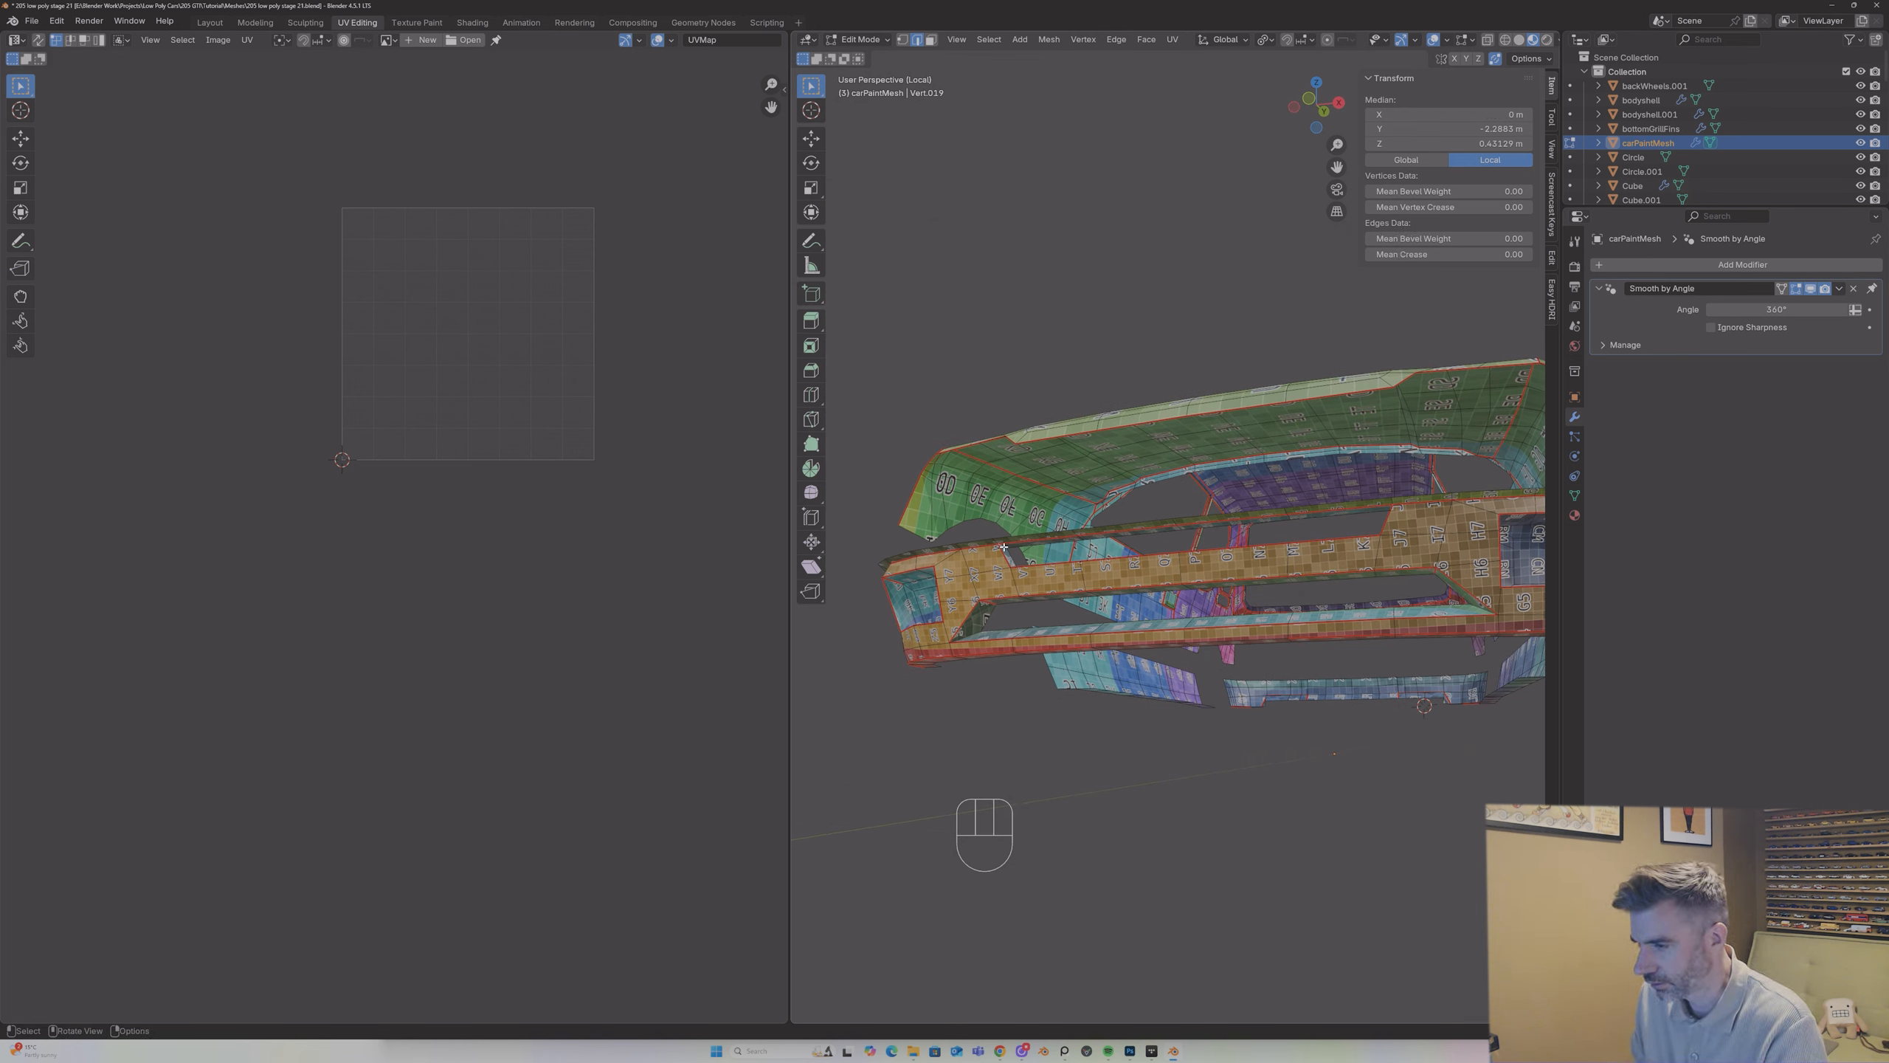
pyautogui.rightClick(1004, 547)
pyautogui.click(1008, 549)
# Step: Select all seam-delimited parts of the front bumper in face mode and unwrap them with the Angle Based method
pyautogui.click(1006, 555)
pyautogui.press('3')
pyautogui.click(997, 580)
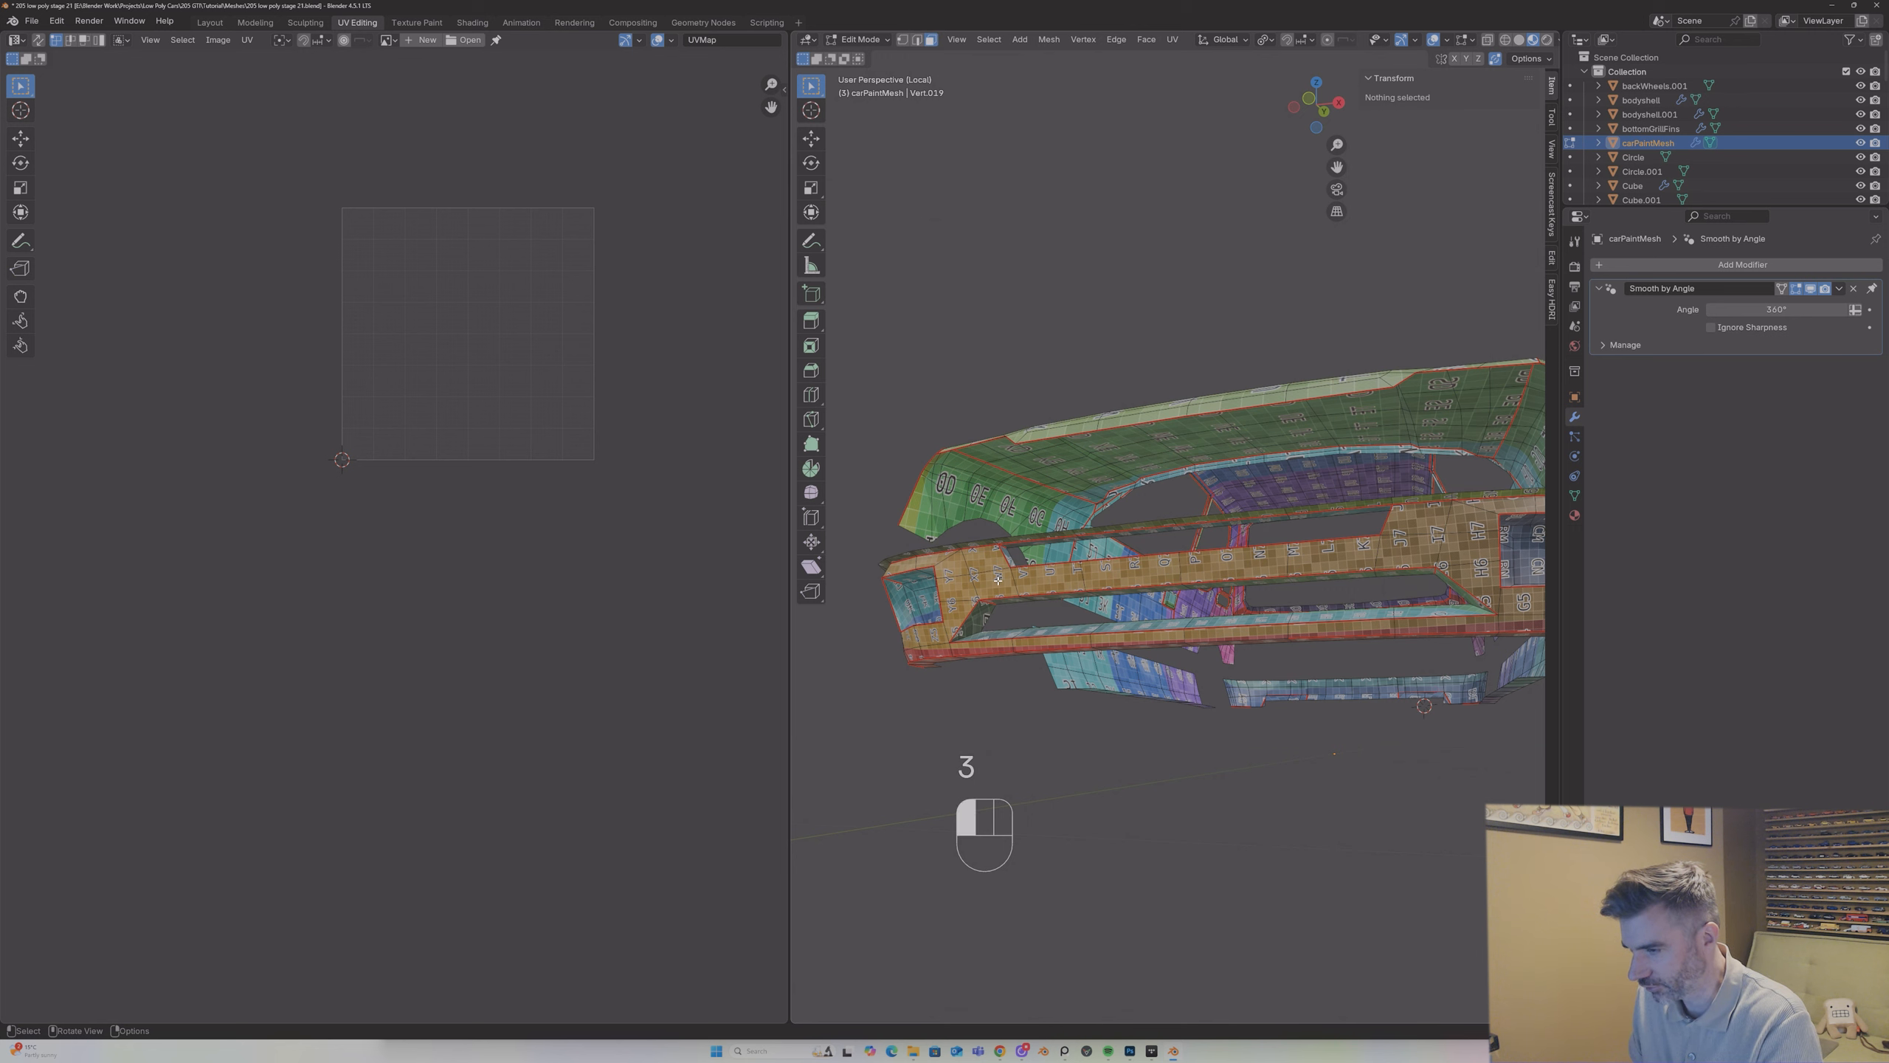
pyautogui.press('l')
pyautogui.press('l')
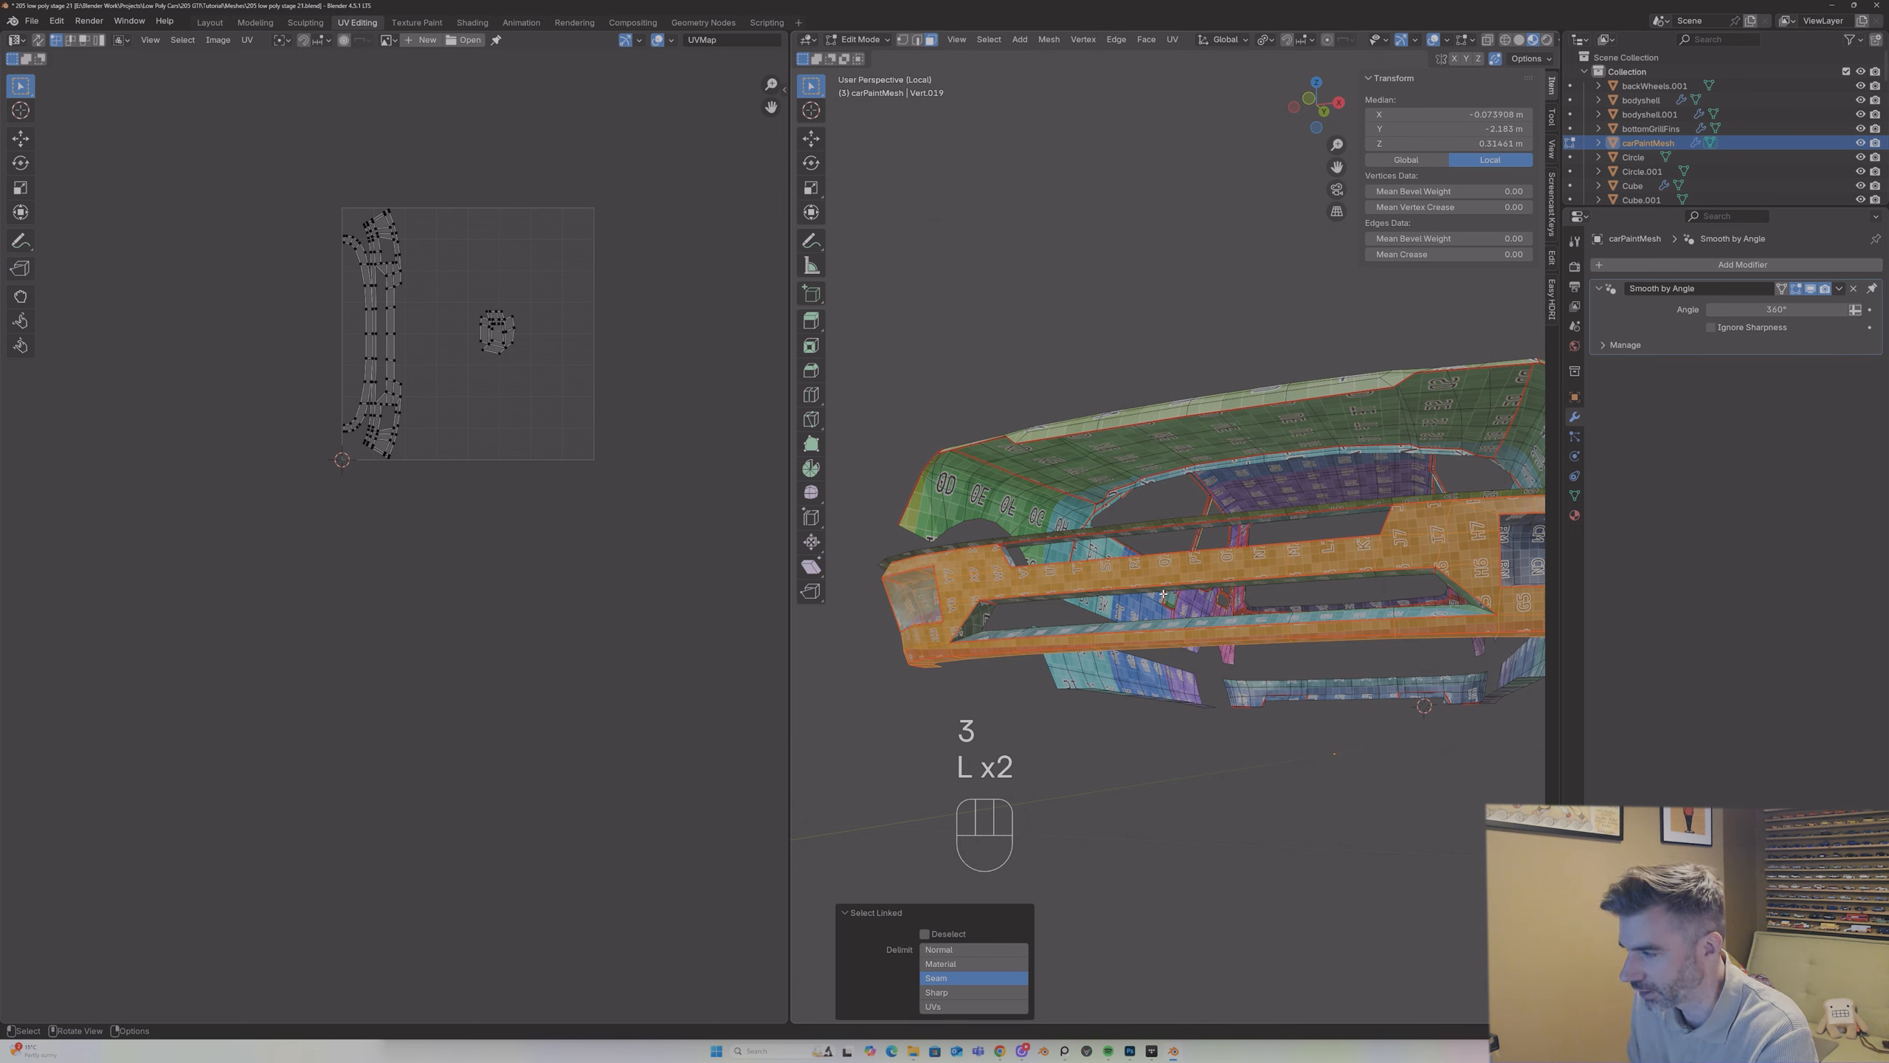
pyautogui.press('l')
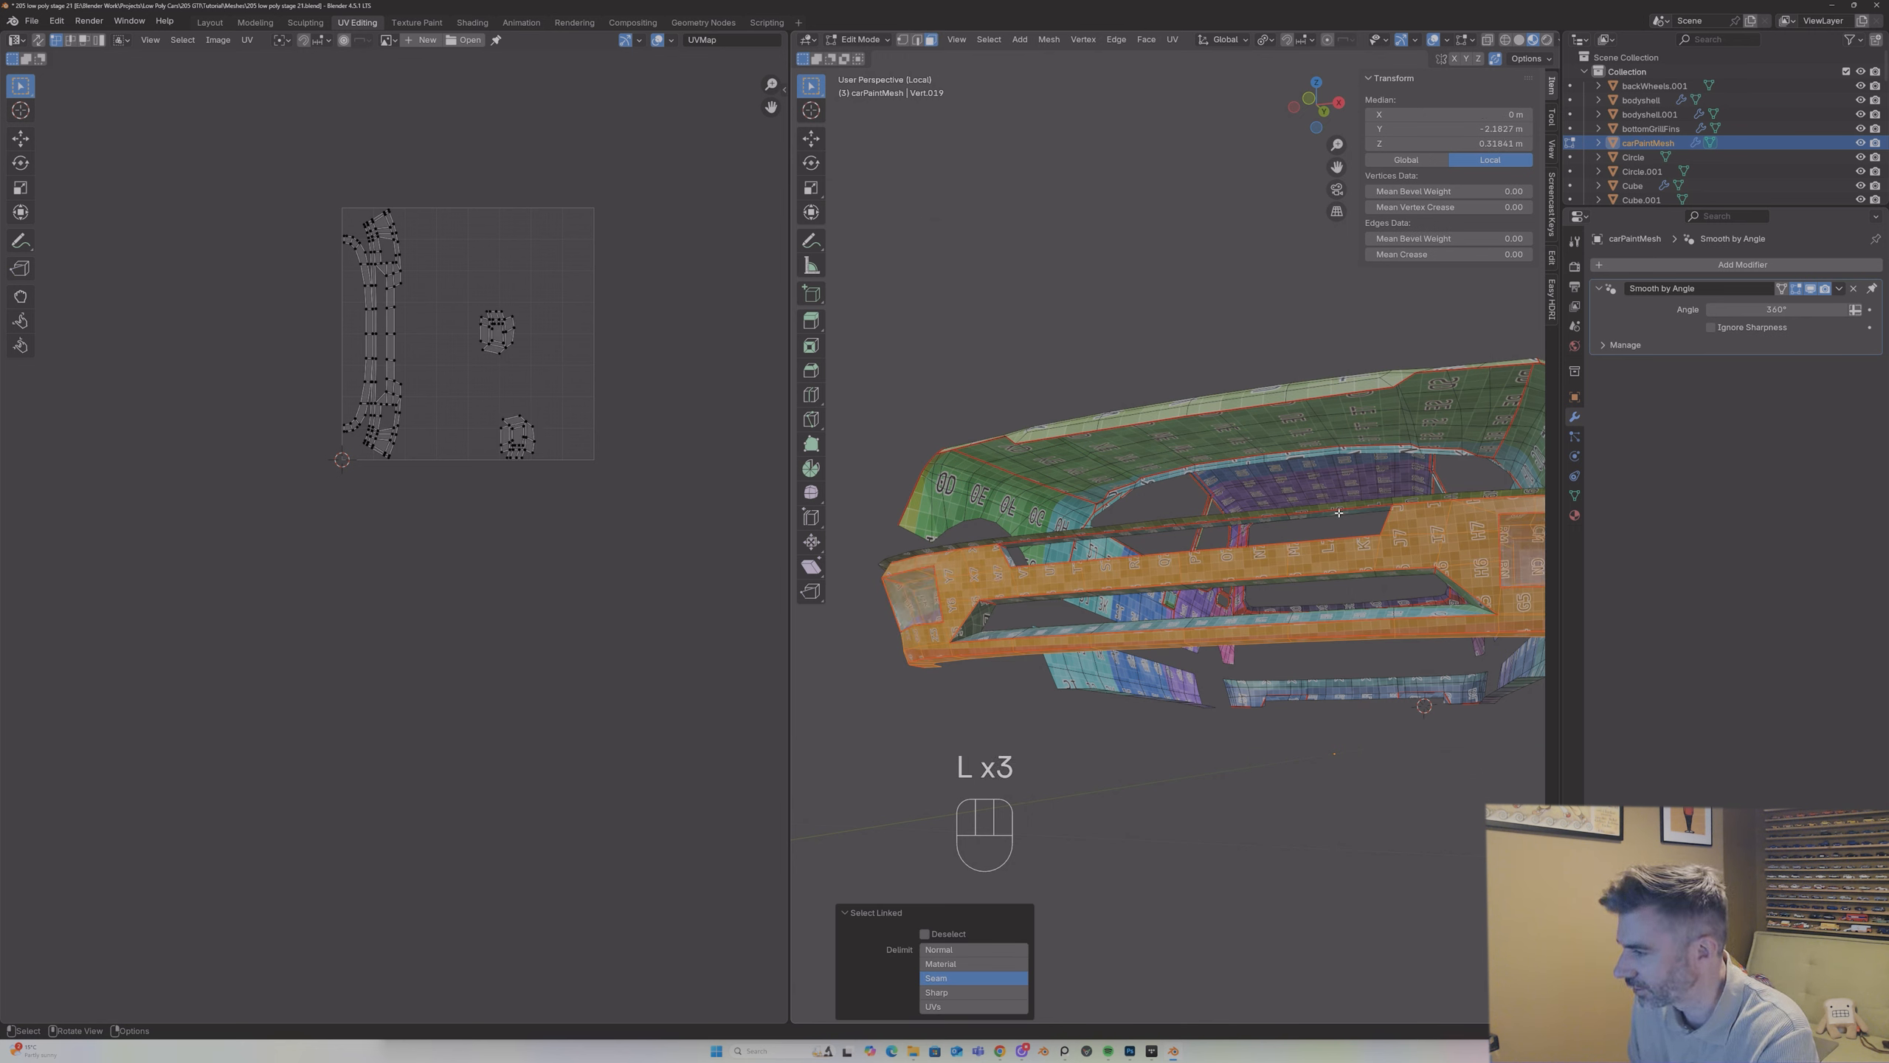
pyautogui.press('l')
pyautogui.press('l')
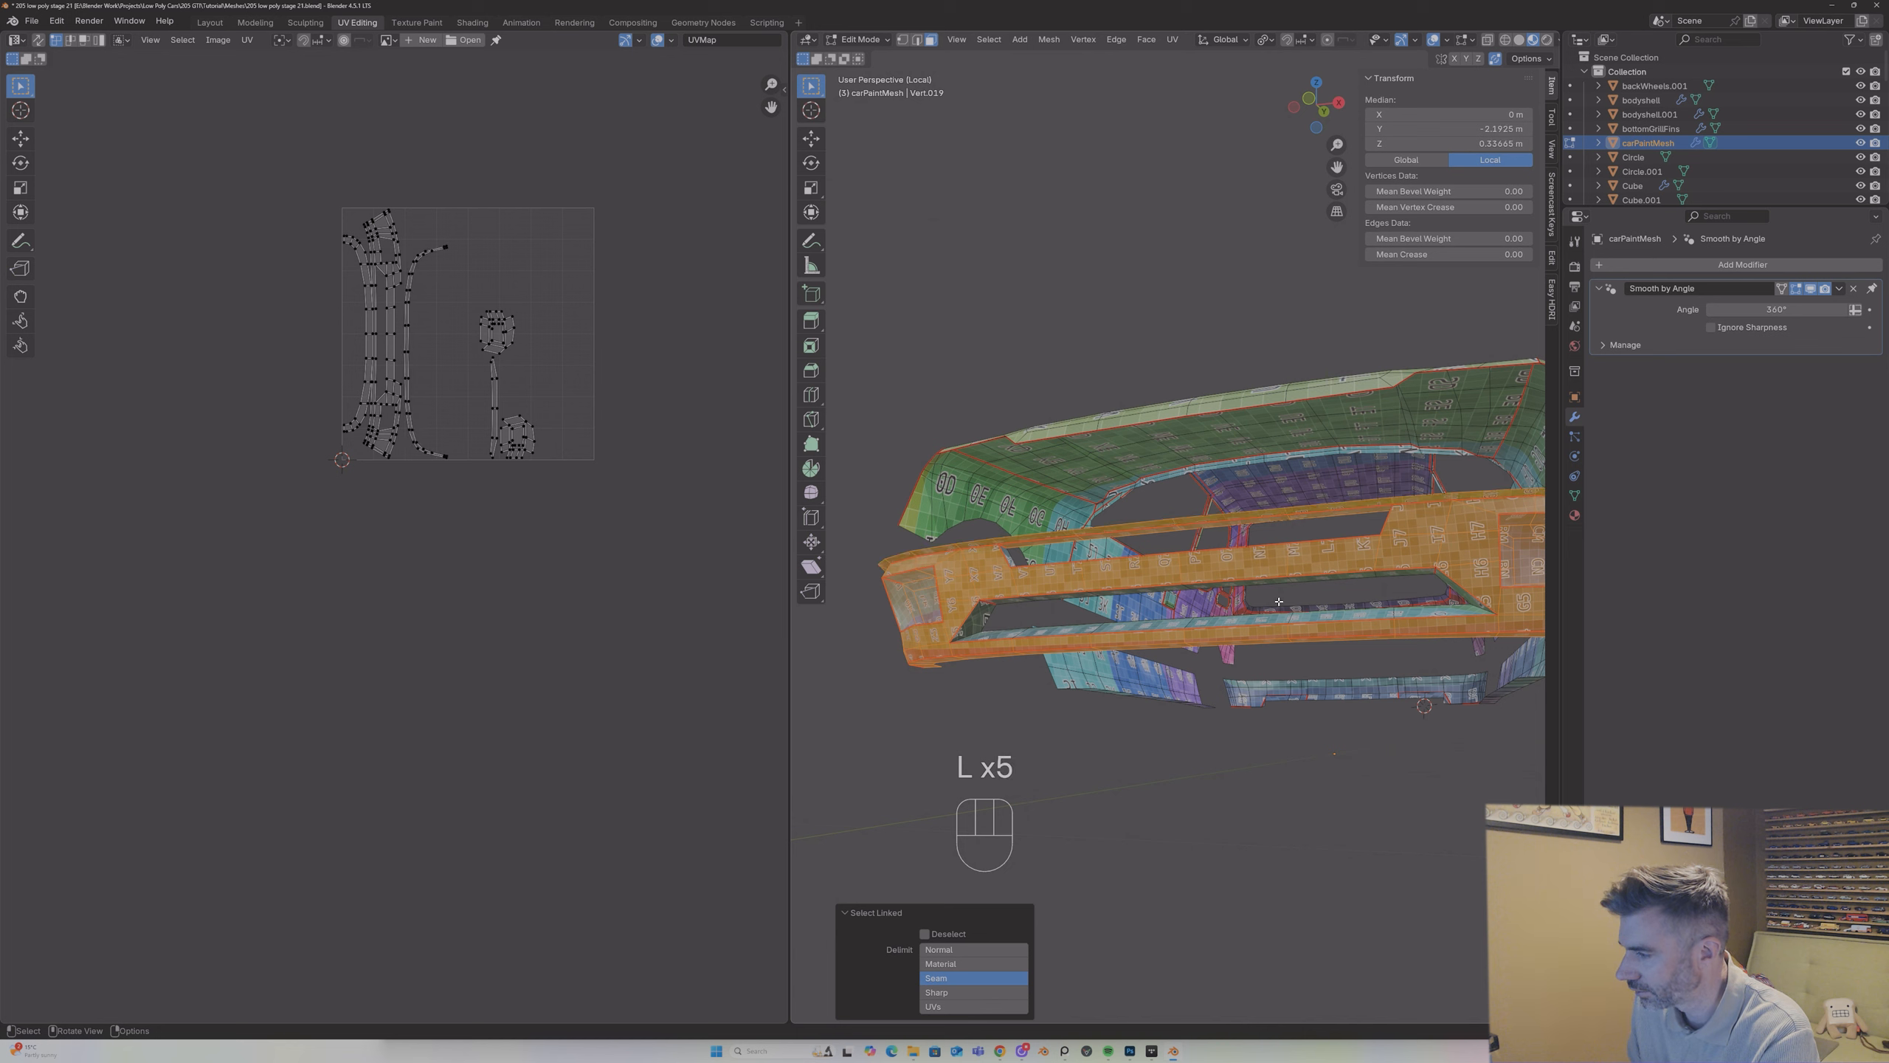
pyautogui.press('l')
pyautogui.press('l')
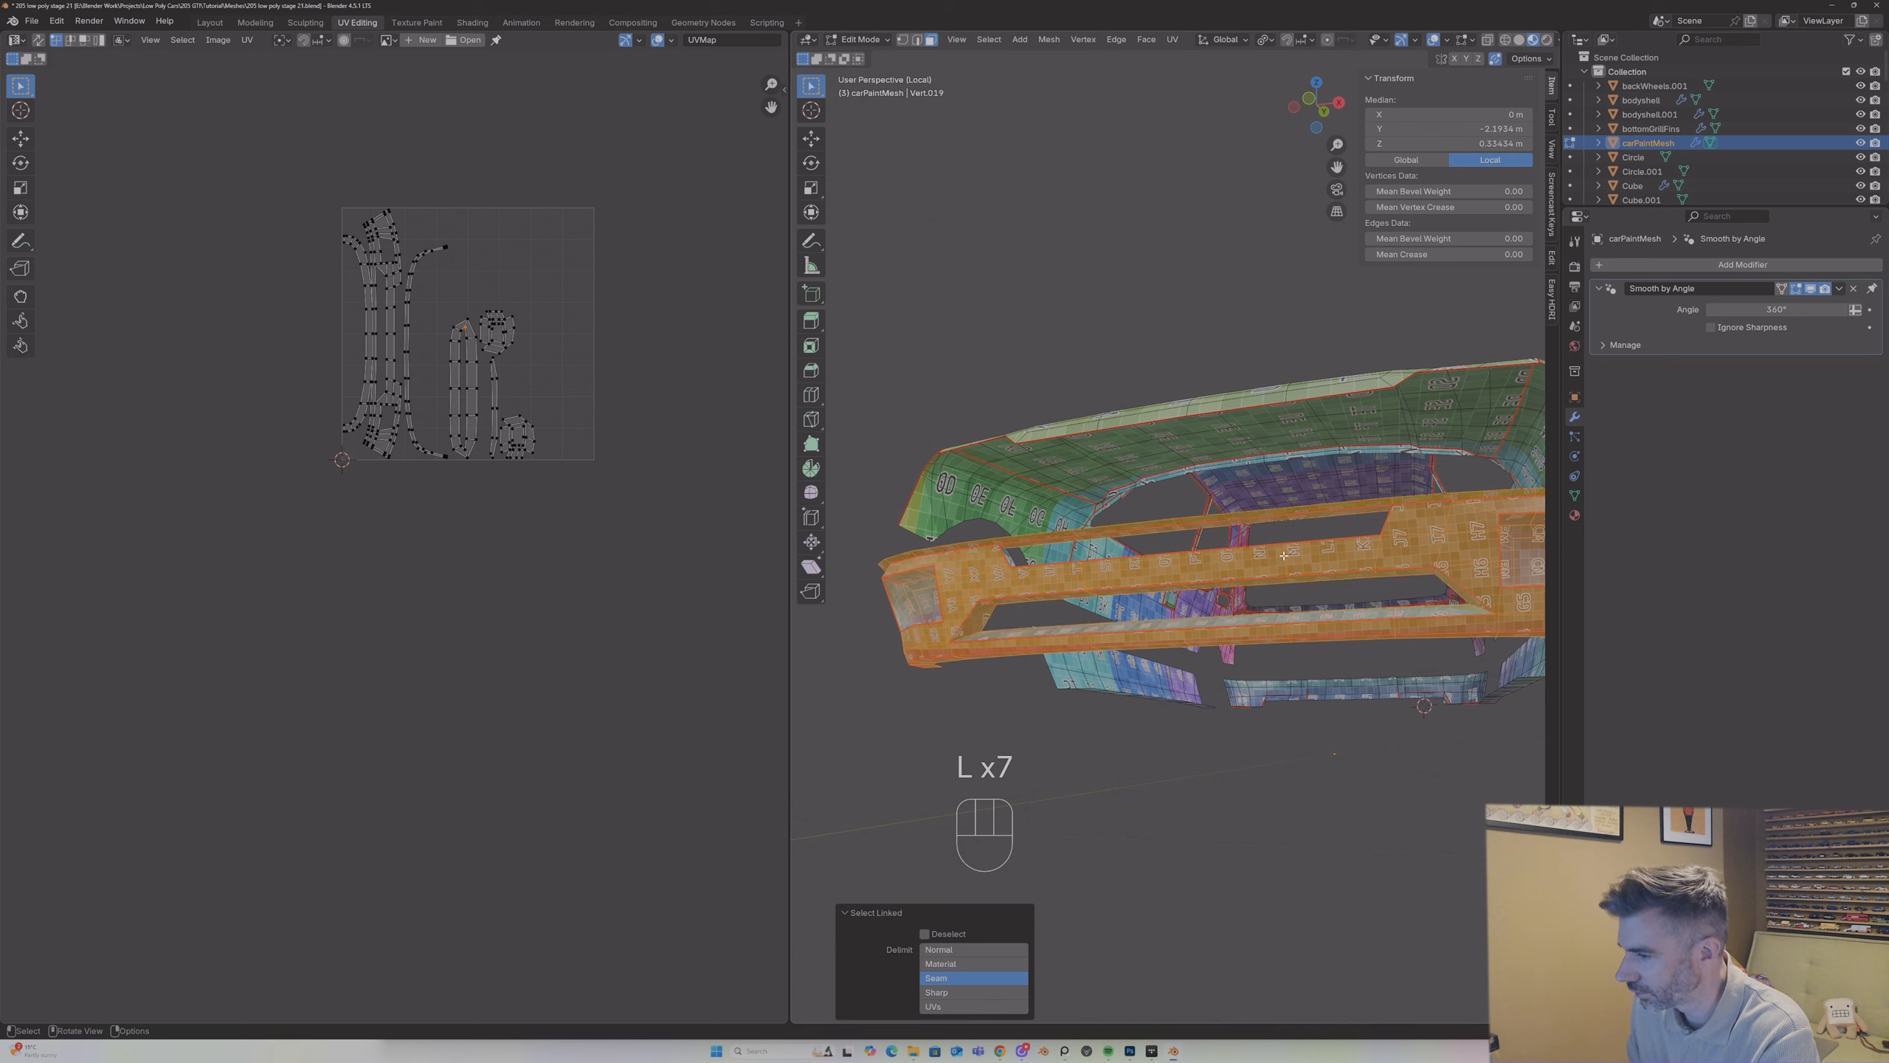
pyautogui.moveTo(1333, 578); pyautogui.dragTo(1085, 568, button='middle')
pyautogui.press('l')
pyautogui.scroll(-3, 1087, 564)
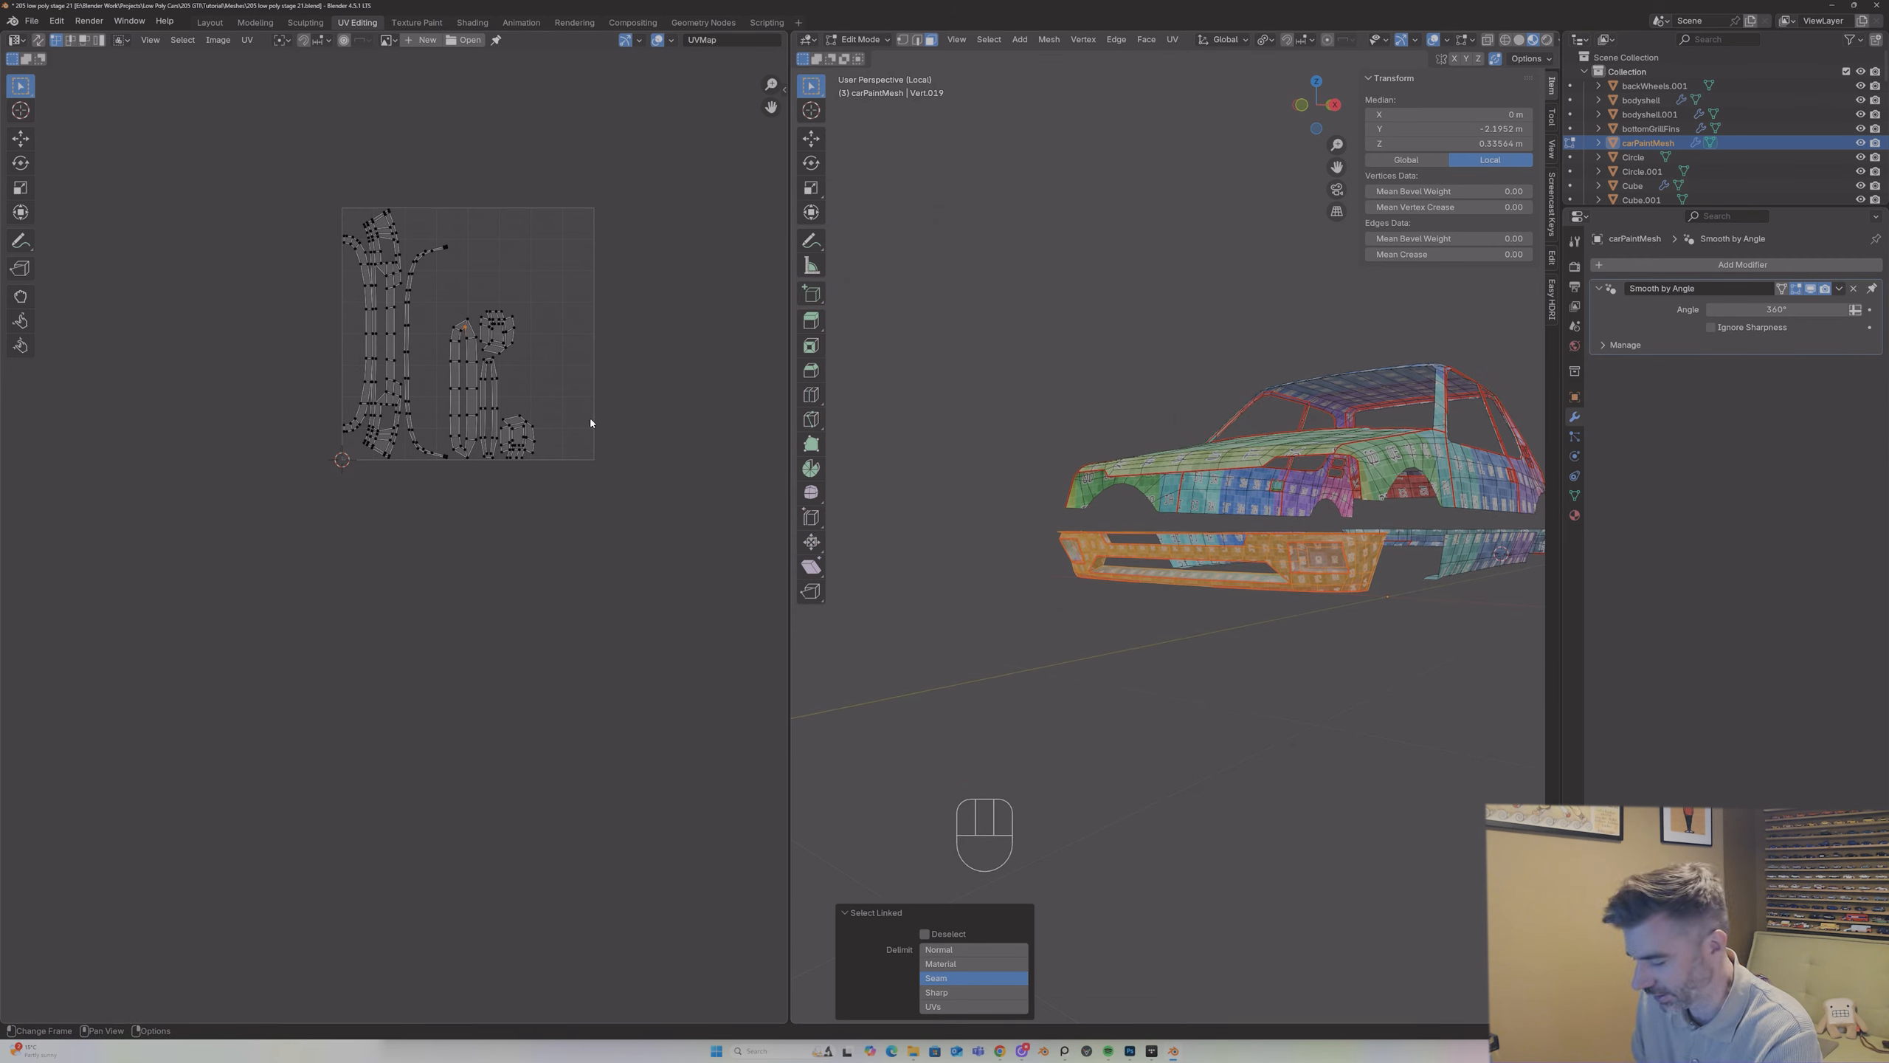
pyautogui.press('u')
pyautogui.click(1159, 540)
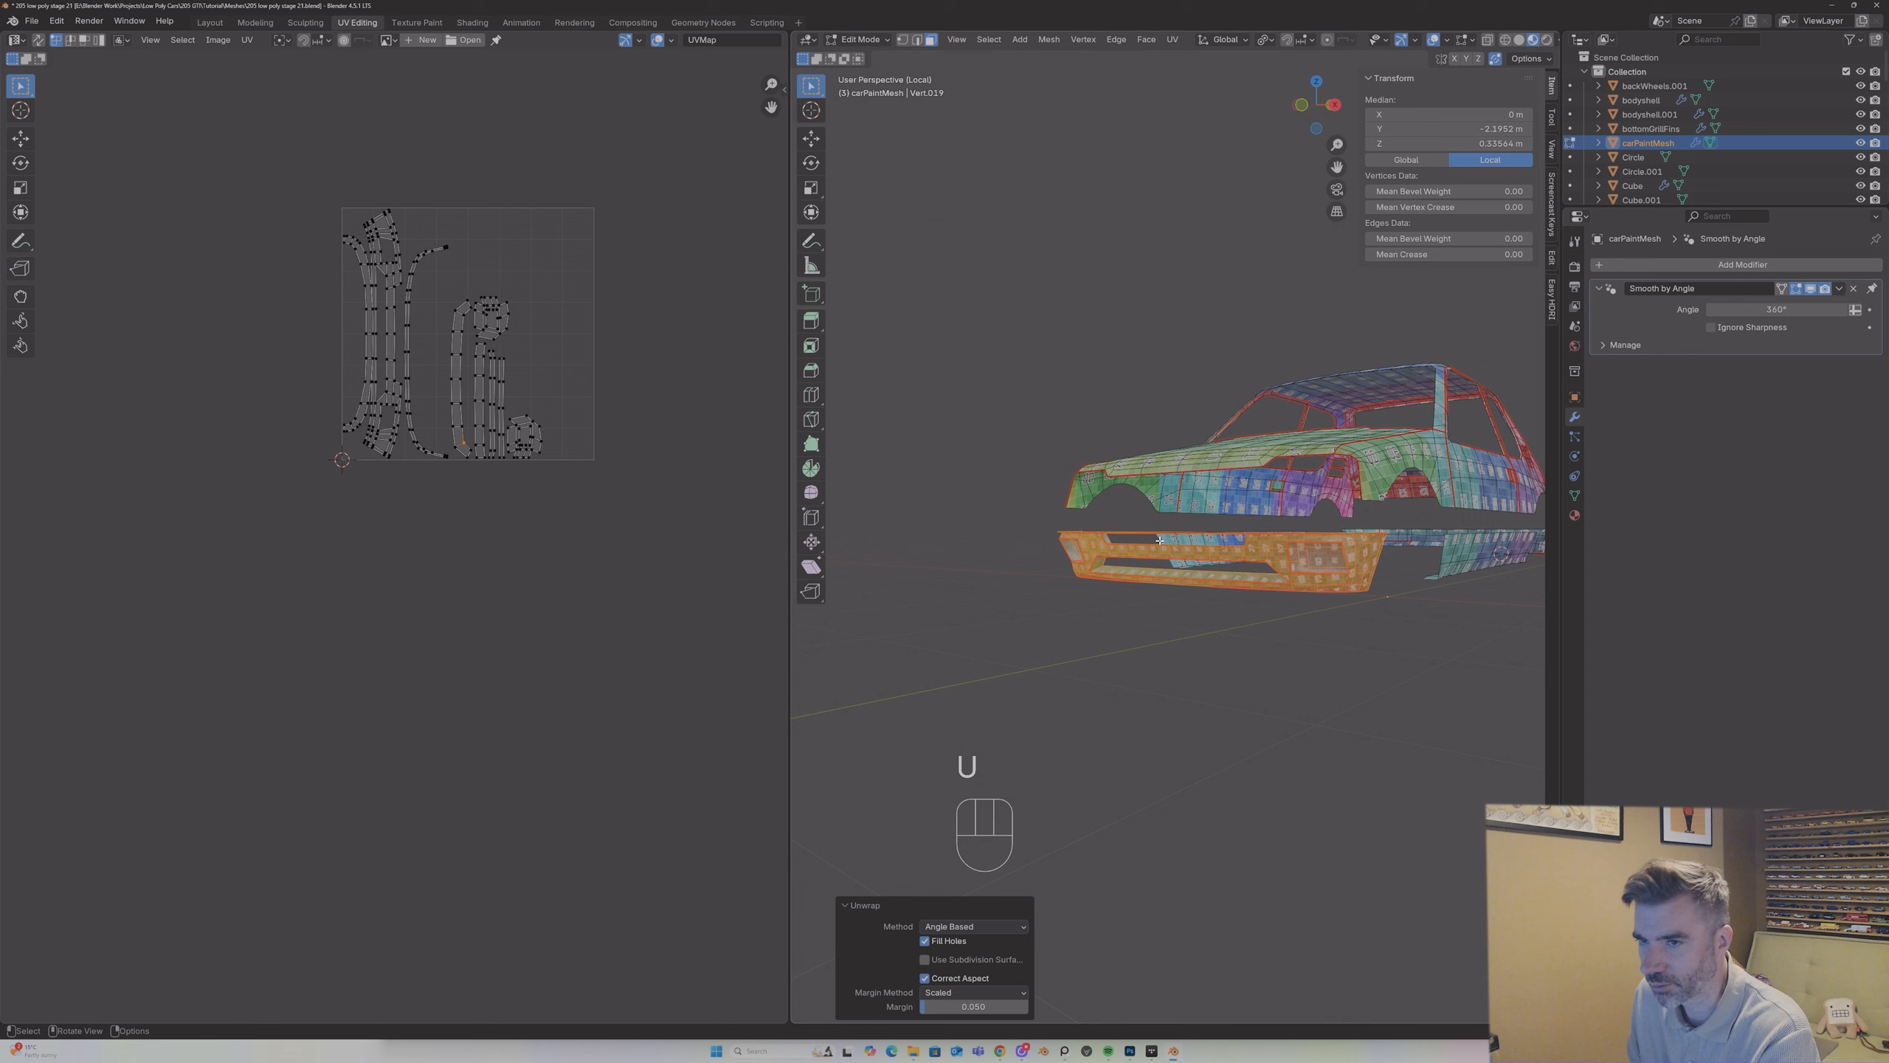
# Step: Scale all front bumper UV islands to about half size and move them outside the UV square, to its lower left
pyautogui.scroll(1, 567, 357)
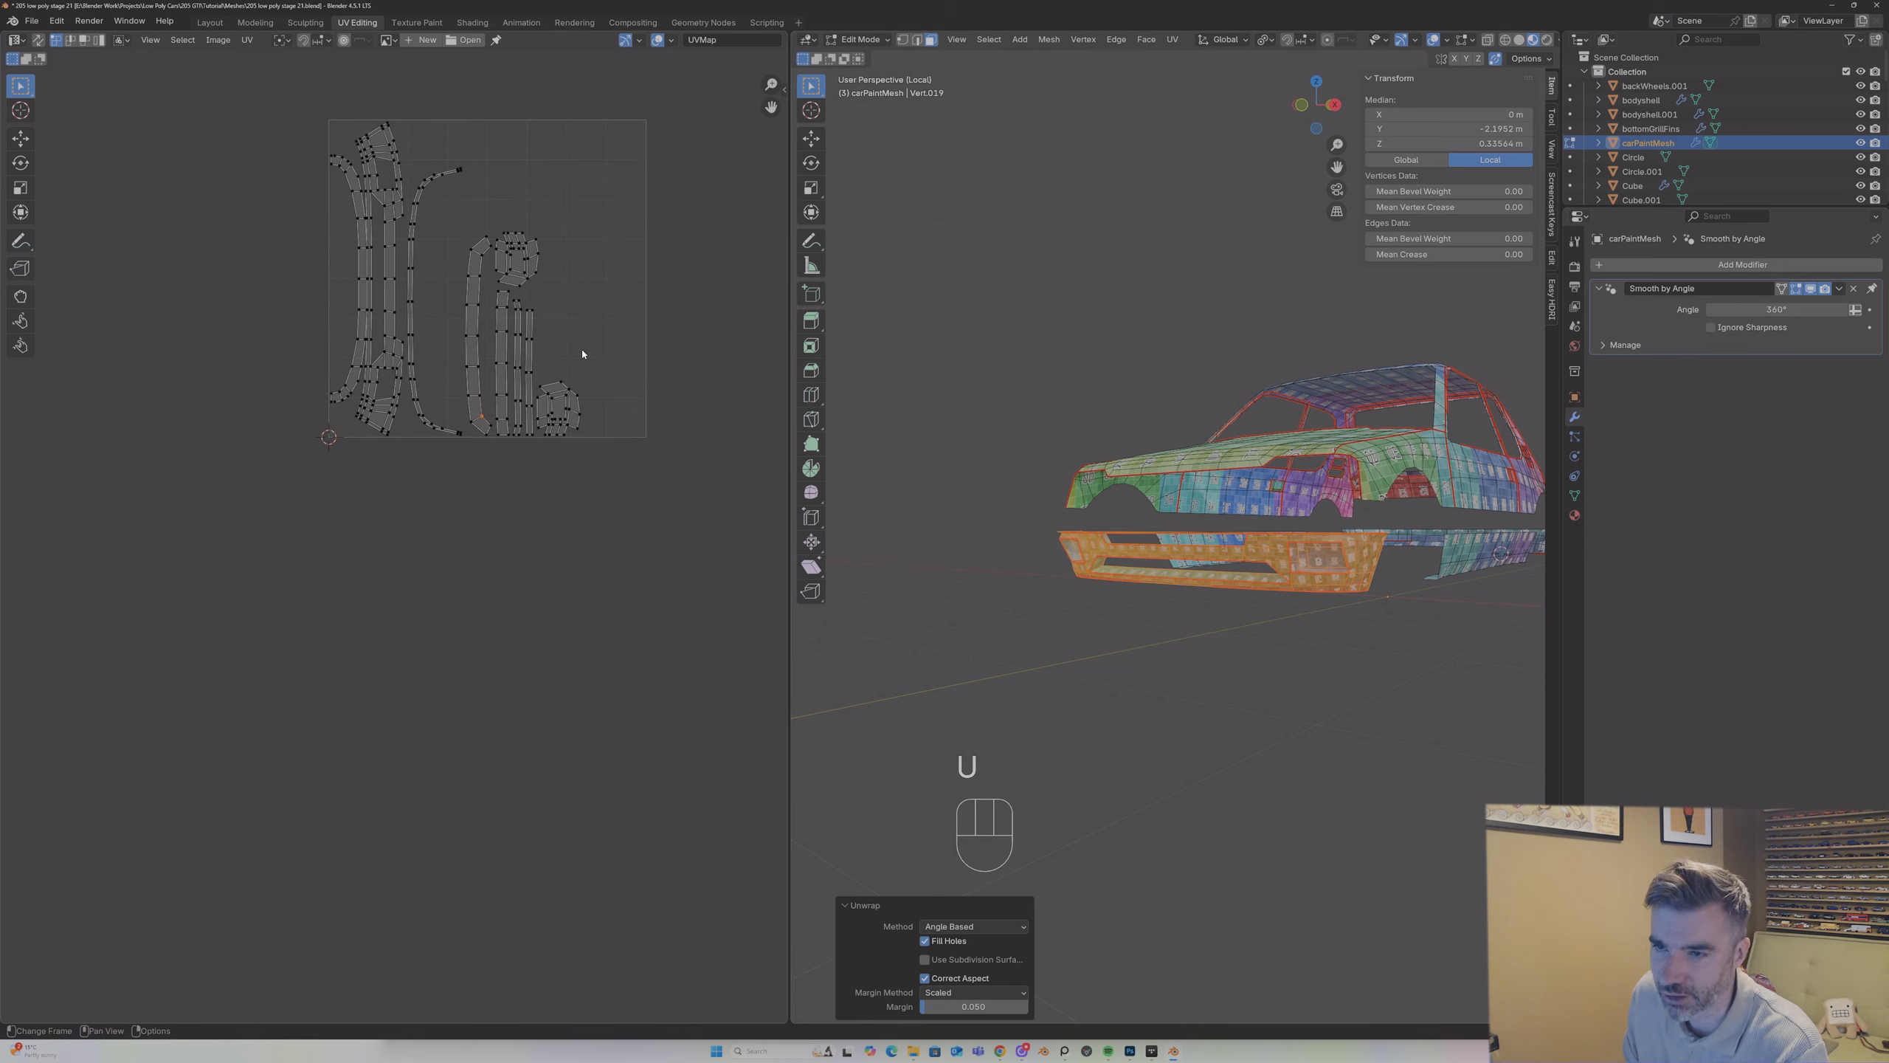
pyautogui.moveTo(262, 104); pyautogui.dragTo(695, 526)
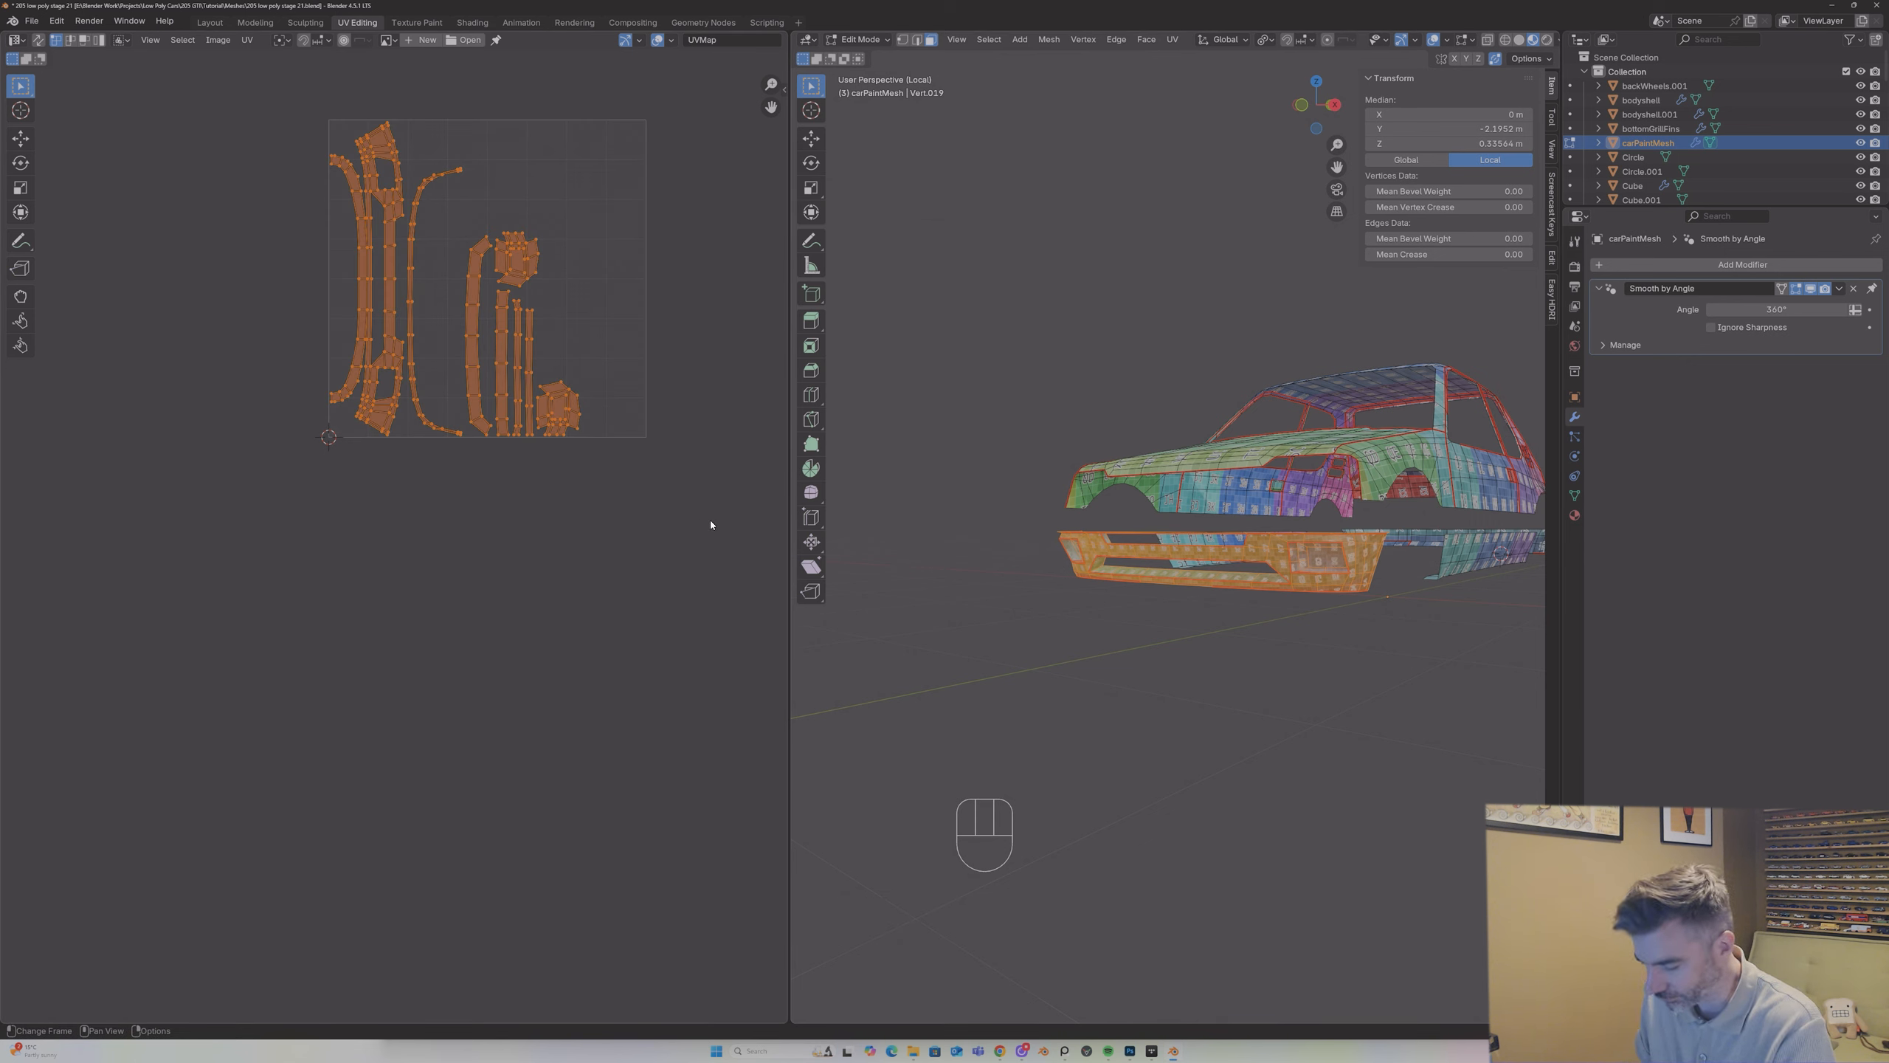
pyautogui.press('s')
pyautogui.click(590, 388)
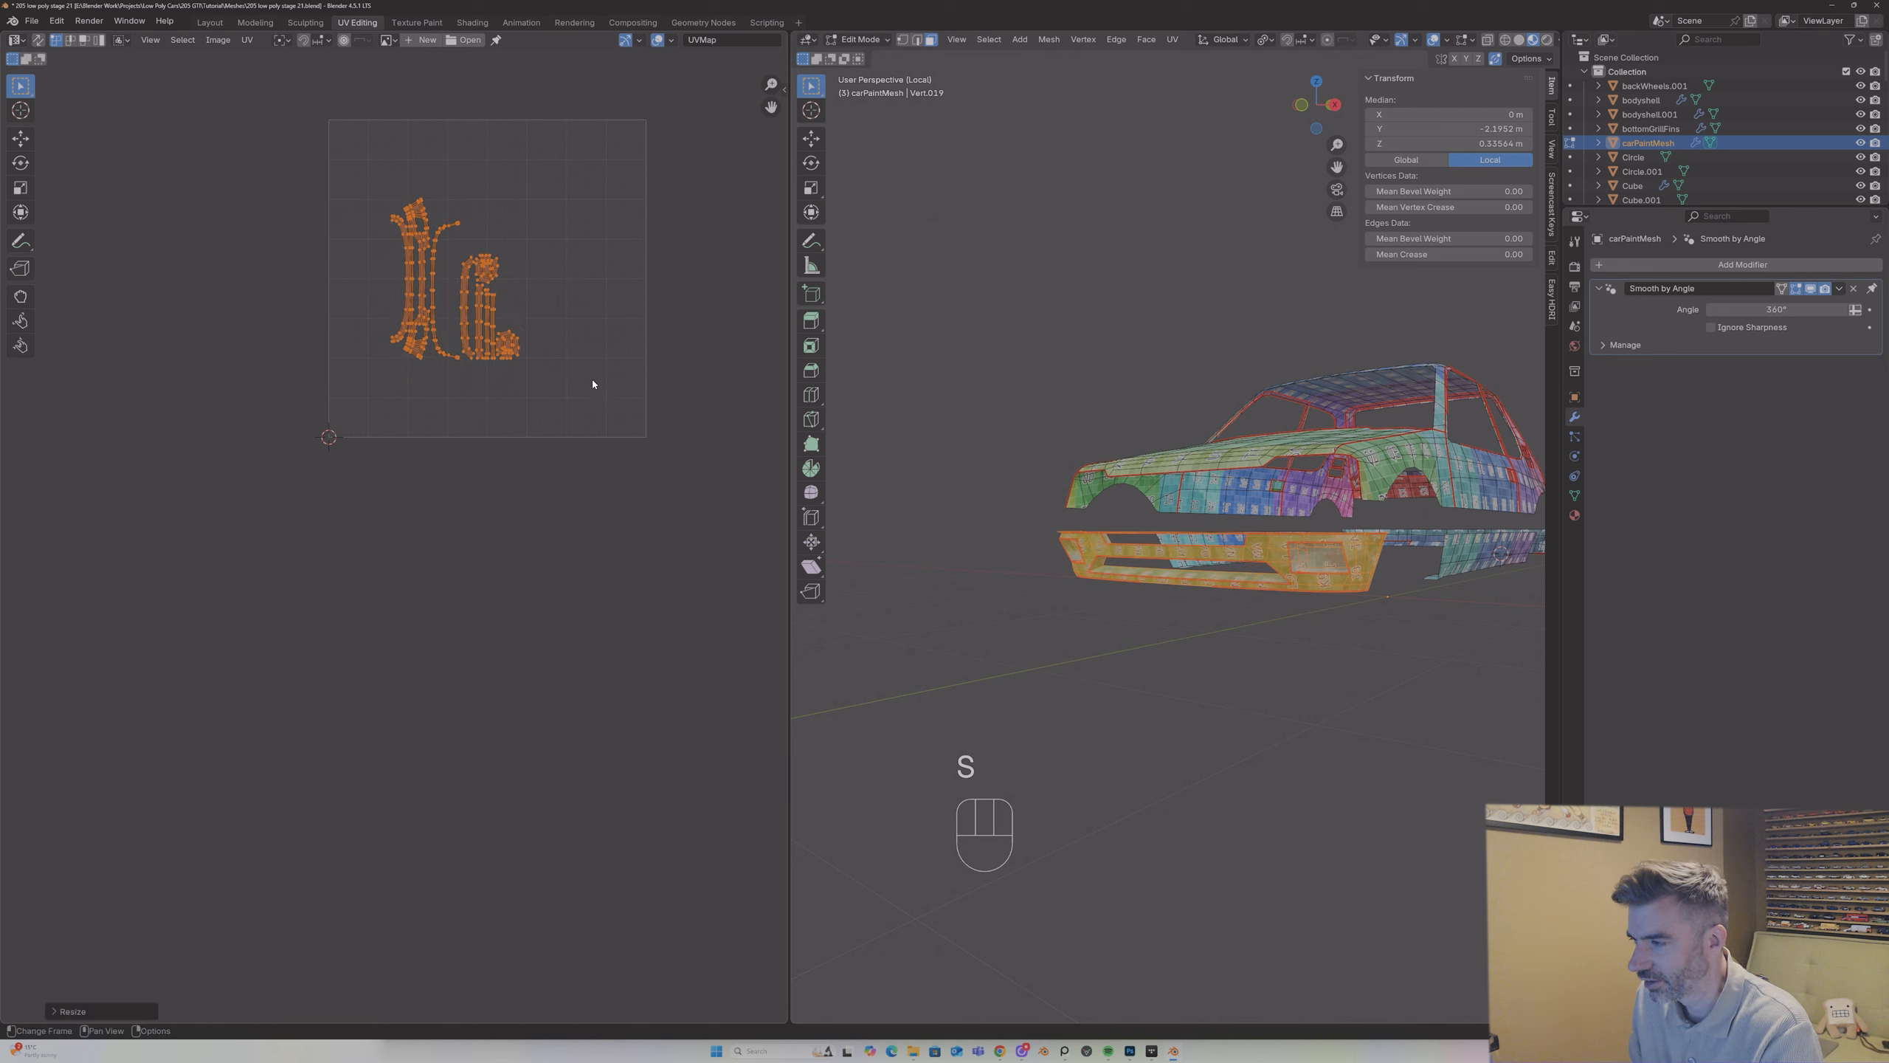
pyautogui.press('g')
pyautogui.click(210, 637)
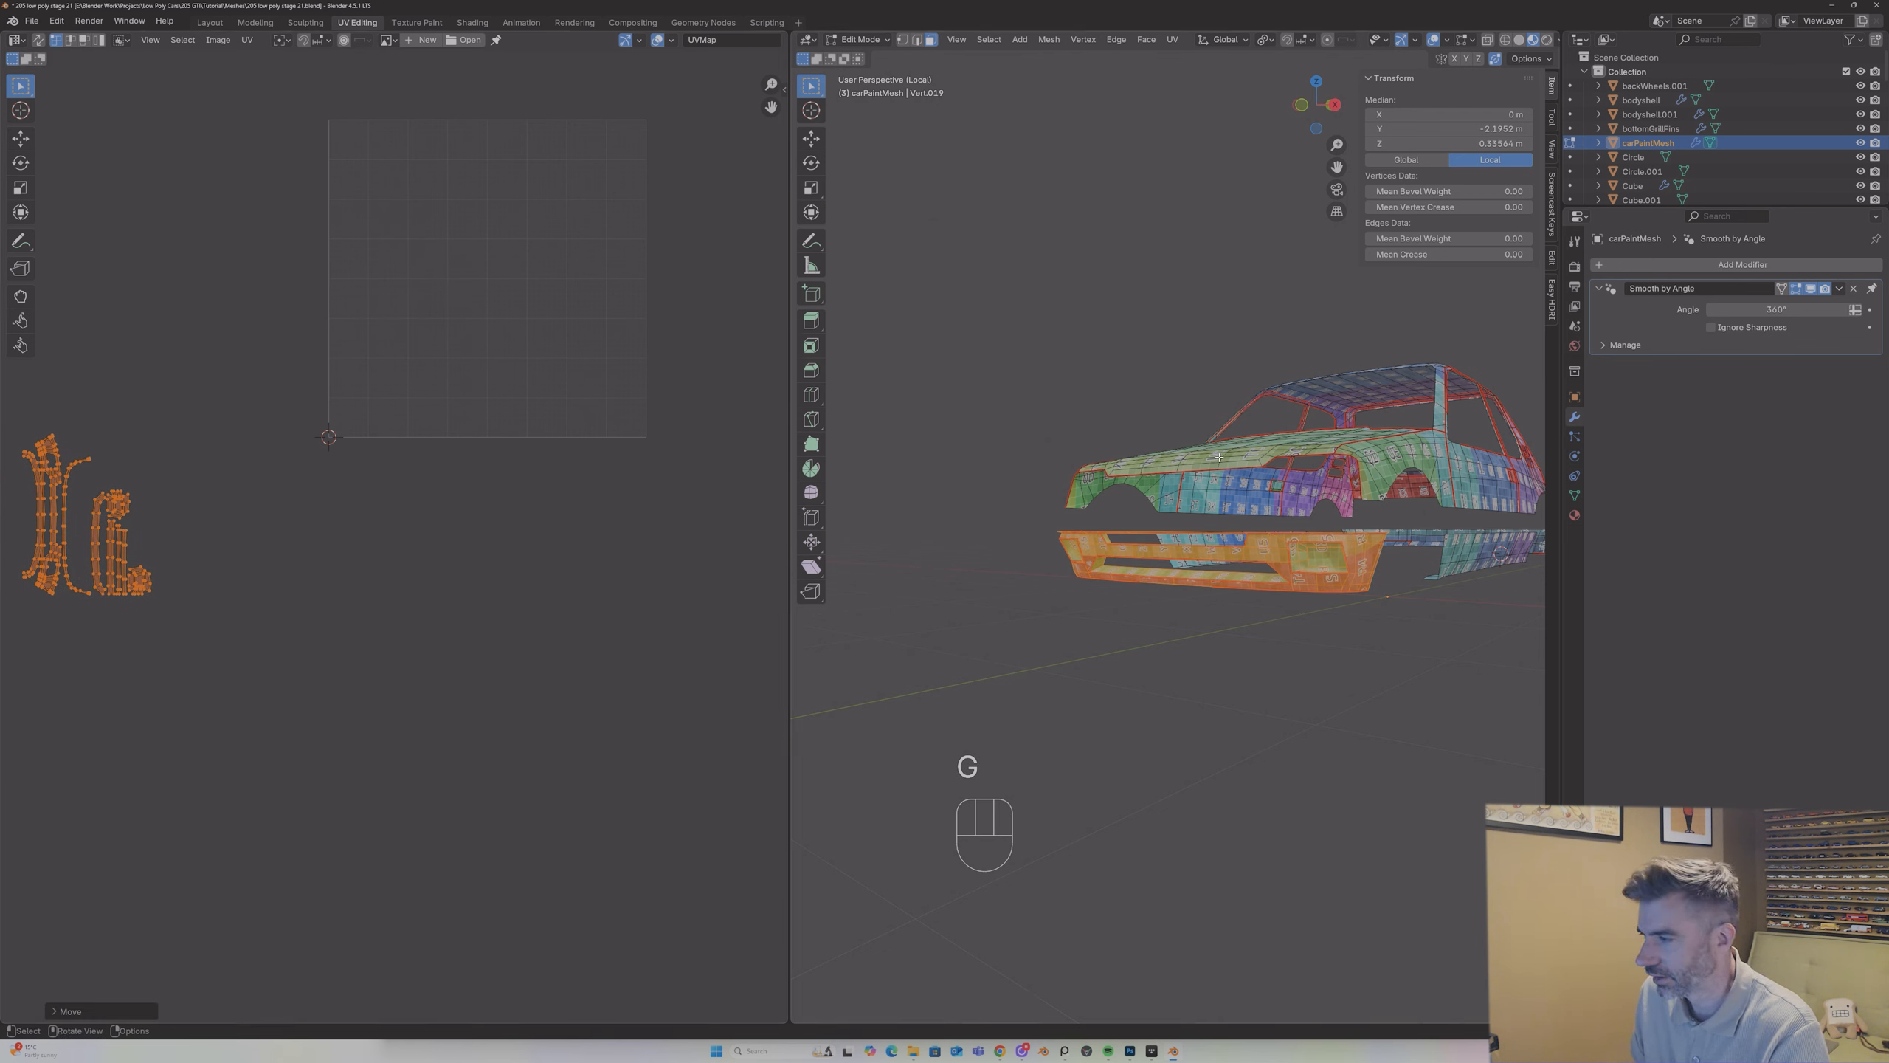
# Step: Select all faces of carPaintMesh so that its complete UV layout is displayed
pyautogui.moveTo(1219, 456); pyautogui.dragTo(1129, 440, button='middle')
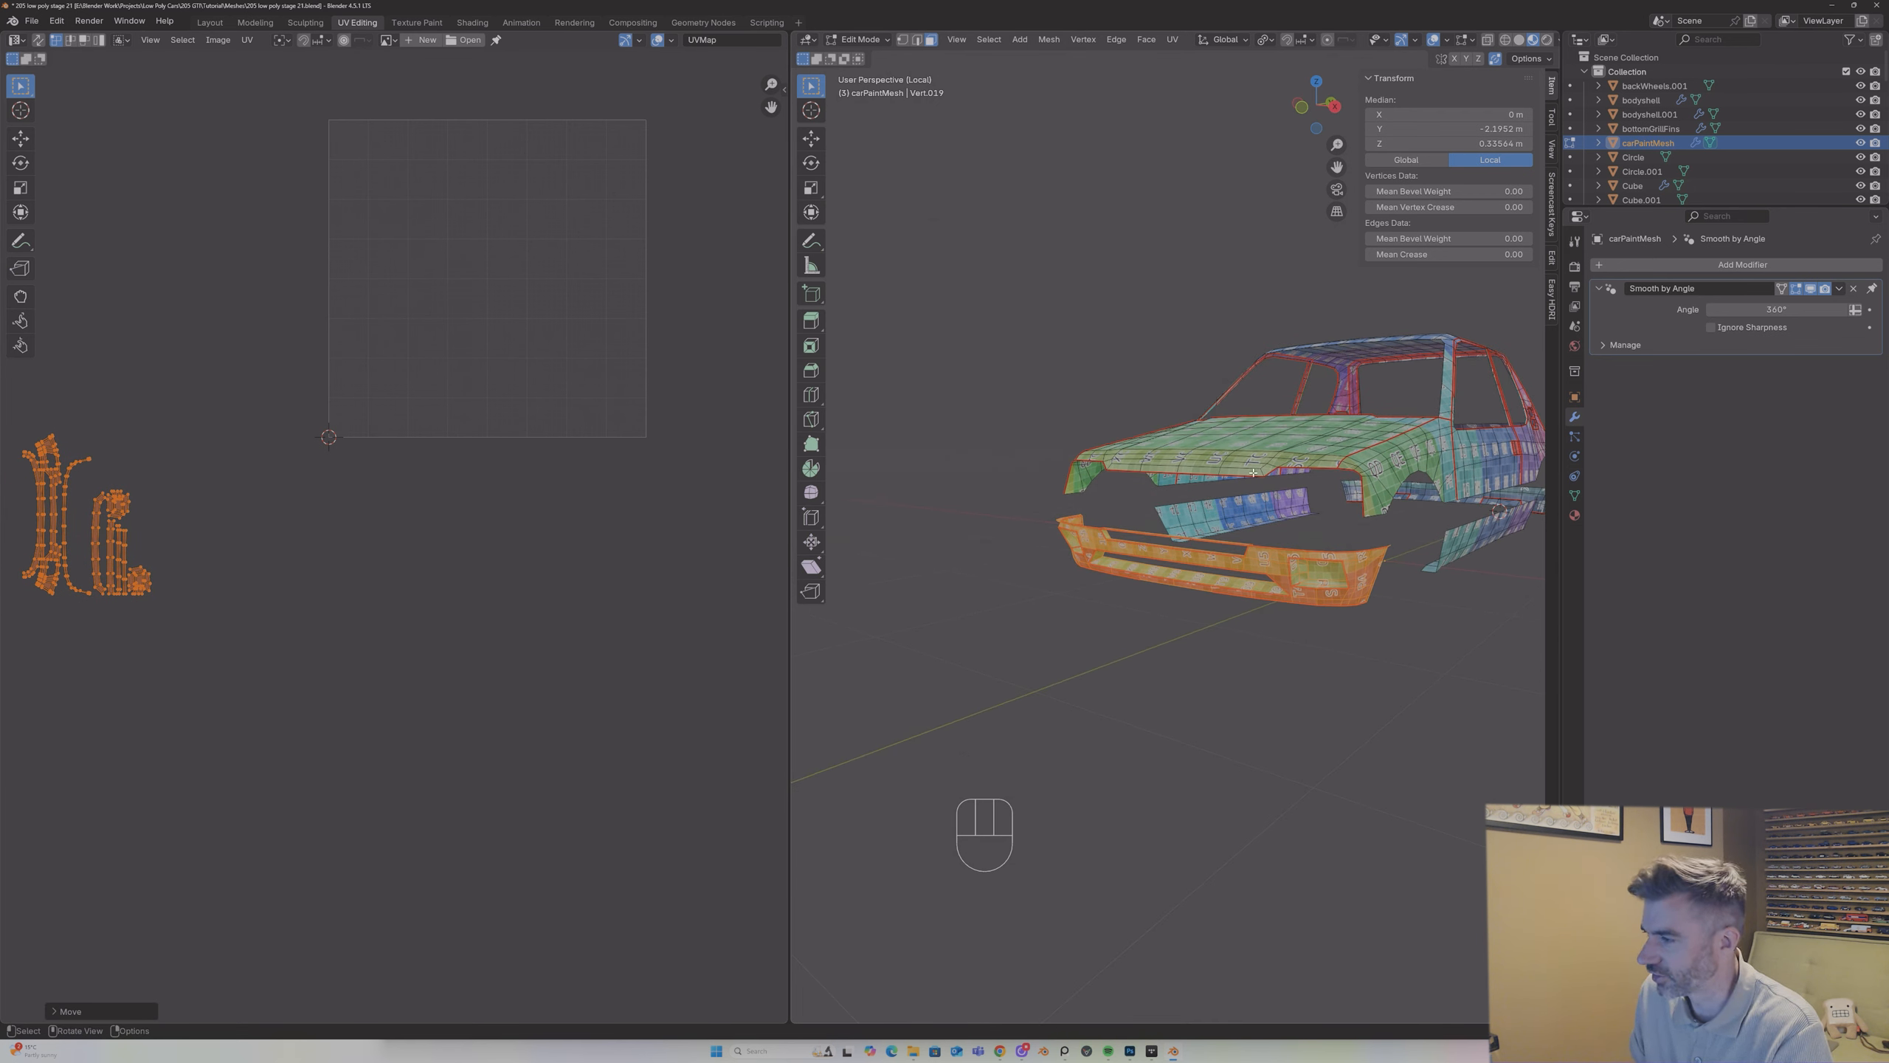
pyautogui.click(1204, 447)
pyautogui.click(1202, 466)
pyautogui.click(1157, 443)
pyautogui.click(1250, 456)
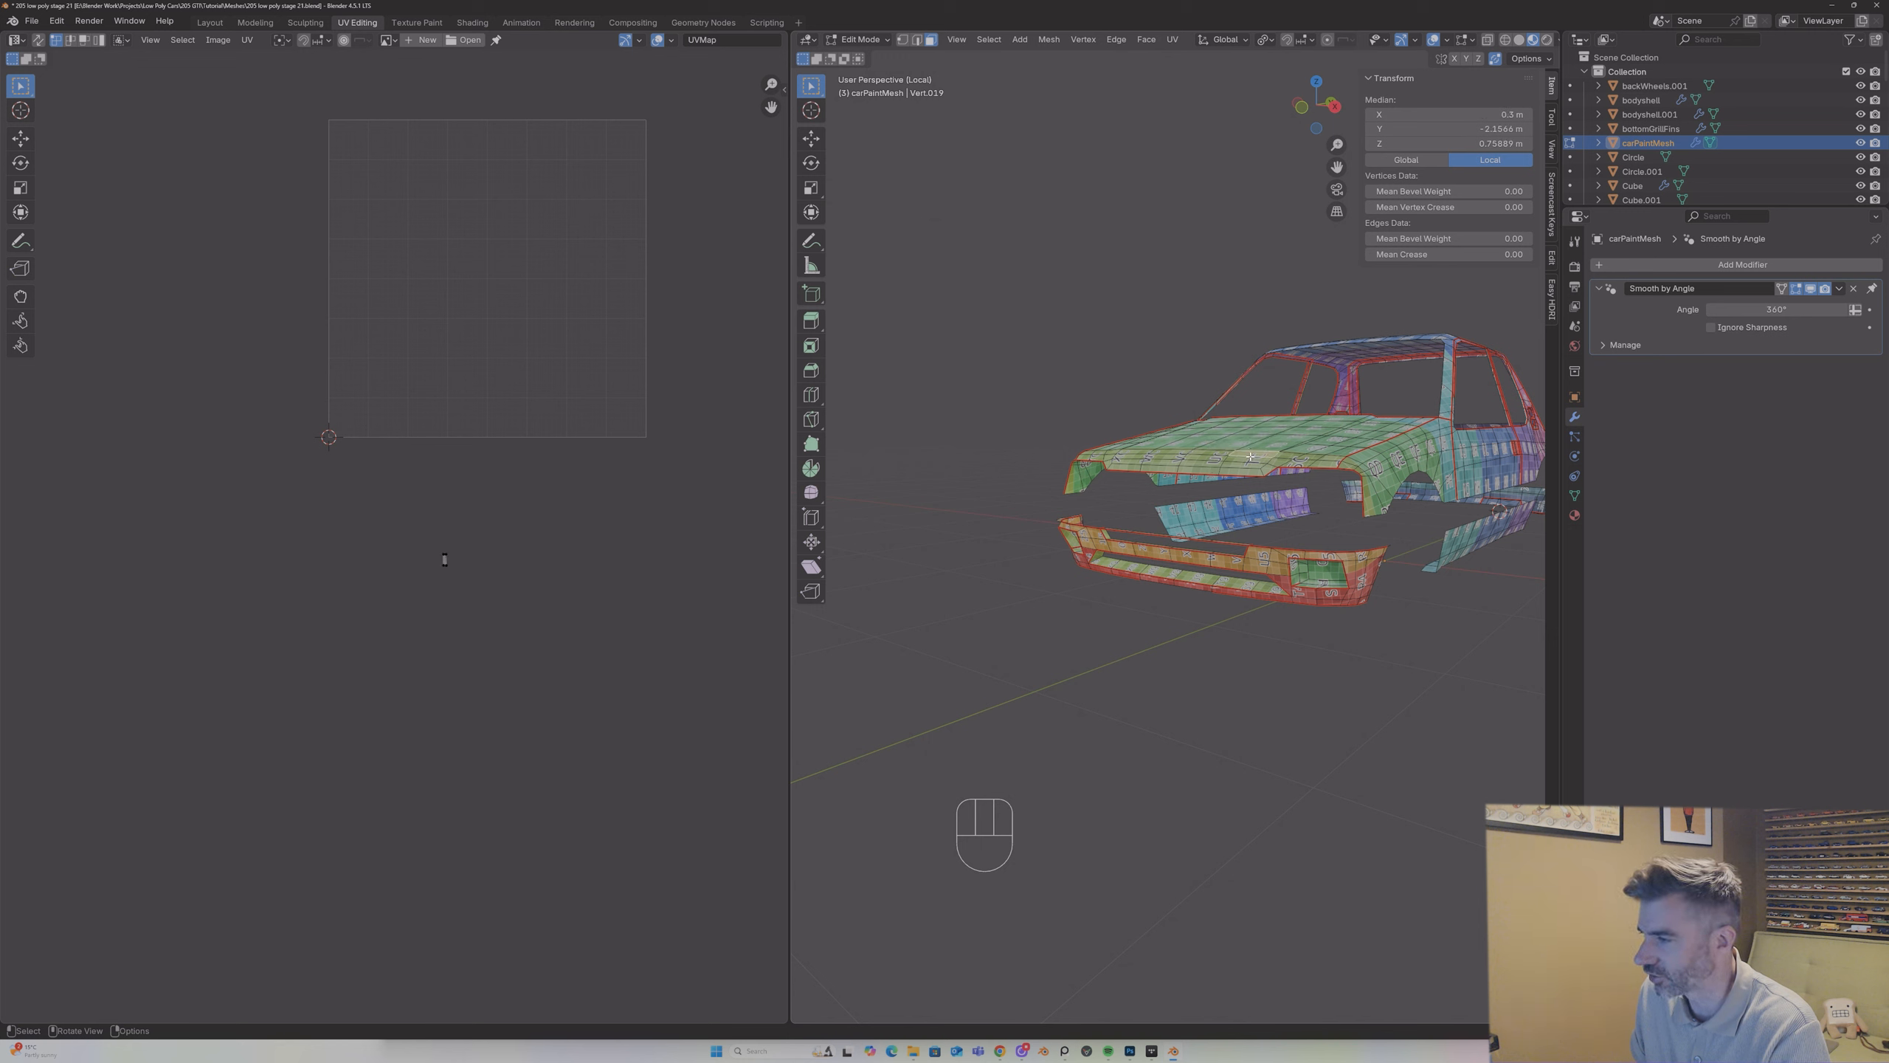
pyautogui.press('a')
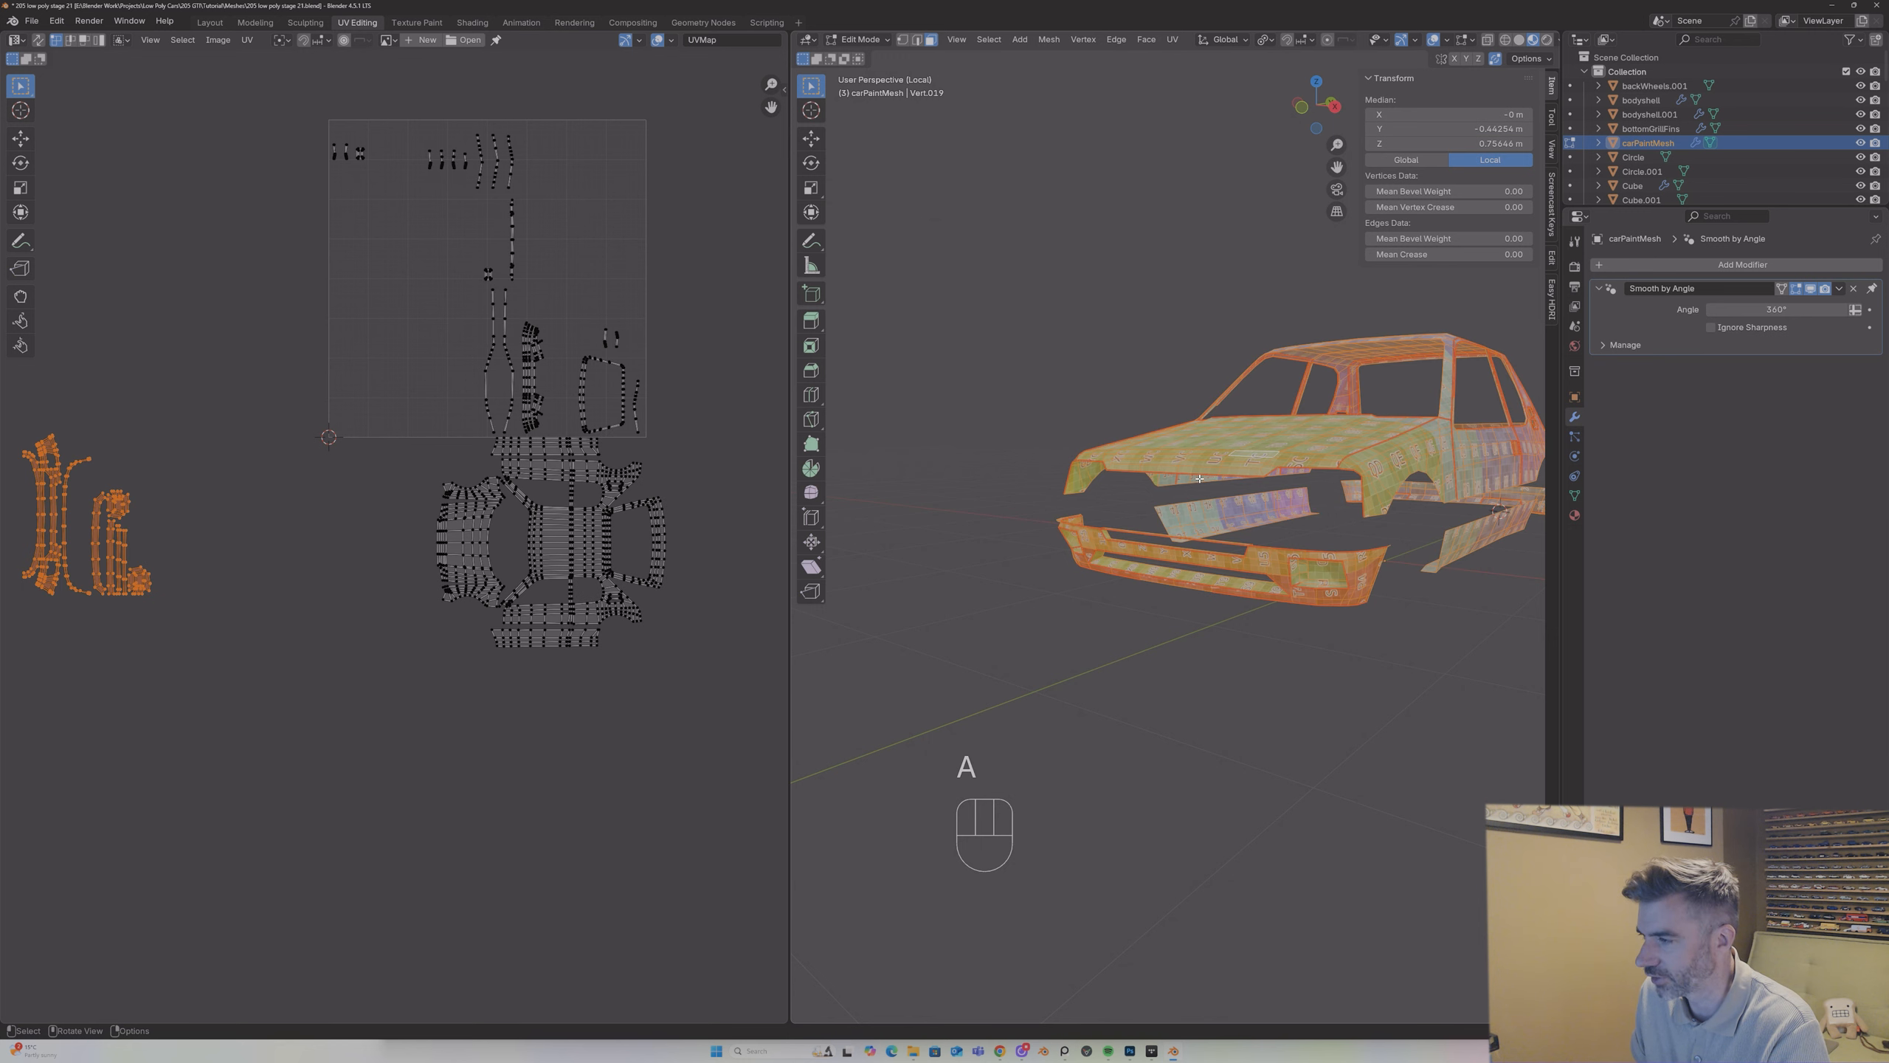
# Step: Select the front bumper's UV islands and move them together next to the hood end of the car body layout
pyautogui.click(130, 465)
pyautogui.moveTo(5, 419); pyautogui.dragTo(206, 657)
pyautogui.press('g')
pyautogui.click(447, 788)
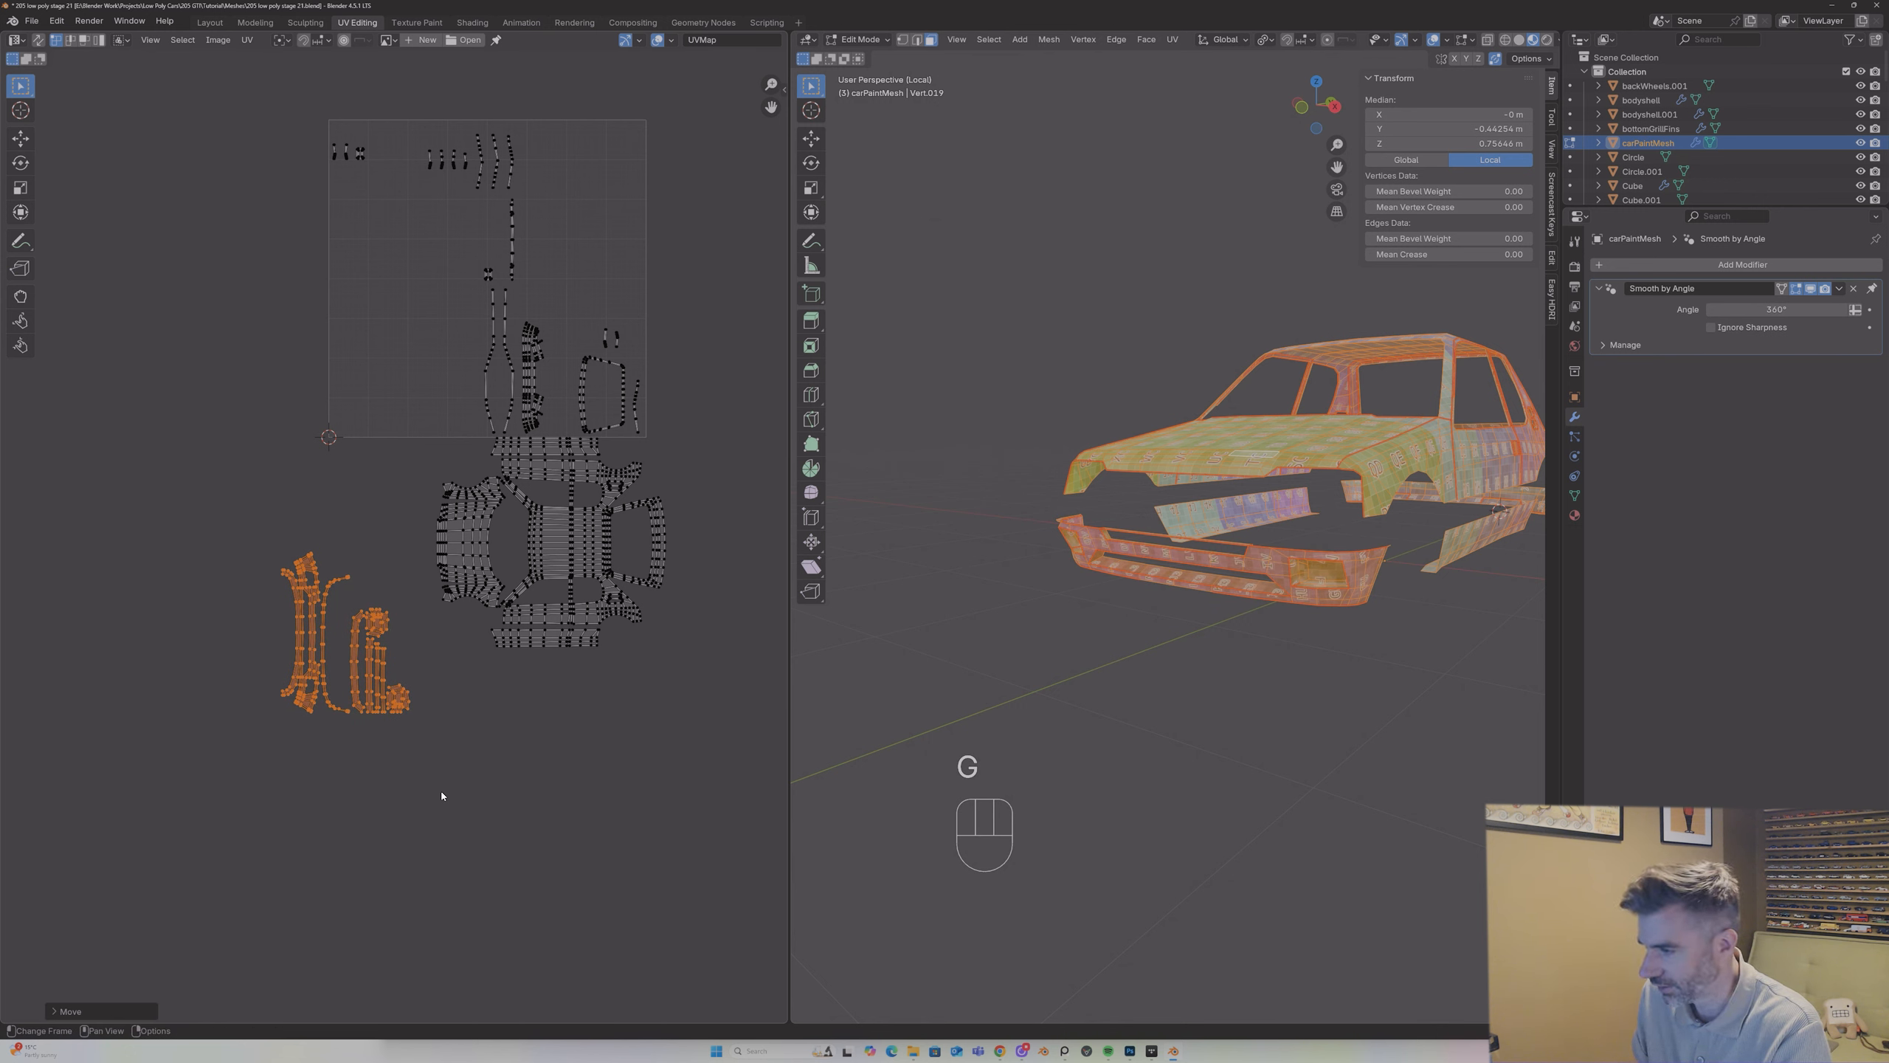
pyautogui.press('g')
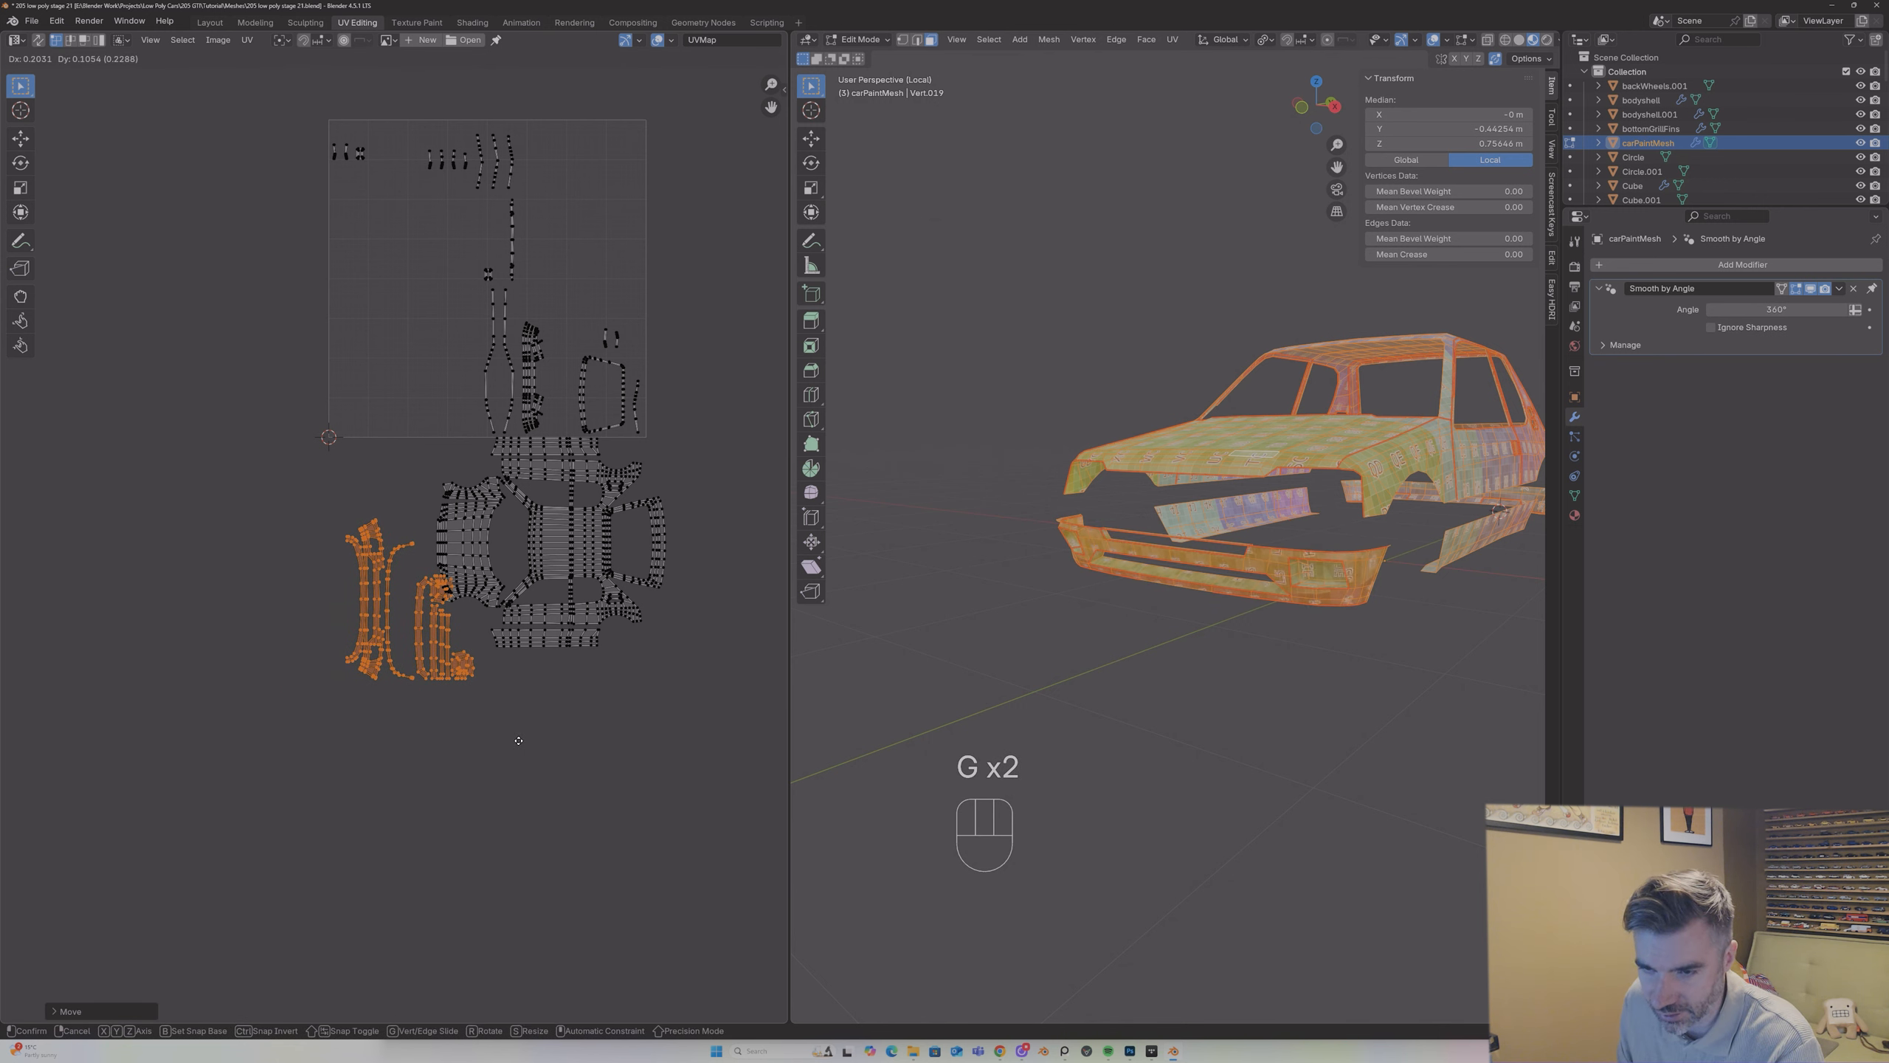
pyautogui.click(422, 641)
pyautogui.press('g')
pyautogui.click(399, 669)
# Step: Select the bumper's thin strips and small UV pieces and move them below the body layout, away from the main bumper island
pyautogui.click(382, 602)
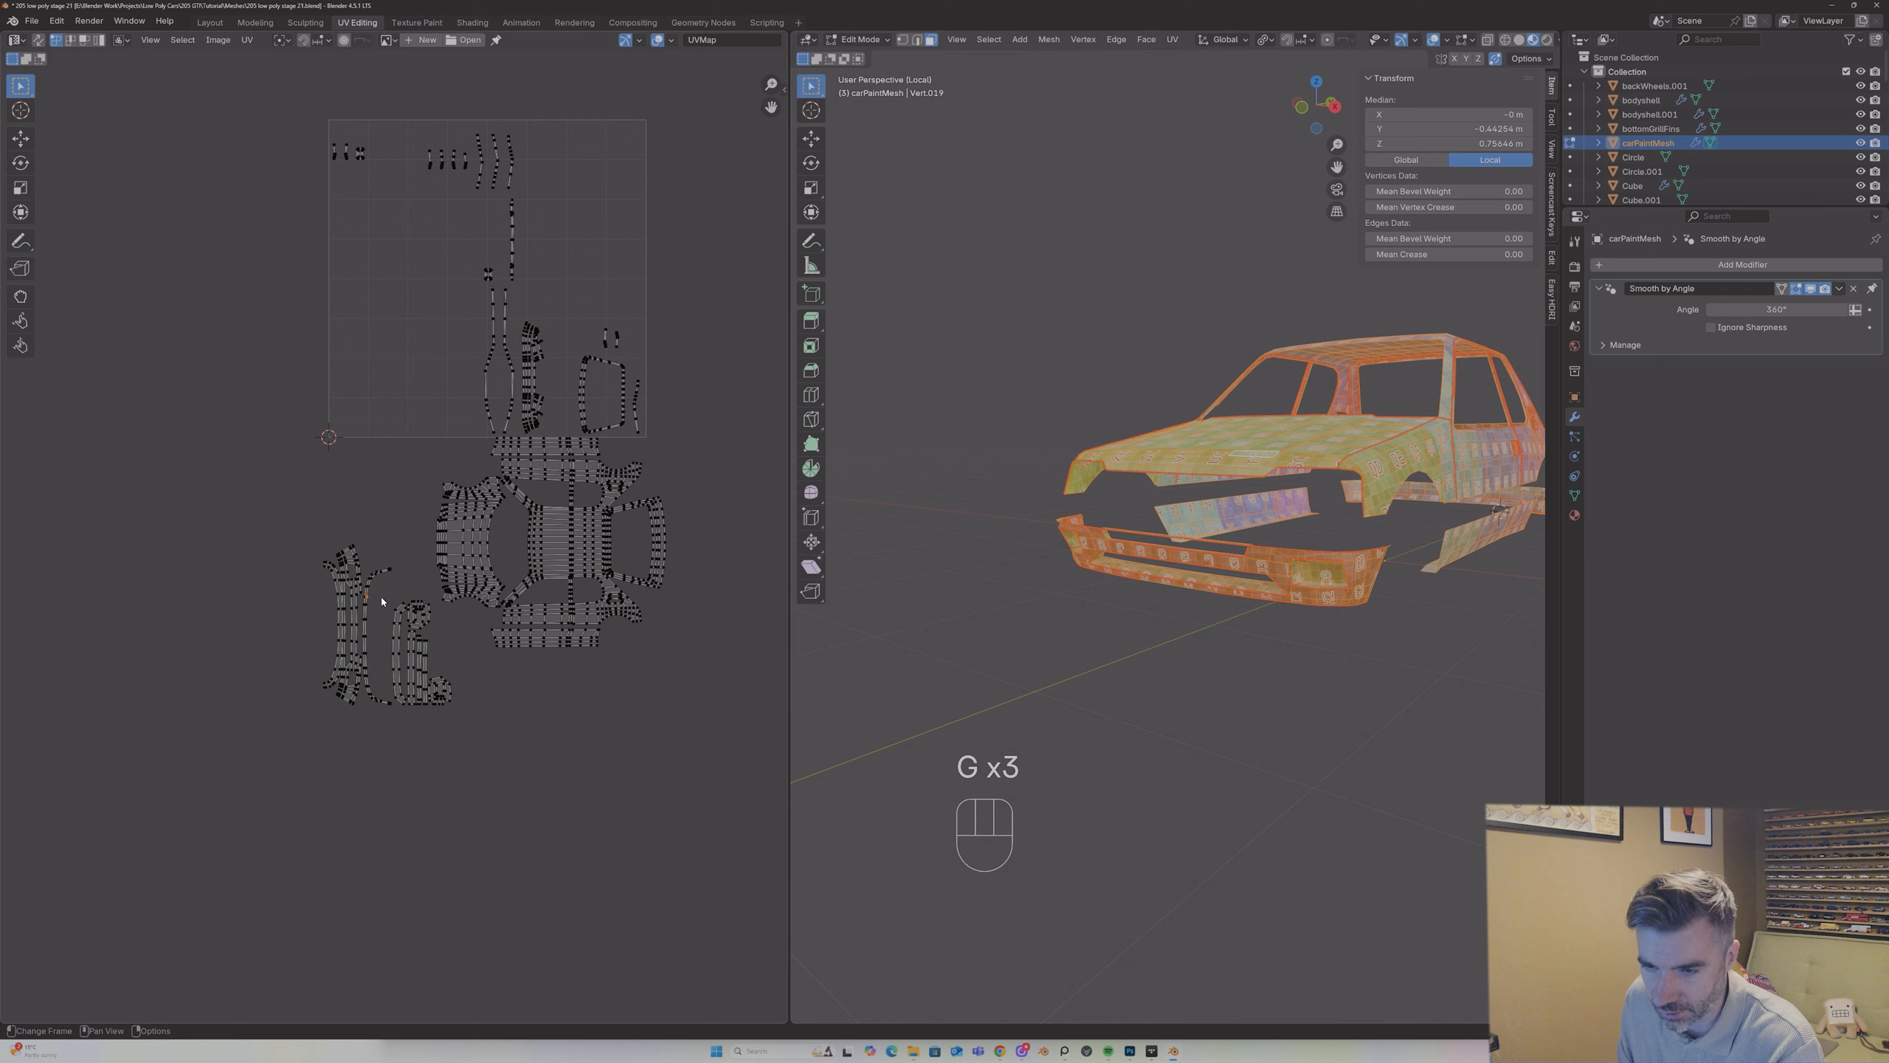
pyautogui.press('l')
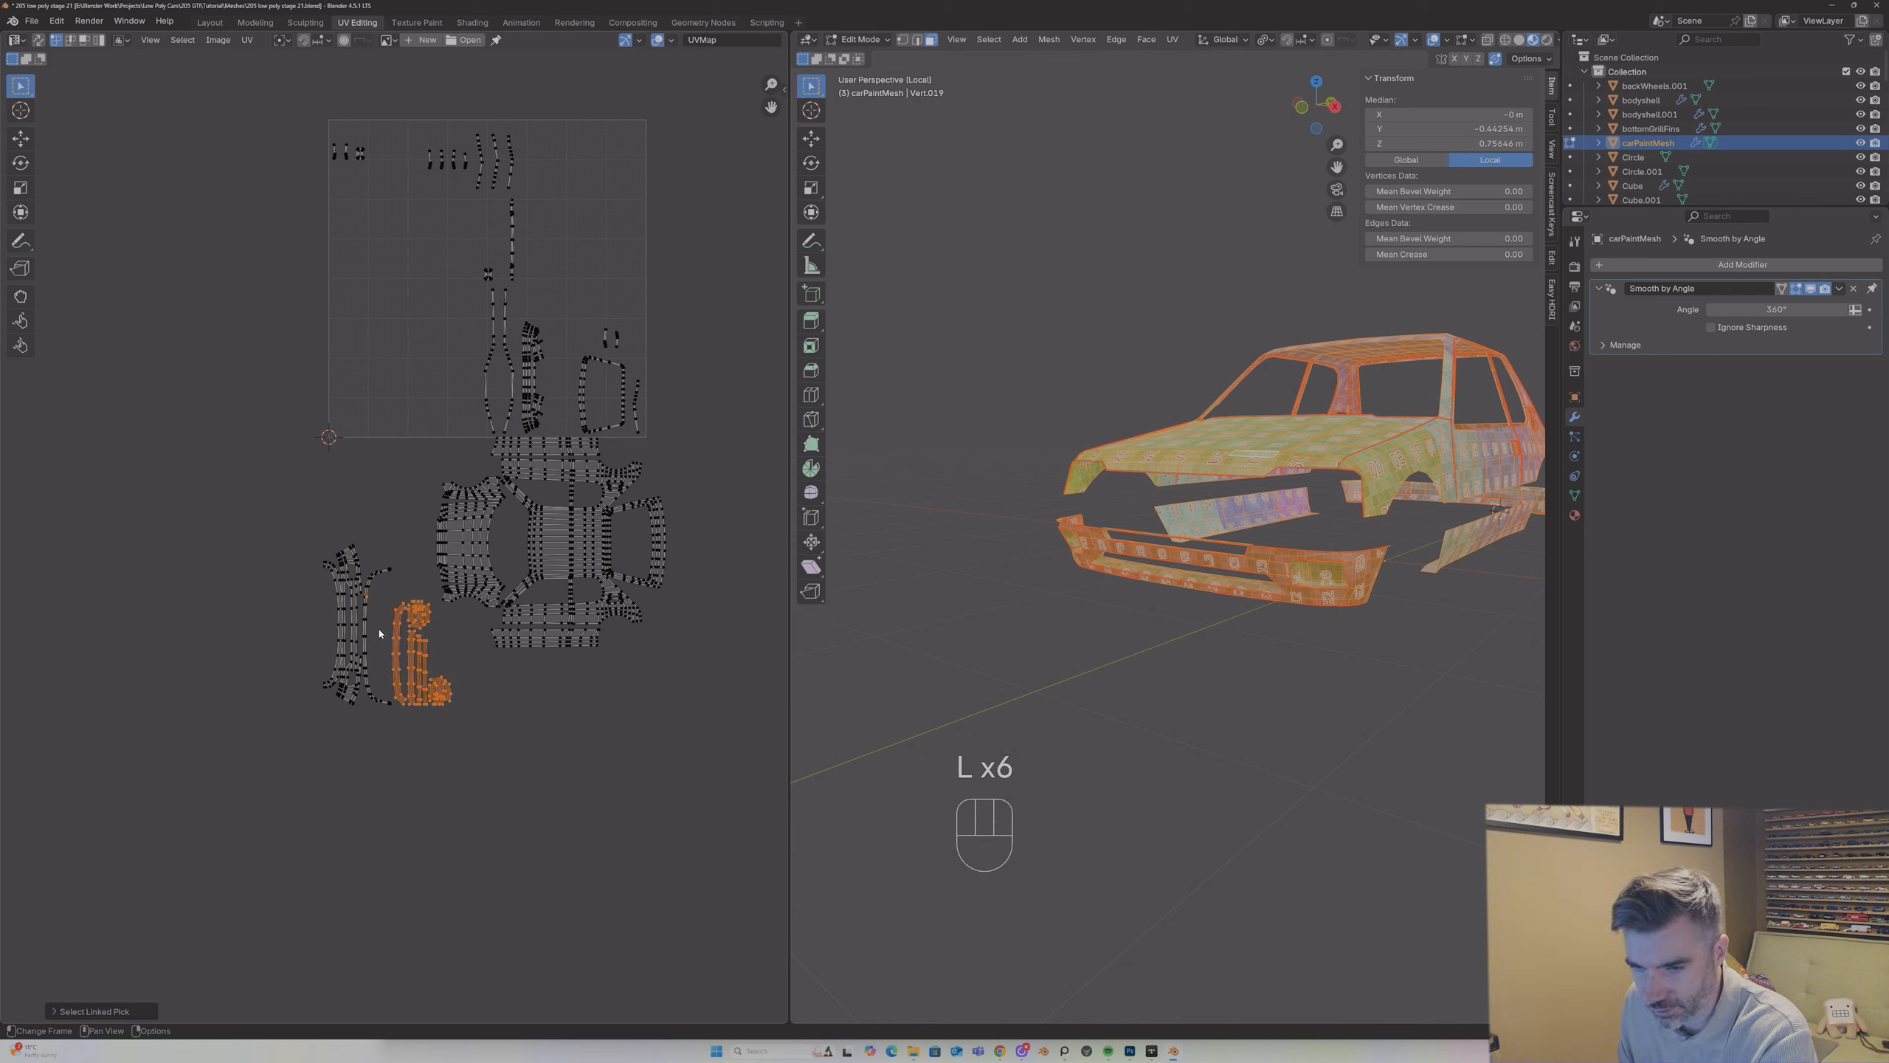
pyautogui.press('l')
pyautogui.press('g')
pyautogui.click(430, 764)
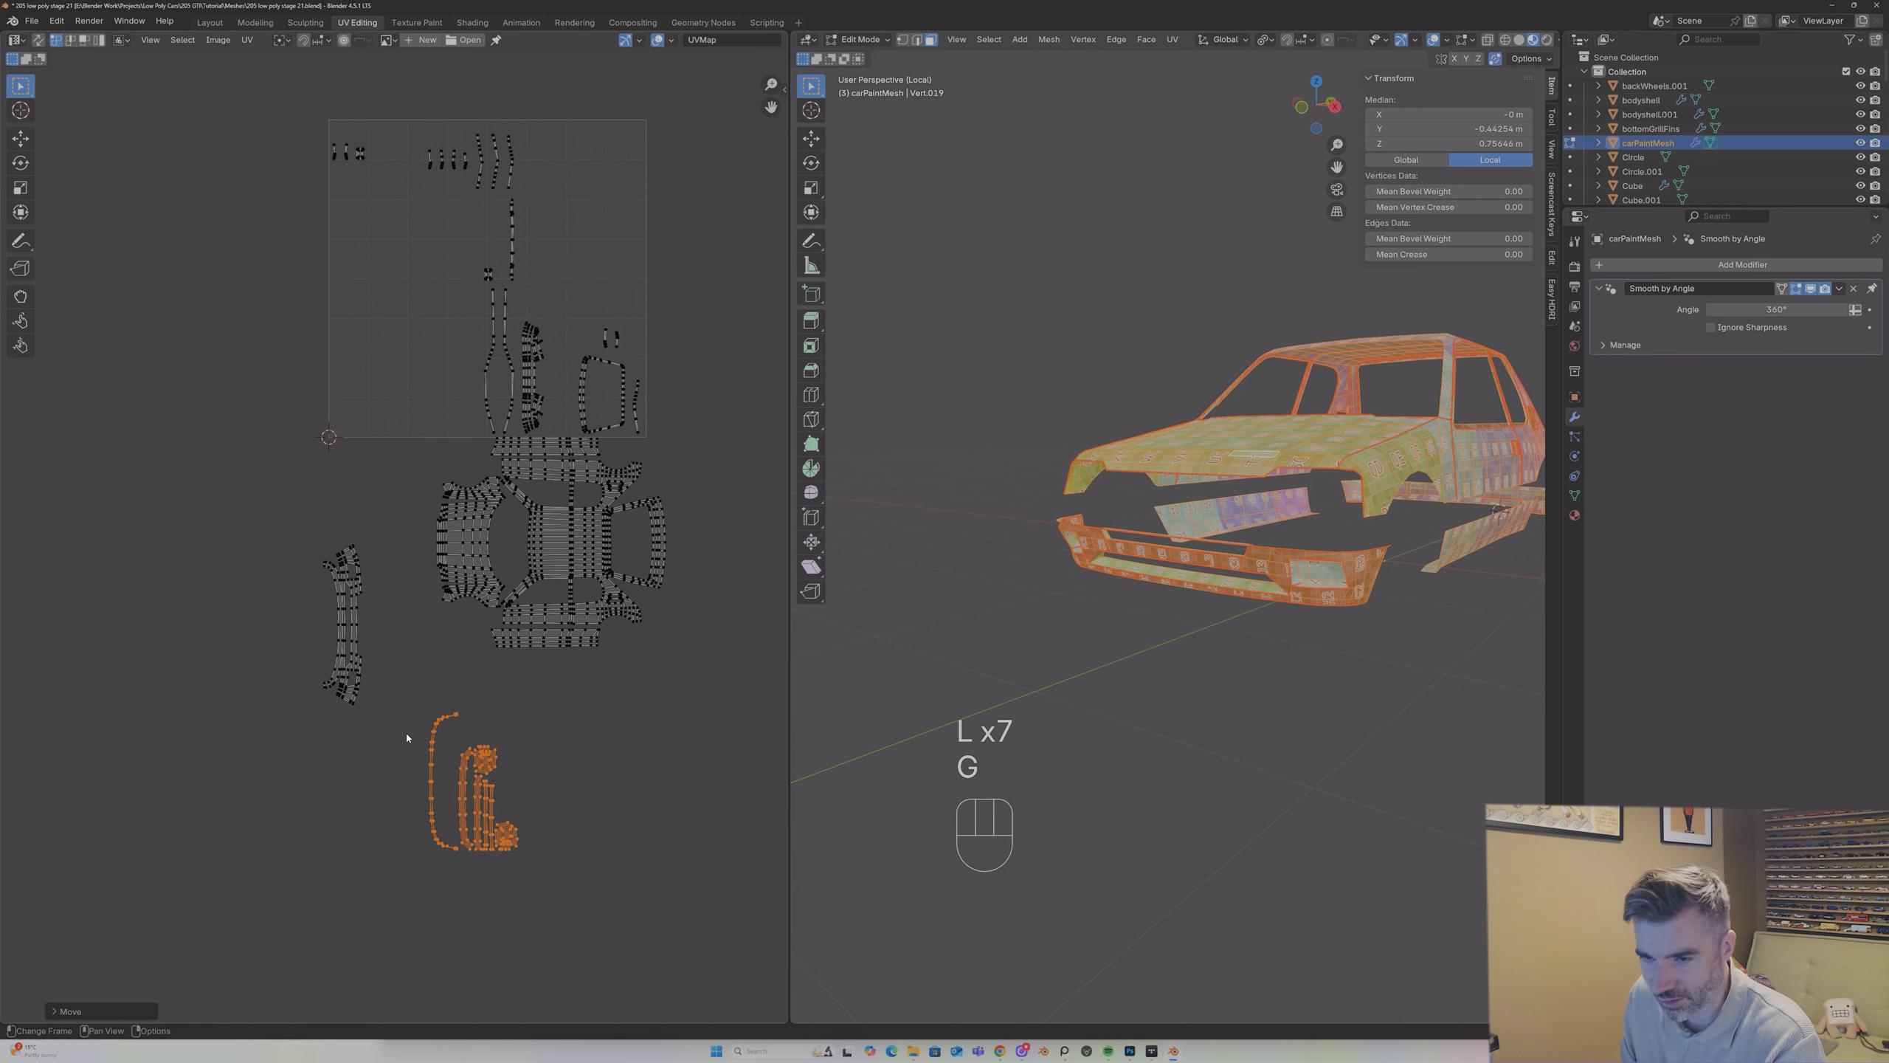
# Step: Move the main front bumper island in front of the hood island and scale it down to fit
pyautogui.scroll(1, 396, 714)
pyautogui.click(342, 642)
pyautogui.press('l')
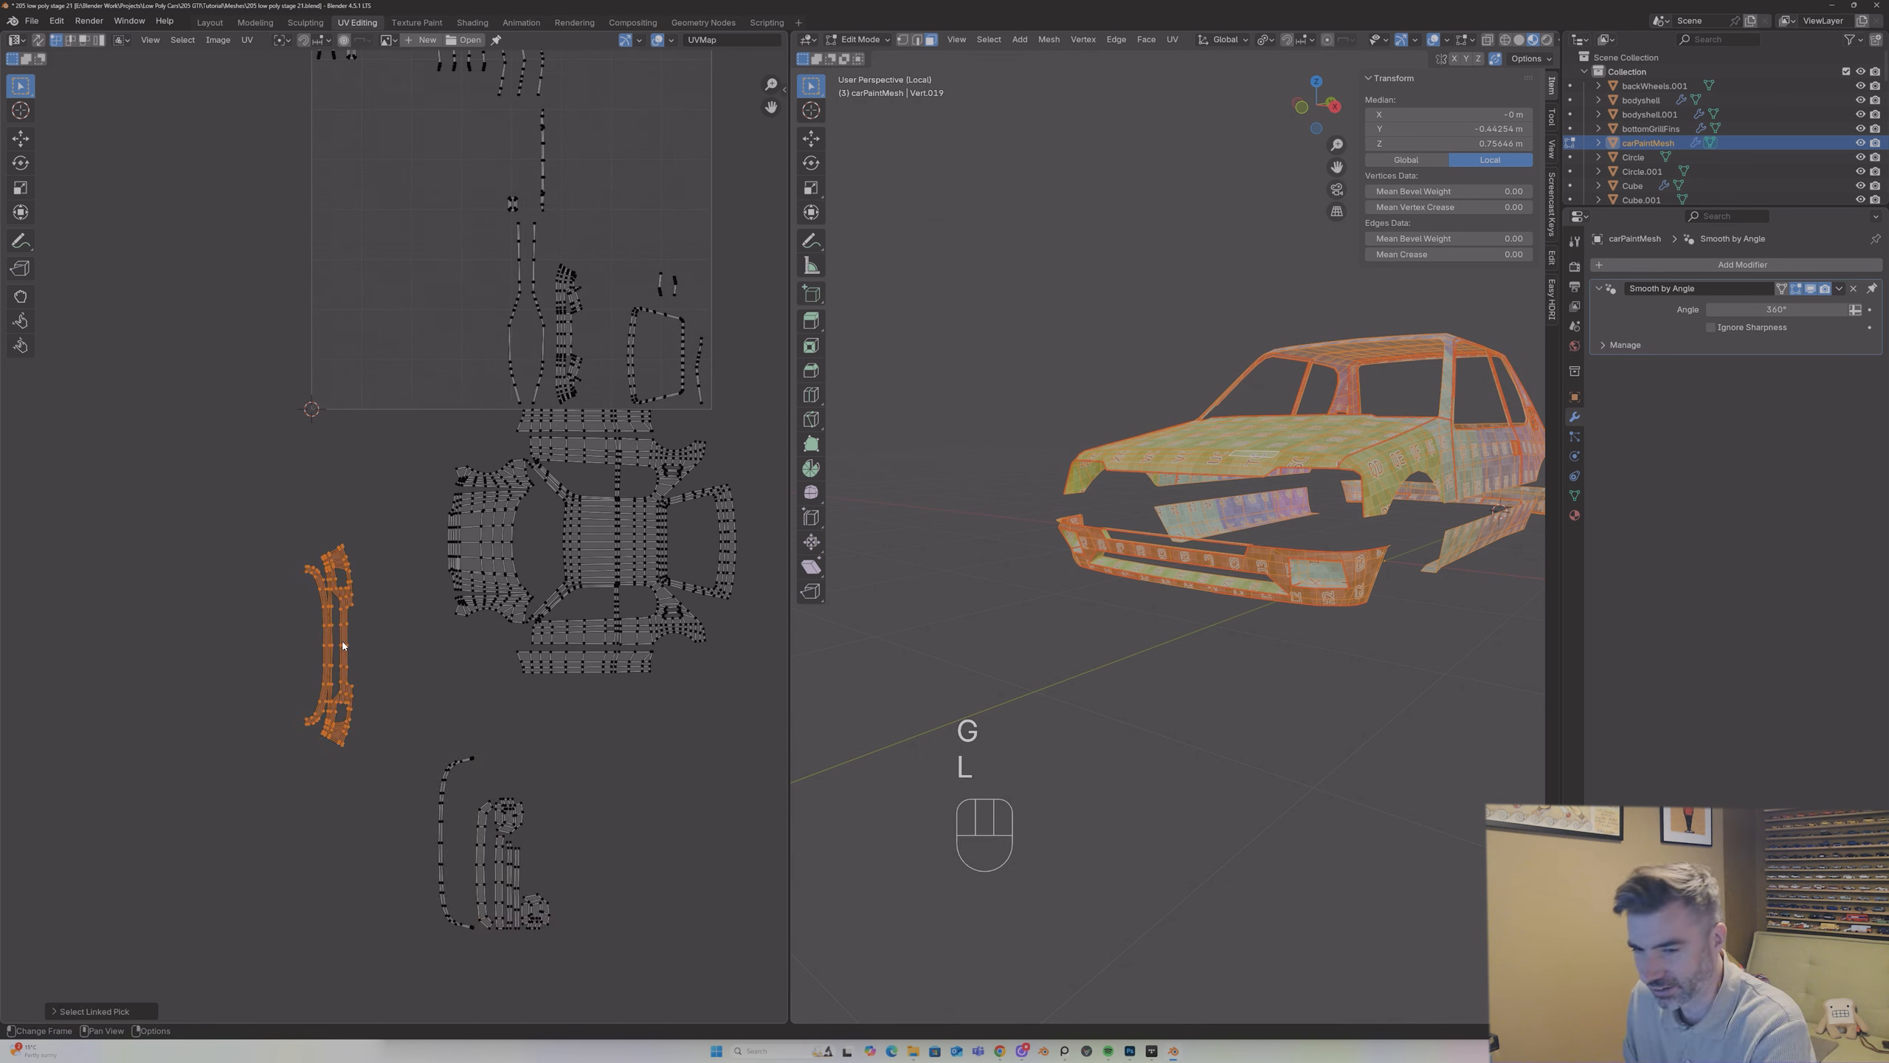
pyautogui.press('g')
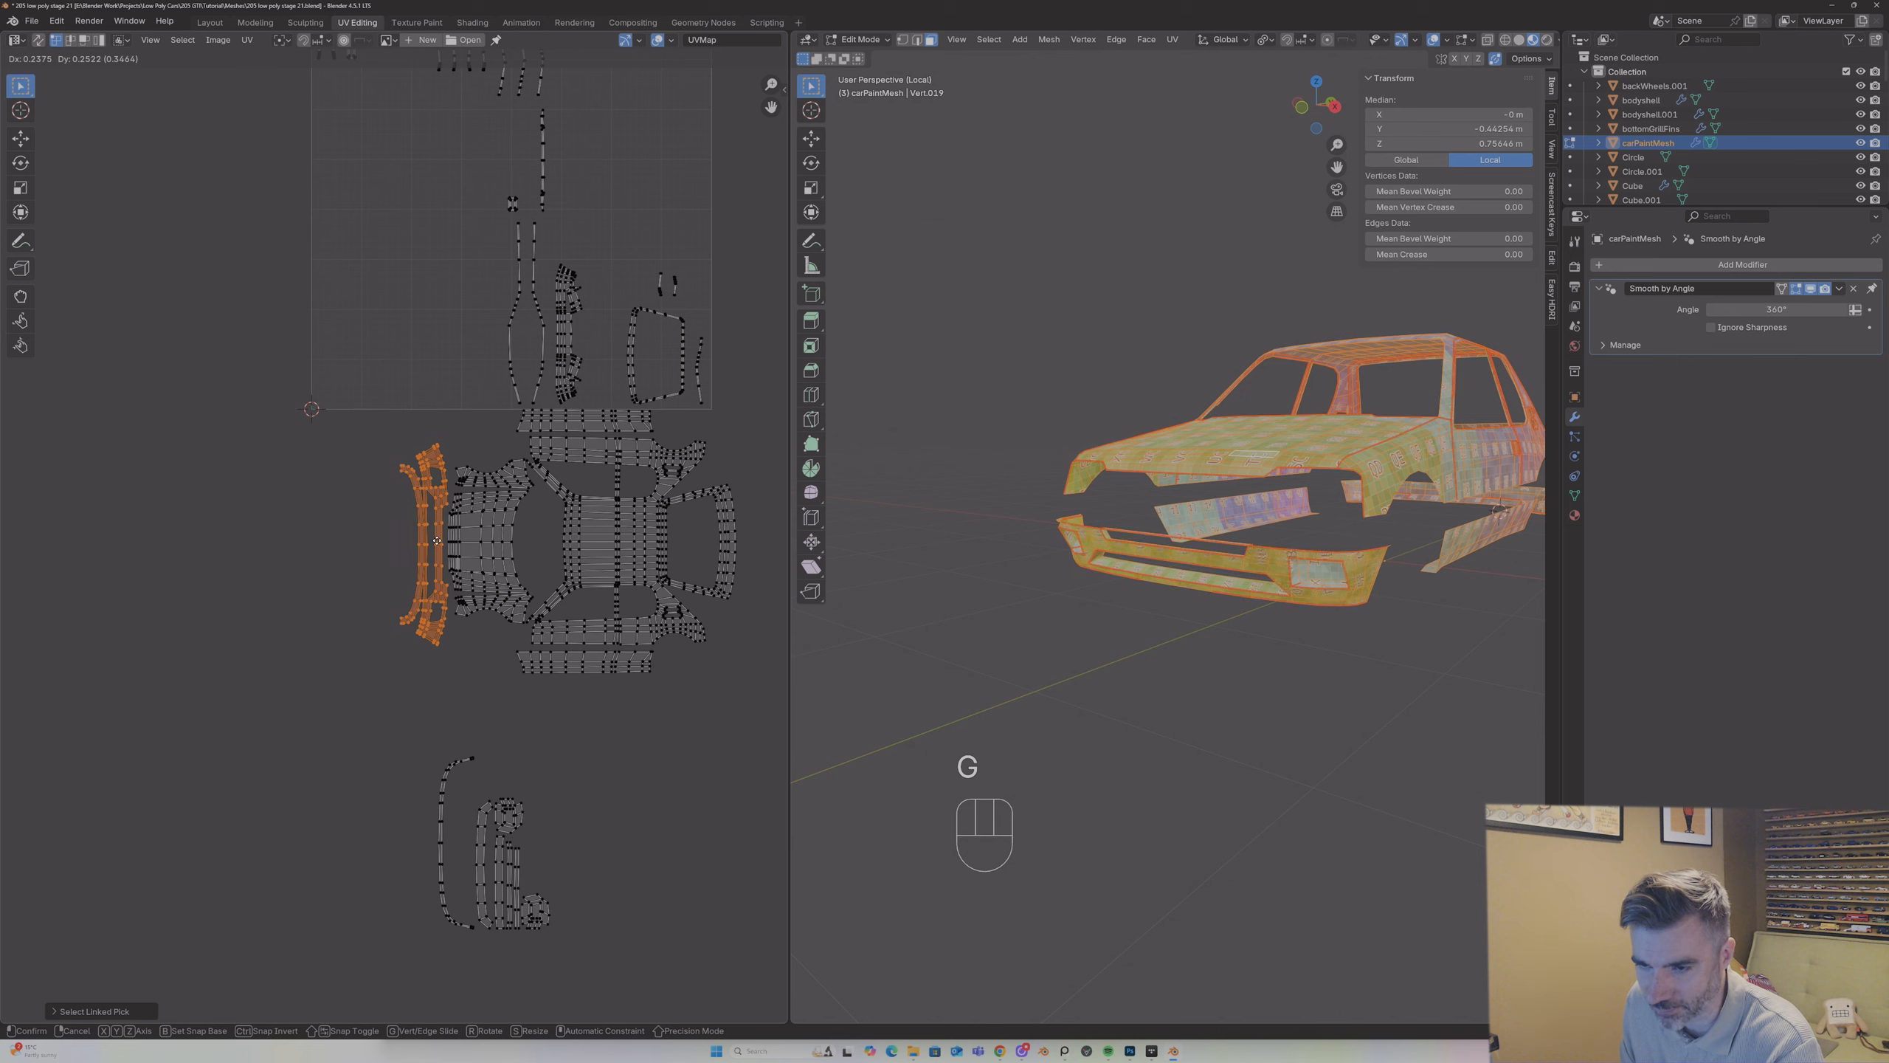
pyautogui.click(438, 539)
pyautogui.press('s')
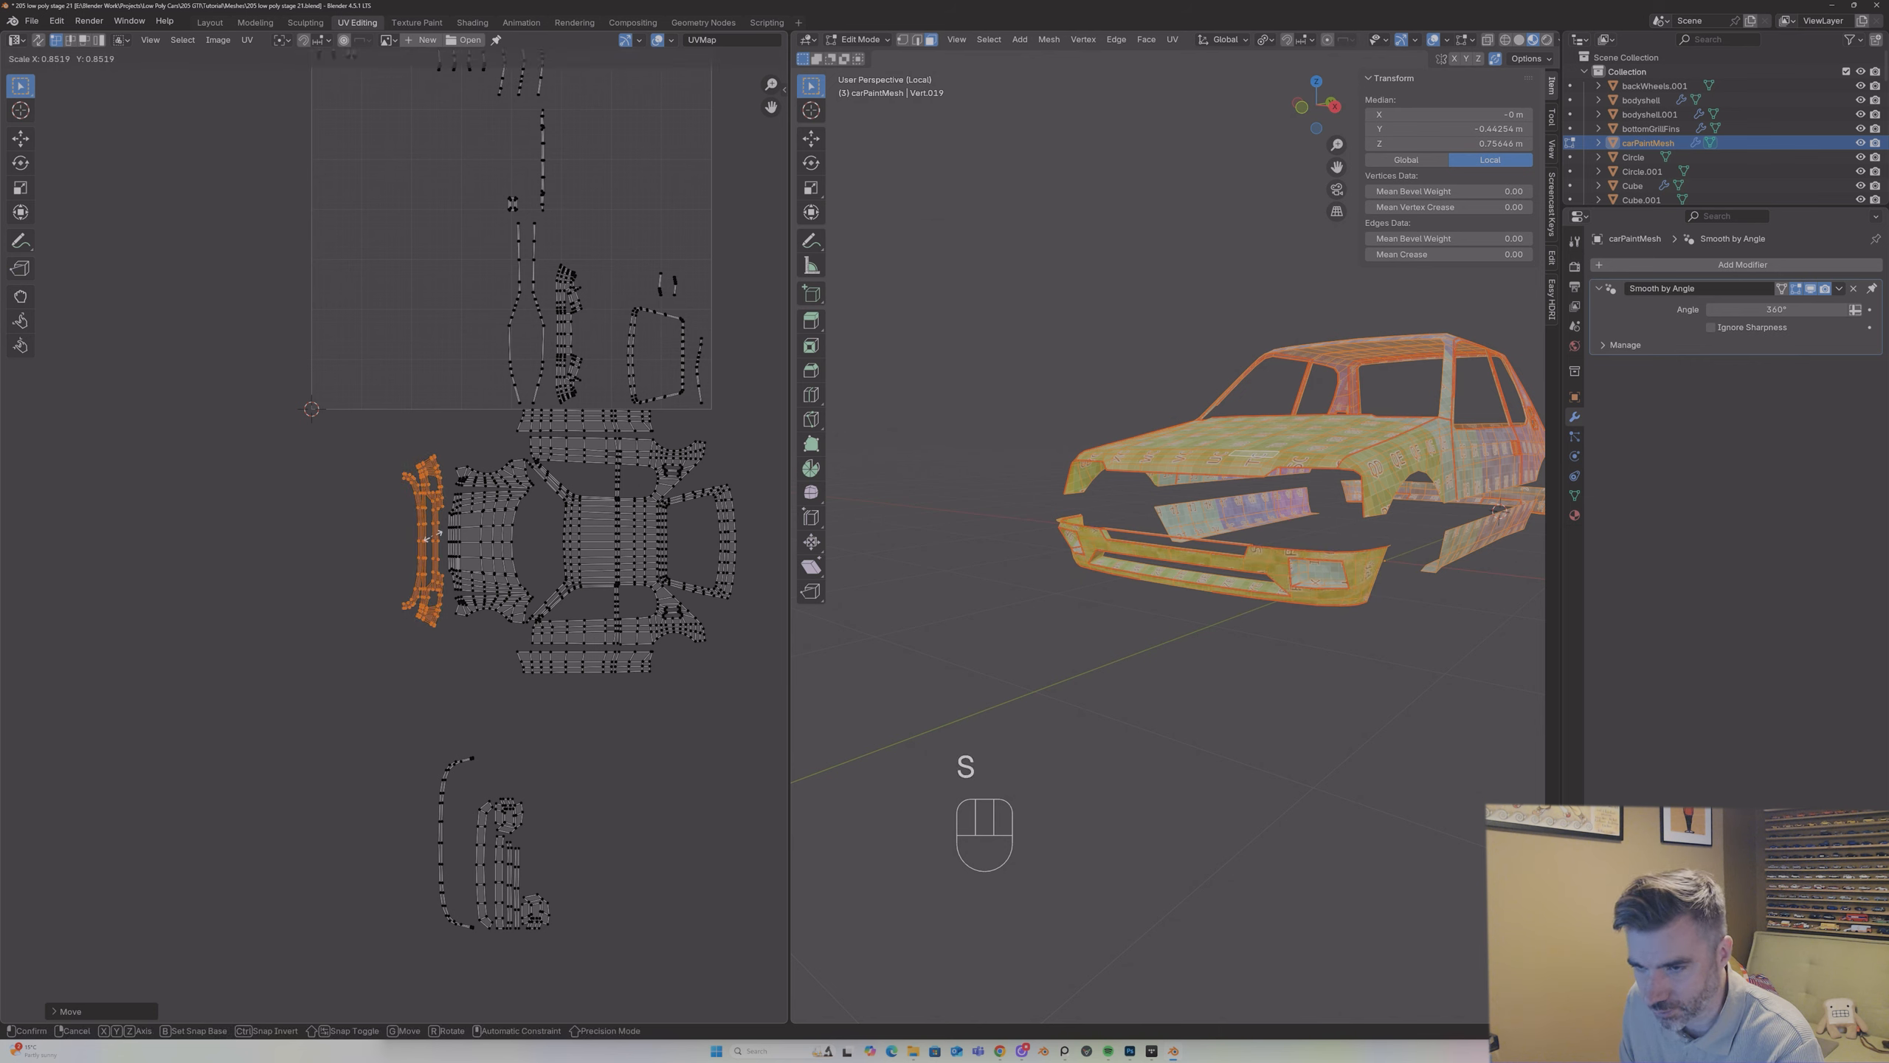
pyautogui.press('g')
pyautogui.press('s')
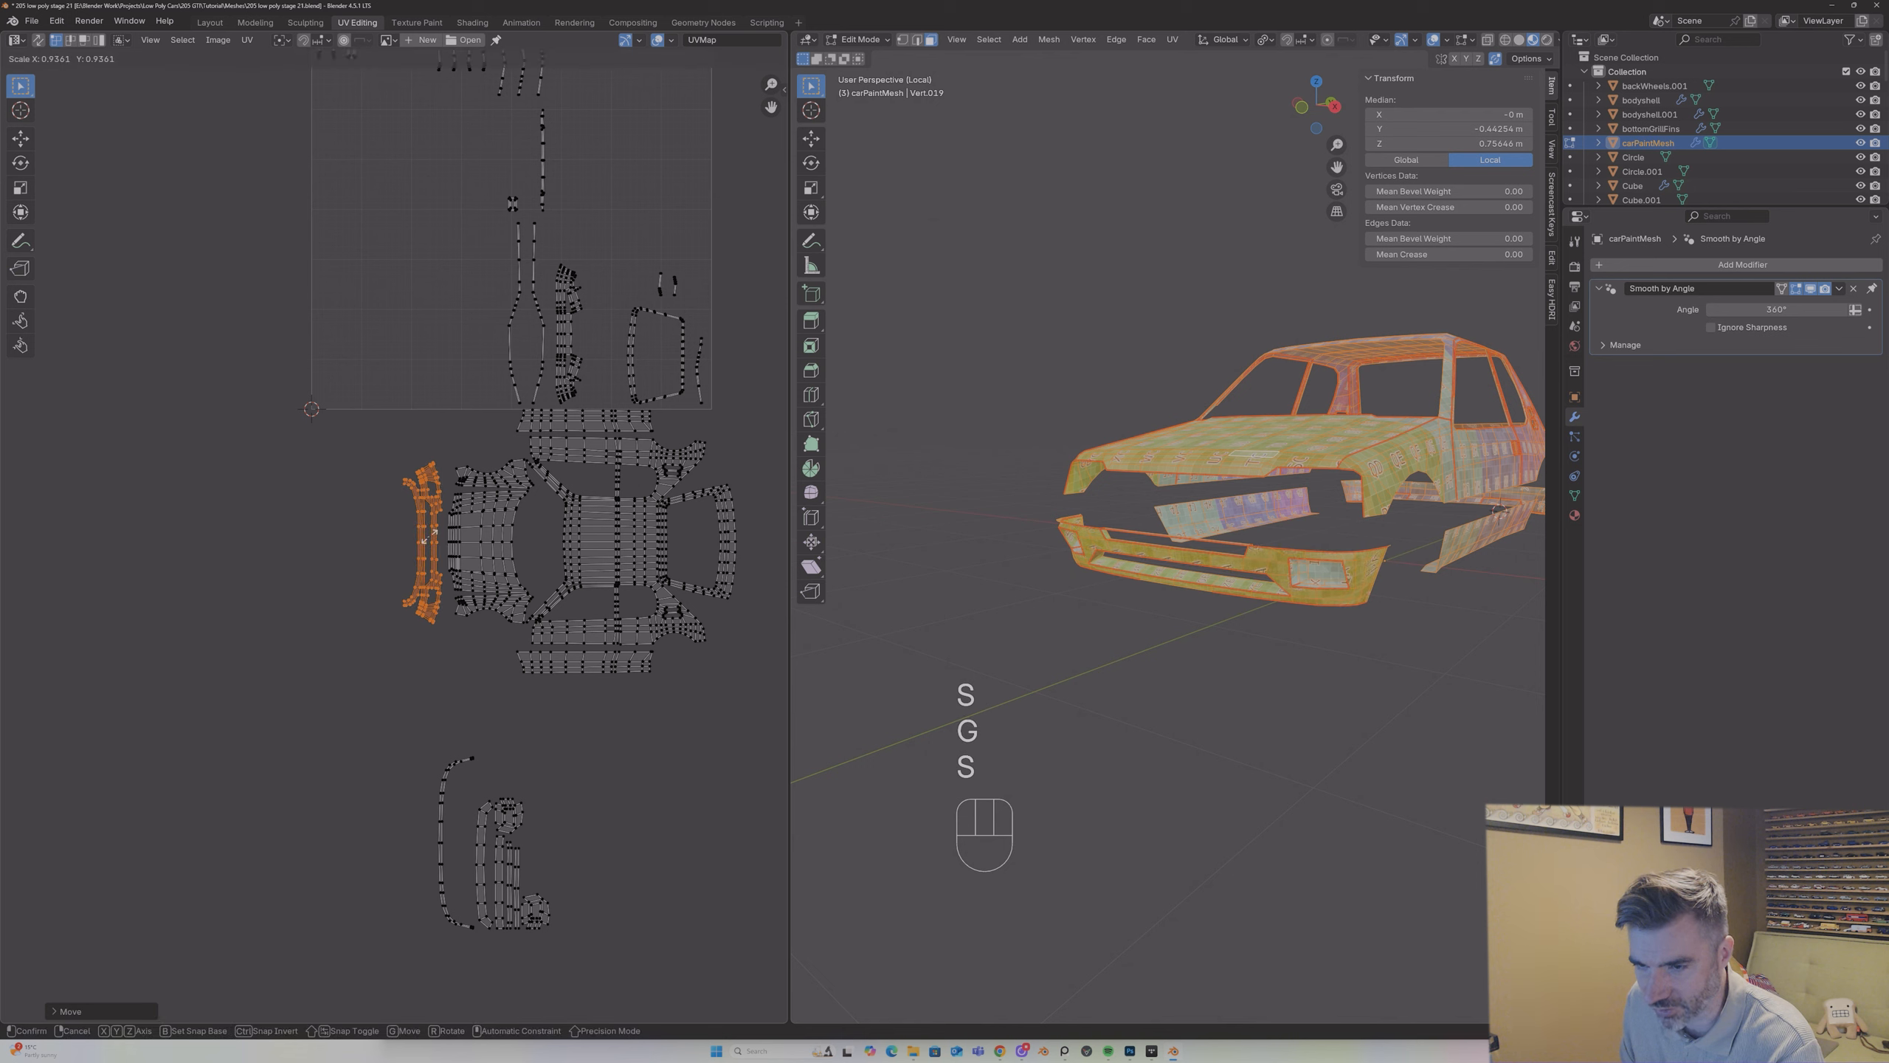
pyautogui.click(430, 541)
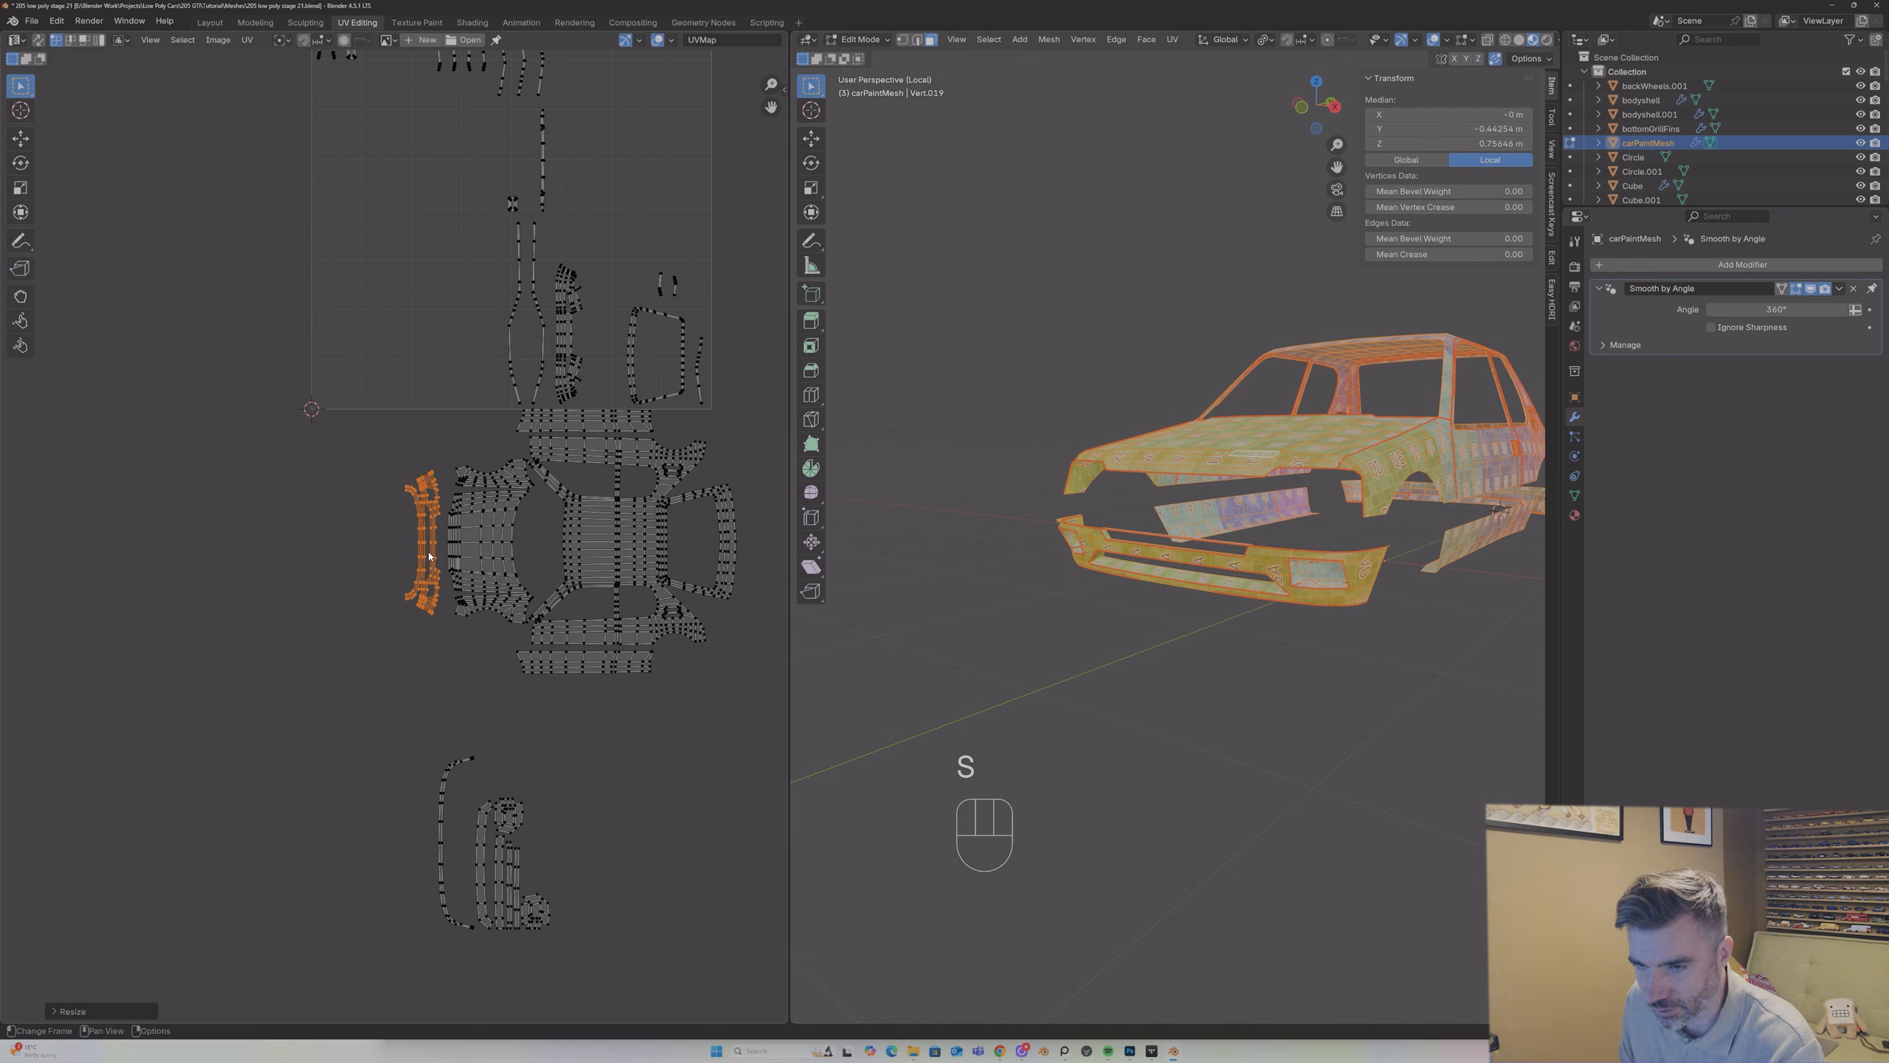
# Step: Undo the last two bumper island adjustments and move the island back beside the other bumper pieces
pyautogui.hotkey('ctrl', 'z')
pyautogui.hotkey('ctrl', 'z')
pyautogui.press('g')
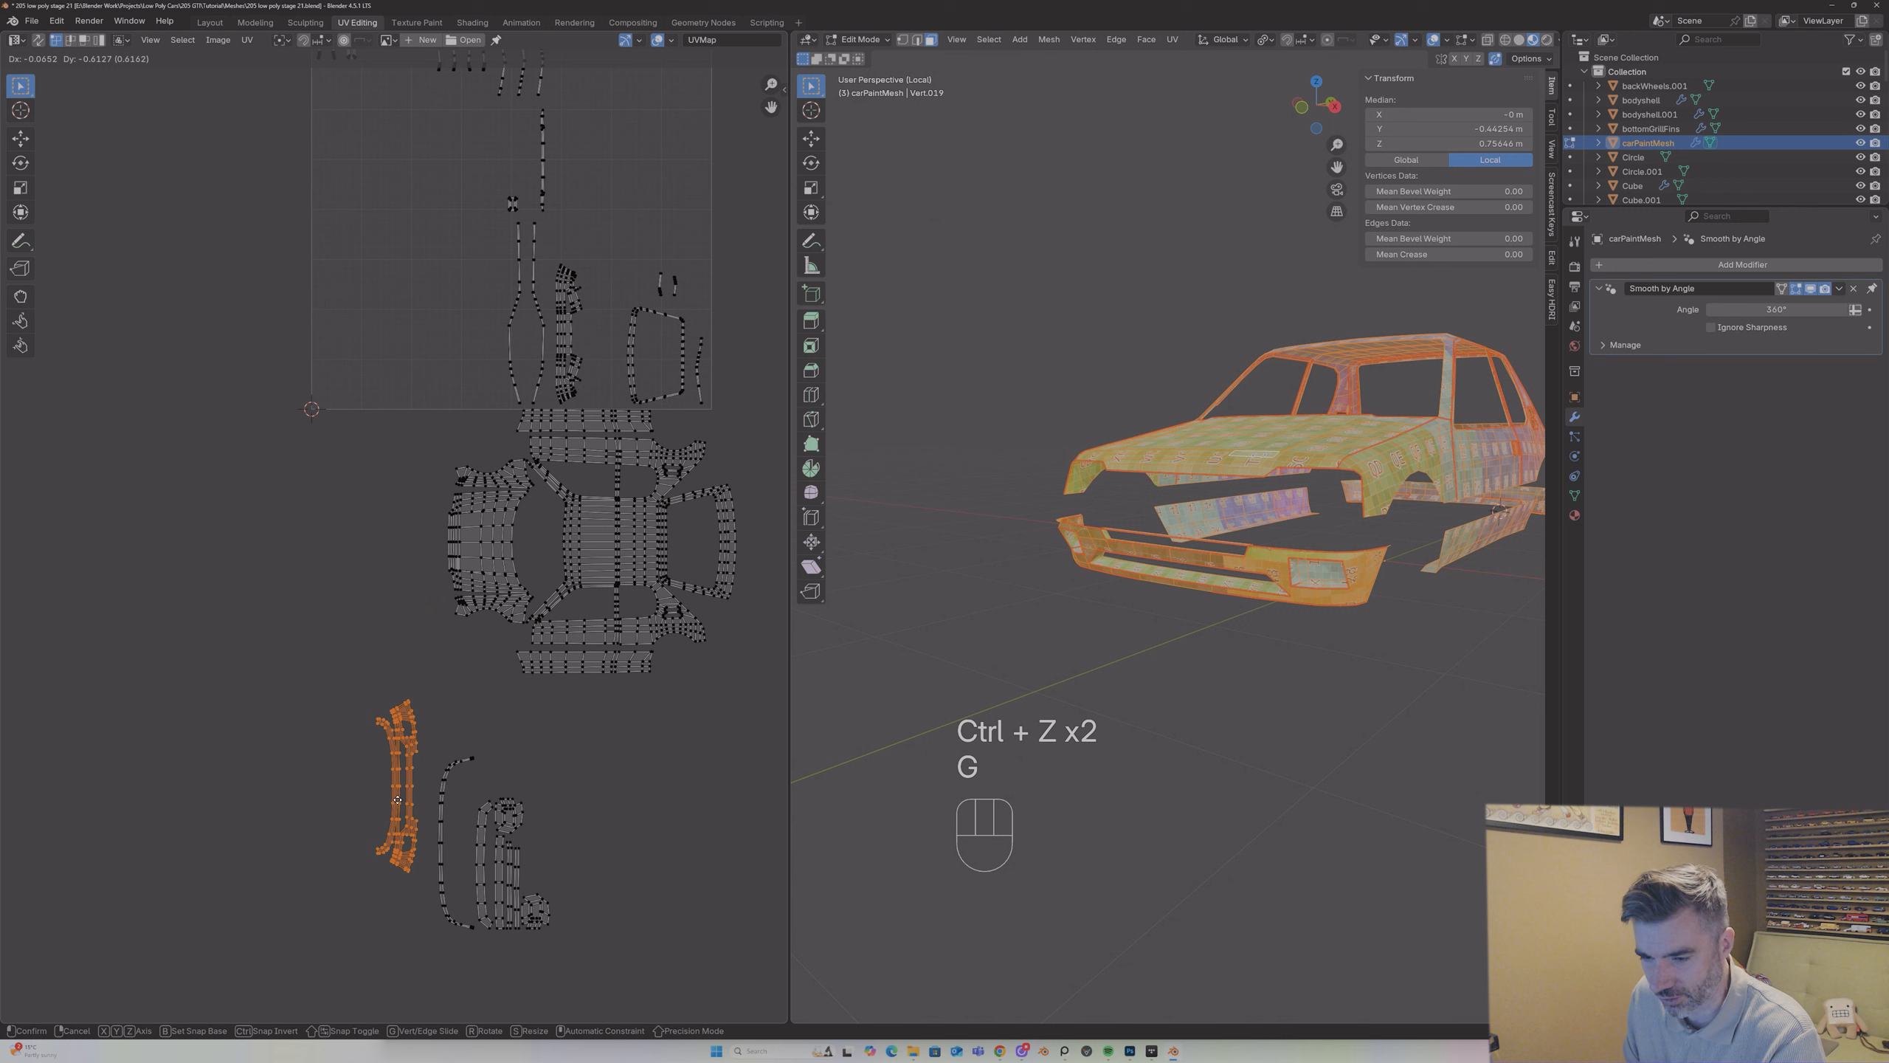
pyautogui.click(384, 857)
# Step: Scale all front bumper UV islands together to about 0.73 and move them up closer to the body layout
pyautogui.moveTo(328, 703); pyautogui.dragTo(634, 986)
pyautogui.press('s')
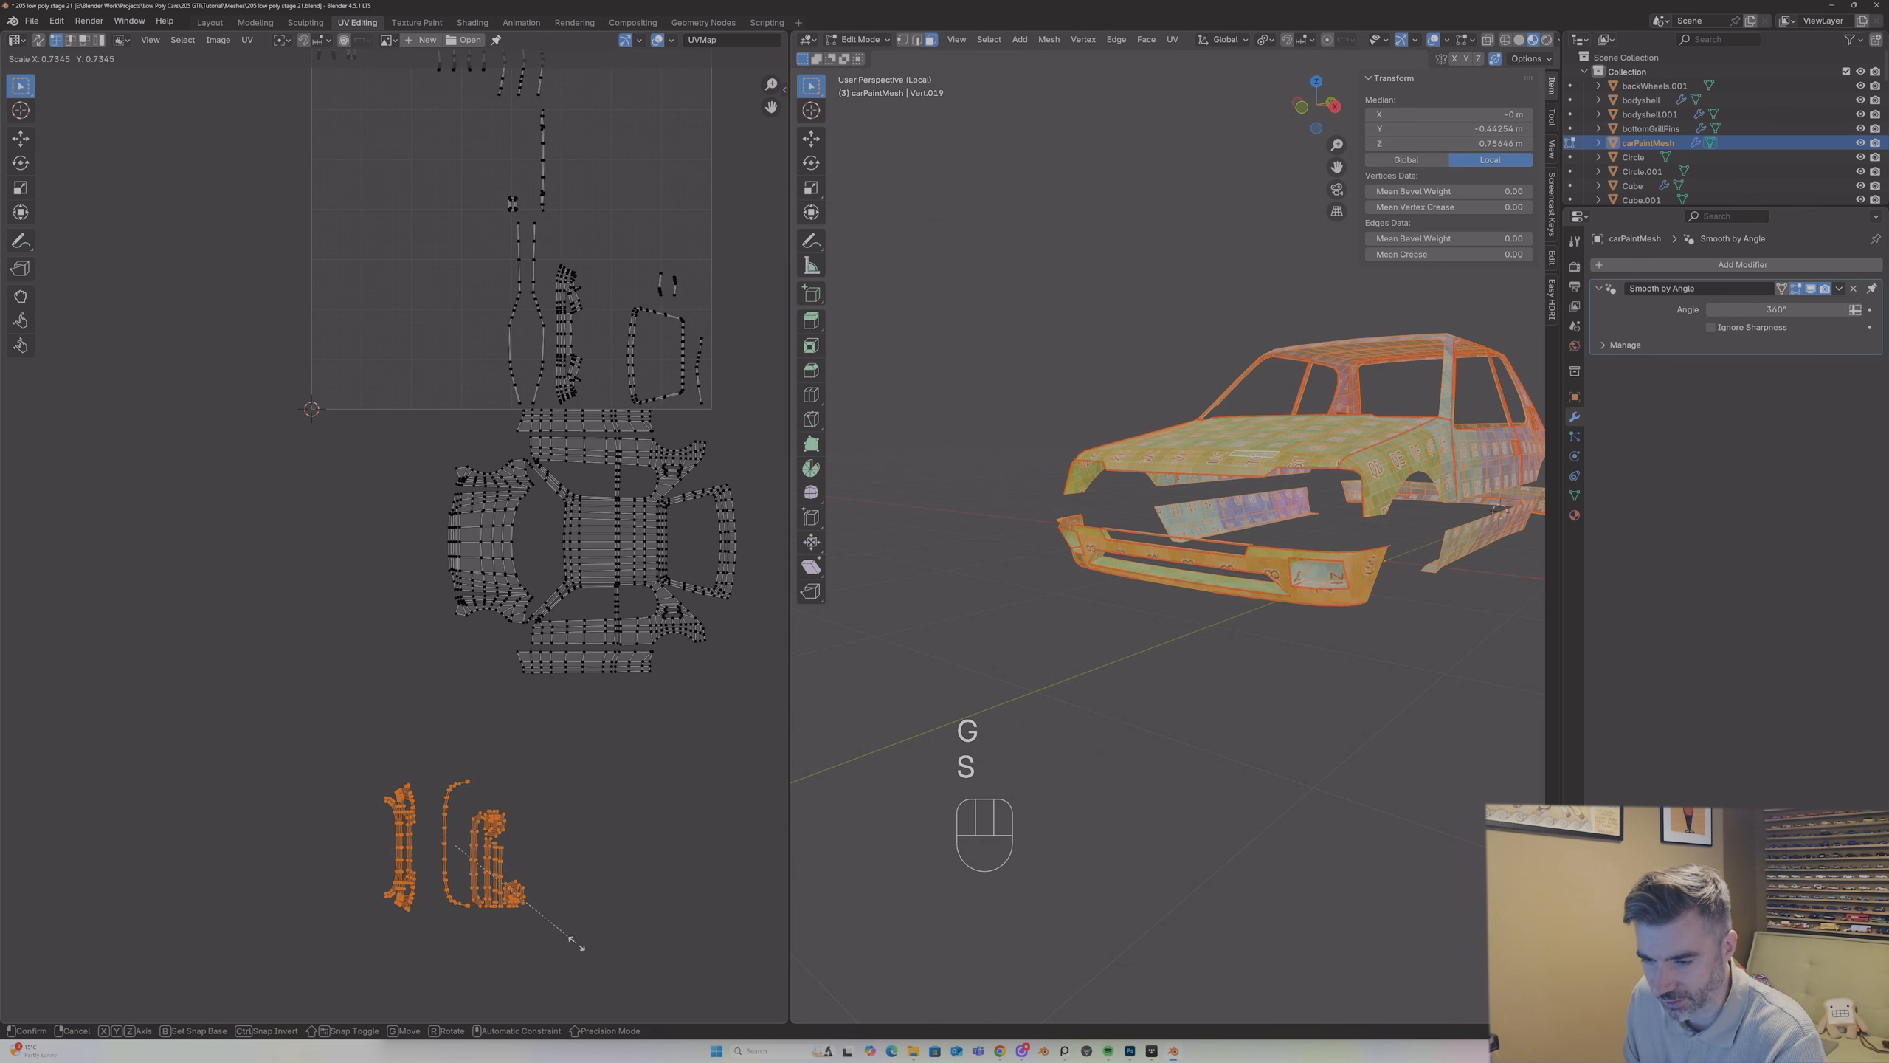
pyautogui.click(350, 774)
pyautogui.press('g')
pyautogui.click(337, 659)
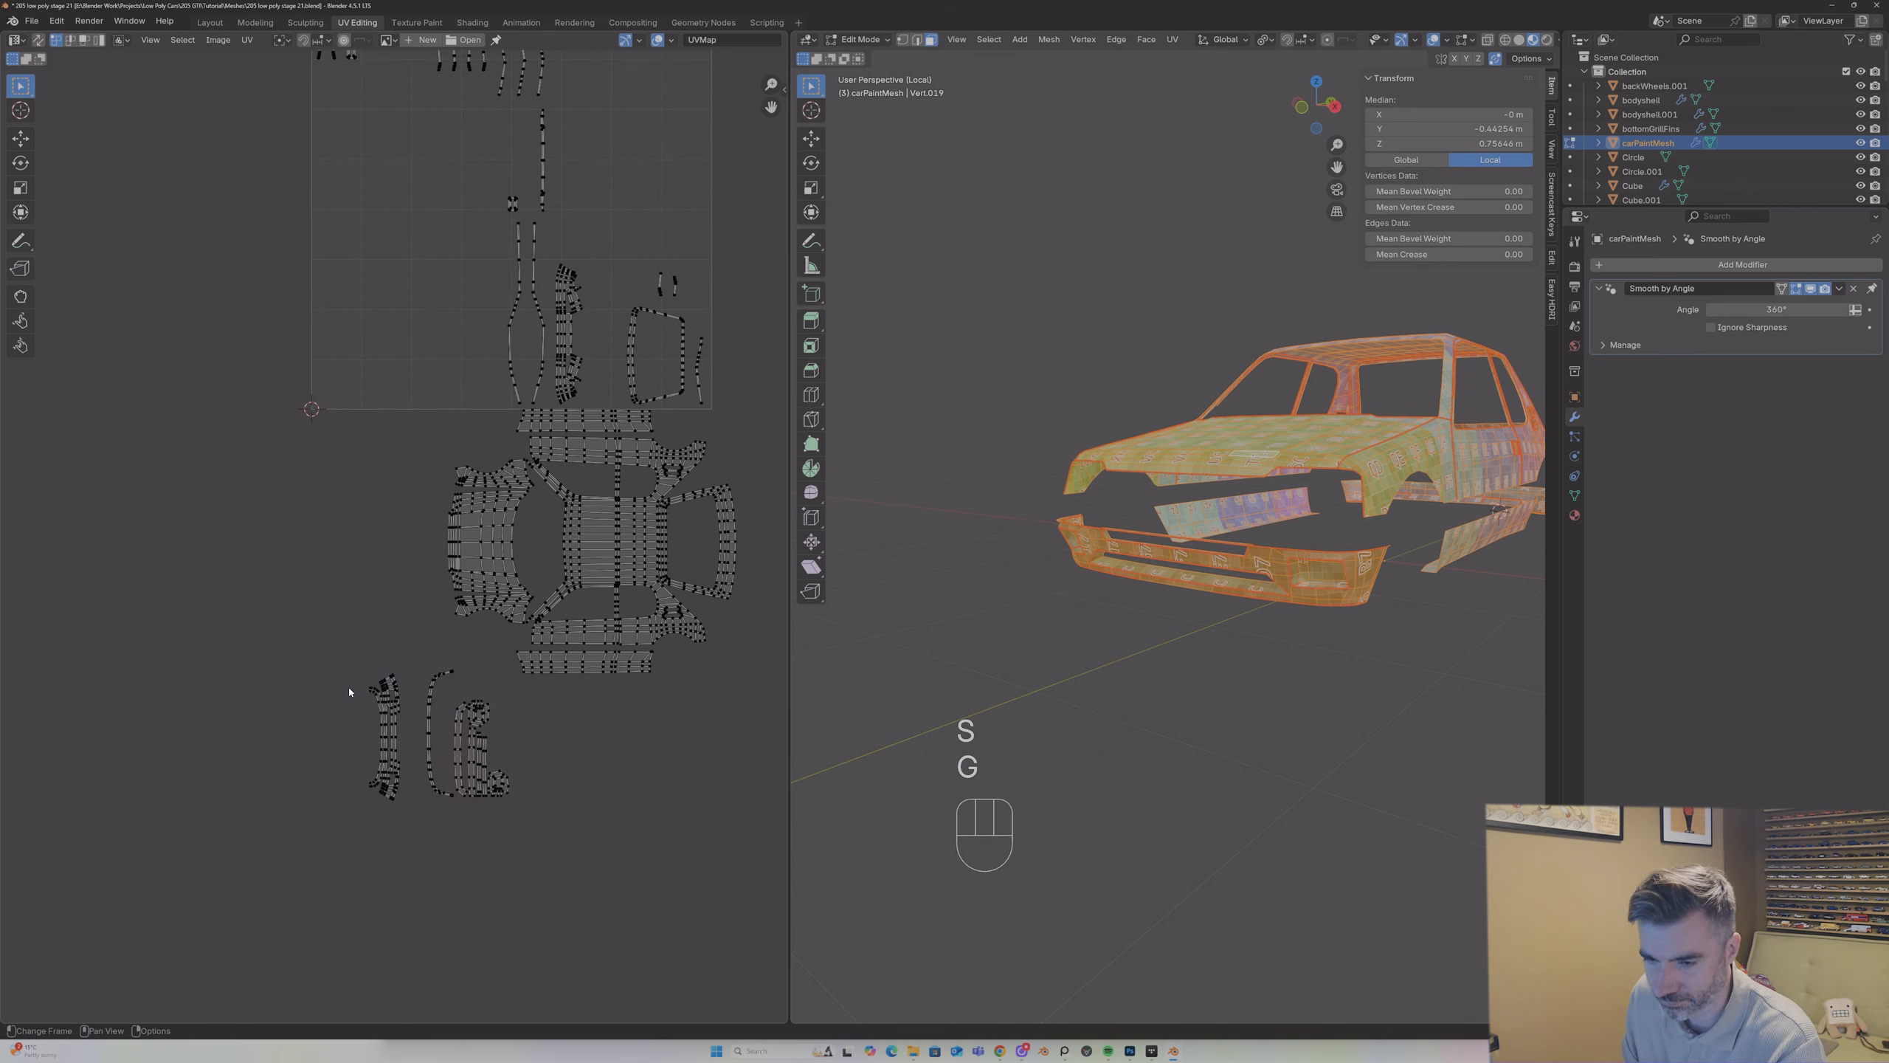
# Step: Select the main front bumper island and place it centred directly in front of the hood island
pyautogui.moveTo(342, 658); pyautogui.dragTo(421, 833)
pyautogui.press('g')
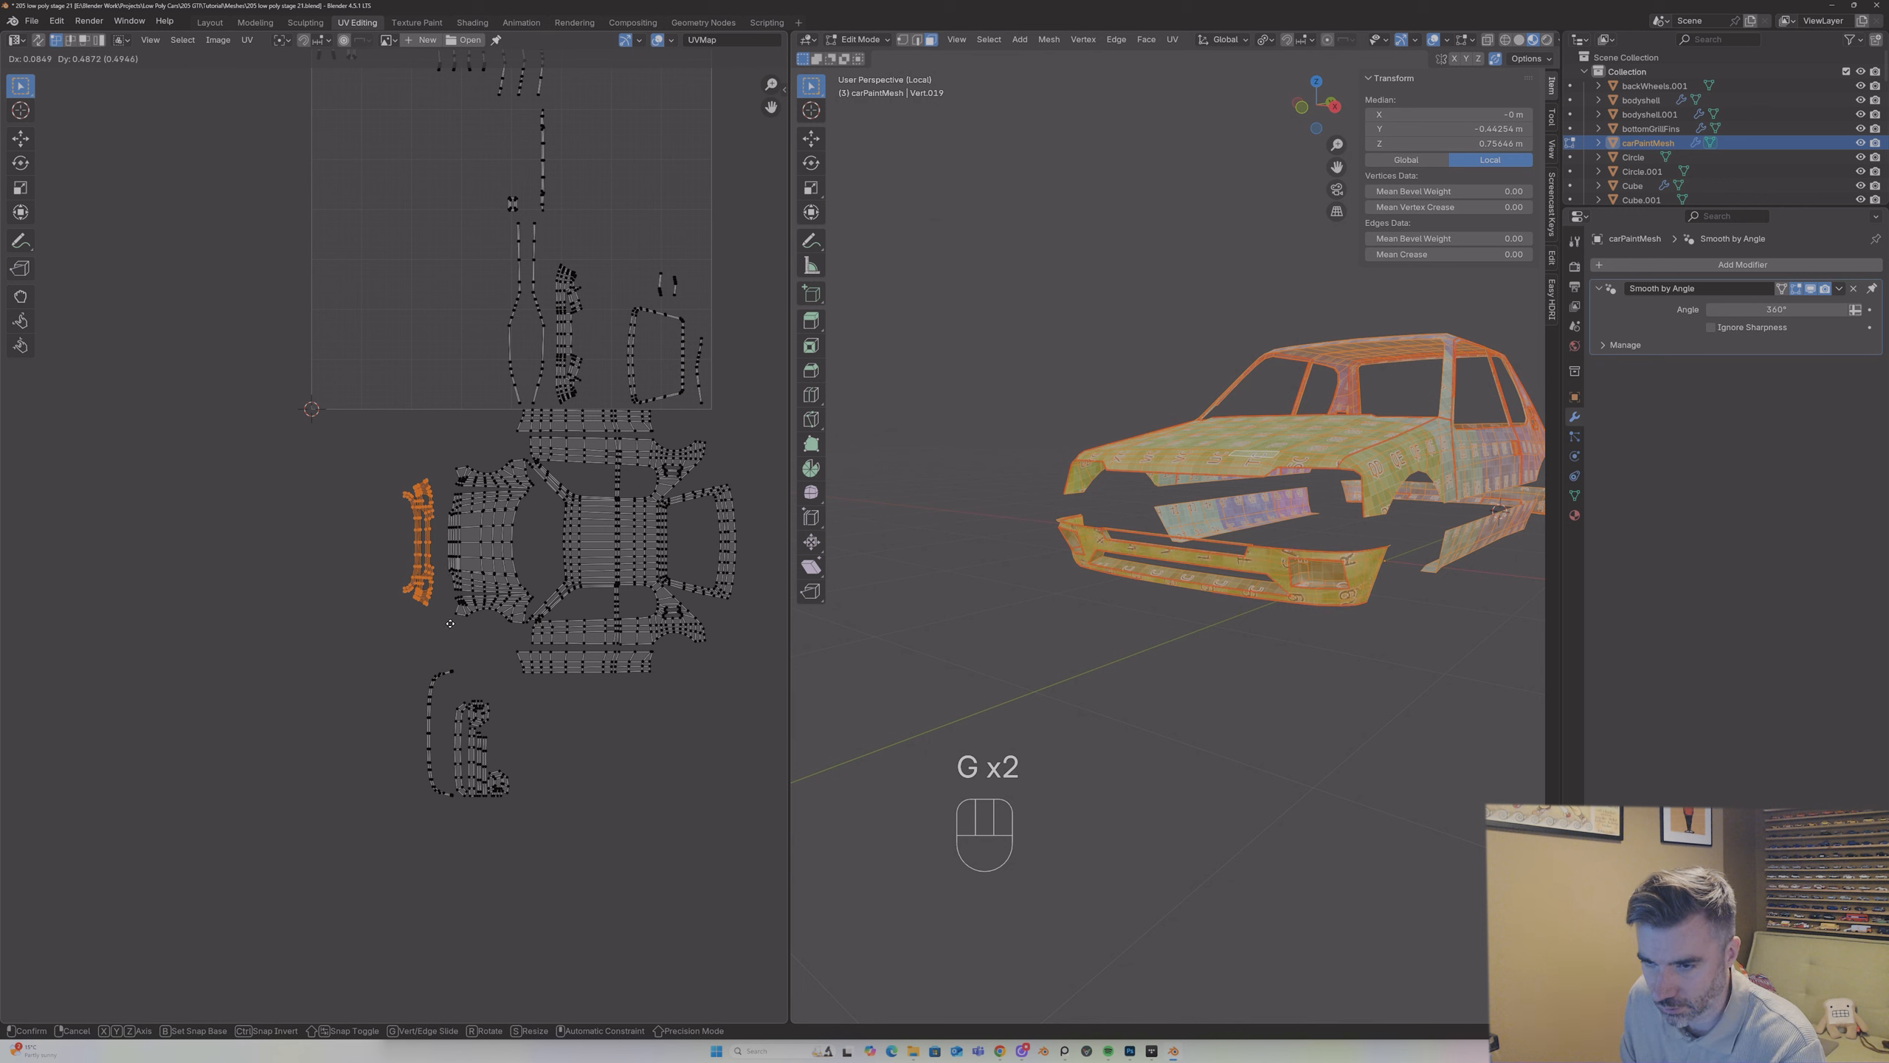
pyautogui.click(453, 619)
pyautogui.press('g')
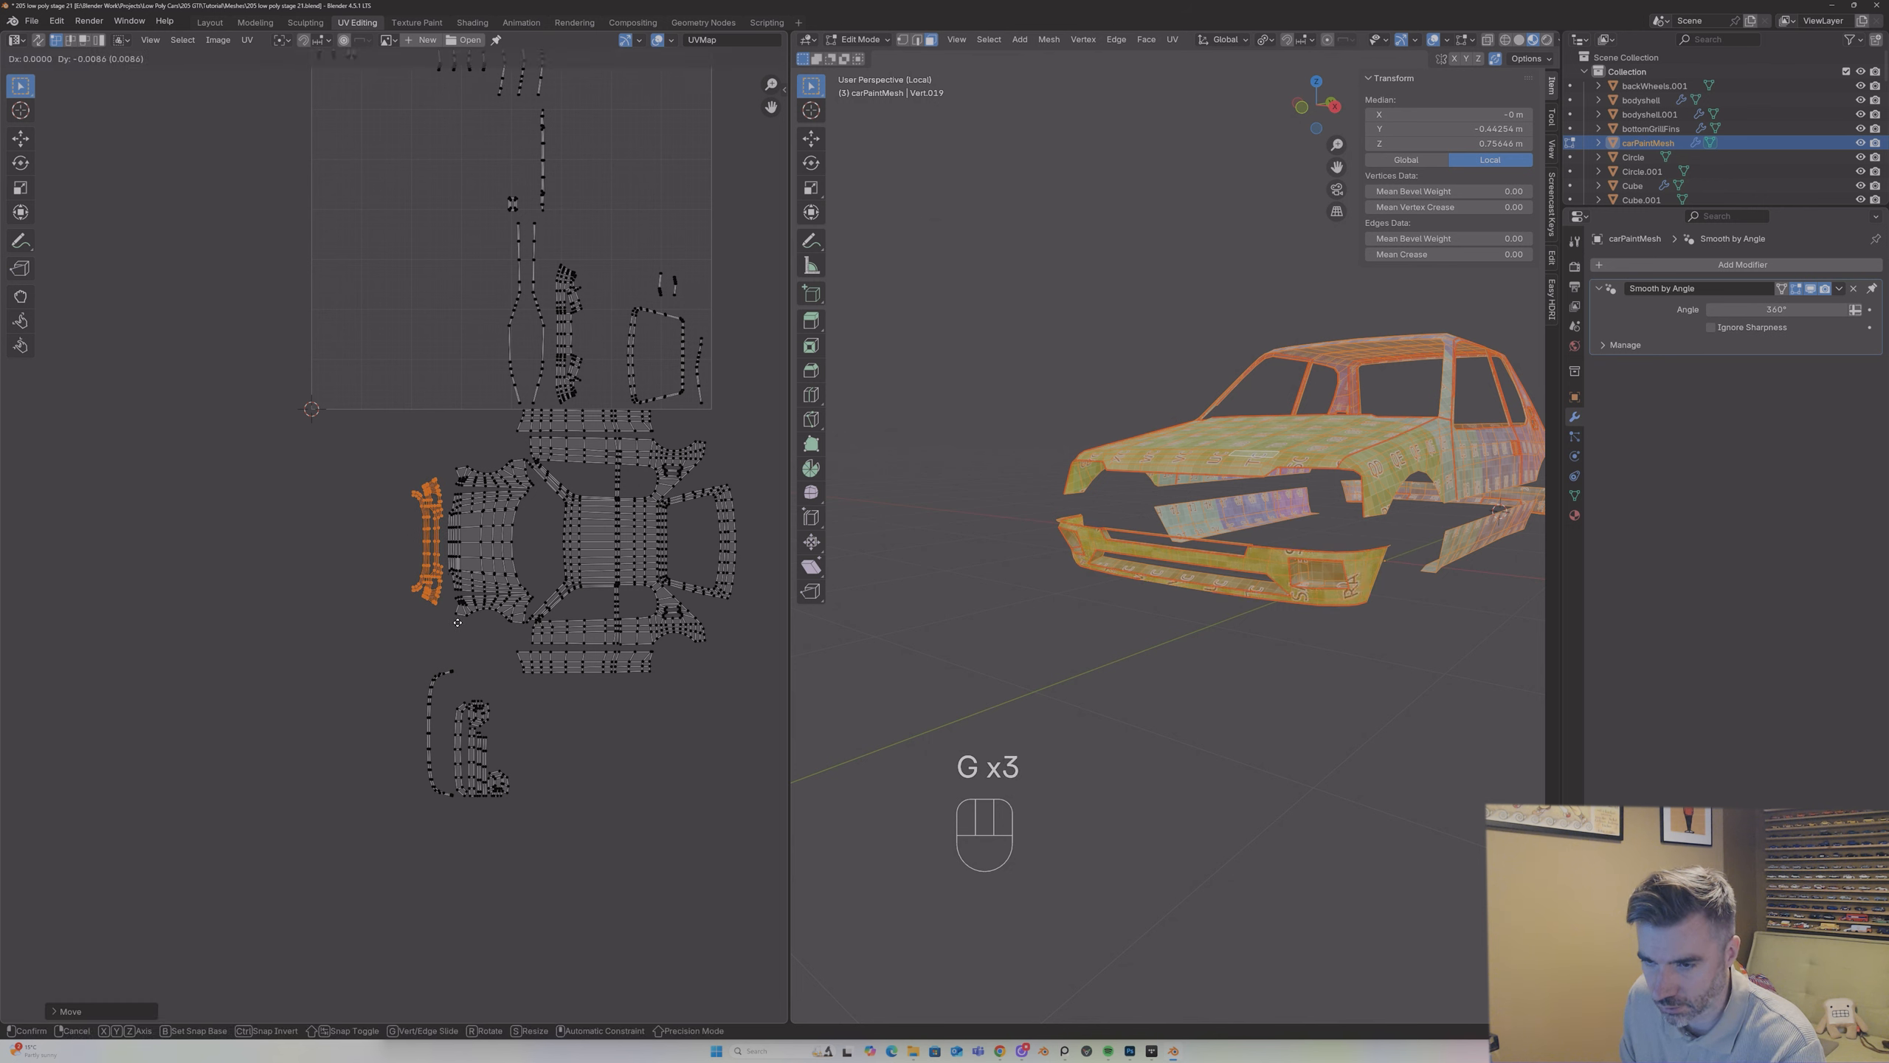
pyautogui.click(457, 625)
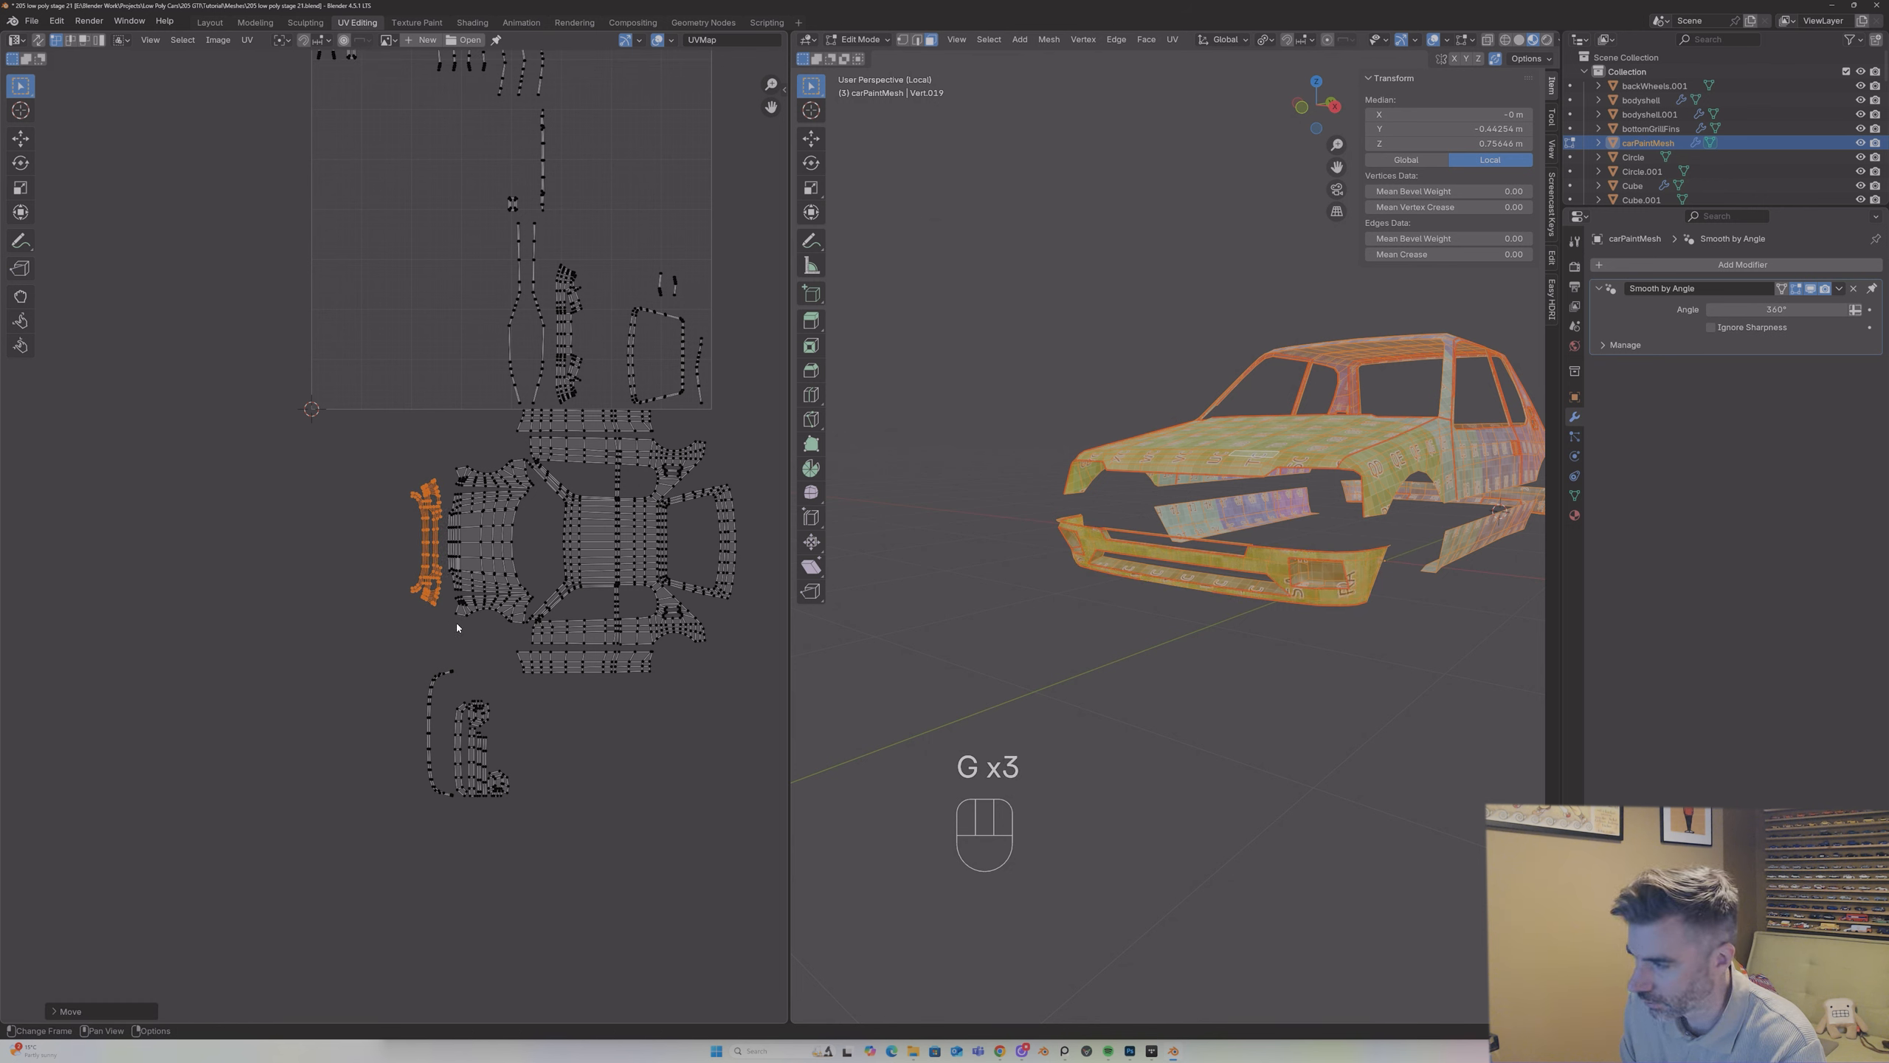
# Step: Enlarge the main front bumper island slightly to match the hood's width and fine-tune its position in front of the hood
pyautogui.scroll(2, 392, 673)
pyautogui.press('s')
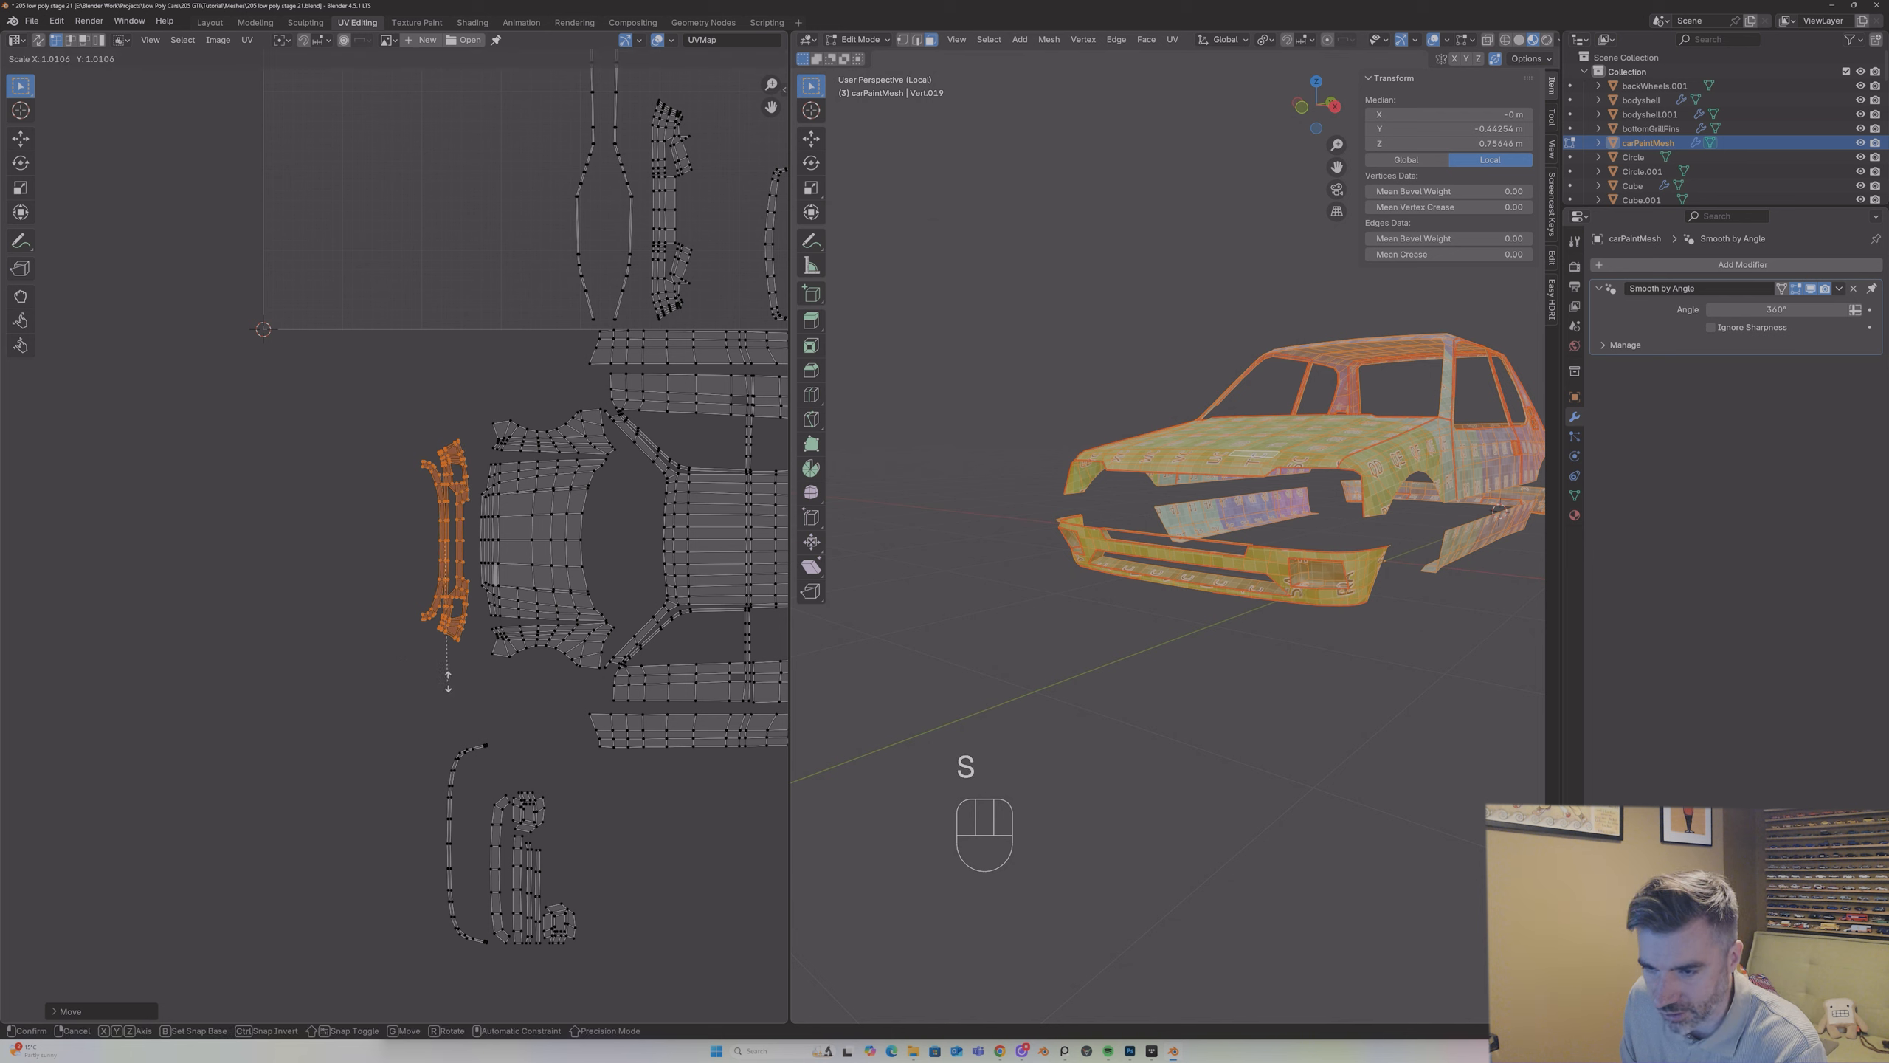
pyautogui.click(451, 690)
pyautogui.press('g')
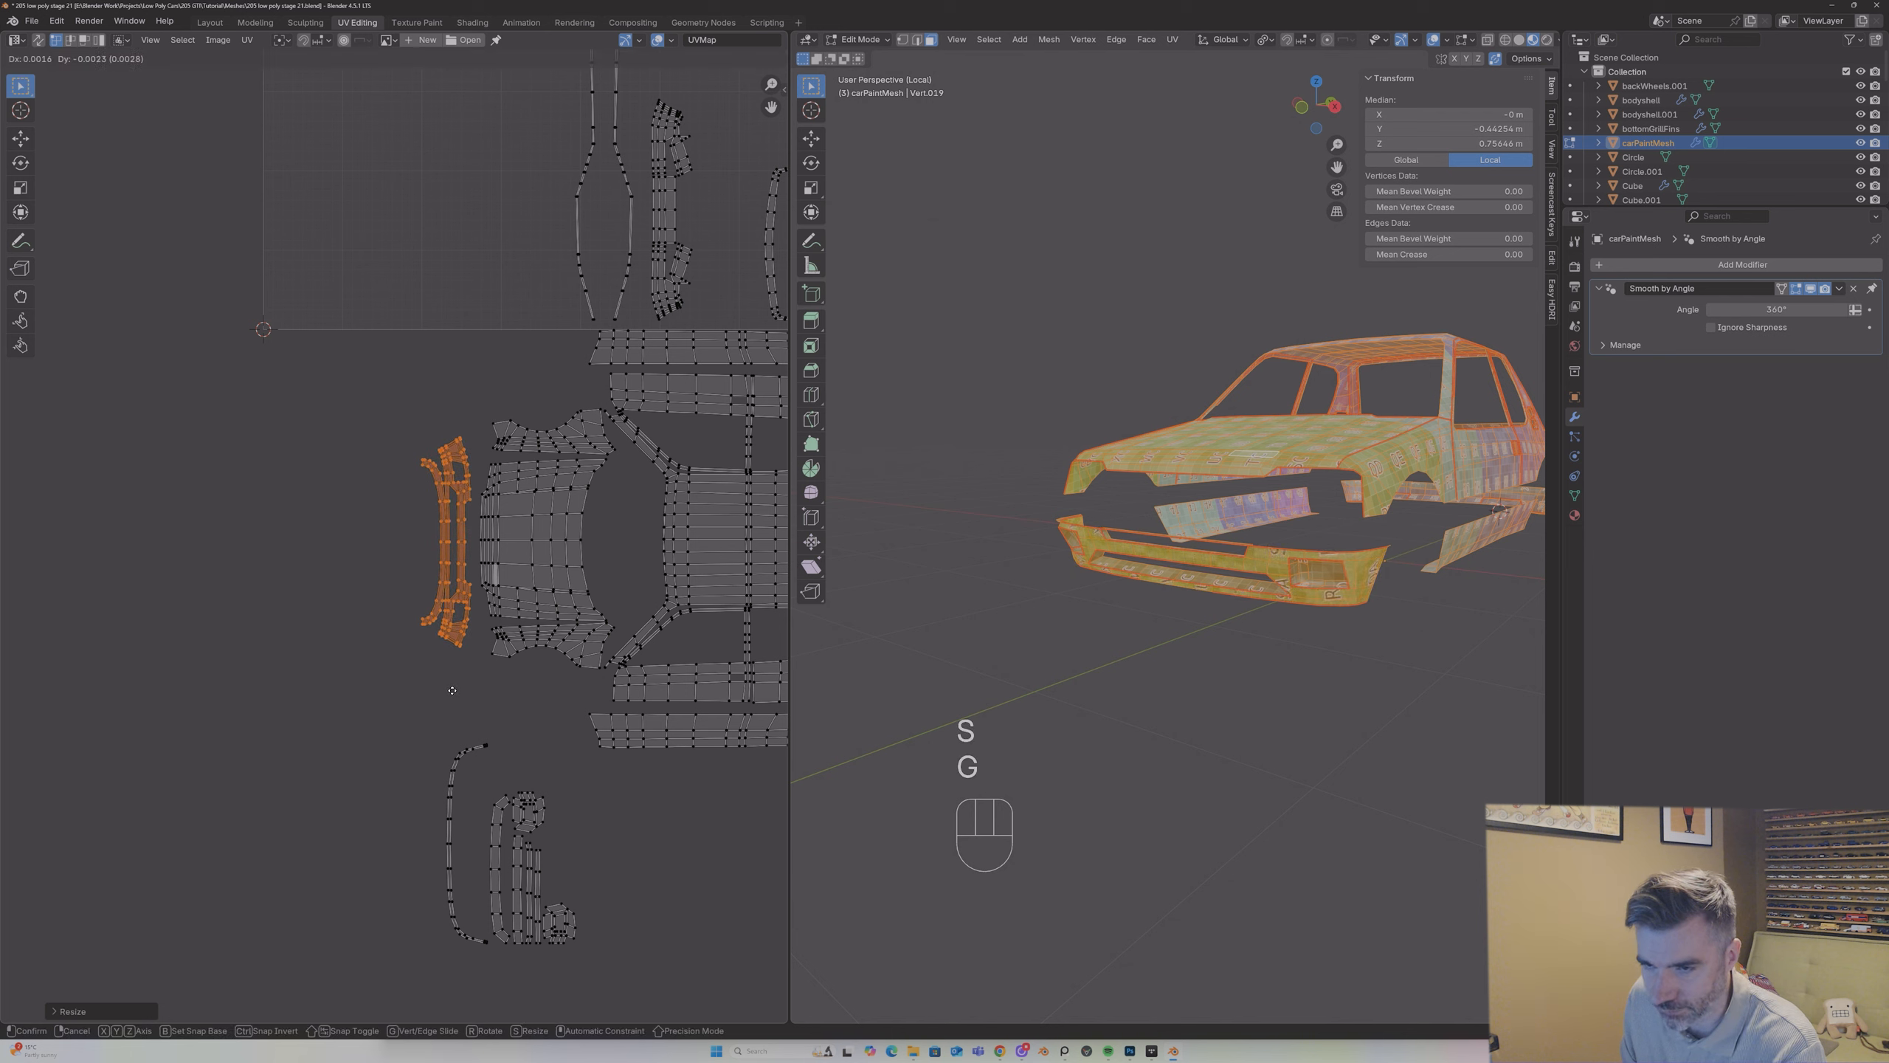
pyautogui.press('s')
pyautogui.click(455, 694)
pyautogui.press('g')
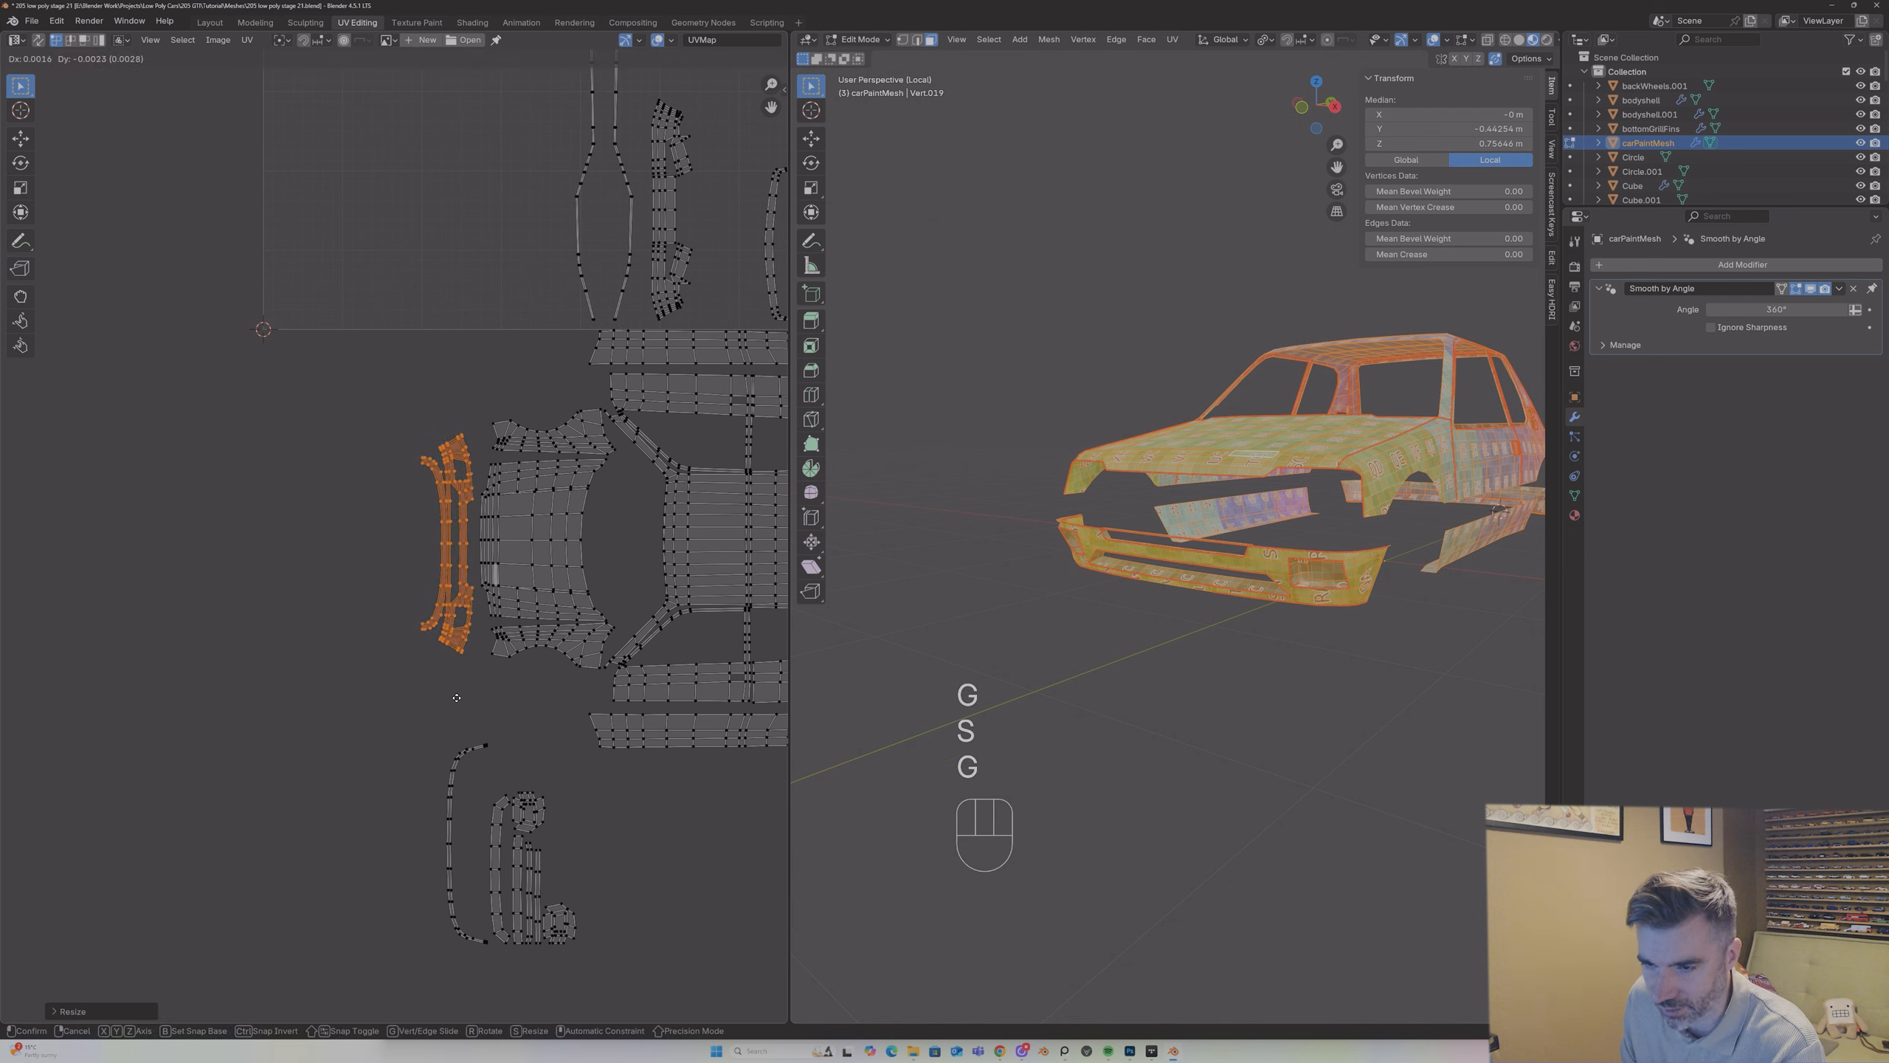
pyautogui.click(457, 700)
pyautogui.click(465, 755)
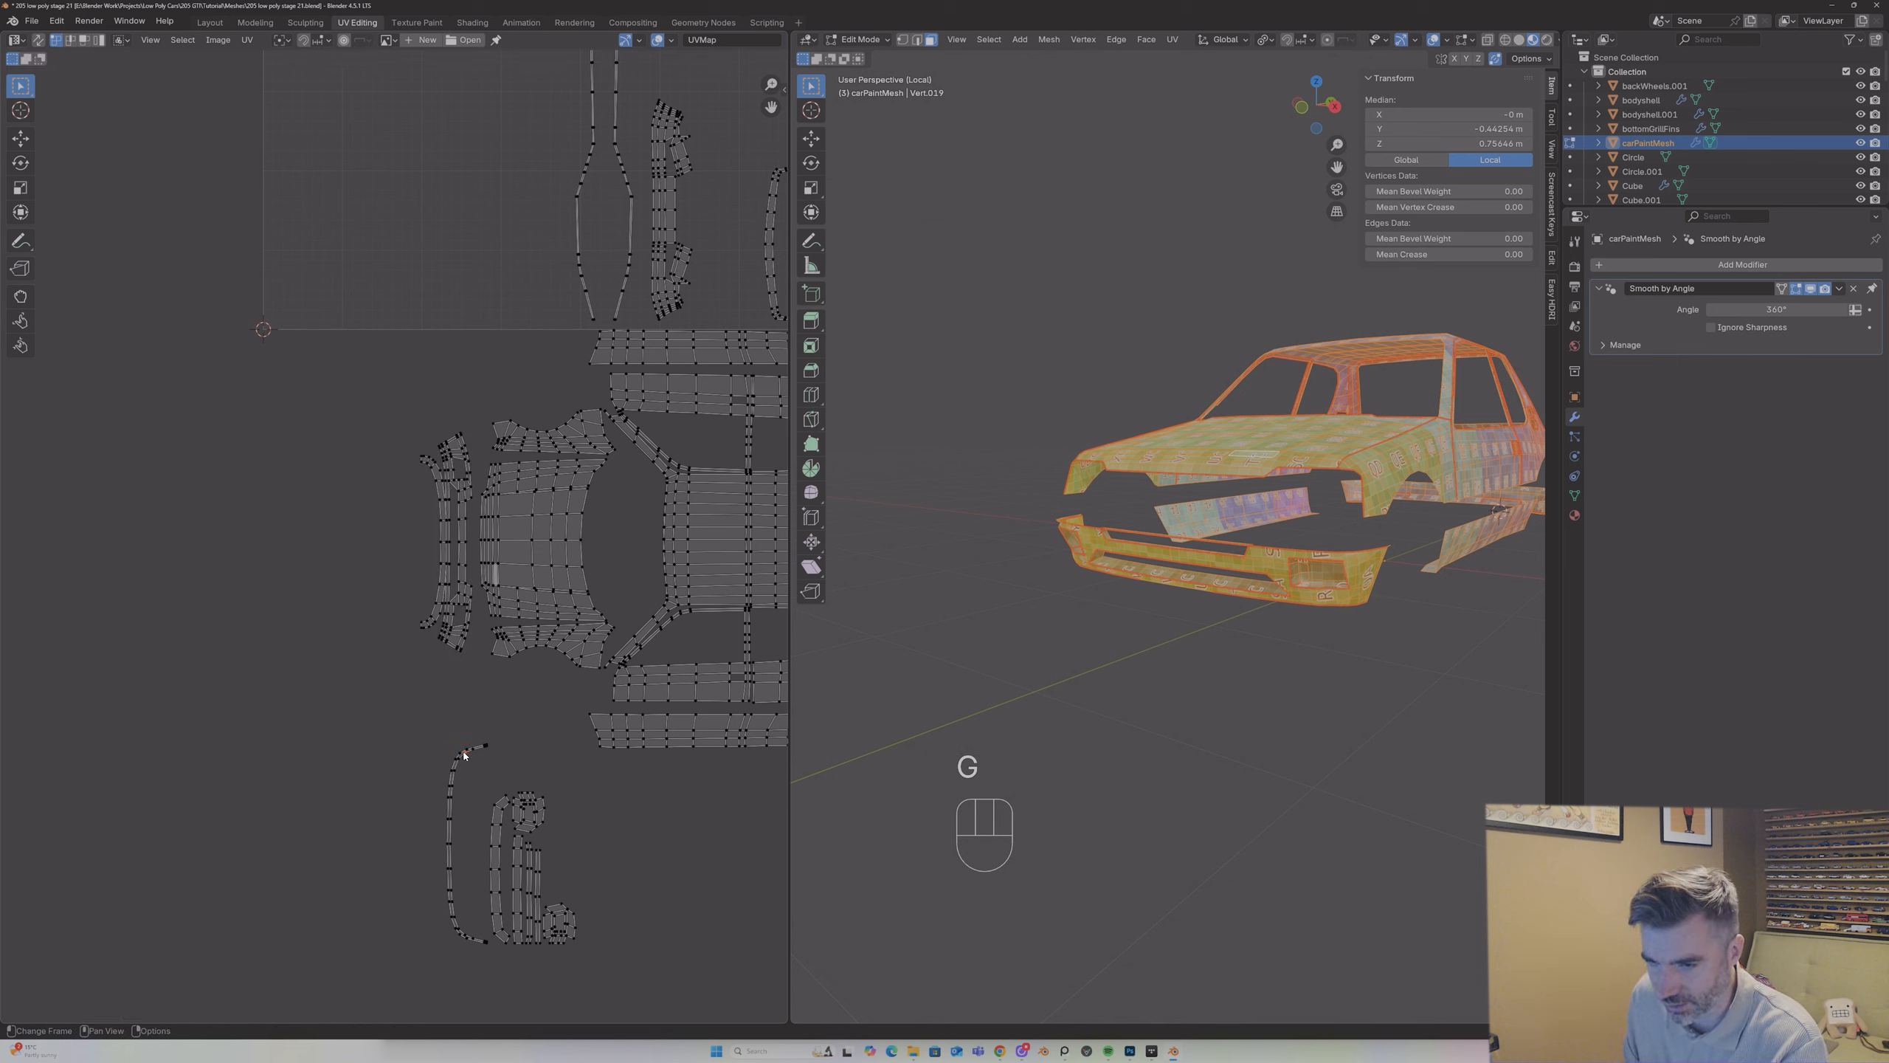
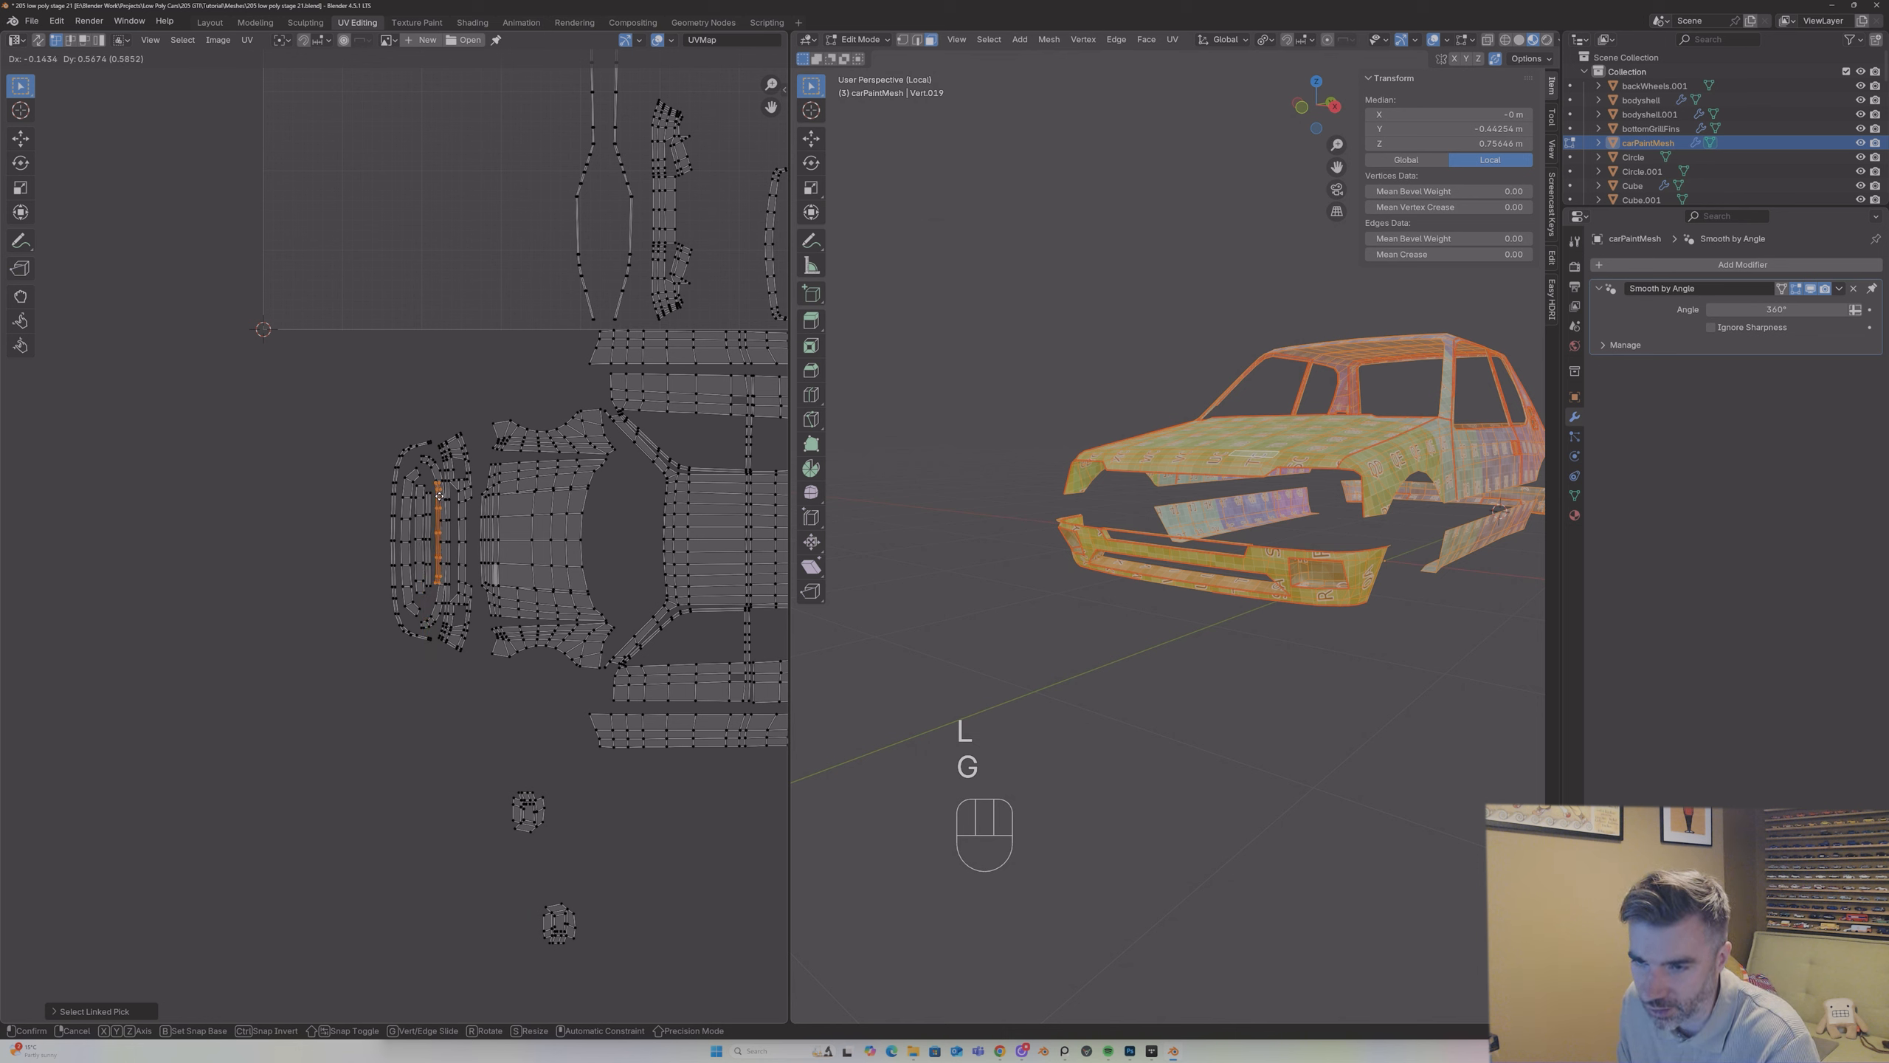
# Step: Place the narrow strip island in the central opening of the front bumper island
pyautogui.click(437, 501)
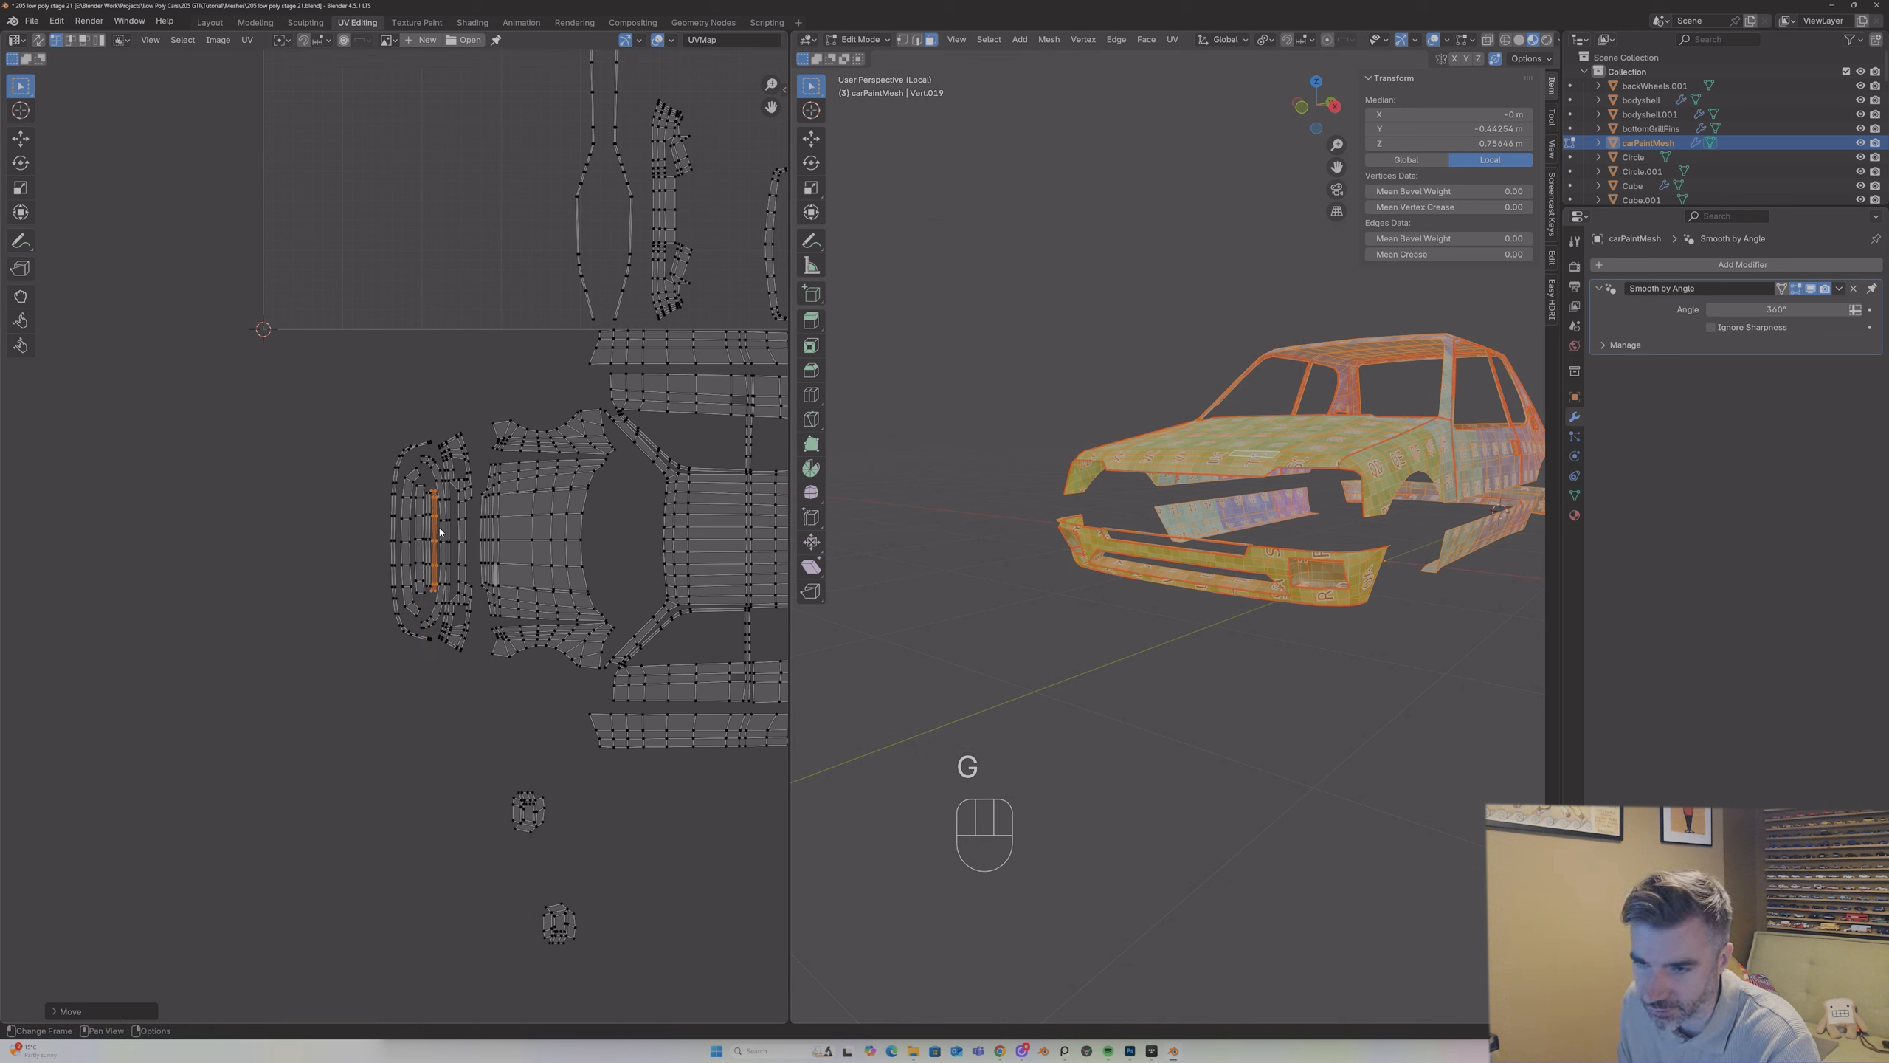
pyautogui.scroll(4, 440, 531)
pyautogui.scroll(-6, 443, 478)
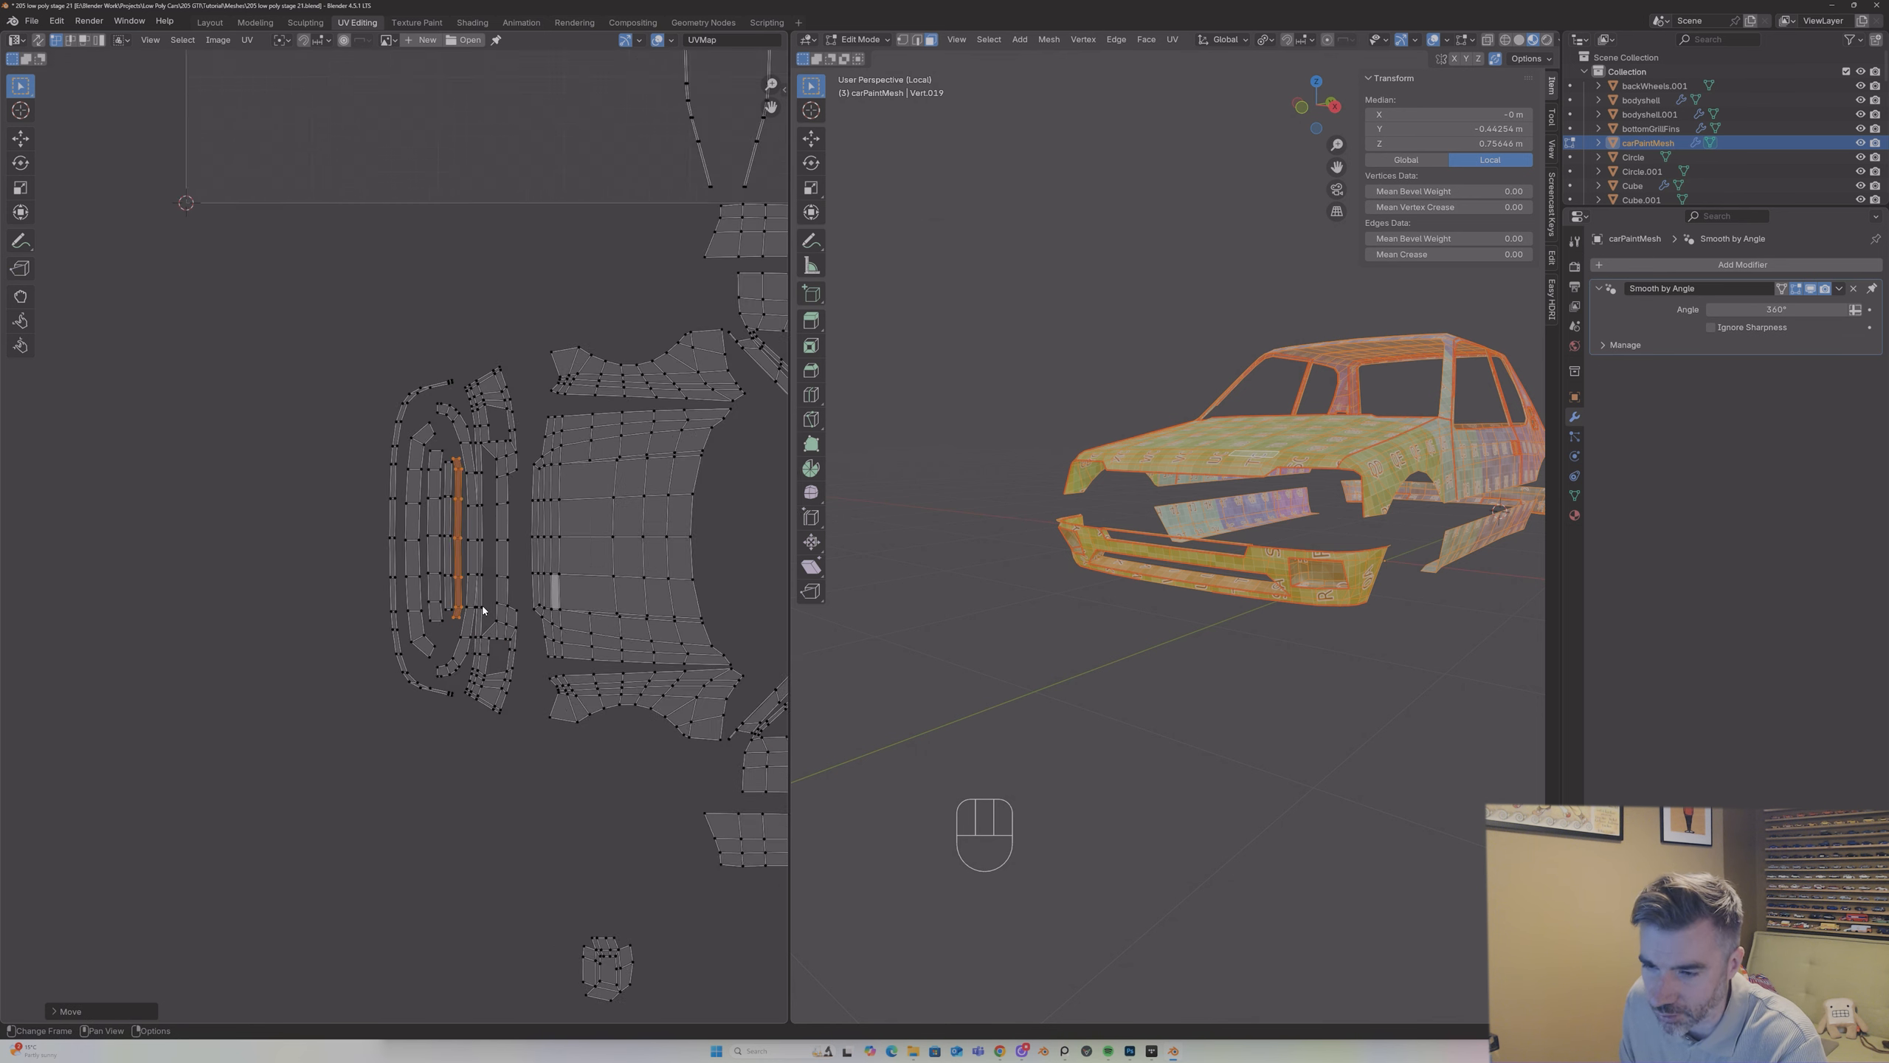
# Step: Move the two small round islands to opposite ends of the front bumper island, one at each end
pyautogui.click(514, 767)
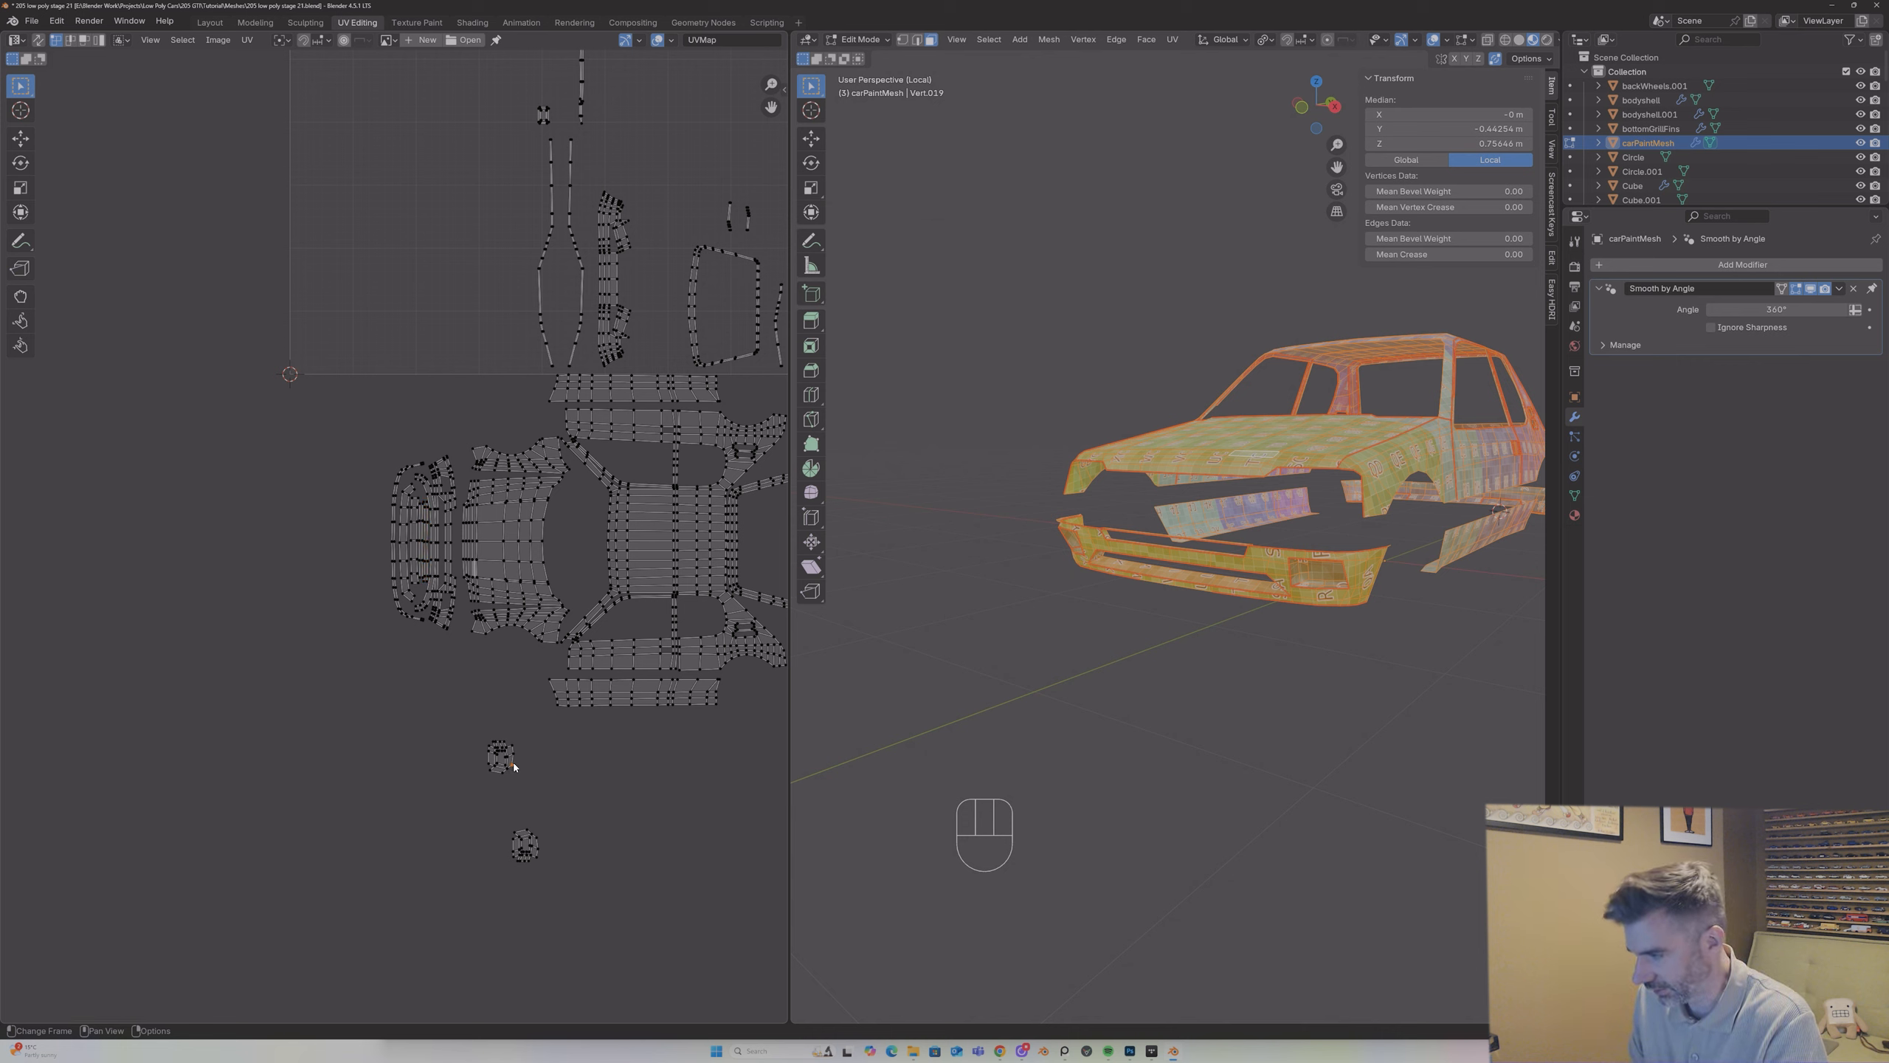
pyautogui.press('l')
pyautogui.press('g')
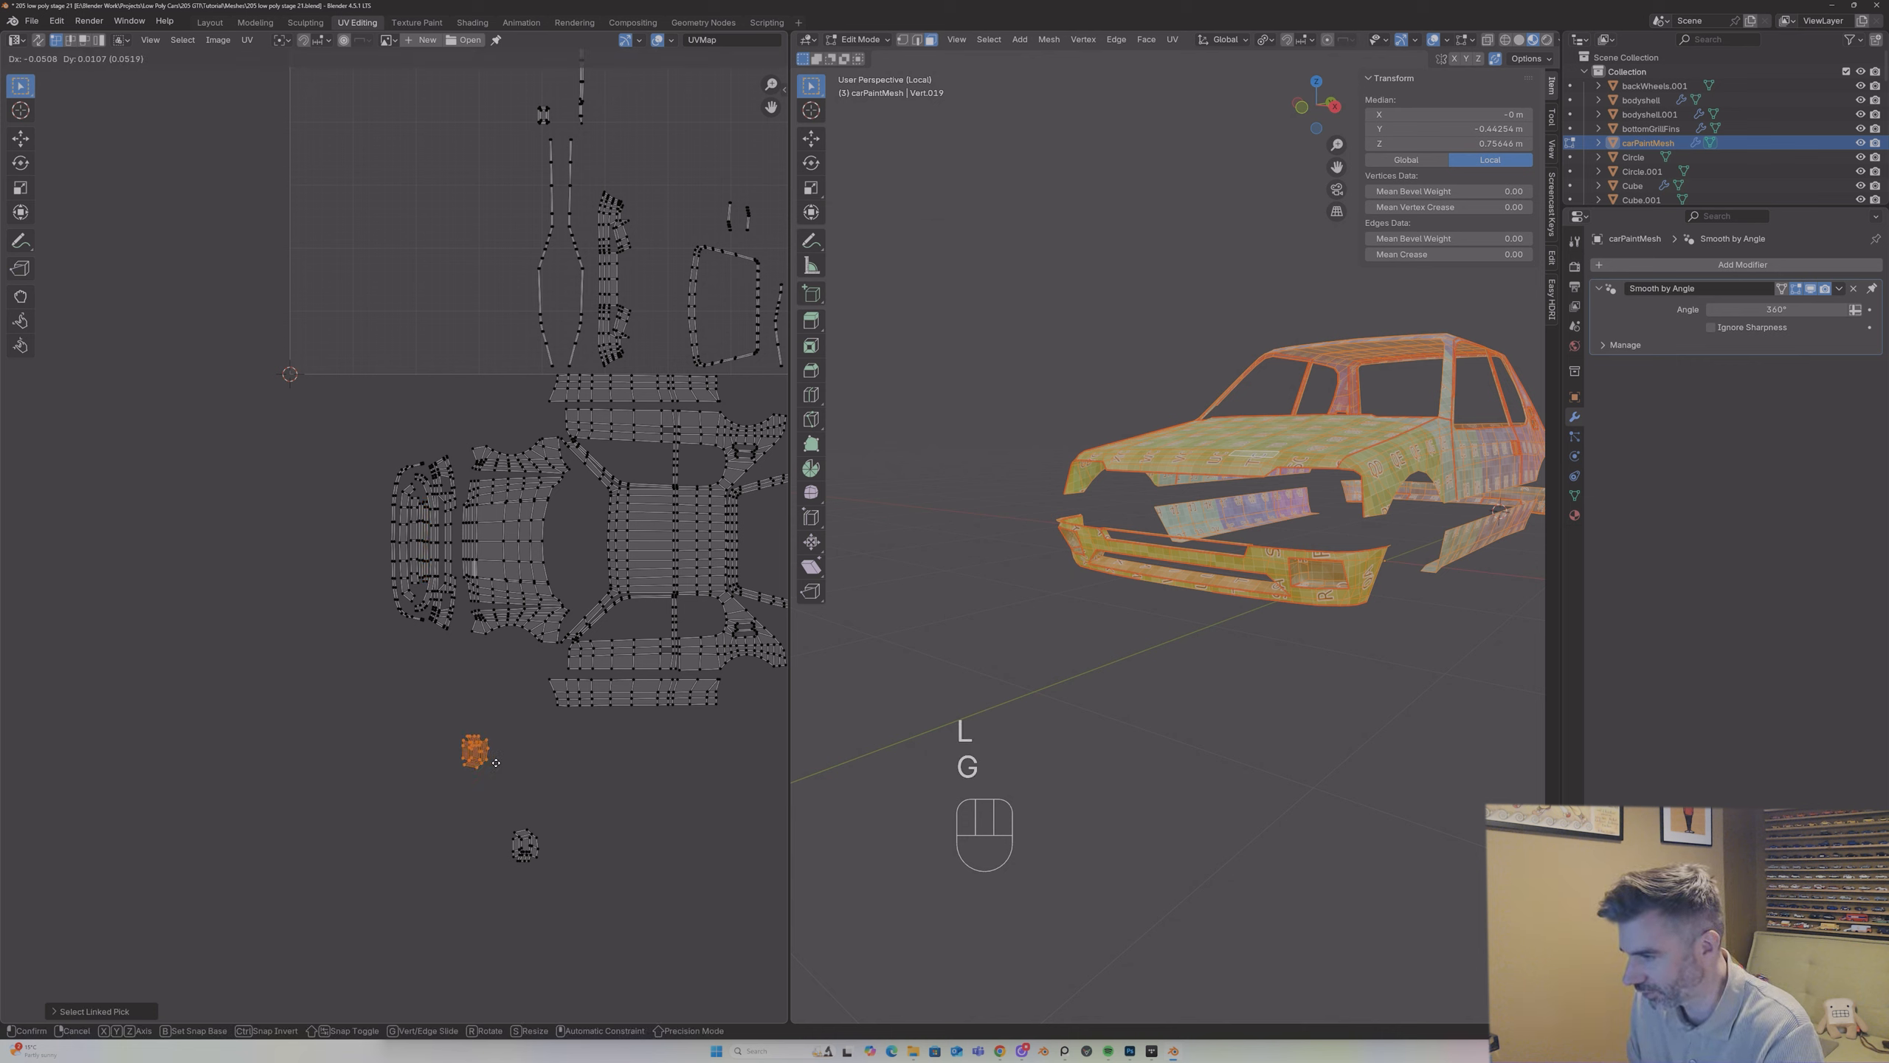
pyautogui.click(442, 453)
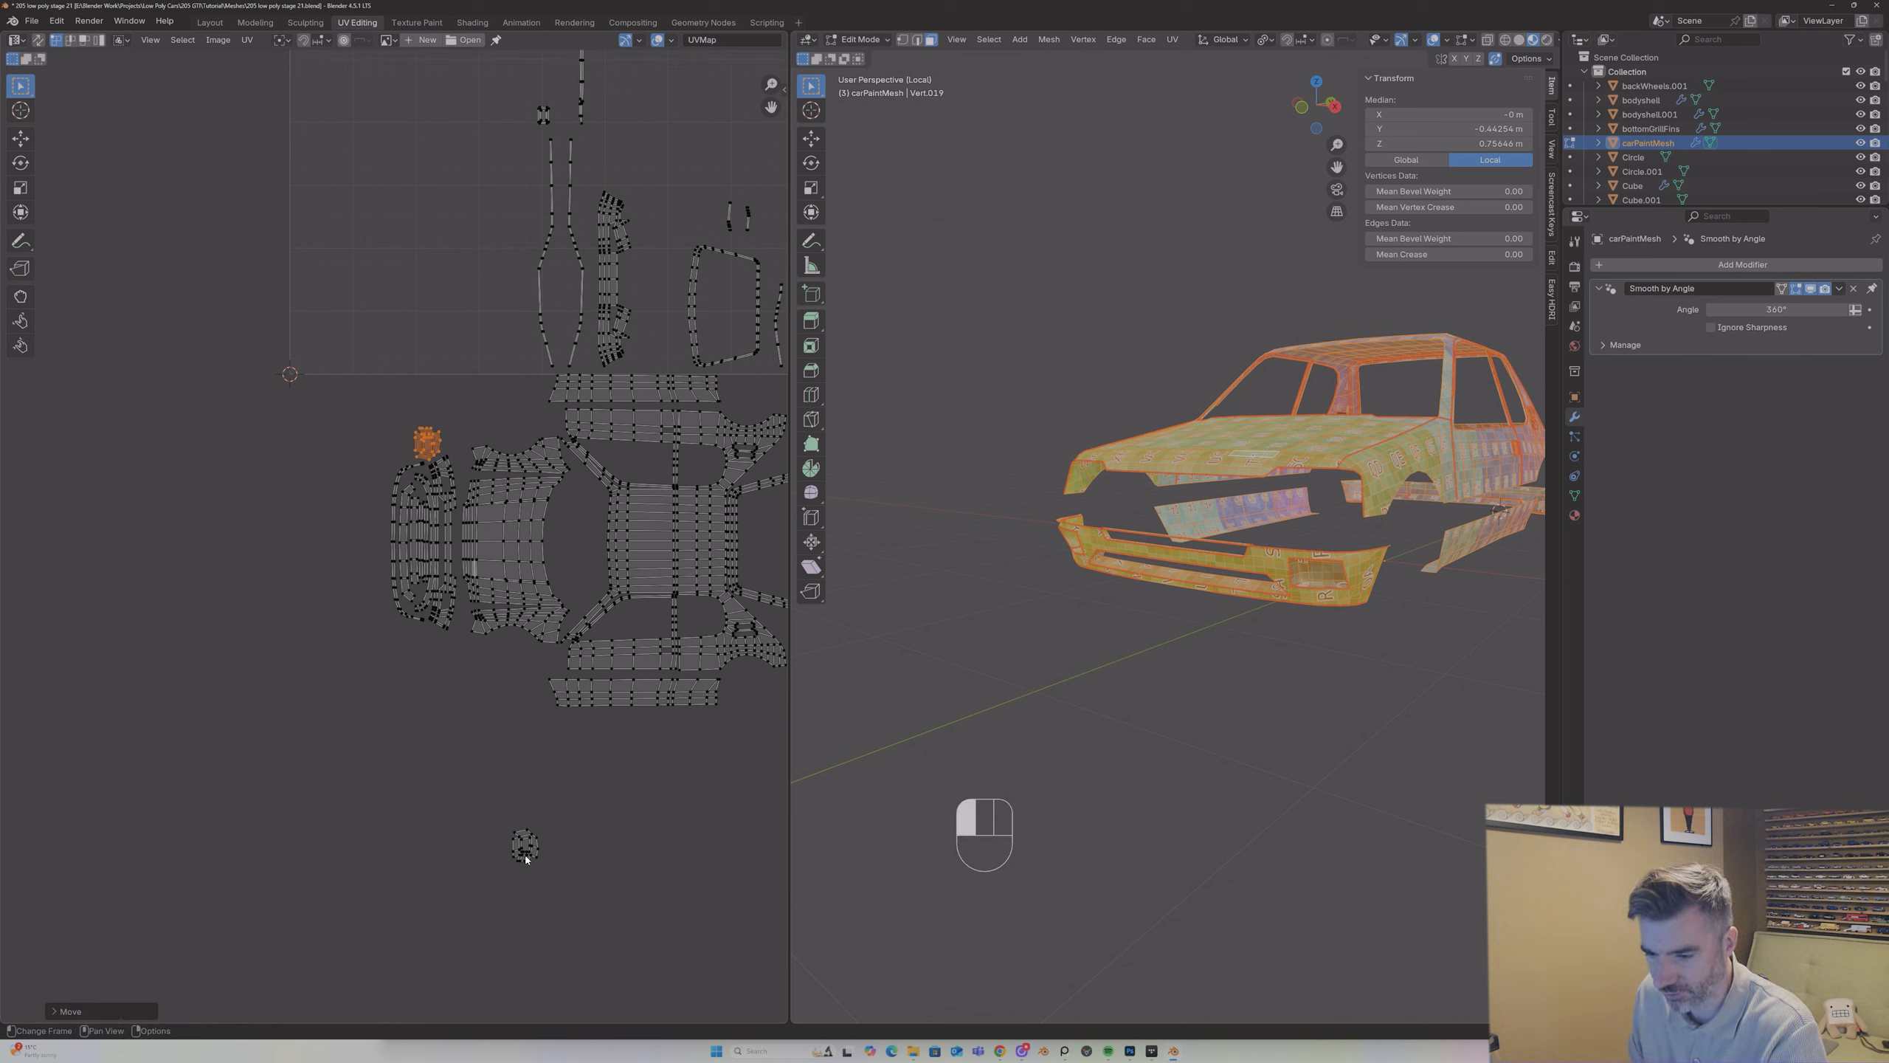
pyautogui.press('l')
pyautogui.press('g')
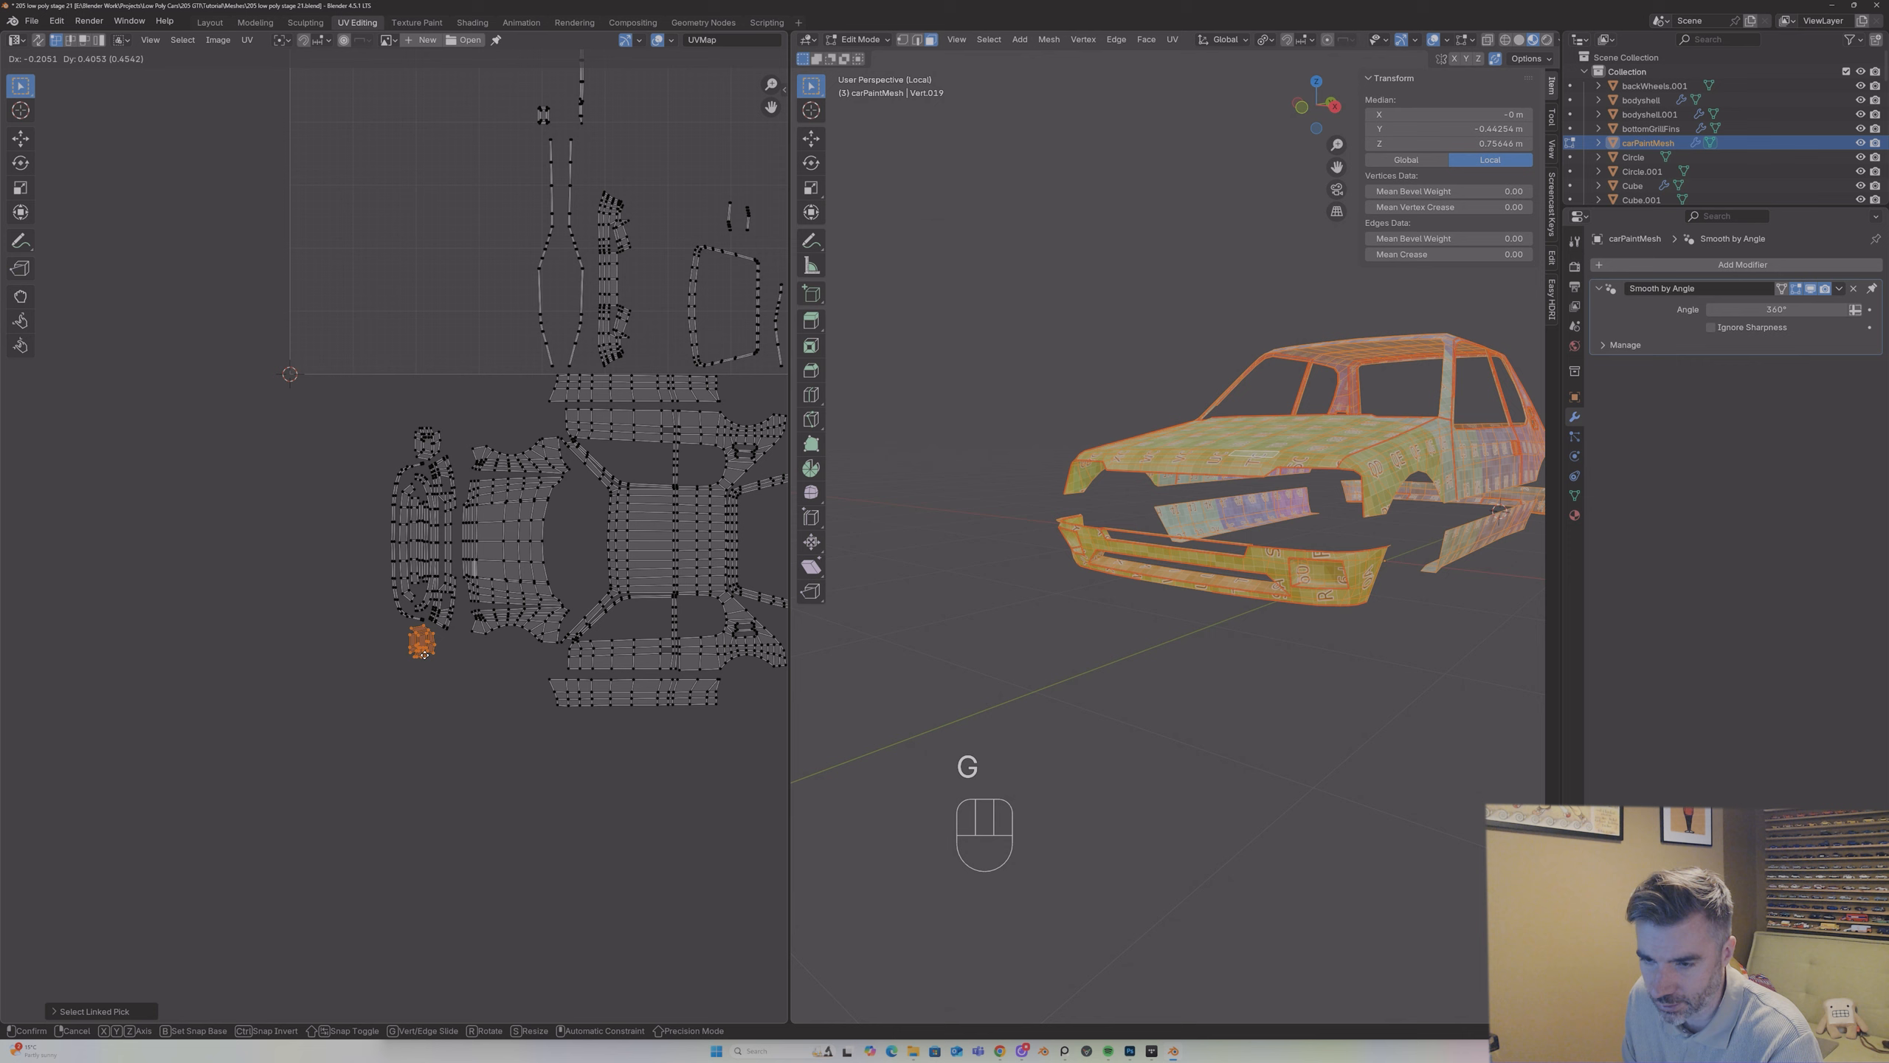
pyautogui.click(424, 653)
# Step: Select the rear bumper island and move it directly behind the rear panel of the body layout
pyautogui.press('Tab')
pyautogui.moveTo(1160, 551); pyautogui.dragTo(1012, 367, button='middle')
pyautogui.press('Tab')
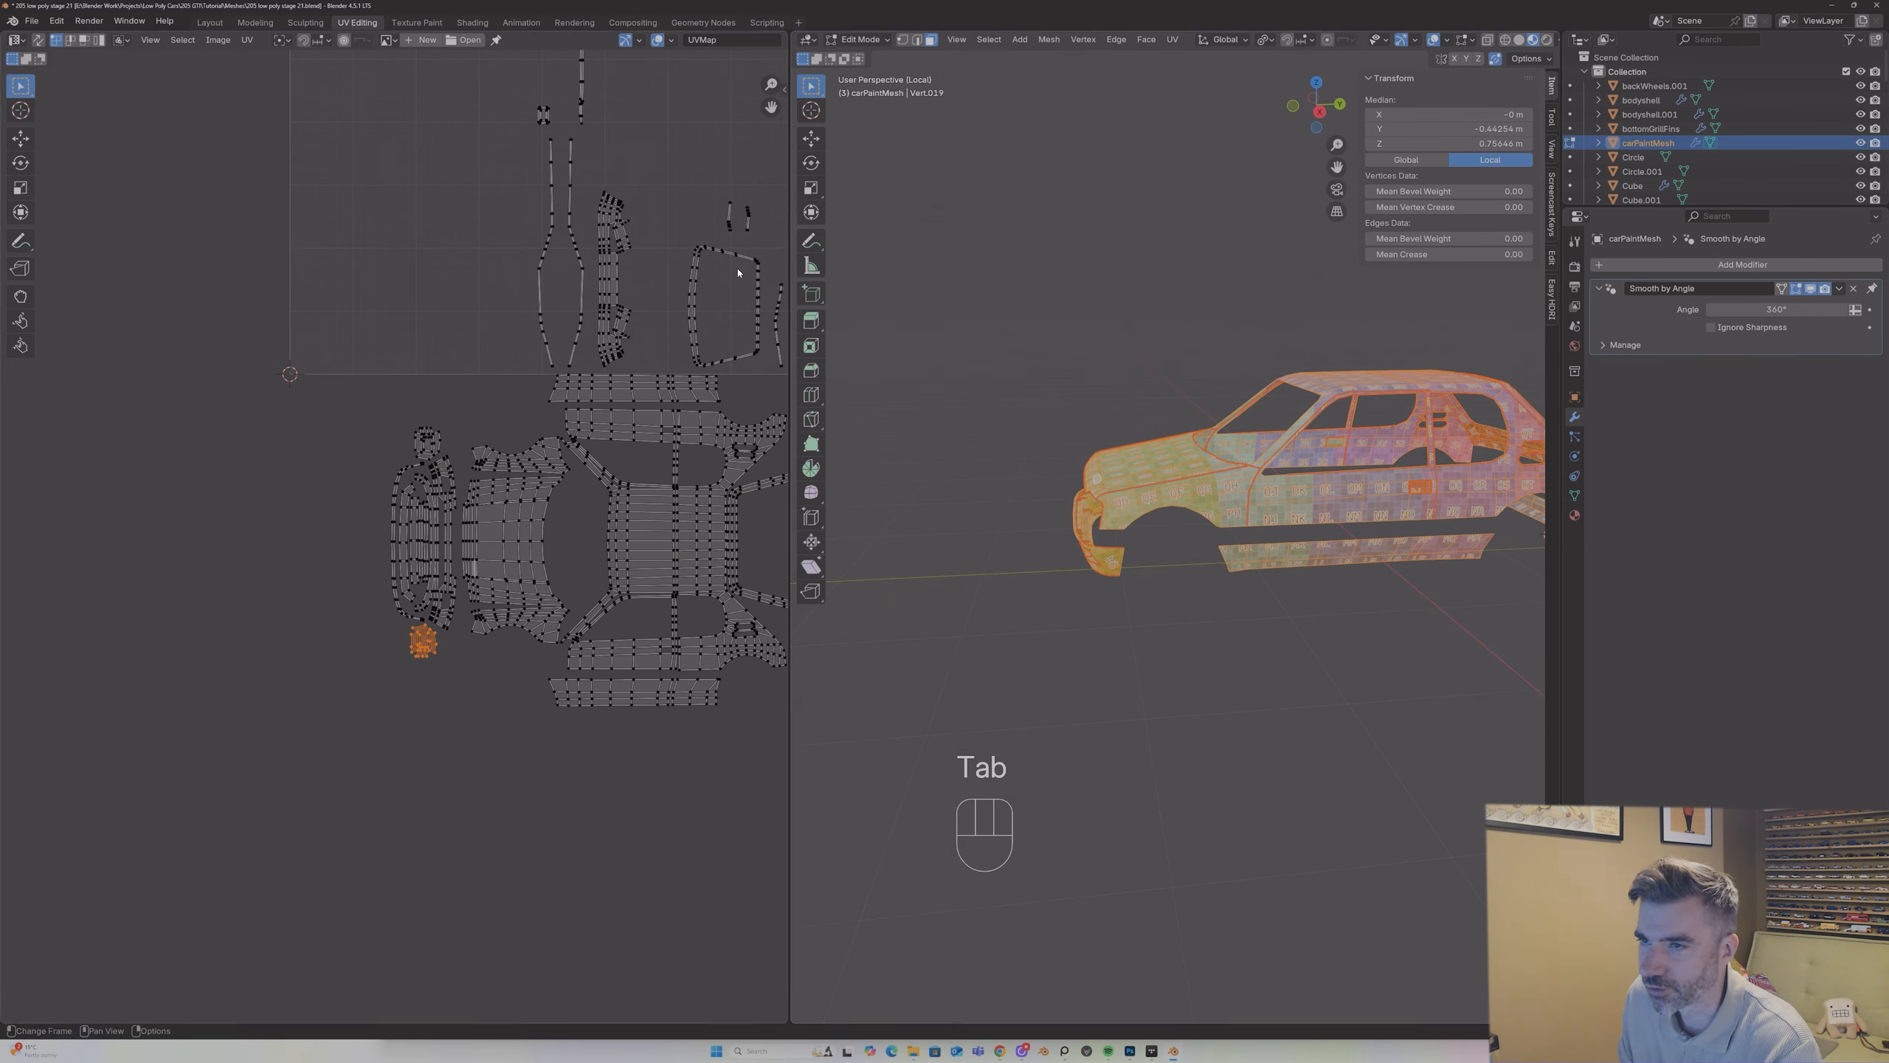
pyautogui.moveTo(1300, 422); pyautogui.dragTo(1122, 418, button='middle')
pyautogui.scroll(-2, 664, 275)
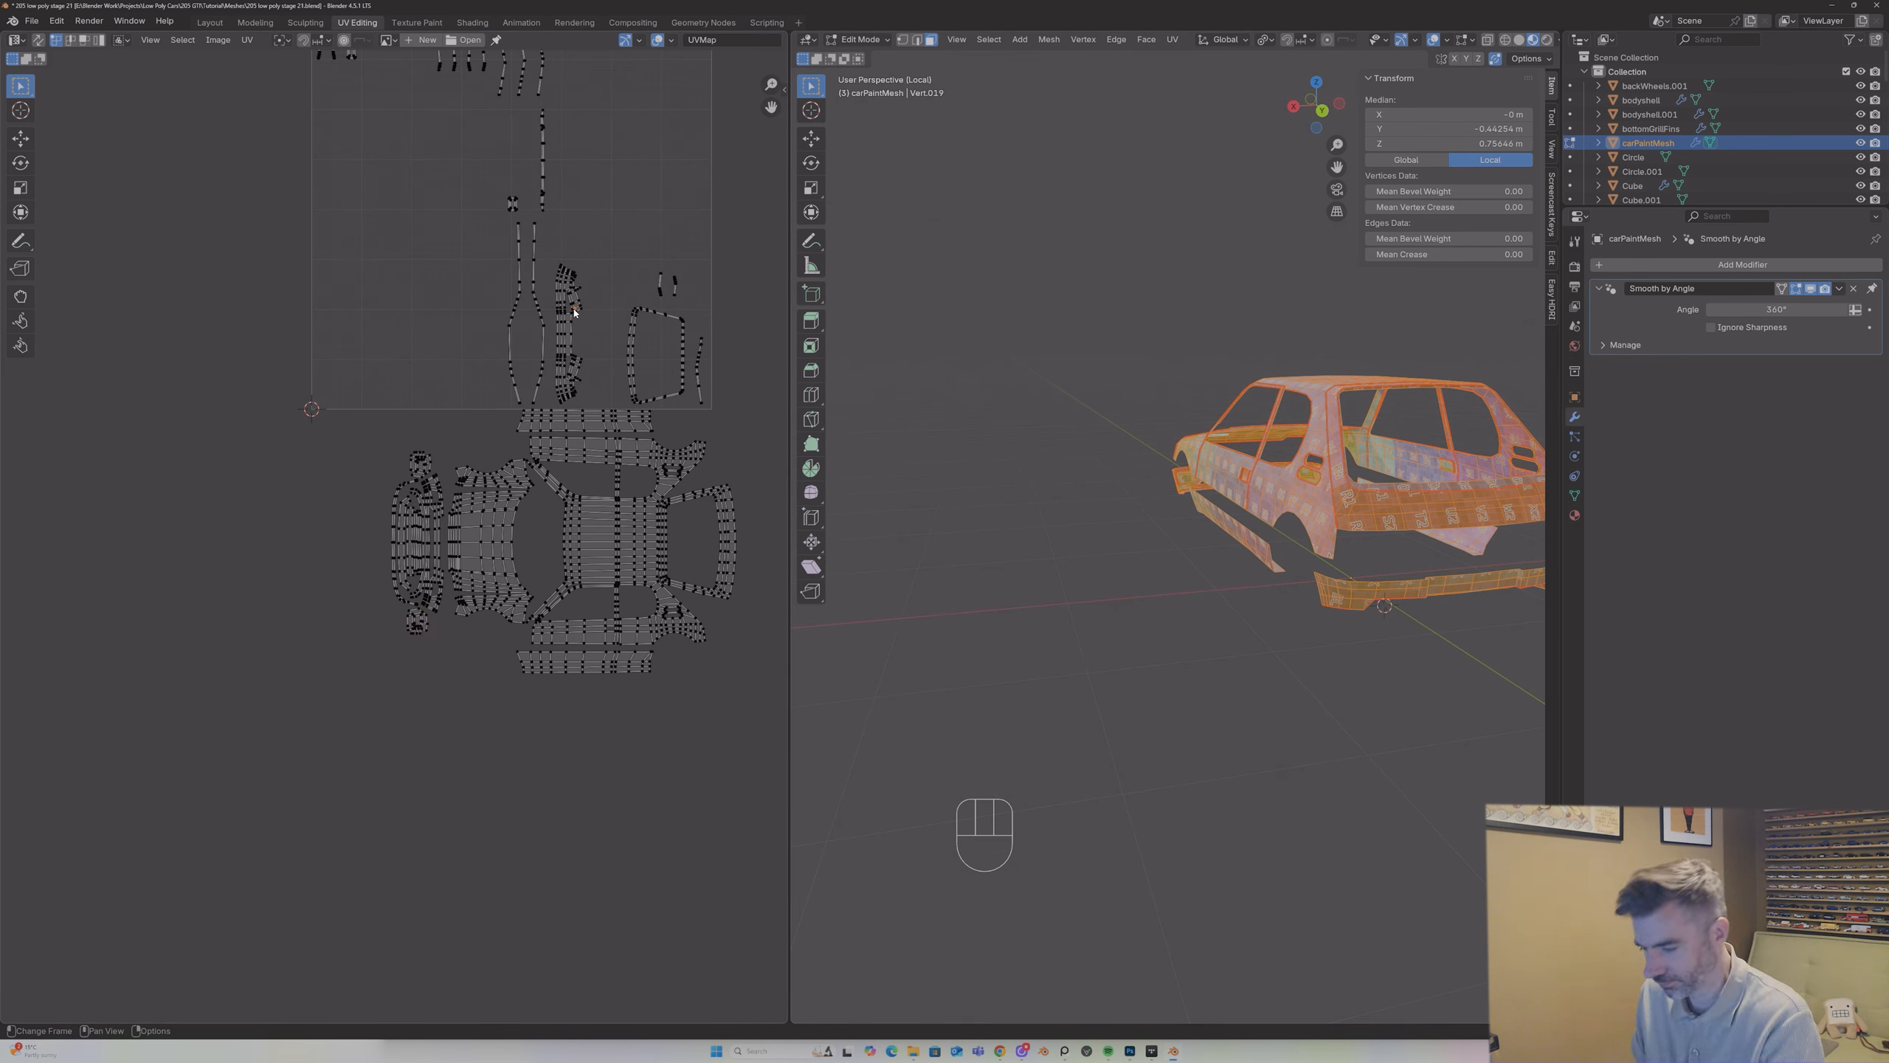
pyautogui.press('l')
pyautogui.press('g')
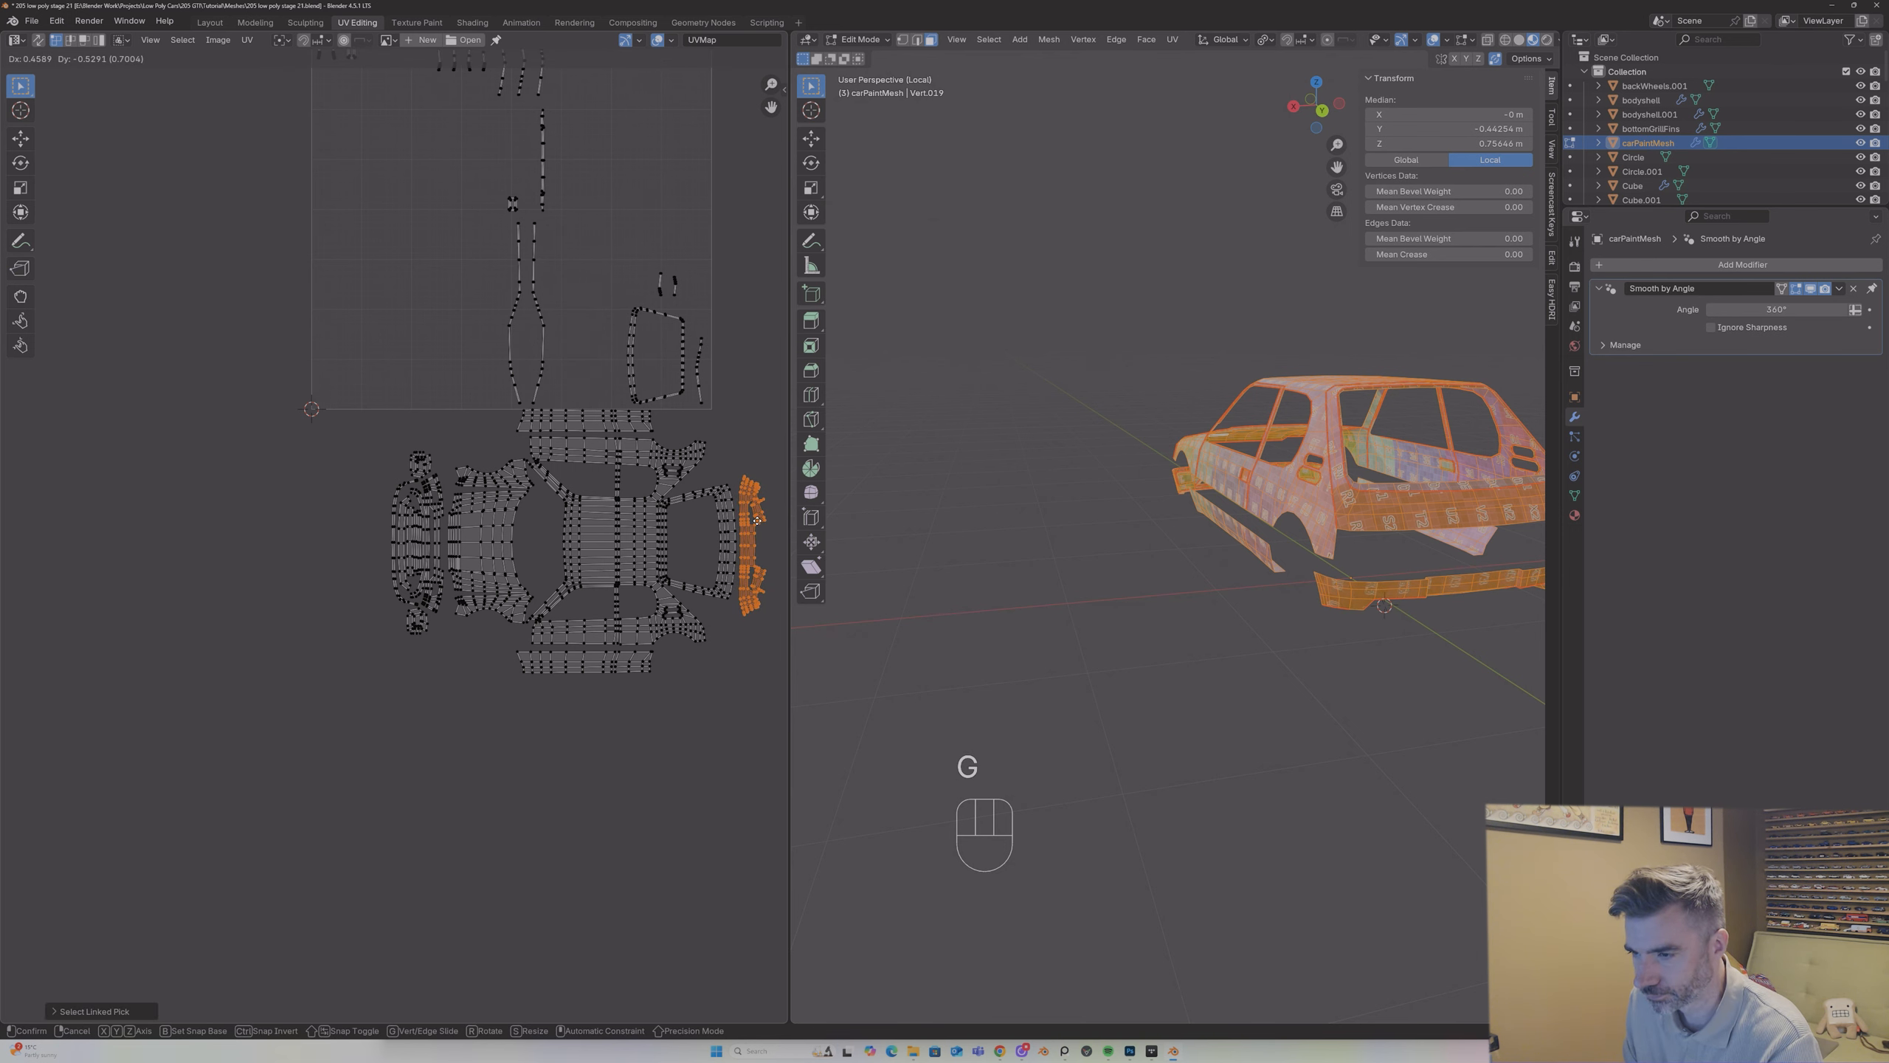
pyautogui.click(747, 495)
# Step: Fine-tune the rear bumper island so it sits centred and close behind the rear panel
pyautogui.scroll(2, 769, 169)
pyautogui.moveTo(770, 115); pyautogui.dragTo(471, 64)
pyautogui.scroll(1, 697, 548)
pyautogui.press('g')
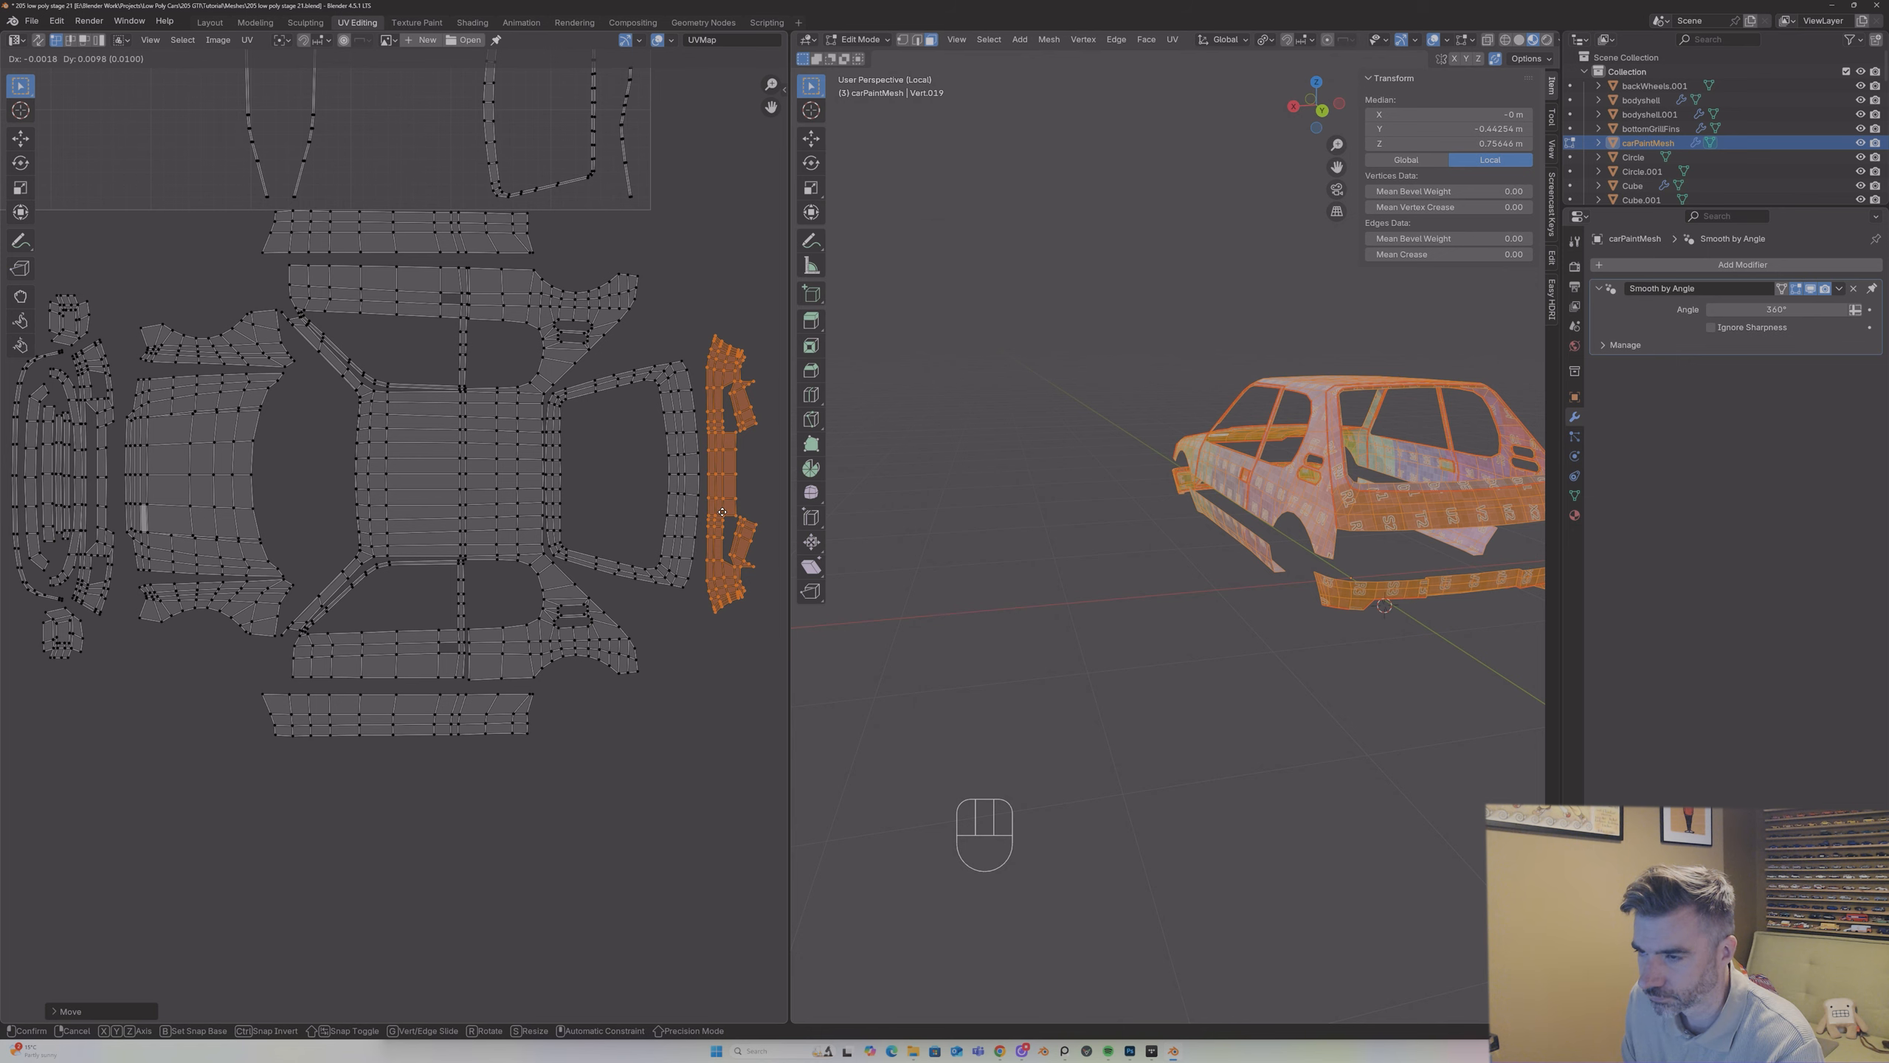
pyautogui.click(722, 512)
pyautogui.moveTo(771, 110)
pyautogui.mouseDown()
pyautogui.moveTo(750, 173)
pyautogui.moveTo(771, 101)
pyautogui.mouseUp()
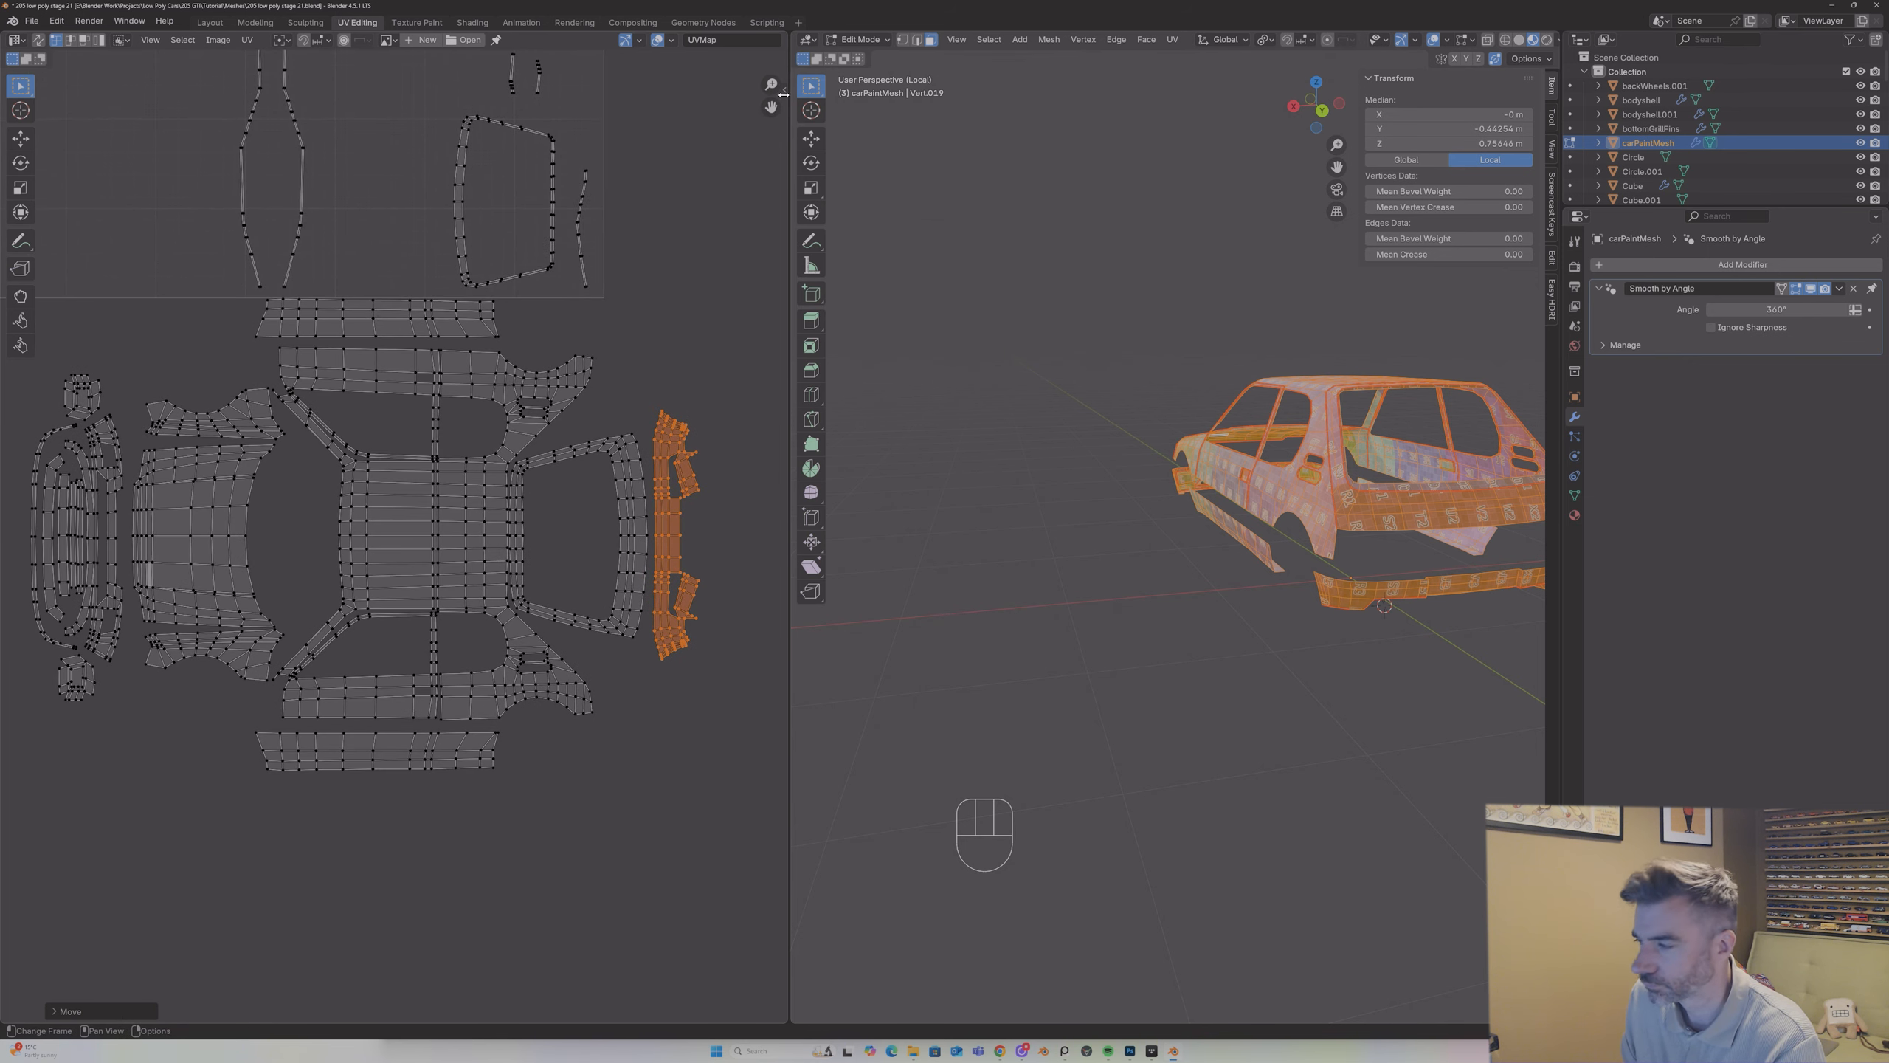
# Step: Move the rear window frame island to the back of the body layout and rotate it 180°
pyautogui.moveTo(1227, 492); pyautogui.dragTo(1160, 492, button='middle')
pyautogui.scroll(-2, 447, 271)
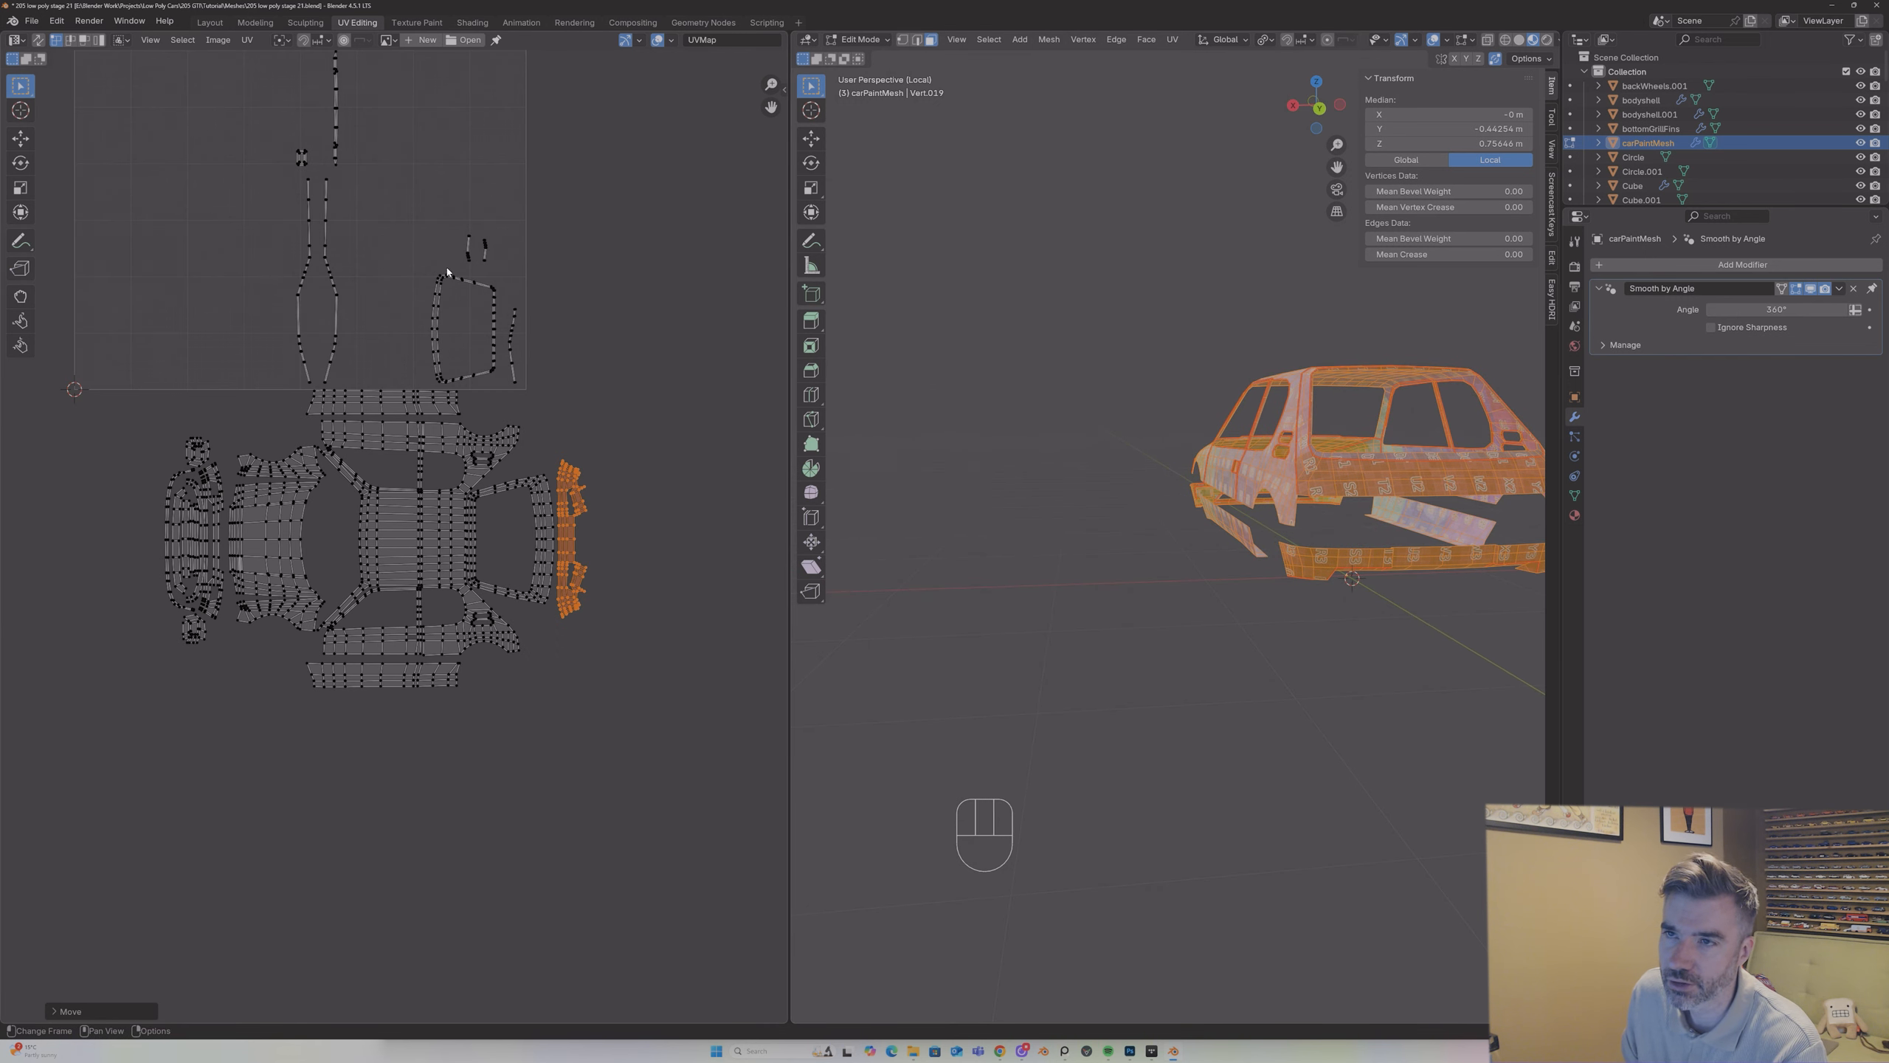
pyautogui.click(456, 279)
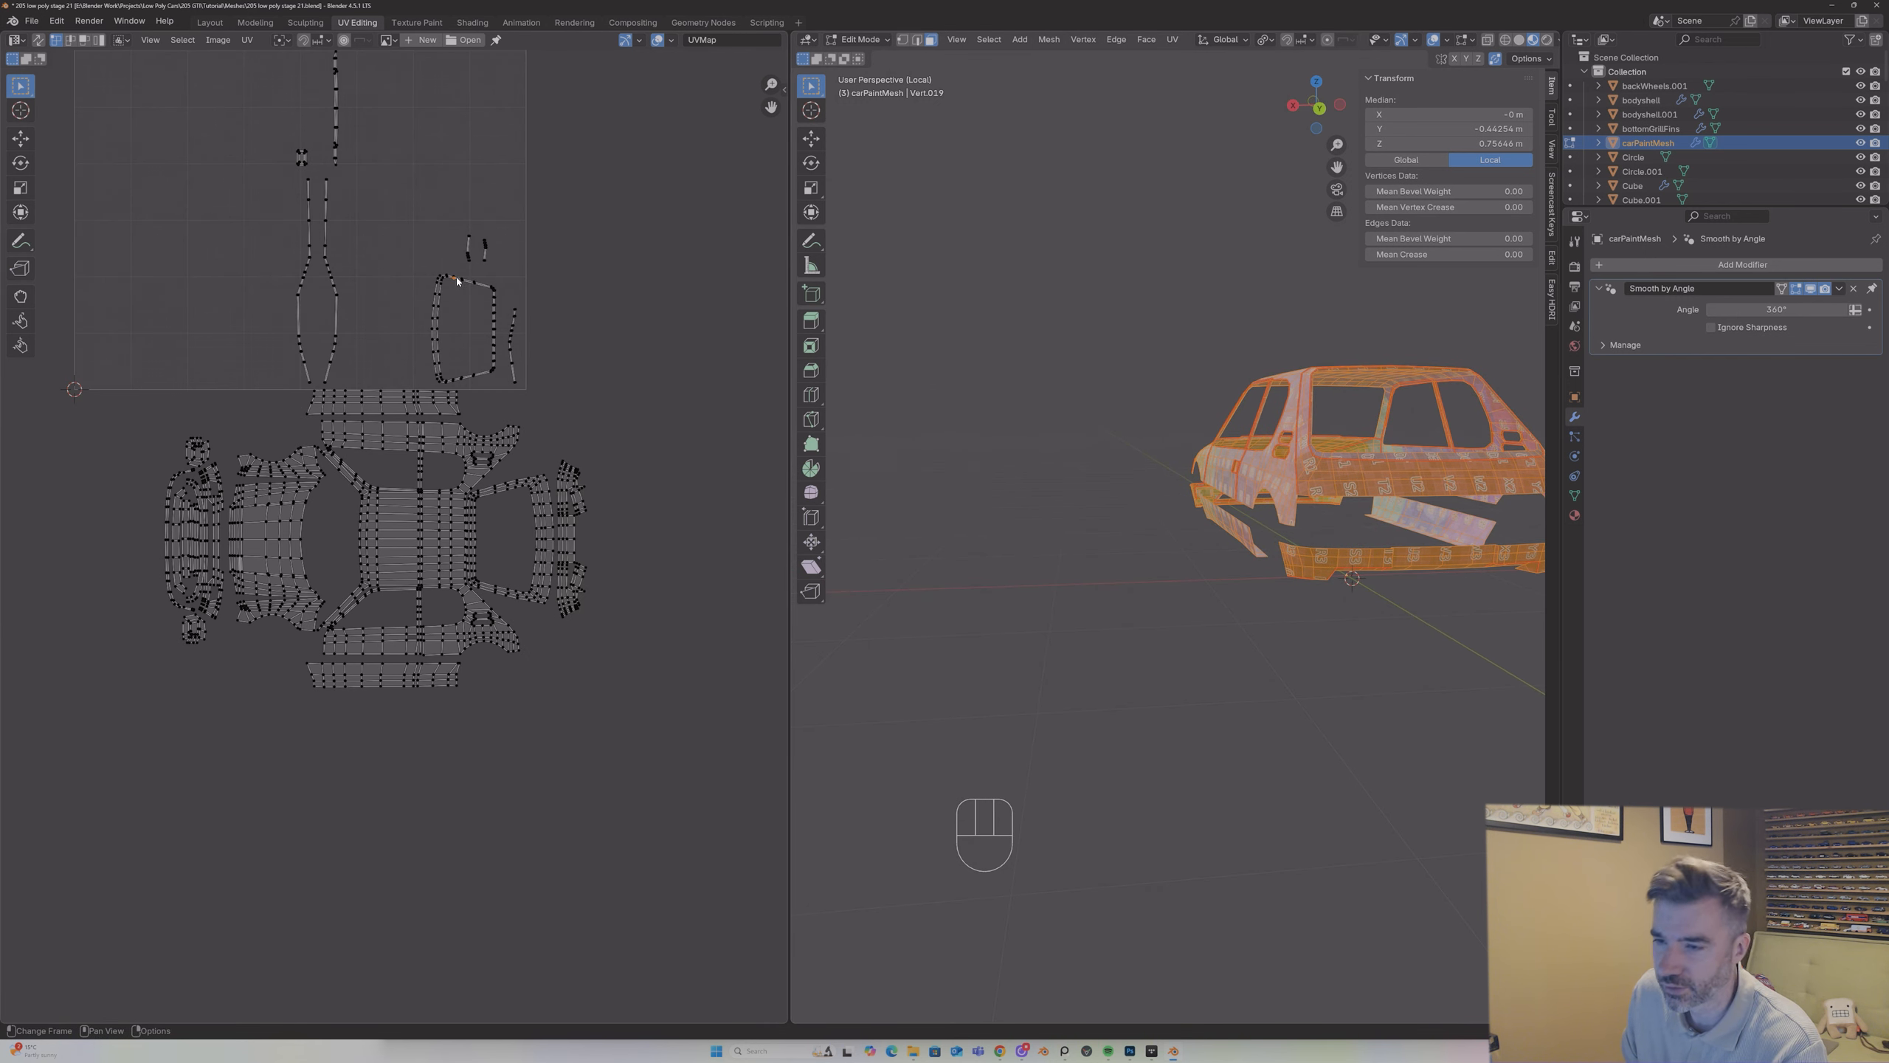
pyautogui.press('l')
pyautogui.press('g')
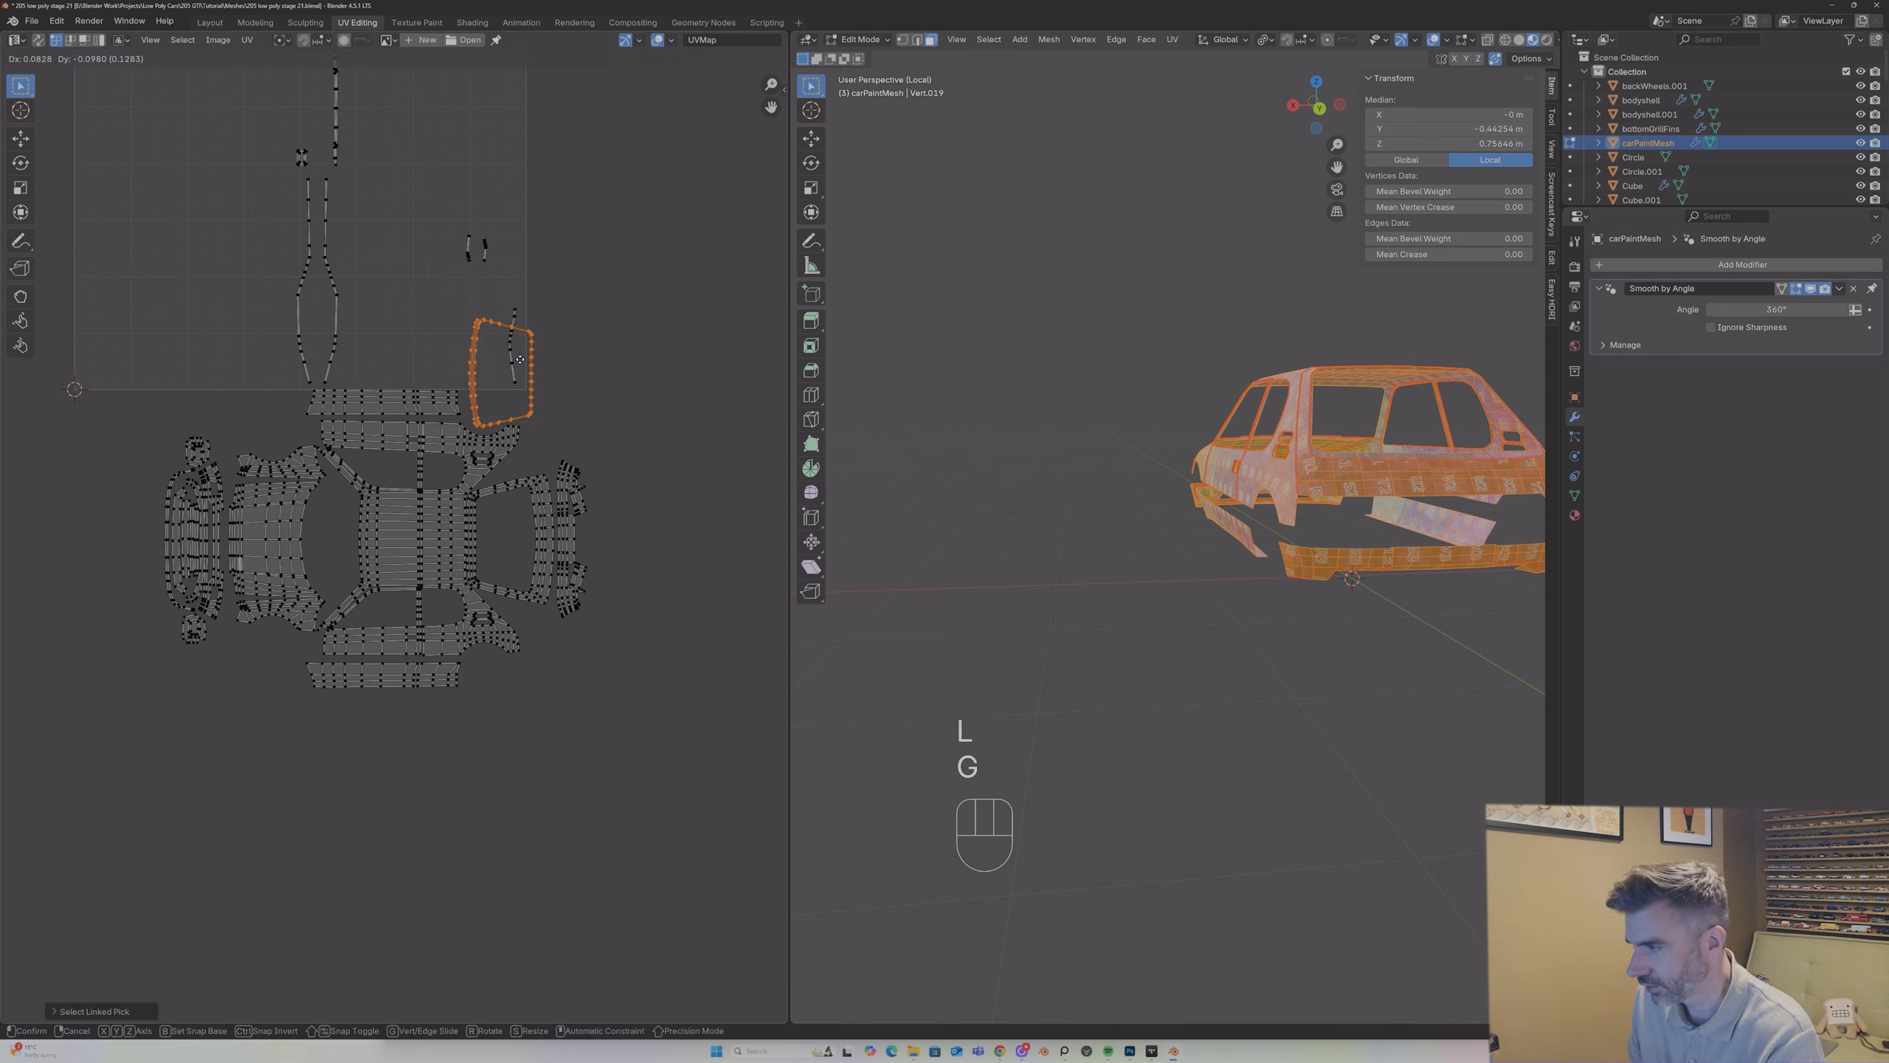
pyautogui.click(538, 514)
pyautogui.write('r90')
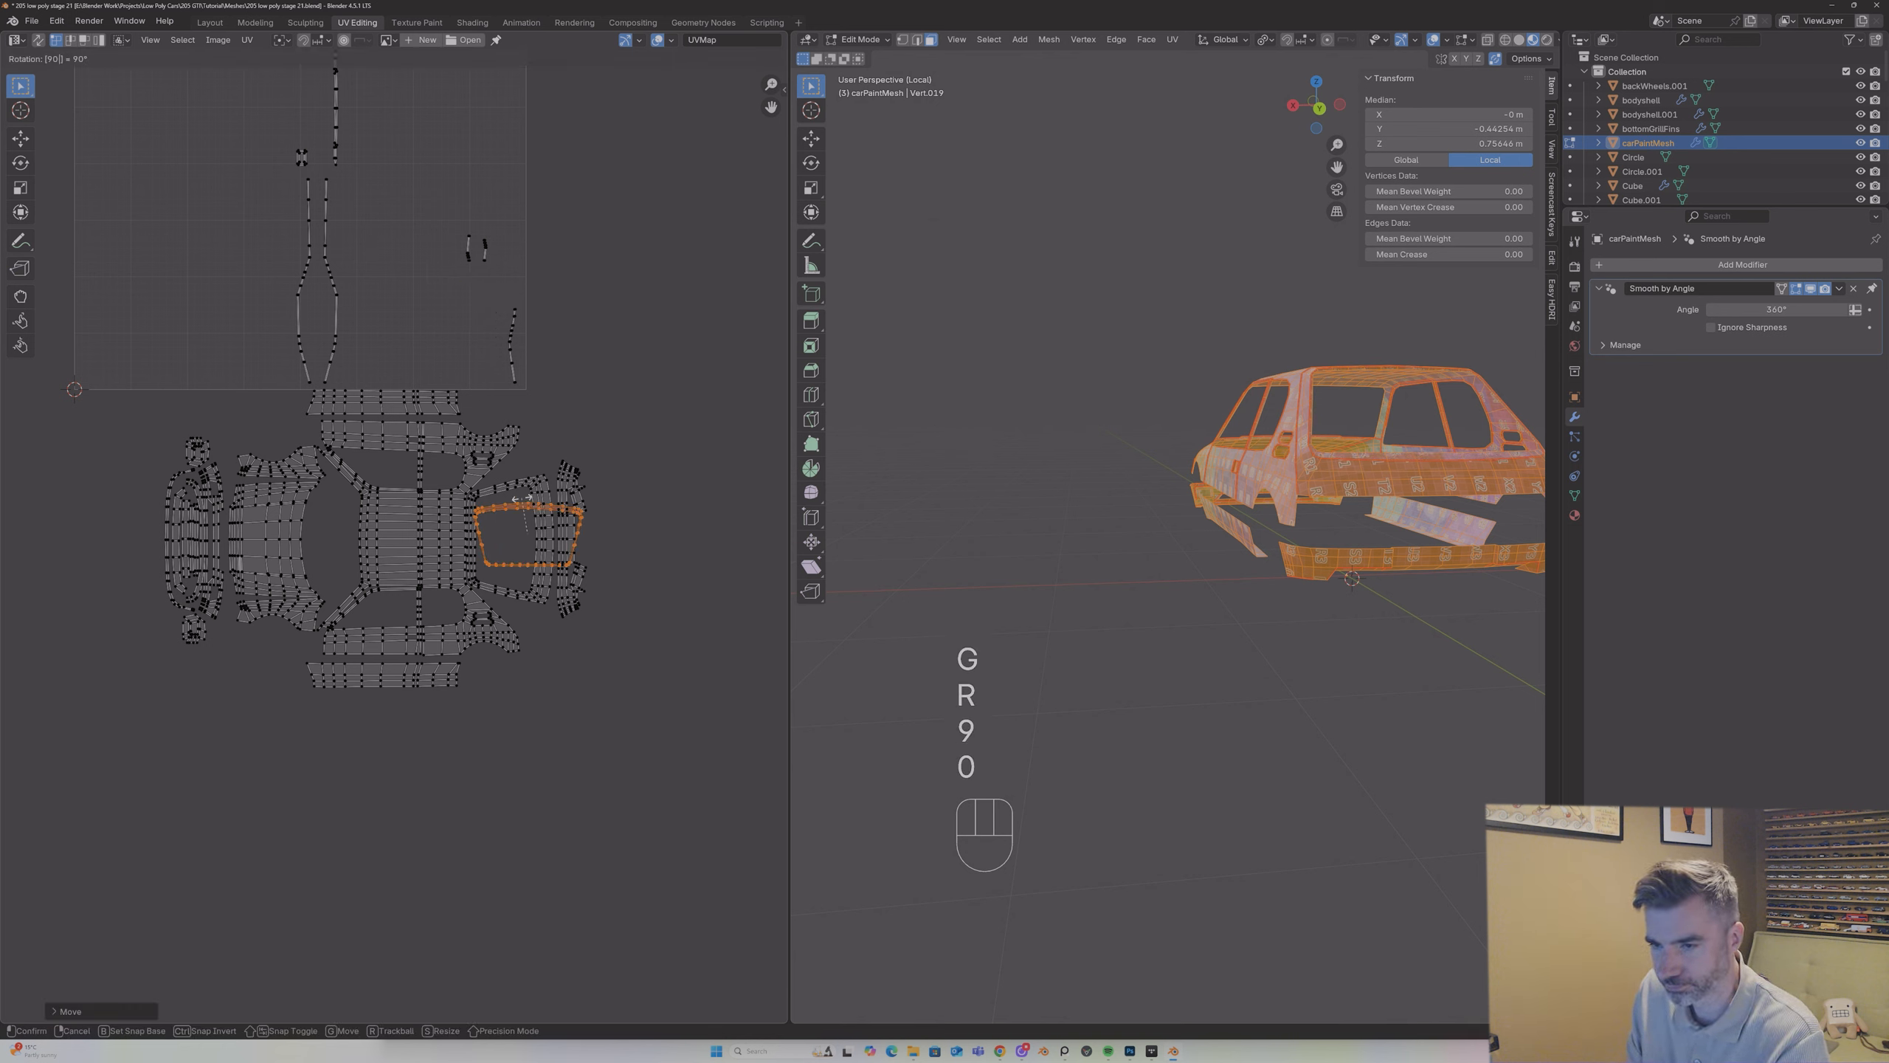
pyautogui.press('Escape')
pyautogui.write('r')
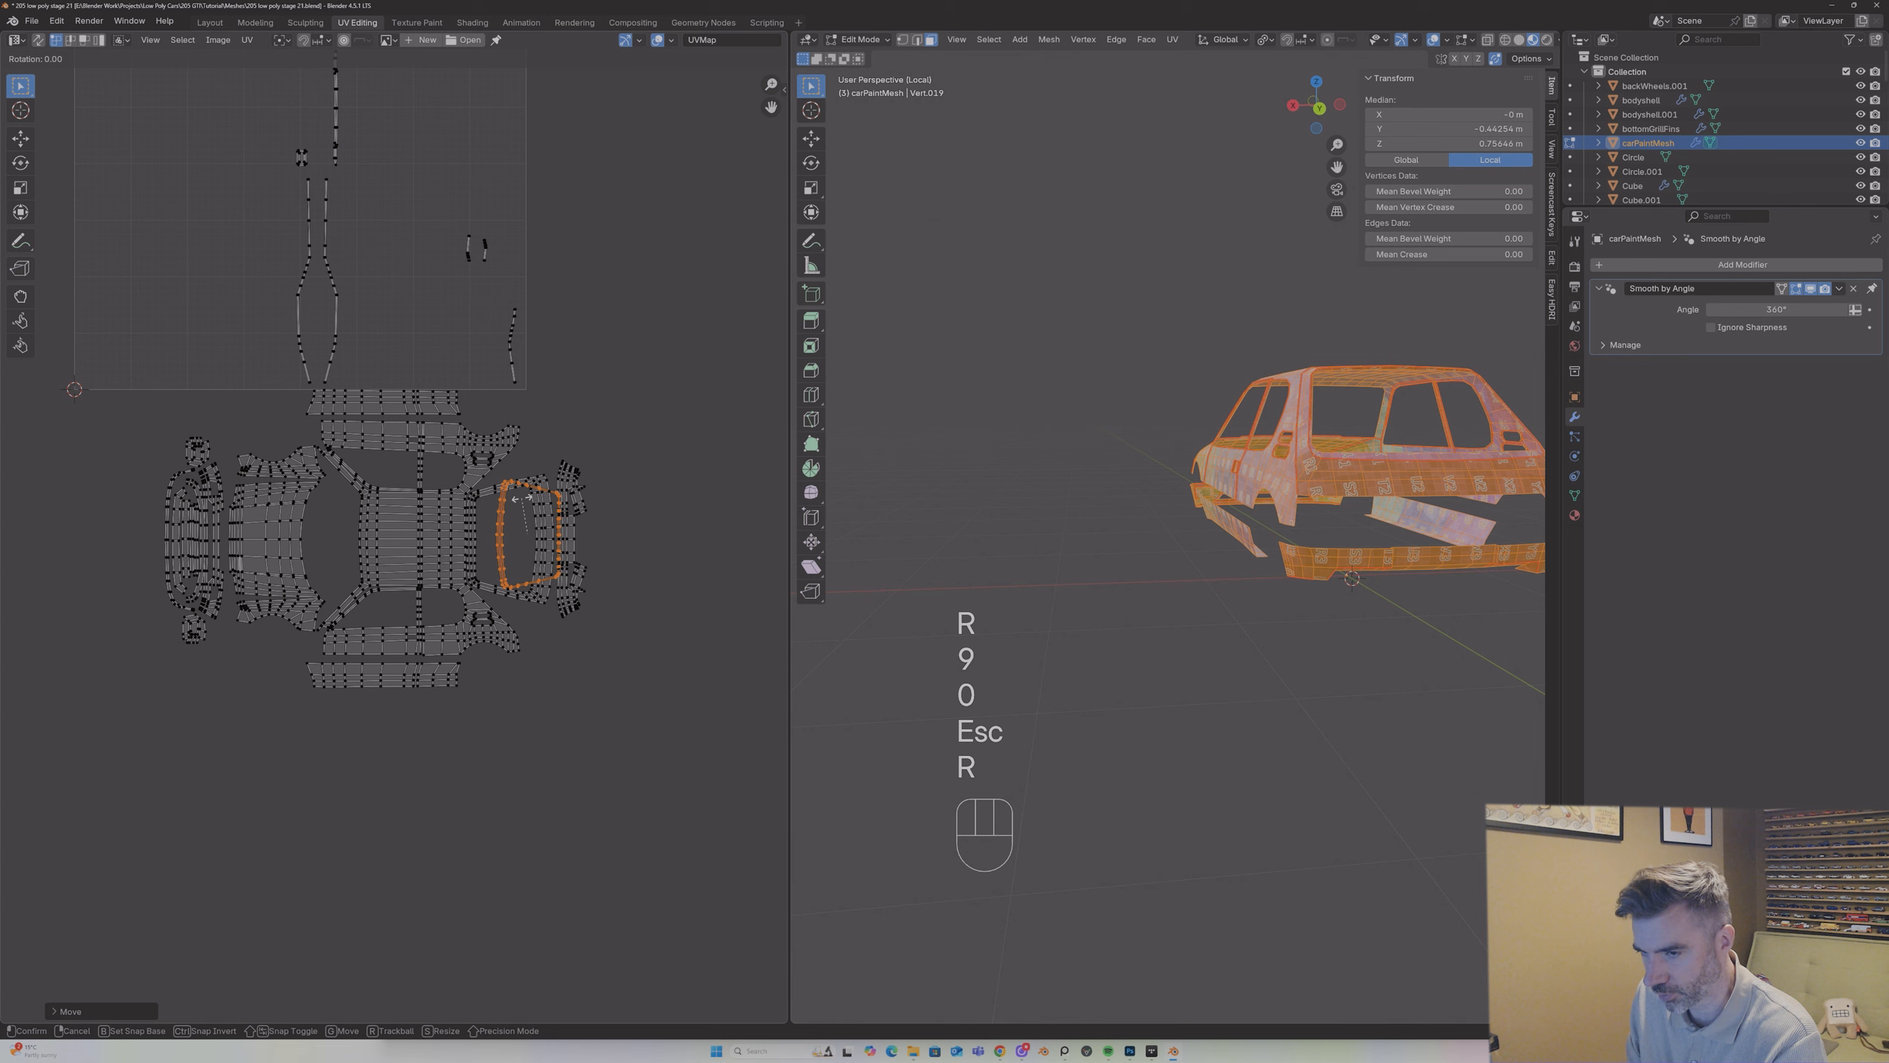
pyautogui.write('180')
pyautogui.press('Return')
# Step: Fit the rear window frame island inside the opening between roof and rear panel, scaling it down slightly and nudging it into place
pyautogui.press('g')
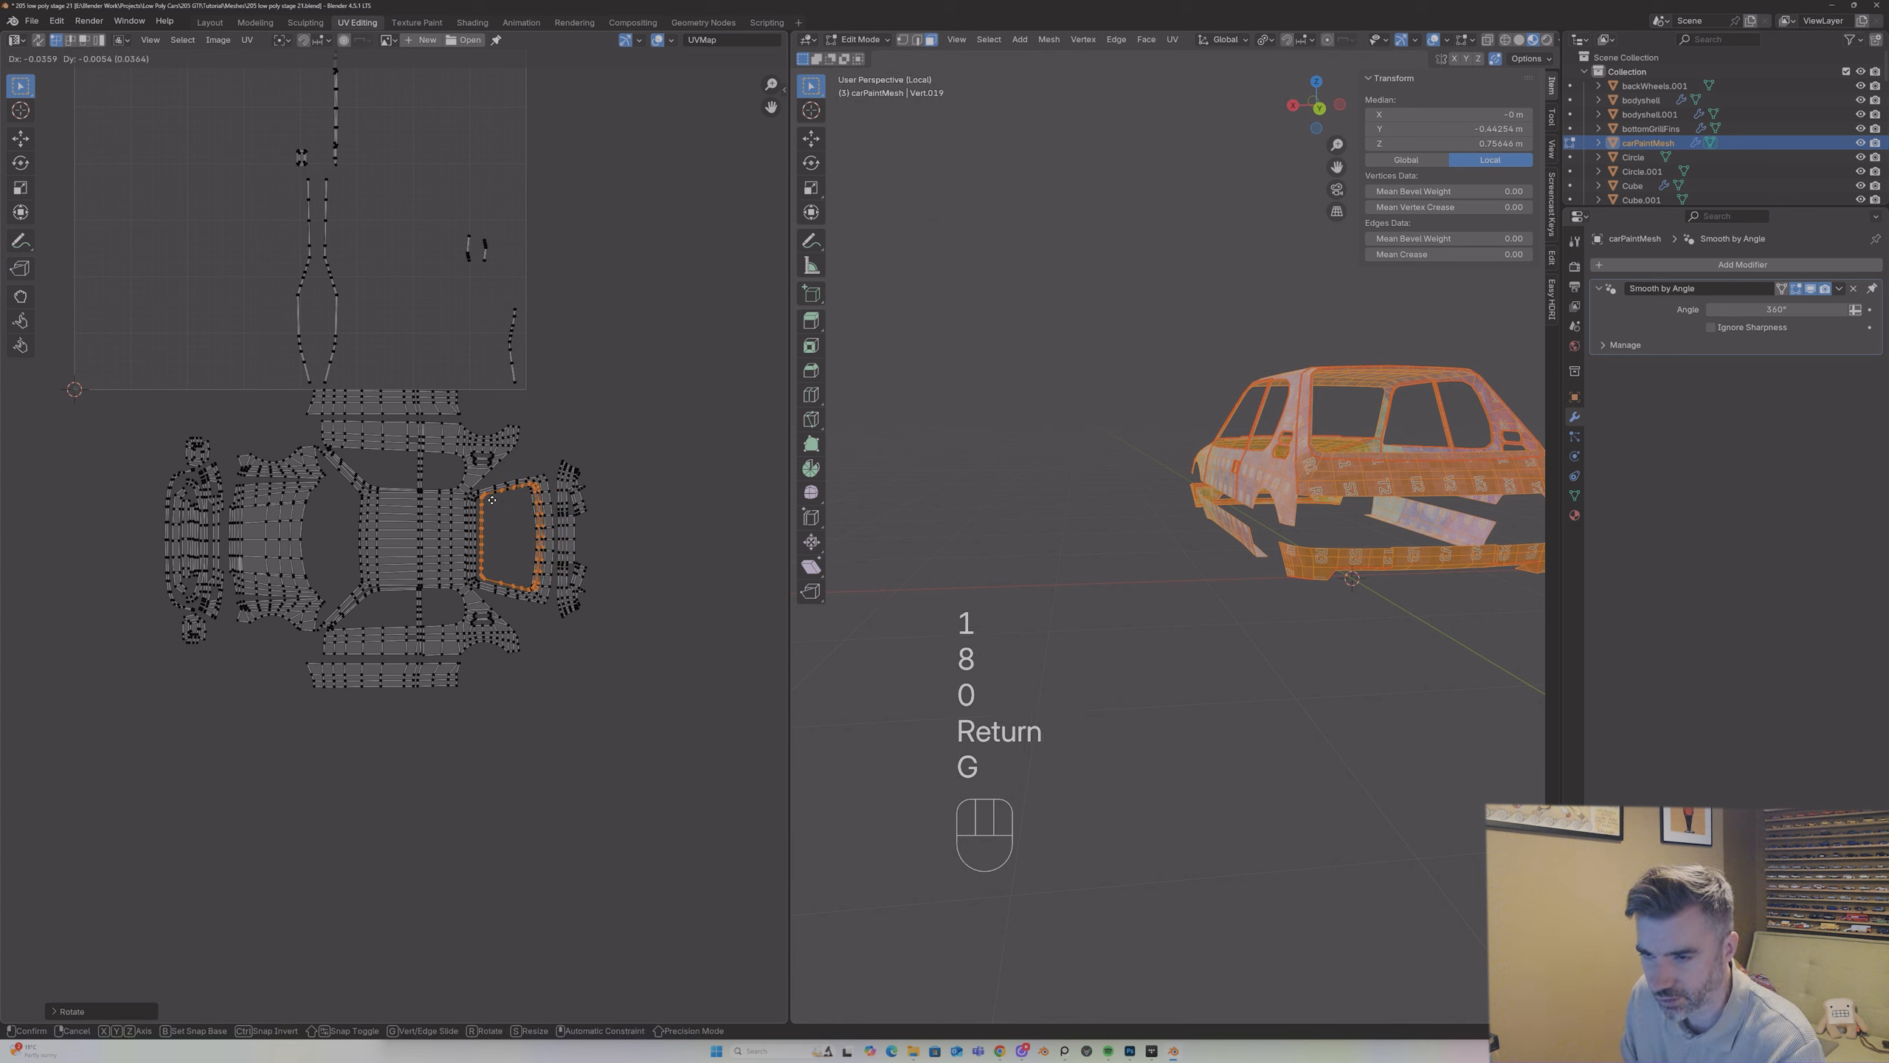
pyautogui.press('s')
pyautogui.click(489, 512)
pyautogui.press('g')
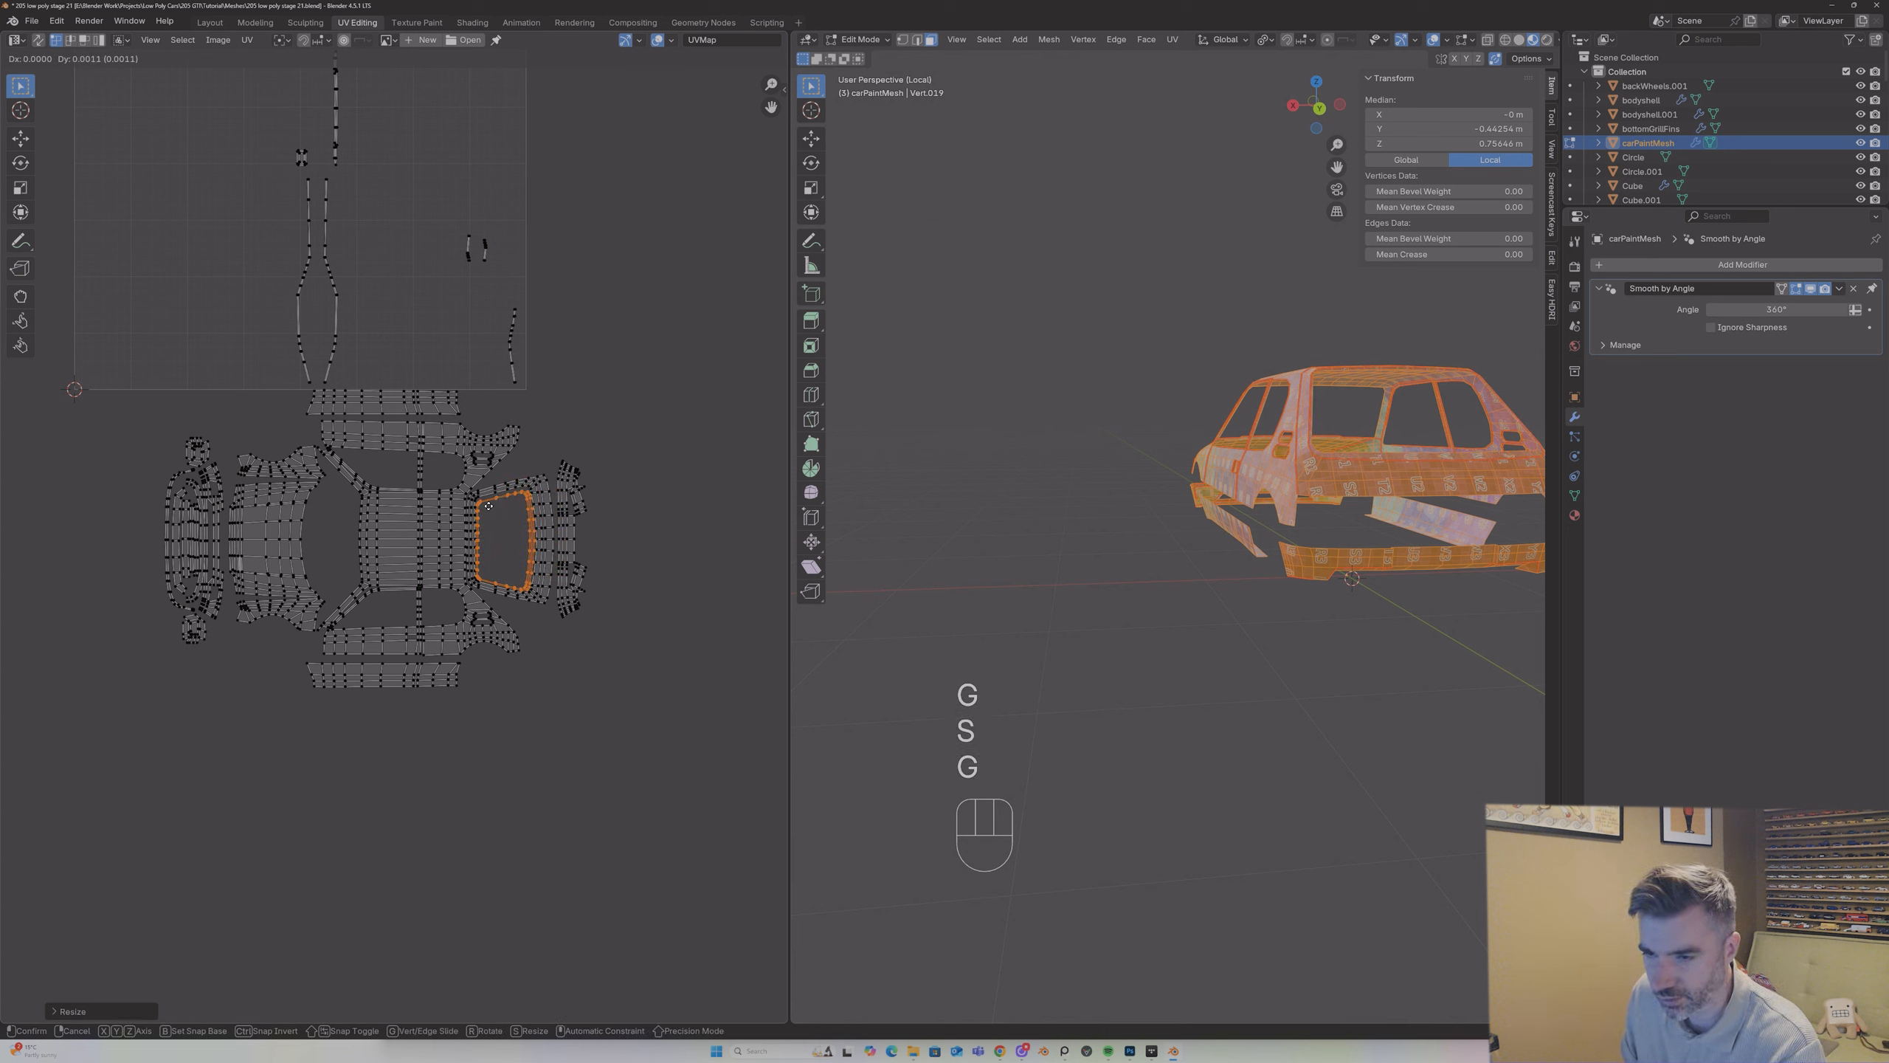
pyautogui.click(487, 506)
pyautogui.press('s')
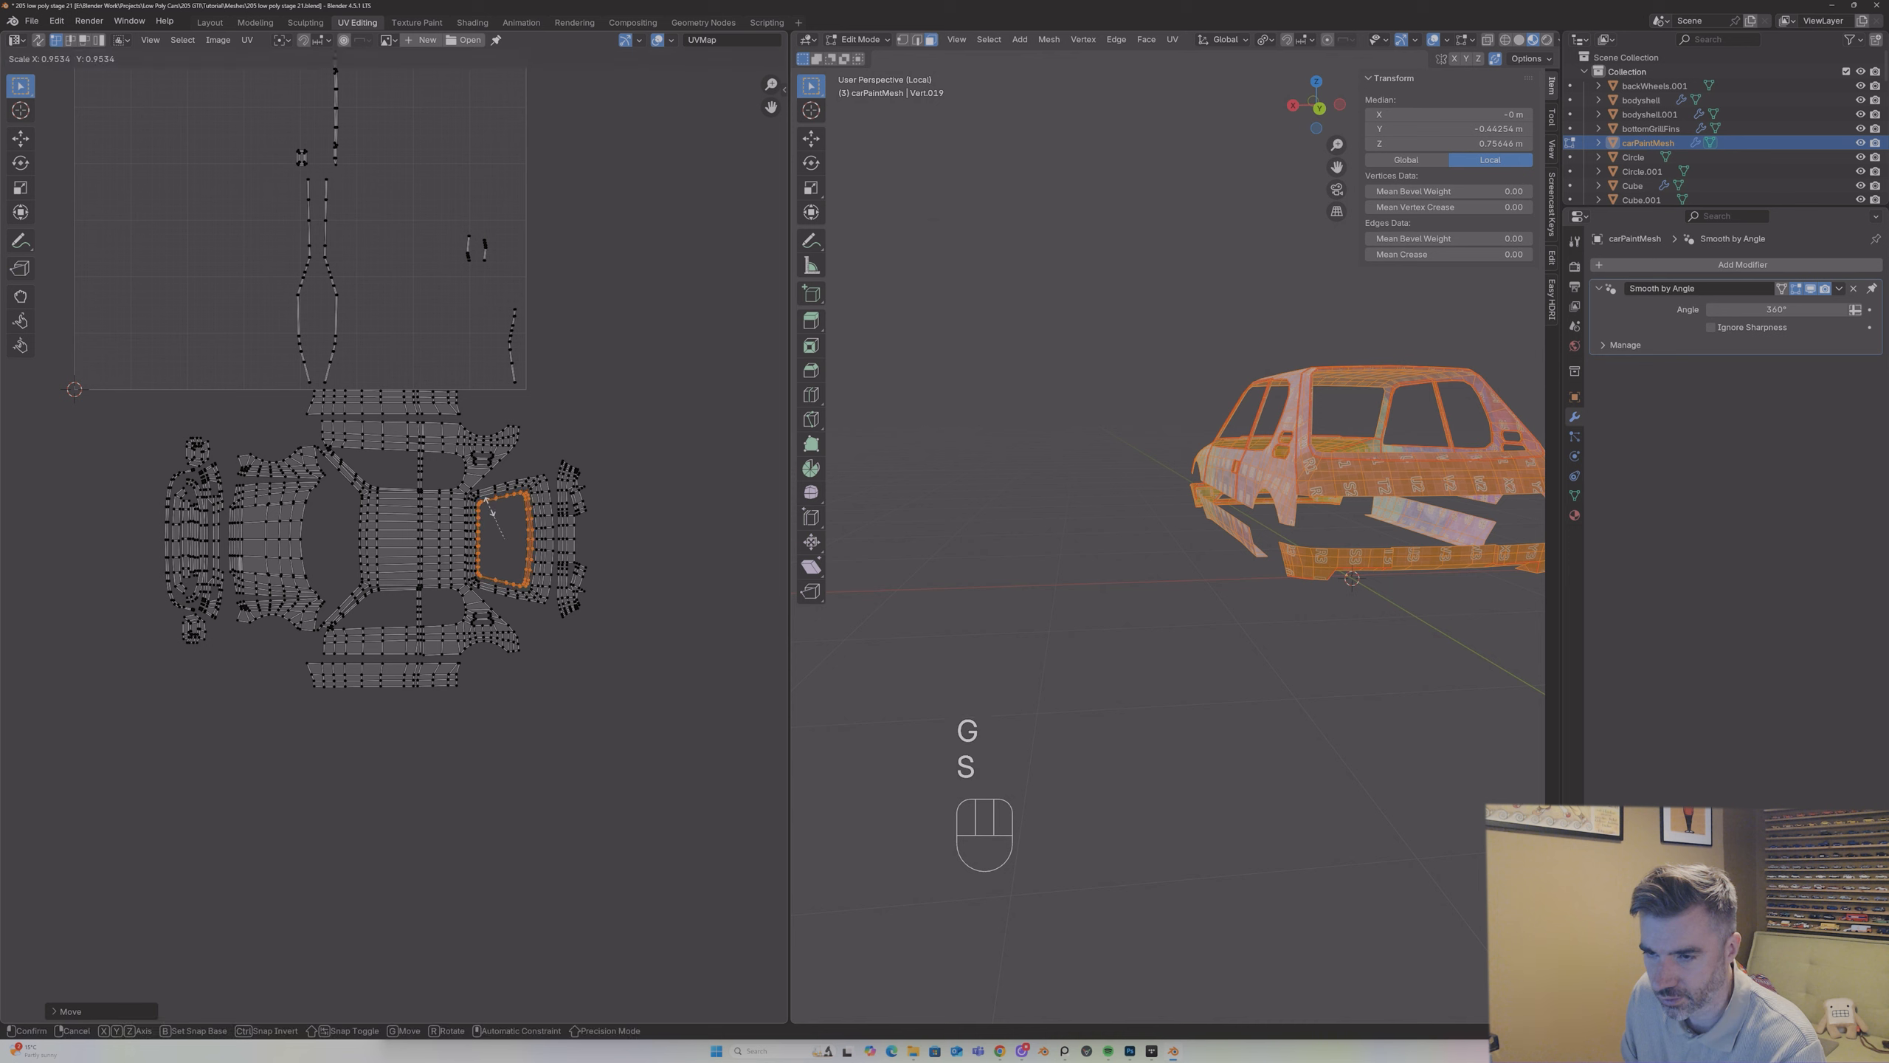
pyautogui.click(489, 507)
pyautogui.press('g')
pyautogui.click(491, 507)
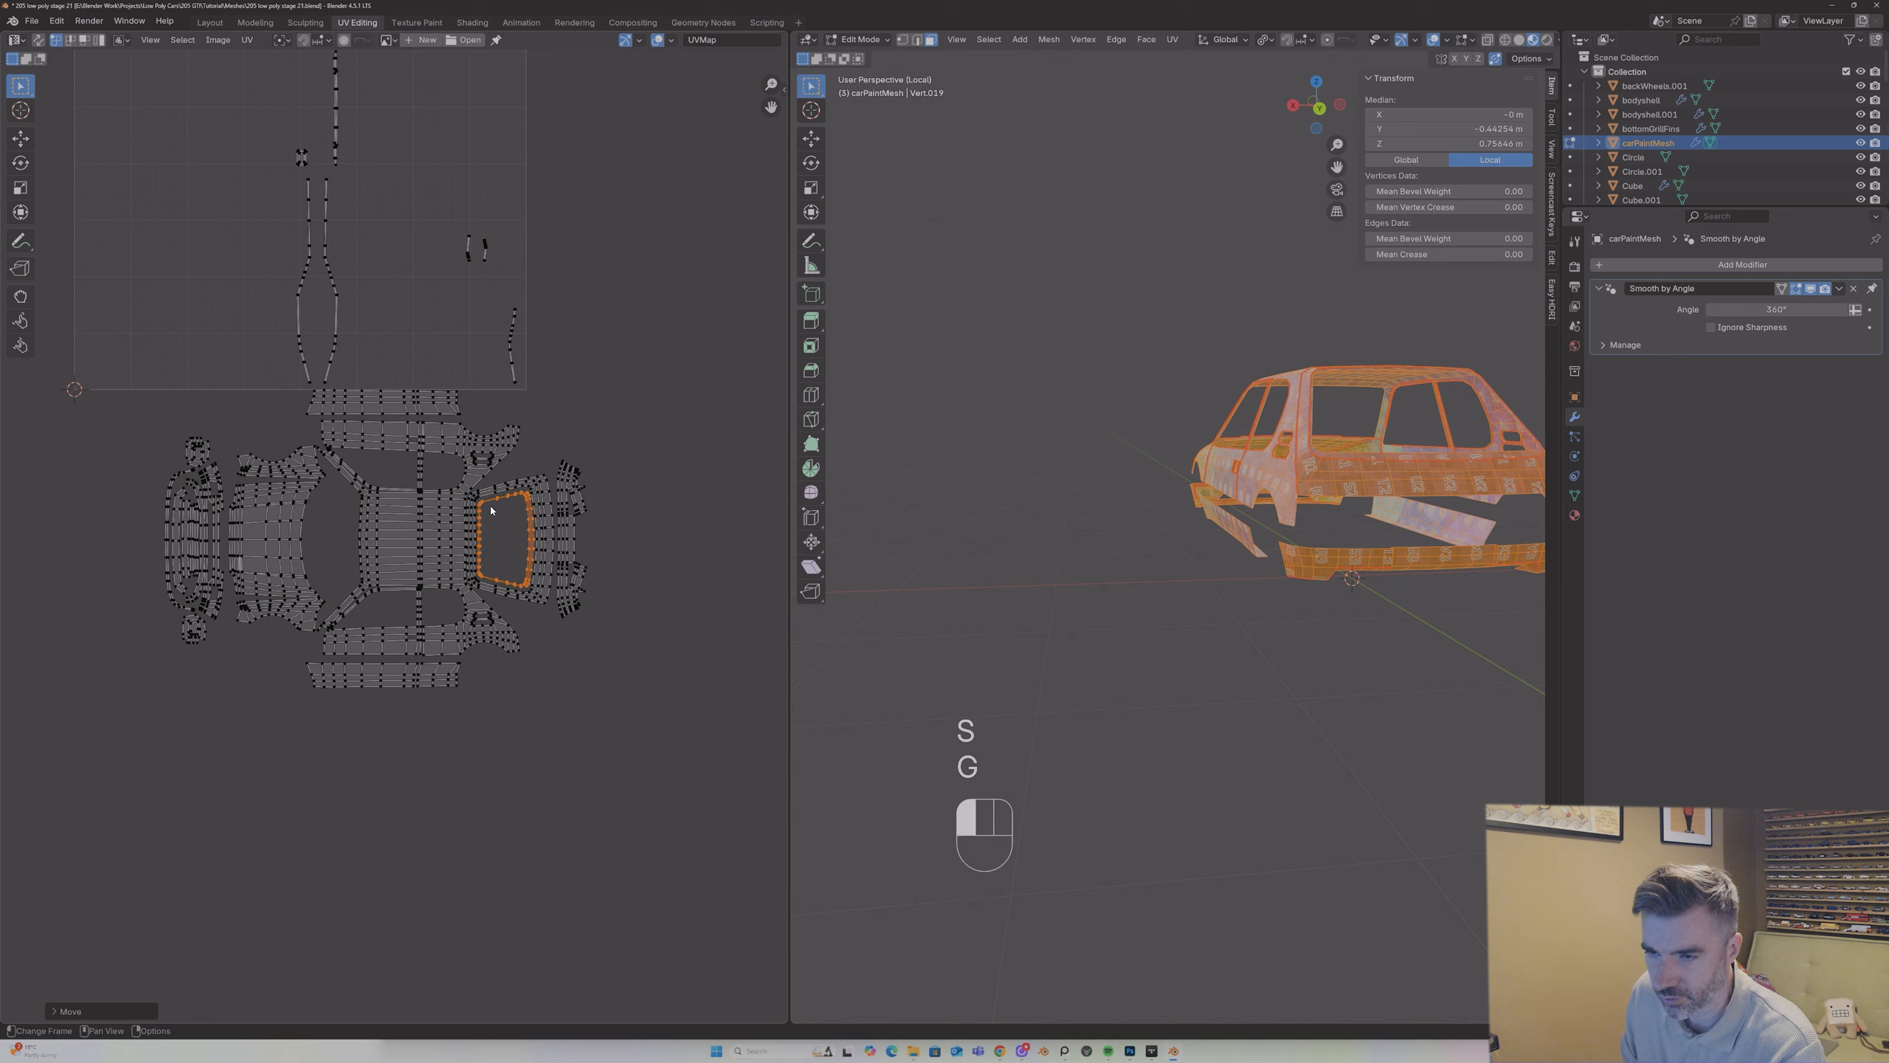
pyautogui.press('s')
pyautogui.click(490, 507)
pyautogui.press('g')
pyautogui.click(490, 506)
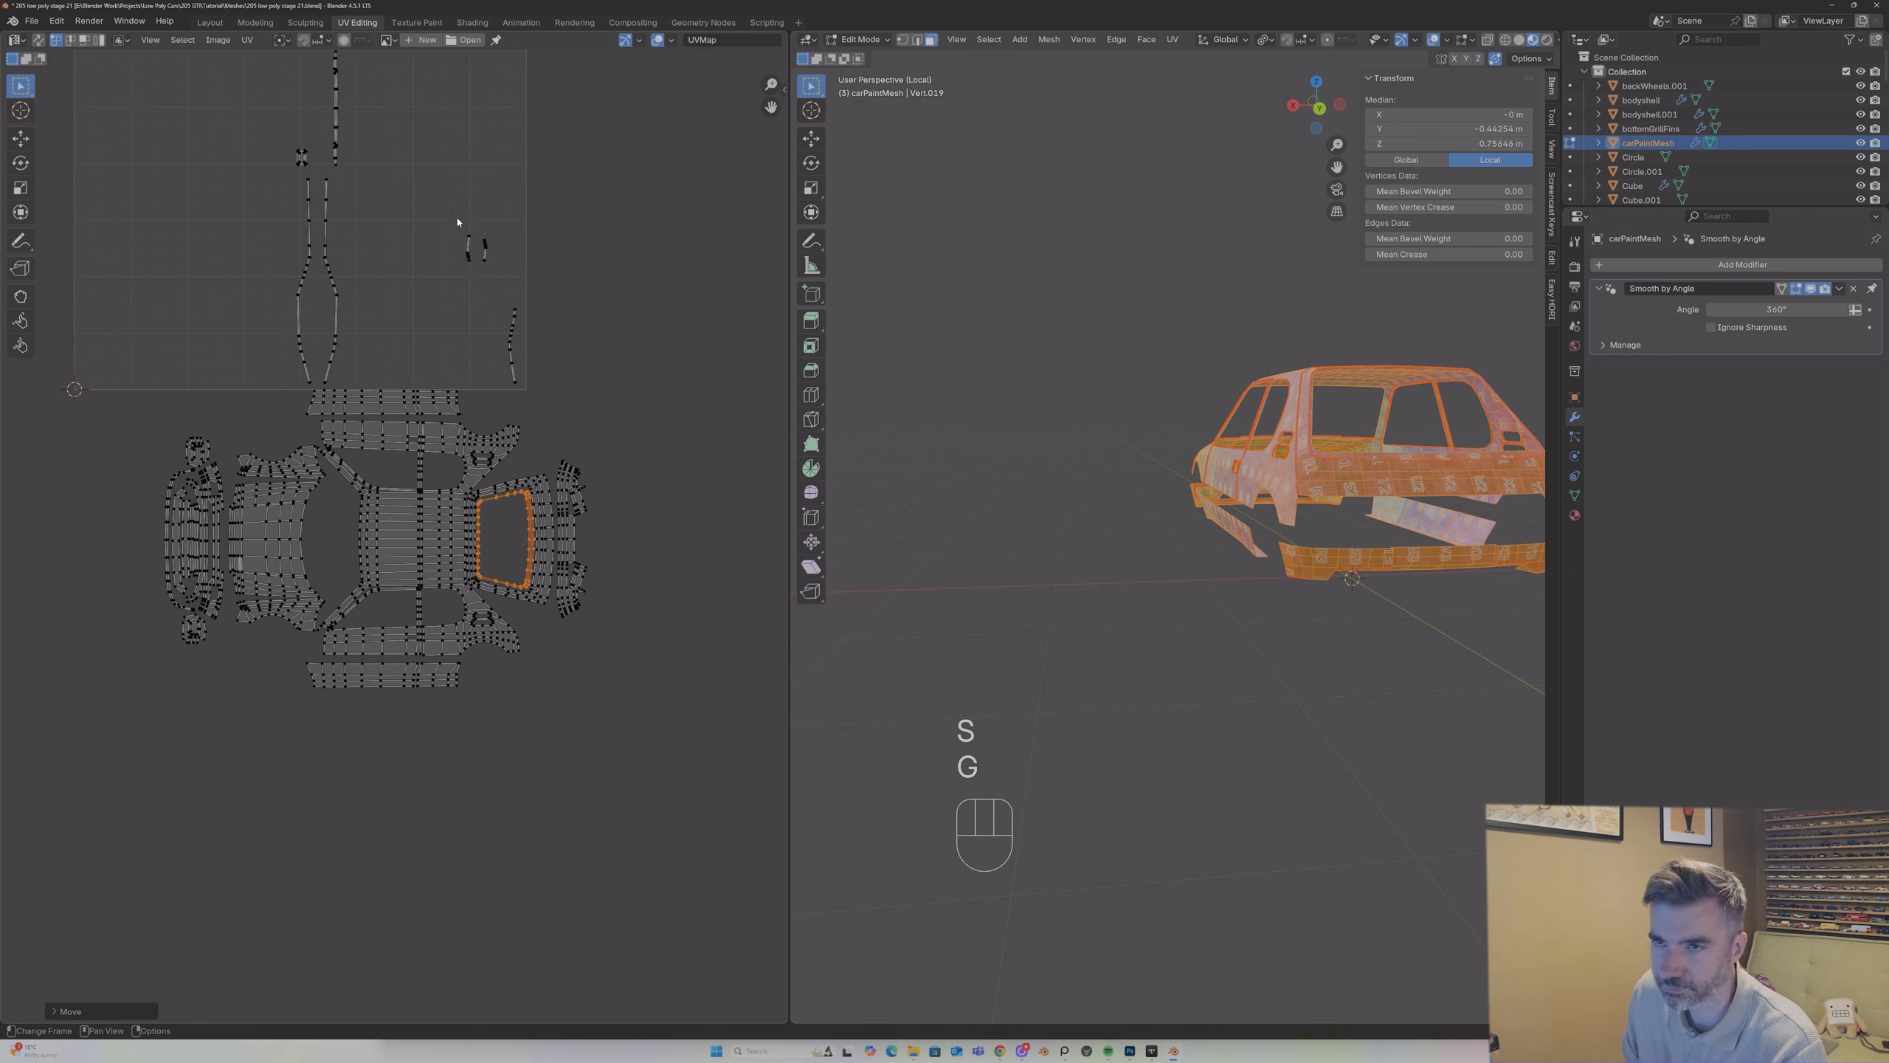
# Step: Examine the leftover small islands and the car's rear and side openings to match them, then reselect the whole mesh
pyautogui.click(309, 220)
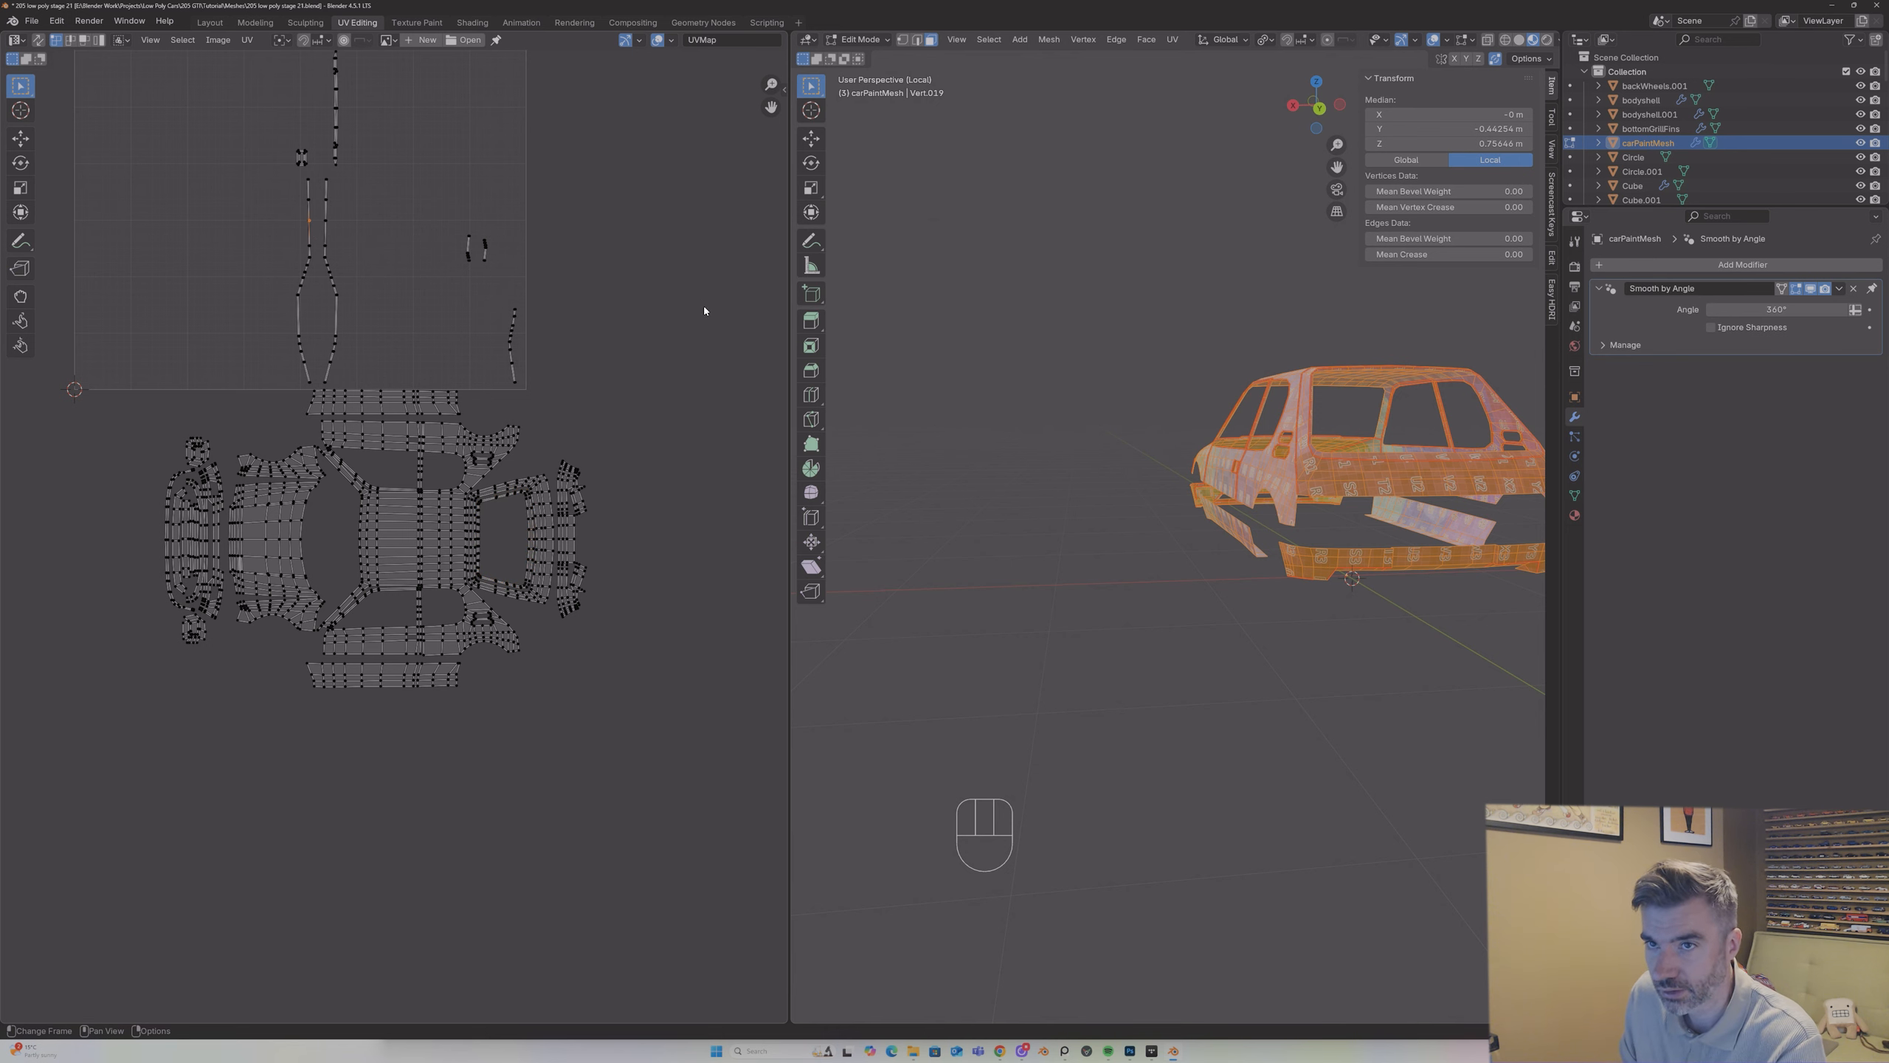
pyautogui.moveTo(404, 219); pyautogui.dragTo(425, 368, button='middle')
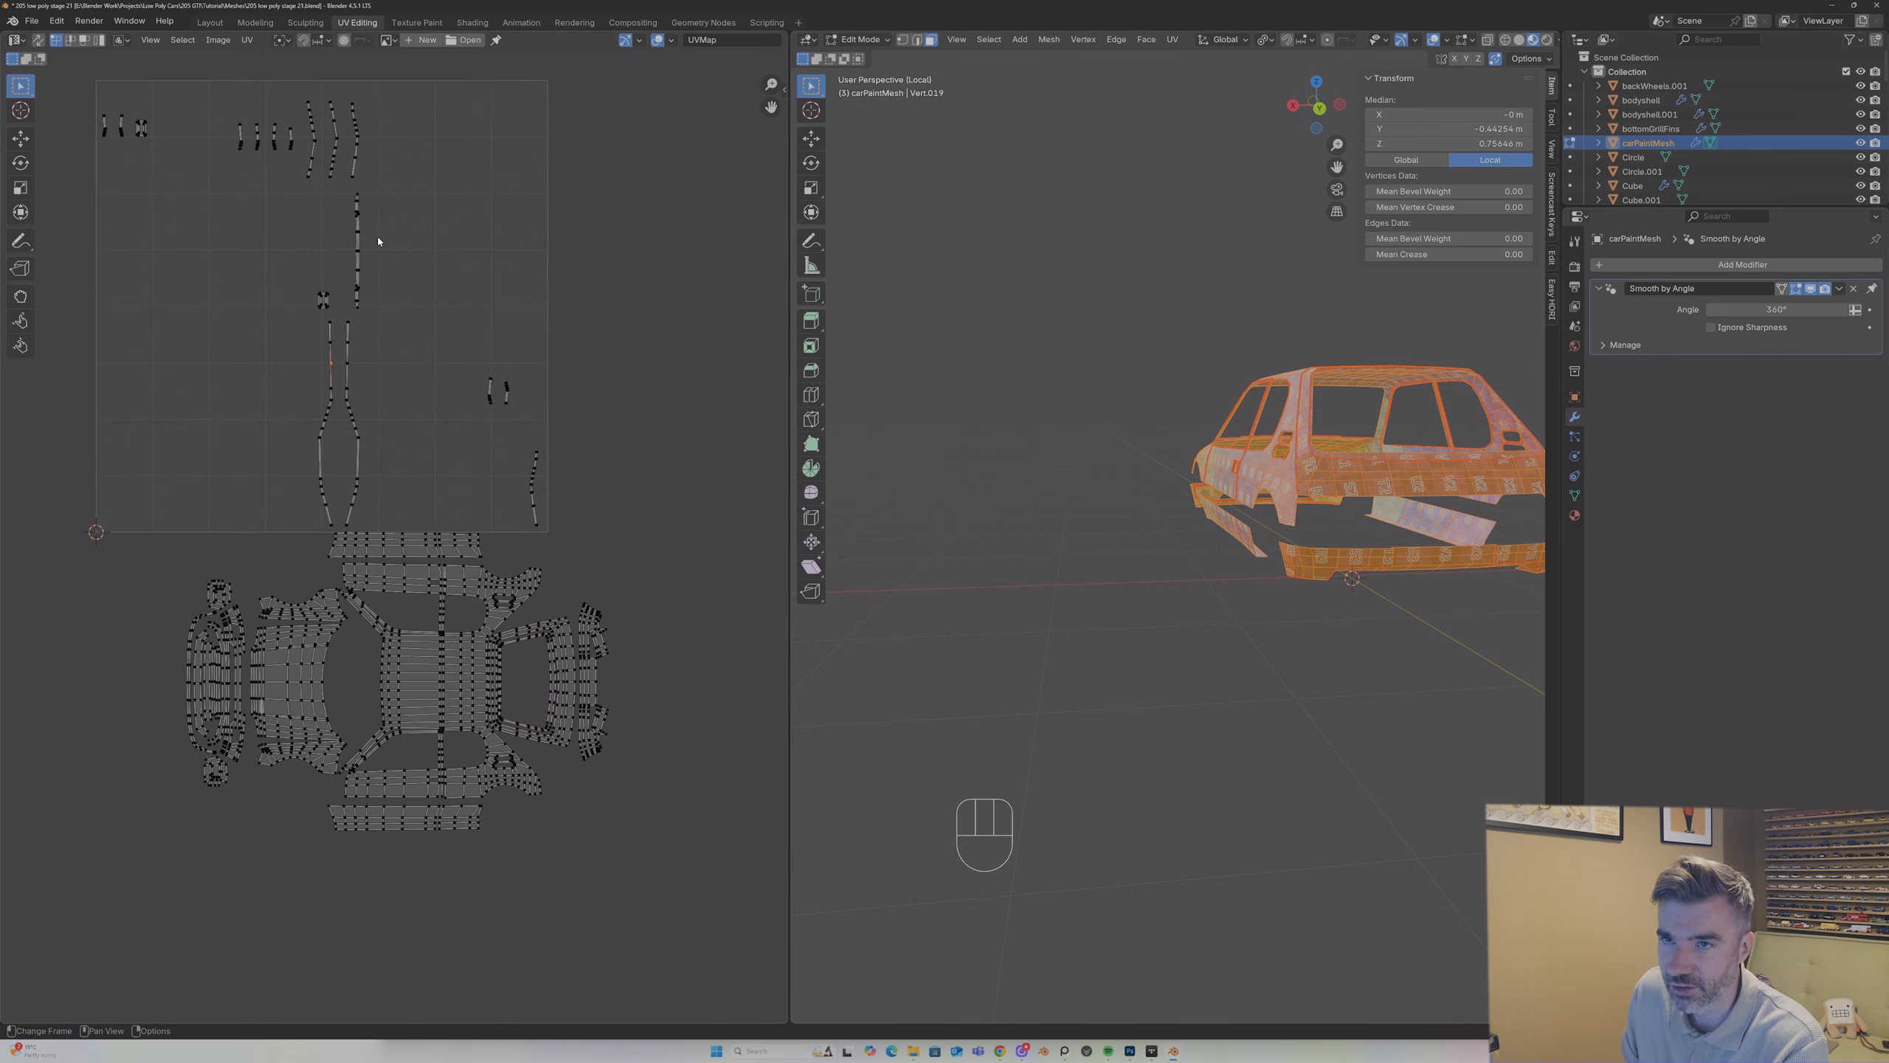
pyautogui.scroll(1, 378, 241)
pyautogui.moveTo(1302, 475)
pyautogui.mouseDown(button='middle')
pyautogui.moveTo(1366, 473)
pyautogui.moveTo(1303, 460)
pyautogui.mouseUp(button='middle')
pyautogui.scroll(1, 1219, 314)
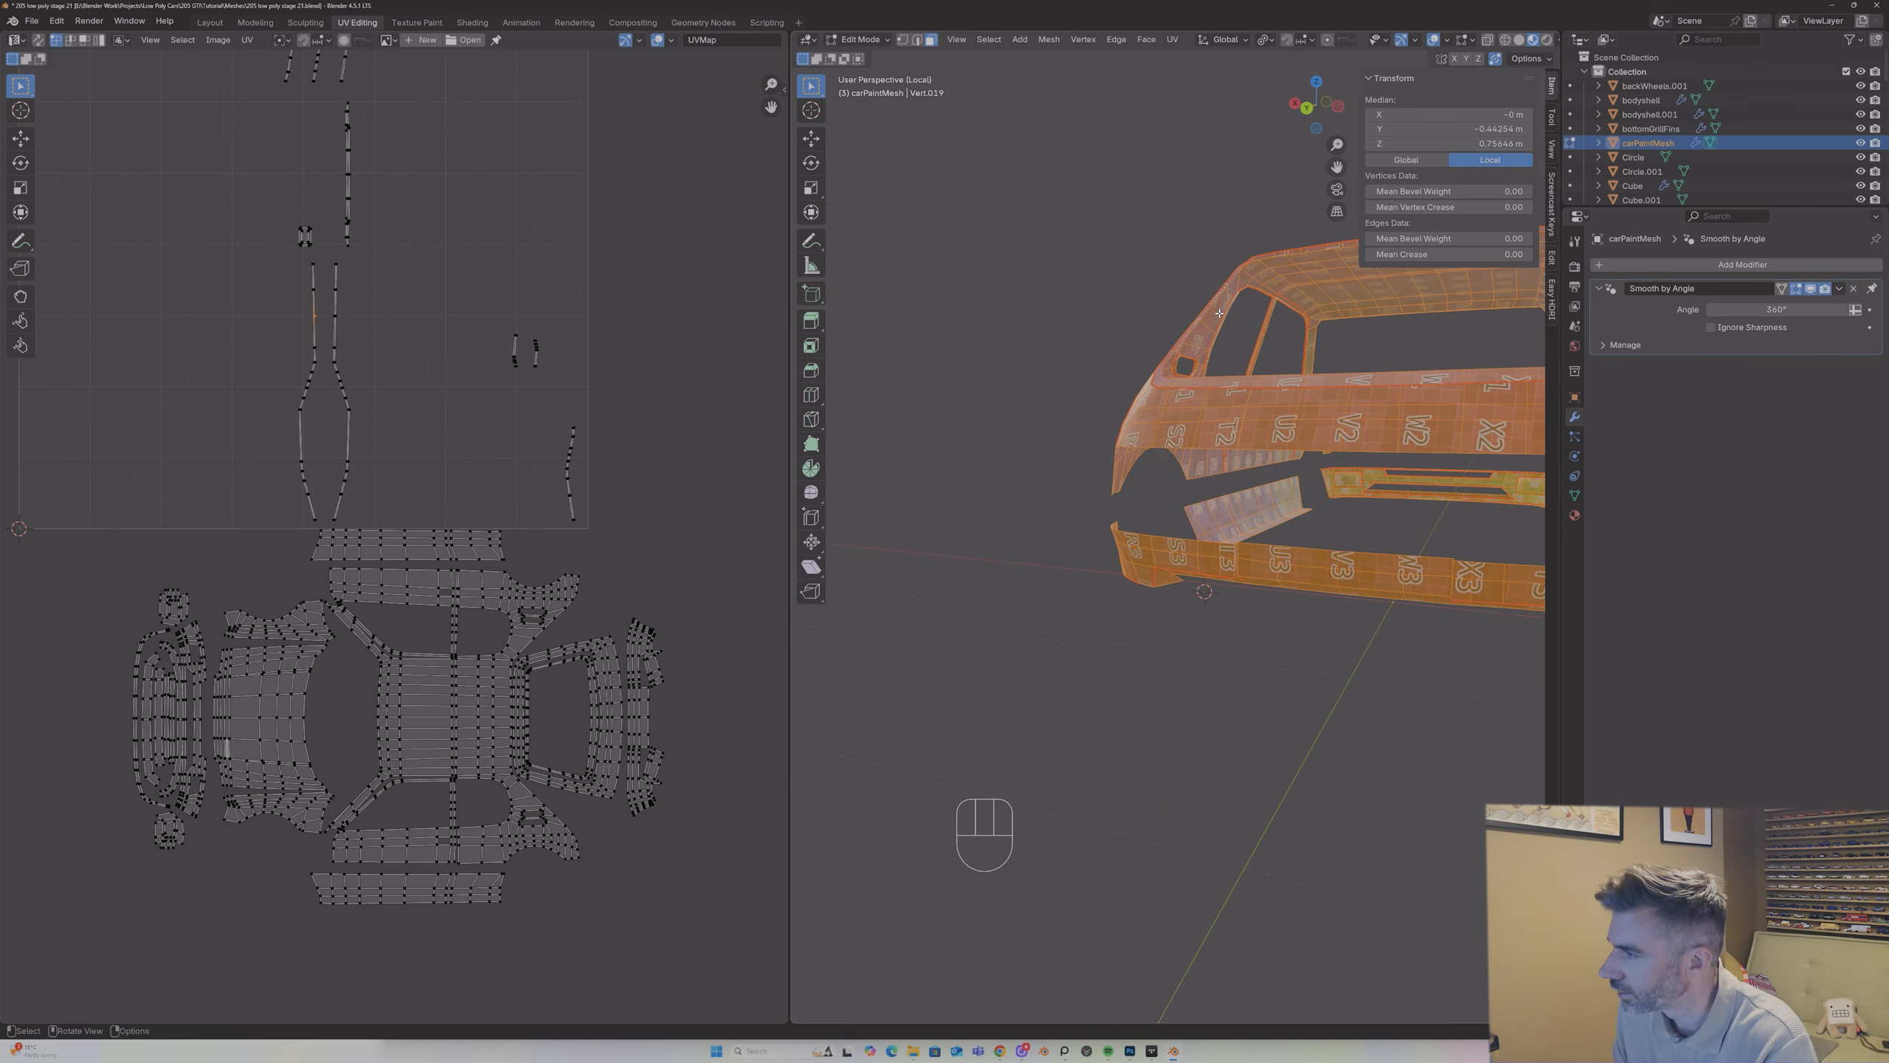
pyautogui.click(1219, 313)
pyautogui.moveTo(1219, 314); pyautogui.dragTo(1032, 467, button='middle')
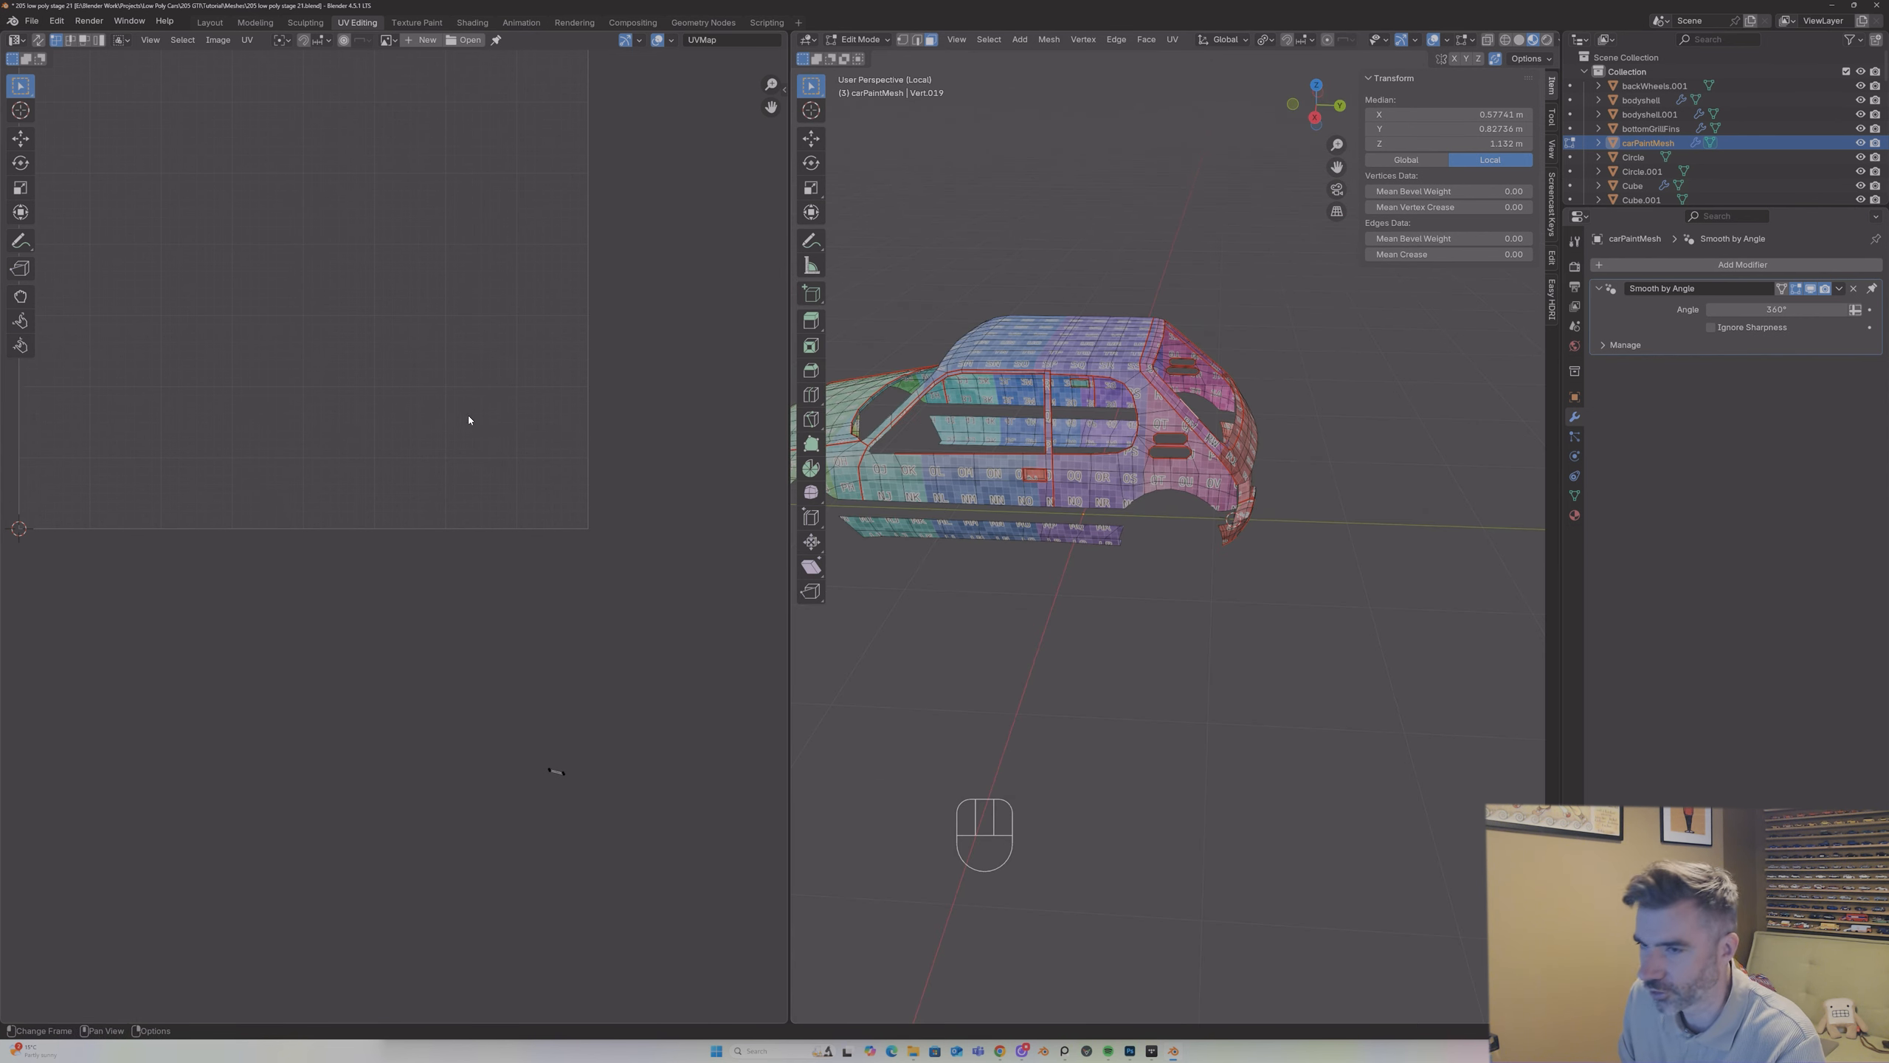
pyautogui.press('a')
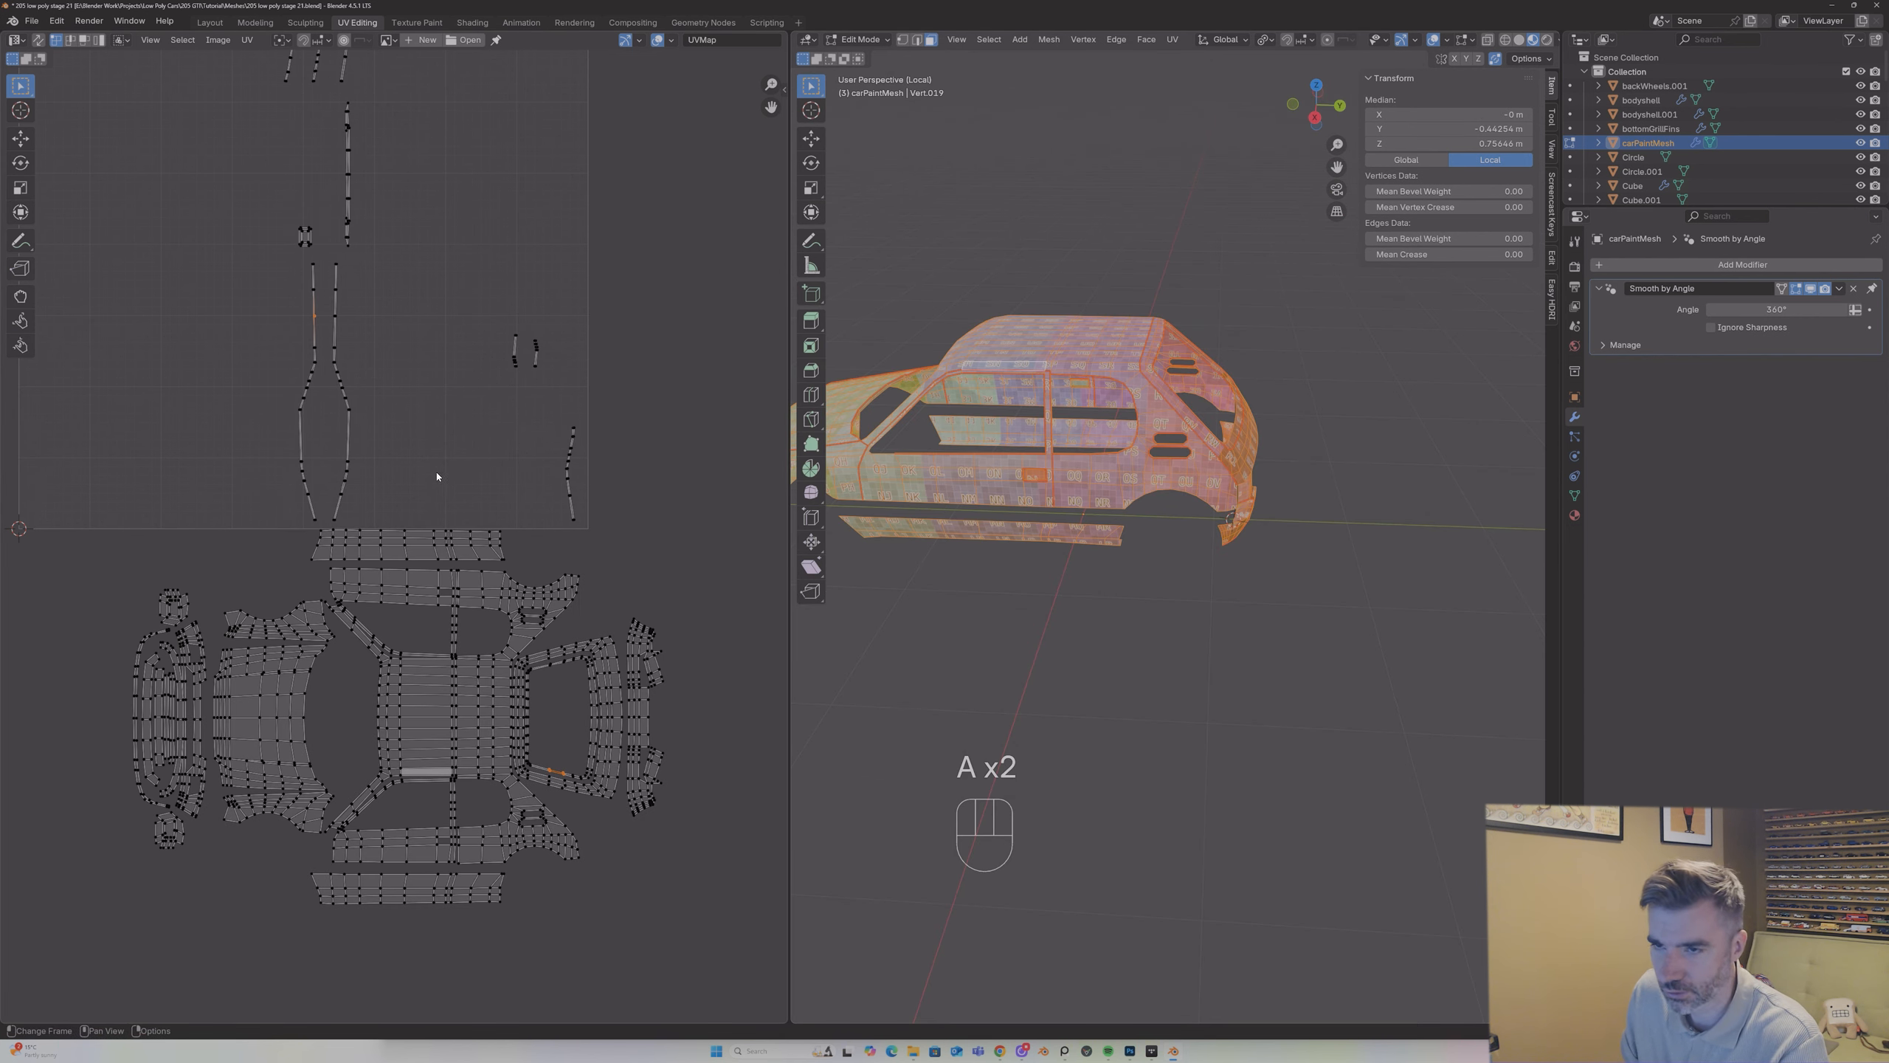
# Step: Move the small X-shaped island beside the leftover strips into the upper side window opening and rotate it 90°
pyautogui.moveTo(281, 210); pyautogui.dragTo(326, 257)
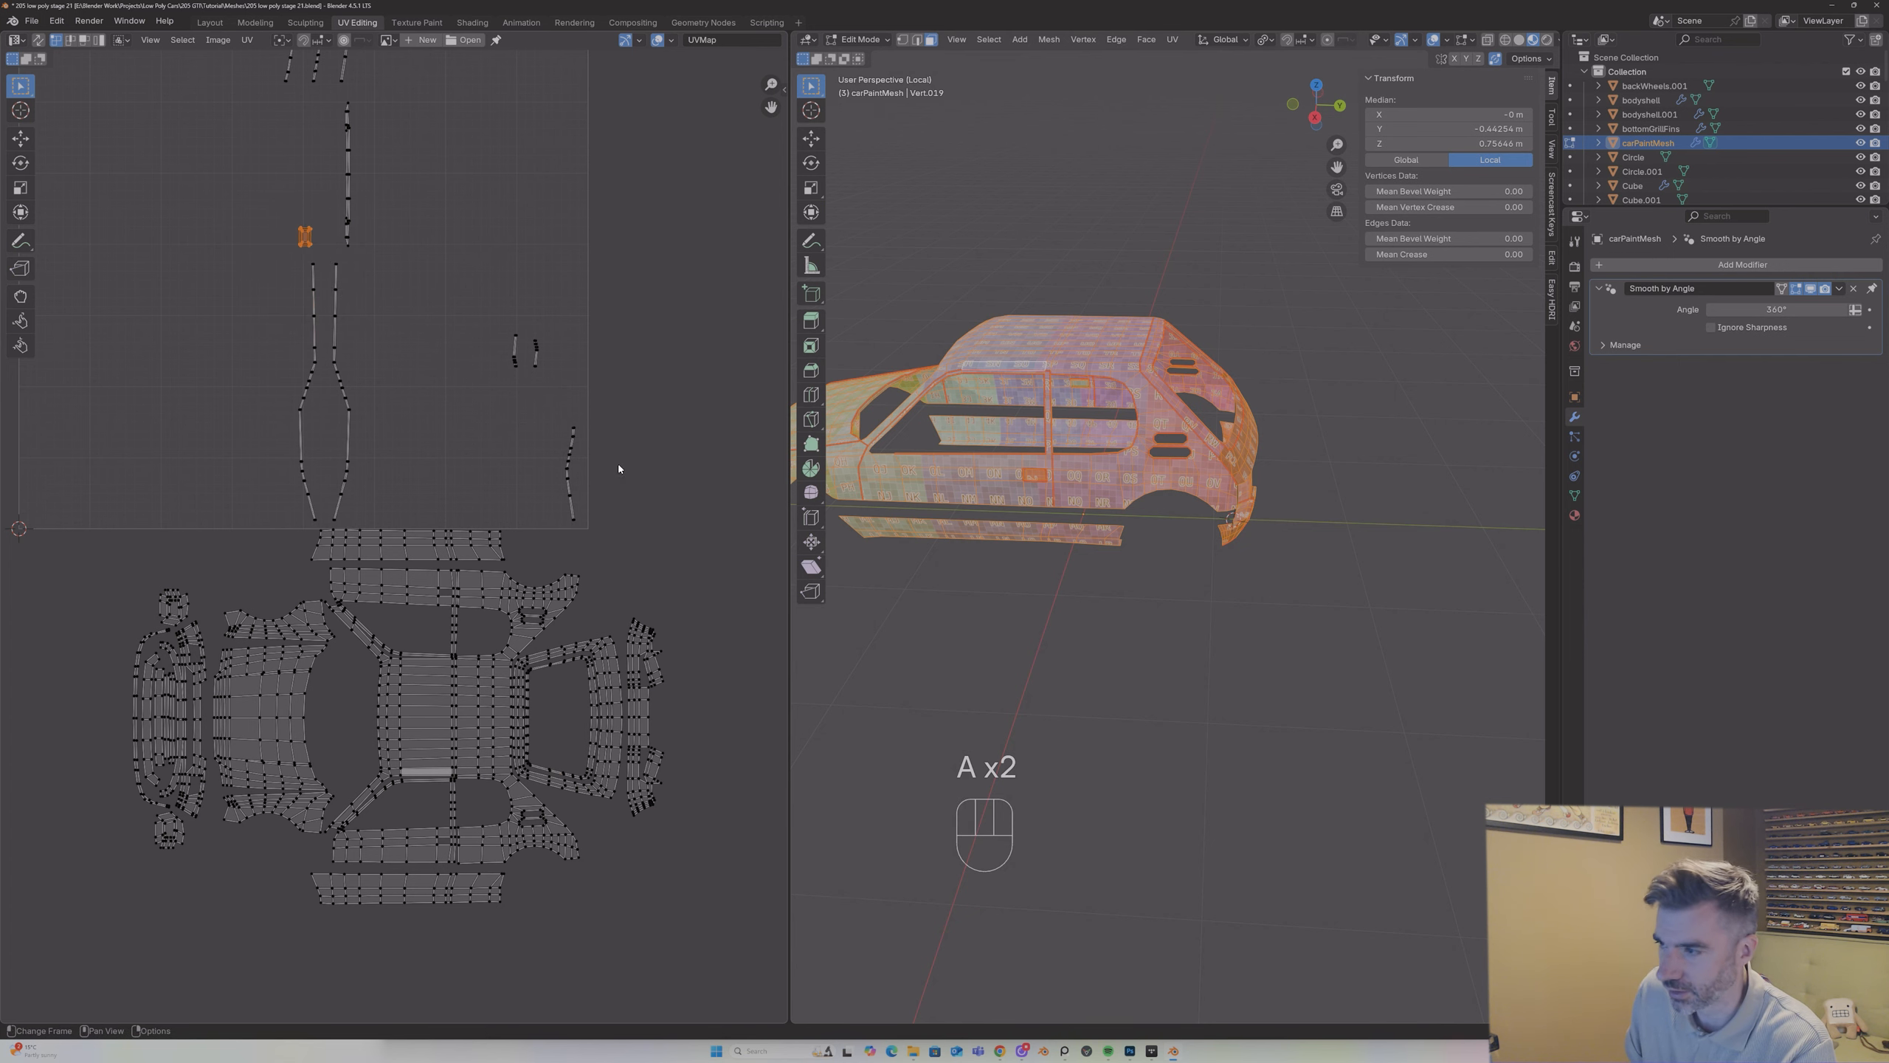
pyautogui.scroll(-3, 468, 277)
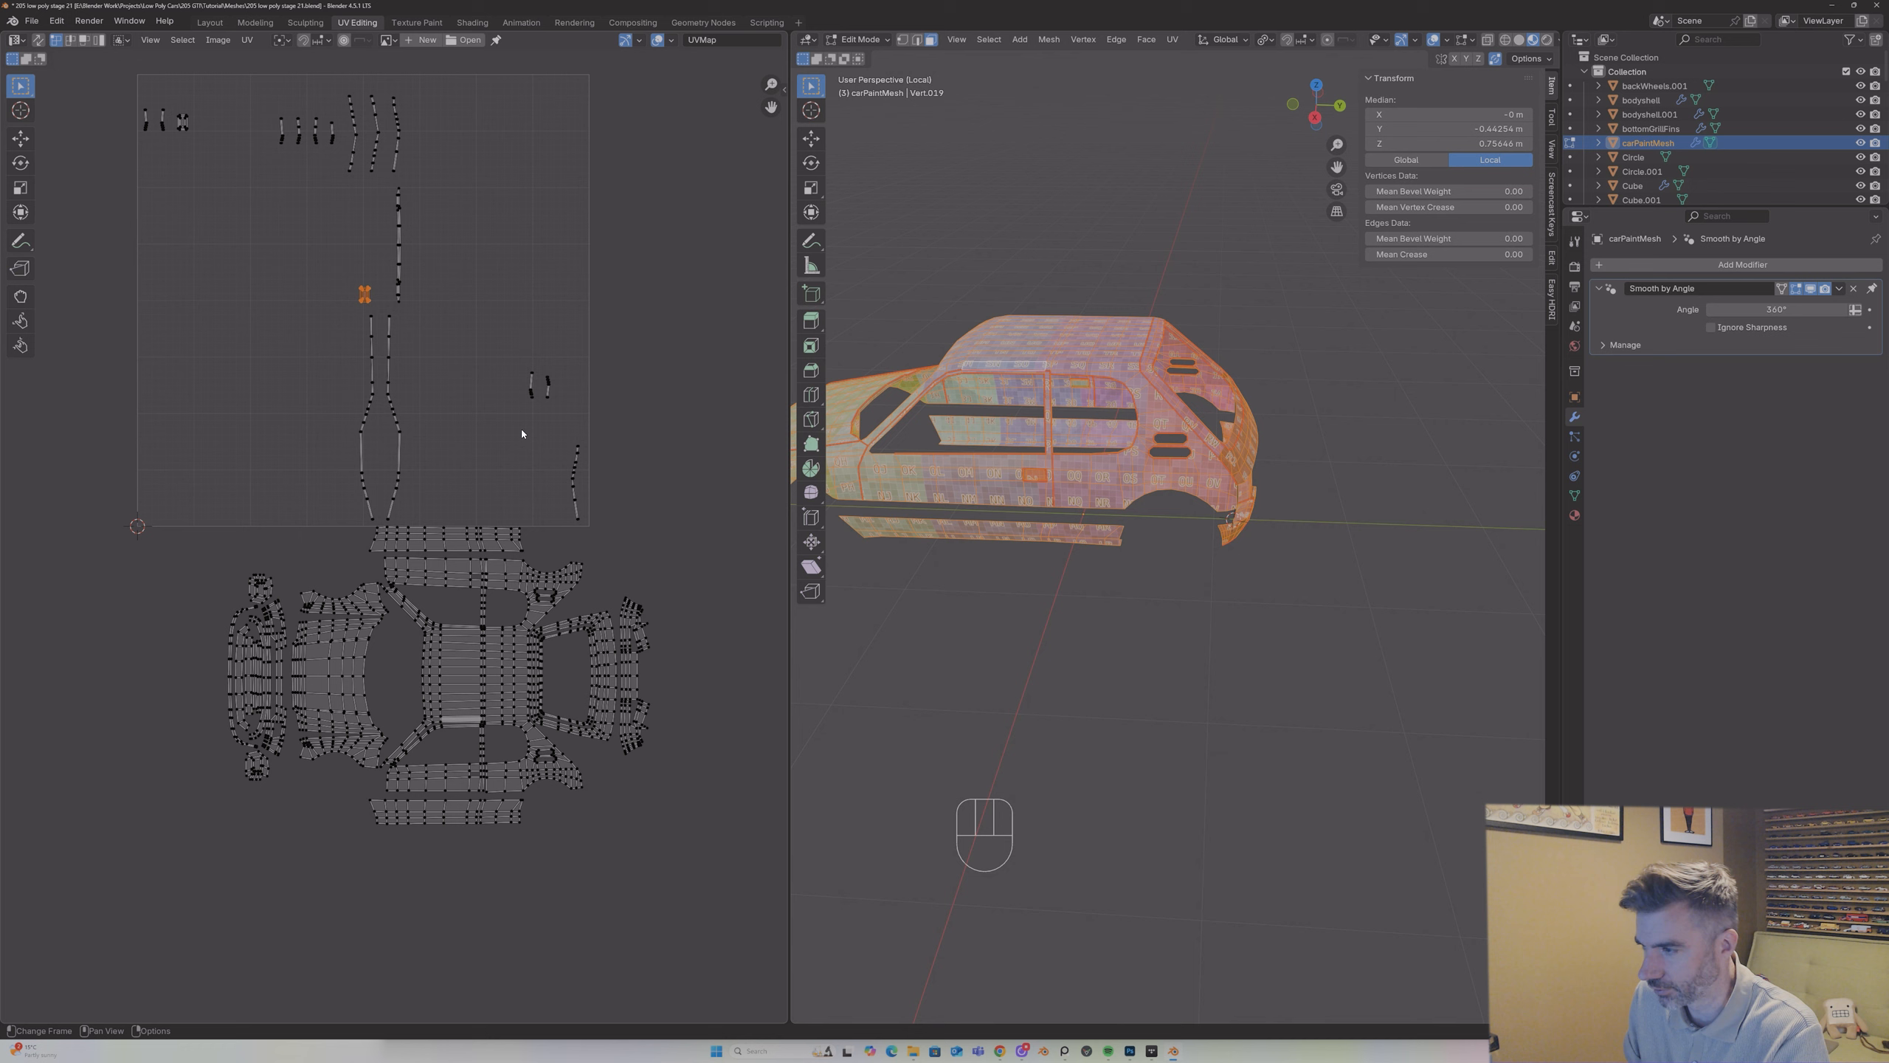
pyautogui.press('g')
pyautogui.click(538, 701)
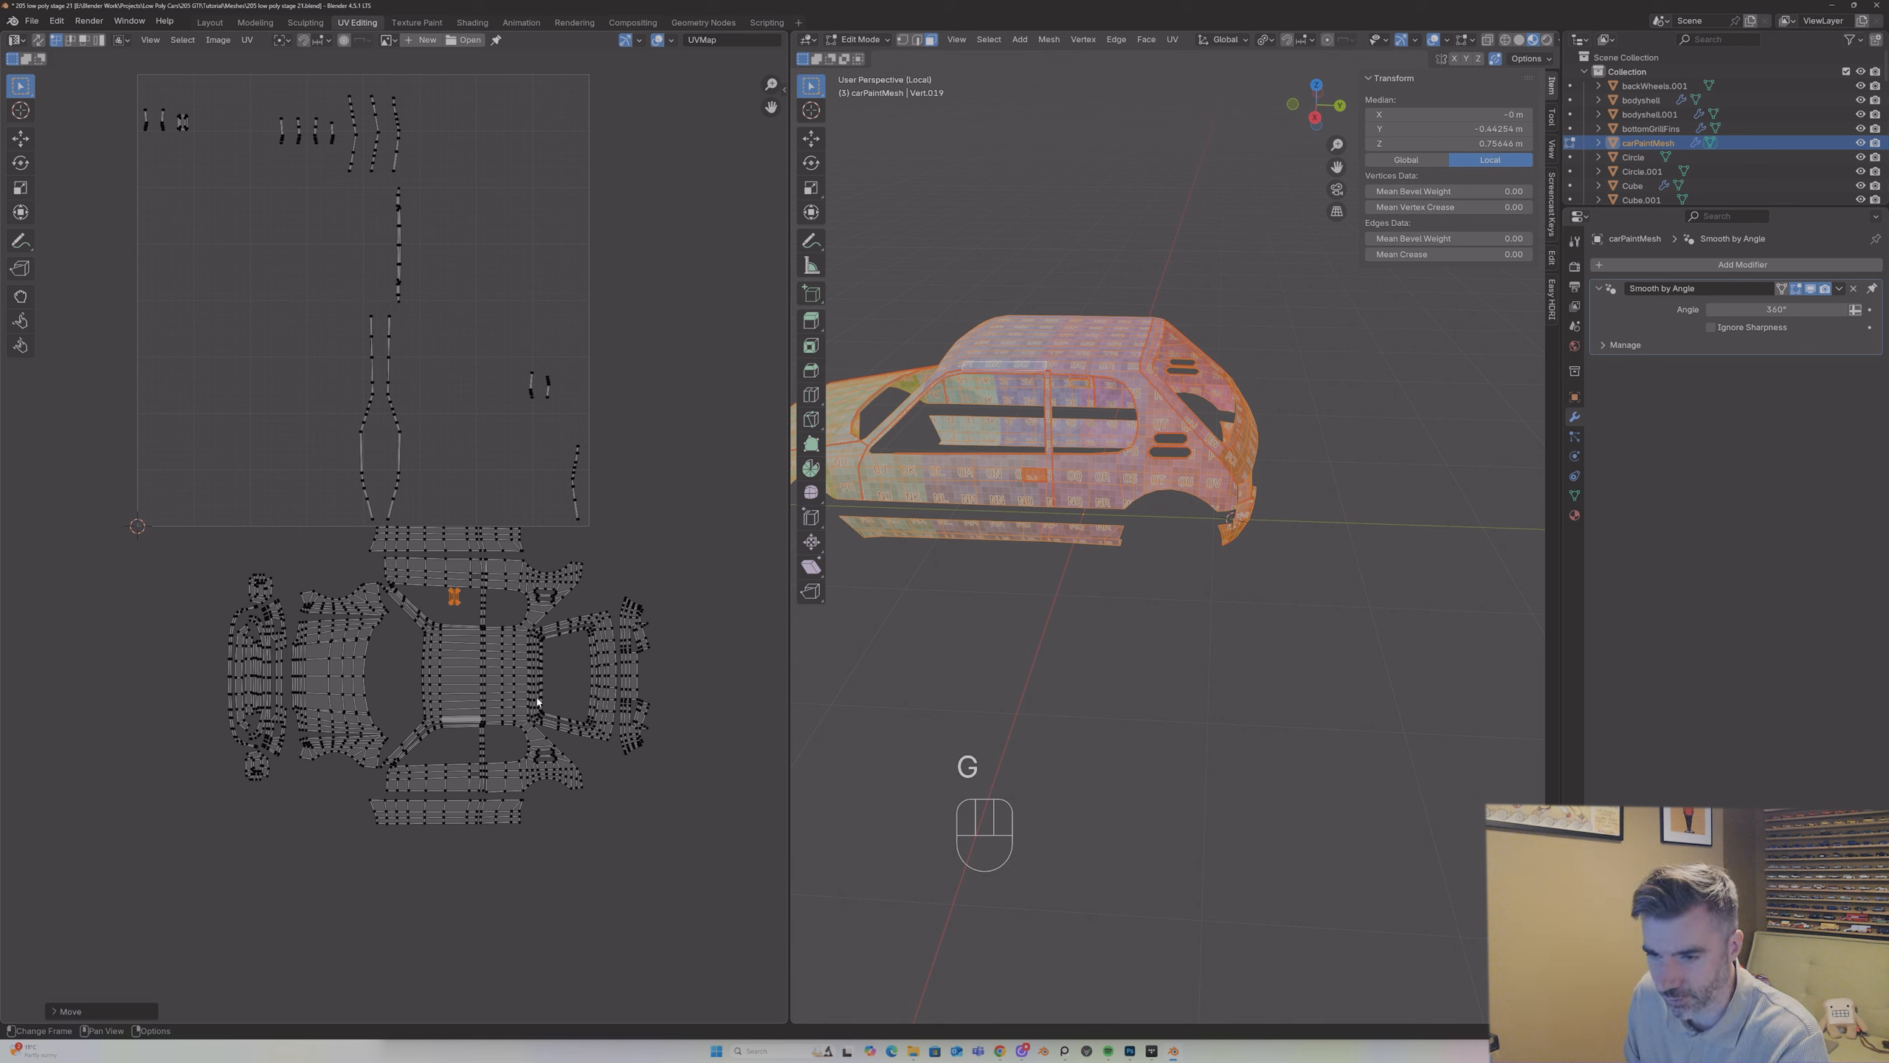
pyautogui.write('r90')
pyautogui.press('Return')
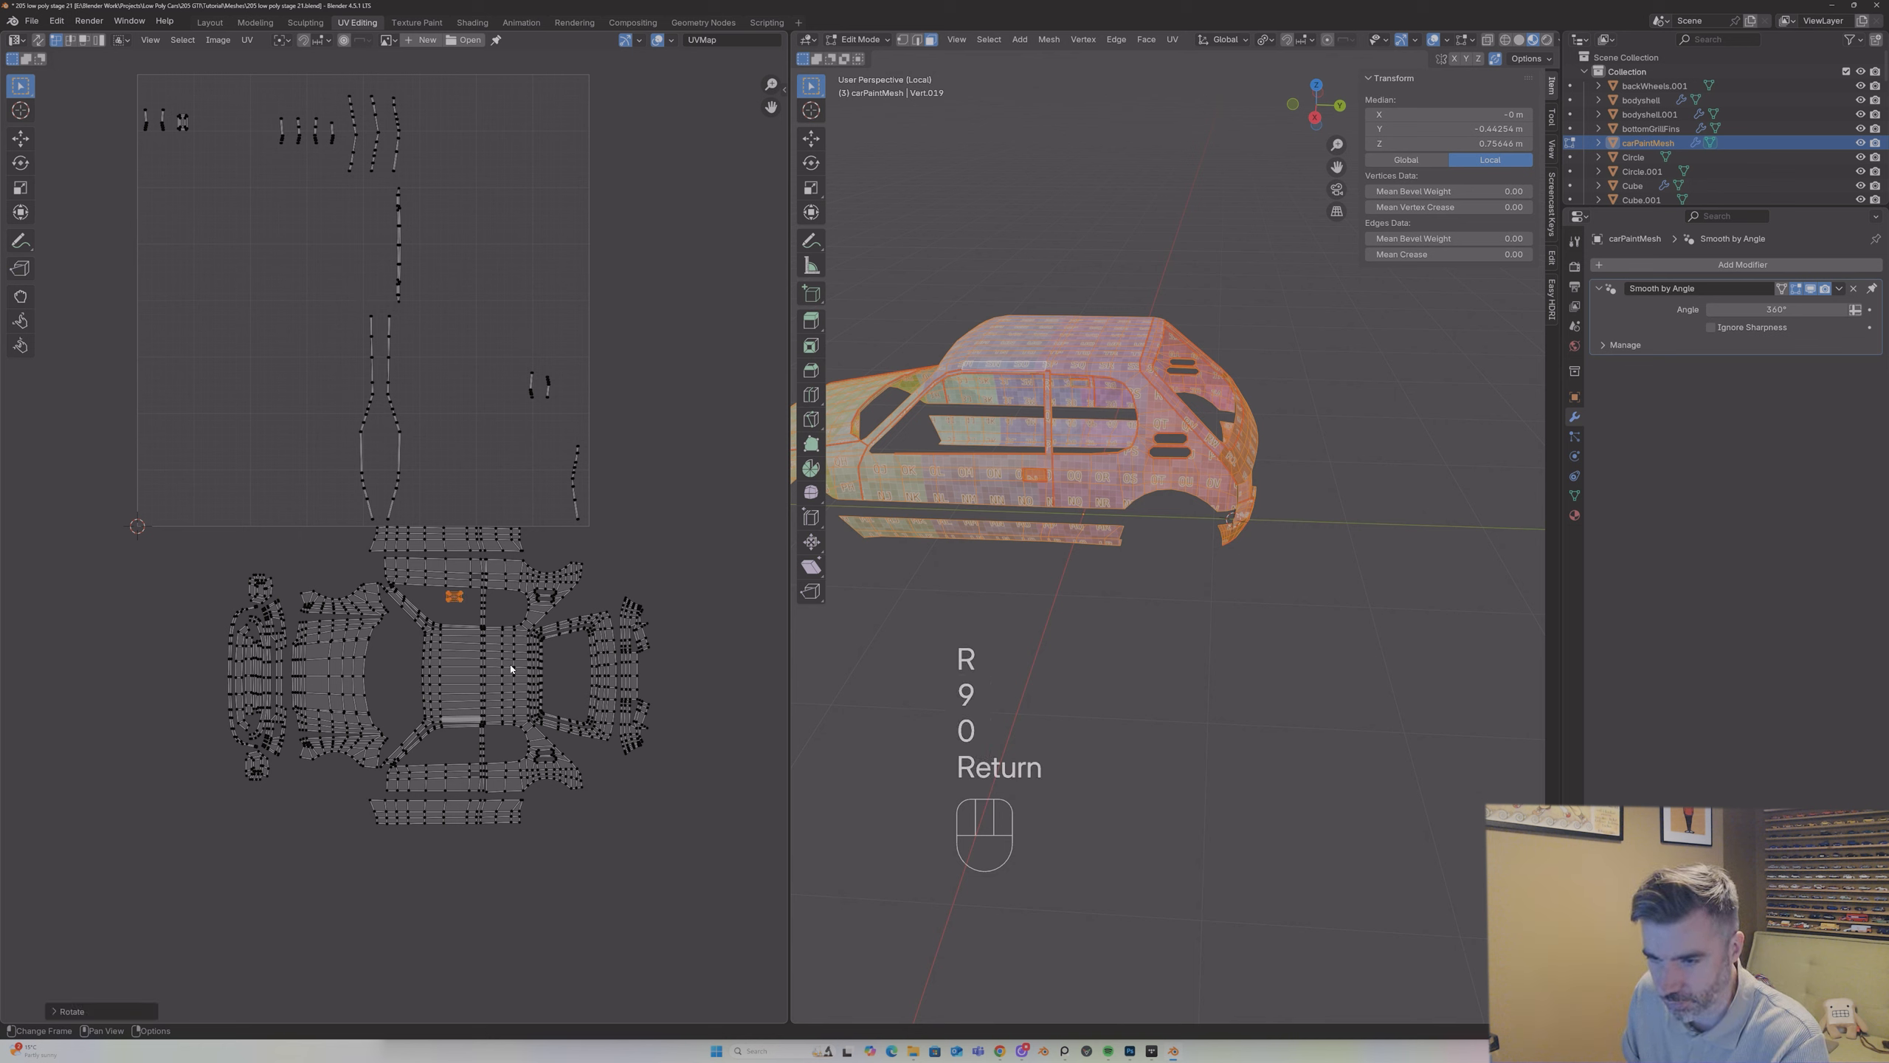
pyautogui.press('g')
pyautogui.click(524, 667)
# Step: Try shifting the small X-shaped island towards the upper side panel, and undo that move
pyautogui.moveTo(892, 357); pyautogui.dragTo(869, 321, button='middle')
pyautogui.scroll(2, 869, 322)
pyautogui.scroll(-1, 868, 321)
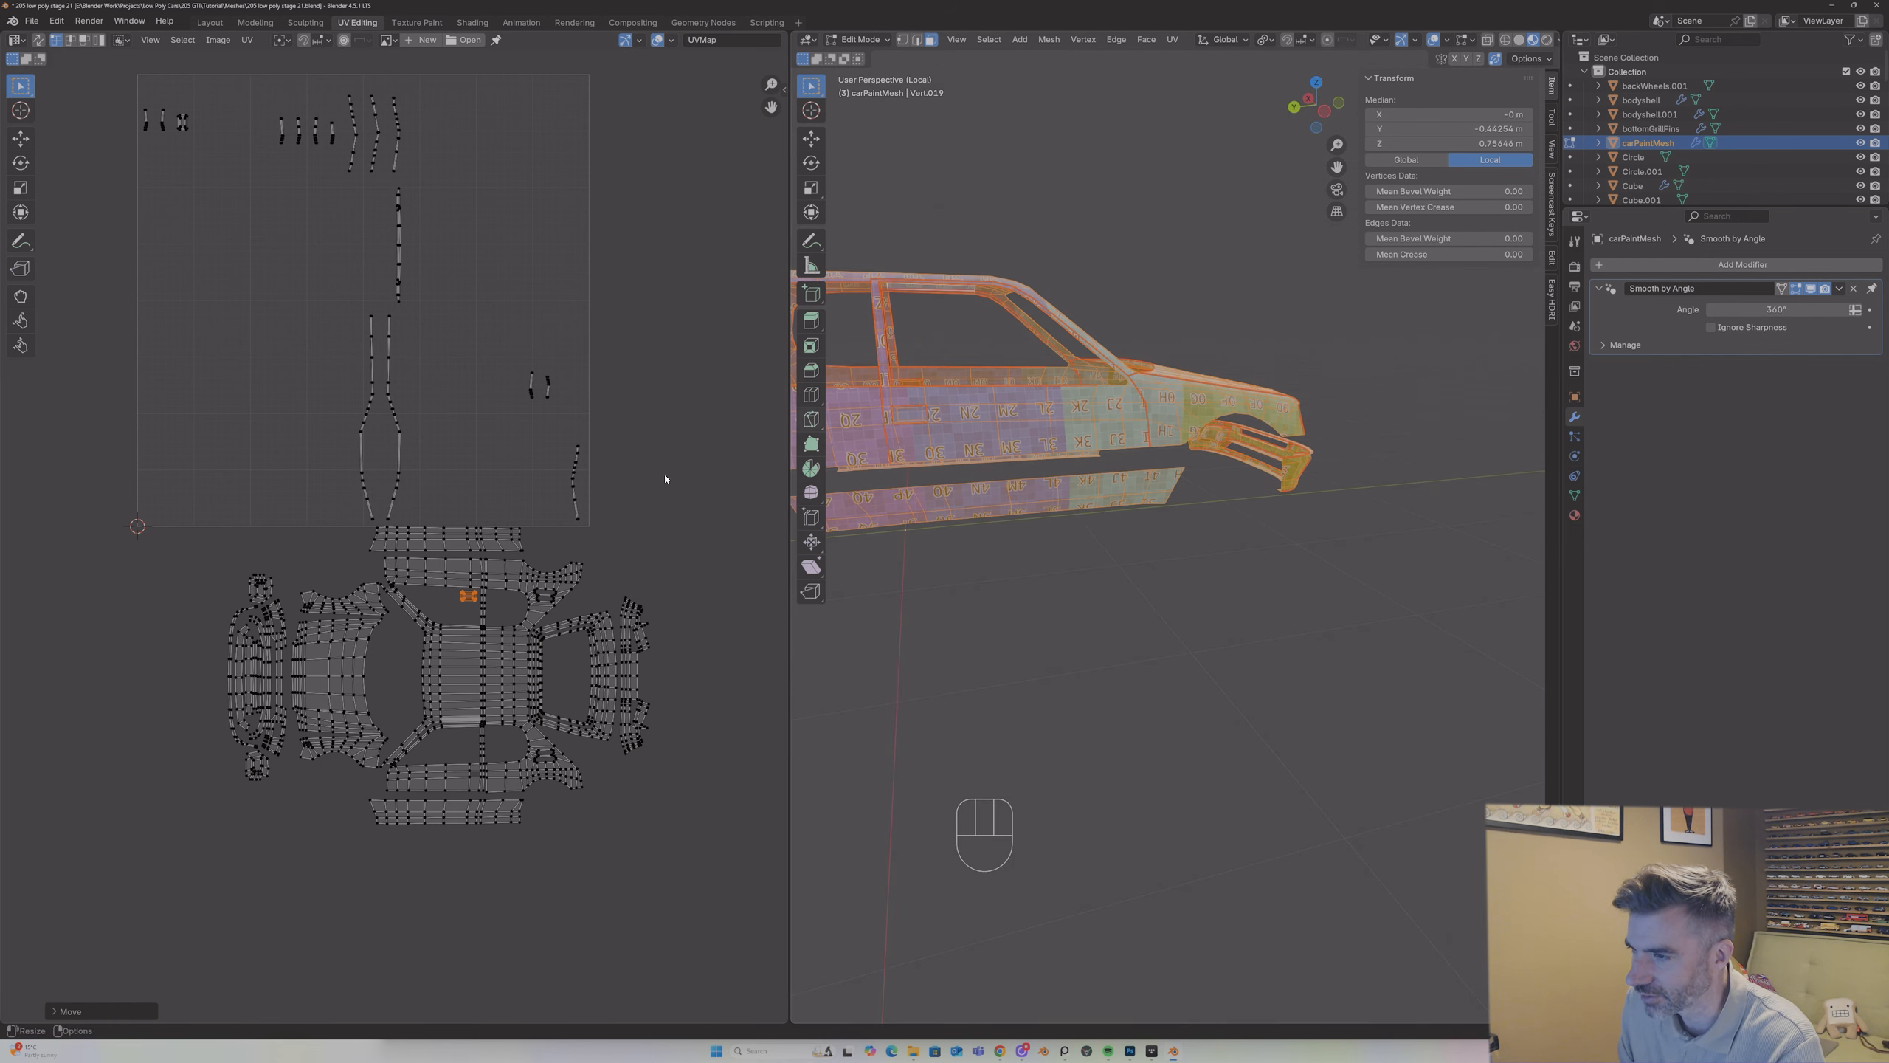
pyautogui.press('g')
pyautogui.click(526, 552)
pyautogui.hotkey('ctrl', 'z')
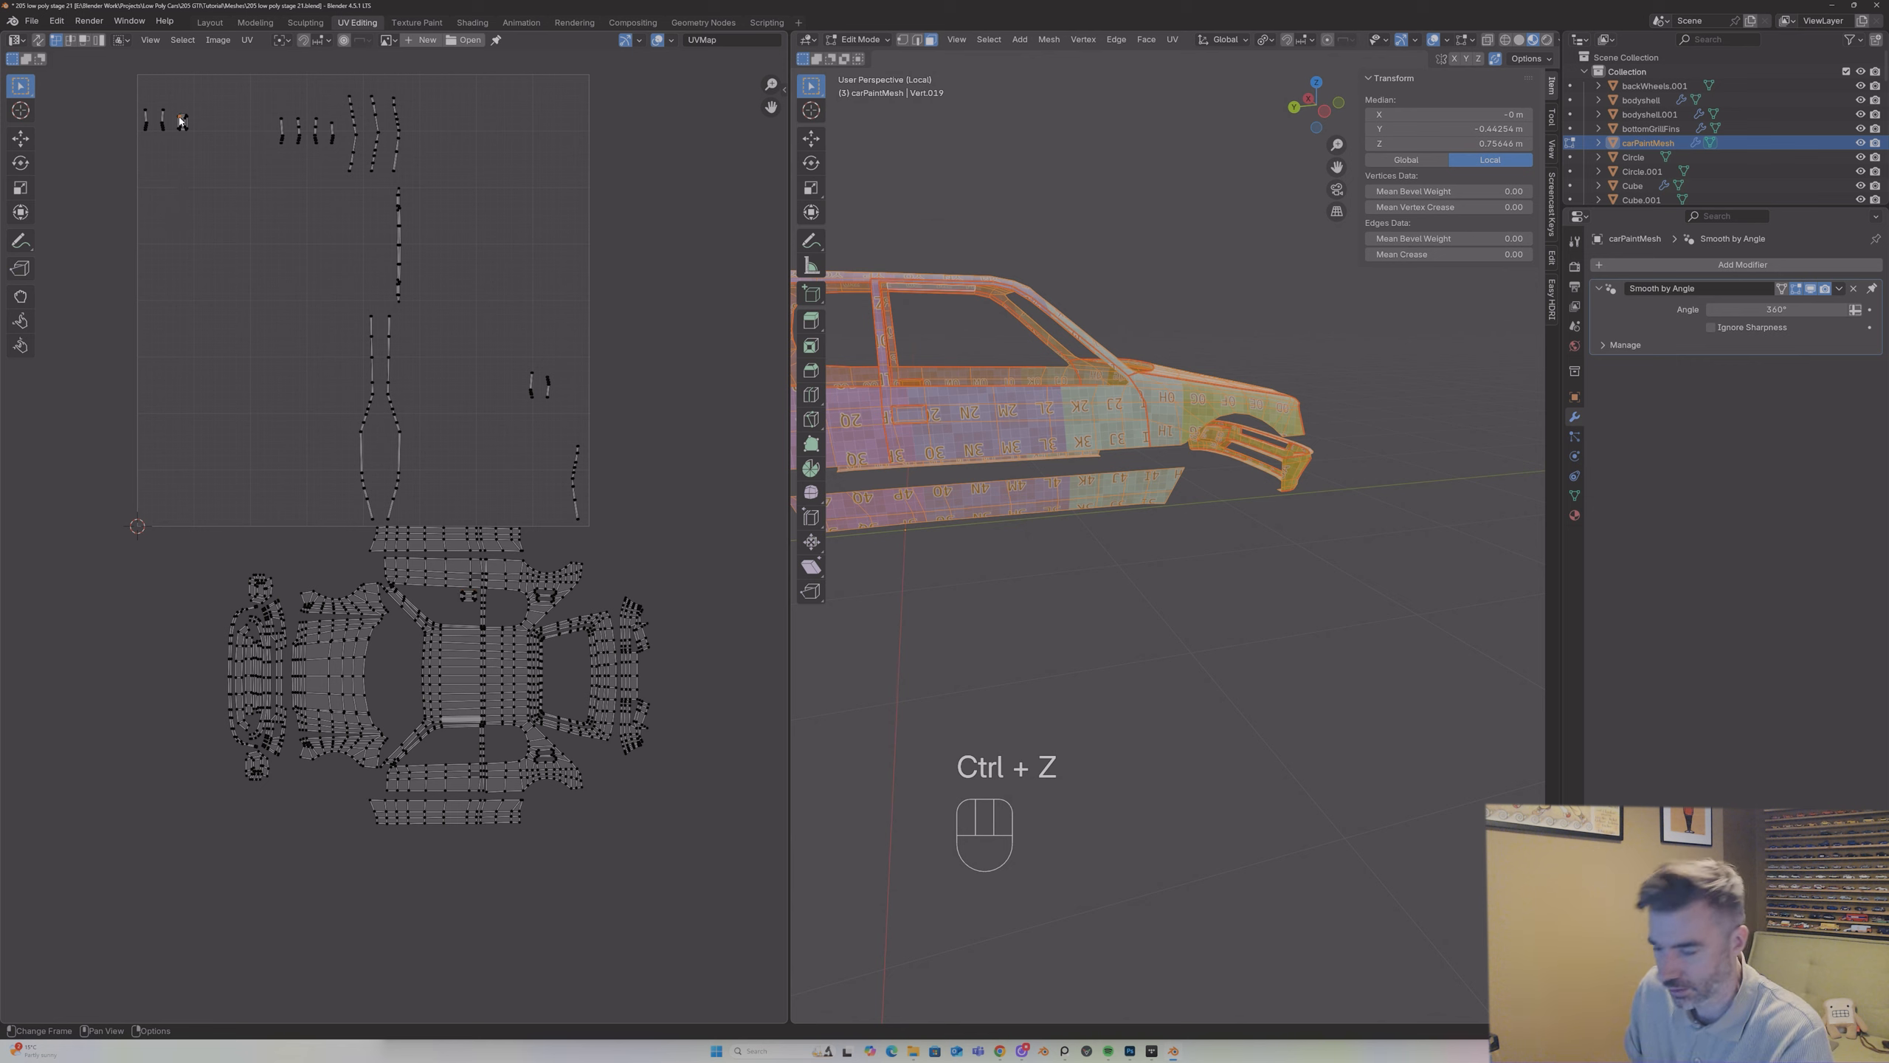
# Step: Move the remaining small X-shaped island into the lower side window opening of the UV layout and rotate it 90°
pyautogui.press('l')
pyautogui.press('g')
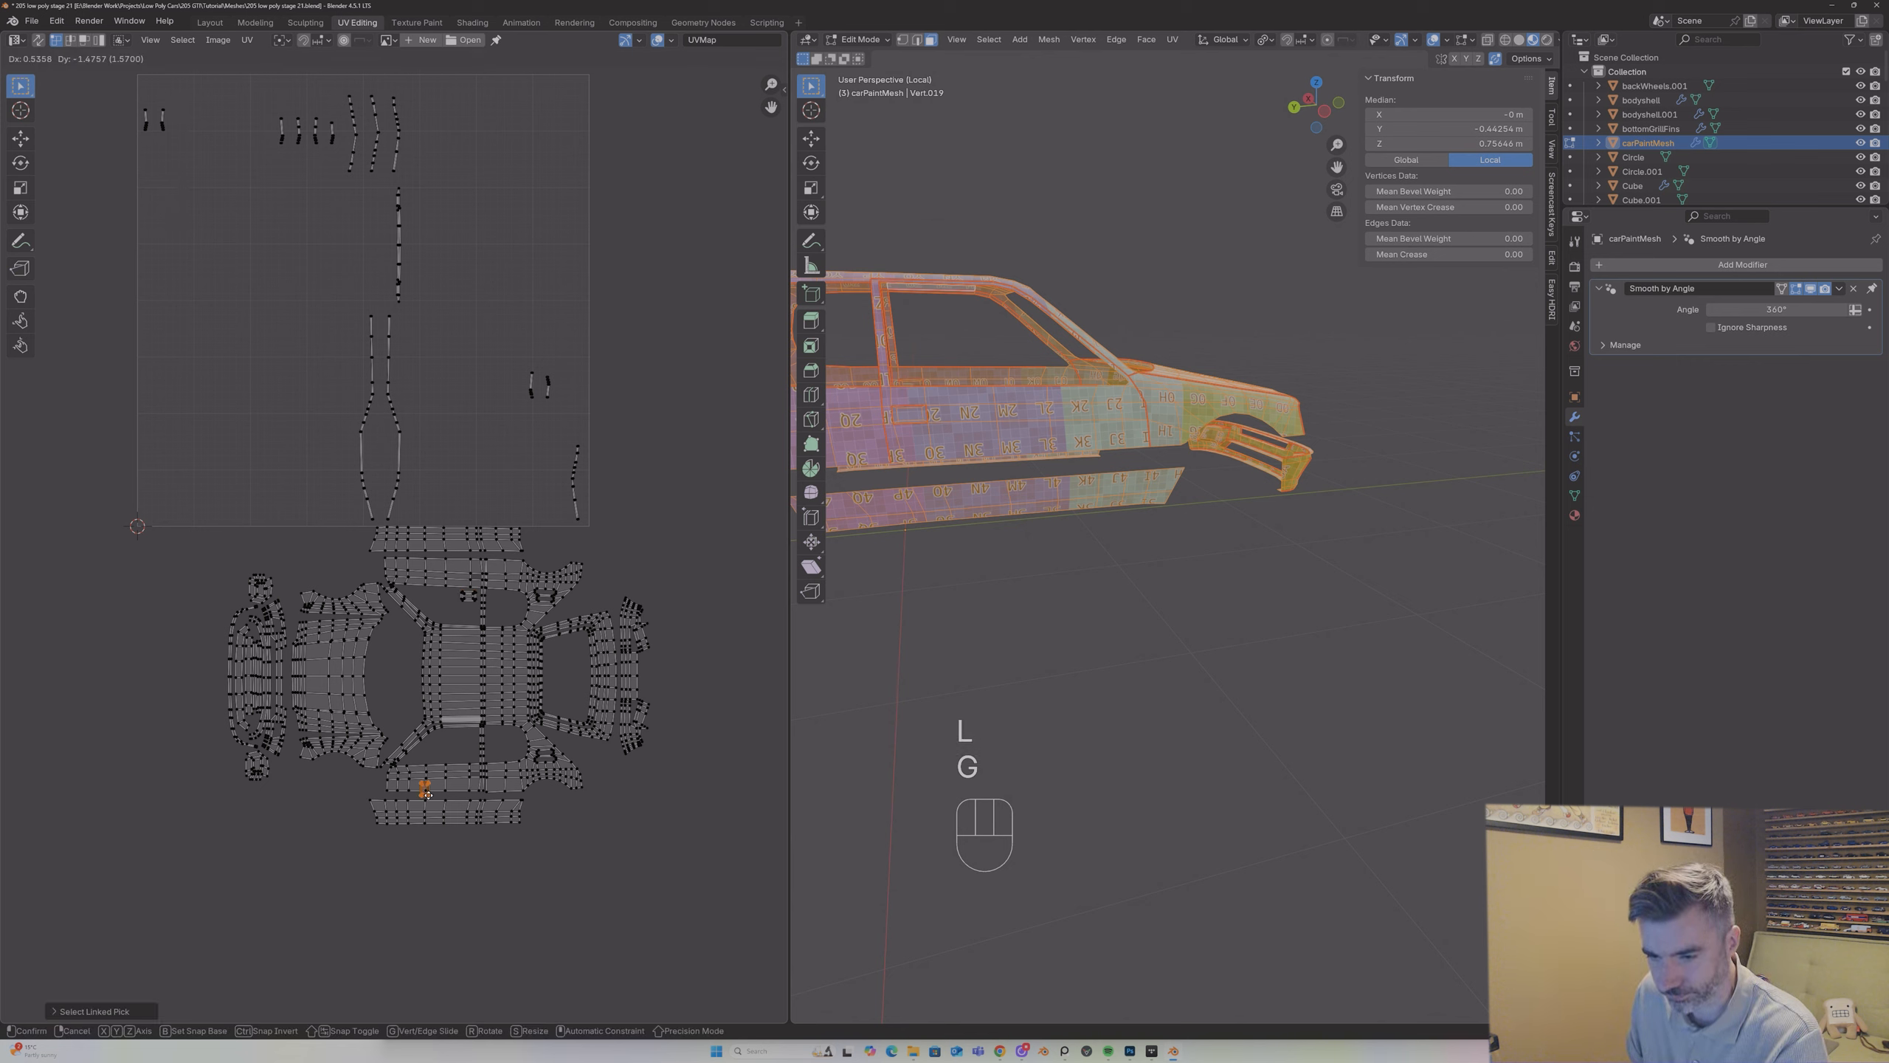
pyautogui.click(464, 751)
pyautogui.moveTo(821, 360); pyautogui.dragTo(1078, 376, button='middle')
pyautogui.write('r')
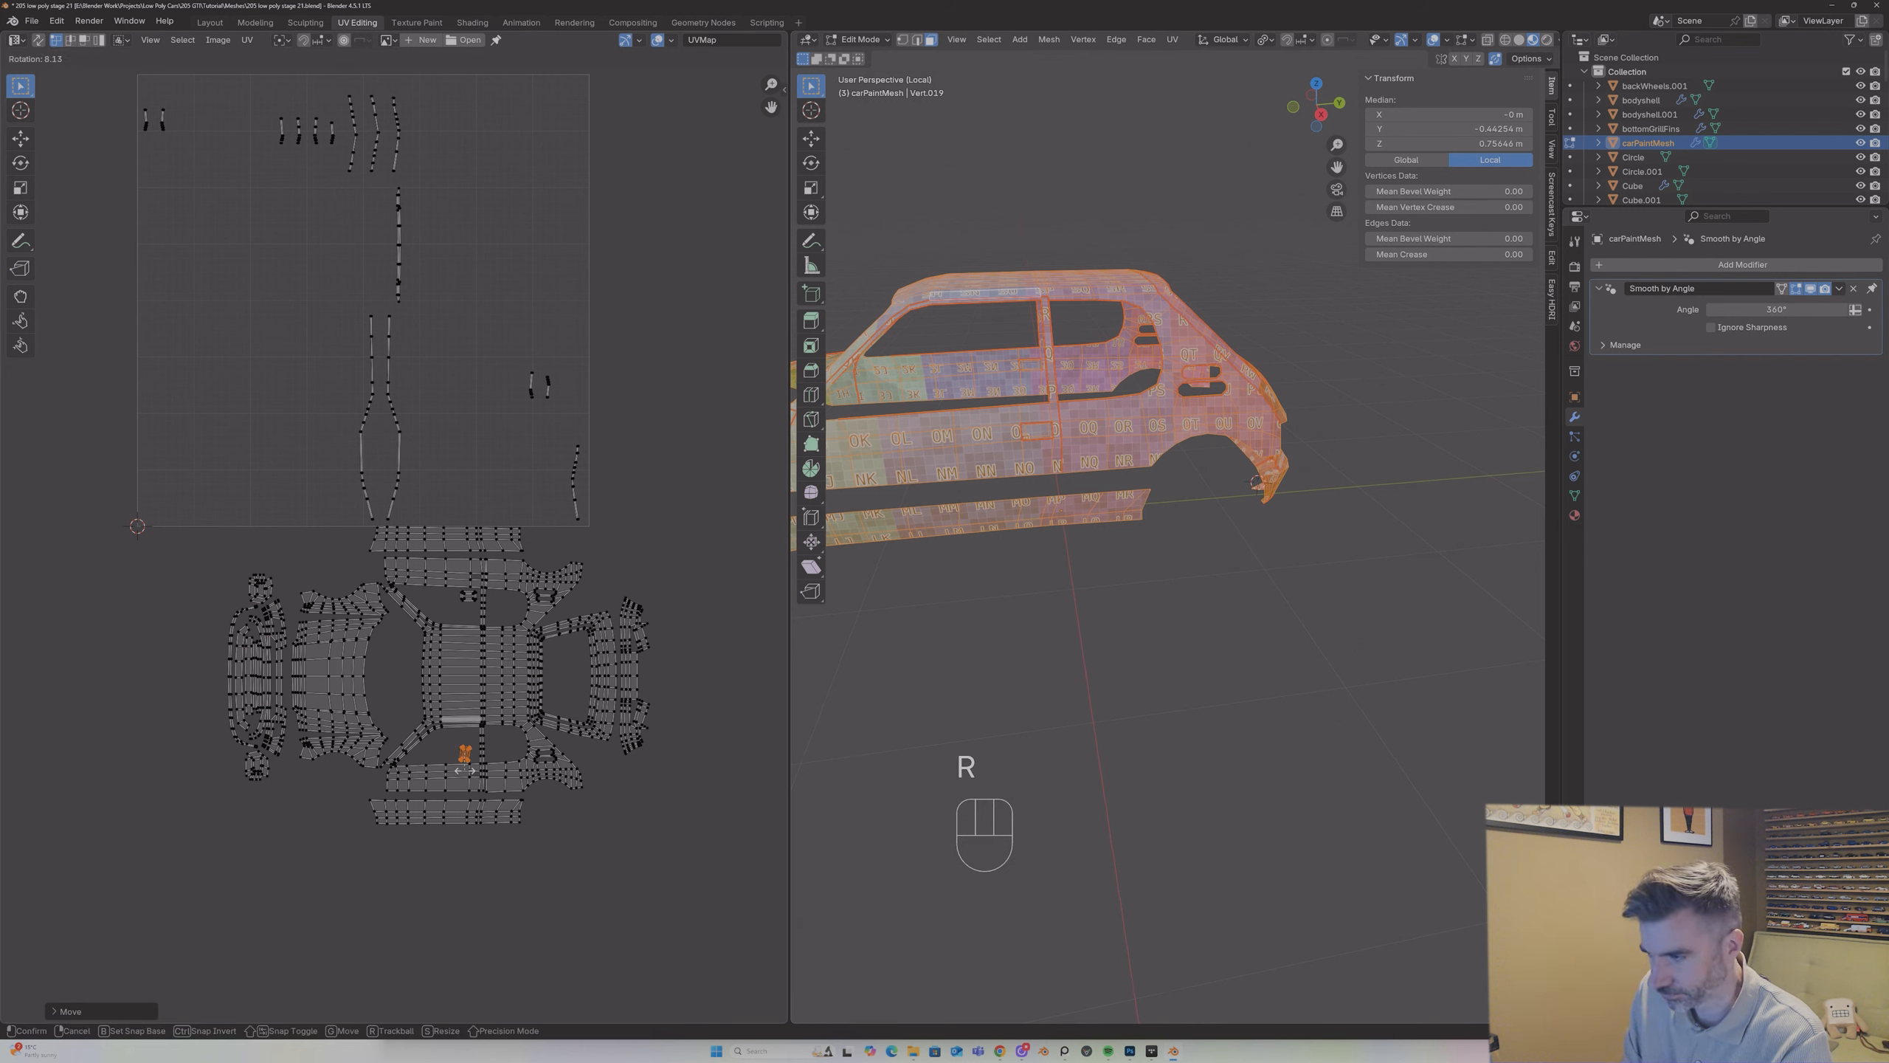
pyautogui.write('90')
pyautogui.press('Return')
# Step: Fine-tune the rotated X-shaped island's position so it sits centrally within the lower side window opening
pyautogui.press('g')
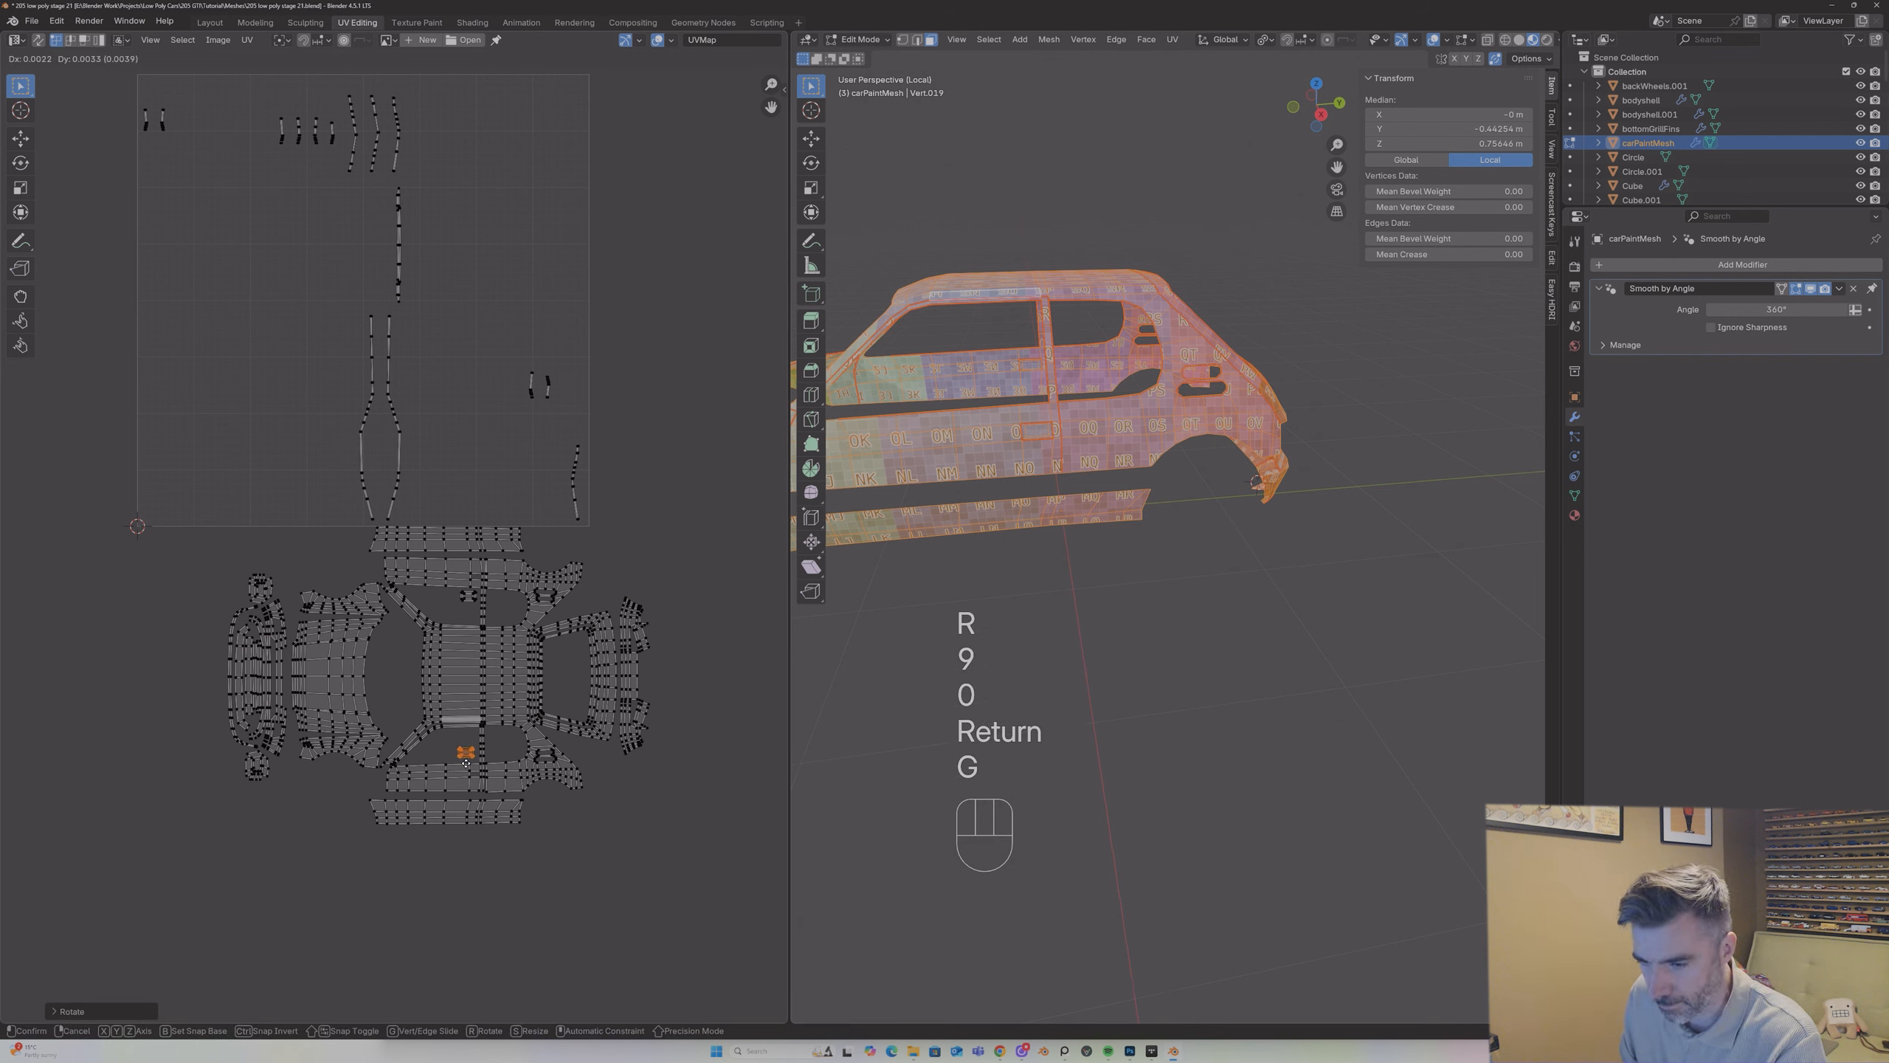
pyautogui.click(469, 762)
pyautogui.press('g')
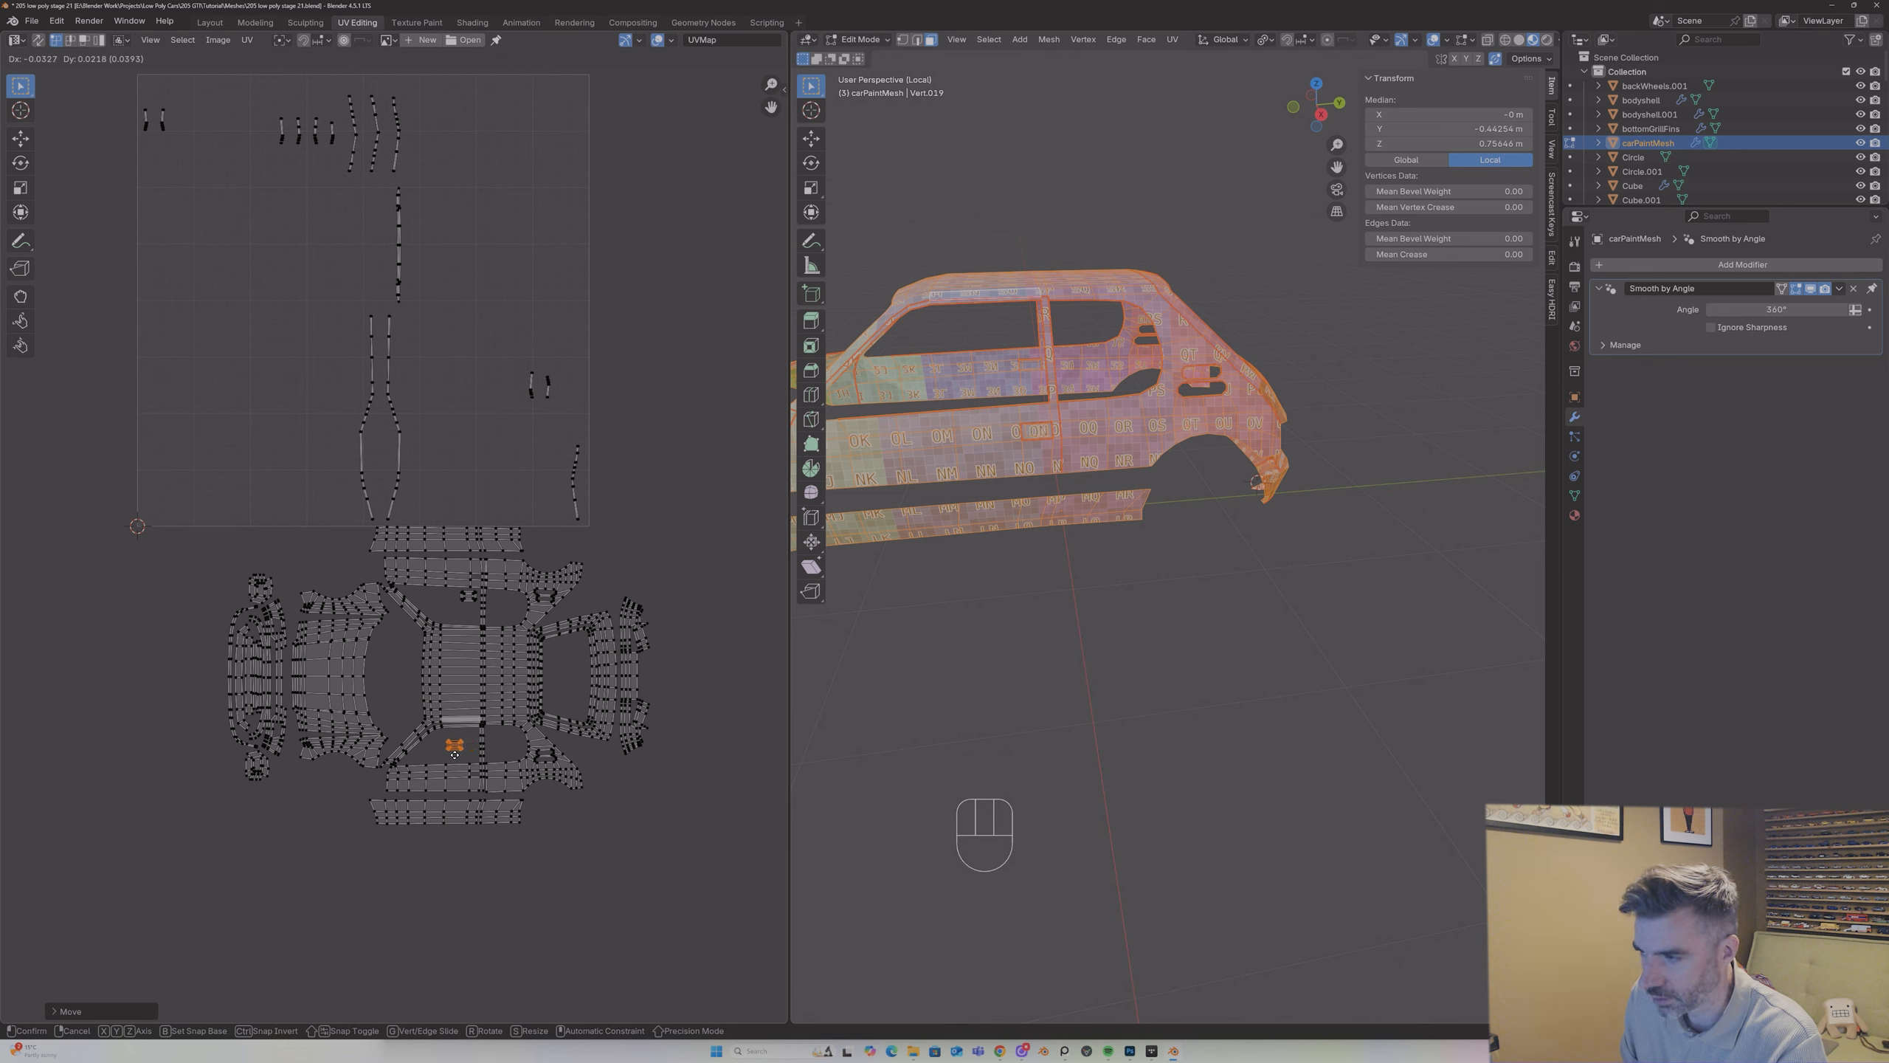
pyautogui.click(456, 756)
pyautogui.press('g')
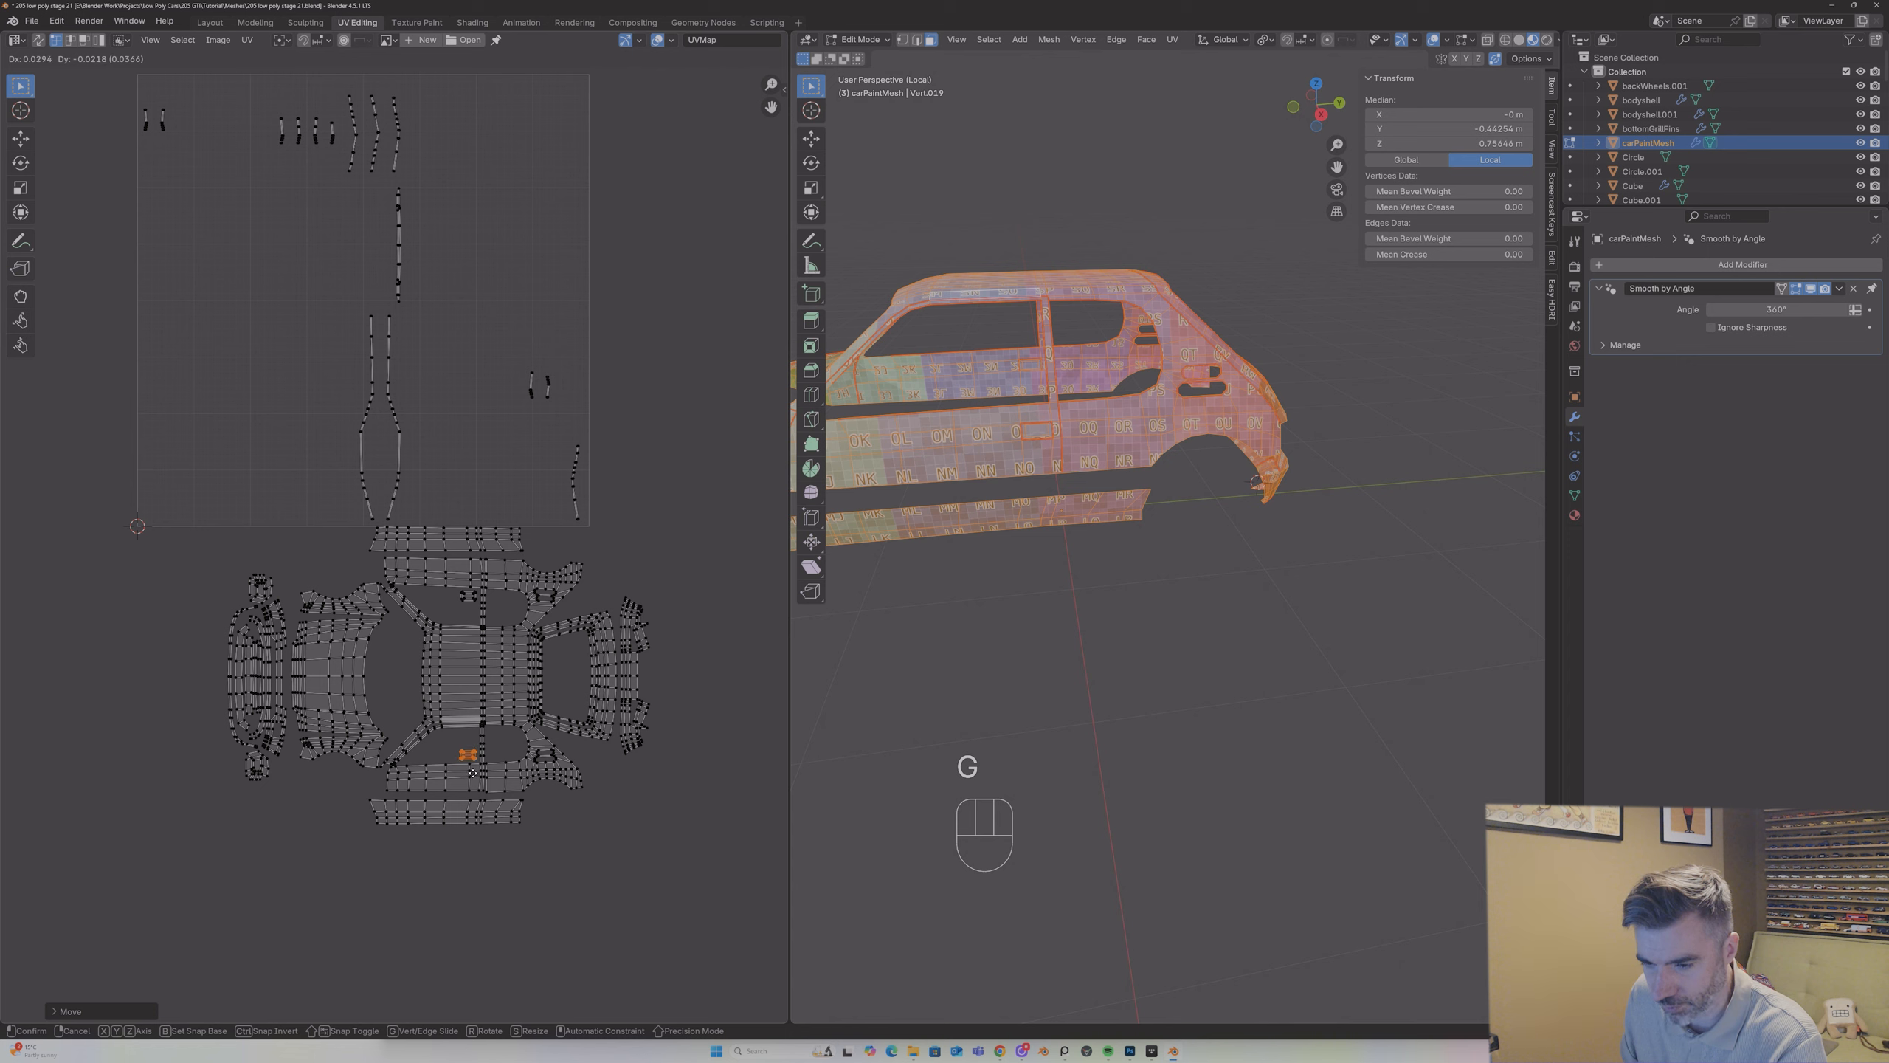
pyautogui.click(473, 774)
# Step: Check the leftover strips against the car body, deselect the whole mesh and turn on UV sync selection
pyautogui.click(335, 304)
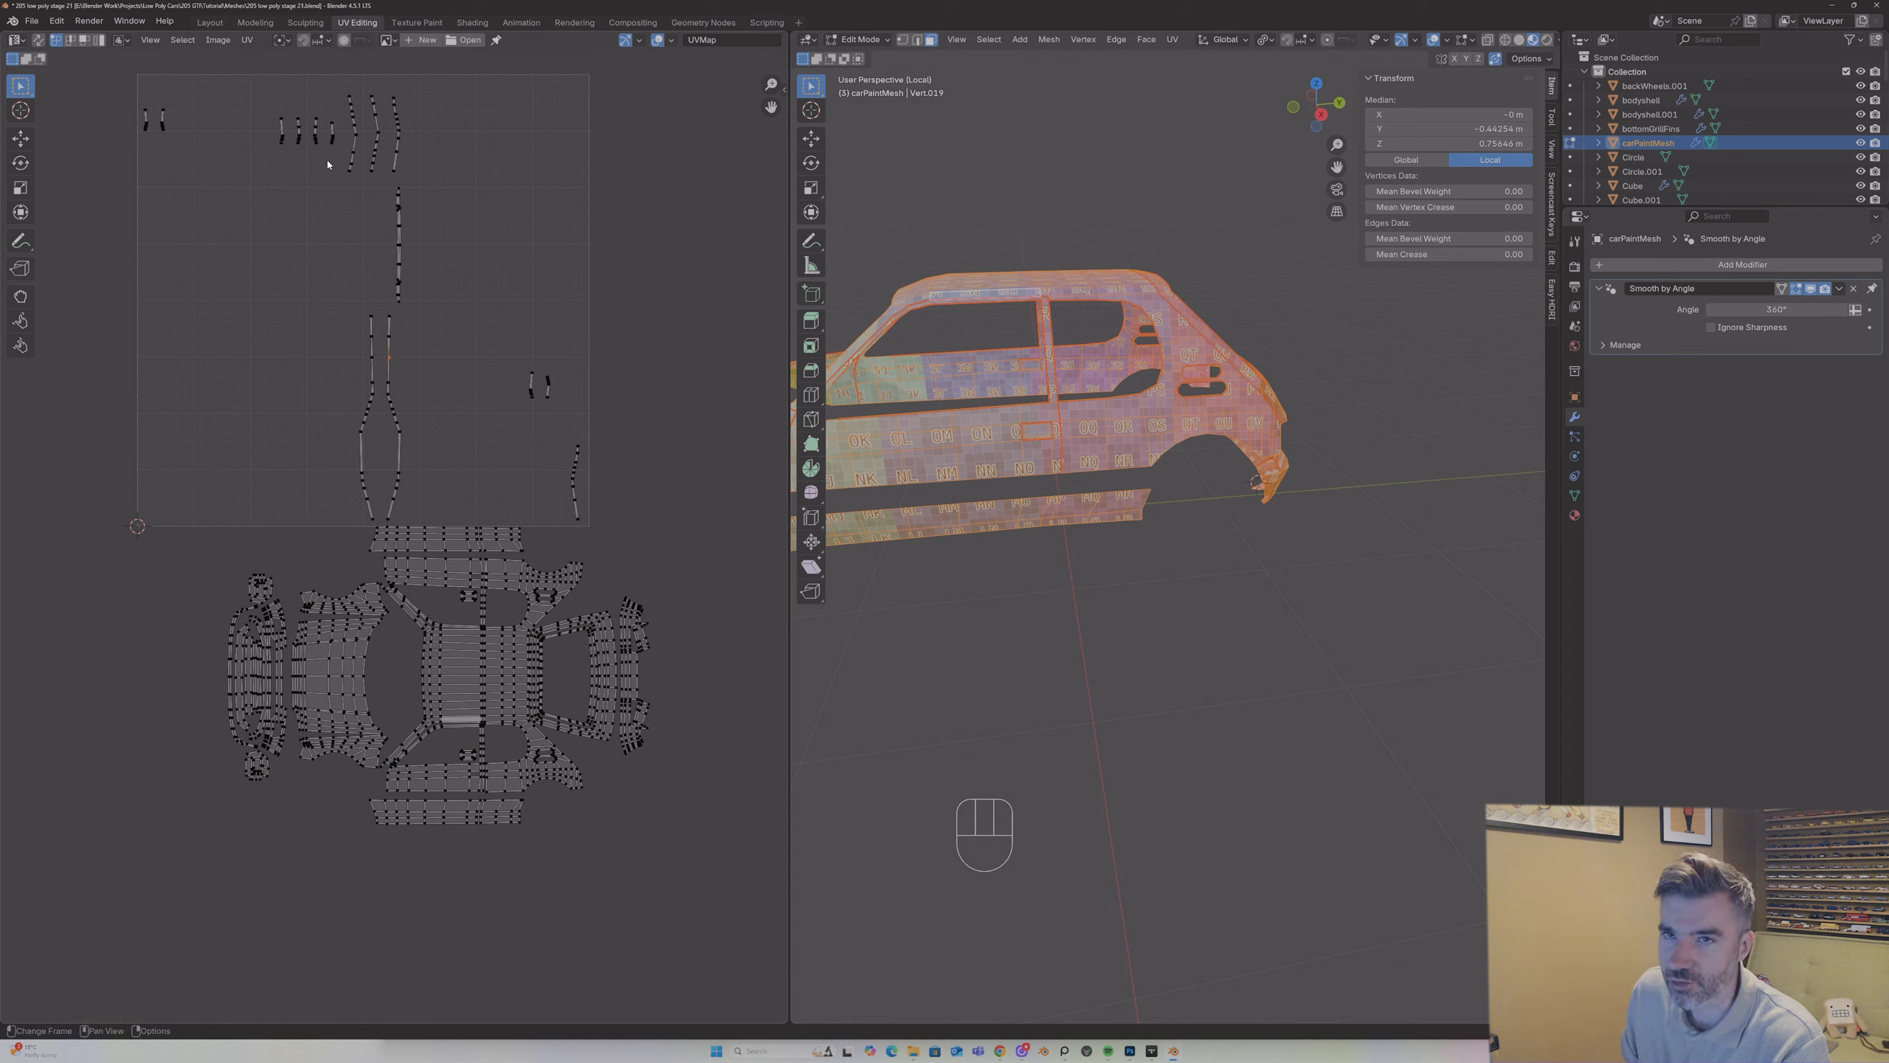
pyautogui.moveTo(128, 95); pyautogui.dragTo(452, 193)
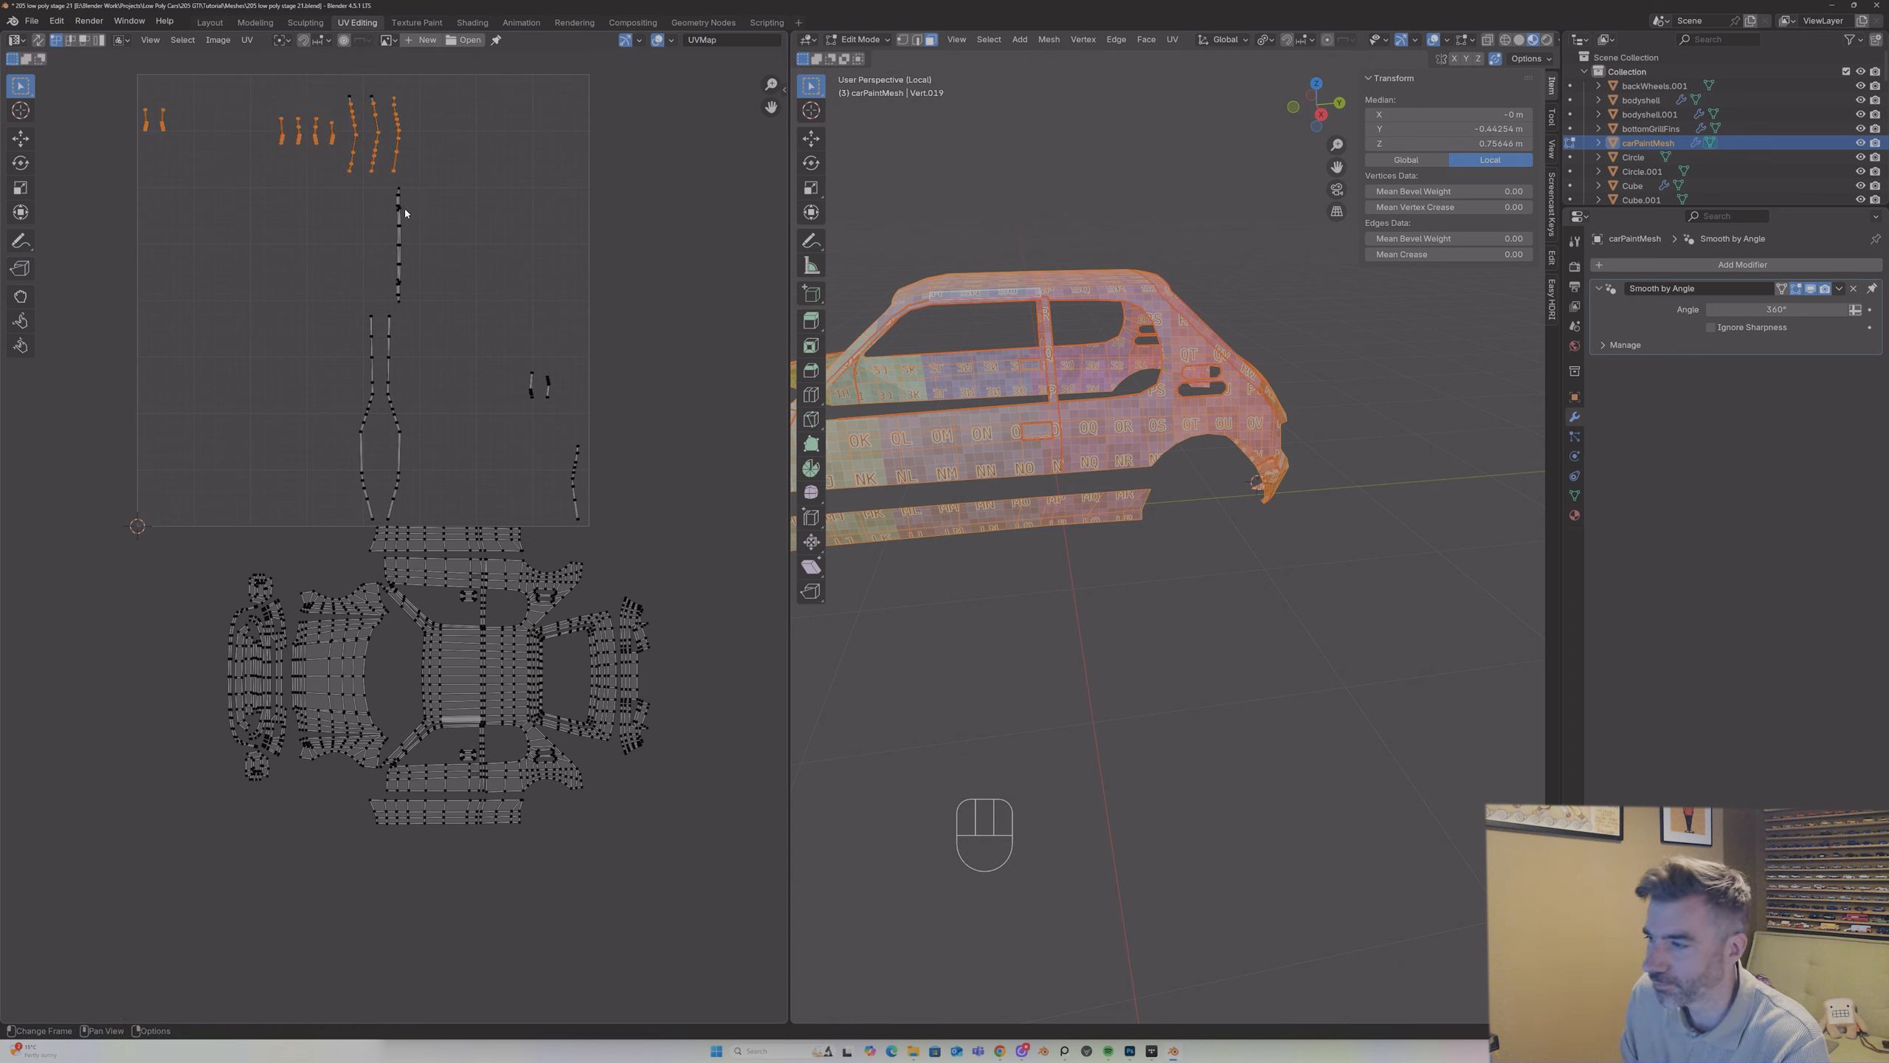
pyautogui.moveTo(1020, 294); pyautogui.dragTo(1138, 369, button='middle')
pyautogui.moveTo(1328, 164); pyautogui.dragTo(1544, 201)
pyautogui.click(1171, 283)
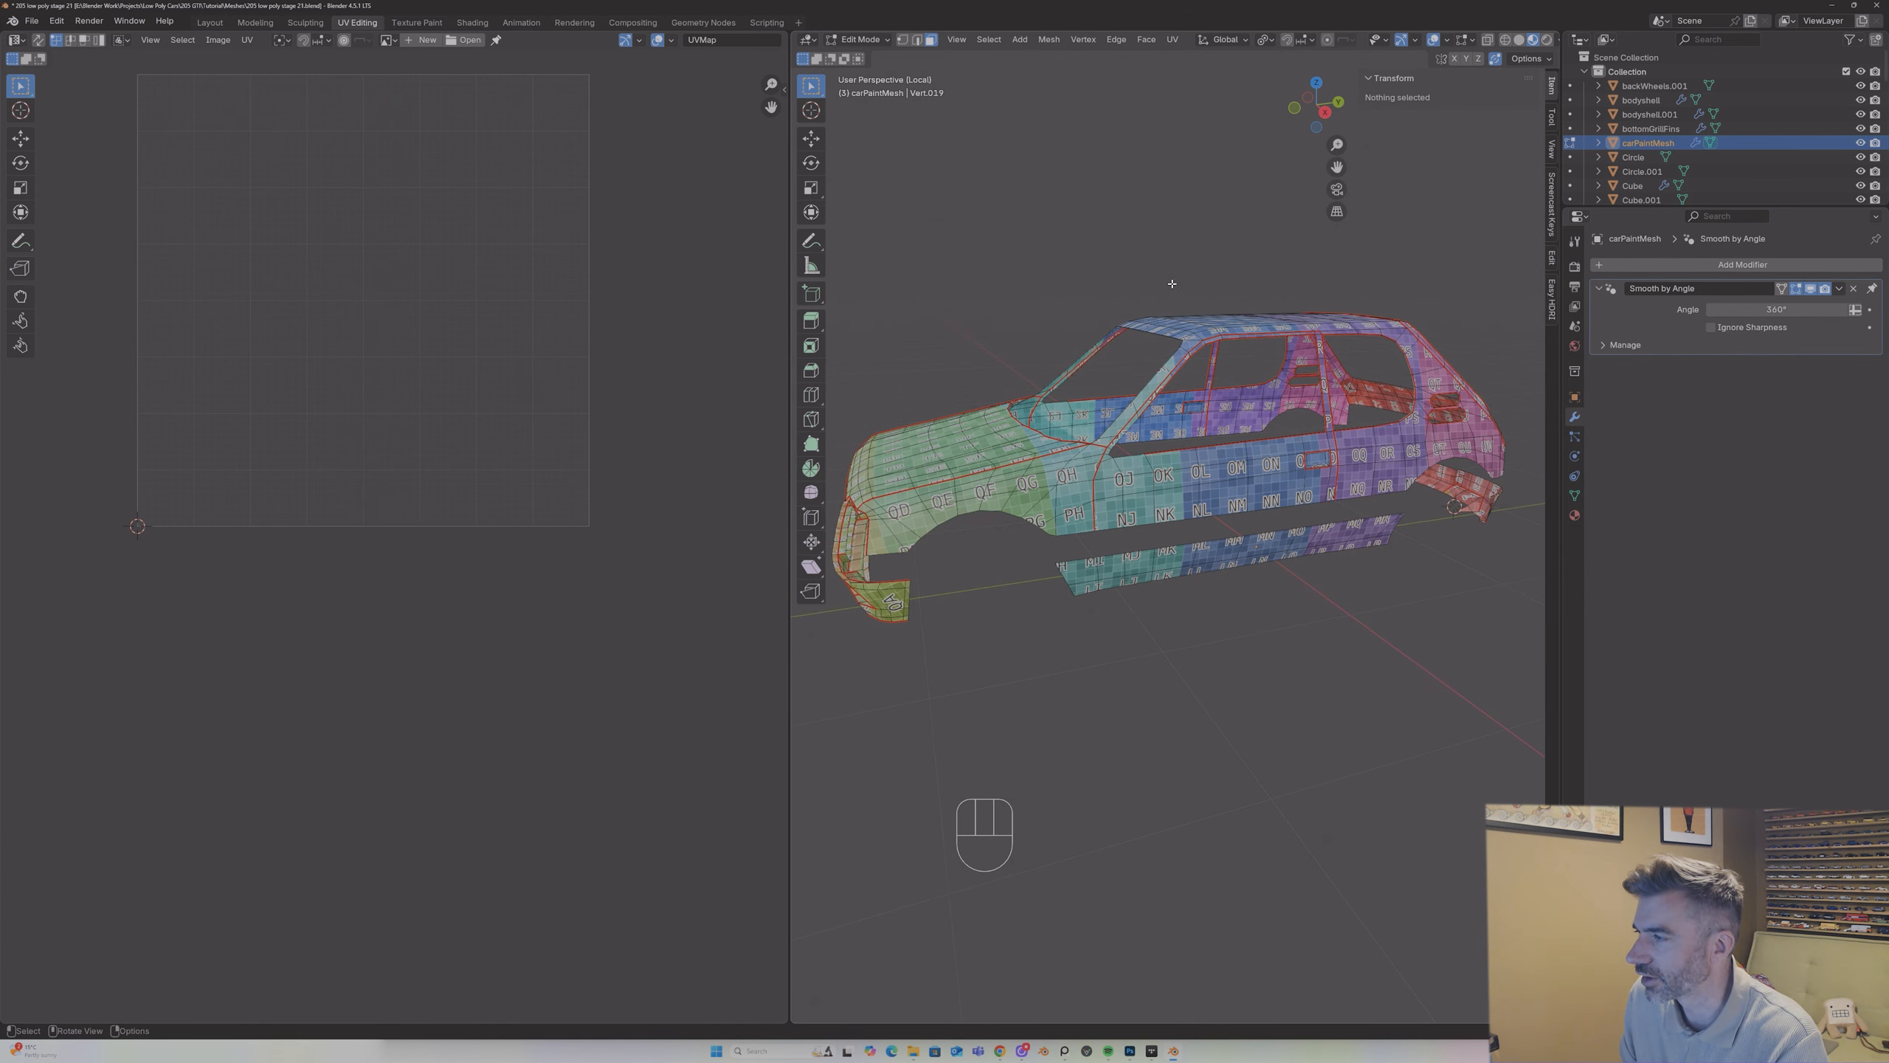
pyautogui.moveTo(1171, 284); pyautogui.dragTo(1178, 277, button='middle')
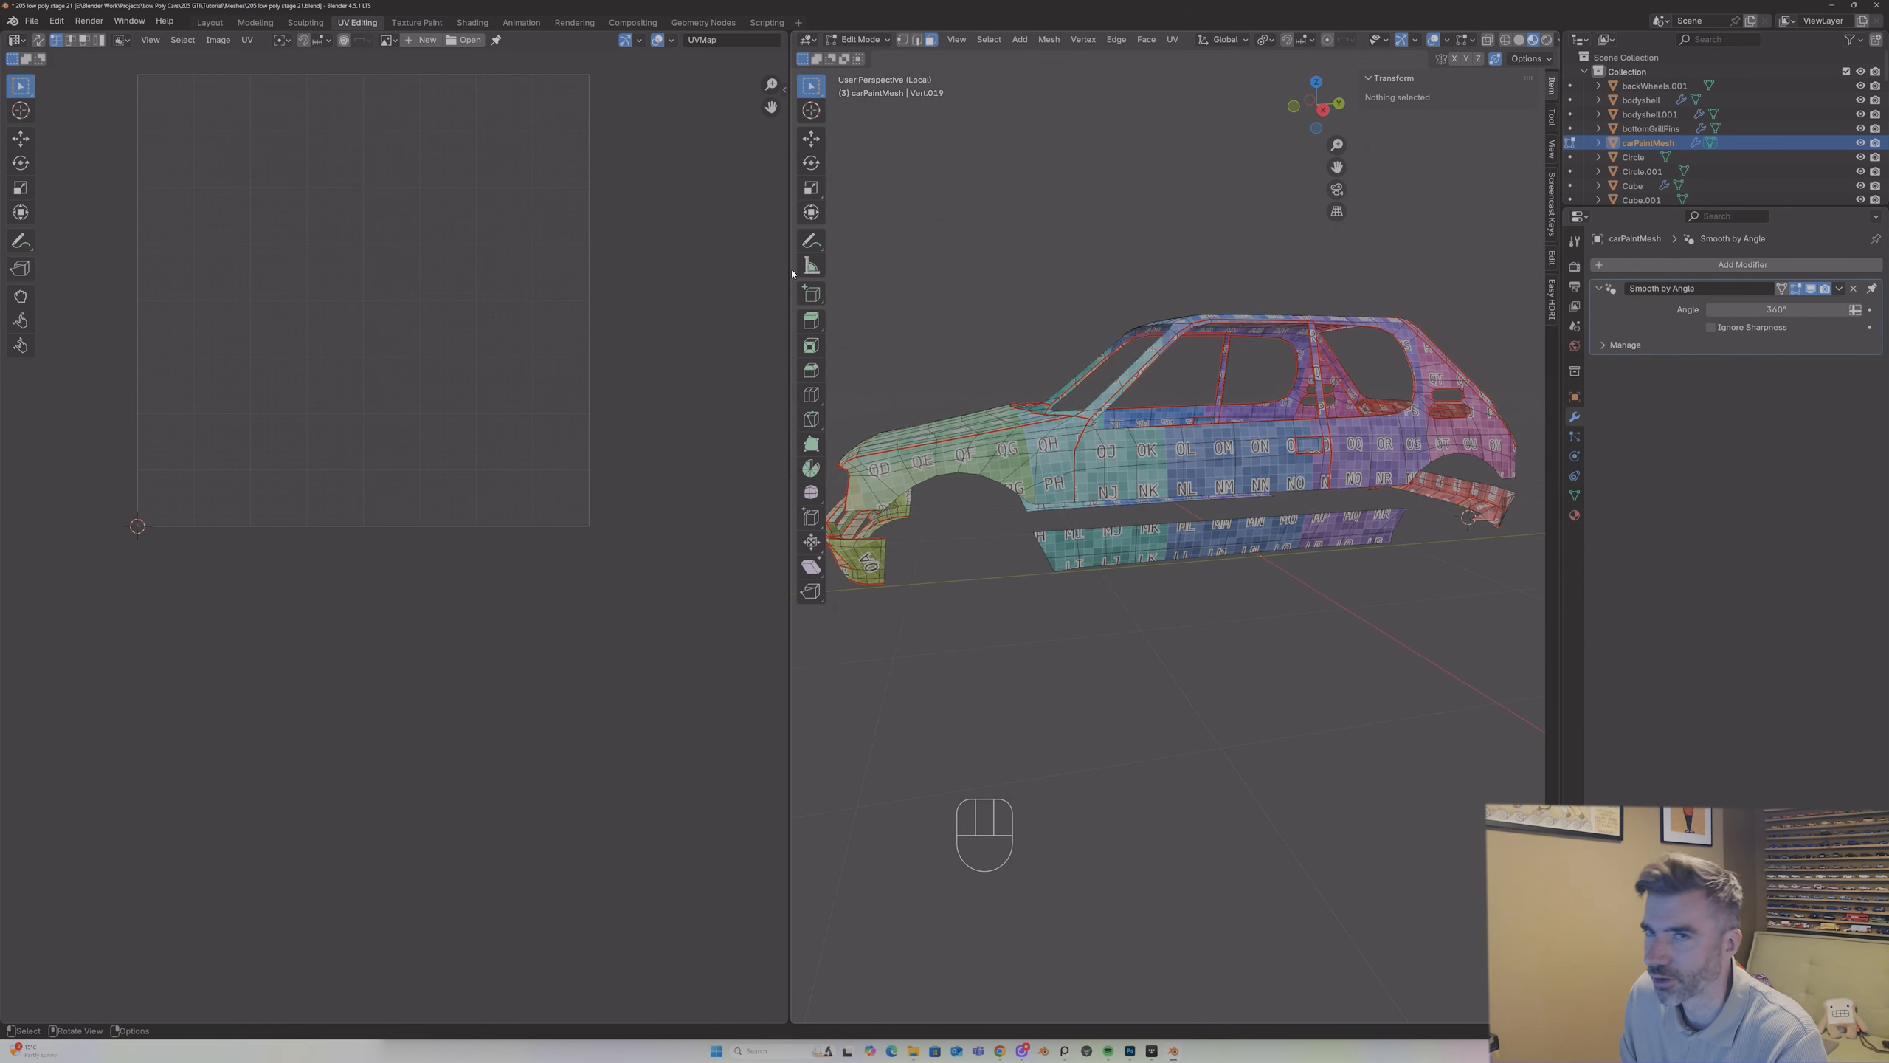
pyautogui.click(38, 39)
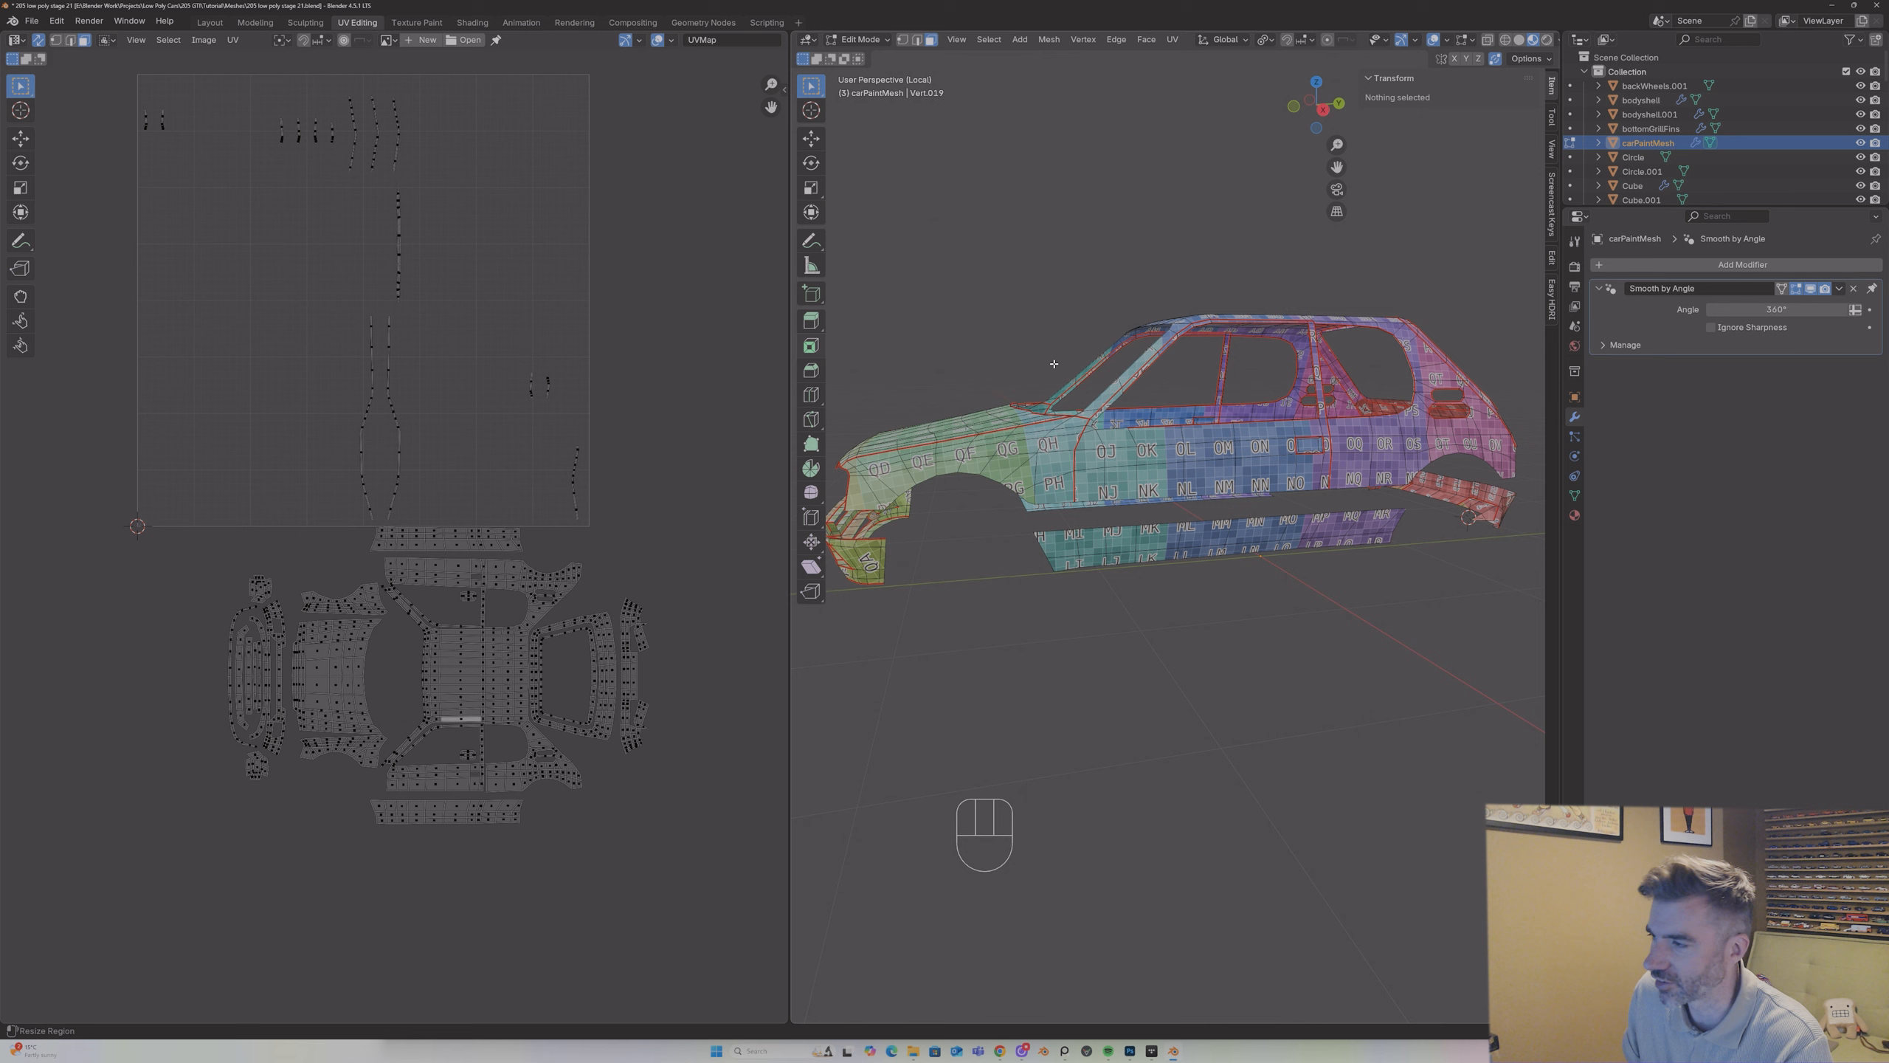
# Step: Move the first two pairs of short strips from the UV square's upper edge to the empty space beyond the rear bumper islands
pyautogui.moveTo(119, 98); pyautogui.dragTo(229, 170)
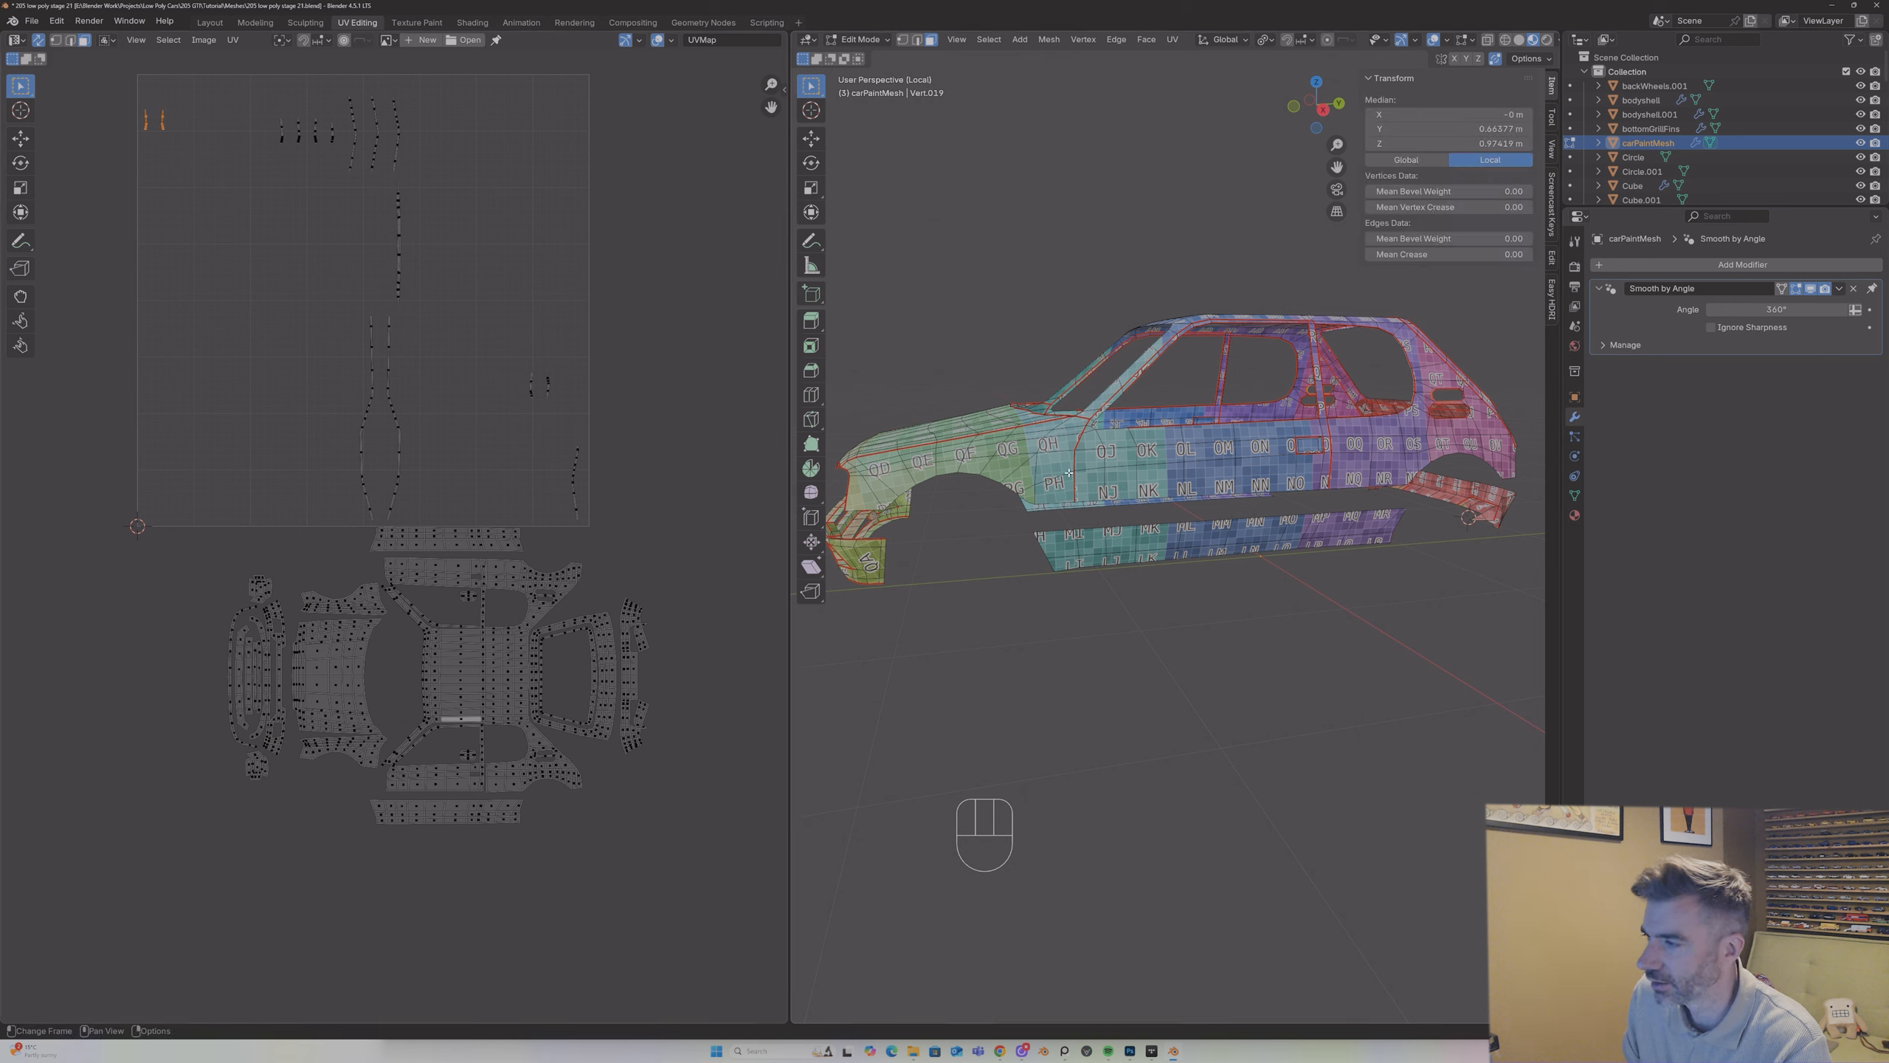
pyautogui.moveTo(1353, 454); pyautogui.dragTo(1017, 500, button='middle')
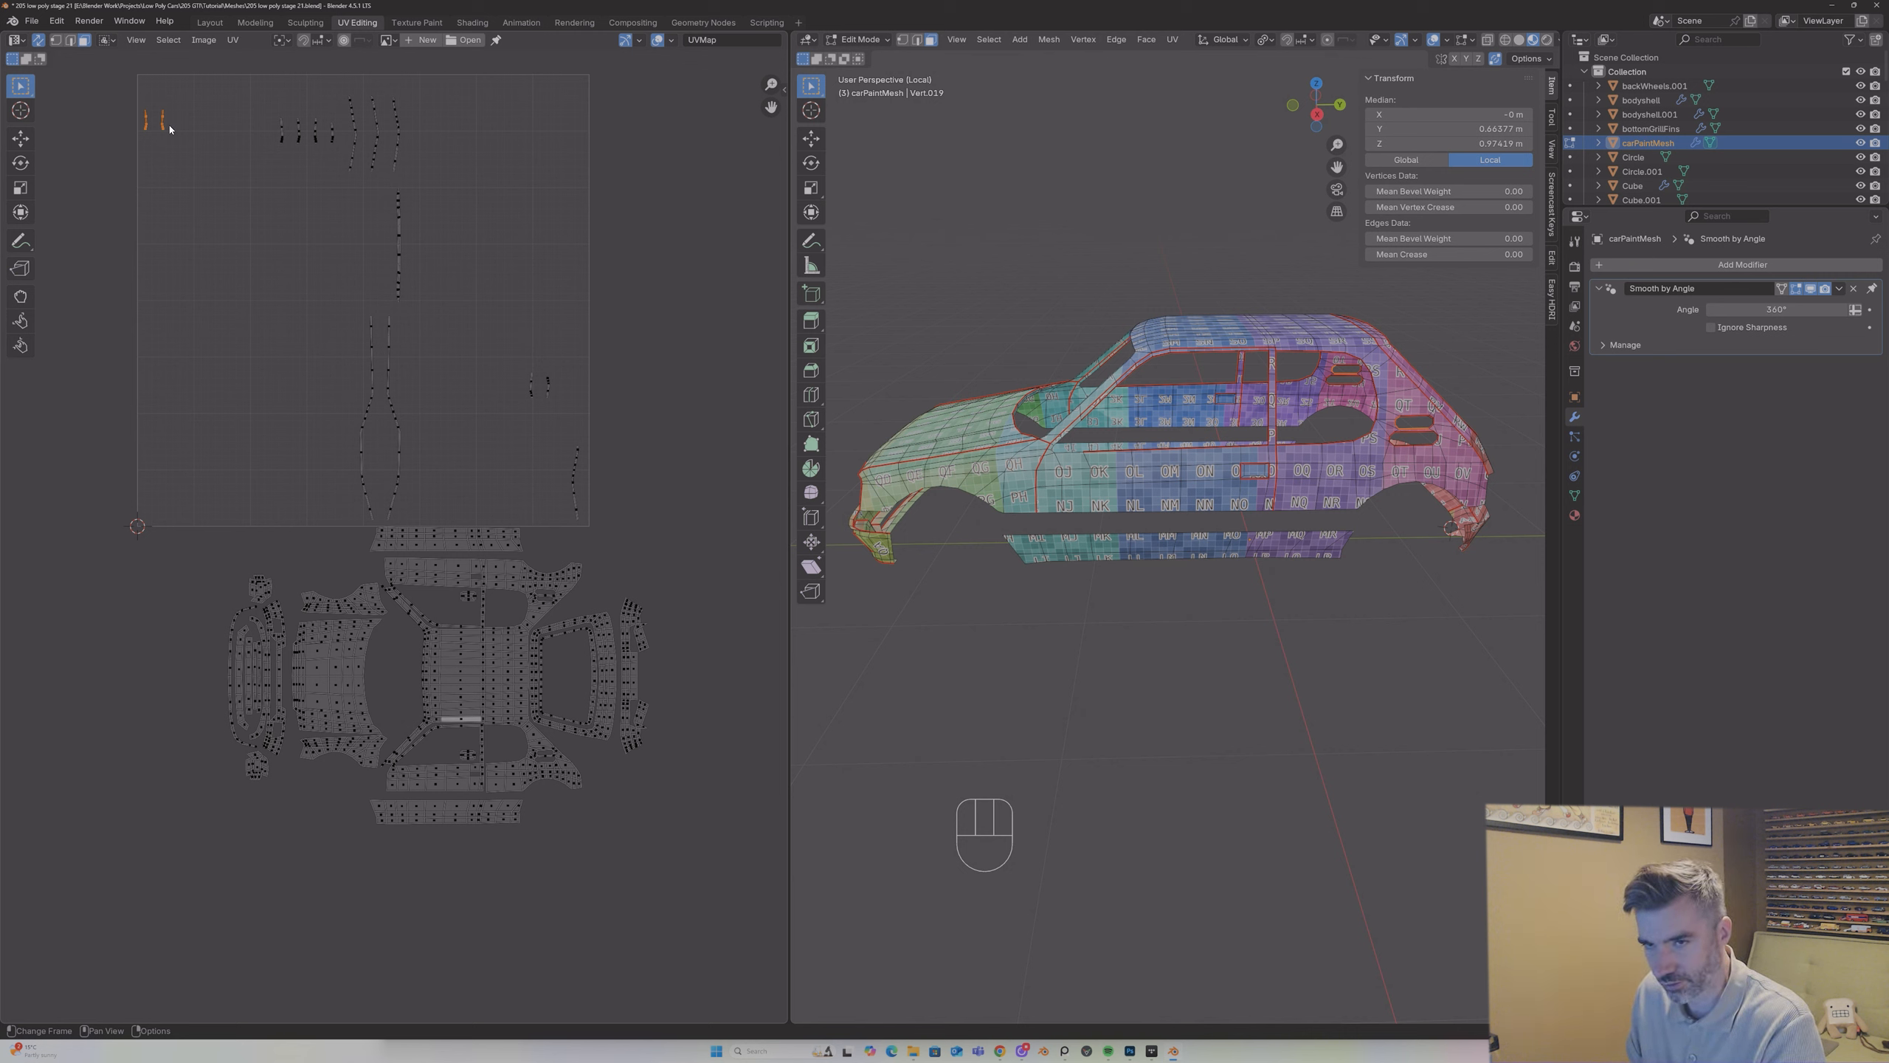
pyautogui.press('g')
pyautogui.click(729, 641)
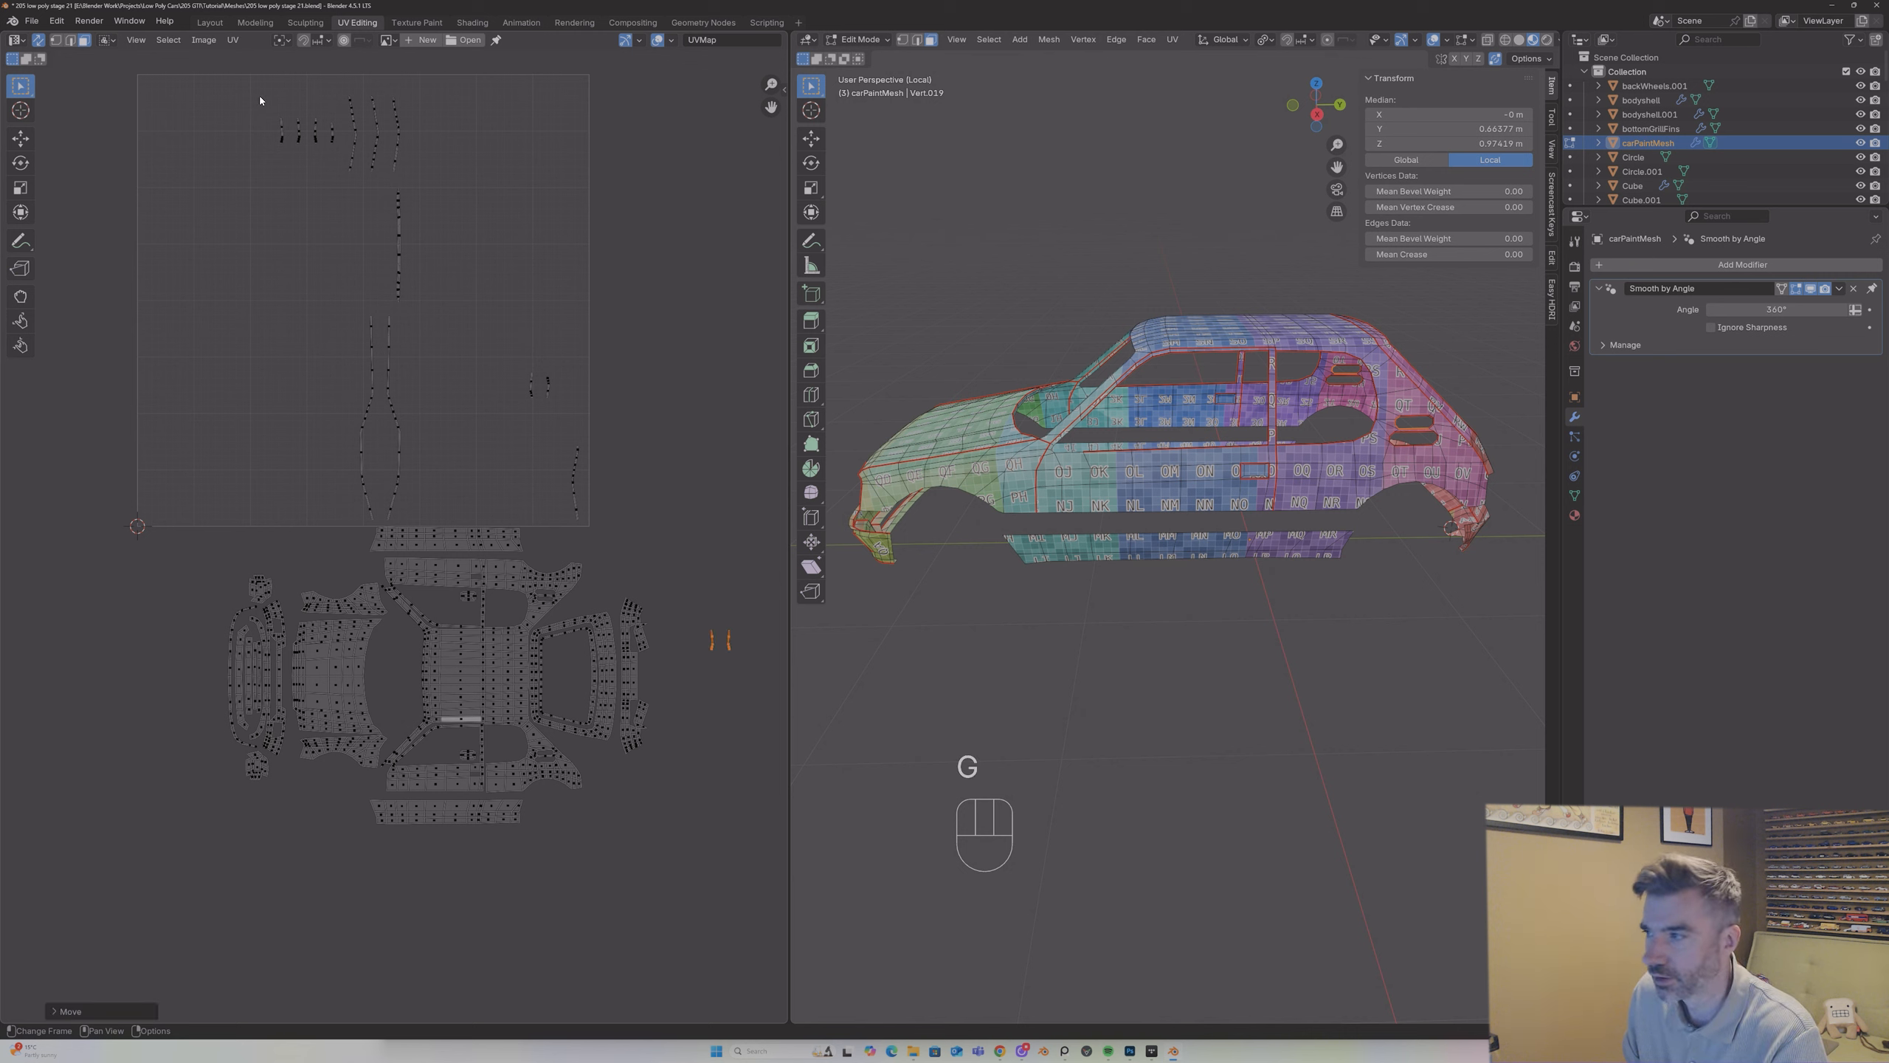
pyautogui.moveTo(250, 93); pyautogui.dragTo(308, 158)
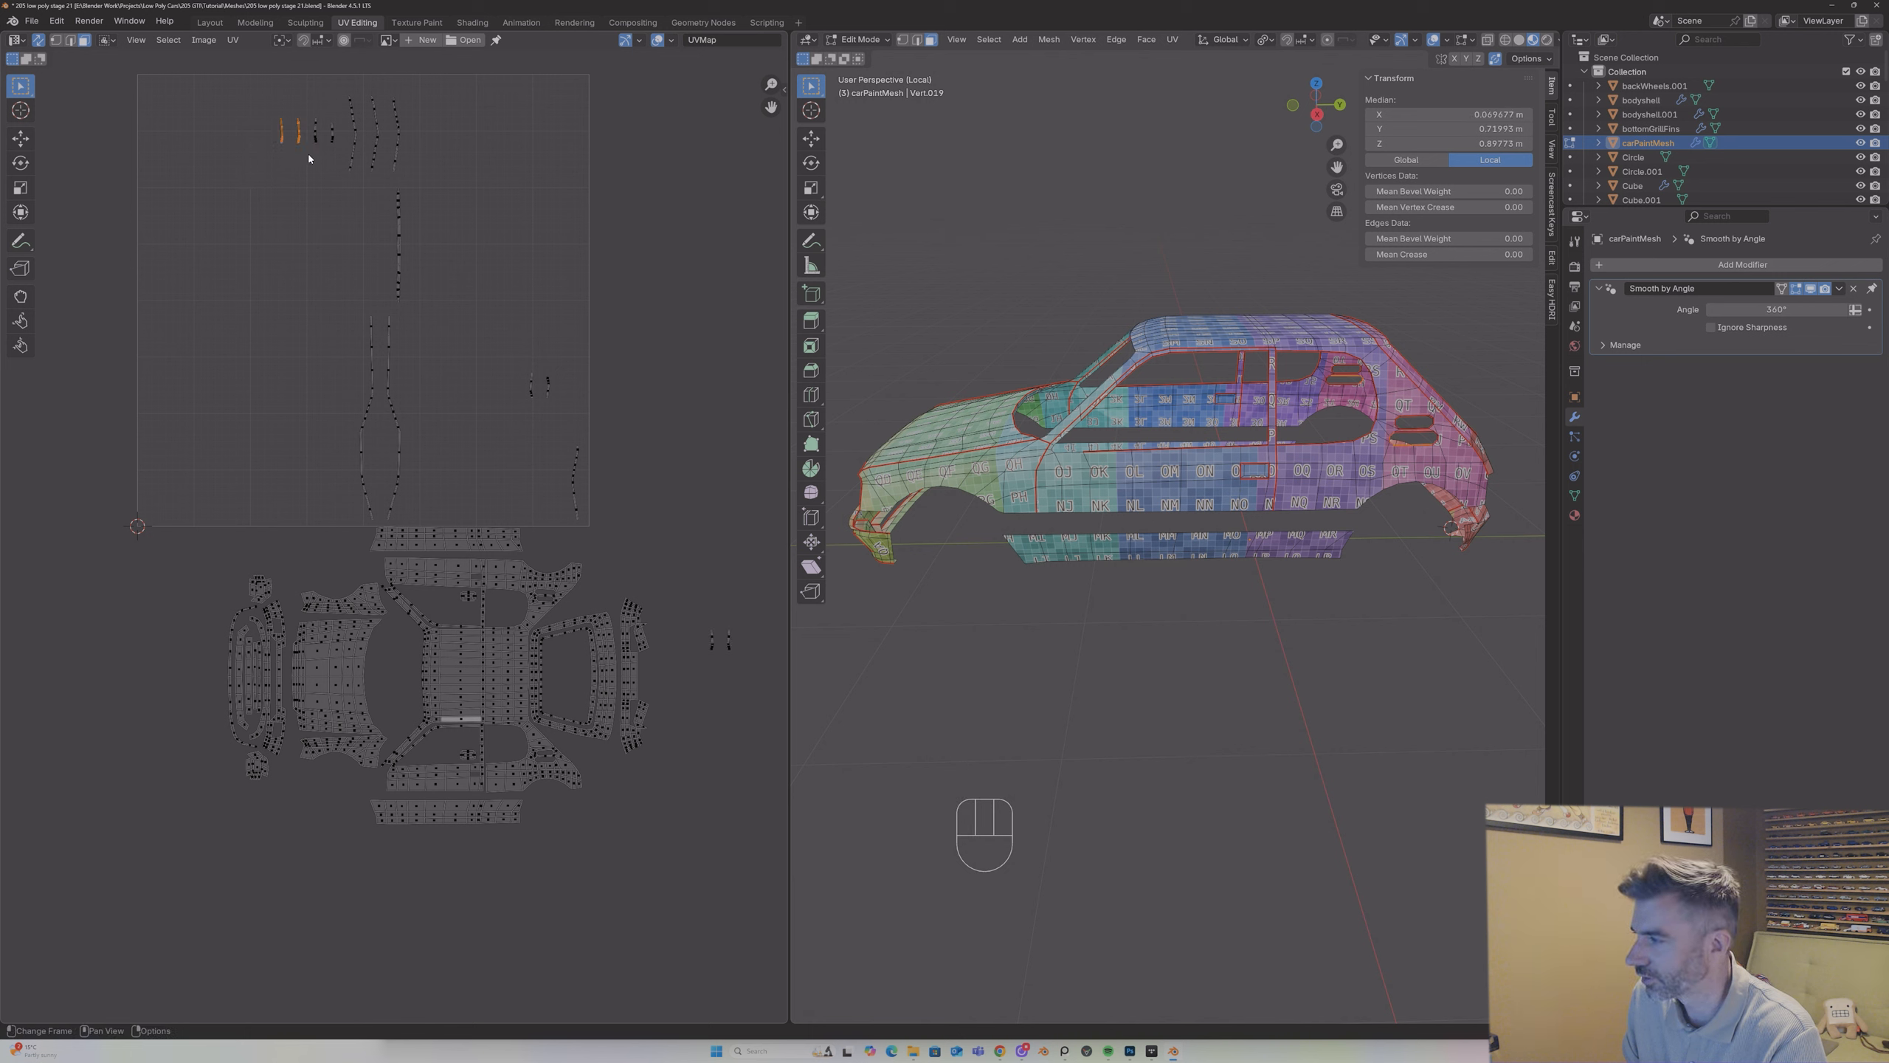
pyautogui.press('g')
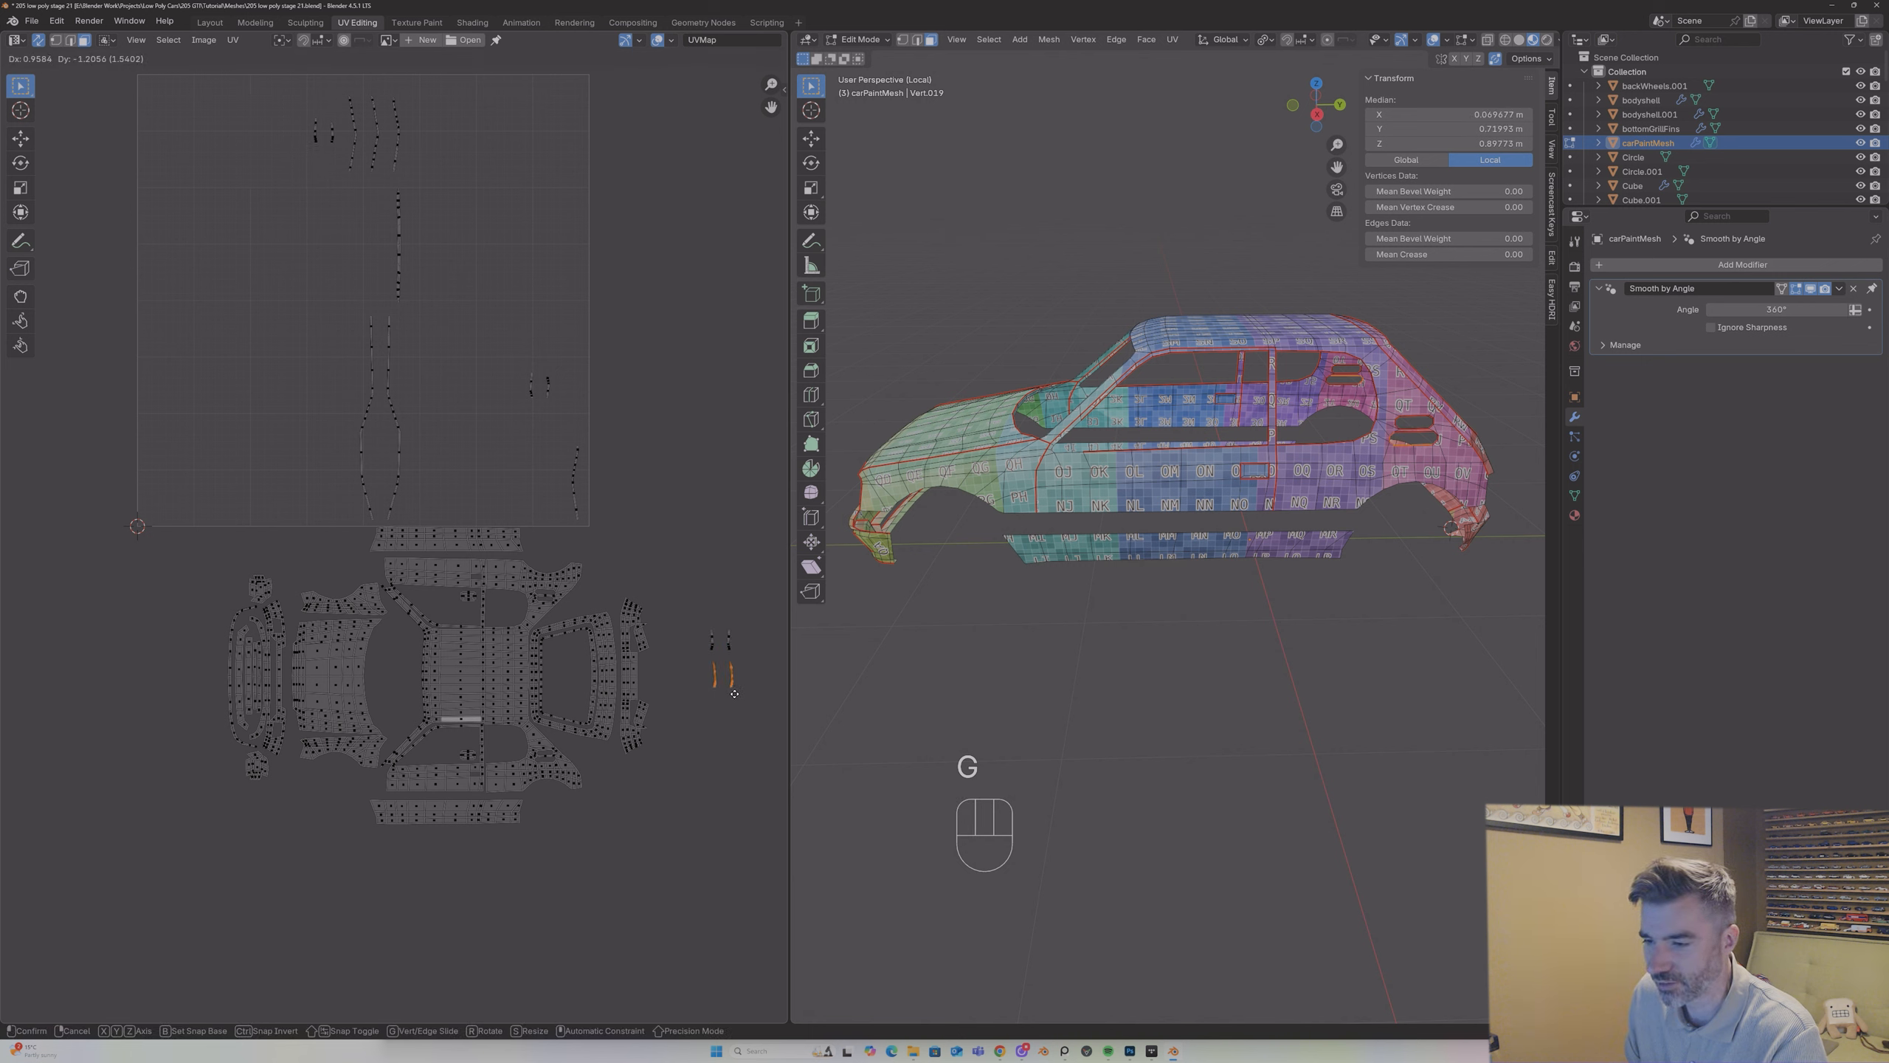
pyautogui.rightClick(734, 694)
# Step: Stack the third pair of short strips and the separate pair near the UV square's right edge beneath the pairs already moved
pyautogui.moveTo(280, 106); pyautogui.dragTo(345, 174)
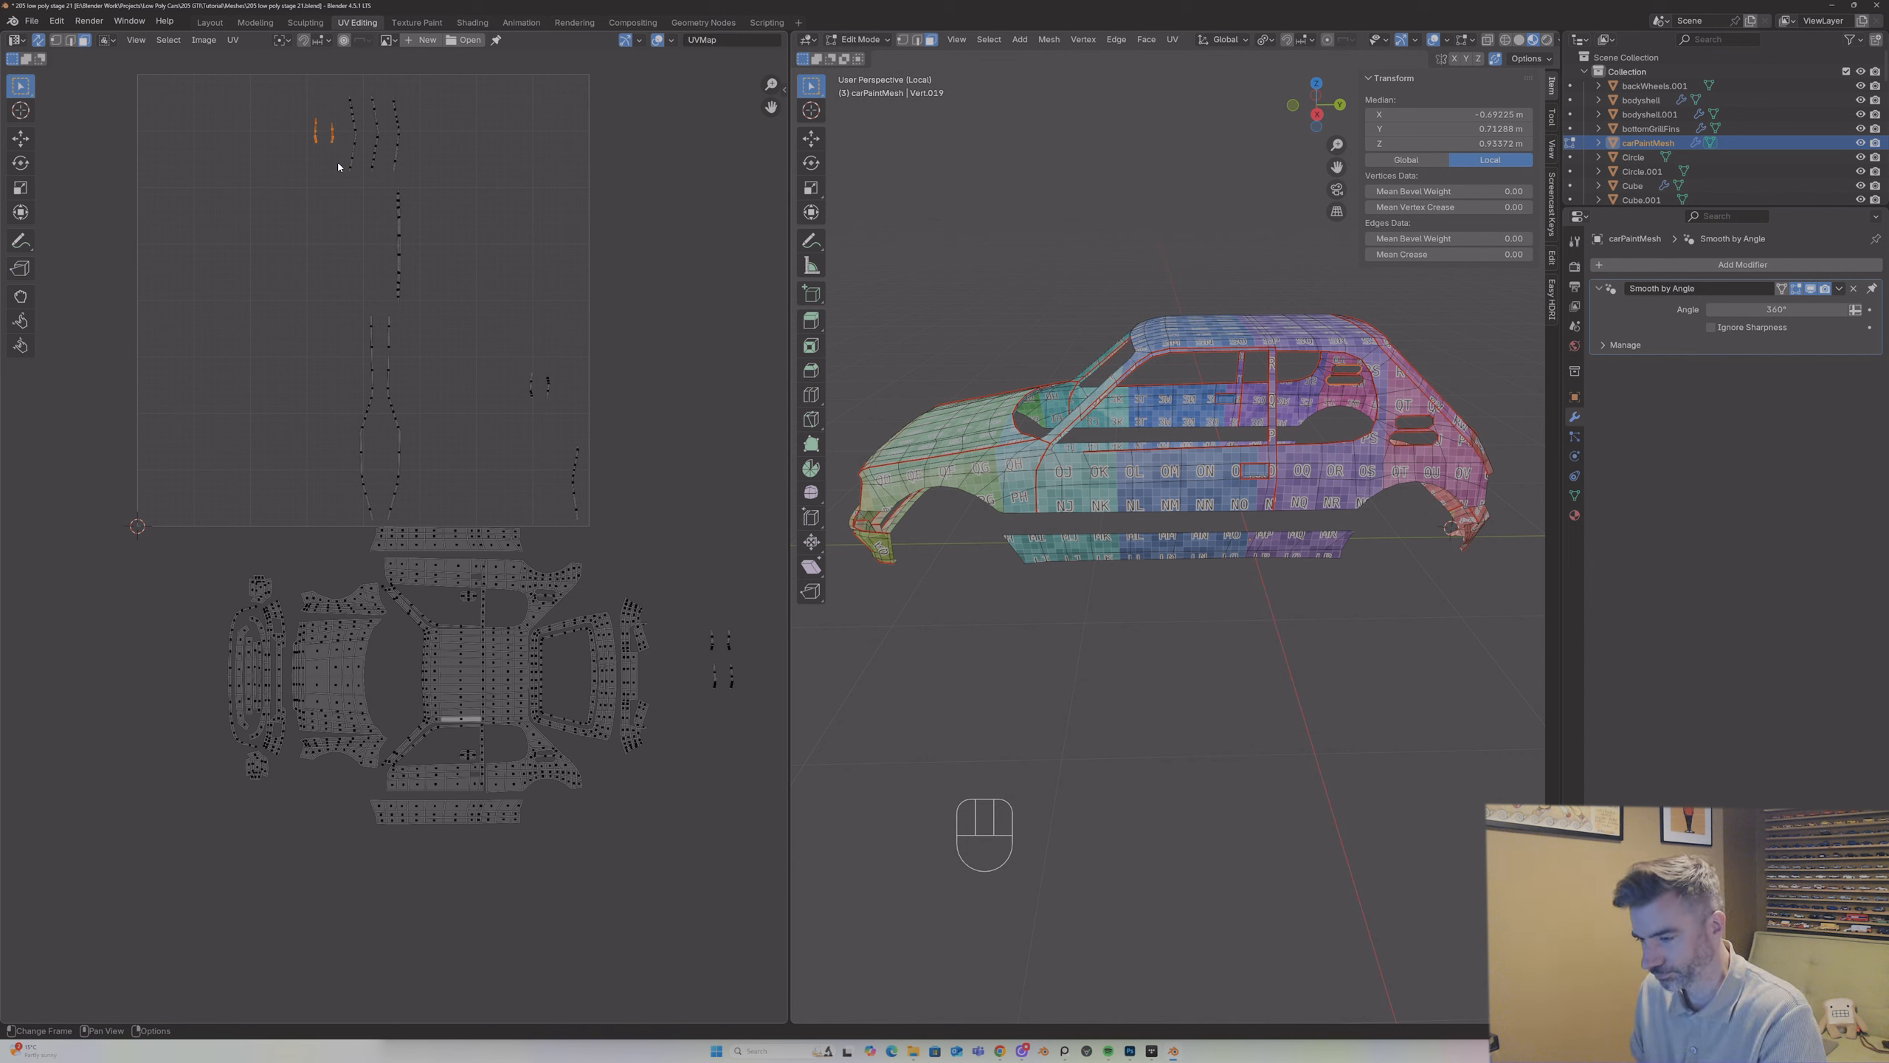
pyautogui.press('g')
pyautogui.click(732, 742)
pyautogui.moveTo(476, 336); pyautogui.dragTo(573, 437)
pyautogui.press('g')
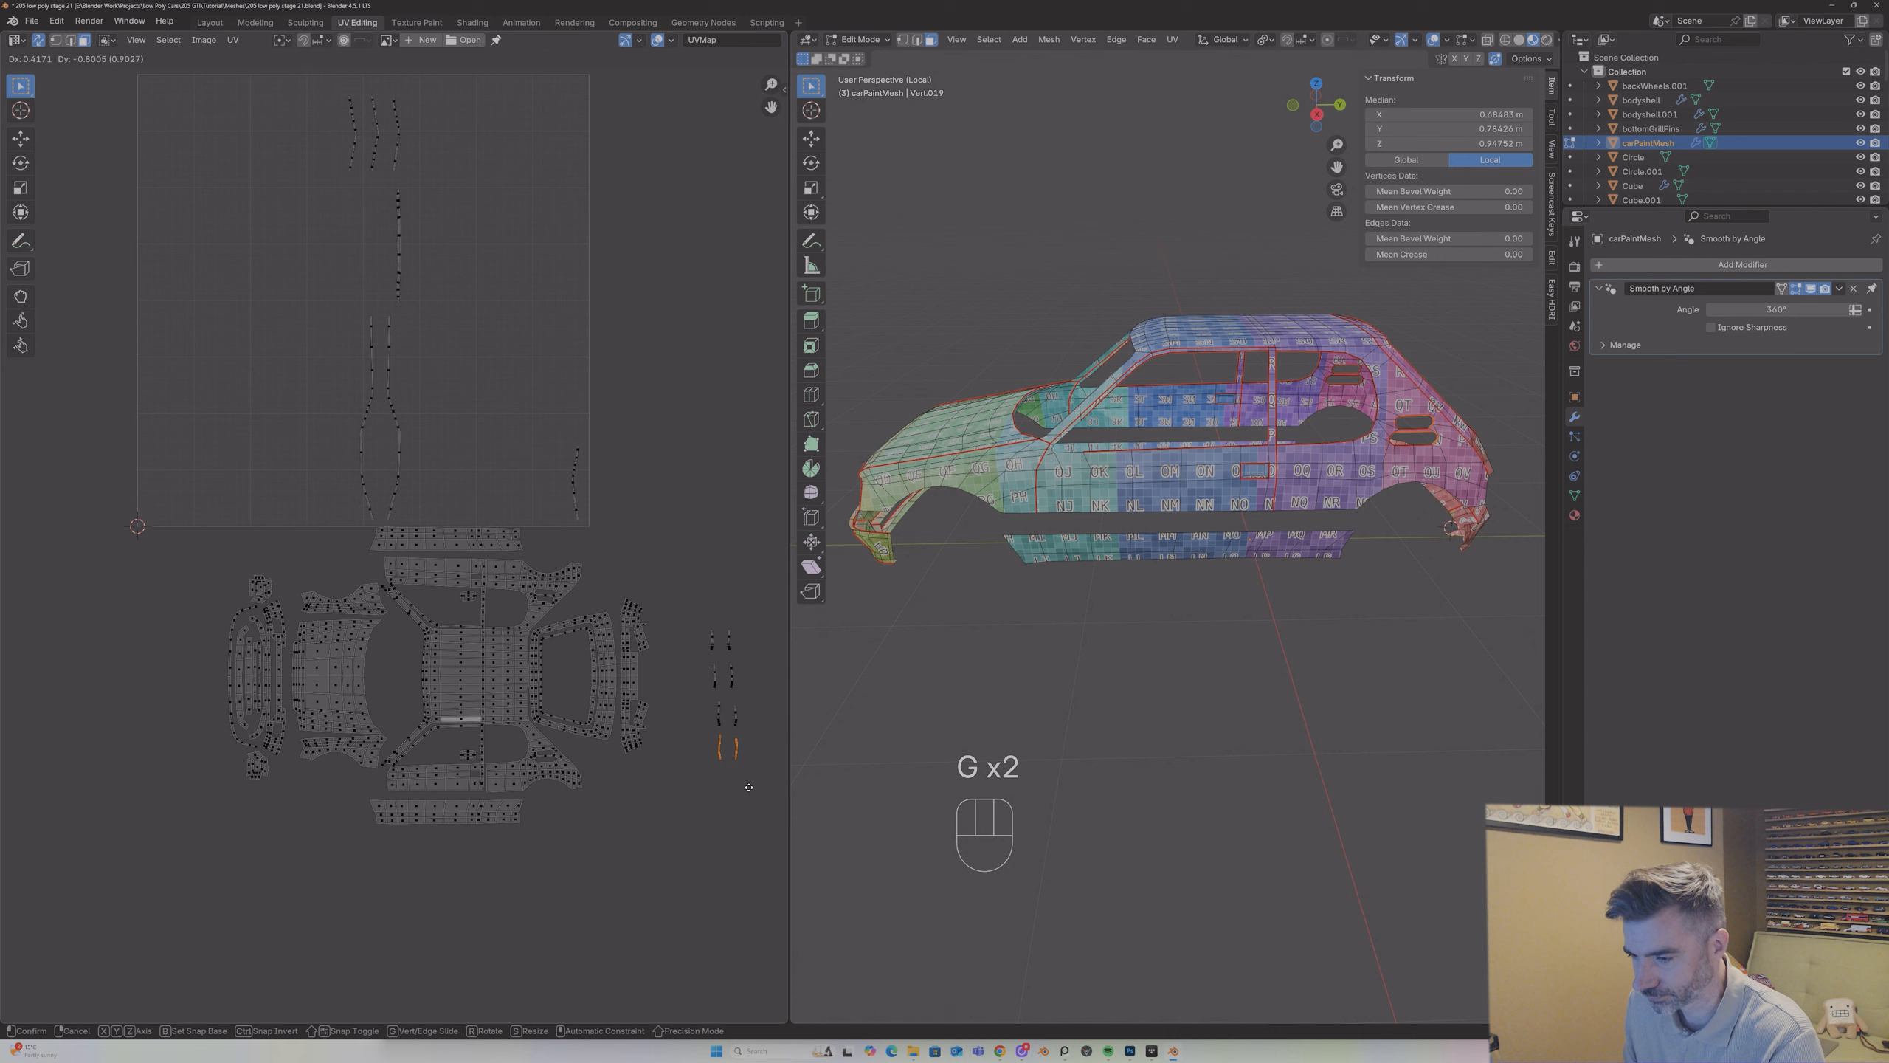
pyautogui.click(748, 786)
# Step: Split the second strip pair by car side, placing its left strip outside the top pair's right strip and its right strip outside the left one
pyautogui.scroll(3, 708, 612)
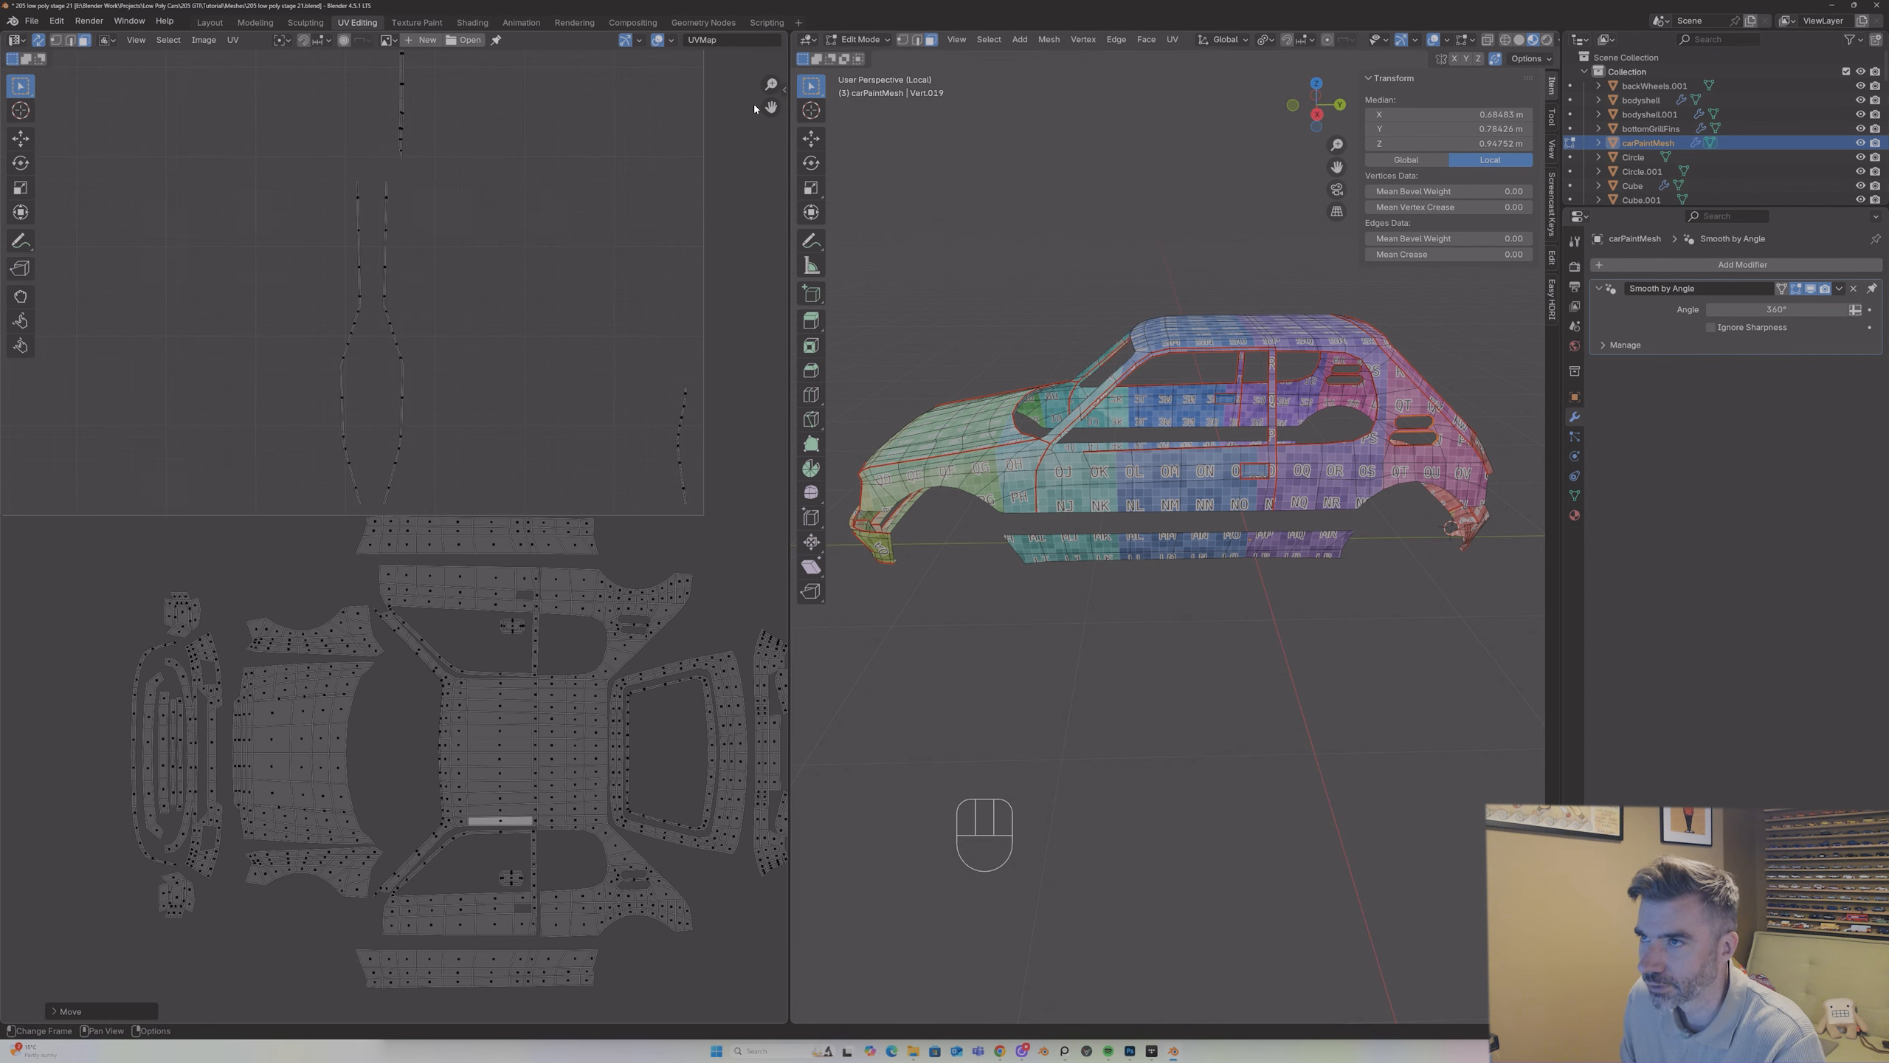
pyautogui.moveTo(770, 107); pyautogui.dragTo(455, 0)
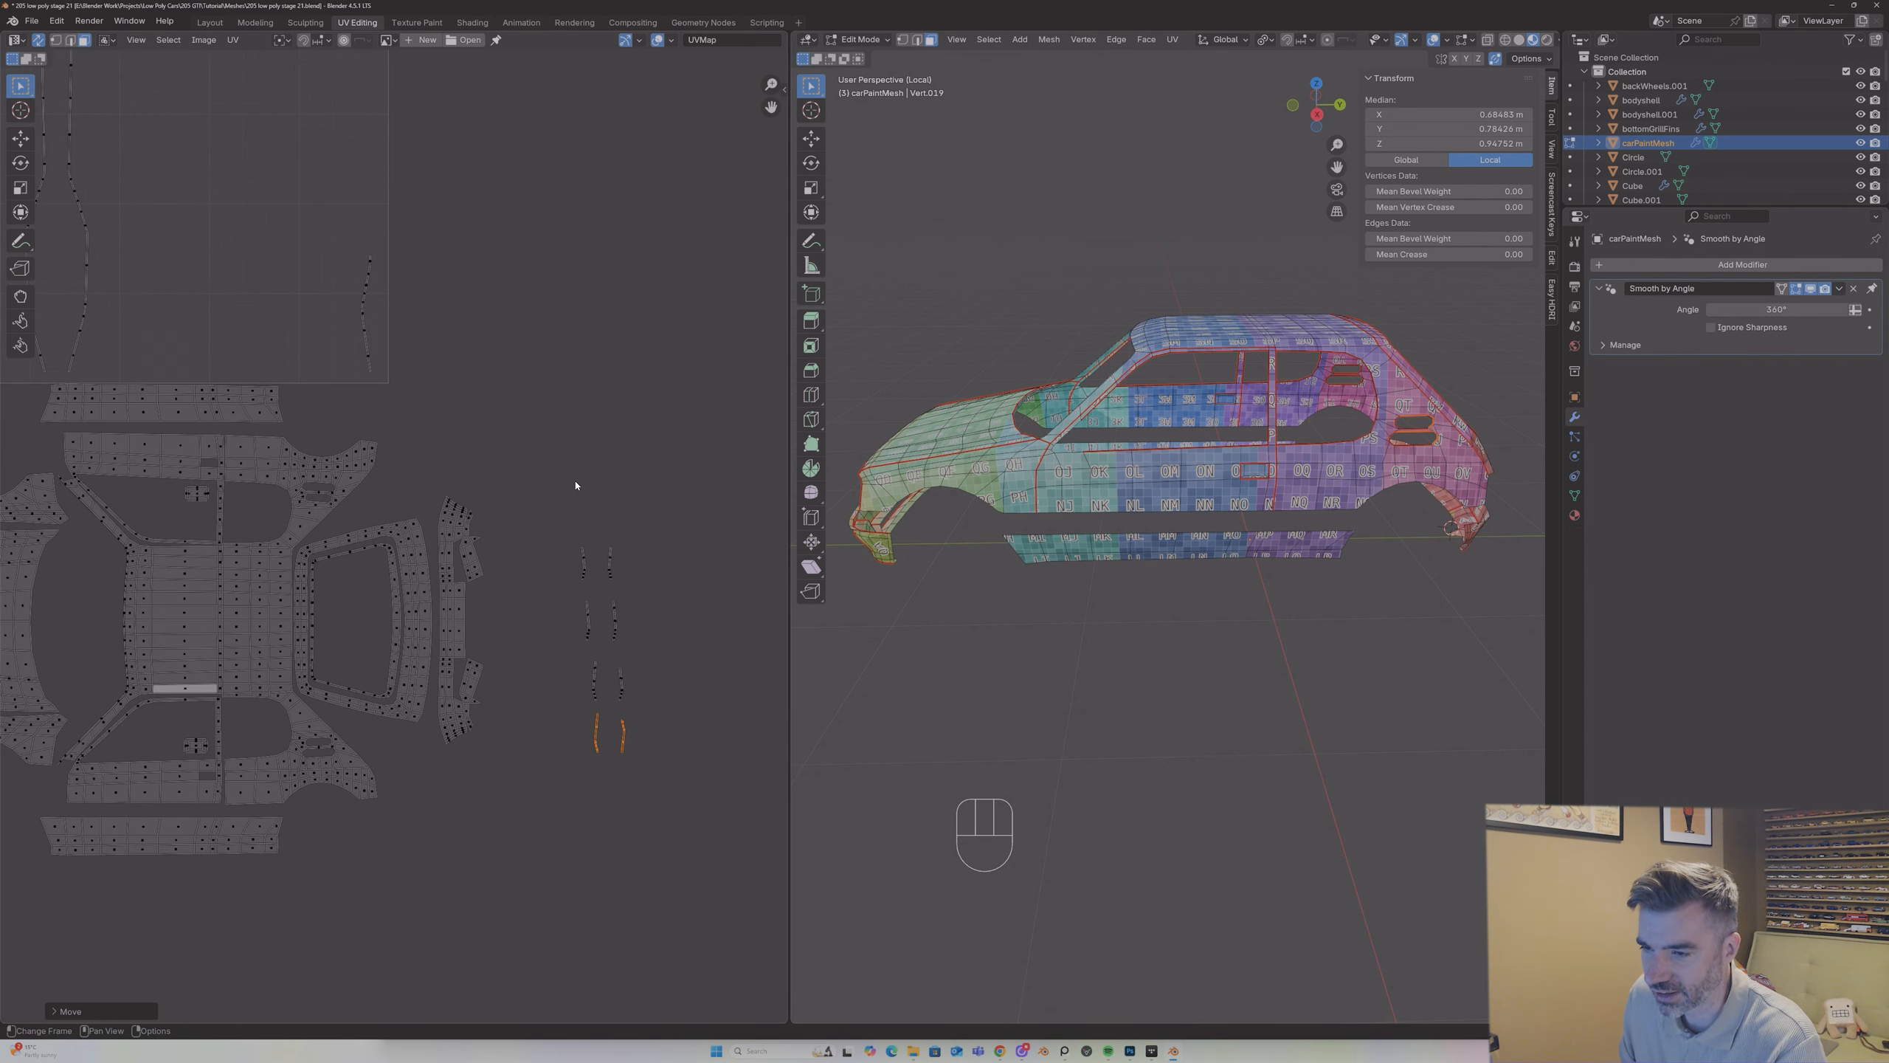
pyautogui.moveTo(565, 523); pyautogui.dragTo(597, 647)
pyautogui.press('g')
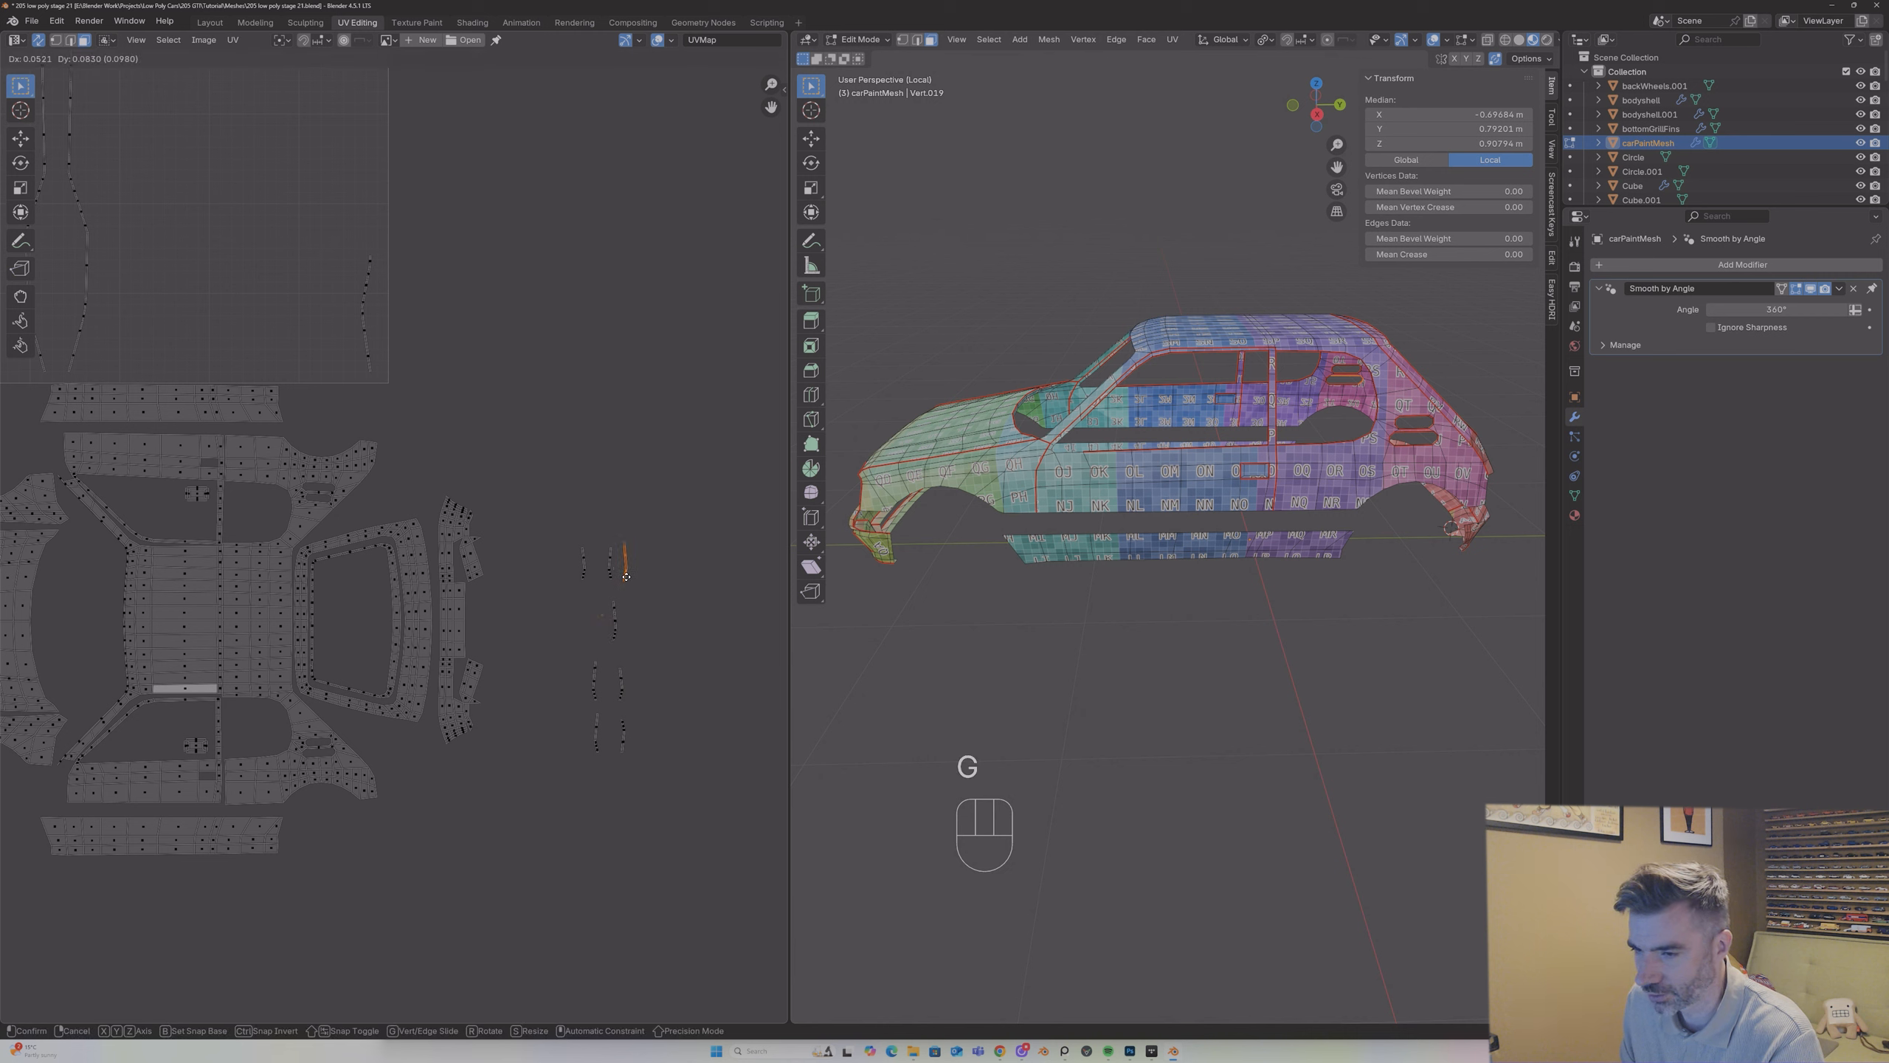
pyautogui.click(632, 643)
pyautogui.press('g')
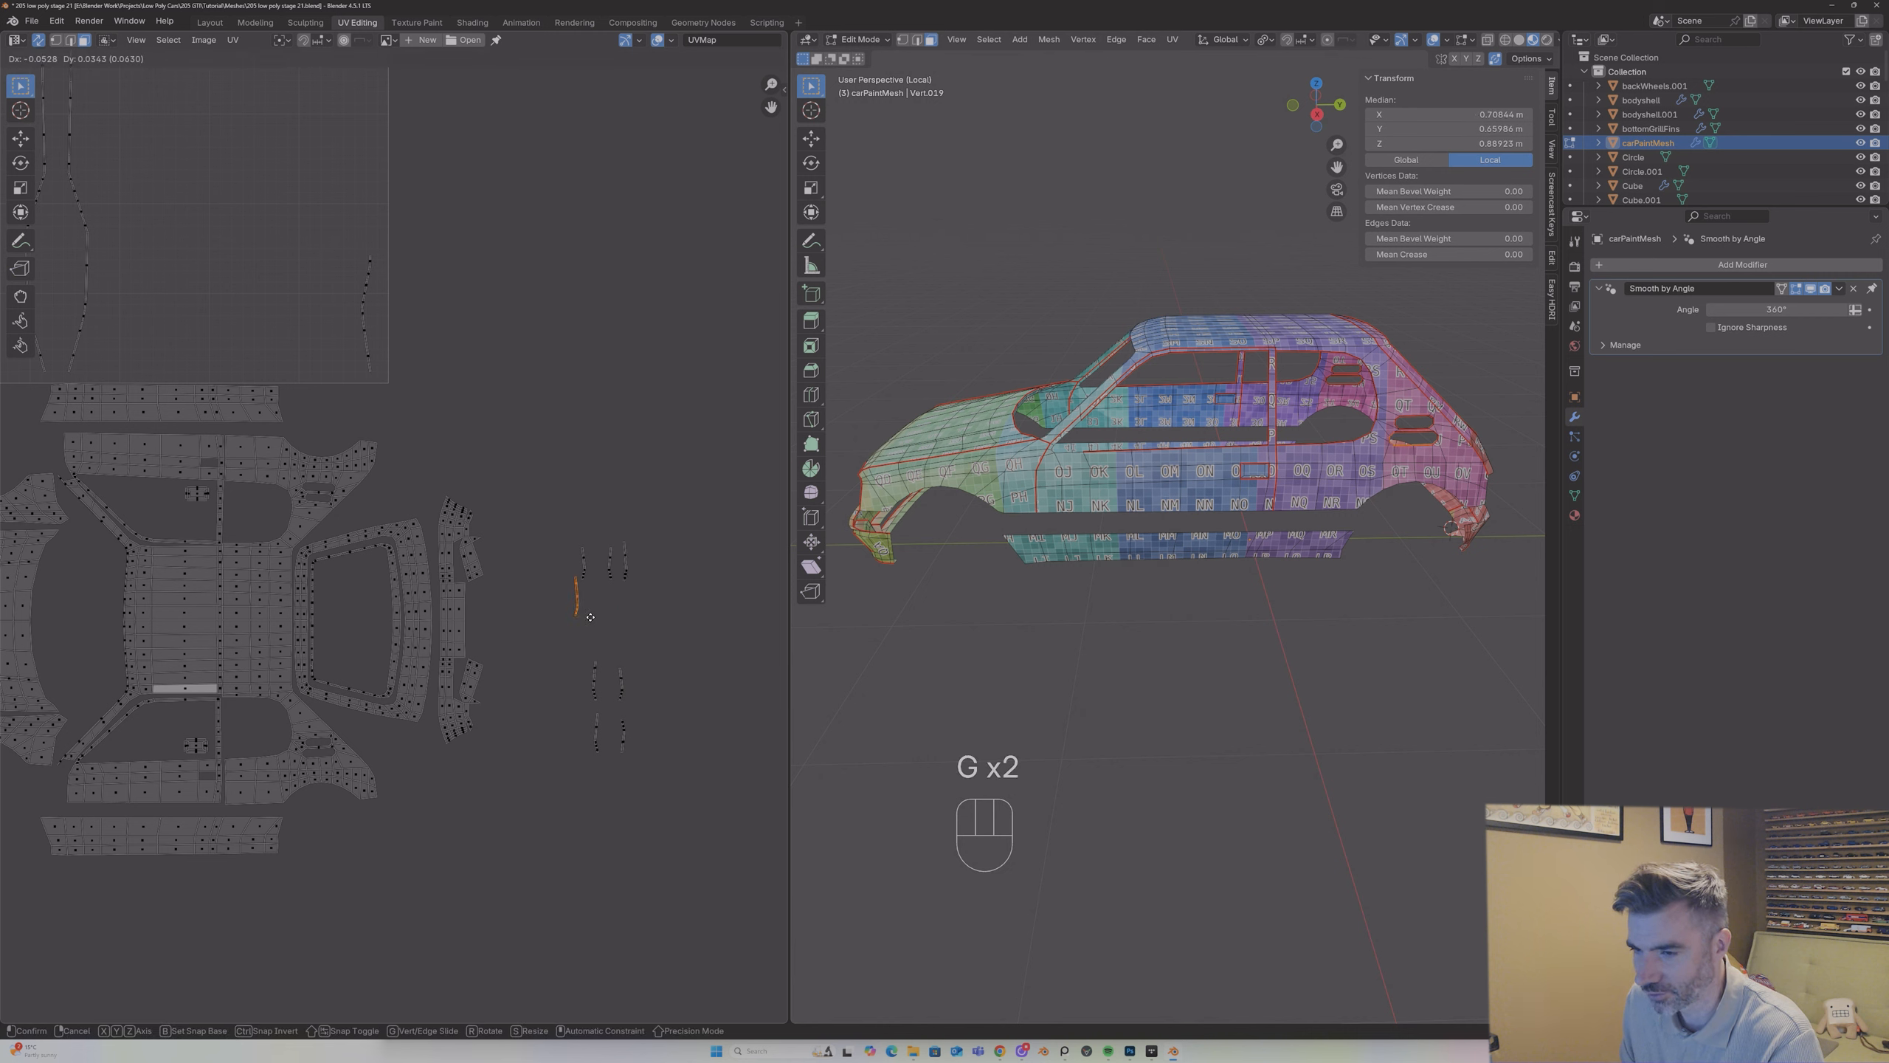
pyautogui.rightClick(590, 617)
# Step: Move both strips of the third pair up to the outer end of the right-hand strip group
pyautogui.moveTo(565, 642); pyautogui.dragTo(606, 710)
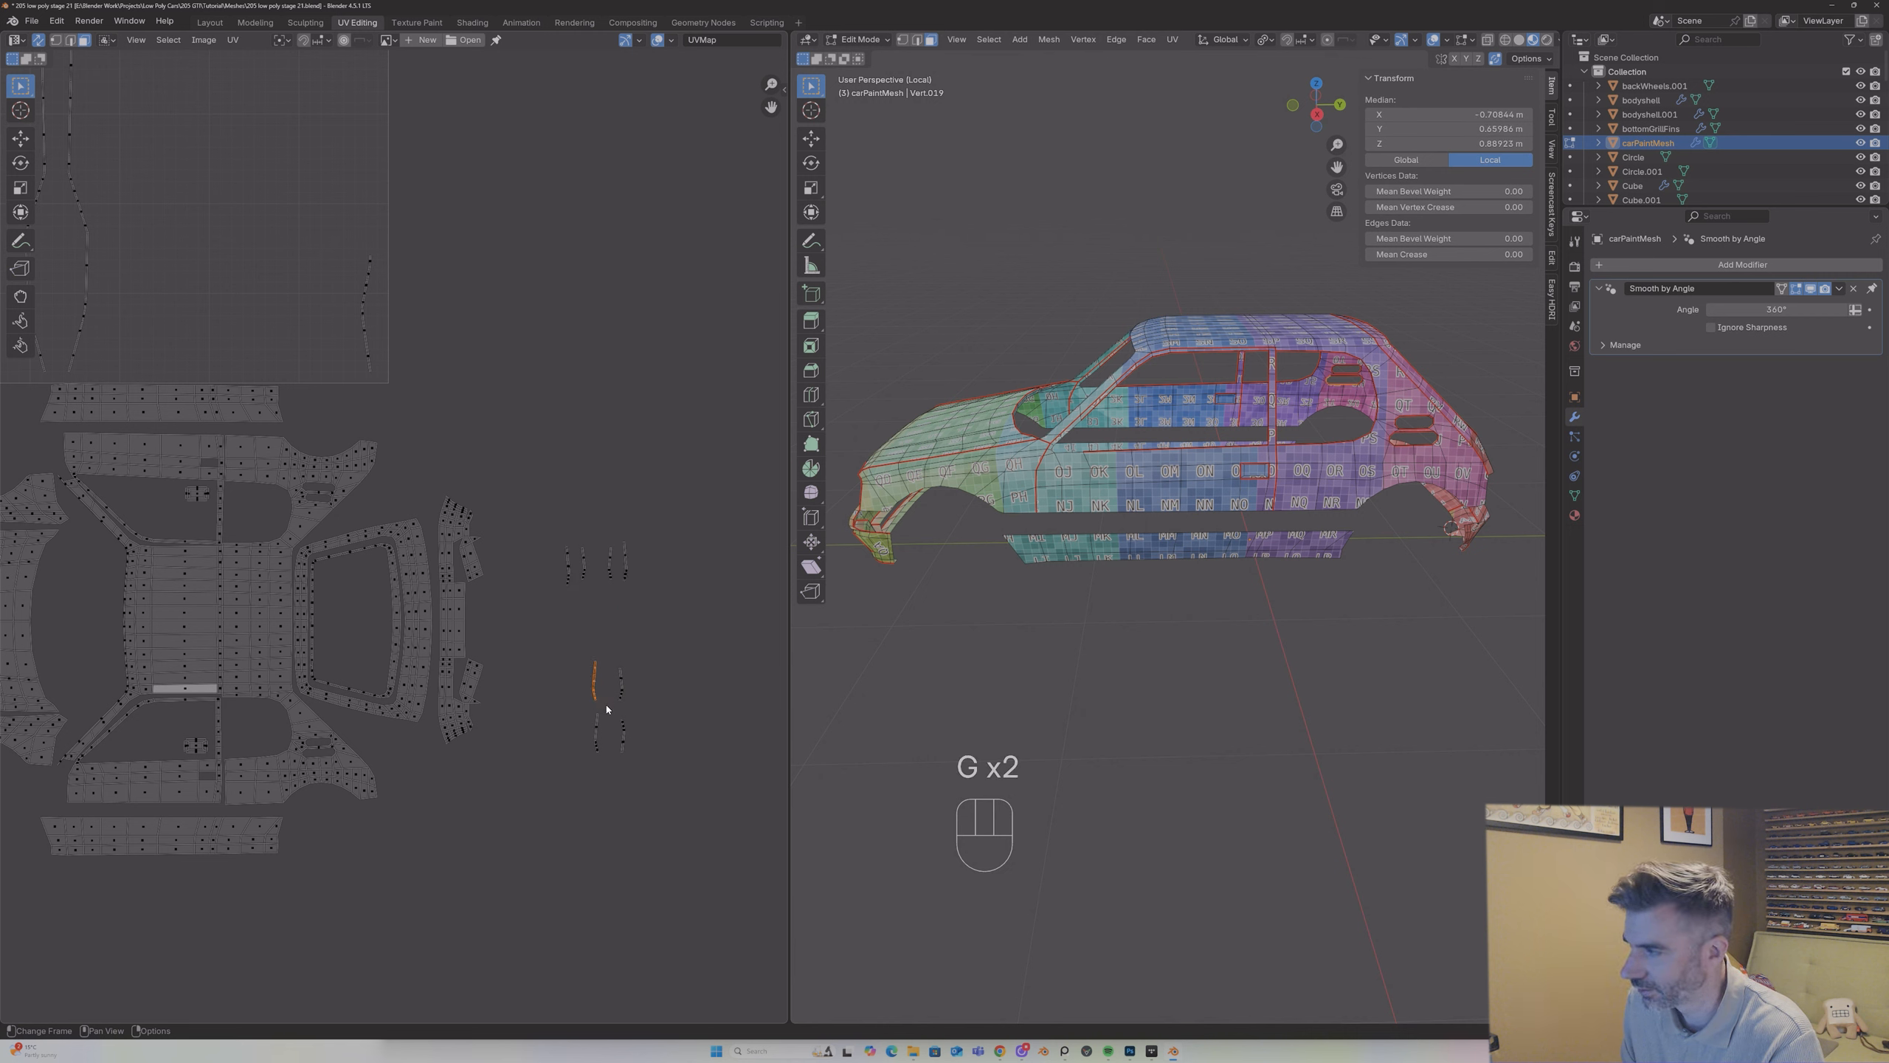
pyautogui.press('g')
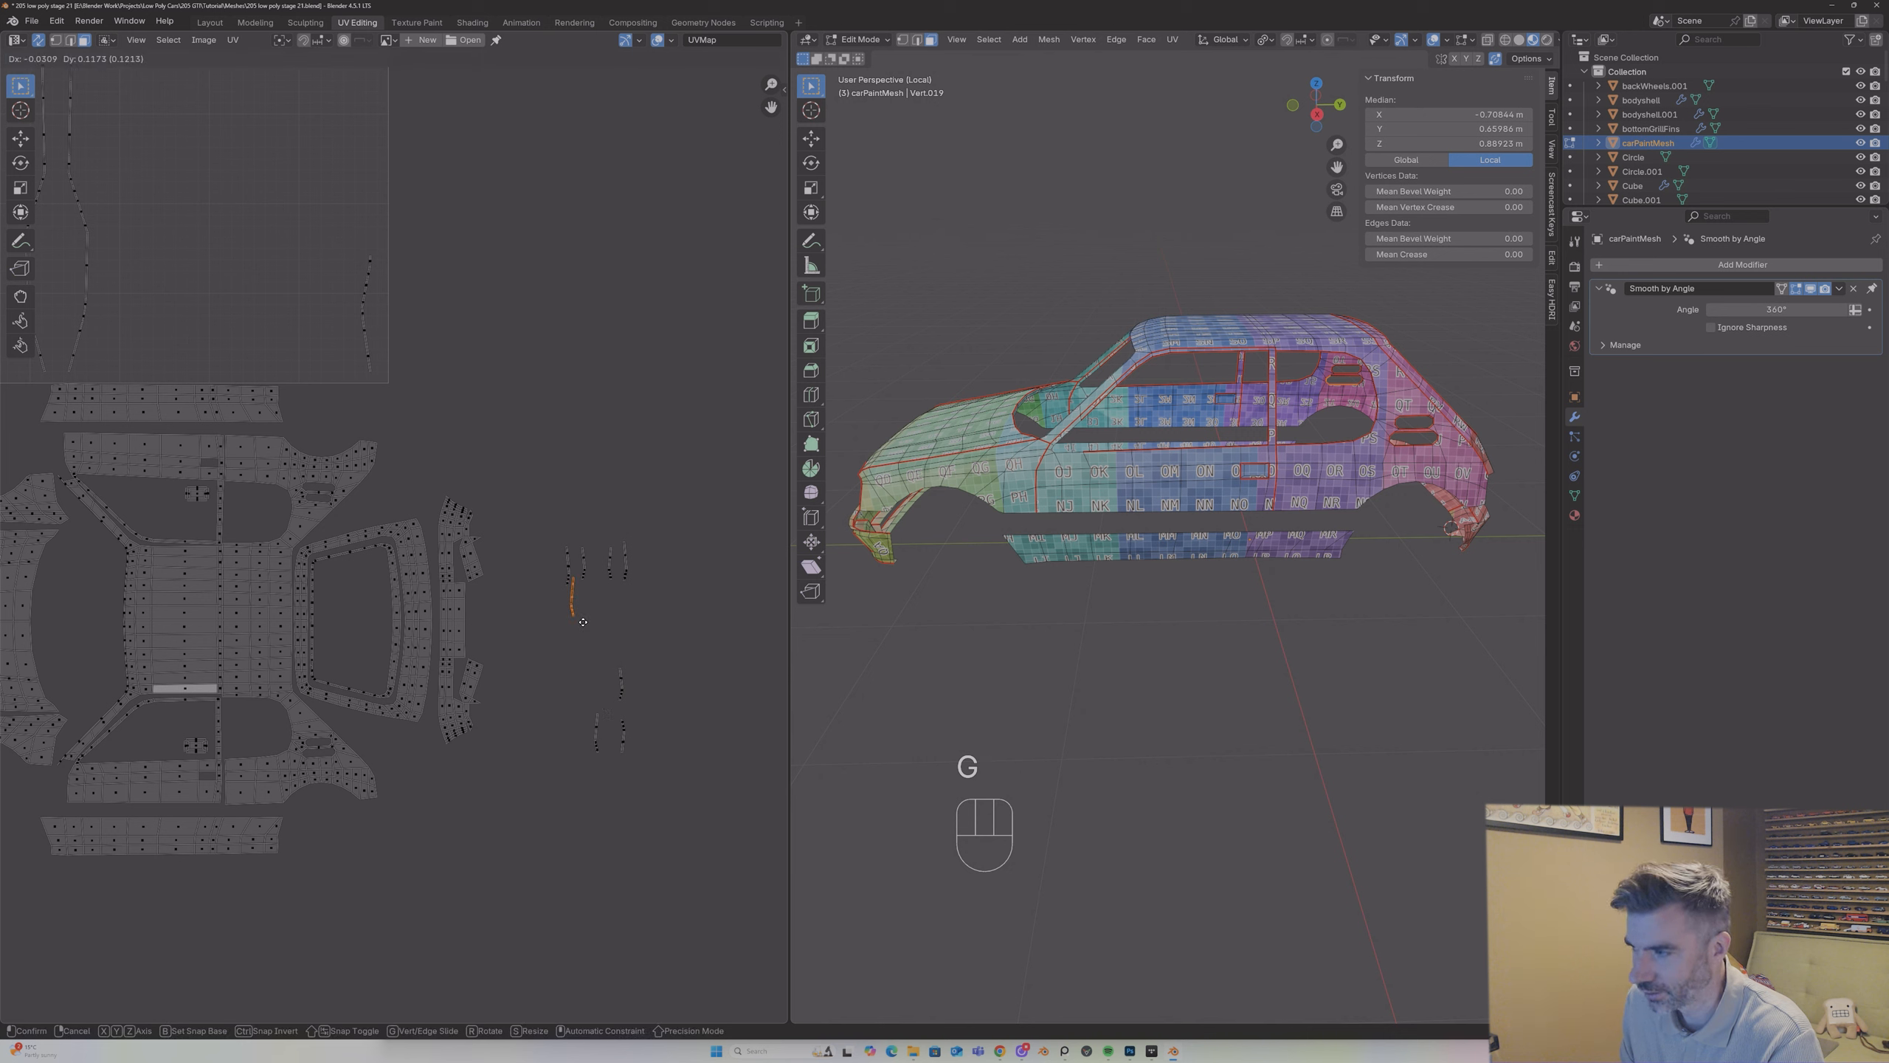
pyautogui.click(647, 584)
pyautogui.moveTo(599, 640); pyautogui.dragTo(632, 700)
pyautogui.press('g')
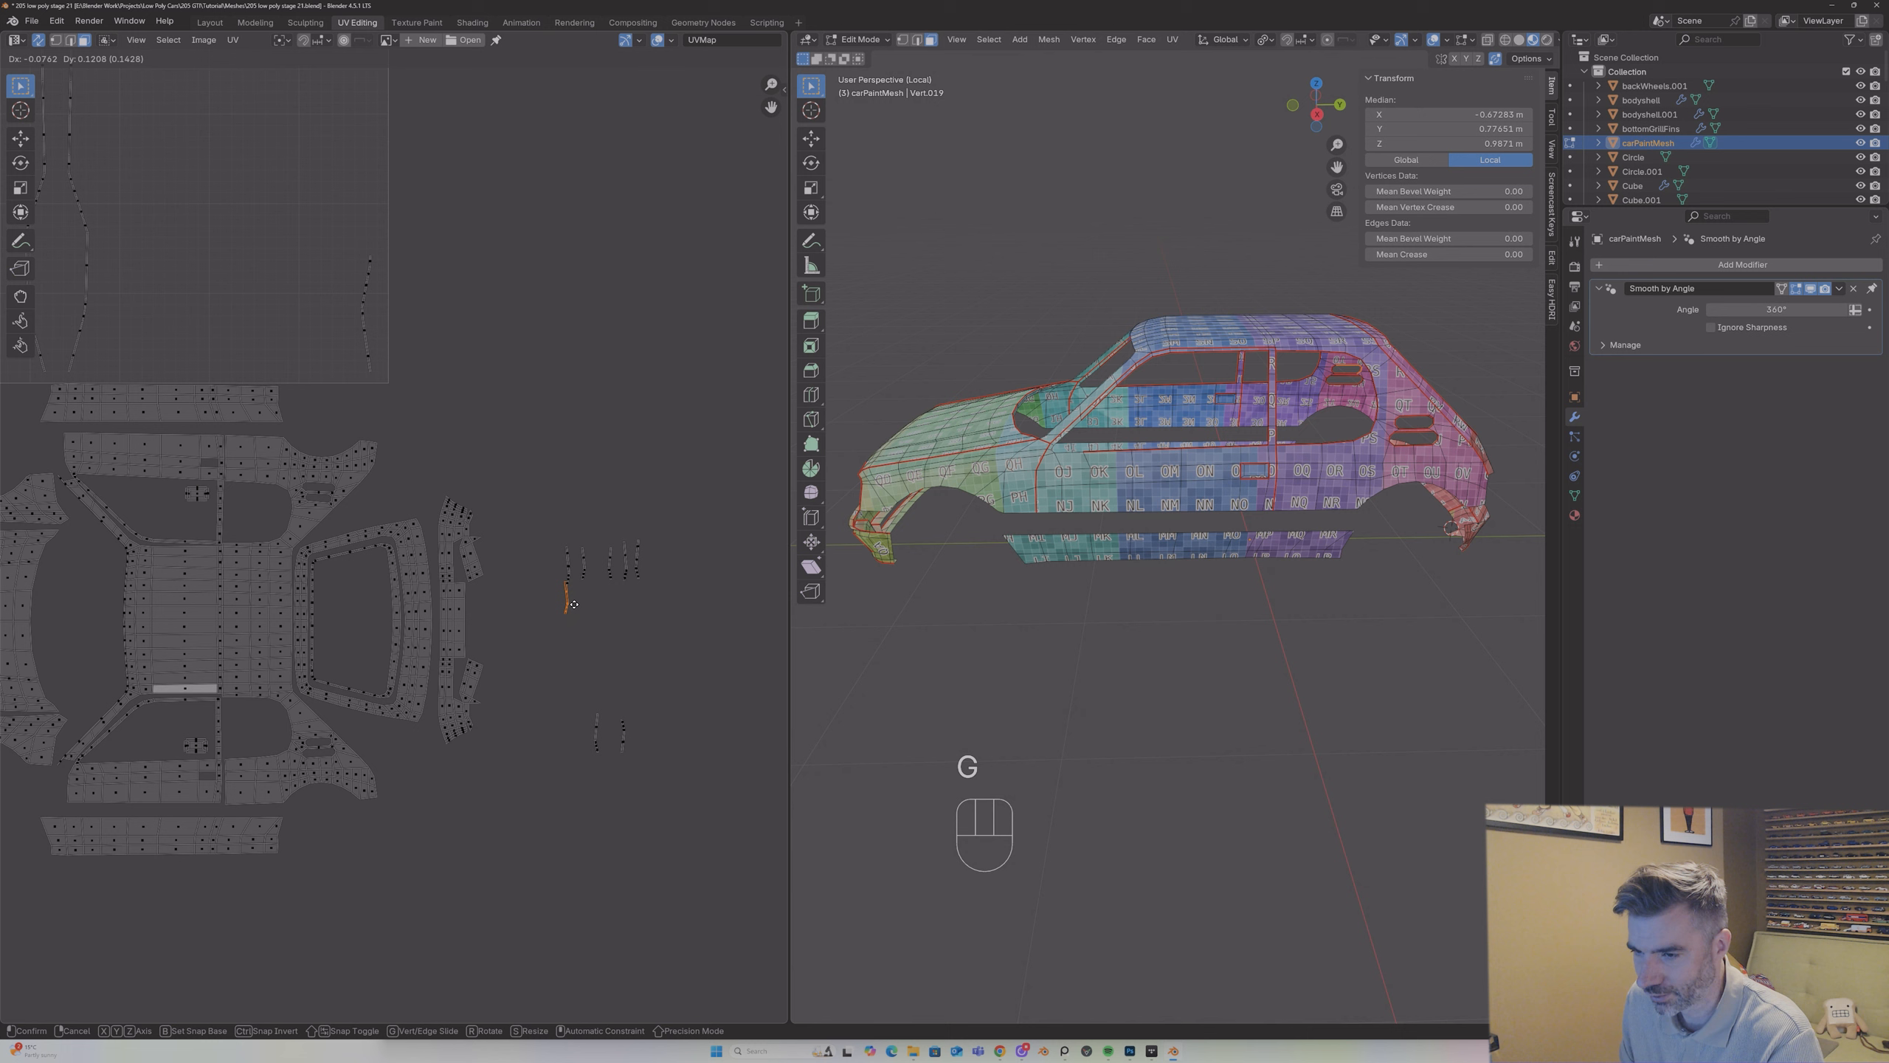
pyautogui.click(664, 577)
# Step: Move both strips of the lowest pair up to the outer end of the left-hand strip group
pyautogui.moveTo(578, 662); pyautogui.dragTo(608, 779)
pyautogui.press('g')
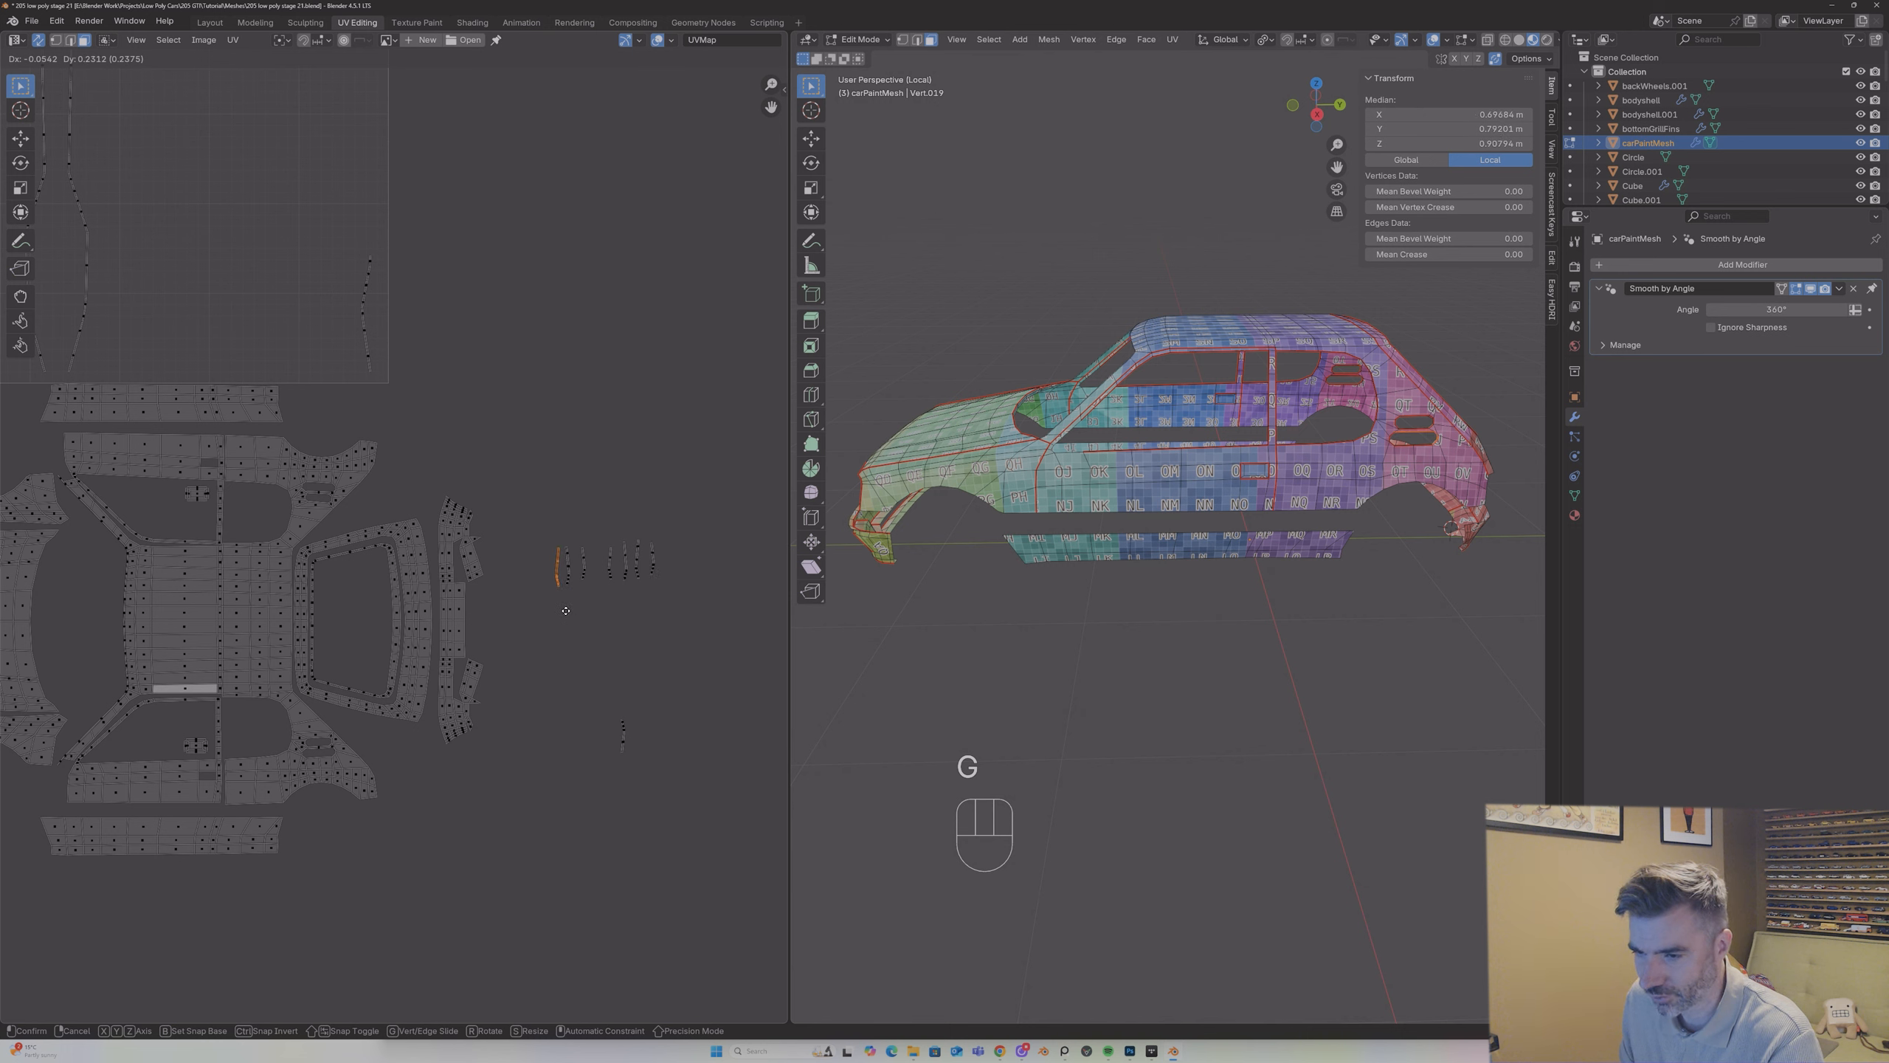
pyautogui.click(565, 610)
pyautogui.moveTo(582, 677); pyautogui.dragTo(661, 770)
pyautogui.press('g')
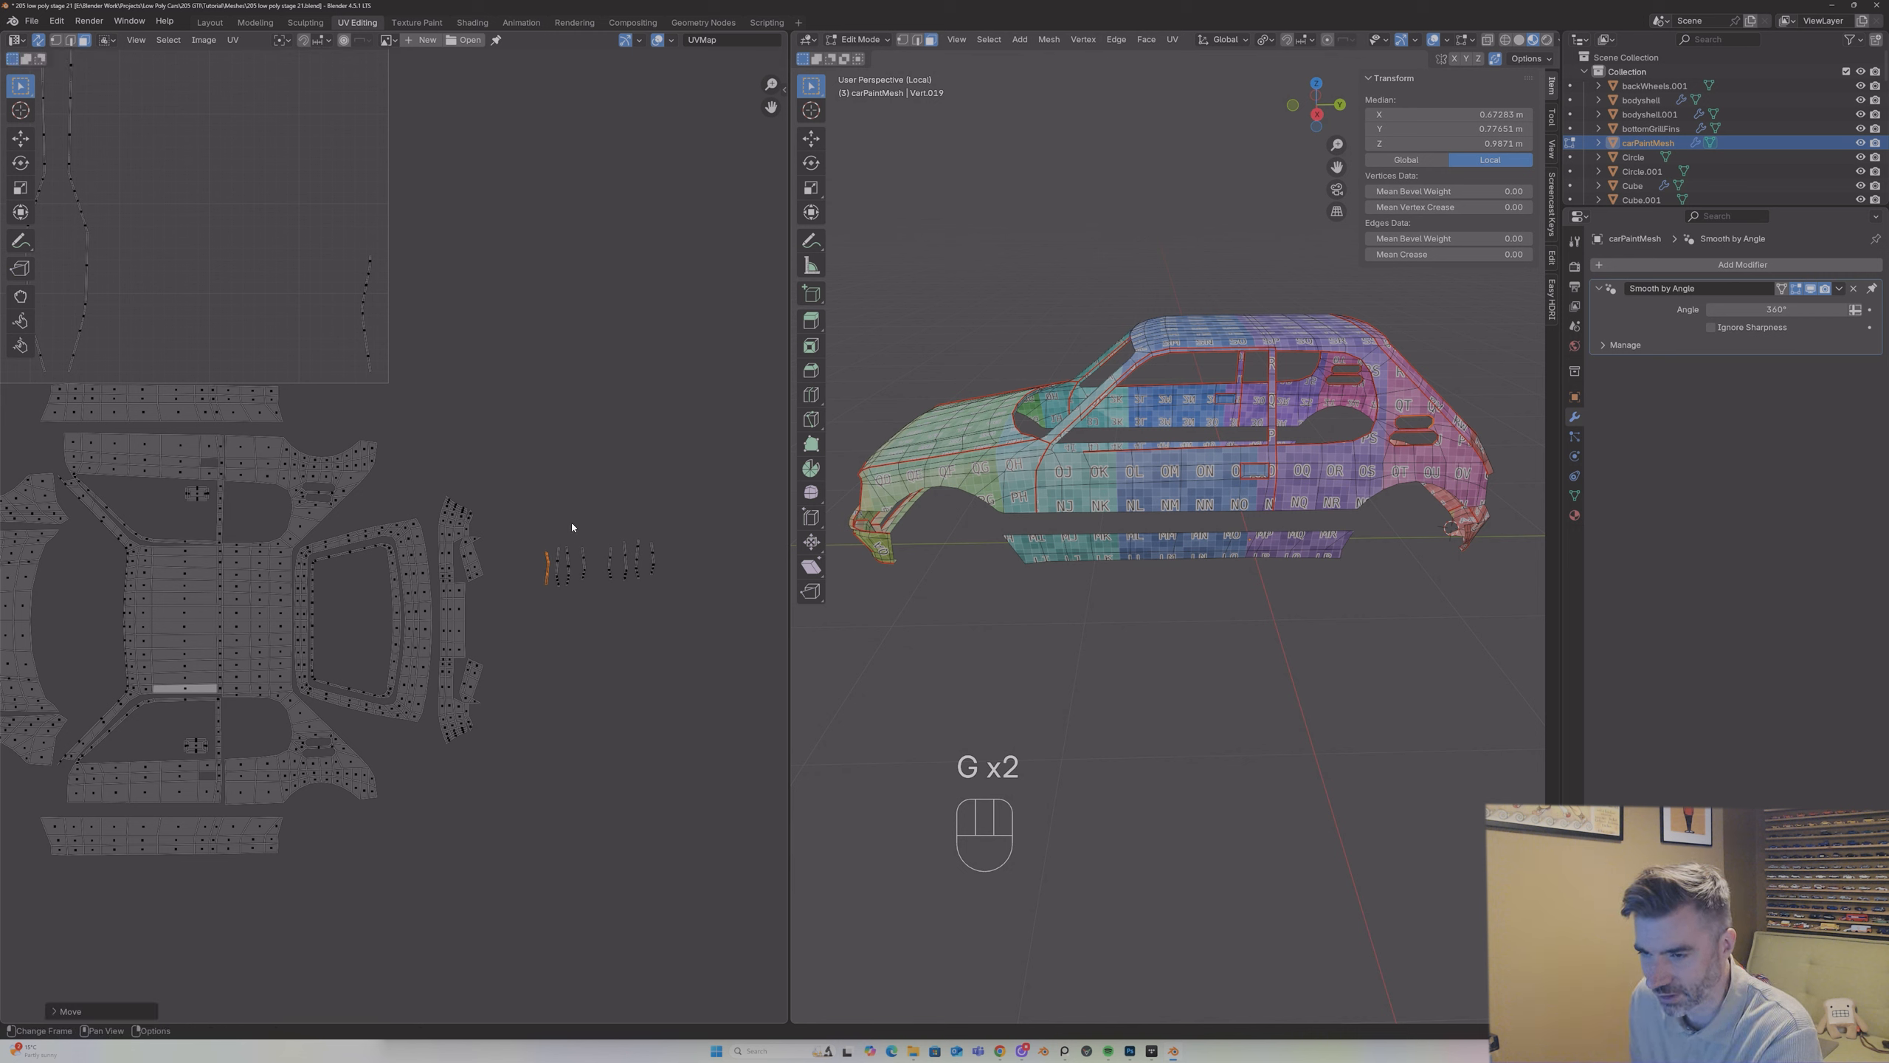
# Step: Move the innermost strip of the left-hand group to that group's outer end, nearest the rear bumper islands
pyautogui.moveTo(578, 533); pyautogui.dragTo(593, 588)
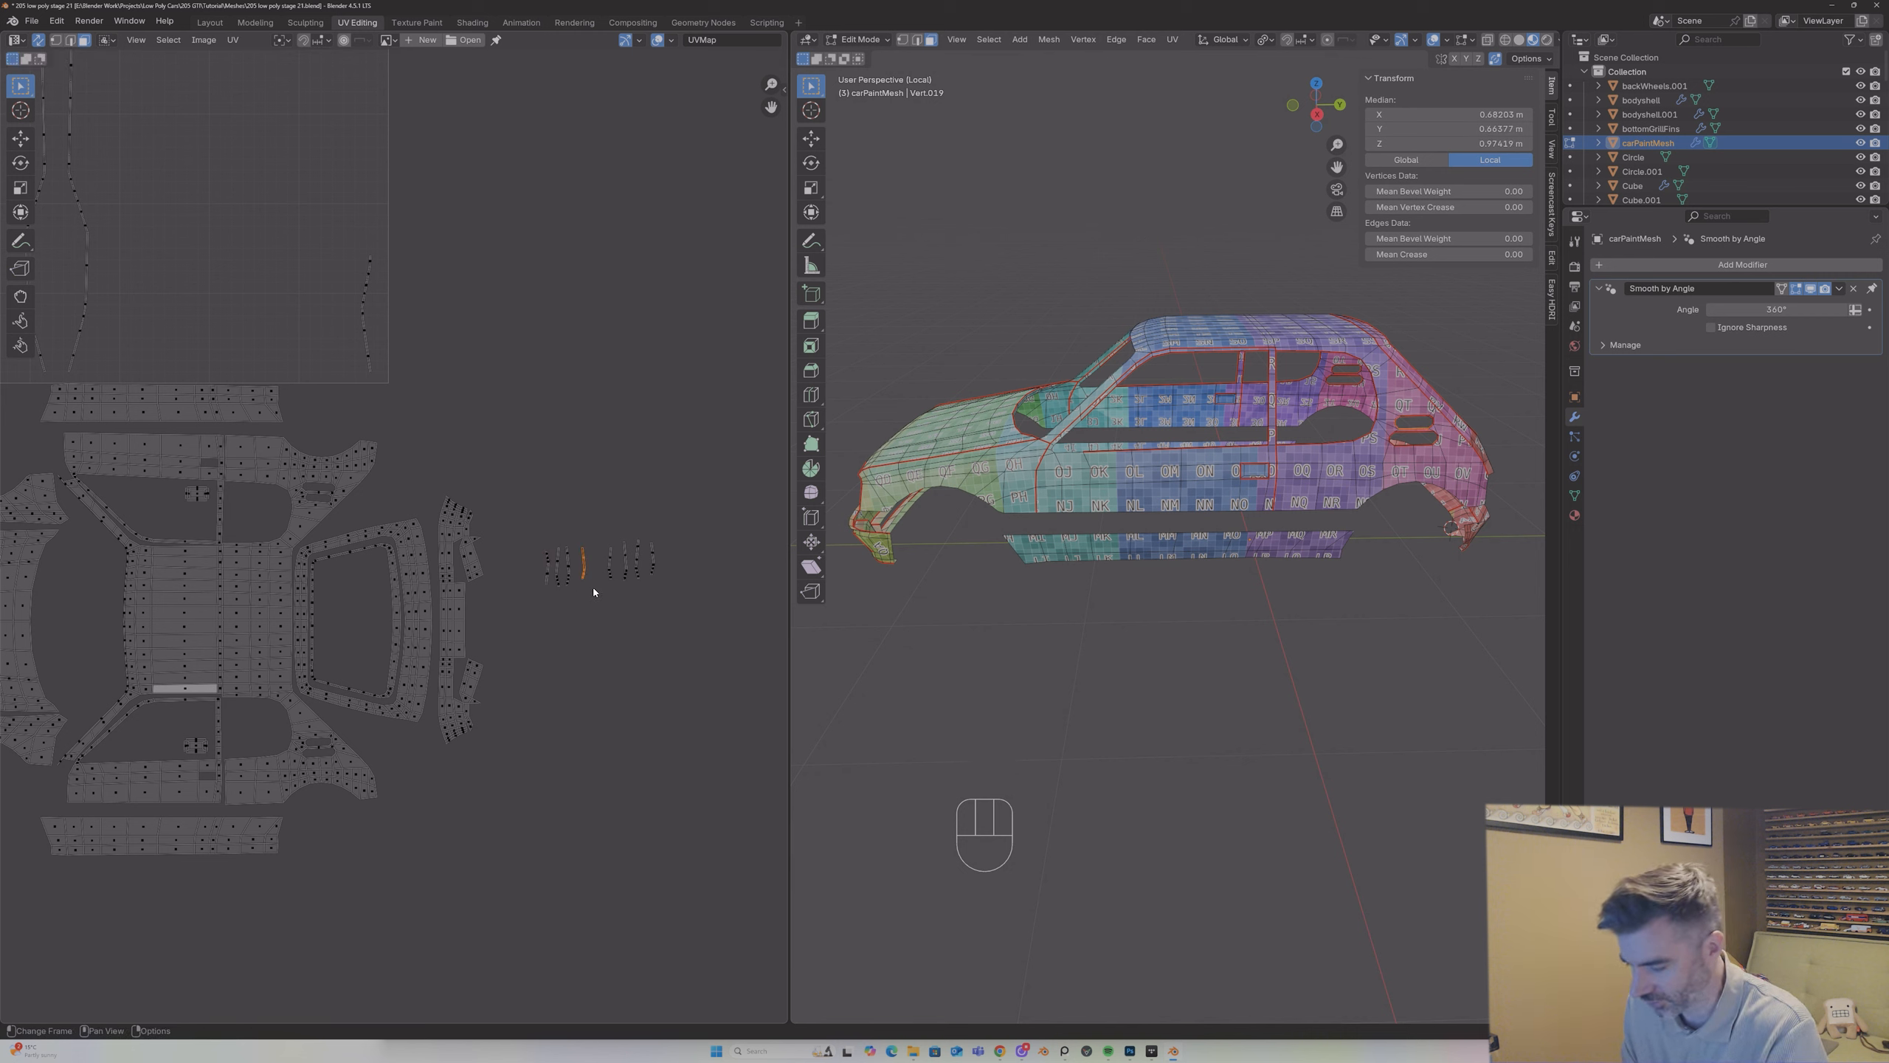
pyautogui.press('g')
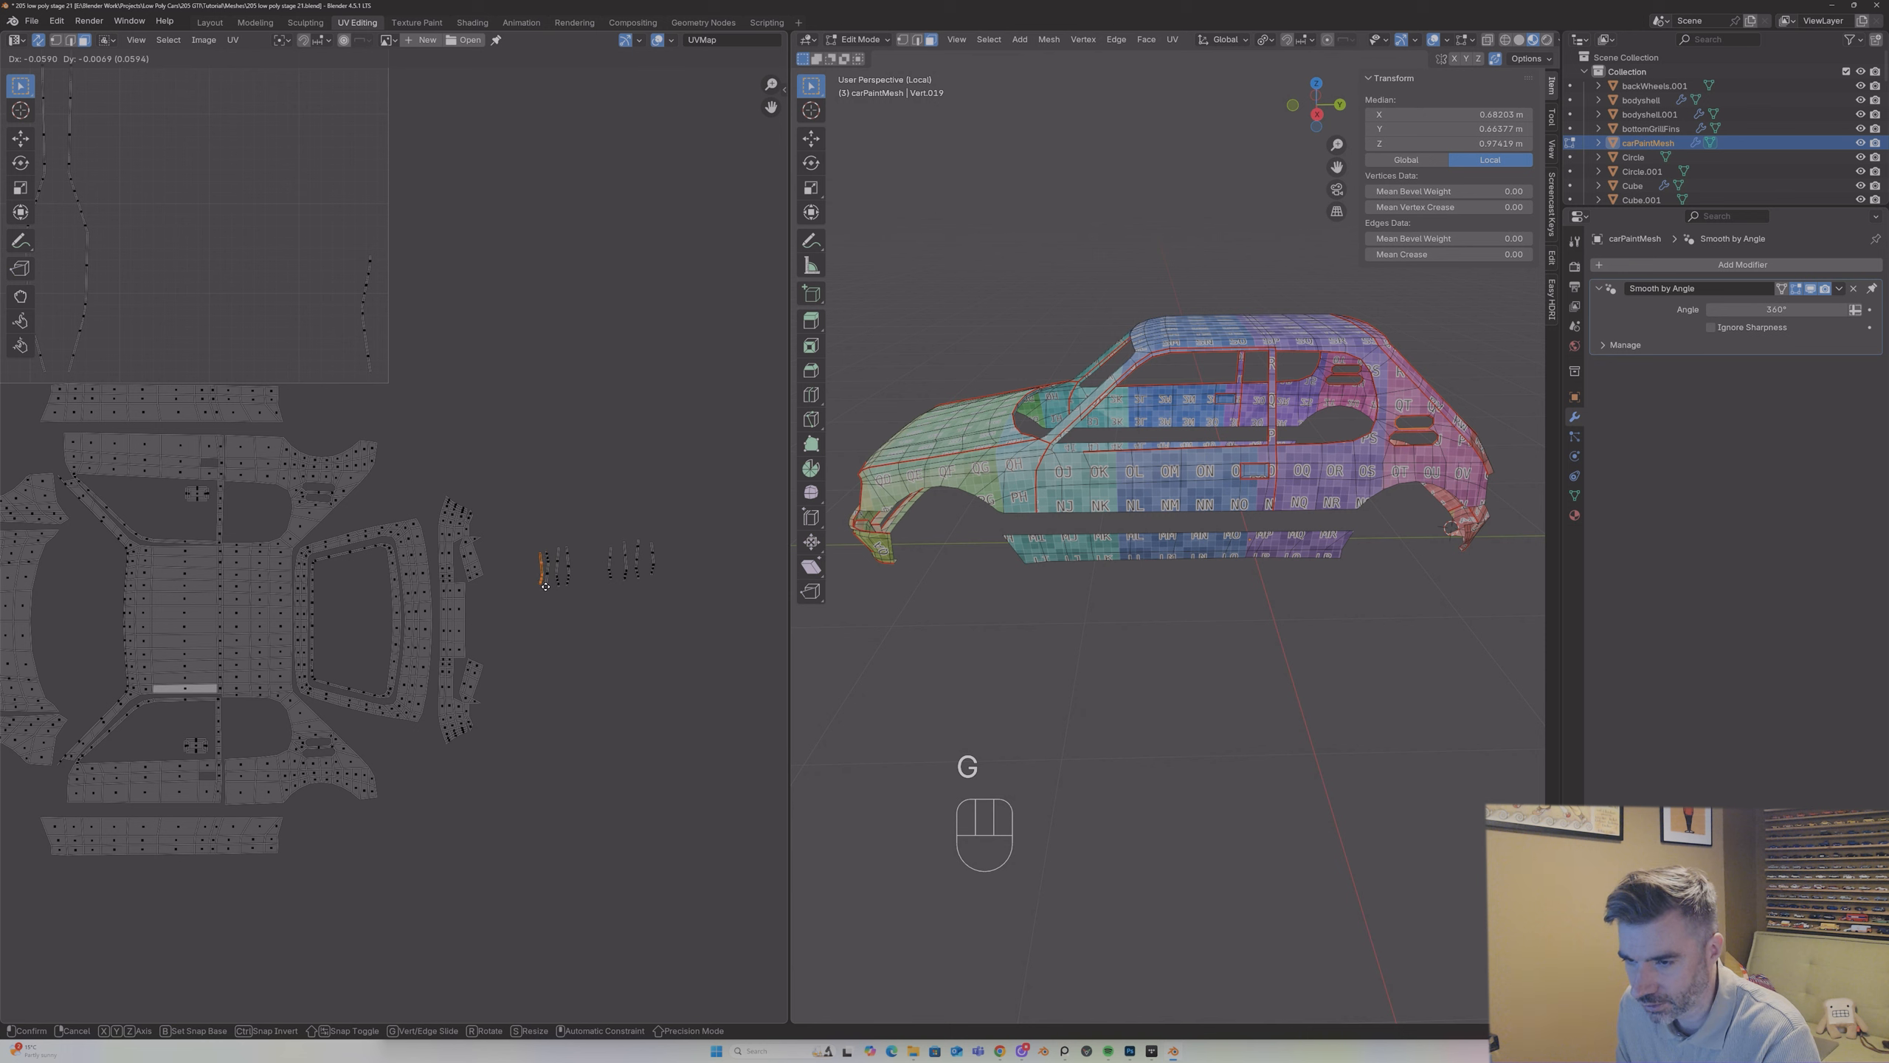
pyautogui.click(544, 588)
# Step: Try rotating the repositioned strip 180° and shifting it, and undo those changes
pyautogui.write('r180')
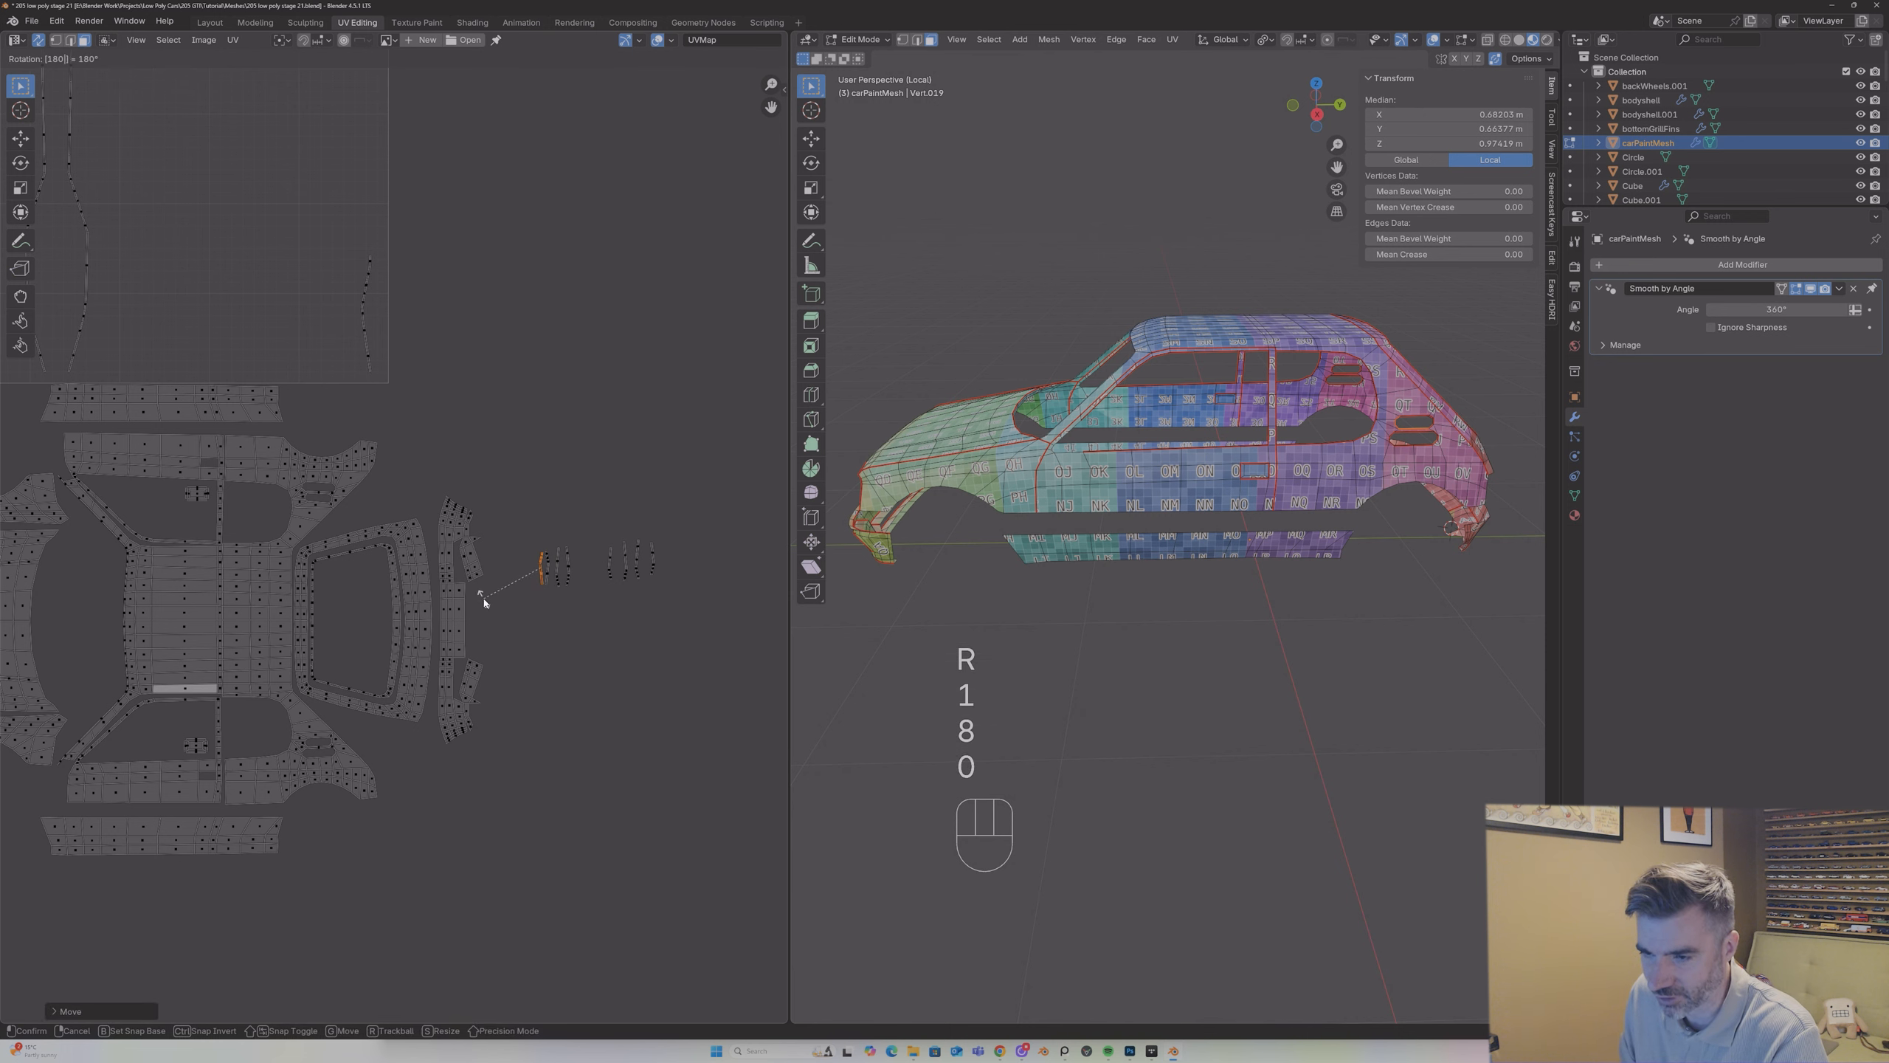
pyautogui.press('Return')
pyautogui.press('g')
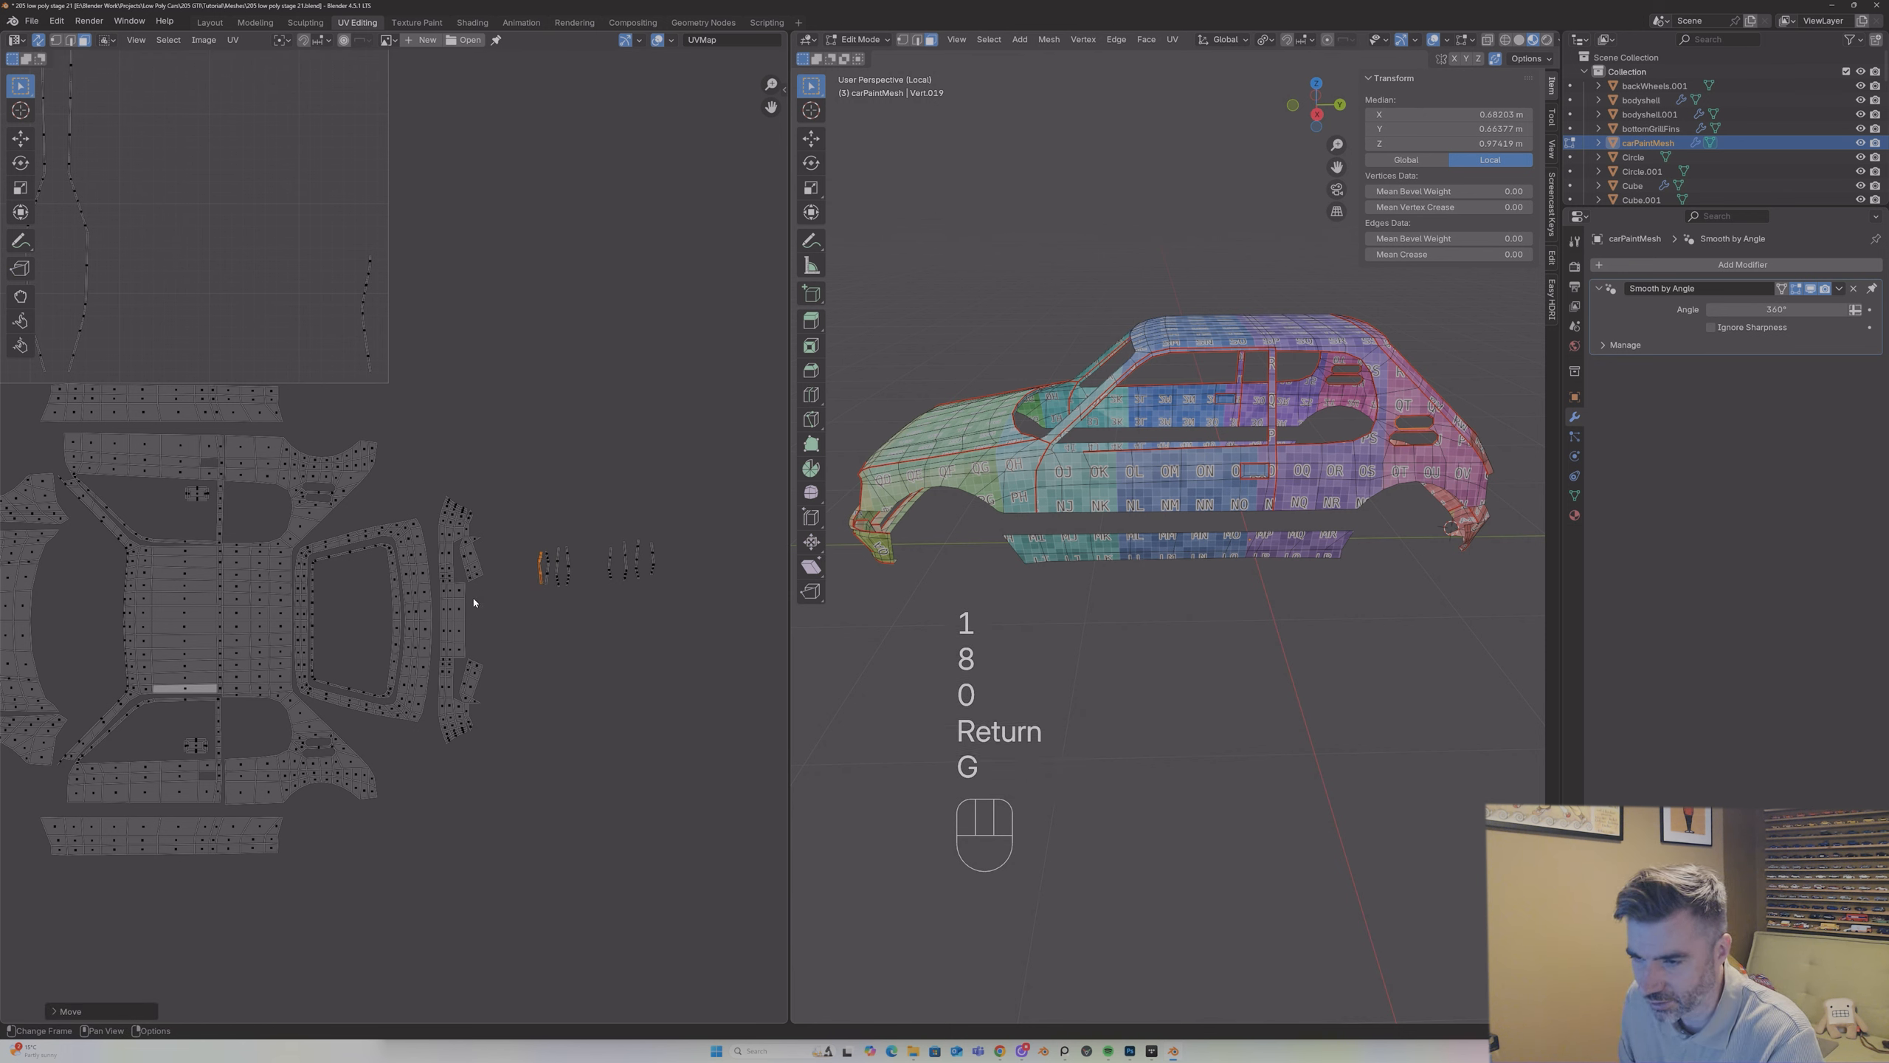
pyautogui.hotkey('ctrl', 'z')
pyautogui.hotkey('ctrl', 'z')
pyautogui.press('g')
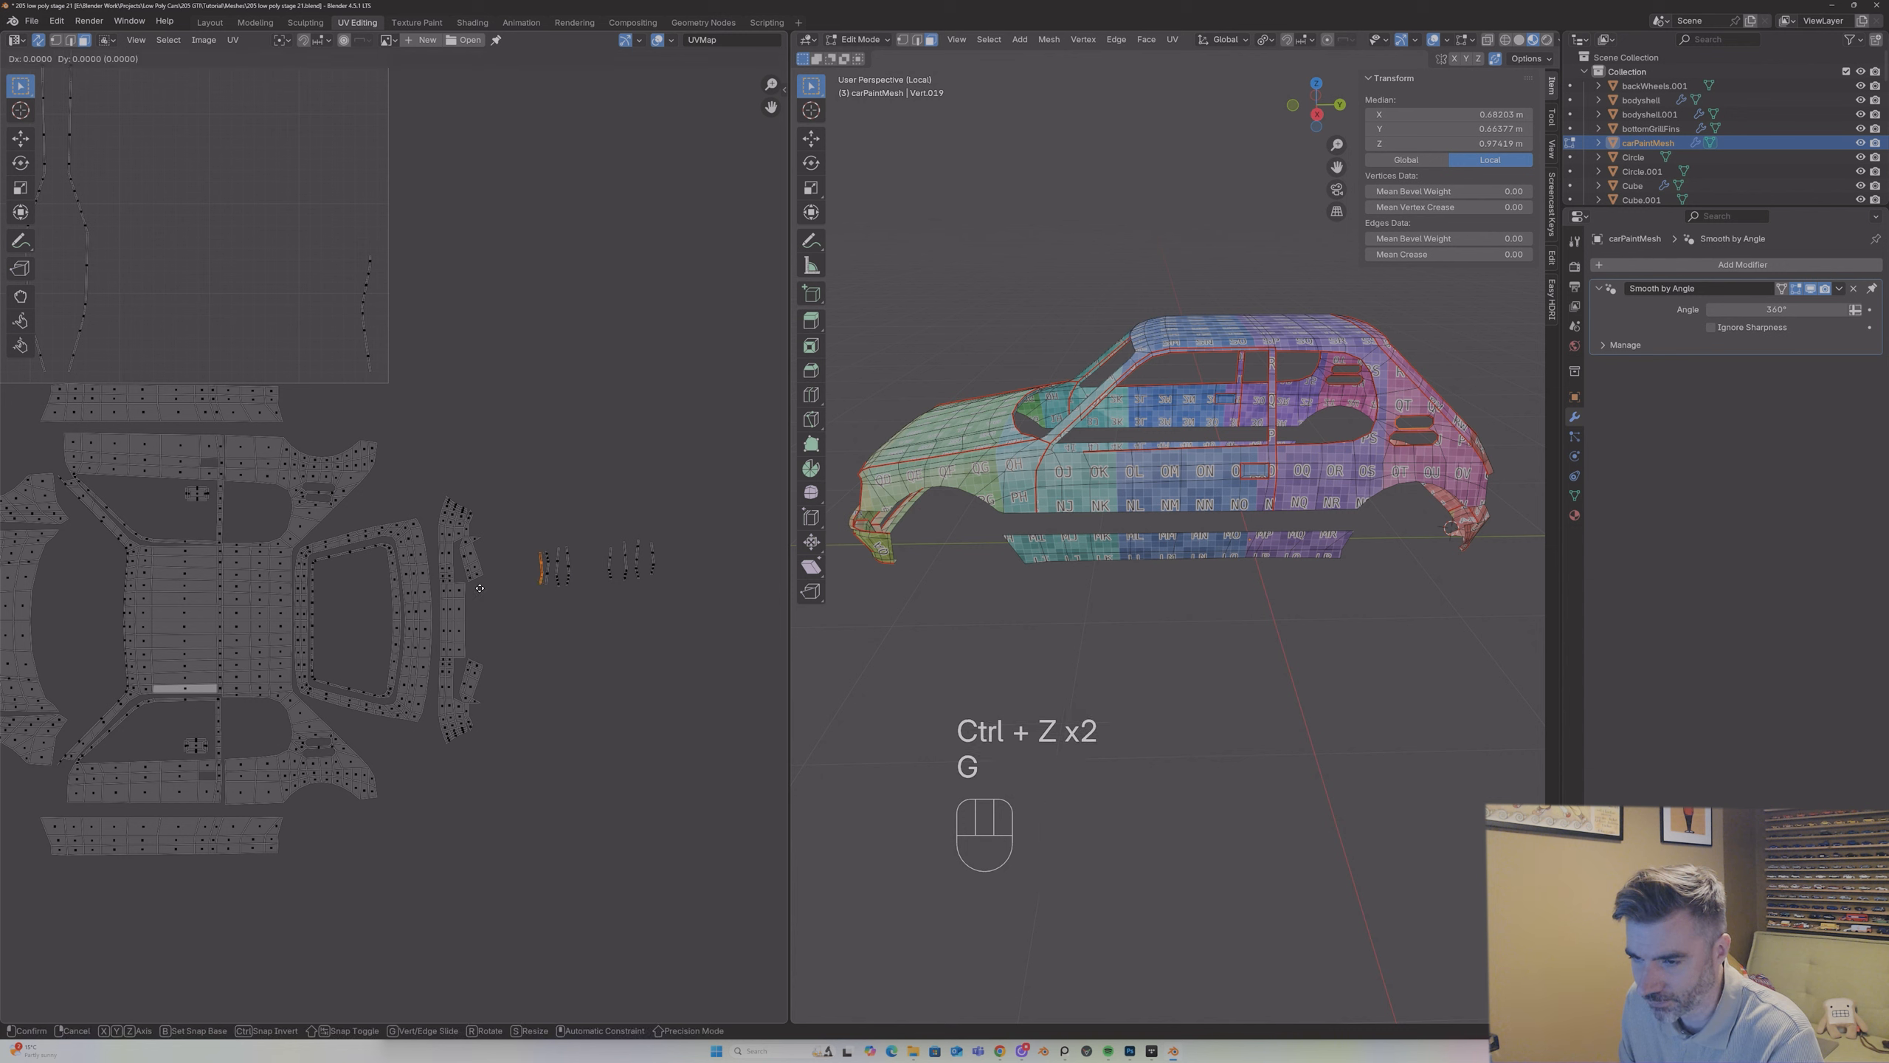
pyautogui.click(542, 561)
# Step: Try moving the neighbouring strip out of the left-hand group, and undo that move
pyautogui.click(543, 559)
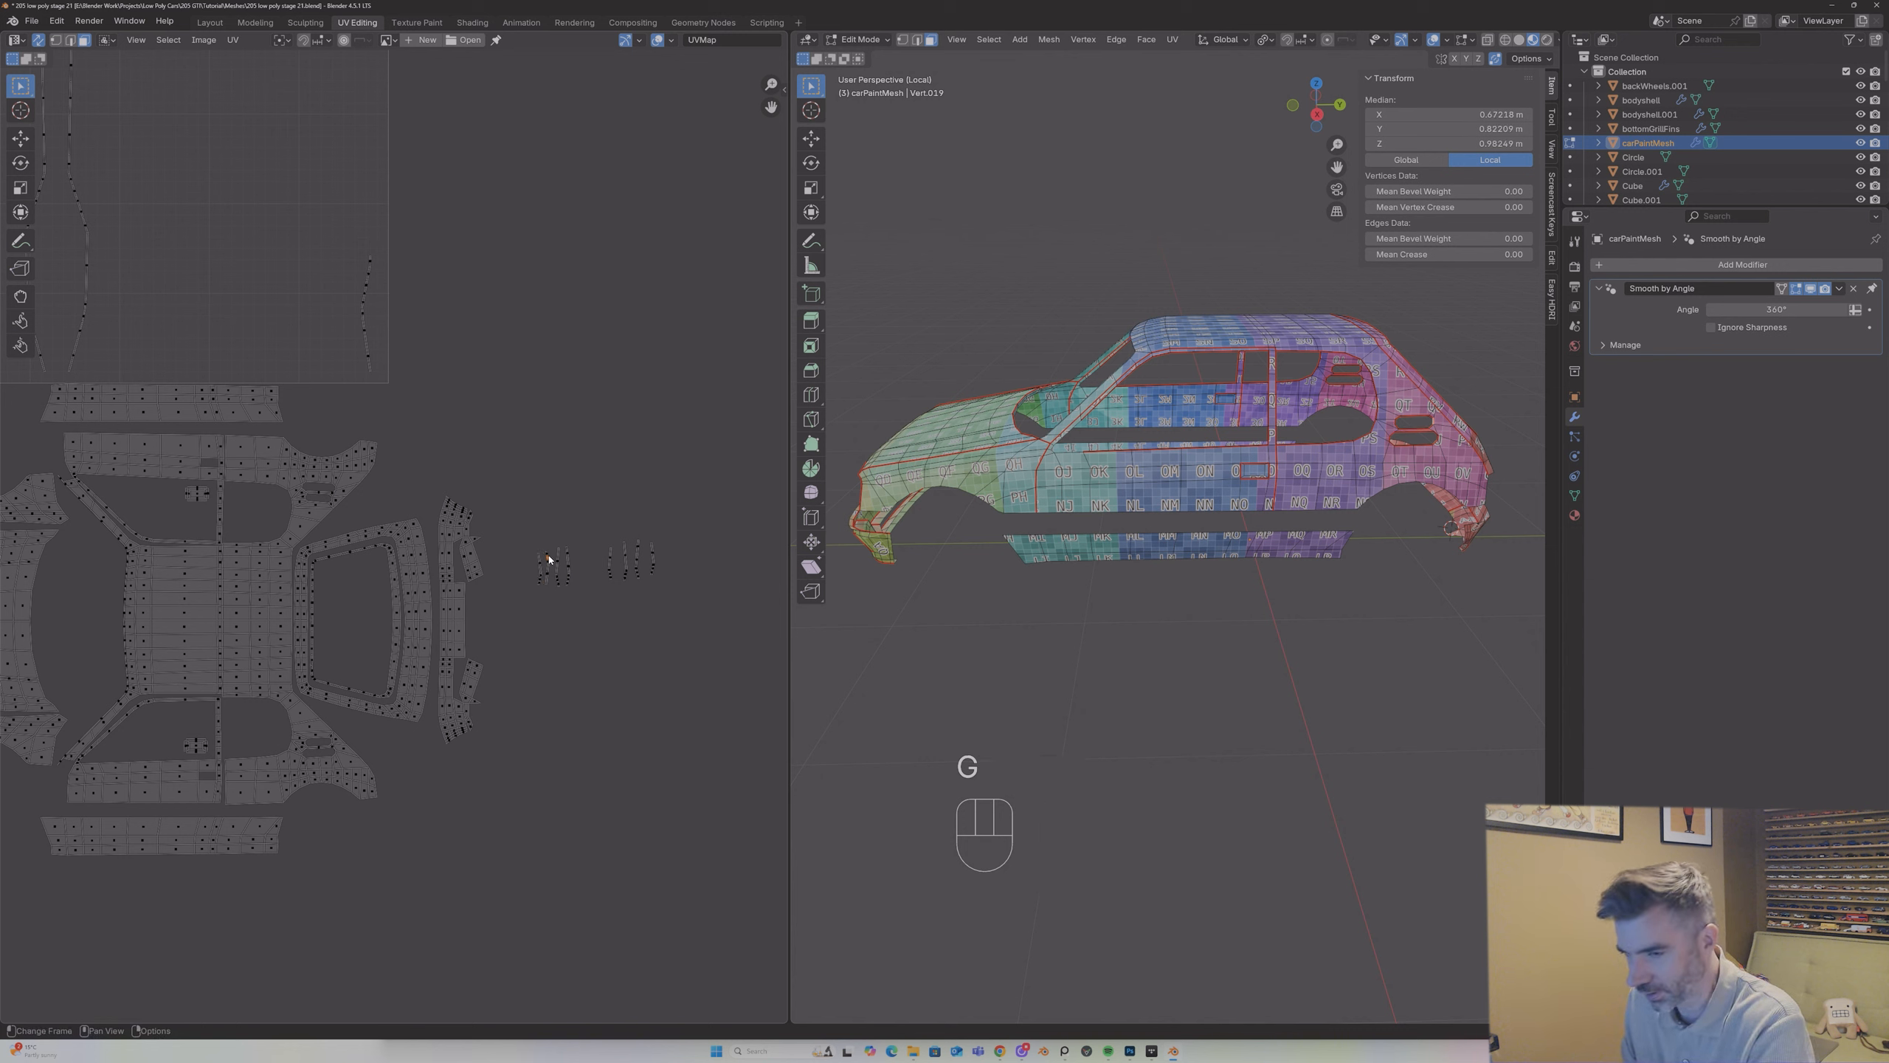
pyautogui.press('l')
pyautogui.press('g')
pyautogui.hotkey('ctrl', 'z')
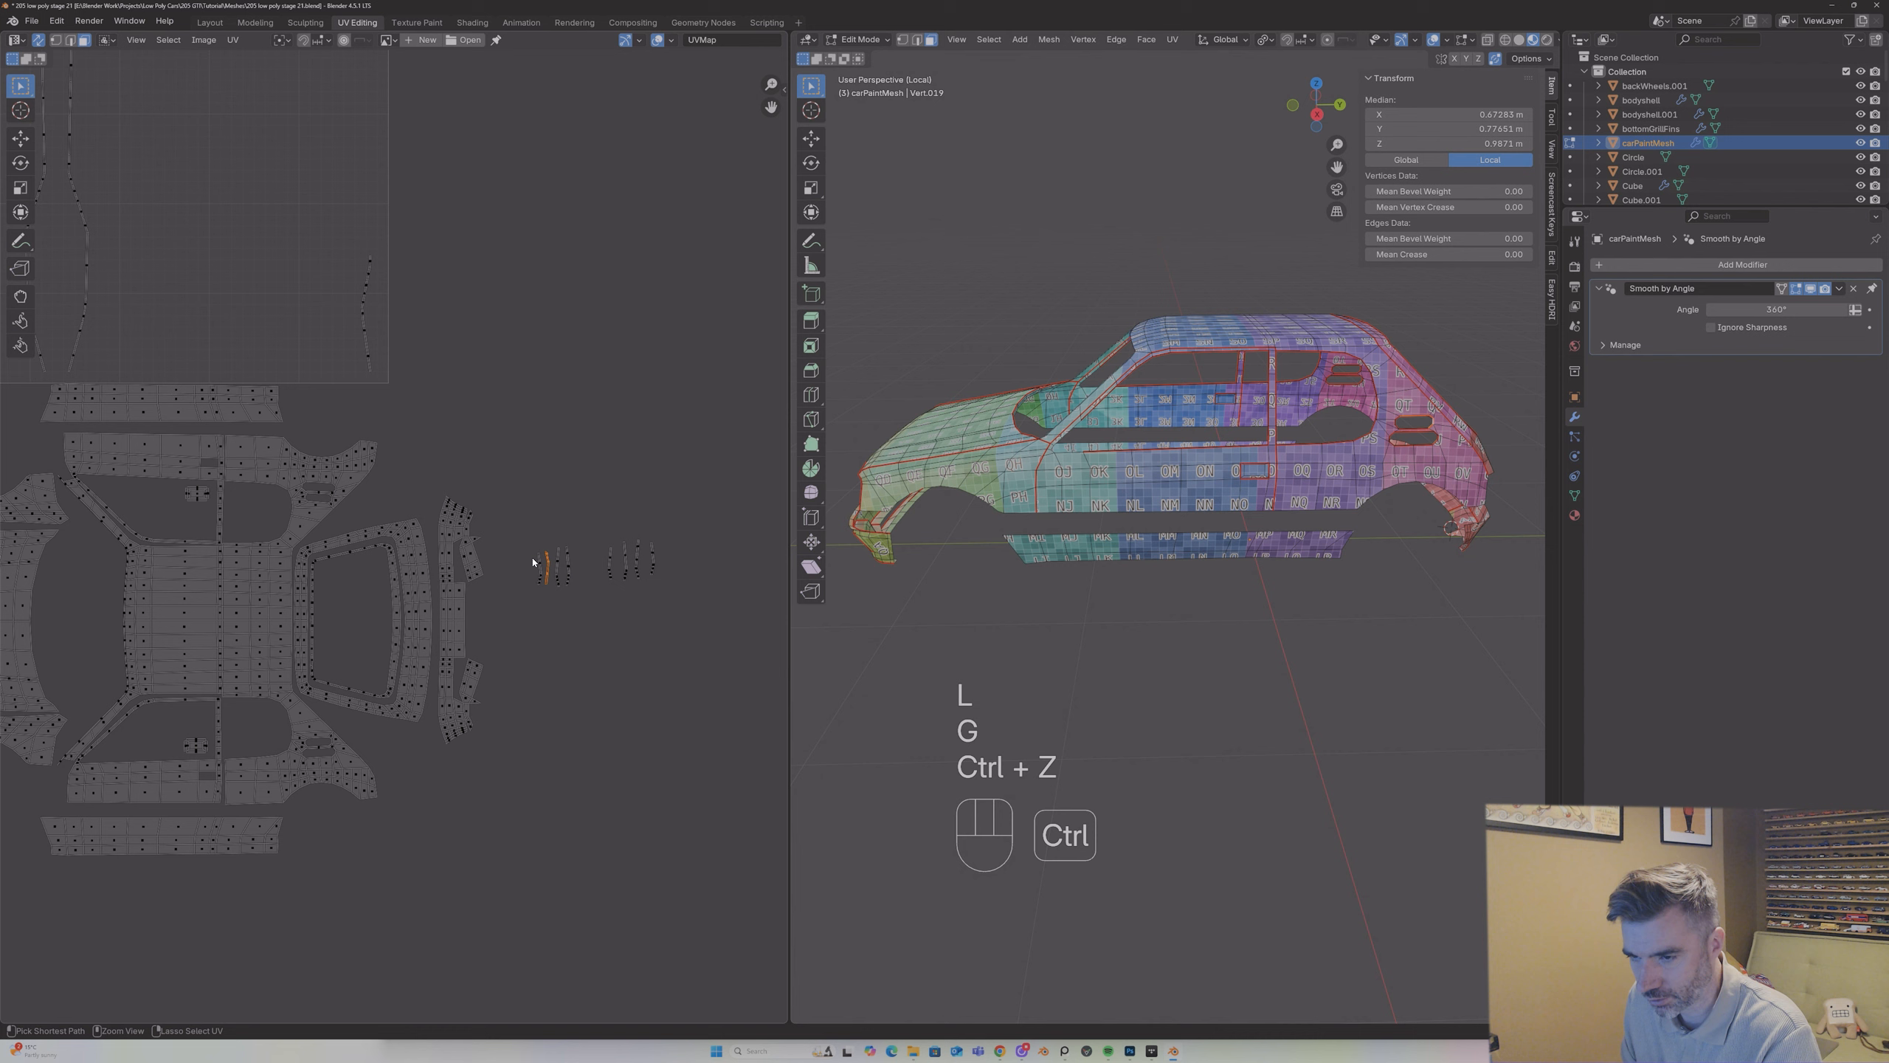
# Step: Shift the innermost strip of the right-hand group slightly away from its neighbouring strips
pyautogui.click(610, 560)
pyautogui.press('l')
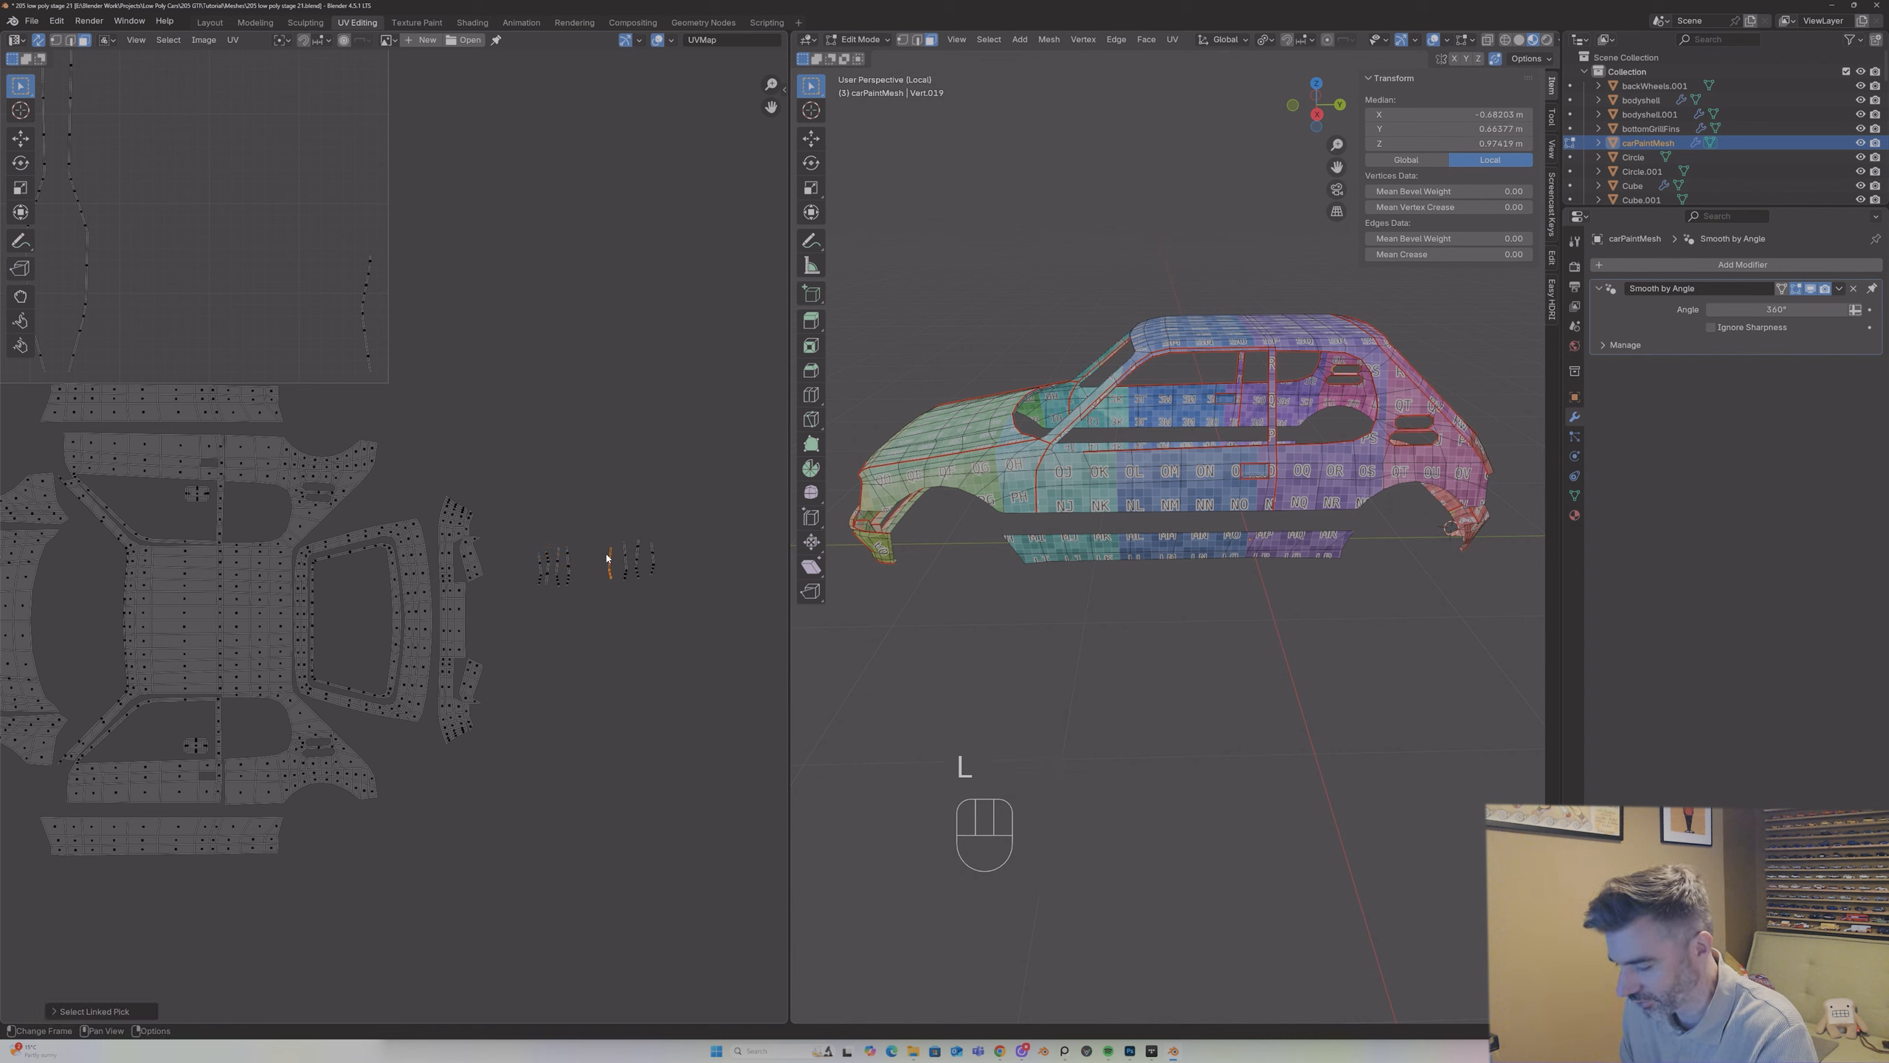
pyautogui.press('g')
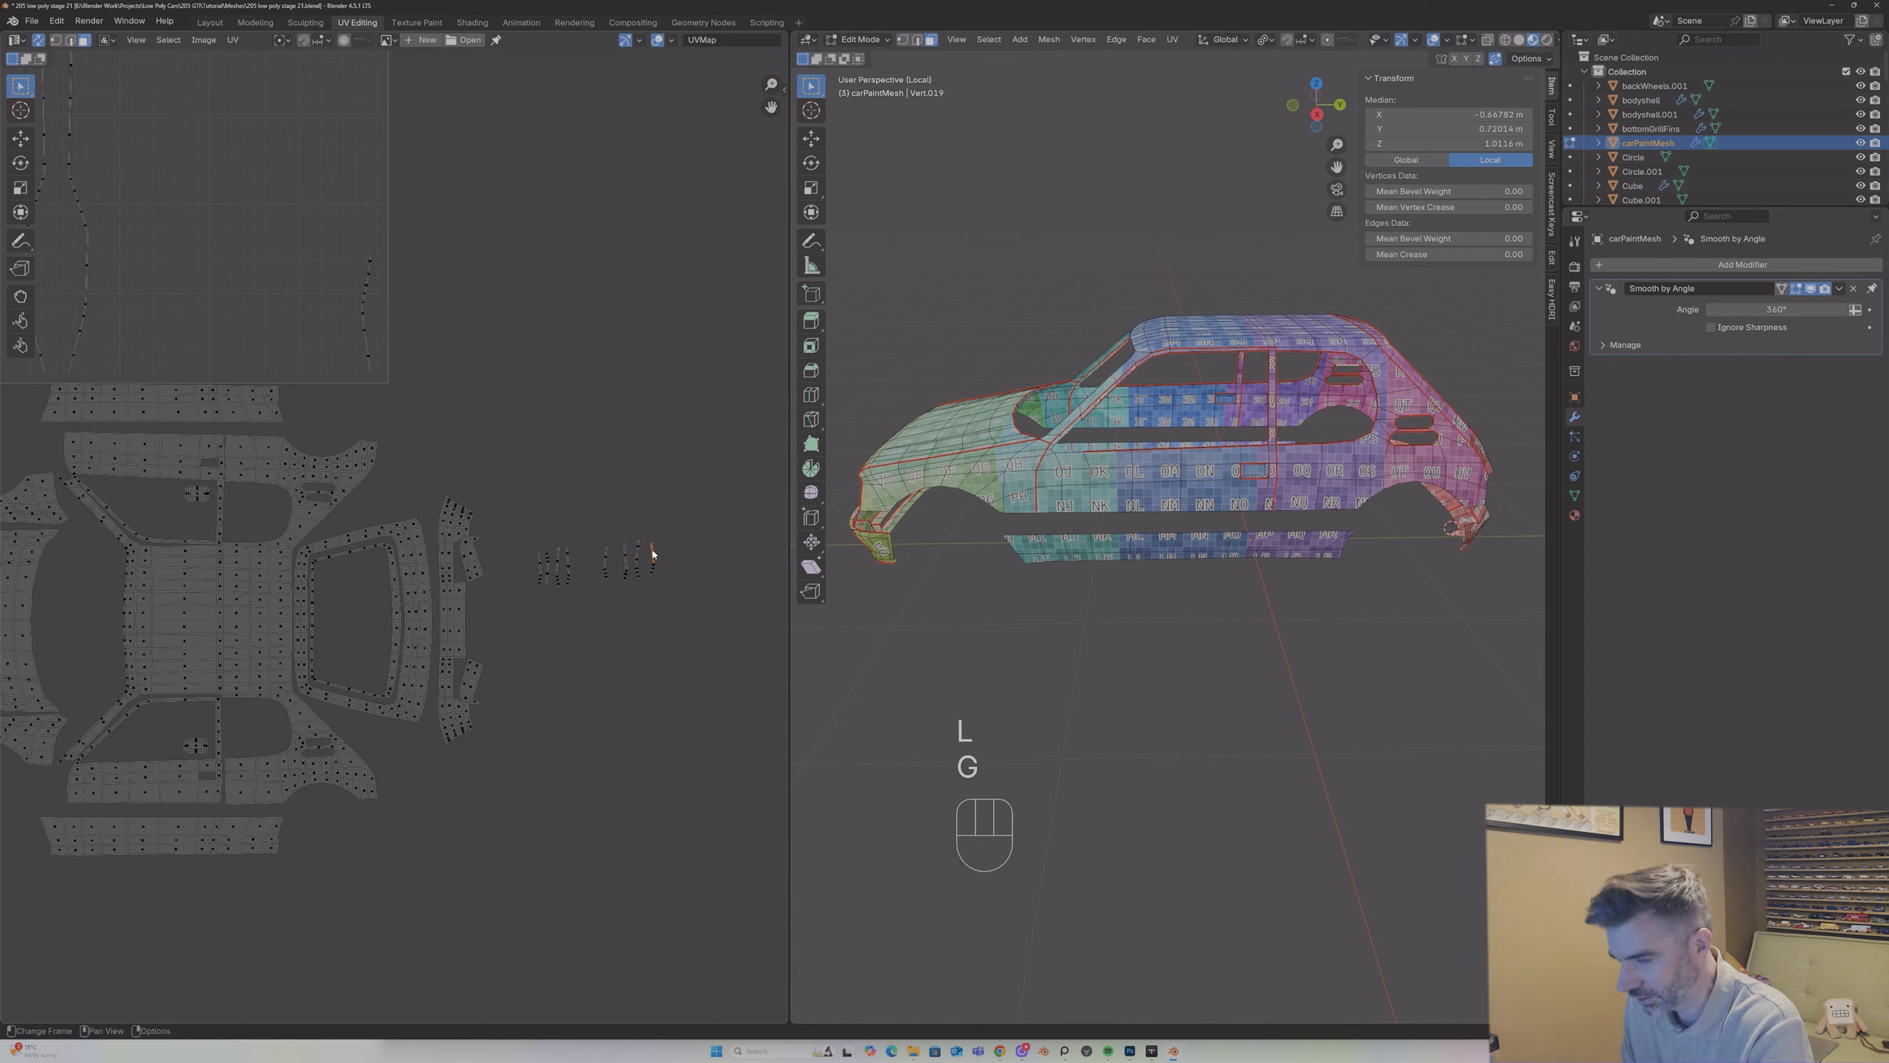
# Step: Move the outermost strip of the right-hand group in between that group's two innermost strips
pyautogui.press('l')
pyautogui.press('g')
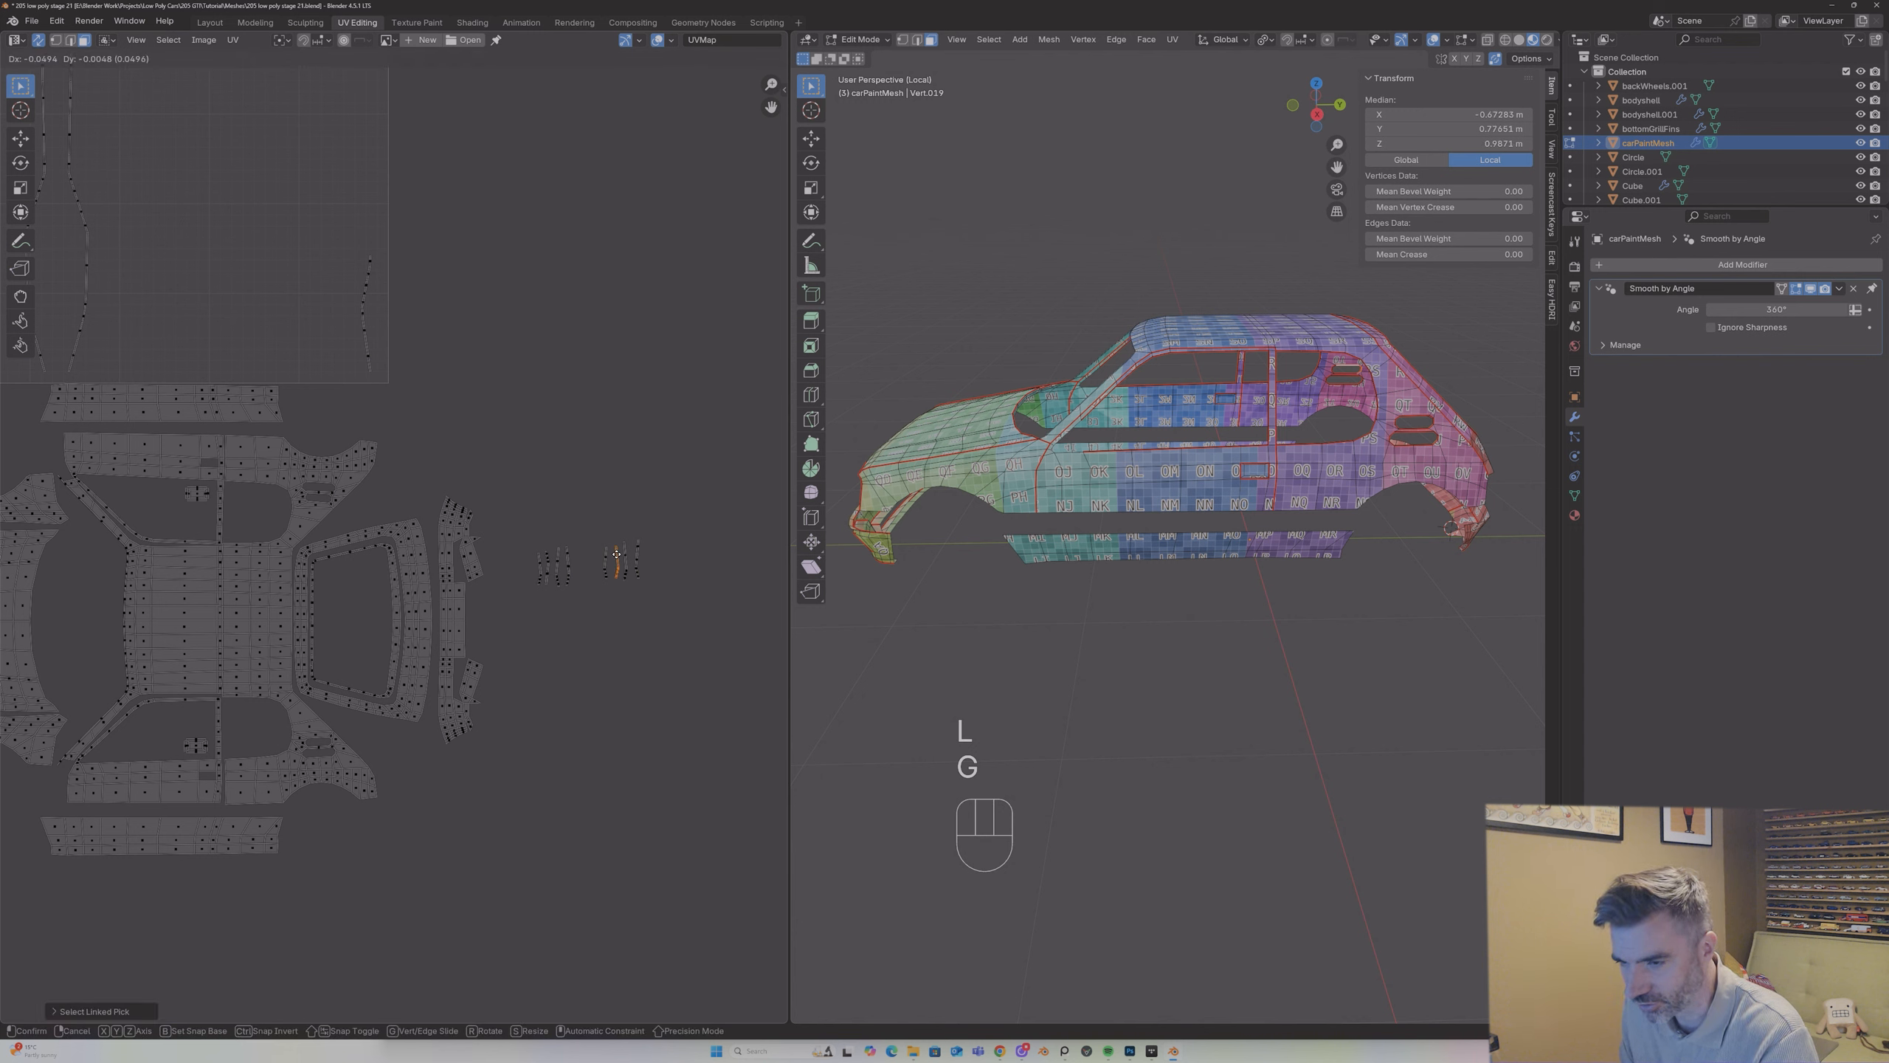
pyautogui.click(615, 553)
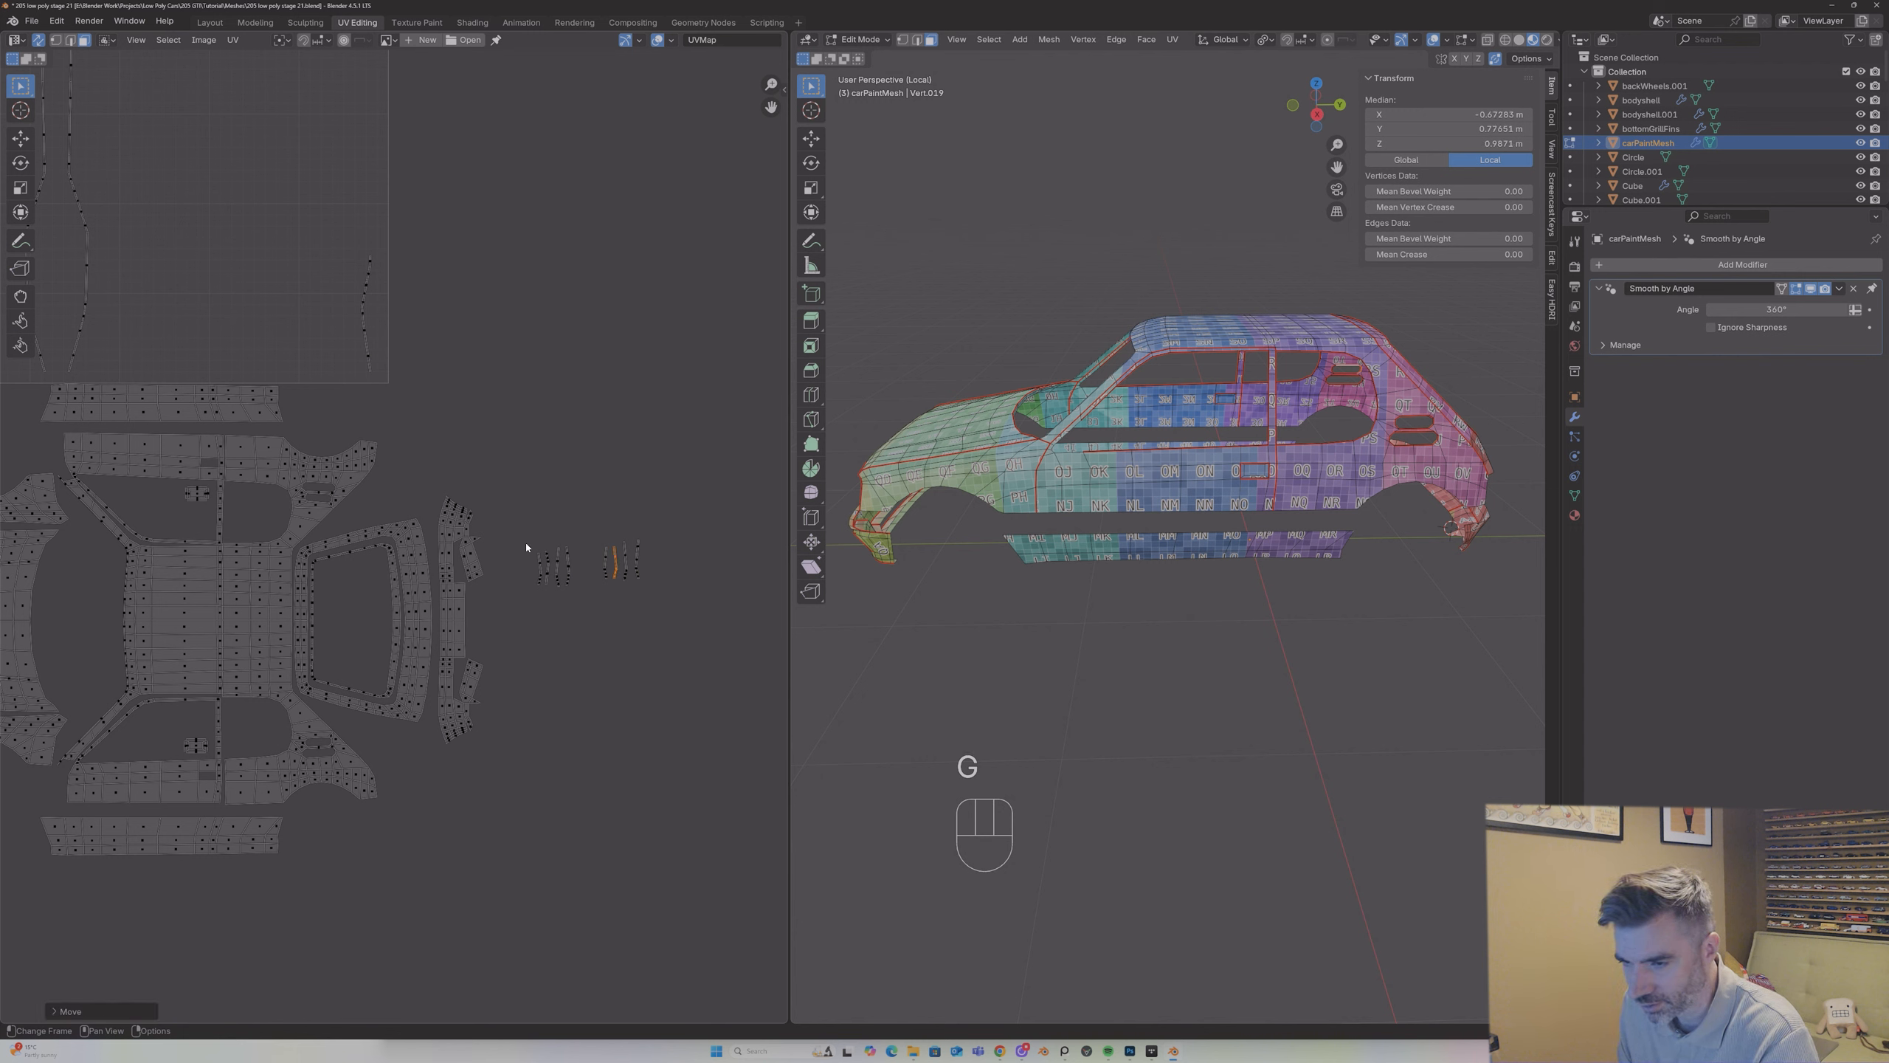
# Step: Rotate the left-hand group's strip nearest the rear bumper islands by 180°
pyautogui.moveTo(524, 542); pyautogui.dragTo(544, 595)
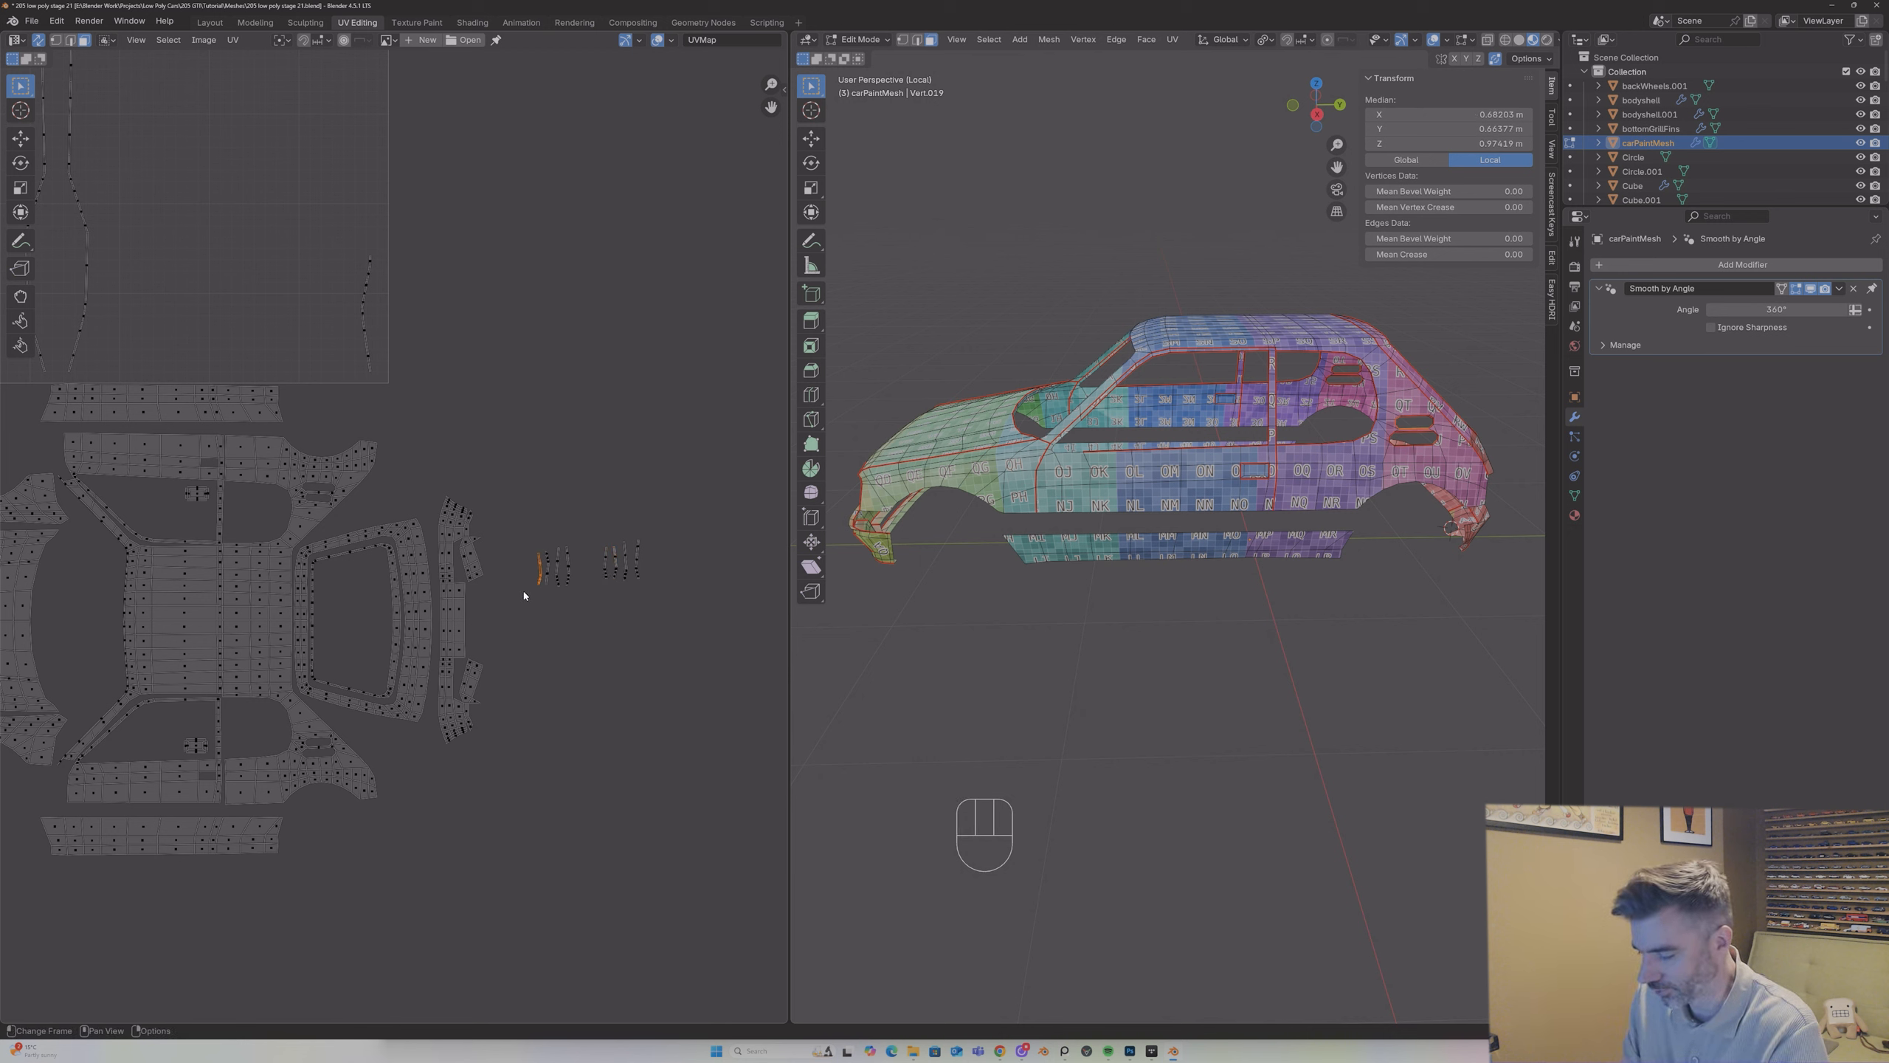
pyautogui.write('r180')
pyautogui.press('Return')
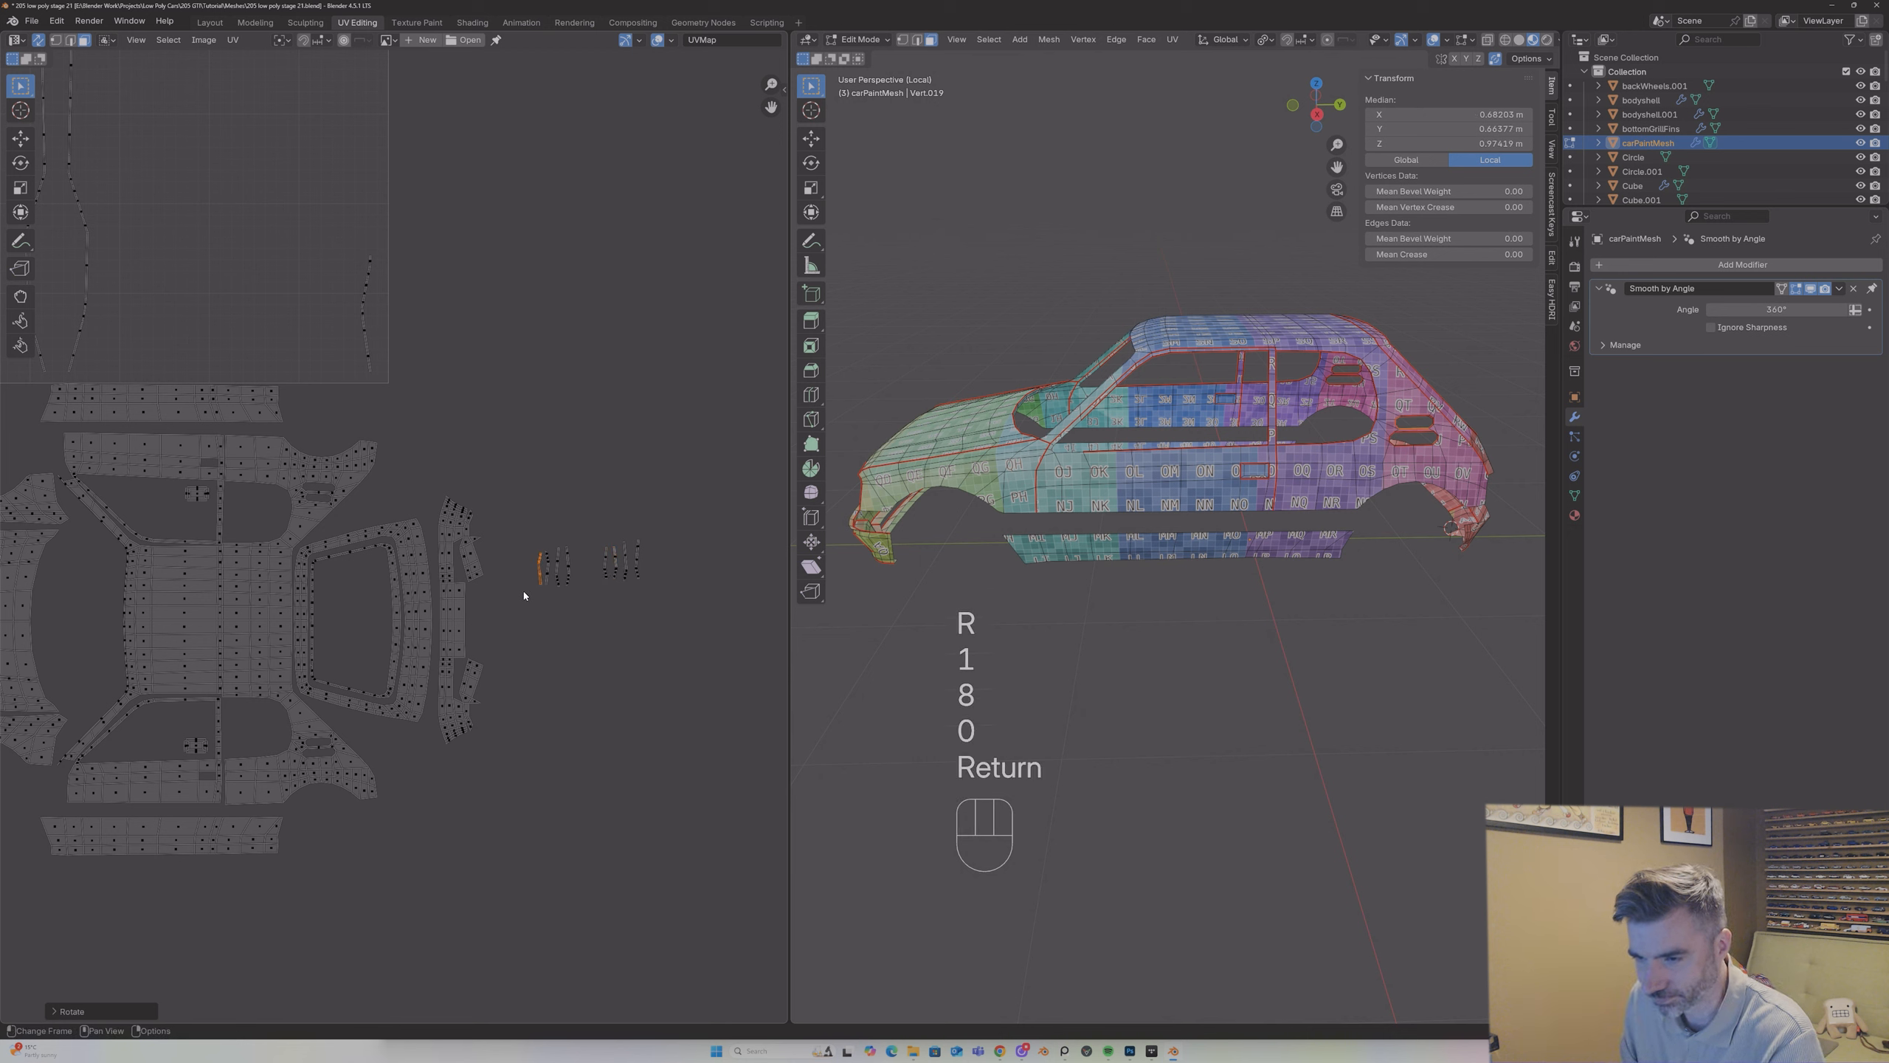
# Step: Rotate the second strip from the outer end of the right-hand group by 180°
pyautogui.click(618, 528)
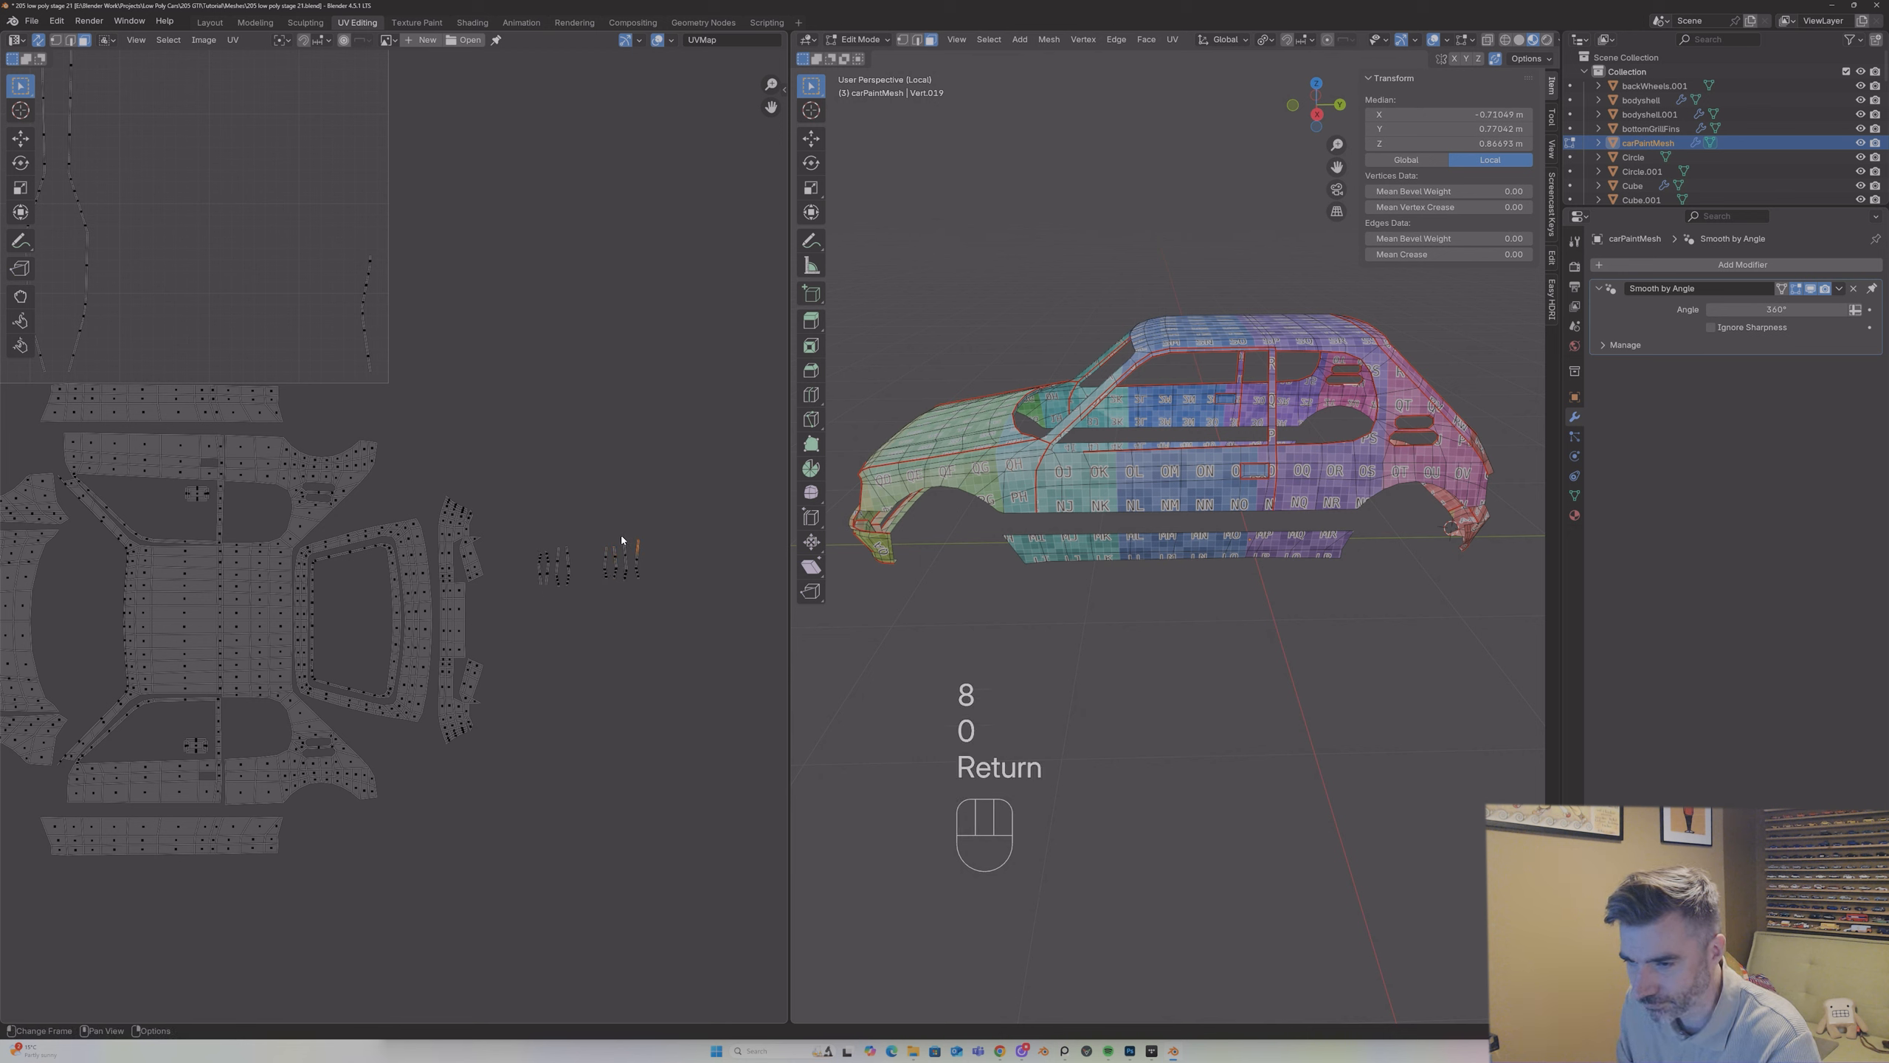
pyautogui.click(622, 534)
pyautogui.write('l')
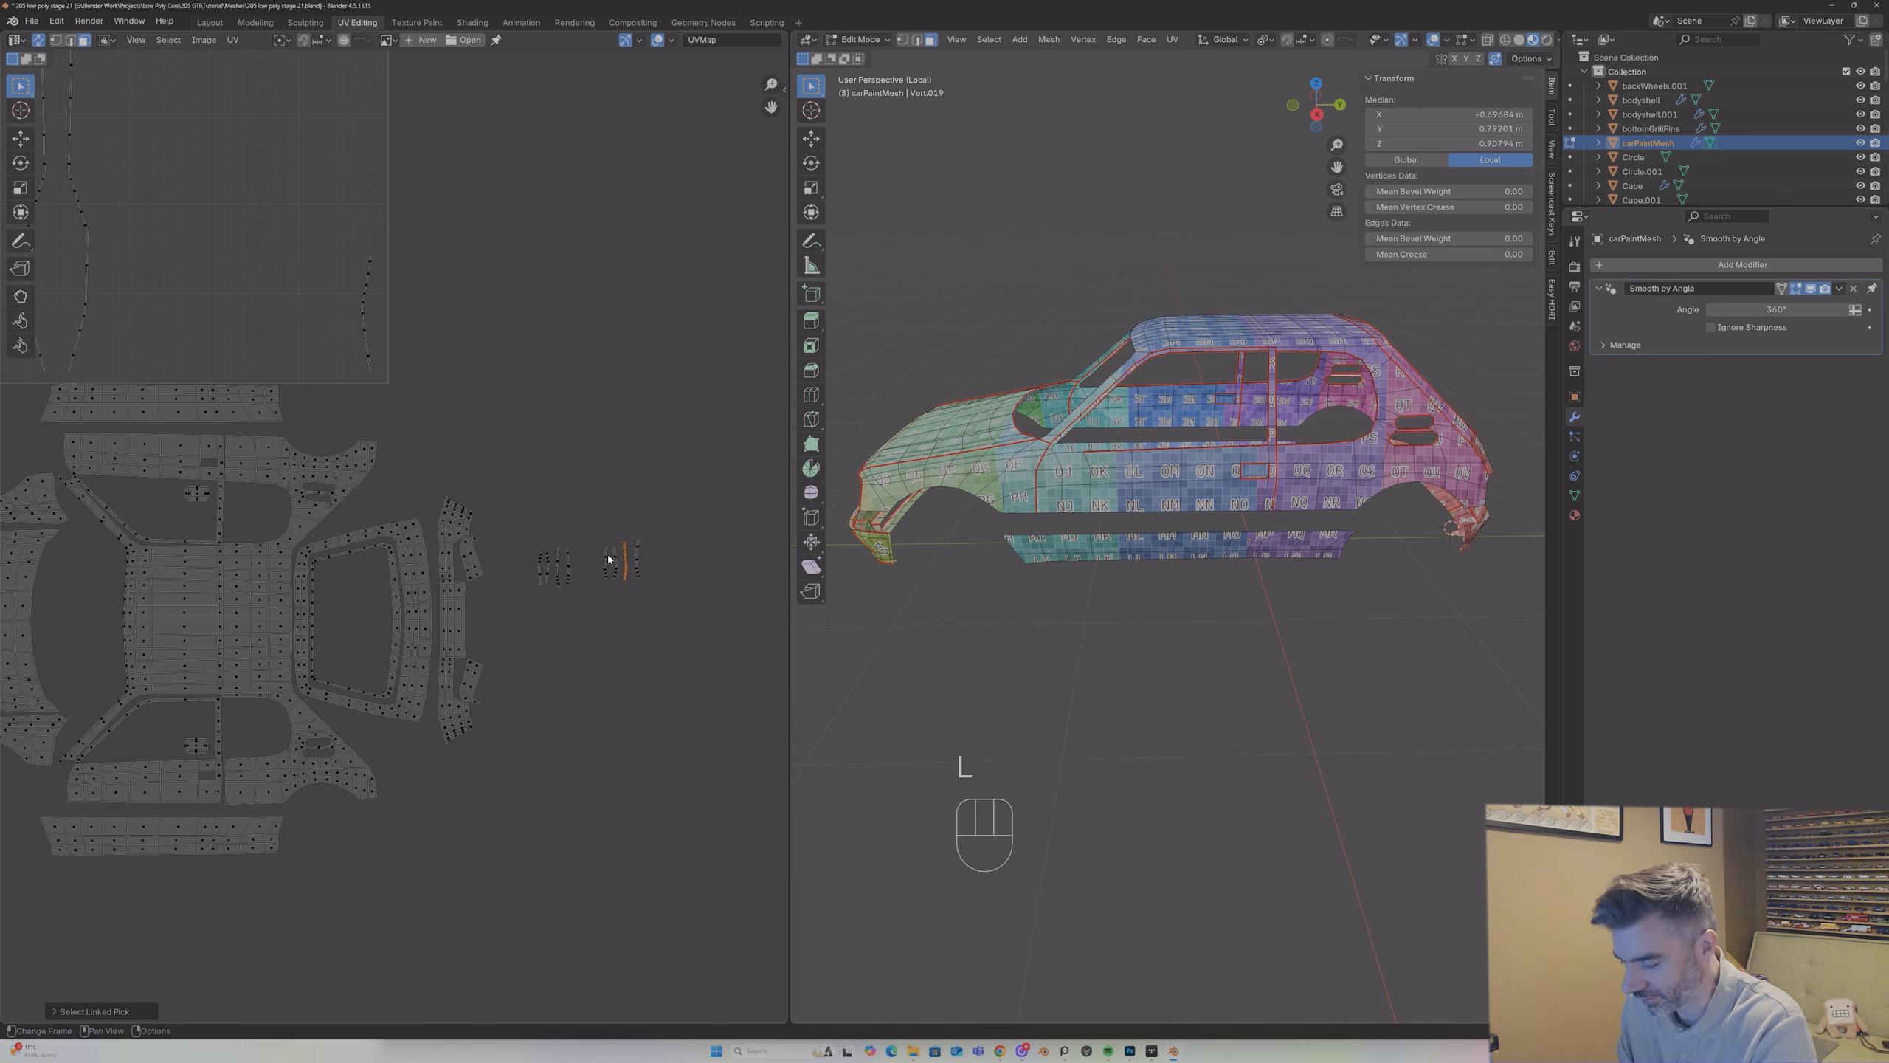
pyautogui.write('r180')
pyautogui.press('Return')
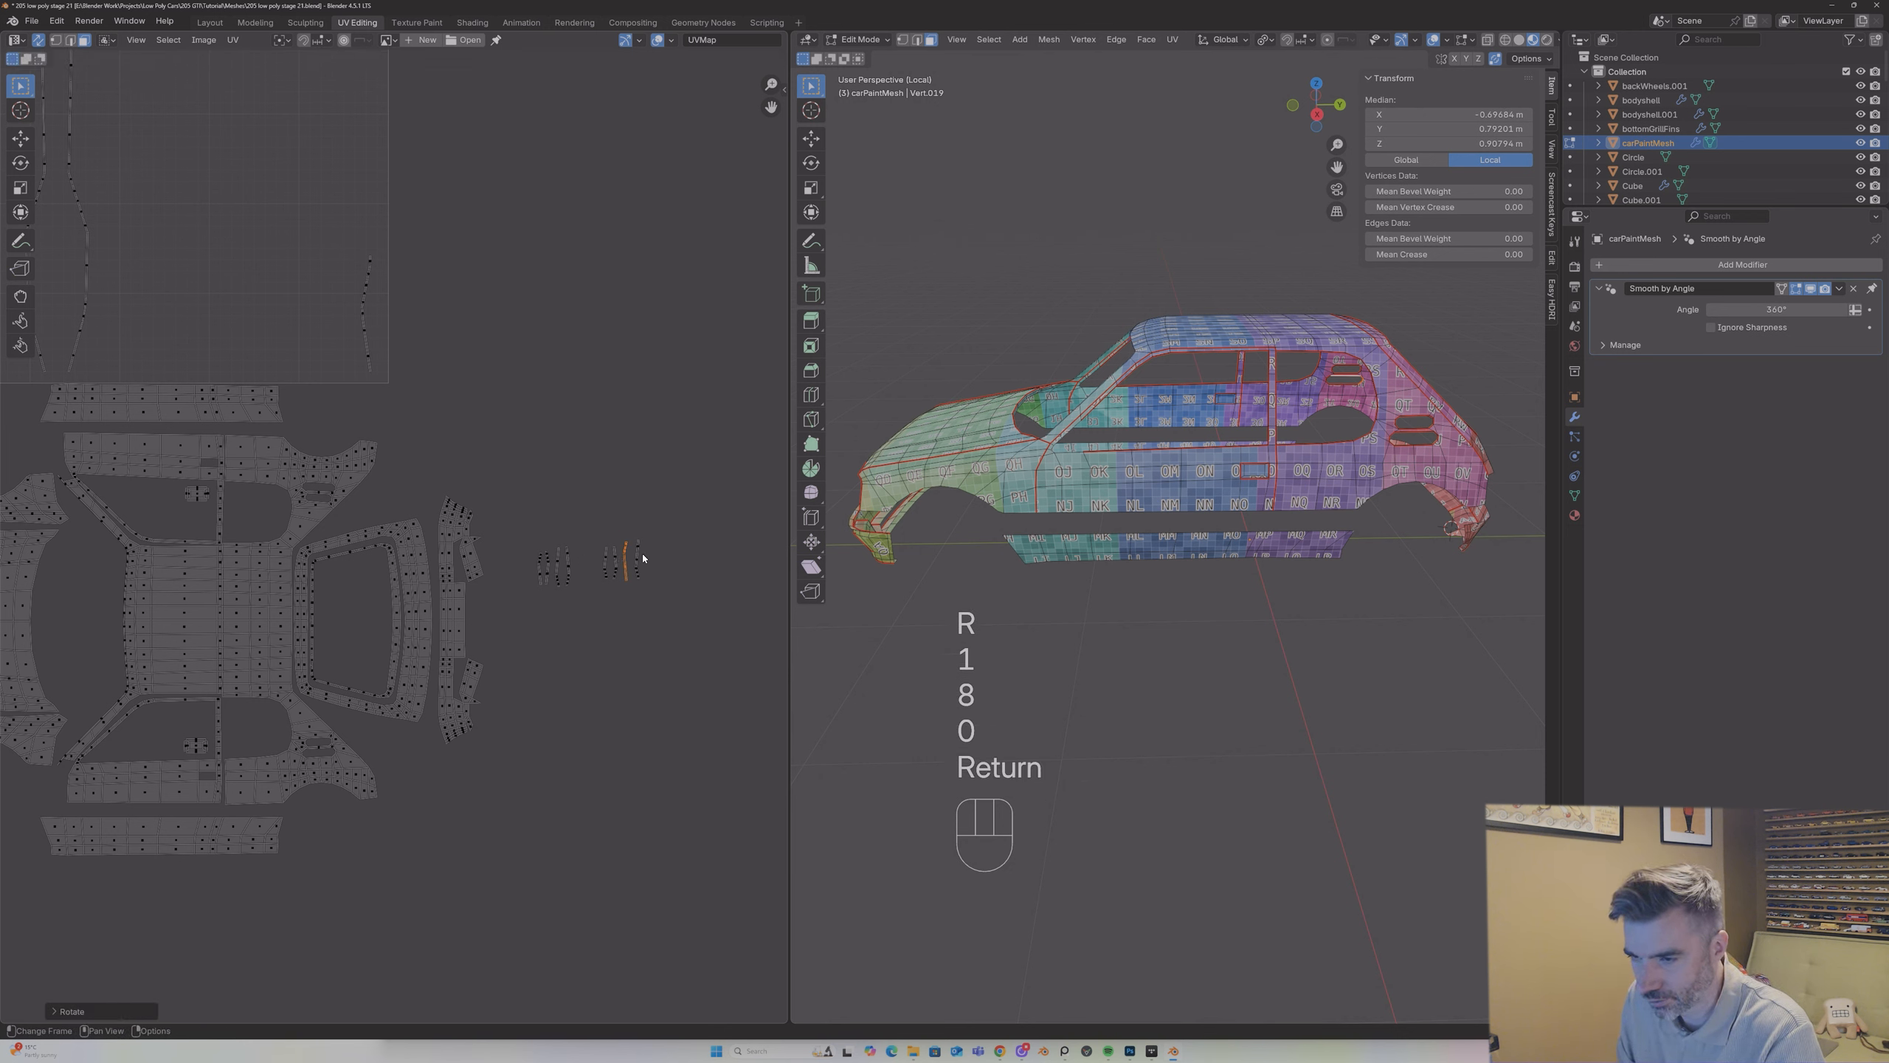
# Step: Rotate the outermost strip of the right-hand group by 180°
pyautogui.press('l')
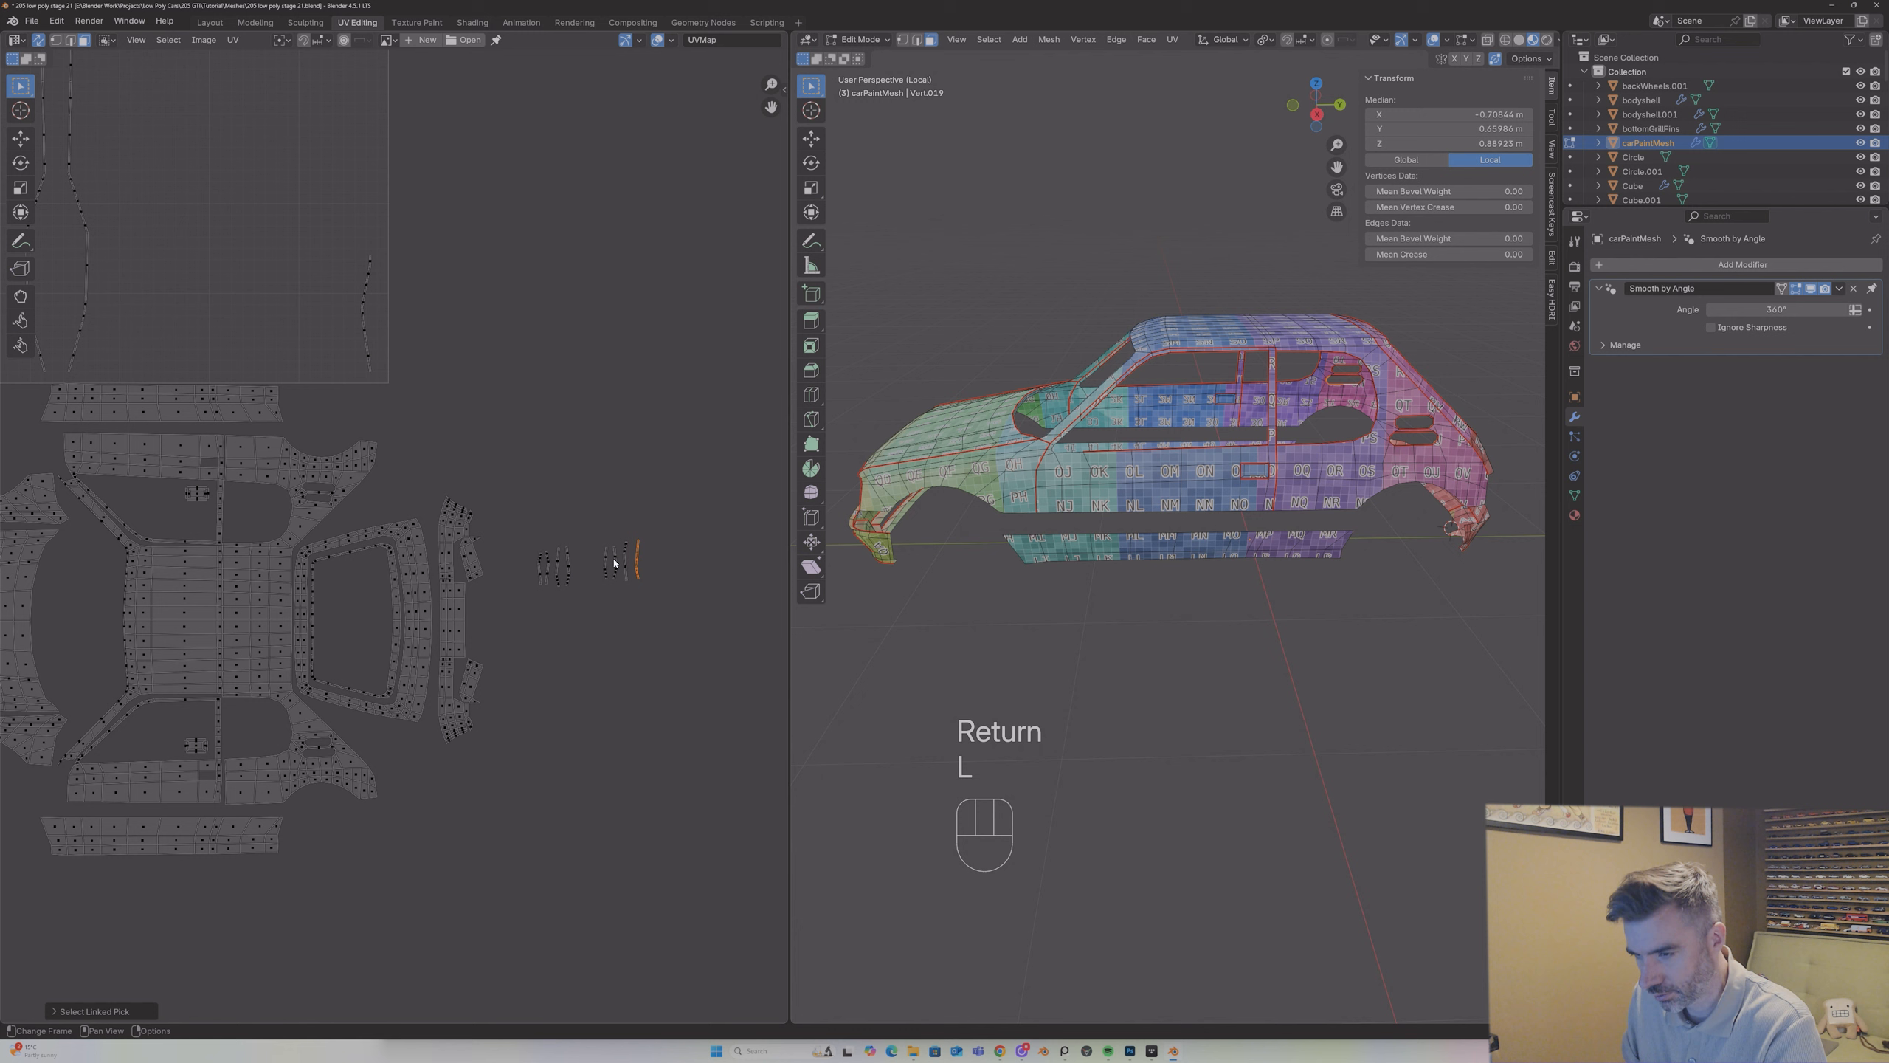
pyautogui.press('1')
pyautogui.press('8')
pyautogui.press('0')
pyautogui.press('Return')
pyautogui.hotkey('ctrl', 'z')
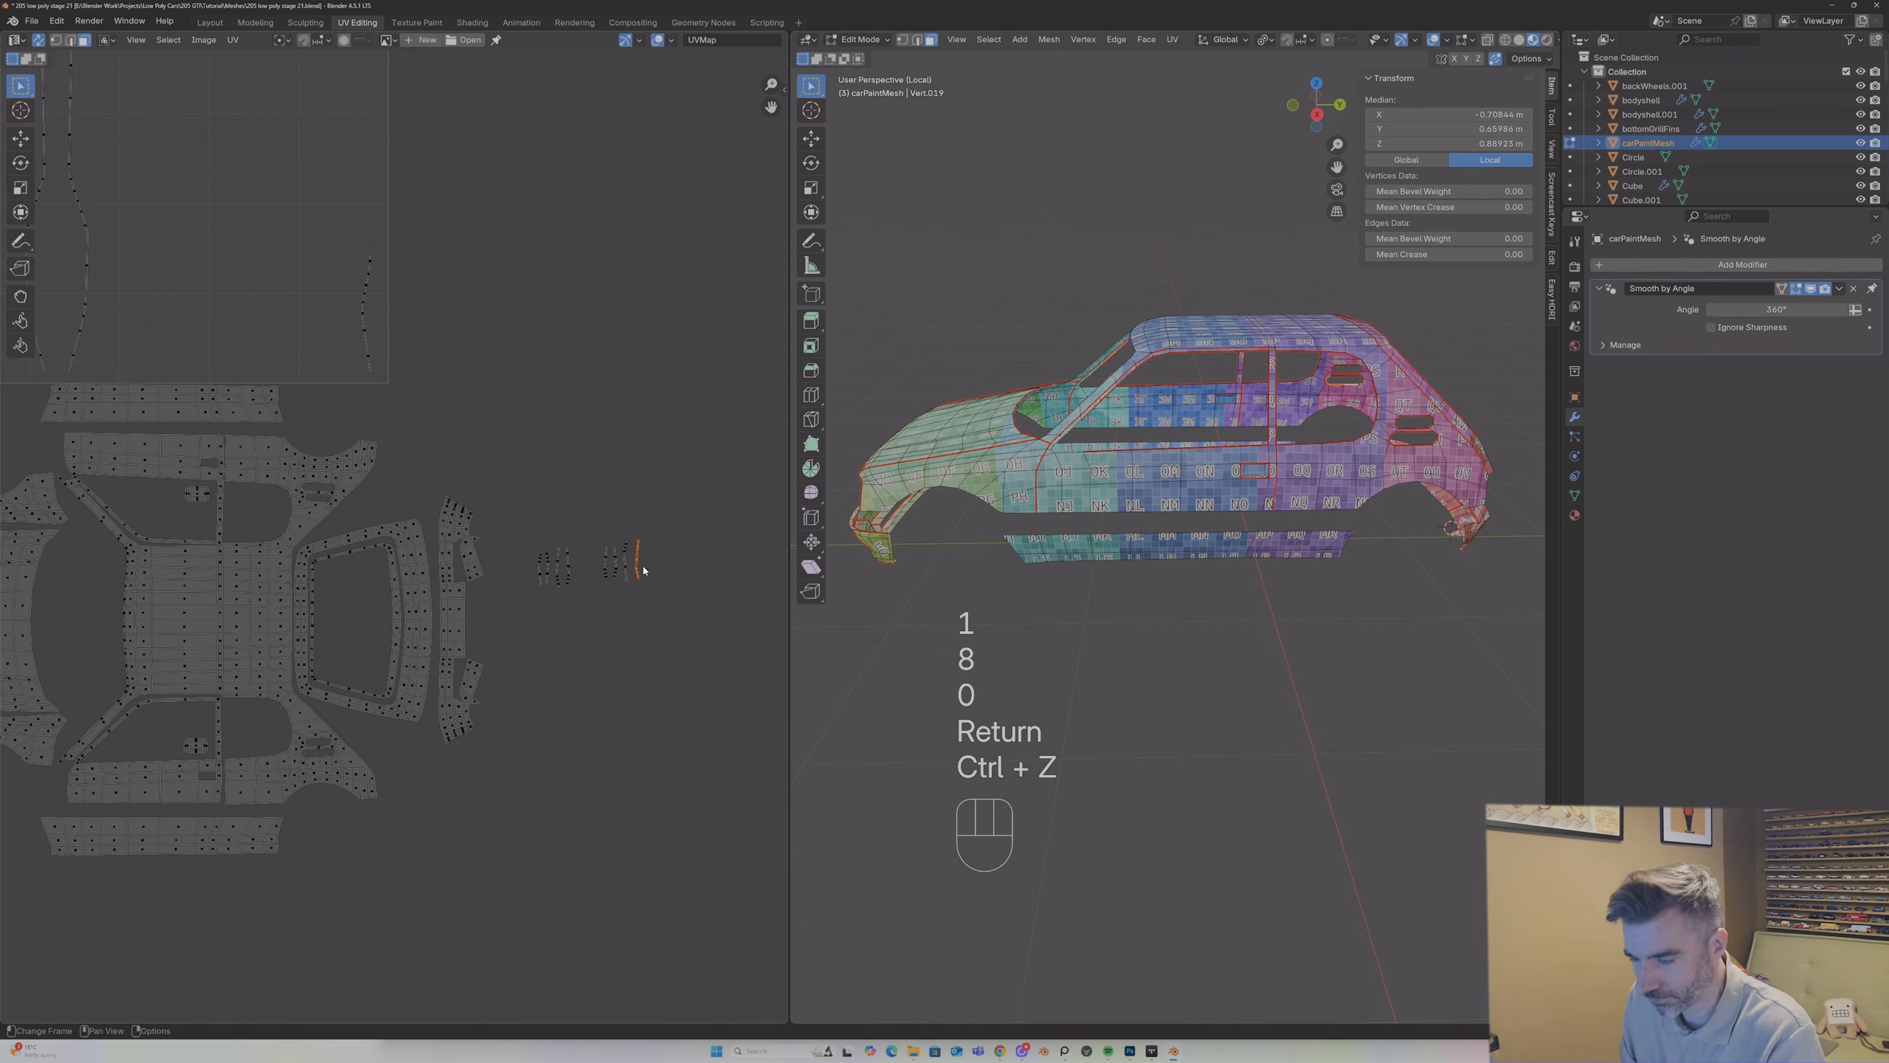
pyautogui.press('r')
pyautogui.press('1')
pyautogui.press('8')
pyautogui.press('0')
pyautogui.press('Return')
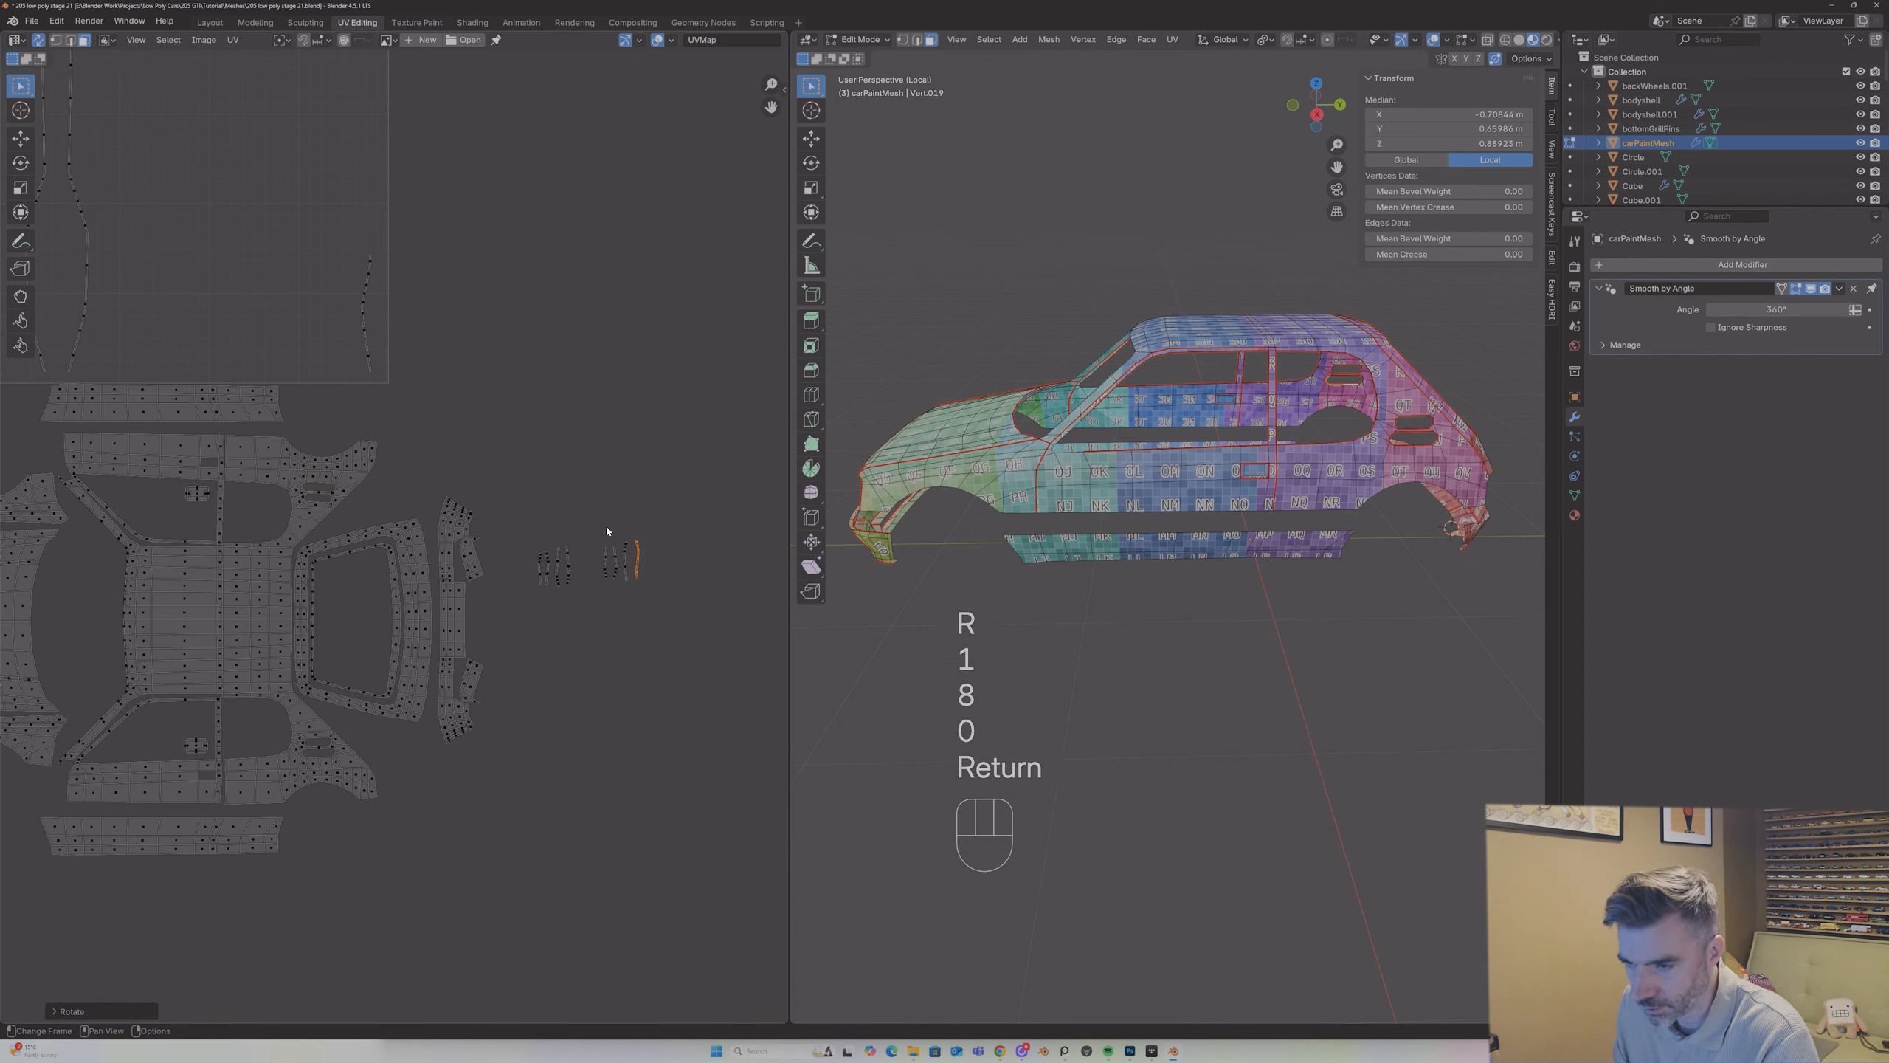
# Step: Move the whole left-hand strip group into the rear window opening of the lower side panel and rotate it 90°
pyautogui.moveTo(513, 534); pyautogui.dragTo(581, 615)
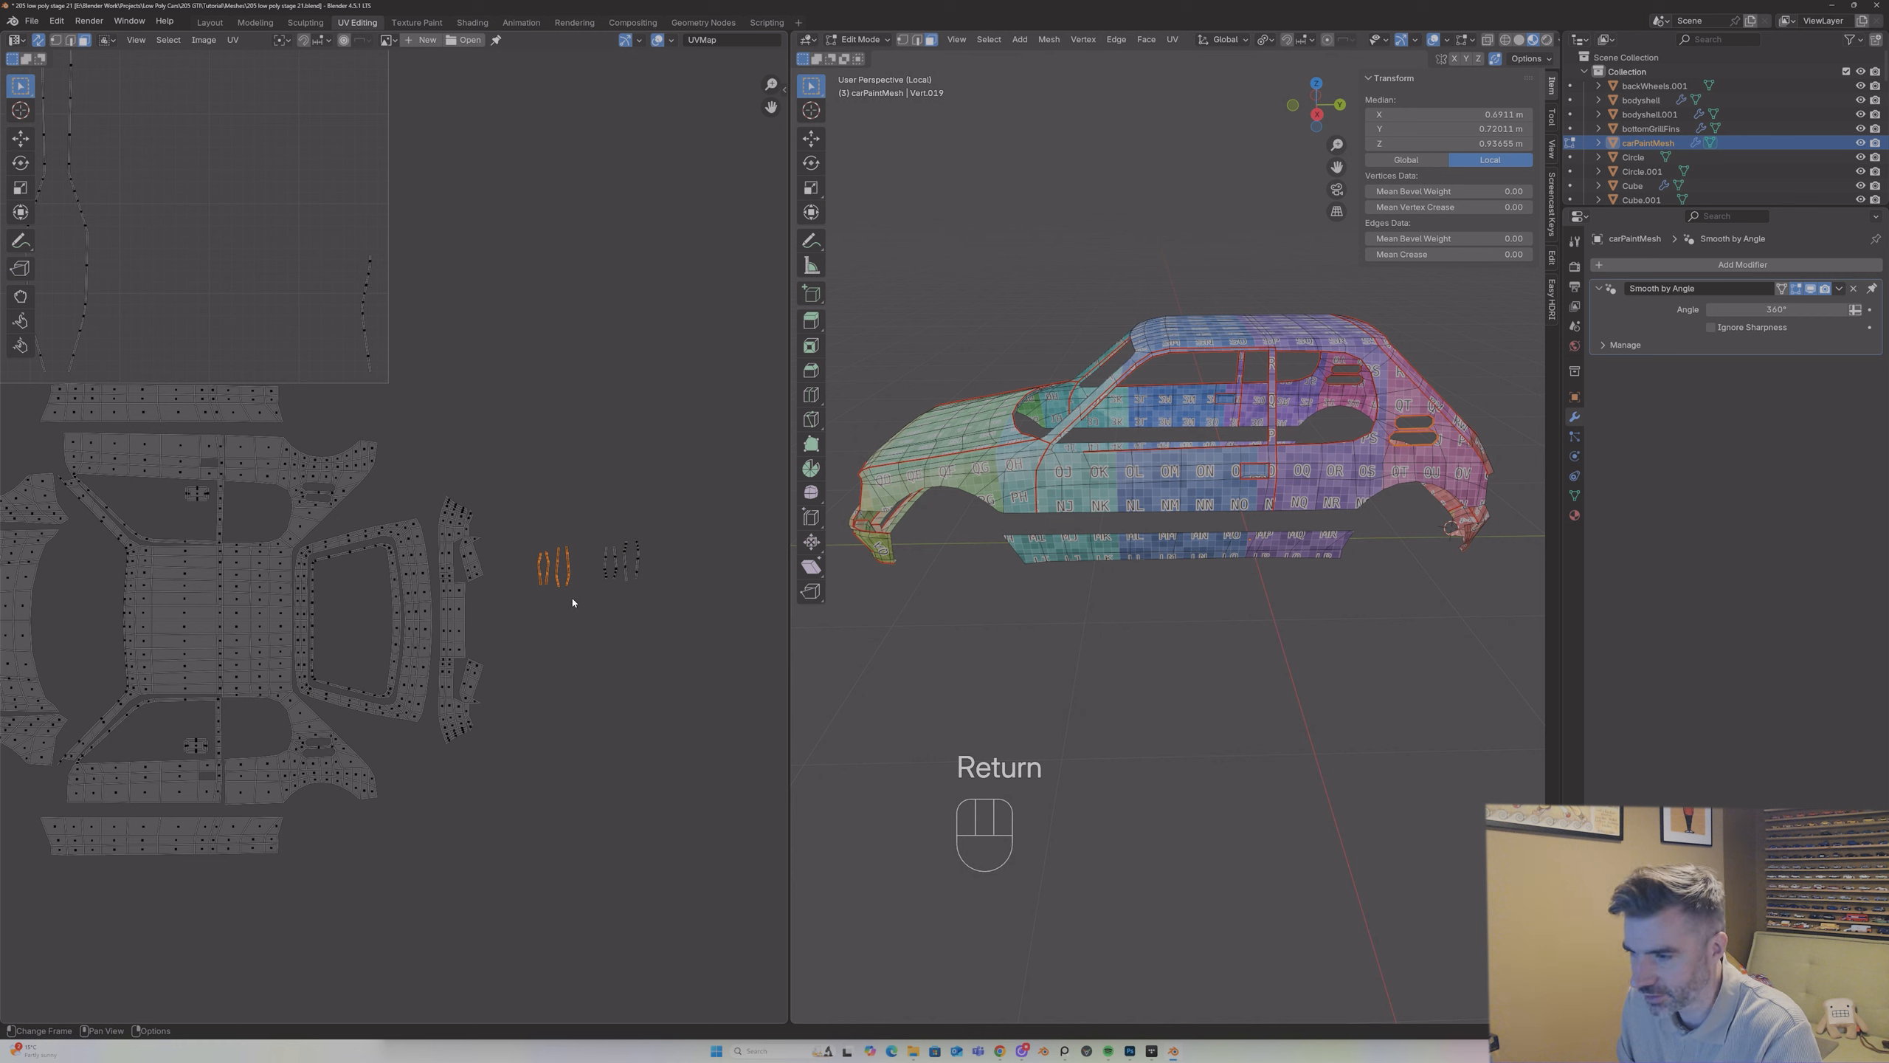
pyautogui.press('g')
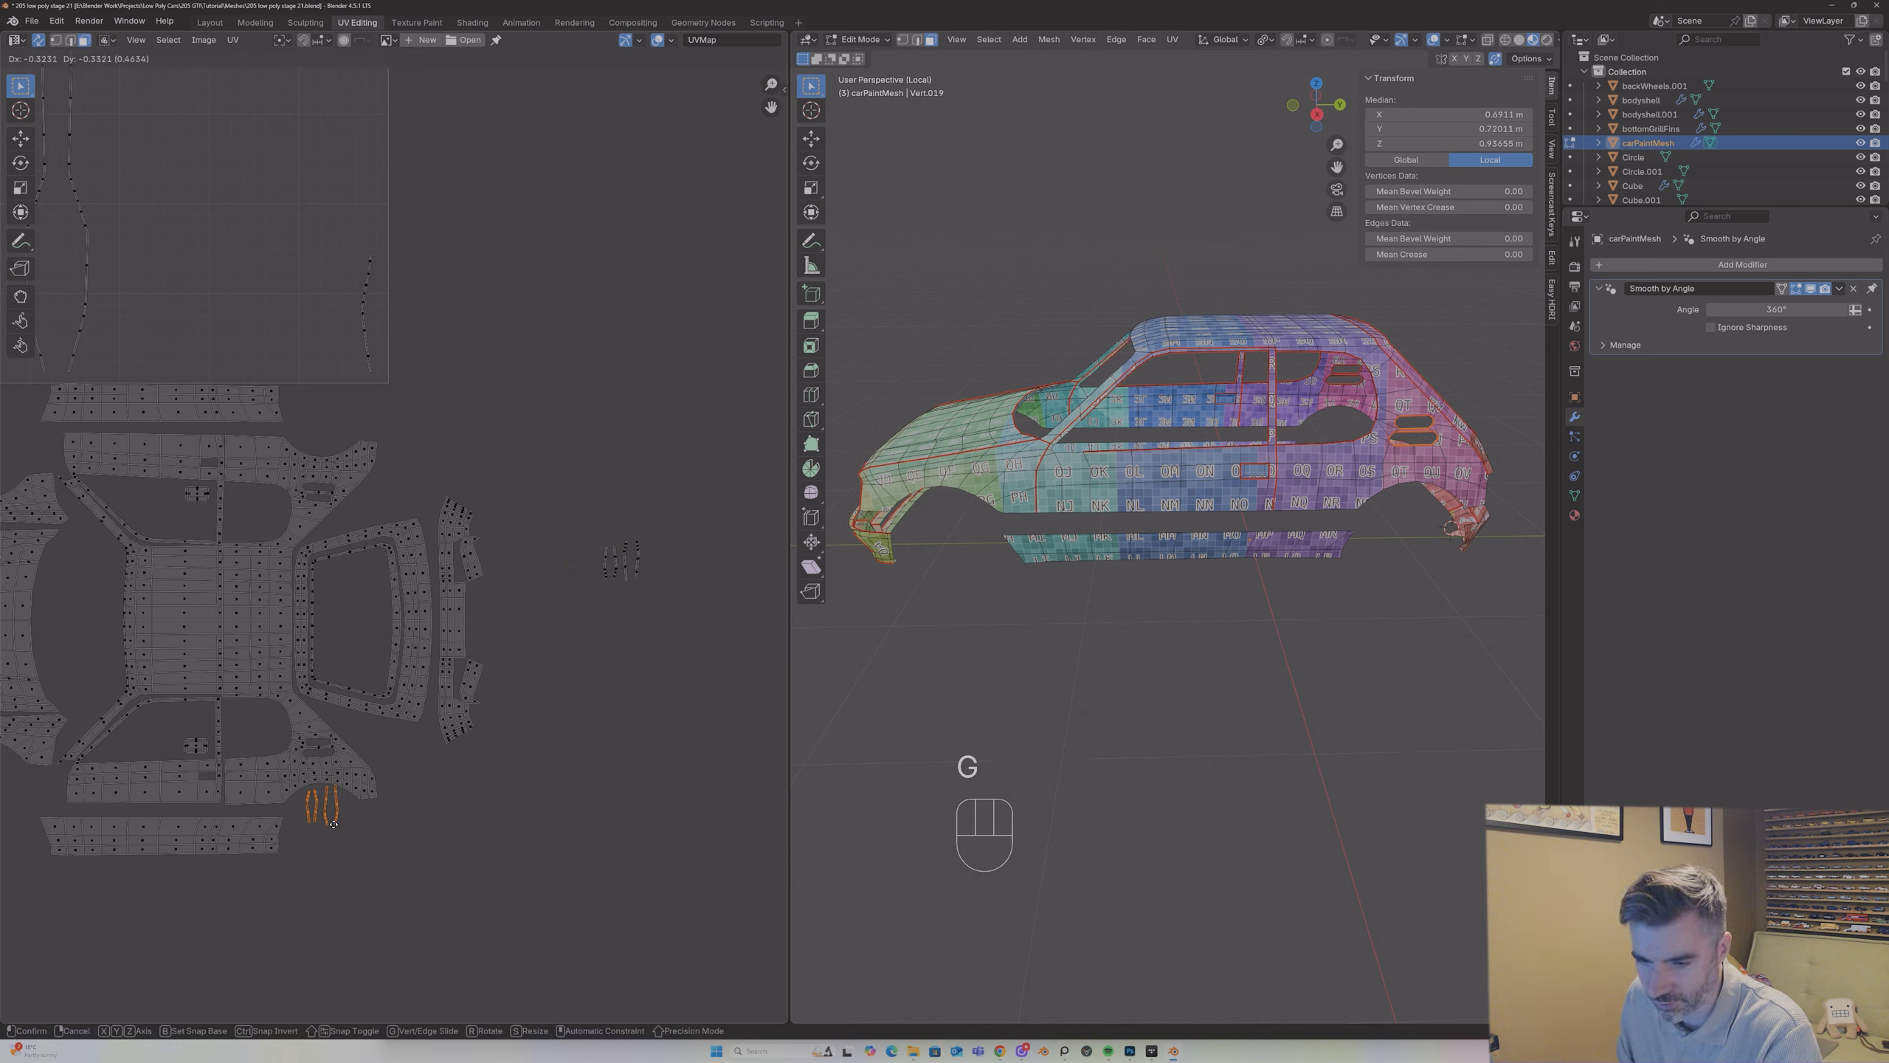
pyautogui.click(274, 753)
pyautogui.write('r')
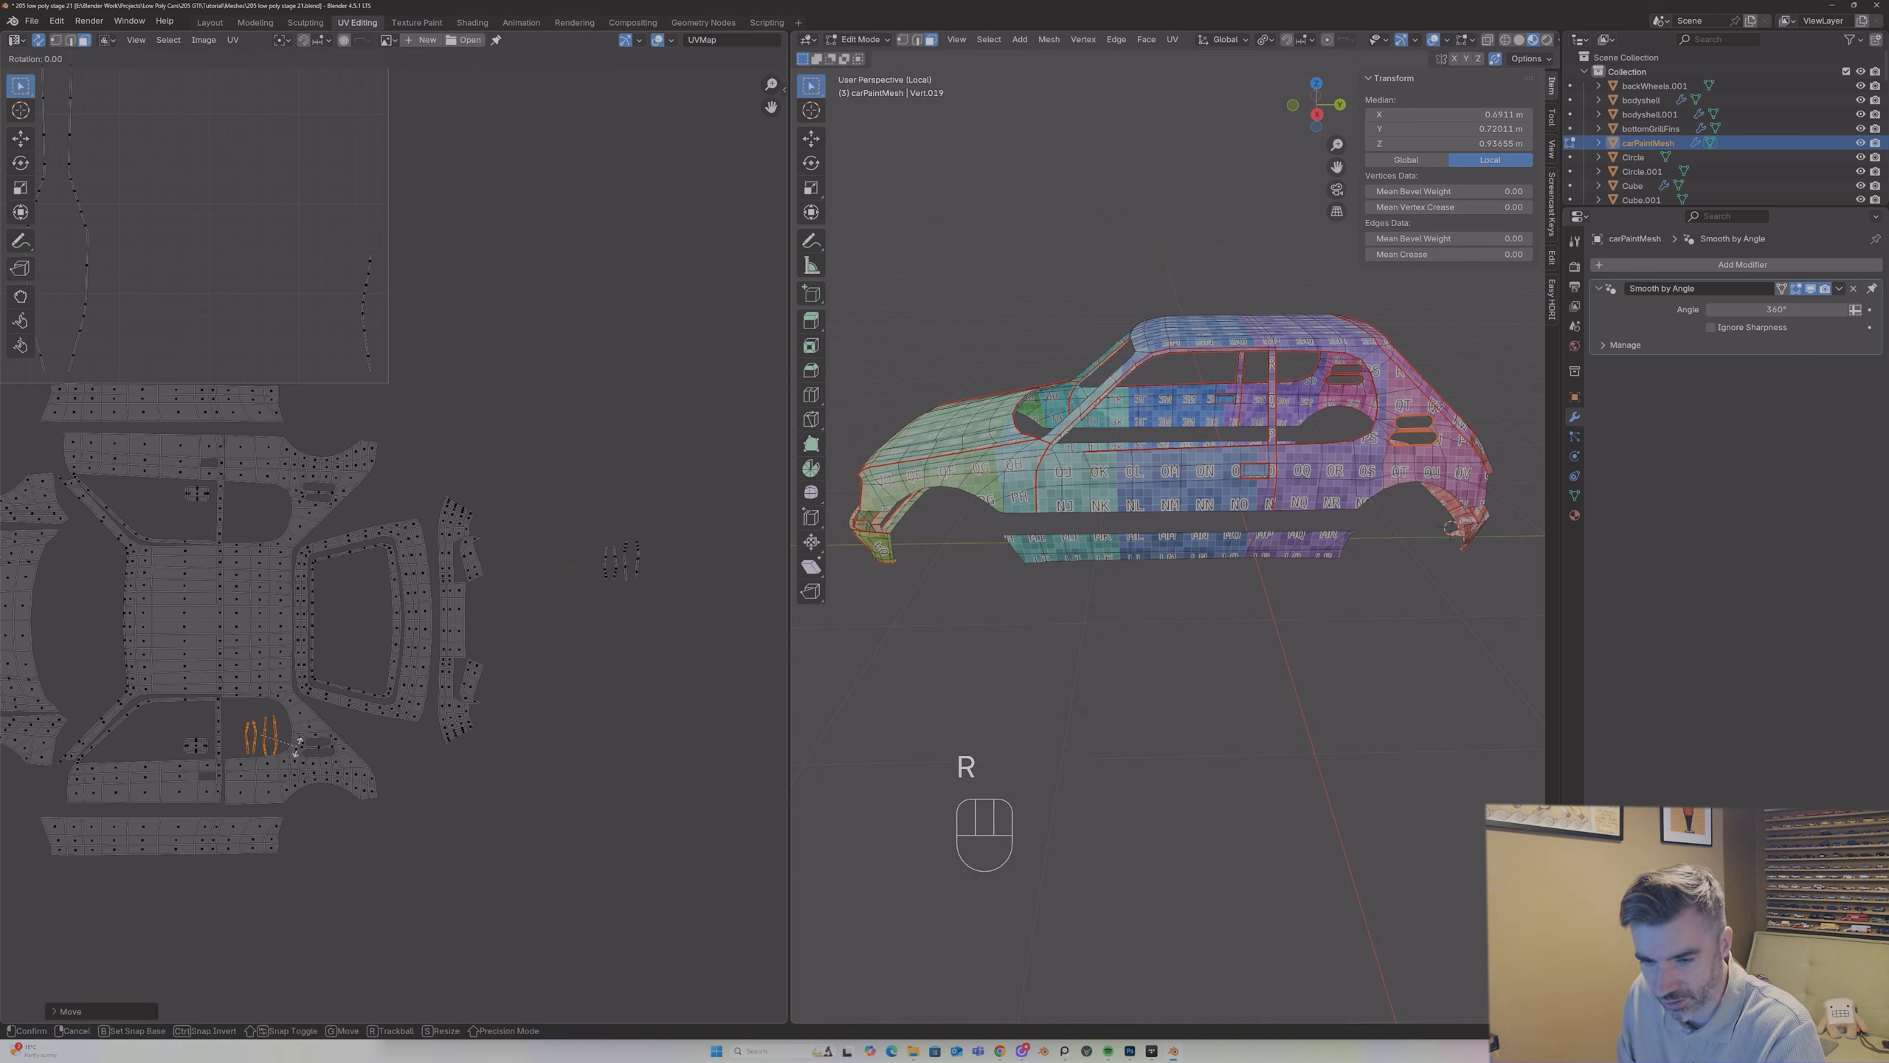
pyautogui.write('90')
pyautogui.press('Return')
# Step: Move the remaining strip group into the rear window opening of the upper side panel and rotate it -90°
pyautogui.moveTo(586, 537); pyautogui.dragTo(688, 634)
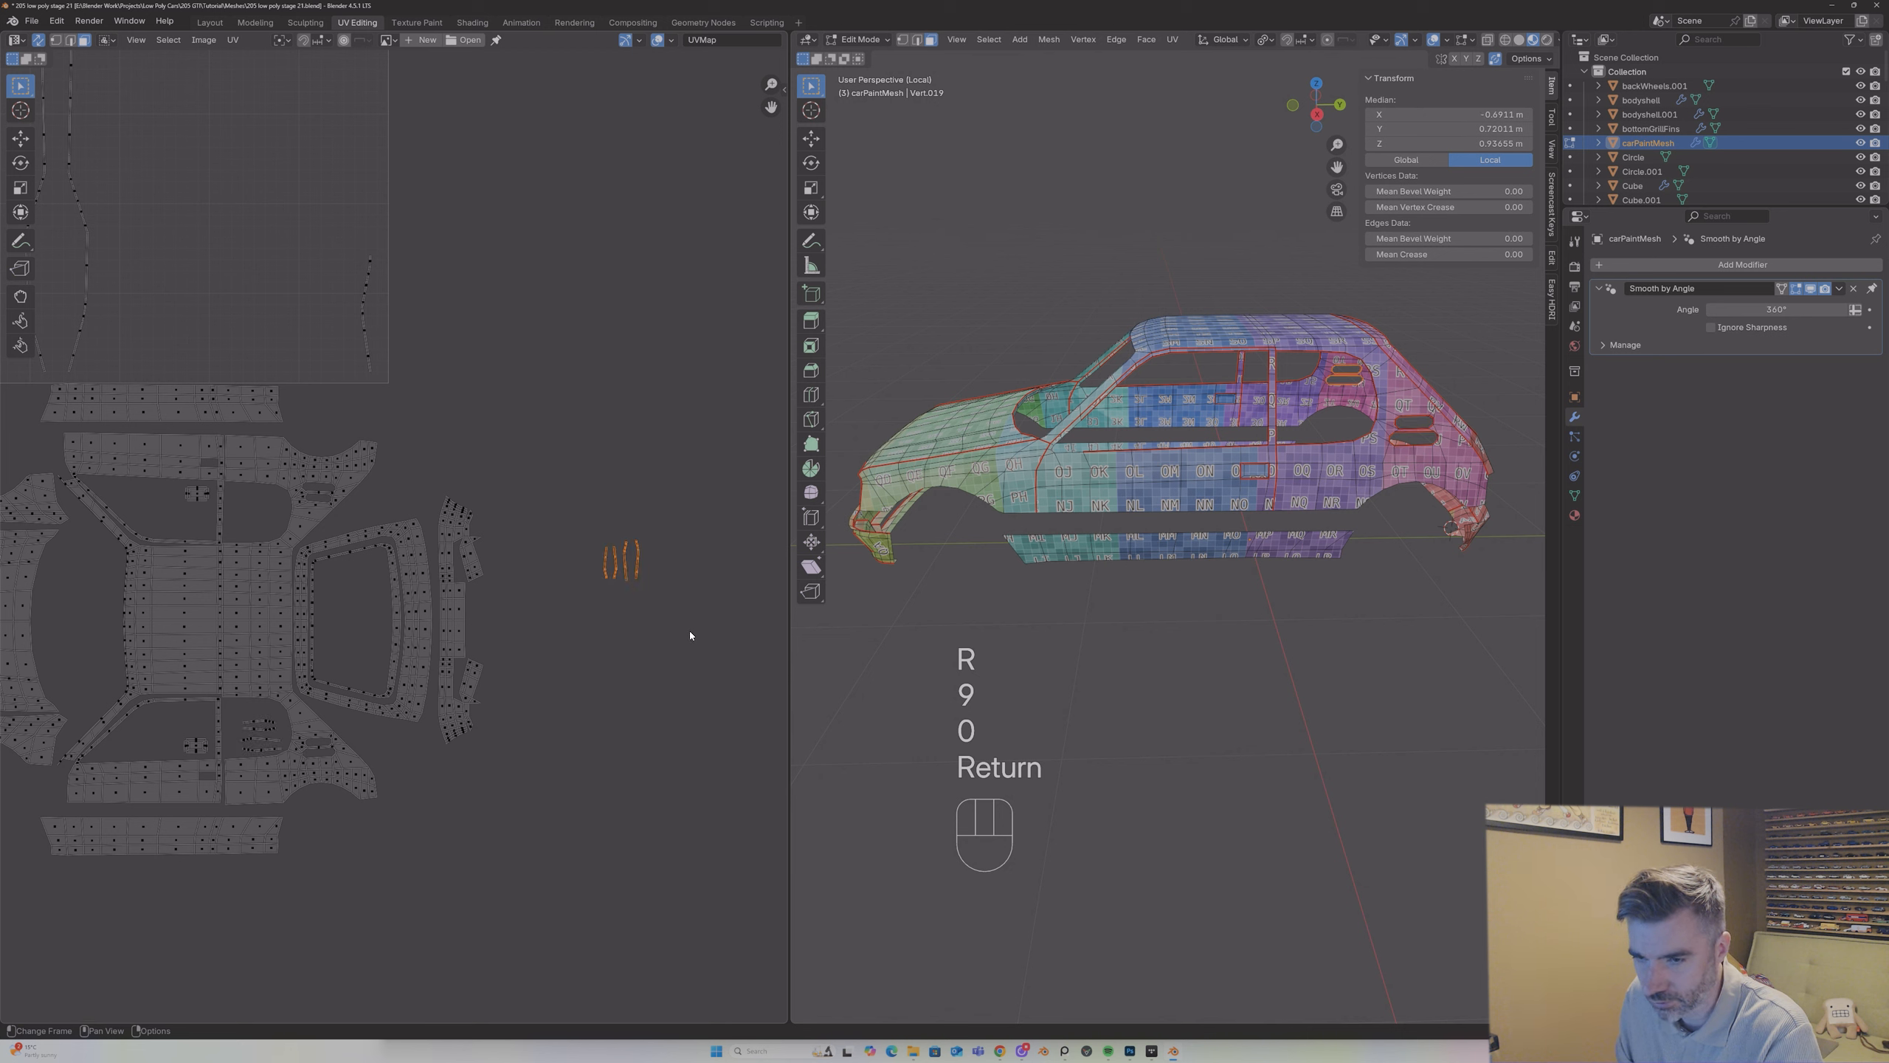
pyautogui.press('g')
pyautogui.click(333, 584)
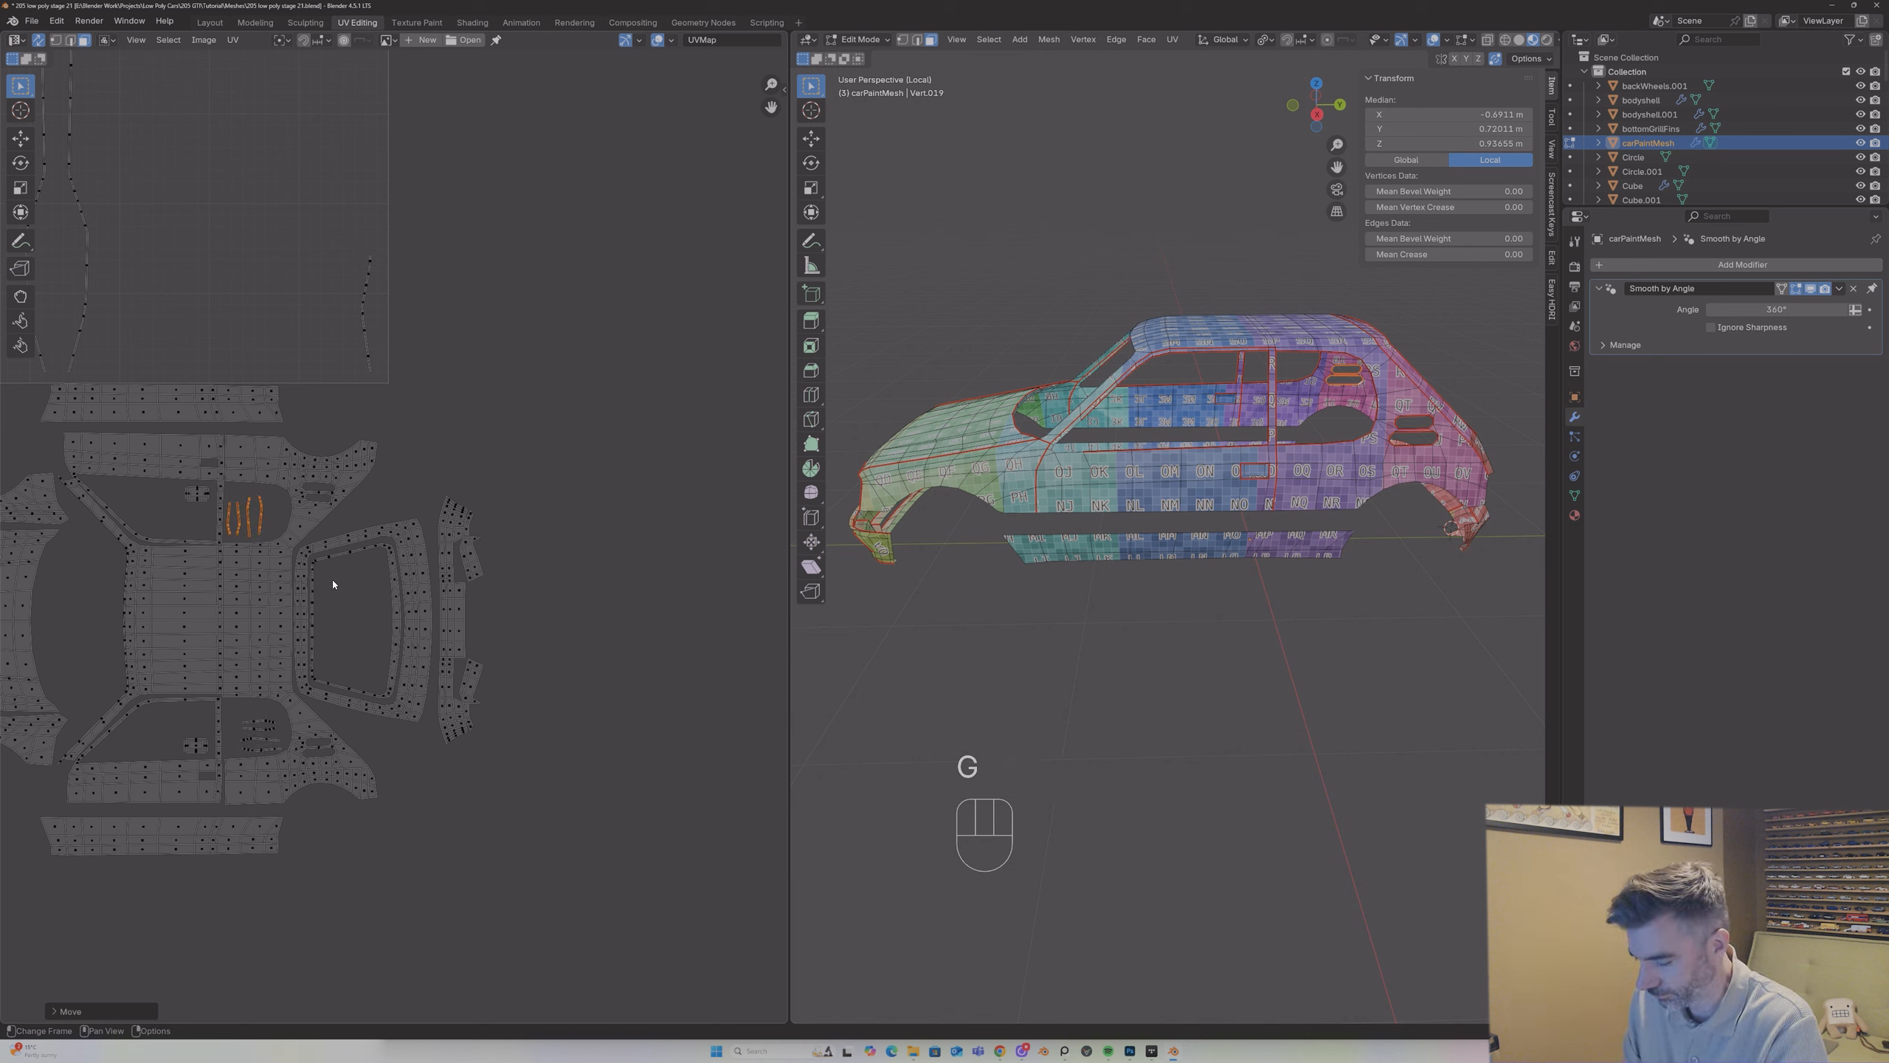
pyautogui.write('r-90')
pyautogui.press('Return')
pyautogui.press('g')
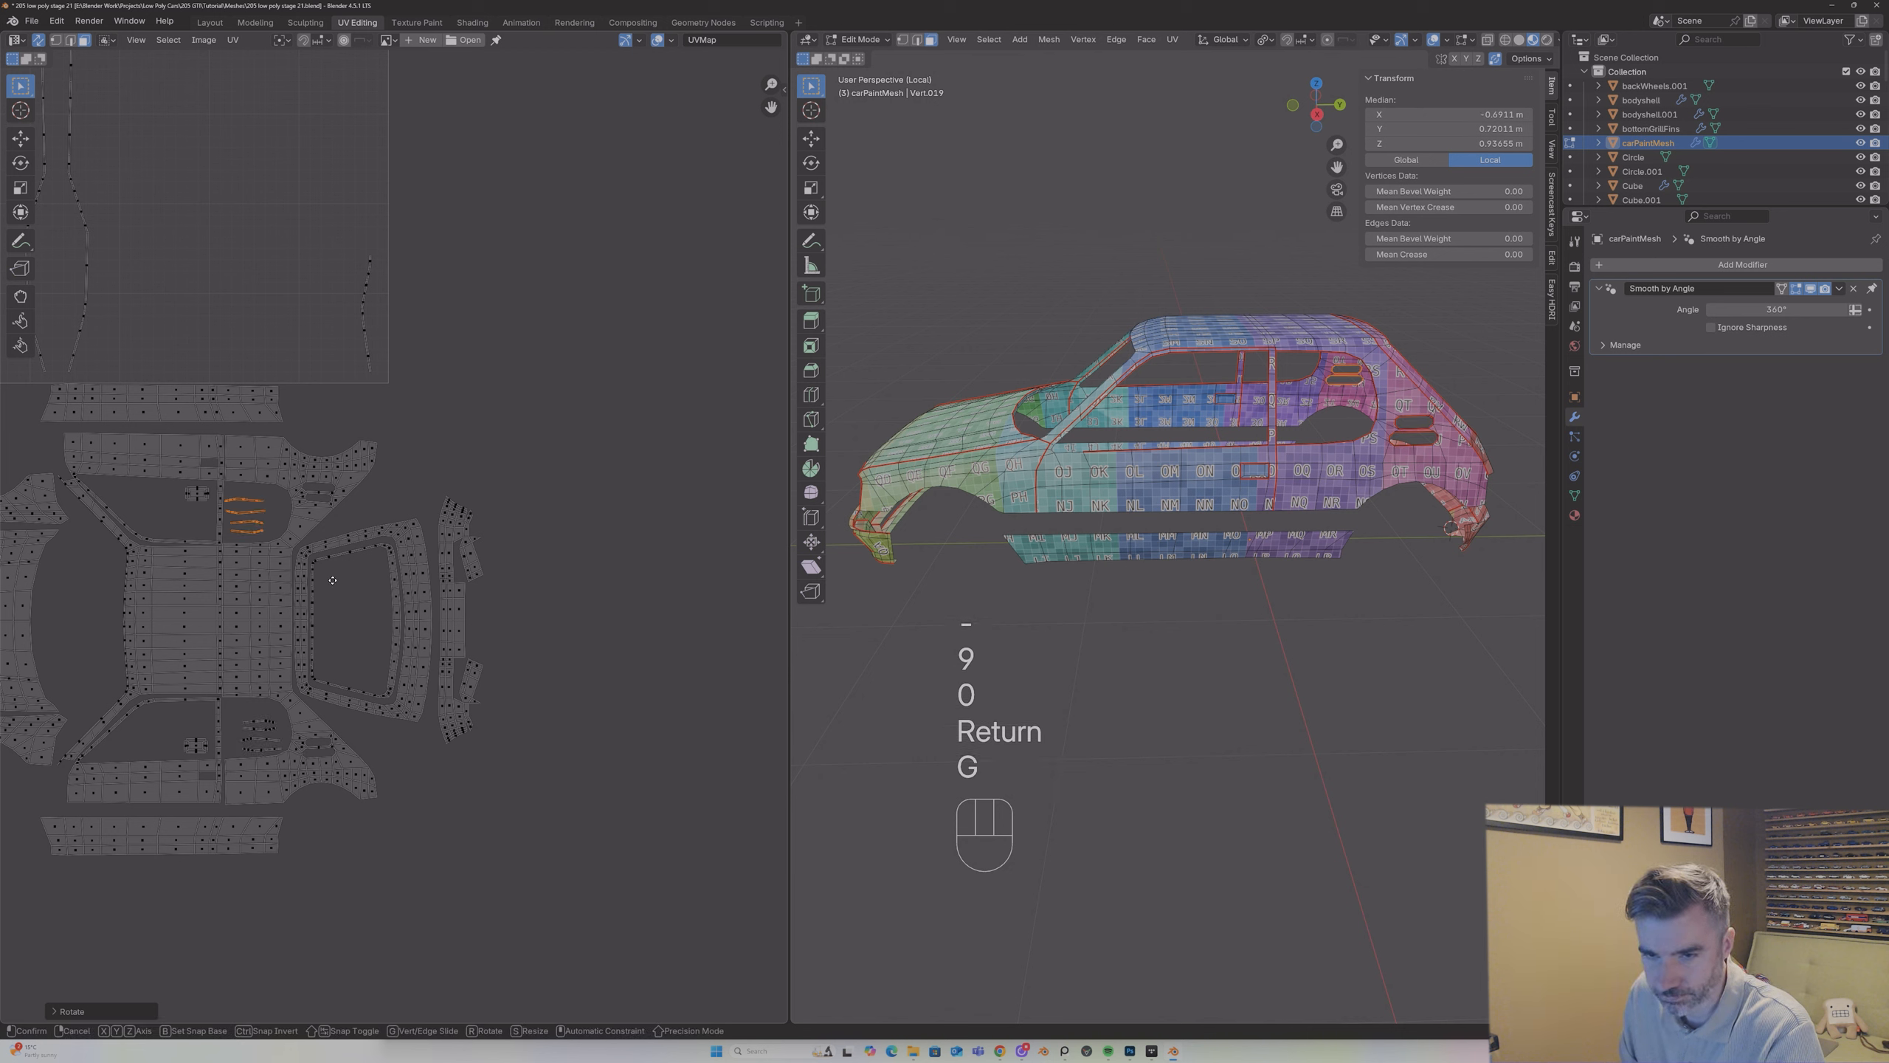
pyautogui.click(348, 572)
# Step: Rotate the long wavy strip with the right-hand bulge by -90° and place it just below the lower sill island
pyautogui.scroll(-4, 356, 511)
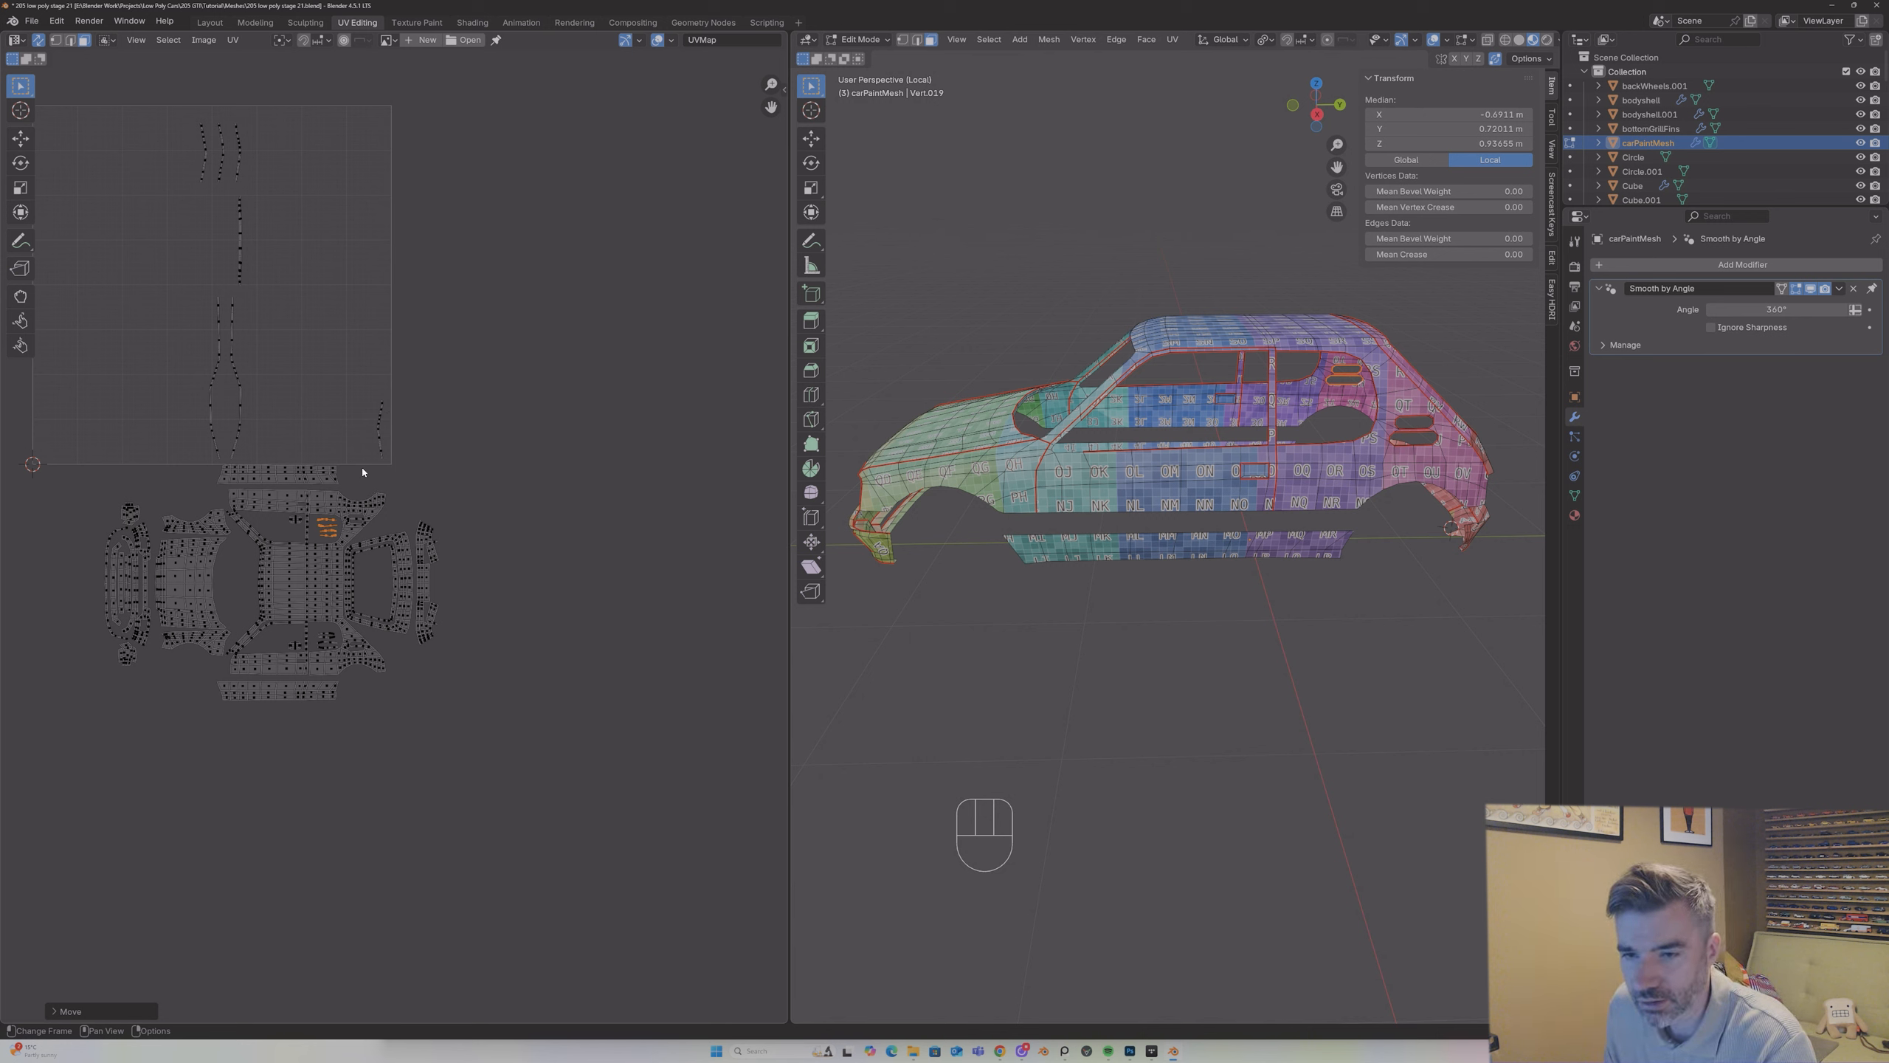
pyautogui.scroll(2, 357, 405)
pyautogui.click(191, 264)
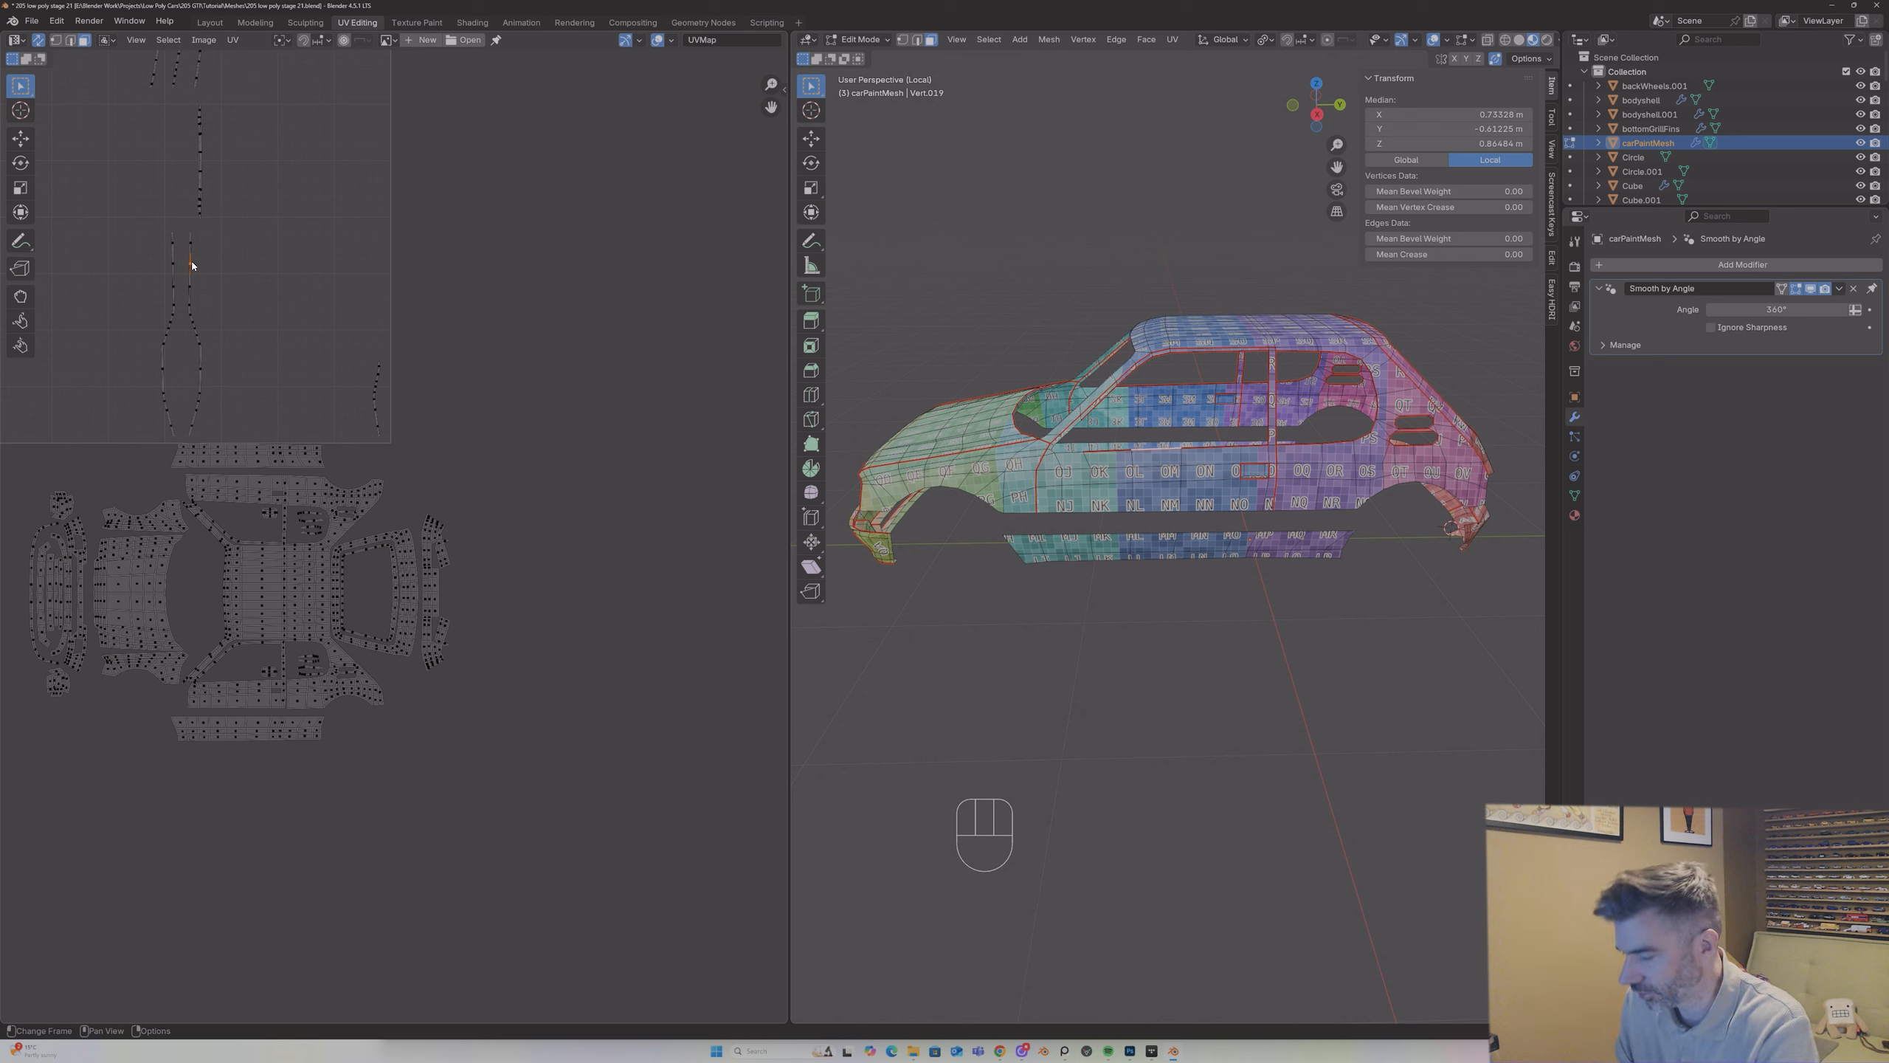
pyautogui.press('l')
pyautogui.moveTo(1190, 417); pyautogui.dragTo(1231, 415, button='middle')
pyautogui.scroll(2, 1194, 395)
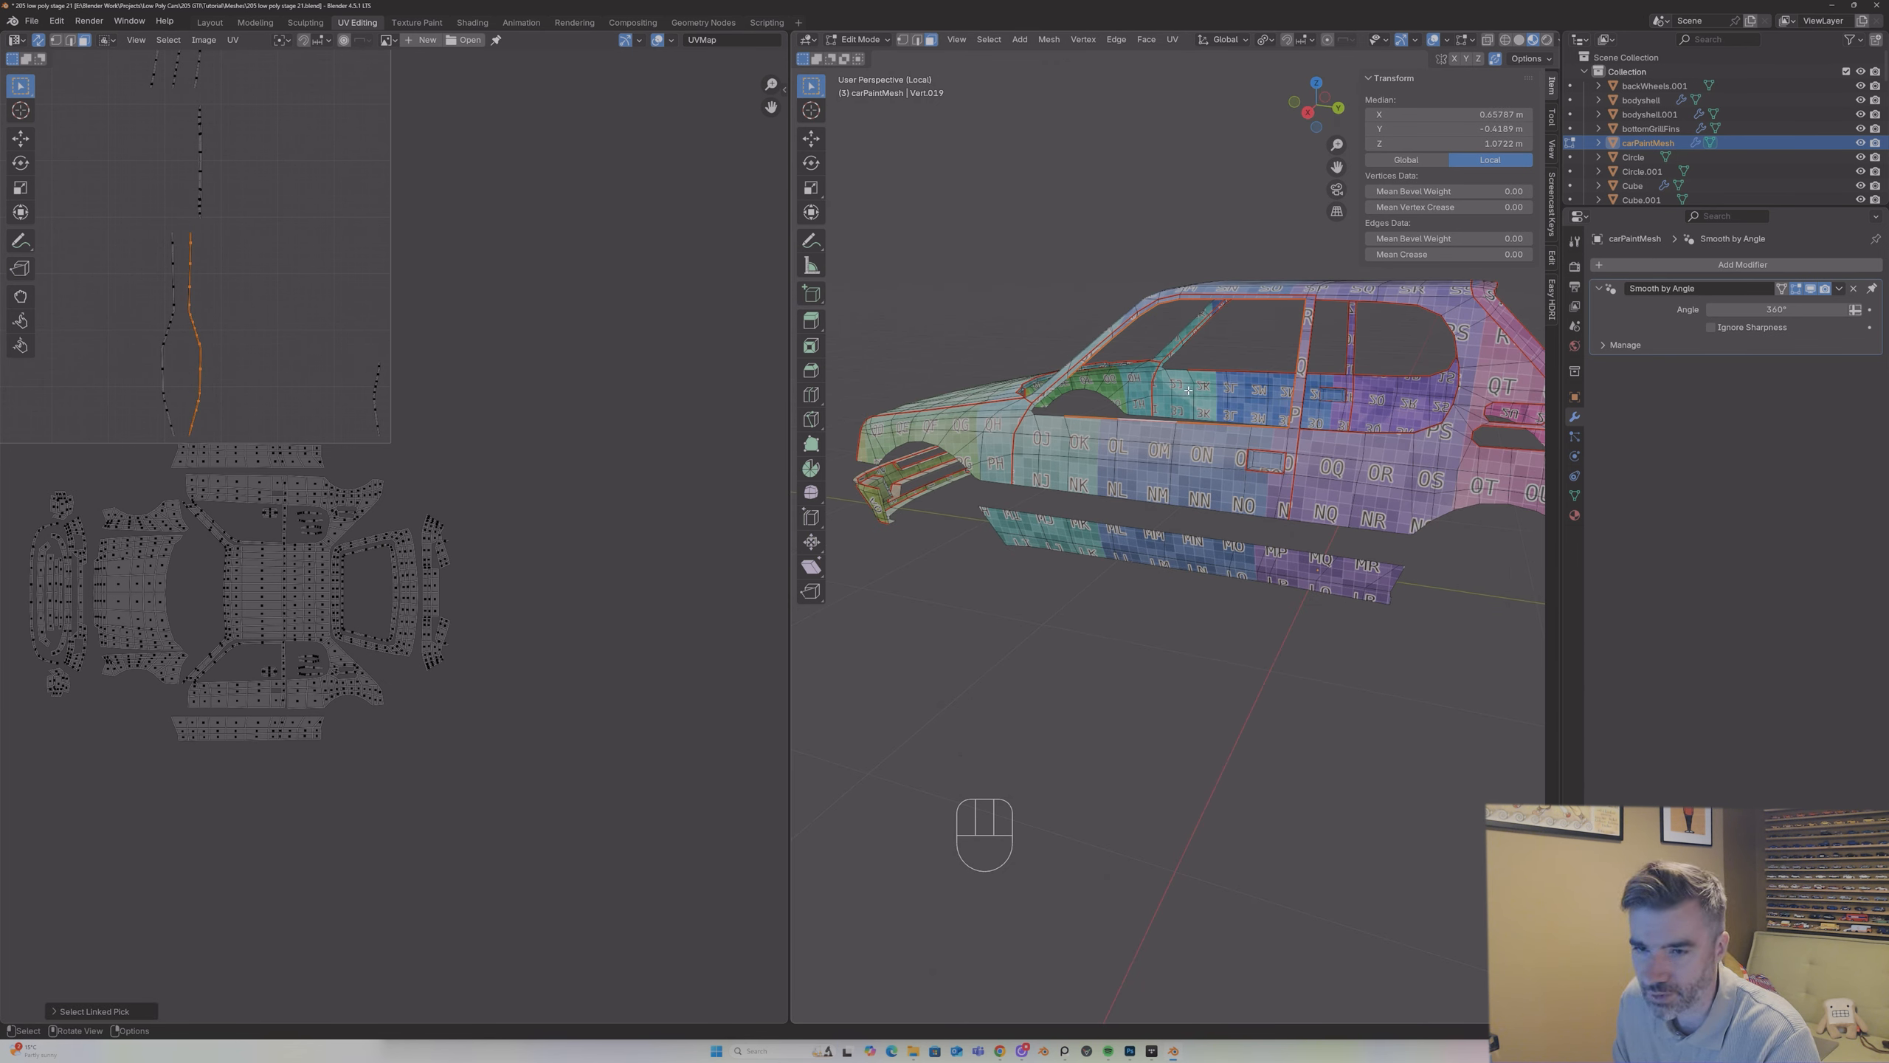
pyautogui.scroll(-2, 1189, 391)
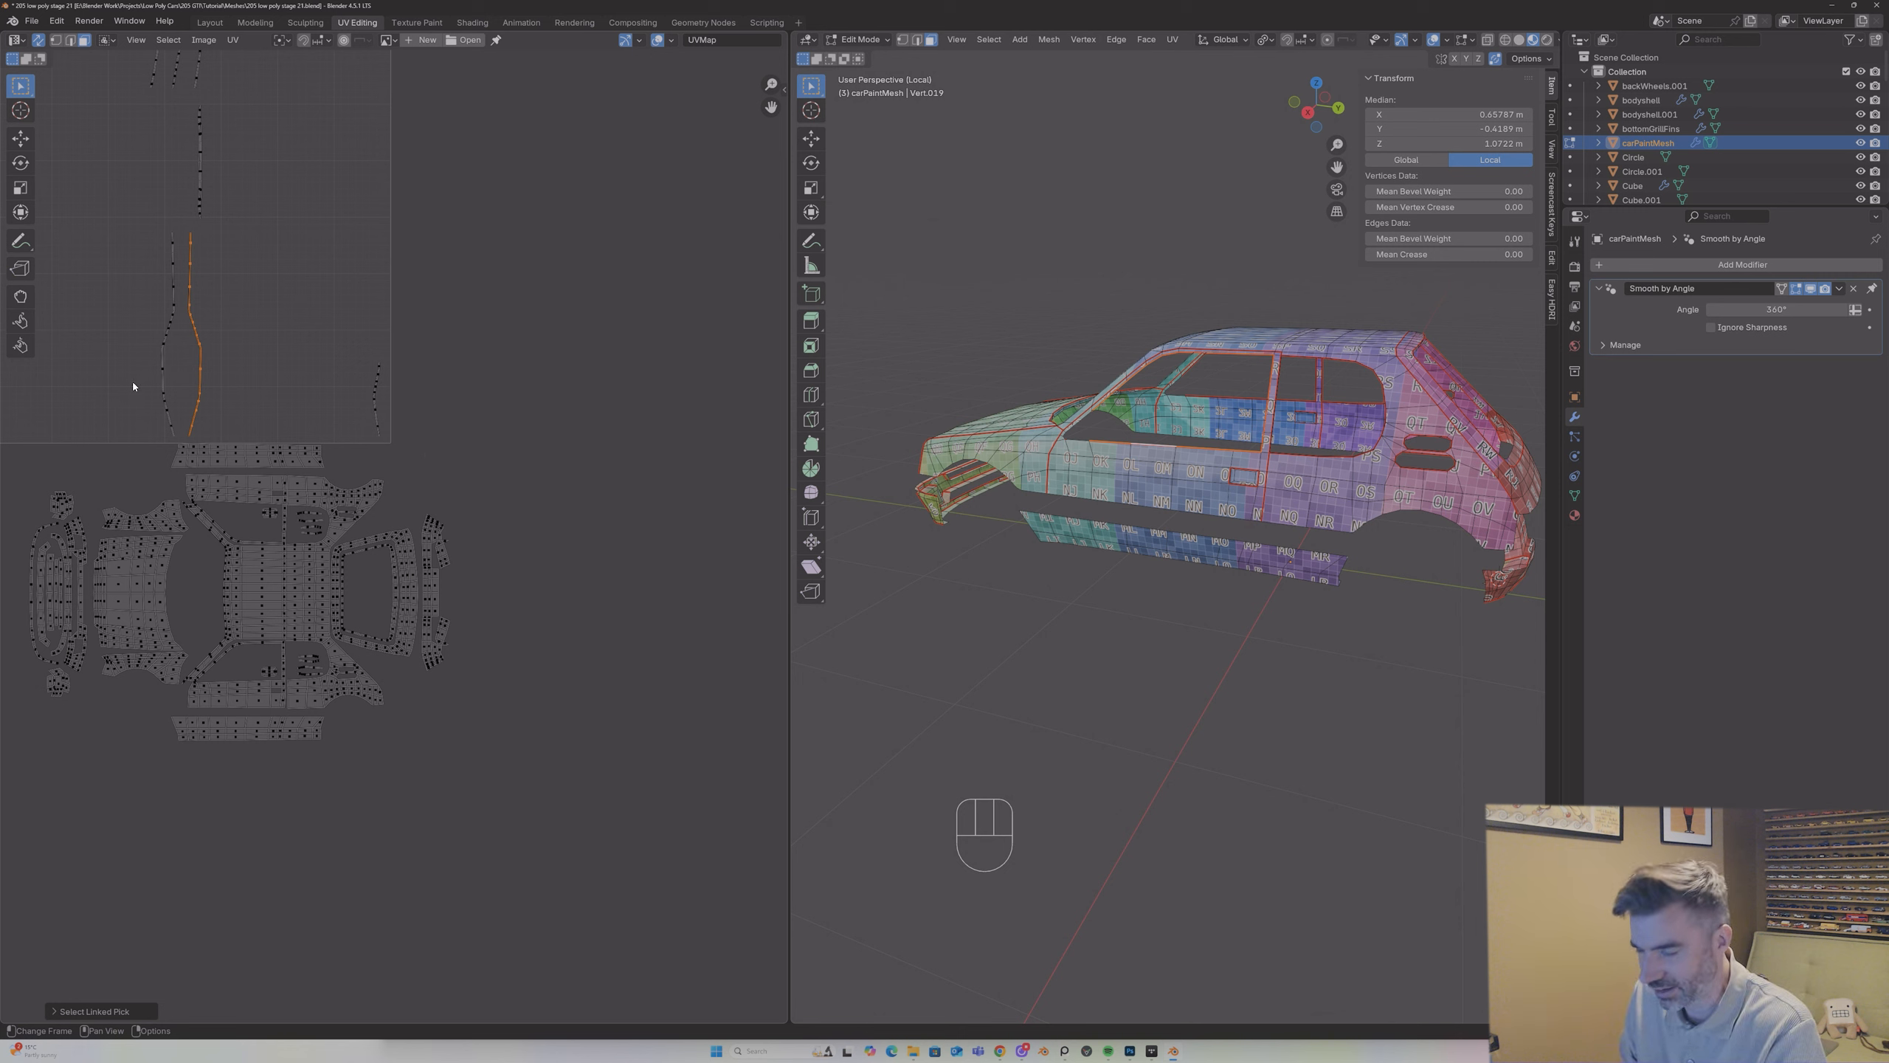
pyautogui.write('r-90')
pyautogui.press('Return')
pyautogui.press('g')
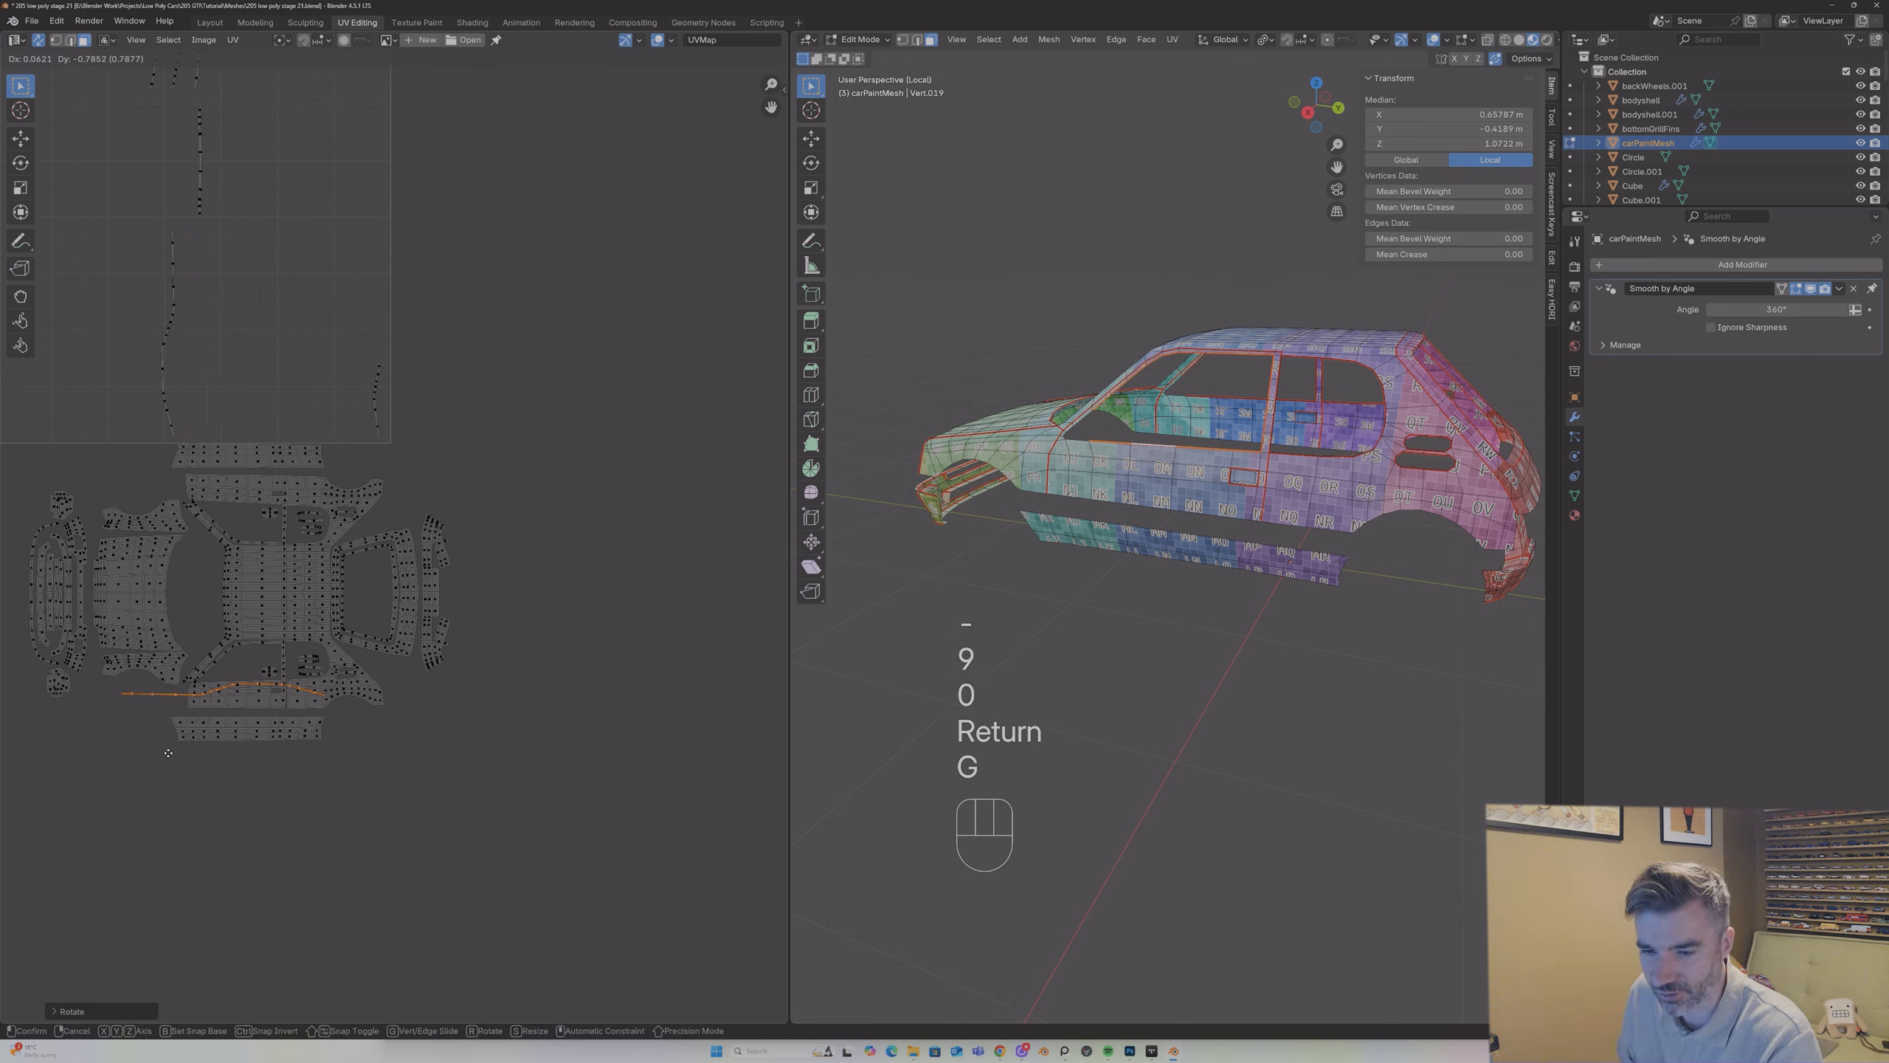
pyautogui.click(200, 803)
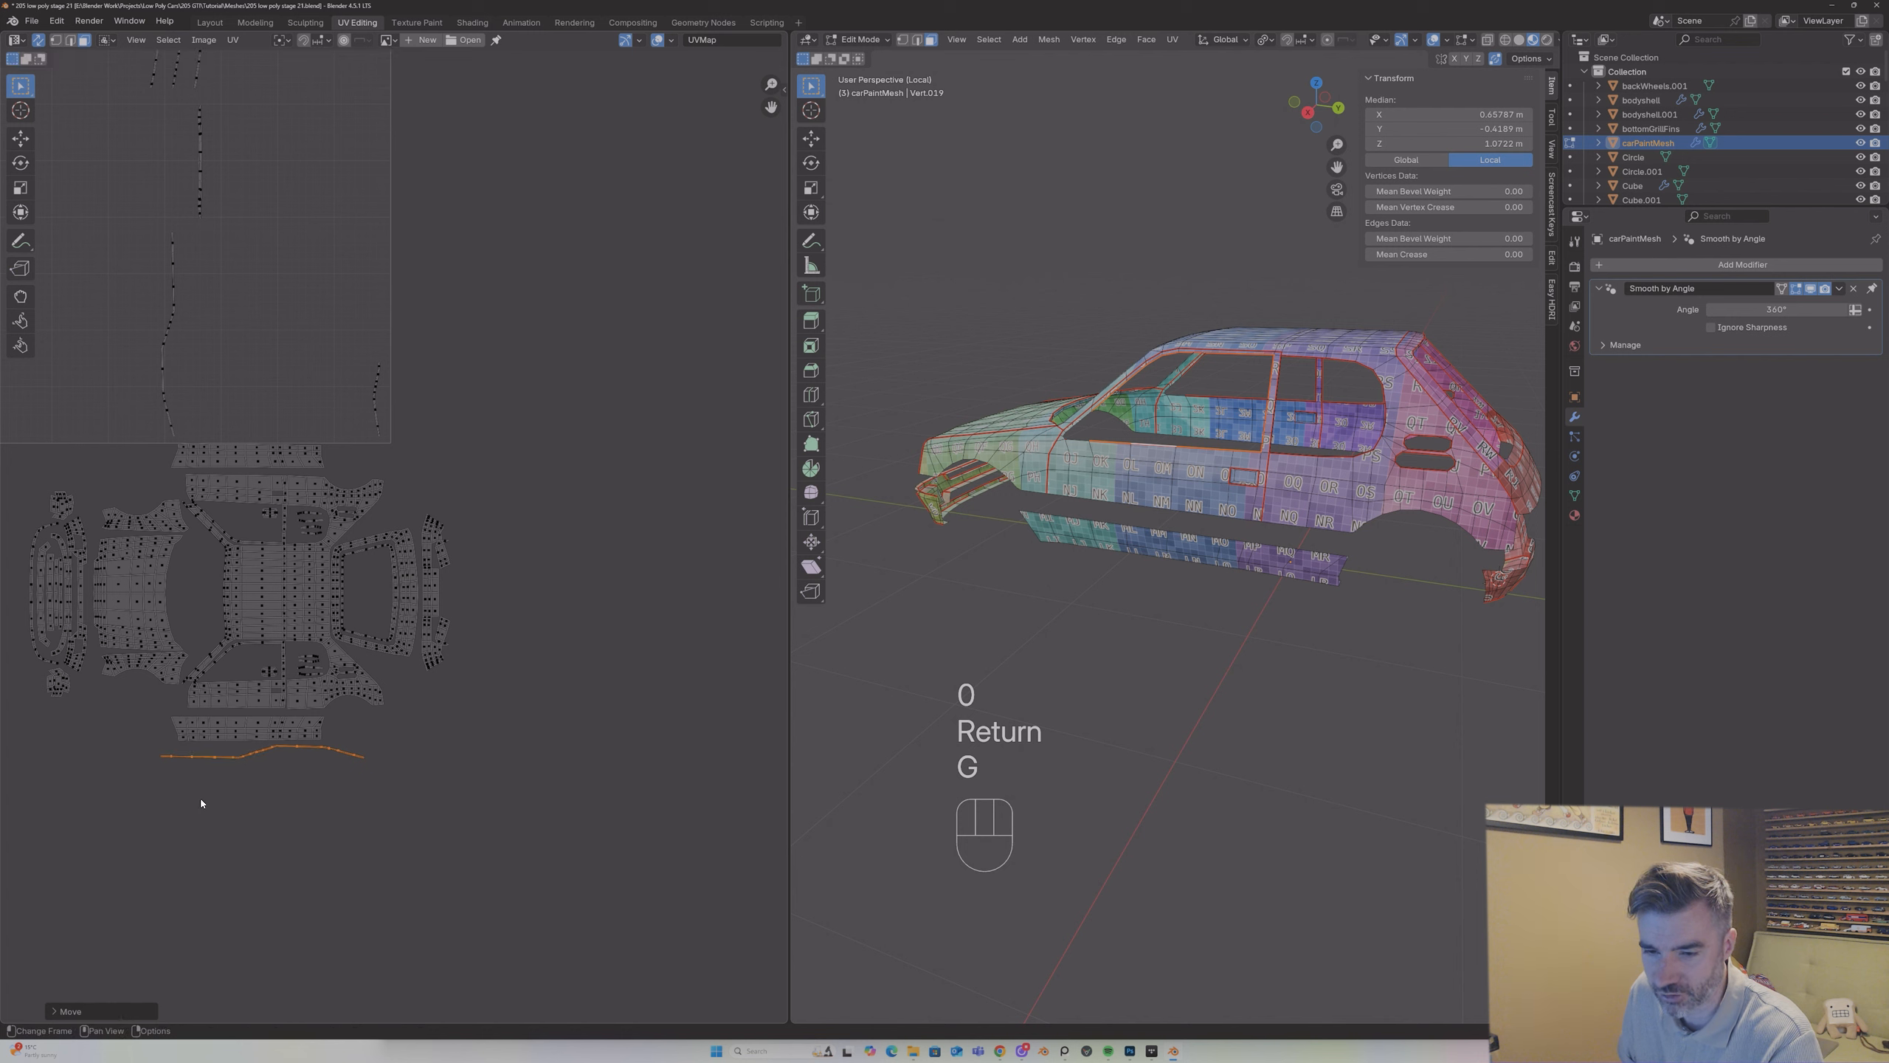
# Step: Rotate the other long wavy strip by -90° and place it just above the upper sill island
pyautogui.click(170, 319)
pyautogui.write('l')
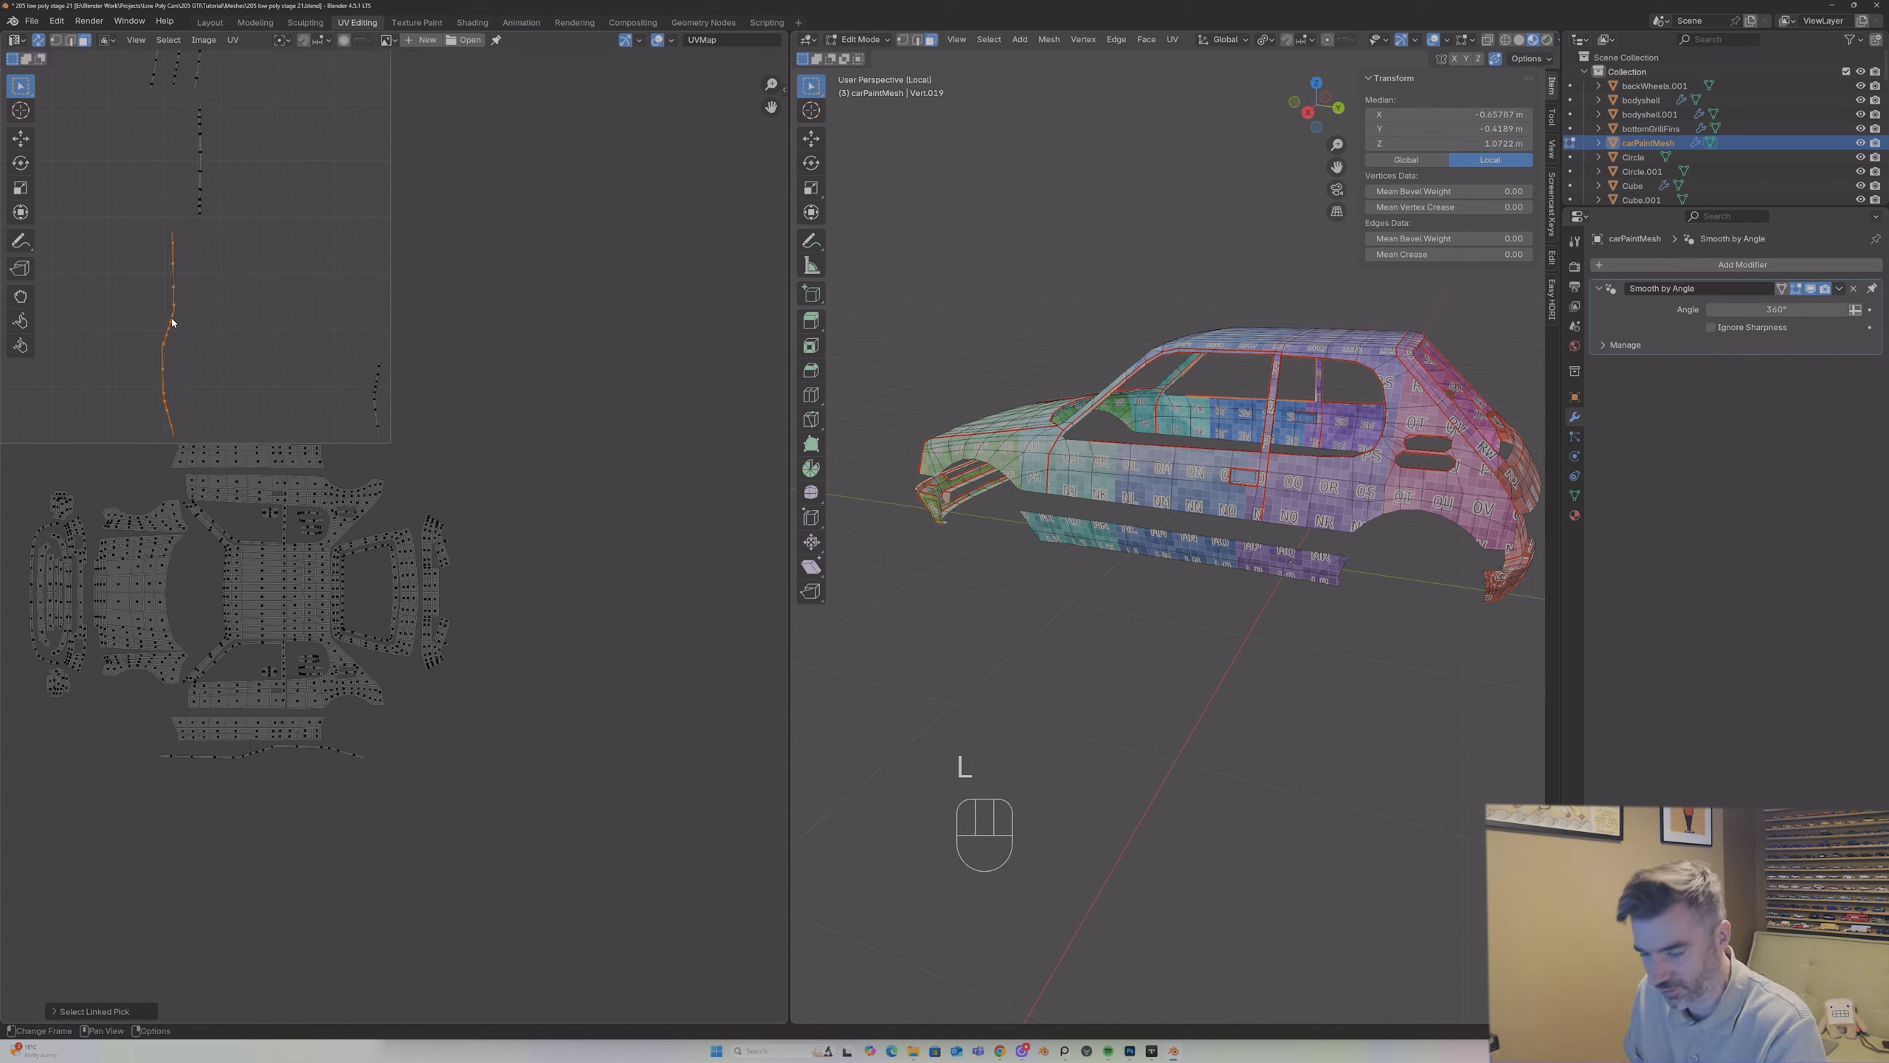
pyautogui.write('r-90')
pyautogui.press('Return')
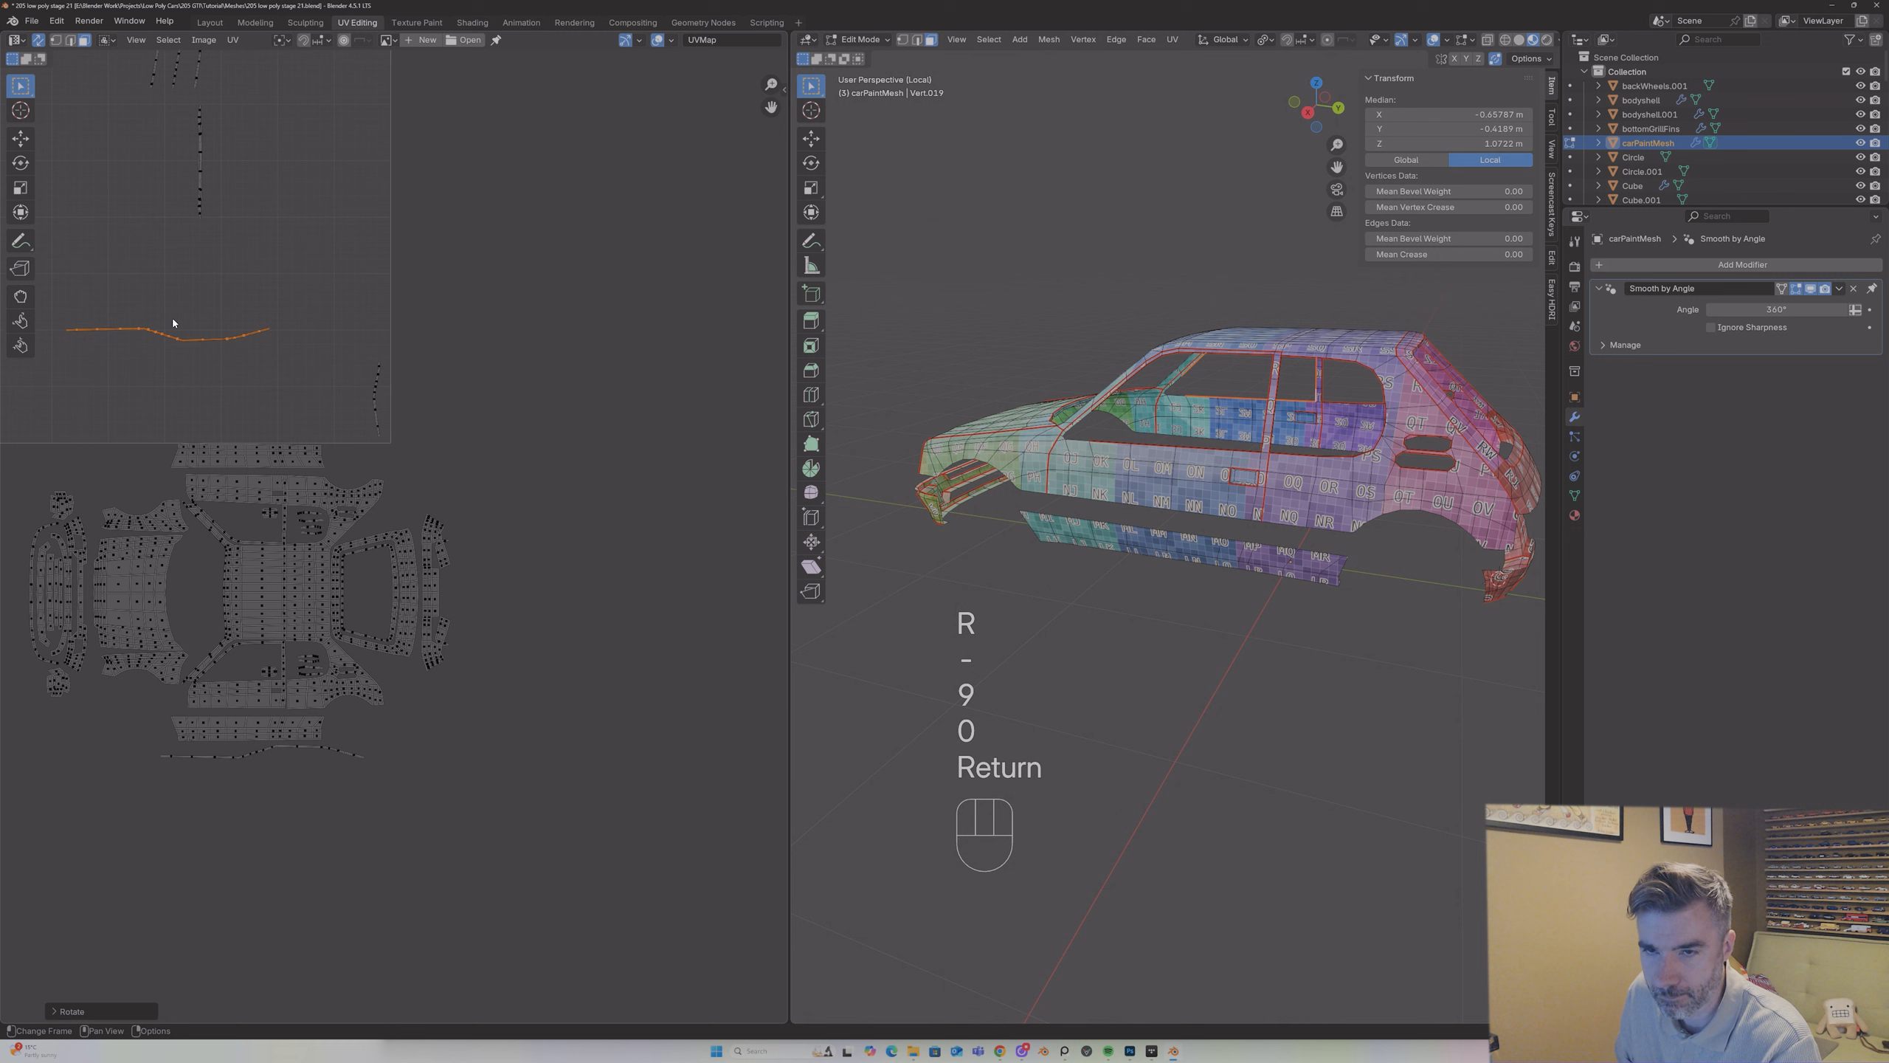
pyautogui.press('g')
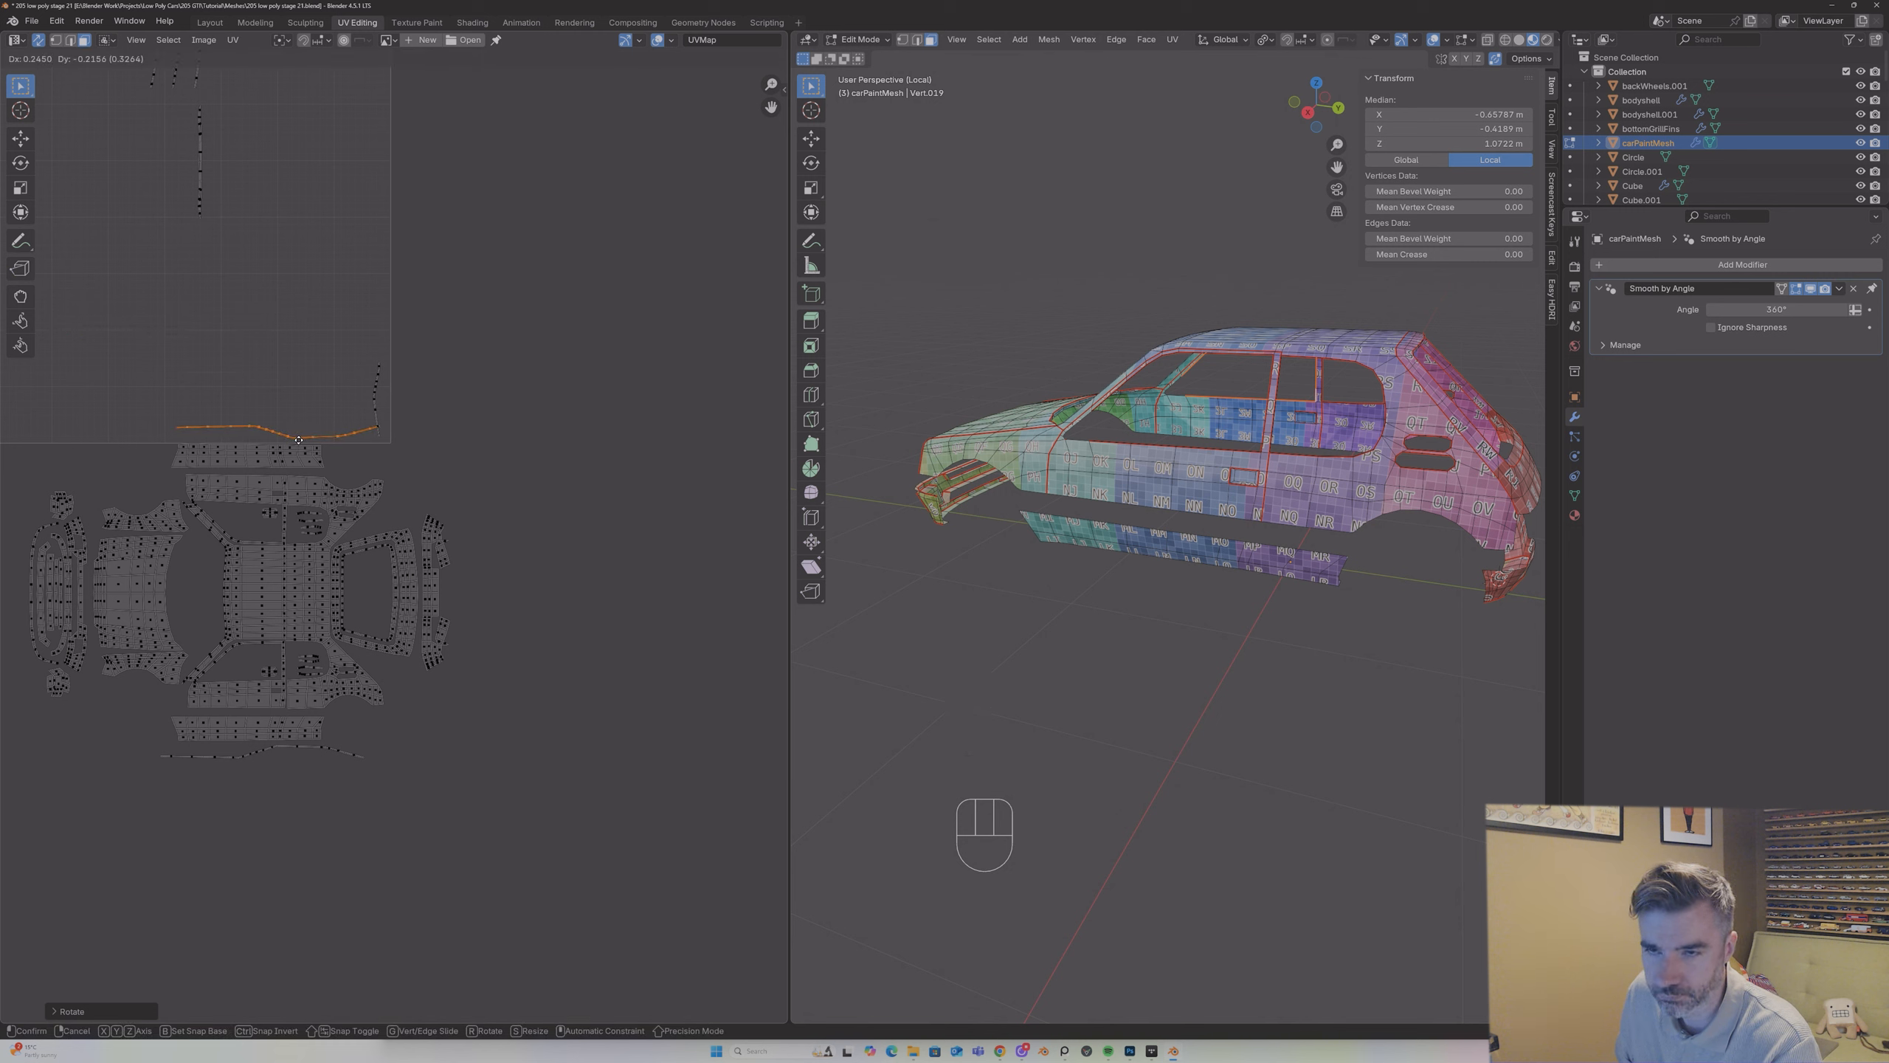
pyautogui.click(298, 440)
# Step: Select the short curved strip at the UV tile's edge and turn on X-ray to locate it on the car
pyautogui.click(374, 394)
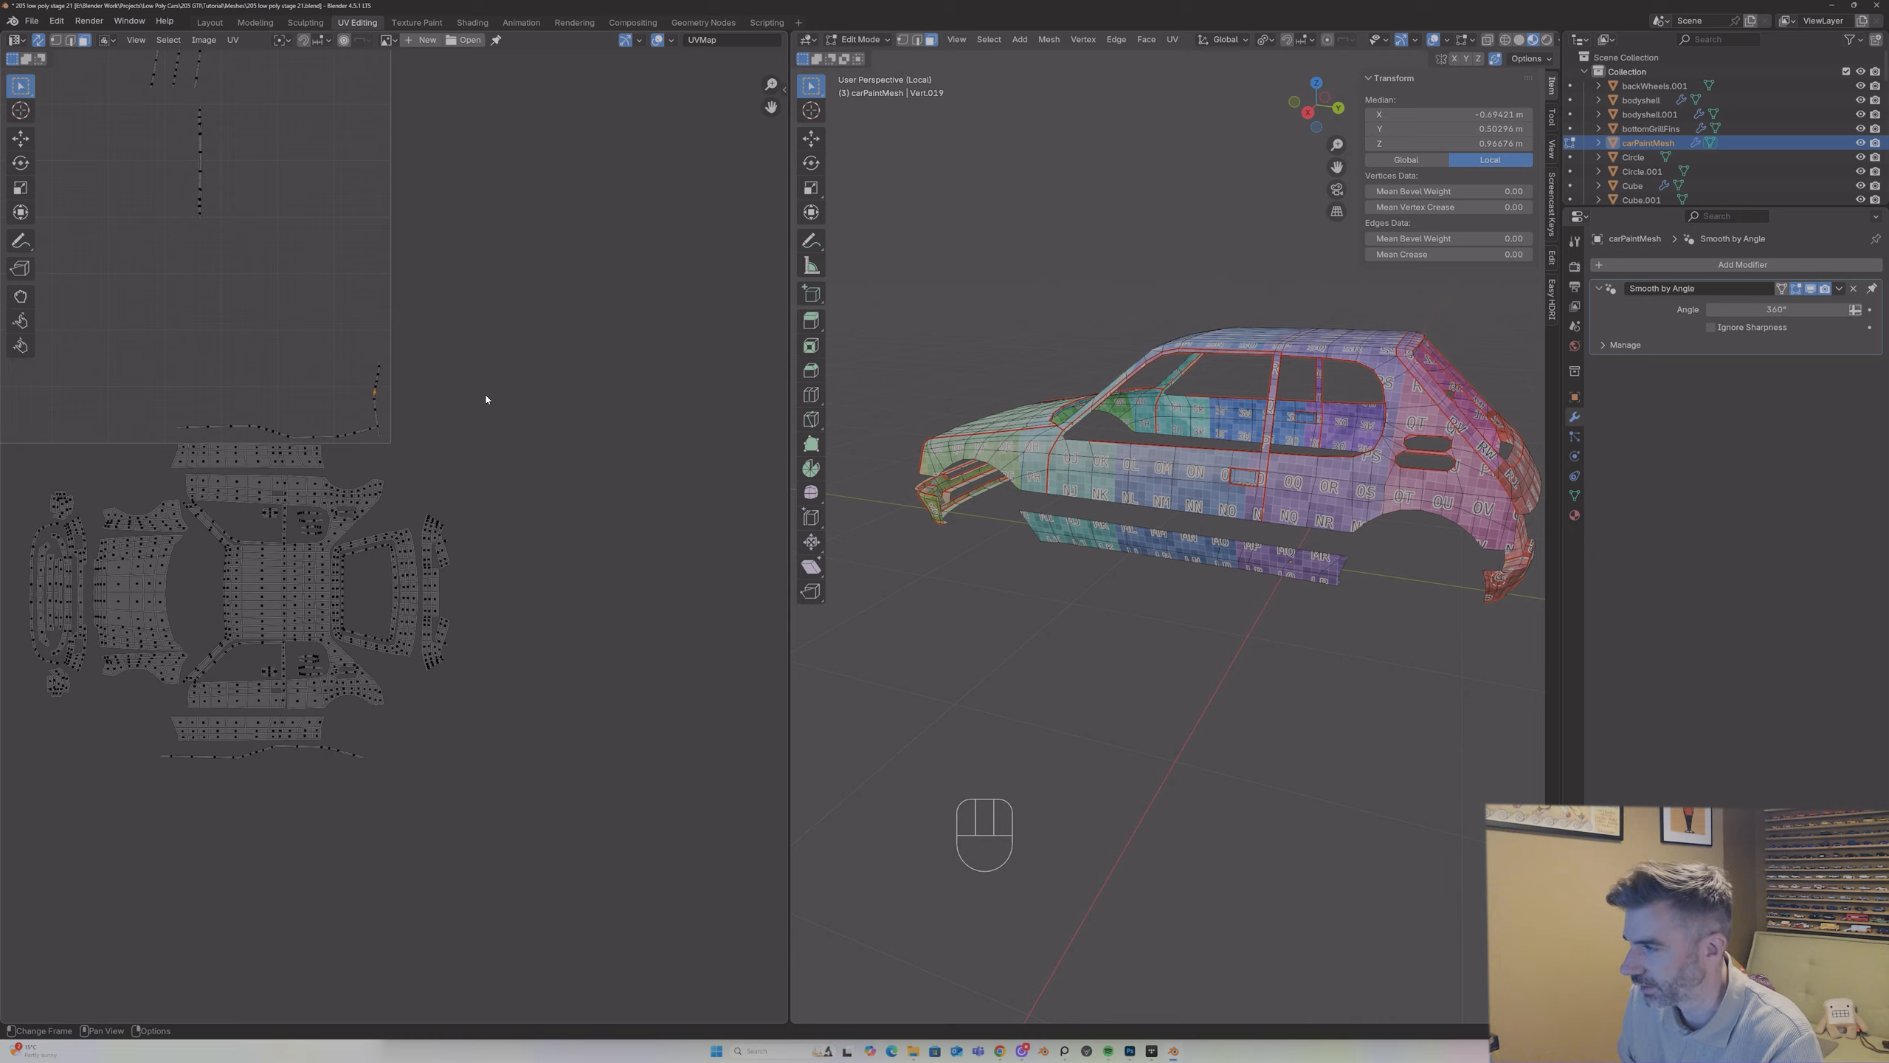
pyautogui.moveTo(1115, 383); pyautogui.dragTo(1055, 408, button='middle')
pyautogui.scroll(5, 1087, 394)
pyautogui.scroll(3, 1056, 408)
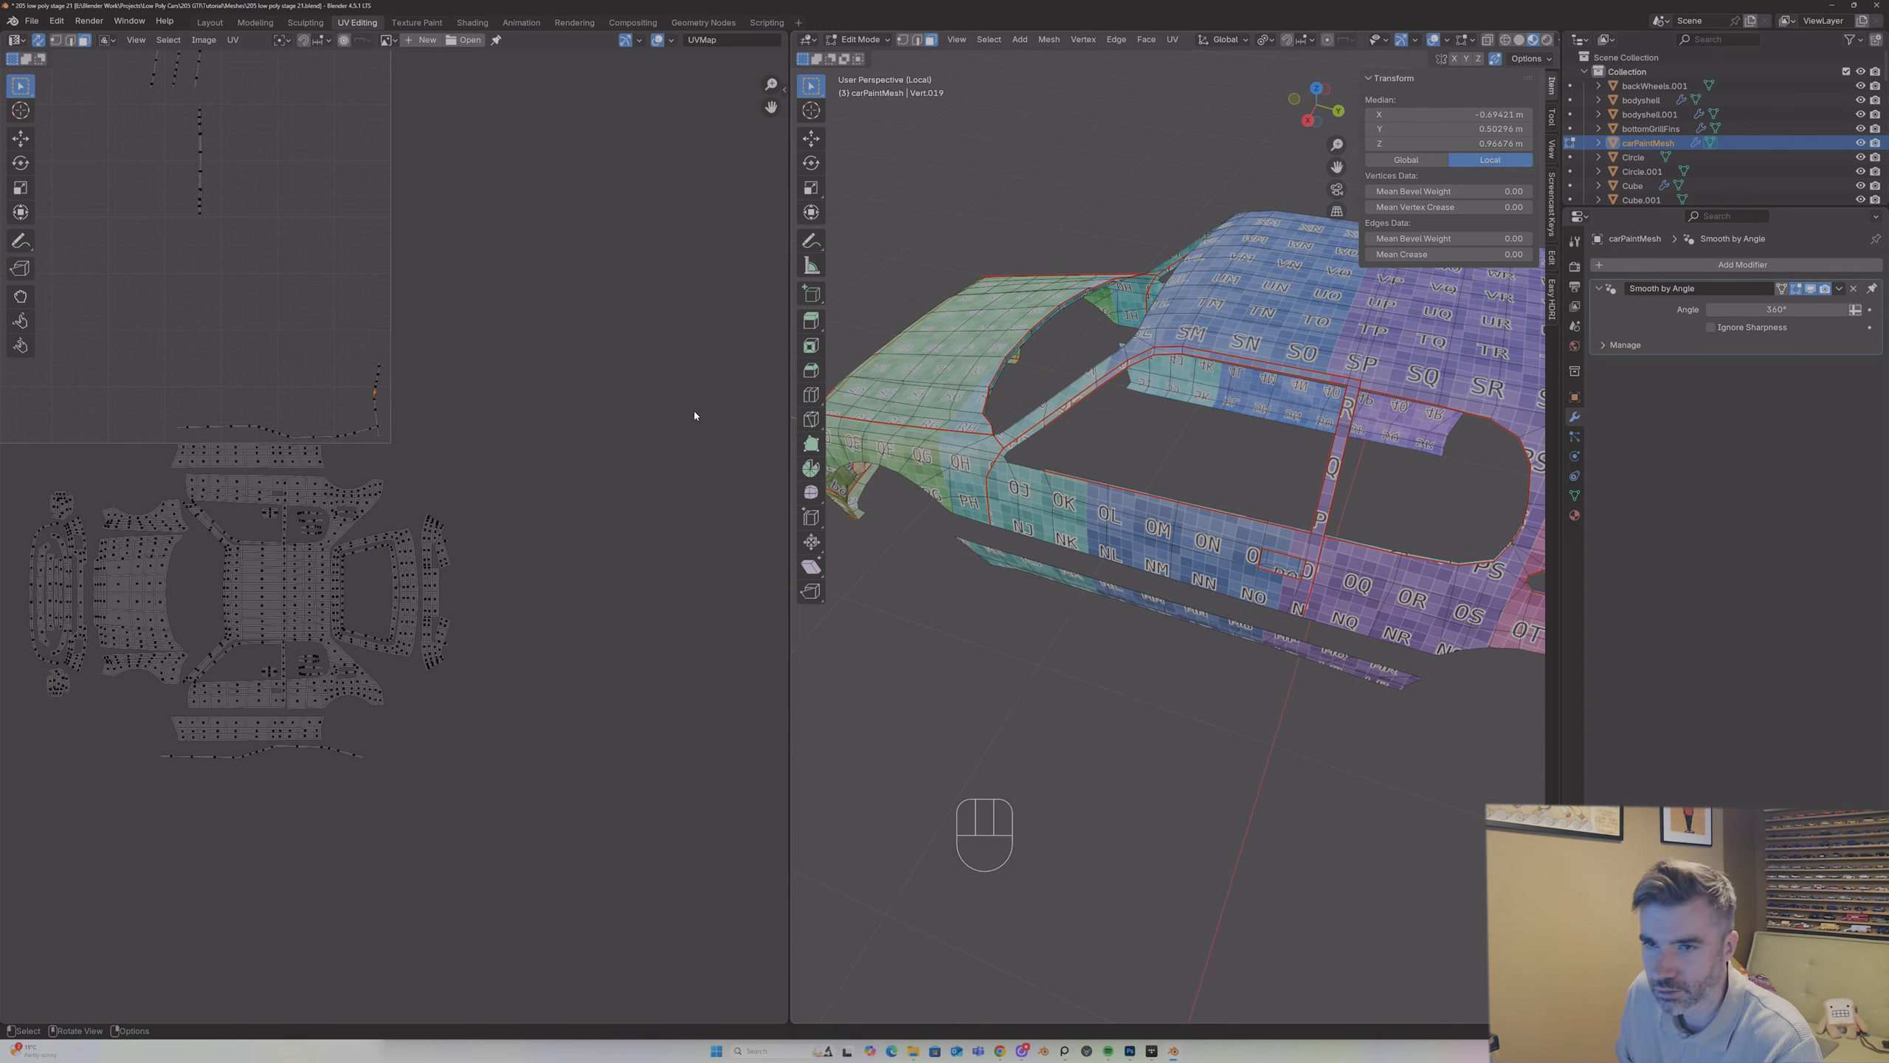
pyautogui.press('l')
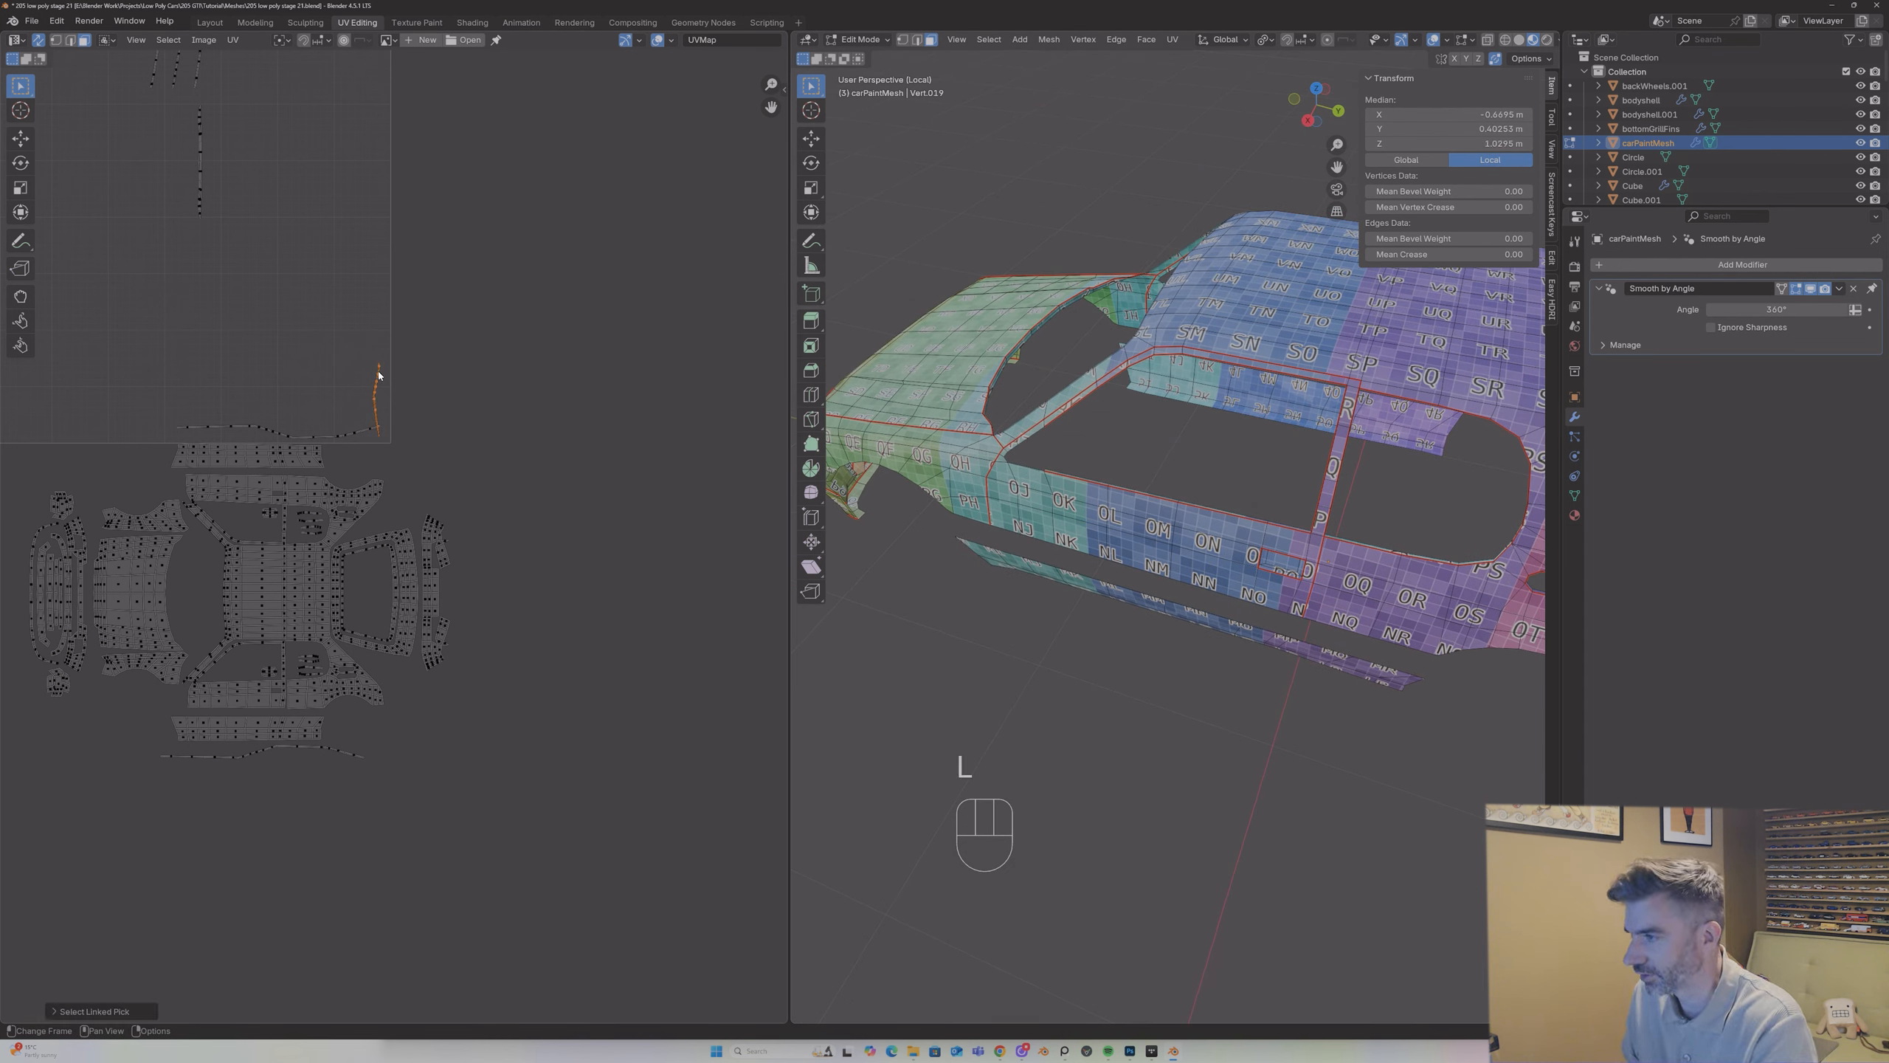
pyautogui.scroll(-2, 900, 394)
pyautogui.click(1487, 40)
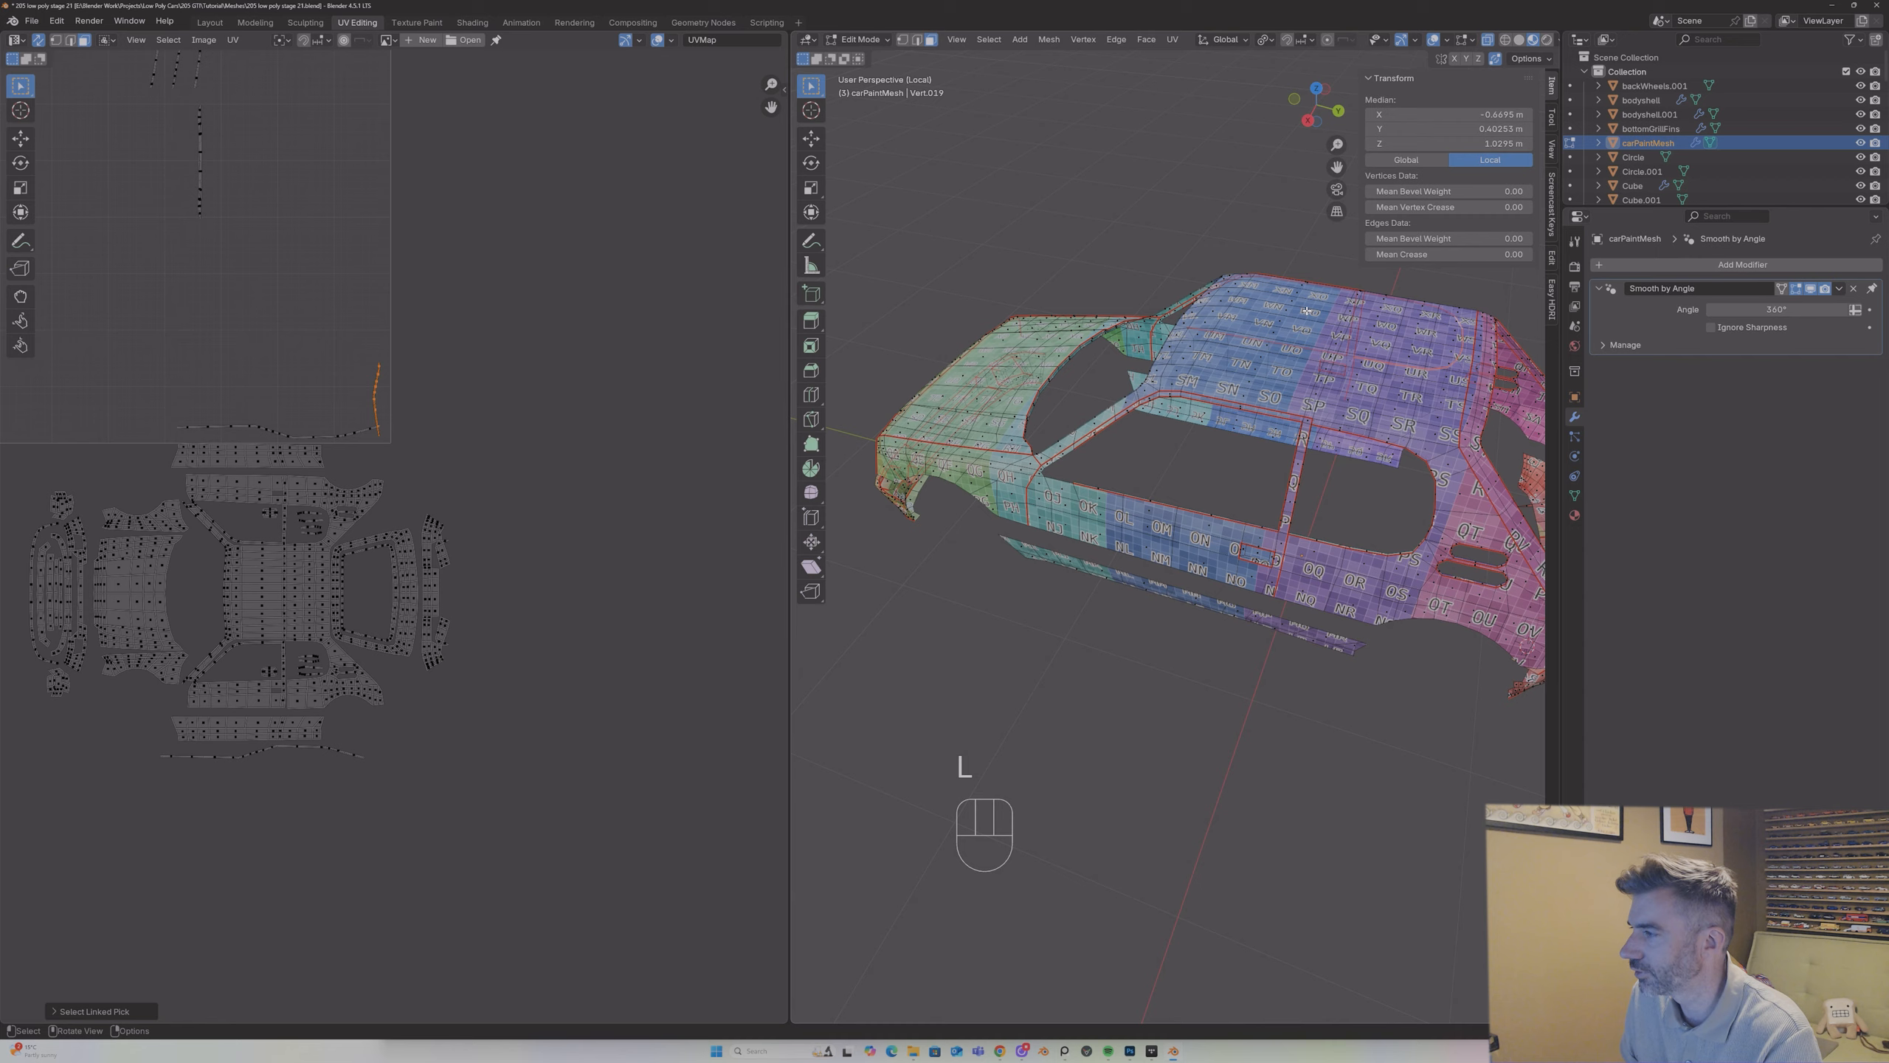
pyautogui.moveTo(1307, 311); pyautogui.dragTo(771, 453, button='middle')
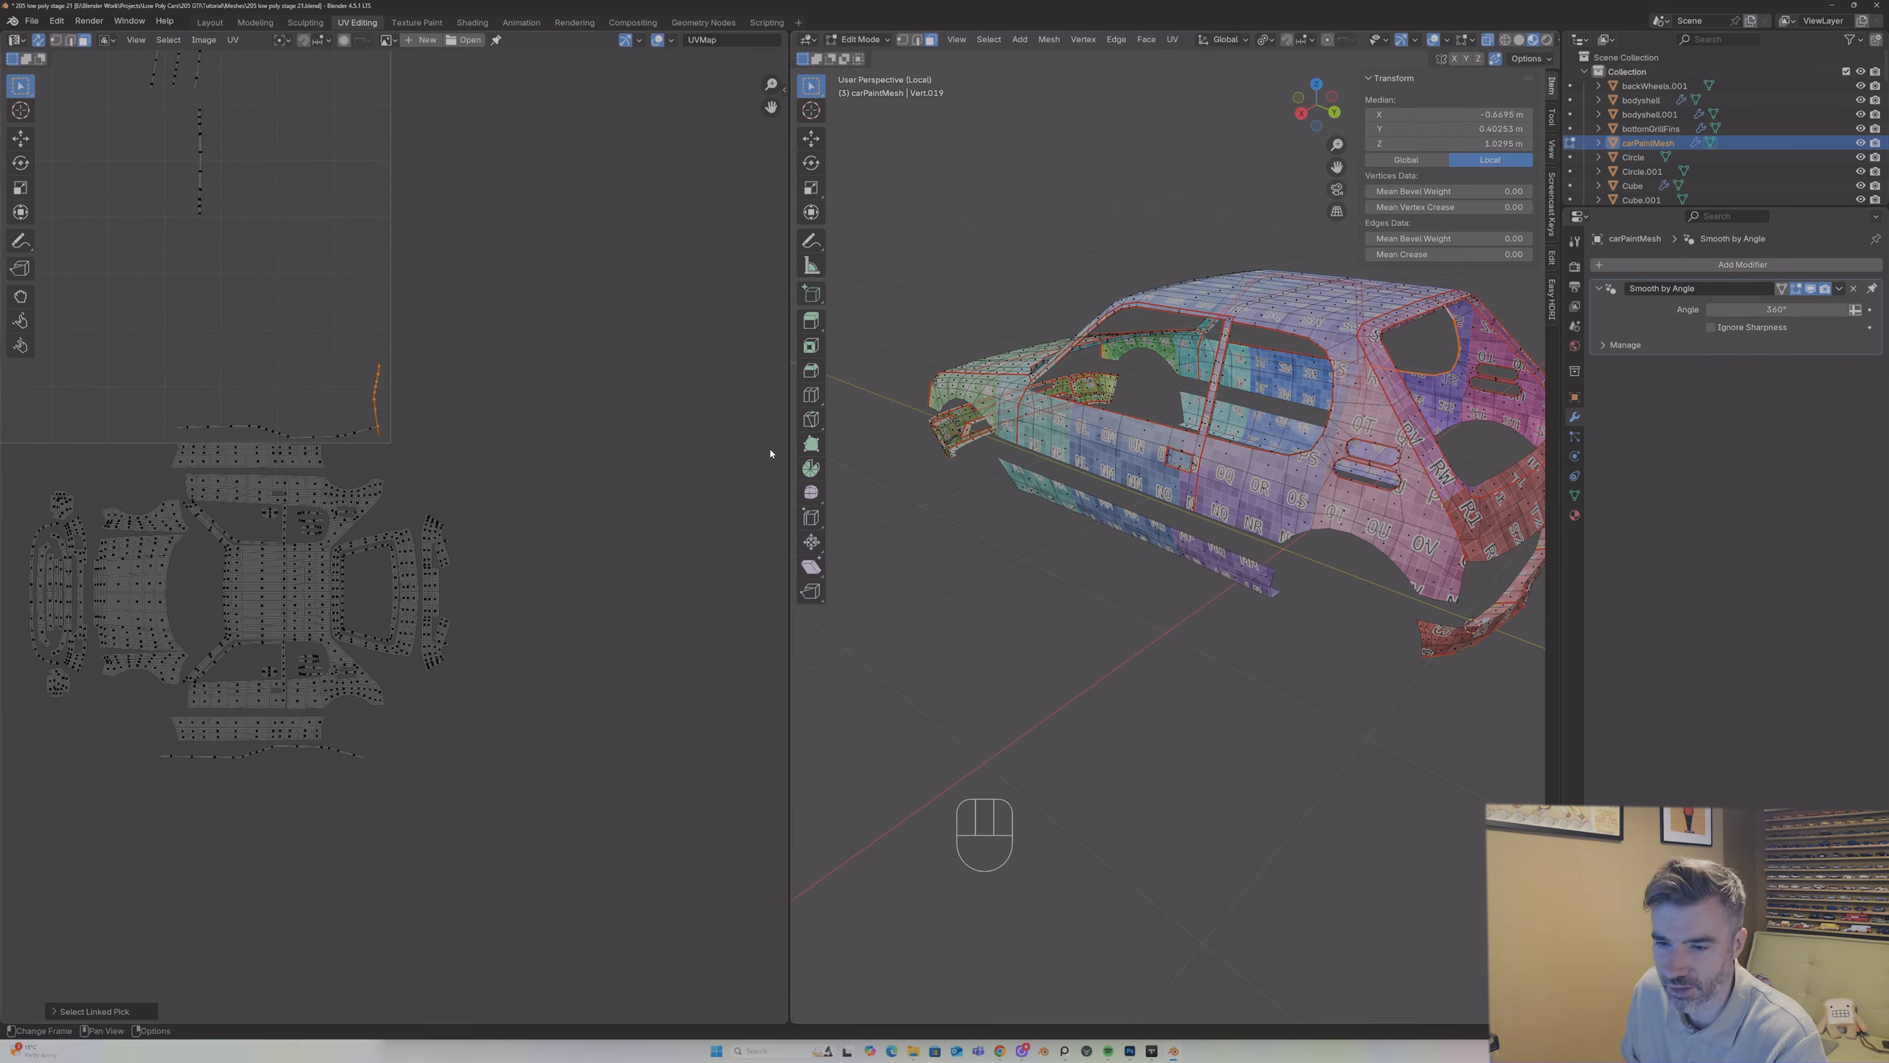
# Step: Rotate the short curved strip by -90° and place it beside the rear end of the upper sill island
pyautogui.press('g')
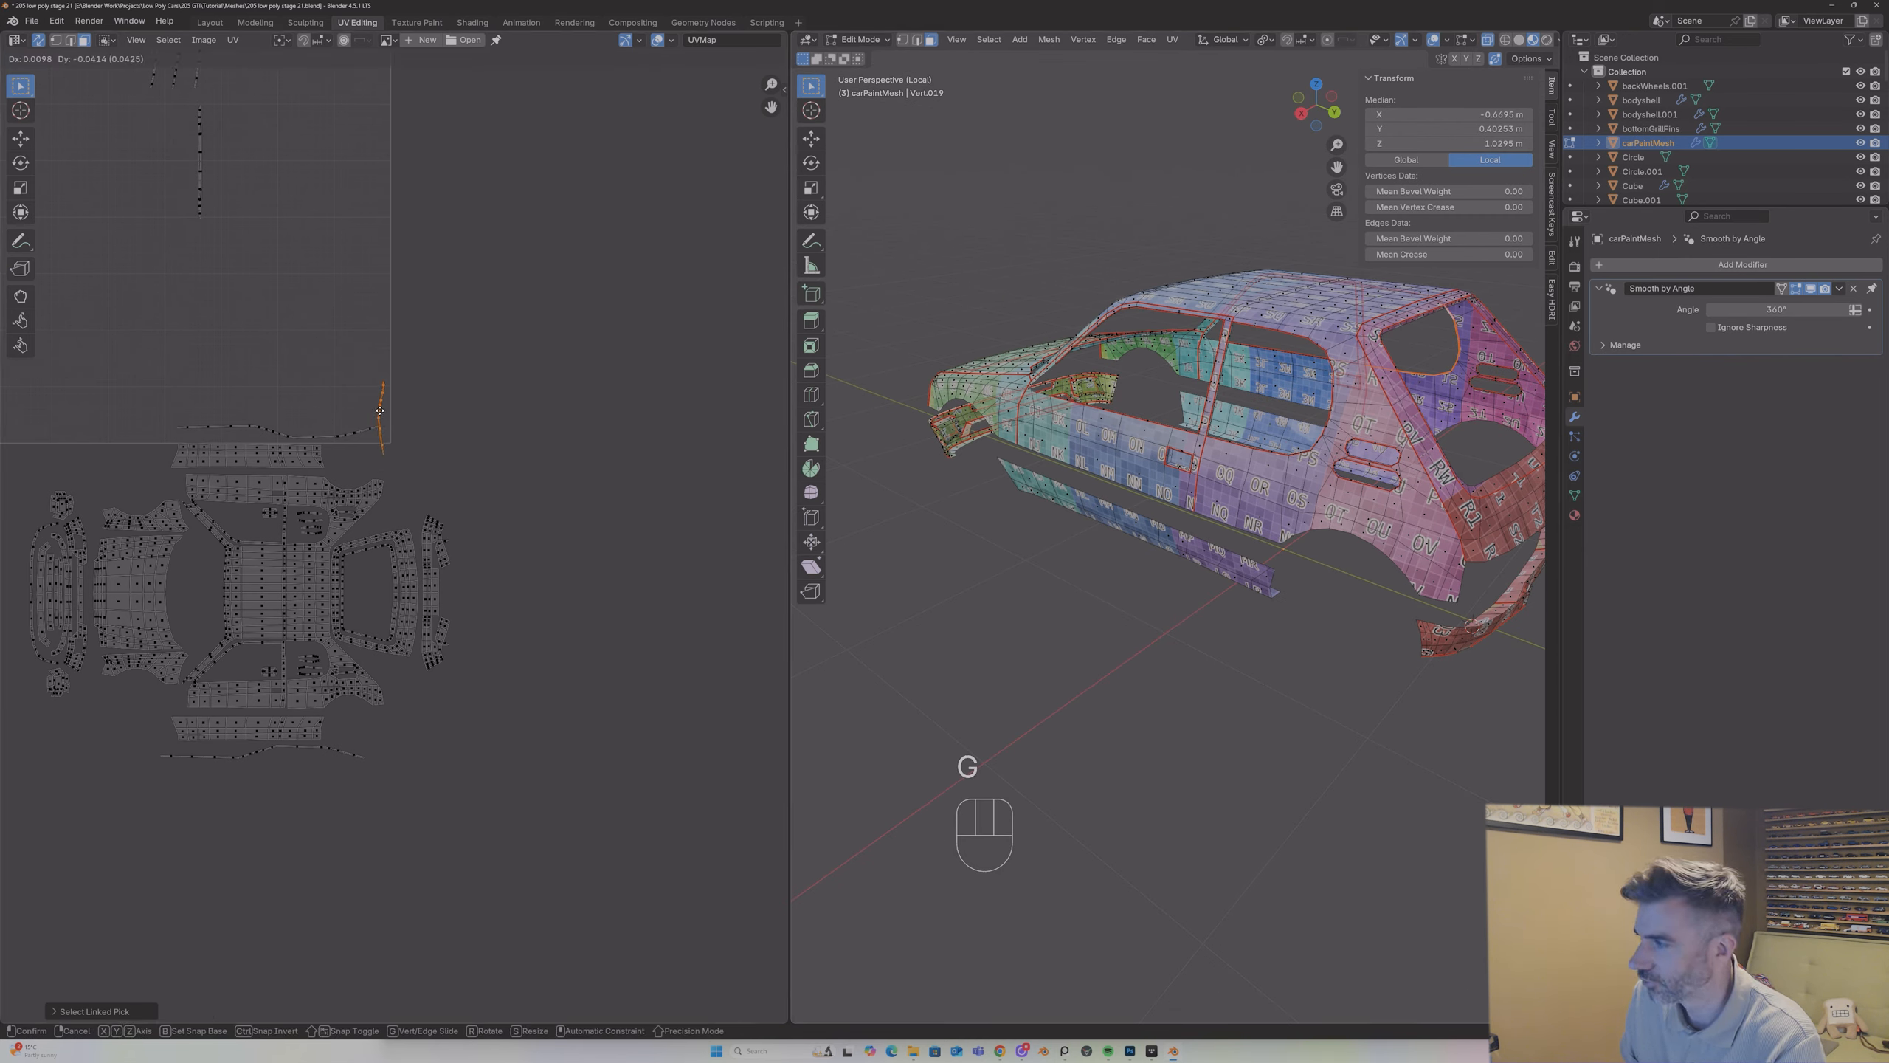
pyautogui.click(317, 390)
pyautogui.write('r-90')
pyautogui.press('Return')
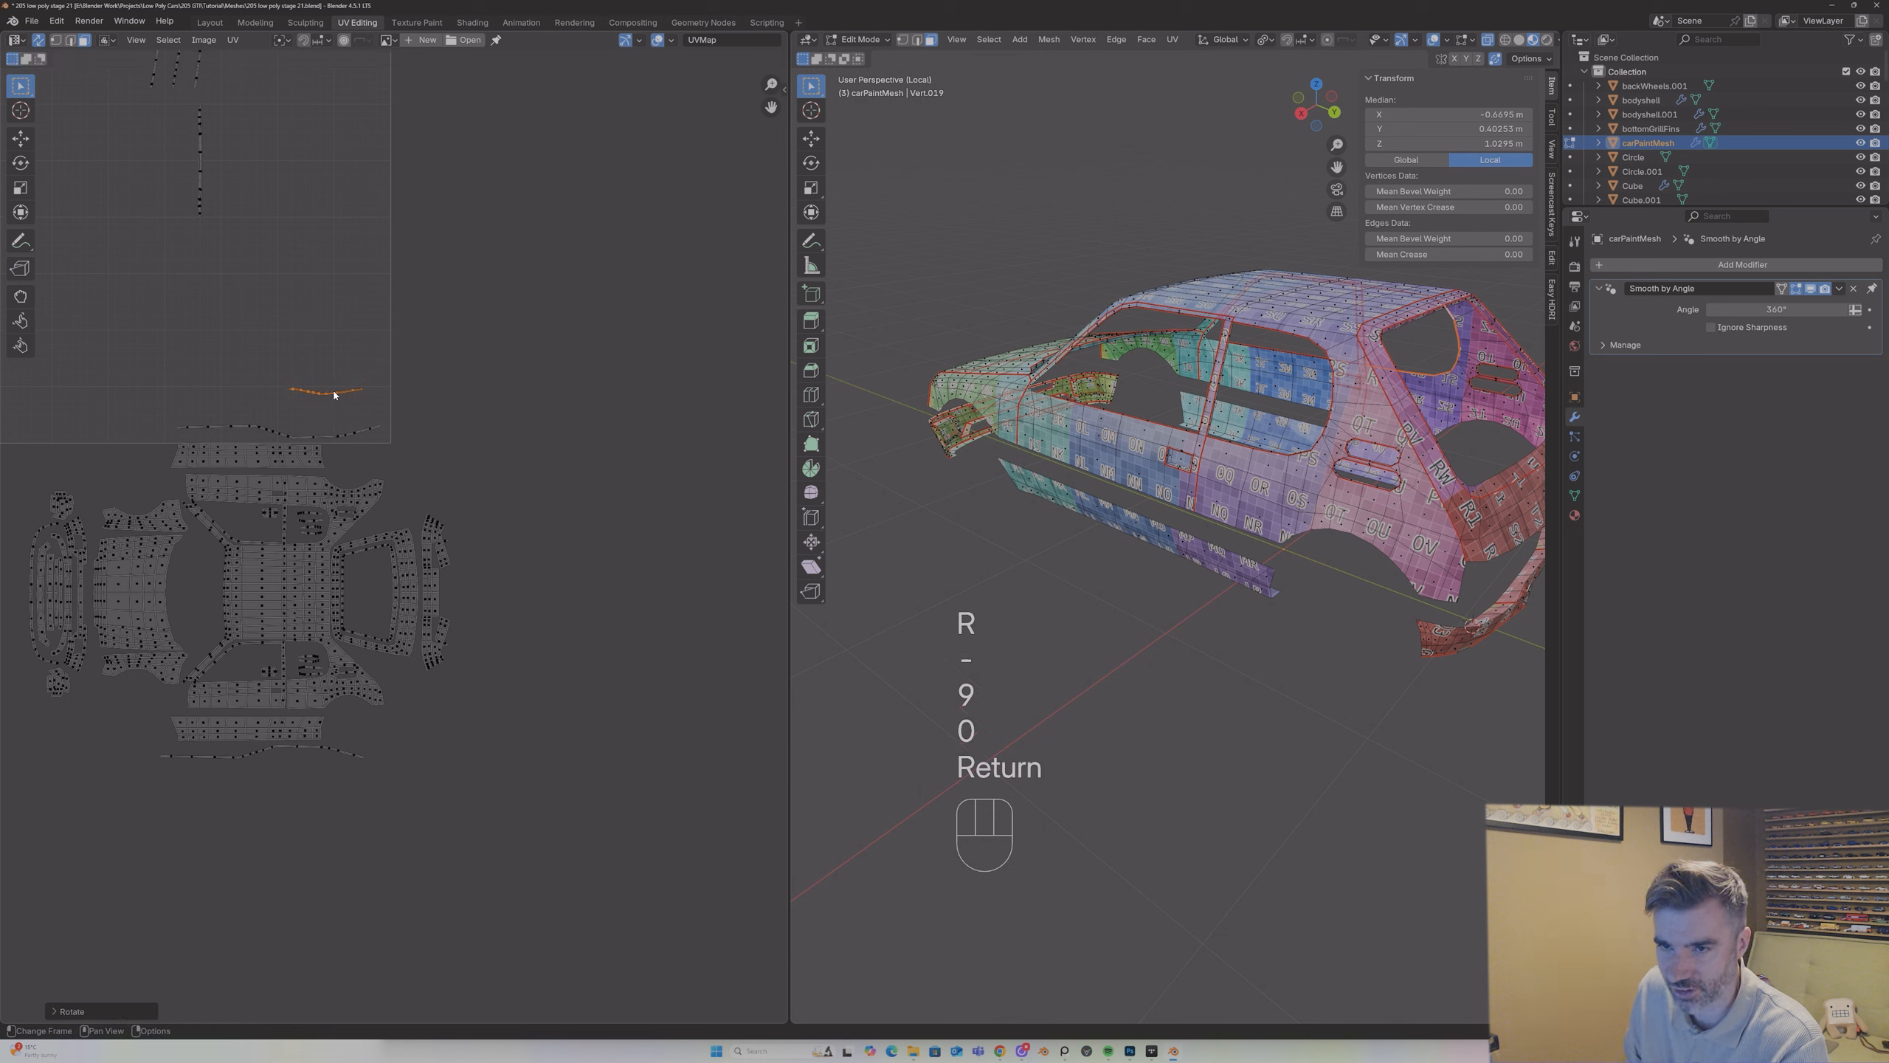
pyautogui.press('g')
pyautogui.click(365, 449)
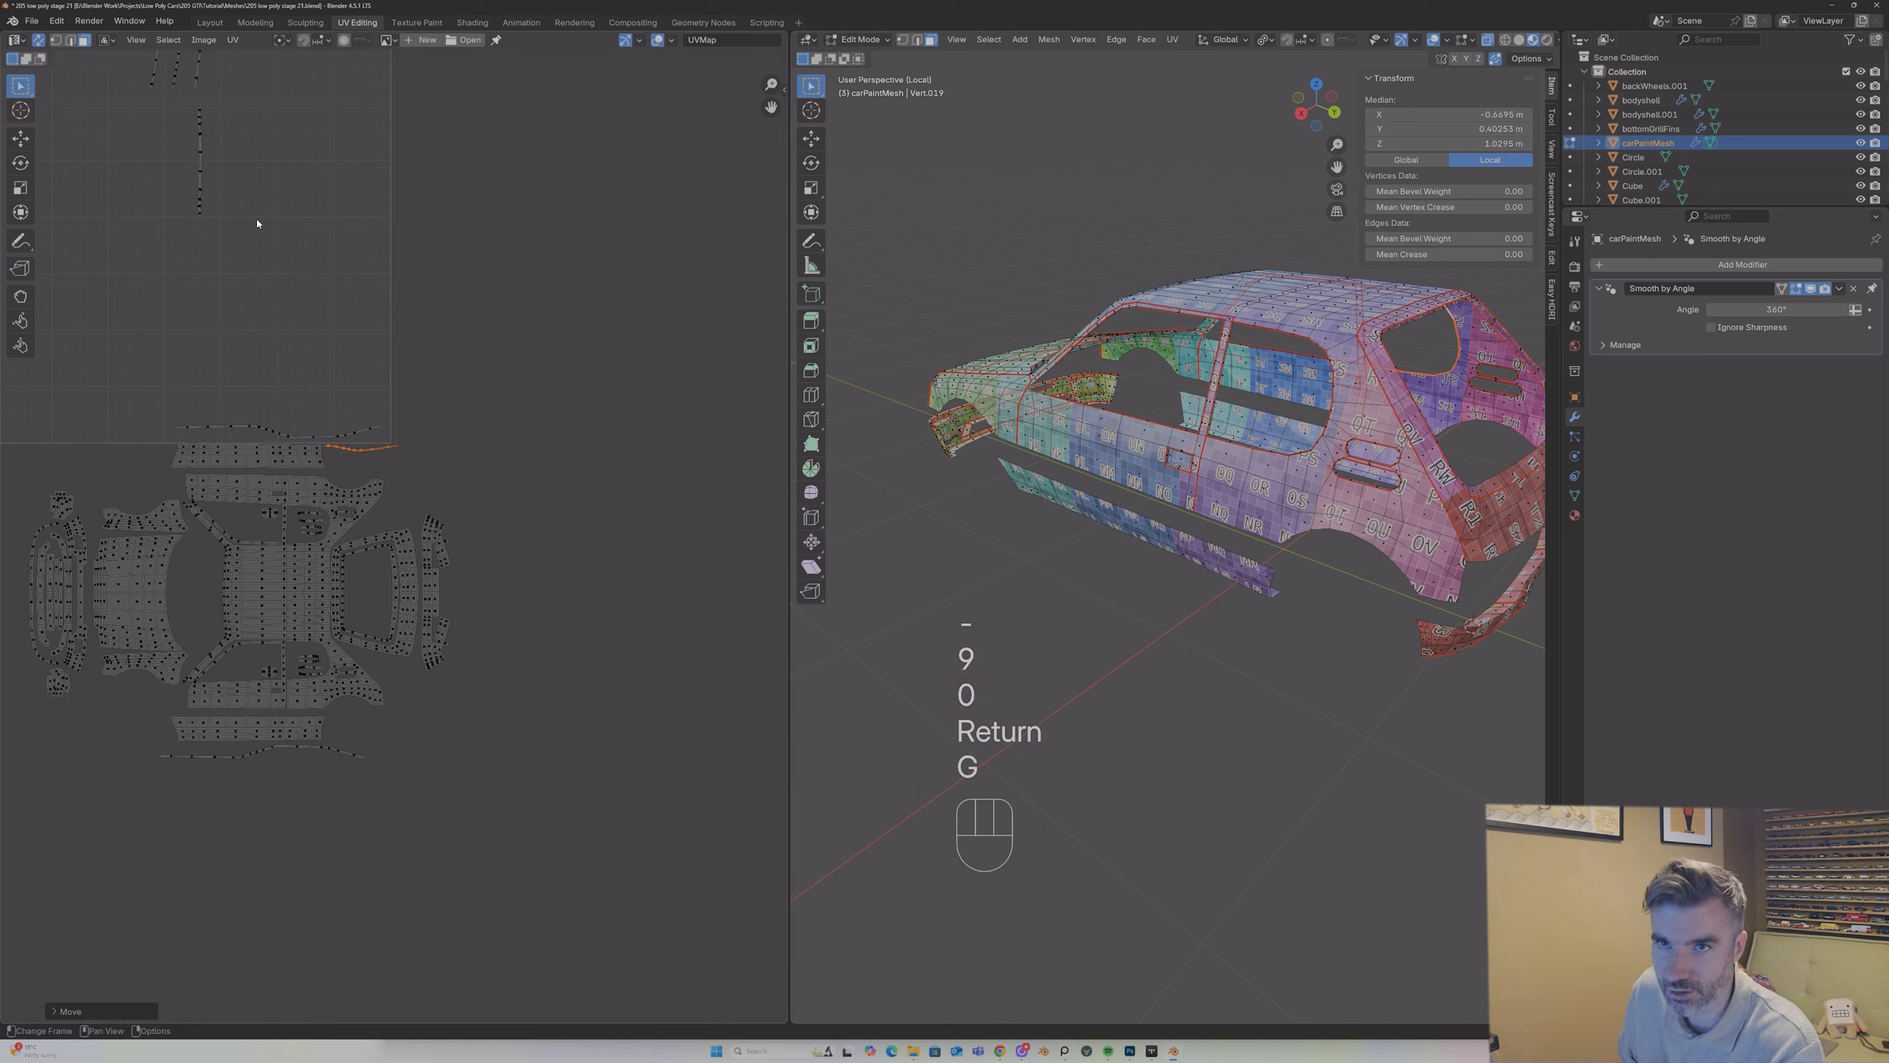
# Step: Rotate the rightmost of the three short curved strips by 90° and place it beside the rear end of the lower sill island
pyautogui.scroll(-2, 246, 212)
pyautogui.scroll(1, 240, 211)
pyautogui.click(240, 221)
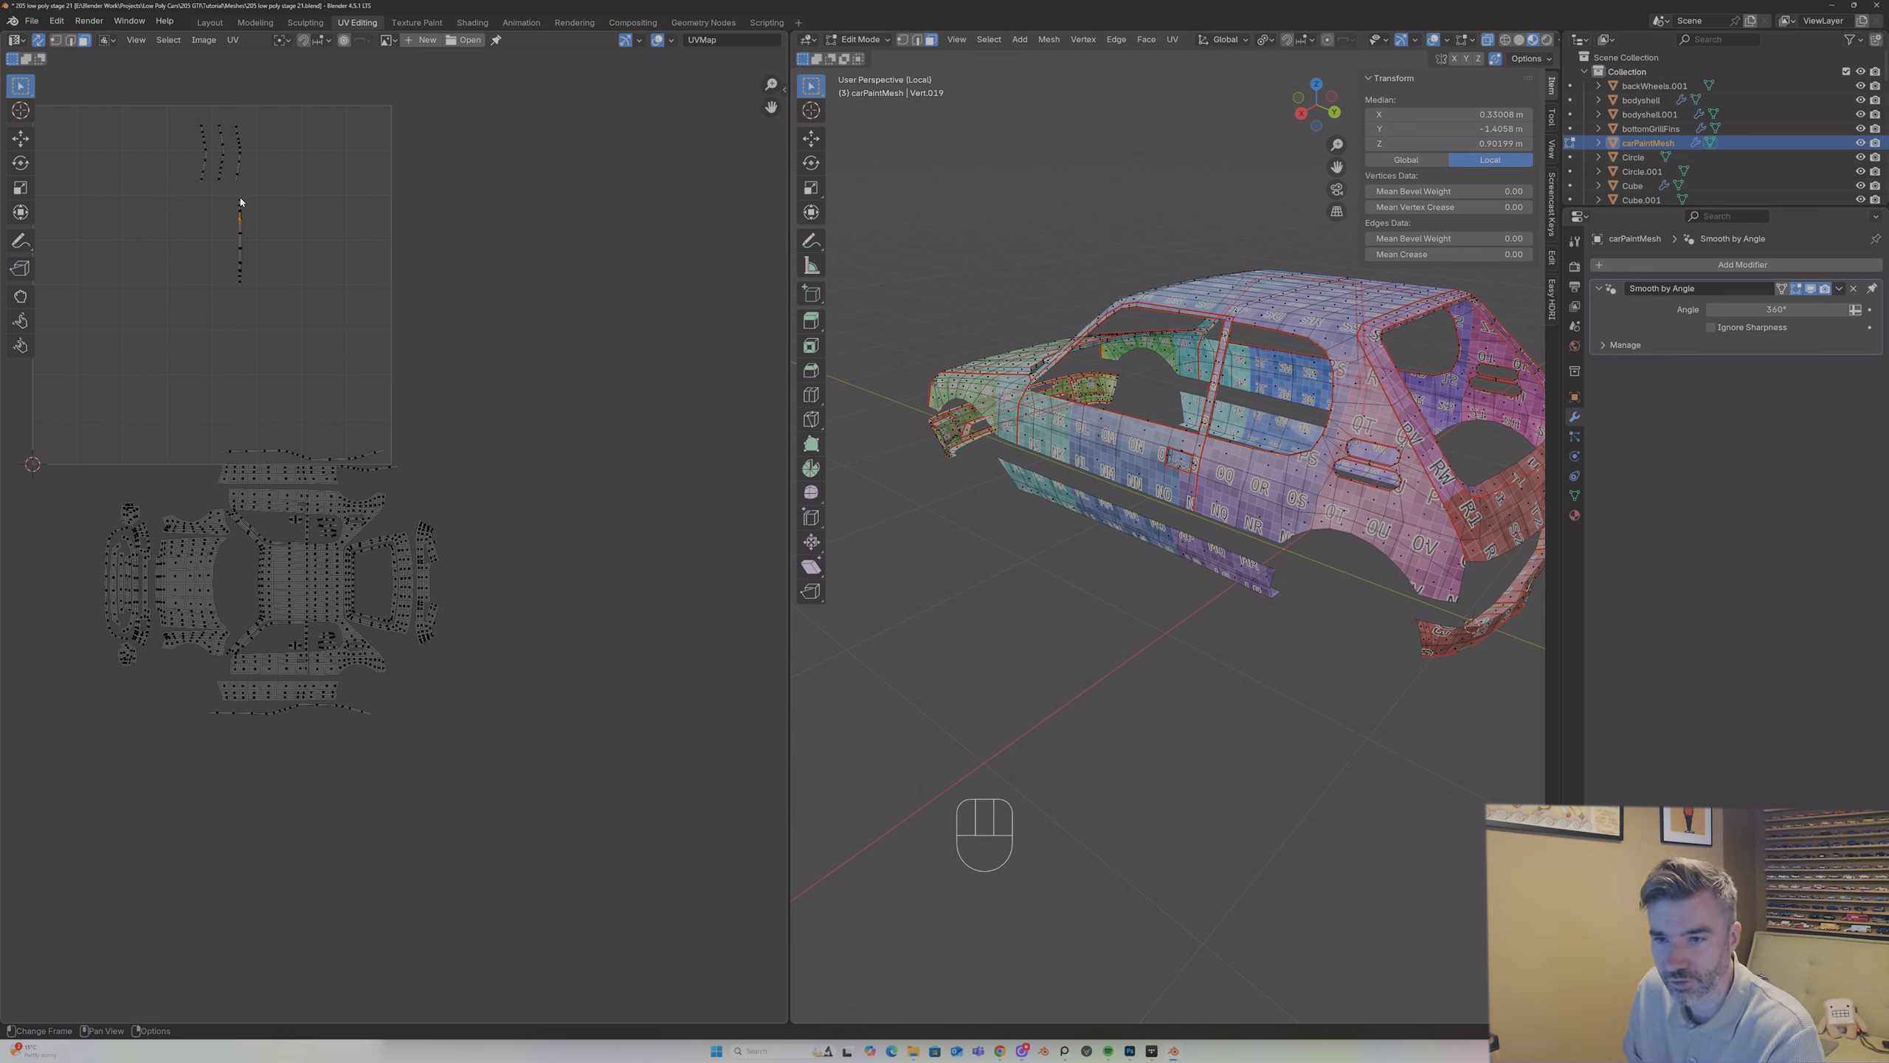
pyautogui.click(240, 162)
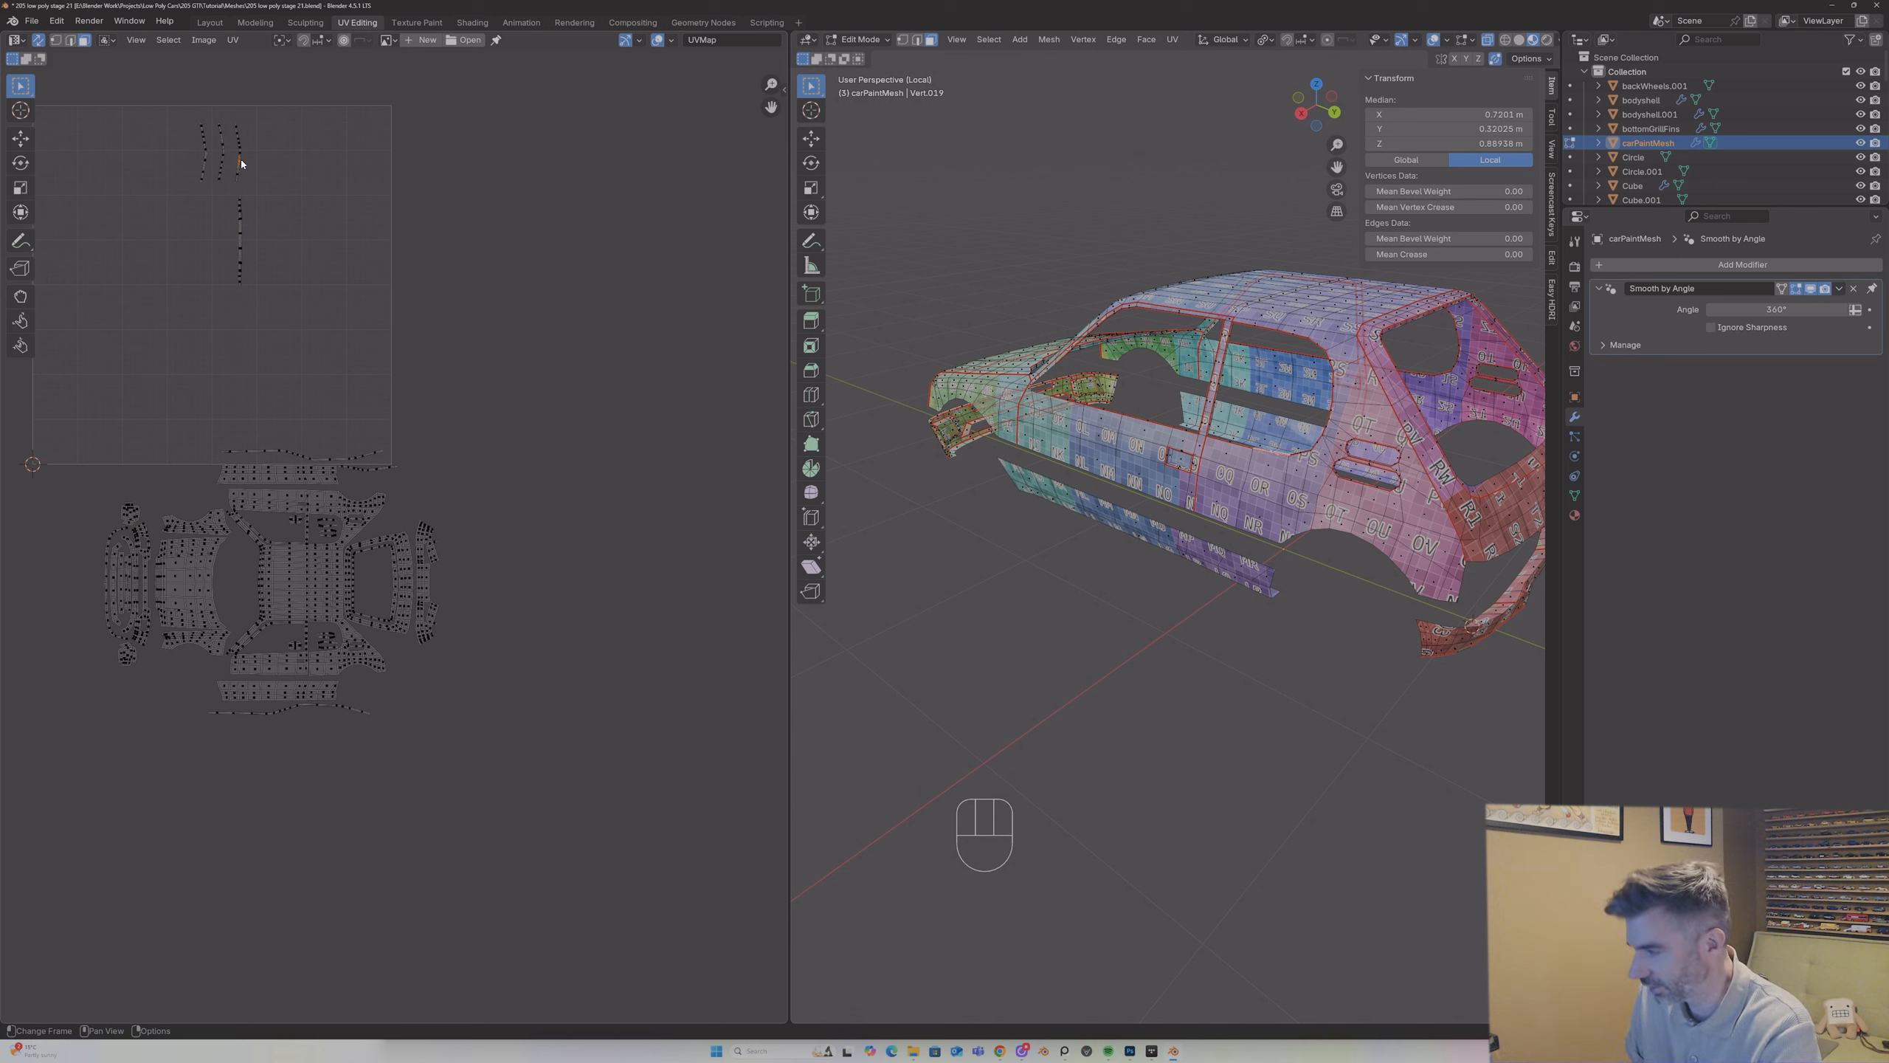
pyautogui.press('l')
pyautogui.press('g')
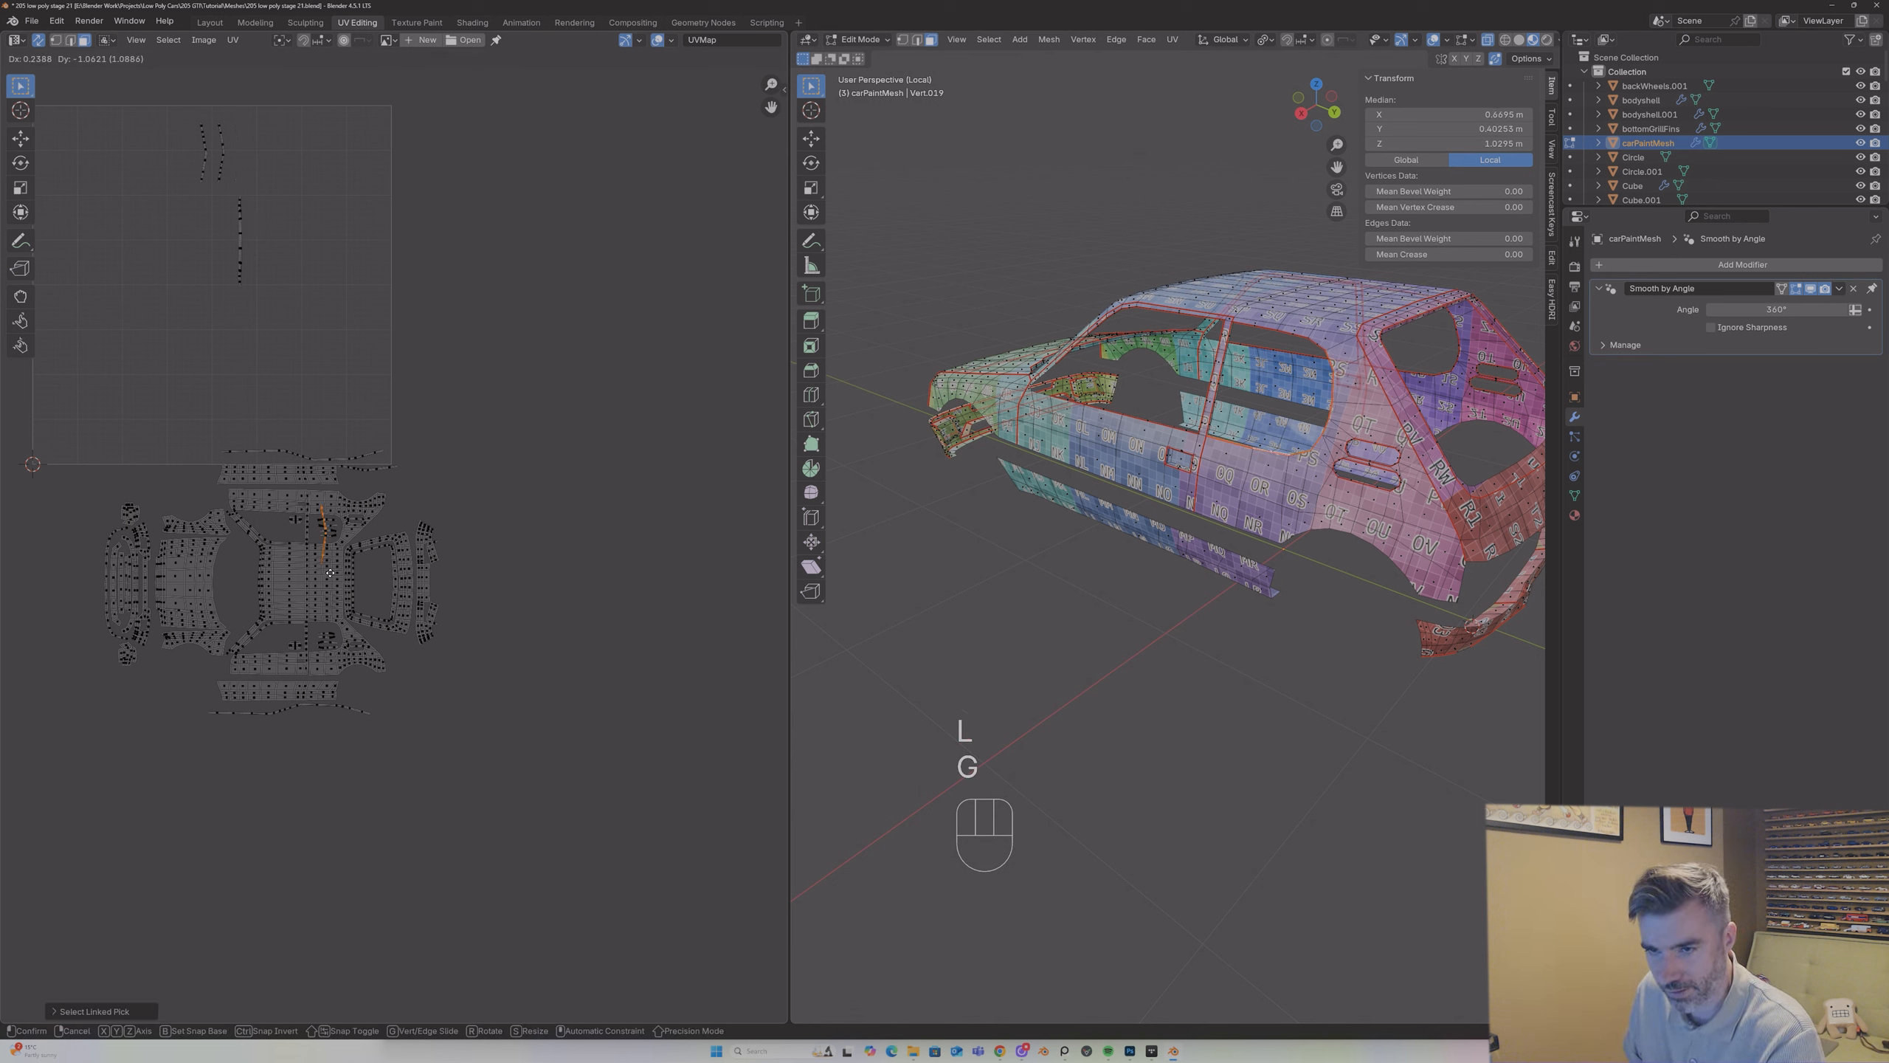
pyautogui.click(368, 709)
pyautogui.press('r')
pyautogui.press('9')
pyautogui.press('0')
pyautogui.press('Return')
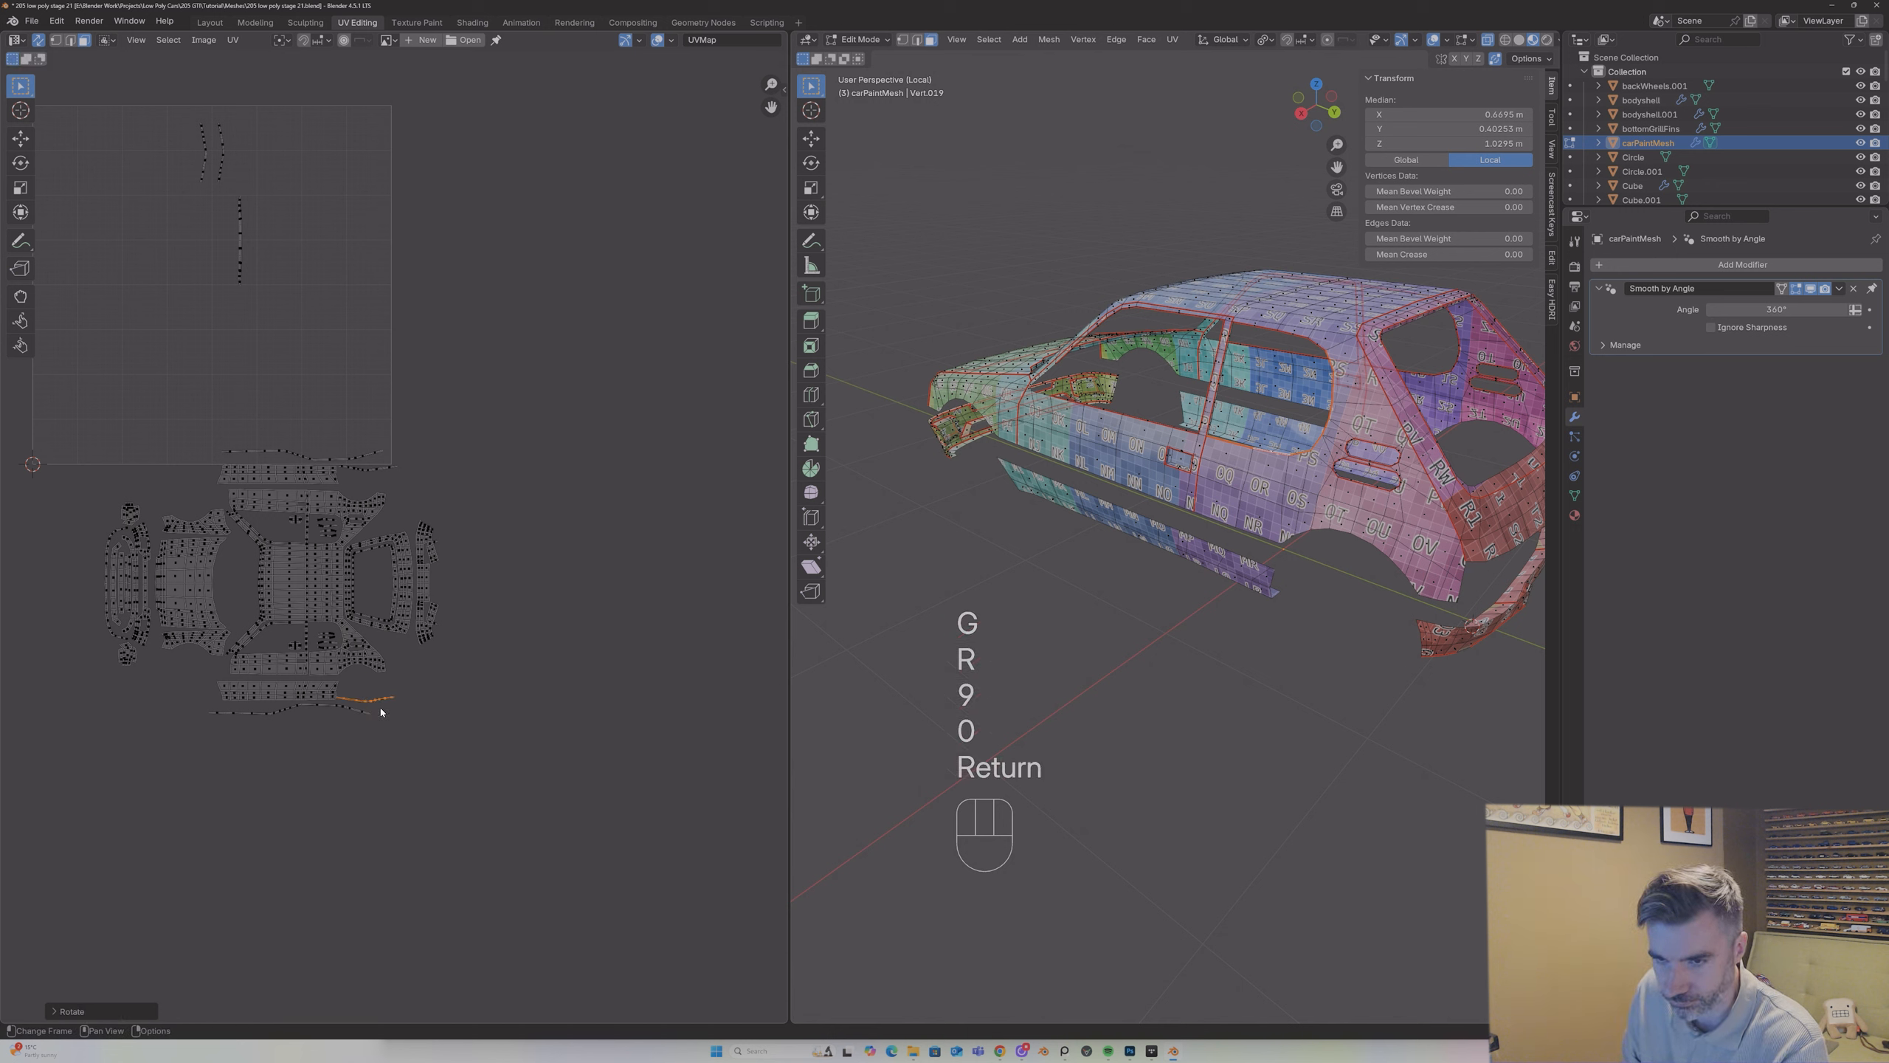
pyautogui.press('g')
pyautogui.click(390, 690)
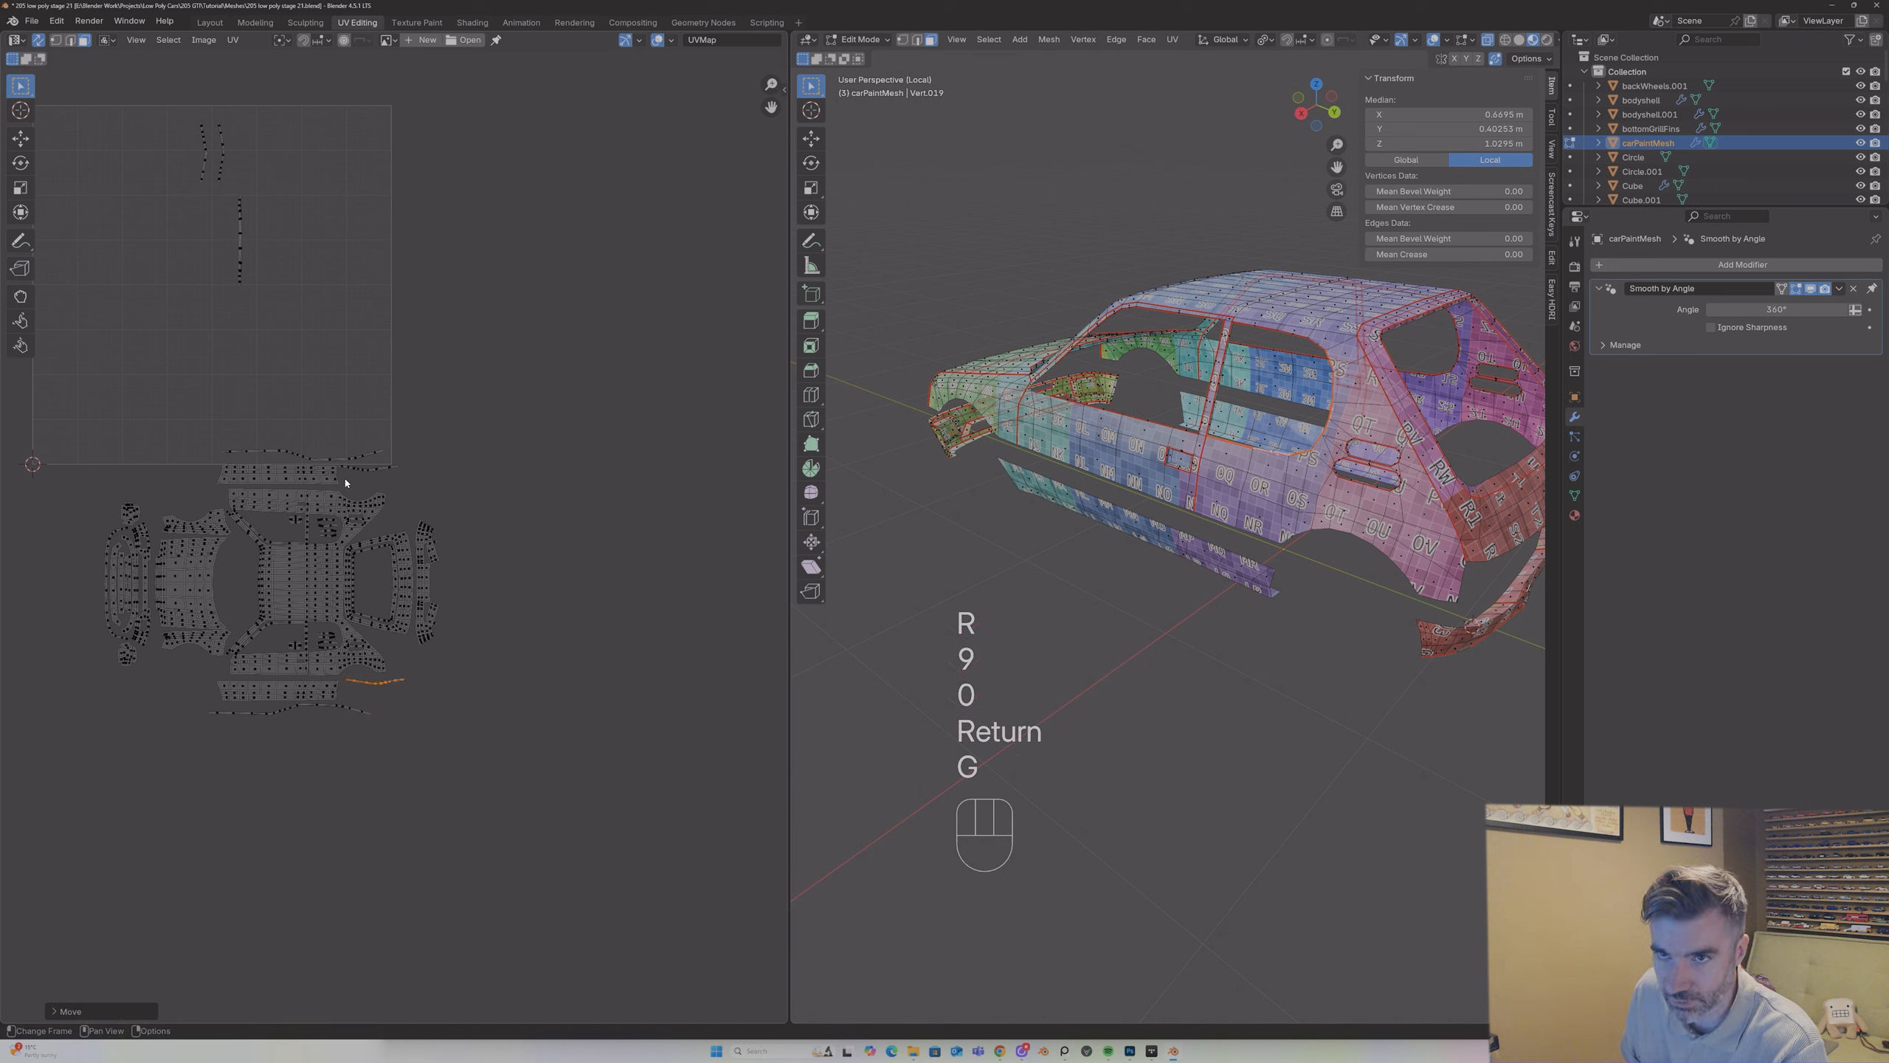
# Step: Rotate the right one of the two remaining short curved strips by -90° and place it just below the strip beside the lower sill
pyautogui.click(221, 176)
pyautogui.press('l')
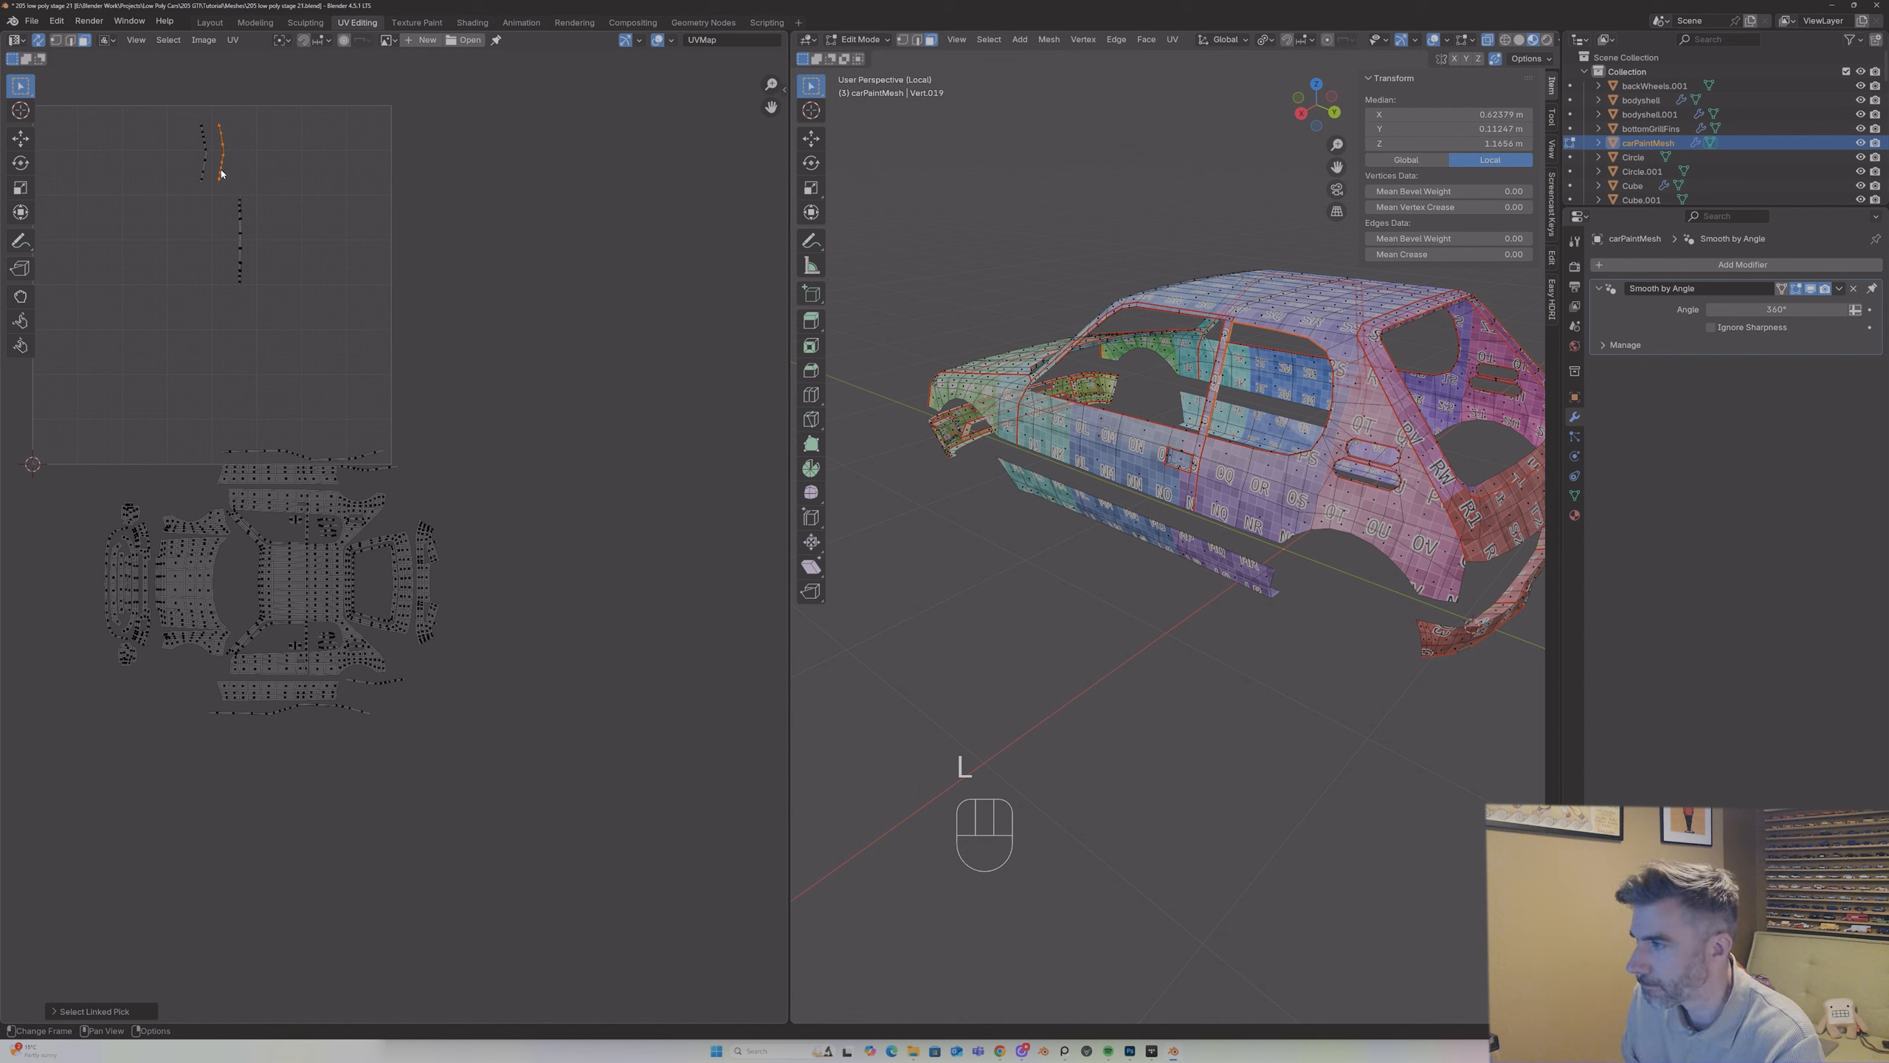
pyautogui.press('g')
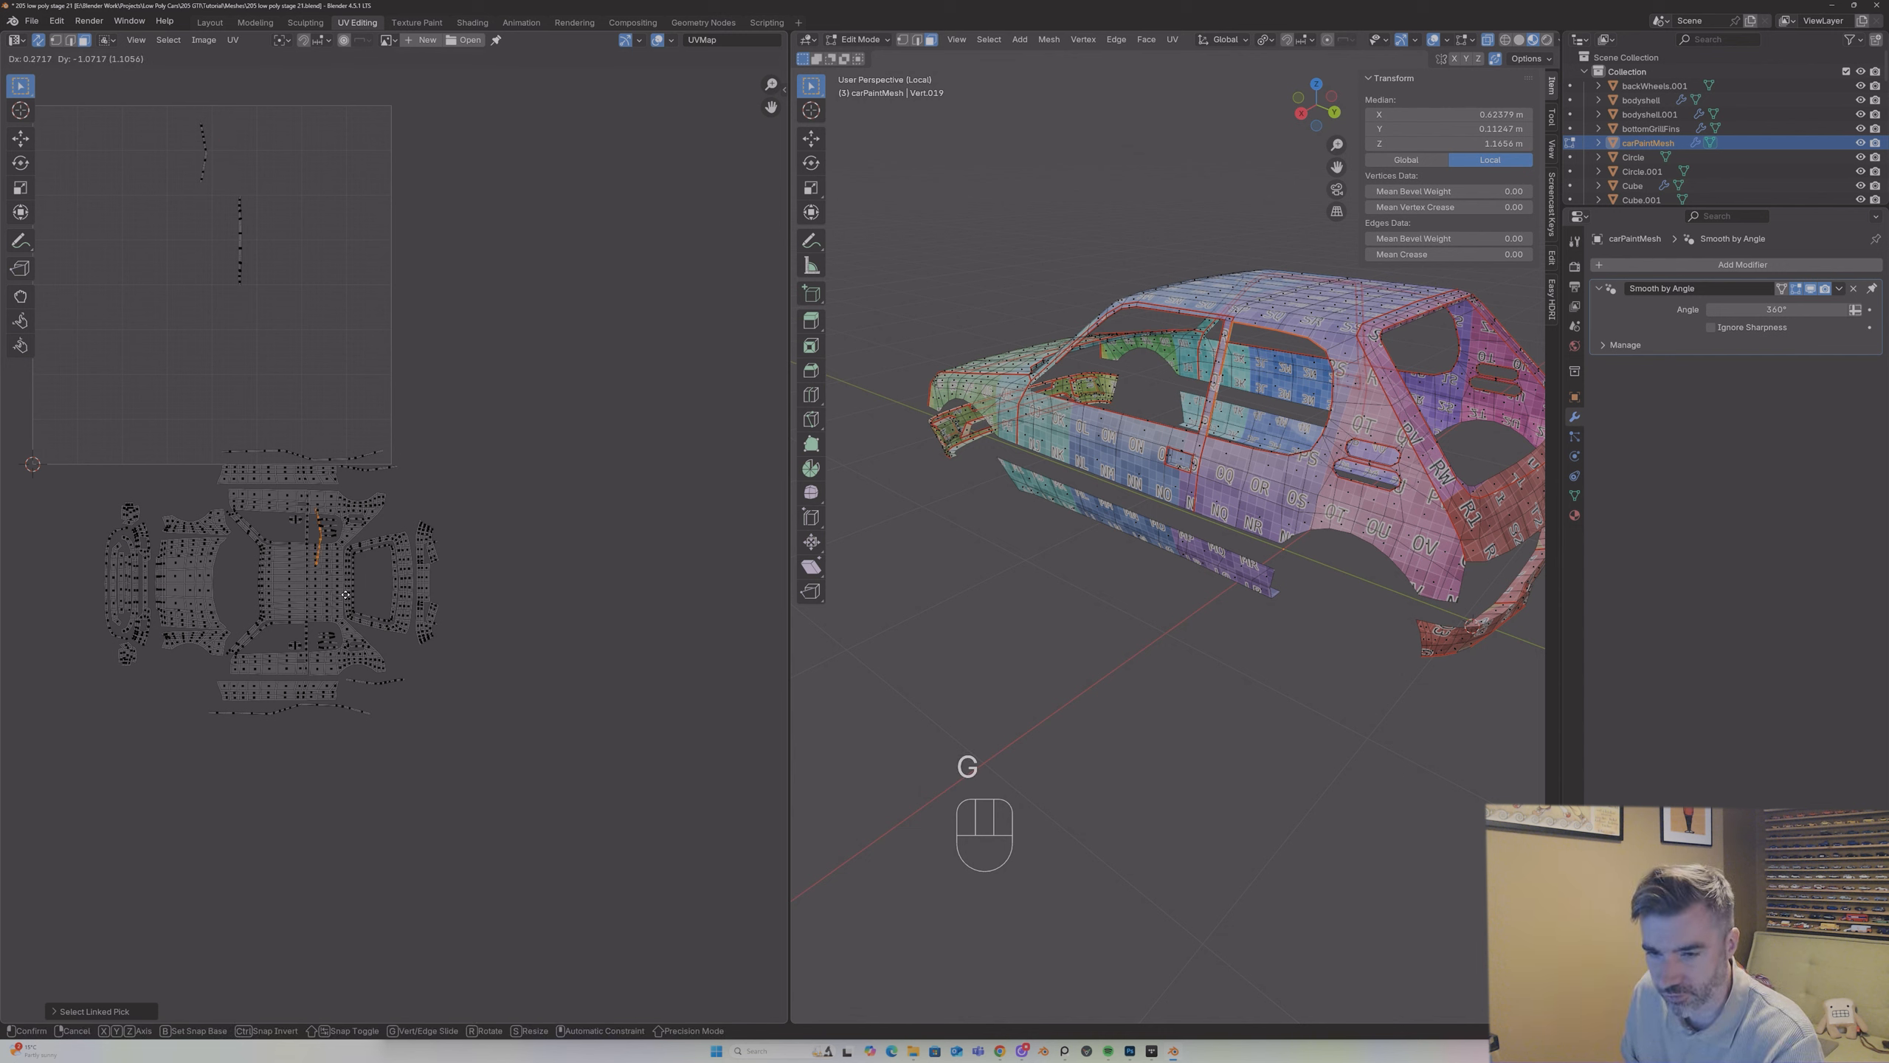
pyautogui.click(393, 724)
pyautogui.write('r-90')
pyautogui.press('Return')
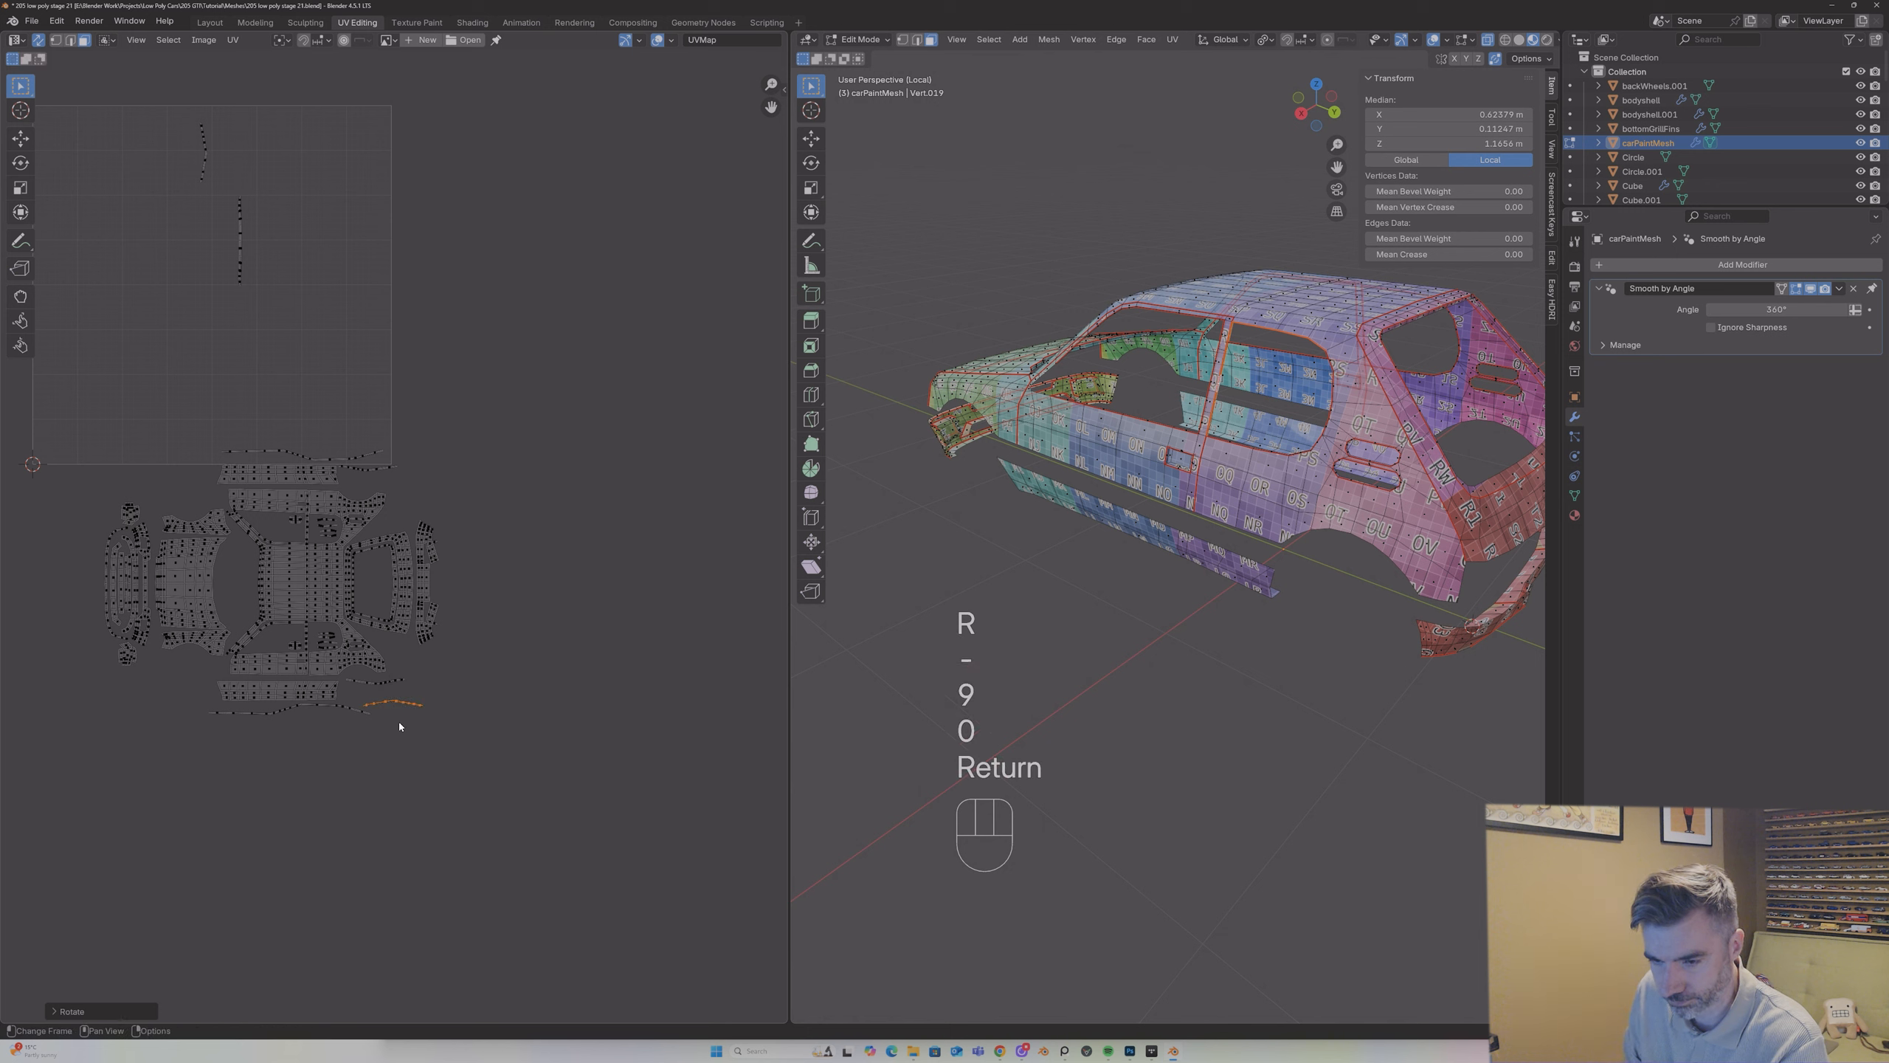
pyautogui.press('g')
pyautogui.click(383, 712)
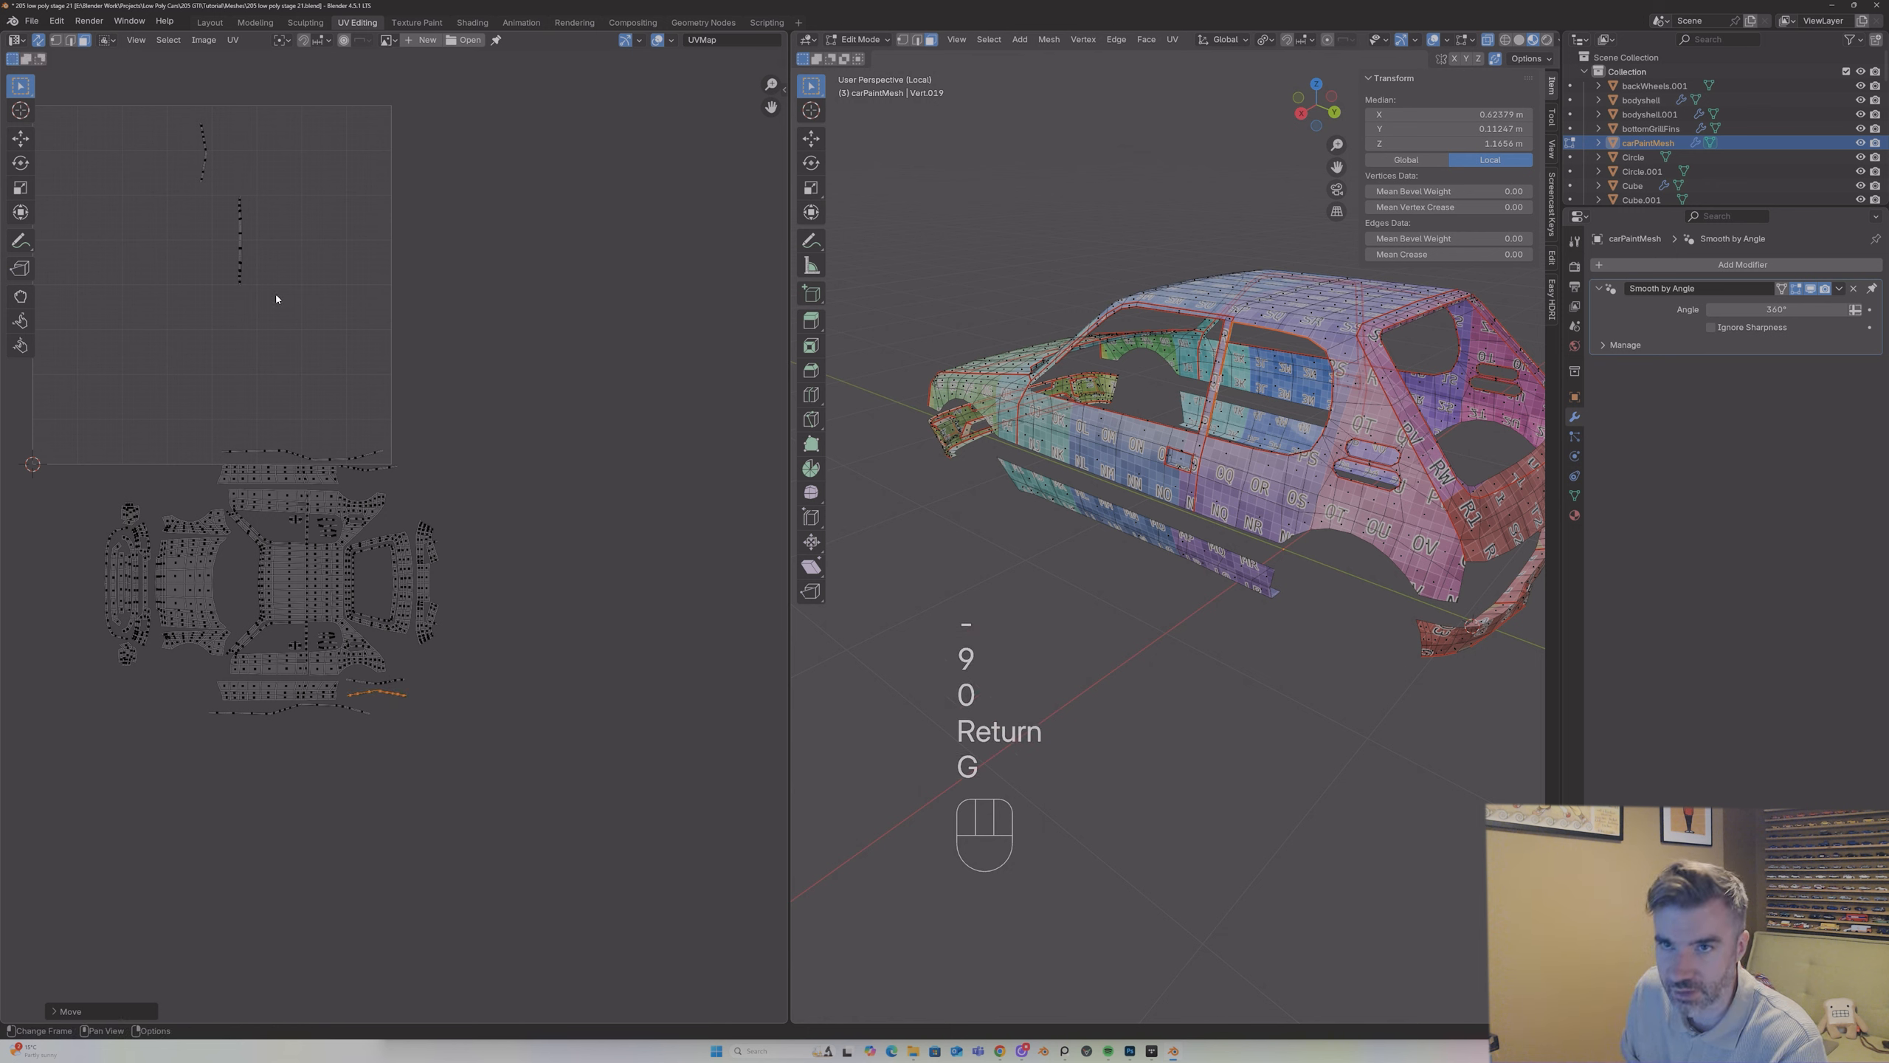
# Step: Rotate the last short curved strip by -90° and place it beside the upper sill's rear end, just below the strip already there
pyautogui.moveTo(182, 127); pyautogui.dragTo(266, 233)
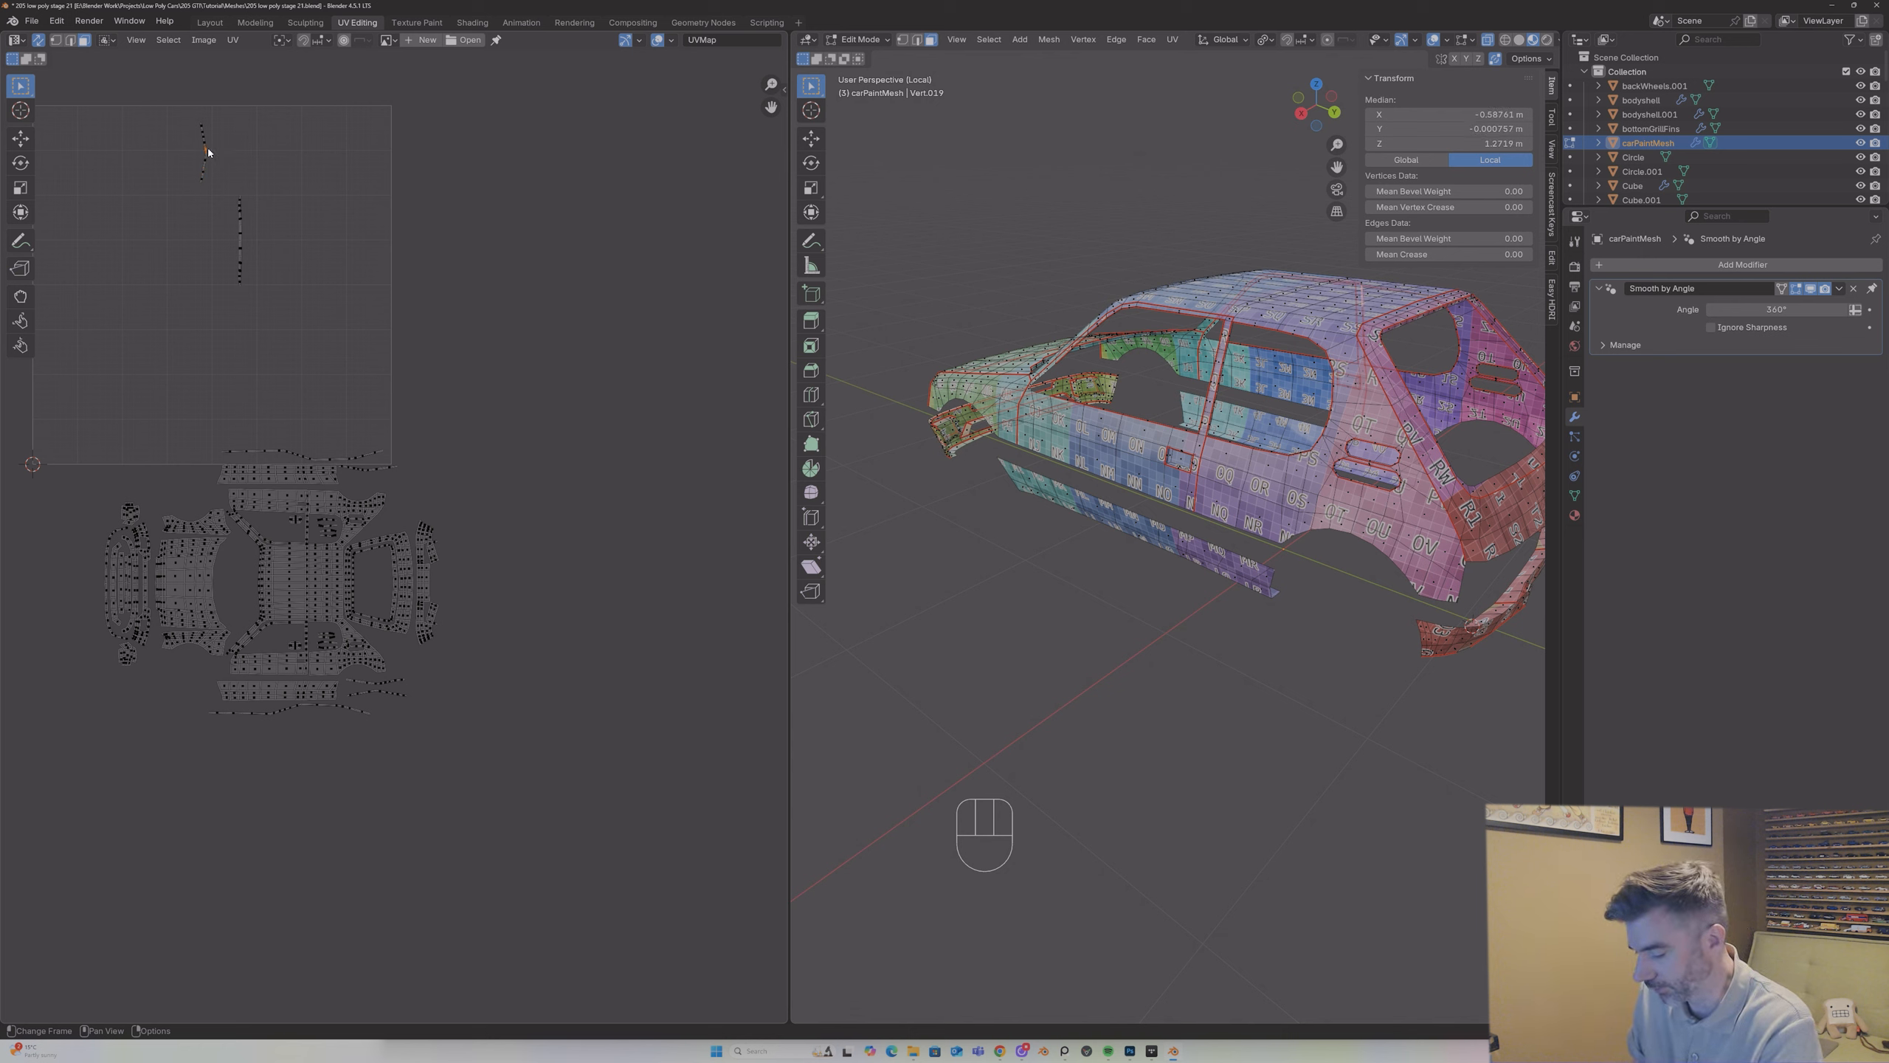
pyautogui.press('l')
pyautogui.press('g')
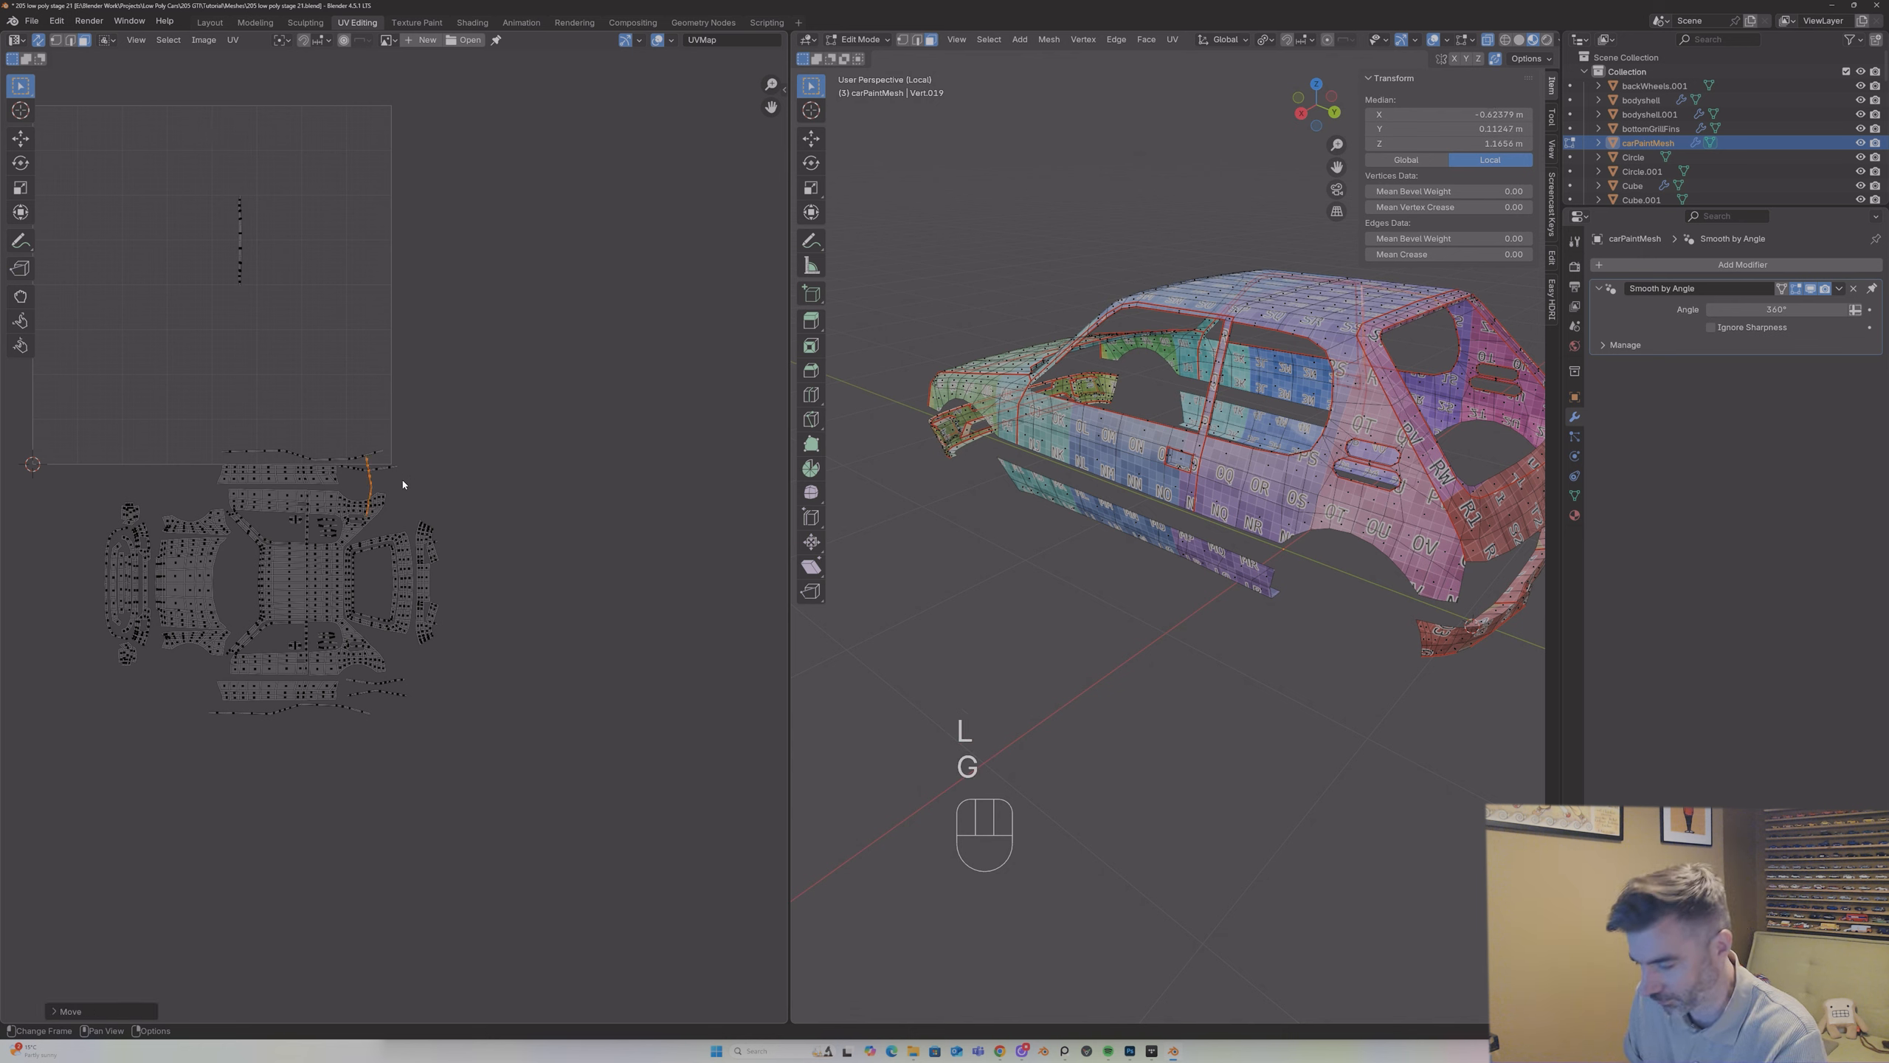
pyautogui.press('r')
pyautogui.press('-')
pyautogui.press('9')
pyautogui.press('0')
pyautogui.press('Return')
pyautogui.press('g')
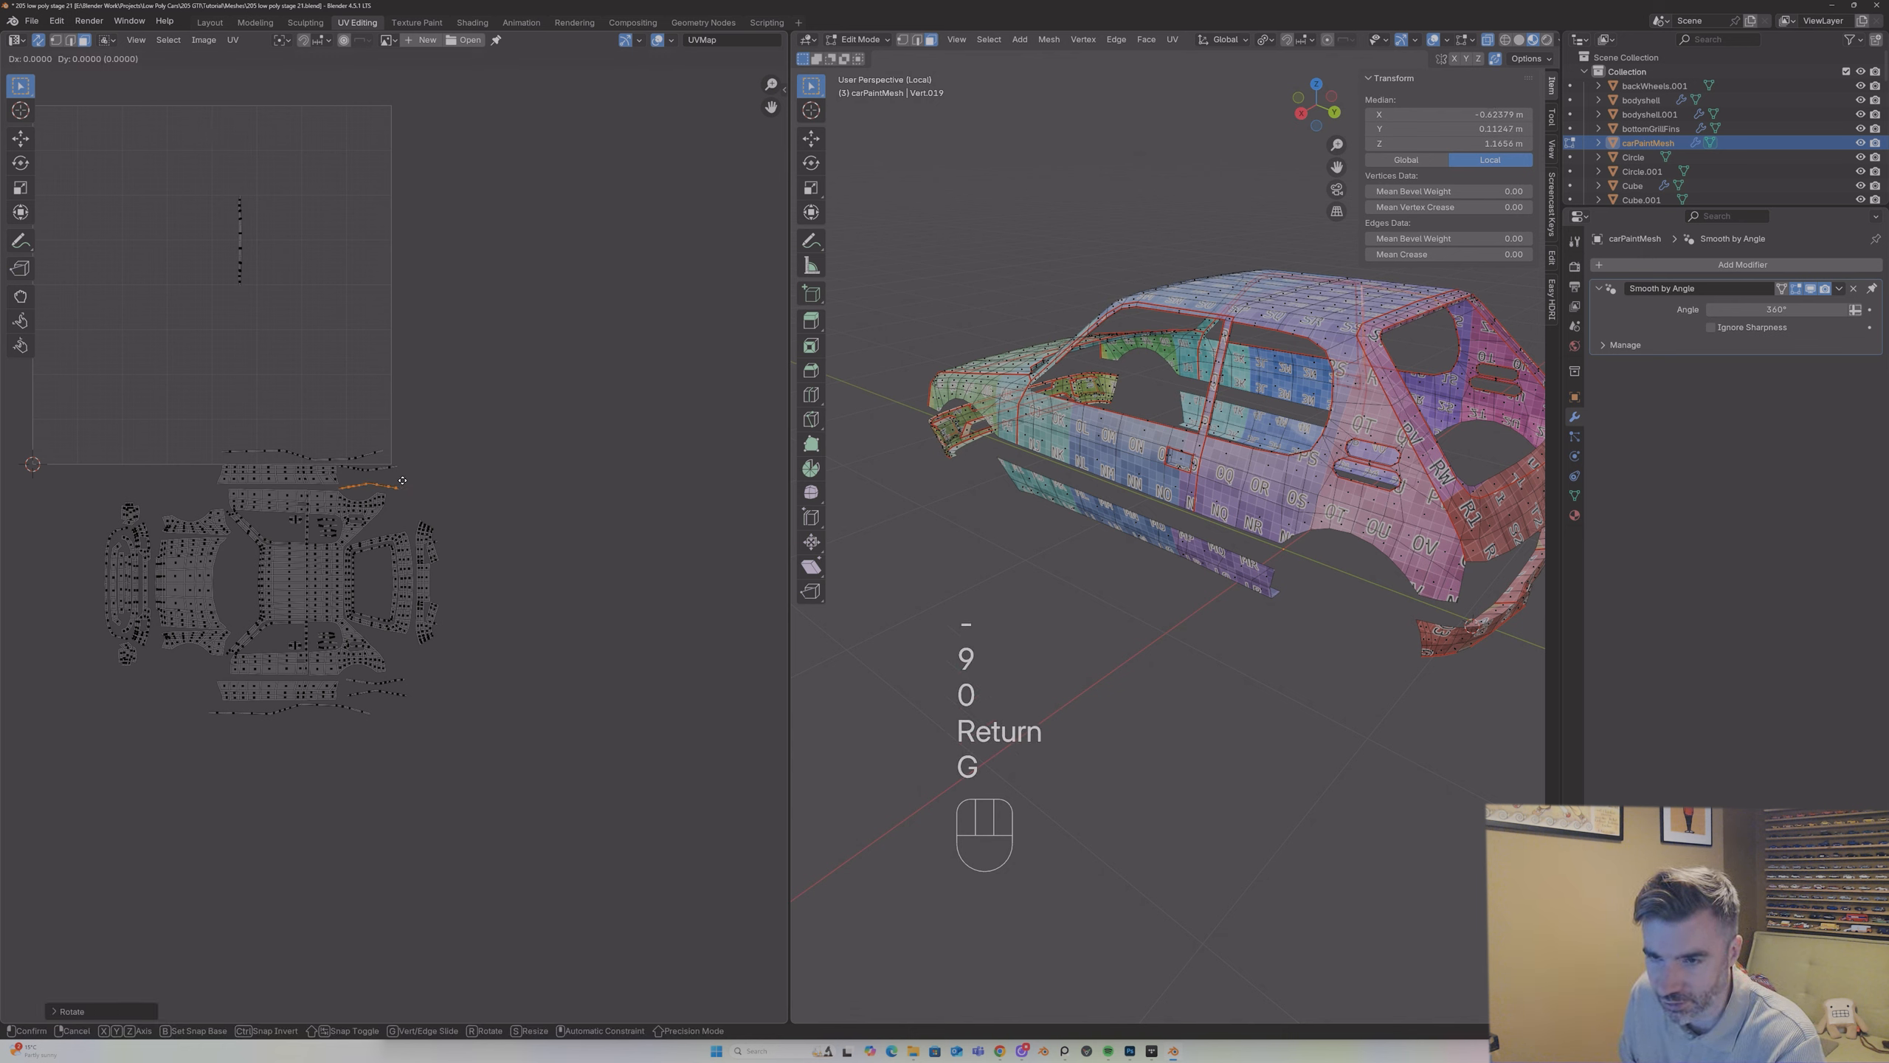
# Step: Locate the remaining straight strip on the car, move it into the windscreen gap behind the bonnet island and rotate it 180°
pyautogui.click(253, 255)
pyautogui.moveTo(986, 351); pyautogui.dragTo(930, 316, button='middle')
pyautogui.press('g')
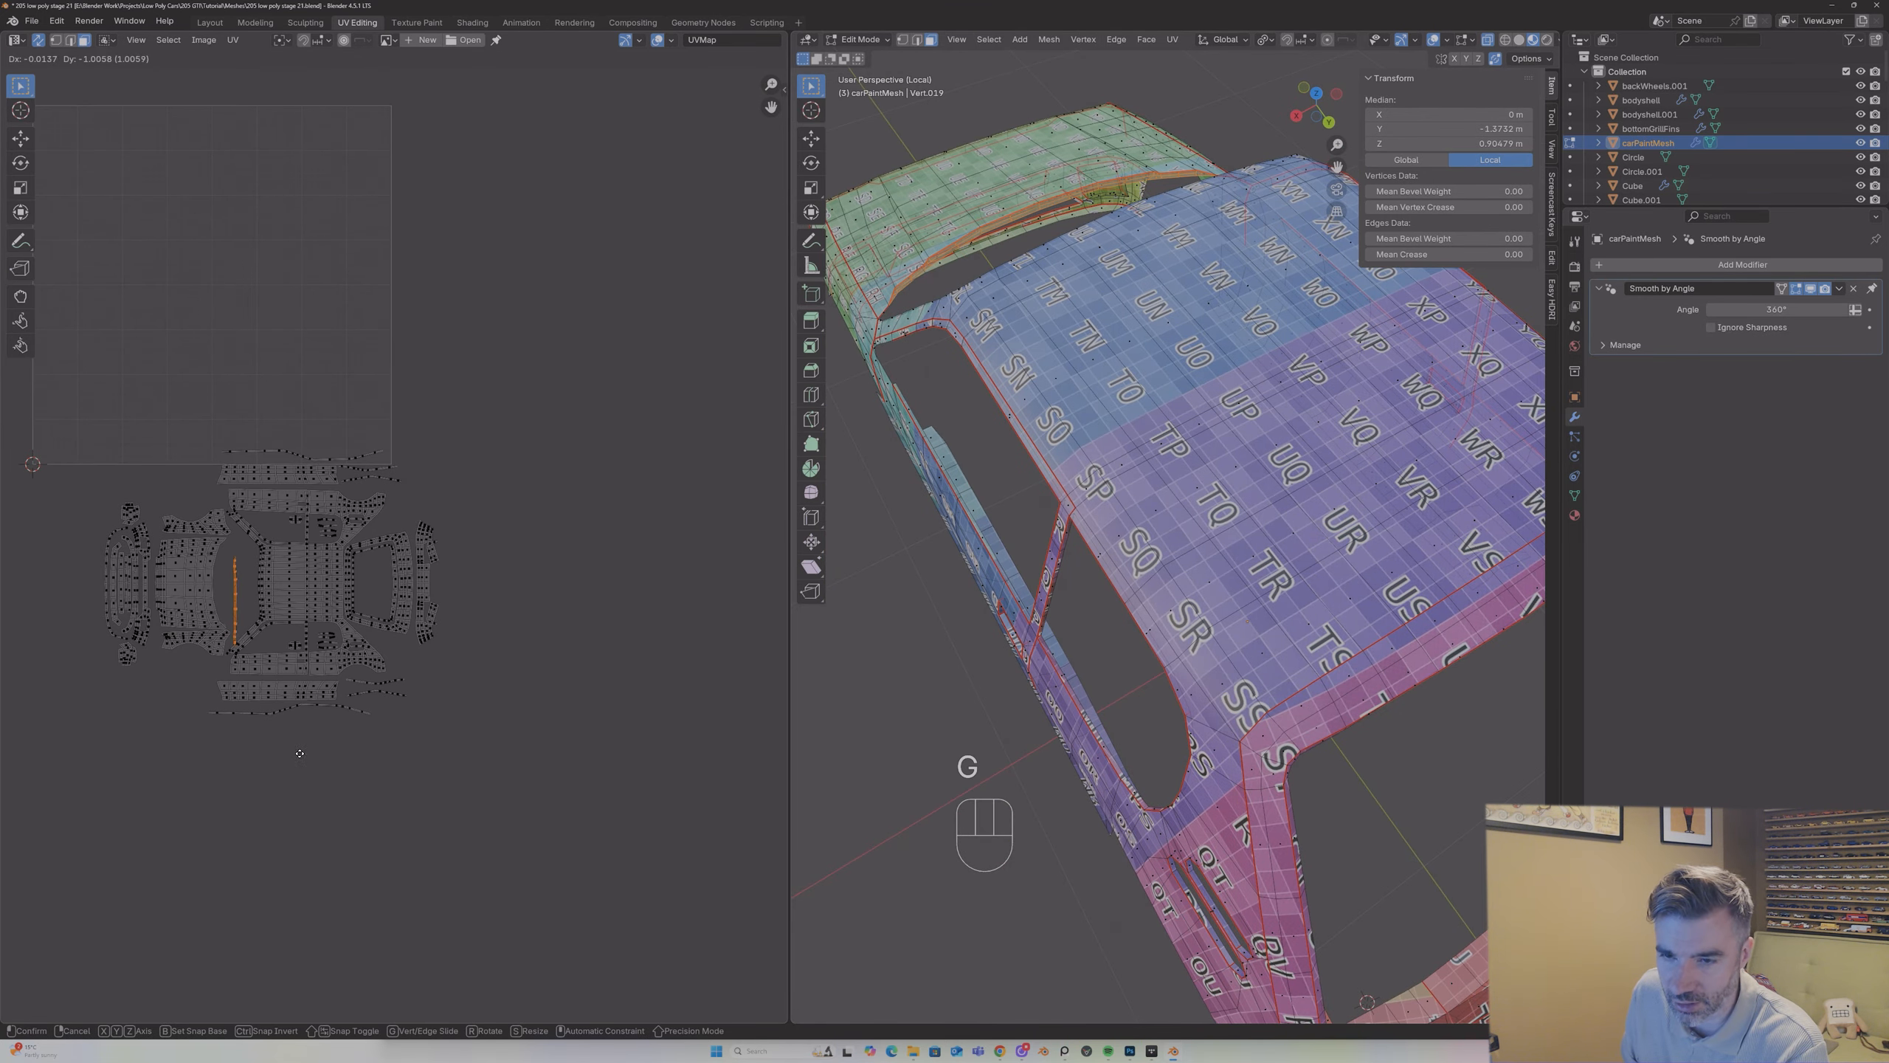
pyautogui.click(274, 716)
pyautogui.scroll(1, 271, 711)
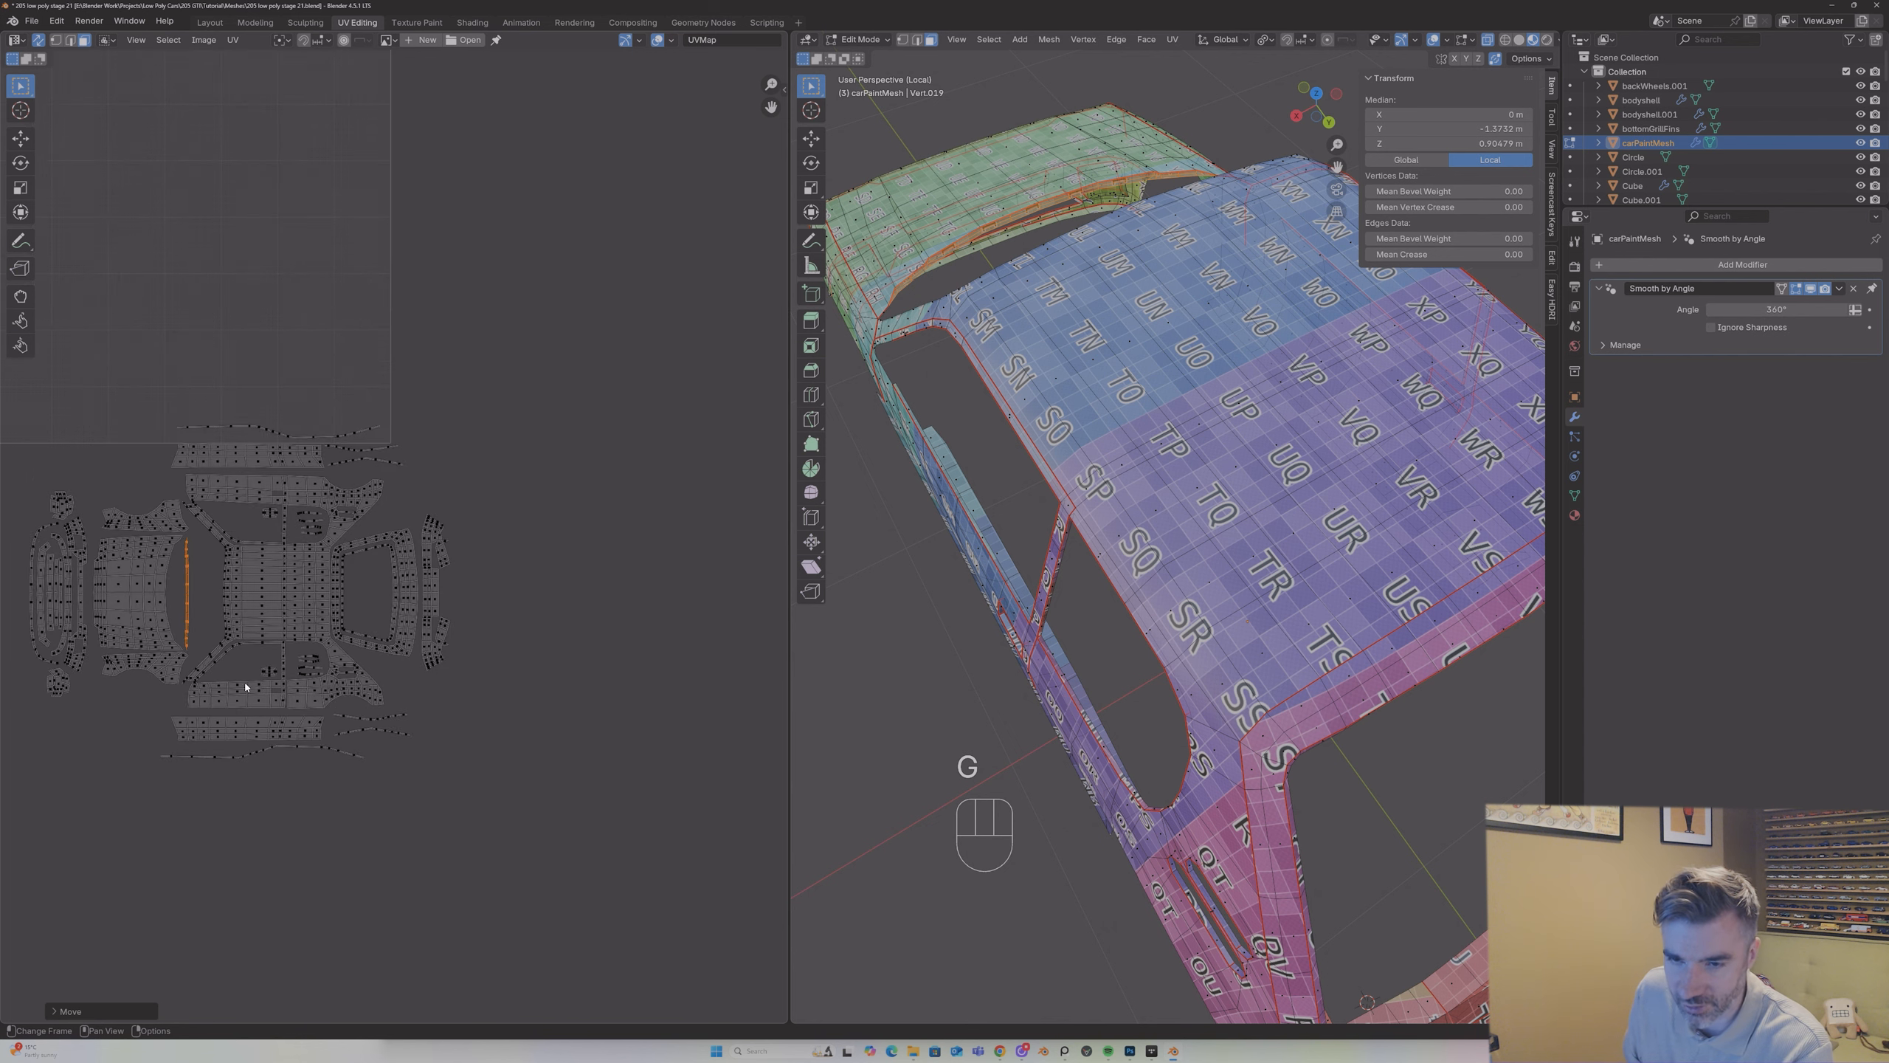
pyautogui.press('r')
pyautogui.press('1')
pyautogui.press('8')
pyautogui.press('0')
pyautogui.press('Return')
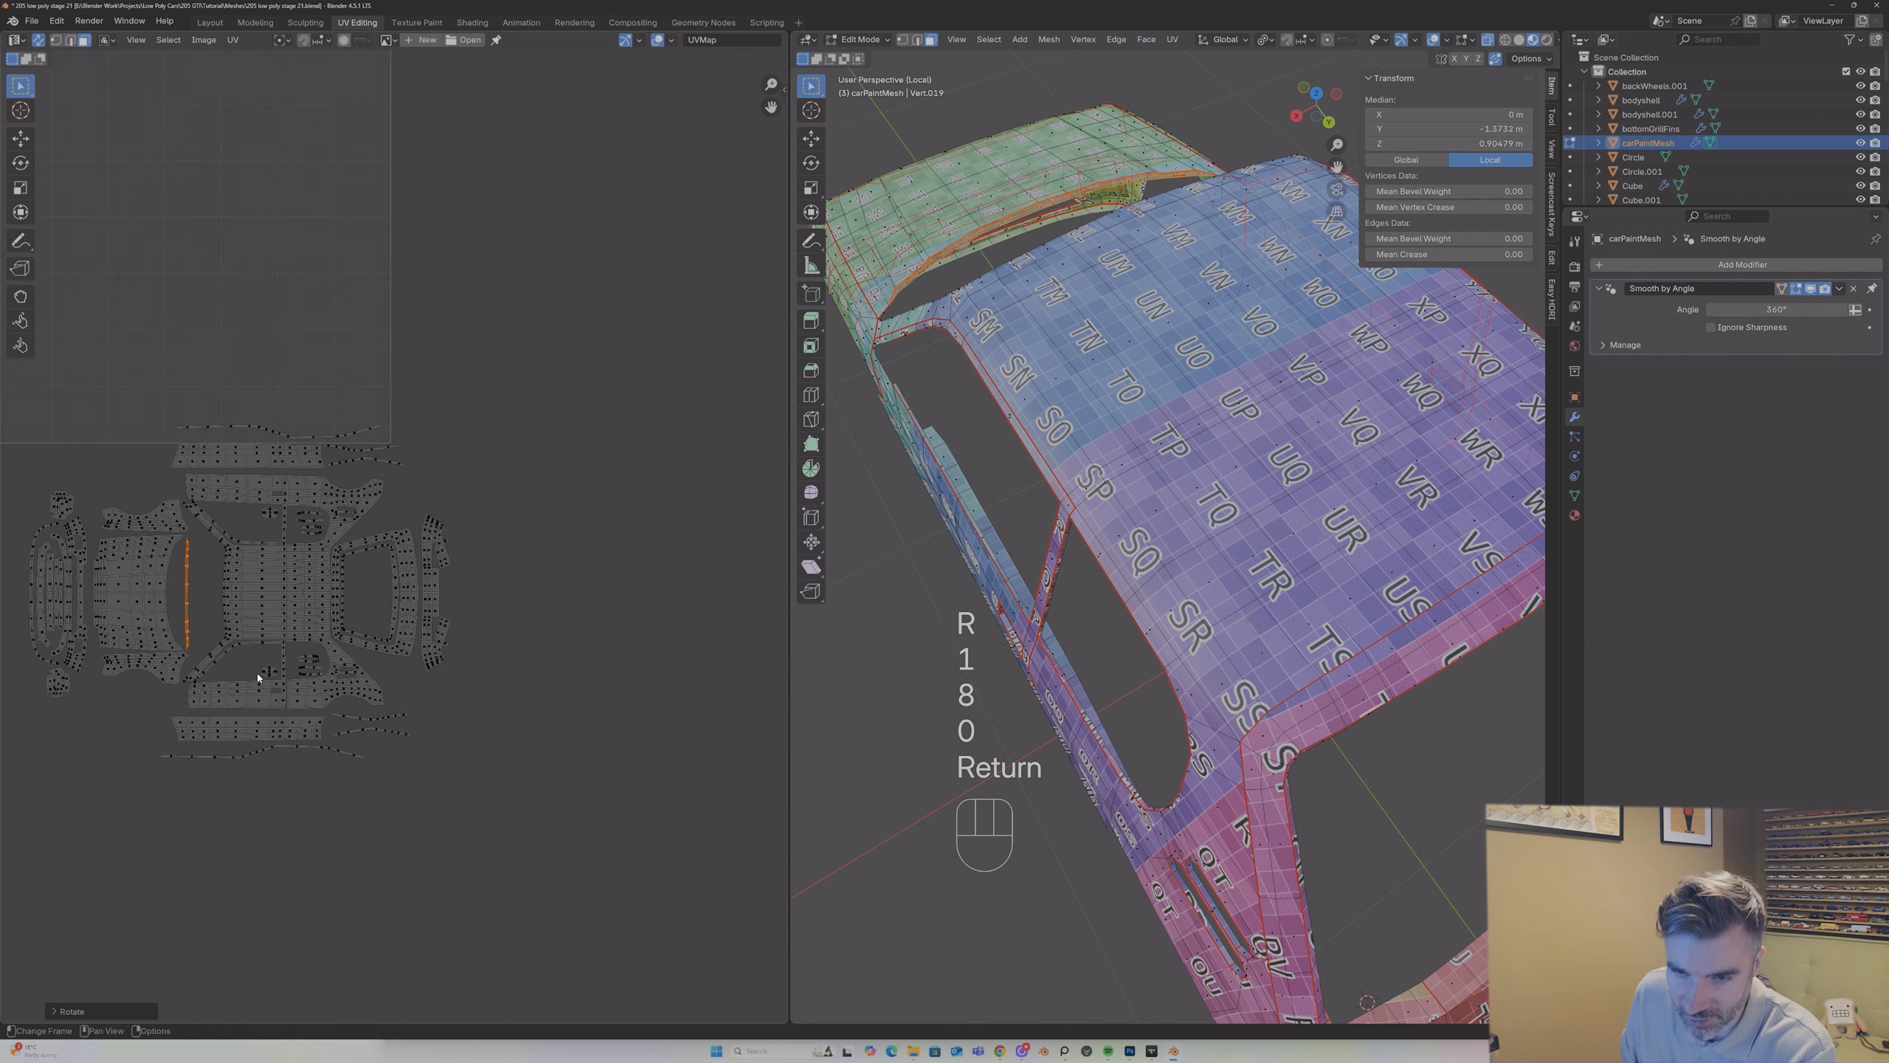
# Step: Check the straight strip's orientation face by face, then rotate the whole strip another 180° and move it against the bonnet's rear edge
pyautogui.click(183, 615)
pyautogui.scroll(1, 404, 478)
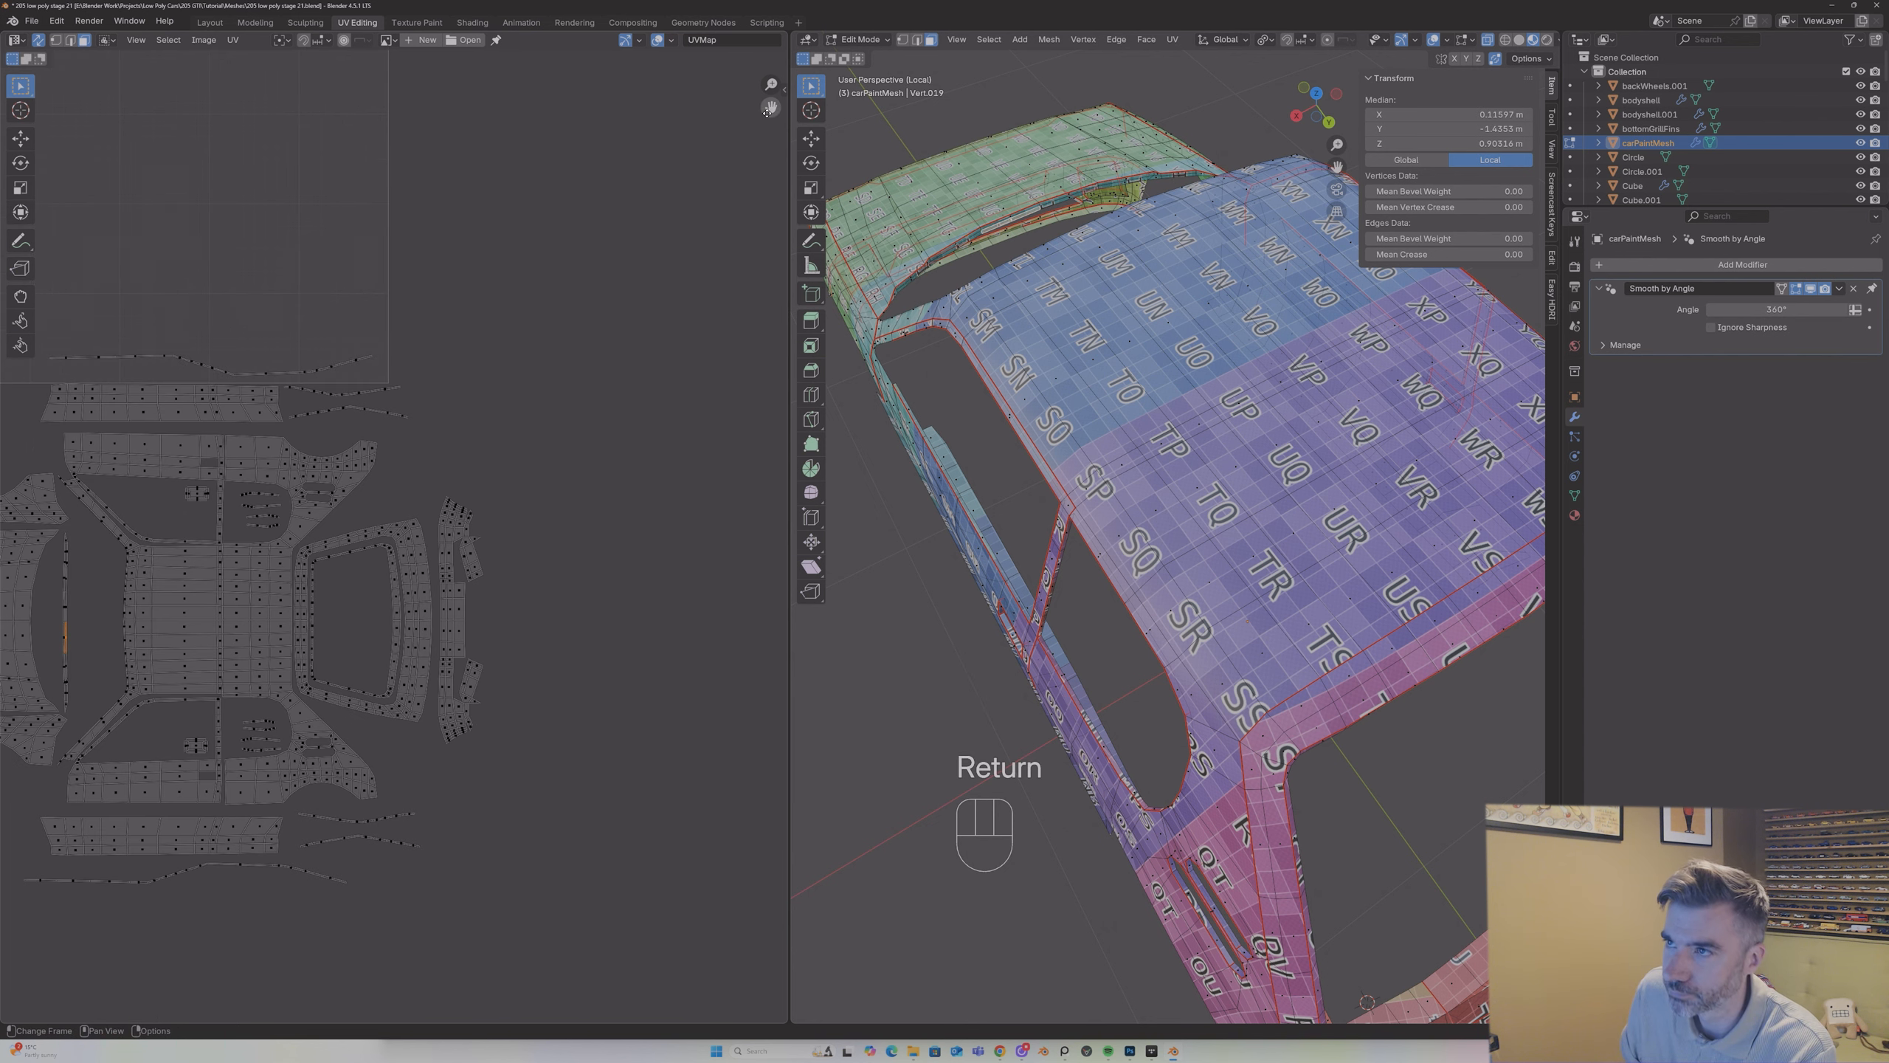
pyautogui.scroll(1, 404, 478)
pyautogui.moveTo(310, 375); pyautogui.dragTo(398, 351, button='middle')
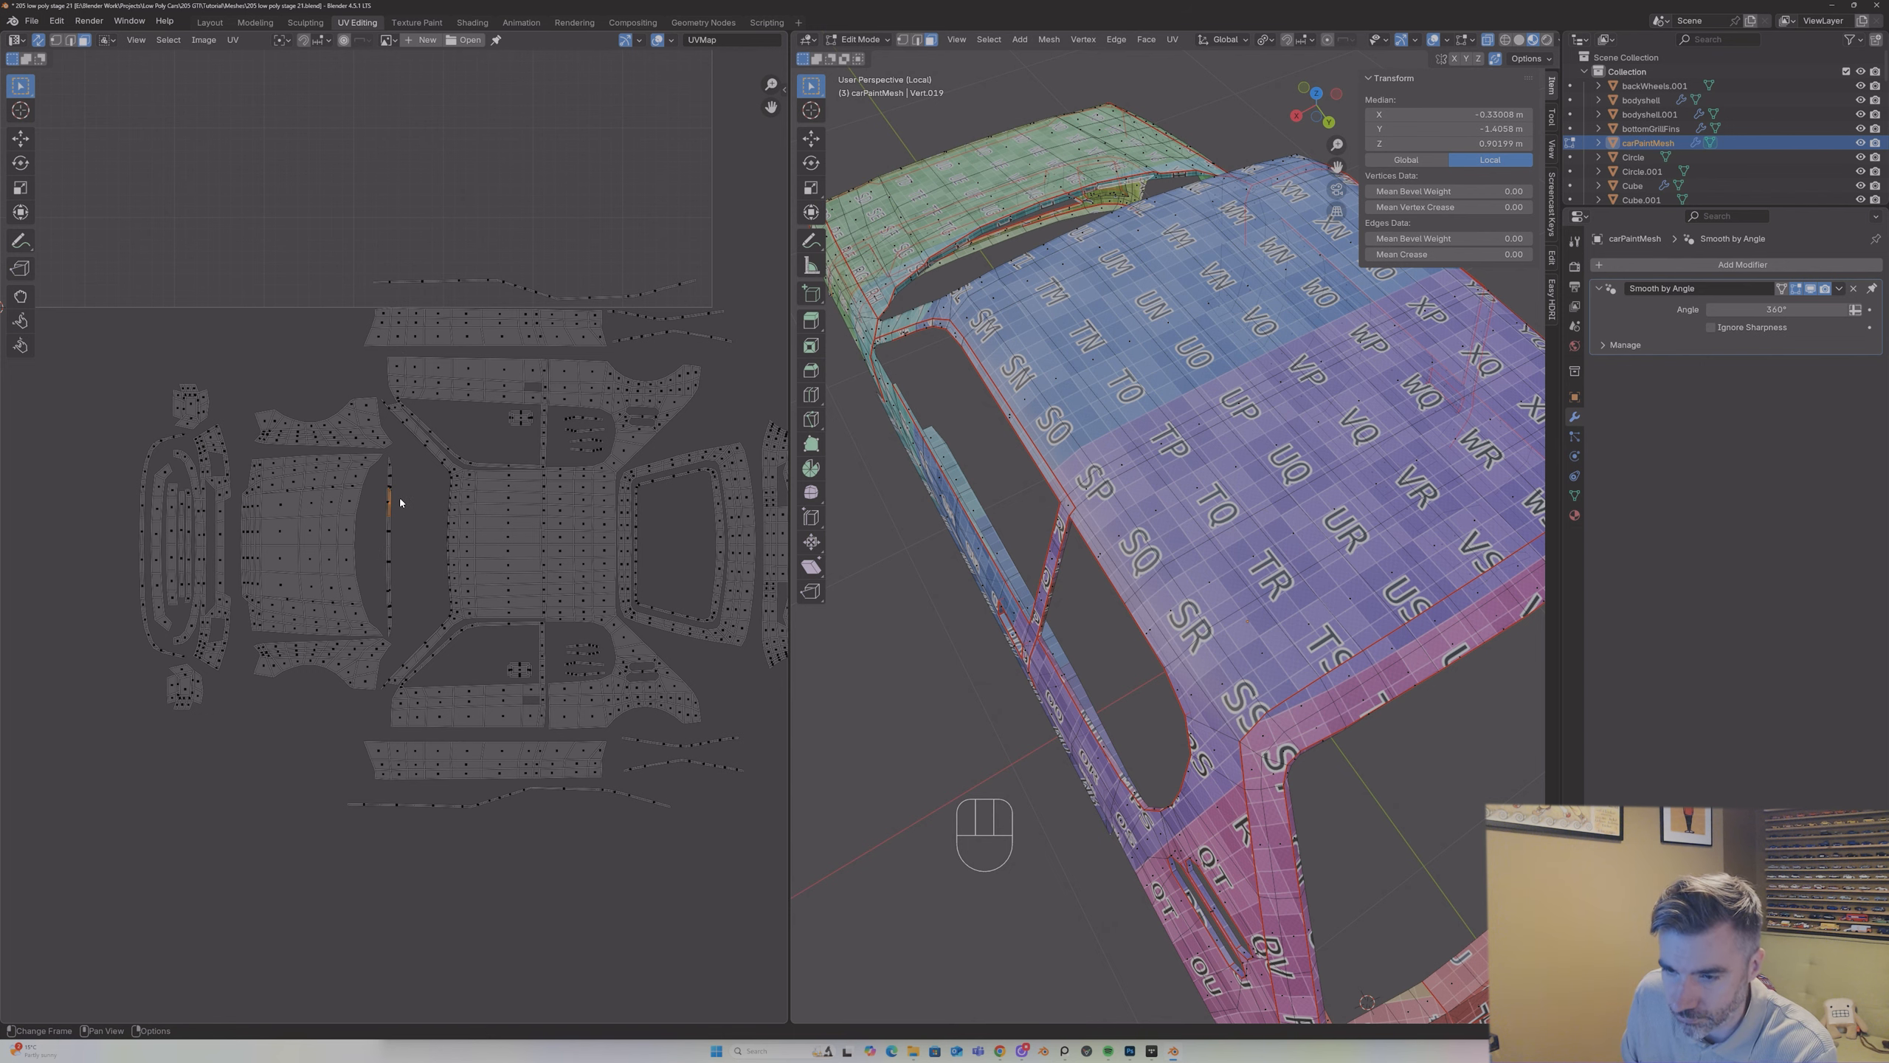
pyautogui.scroll(5, 393, 571)
pyautogui.scroll(-1, 394, 577)
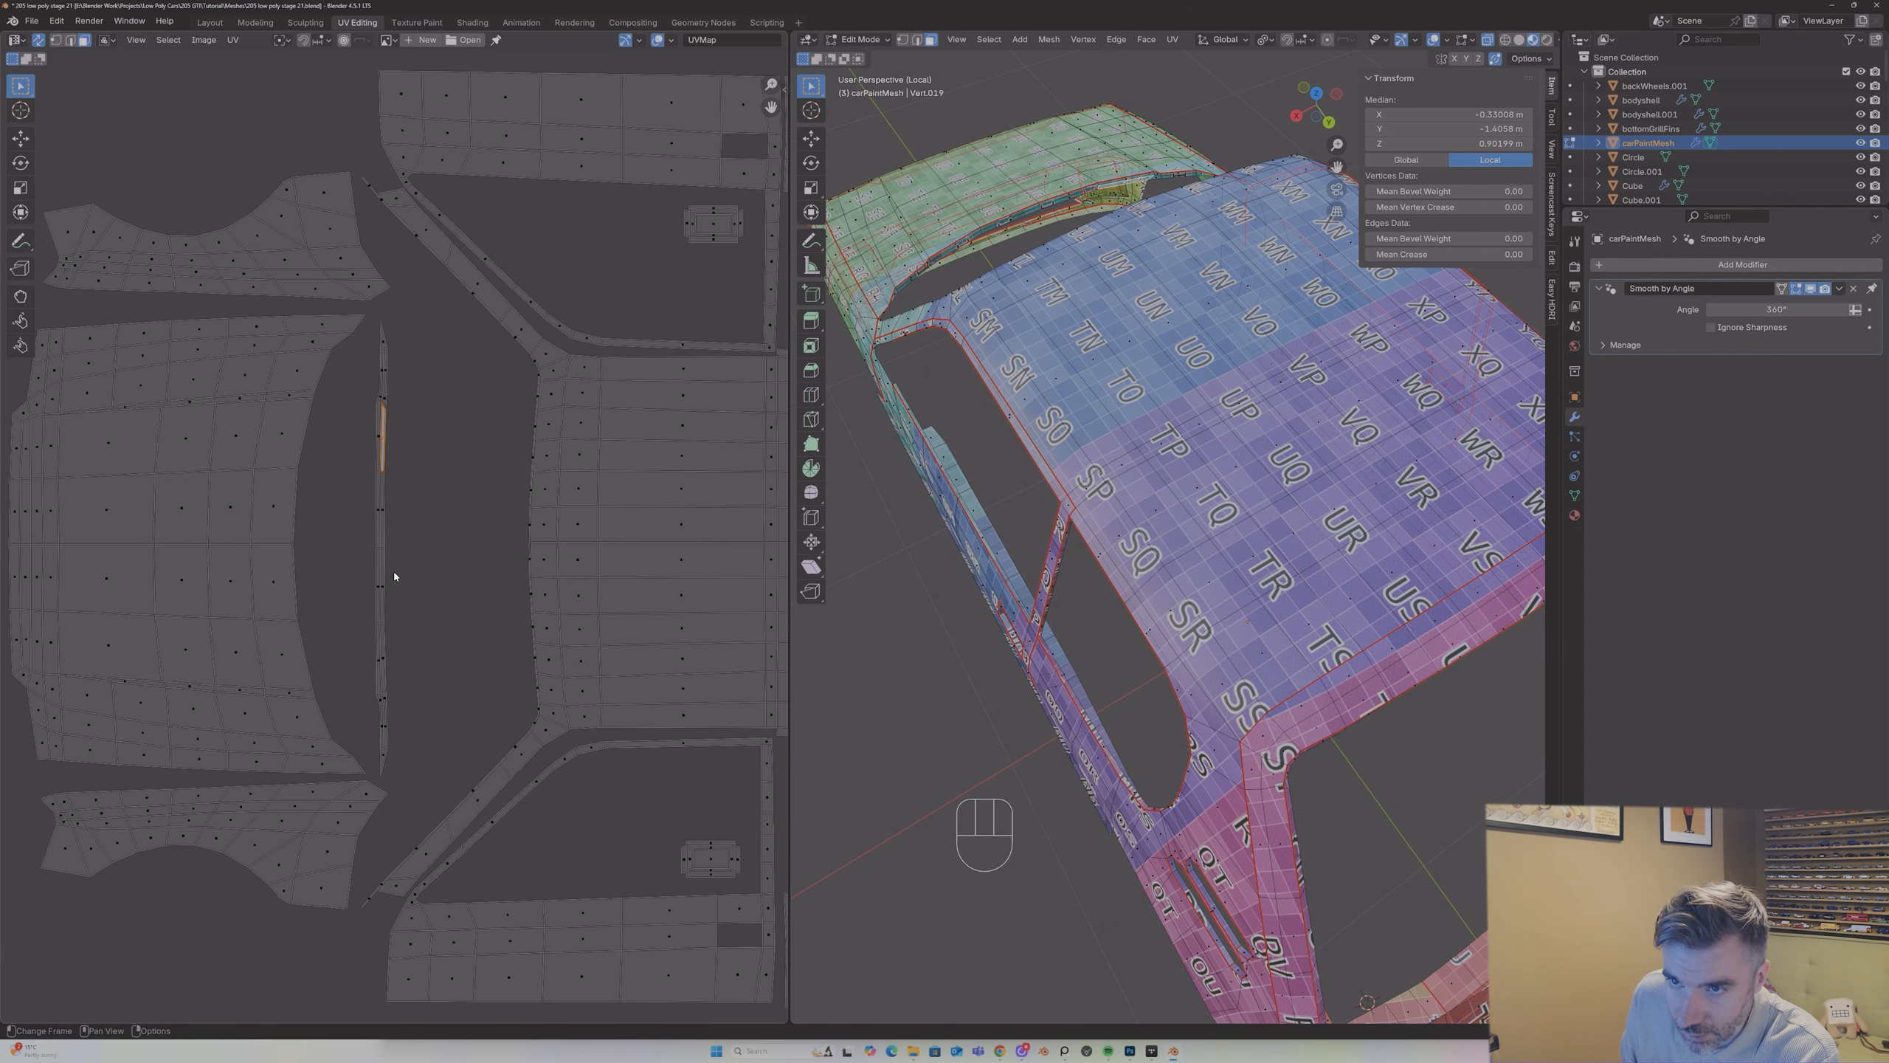
pyautogui.press('w')
pyautogui.press('Escape')
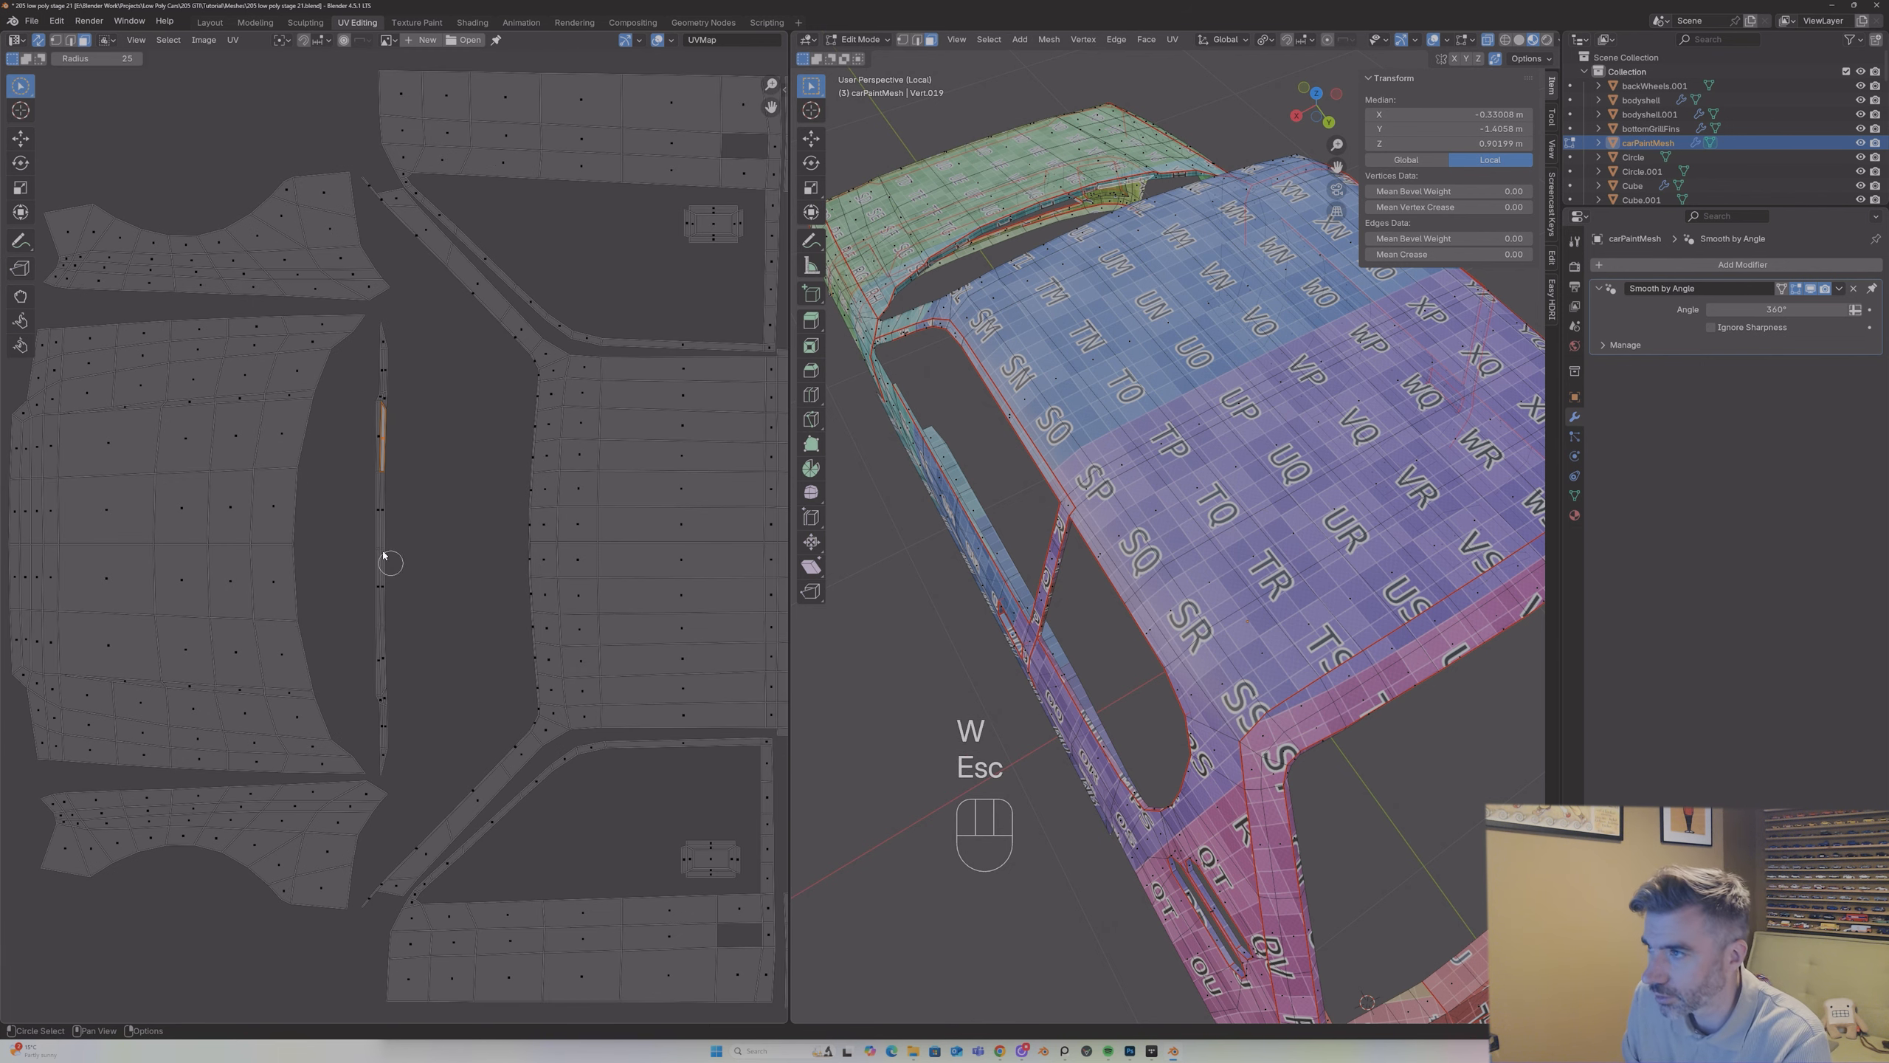
pyautogui.moveTo(21, 86); pyautogui.dragTo(90, 96)
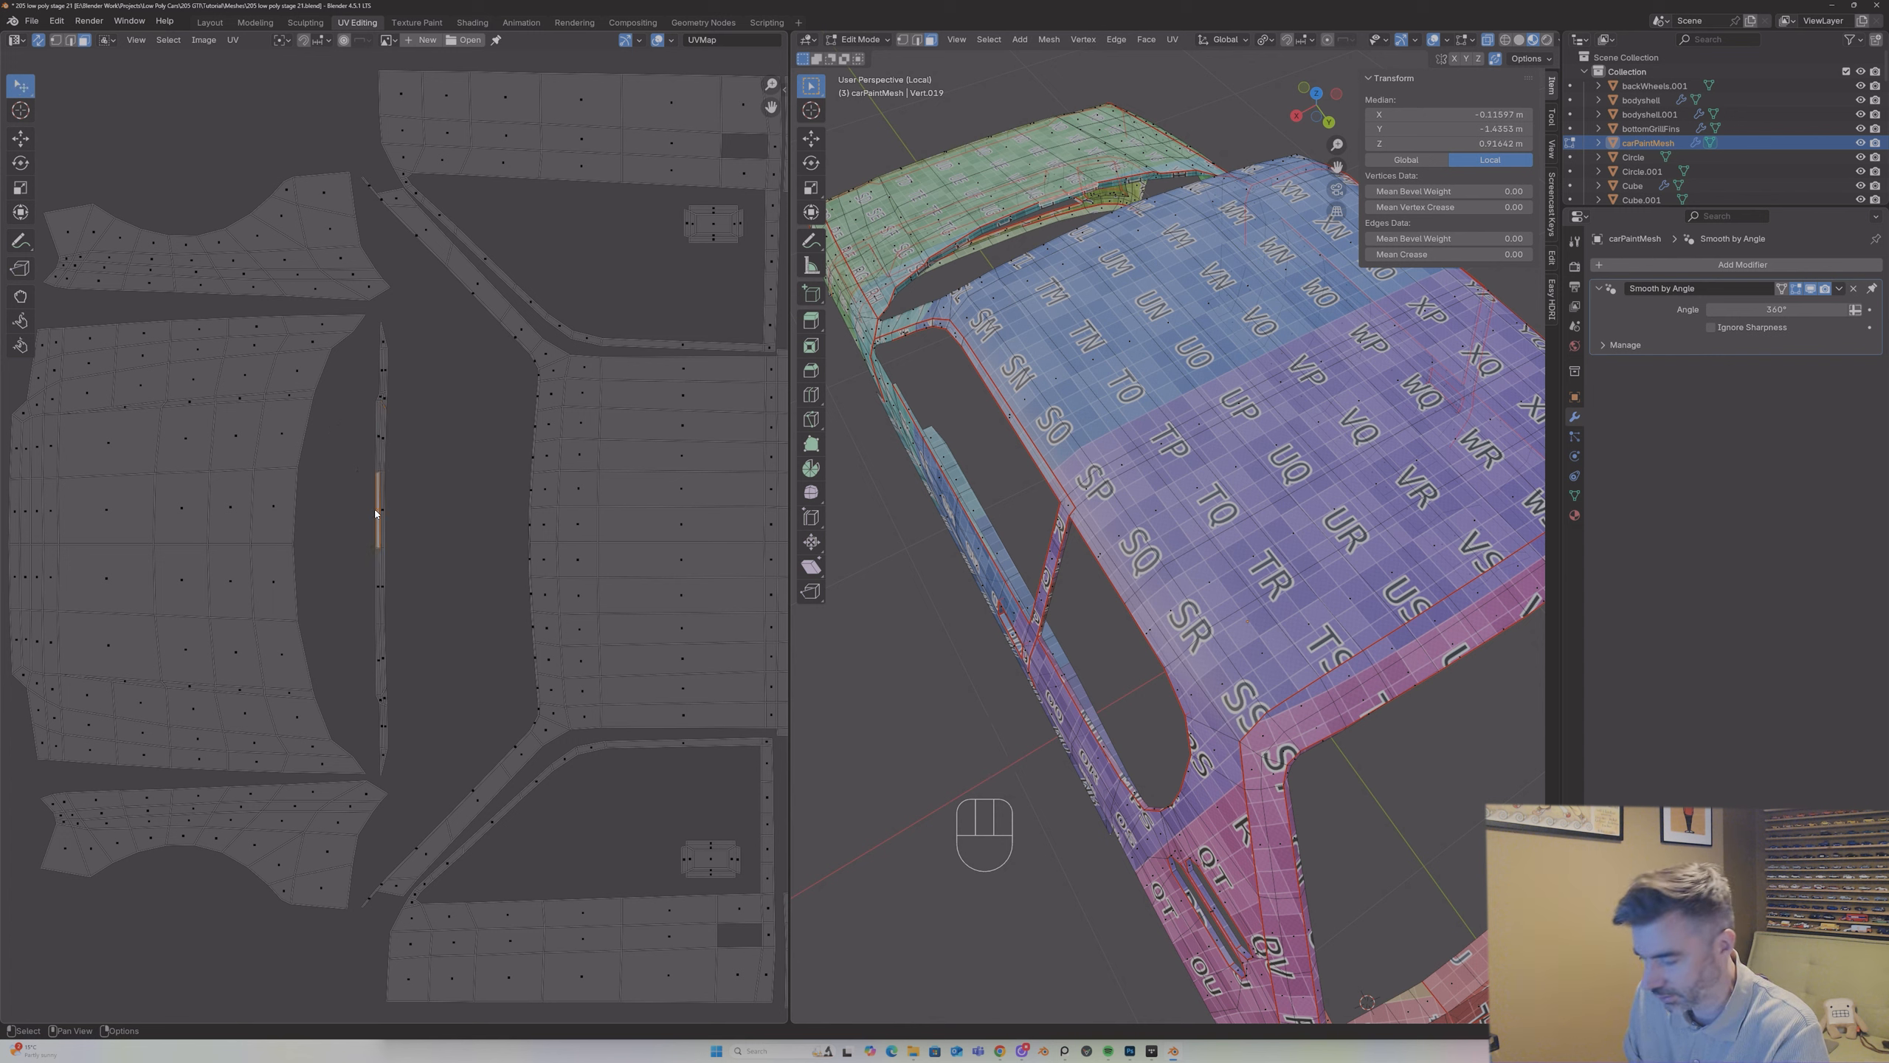
pyautogui.press('l')
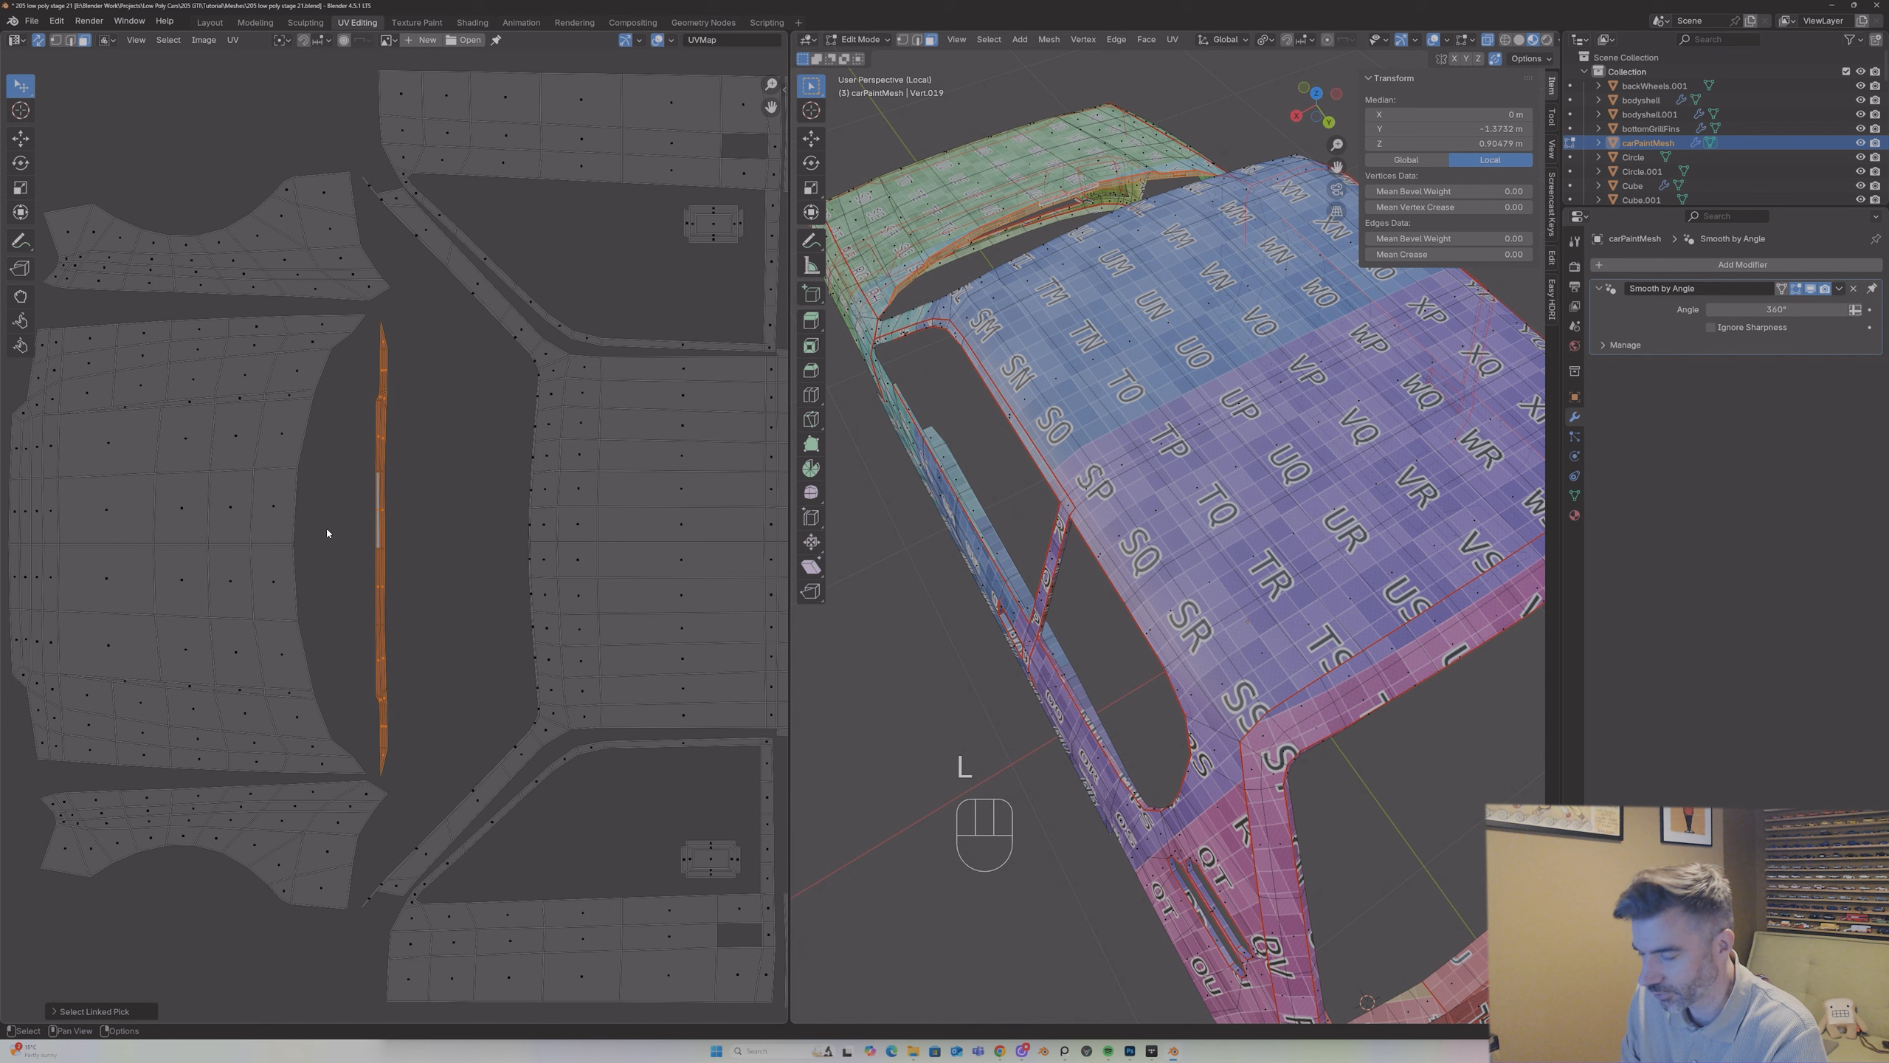
pyautogui.write('r180')
pyautogui.press('Return')
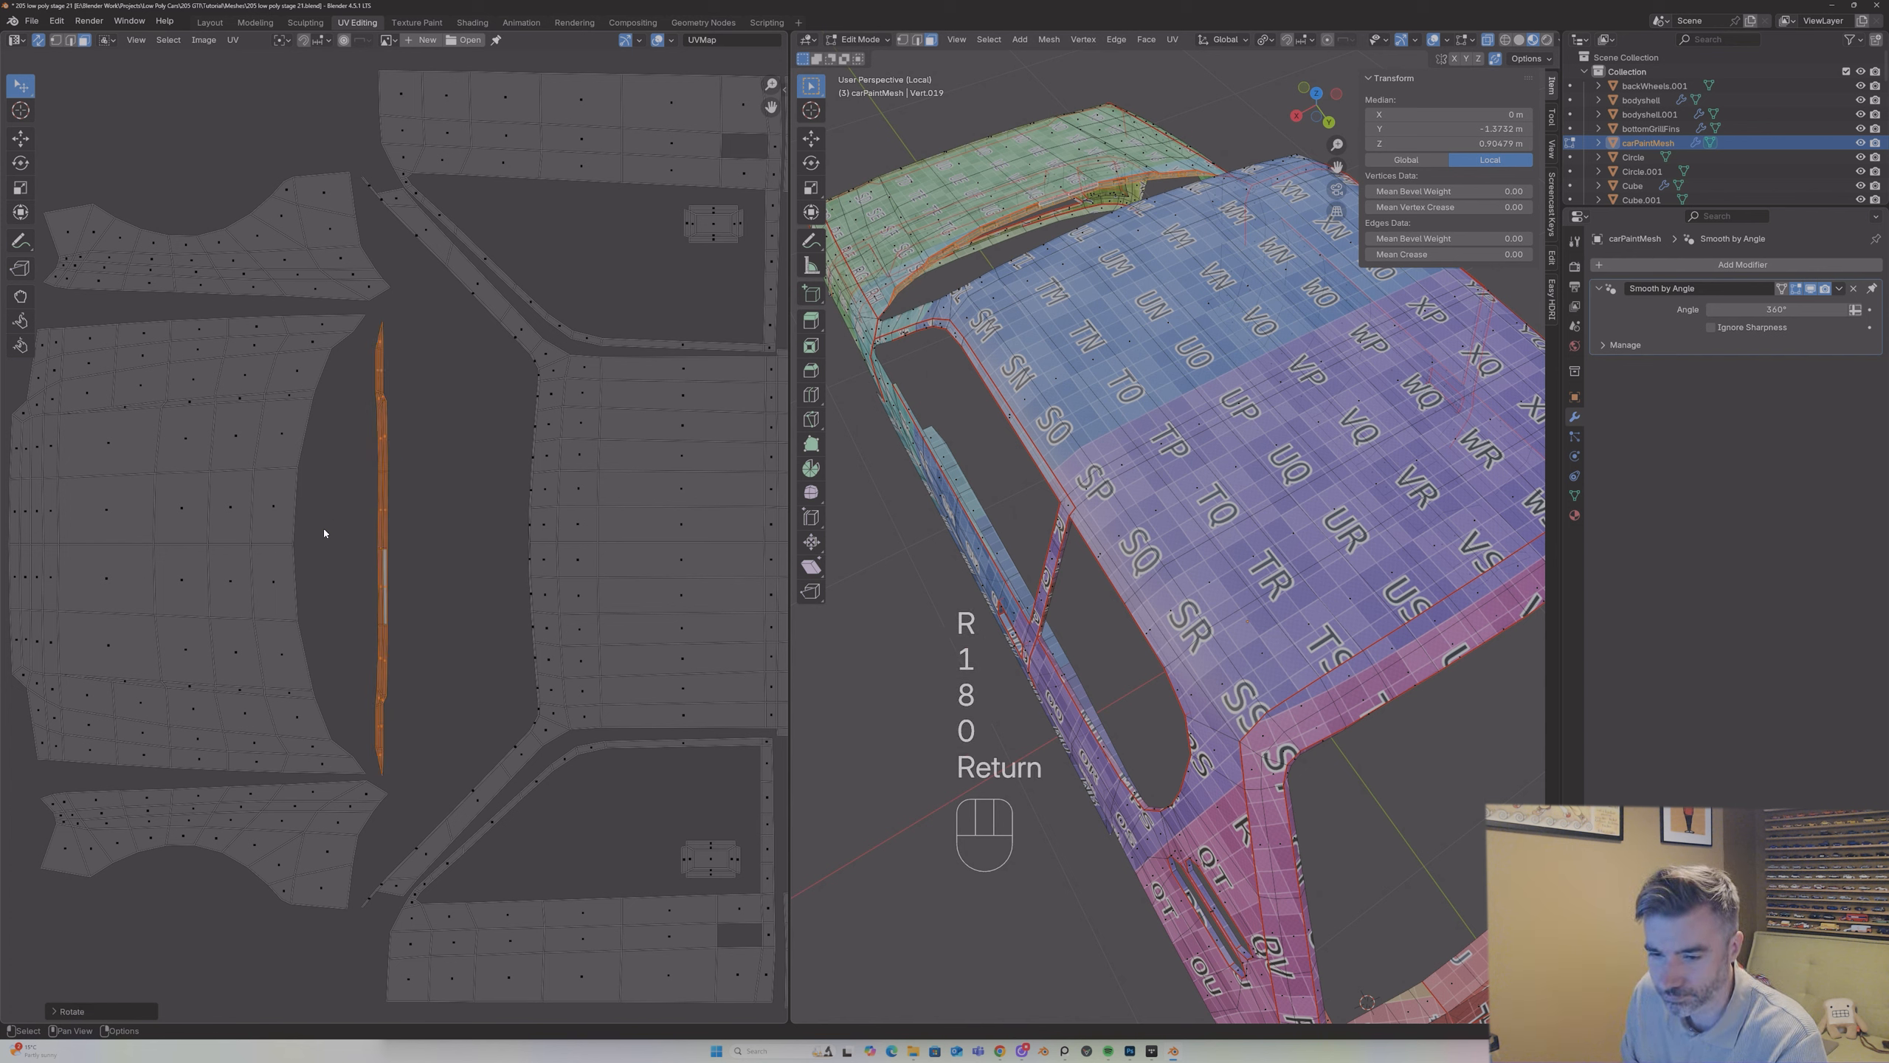
pyautogui.press('g')
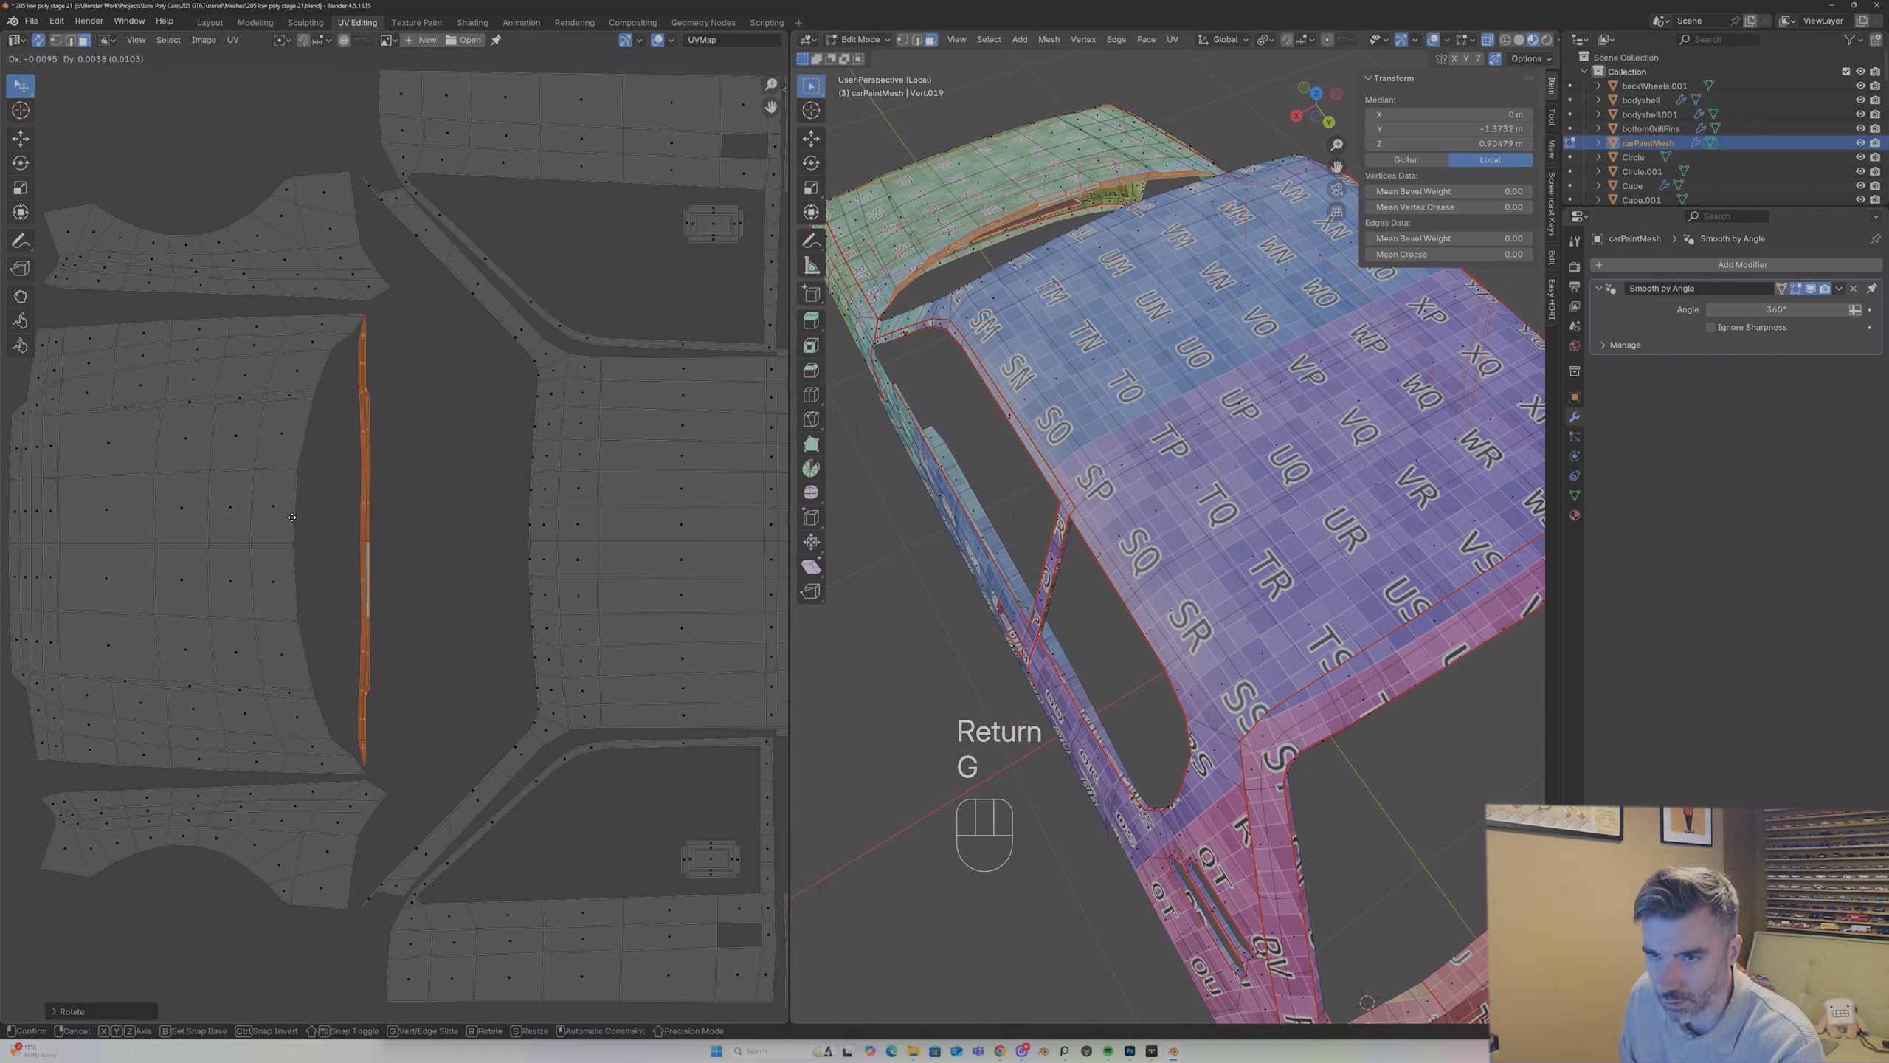
pyautogui.click(293, 521)
pyautogui.scroll(-4, 457, 484)
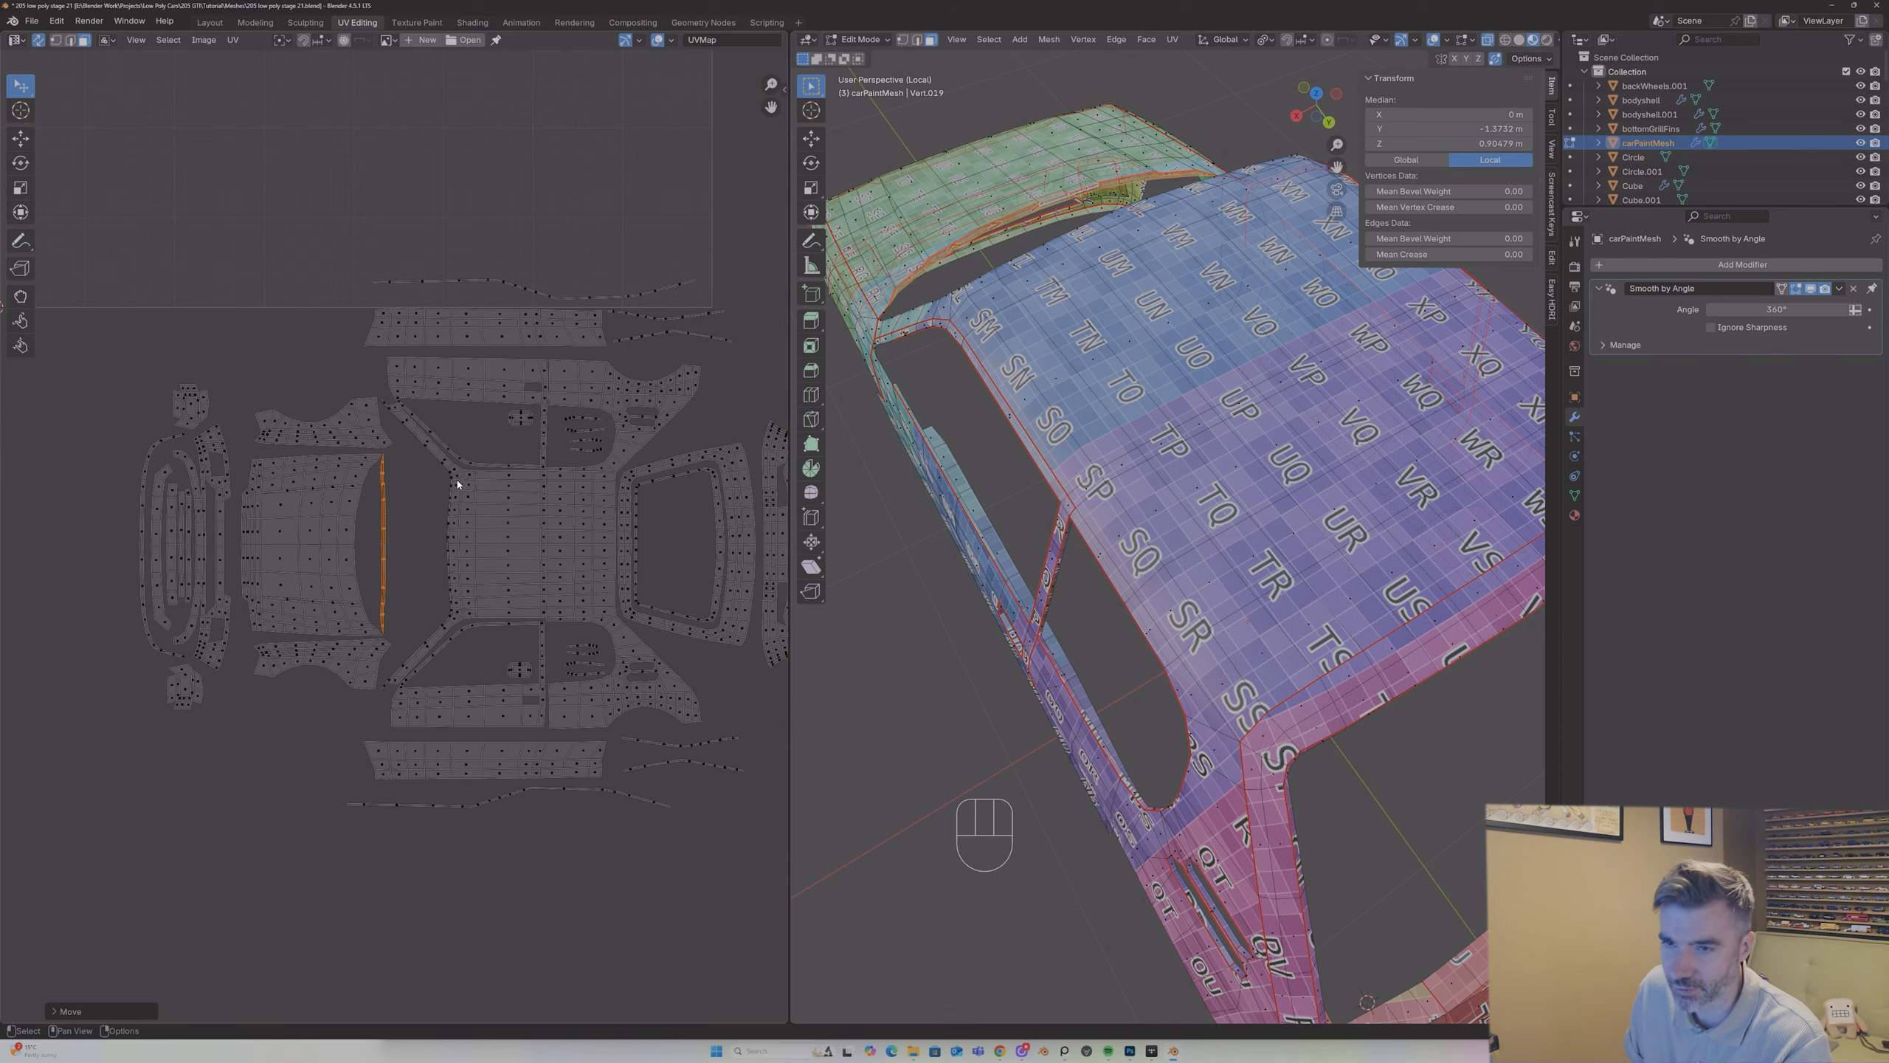
# Step: Select all UV islands of the car body and move the complete layout up into the UV tile
pyautogui.press('Tab')
pyautogui.scroll(-2, 518, 493)
pyautogui.press('Tab')
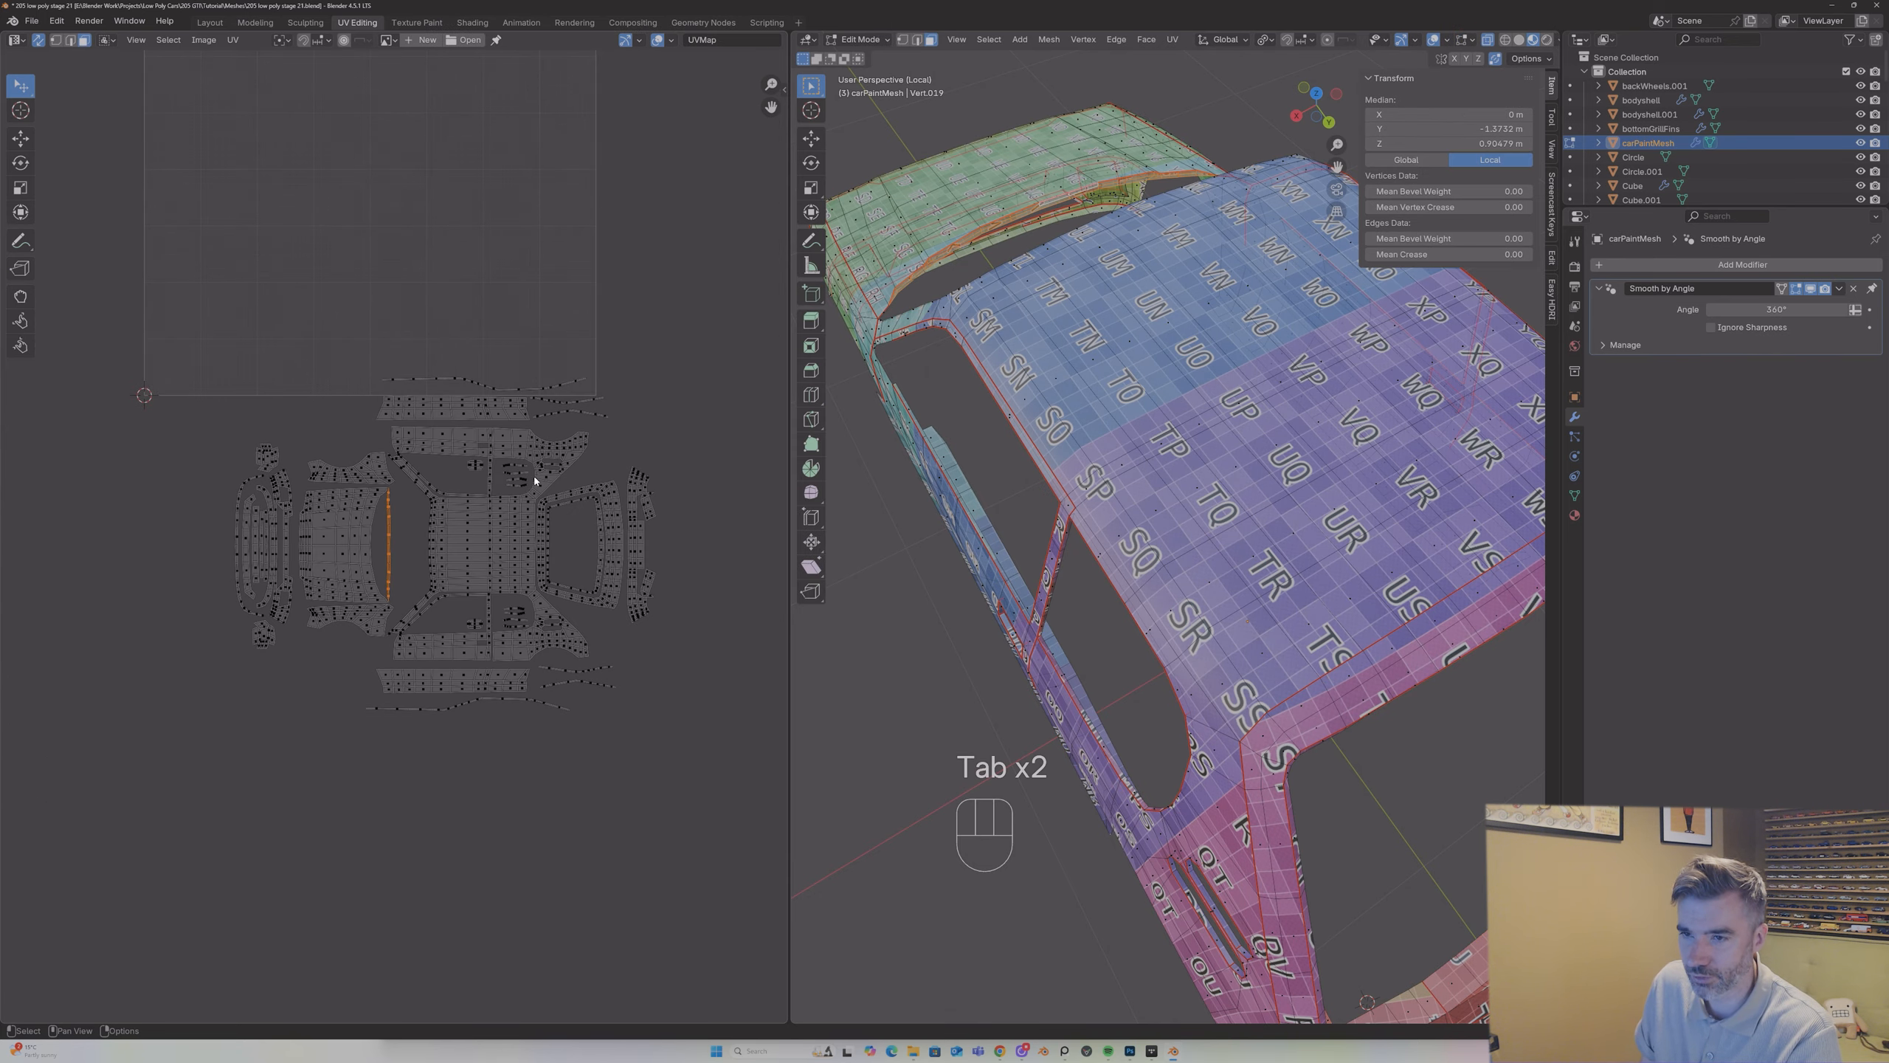
pyautogui.moveTo(873, 454); pyautogui.dragTo(1089, 417, button='middle')
pyautogui.scroll(-4, 1090, 417)
pyautogui.press('a')
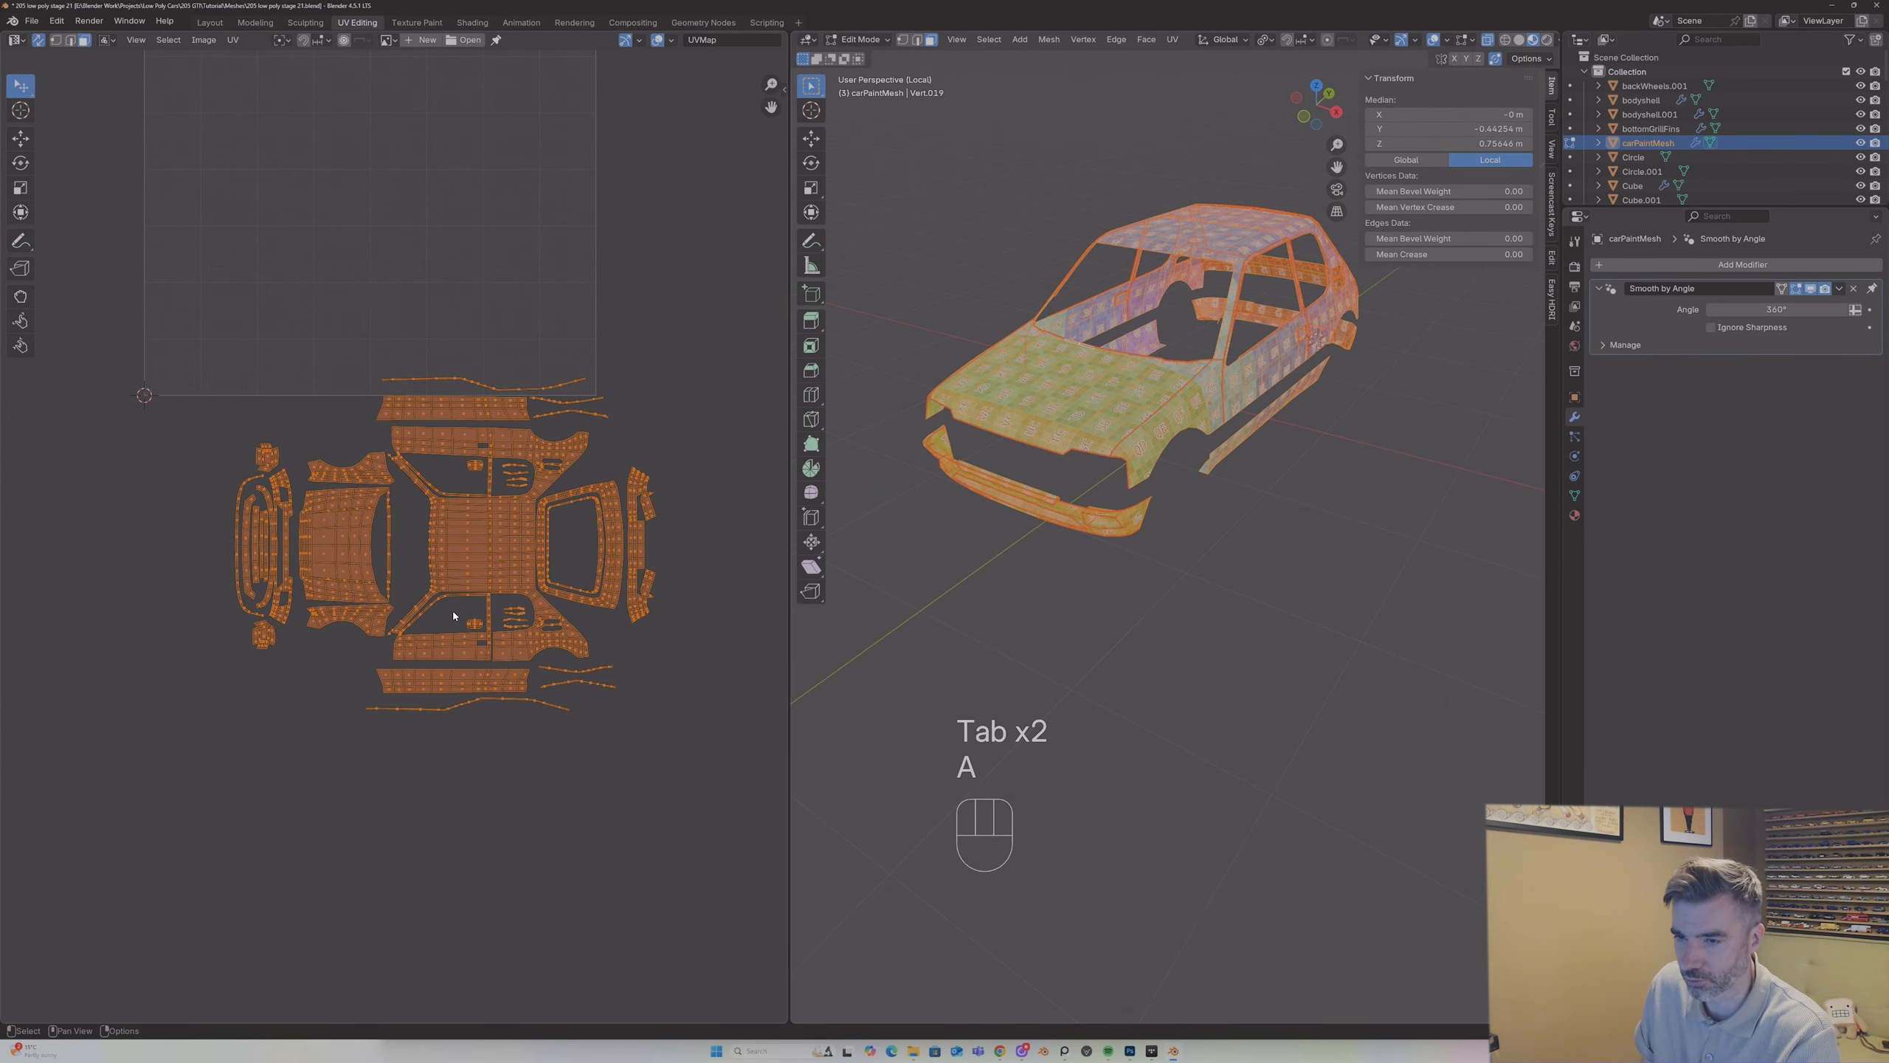
pyautogui.press('g')
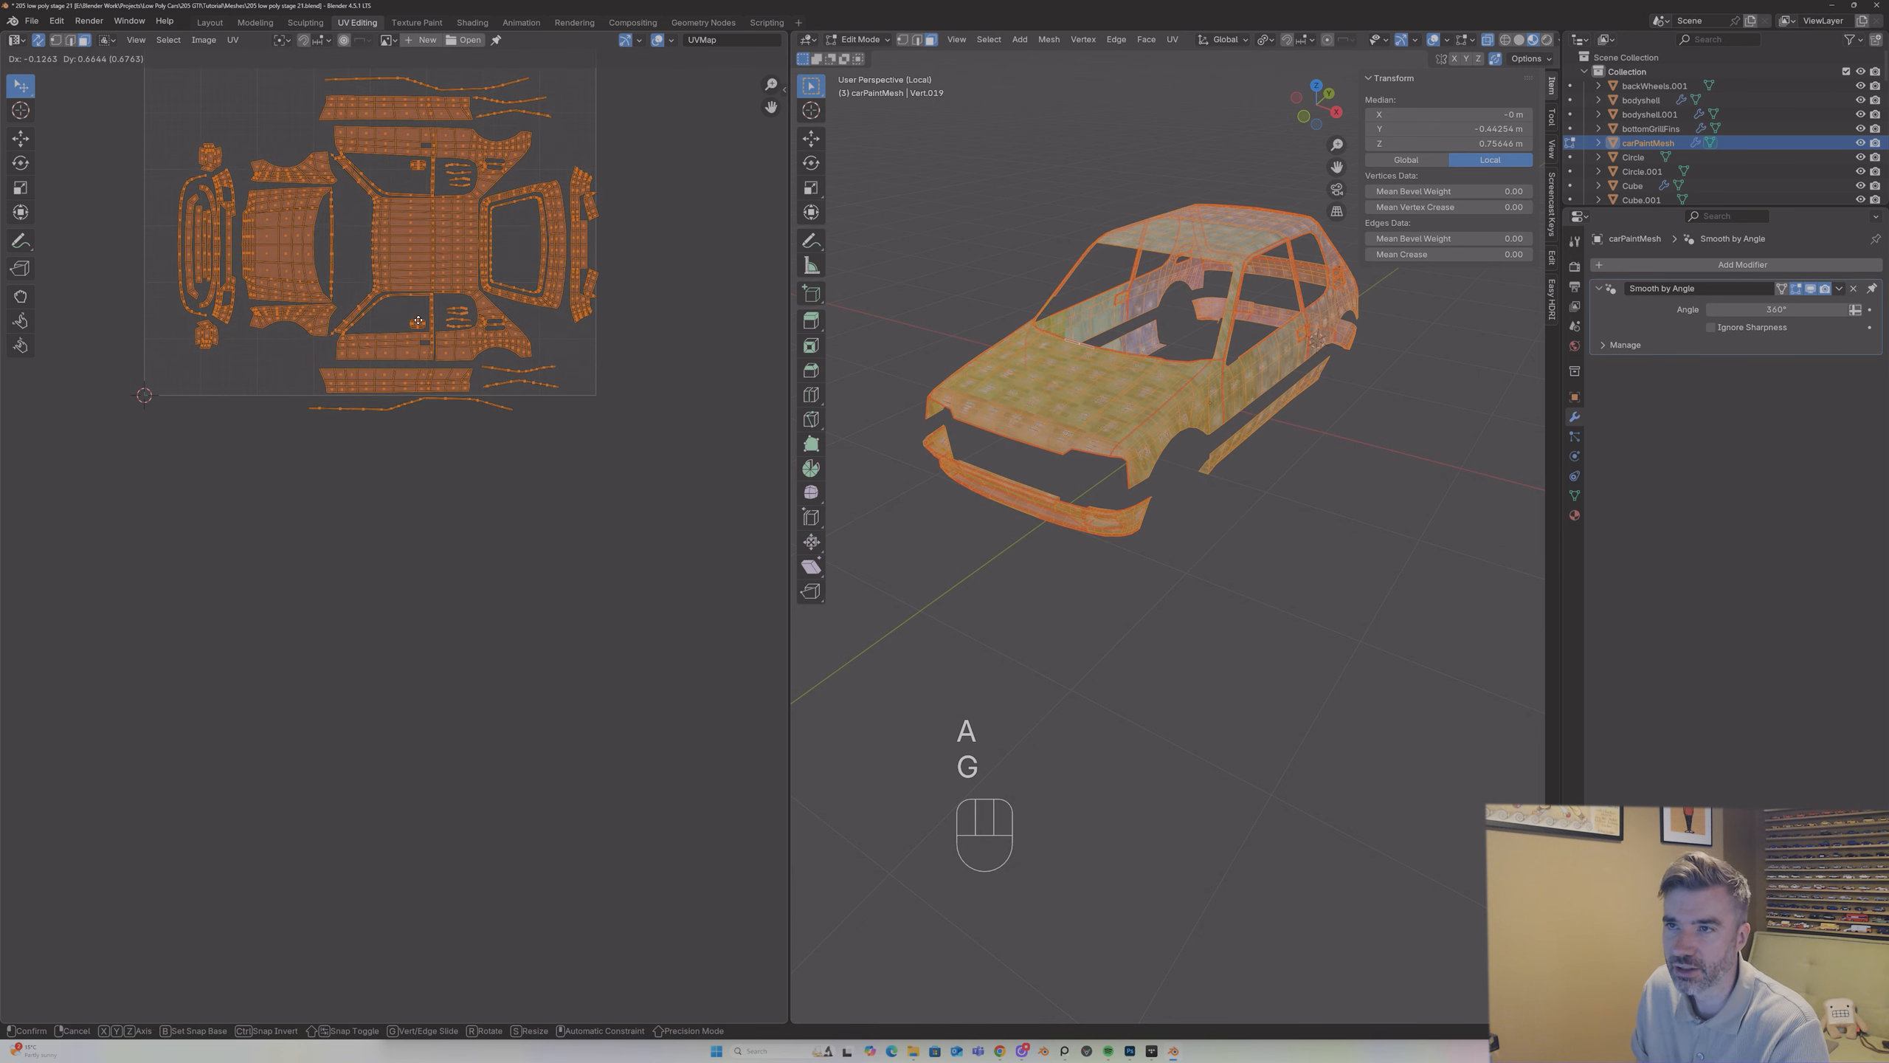
pyautogui.click(402, 290)
pyautogui.scroll(-2, 403, 290)
pyautogui.press('g')
pyautogui.click(401, 290)
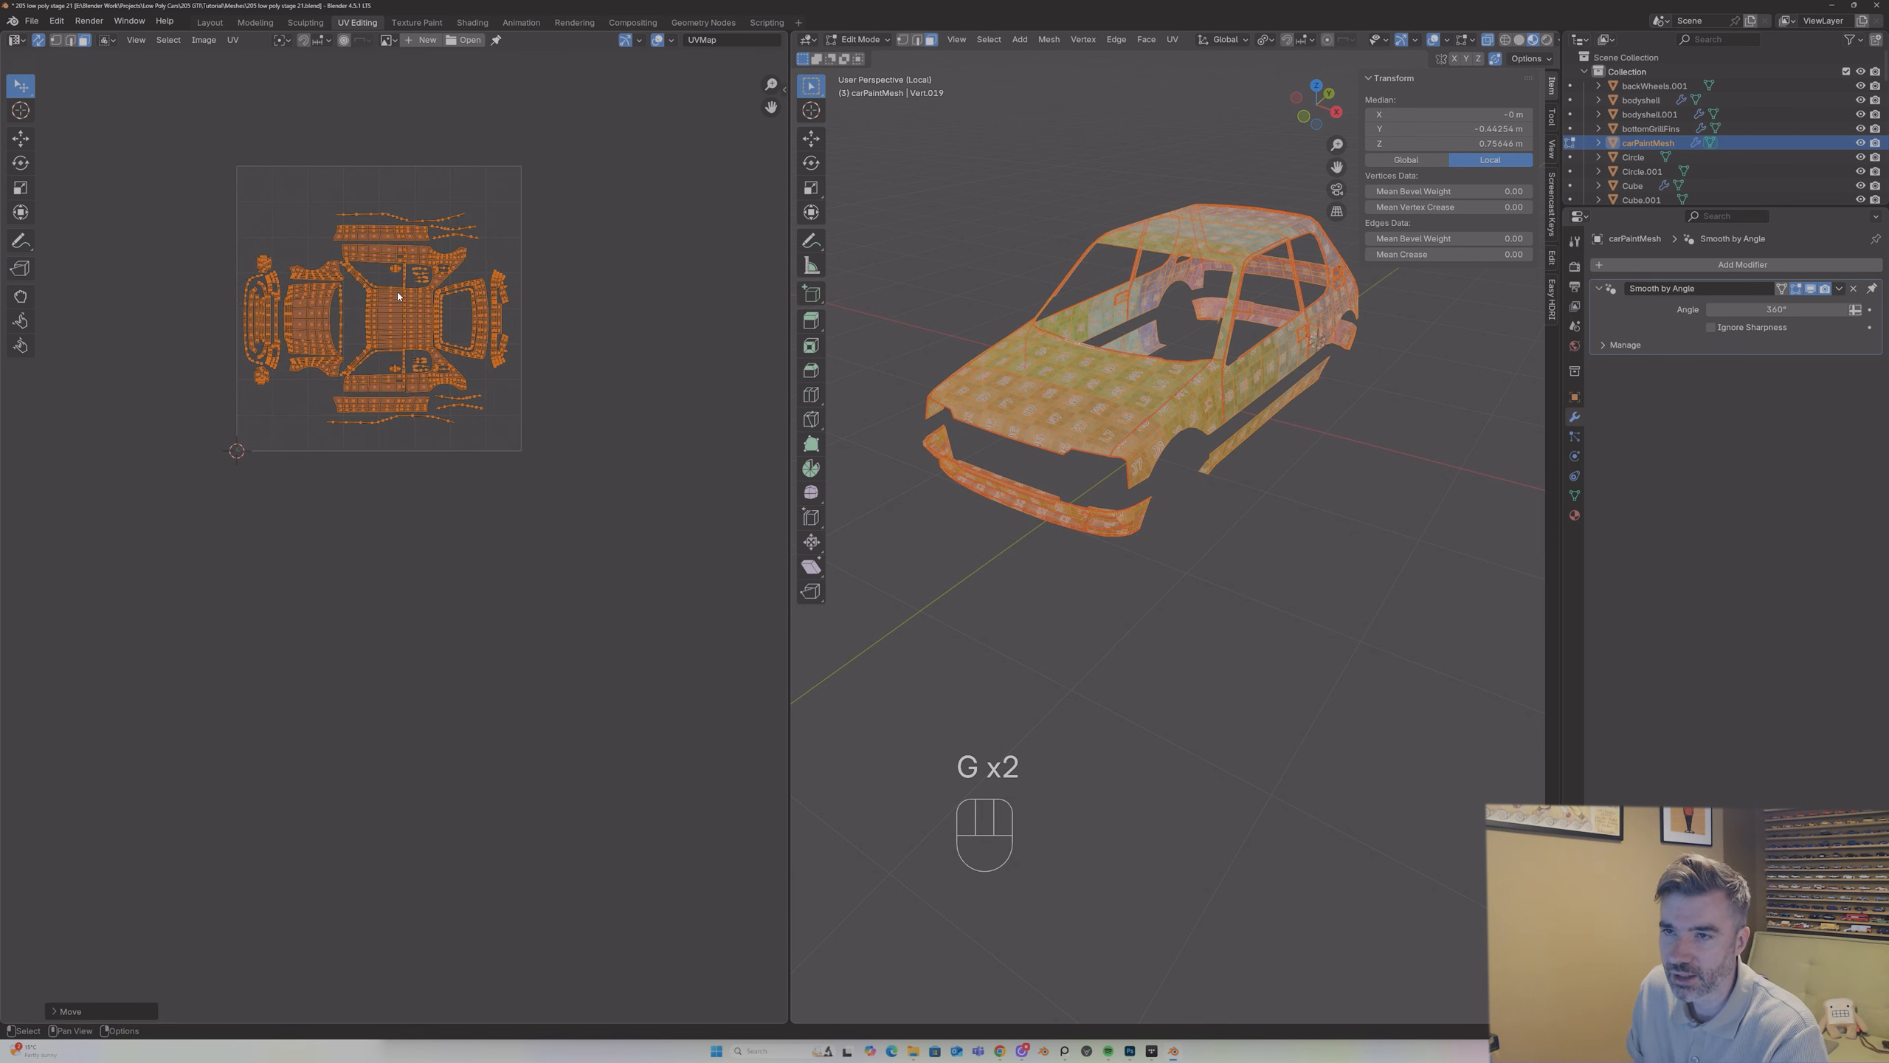
# Step: Scale the complete layout to nearly the full width of the UV tile and reposition it within the tile's borders
pyautogui.press('s')
pyautogui.click(403, 294)
pyautogui.press('g')
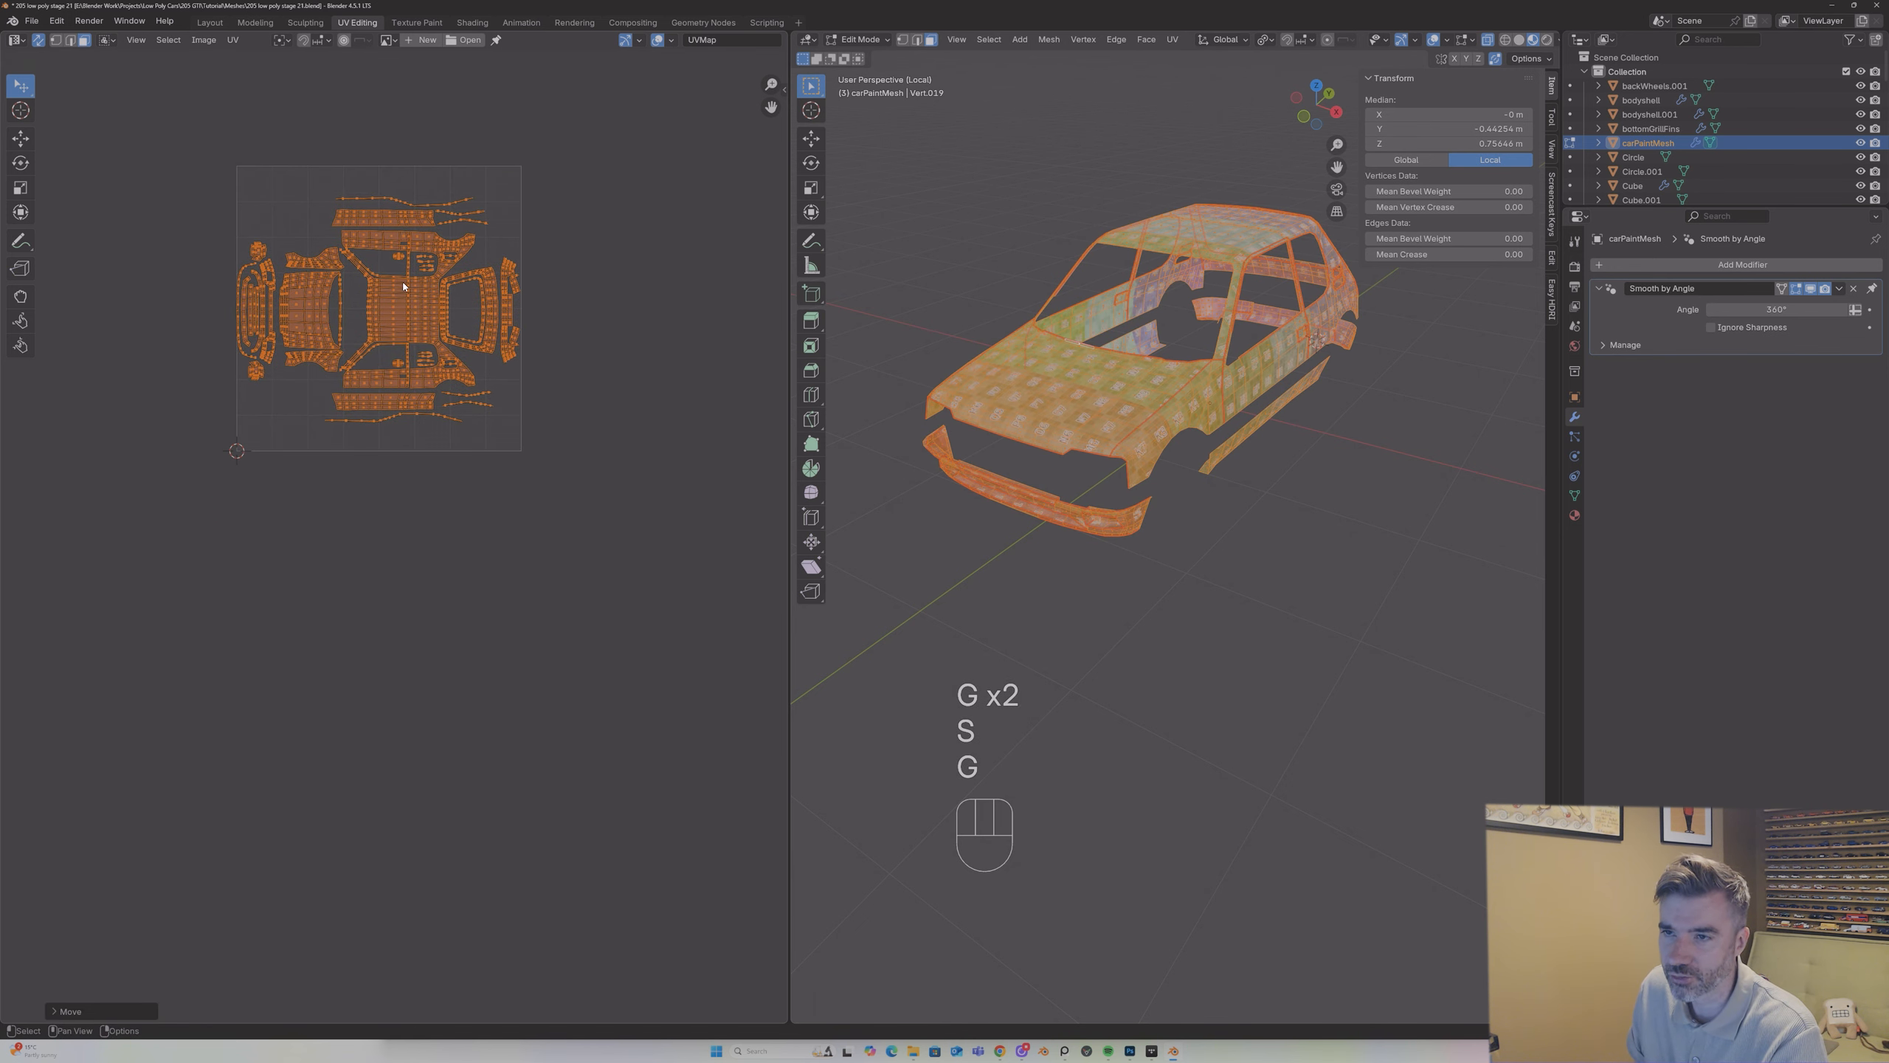
pyautogui.press('s')
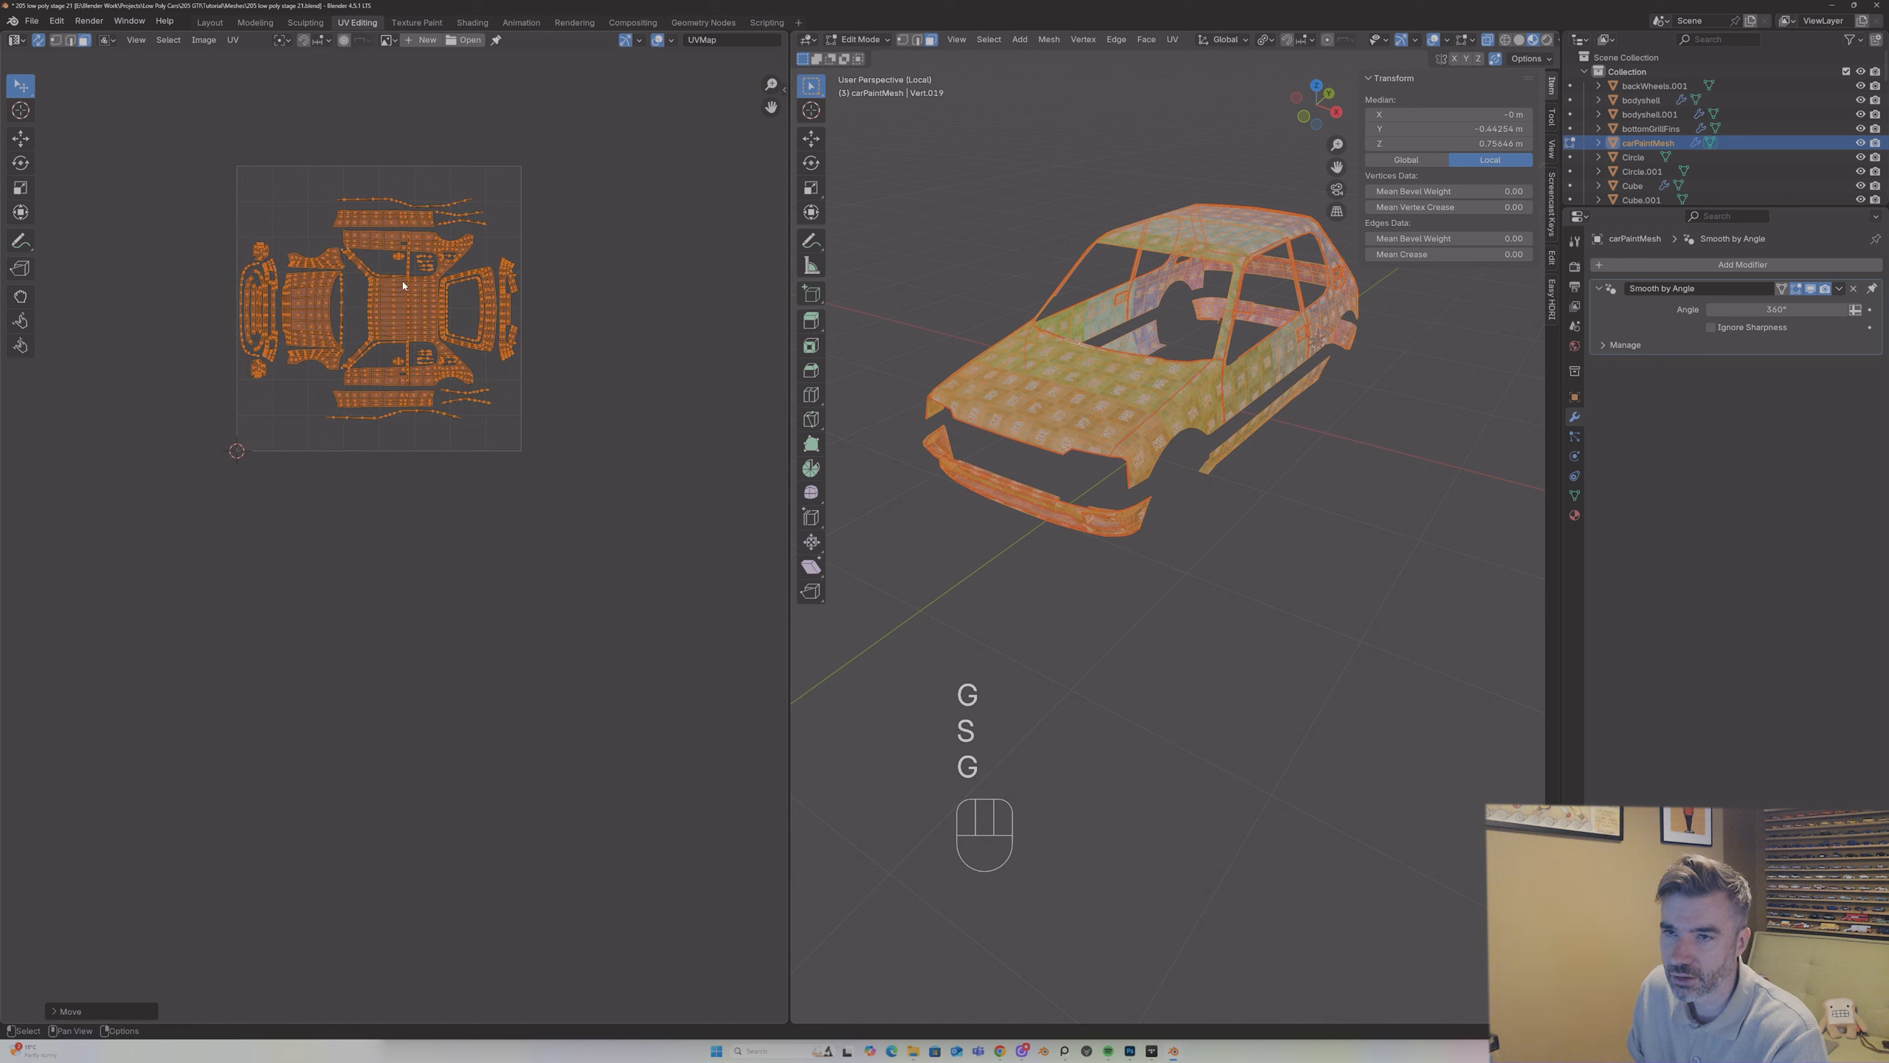
pyautogui.click(399, 293)
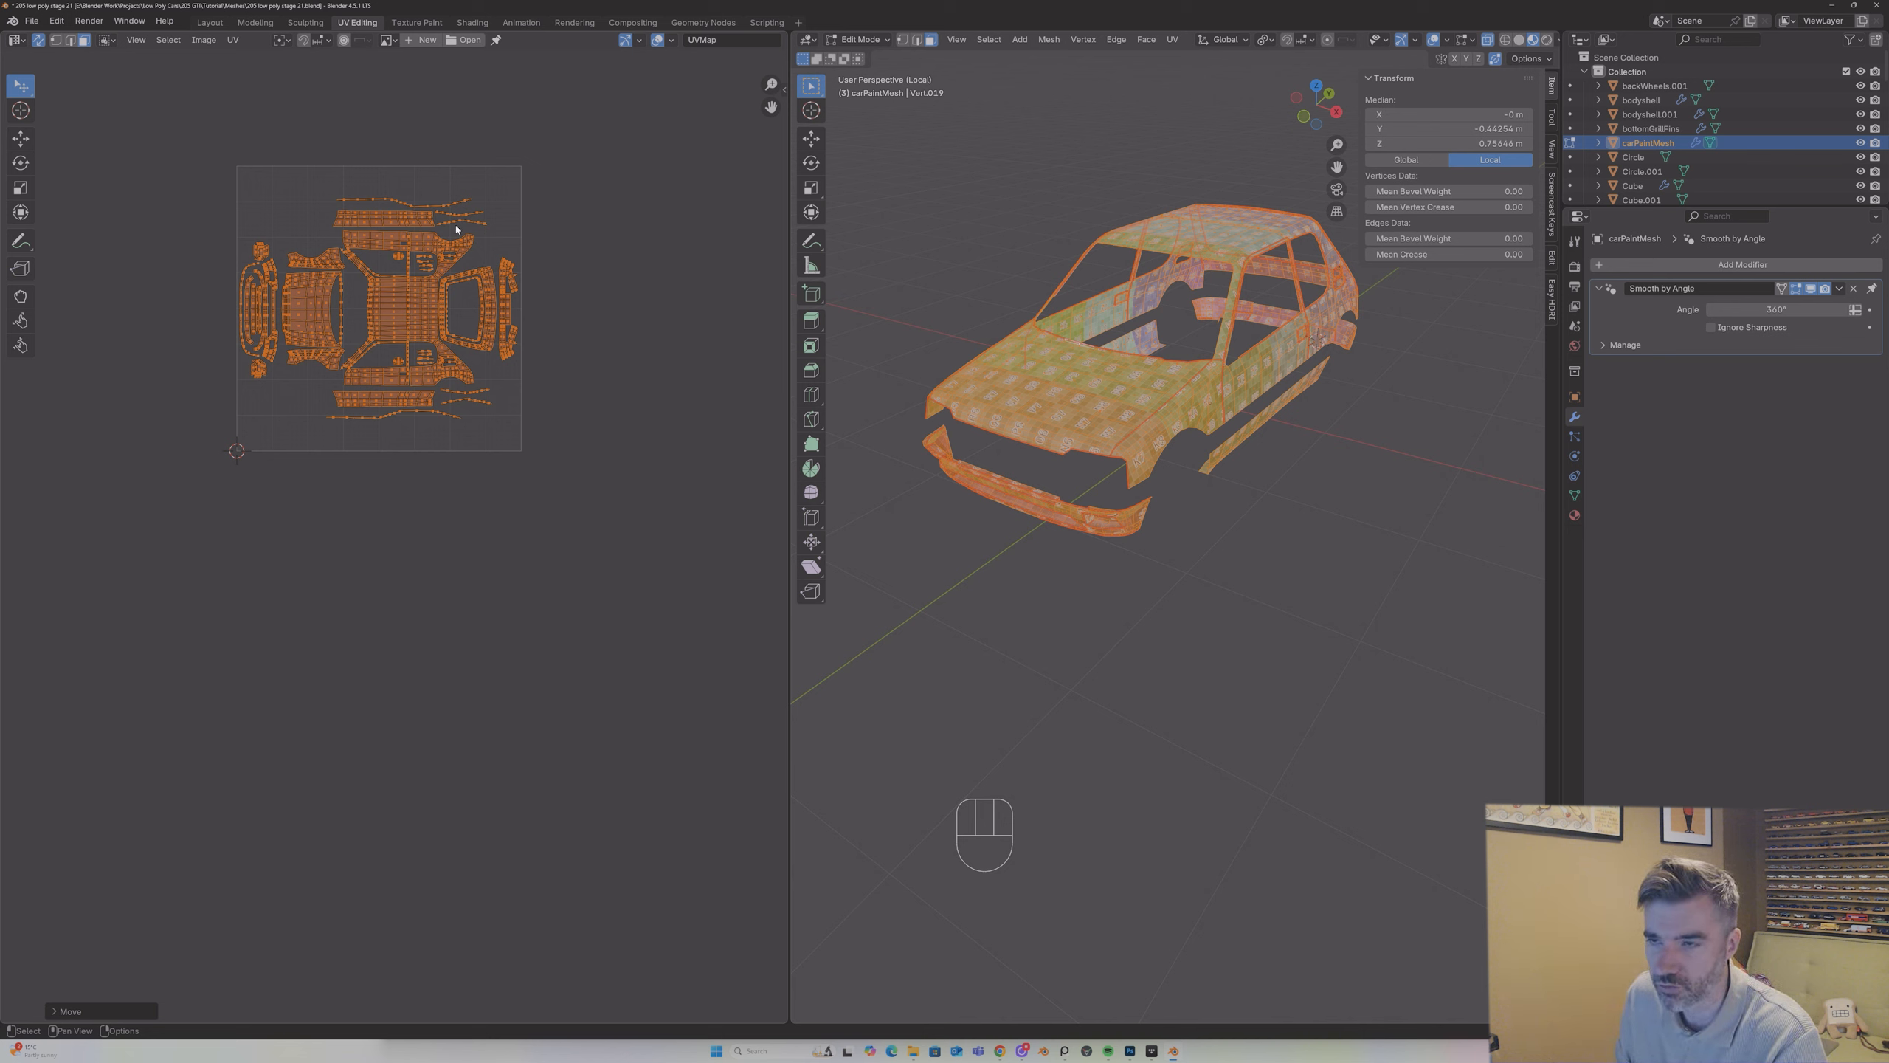
# Step: Switch to Object Mode and examine the checker texture on the car body from the front and side
pyautogui.press('Tab')
pyautogui.press('Tab')
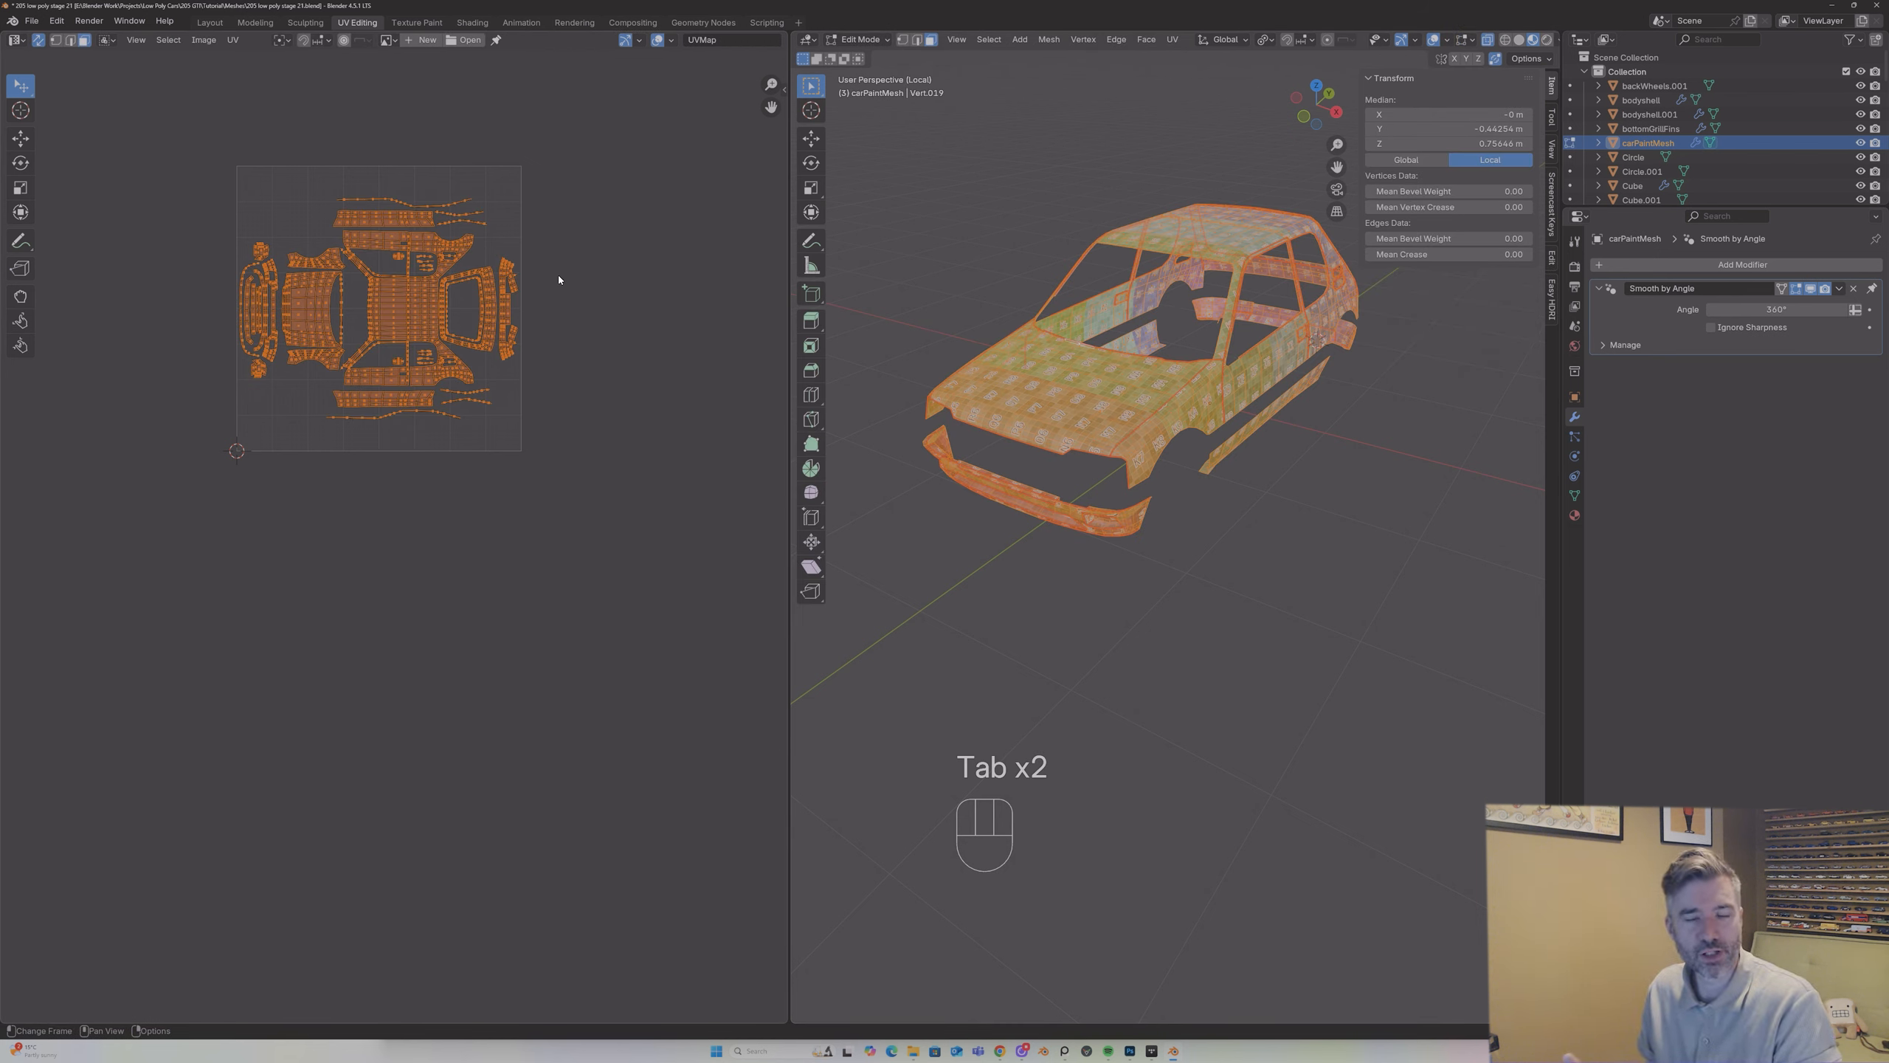
pyautogui.press('Tab')
pyautogui.moveTo(818, 297); pyautogui.dragTo(1066, 352, button='middle')
pyautogui.press('Tab')
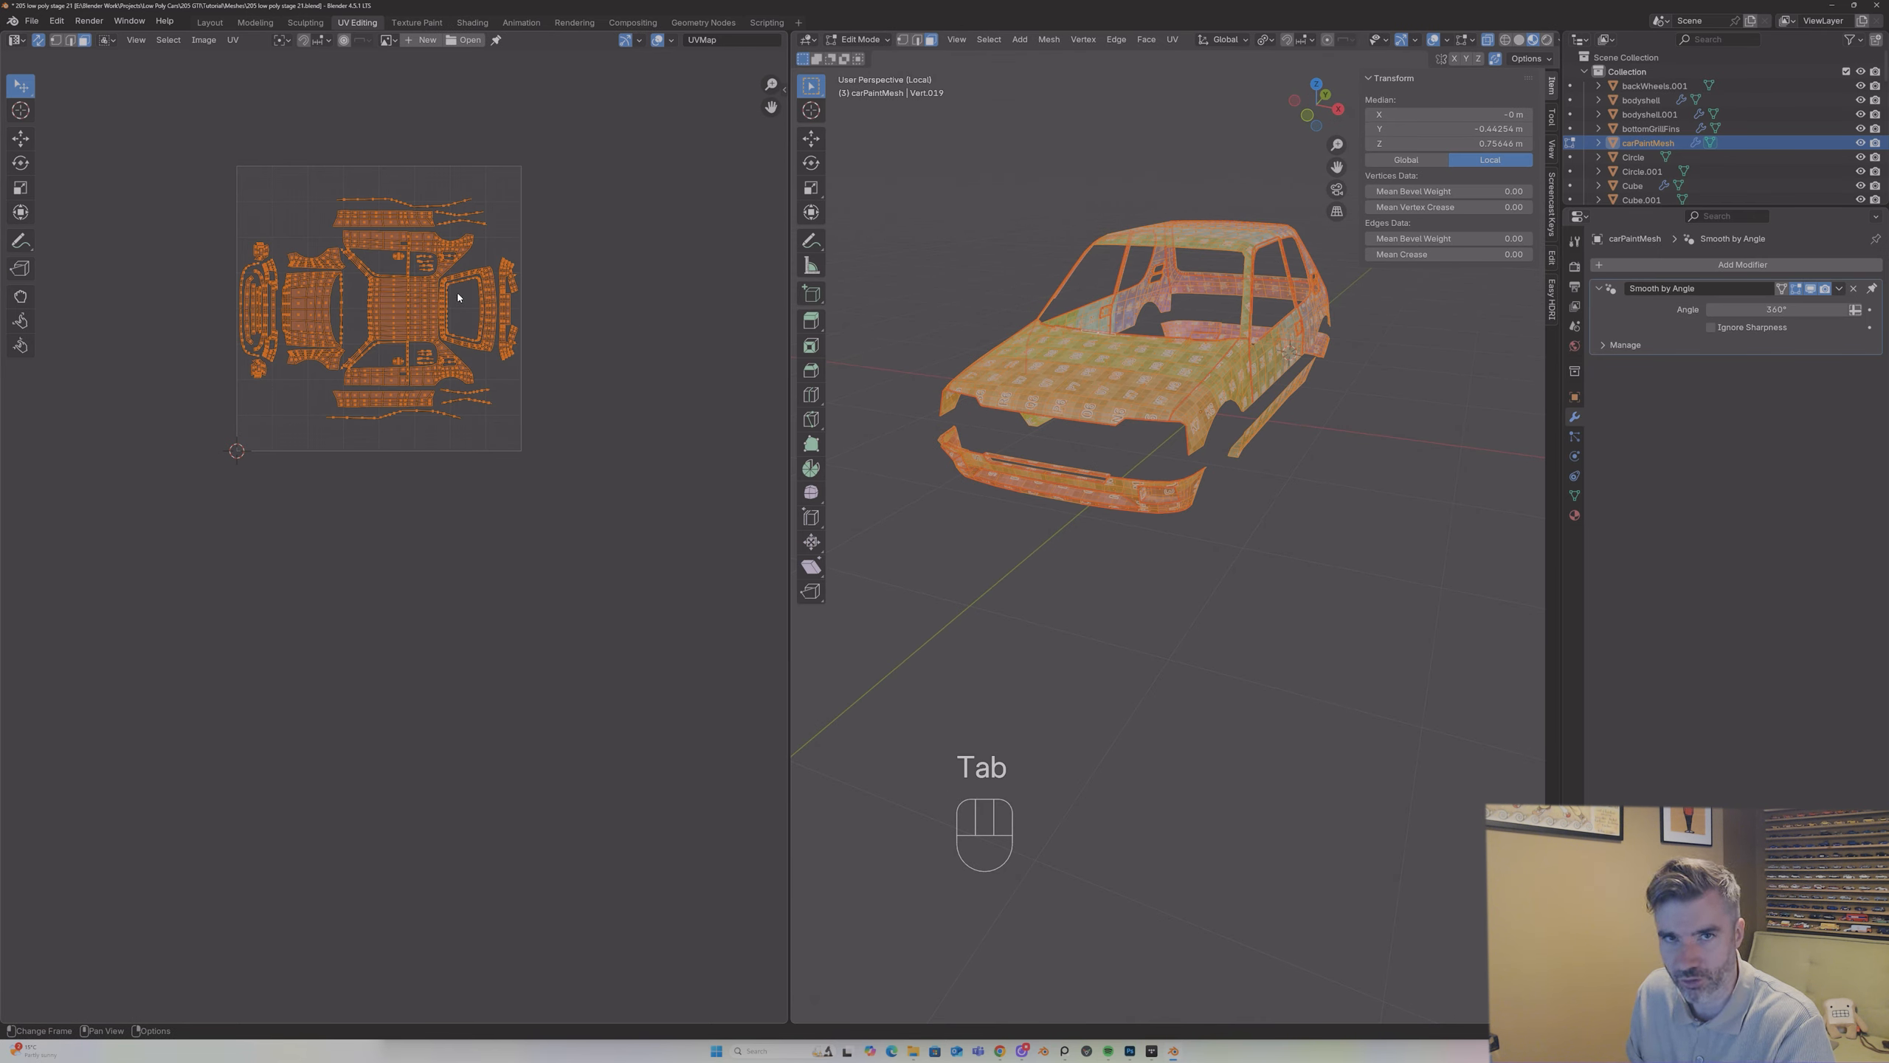
pyautogui.press('Tab')
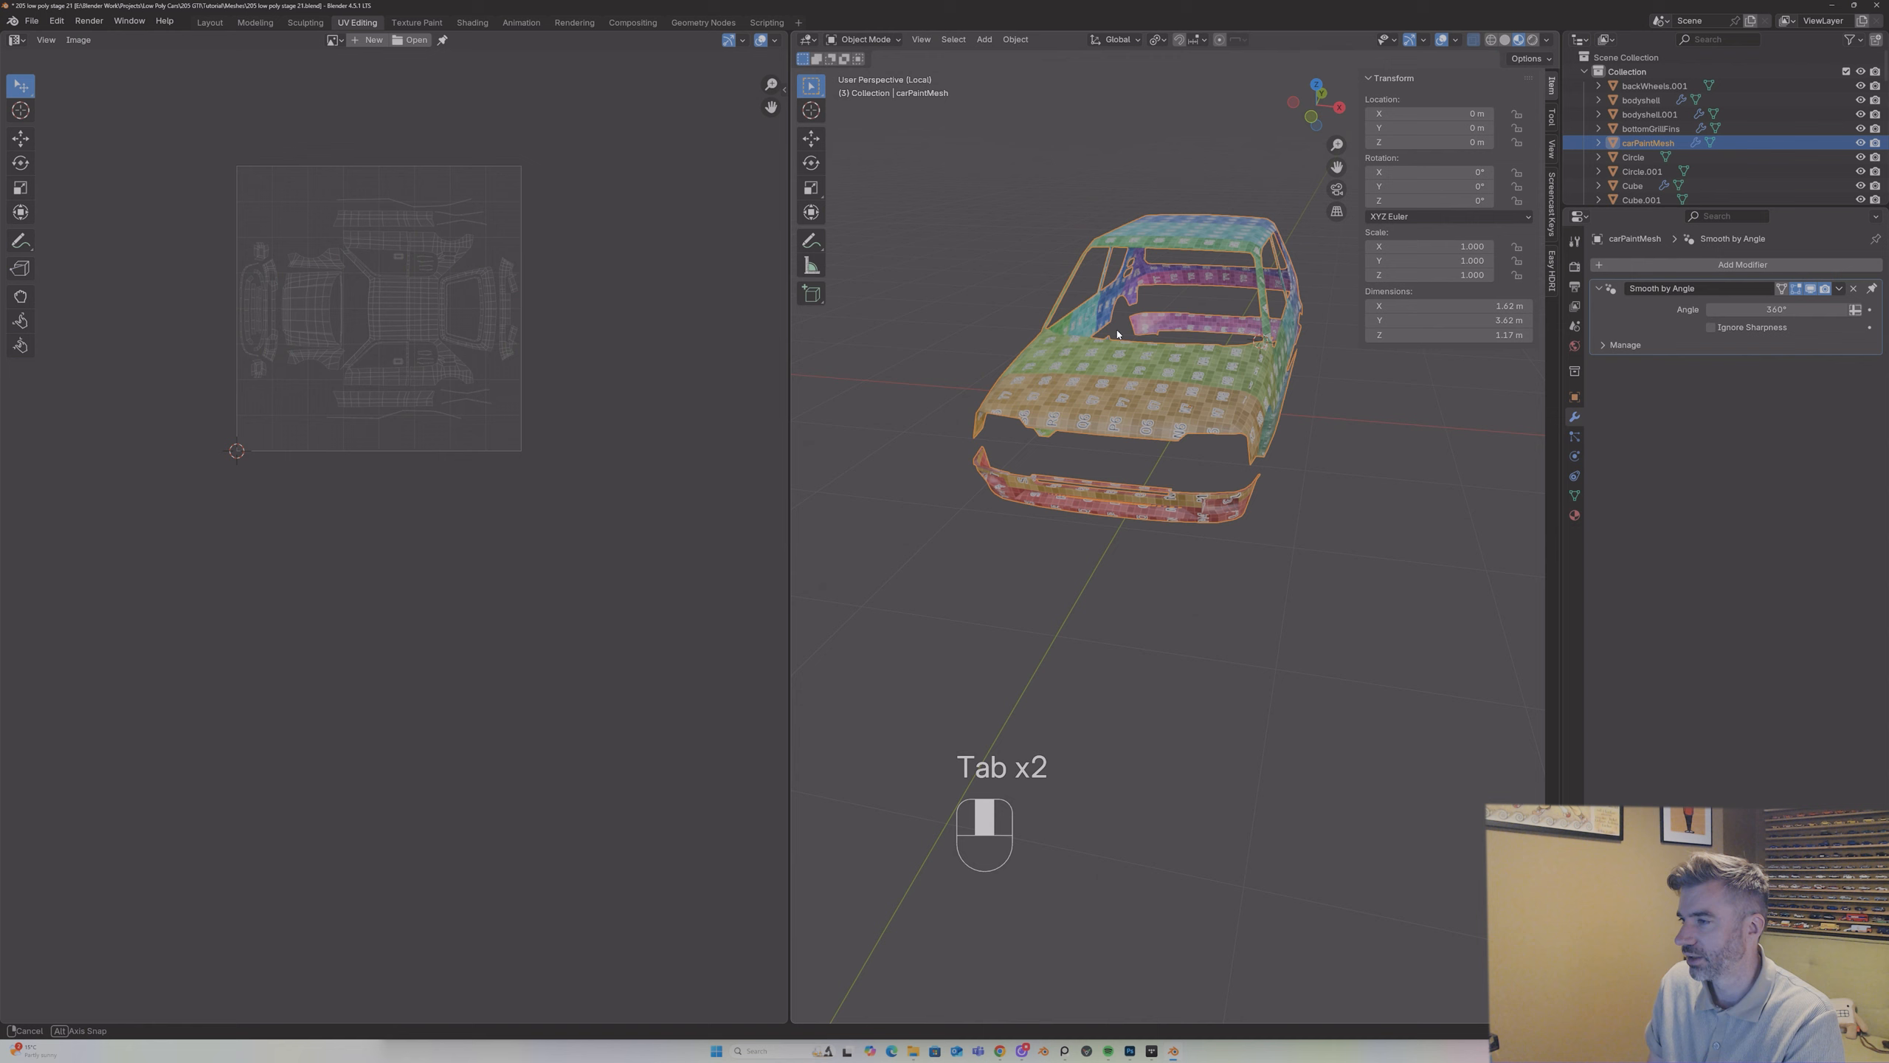
pyautogui.moveTo(1106, 317); pyautogui.dragTo(1020, 337, button='middle')
# Step: Save an incremental version of the file and leave the isolated view to show the complete car
pyautogui.click(30, 22)
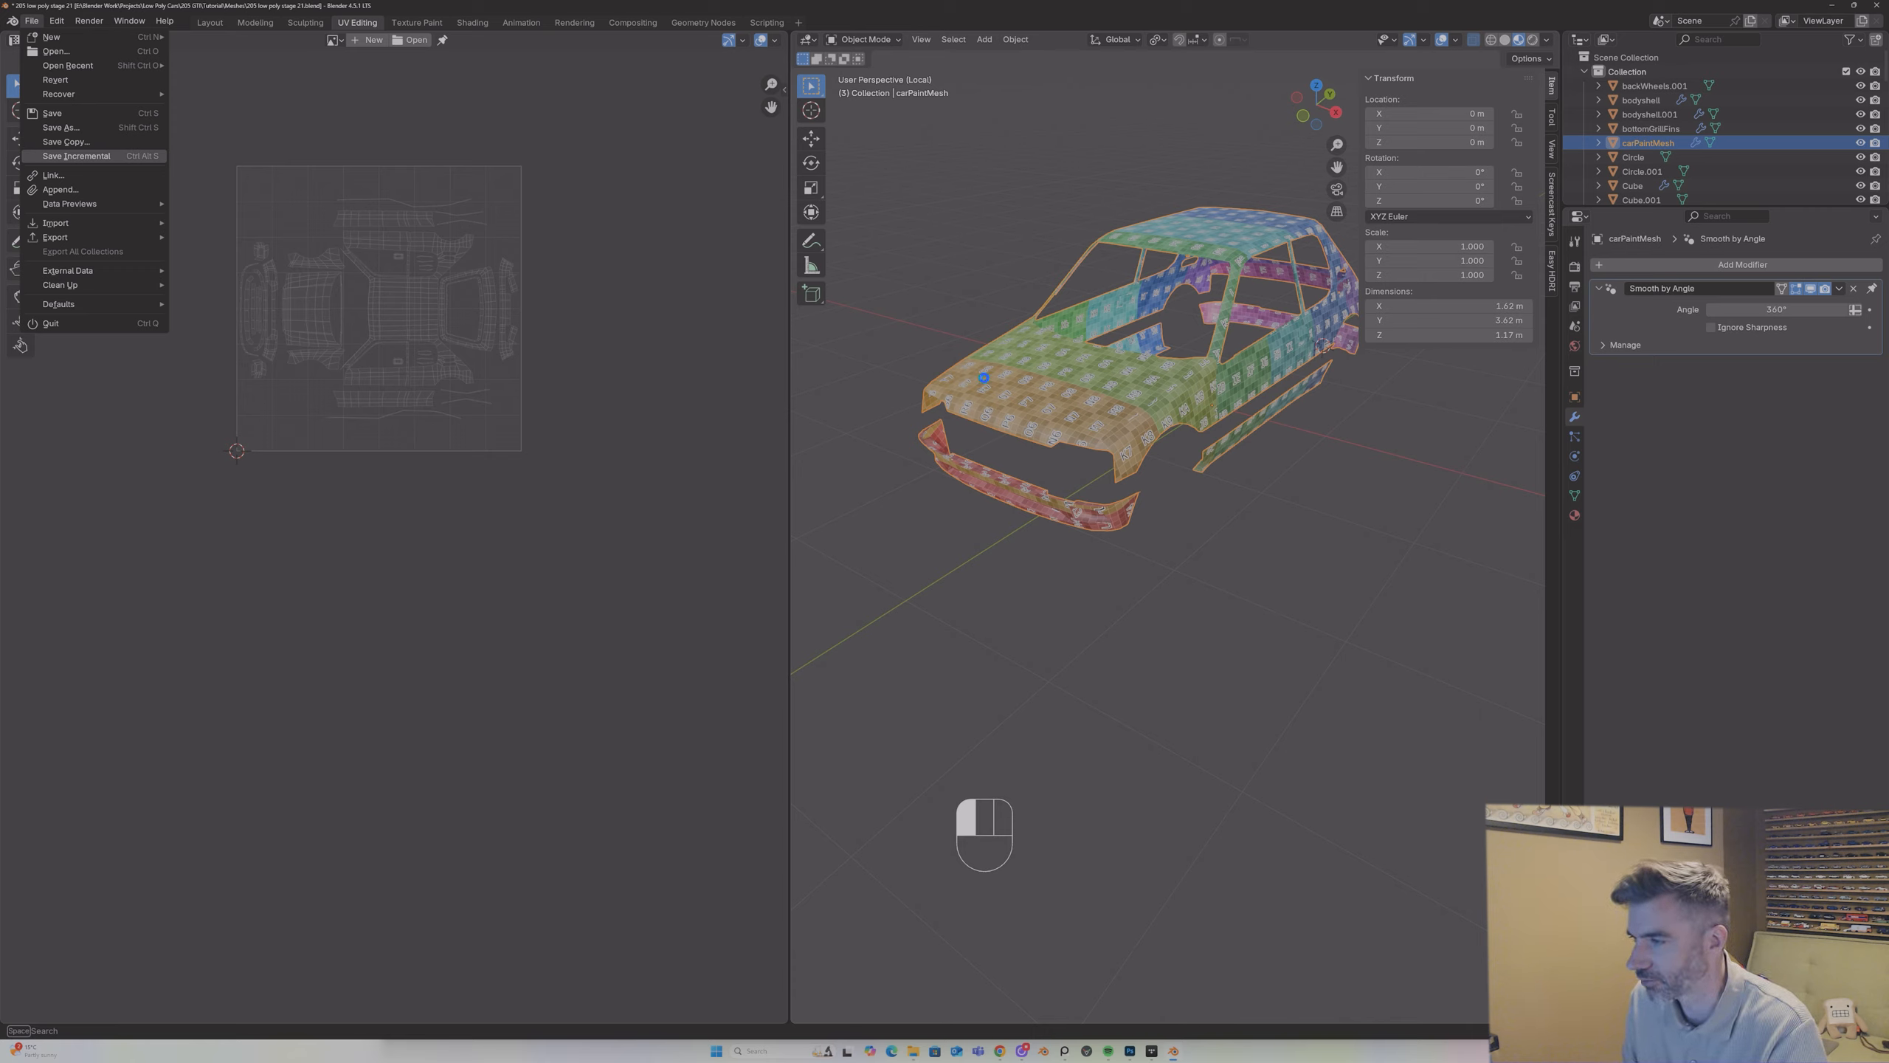
pyautogui.click(76, 156)
pyautogui.press('KP_Divide')
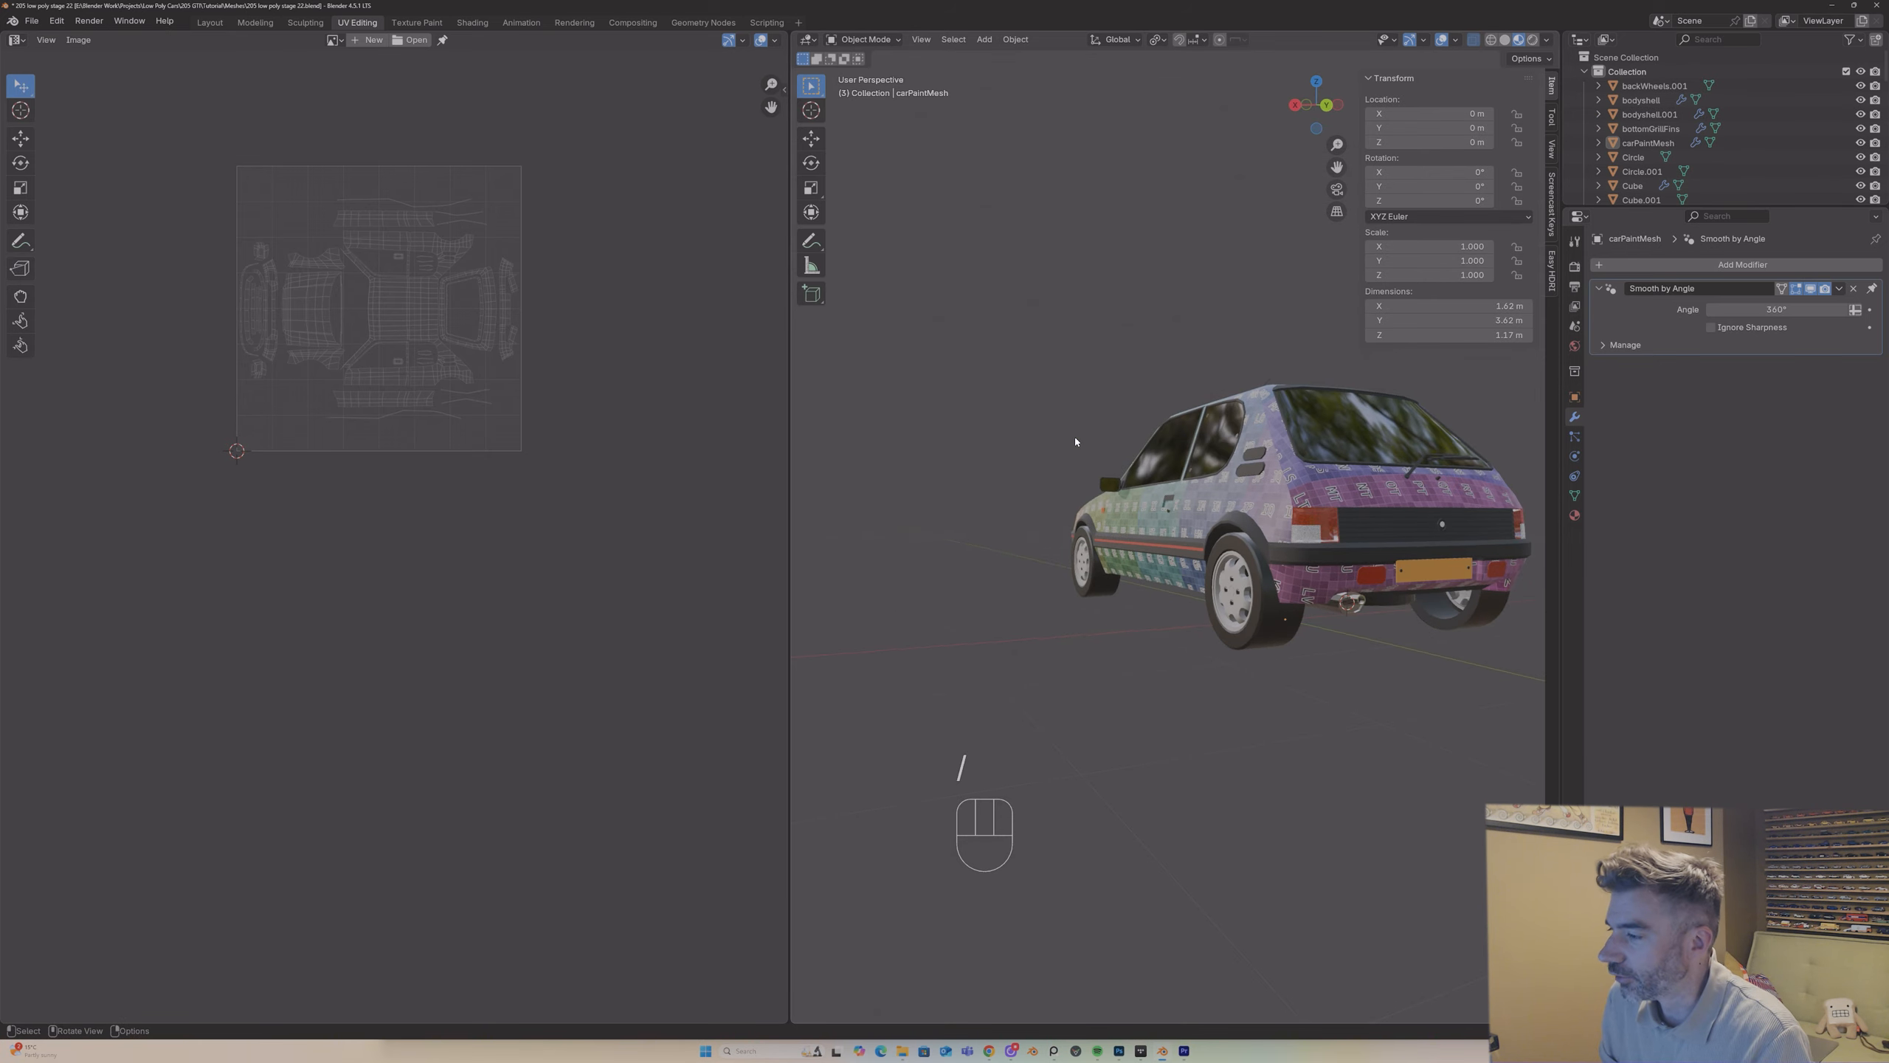
# Step: Examine the checker texture on the complete car and select individual parts to see which still need UV work
pyautogui.moveTo(1074, 437); pyautogui.dragTo(1210, 542, button='middle')
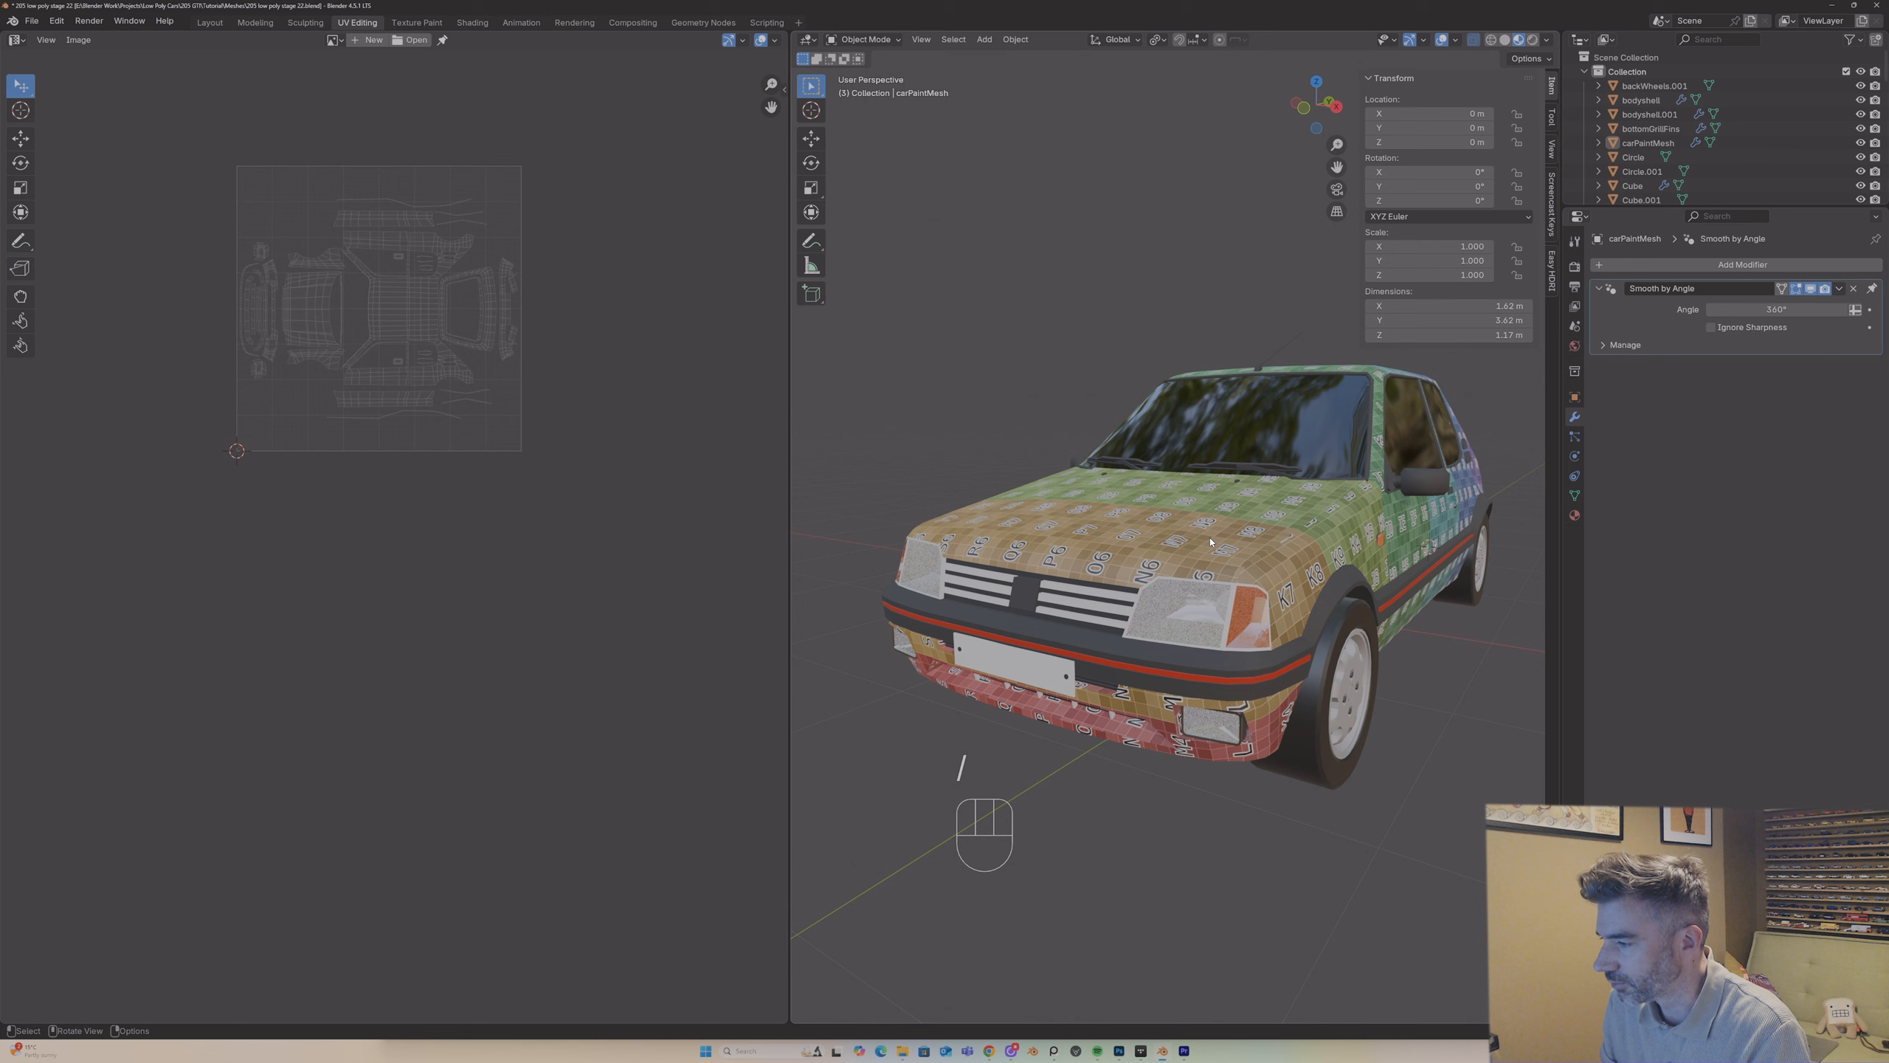
pyautogui.click(1094, 593)
pyautogui.moveTo(1094, 594); pyautogui.dragTo(1096, 601, button='middle')
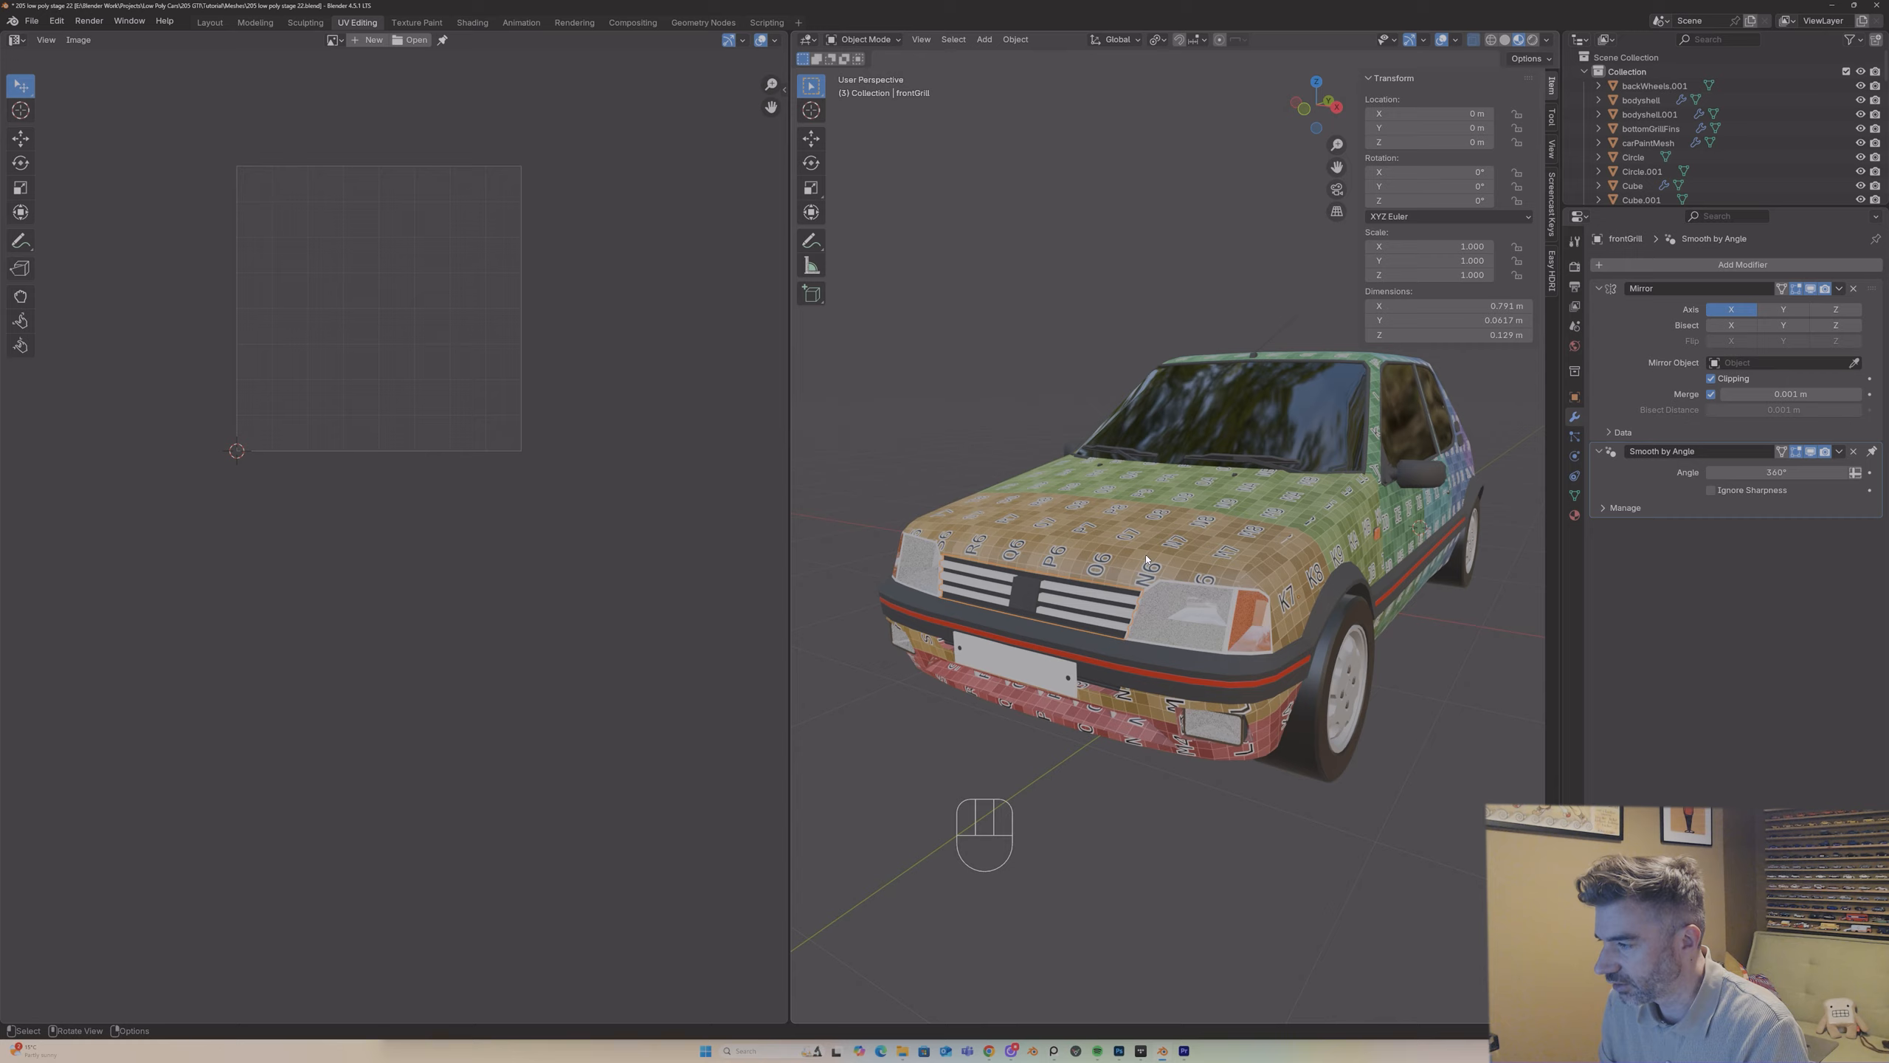
pyautogui.scroll(-2, 1163, 574)
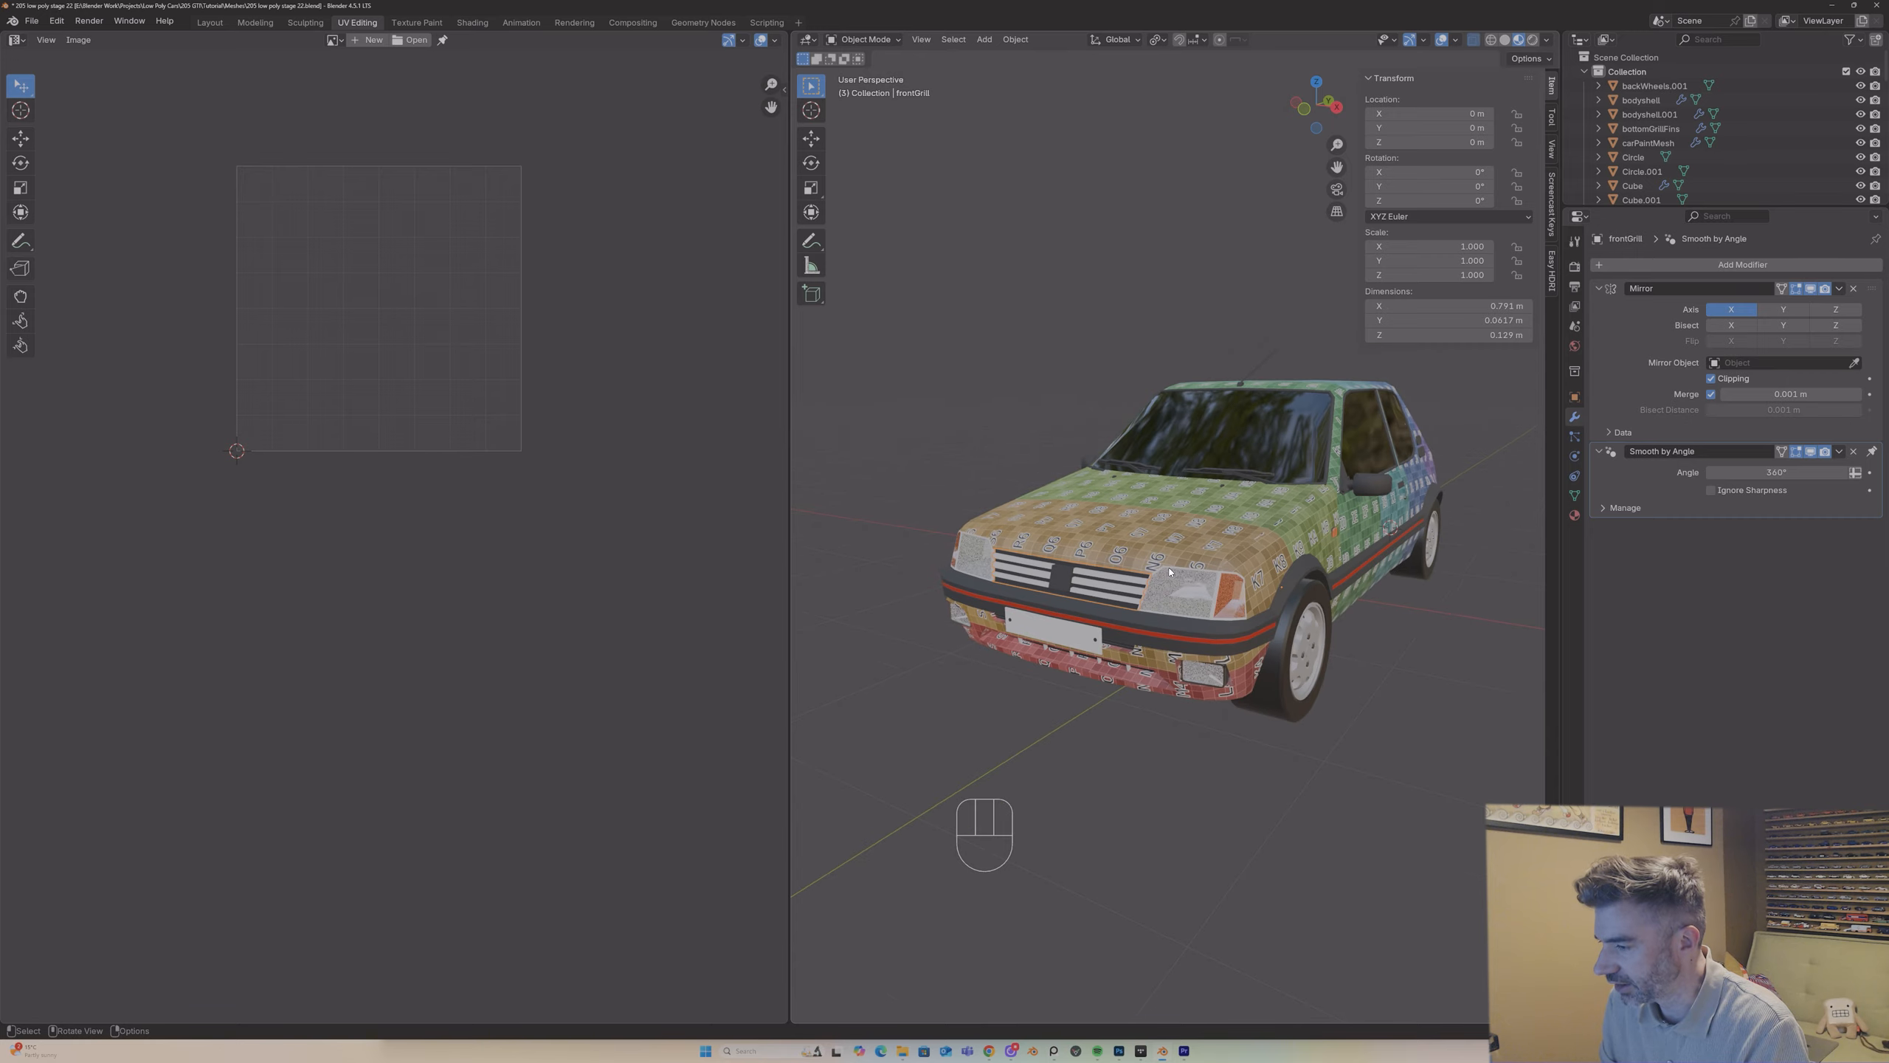
pyautogui.moveTo(1167, 576); pyautogui.dragTo(1274, 597, button='middle')
pyautogui.scroll(-2, 1122, 574)
pyautogui.scroll(-2, 1095, 553)
pyautogui.click(1274, 597)
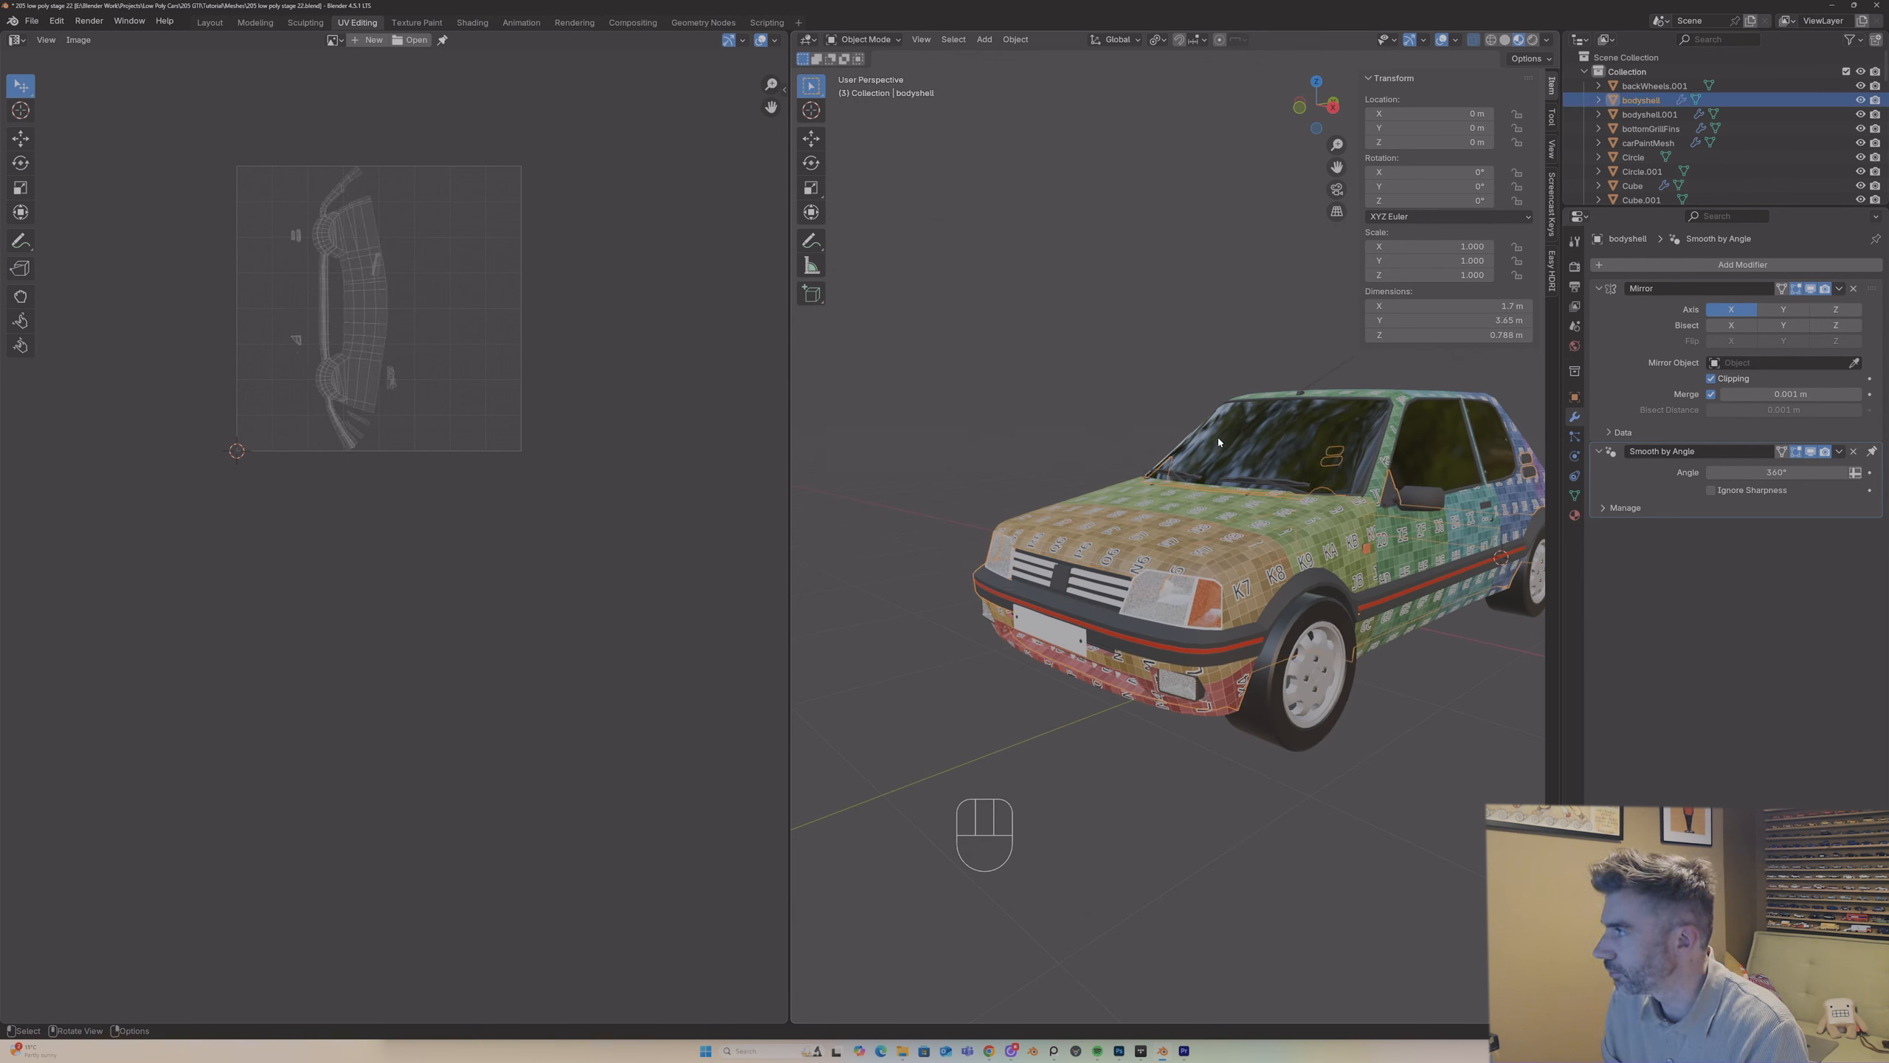
pyautogui.click(1229, 520)
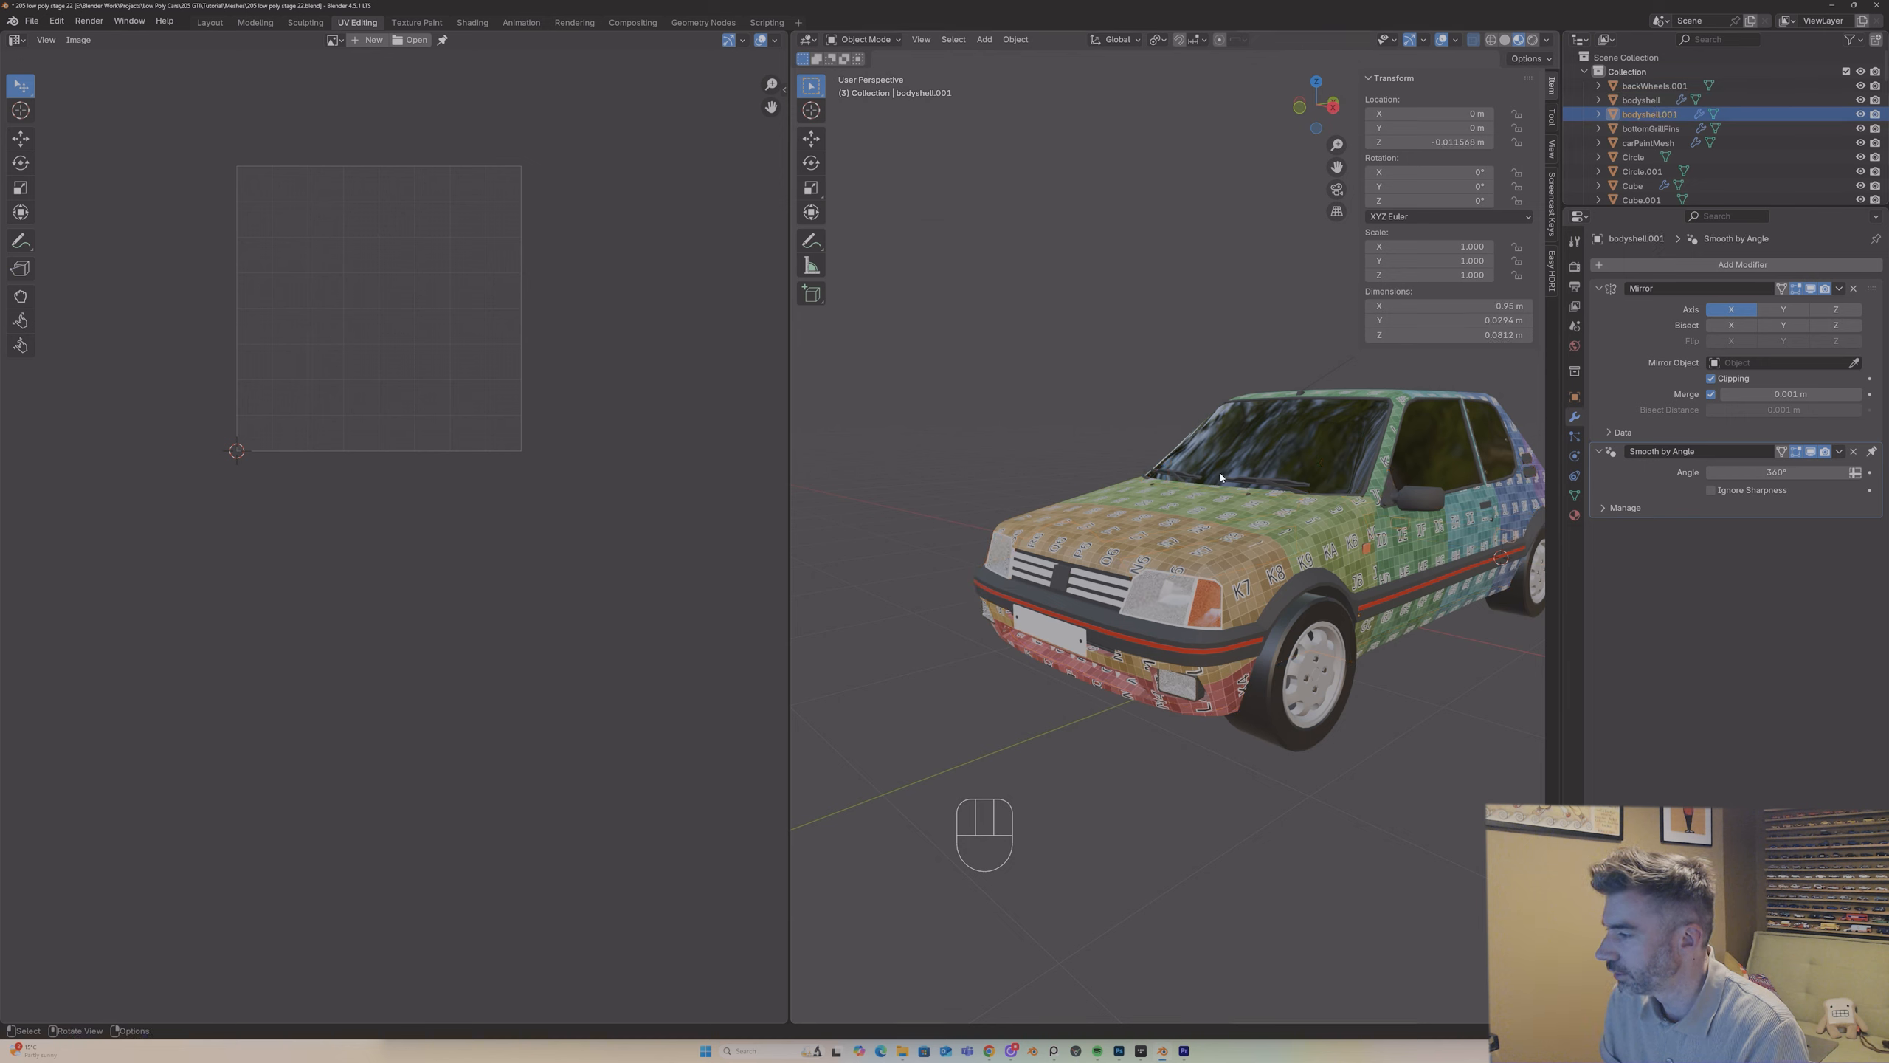
pyautogui.scroll(-2, 1228, 519)
pyautogui.moveTo(1229, 519); pyautogui.dragTo(1016, 523, button='middle')
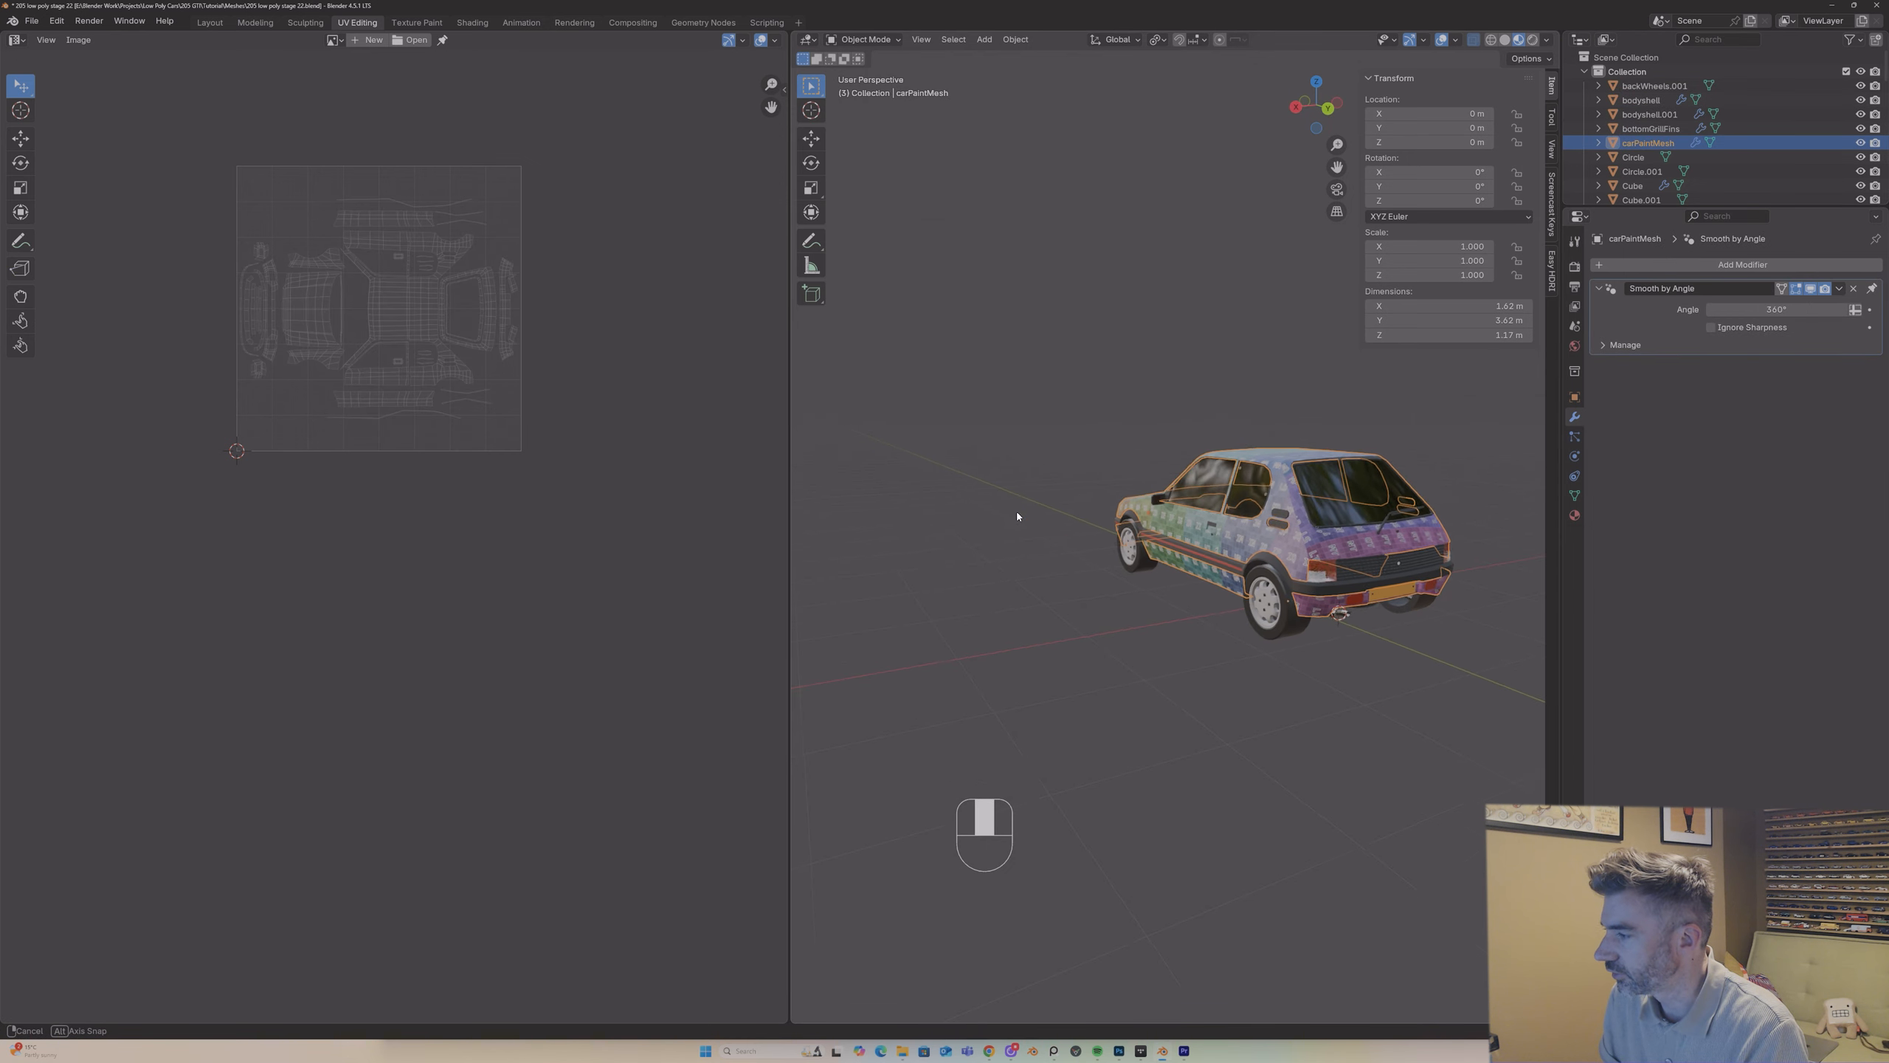
pyautogui.moveTo(1242, 474); pyautogui.dragTo(1282, 523, button='middle')
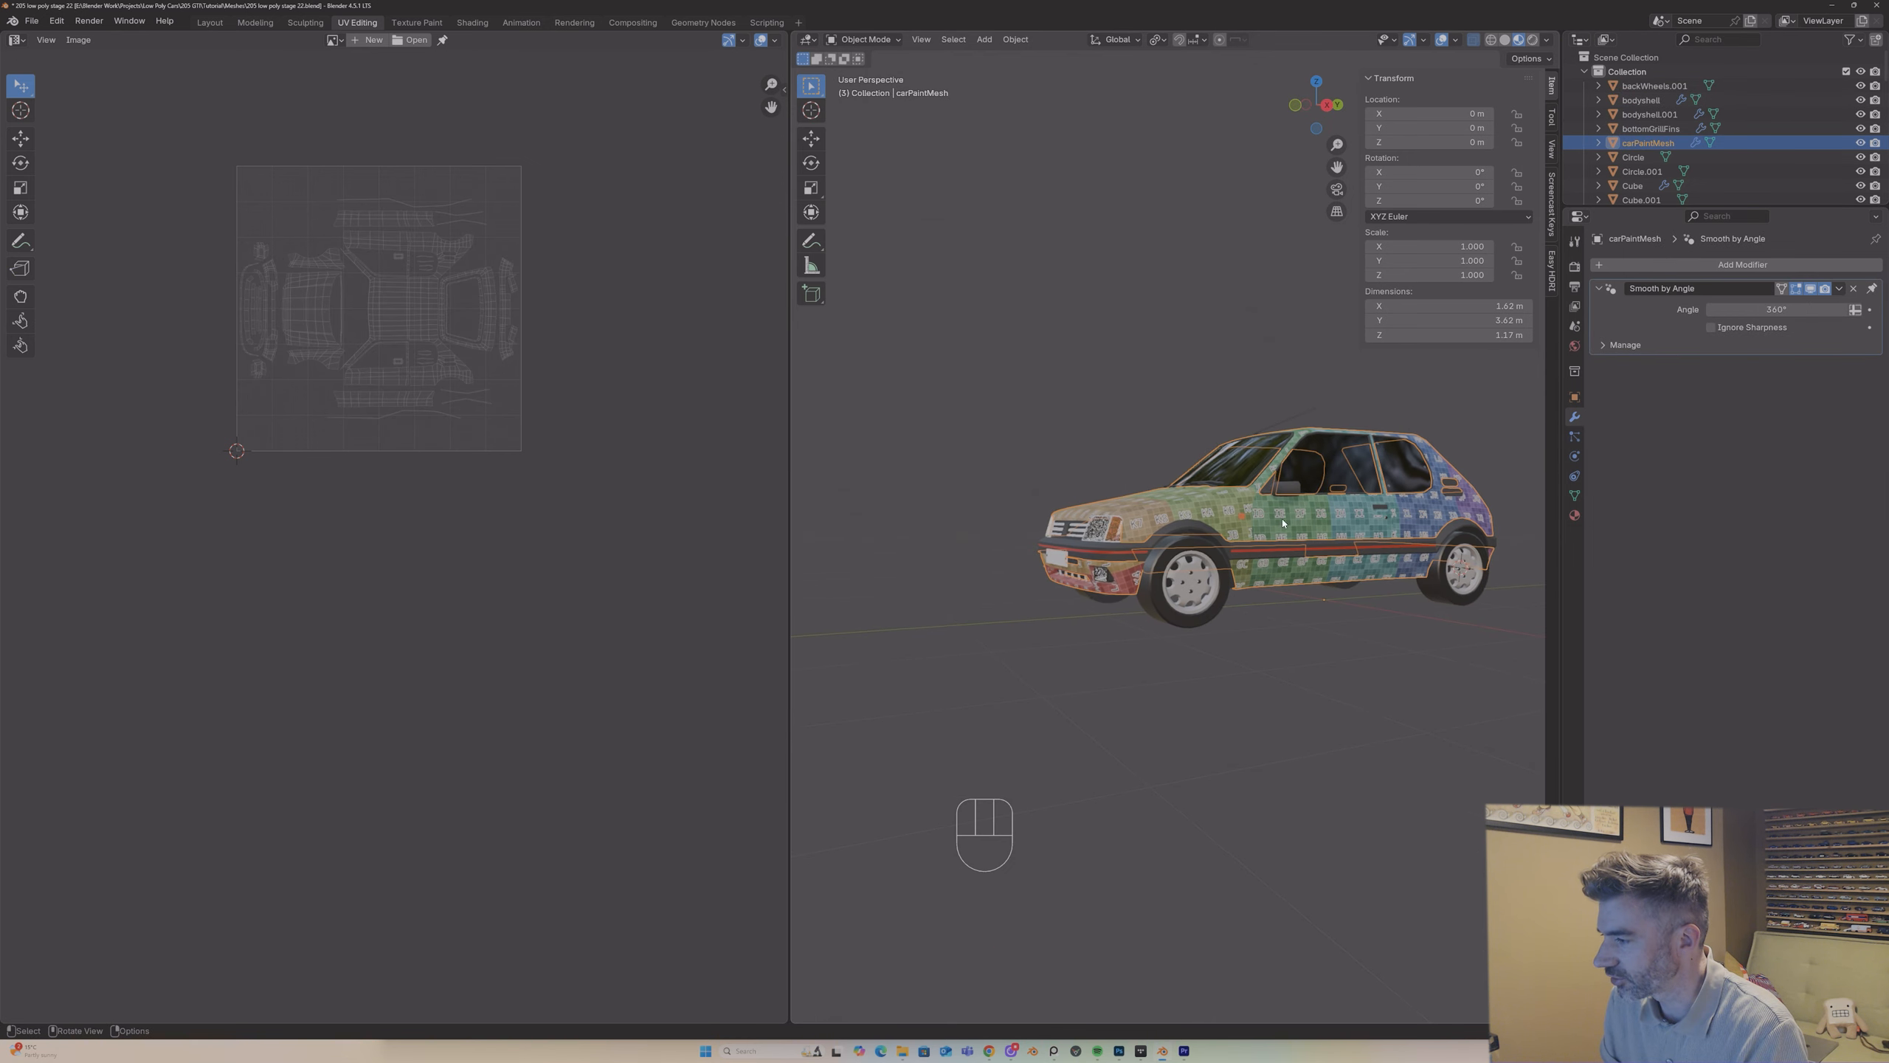
# Step: Isolate the bodyshell object and separate its linked headlight interior geometry into an object of its own
pyautogui.click(1228, 548)
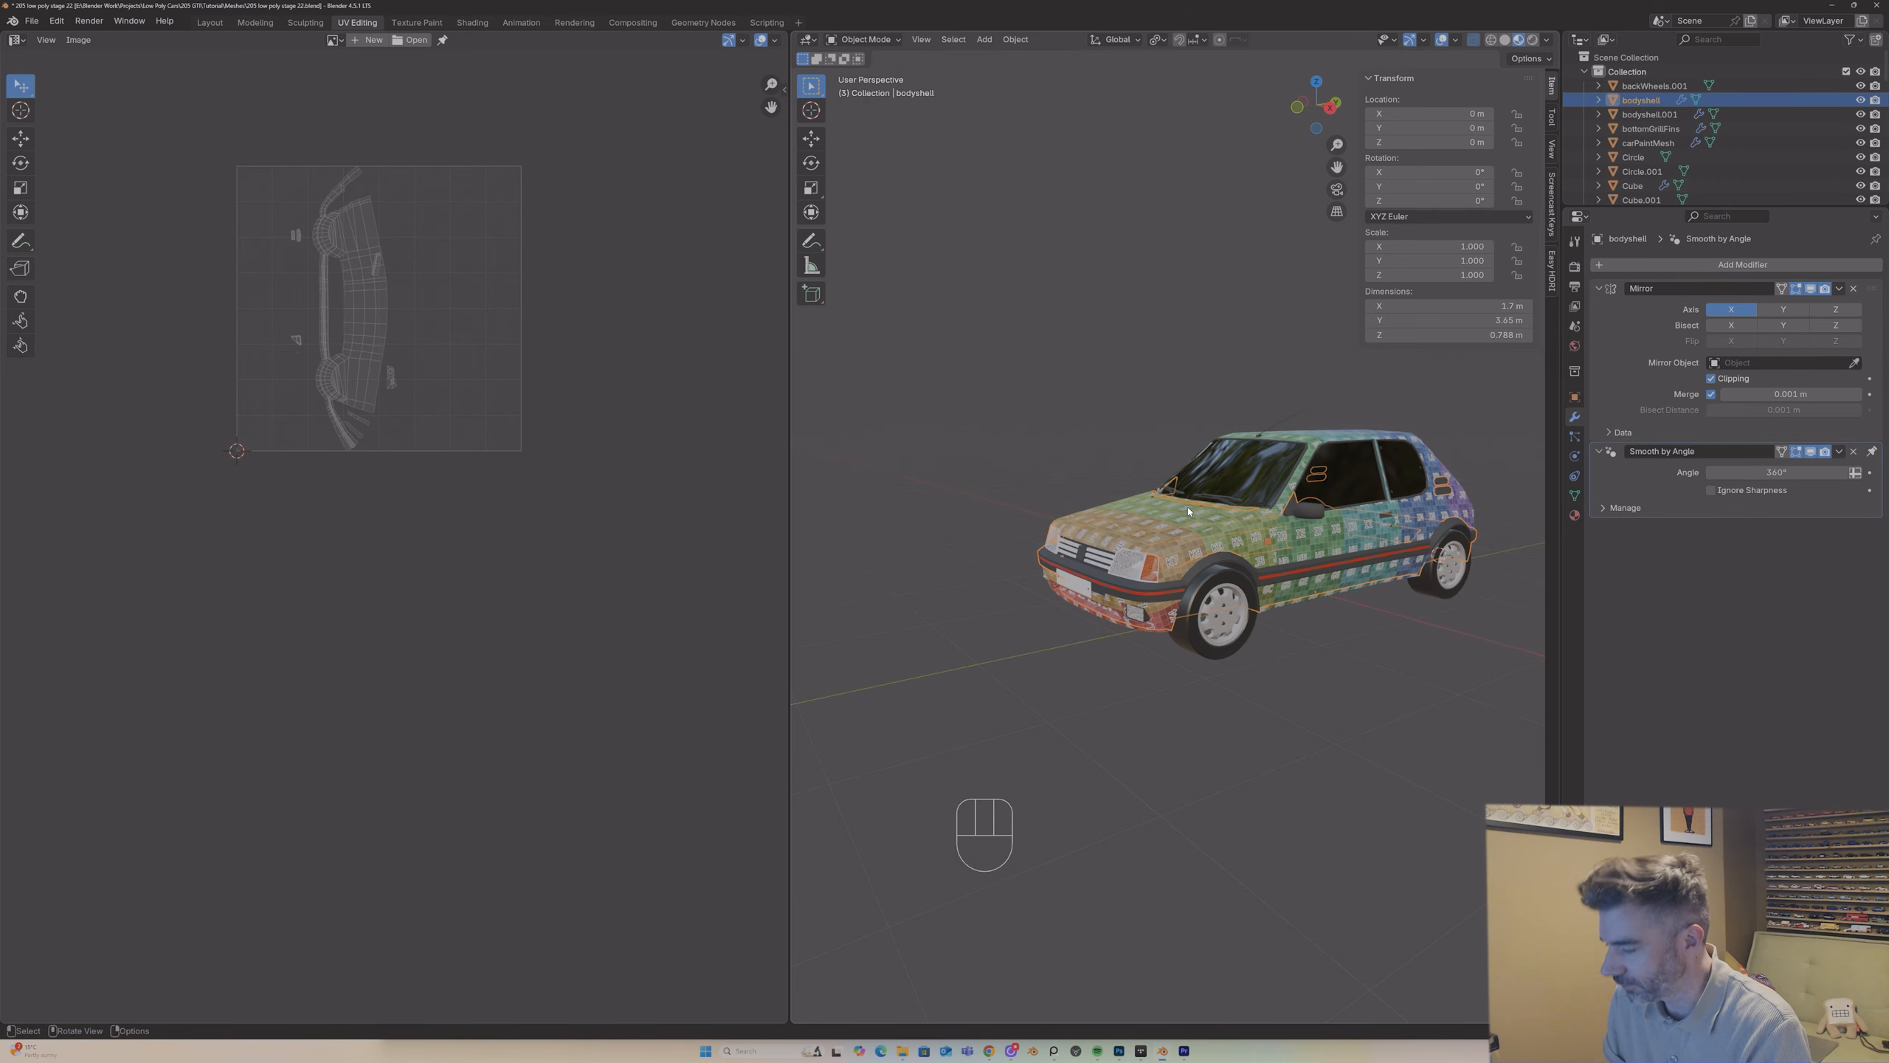
pyautogui.press('KP_Divide')
pyautogui.moveTo(1191, 521); pyautogui.dragTo(1089, 594, button='middle')
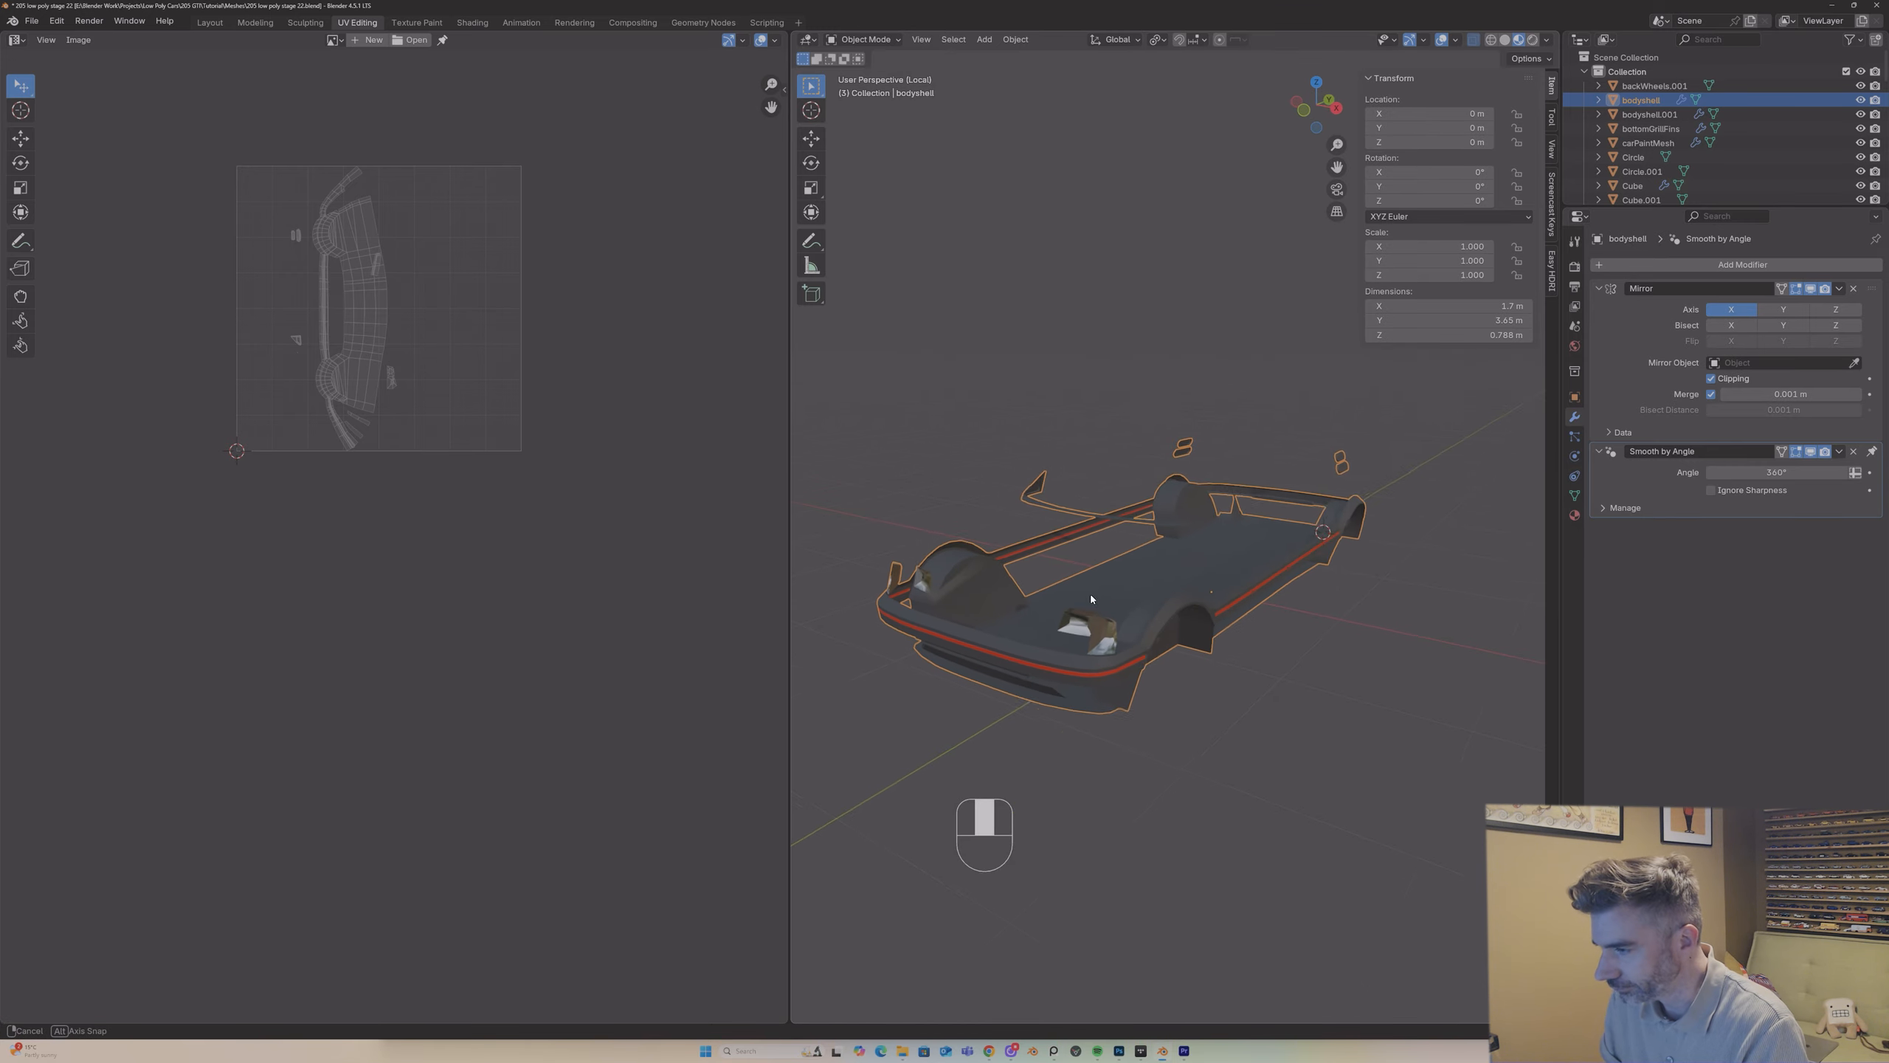
pyautogui.press('Tab')
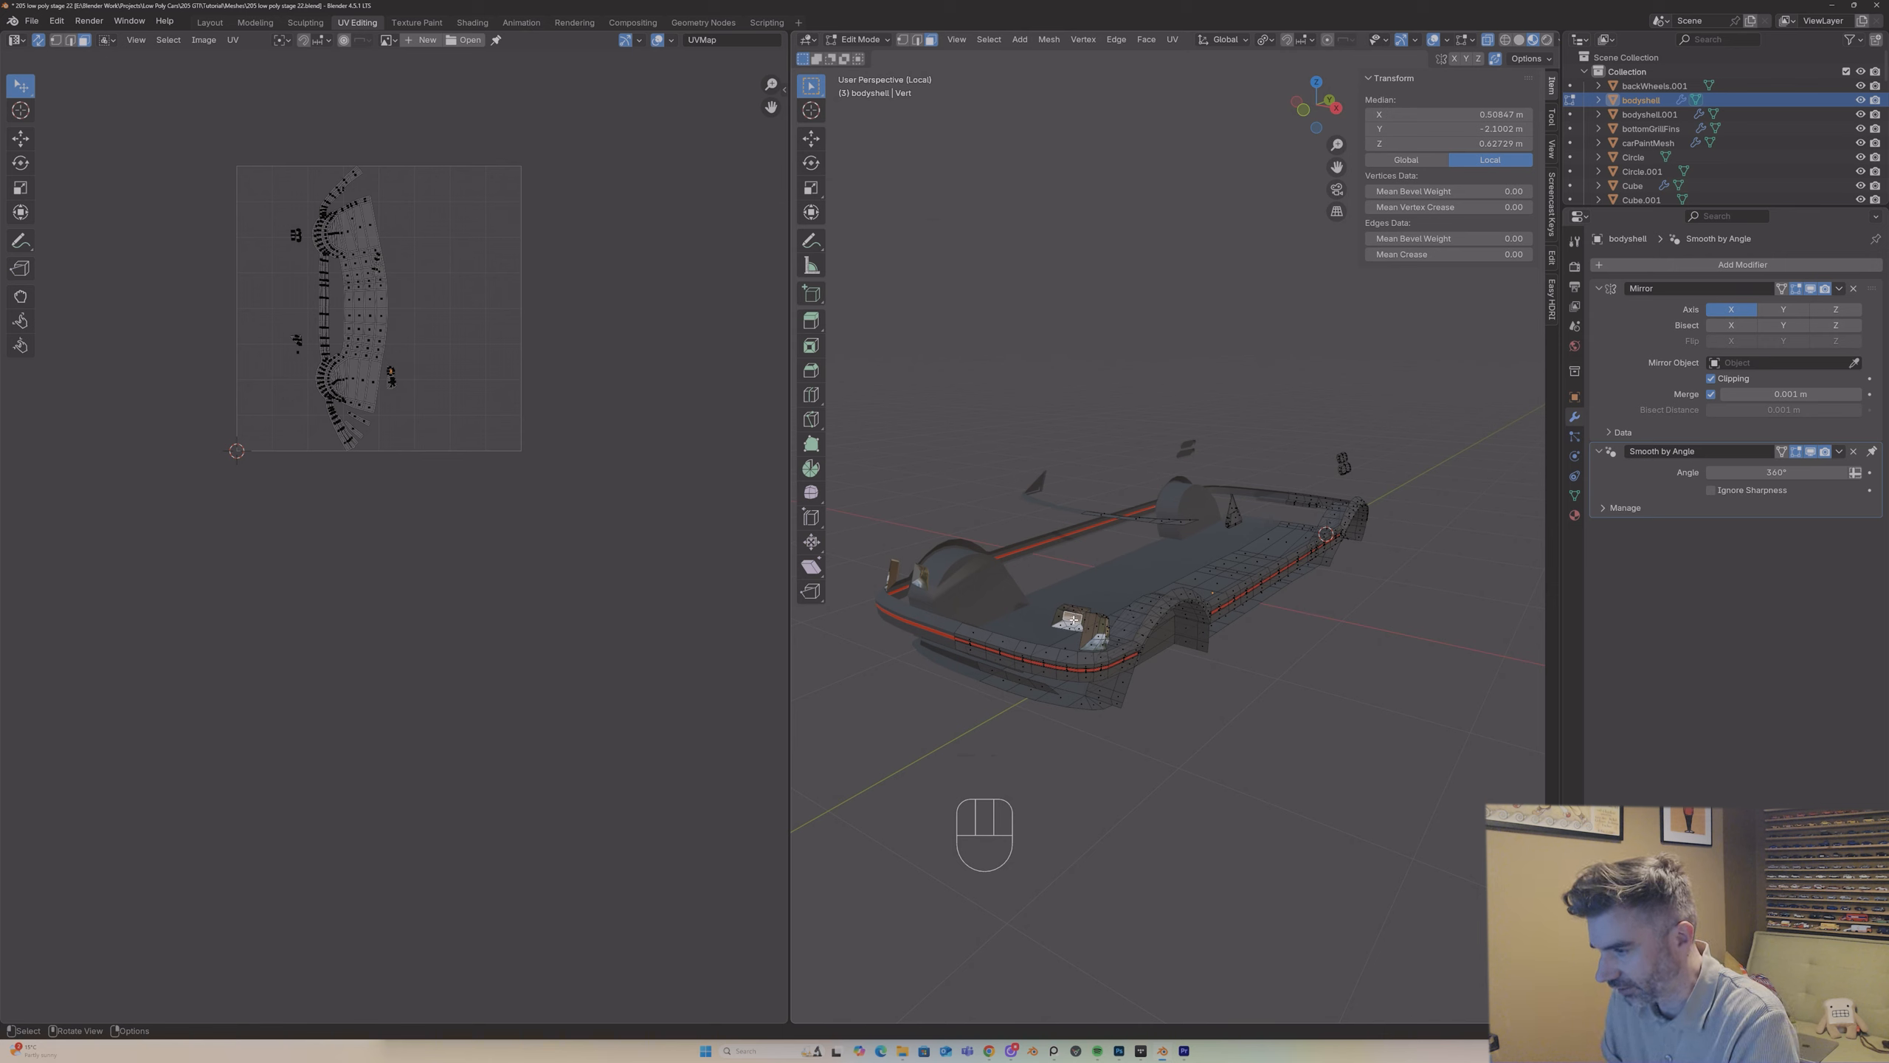
pyautogui.press('l')
pyautogui.moveTo(1098, 630)
pyautogui.mouseDown(button='middle')
pyautogui.moveTo(1145, 633)
pyautogui.moveTo(1086, 636)
pyautogui.mouseUp(button='middle')
pyautogui.press('p')
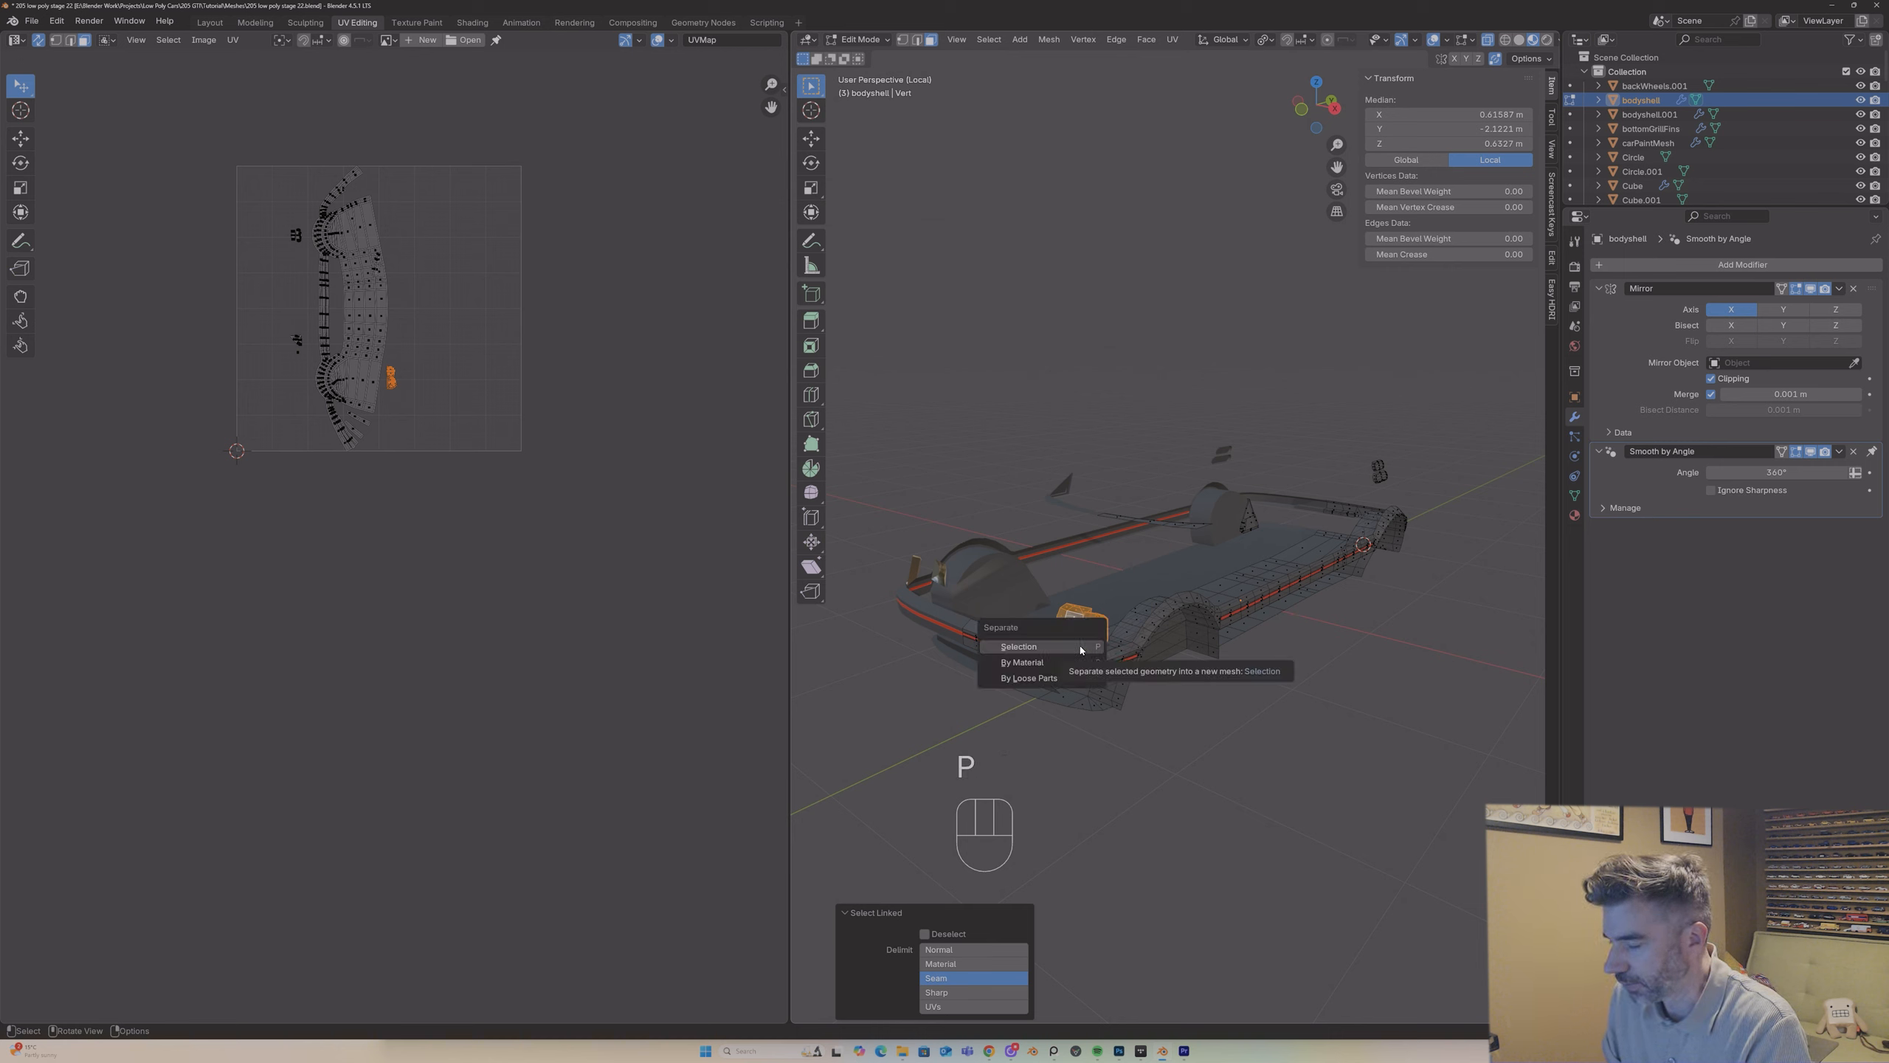
pyautogui.click(1079, 648)
pyautogui.press('Tab')
# Step: Rename the separated headlight interior object as headlightInners
pyautogui.click(1085, 625)
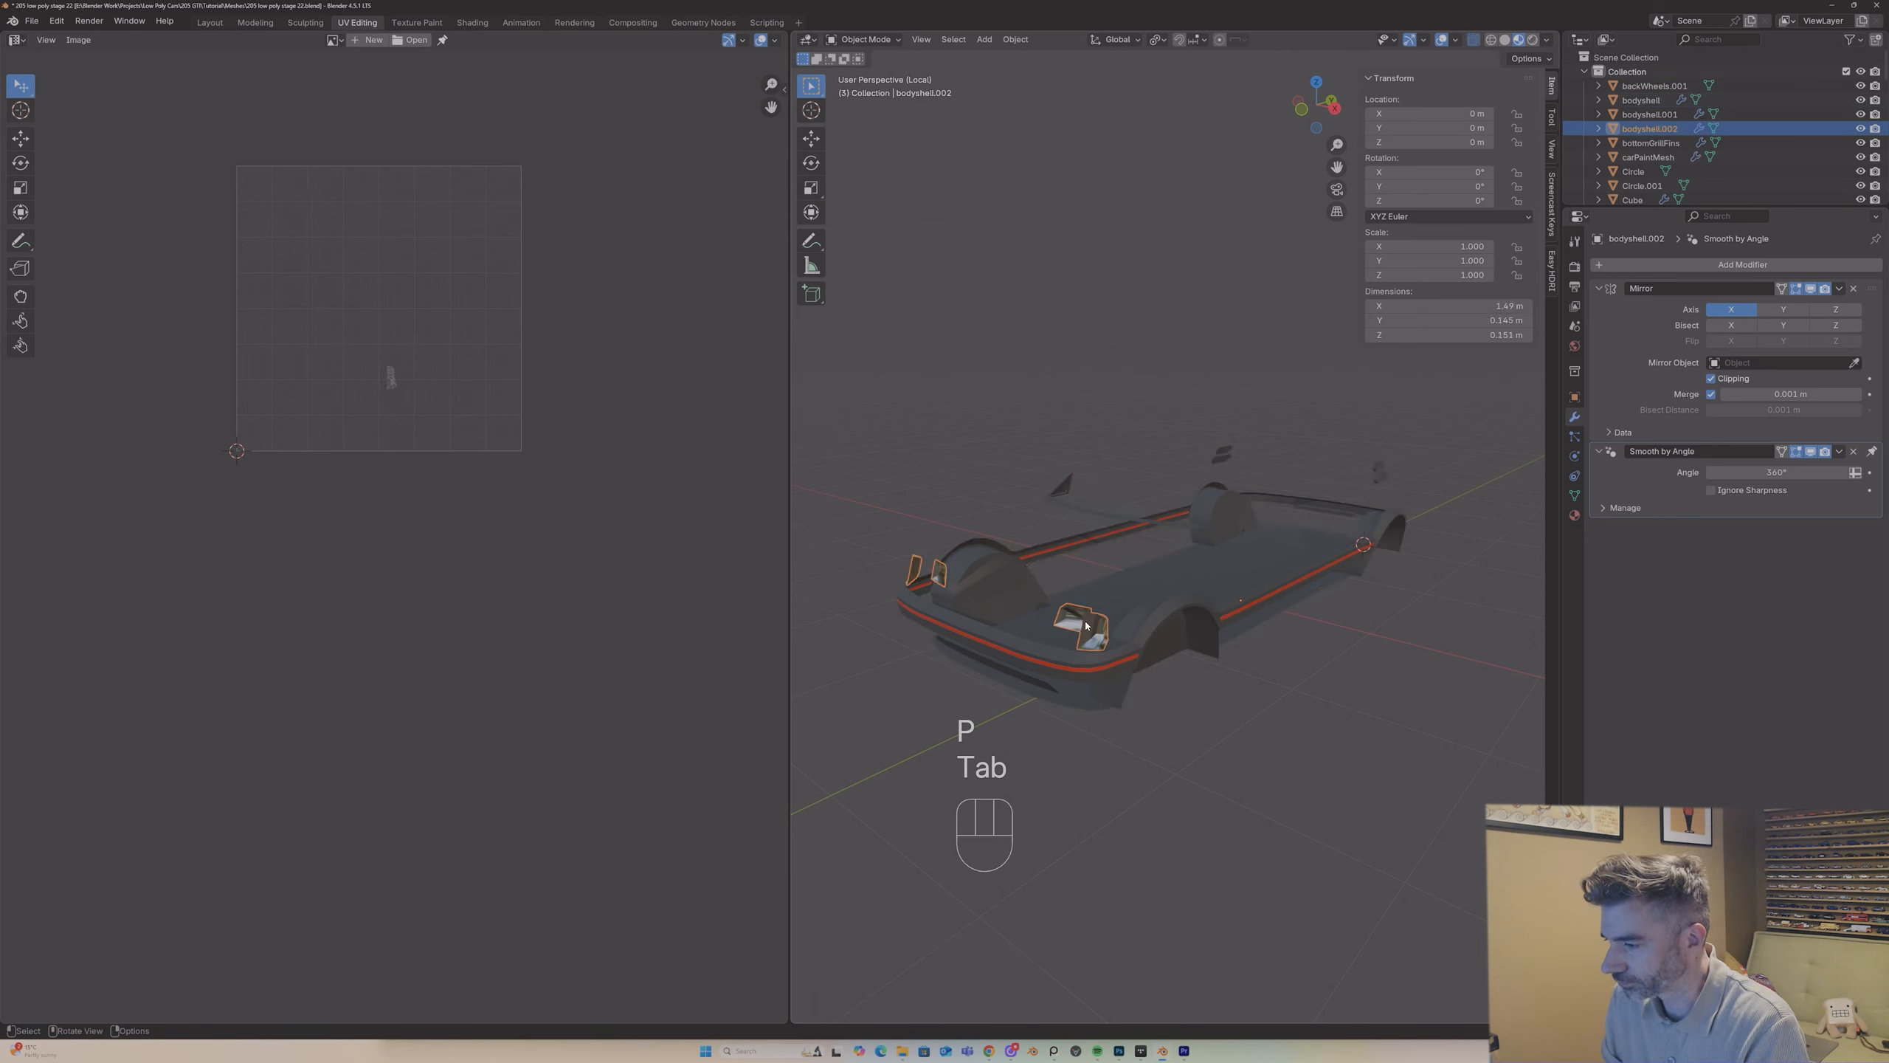
pyautogui.press('F2')
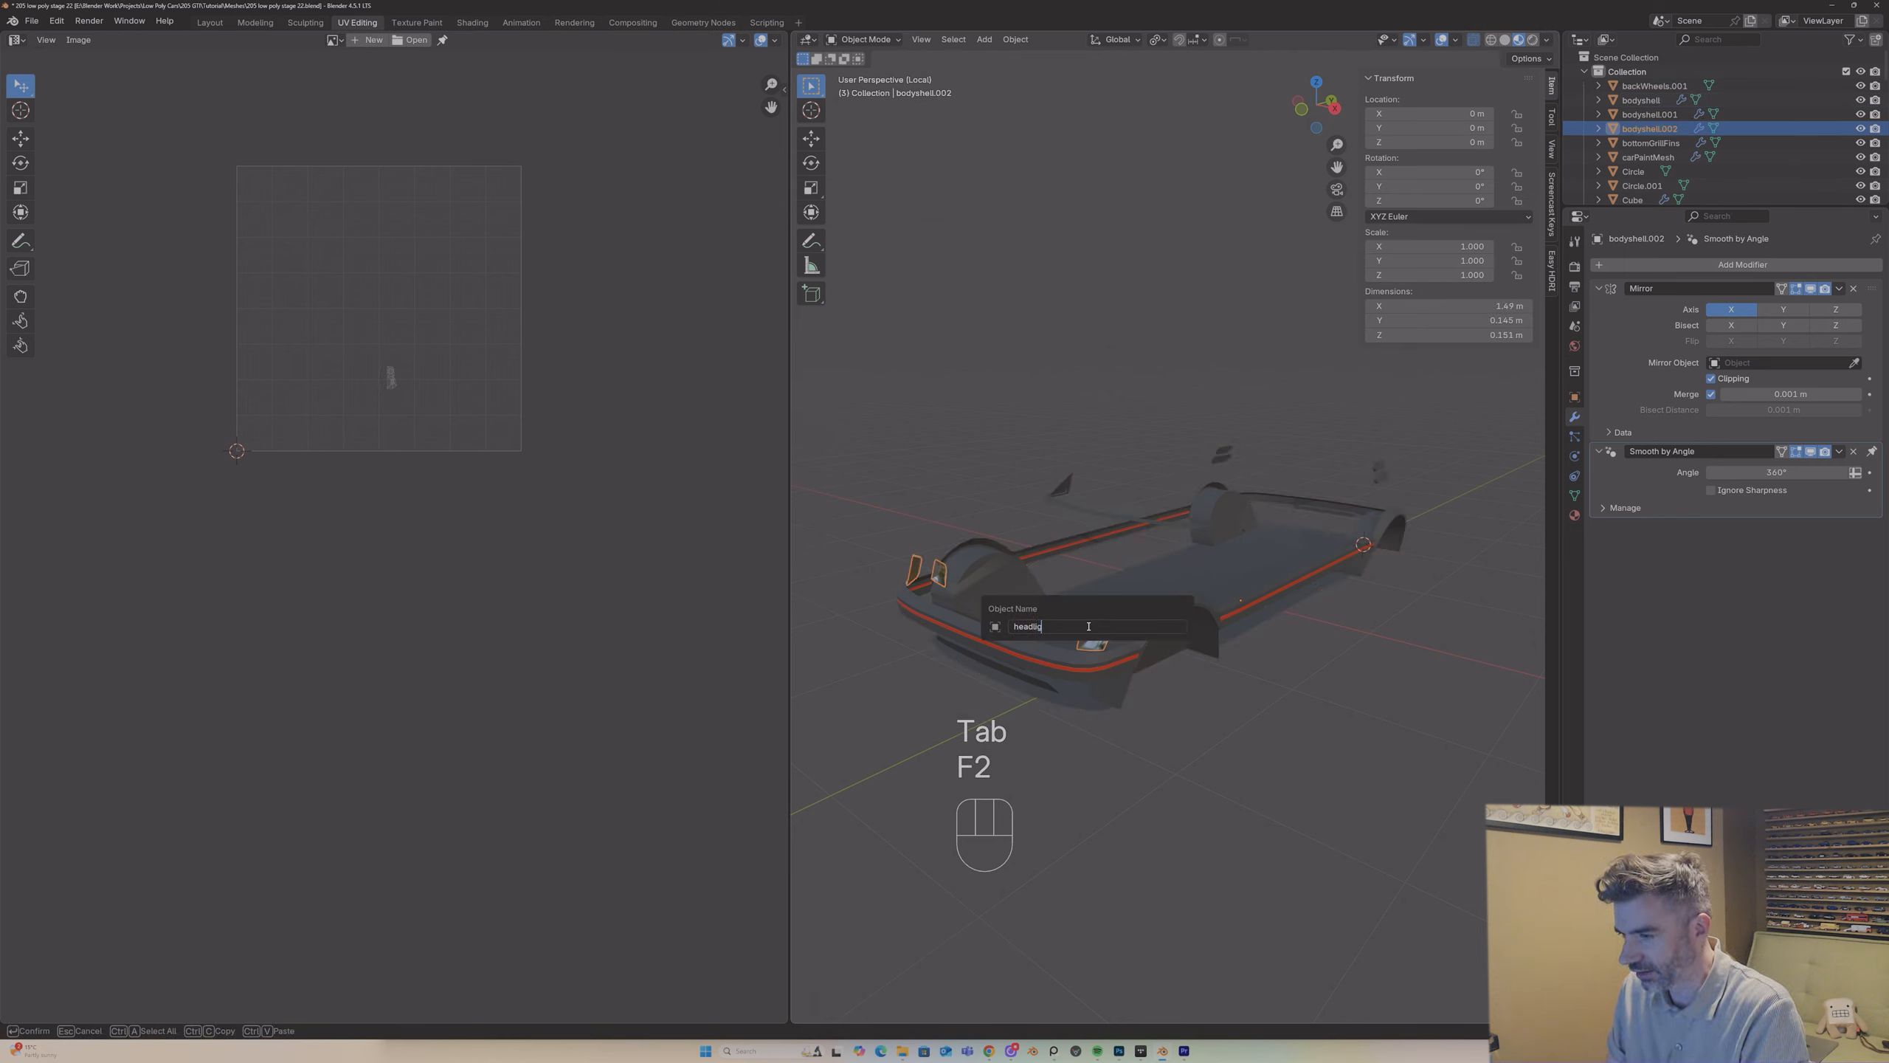
pyautogui.press('Return')
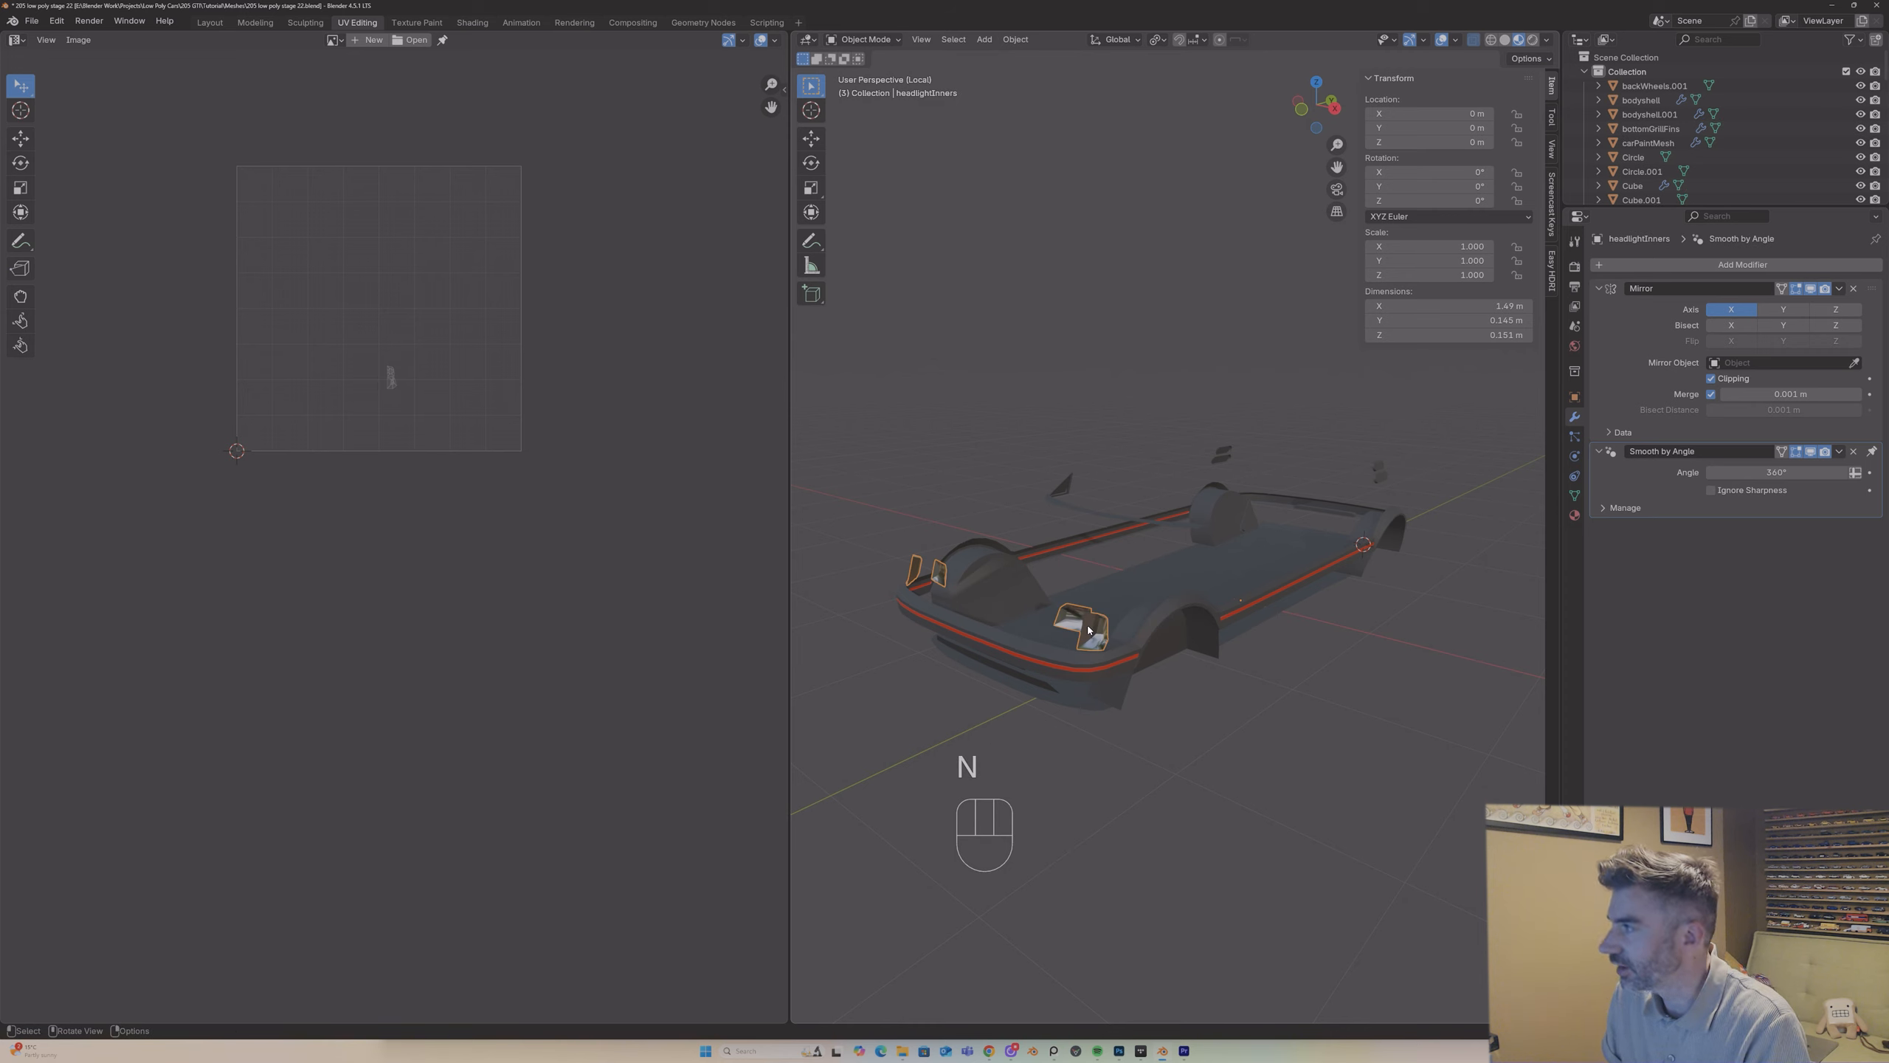
# Step: Examine the bodyshell within the complete car and in isolation, including its mesh from underneath
pyautogui.click(1124, 620)
pyautogui.press('KP_Divide')
pyautogui.press('KP_Divide')
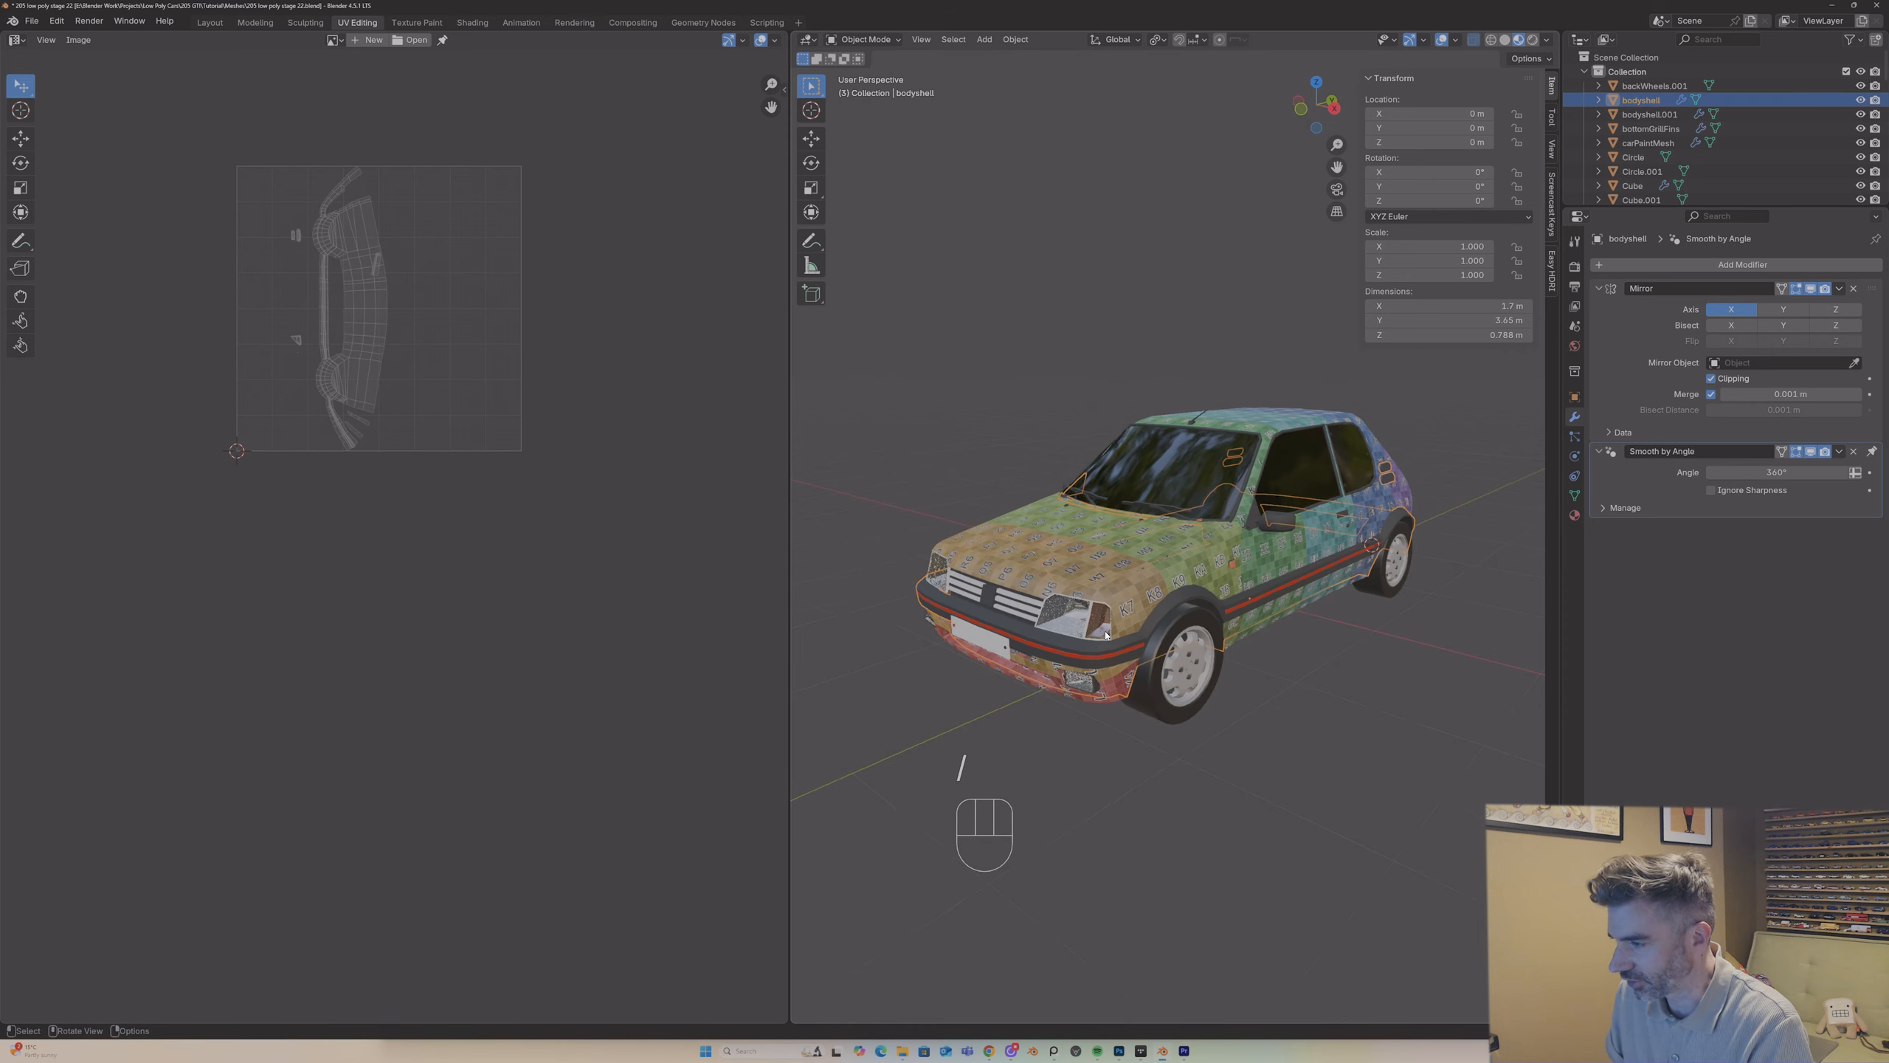
pyautogui.moveTo(1106, 635); pyautogui.dragTo(1120, 434, button='middle')
pyautogui.press('Tab')
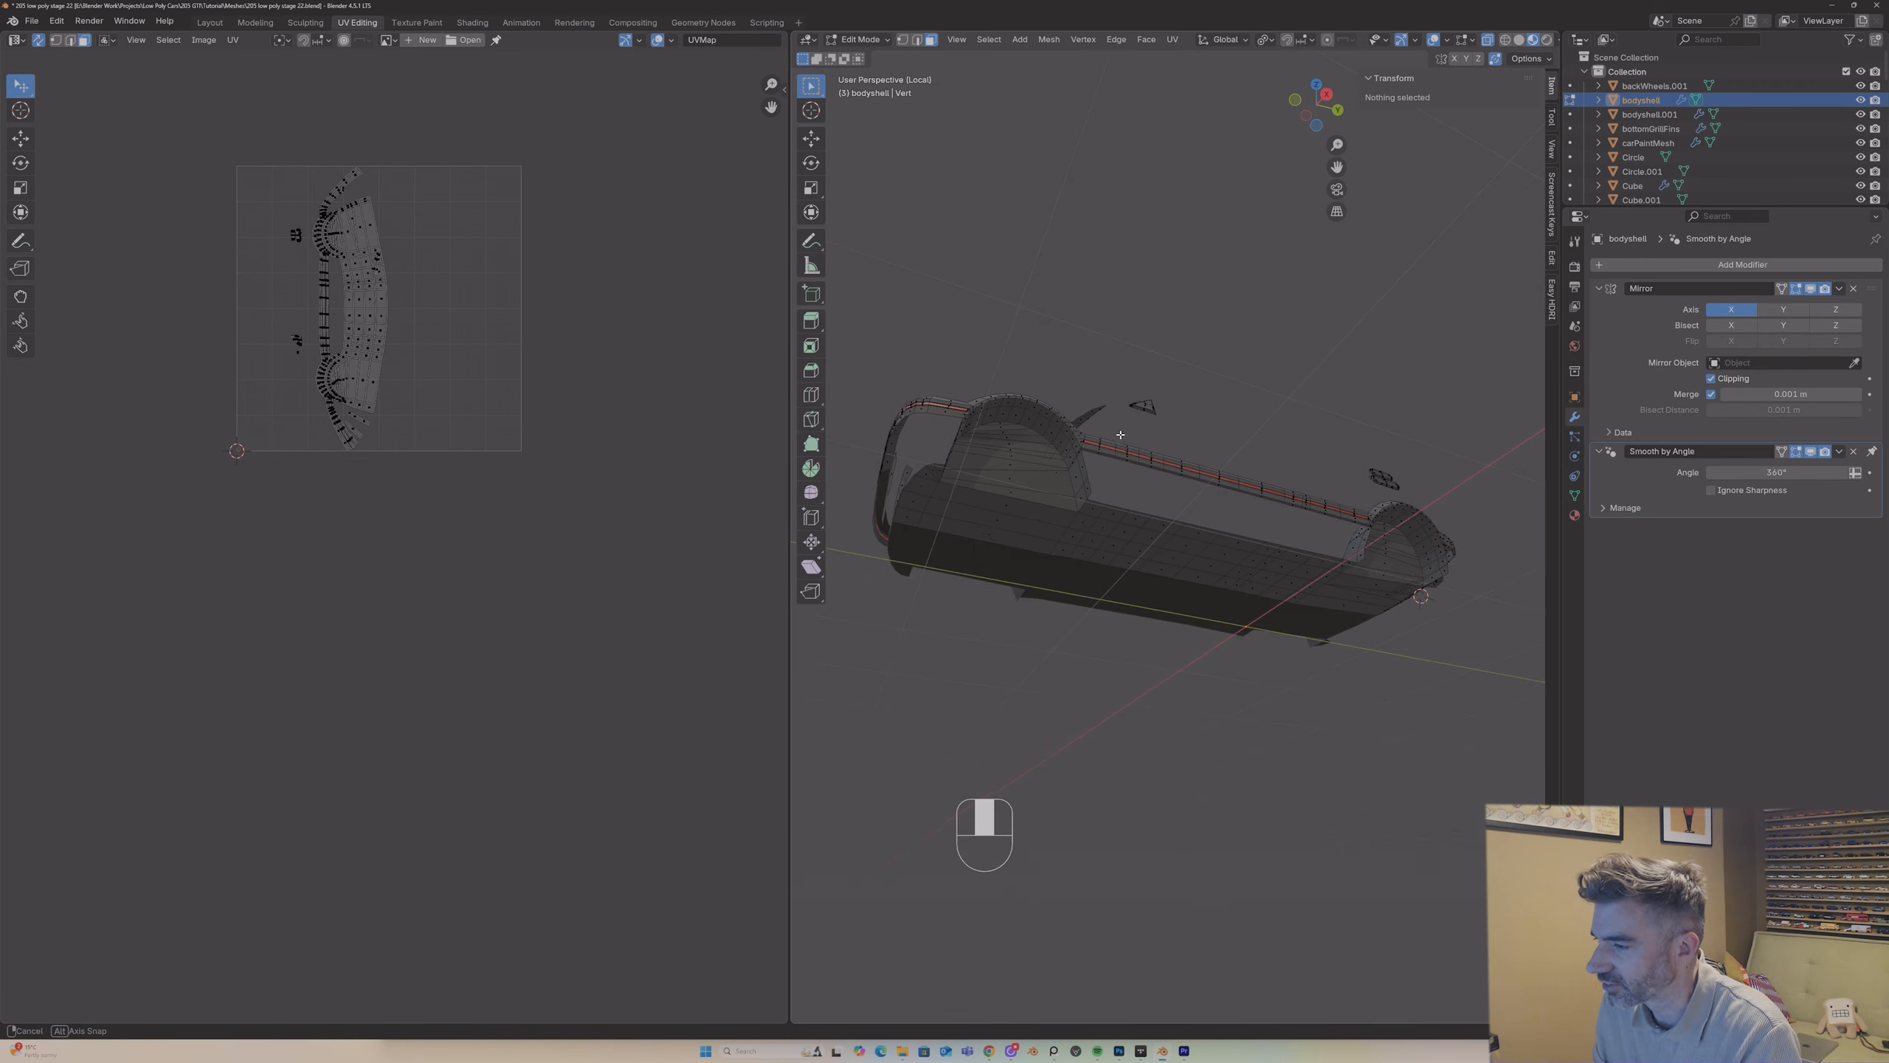
pyautogui.moveTo(1118, 513)
pyautogui.mouseDown(button='middle')
pyautogui.moveTo(1361, 427)
pyautogui.moveTo(1300, 553)
pyautogui.moveTo(1065, 525)
pyautogui.moveTo(1126, 521)
pyautogui.moveTo(1088, 488)
pyautogui.moveTo(1131, 549)
pyautogui.mouseUp(button='middle')
pyautogui.press('Tab')
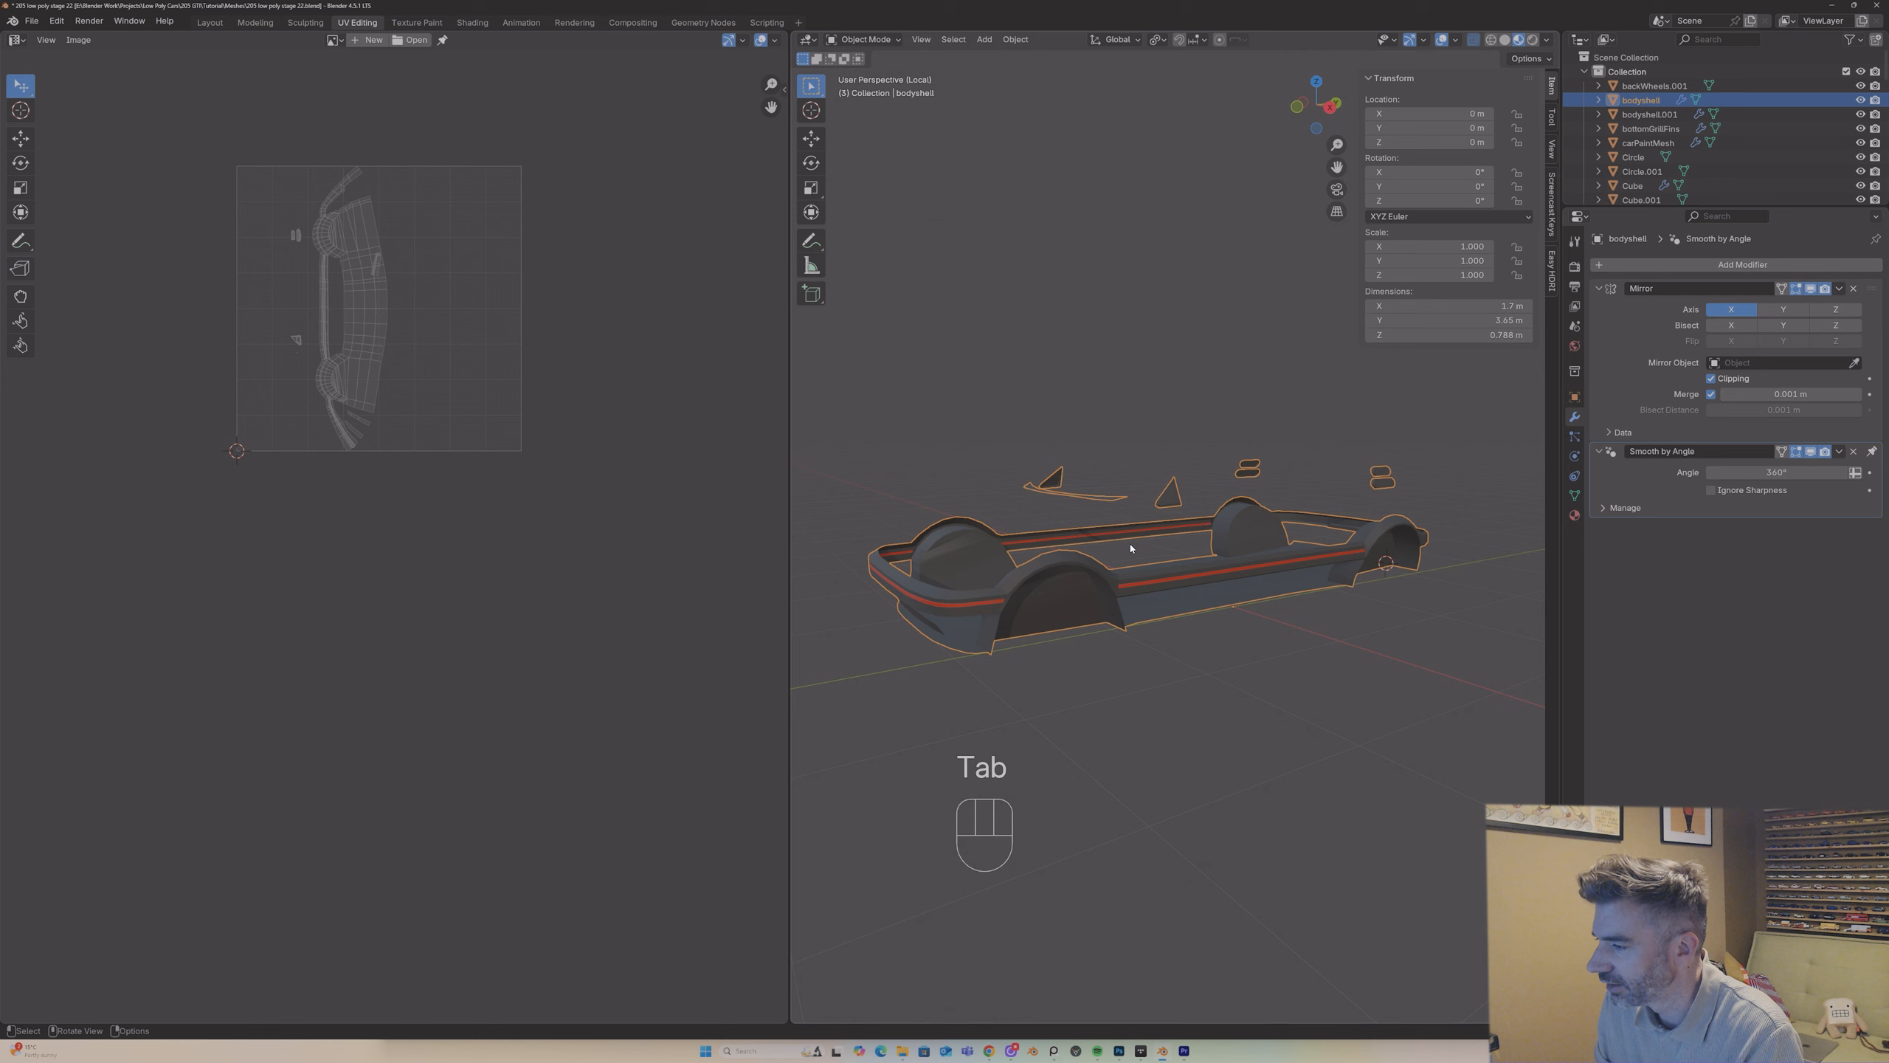
# Step: Replace the carPlastic material in the bodyshell's second slot with UVChecker and turn it into a separate material copy
pyautogui.click(1574, 516)
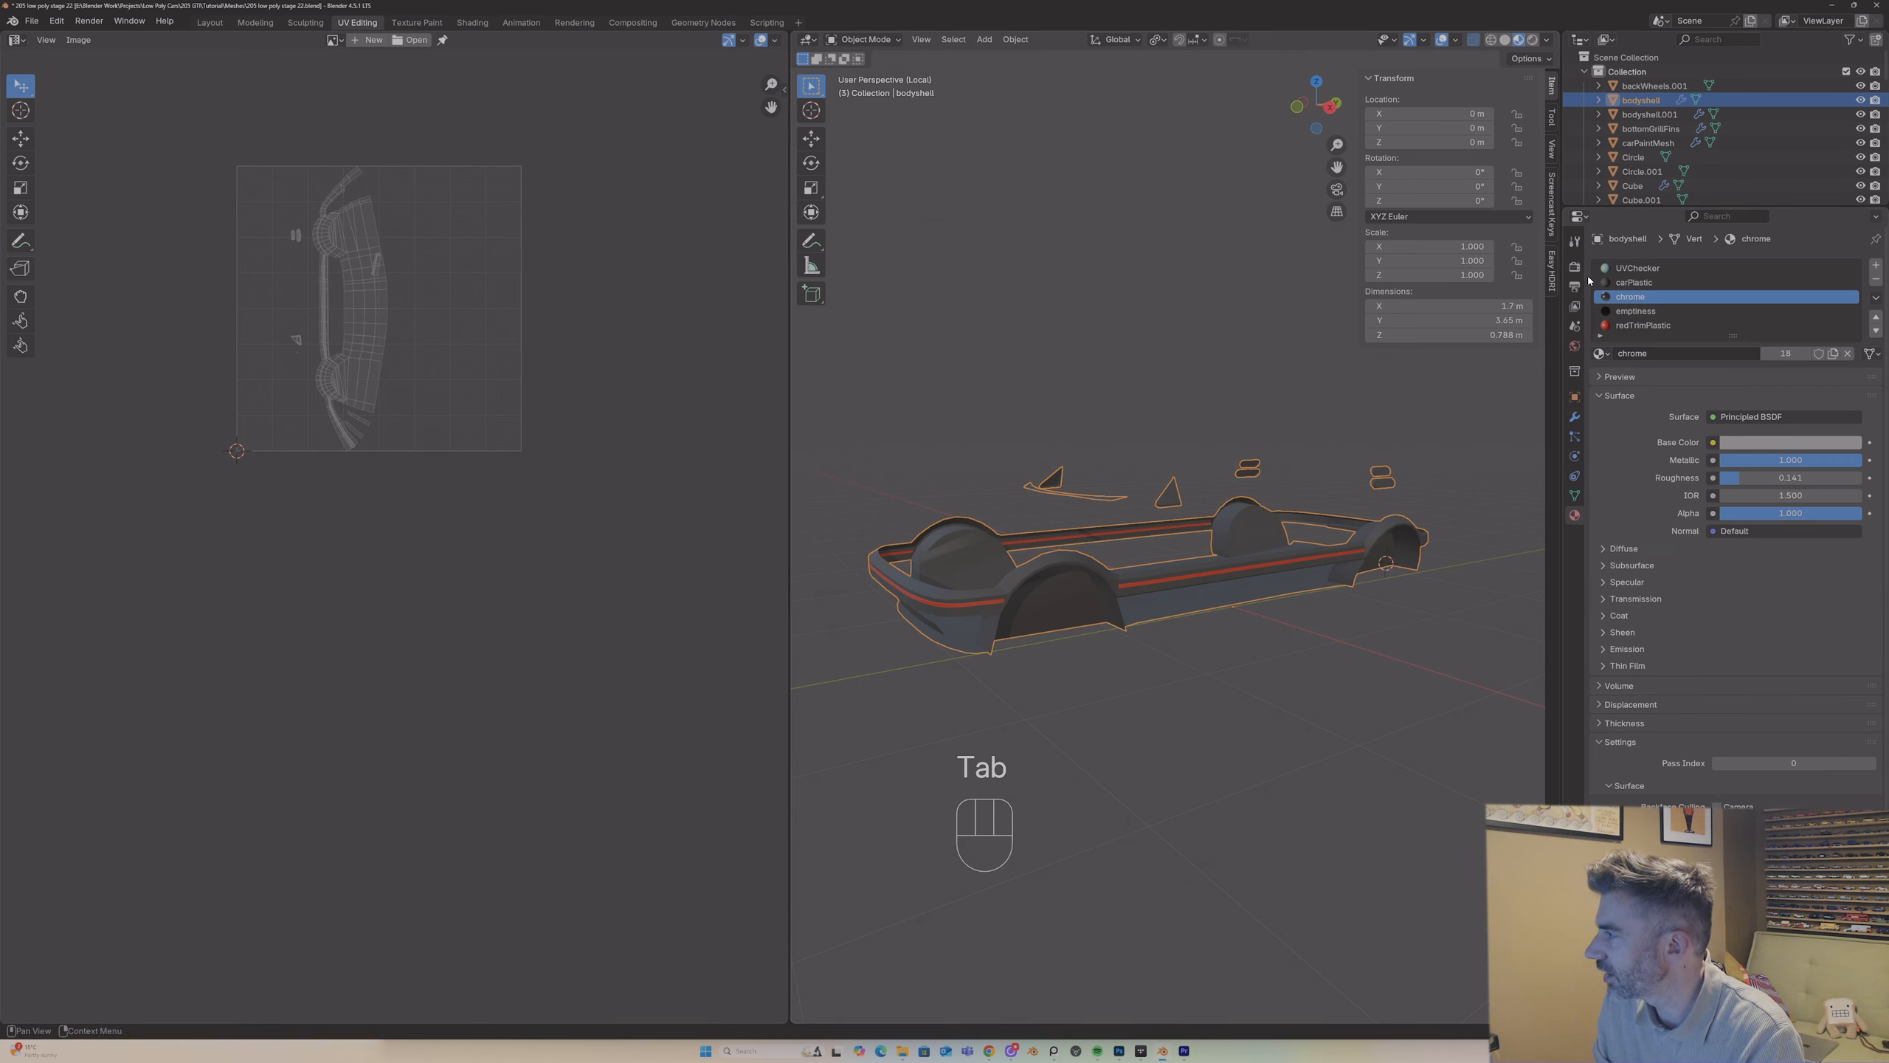
pyautogui.click(1670, 283)
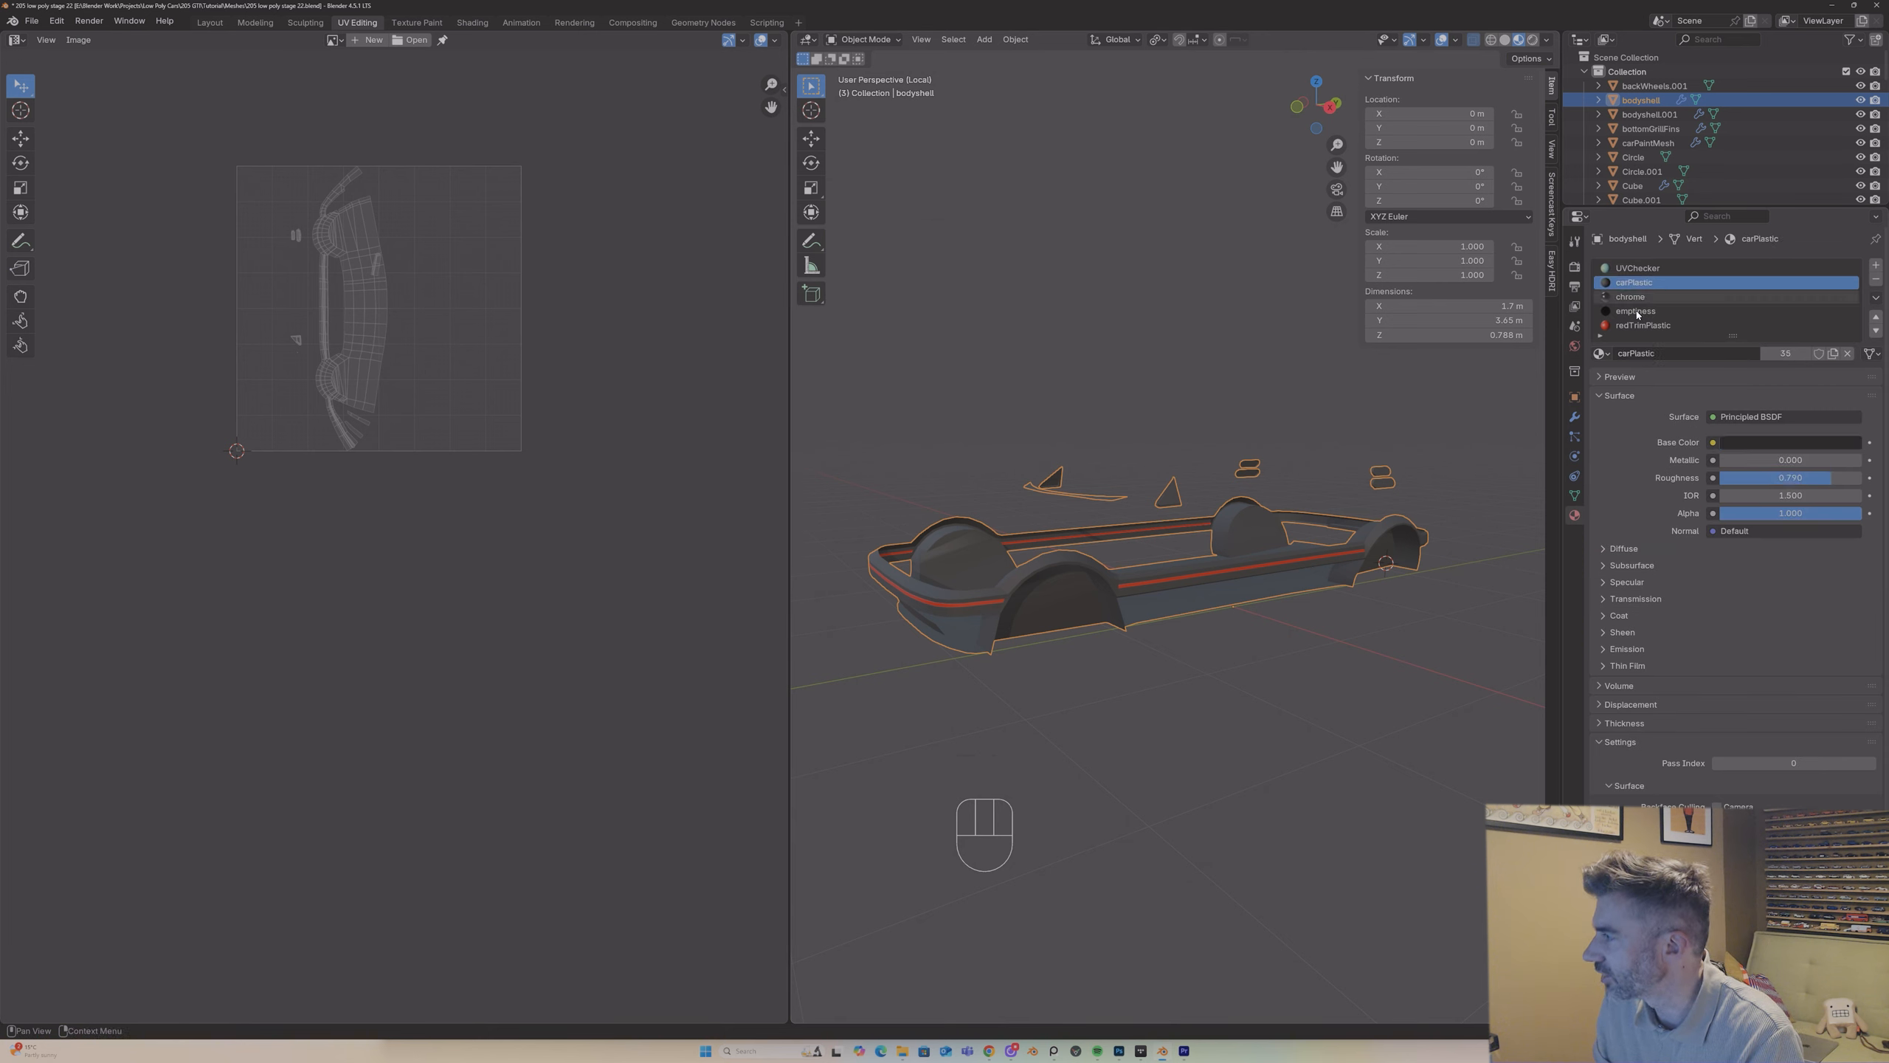
pyautogui.click(1606, 355)
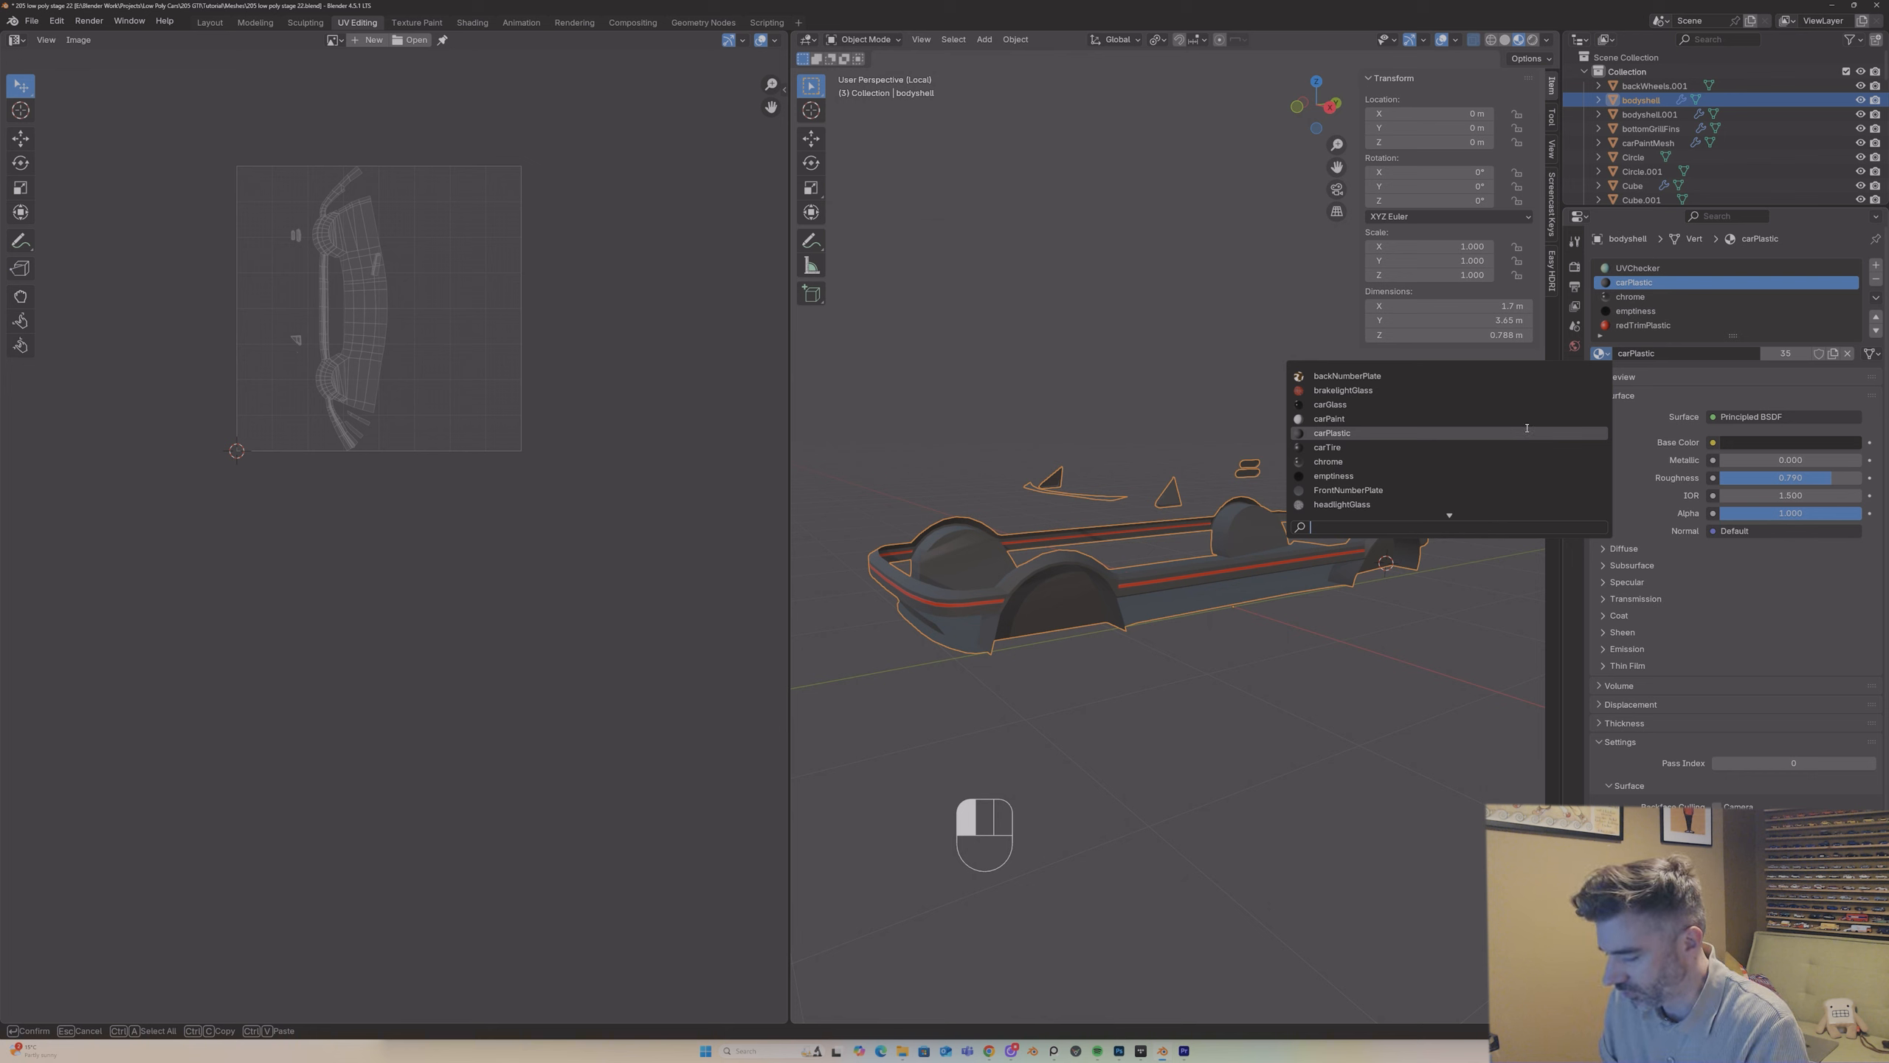
pyautogui.write('uv')
pyautogui.press('Return')
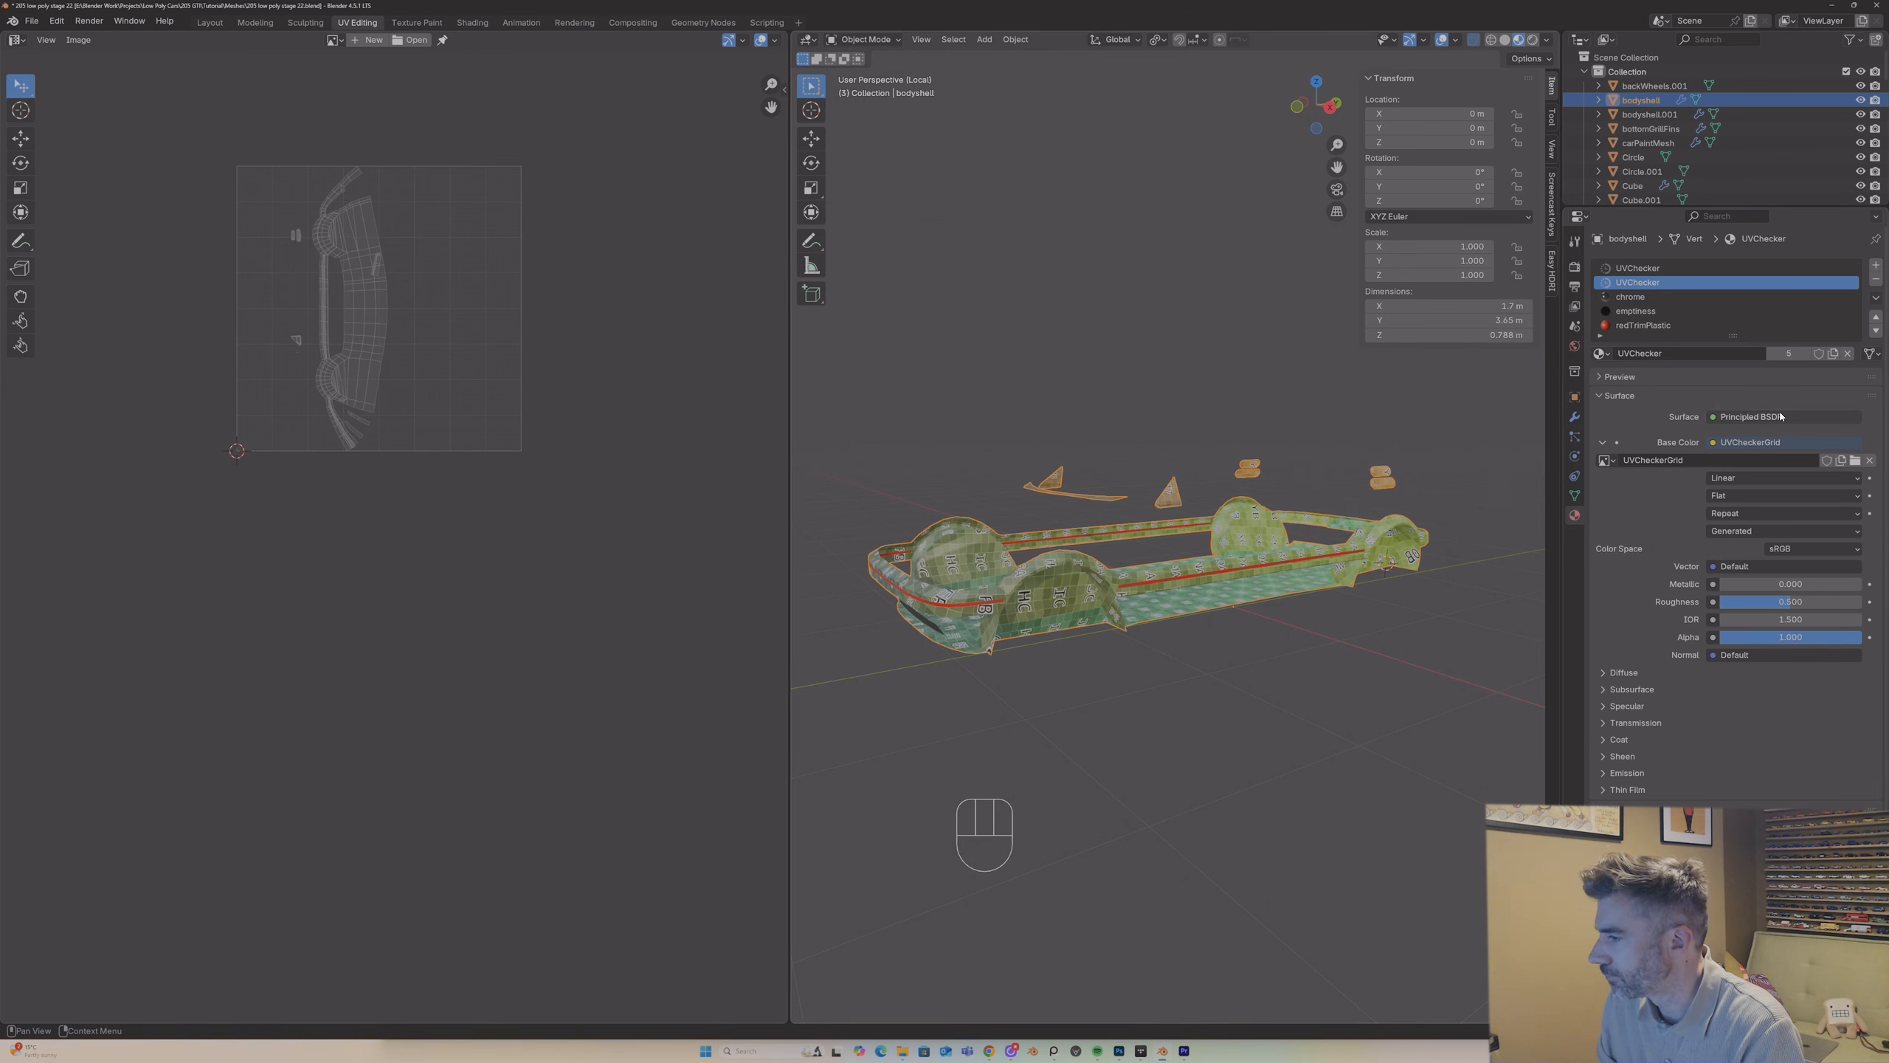
pyautogui.click(1834, 355)
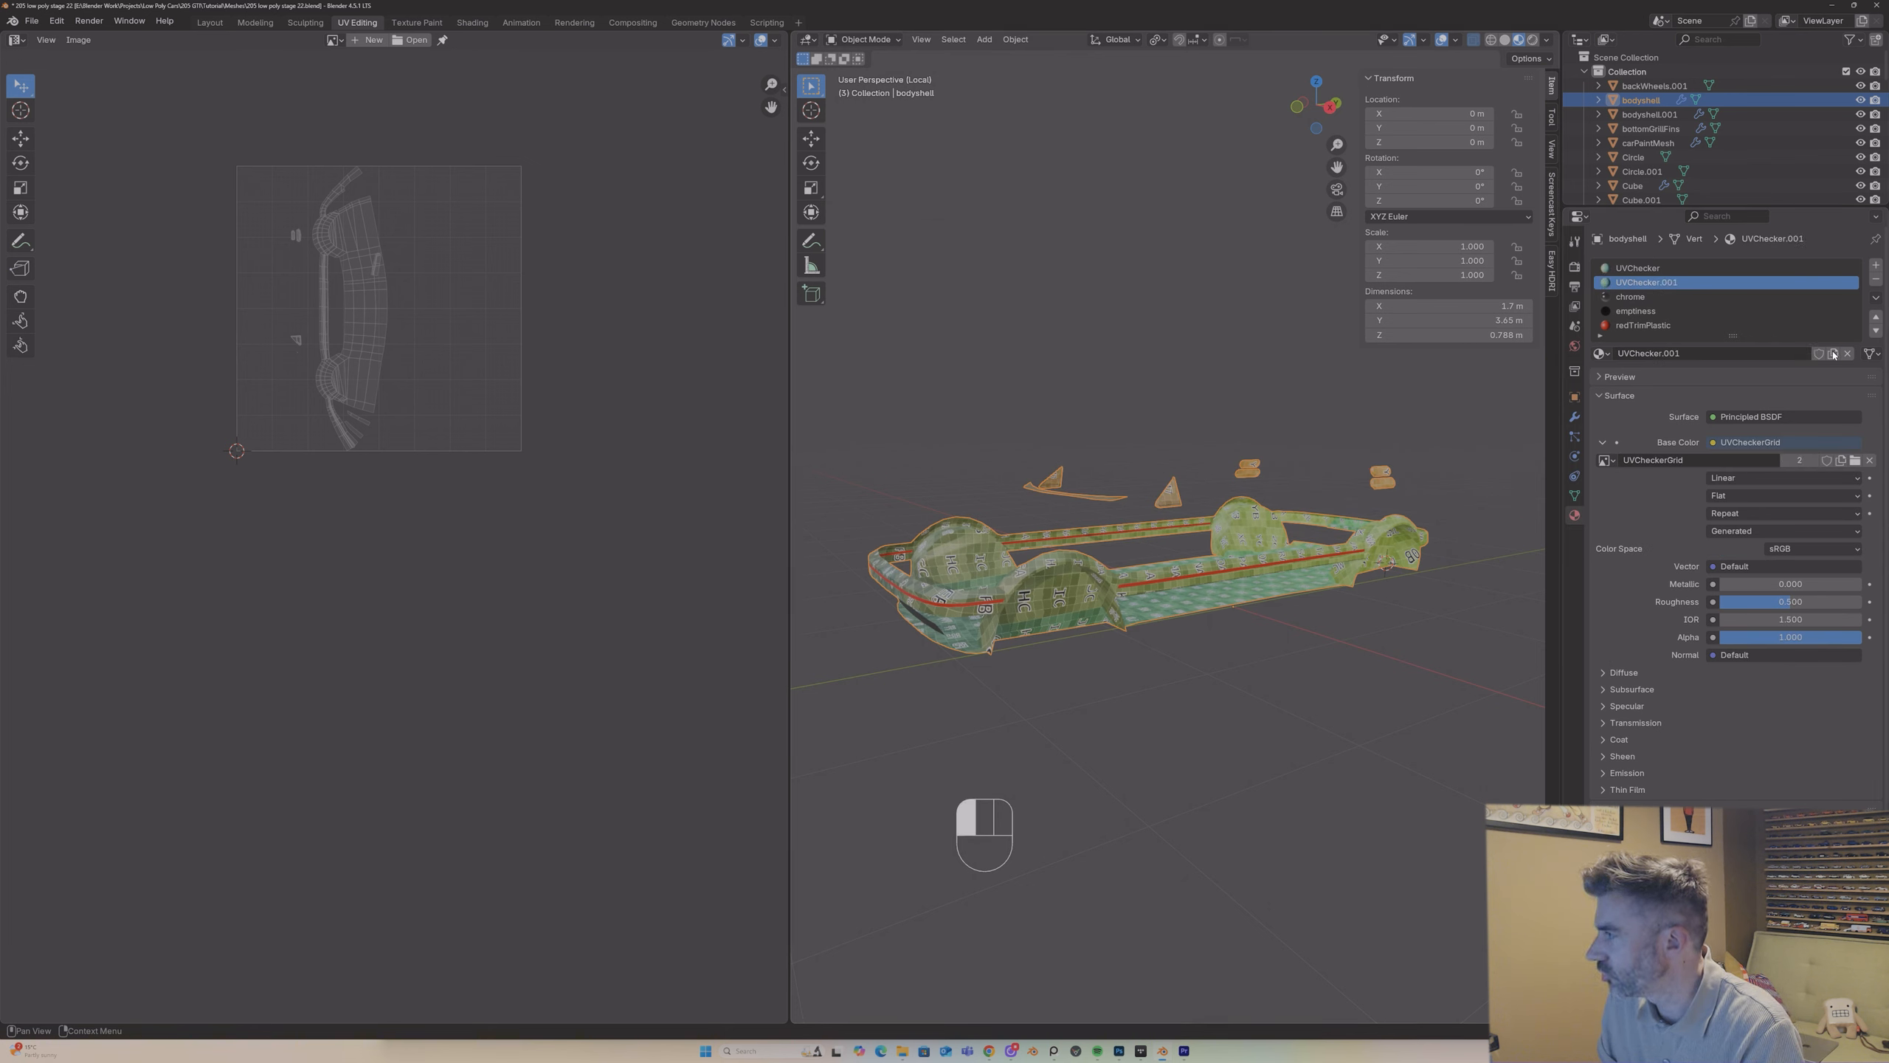
# Step: Switch to the Shading workspace and move the UVCheckerGrid image node well away from the Principled BSDF node
pyautogui.click(468, 23)
pyautogui.moveTo(905, 769); pyautogui.dragTo(1126, 737, button='middle')
pyautogui.scroll(6, 865, 384)
pyautogui.moveTo(871, 387); pyautogui.dragTo(803, 328, button='middle')
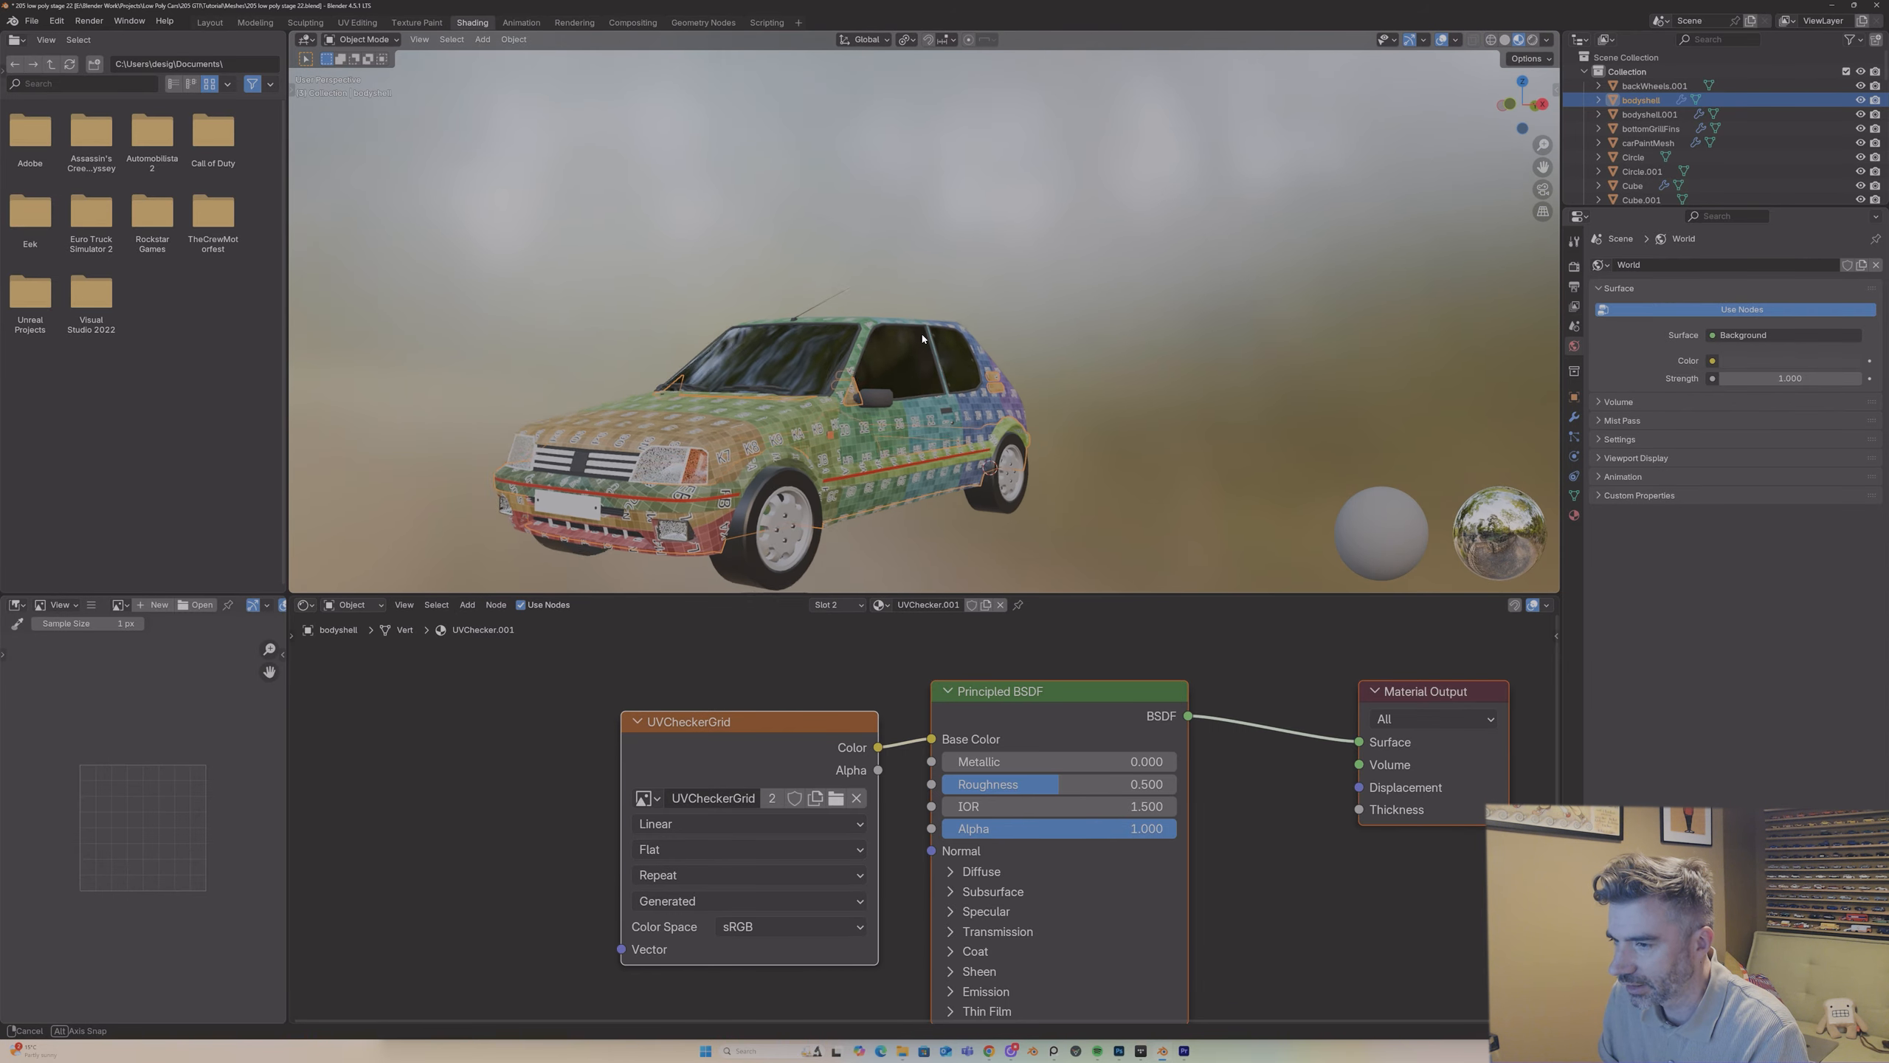
pyautogui.moveTo(586, 675); pyautogui.dragTo(1195, 832)
pyautogui.moveTo(1088, 707); pyautogui.dragTo(1152, 710)
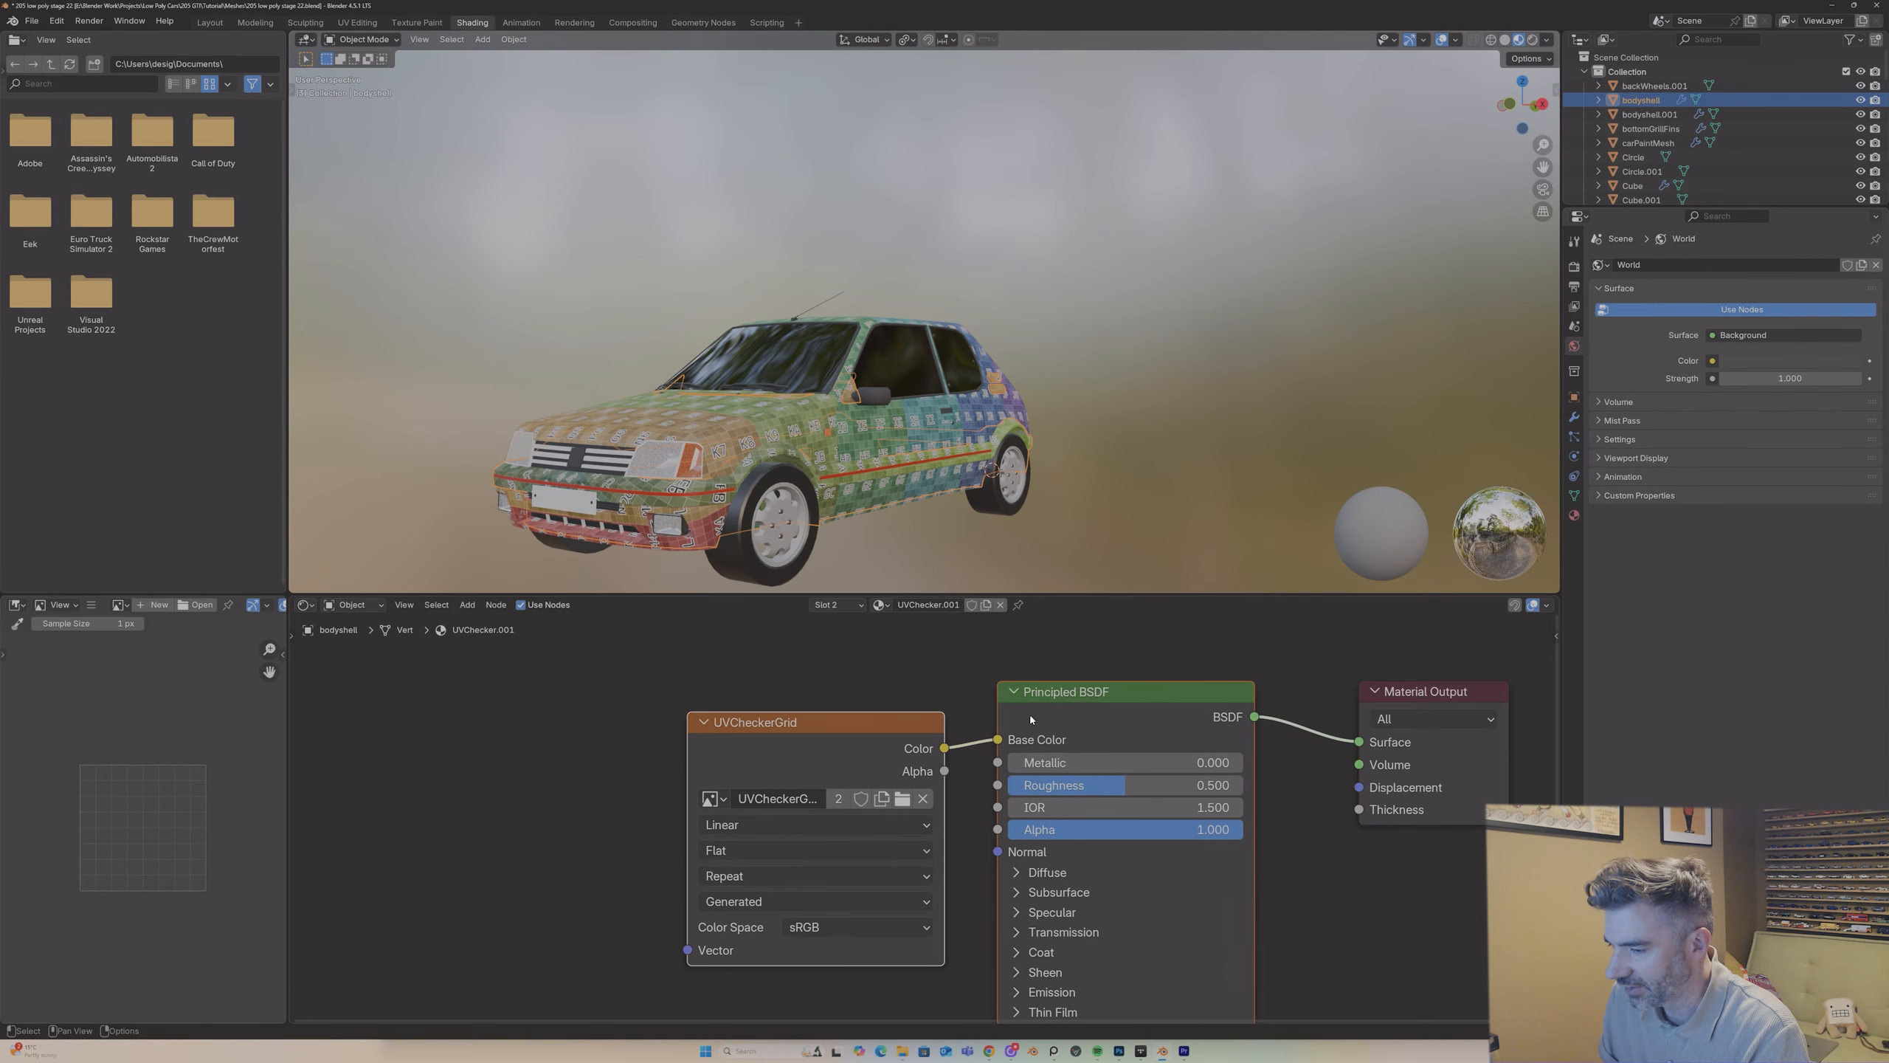
pyautogui.moveTo(913, 728); pyautogui.dragTo(514, 716)
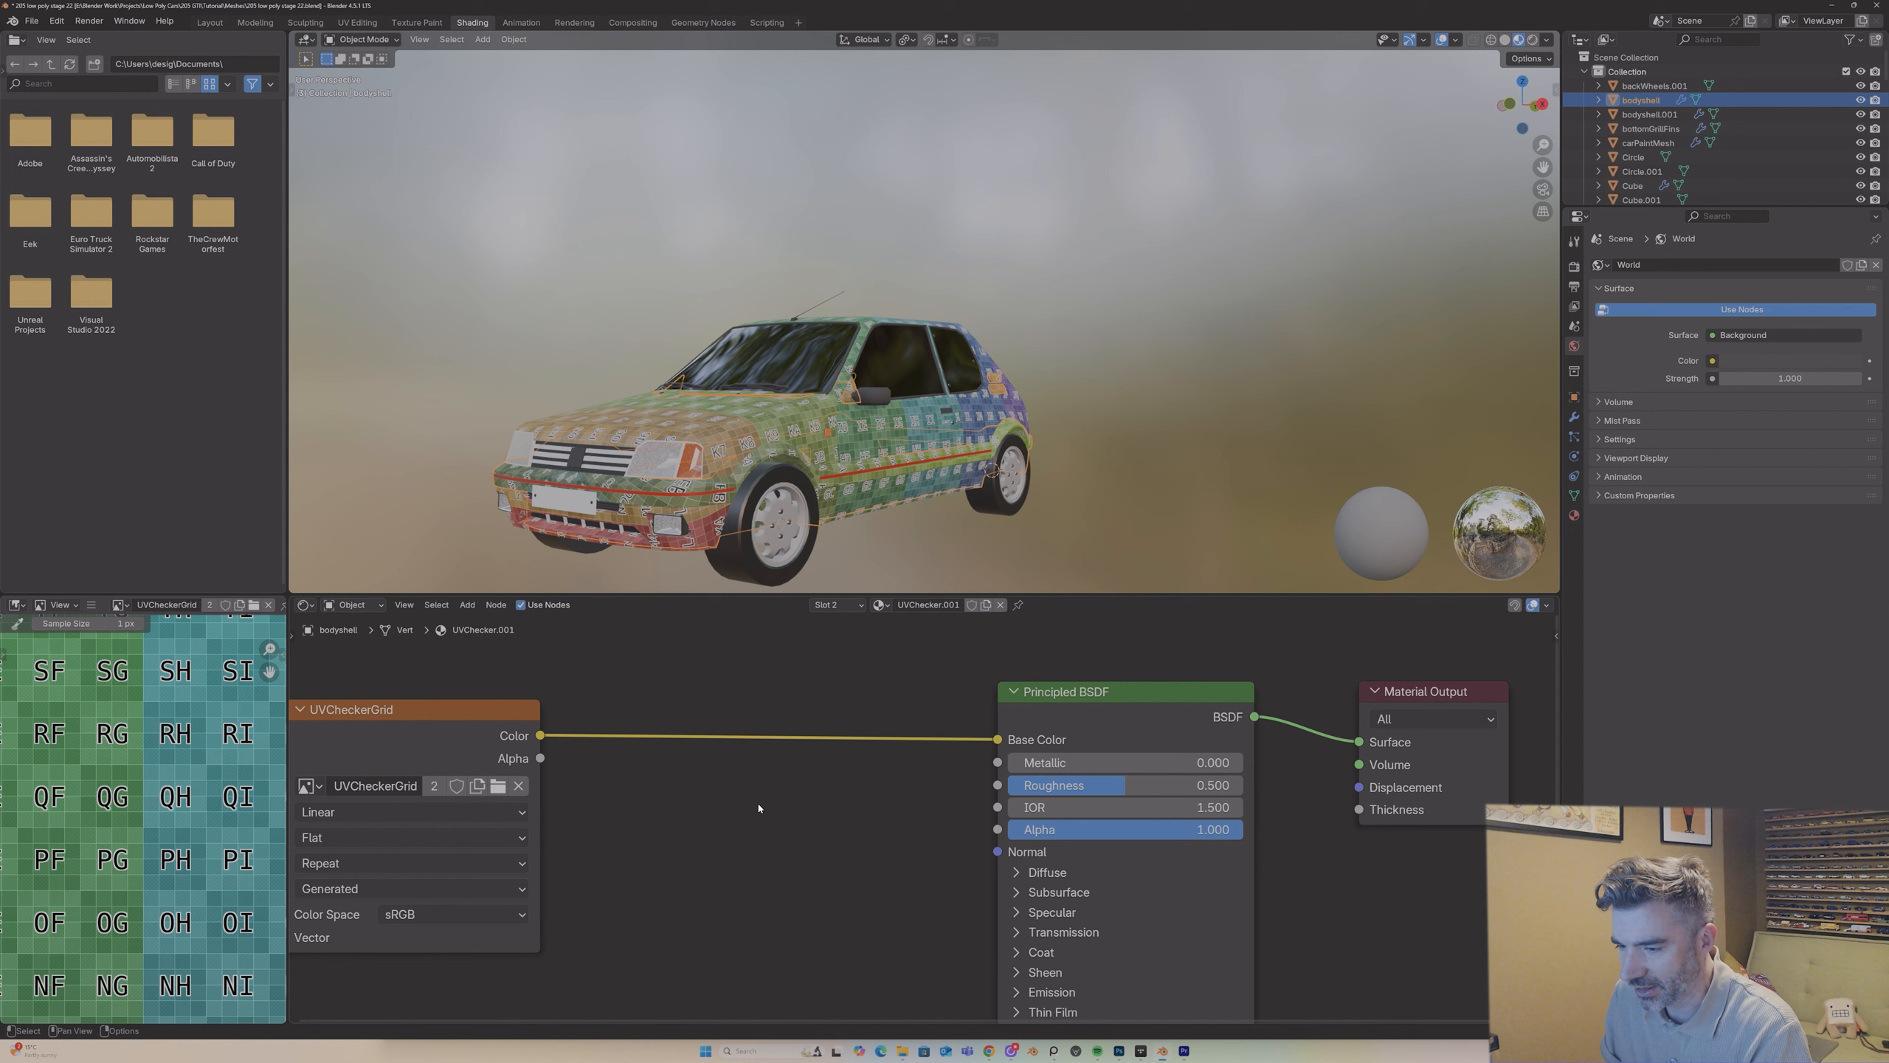
# Step: Add an RGB Curves node between the UVCheckerGrid color output and the Principled BSDF base color
pyautogui.hotkey('shift', 'a')
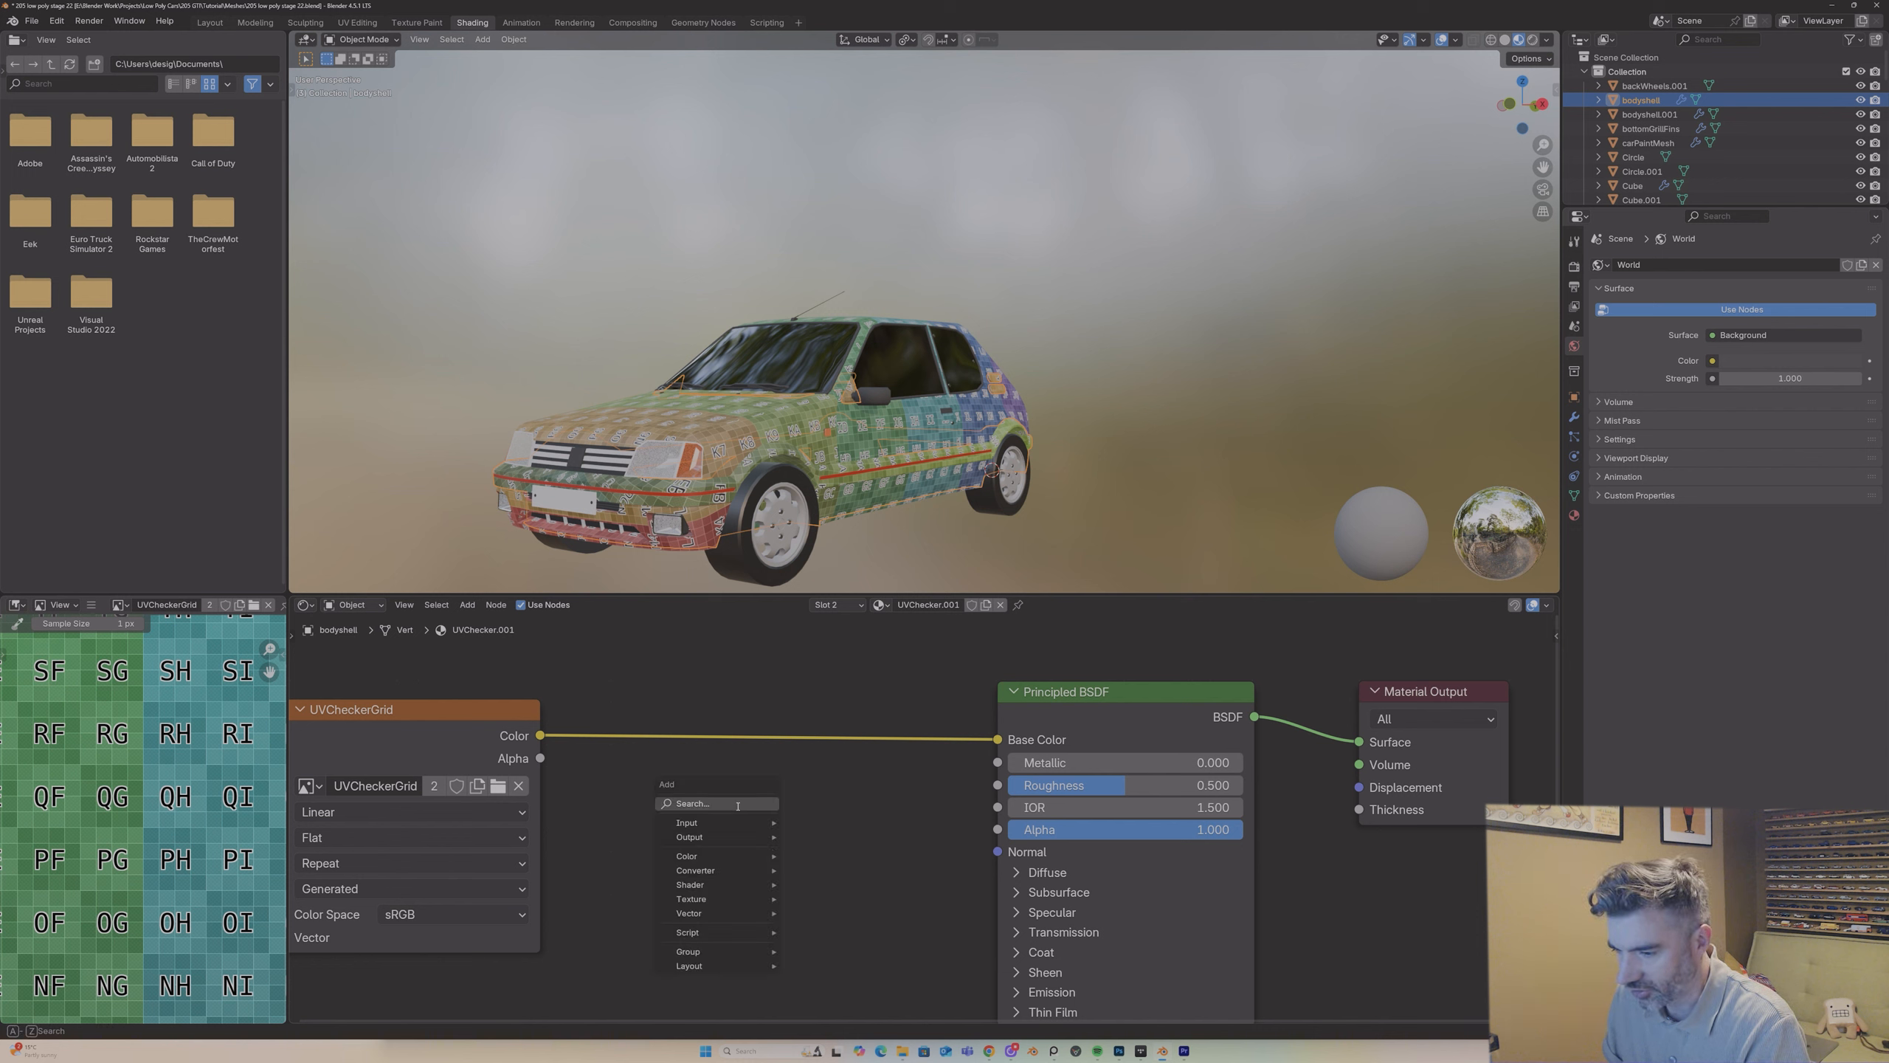
pyautogui.click(738, 806)
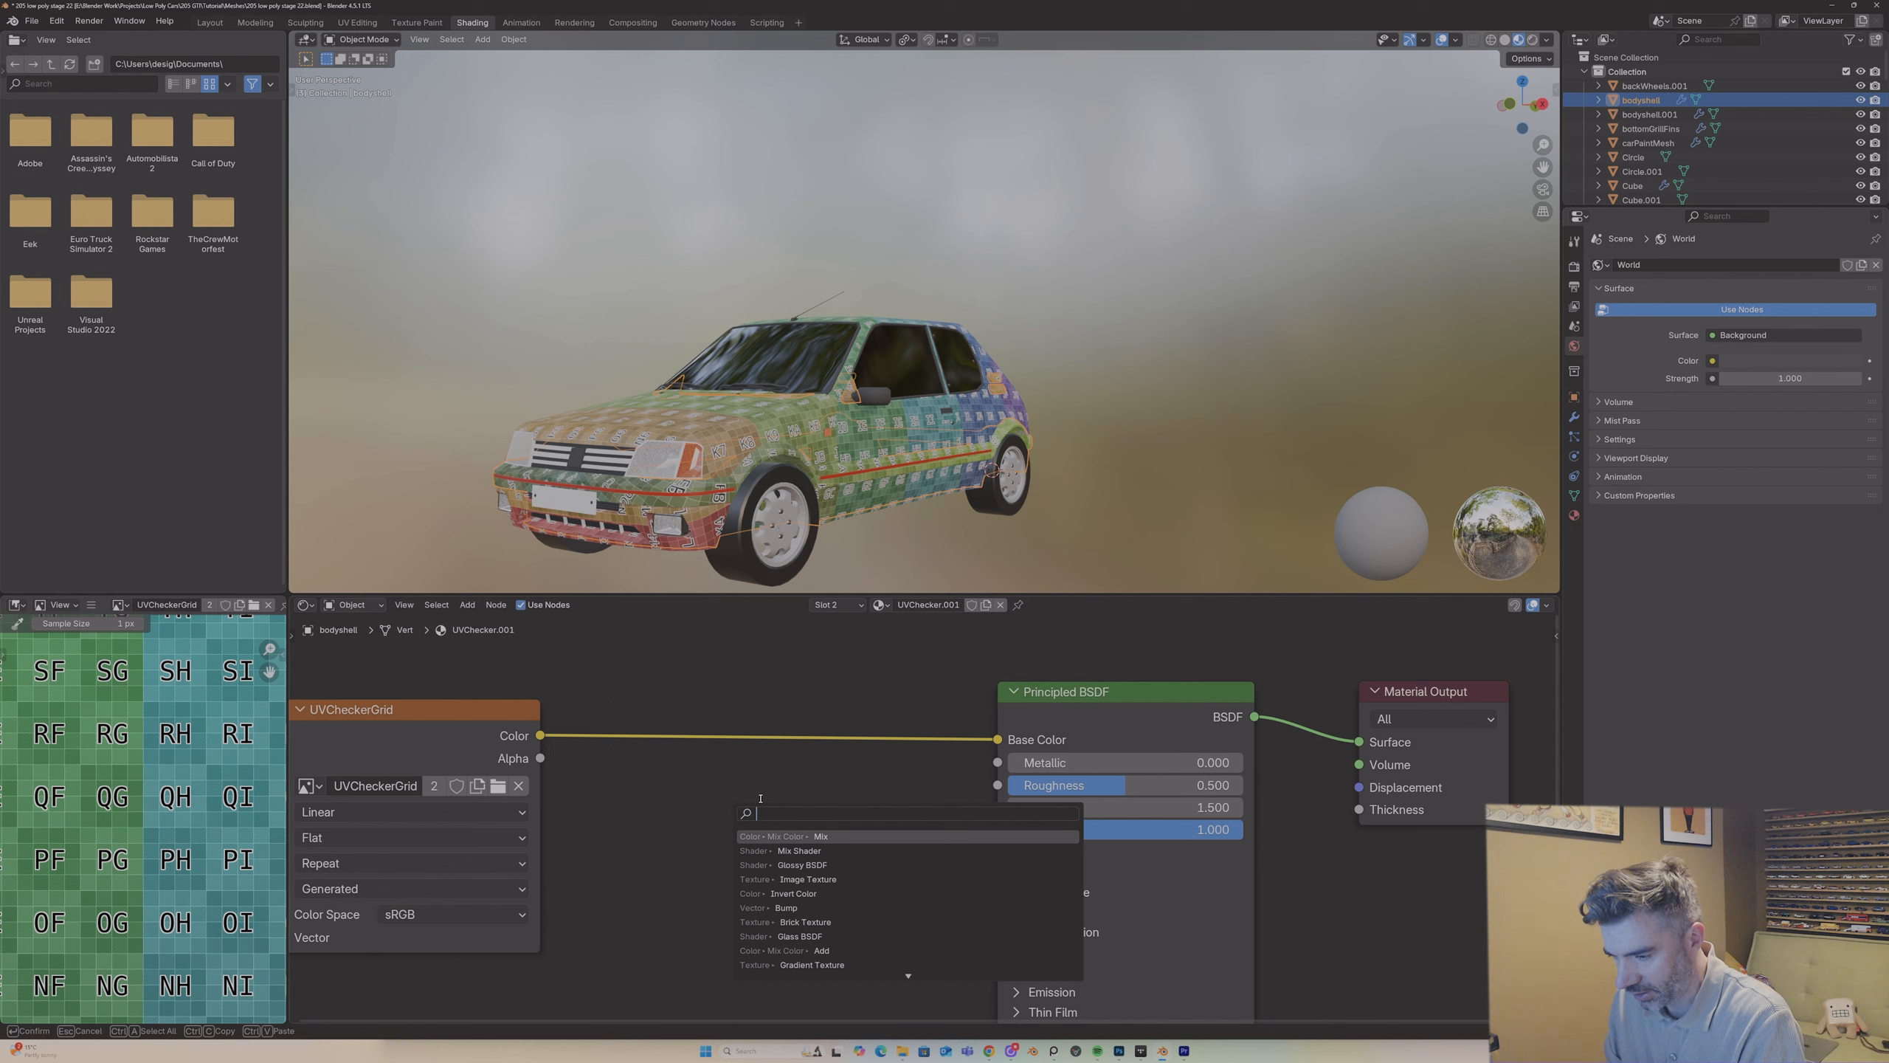
pyautogui.write('curve')
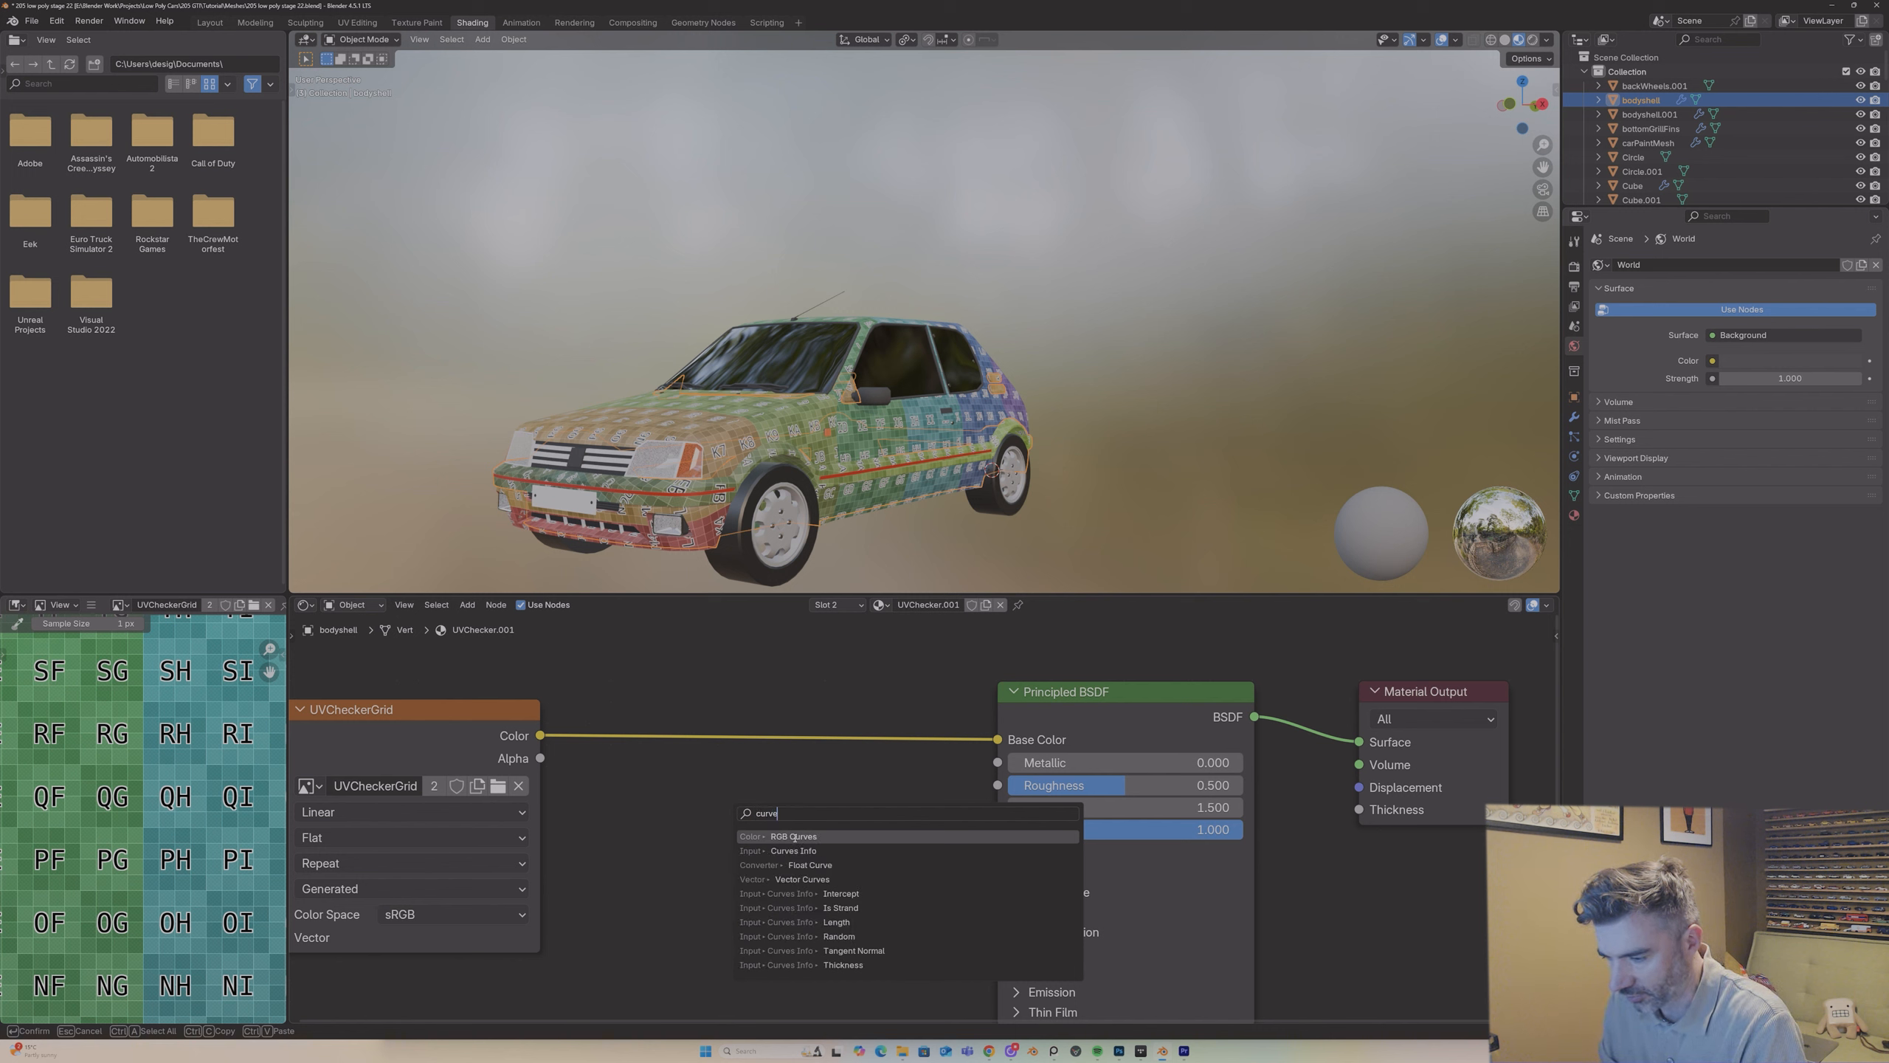
pyautogui.click(794, 836)
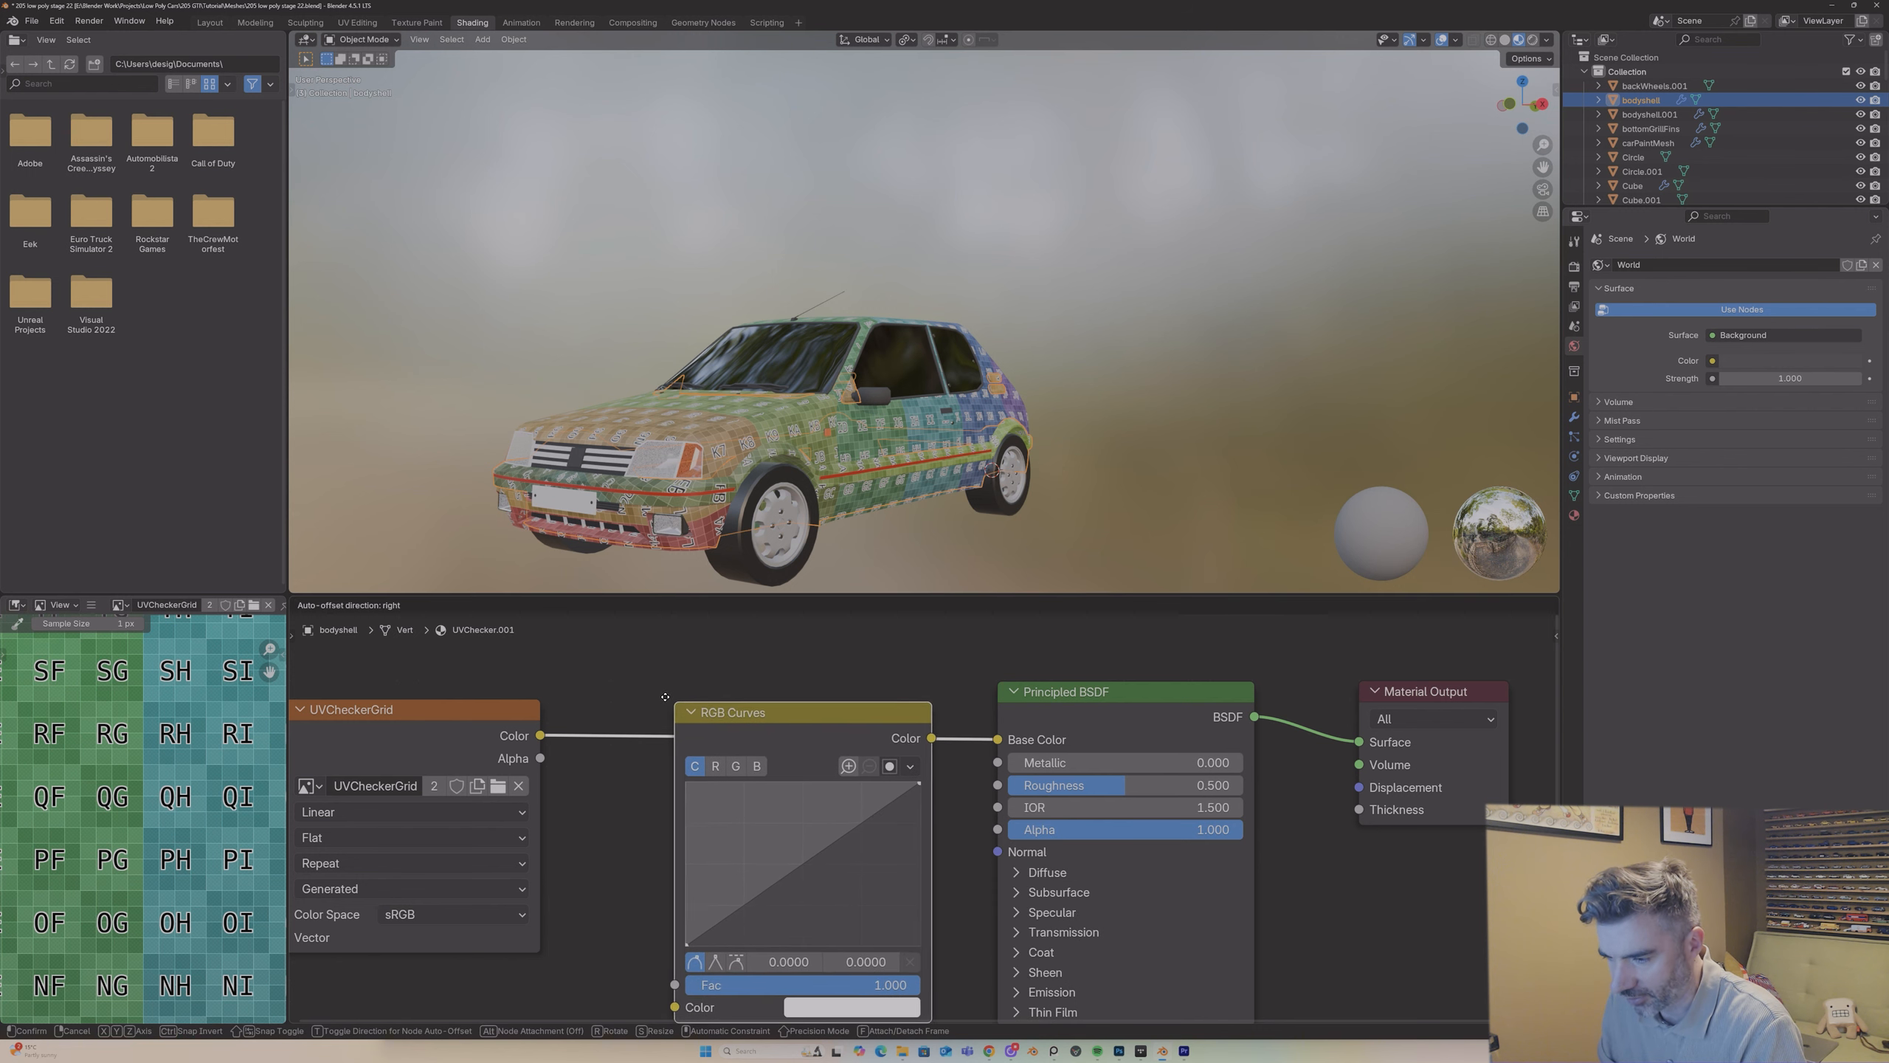
pyautogui.click(760, 792)
# Step: Darken the bodyshell's checker by pulling the RGB curve down to about 0.69, 0.32, and check it on the car
pyautogui.moveTo(813, 842); pyautogui.dragTo(838, 888)
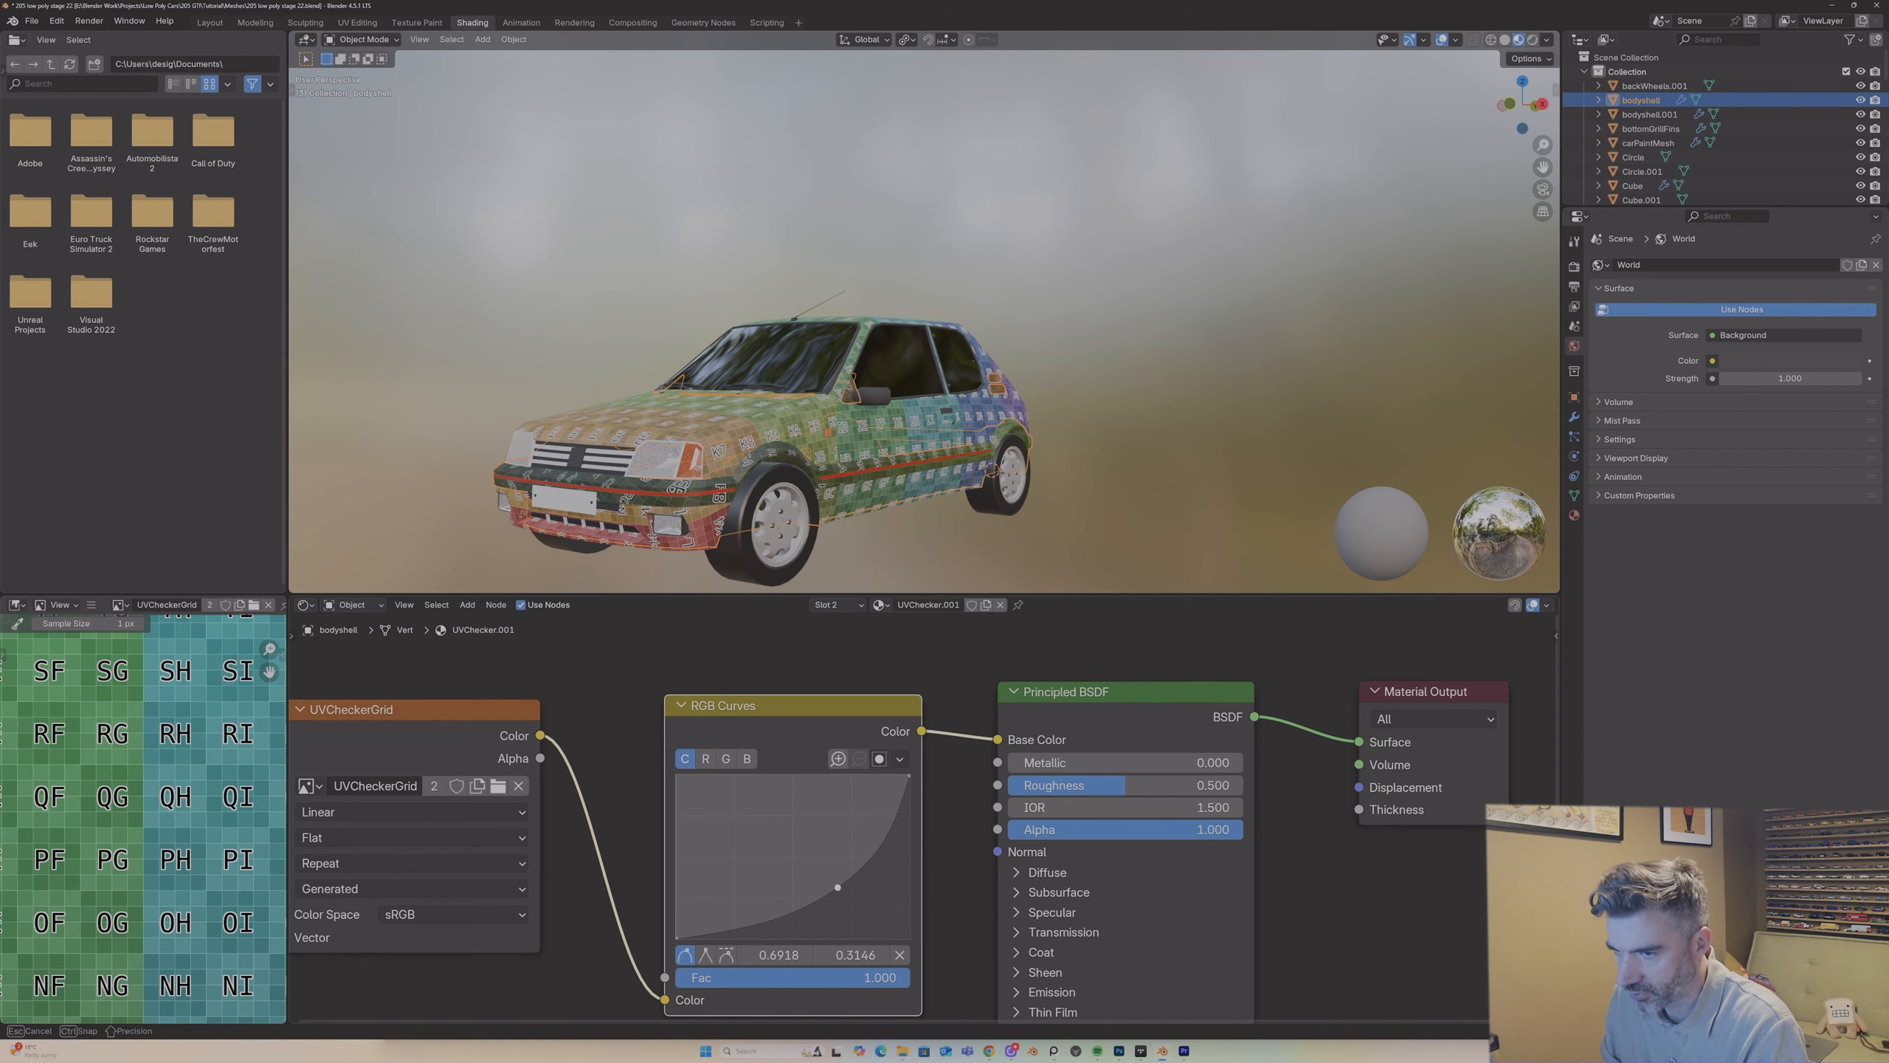
pyautogui.click(978, 546)
pyautogui.moveTo(978, 547); pyautogui.dragTo(804, 414, button='middle')
pyautogui.moveTo(680, 214)
pyautogui.mouseDown(button='middle')
pyautogui.moveTo(698, 214)
pyautogui.moveTo(673, 213)
pyautogui.mouseUp(button='middle')
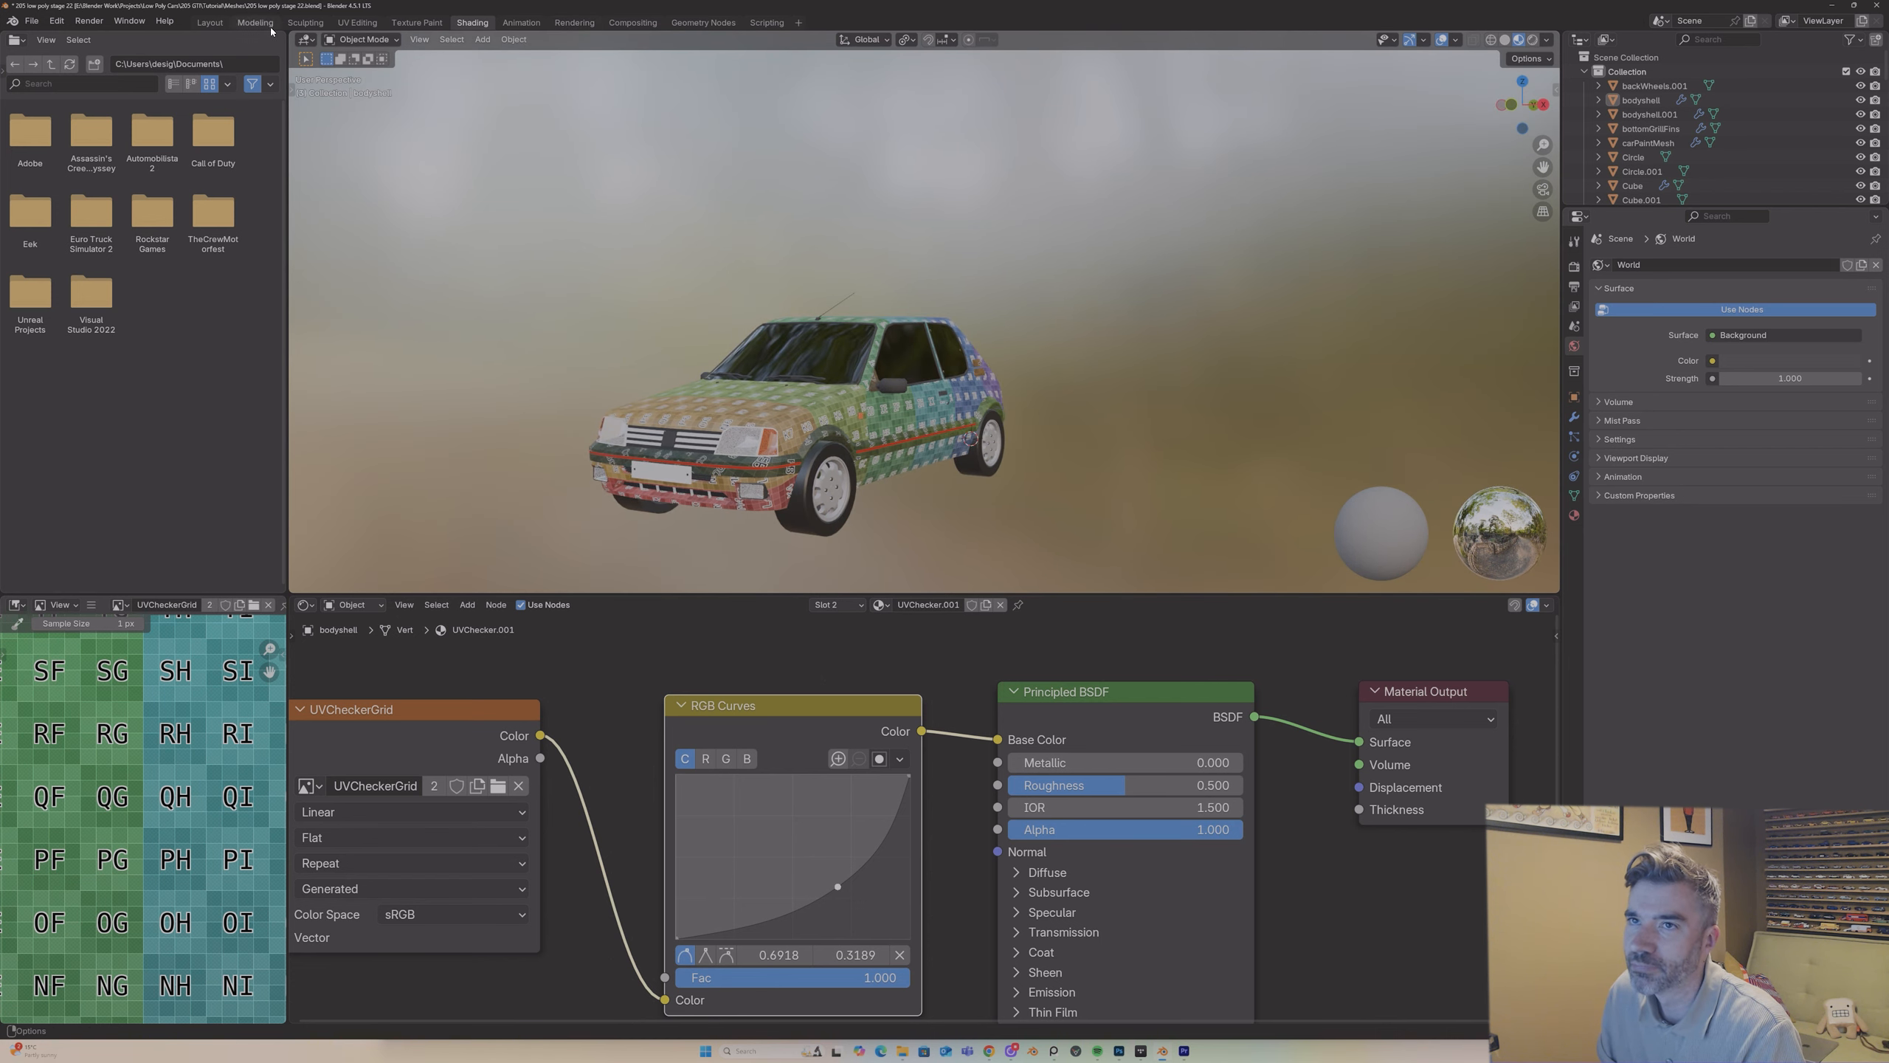
# Step: Return to the UV Editing workspace and inspect the bodyshell's darkened checker from underneath in Object Mode
pyautogui.click(357, 22)
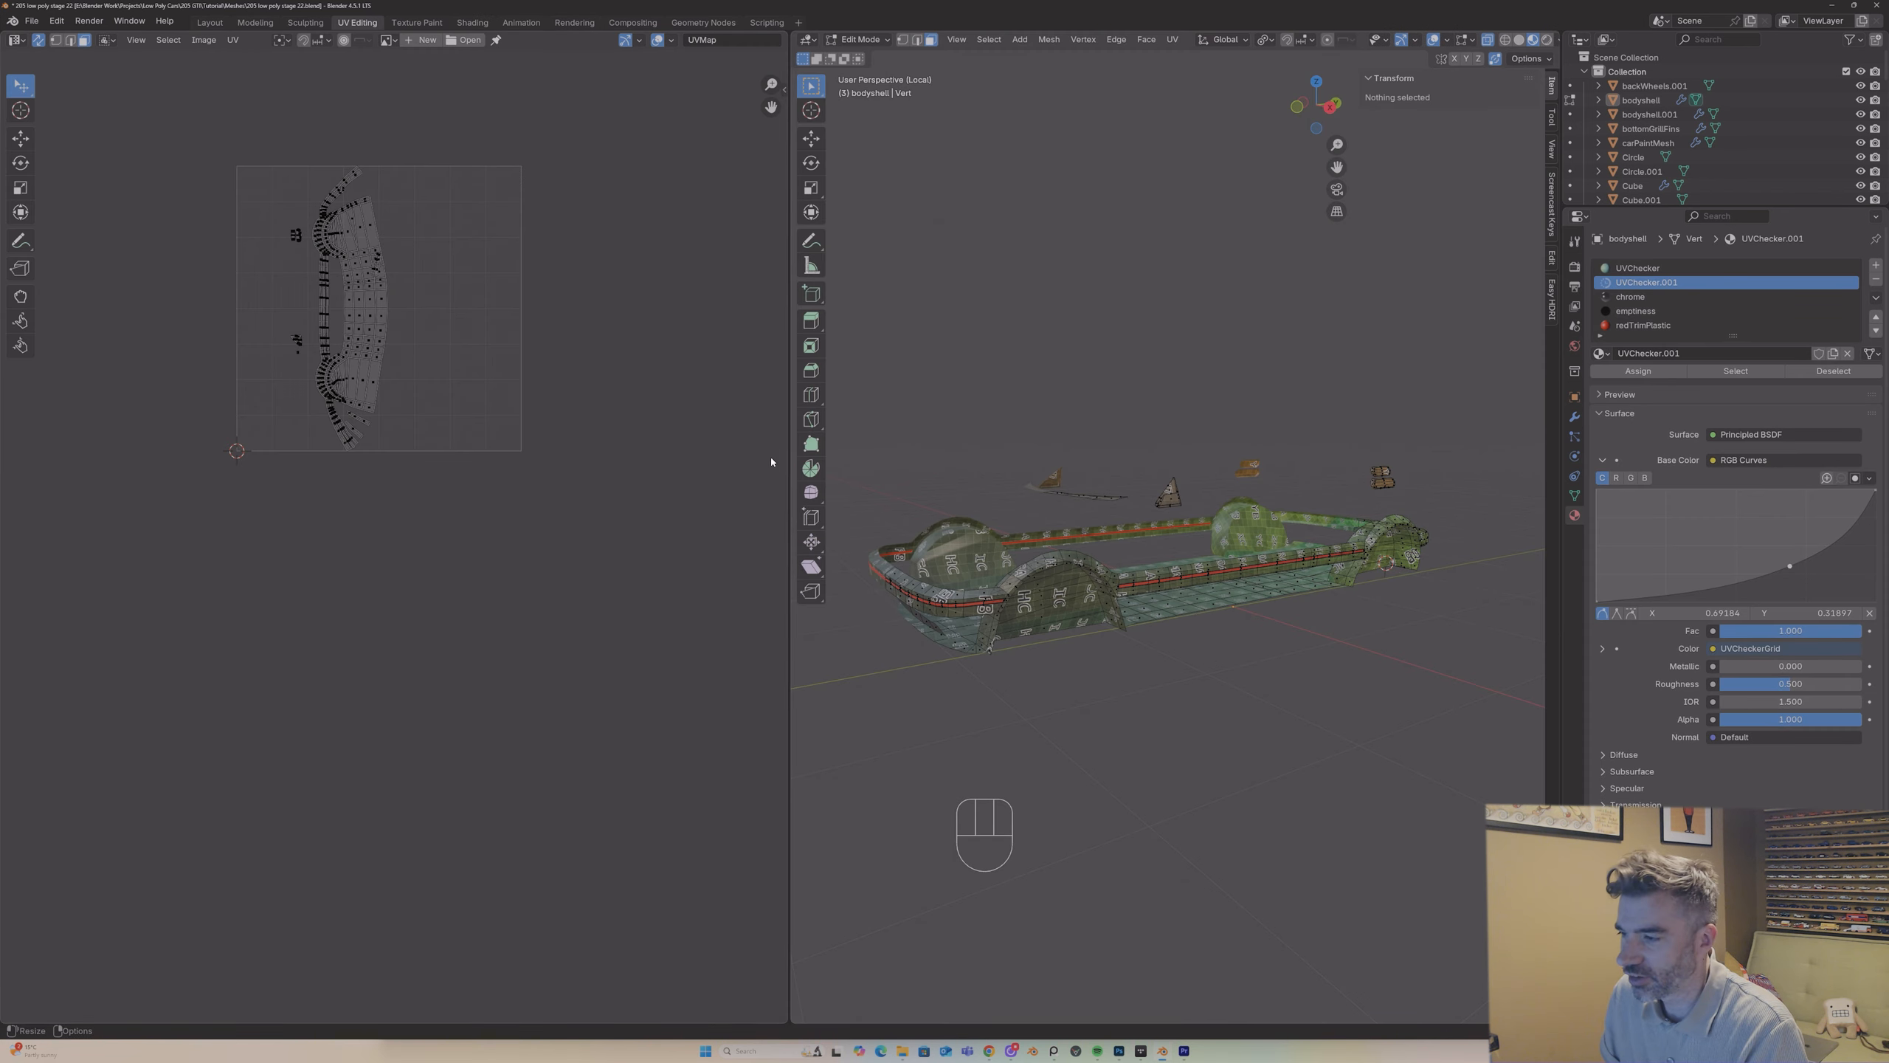
pyautogui.moveTo(1041, 596); pyautogui.dragTo(1101, 591, button='middle')
pyautogui.press('Tab')
pyautogui.press('Tab')
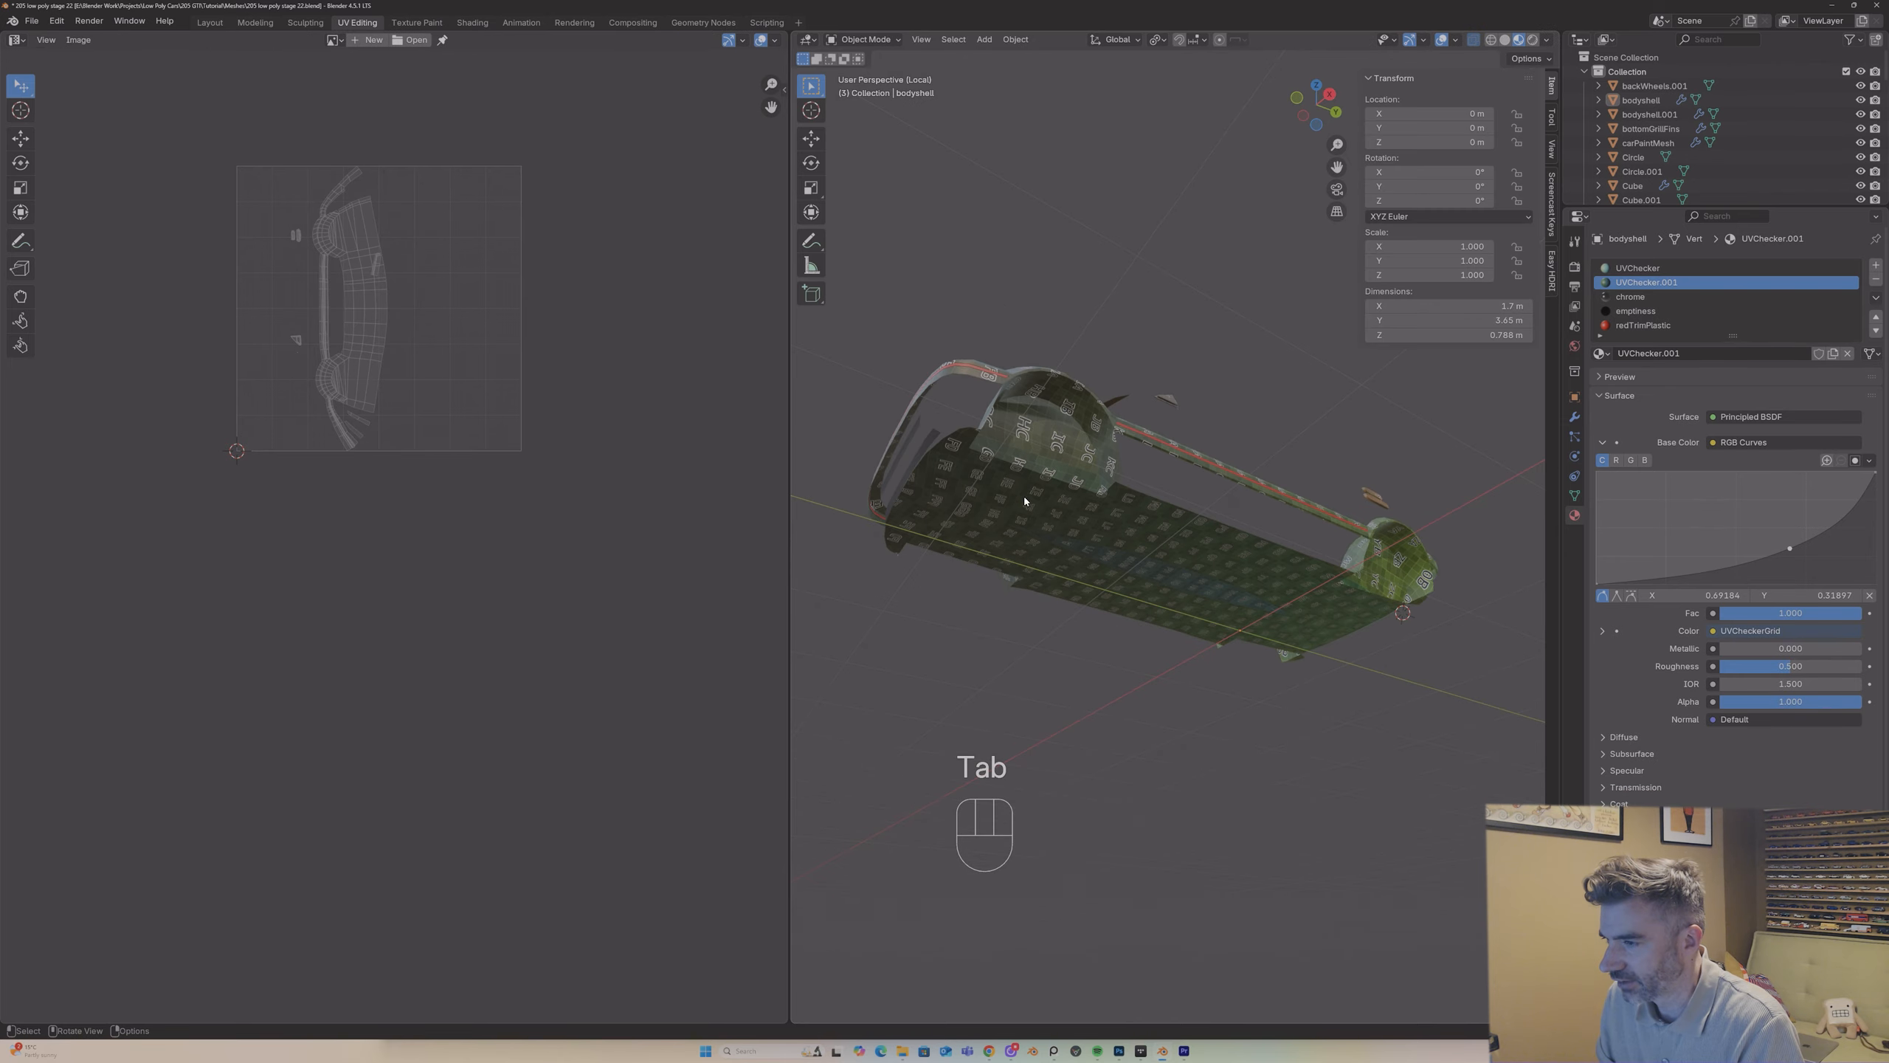
# Step: Mark a seam along the inner edge loop of the wheel arch at the bodyshell's -Y end
pyautogui.moveTo(1041, 521); pyautogui.dragTo(911, 474, button='middle')
pyautogui.press('2')
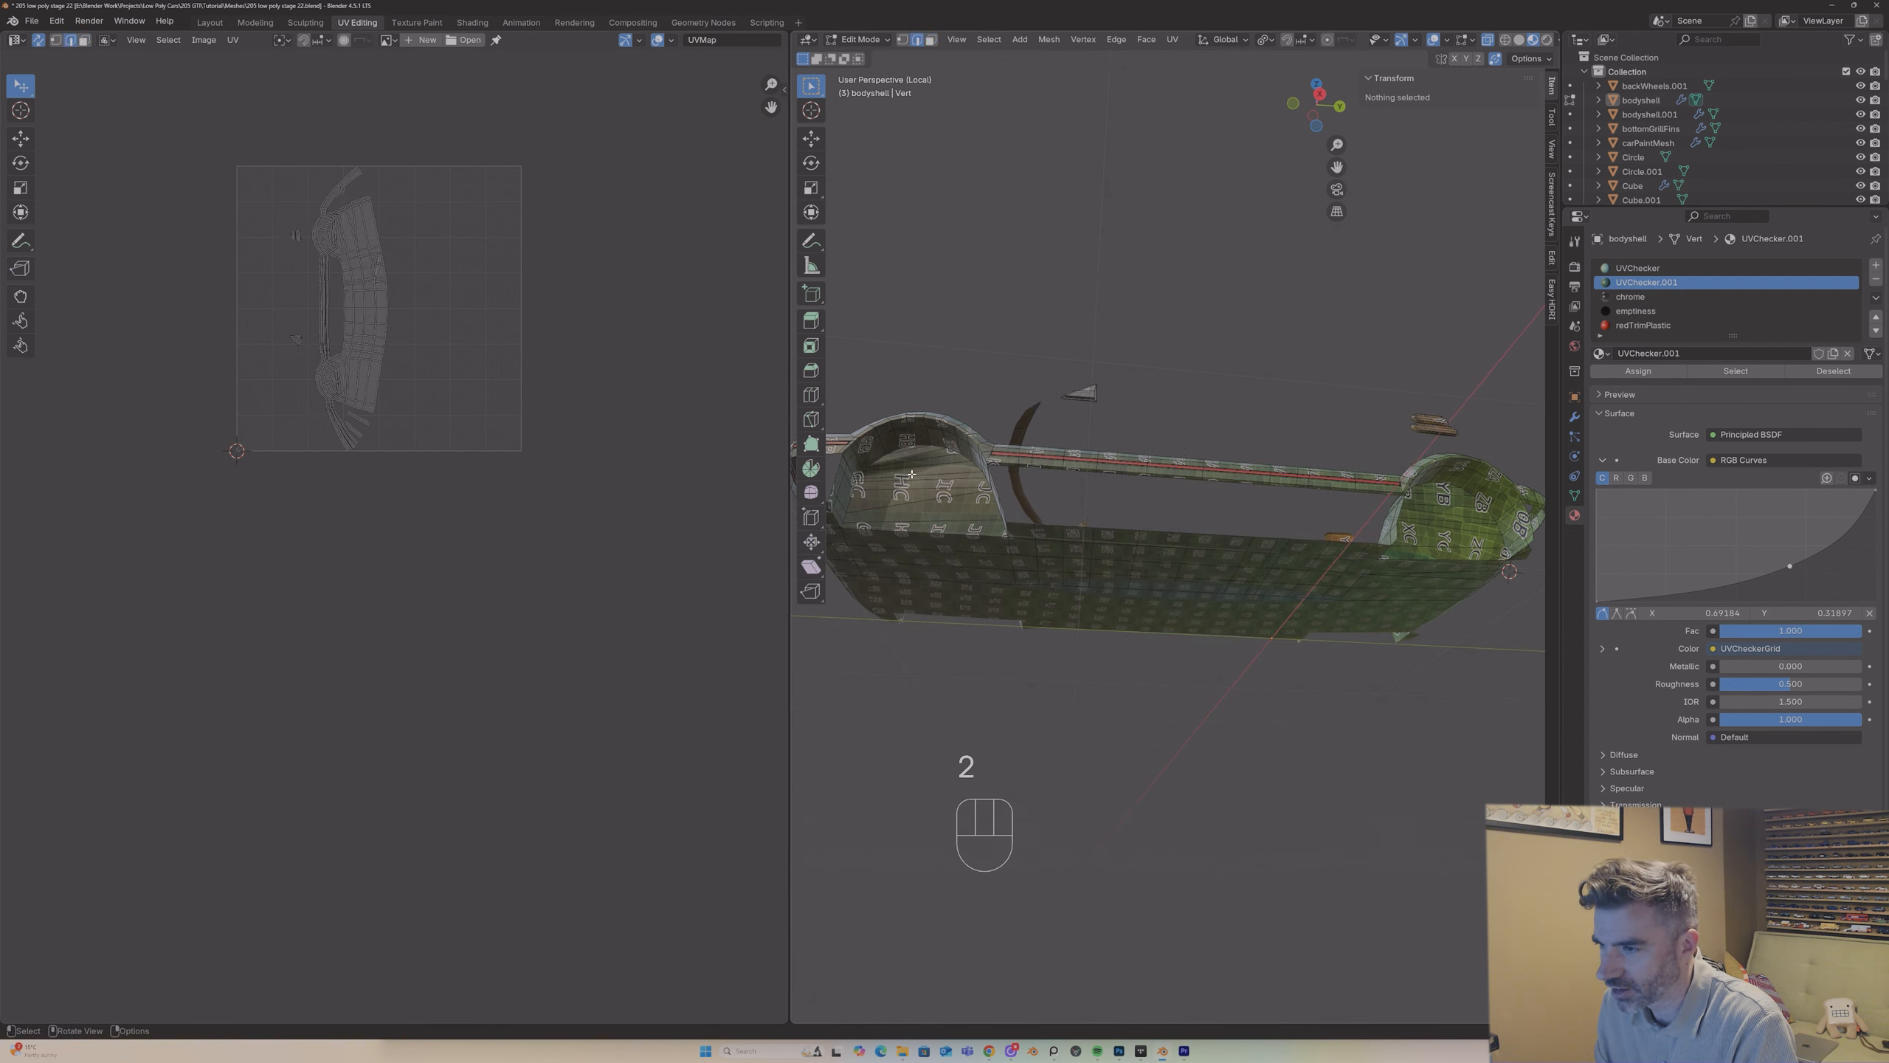
pyautogui.keyDown('alt'); pyautogui.keyDown('shift'); pyautogui.click(885, 454); pyautogui.keyUp('shift'); pyautogui.keyUp('alt')
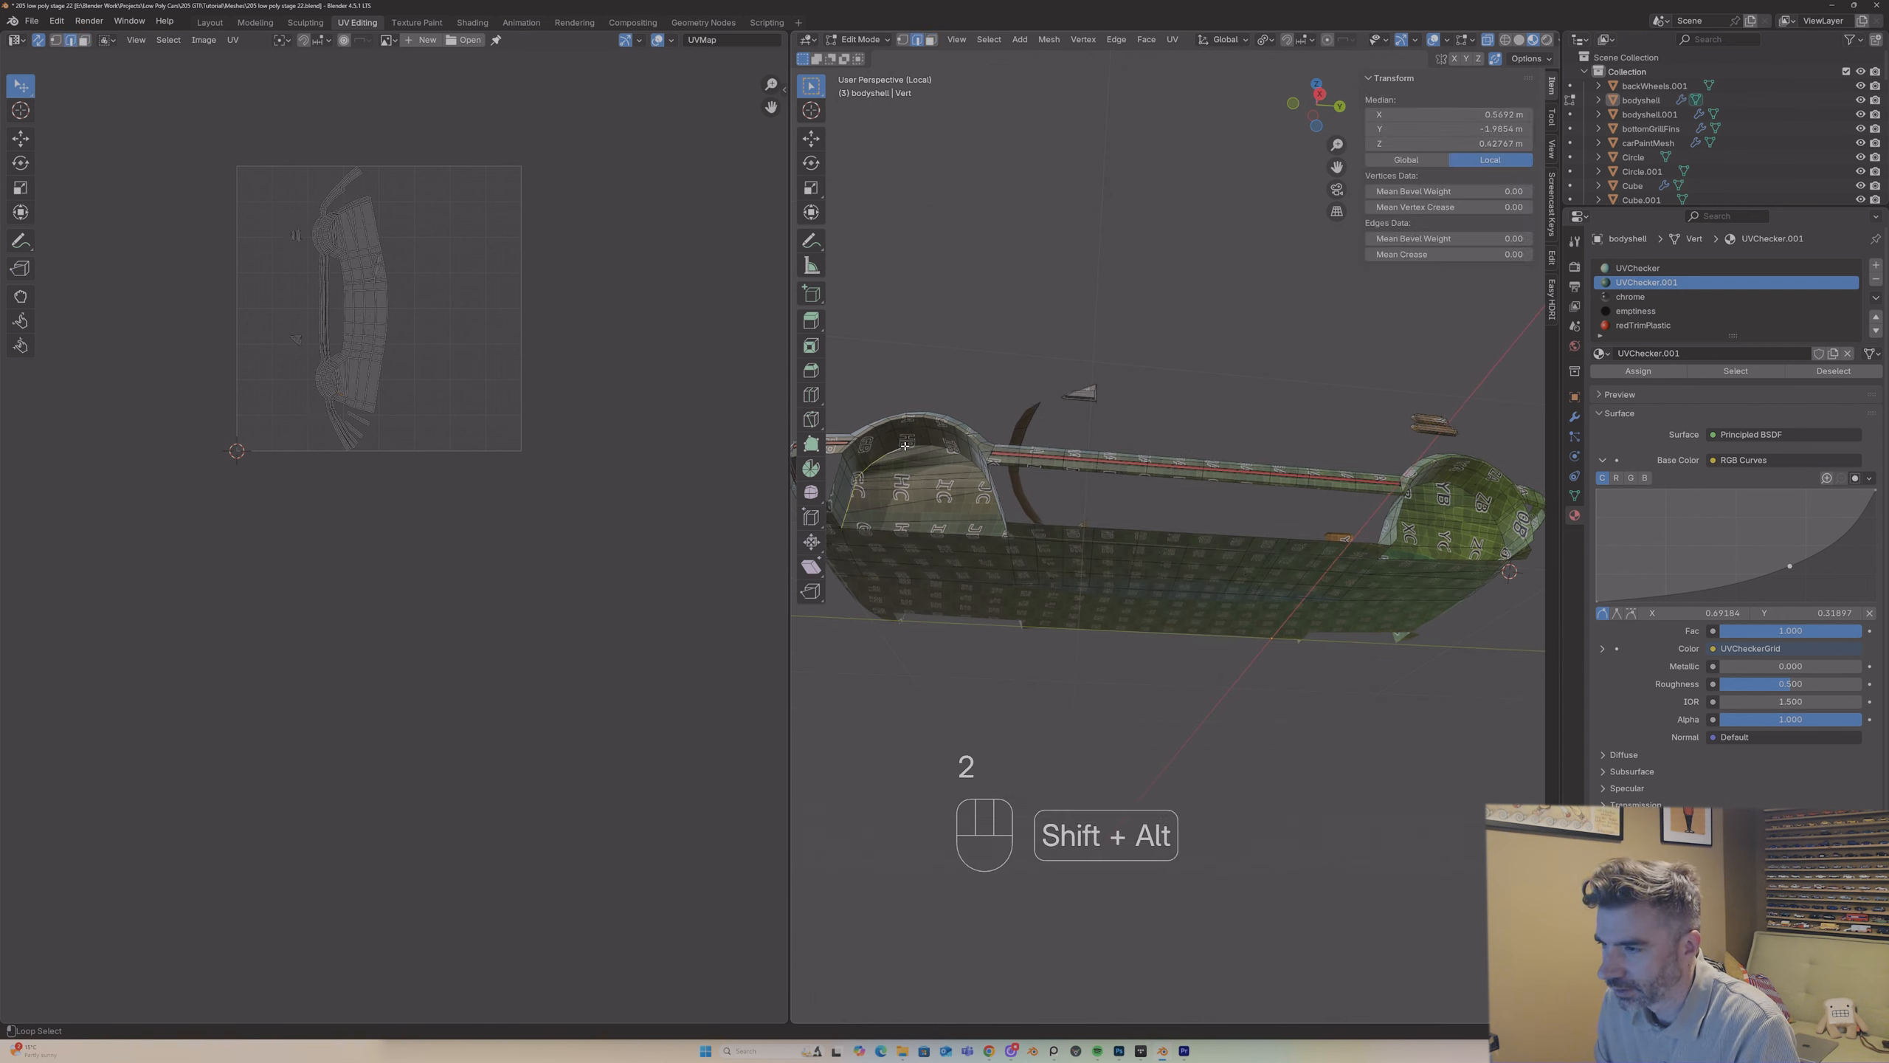
pyautogui.moveTo(926, 444); pyautogui.dragTo(944, 450, button='middle')
pyautogui.rightClick(945, 451)
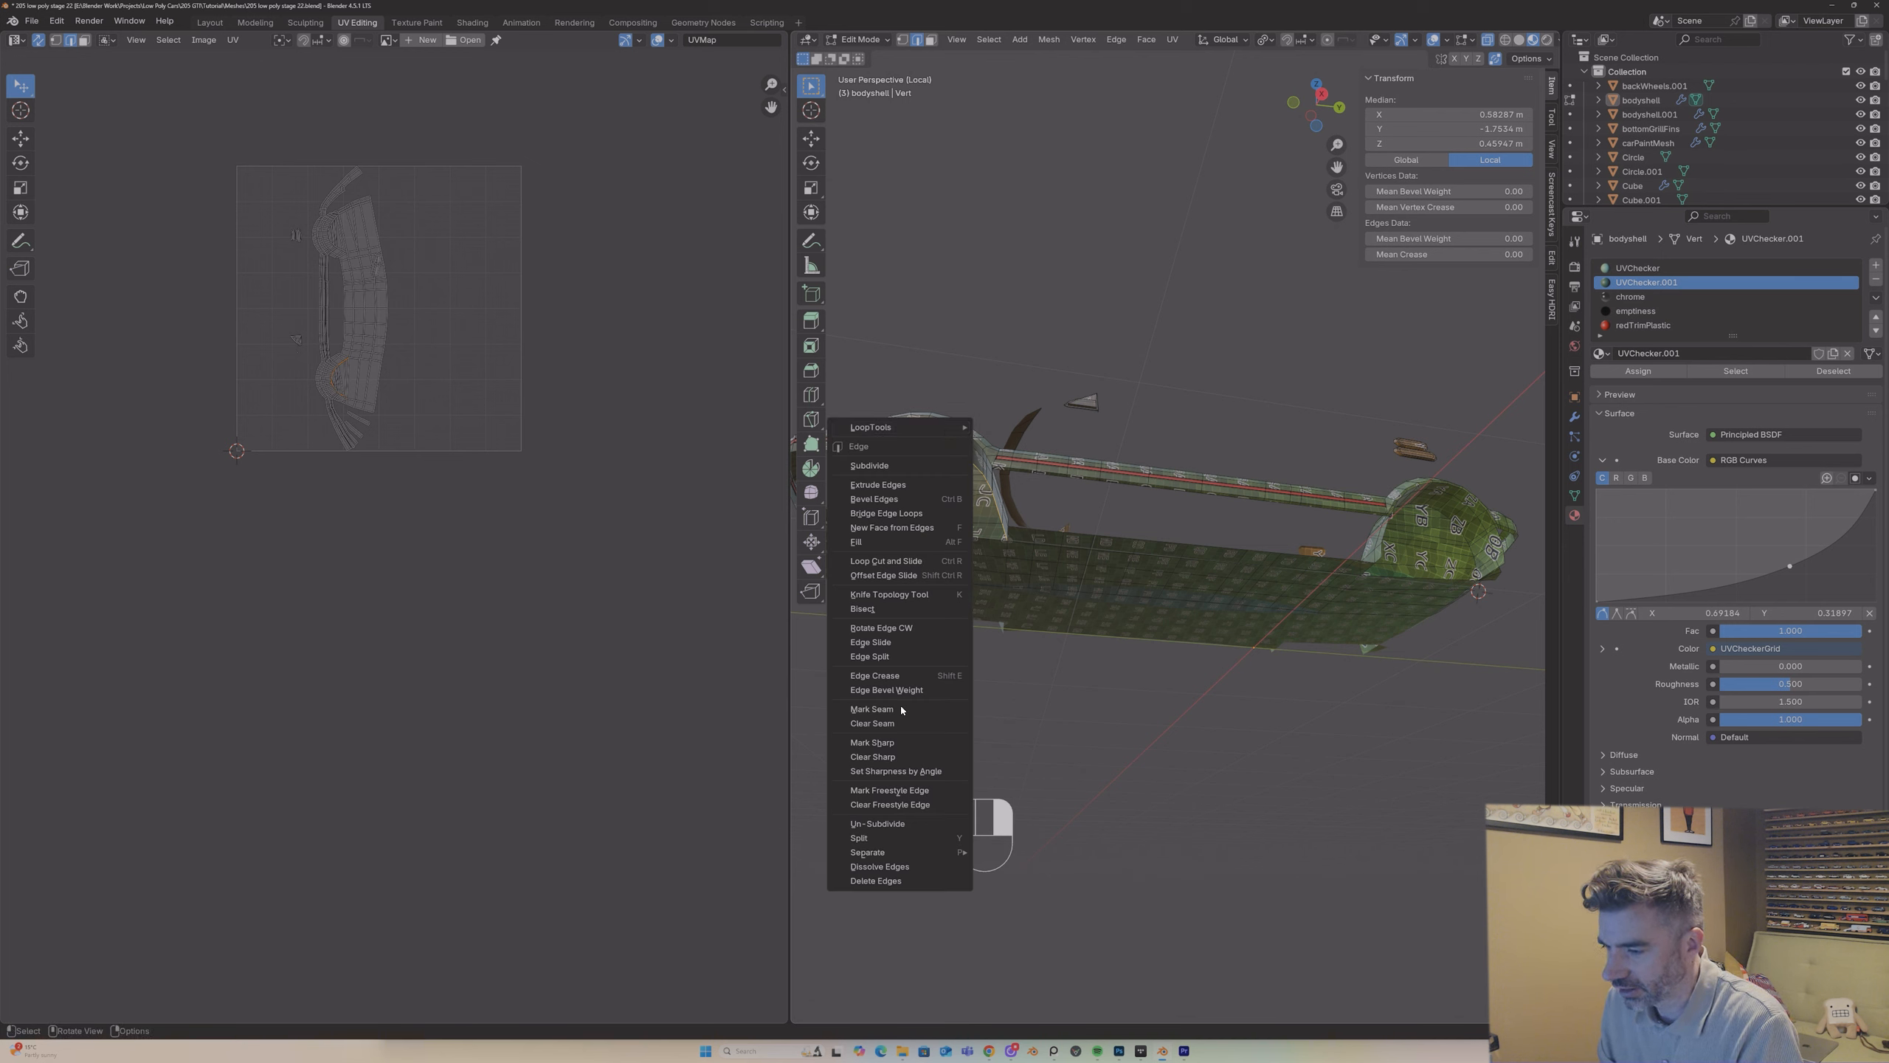
pyautogui.click(871, 708)
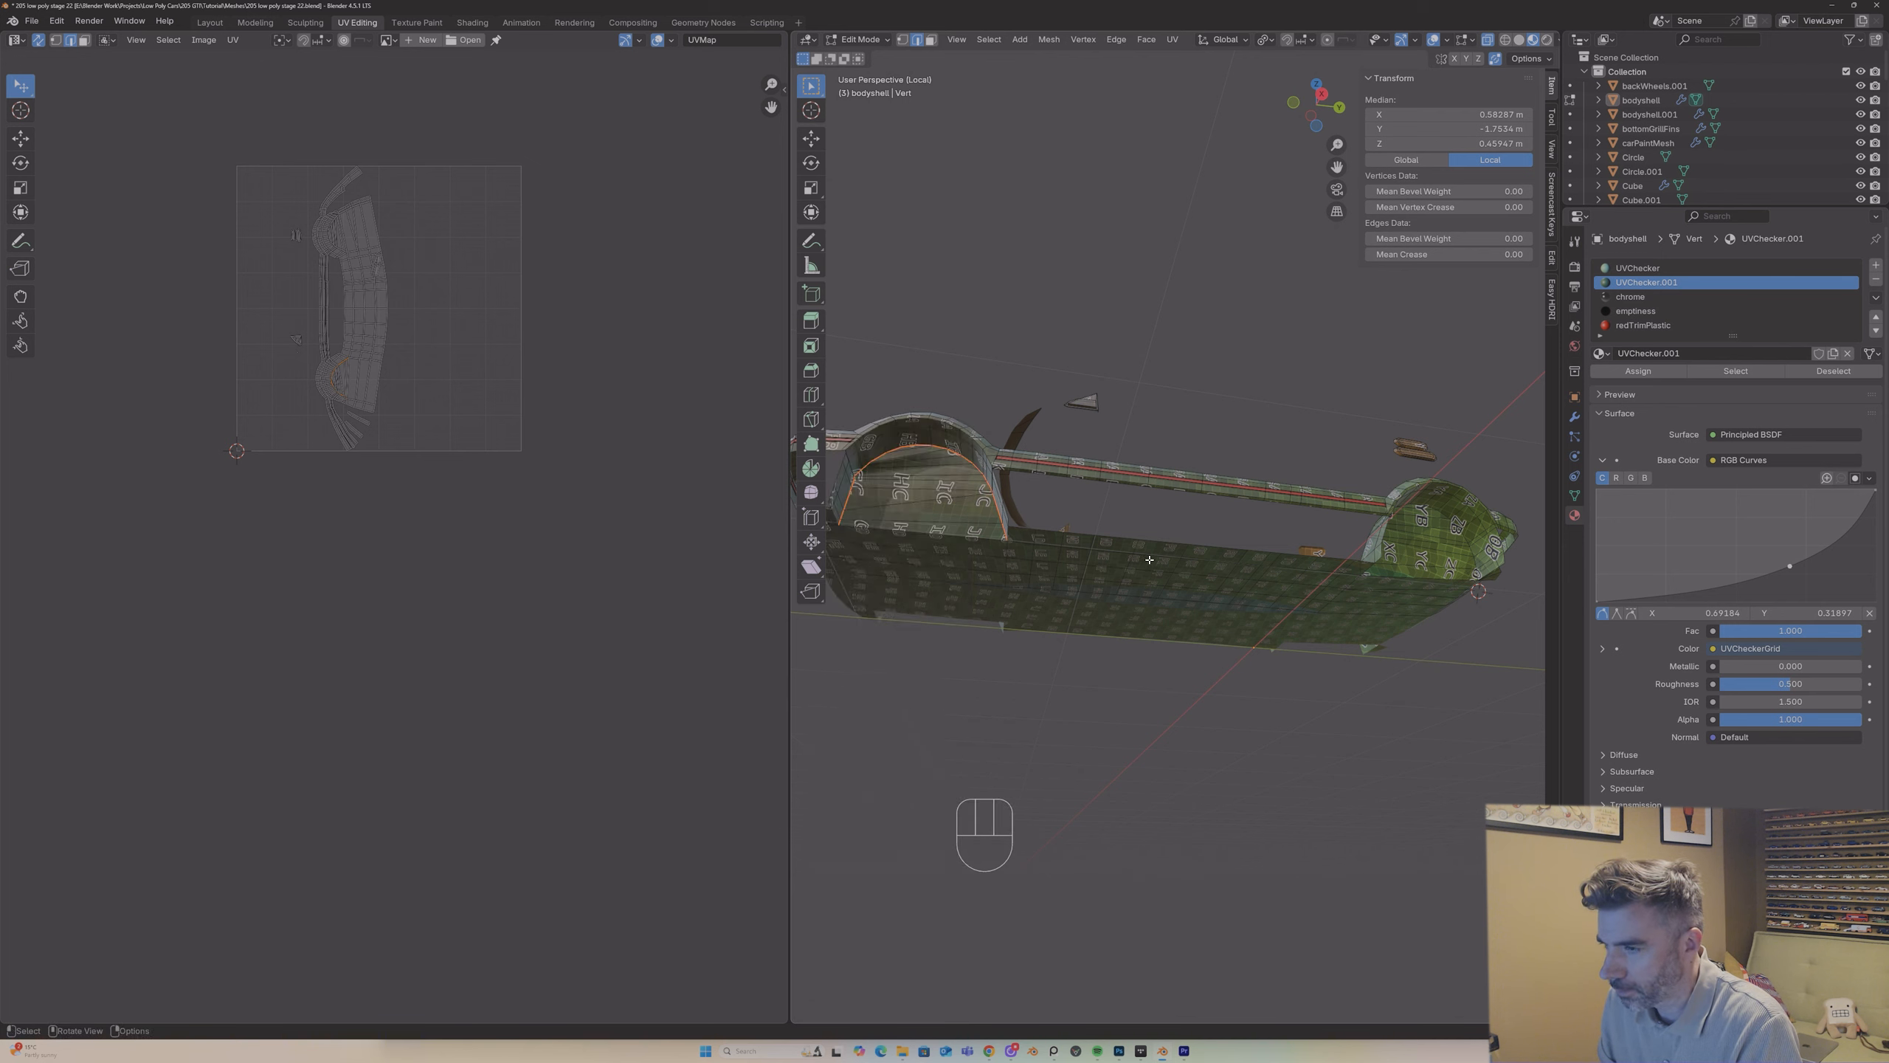
# Step: Mark a matching seam along the inner edge loop of the wheel arch at the bodyshell's other end
pyautogui.moveTo(1252, 479); pyautogui.dragTo(1253, 480, button='middle')
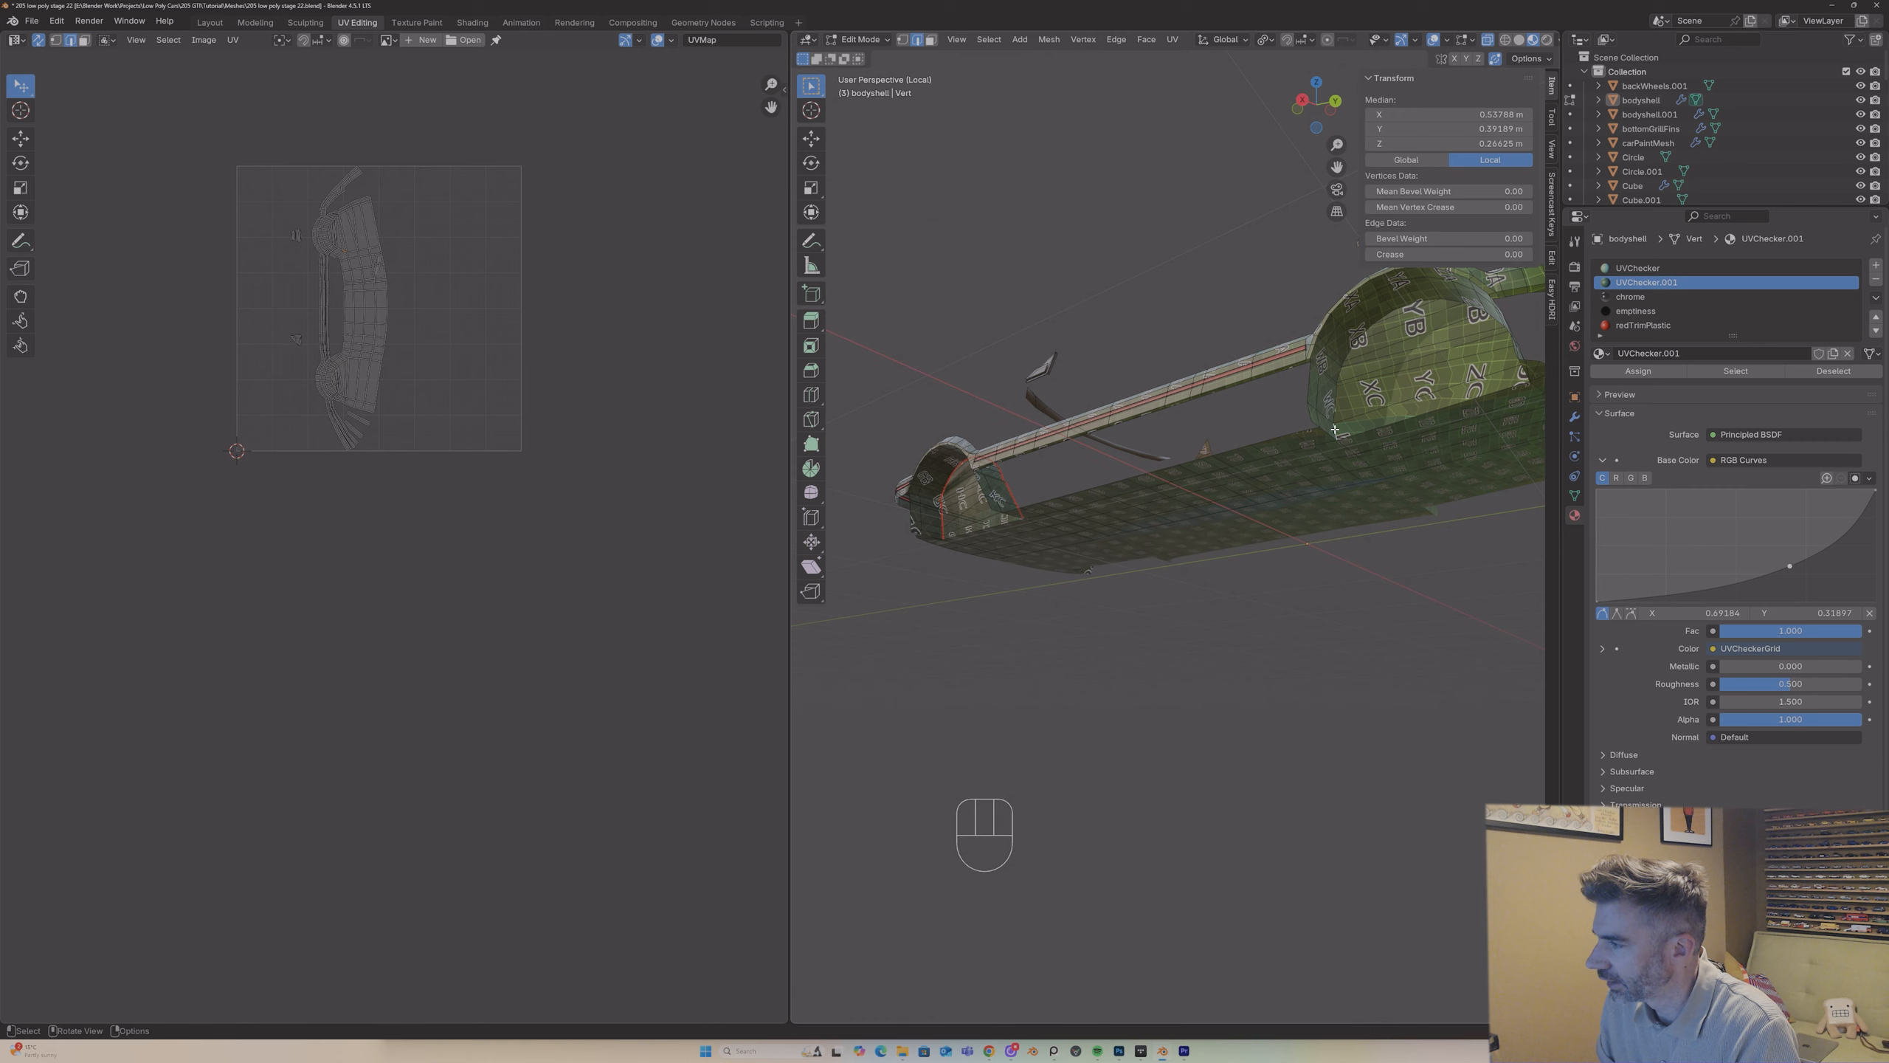
pyautogui.moveTo(1334, 430); pyautogui.dragTo(1409, 349, button='middle')
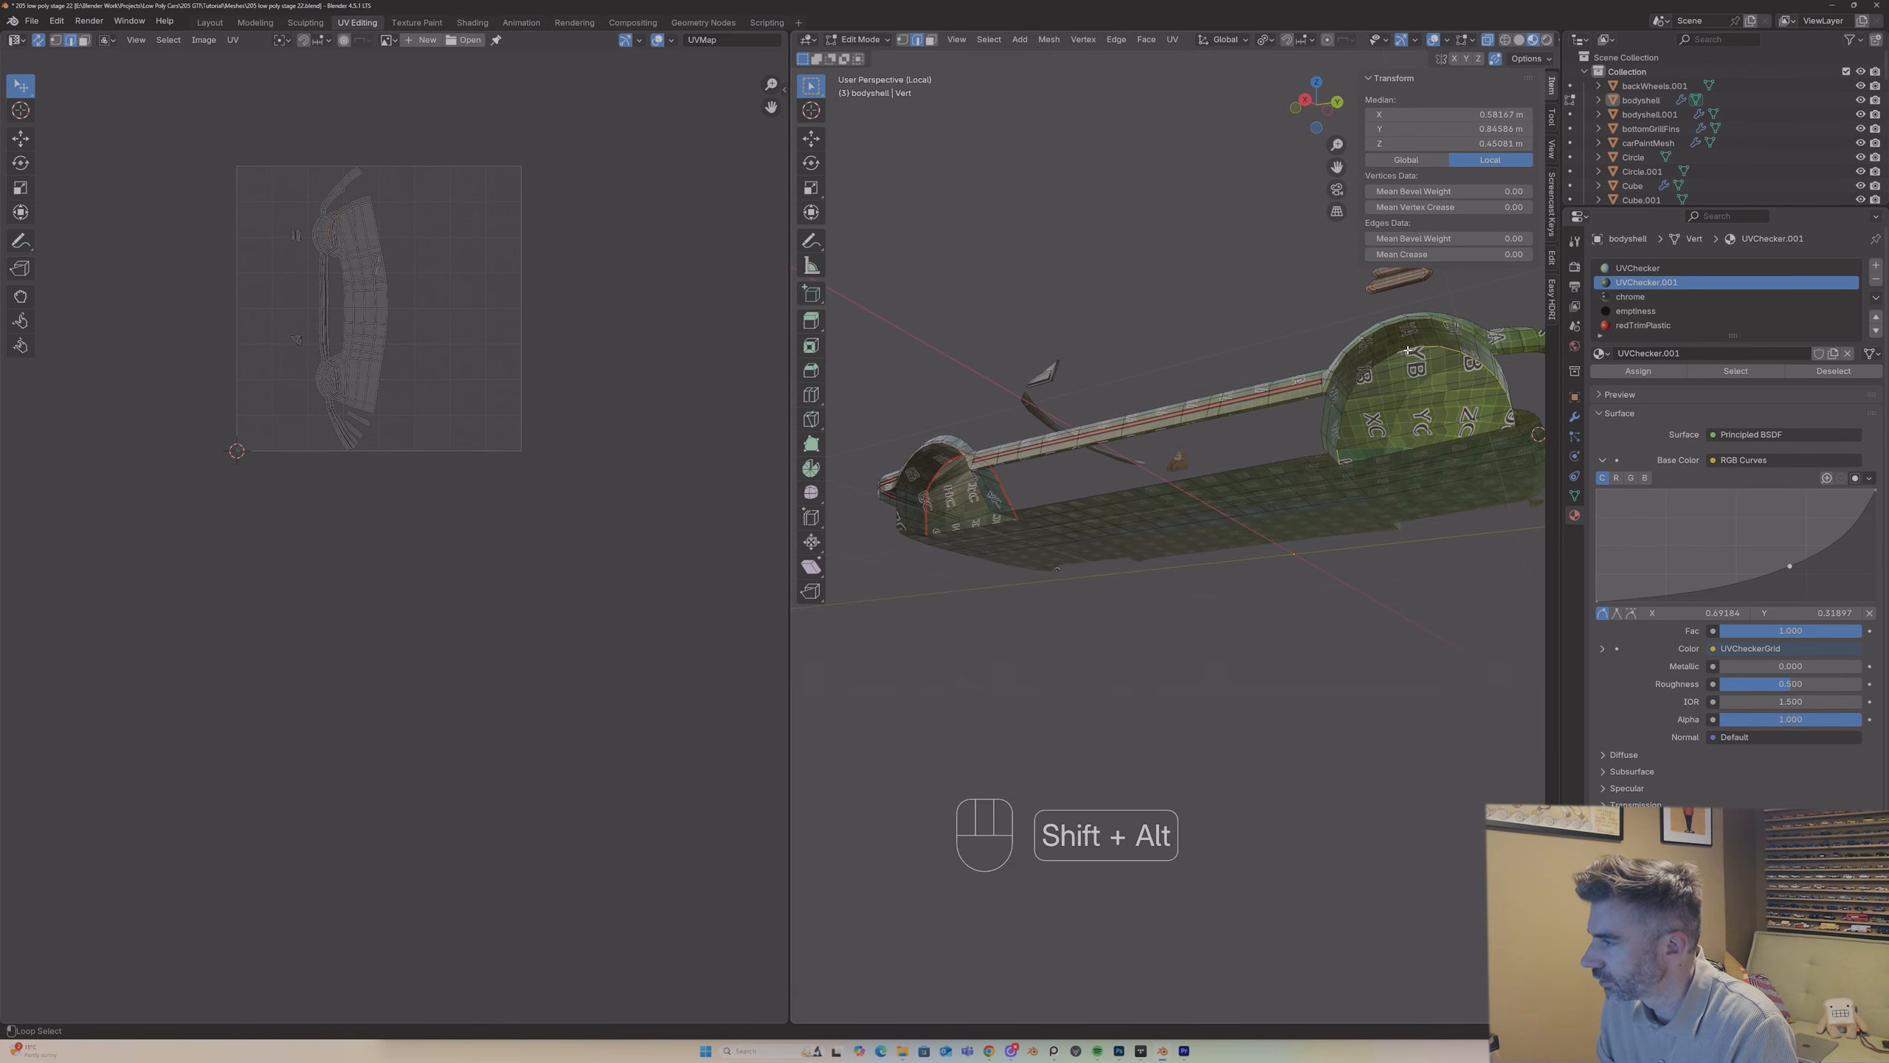
pyautogui.moveTo(1367, 370); pyautogui.dragTo(1306, 374, button='right')
pyautogui.moveTo(1307, 375); pyautogui.dragTo(1210, 415, button='middle')
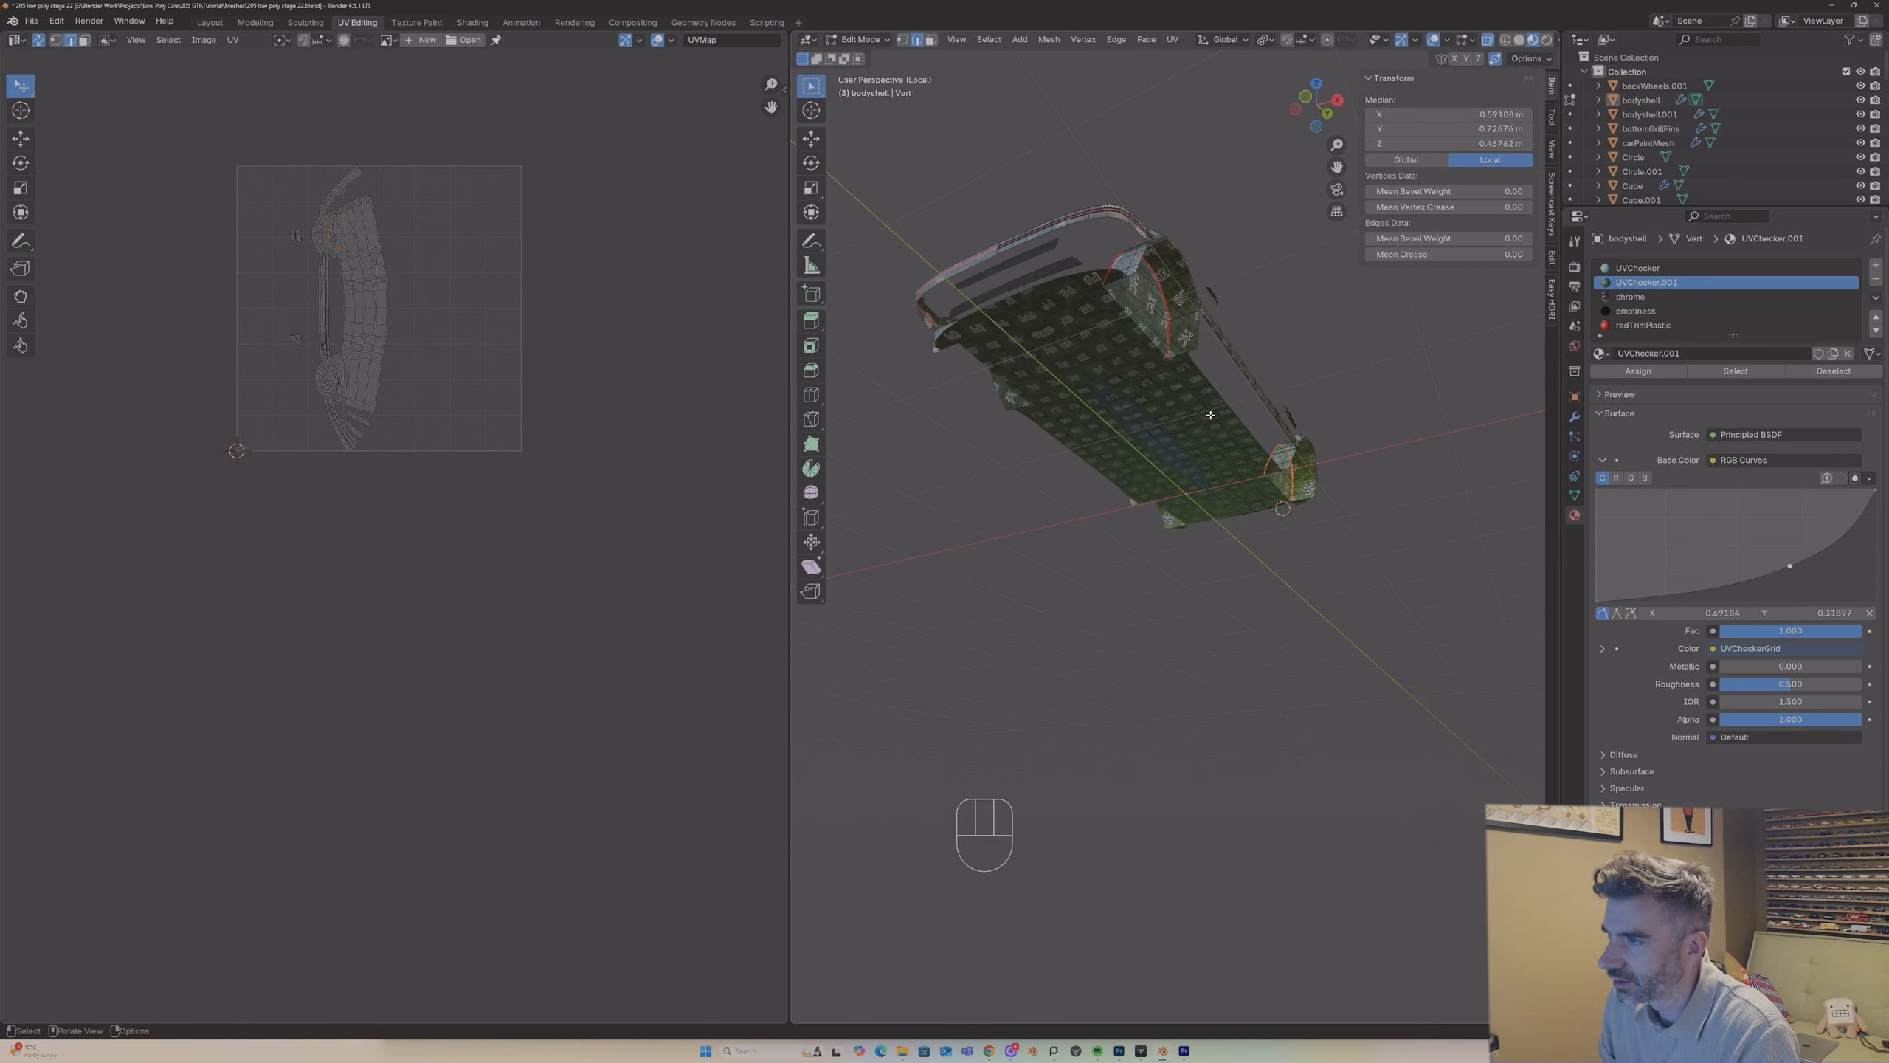
# Step: Select the underbody's linked faces, limit the linked selection by Seam, and clear the selection
pyautogui.press('l')
pyautogui.moveTo(1111, 348); pyautogui.dragTo(986, 353, button='middle')
pyautogui.scroll(2, 986, 353)
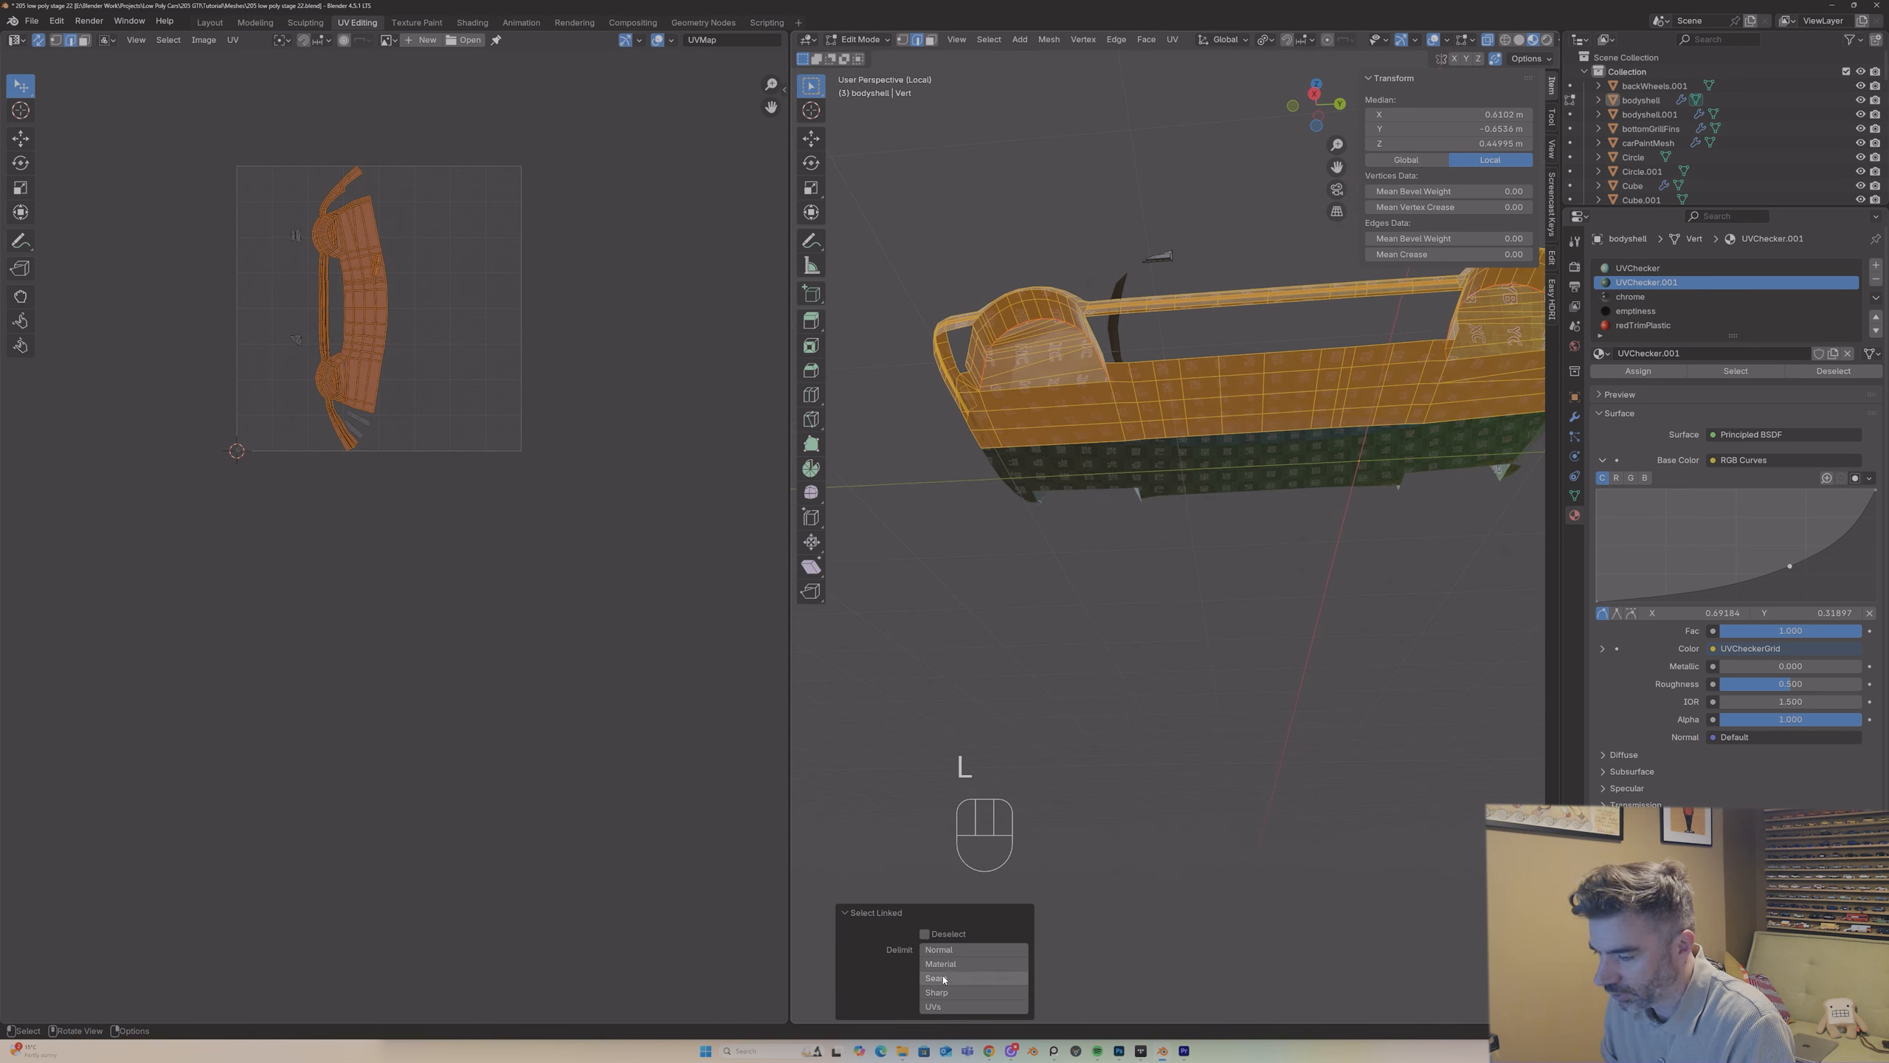
pyautogui.click(943, 979)
pyautogui.click(1108, 520)
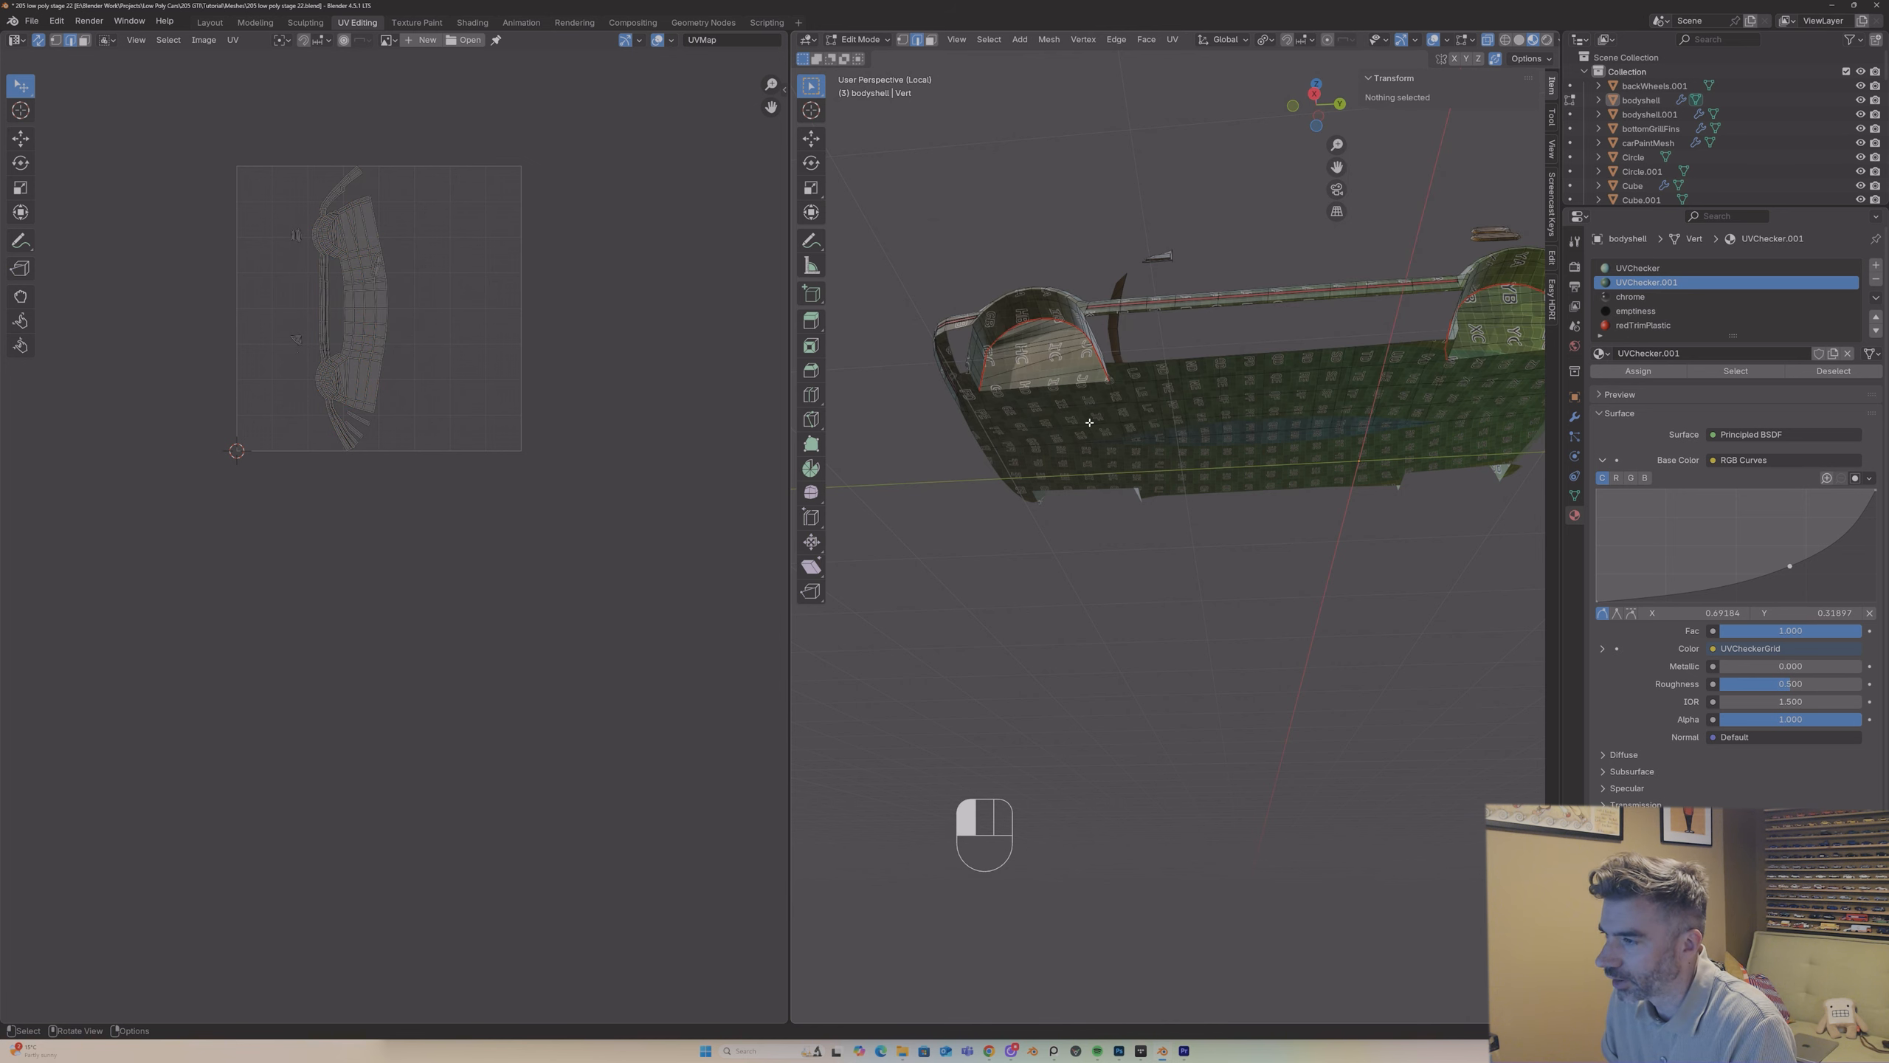
# Step: Check the floor's linked selection and mark a seam on the short edge at the base of the -Y wheel arch
pyautogui.press('l')
pyautogui.moveTo(1098, 425); pyautogui.dragTo(1110, 380, button='middle')
pyautogui.click(1079, 247)
pyautogui.rightClick(1077, 262)
pyautogui.click(1070, 281)
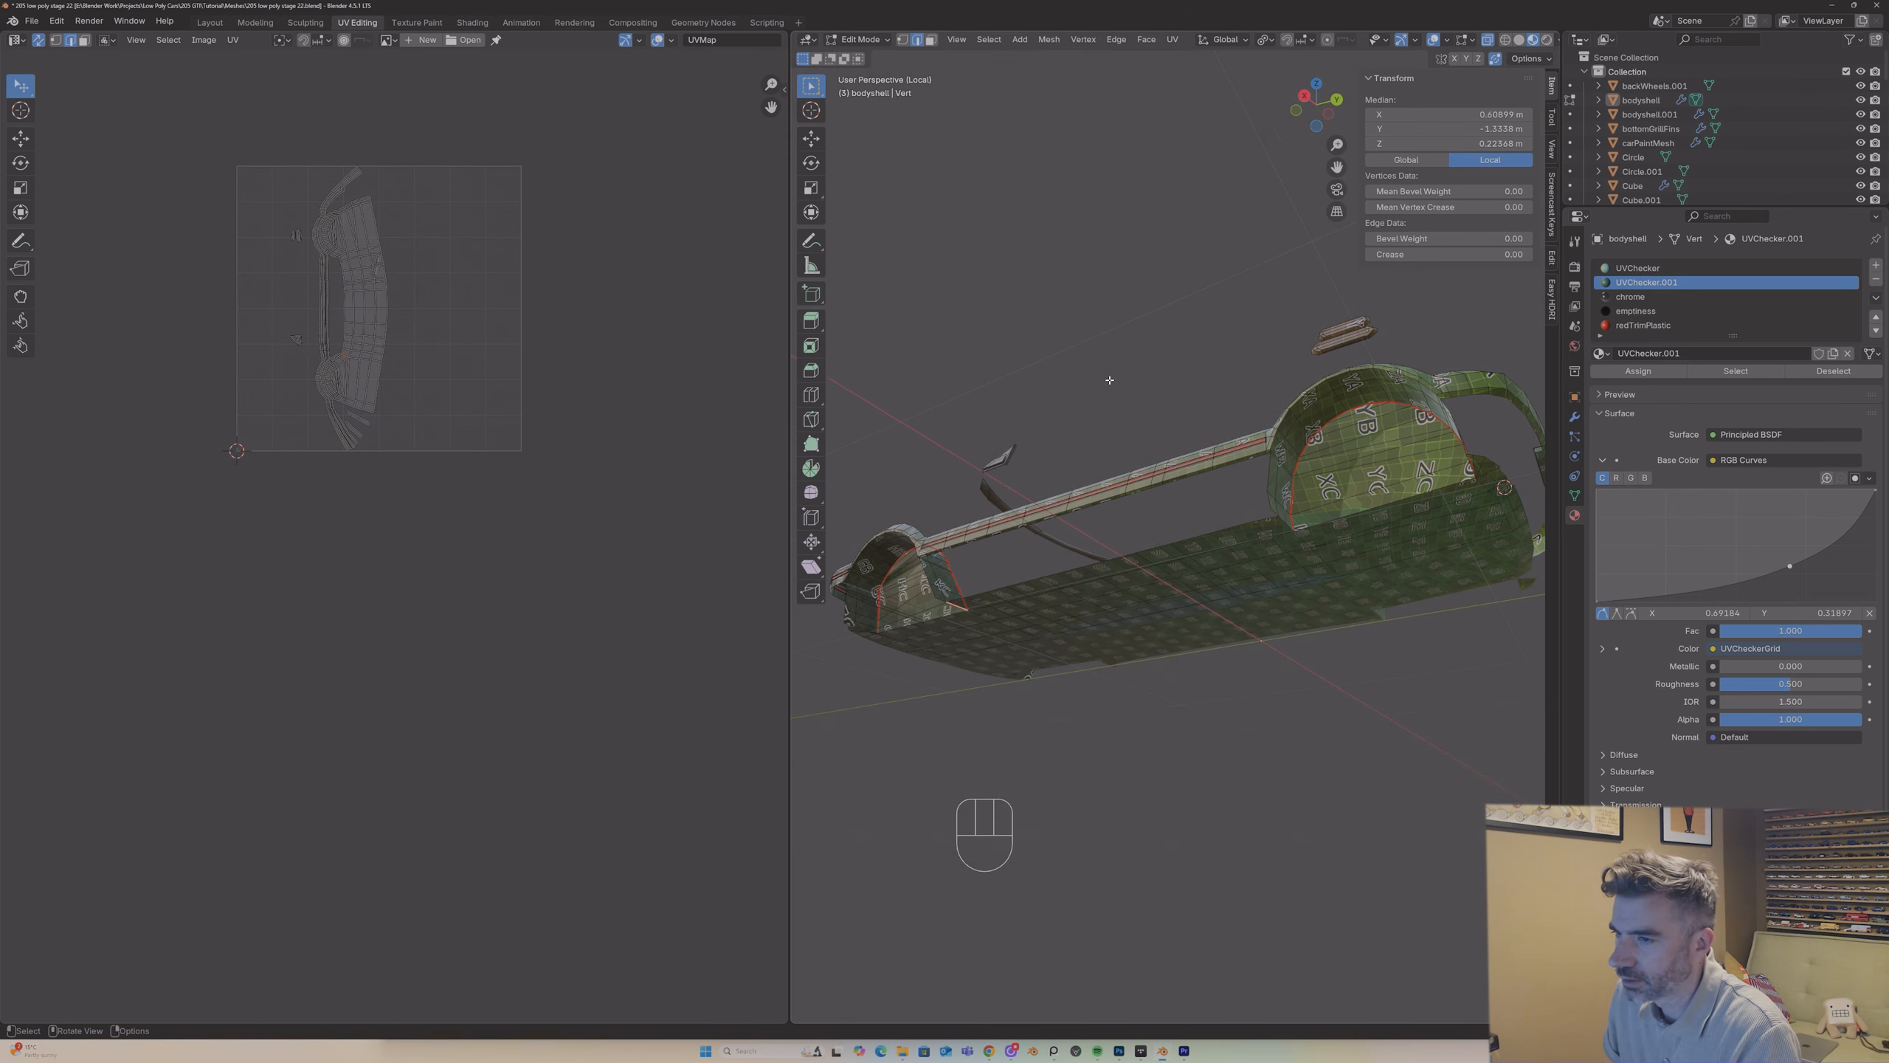
# Step: Widen the 3D viewport, mark another seam along the floor's border, and recheck the linked faces in face select mode
pyautogui.moveTo(784, 417); pyautogui.dragTo(549, 418)
pyautogui.moveTo(1191, 494)
pyautogui.mouseDown(button='middle')
pyautogui.moveTo(1192, 460)
pyautogui.moveTo(1181, 483)
pyautogui.moveTo(1218, 496)
pyautogui.mouseUp(button='middle')
pyautogui.moveTo(1233, 464); pyautogui.dragTo(1321, 477, button='middle')
pyautogui.rightClick(1174, 484)
pyautogui.click(1173, 479)
pyautogui.press('l')
pyautogui.press('3')
pyautogui.moveTo(1012, 600); pyautogui.dragTo(1072, 612, button='middle')
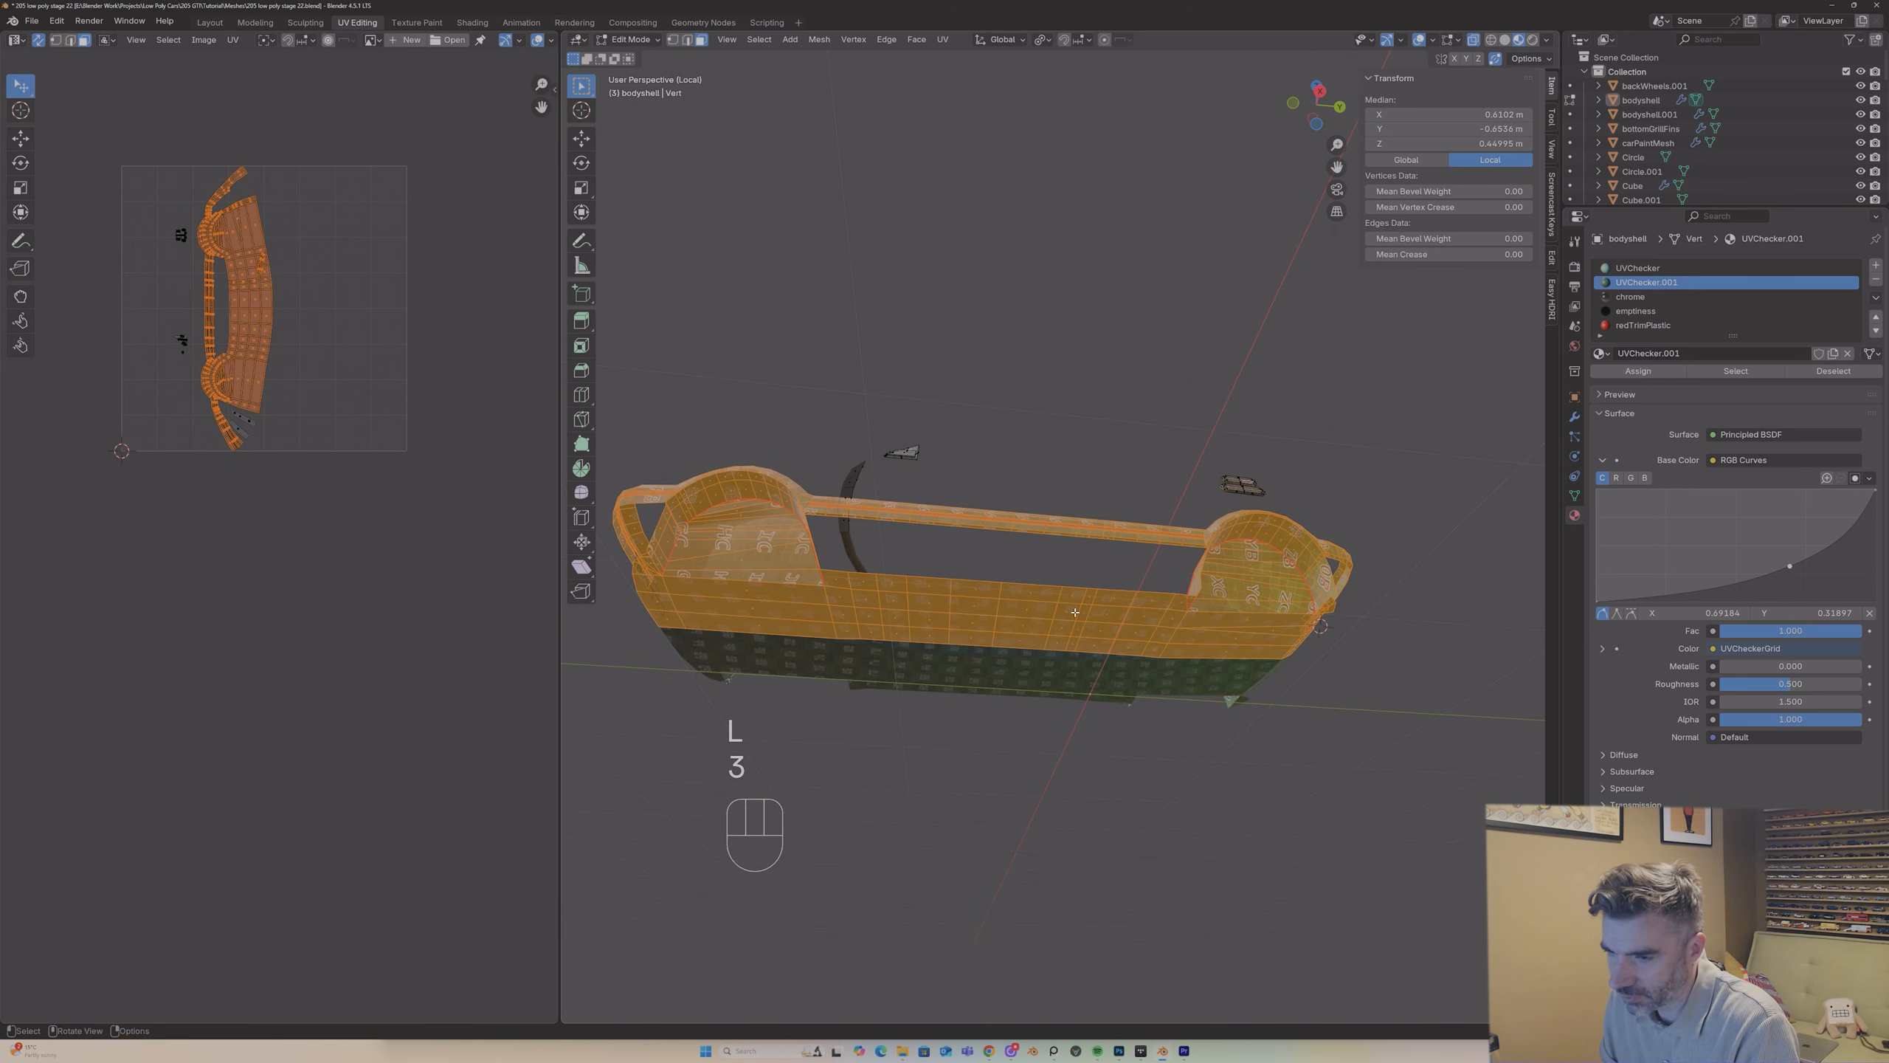
# Step: Undo the last action and mark a seam on the open border edge at the floor's -Y end
pyautogui.click(1071, 597)
pyautogui.press('2')
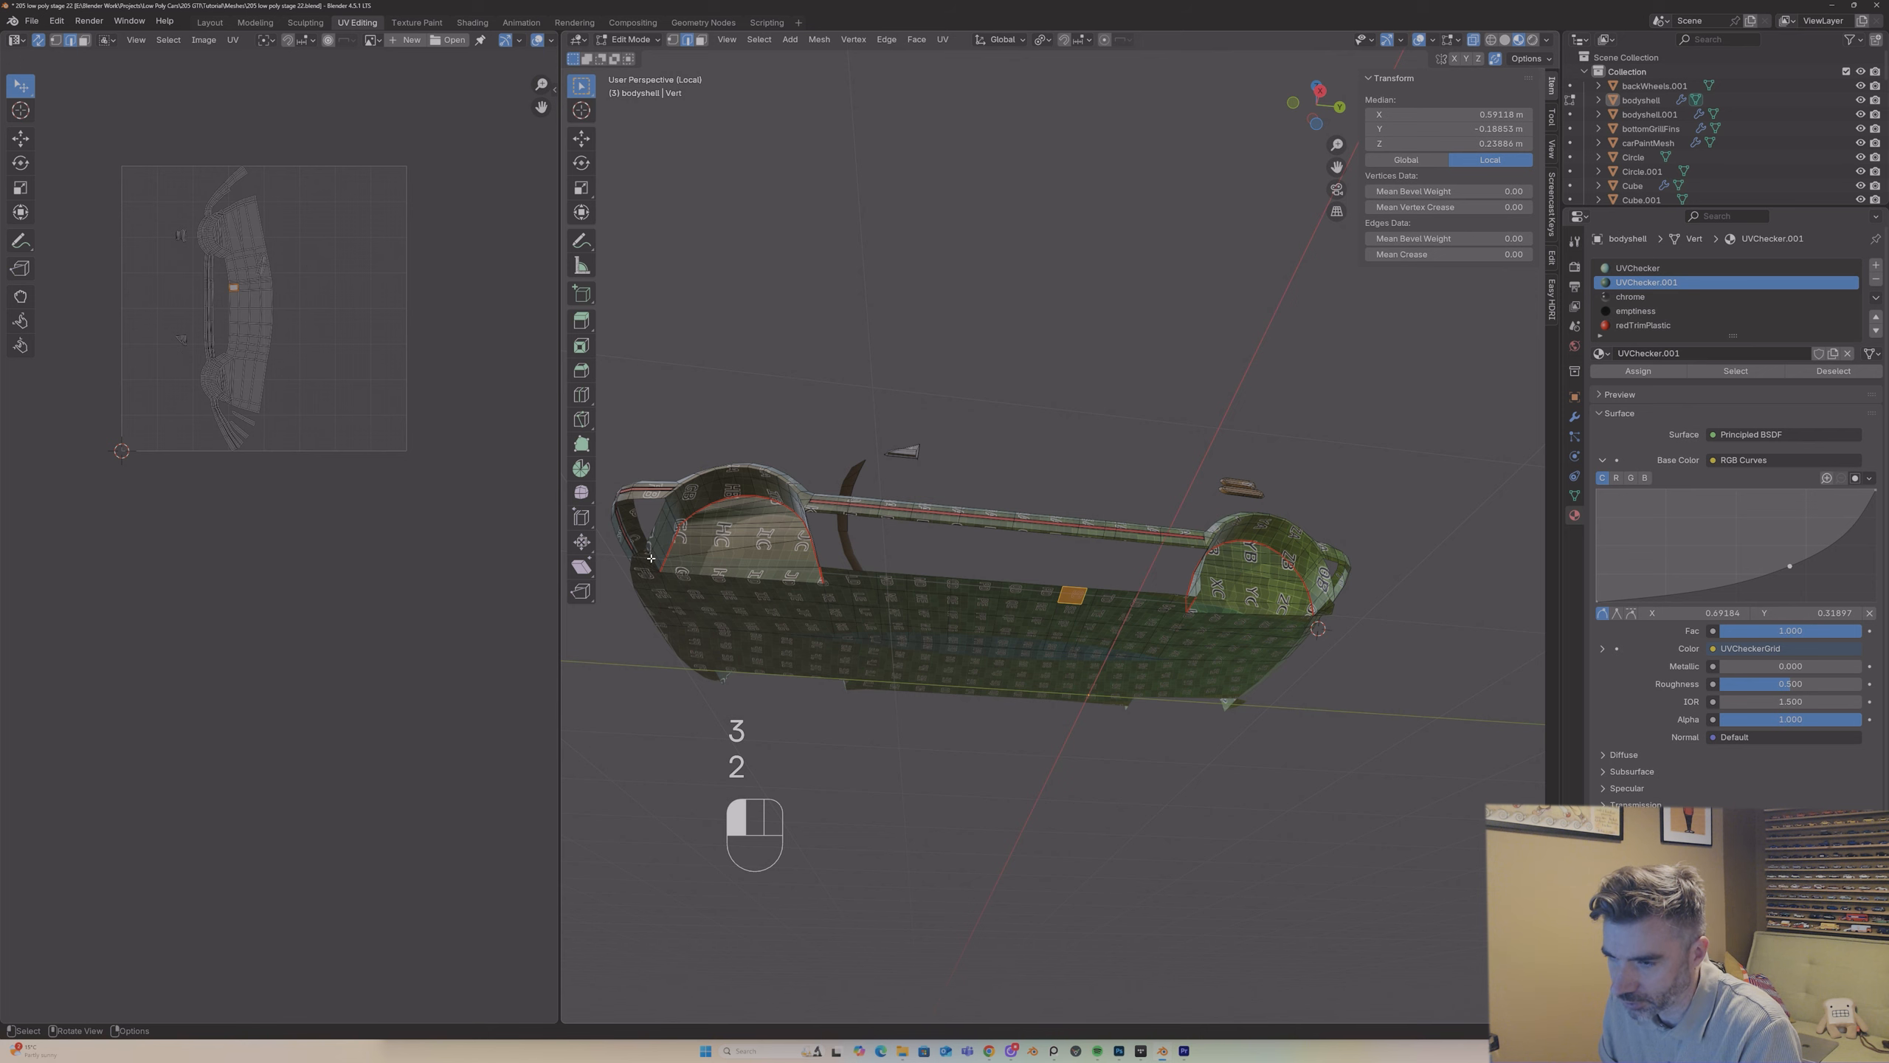
pyautogui.hotkey('ctrl', 'z')
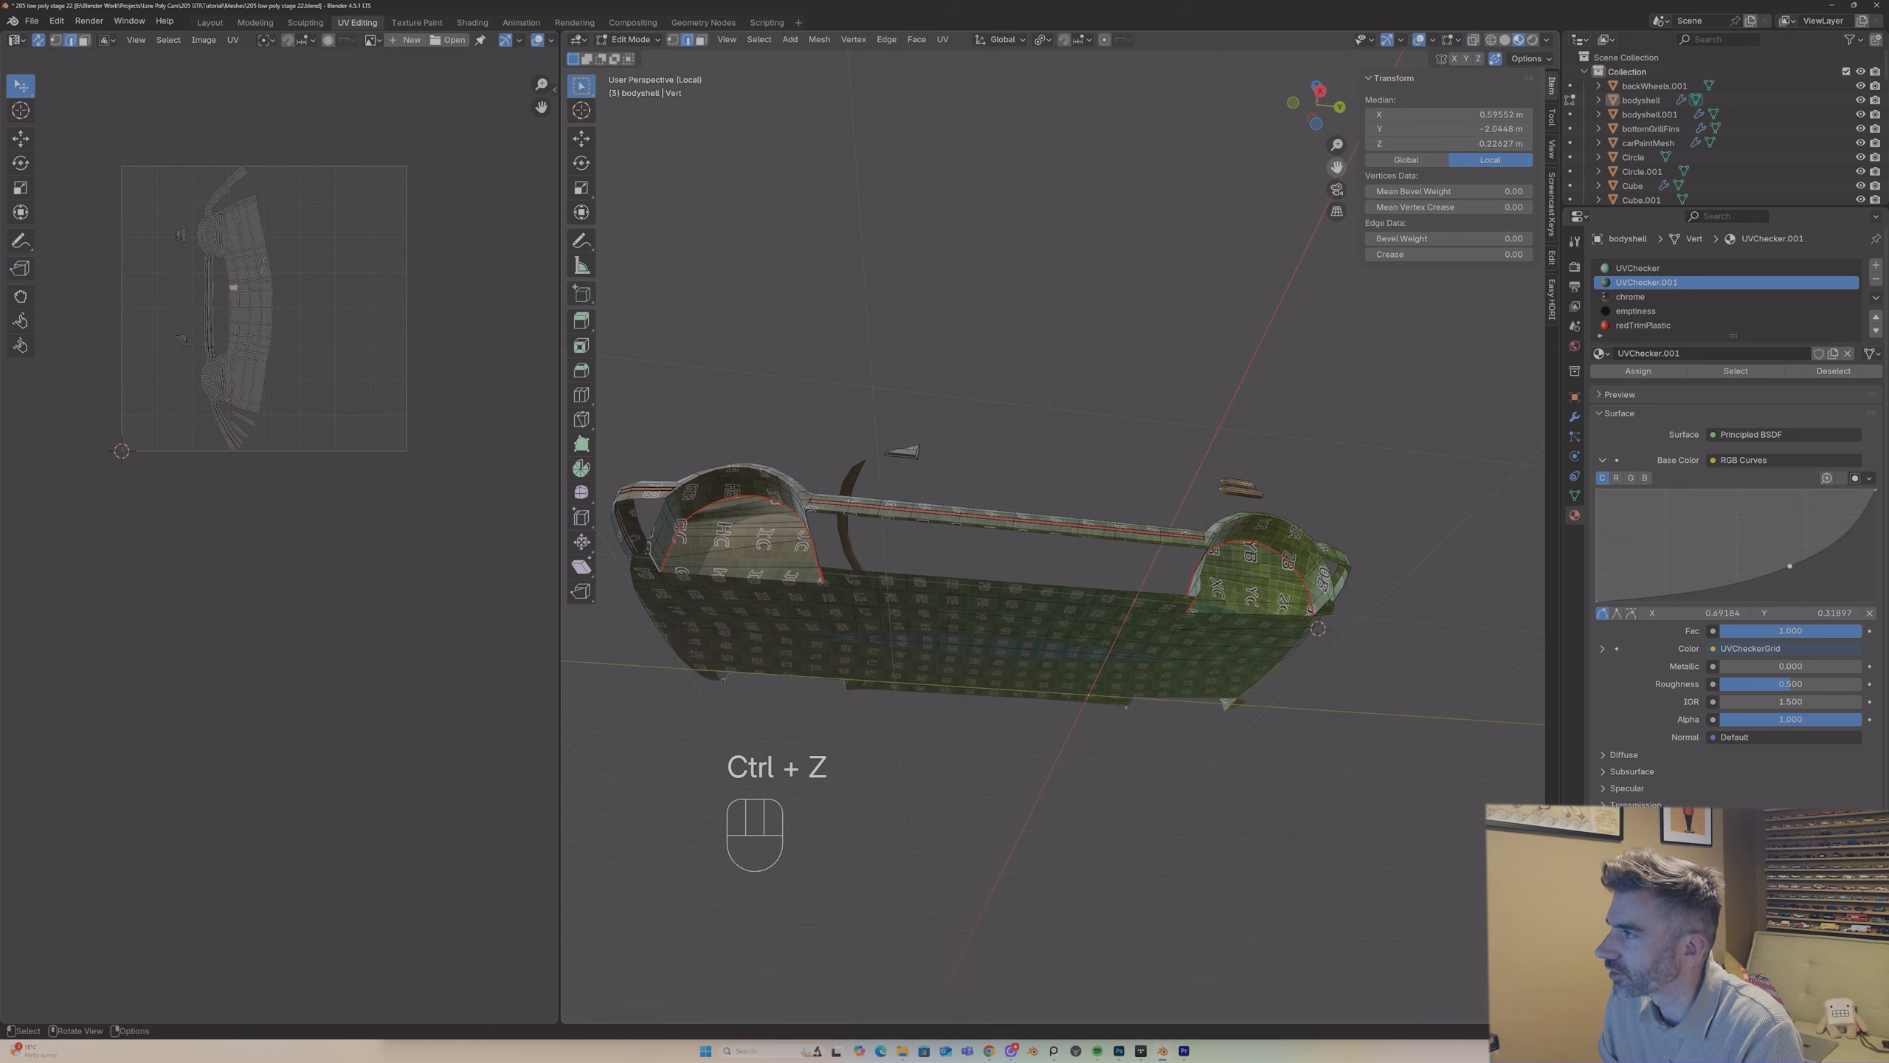
pyautogui.moveTo(1336, 166); pyautogui.dragTo(1860, 208)
pyautogui.moveTo(1304, 487); pyautogui.dragTo(1268, 514, button='middle')
pyautogui.rightClick(1106, 508)
pyautogui.click(1105, 507)
# Step: Unwrap the seam-bounded floor faces with Angle Based and move the resulting island below the UV square
pyautogui.scroll(-7, 1106, 508)
pyautogui.press('3')
pyautogui.press('l')
pyautogui.scroll(2, 1274, 521)
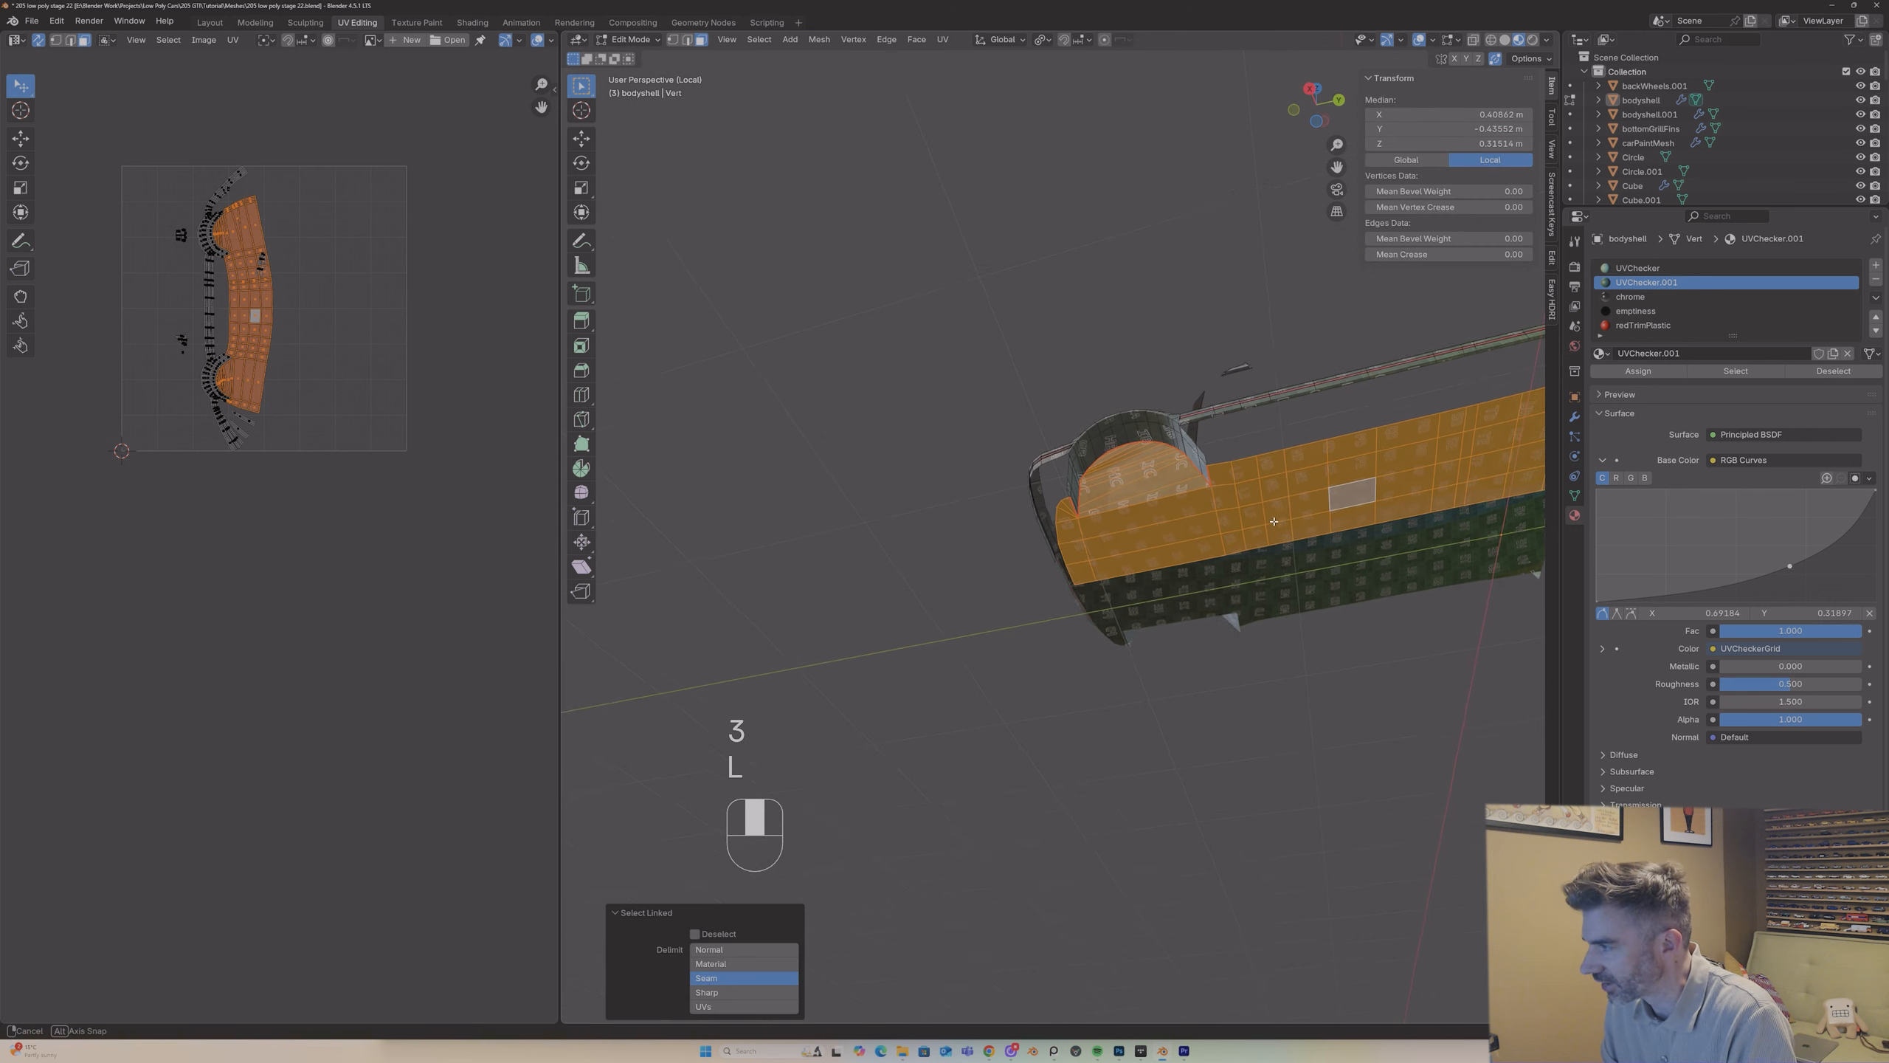
pyautogui.scroll(-4, 1273, 520)
pyautogui.moveTo(1273, 520); pyautogui.dragTo(1286, 491, button='middle')
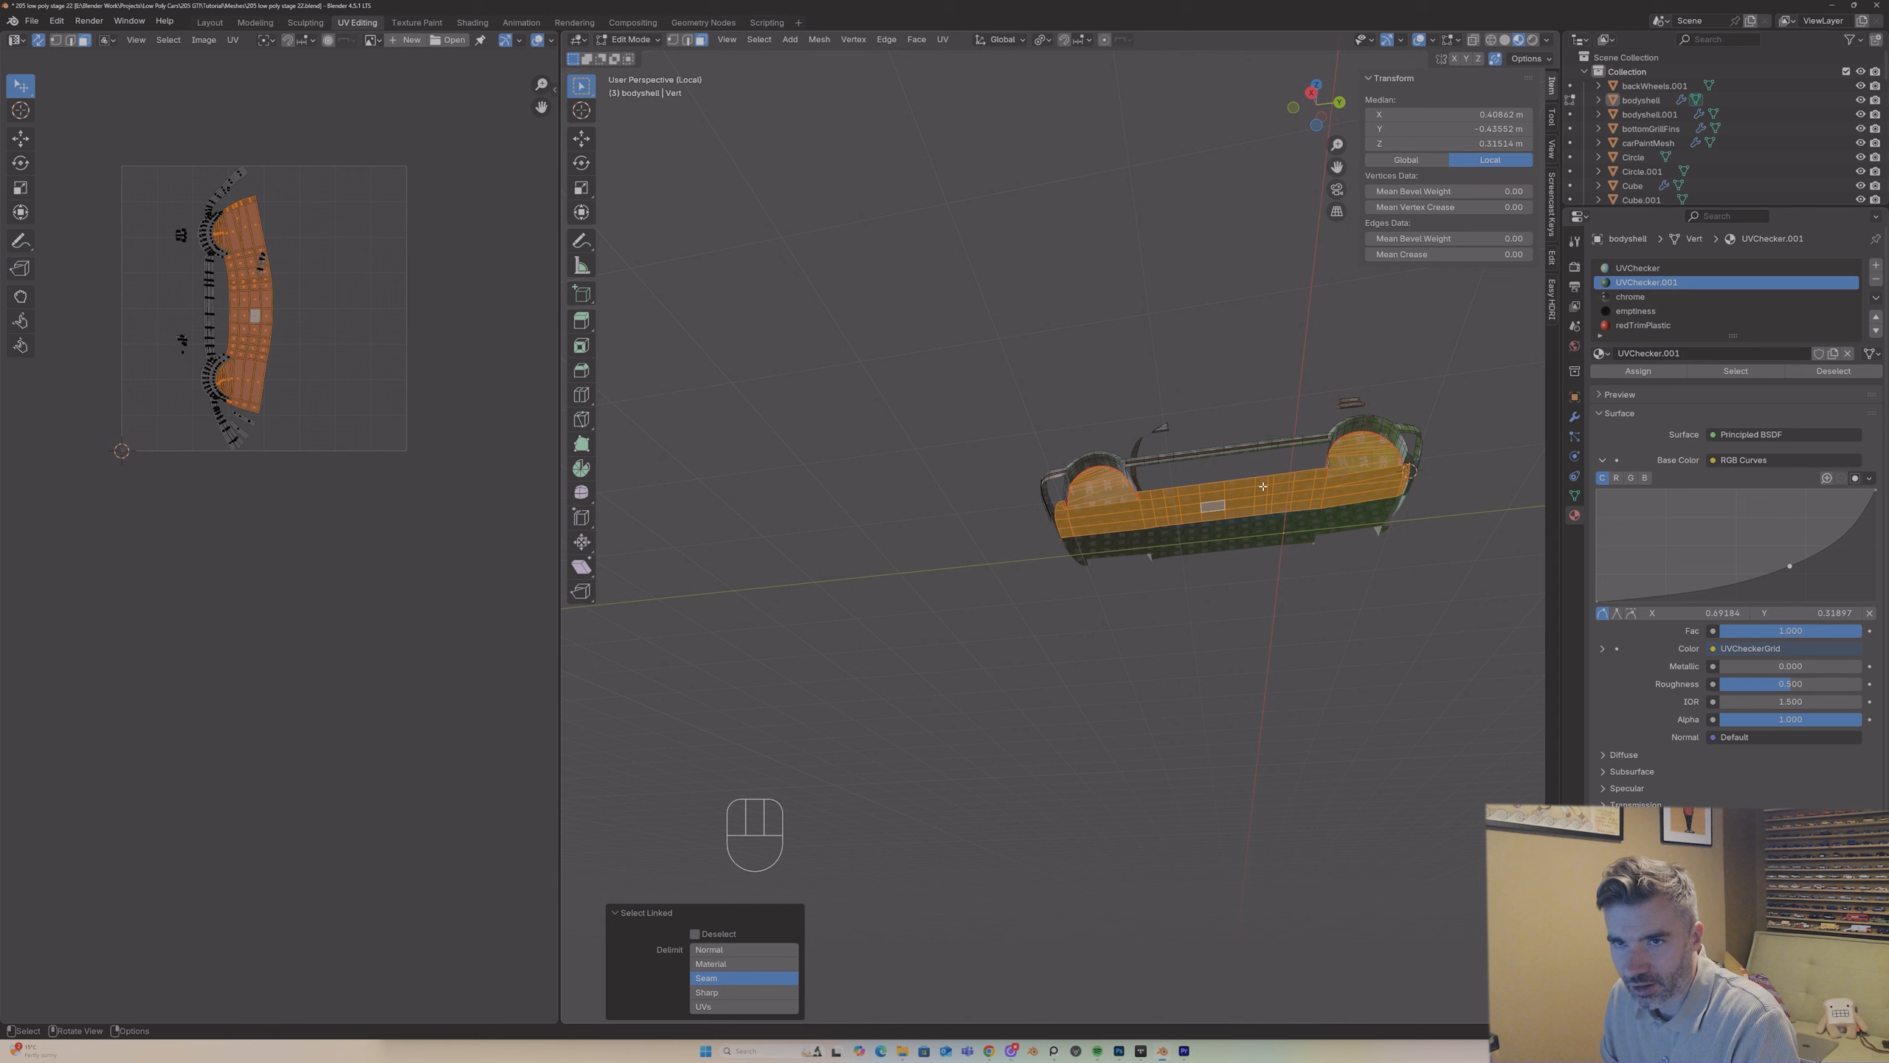
pyautogui.press('u')
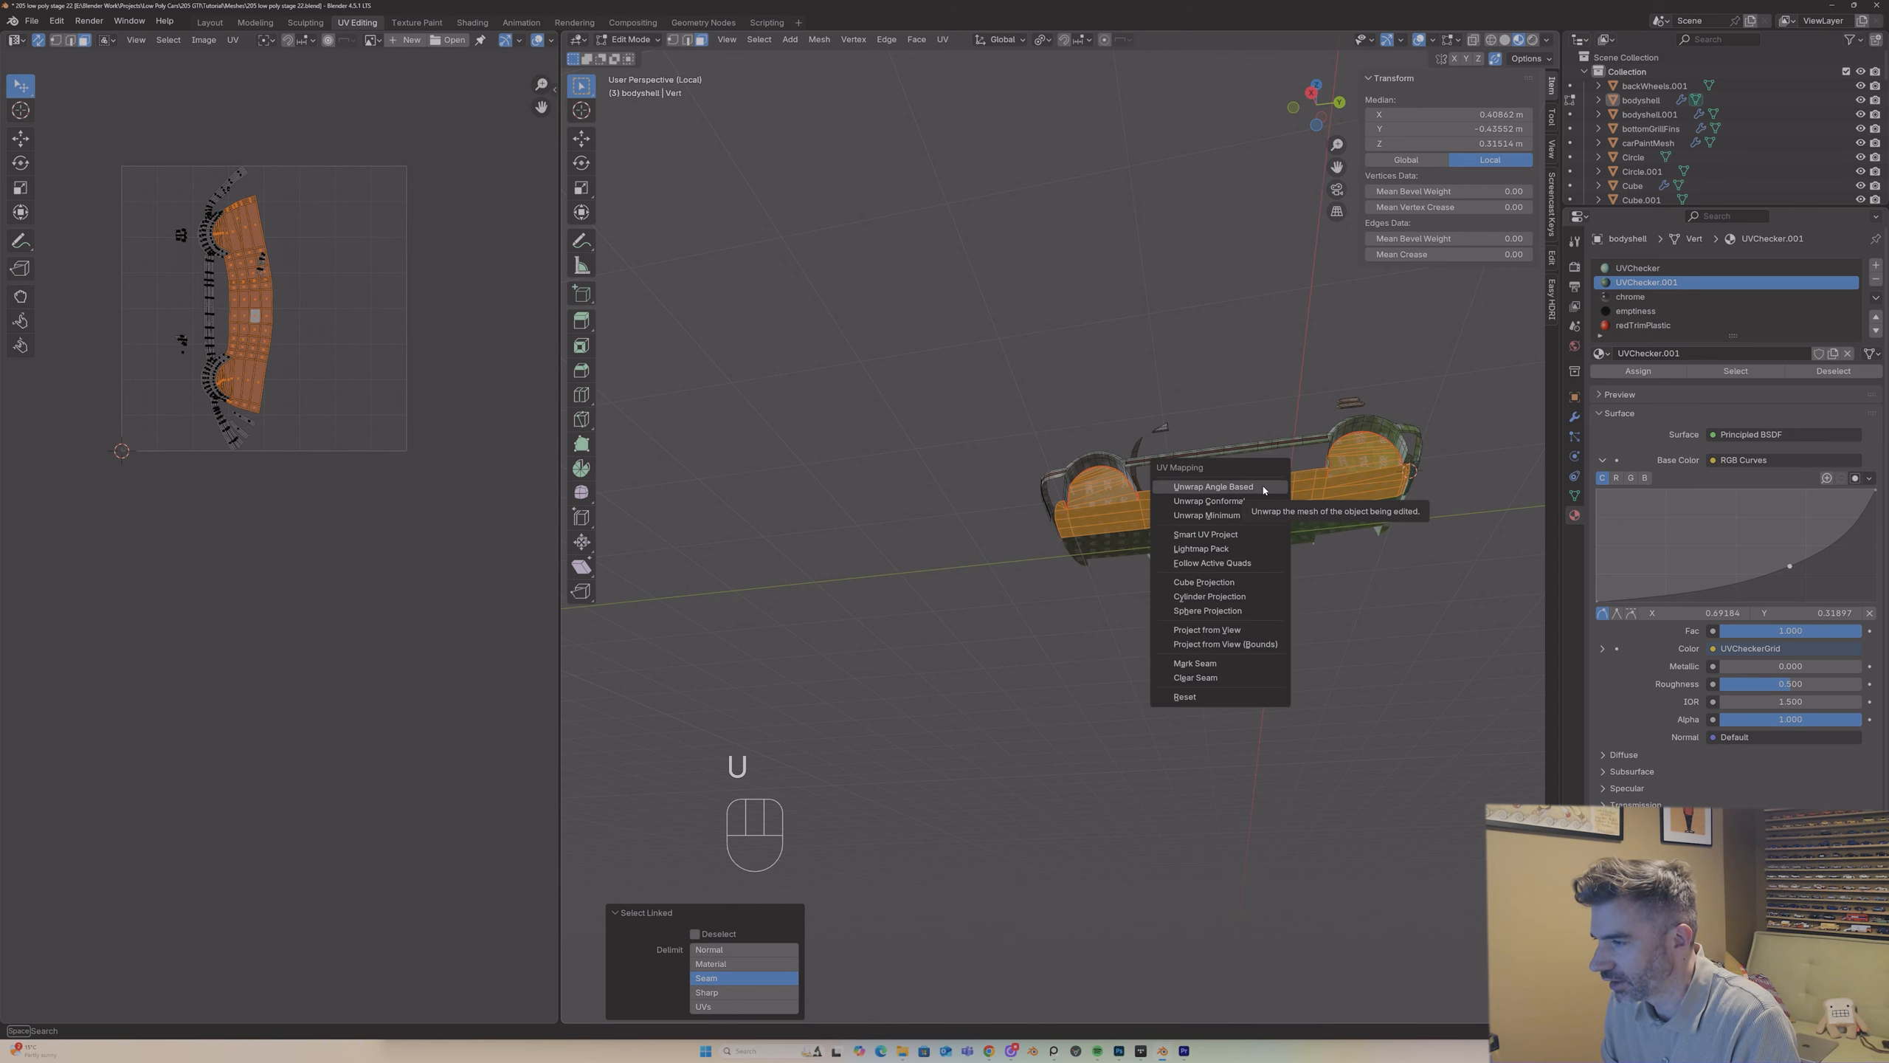
pyautogui.click(1262, 487)
pyautogui.press('g')
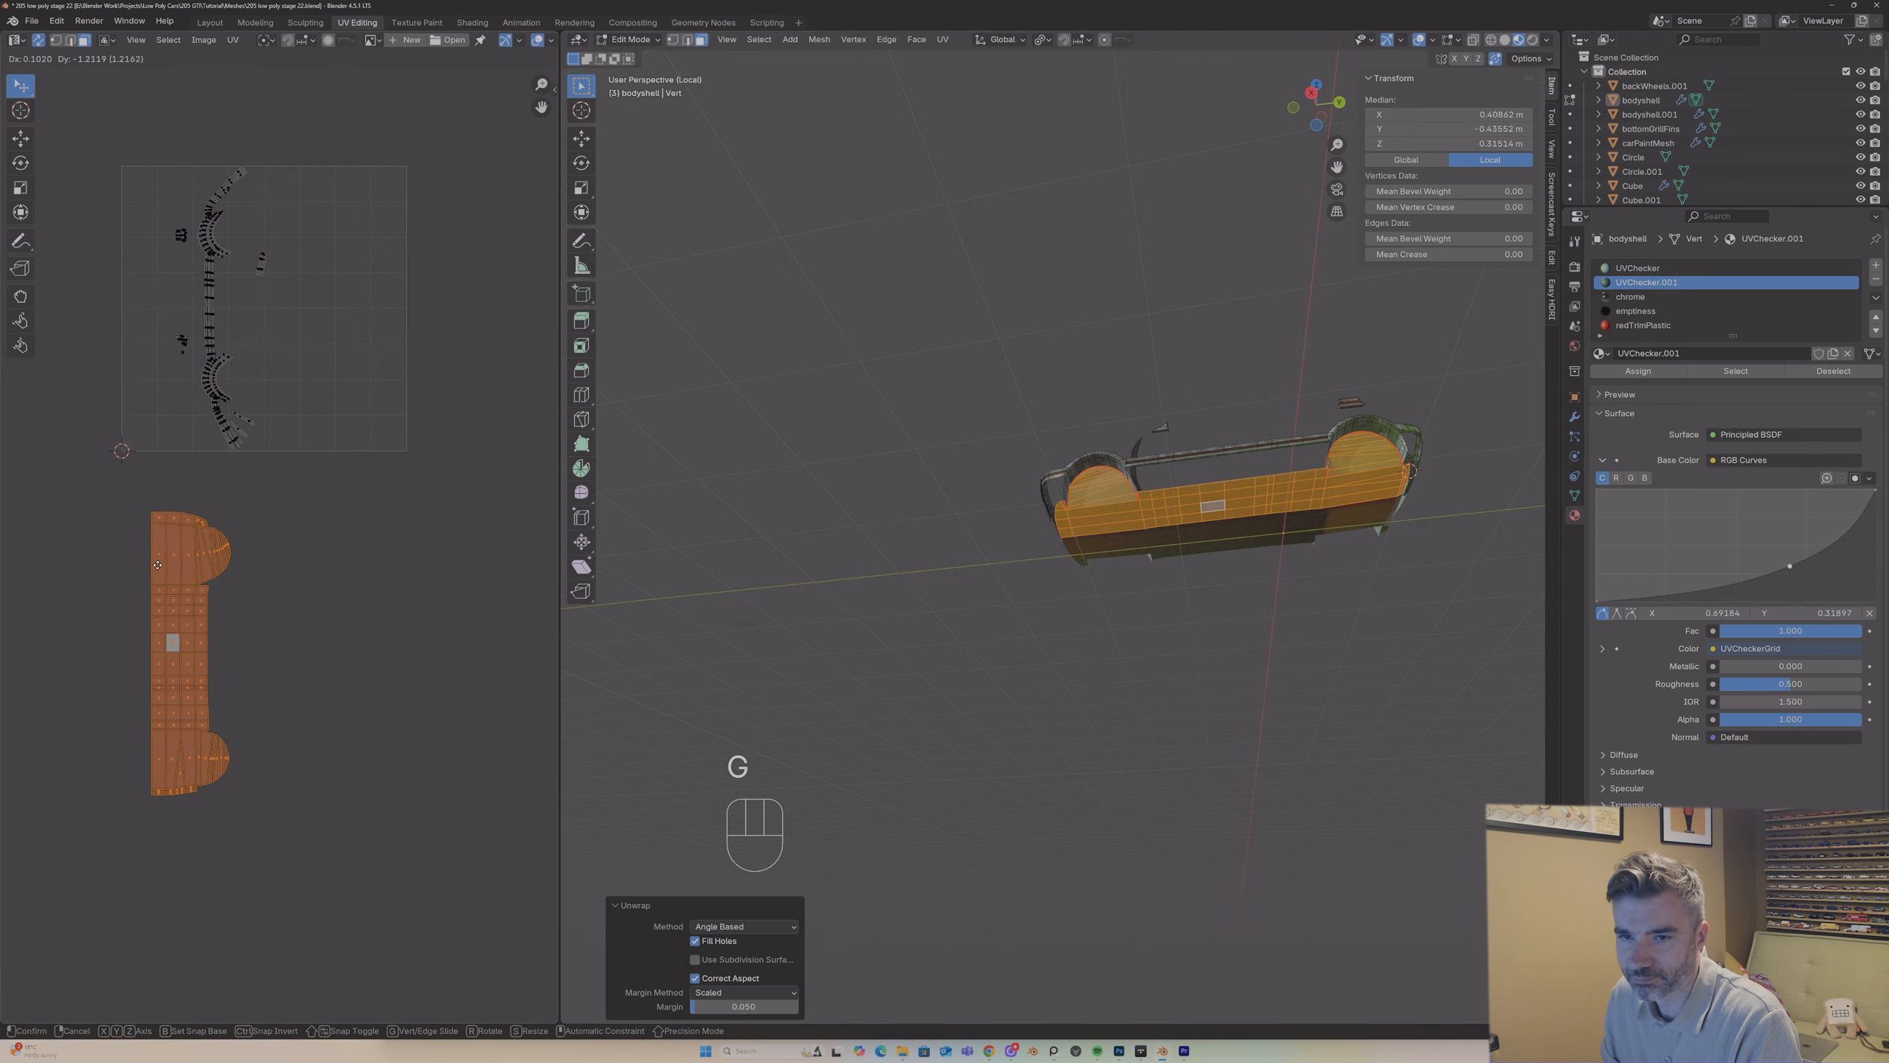
pyautogui.click(142, 523)
# Step: Inspect the -Y wheel arch in Object Mode, then mark a seam where it meets the adjoining bumper strip
pyautogui.press('Tab')
pyautogui.moveTo(1112, 446); pyautogui.dragTo(1135, 536, button='middle')
pyautogui.scroll(6, 1122, 413)
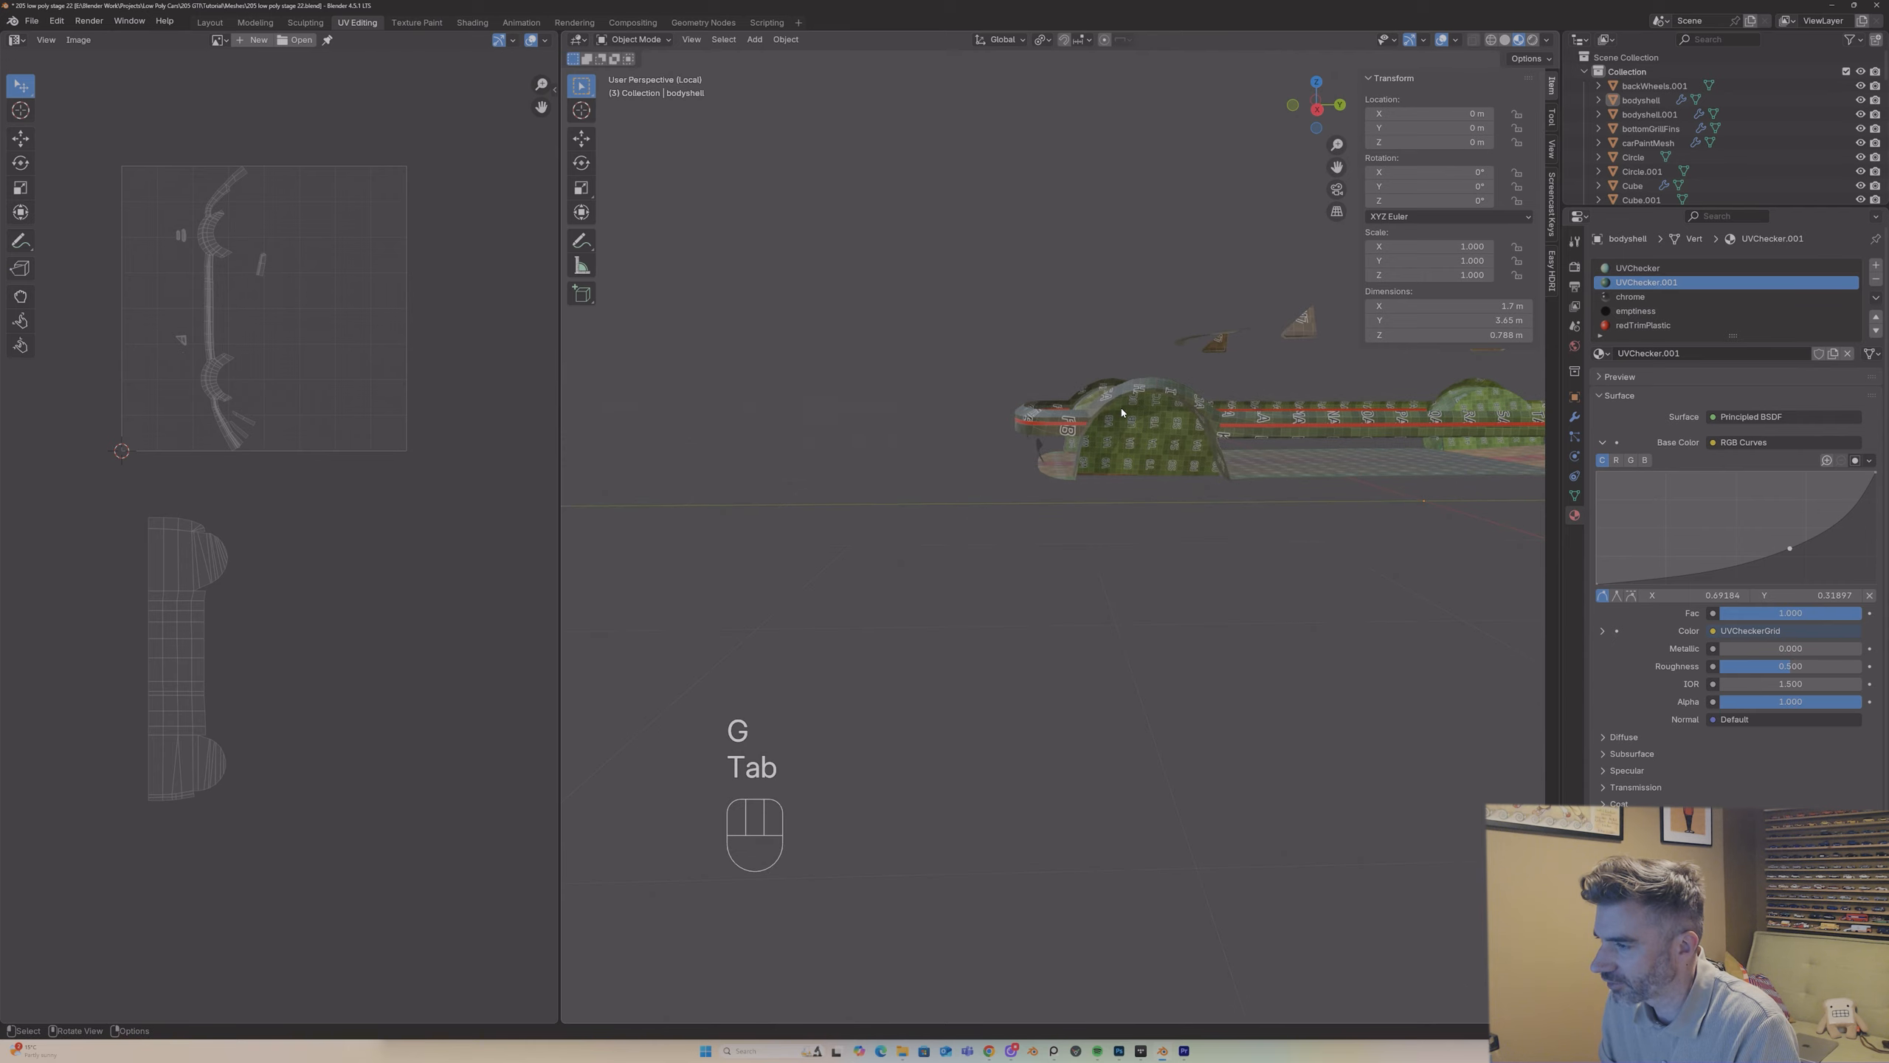
pyautogui.moveTo(1122, 410); pyautogui.dragTo(1253, 499, button='middle')
pyautogui.press('Tab')
pyautogui.press('2')
pyautogui.click(1241, 487)
pyautogui.keyDown('shift'); pyautogui.click(1236, 532); pyautogui.keyUp('shift')
pyautogui.rightClick(1253, 499)
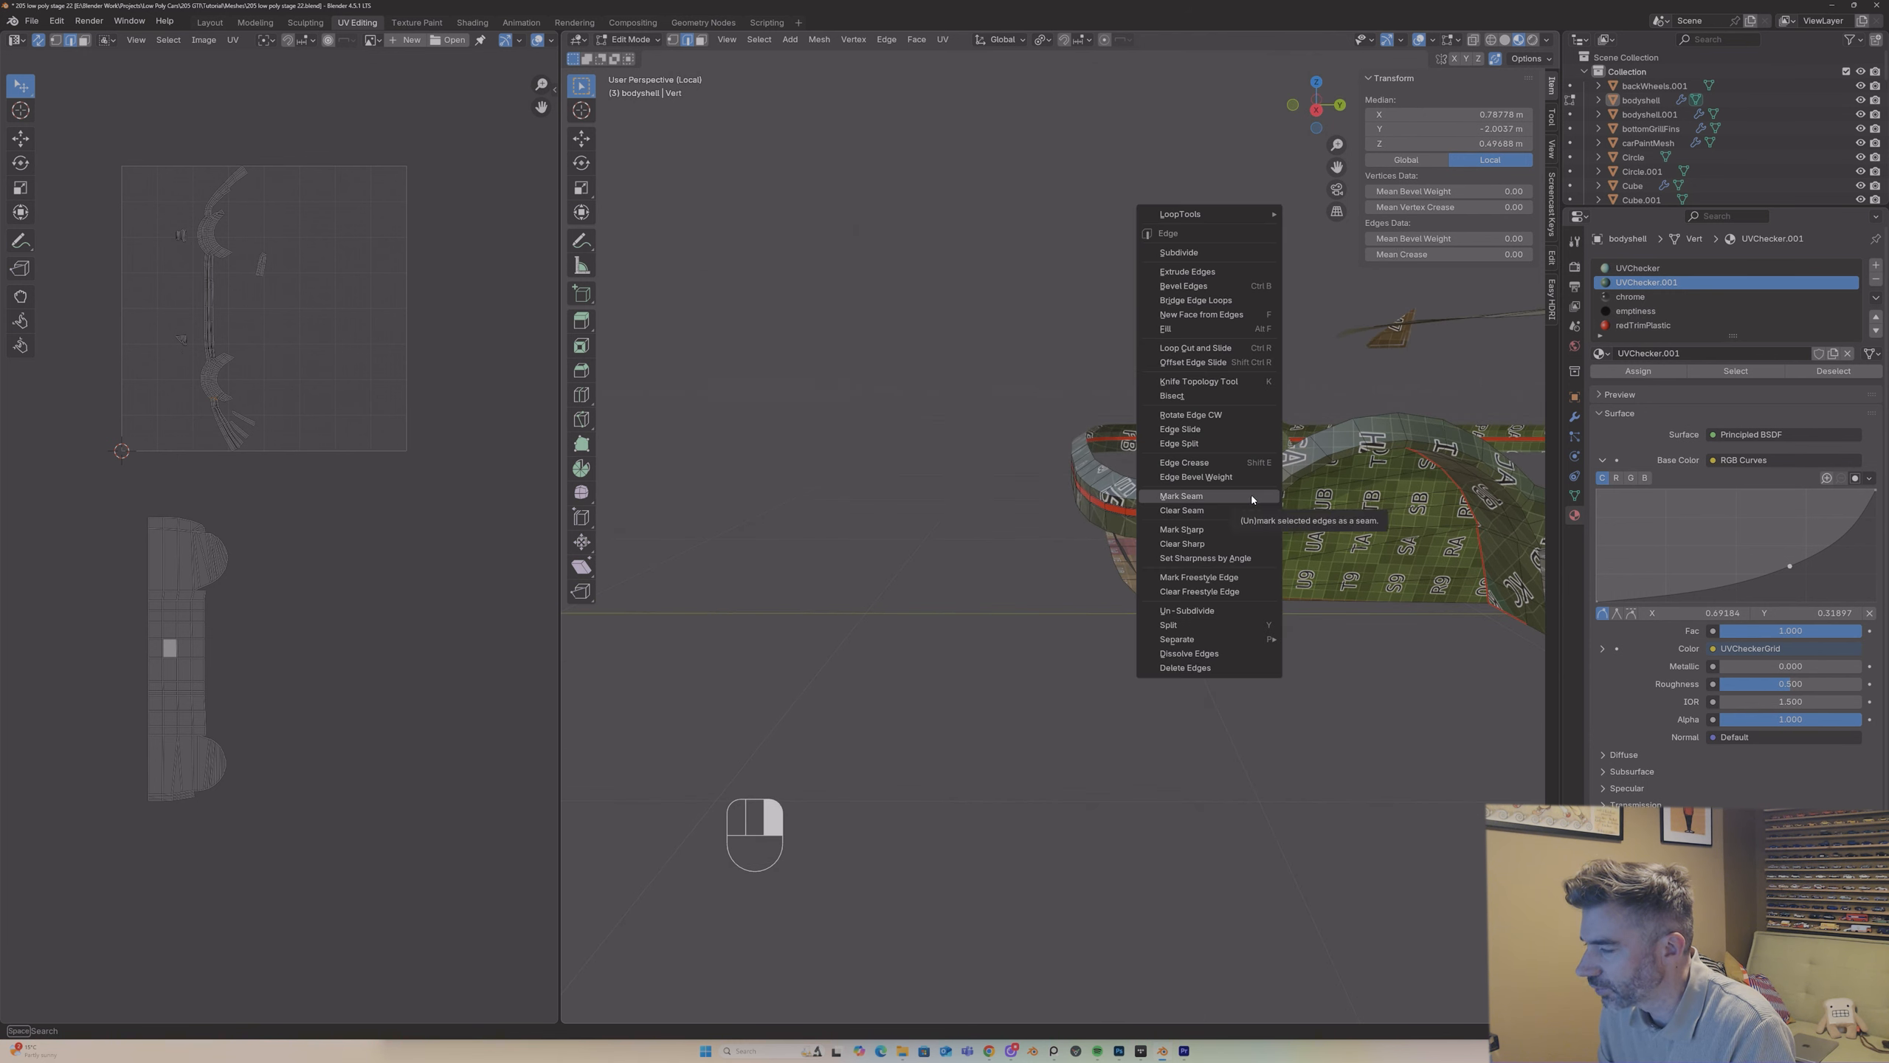
pyautogui.click(1252, 494)
# Step: Mark seams at the arch's junction with the side sill and along the outer rim loop of the arch lining
pyautogui.moveTo(1337, 167); pyautogui.dragTo(937, 149)
pyautogui.moveTo(1143, 443); pyautogui.dragTo(1108, 522, button='middle')
pyautogui.click(1119, 503)
pyautogui.keyDown('shift'); pyautogui.click(1105, 512); pyautogui.keyUp('shift')
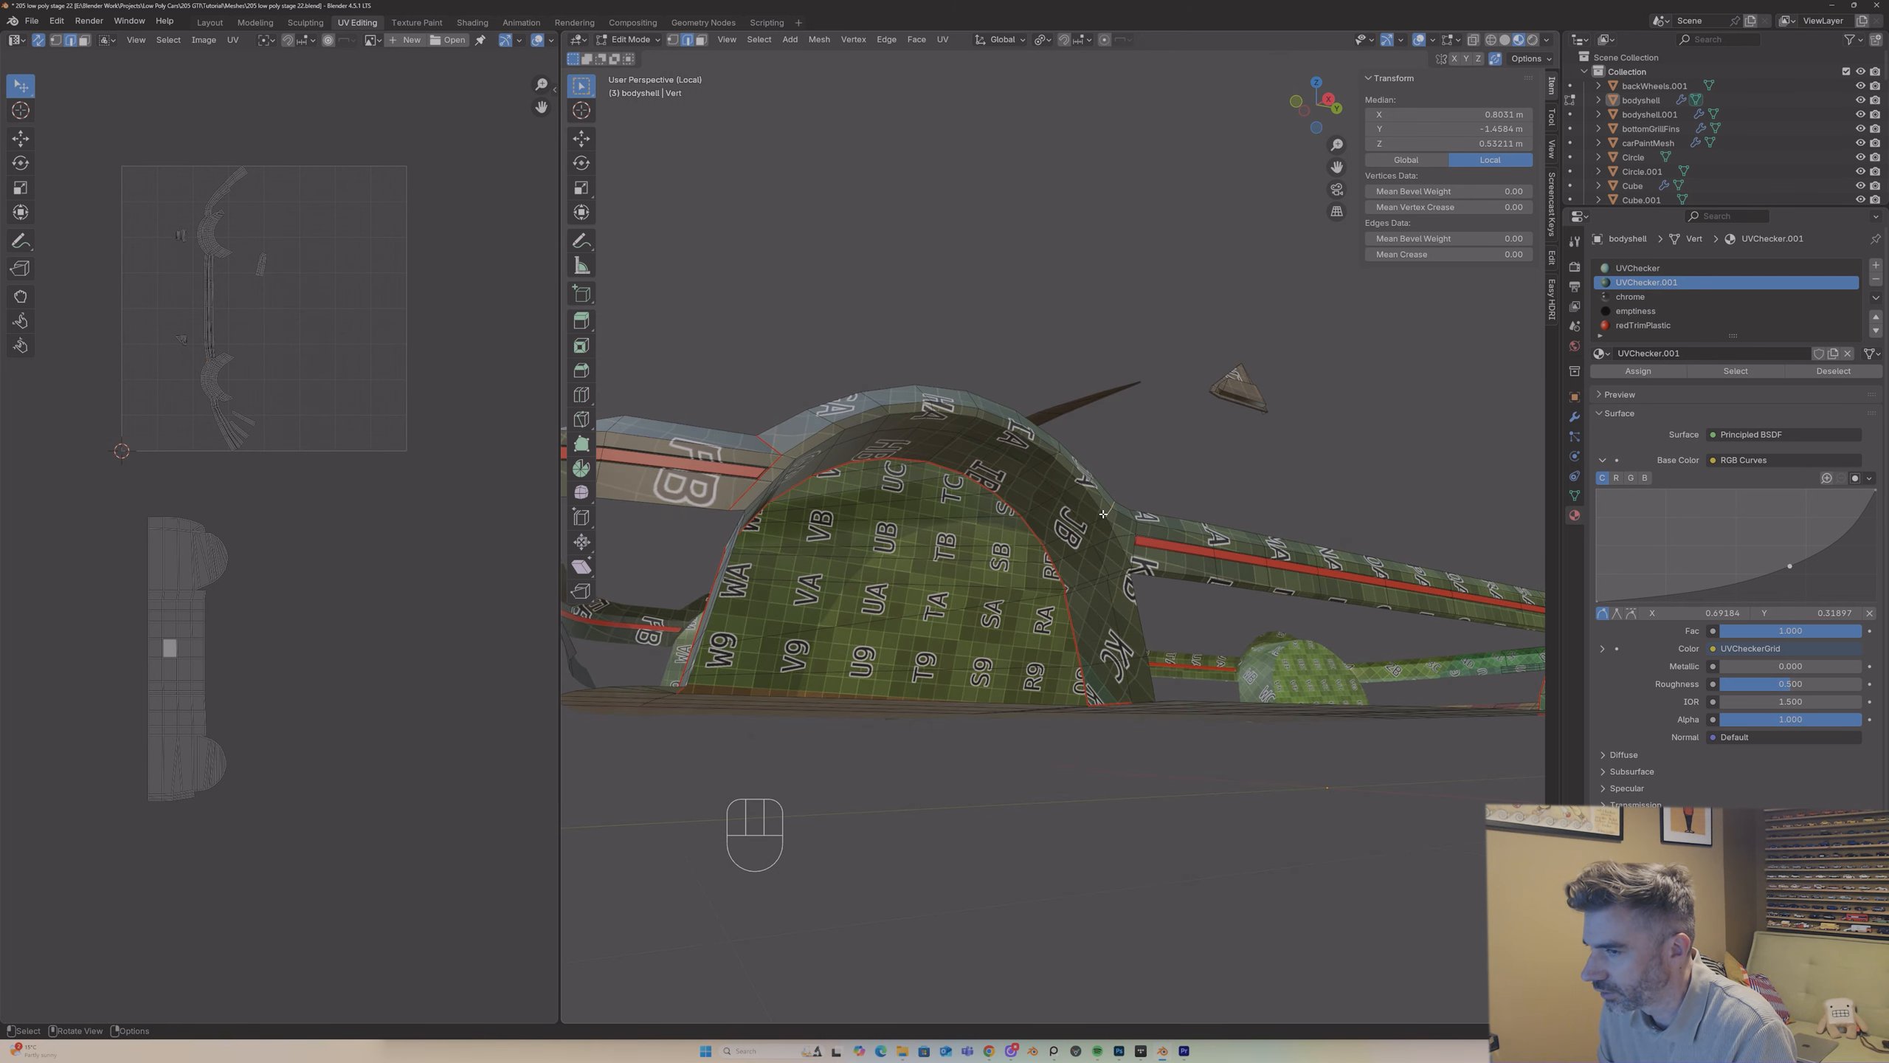
pyautogui.rightClick(1104, 514)
pyautogui.click(1008, 506)
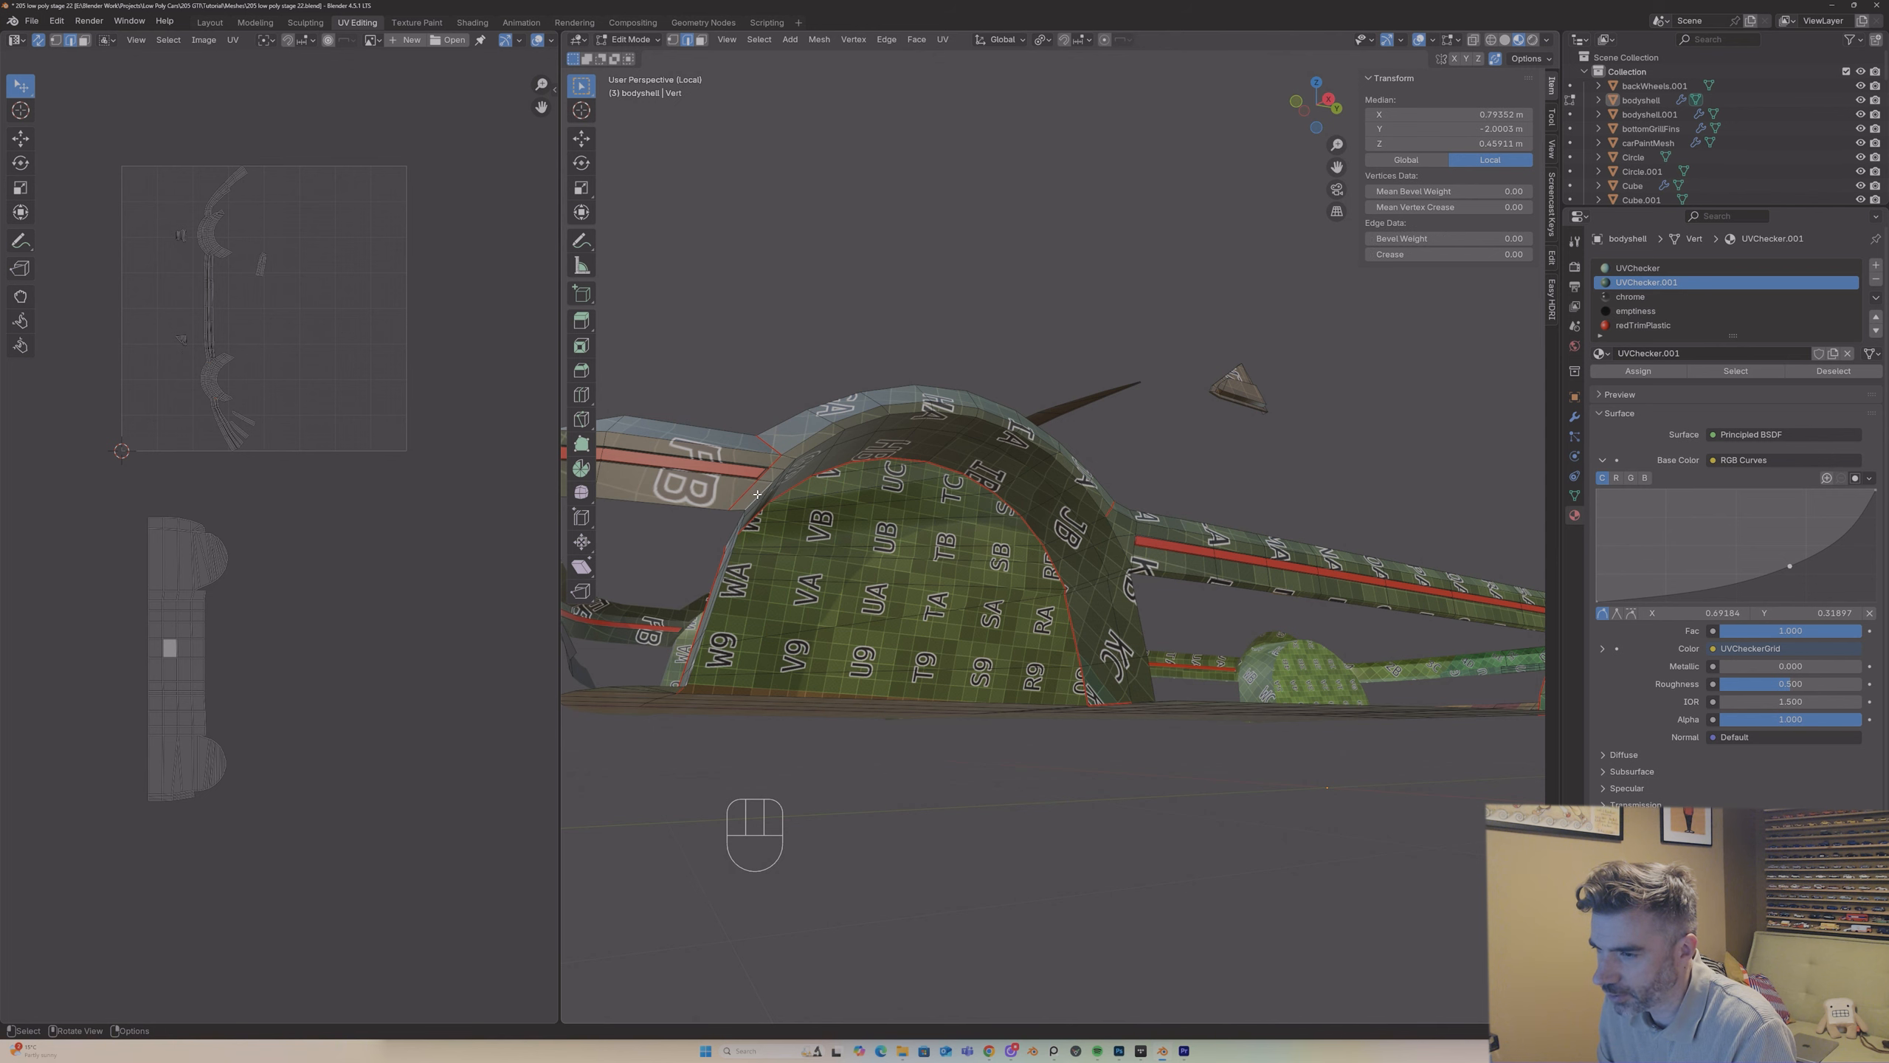
pyautogui.rightClick(1113, 555)
pyautogui.click(1114, 552)
# Step: Check the arch lining's linked face selection for places where it leaks past a missing seam
pyautogui.moveTo(1113, 552); pyautogui.dragTo(873, 451, button='middle')
pyautogui.press('3')
pyautogui.click(873, 452)
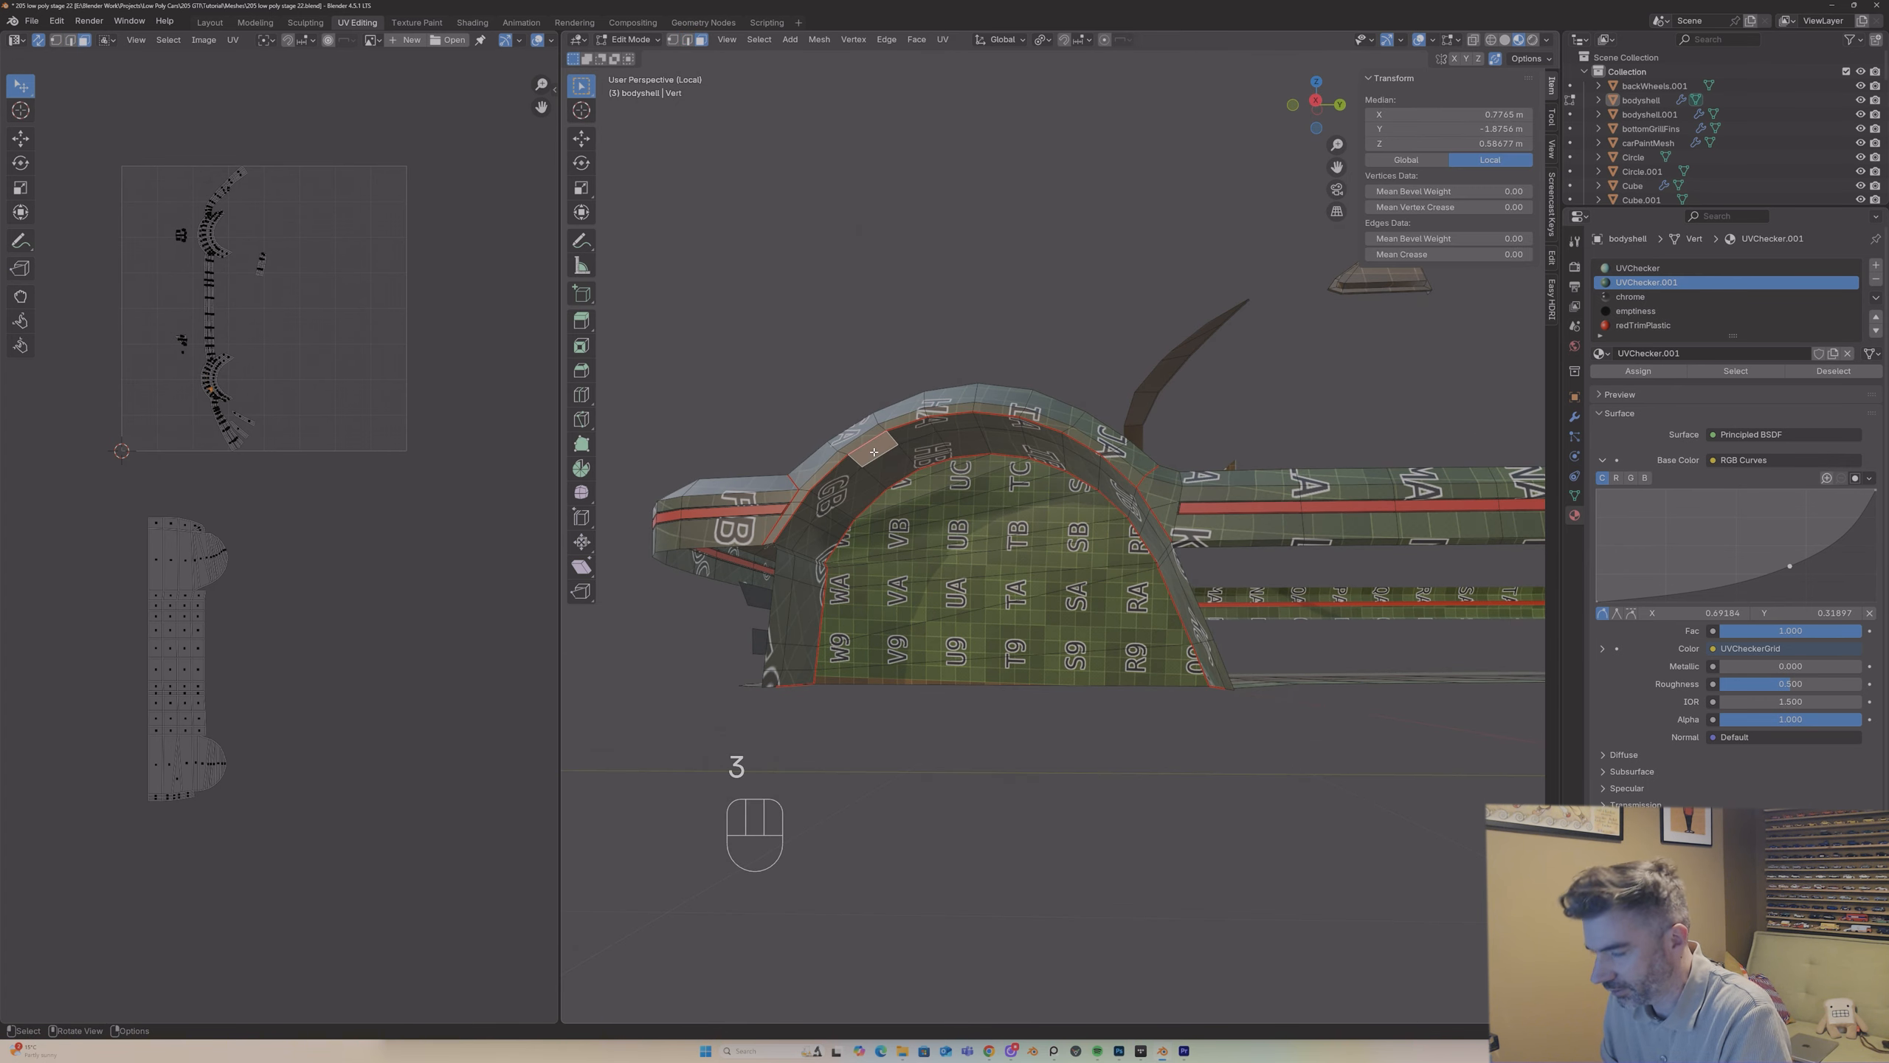
pyautogui.press('l')
pyautogui.press('k')
pyautogui.moveTo(1074, 479); pyautogui.dragTo(1209, 527, button='middle')
pyautogui.press('2')
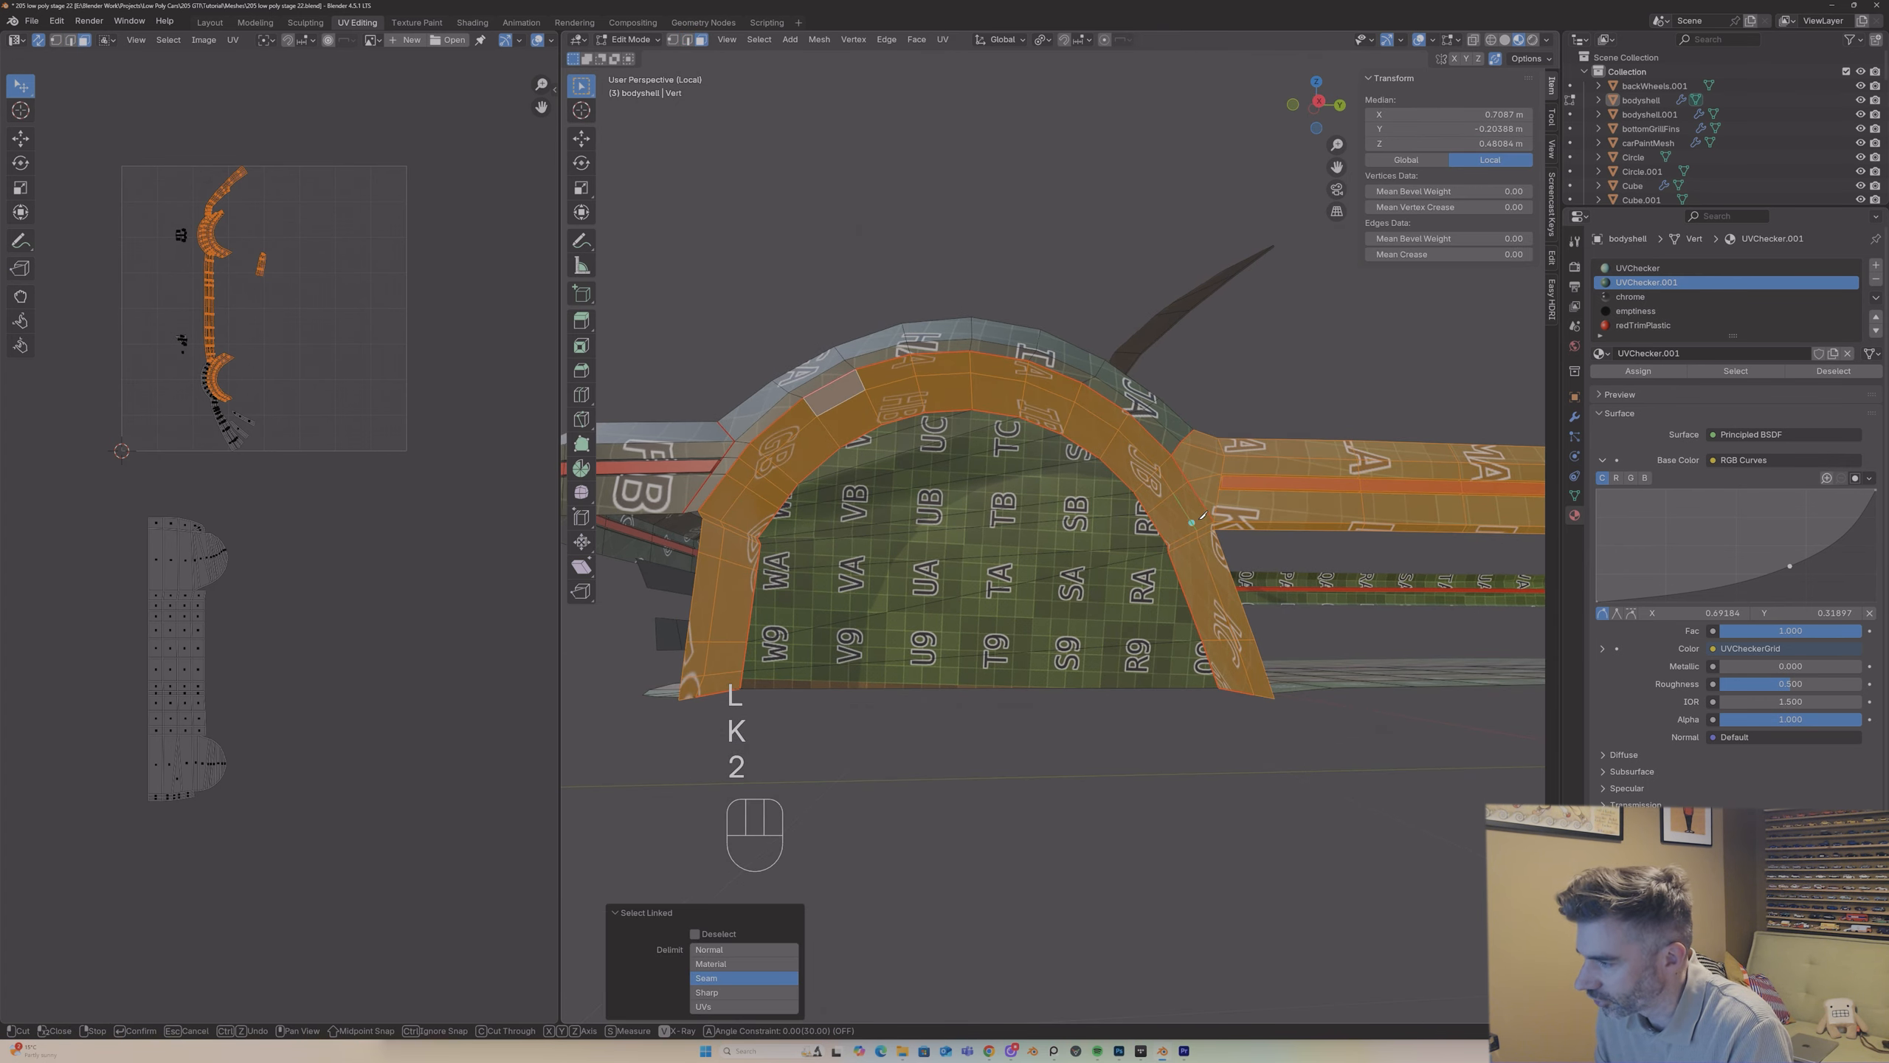
pyautogui.press('Escape')
# Step: Mark a seam on the open edge where the arch lining joins the underside of the side sill
pyautogui.press('2')
pyautogui.click(1213, 527)
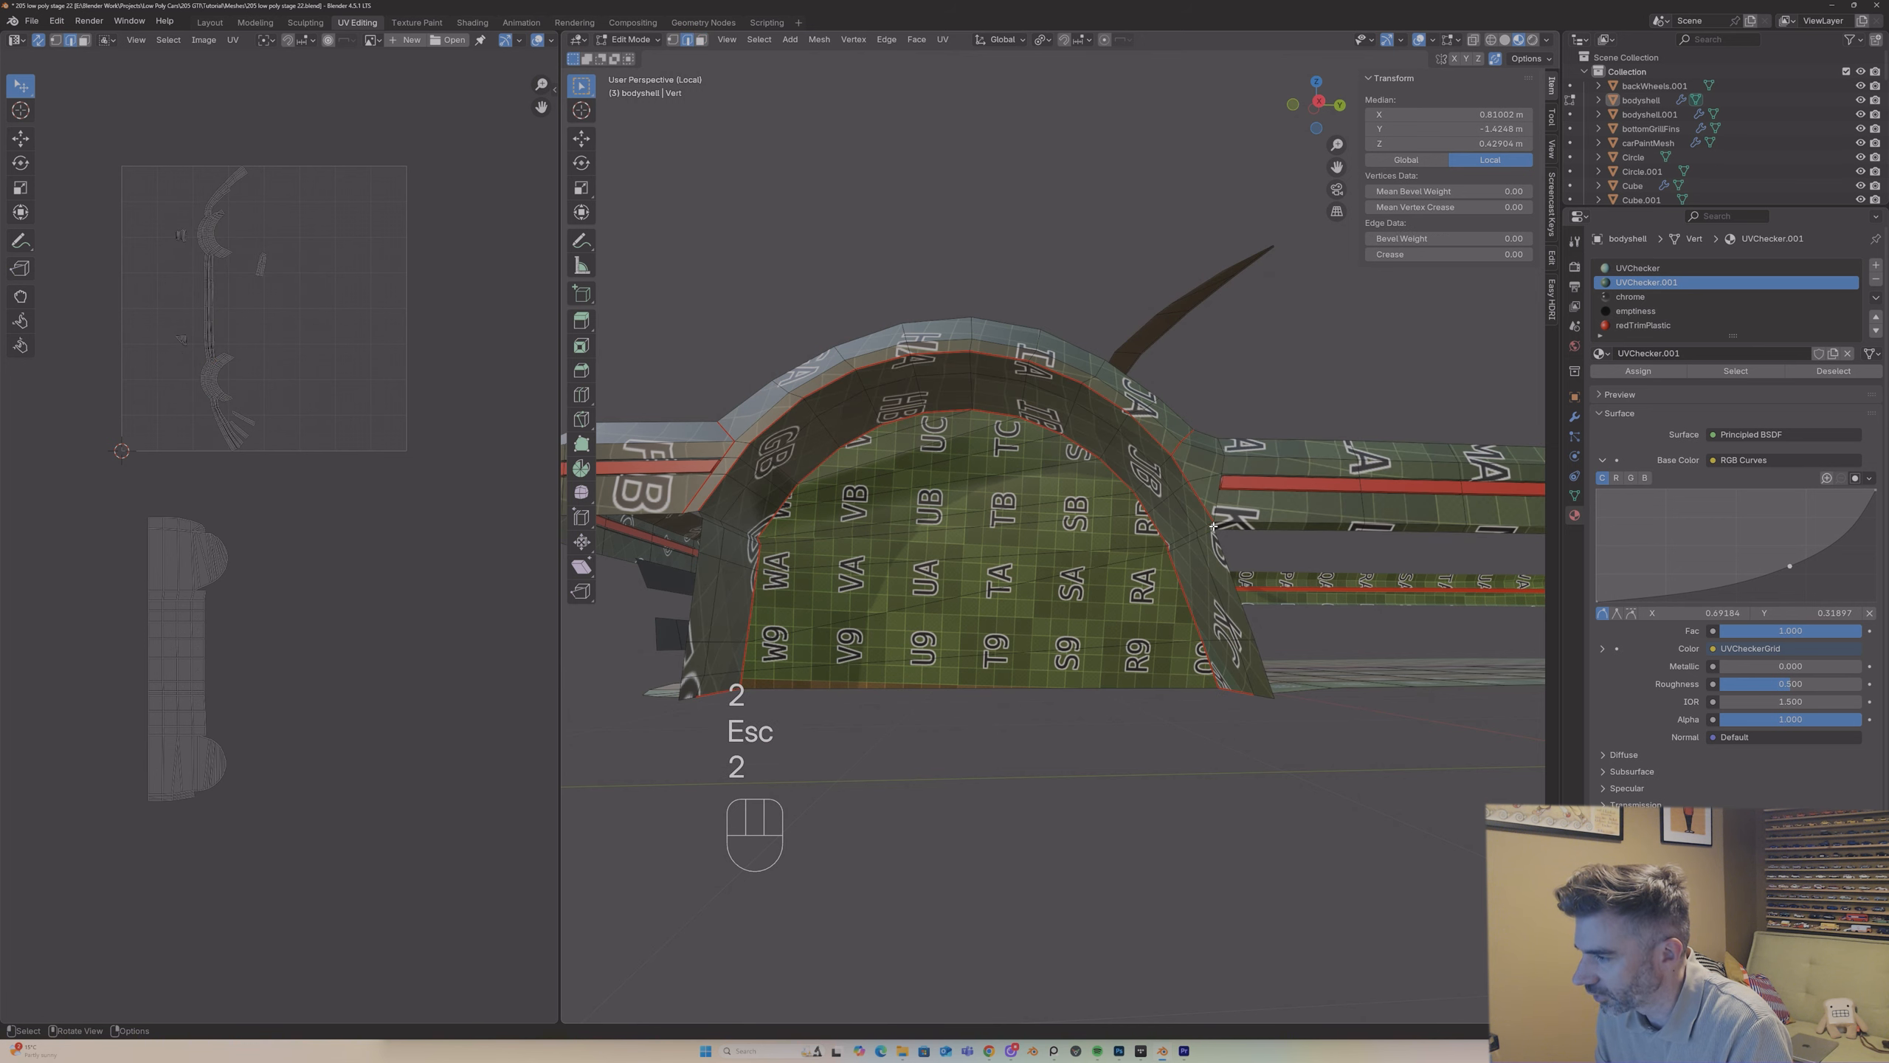
pyautogui.rightClick(1213, 526)
pyautogui.click(1201, 525)
# Step: Unwrap the arch lining's linked faces with Angle Based and place the island beside the floor island below the UV square
pyautogui.press('3')
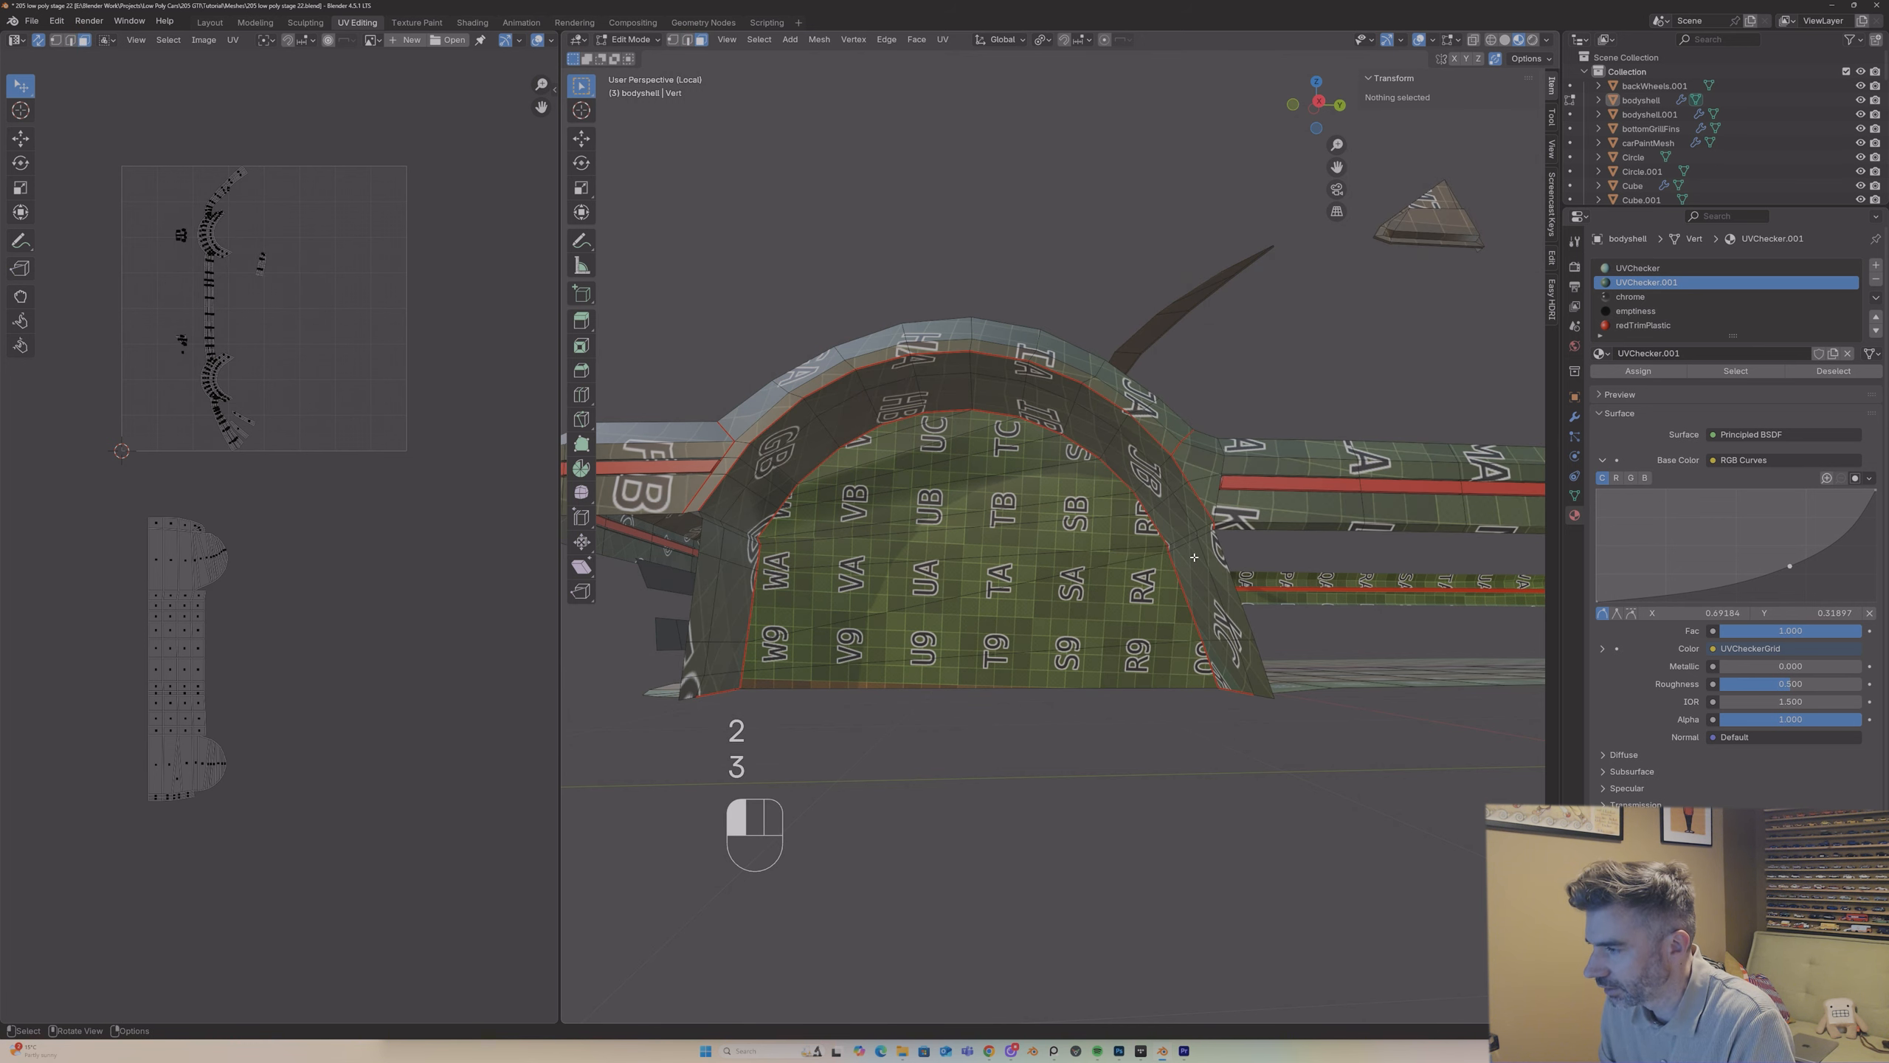
pyautogui.click(1193, 557)
pyautogui.press('l')
pyautogui.moveTo(1186, 556); pyautogui.dragTo(1112, 511, button='middle')
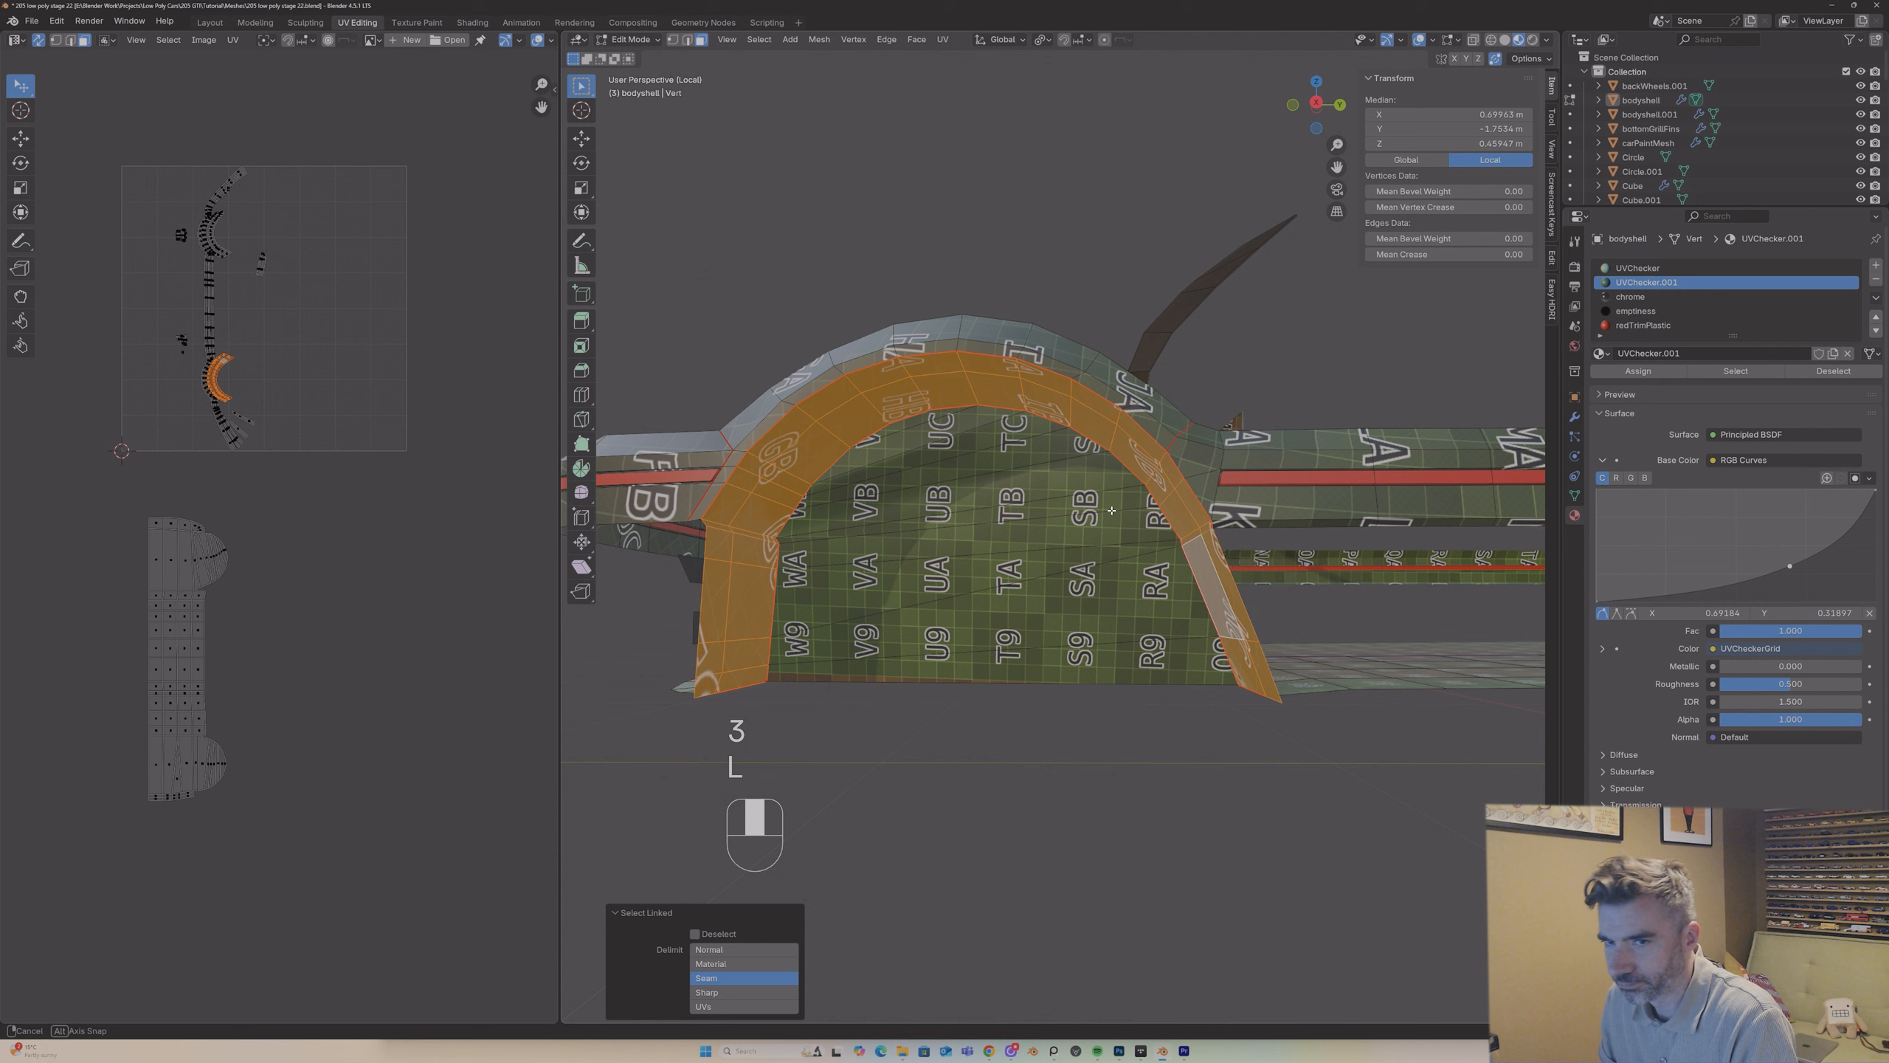
pyautogui.press('u')
pyautogui.click(1108, 507)
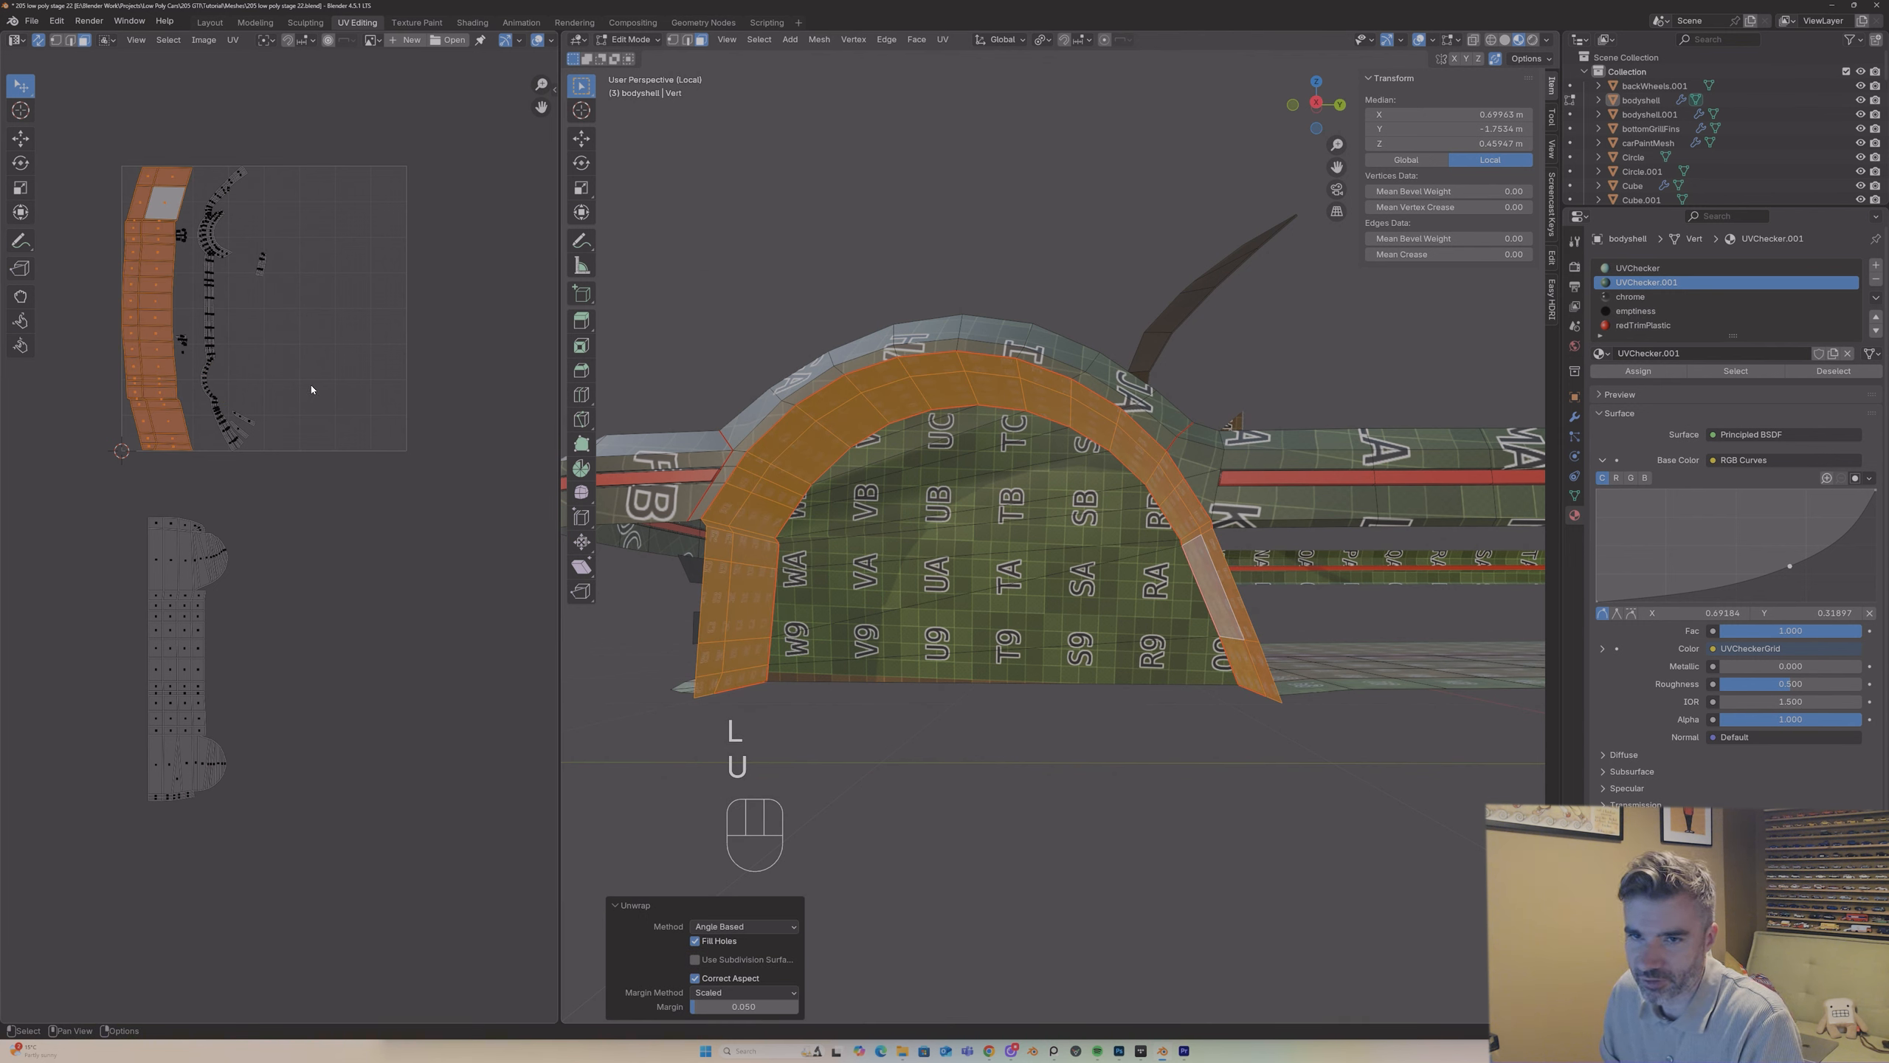
pyautogui.press('g')
pyautogui.click(448, 735)
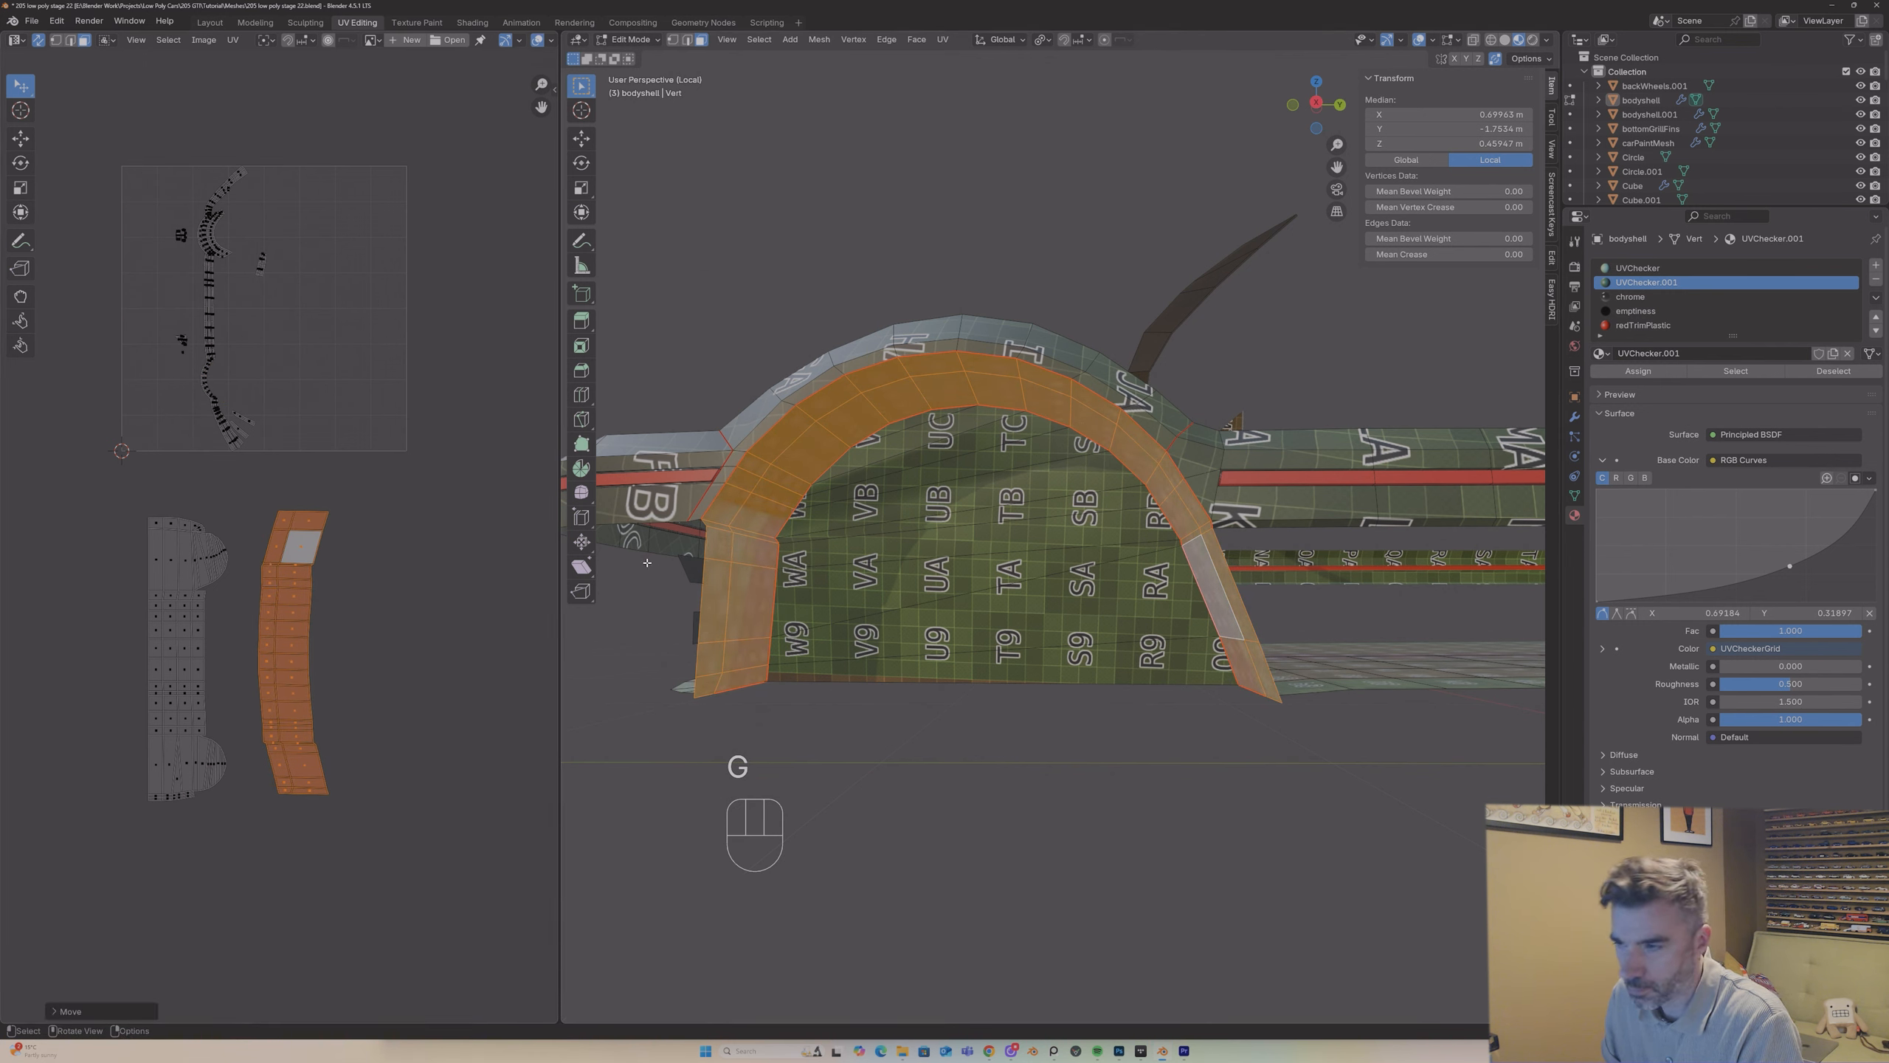
# Step: Examine the arch lining's checker pattern in Object Mode and return to Edit Mode
pyautogui.press('Tab')
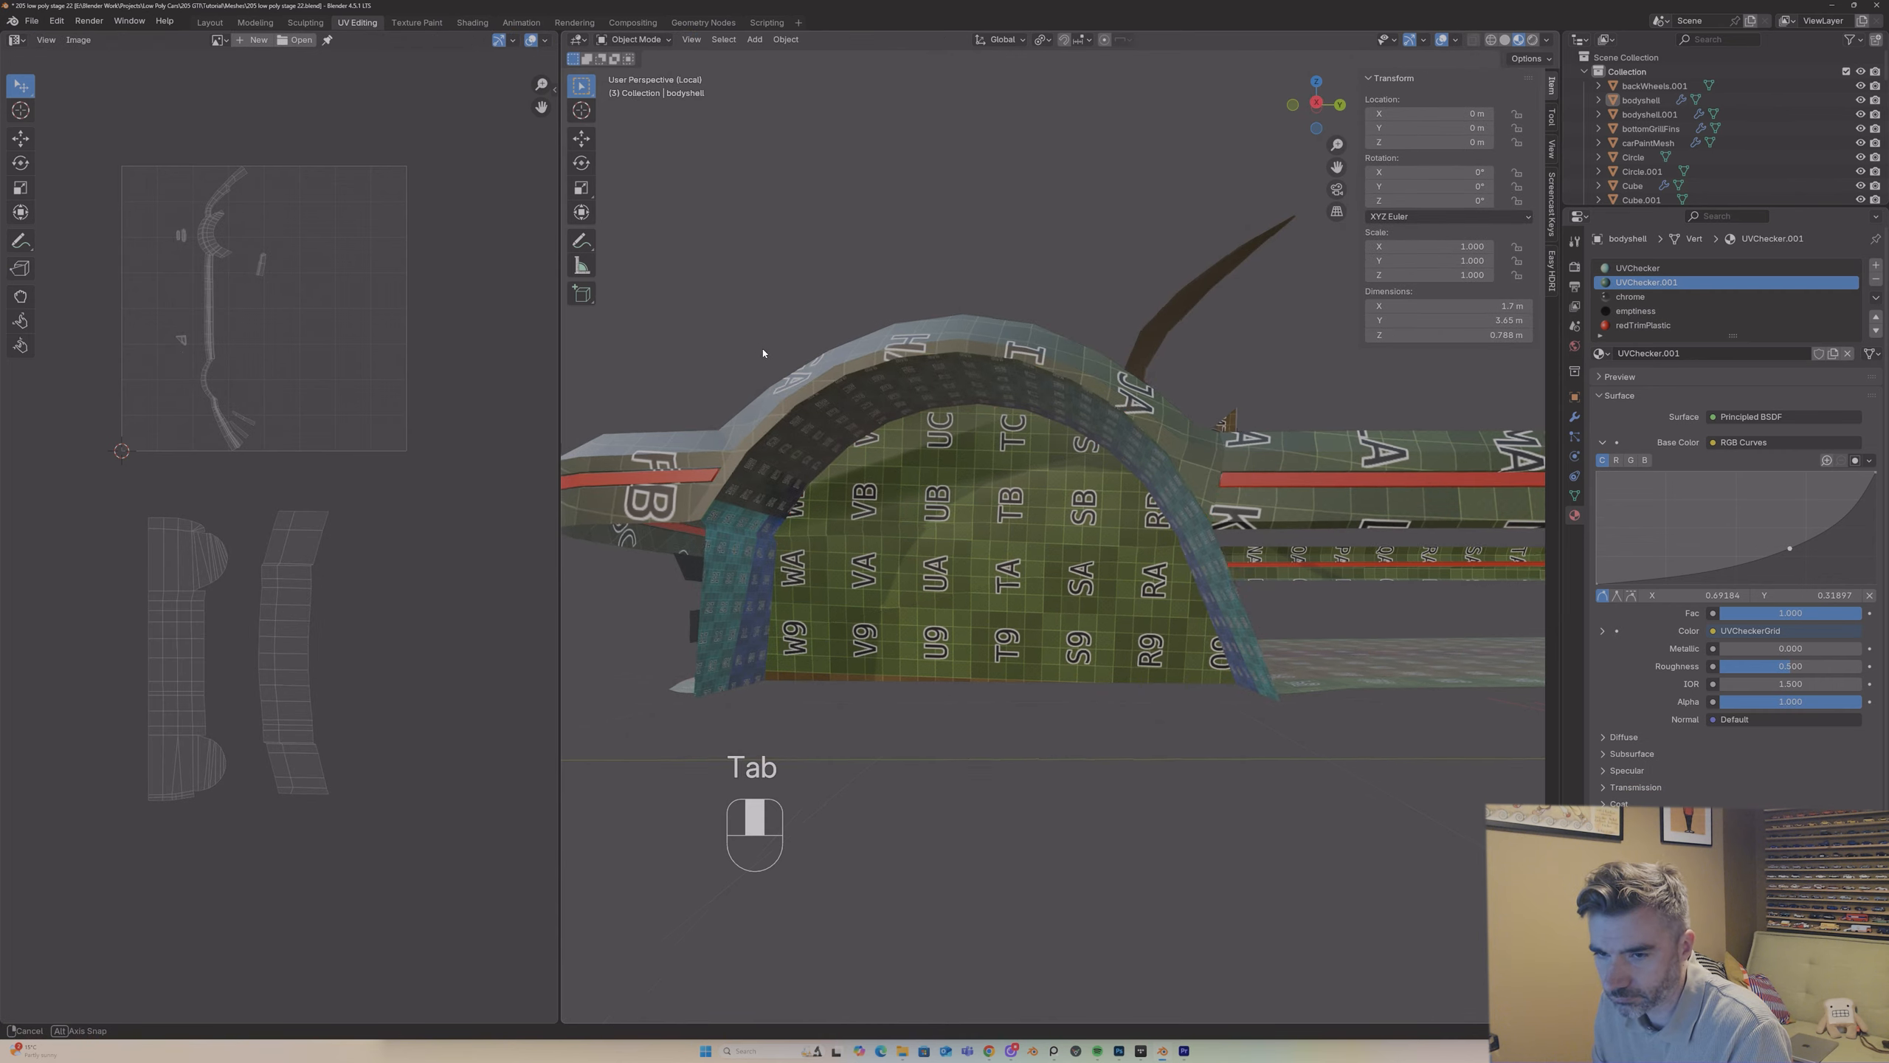
pyautogui.moveTo(763, 350); pyautogui.dragTo(997, 485, button='middle')
pyautogui.press('Tab')
pyautogui.press('Tab')
pyautogui.scroll(-5, 923, 410)
pyautogui.press('Tab')
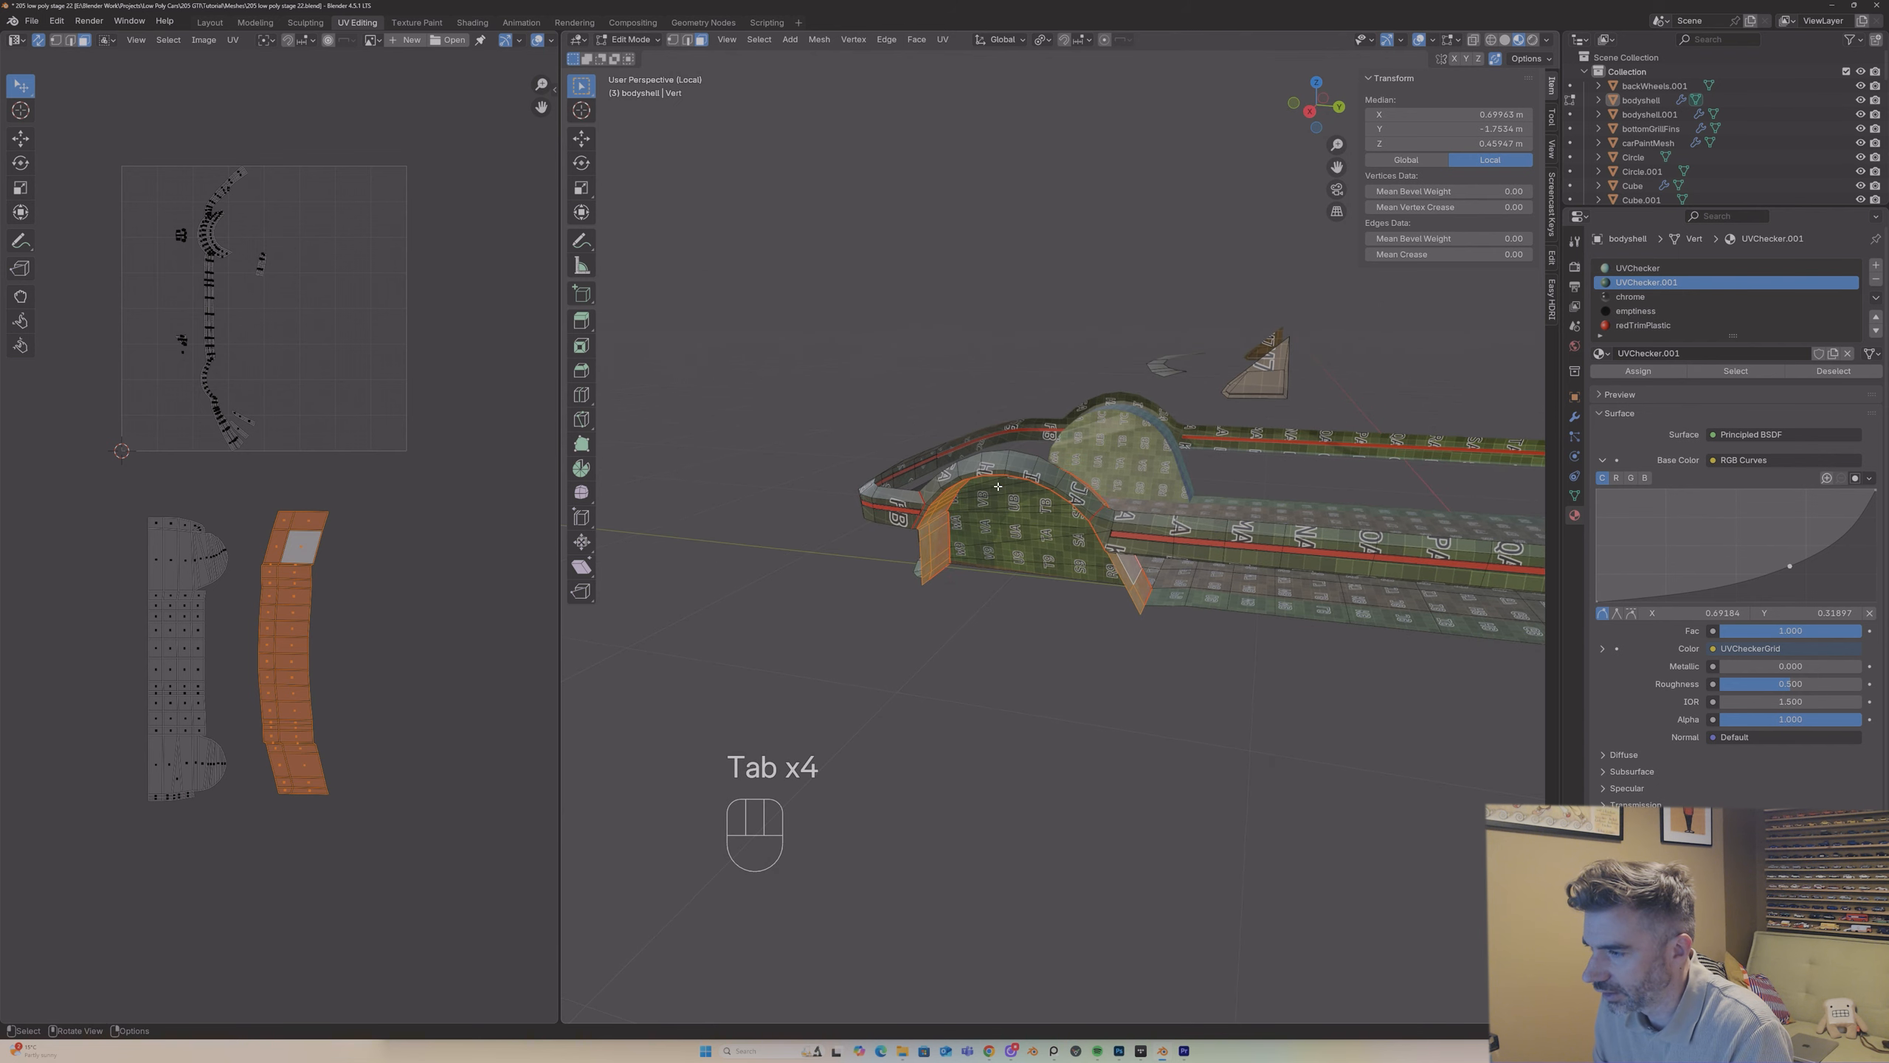
# Step: Unwrap the outer strip over the -Y wheel arch with Angle Based and place its island beside the arch lining's
pyautogui.click(930, 486)
pyautogui.moveTo(931, 485); pyautogui.dragTo(934, 484, button='middle')
pyautogui.press('l')
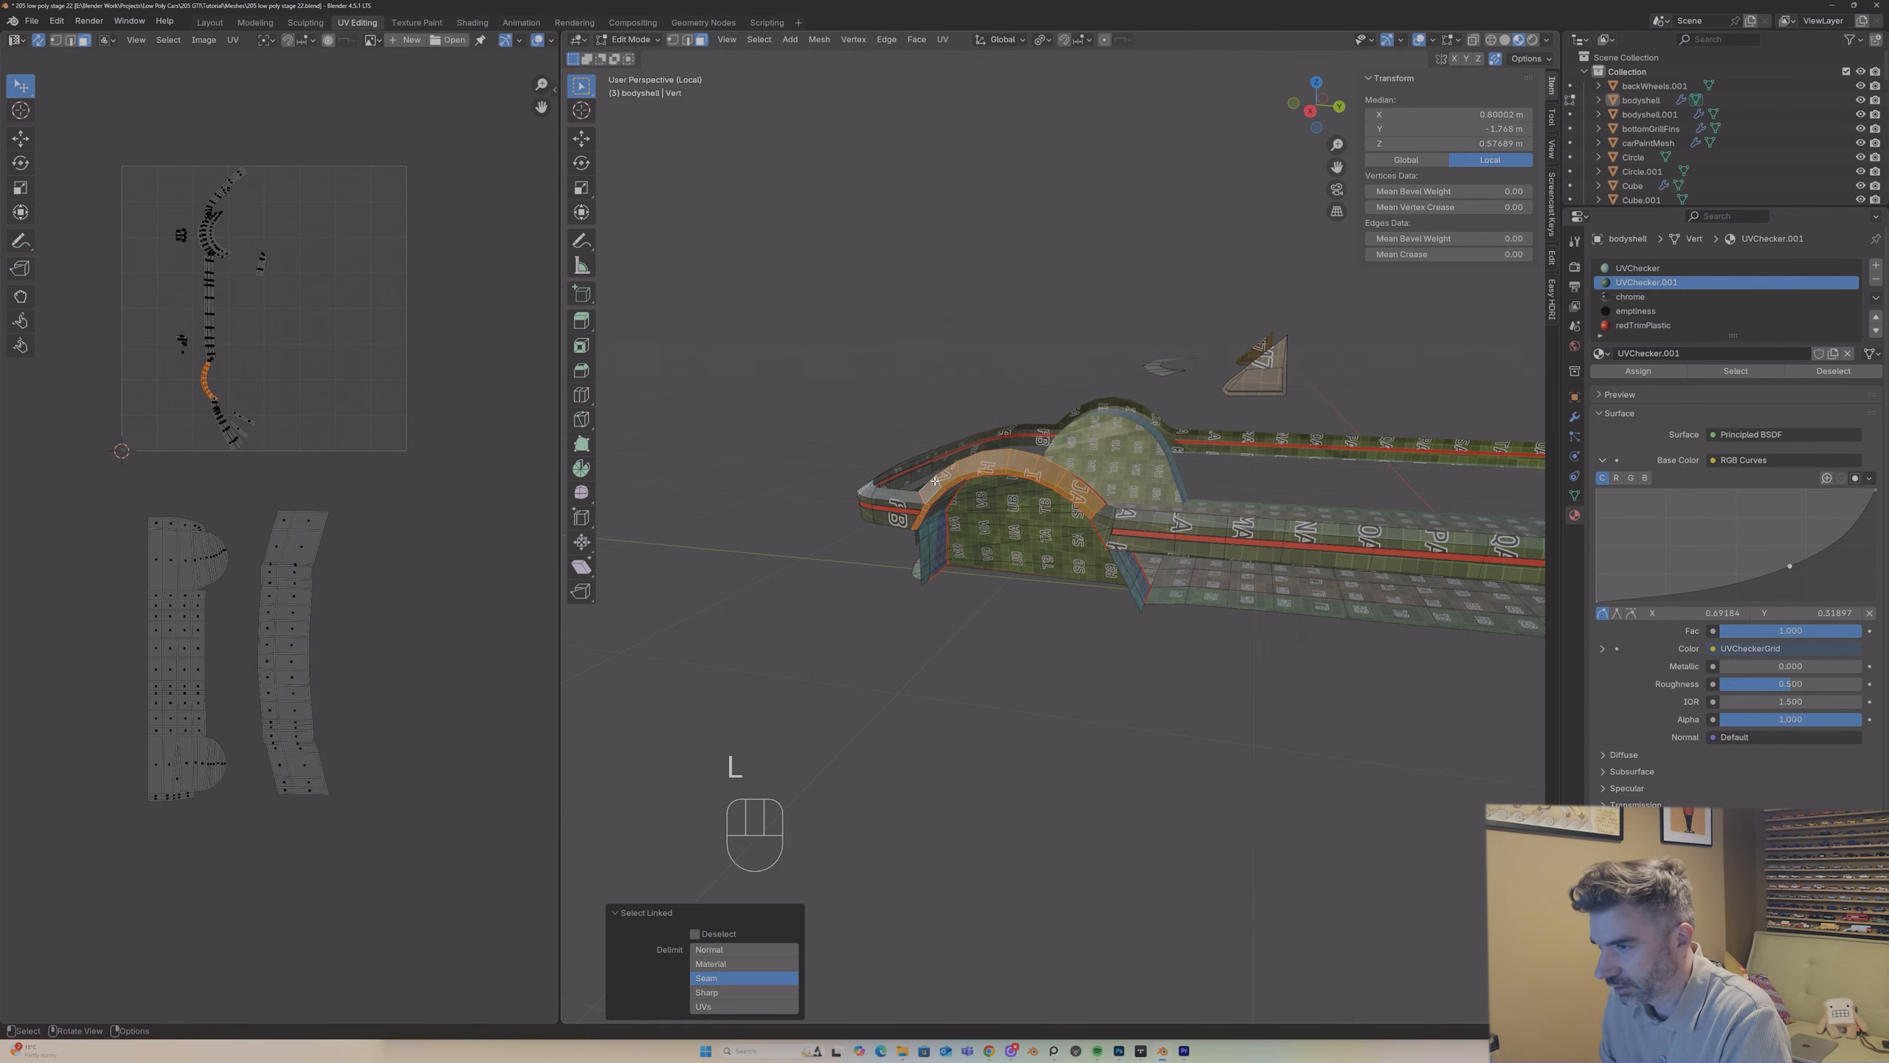
pyautogui.press('u')
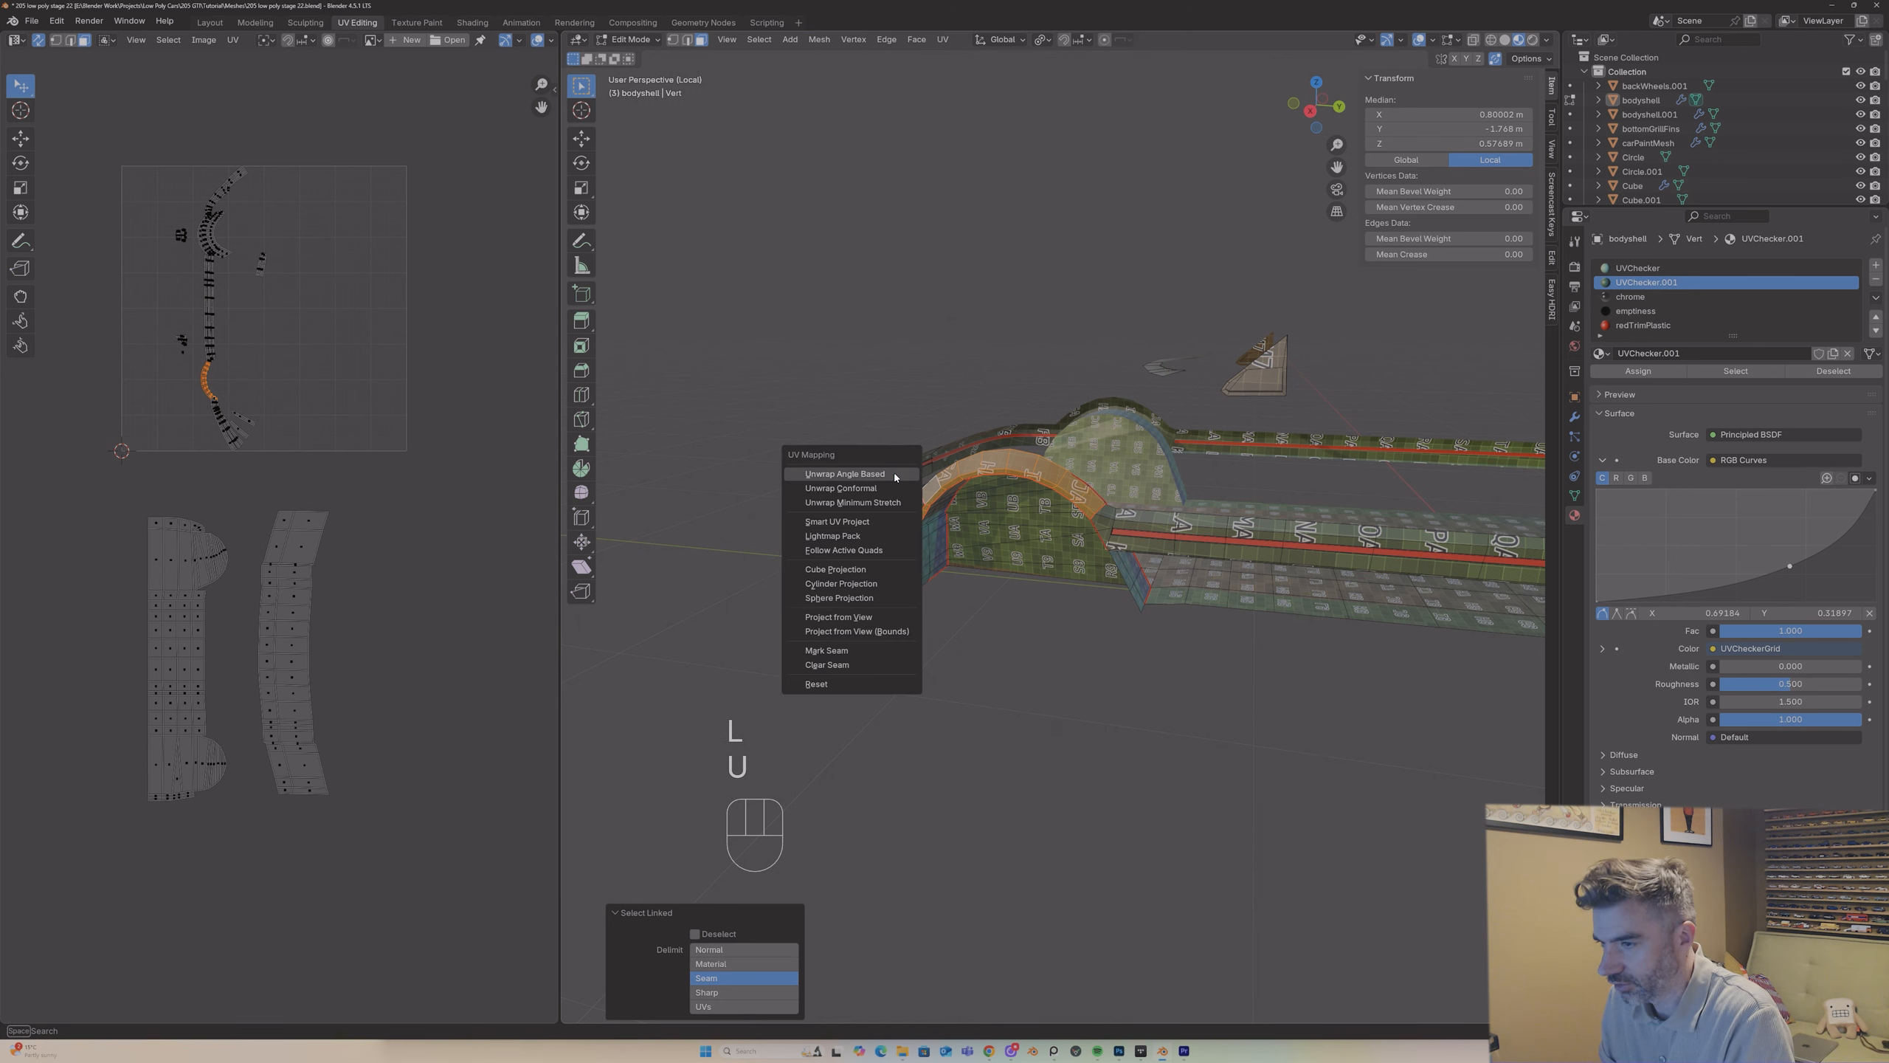
pyautogui.click(895, 473)
pyautogui.press('g')
pyautogui.click(65, 702)
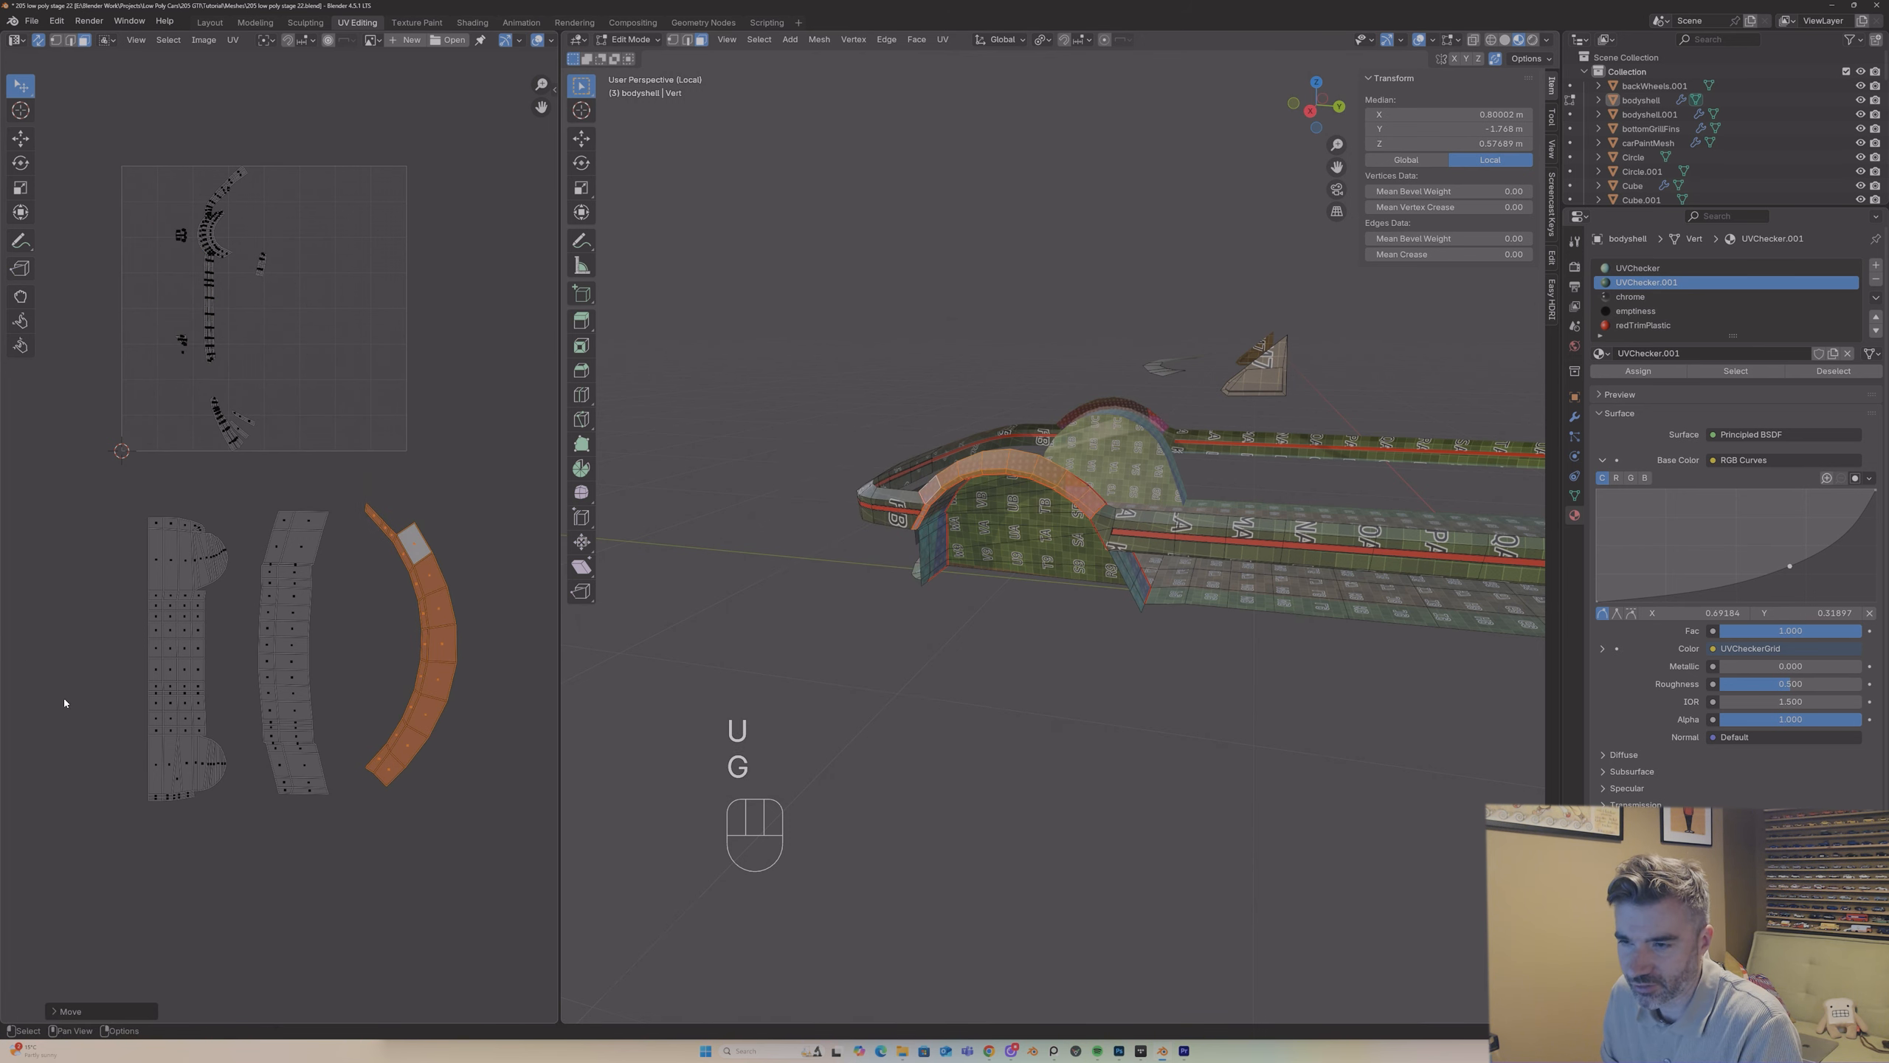
# Step: Examine the outer arch strip and the whole bodyshell in Object Mode, then return to Edit Mode at the side sill
pyautogui.press('Tab')
pyautogui.moveTo(967, 469); pyautogui.dragTo(1040, 488, button='middle')
pyautogui.scroll(9, 985, 475)
pyautogui.scroll(-12, 986, 476)
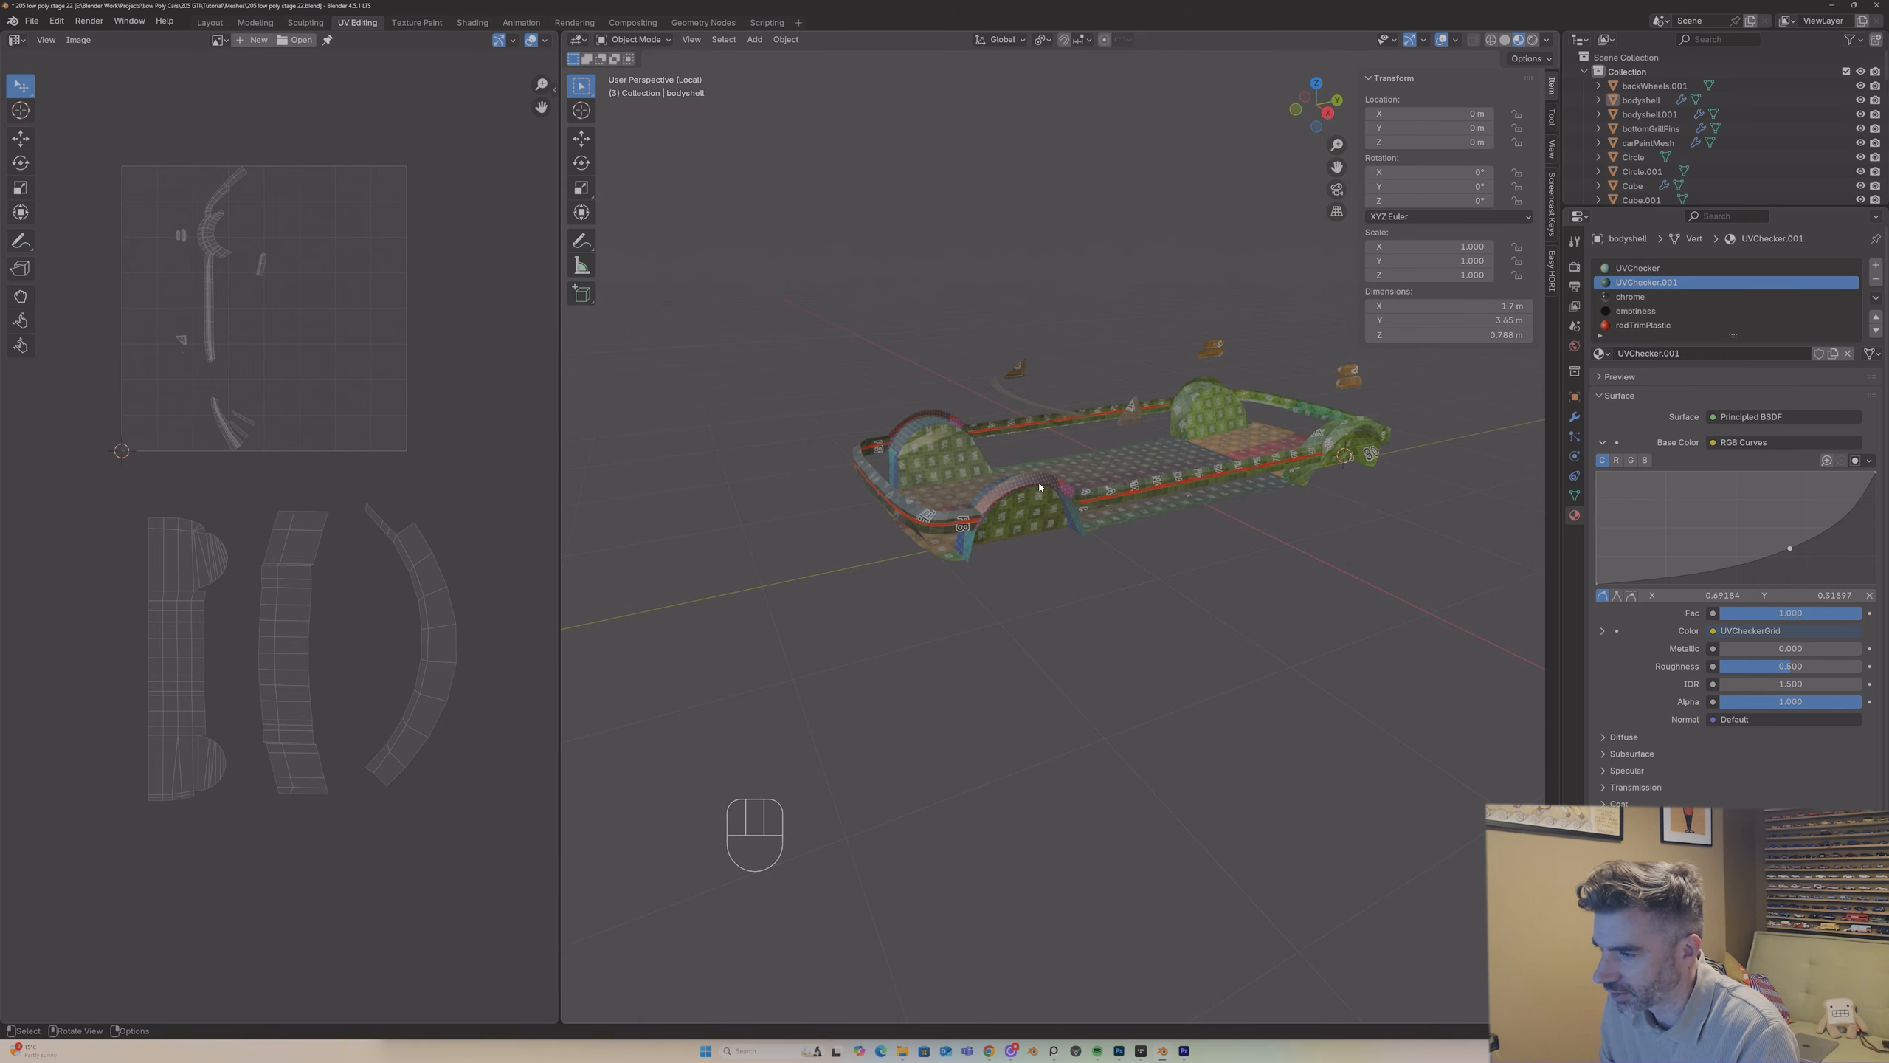
pyautogui.moveTo(803, 513); pyautogui.dragTo(1196, 325, button='middle')
pyautogui.press('Tab')
pyautogui.scroll(8, 1165, 459)
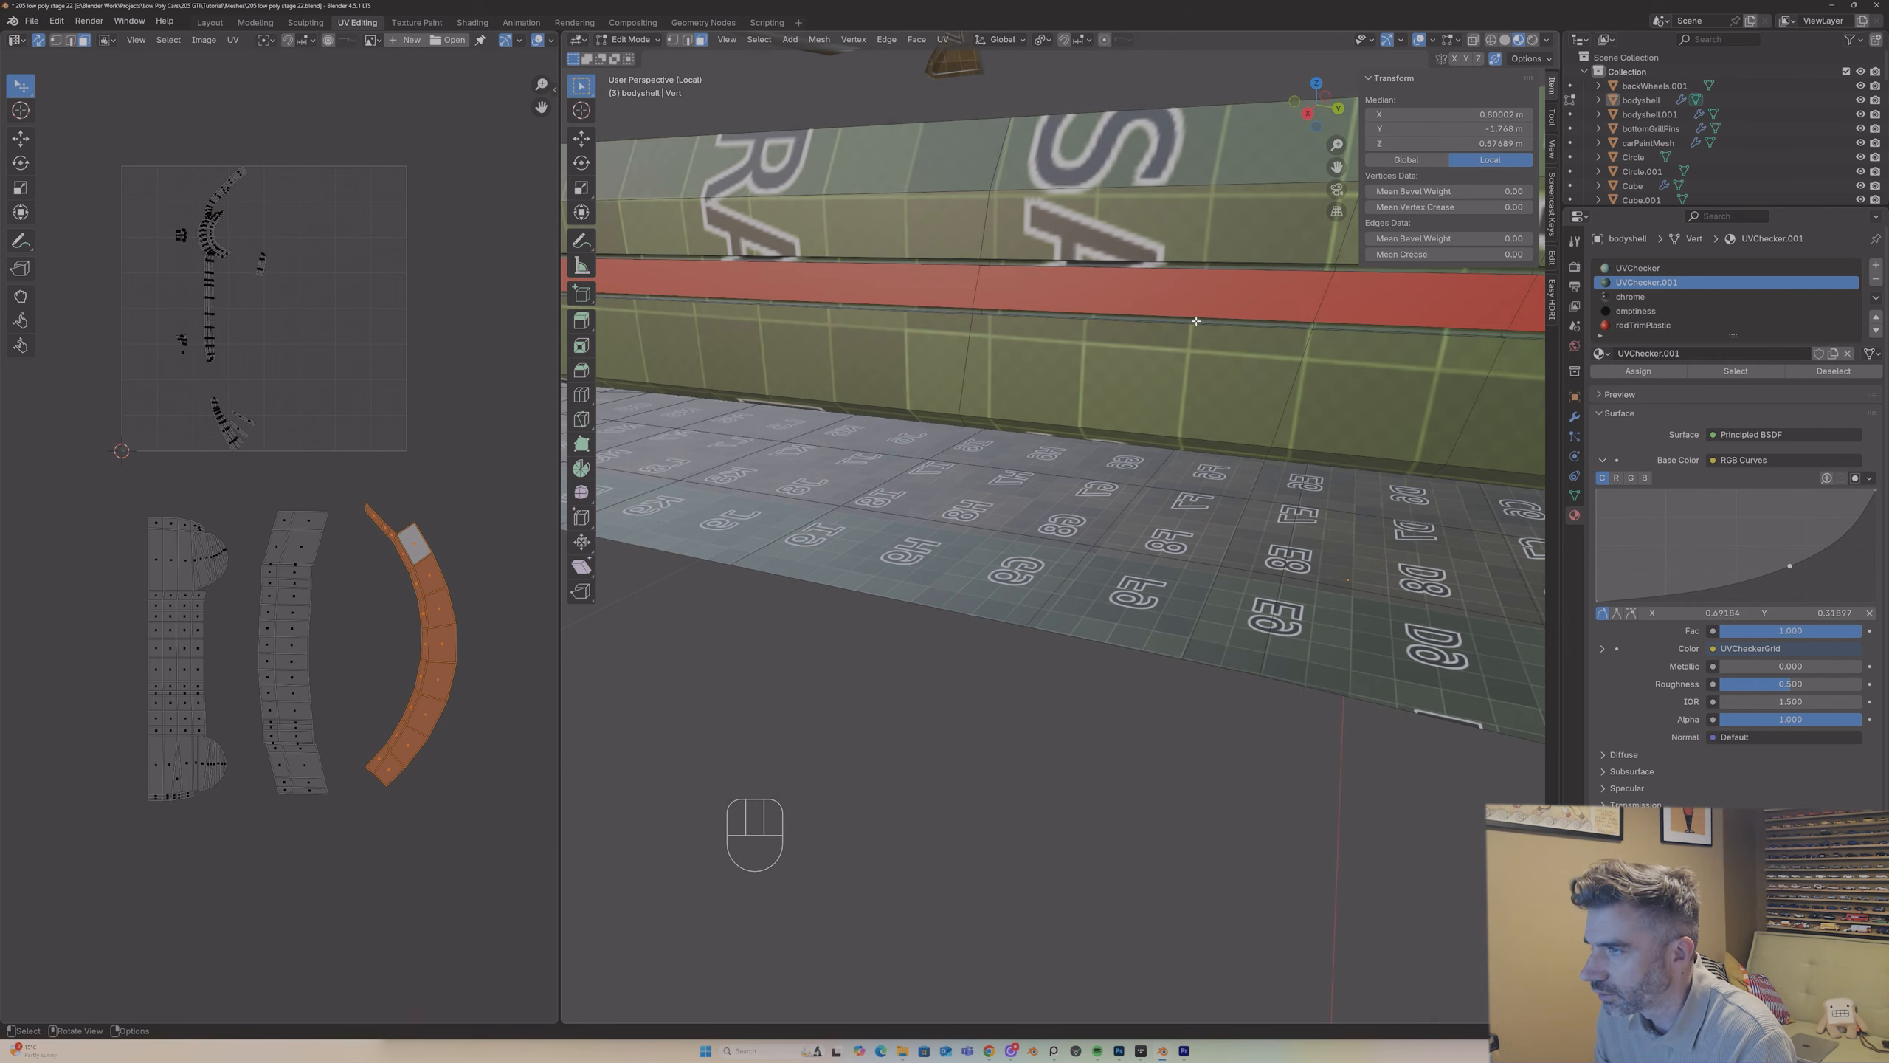
# Step: Mark the edge loops bordering the red trim strip along the bodyshell's side sill as seams
pyautogui.scroll(-10, 1196, 321)
pyautogui.scroll(8, 1315, 489)
pyautogui.moveTo(1315, 489); pyautogui.dragTo(1251, 518, button='middle')
pyautogui.scroll(4, 1251, 517)
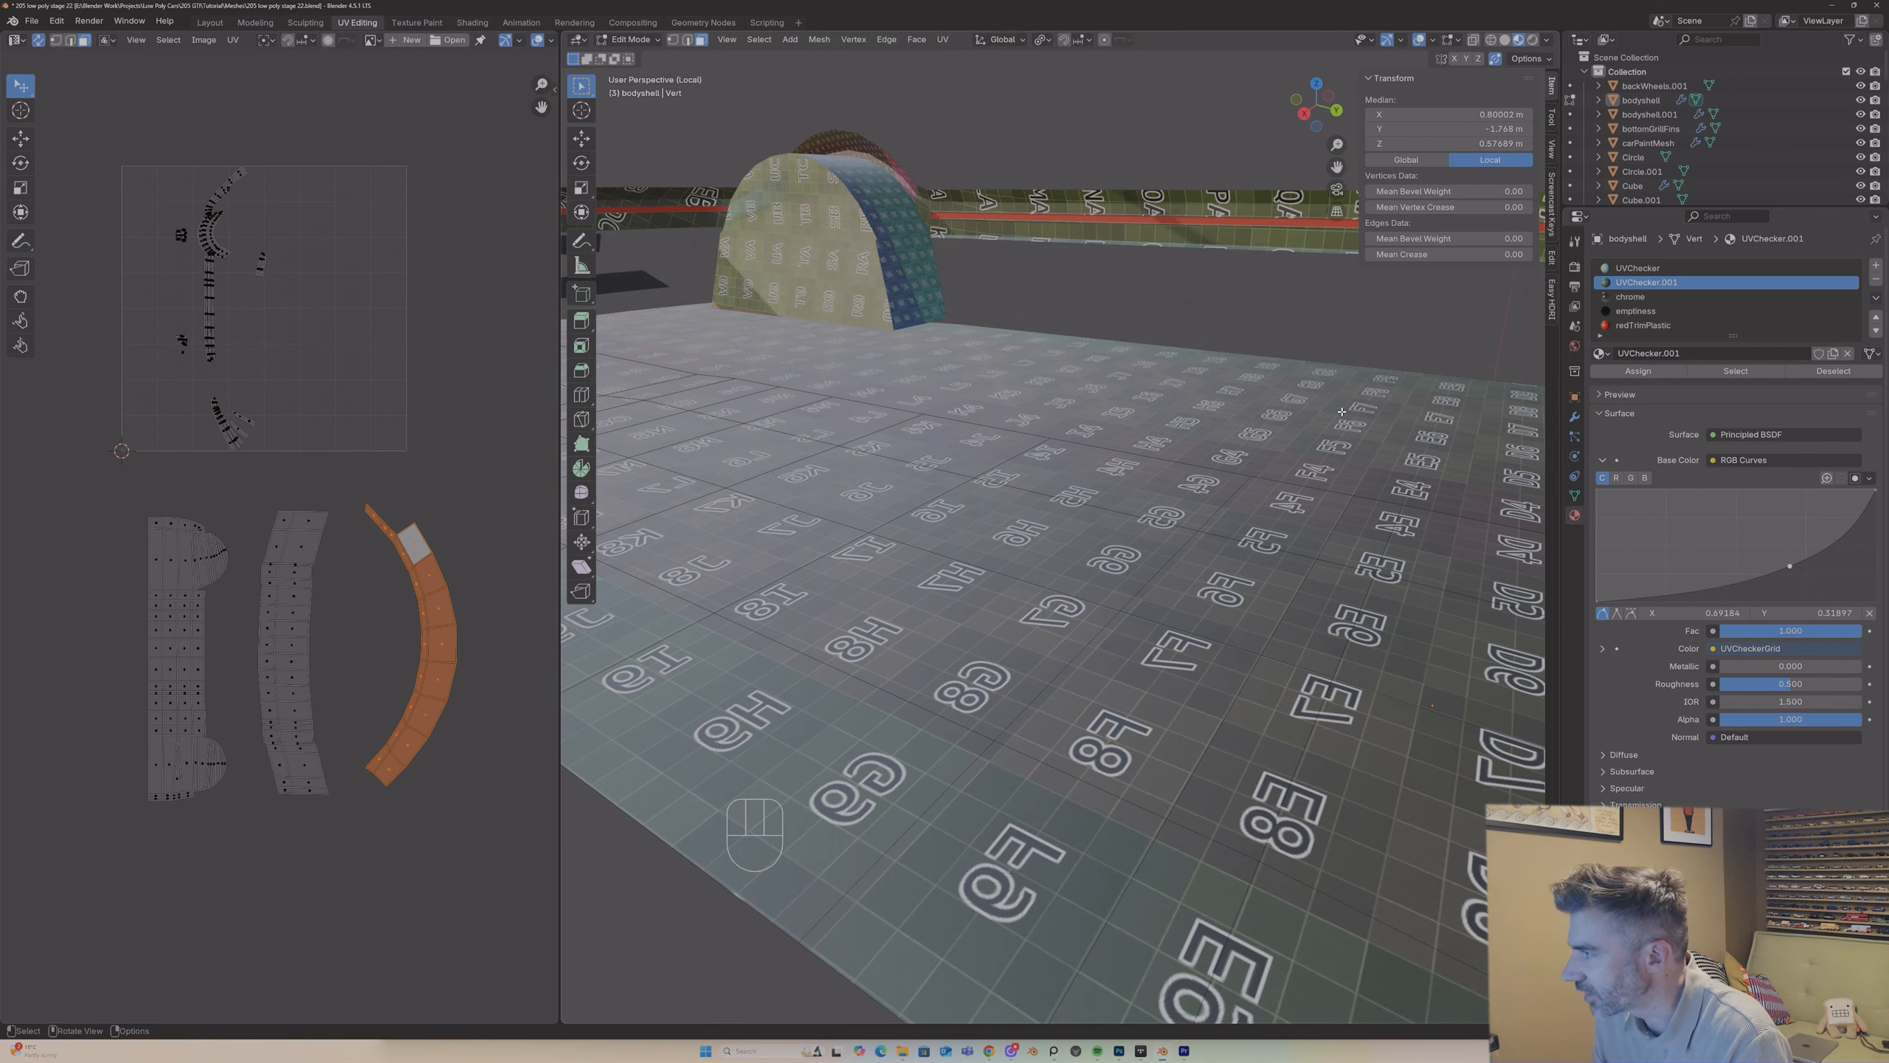
pyautogui.scroll(-10, 1251, 517)
pyautogui.press('2')
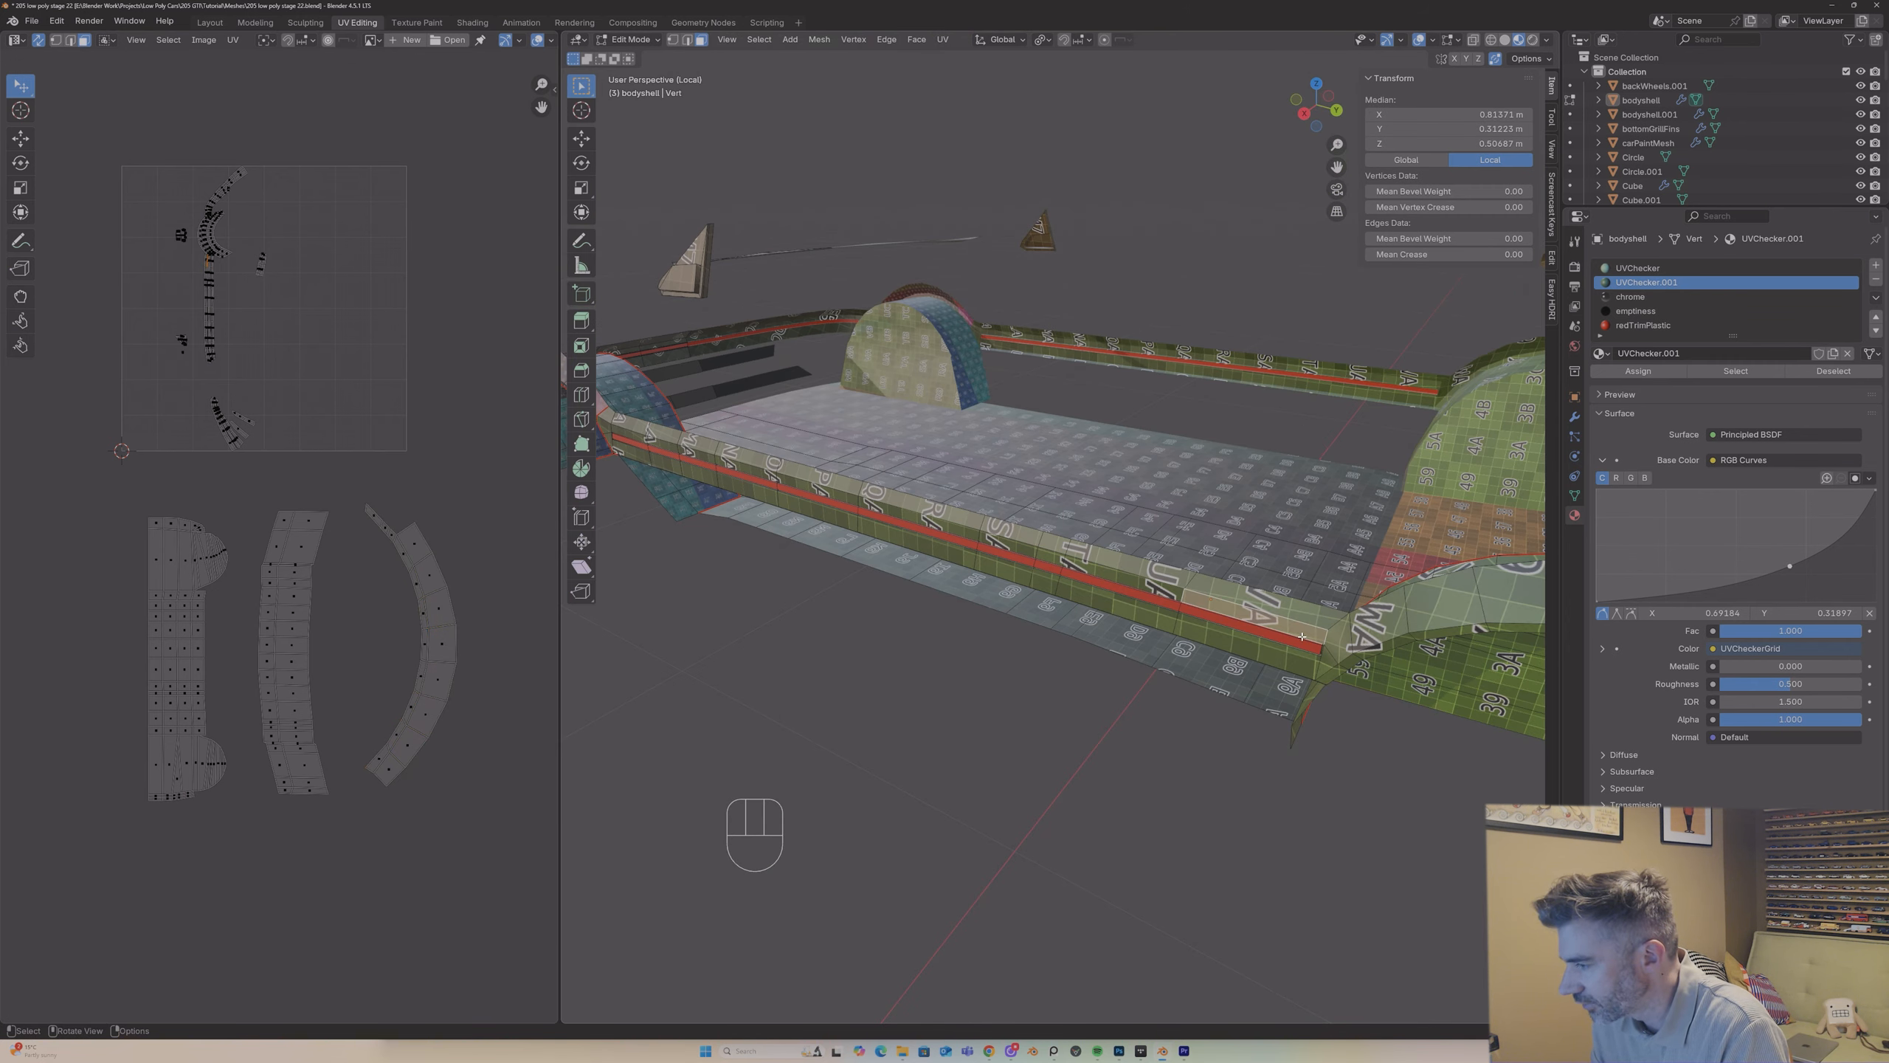
pyautogui.click(1304, 636)
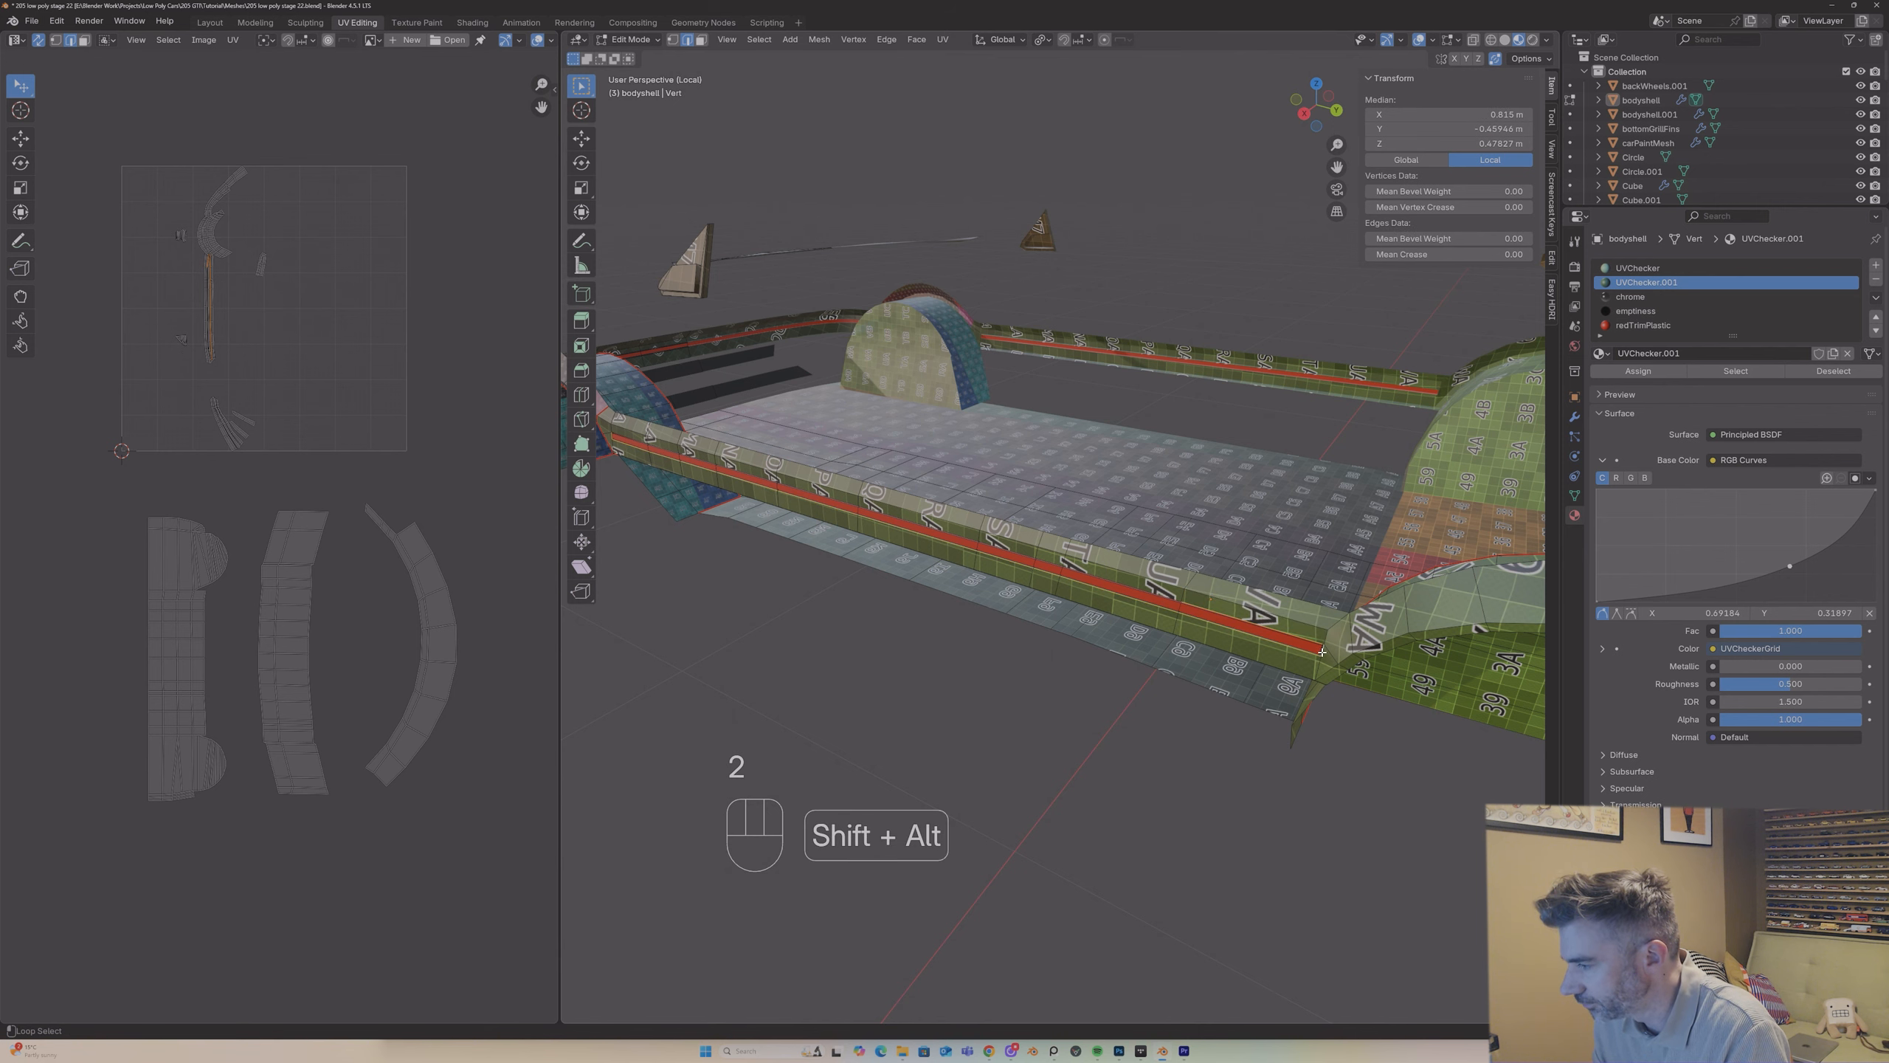
pyautogui.moveTo(1264, 625); pyautogui.dragTo(1048, 513, button='middle')
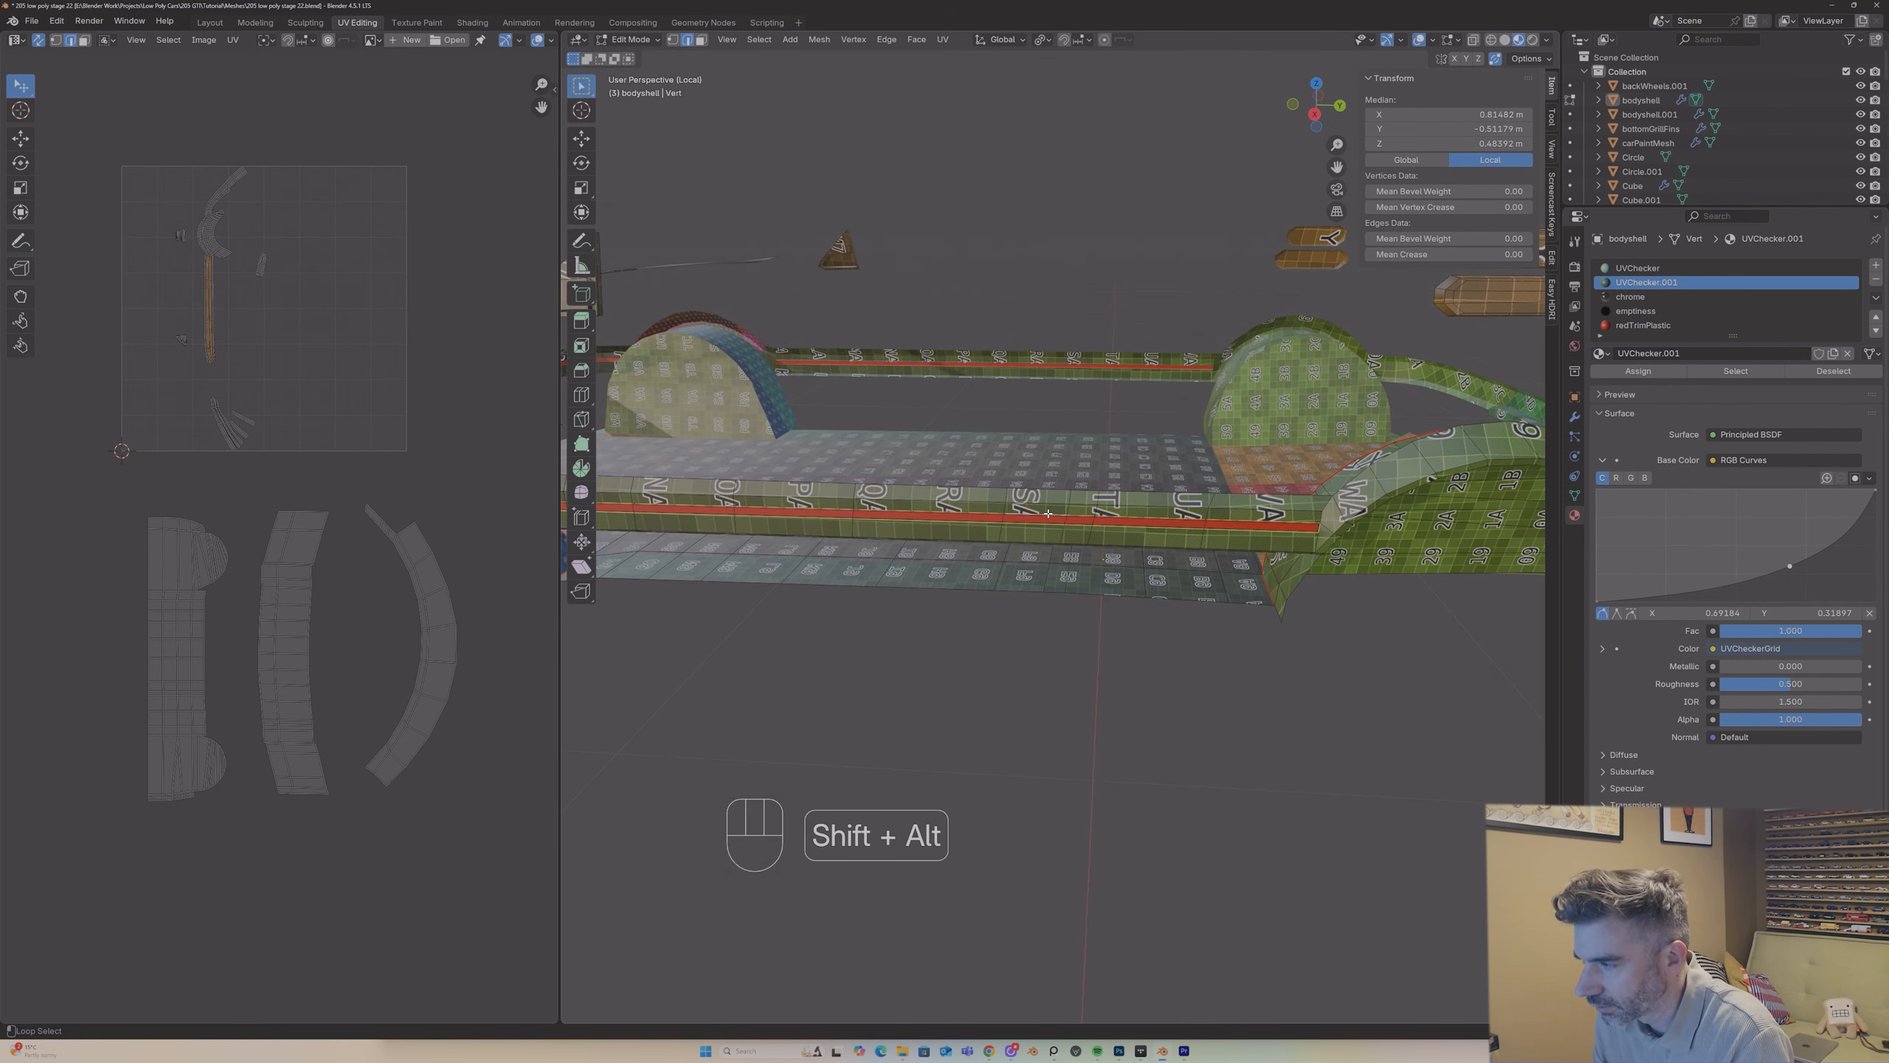
pyautogui.moveTo(1337, 169); pyautogui.dragTo(1273, 221)
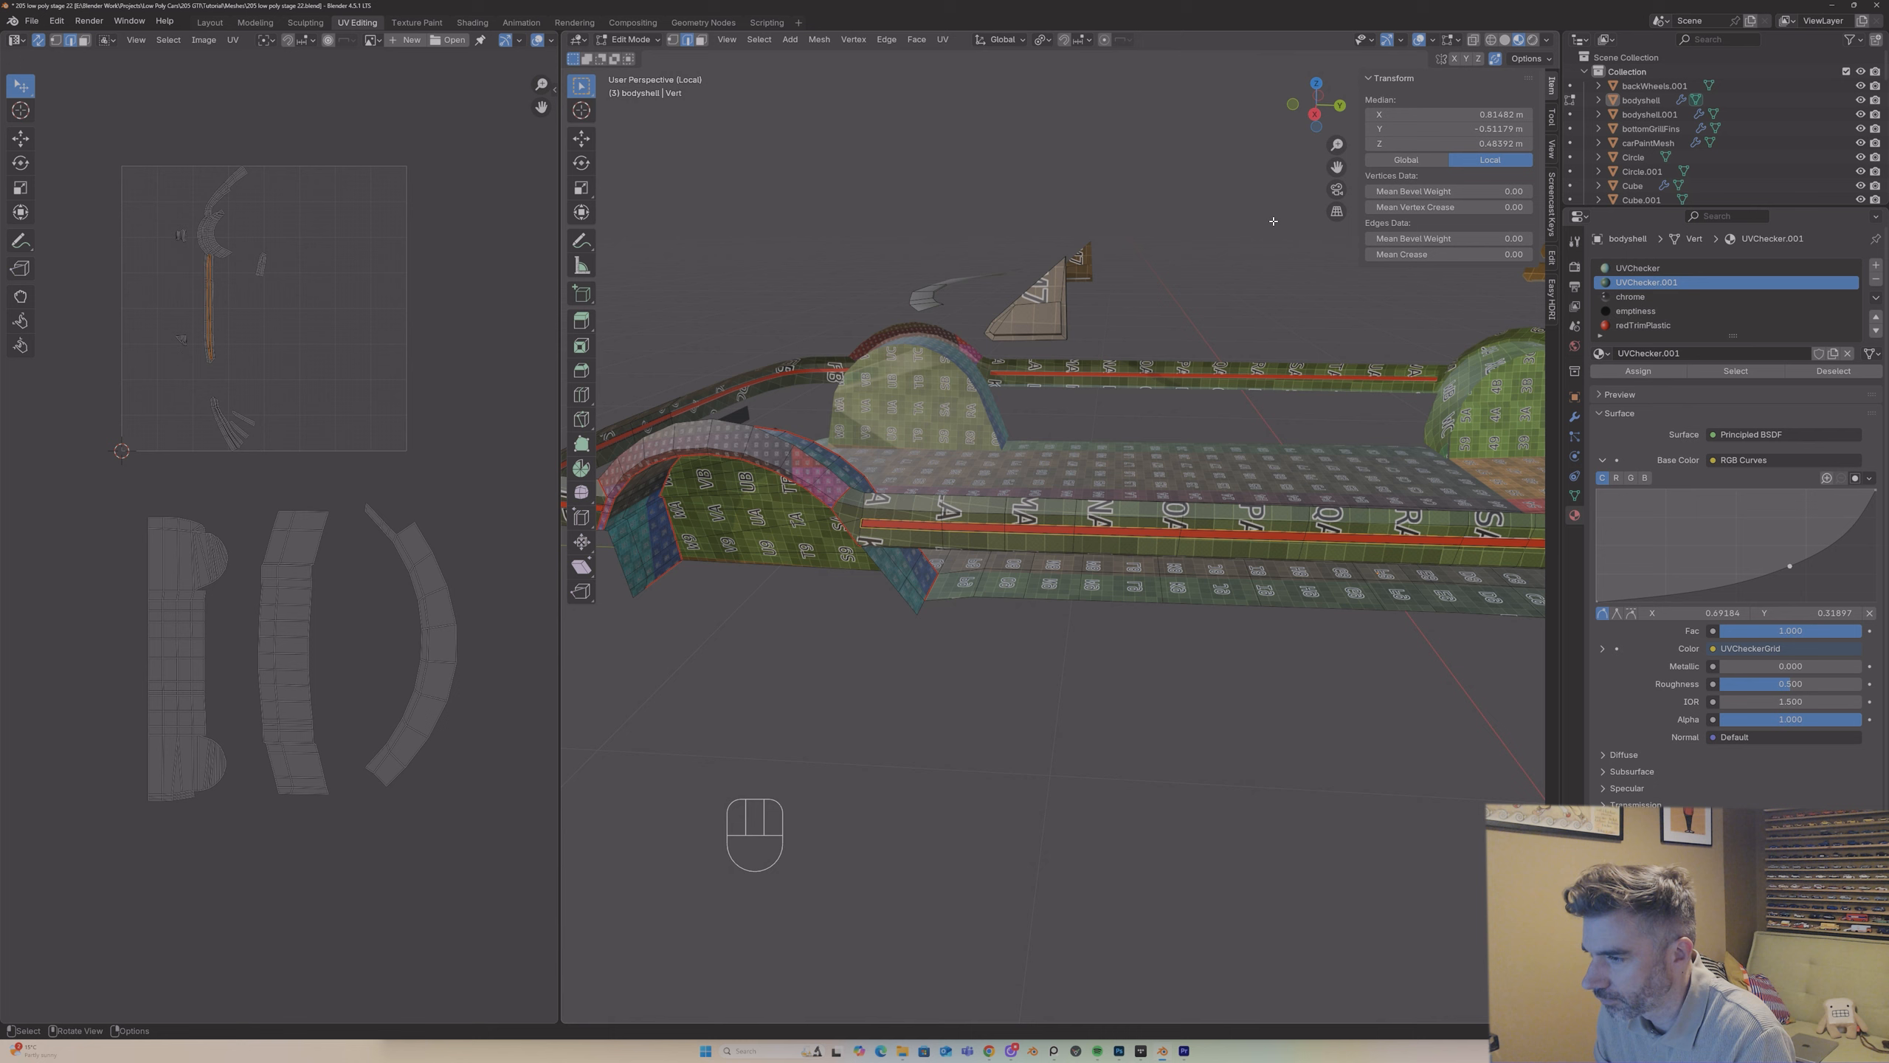
pyautogui.rightClick(921, 502)
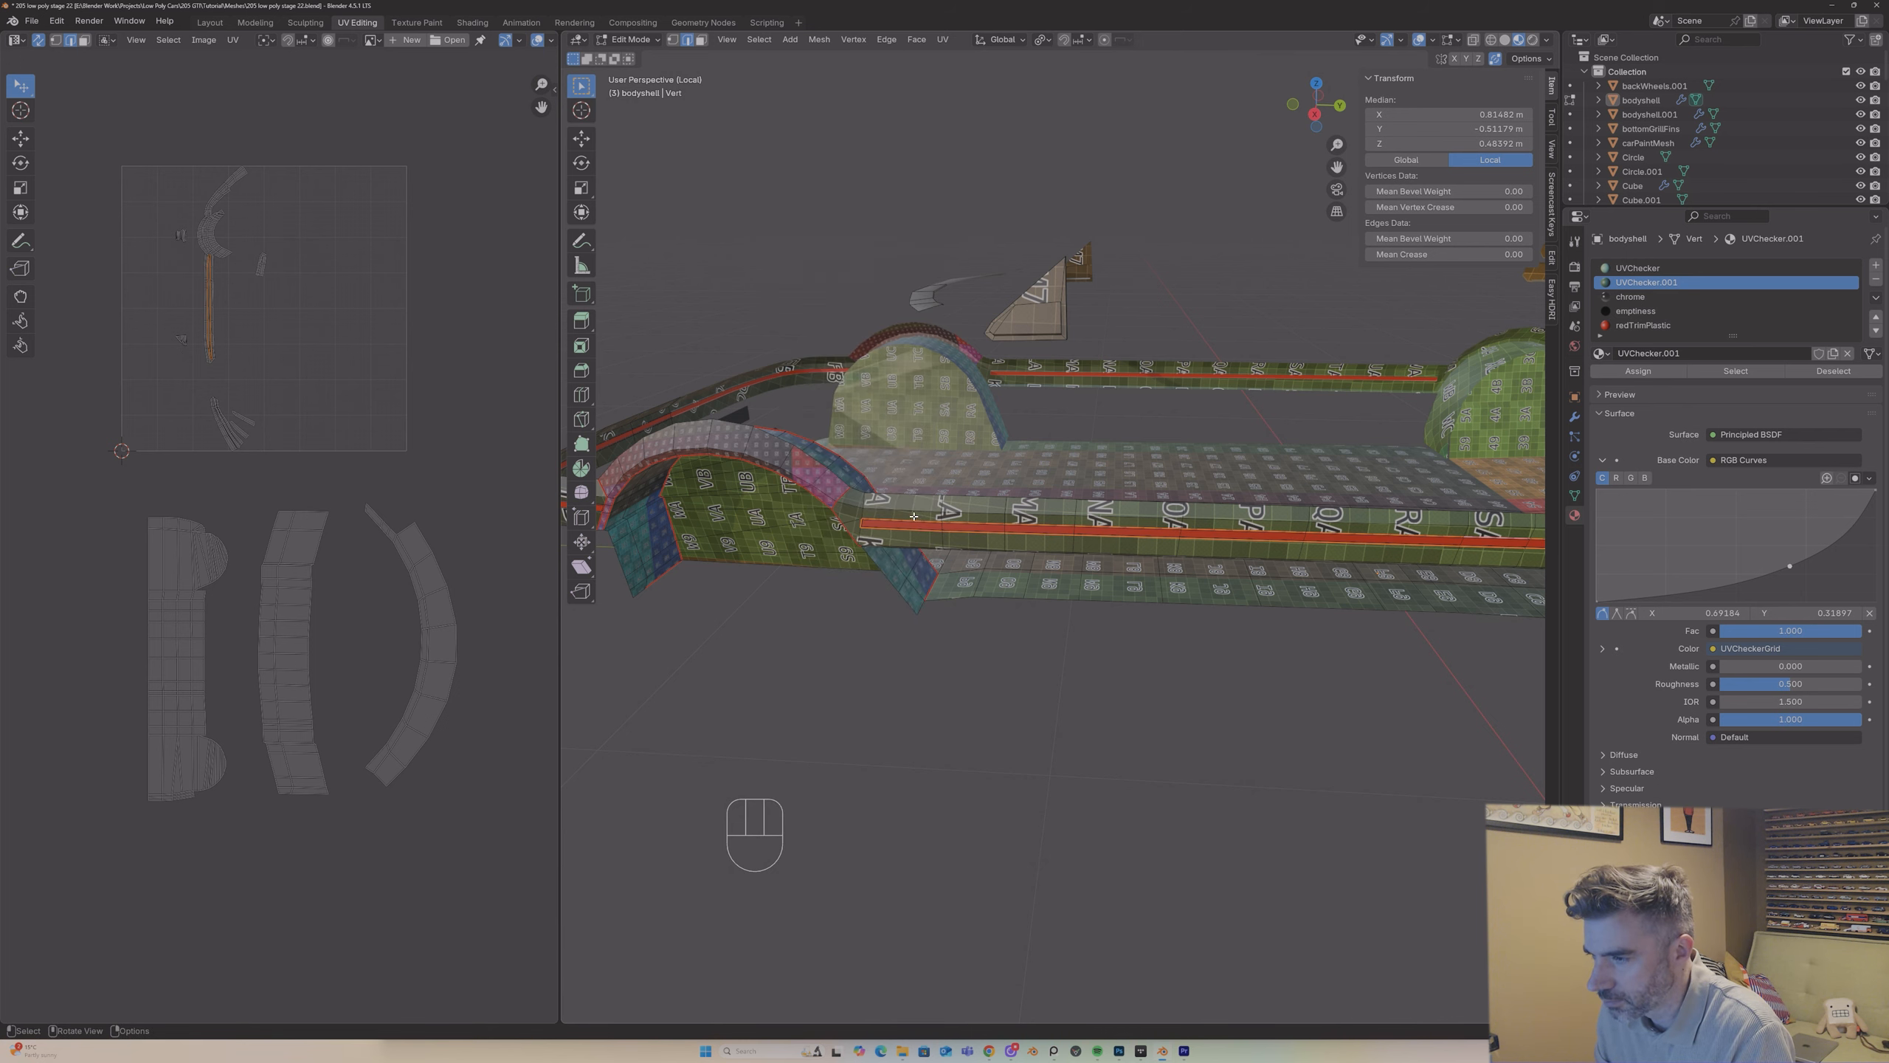
pyautogui.moveTo(921, 503); pyautogui.dragTo(1164, 516, button='middle')
# Step: Check the sill's linked faces and mark the edges where the sill meets the +Y wheel arch as a seam
pyautogui.press('3')
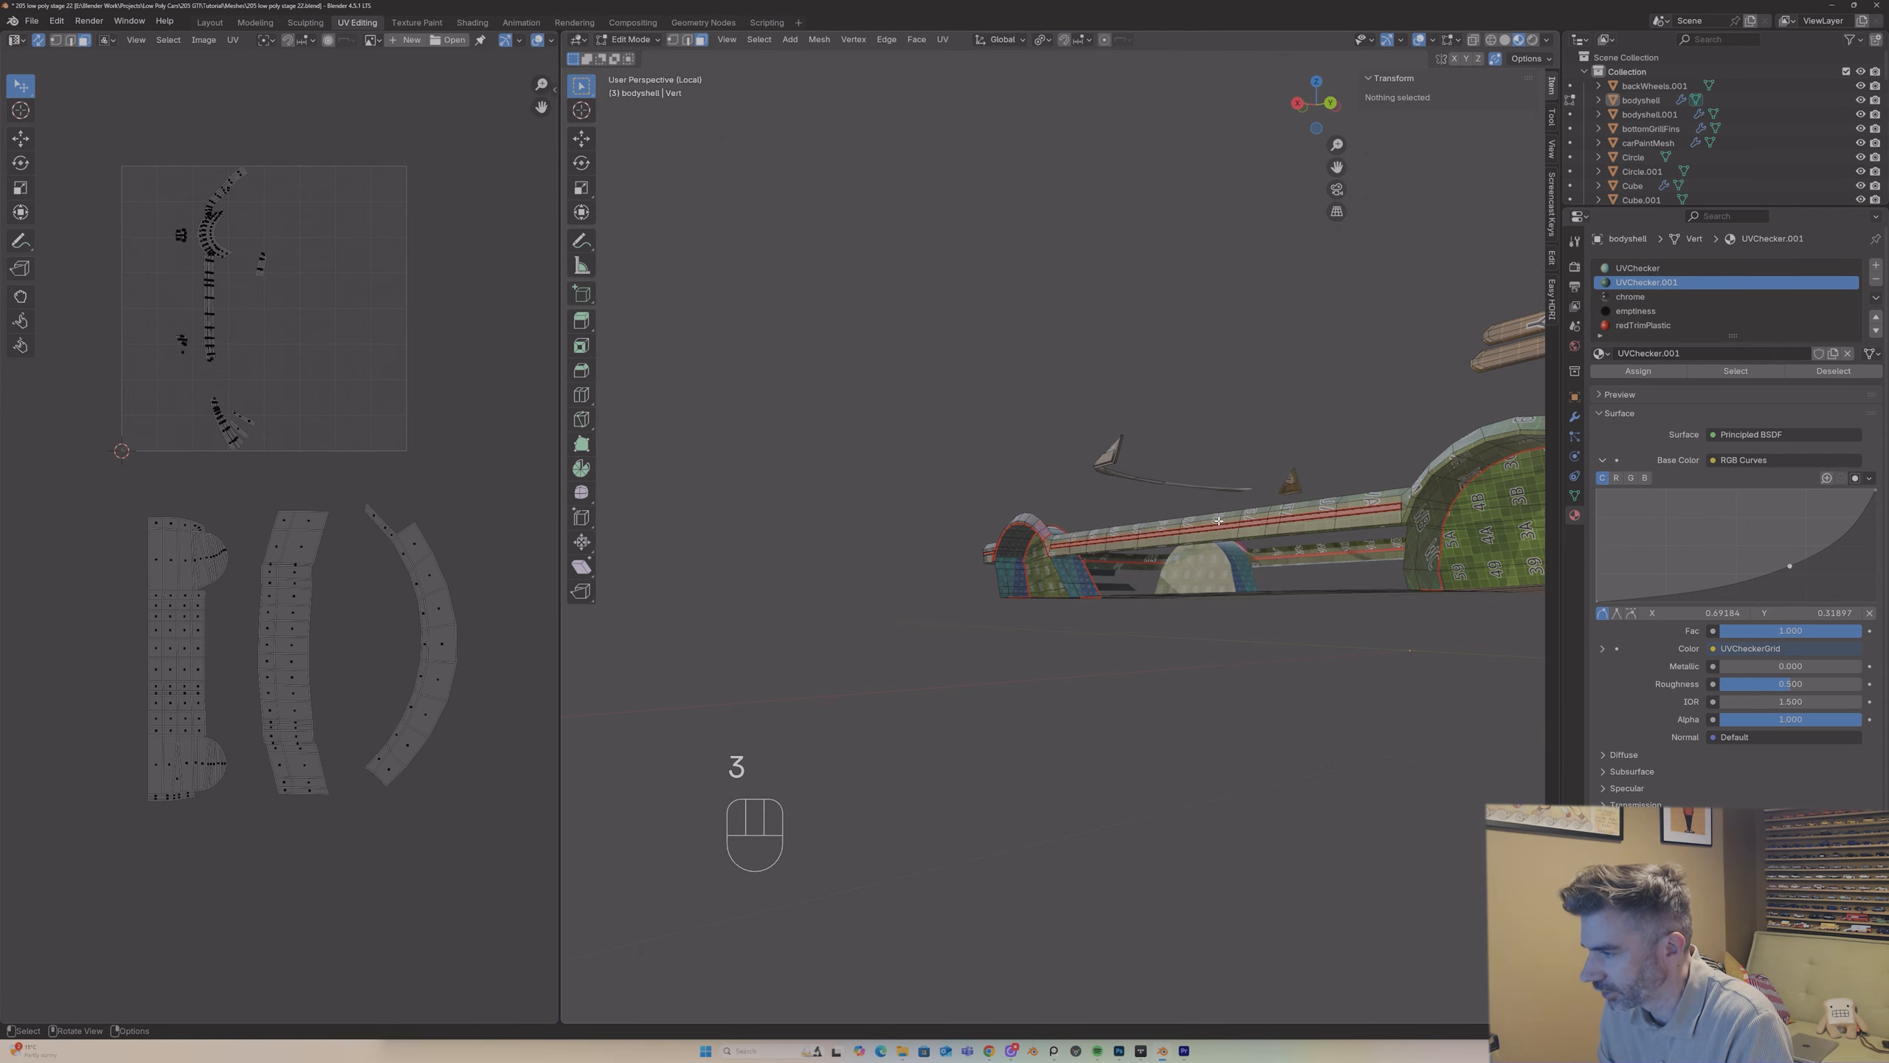
pyautogui.press('l')
pyautogui.moveTo(1215, 519); pyautogui.dragTo(565, 521, button='middle')
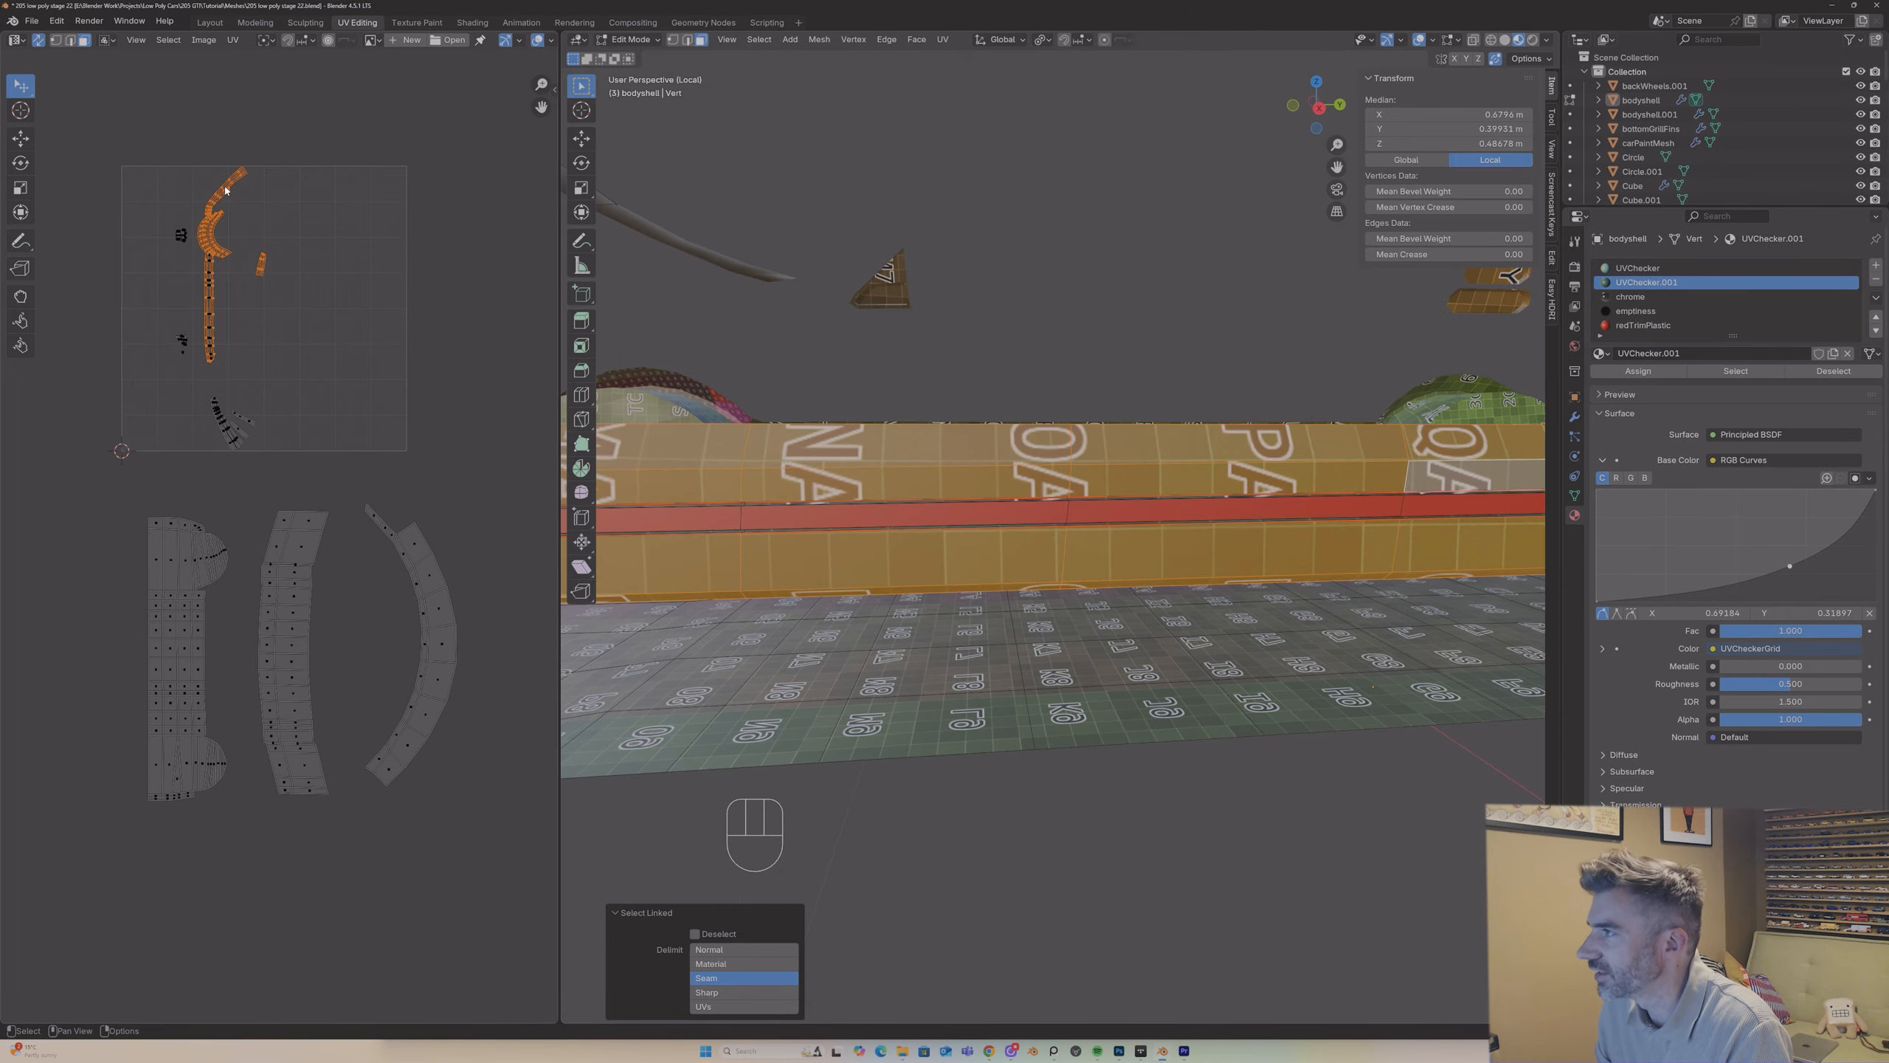
pyautogui.keyDown('shift'); pyautogui.moveTo(1337, 167); pyautogui.dragTo(1210, 208, button='middle'); pyautogui.keyUp('shift')
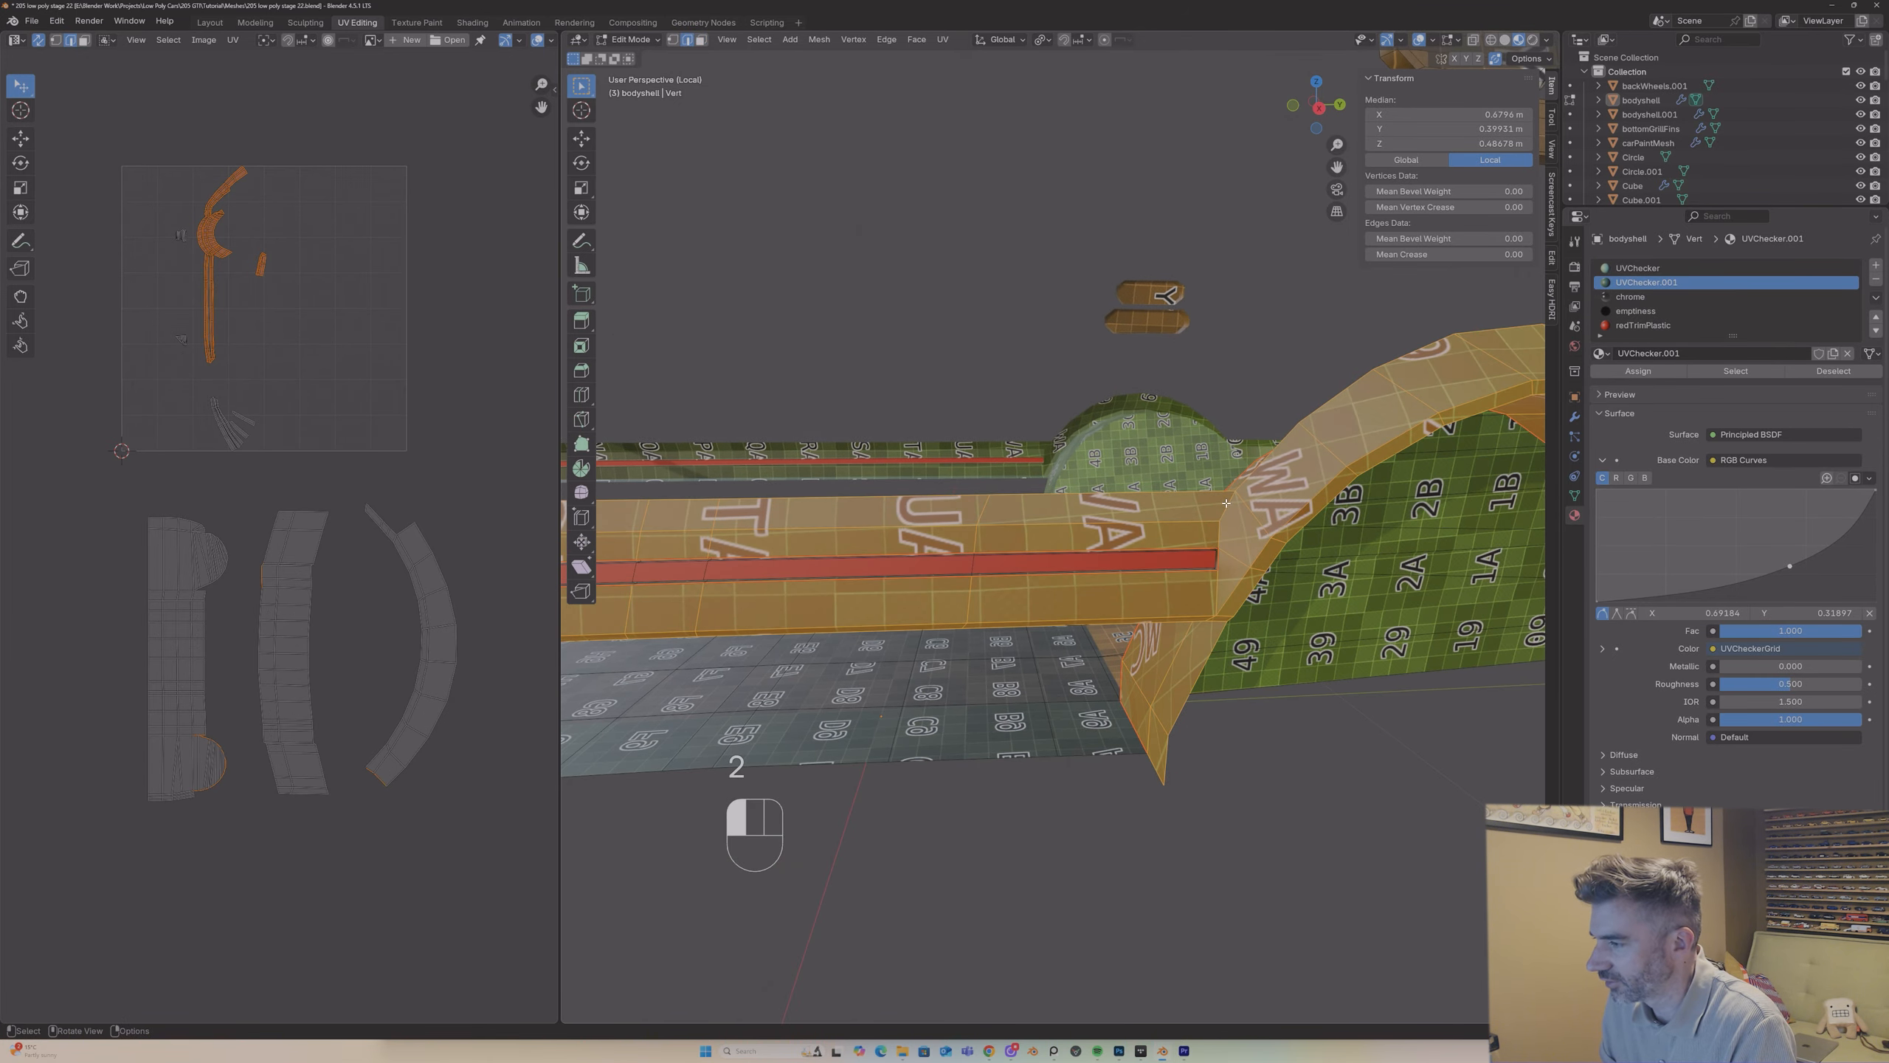
pyautogui.click(1223, 541)
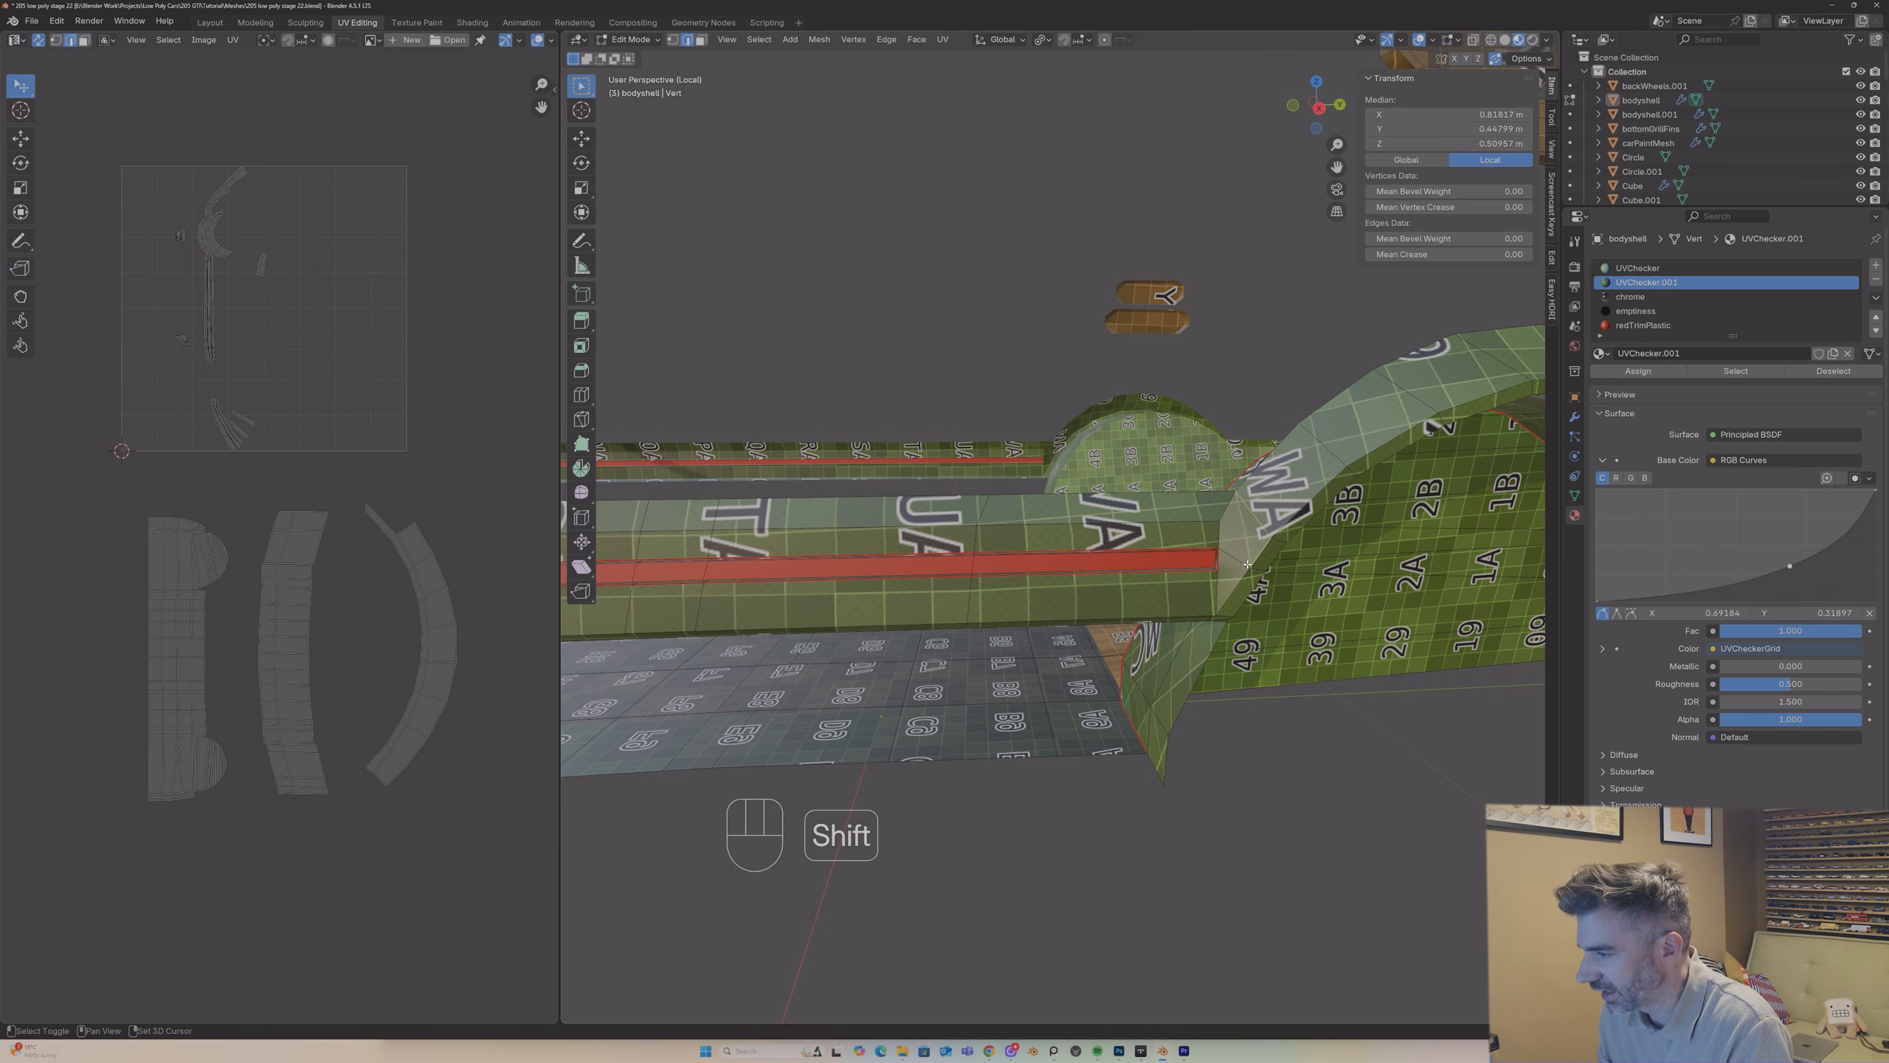
pyautogui.moveTo(1232, 589); pyautogui.dragTo(1269, 535, button='middle')
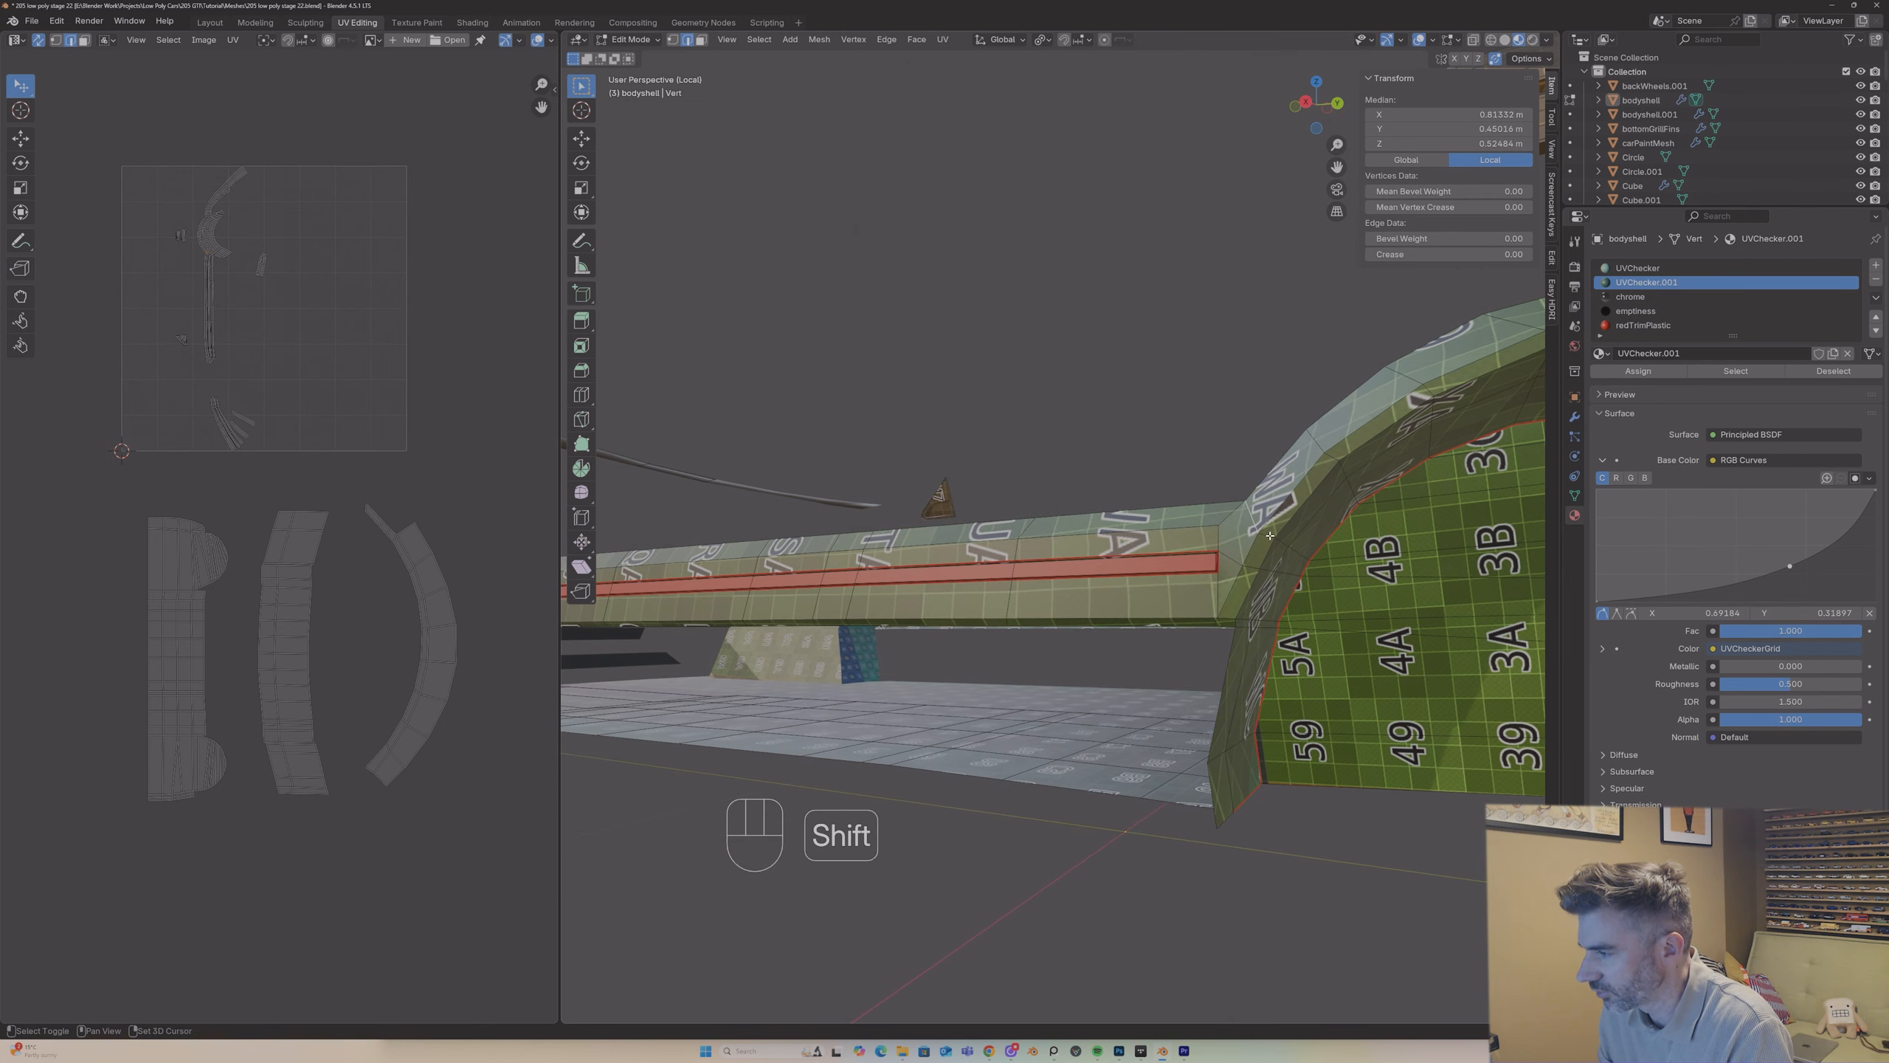
pyautogui.keyDown('shift'); pyautogui.click(1246, 595); pyautogui.keyUp('shift')
pyautogui.moveTo(1232, 622); pyautogui.dragTo(1184, 504, button='middle')
pyautogui.keyDown('shift'); pyautogui.click(1245, 616); pyautogui.keyUp('shift')
pyautogui.rightClick(1240, 609)
pyautogui.click(1240, 609)
# Step: Unwrap the side sill's linked faces with Angle Based and place the island beside the outer arch strip's
pyautogui.press('3')
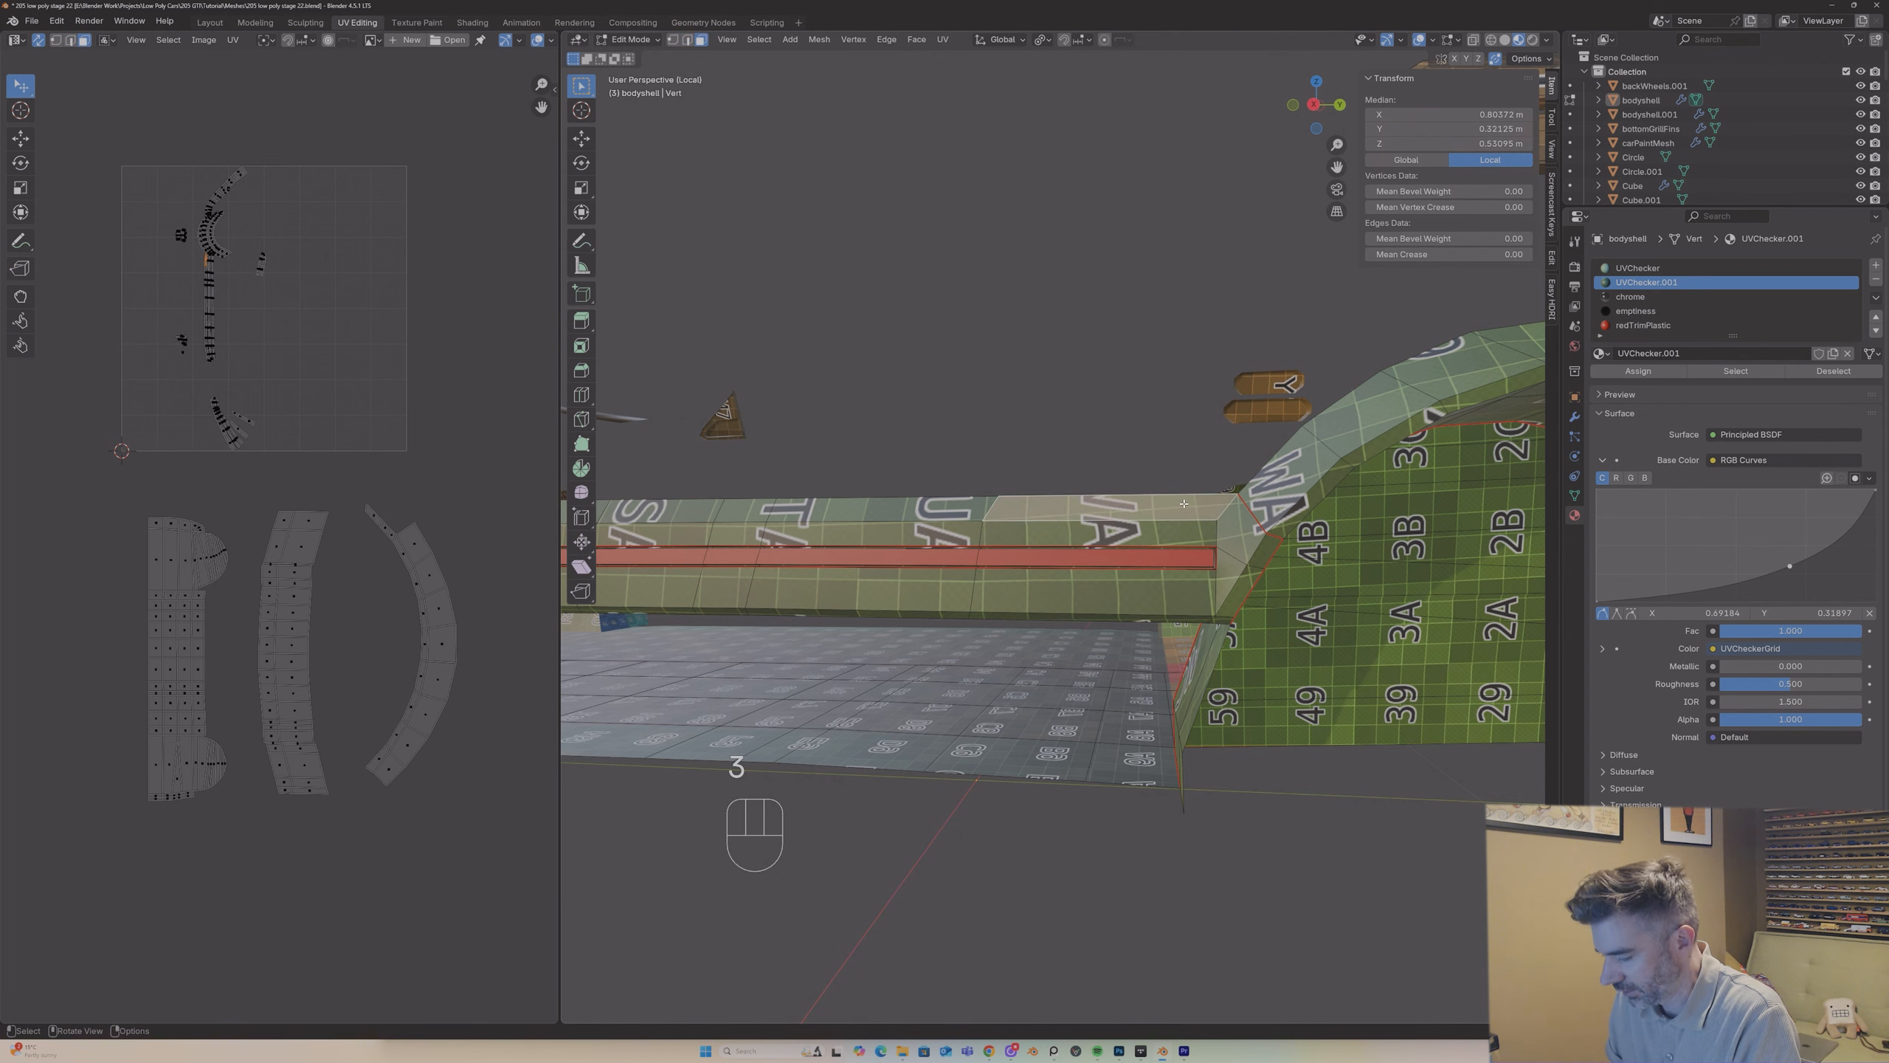
pyautogui.press('l')
pyautogui.scroll(-5, 1183, 504)
pyautogui.moveTo(997, 523); pyautogui.dragTo(991, 520, button='middle')
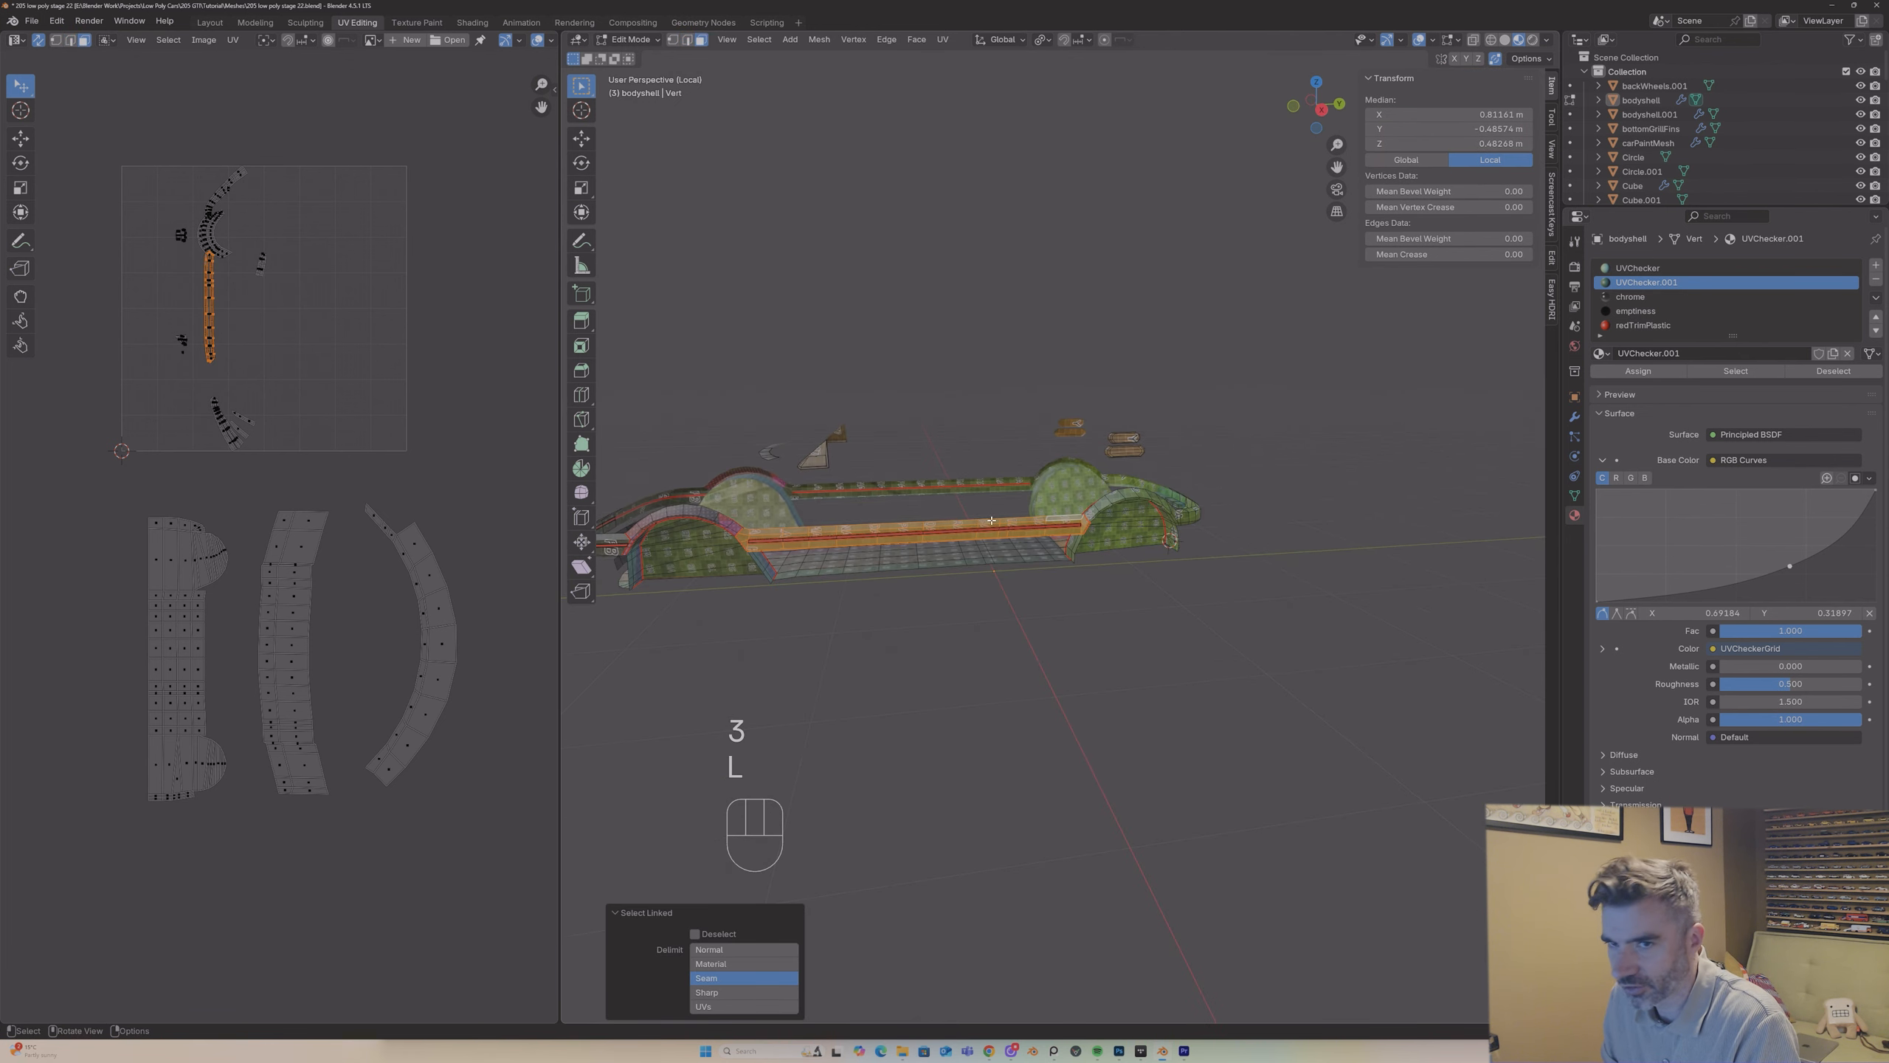
pyautogui.press('u')
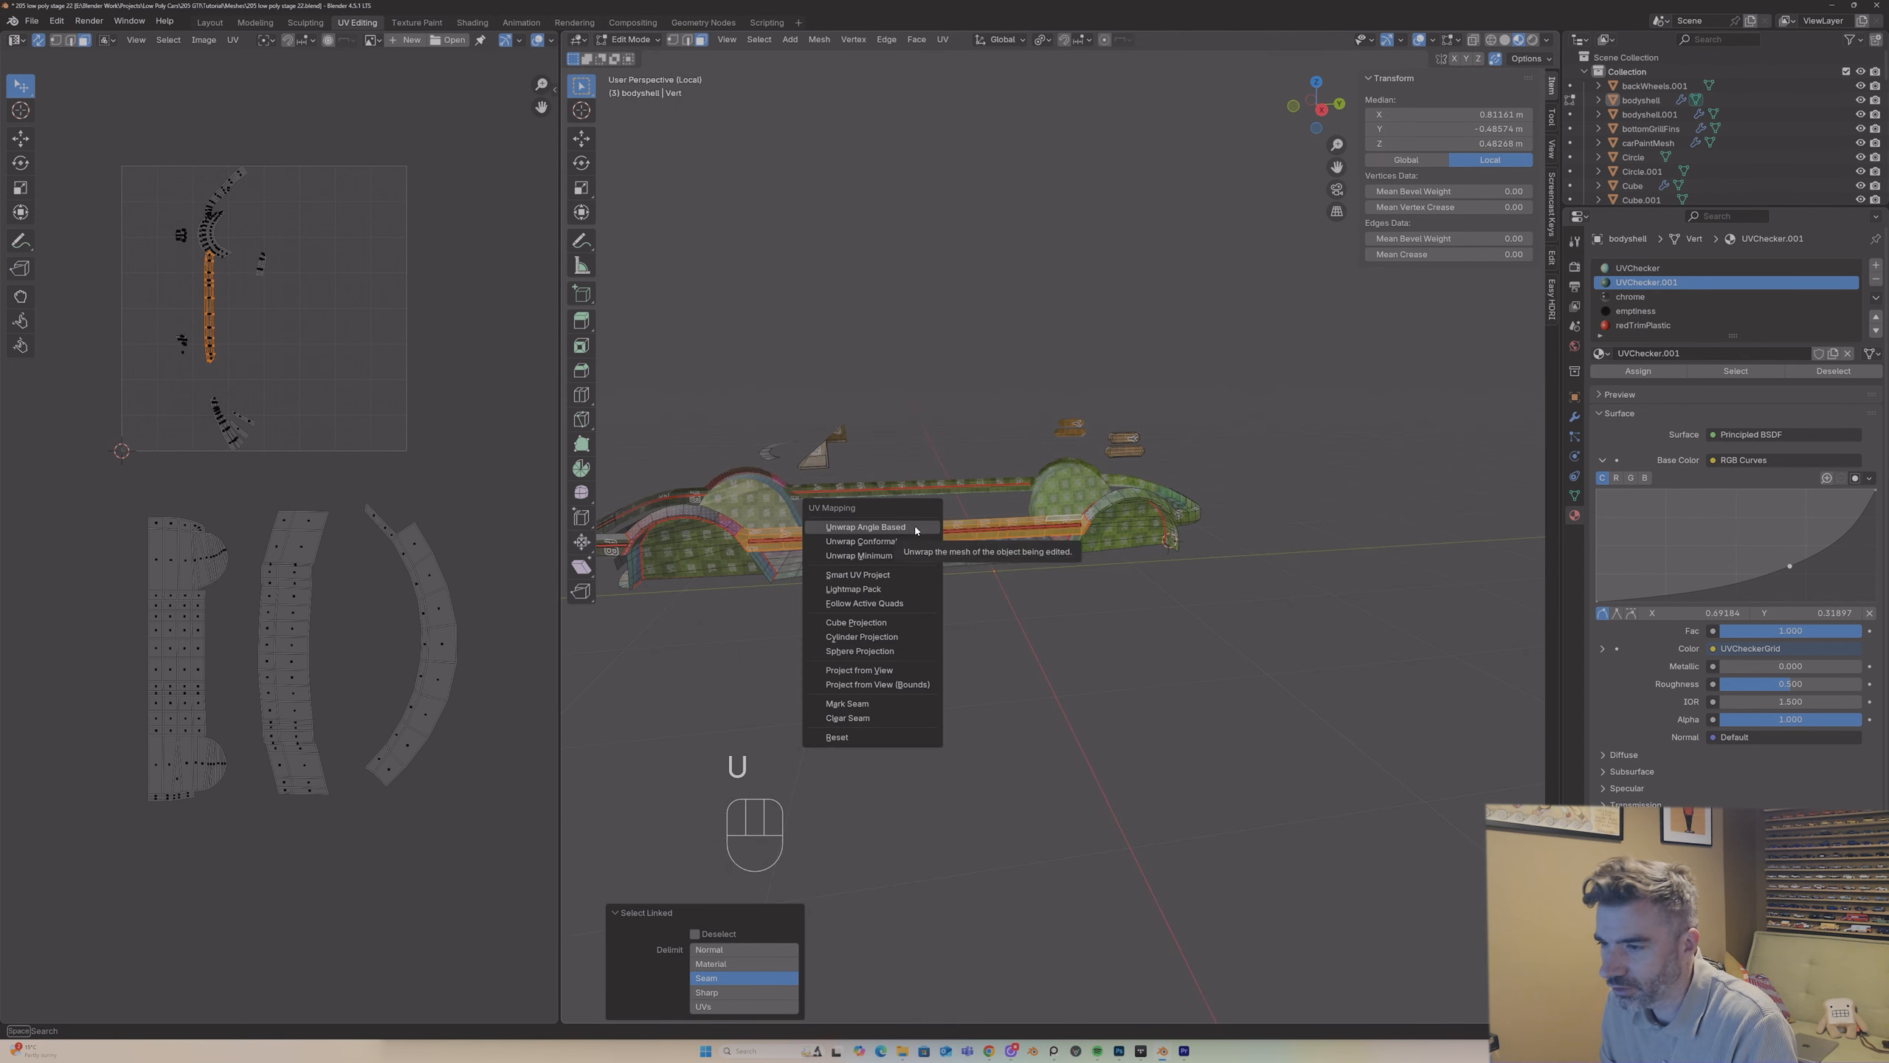
pyautogui.click(917, 526)
pyautogui.press('g')
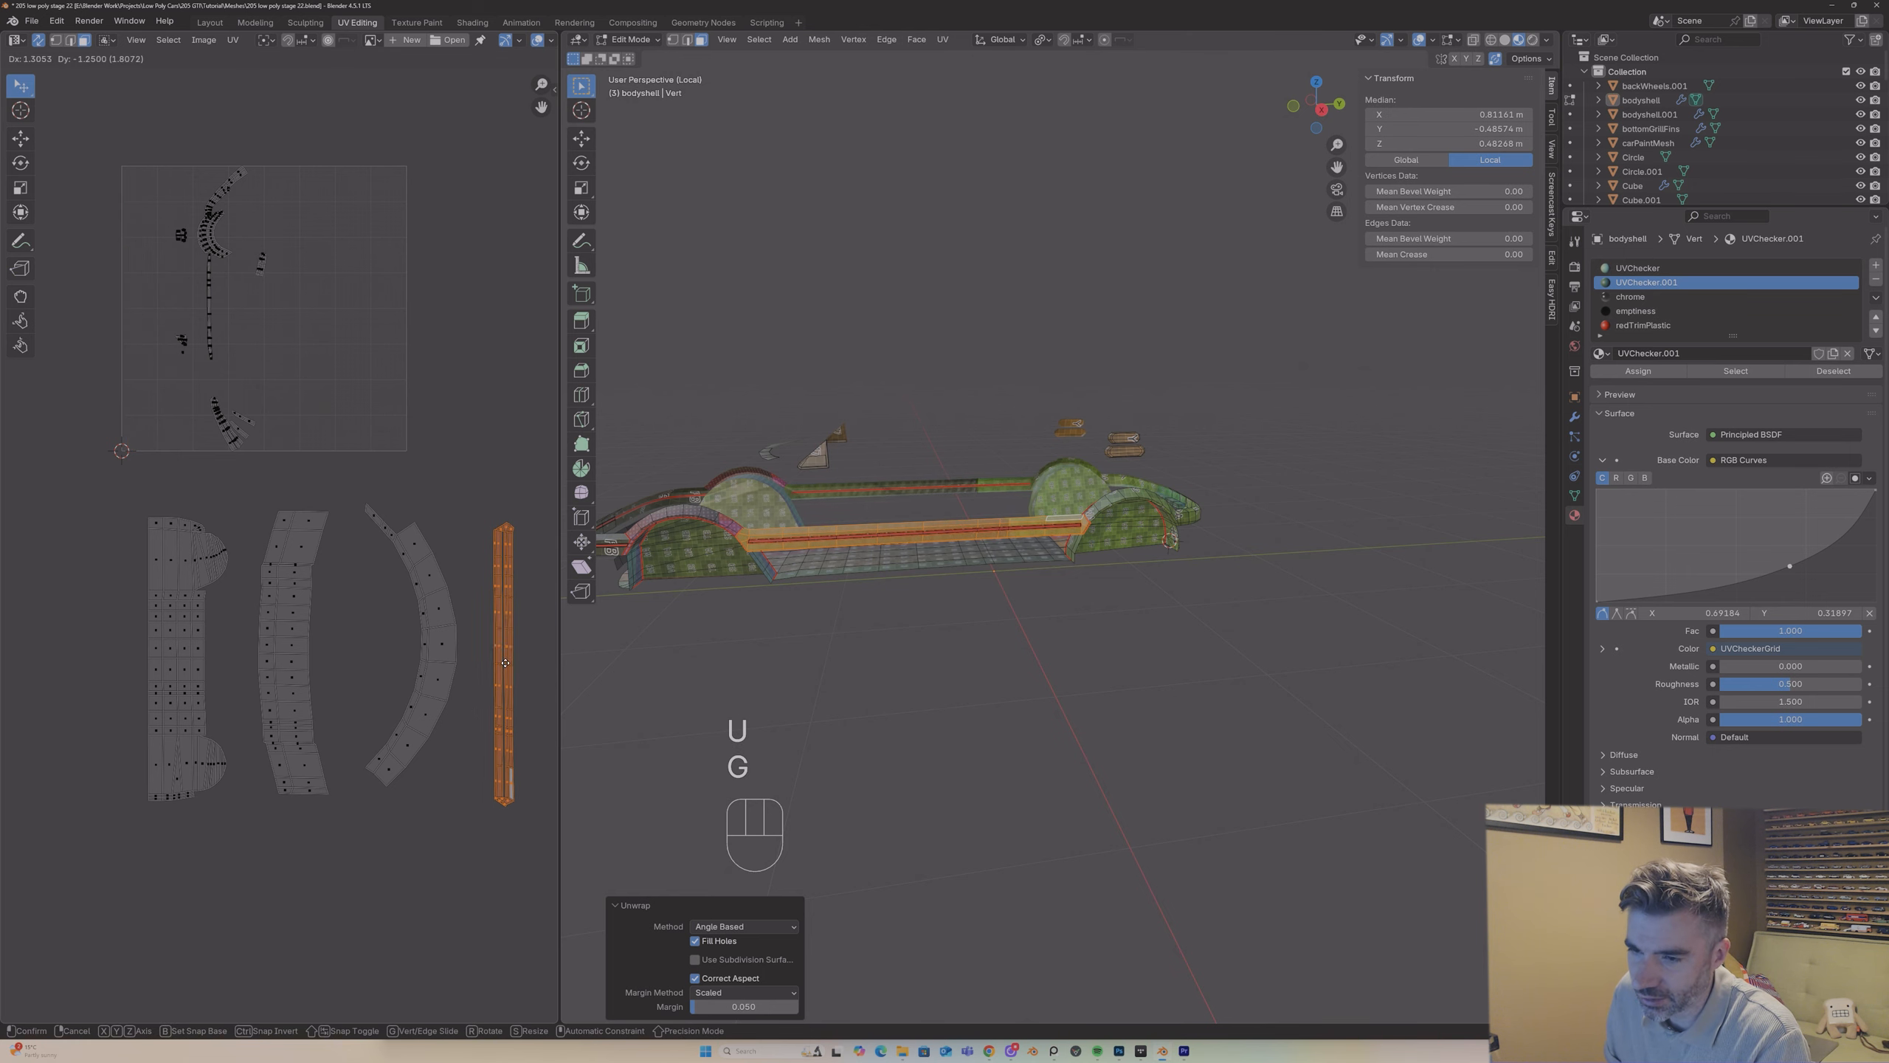
pyautogui.click(506, 666)
# Step: Examine the side sill's checker pattern up to the +Y wheel arch
pyautogui.click(891, 494)
pyautogui.moveTo(892, 494); pyautogui.dragTo(803, 512, button='middle')
pyautogui.scroll(5, 998, 539)
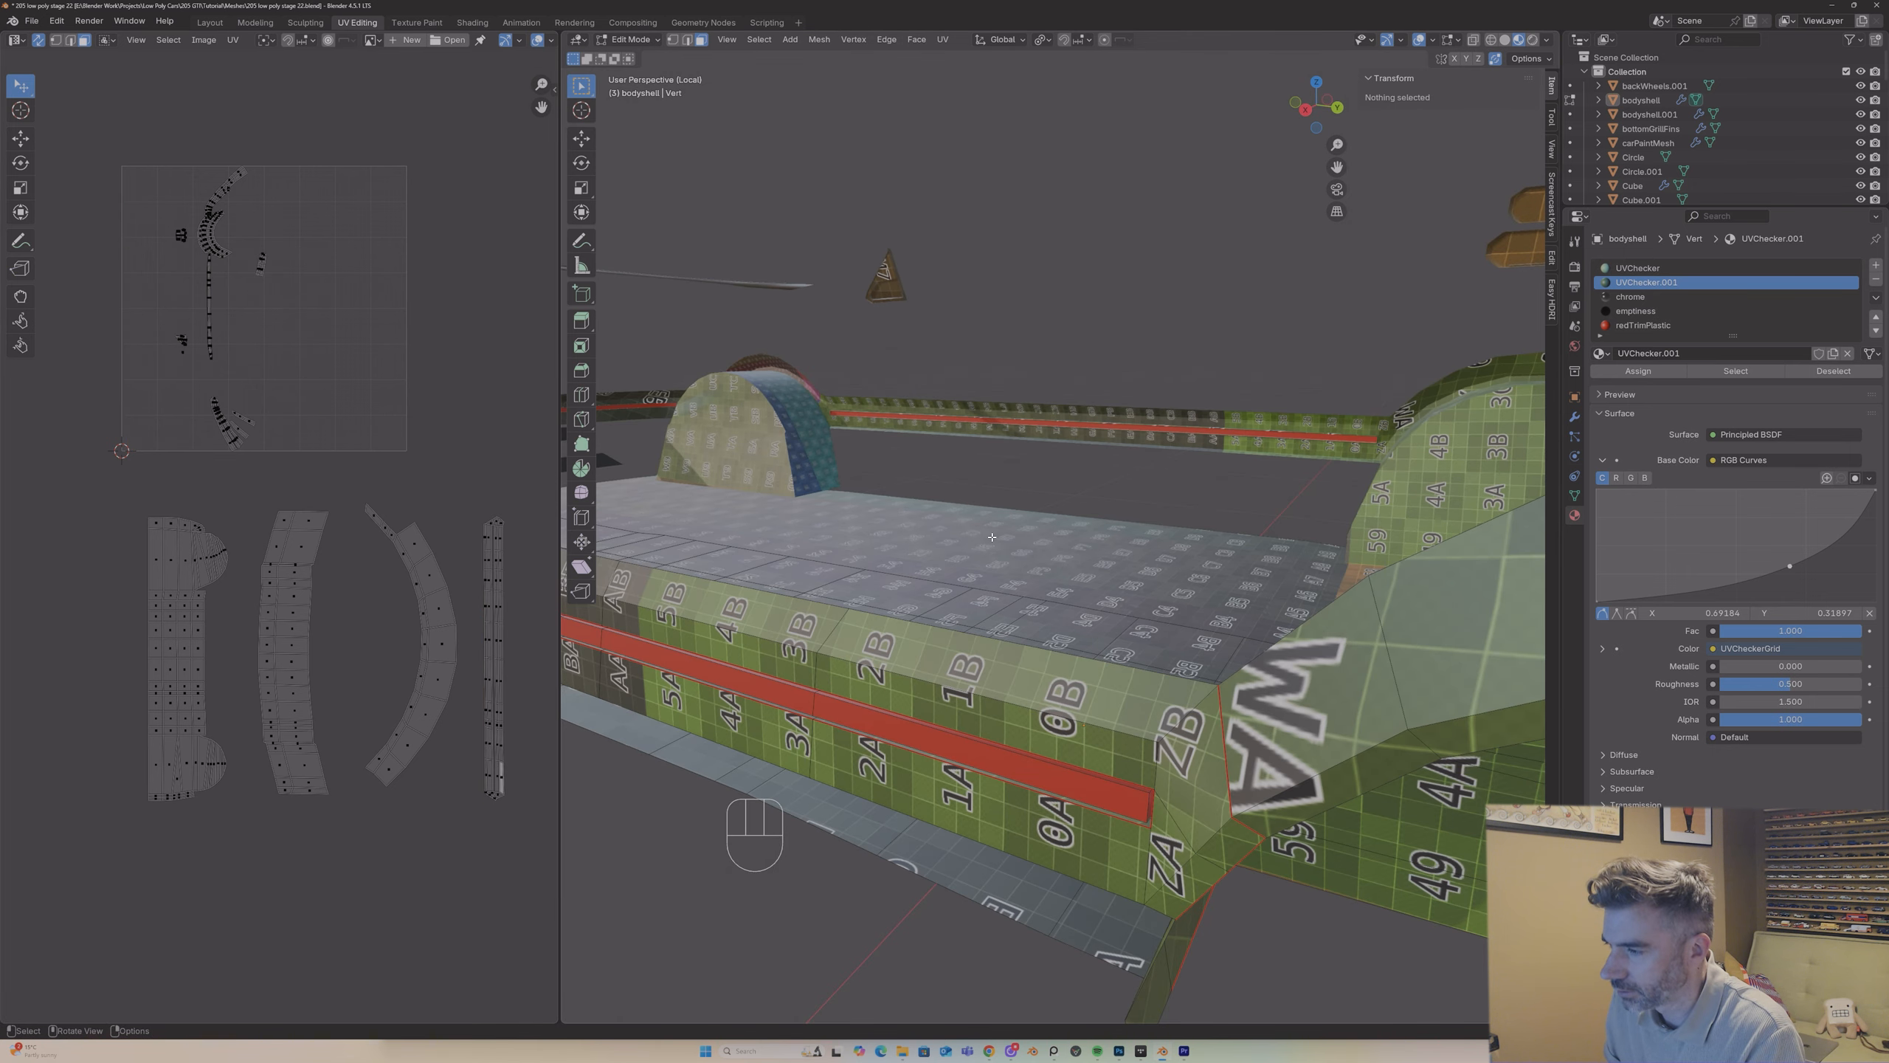
pyautogui.moveTo(998, 539); pyautogui.dragTo(1093, 492, button='middle')
pyautogui.scroll(-4, 1029, 536)
pyautogui.scroll(5, 1102, 485)
pyautogui.scroll(-6, 1102, 486)
pyautogui.scroll(3, 1079, 496)
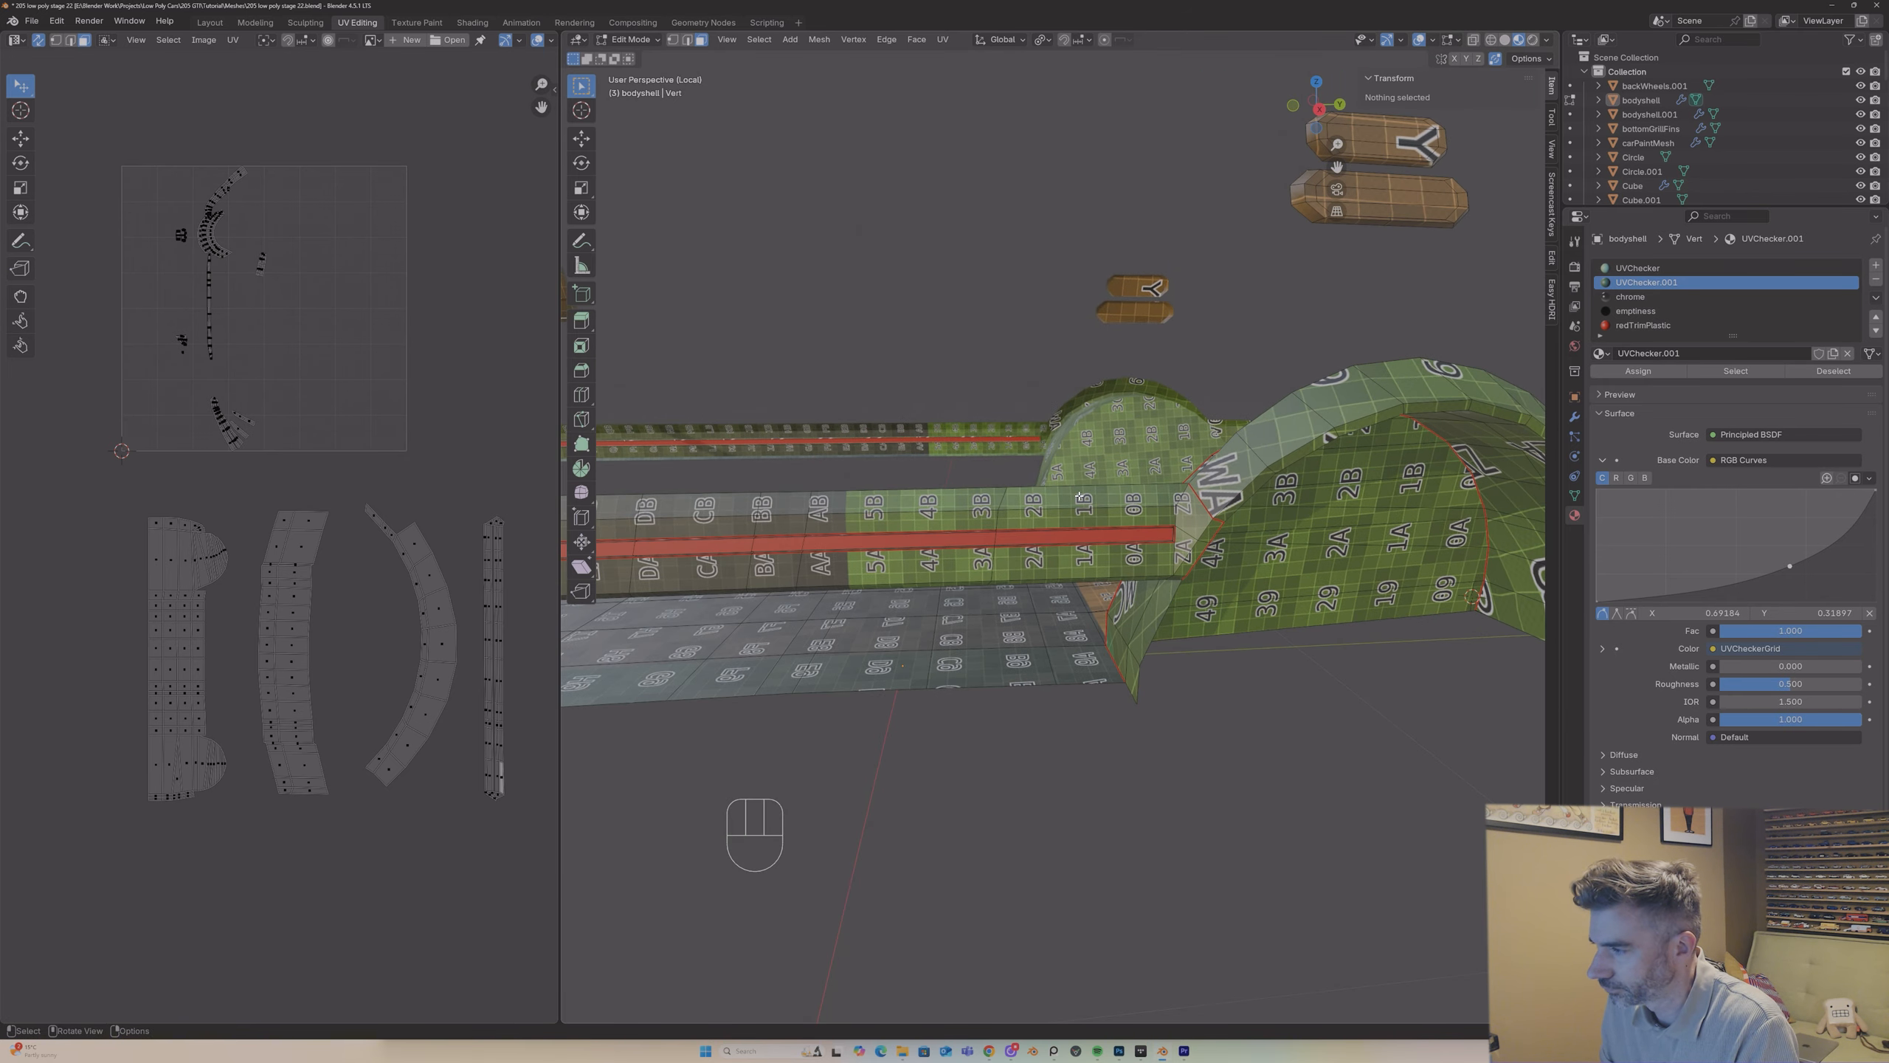
# Step: Mark the edge loop between the +Y wheel arch's inner lining and its outer strip as a seam
pyautogui.click(1237, 492)
pyautogui.moveTo(1236, 491)
pyautogui.mouseDown(button='middle')
pyautogui.moveTo(1171, 491)
pyautogui.moveTo(1238, 477)
pyautogui.mouseUp(button='middle')
pyautogui.scroll(-5, 1170, 491)
pyautogui.scroll(5, 1170, 491)
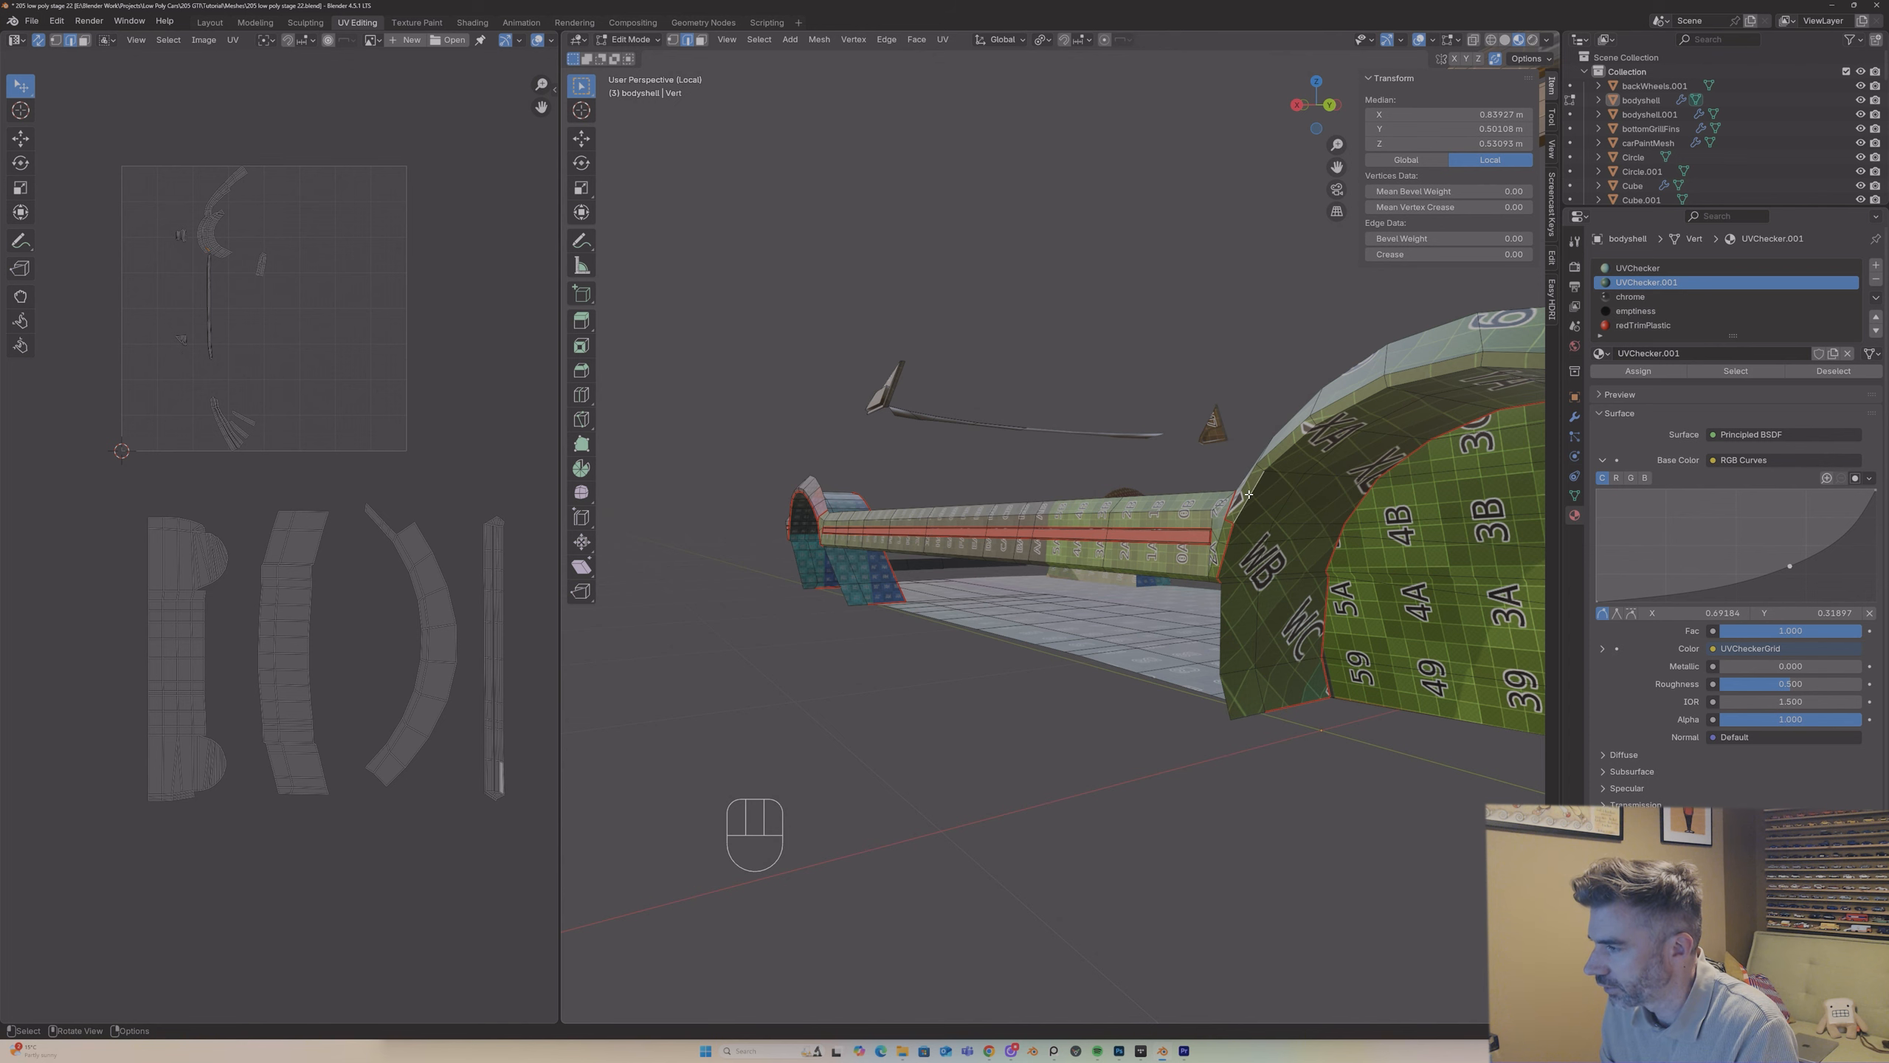
pyautogui.keyDown('alt'); pyautogui.keyDown('shift'); pyautogui.click(1272, 459); pyautogui.keyUp('shift'); pyautogui.keyUp('alt')
pyautogui.rightClick(1275, 458)
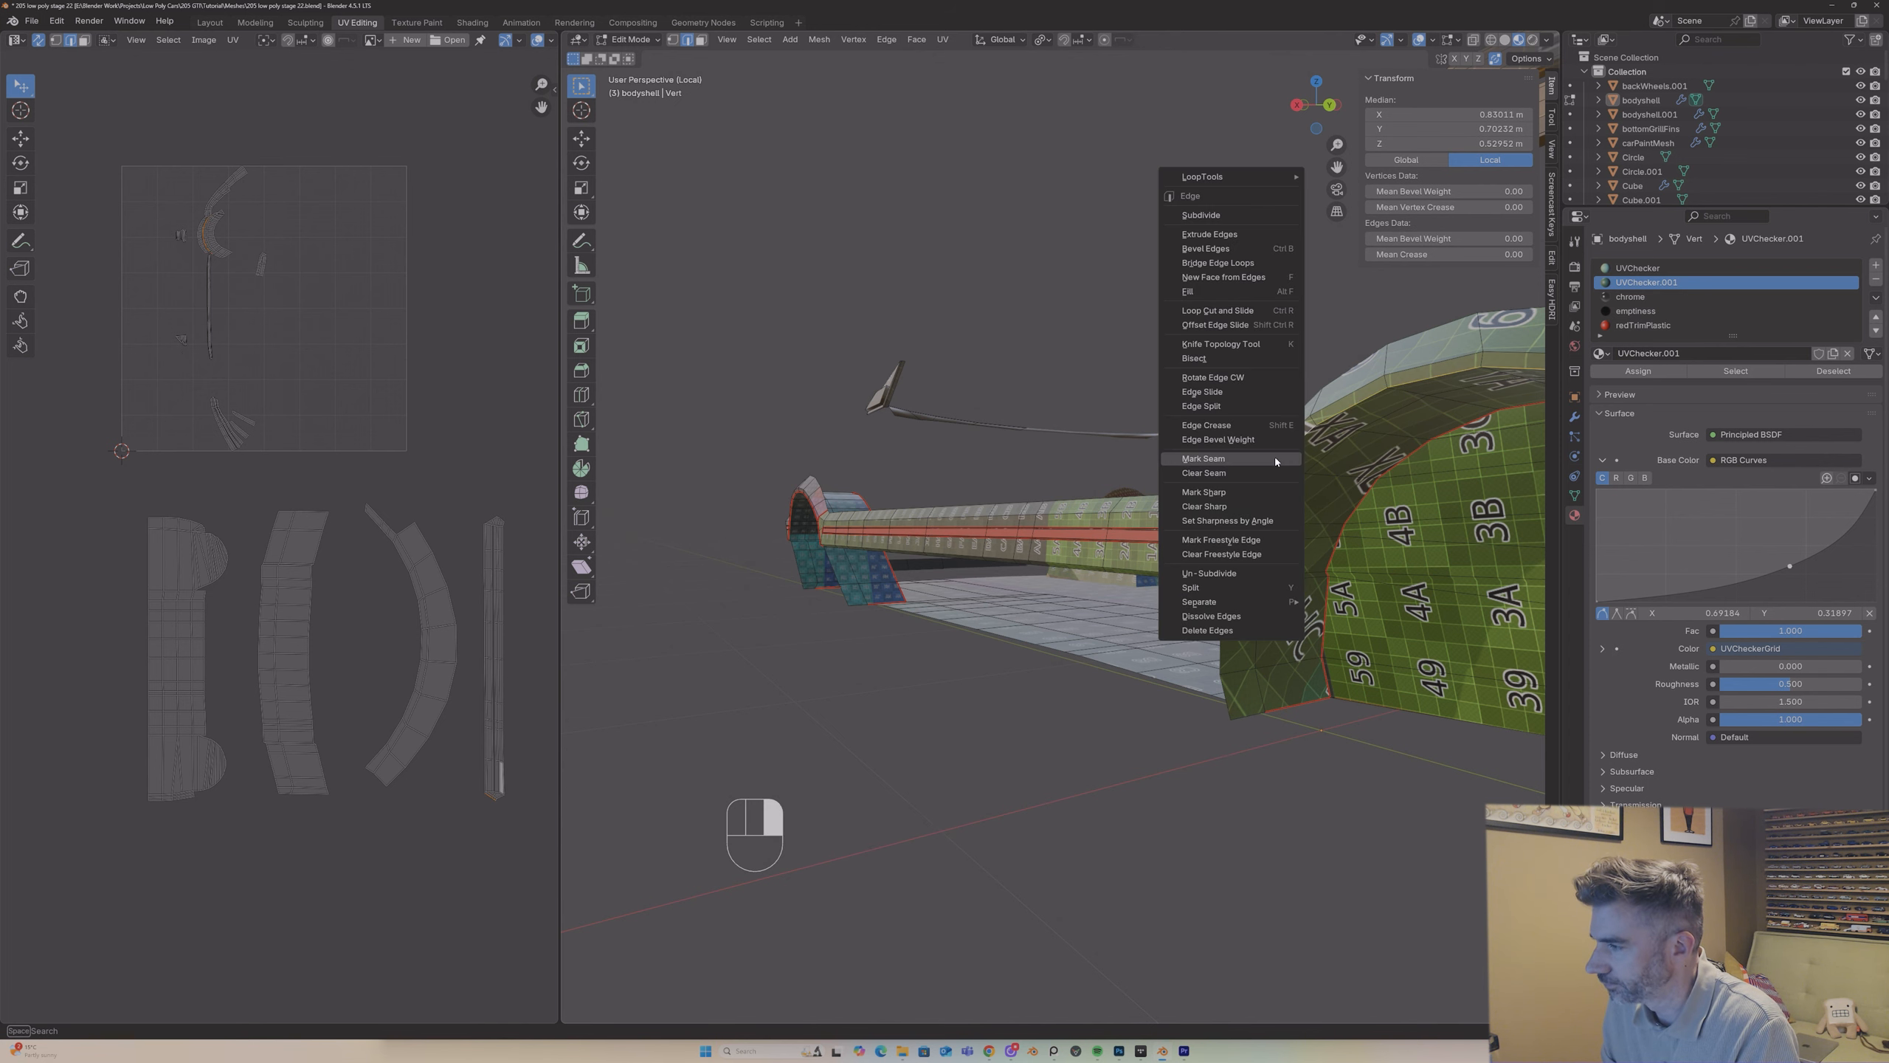
pyautogui.click(1274, 458)
pyautogui.moveTo(1274, 458); pyautogui.dragTo(1141, 499, button='middle')
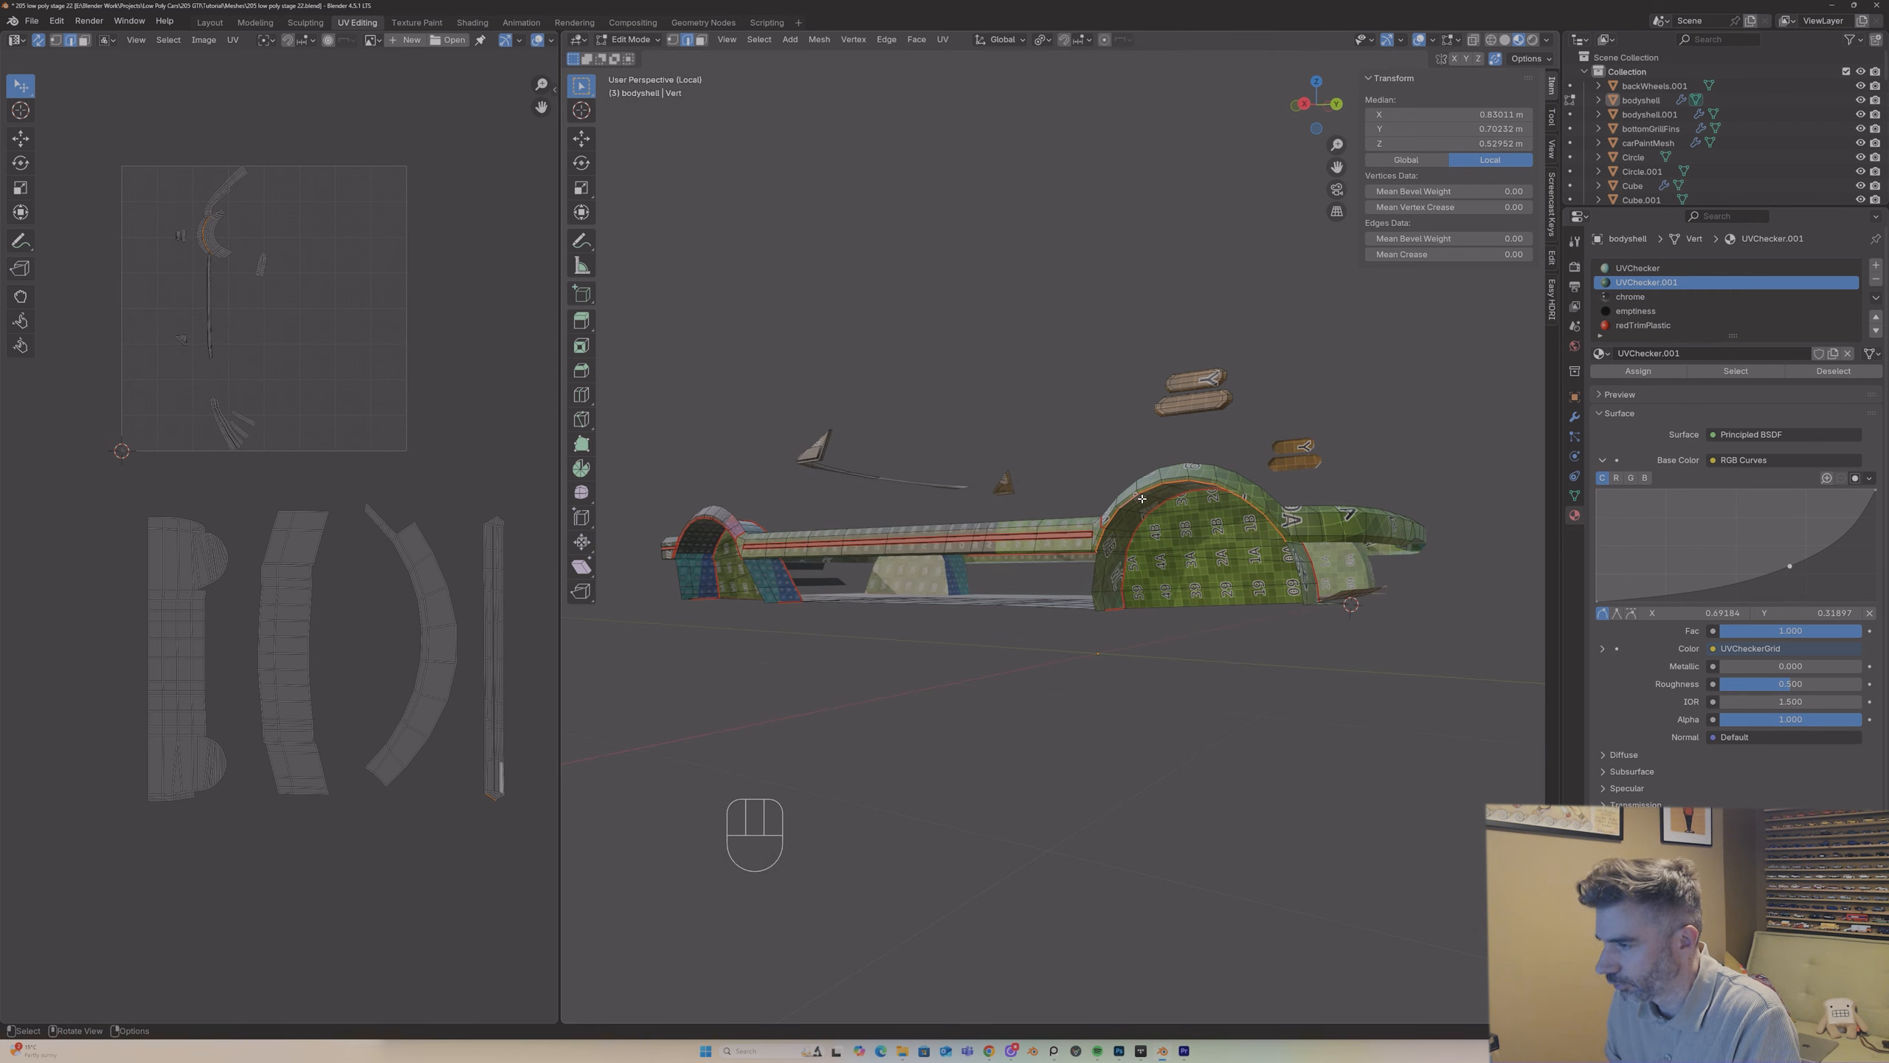
# Step: Unwrap the +Y arch lining with Angle Based and place its island on the free side of the floor island
pyautogui.press('3')
pyautogui.press('l')
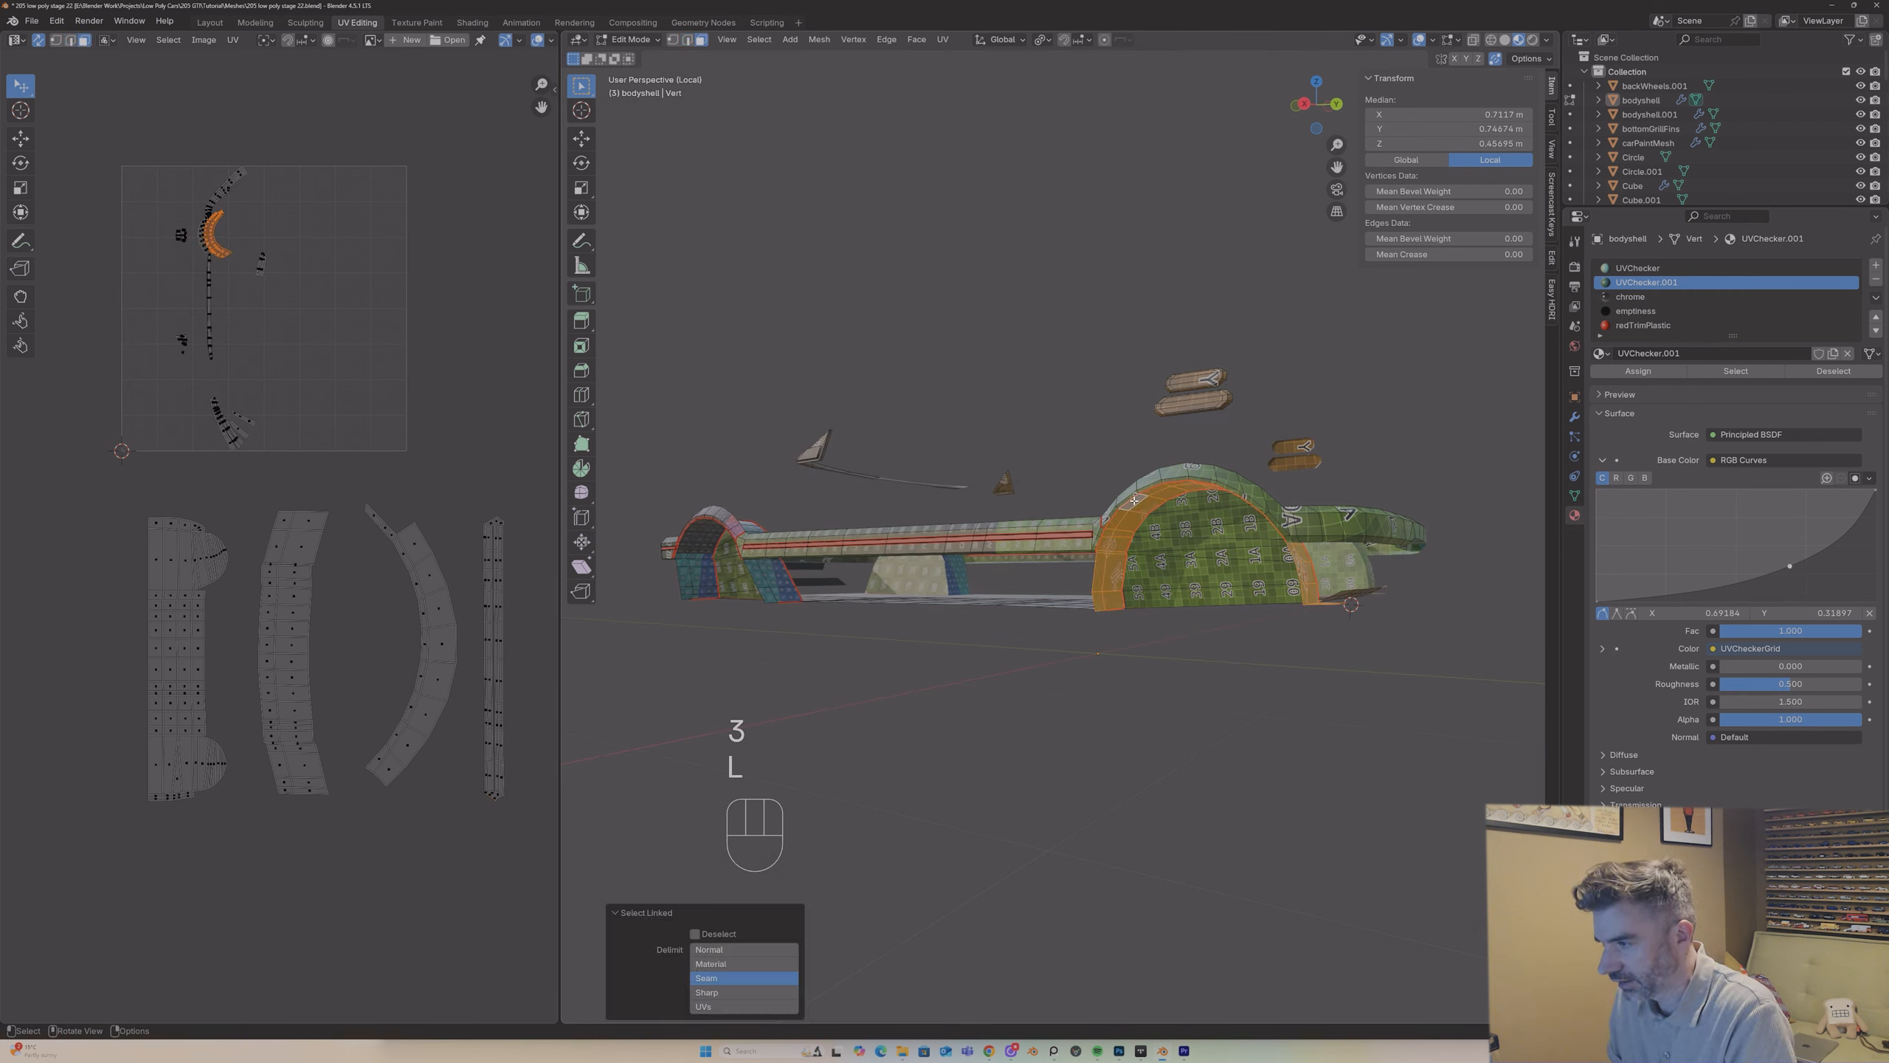
pyautogui.press('u')
pyautogui.click(982, 523)
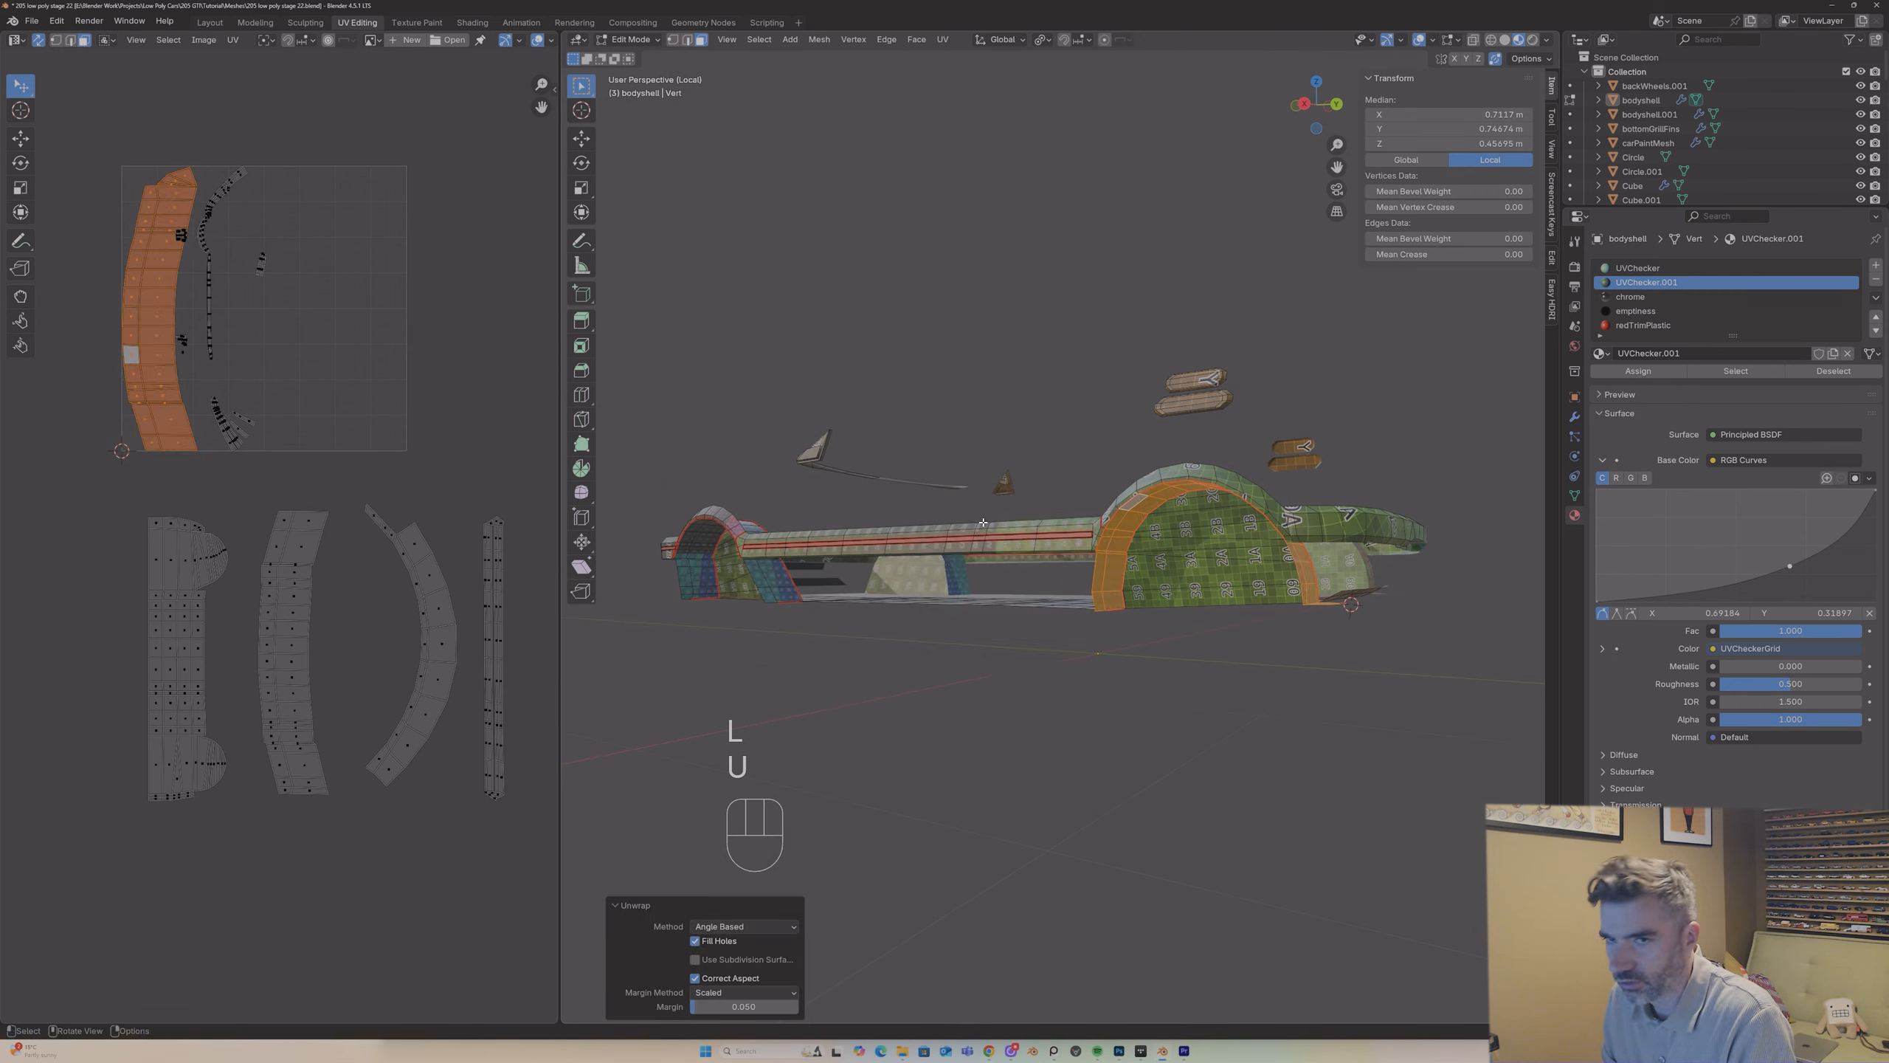
pyautogui.press('g')
pyautogui.click(297, 752)
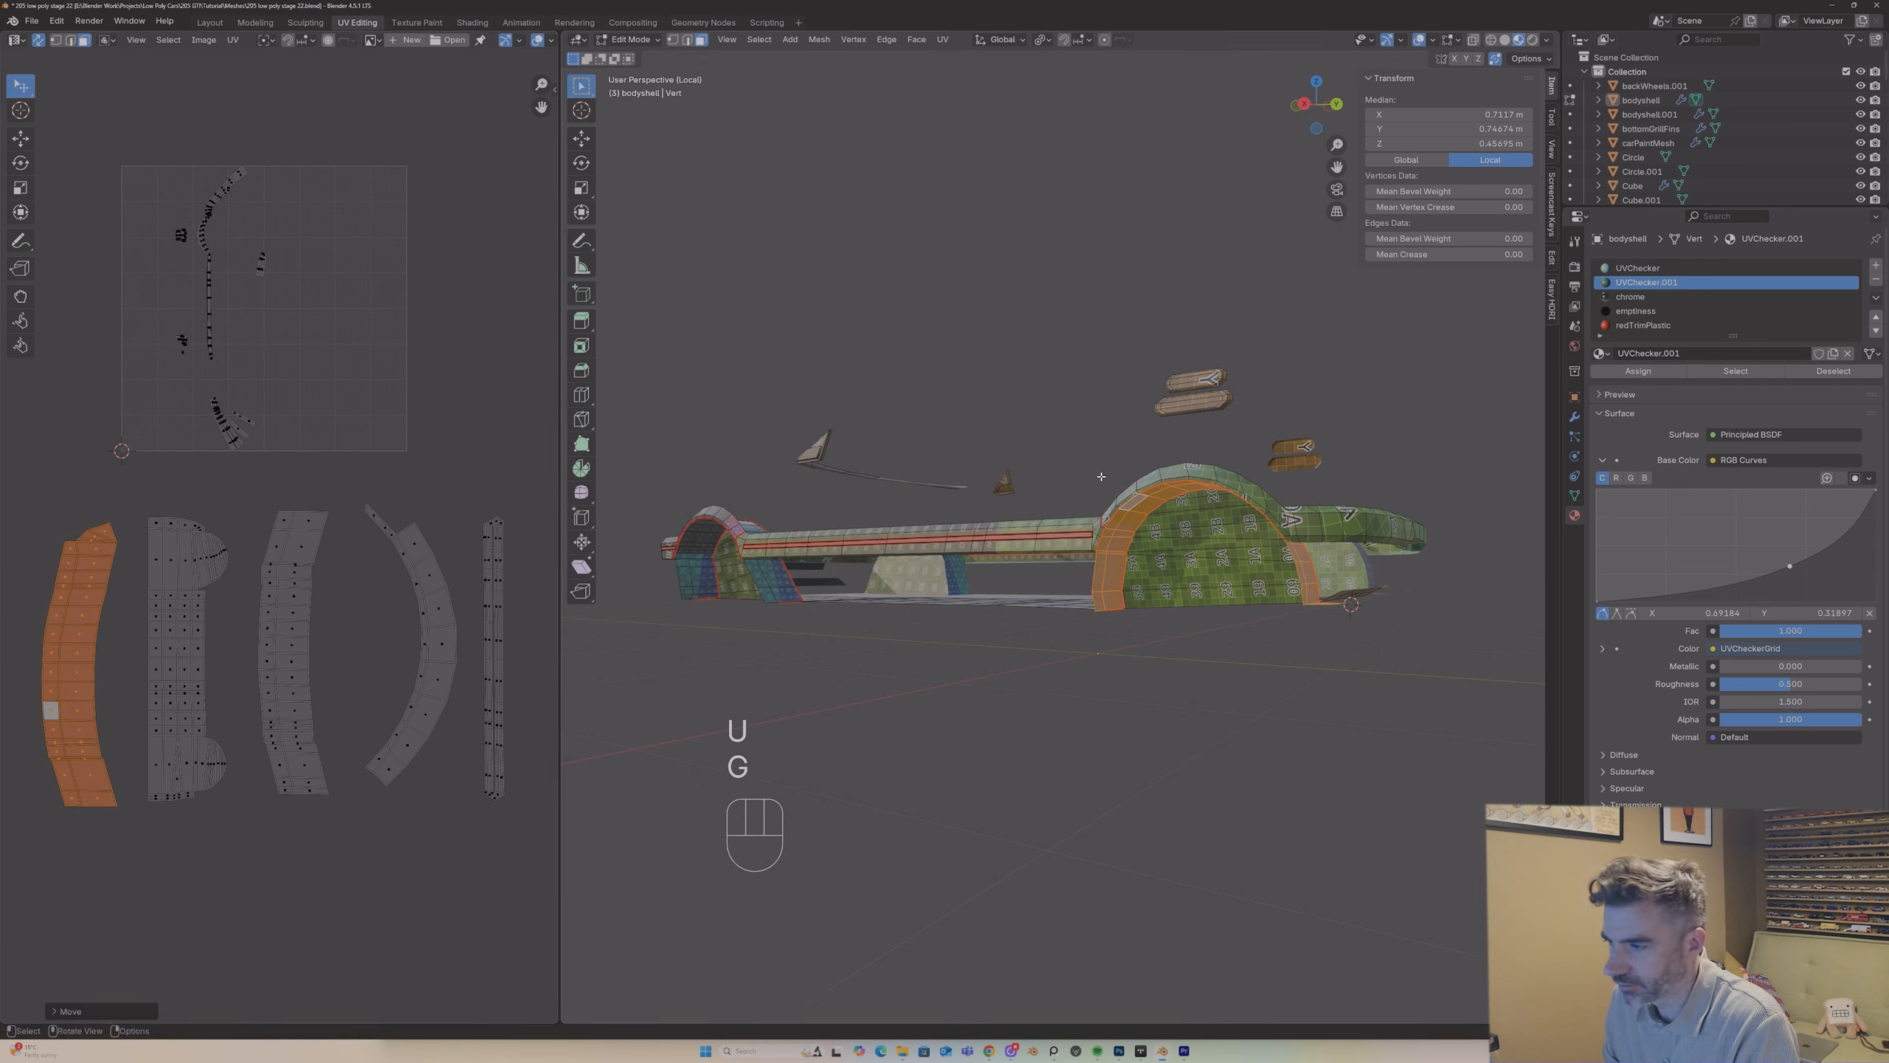
# Step: Mark the edges where the +Y wheel arch's outer strip meets the curved end band as a seam
pyautogui.click(1191, 472)
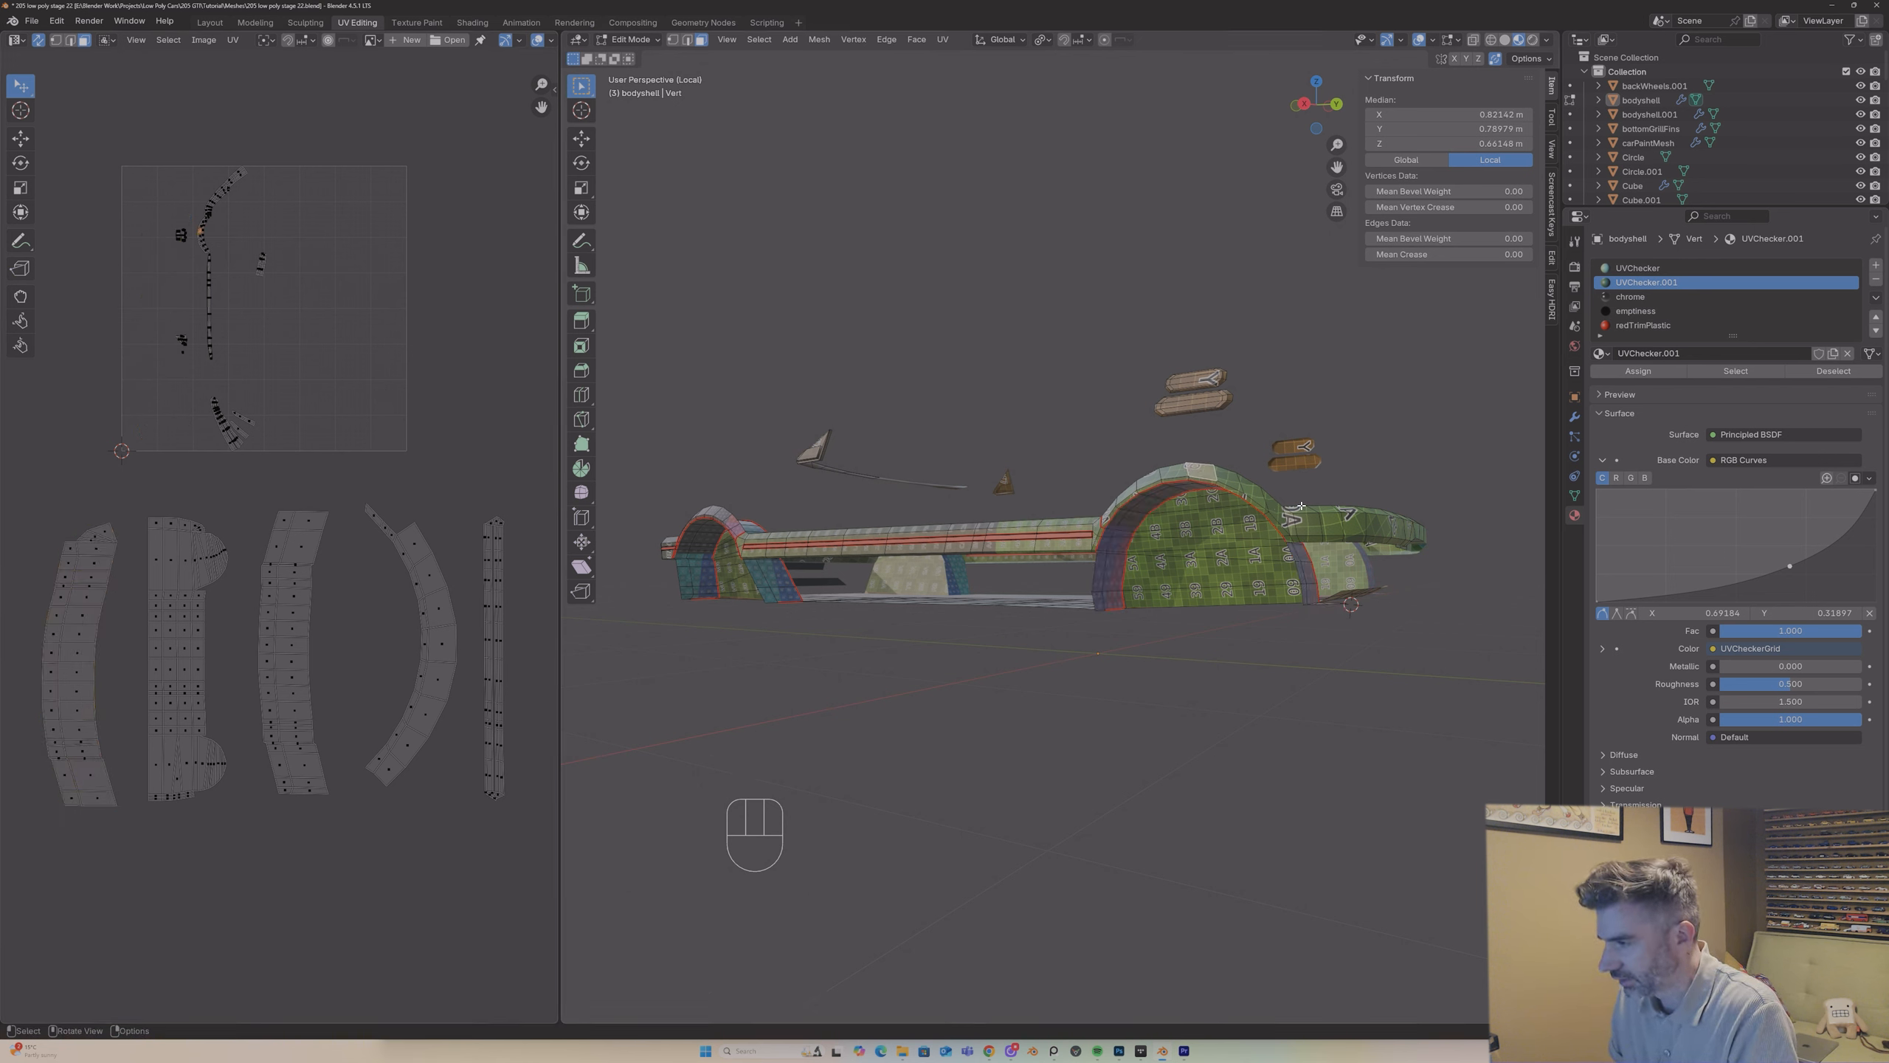
pyautogui.moveTo(1300, 506)
pyautogui.mouseDown(button='middle')
pyautogui.moveTo(1281, 483)
pyautogui.moveTo(1311, 519)
pyautogui.moveTo(1333, 507)
pyautogui.mouseUp(button='middle')
pyautogui.press('2')
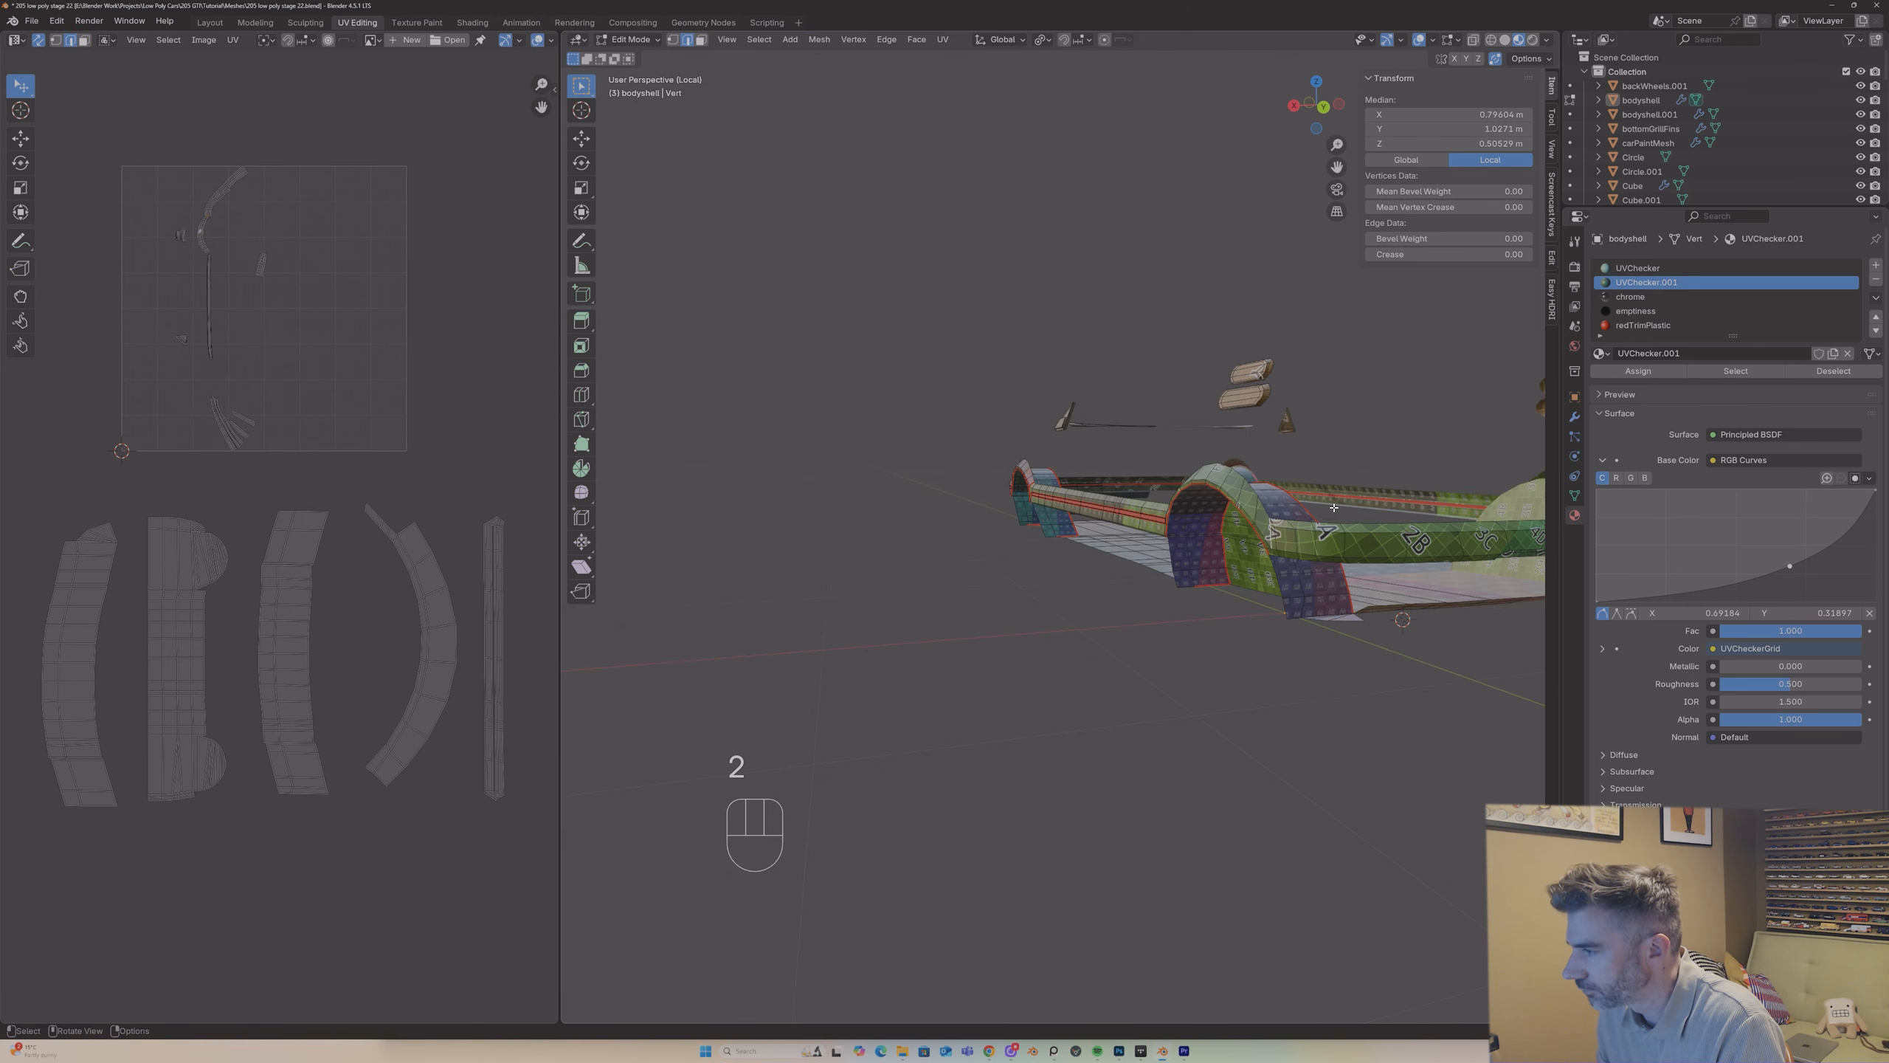
pyautogui.rightClick(1271, 549)
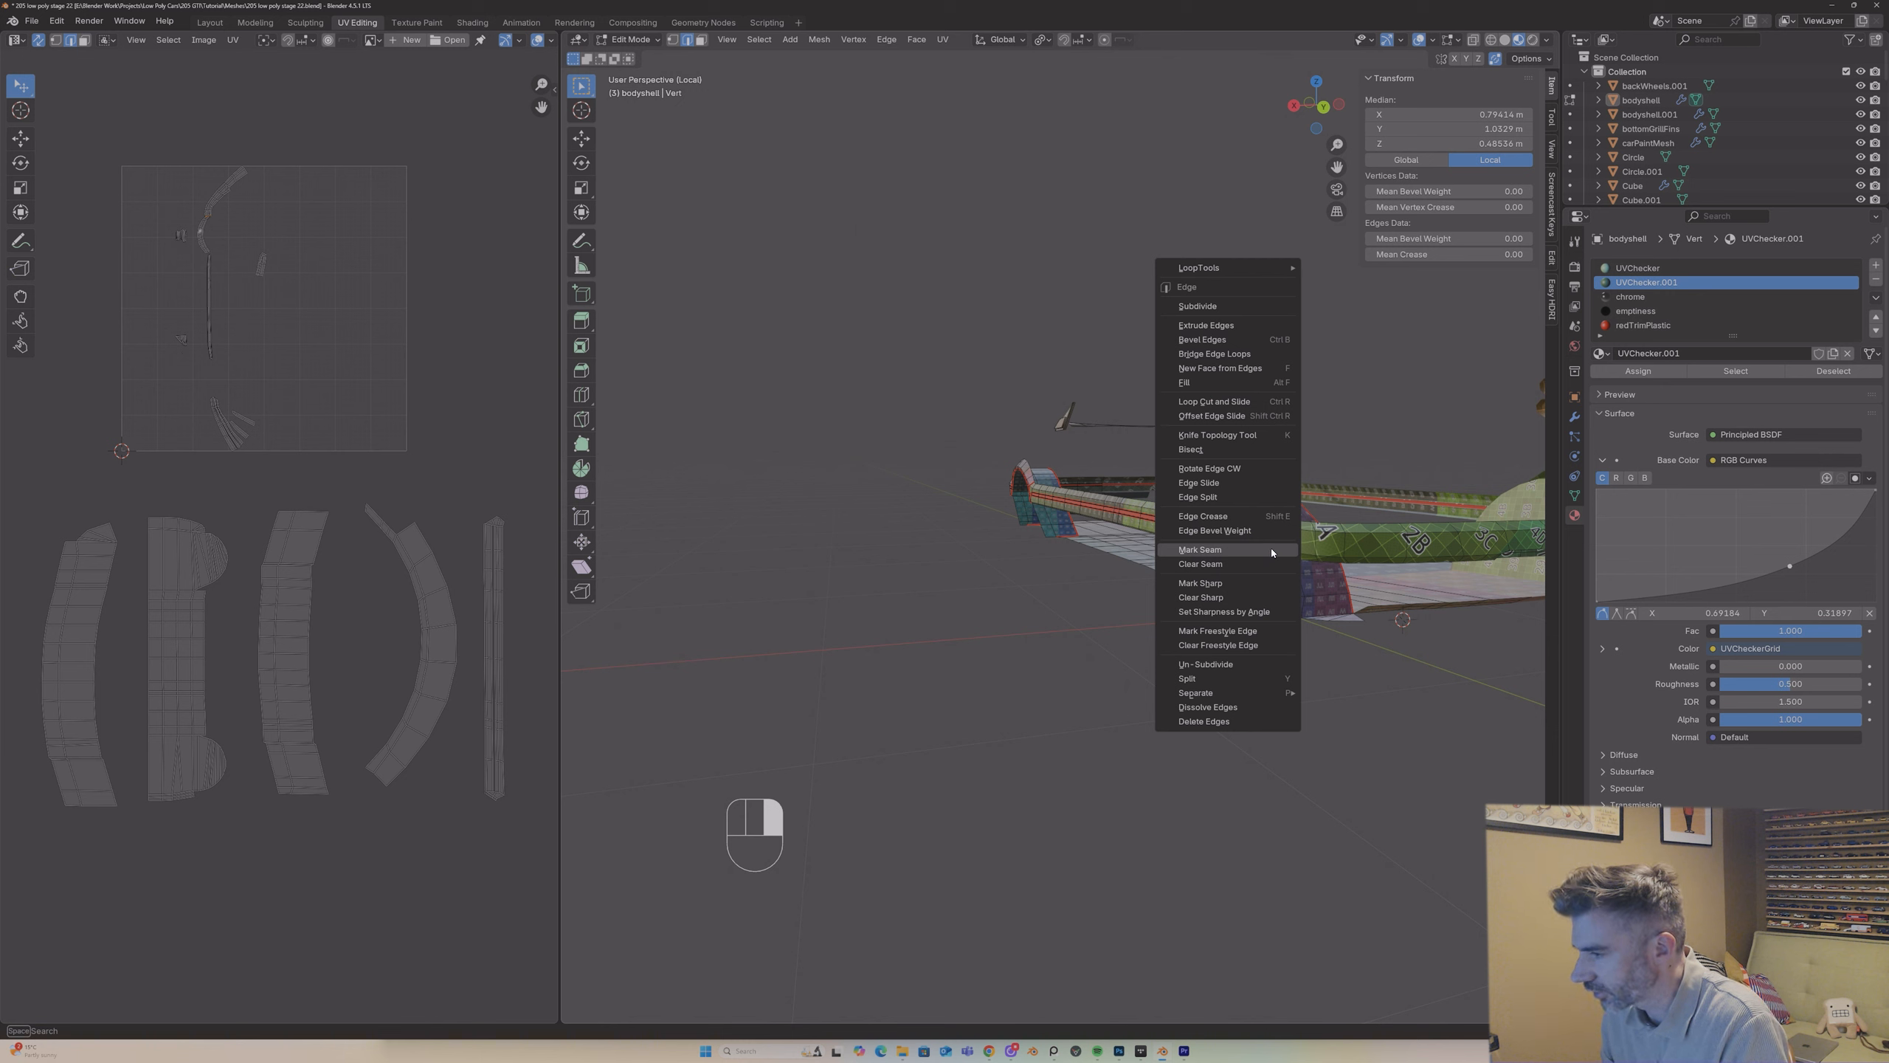
pyautogui.click(1271, 551)
# Step: Unwrap the +Y arch's outer strip with Angle Based and place its island beside the +Y arch lining's
pyautogui.press('3')
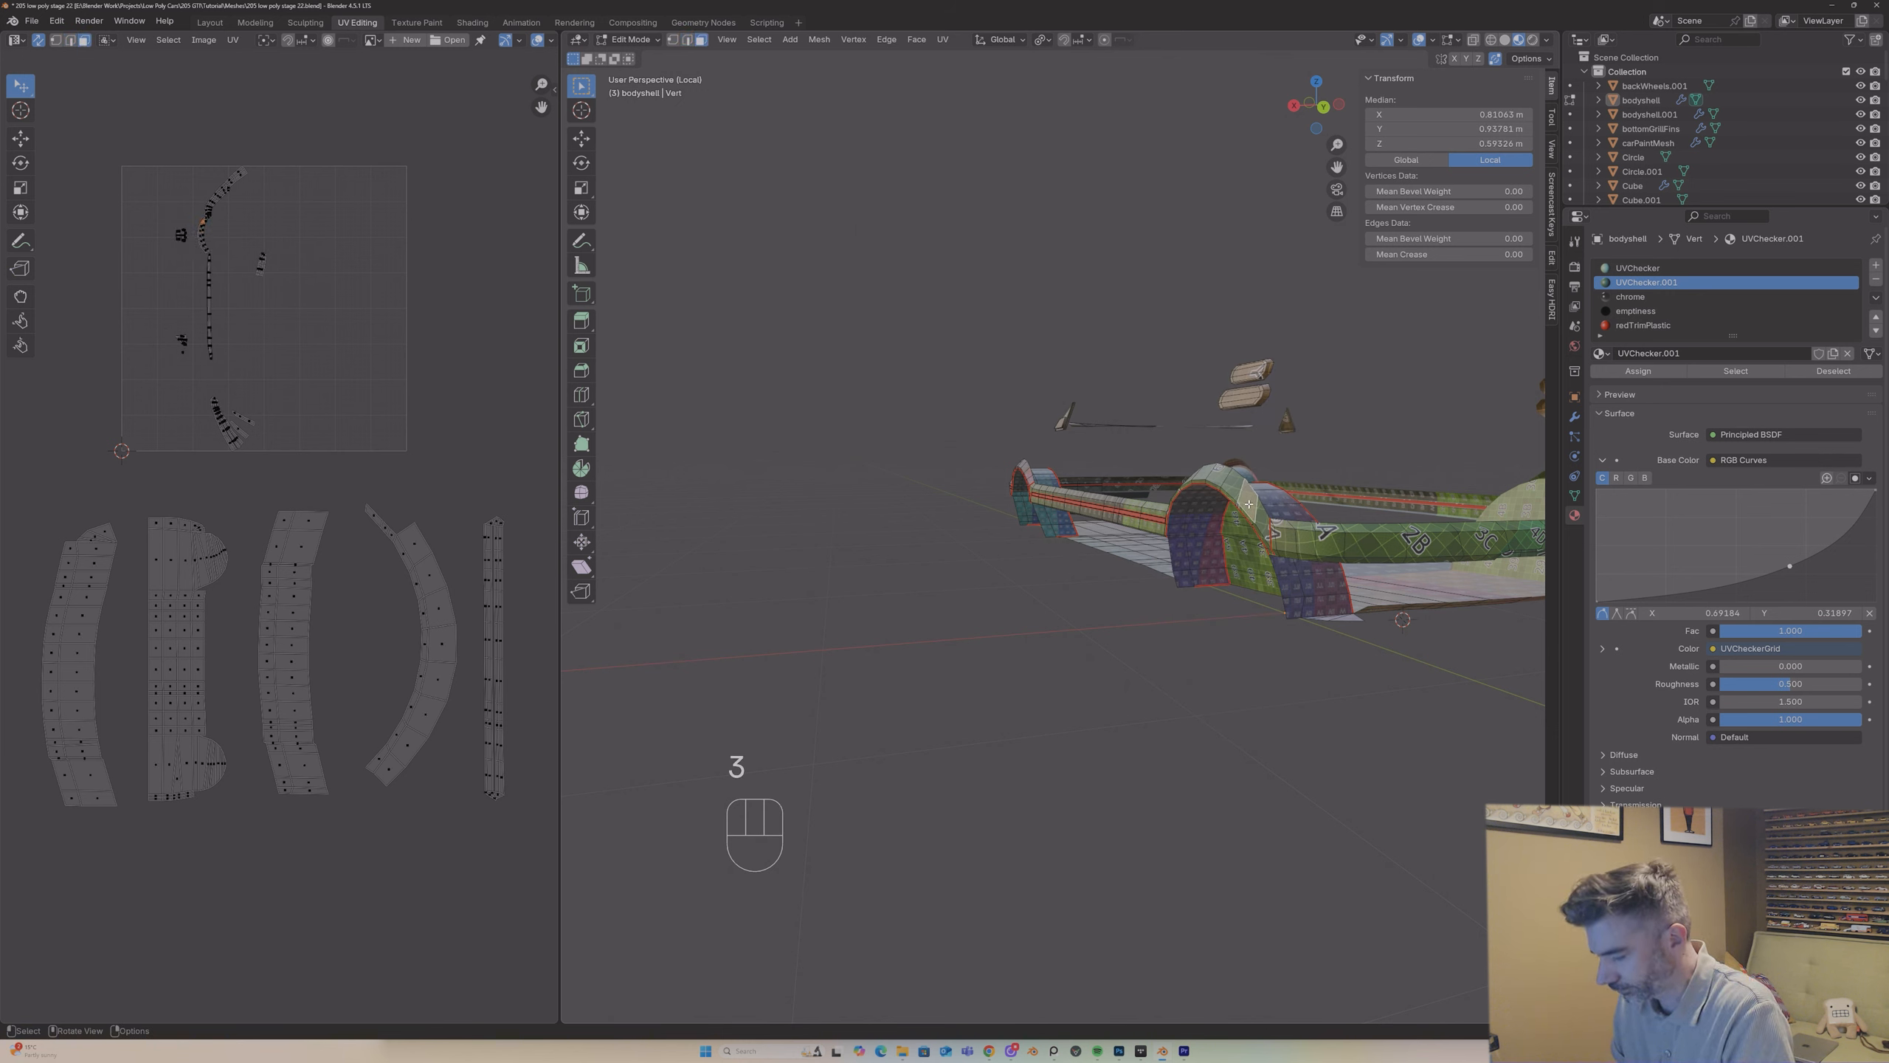
pyautogui.press('l')
pyautogui.press('u')
pyautogui.click(859, 475)
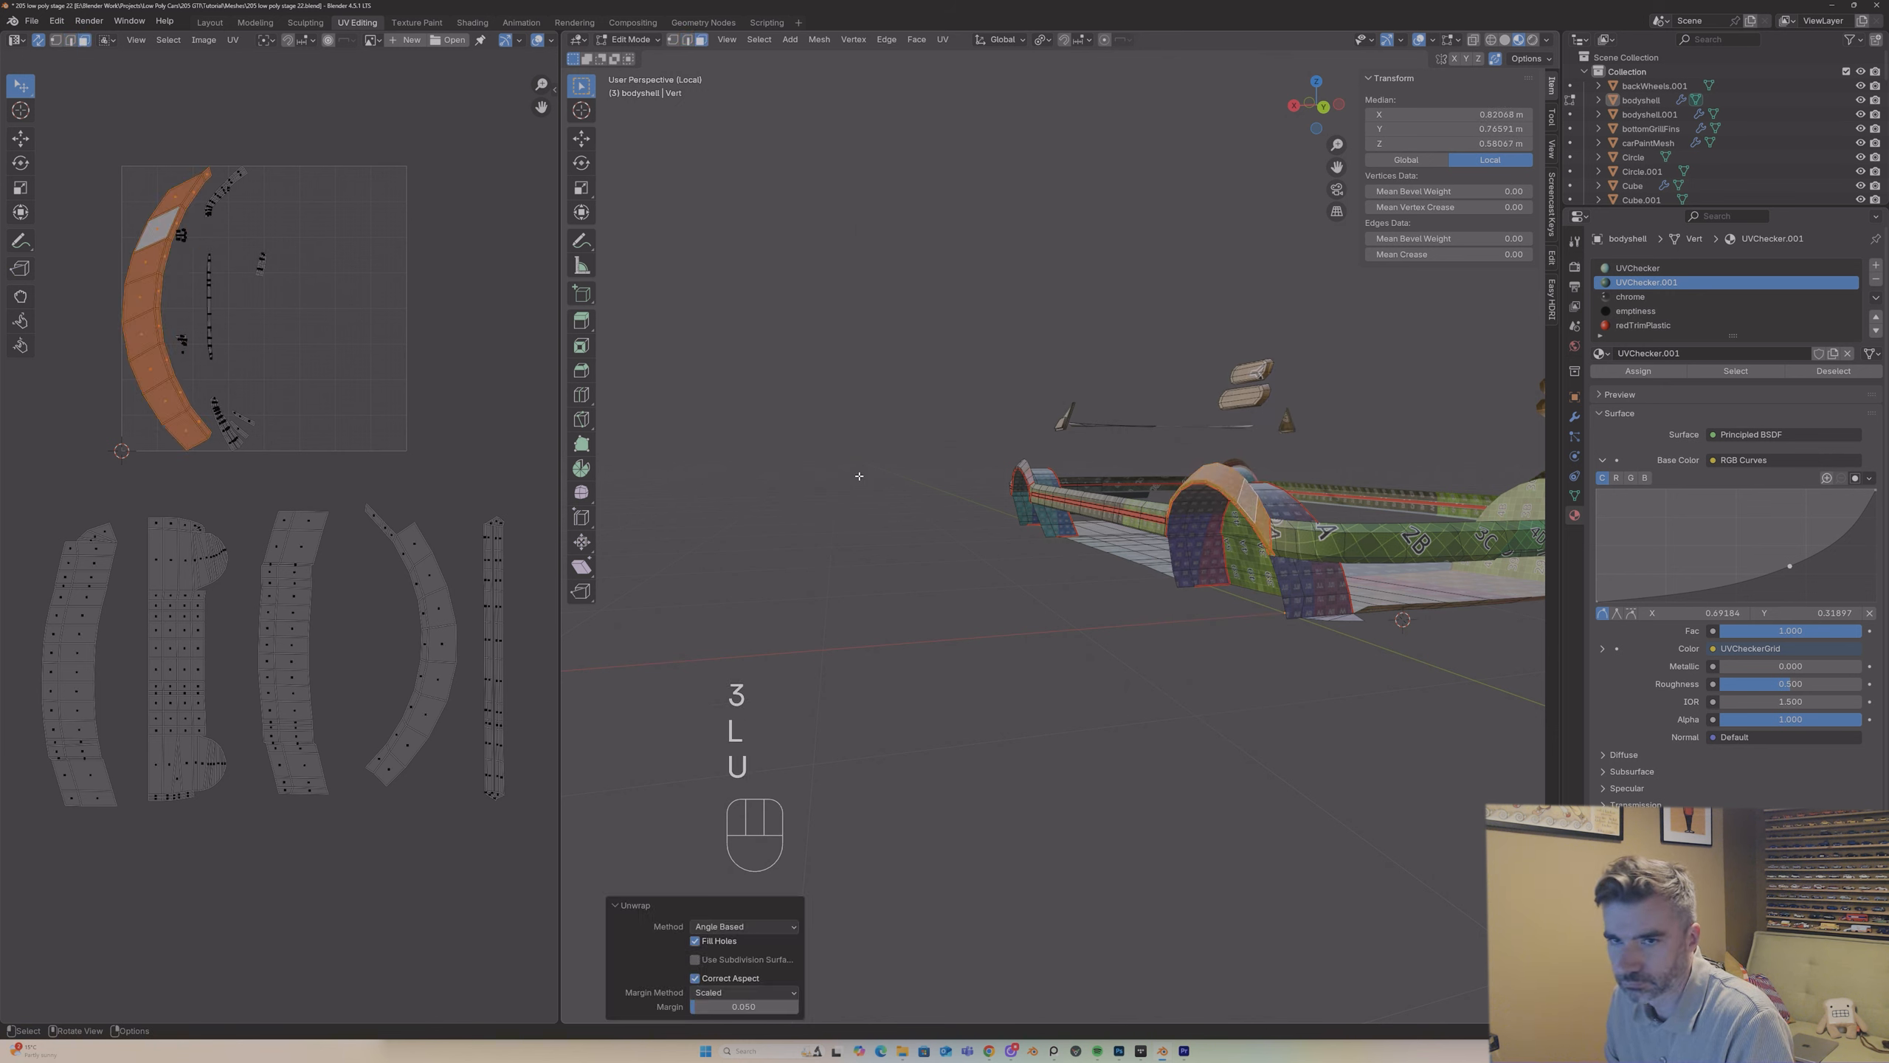
pyautogui.press('g')
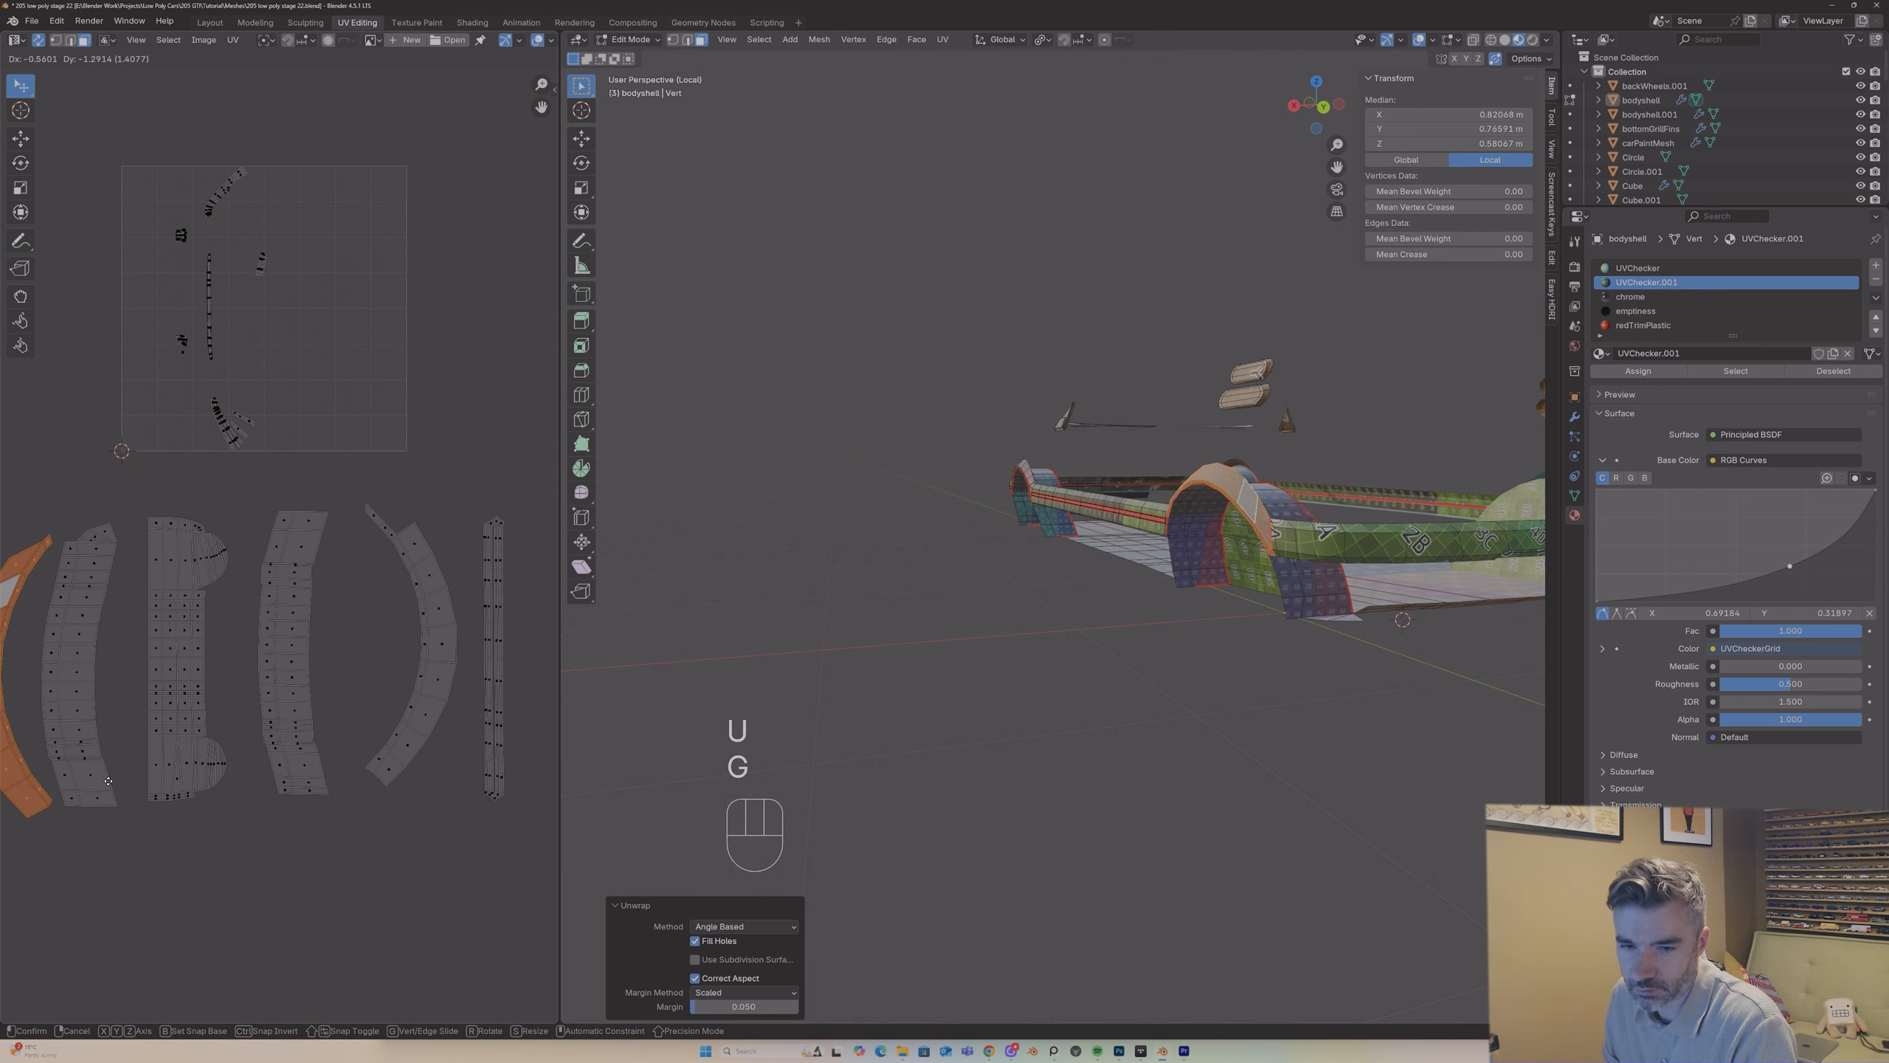
pyautogui.click(108, 780)
# Step: Mark the edges between the +Y end band and the panel beneath it as a seam
pyautogui.moveTo(1274, 529); pyautogui.dragTo(1193, 440, button='middle')
pyautogui.press('Tab')
pyautogui.scroll(5, 1270, 435)
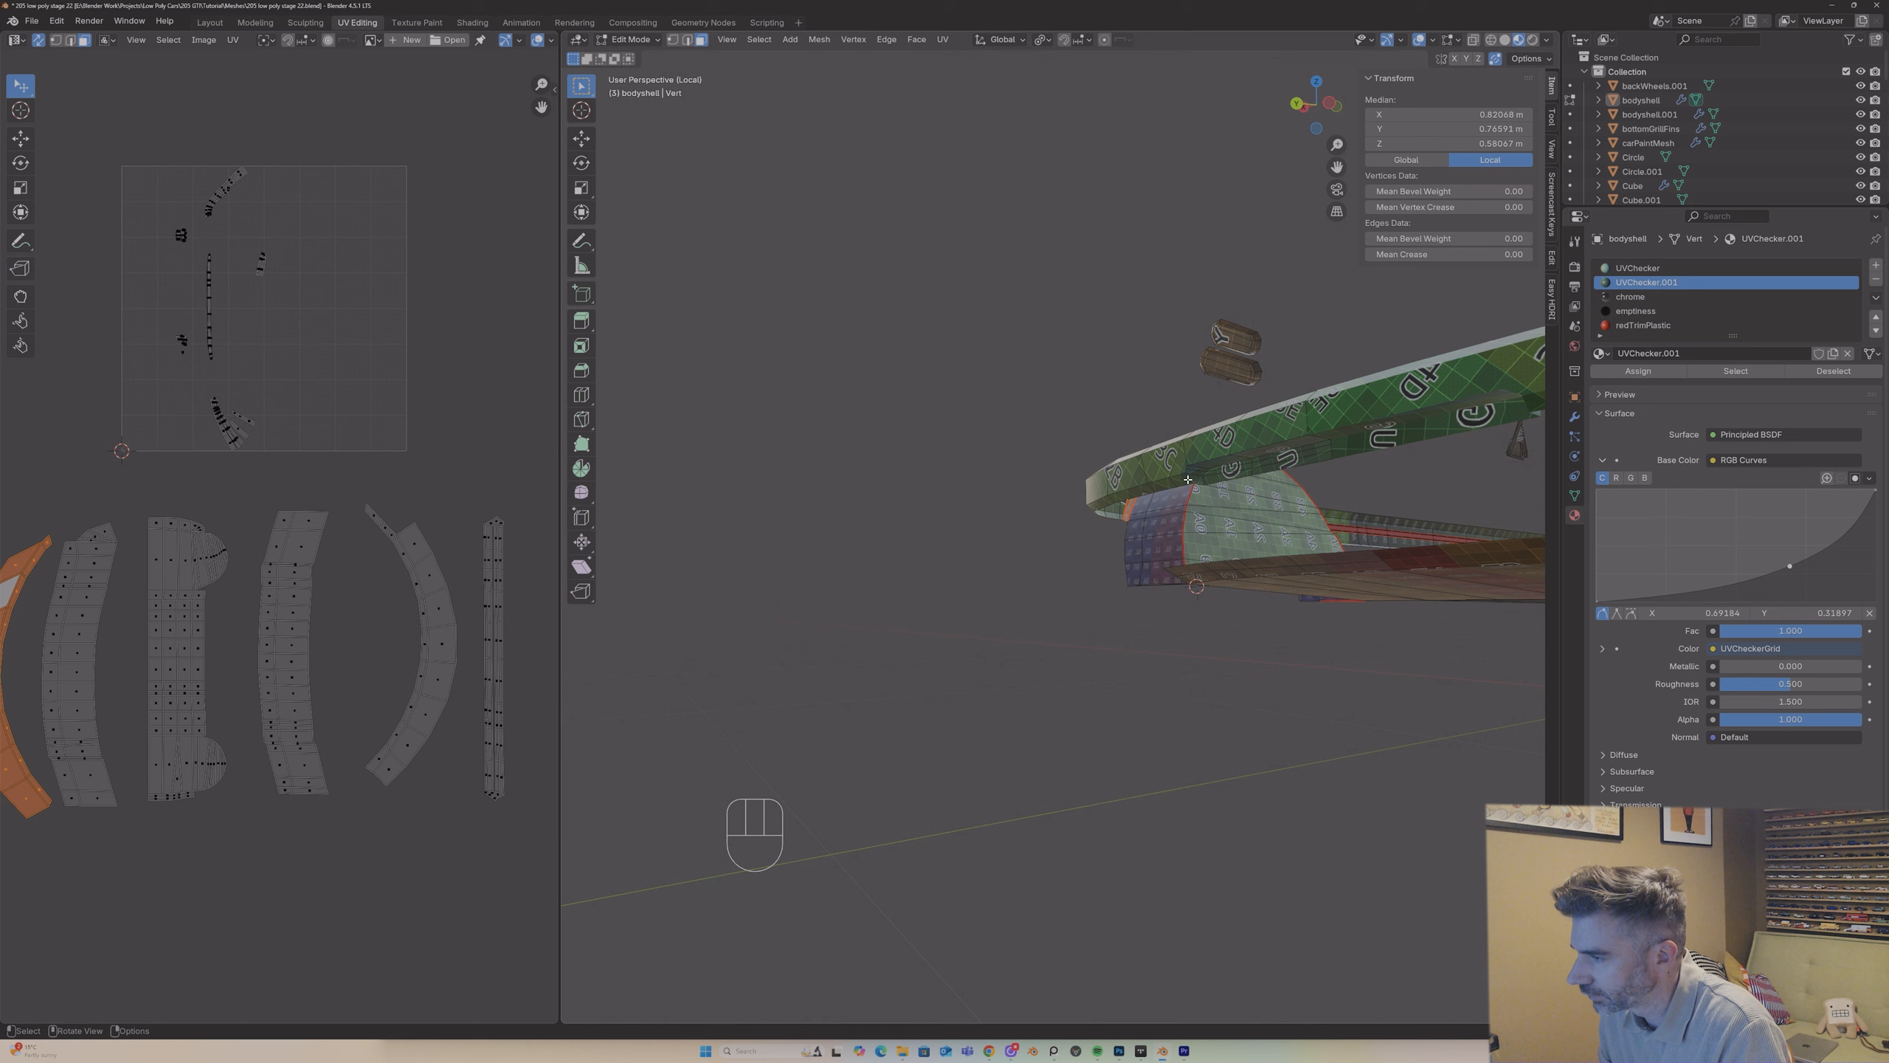
pyautogui.click(1175, 469)
pyautogui.keyDown('alt'); pyautogui.keyDown('shift'); pyautogui.click(1185, 467); pyautogui.keyUp('shift'); pyautogui.keyUp('alt')
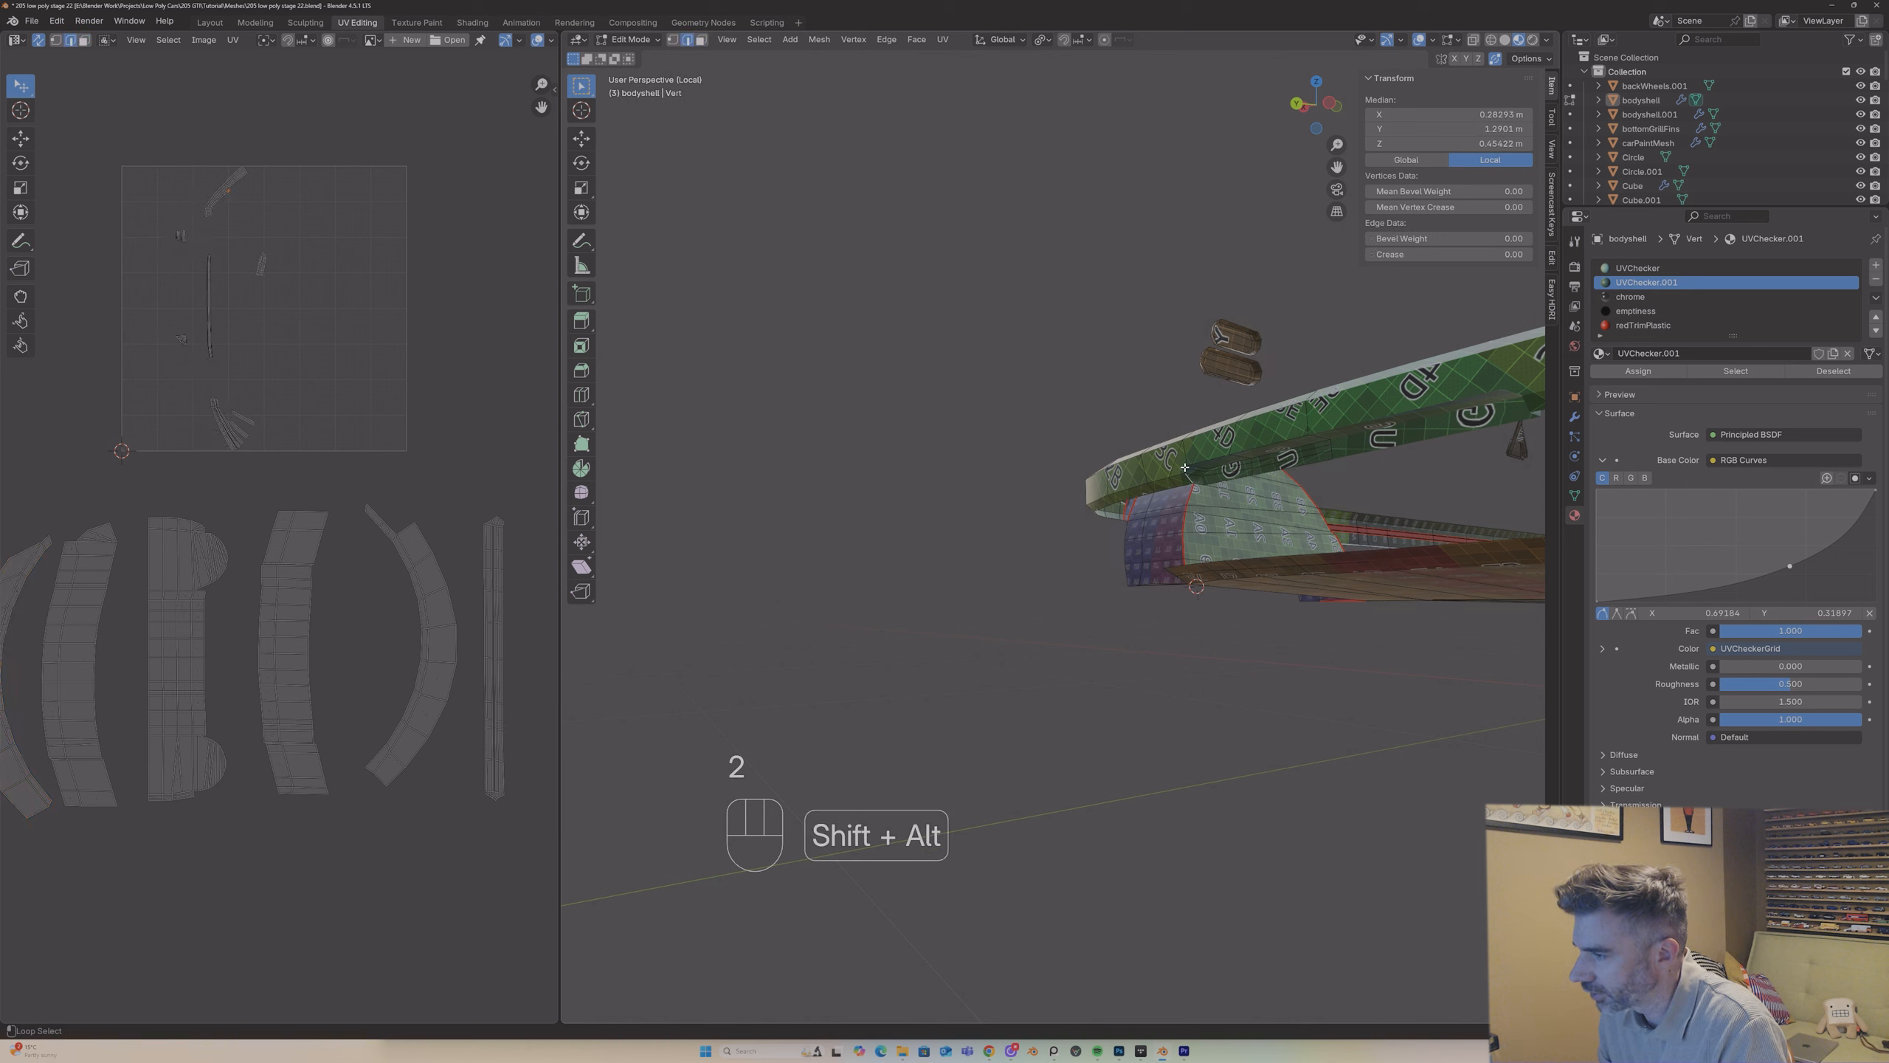
pyautogui.rightClick(1211, 455)
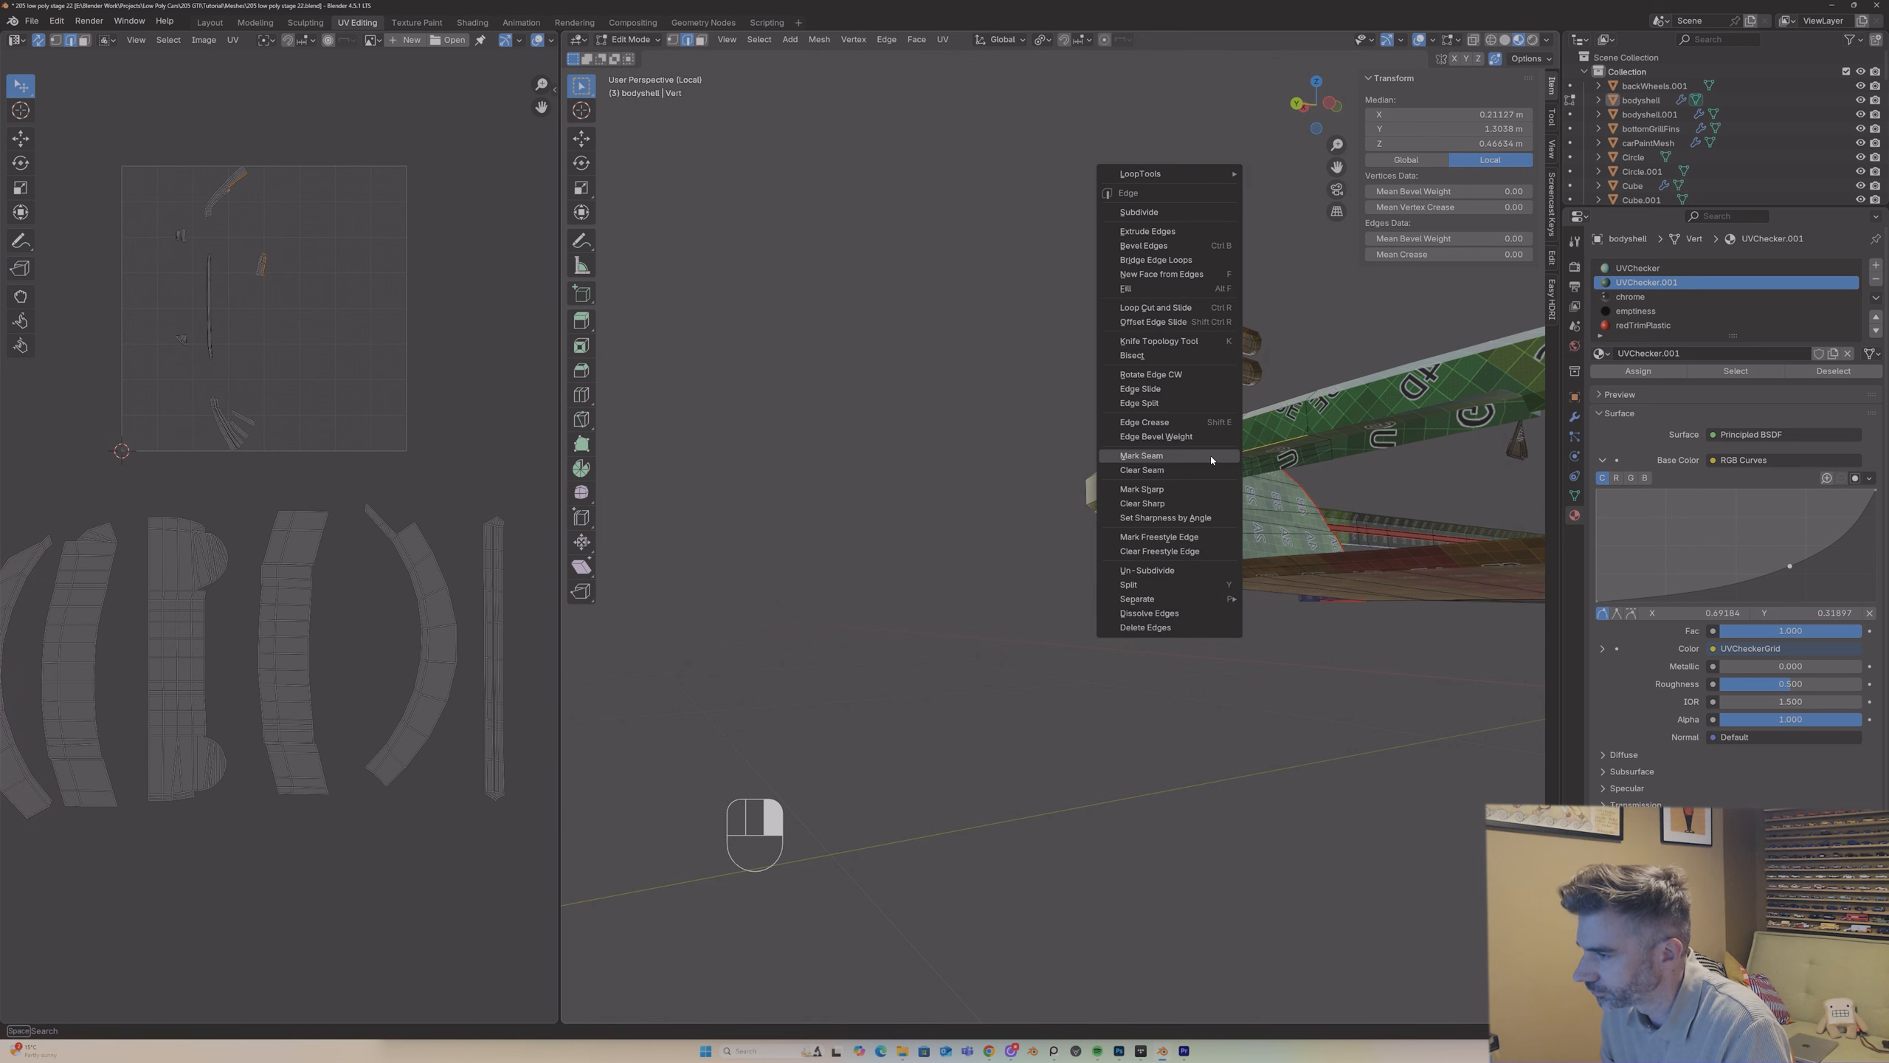
pyautogui.click(1212, 456)
pyautogui.moveTo(1212, 456); pyautogui.dragTo(1258, 518, button='middle')
# Step: Unwrap the +Y end band with Angle Based and place its island below the row of existing islands
pyautogui.press('3')
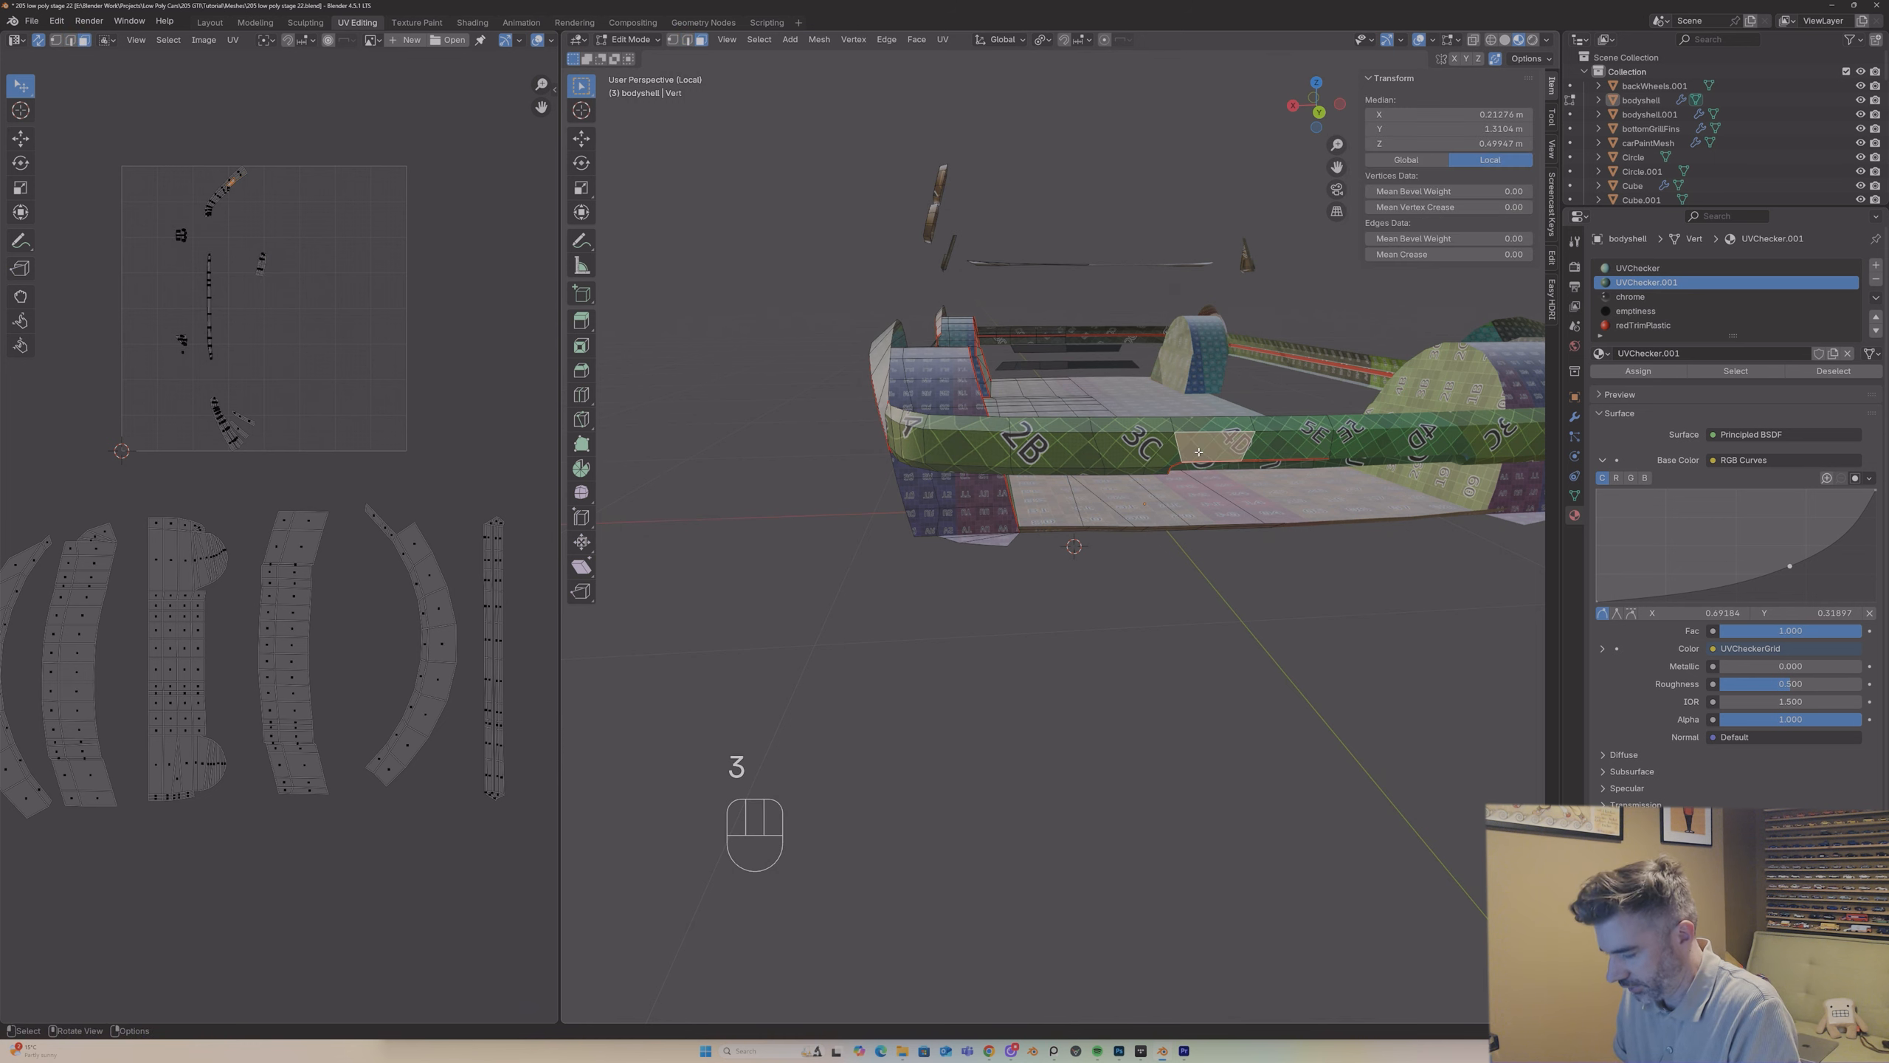
pyautogui.press('l')
pyautogui.moveTo(1227, 447); pyautogui.dragTo(1204, 414, button='middle')
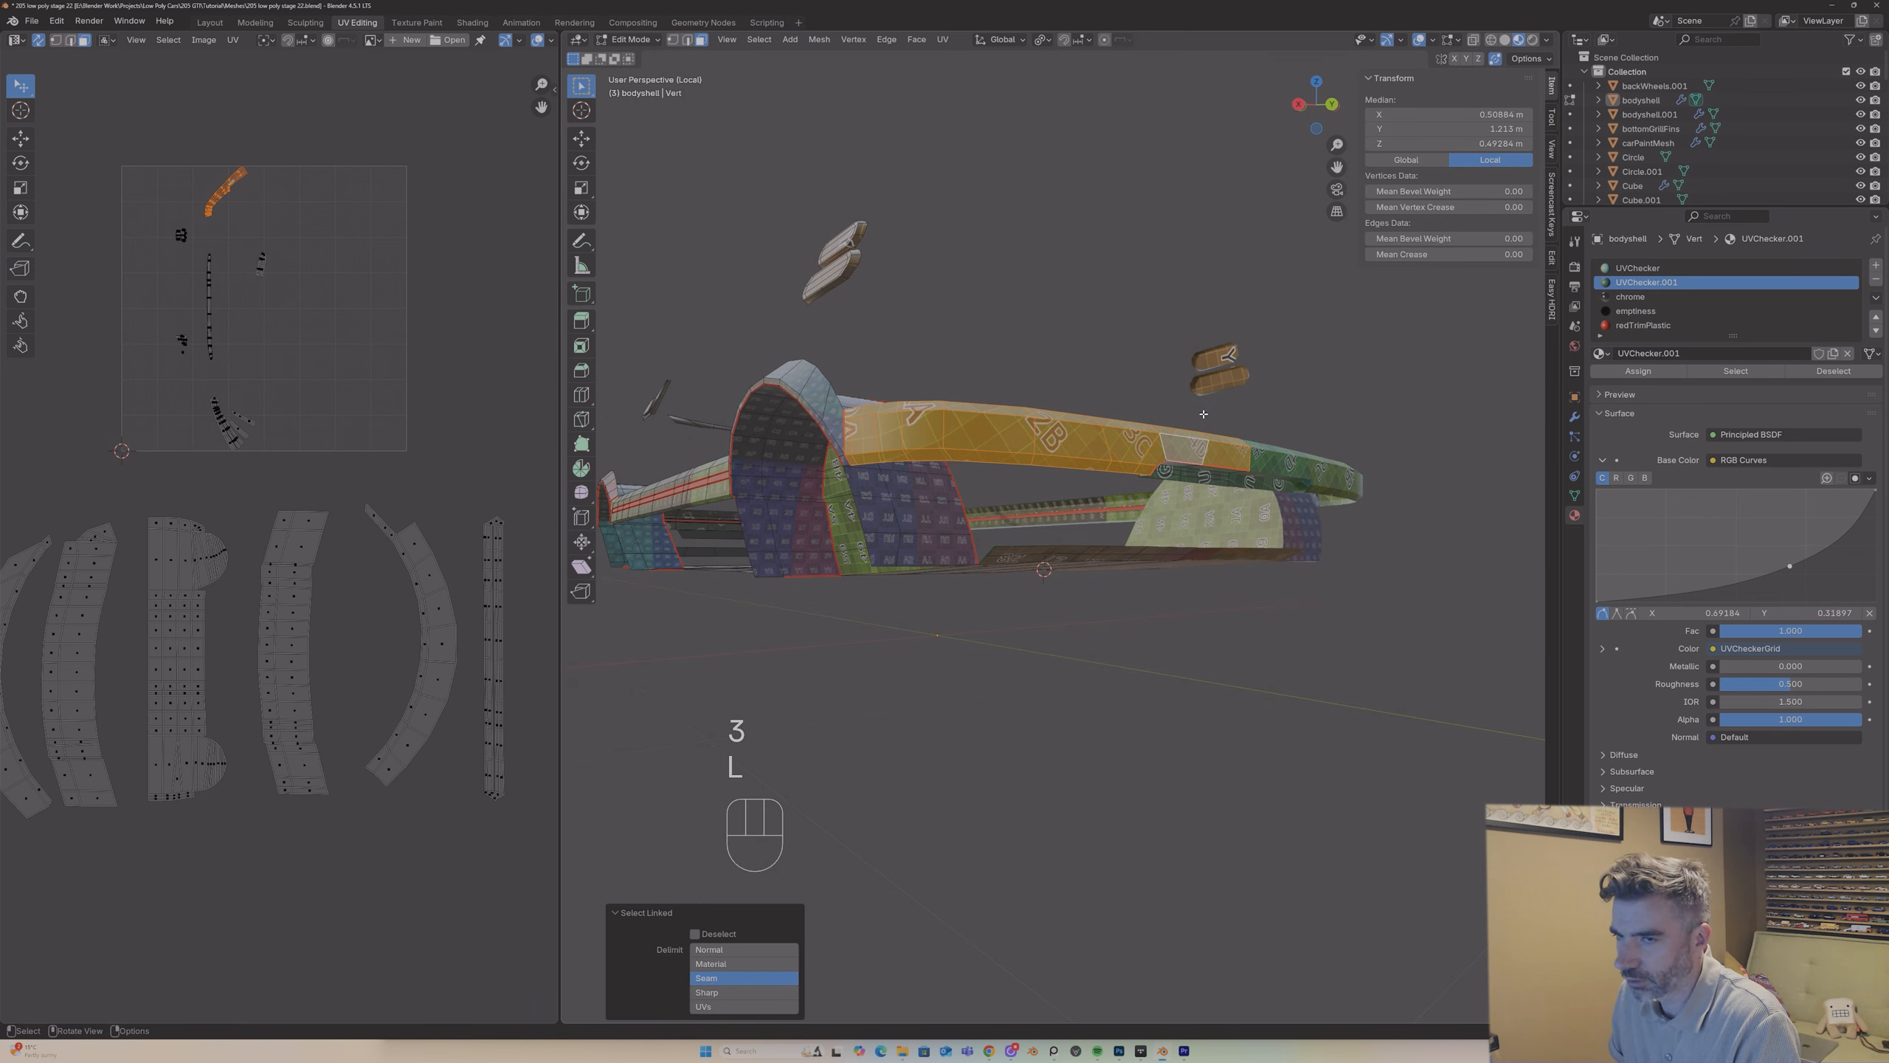
pyautogui.press('u')
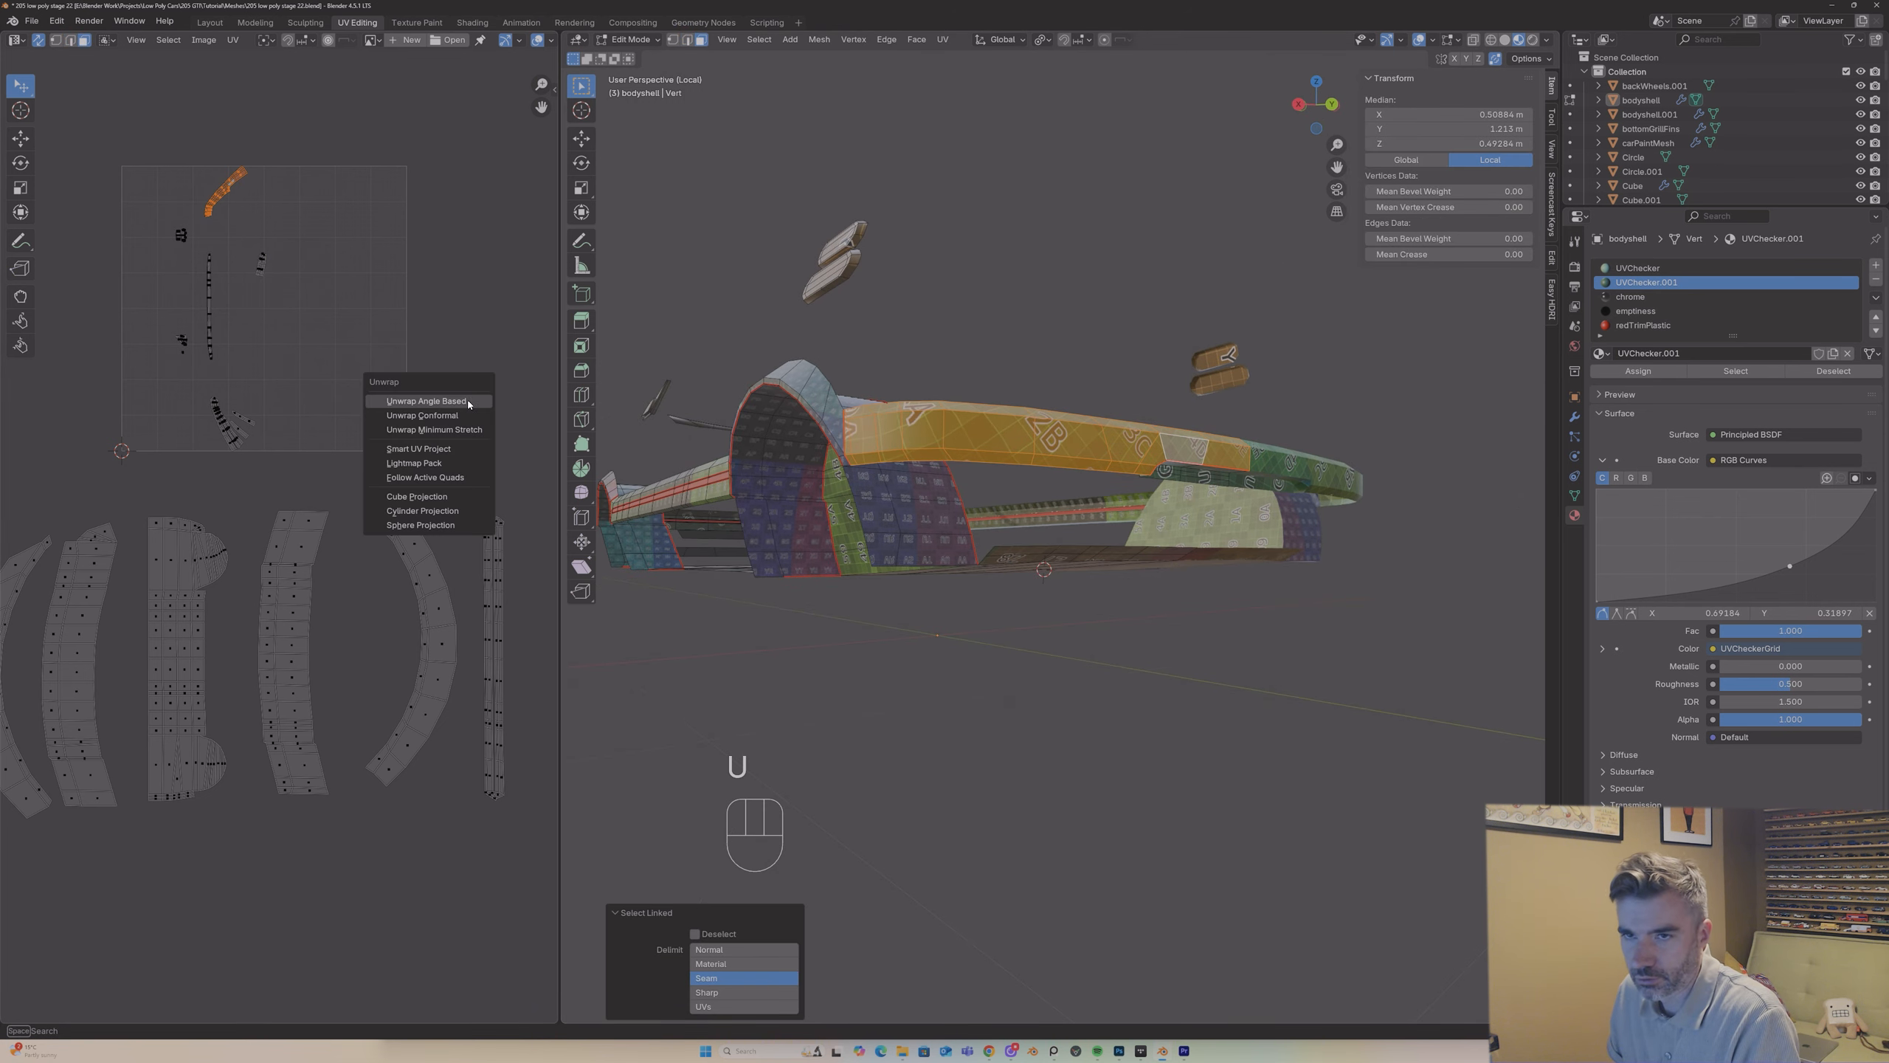
pyautogui.click(468, 404)
pyautogui.press('g')
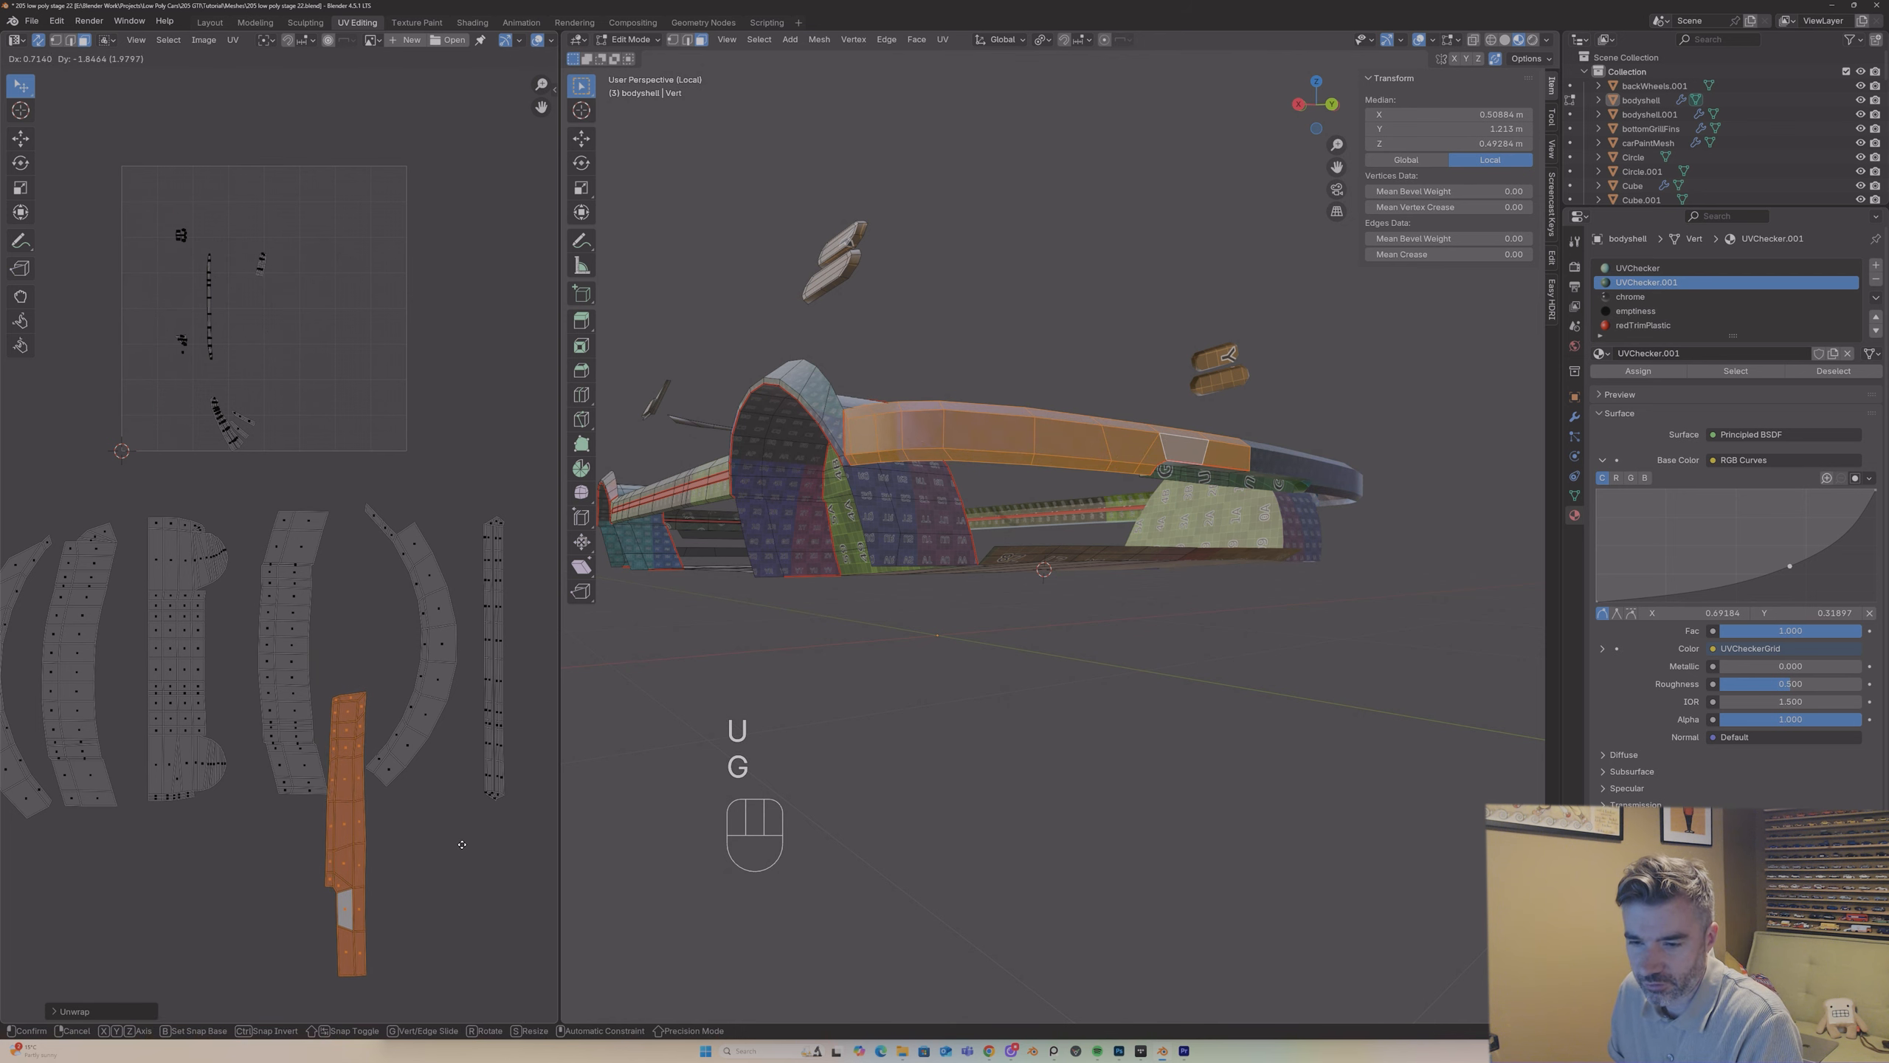
pyautogui.click(350, 936)
# Step: Mark the edge at the outer end of the panel beneath the +Y end band as a seam
pyautogui.moveTo(1025, 458); pyautogui.dragTo(1122, 438, button='middle')
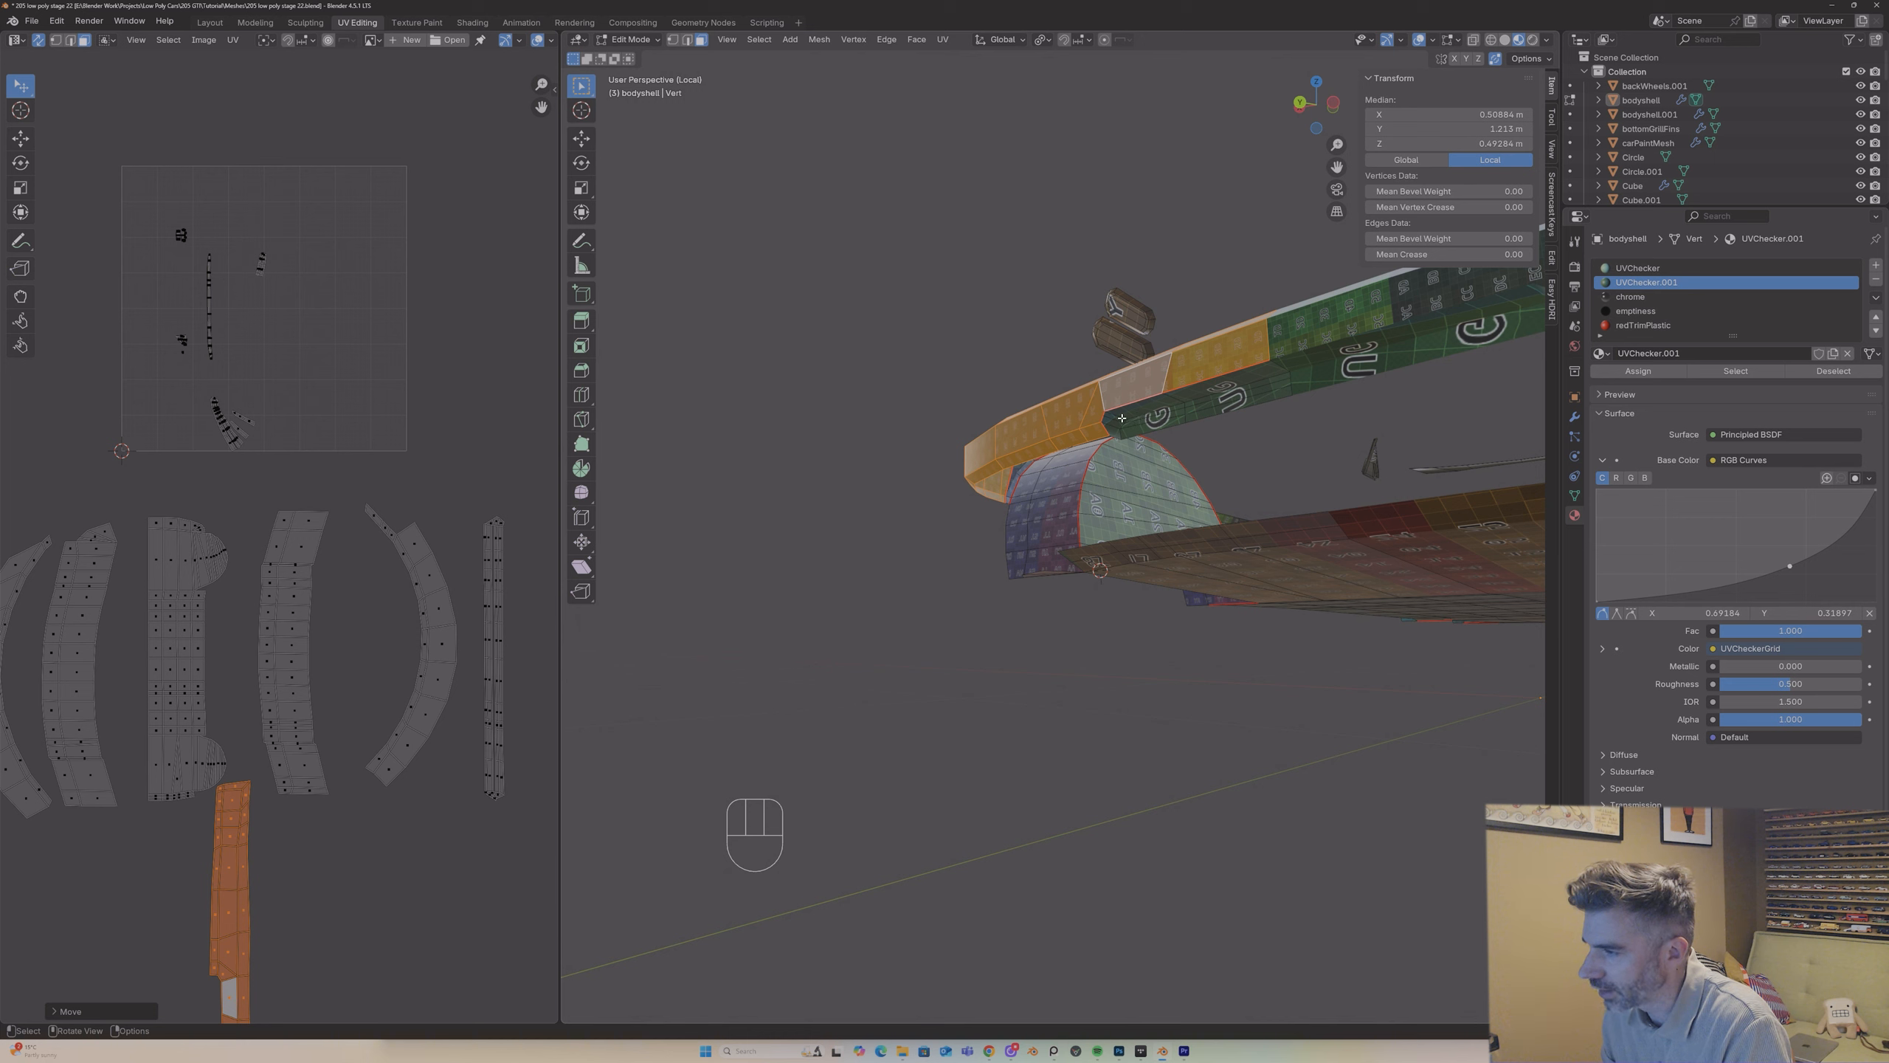
pyautogui.press('2')
pyautogui.click(1120, 418)
pyautogui.rightClick(1117, 419)
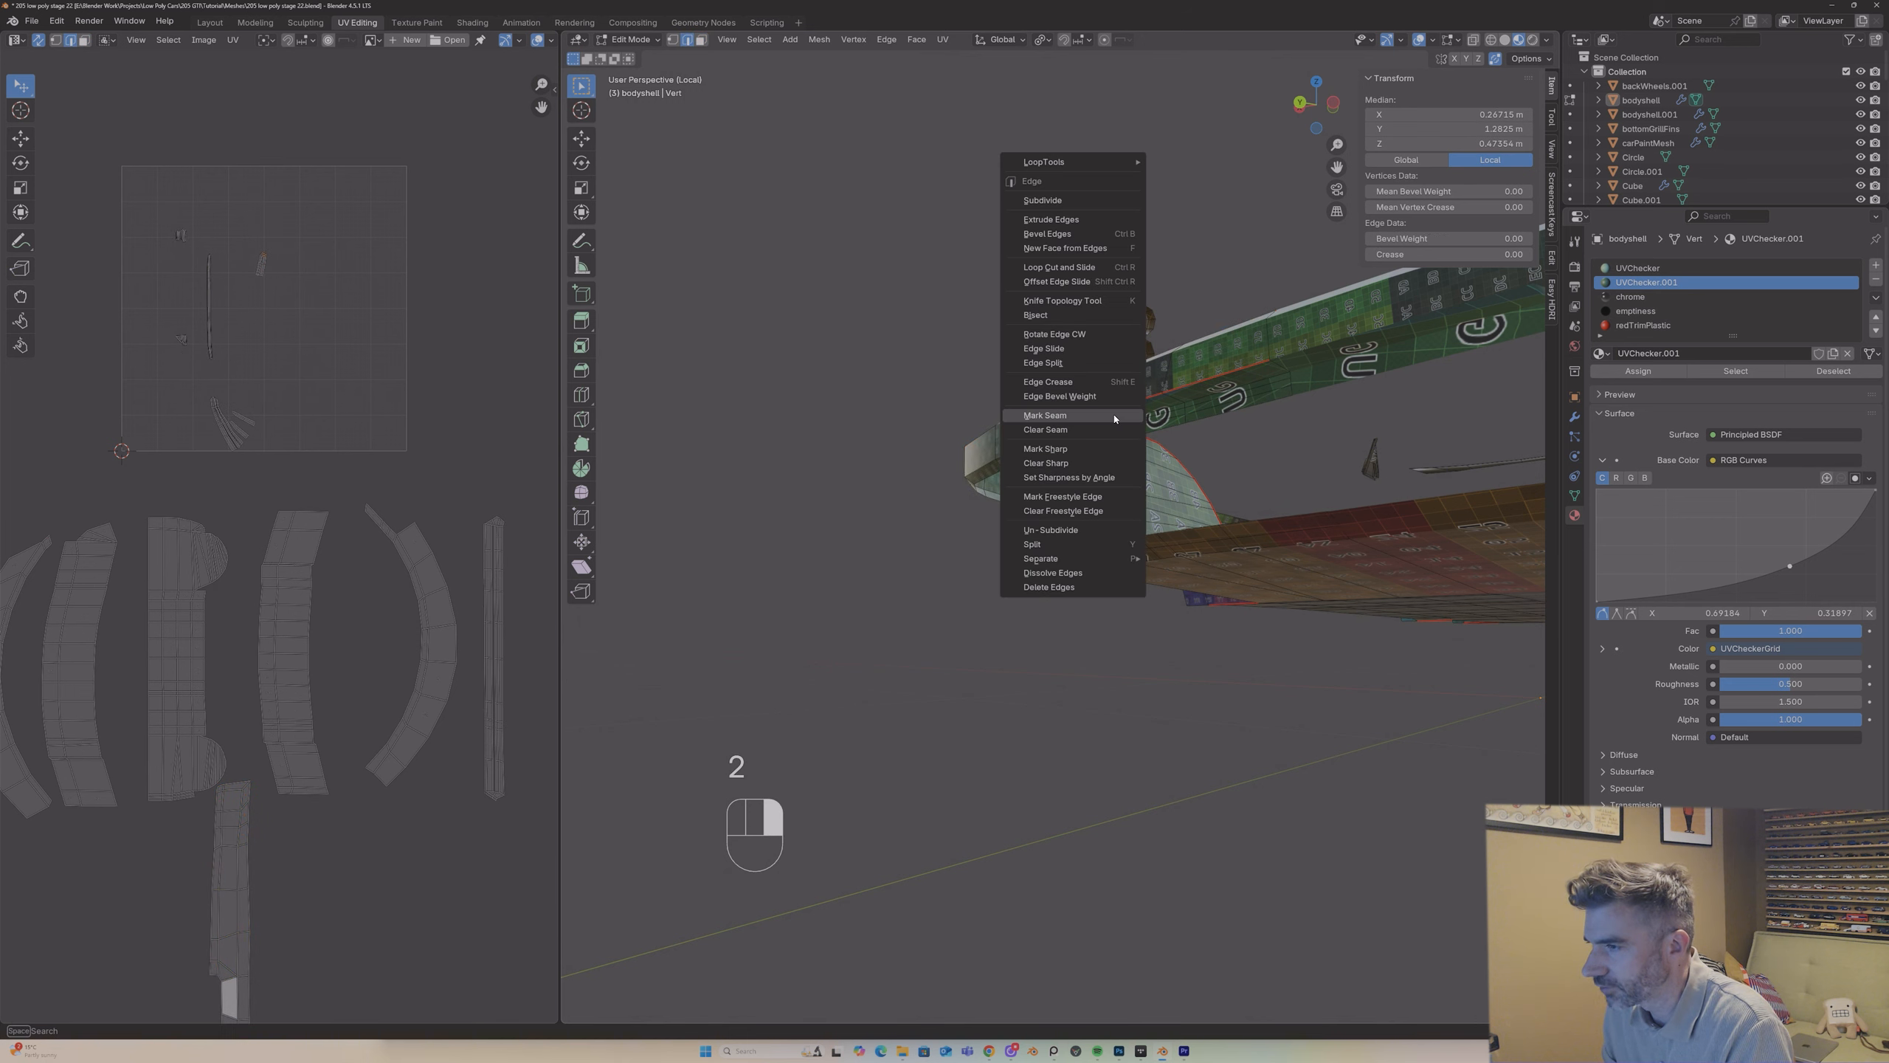
pyautogui.click(1114, 417)
# Step: Unwrap the panel beneath the +Y end band and place its island beside the +Y end band's island
pyautogui.press('3')
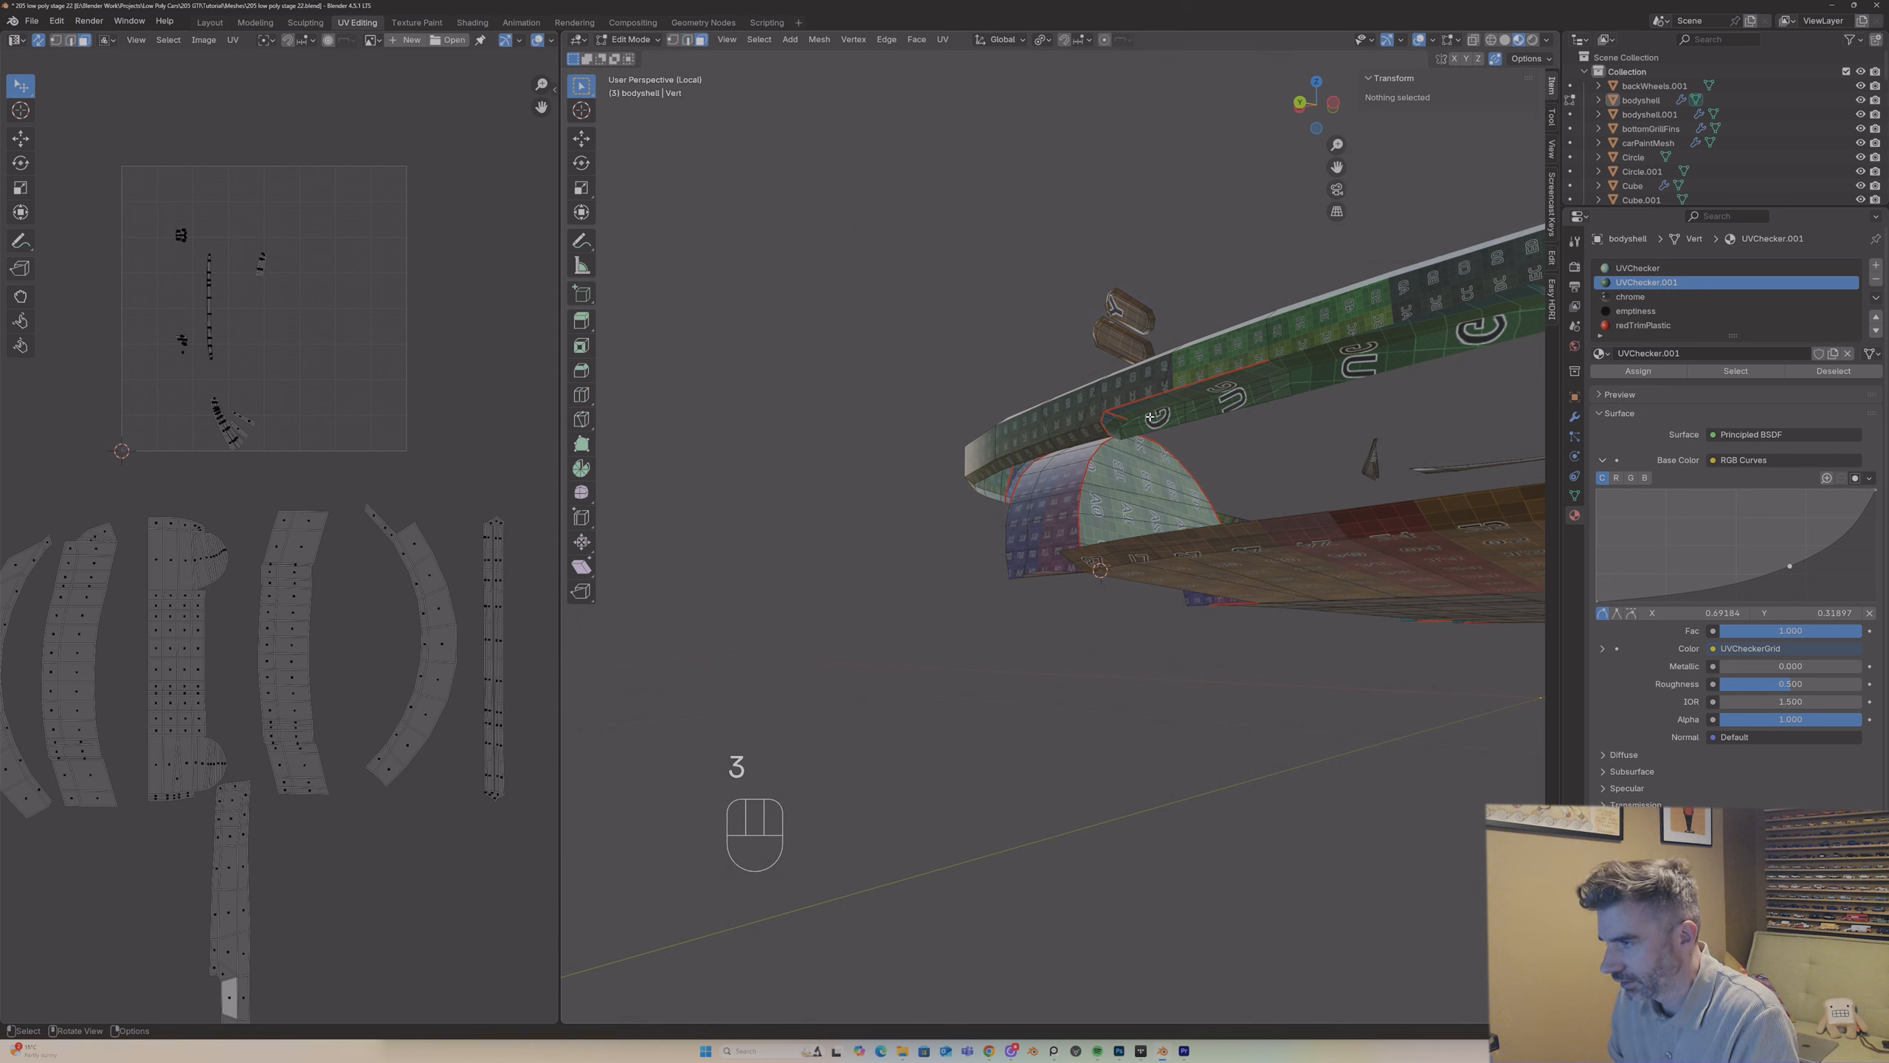
pyautogui.click(1151, 417)
pyautogui.press('l')
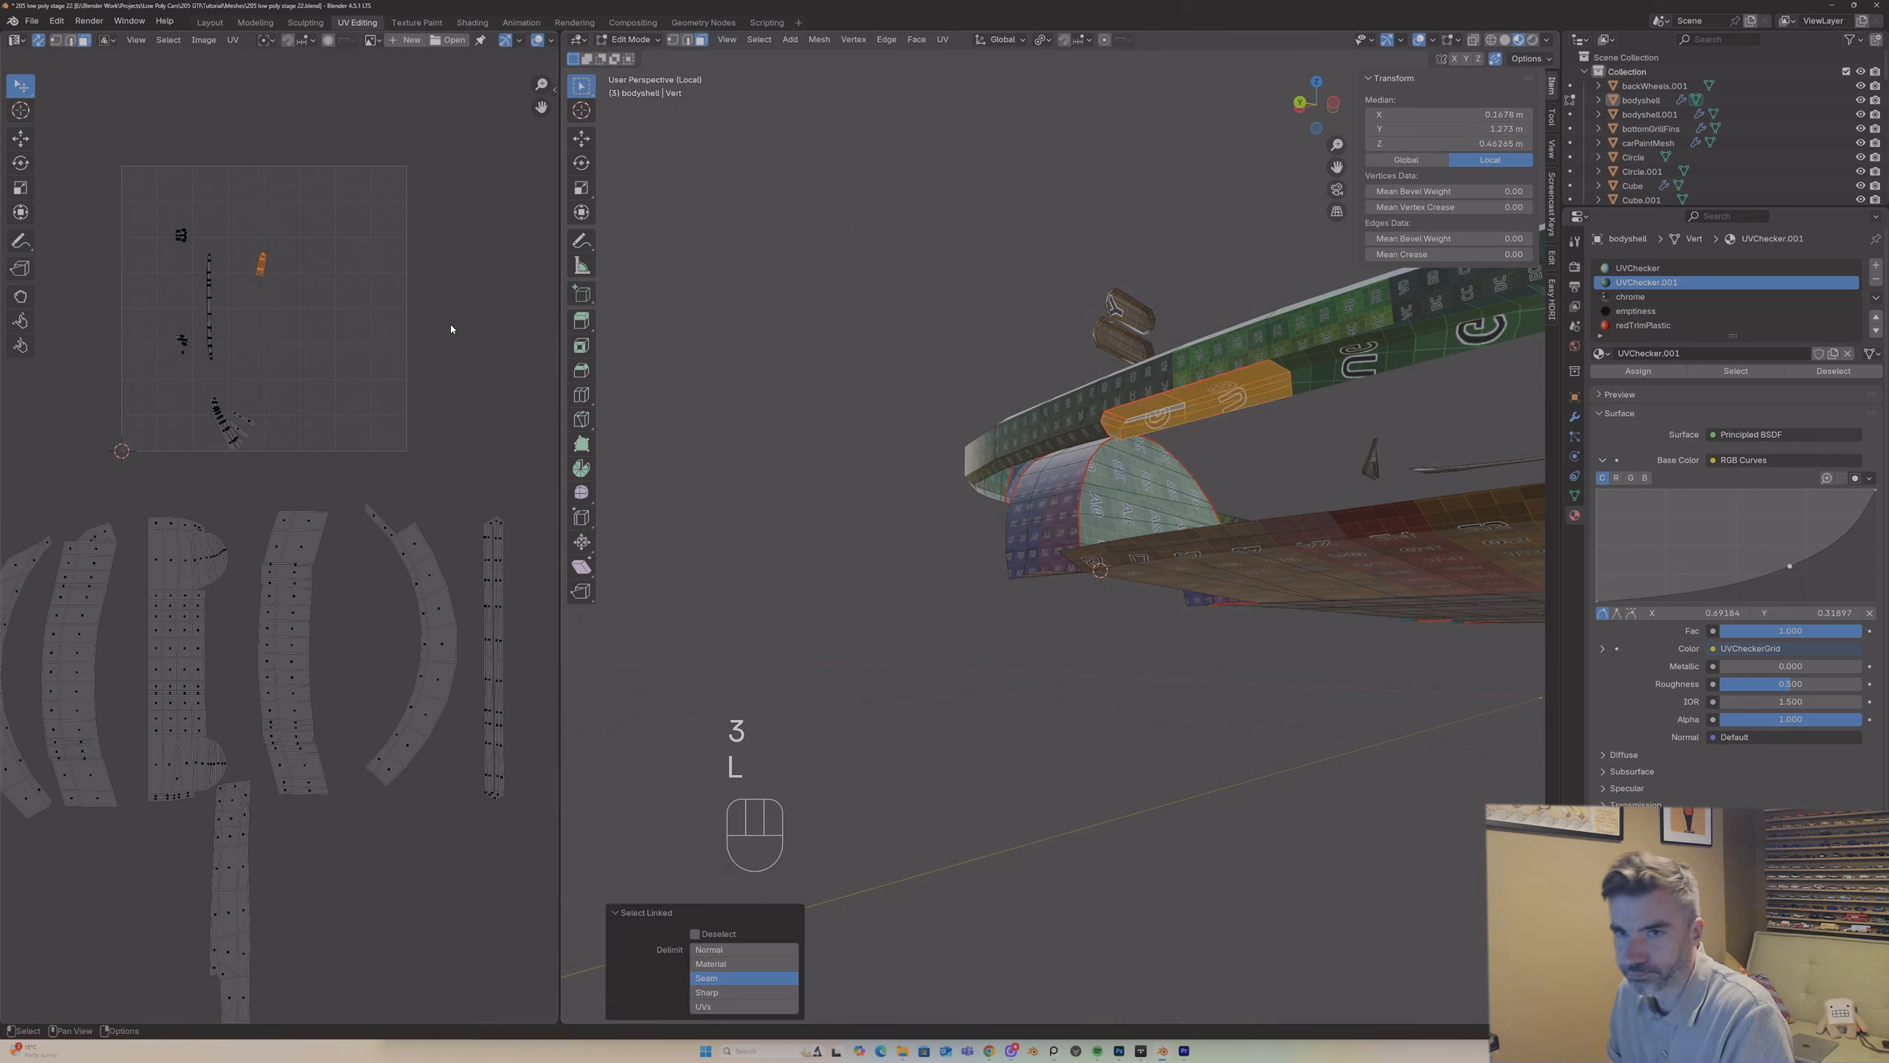
pyautogui.press('u')
pyautogui.click(335, 276)
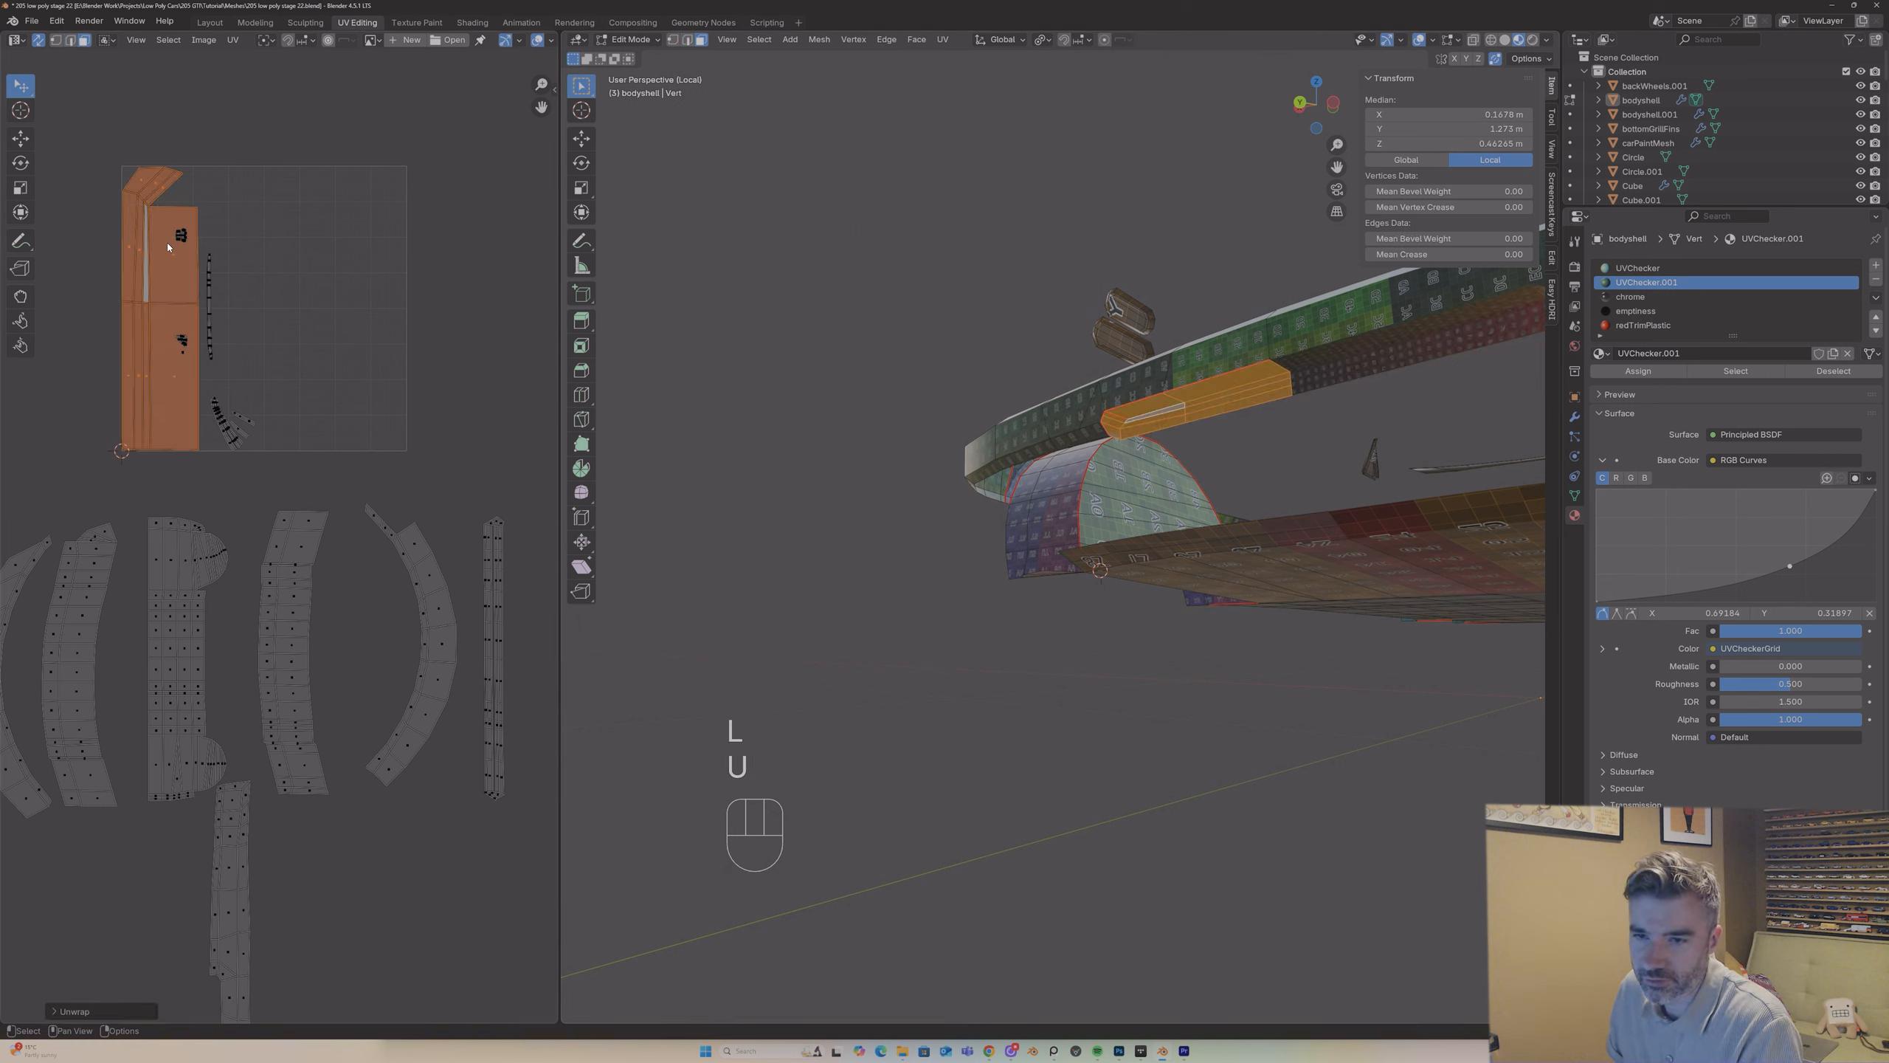
pyautogui.press('g')
pyautogui.click(343, 848)
# Step: Select an edge along the curved band at the bodyshell's -Y end in edge select mode
pyautogui.press('Tab')
pyautogui.moveTo(1174, 447); pyautogui.dragTo(809, 473, button='middle')
pyautogui.scroll(5, 810, 473)
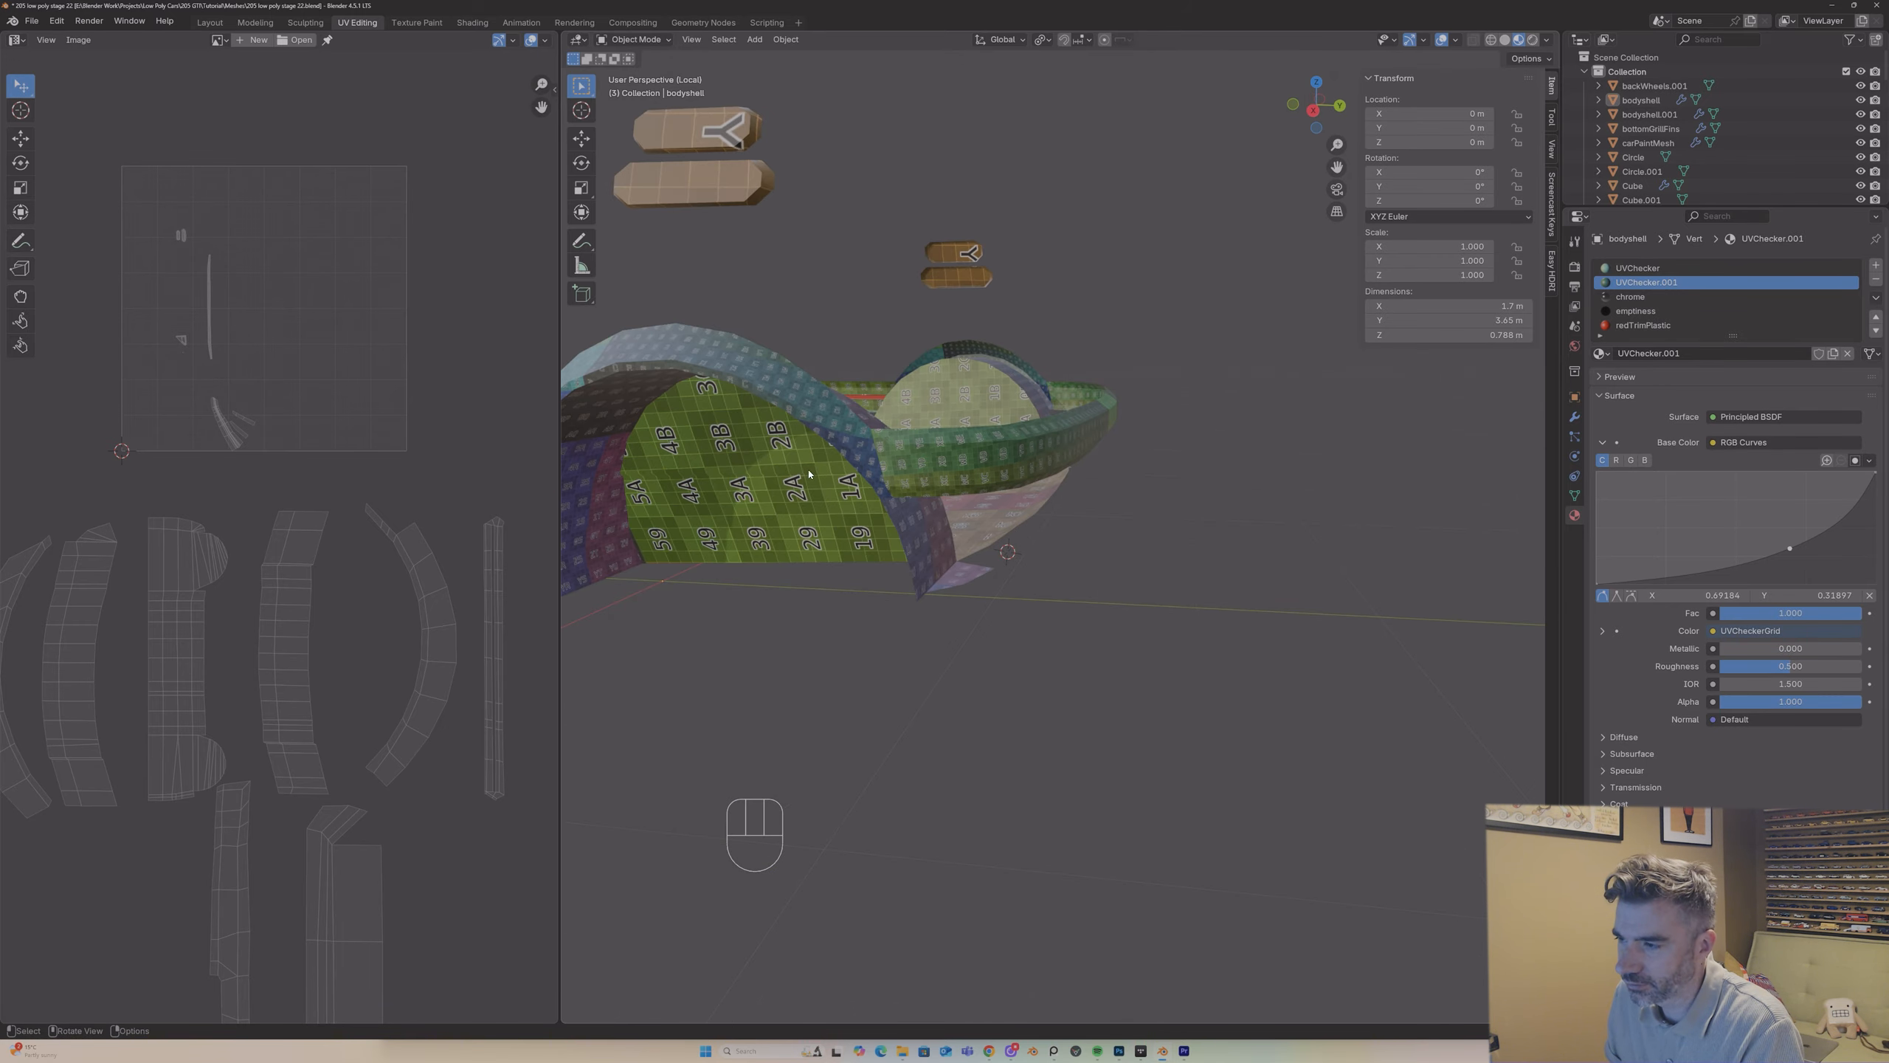
pyautogui.moveTo(1336, 167); pyautogui.dragTo(1007, 381)
pyautogui.moveTo(1007, 381); pyautogui.dragTo(1030, 406, button='middle')
pyautogui.scroll(3, 815, 660)
pyautogui.press('Tab')
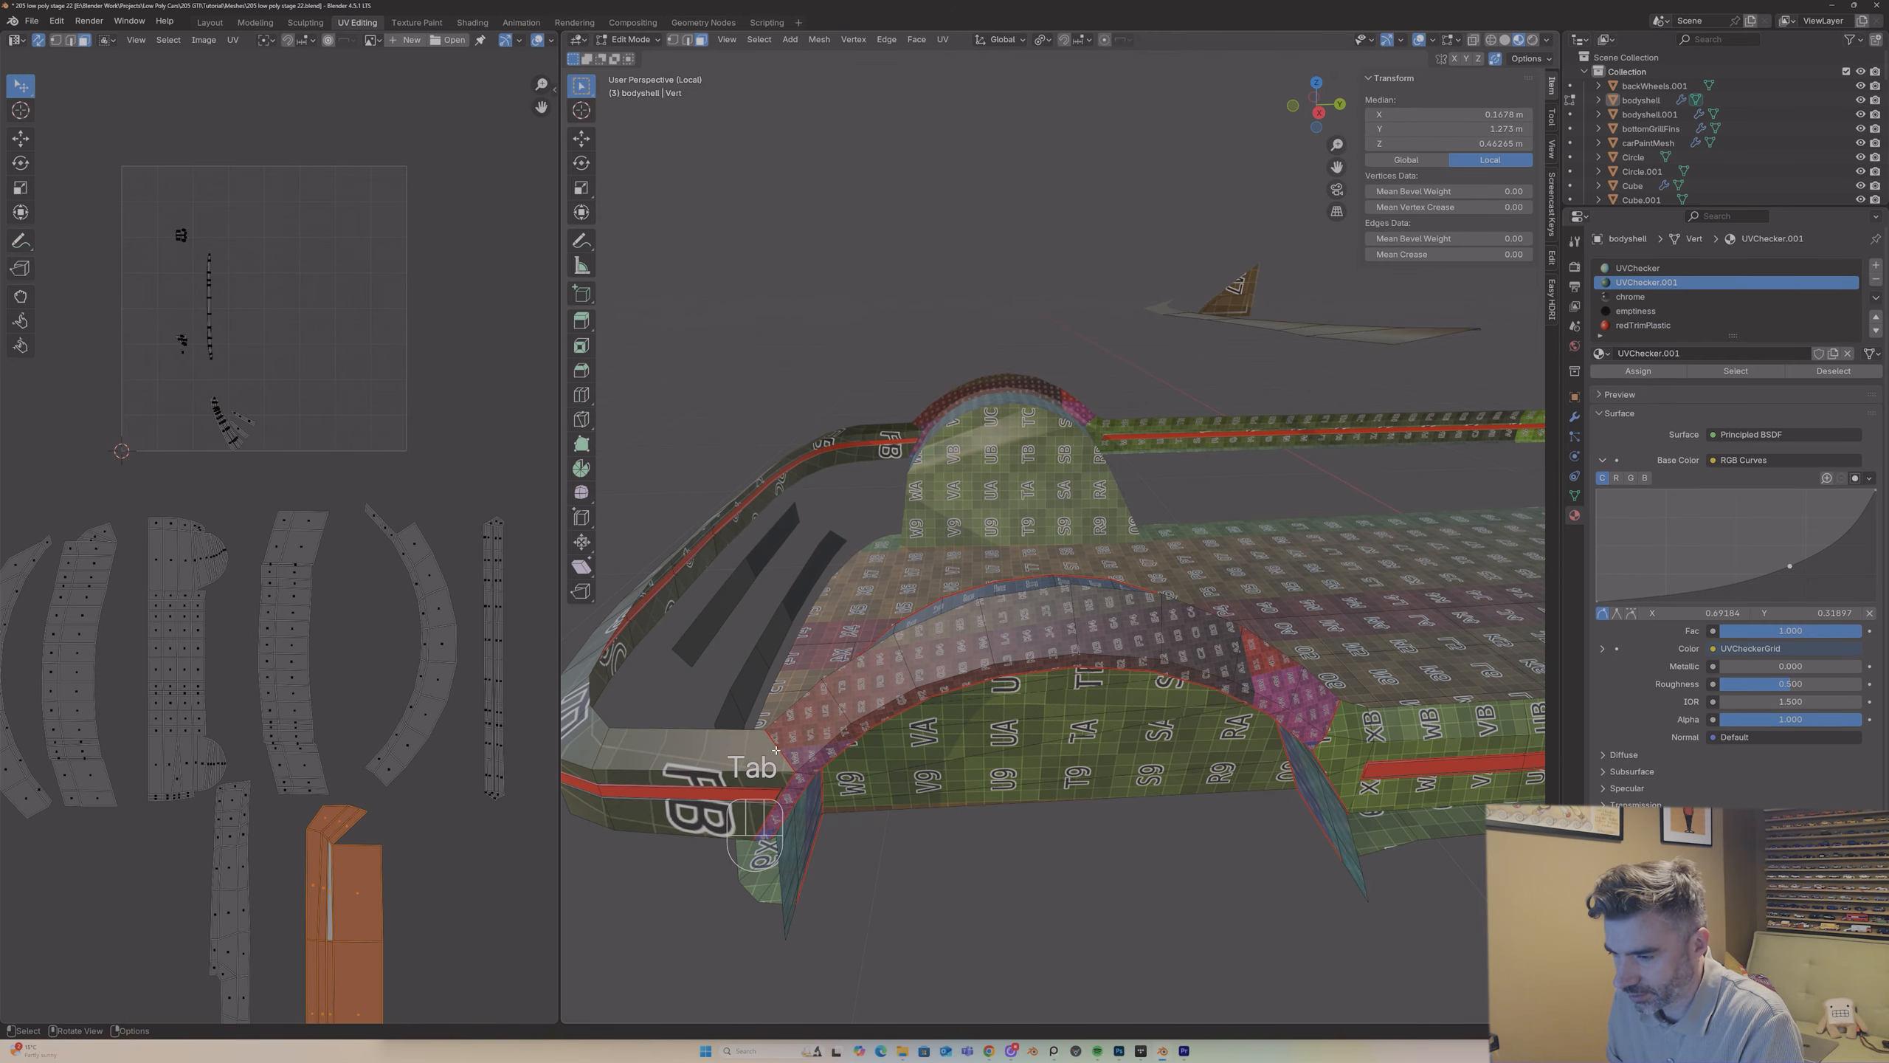
pyautogui.press('2')
pyautogui.moveTo(775, 750); pyautogui.dragTo(1153, 393, button='middle')
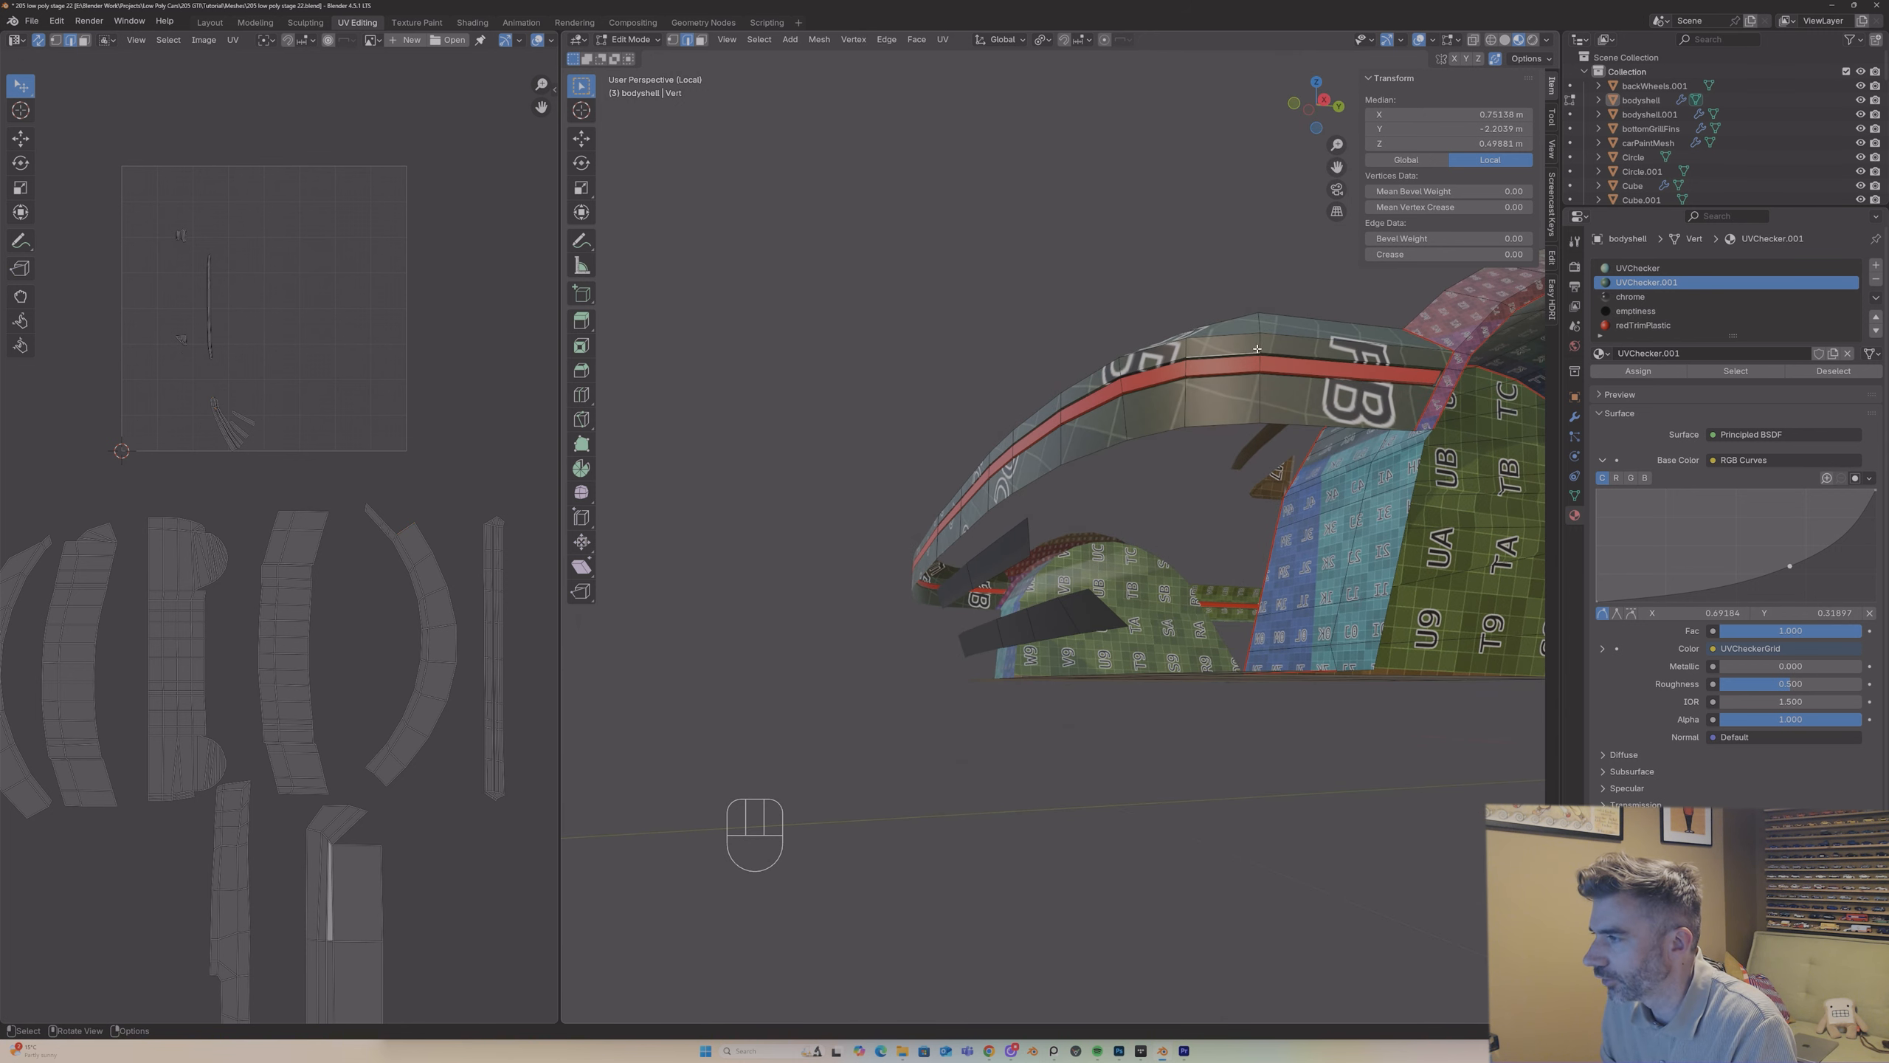
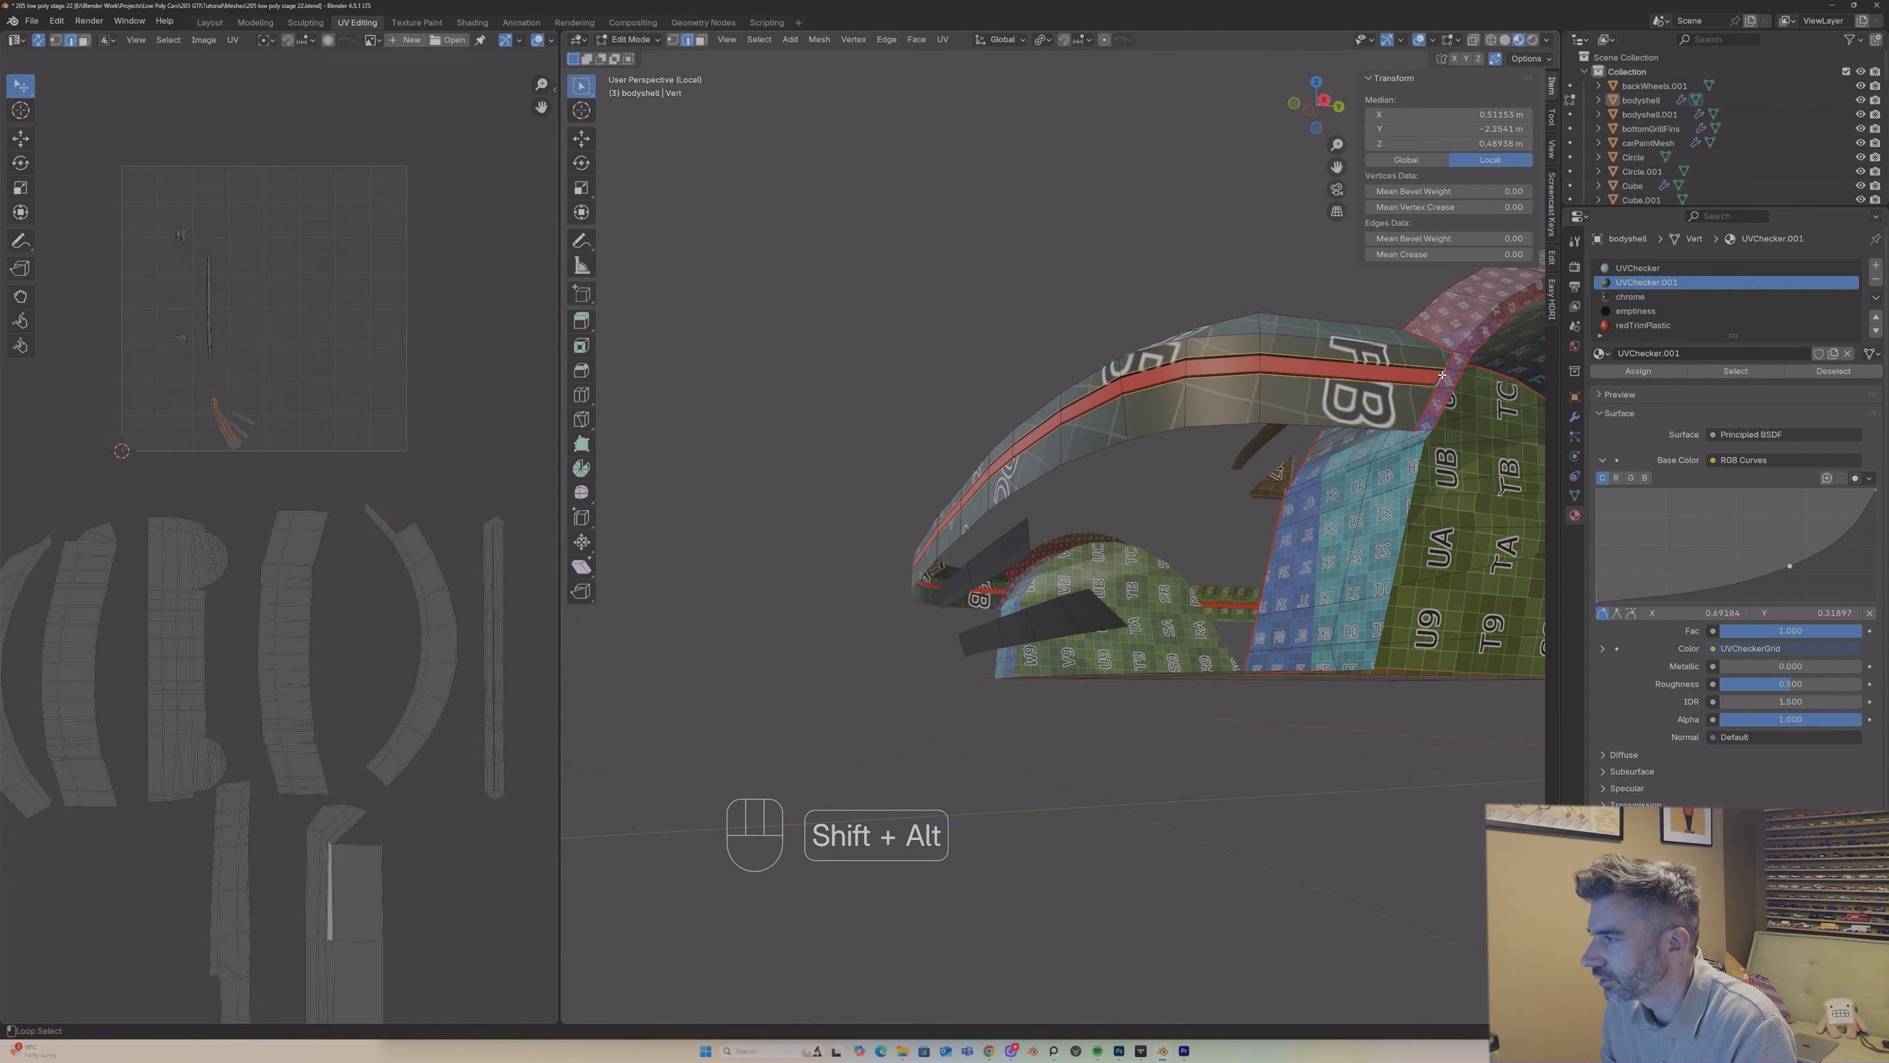
# Step: Mark the selected edge along the curved band at the bodyshell's -Y end as a seam
pyautogui.moveTo(877, 361); pyautogui.dragTo(993, 455, button='middle')
pyautogui.scroll(-6, 1012, 394)
pyautogui.scroll(6, 970, 484)
pyautogui.rightClick(922, 425)
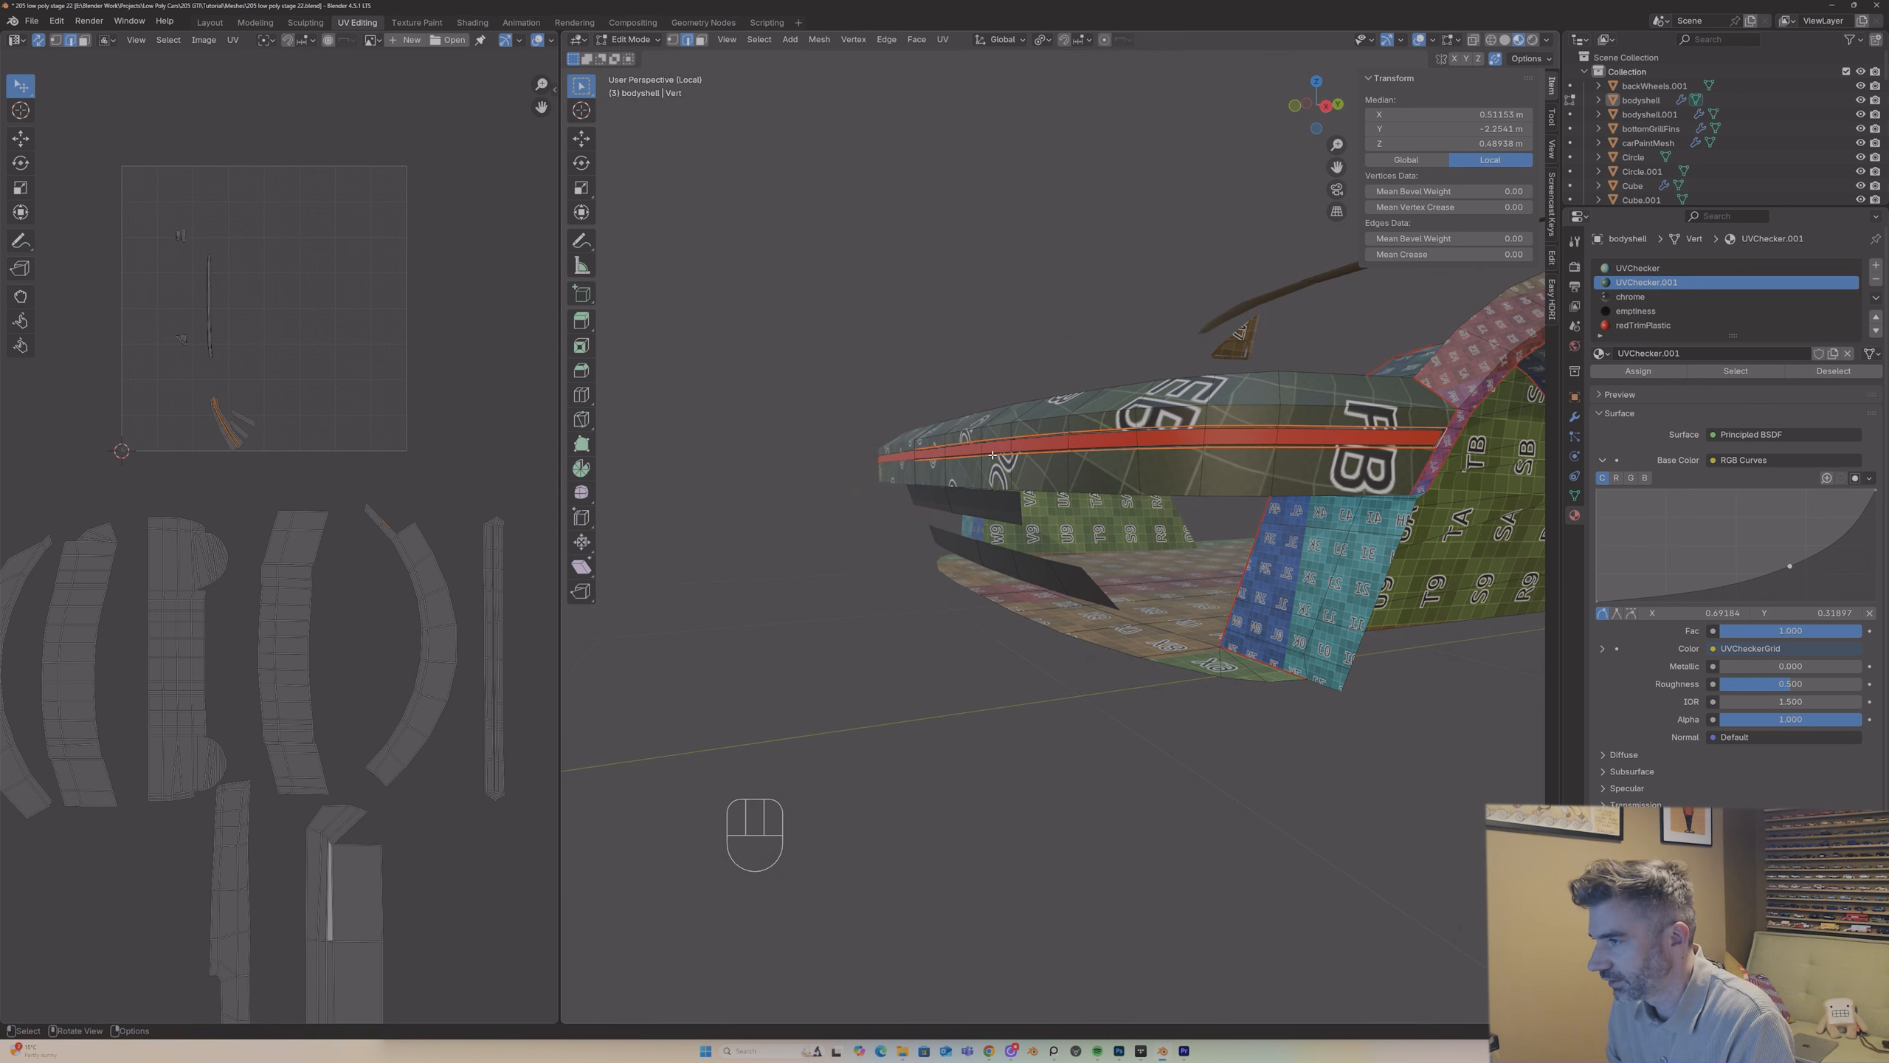
# Step: Unwrap the -Y end band's sections above and below the red trim with Angle Based and place their islands beside the lower islands
pyautogui.press('3')
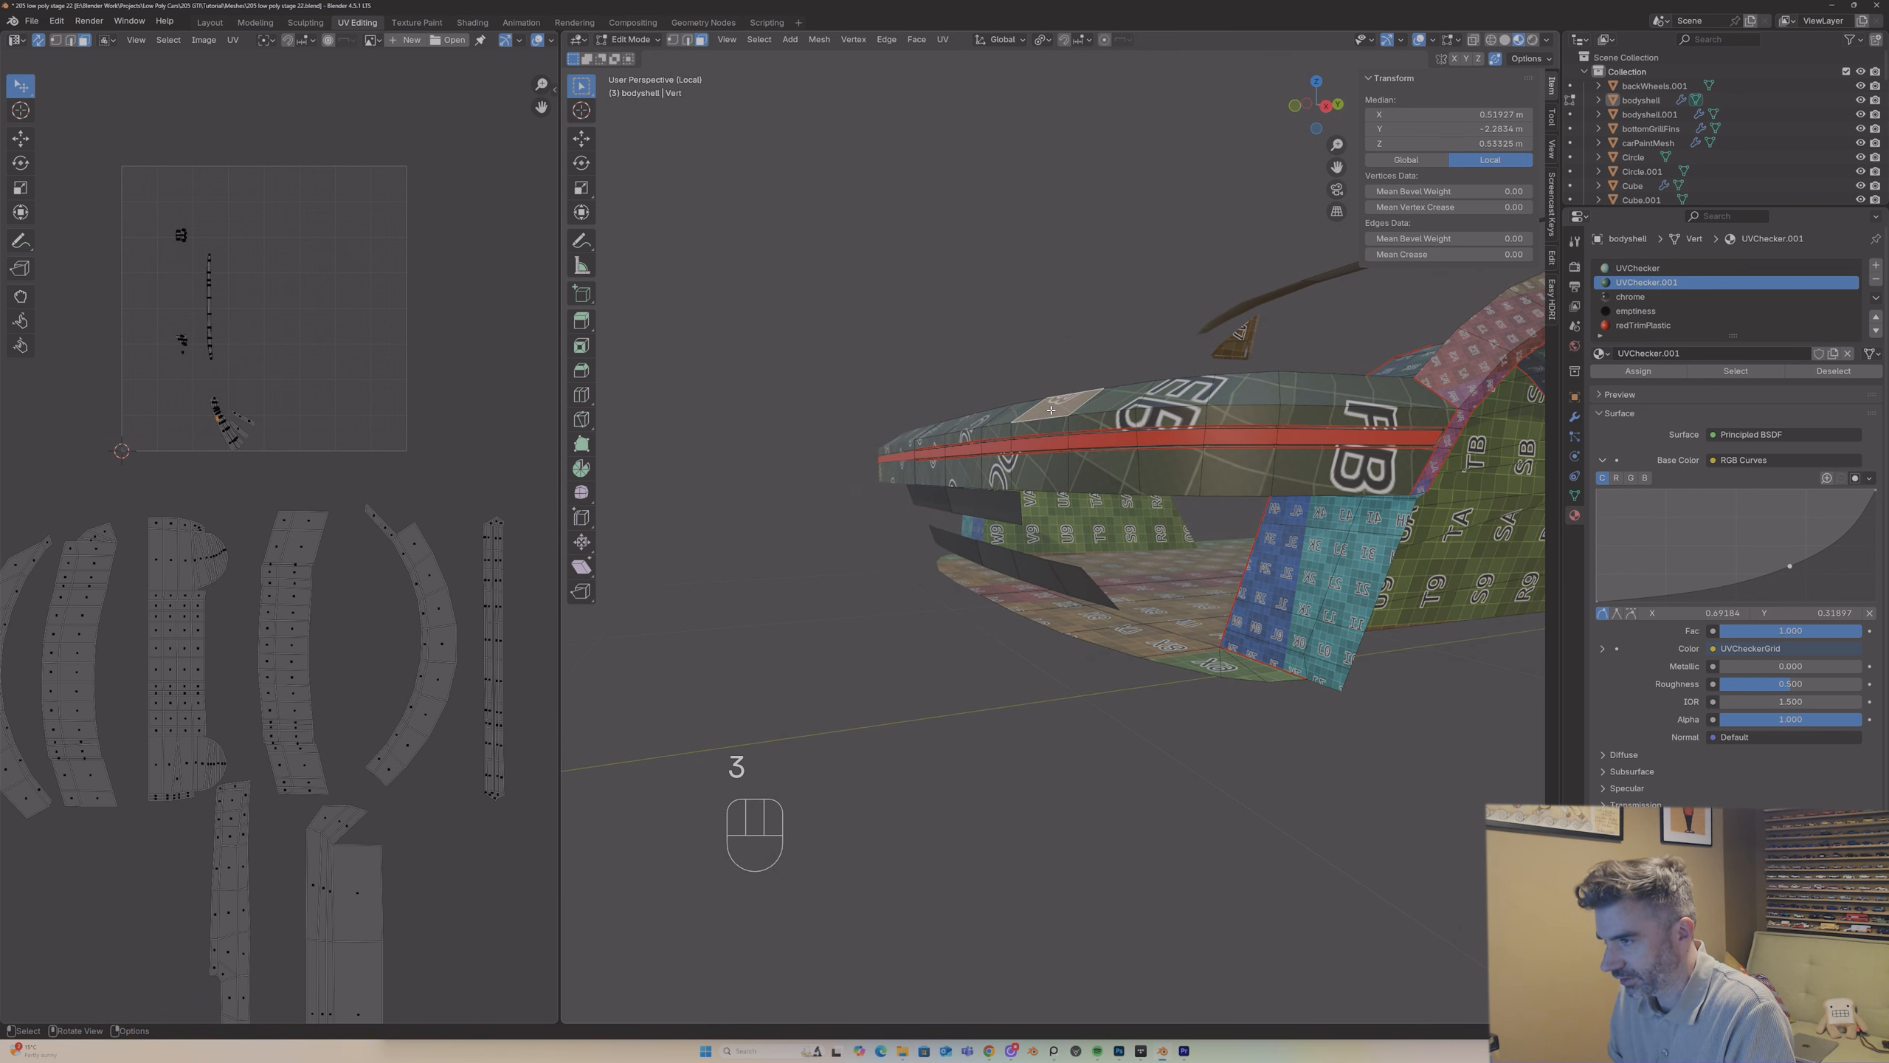
pyautogui.press('l')
pyautogui.press('l')
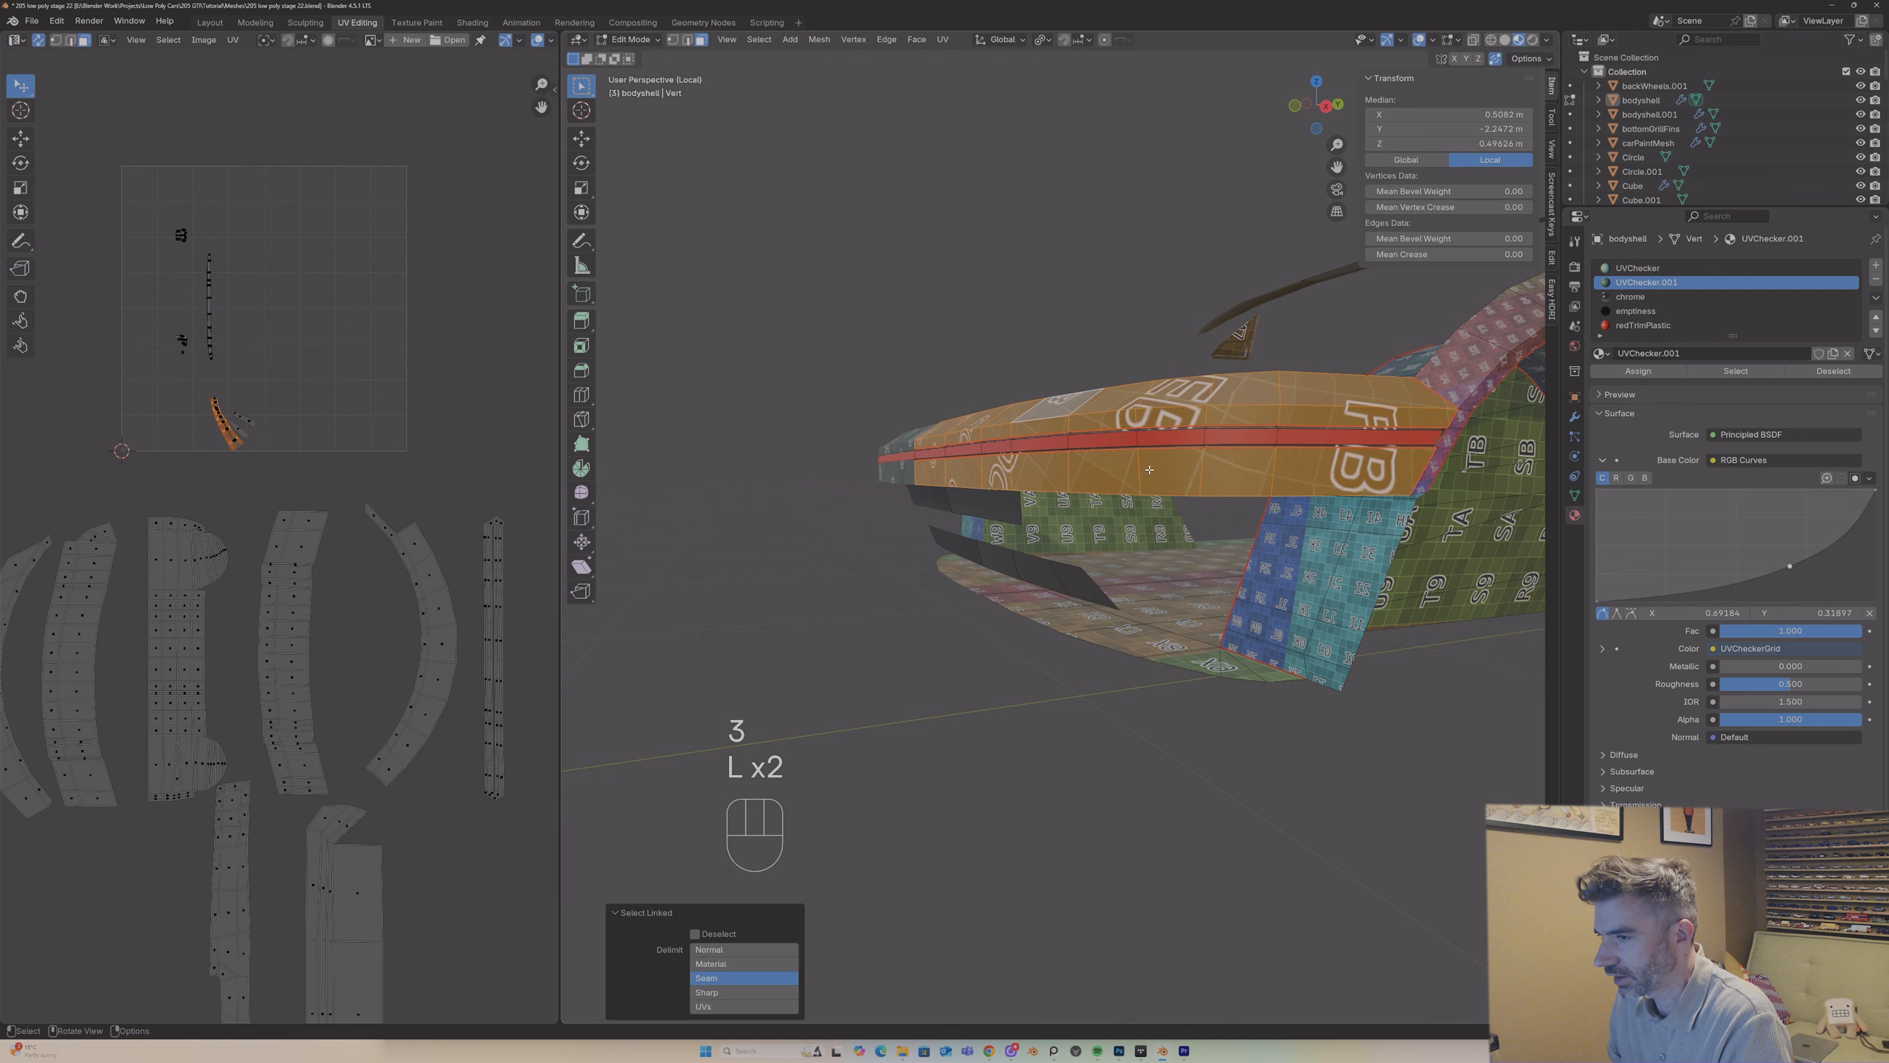
pyautogui.moveTo(1153, 481)
pyautogui.mouseDown(button='middle')
pyautogui.moveTo(1138, 461)
pyautogui.moveTo(1157, 484)
pyautogui.mouseUp(button='middle')
pyautogui.press('u')
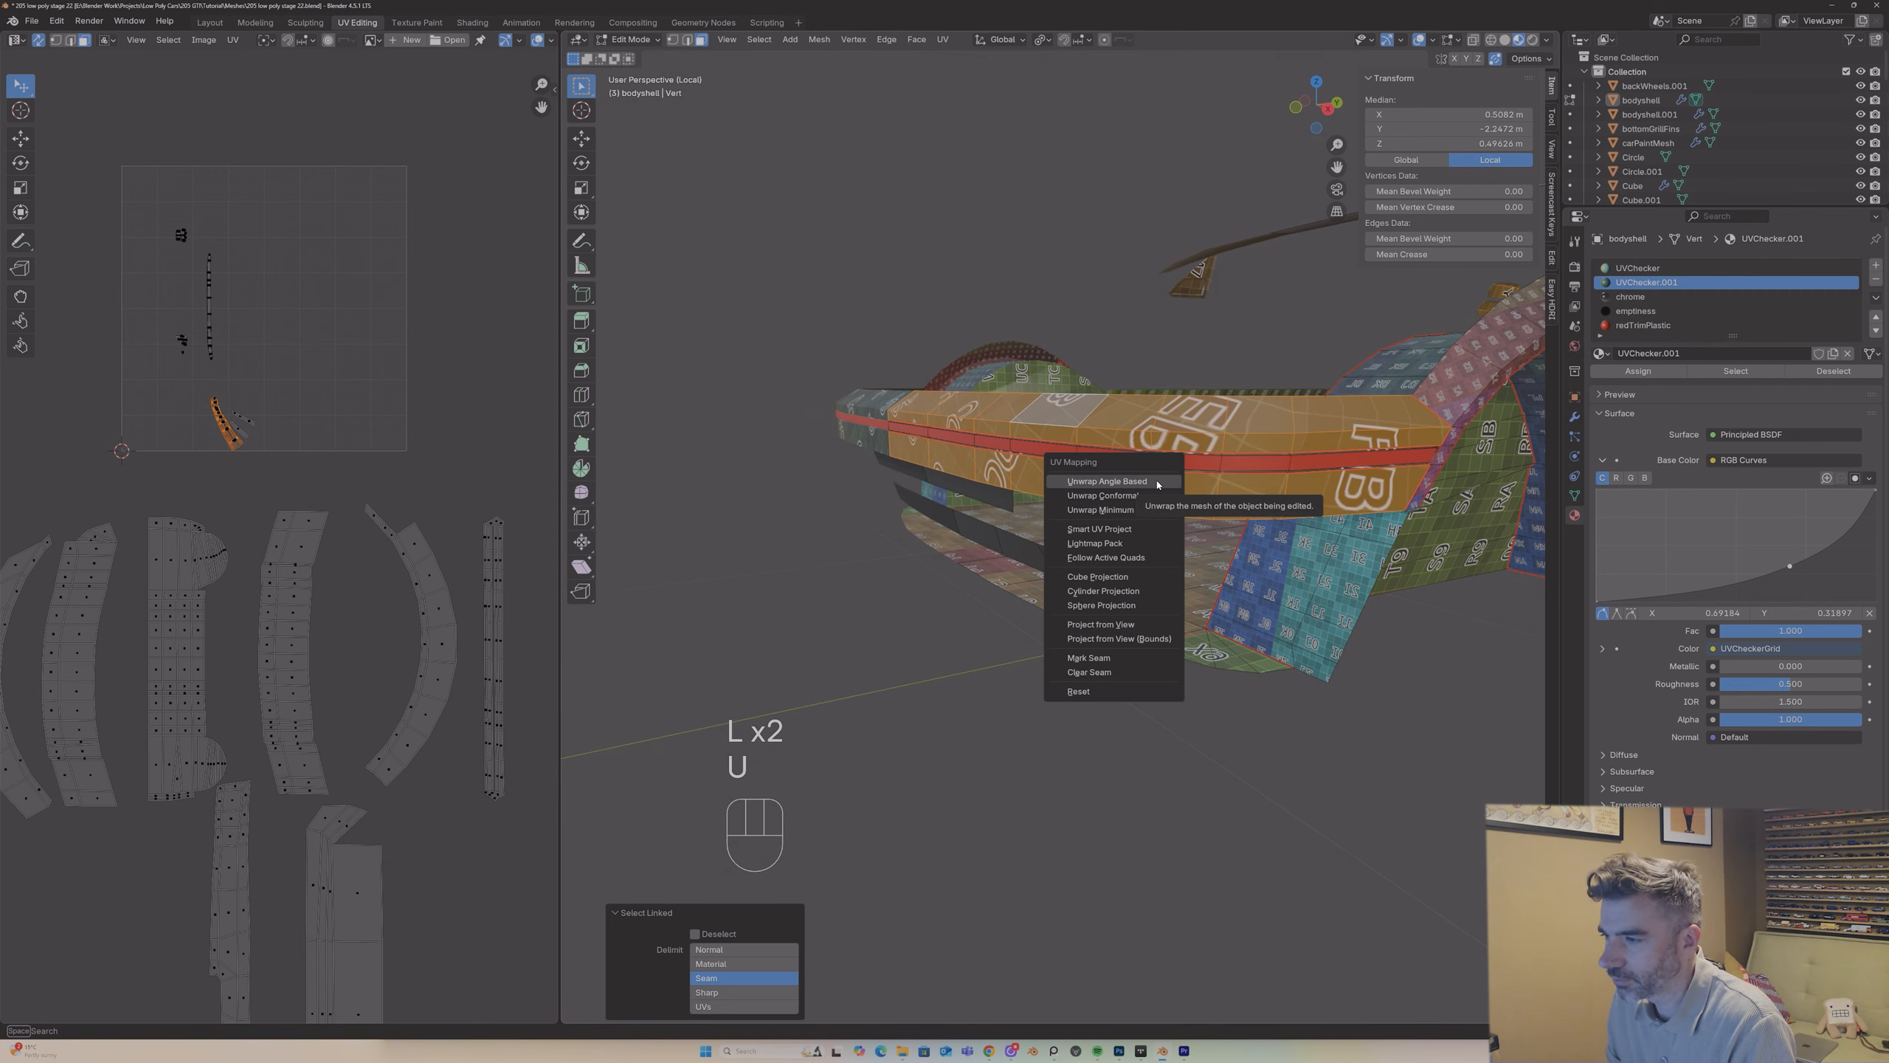
pyautogui.click(1156, 481)
pyautogui.press('g')
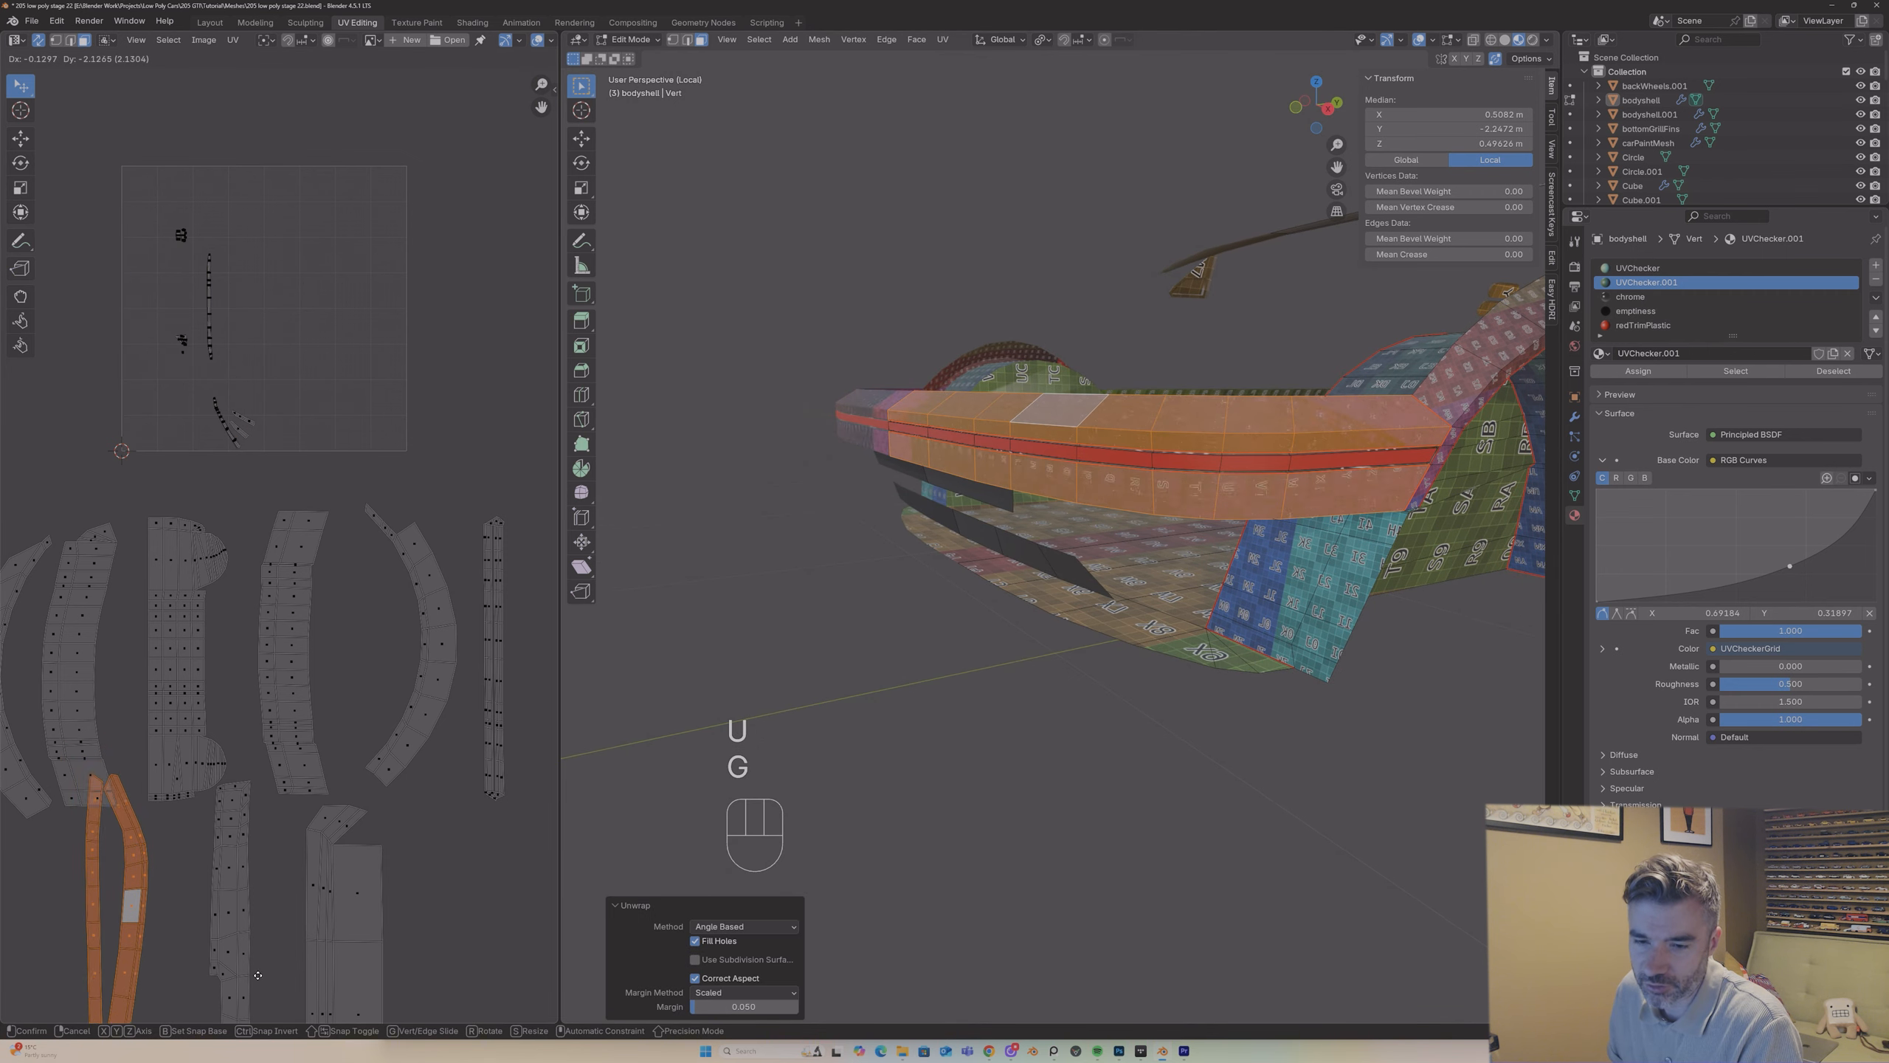
pyautogui.click(283, 982)
# Step: Rotate the UV island of the -Y end band's upper section slightly and move it clear of the neighbouring island
pyautogui.press('Tab')
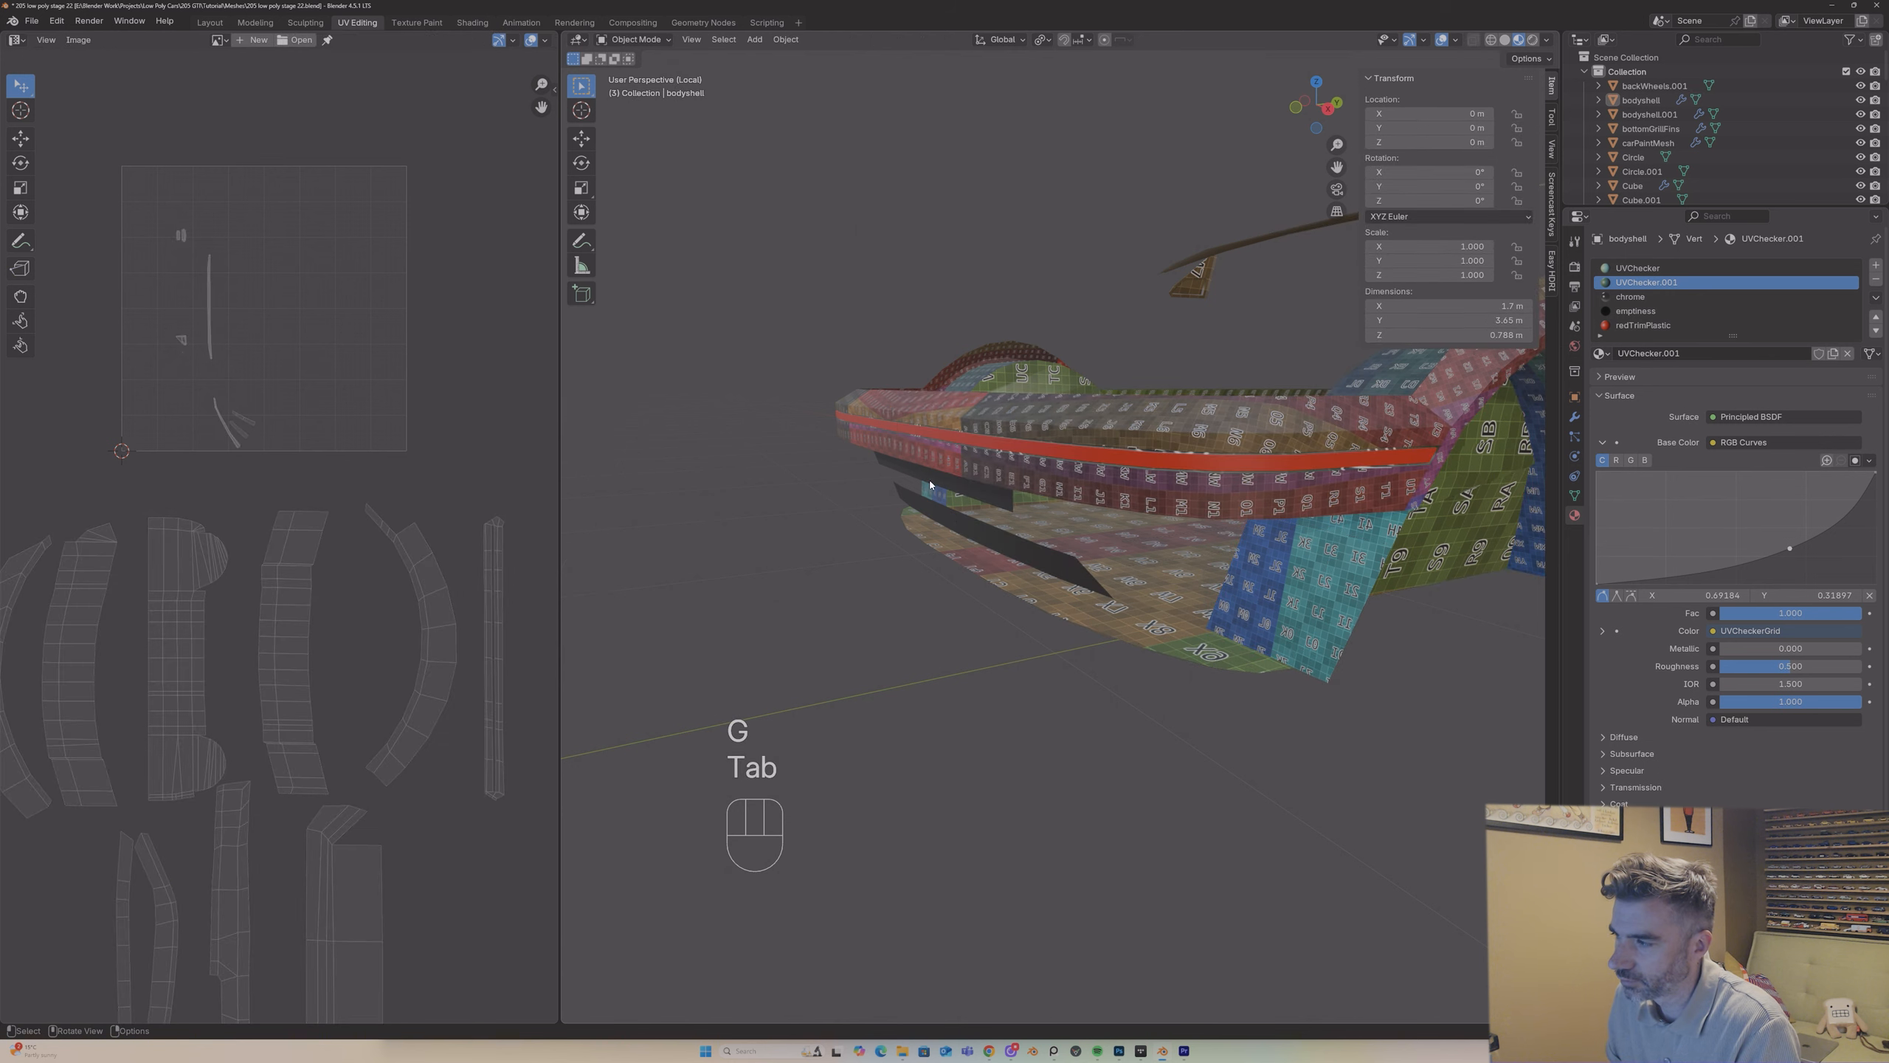
pyautogui.moveTo(844, 510); pyautogui.dragTo(981, 513, button='middle')
pyautogui.scroll(5, 980, 513)
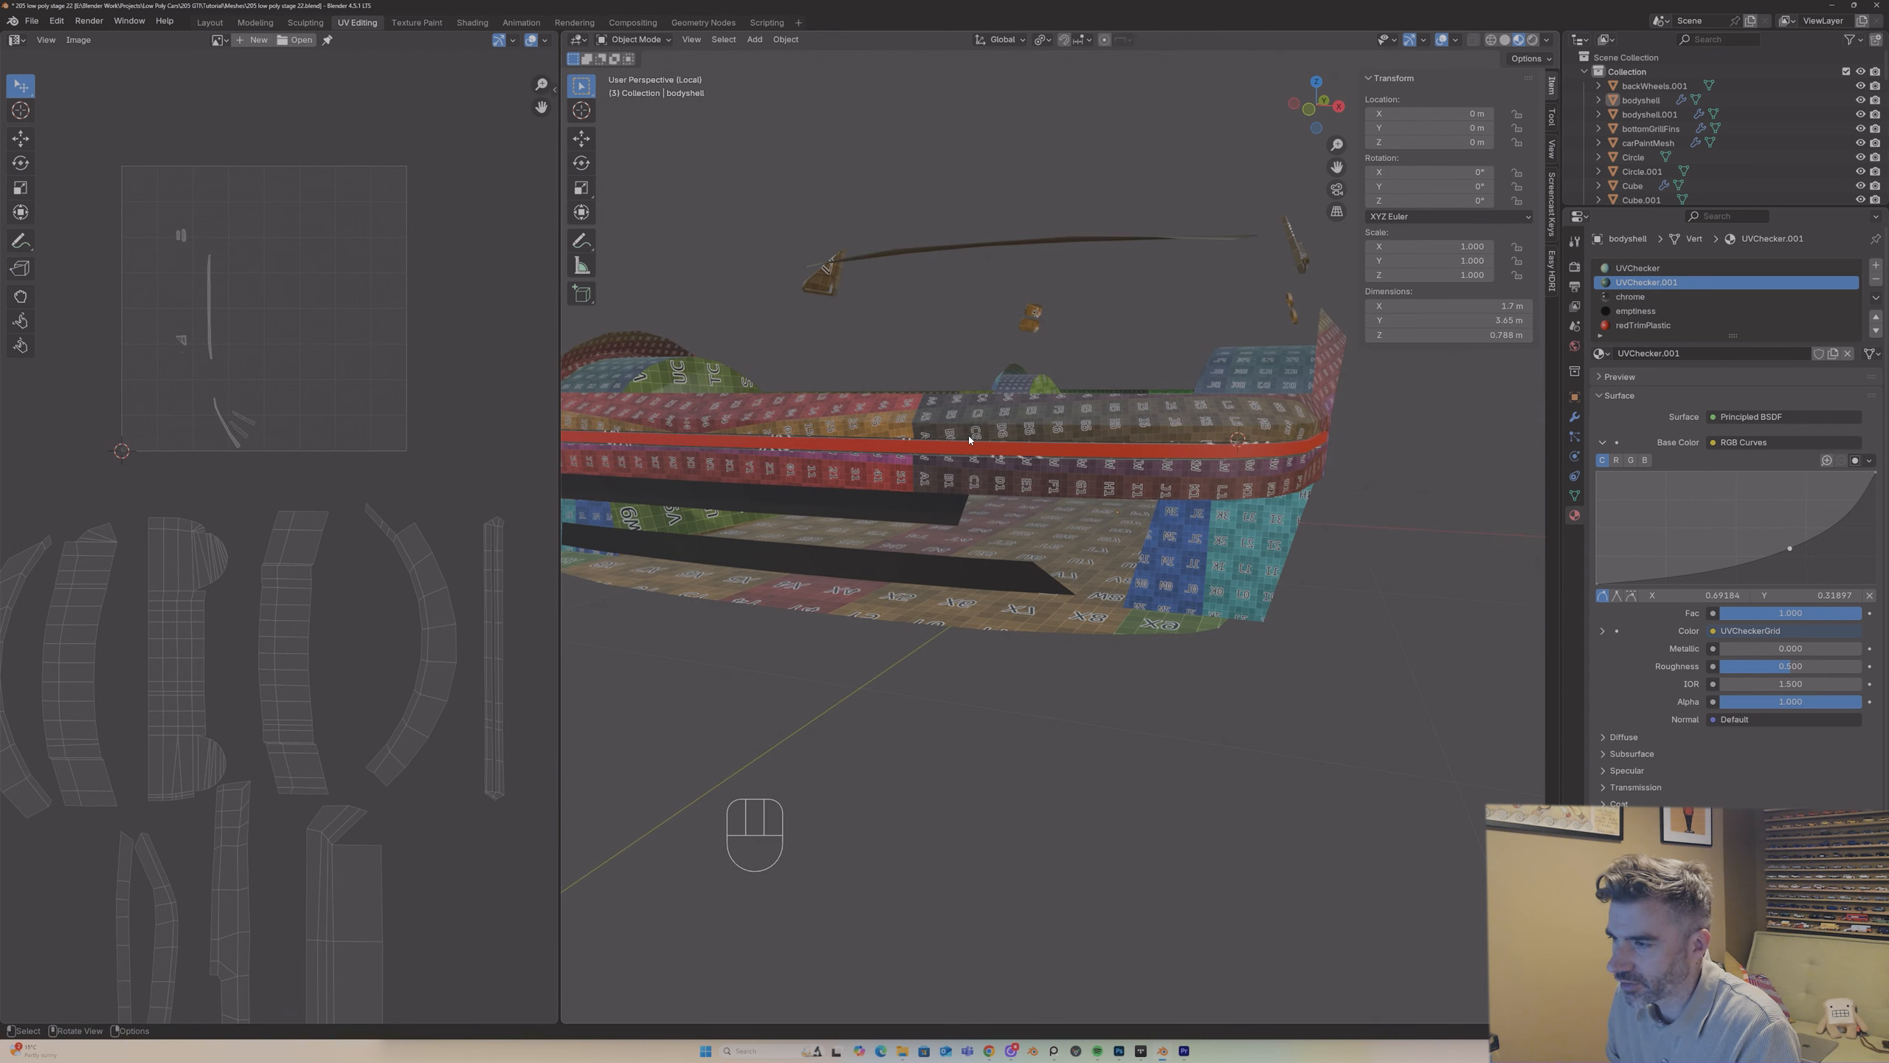
pyautogui.press('Tab')
pyautogui.click(156, 874)
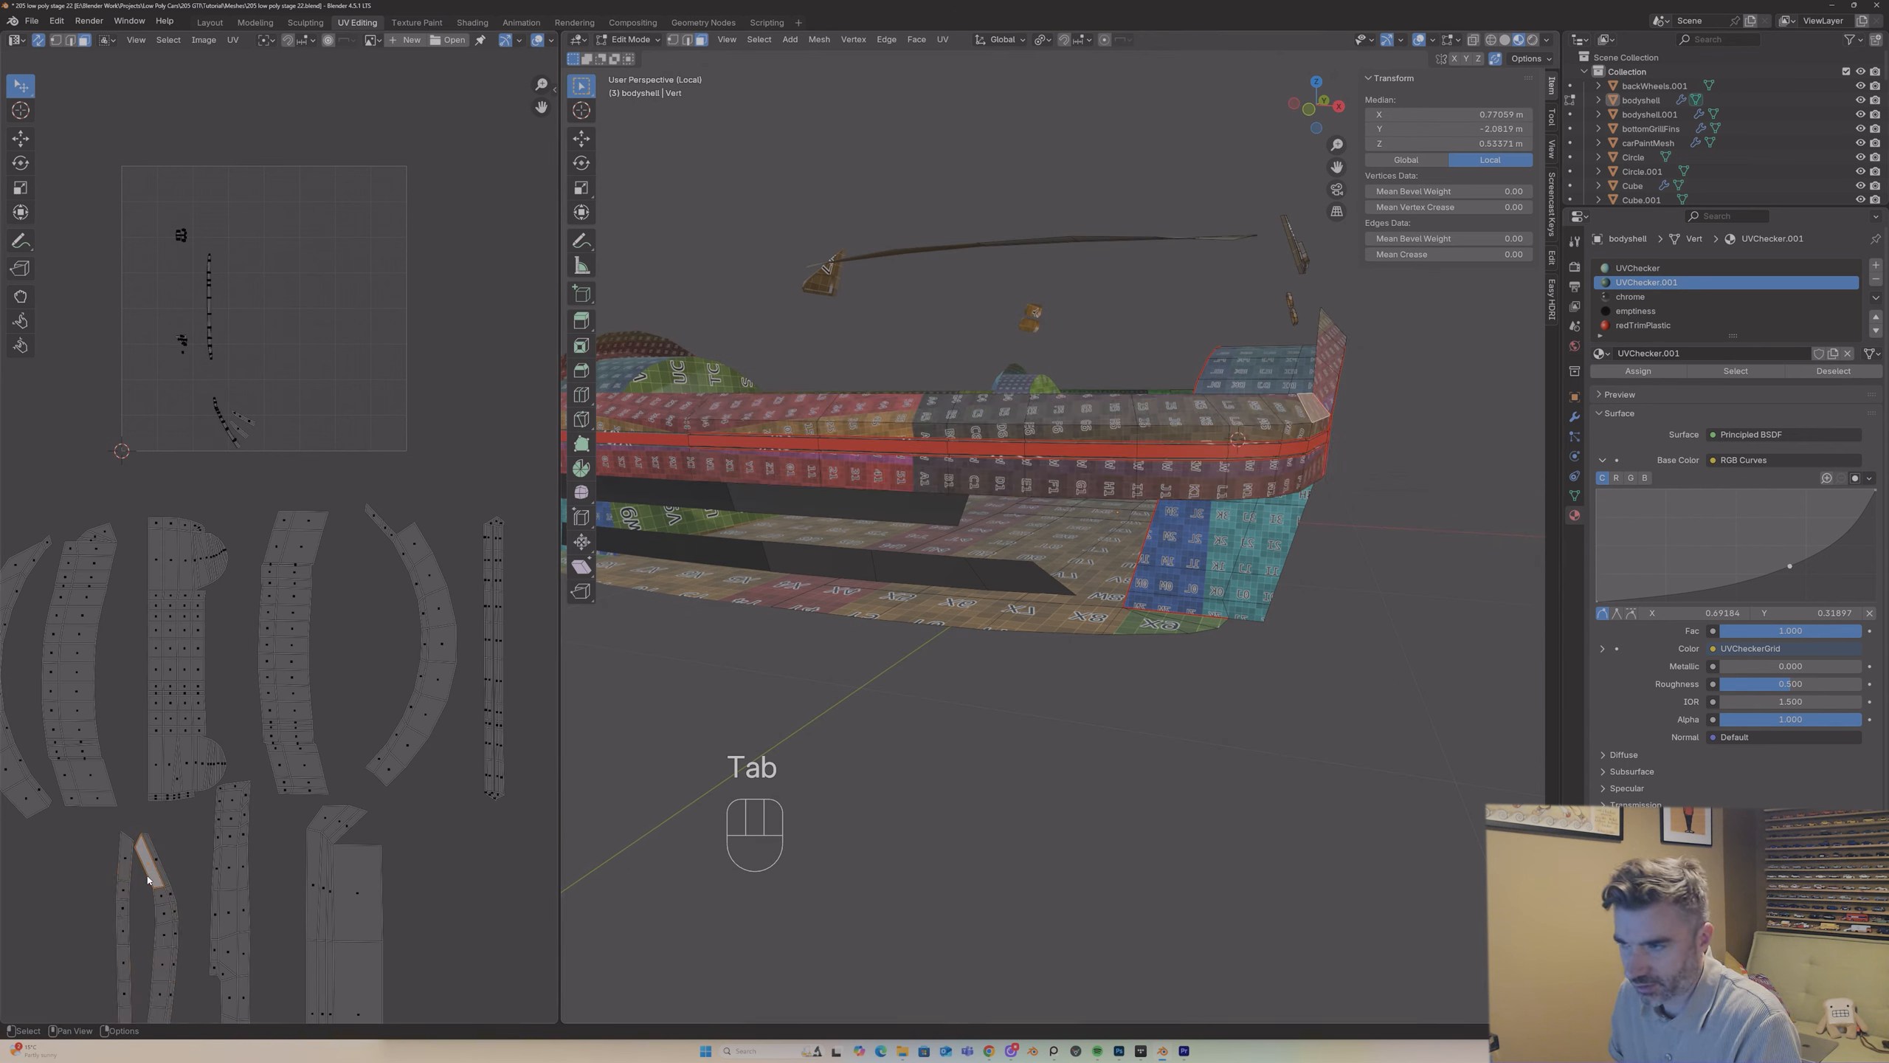
pyautogui.press('l')
pyautogui.press('r')
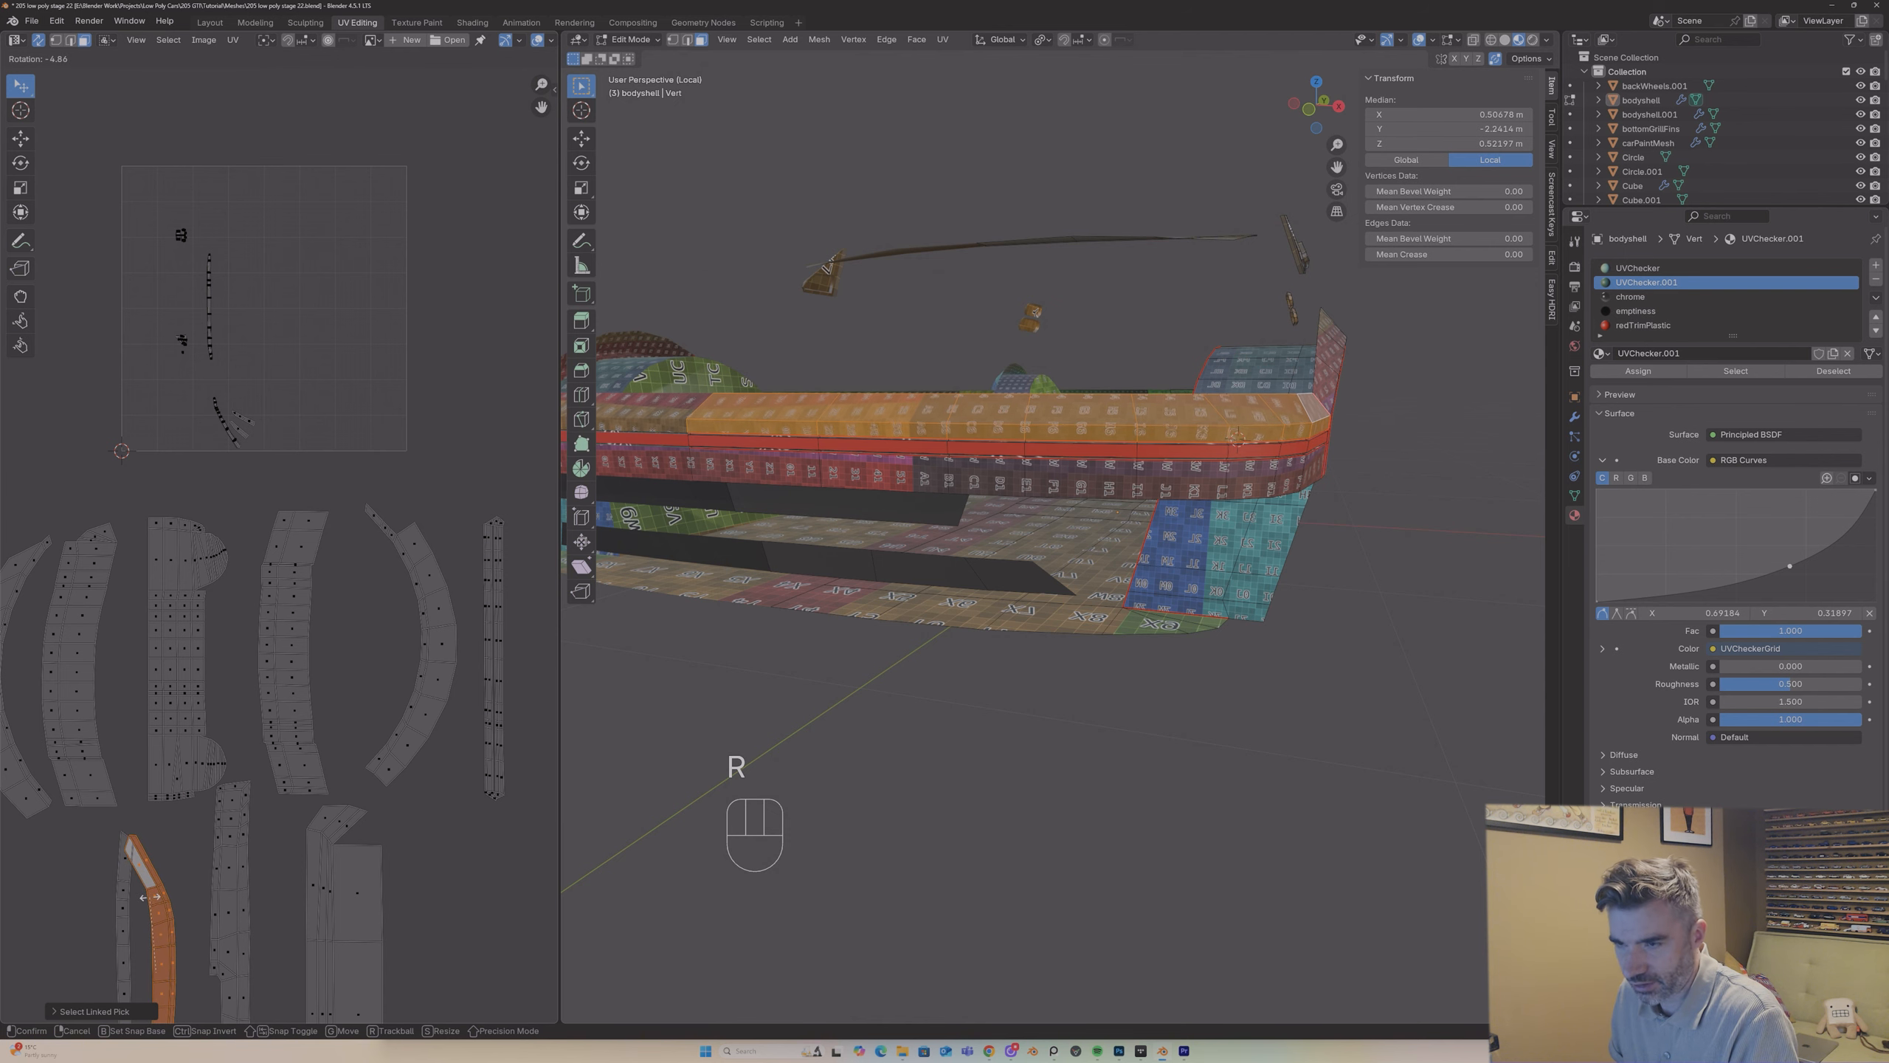
pyautogui.click(149, 896)
pyautogui.press('g')
pyautogui.click(165, 890)
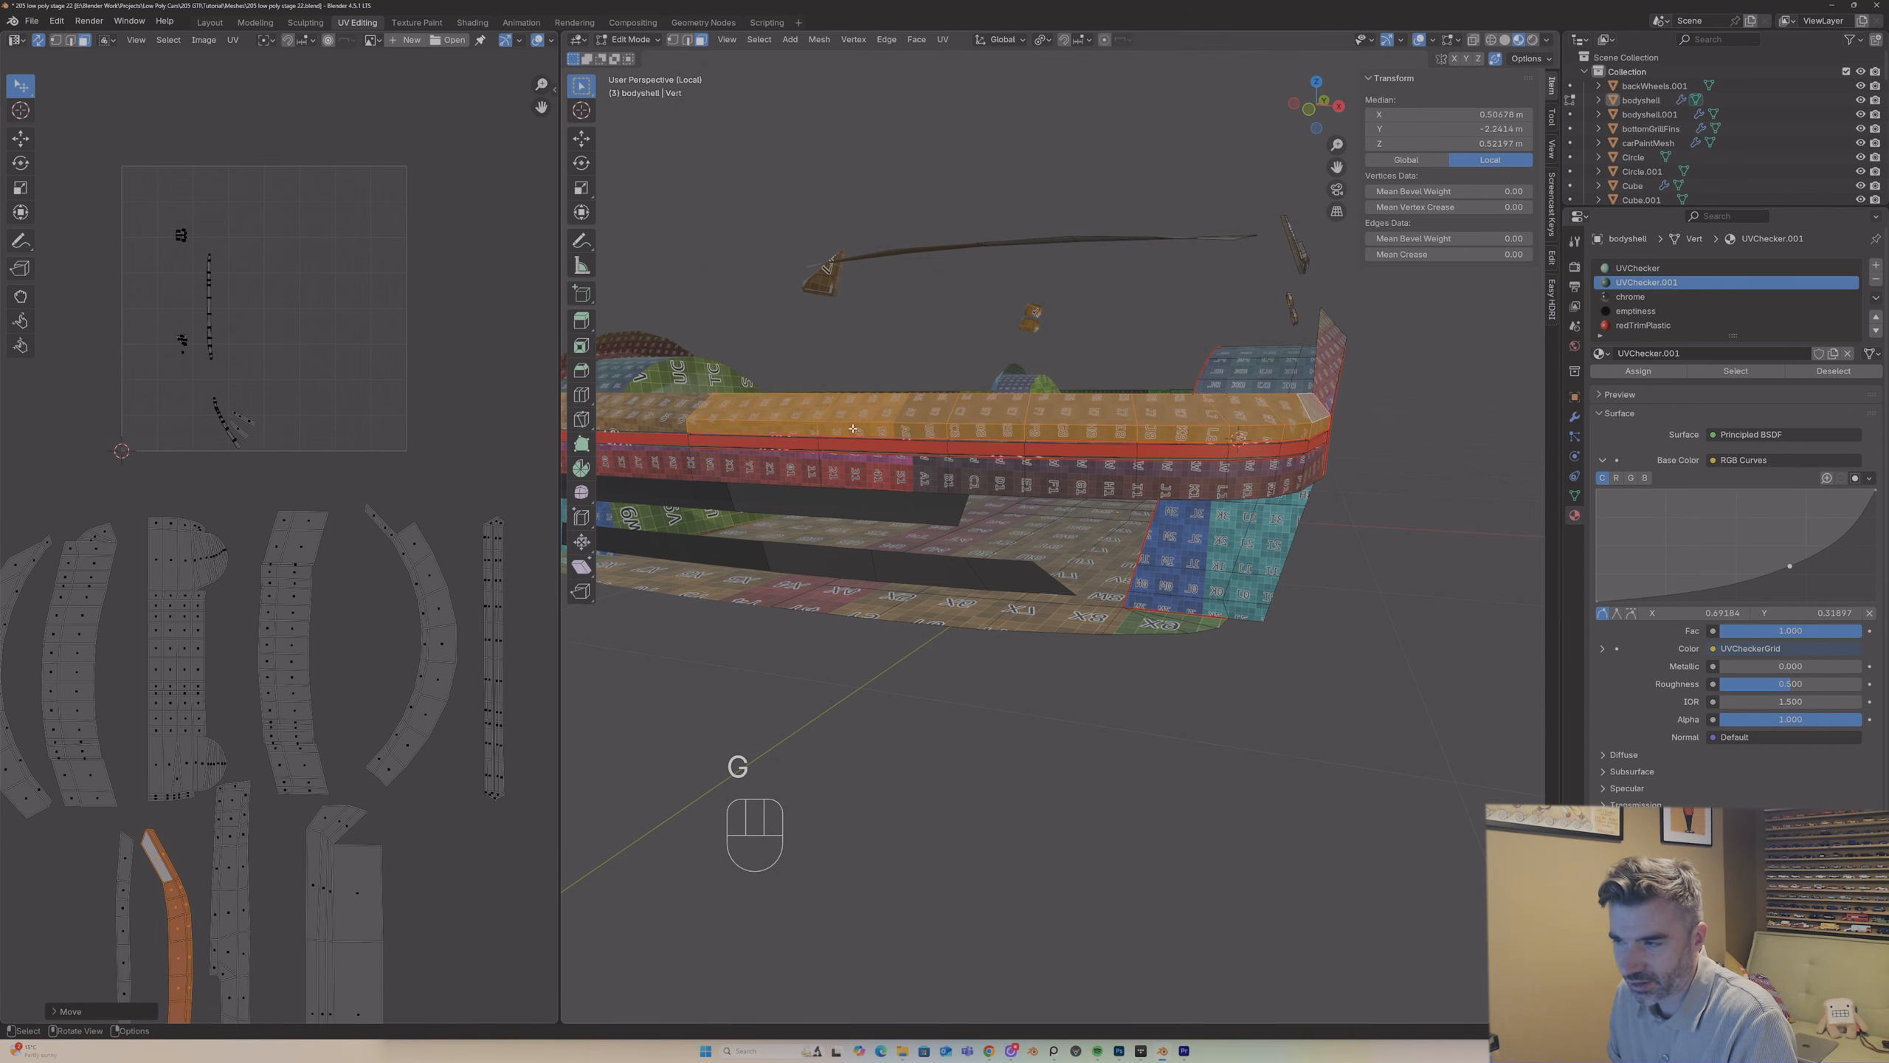
# Step: Examine the checker pattern on the -Y end band and across the whole bodyshell in Object Mode
pyautogui.moveTo(852, 429)
pyautogui.mouseDown(button='middle')
pyautogui.moveTo(884, 401)
pyautogui.moveTo(968, 422)
pyautogui.moveTo(889, 430)
pyautogui.mouseUp(button='middle')
pyautogui.press('Tab')
pyautogui.scroll(-5, 968, 424)
pyautogui.moveTo(1032, 407); pyautogui.dragTo(1068, 446, button='middle')
pyautogui.scroll(5, 1073, 406)
pyautogui.click(939, 527)
pyautogui.moveTo(951, 528); pyautogui.dragTo(1101, 506, button='middle')
pyautogui.scroll(-5, 964, 548)
pyautogui.click(1118, 478)
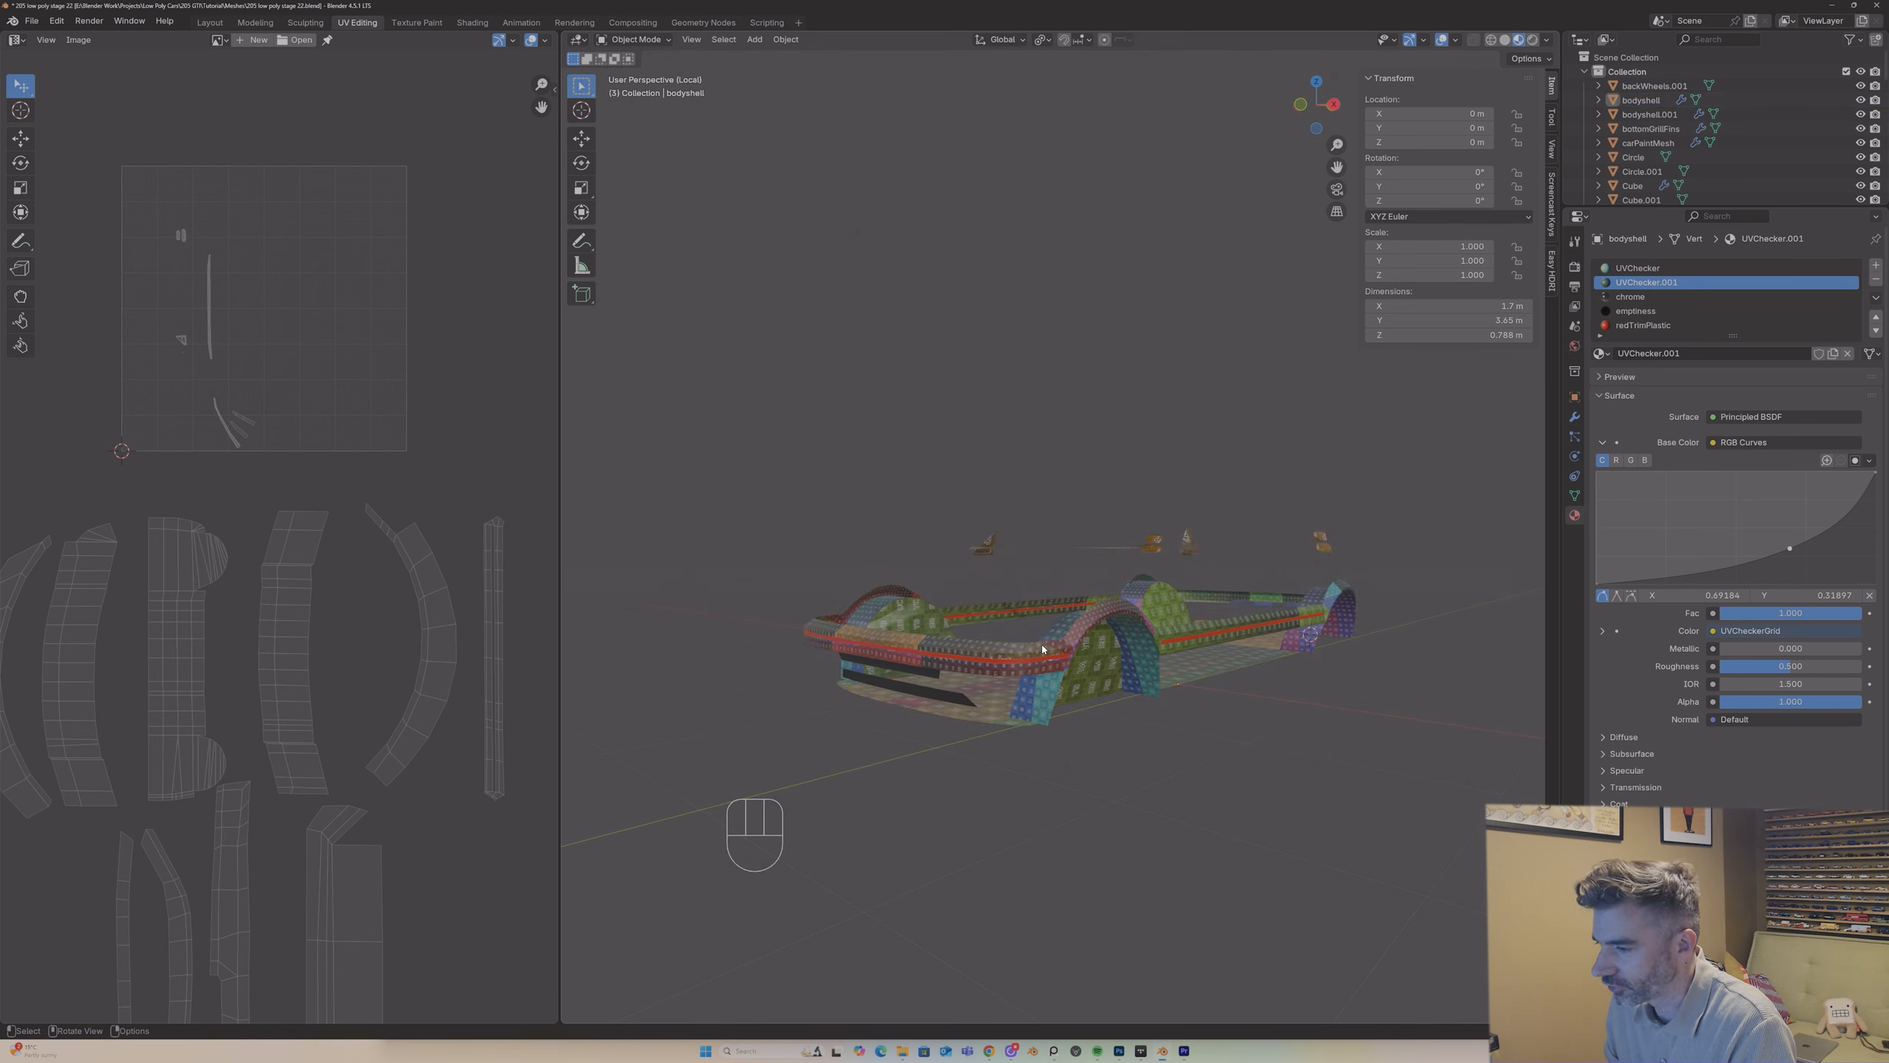
# Step: Rename the bodyshell's UVChecker.001 material as UVPlastic
pyautogui.click(1042, 649)
pyautogui.press('Tab')
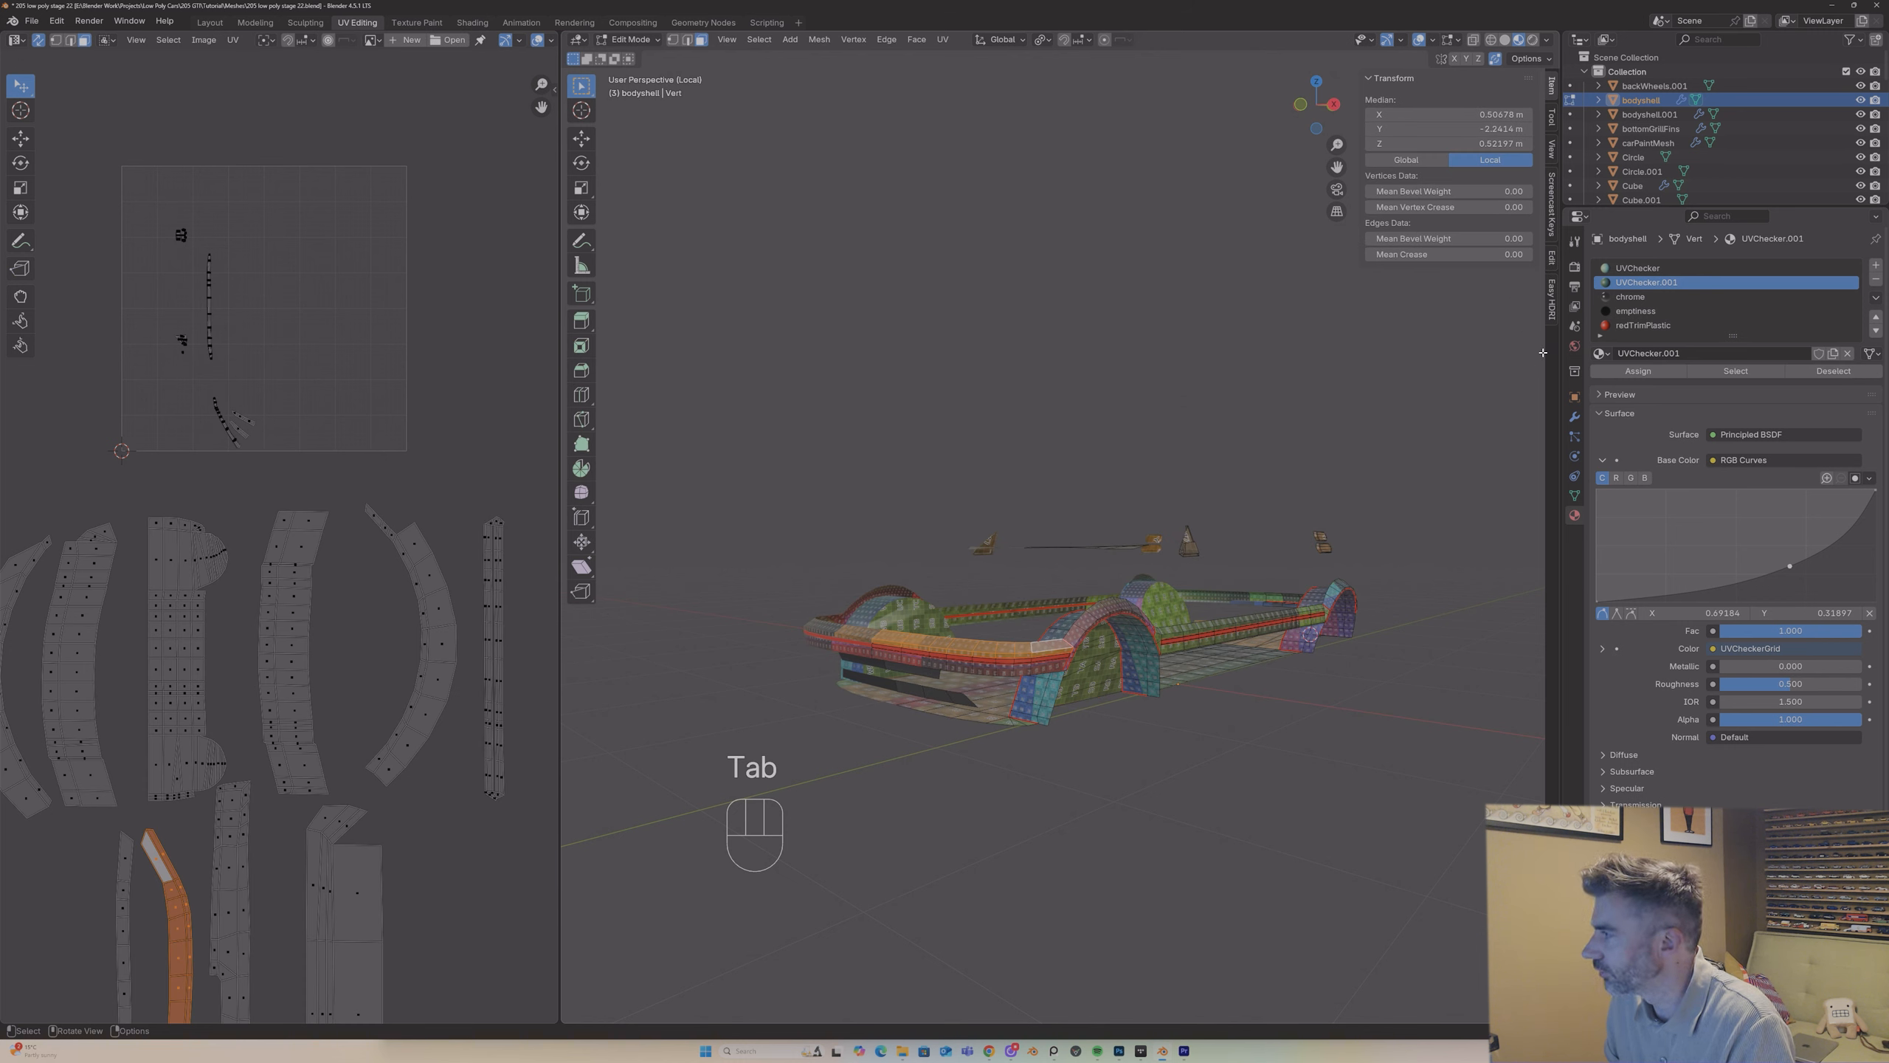
pyautogui.click(1616, 355)
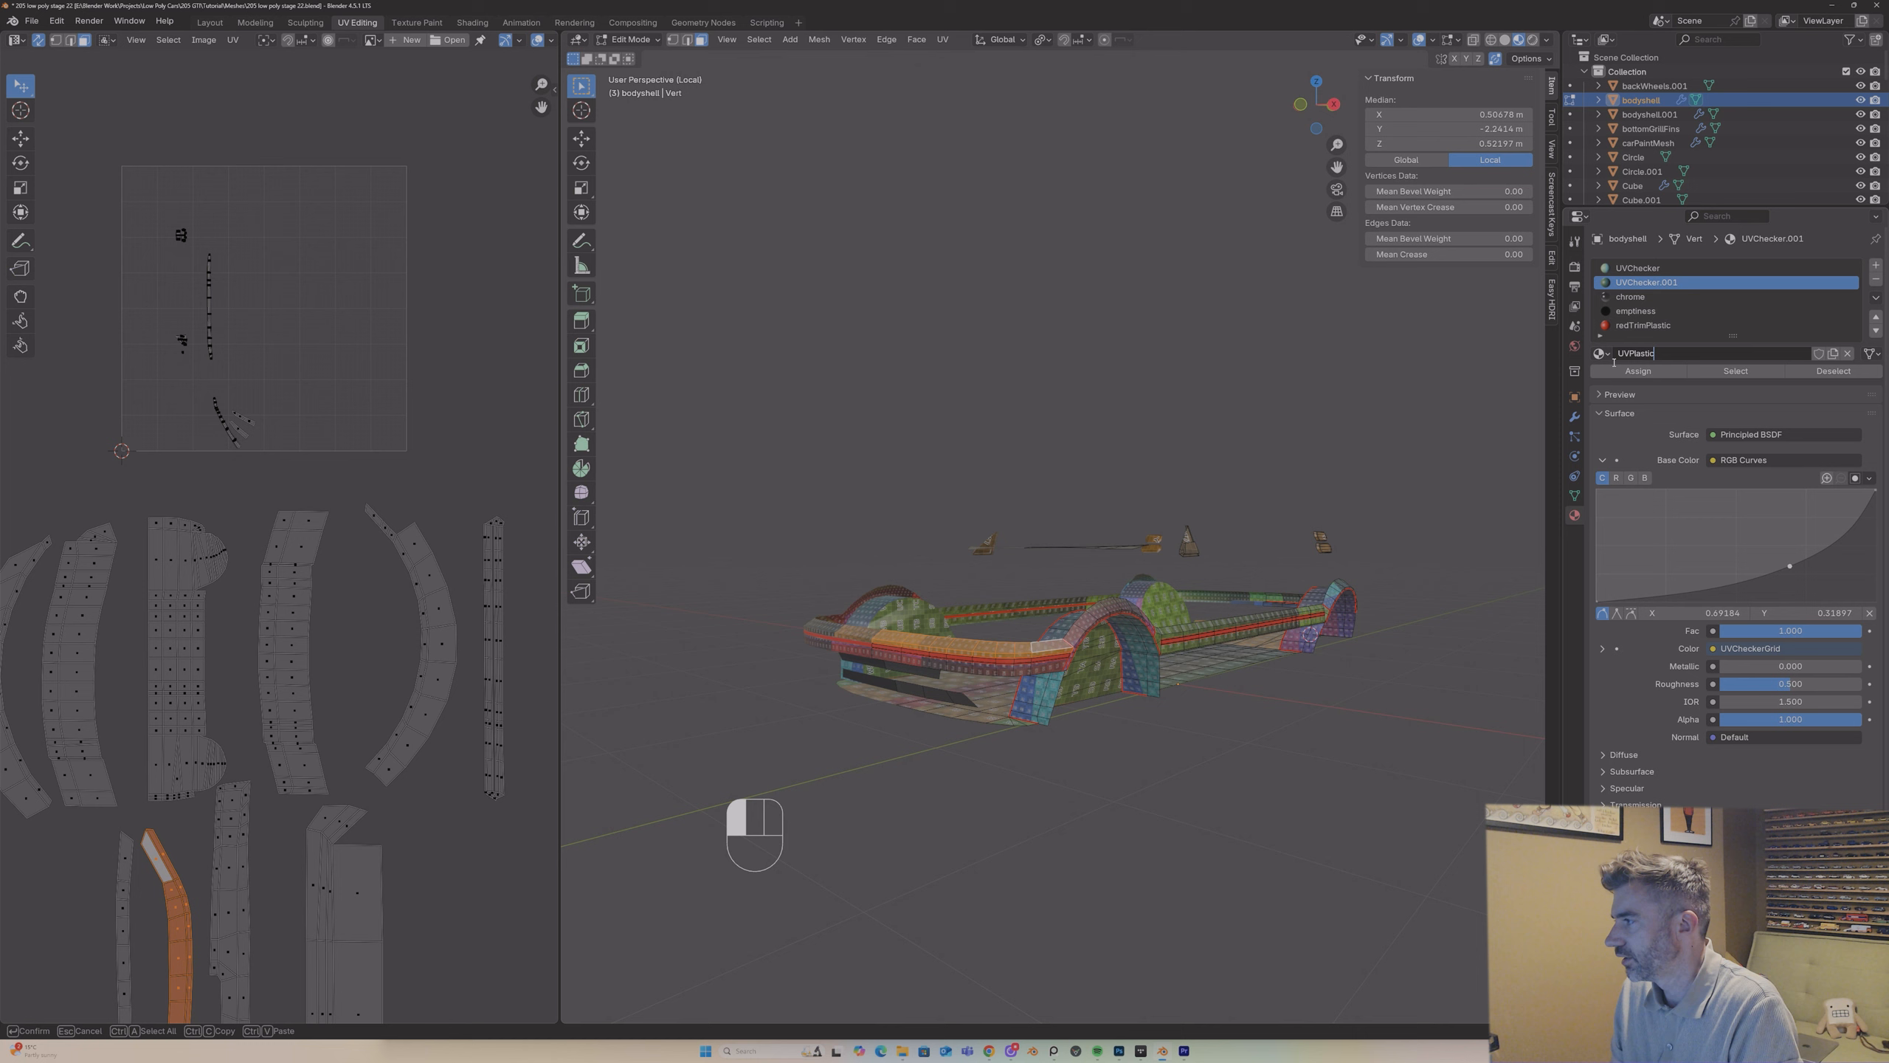
pyautogui.click(1614, 362)
# Step: Select only the faces that use the UVPlastic material and separate them from the bodyshell into their own object
pyautogui.click(1458, 354)
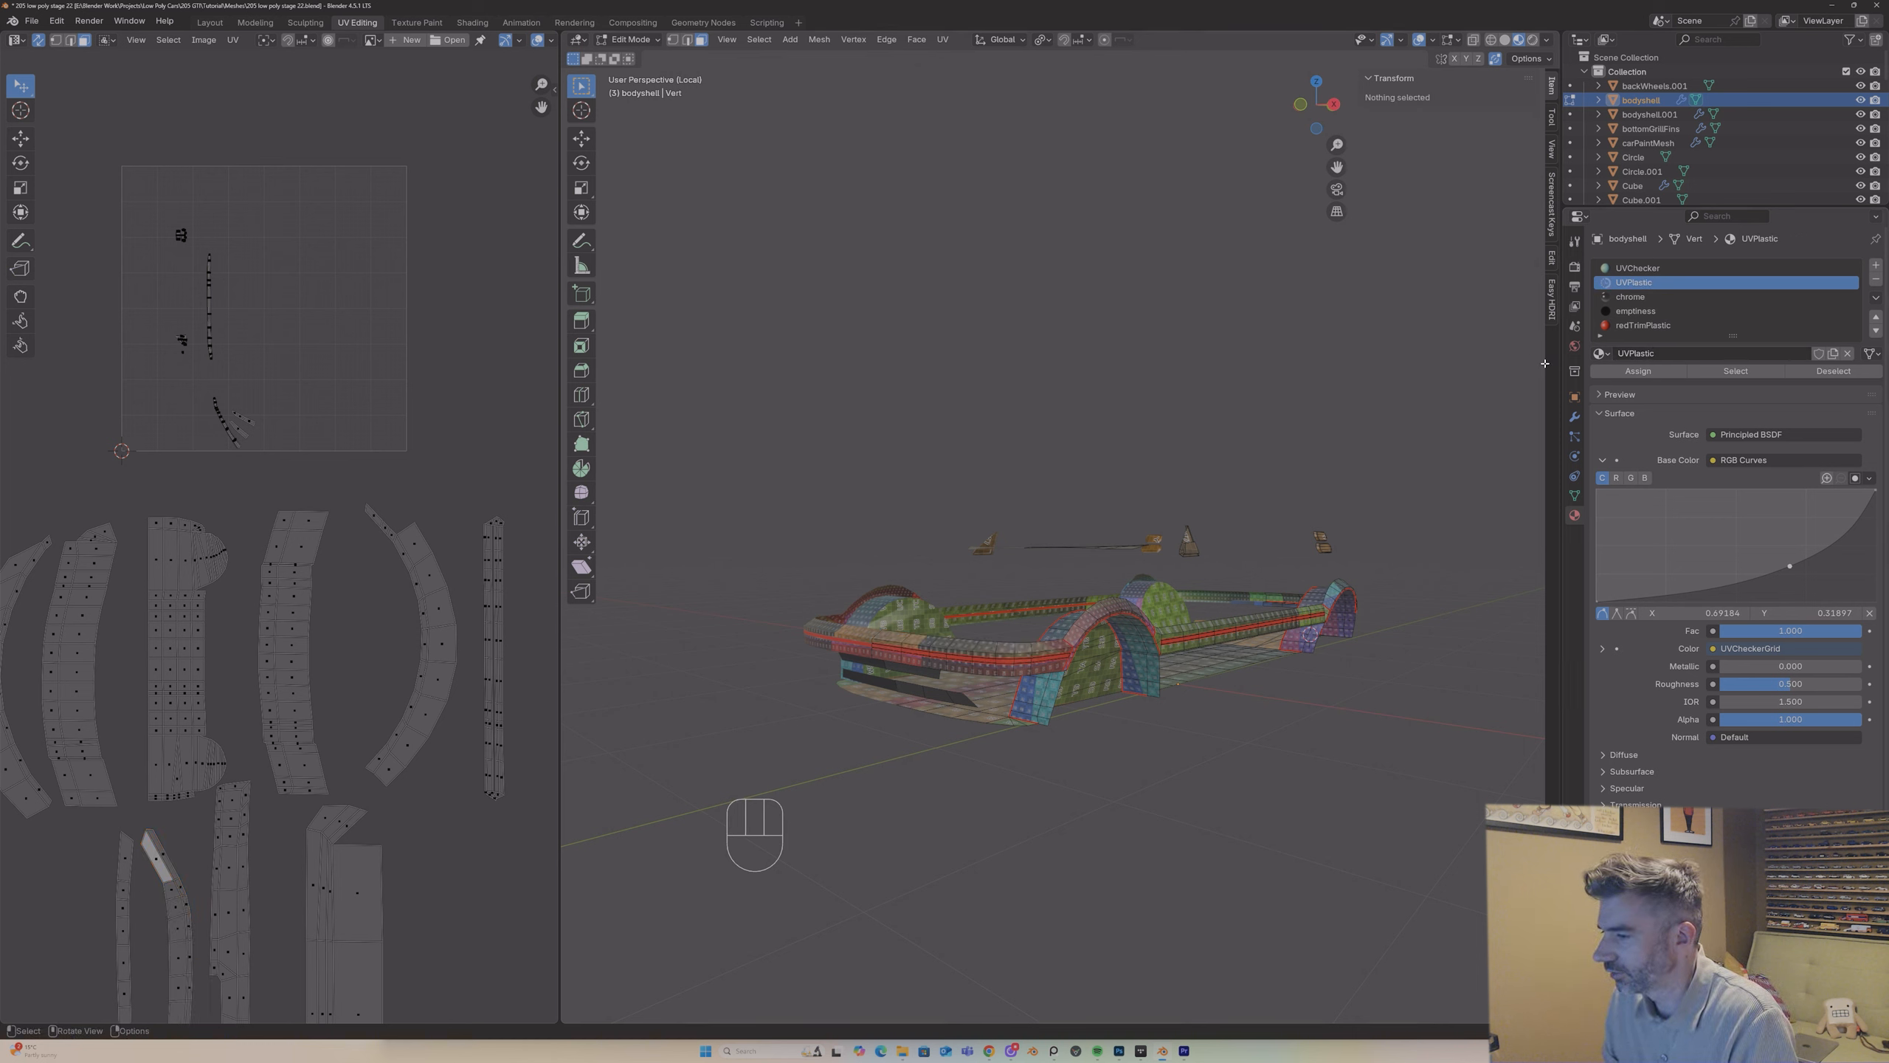
pyautogui.click(1714, 372)
pyautogui.moveTo(1237, 509); pyautogui.dragTo(1183, 535, button='middle')
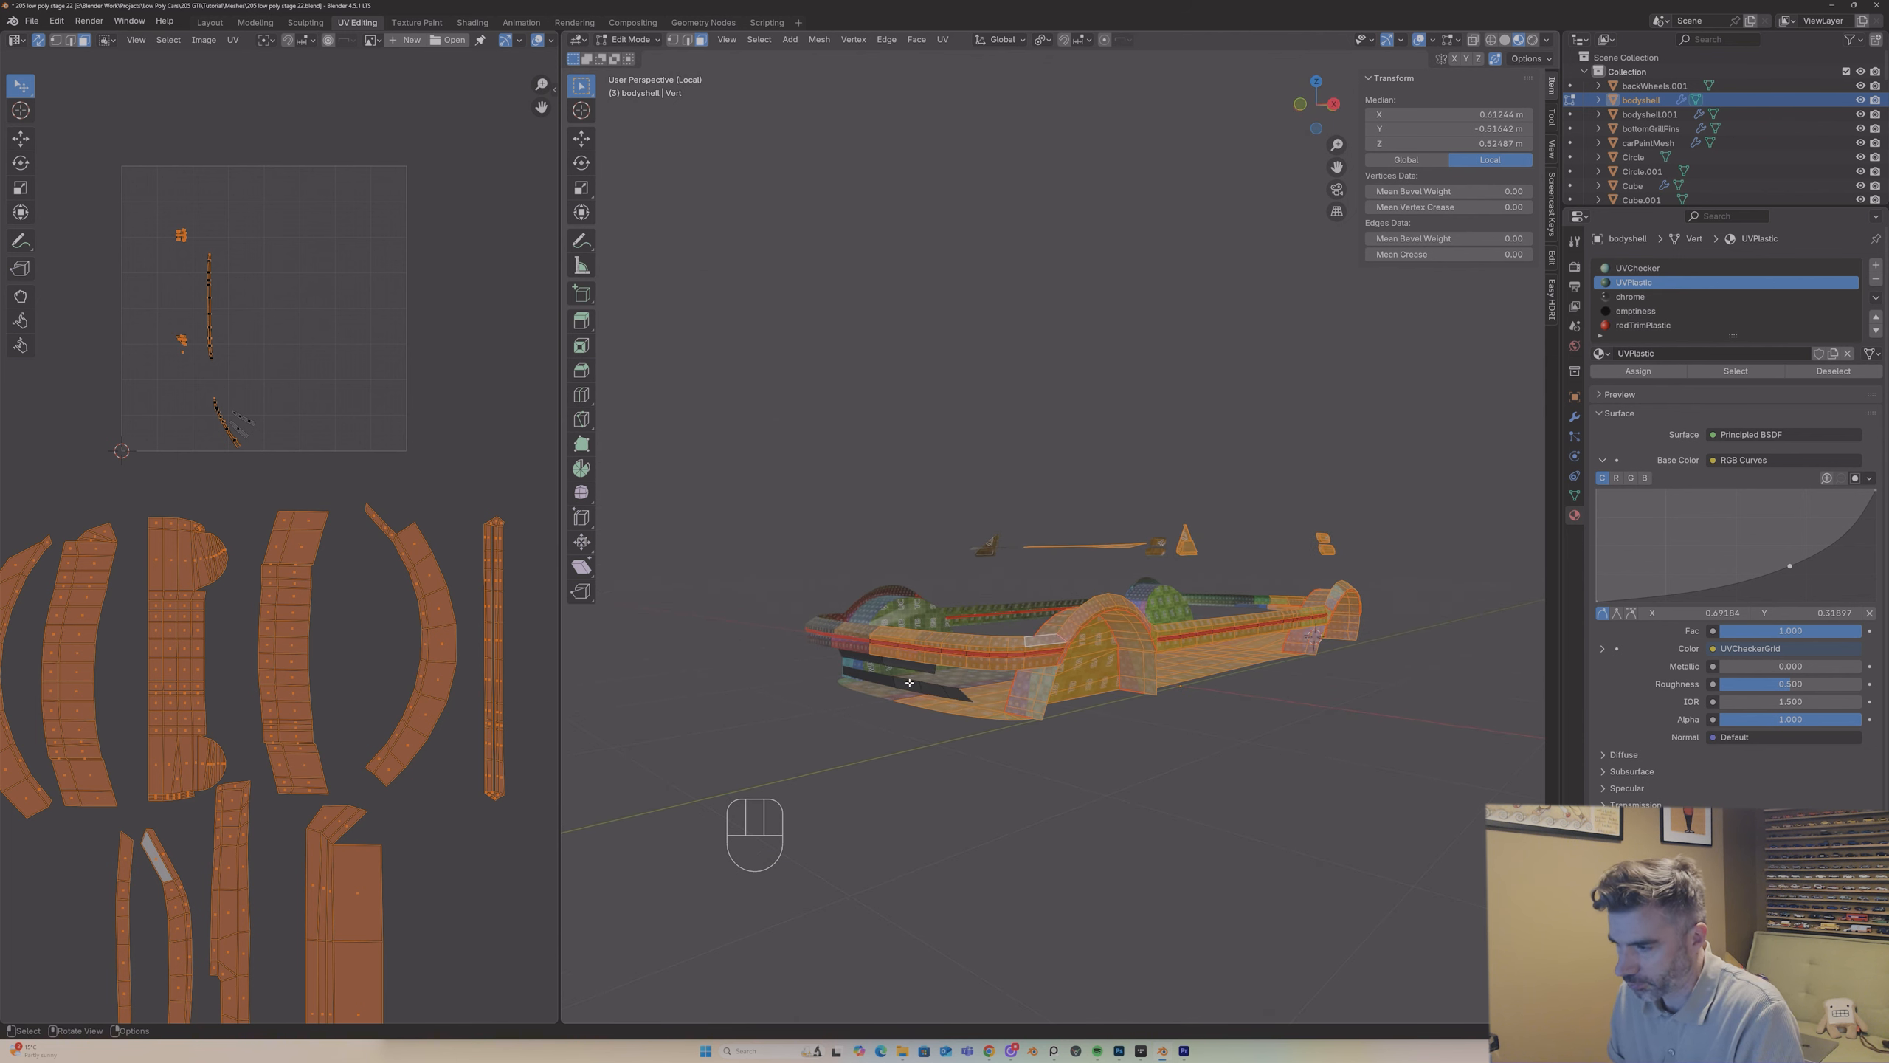
pyautogui.moveTo(909, 682); pyautogui.dragTo(899, 690, button='middle')
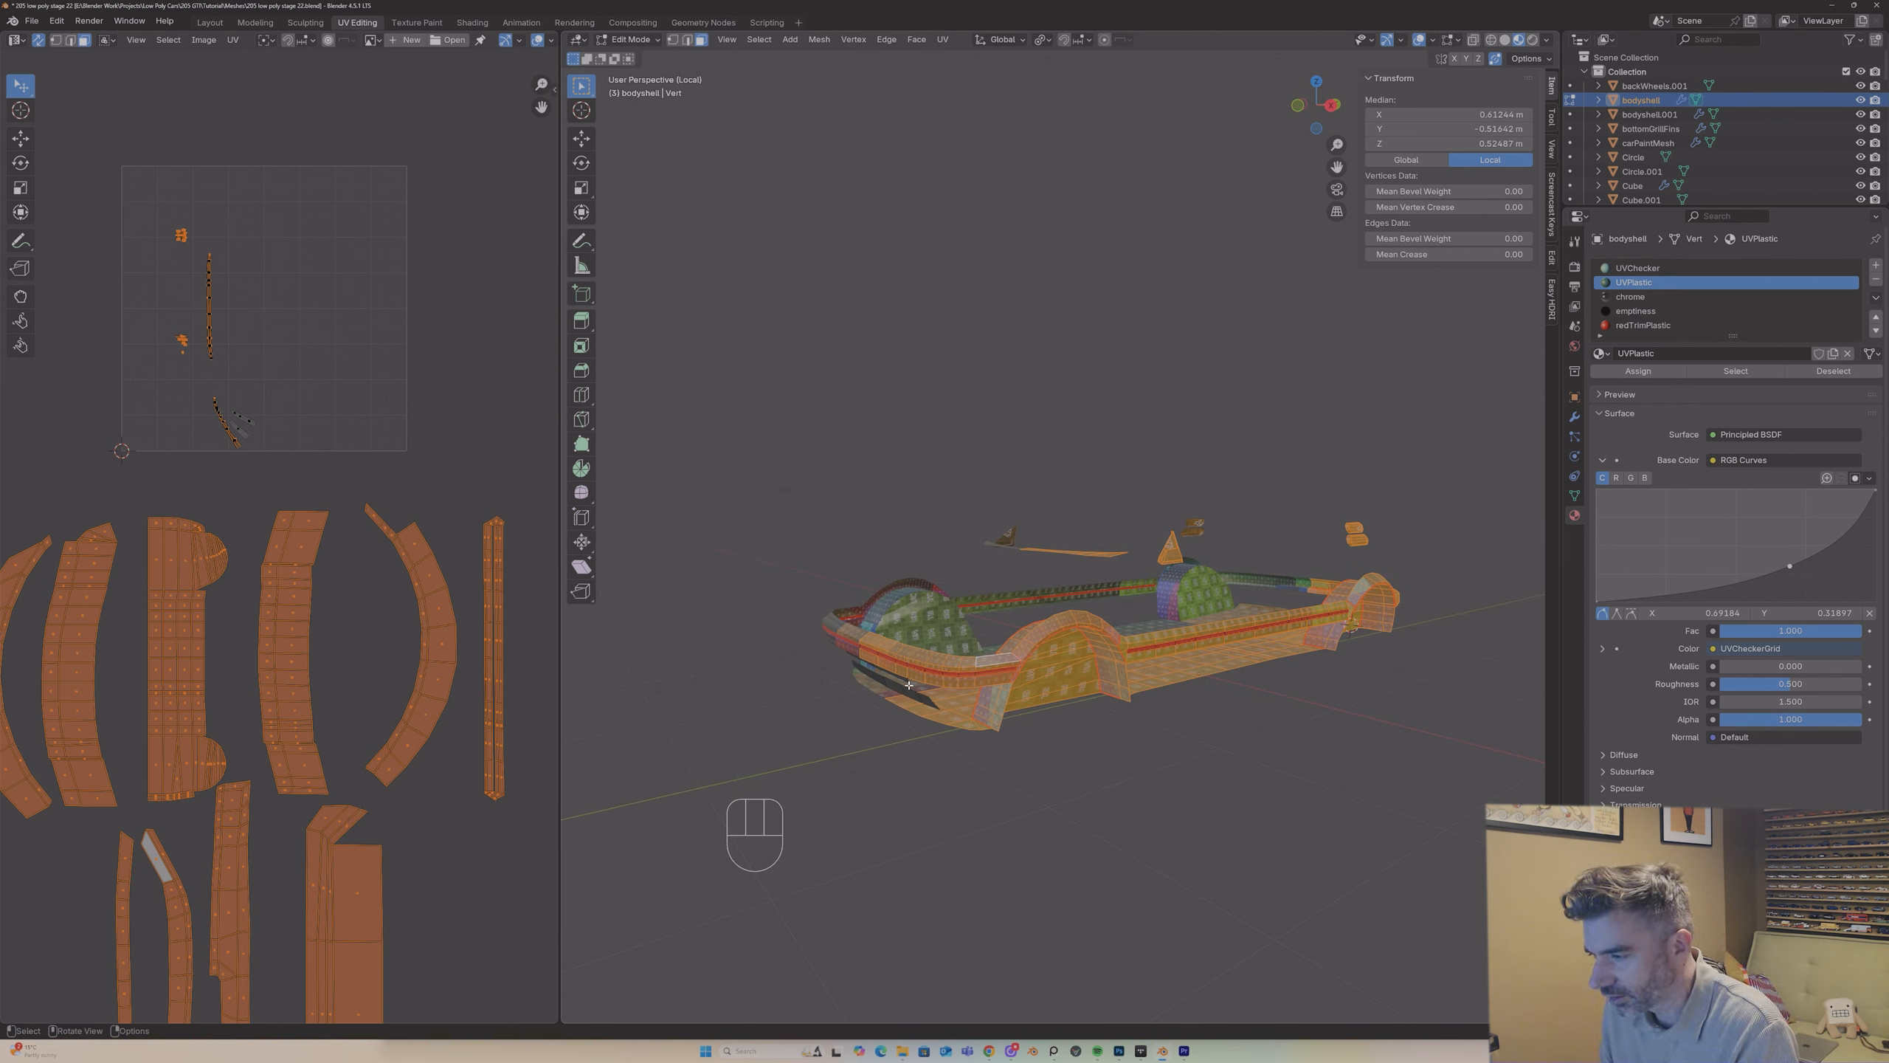
pyautogui.press('p')
pyautogui.click(911, 686)
pyautogui.press('Tab')
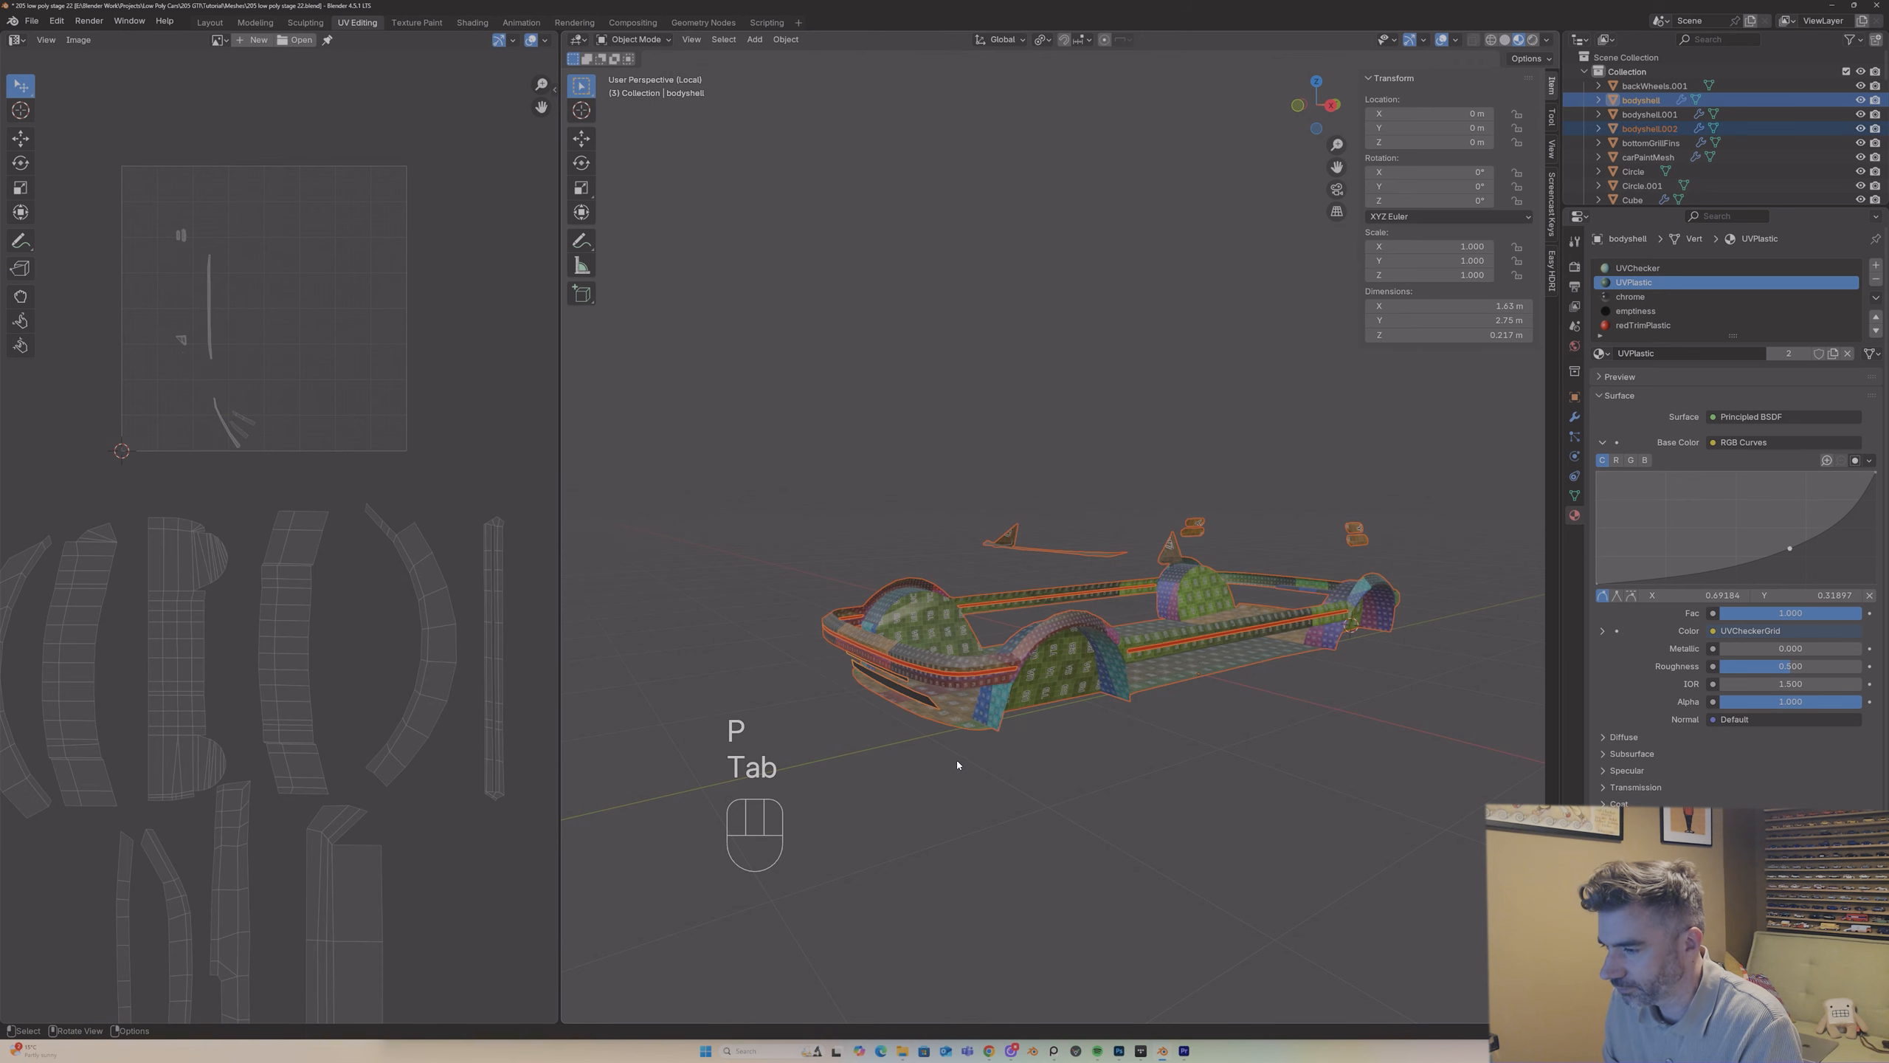
# Step: Rename the separated object as plasticTrimParts and isolate it in local view
pyautogui.click(1011, 638)
pyautogui.press('F2')
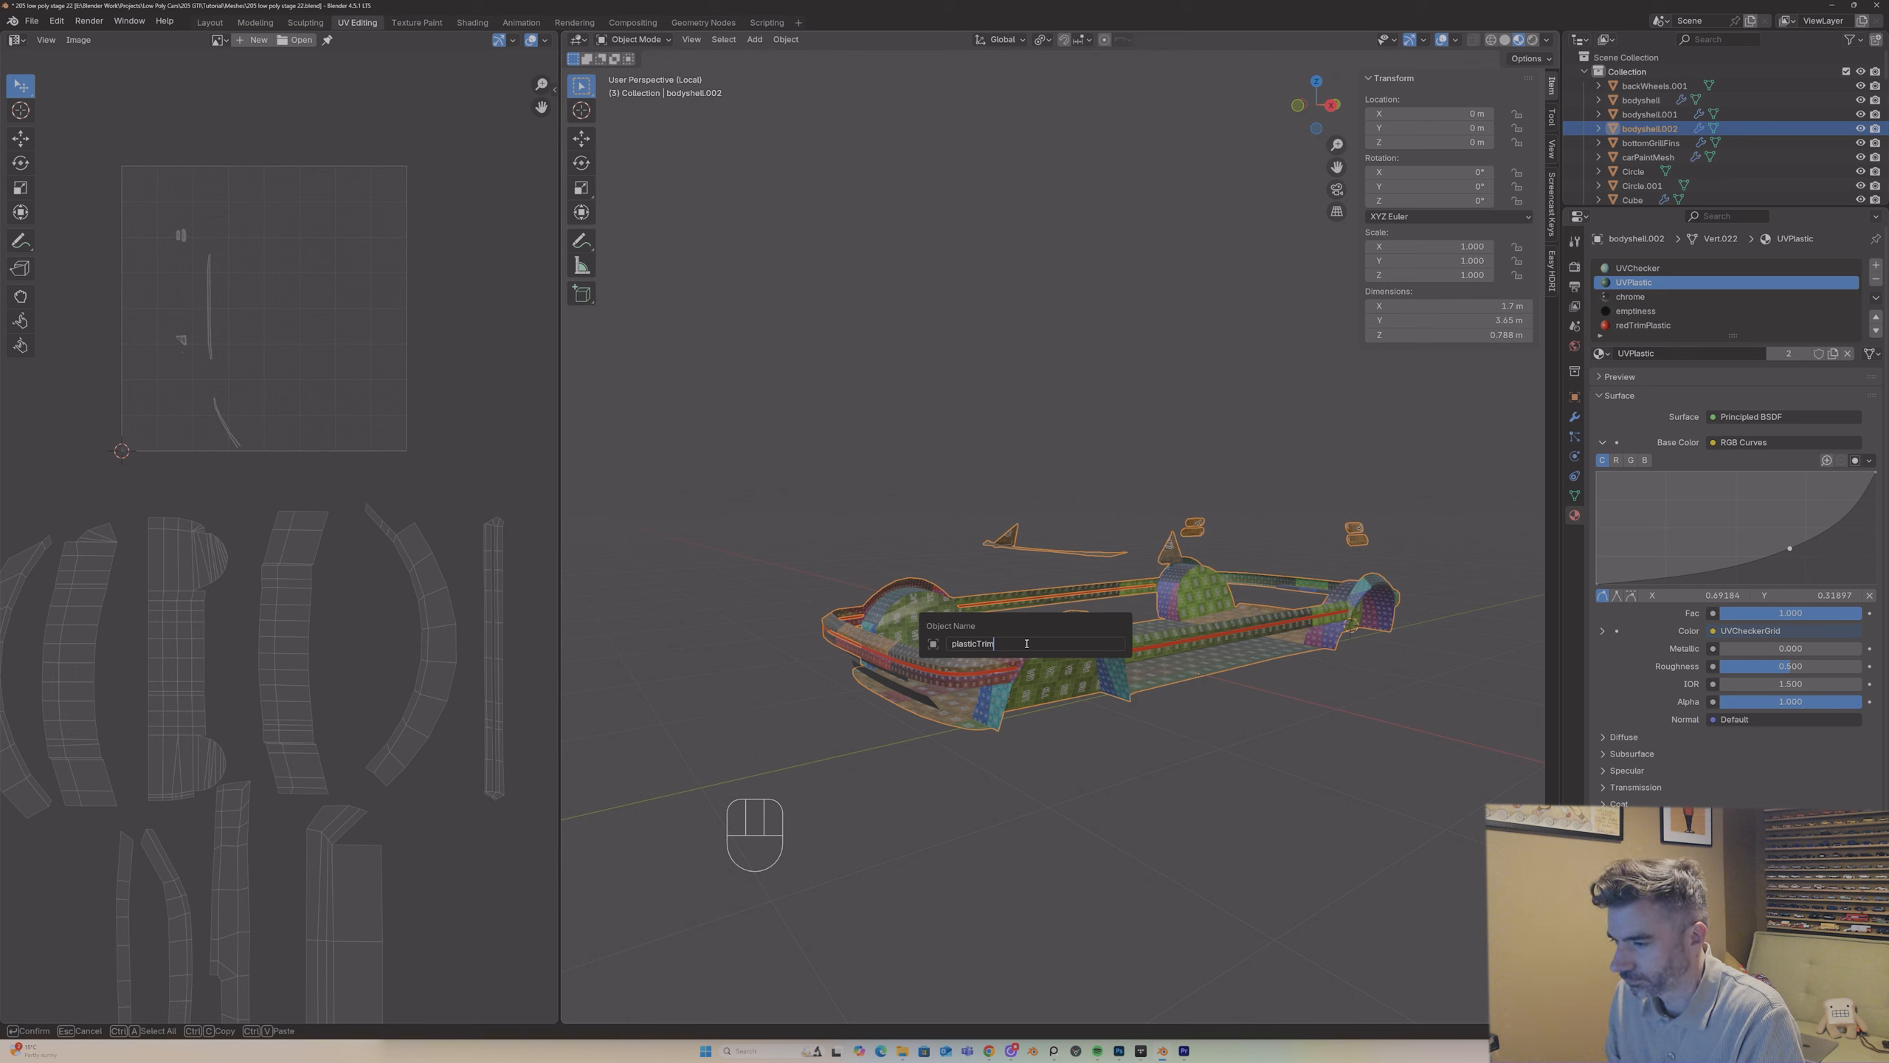
pyautogui.write('plasticTrimParts')
pyautogui.press('Return')
pyautogui.moveTo(969, 729); pyautogui.dragTo(963, 687, button='middle')
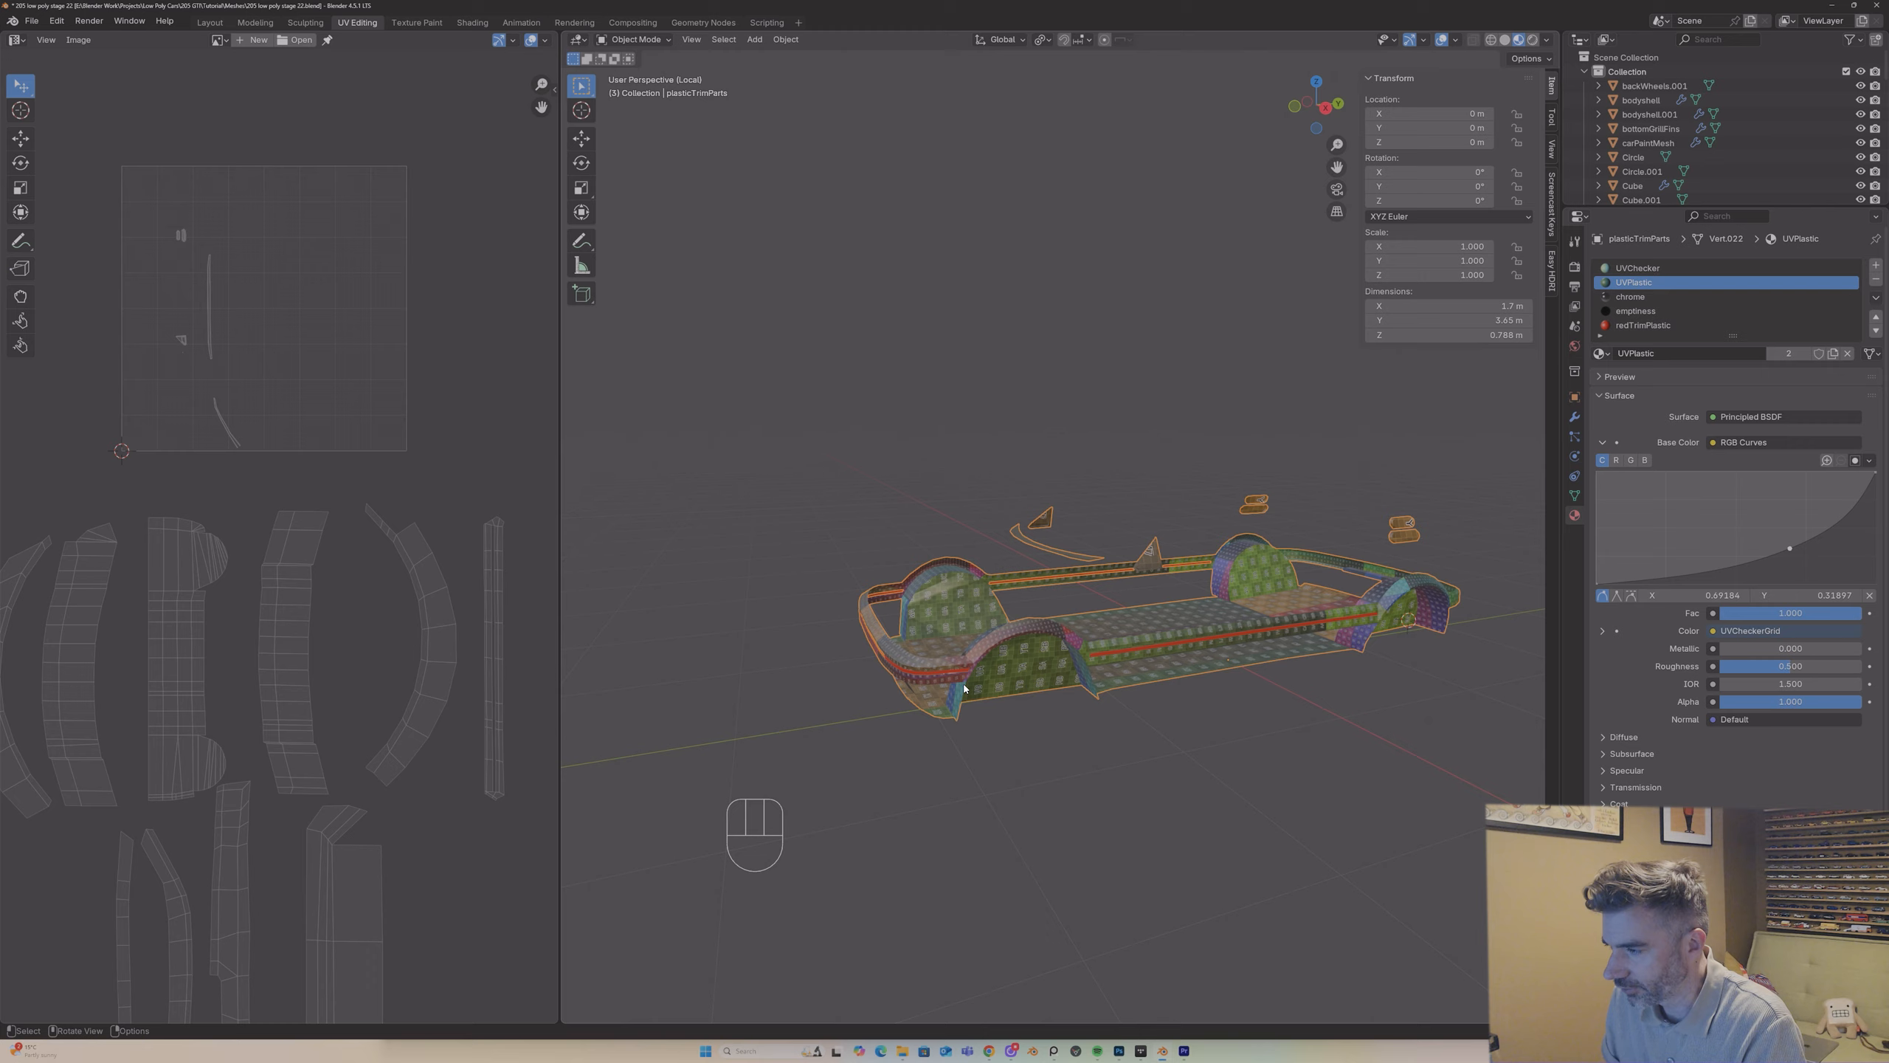
pyautogui.press('/')
pyautogui.press('/')
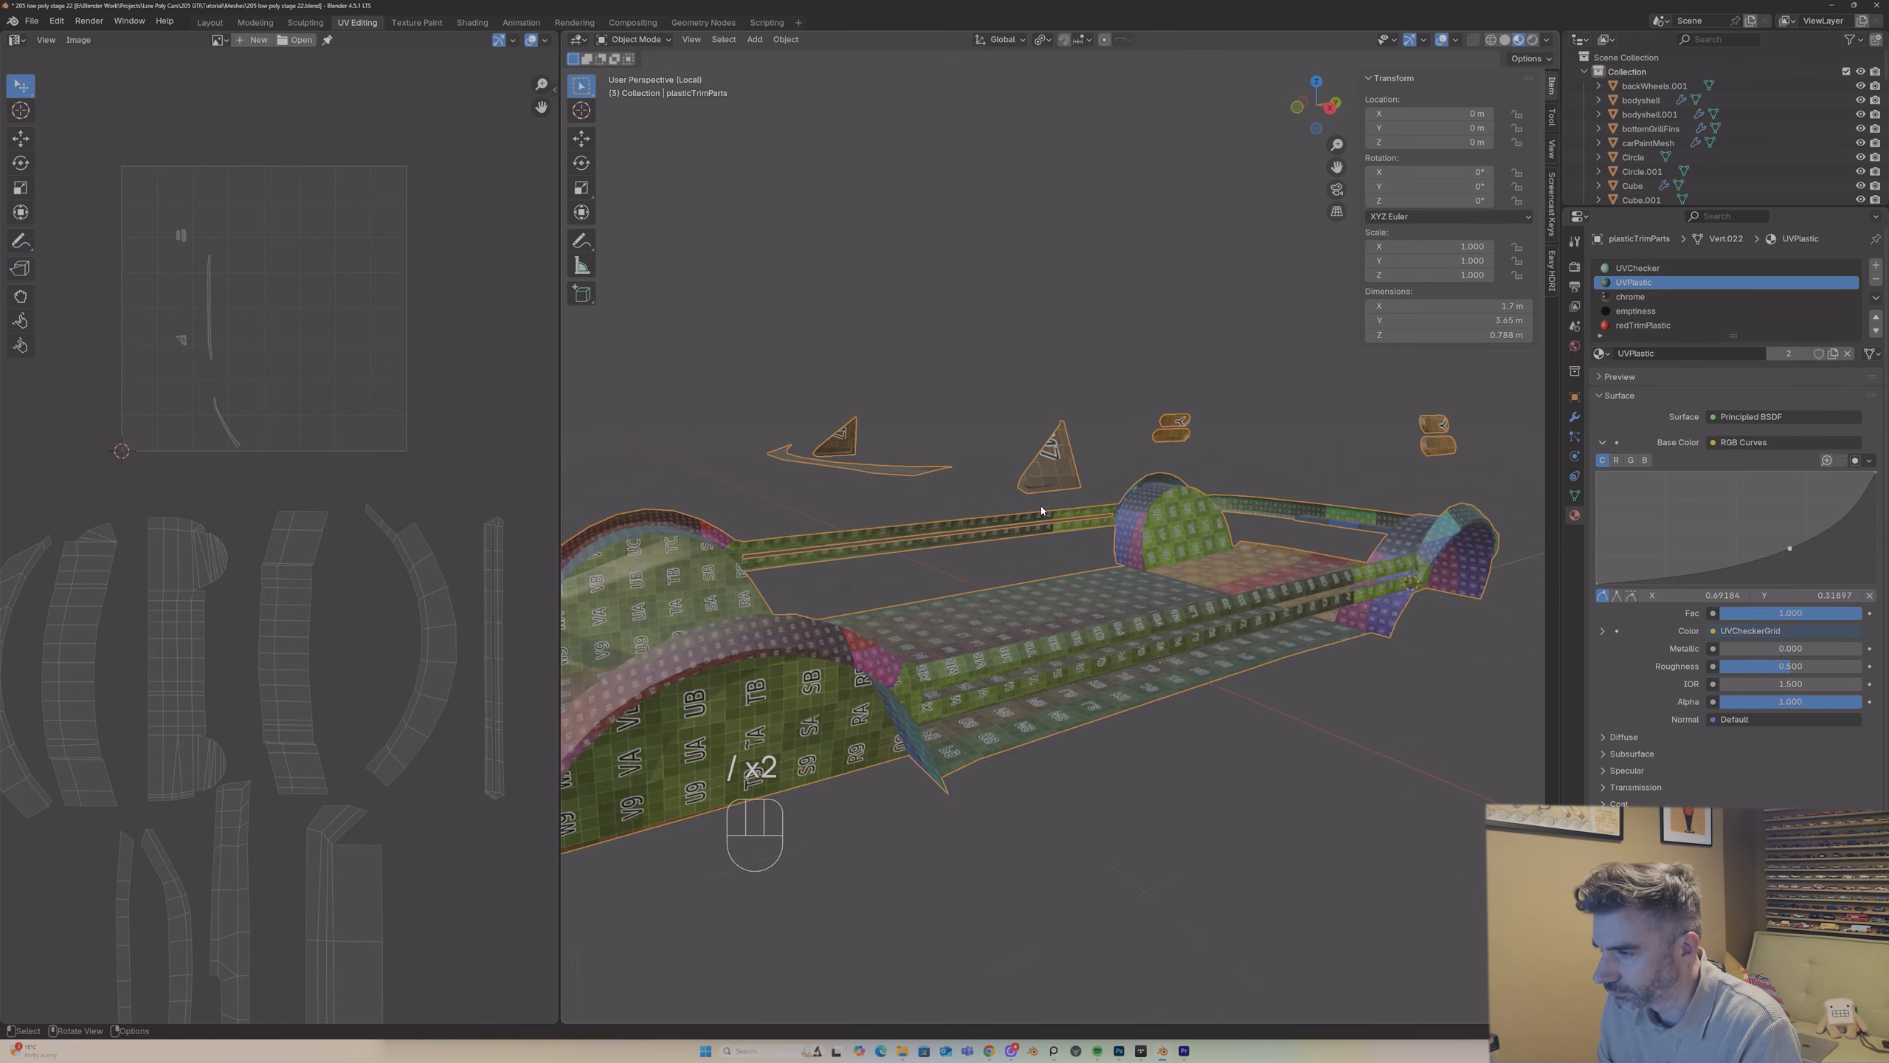
# Step: Mark edges around the raised block on the triangular mirror mount as a seam
pyautogui.moveTo(978, 677); pyautogui.dragTo(819, 436, button='middle')
pyautogui.press('Tab')
pyautogui.press('3')
pyautogui.click(959, 483)
pyautogui.press('2')
pyautogui.rightClick(808, 429)
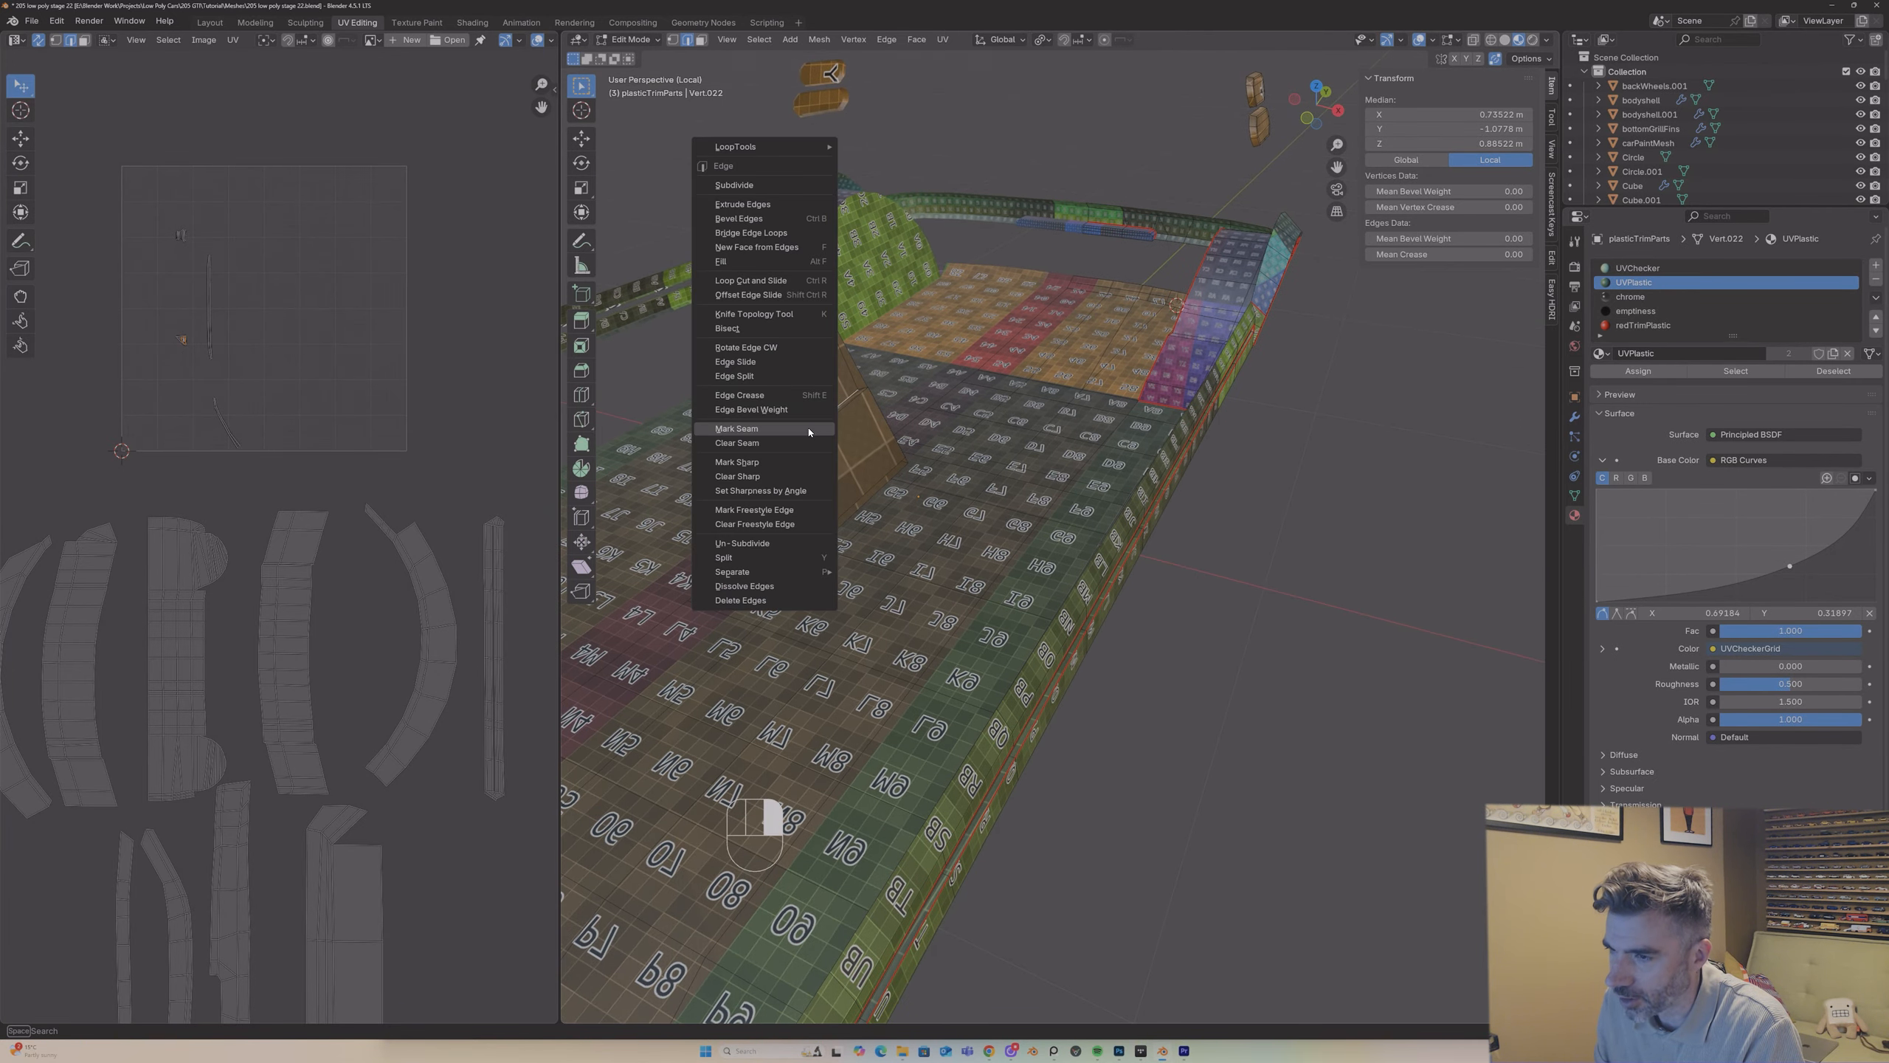
pyautogui.click(809, 428)
# Step: Mark further edges of the mirror mount's raised block as seams
pyautogui.moveTo(787, 459); pyautogui.dragTo(753, 465, button='middle')
pyautogui.keyDown('shift'); pyautogui.click(744, 530); pyautogui.keyUp('shift')
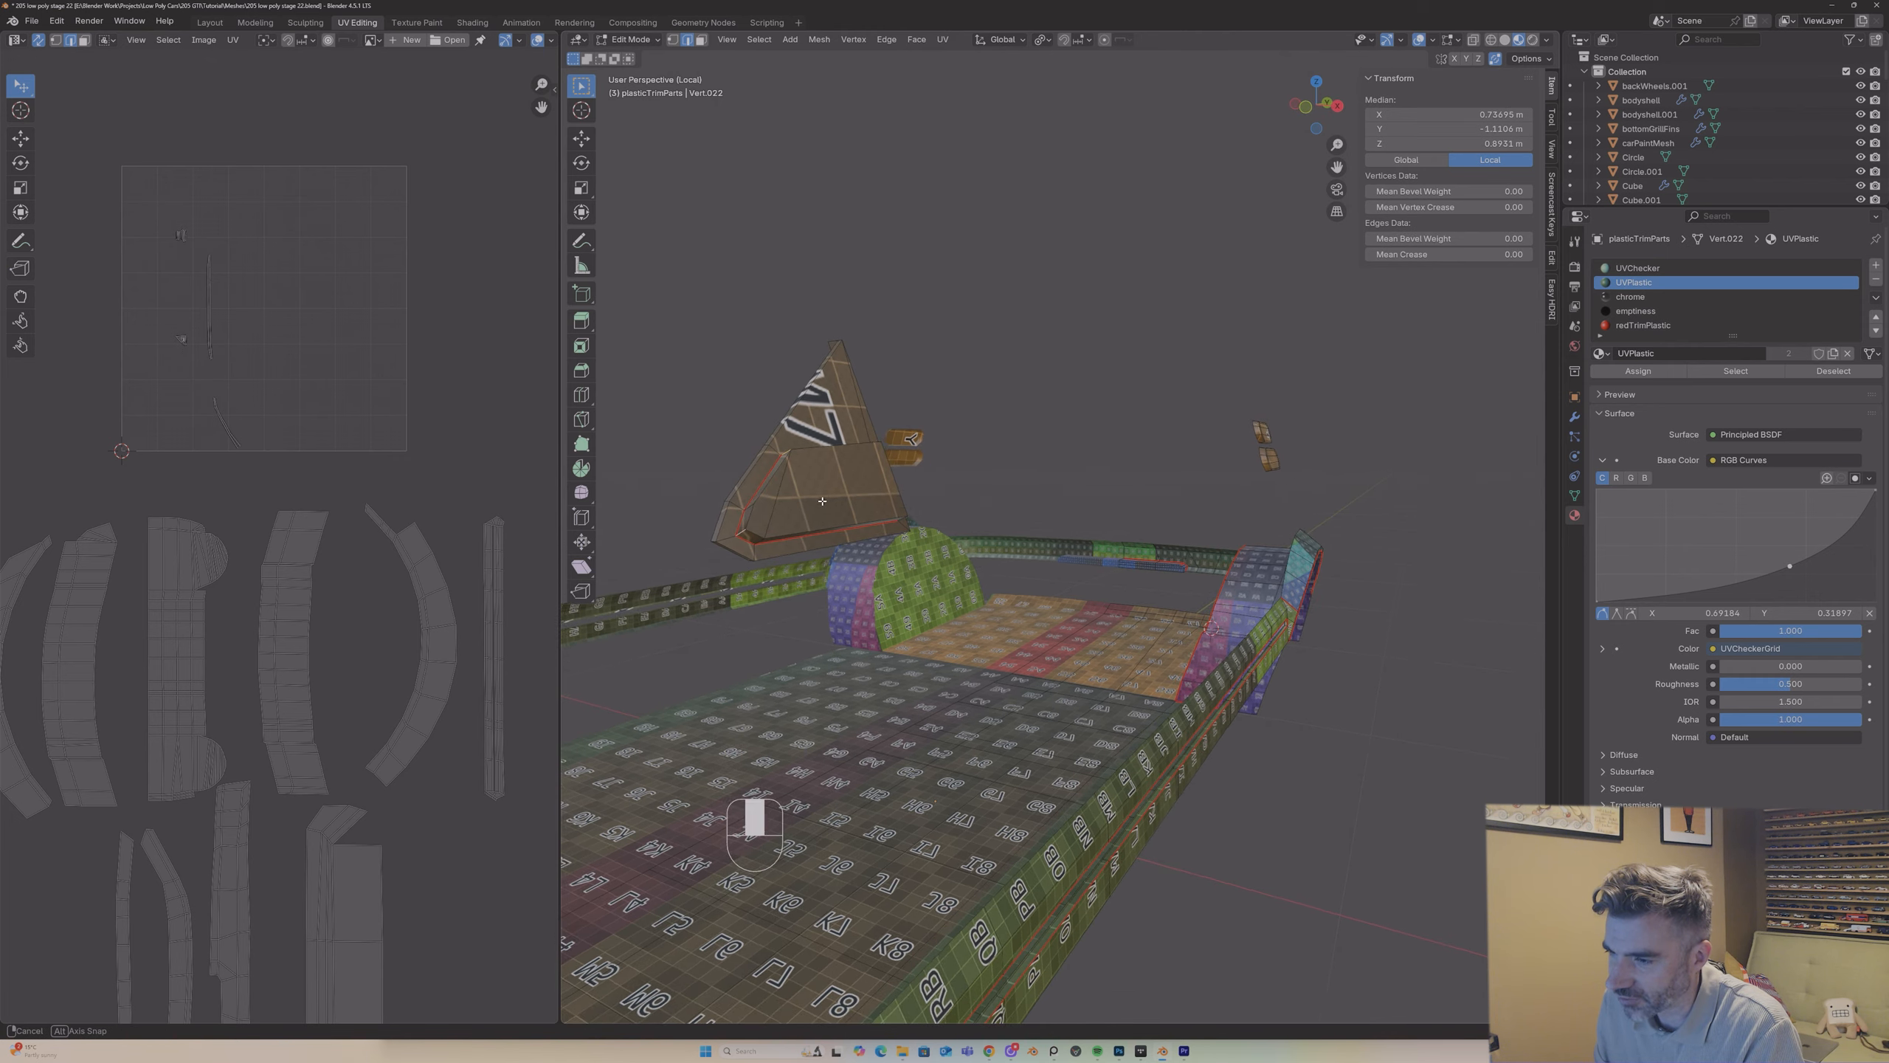
pyautogui.moveTo(744, 530); pyautogui.dragTo(1039, 398, button='middle')
pyautogui.keyDown('shift'); pyautogui.click(916, 485); pyautogui.keyUp('shift')
pyautogui.rightClick(917, 488)
pyautogui.click(917, 489)
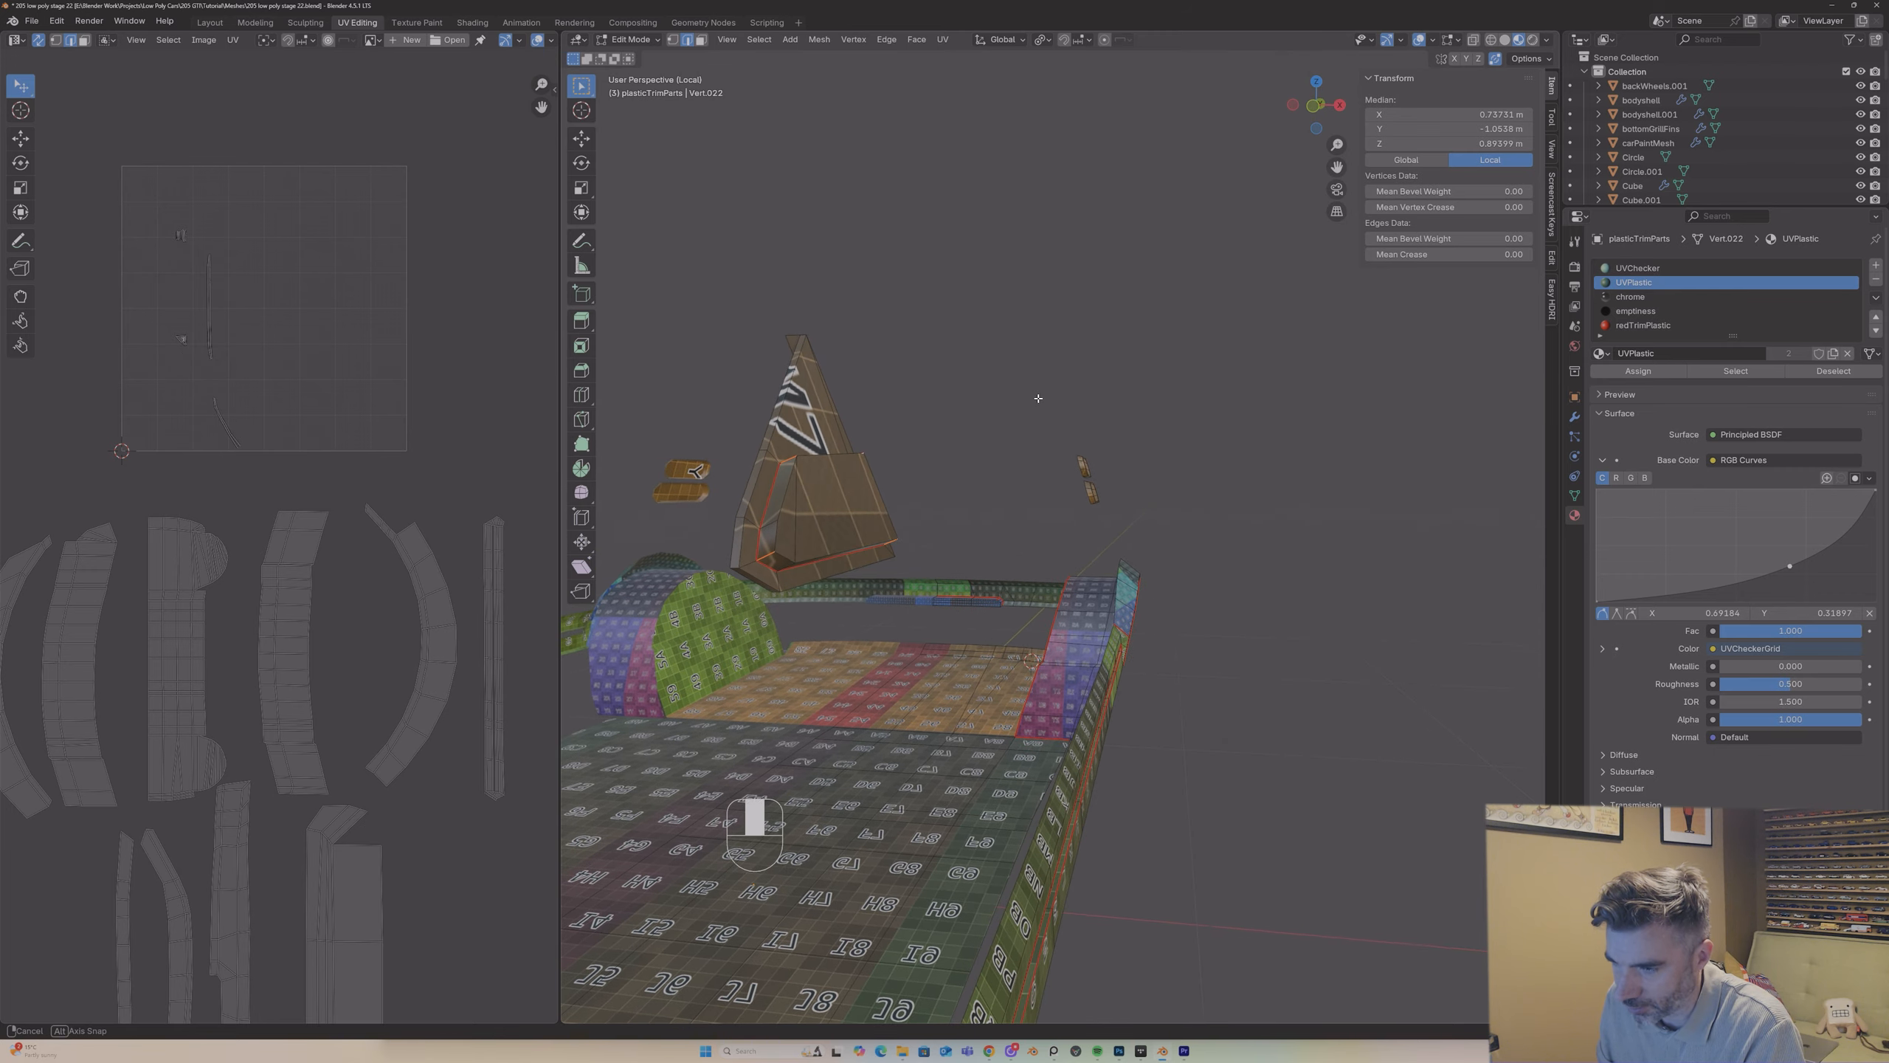
# Step: Mark the short corner edges of the triangular mirror mount's outer rim as seams, at both lower corners and the apex
pyautogui.rightClick(735, 569)
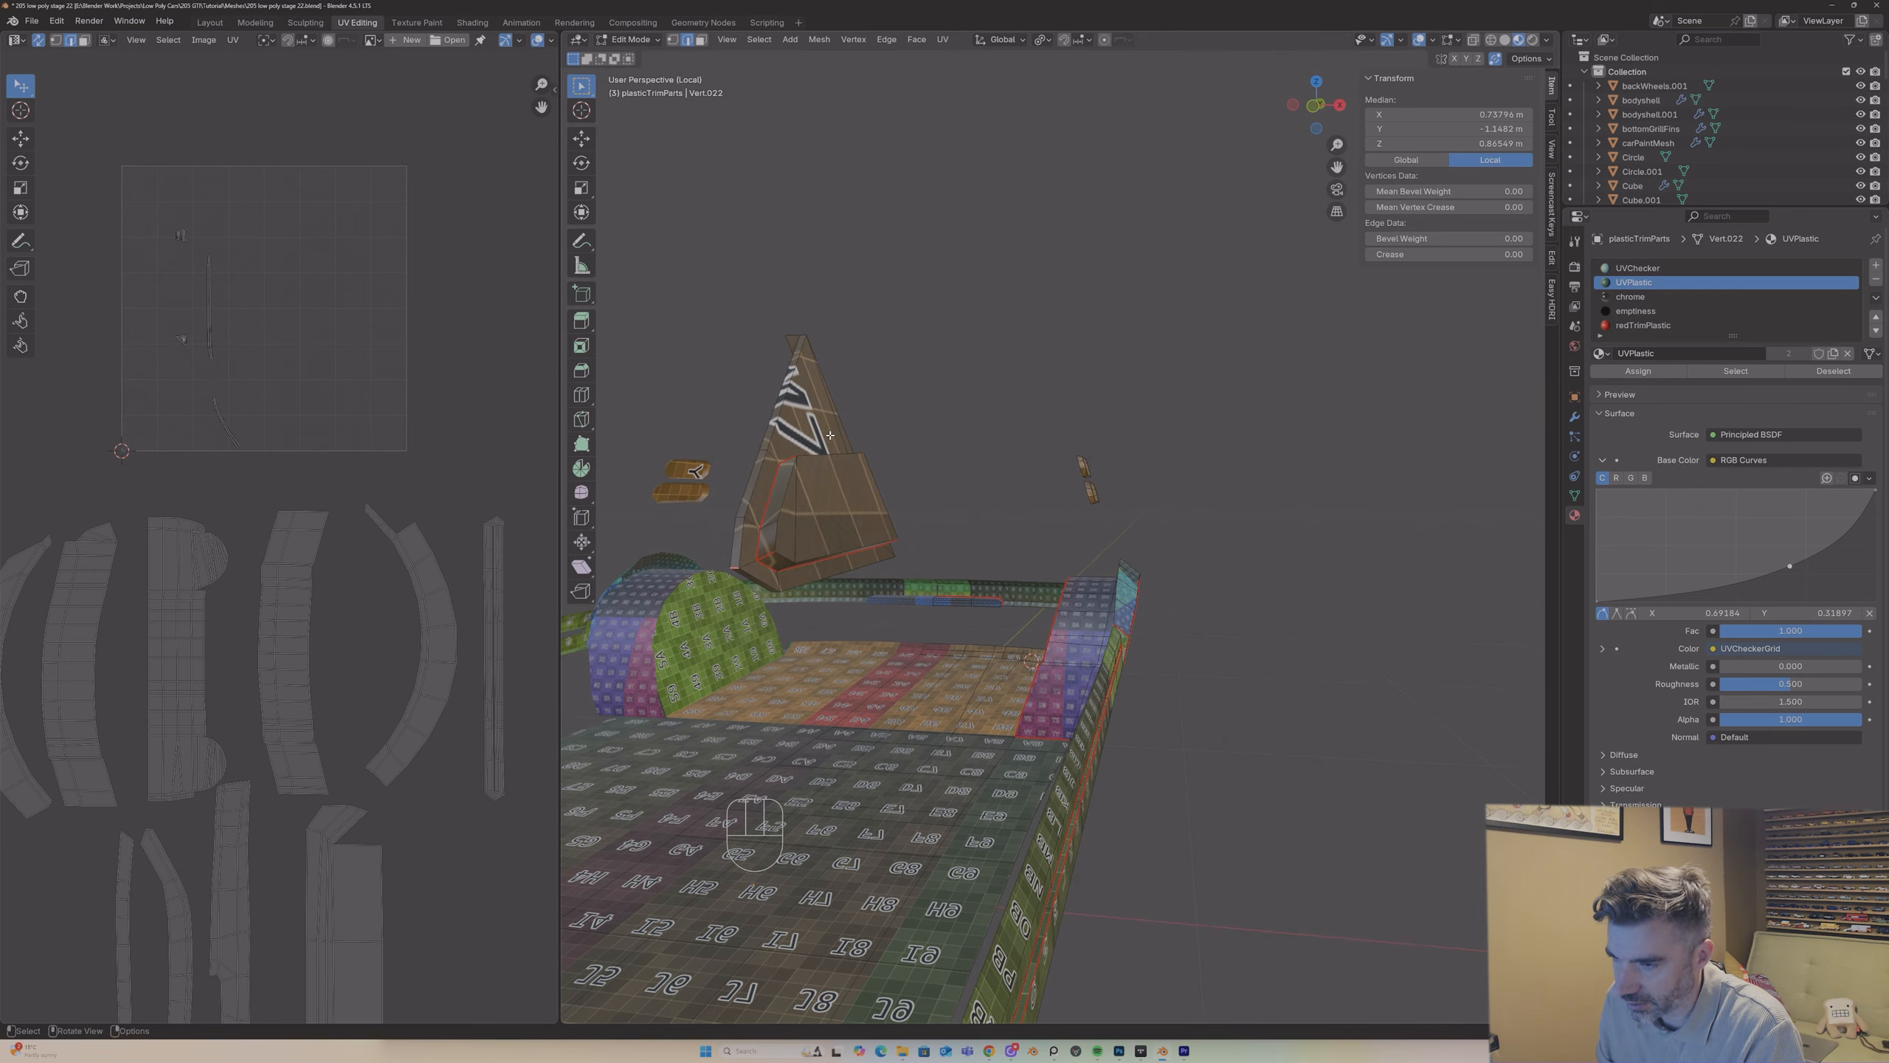
pyautogui.moveTo(735, 569); pyautogui.dragTo(978, 358, button='middle')
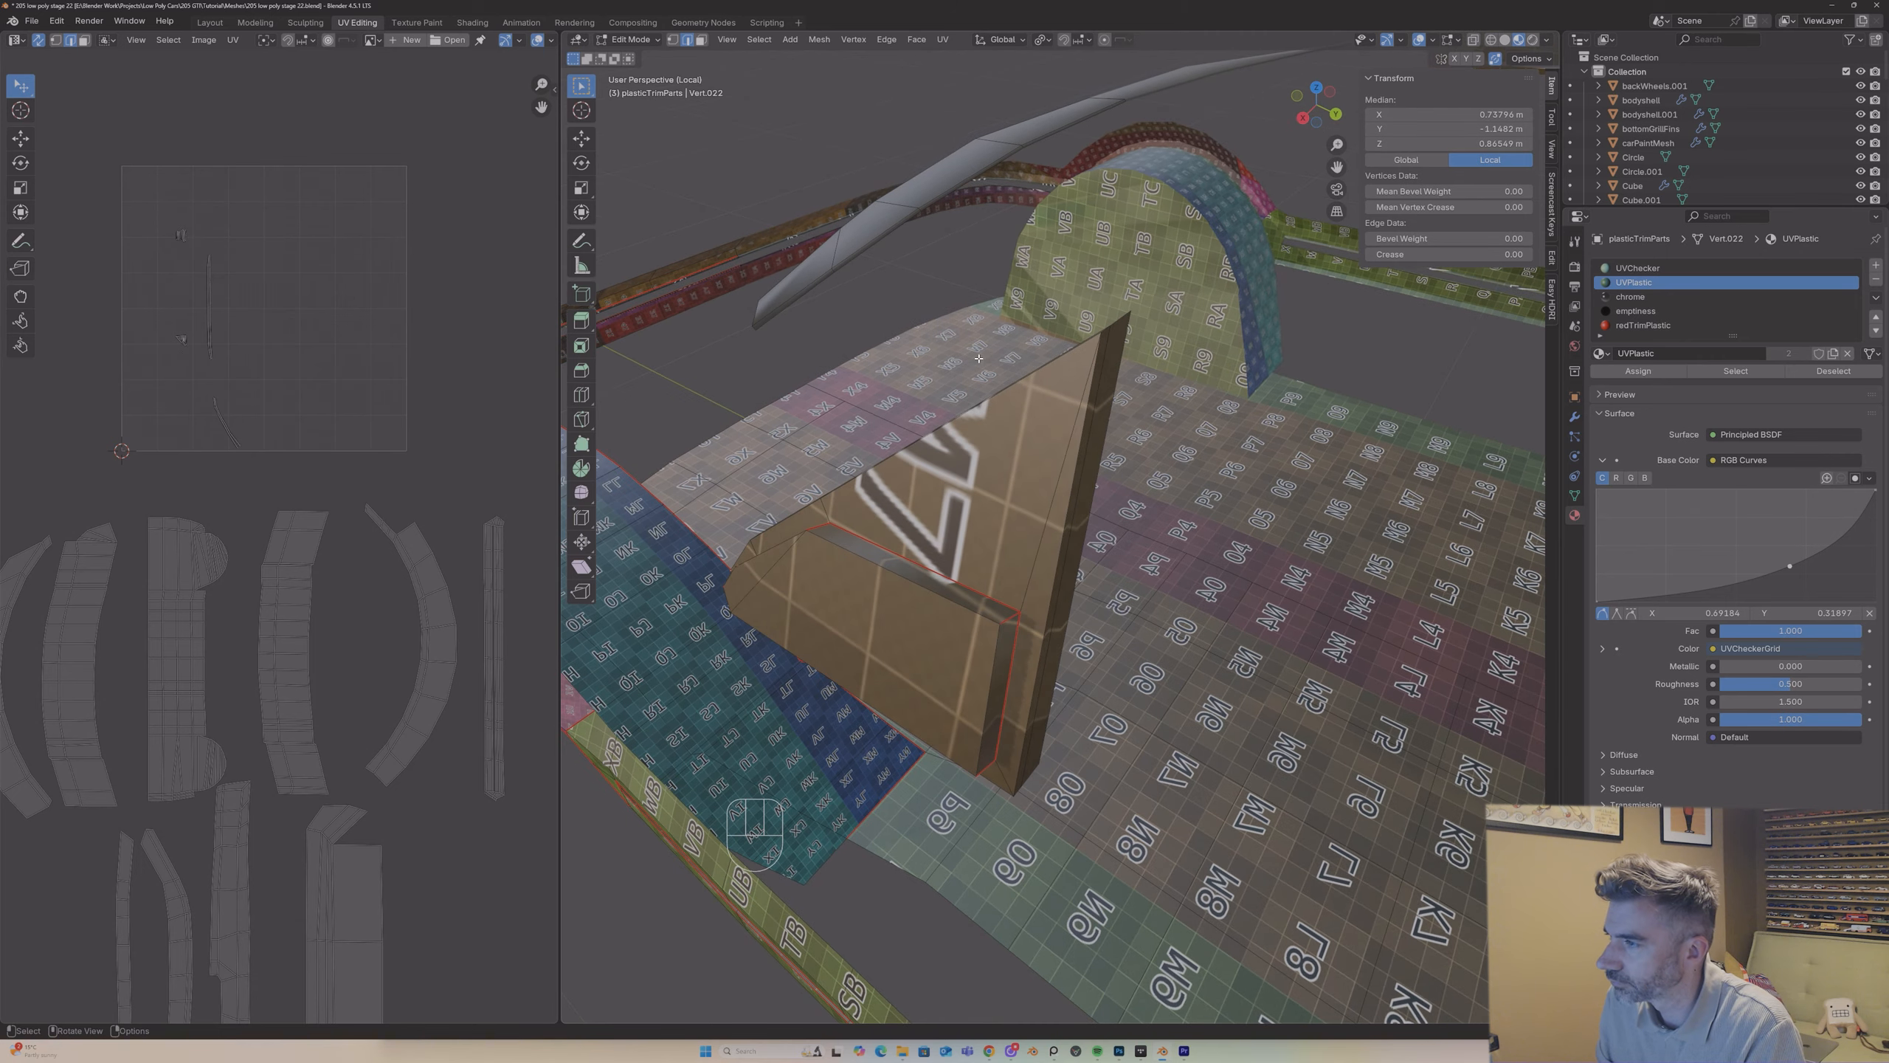
pyautogui.rightClick(1108, 329)
pyautogui.moveTo(1104, 328); pyautogui.dragTo(1034, 582, button='middle')
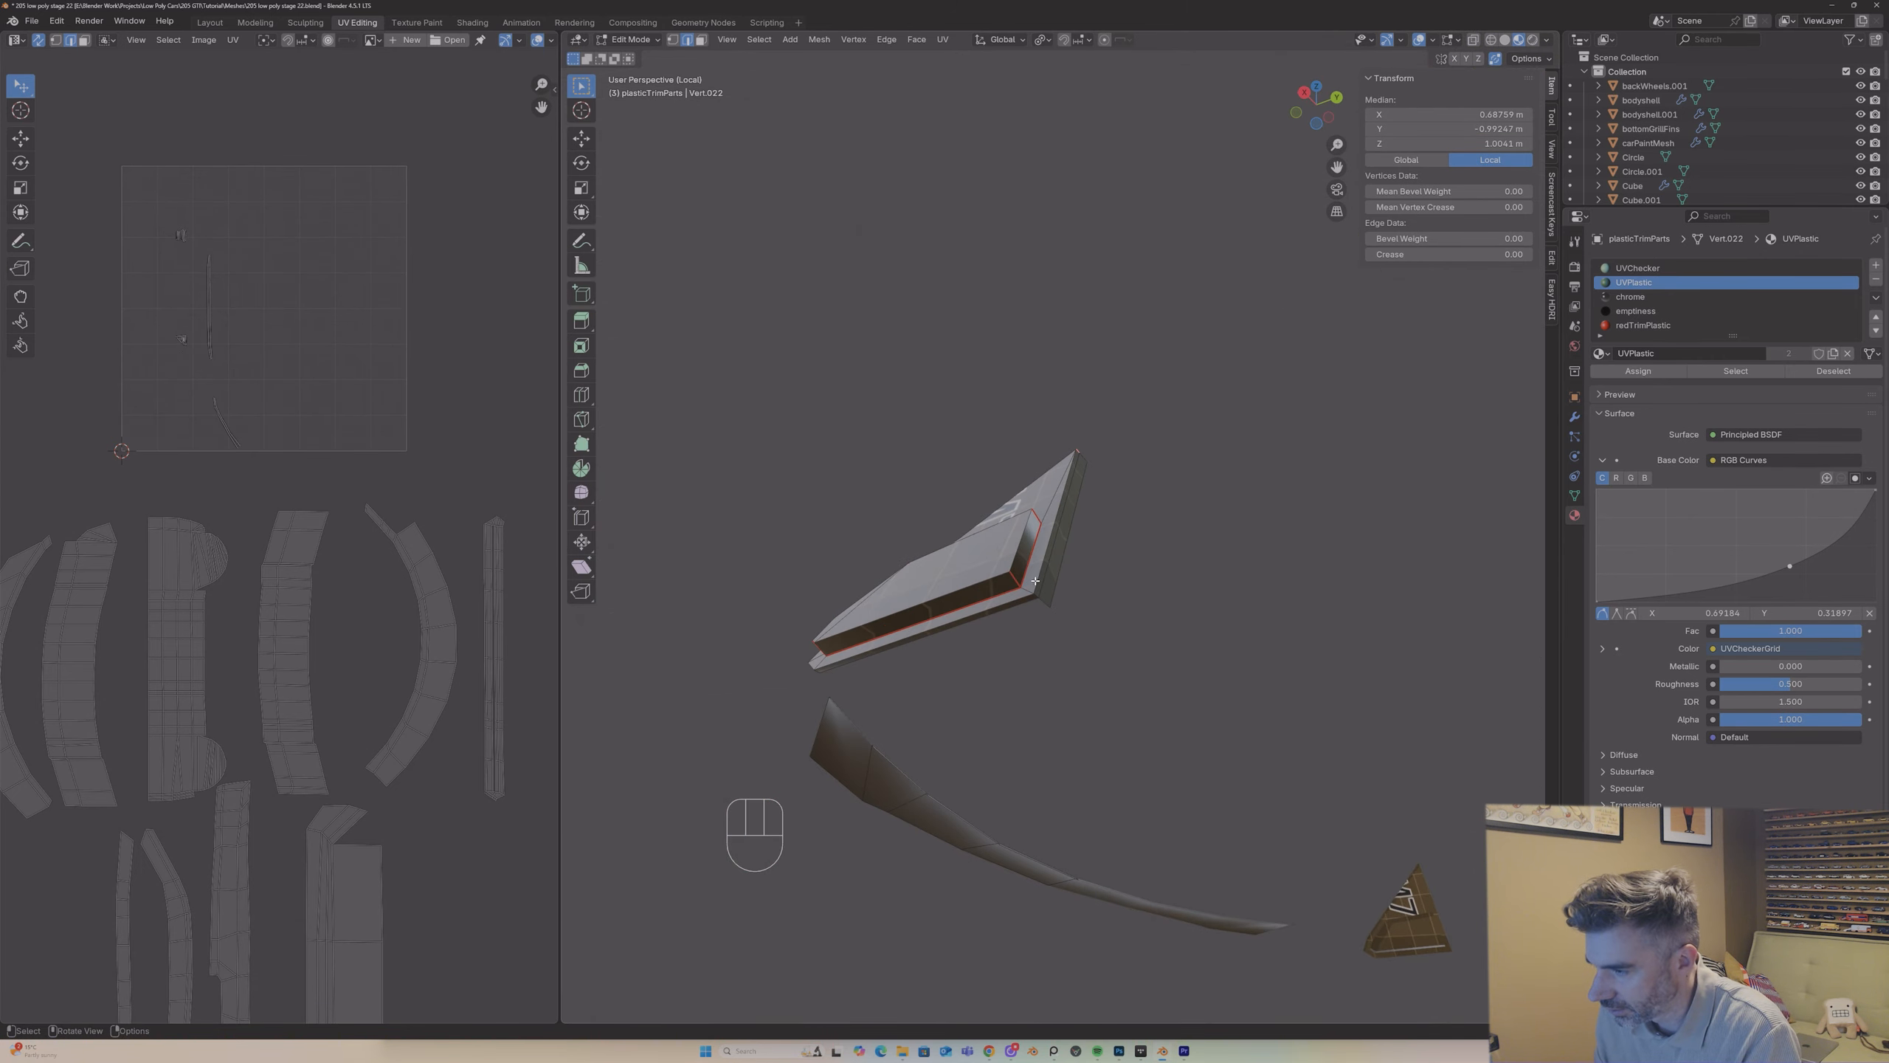
pyautogui.rightClick(1036, 595)
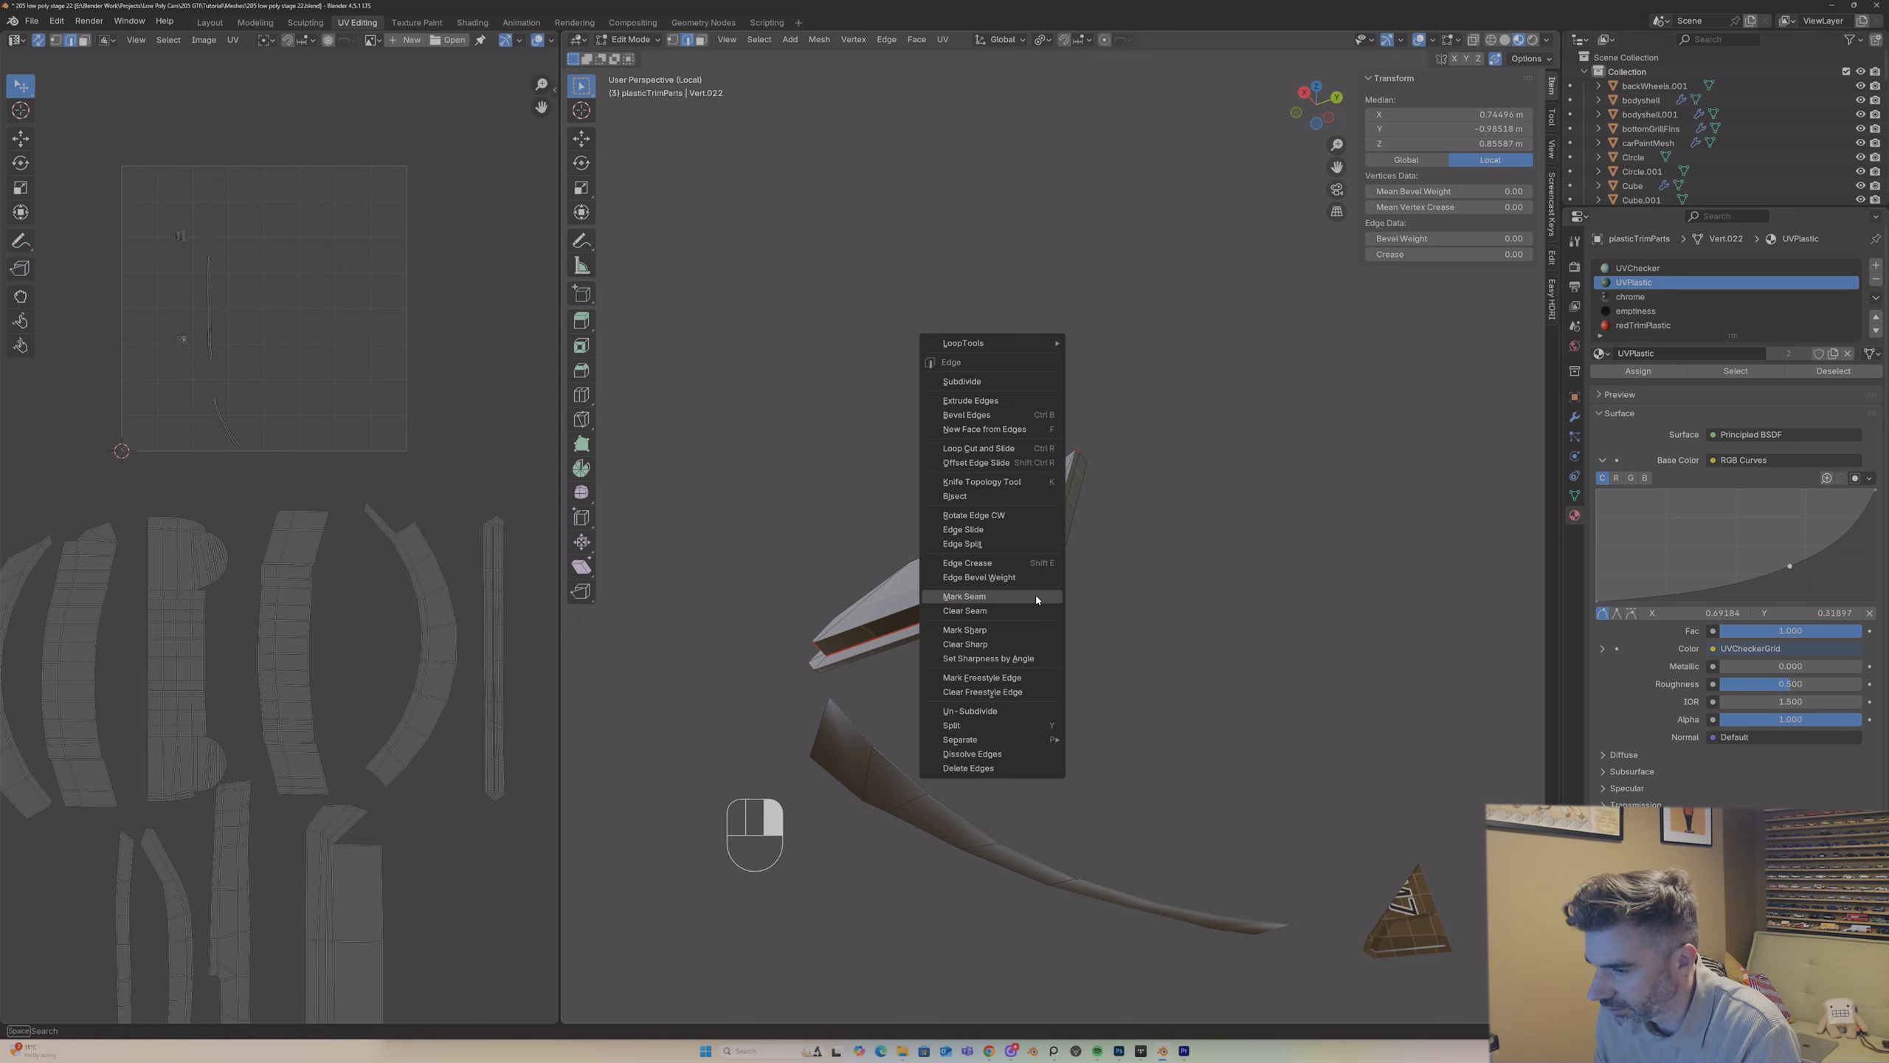
pyautogui.moveTo(1036, 595); pyautogui.dragTo(922, 567, button='middle')
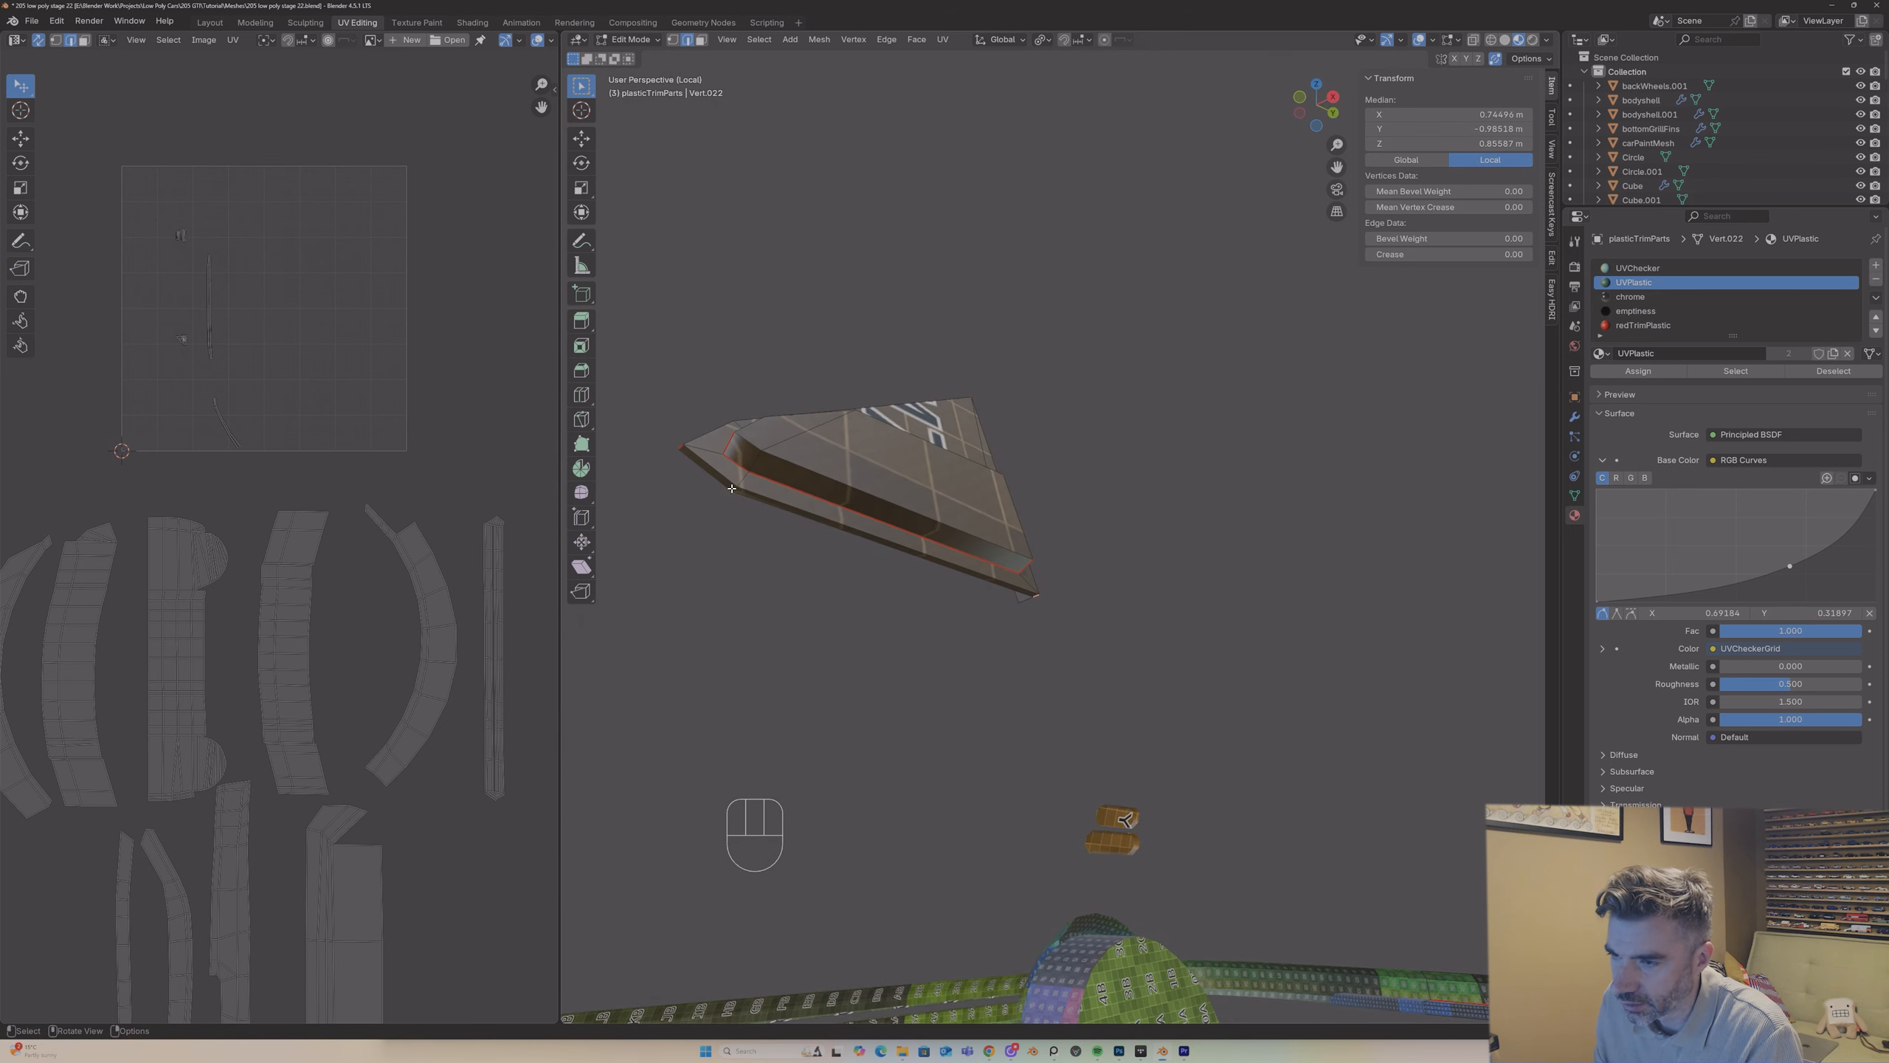
pyautogui.moveTo(838, 483); pyautogui.dragTo(876, 518, button='middle')
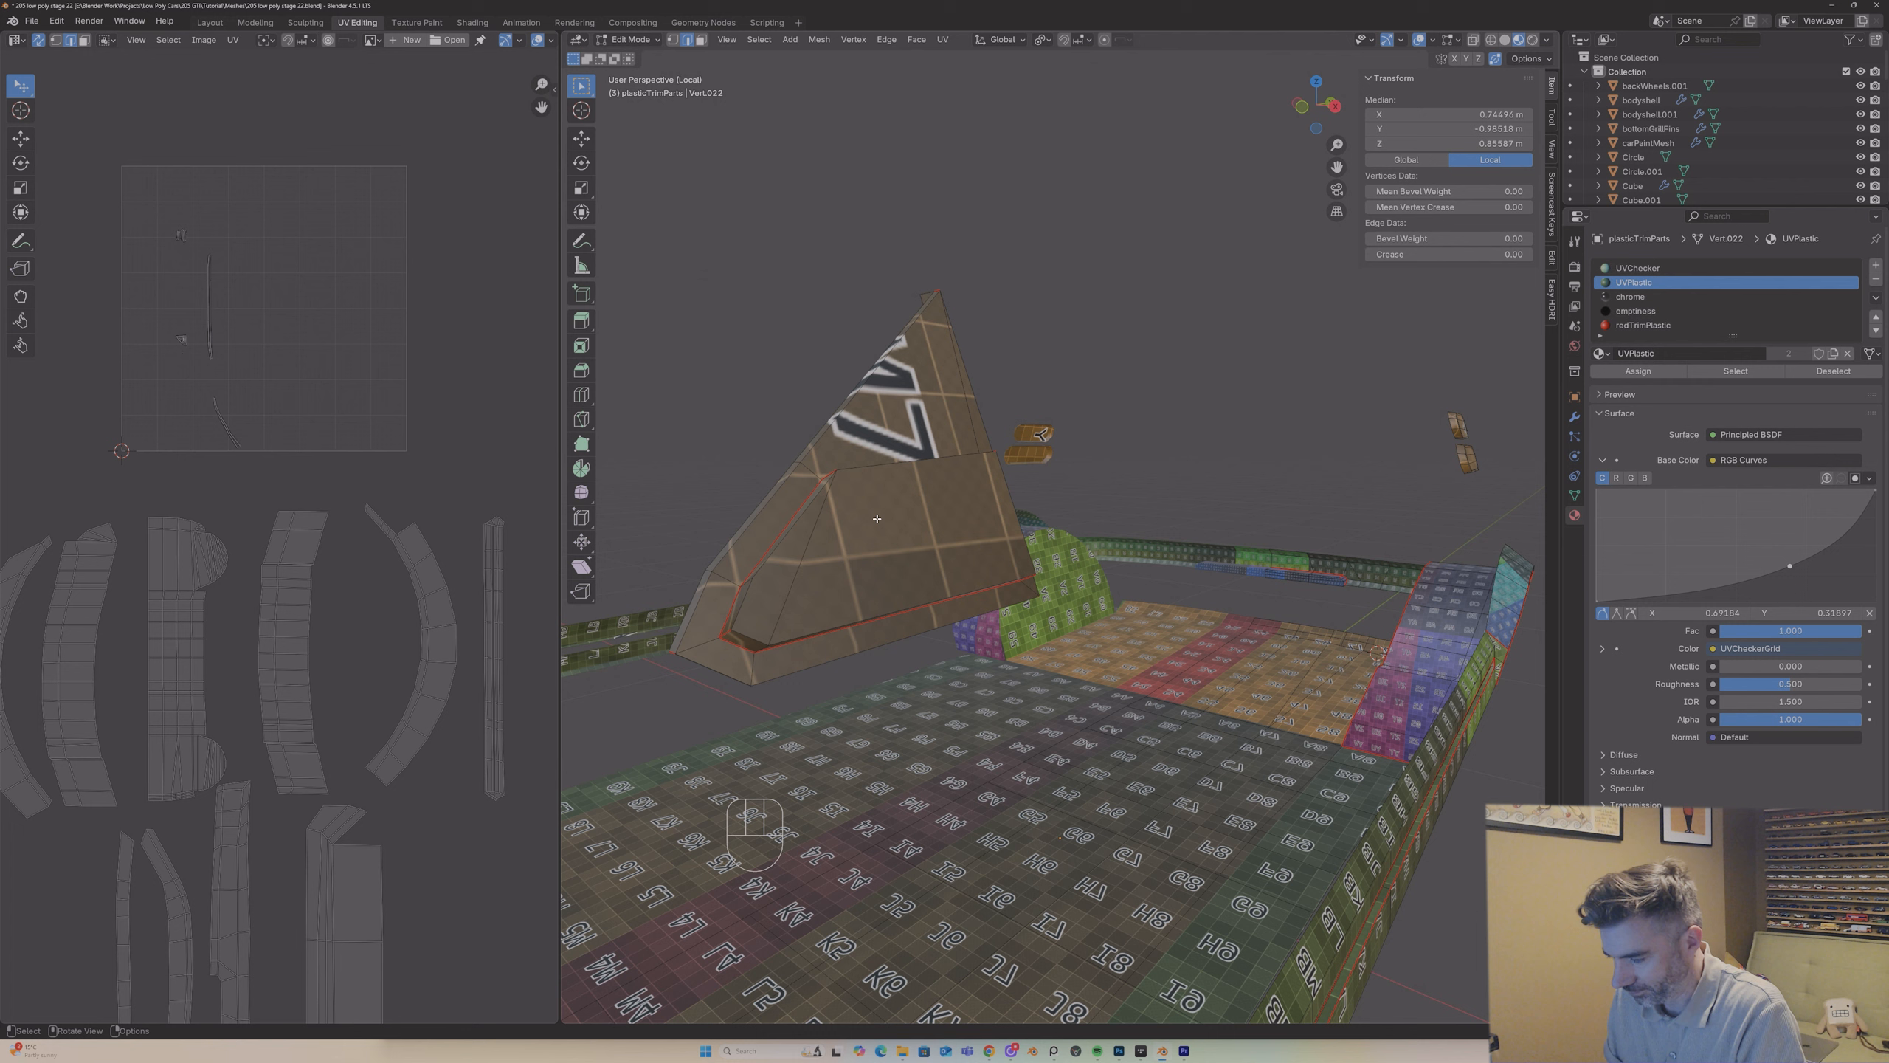
# Step: Select the triangular mirror mount's outer plate and raised block up to their seams and unwrap both with Angle Based
pyautogui.click(877, 518)
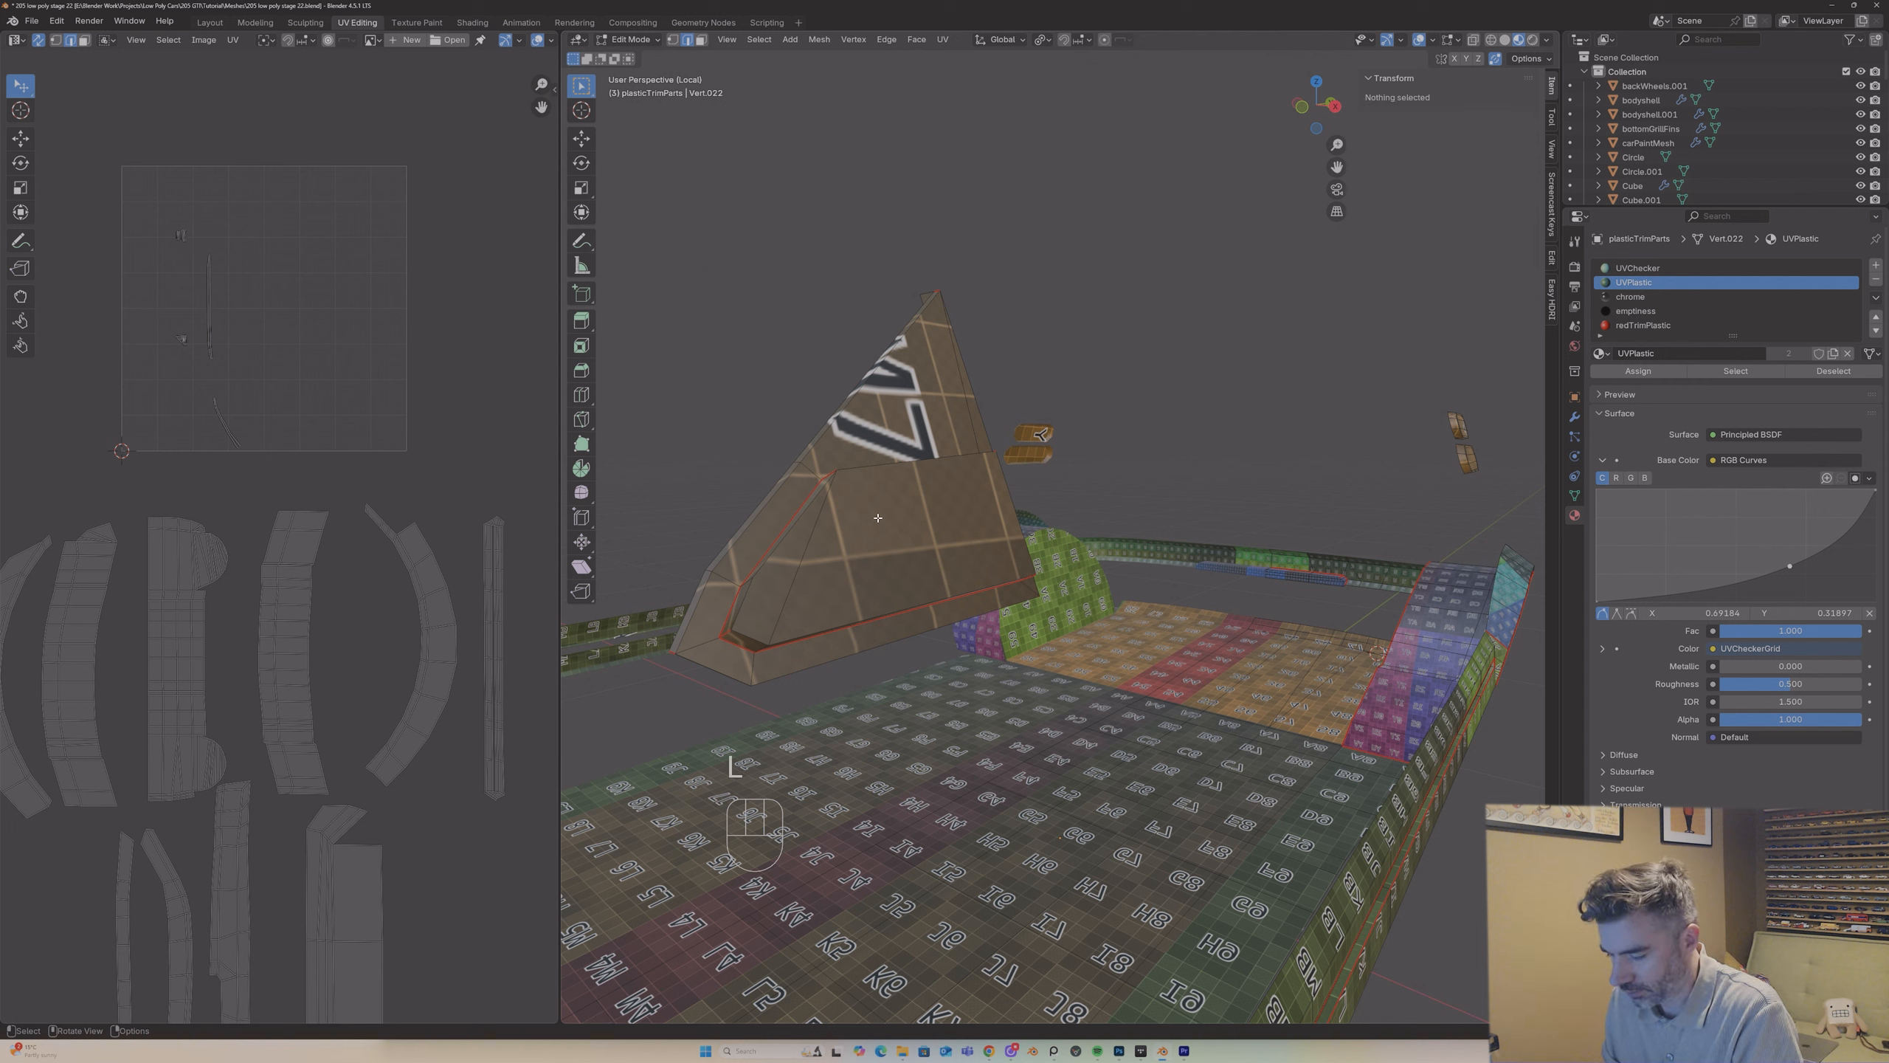
pyautogui.press('l')
pyautogui.press('l')
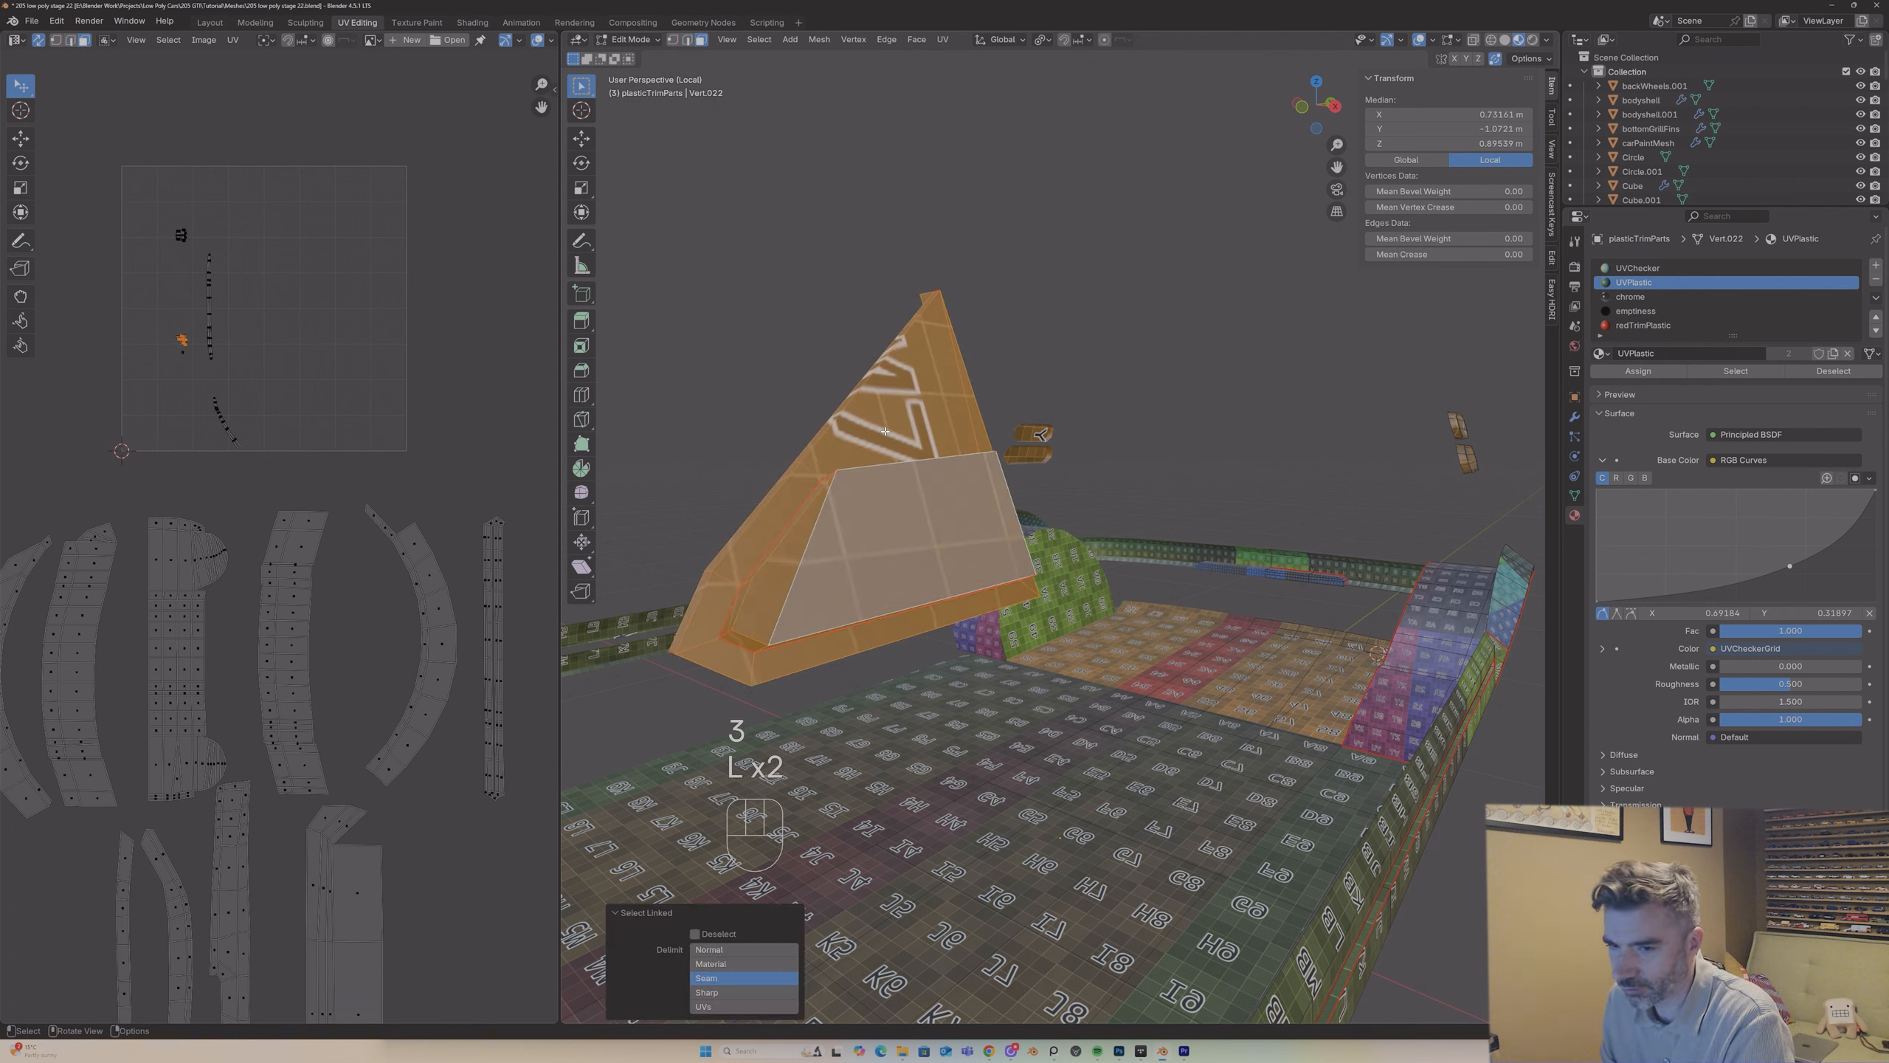
pyautogui.press('u')
pyautogui.click(758, 434)
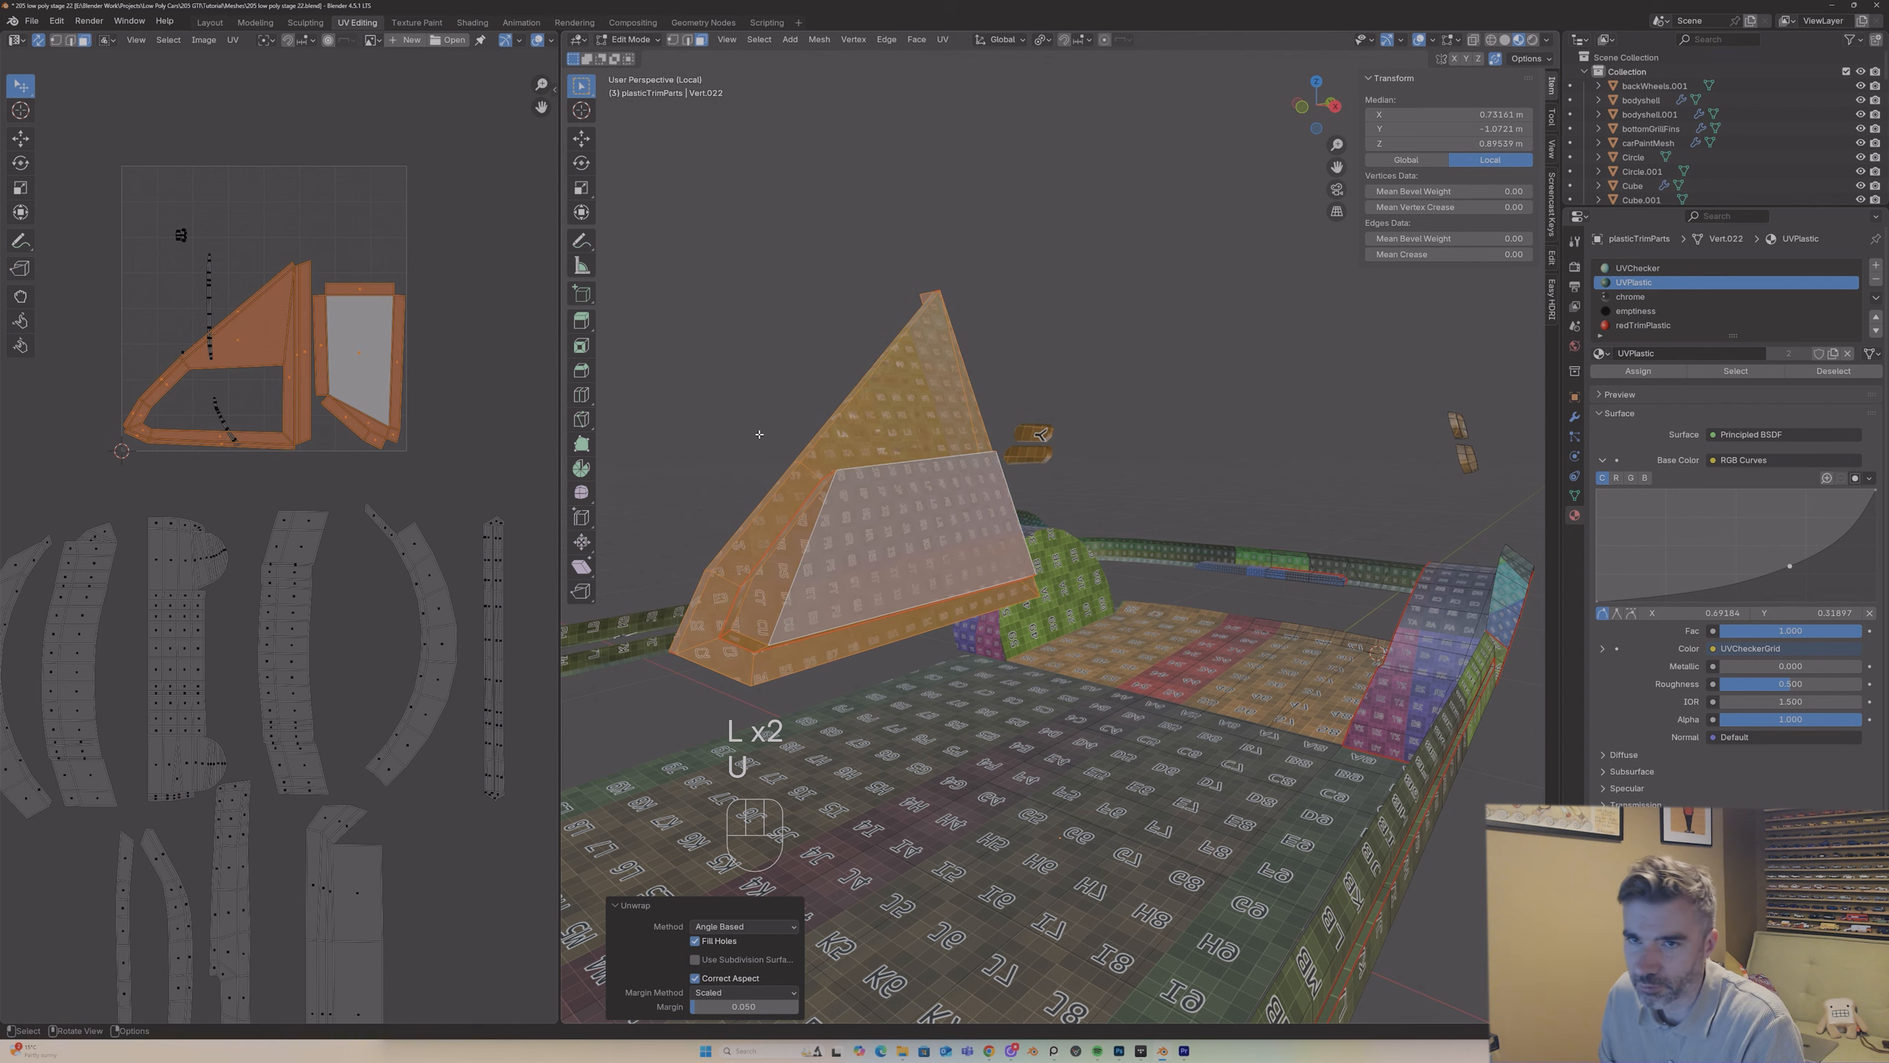
# Step: Scale down the mirror mount's two islands and place them in the gap beside the curved island below the UV grid
pyautogui.scroll(2, 337, 394)
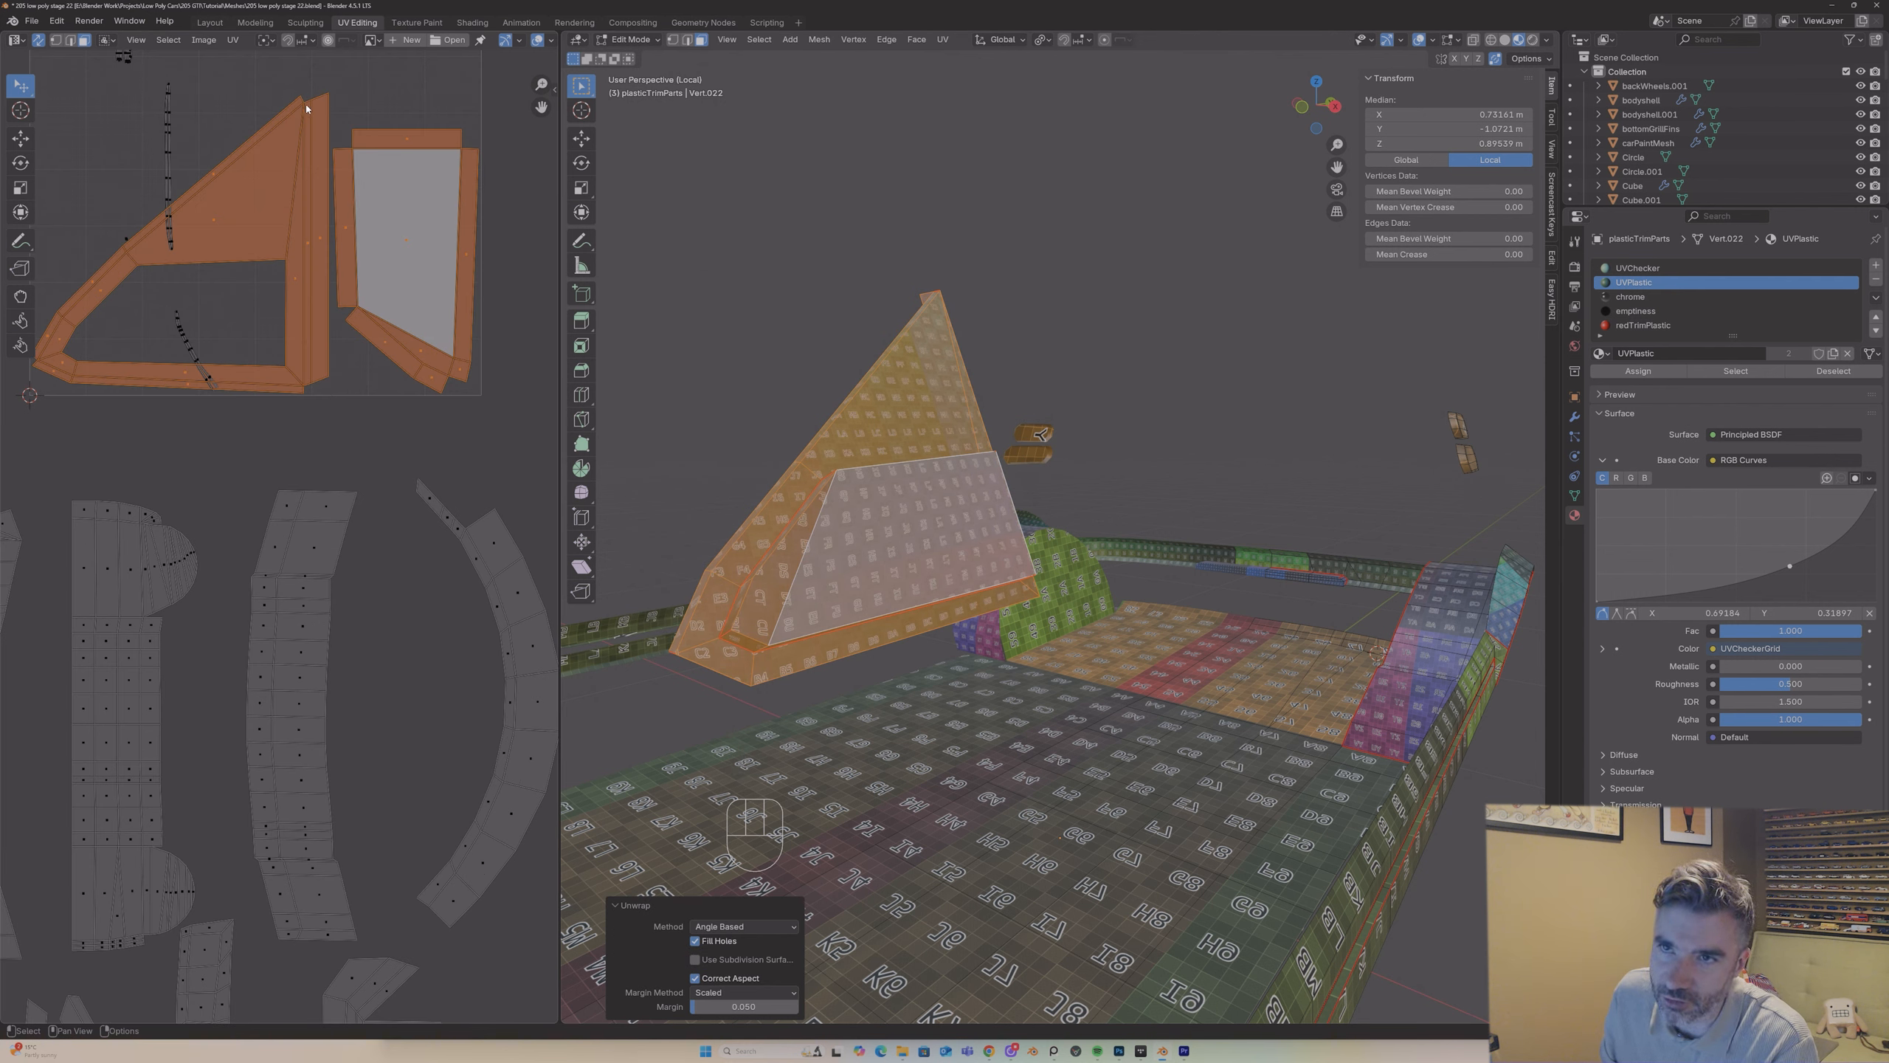
pyautogui.press('g')
pyautogui.press('s')
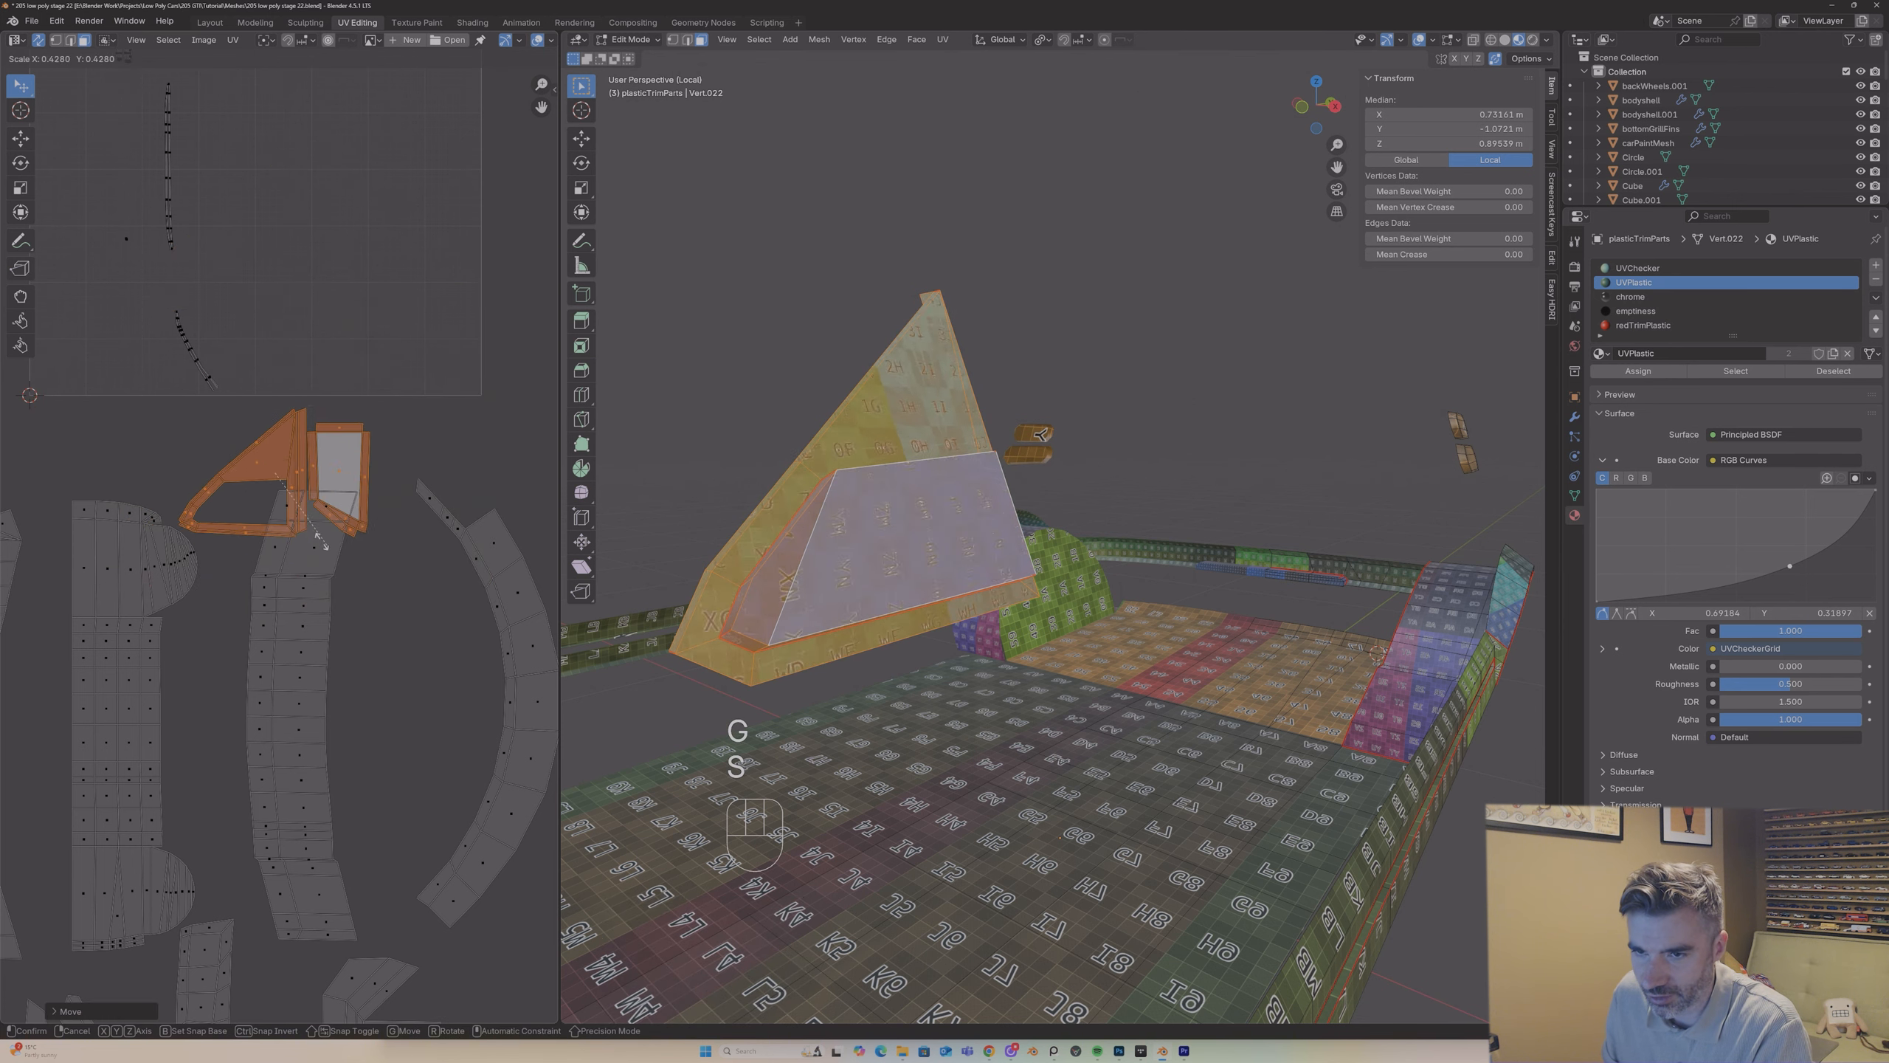
pyautogui.press('g')
pyautogui.click(458, 666)
pyautogui.click(667, 329)
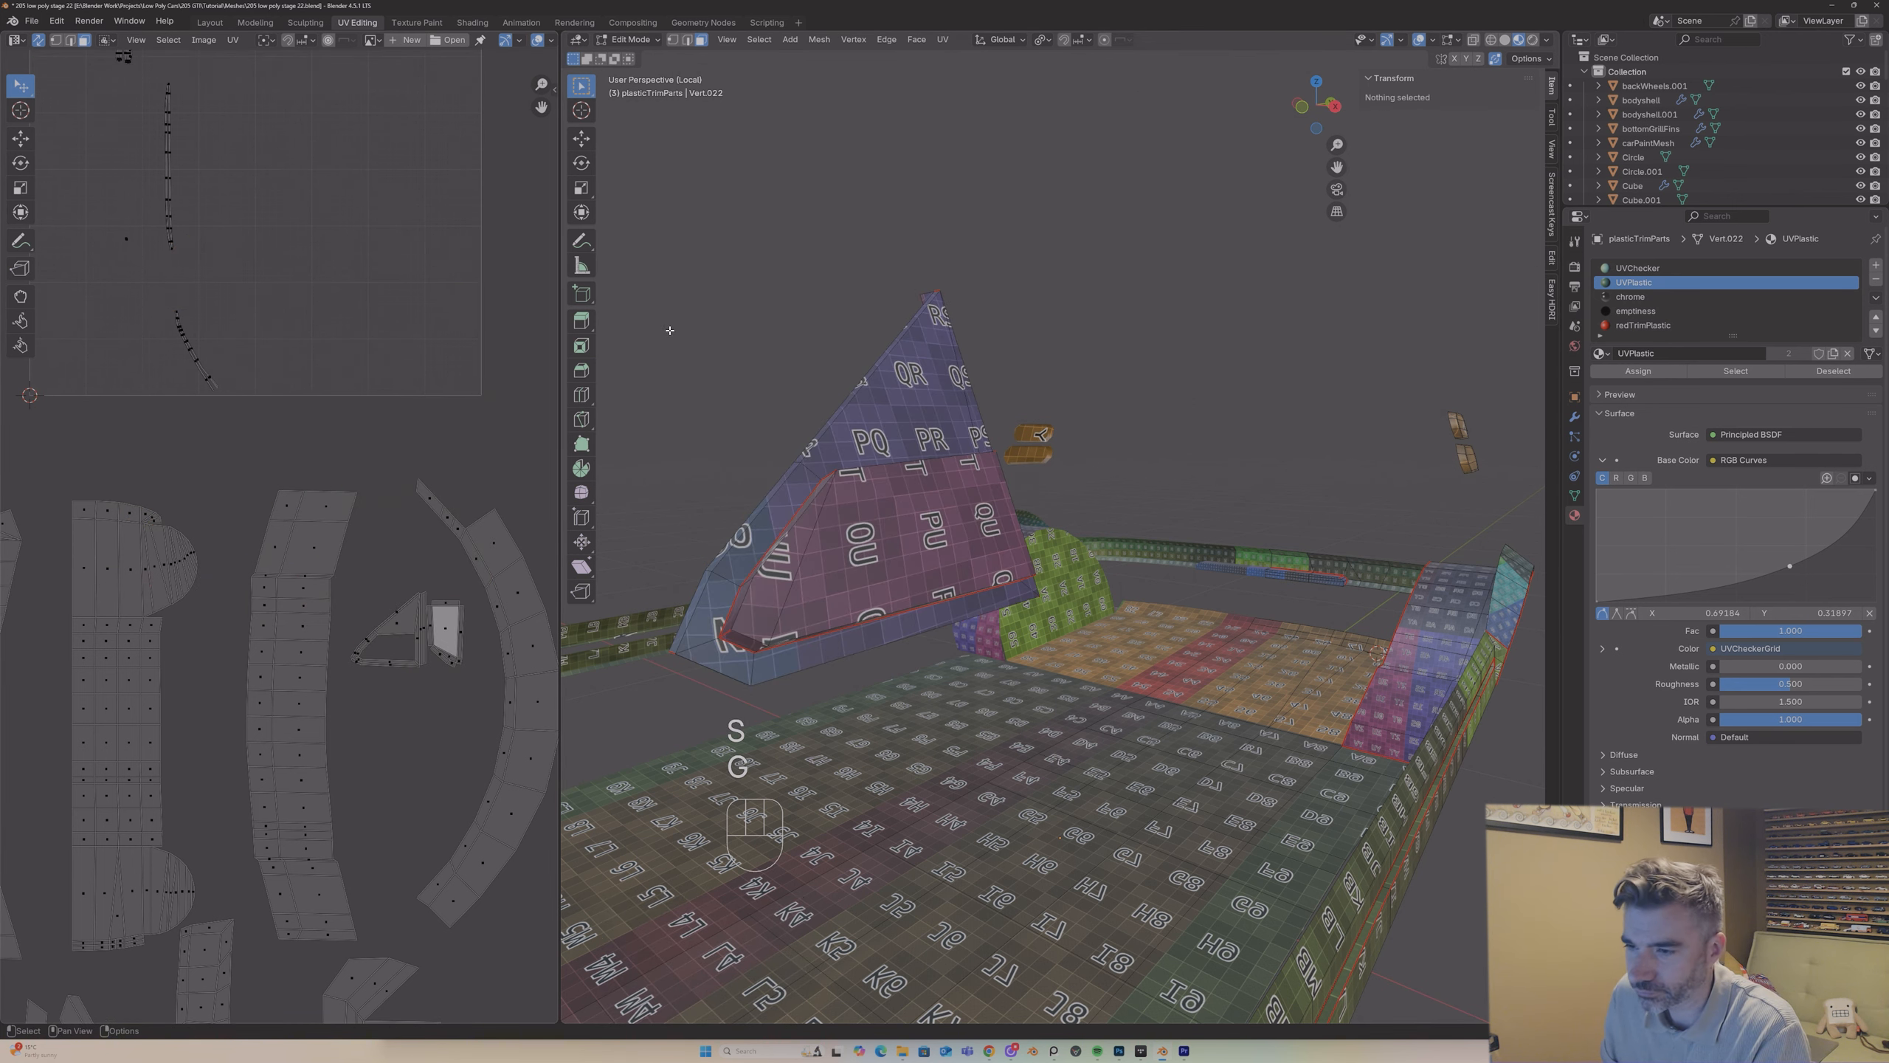
# Step: Select the thin curved strip between the triangular mirror mounts up to its seams and unwrap it with Angle Based
pyautogui.moveTo(784, 333); pyautogui.dragTo(785, 346, button='middle')
pyautogui.scroll(-6, 786, 345)
pyautogui.moveTo(798, 370); pyautogui.dragTo(796, 374, button='middle')
pyautogui.scroll(-5, 796, 374)
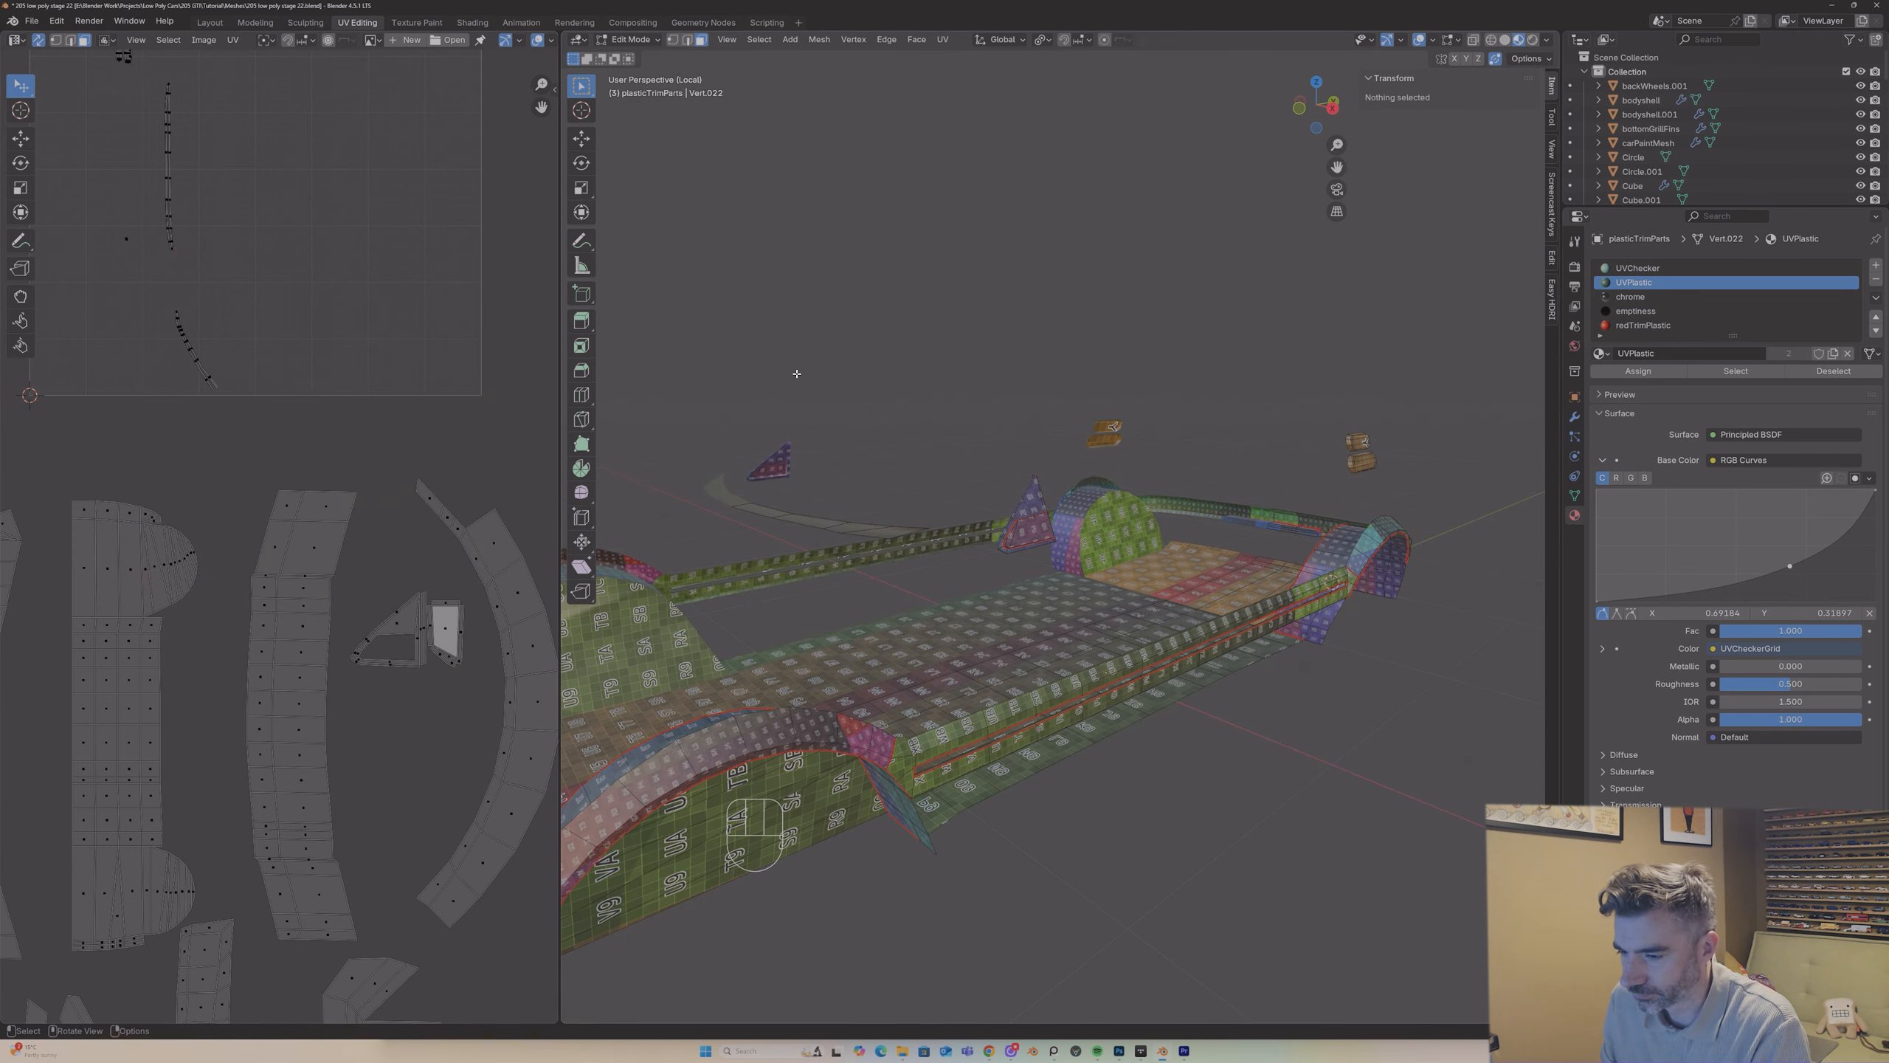
pyautogui.scroll(-1, 175, 158)
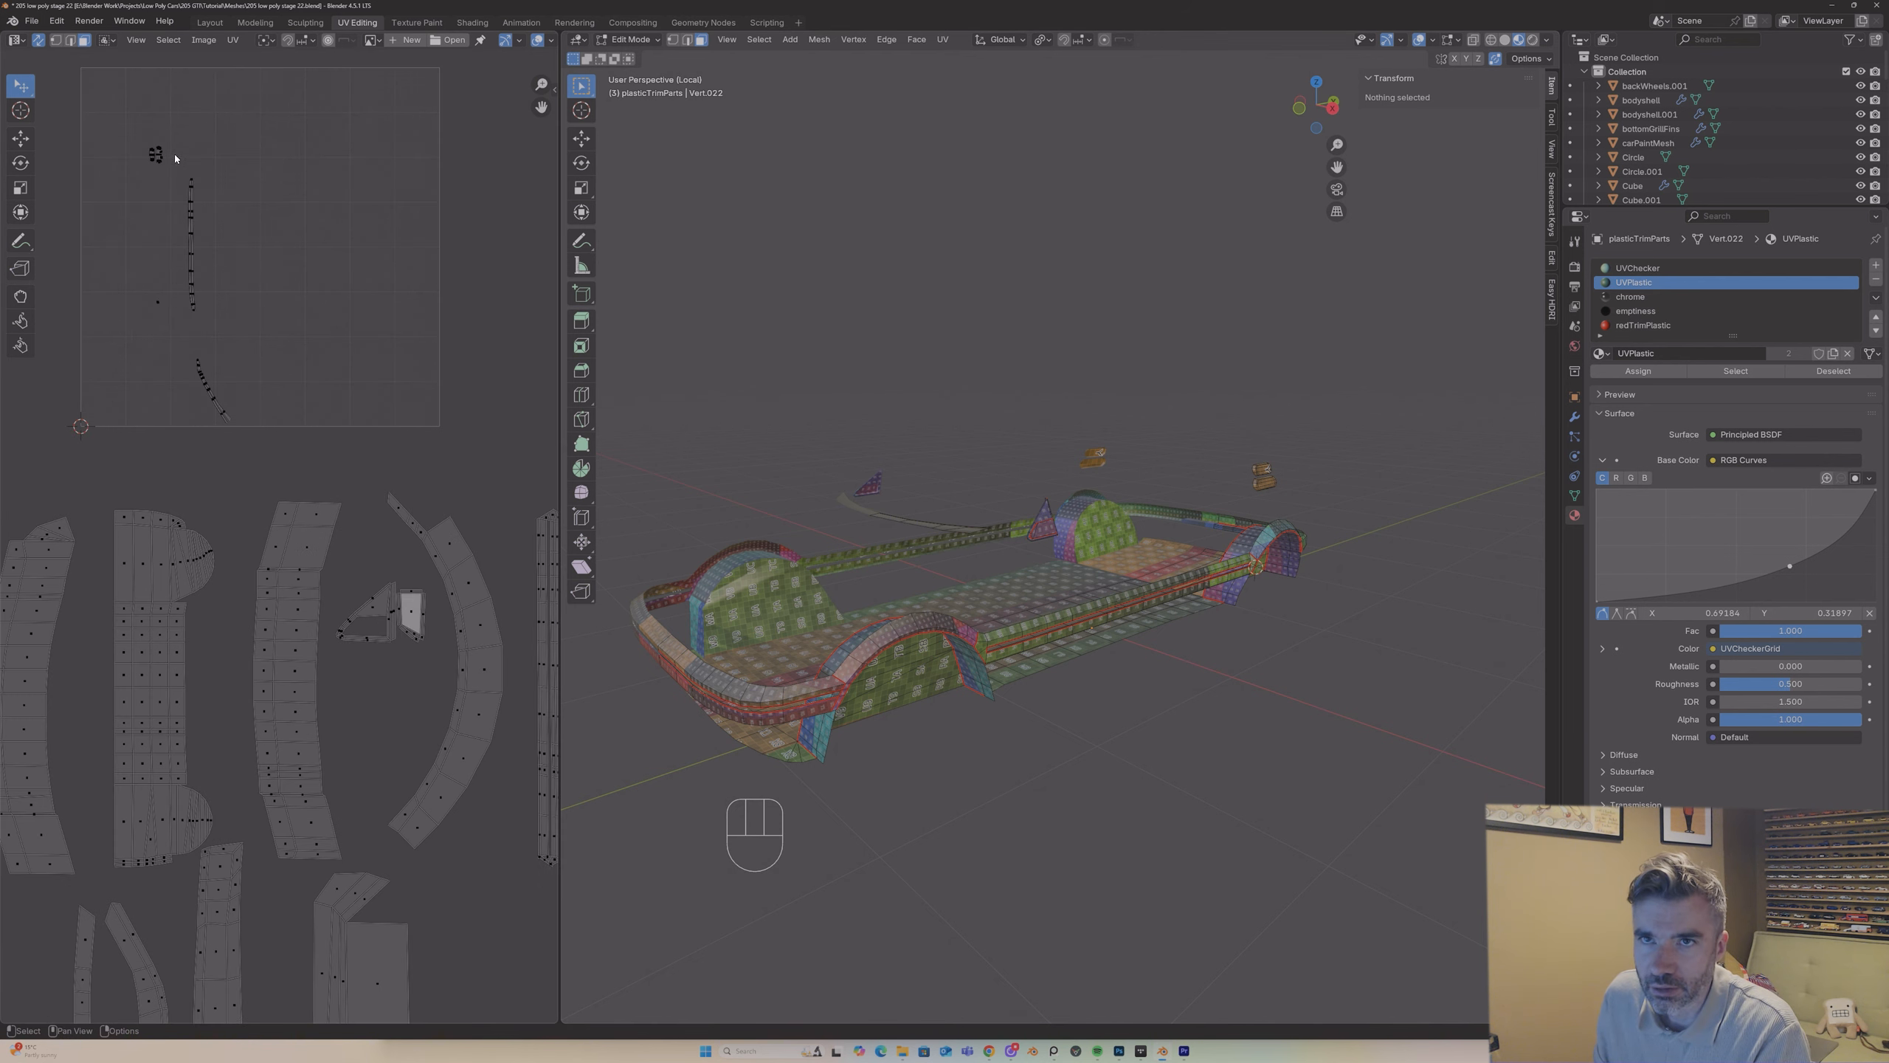
pyautogui.press('Tab')
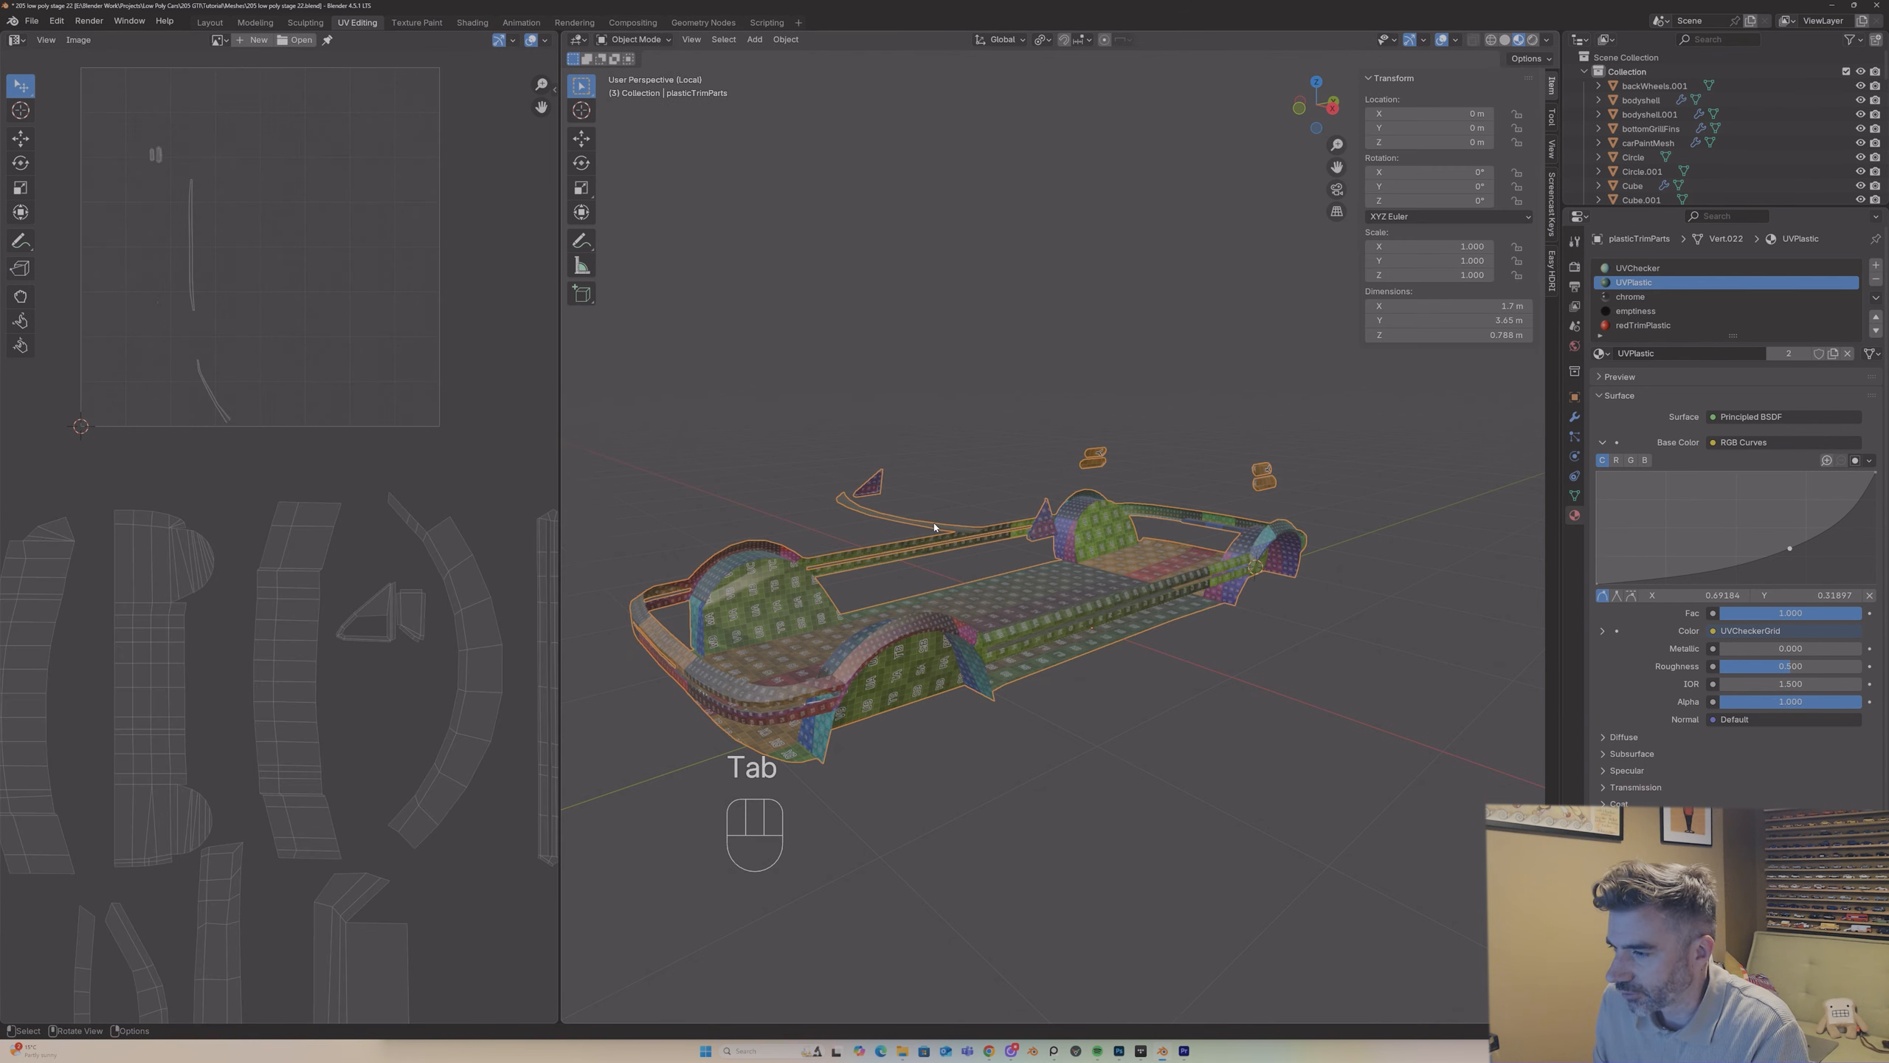
pyautogui.press('Tab')
pyautogui.moveTo(921, 514); pyautogui.dragTo(776, 481, button='middle')
pyautogui.scroll(4, 896, 549)
pyautogui.press('l')
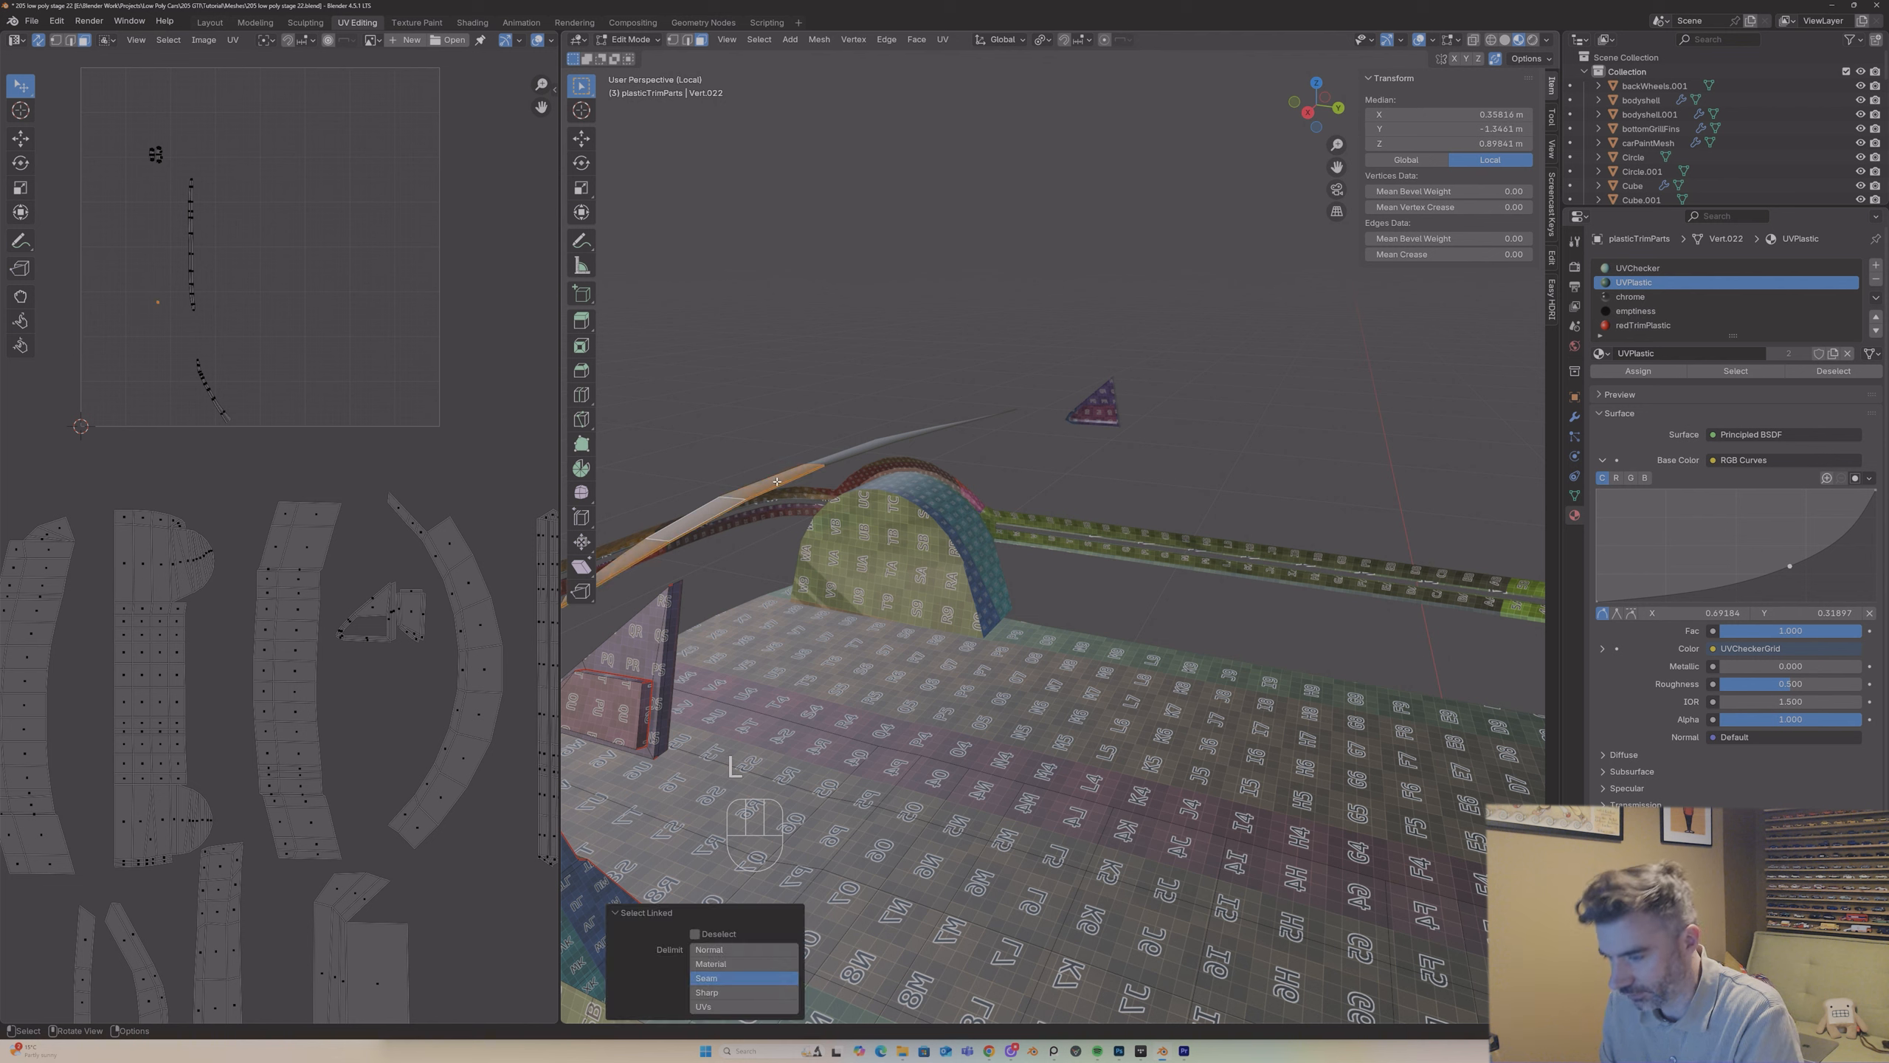
pyautogui.press('u')
pyautogui.click(776, 482)
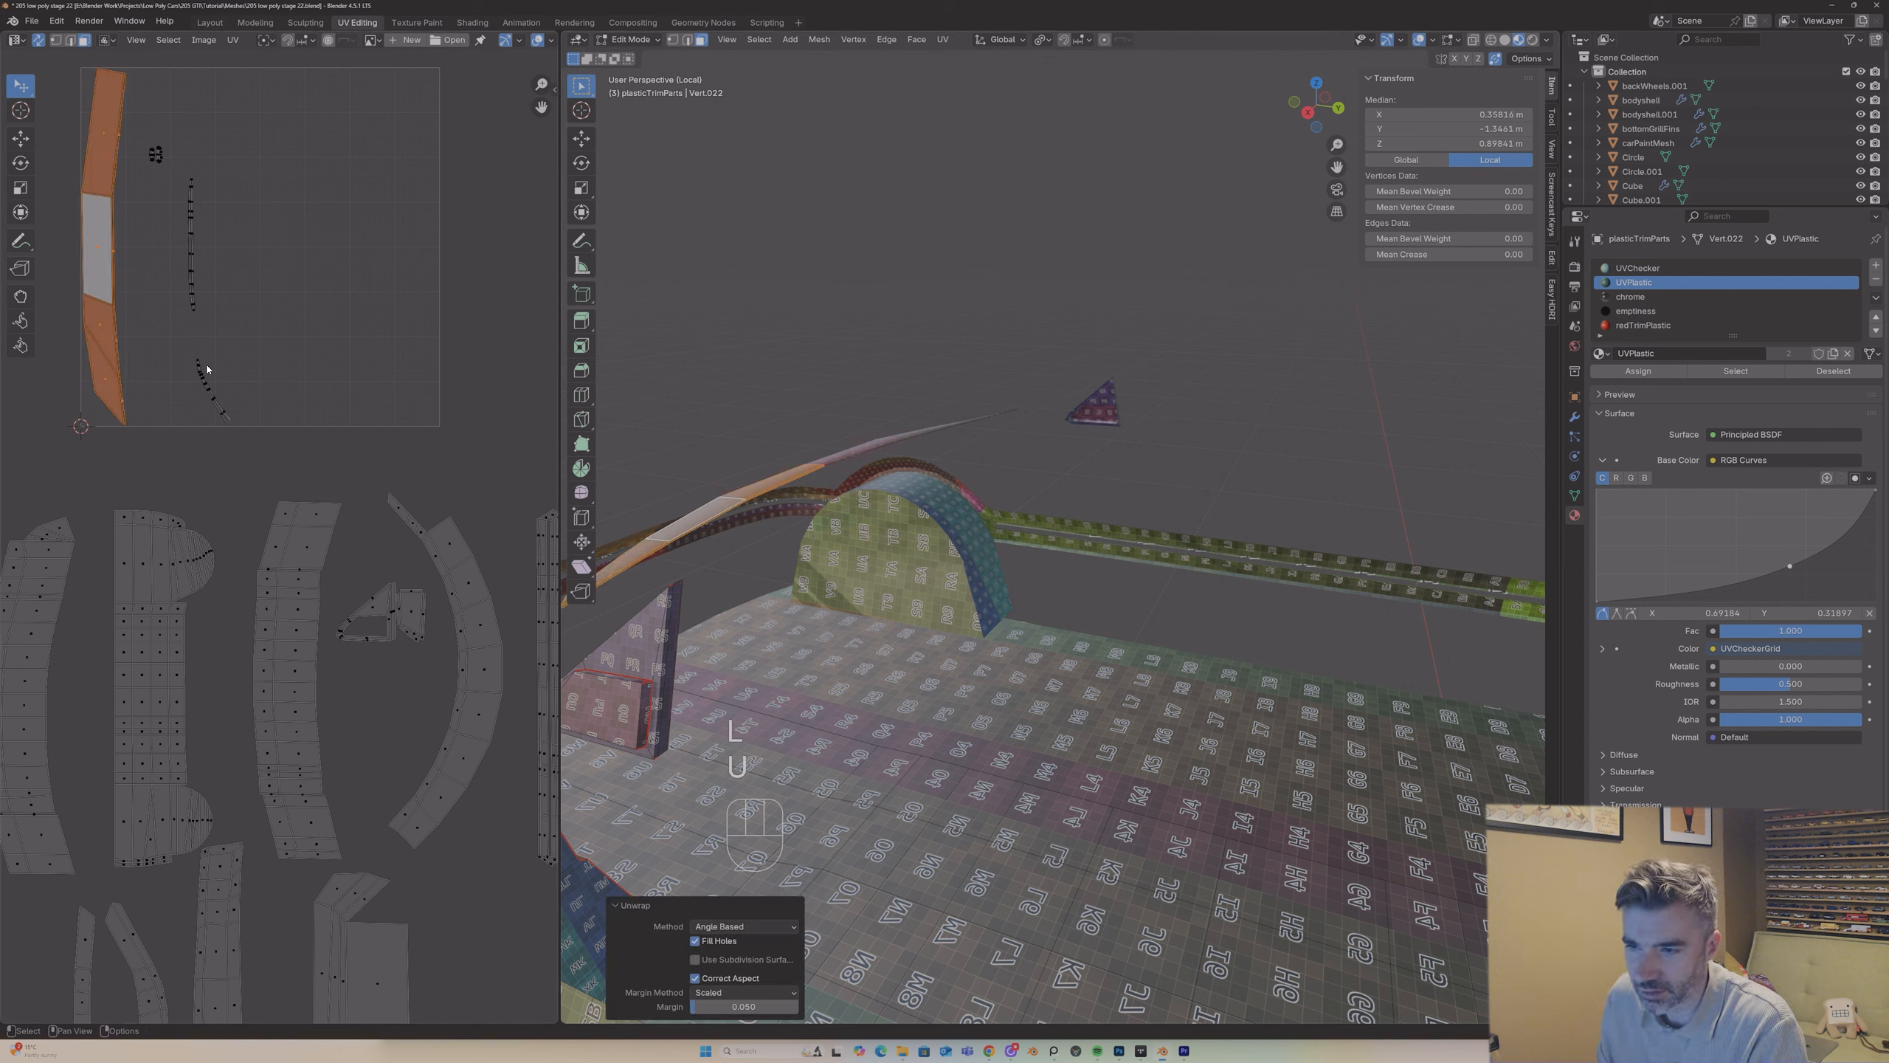
# Step: Move the curved strip's UV island out of the UV grid to the end of the lower row of islands
pyautogui.scroll(-1, 247, 392)
pyautogui.press('g')
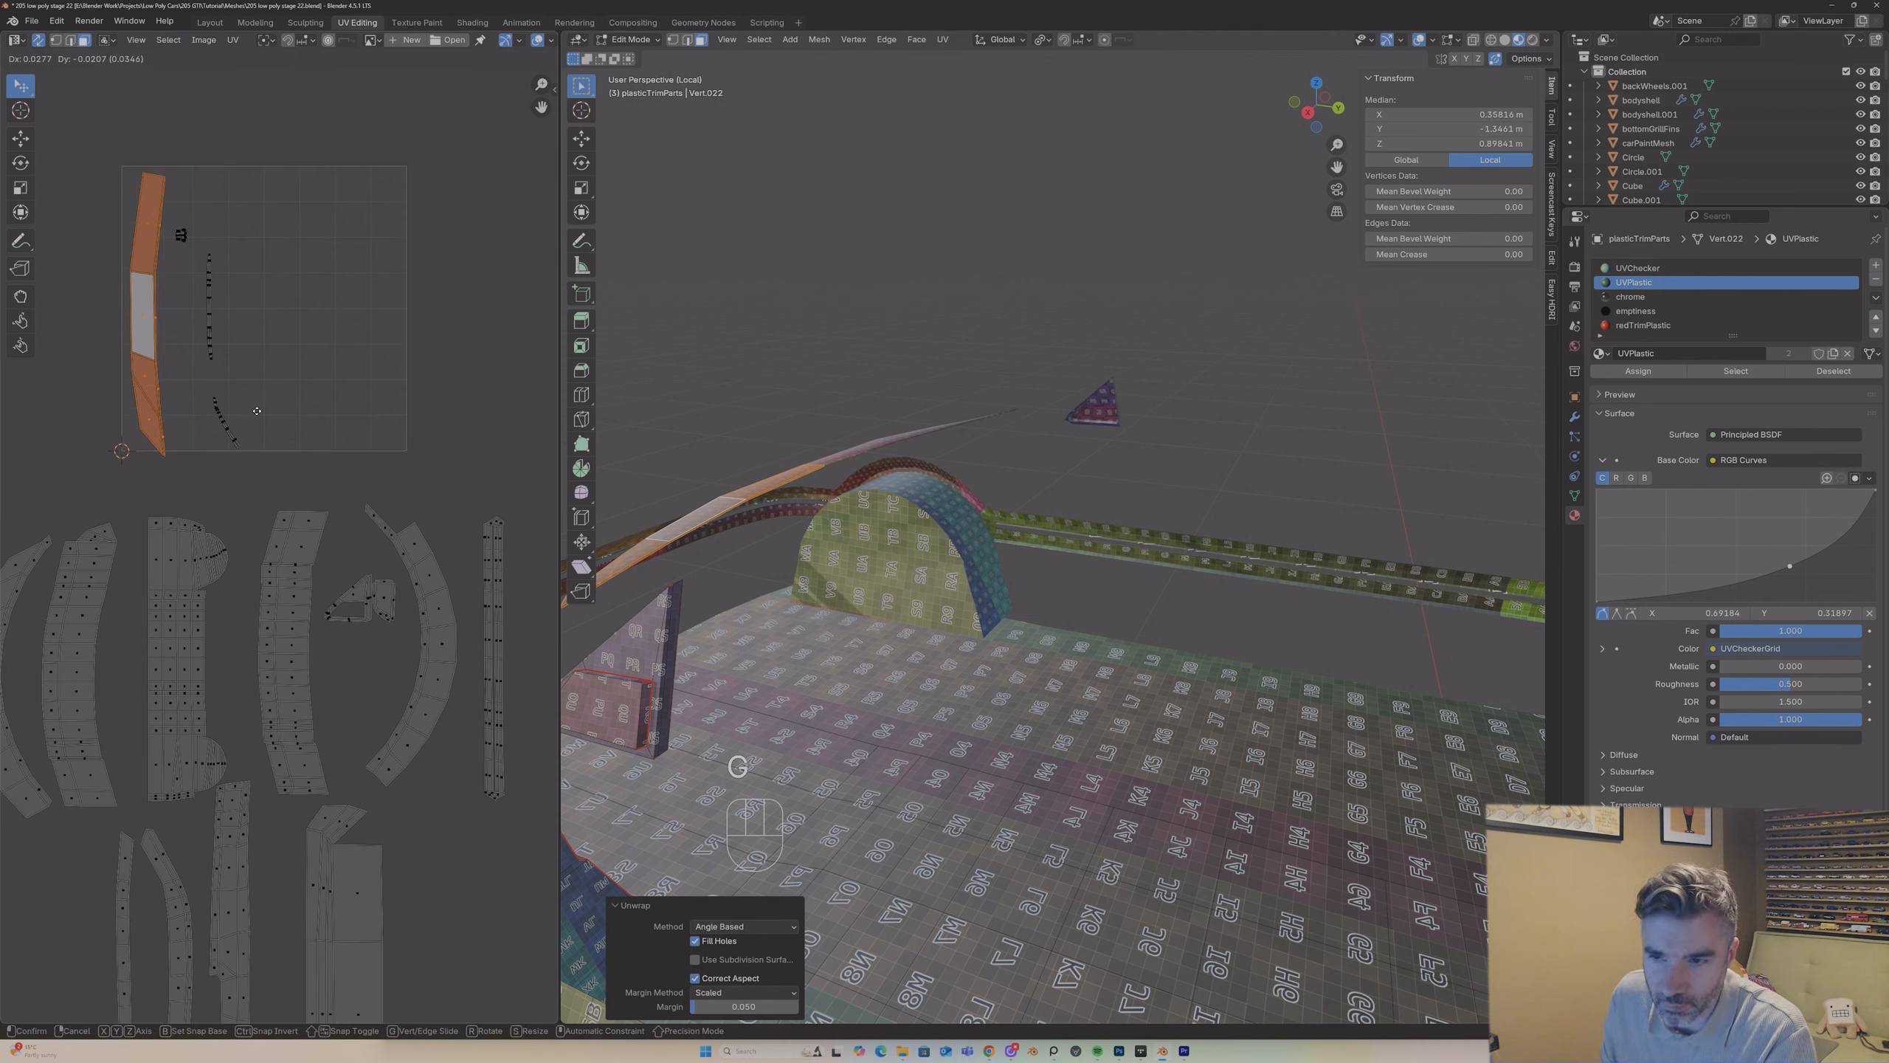
pyautogui.click(529, 1006)
# Step: Mark the outline and corner edges of the two floating elongated octagonal blocks as seams
pyautogui.moveTo(904, 587); pyautogui.dragTo(1171, 590, button='middle')
pyautogui.scroll(-5, 881, 570)
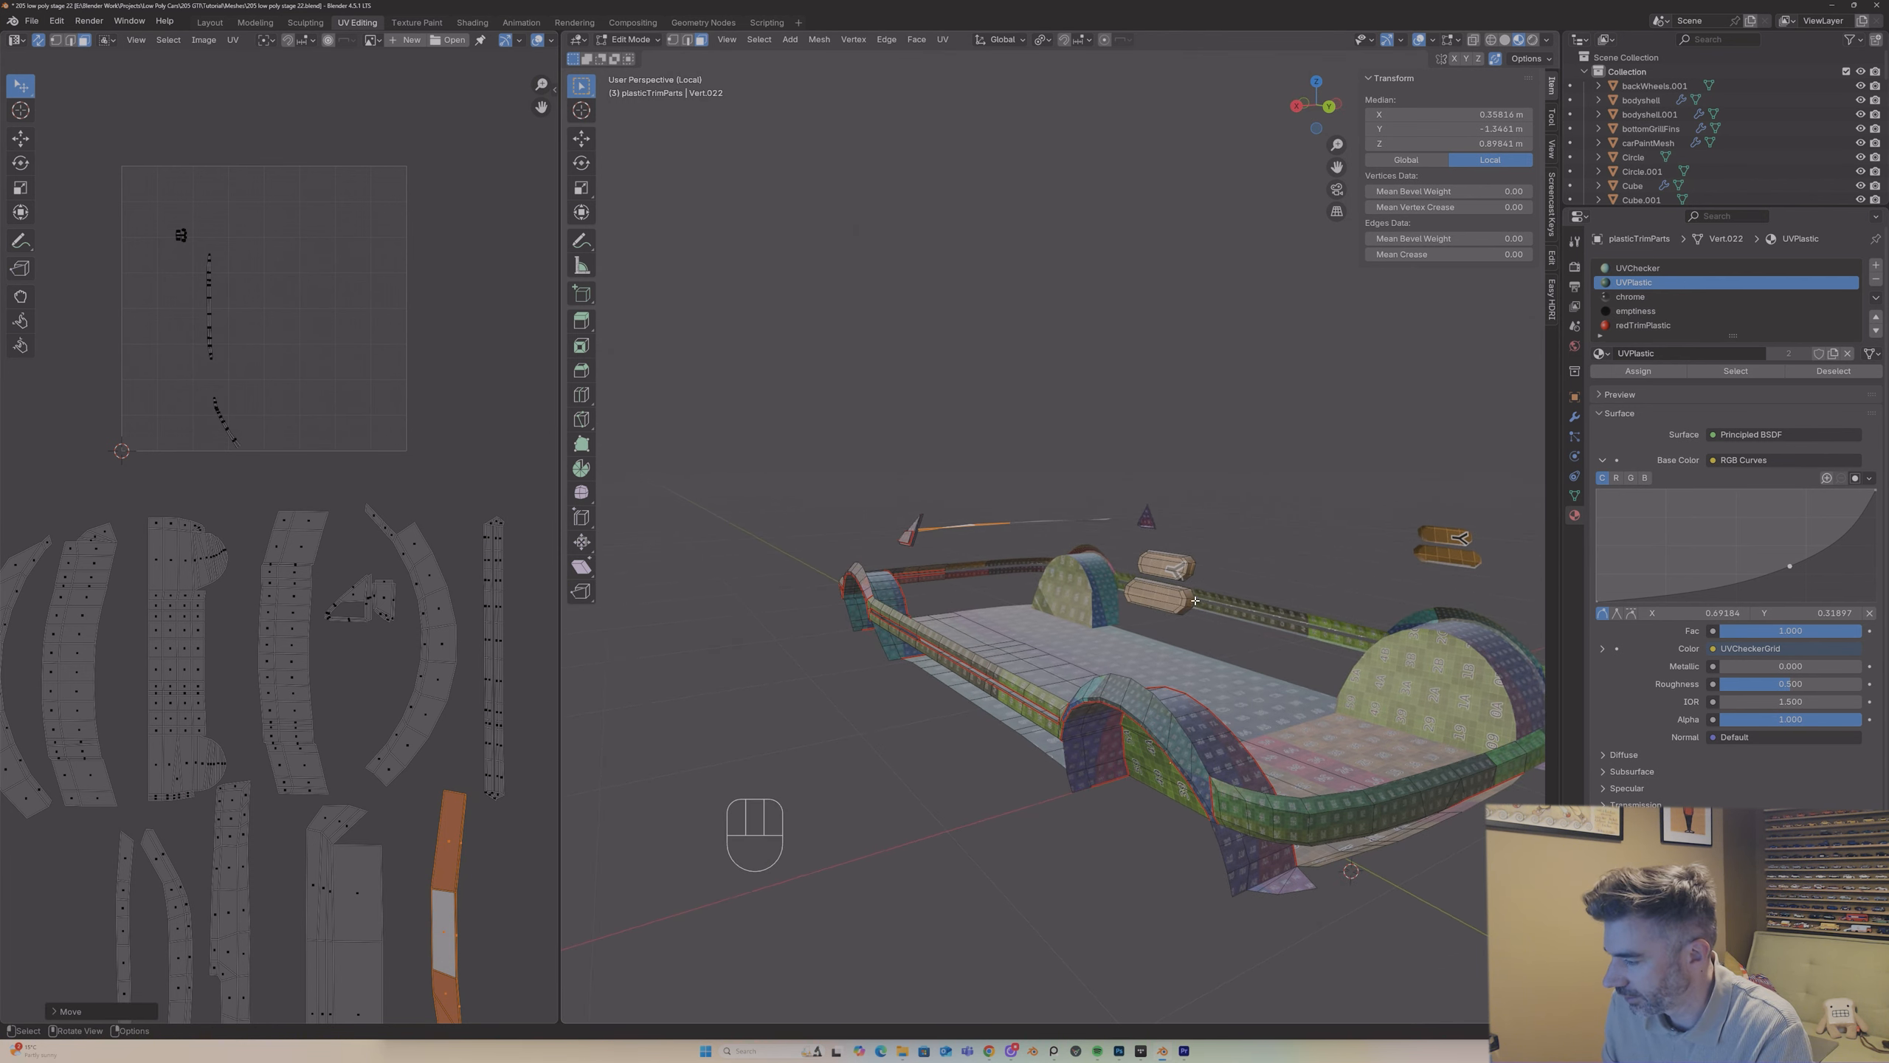
pyautogui.scroll(4, 1195, 600)
pyautogui.press('2')
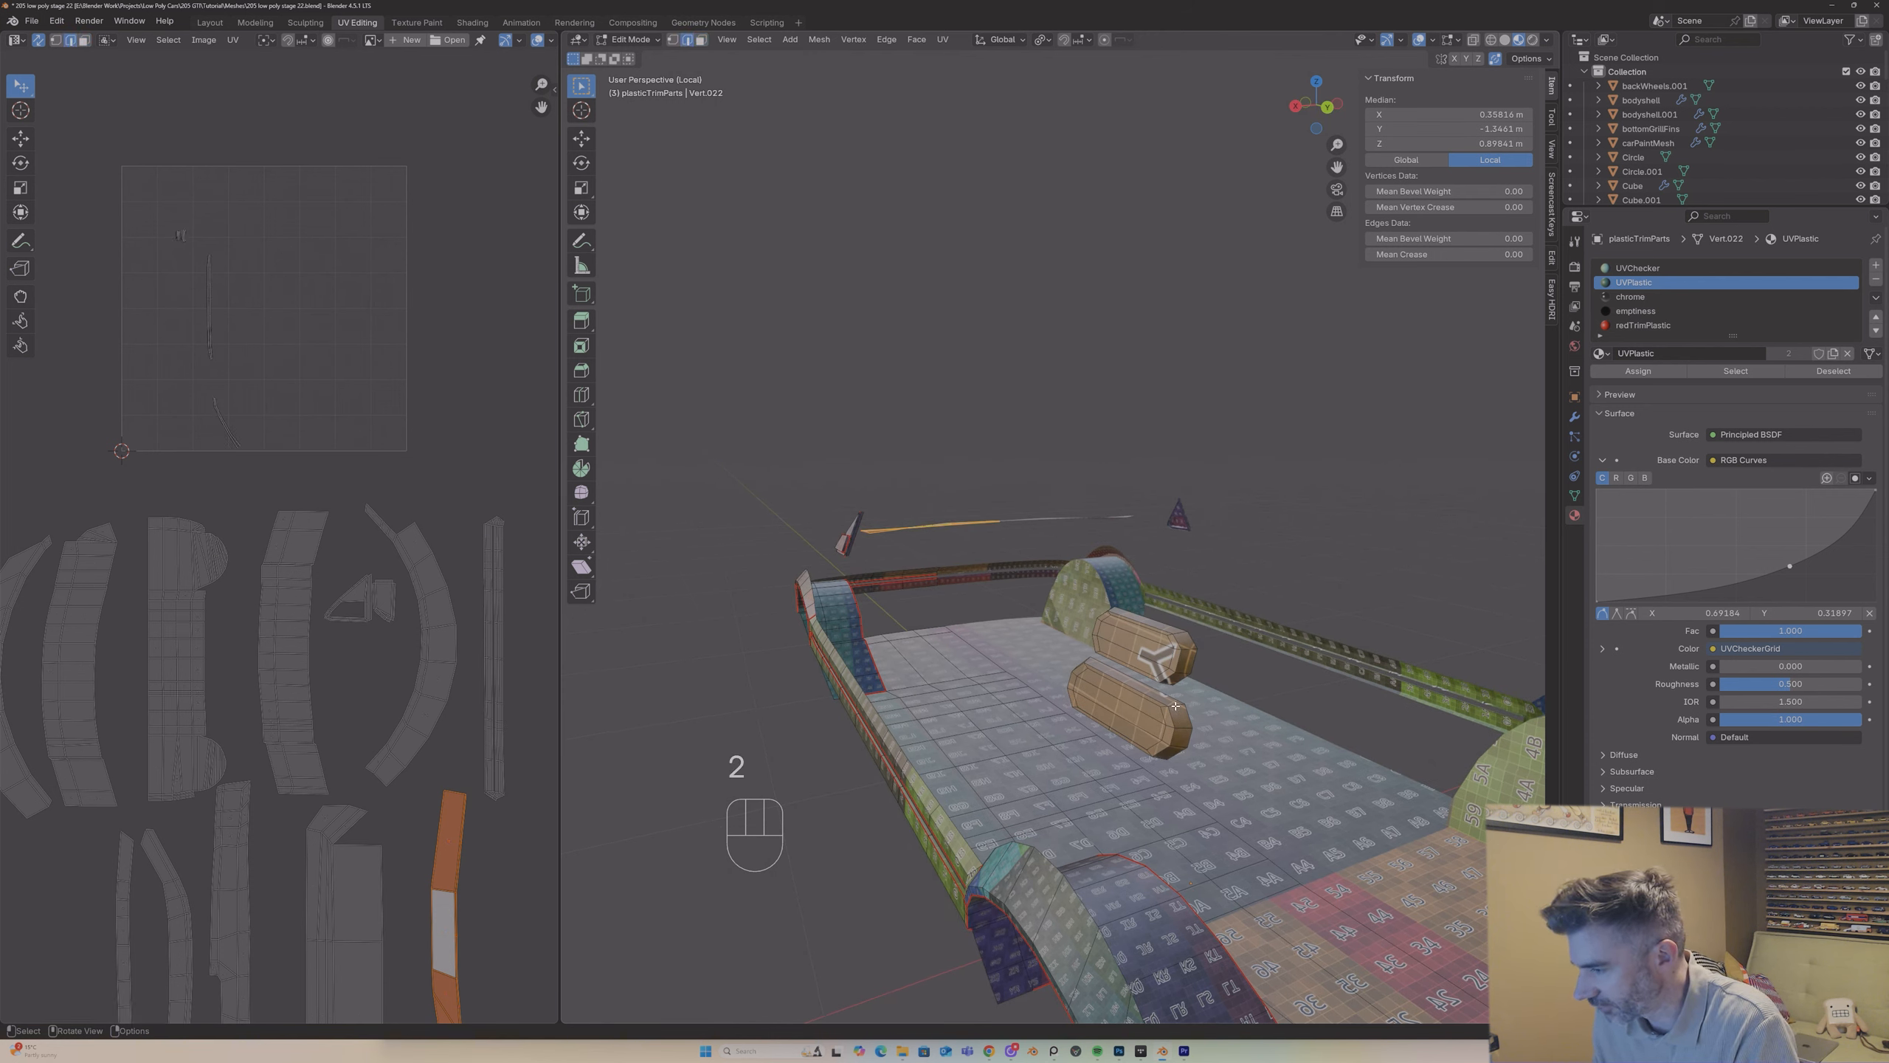
pyautogui.click(1175, 705)
pyautogui.scroll(4, 1175, 706)
pyautogui.moveTo(1175, 706); pyautogui.dragTo(1339, 774, button='middle')
pyautogui.scroll(-10, 1145, 640)
pyautogui.scroll(5, 1131, 626)
pyautogui.scroll(3, 1130, 626)
pyautogui.keyDown('shift'); pyautogui.click(1166, 757); pyautogui.keyUp('shift')
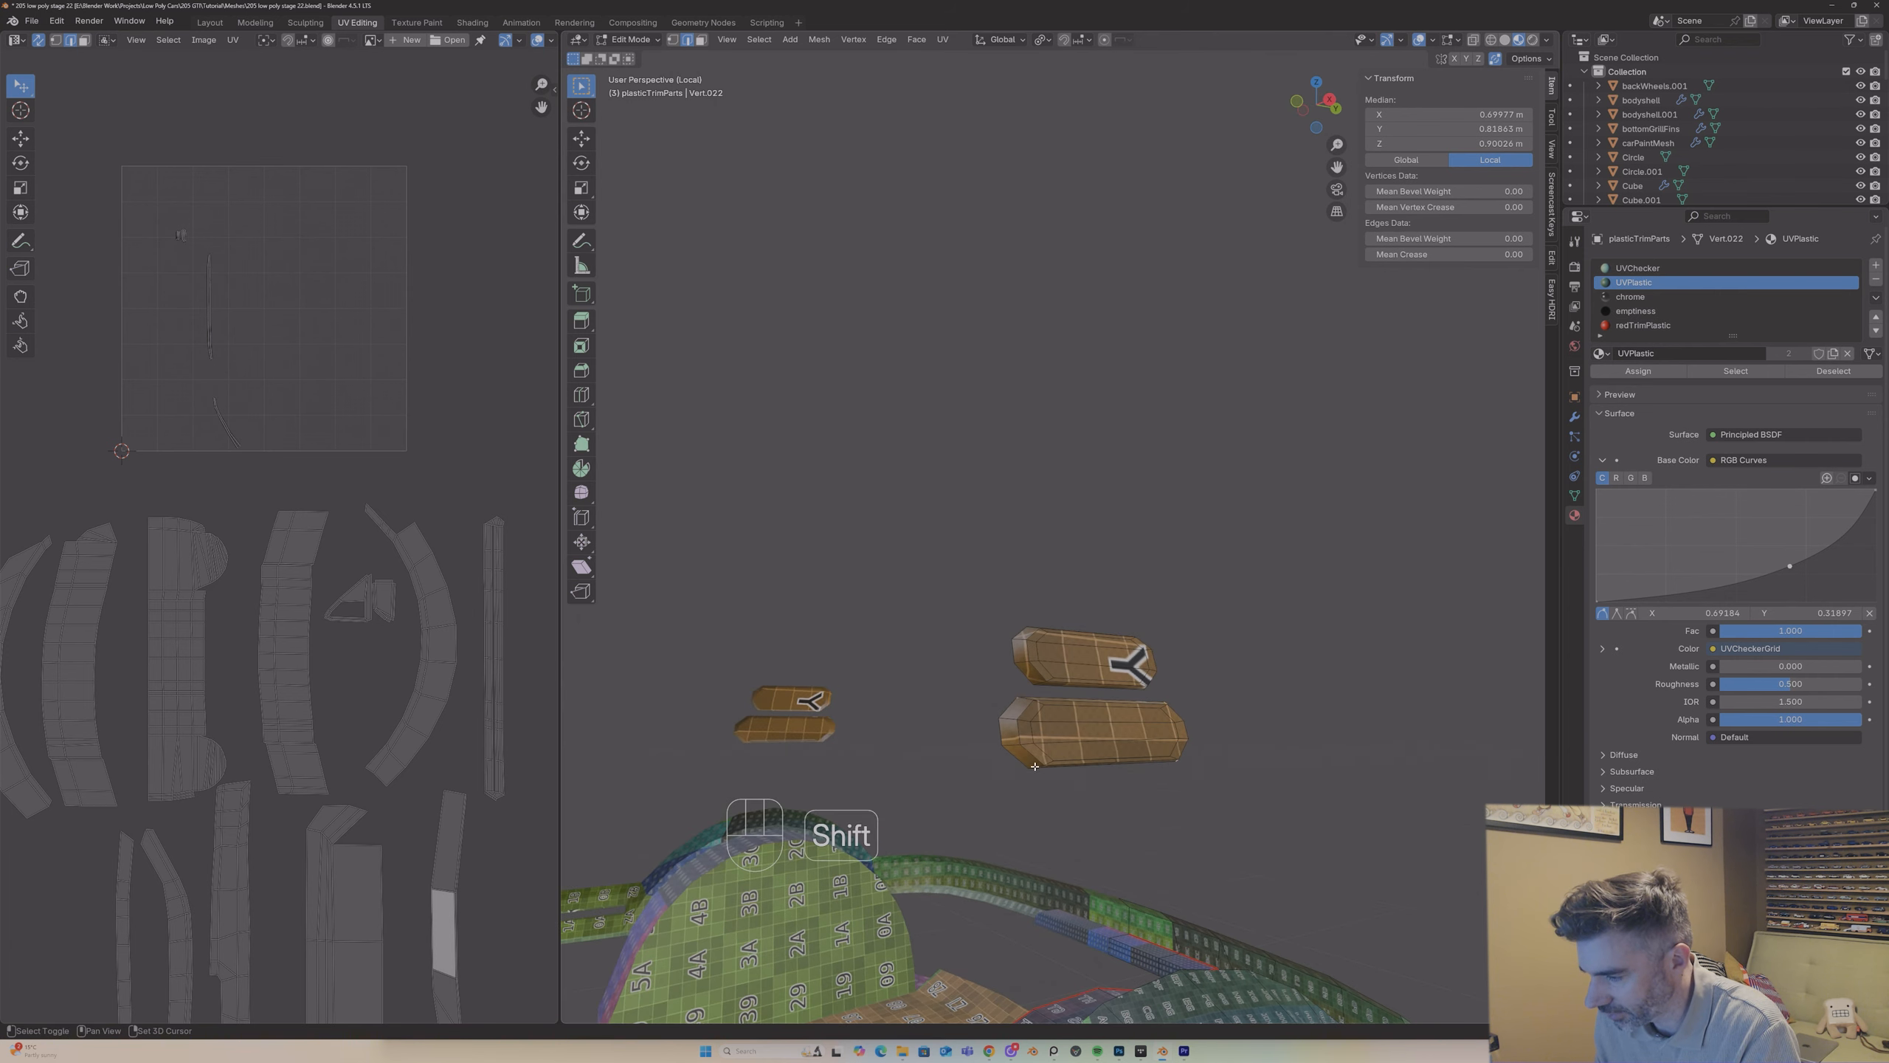
pyautogui.keyDown('shift'); pyautogui.click(1034, 765); pyautogui.keyUp('shift')
pyautogui.moveTo(1030, 732); pyautogui.dragTo(1016, 747, button='middle')
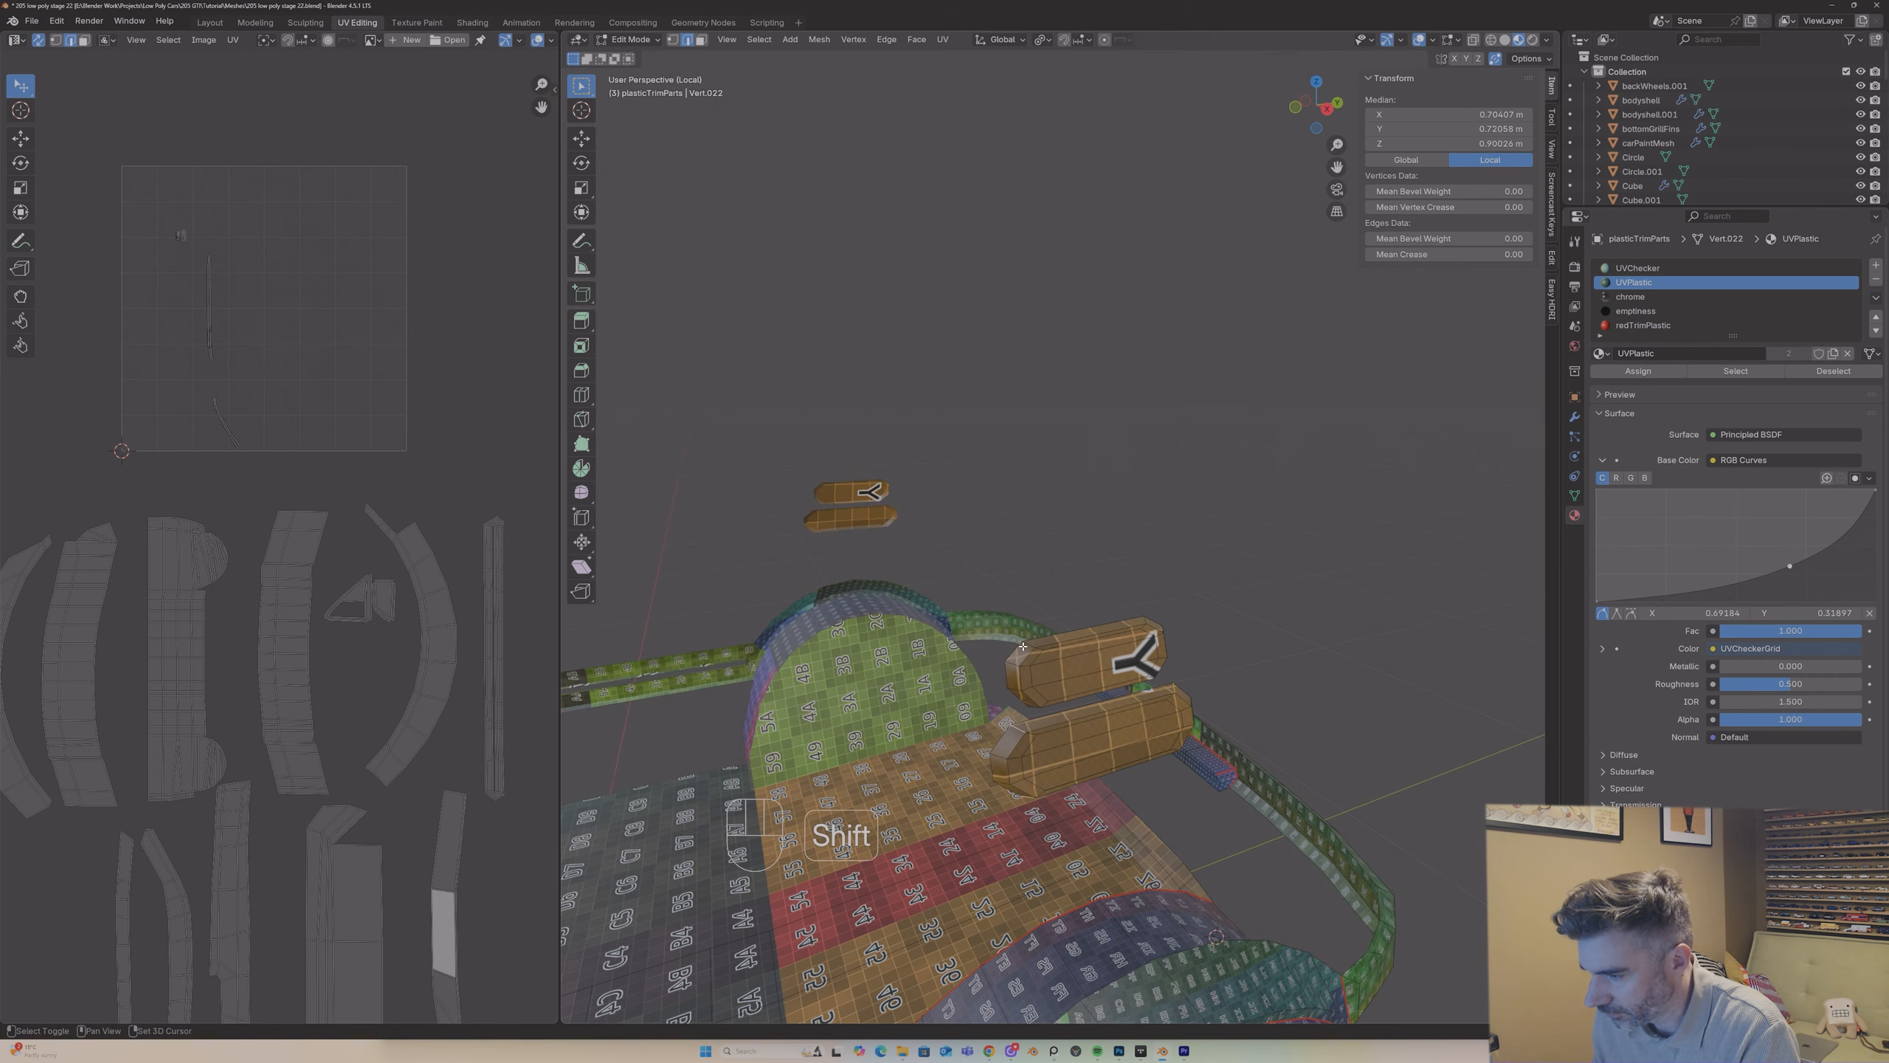
pyautogui.moveTo(1027, 653); pyautogui.dragTo(1181, 629, button='middle')
pyautogui.keyDown('shift'); pyautogui.click(1161, 688); pyautogui.keyUp('shift')
pyautogui.rightClick(1160, 687)
pyautogui.click(1159, 688)
# Step: Select only the two octagonal blocks through linked selection and unwrap them with Angle Based
pyautogui.press('a')
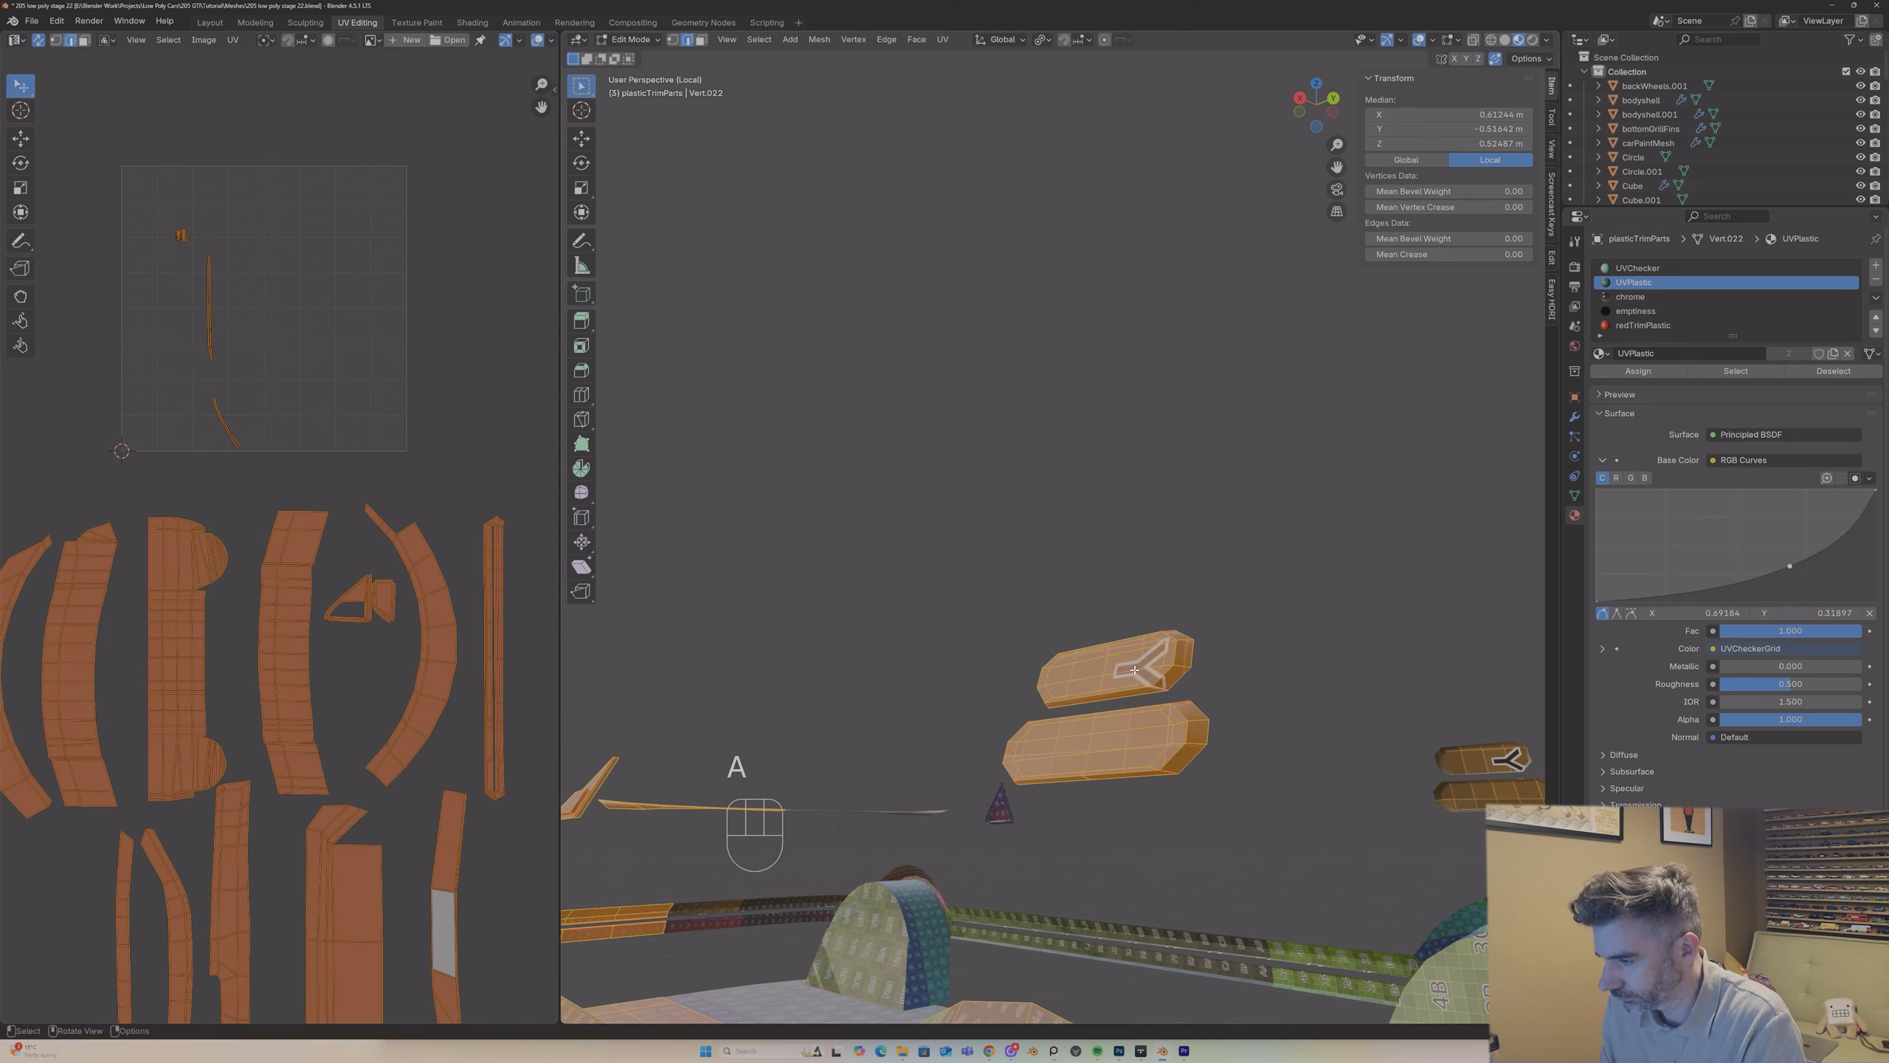
pyautogui.hotkey('alt', 'a')
pyautogui.press('l')
pyautogui.press('l')
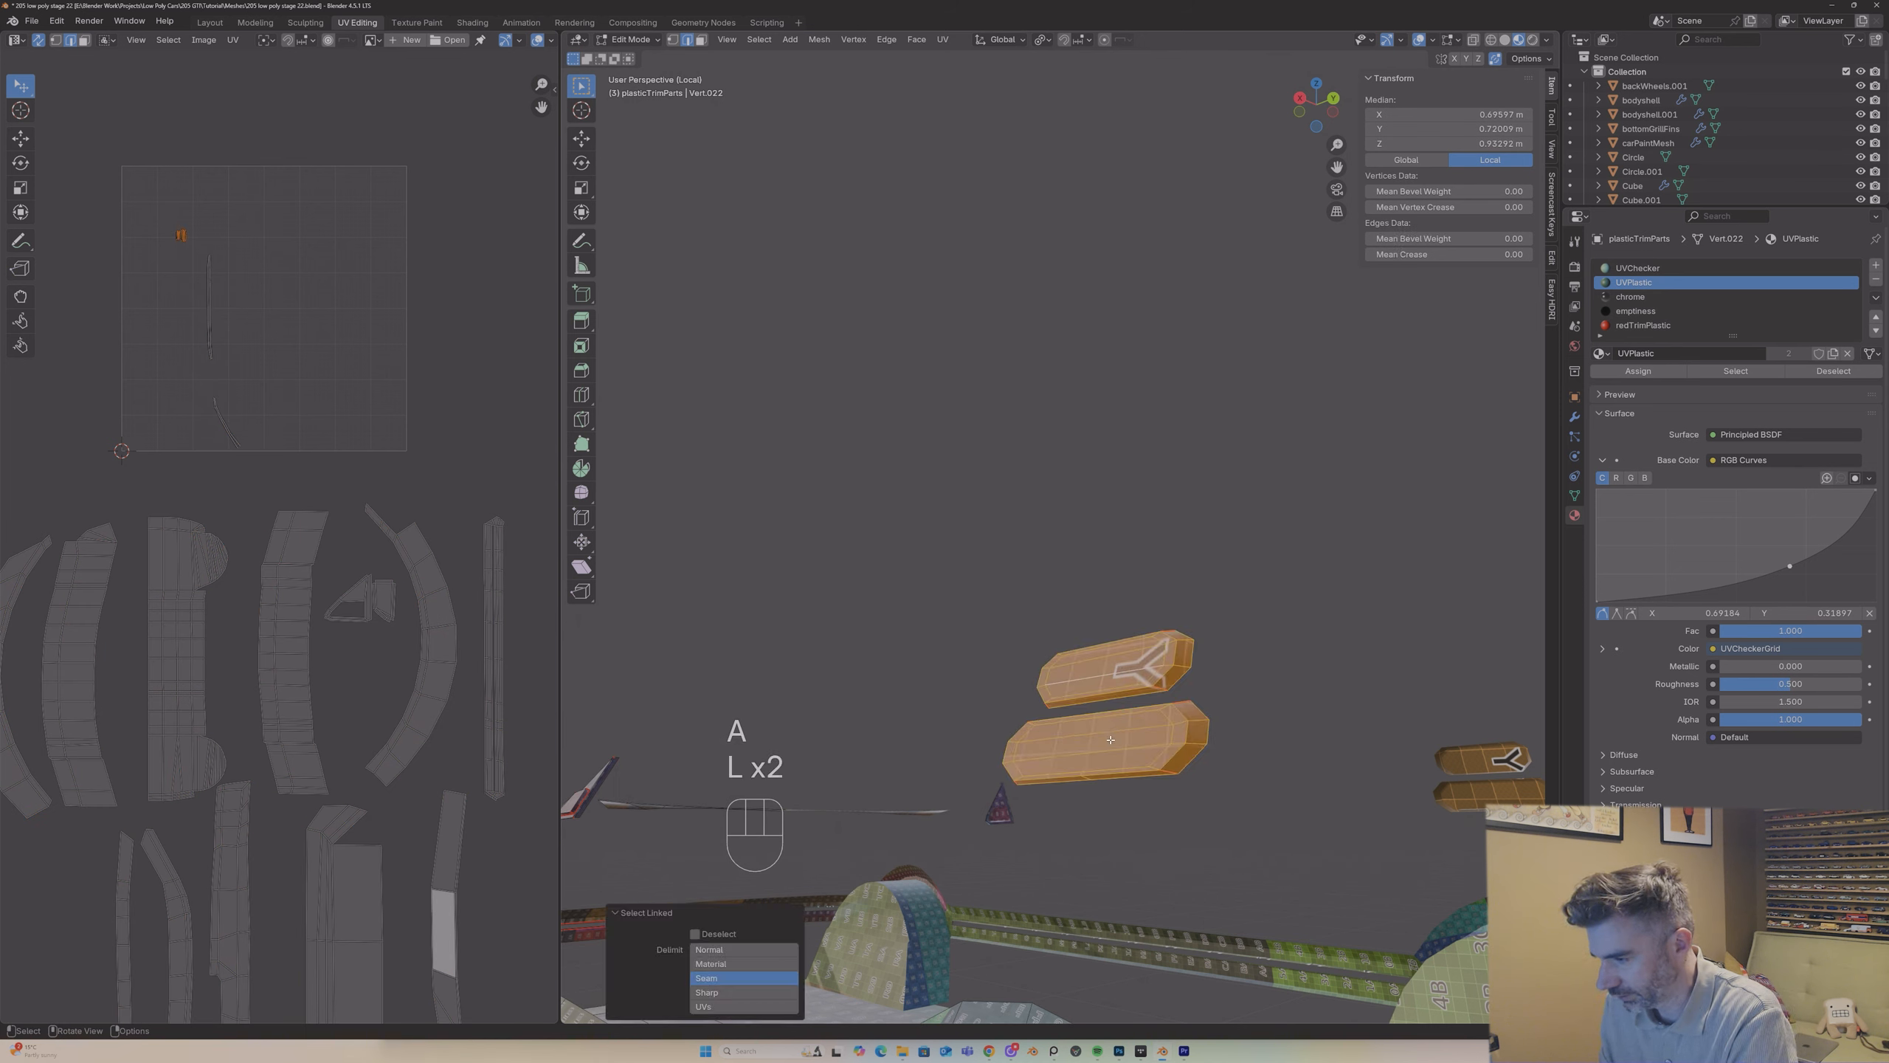
pyautogui.press('u')
pyautogui.click(1109, 736)
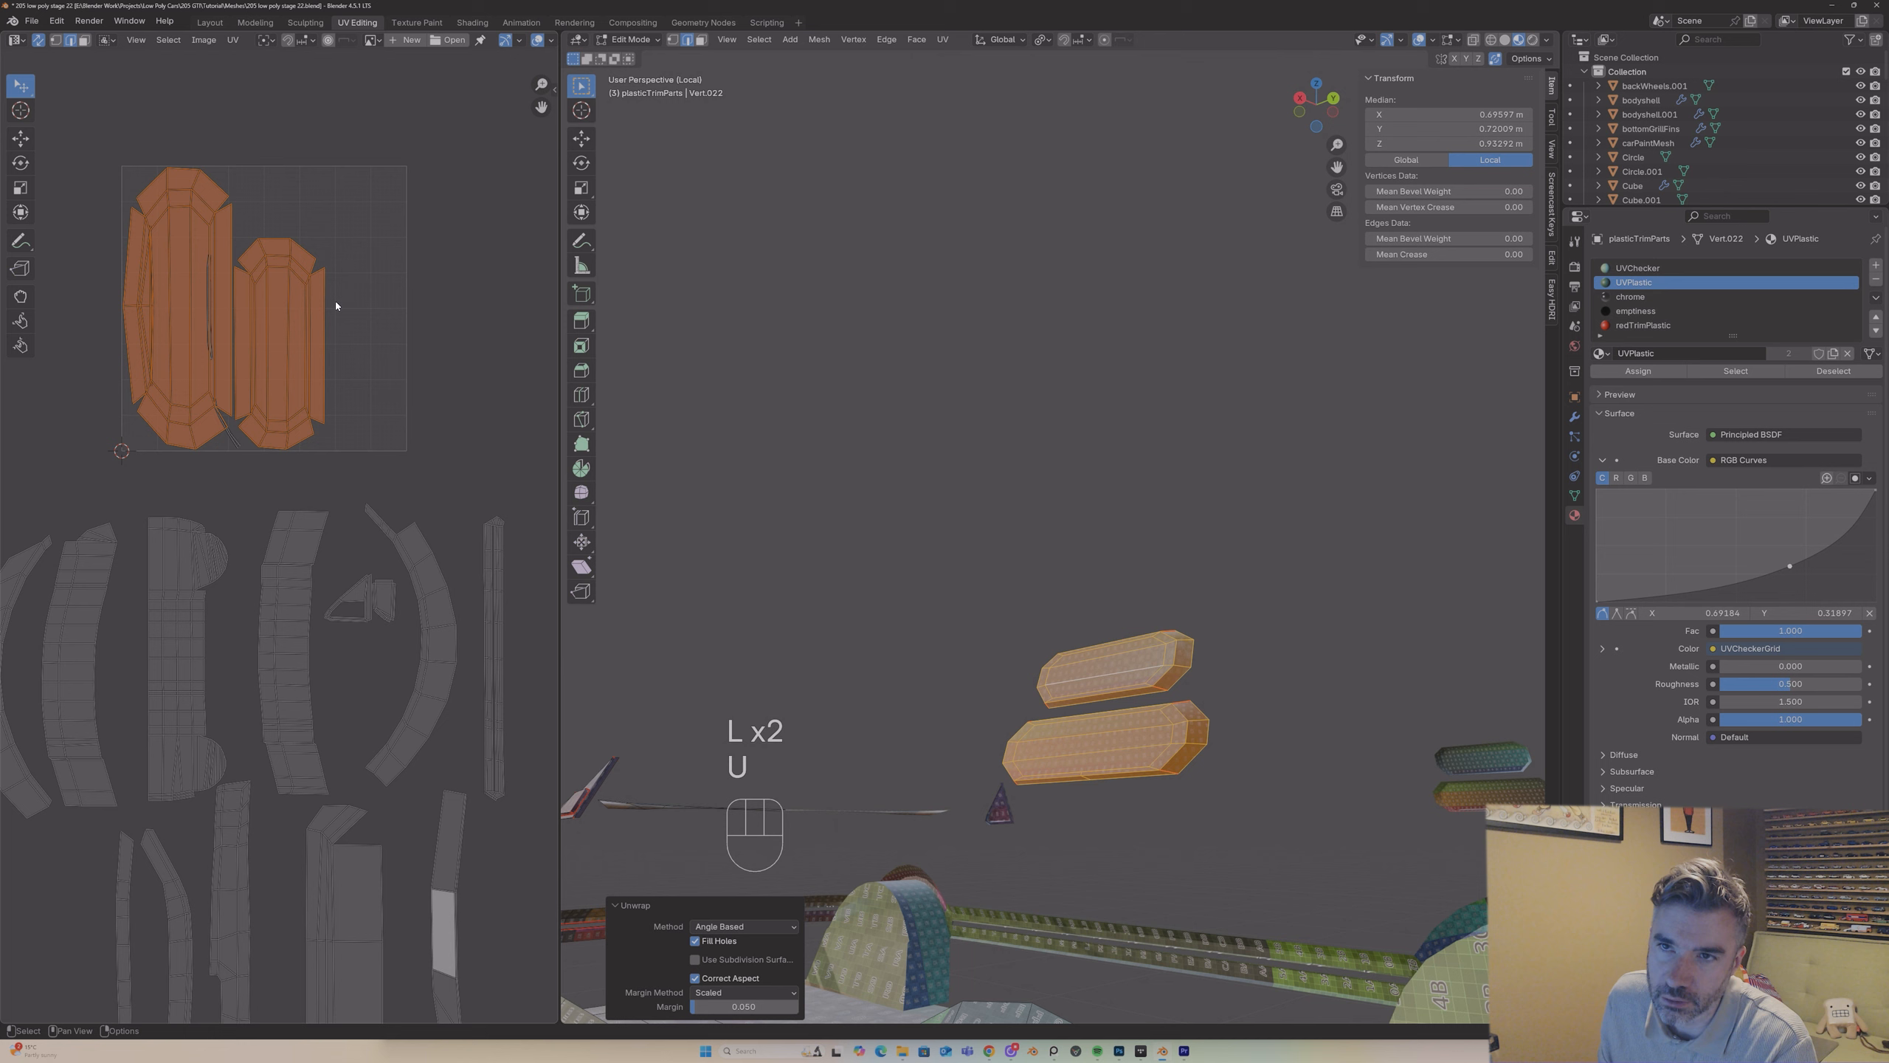
# Step: Try marking extra edges at both ends of the upper octagonal block as seams
pyautogui.click(1128, 618)
pyautogui.moveTo(1128, 618); pyautogui.dragTo(1086, 748, button='middle')
pyautogui.scroll(4, 1116, 680)
pyautogui.scroll(-4, 1105, 672)
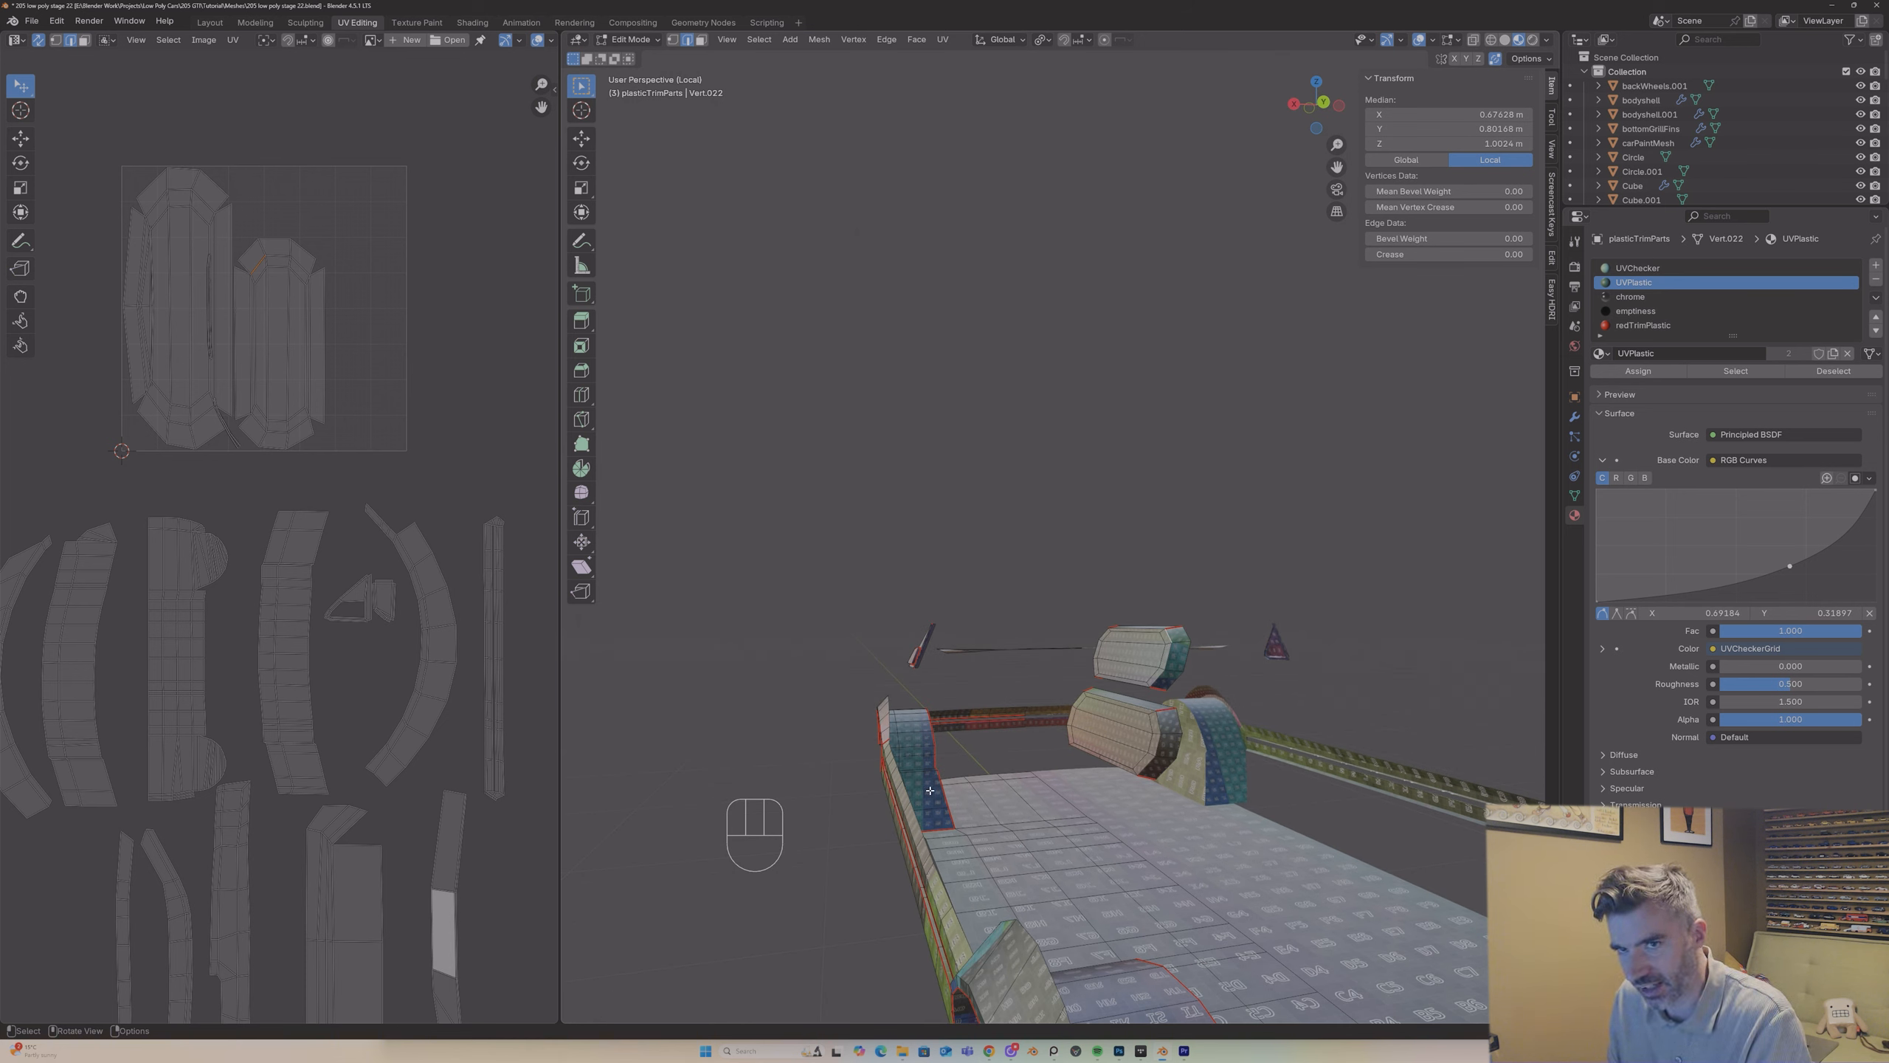
pyautogui.scroll(2, 369, 533)
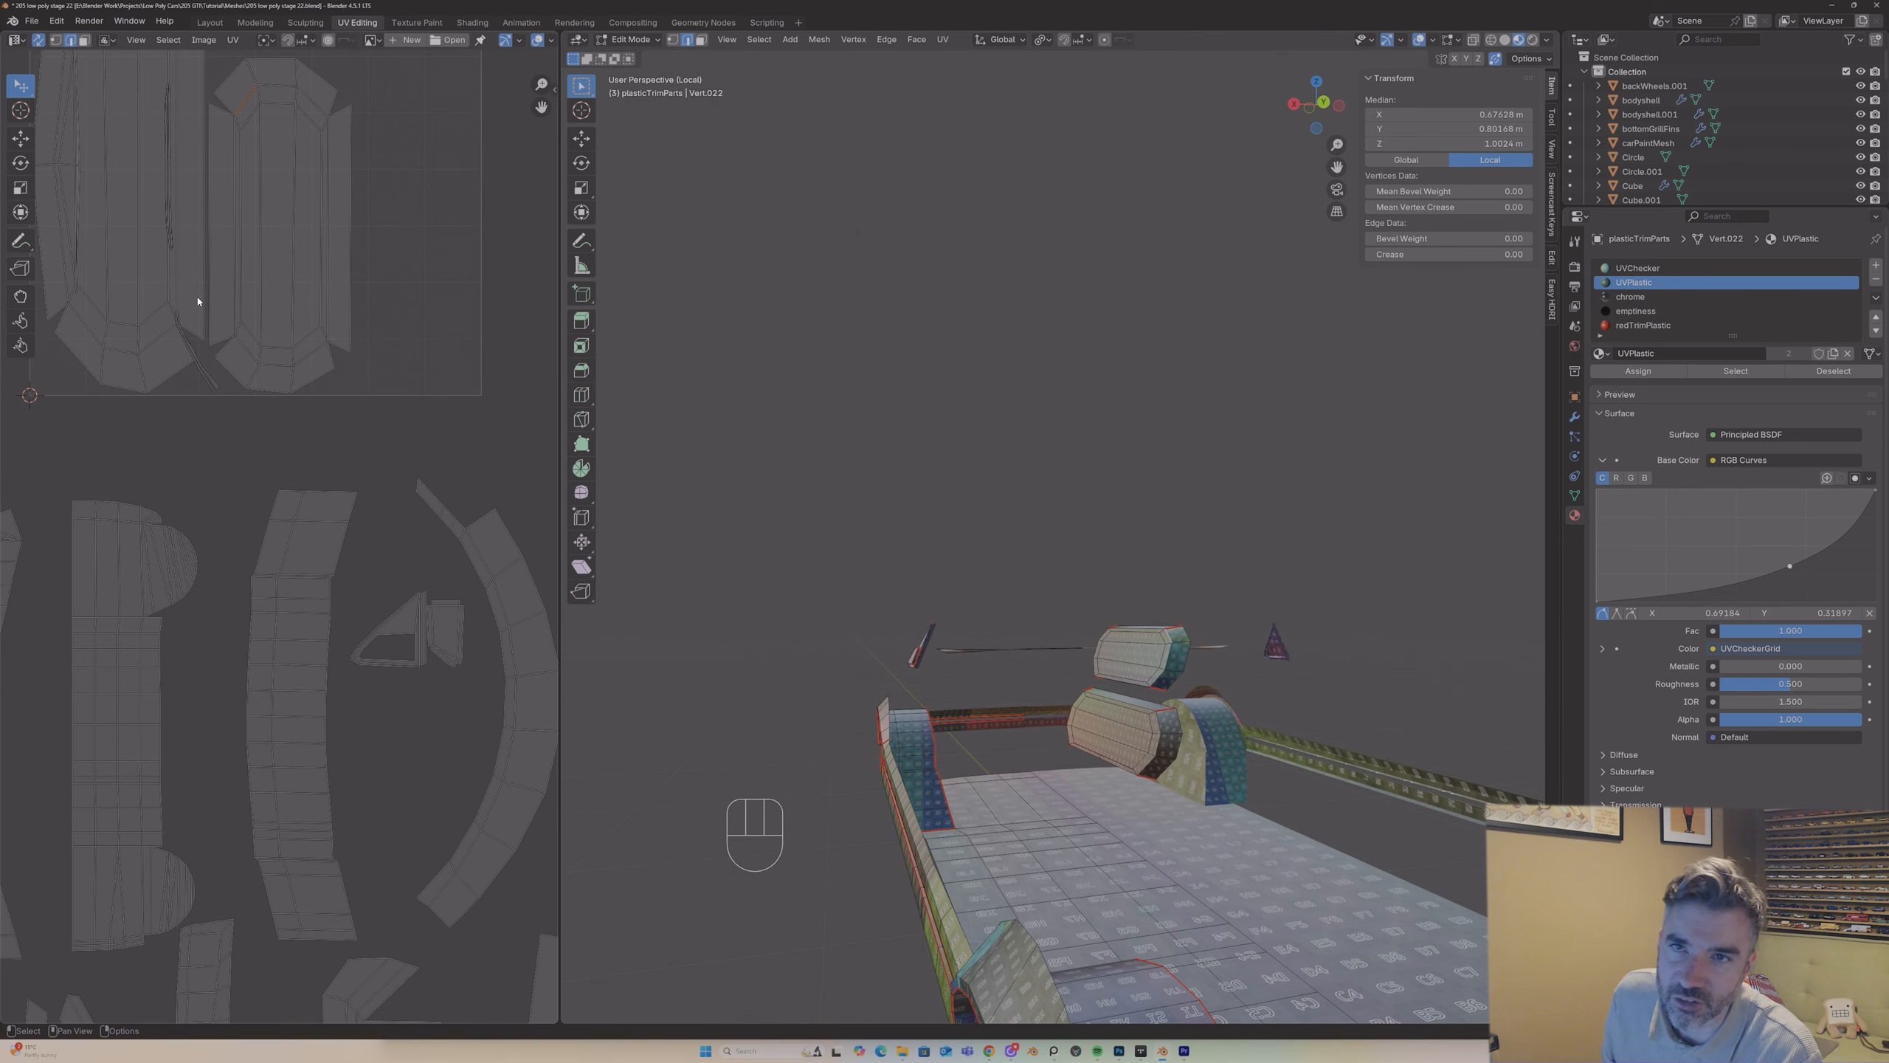
pyautogui.scroll(-3, 222, 290)
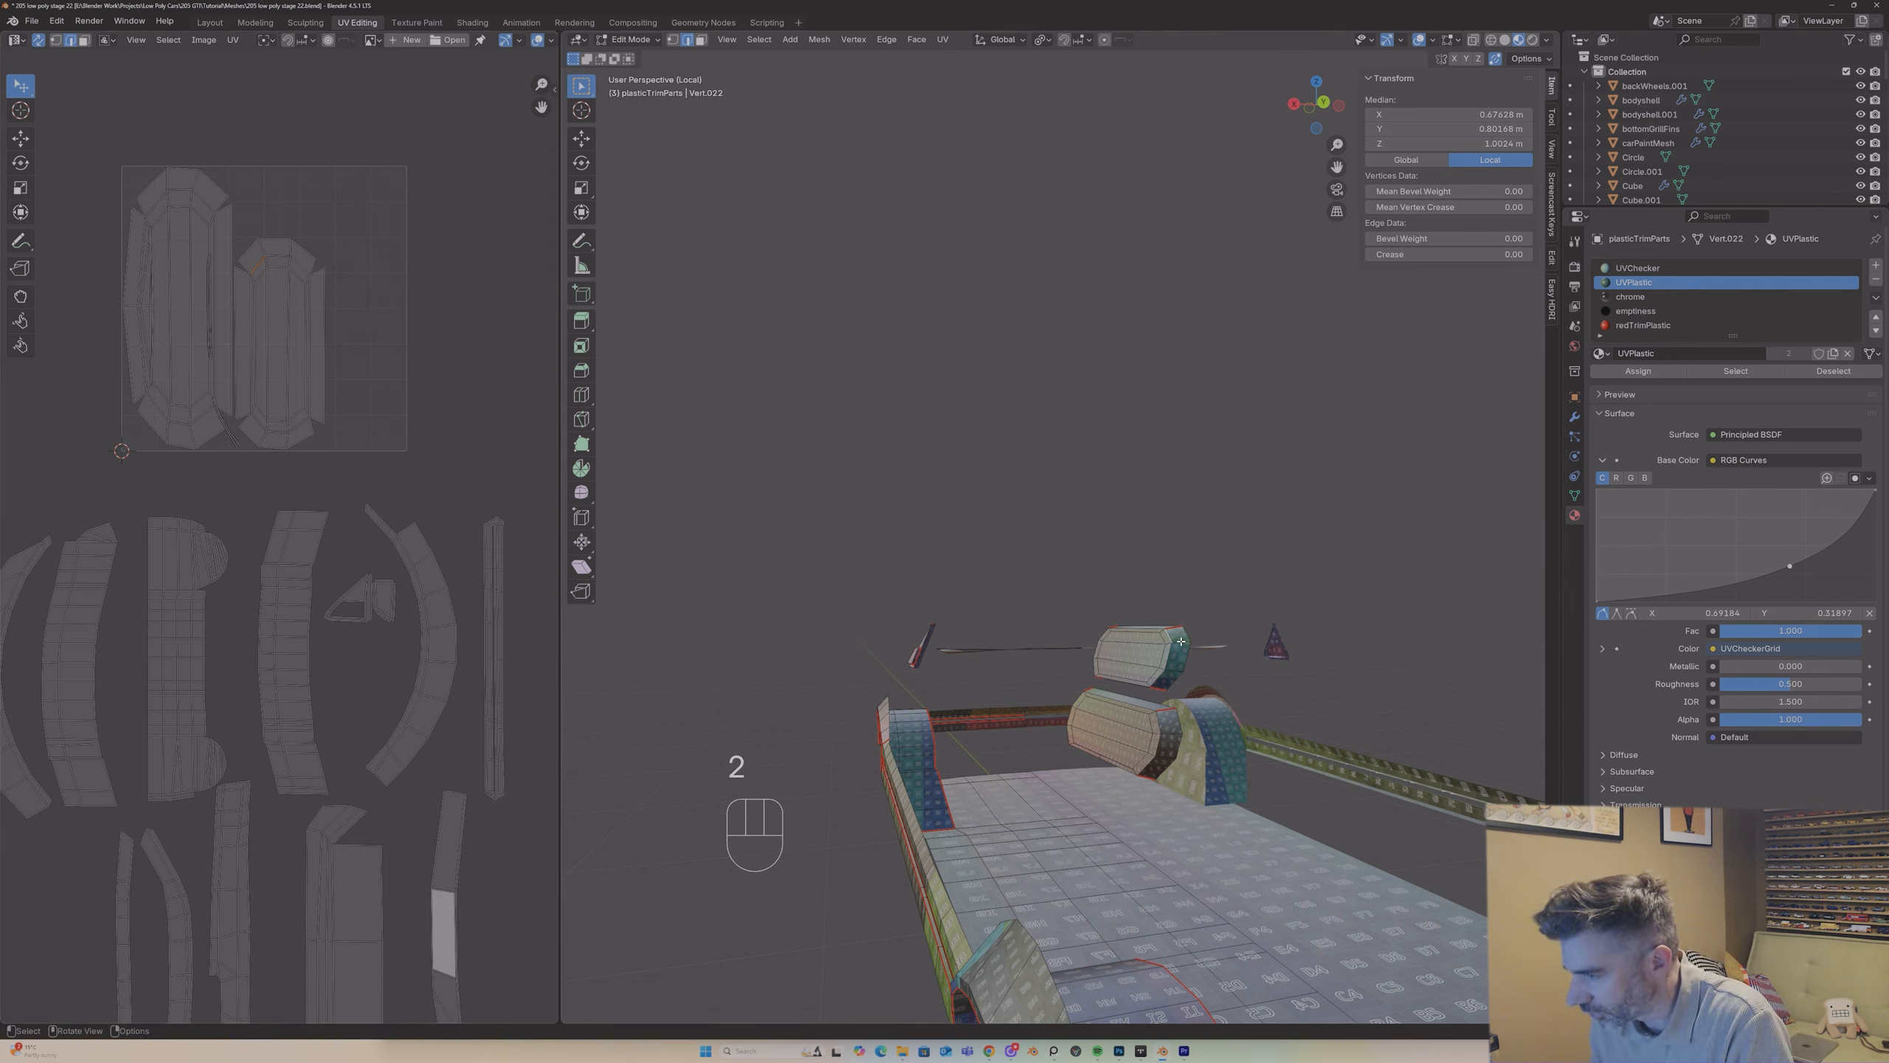
pyautogui.keyDown('shift'); pyautogui.click(1177, 664); pyautogui.keyUp('shift')
pyautogui.keyDown('shift'); pyautogui.click(1173, 669); pyautogui.keyUp('shift')
pyautogui.rightClick(1173, 672)
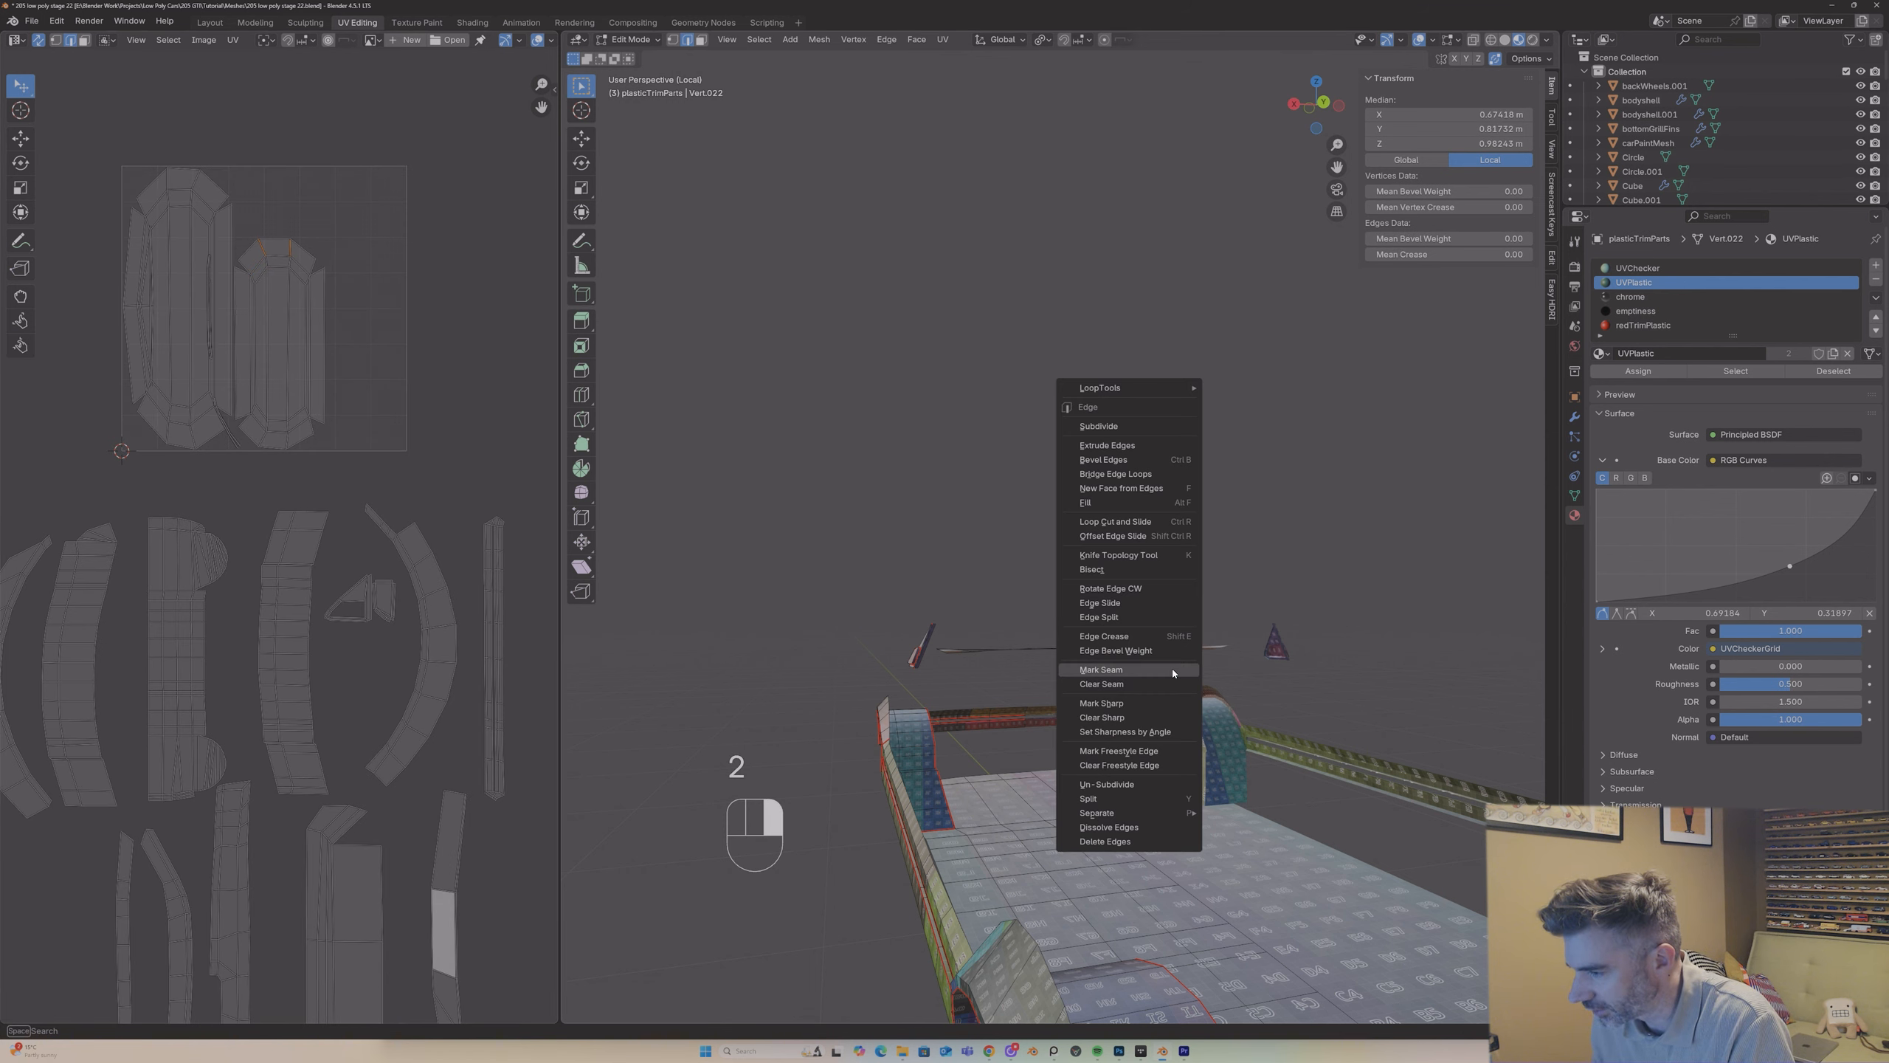
pyautogui.click(1173, 669)
pyautogui.moveTo(1173, 669); pyautogui.dragTo(1256, 855, button='middle')
pyautogui.keyDown('shift'); pyautogui.click(1039, 674); pyautogui.keyUp('shift')
pyautogui.rightClick(1039, 675)
pyautogui.click(1039, 676)
# Step: Try marking extra edges at both ends of the lower octagonal block as seams
pyautogui.click(1245, 817)
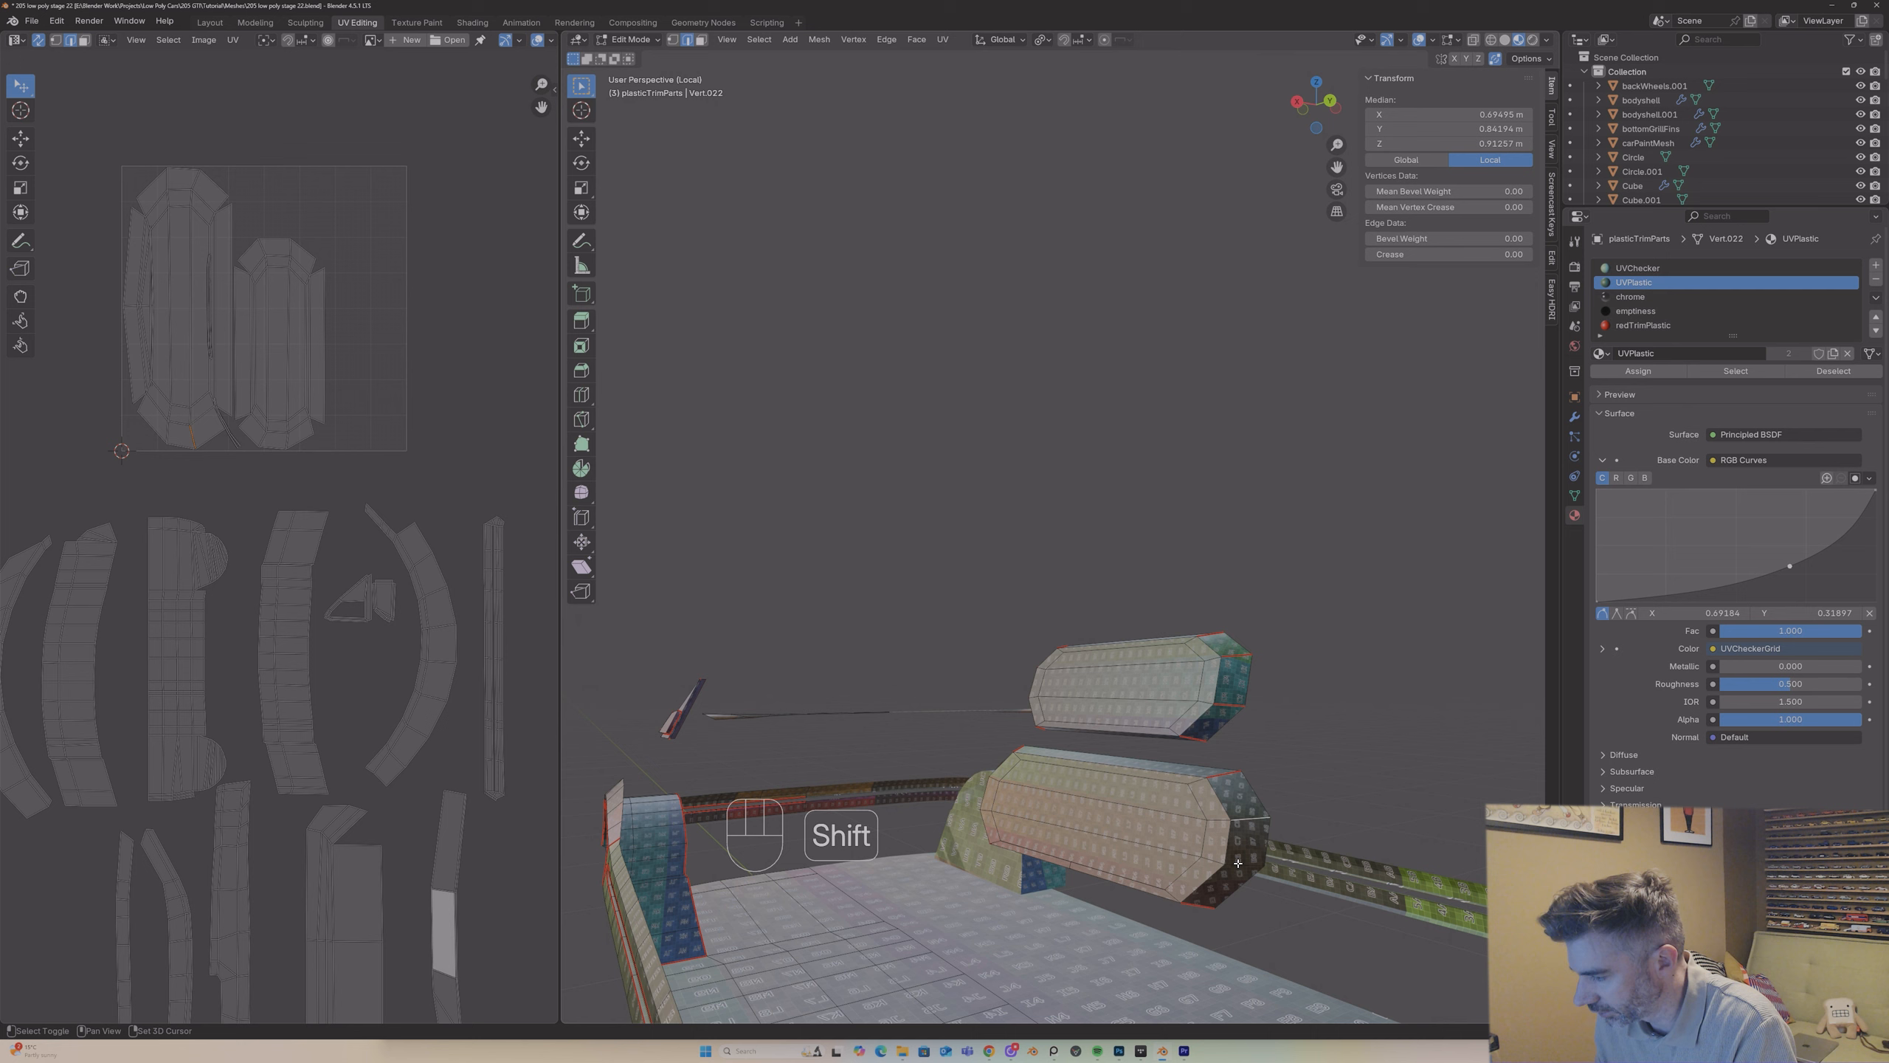
pyautogui.keyDown('shift'); pyautogui.click(1236, 863); pyautogui.keyUp('shift')
pyautogui.rightClick(1235, 864)
pyautogui.click(1234, 864)
pyautogui.rightClick(1240, 823)
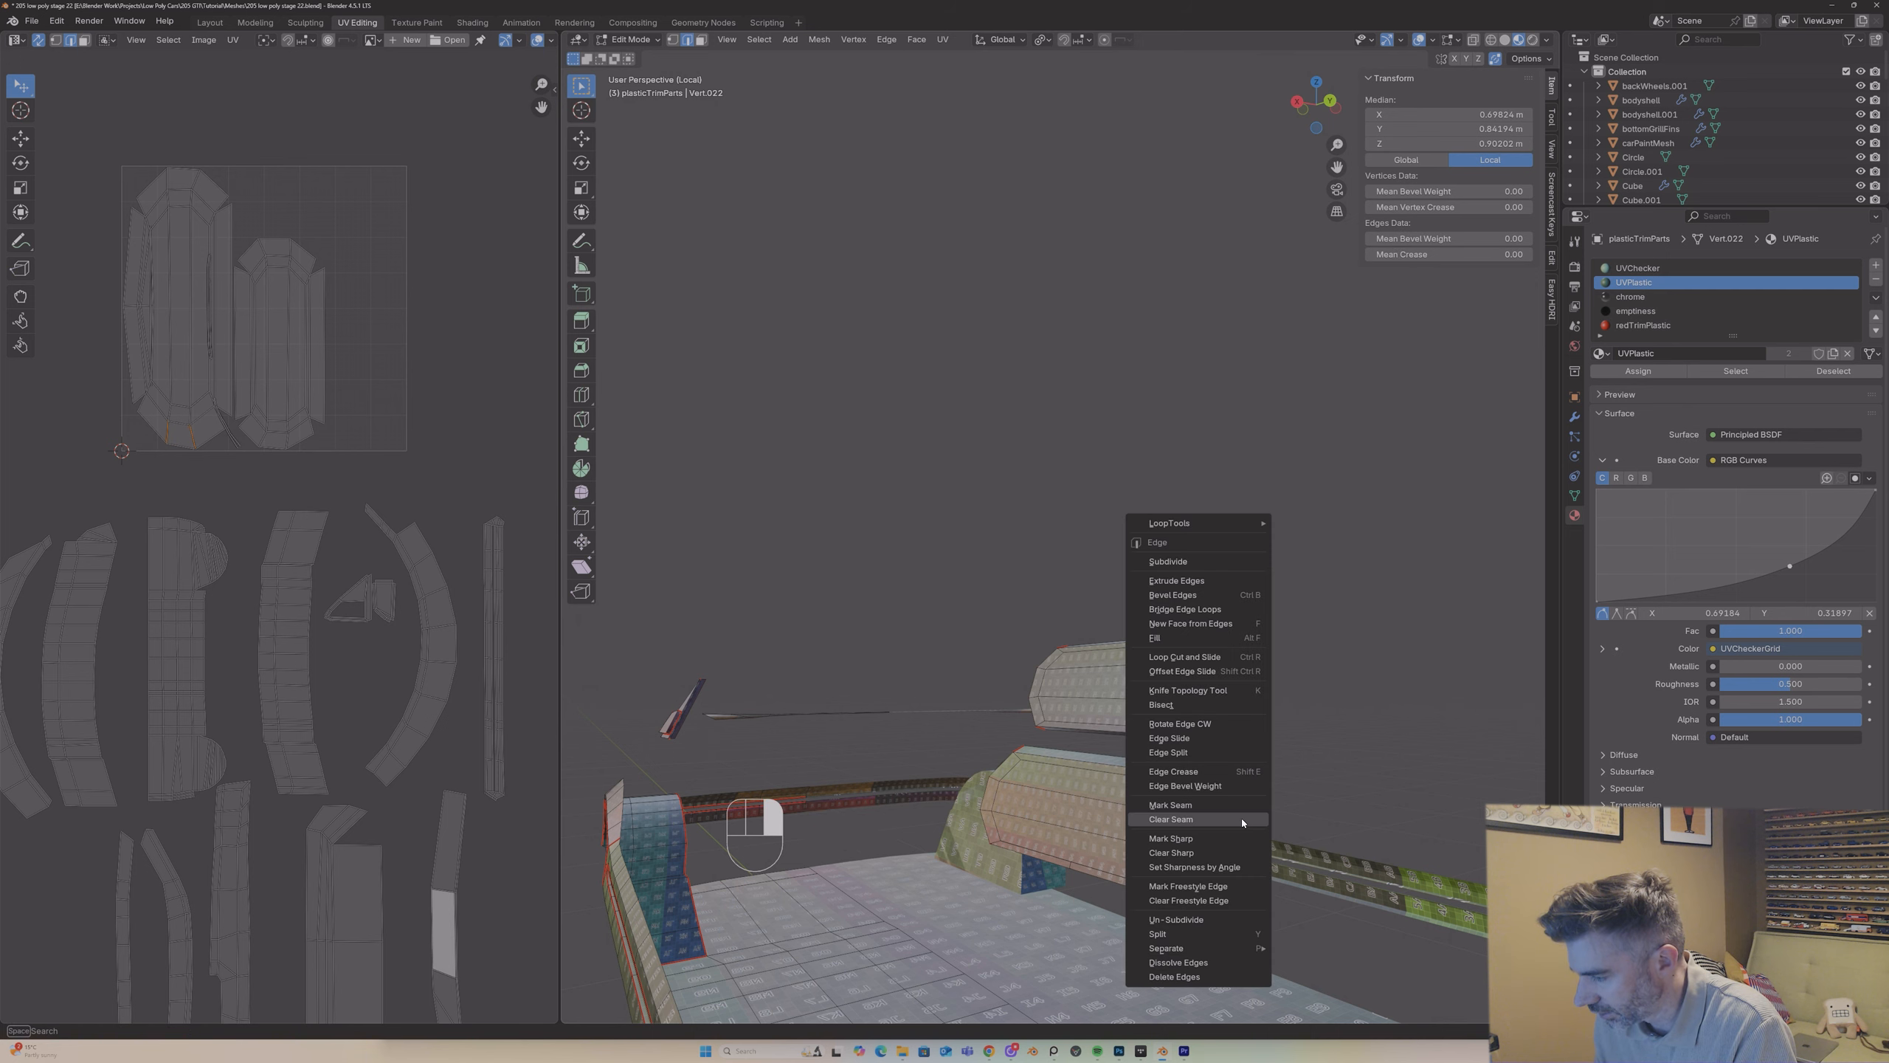
pyautogui.click(1227, 807)
pyautogui.moveTo(1227, 806); pyautogui.dragTo(1020, 837, button='middle')
pyautogui.scroll(-7, 1015, 845)
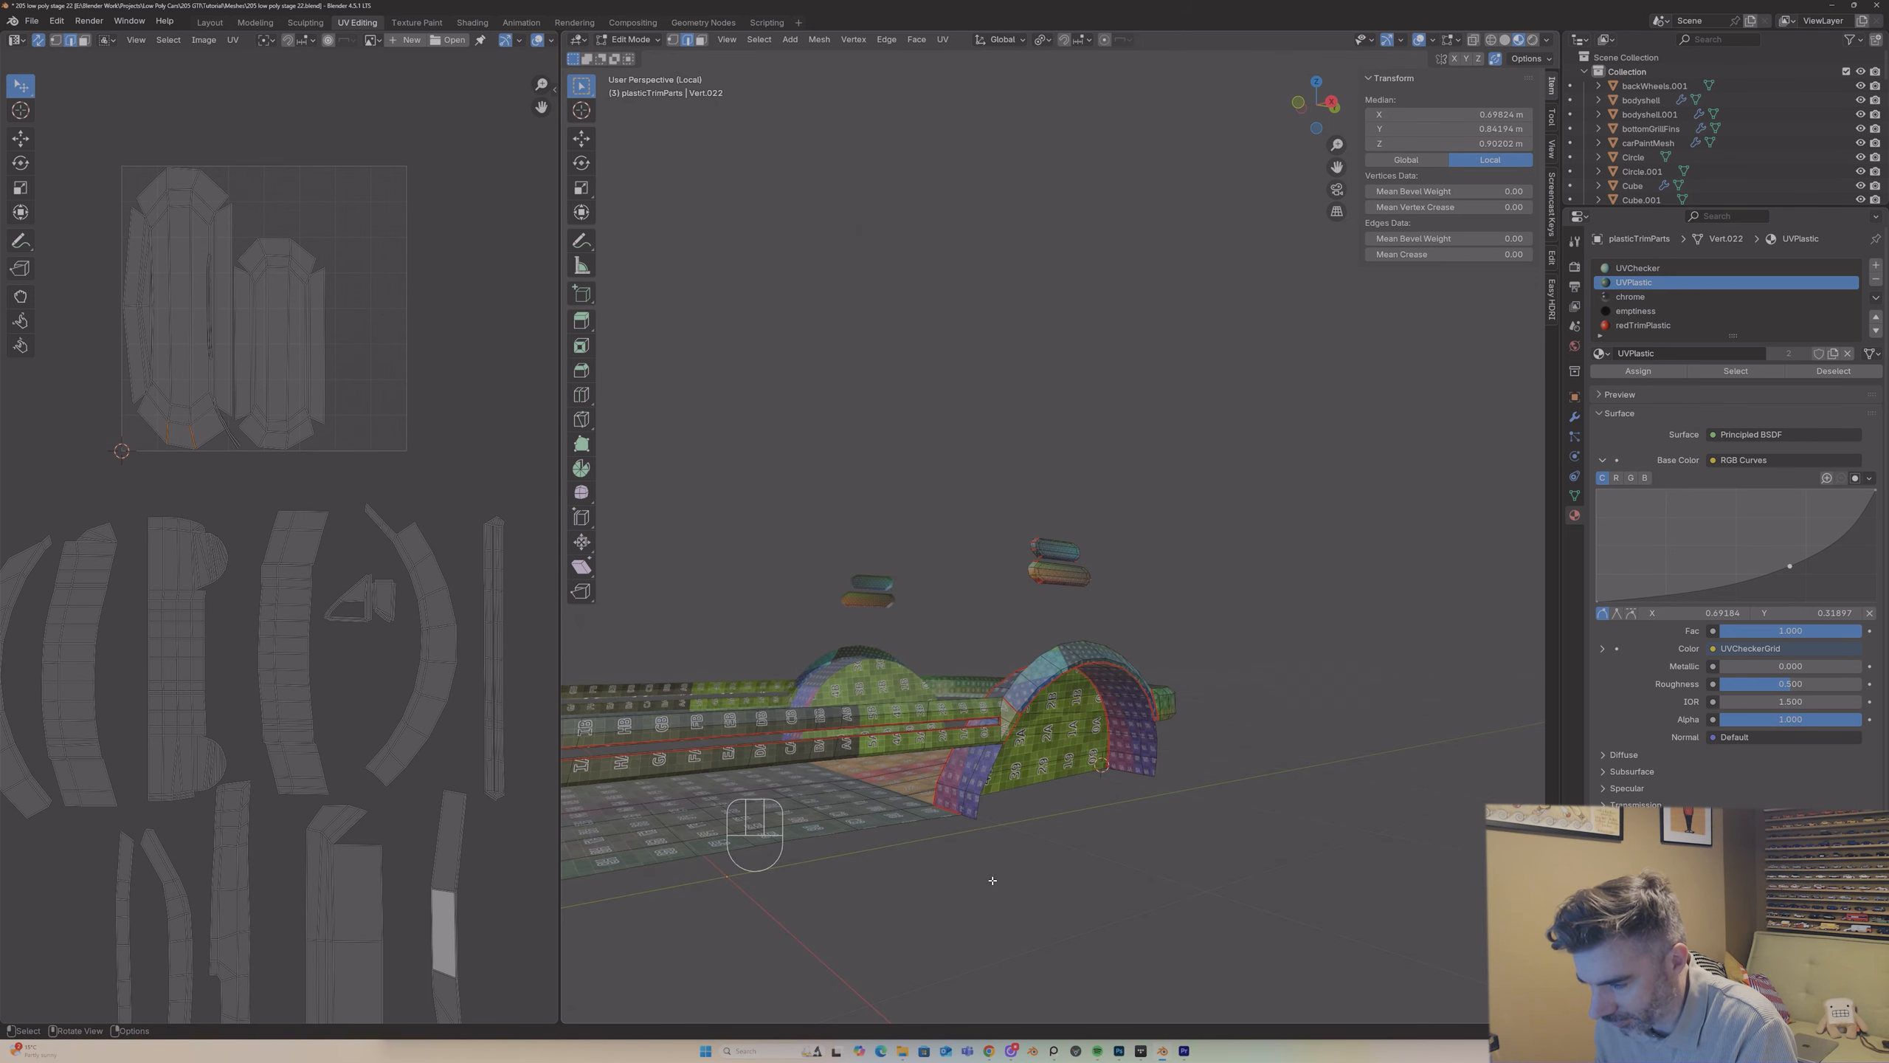
pyautogui.scroll(2, 1026, 677)
pyautogui.click(1005, 603)
pyautogui.keyDown('shift'); pyautogui.click(1004, 620); pyautogui.keyUp('shift')
pyautogui.rightClick(1004, 620)
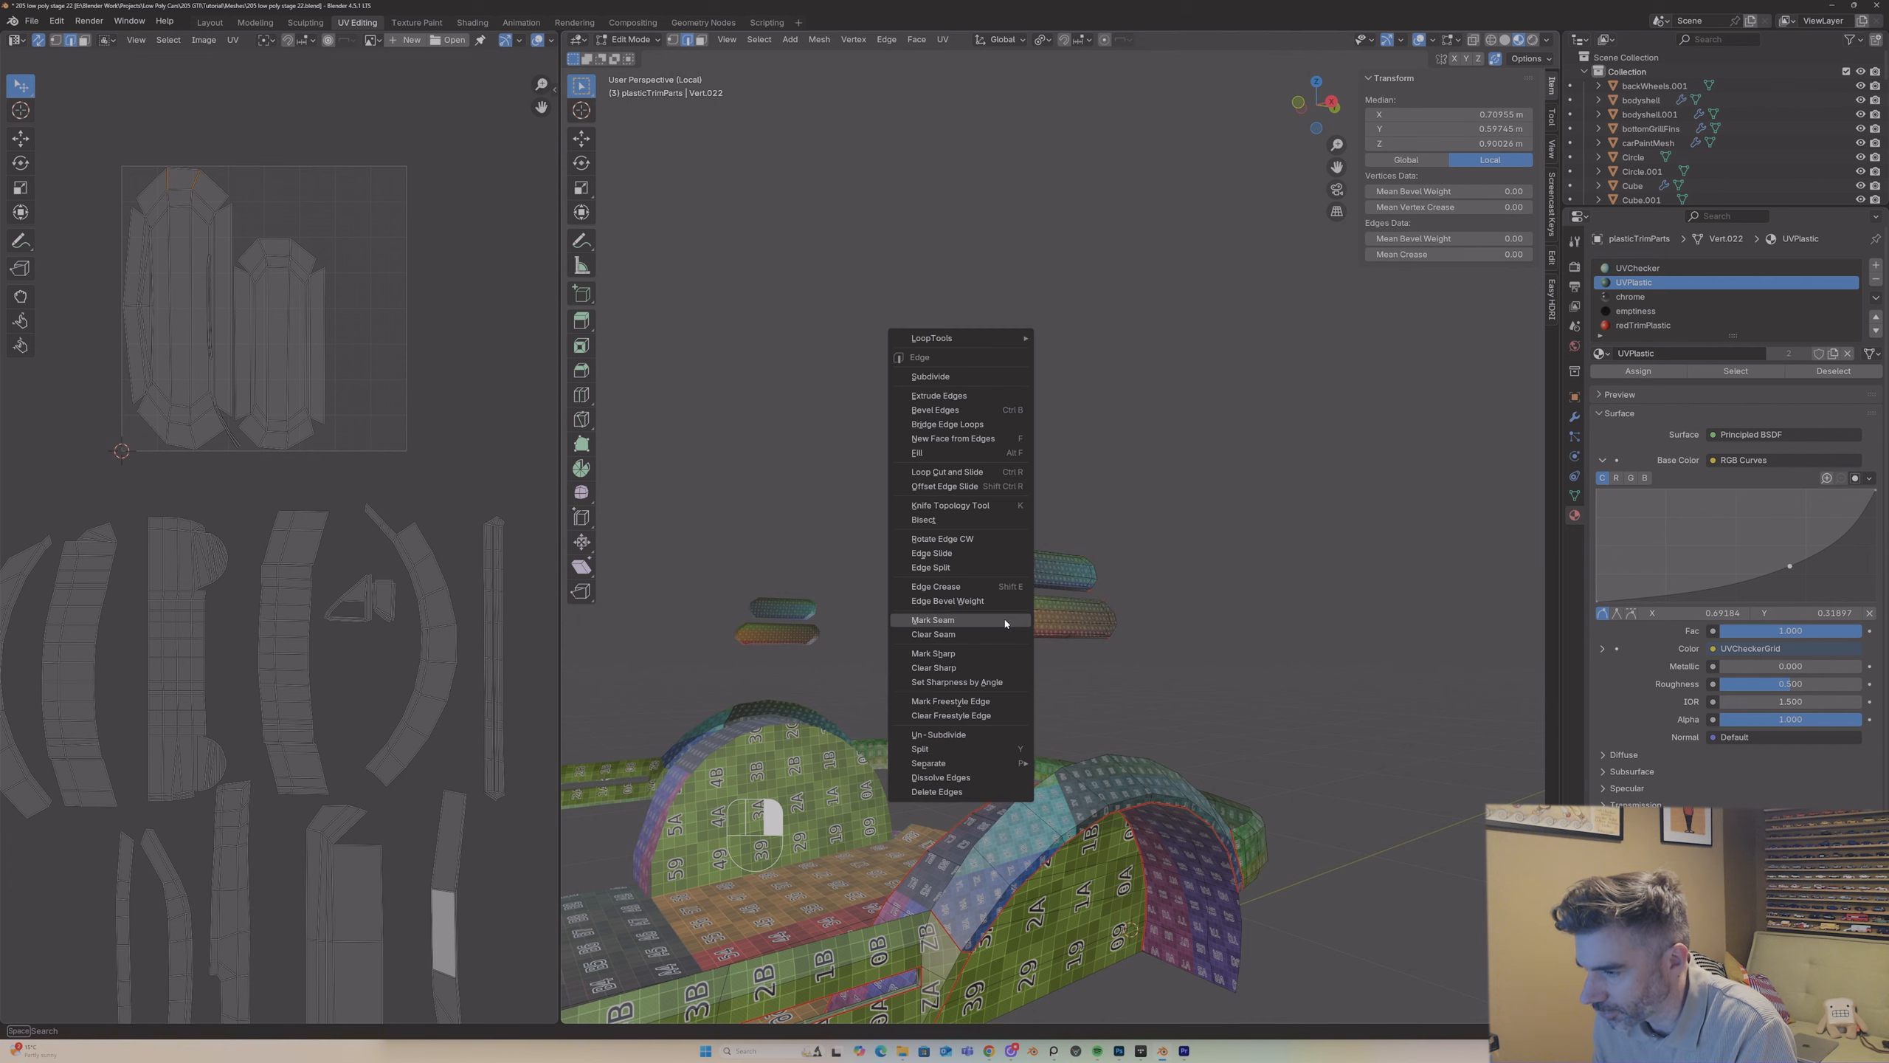
pyautogui.click(1005, 620)
# Step: Unwrap both octagonal blocks again with Angle Based and inspect the checker pattern on their sides in Object Mode
pyautogui.moveTo(1004, 619); pyautogui.dragTo(1042, 590, button='middle')
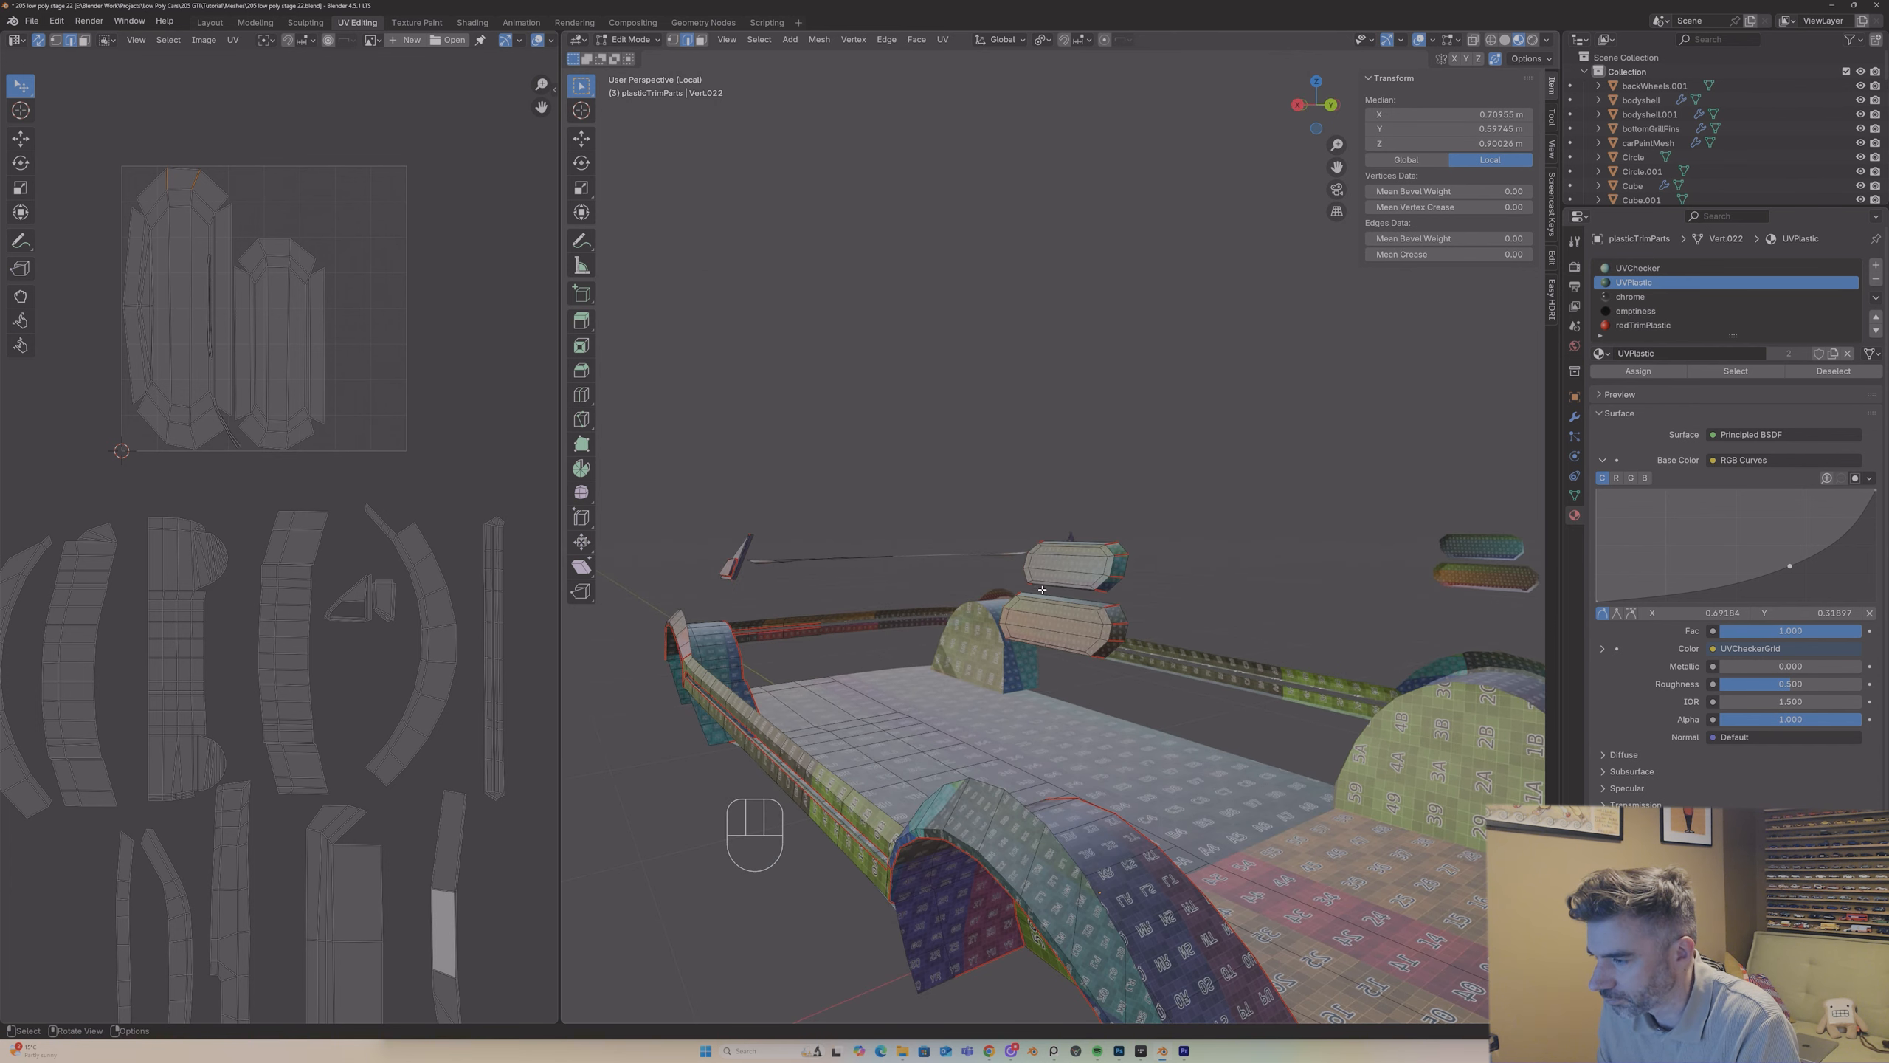
pyautogui.press('l')
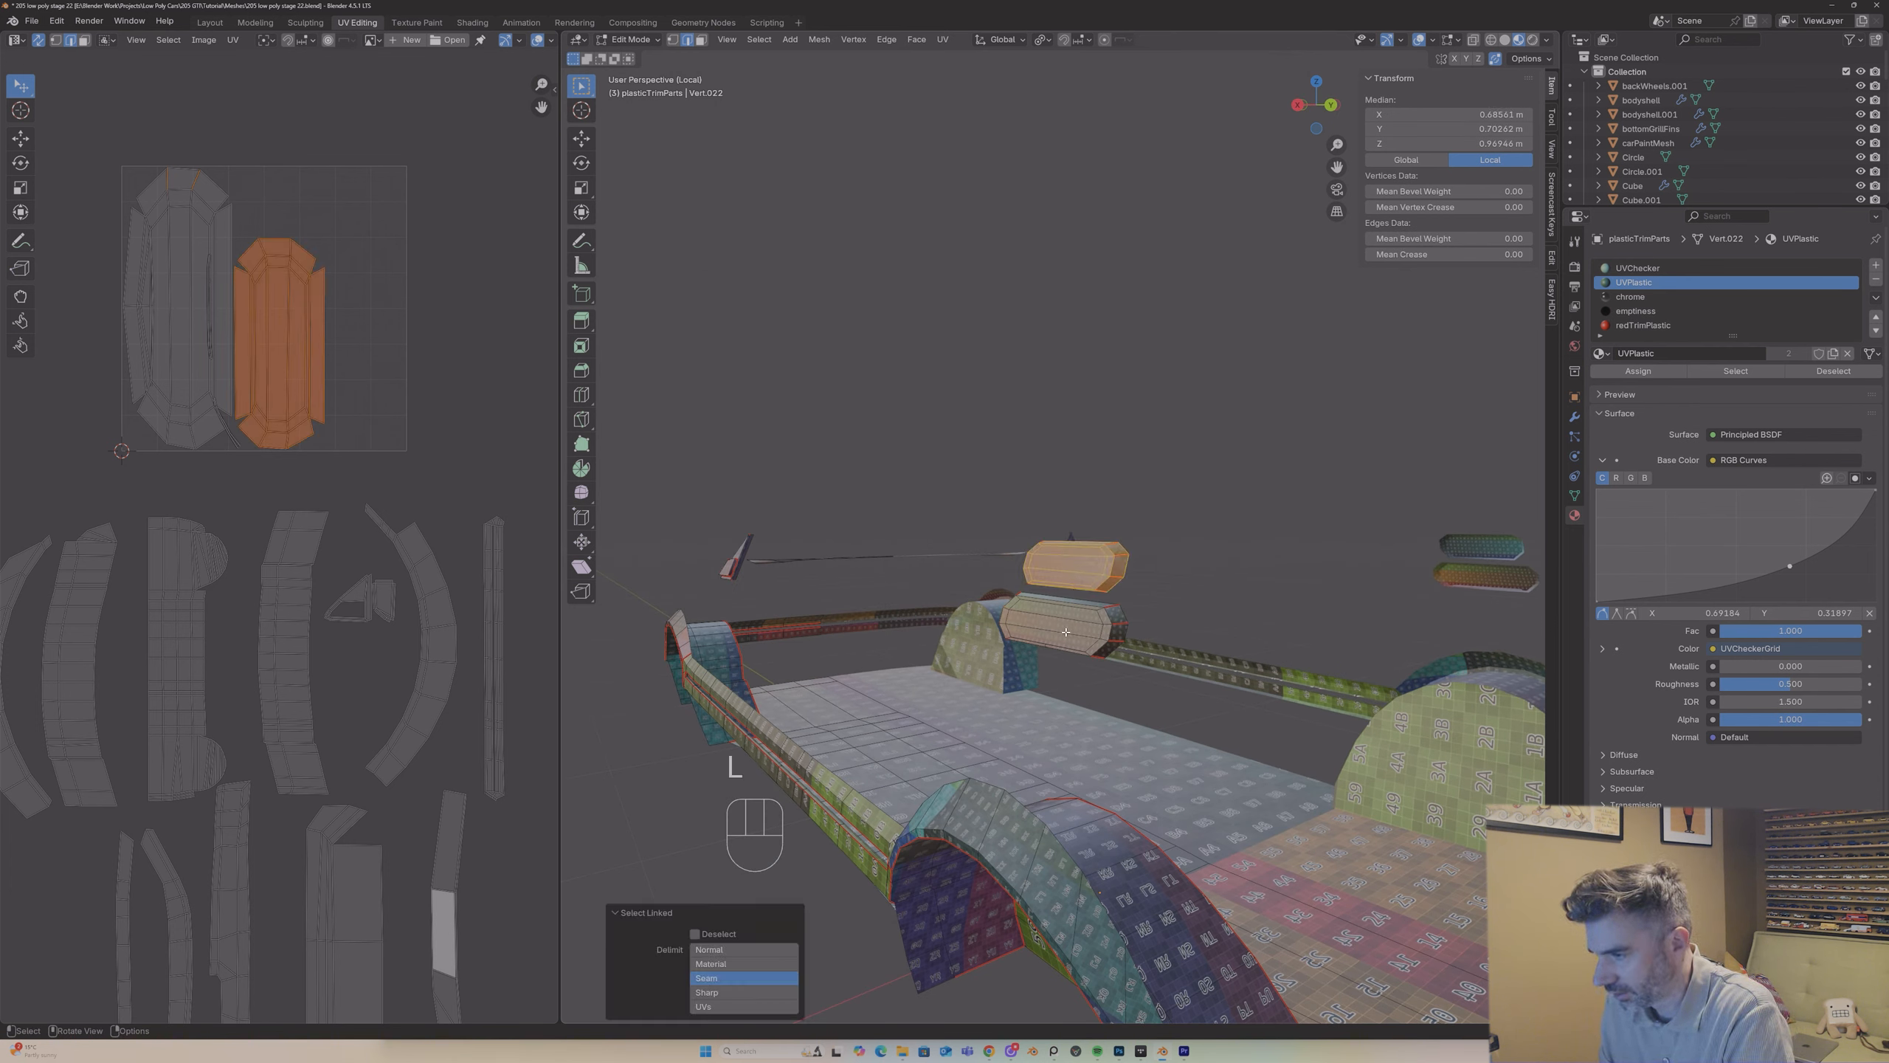
pyautogui.press('l')
pyautogui.press('u')
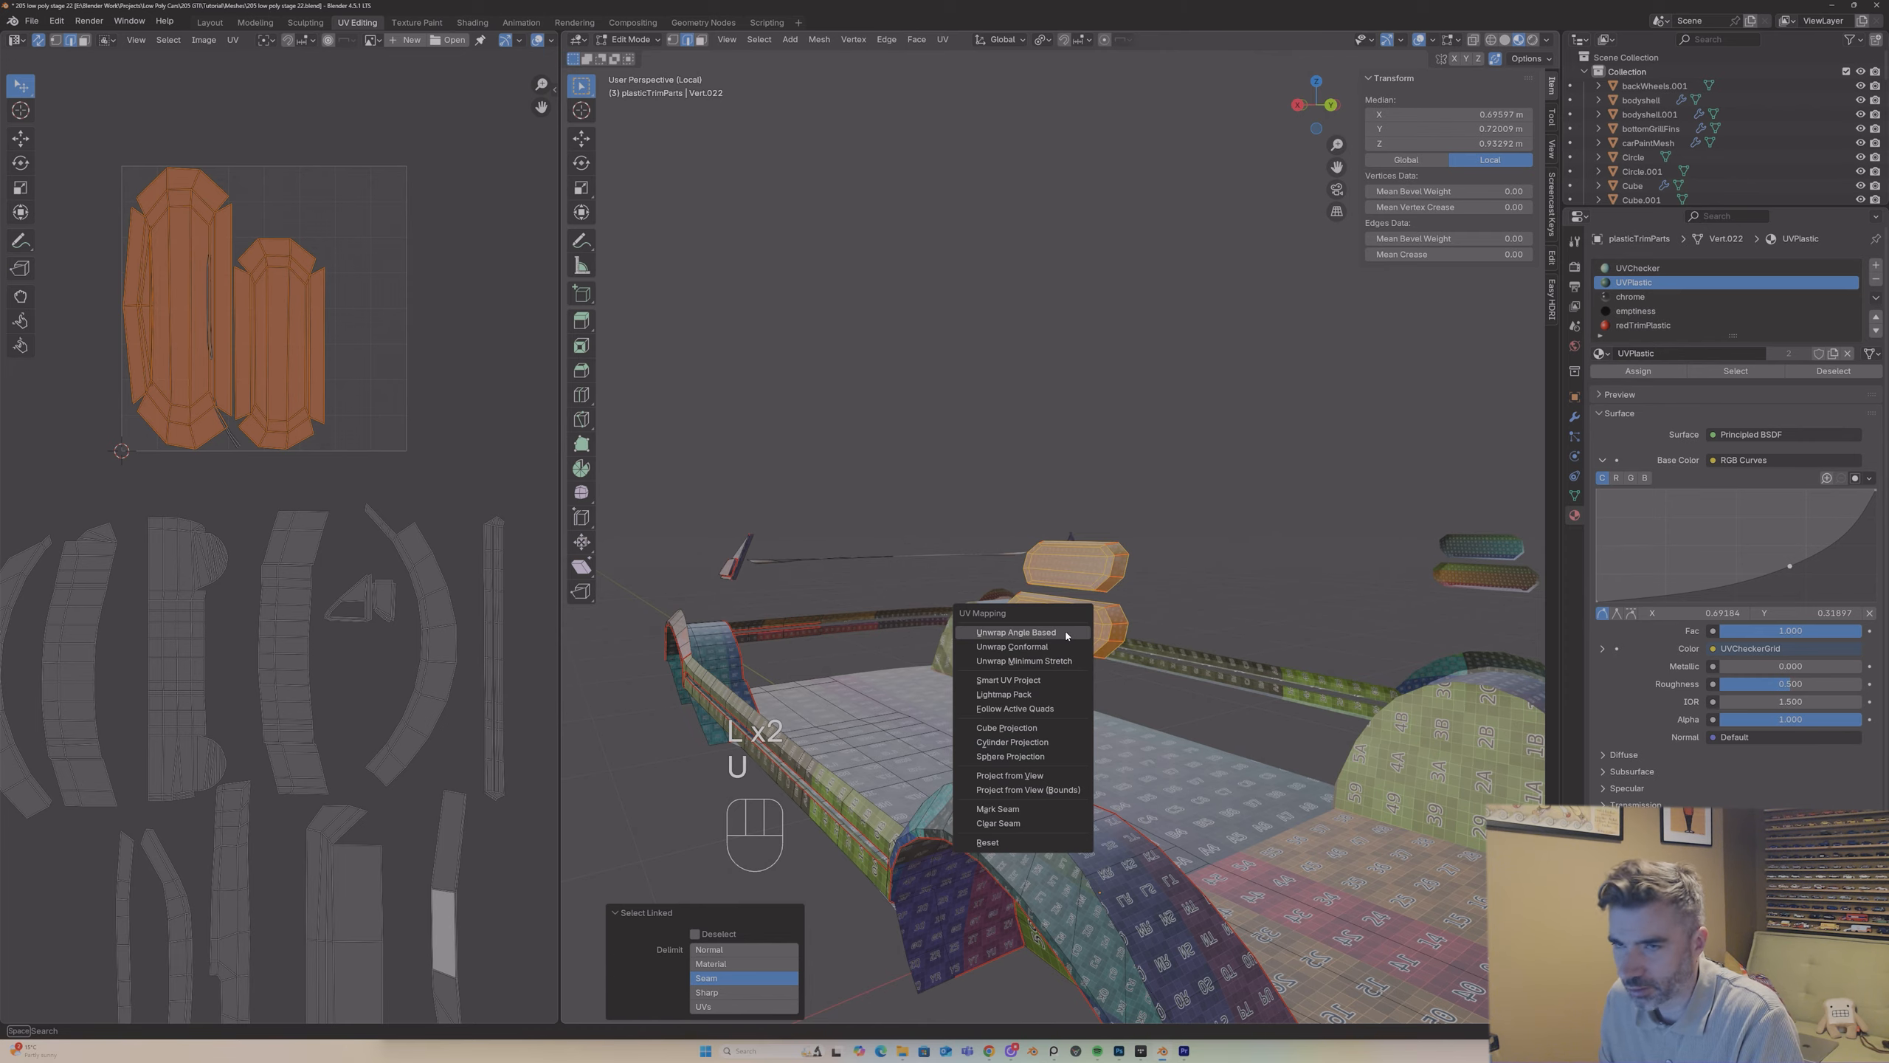
pyautogui.click(1065, 633)
pyautogui.press('Tab')
pyautogui.scroll(3, 976, 556)
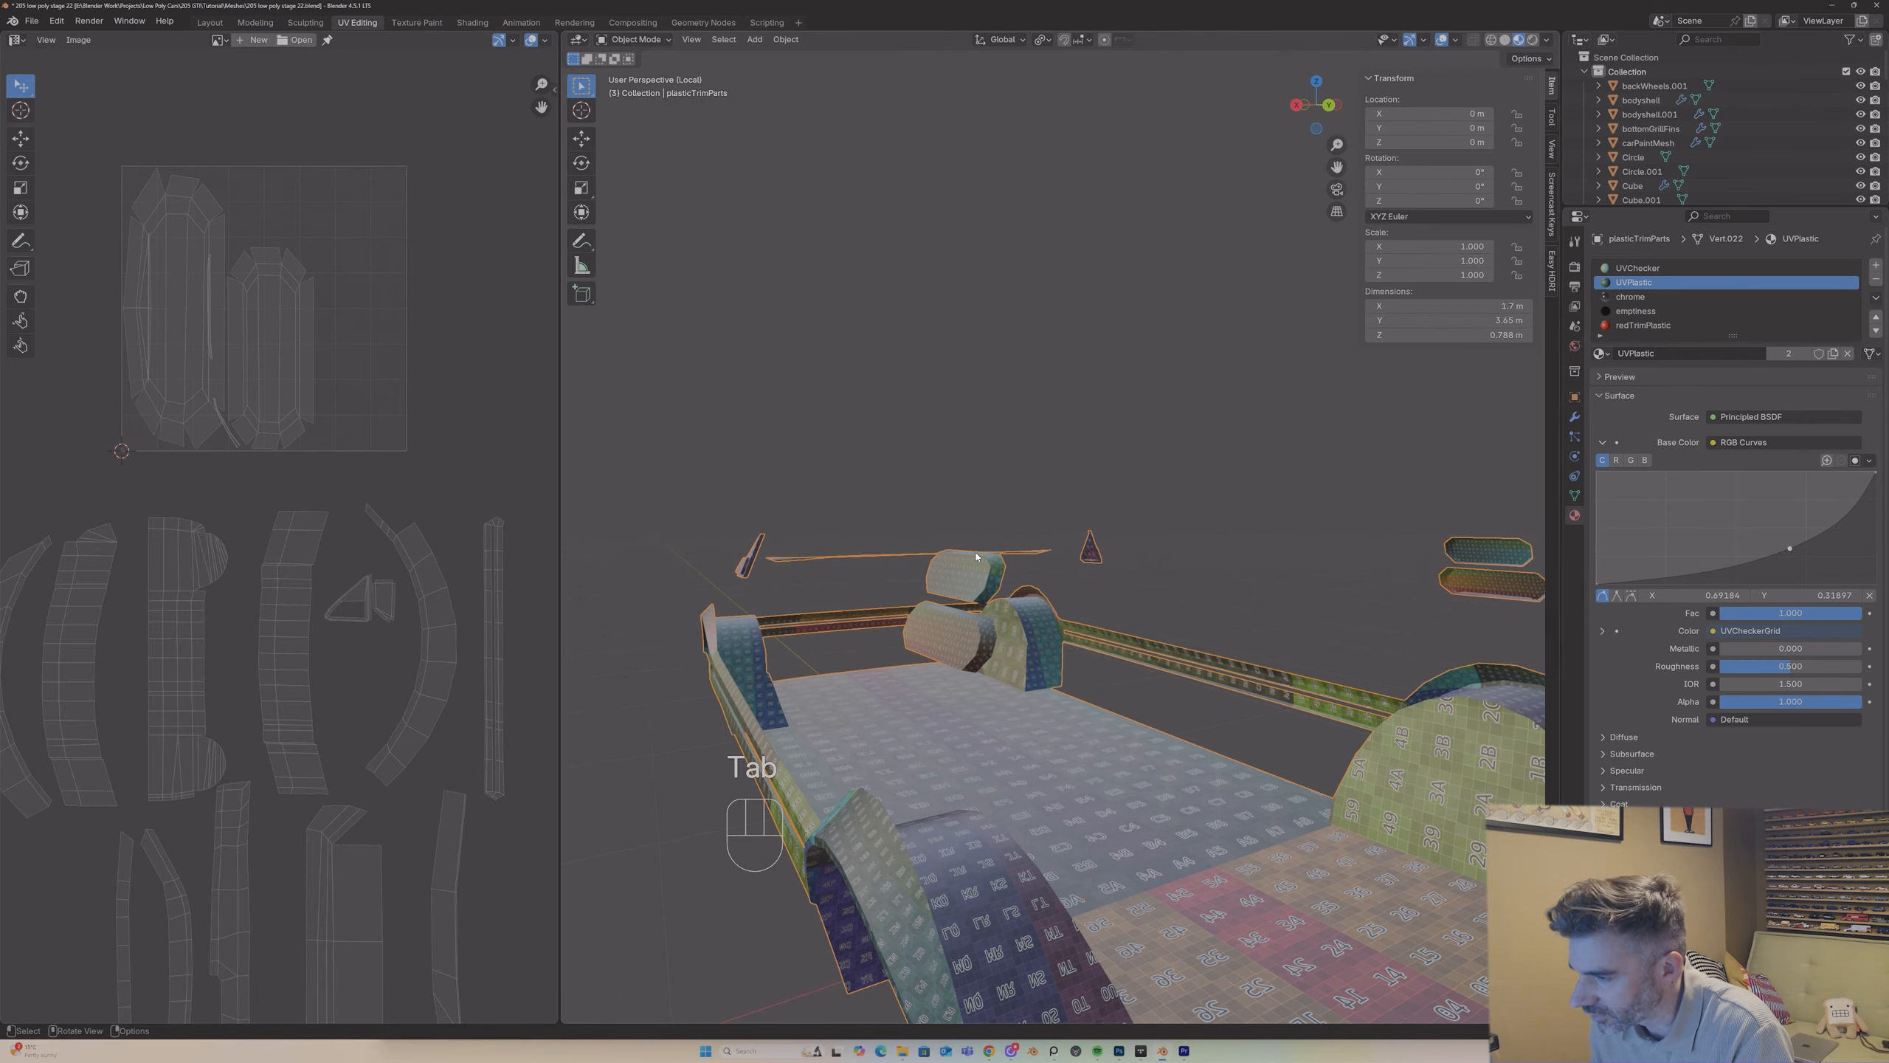
pyautogui.moveTo(1335, 165); pyautogui.dragTo(1337, 80)
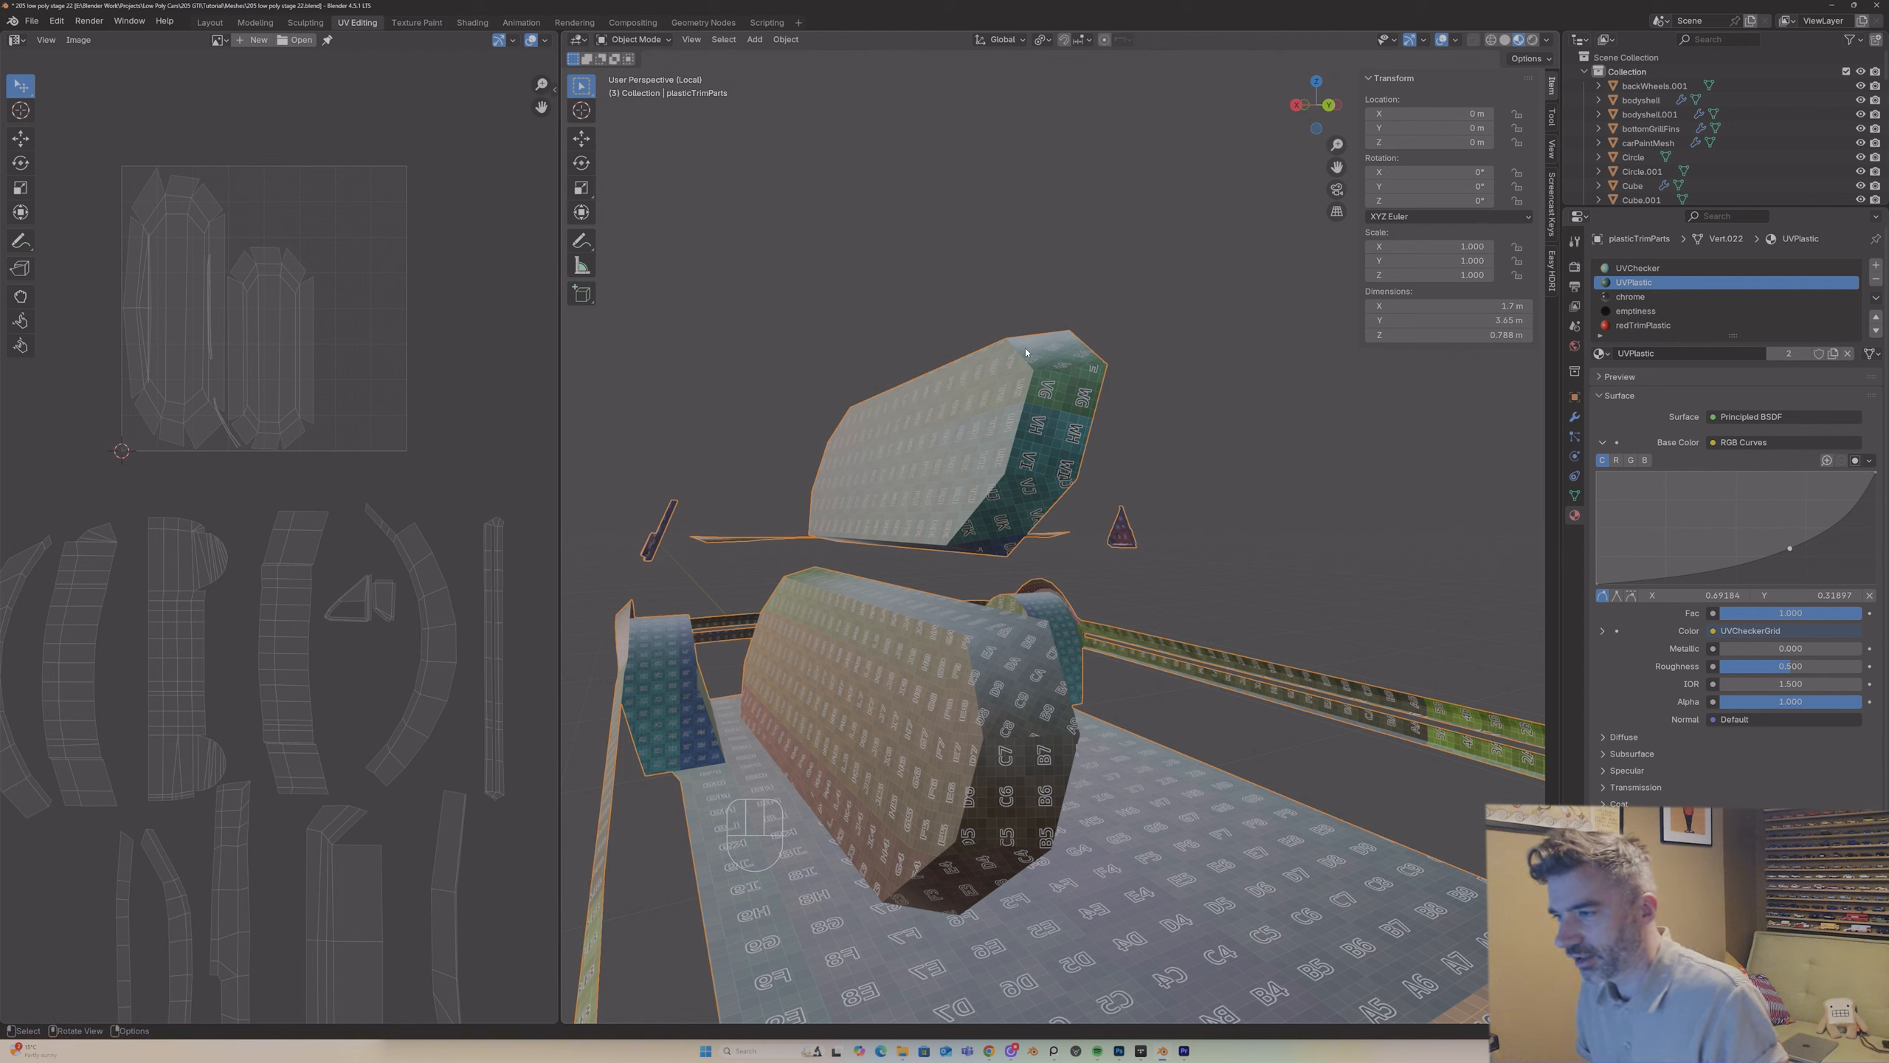
# Step: Undo the second unwrap and the extra end seams on the two octagonal blocks
pyautogui.hotkey('ctrl', 'z')
pyautogui.hotkey('ctrl', 'z')
pyautogui.hotkey('ctrl', 'z')
pyautogui.hotkey('ctrl', 'z')
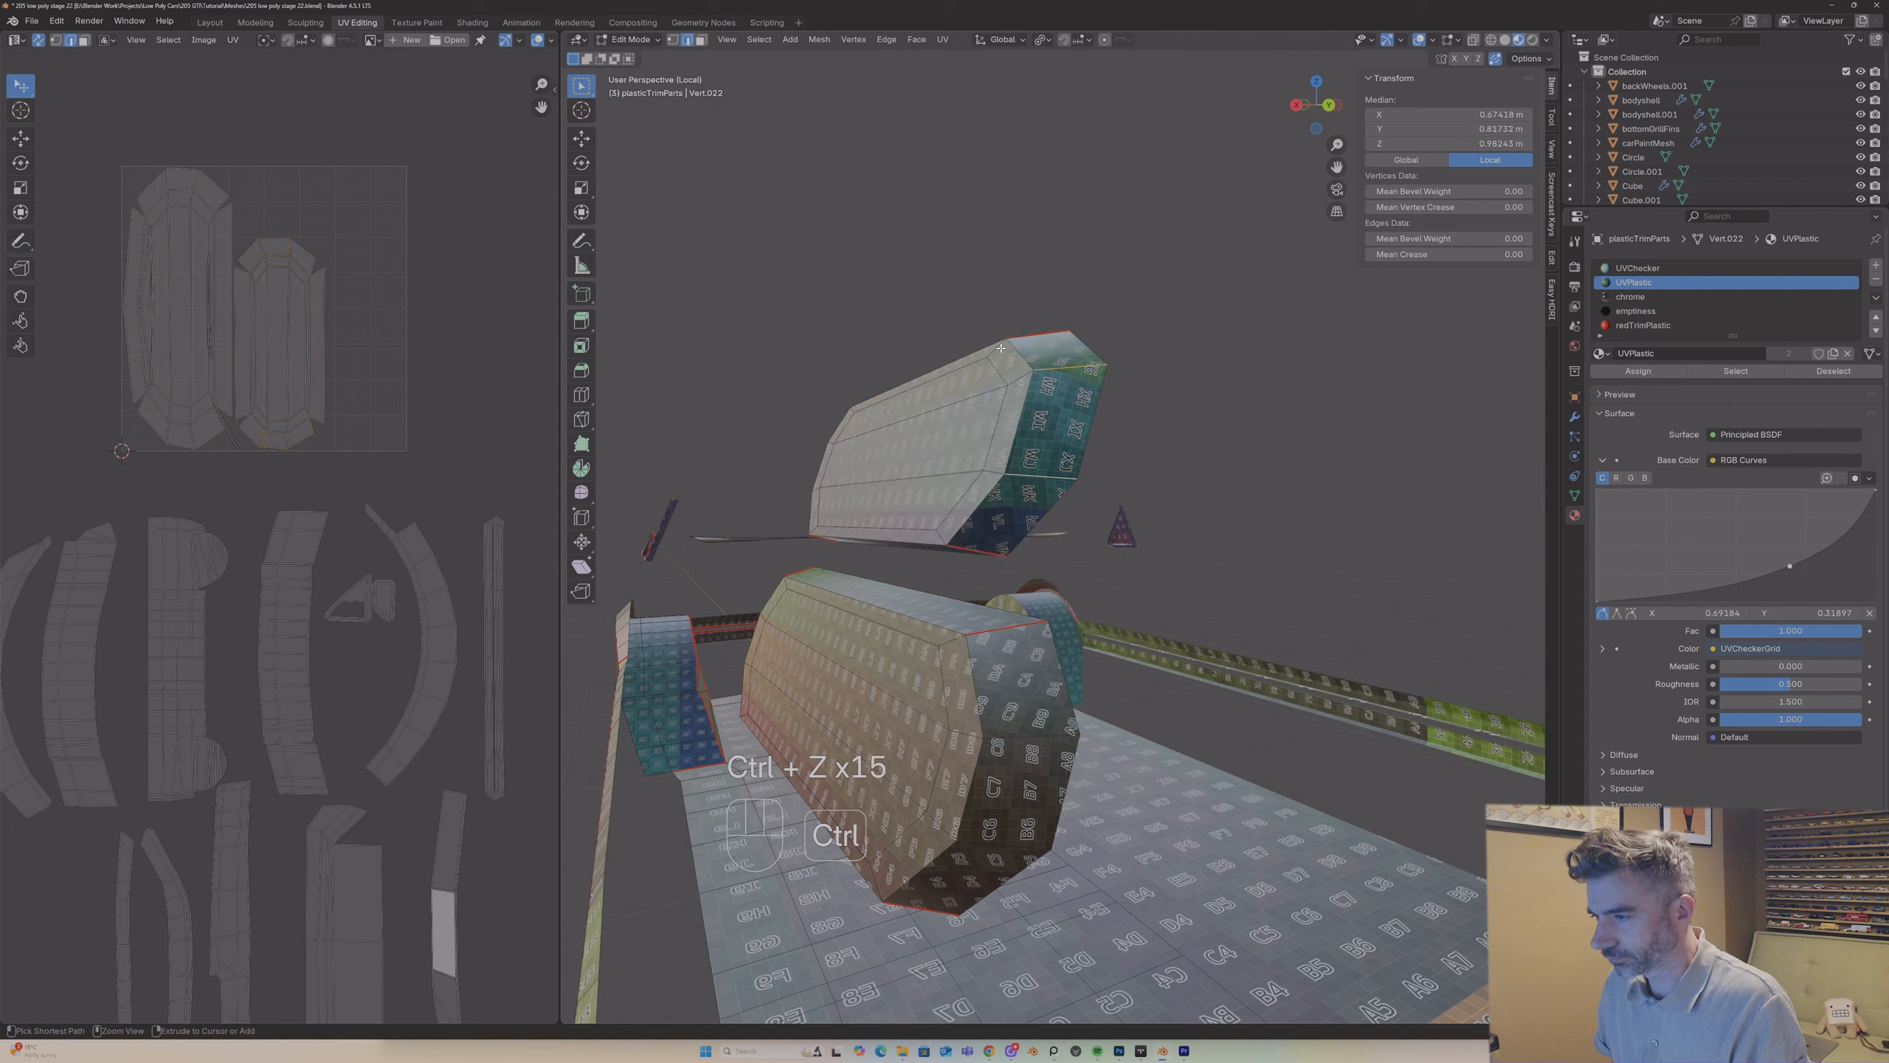
pyautogui.hotkey('ctrl', 'z')
pyautogui.hotkey('ctrl', 'z')
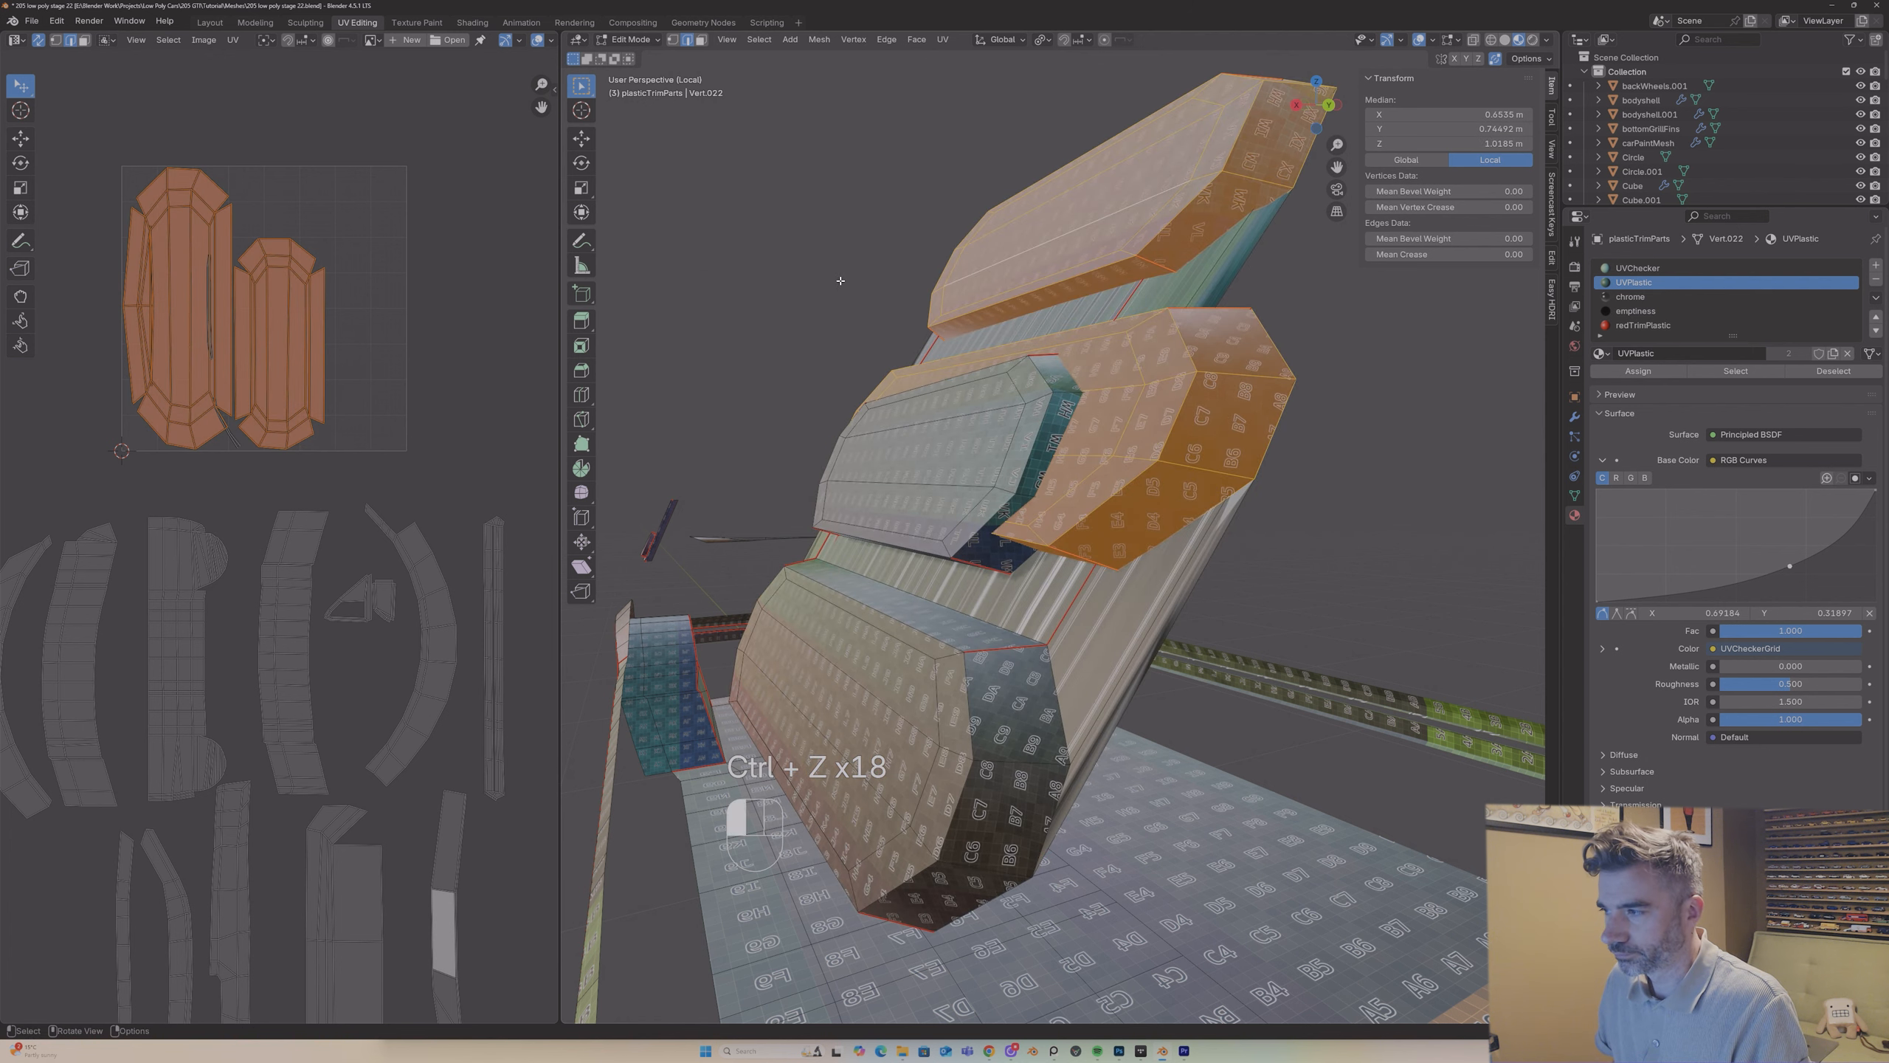
pyautogui.scroll(-8, 877, 305)
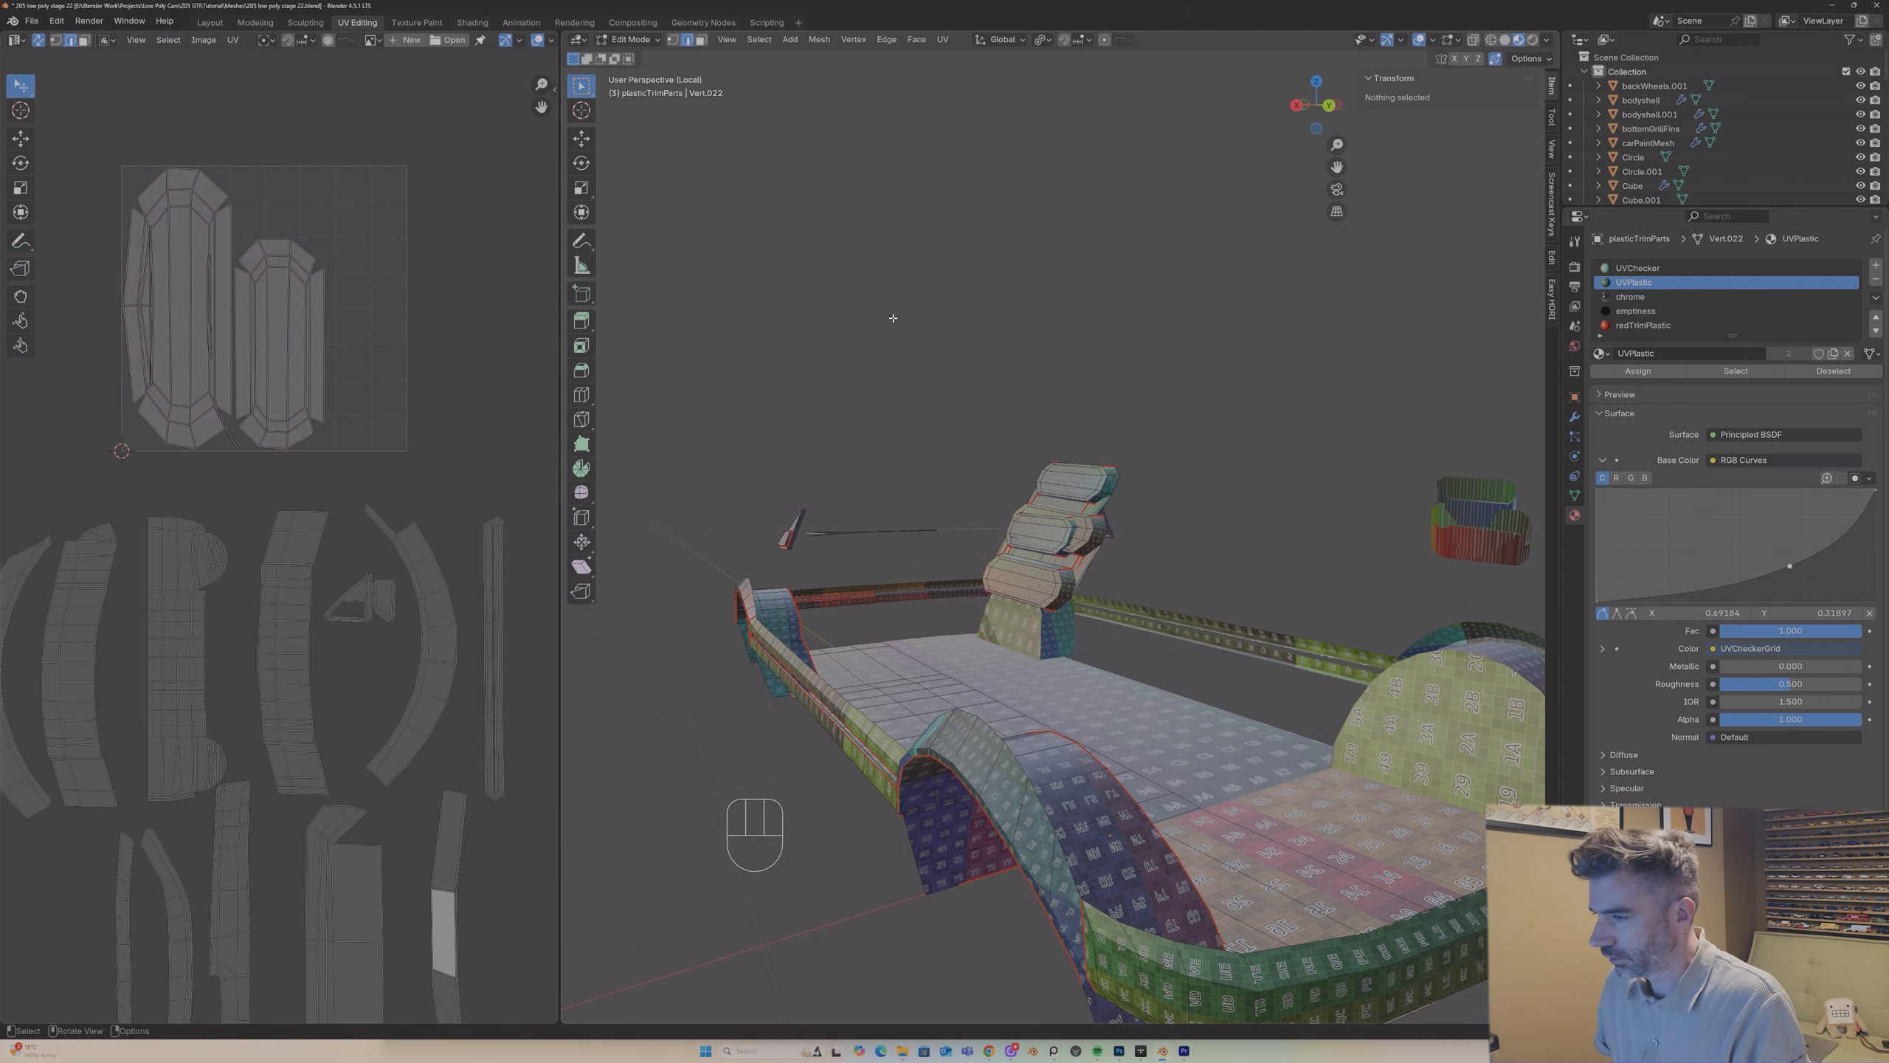
pyautogui.moveTo(1025, 449); pyautogui.dragTo(1339, 490, button='middle')
pyautogui.hotkey('ctrl', 'z')
pyautogui.hotkey('ctrl', 'z')
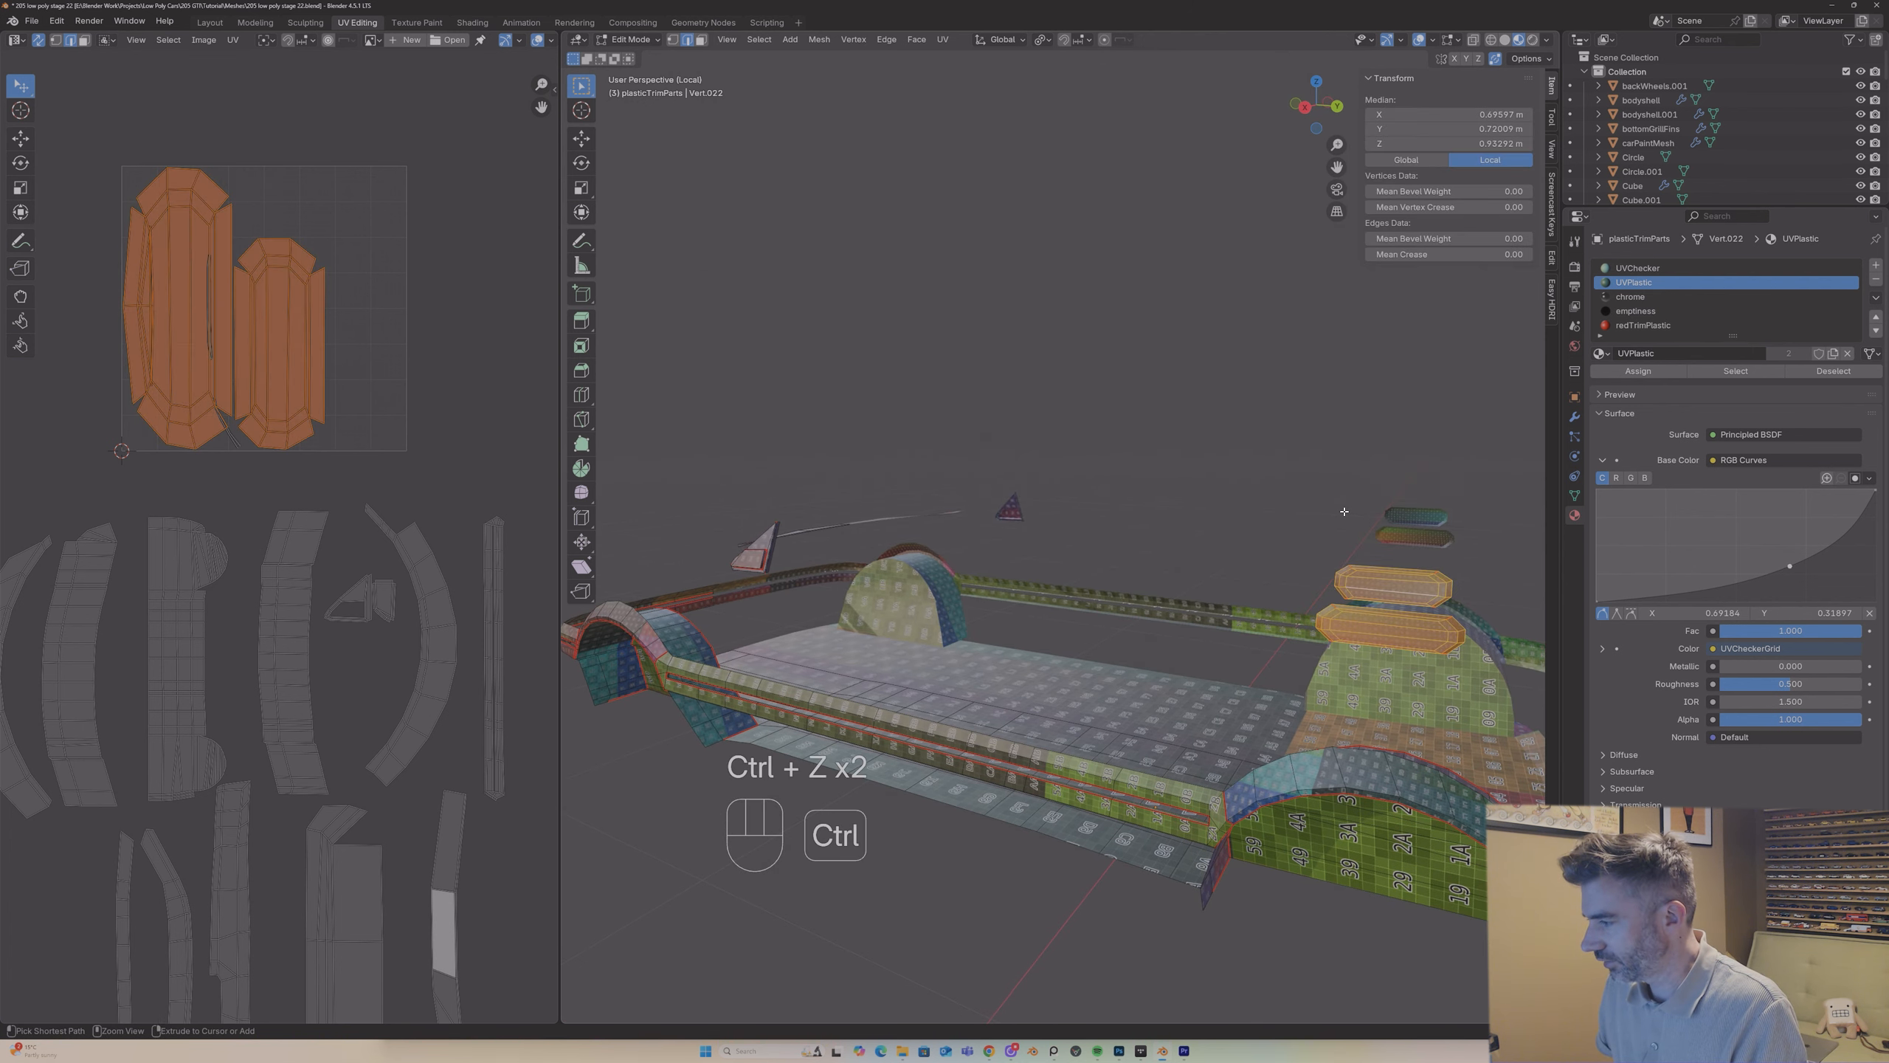
pyautogui.press('Tab')
pyautogui.press('Tab')
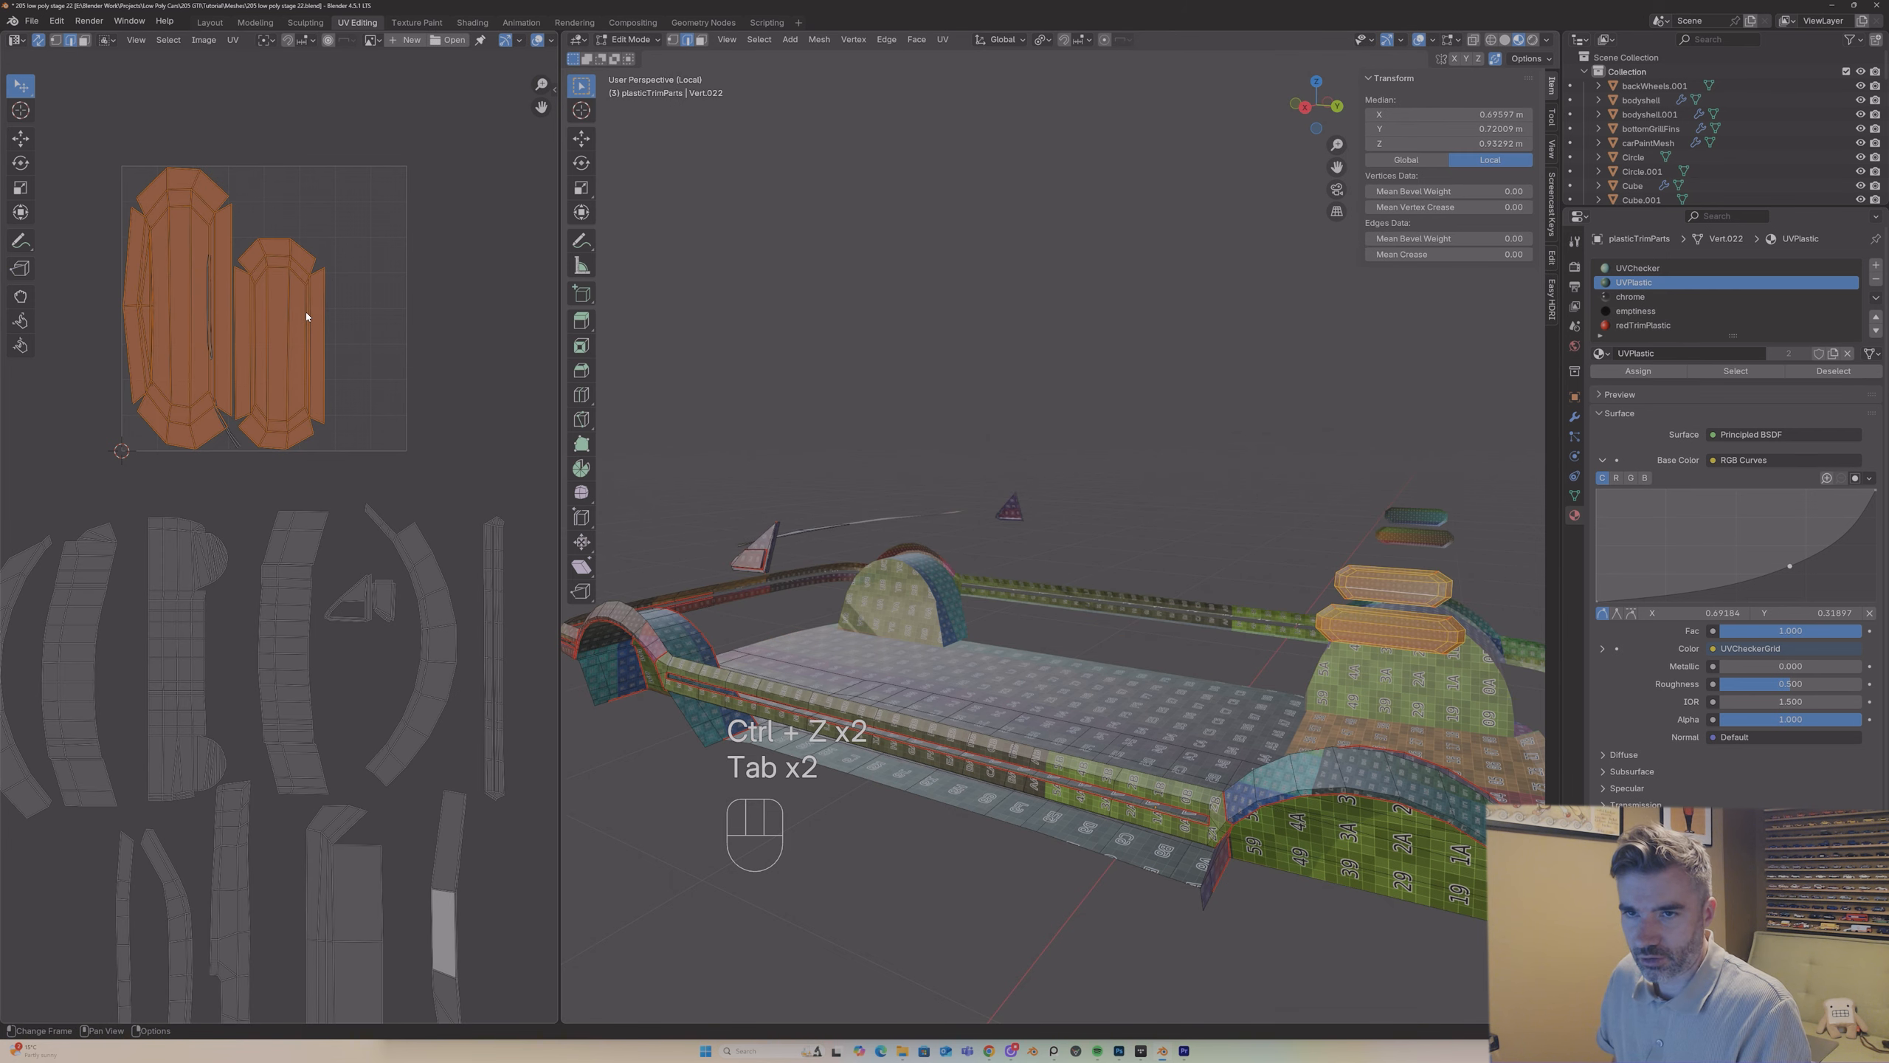
# Step: Move the two octagonal blocks' UV islands out of the UV square and scale them down beside the narrow strips below it
pyautogui.click(307, 317)
pyautogui.press('l')
pyautogui.press('l')
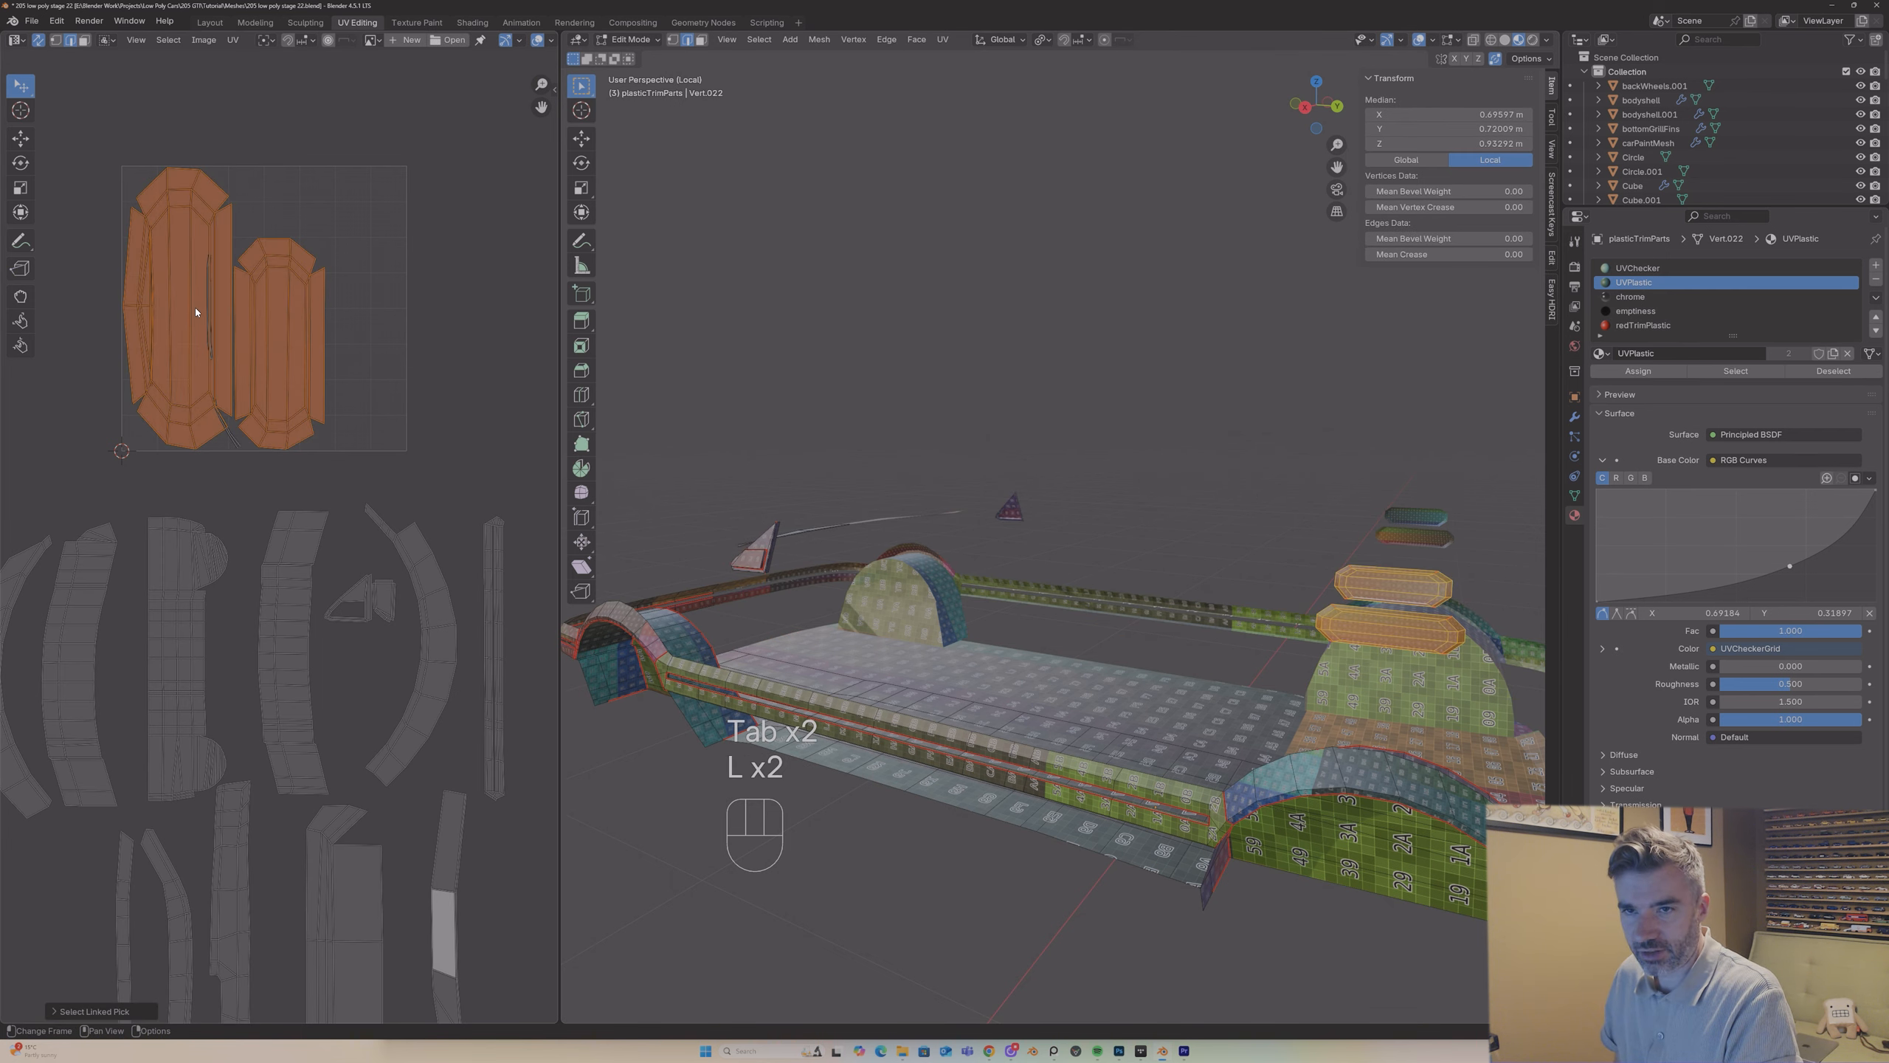
pyautogui.press('g')
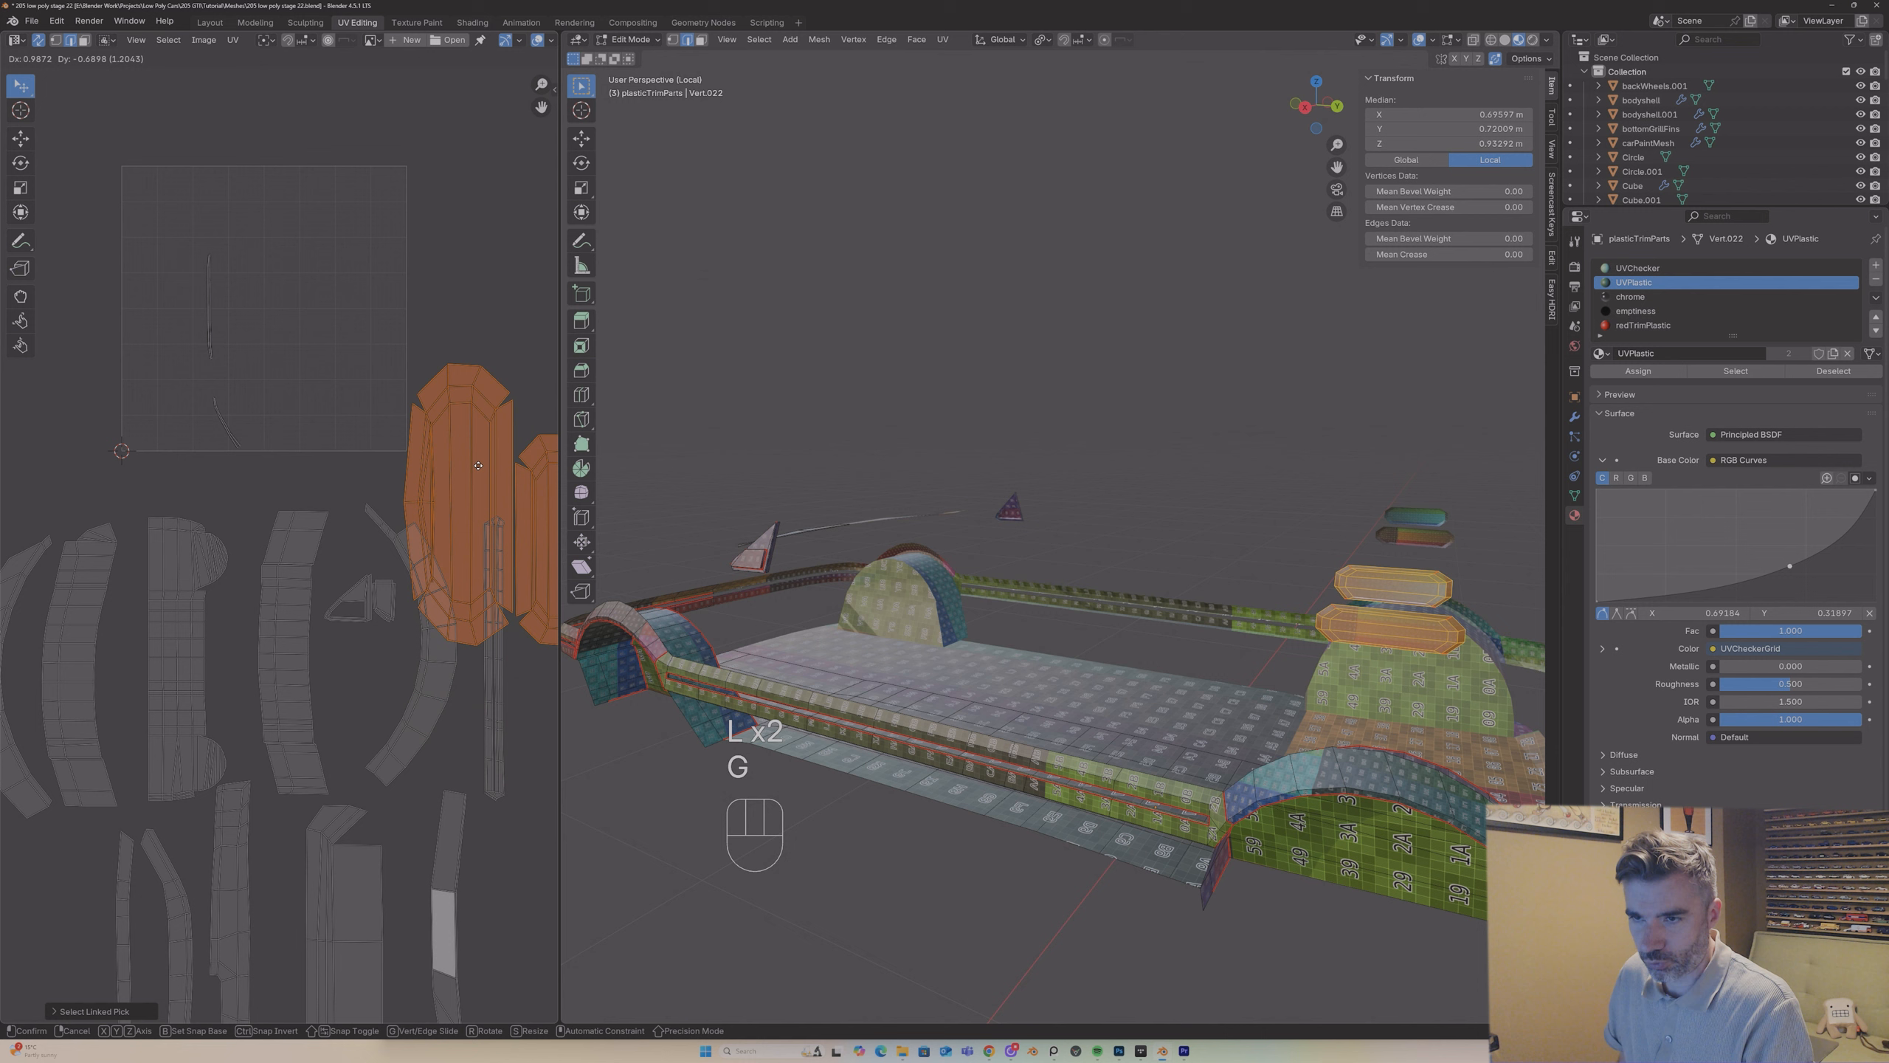
pyautogui.click(478, 364)
pyautogui.press('s')
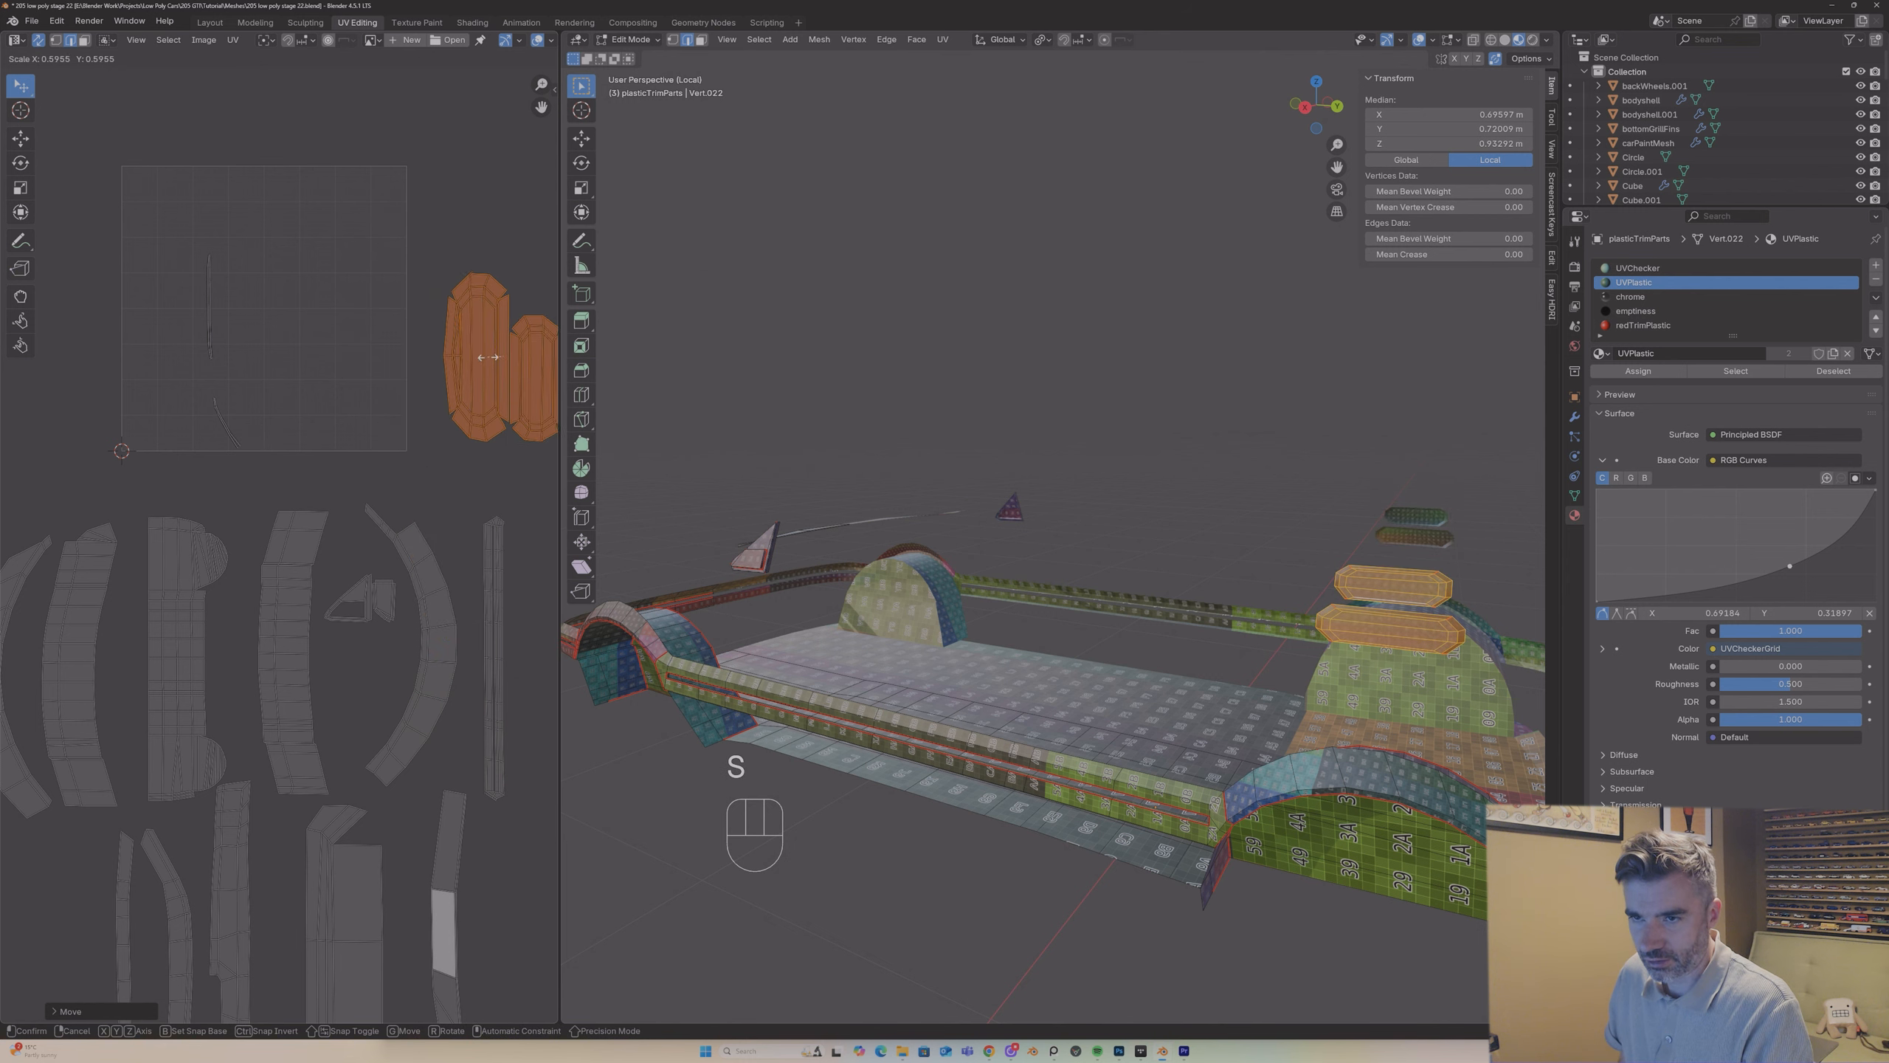
pyautogui.click(491, 354)
pyautogui.press('g')
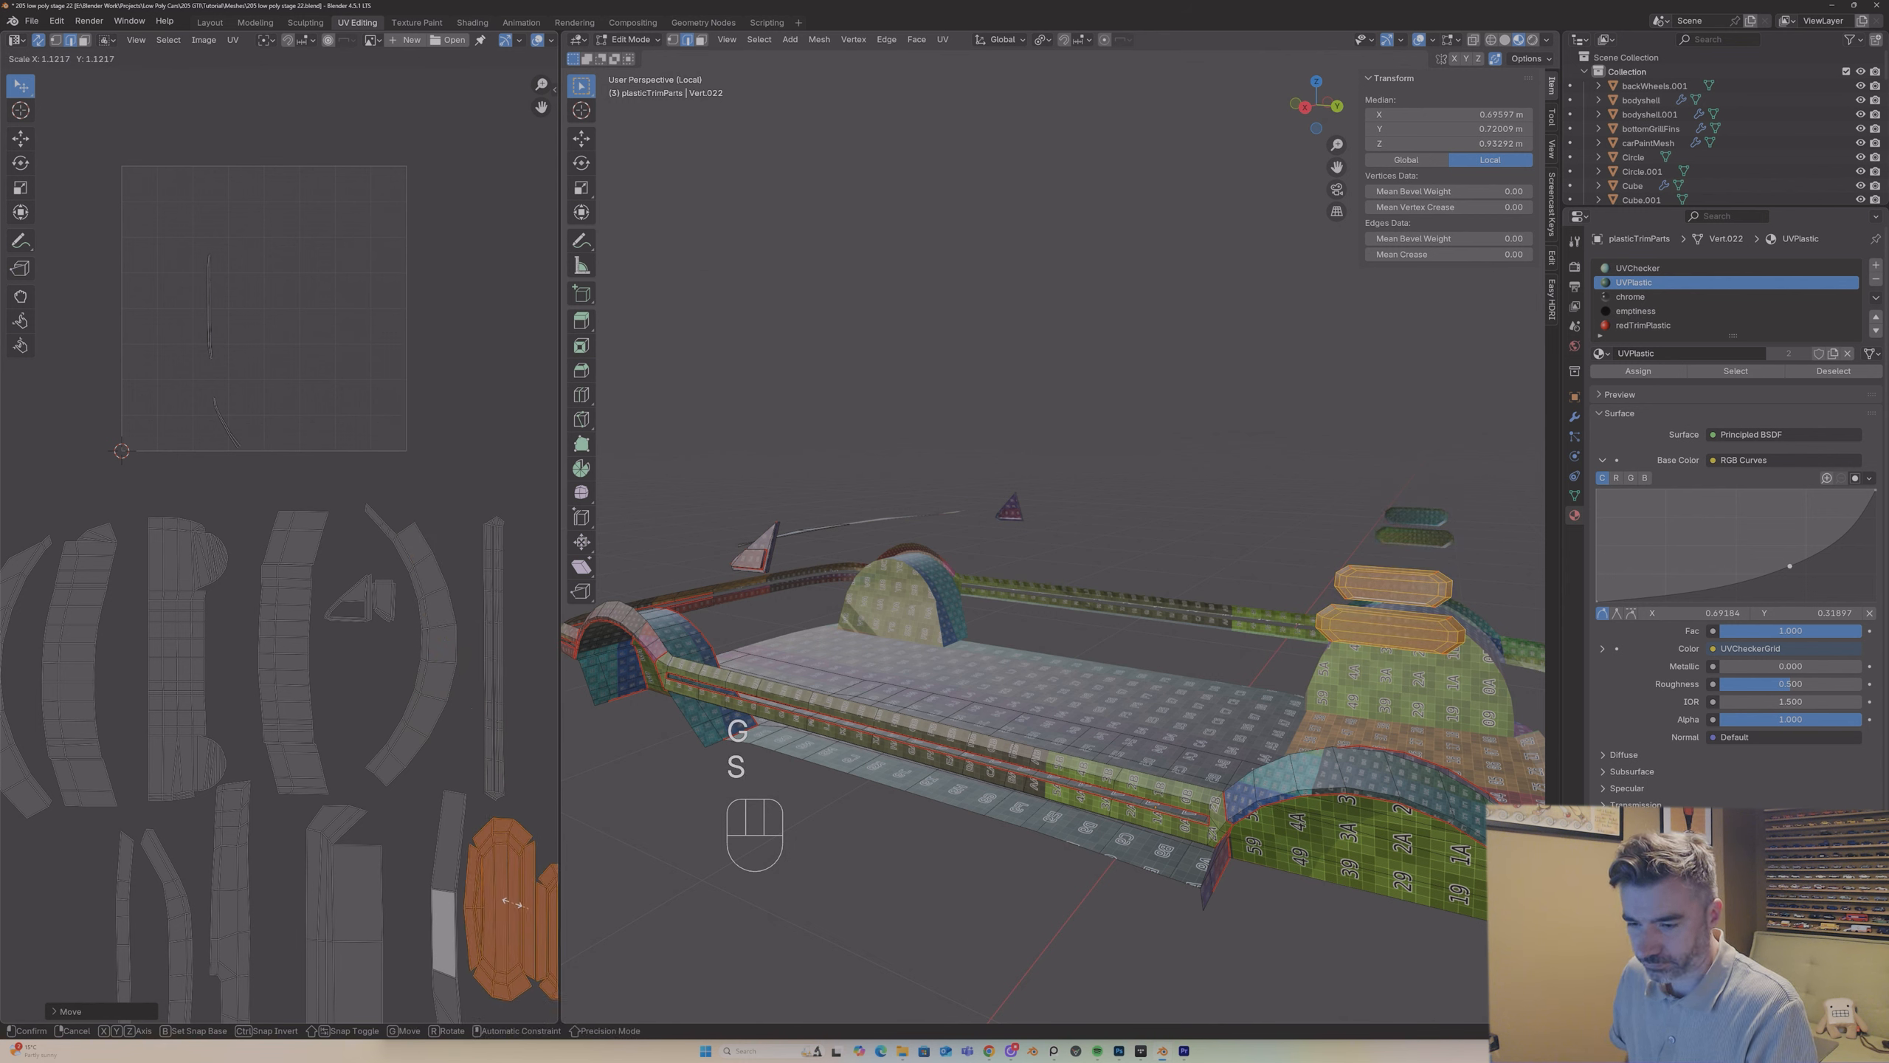
pyautogui.click(519, 907)
pyautogui.moveTo(1212, 529); pyautogui.dragTo(989, 525, button='middle')
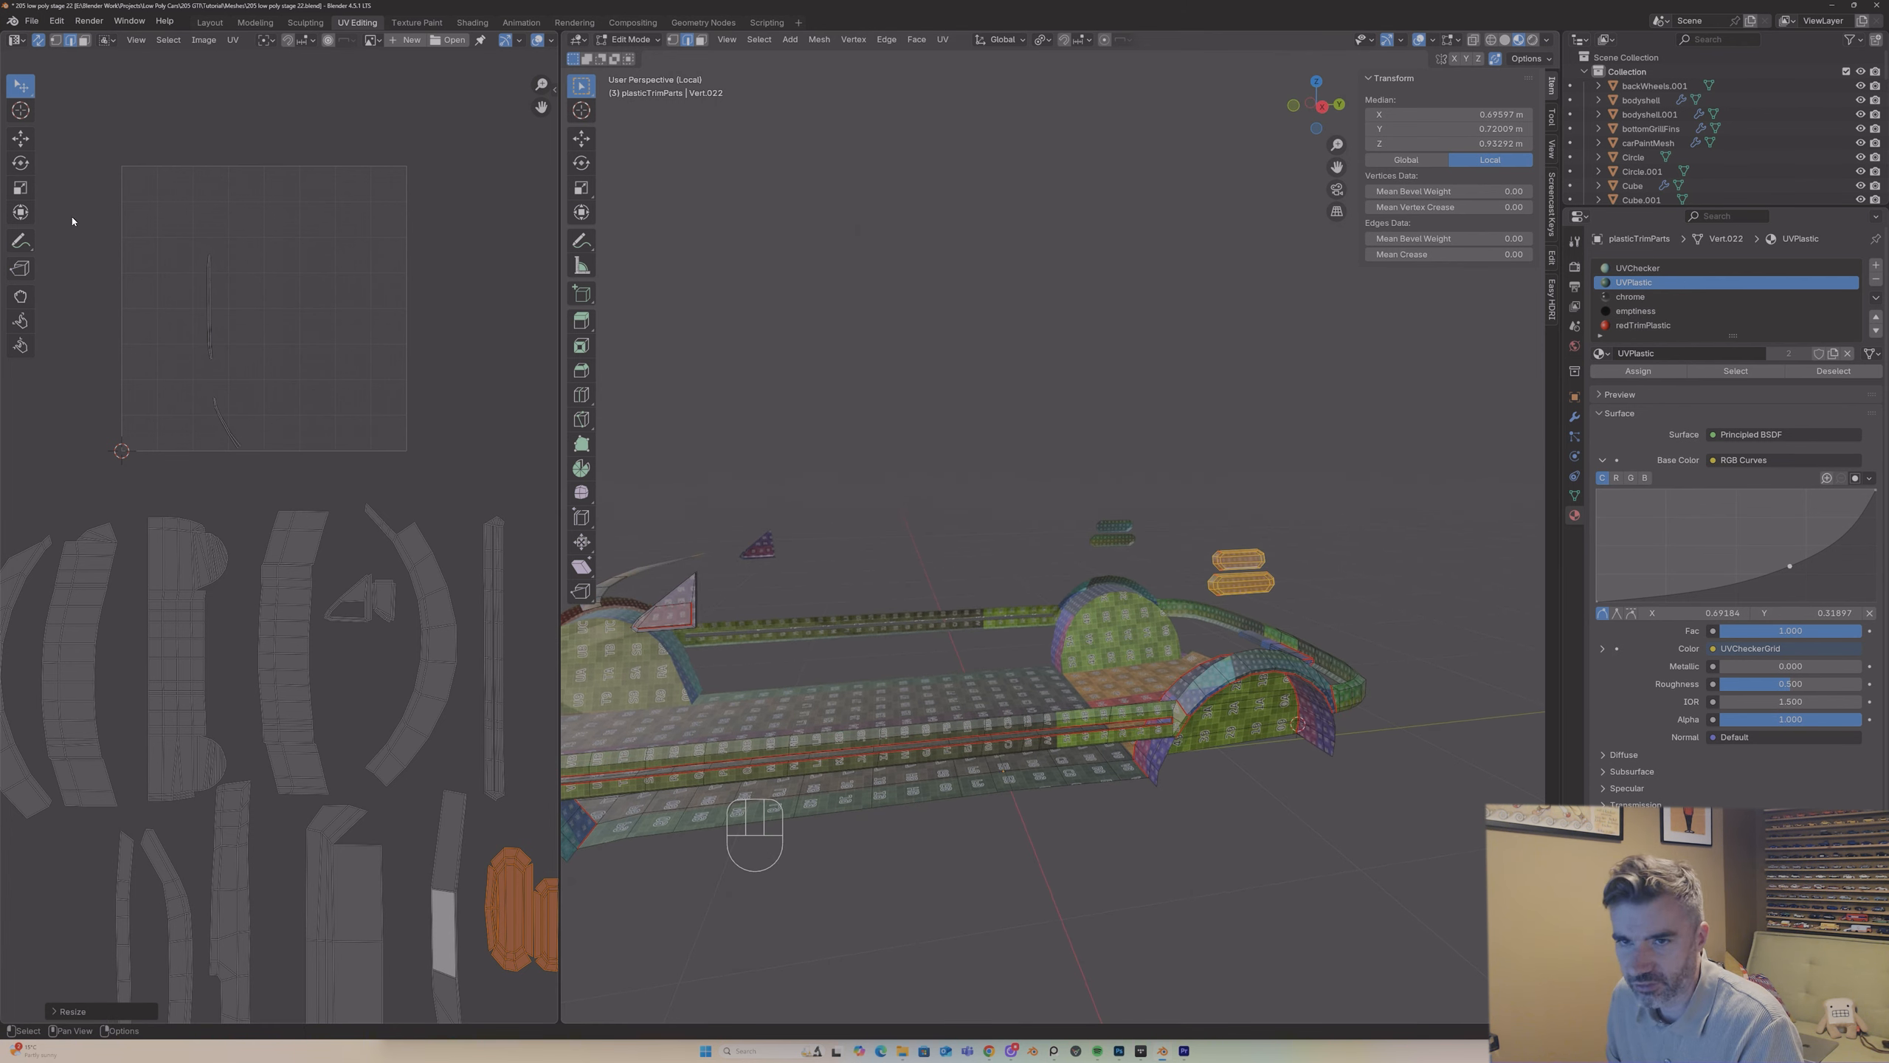
# Step: Select the thin curved island left in the UV square and locate its faces on the slot of the car's bumper
pyautogui.click(225, 367)
pyautogui.click(214, 405)
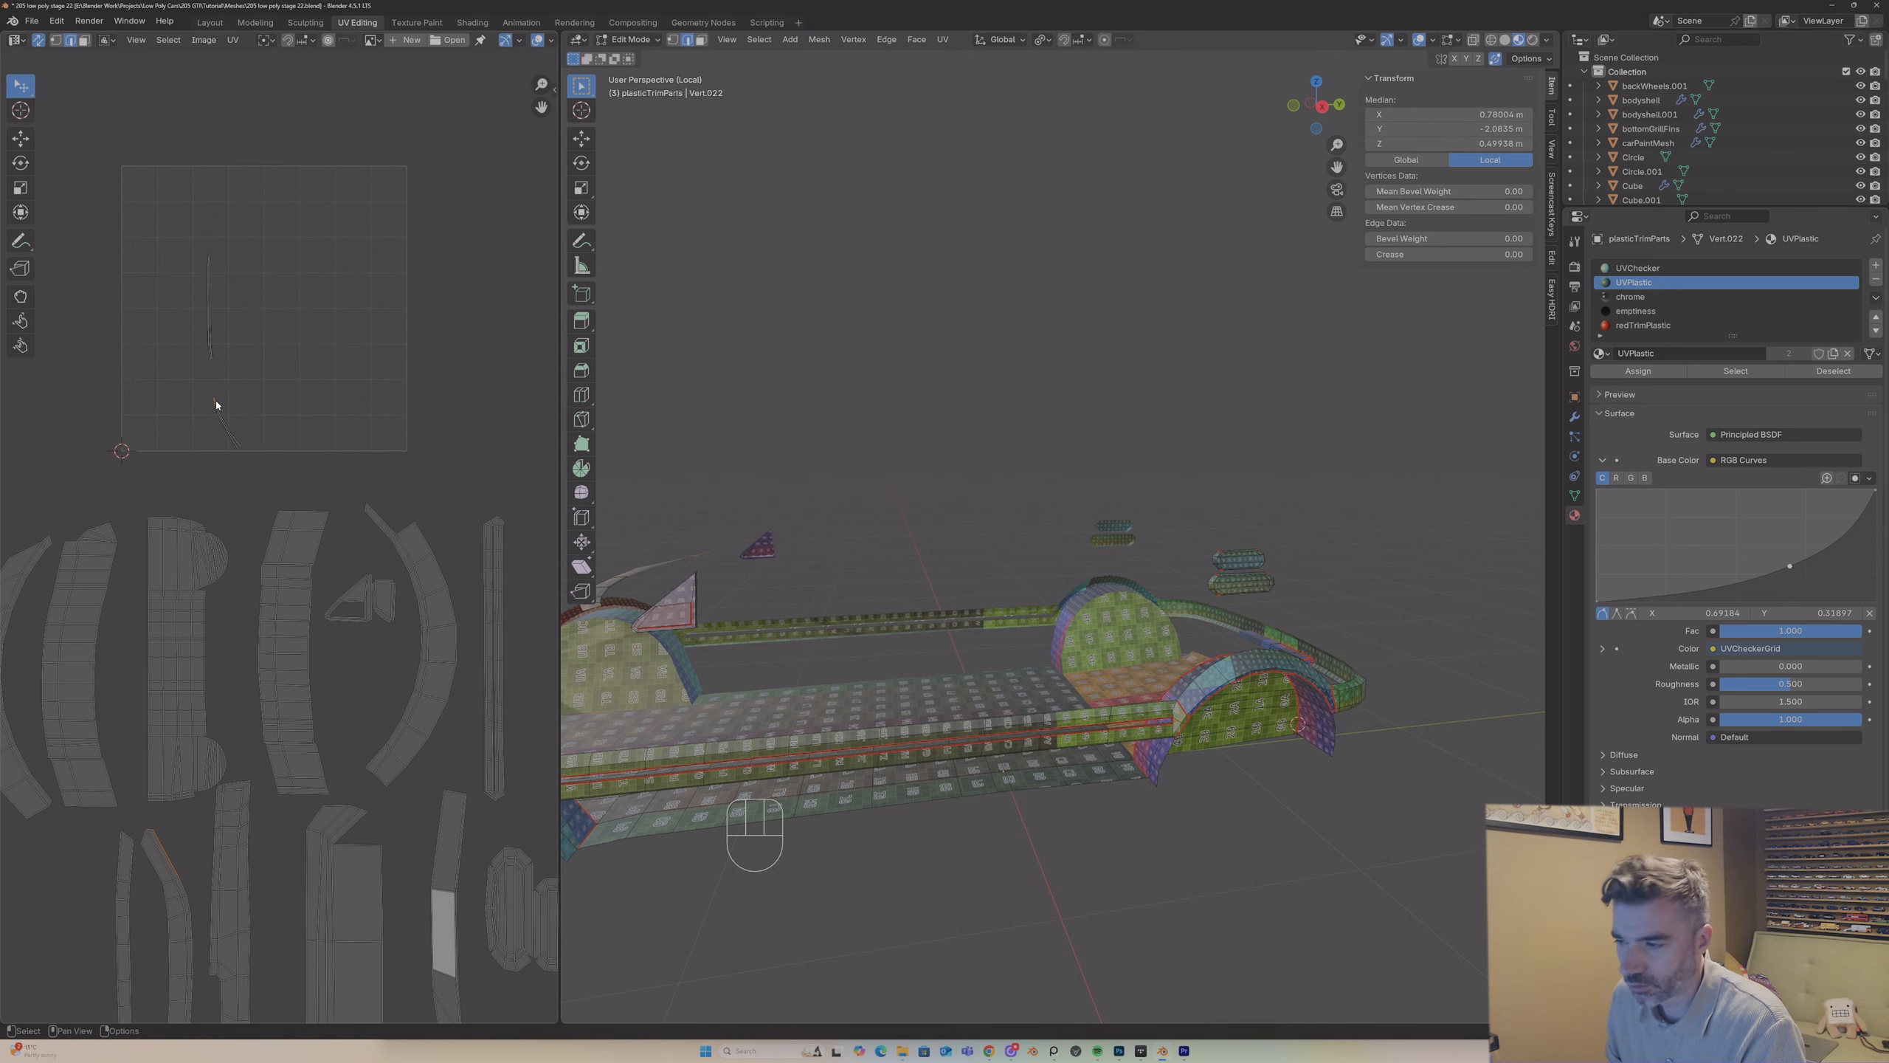
pyautogui.press('l')
pyautogui.moveTo(346, 418); pyautogui.dragTo(390, 421, button='middle')
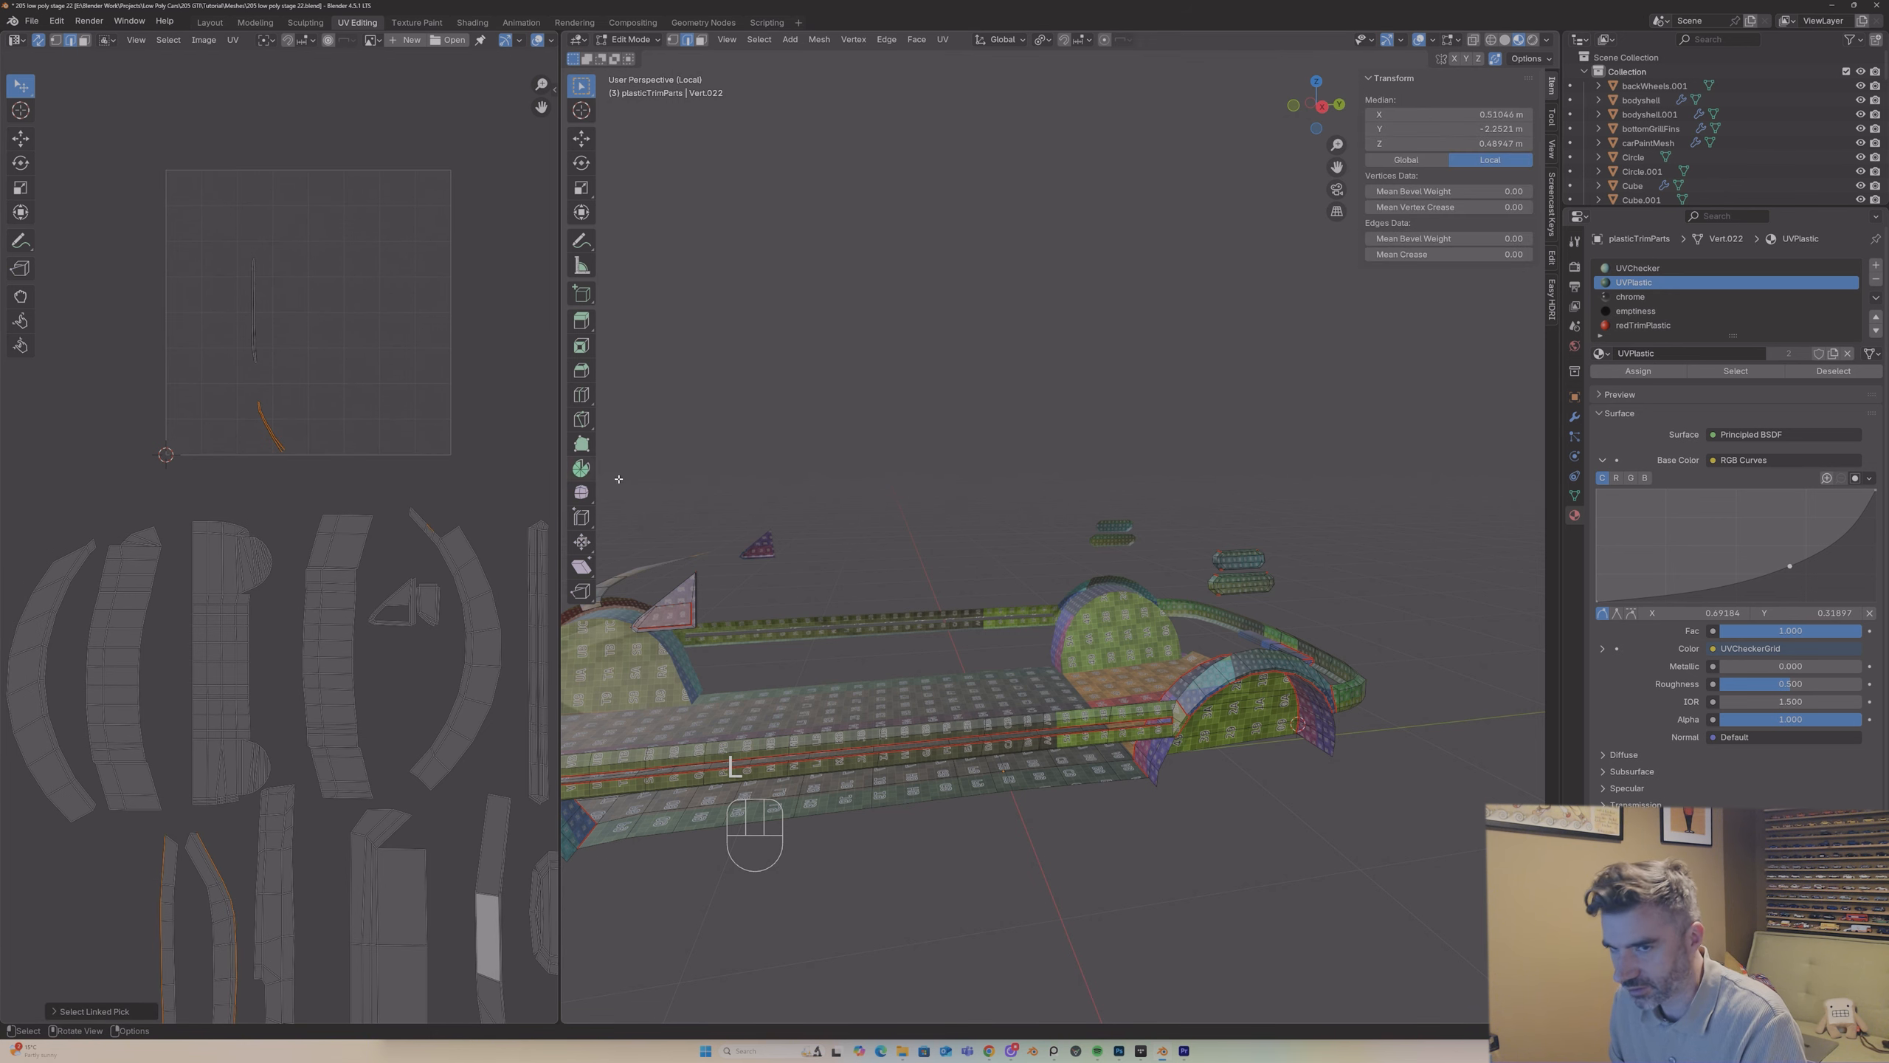
pyautogui.moveTo(780, 549); pyautogui.dragTo(755, 580, button='middle')
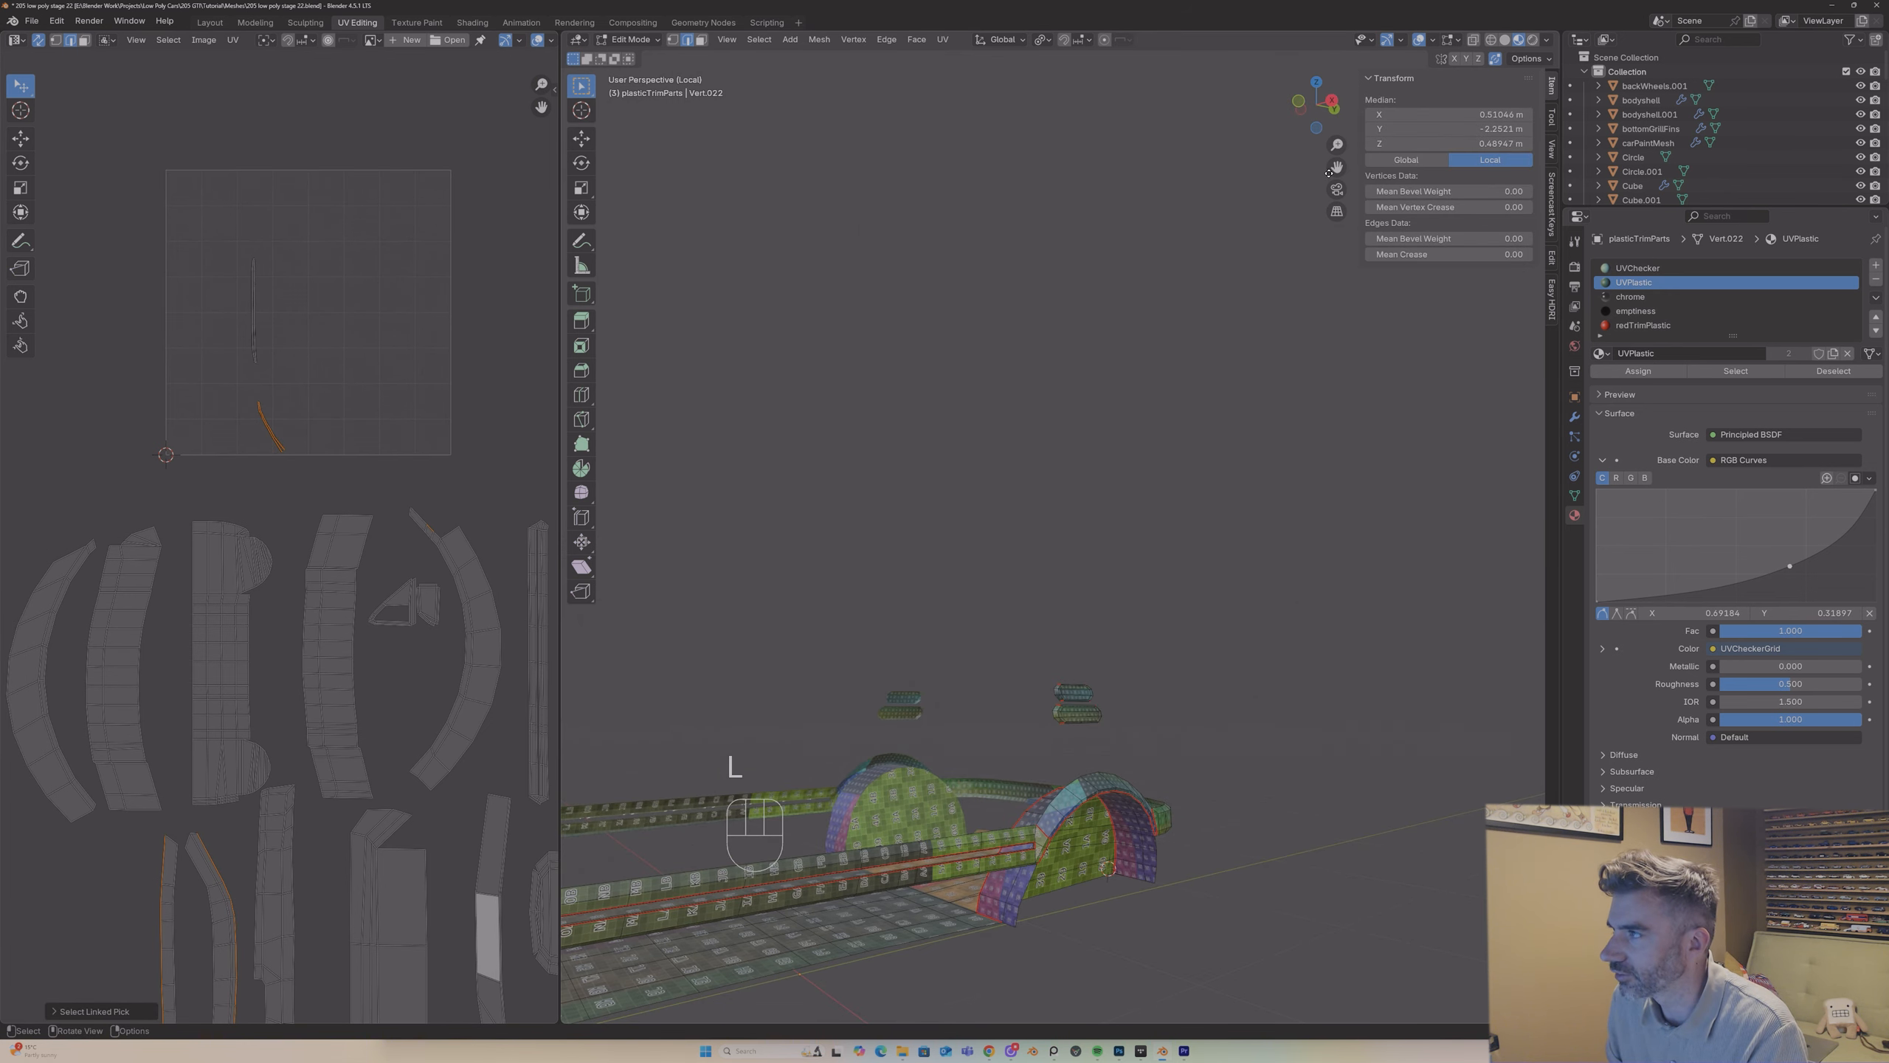
pyautogui.moveTo(1329, 173); pyautogui.dragTo(1266, 498)
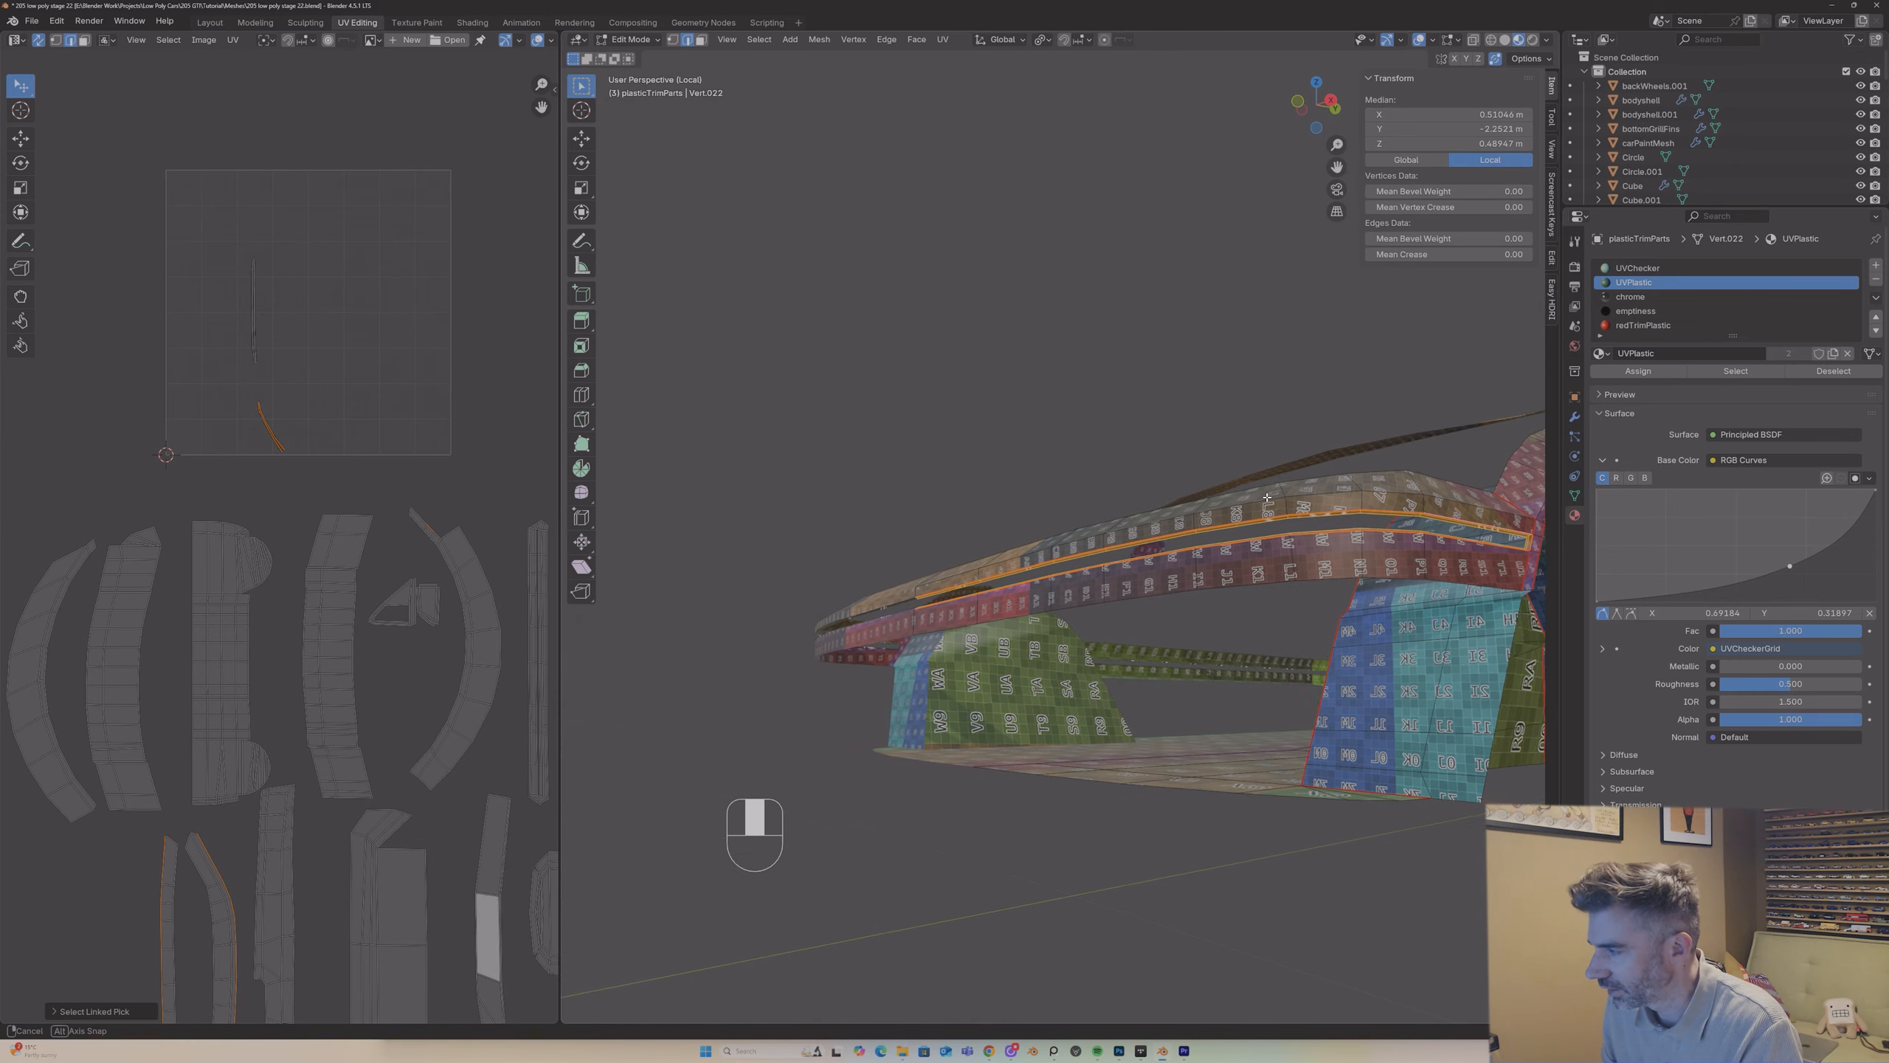
pyautogui.moveTo(1267, 497); pyautogui.dragTo(1229, 508, button='middle')
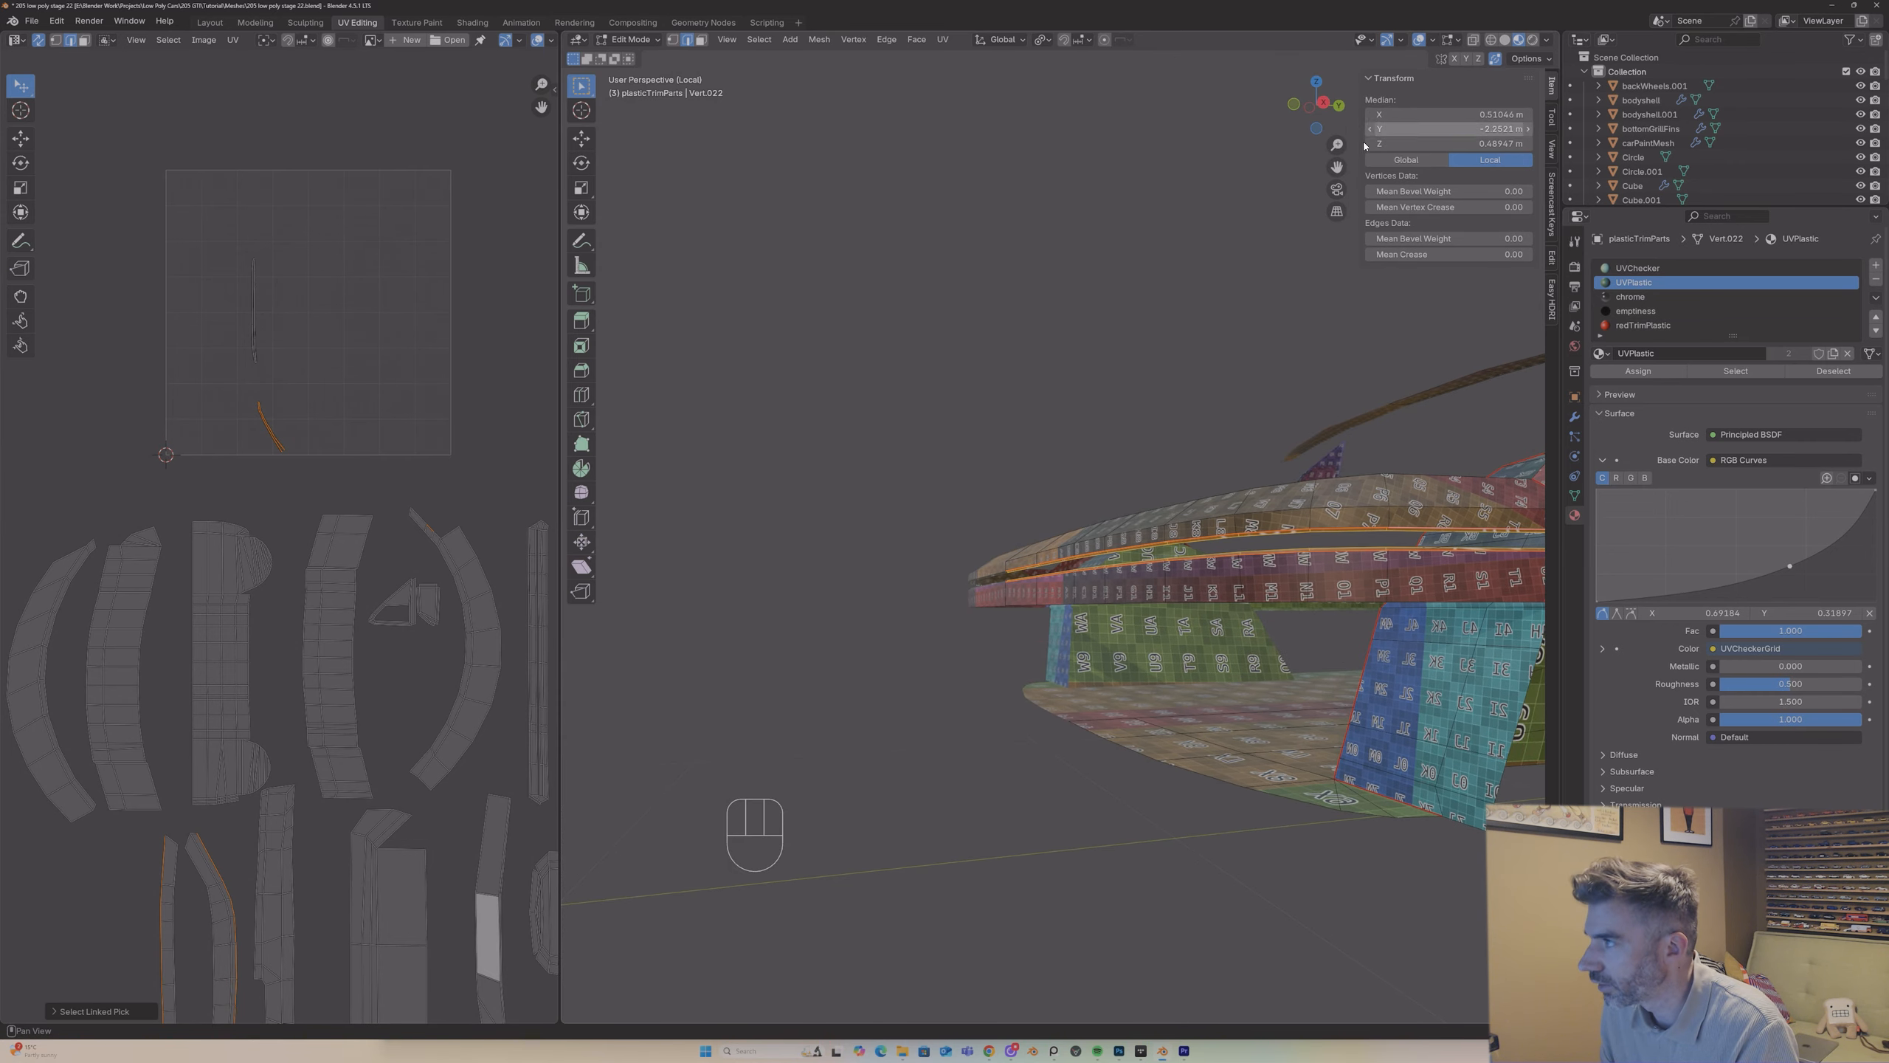
pyautogui.moveTo(1331, 179); pyautogui.dragTo(1154, 439, button='middle')
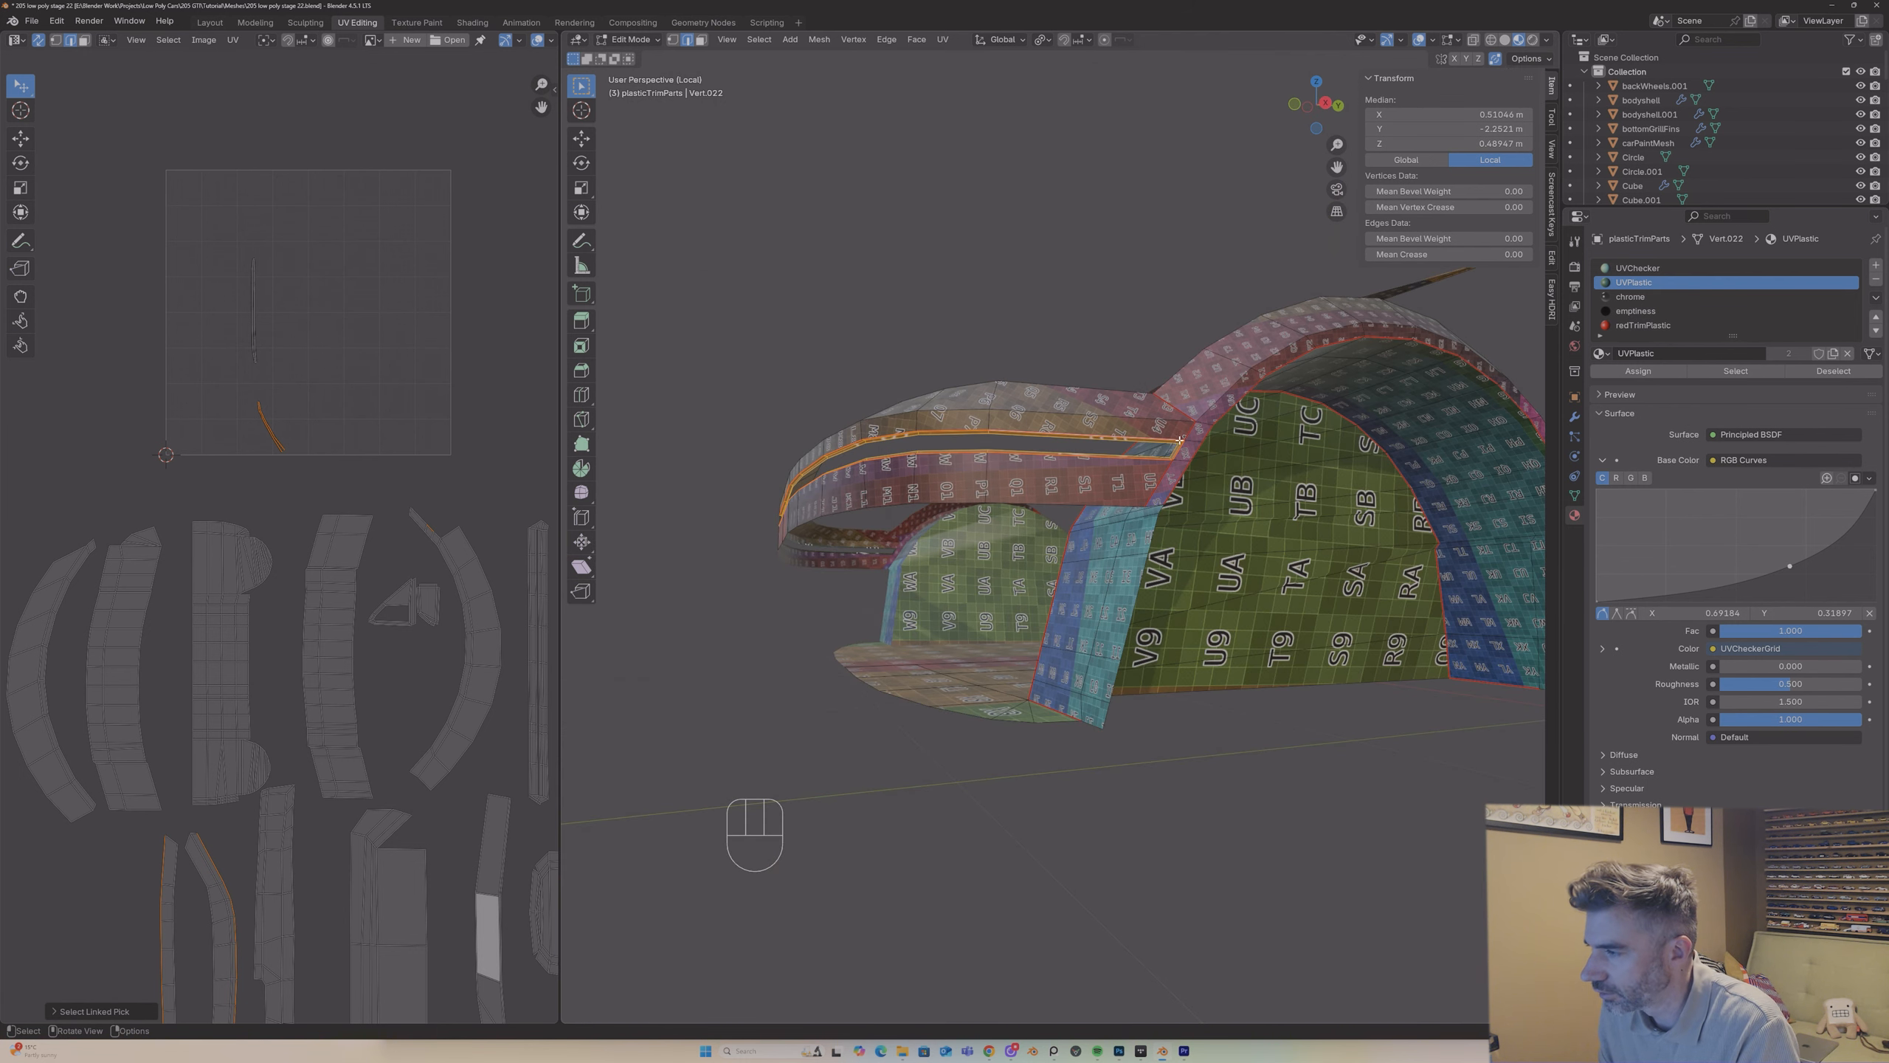
# Step: Mark the short corner edges at the bumper slot's end beside the wheel arch as seams
pyautogui.click(1179, 443)
pyautogui.rightClick(1180, 444)
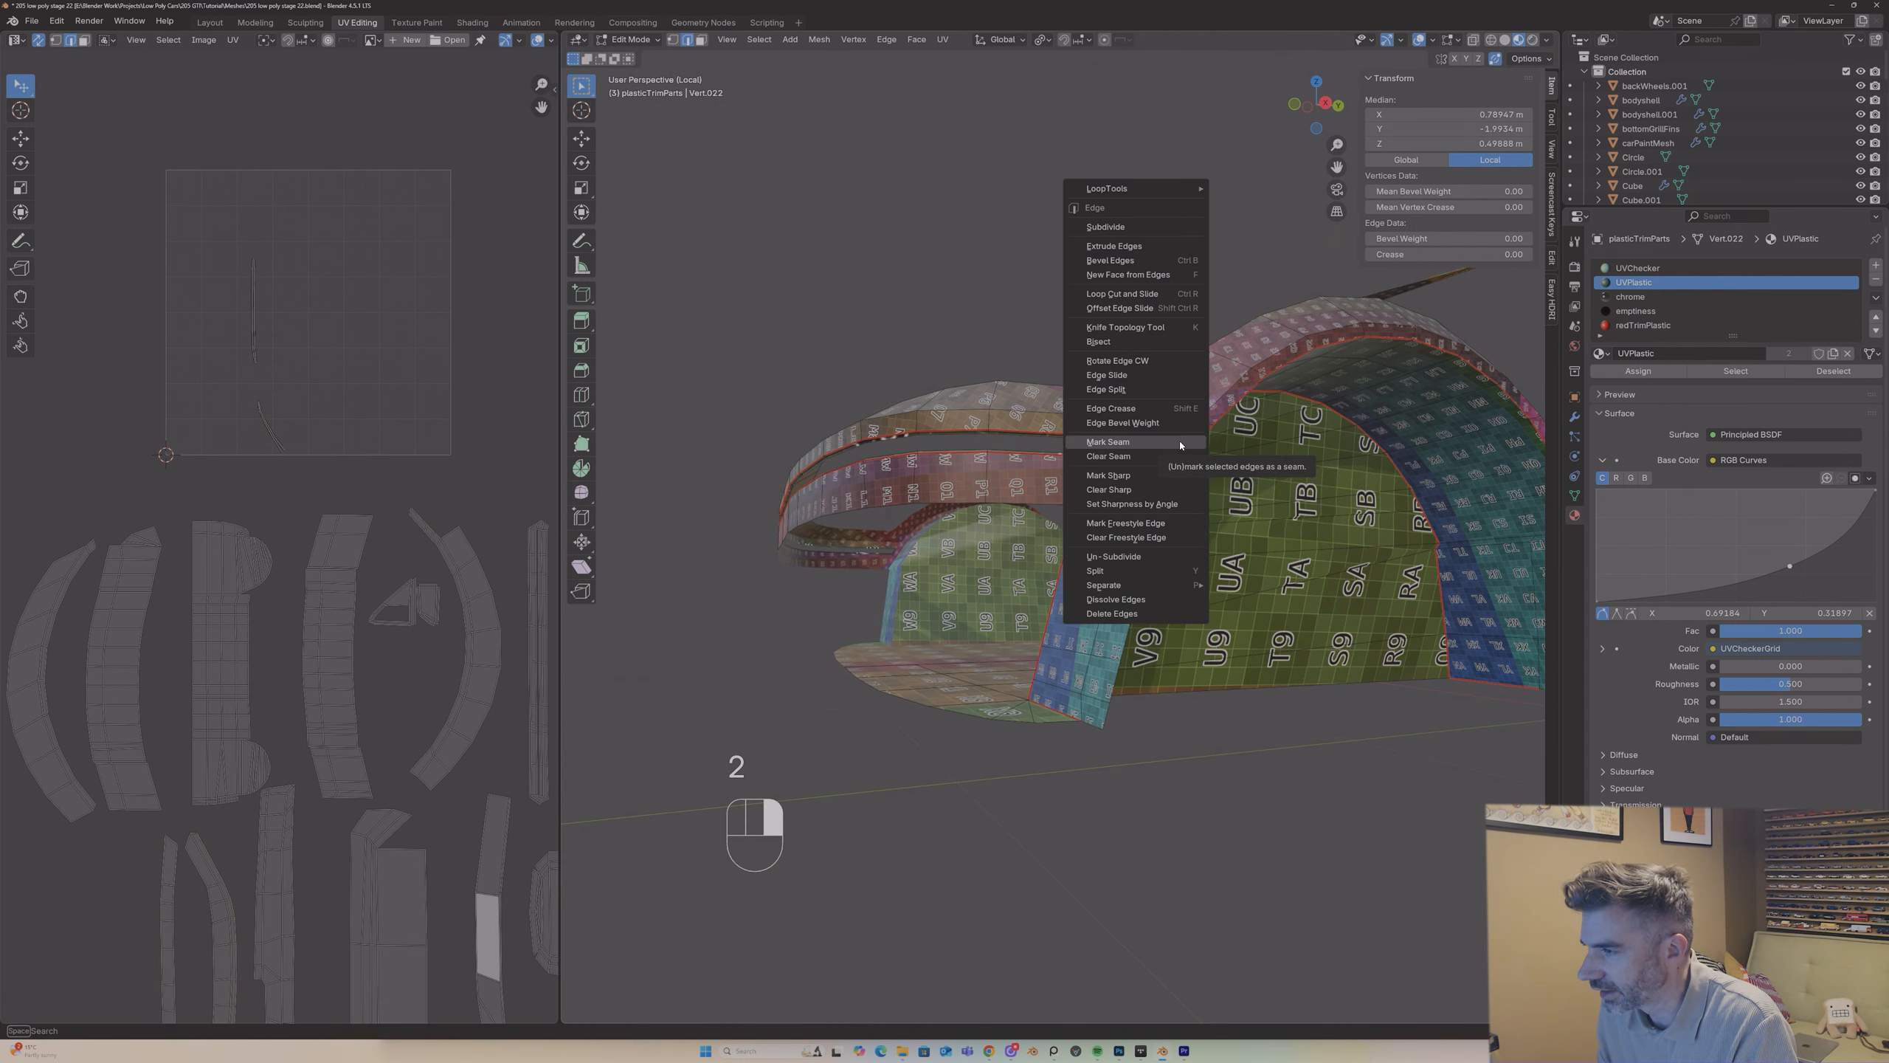
pyautogui.click(1169, 442)
pyautogui.moveTo(1336, 145); pyautogui.dragTo(1335, 160)
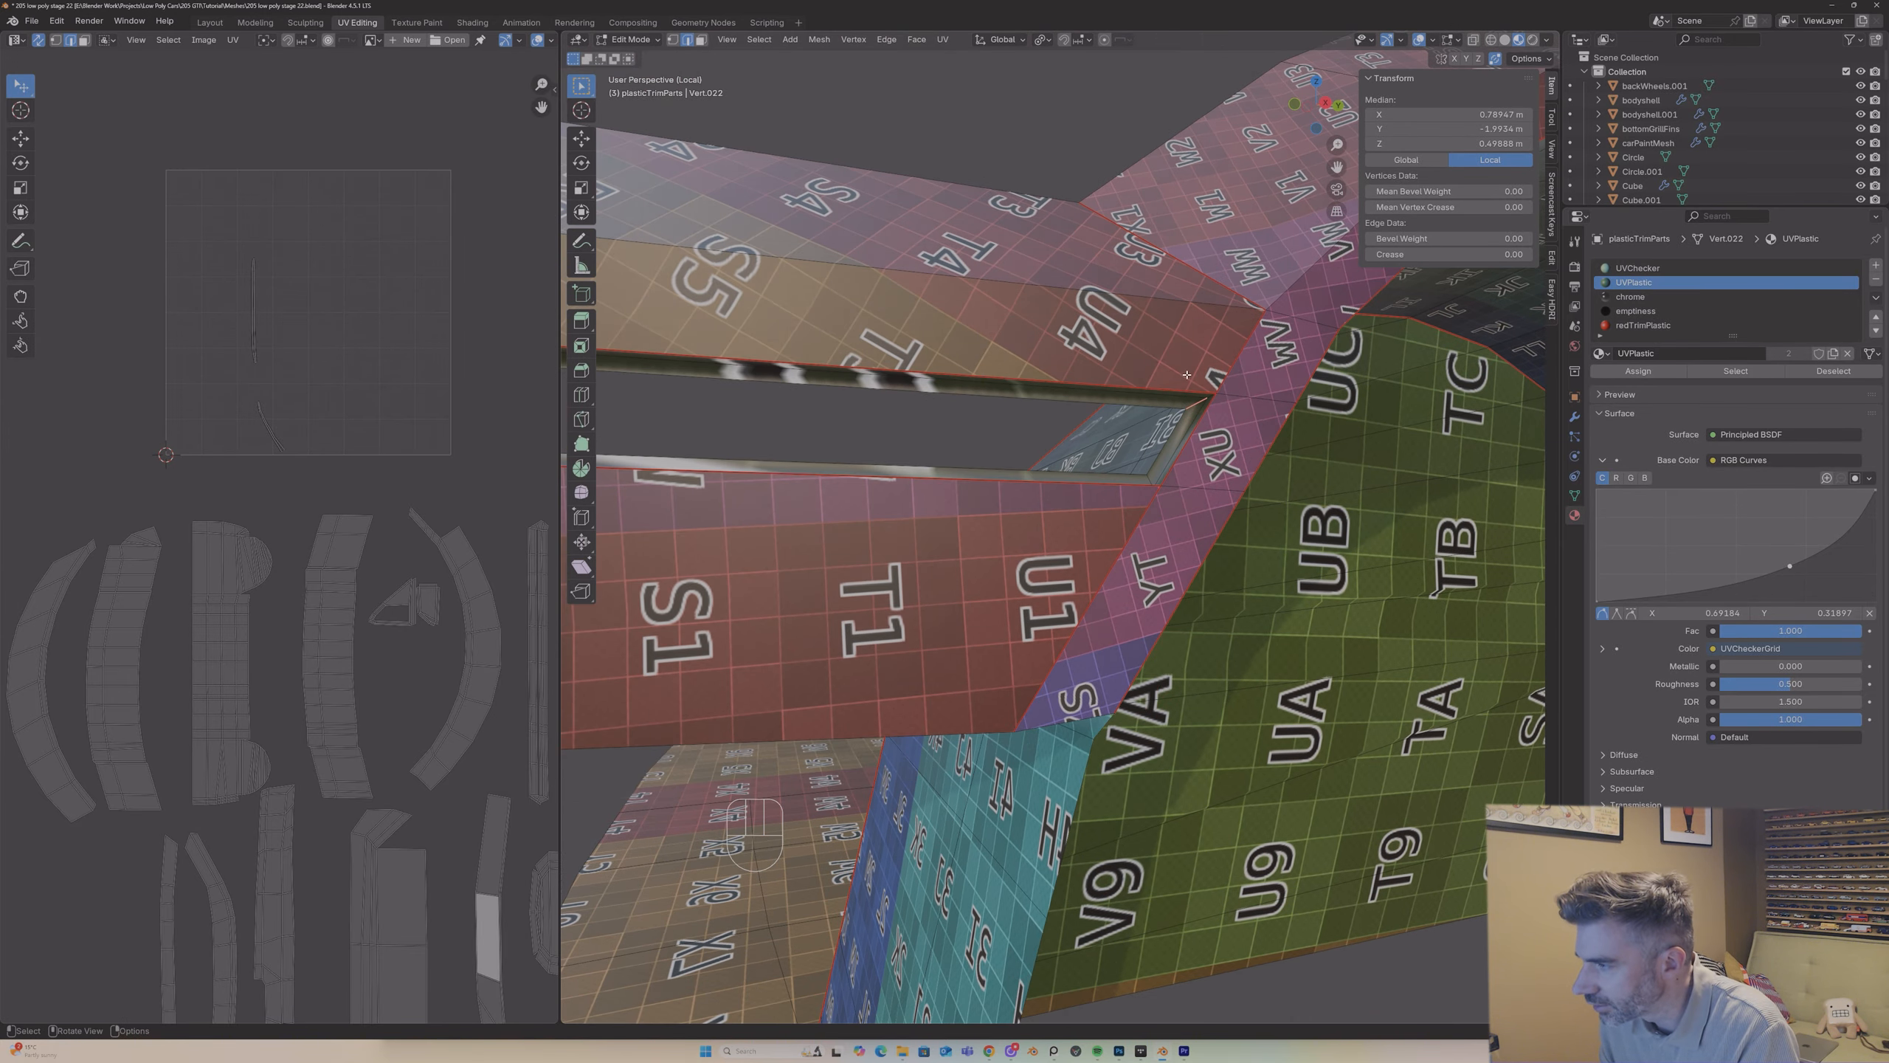
pyautogui.keyDown('shift'); pyautogui.click(1210, 396); pyautogui.keyUp('shift')
pyautogui.rightClick(1210, 396)
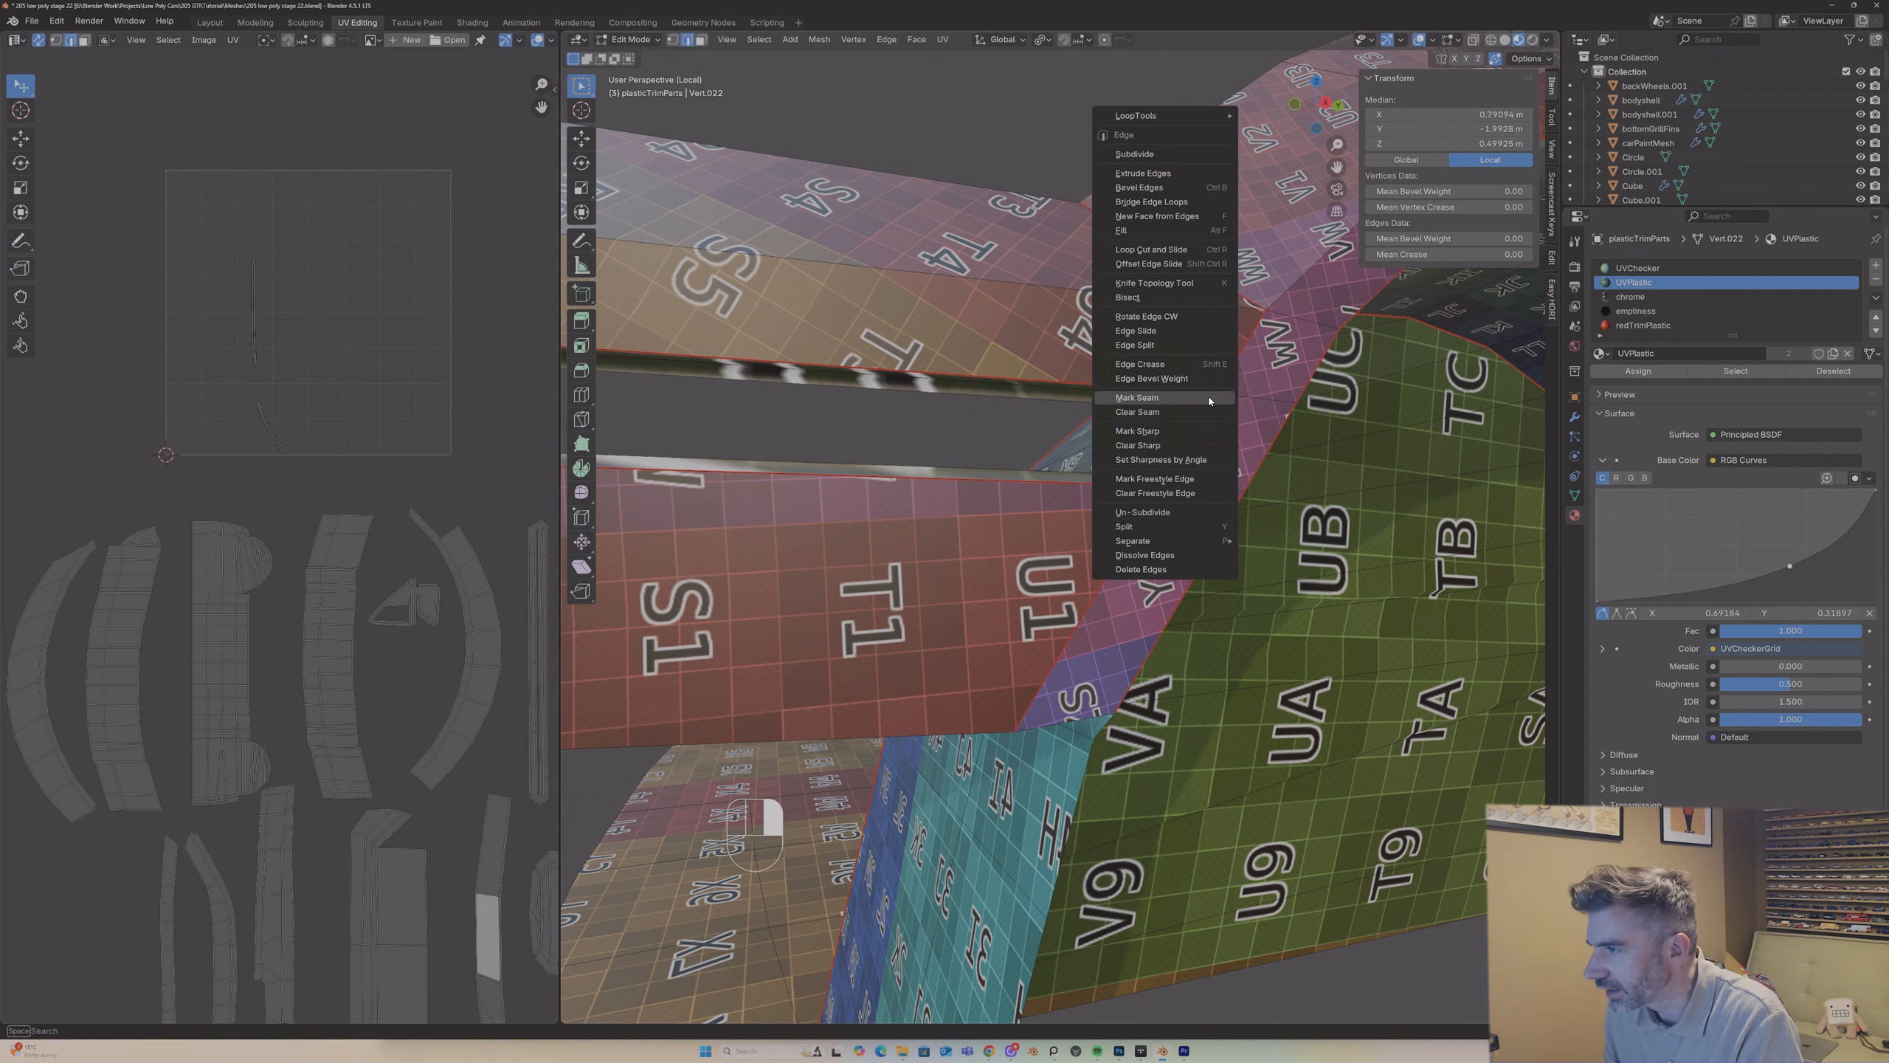
pyautogui.click(1210, 397)
pyautogui.click(1151, 478)
pyautogui.moveTo(1151, 478); pyautogui.dragTo(1151, 511, button='middle')
pyautogui.keyDown('shift'); pyautogui.click(1156, 488); pyautogui.keyUp('shift')
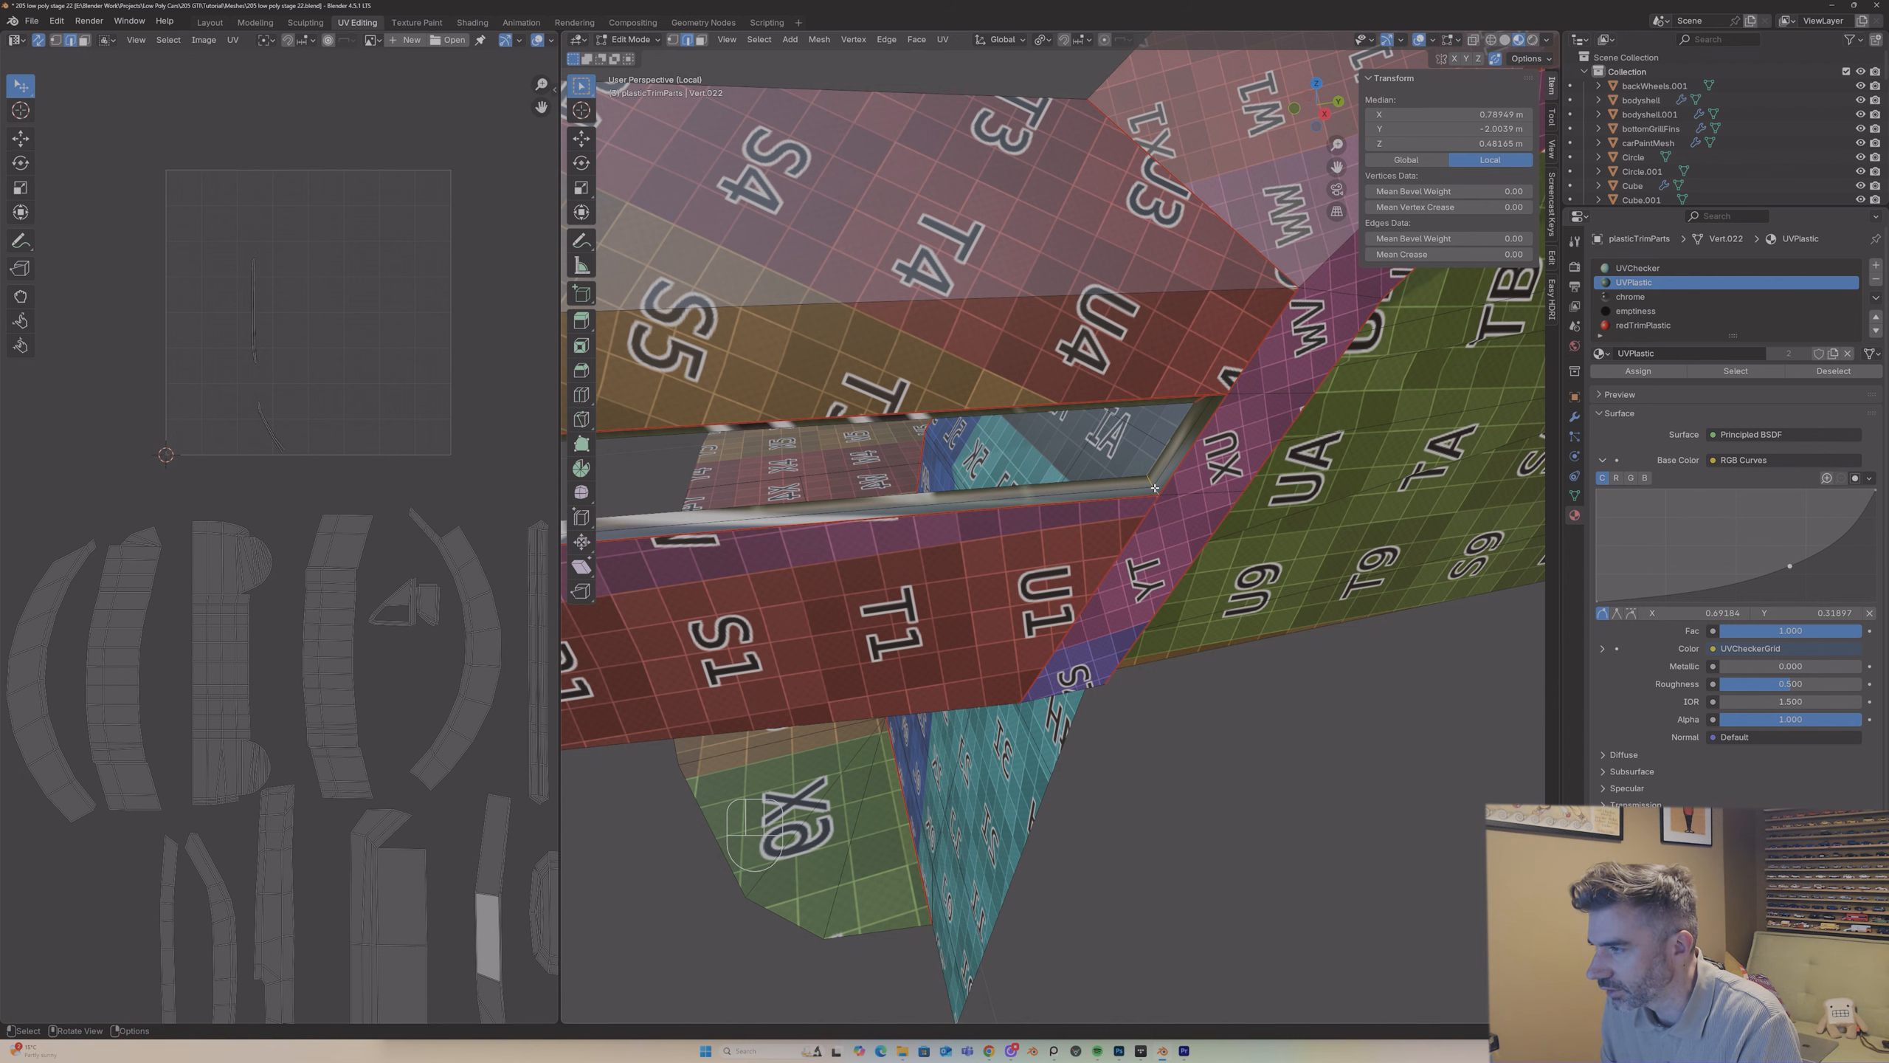
# Step: Clear the seam along the slot's upper edge so its thin lip joins the upper bumper band
pyautogui.scroll(-12, 1146, 484)
pyautogui.moveTo(915, 488); pyautogui.dragTo(953, 432, button='middle')
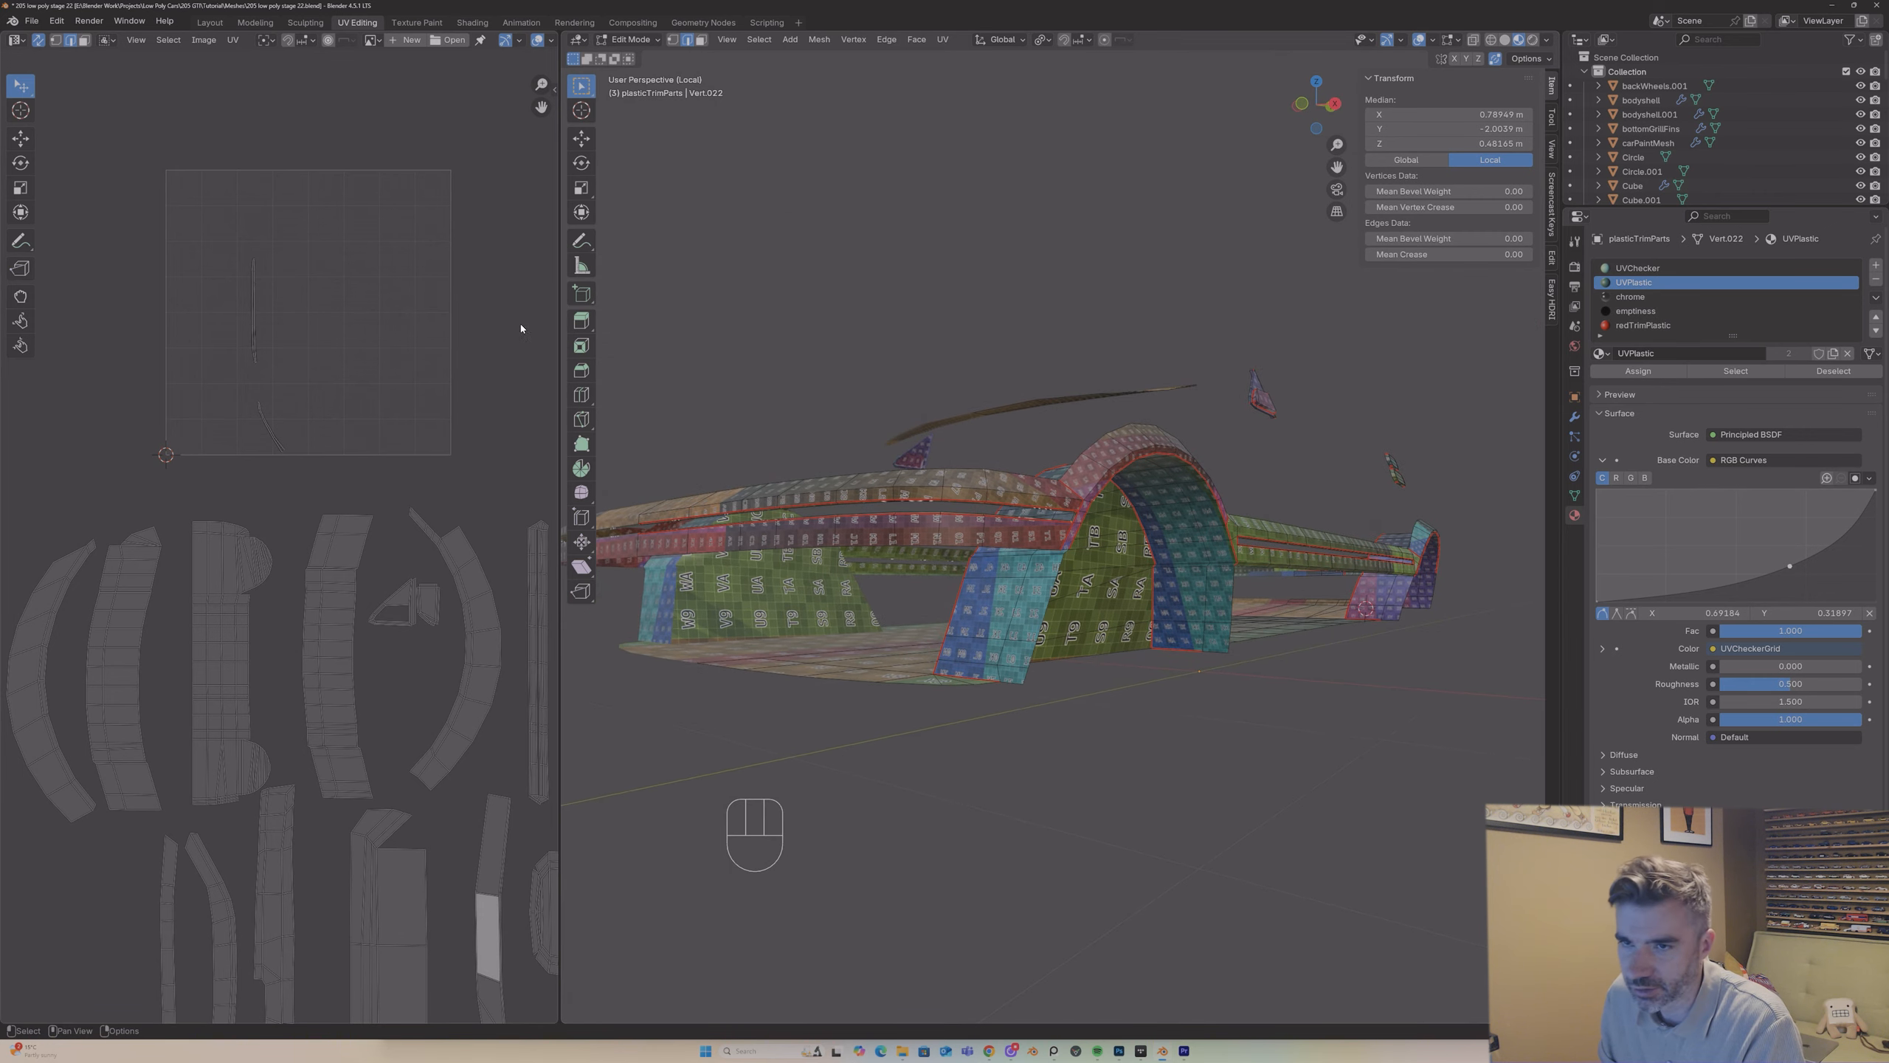
pyautogui.scroll(10, 1105, 499)
pyautogui.moveTo(1054, 384); pyautogui.dragTo(1065, 367, button='middle')
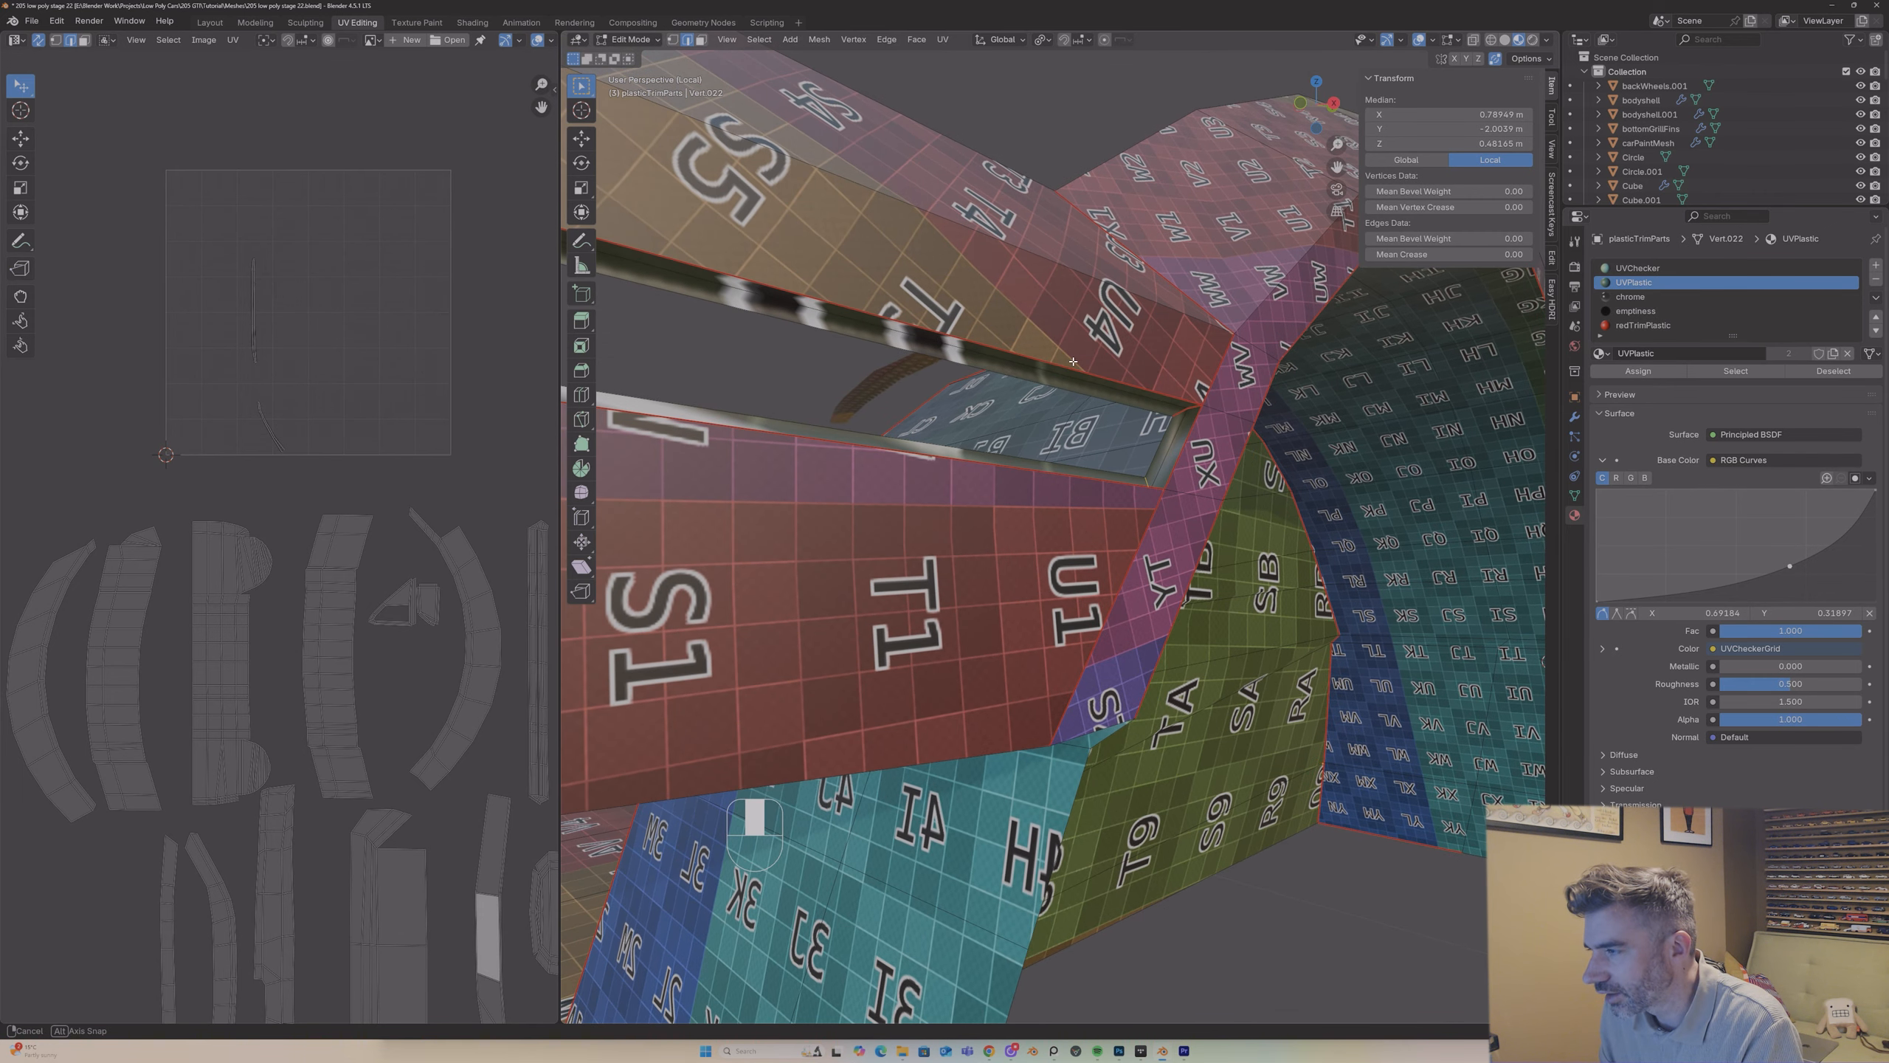
pyautogui.click(1118, 336)
pyautogui.scroll(-12, 1184, 326)
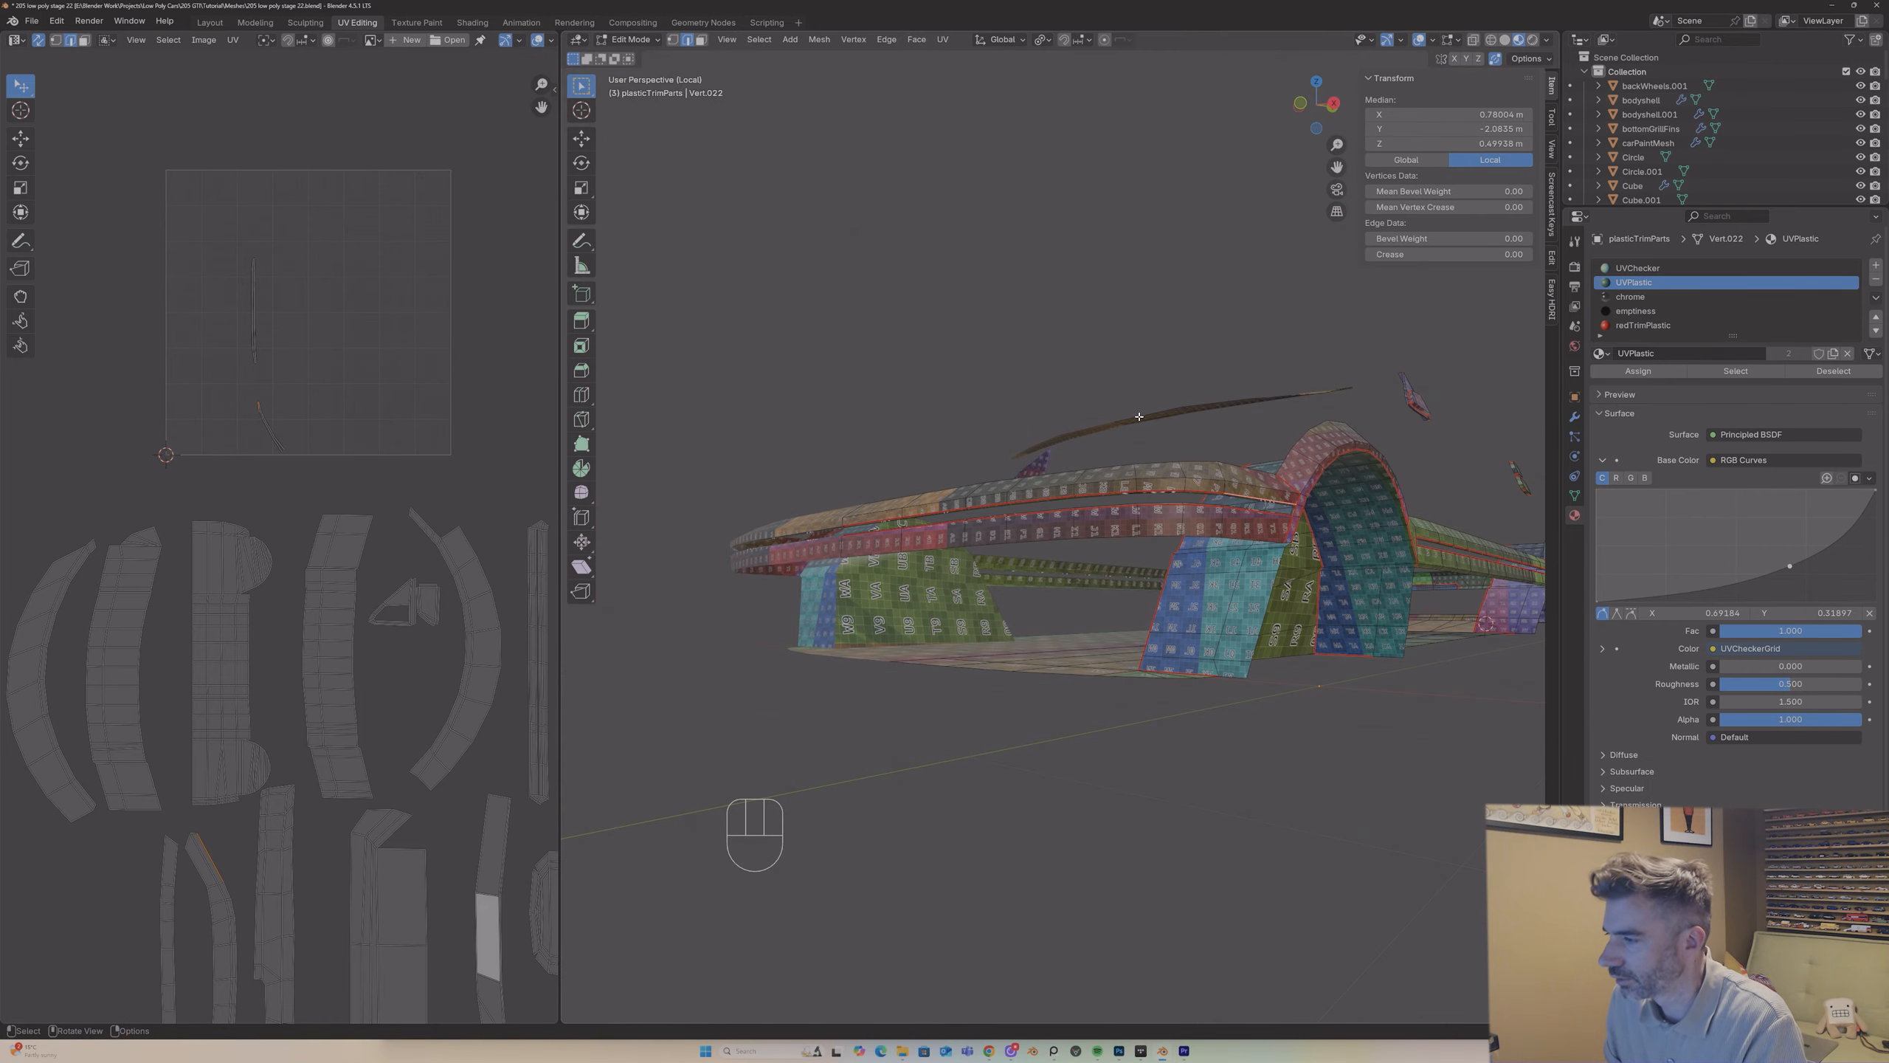
pyautogui.keyDown('alt'); pyautogui.keyDown('shift'); pyautogui.click(915, 512); pyautogui.keyUp('shift'); pyautogui.keyUp('alt')
pyautogui.rightClick(921, 515)
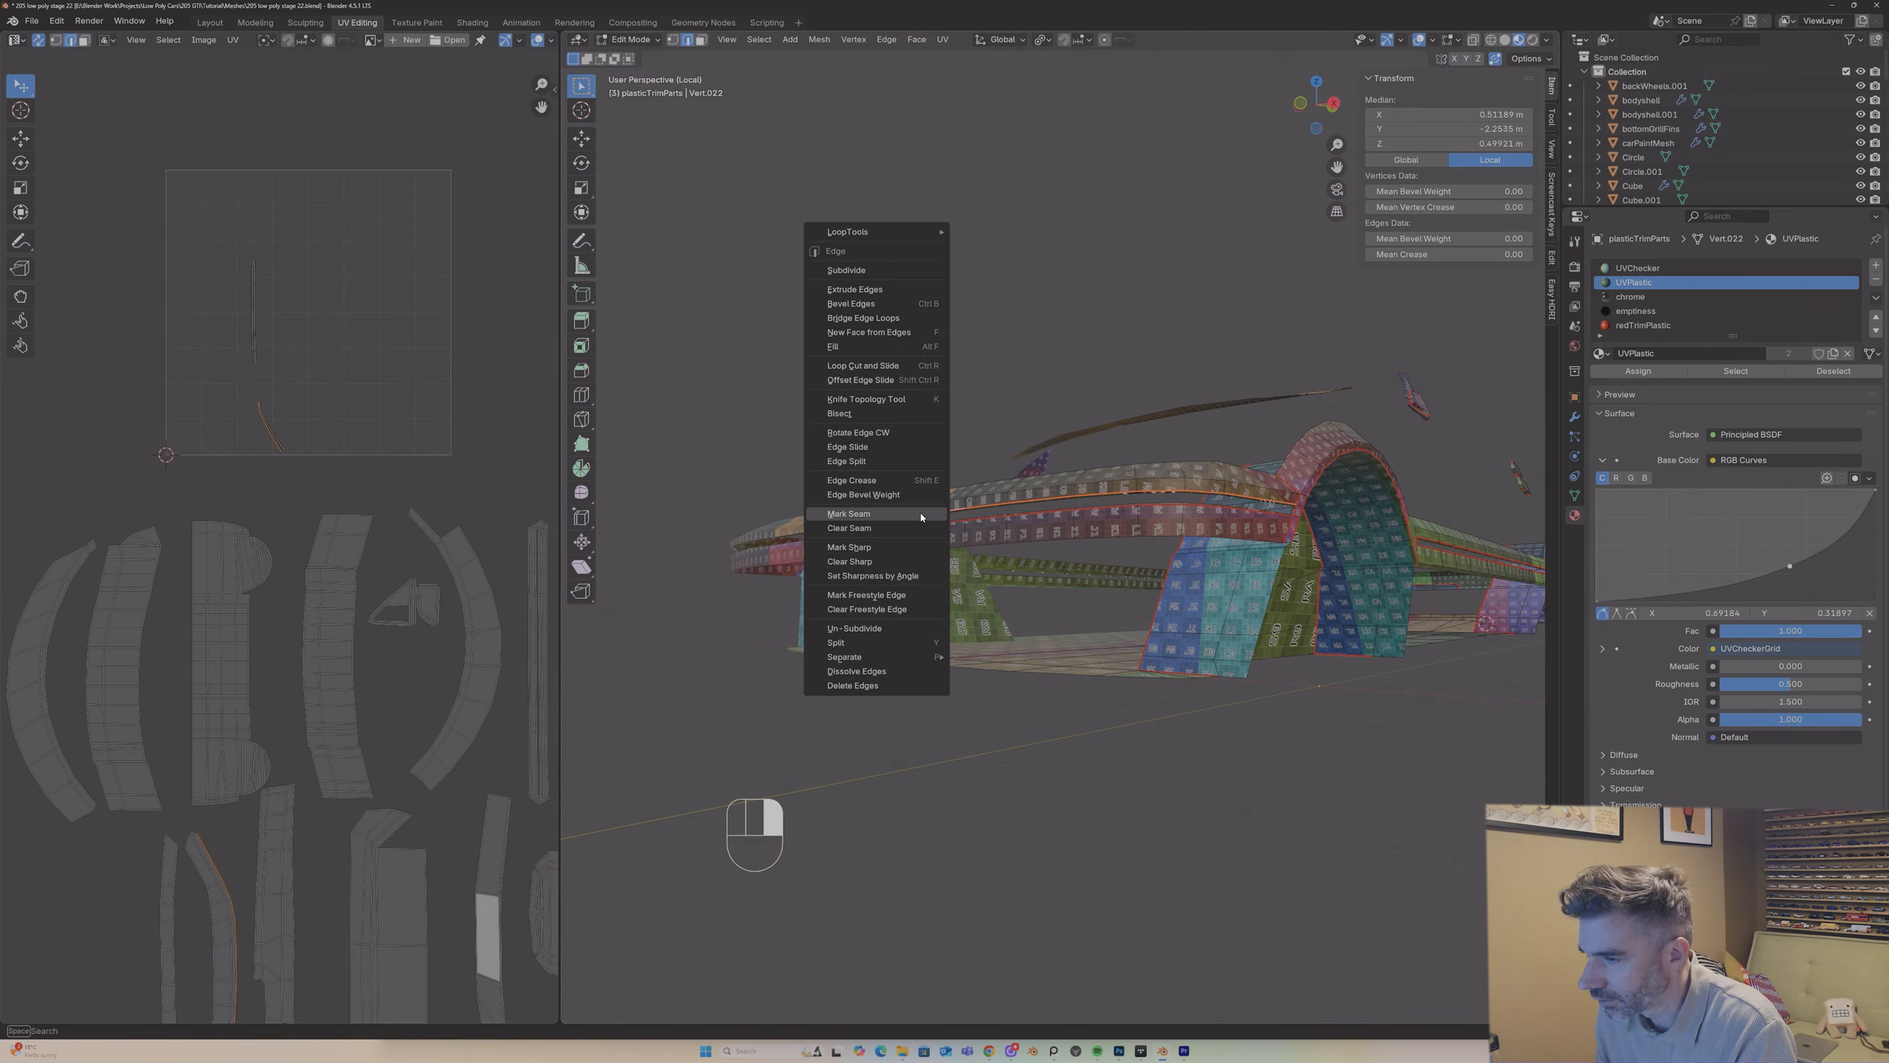
pyautogui.click(909, 524)
# Step: Select the upper bumper band with its lip up to the seams and unwrap it
pyautogui.moveTo(909, 524); pyautogui.dragTo(1056, 481, button='middle')
pyautogui.press('3')
pyautogui.press('l')
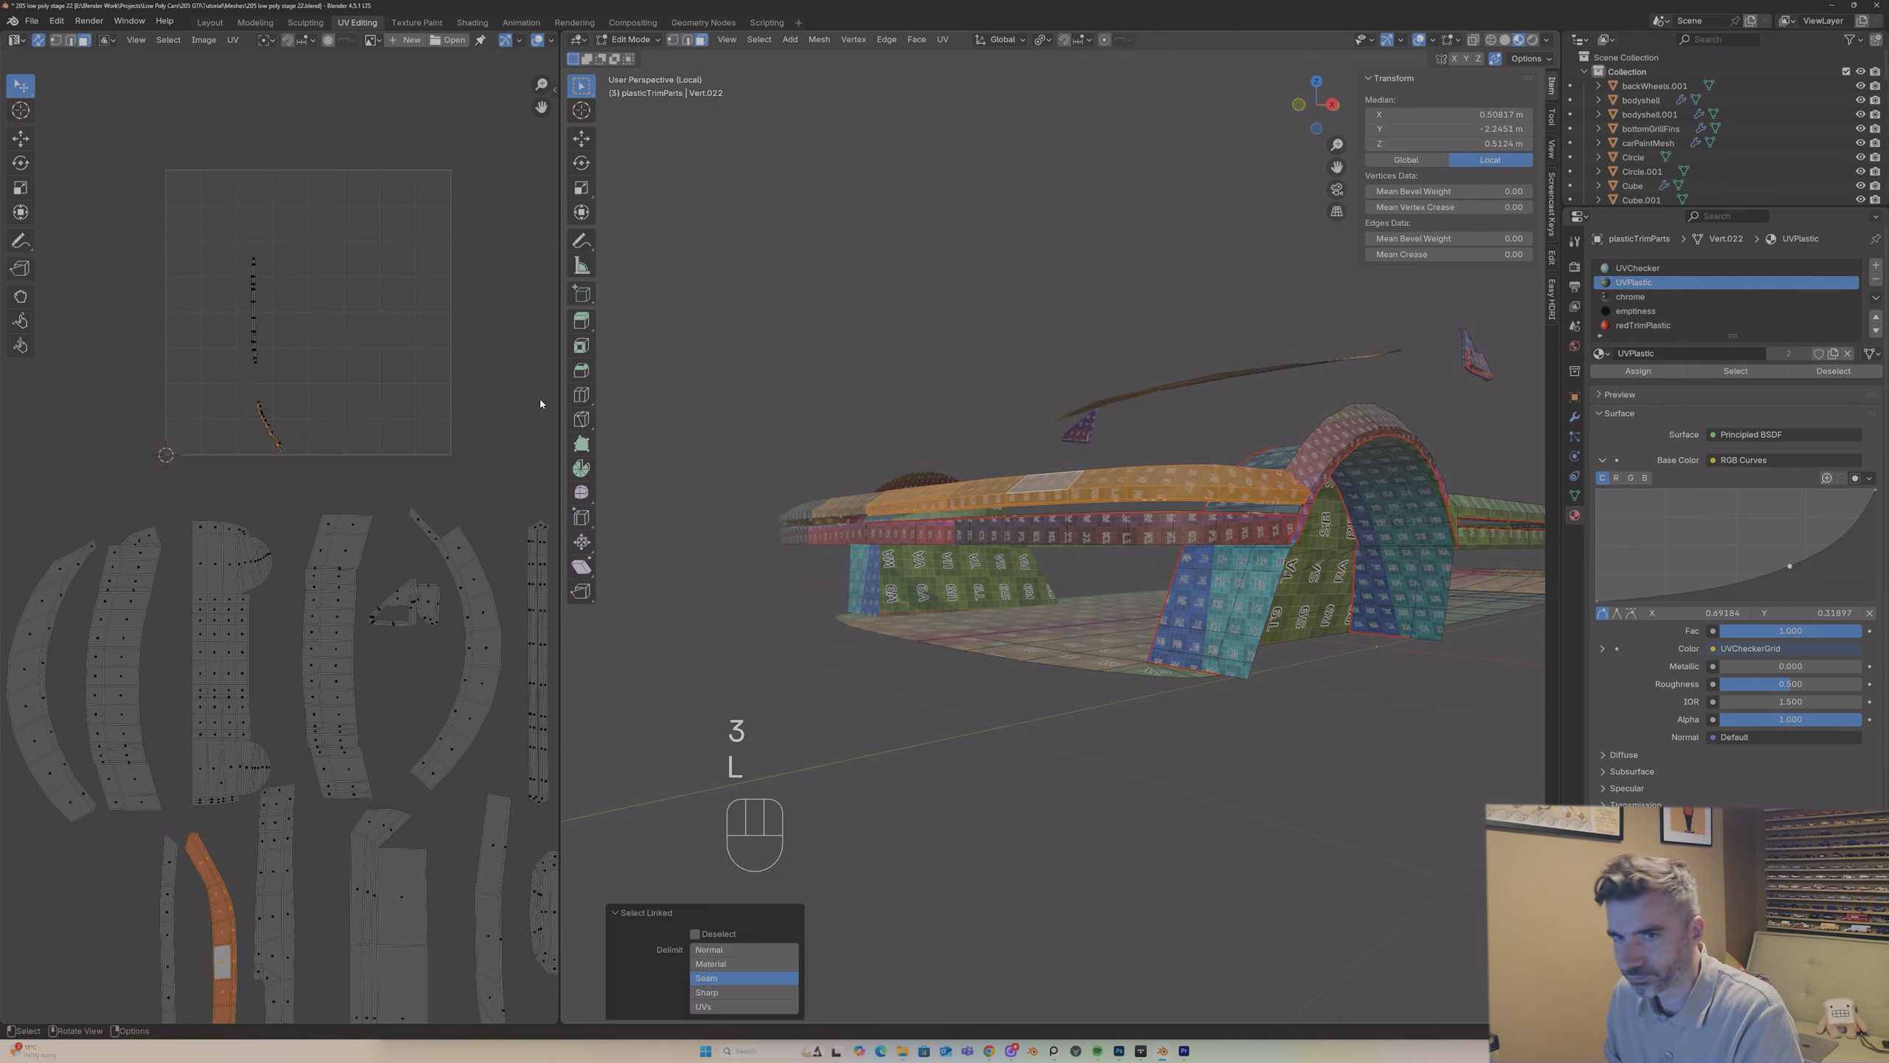
pyautogui.press('u')
pyautogui.click(551, 414)
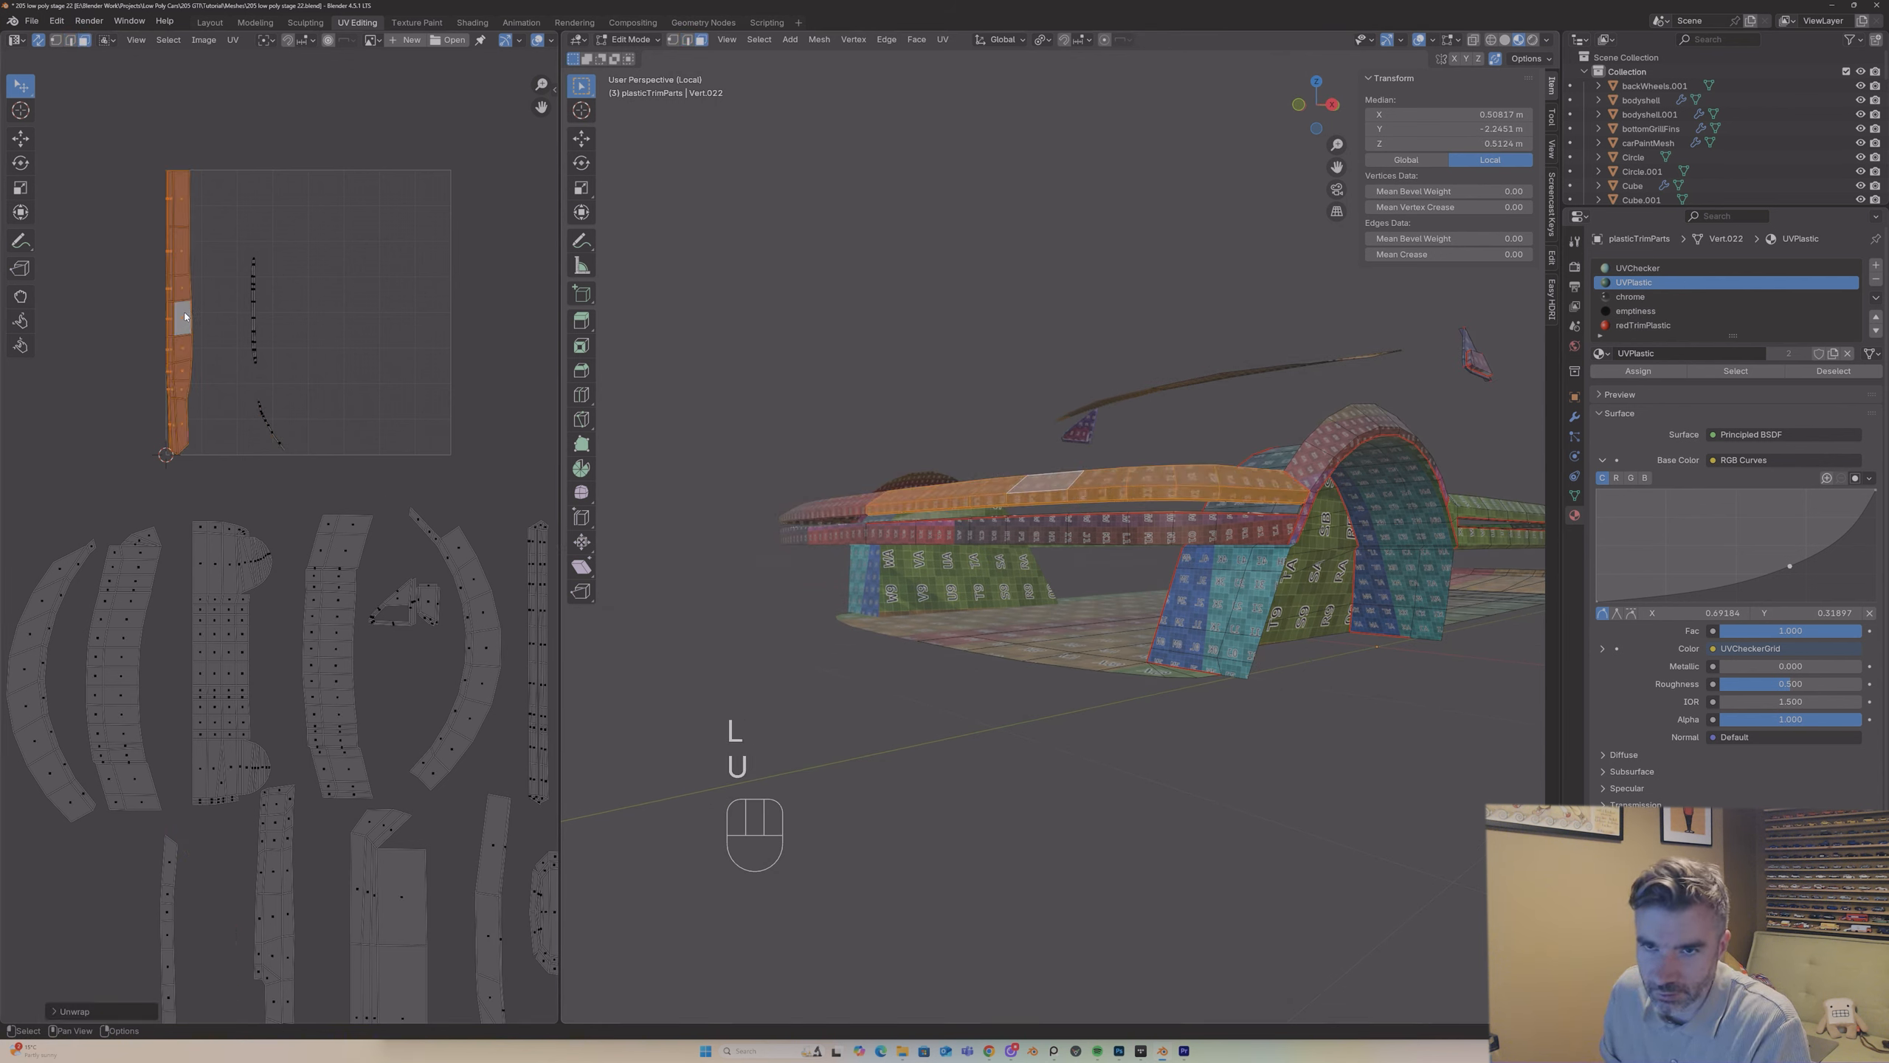
# Step: Check the upper bumper band's new UV island closely and move it out of the UV square, beside the curved islands
pyautogui.scroll(3, 190, 301)
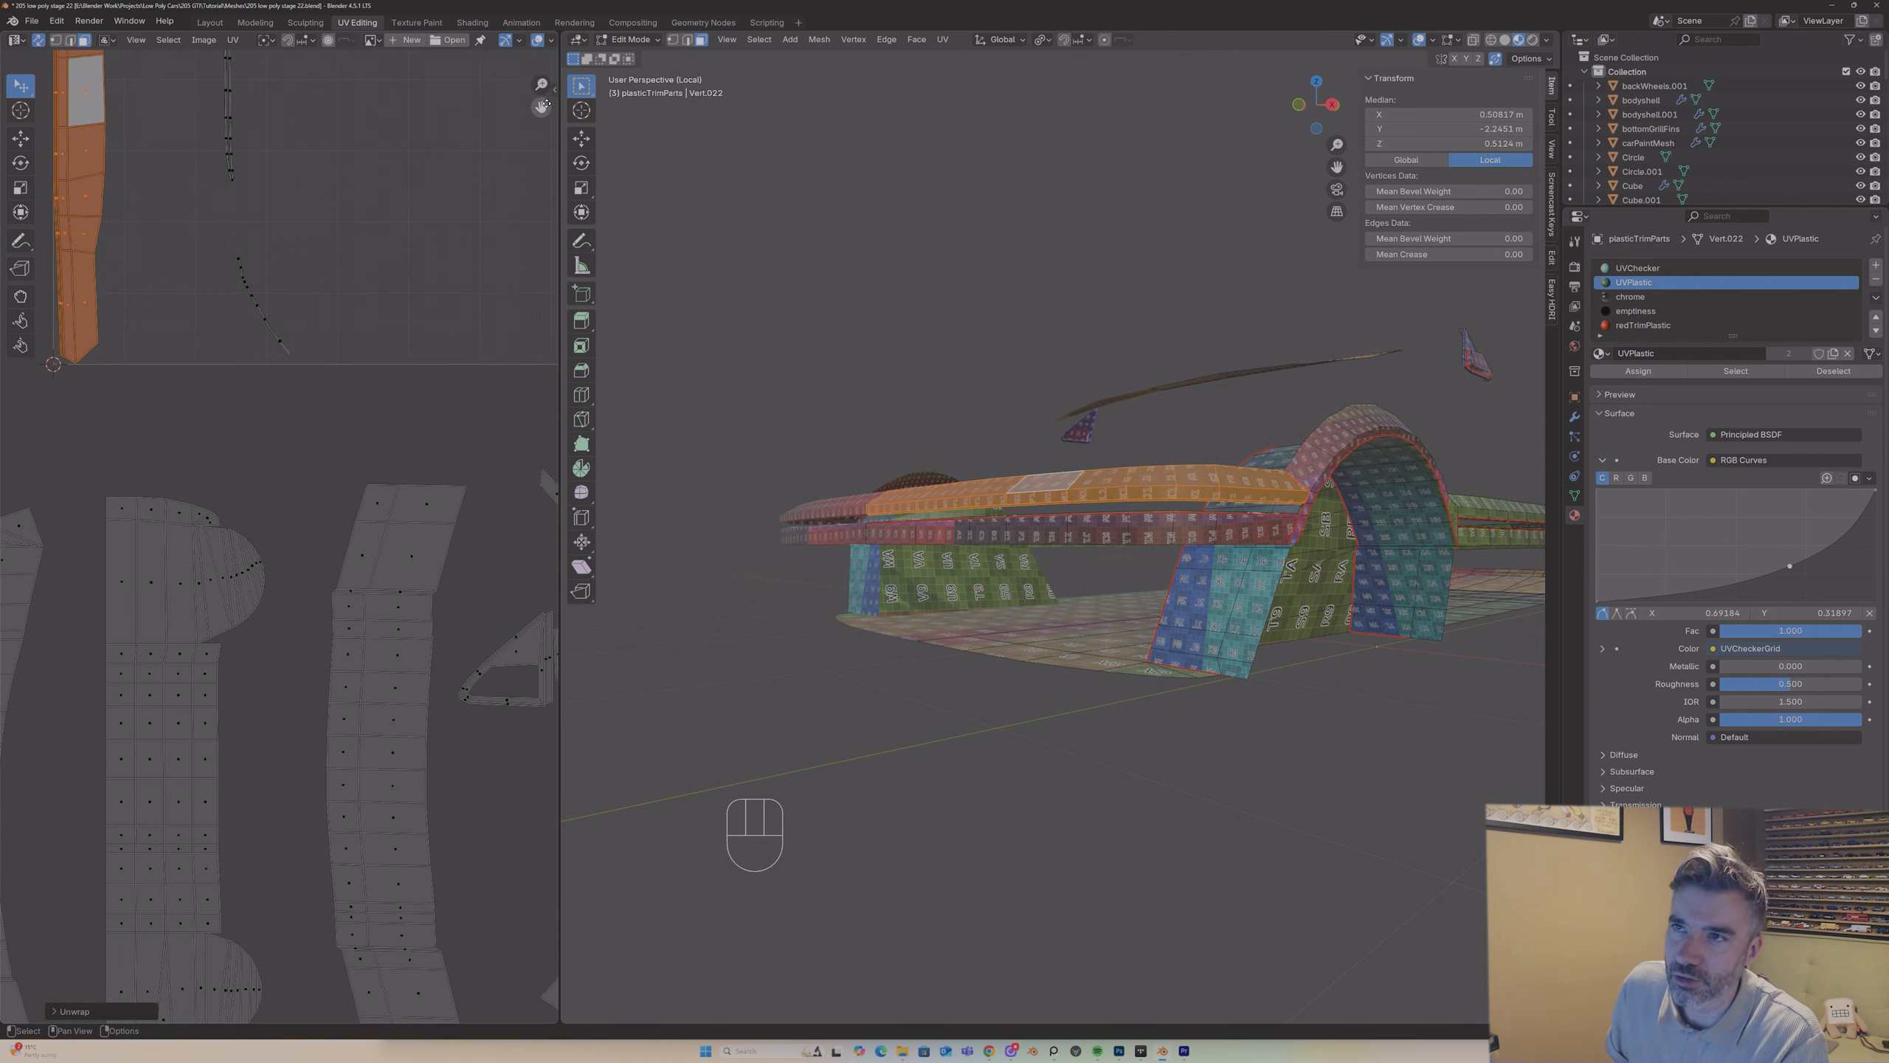
pyautogui.moveTo(543, 105); pyautogui.dragTo(722, 318)
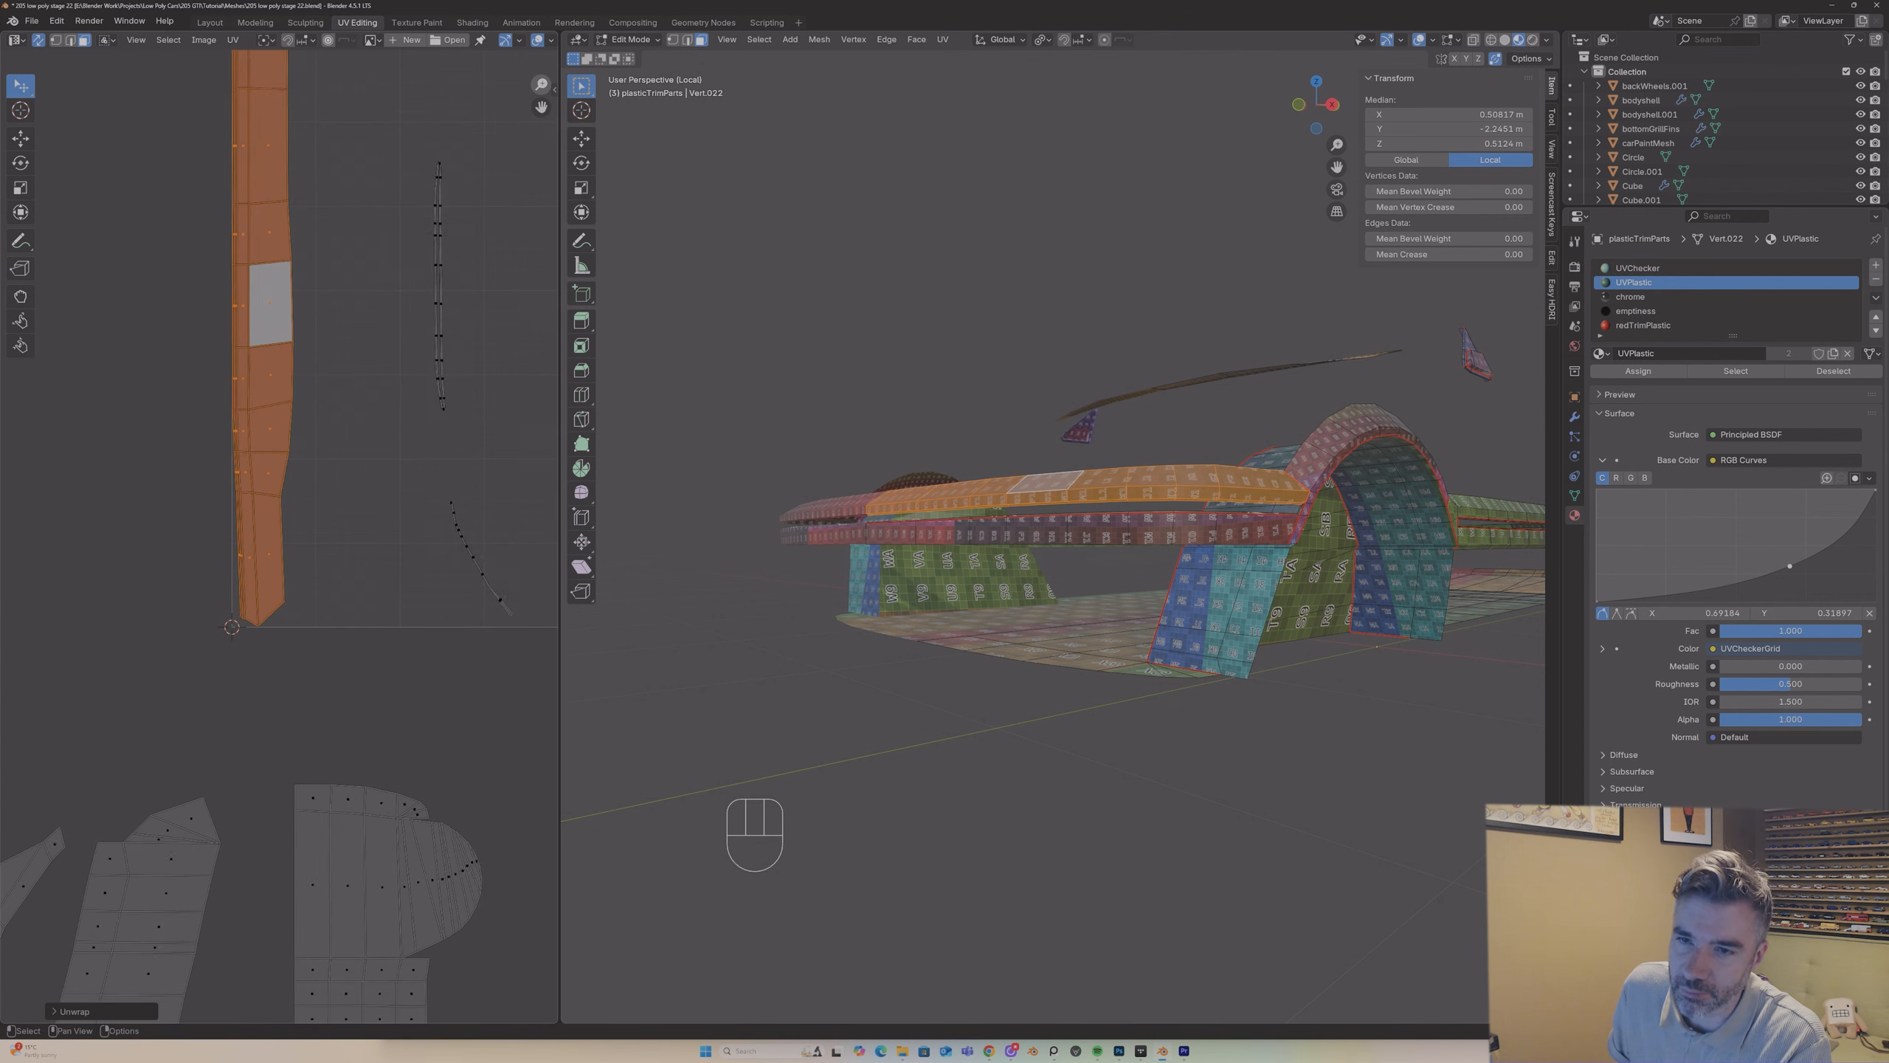
pyautogui.scroll(4, 274, 552)
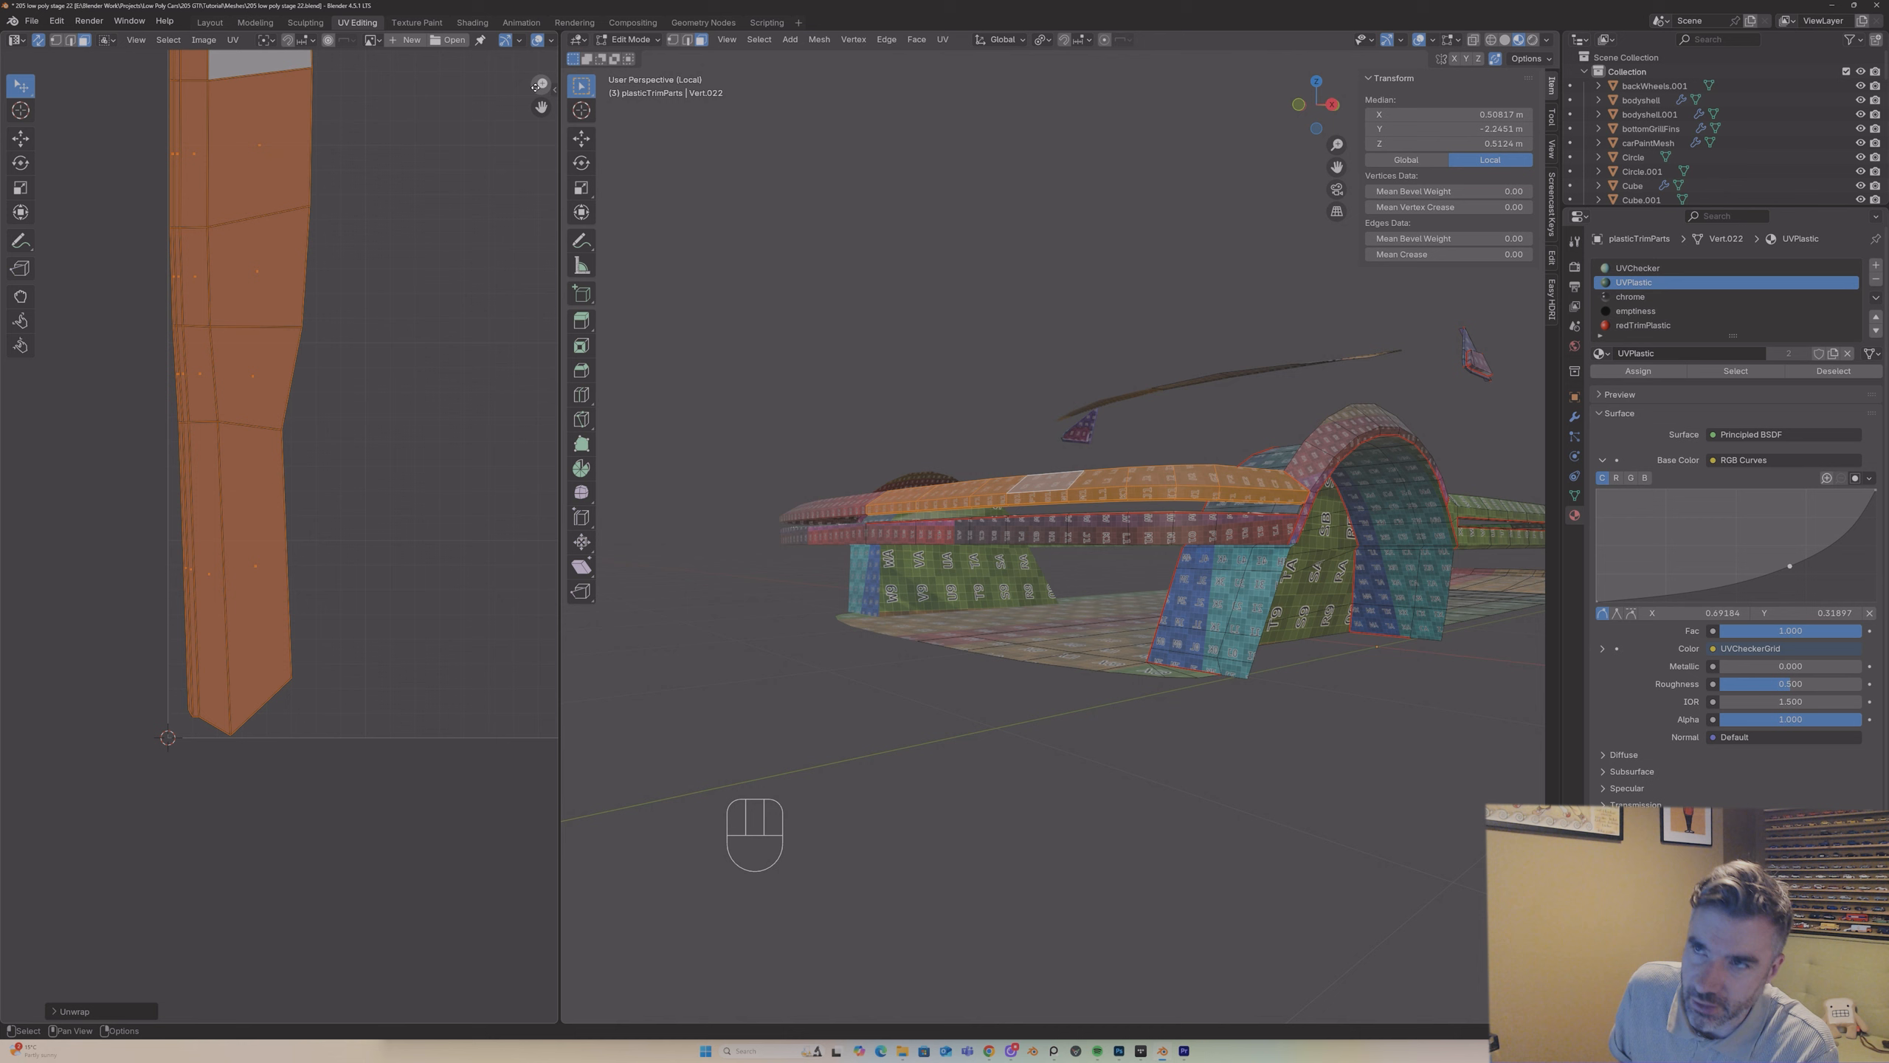
pyautogui.moveTo(542, 107); pyautogui.dragTo(544, 285)
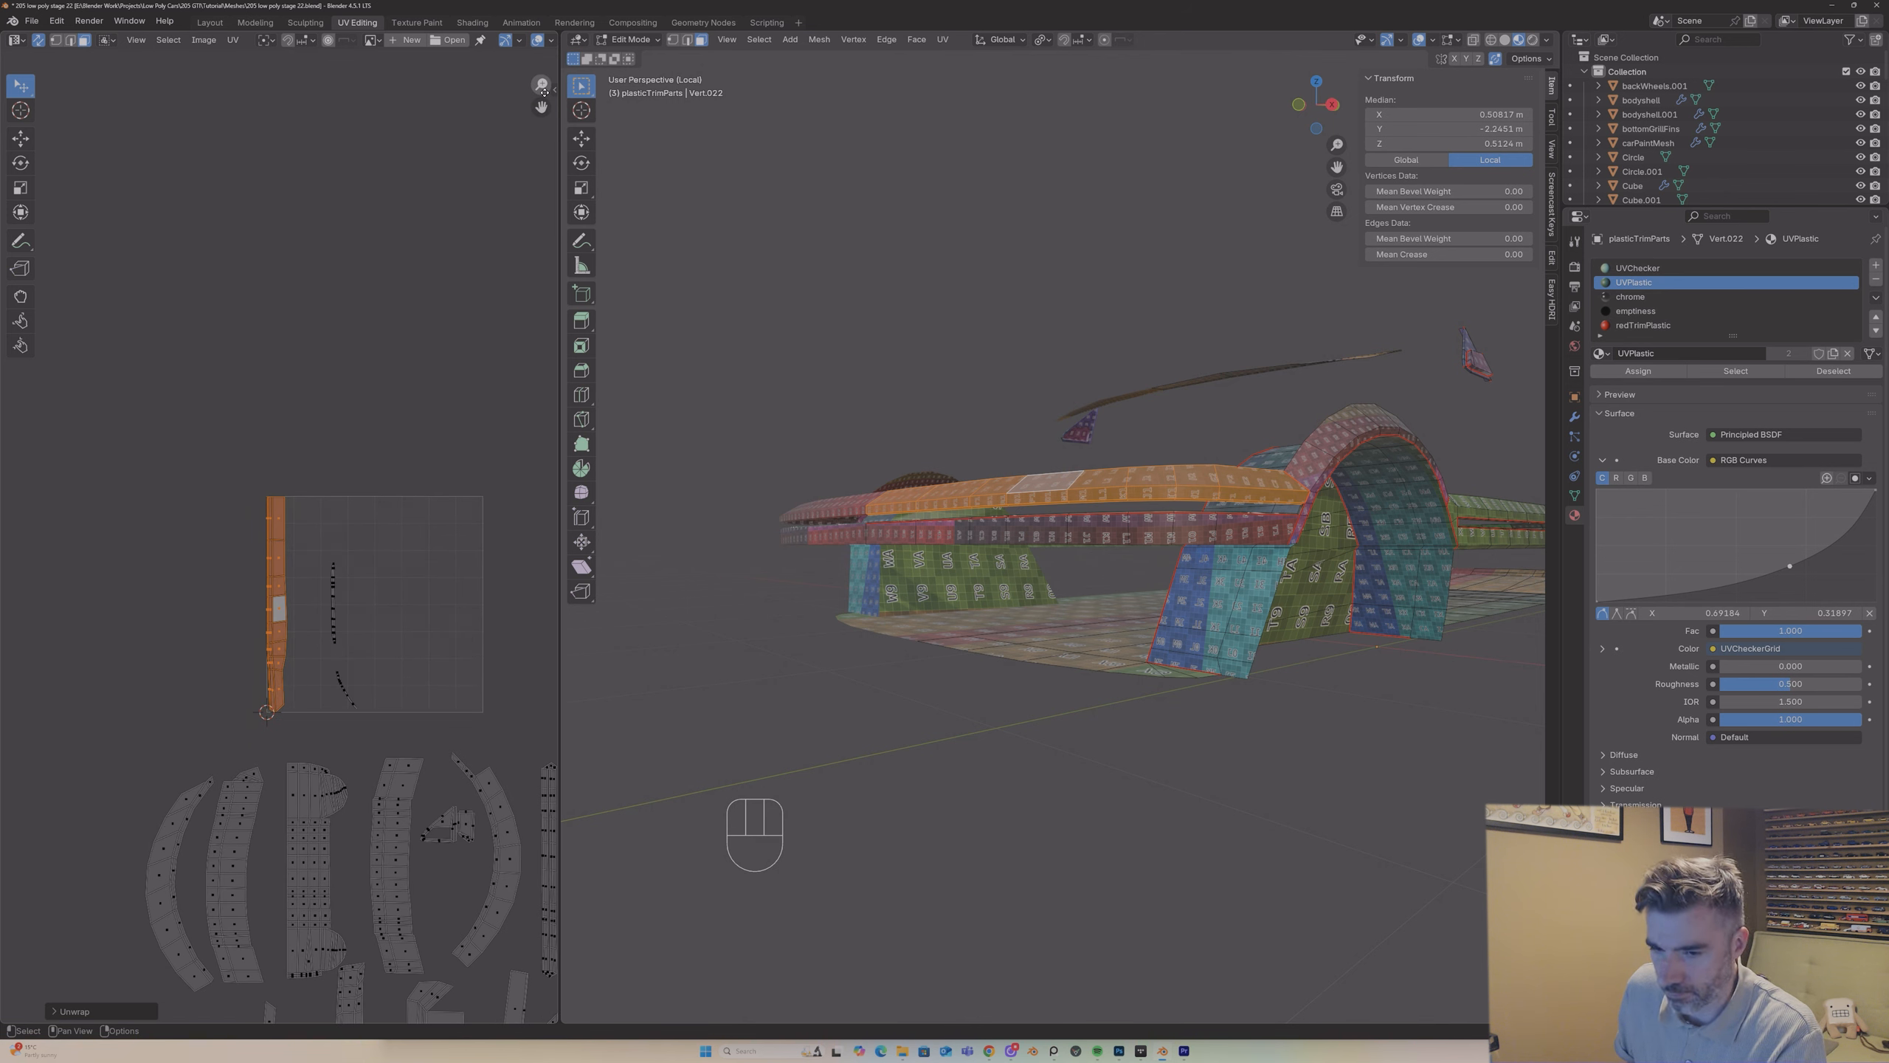
pyautogui.press('g')
pyautogui.click(18, 599)
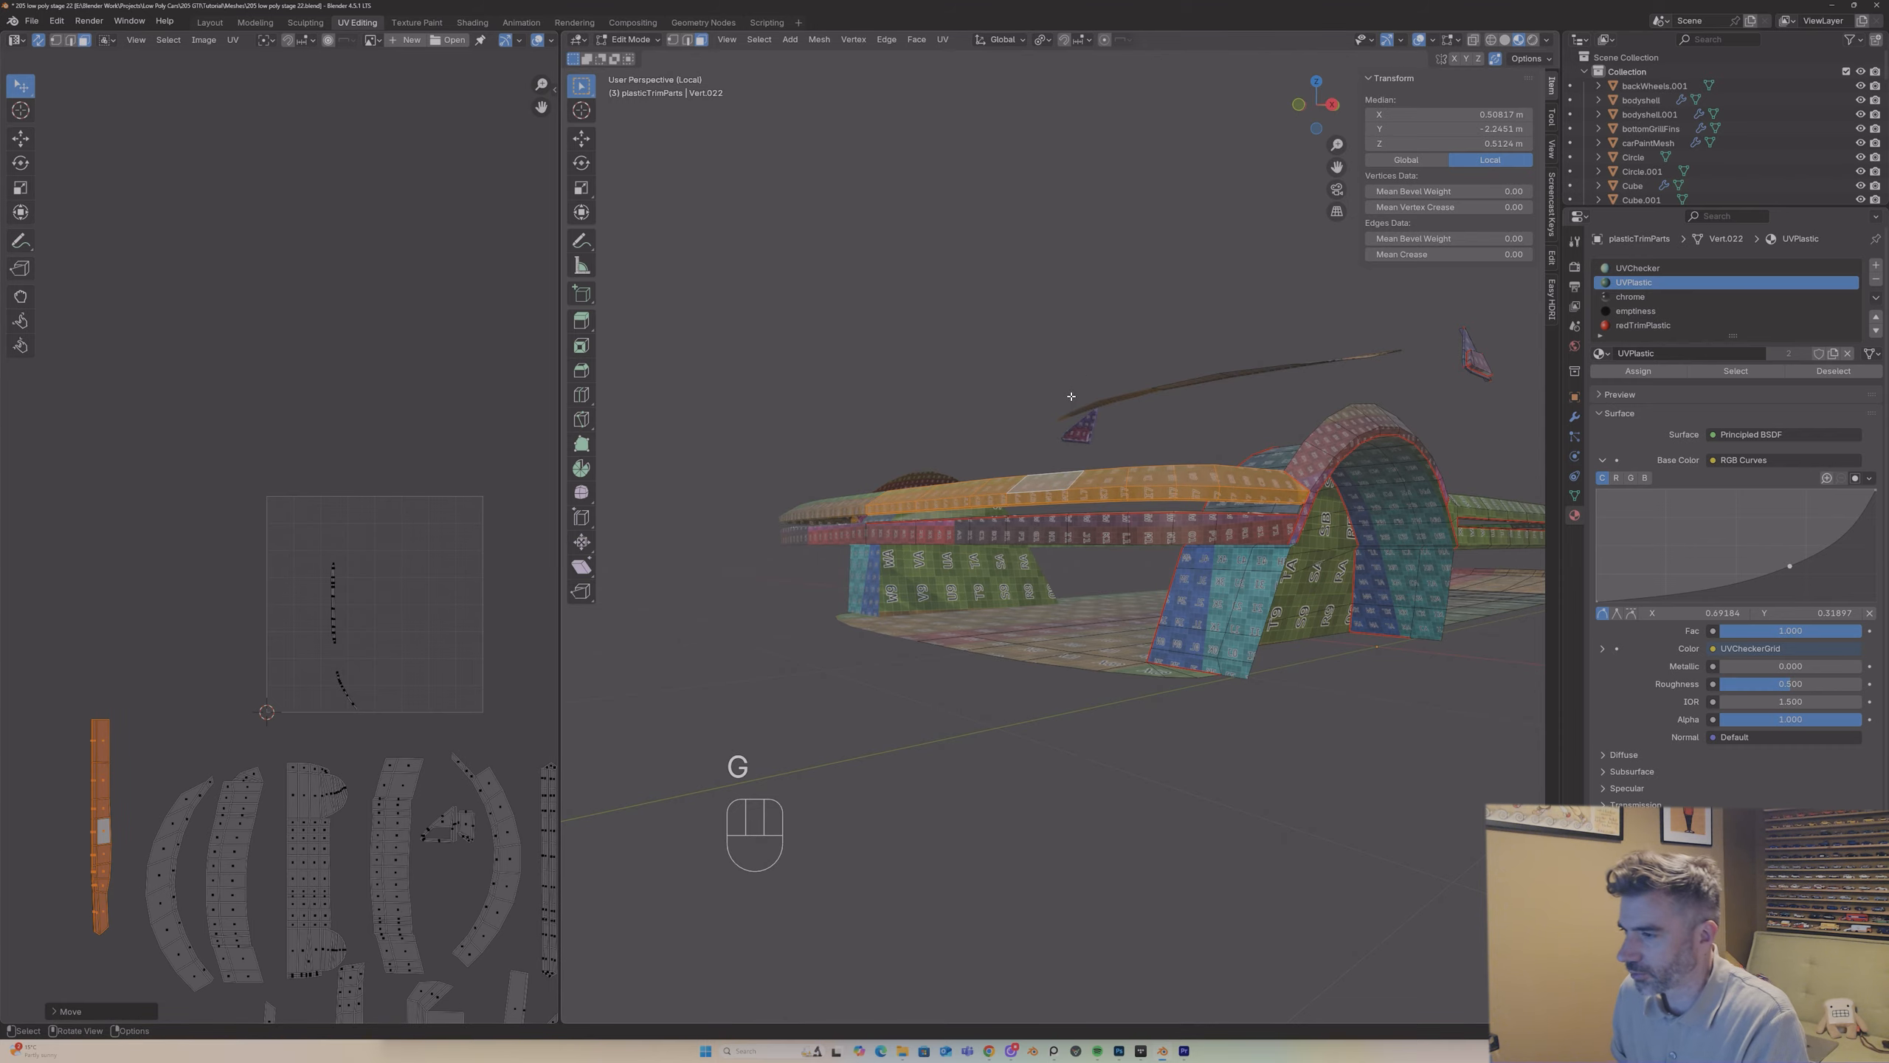
# Step: Examine the checker pattern on the bumper bands and slot in Object Mode, and return to Edit Mode
pyautogui.press('Tab')
pyautogui.scroll(6, 1070, 529)
pyautogui.scroll(-8, 1069, 529)
pyautogui.moveTo(1075, 565); pyautogui.dragTo(1124, 669, button='middle')
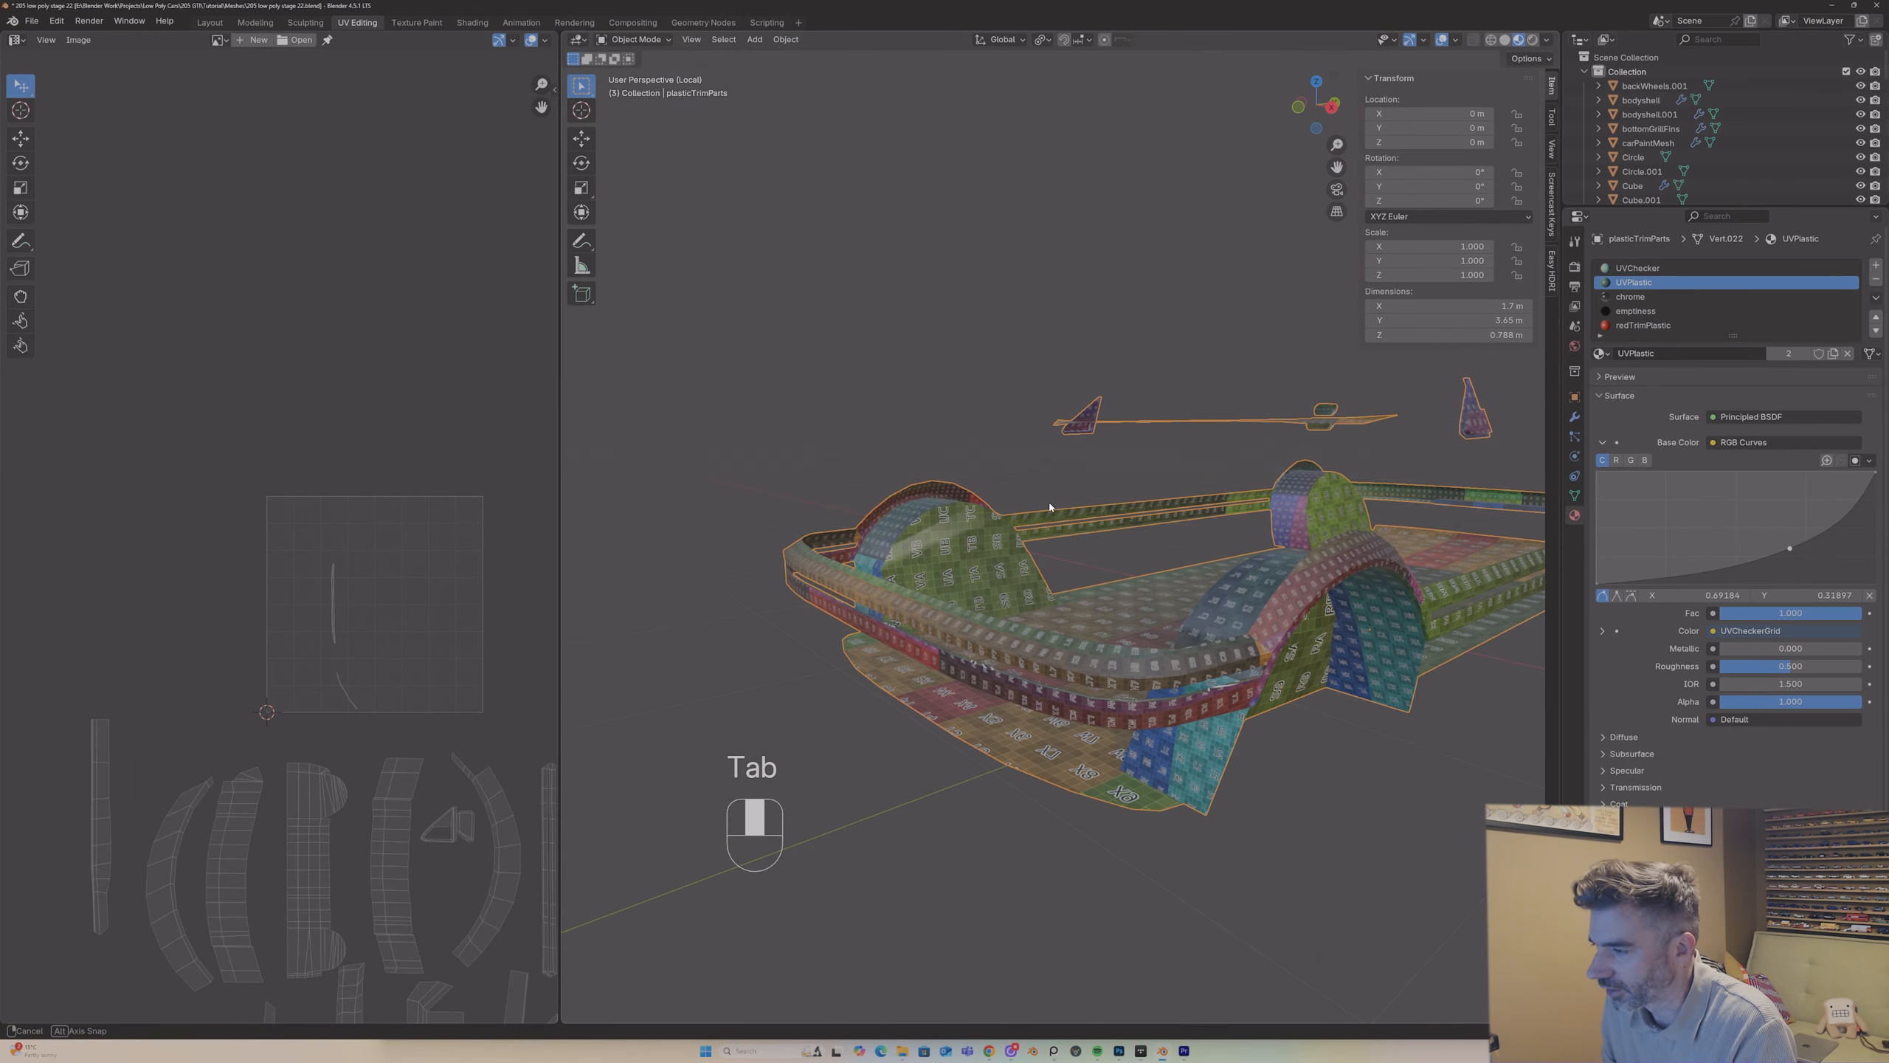
pyautogui.moveTo(1331, 146); pyautogui.dragTo(1323, 37)
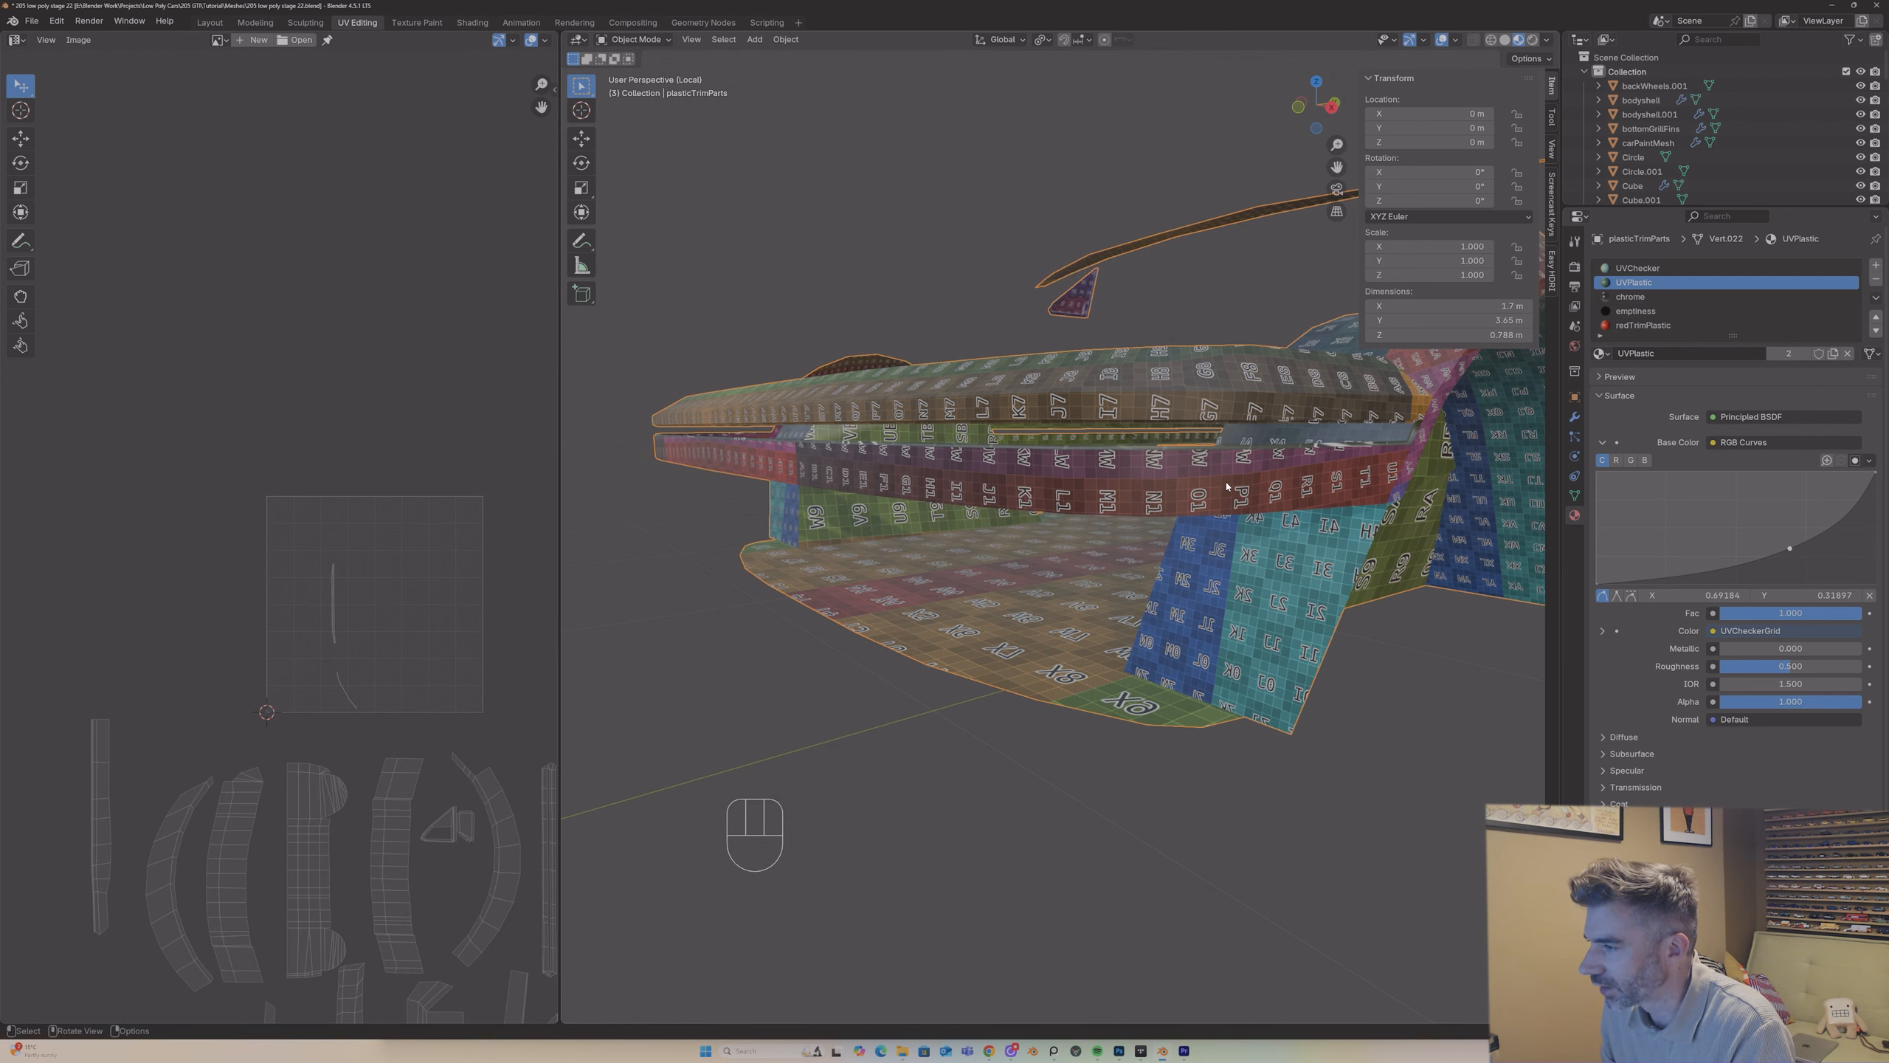
pyautogui.moveTo(1226, 485); pyautogui.dragTo(1249, 558, button='middle')
pyautogui.press('Tab')
pyautogui.scroll(6, 1282, 556)
pyautogui.scroll(-8, 1283, 557)
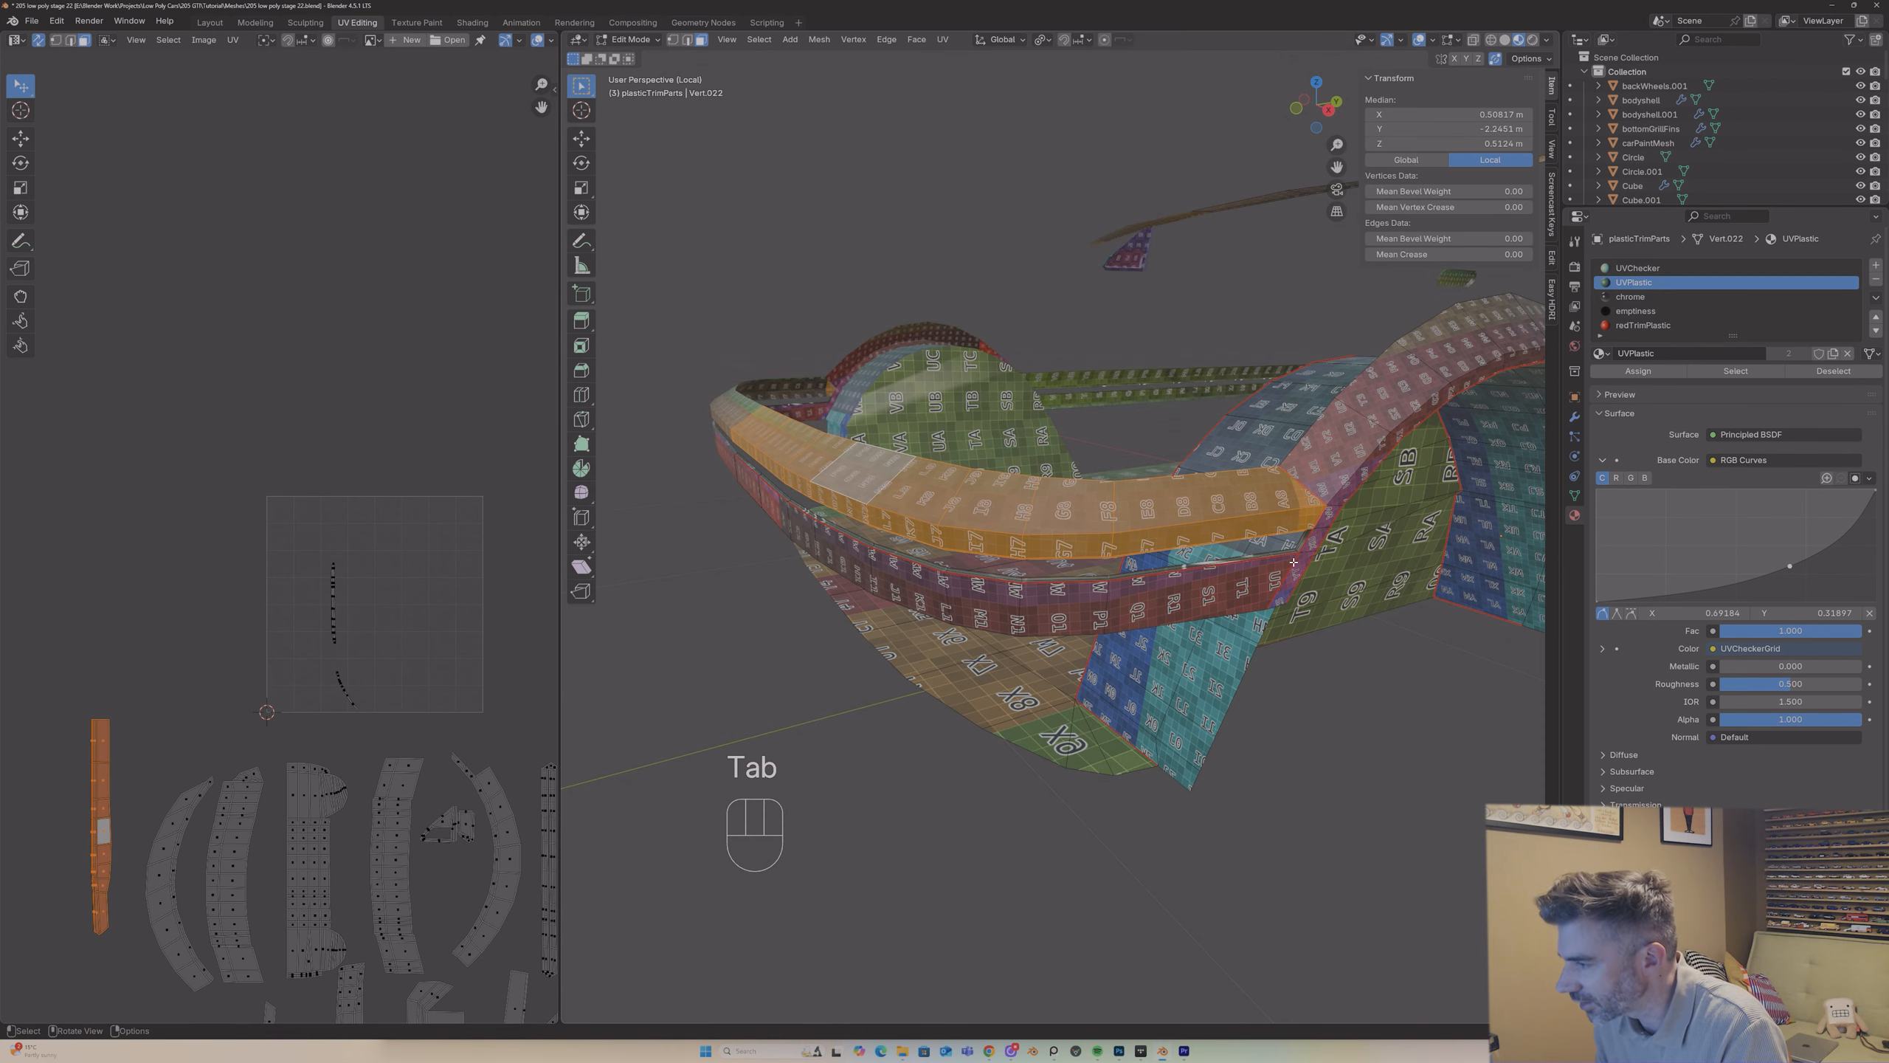
# Step: Select the edge run along the bumper slot's lower side and clear its seam
pyautogui.click(1261, 556)
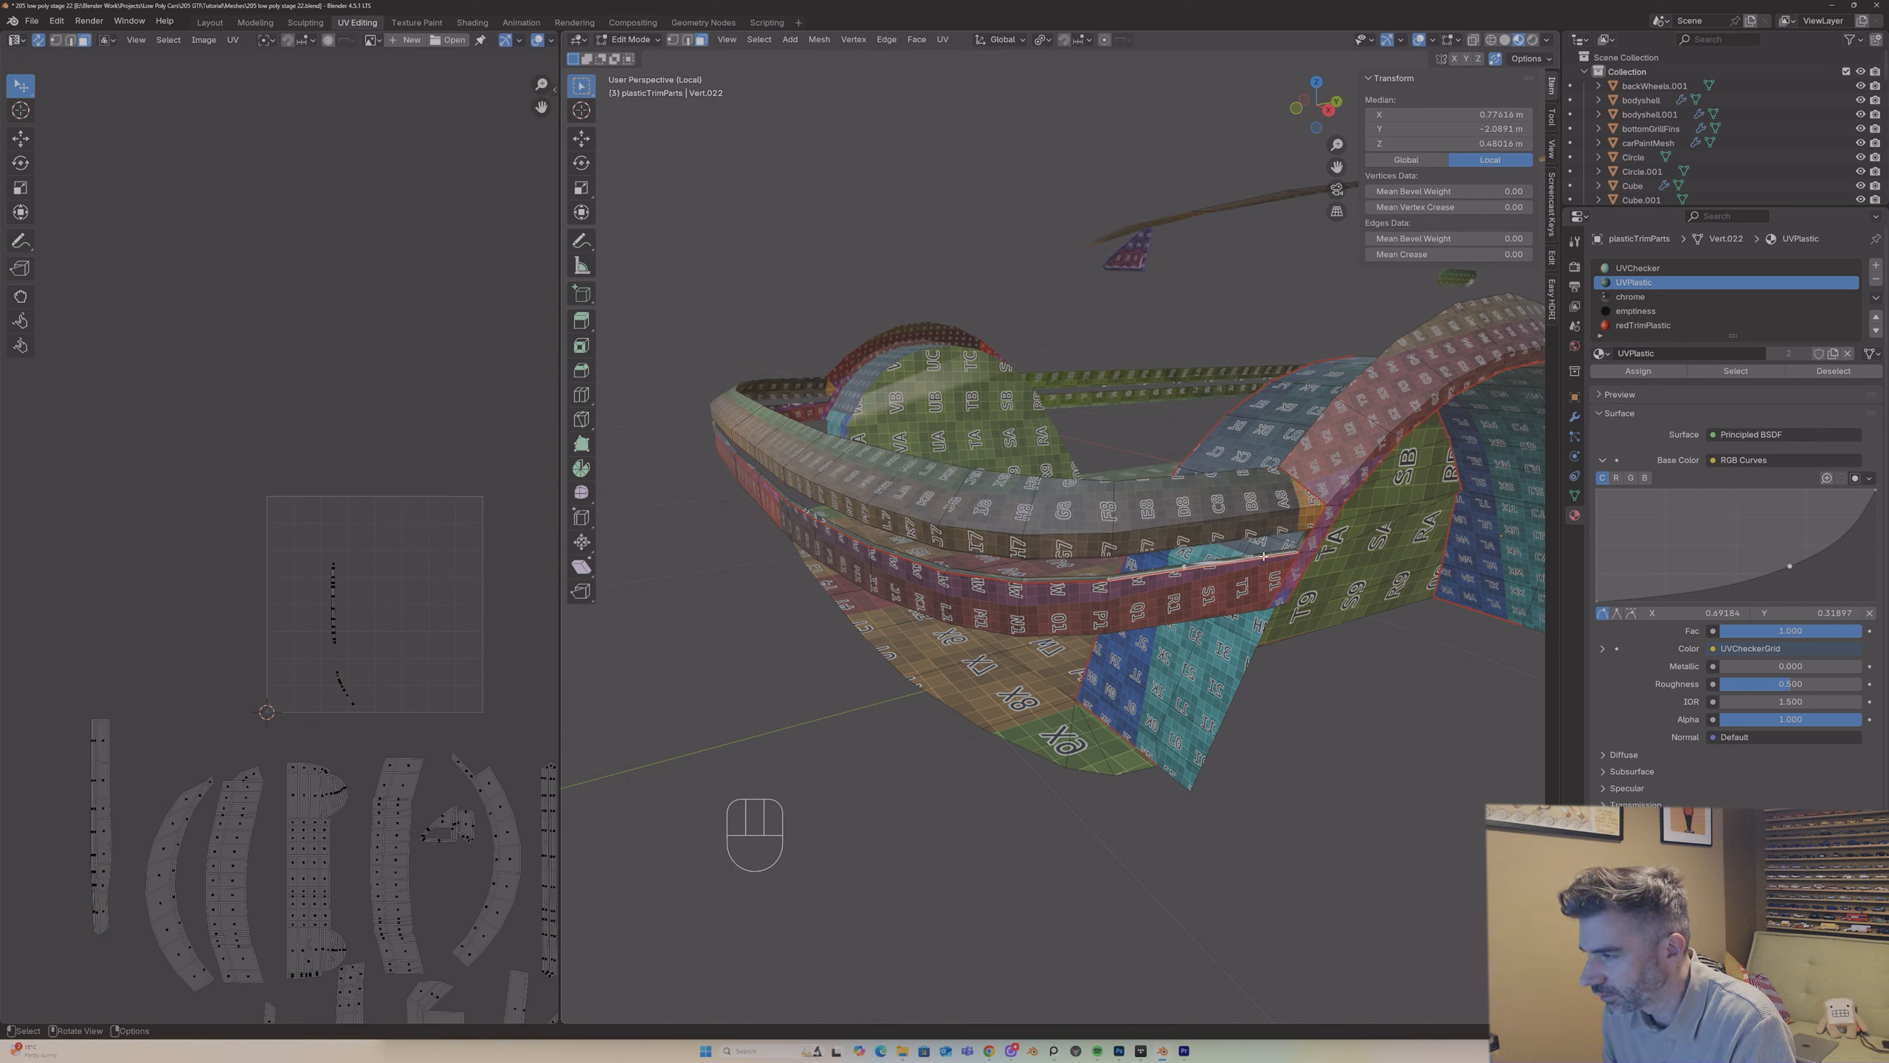
pyautogui.press('2')
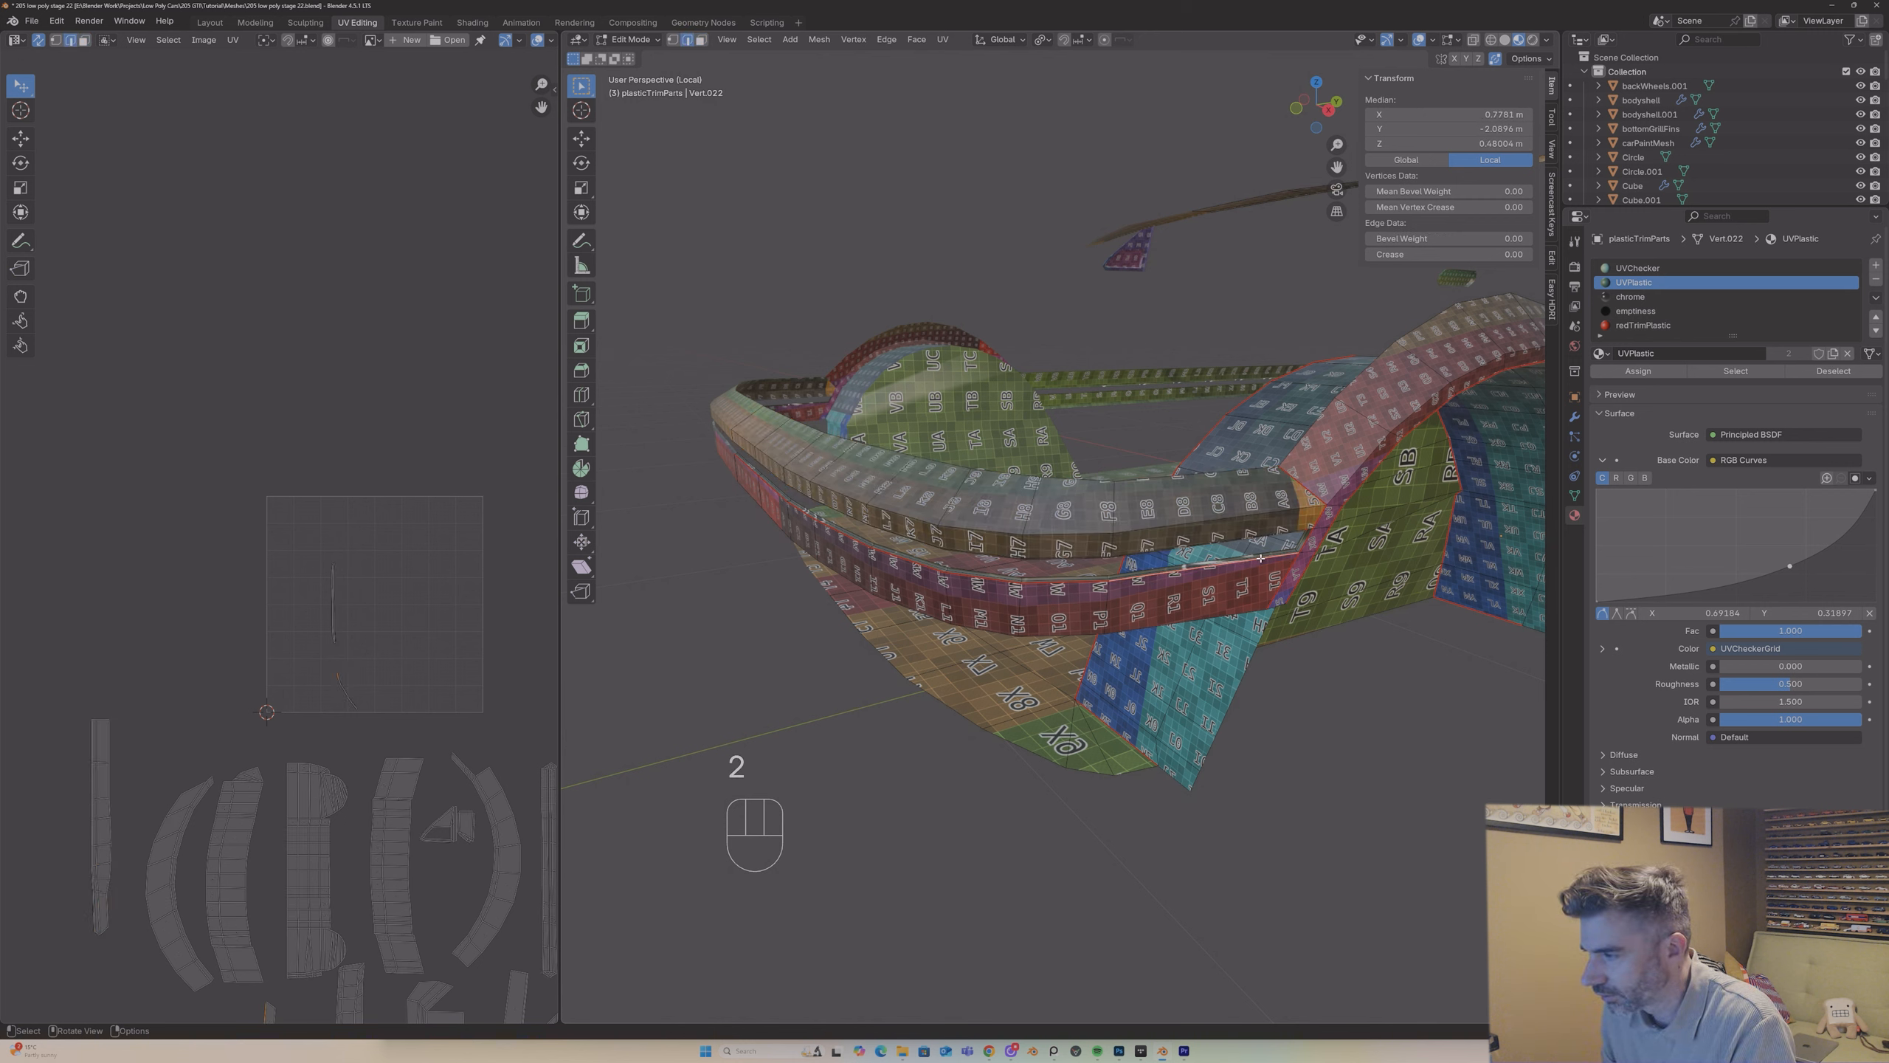
pyautogui.keyDown('alt'); pyautogui.keyDown('shift'); pyautogui.click(799, 509); pyautogui.keyUp('shift'); pyautogui.keyUp('alt')
pyautogui.rightClick(799, 512)
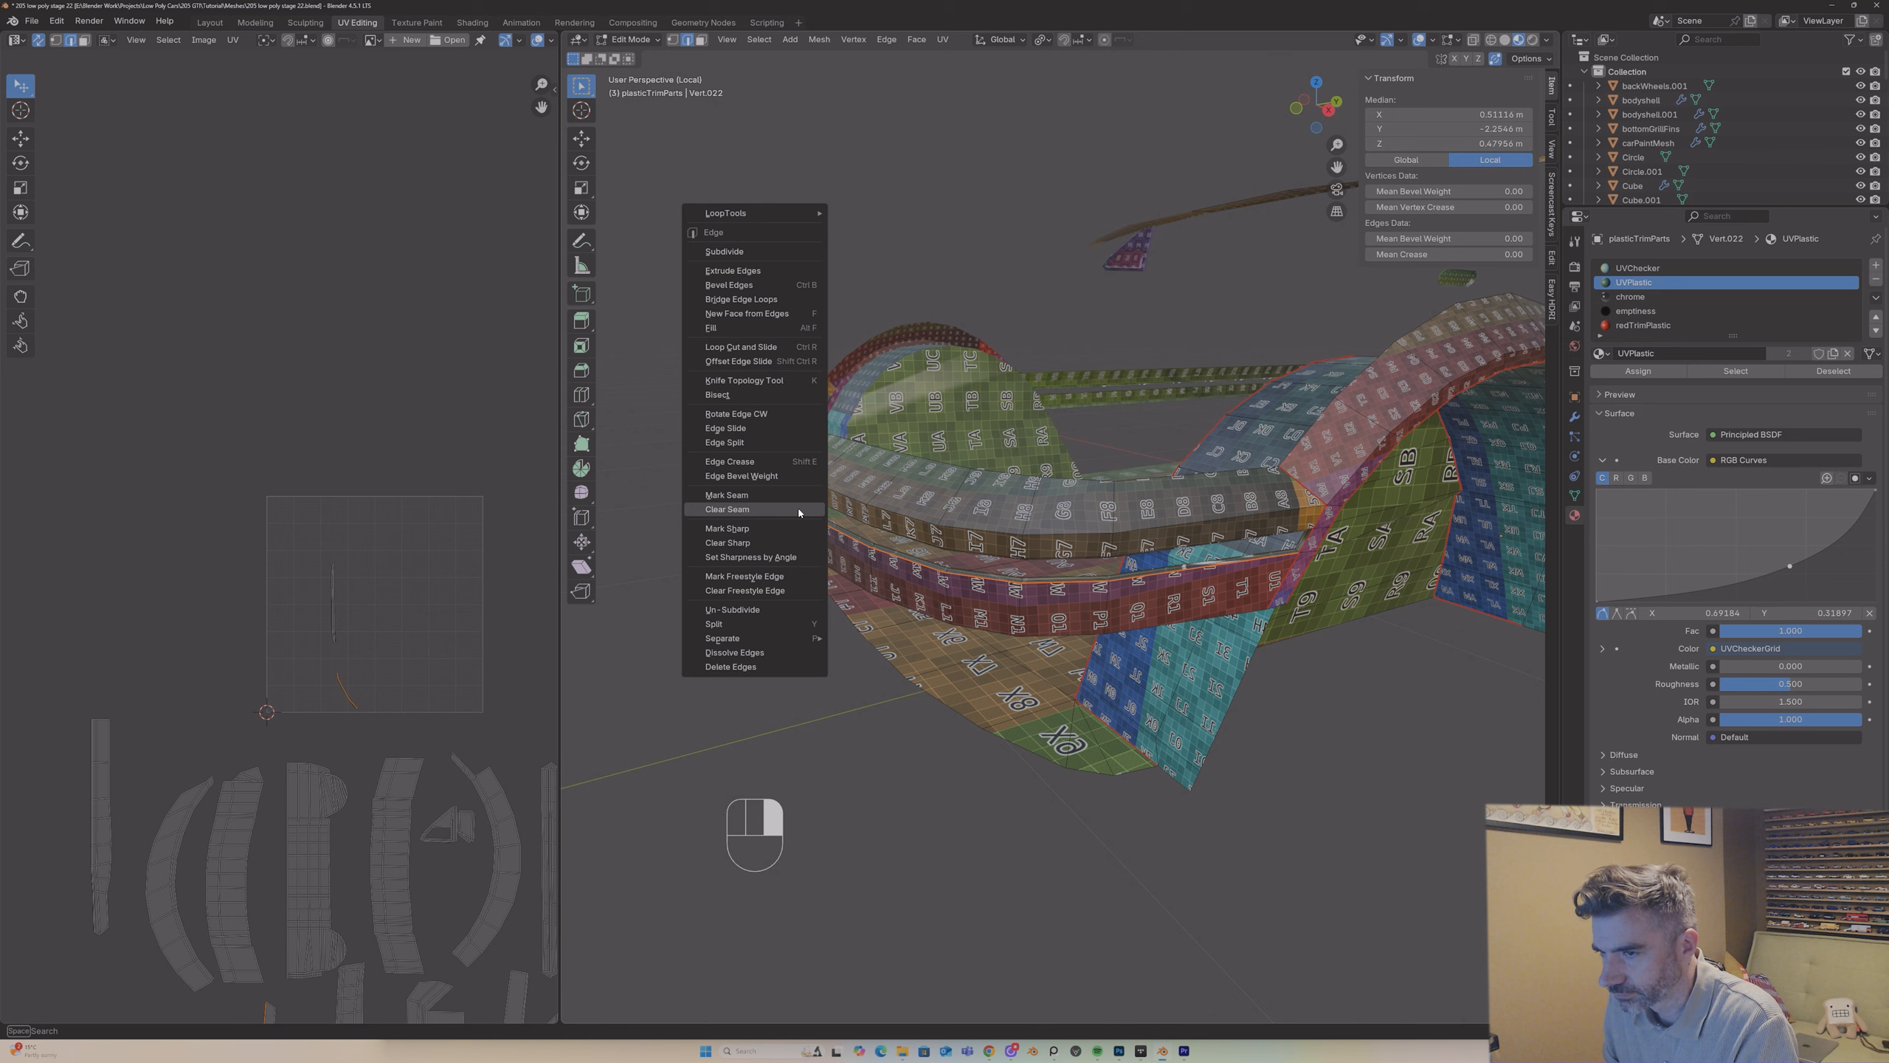
pyautogui.click(799, 509)
# Step: Select the lower bumper band up to its seams and unwrap it with Angle Based
pyautogui.press('a')
pyautogui.click(1057, 597)
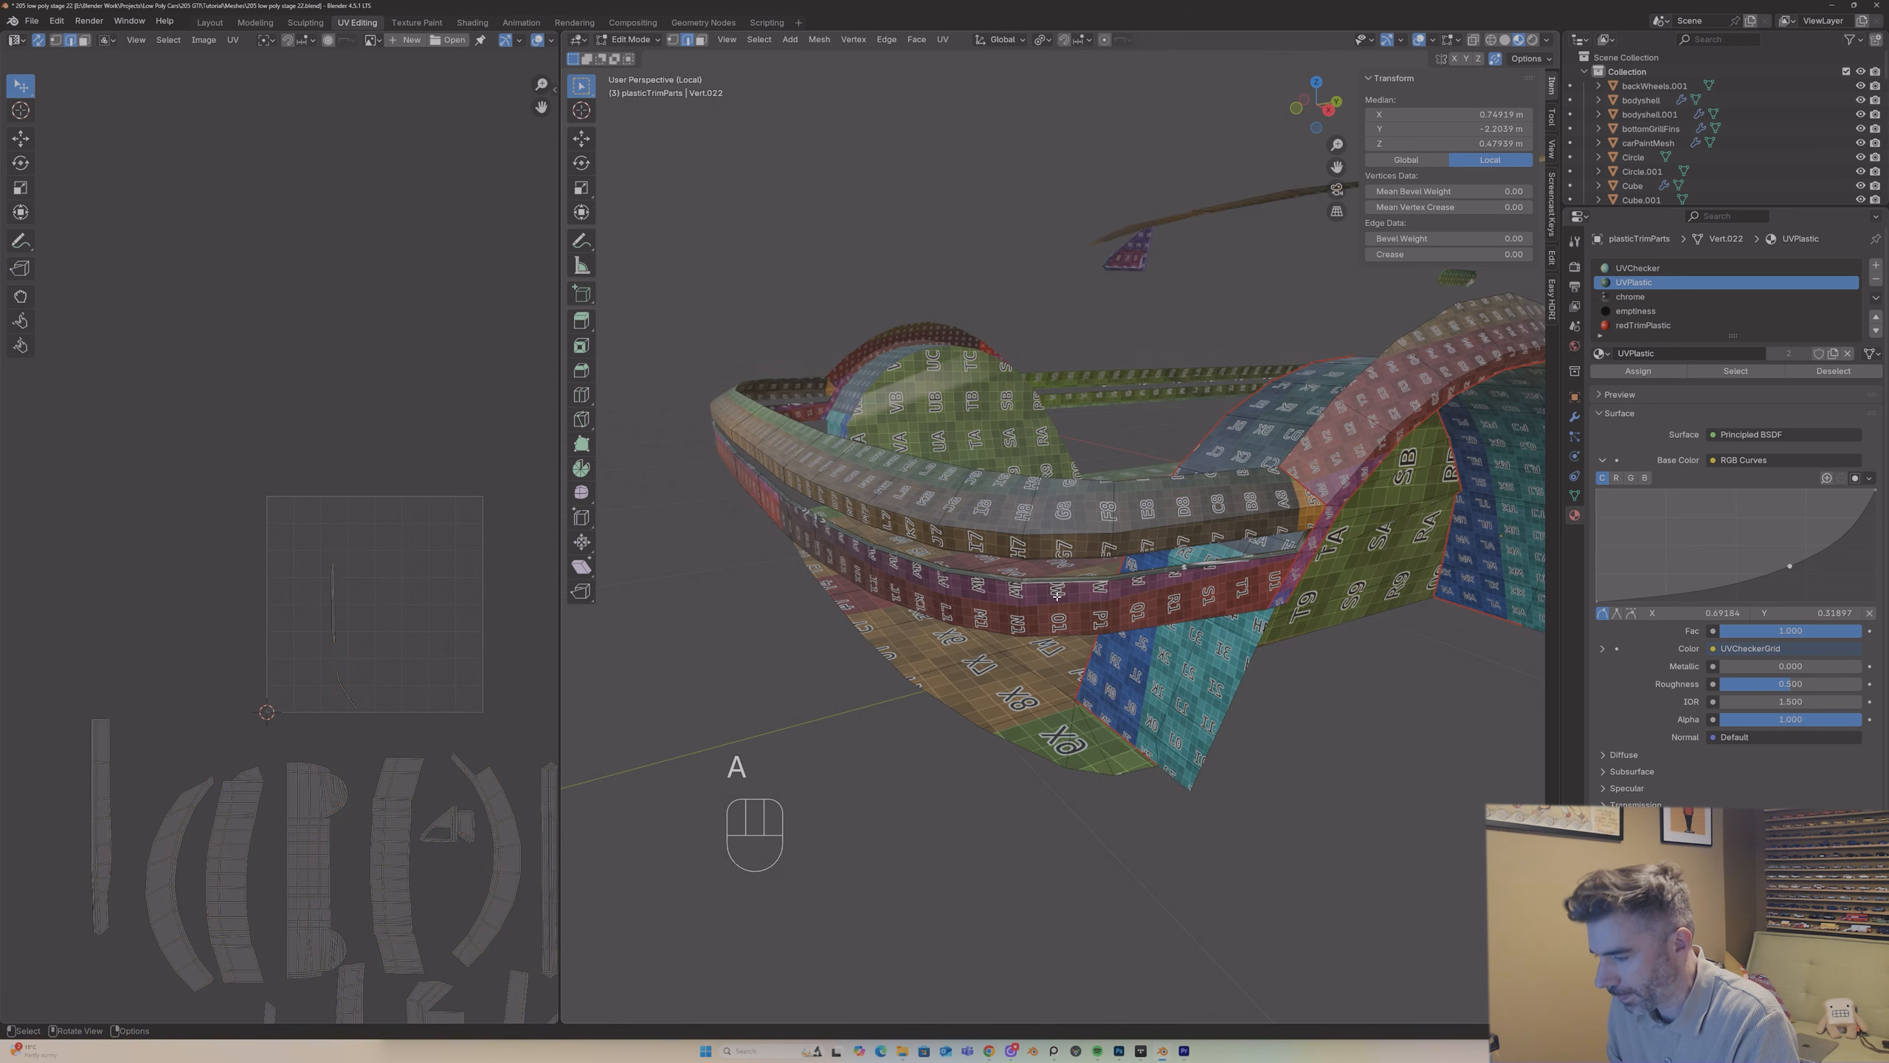
pyautogui.press('l')
pyautogui.press('u')
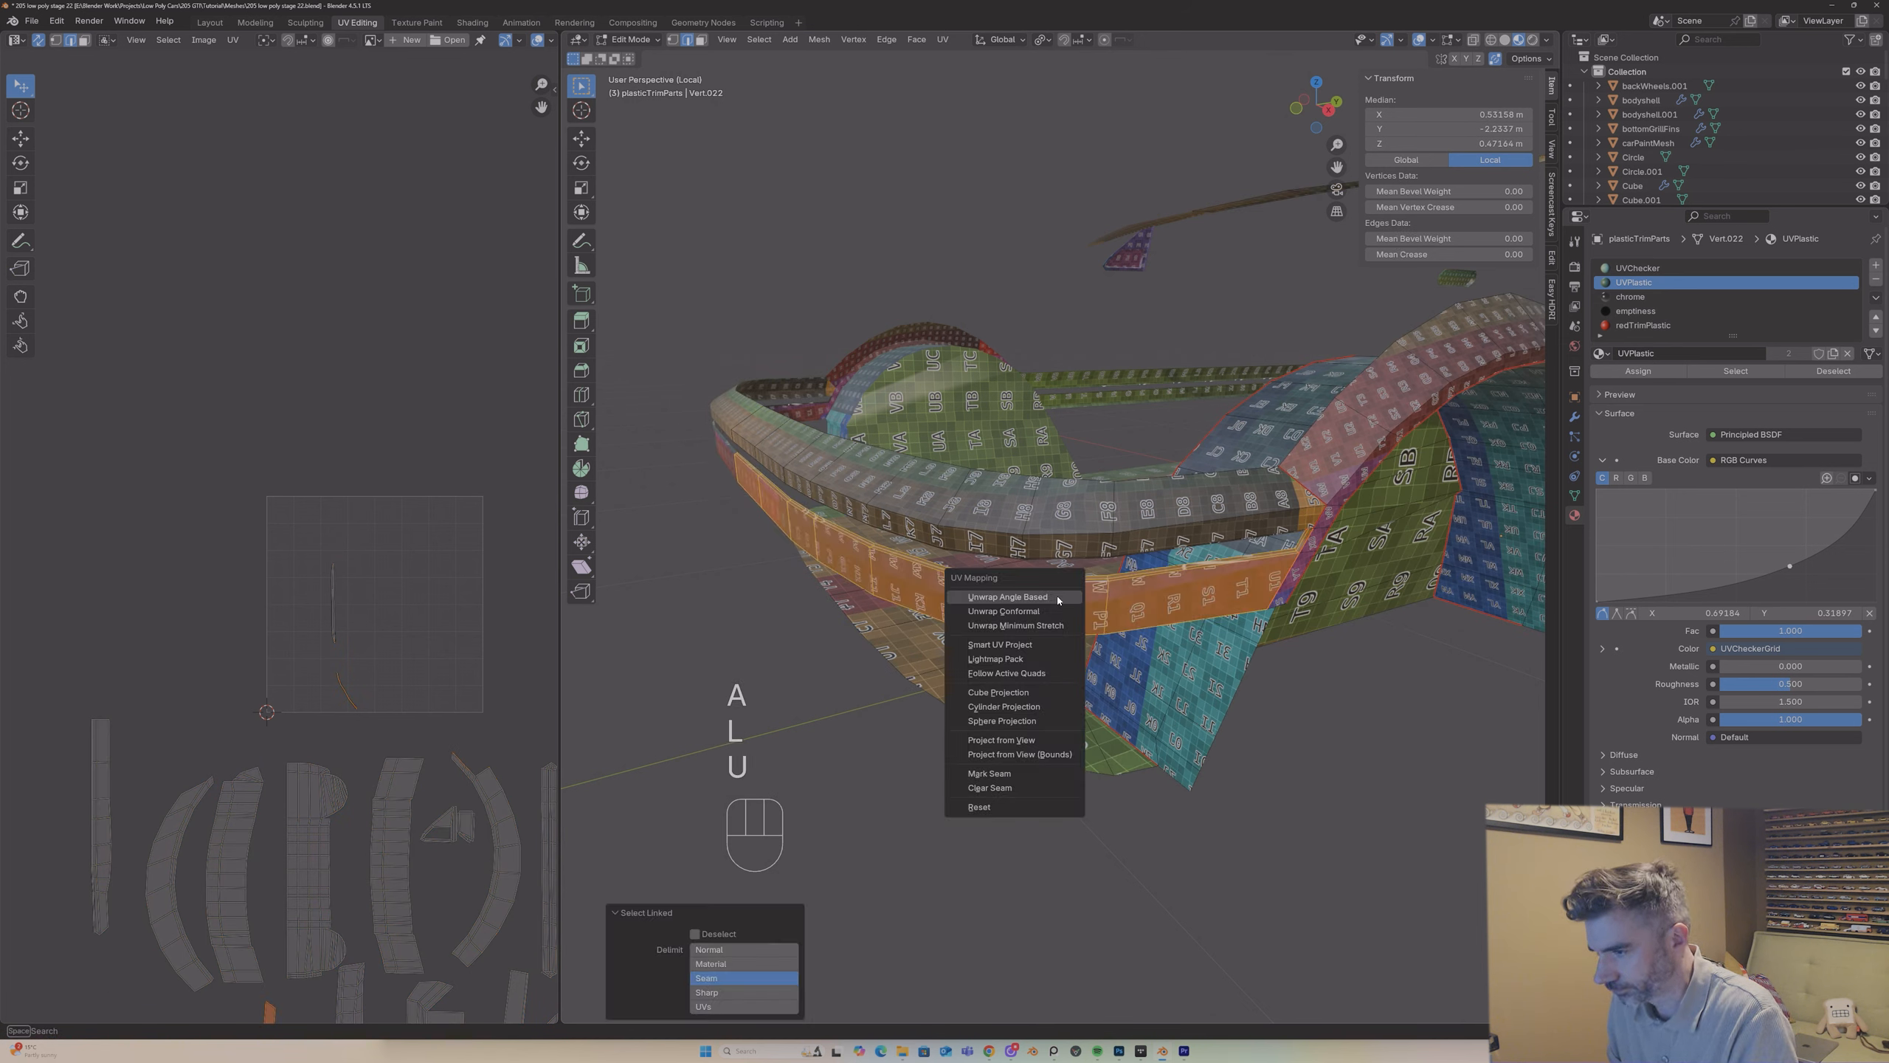
pyautogui.click(1057, 597)
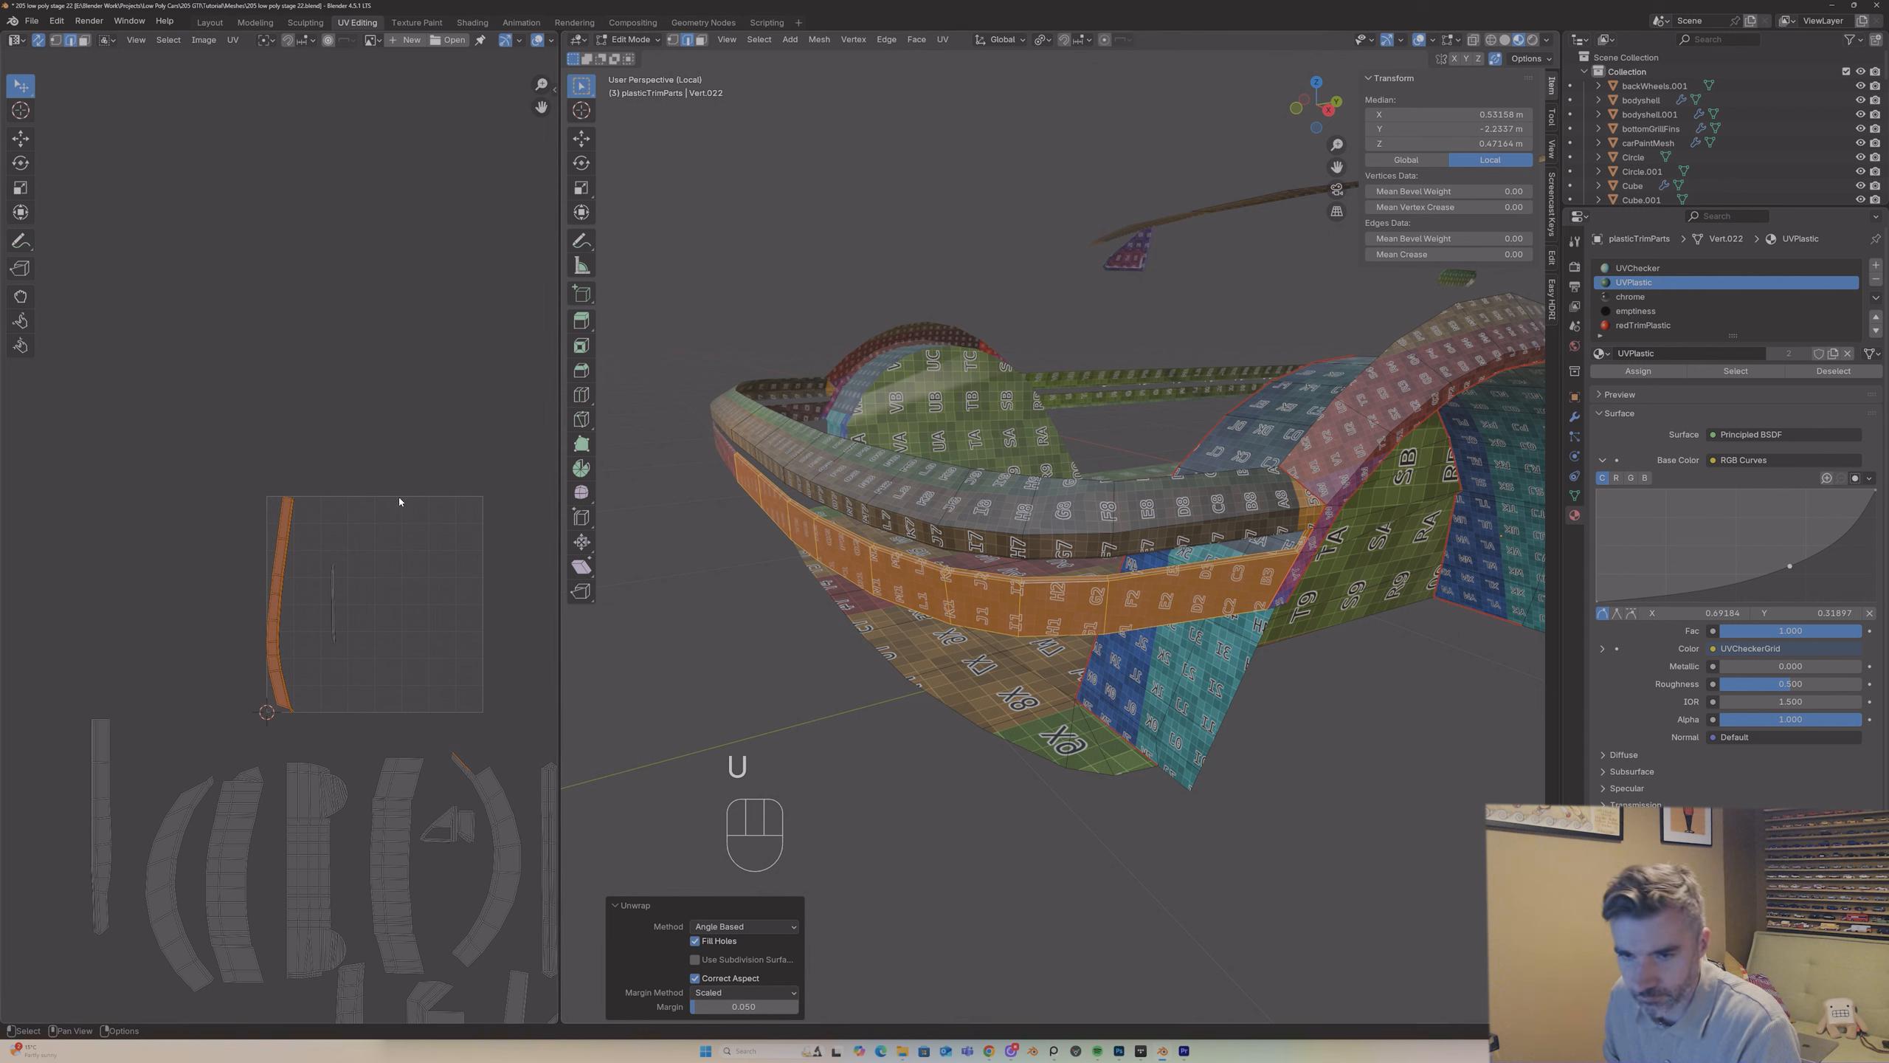
# Step: Examine the lower bumper band's UV island closely and select the thin linked island beside it in the UV square
pyautogui.scroll(4, 399, 501)
pyautogui.scroll(3, 393, 497)
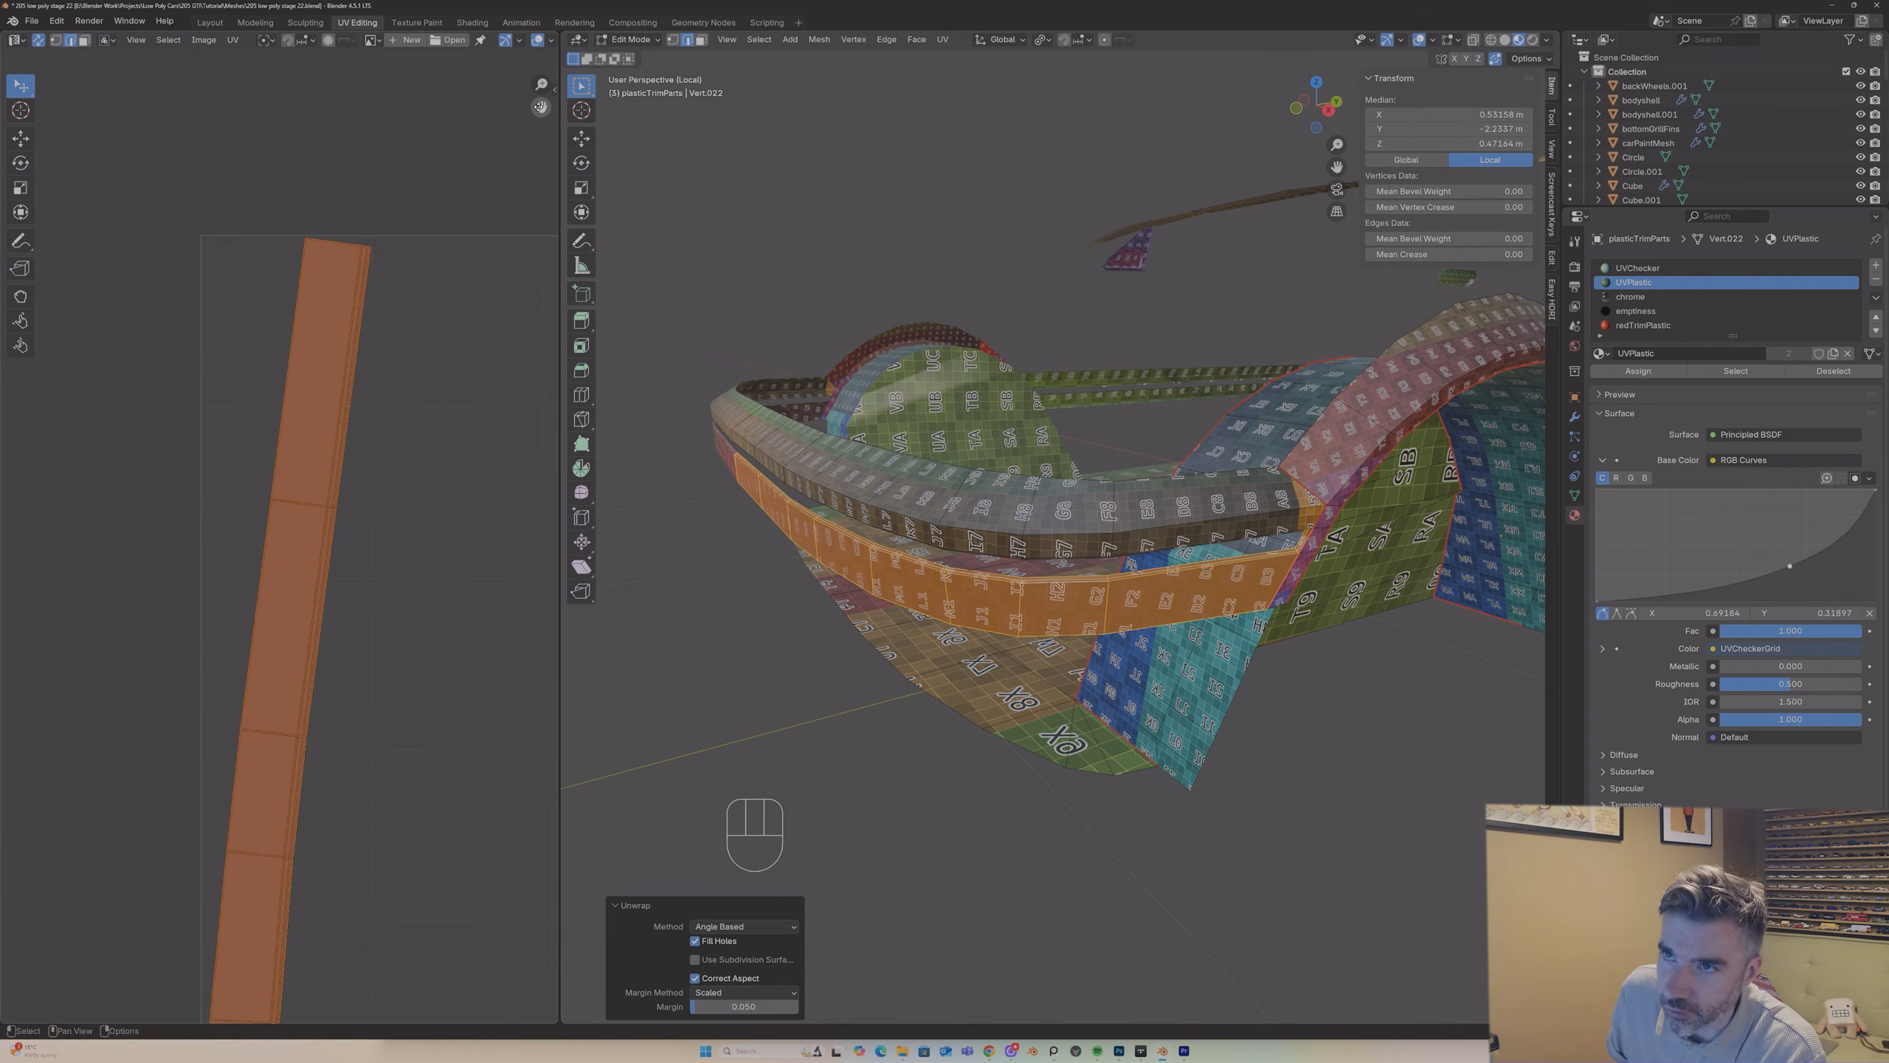
pyautogui.moveTo(541, 107); pyautogui.dragTo(371, 529)
pyautogui.scroll(-2, 459, 362)
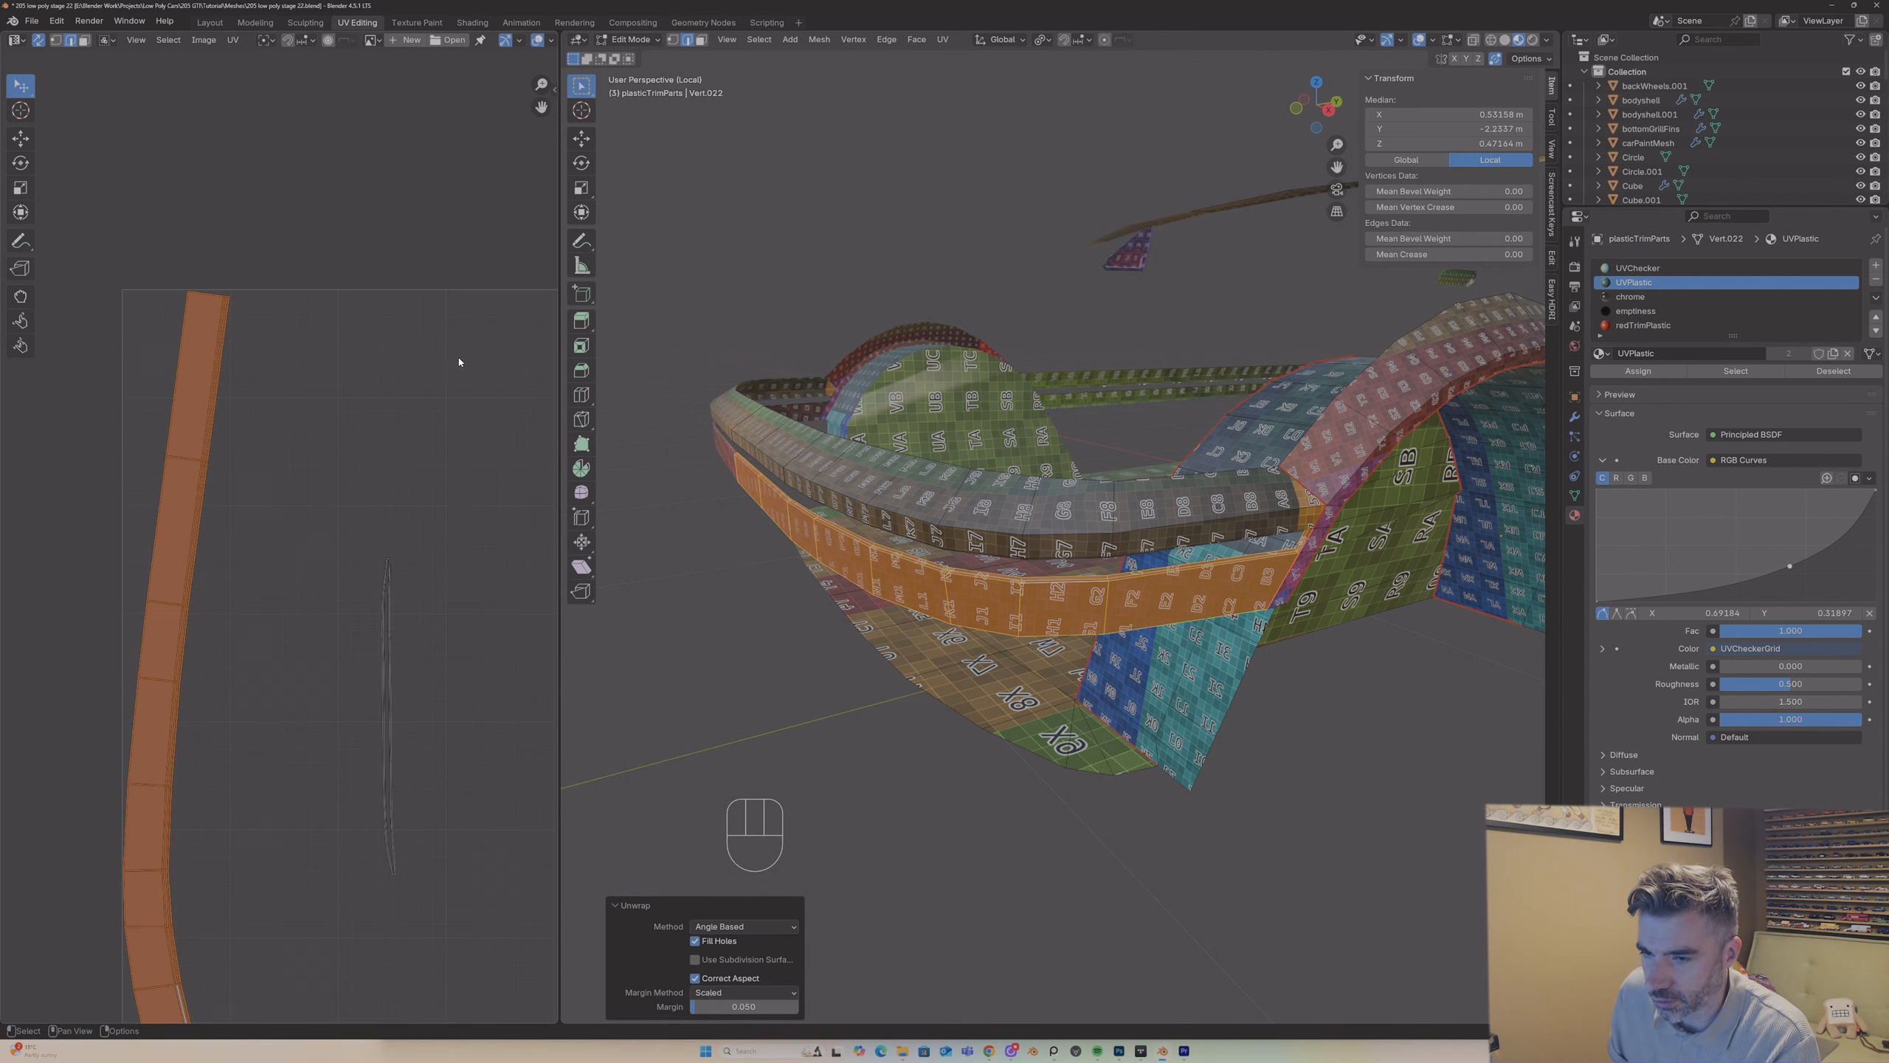
pyautogui.click(410, 834)
pyautogui.click(391, 829)
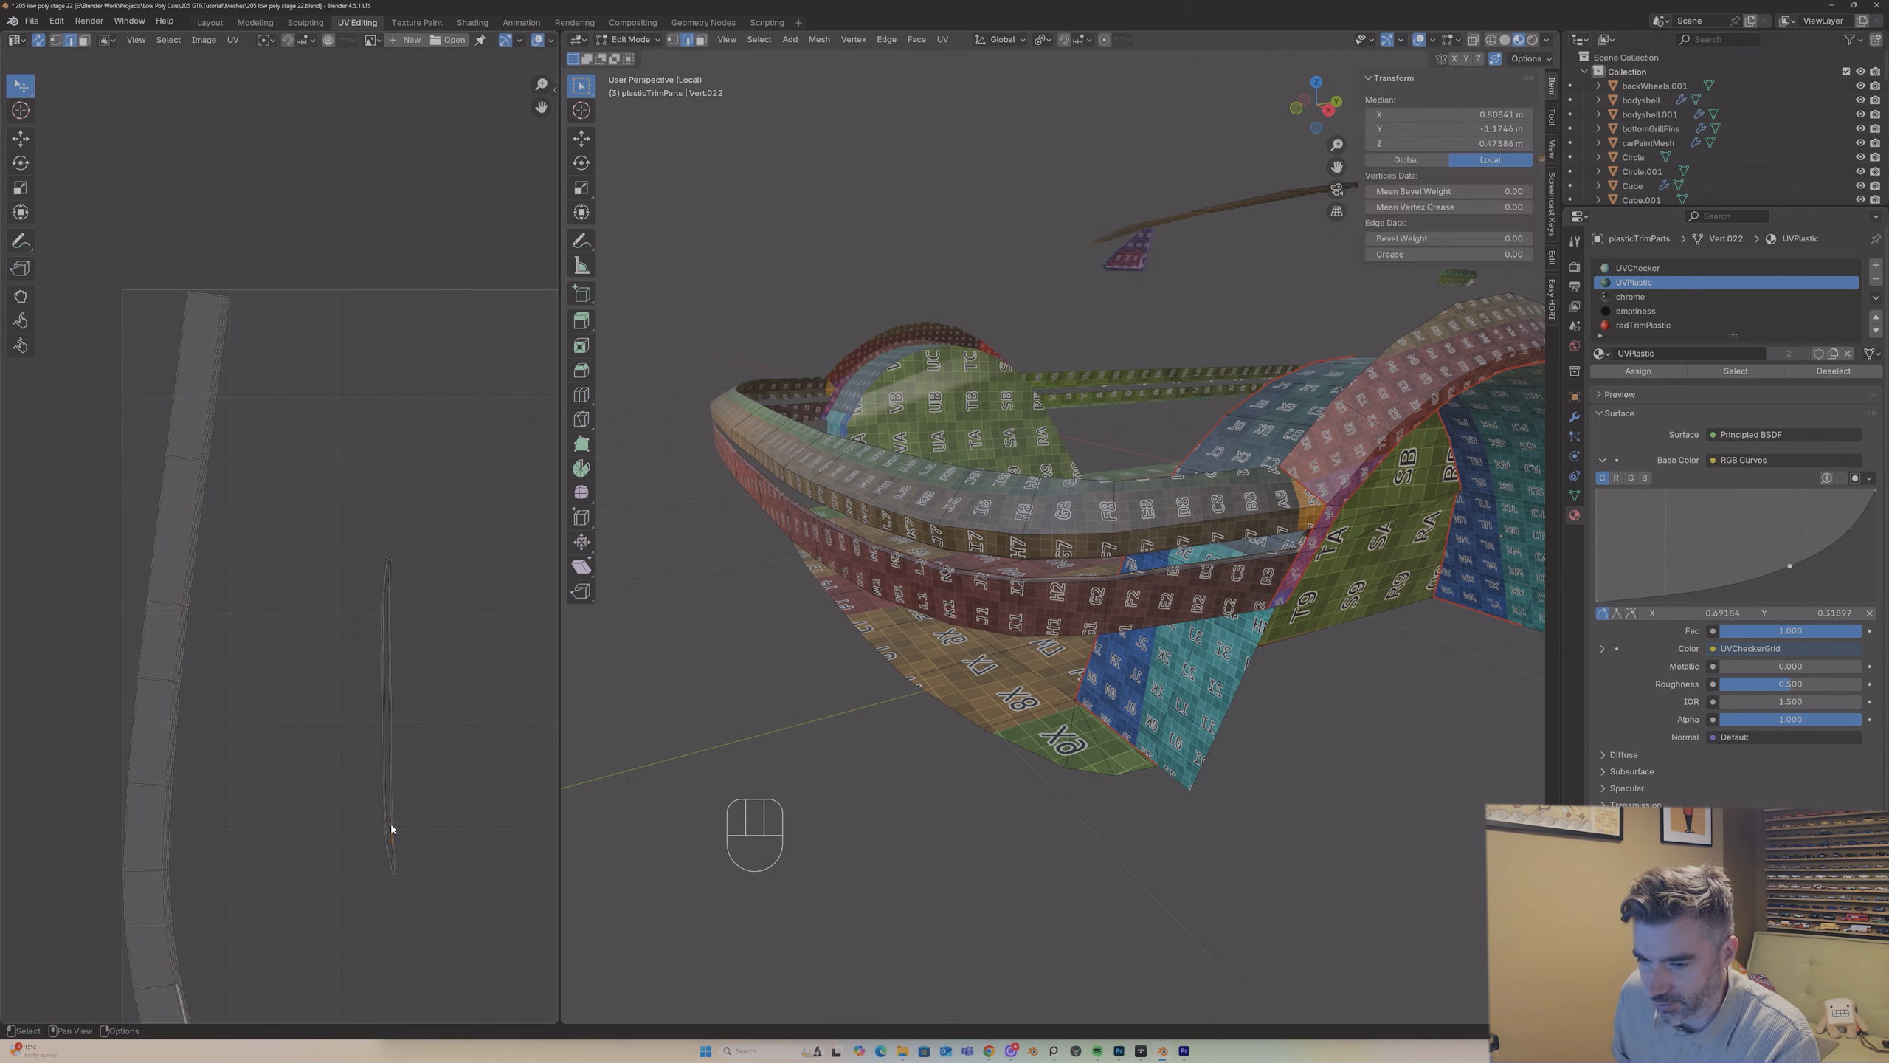
pyautogui.press('l')
# Step: Select the short upper corner edge at the front end of the side trim strip's slot and mark it as a seam
pyautogui.scroll(-4, 936, 659)
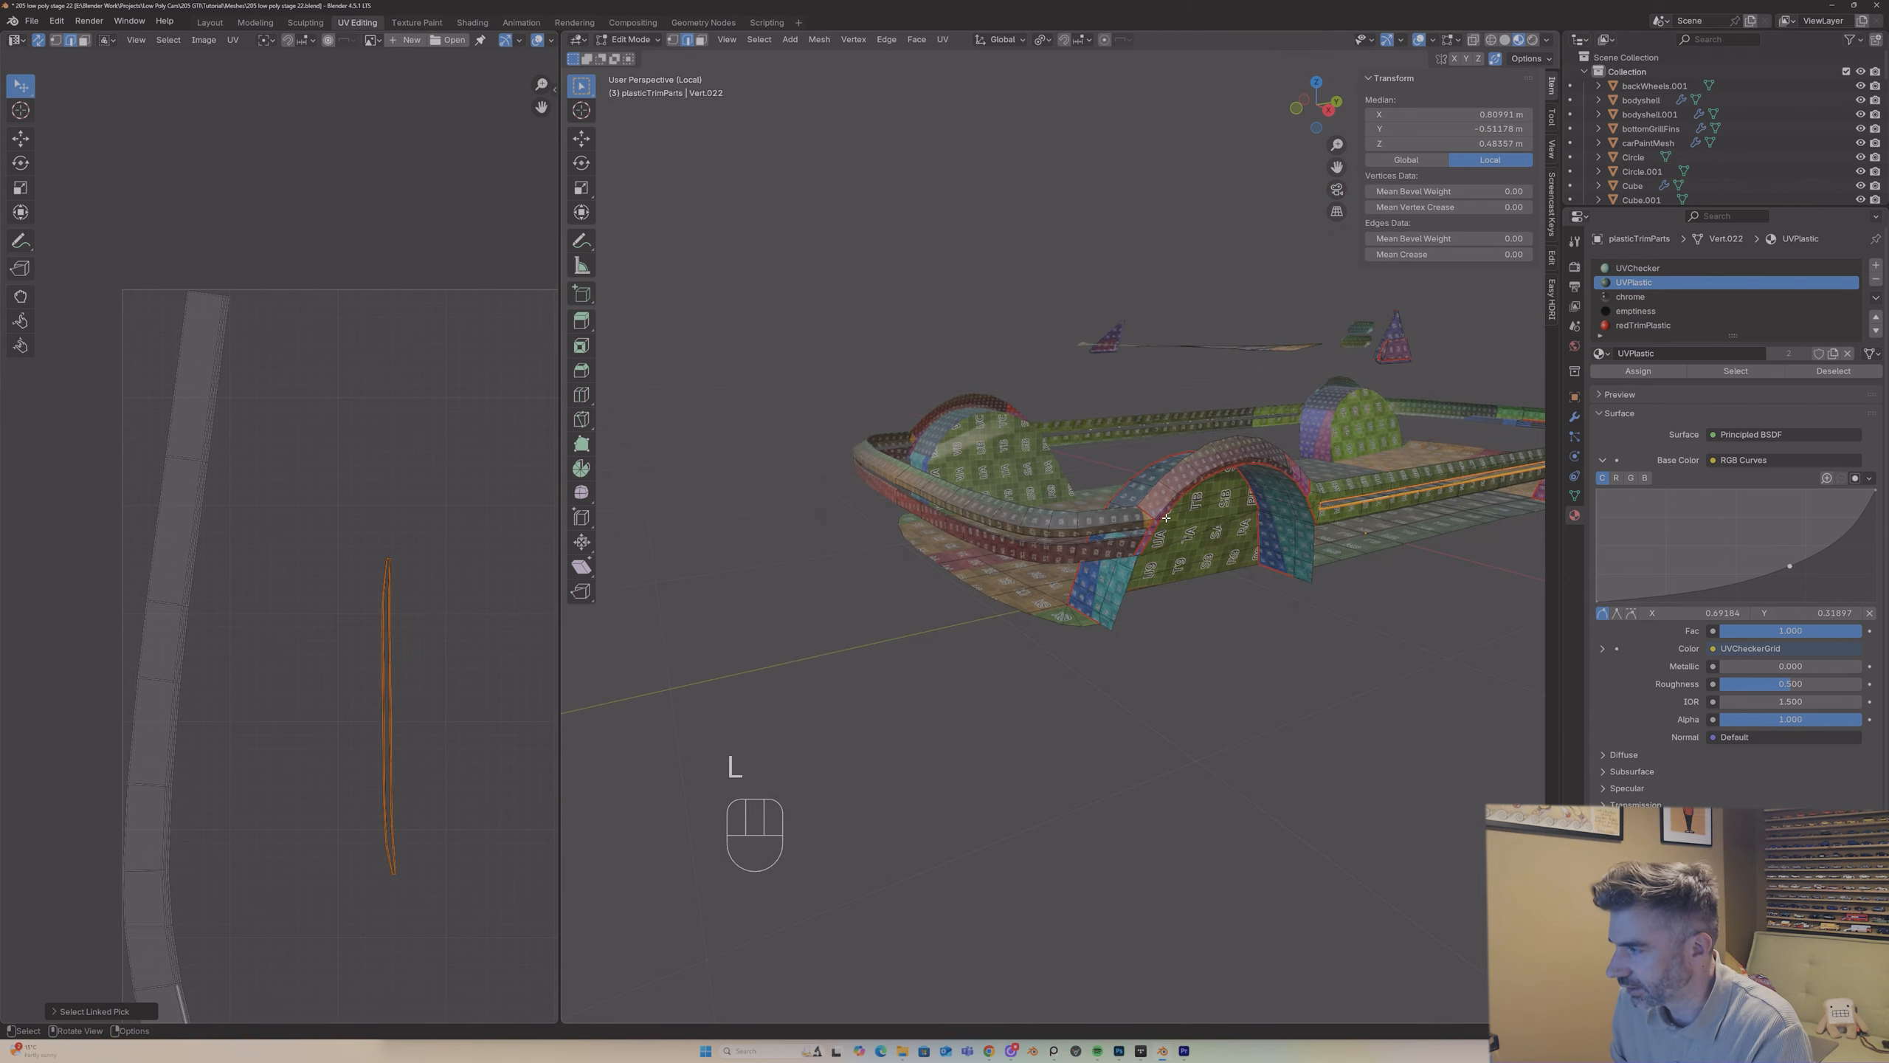
pyautogui.moveTo(937, 658); pyautogui.dragTo(844, 649, button='middle')
pyautogui.scroll(4, 1311, 414)
pyautogui.scroll(2, 1310, 413)
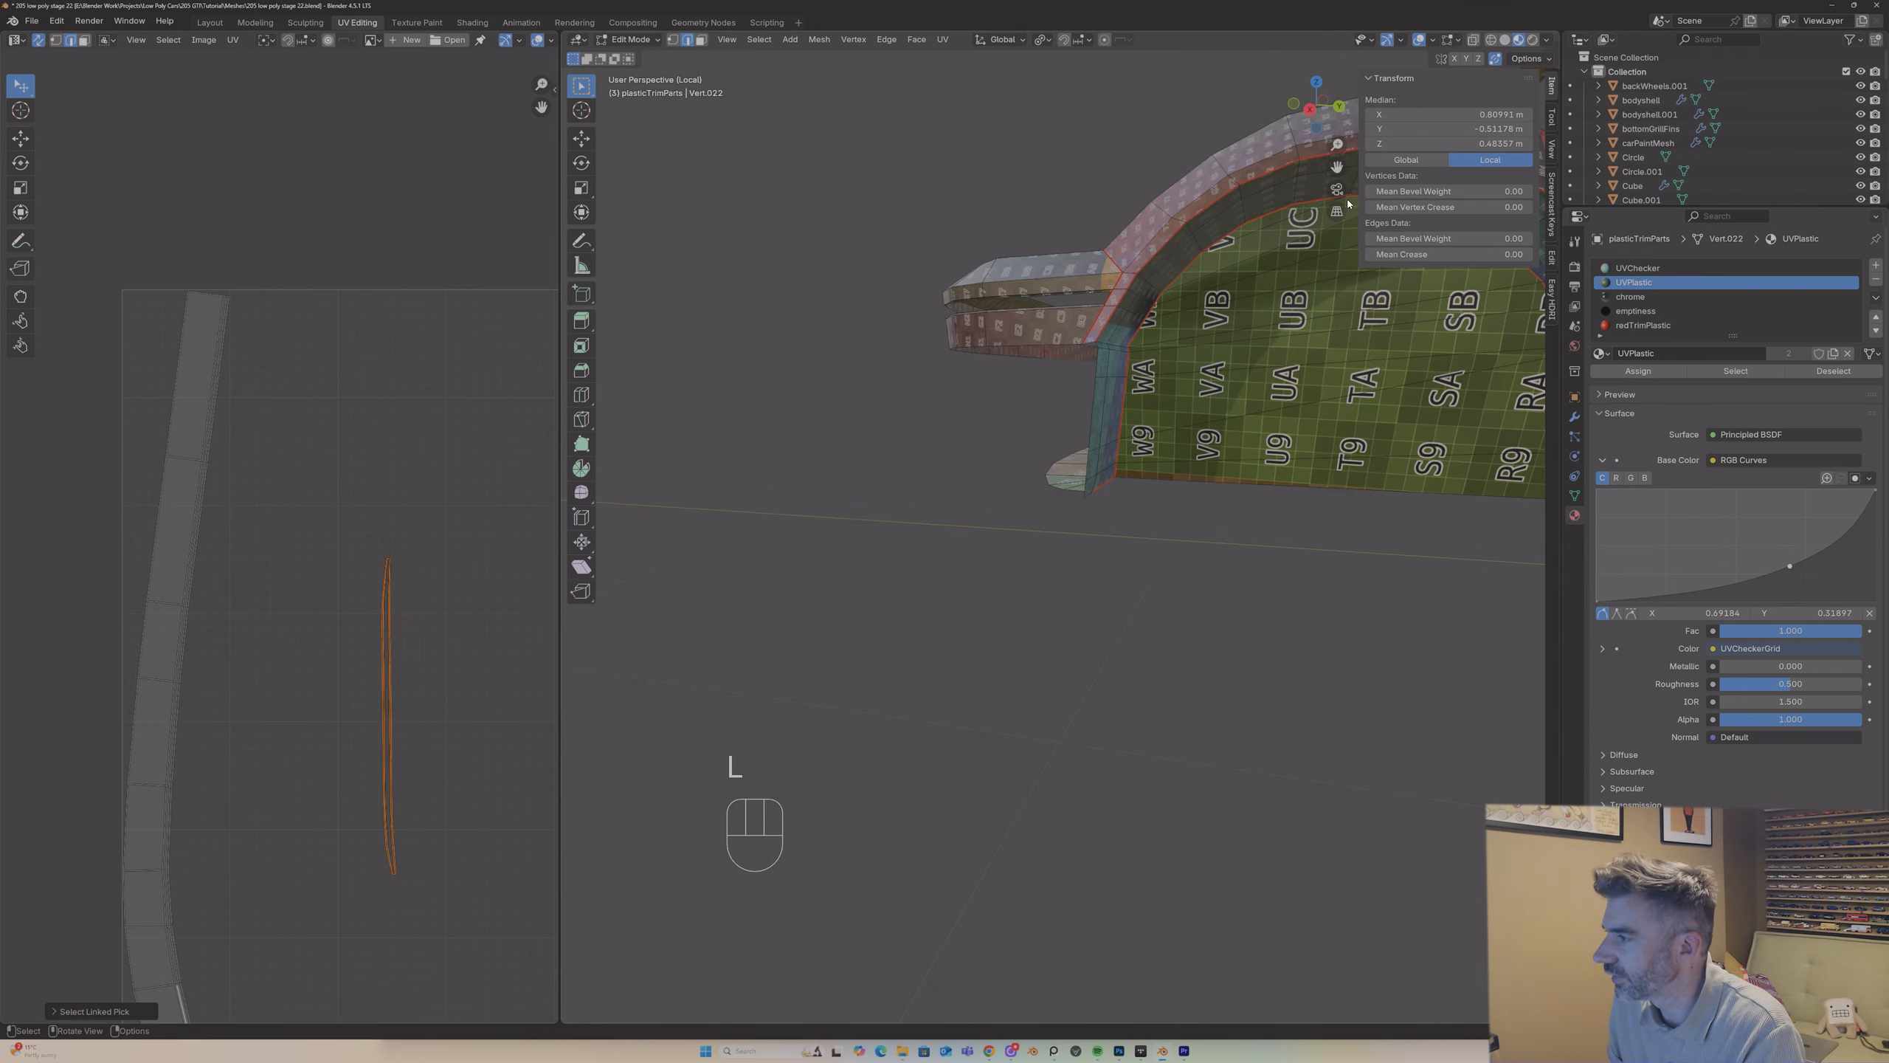
pyautogui.moveTo(1336, 166); pyautogui.dragTo(1321, 211)
pyautogui.scroll(5, 1120, 341)
pyautogui.moveTo(1120, 341); pyautogui.dragTo(1129, 333, button='middle')
pyautogui.scroll(-6, 1129, 333)
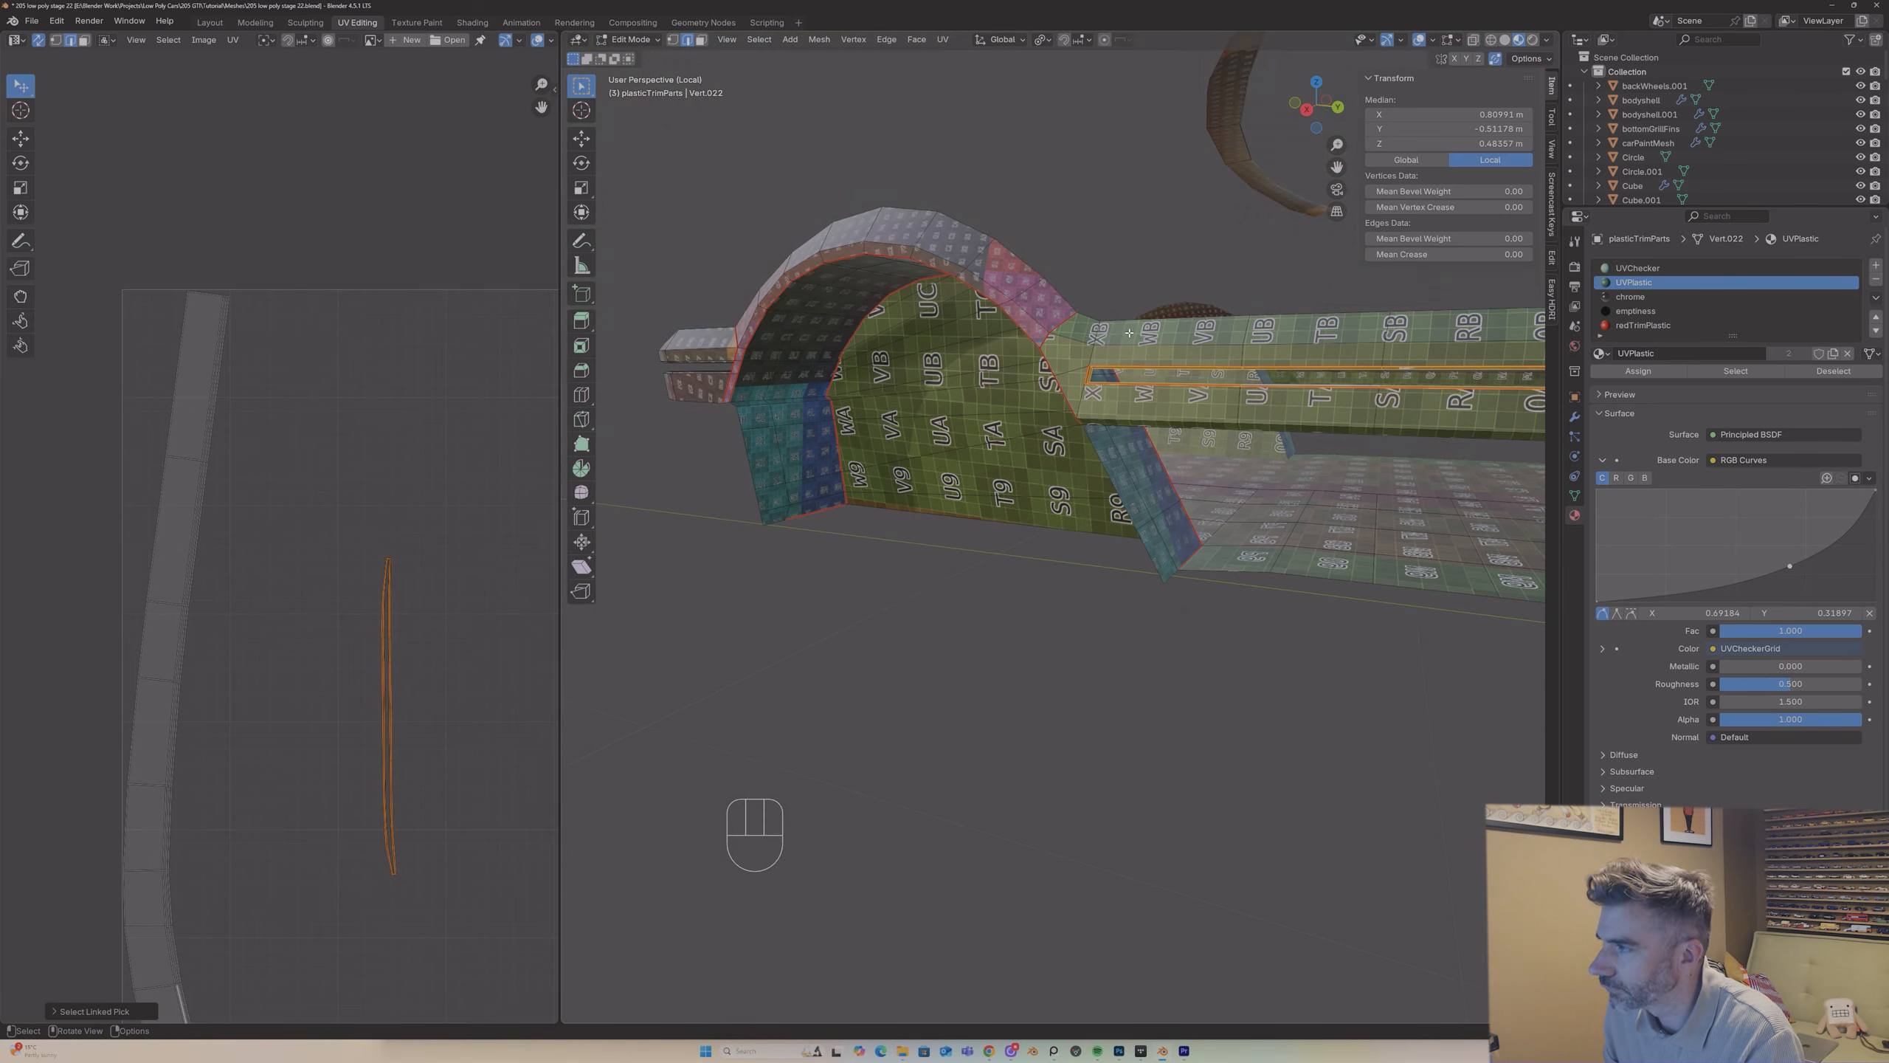
pyautogui.scroll(4, 1336, 146)
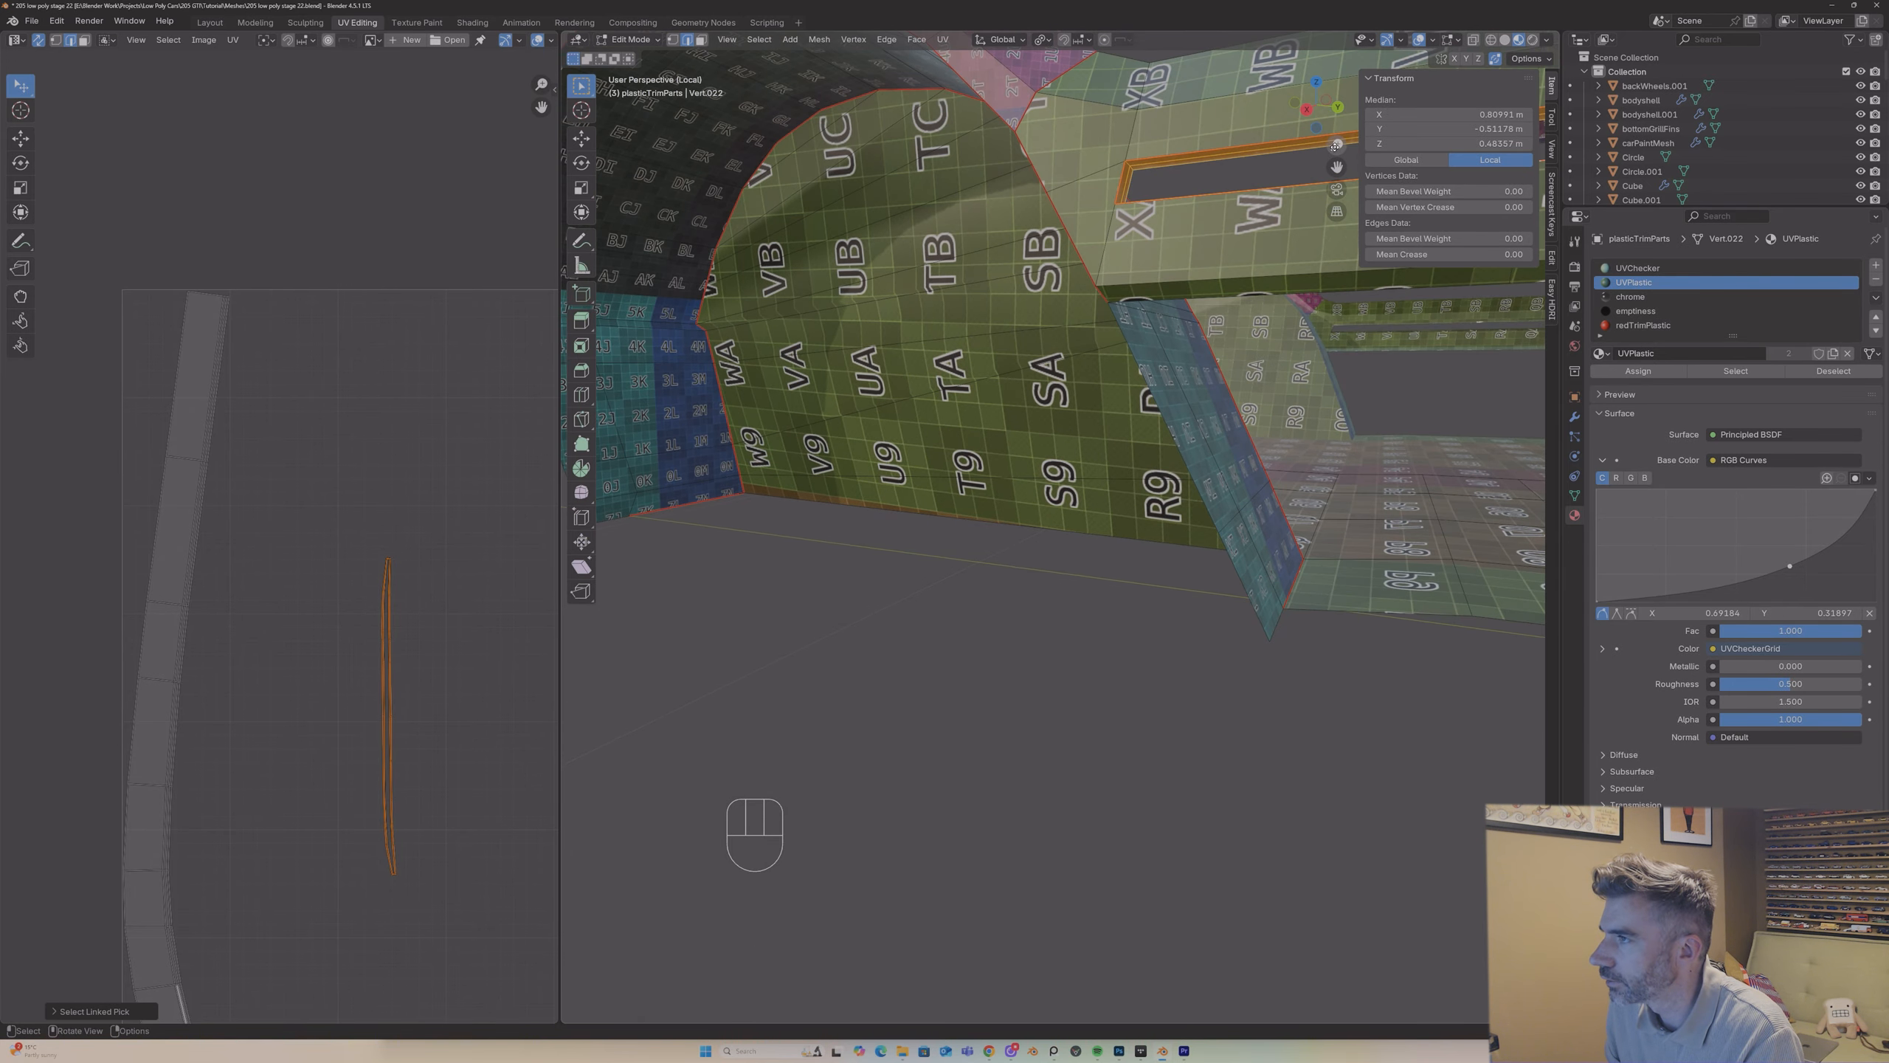
pyautogui.moveTo(1336, 165); pyautogui.dragTo(1152, 259)
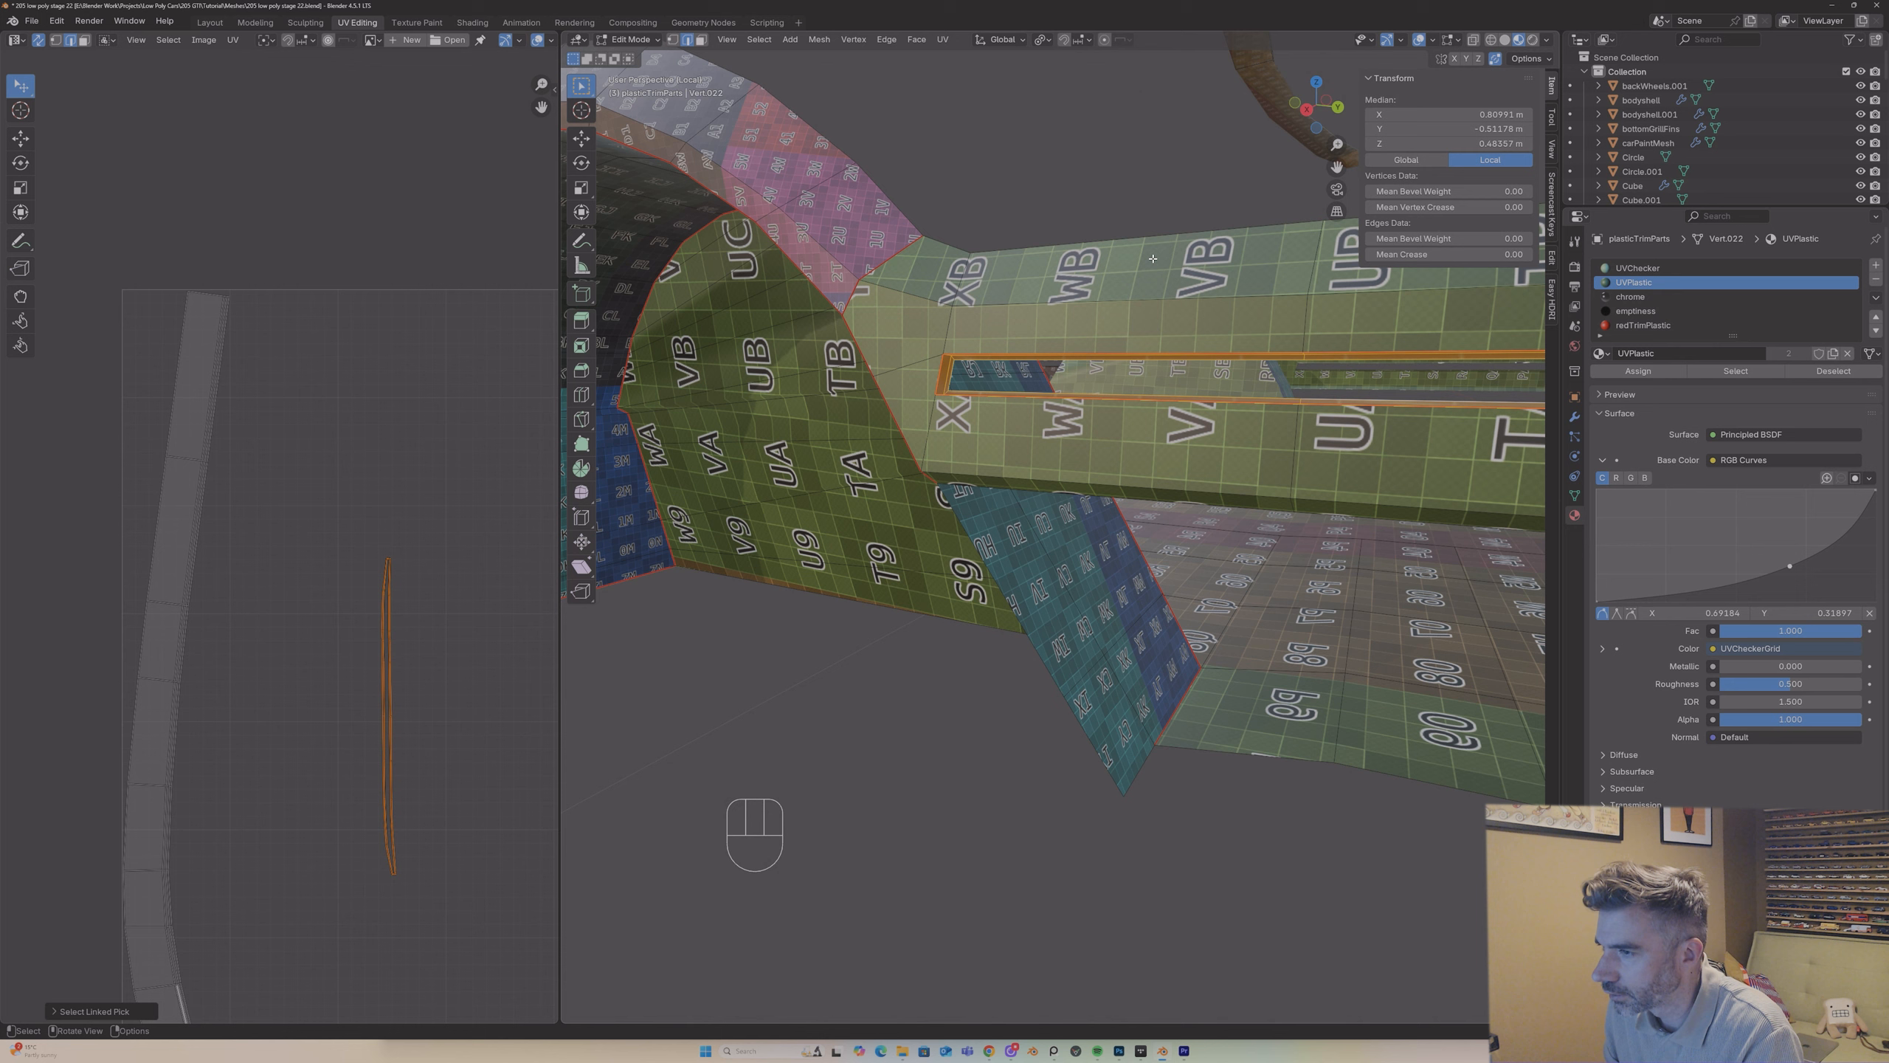
pyautogui.click(947, 355)
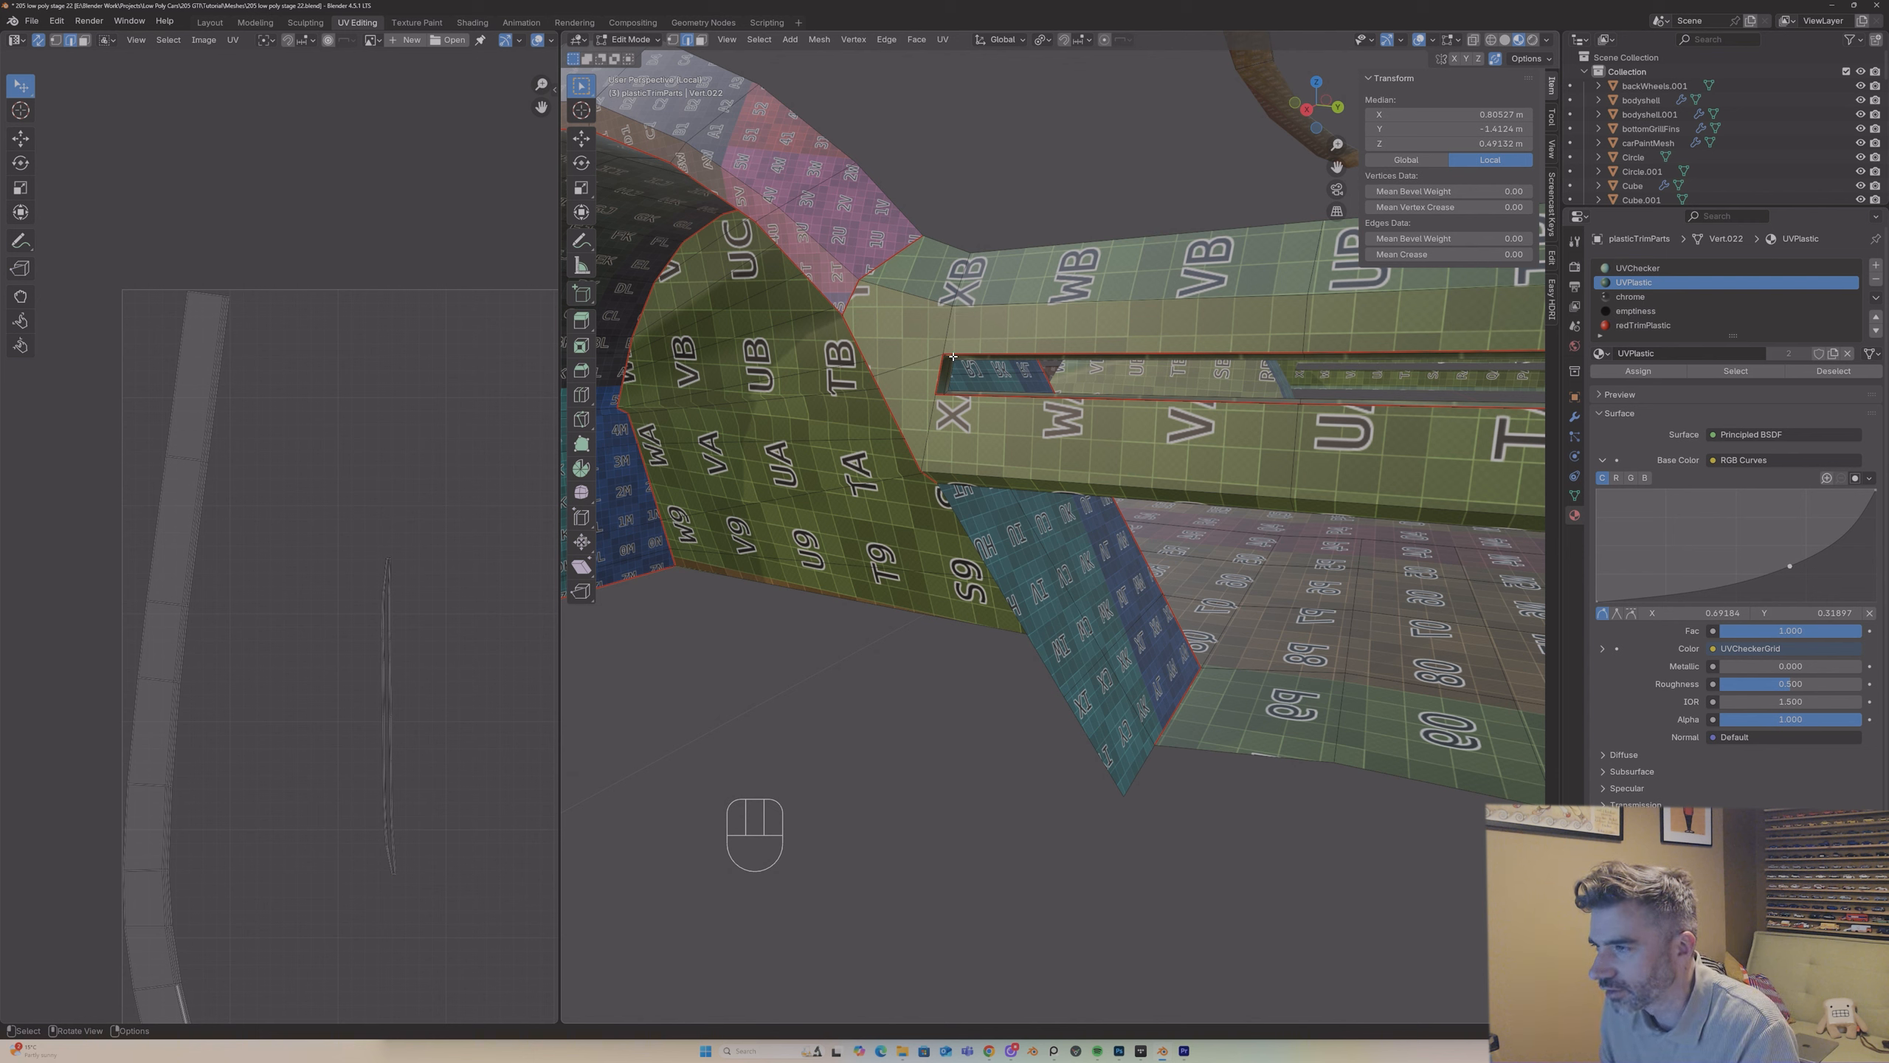
pyautogui.rightClick(953, 357)
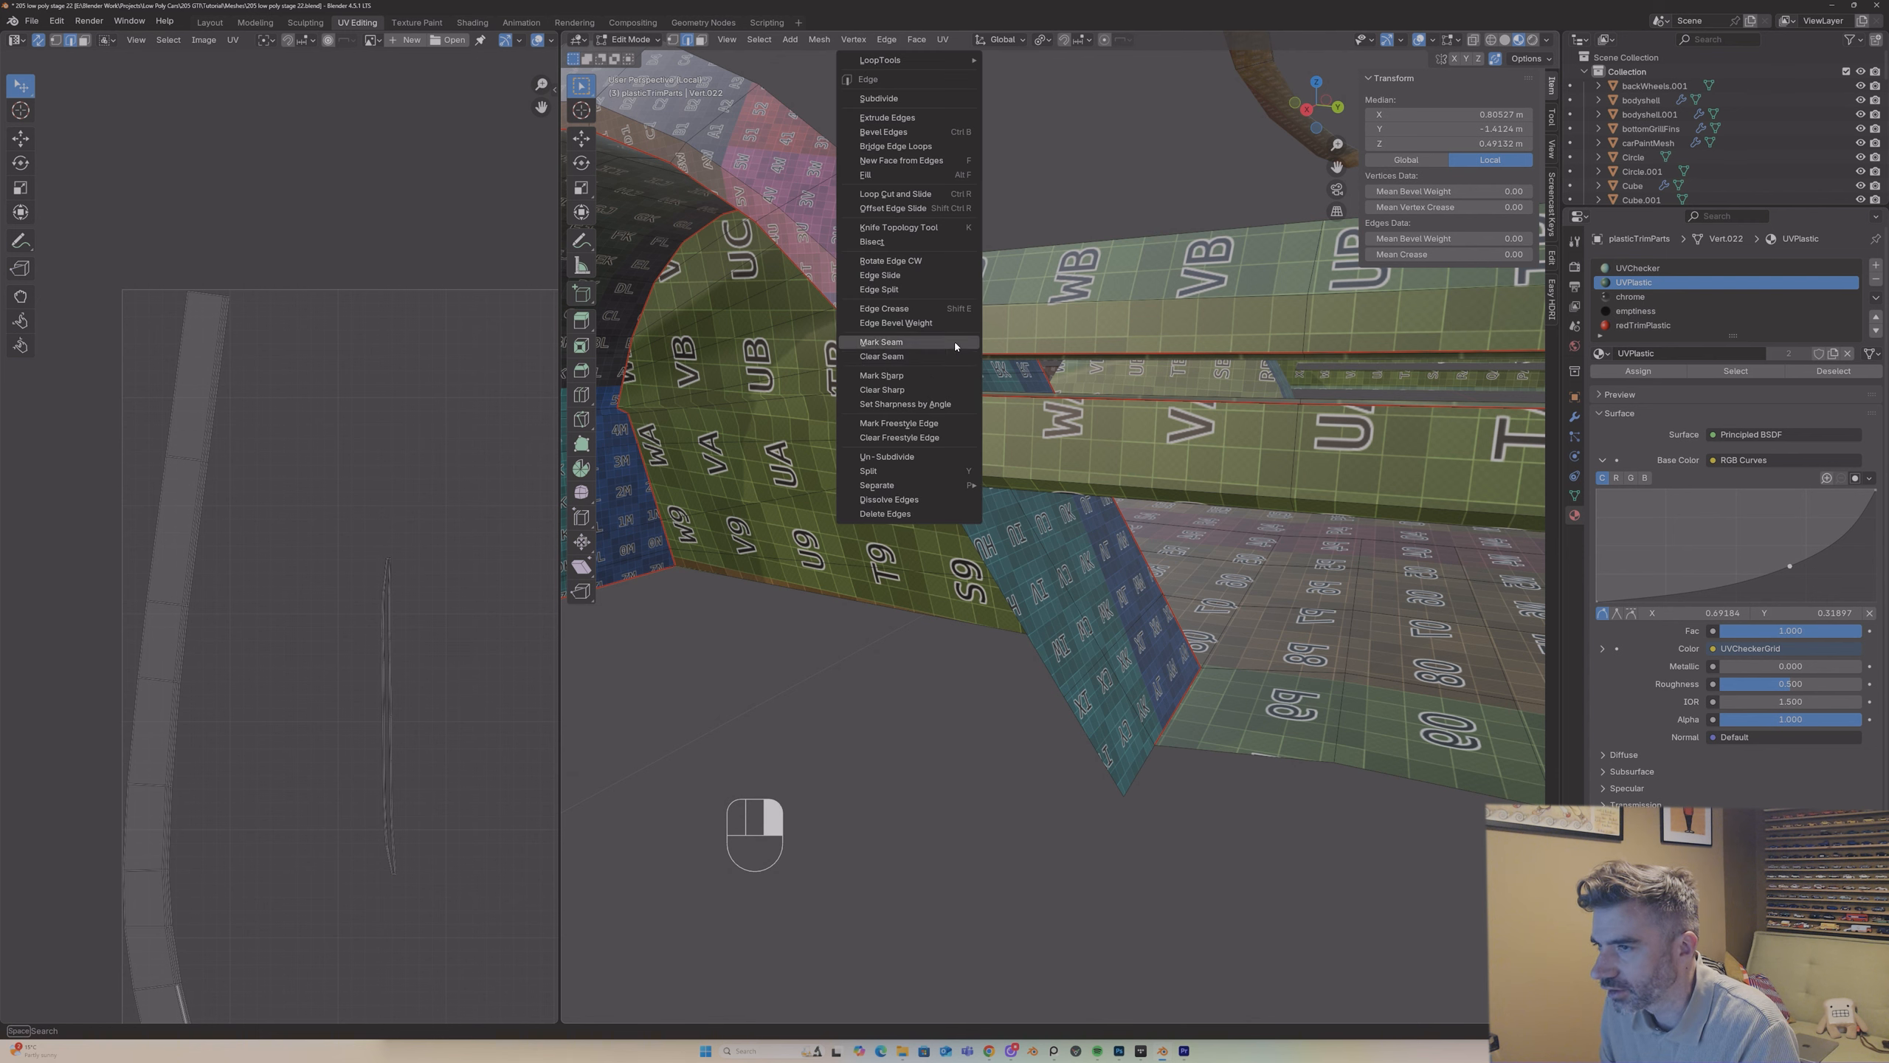
pyautogui.click(955, 344)
# Step: Select the short lower corner edge at the front end of the side trim slot and mark it as a seam
pyautogui.moveTo(955, 346); pyautogui.dragTo(935, 401, button='middle')
pyautogui.click(949, 389)
pyautogui.click(947, 391)
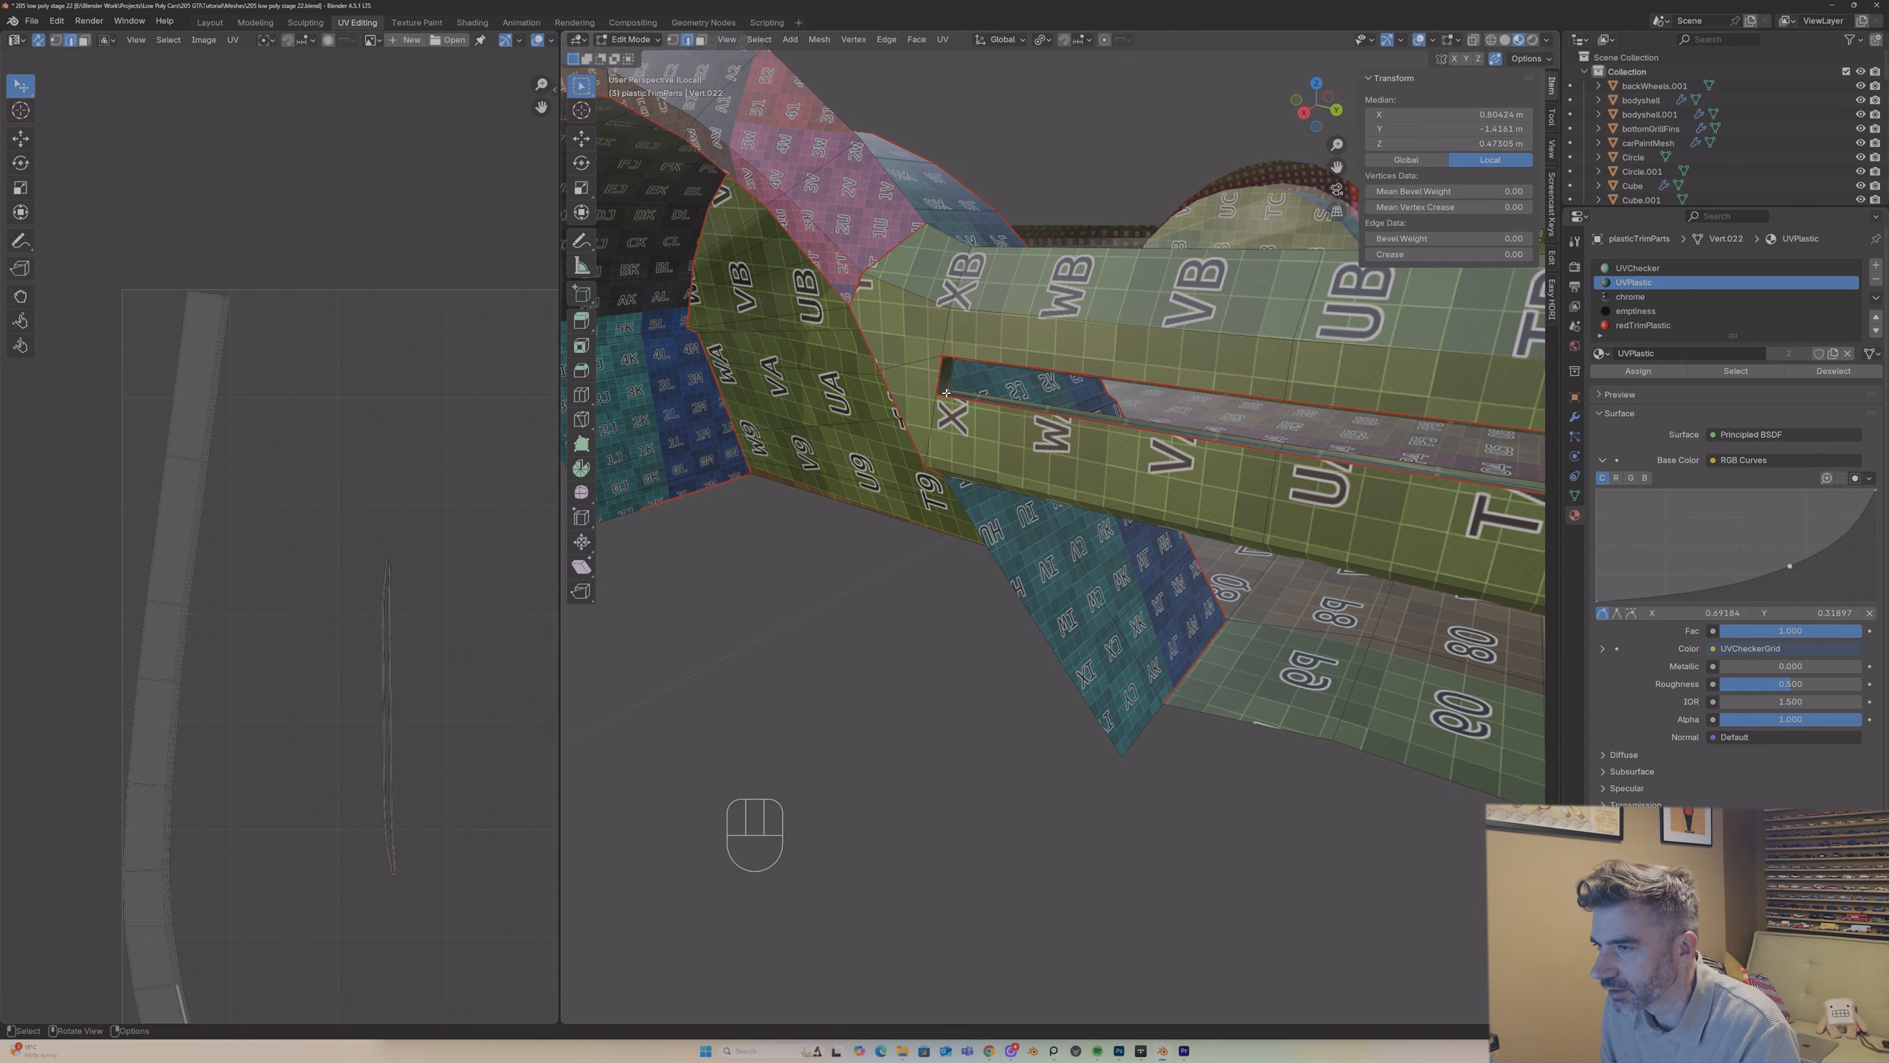
pyautogui.keyDown('shift'); pyautogui.click(944, 395); pyautogui.keyUp('shift')
pyautogui.rightClick(944, 397)
pyautogui.click(944, 392)
# Step: Select the short upper corner edge at the rear end of the side trim slot and mark it as a seam
pyautogui.moveTo(944, 394); pyautogui.dragTo(1319, 230, button='middle')
pyautogui.scroll(6, 1323, 179)
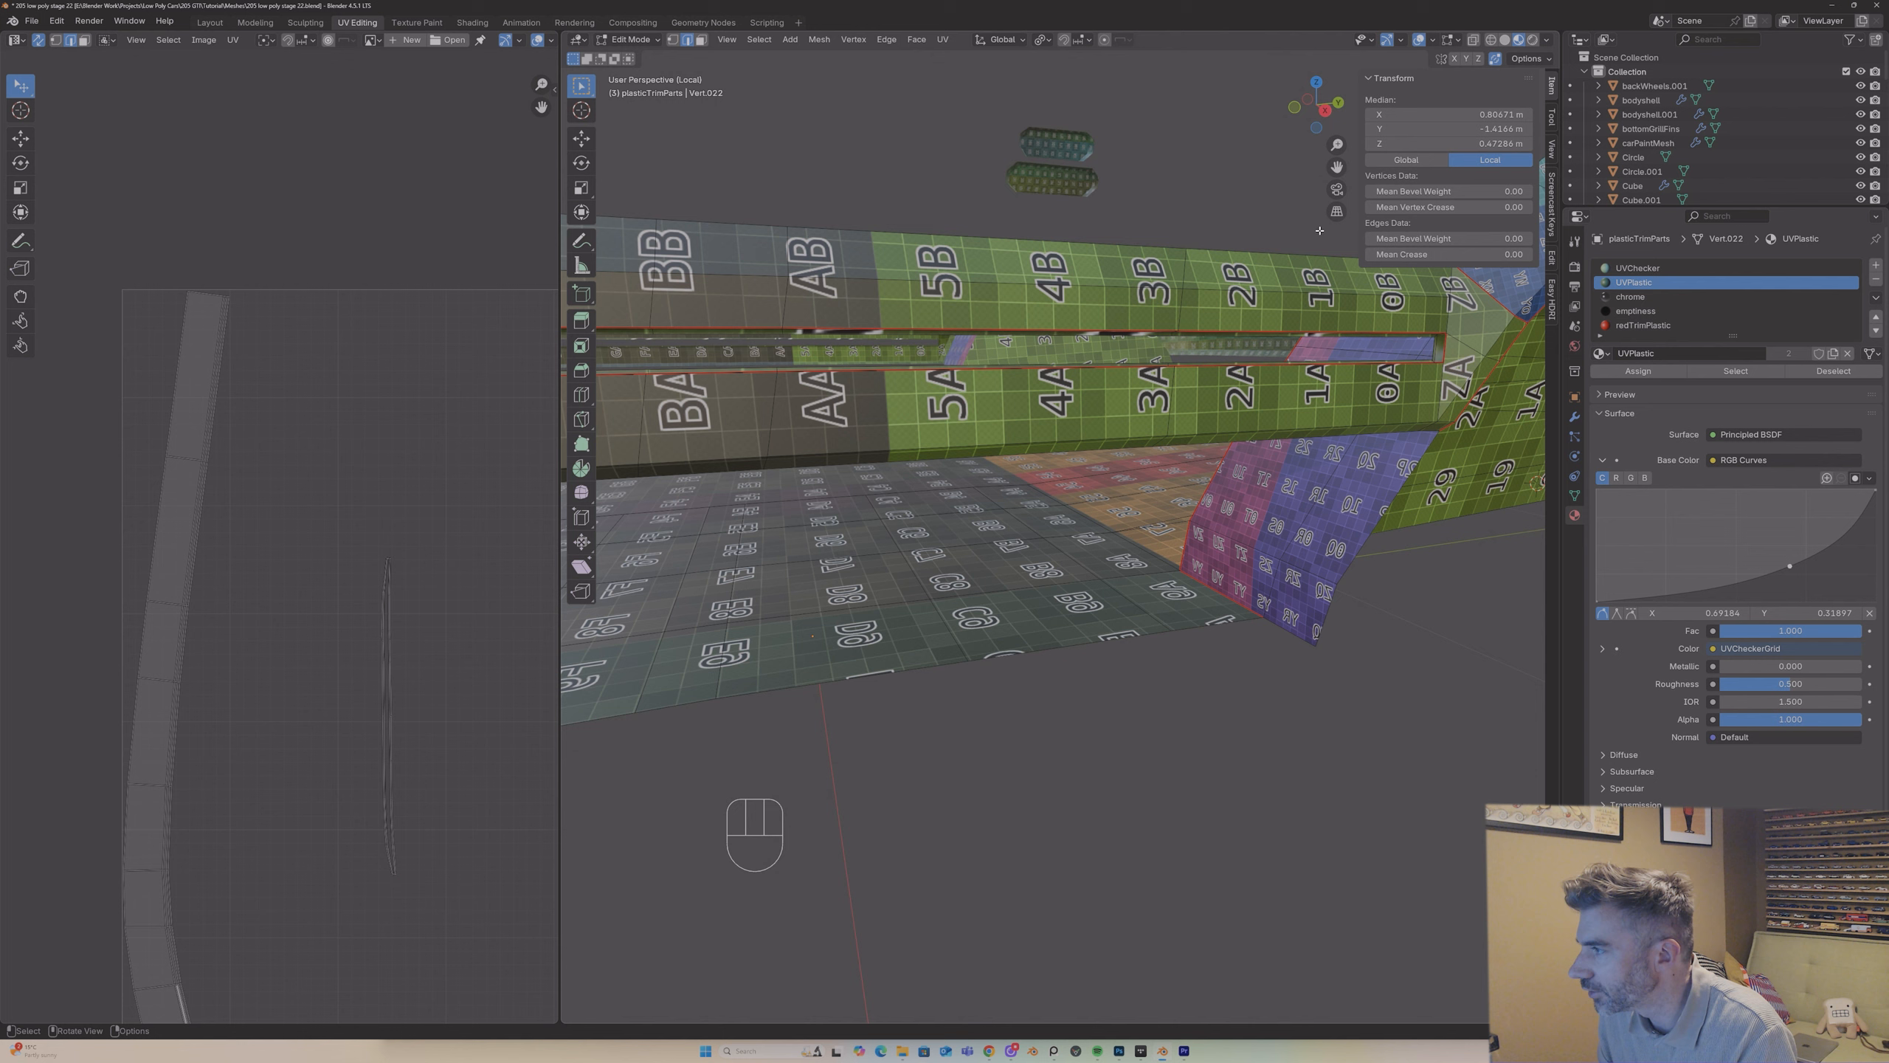
pyautogui.click(1432, 337)
pyautogui.moveTo(1433, 338); pyautogui.dragTo(1441, 324, button='middle')
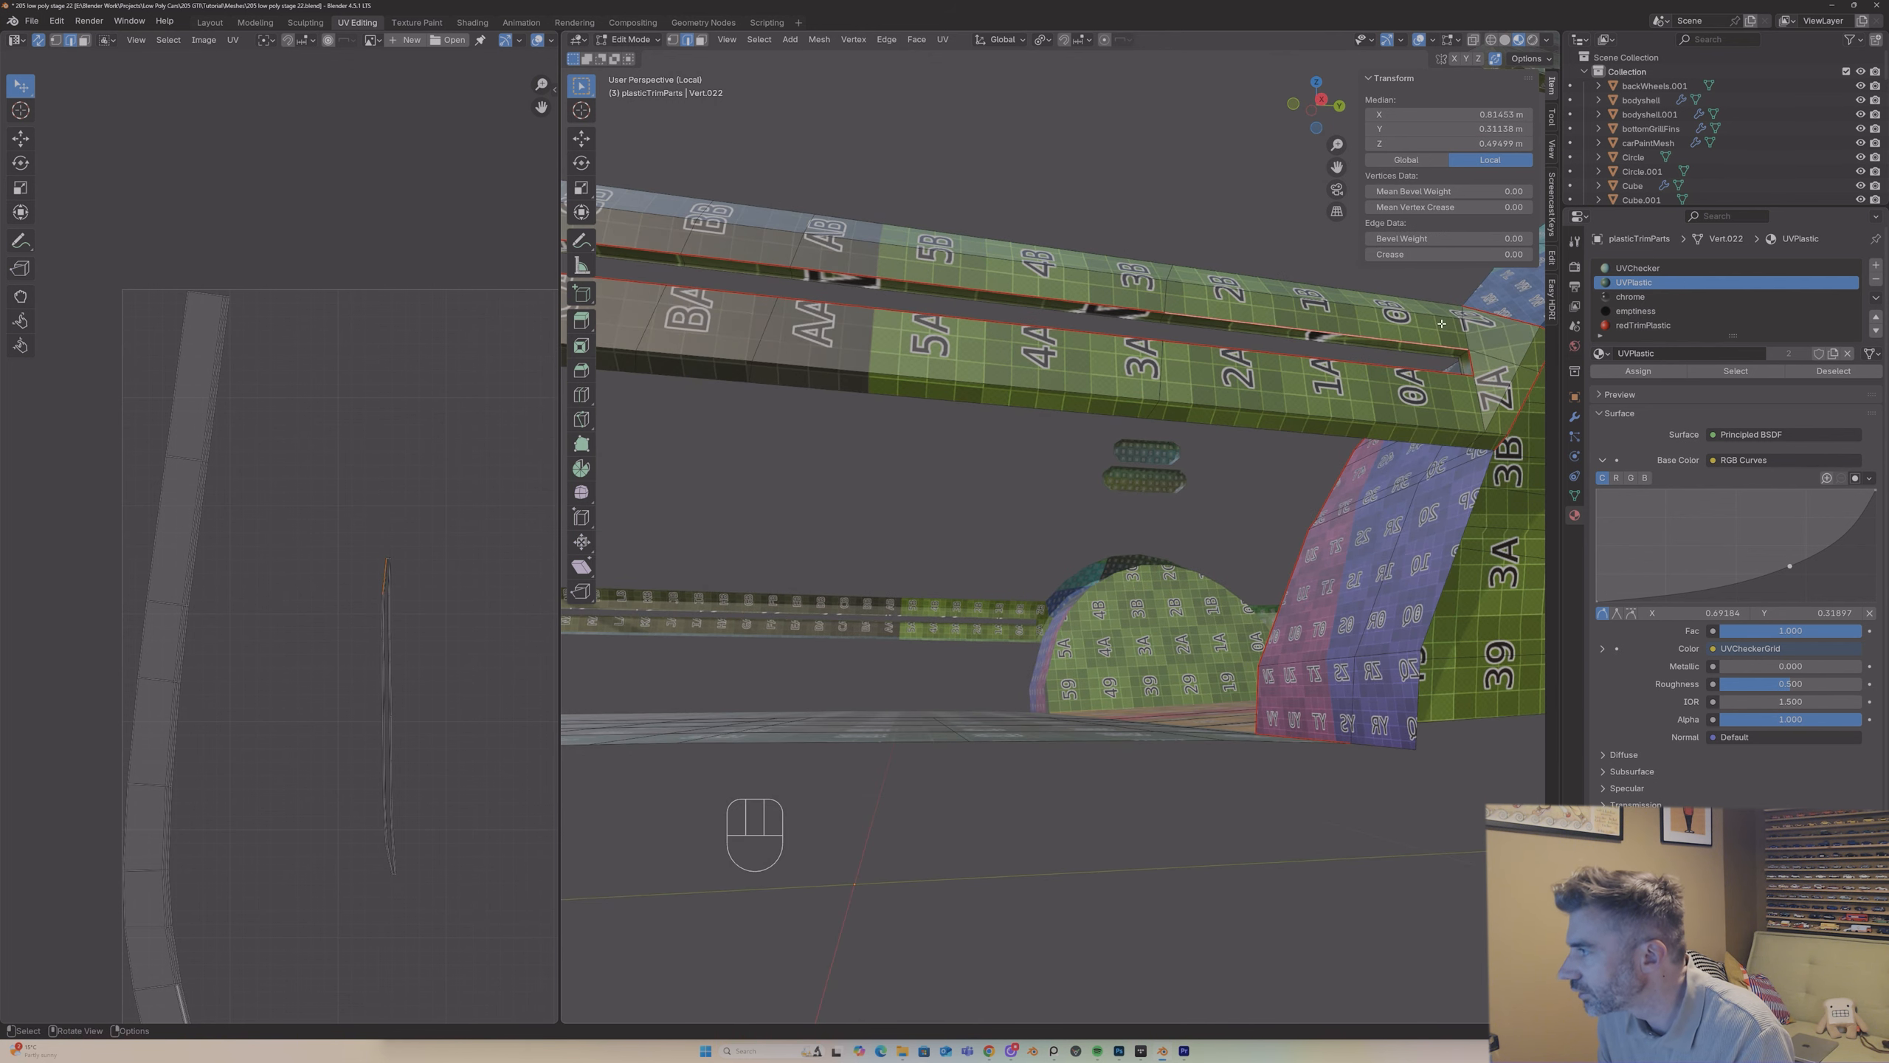
pyautogui.click(1461, 359)
pyautogui.keyDown('shift'); pyautogui.click(1459, 355); pyautogui.keyUp('shift')
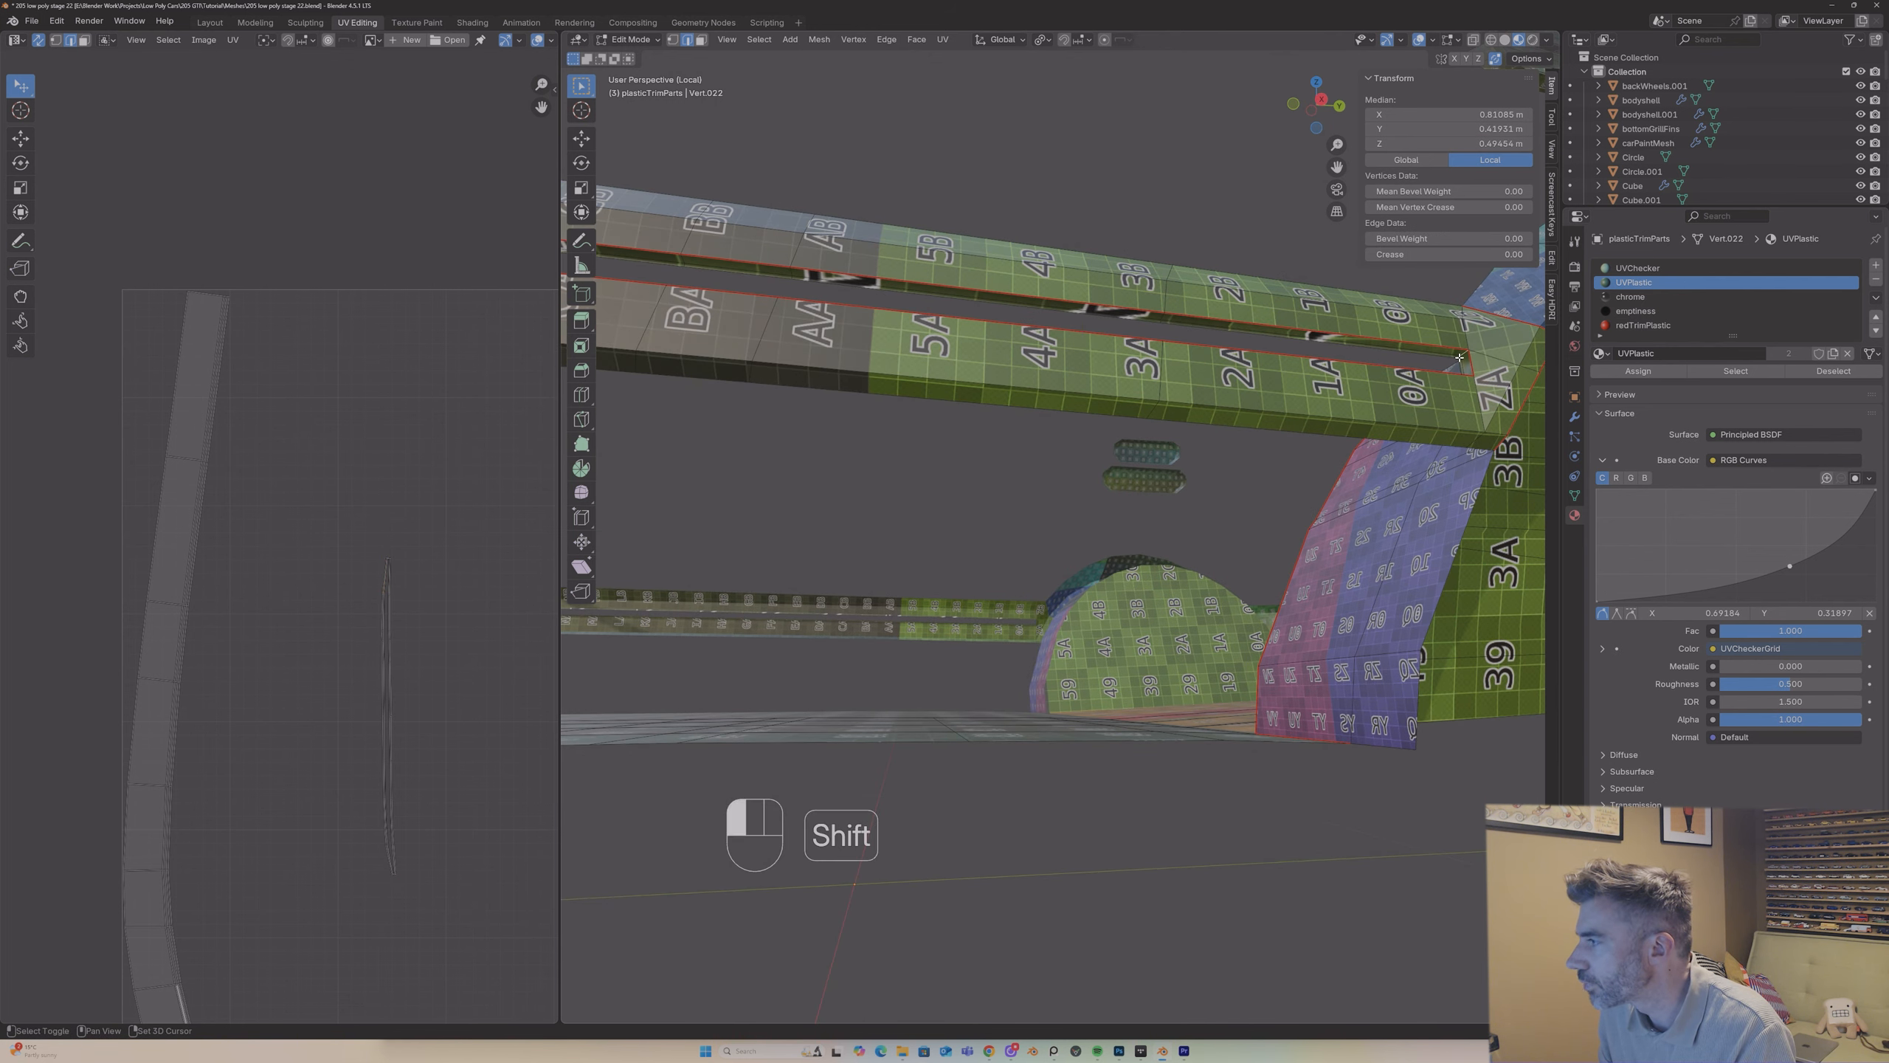
pyautogui.rightClick(1458, 358)
pyautogui.click(1458, 359)
pyautogui.moveTo(1455, 360)
pyautogui.mouseDown(button='middle')
pyautogui.moveTo(1427, 413)
pyautogui.moveTo(1444, 385)
pyautogui.mouseUp(button='middle')
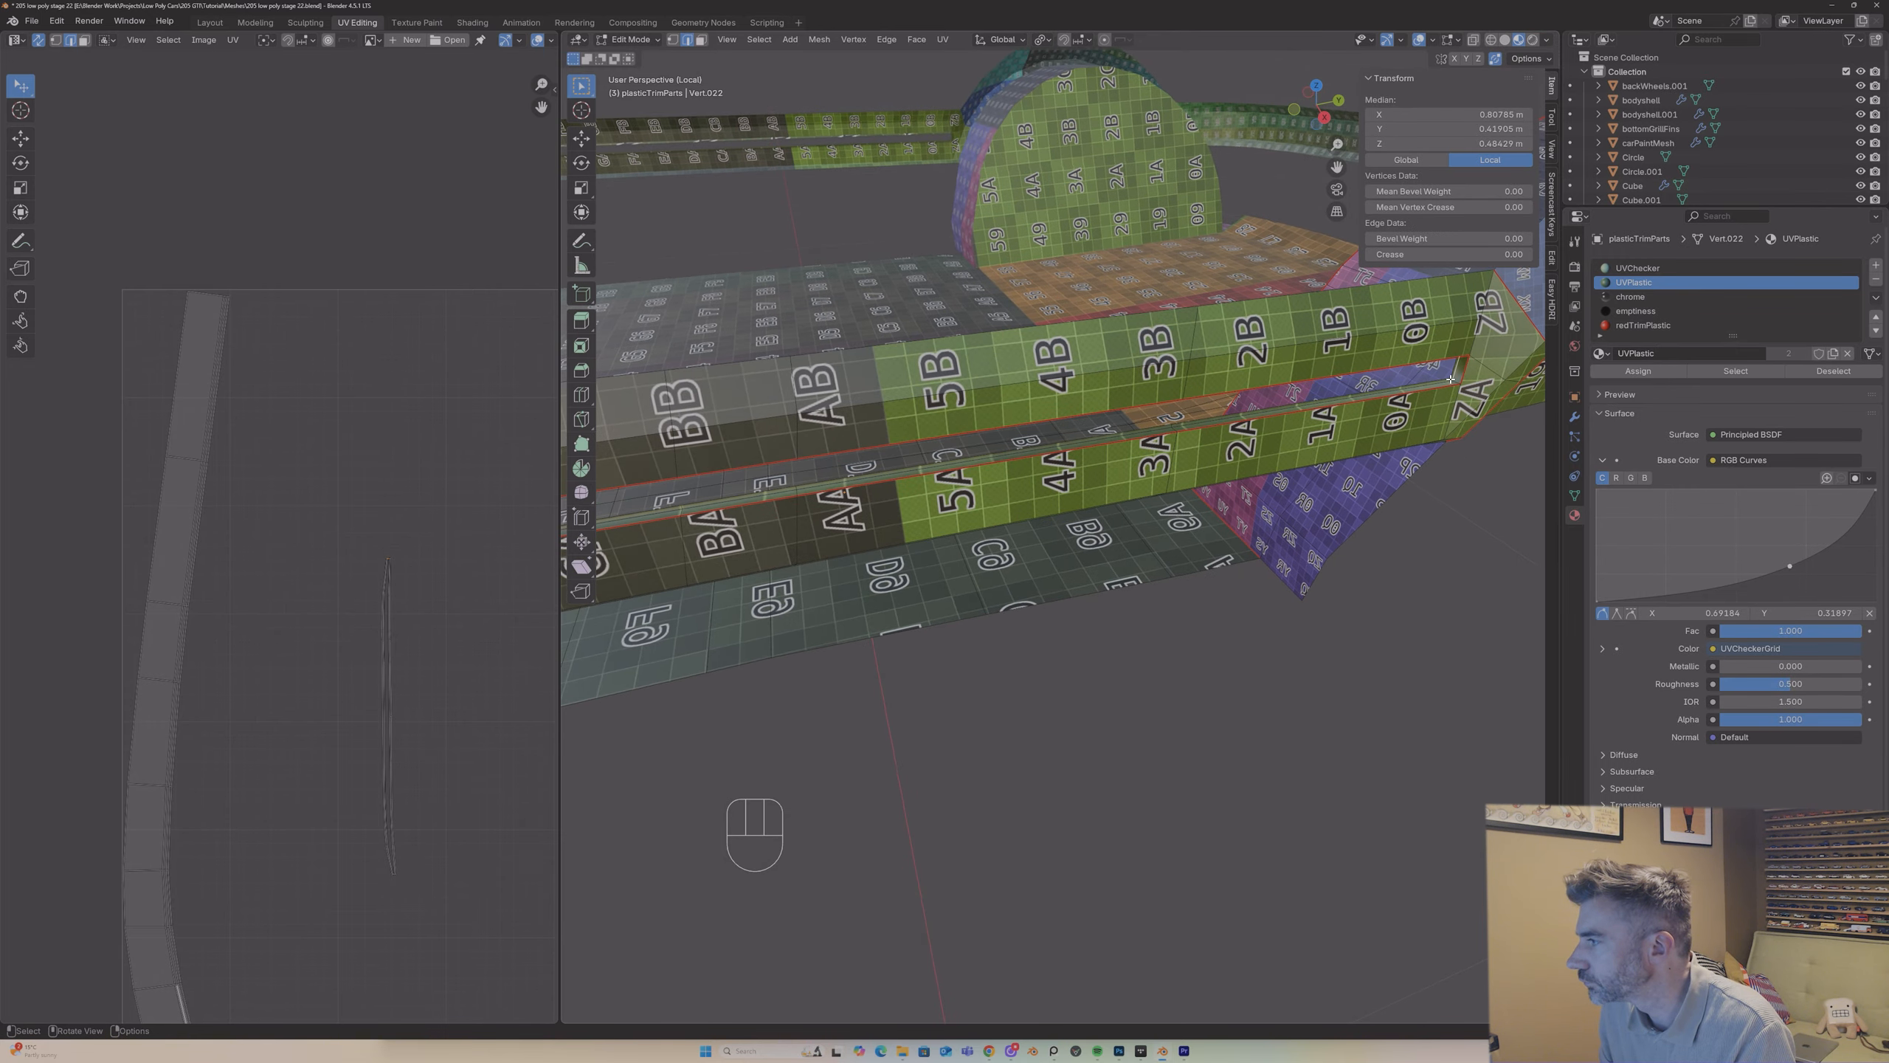
# Step: Select the short lower corner edge at the rear end of the side trim slot and mark it as a seam
pyautogui.keyDown('shift'); pyautogui.click(1455, 382); pyautogui.keyUp('shift')
pyautogui.rightClick(1455, 384)
pyautogui.click(1455, 385)
# Step: Select the side trim strip's faces up to their seams to check where the UV boundaries run
pyautogui.moveTo(1454, 384); pyautogui.dragTo(1388, 332, button='middle')
pyautogui.press('3')
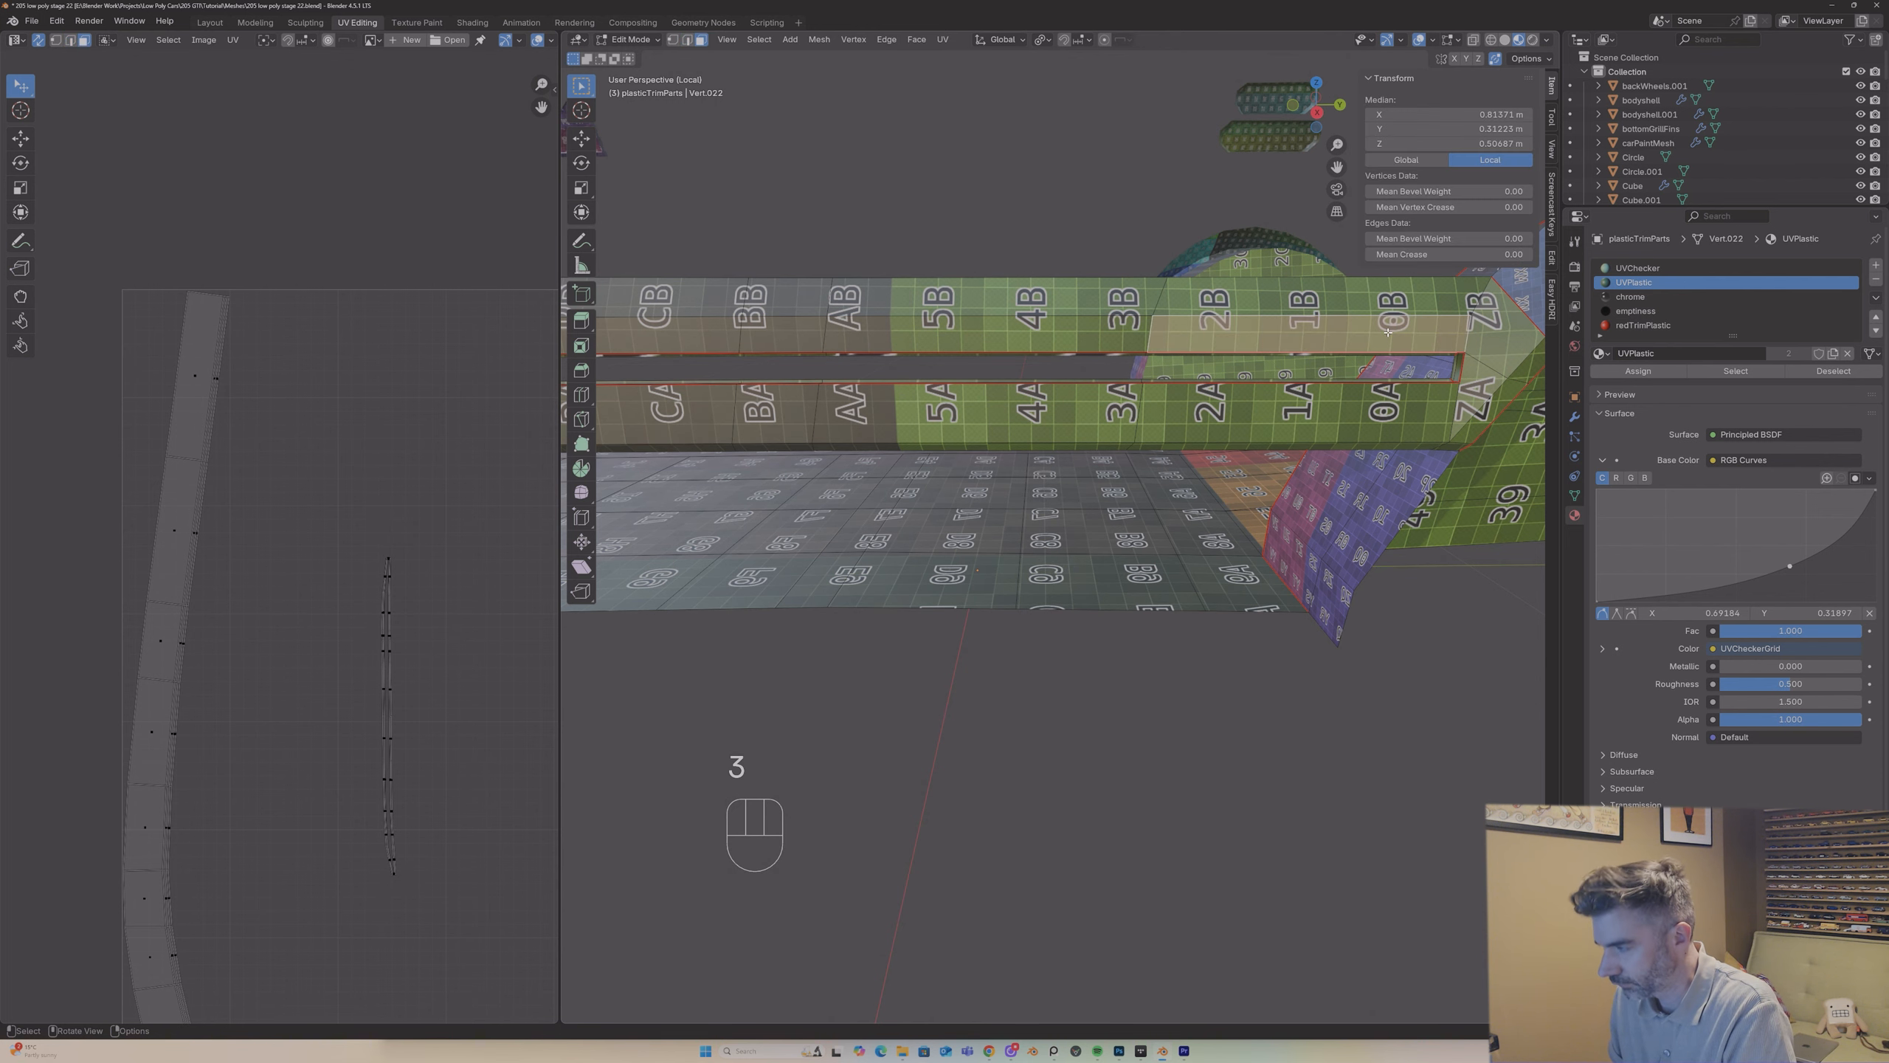
pyautogui.press('l')
pyautogui.scroll(-2, 1385, 332)
pyautogui.scroll(3, 1279, 394)
# Step: Select the long edge runs along the upper and lower sides of the side trim slot and clear their seams
pyautogui.press('2')
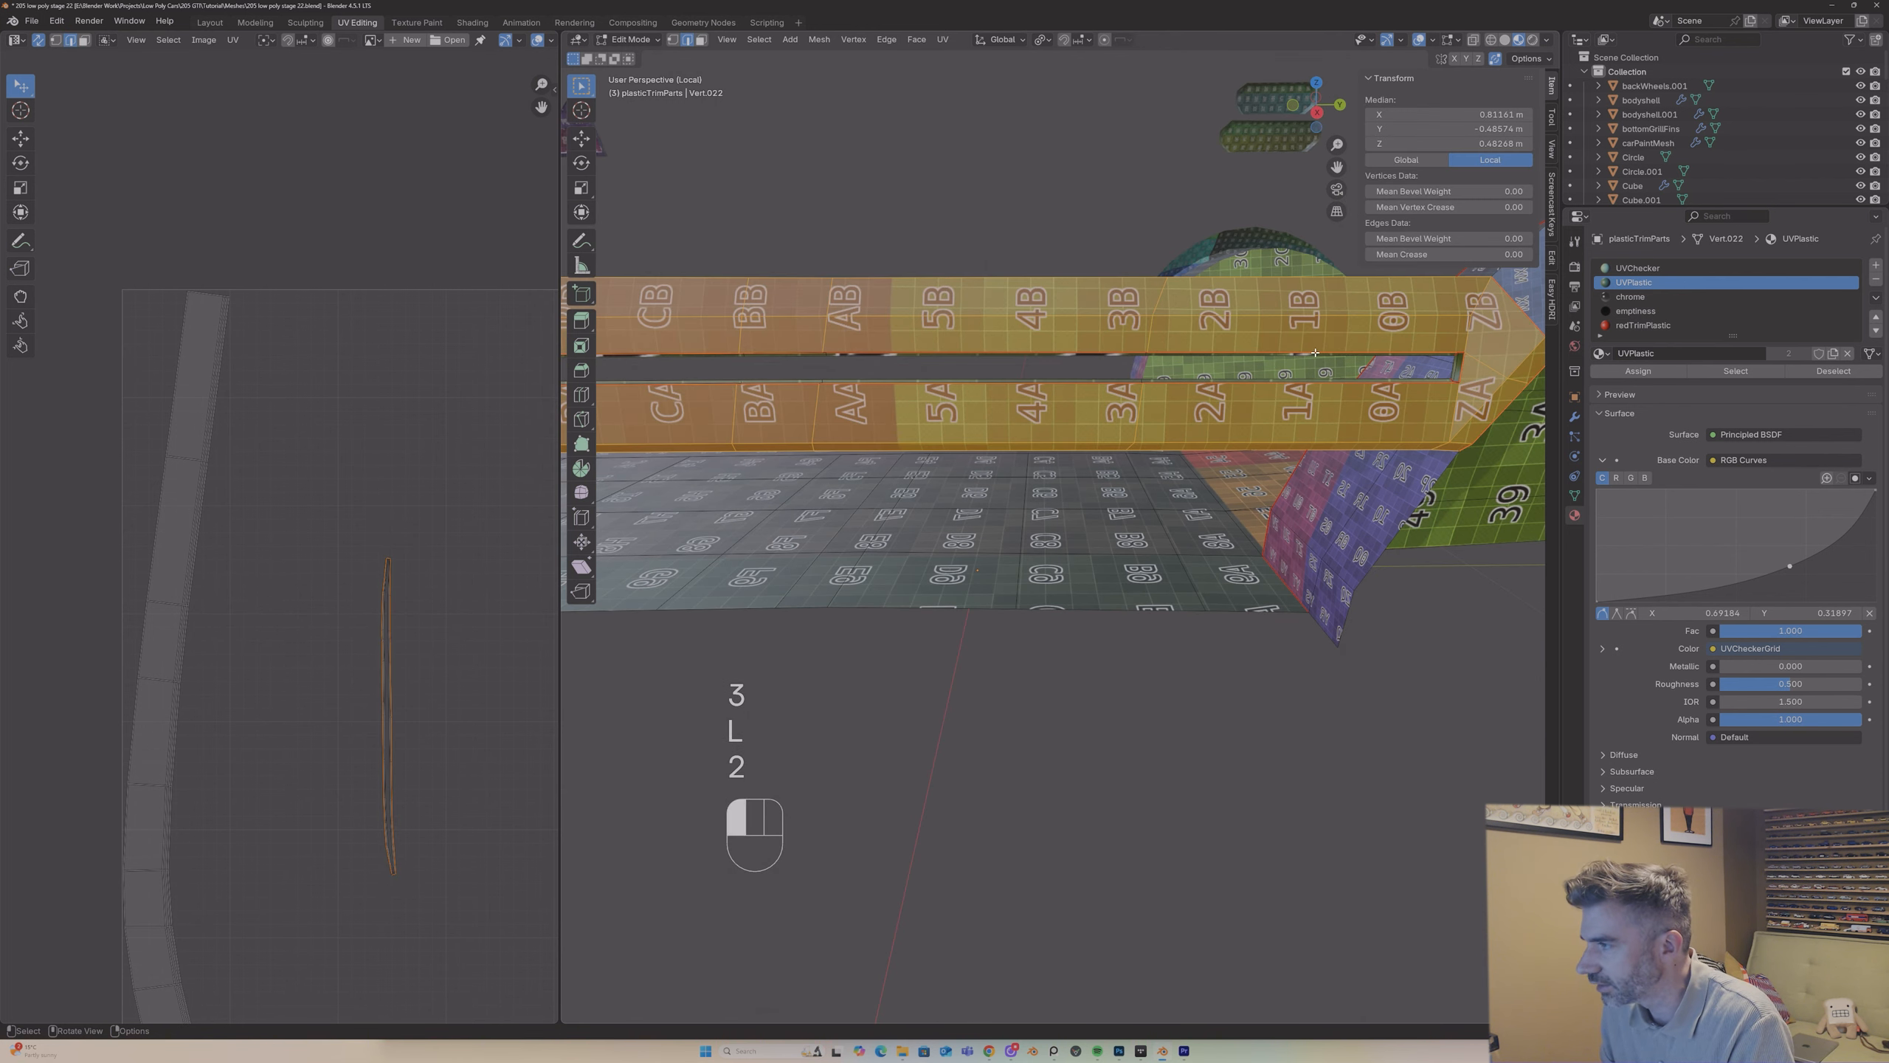
pyautogui.click(1090, 349)
pyautogui.keyDown('alt'); pyautogui.keyDown('shift'); pyautogui.click(1090, 350); pyautogui.keyUp('shift'); pyautogui.keyUp('alt')
pyautogui.scroll(-3, 1070, 355)
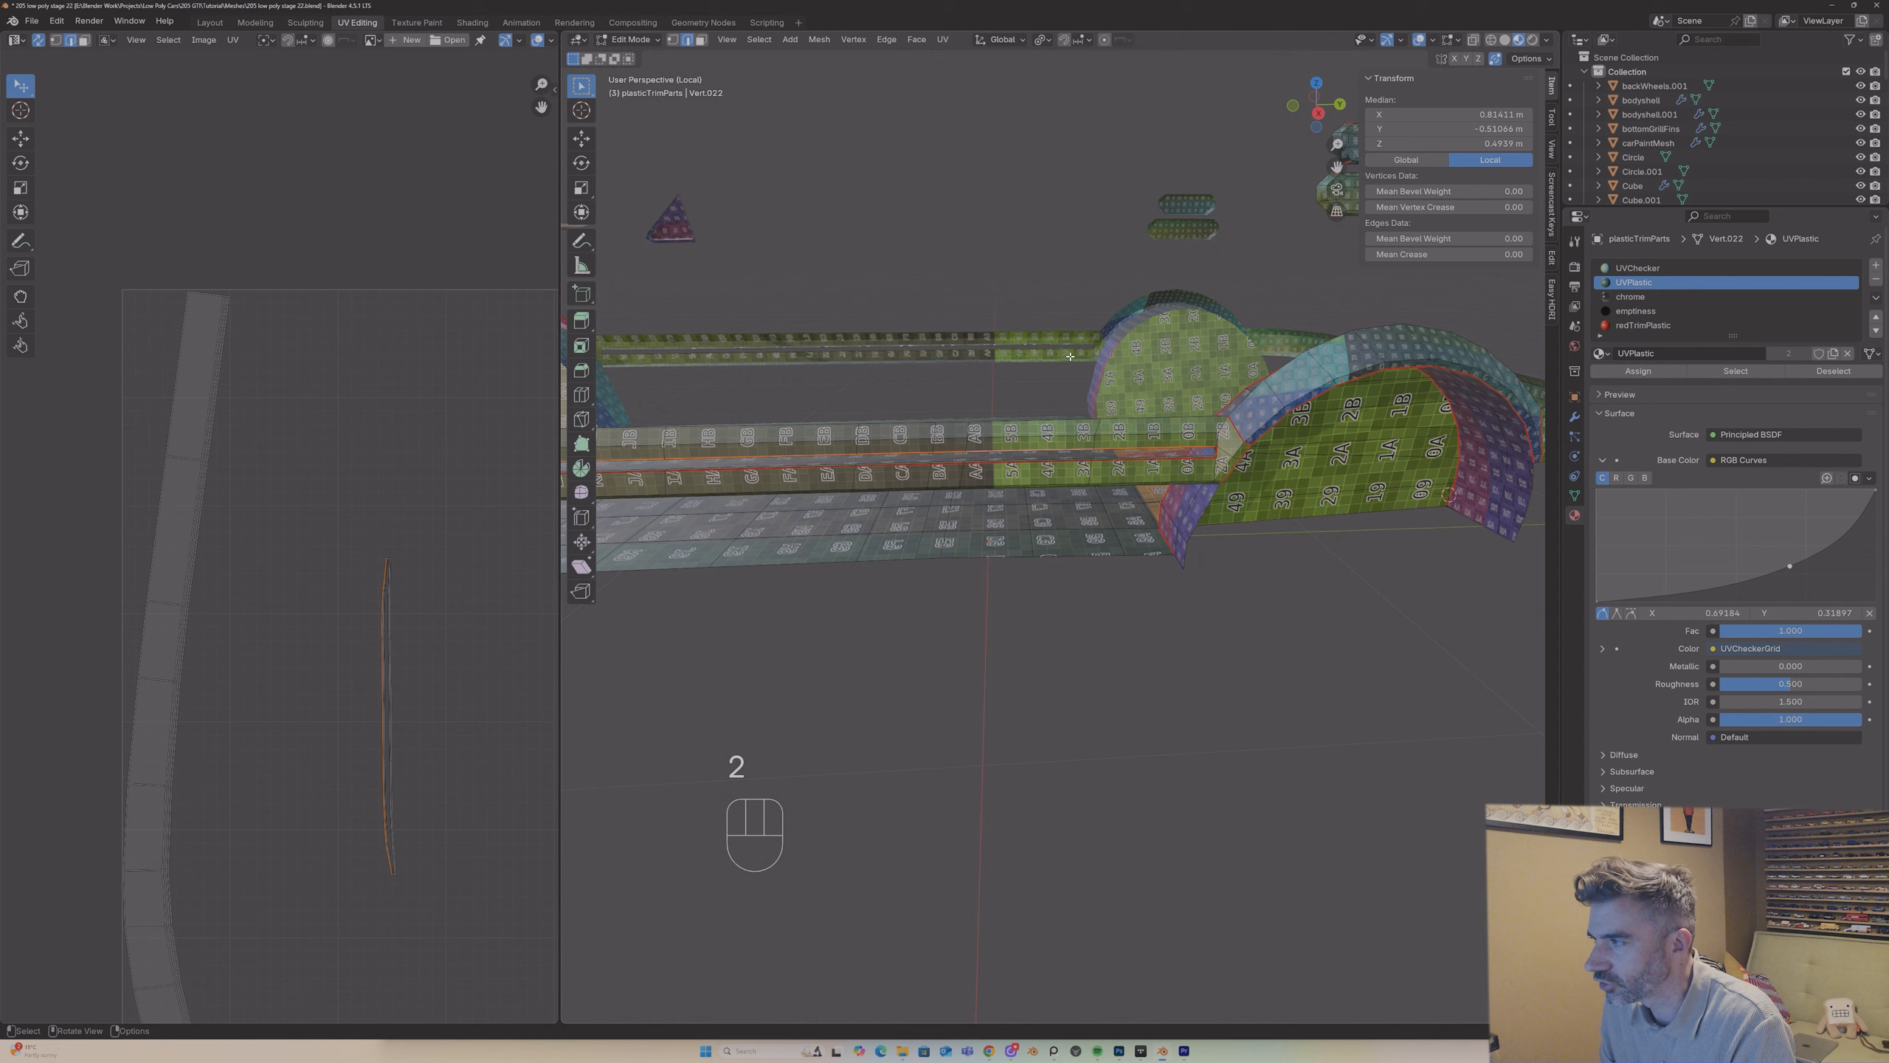
pyautogui.moveTo(1337, 167); pyautogui.dragTo(1835, 113)
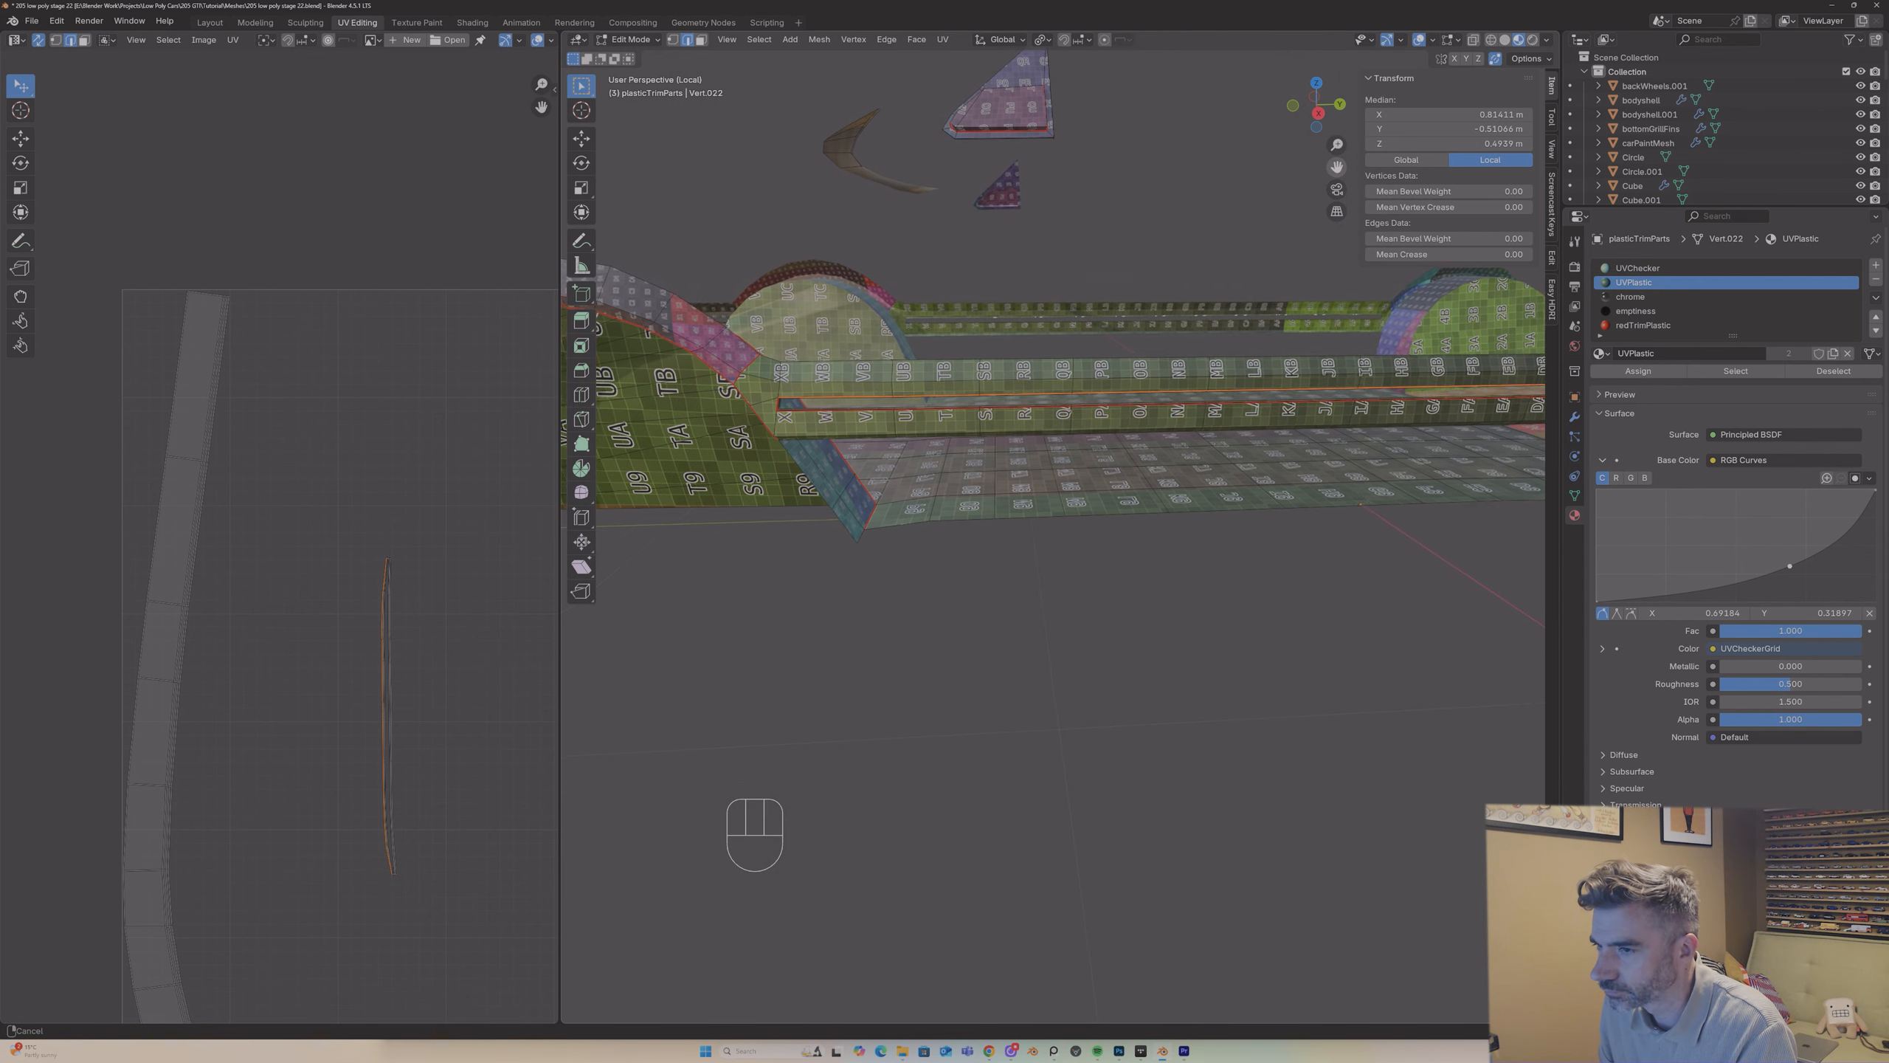
pyautogui.keyDown('alt'); pyautogui.keyDown('shift'); pyautogui.click(791, 410); pyautogui.keyUp('shift'); pyautogui.keyUp('alt')
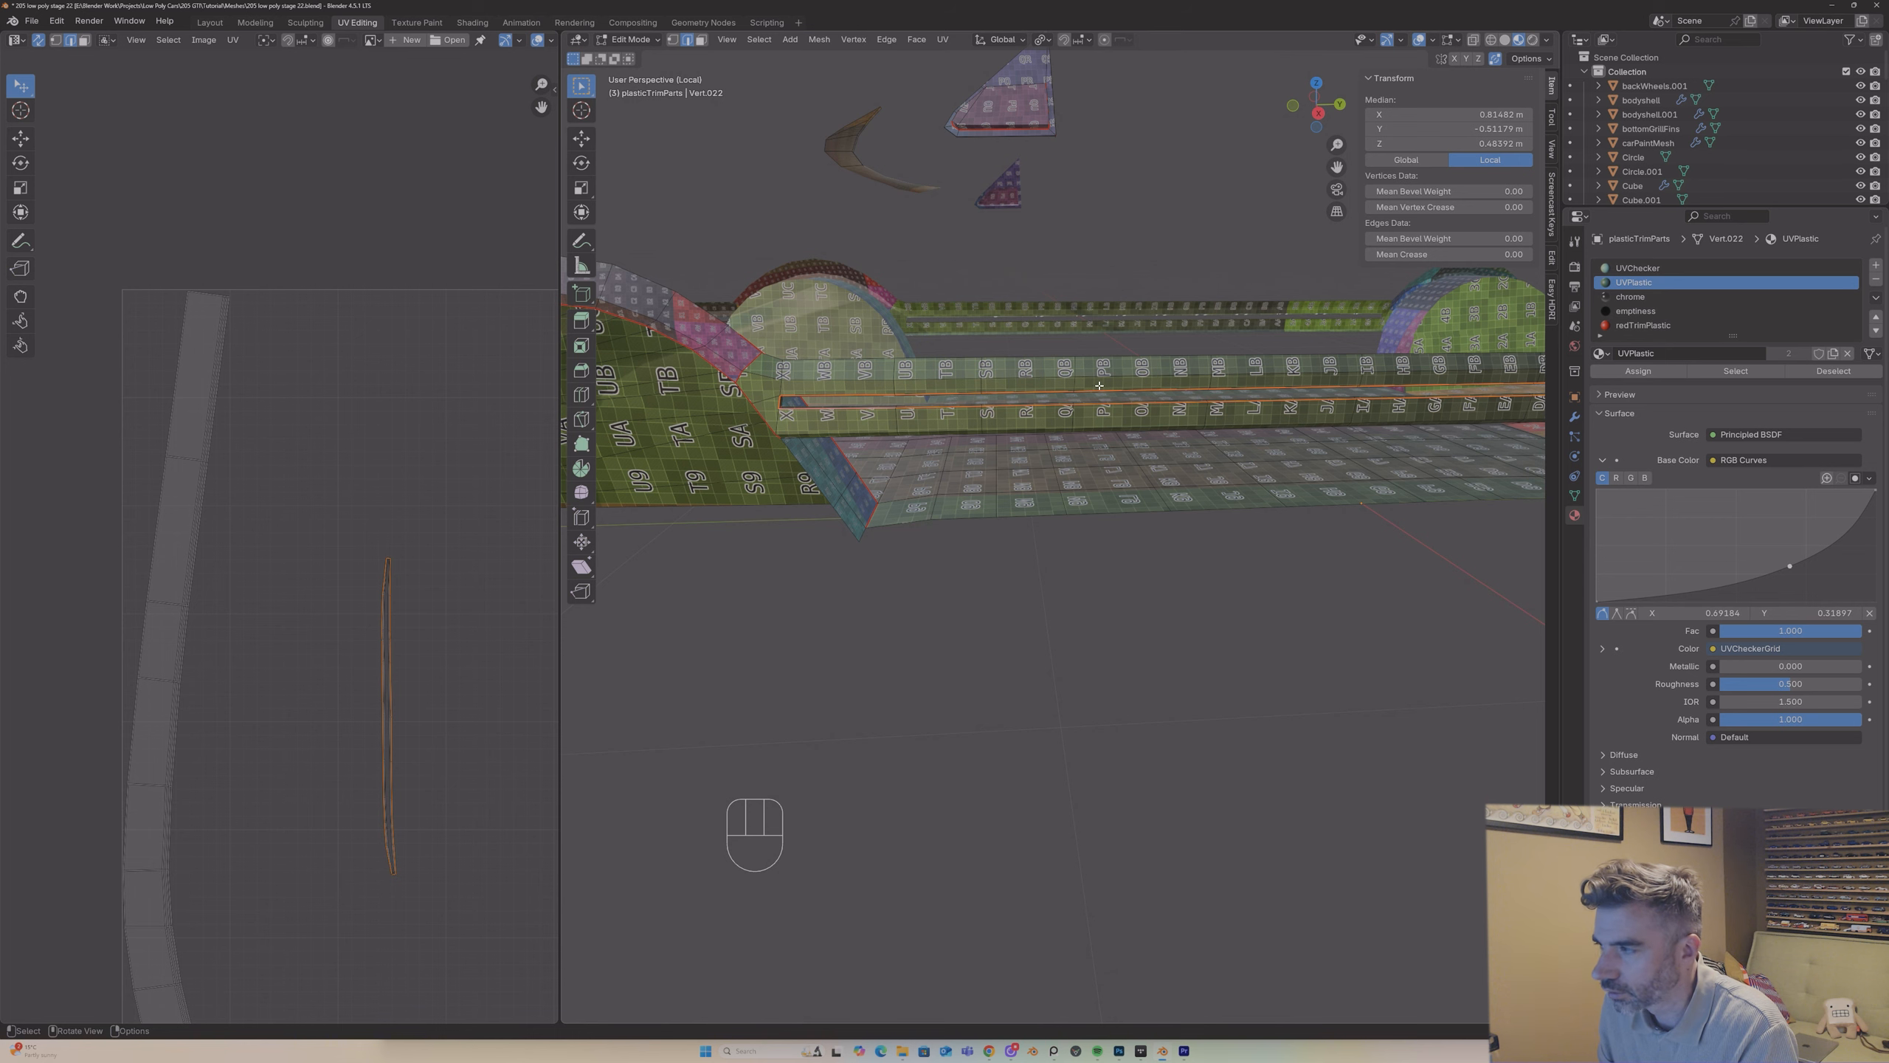
pyautogui.moveTo(1099, 385); pyautogui.dragTo(1301, 200, button='middle')
pyautogui.moveTo(1336, 167); pyautogui.dragTo(966, 205)
pyautogui.rightClick(1293, 451)
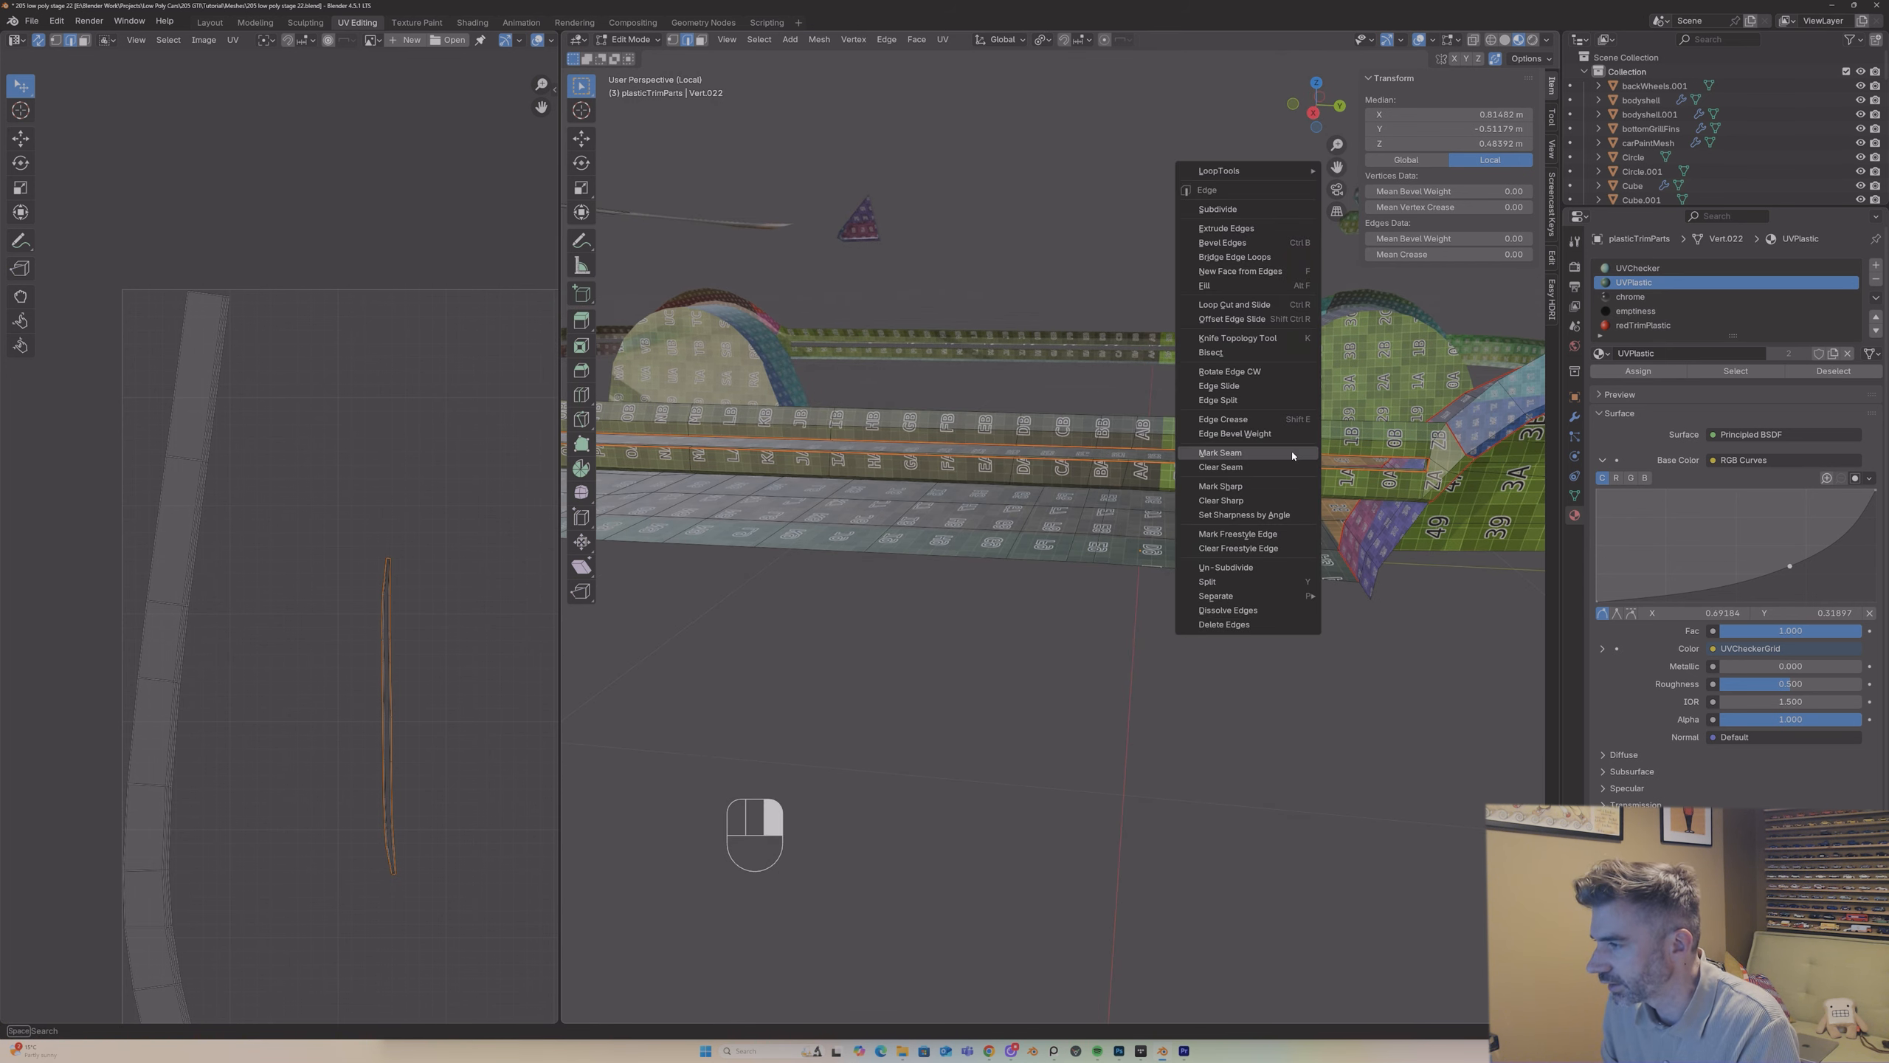
# Step: Select the side trim strip together with its slot faces up to the seams and unwrap it with Angle Based
pyautogui.press('3')
pyautogui.click(1241, 431)
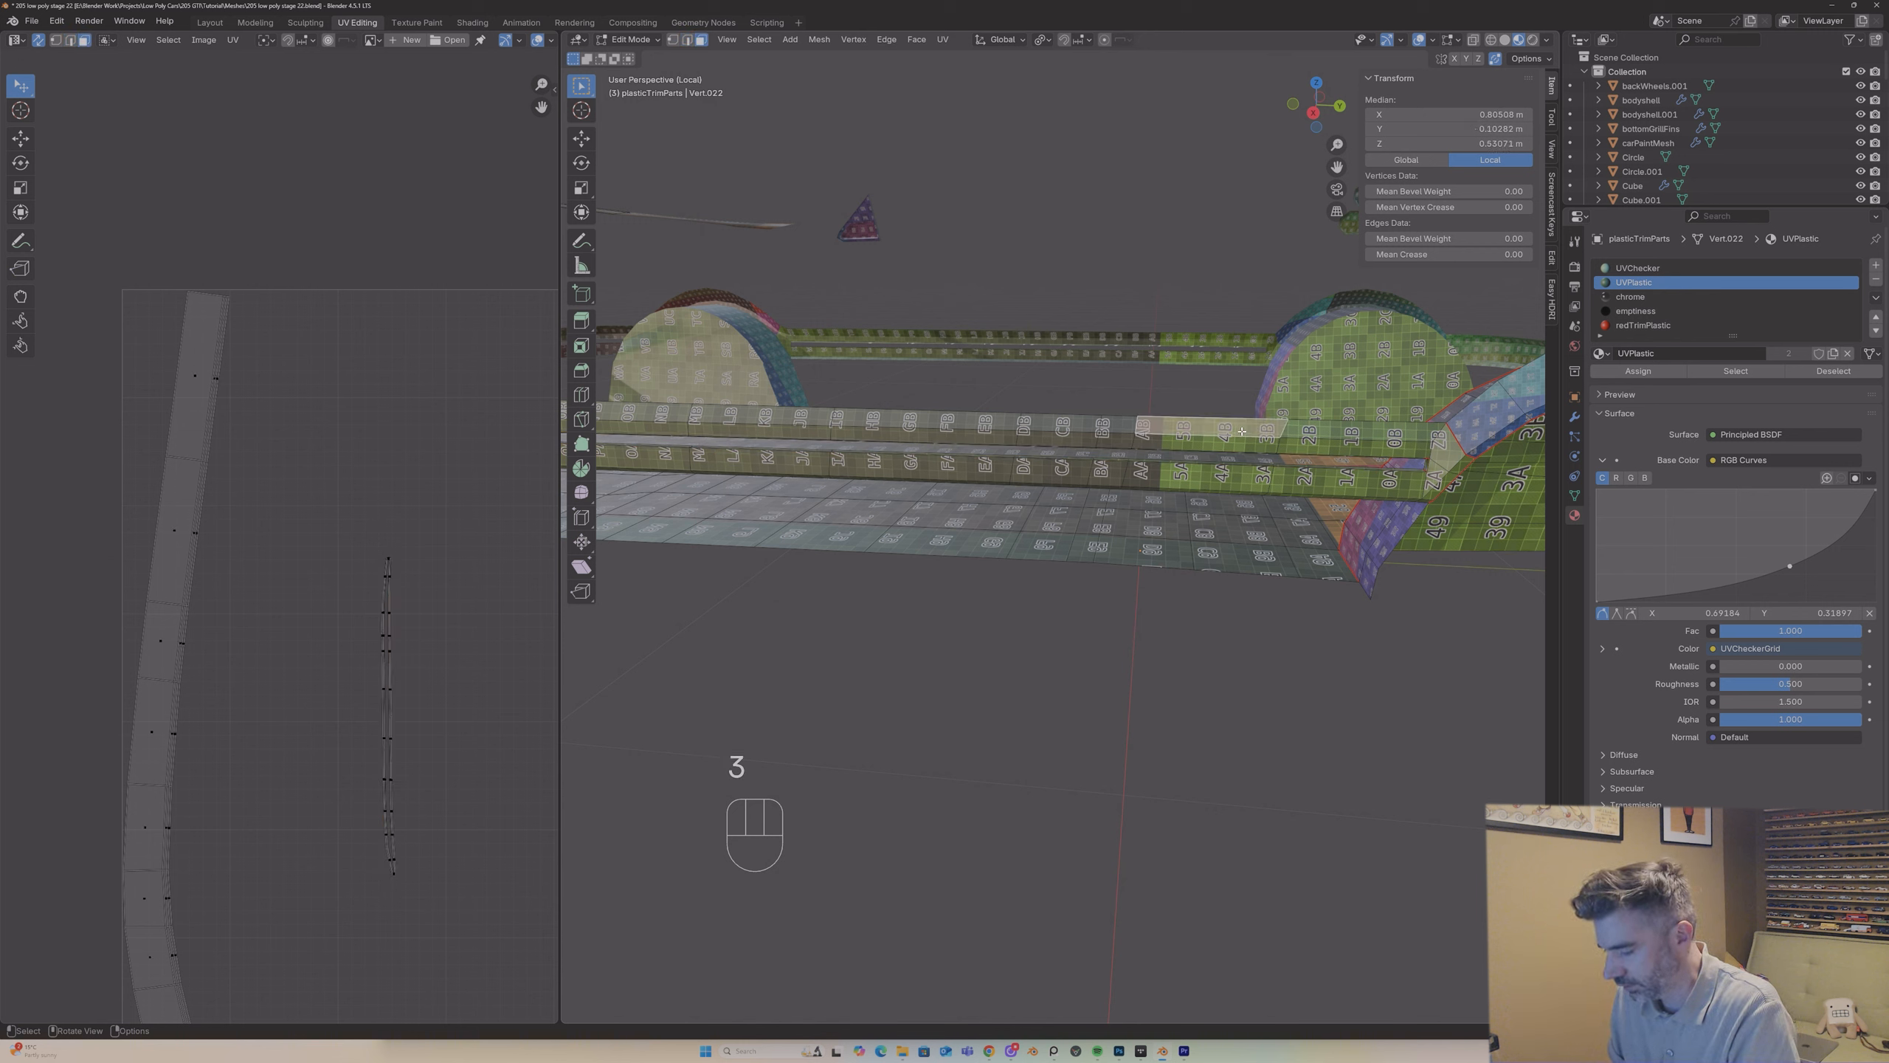
pyautogui.press('l')
pyautogui.press('u')
pyautogui.click(1241, 430)
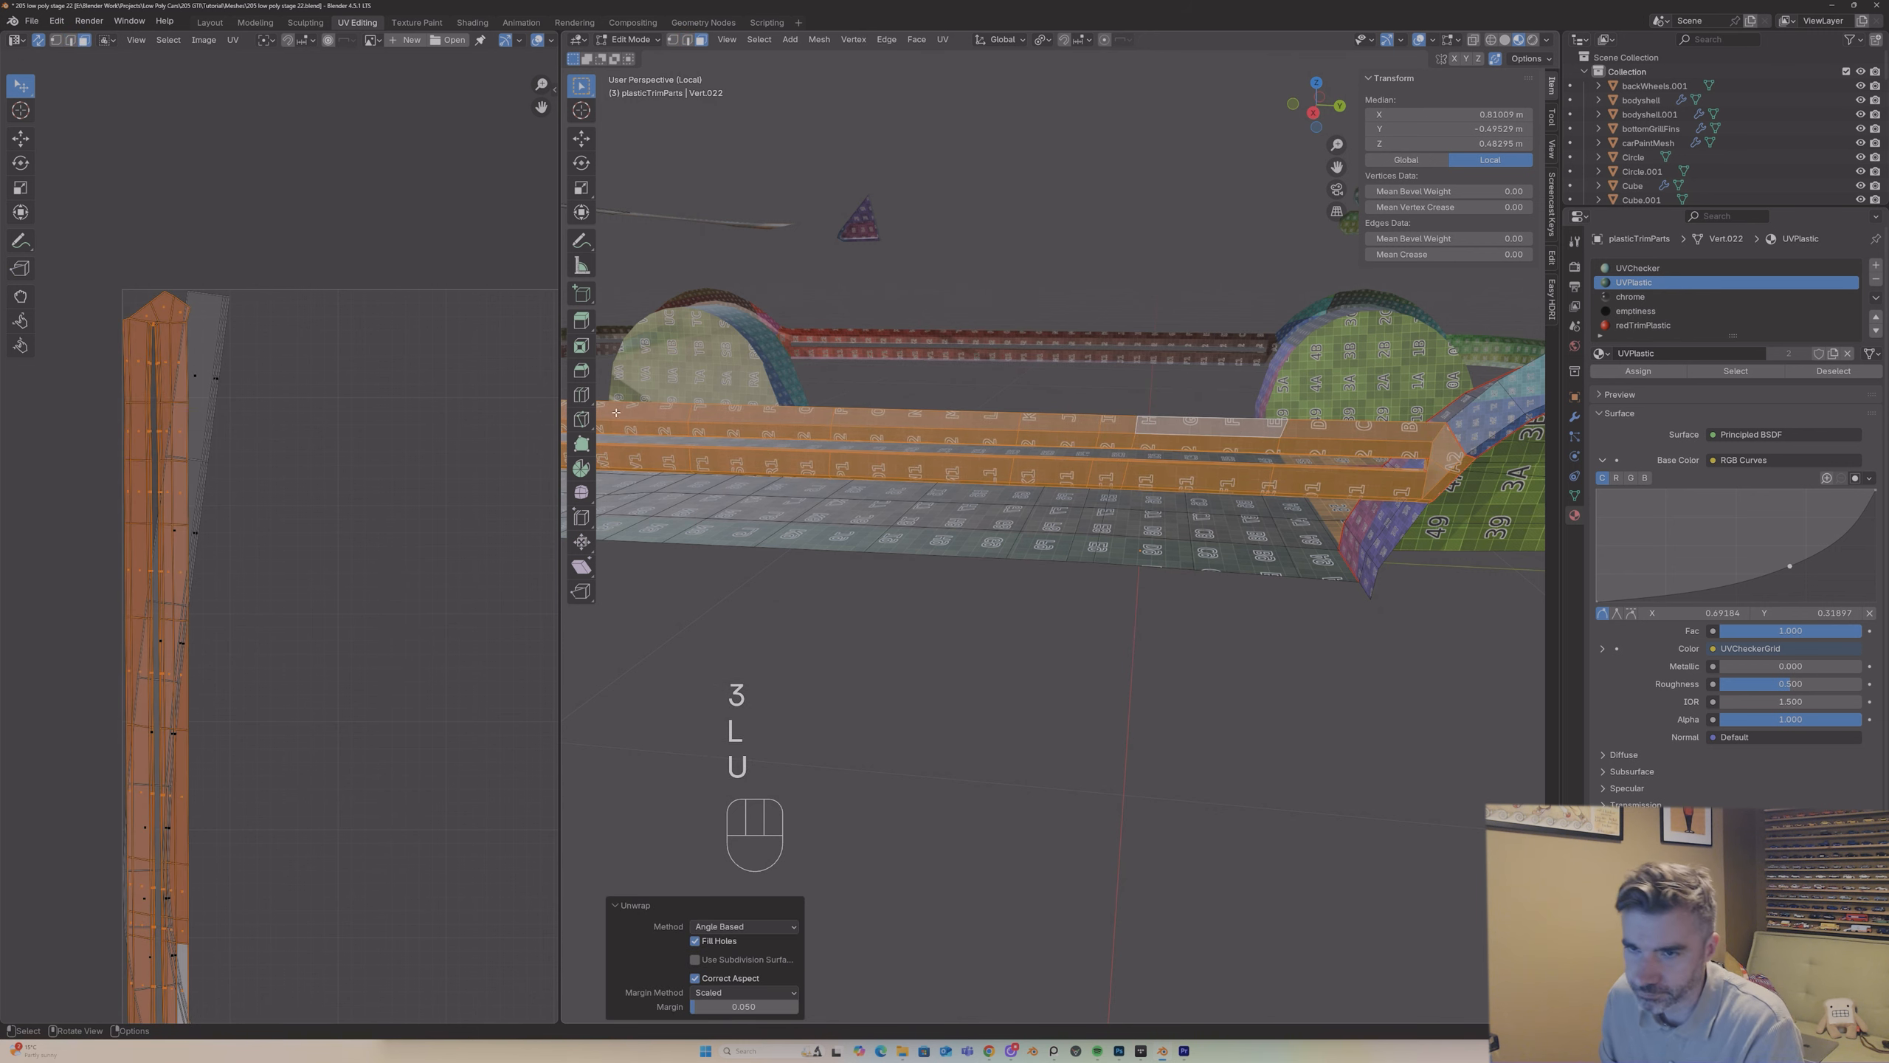
# Step: Move the side trim strip's UV island clear of the bumper band island and inspect its slot and both ends closely
pyautogui.press('g')
pyautogui.click(462, 455)
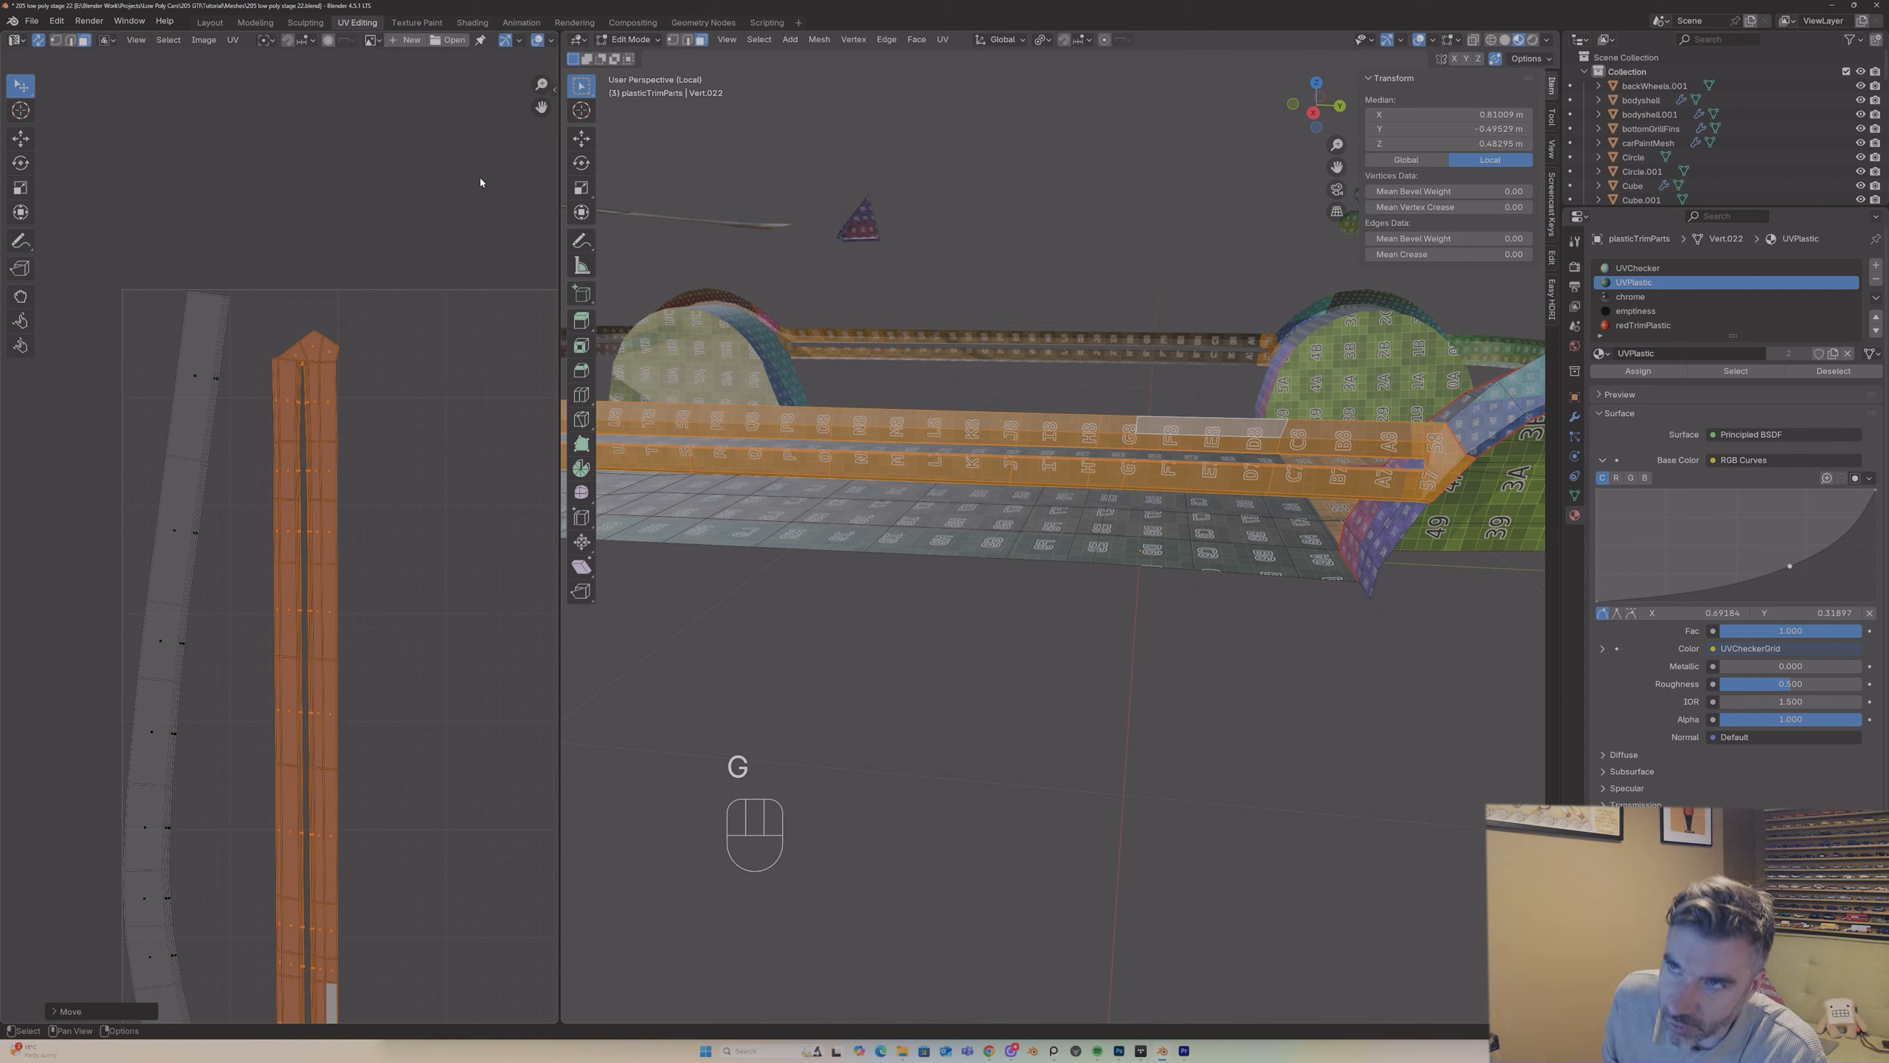
pyautogui.moveTo(543, 85); pyautogui.dragTo(542, 1)
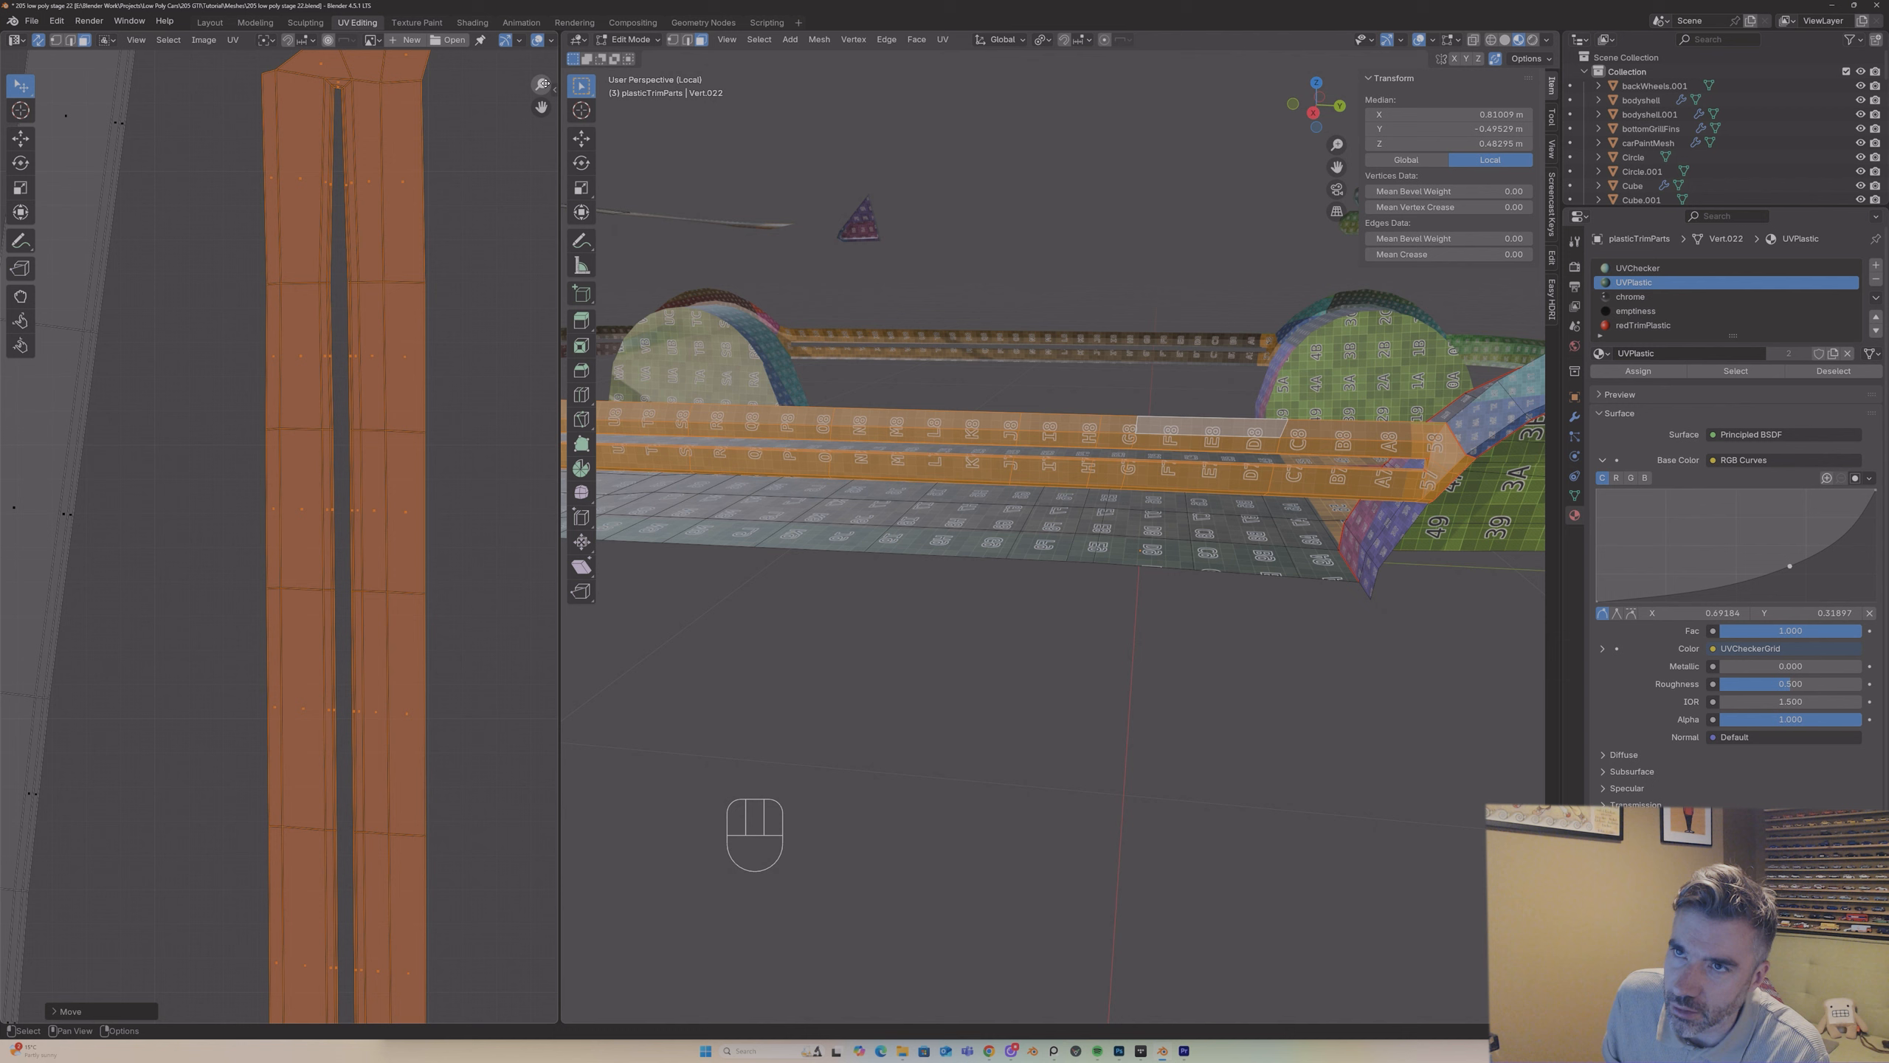
pyautogui.moveTo(542, 106); pyautogui.dragTo(507, 1)
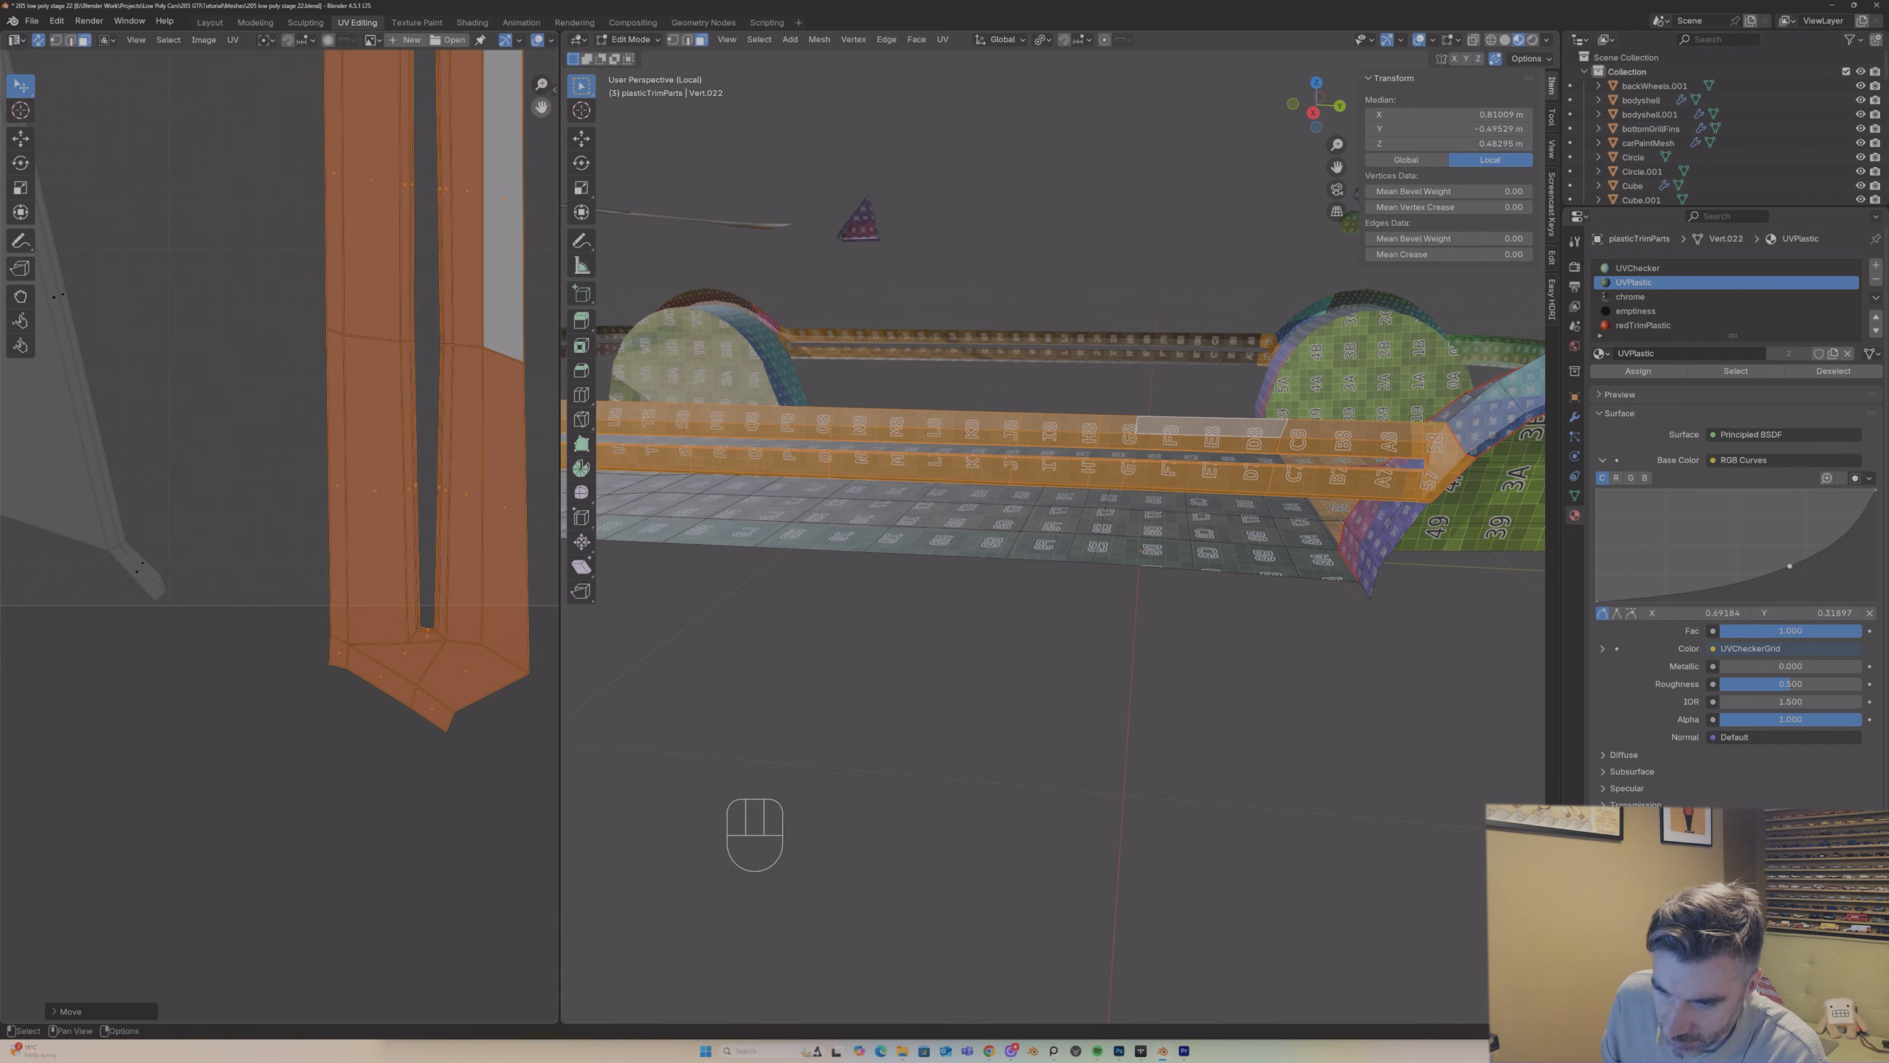
# Step: Examine the checker pattern on the side trim in Object Mode, return to Edit Mode and select everything to view all UV islands
pyautogui.moveTo(1172, 558); pyautogui.dragTo(1108, 550, button='middle')
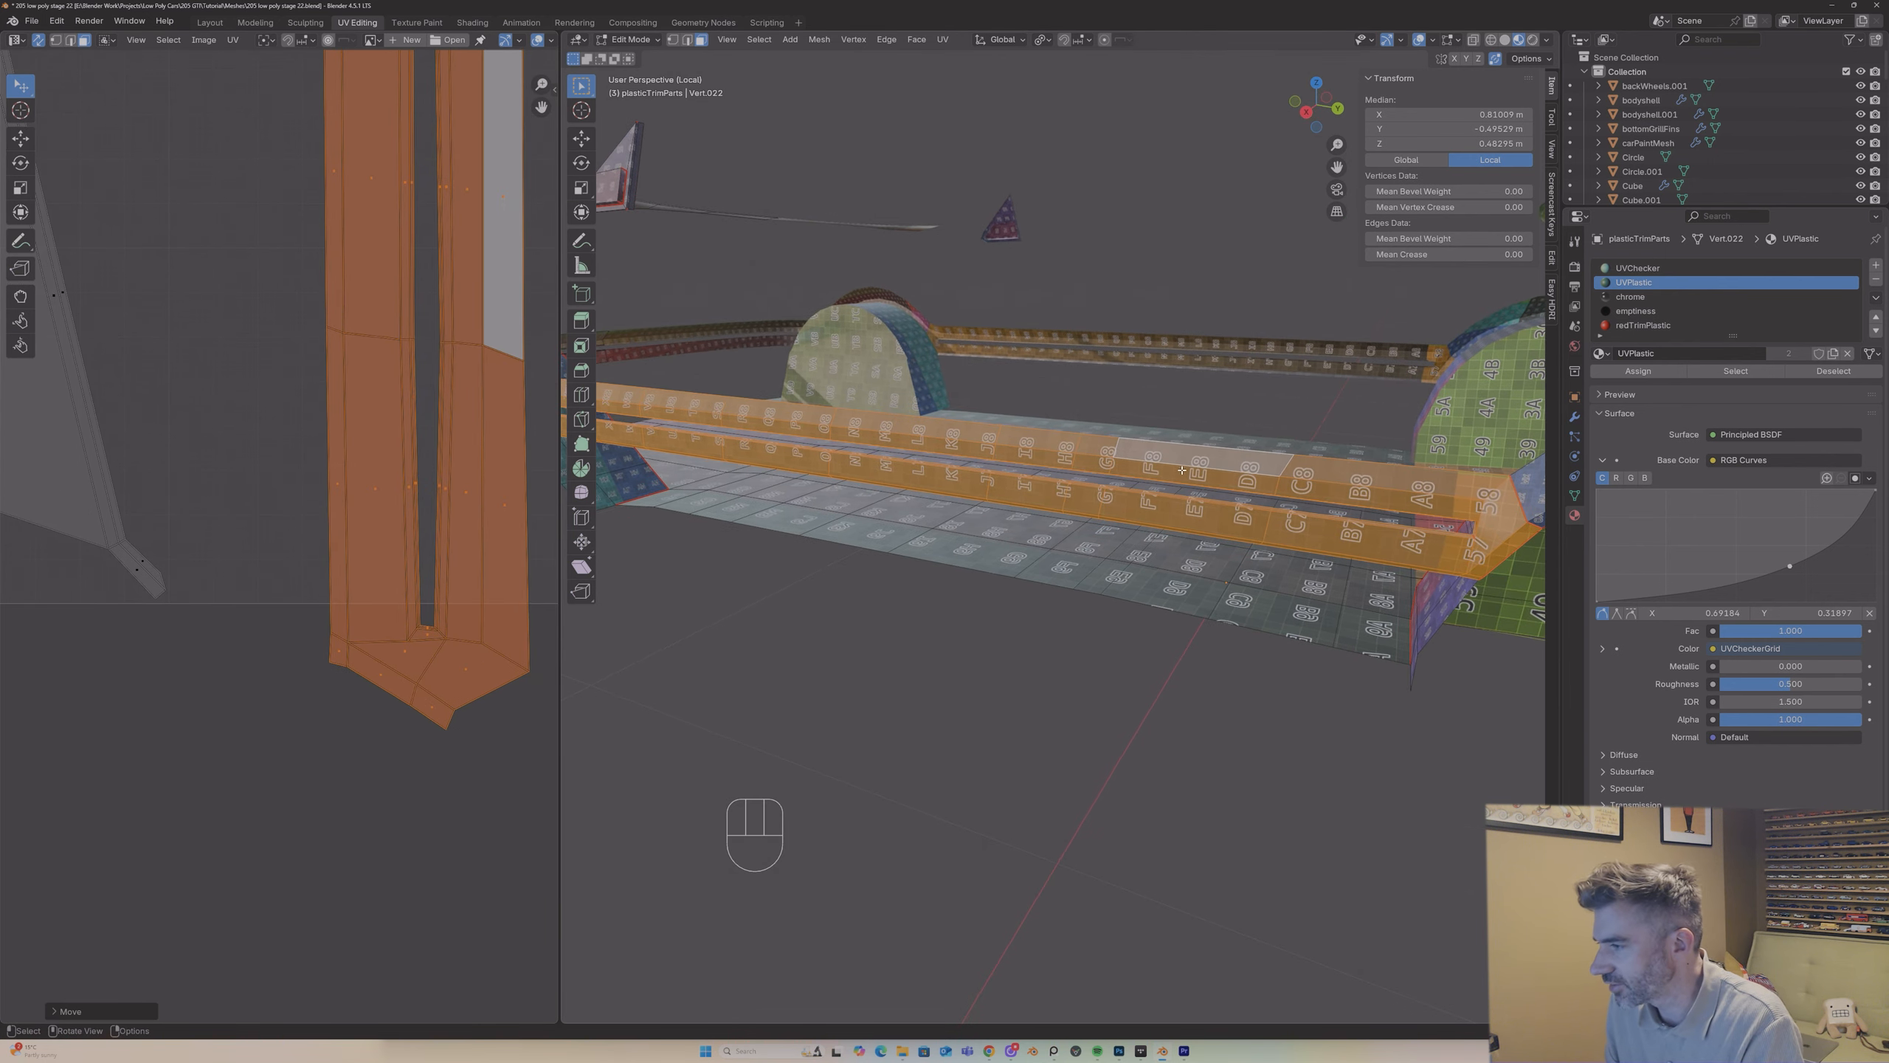
pyautogui.press('Tab')
pyautogui.moveTo(1184, 471); pyautogui.dragTo(1104, 480, button='middle')
pyautogui.scroll(-3, 1104, 480)
pyautogui.press('Tab')
pyautogui.scroll(-6, 435, 423)
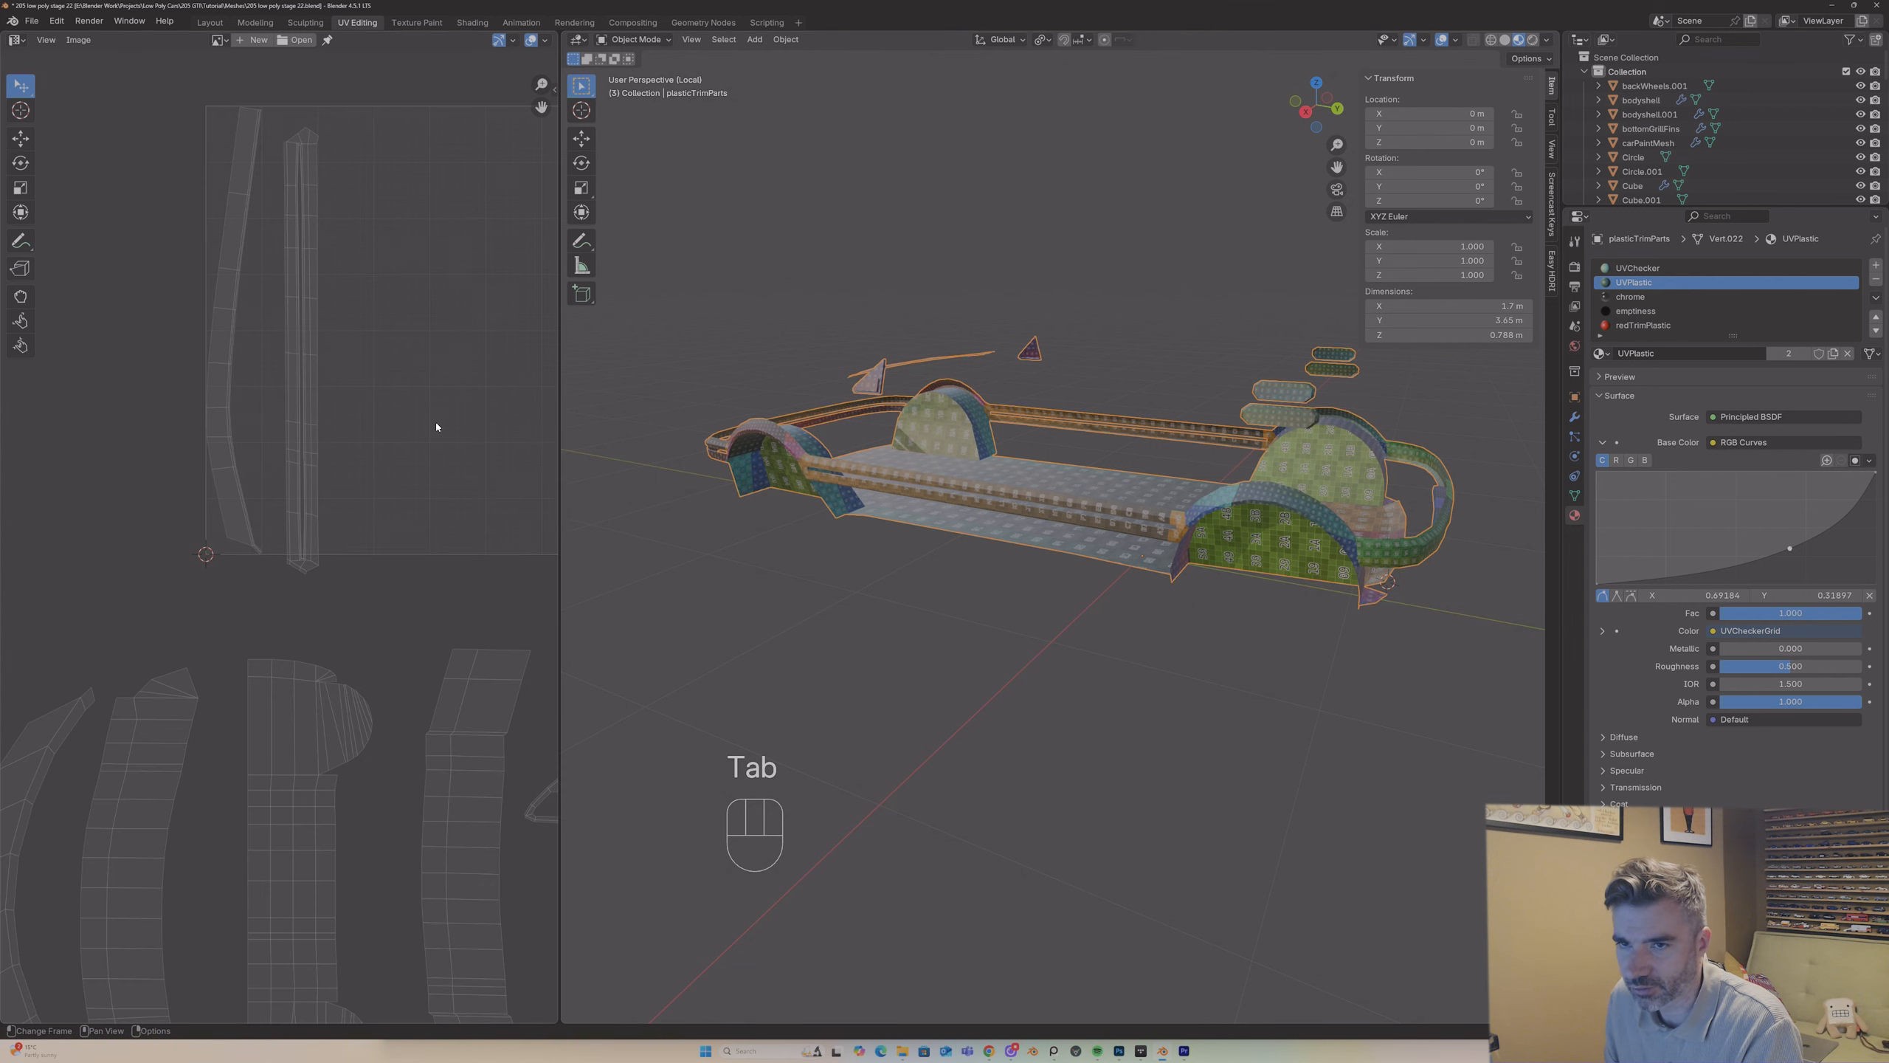
pyautogui.press('a')
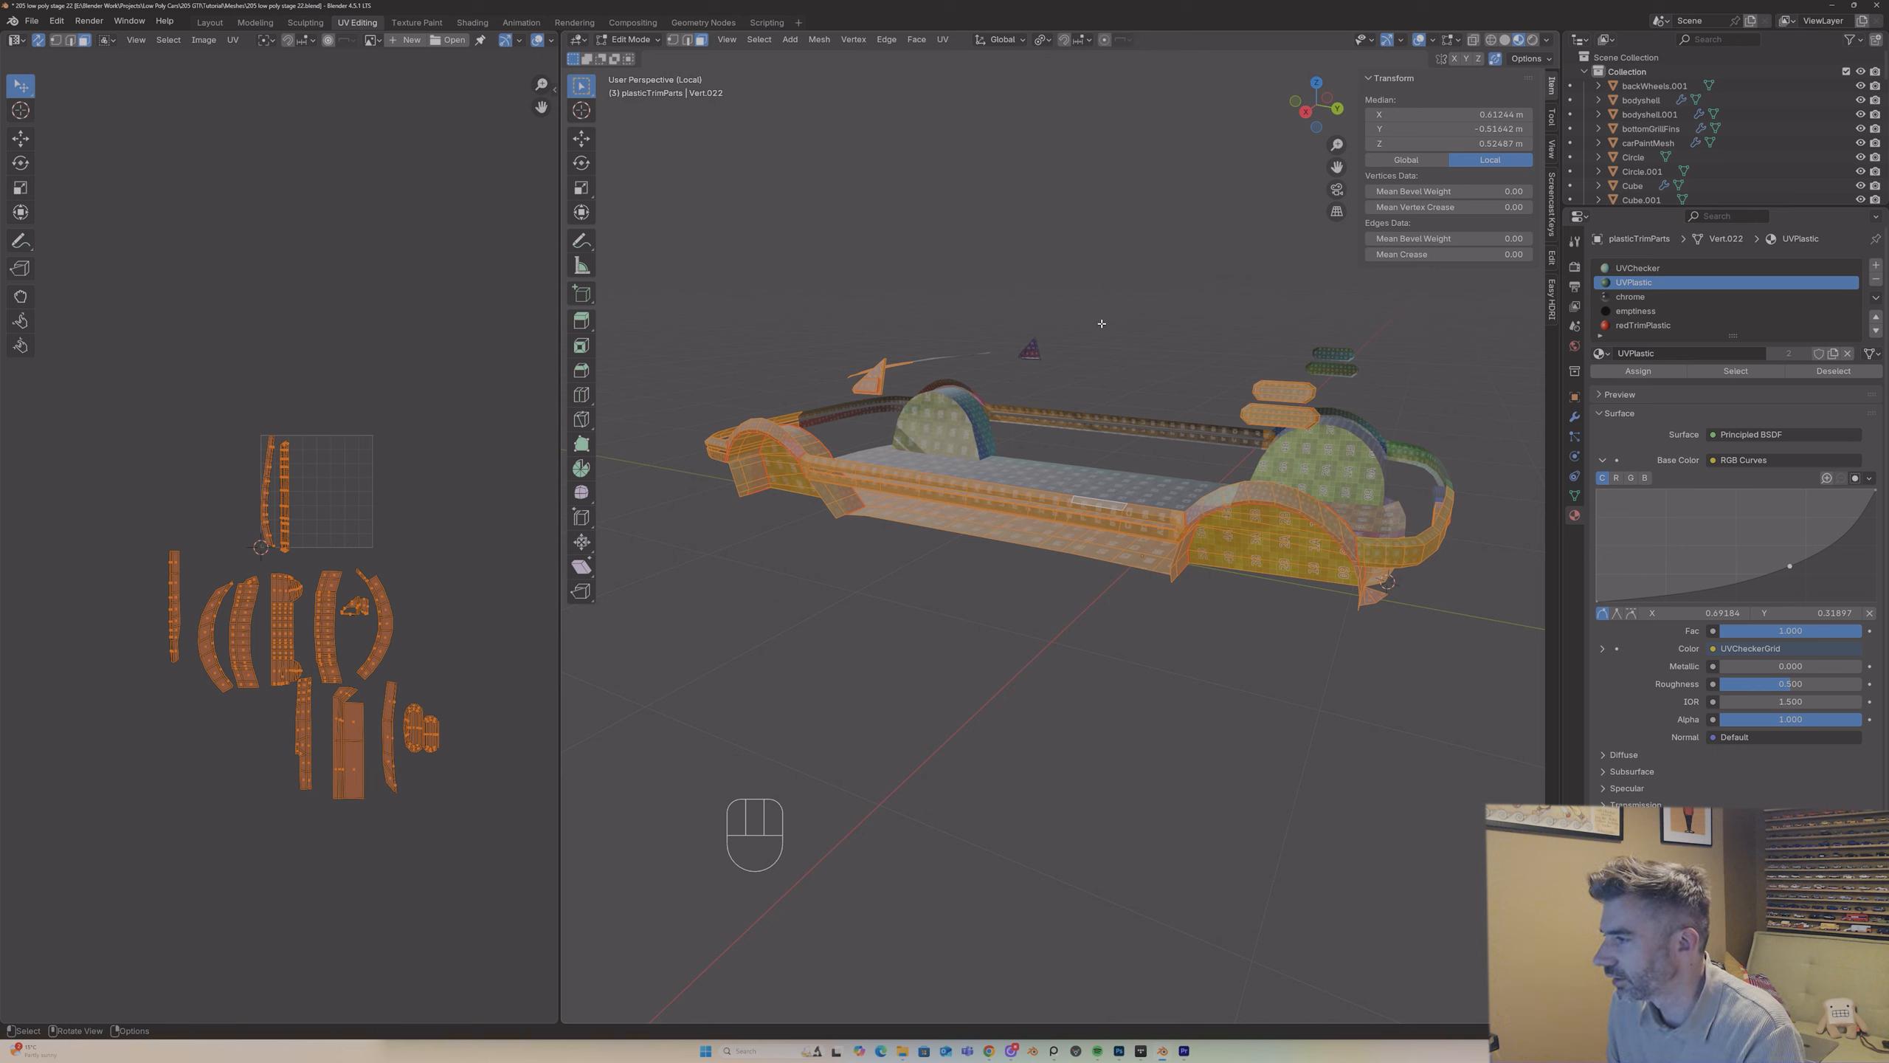
# Step: Return to Object Mode, leave local view, and select the doorHandle object while examining the whole car
pyautogui.press('Tab')
pyautogui.press('/')
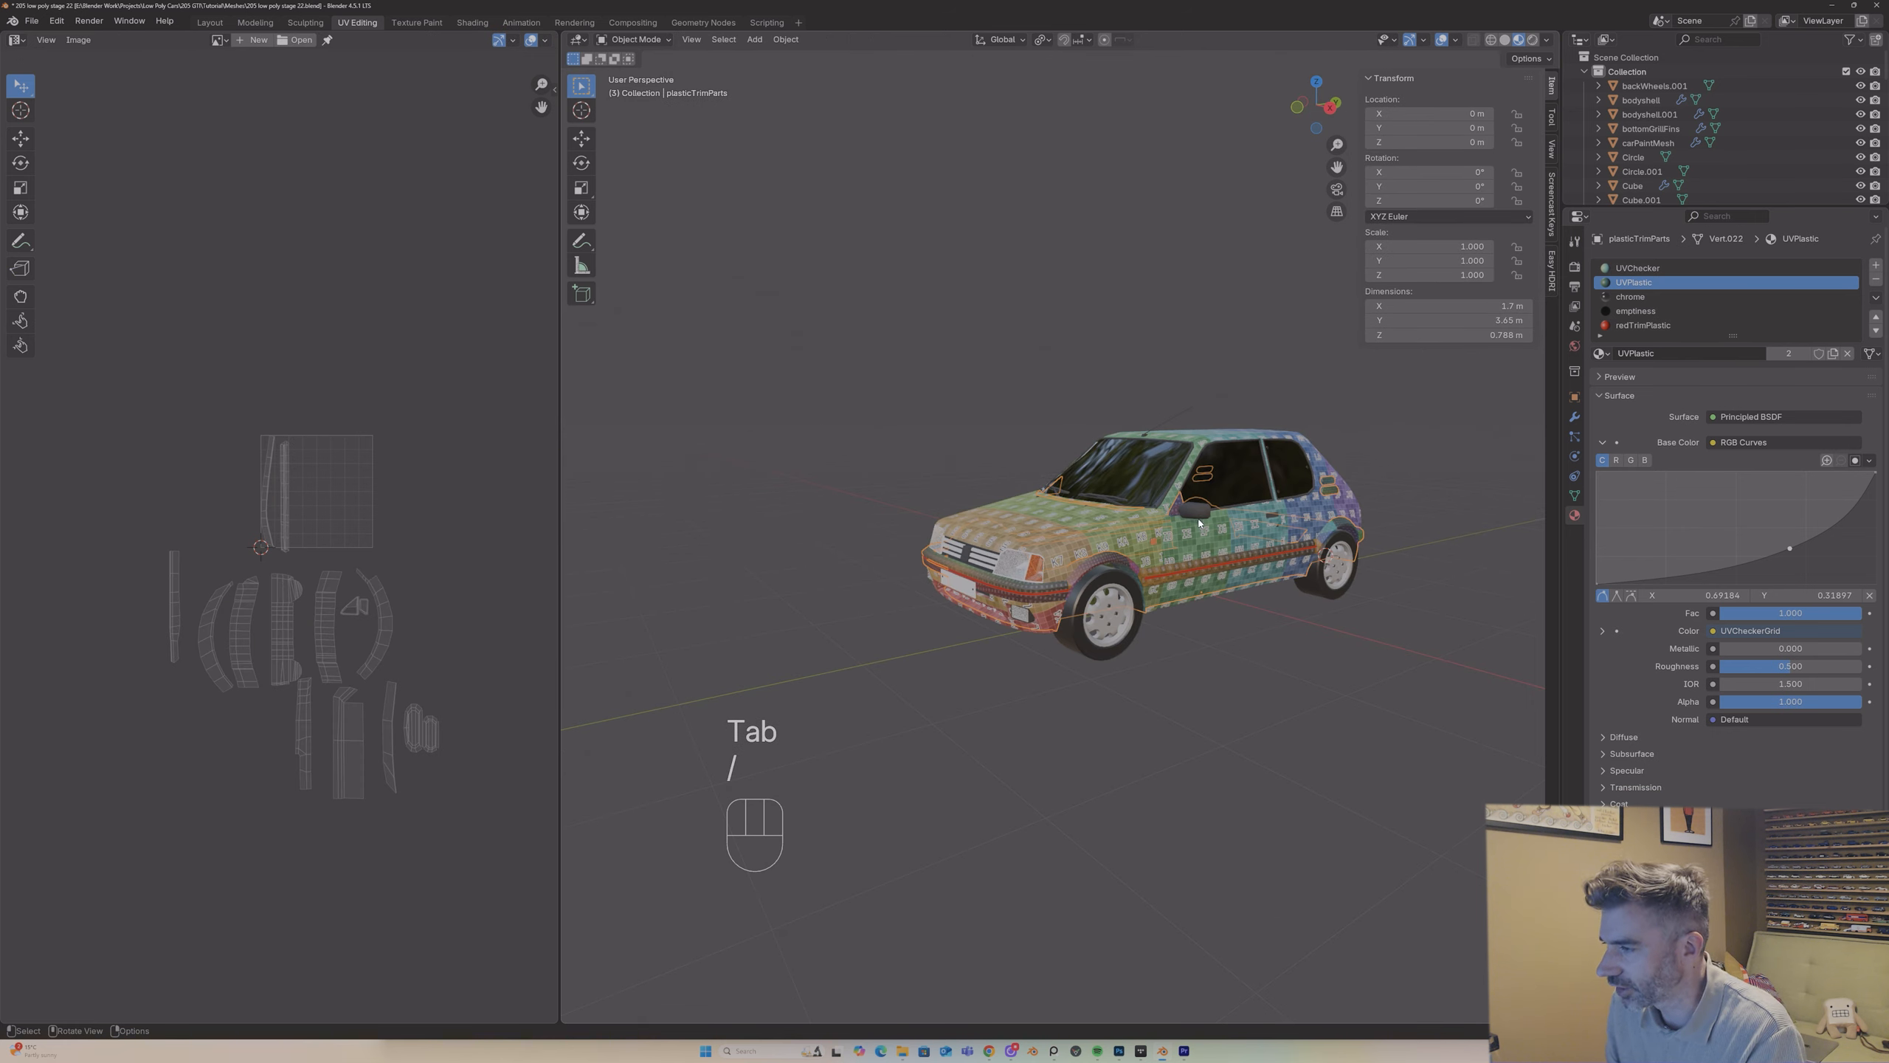
pyautogui.moveTo(1105, 329); pyautogui.dragTo(1441, 507, button='middle')
pyautogui.click(1185, 528)
pyautogui.keyDown('shift'); pyautogui.click(1256, 526); pyautogui.keyUp('shift')
pyautogui.scroll(4, 1223, 506)
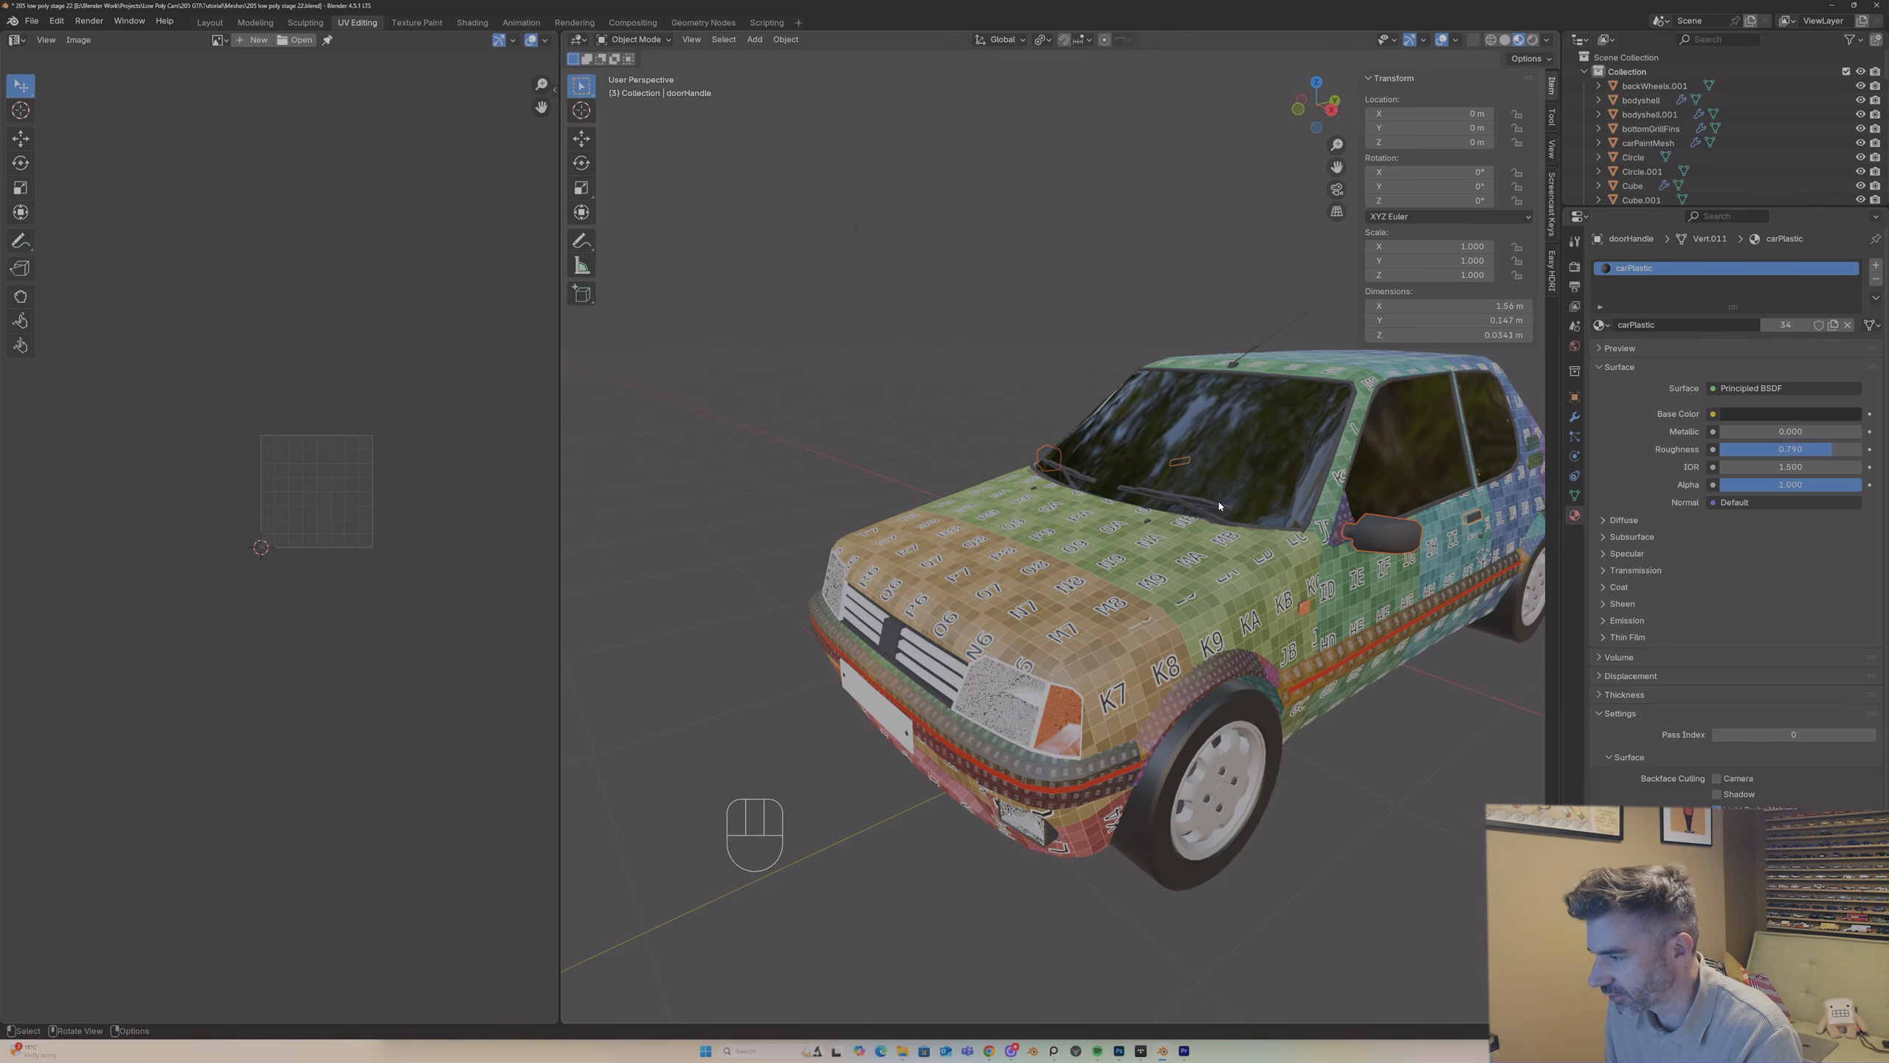
pyautogui.middleClick(1220, 507)
# Step: Select plasticTrimParts, isolate it in local view and check it in Edit Mode before returning to Object Mode
pyautogui.click(1198, 674)
pyautogui.scroll(-2, 1182, 648)
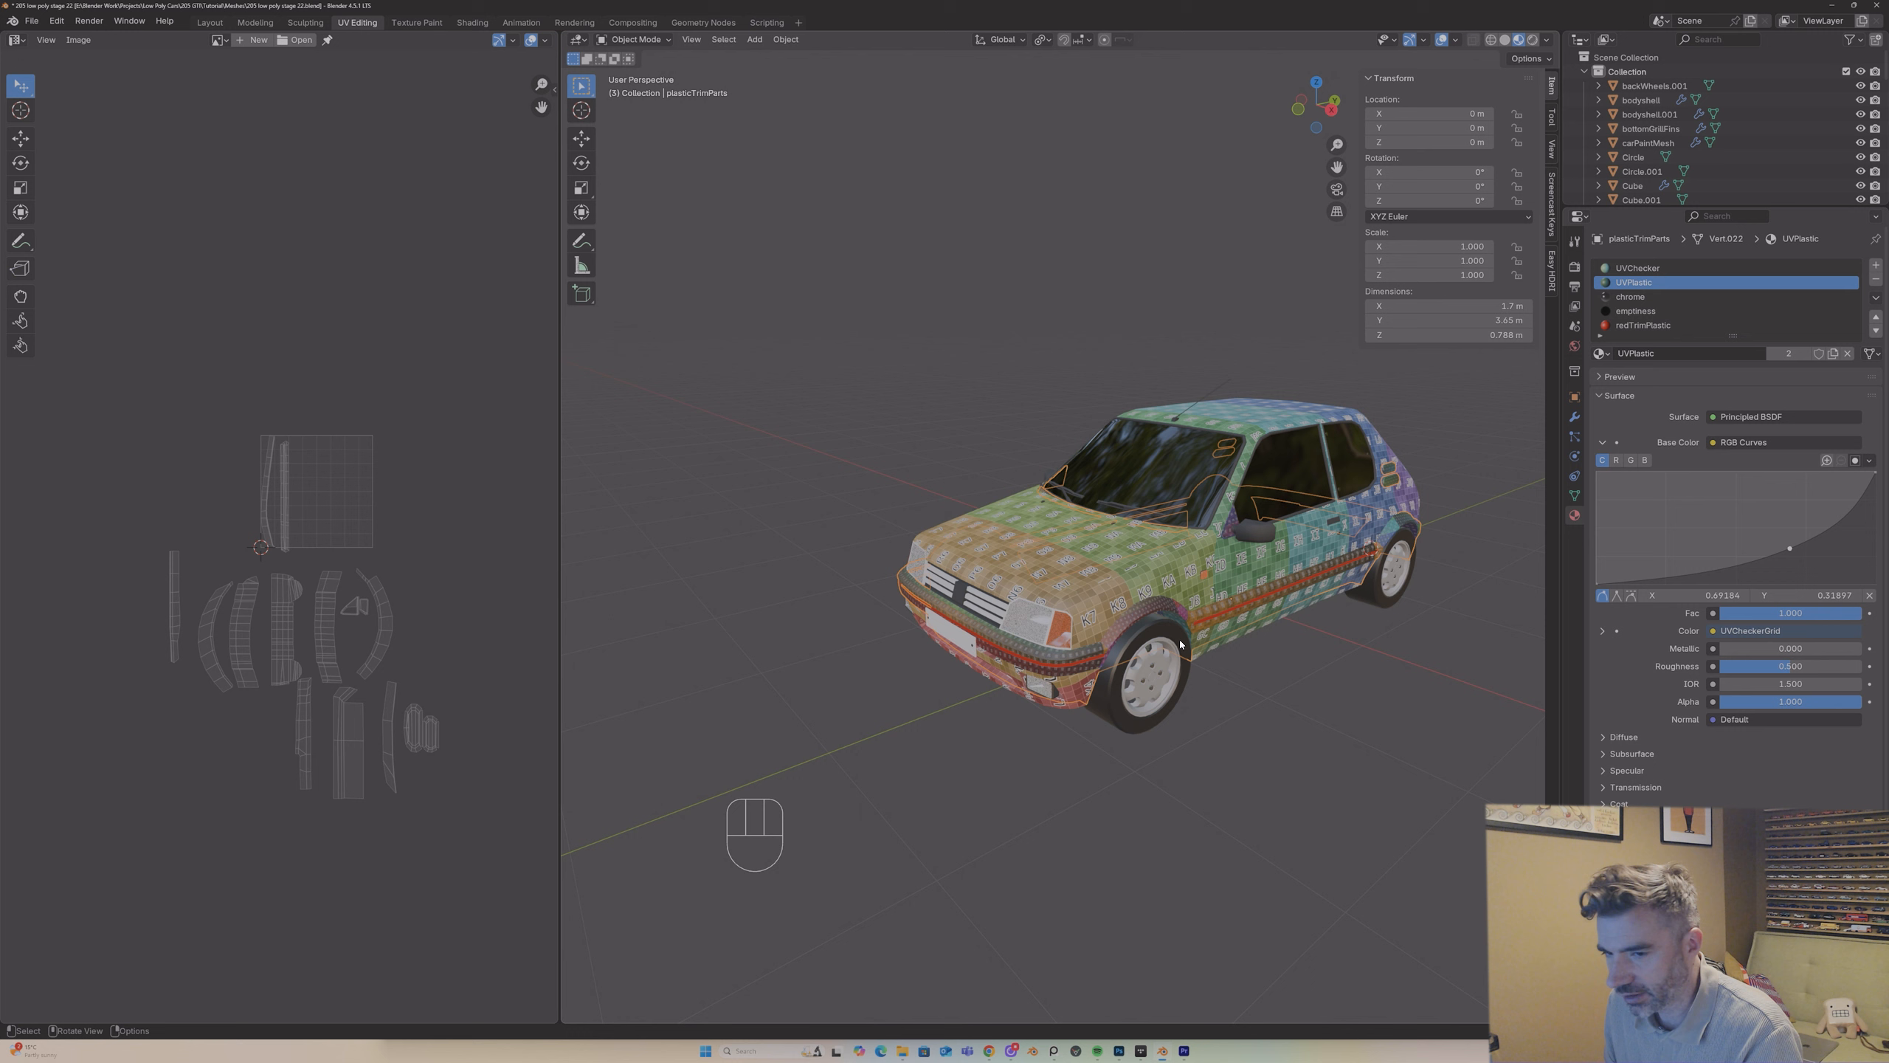
pyautogui.press('/')
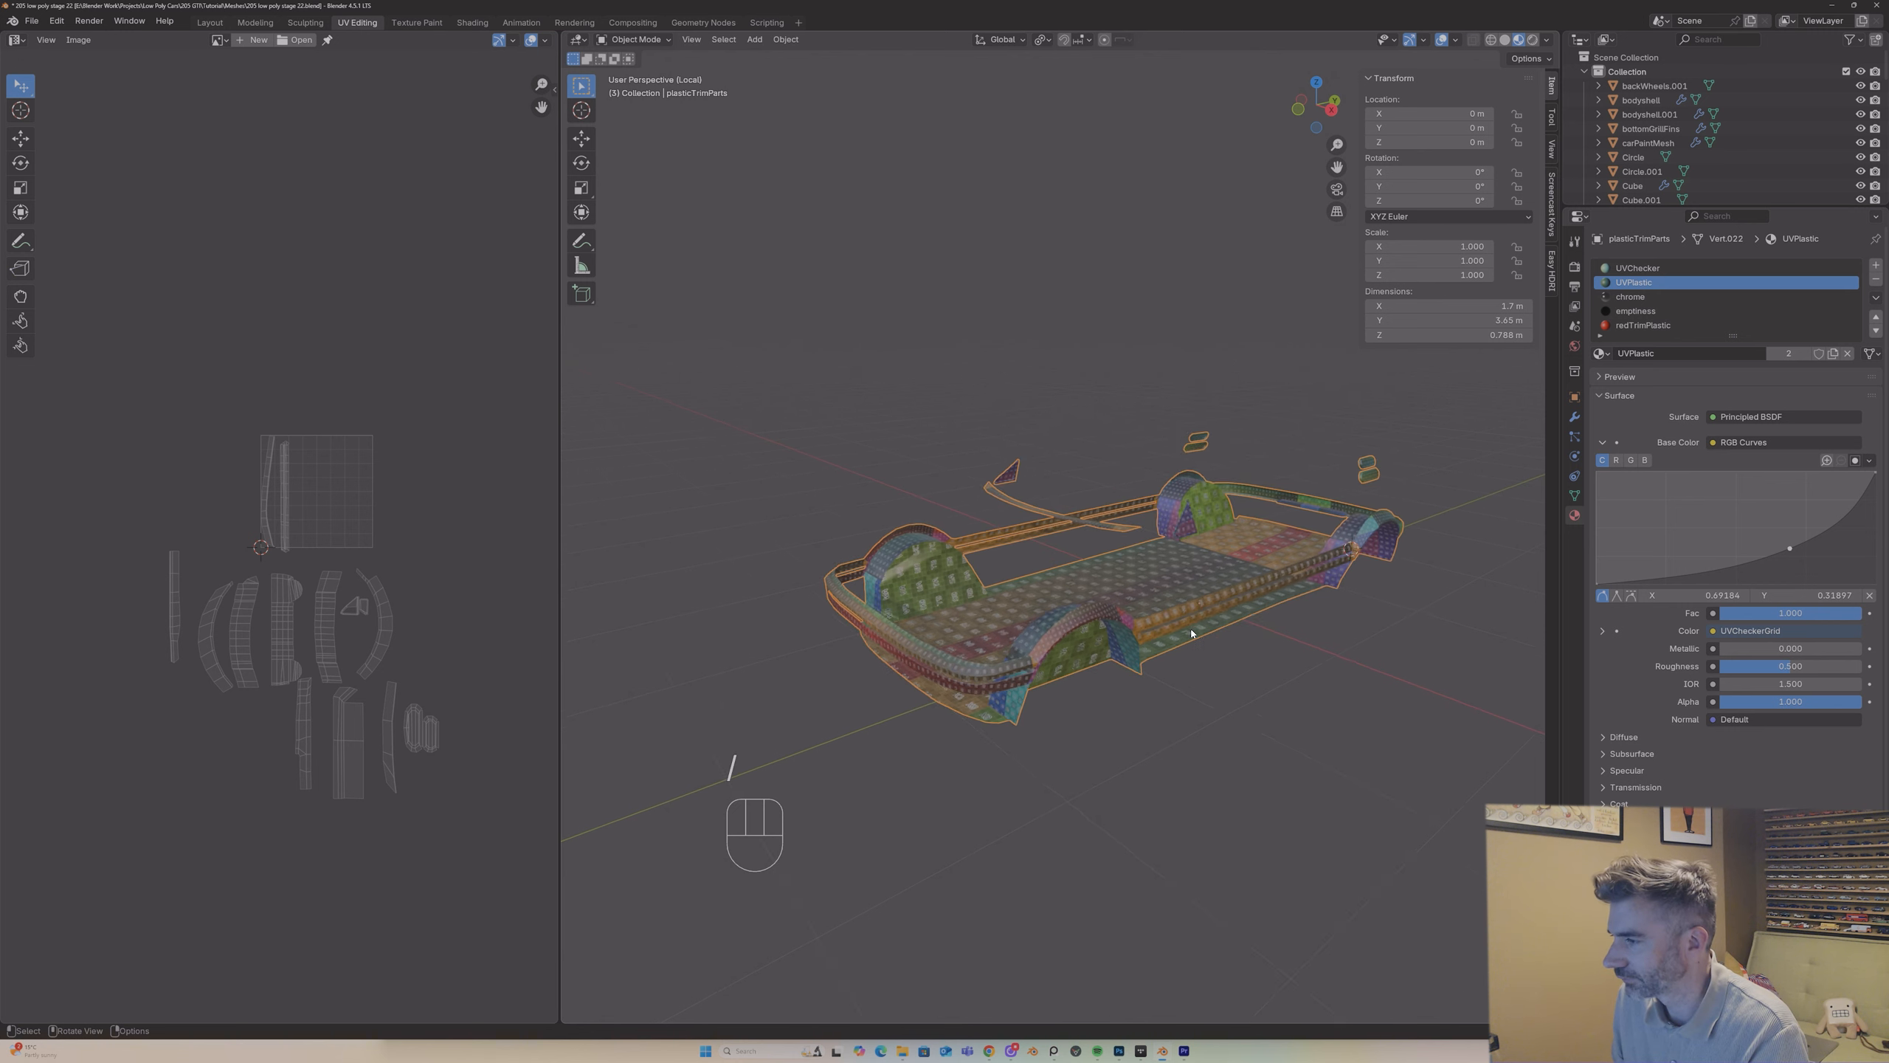
pyautogui.press('Tab')
pyautogui.press('Tab')
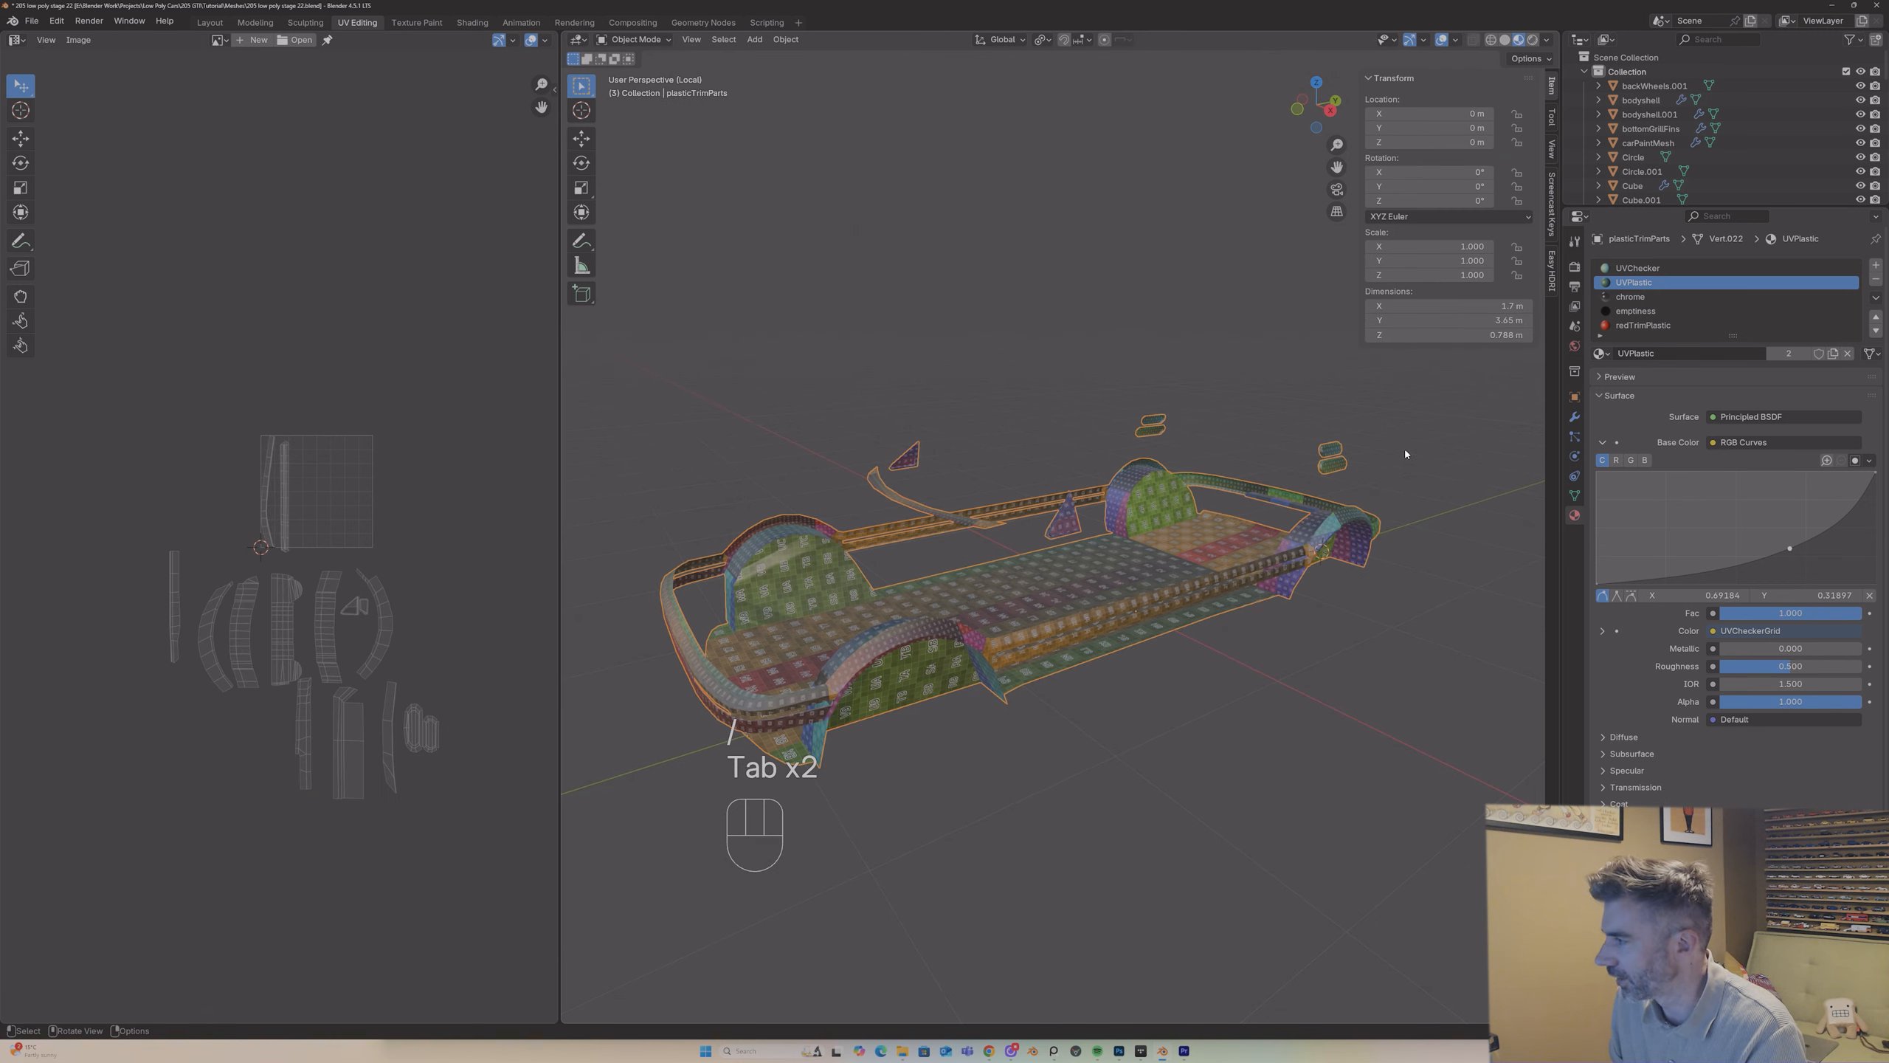
# Step: Apply the Mirror modifier on plasticTrimParts
pyautogui.click(1575, 417)
pyautogui.click(1838, 288)
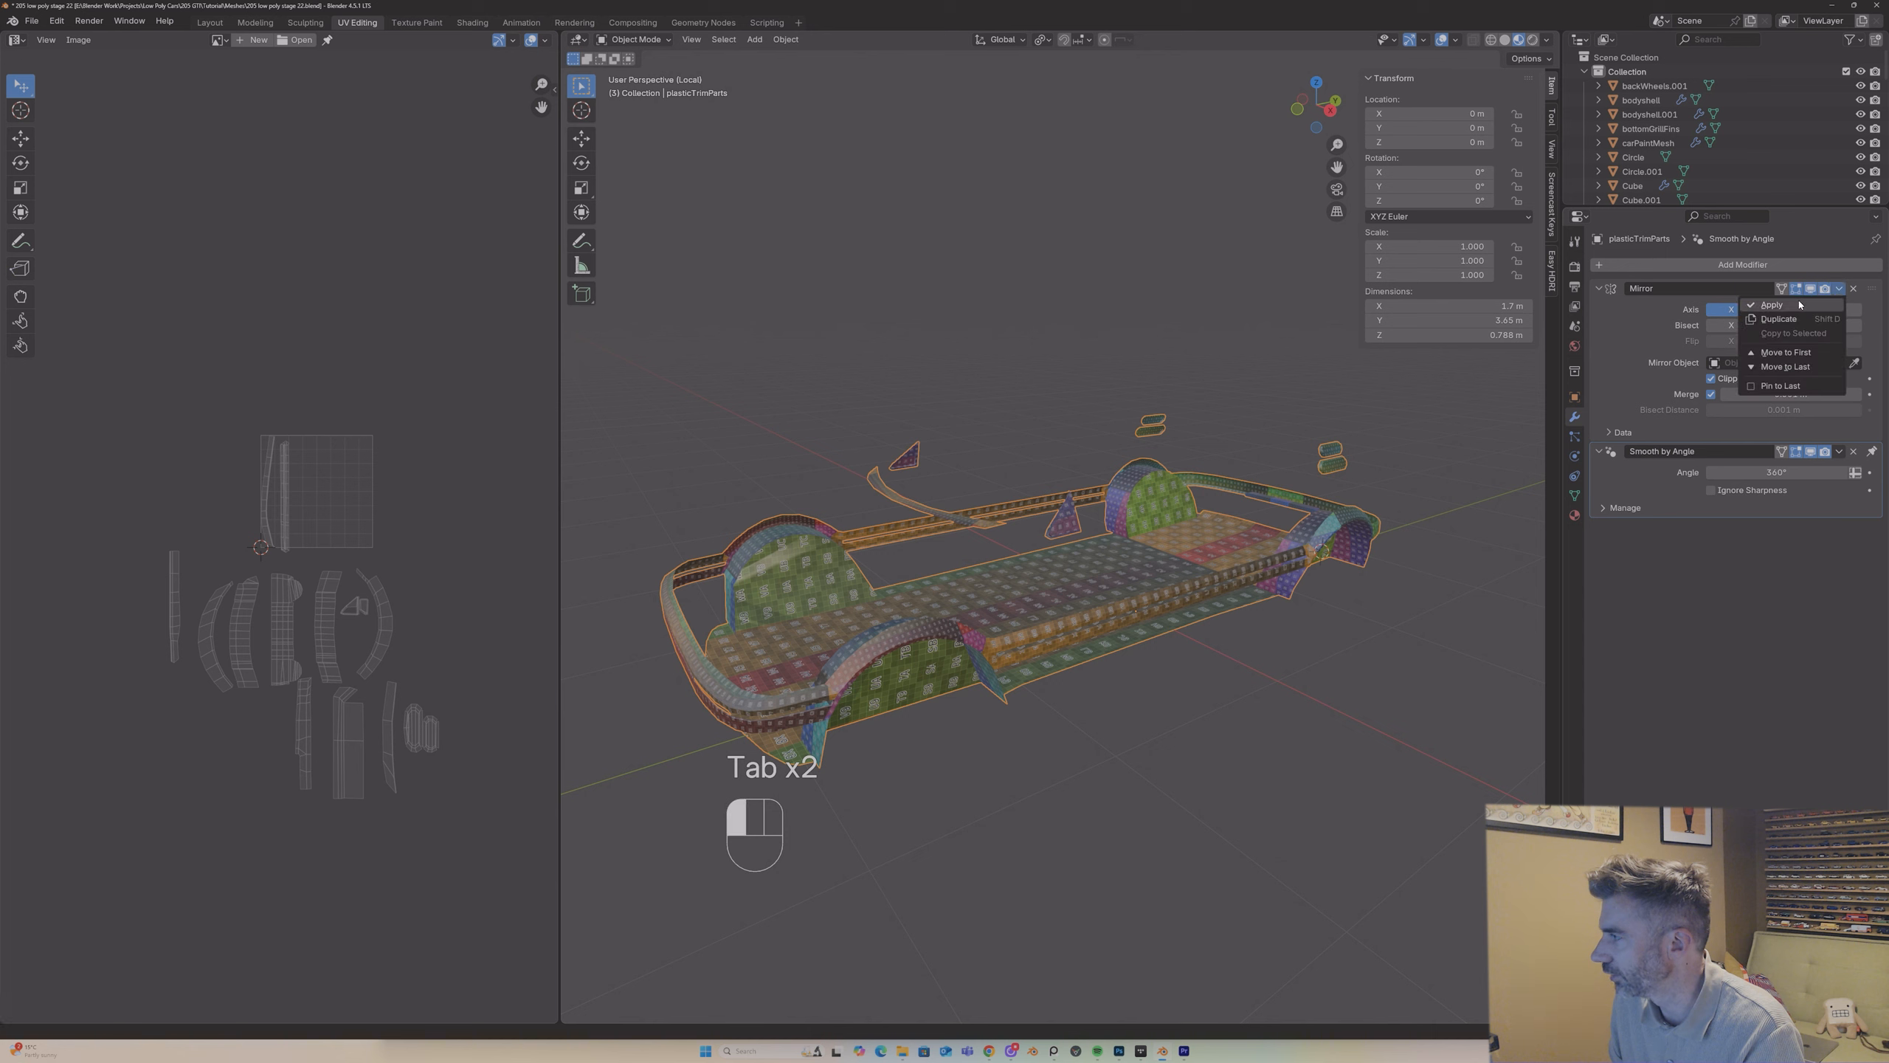
pyautogui.click(1784, 292)
# Step: Unwrap the entire plasticTrimParts mesh with all faces selected, and check the checker pattern in Object Mode
pyautogui.press('Tab')
pyautogui.press('a')
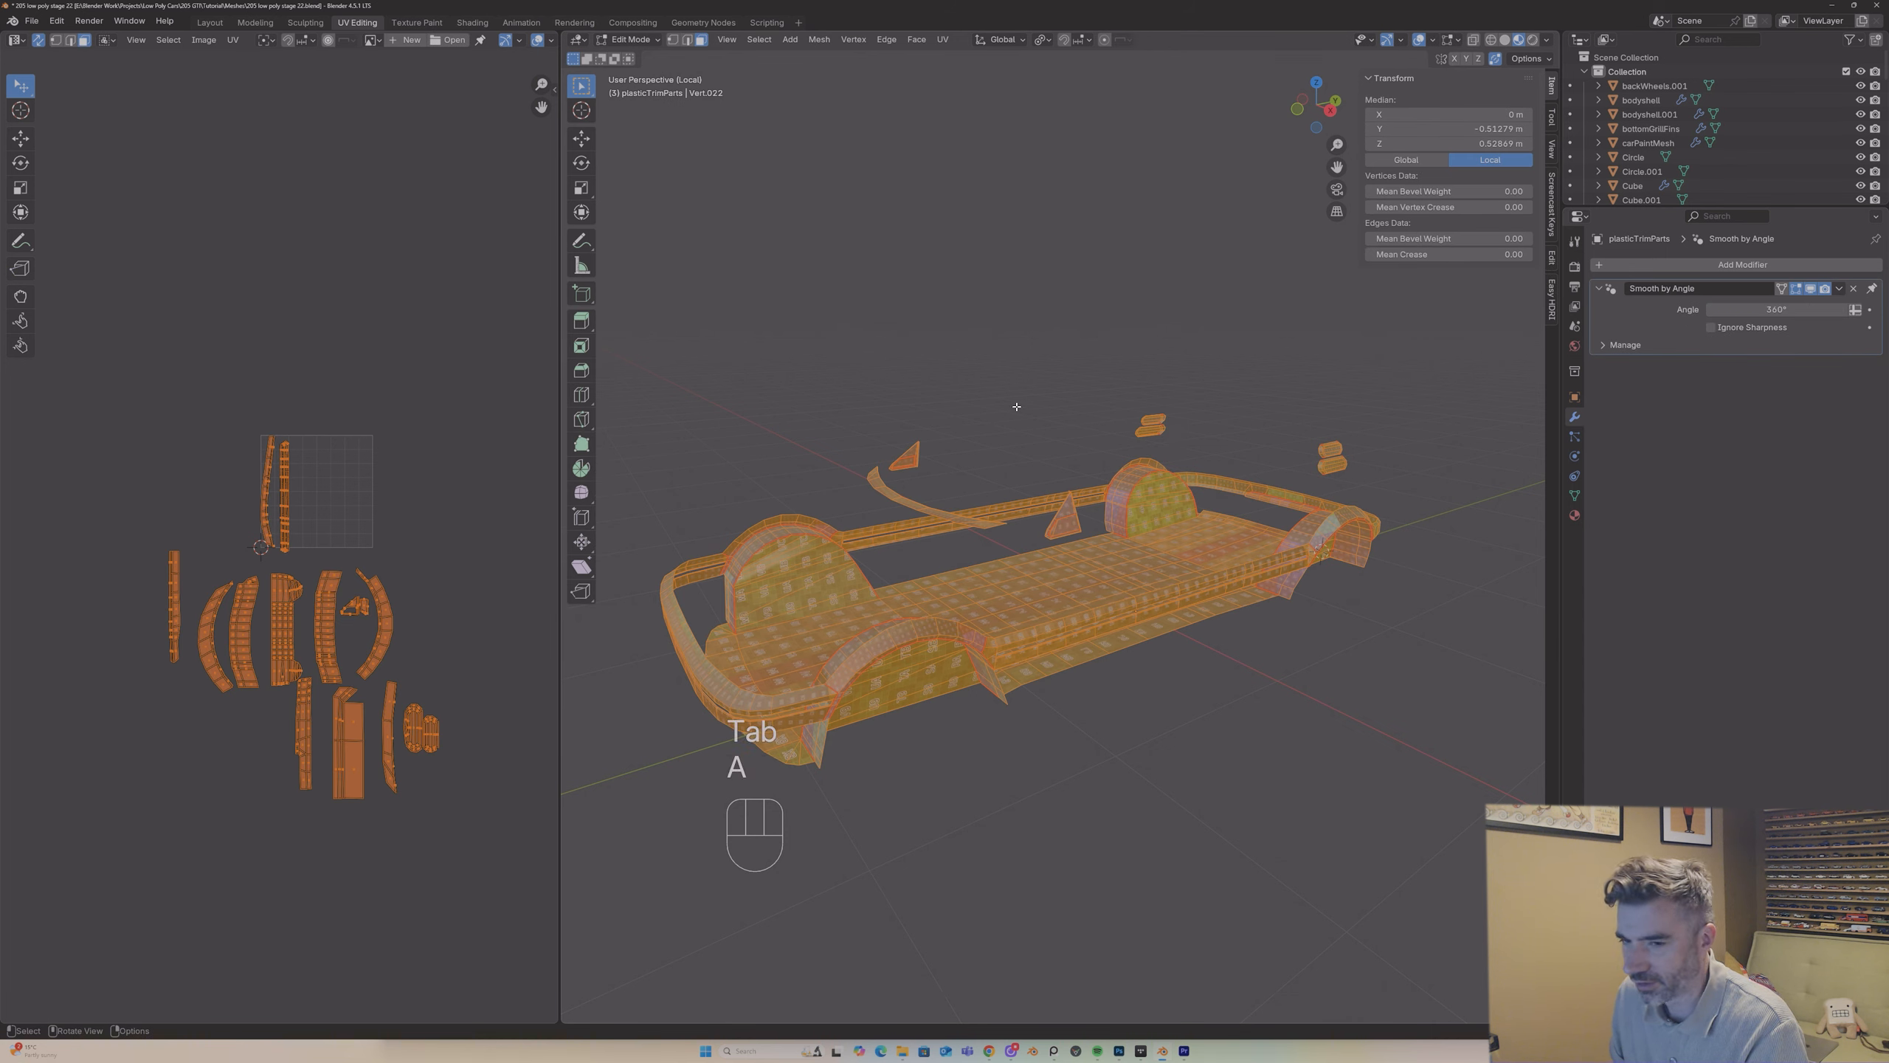
pyautogui.press('u')
pyautogui.click(1006, 405)
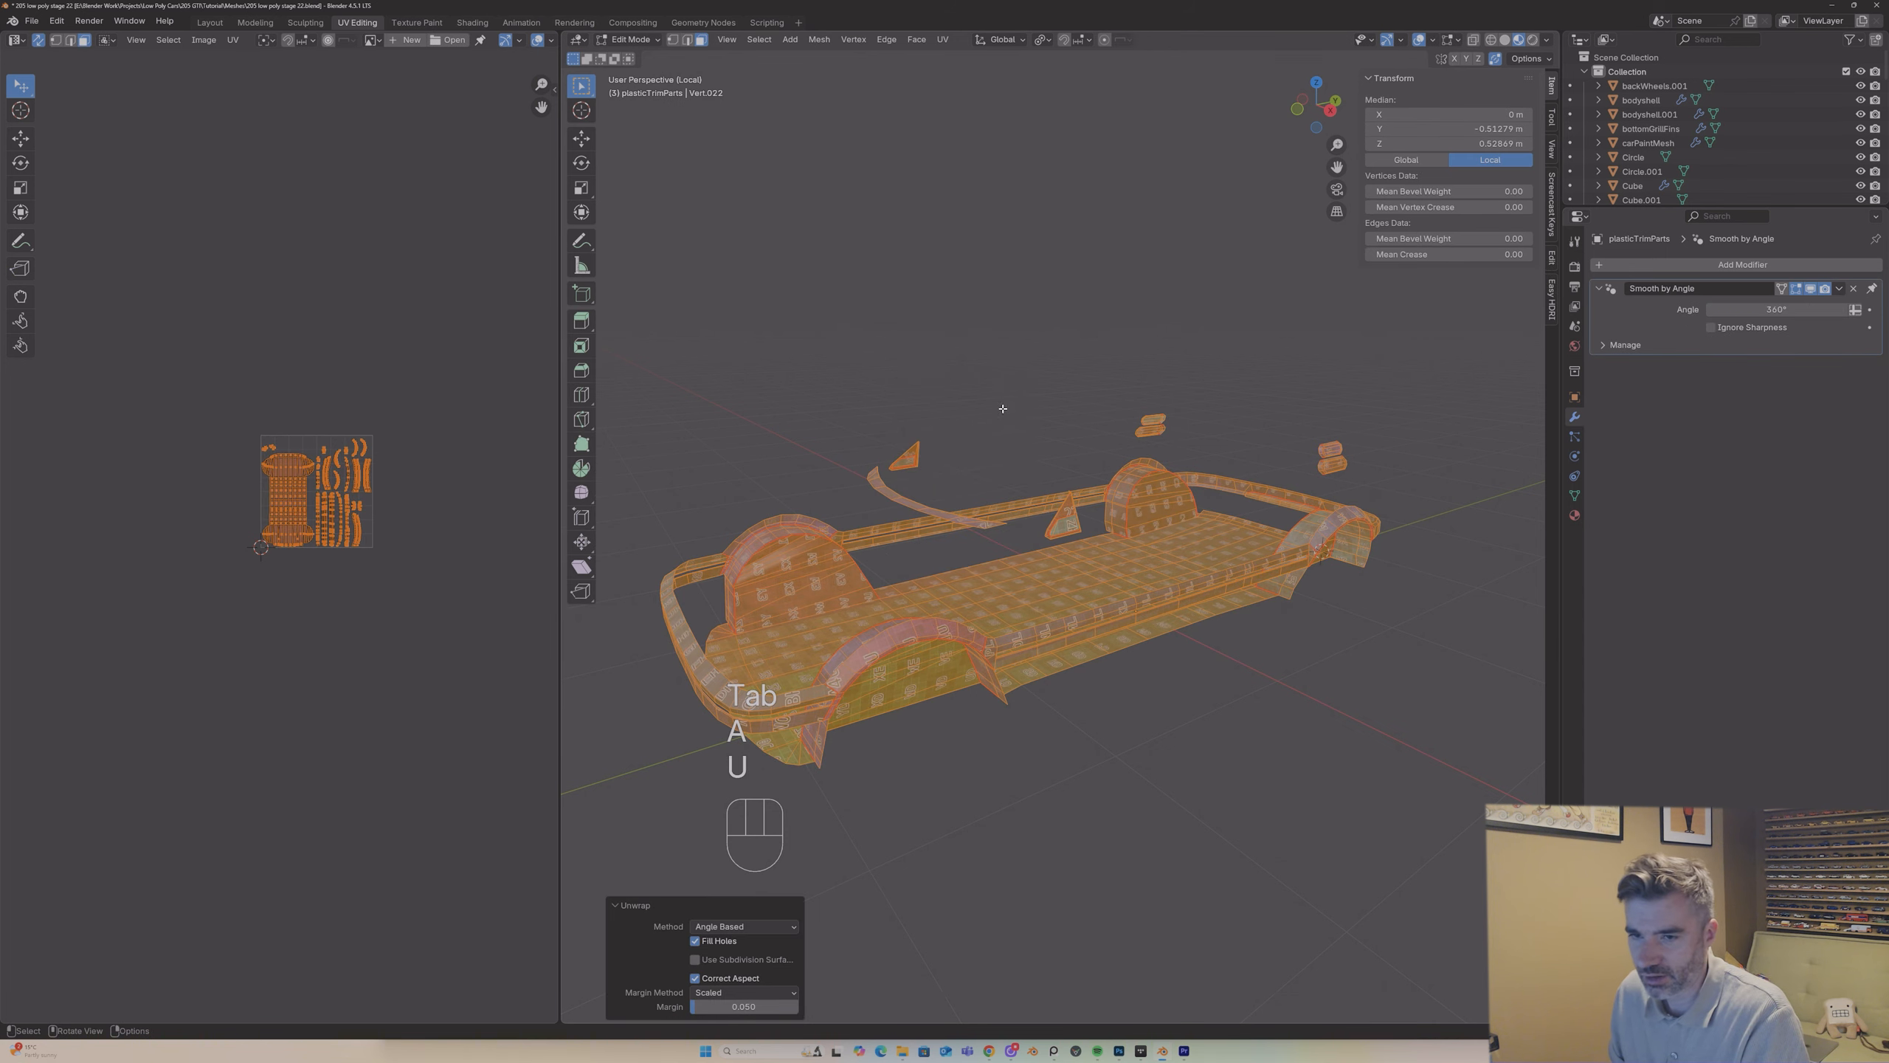
pyautogui.press('Tab')
pyautogui.scroll(3, 335, 437)
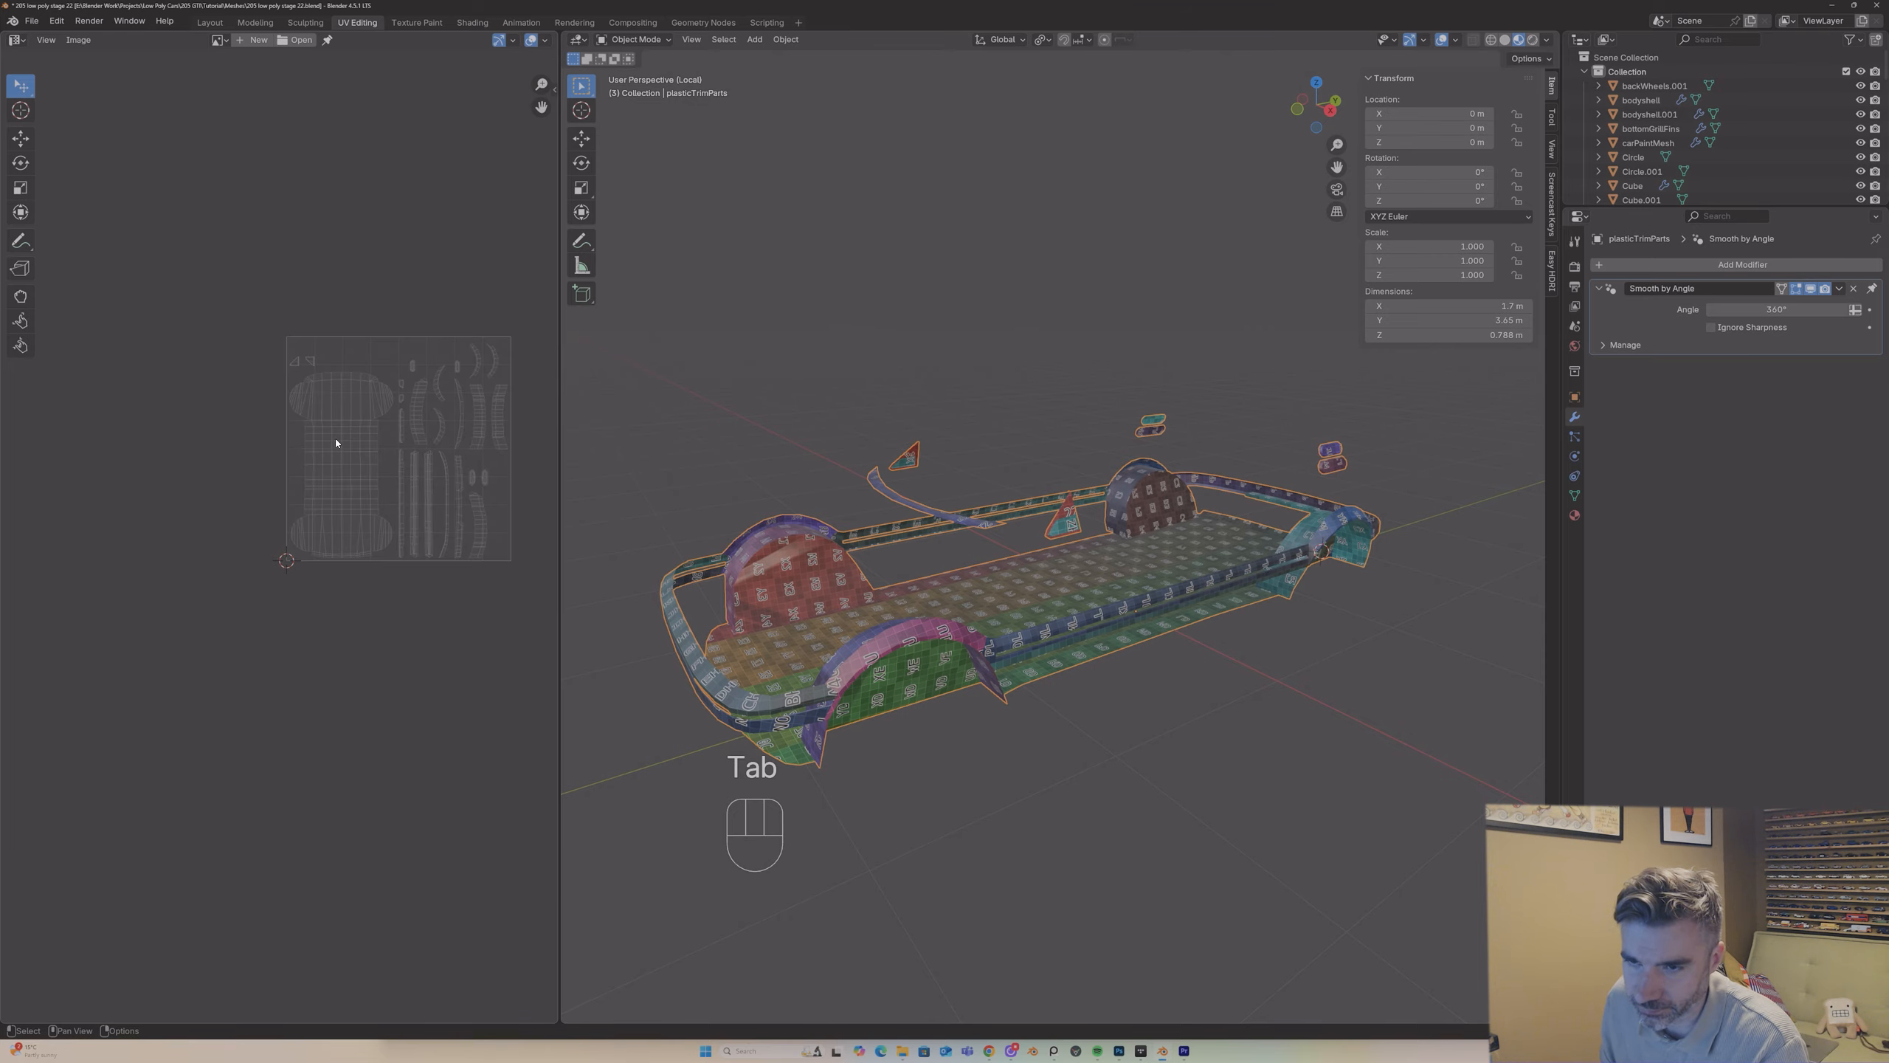
pyautogui.press('Tab')
# Step: Apply the scale of plasticTrimParts and unwrap the whole mesh again in Edit Mode
pyautogui.press('Tab')
pyautogui.moveTo(784, 392); pyautogui.dragTo(918, 542, button='middle')
pyautogui.press('Tab')
pyautogui.hotkey('ctrl', 'a')
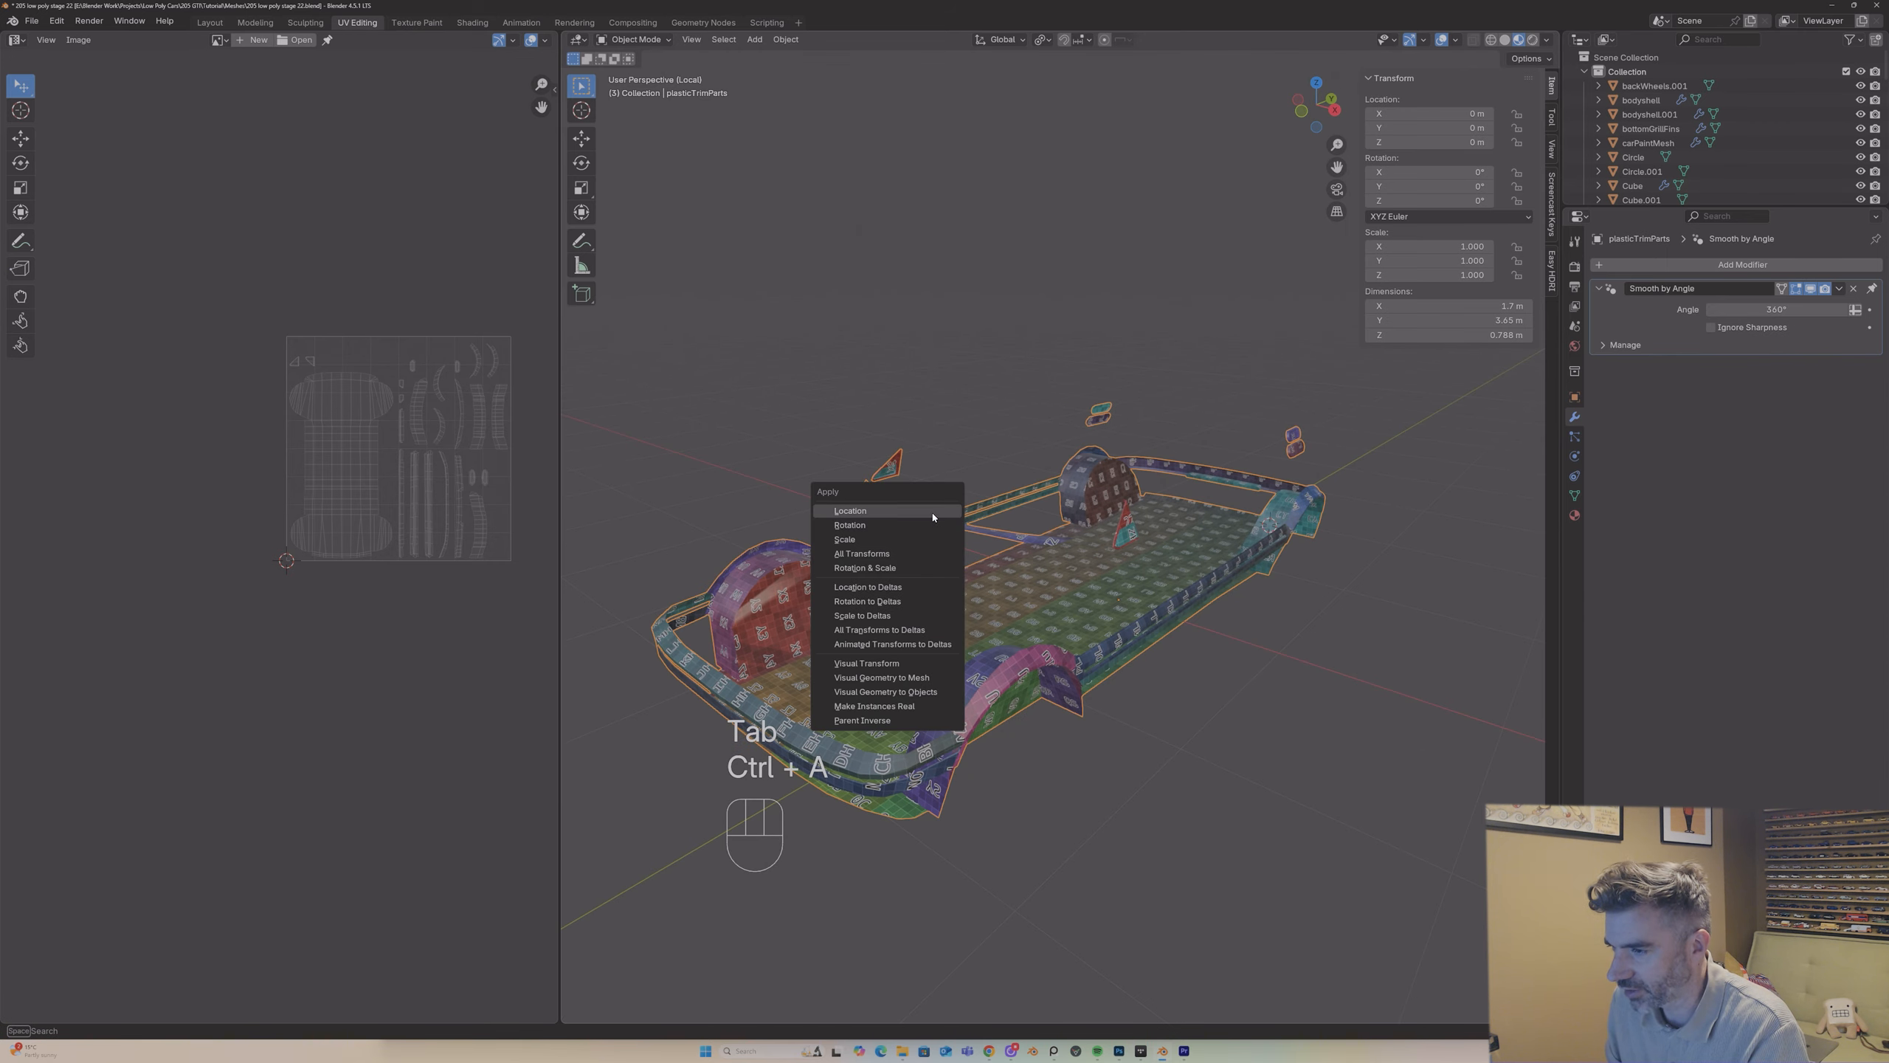
pyautogui.click(918, 538)
pyautogui.press('Tab')
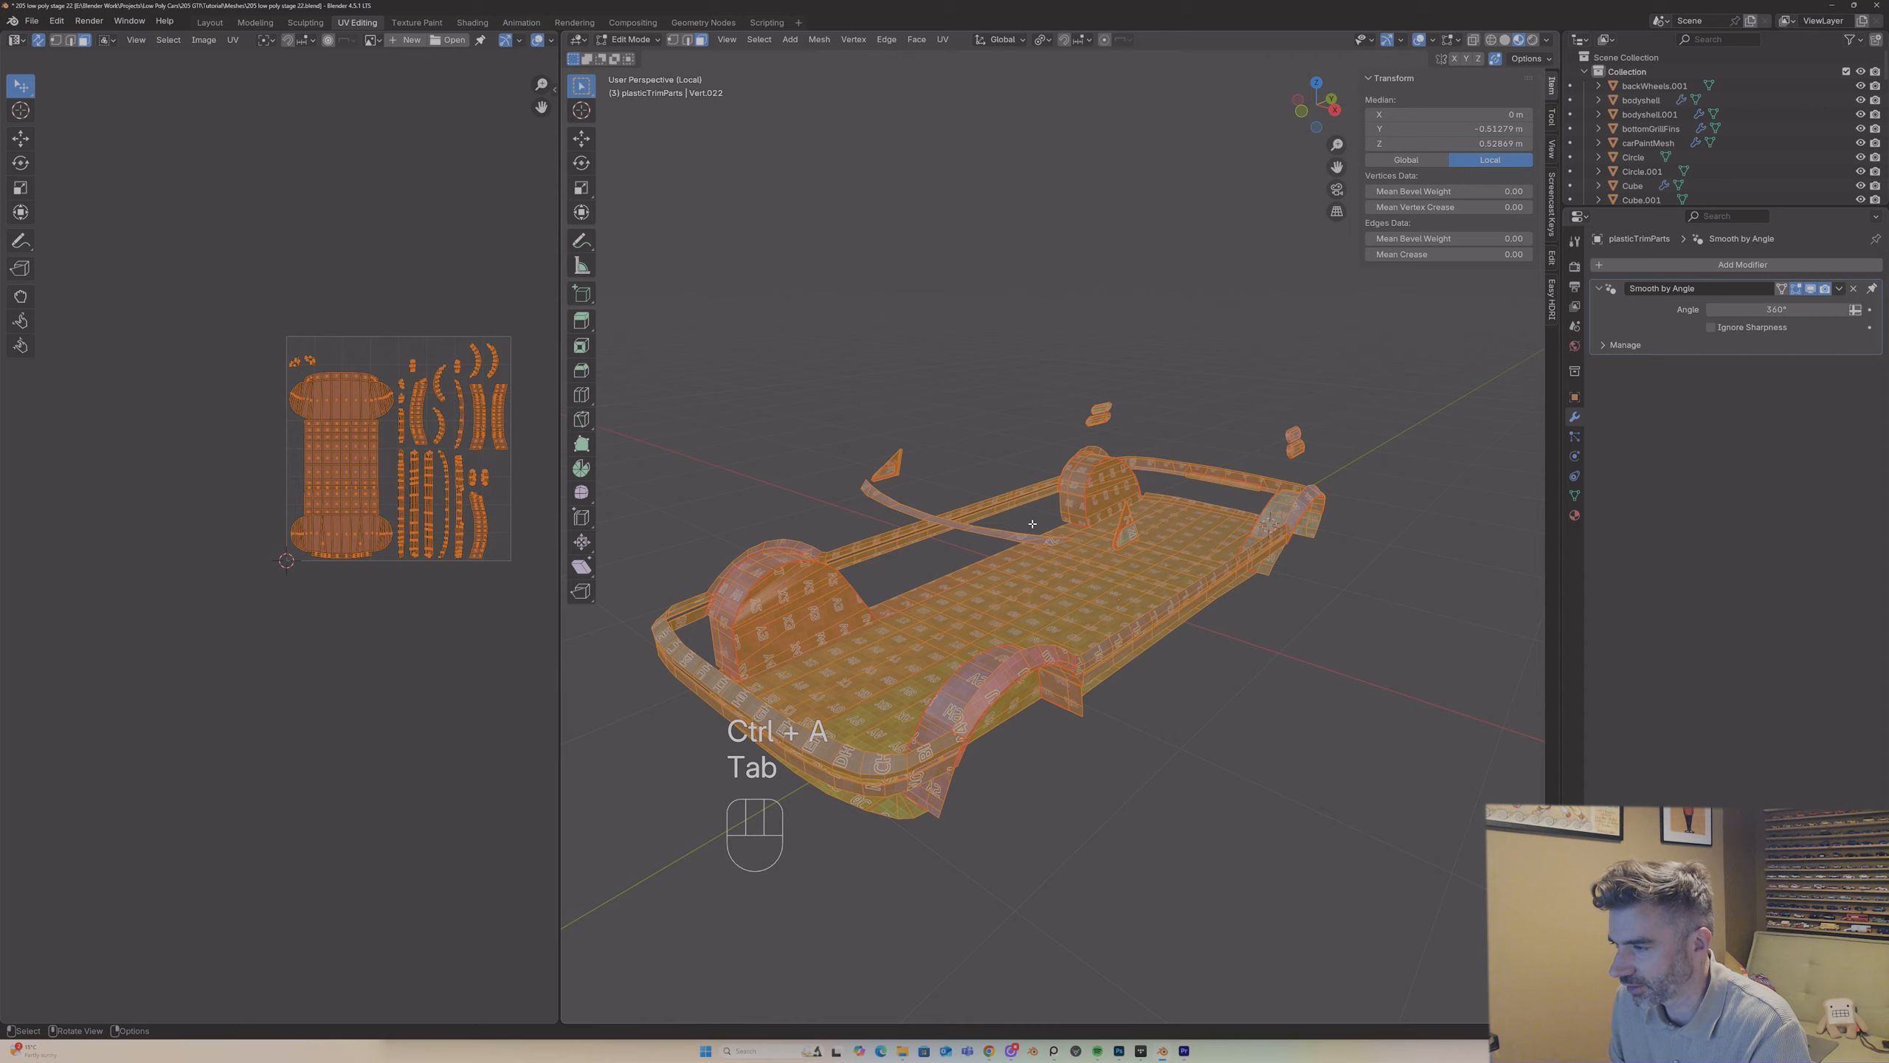
pyautogui.press('u')
pyautogui.click(1031, 524)
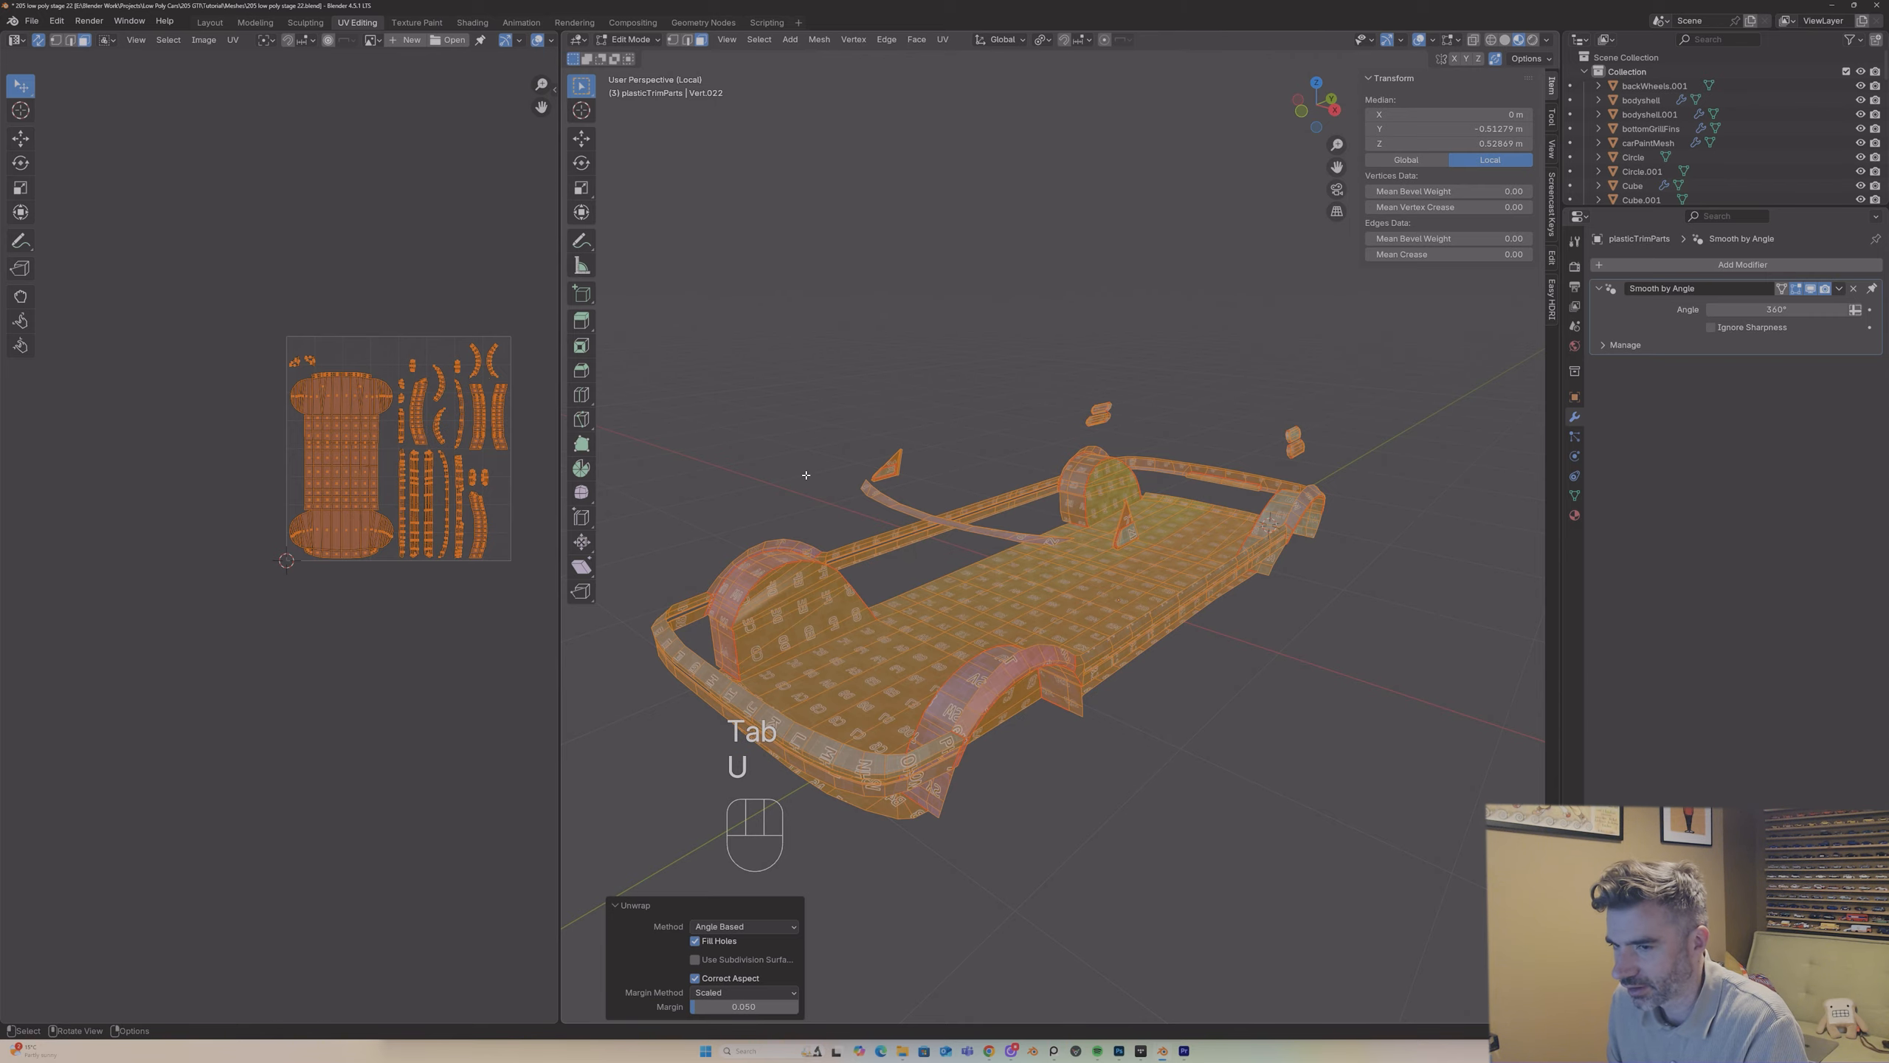
# Step: Examine the checker pattern around plasticTrimParts from several angles in Object Mode
pyautogui.press('Tab')
pyautogui.moveTo(805, 475); pyautogui.dragTo(963, 571, button='middle')
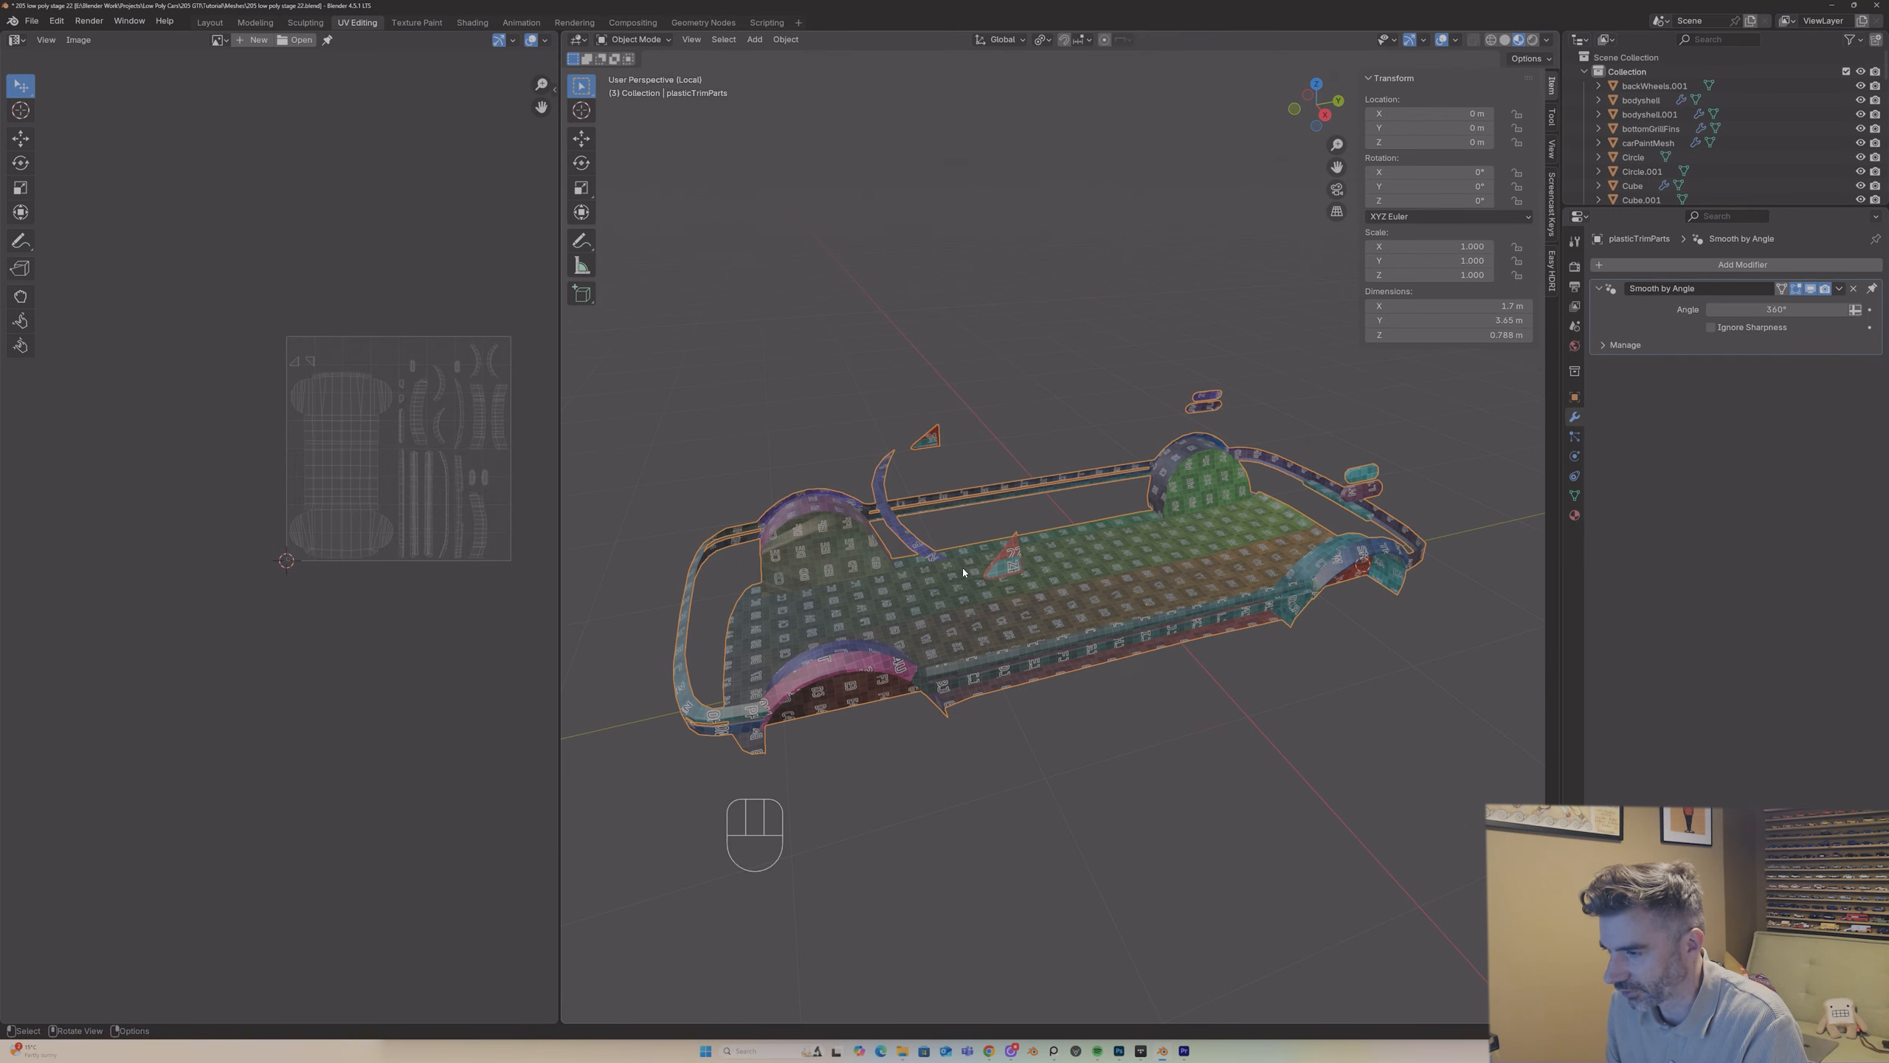
pyautogui.hotkey('ctrl', 'a')
pyautogui.click(1077, 564)
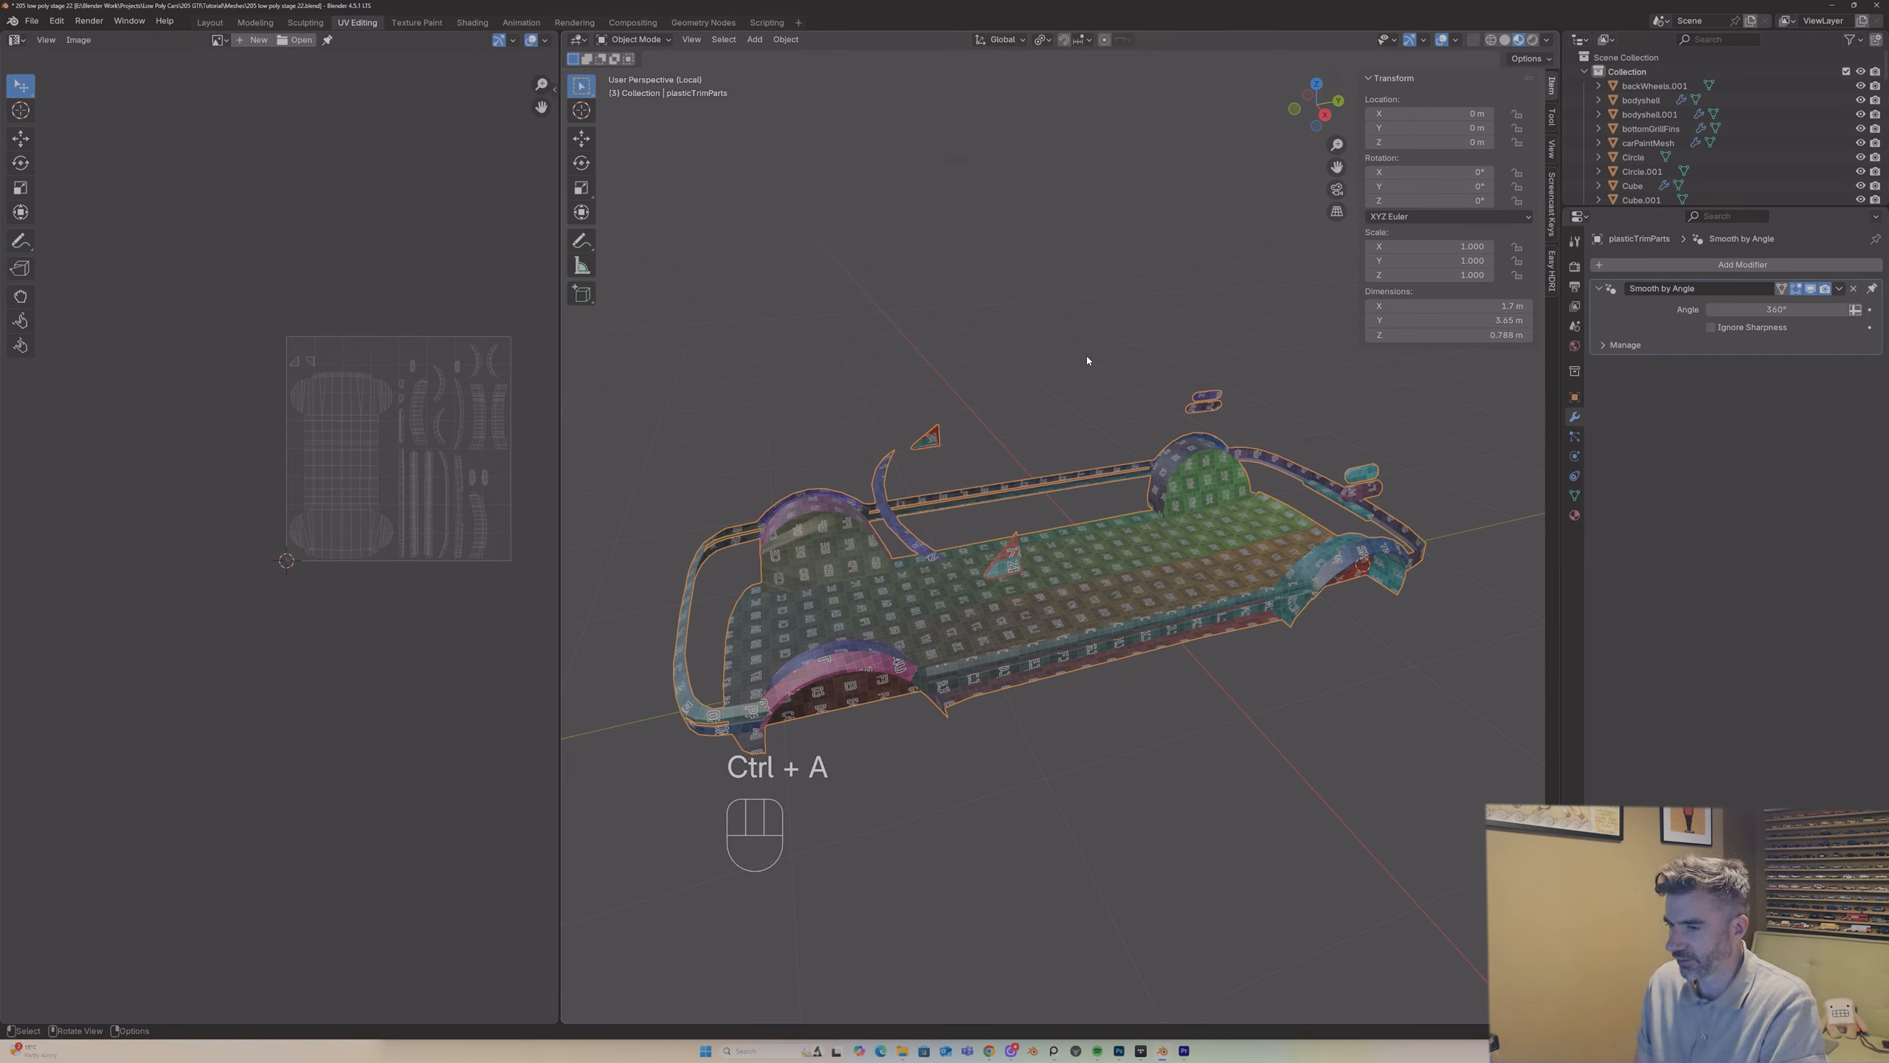
pyautogui.moveTo(1086, 354); pyautogui.dragTo(826, 577, button='middle')
pyautogui.press('Tab')
pyautogui.press('Tab')
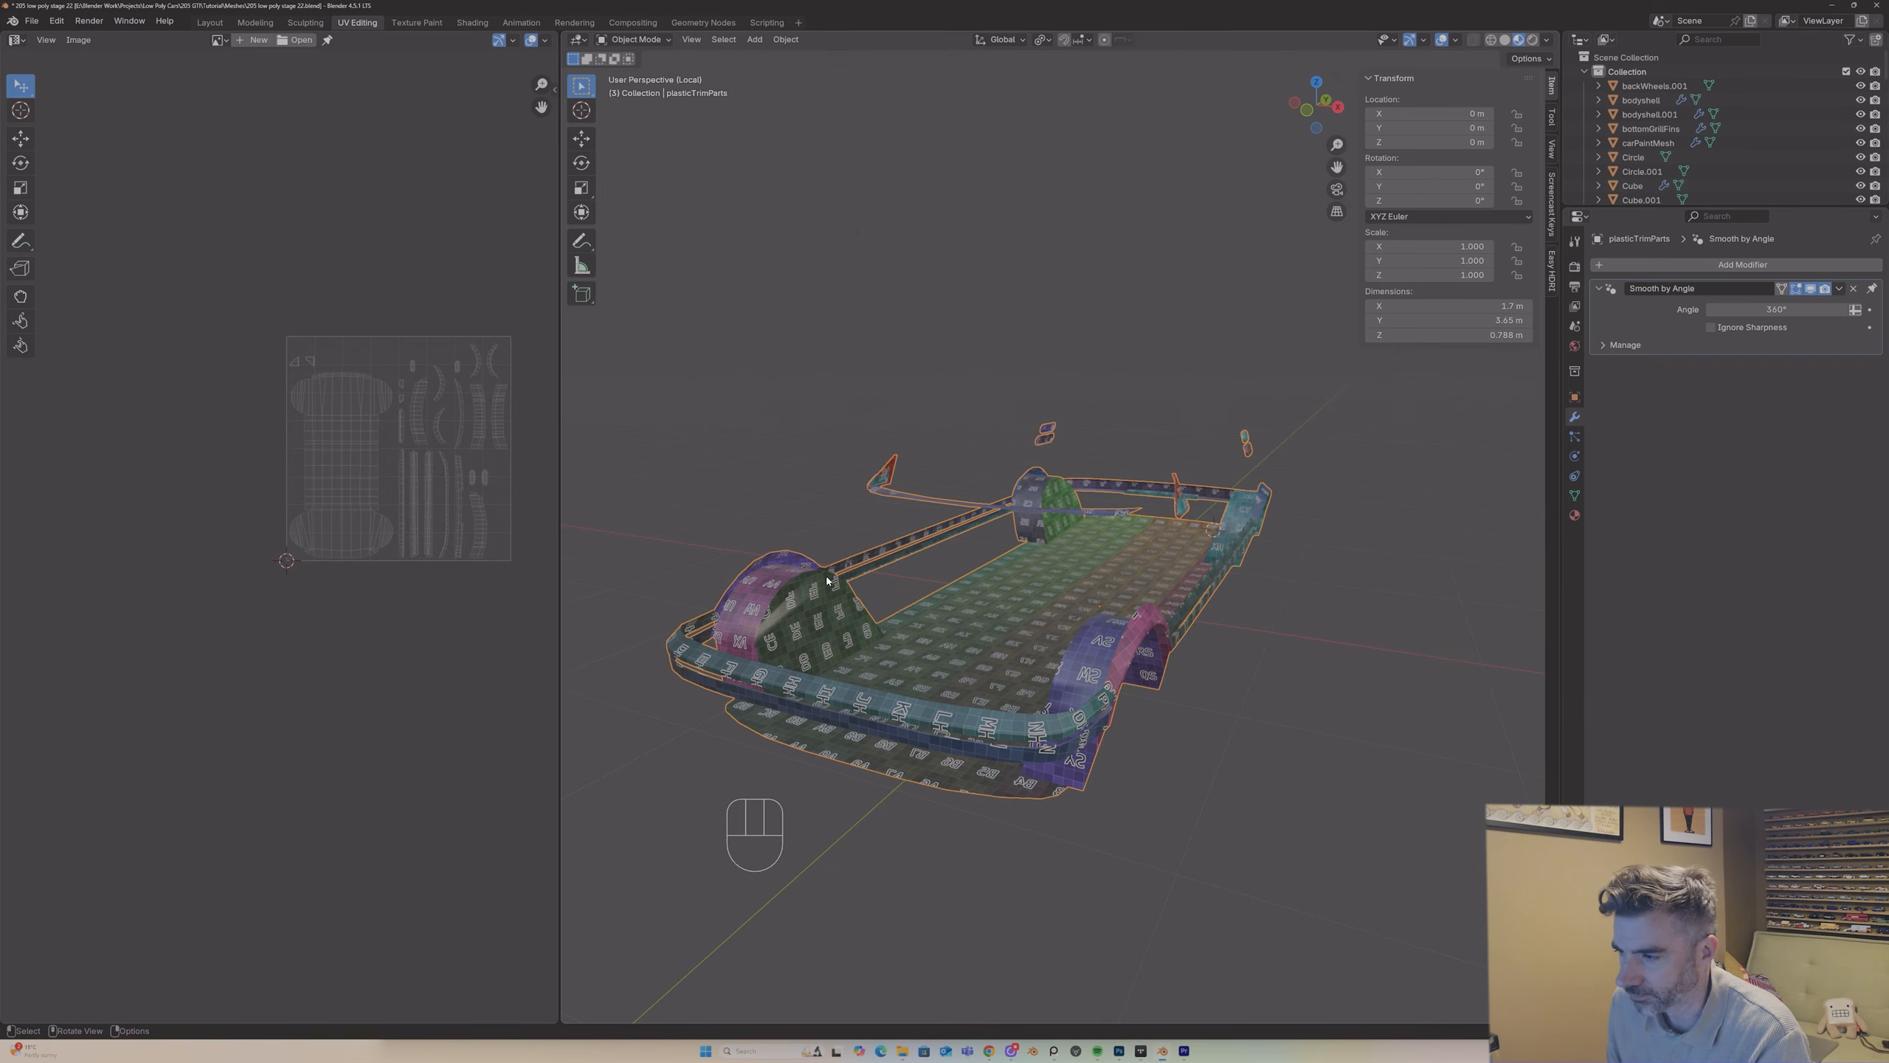
# Step: Move all plasticTrimParts UV islands above the UV tile, and return to the whole car in Object Mode
pyautogui.press('Tab')
pyautogui.press('g')
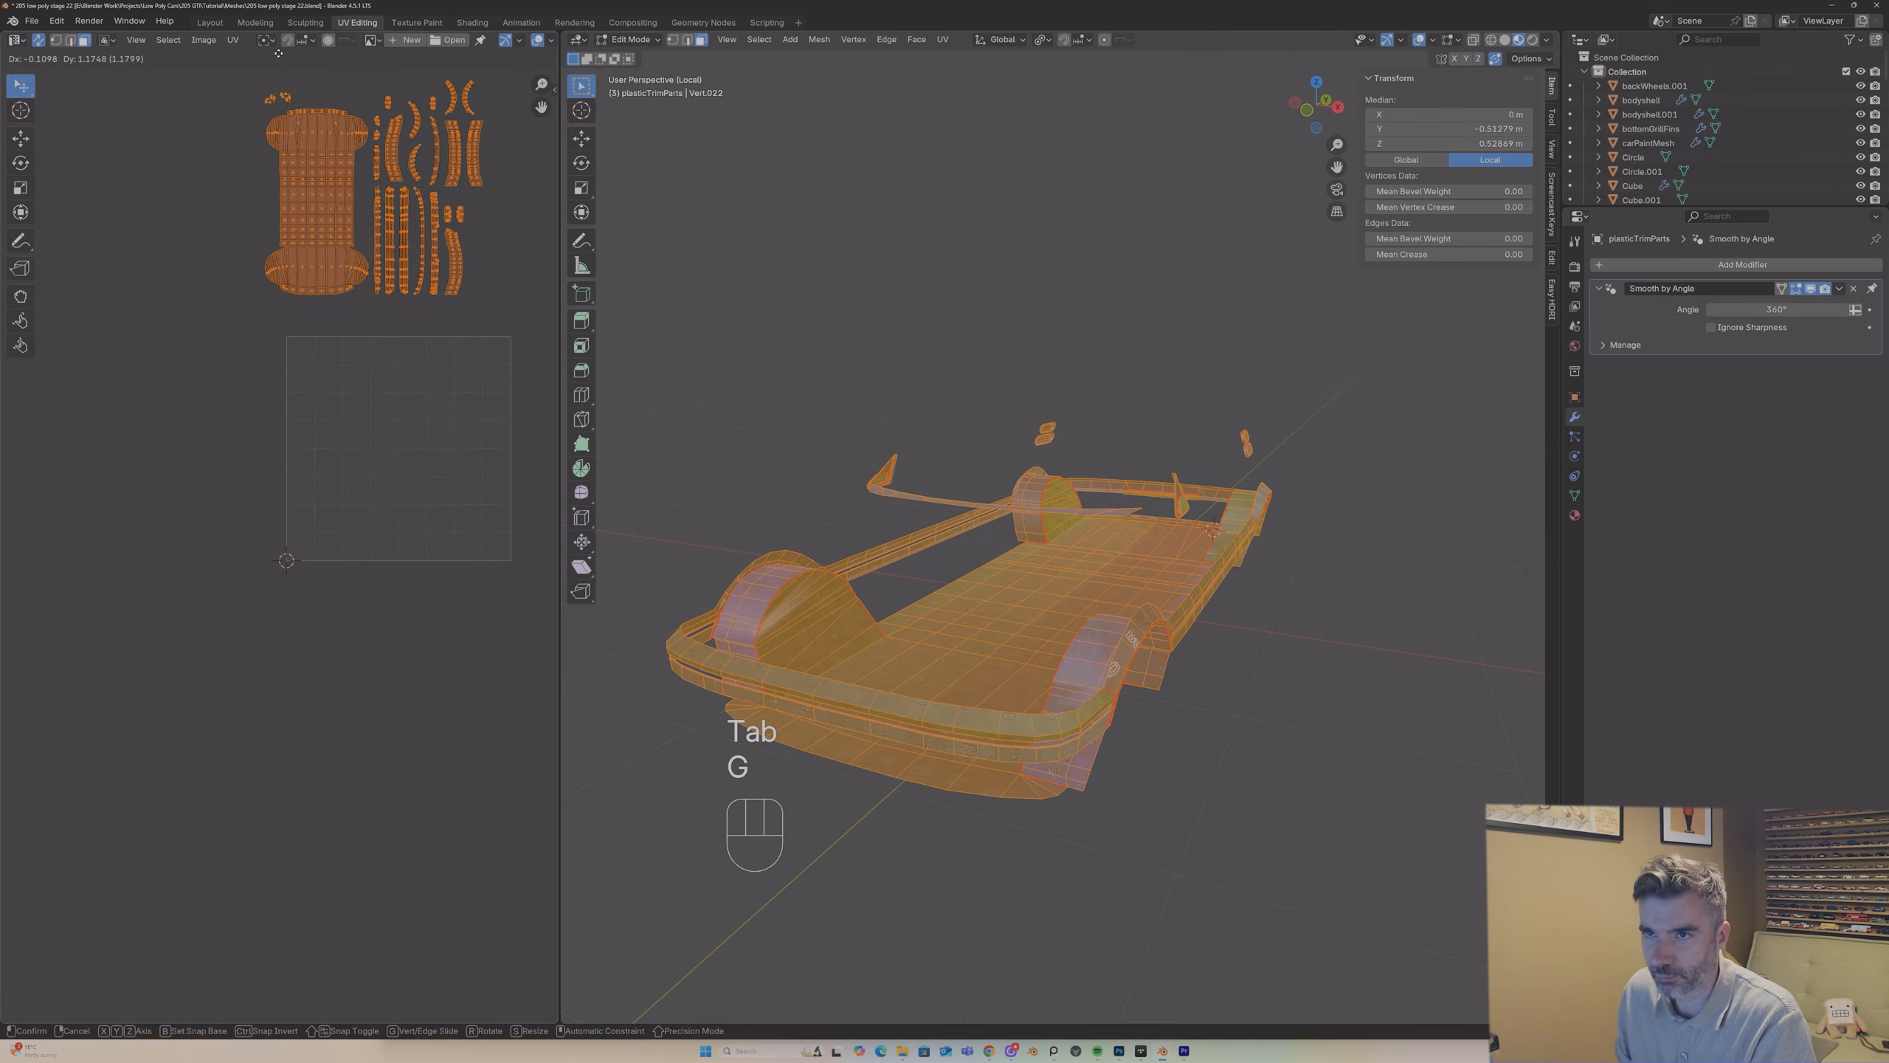
pyautogui.click(310, 892)
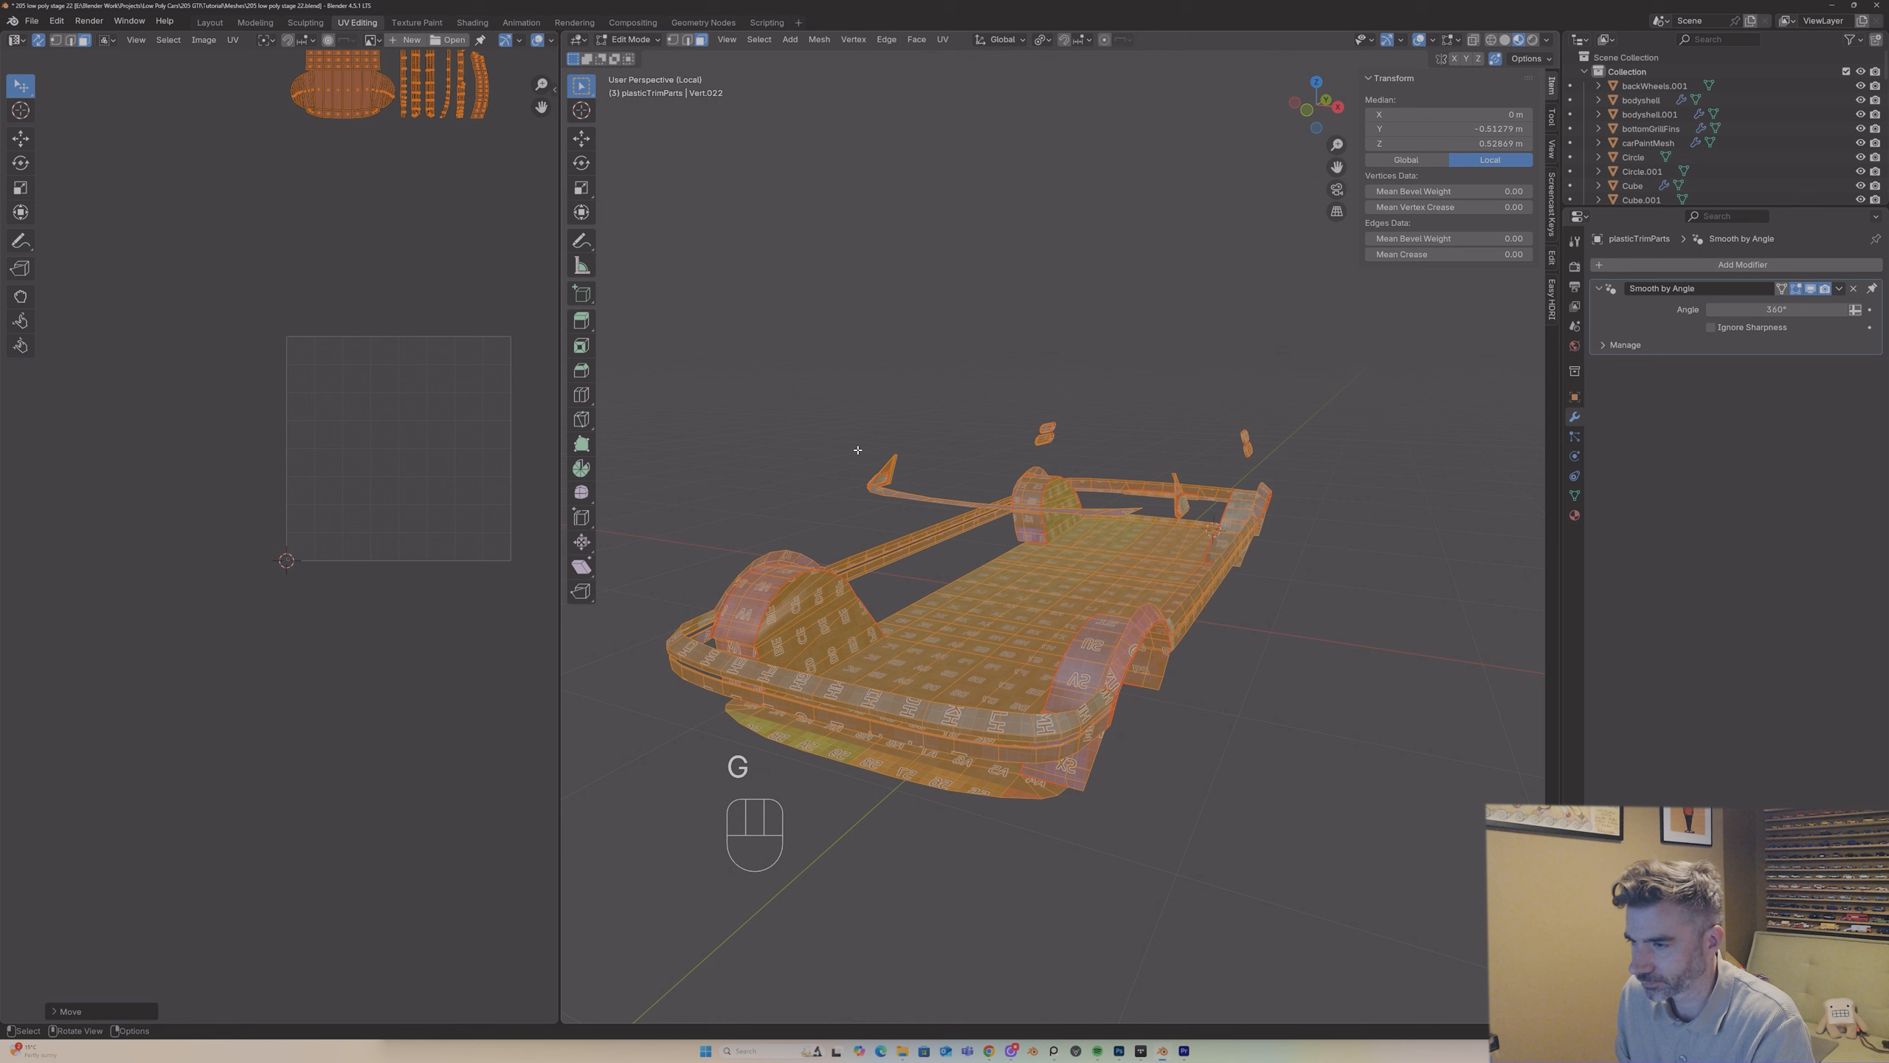
pyautogui.press('Tab')
pyautogui.press('/')
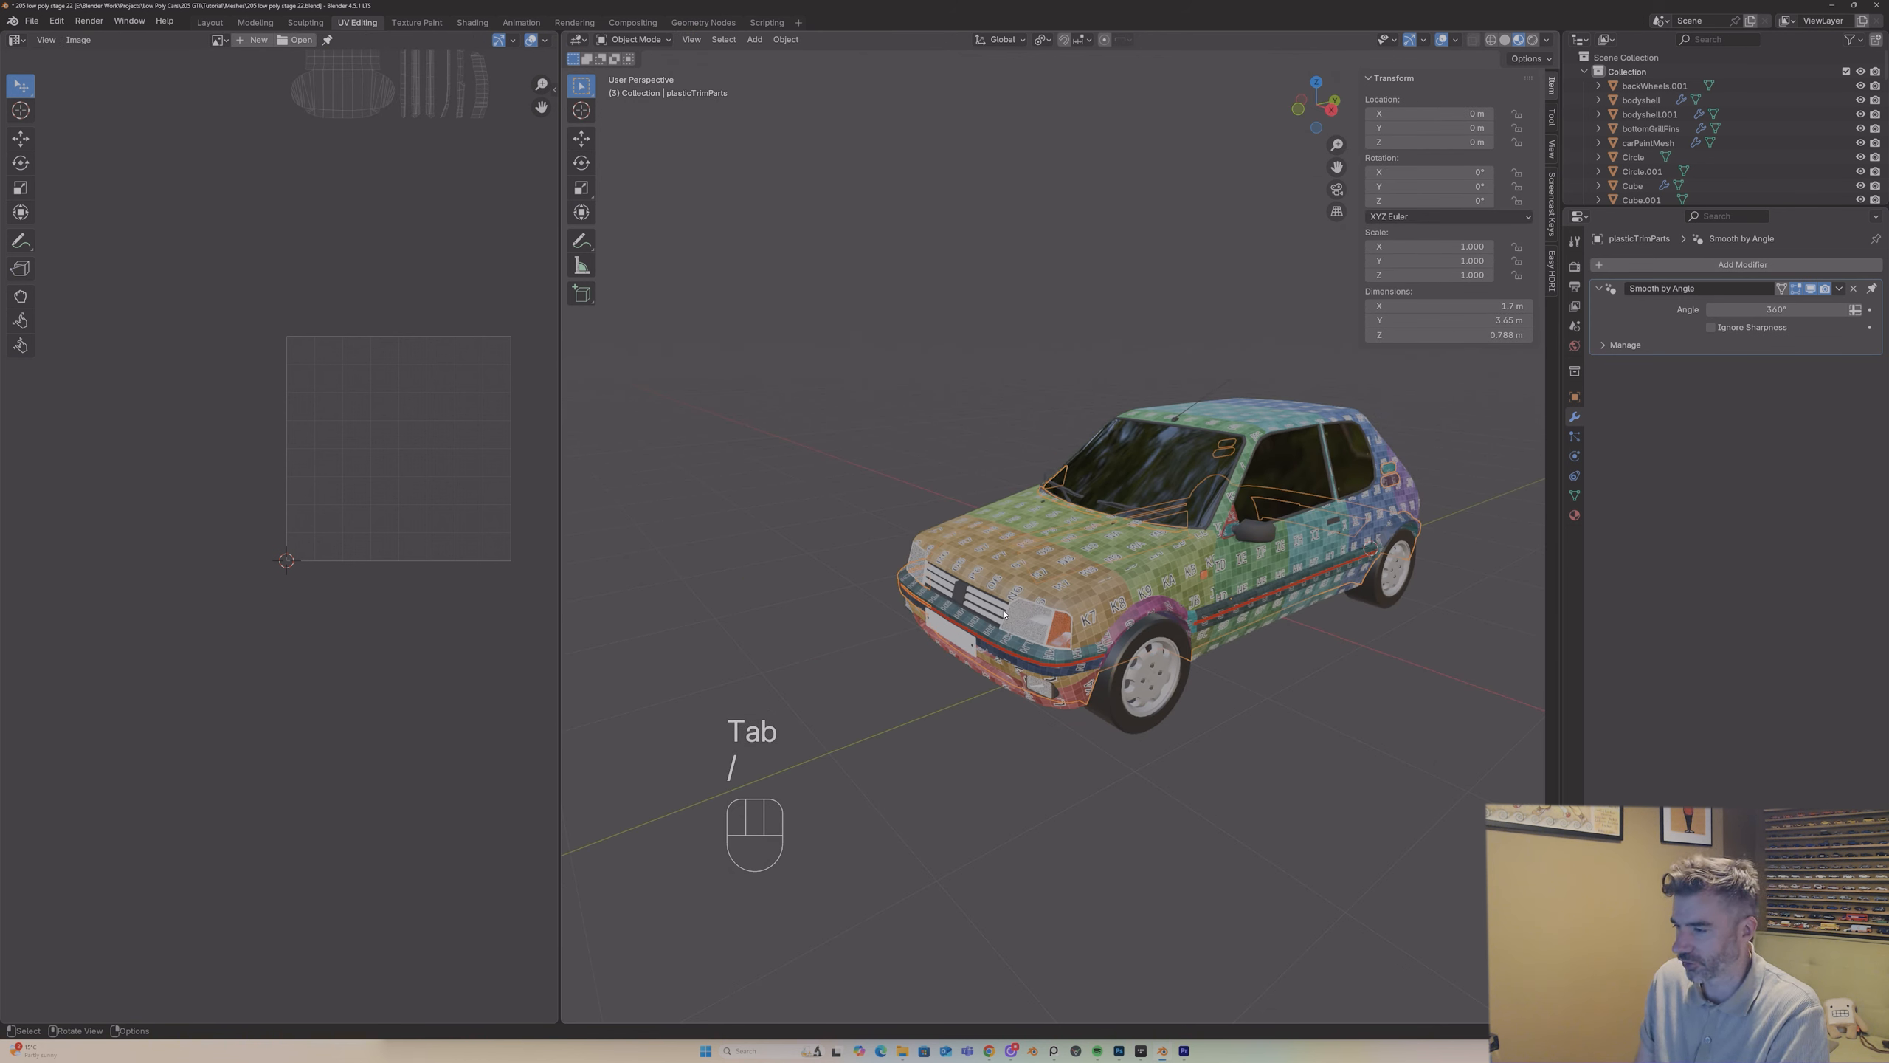
# Step: Select carPaintMesh and compare its UV layout with the trim islands placed outside the tile, ending with everything deselected
pyautogui.click(1322, 685)
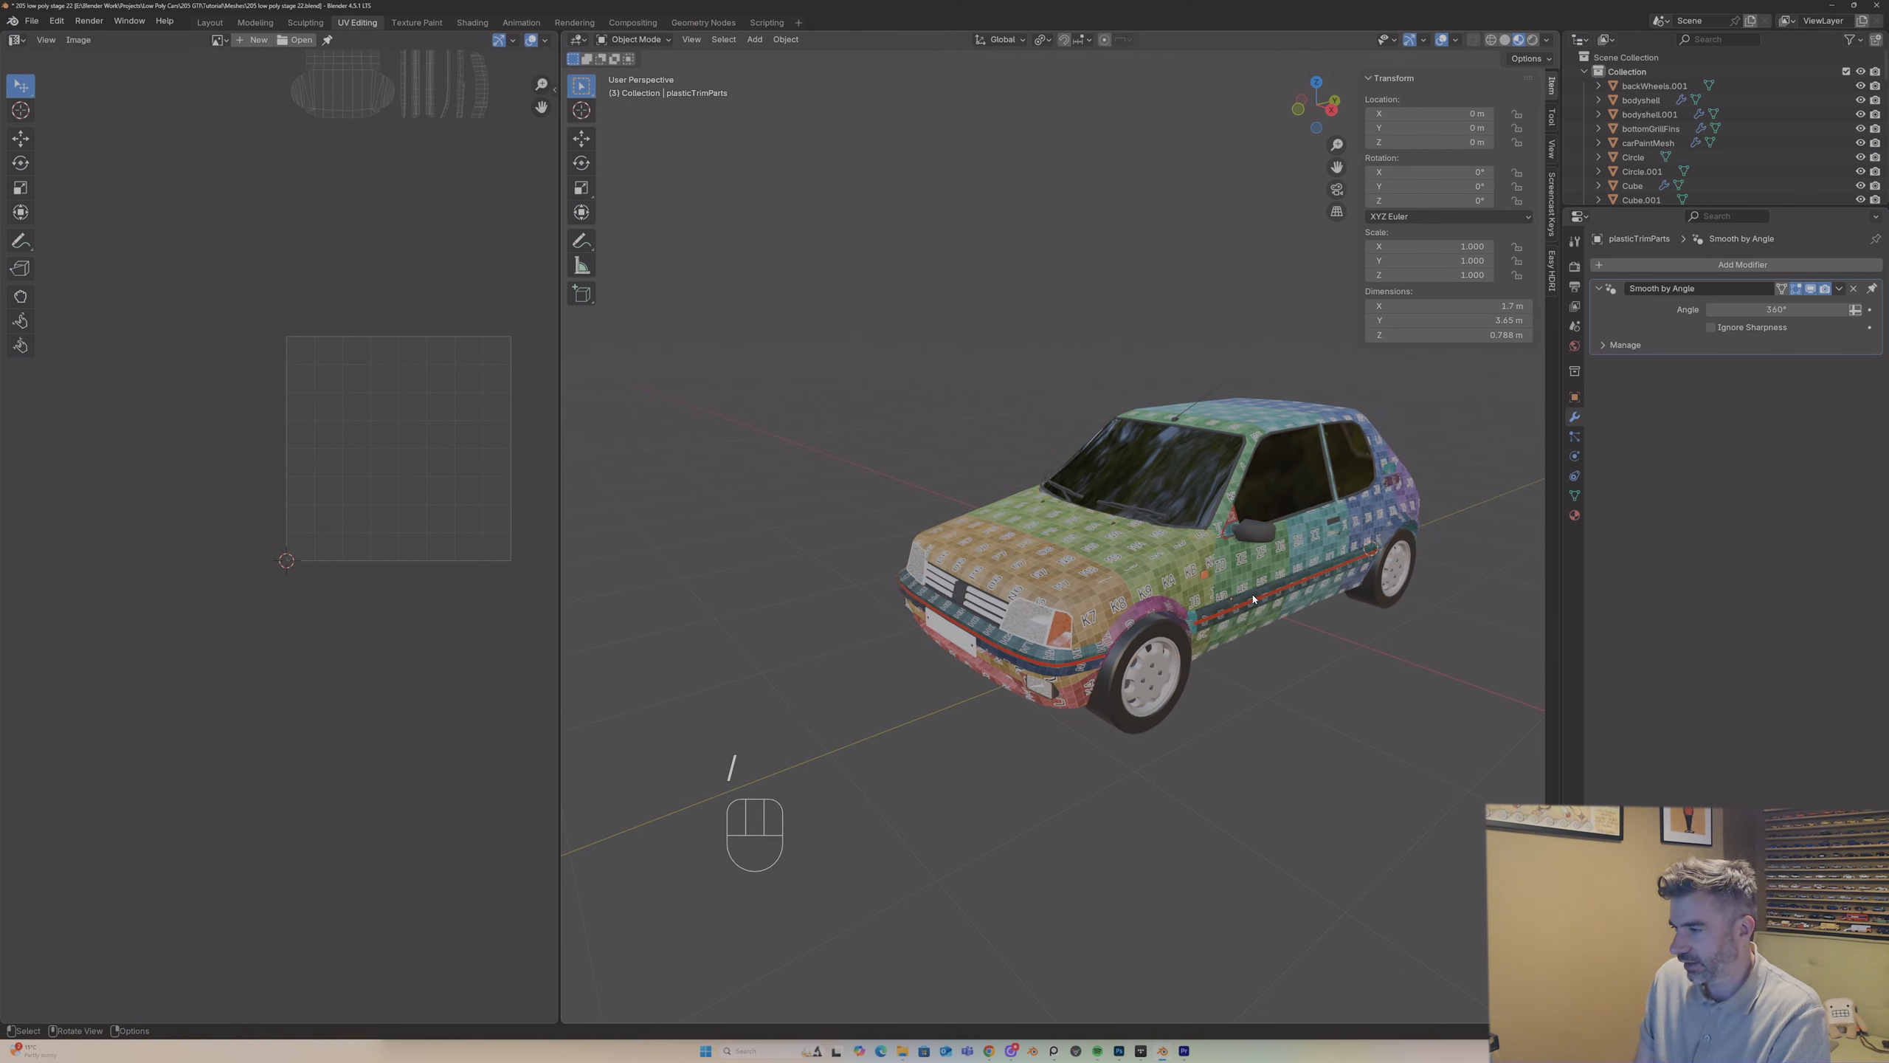
pyautogui.keyDown('shift'); pyautogui.click(1156, 560); pyautogui.keyUp('shift')
pyautogui.keyDown('shift'); pyautogui.click(1049, 518); pyautogui.keyUp('shift')
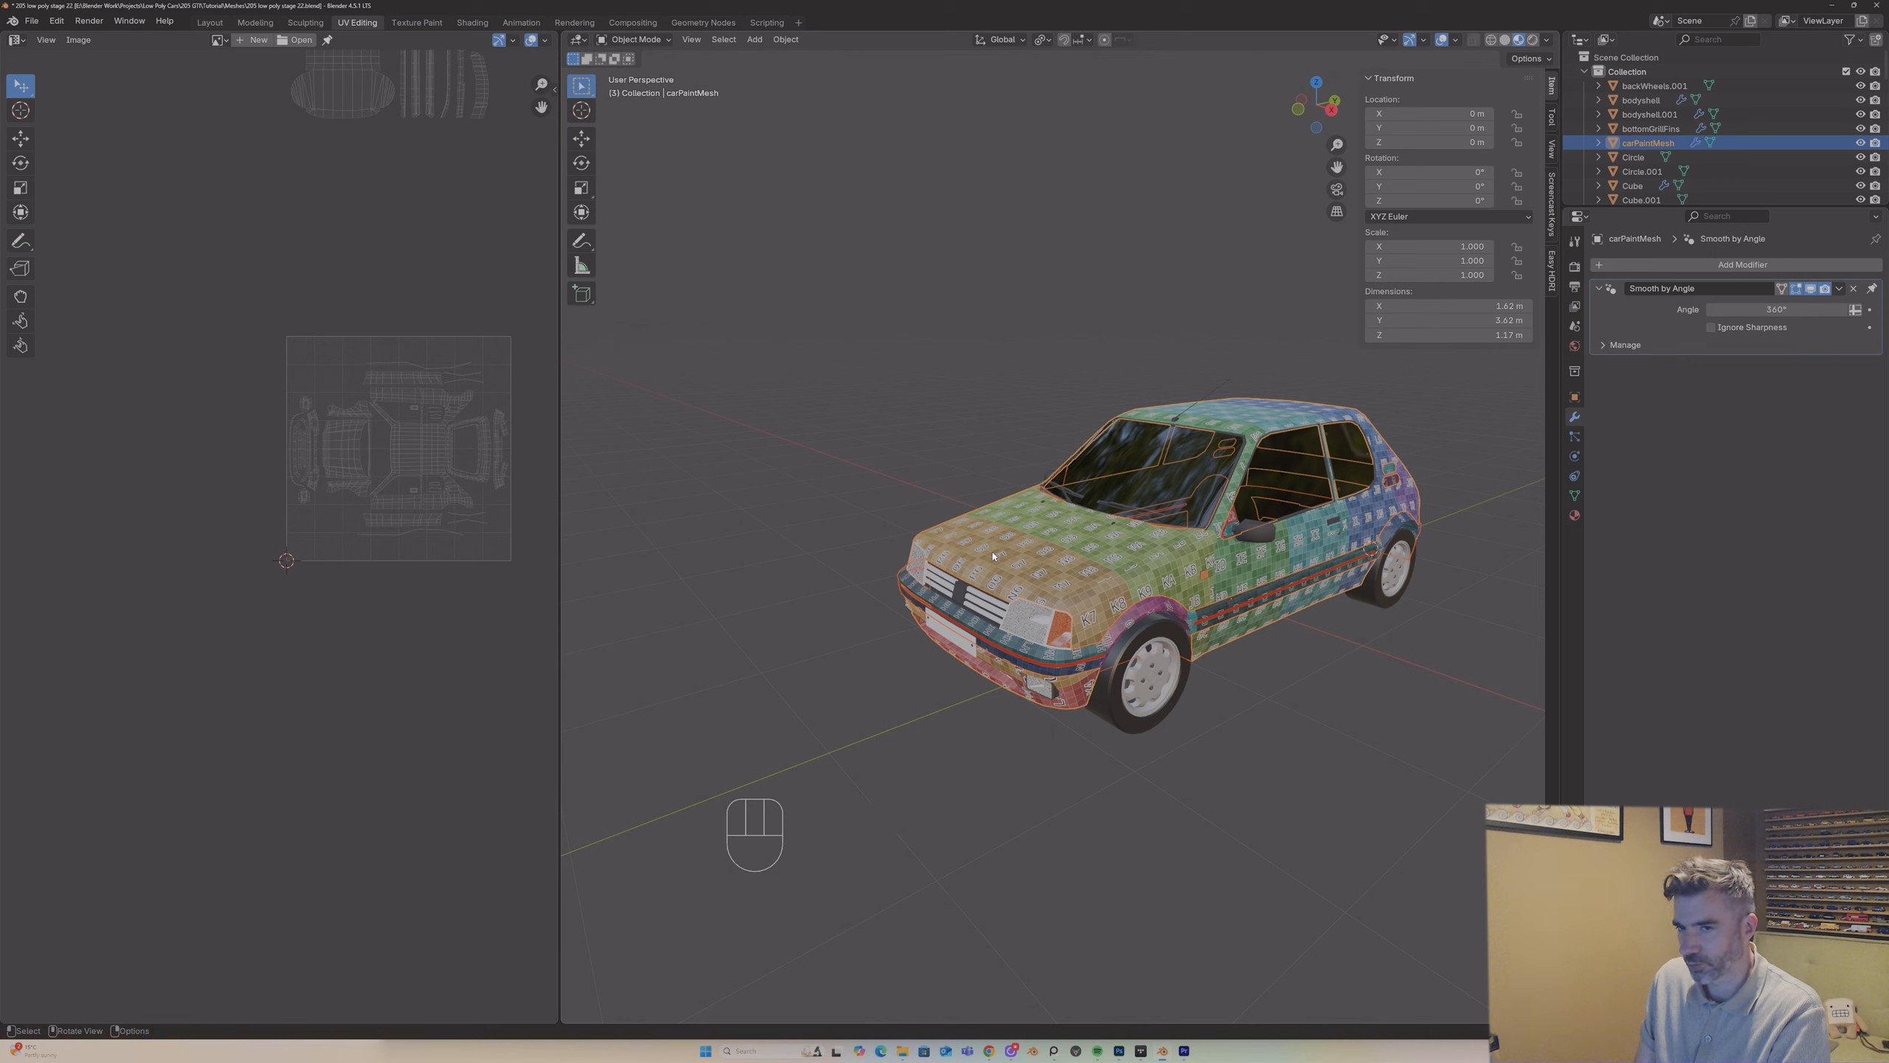
pyautogui.moveTo(482, 354); pyautogui.dragTo(396, 537, button='middle')
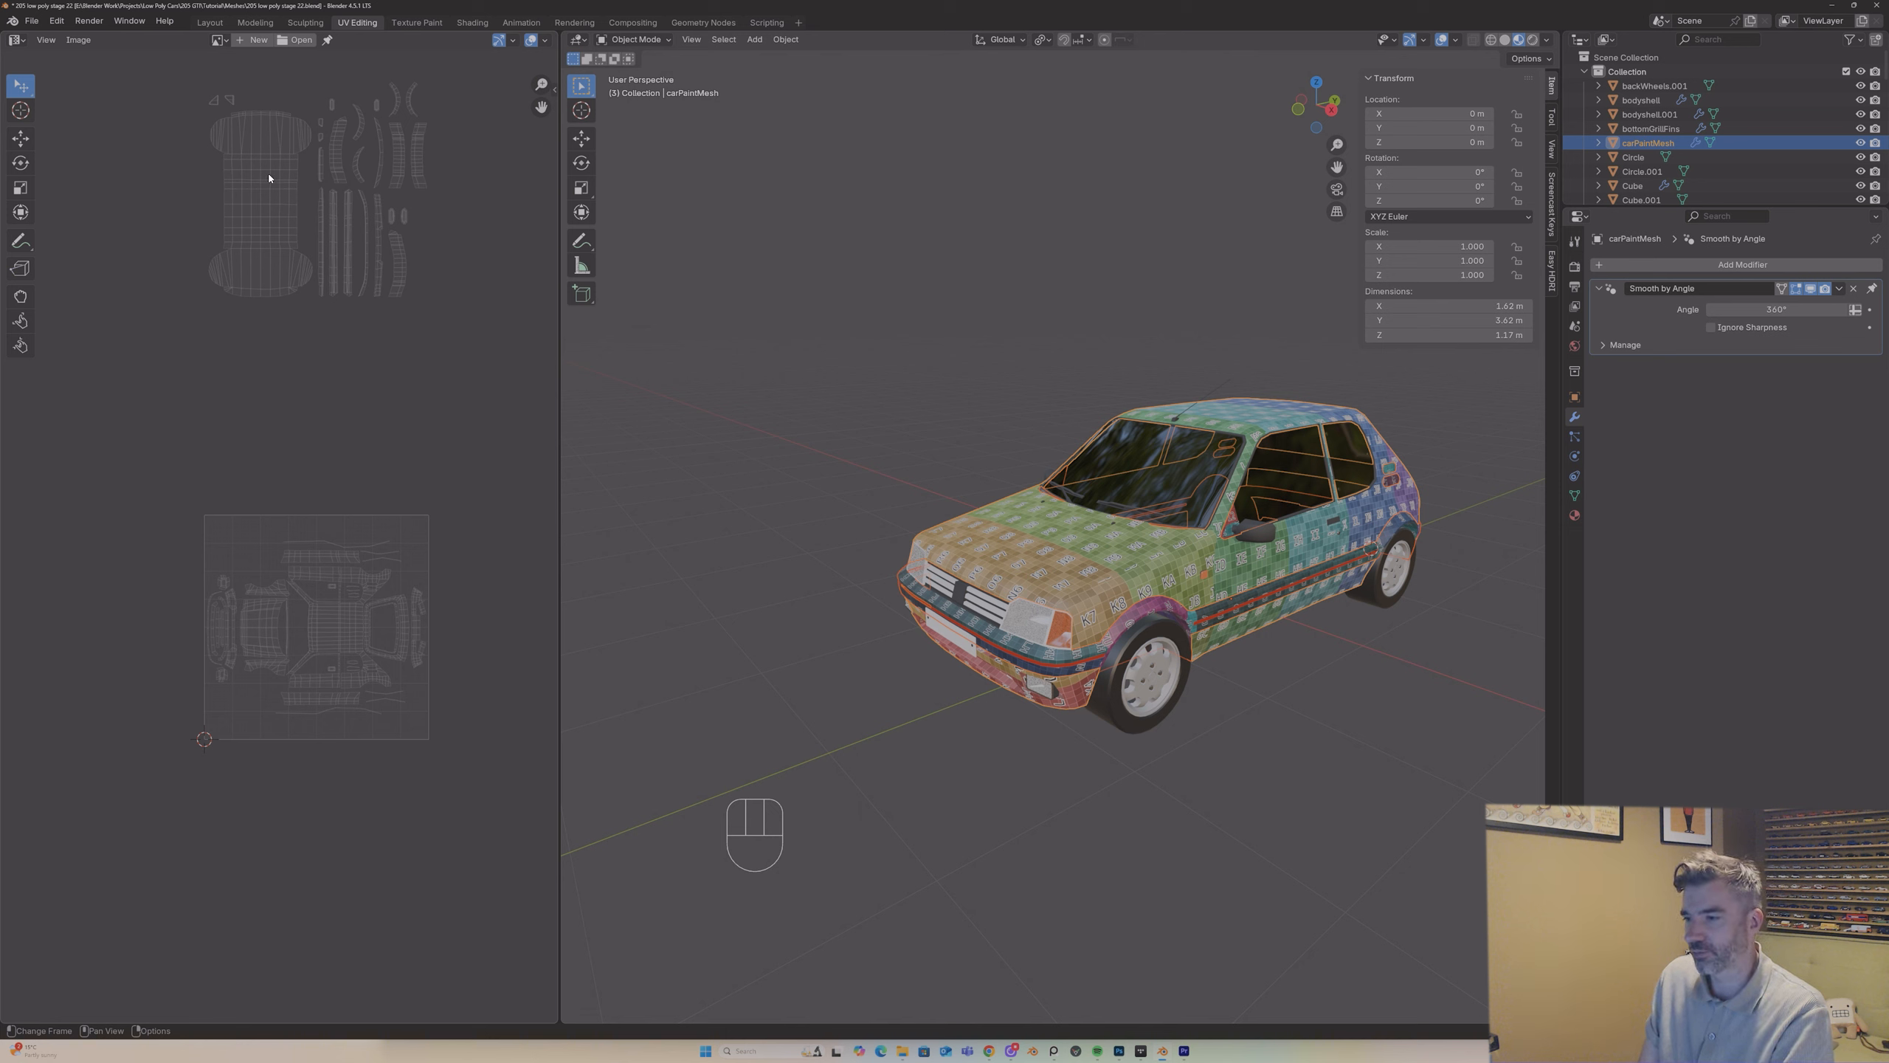
pyautogui.click(1026, 457)
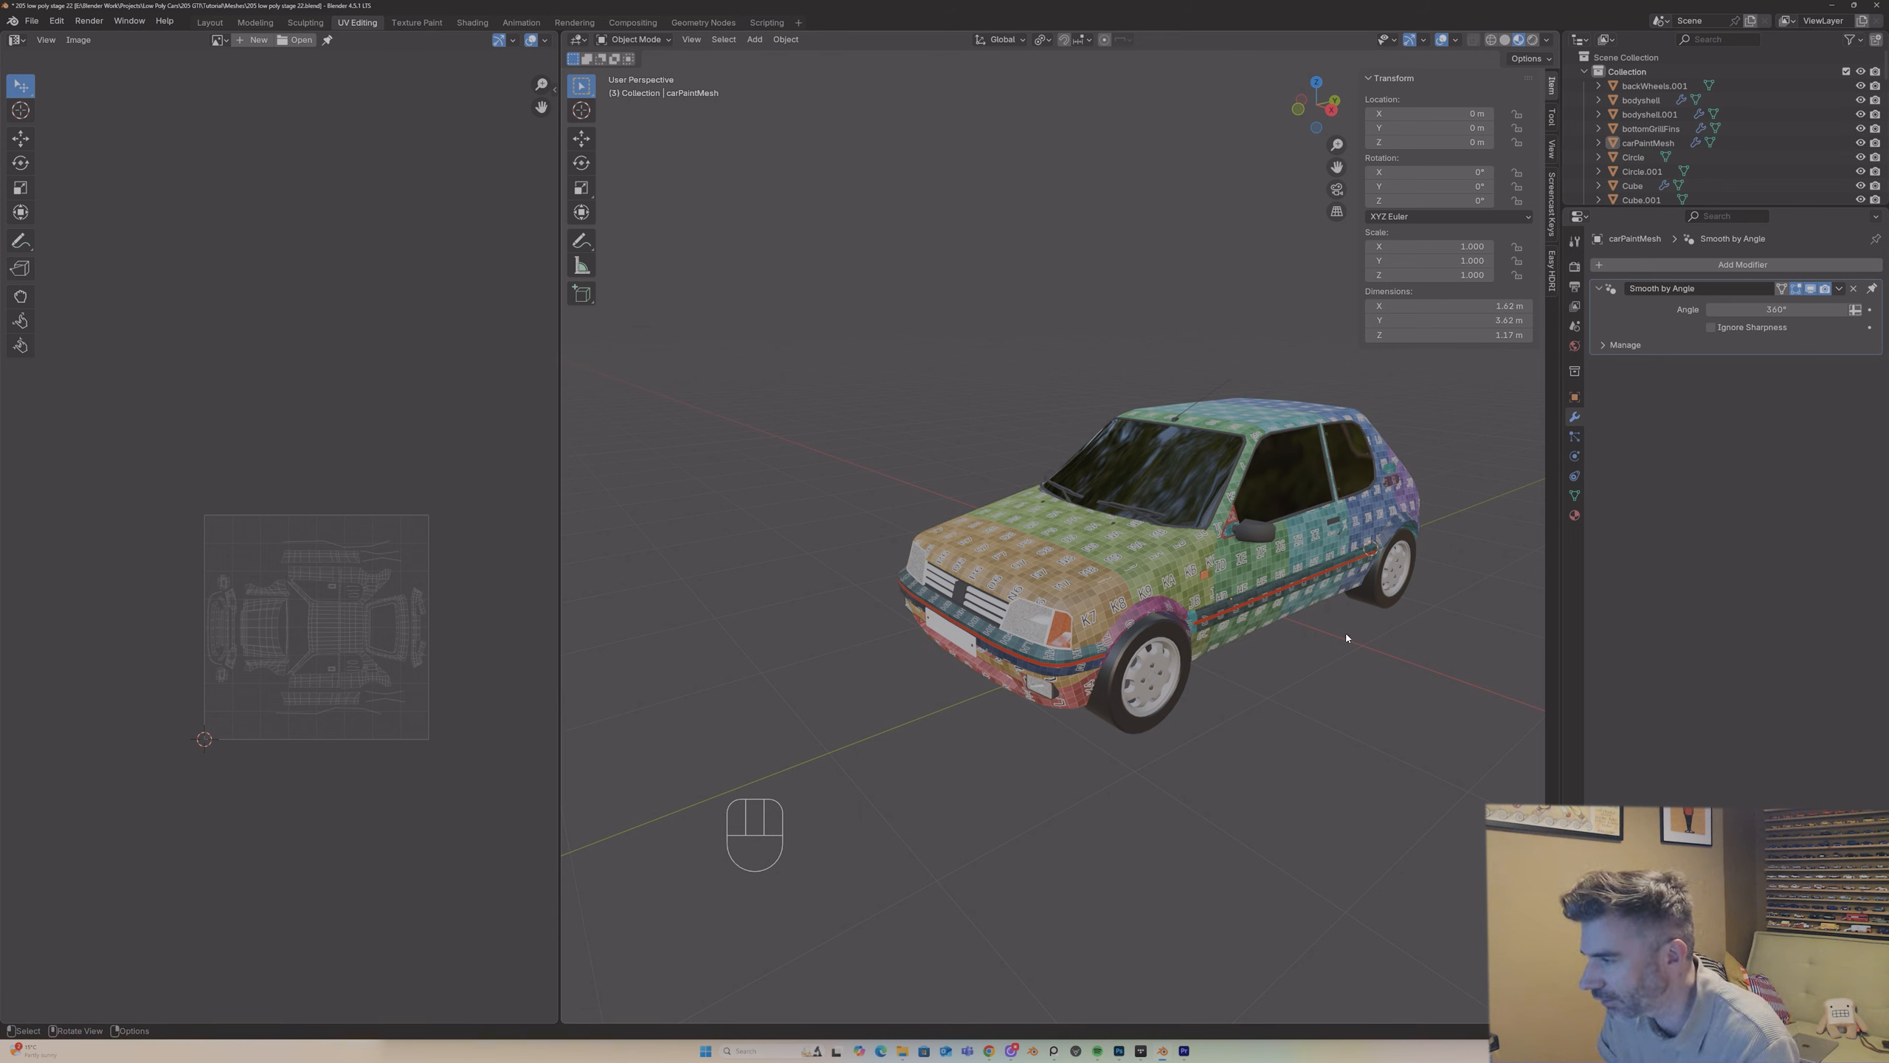
# Step: Isolate the wing mirror in local view and replace its carPlastic material with UVPlastic
pyautogui.click(1264, 546)
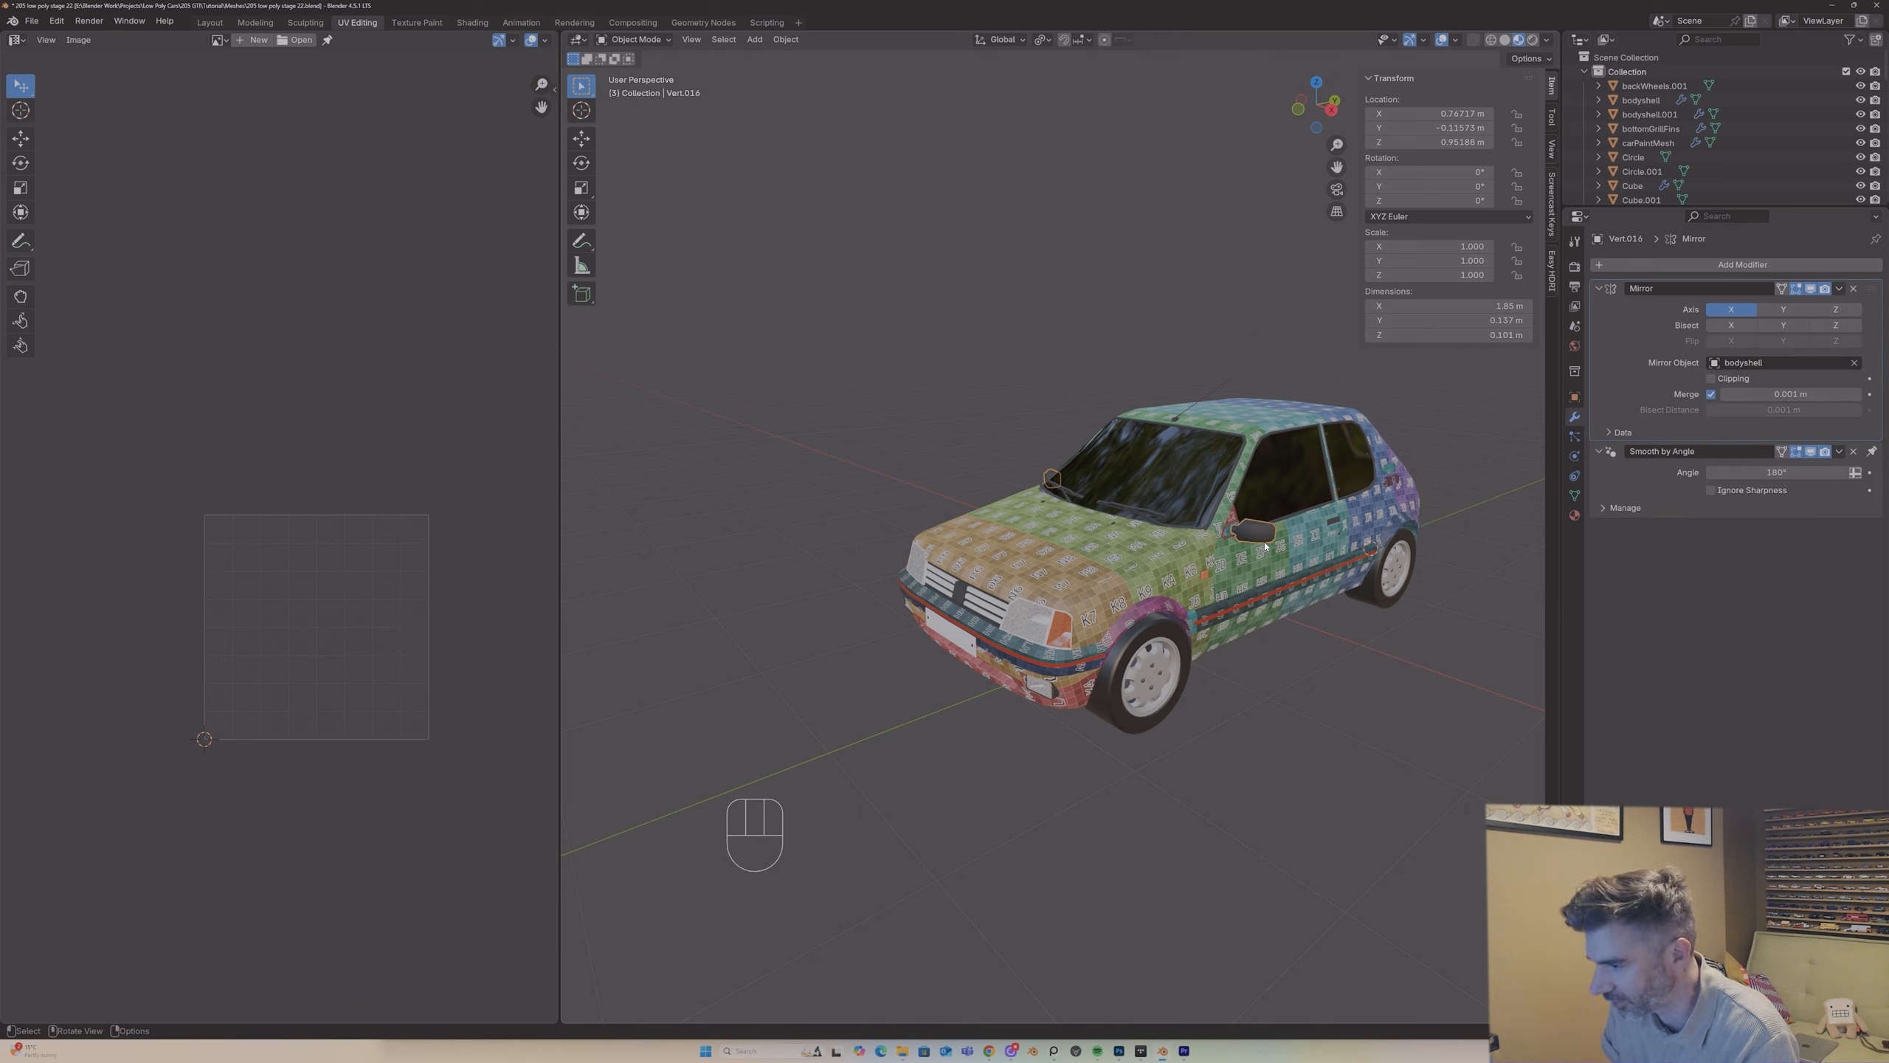
pyautogui.press('KP_Divide')
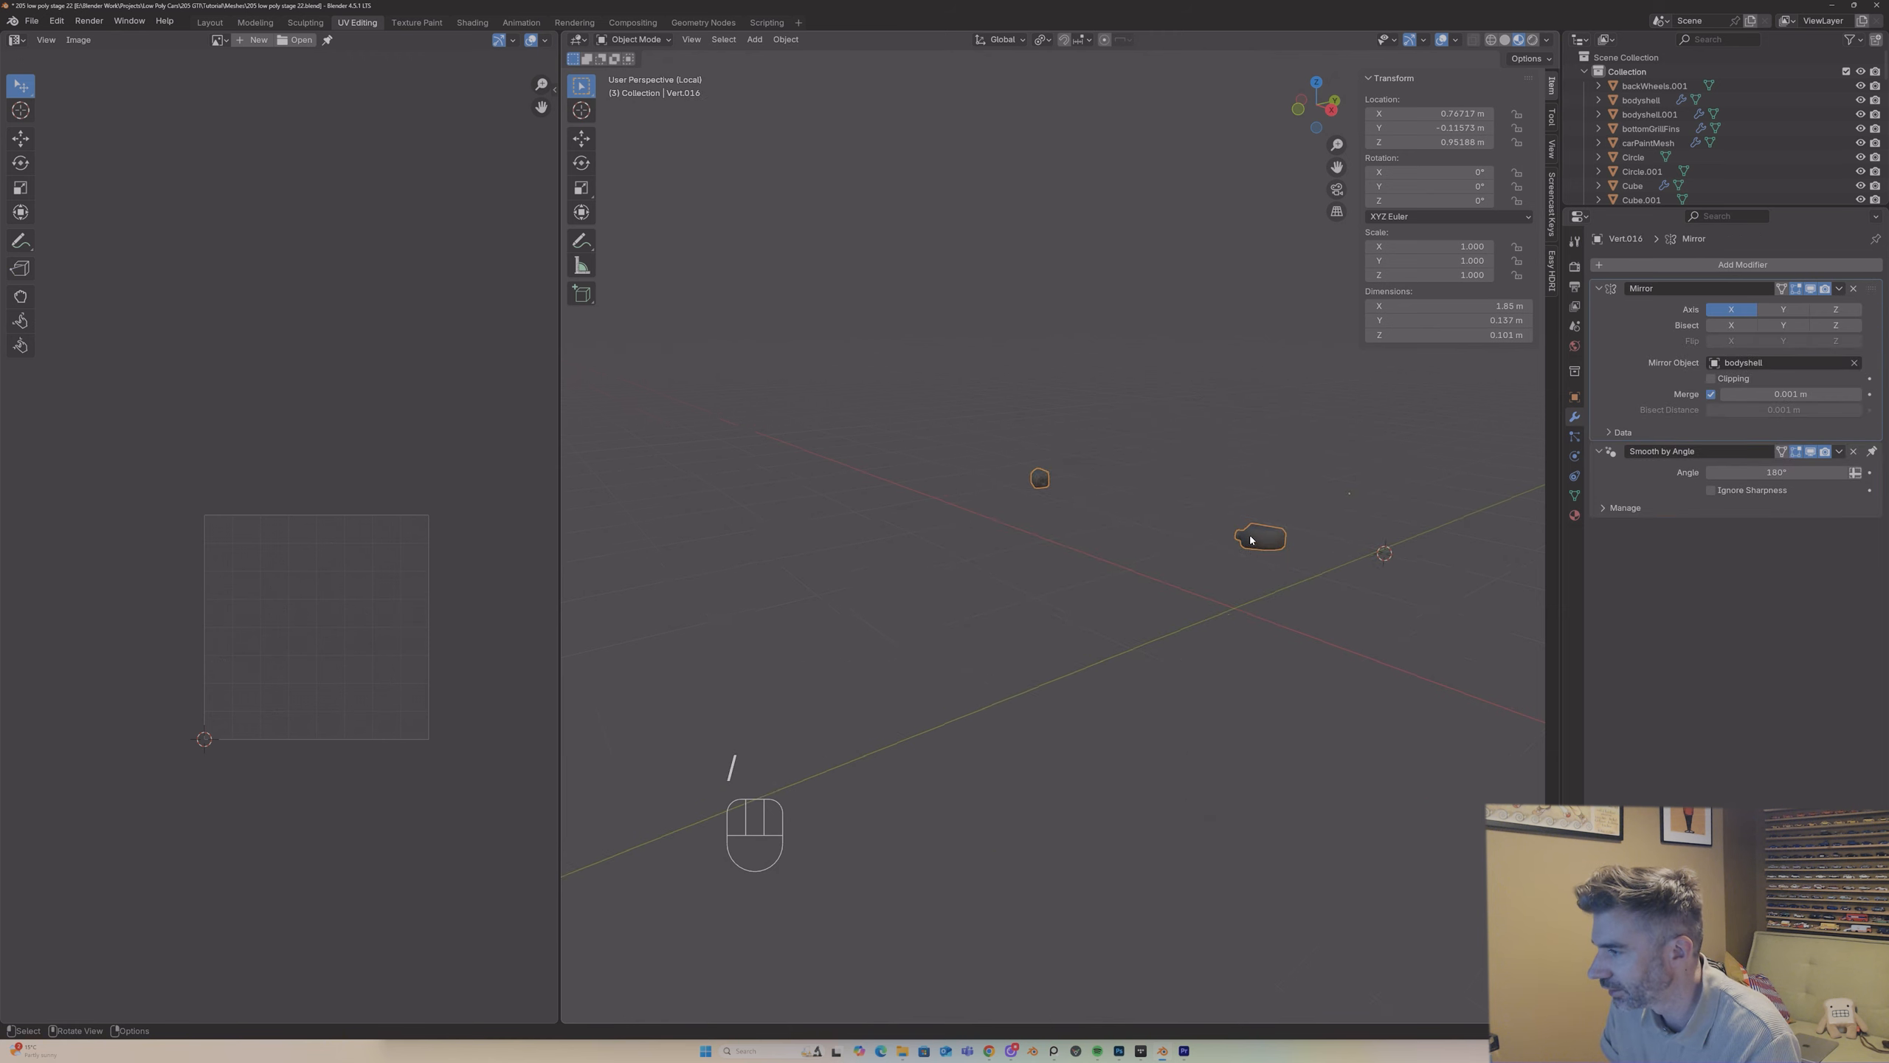
pyautogui.click(1575, 514)
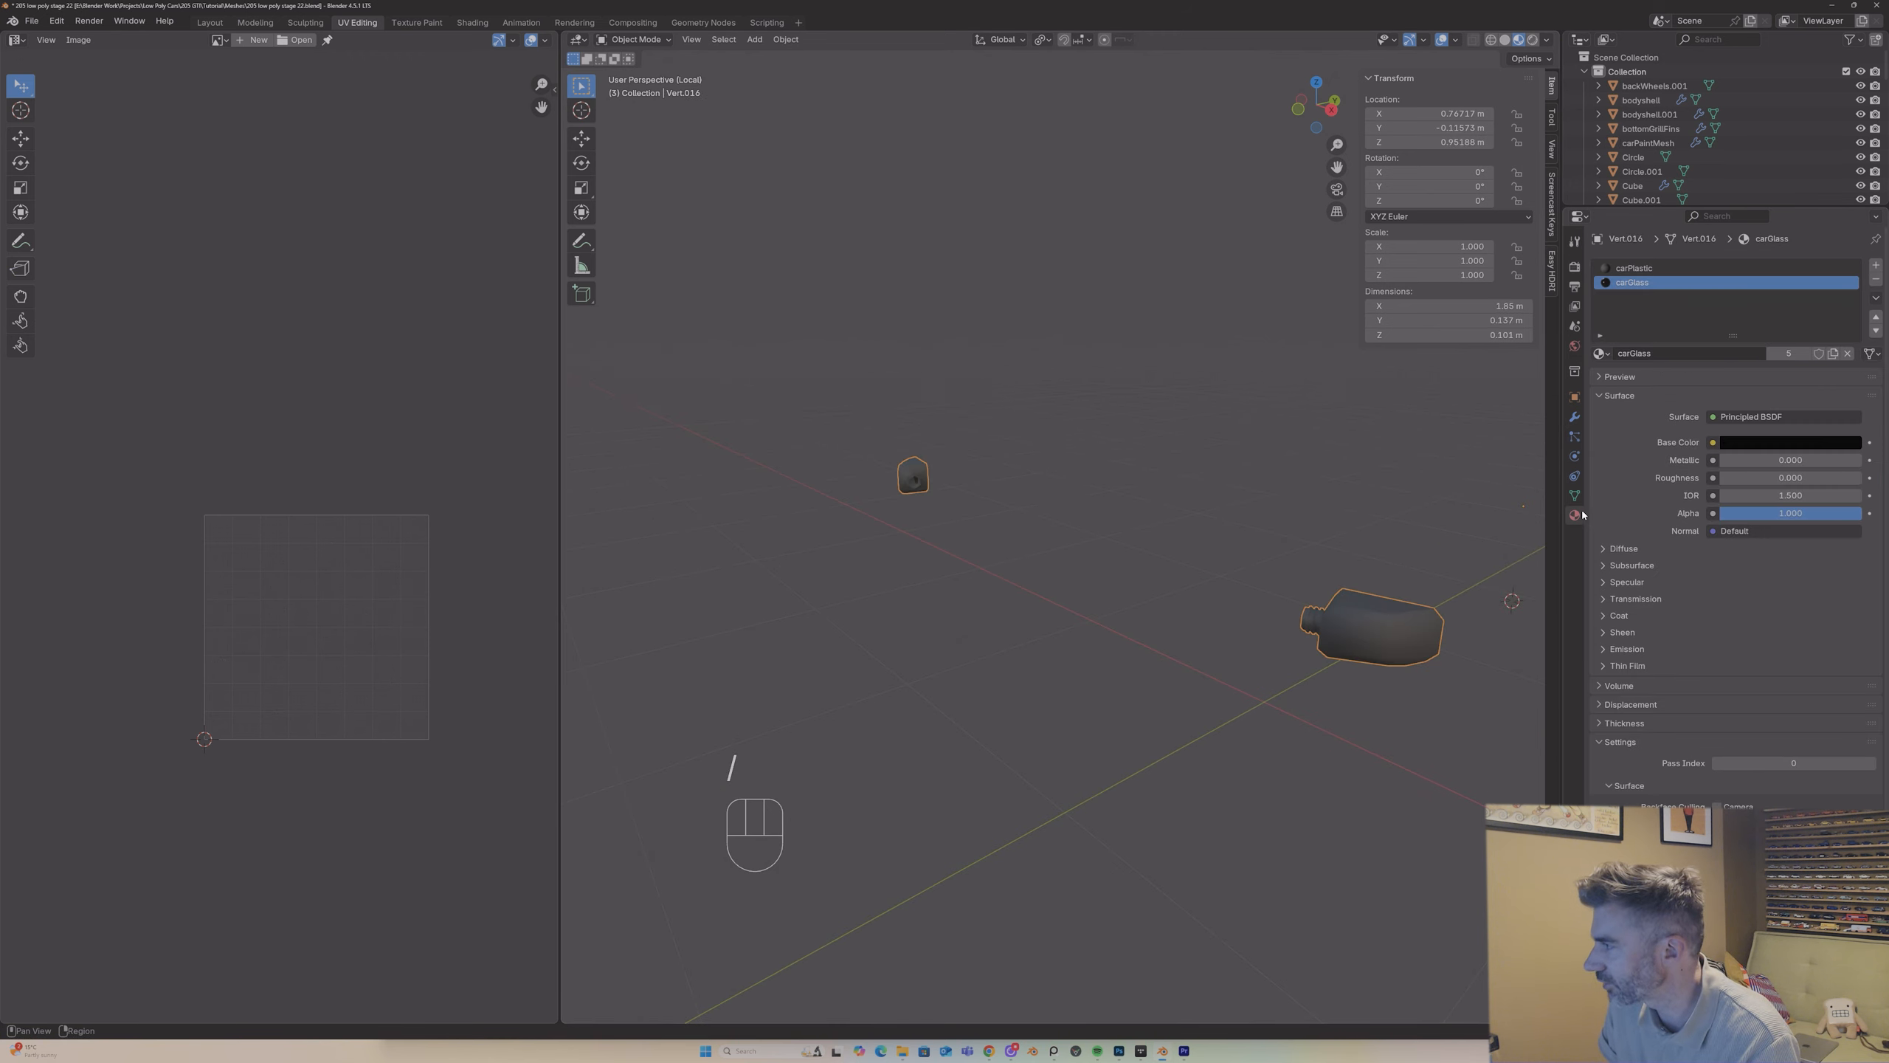
pyautogui.click(1629, 268)
pyautogui.click(1600, 353)
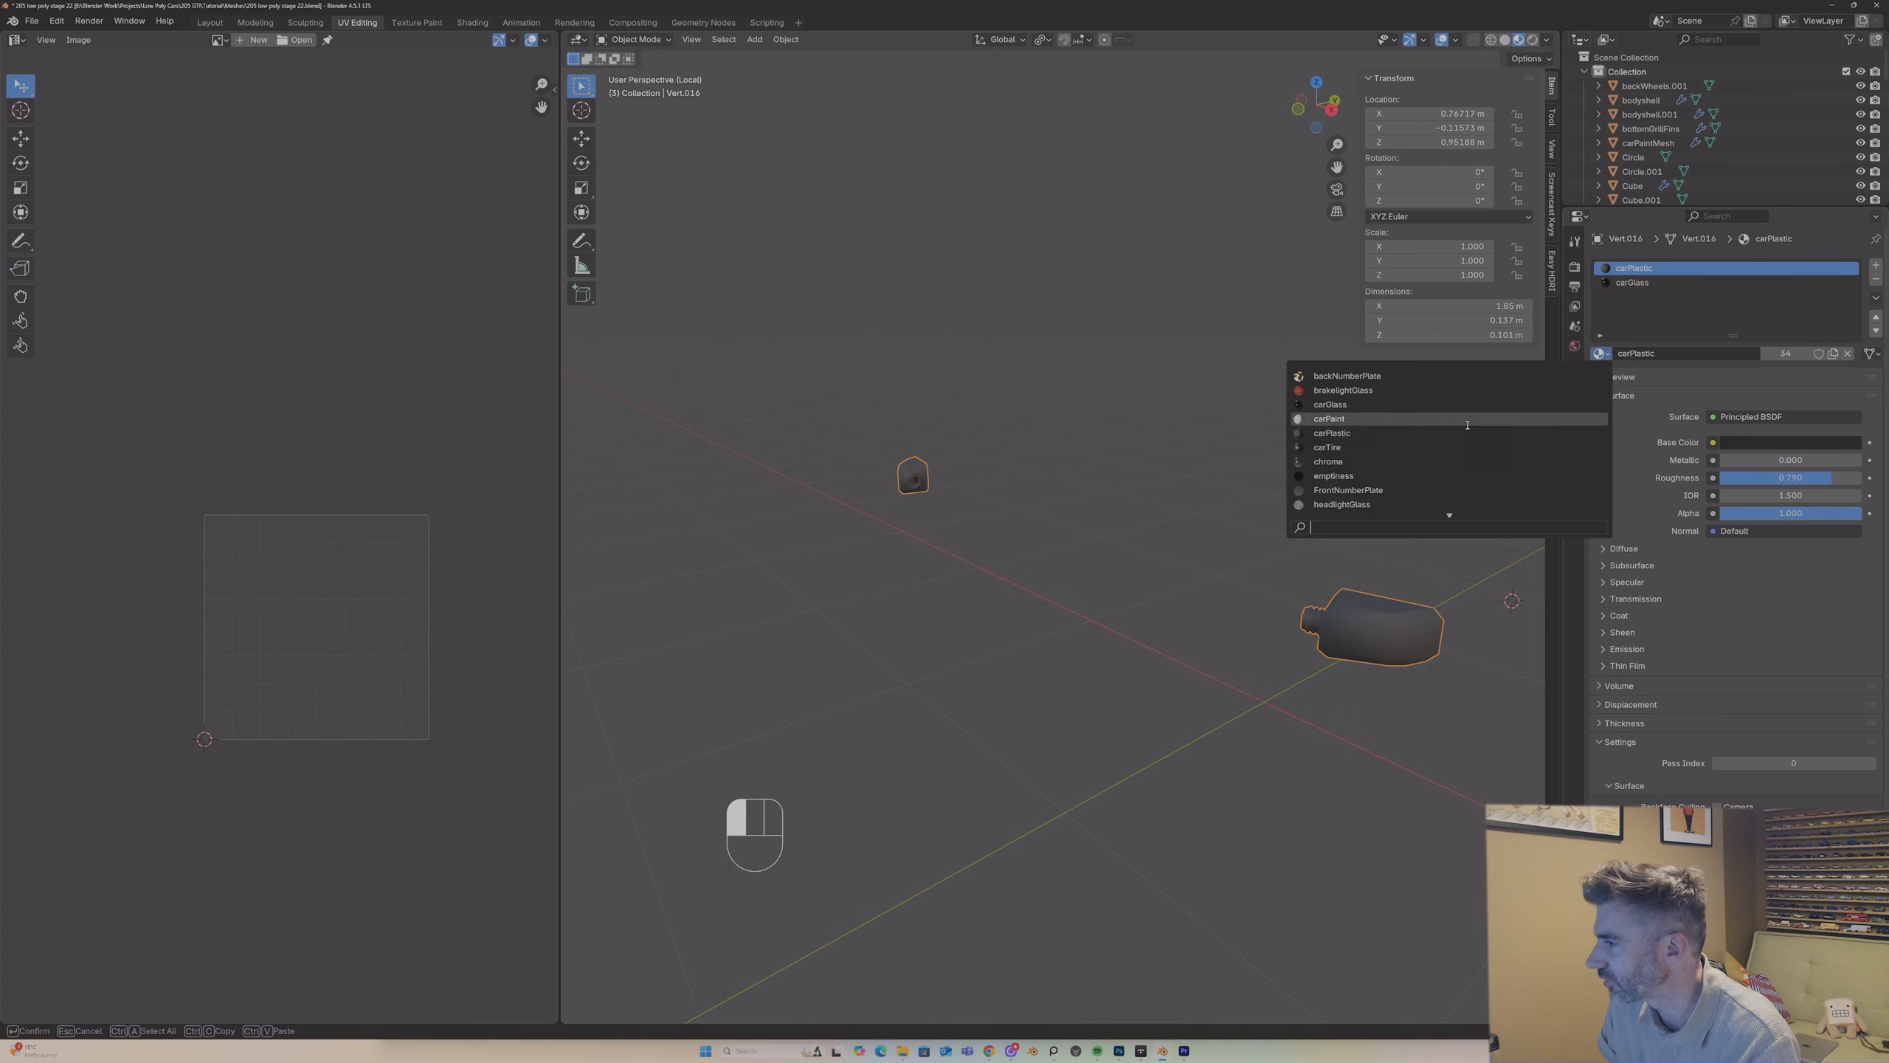
pyautogui.scroll(3, 1468, 424)
pyautogui.scroll(-16, 1457, 424)
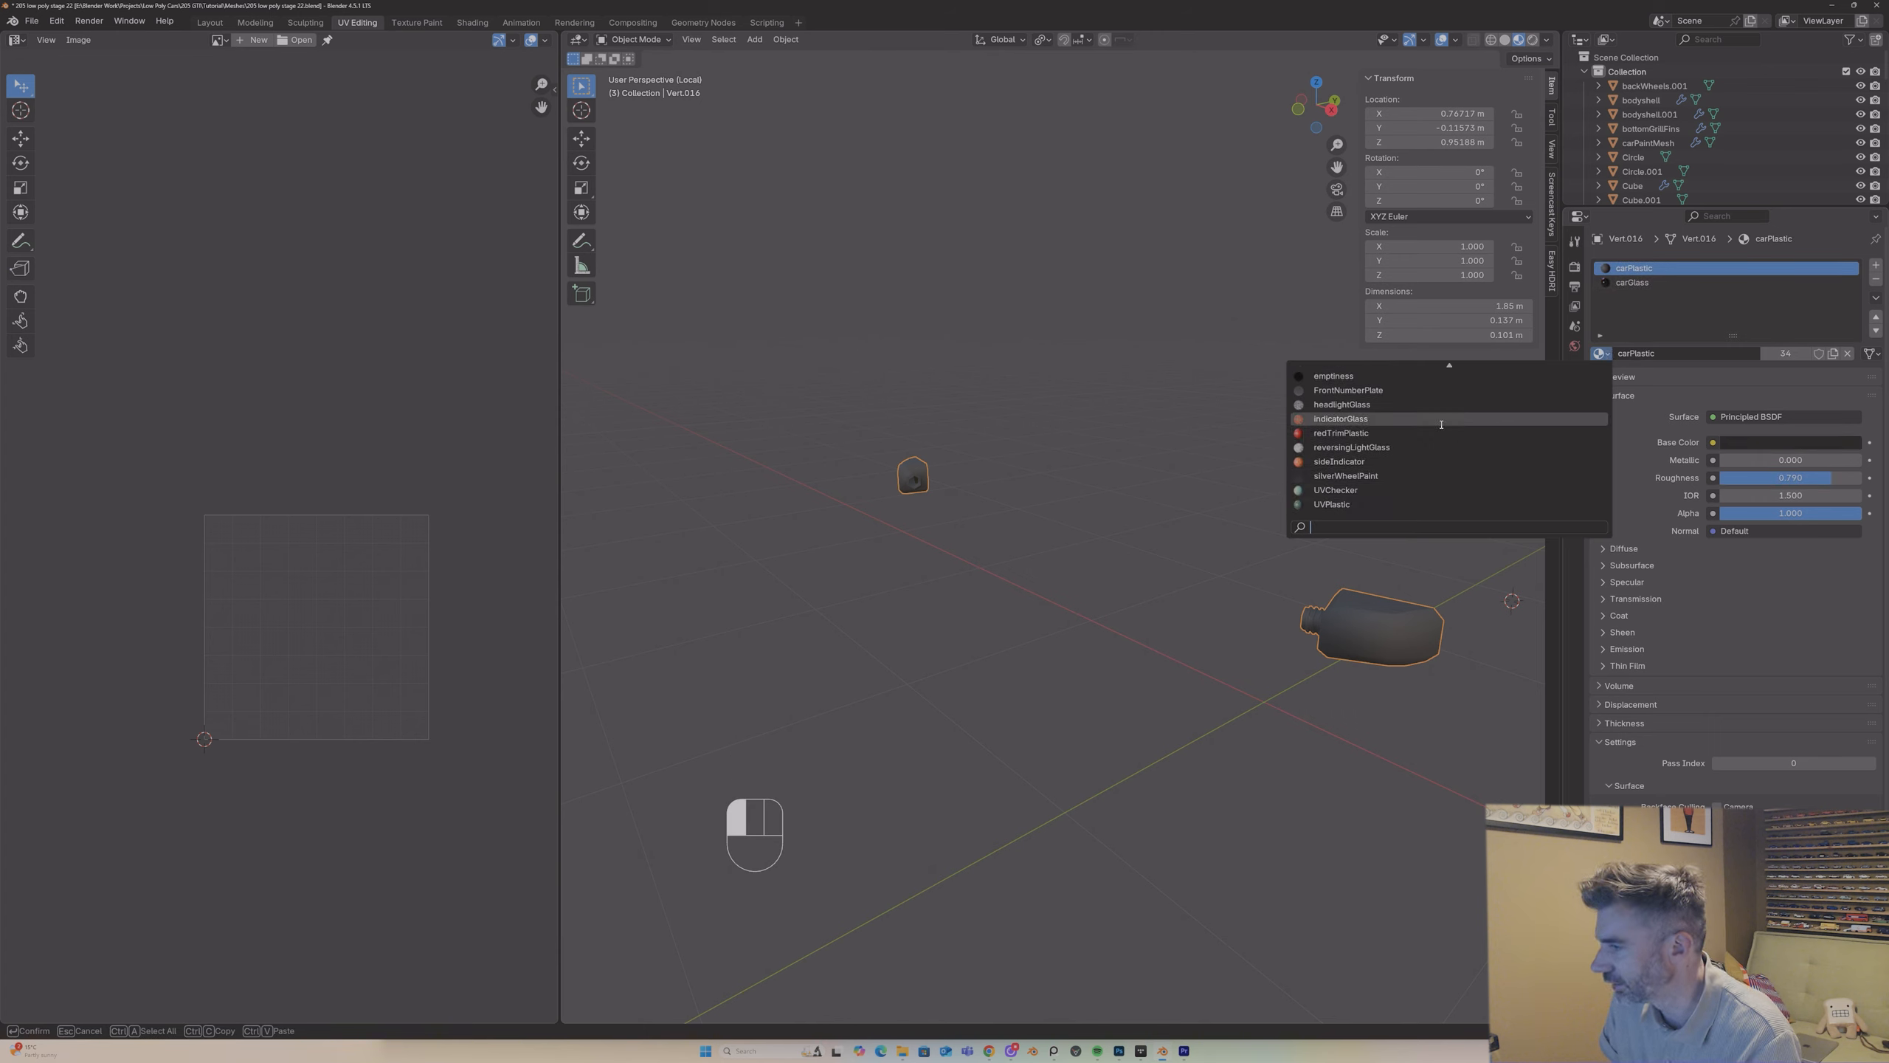
pyautogui.click(1406, 506)
# Step: Mark a seam on the edge loop where the wing mirror's stem meets its housing
pyautogui.moveTo(1383, 512); pyautogui.dragTo(1397, 572, button='middle')
pyautogui.press('Tab')
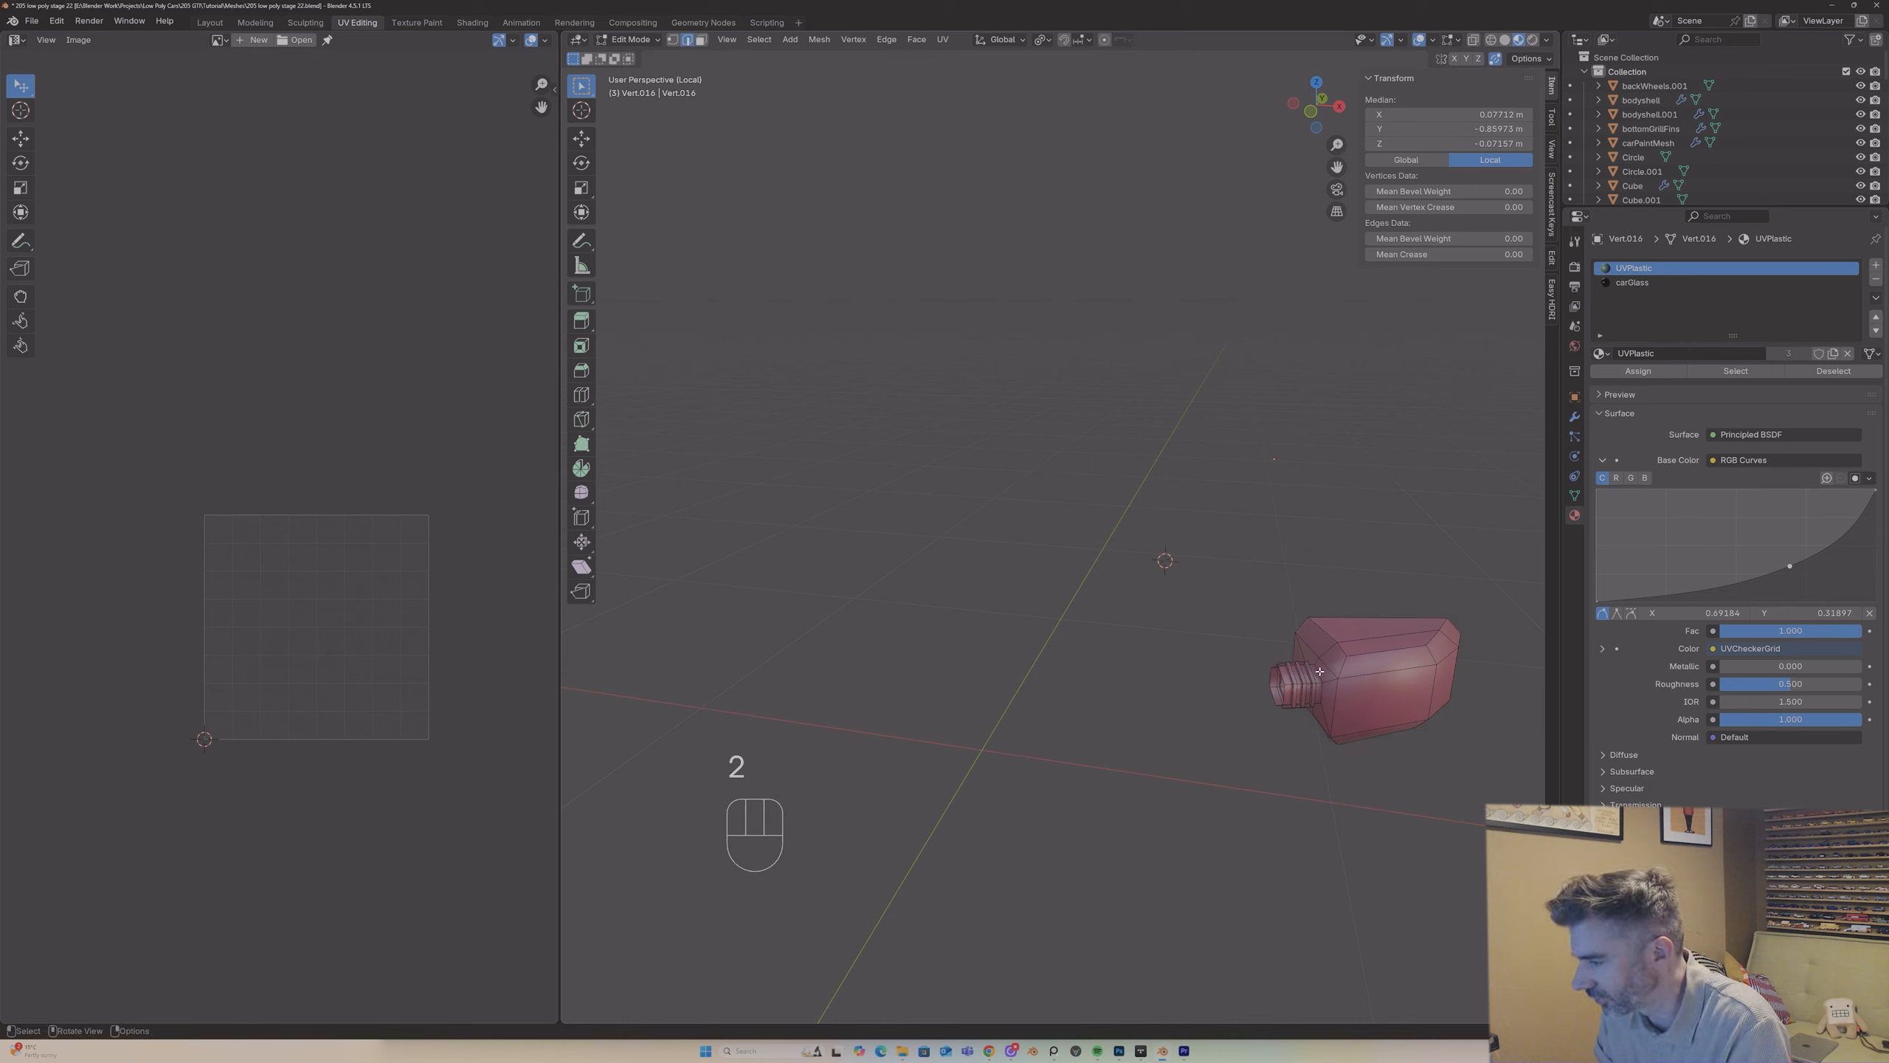
pyautogui.keyDown('alt'); pyautogui.keyDown('shift'); pyautogui.click(1324, 684); pyautogui.keyUp('shift'); pyautogui.keyUp('alt')
pyautogui.moveTo(1322, 685); pyautogui.dragTo(1323, 680, button='middle')
pyautogui.rightClick(1322, 674)
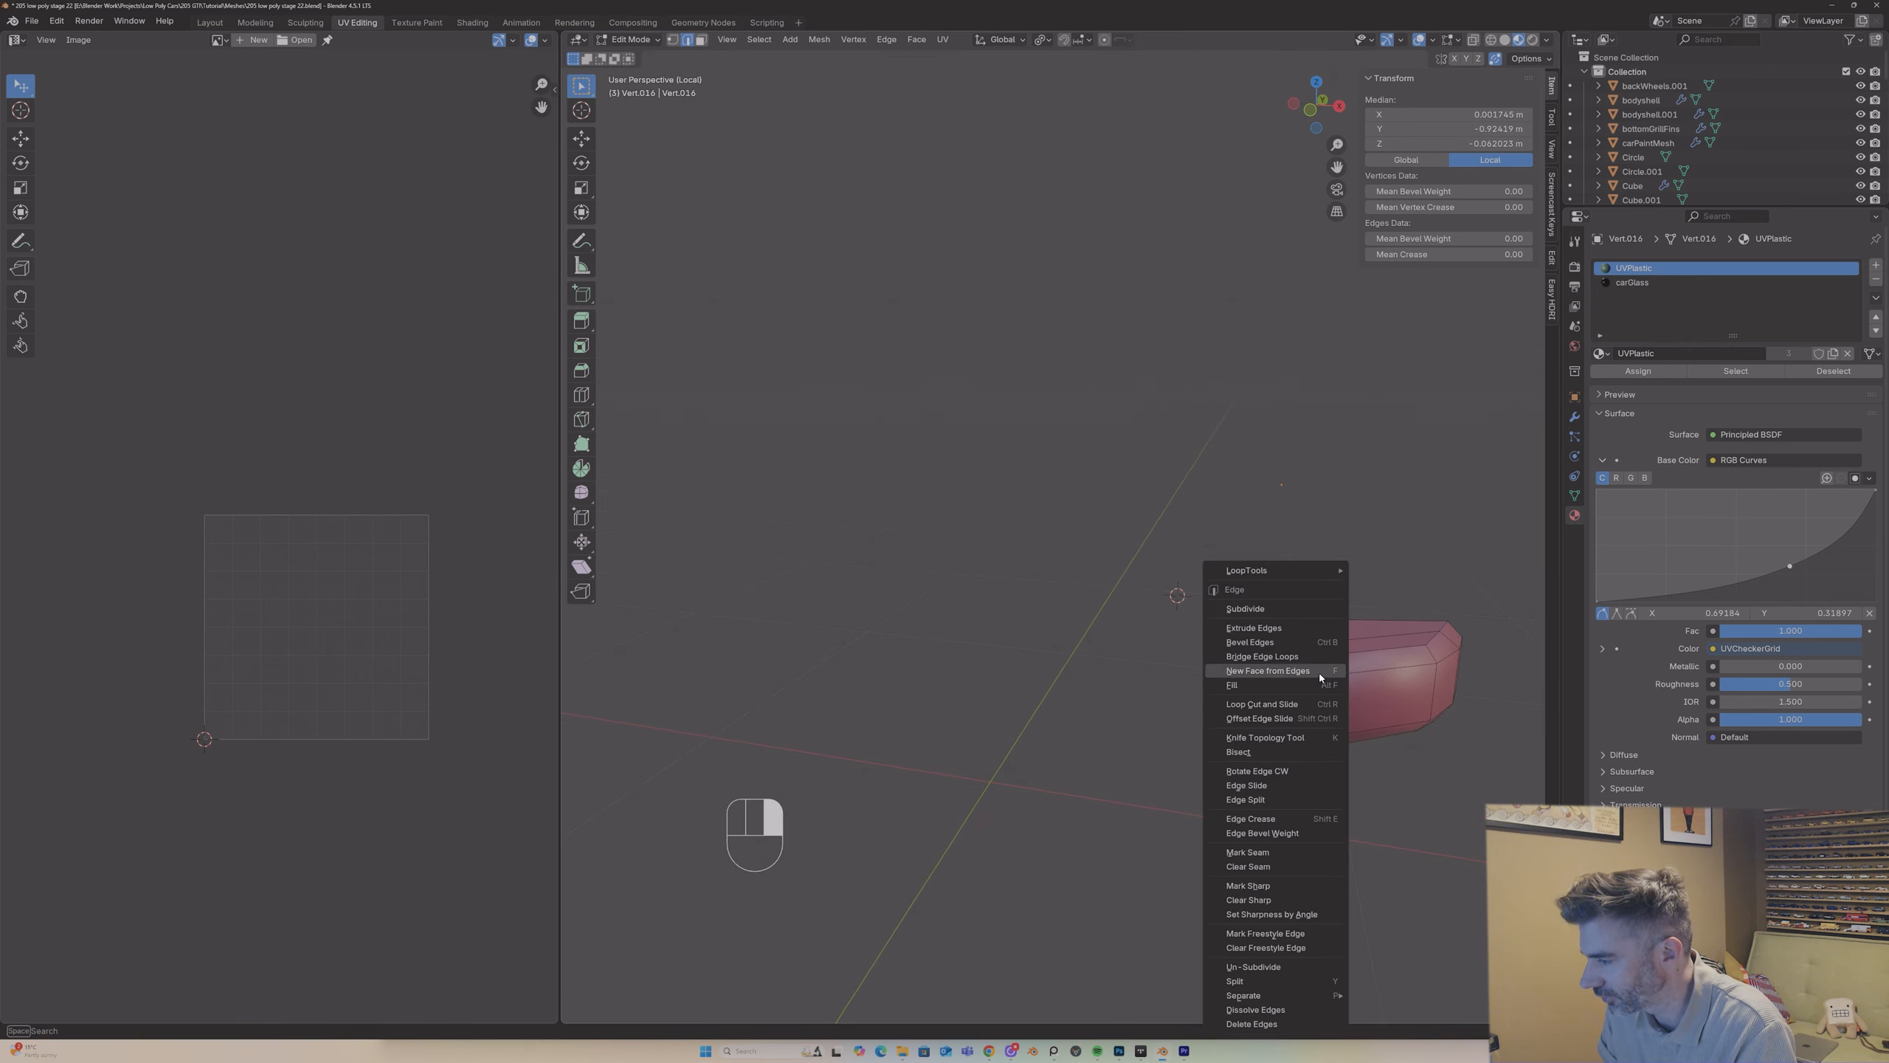
pyautogui.click(1292, 853)
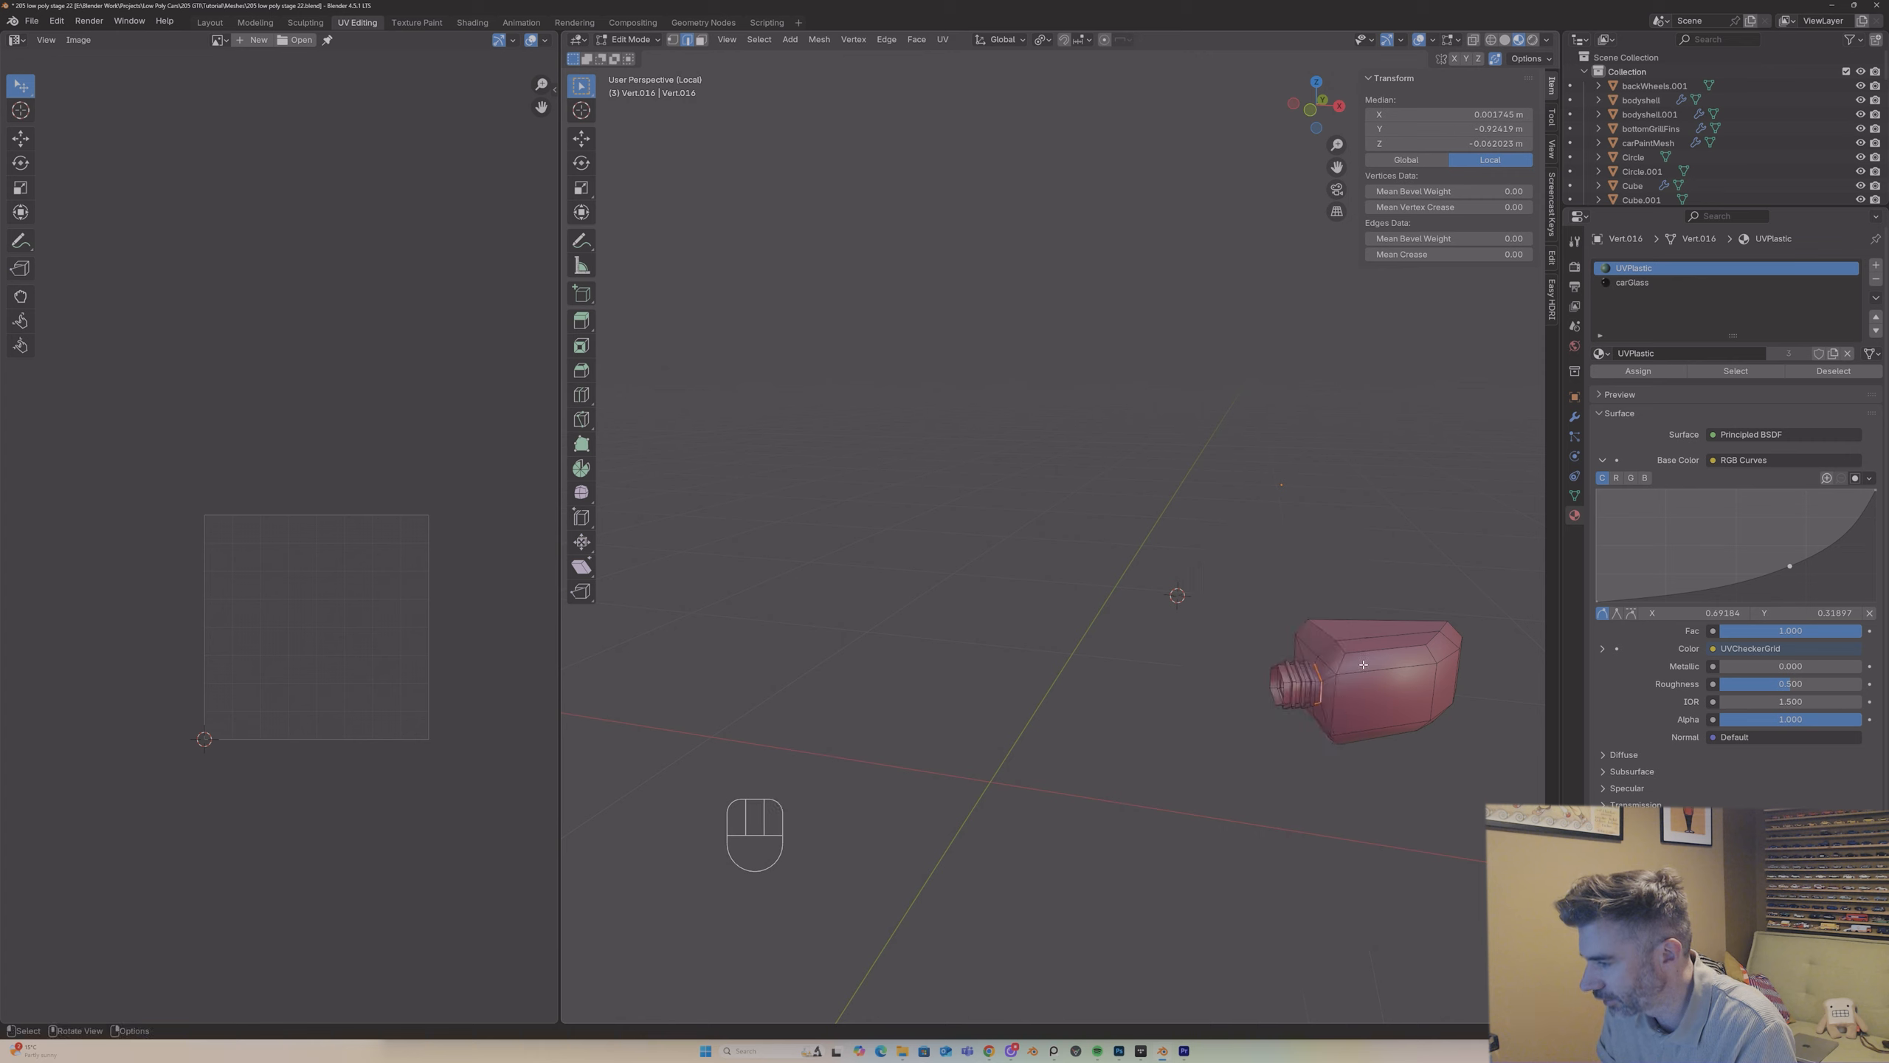
# Step: Mark a seam on the outer edge loop around the wing mirror's glass frame
pyautogui.moveTo(1227, 670); pyautogui.dragTo(1108, 623, button='middle')
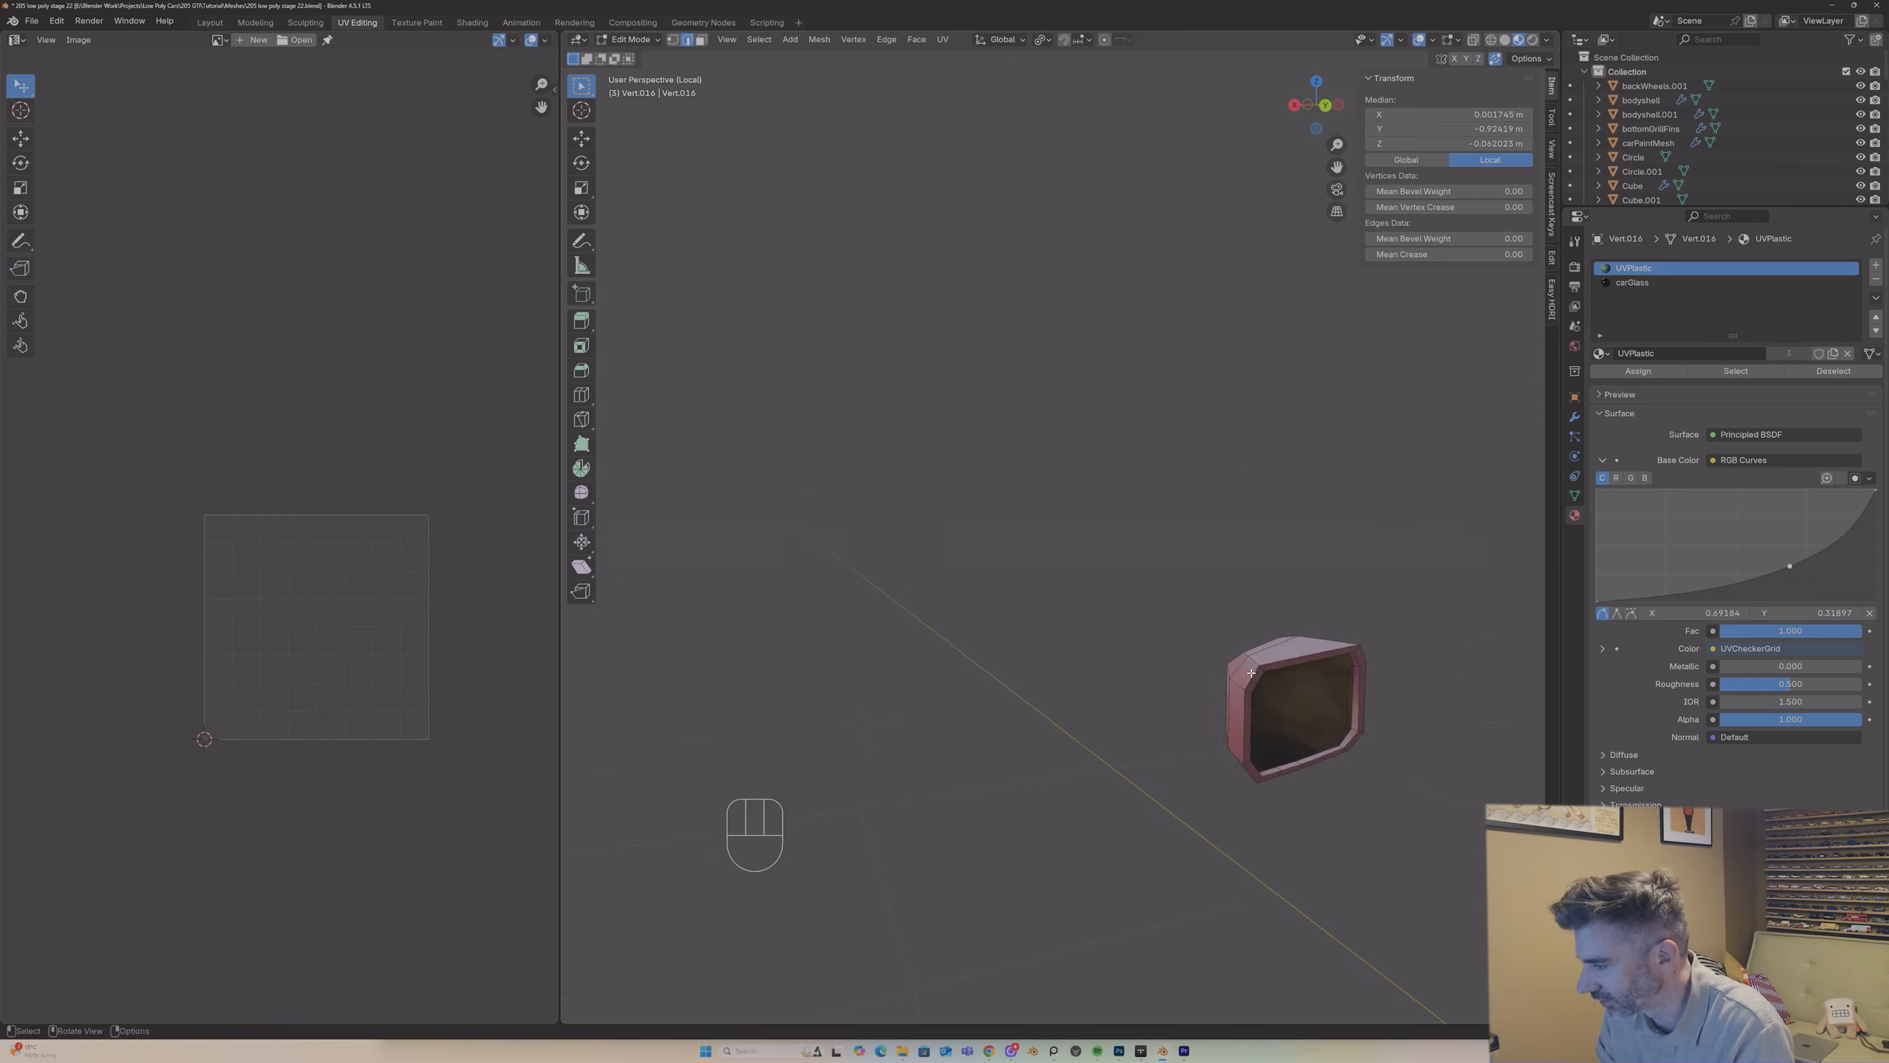
pyautogui.moveTo(1255, 664); pyautogui.dragTo(1067, 632, button='middle')
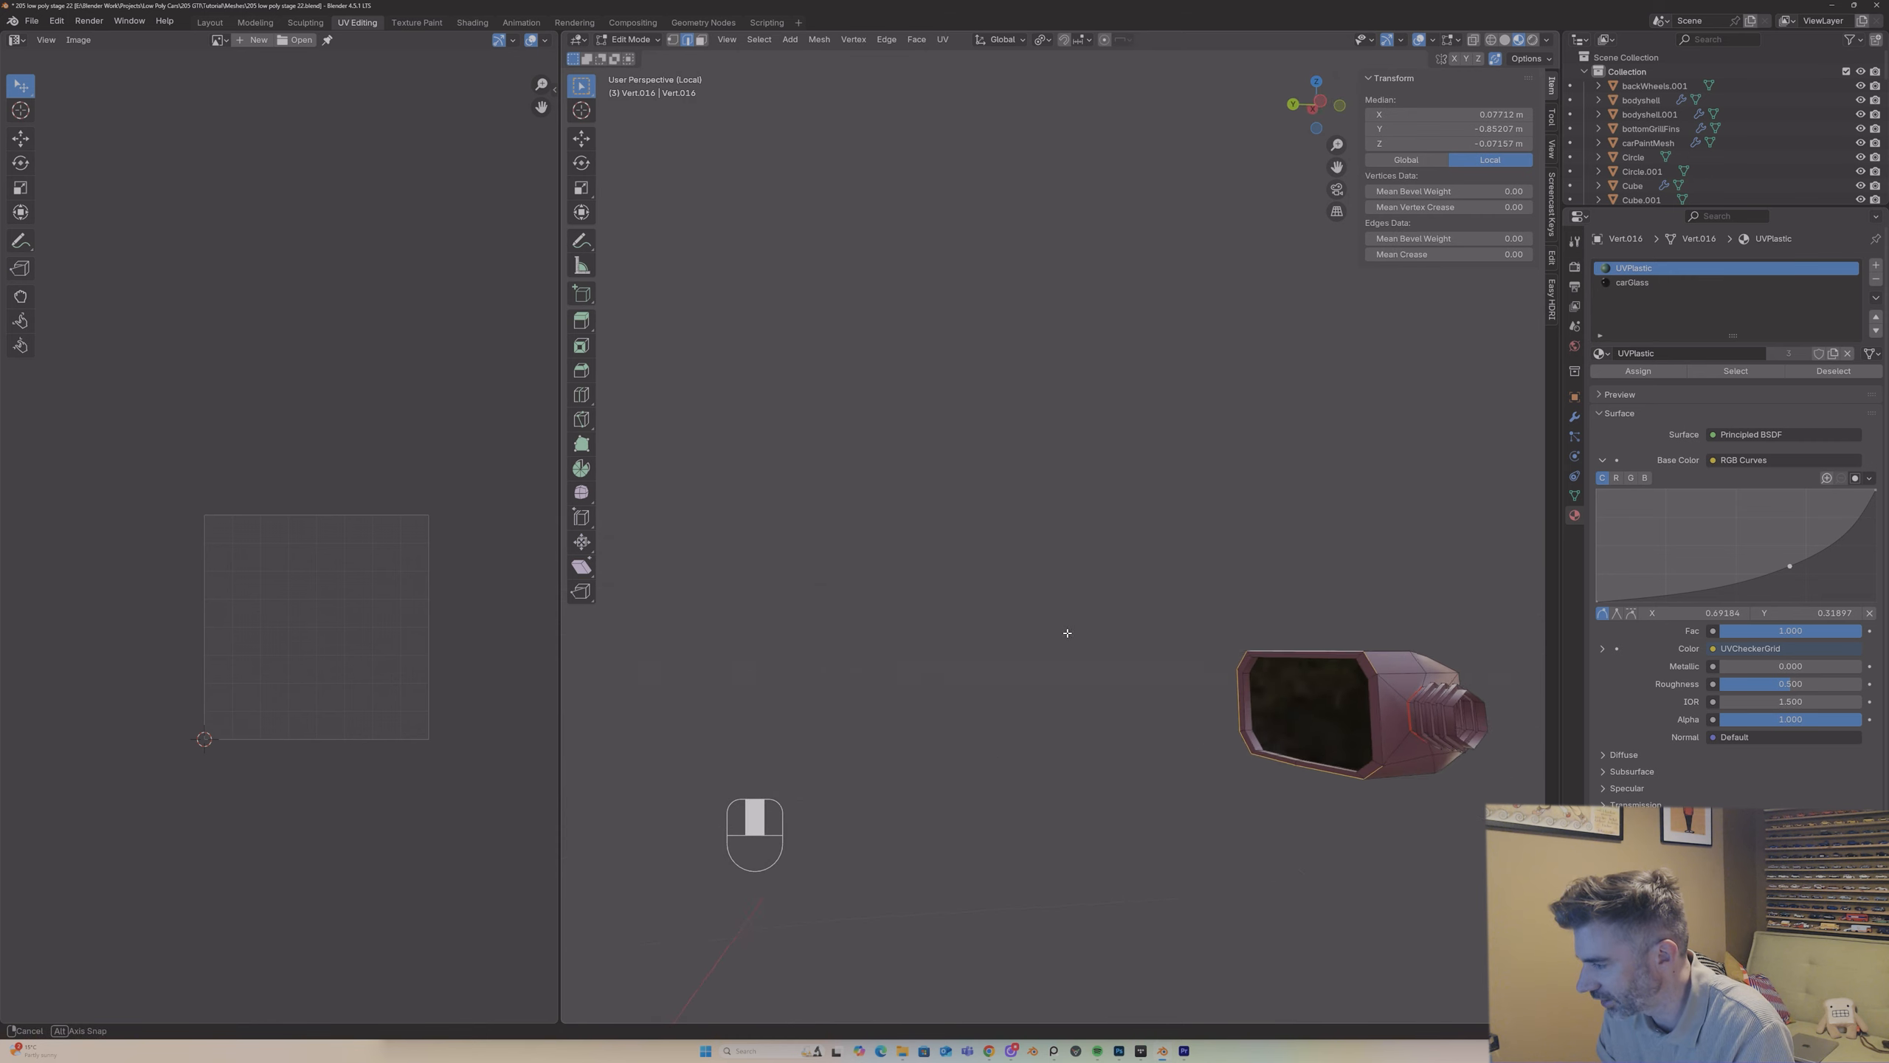
pyautogui.rightClick(1368, 665)
pyautogui.click(1366, 663)
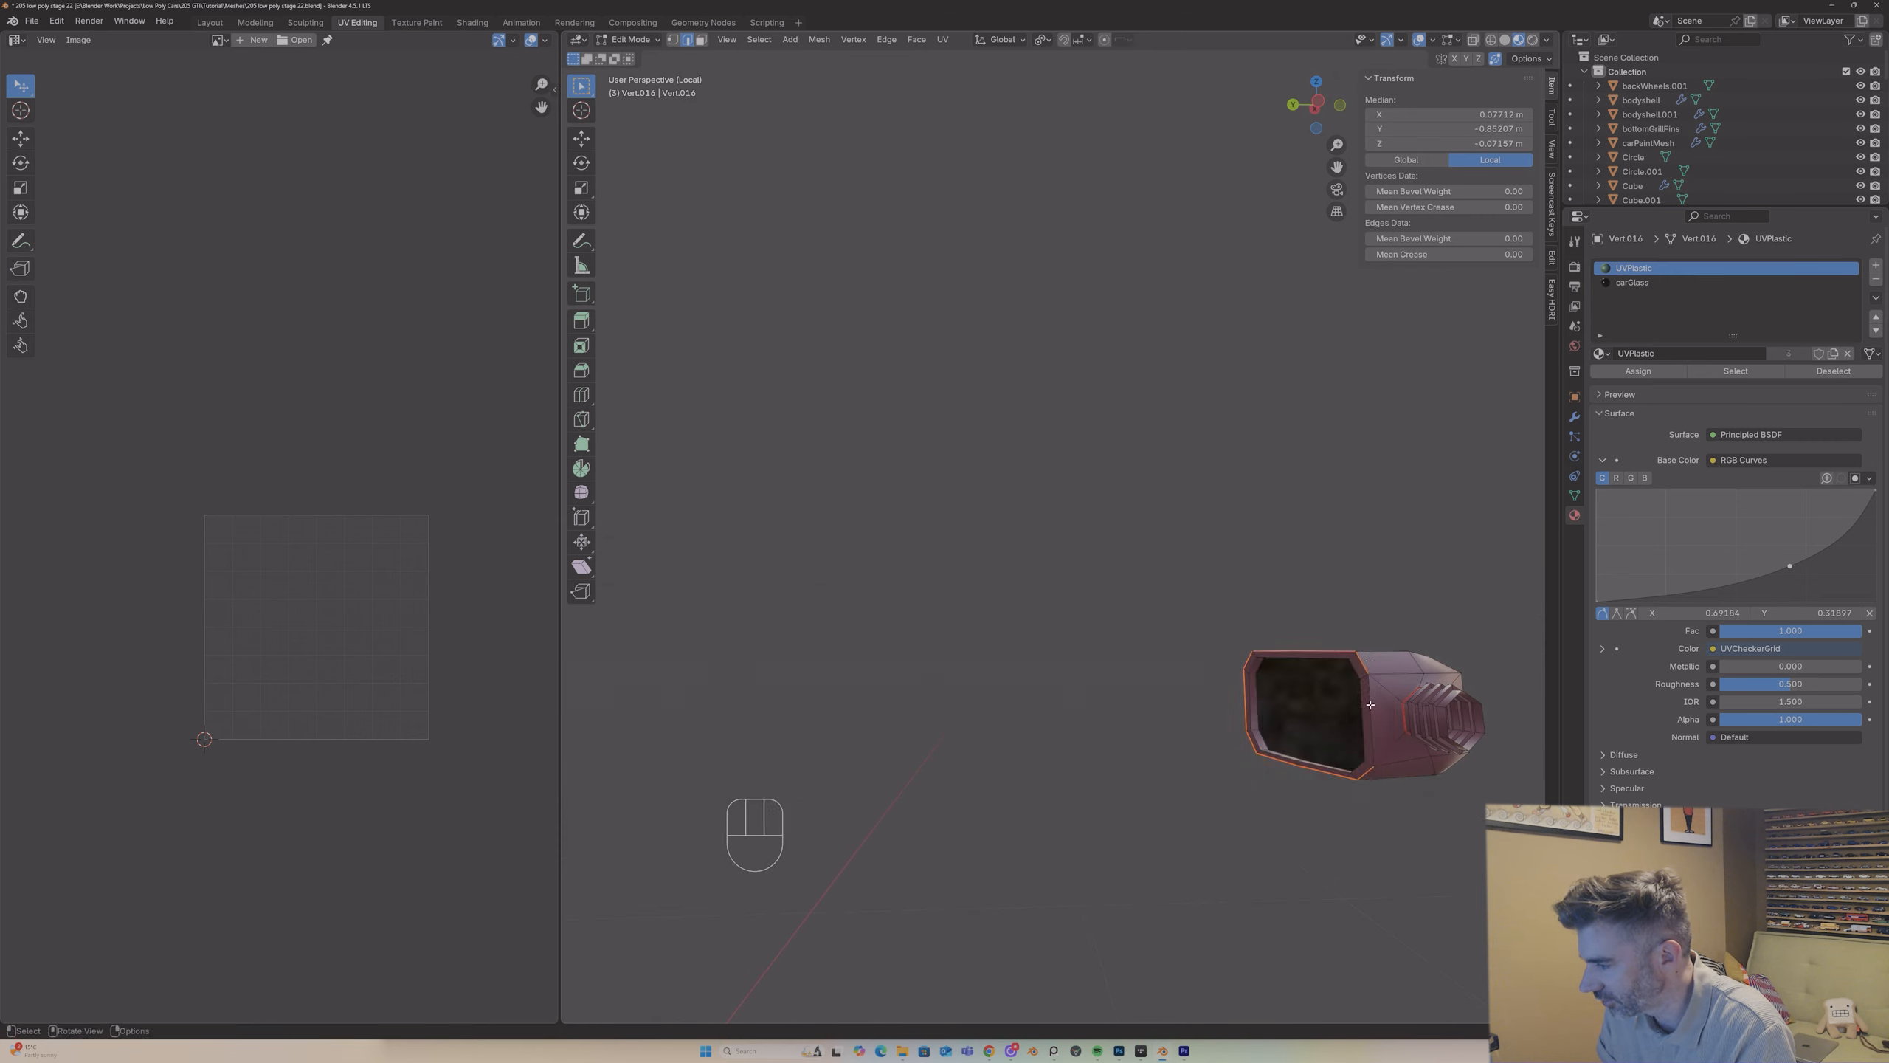
# Step: Mark a seam along the top edges of the mirror housing between the stem and the glass frame
pyautogui.moveTo(1373, 695); pyautogui.dragTo(1271, 694, button='middle')
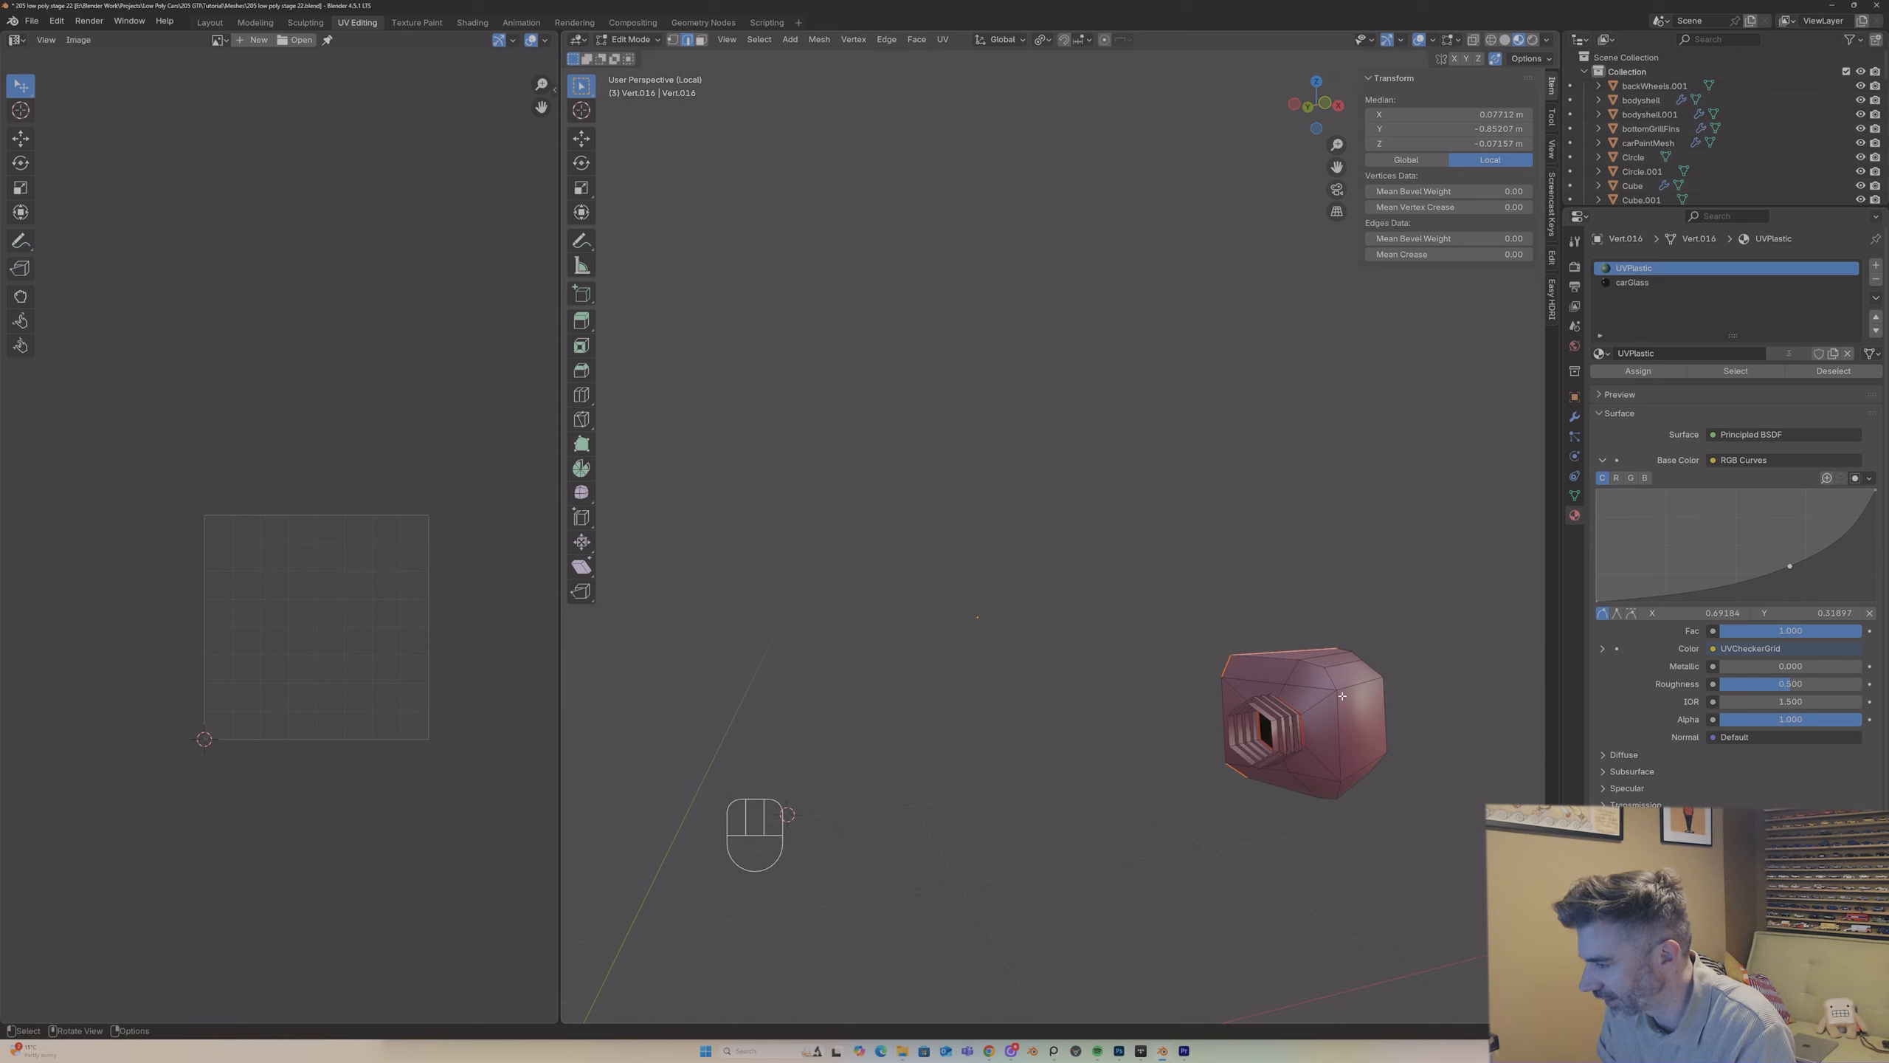
pyautogui.rightClick(1312, 665)
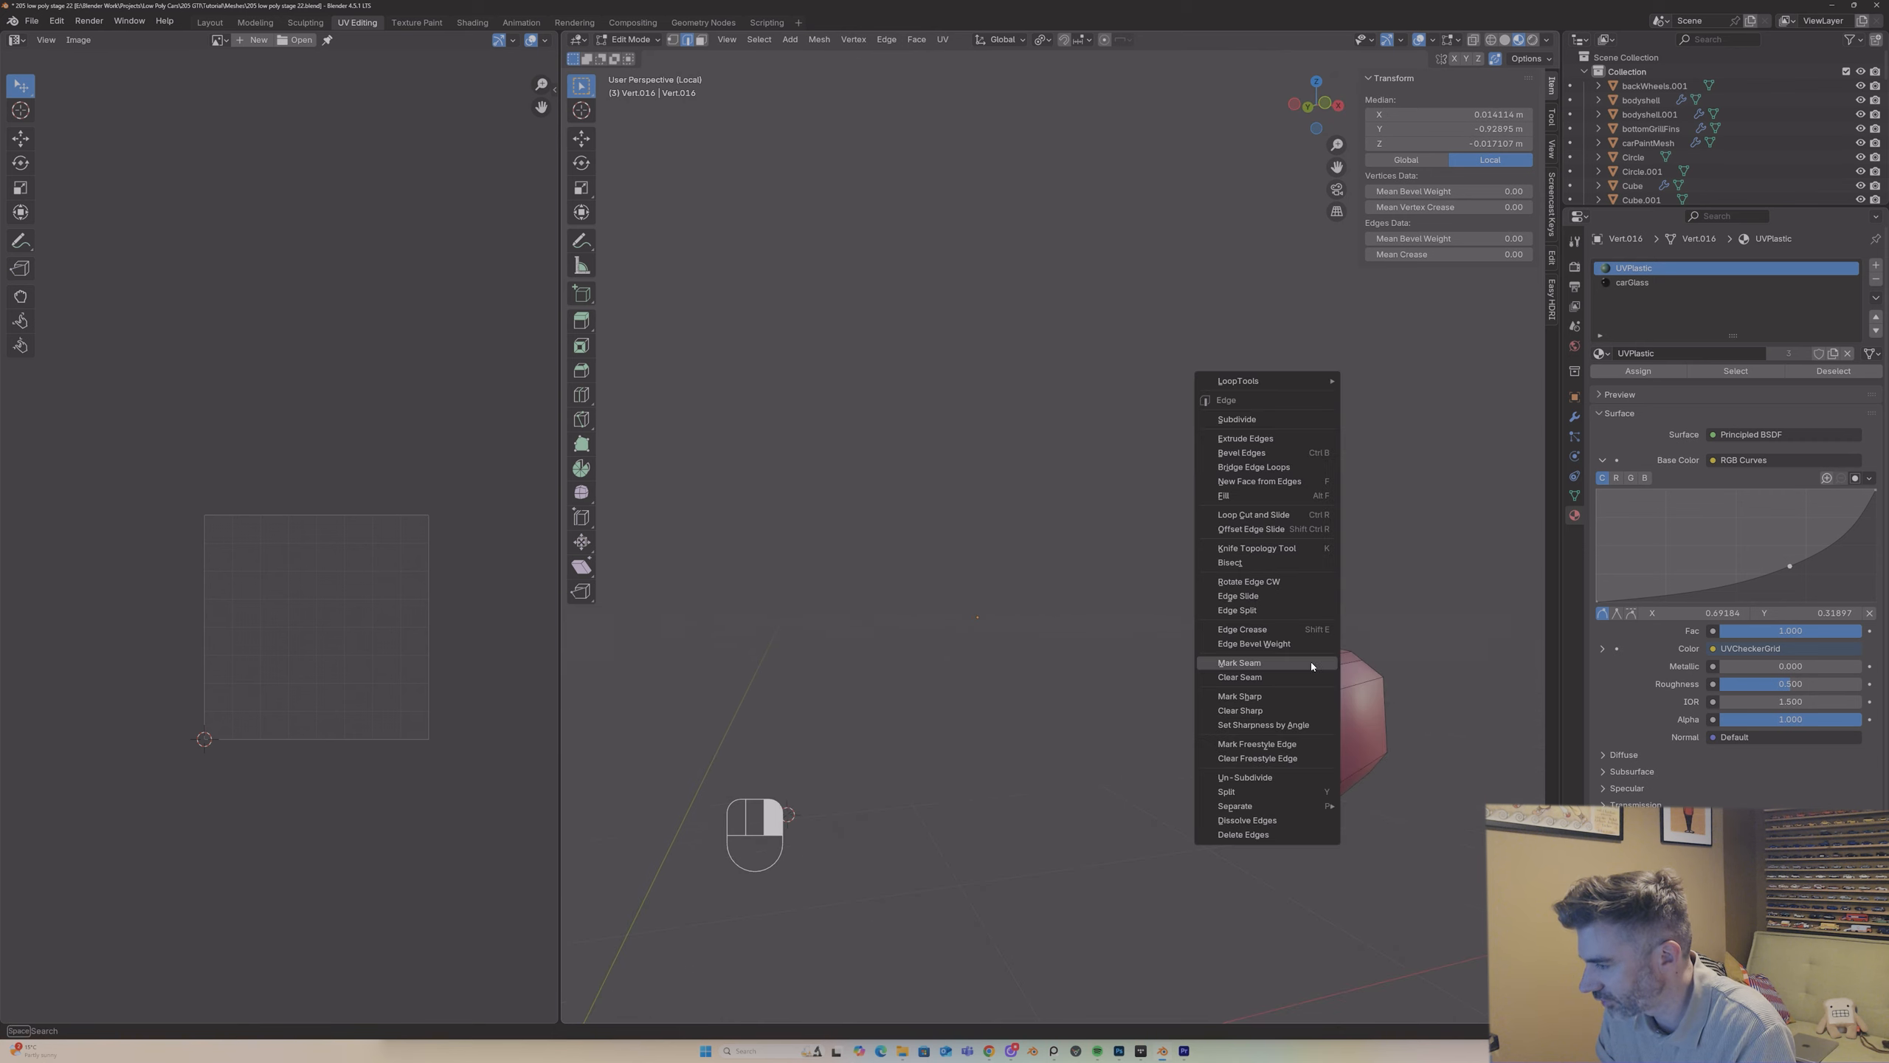
pyautogui.click(1312, 664)
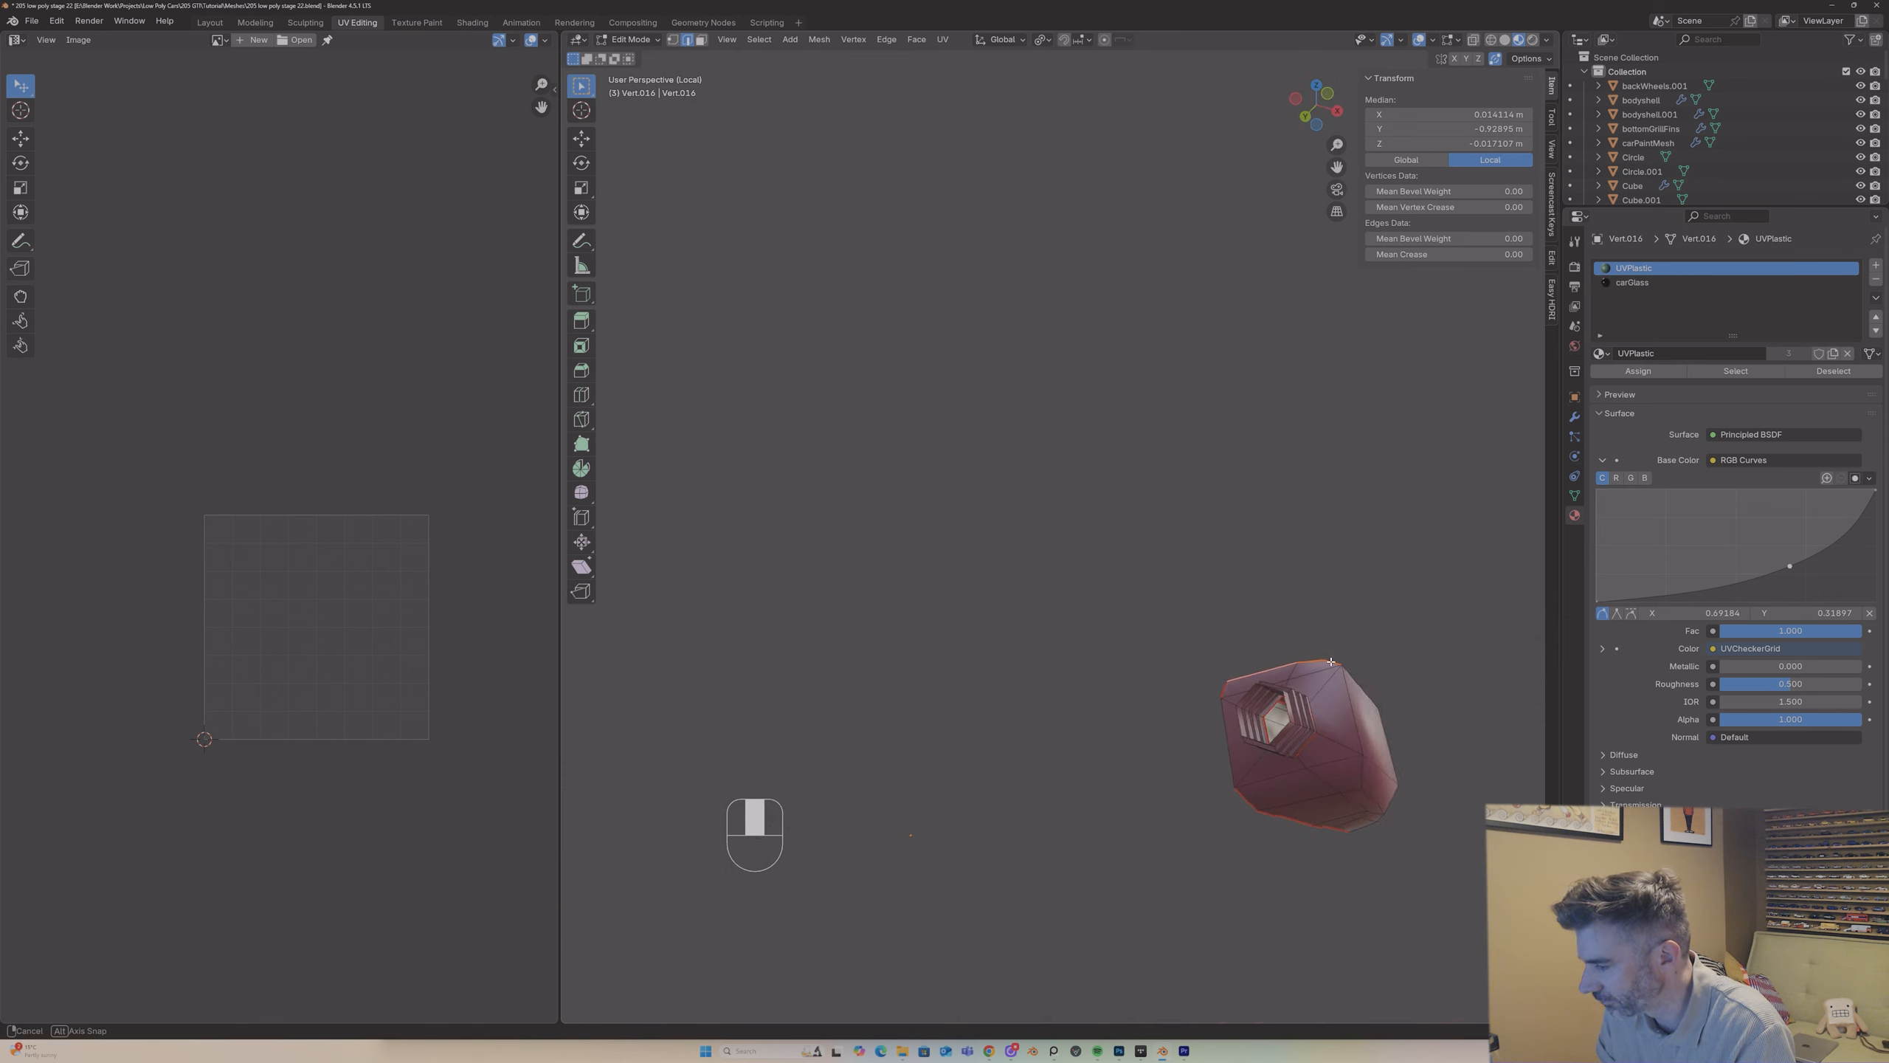
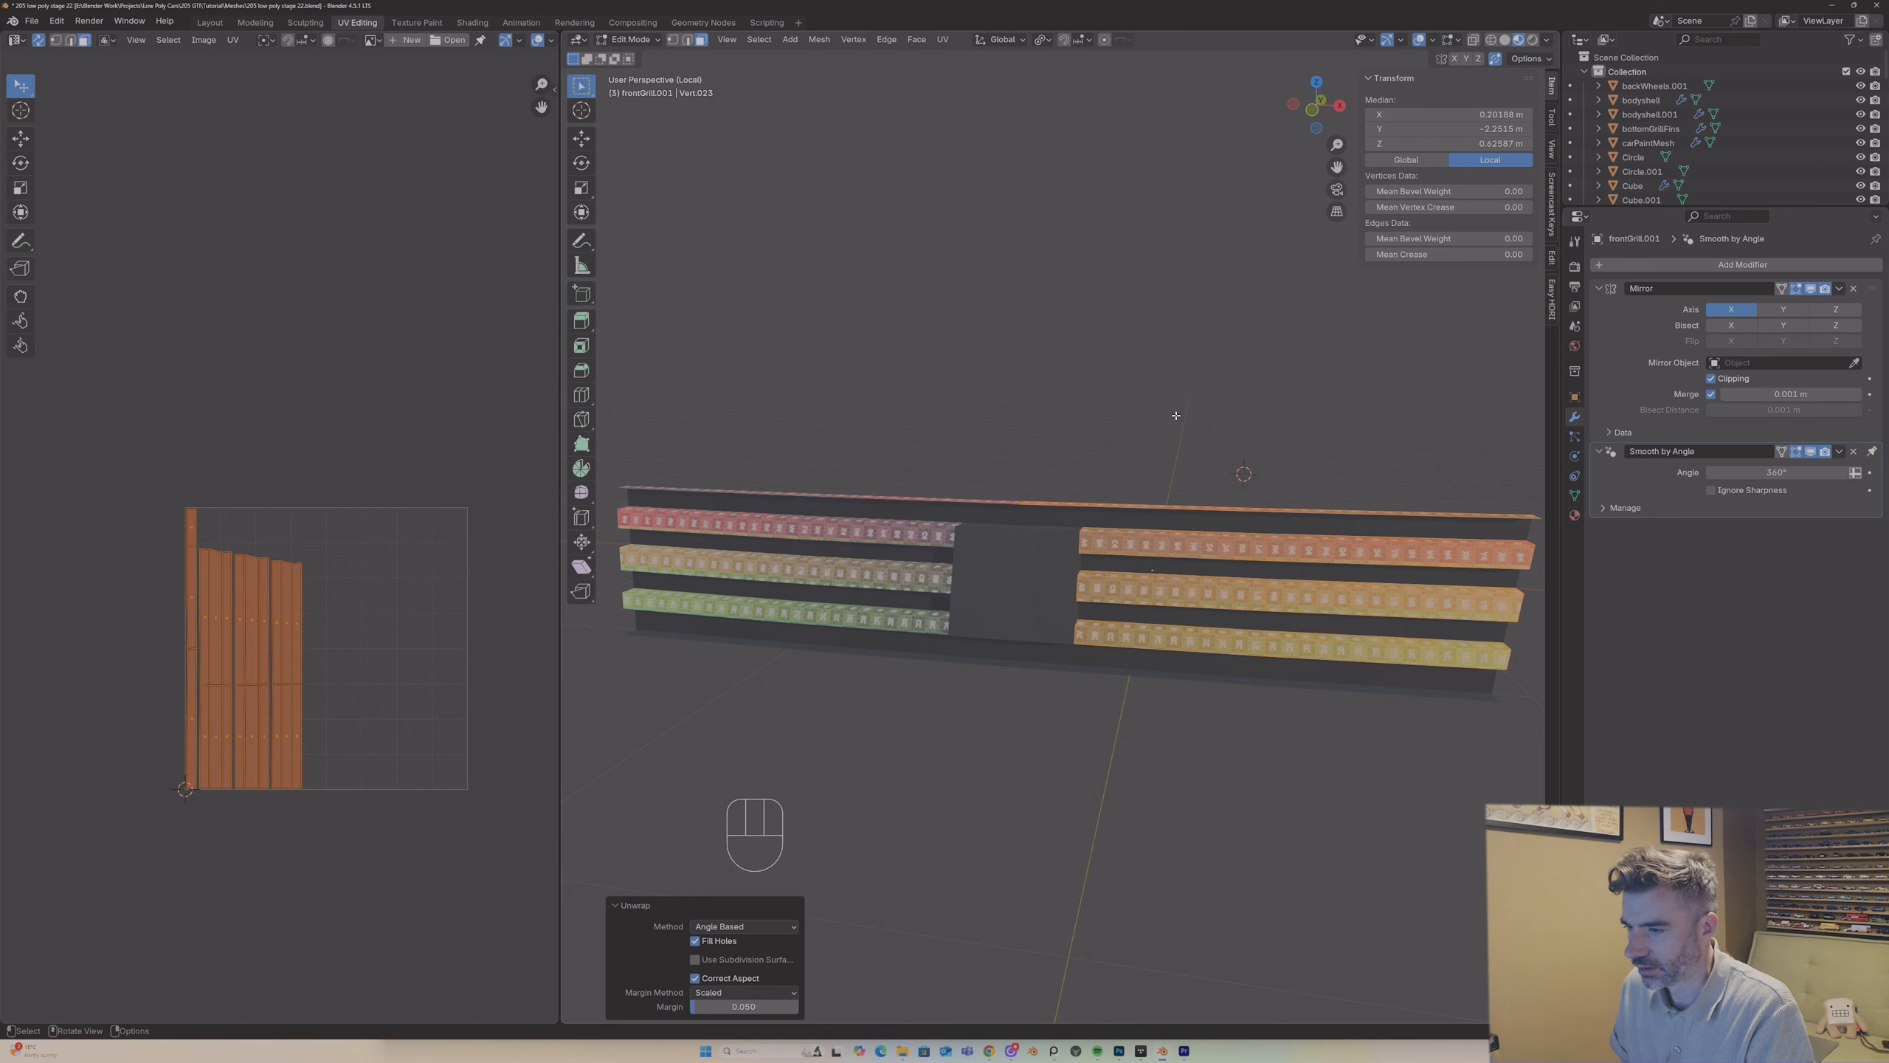
# Step: Apply the front grille's Mirror modifier and unwrap the full grille mesh with the angle-based method
pyautogui.press('Tab')
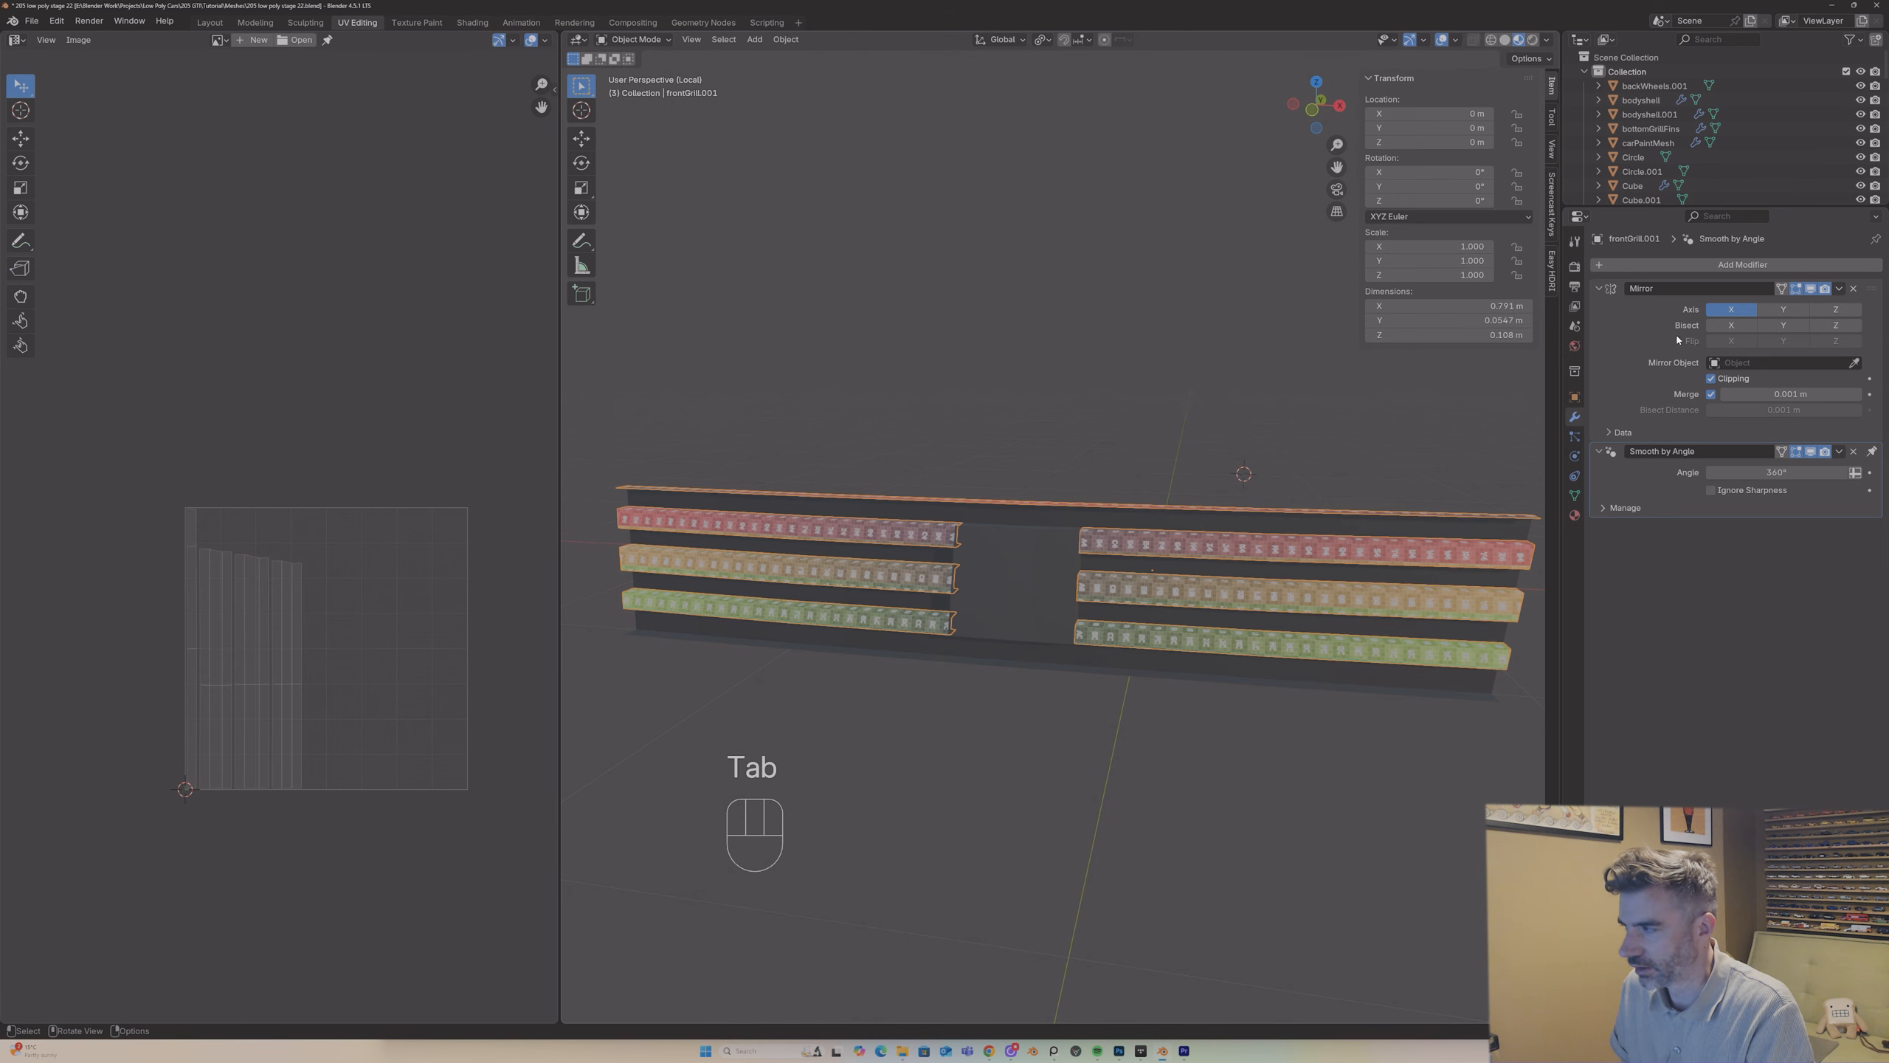
pyautogui.click(1838, 288)
pyautogui.click(1788, 305)
pyautogui.press('Tab')
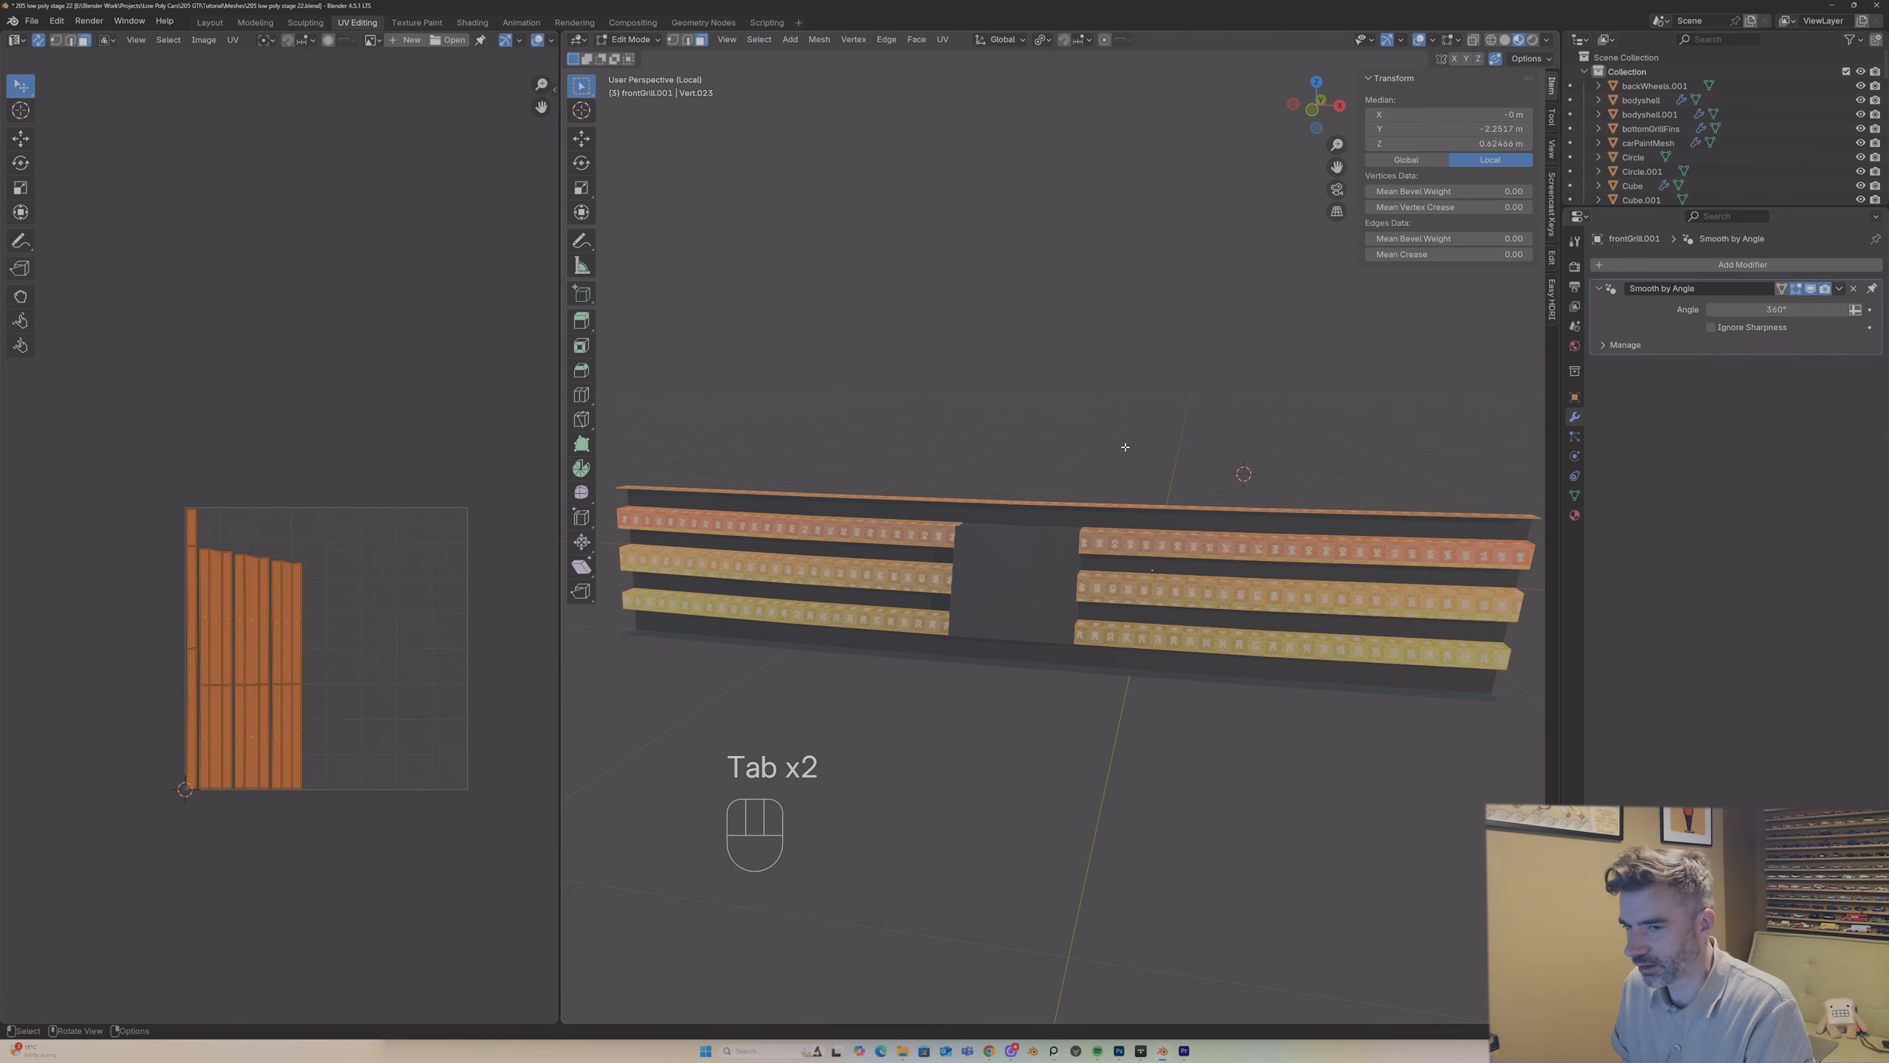
pyautogui.click(942, 40)
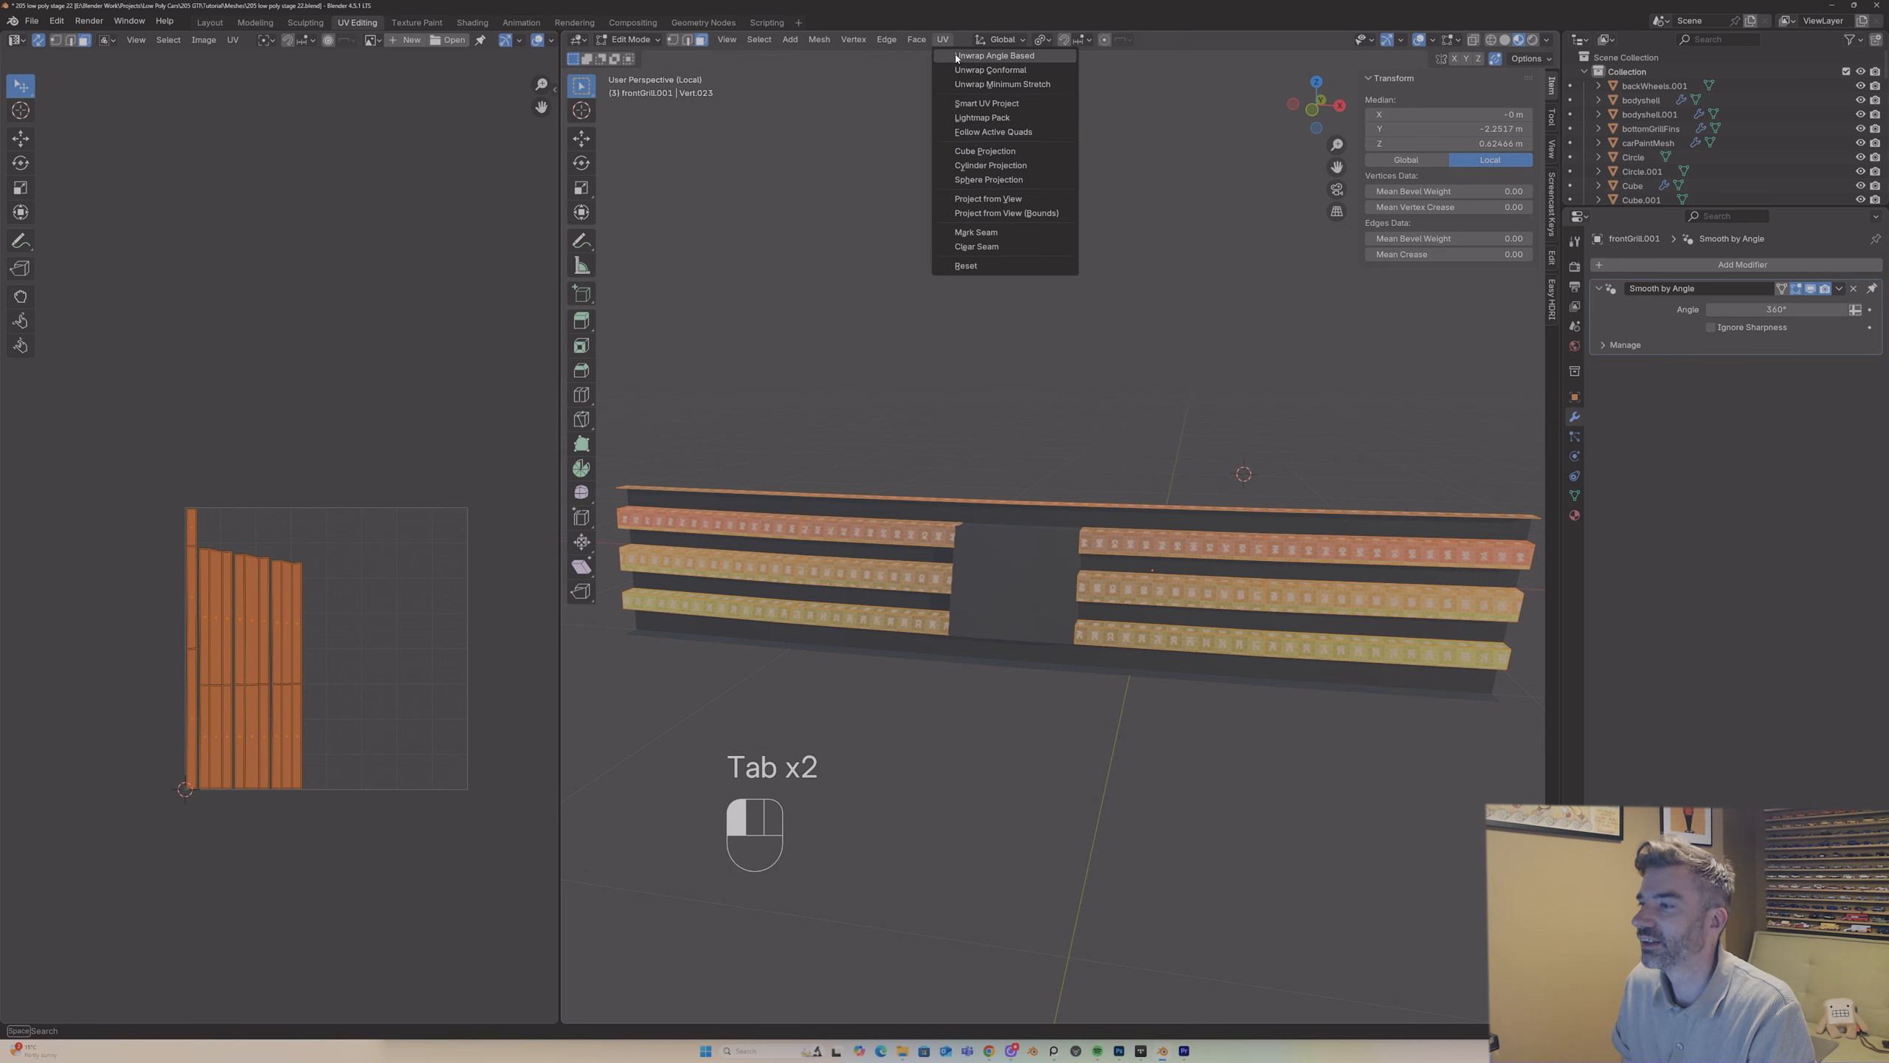
pyautogui.click(963, 55)
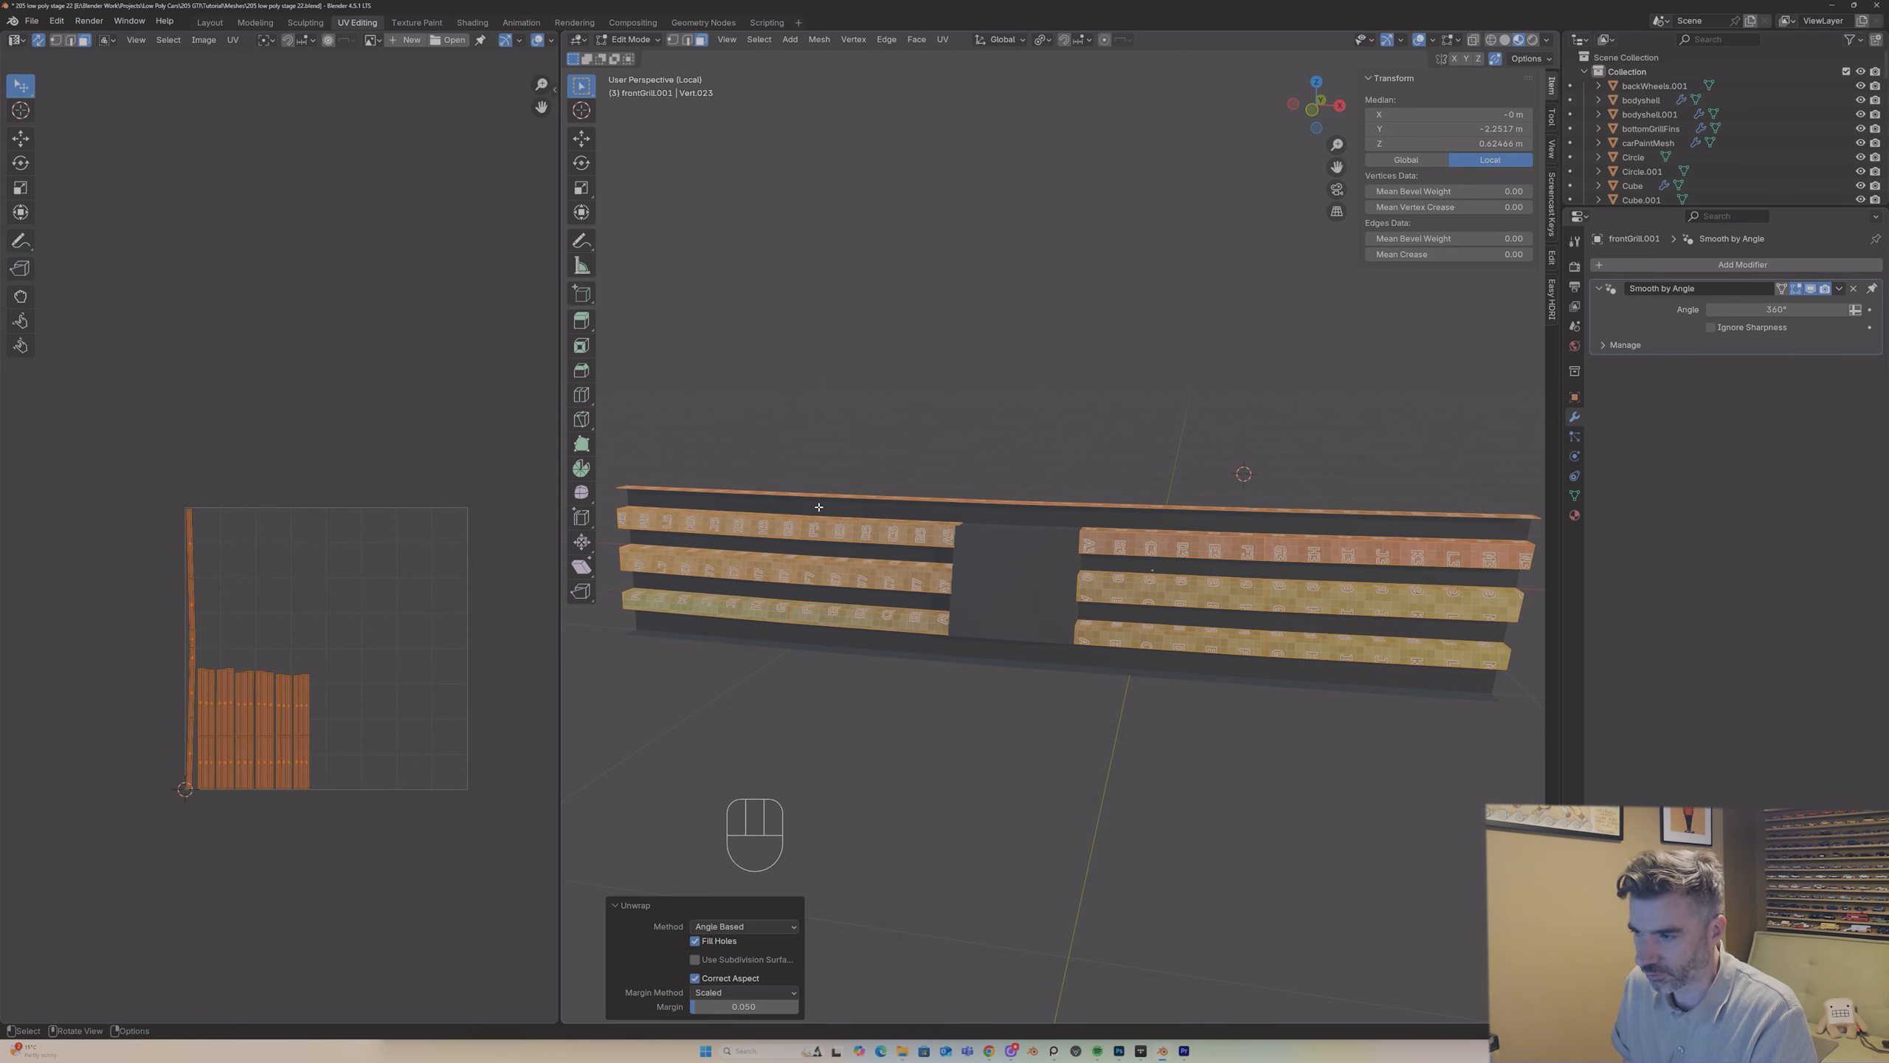
# Step: Leave the grille's isolated local view and show the front of the whole car in Object Mode
pyautogui.moveTo(819, 507); pyautogui.dragTo(910, 491, button='middle')
pyautogui.press('Tab')
pyautogui.press('Tab')
pyautogui.press('Tab')
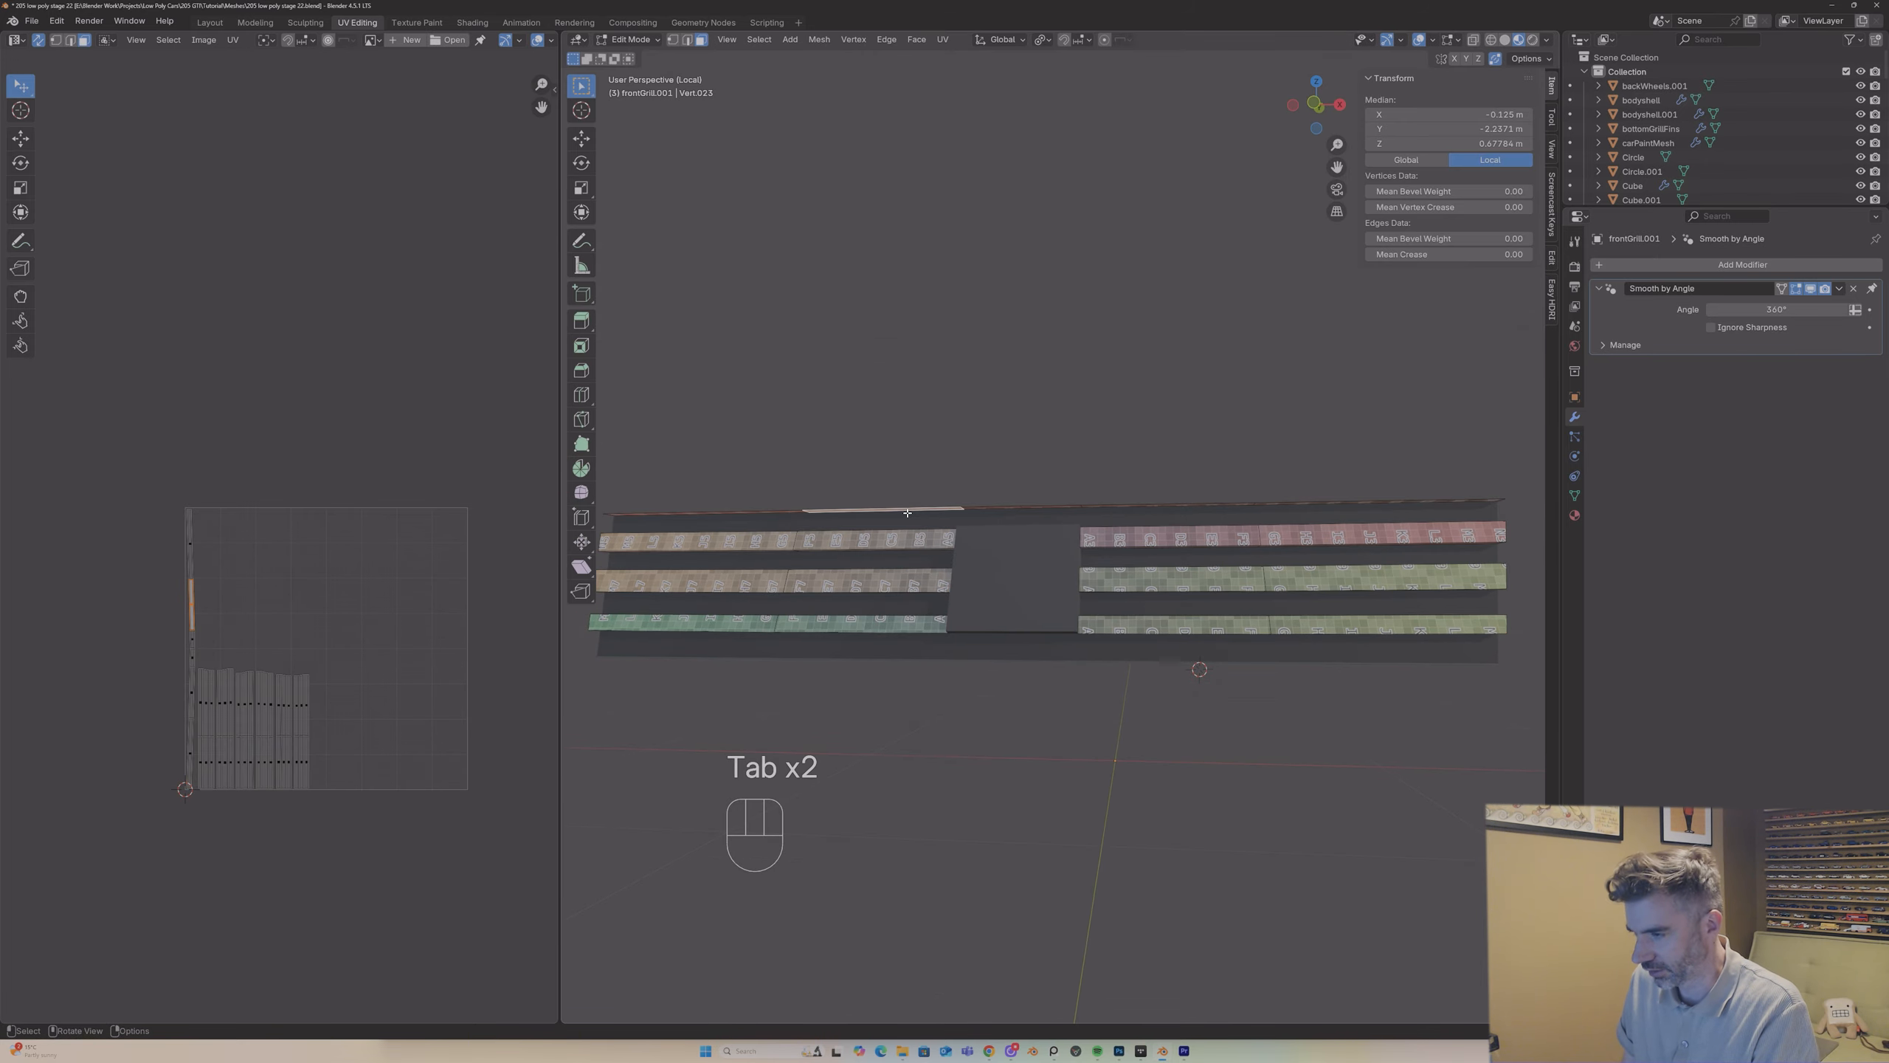
pyautogui.press('/')
pyautogui.scroll(5, 1078, 597)
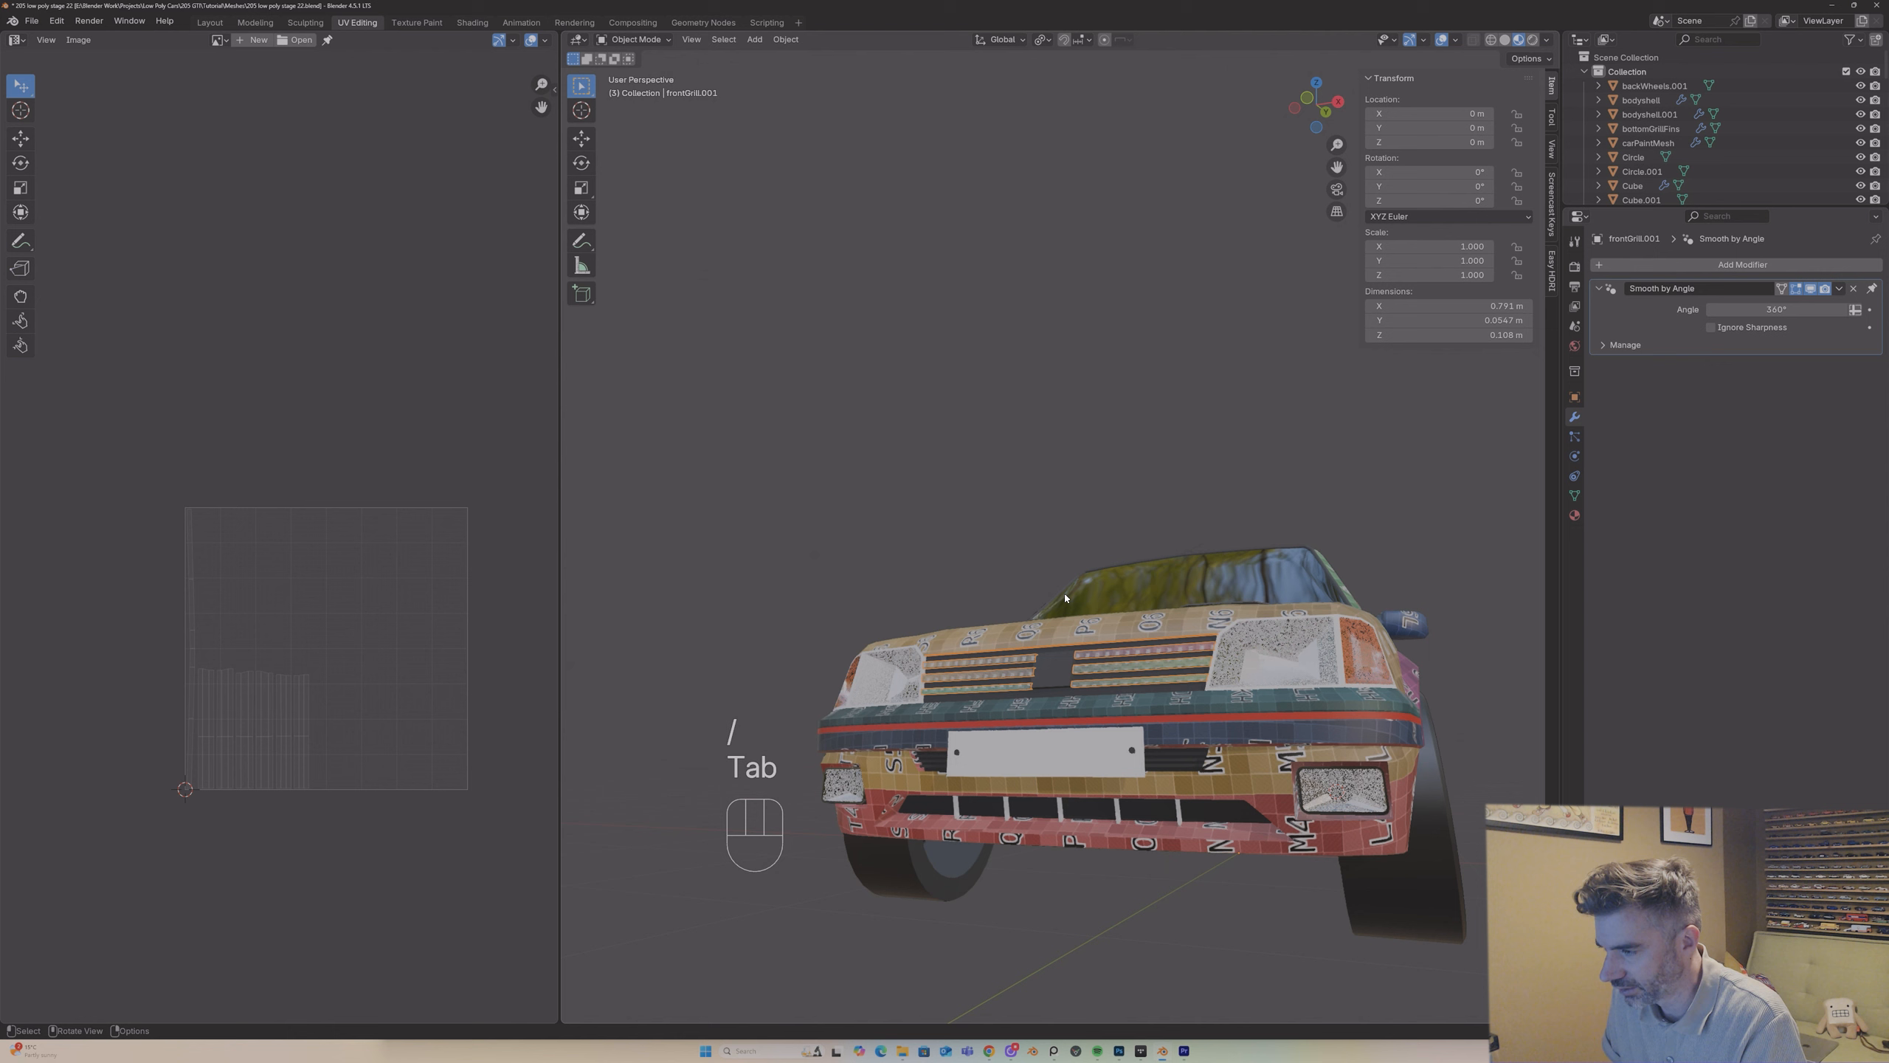
# Step: Select the linked faces of the grille's thin top strip and separate them into their own object
pyautogui.press('Tab')
pyautogui.moveTo(1070, 639); pyautogui.dragTo(1068, 690, button='middle')
pyautogui.click(1068, 691)
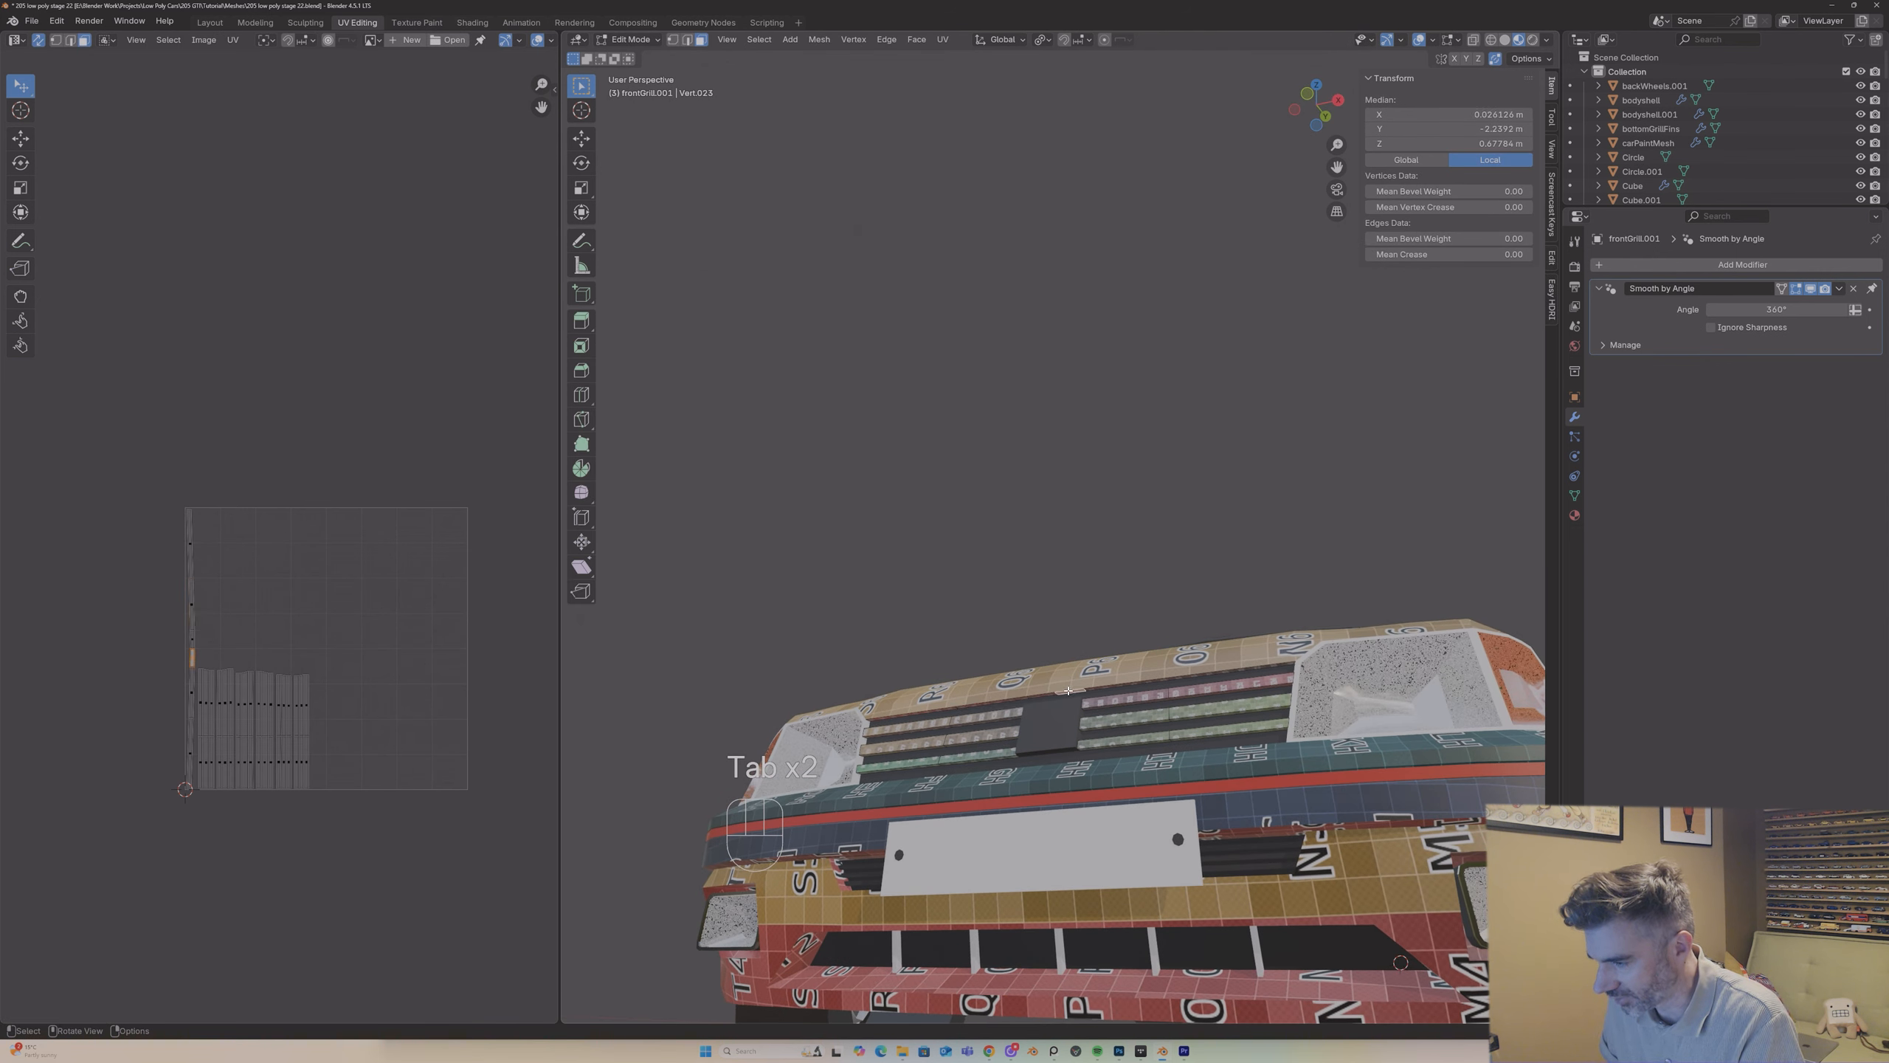
pyautogui.press('l')
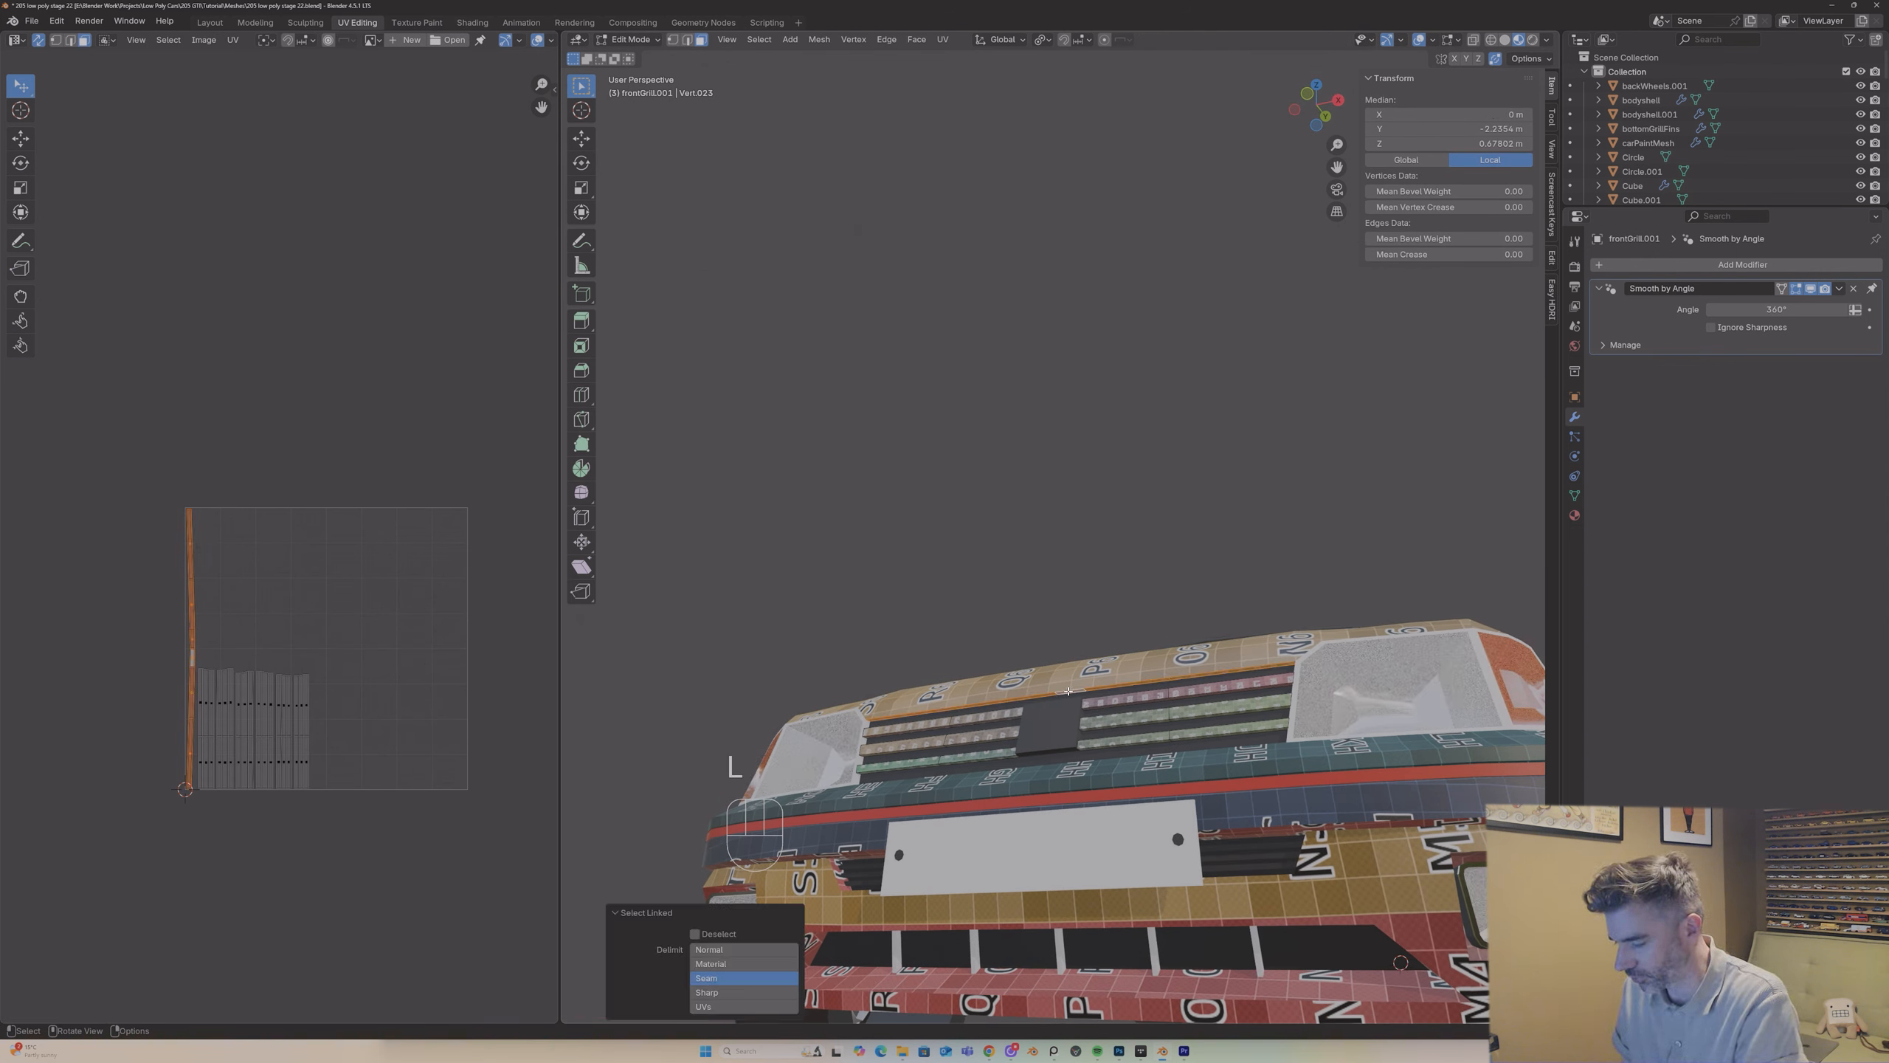
pyautogui.press('p')
pyautogui.click(1066, 676)
pyautogui.press('Tab')
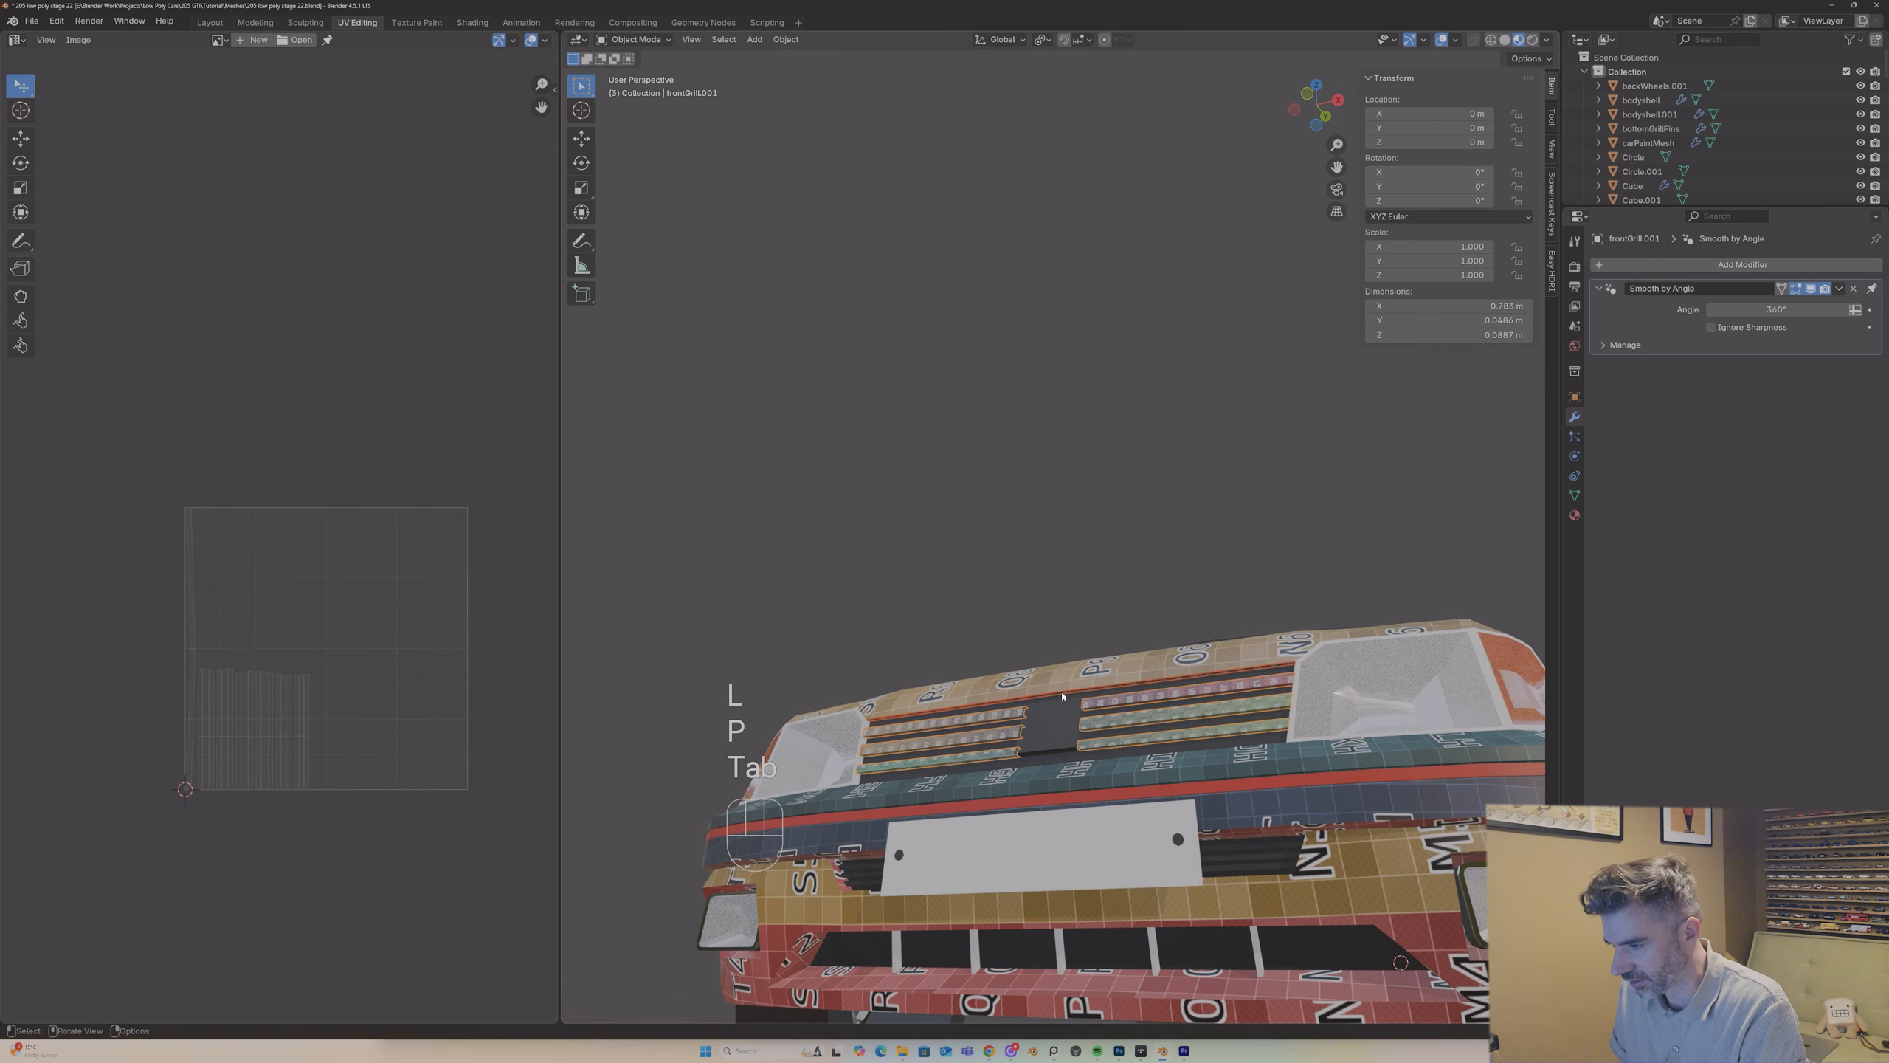
# Step: Try to join the separated grille strip to carPaintMesh
pyautogui.click(1062, 694)
pyautogui.click(1056, 690)
pyautogui.click(1056, 682)
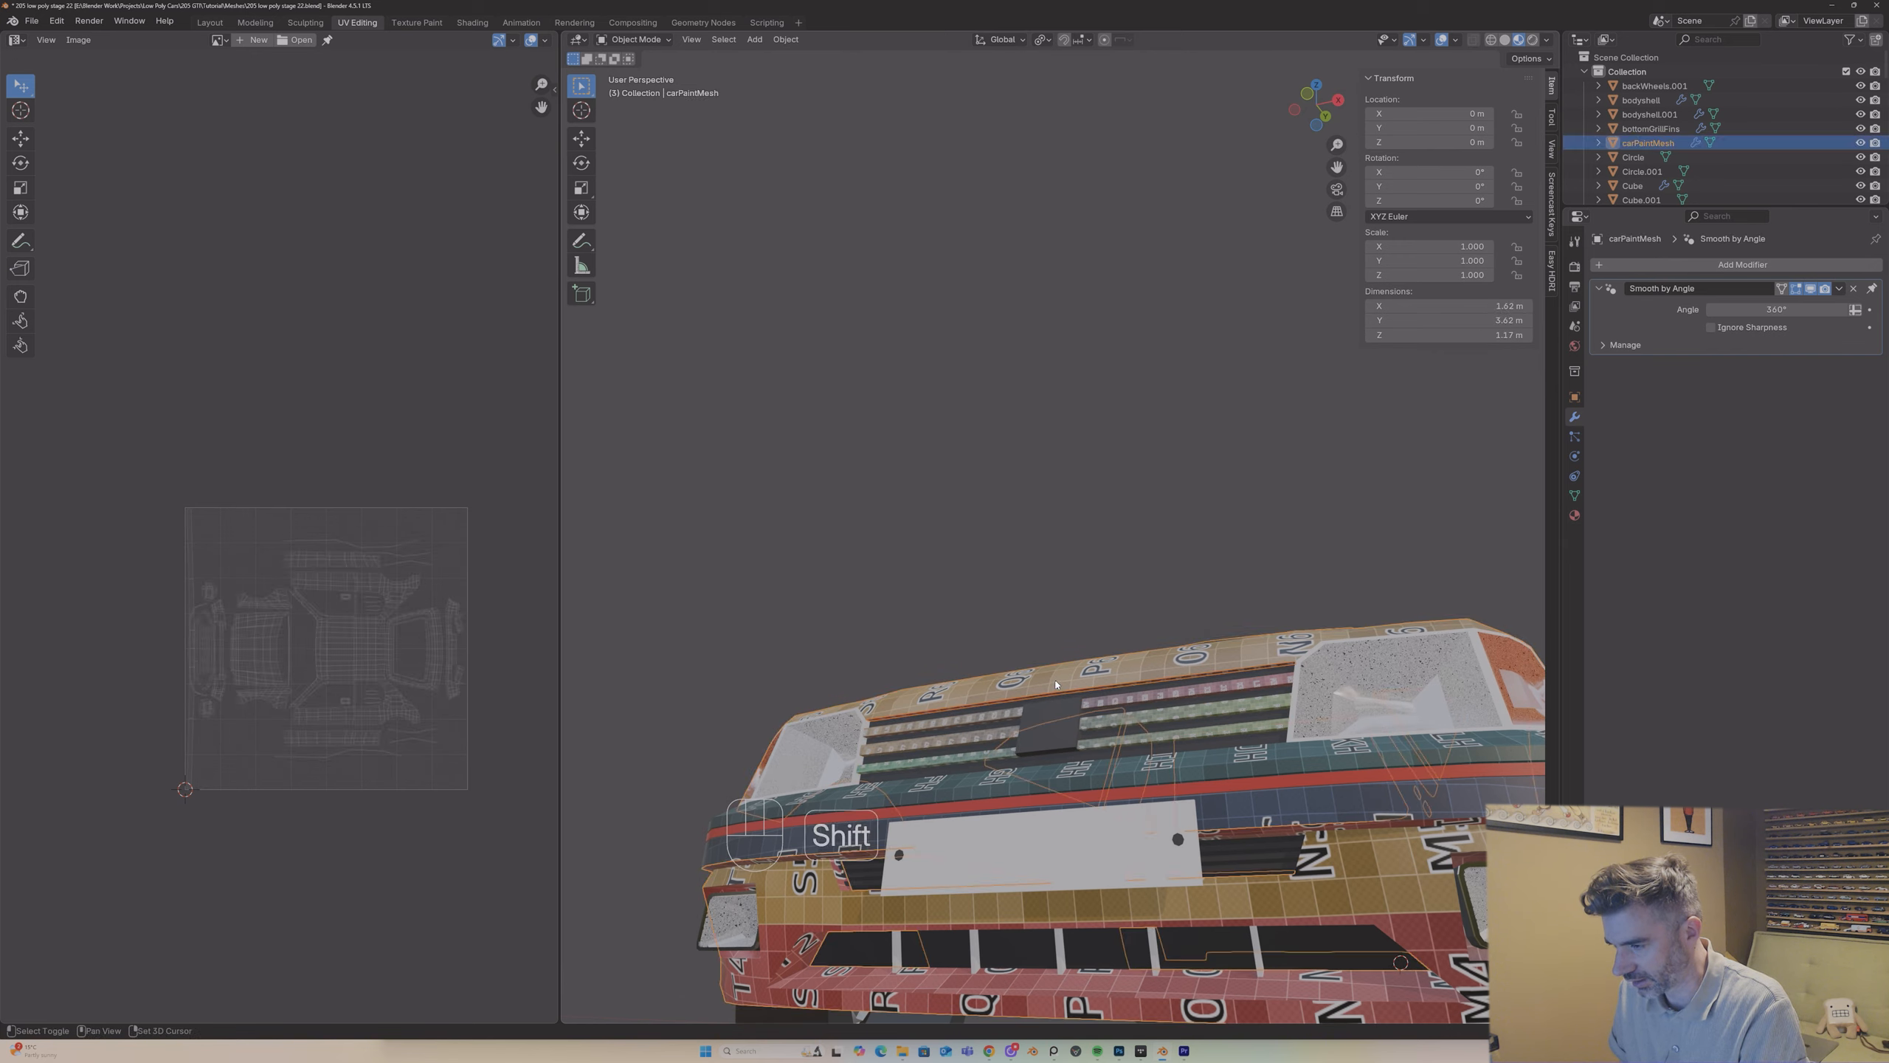
pyautogui.hotkey('ctrl', 'j')
pyautogui.moveTo(1041, 686); pyautogui.dragTo(1117, 286, button='middle')
pyautogui.hotkey('ctrl', 'z')
# Step: Join the separated grille strip into carPaintMesh and isolate the combined object in local view for editing
pyautogui.click(882, 620)
pyautogui.keyDown('shift'); pyautogui.click(943, 705); pyautogui.keyUp('shift')
pyautogui.hotkey('ctrl', 'j')
pyautogui.press('/')
pyautogui.press('Tab')
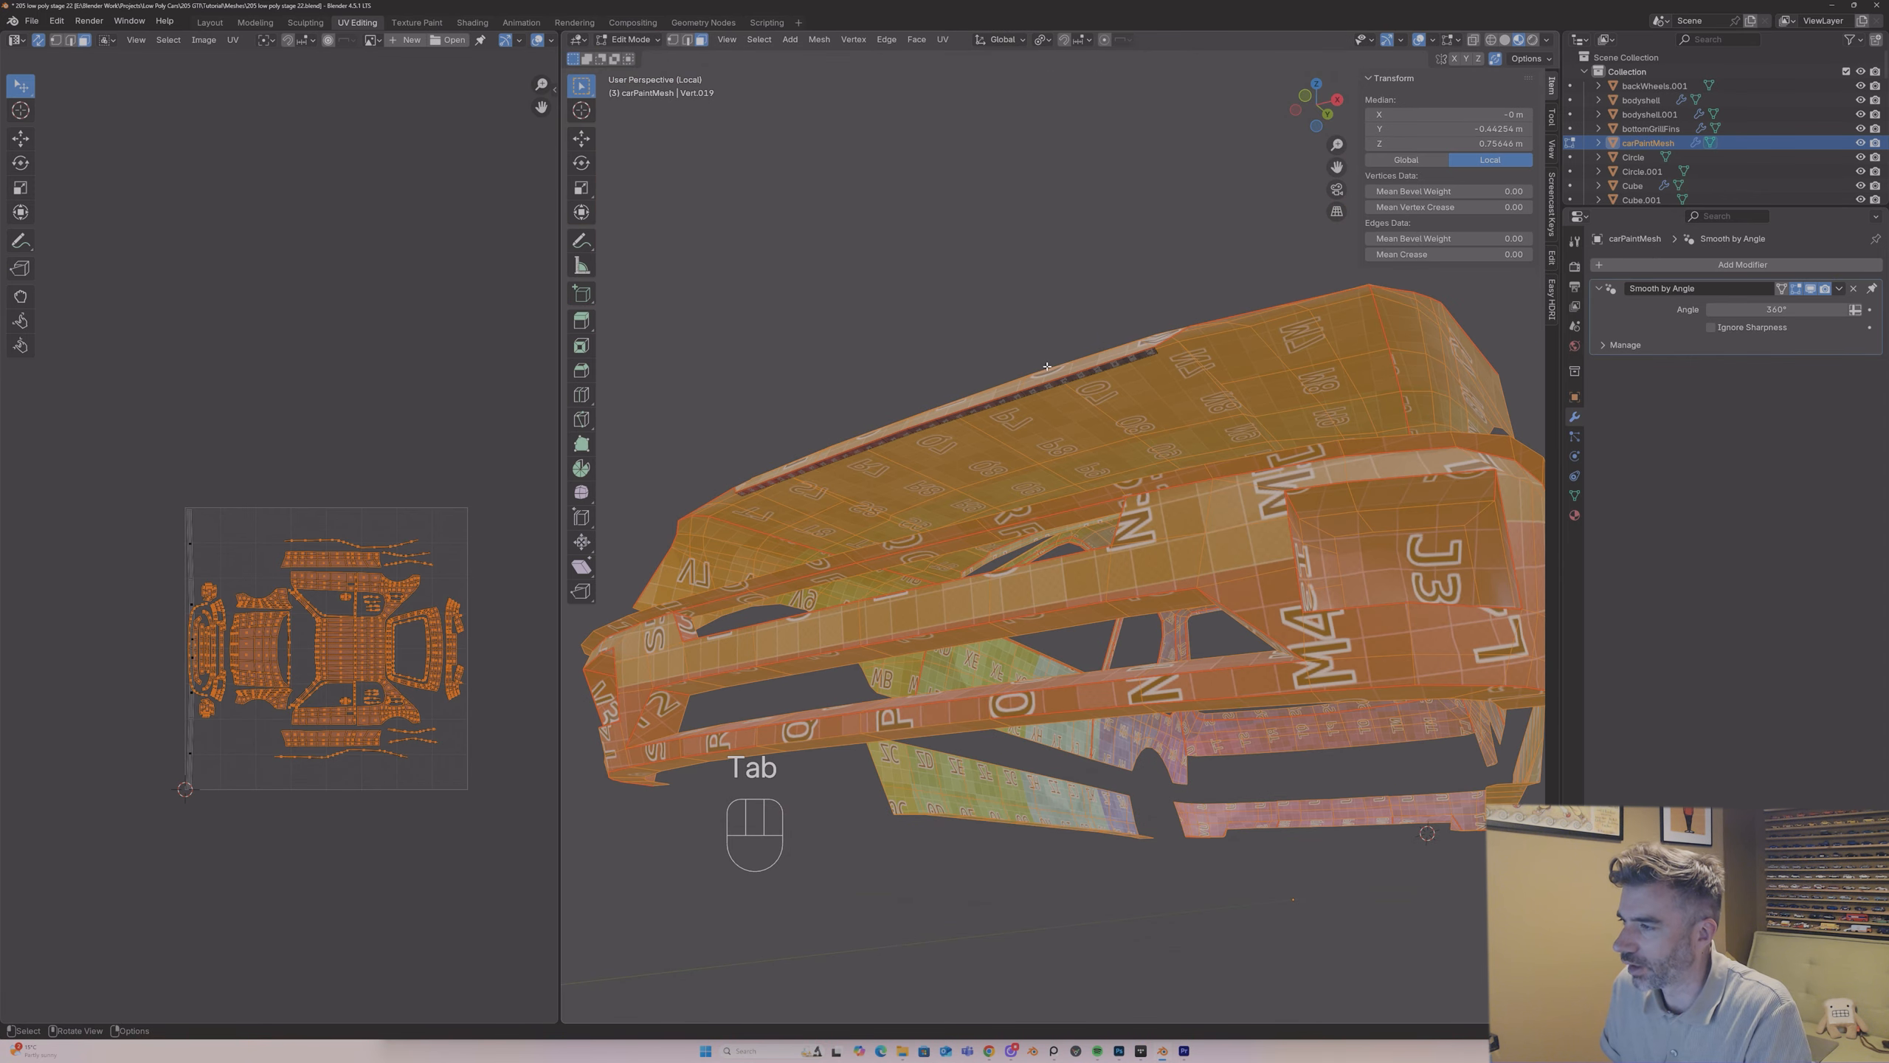
# Step: Select every vertex of carPaintMesh and merge them by distance
pyautogui.press('1')
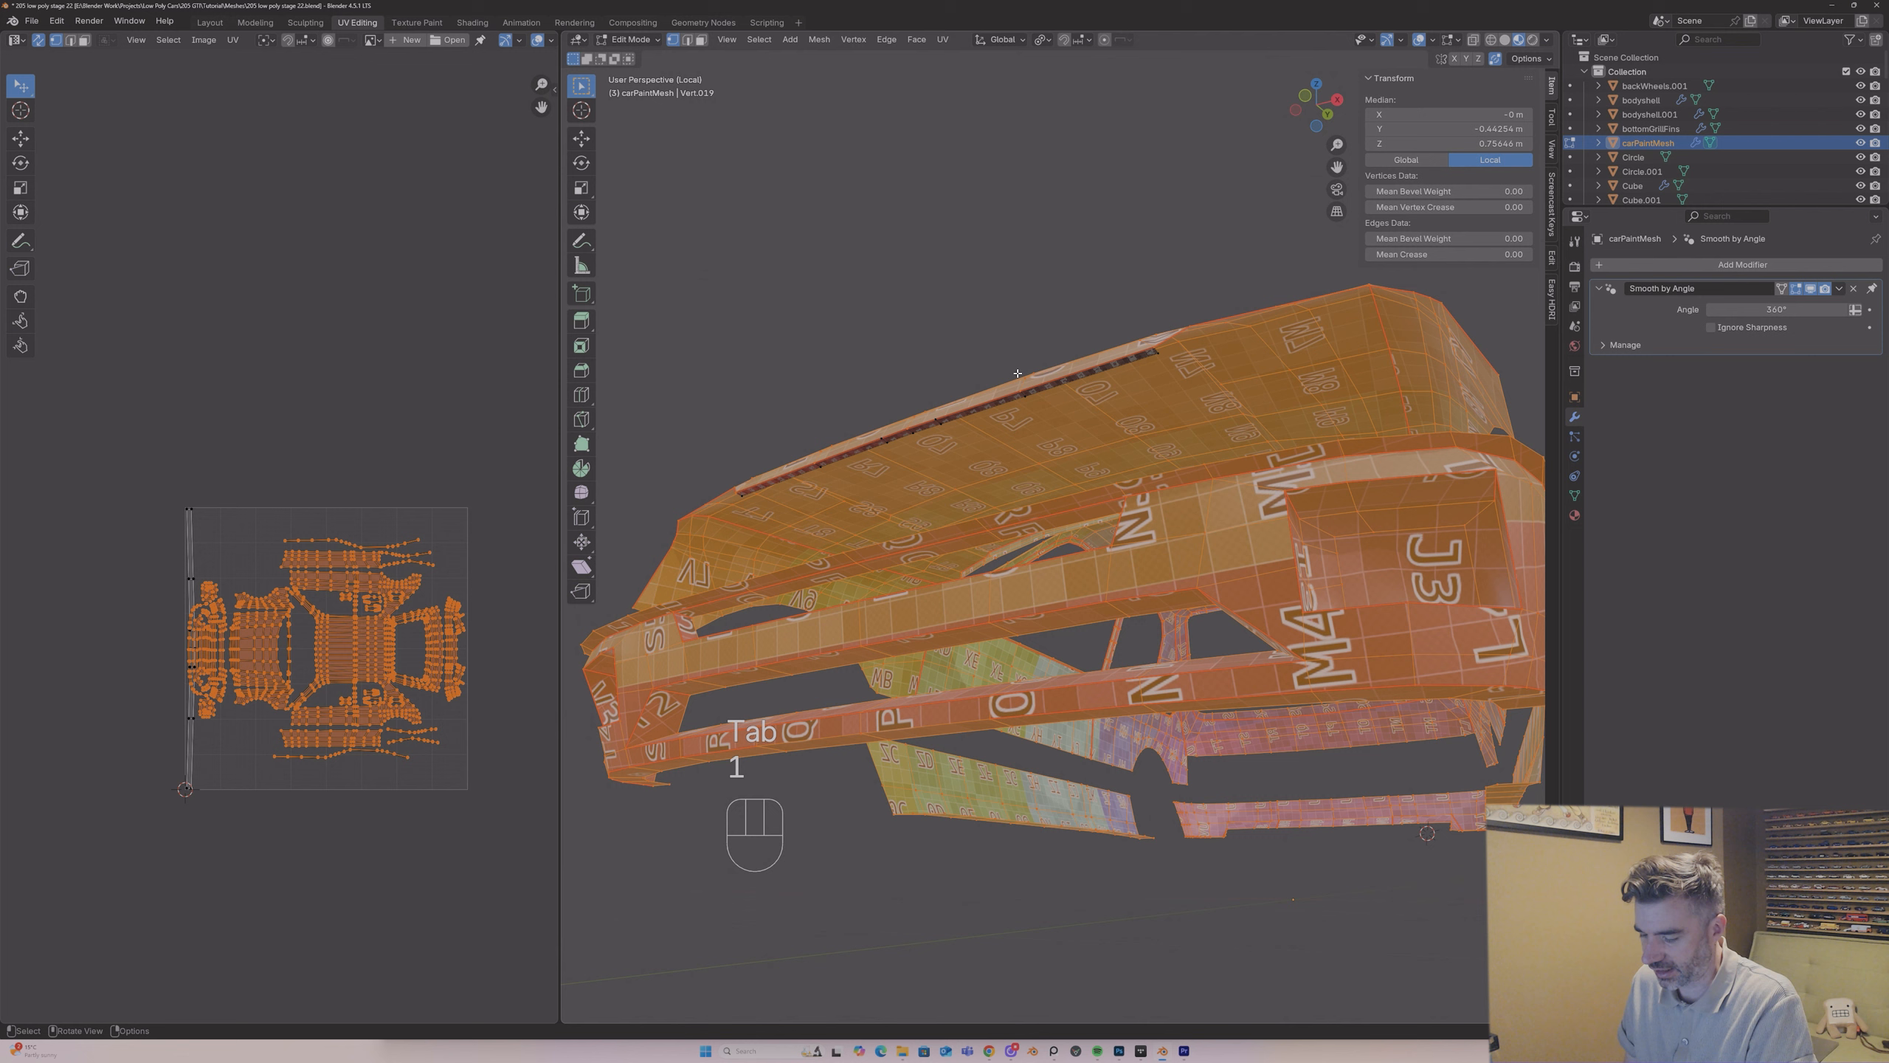
pyautogui.press('a')
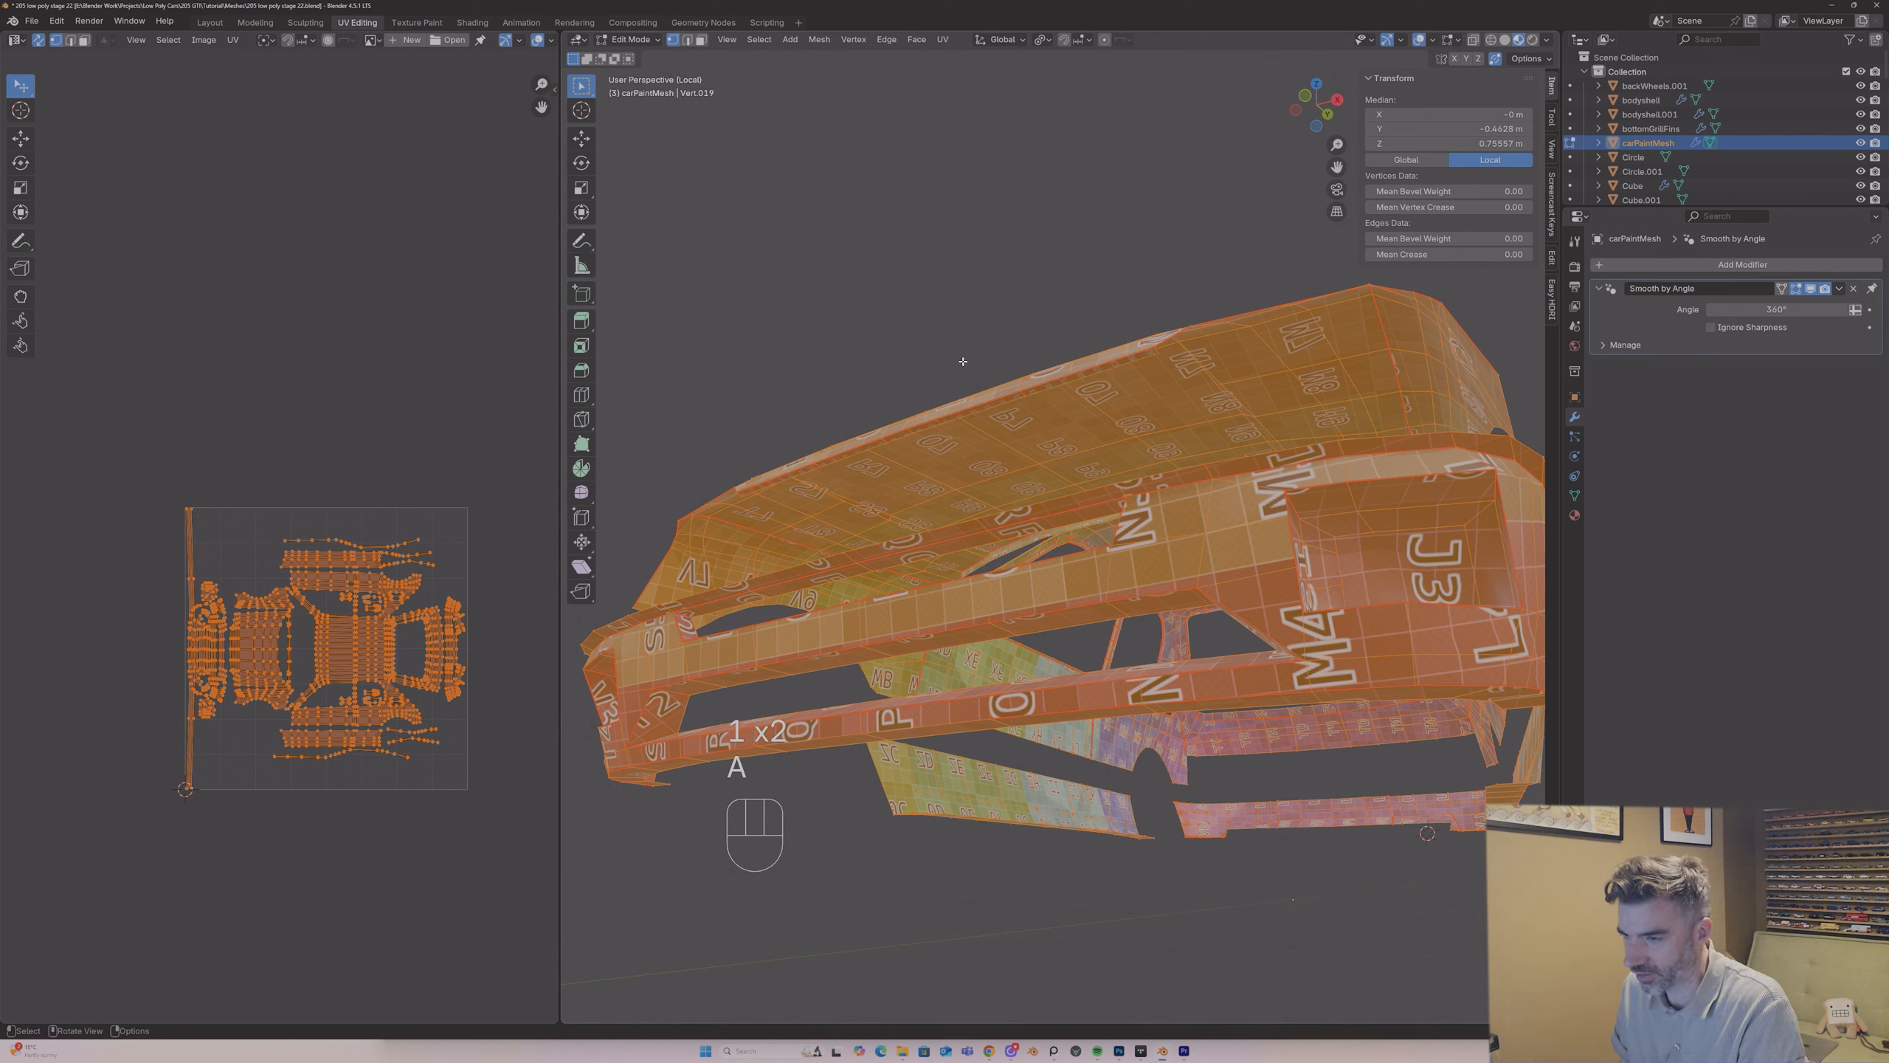
pyautogui.press('m')
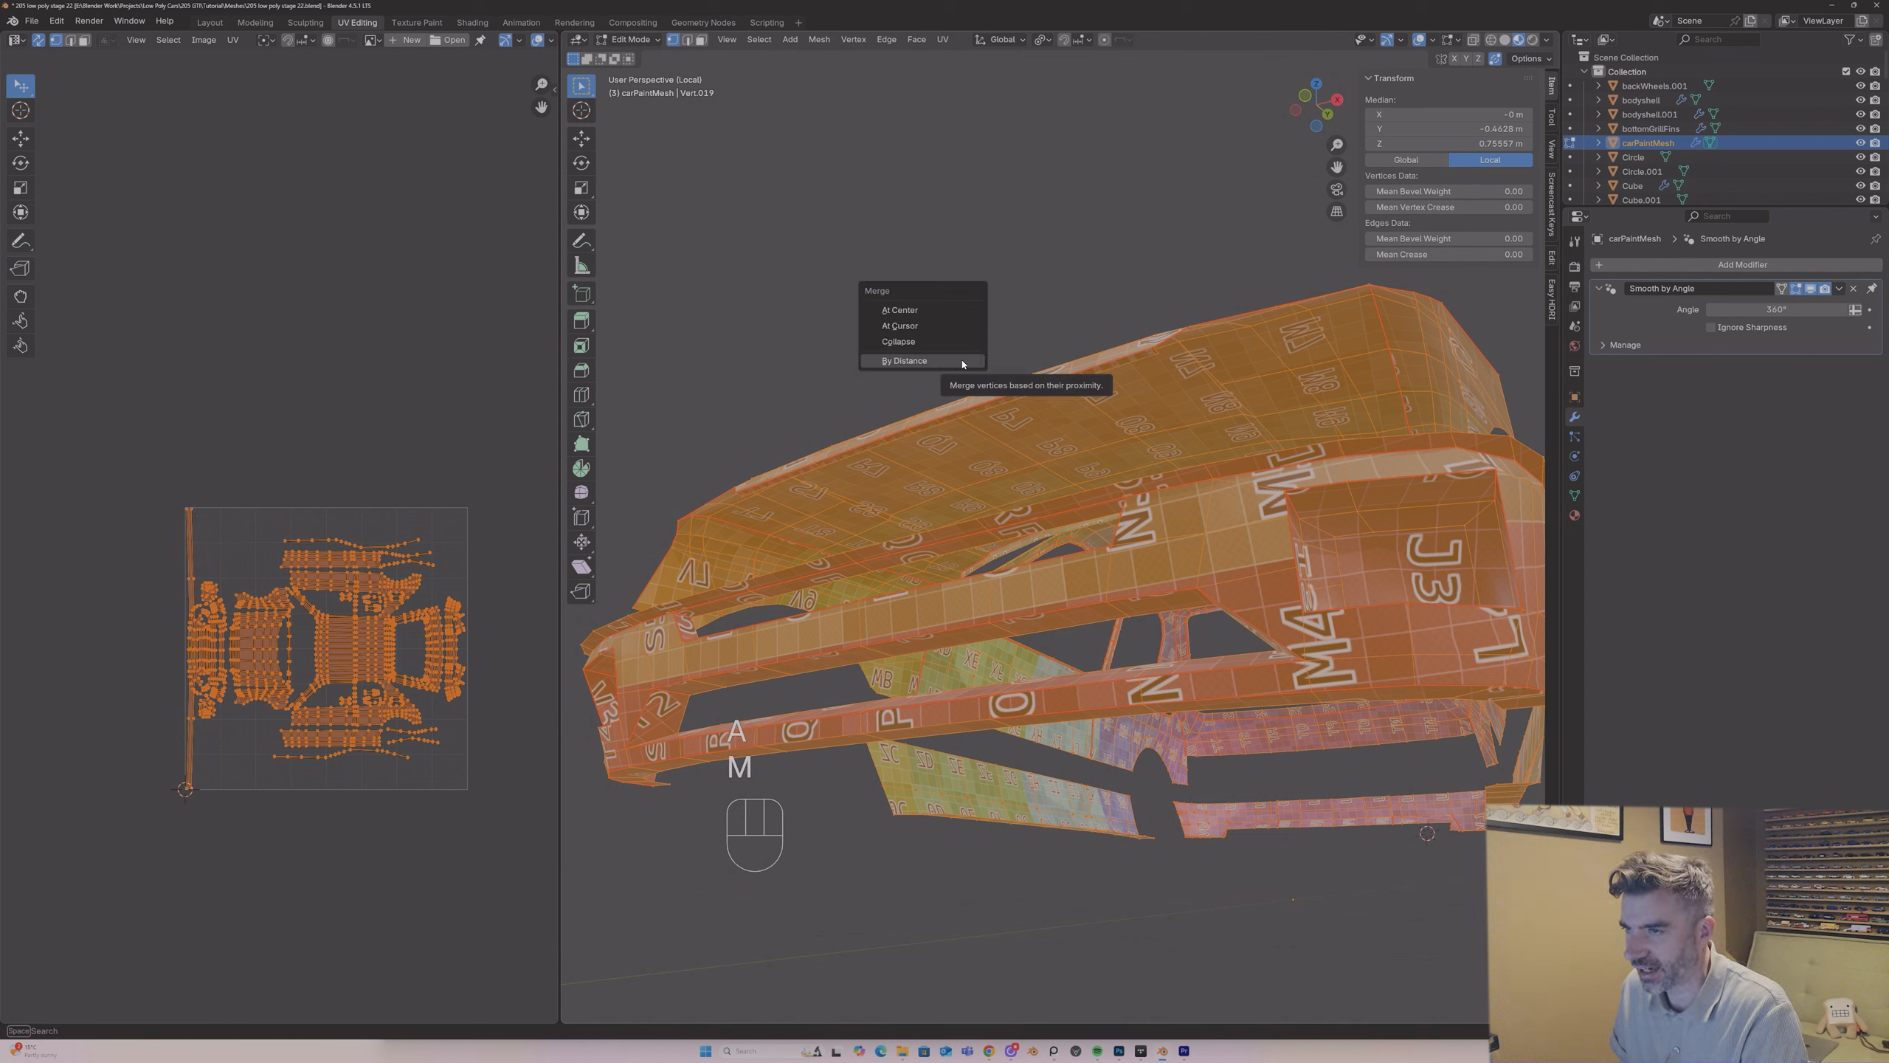
pyautogui.click(959, 363)
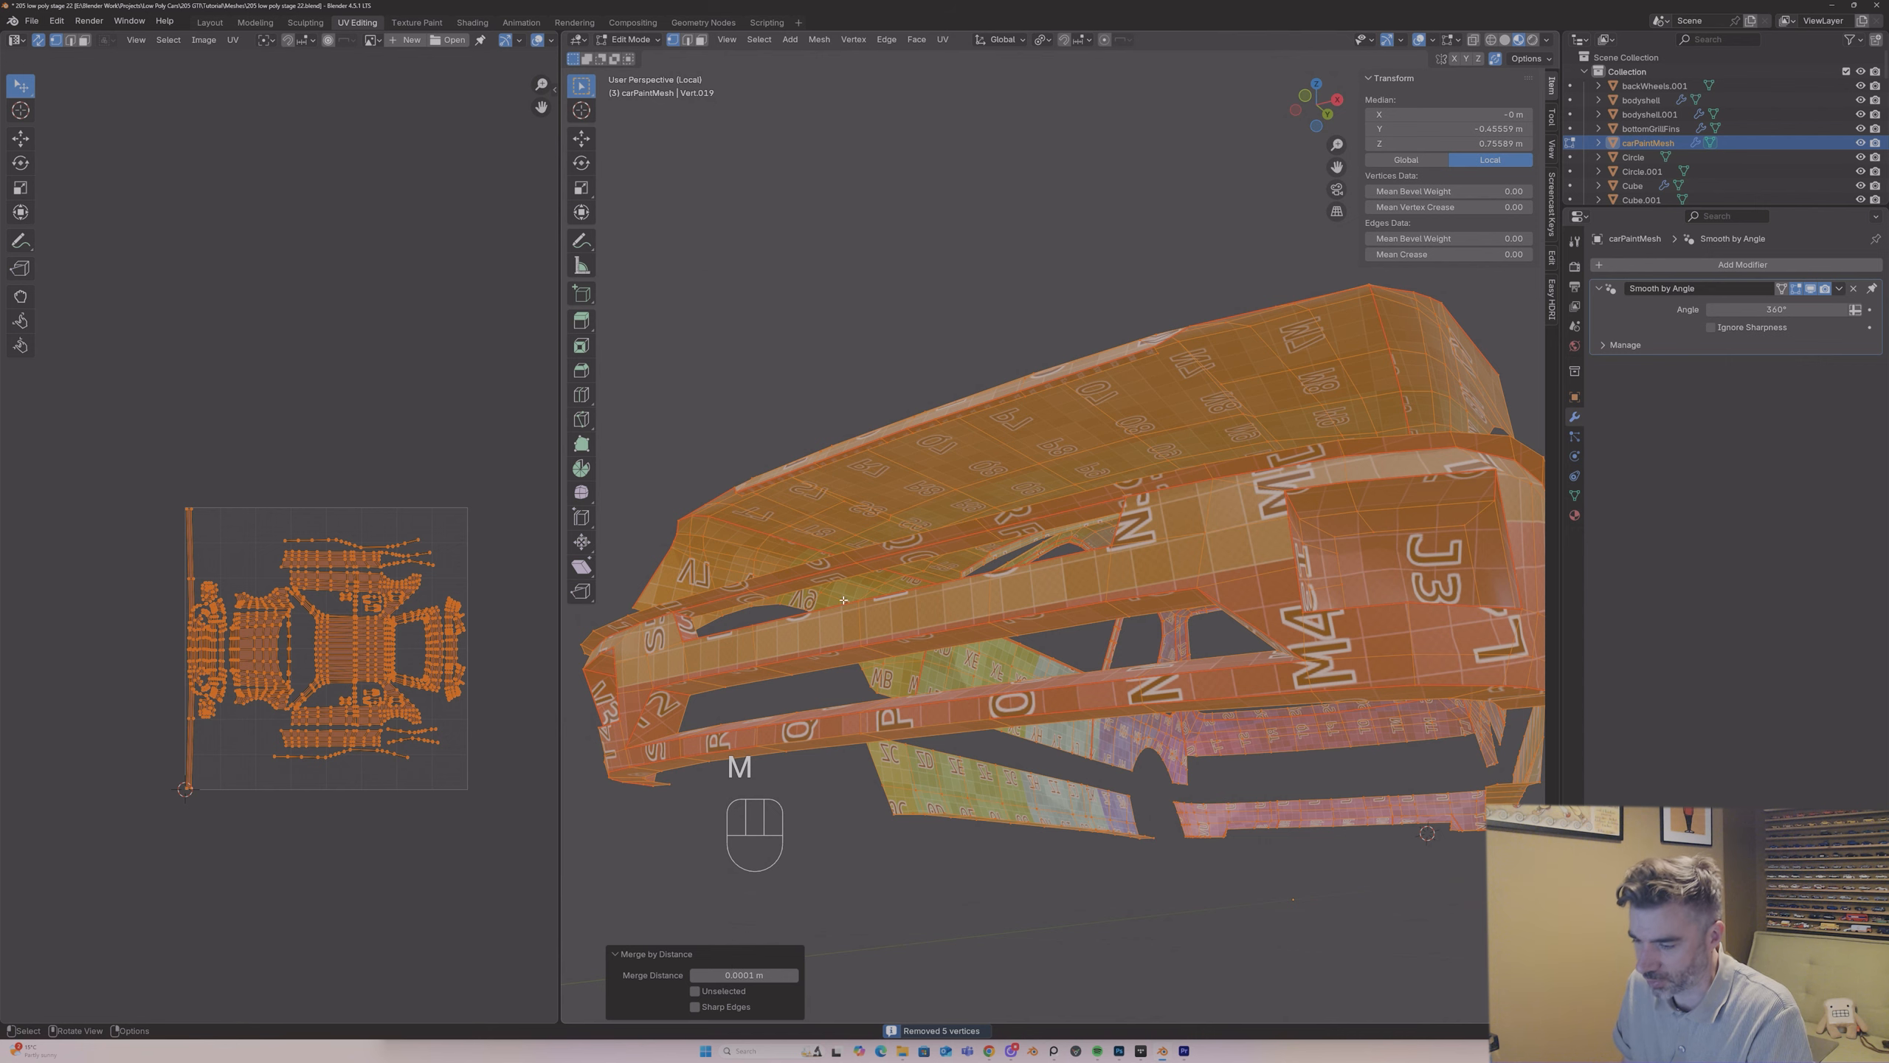
# Step: Examine the merged strip along the hood's front edge in face mode, from above and below, alongside its UV layout
pyautogui.click(790, 458)
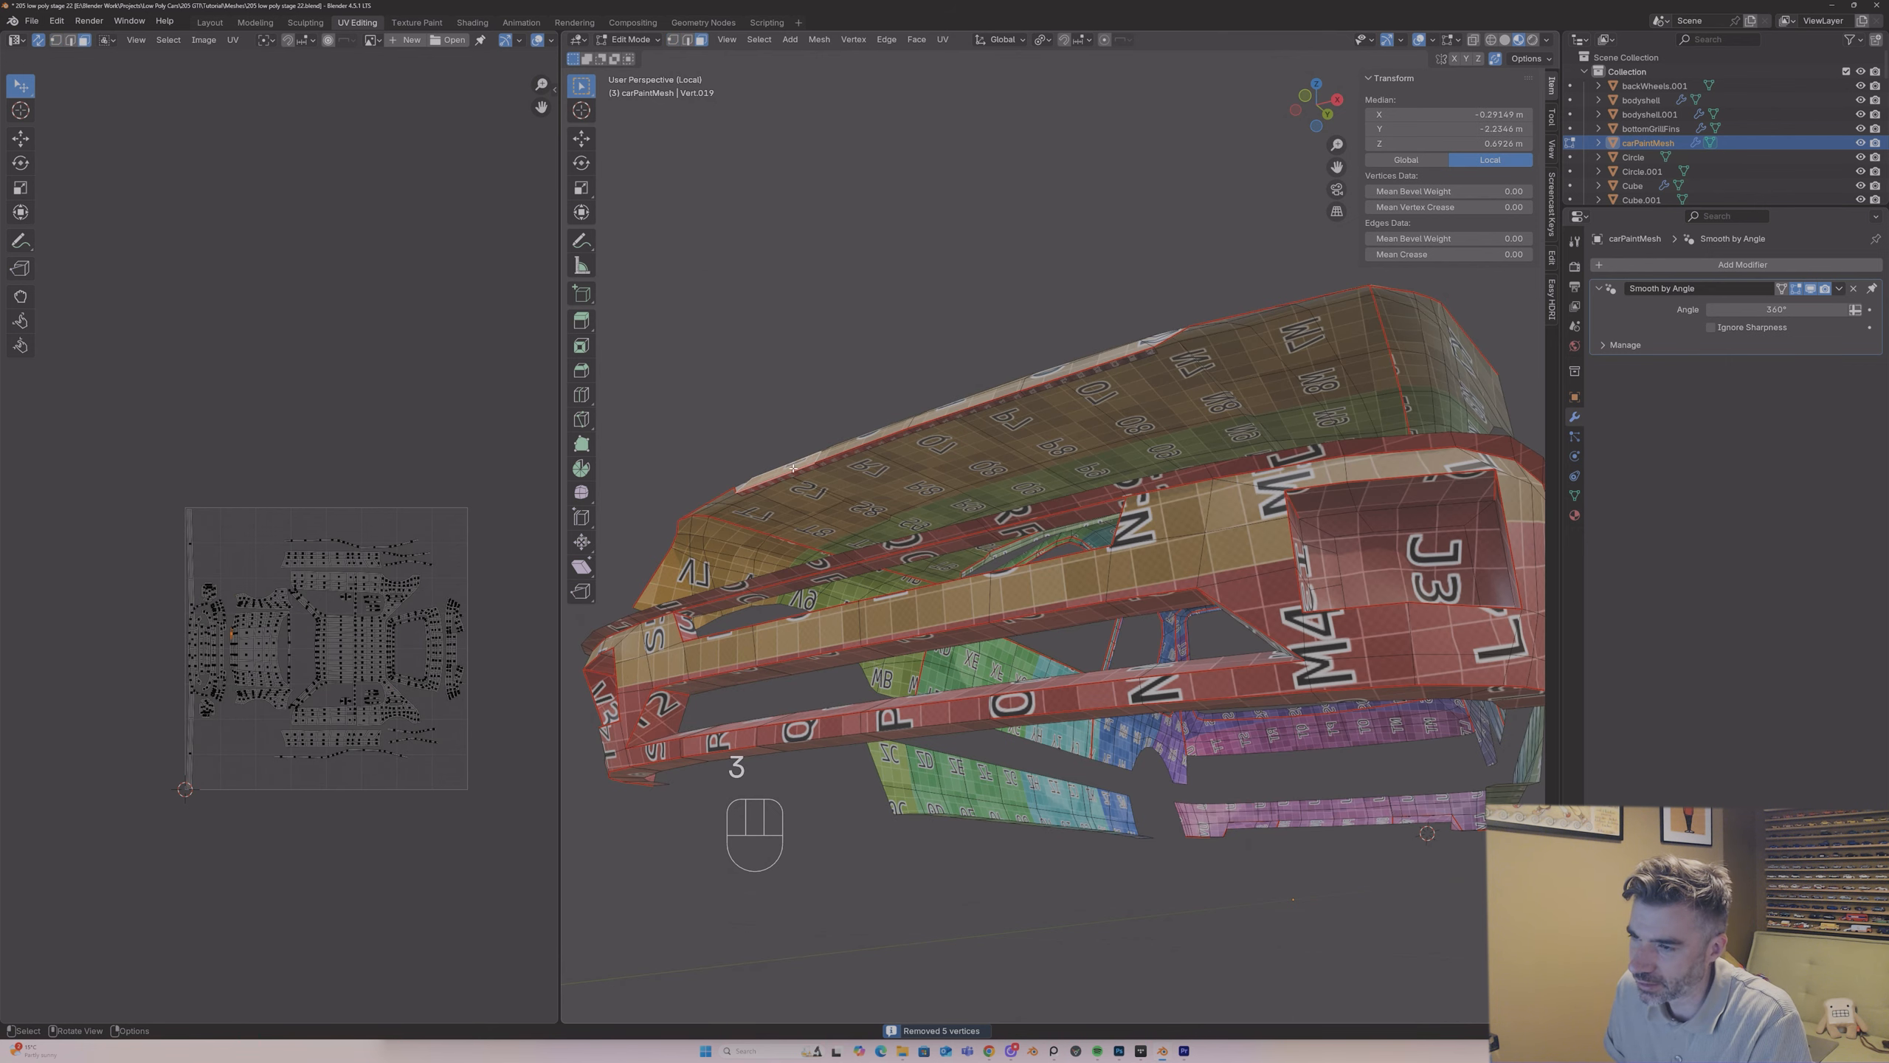
pyautogui.moveTo(792, 456); pyautogui.dragTo(811, 548, button='middle')
pyautogui.press('3')
pyautogui.click(782, 474)
pyautogui.scroll(3, 283, 589)
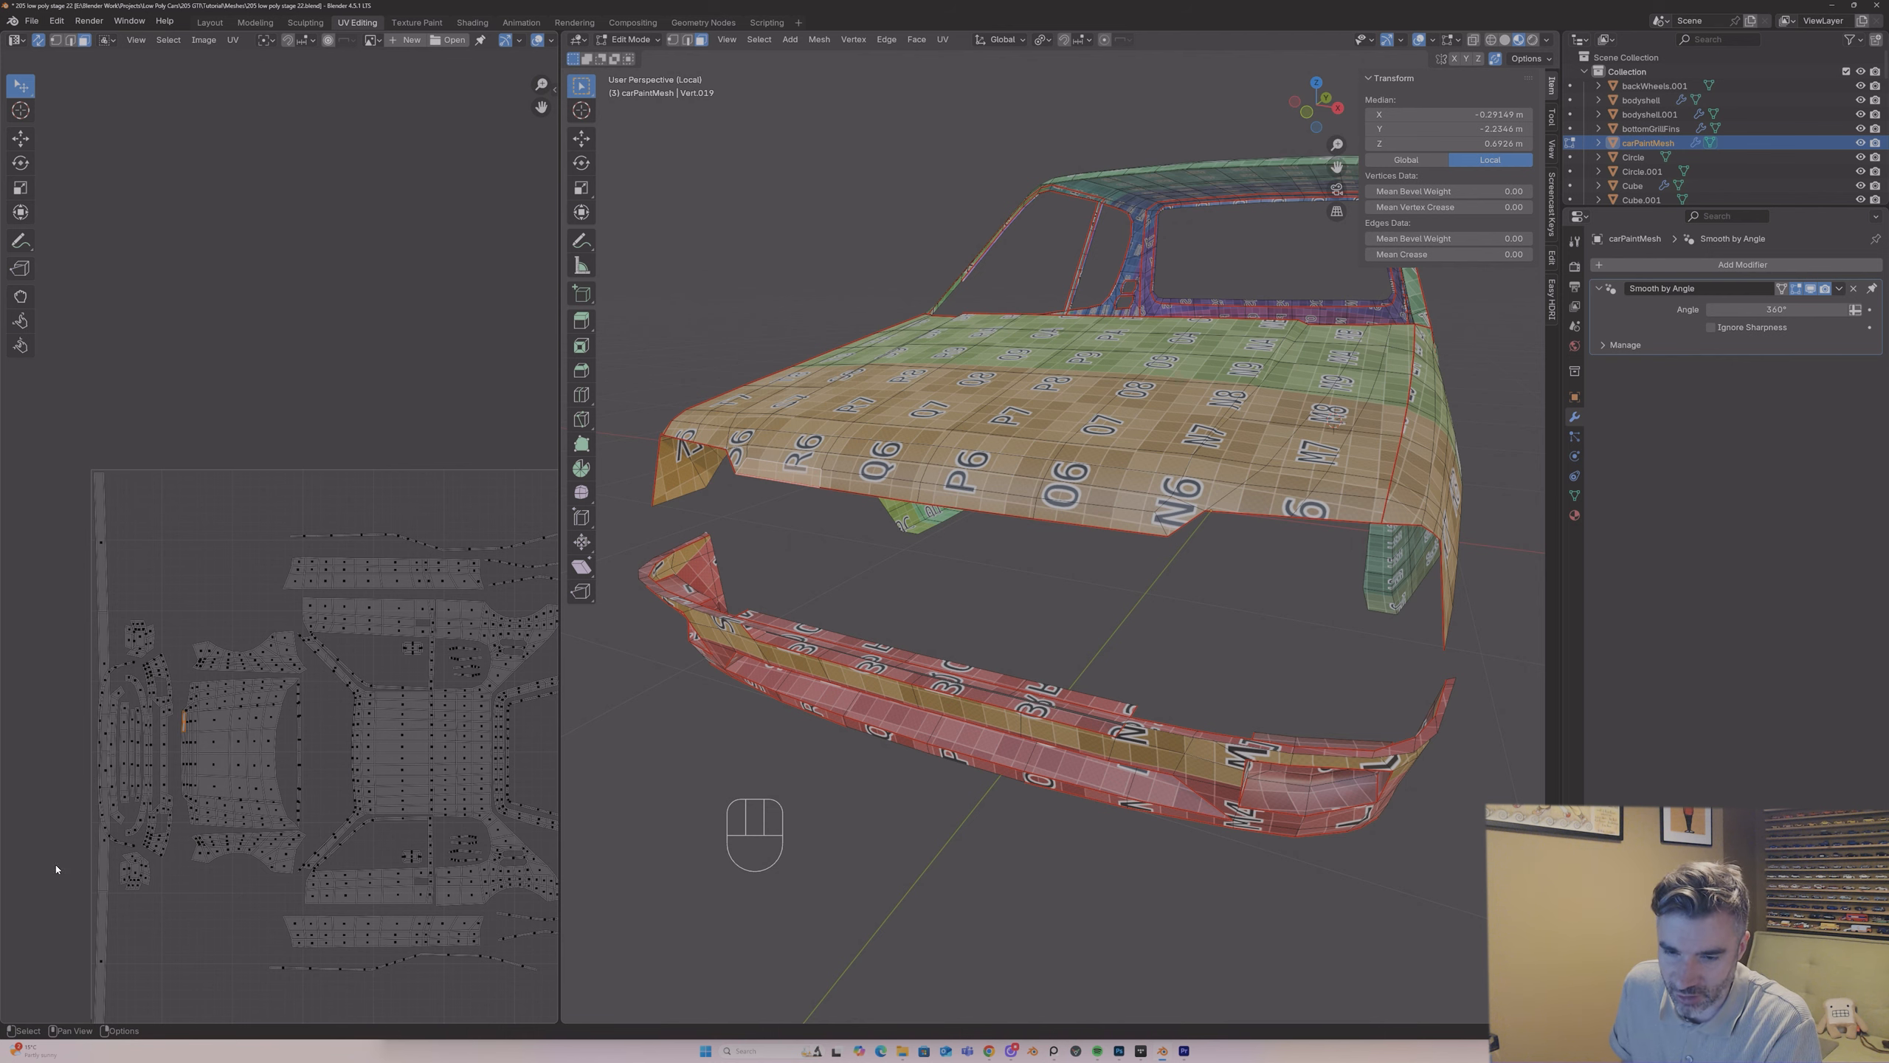
pyautogui.moveTo(855, 670); pyautogui.dragTo(863, 440, button='middle')
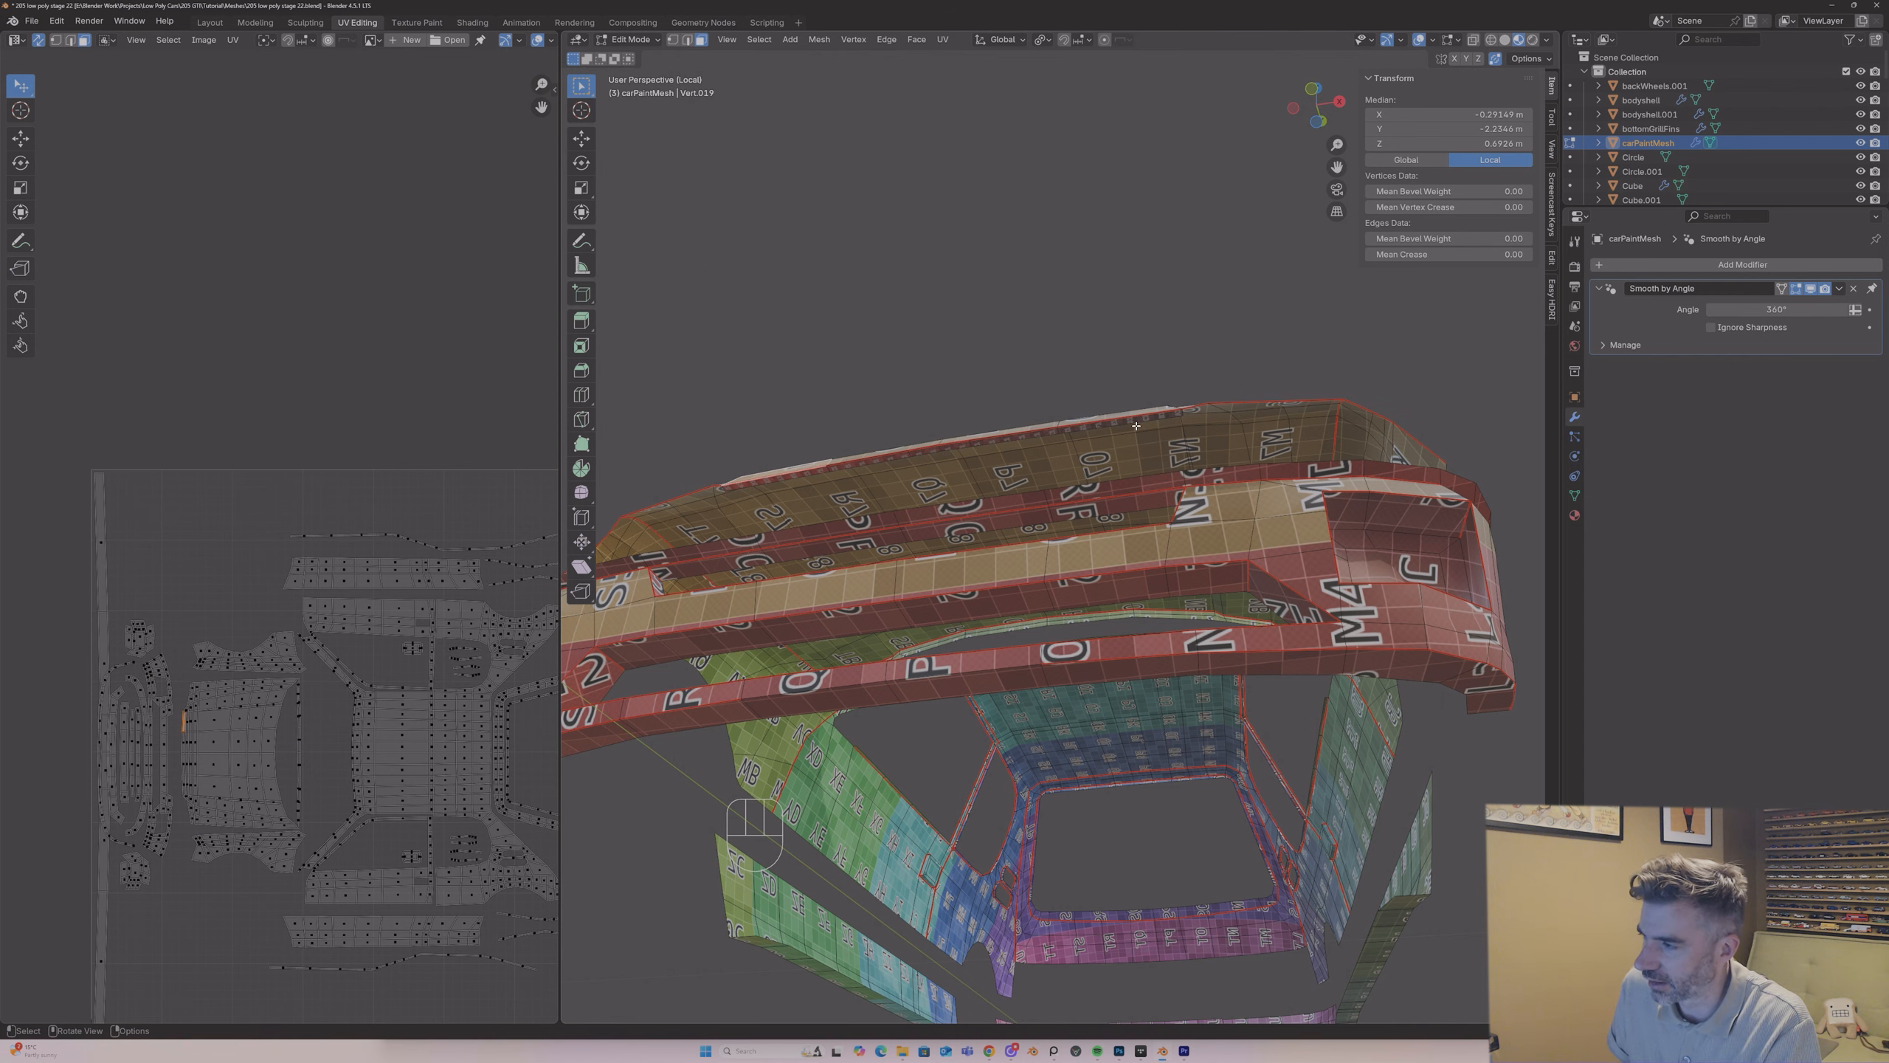
pyautogui.moveTo(1136, 426); pyautogui.dragTo(1073, 401, button='middle')
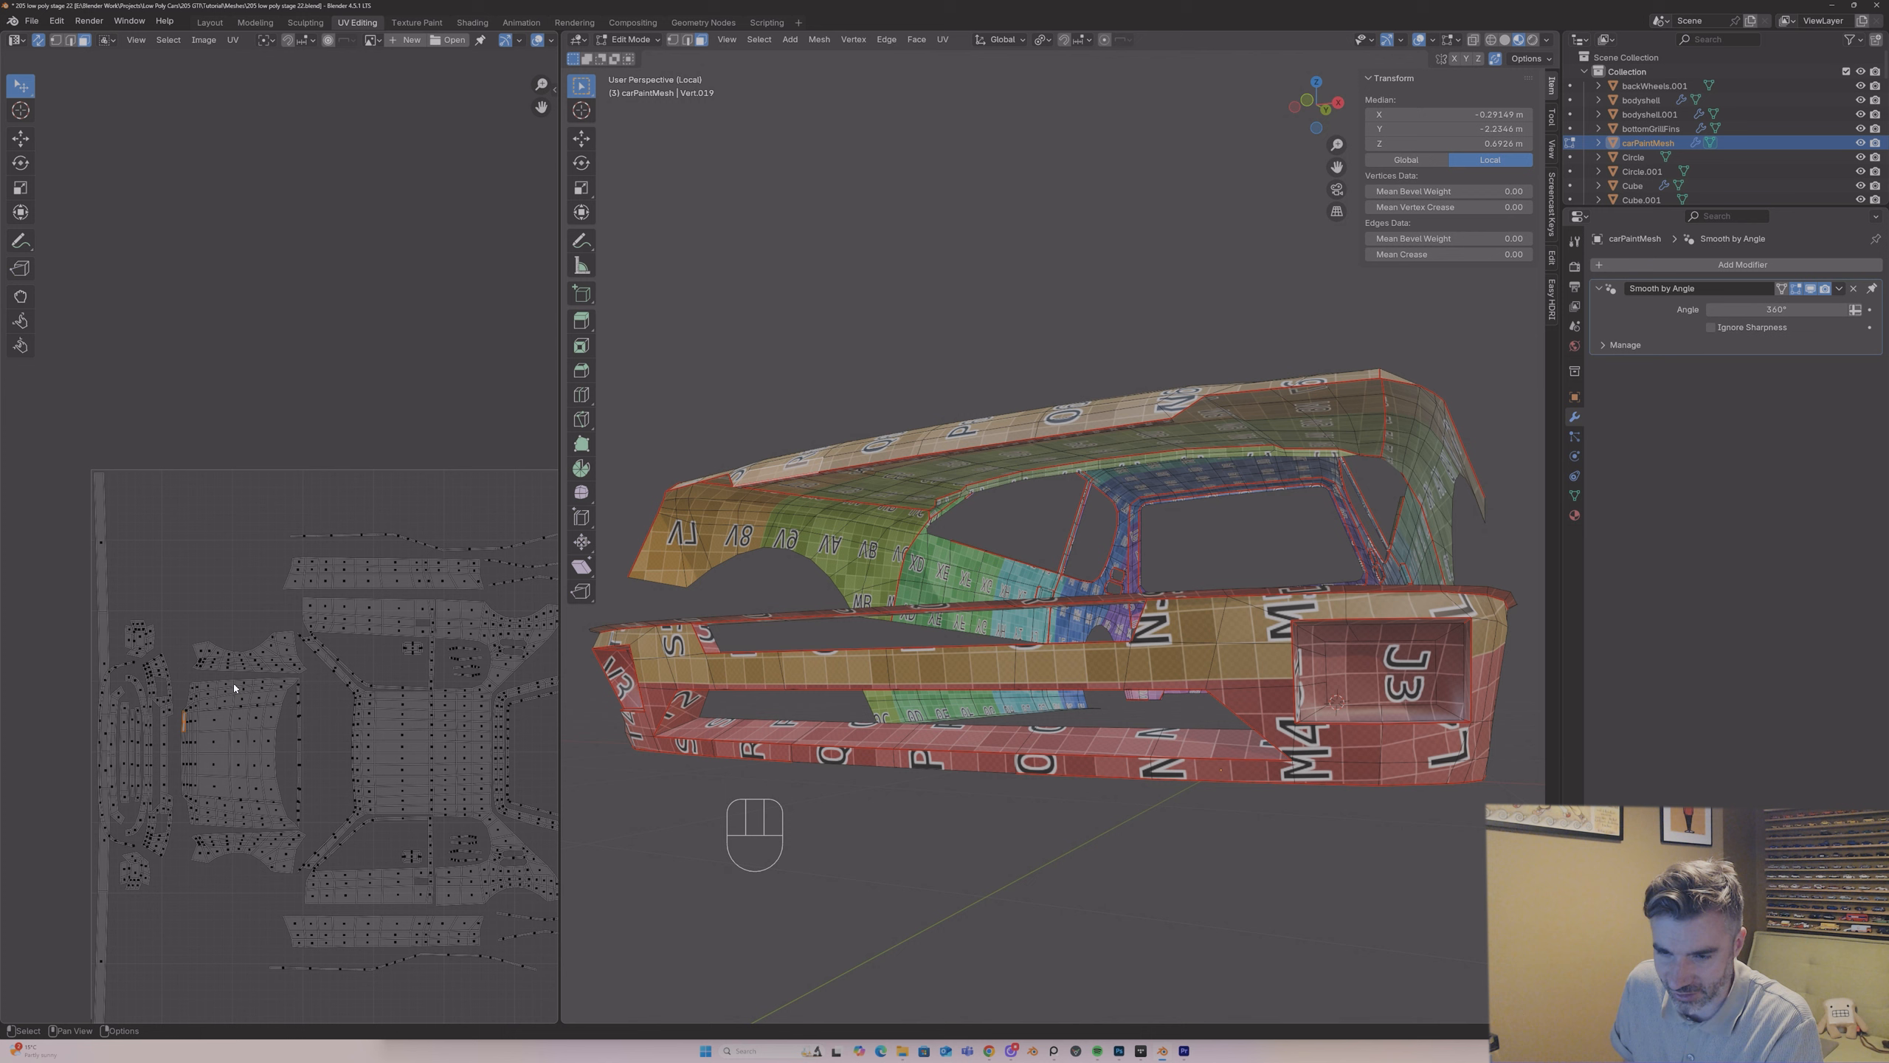
# Step: Move the strip's entire UV island outside the UV square, just beyond its left edge
pyautogui.scroll(-2, 239, 699)
pyautogui.click(260, 641)
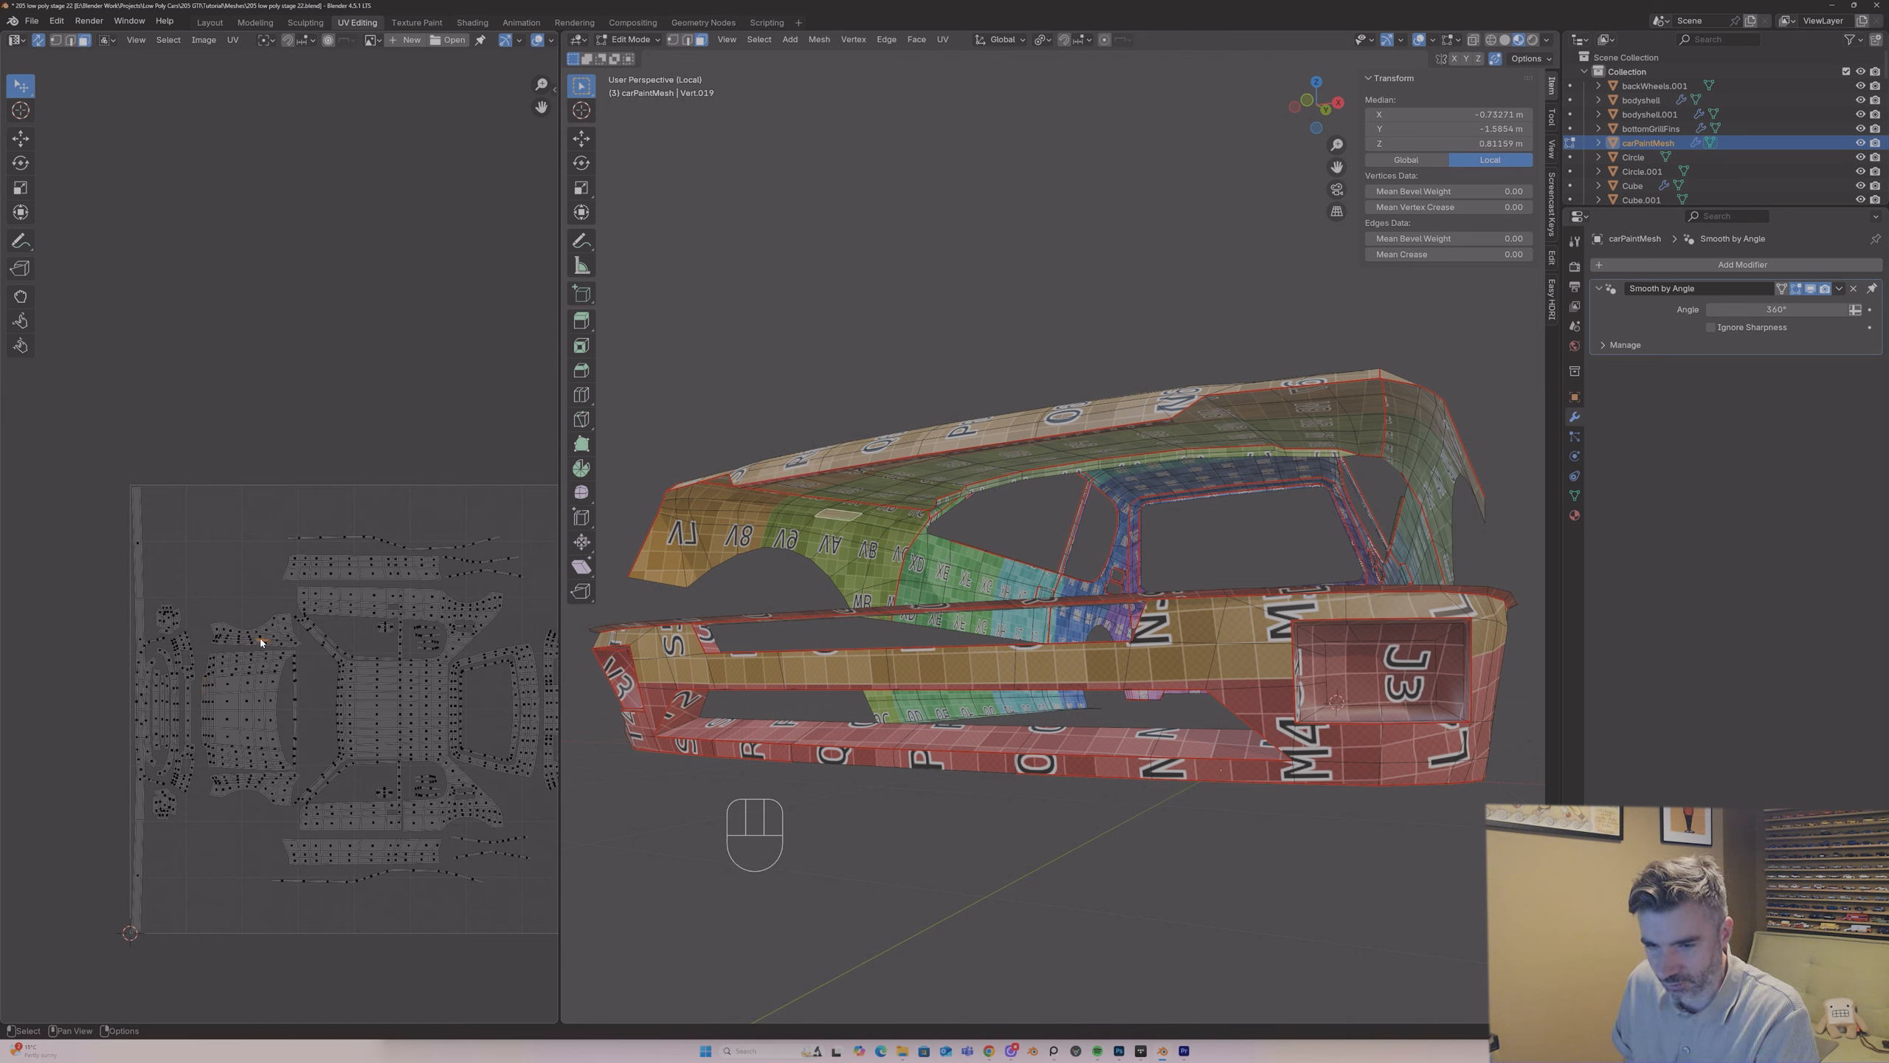
pyautogui.click(135, 547)
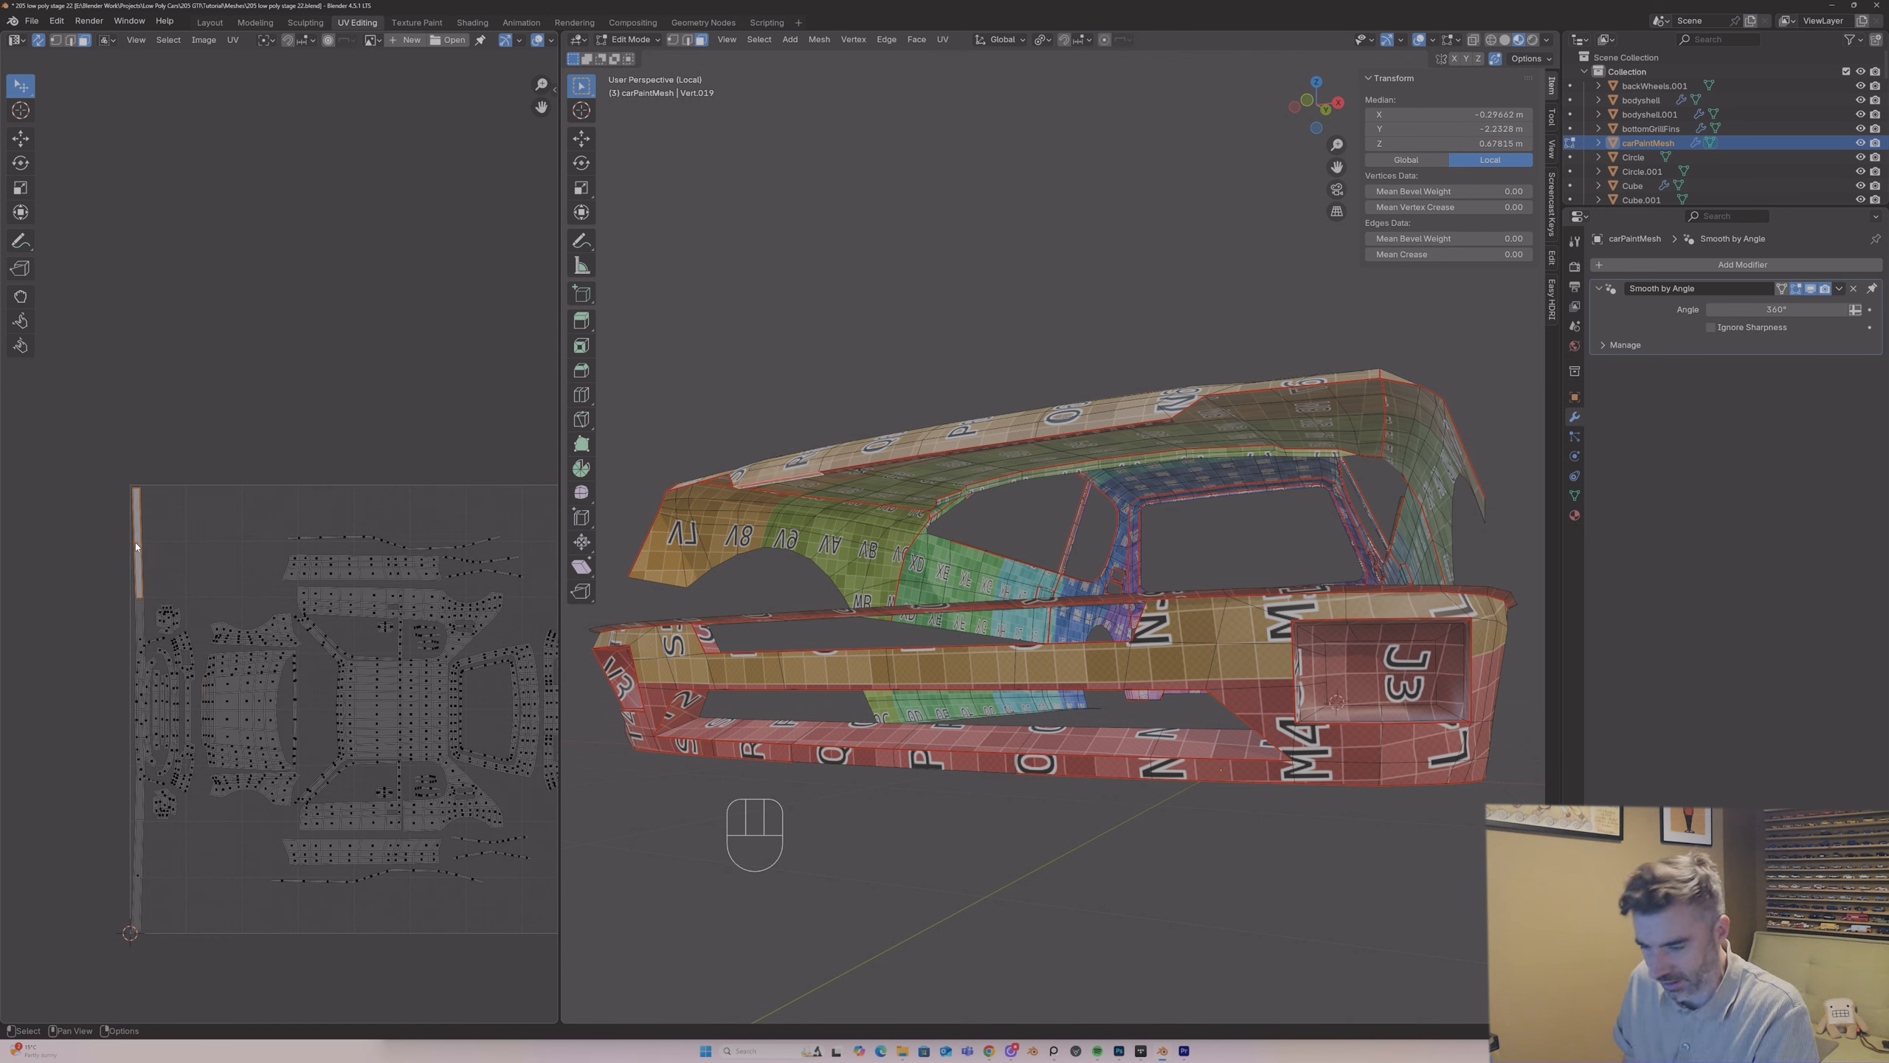
pyautogui.press('l')
pyautogui.press('g')
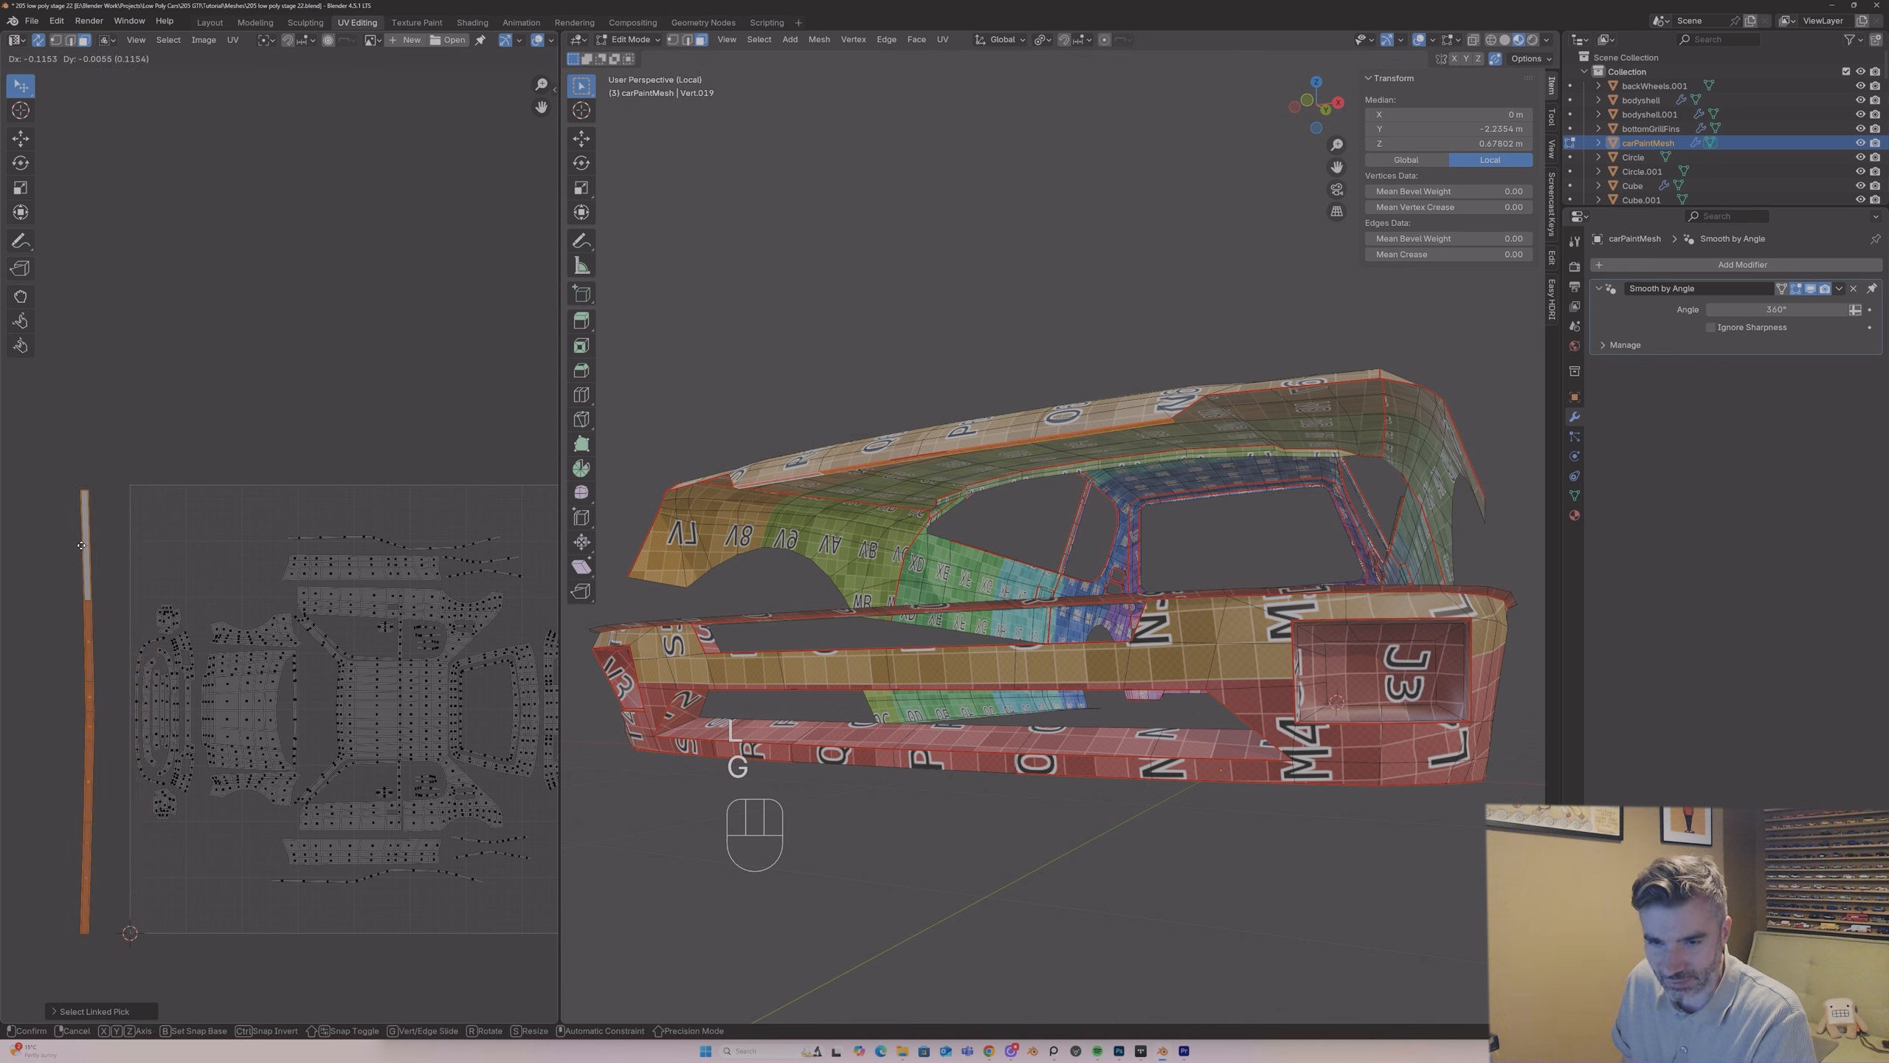
pyautogui.click(78, 544)
pyautogui.moveTo(212, 555); pyautogui.dragTo(130, 529, button='middle')
pyautogui.click(66, 483)
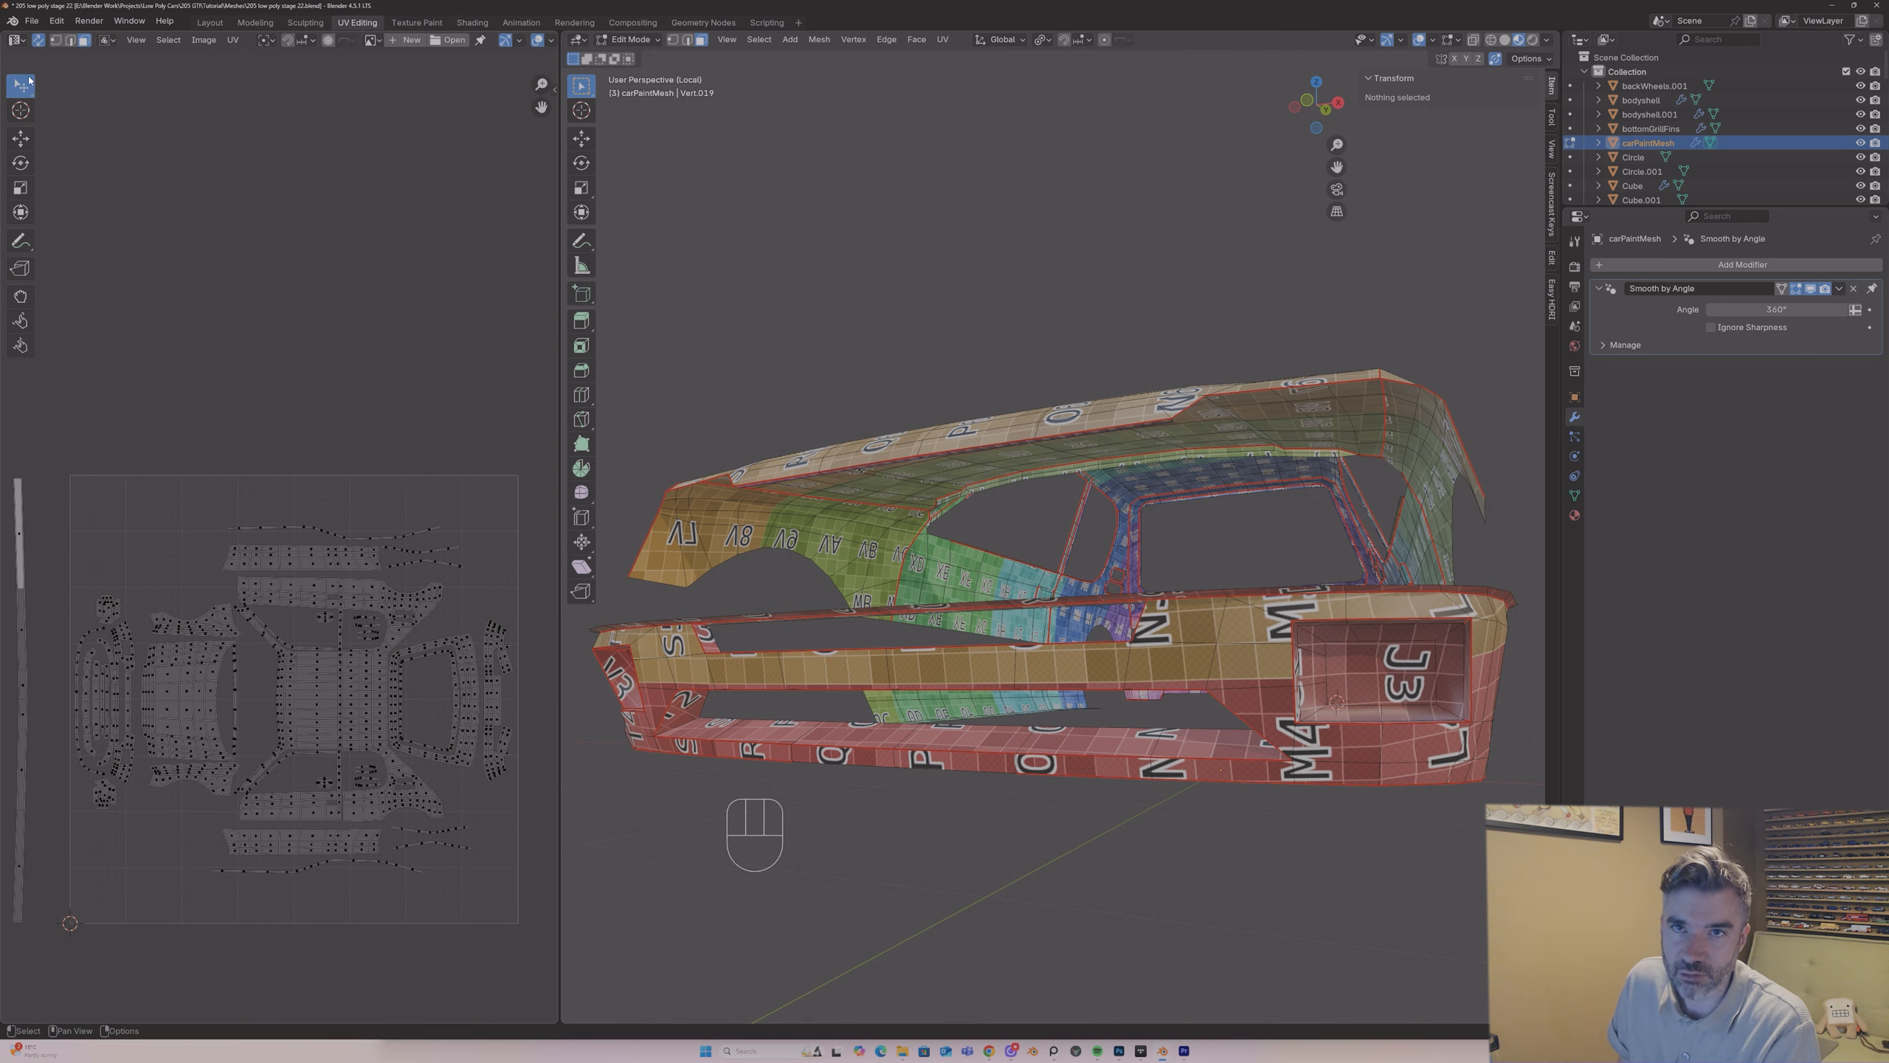
# Step: Box-select all body UV islands inside the UV square, excluding the strip's island, and pin them
pyautogui.moveTo(20, 85); pyautogui.dragTo(75, 120)
pyautogui.moveTo(48, 504); pyautogui.dragTo(521, 982)
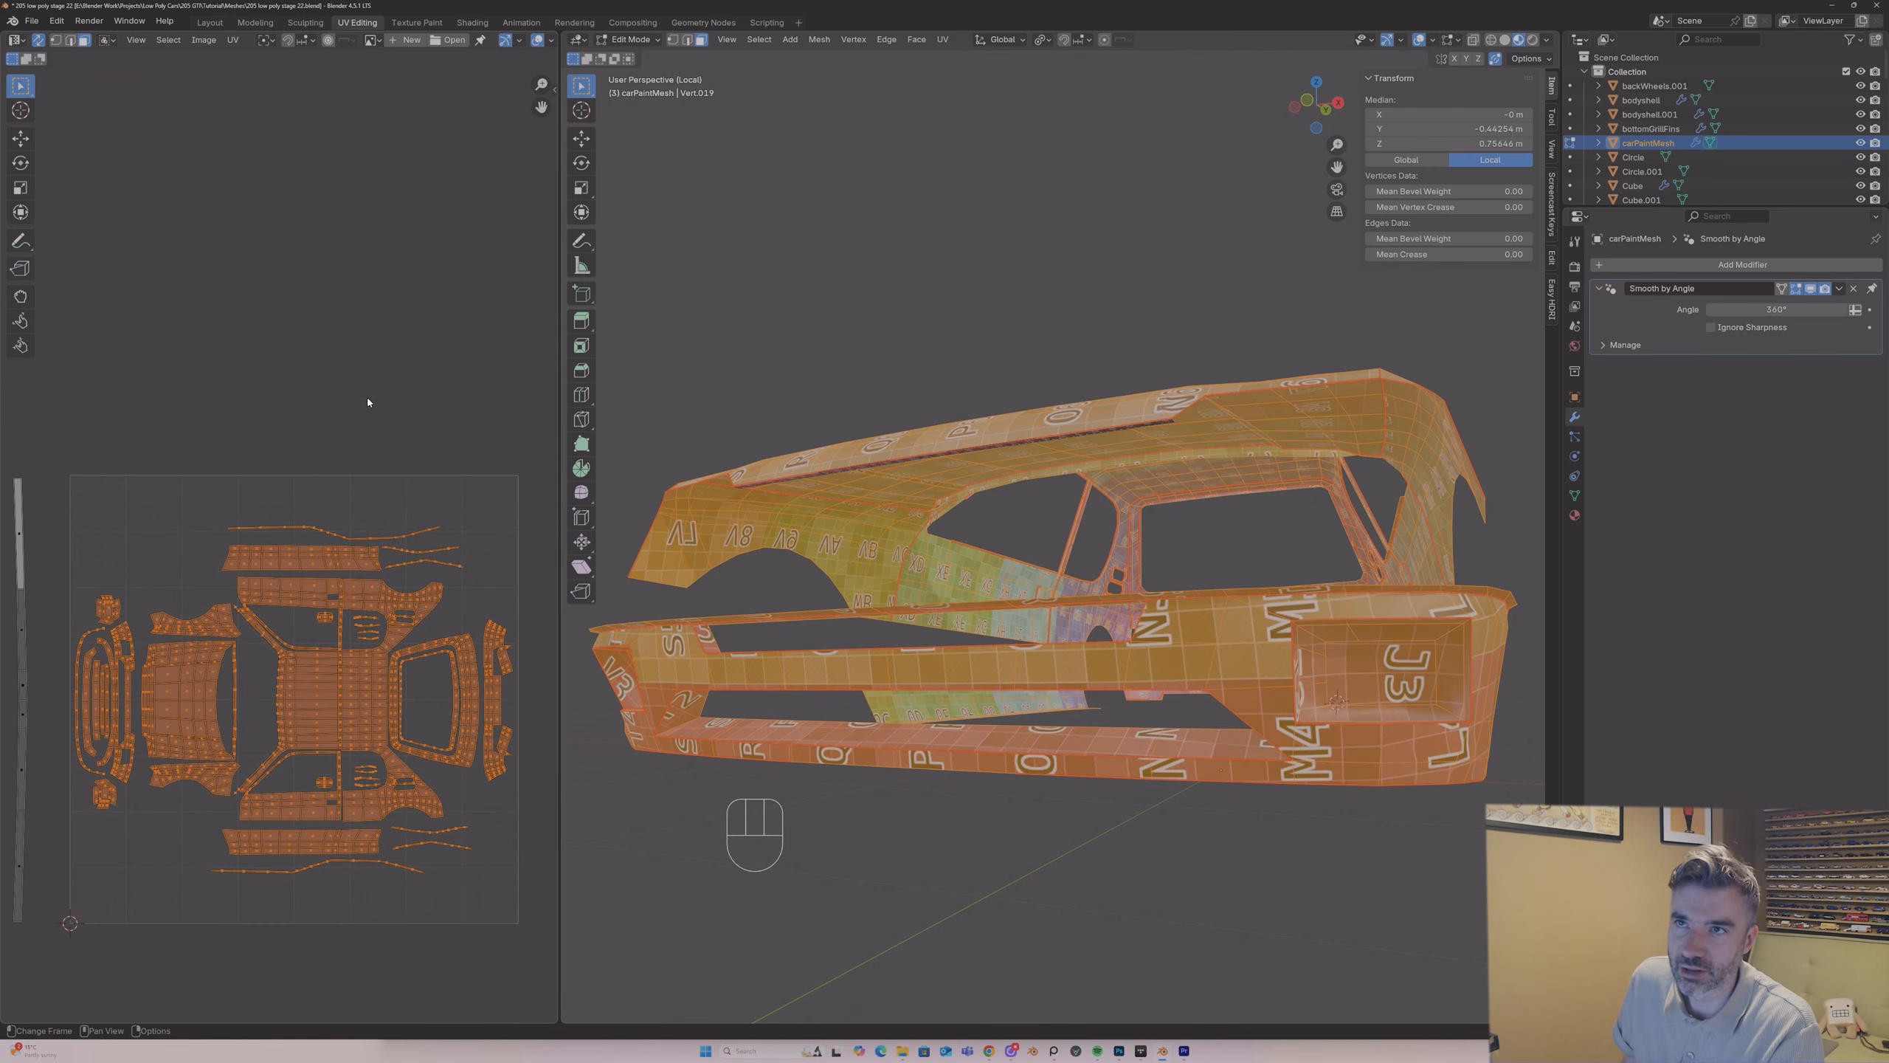
pyautogui.click(482, 42)
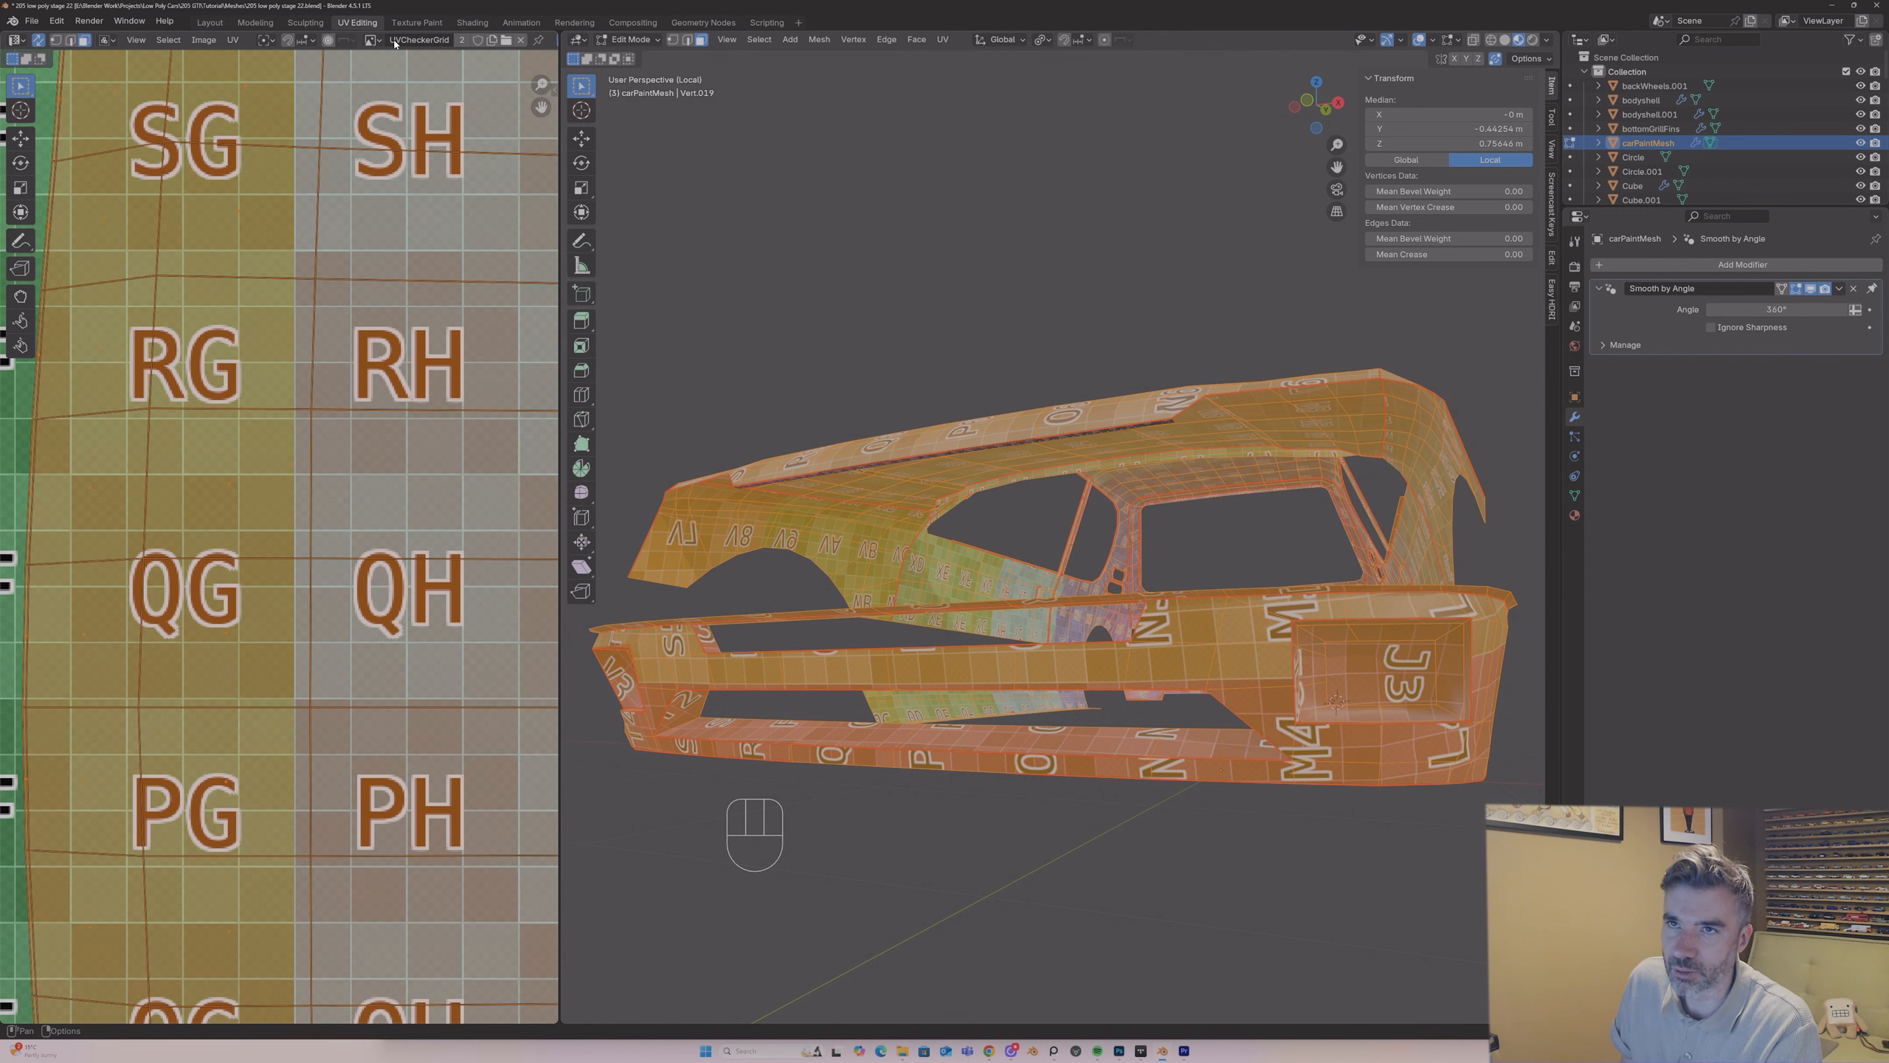
pyautogui.click(518, 41)
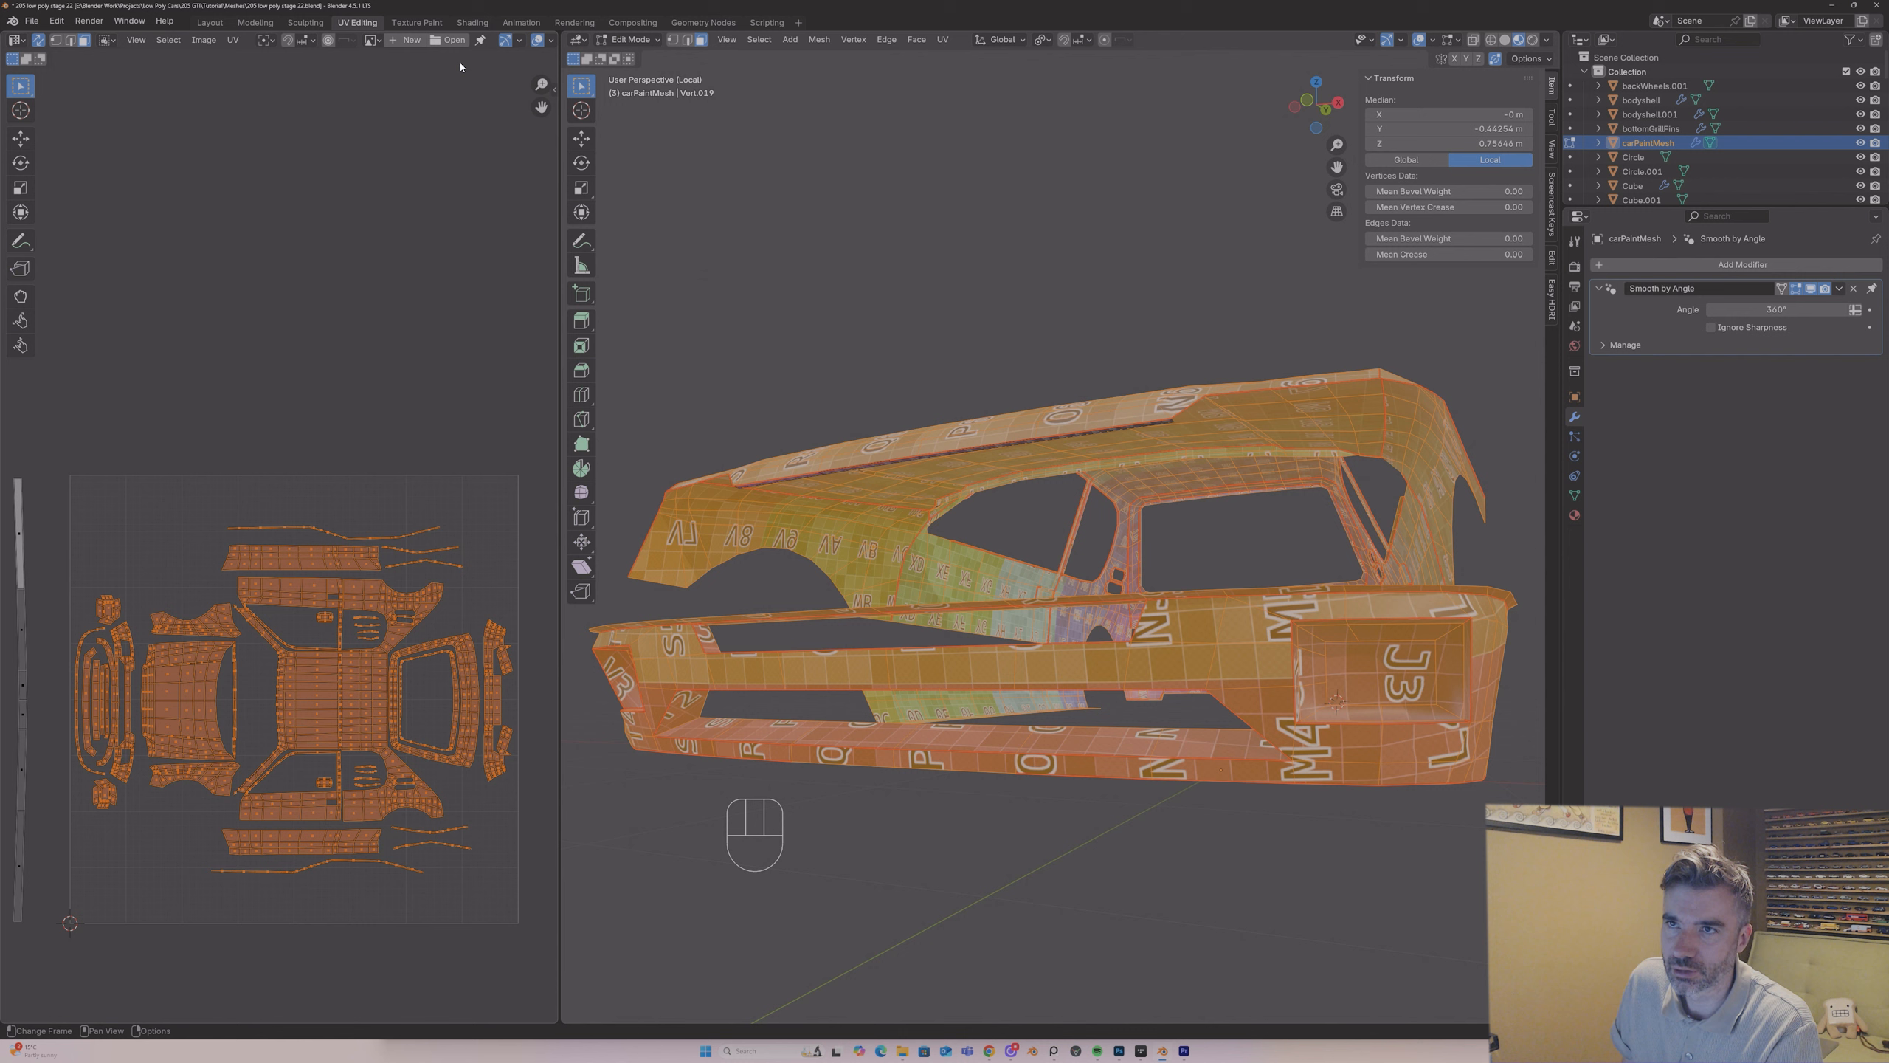
pyautogui.rightClick(325, 582)
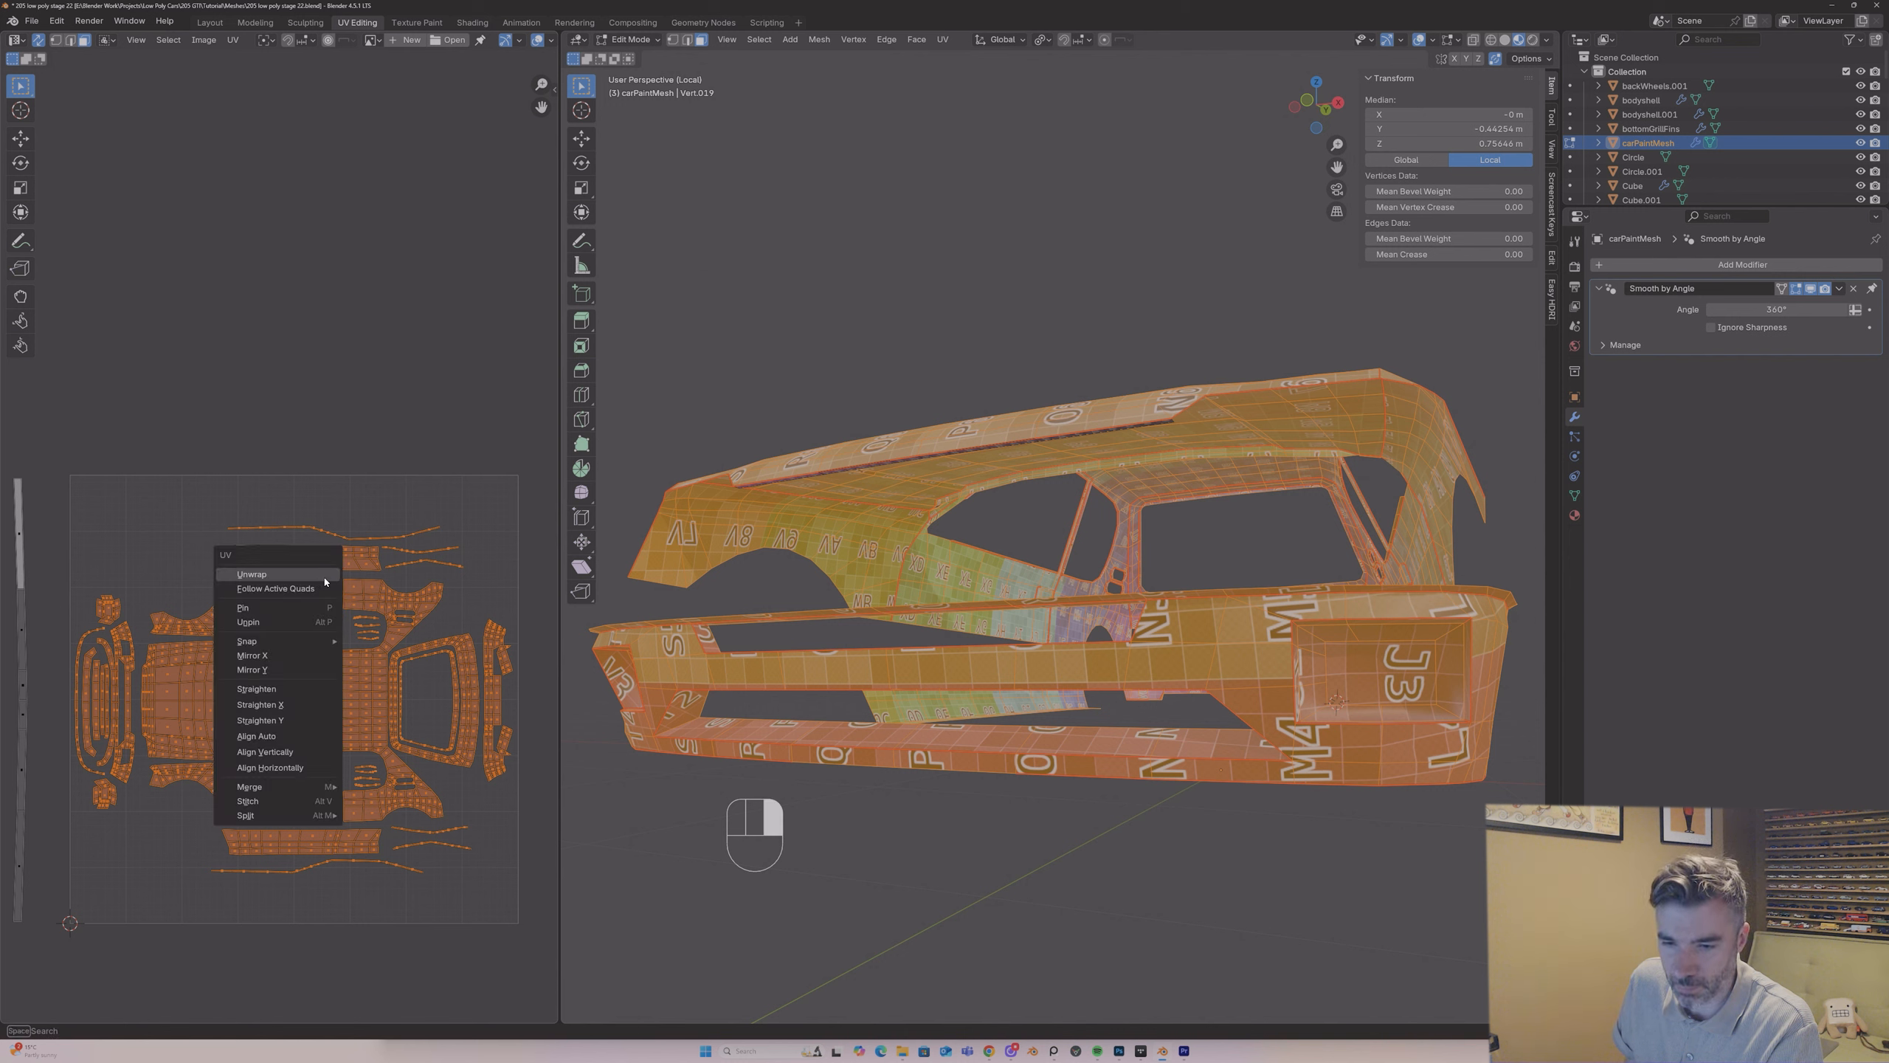
pyautogui.click(292, 609)
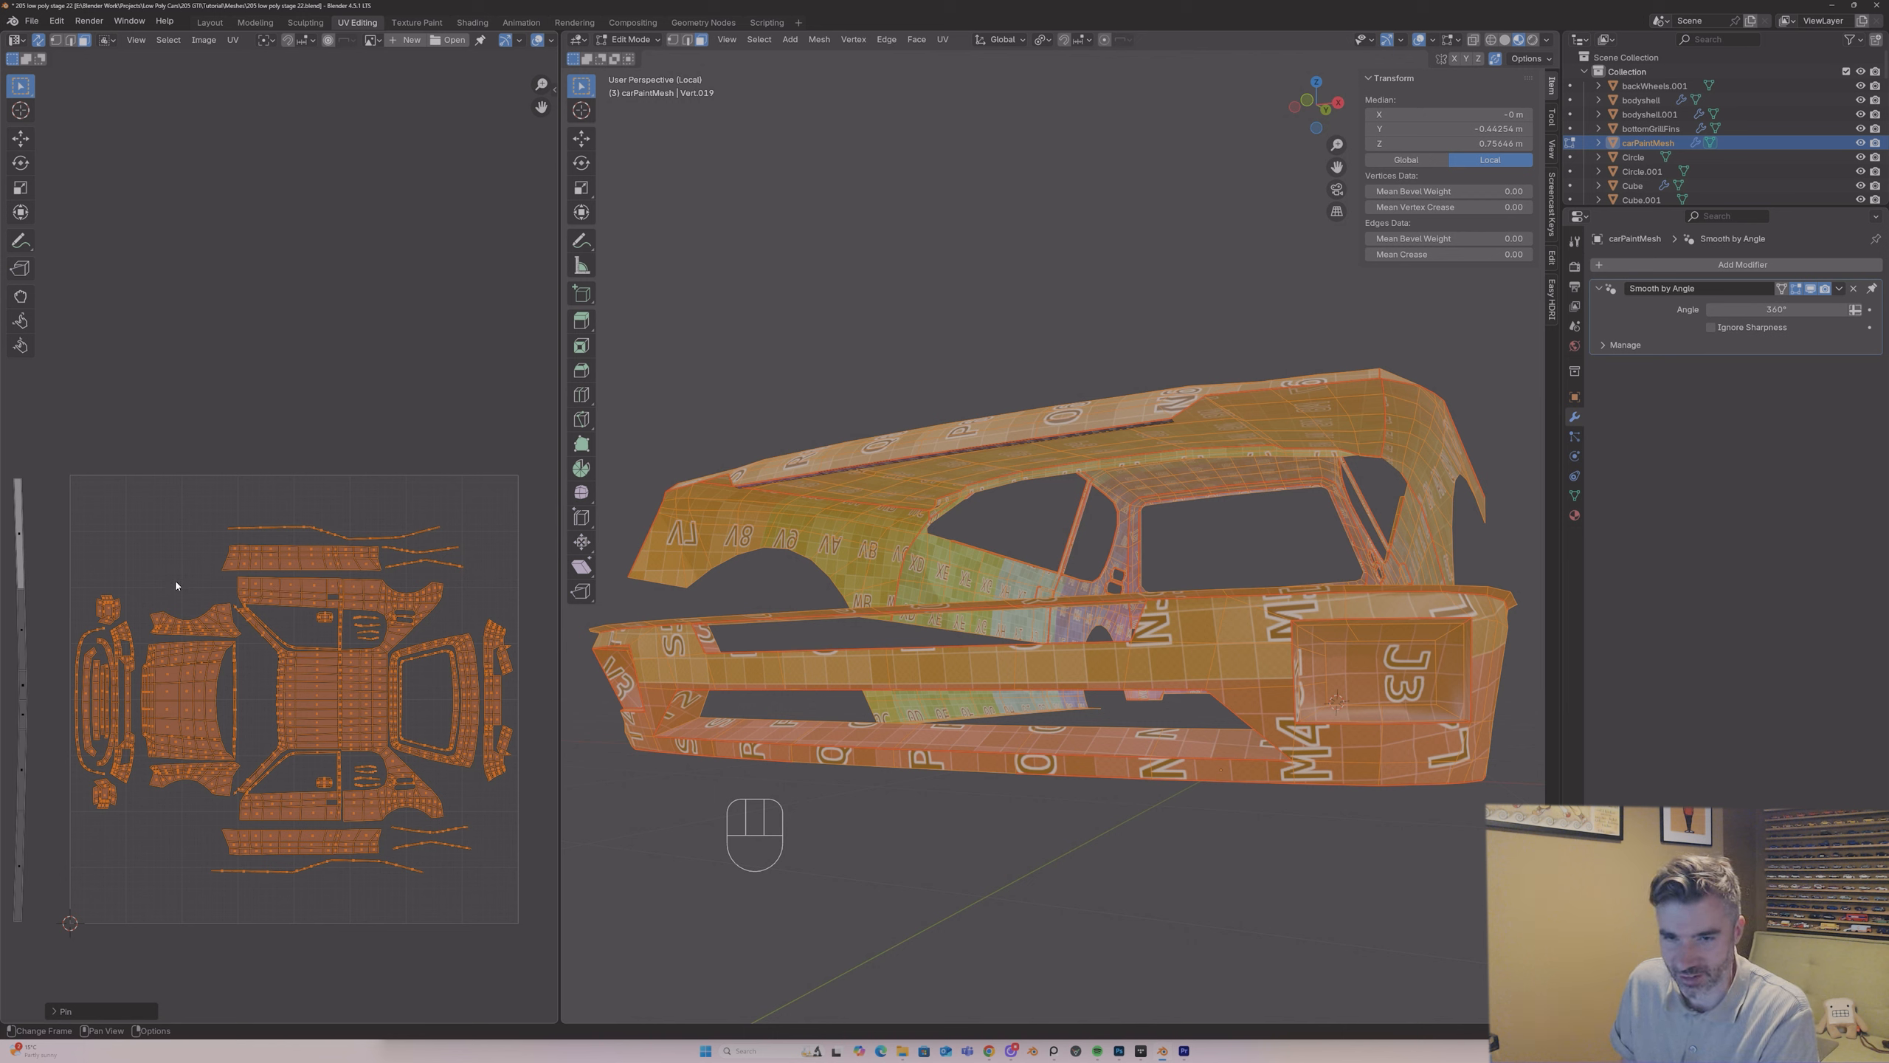
# Step: Select the hood's linked UV island and pin it
pyautogui.click(177, 653)
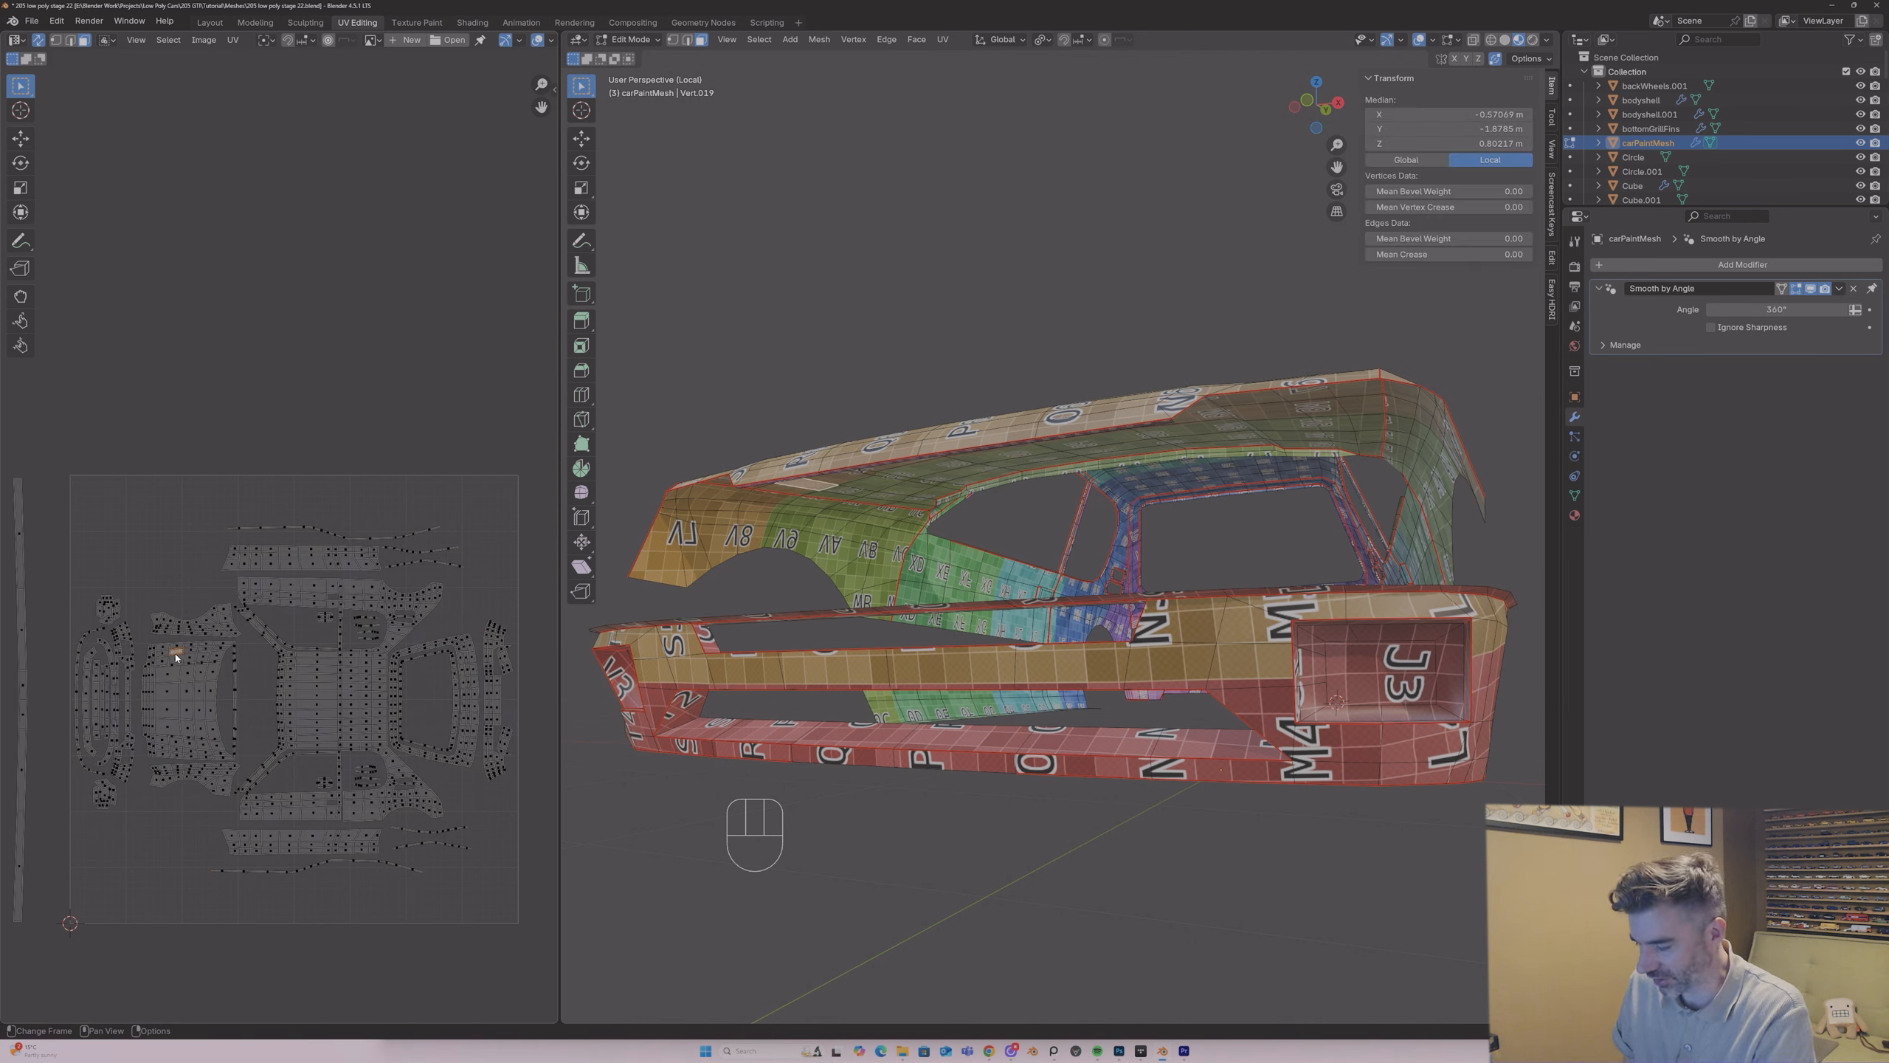
pyautogui.press('l')
pyautogui.rightClick(176, 656)
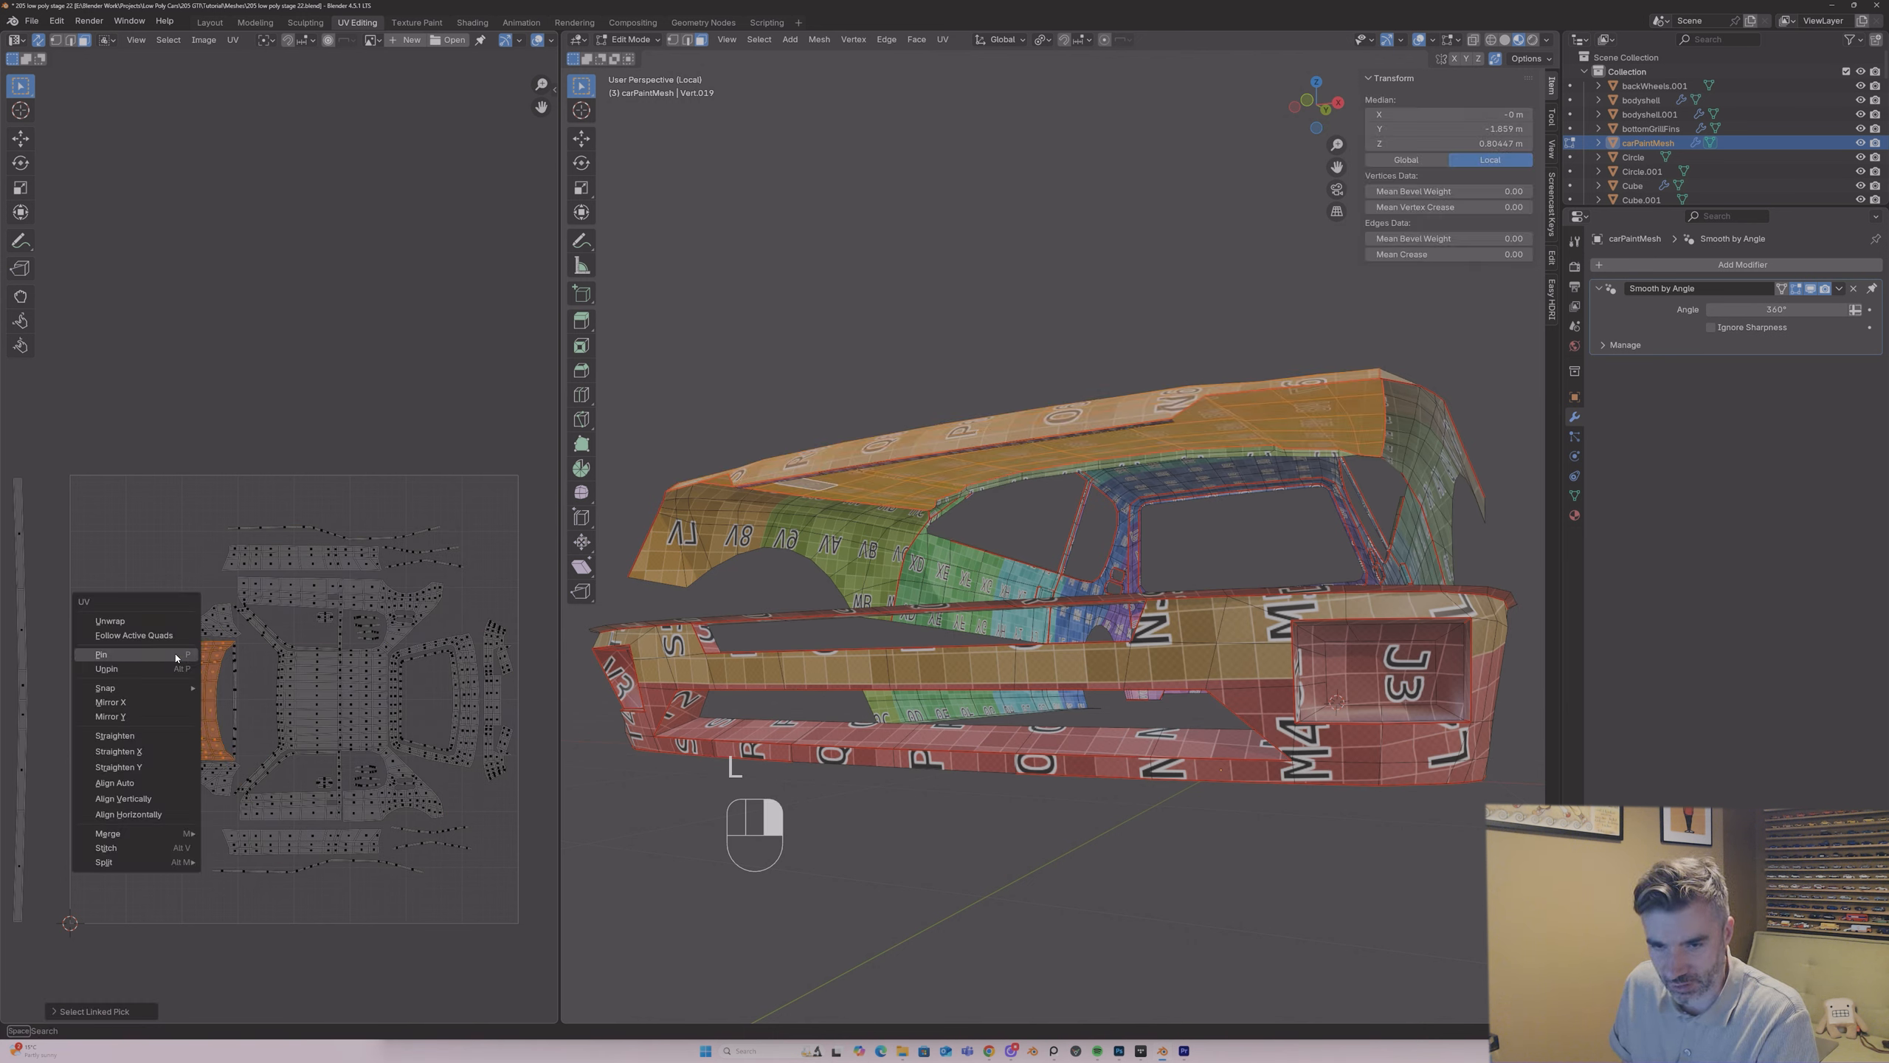
pyautogui.click(177, 654)
# Step: Clear the seam on the edges between the hood and the merged strip, and select the entire body mesh
pyautogui.click(794, 464)
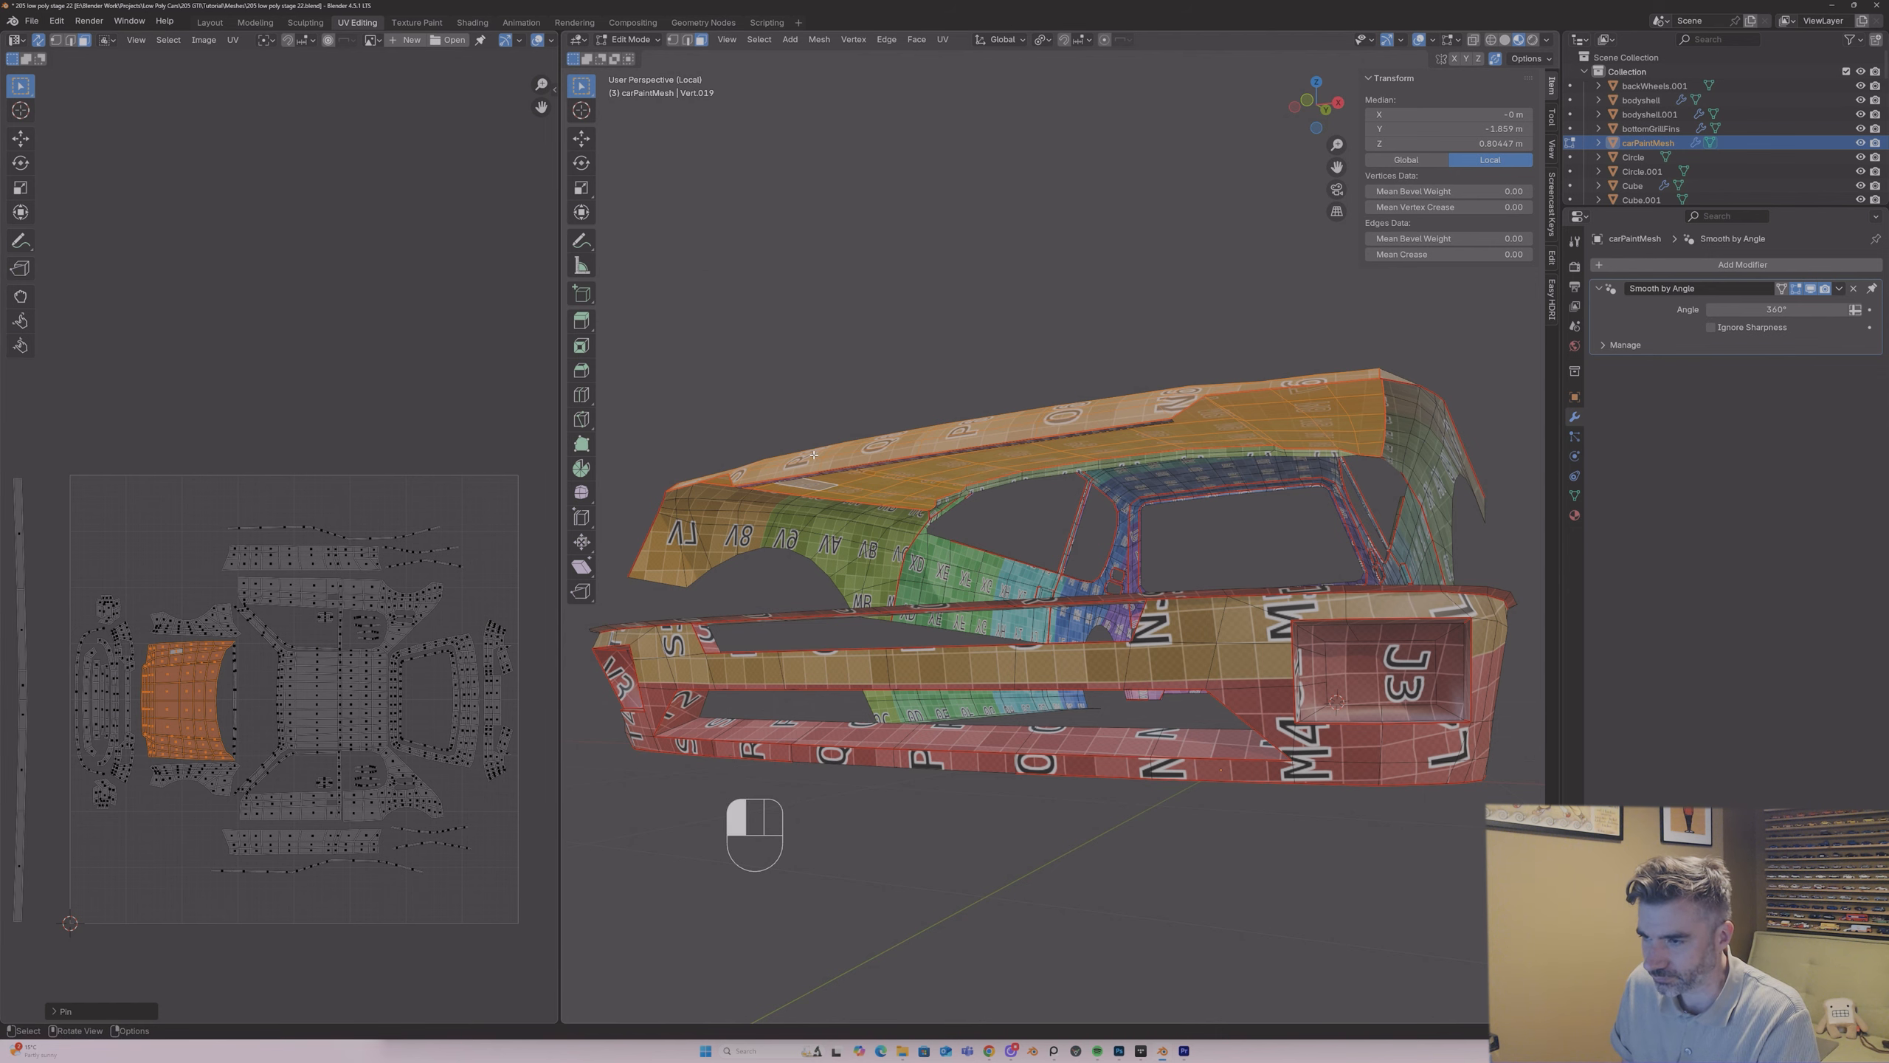
pyautogui.moveTo(855, 415)
pyautogui.mouseDown(button='middle')
pyautogui.moveTo(866, 441)
pyautogui.moveTo(866, 415)
pyautogui.mouseUp(button='middle')
pyautogui.hotkey('ctrl', 'l')
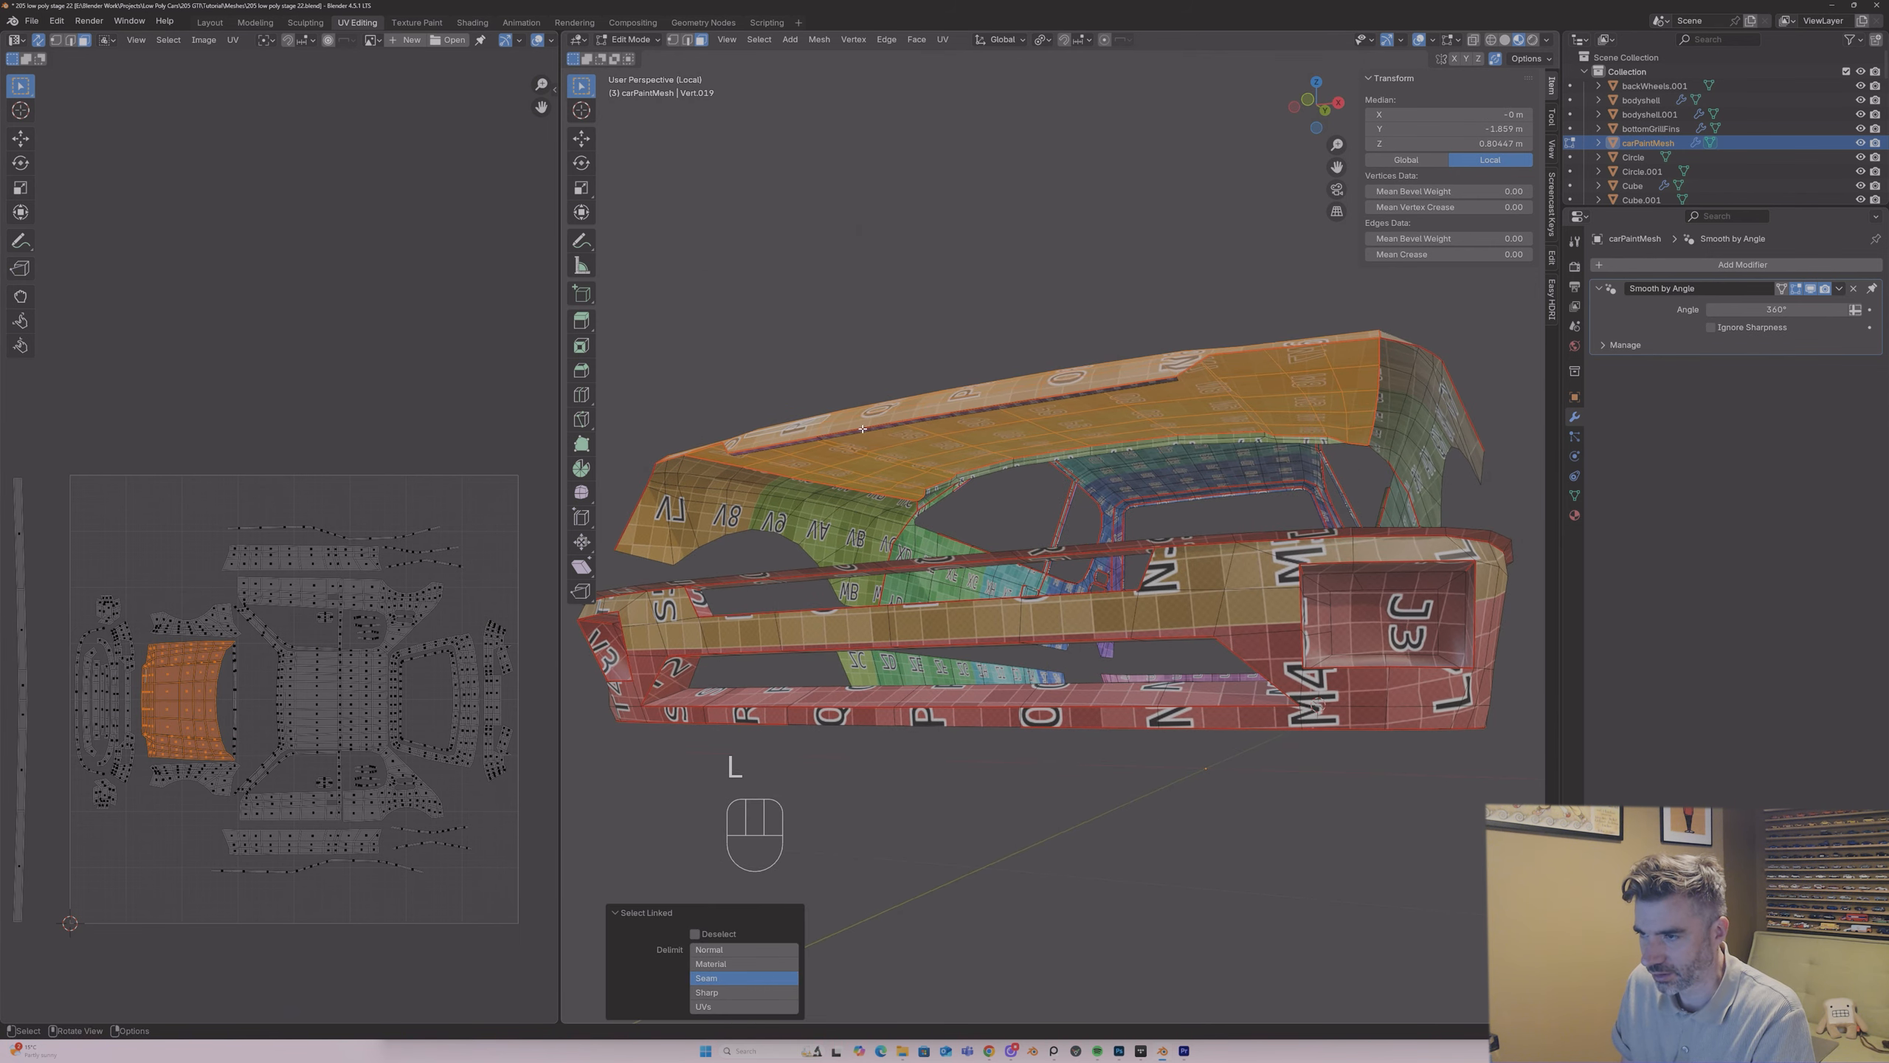
pyautogui.press('2')
pyautogui.click(791, 440)
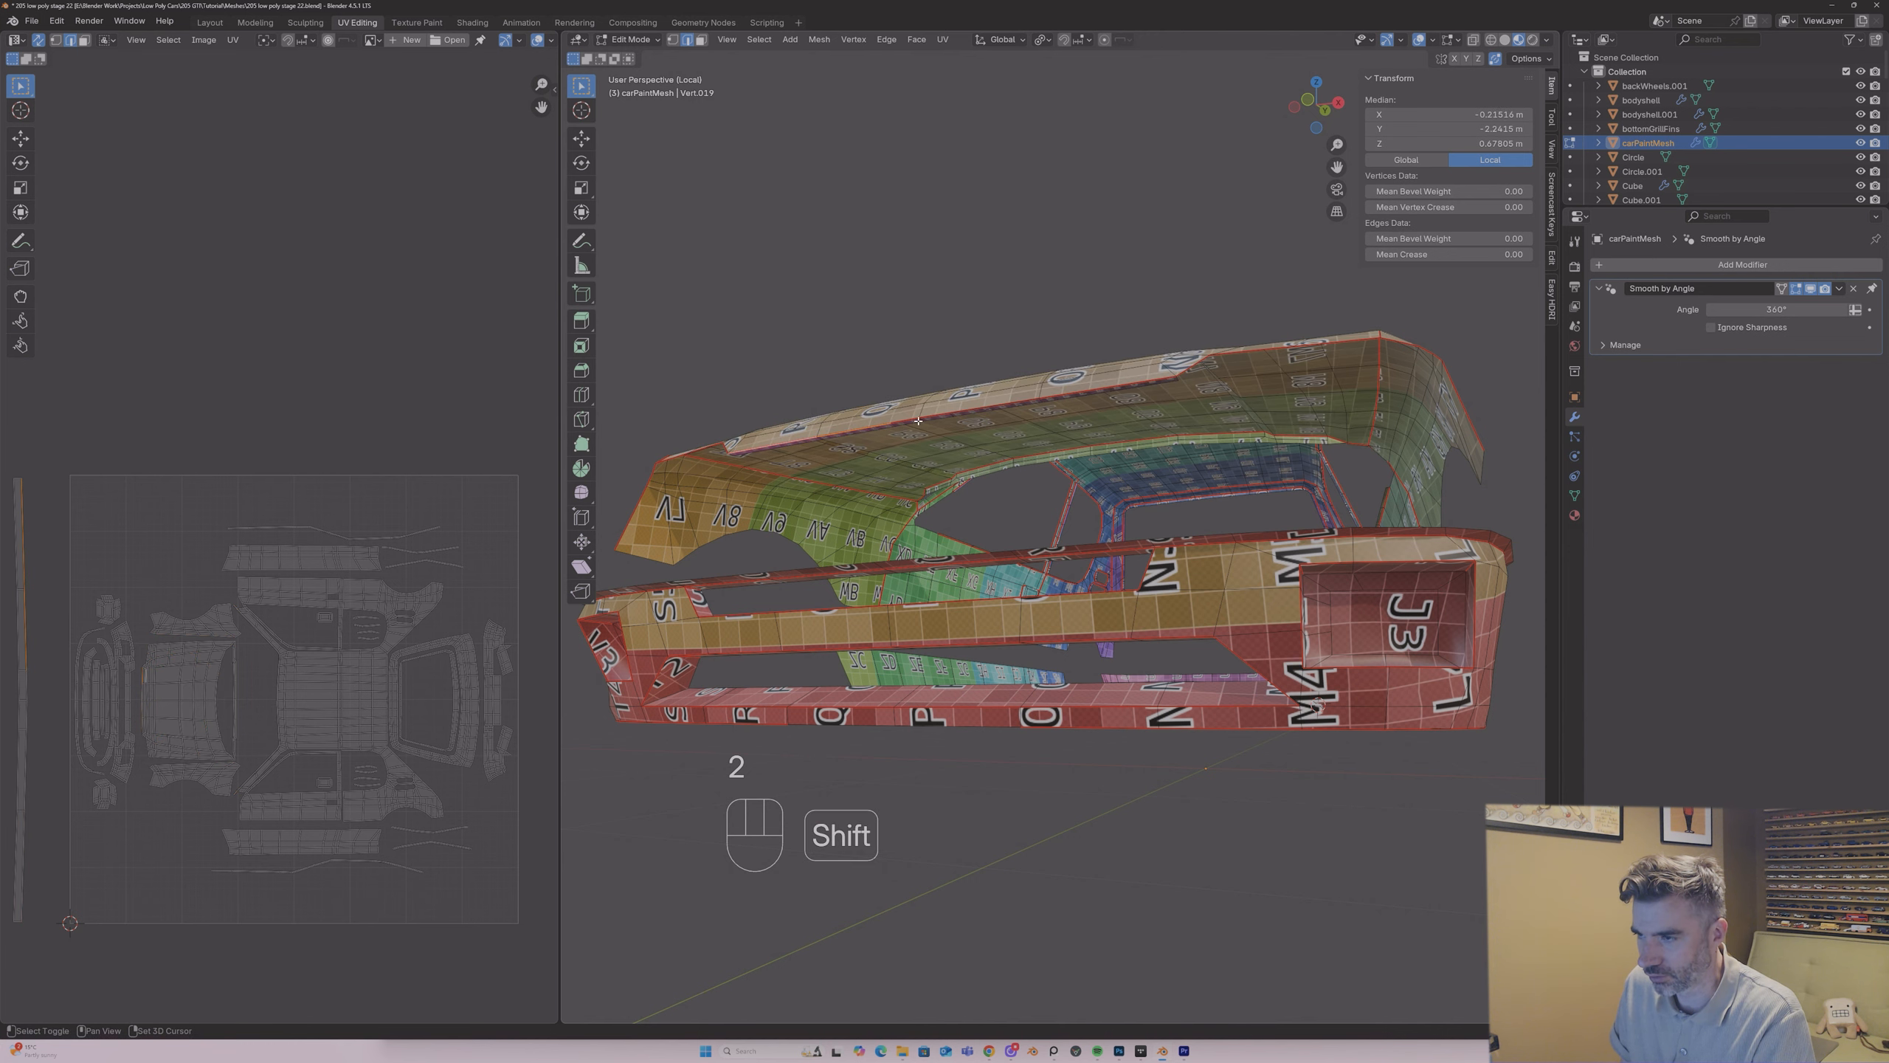
pyautogui.keyDown('shift'); pyautogui.click(1055, 391); pyautogui.keyUp('shift')
pyautogui.rightClick(1103, 391)
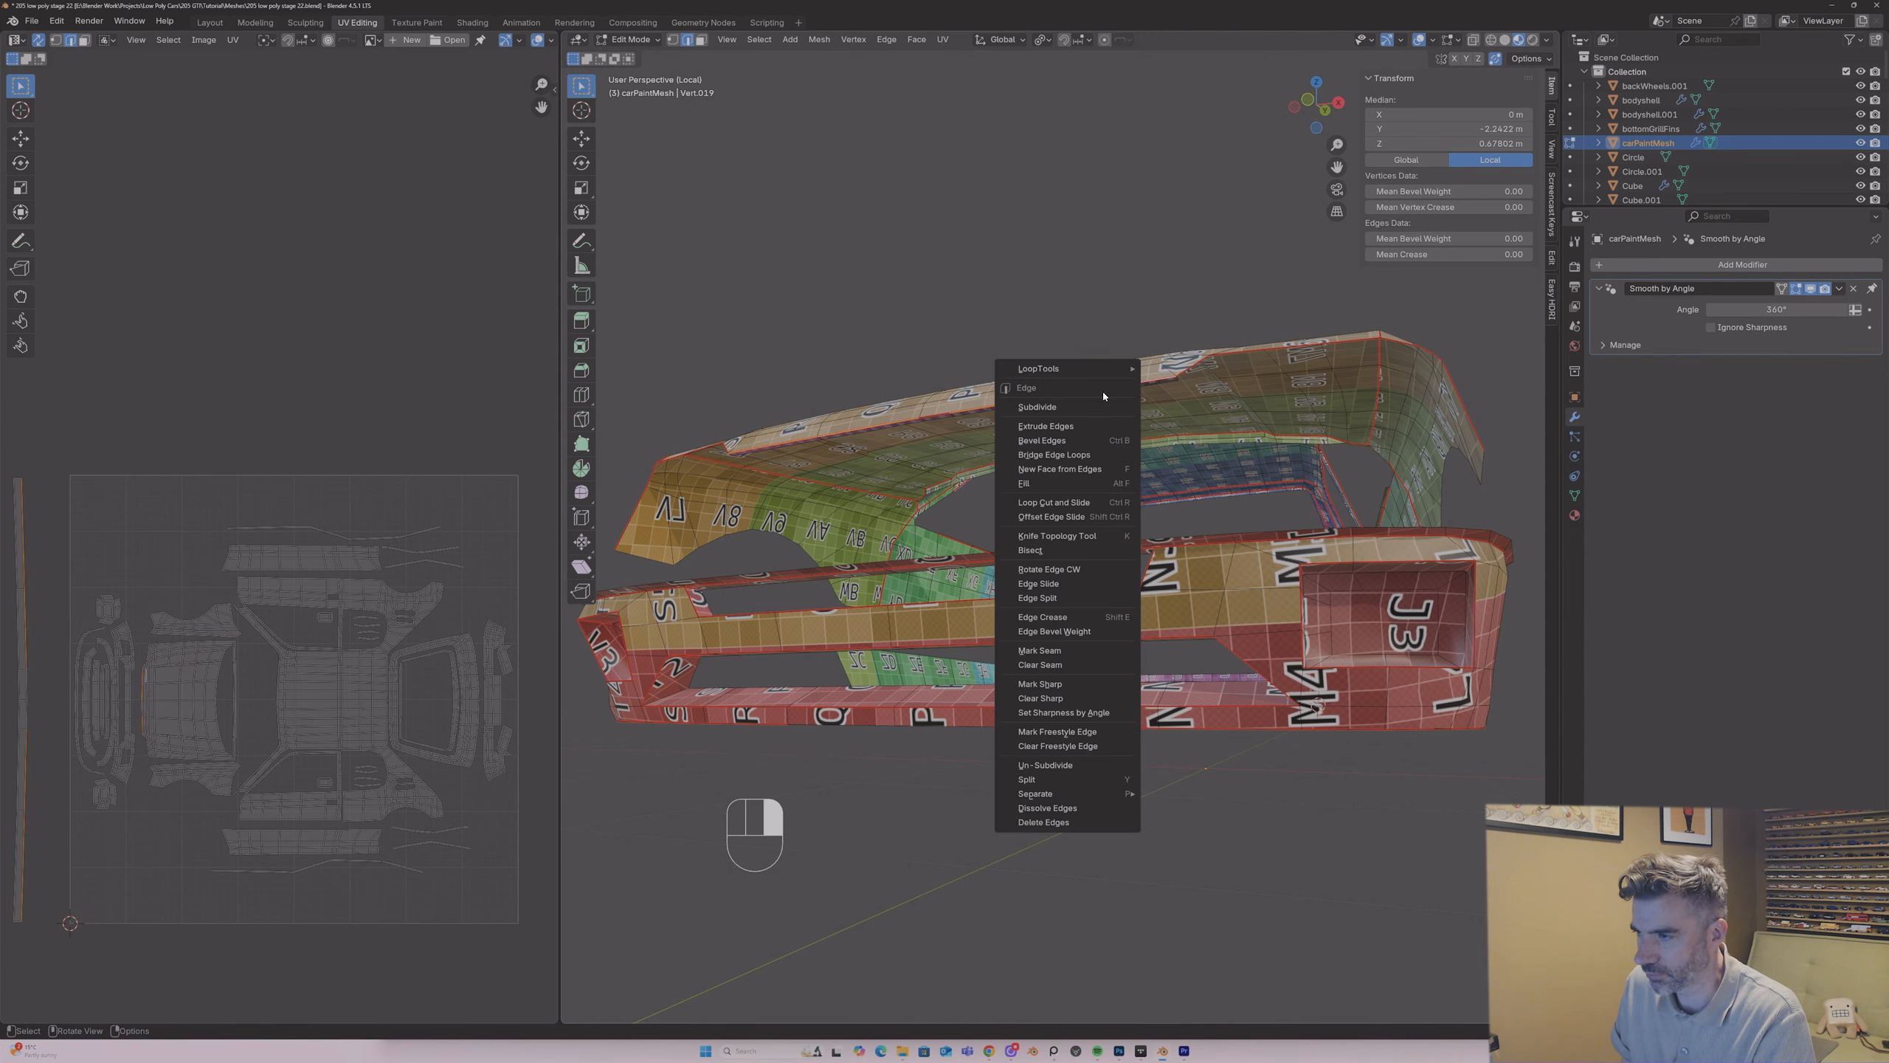
pyautogui.click(1040, 663)
pyautogui.press('a')
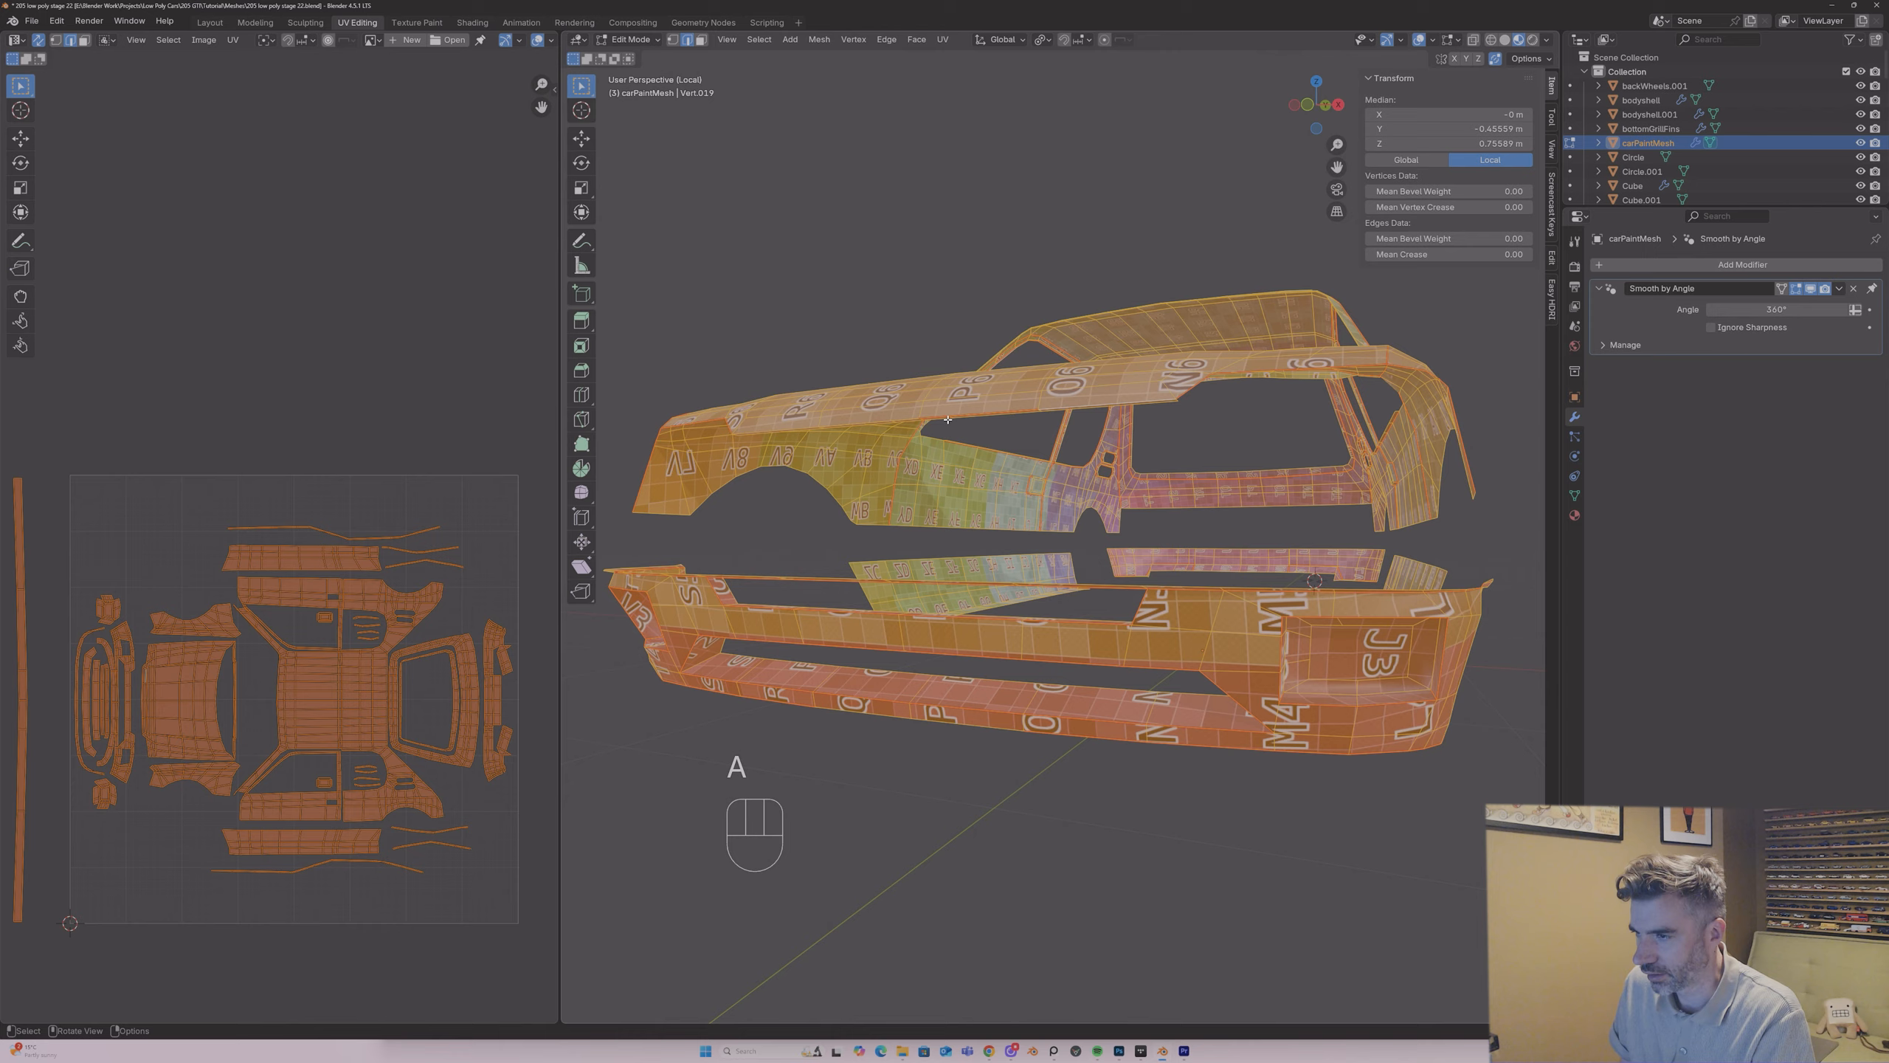
# Step: Unwrap the entire selected body mesh with the Angle Based method
pyautogui.moveTo(966, 447); pyautogui.dragTo(937, 392, button='middle')
pyautogui.press('u')
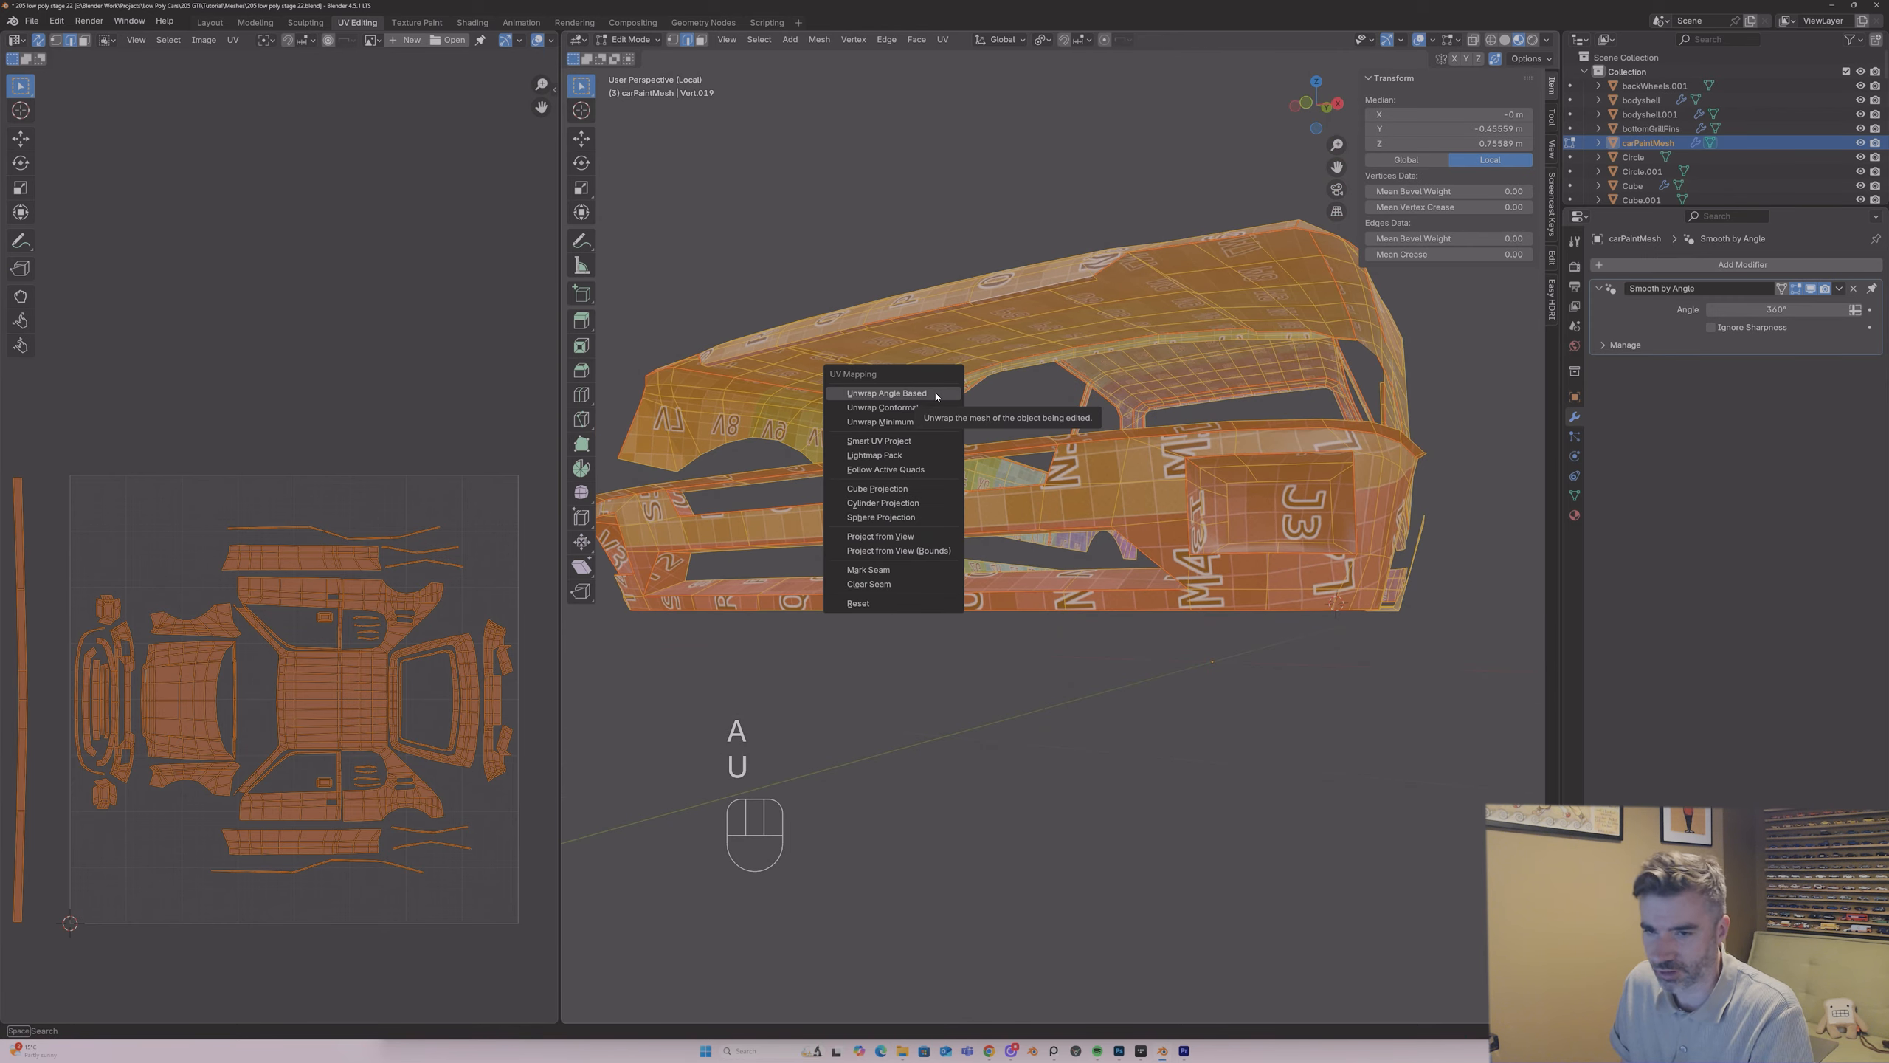
pyautogui.click(929, 392)
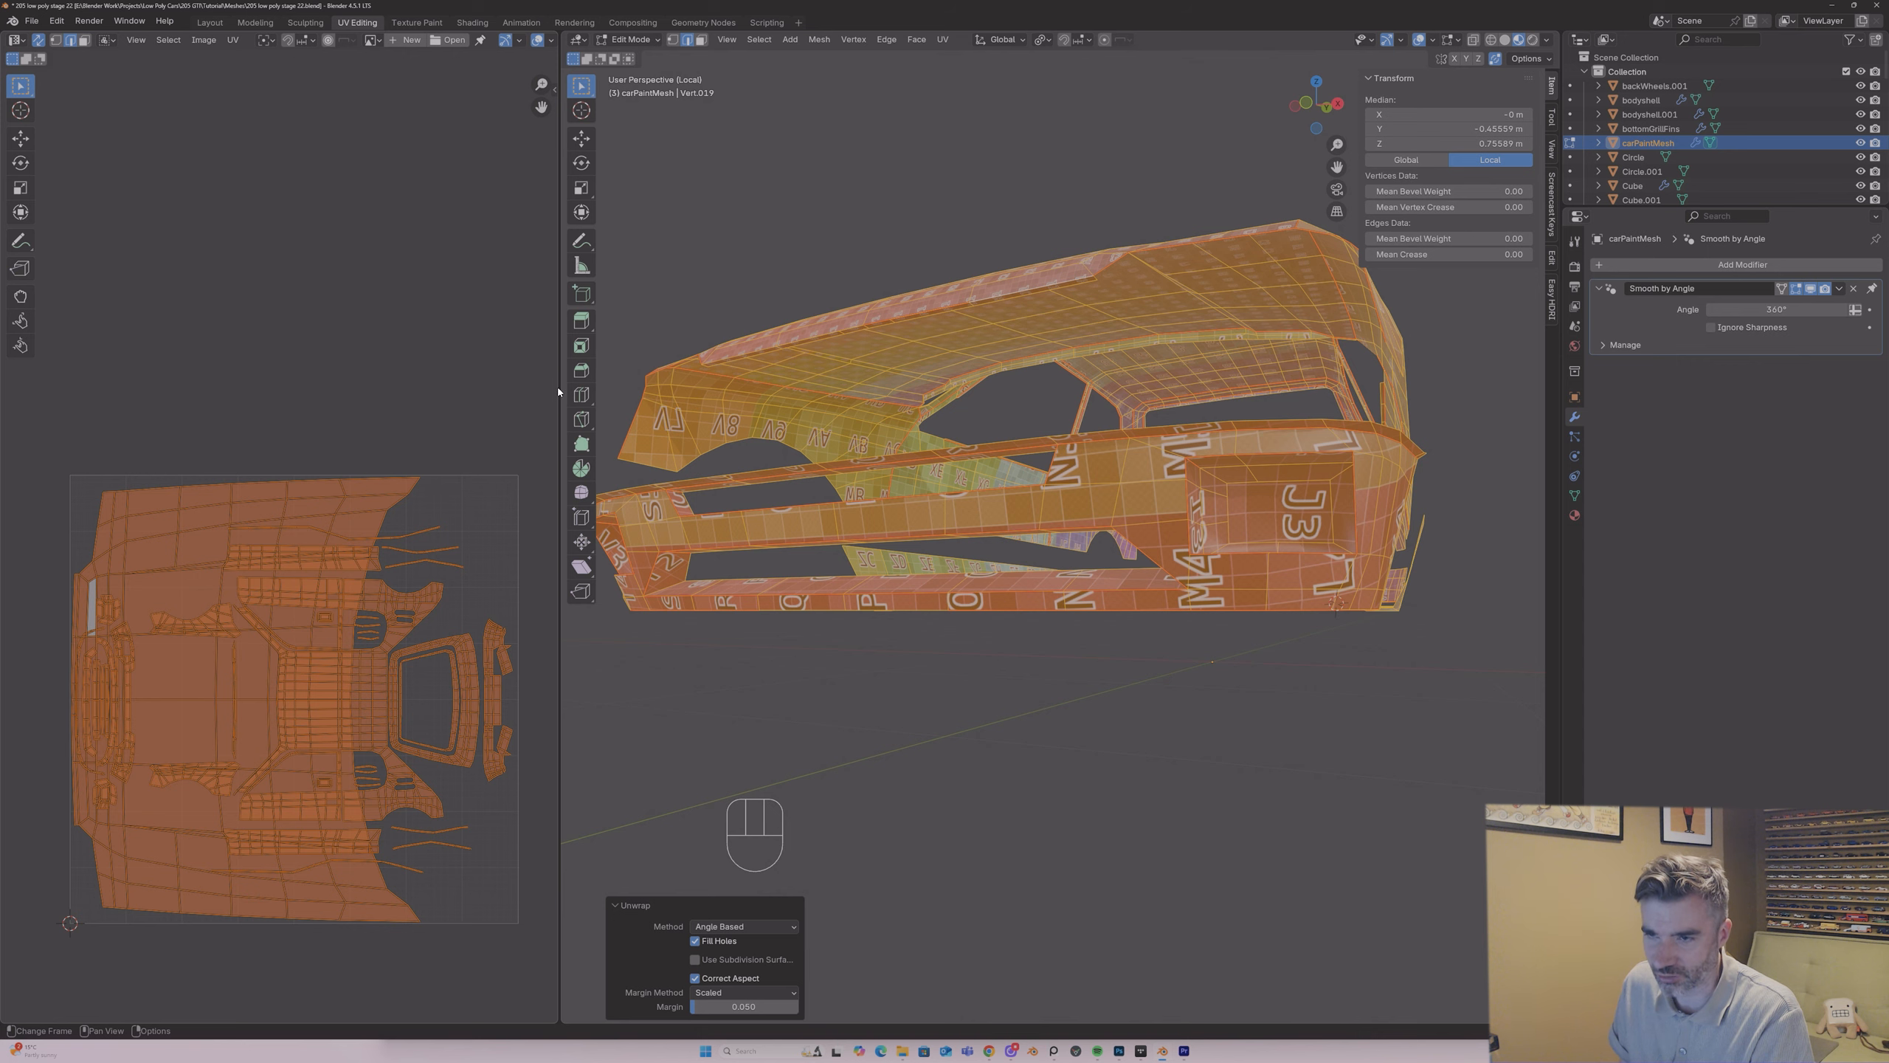
# Step: Select the hood's linked UV island with its merged strip, scale it down and place it between the front-end islands and the roof island
pyautogui.click(751, 297)
pyautogui.click(789, 332)
pyautogui.moveTo(790, 332); pyautogui.dragTo(804, 363, button='middle')
pyautogui.press('3')
pyautogui.click(817, 322)
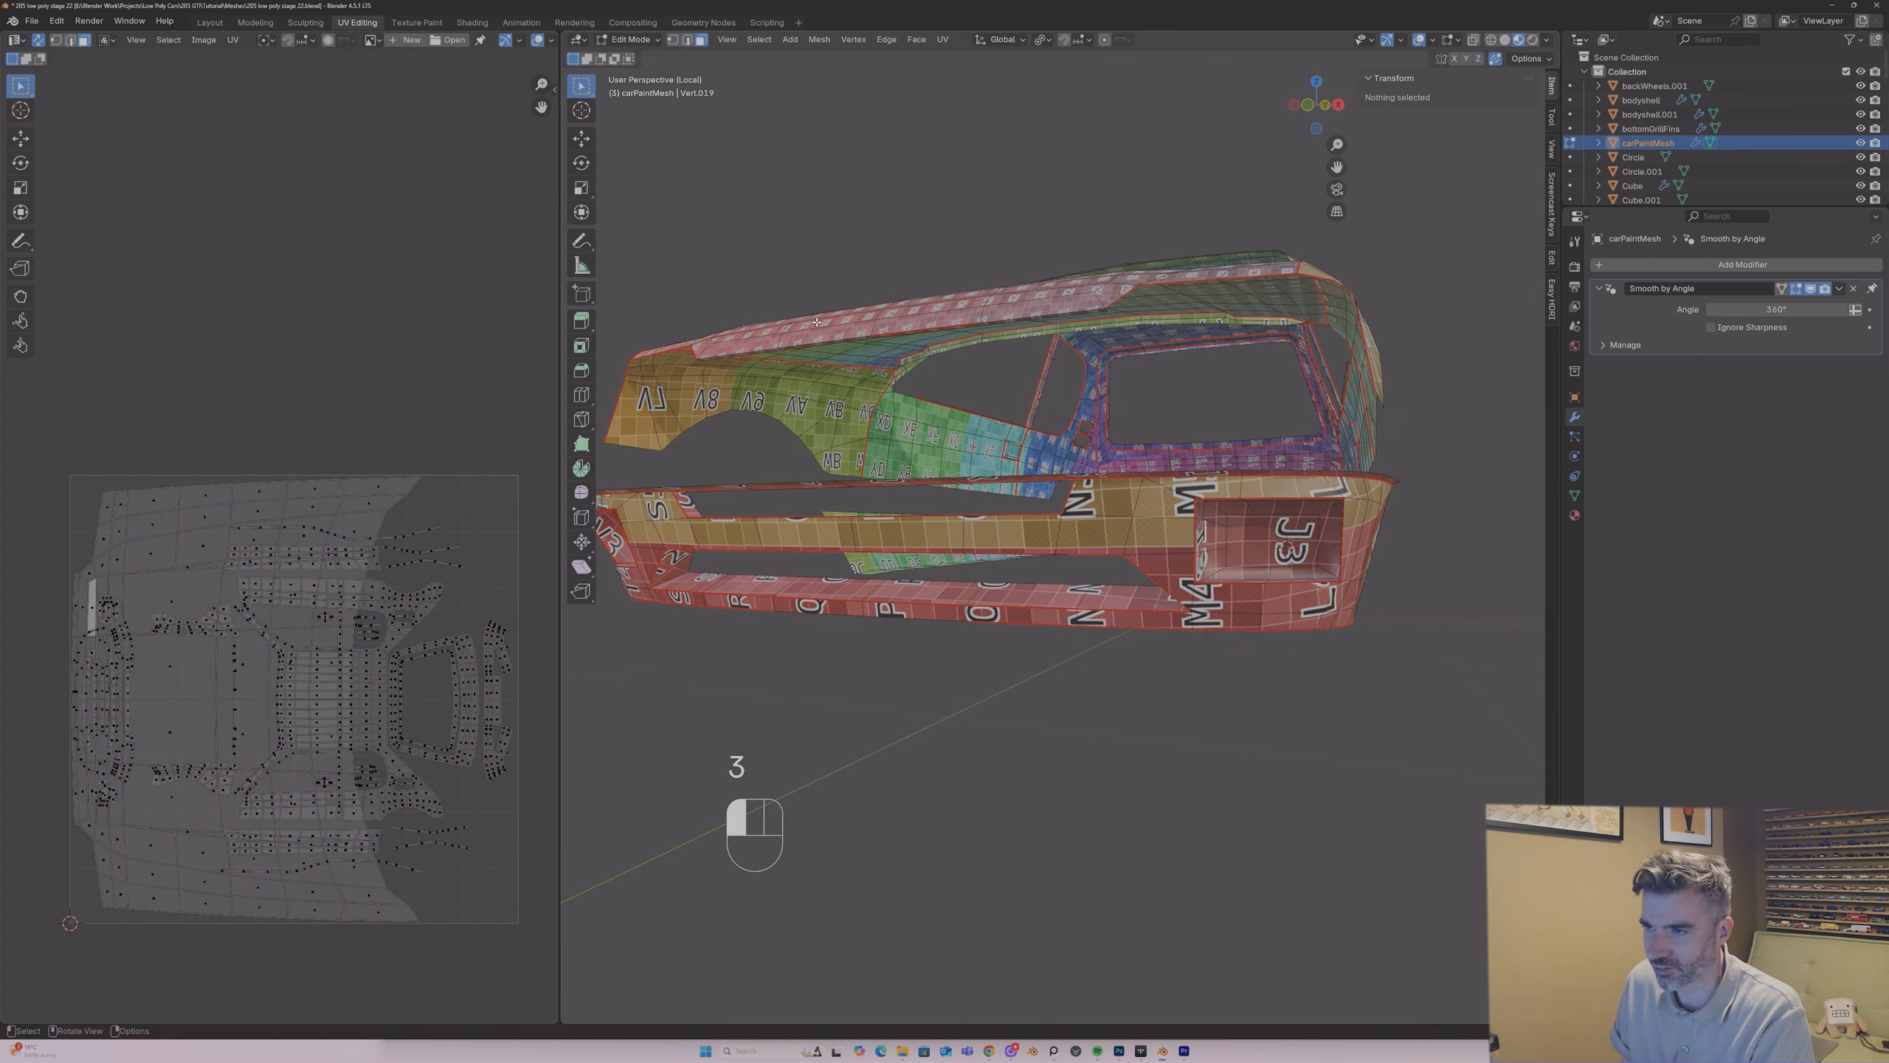
pyautogui.press('l')
pyautogui.press('s')
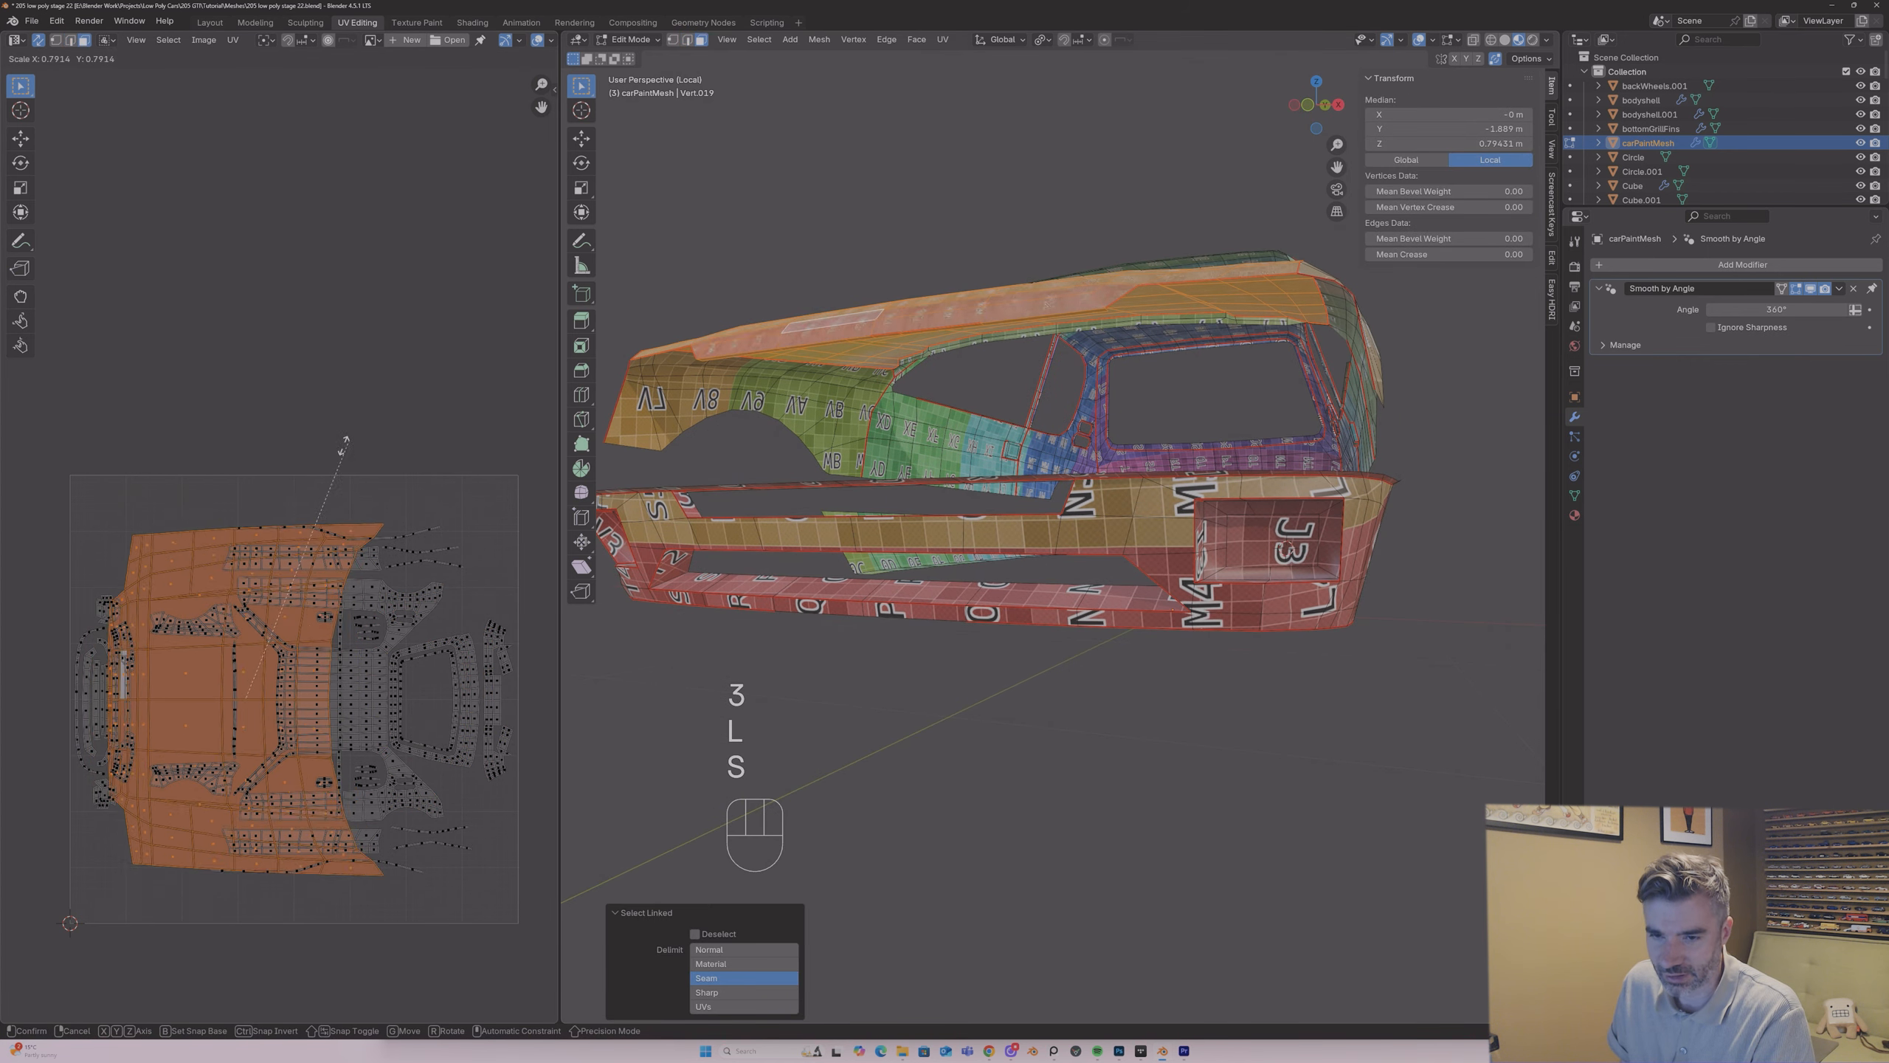
pyautogui.click(275, 611)
pyautogui.press('g')
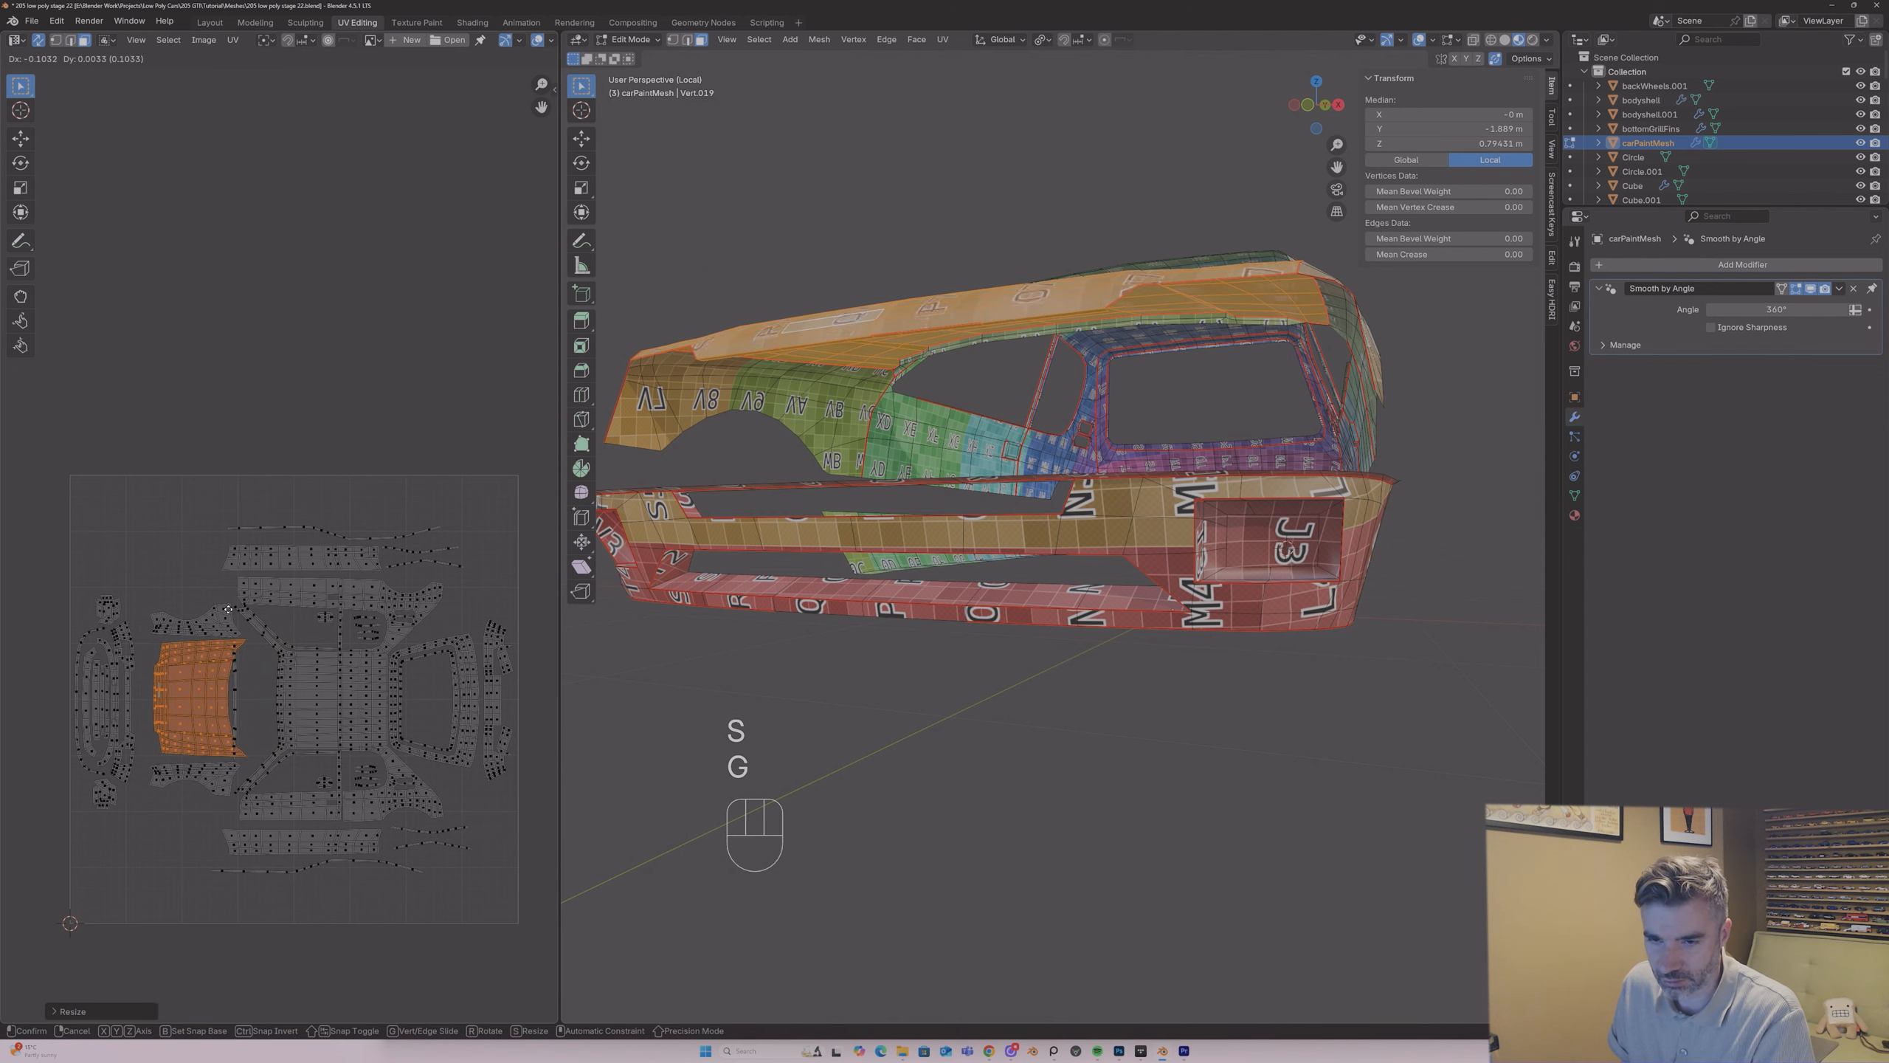
pyautogui.click(217, 610)
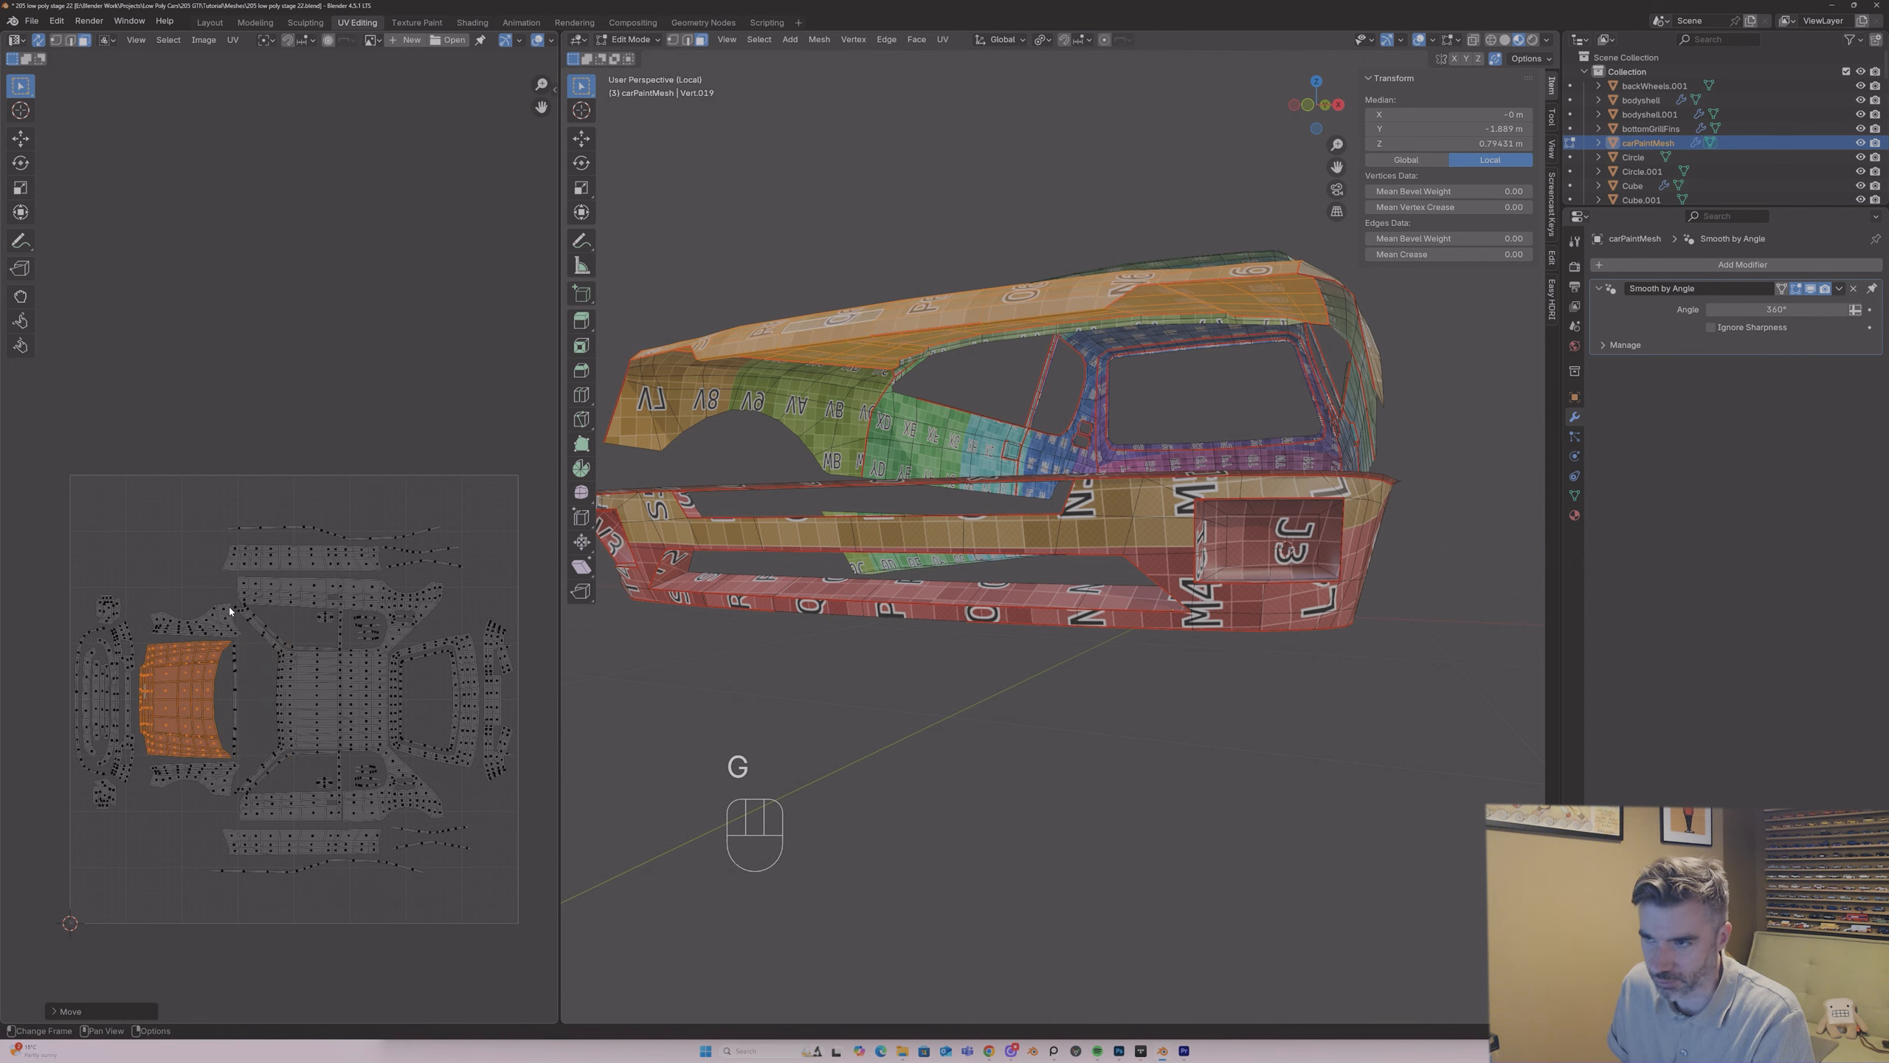
# Step: Leave local view, select the whole body mesh and pin all of its UVs
pyautogui.press('Tab')
pyautogui.moveTo(803, 283)
pyautogui.mouseDown(button='middle')
pyautogui.moveTo(832, 315)
pyautogui.moveTo(835, 366)
pyautogui.moveTo(916, 465)
pyautogui.moveTo(858, 473)
pyautogui.mouseUp(button='middle')
pyautogui.press('/')
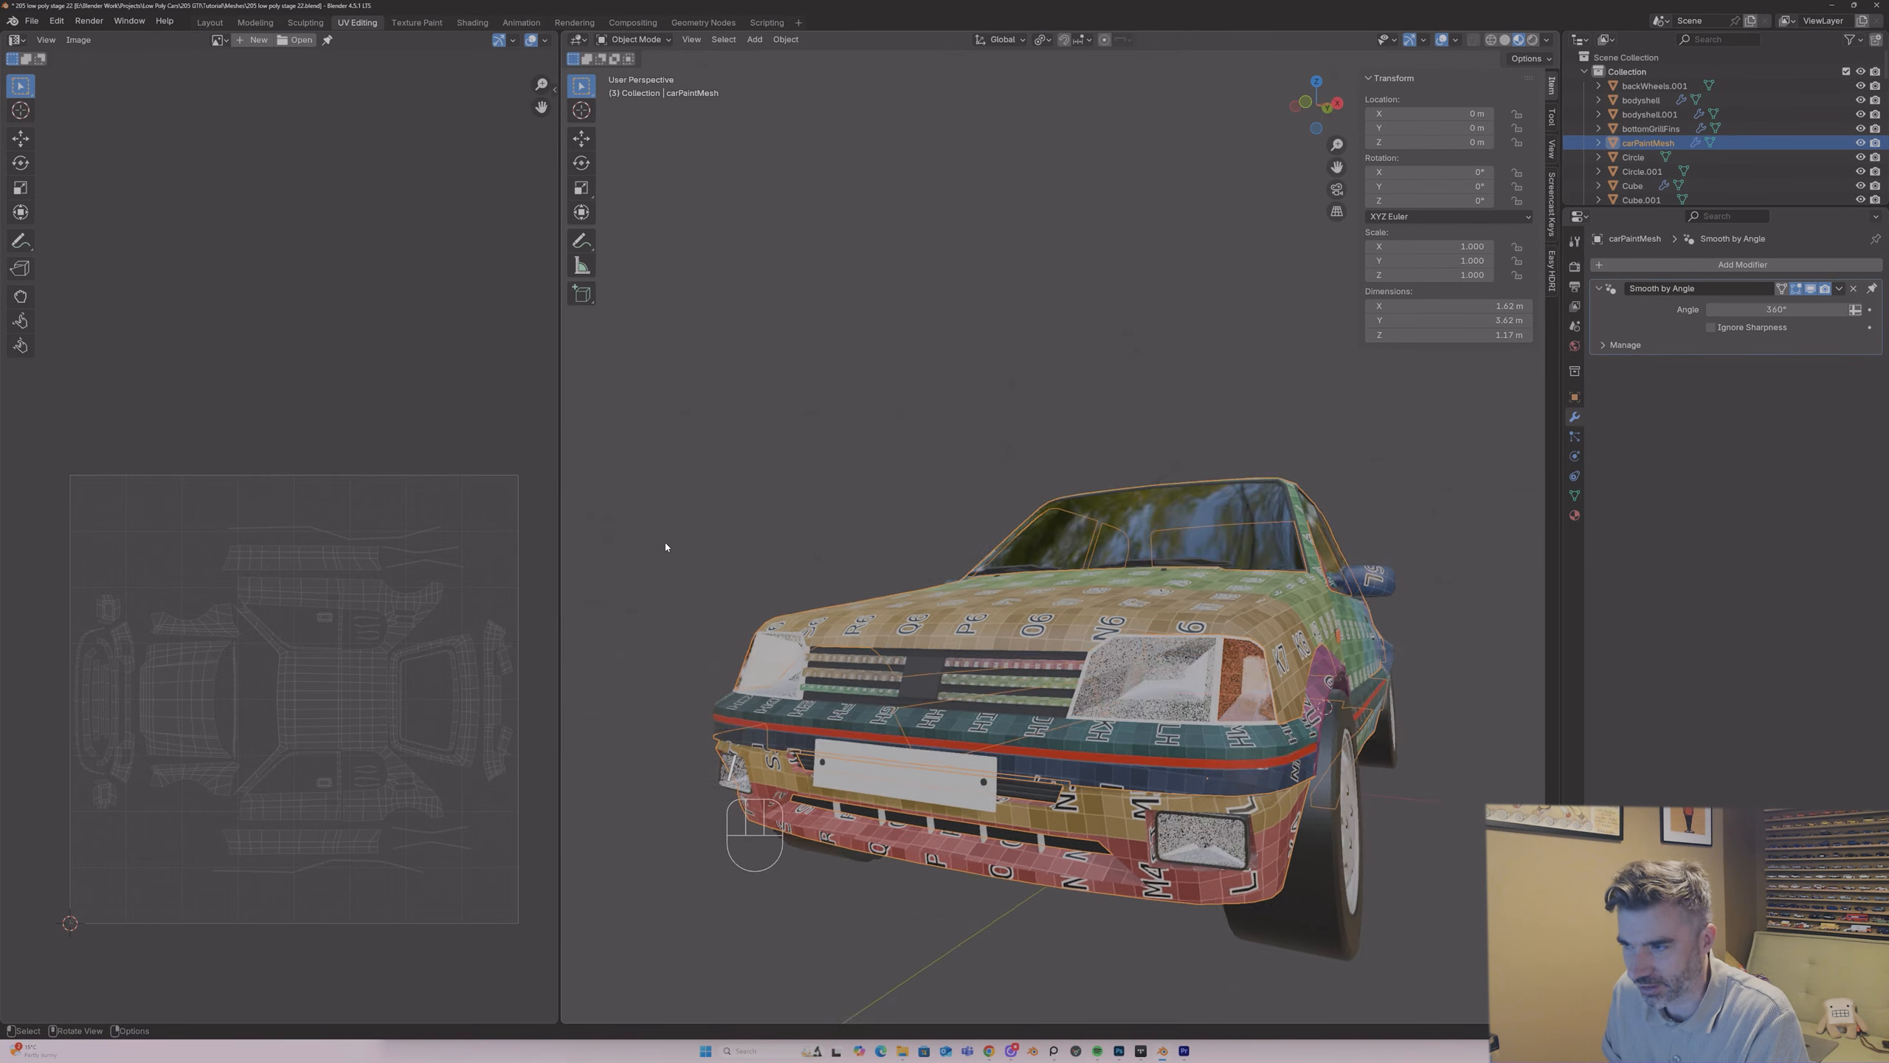
pyautogui.moveTo(940, 697); pyautogui.dragTo(1141, 430, button='middle')
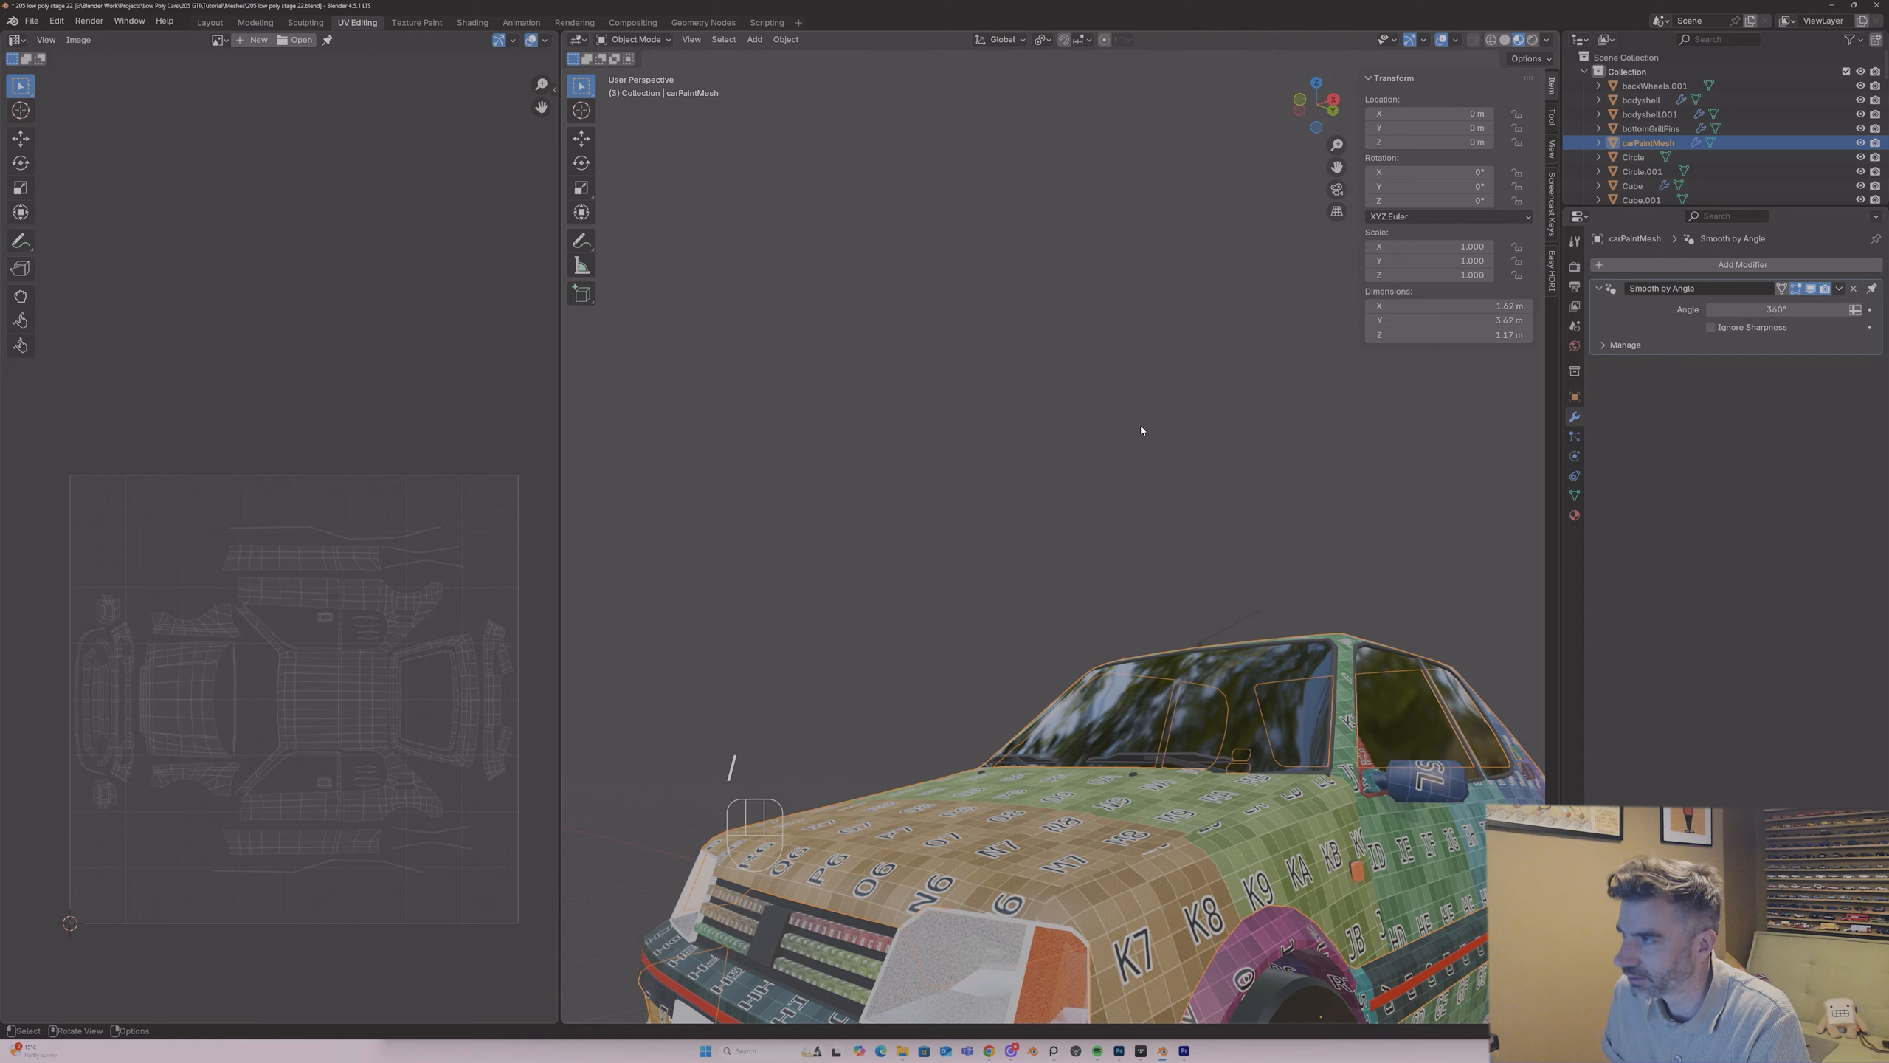
pyautogui.moveTo(1336, 171); pyautogui.dragTo(1343, 50)
pyautogui.click(1037, 682)
pyautogui.press('Tab')
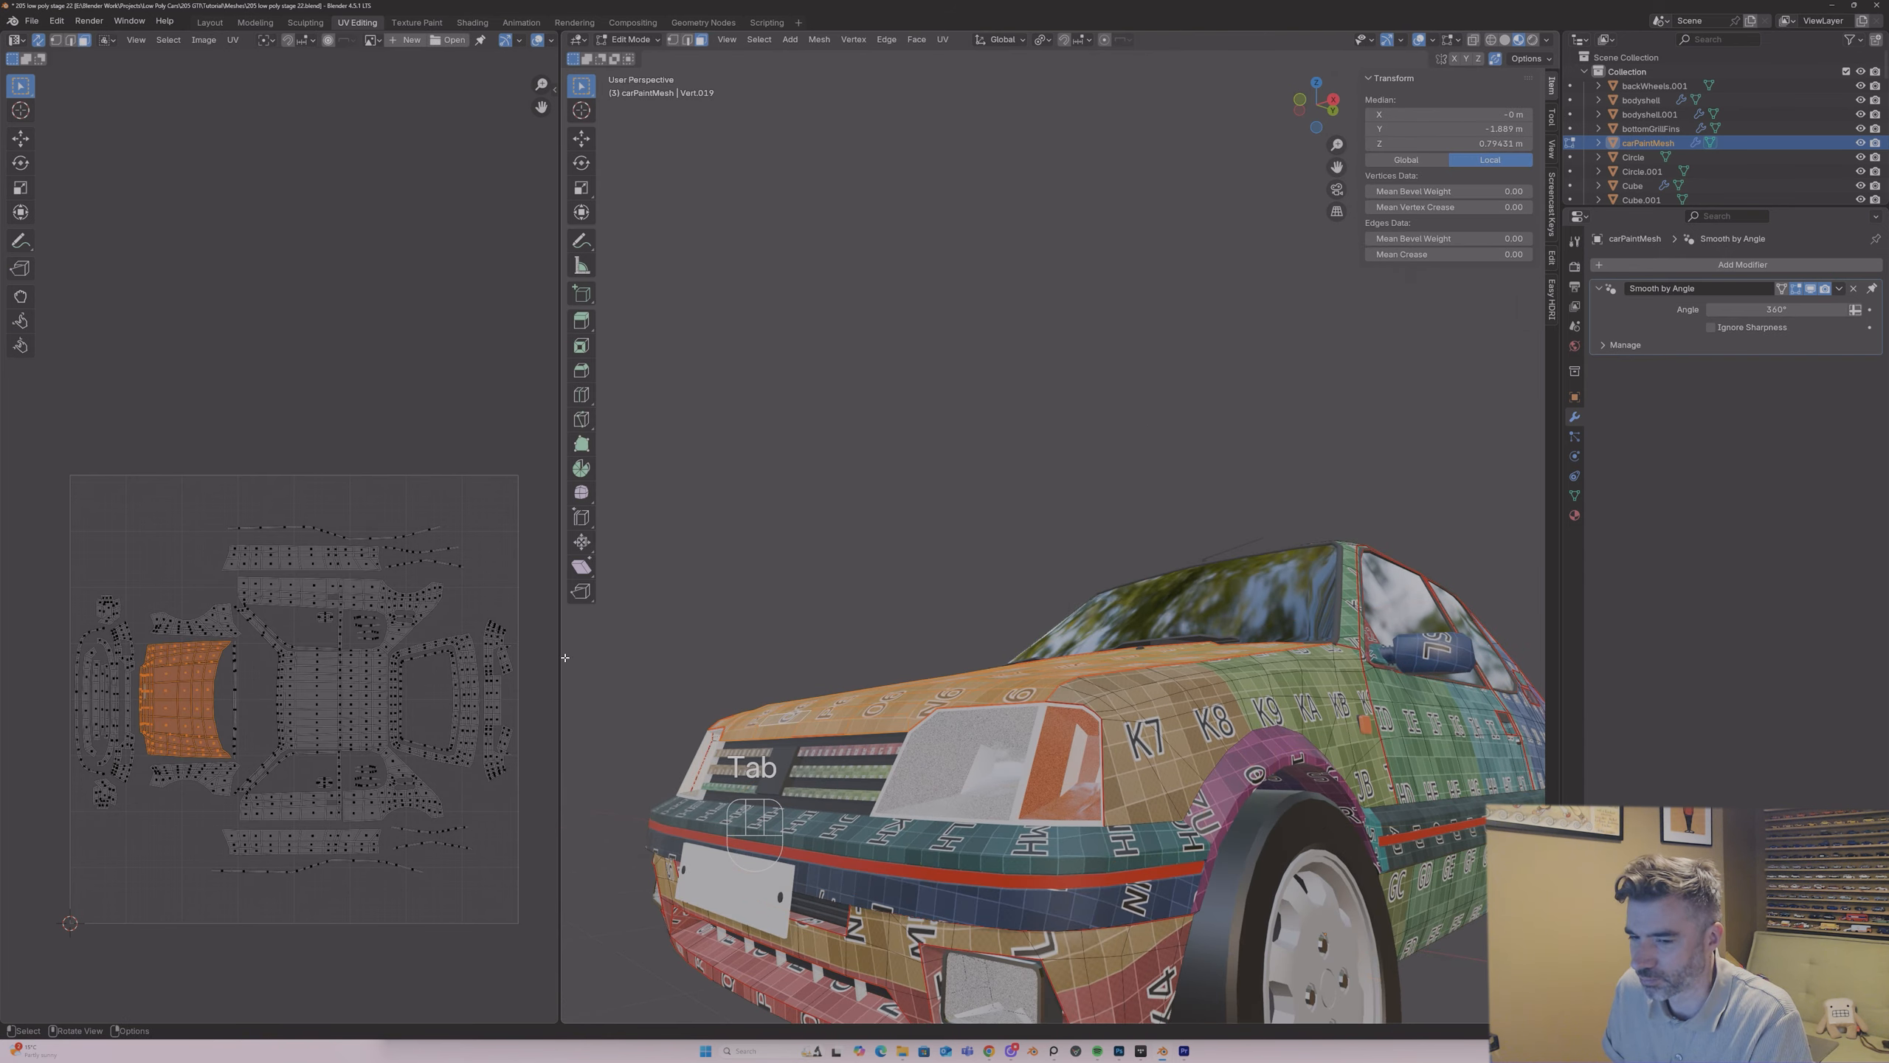
pyautogui.press('a')
pyautogui.rightClick(325, 625)
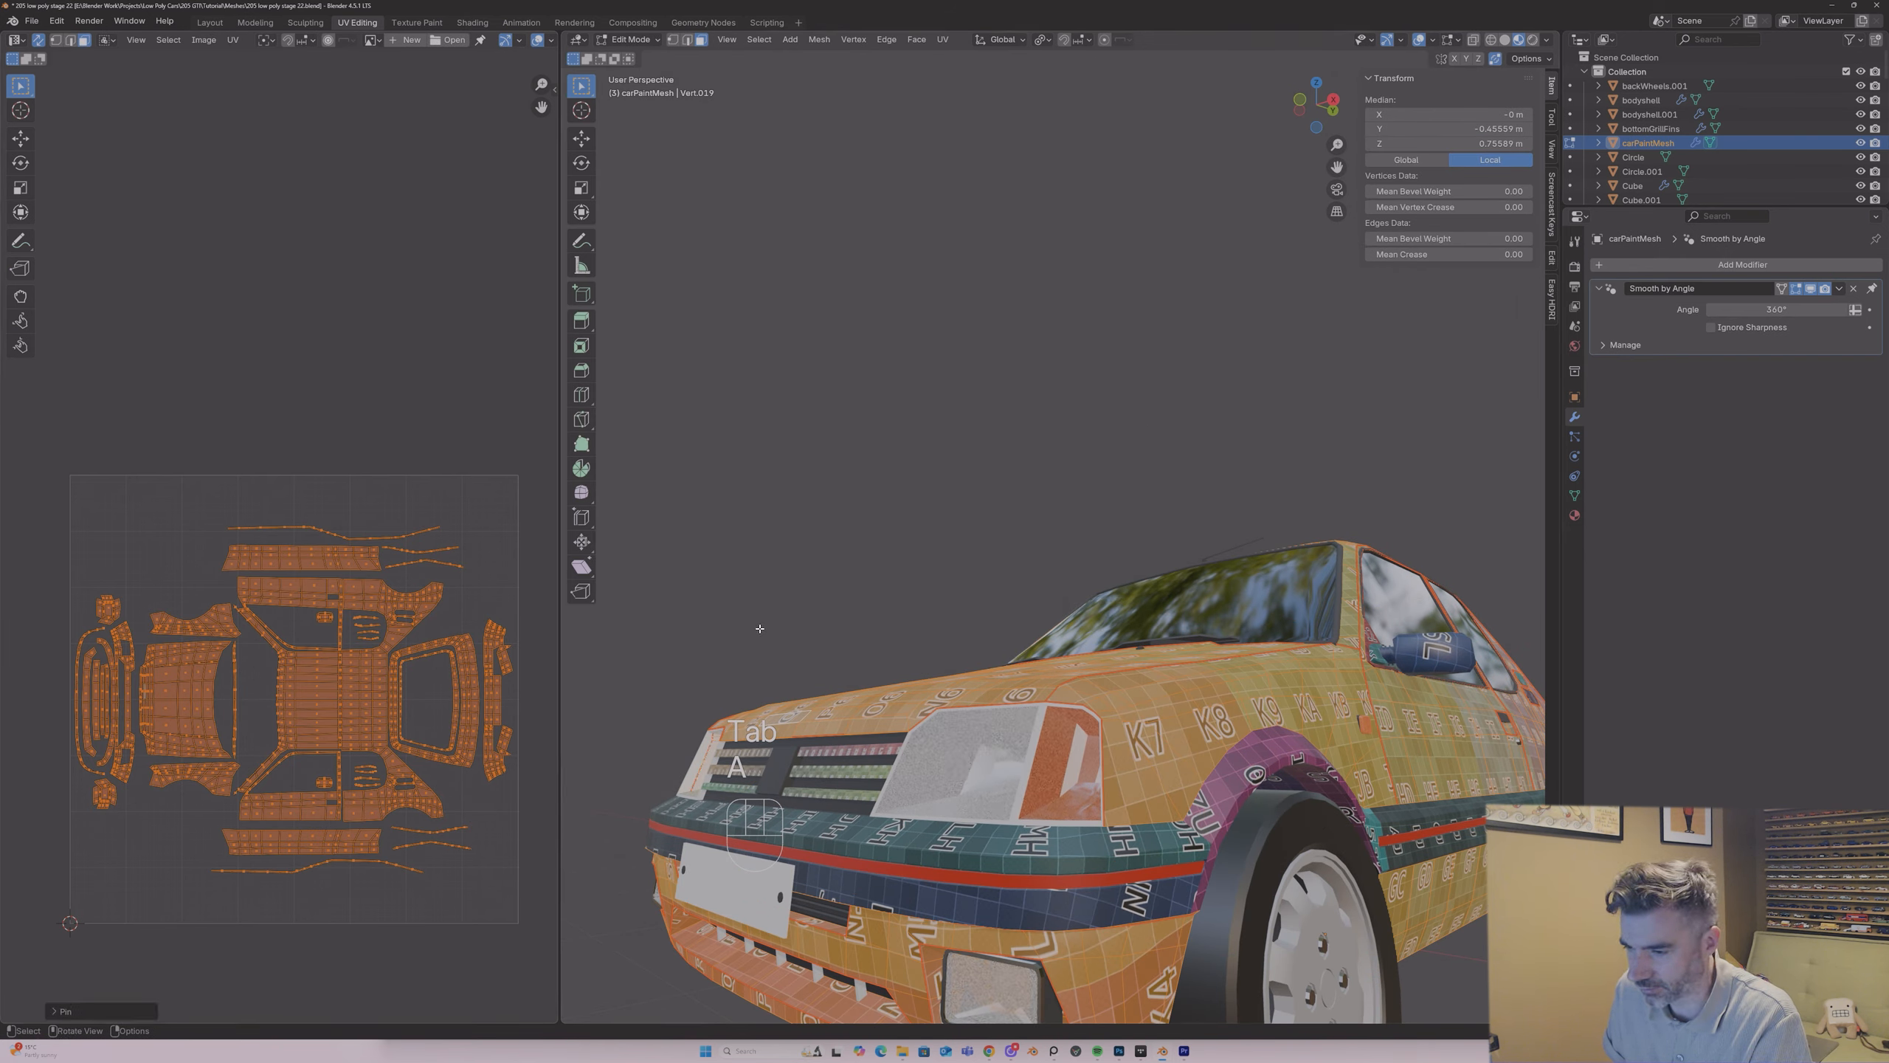
# Step: Join the front grille slats object into carPaintMesh and enter Edit Mode on the combined mesh
pyautogui.press('Tab')
pyautogui.moveTo(760, 696); pyautogui.dragTo(944, 685, button='middle')
pyautogui.click(937, 810)
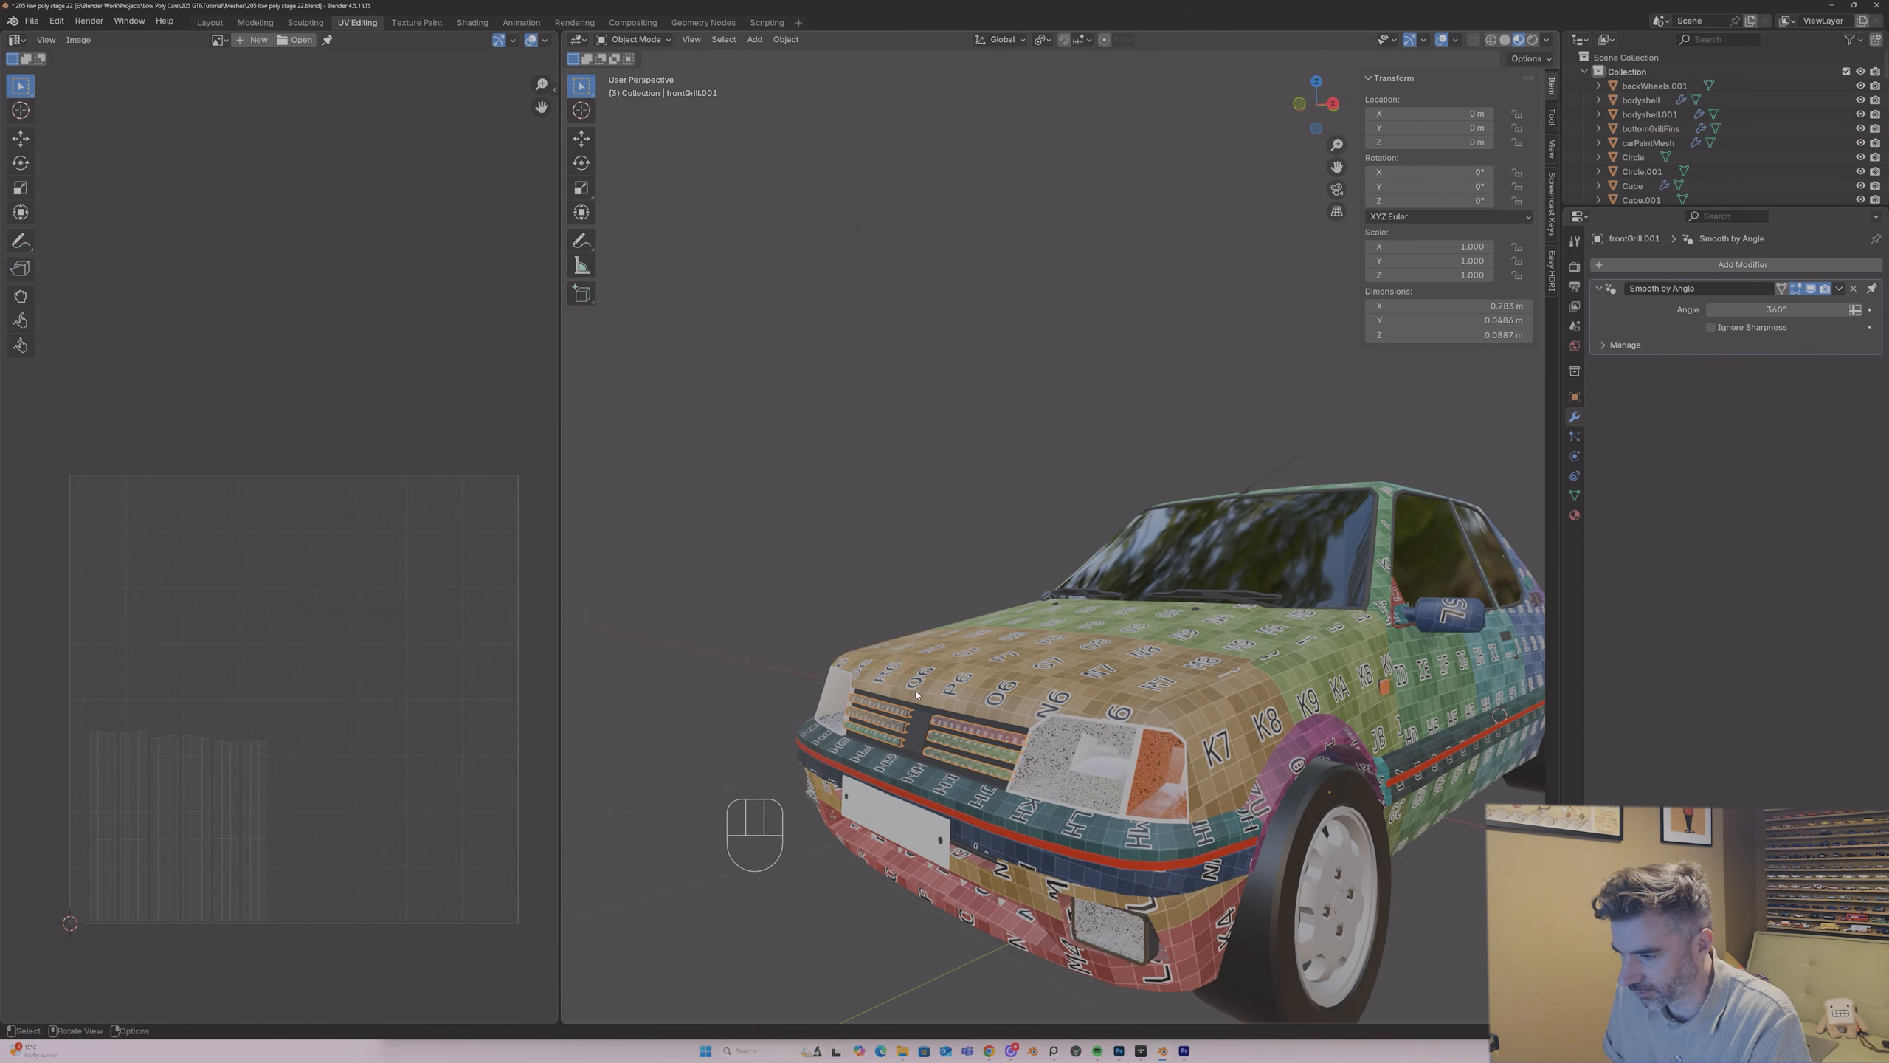
pyautogui.keyDown('shift'); pyautogui.click(954, 681); pyautogui.keyUp('shift')
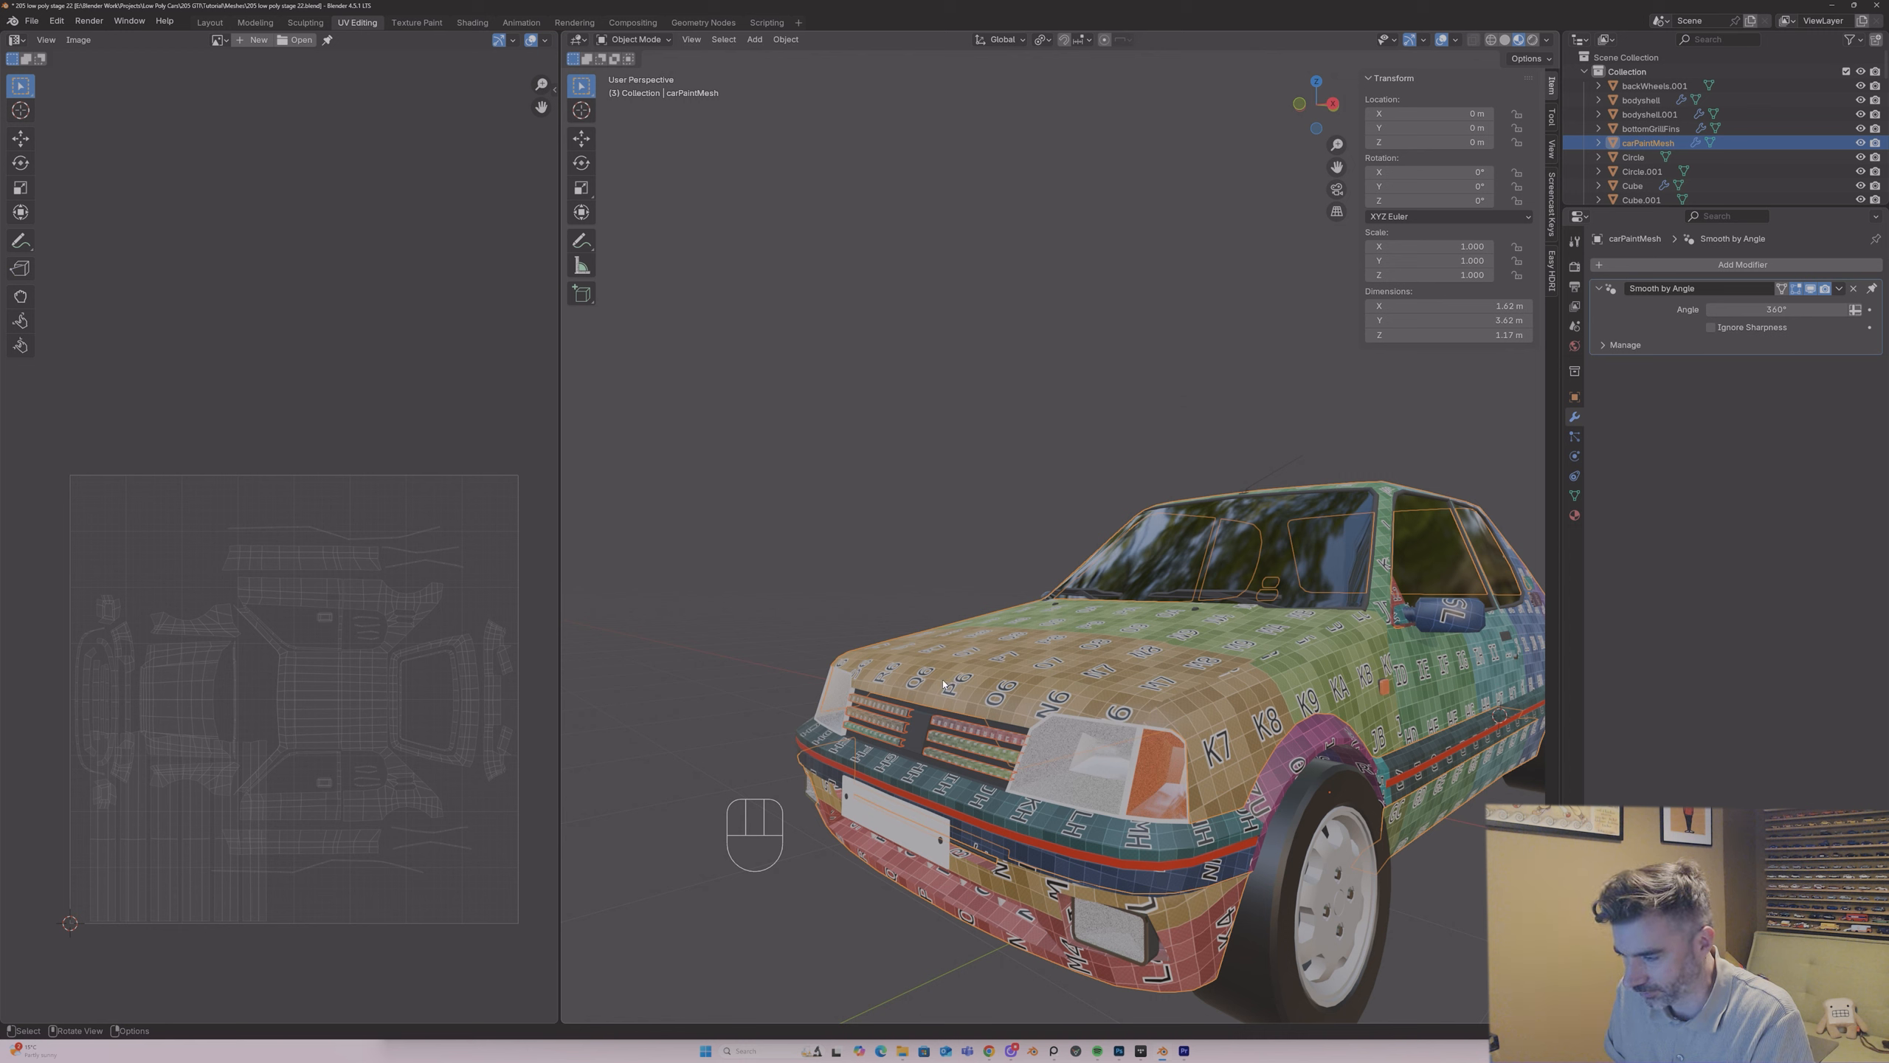
pyautogui.hotkey('ctrl', 'j')
pyautogui.press('Tab')
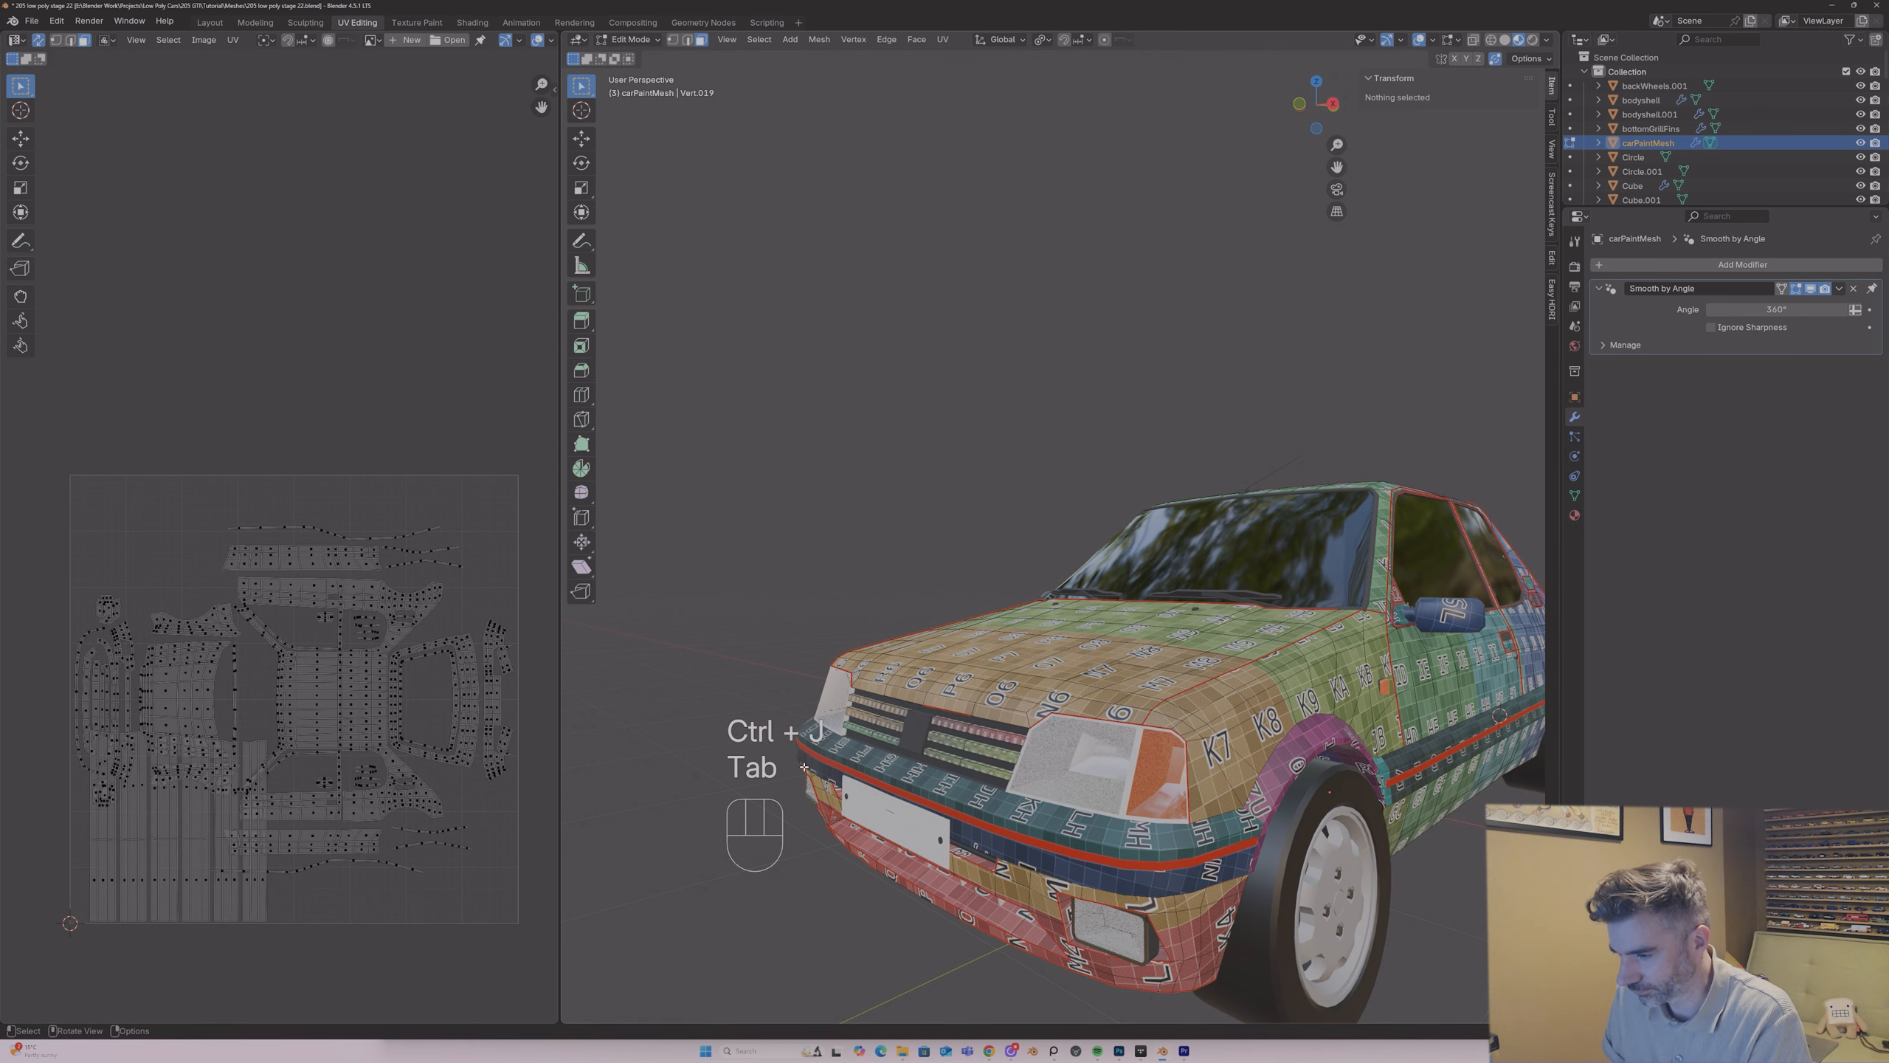
# Step: Select the linked faces of all six front grille slats
pyautogui.click(954, 731)
pyautogui.press('l')
pyautogui.press('l')
pyautogui.press('l')
pyautogui.press('l')
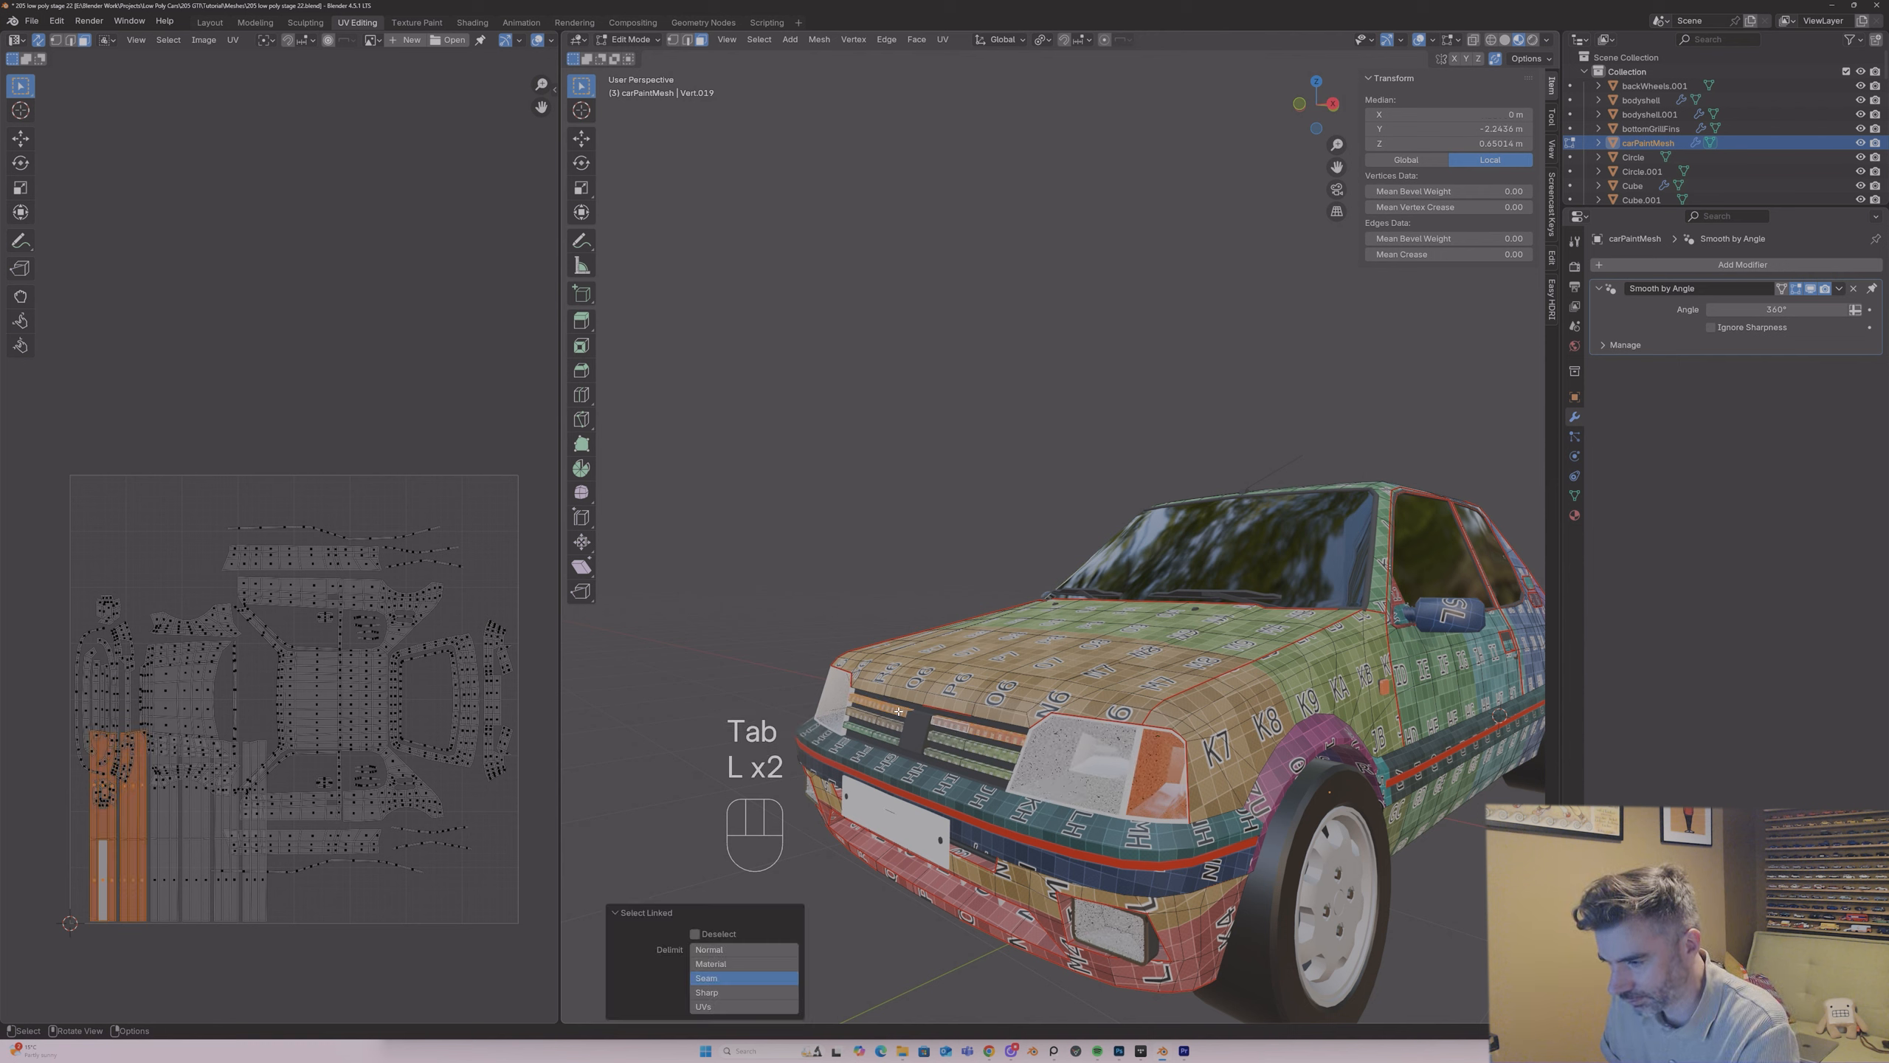
pyautogui.press('l')
pyautogui.press('l')
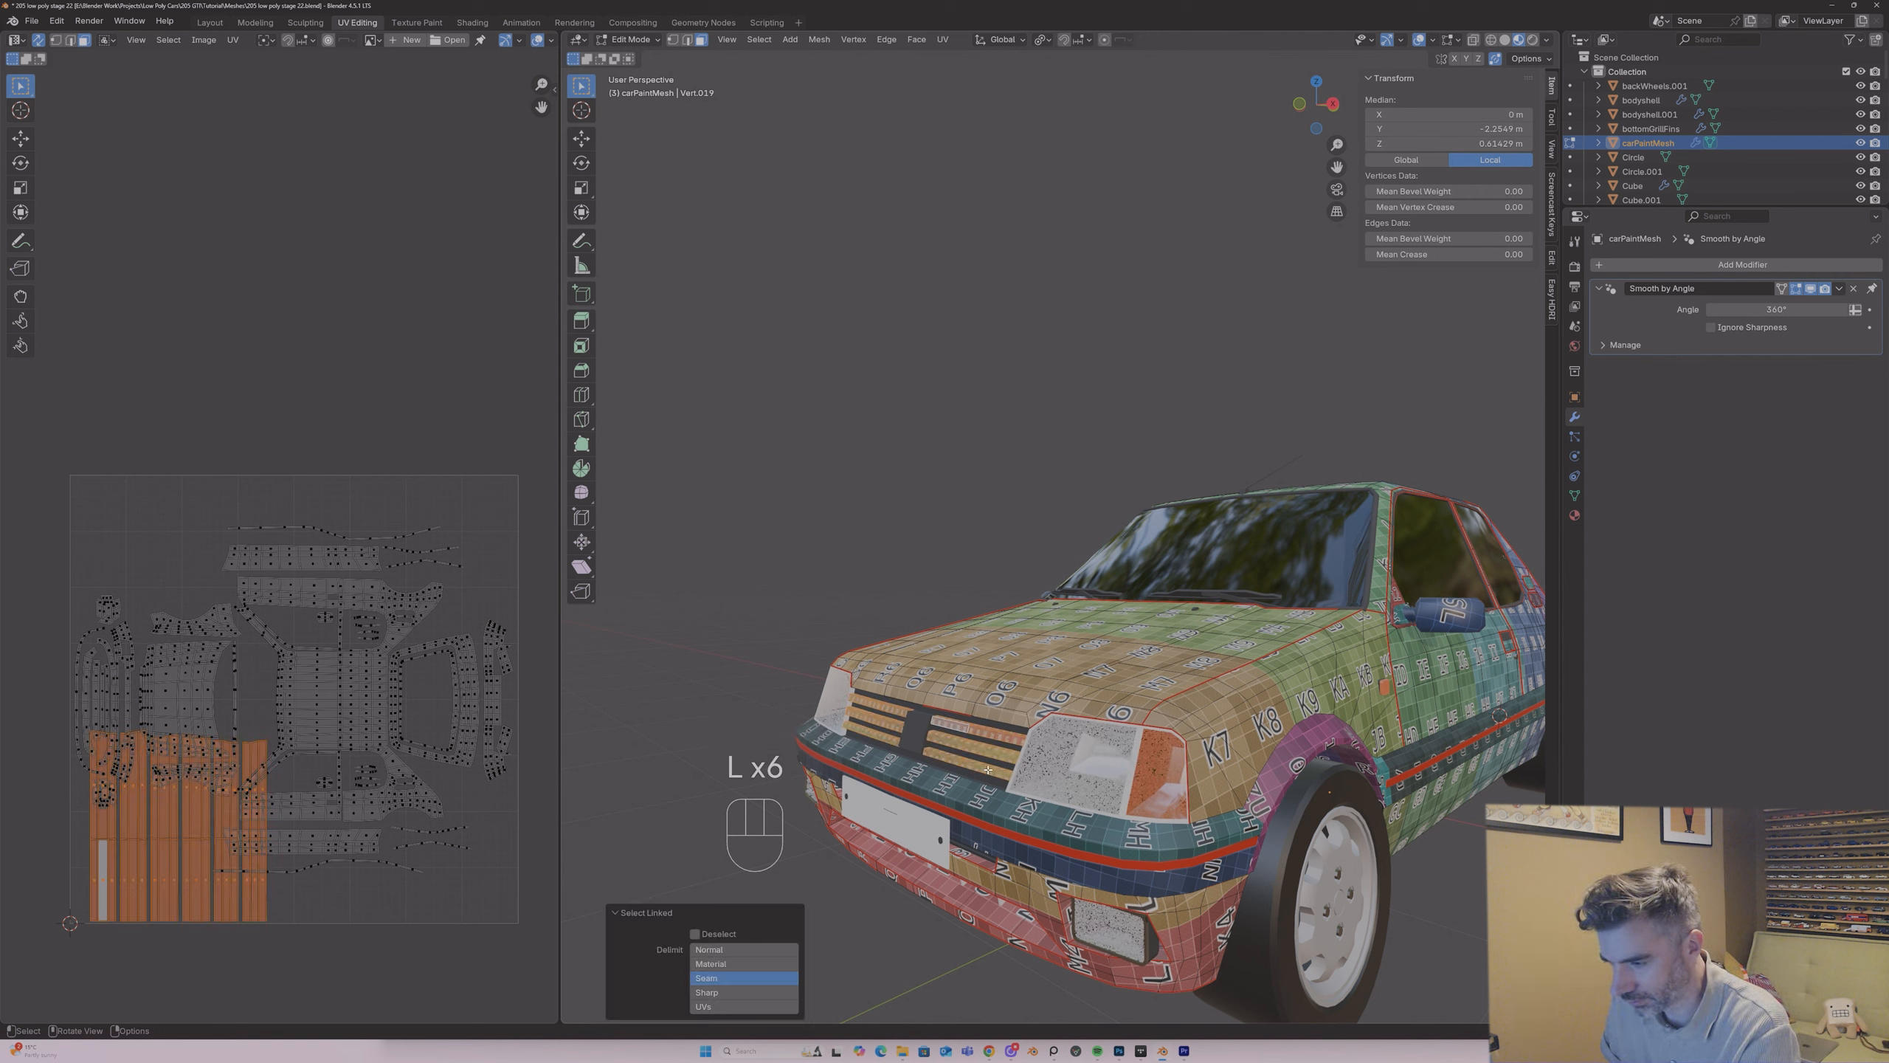
# Step: Scale the six slat UV islands down together and move them into the empty area below the front-end islands
pyautogui.press('s')
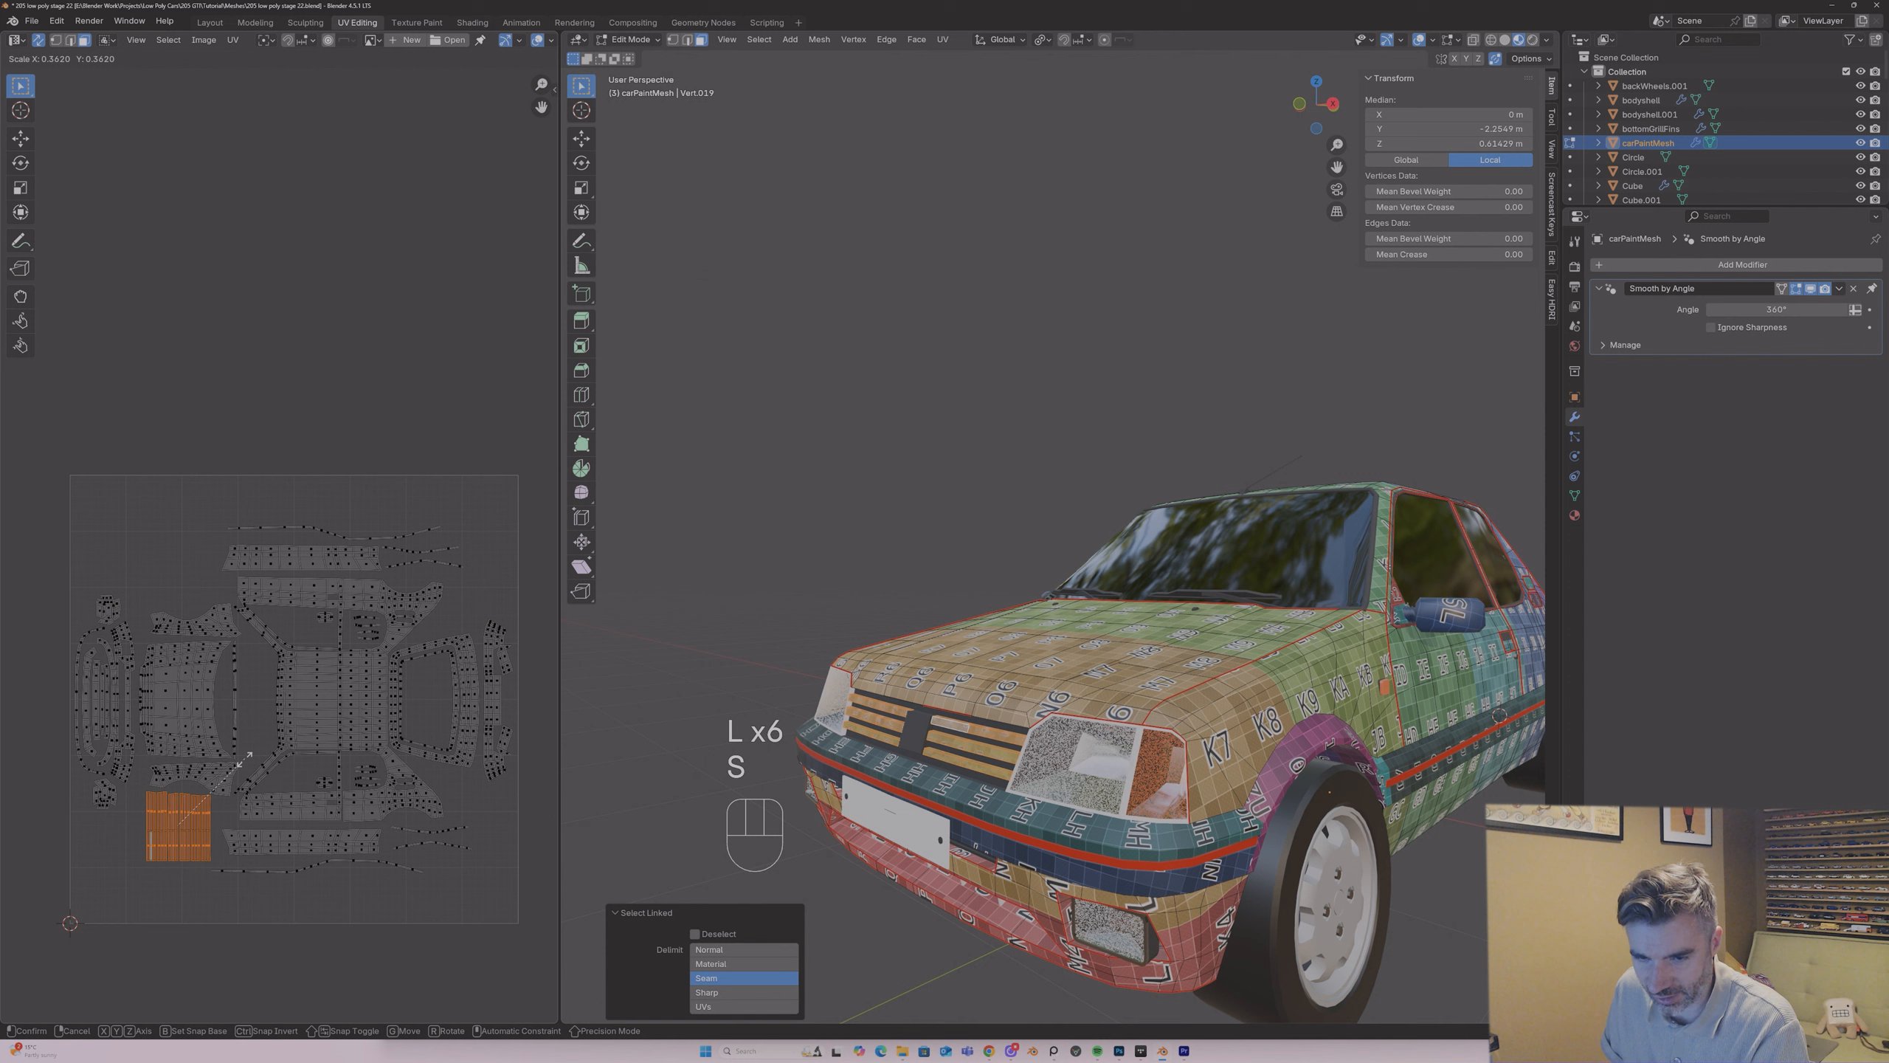
pyautogui.click(223, 780)
pyautogui.press('g')
pyautogui.click(195, 779)
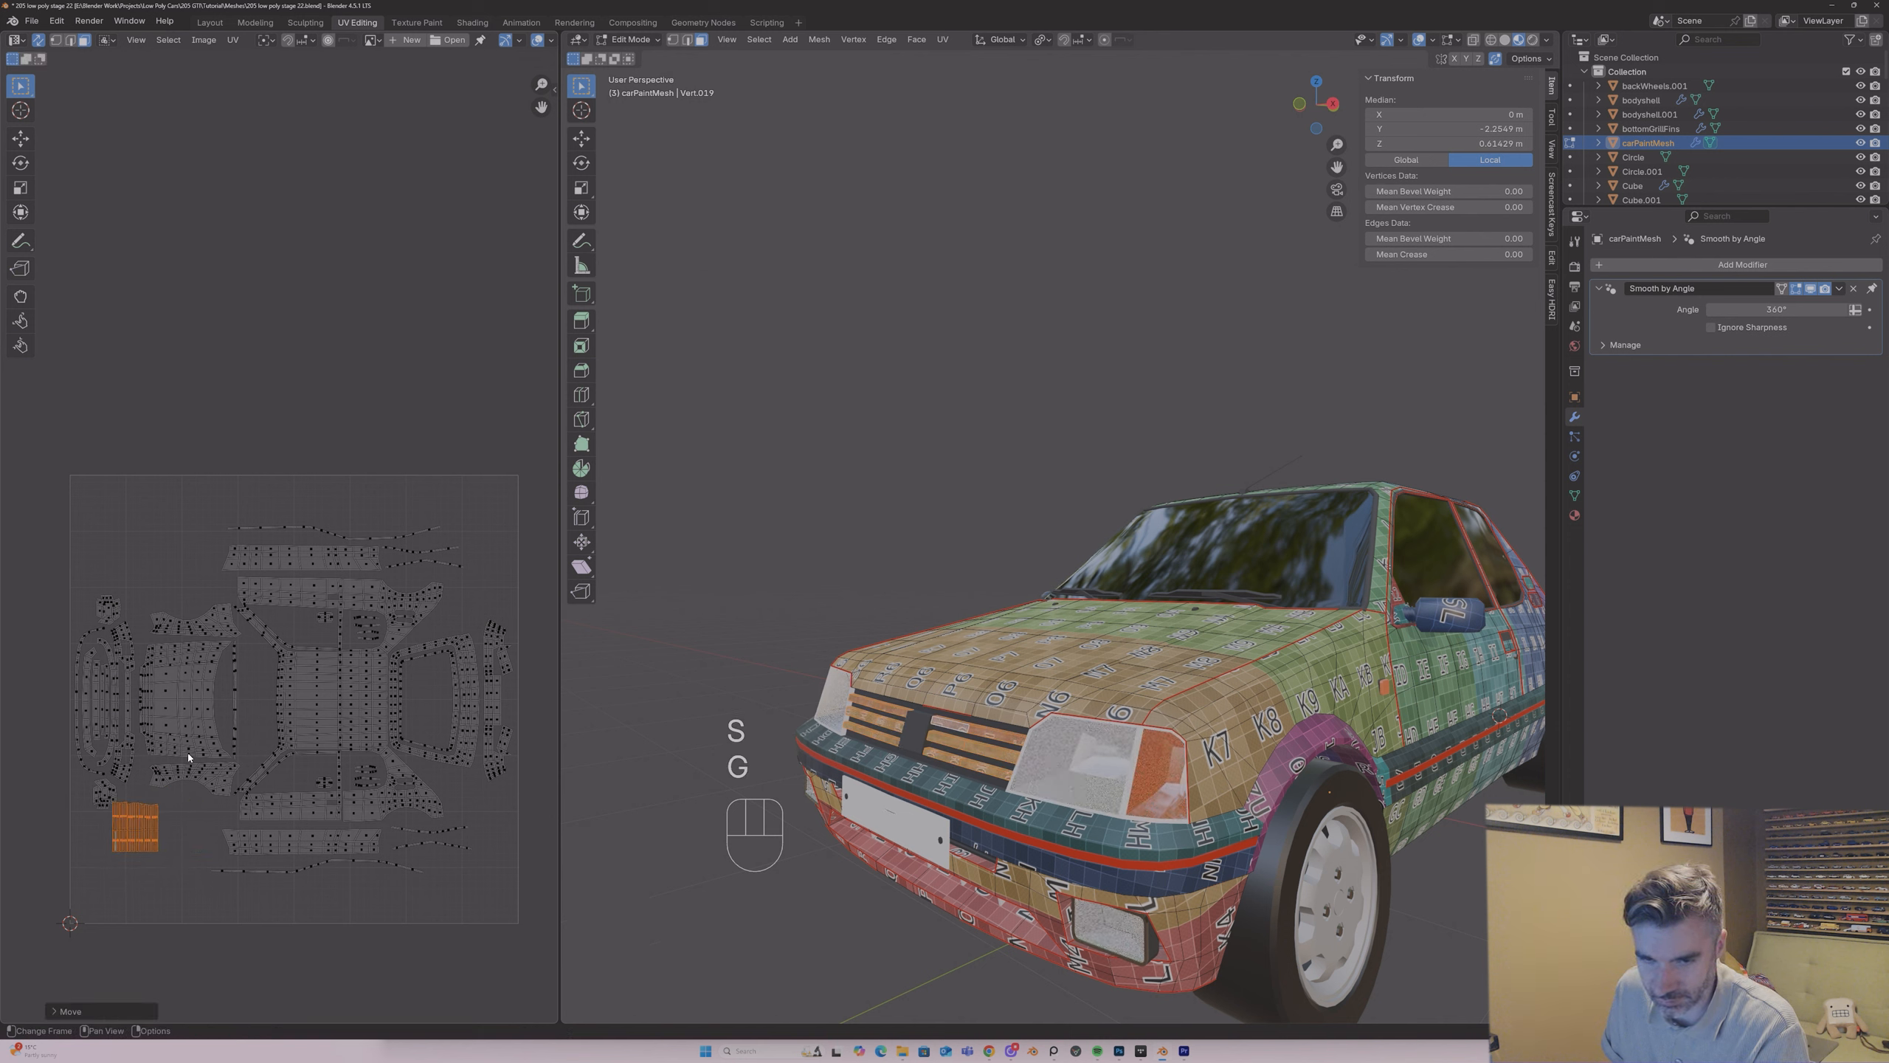
pyautogui.scroll(4, 244, 654)
pyautogui.moveTo(540, 109); pyautogui.dragTo(154, 789)
pyautogui.scroll(2, 163, 581)
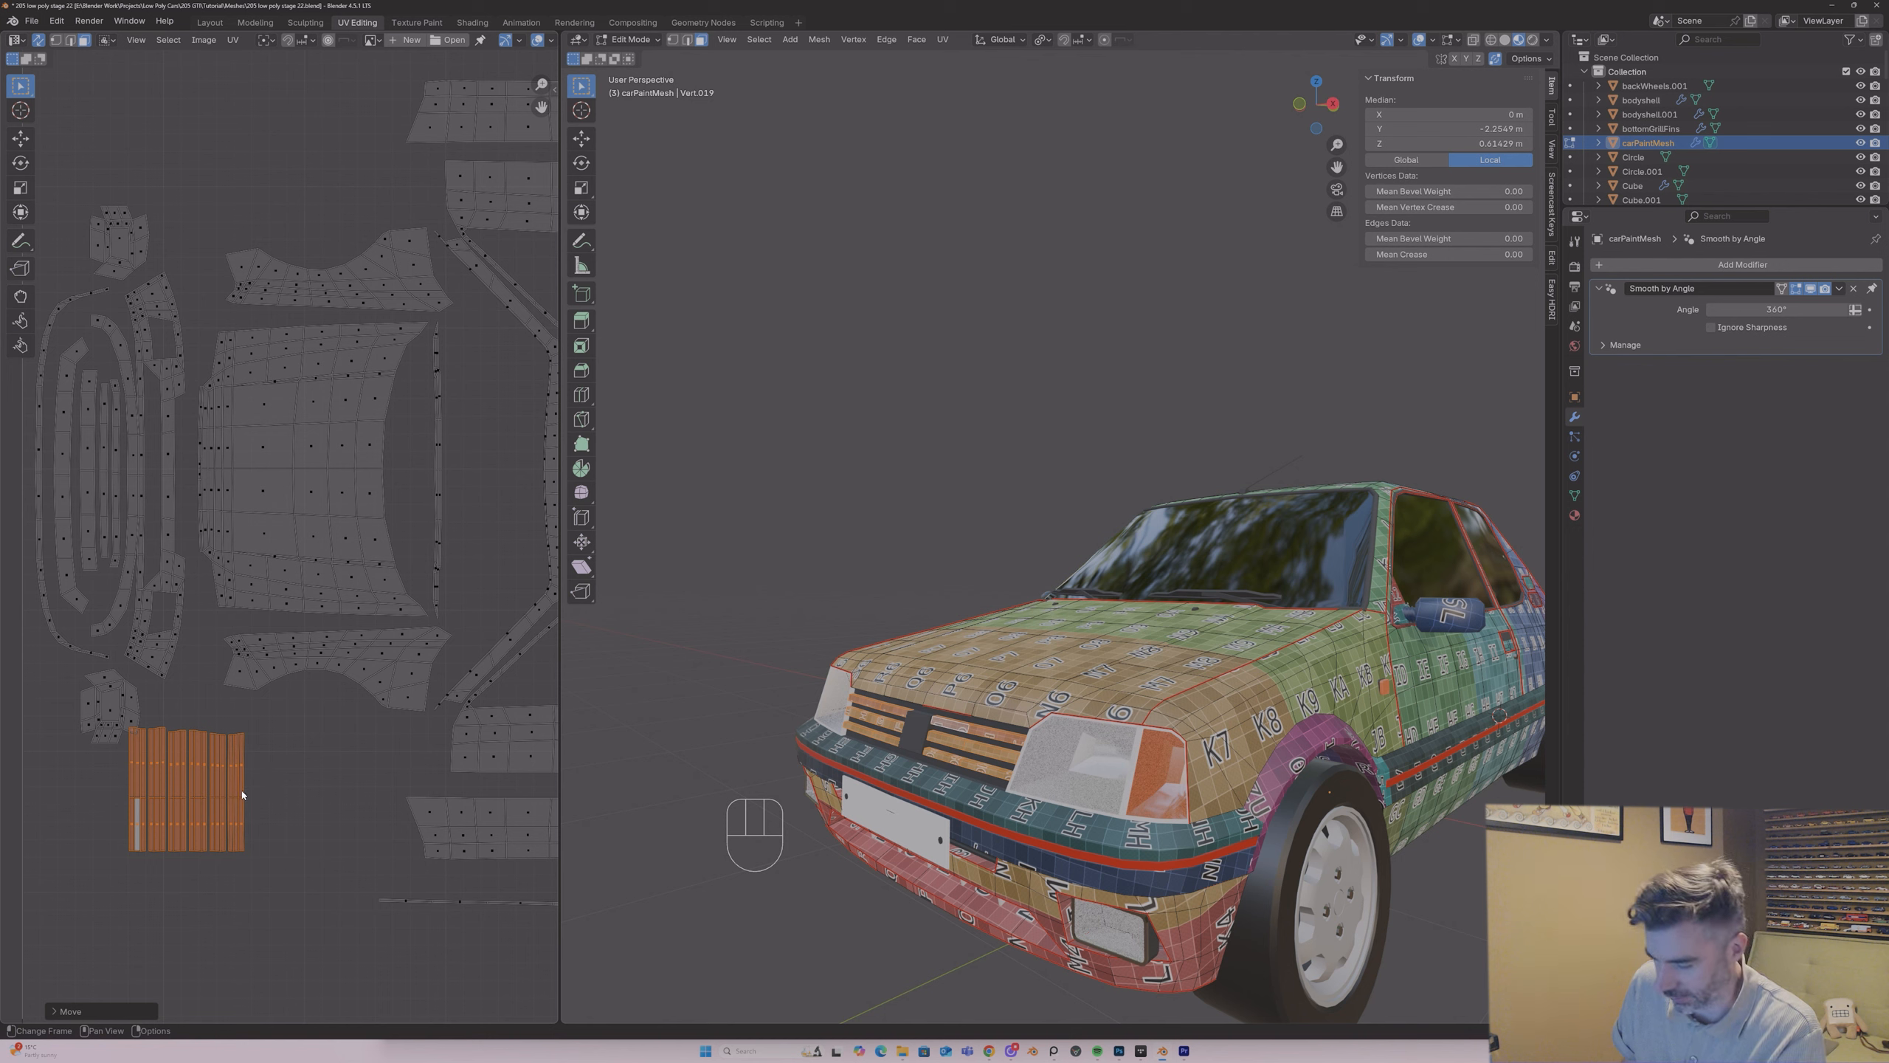
pyautogui.press('g')
pyautogui.click(240, 853)
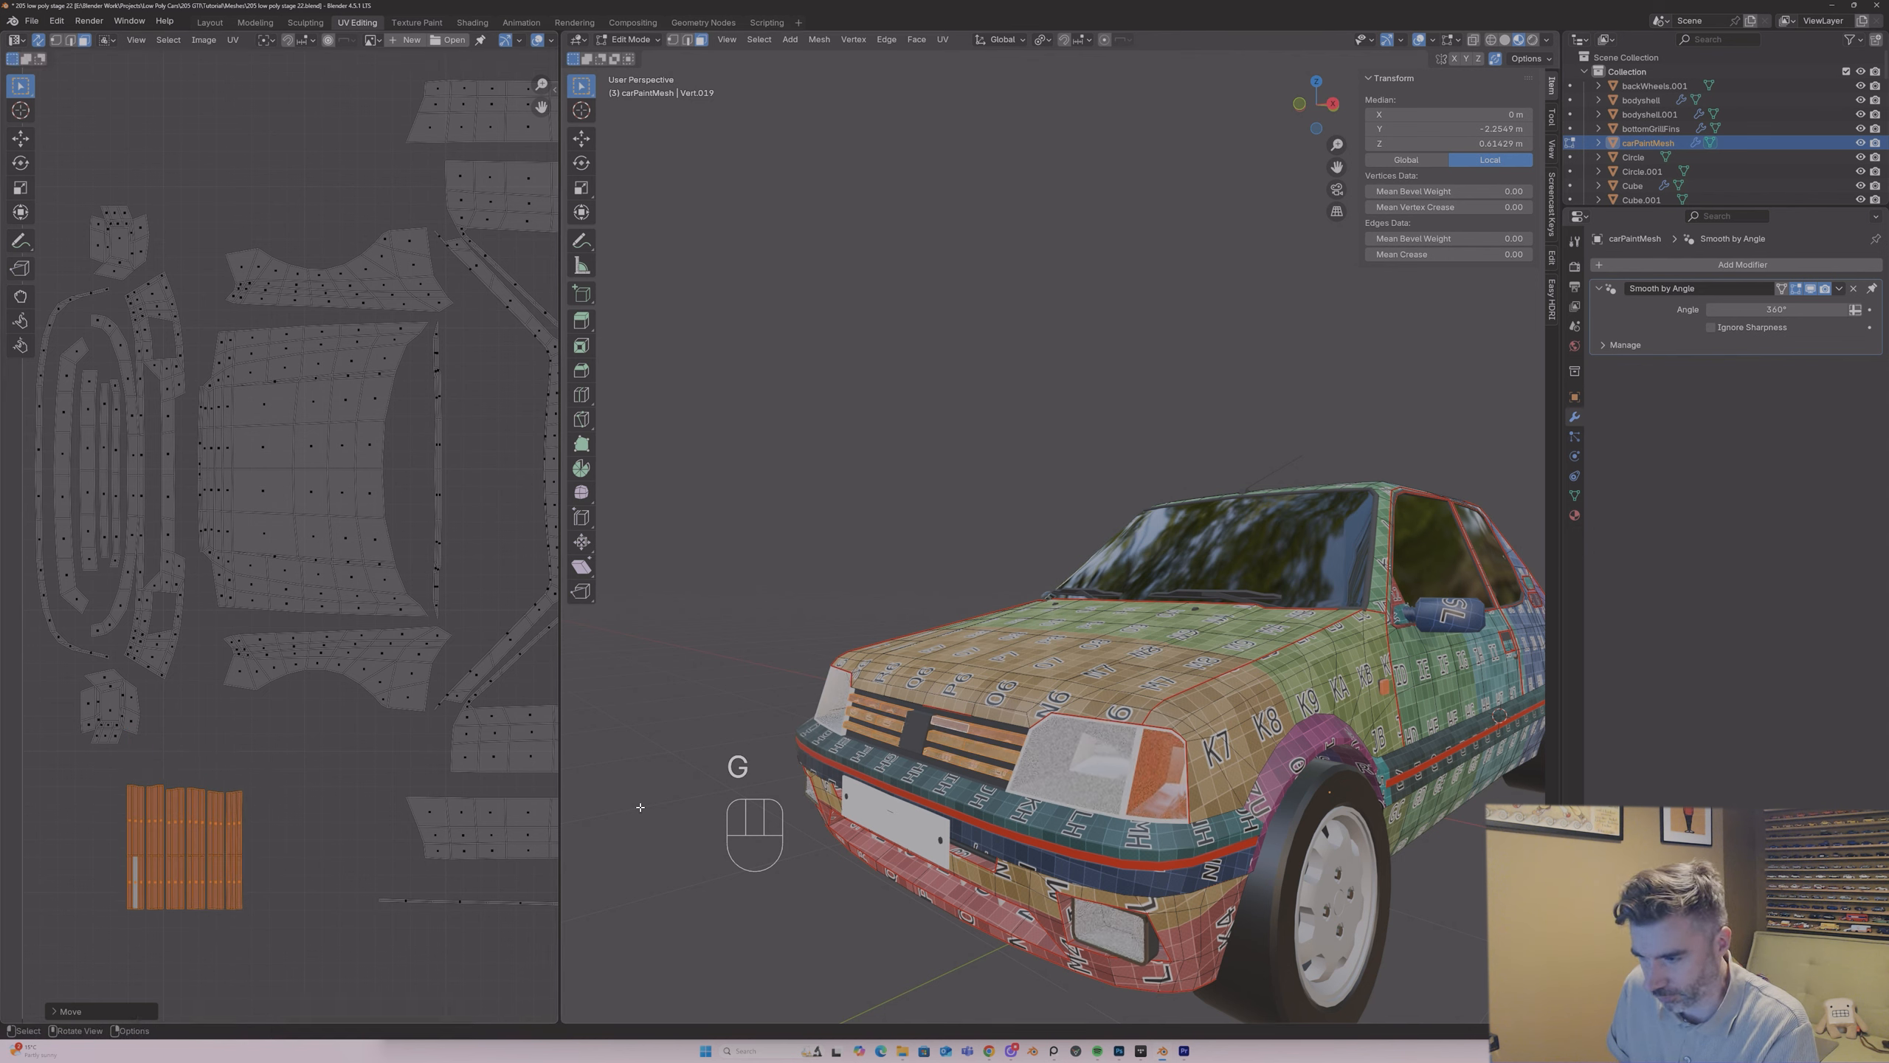
# Step: Move only the upper slat island from the grille's positive-X side to a separate spot right of the slat group
pyautogui.hotkey('alt', 'a')
pyautogui.moveTo(943, 730); pyautogui.dragTo(966, 730, button='middle')
pyautogui.click(958, 721)
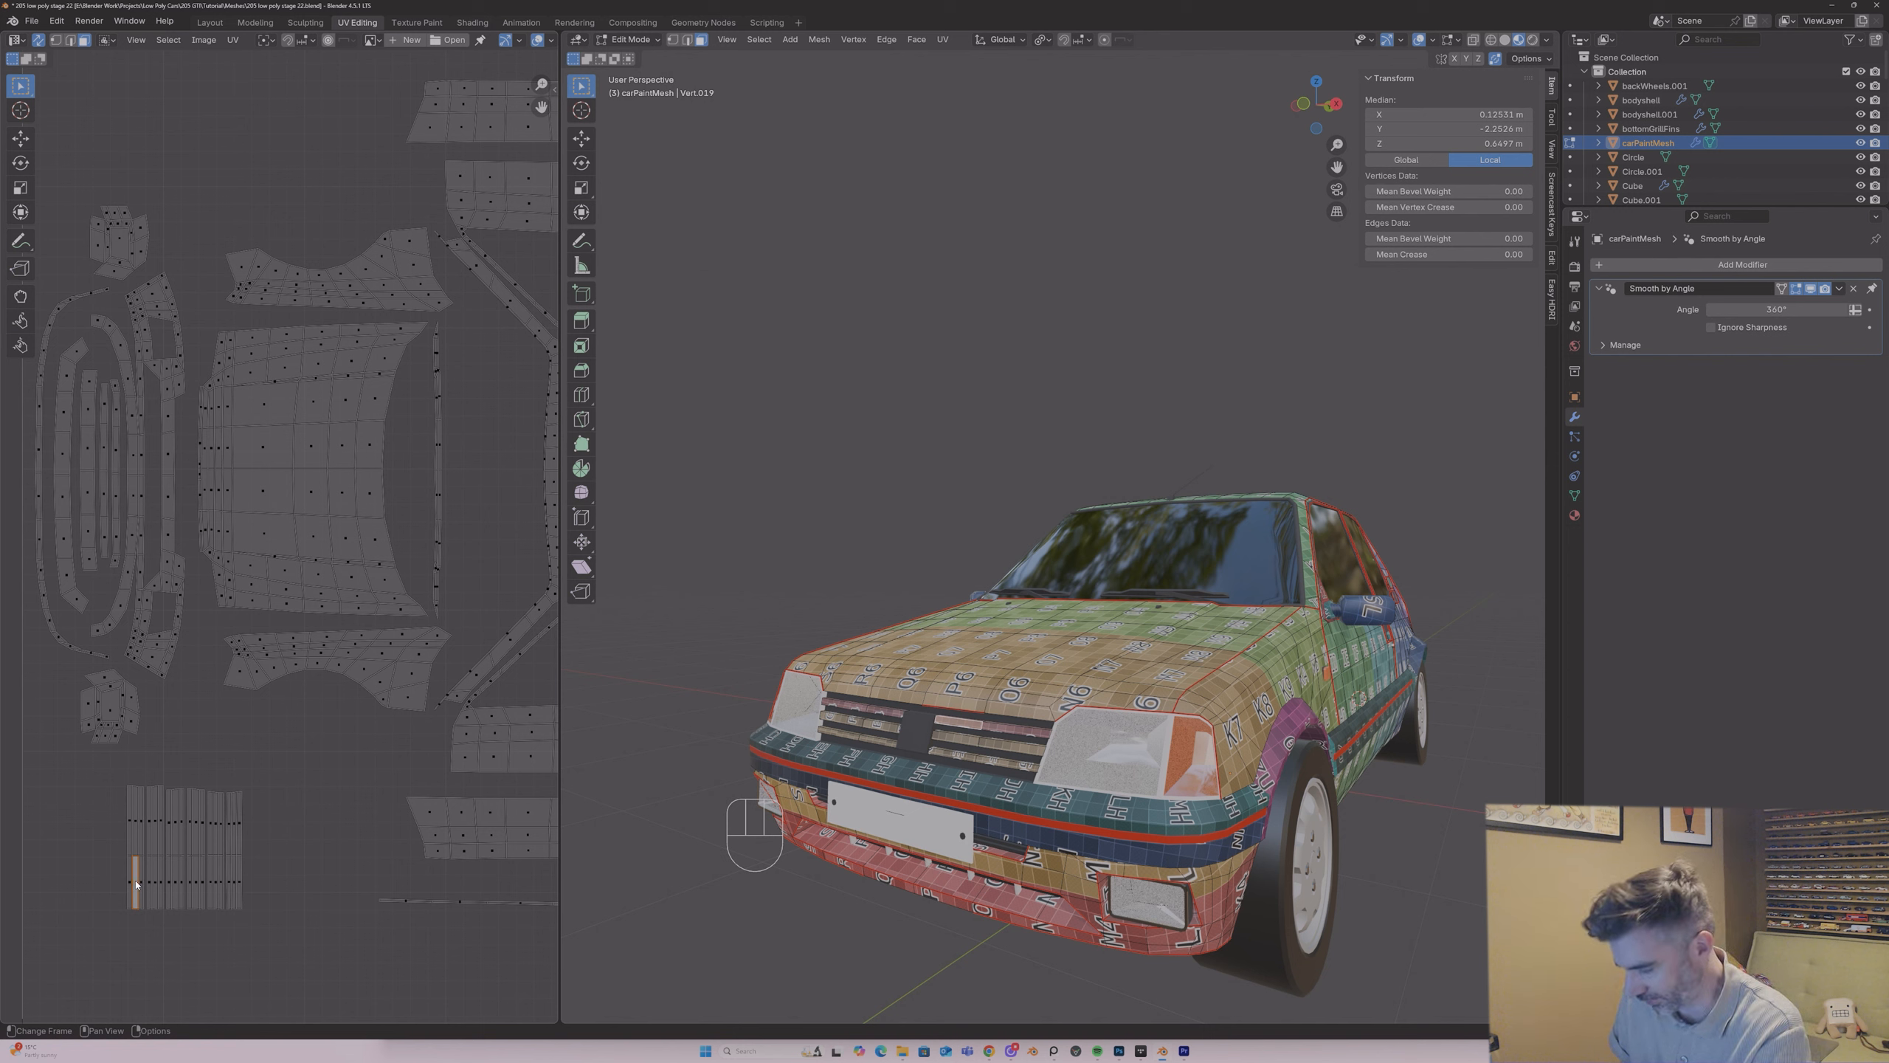
pyautogui.press('l')
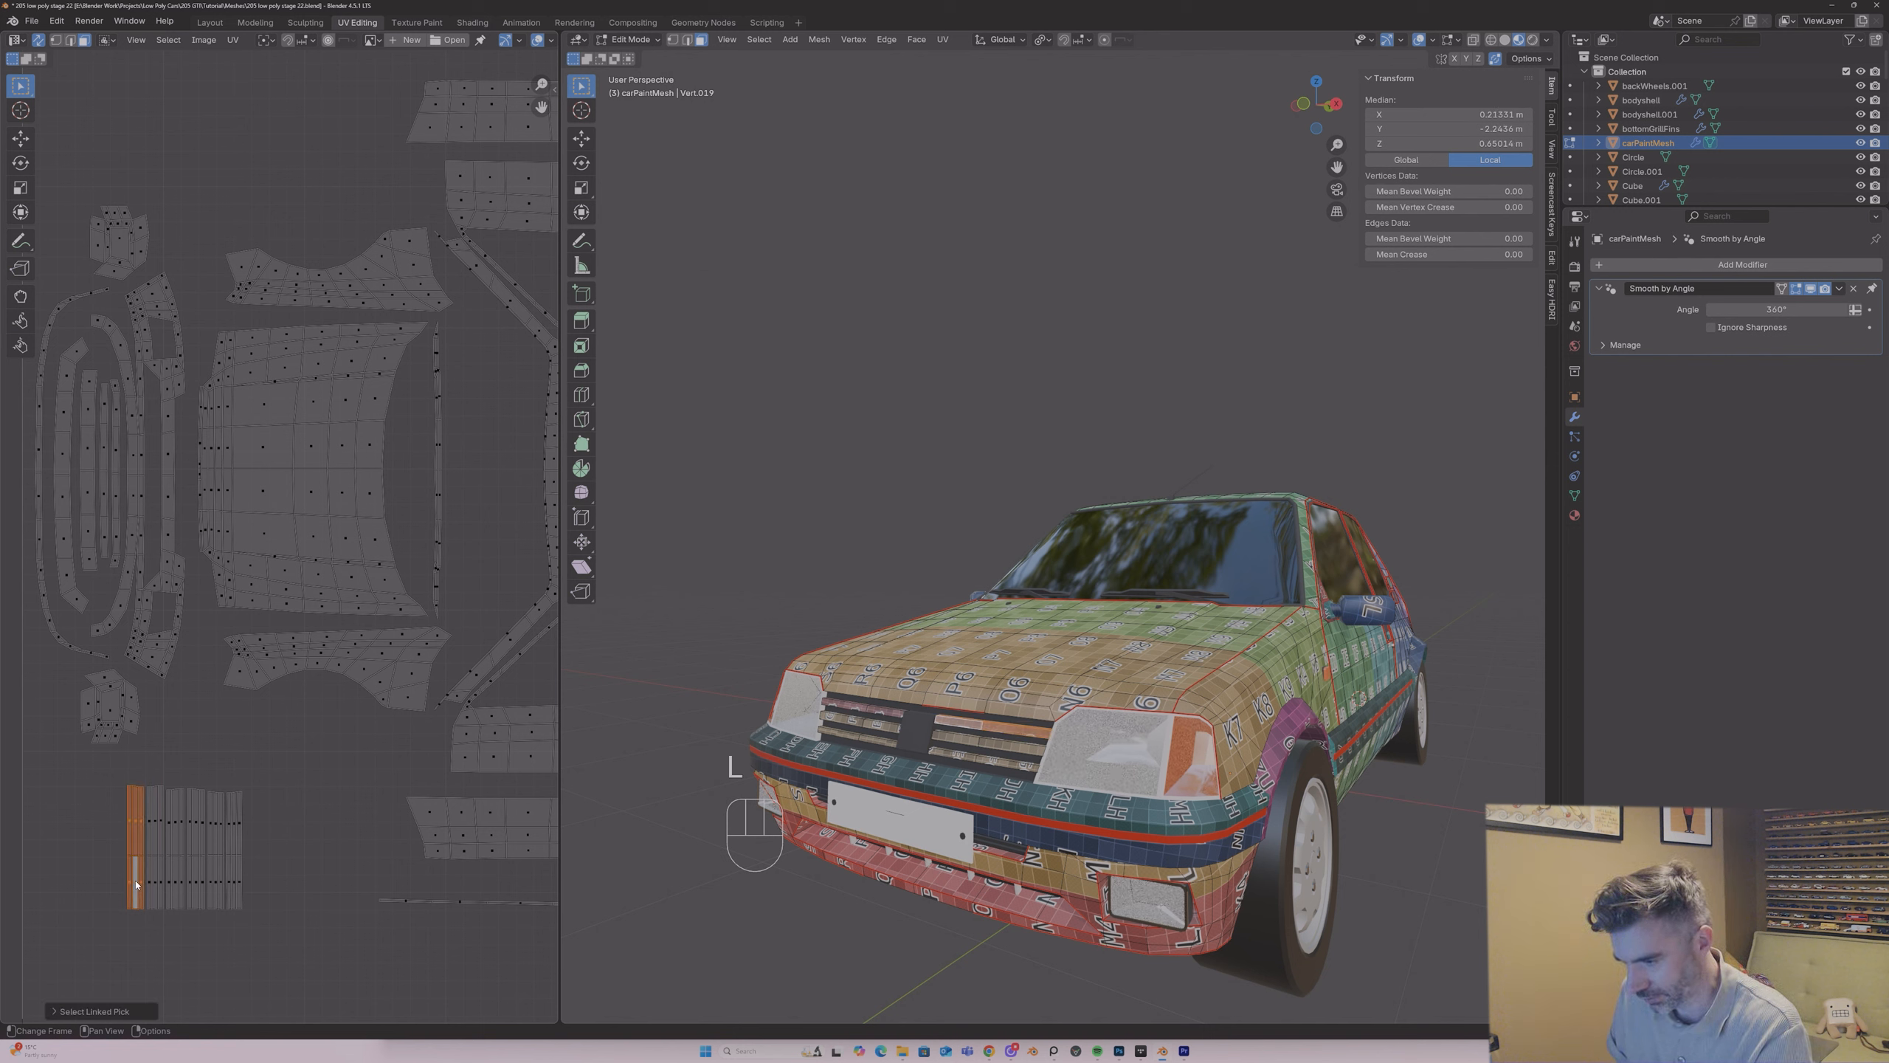
pyautogui.press('g')
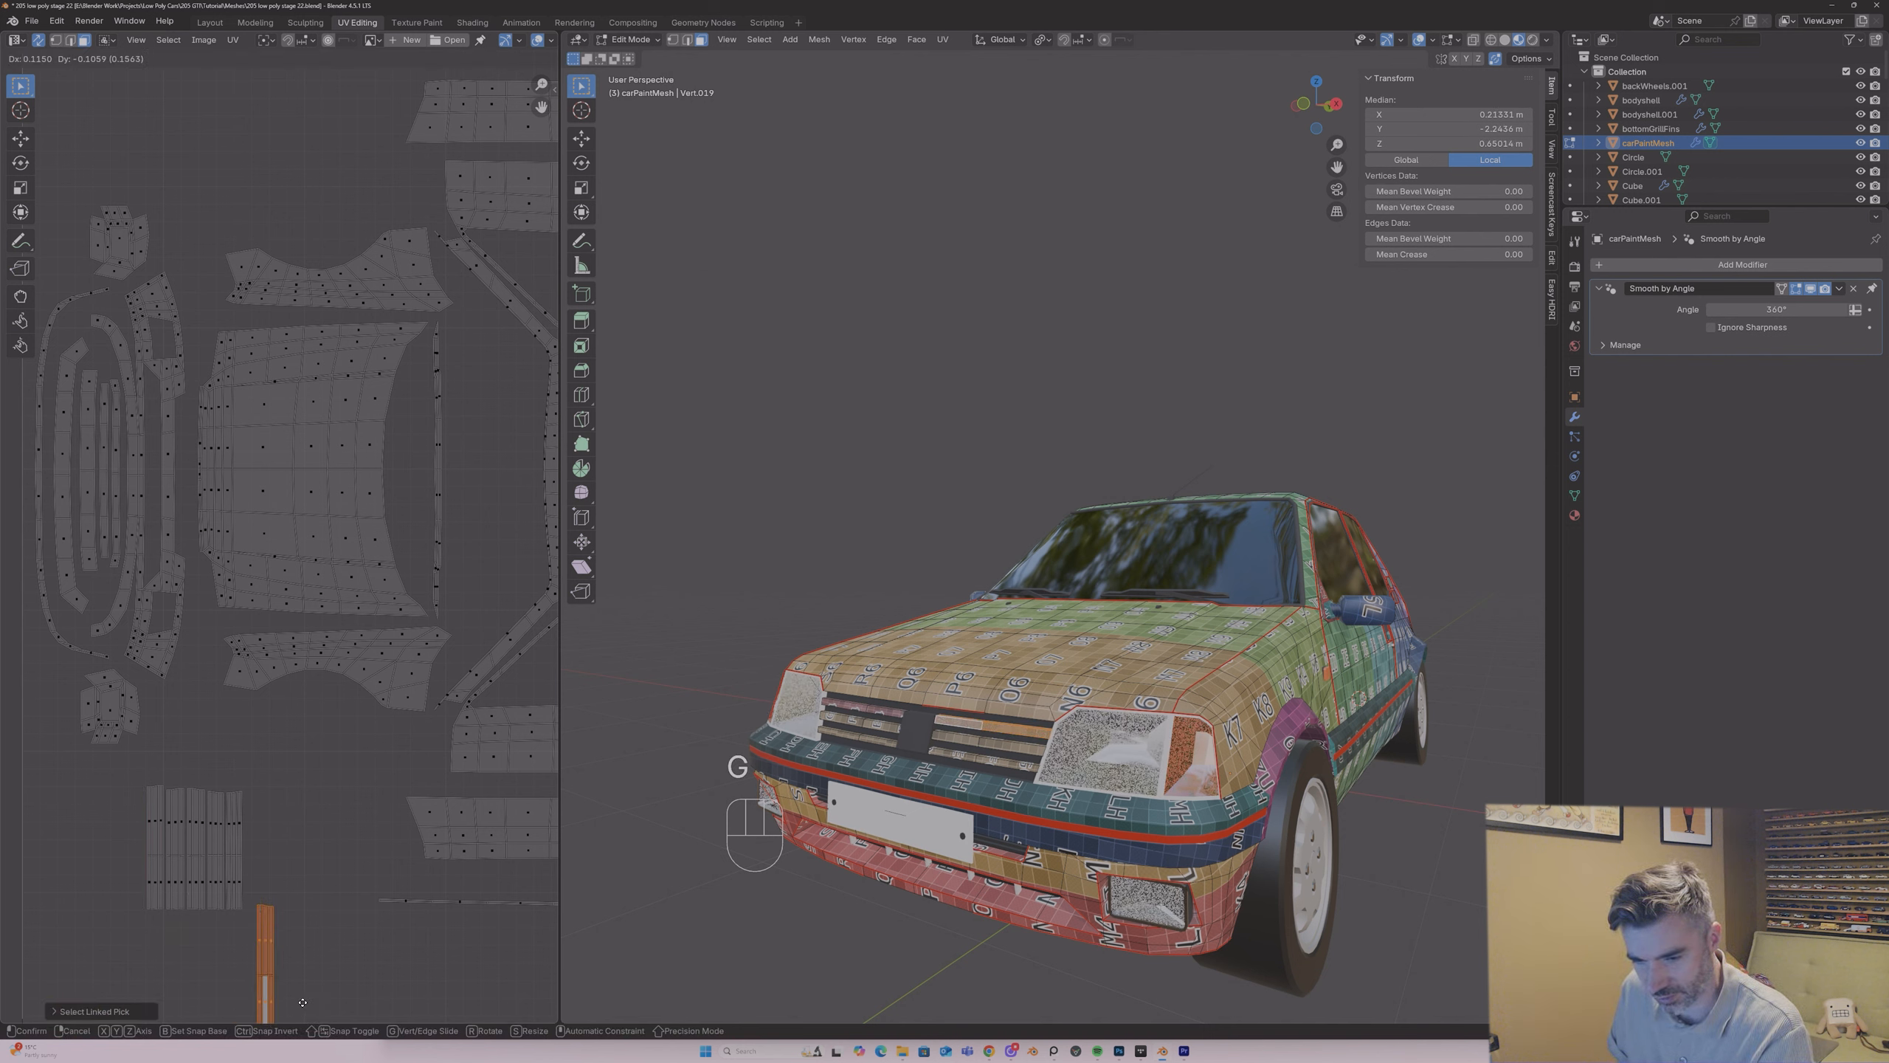
pyautogui.click(361, 977)
# Step: Move the upper and middle slat islands from the grille's negative-X side to the left of the slat group, side by side
pyautogui.click(153, 833)
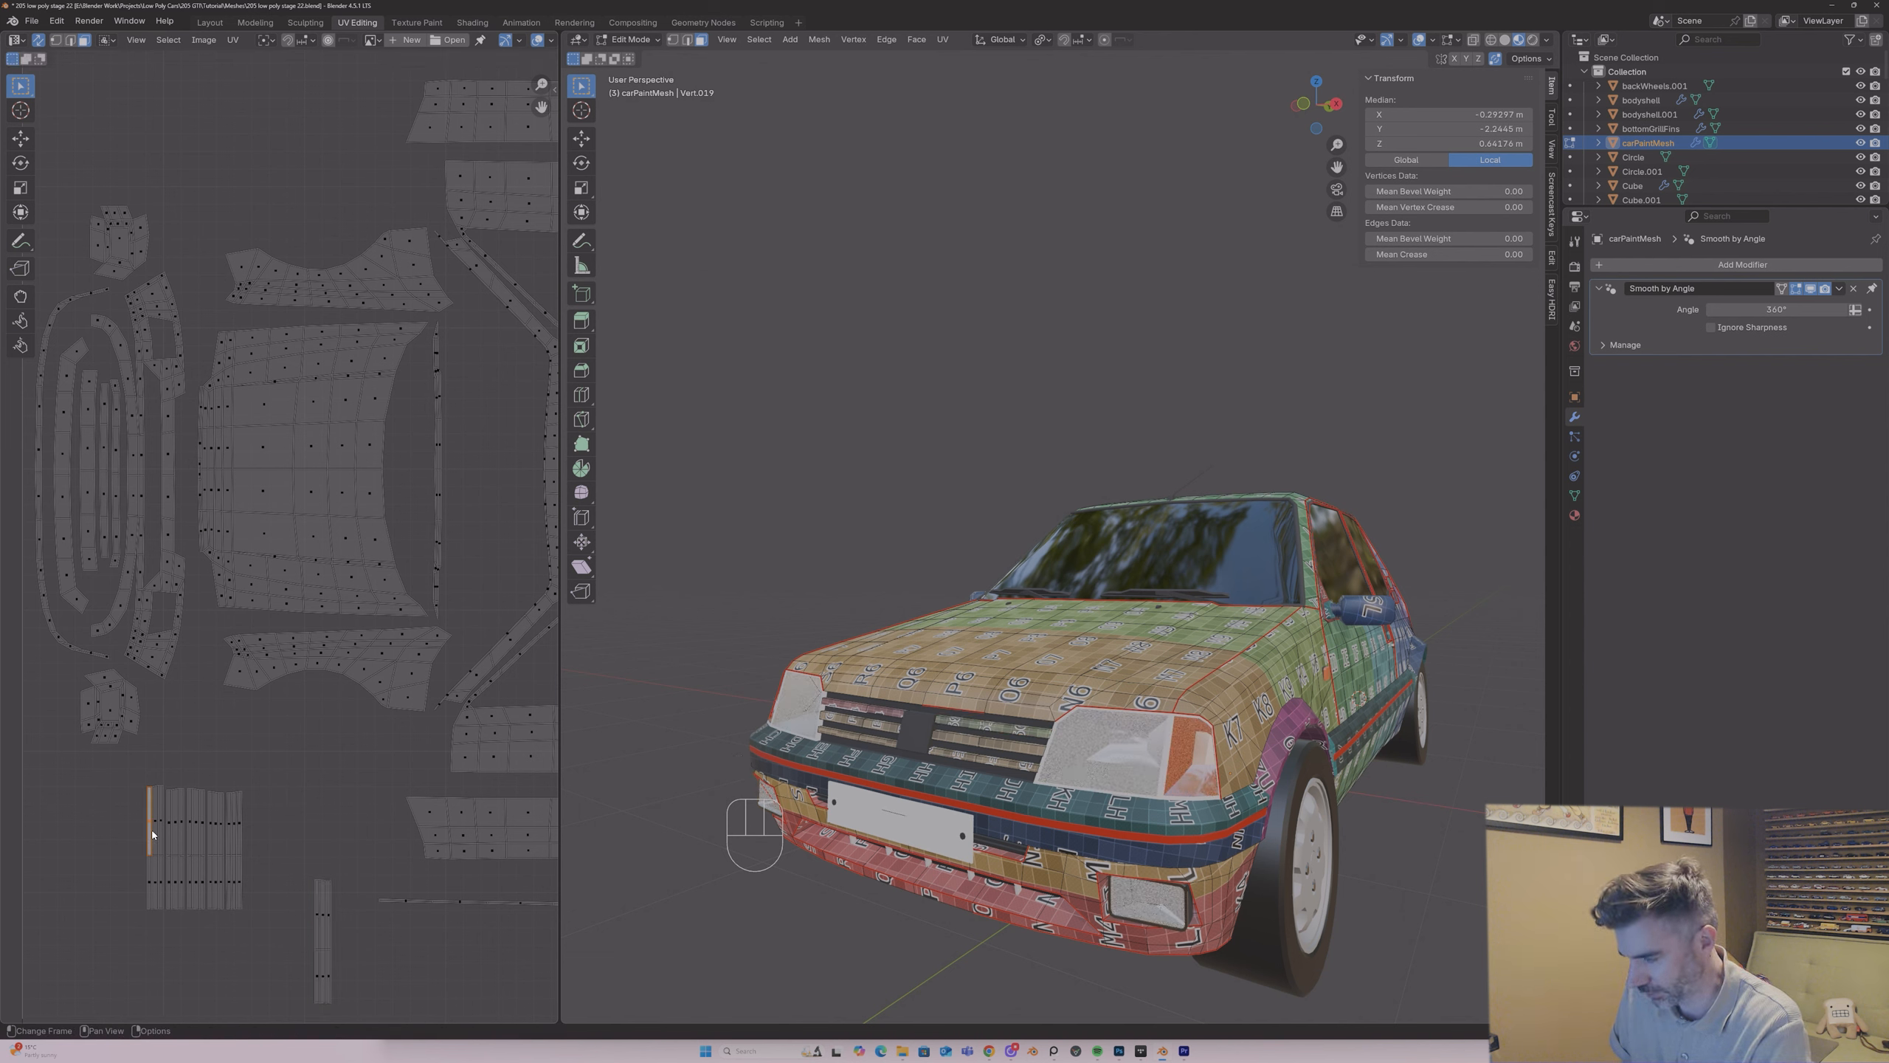
pyautogui.press('l')
pyautogui.press('g')
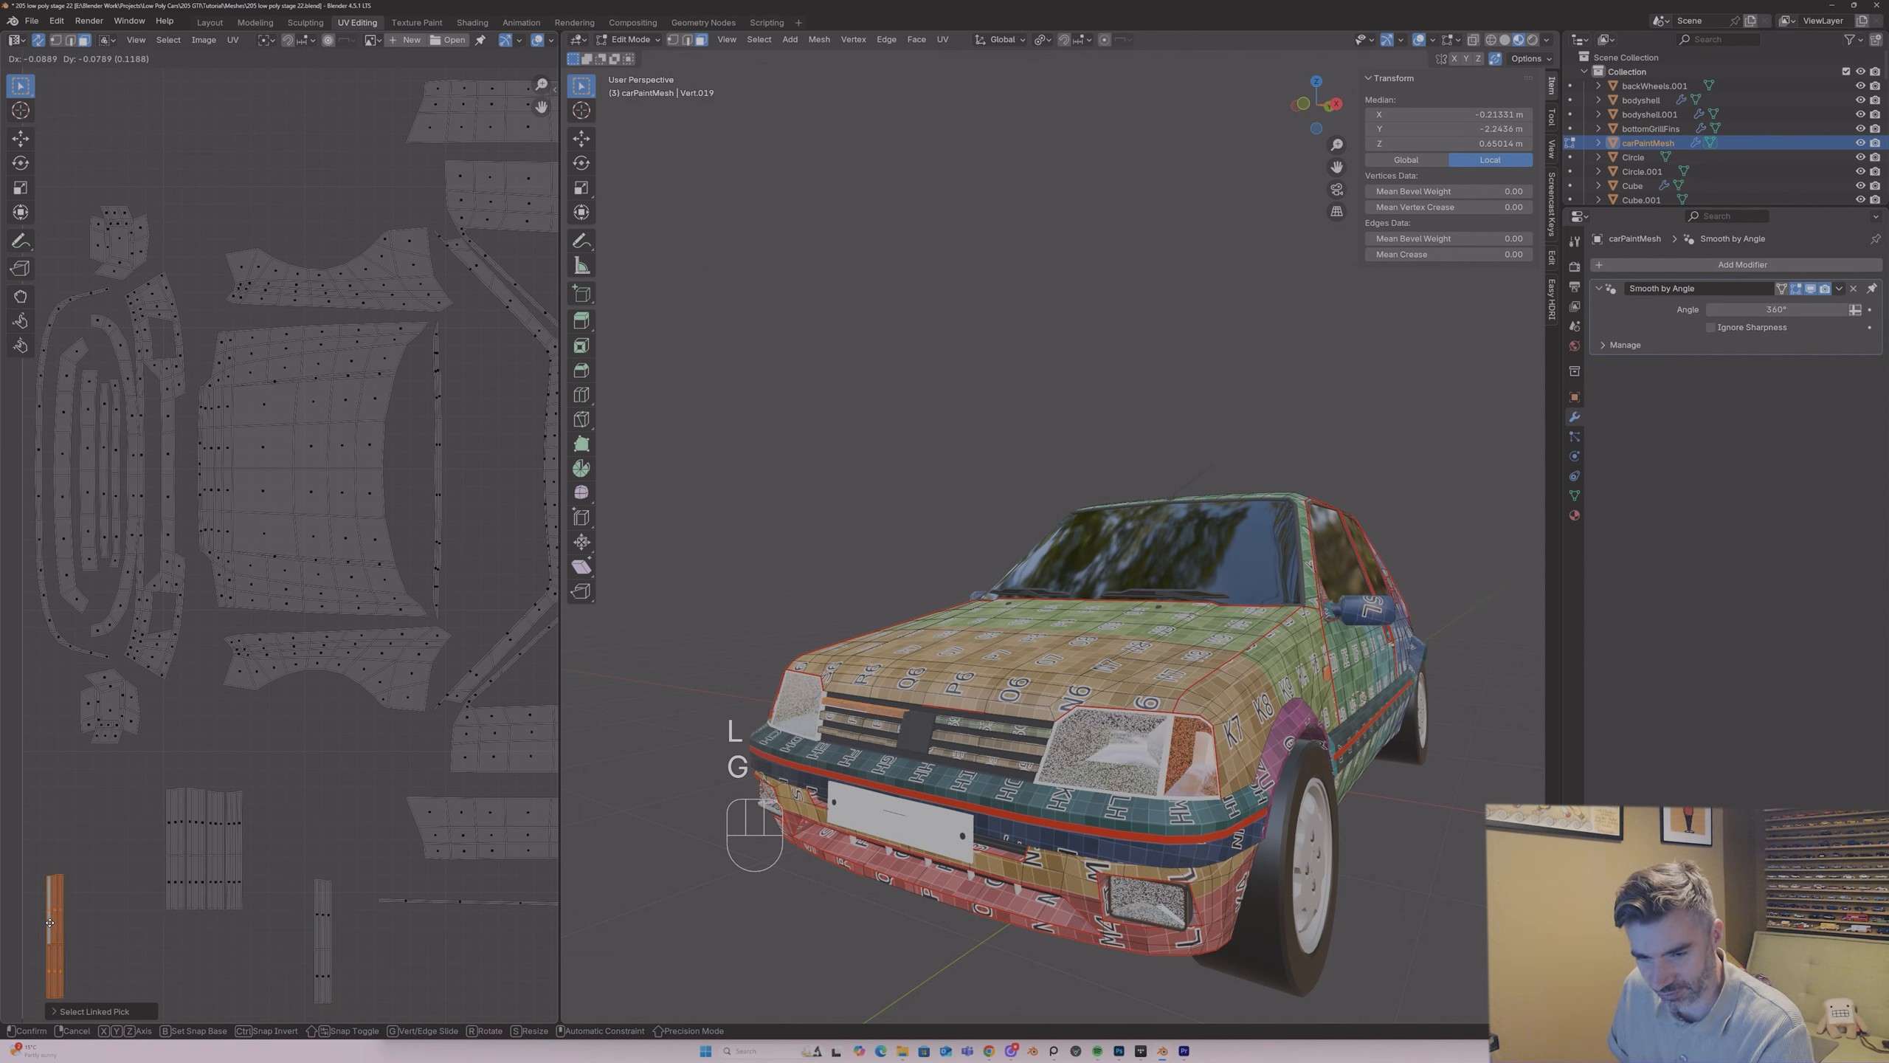
pyautogui.click(43, 923)
pyautogui.click(178, 836)
pyautogui.press('l')
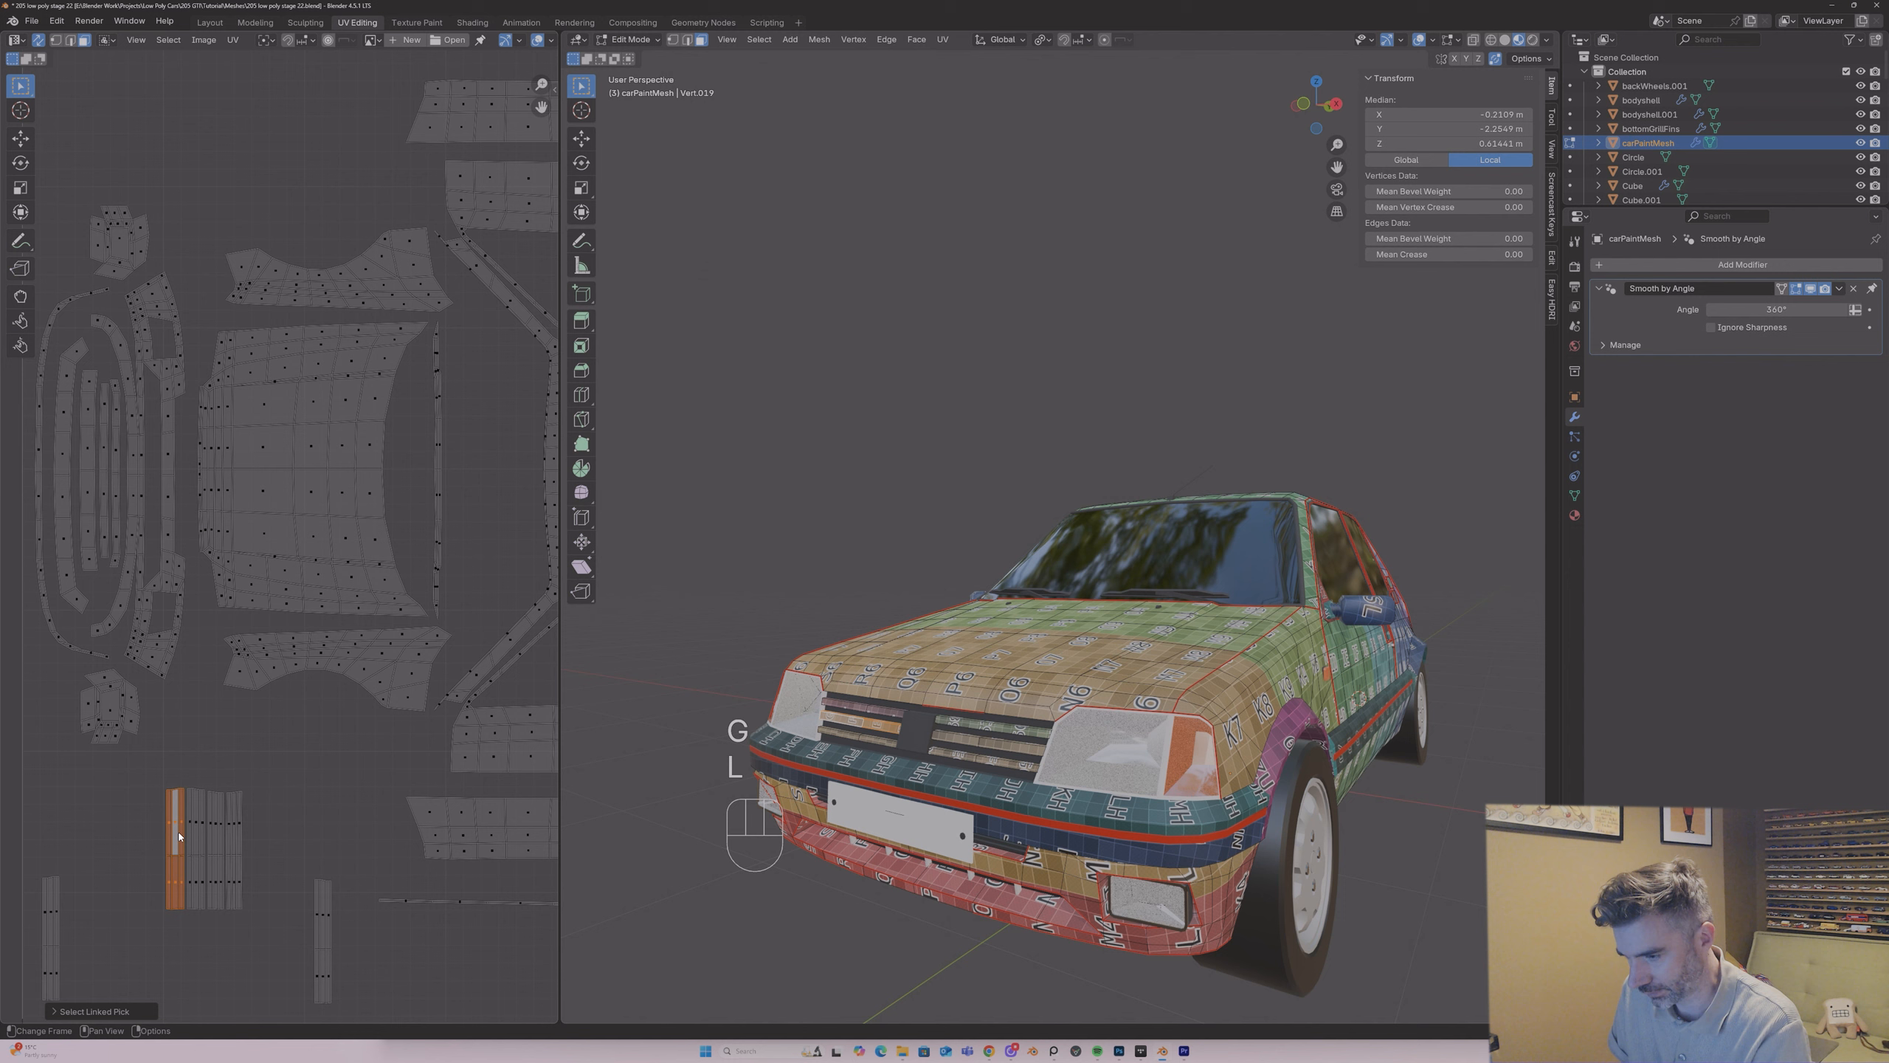
pyautogui.press('g')
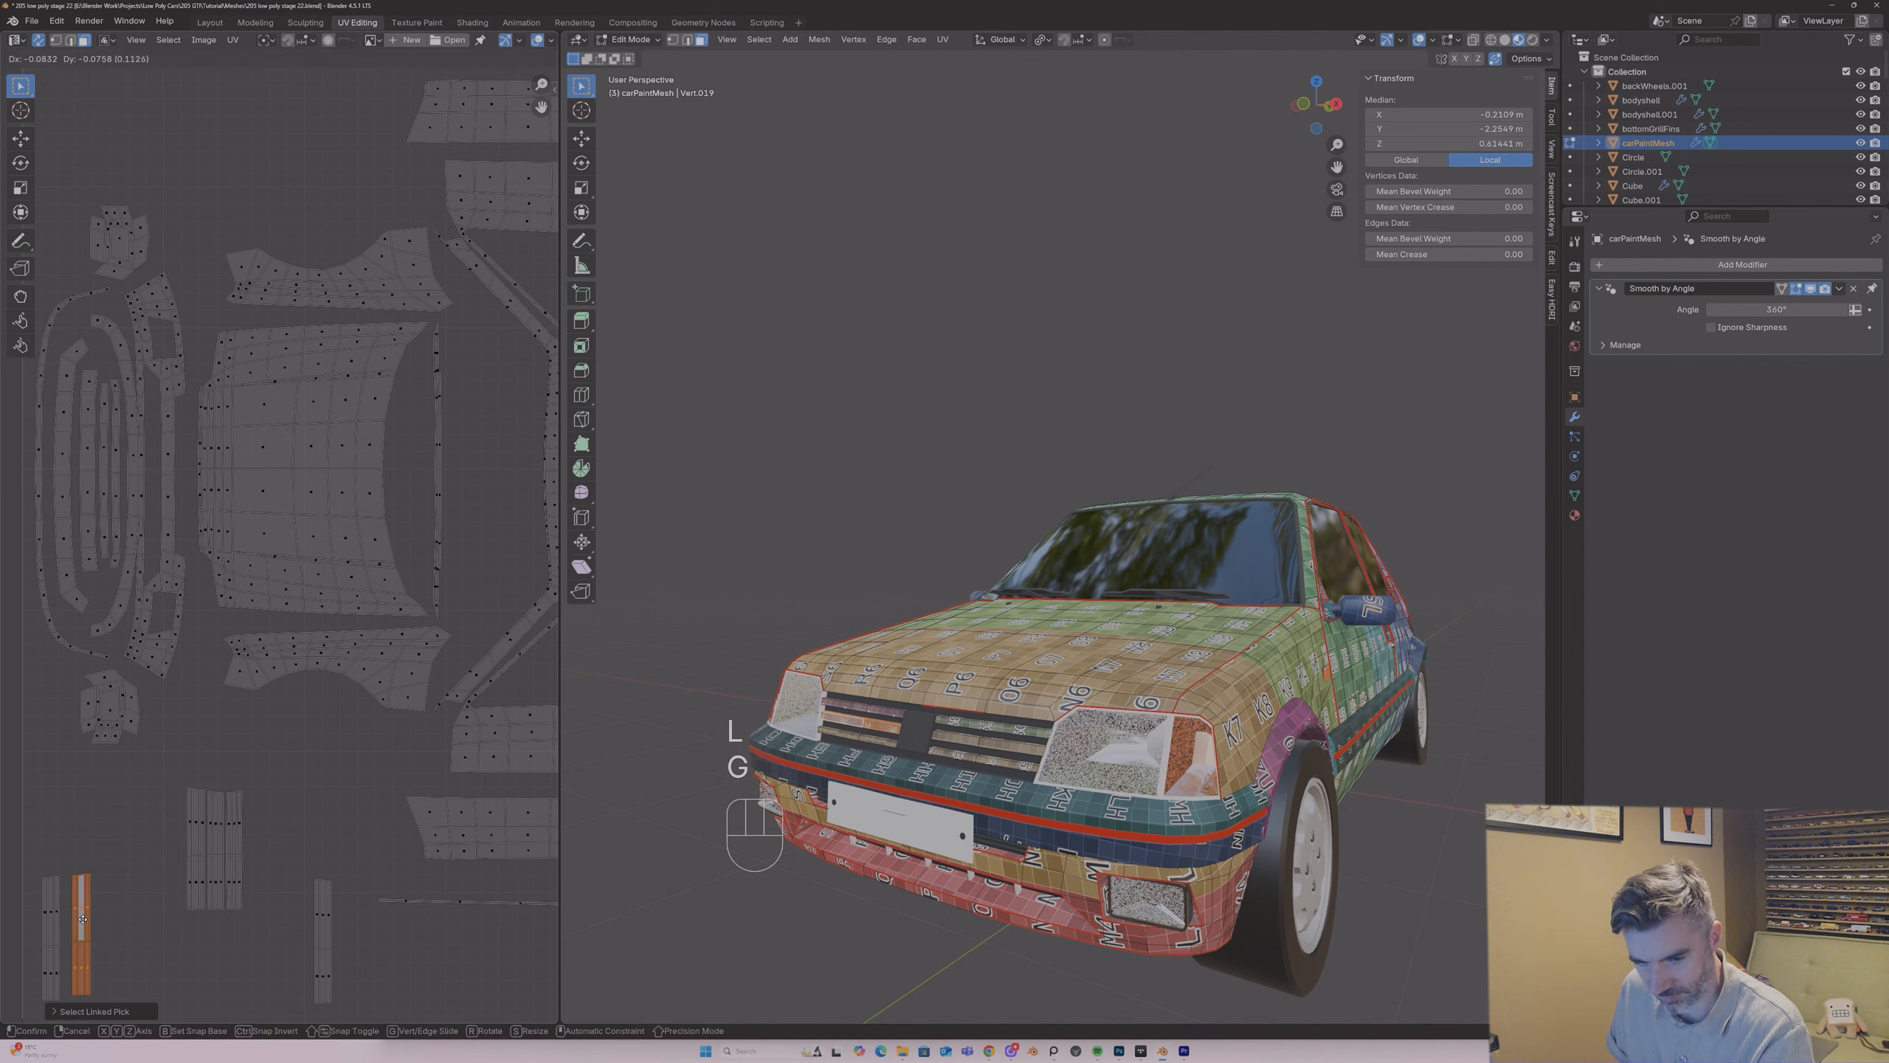
pyautogui.click(88, 920)
# Step: Place the positive-X middle slat island beside its upper neighbour in the right-hand group, and select the lower slat's island on that side
pyautogui.click(194, 839)
pyautogui.press('l')
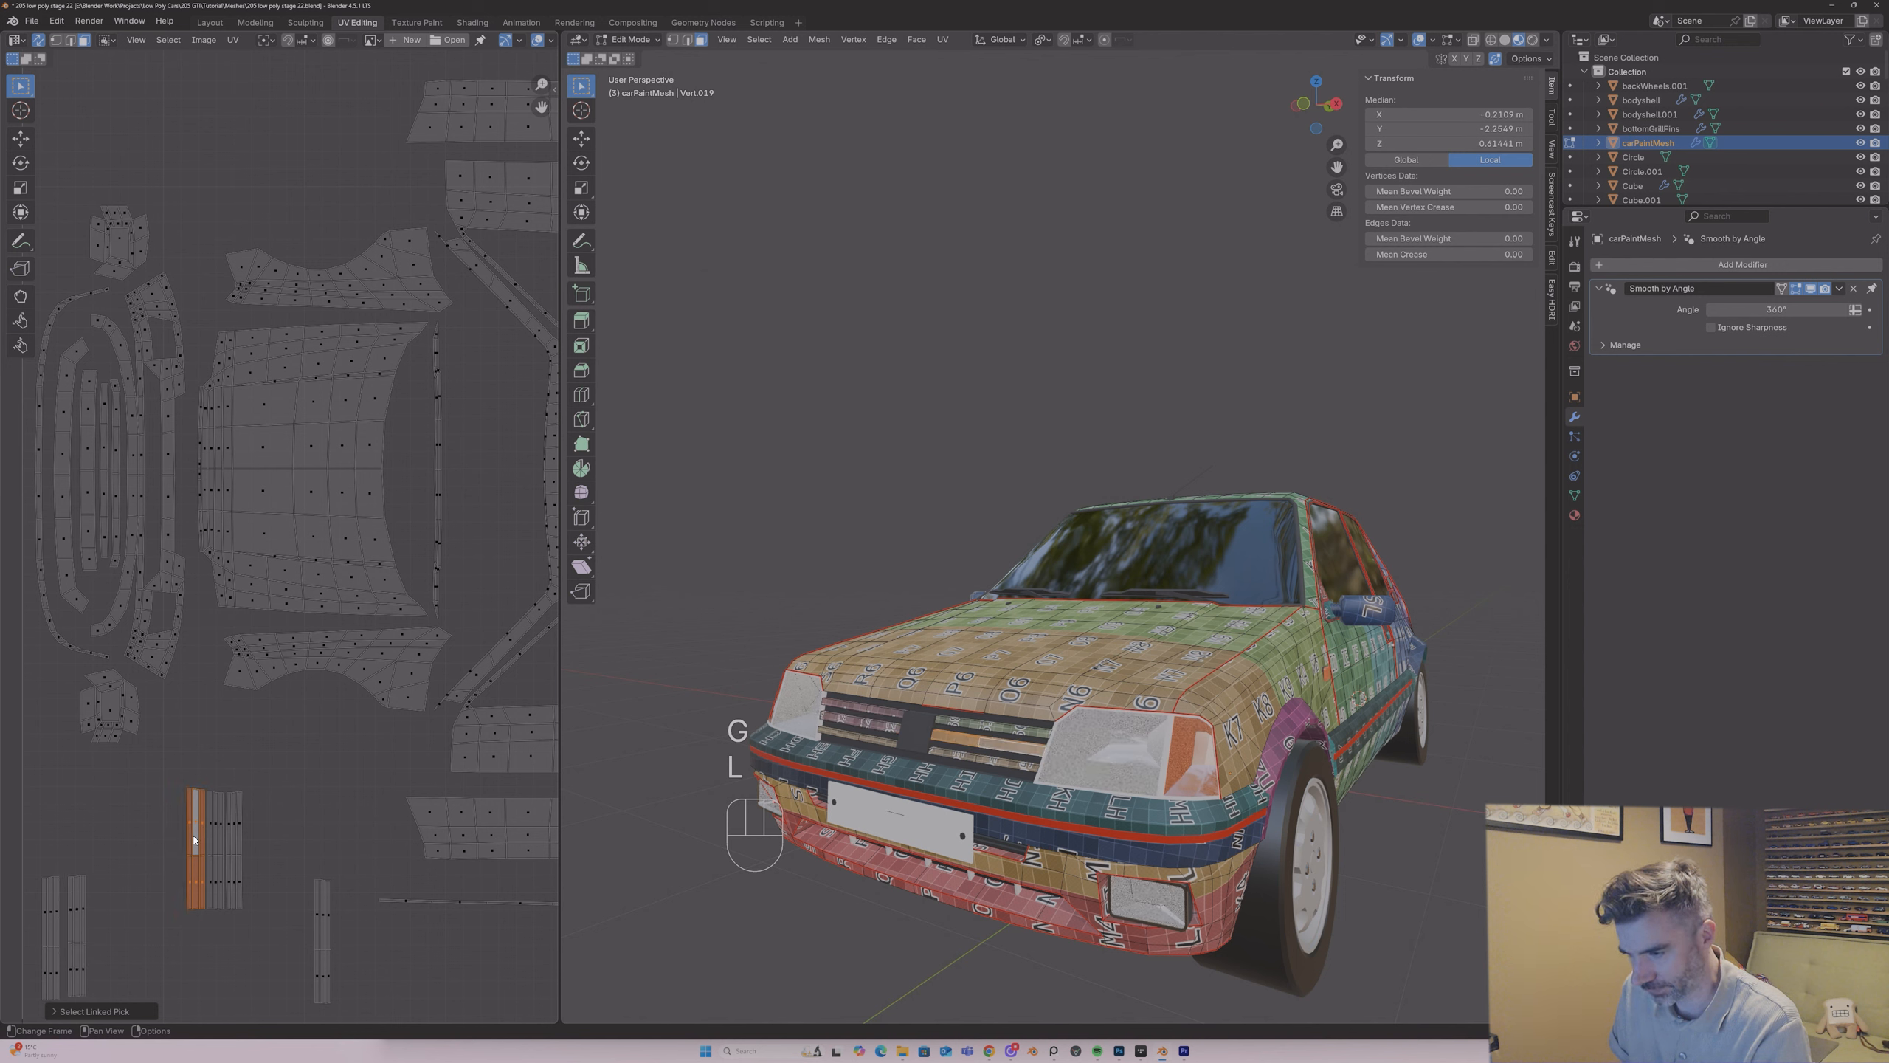
pyautogui.press('g')
pyautogui.click(342, 930)
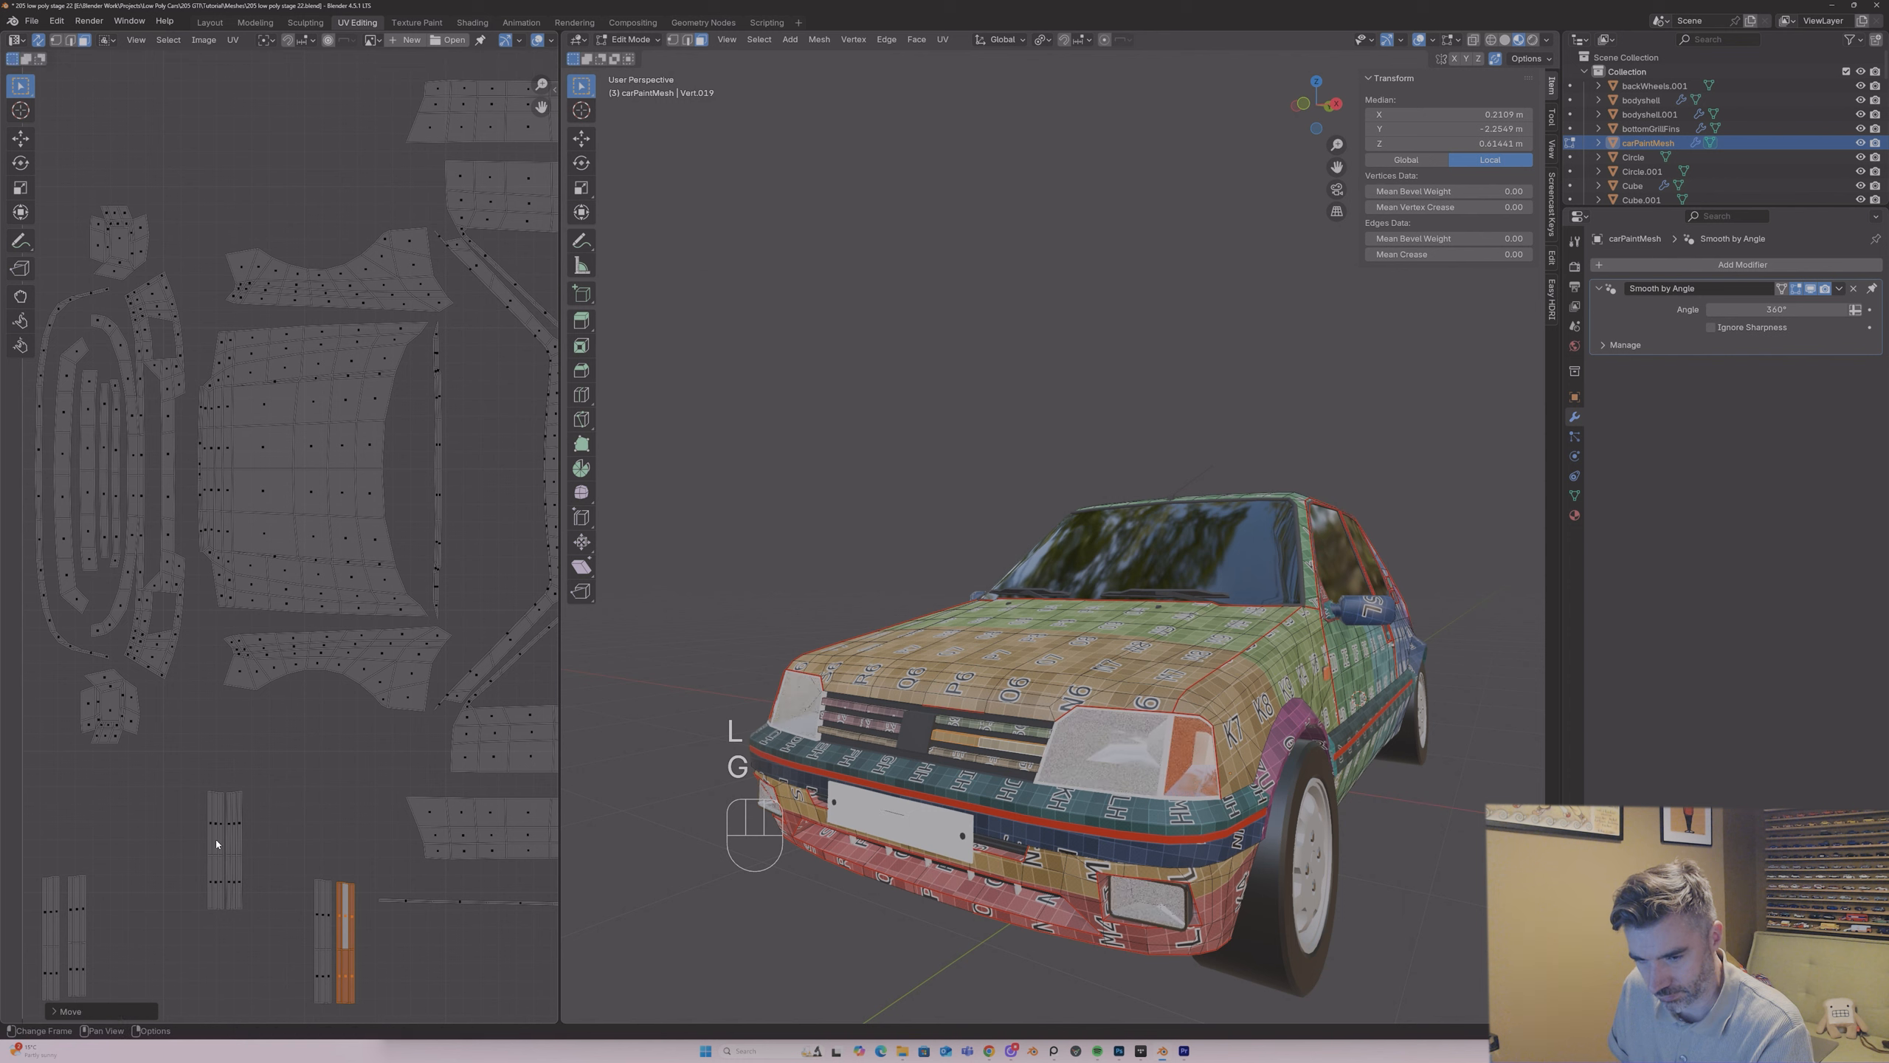
pyautogui.click(217, 844)
pyautogui.press('l')
pyautogui.press('g')
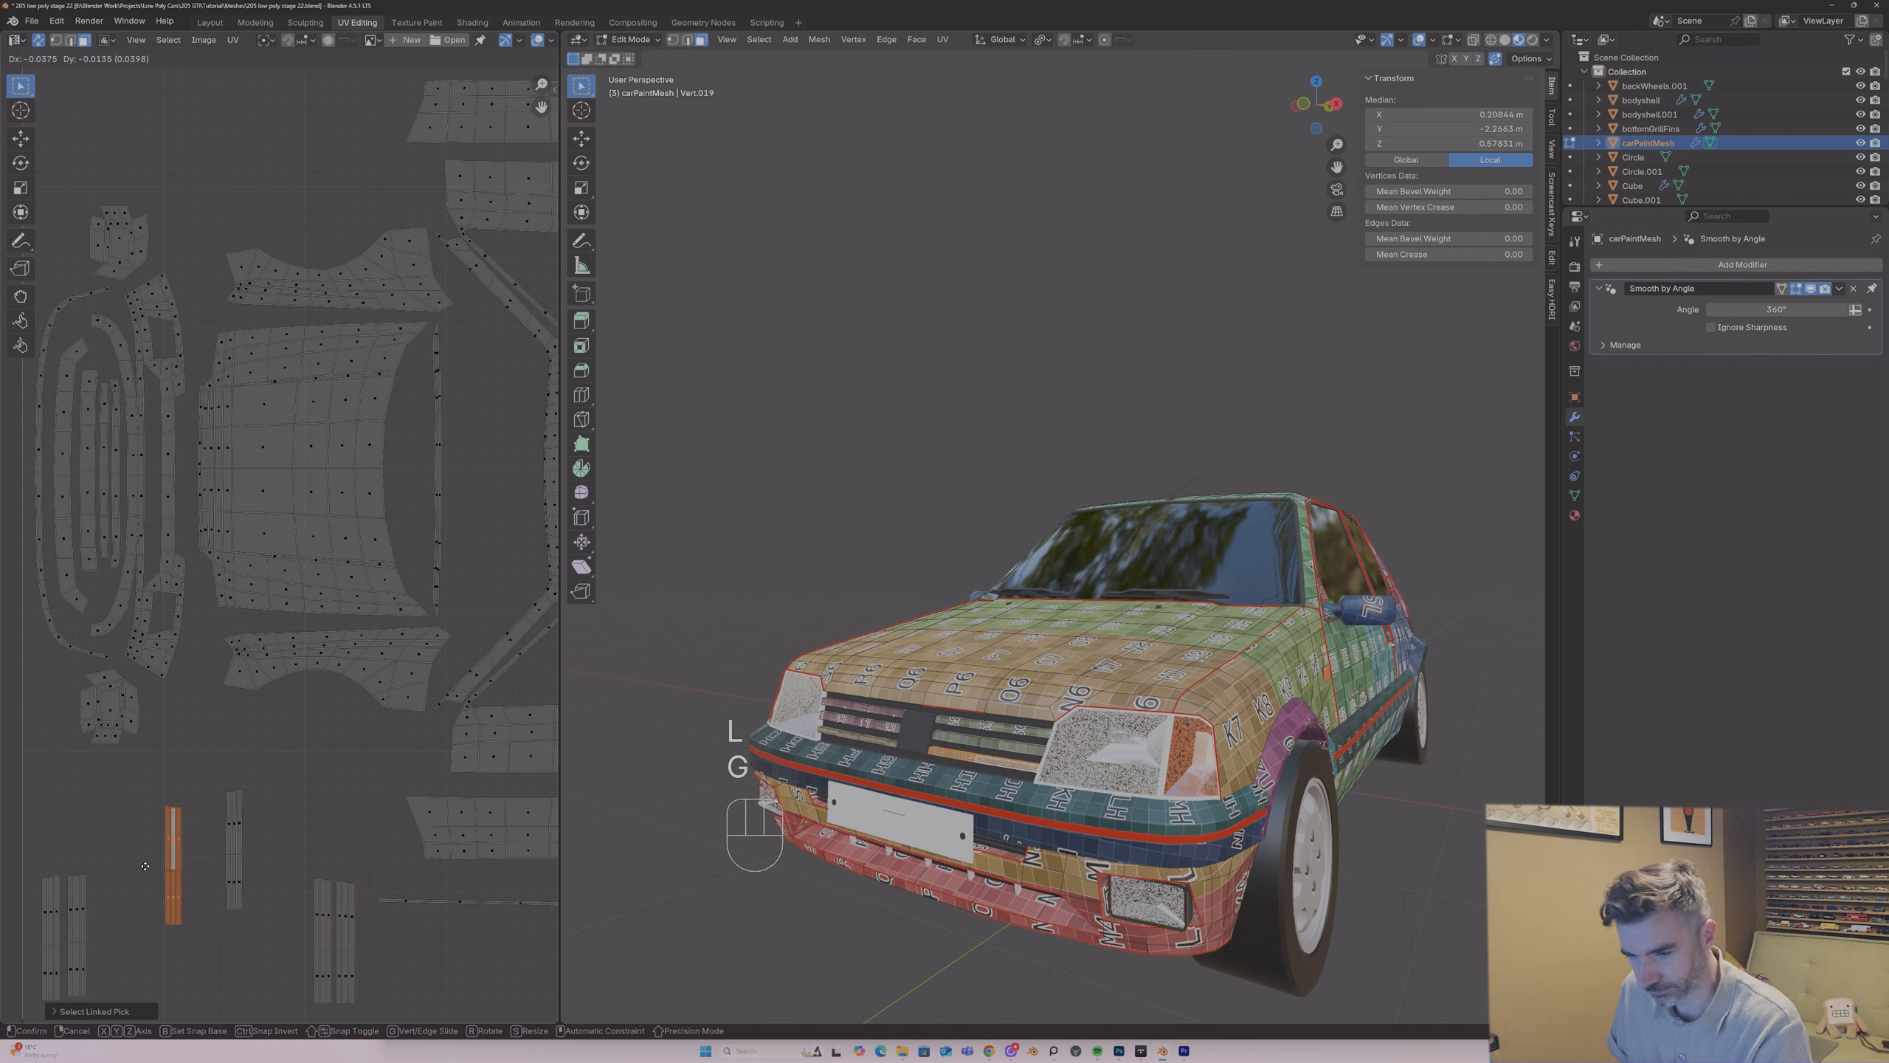
pyautogui.click(101, 931)
pyautogui.click(229, 839)
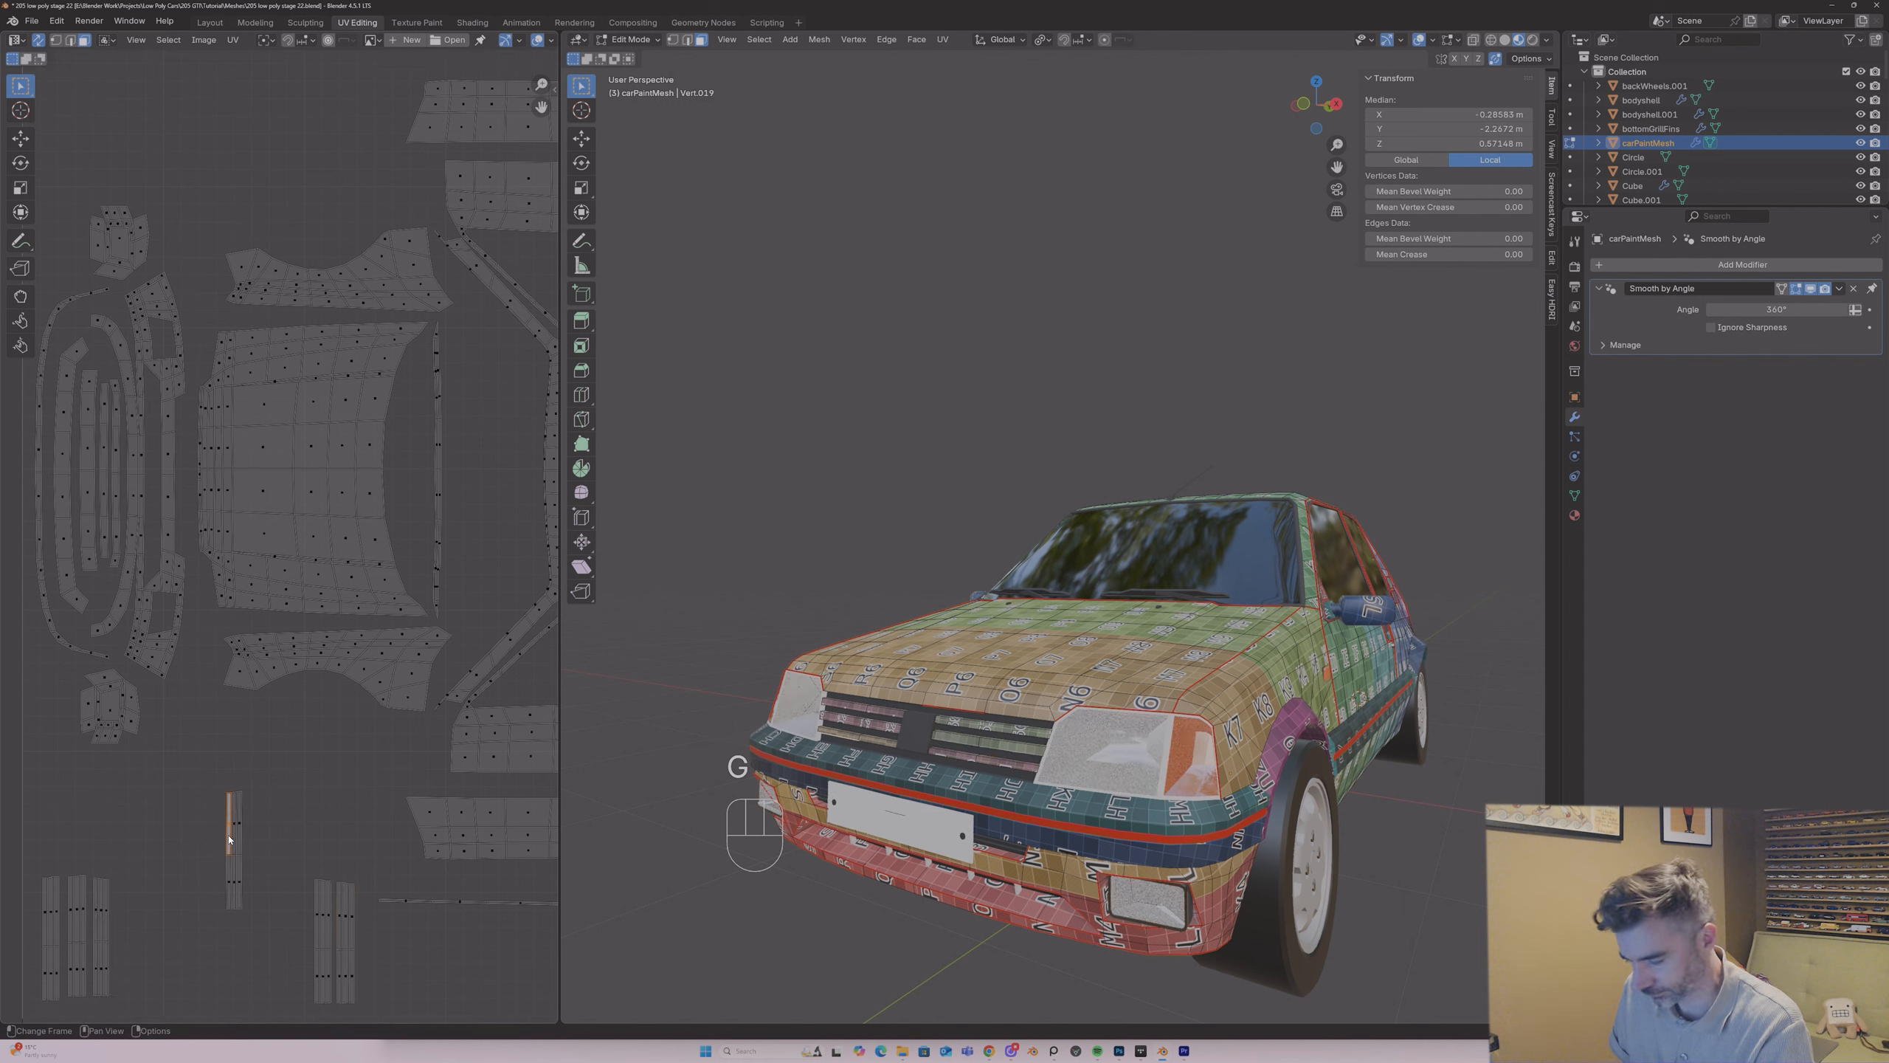
pyautogui.press('l')
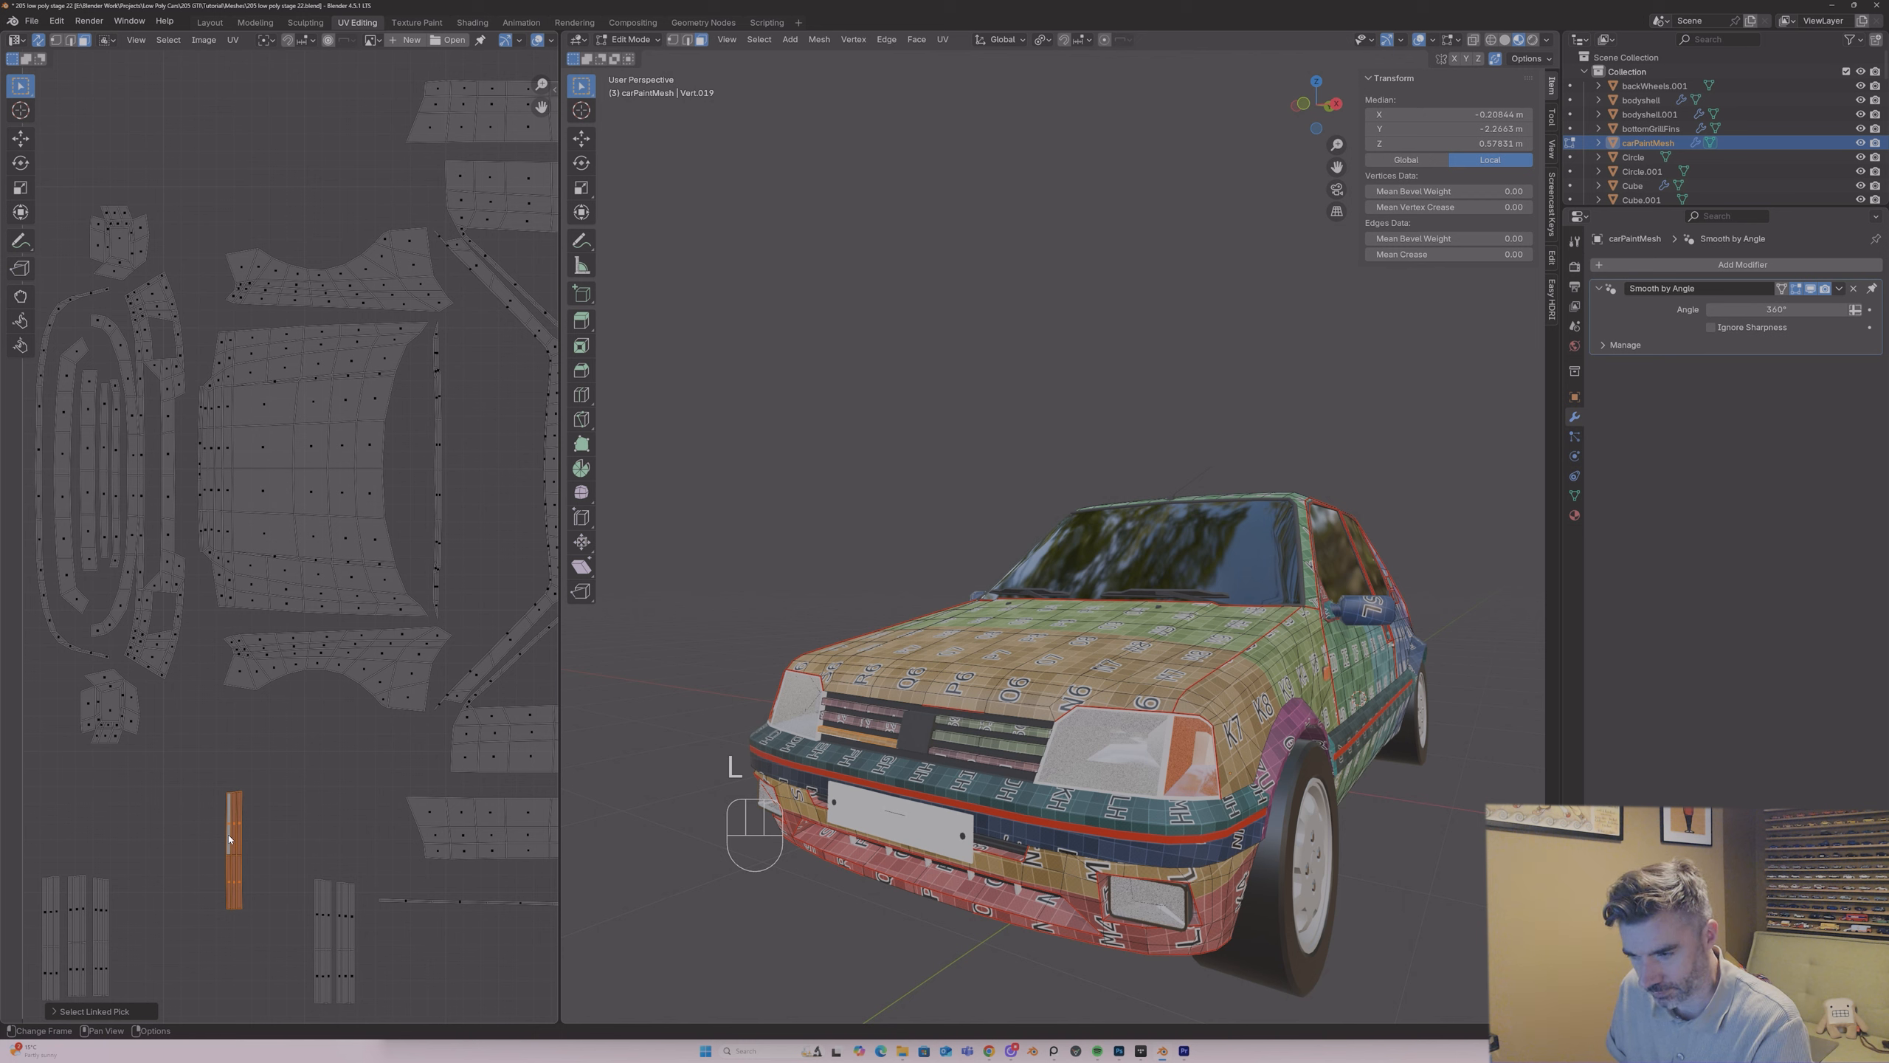
pyautogui.hotkey('ctrl', 'z')
pyautogui.hotkey('ctrl', 'z')
pyautogui.hotkey('ctrl', 'z')
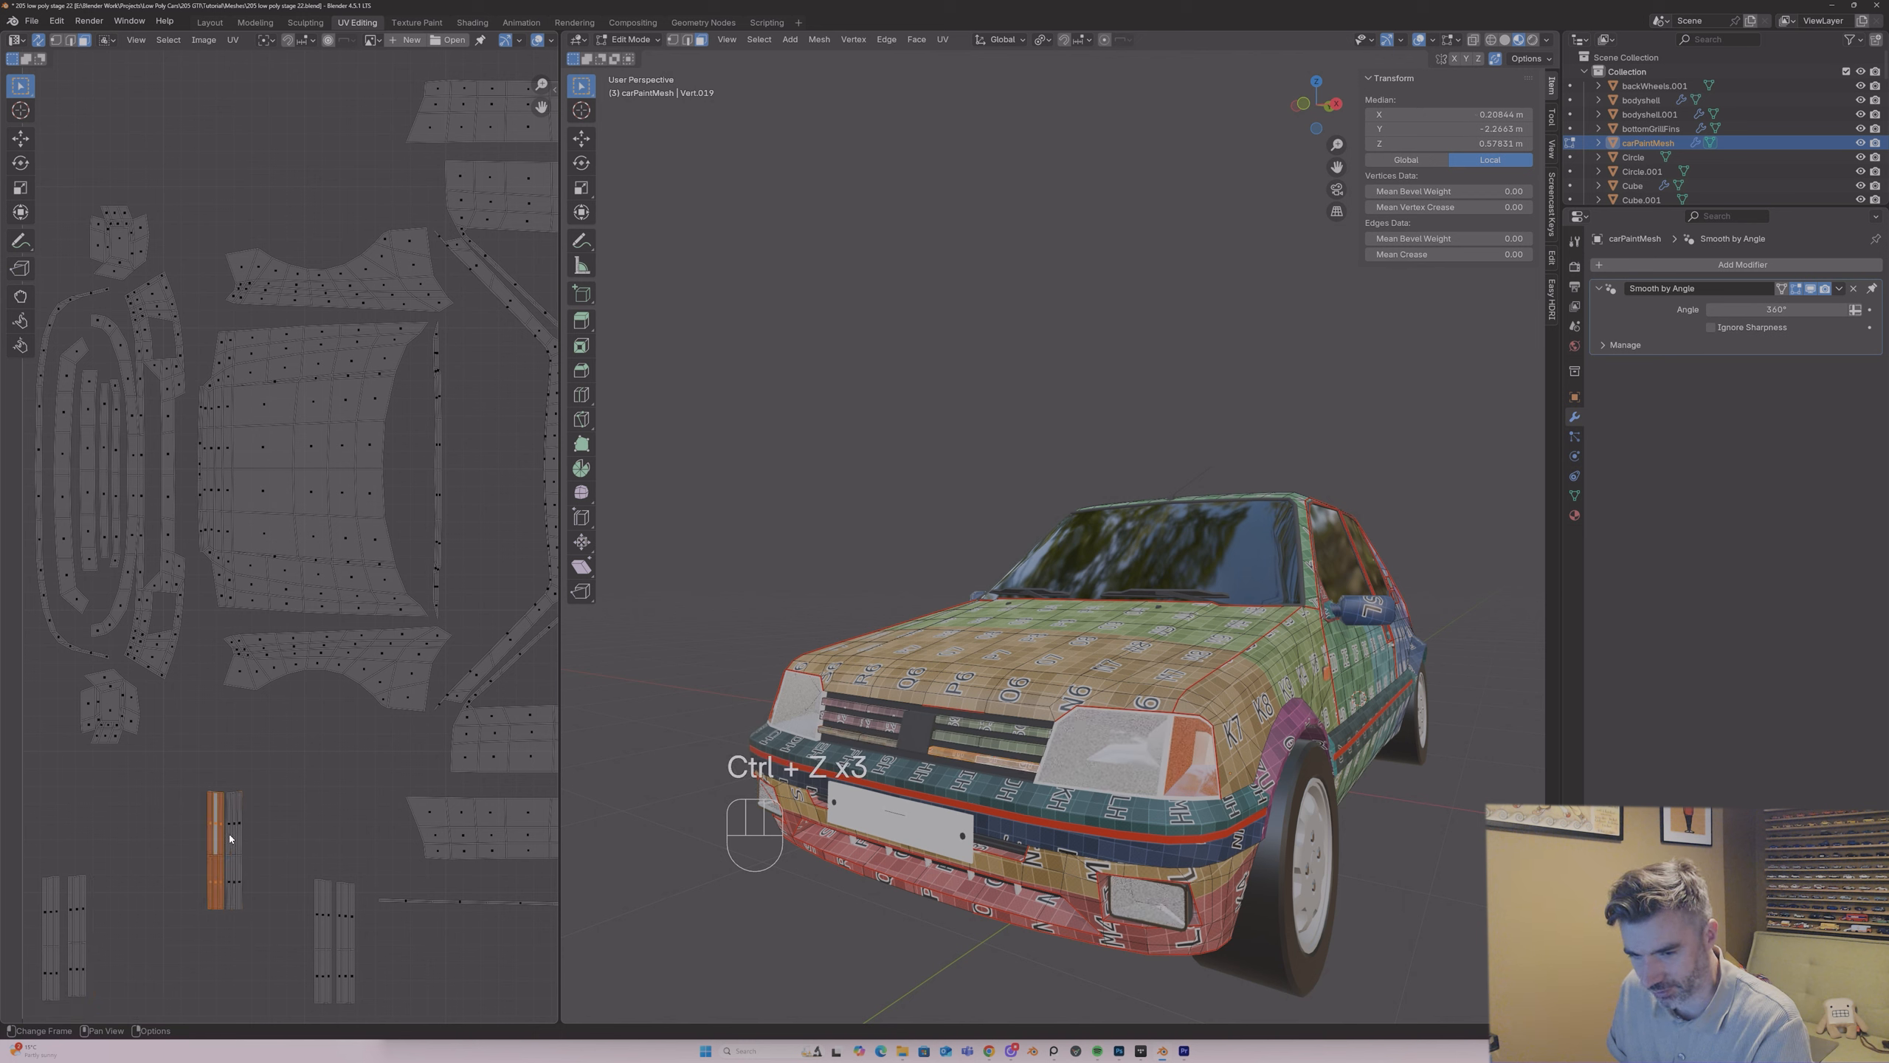
# Step: Add the selected lower slat island to the right-hand group and the remaining slat island to the left-hand group
pyautogui.press('g')
pyautogui.click(379, 931)
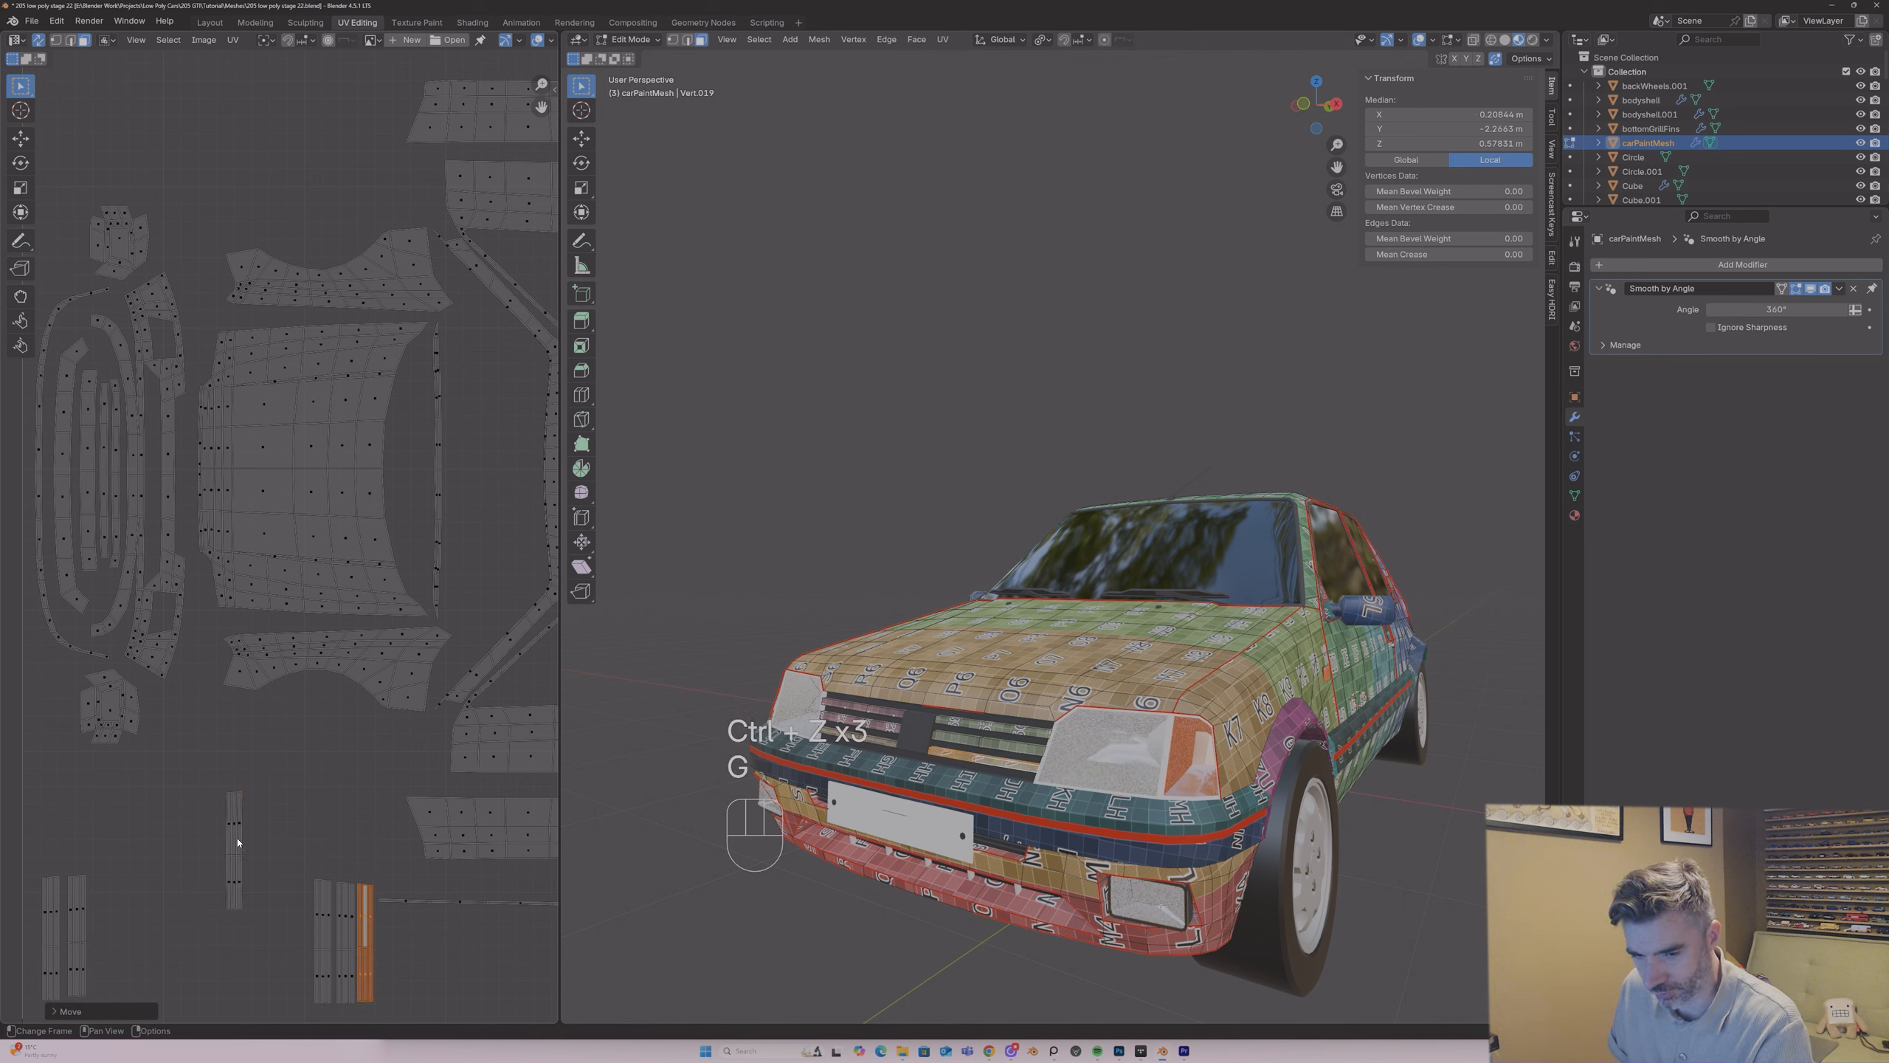
pyautogui.press('l')
pyautogui.press('g')
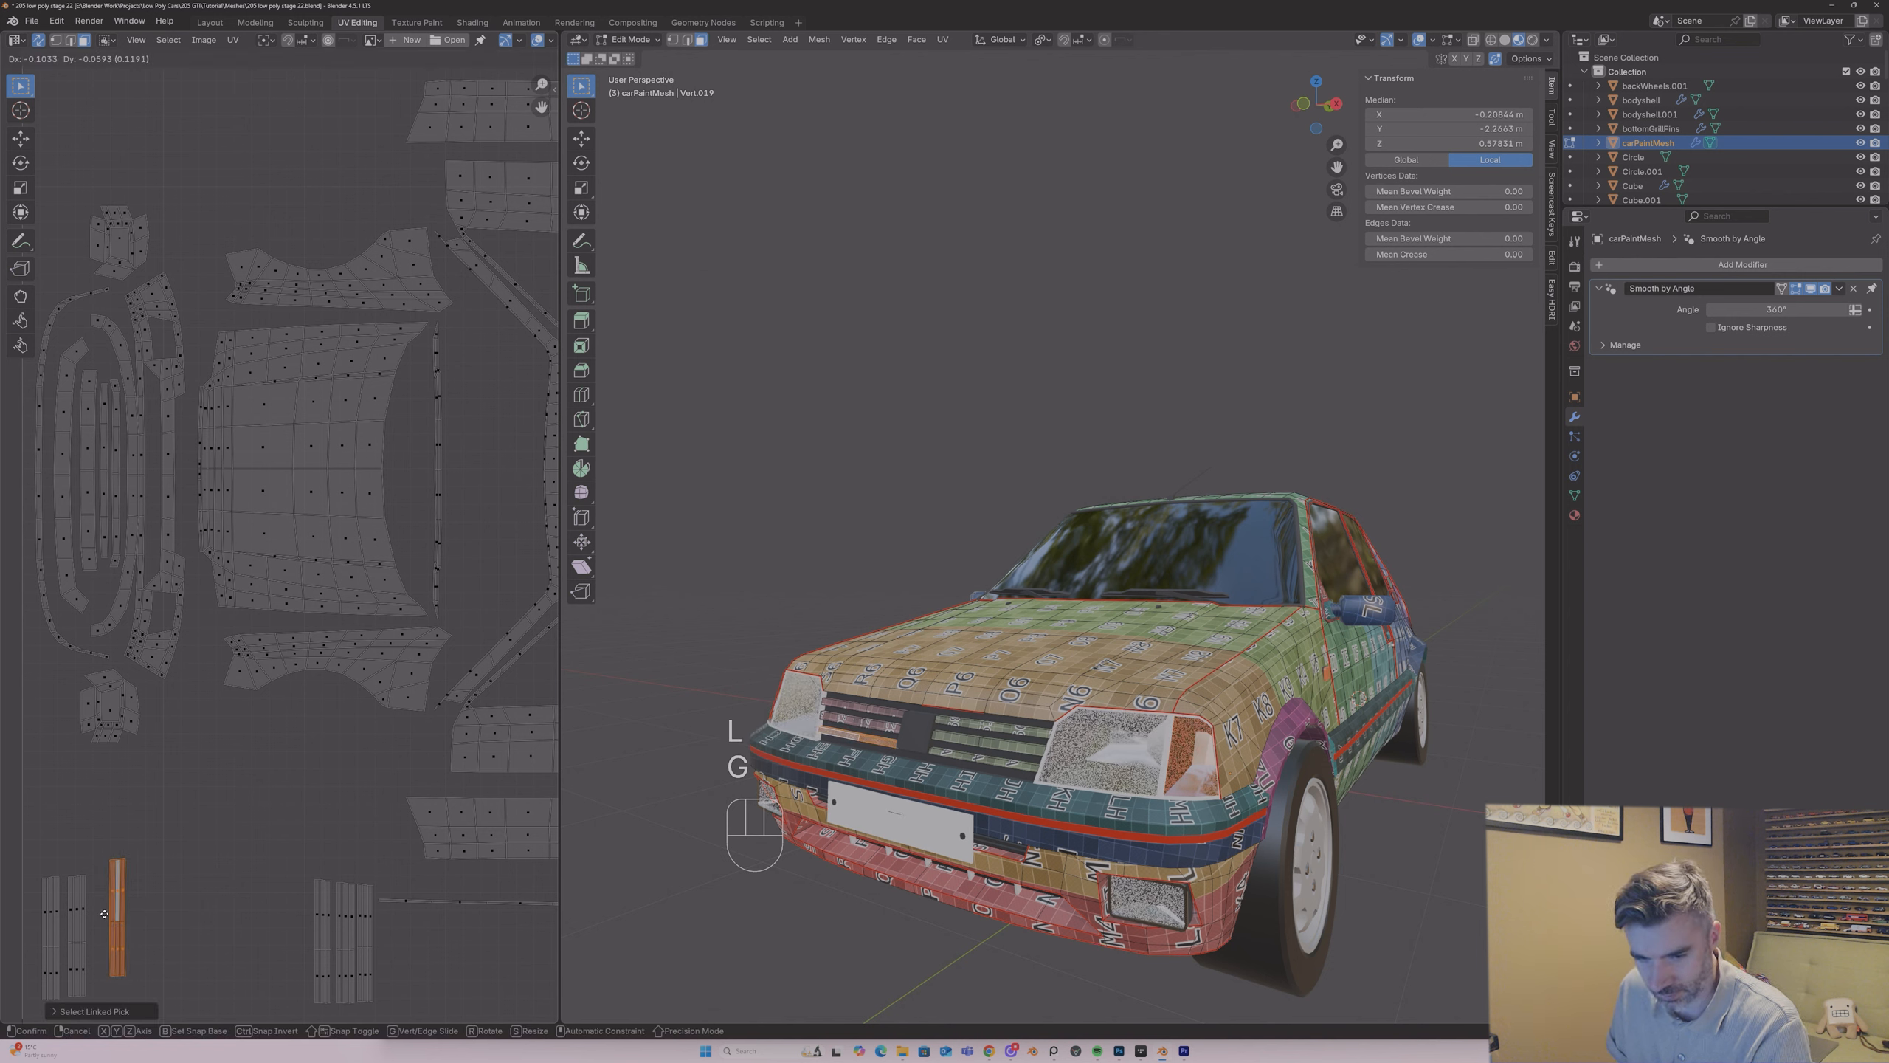
pyautogui.click(59, 909)
pyautogui.click(53, 906)
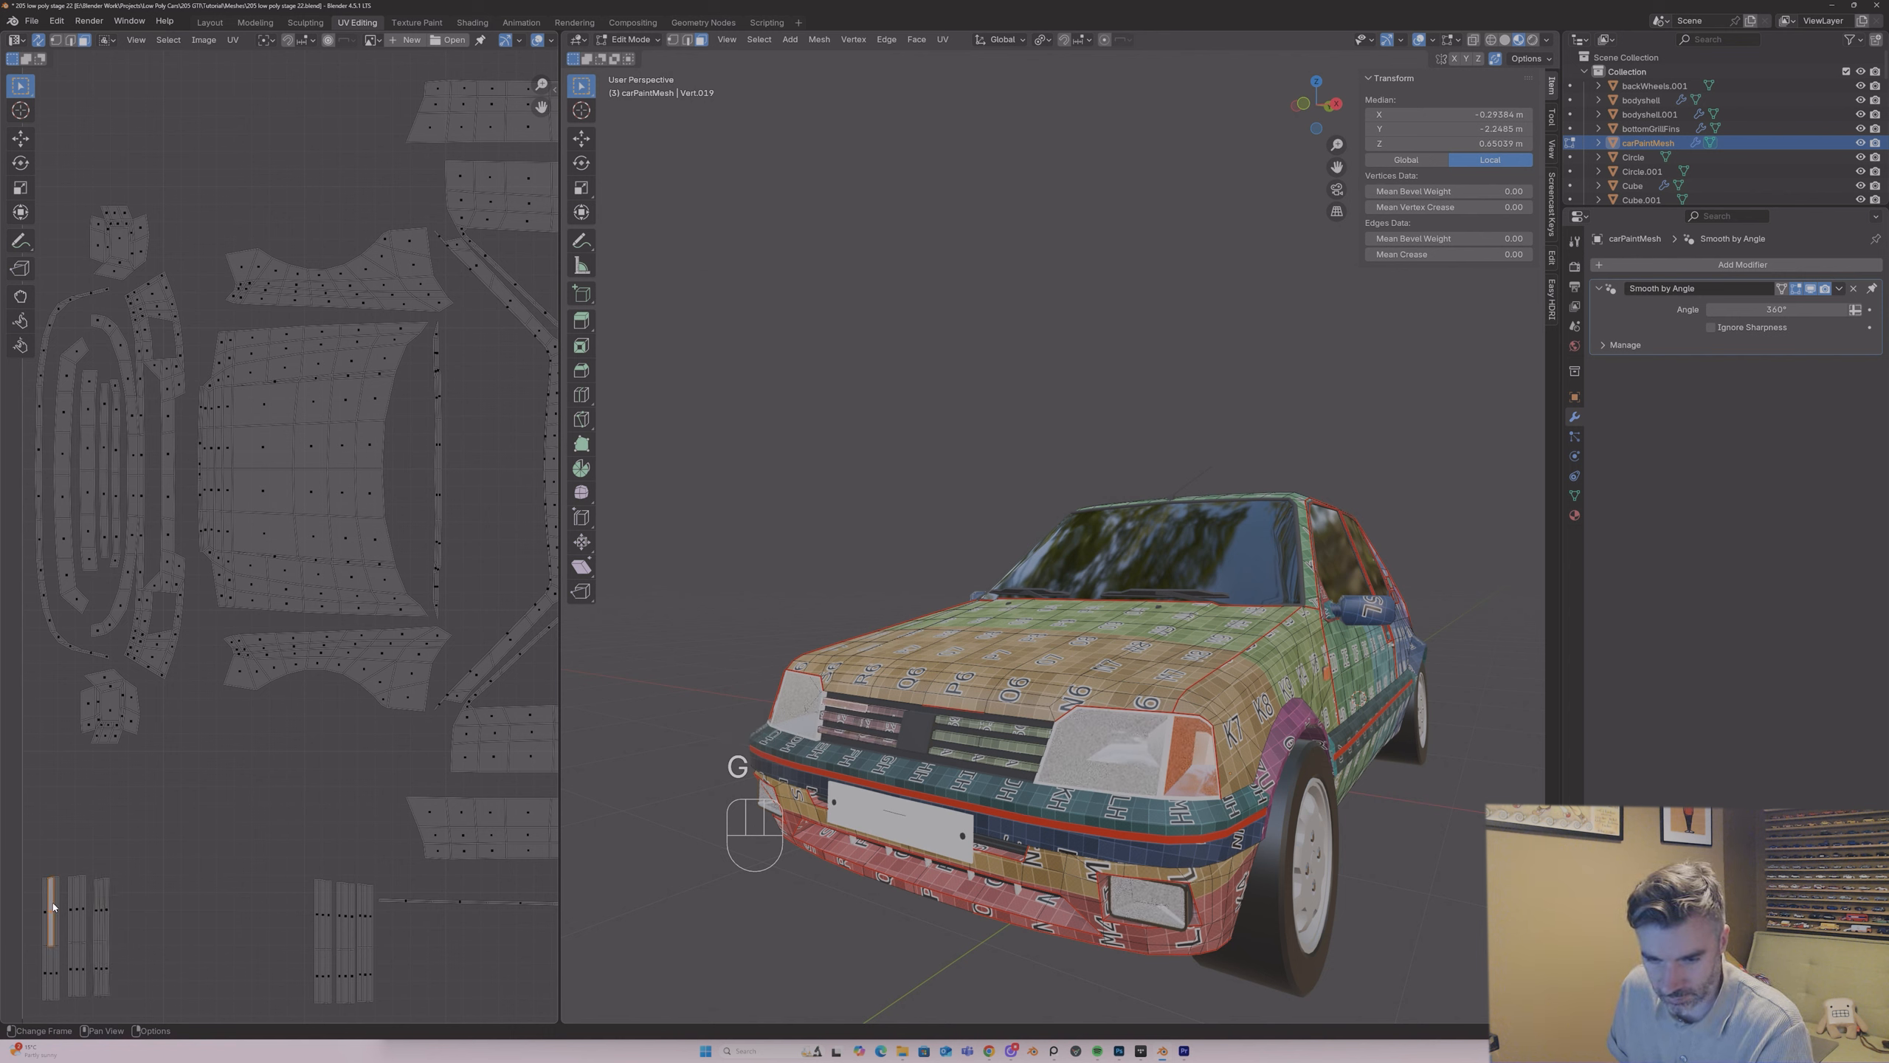
# Step: Rotate all three islands of the left-hand grille slat group by 90° and place them horizontally beneath the body layout
pyautogui.press('l')
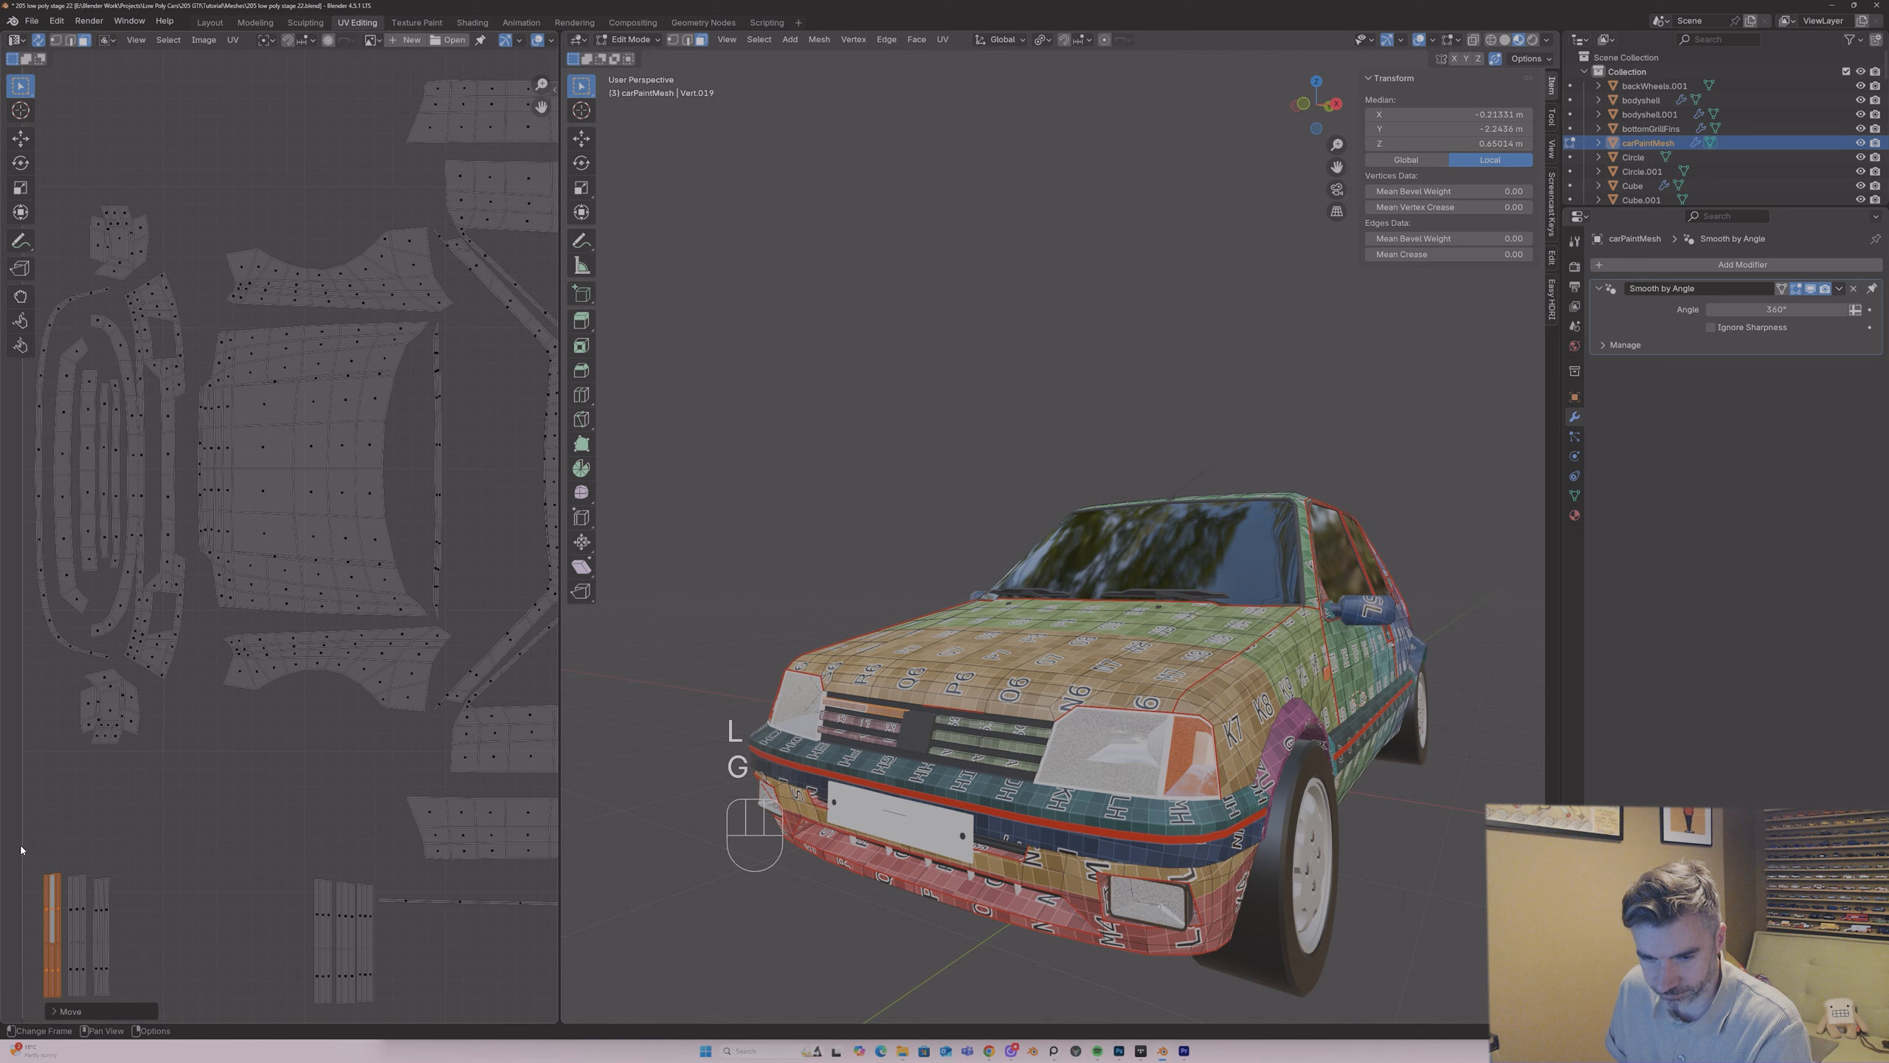
pyautogui.moveTo(23, 845); pyautogui.dragTo(211, 1002)
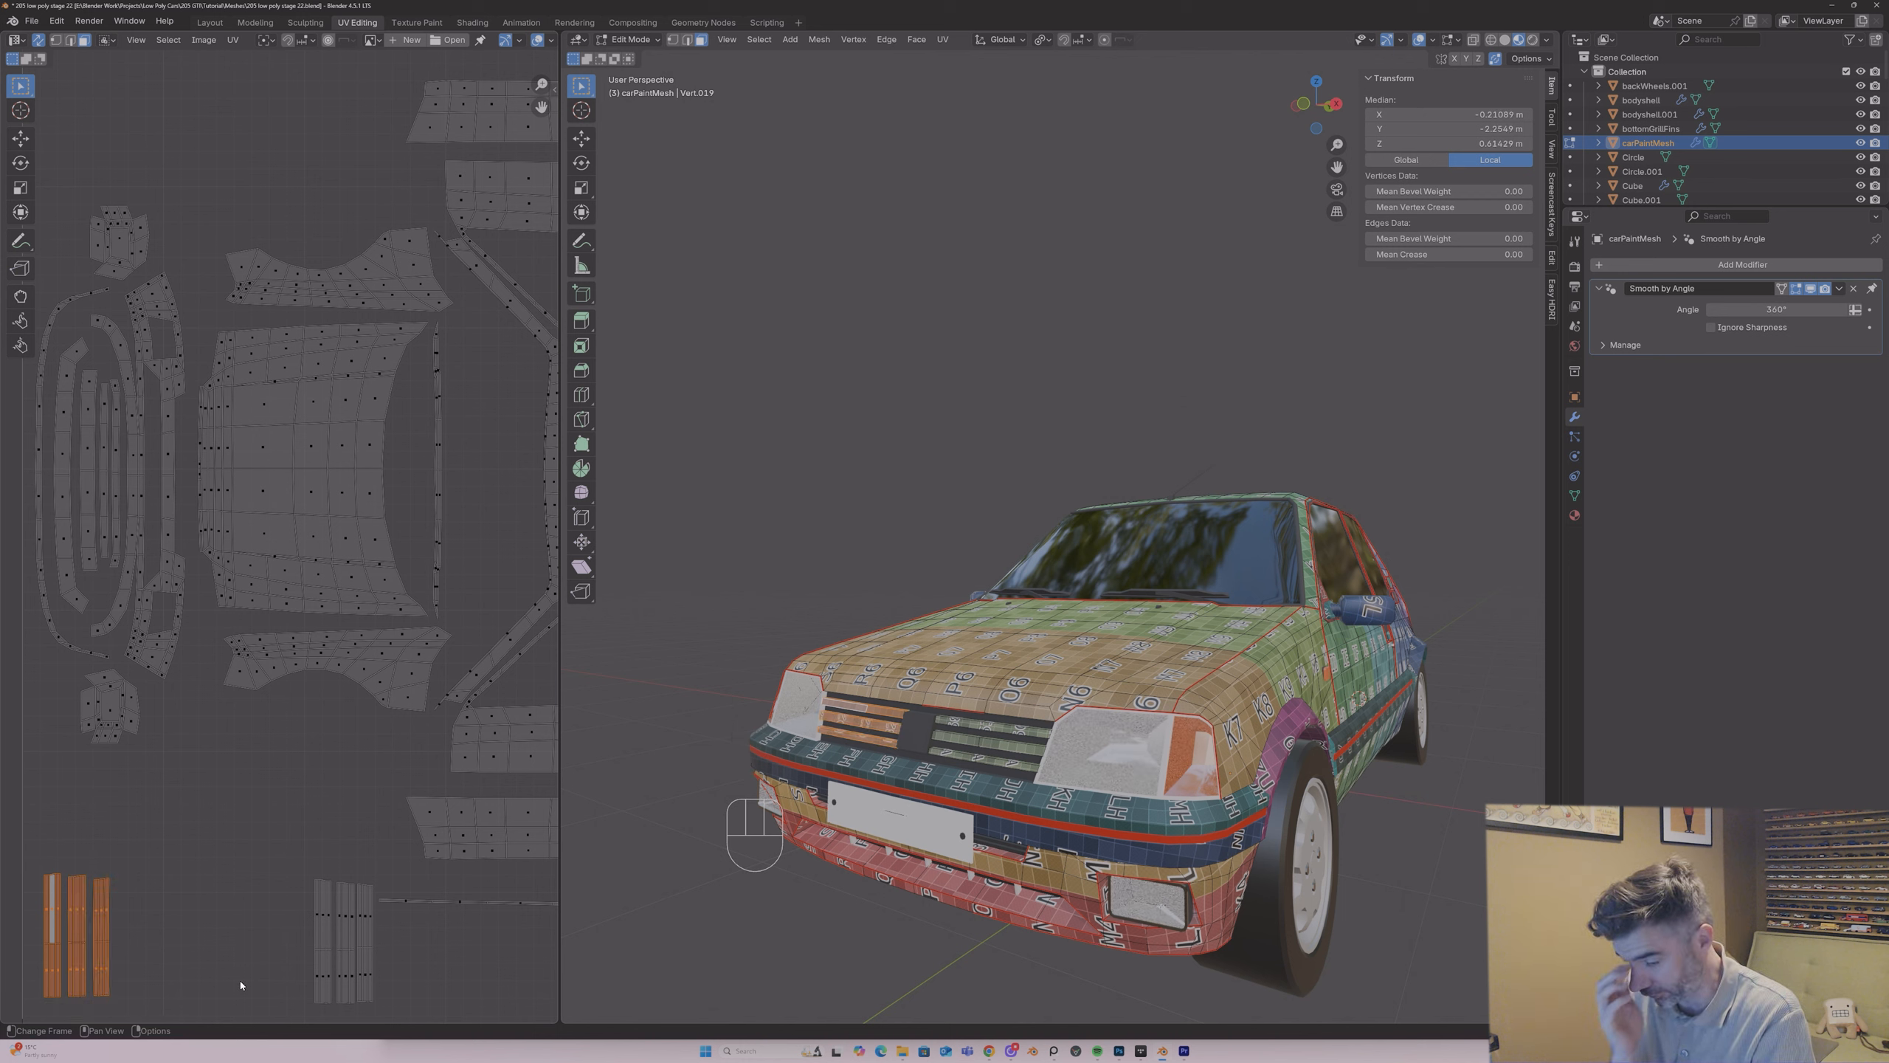
pyautogui.write('r')
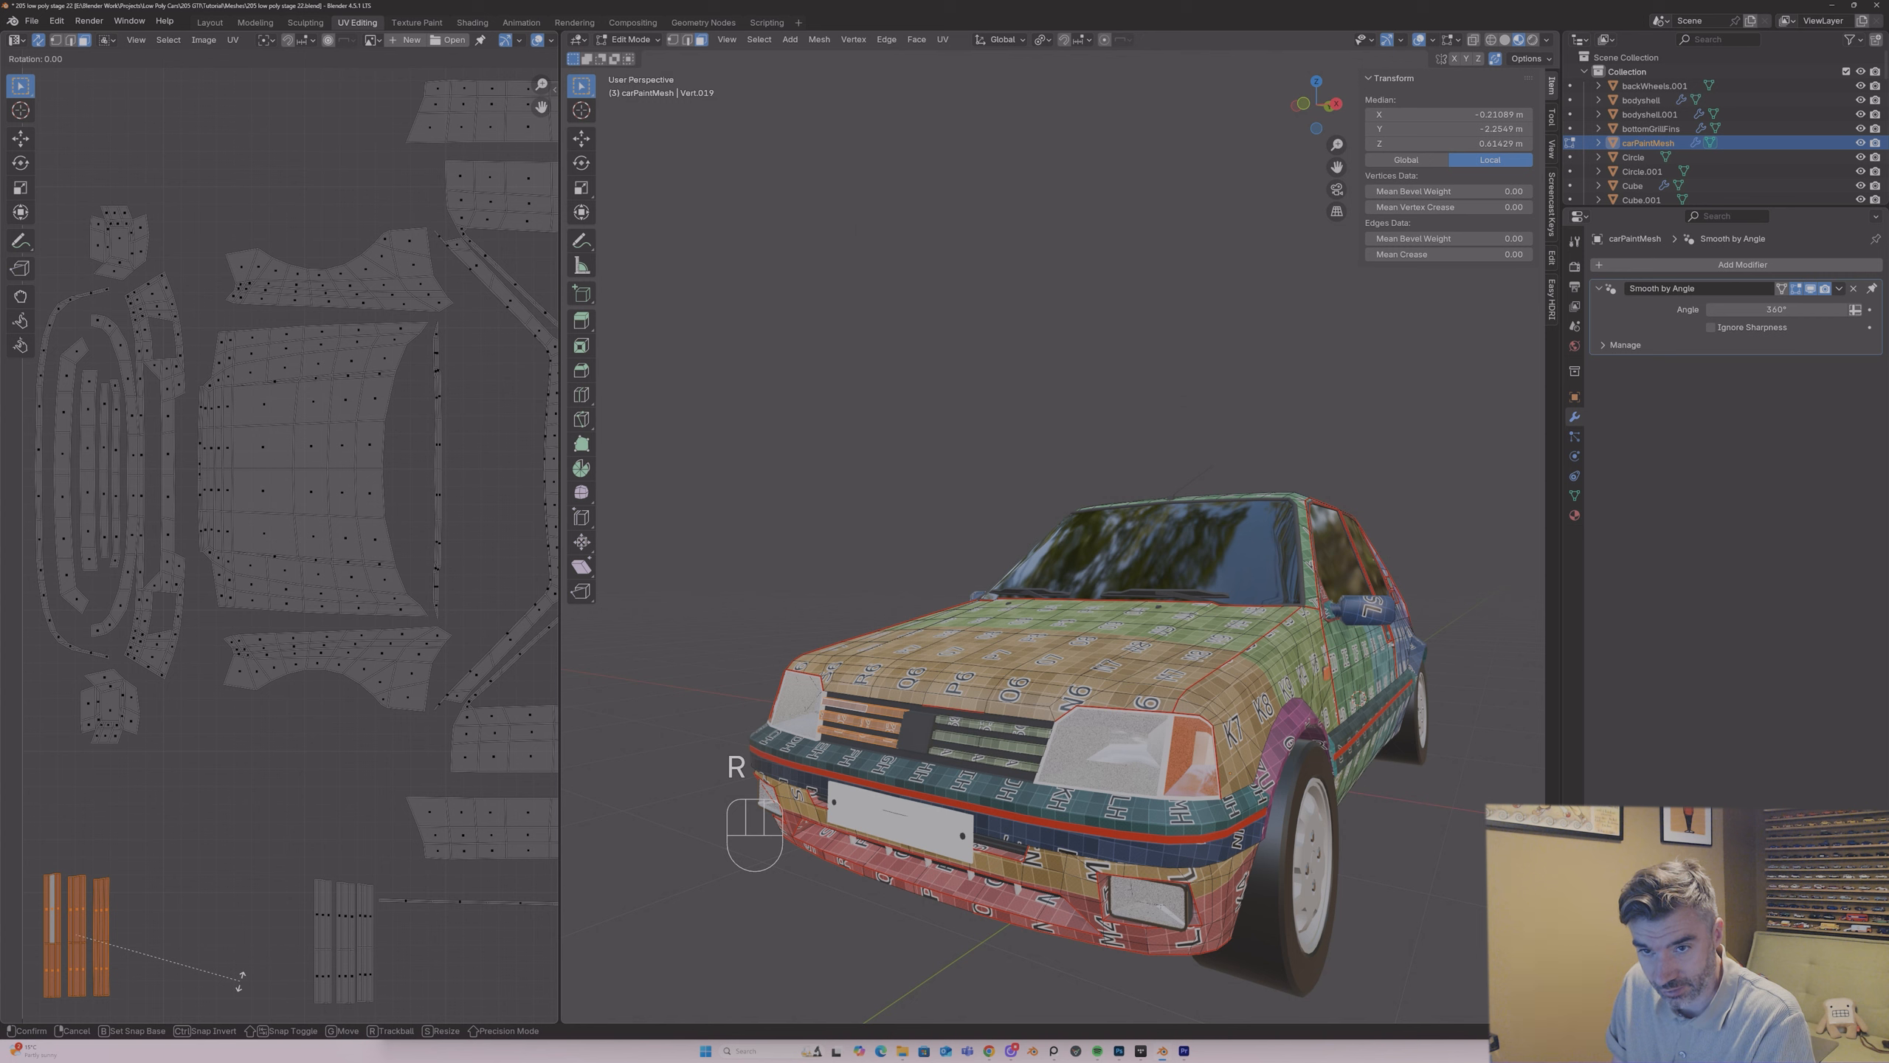
pyautogui.write('90')
pyautogui.press('Return')
pyautogui.click(291, 982)
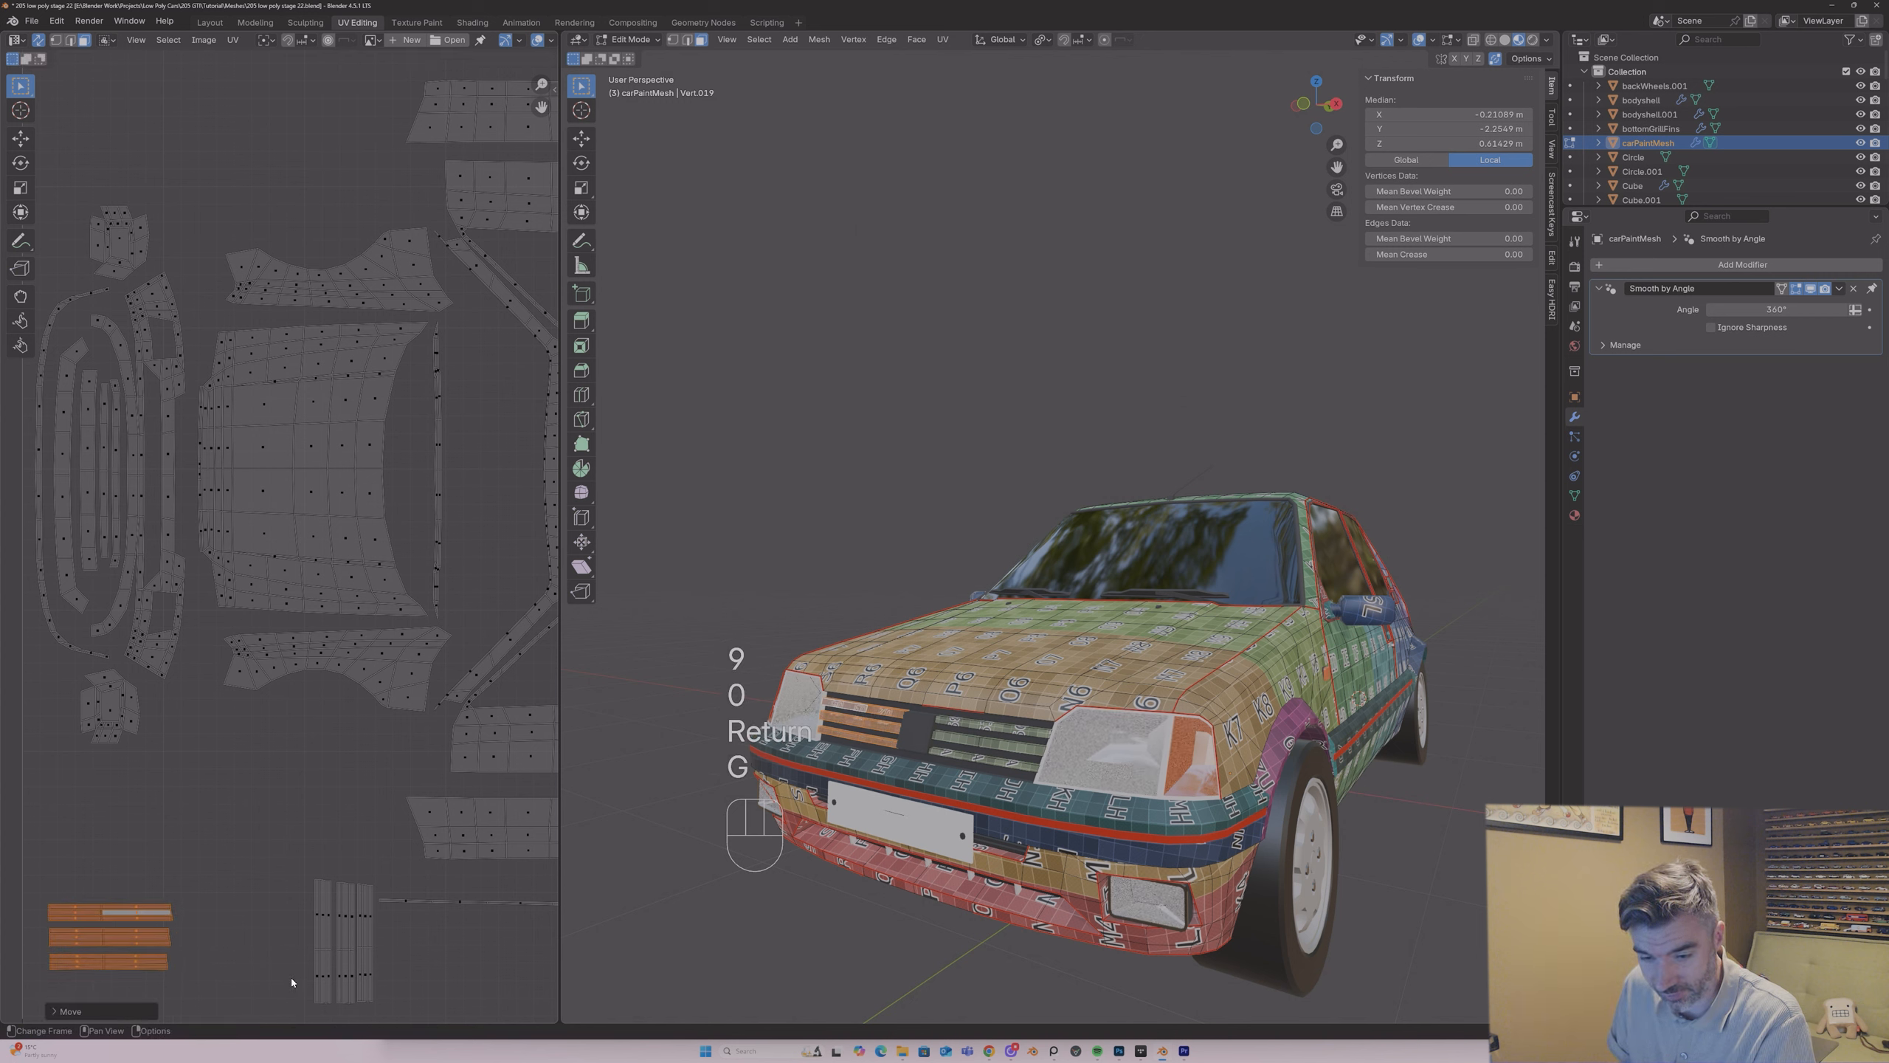
# Step: Move the three islands of the right-hand grille slat group closer to the left-hand group
pyautogui.moveTo(284, 867); pyautogui.dragTo(384, 1022)
pyautogui.press('g')
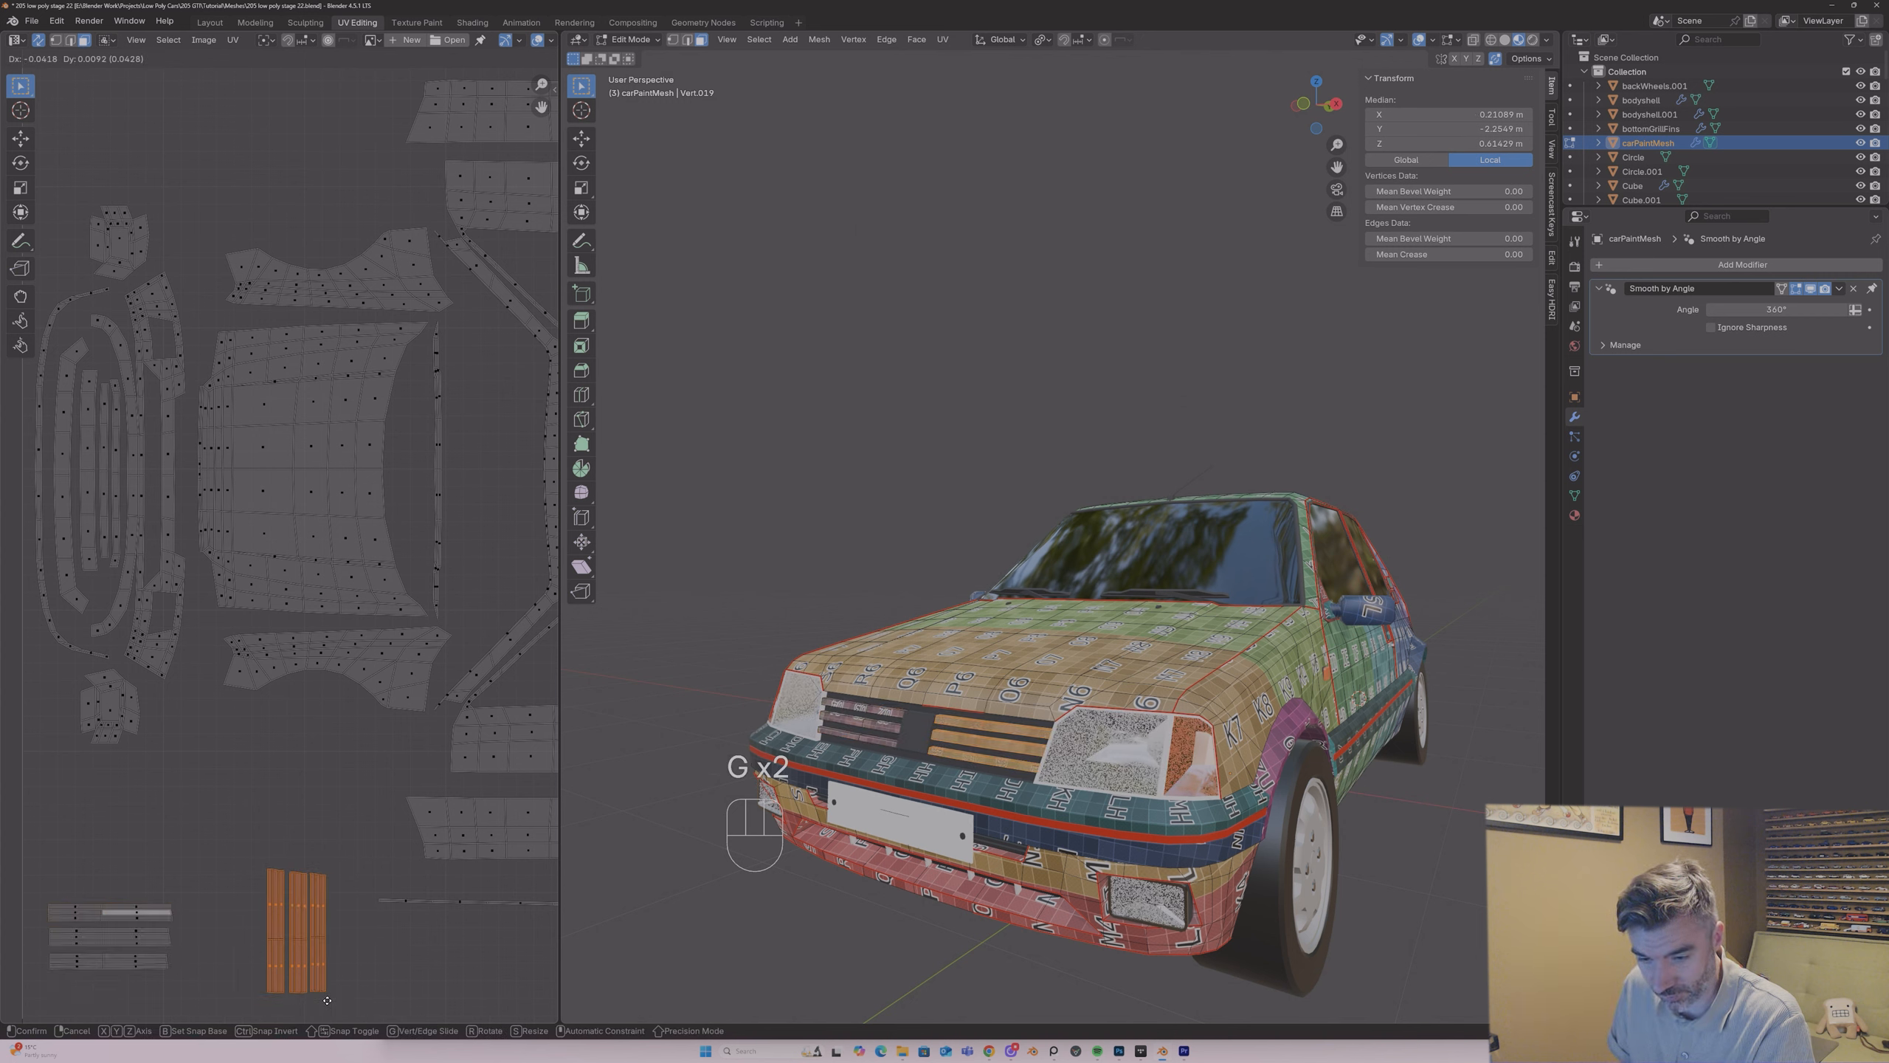
pyautogui.write('r')
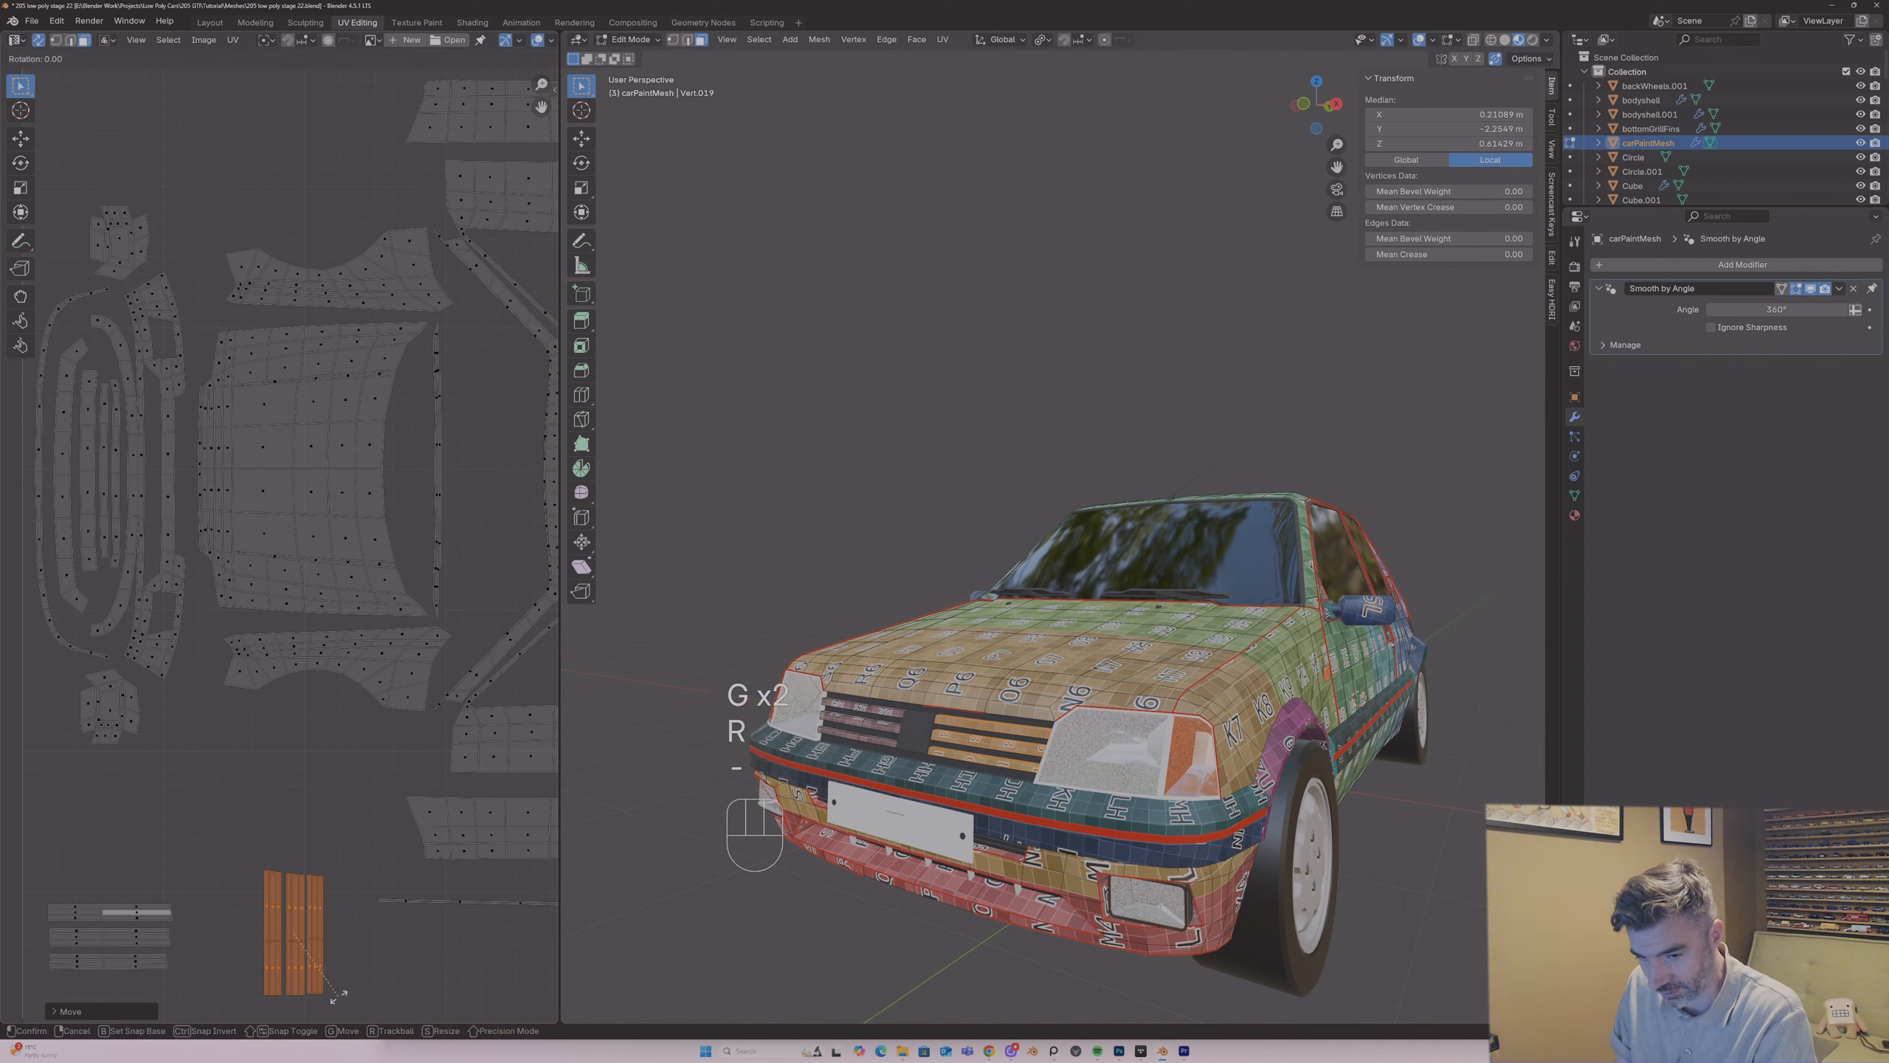
pyautogui.write('-90')
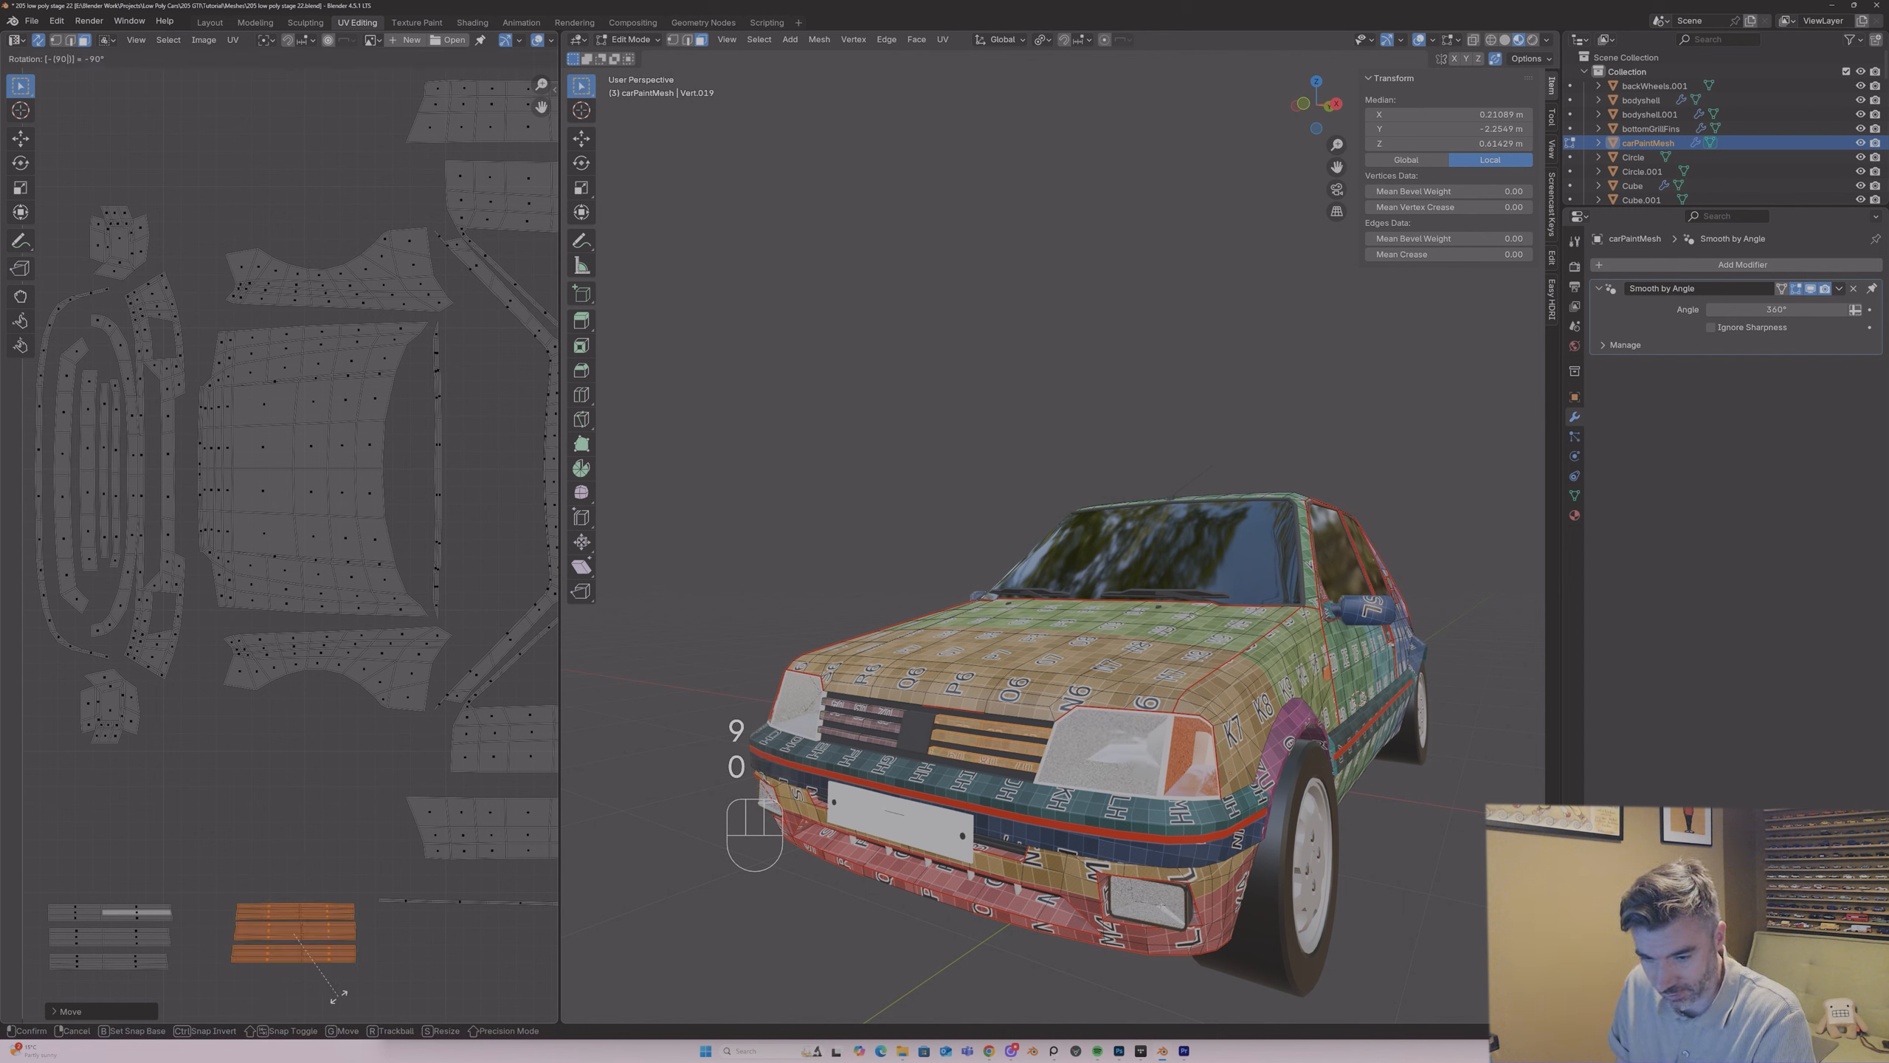
pyautogui.press('Escape')
# Step: Rotate the right-hand slat group by -90° and place it beside the left-hand group
pyautogui.write('r')
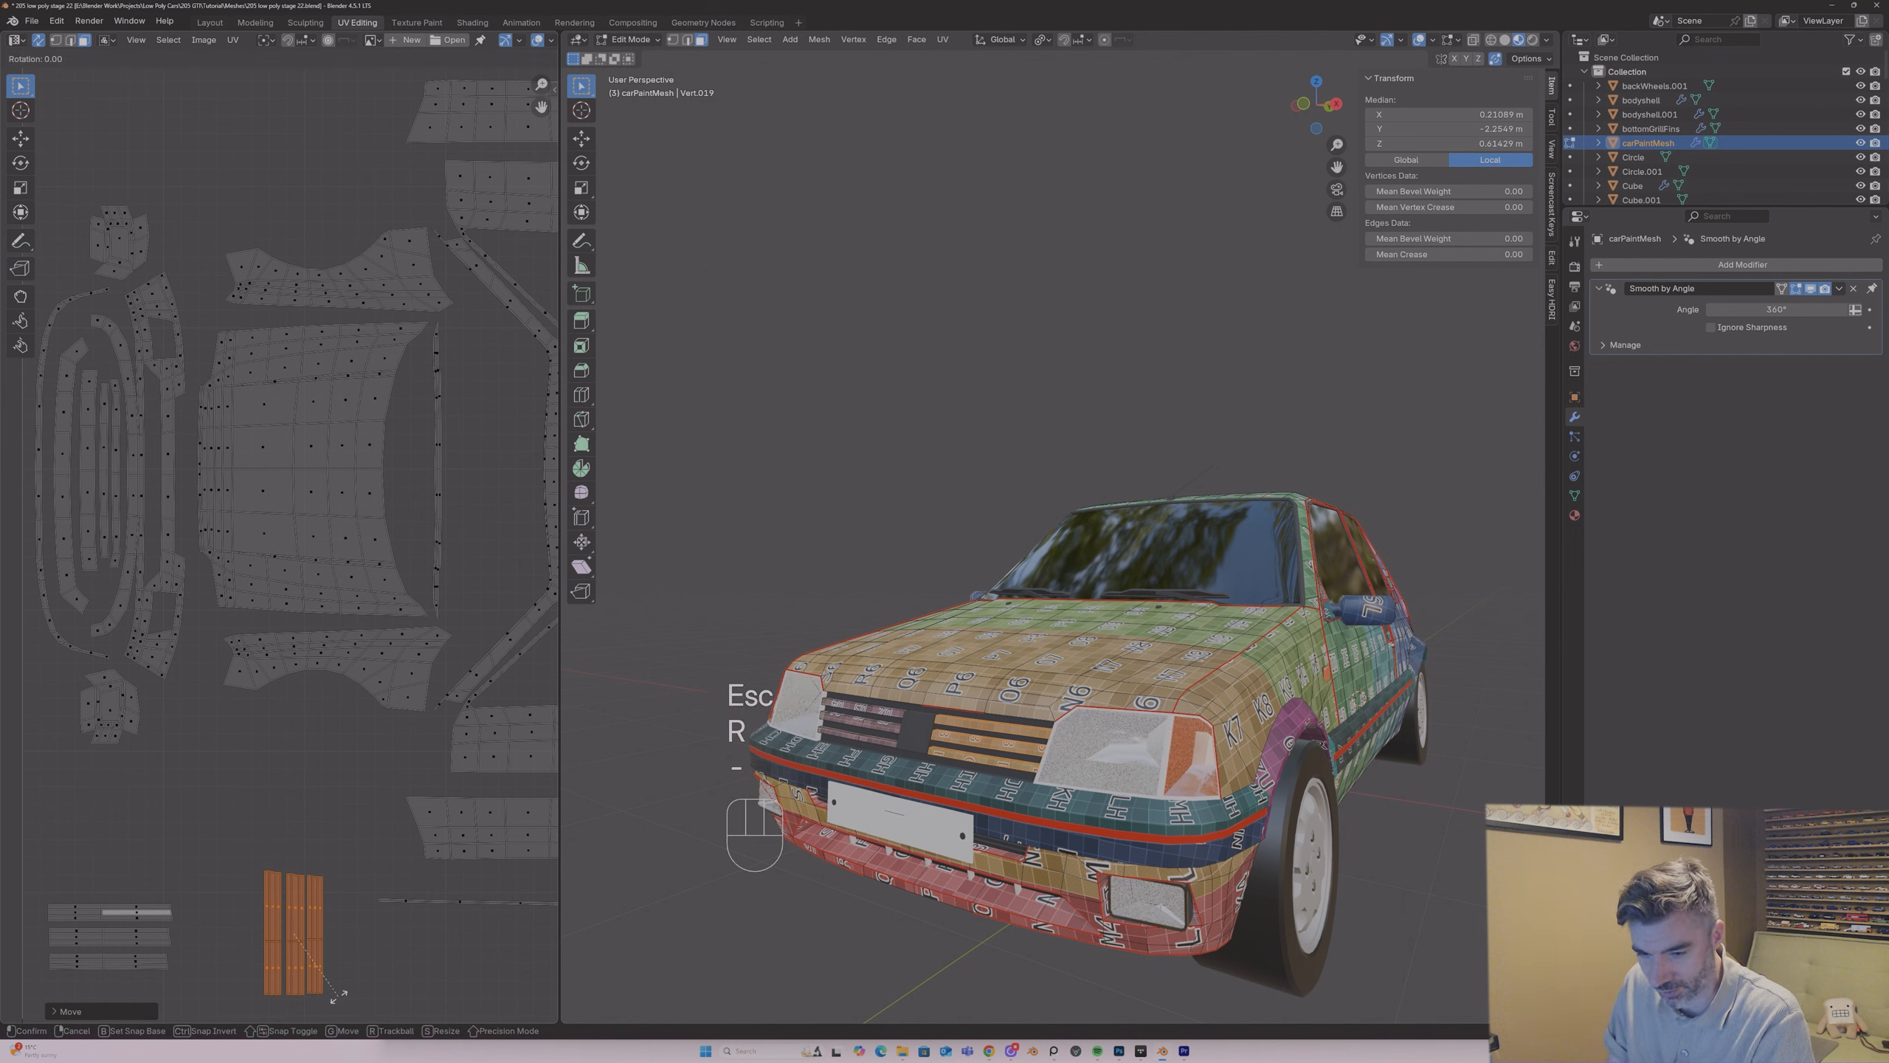
pyautogui.write('-90')
pyautogui.press('Return')
pyautogui.press('g')
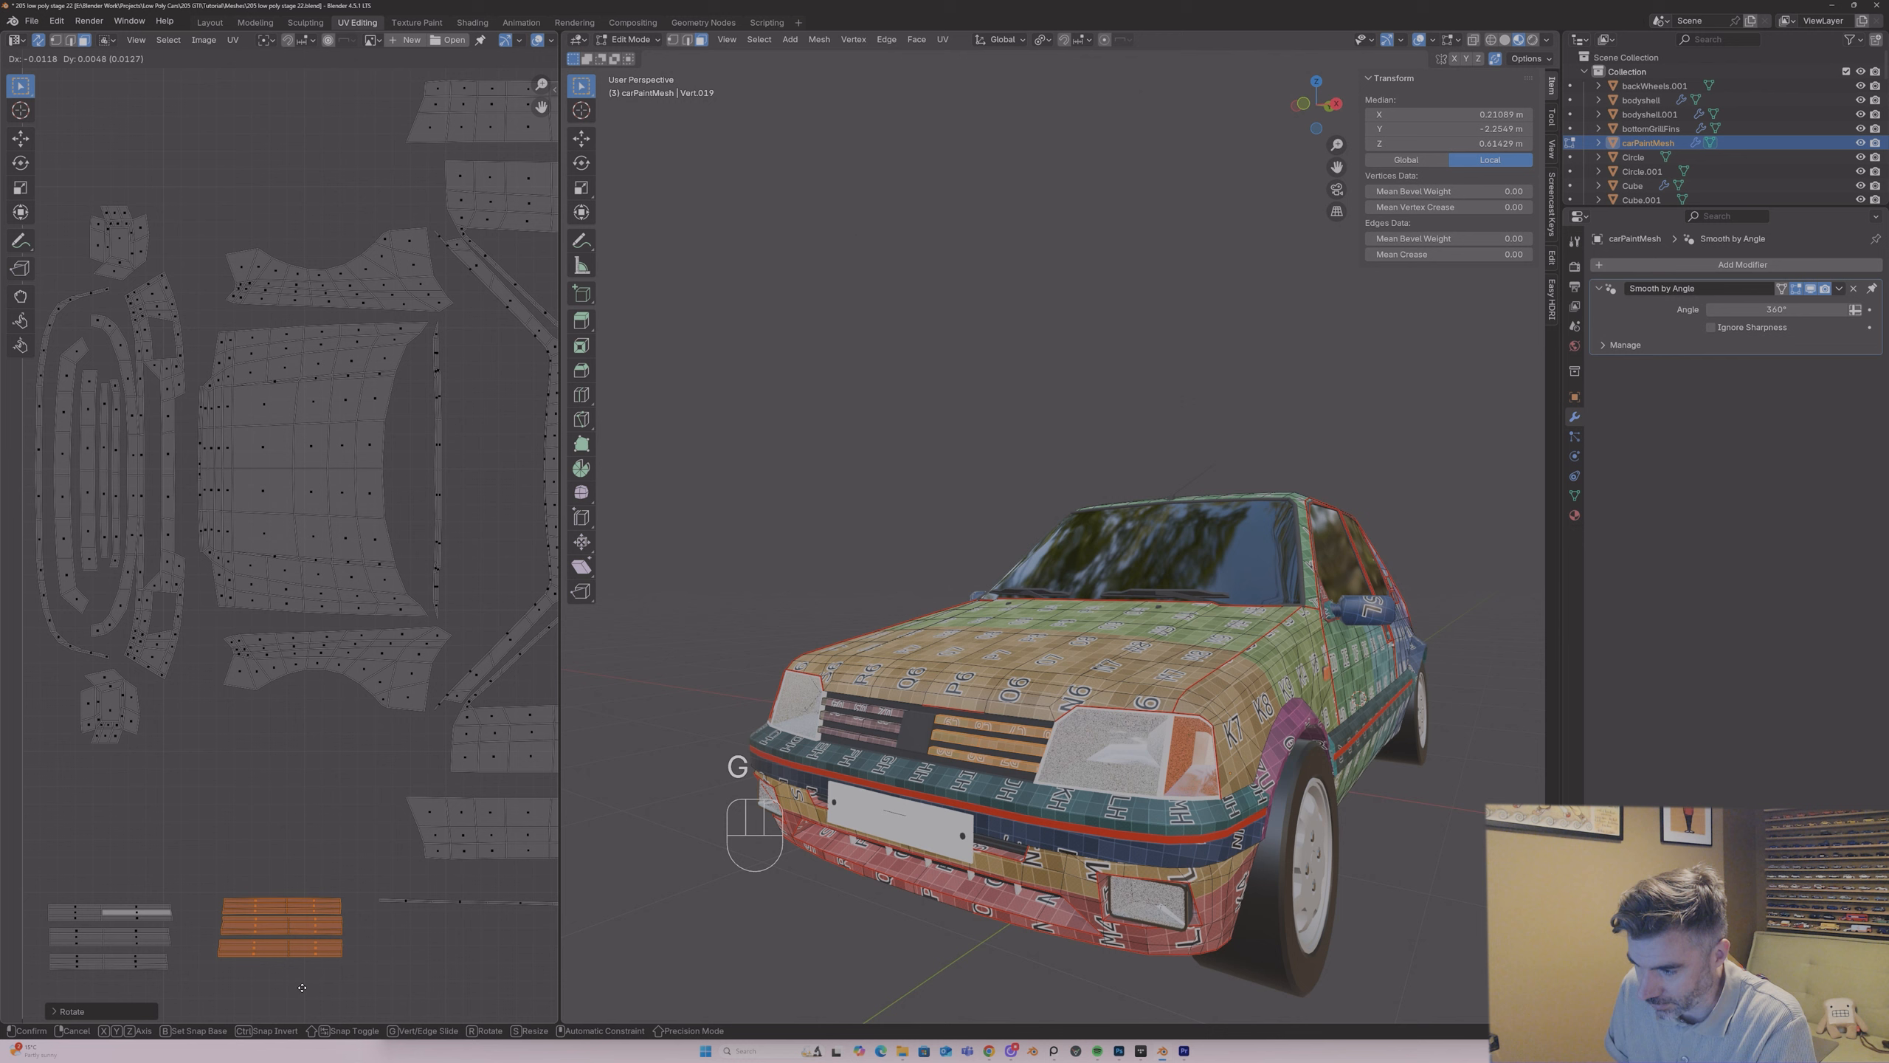
pyautogui.click(303, 991)
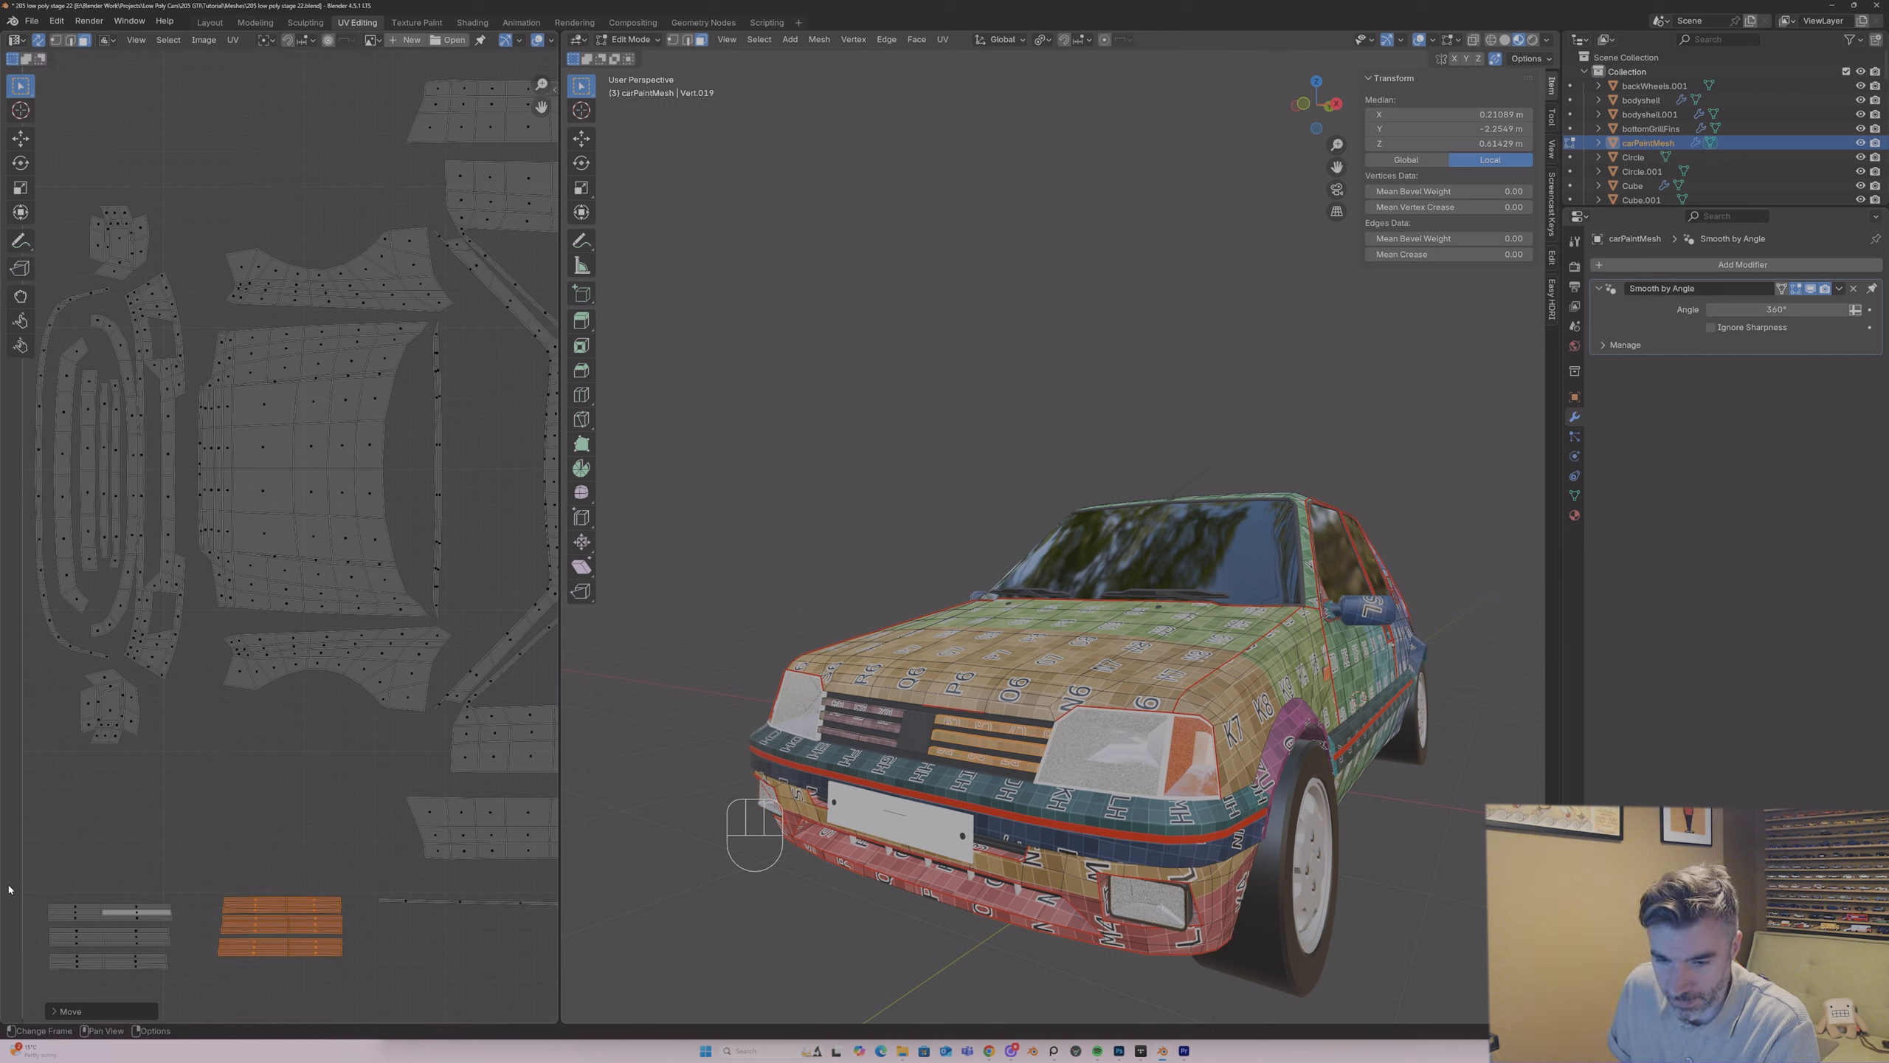
# Step: Nudge the left-hand slat group upward to line up with the right-hand group
pyautogui.moveTo(8, 889); pyautogui.dragTo(182, 987)
pyautogui.press('g')
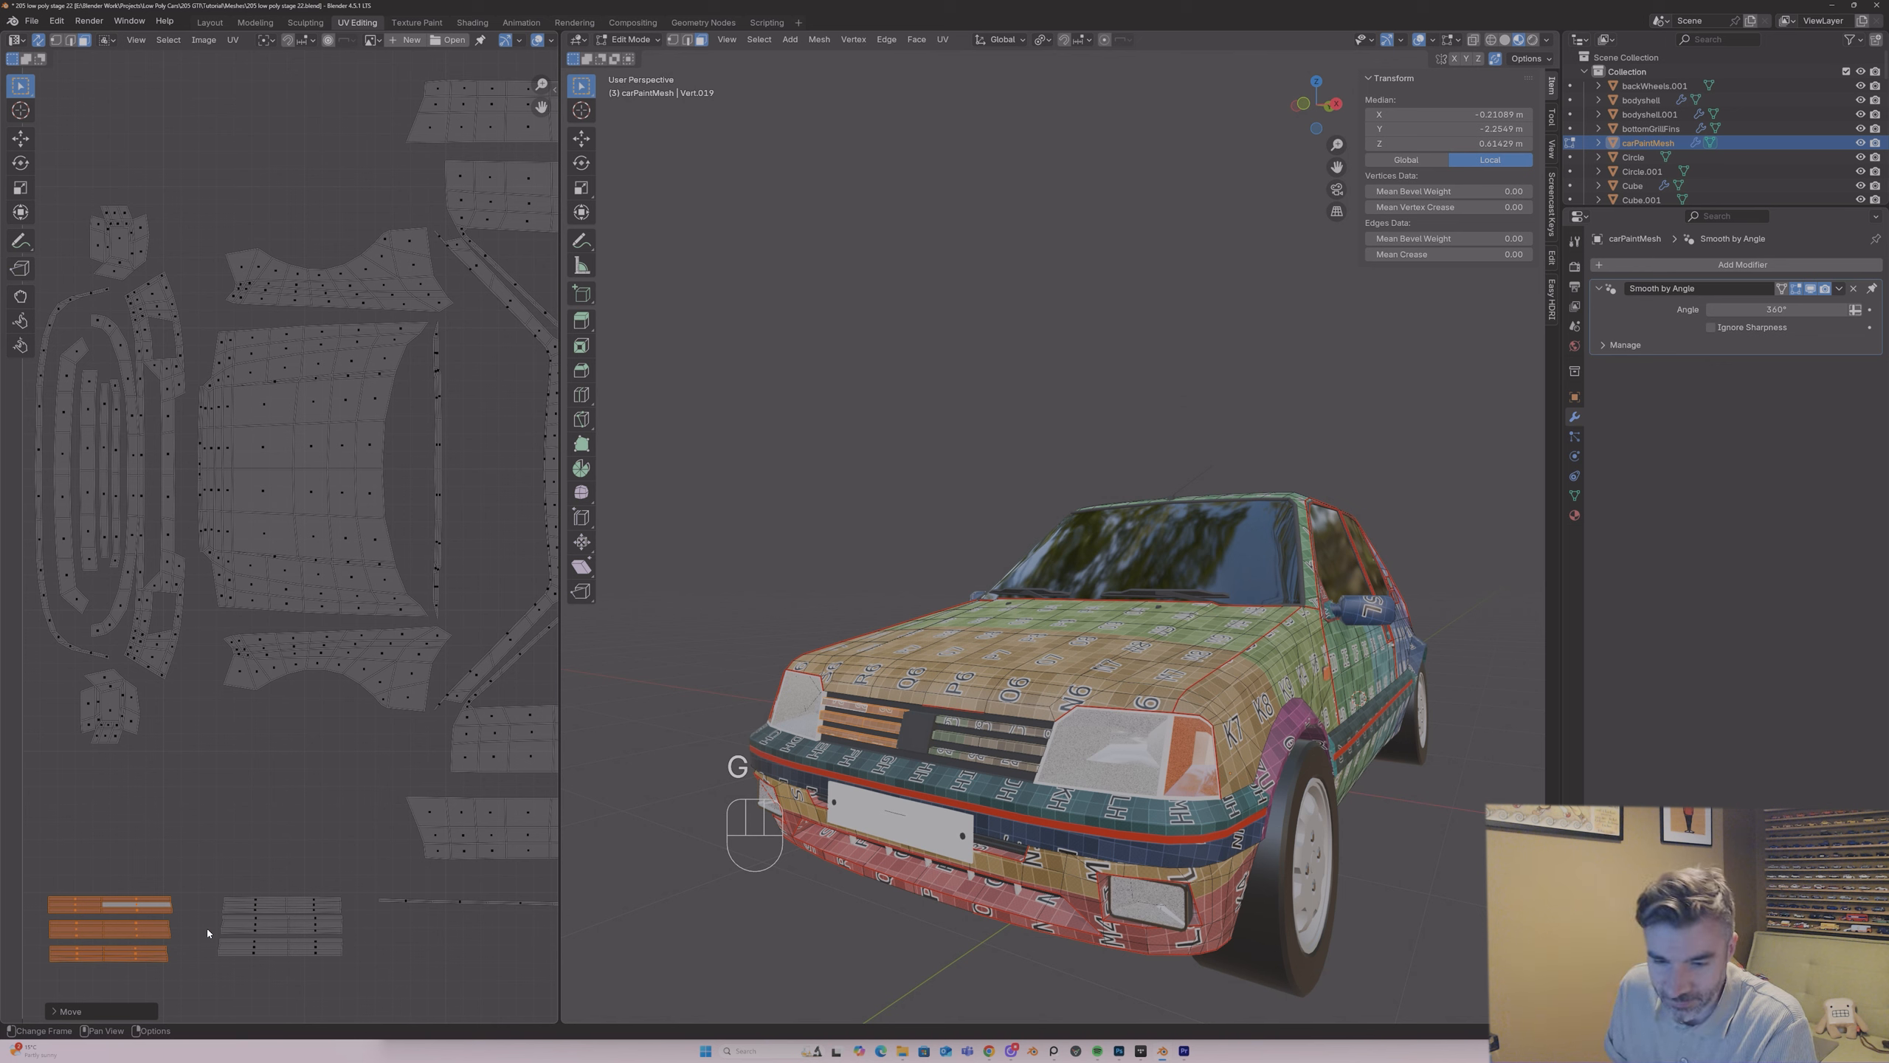
# Step: Check which grille slats on the car the individual islands in both groups belong to
pyautogui.click(138, 904)
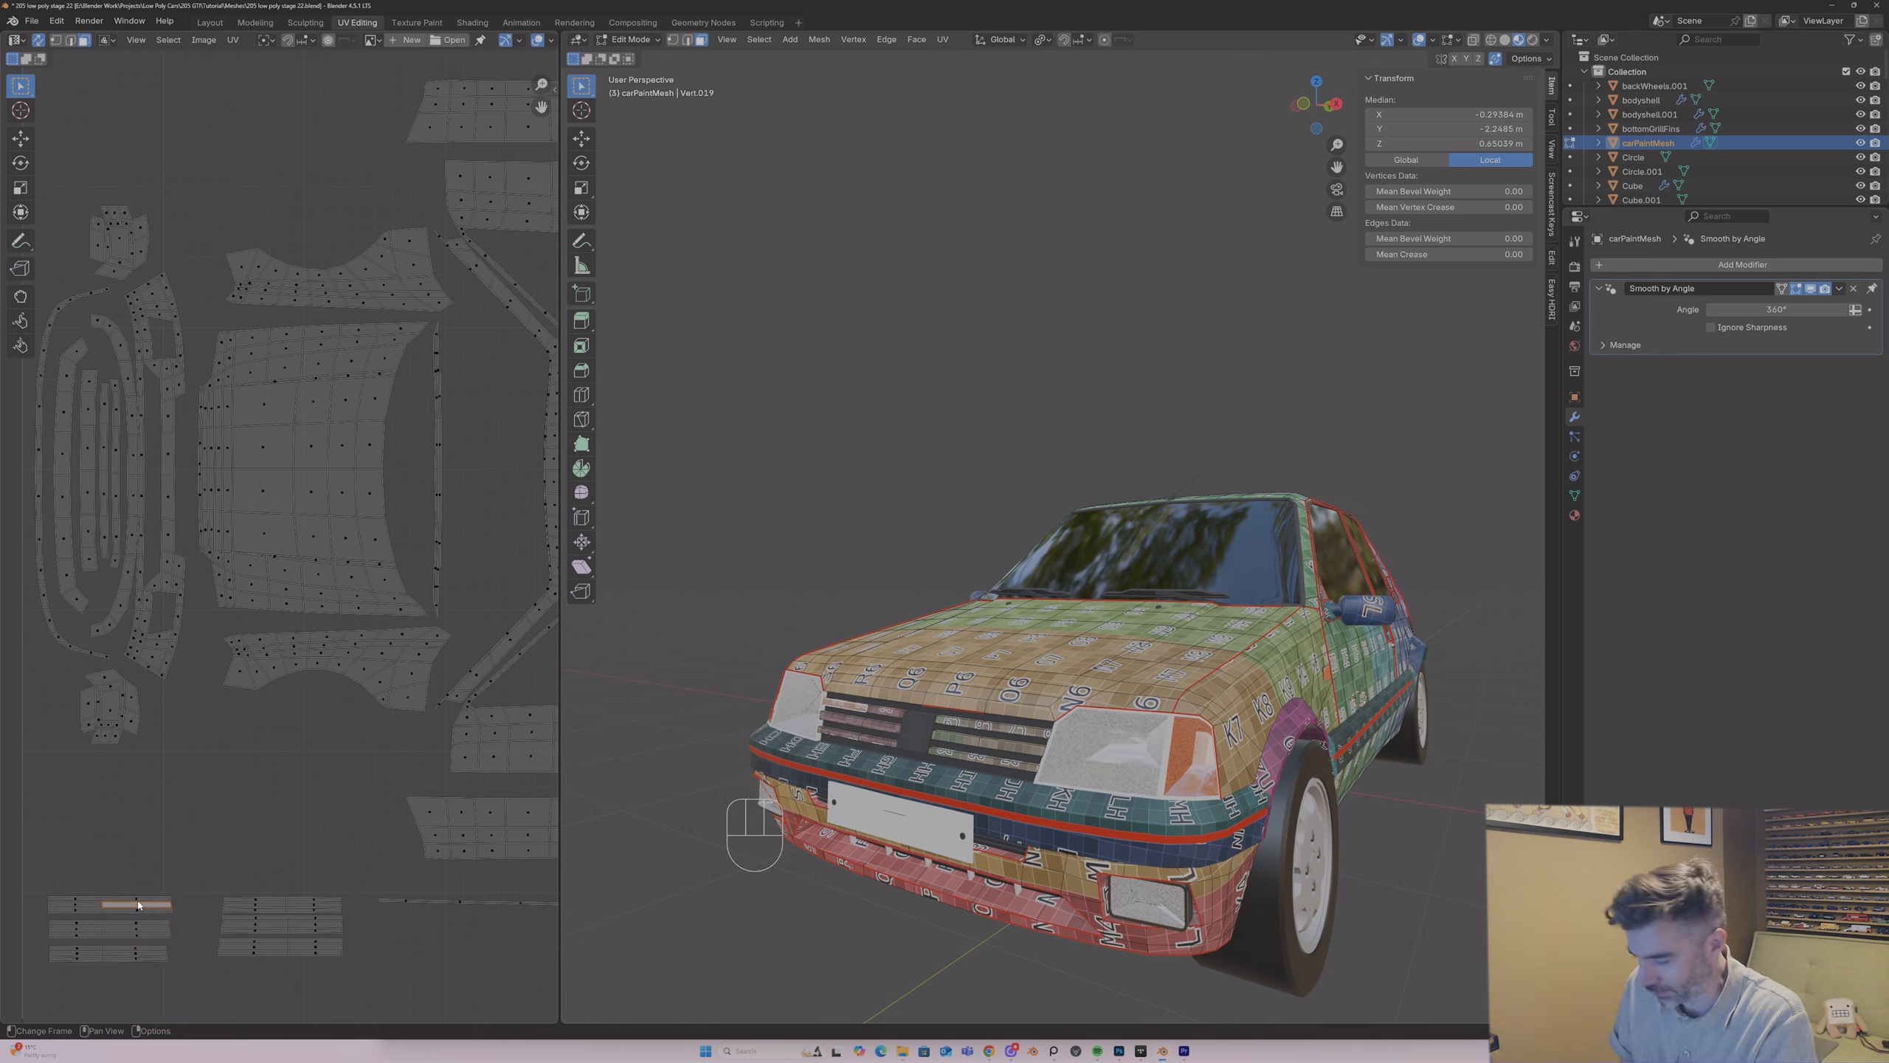
pyautogui.press('l')
pyautogui.press('l')
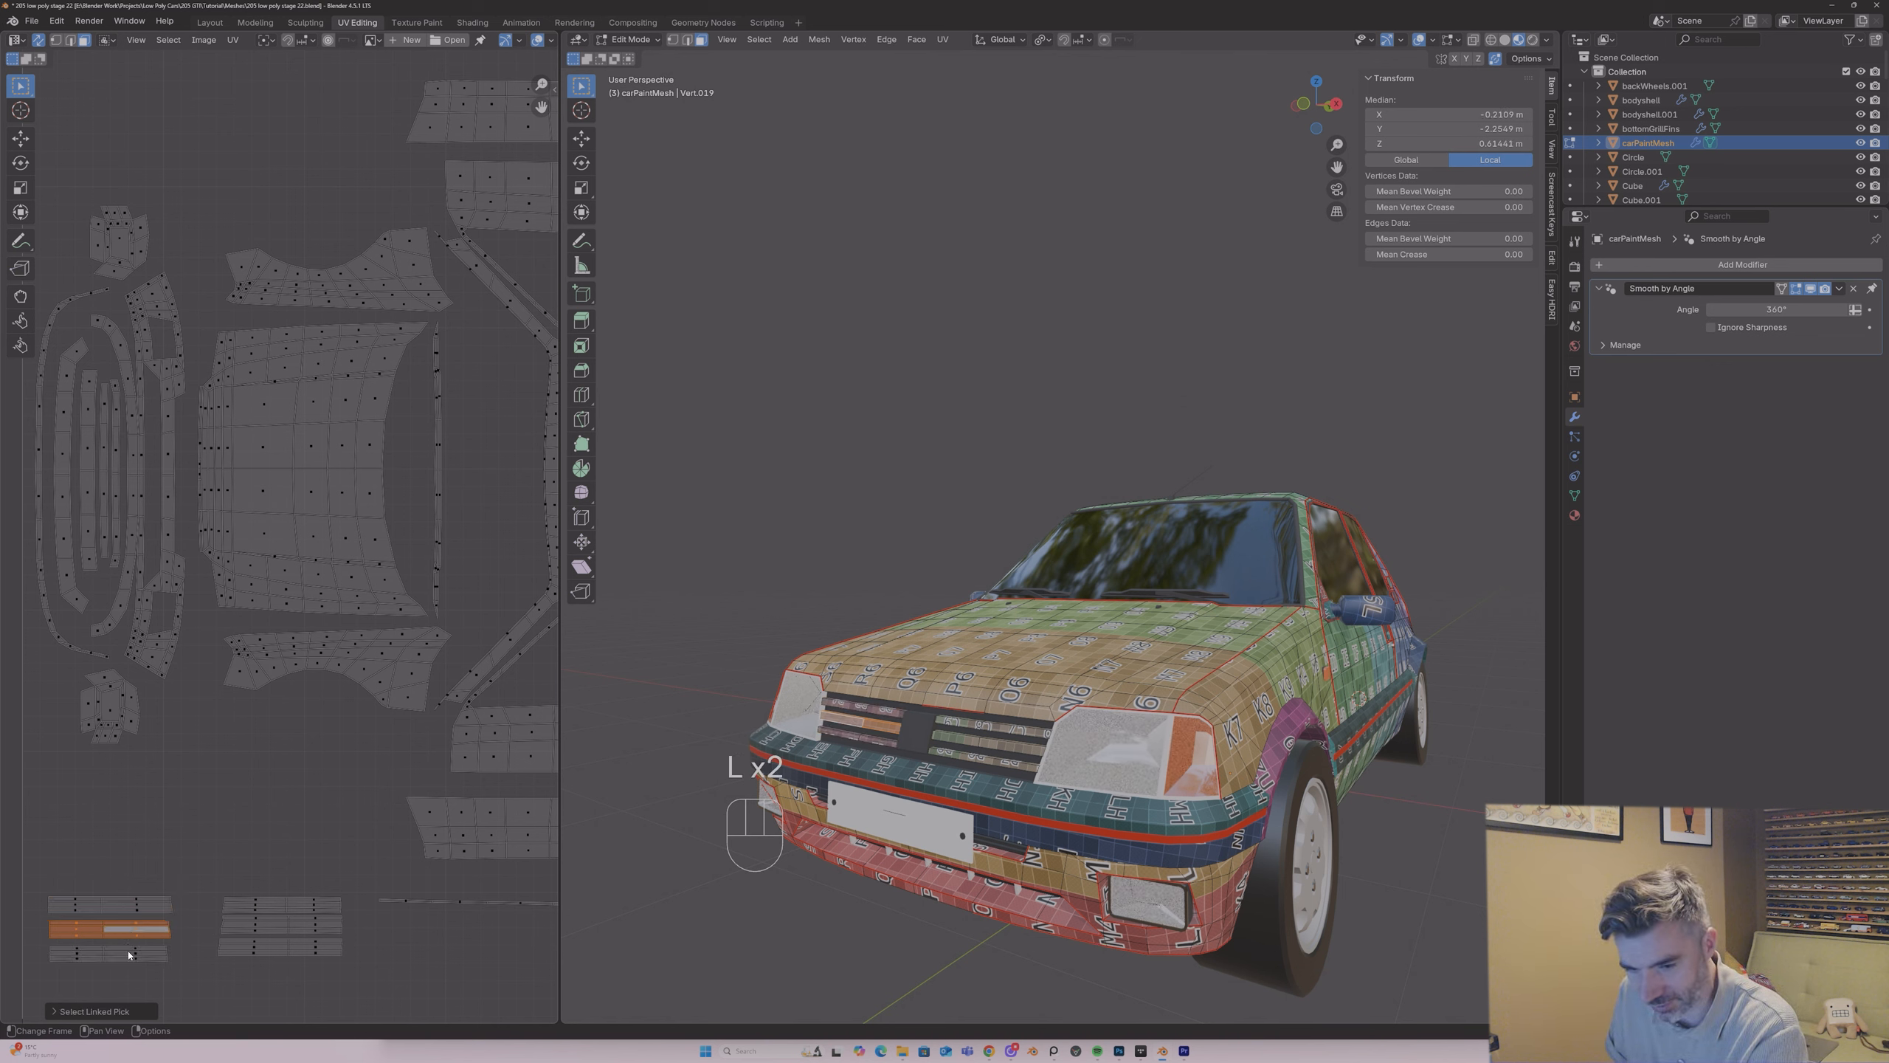
pyautogui.press('l')
pyautogui.press('l')
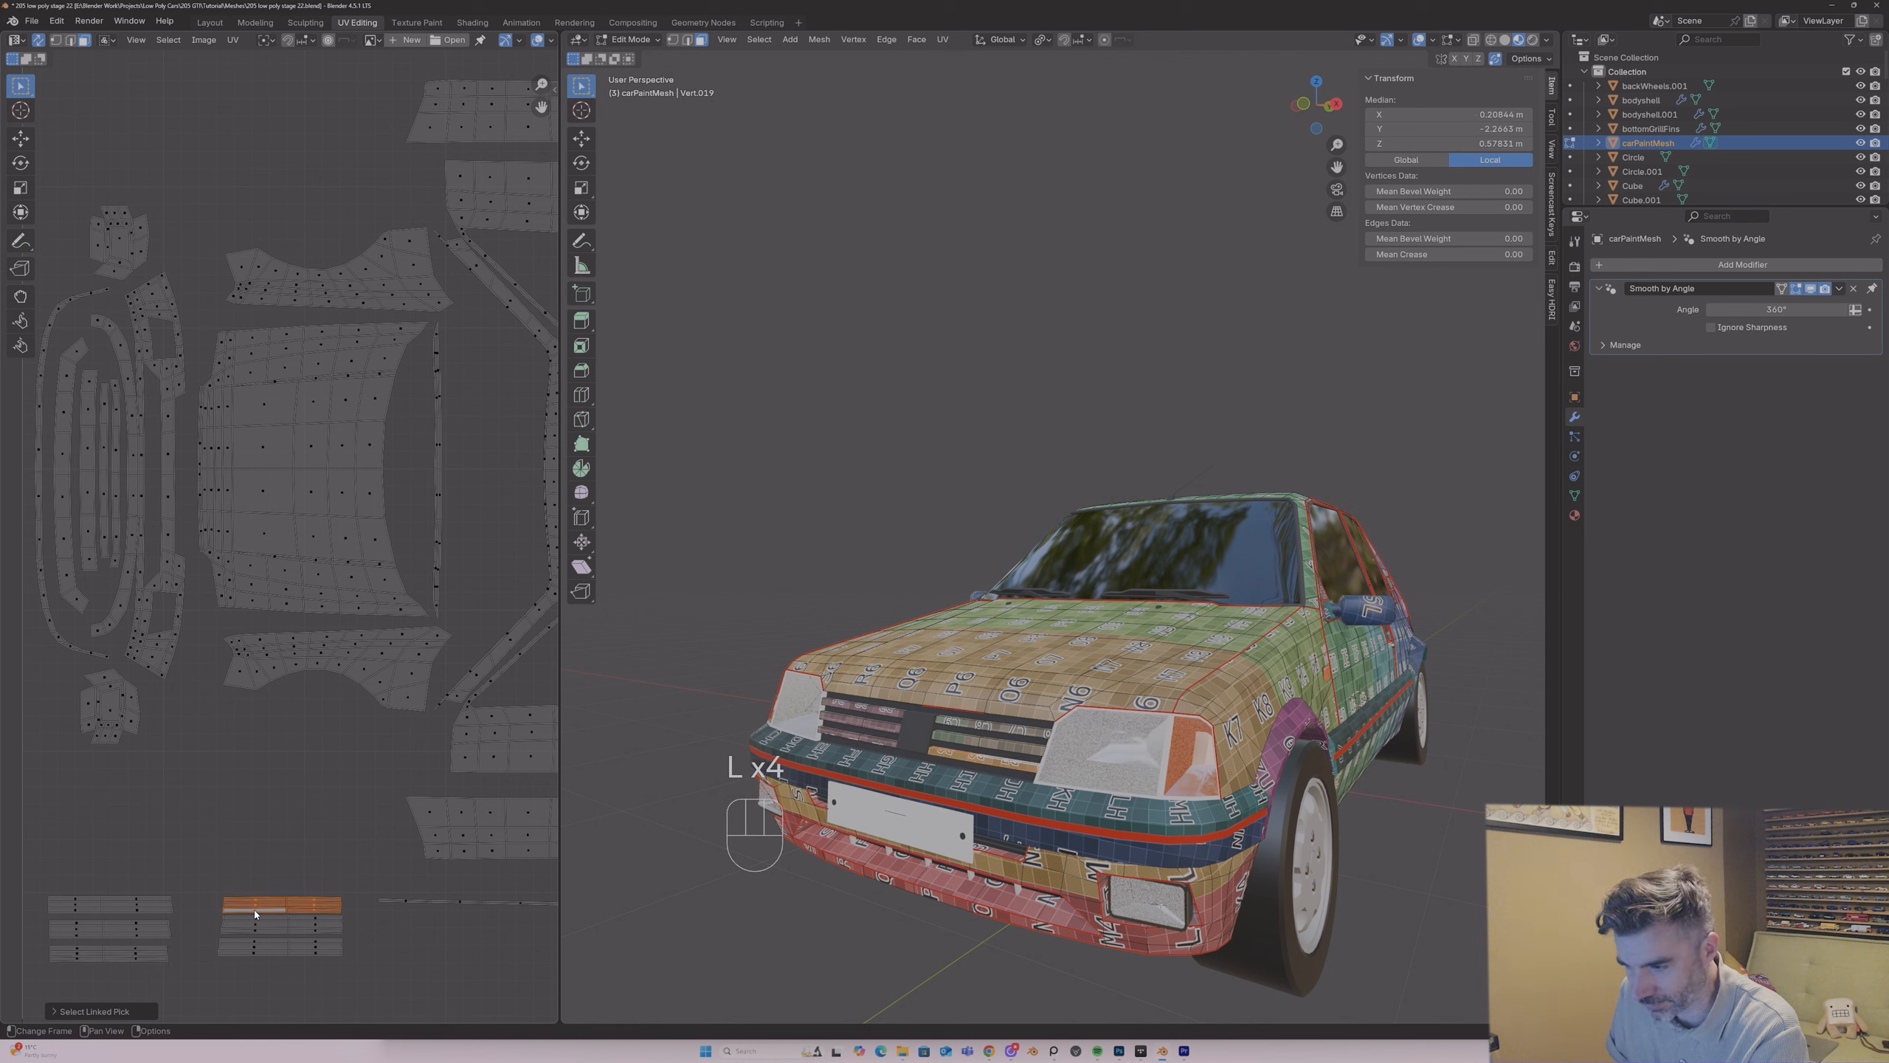
pyautogui.press('l')
pyautogui.press('l')
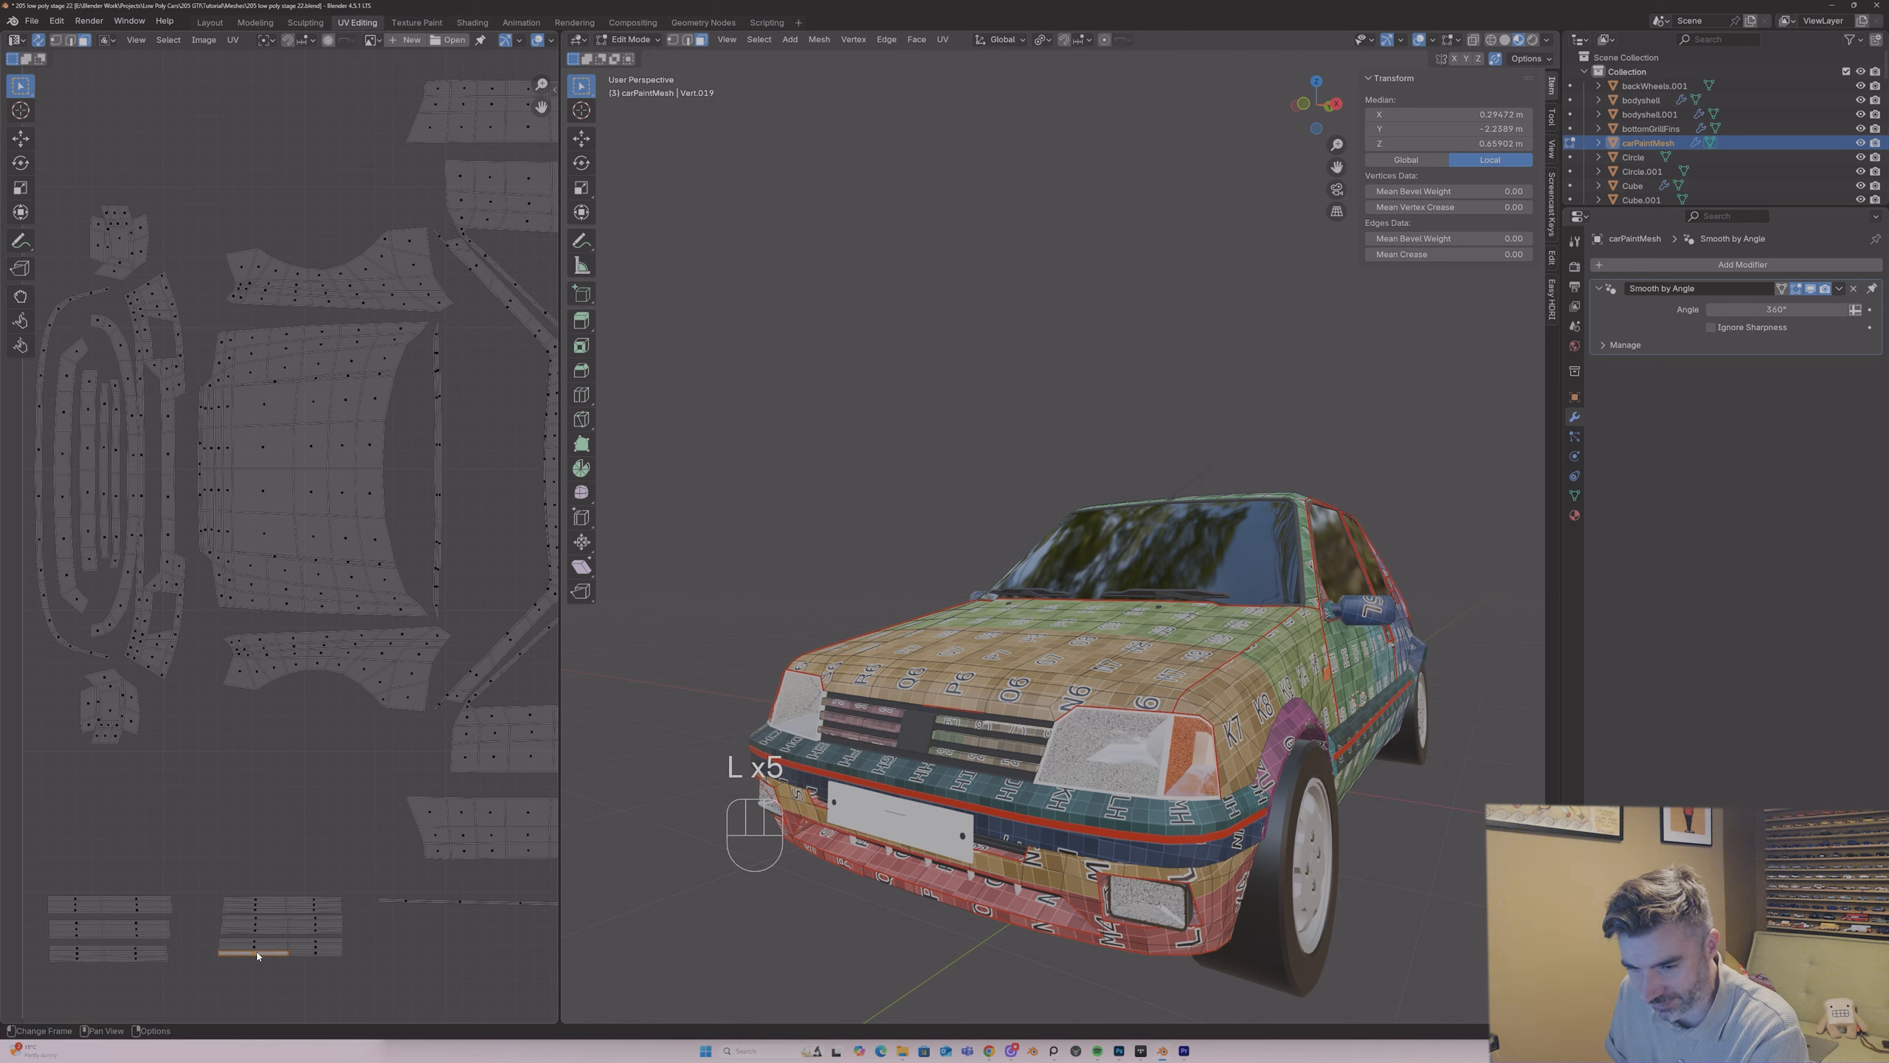
# Step: Mirror the right-hand slat group along the Y axis
pyautogui.moveTo(207, 880); pyautogui.dragTo(354, 982)
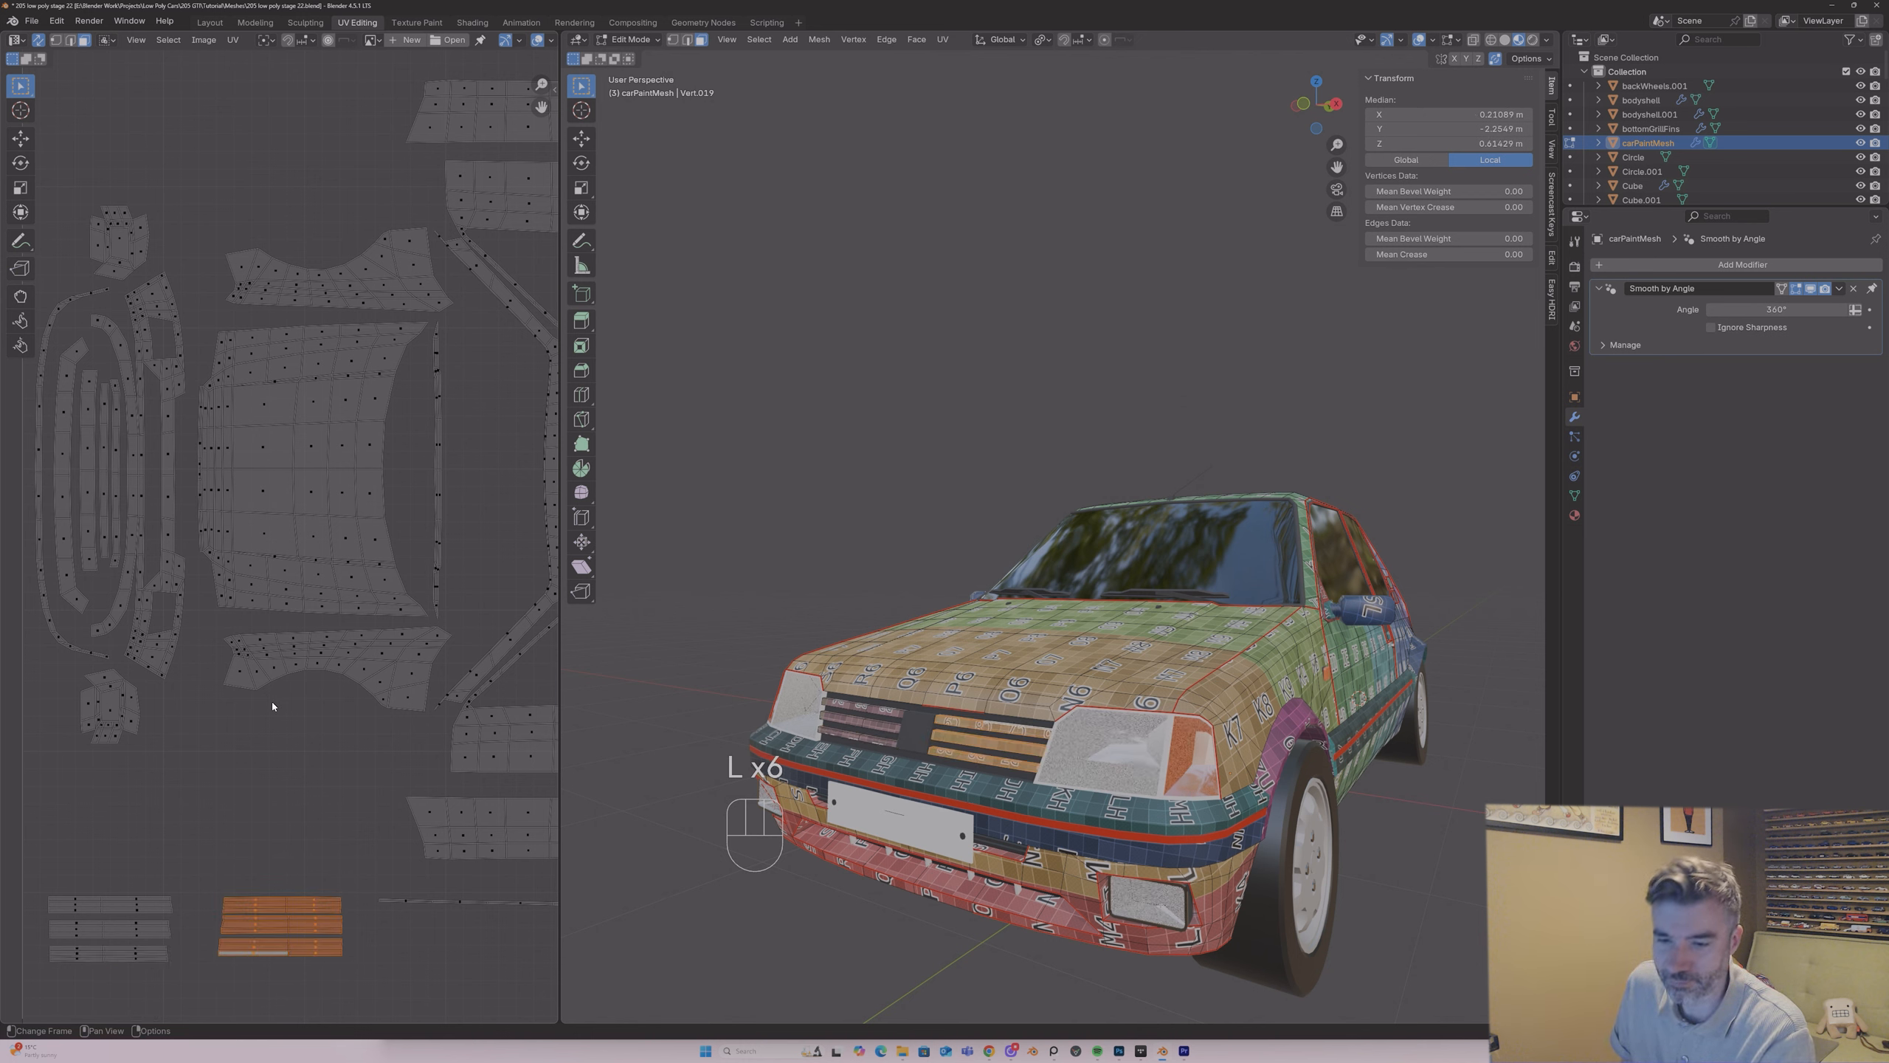
pyautogui.click(233, 39)
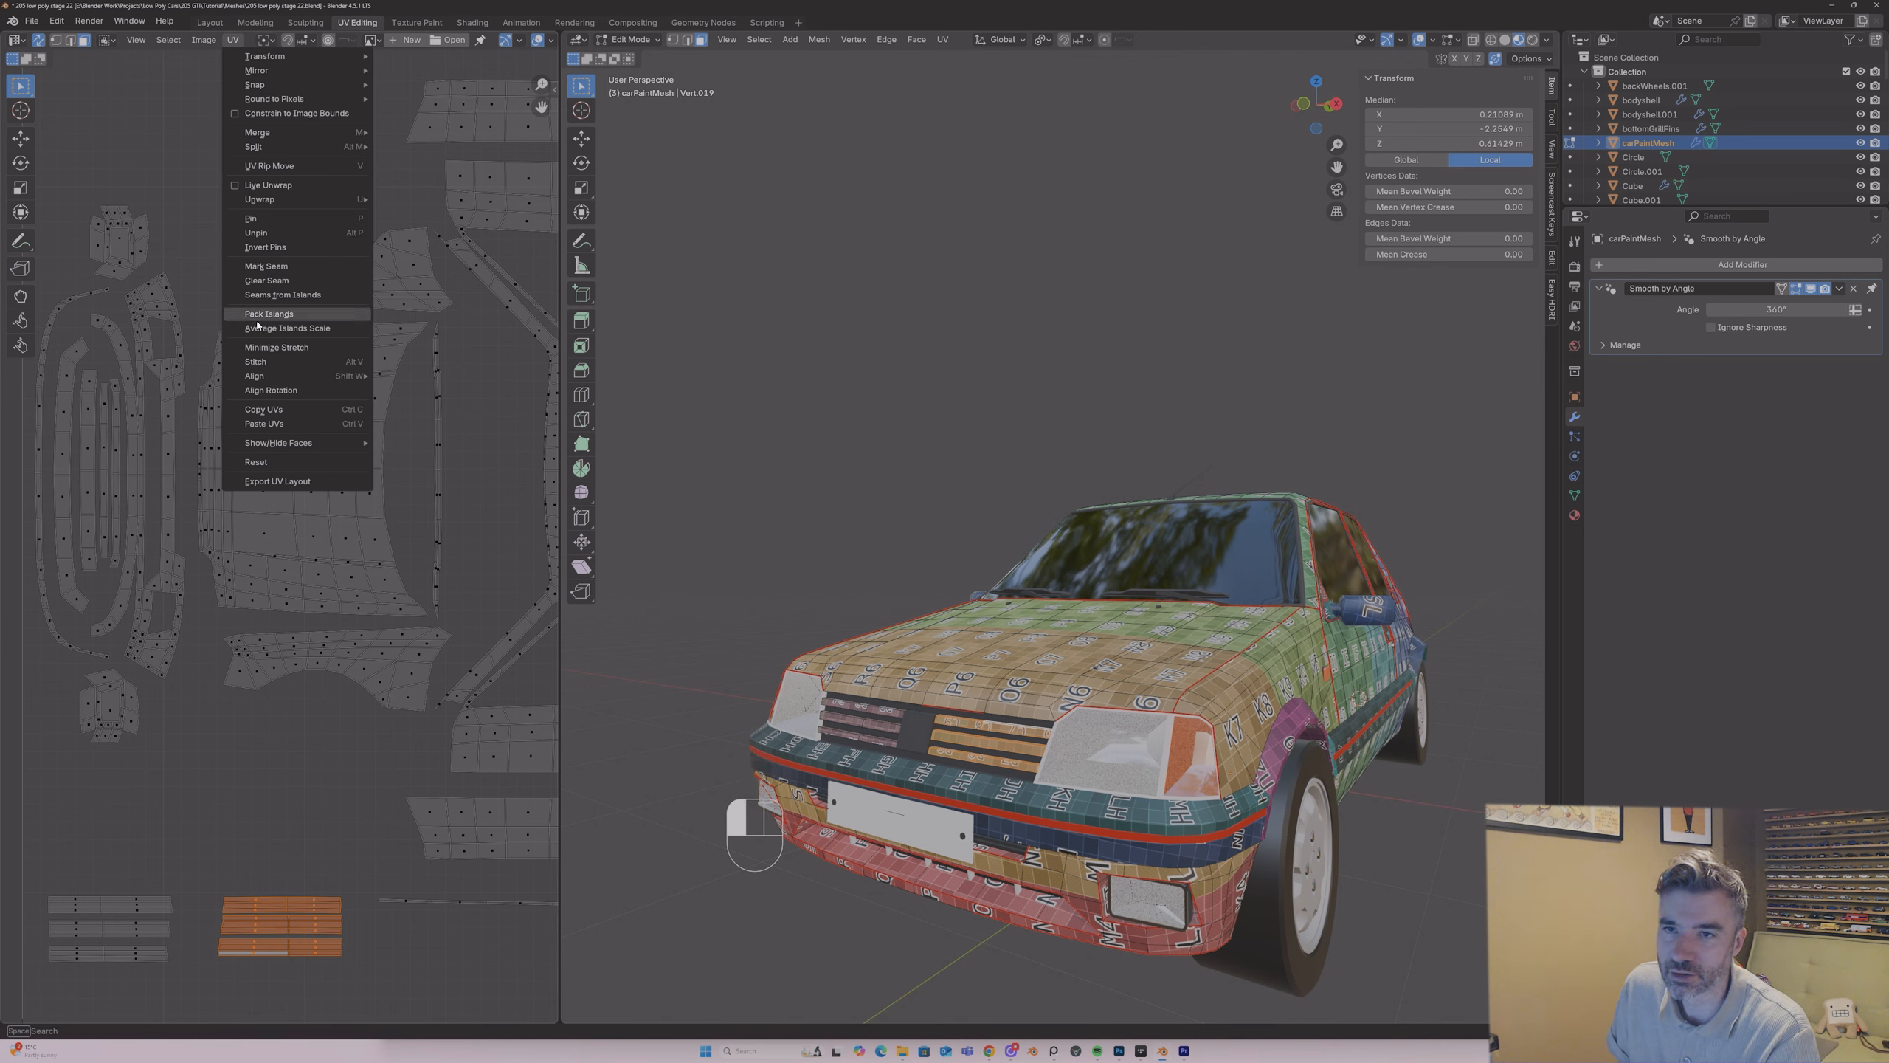
pyautogui.moveTo(268, 70)
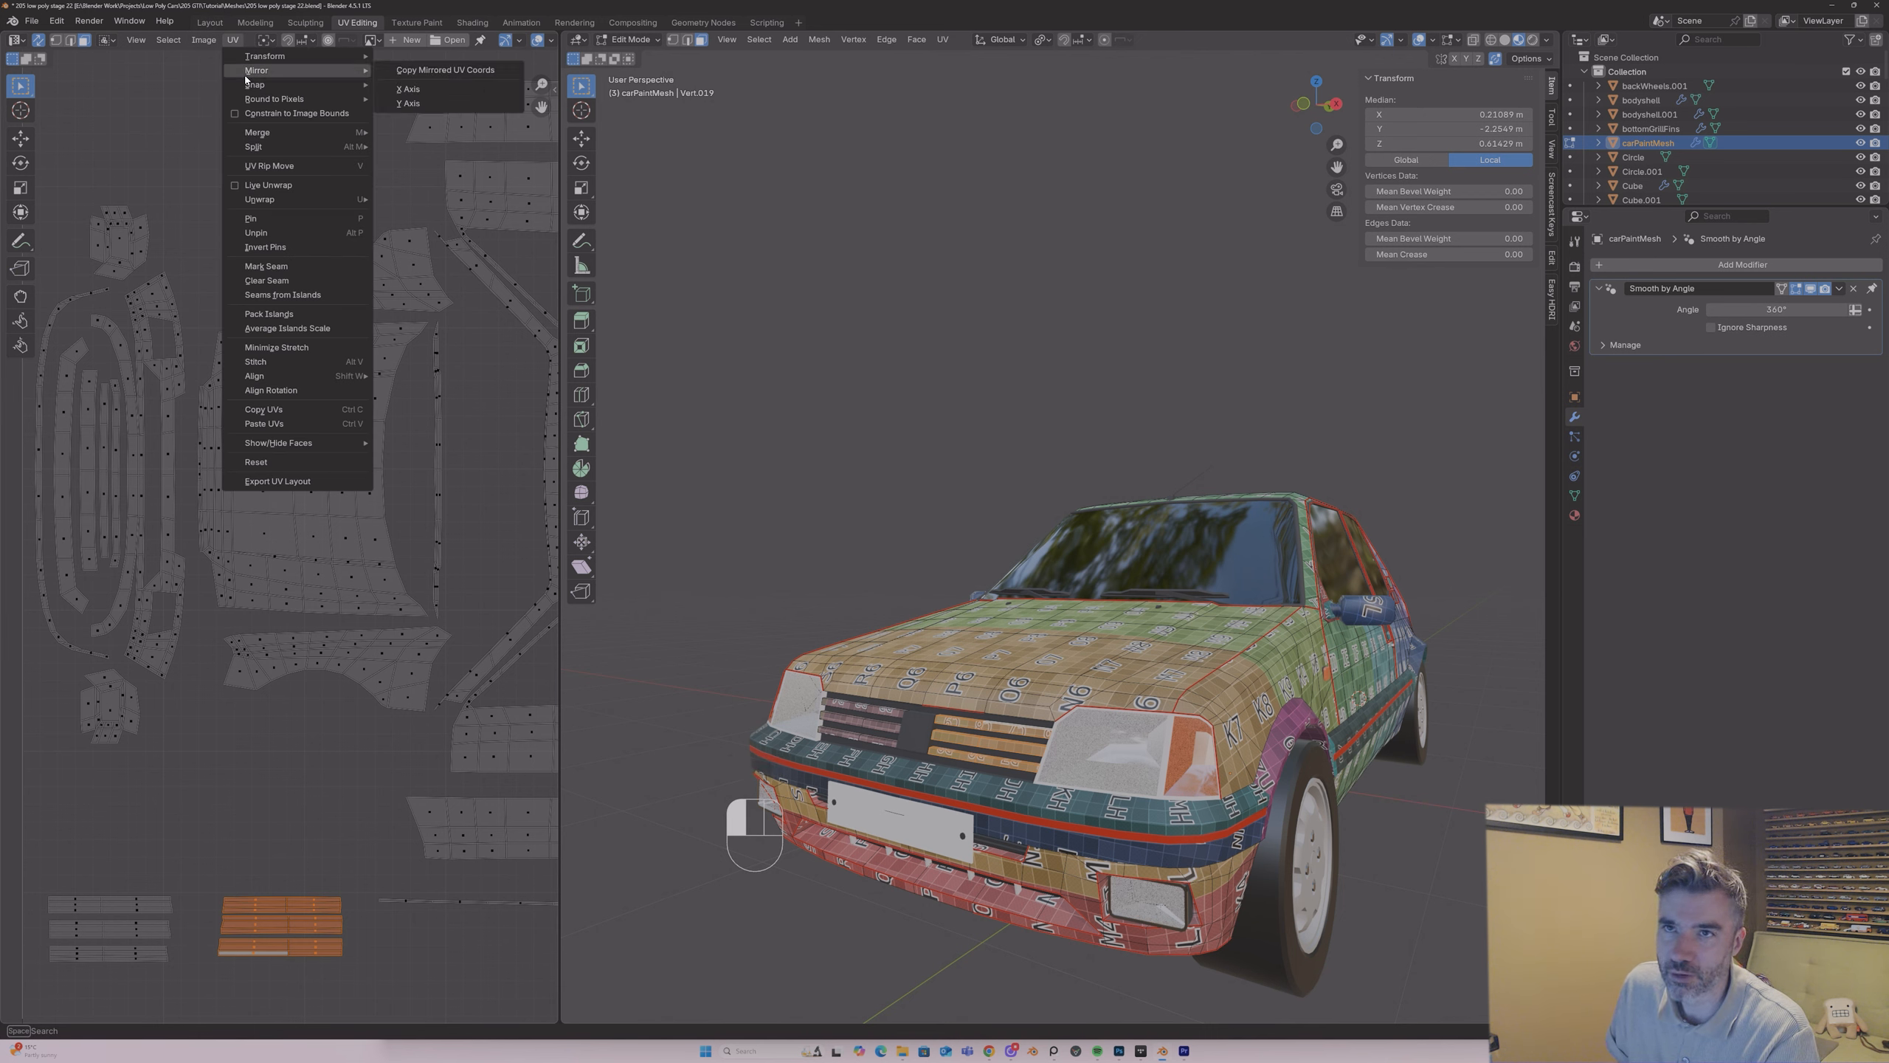
pyautogui.click(389, 105)
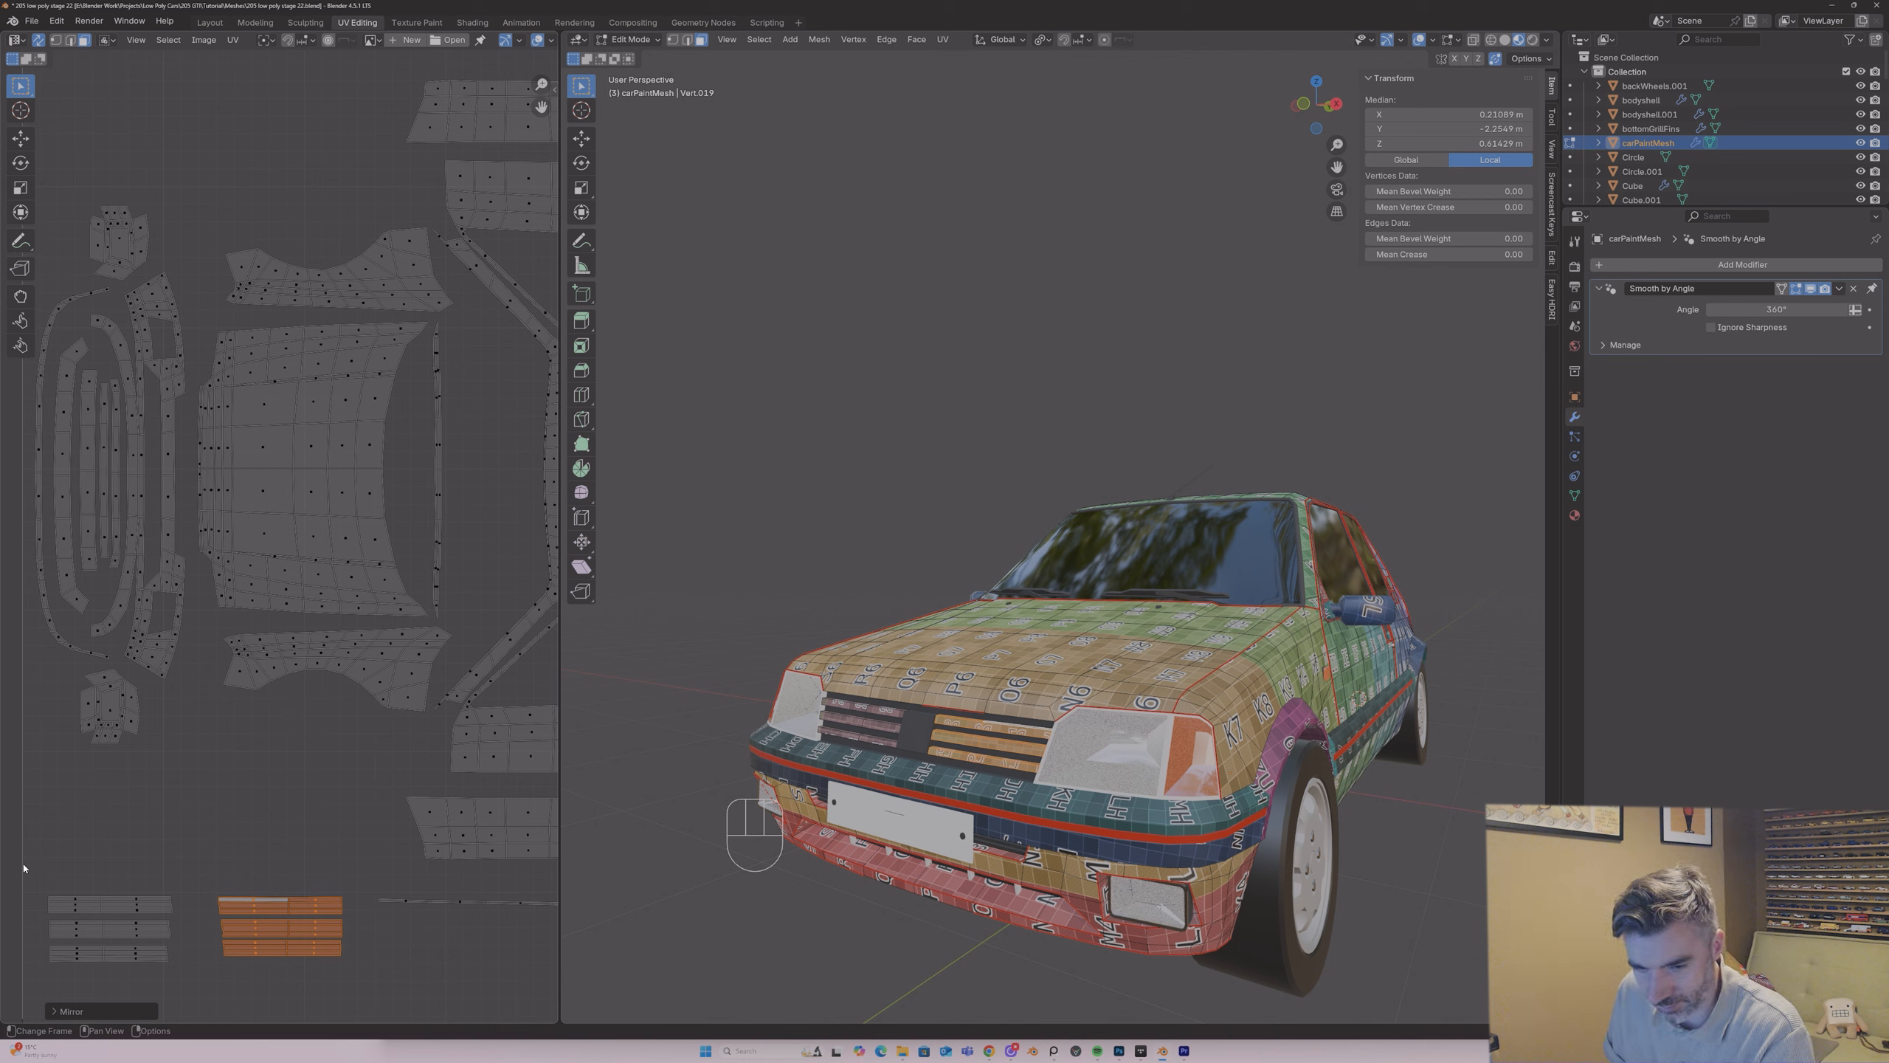
# Step: Move the left-hand slat group and then the right-hand group slightly lower in the UV layout
pyautogui.moveTo(24, 868); pyautogui.dragTo(194, 985)
pyautogui.press('g')
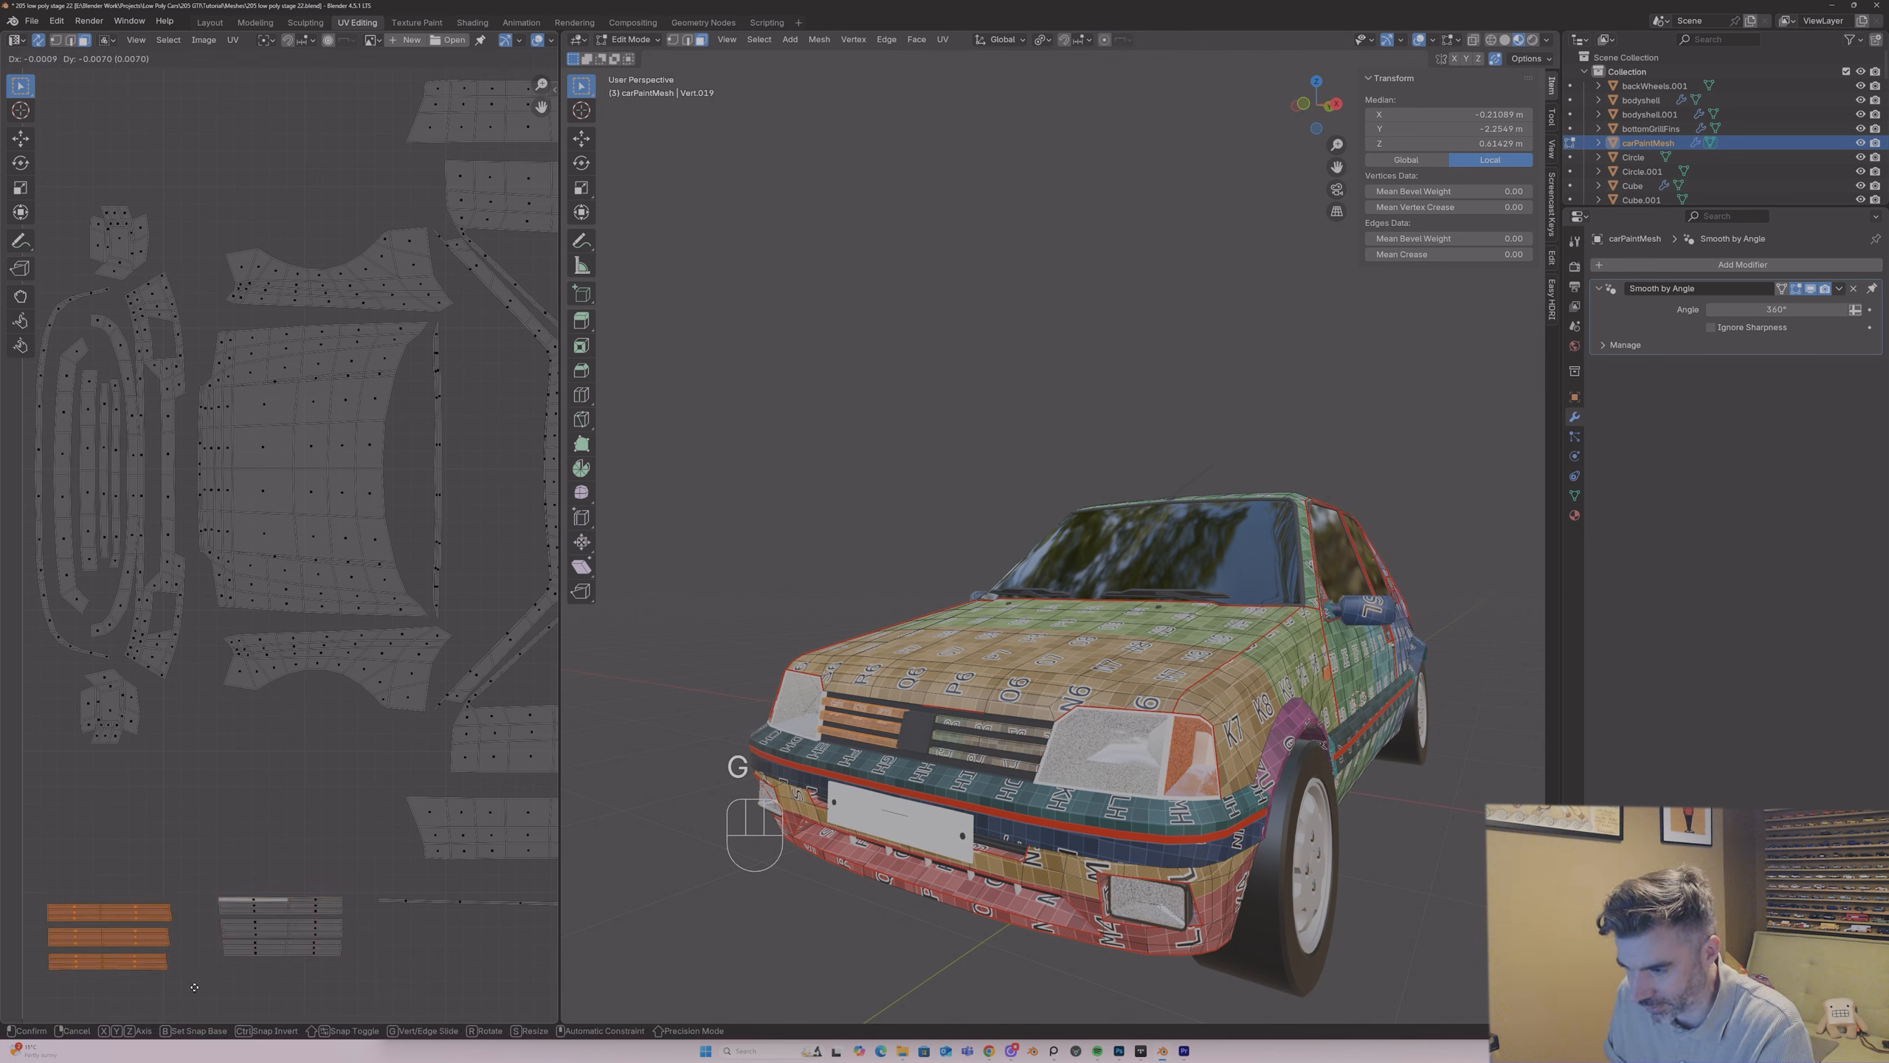
pyautogui.click(195, 985)
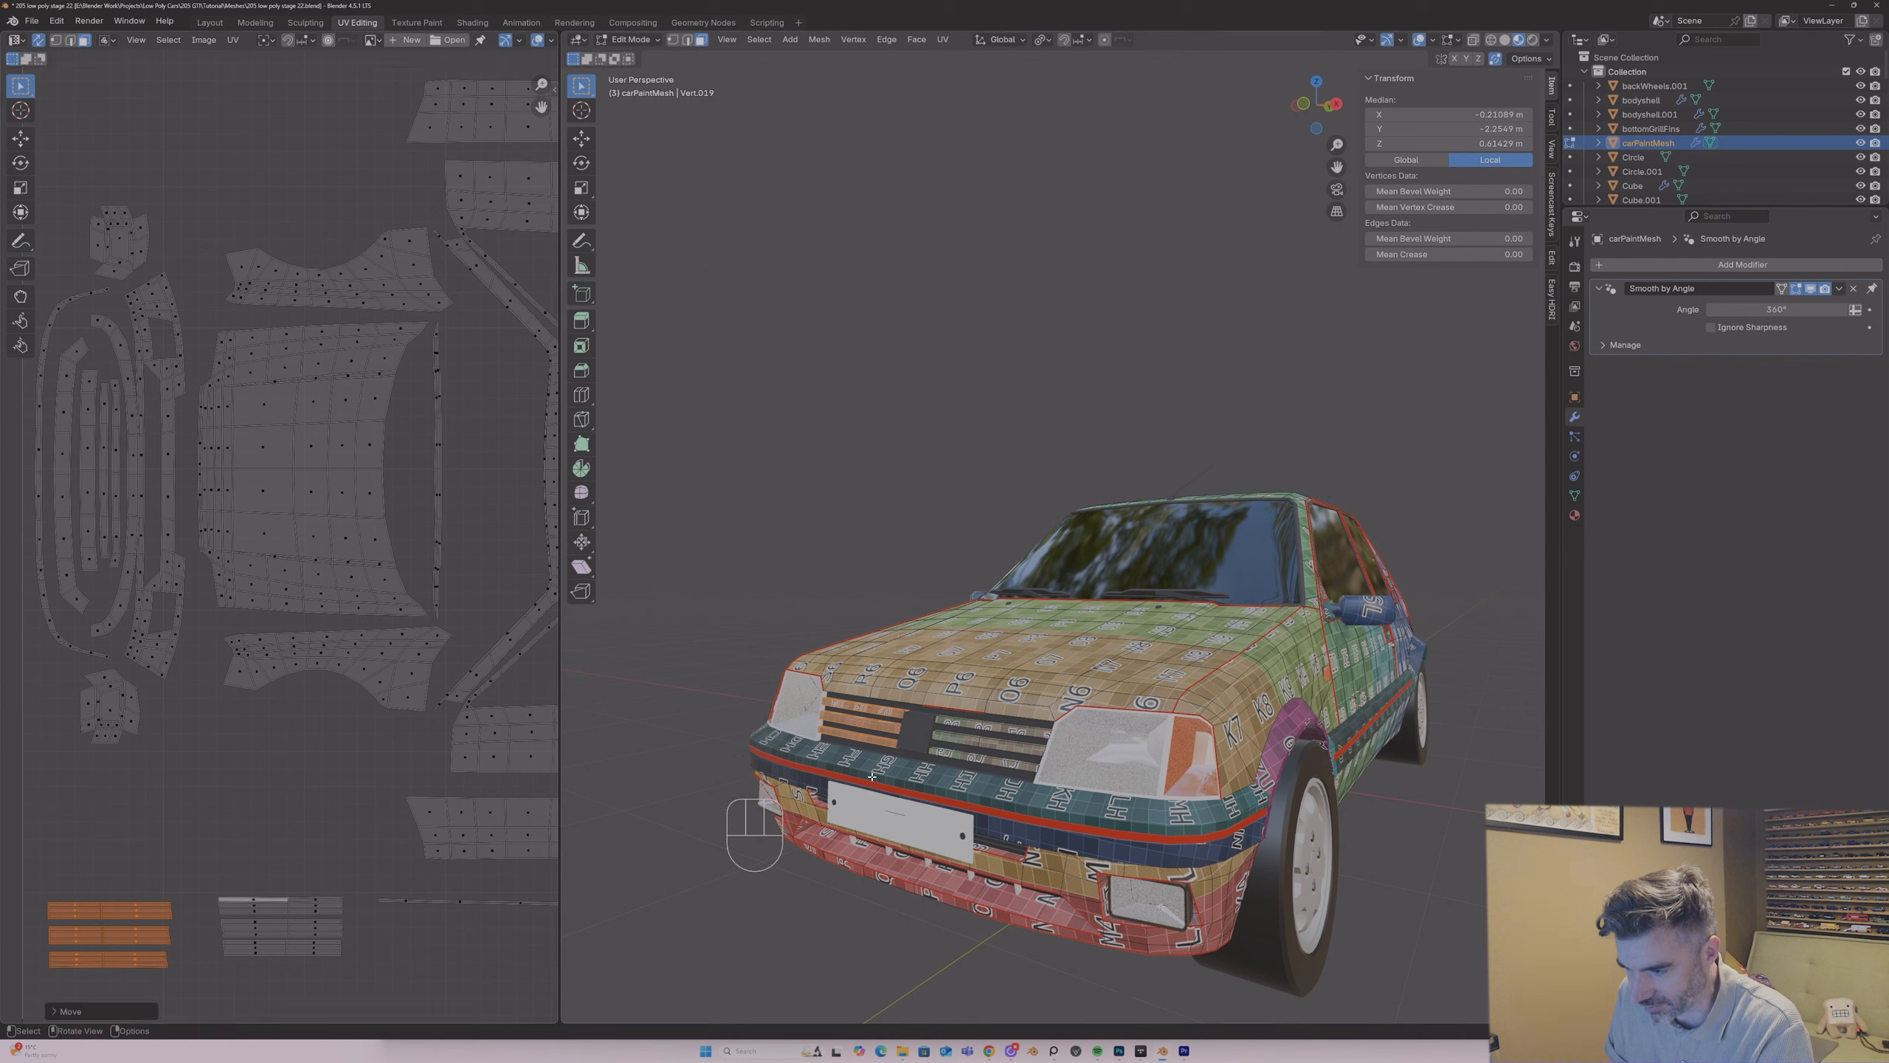
pyautogui.moveTo(195, 865); pyautogui.dragTo(383, 976)
pyautogui.press('g')
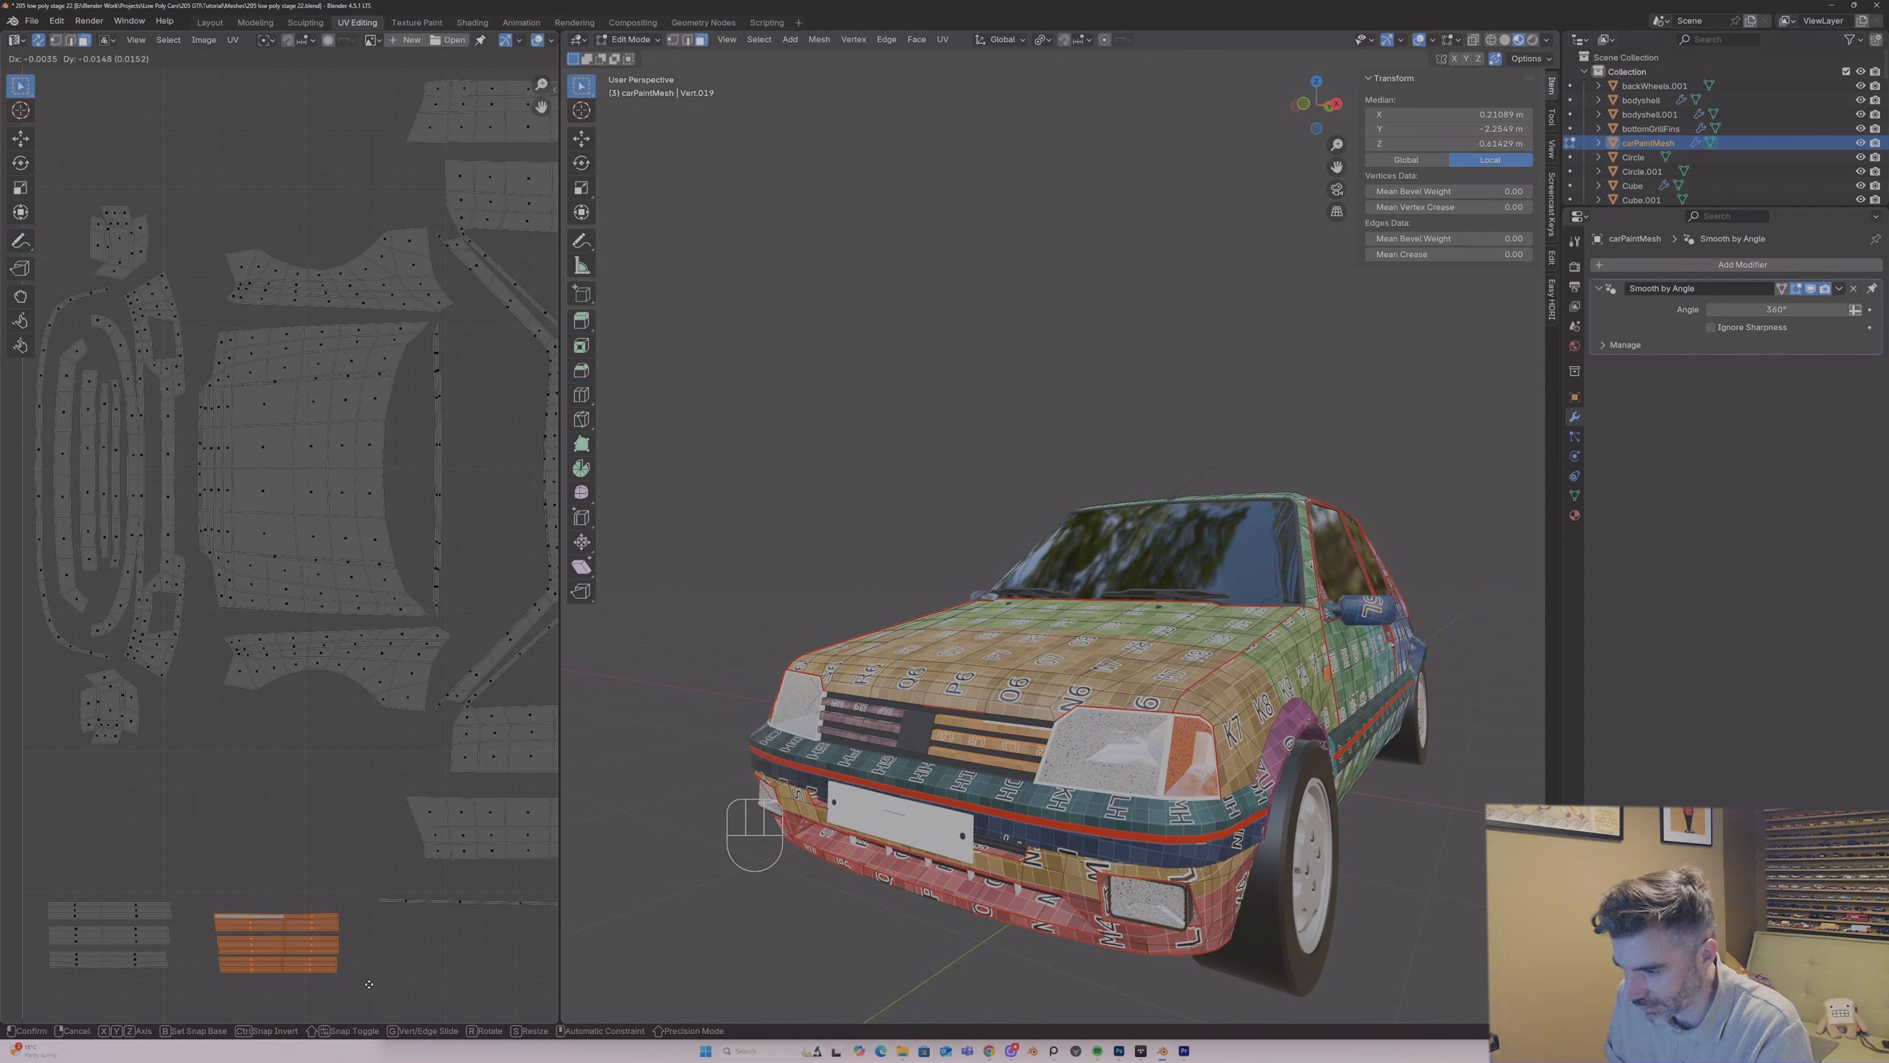
pyautogui.click(371, 988)
# Step: Mirror the right-hand slat group along the X axis
pyautogui.click(232, 39)
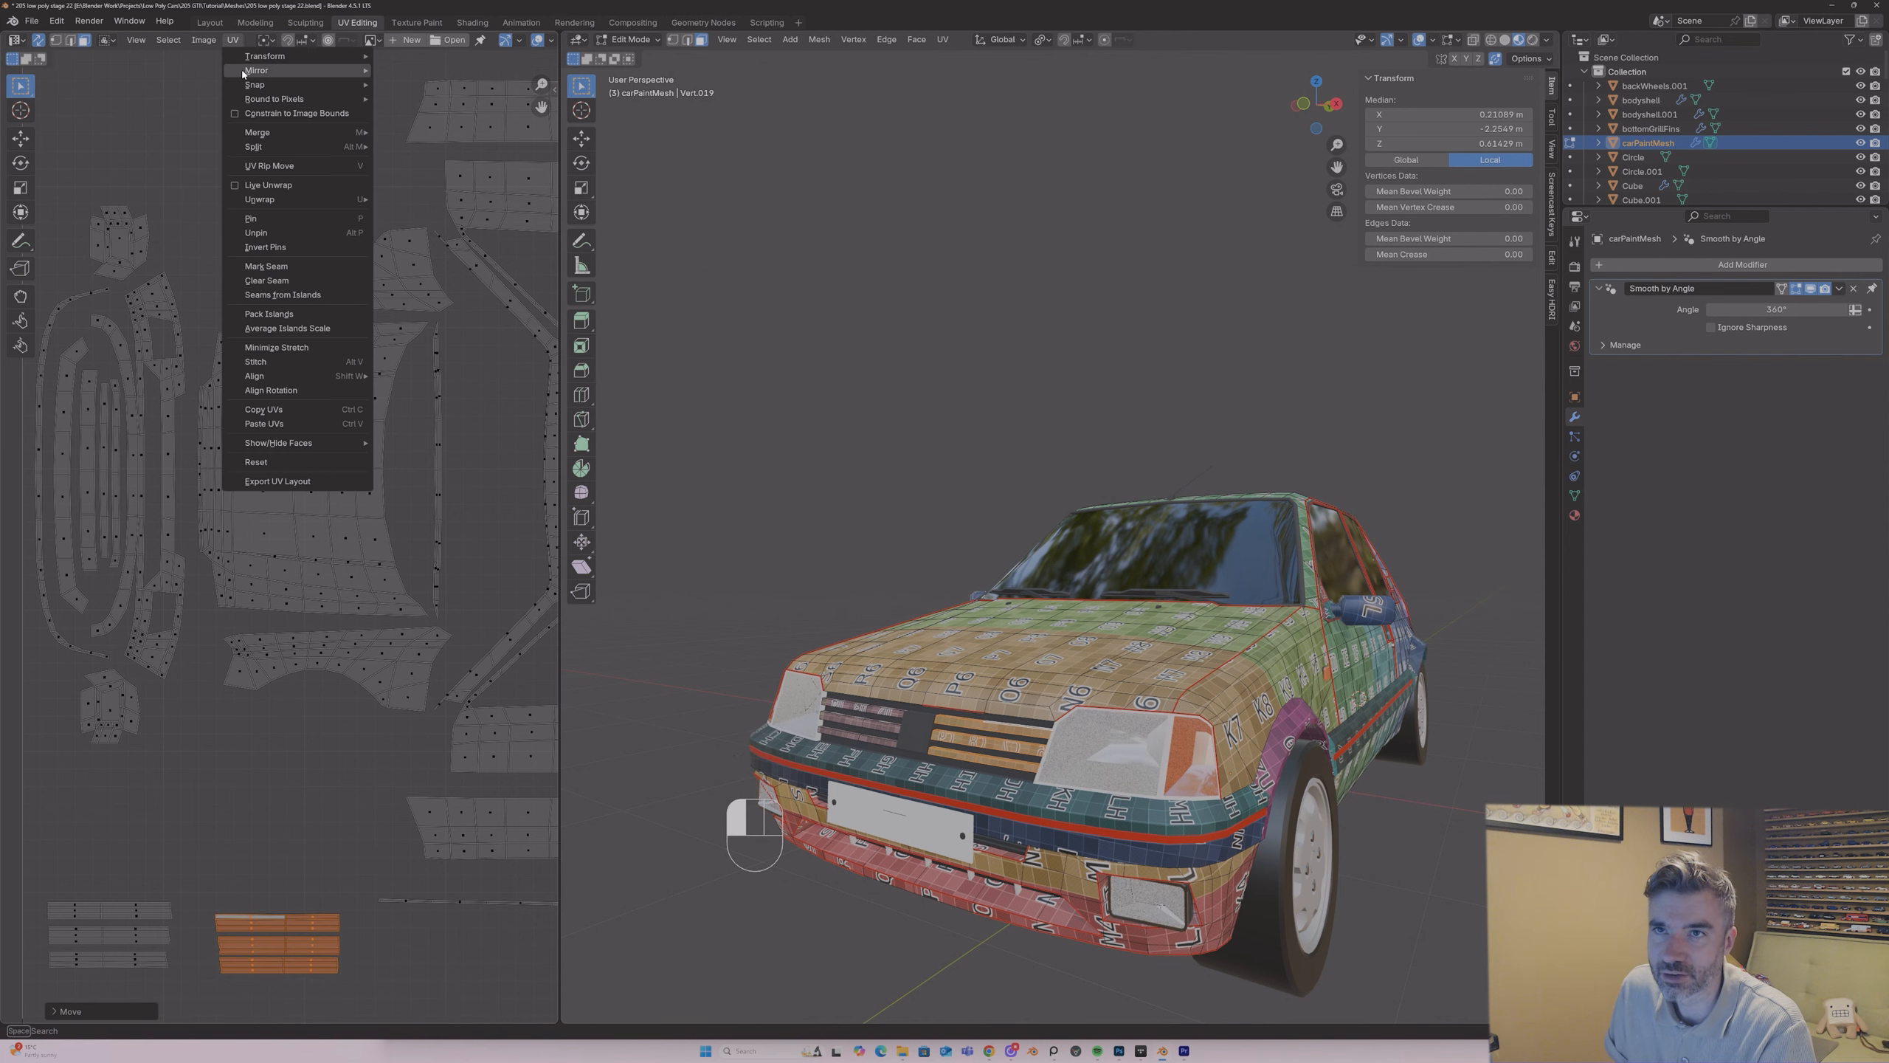
pyautogui.moveTo(350, 71)
pyautogui.click(406, 96)
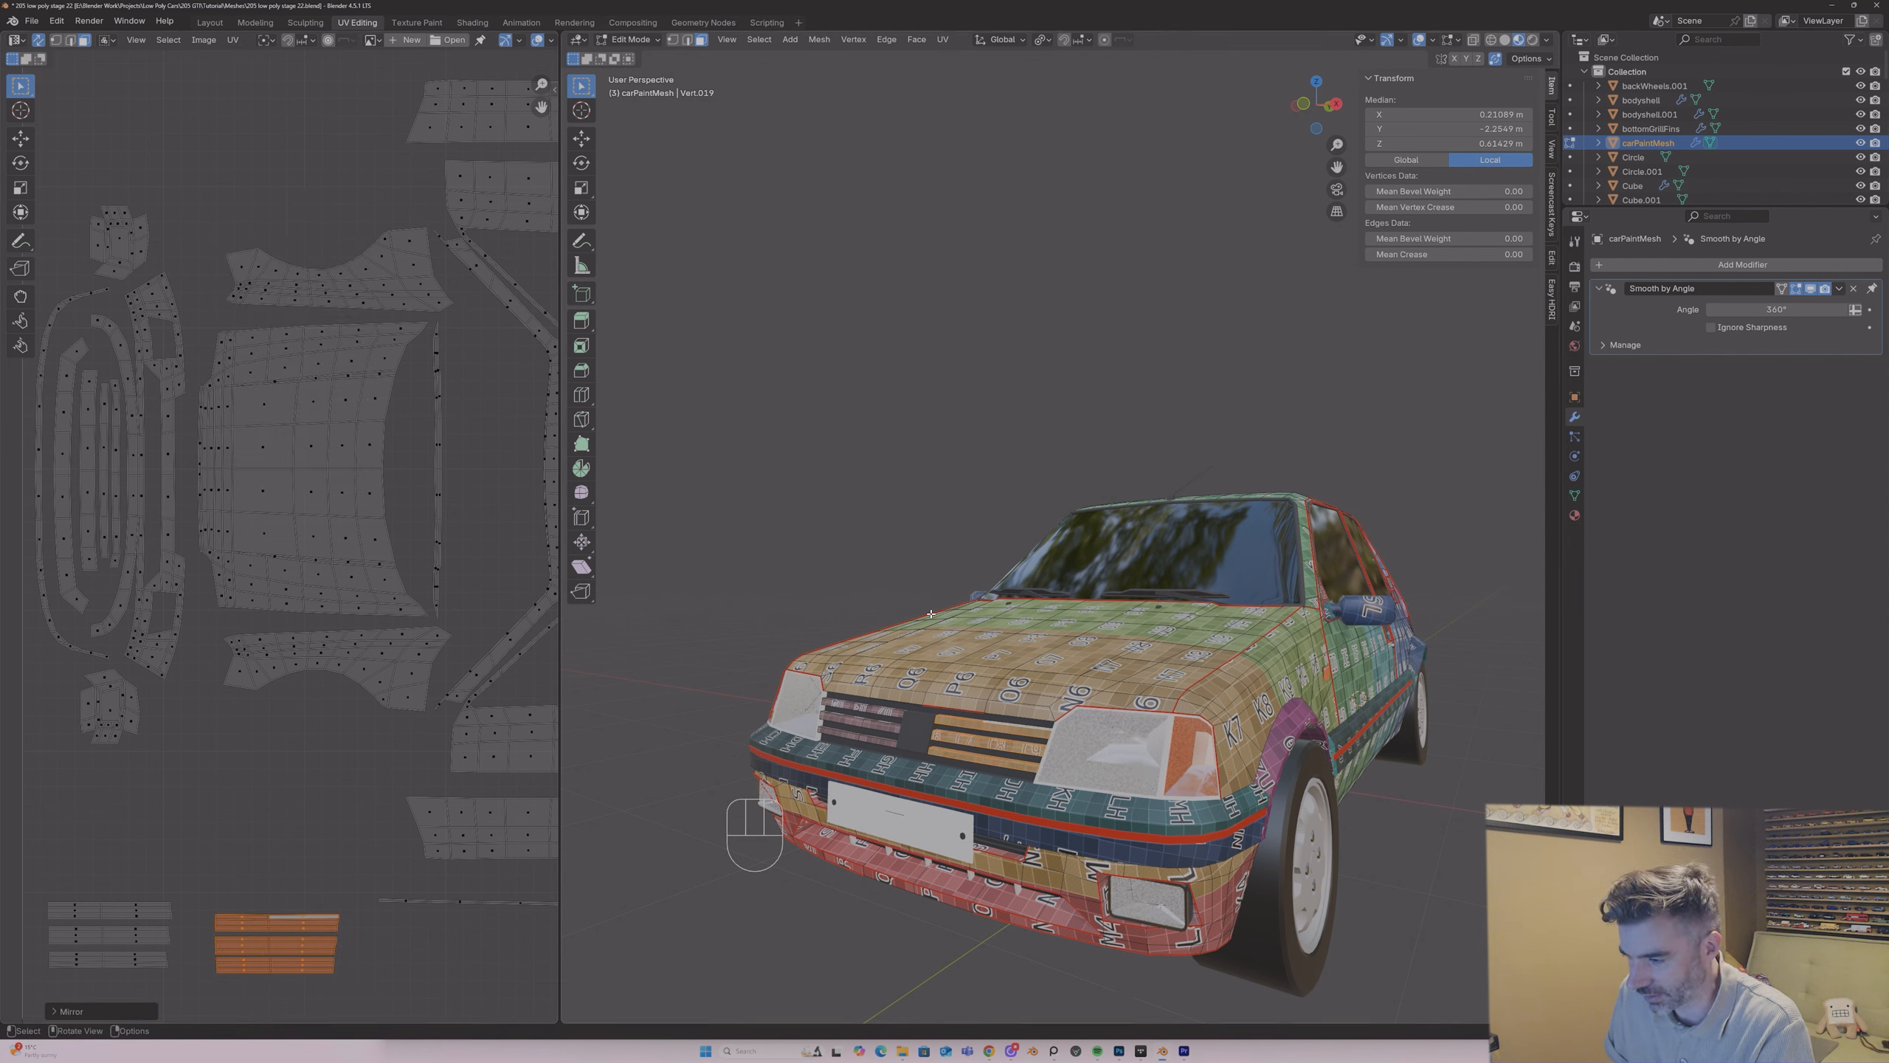
# Step: Mirror the left-hand slat group along the X axis
pyautogui.moveTo(23, 896); pyautogui.dragTo(191, 995)
pyautogui.click(232, 39)
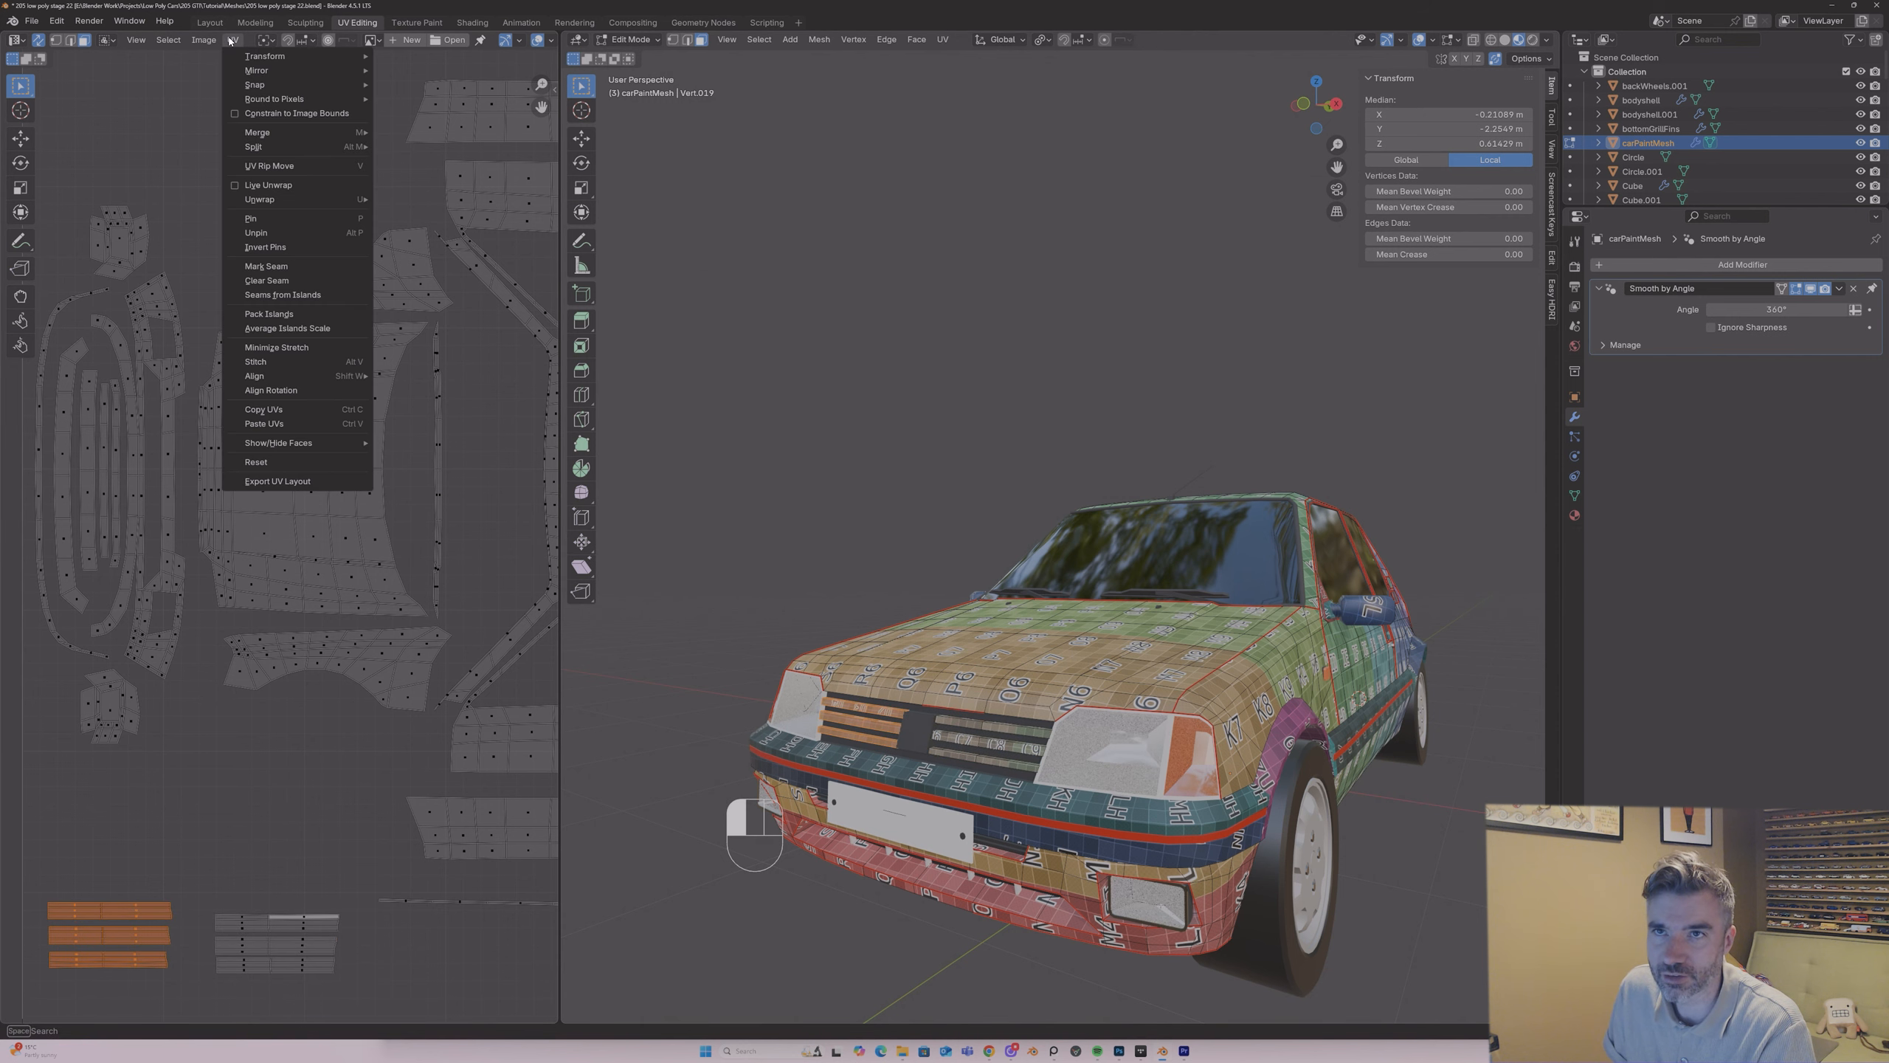
pyautogui.moveTo(268, 70)
pyautogui.click(423, 90)
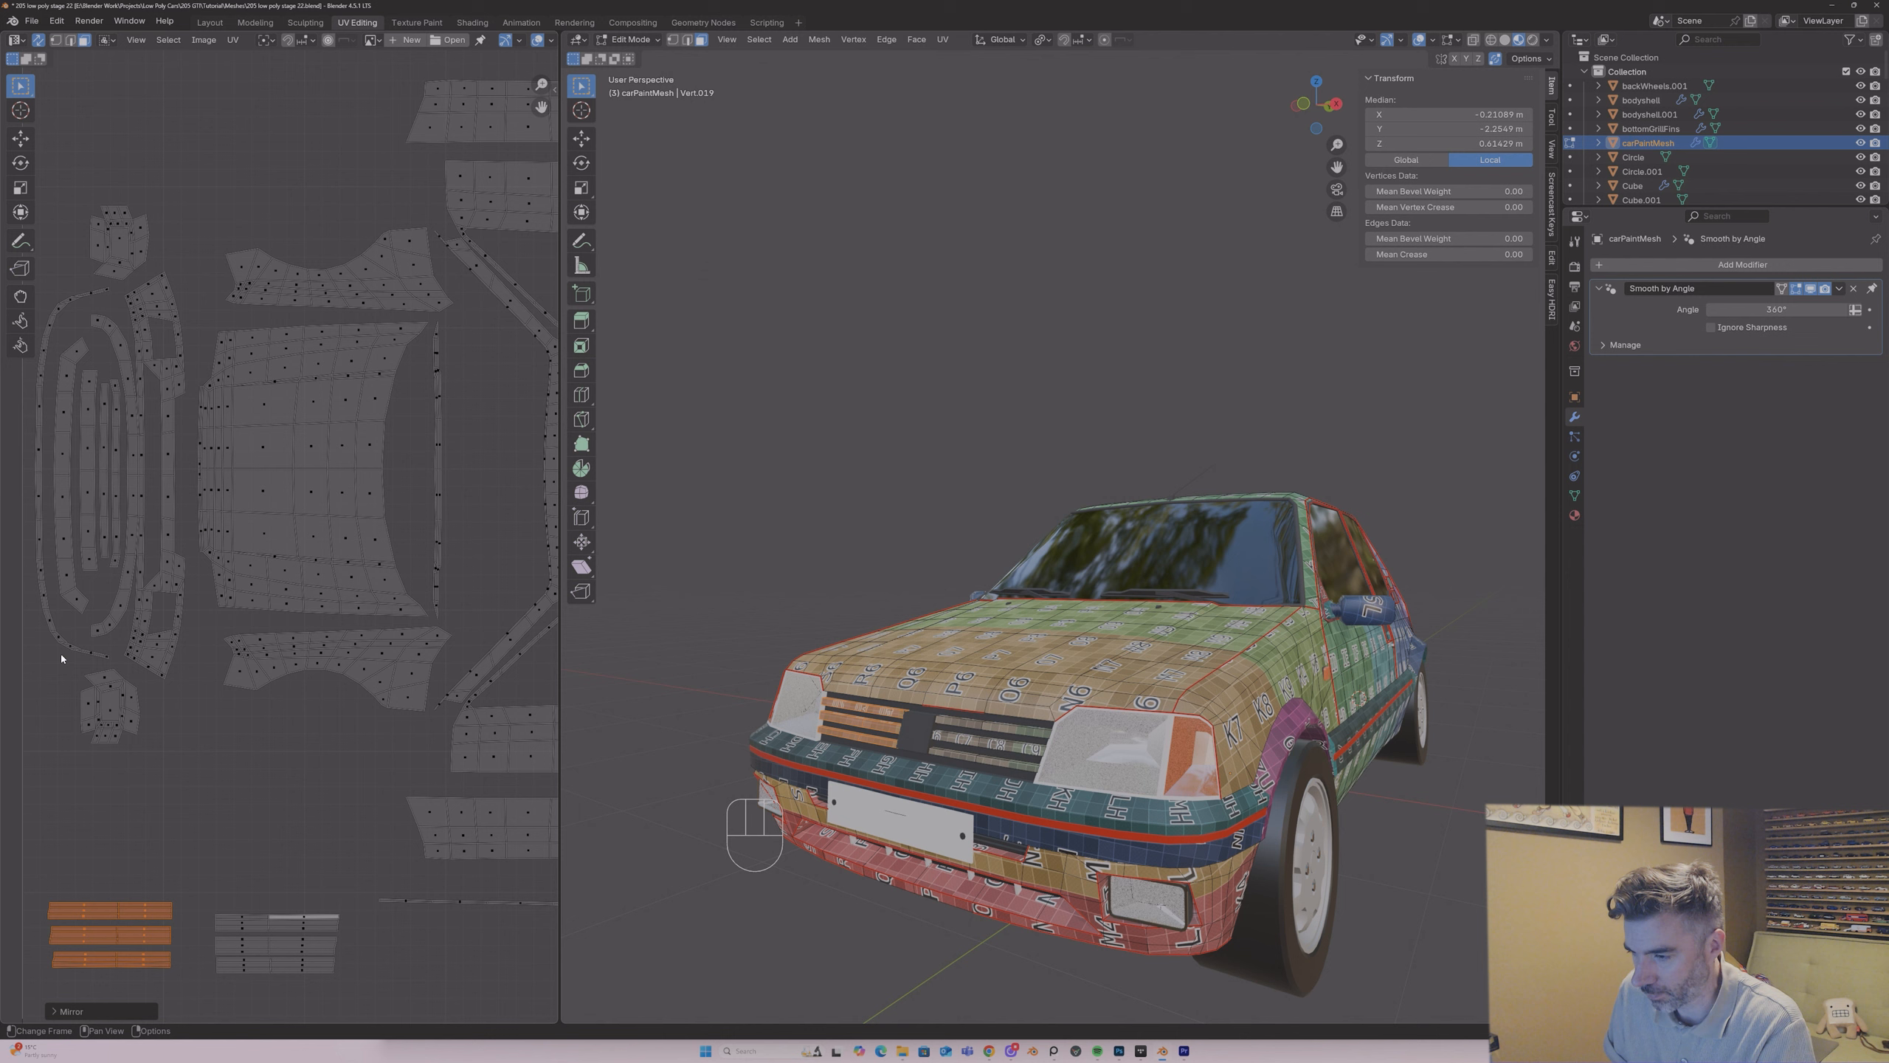
pyautogui.press('g')
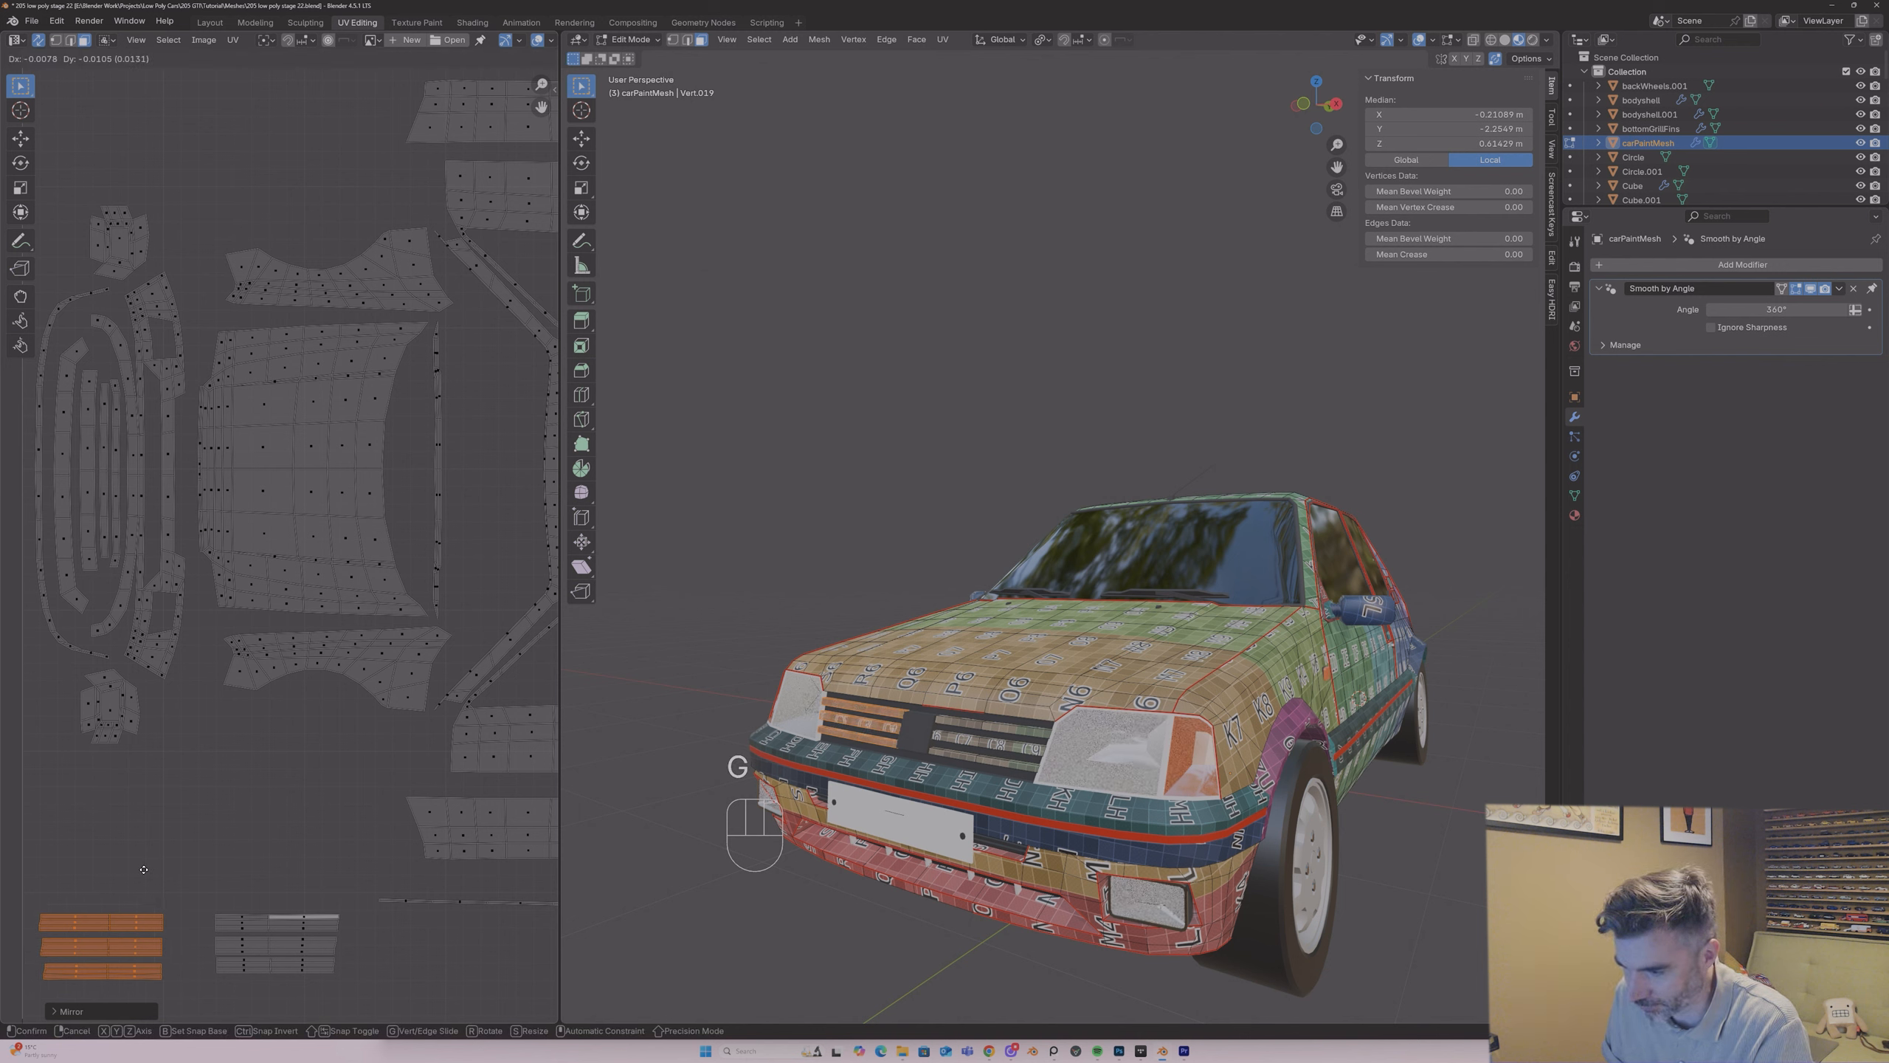
pyautogui.click(147, 869)
pyautogui.hotkey('ctrl', 'z')
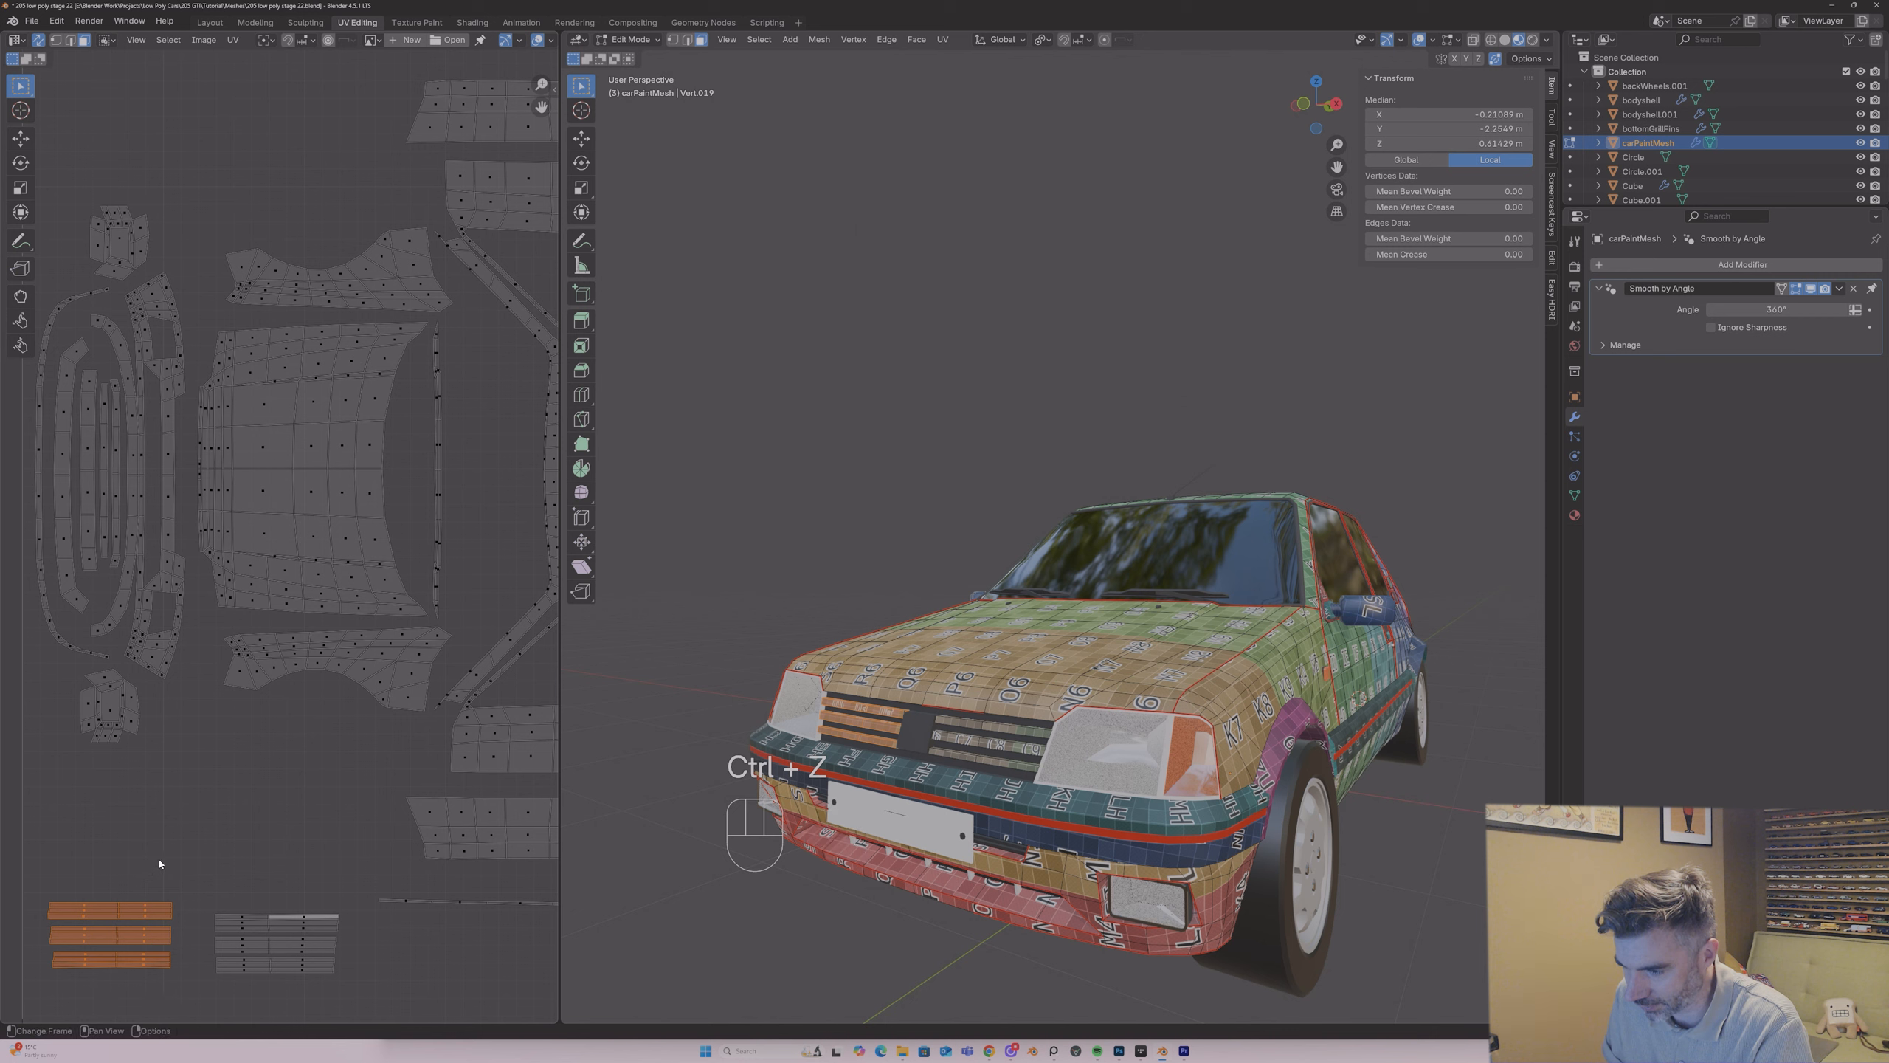
# Step: Lower the left-hand slat group slightly to line it up with the right-hand group
pyautogui.press('g')
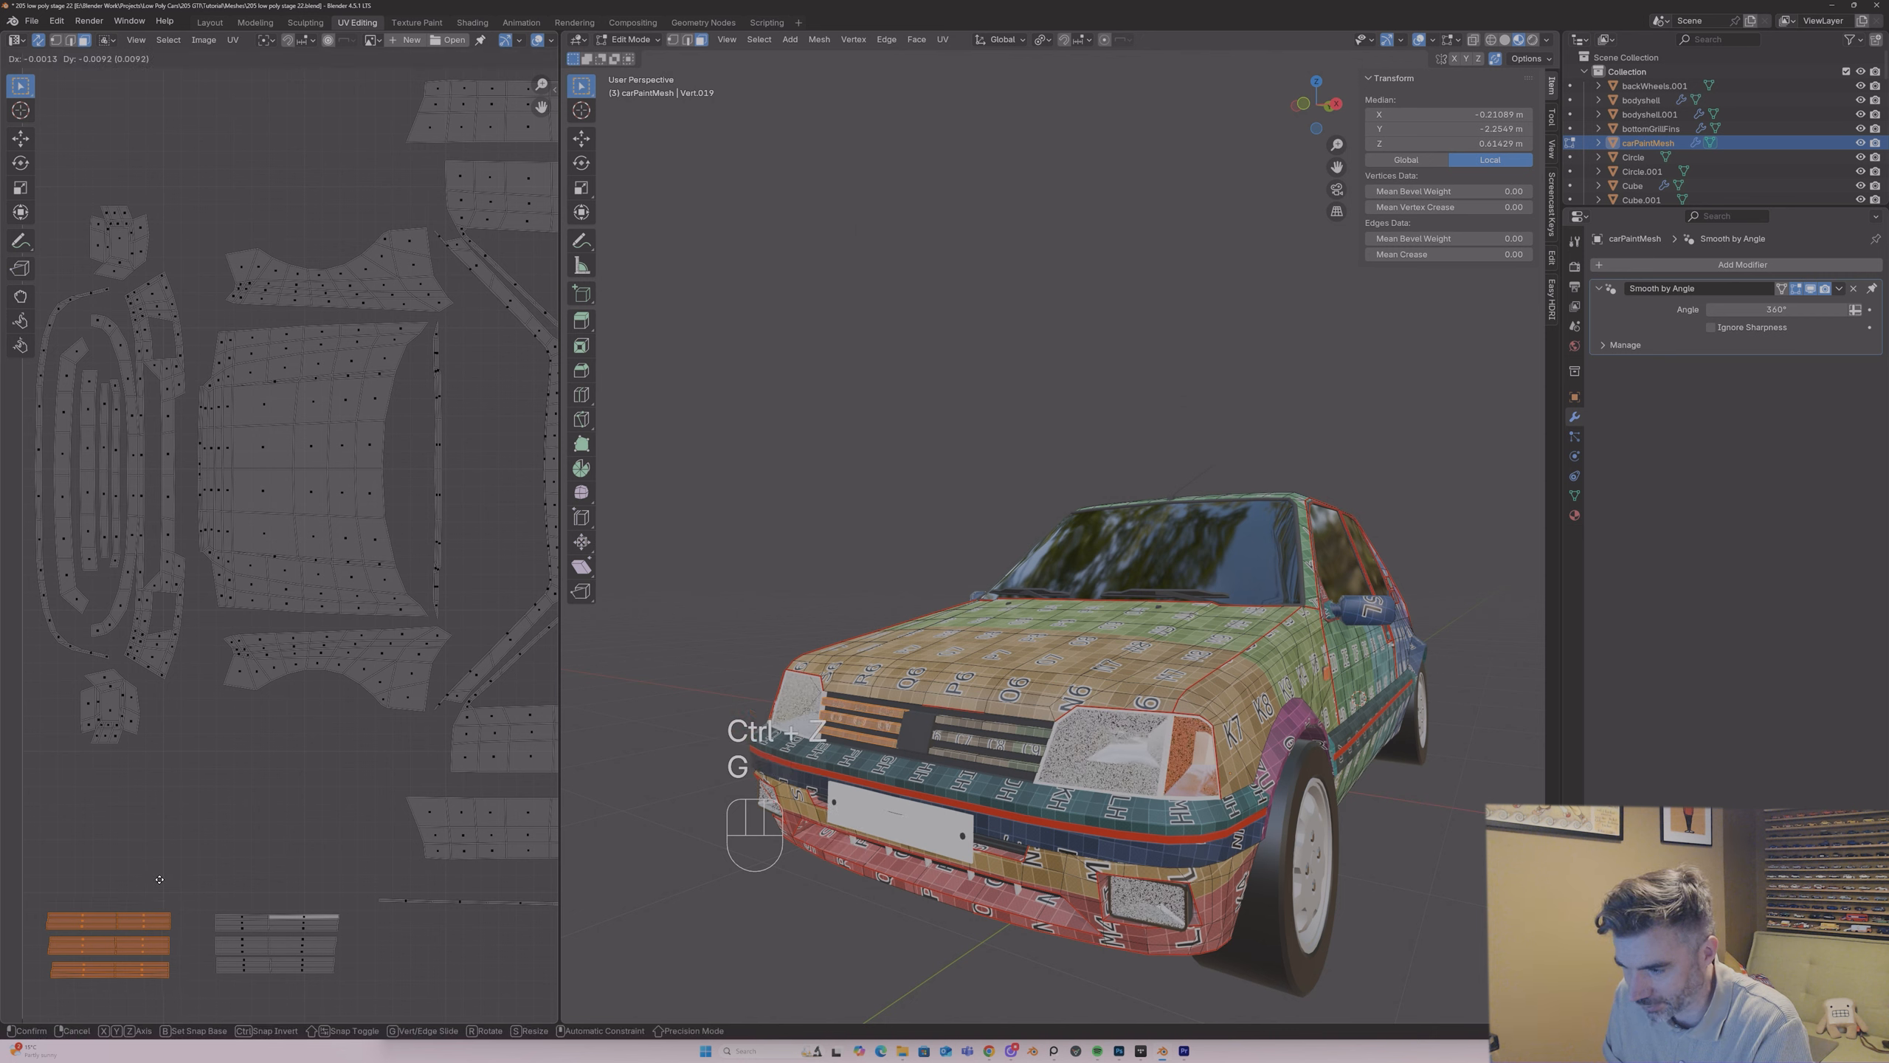
pyautogui.click(166, 834)
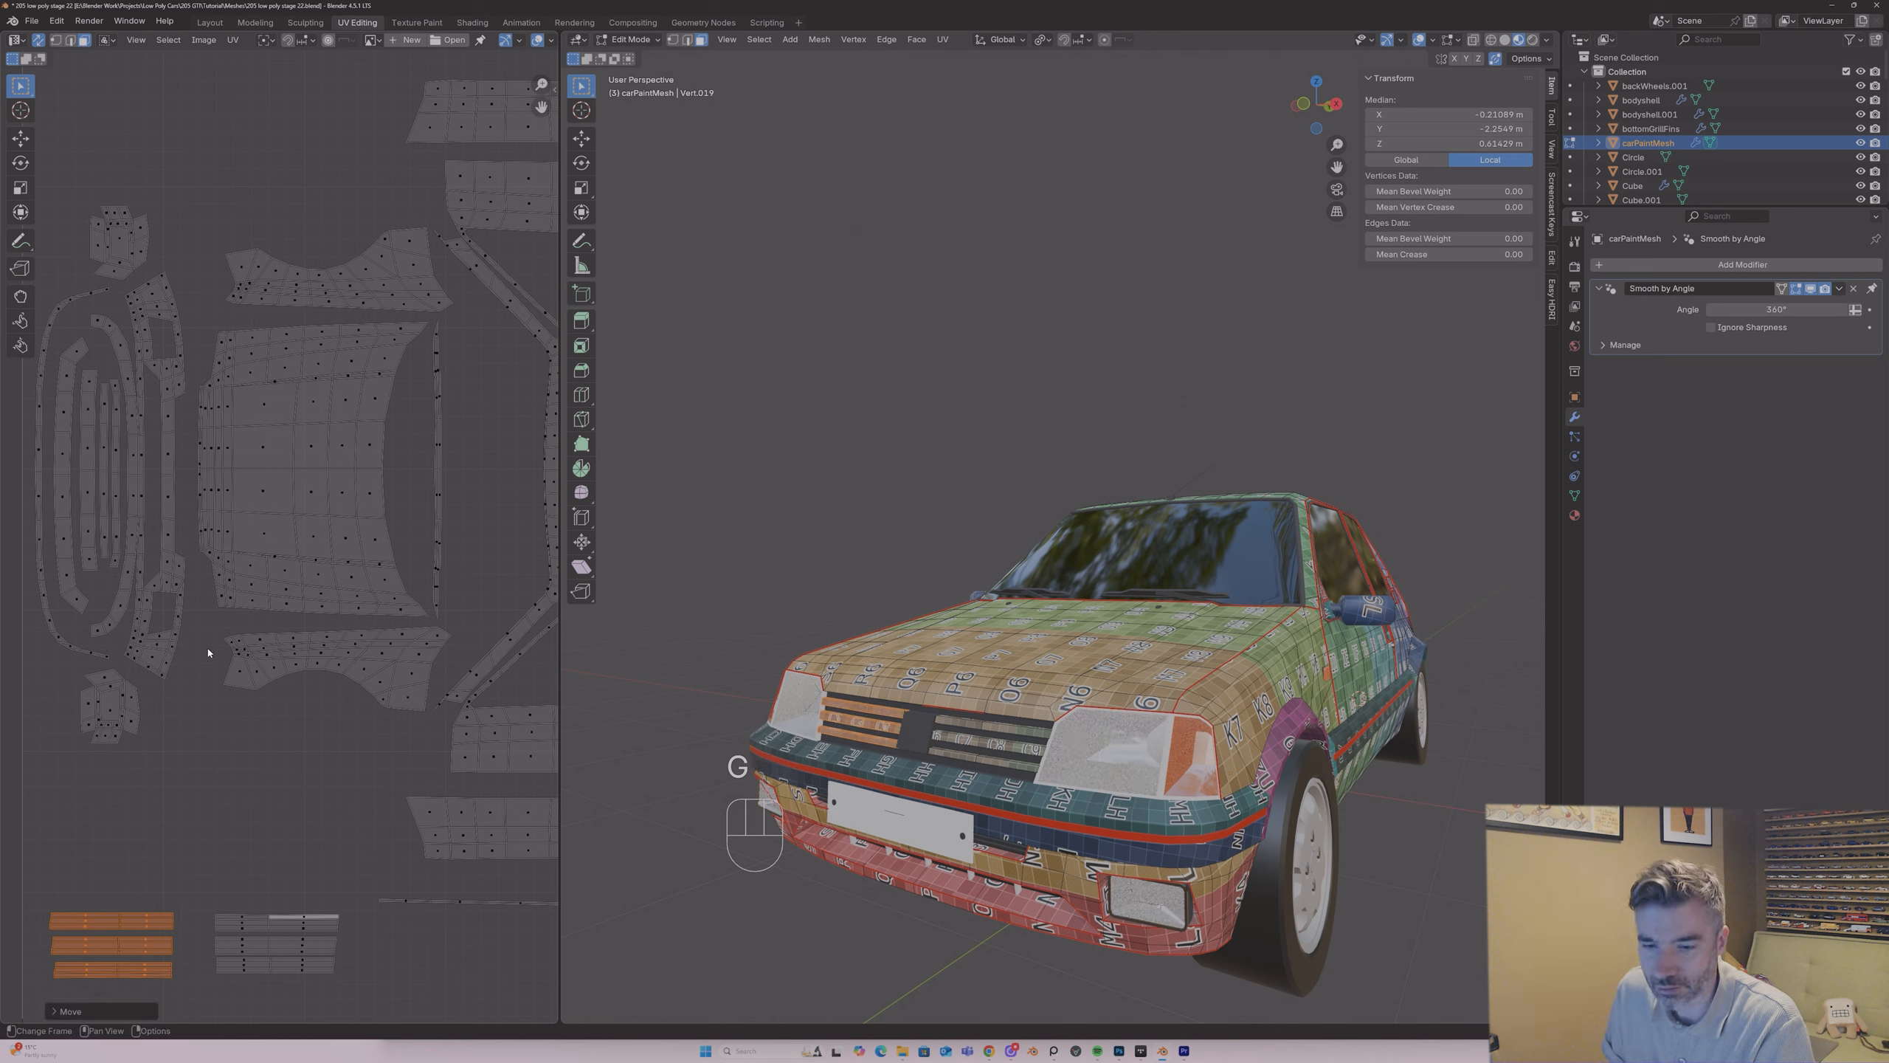
# Step: Try rotating the left-hand slat group by 180°, and undo the rotation
pyautogui.write('r180')
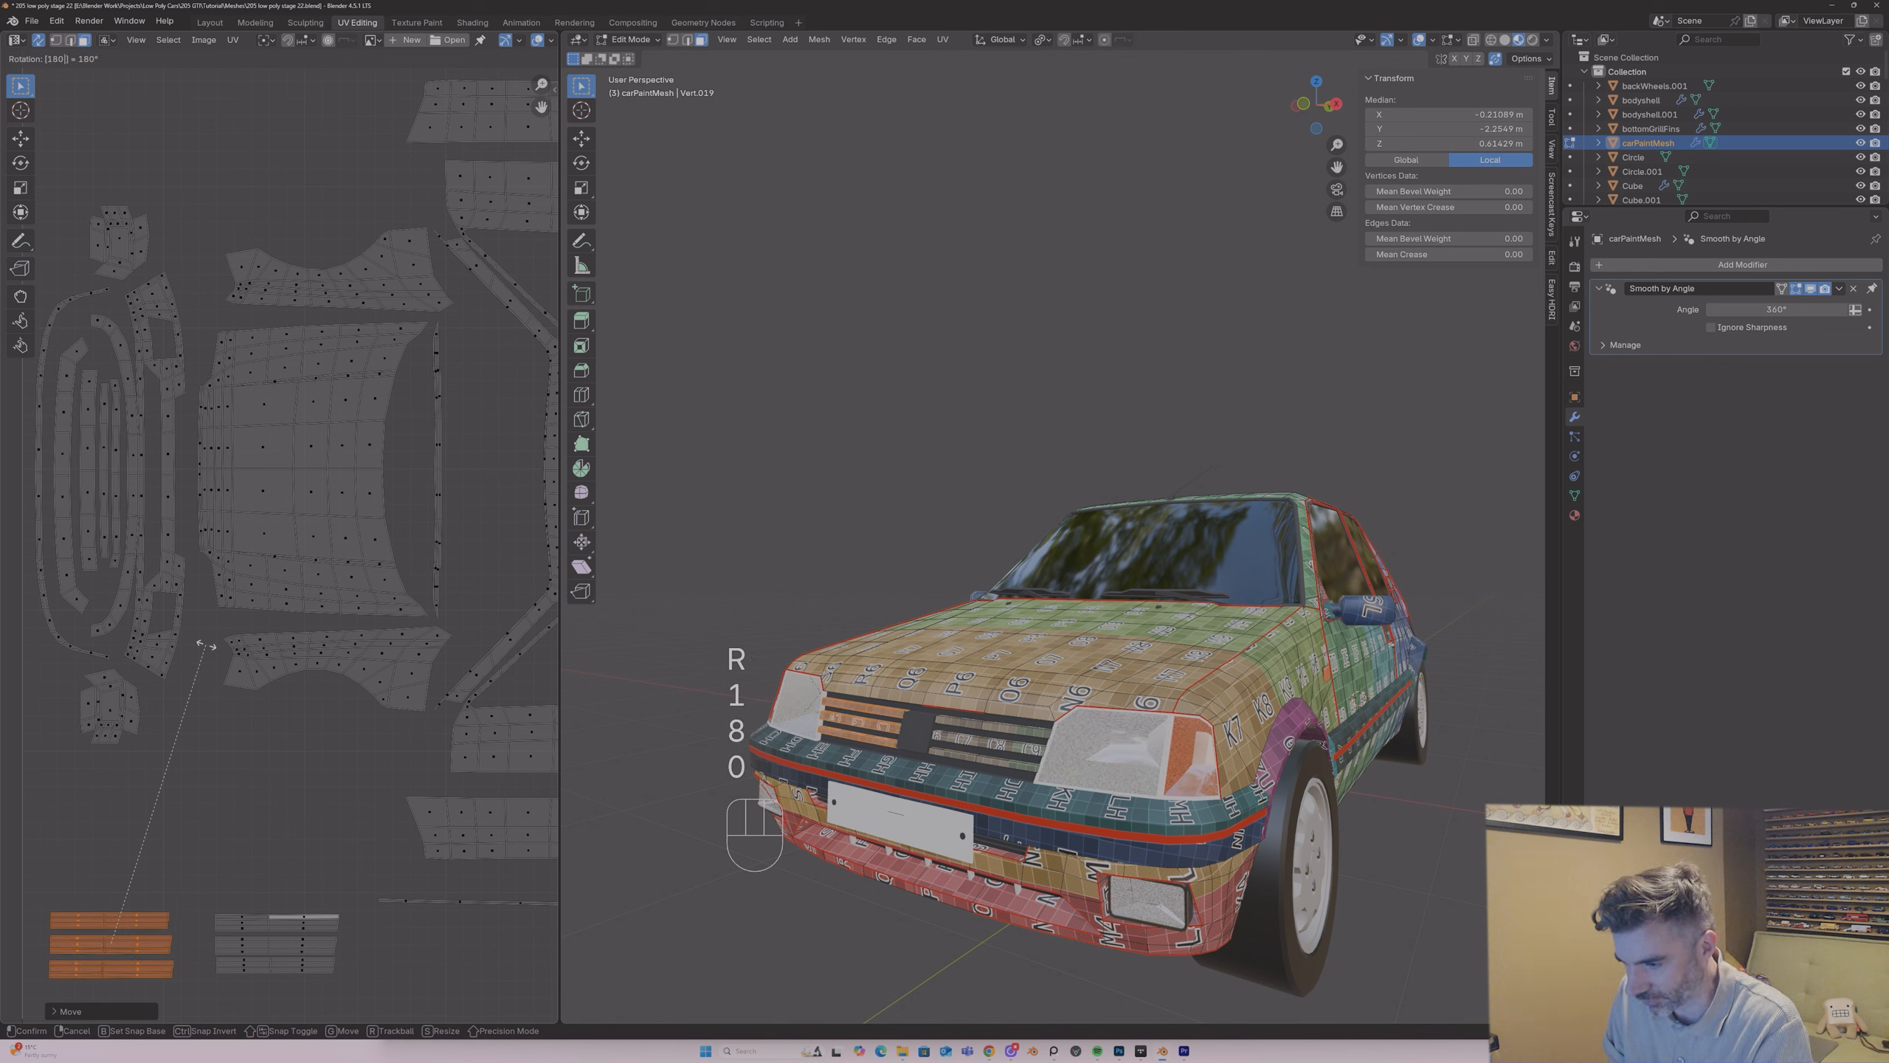
pyautogui.click(207, 646)
pyautogui.hotkey('ctrl', 'z')
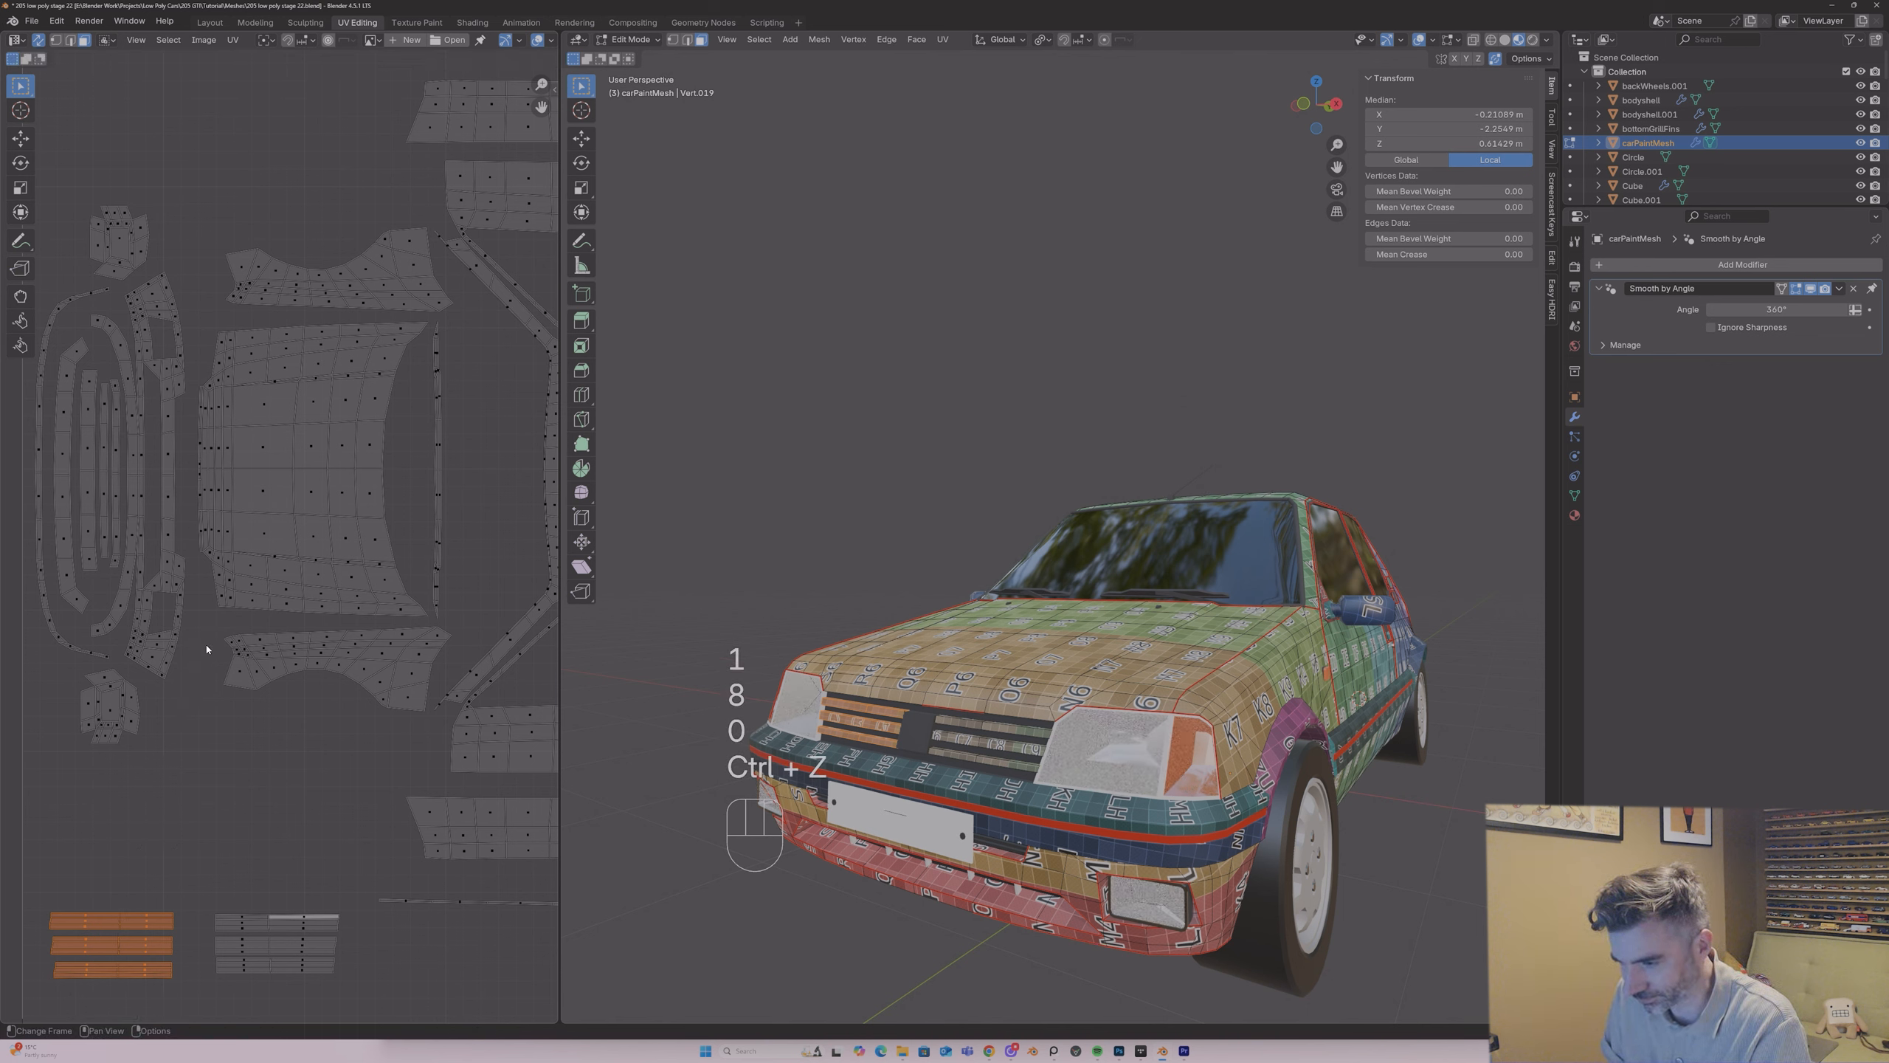
# Step: Try mirroring the left-hand slat group along the X axis once more, and undo it
pyautogui.click(232, 39)
pyautogui.moveTo(297, 69)
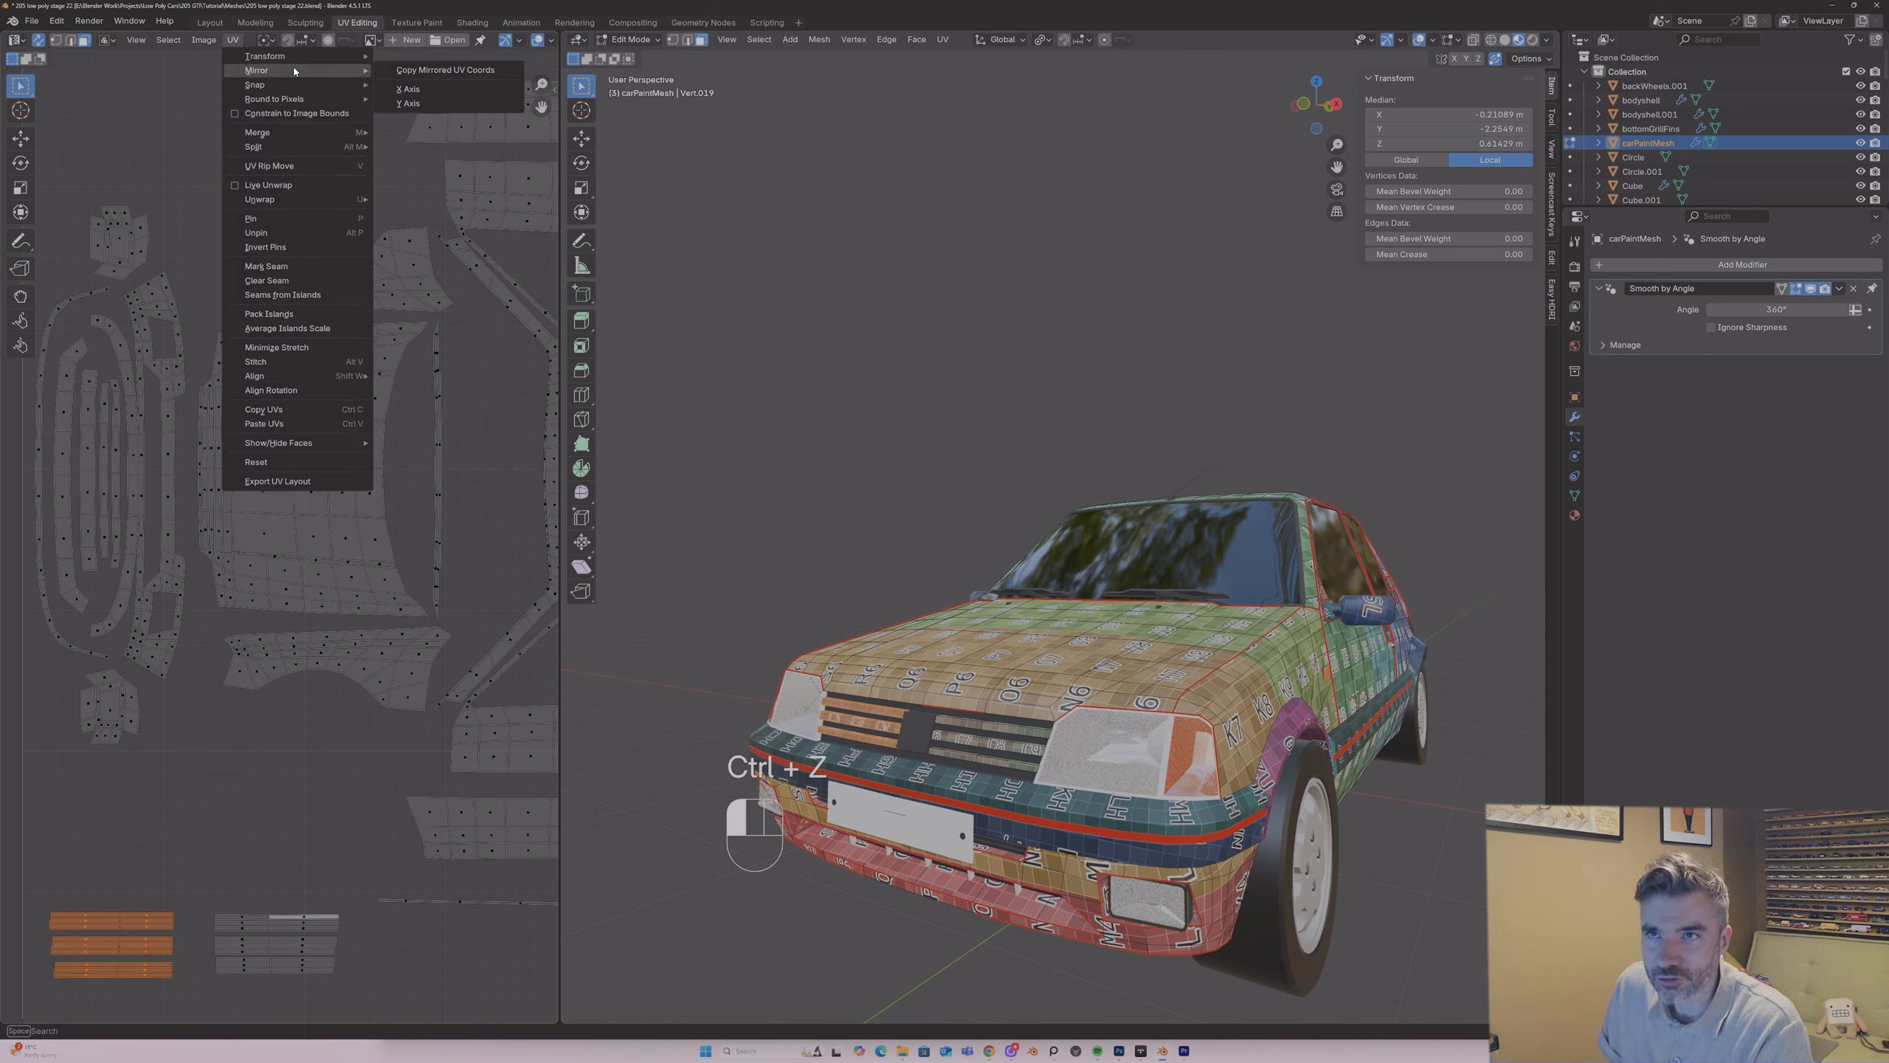
pyautogui.click(392, 90)
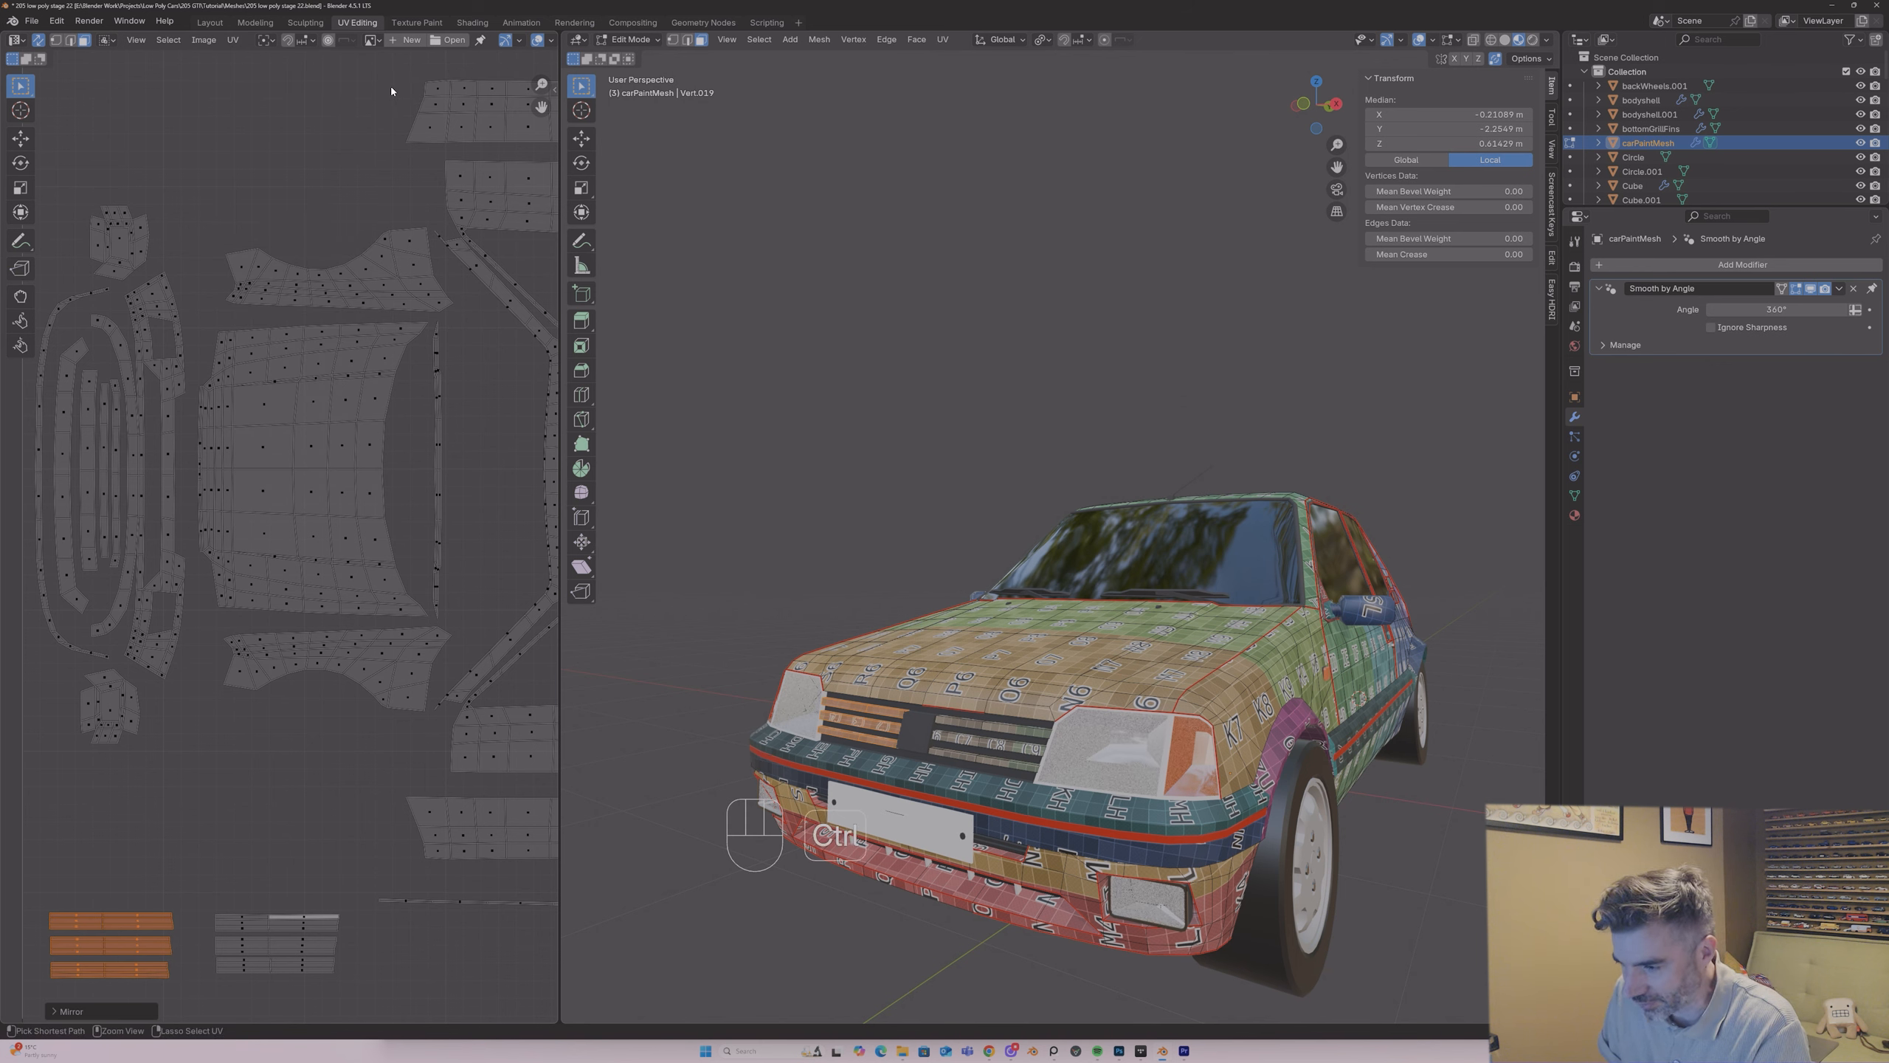
pyautogui.hotkey('ctrl', 'z')
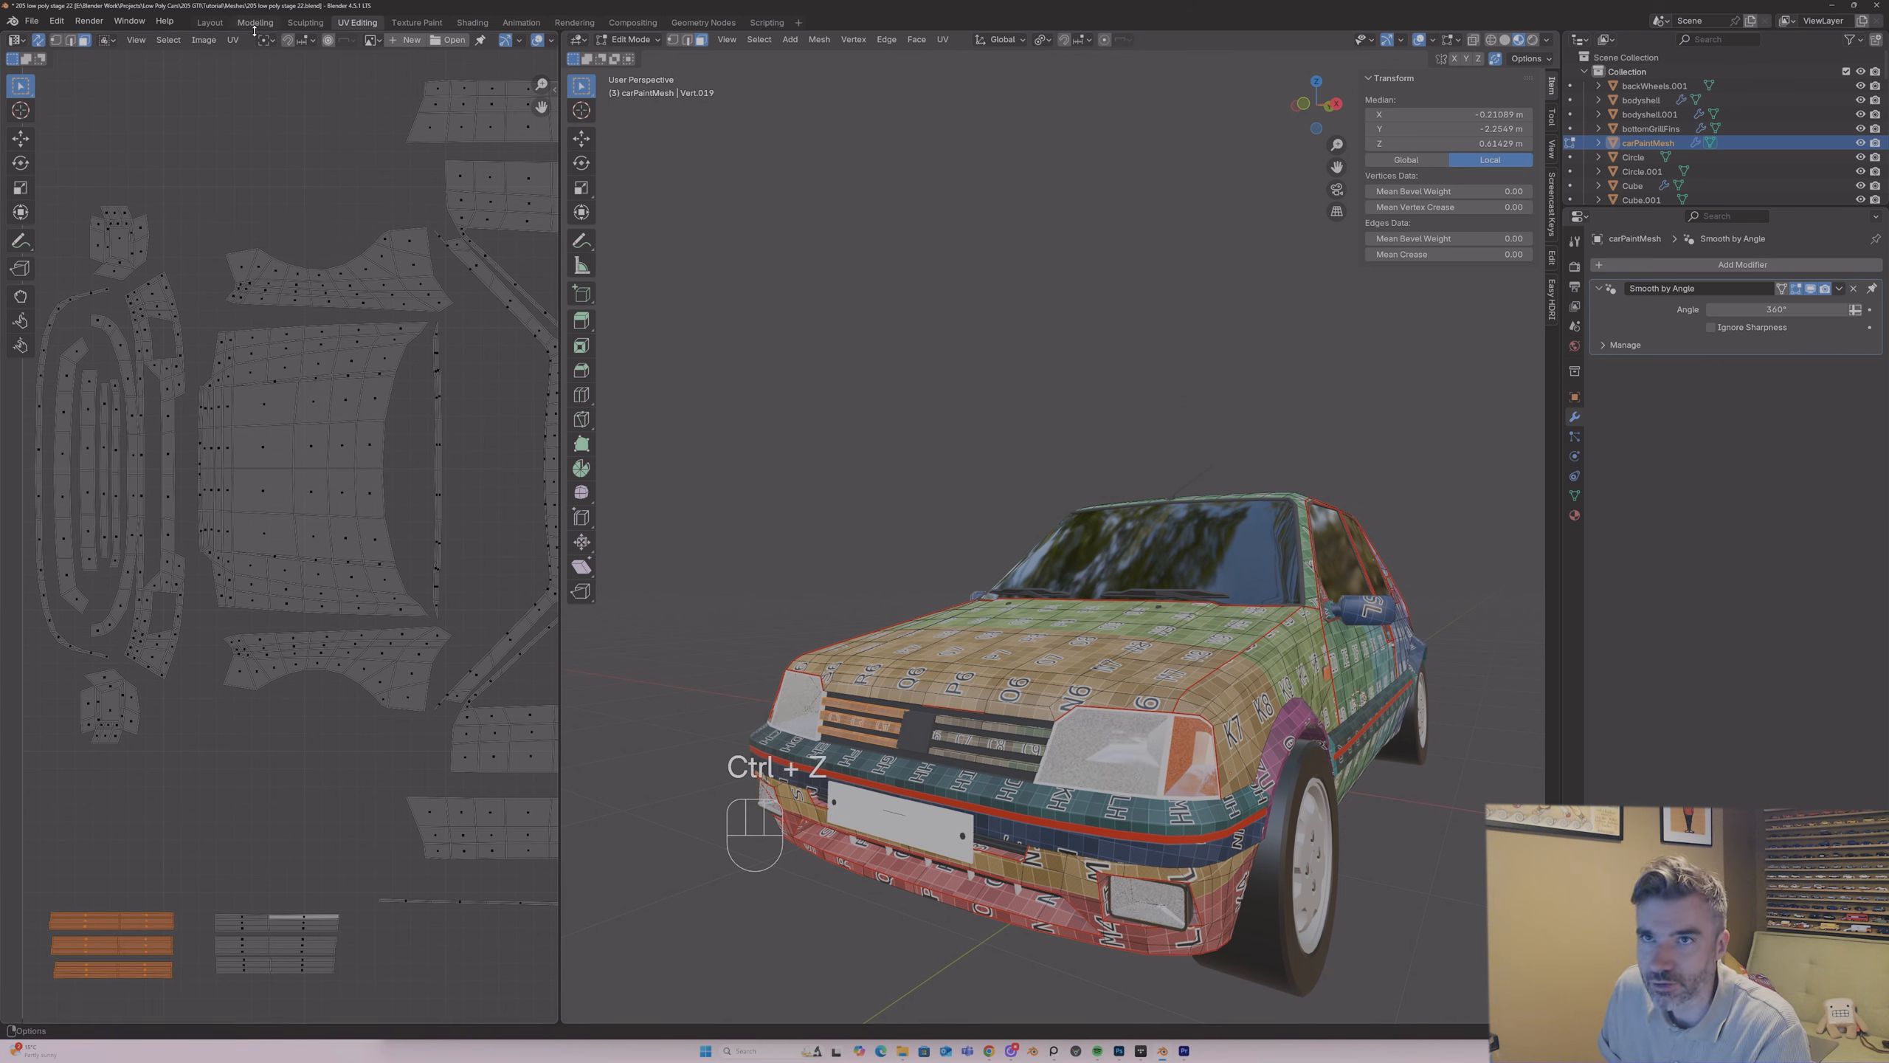
# Step: Mirror the left-hand slat group and nudge it slightly to line up with the right-hand group
pyautogui.click(233, 39)
pyautogui.moveTo(298, 70)
pyautogui.click(413, 106)
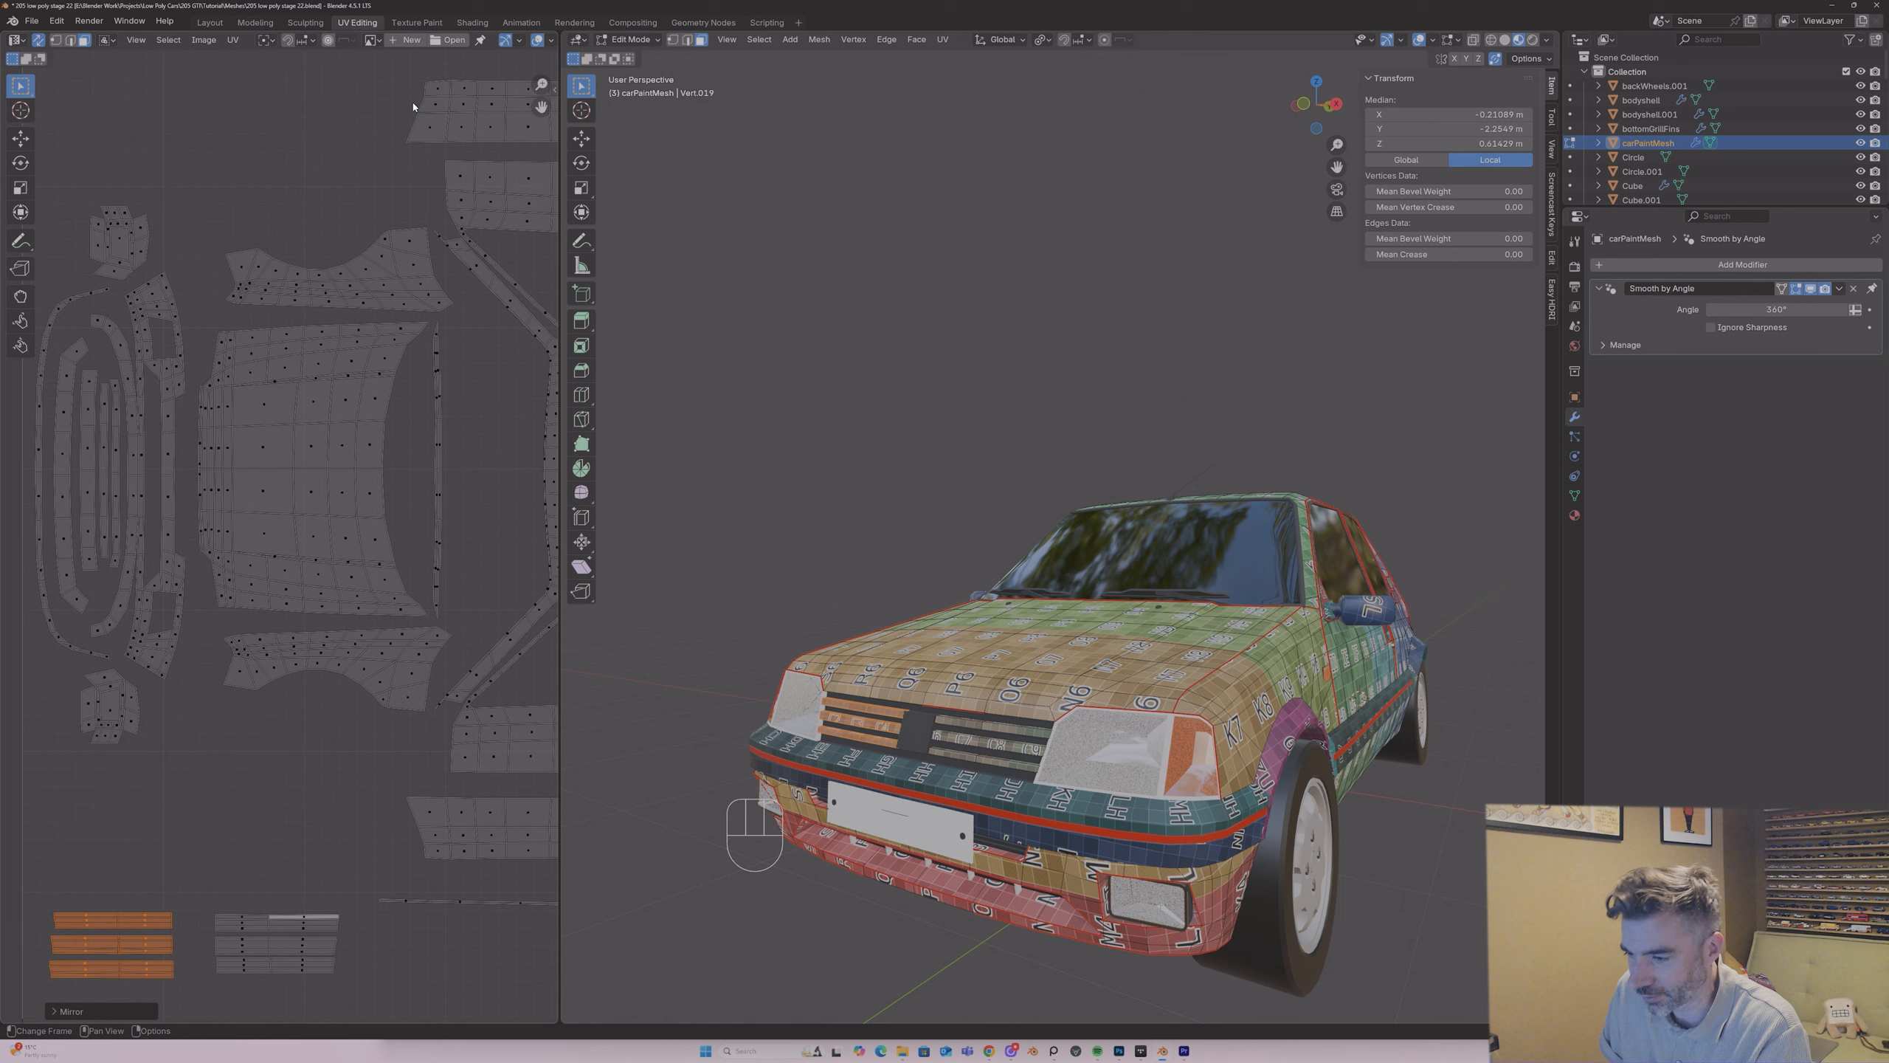
pyautogui.press('g')
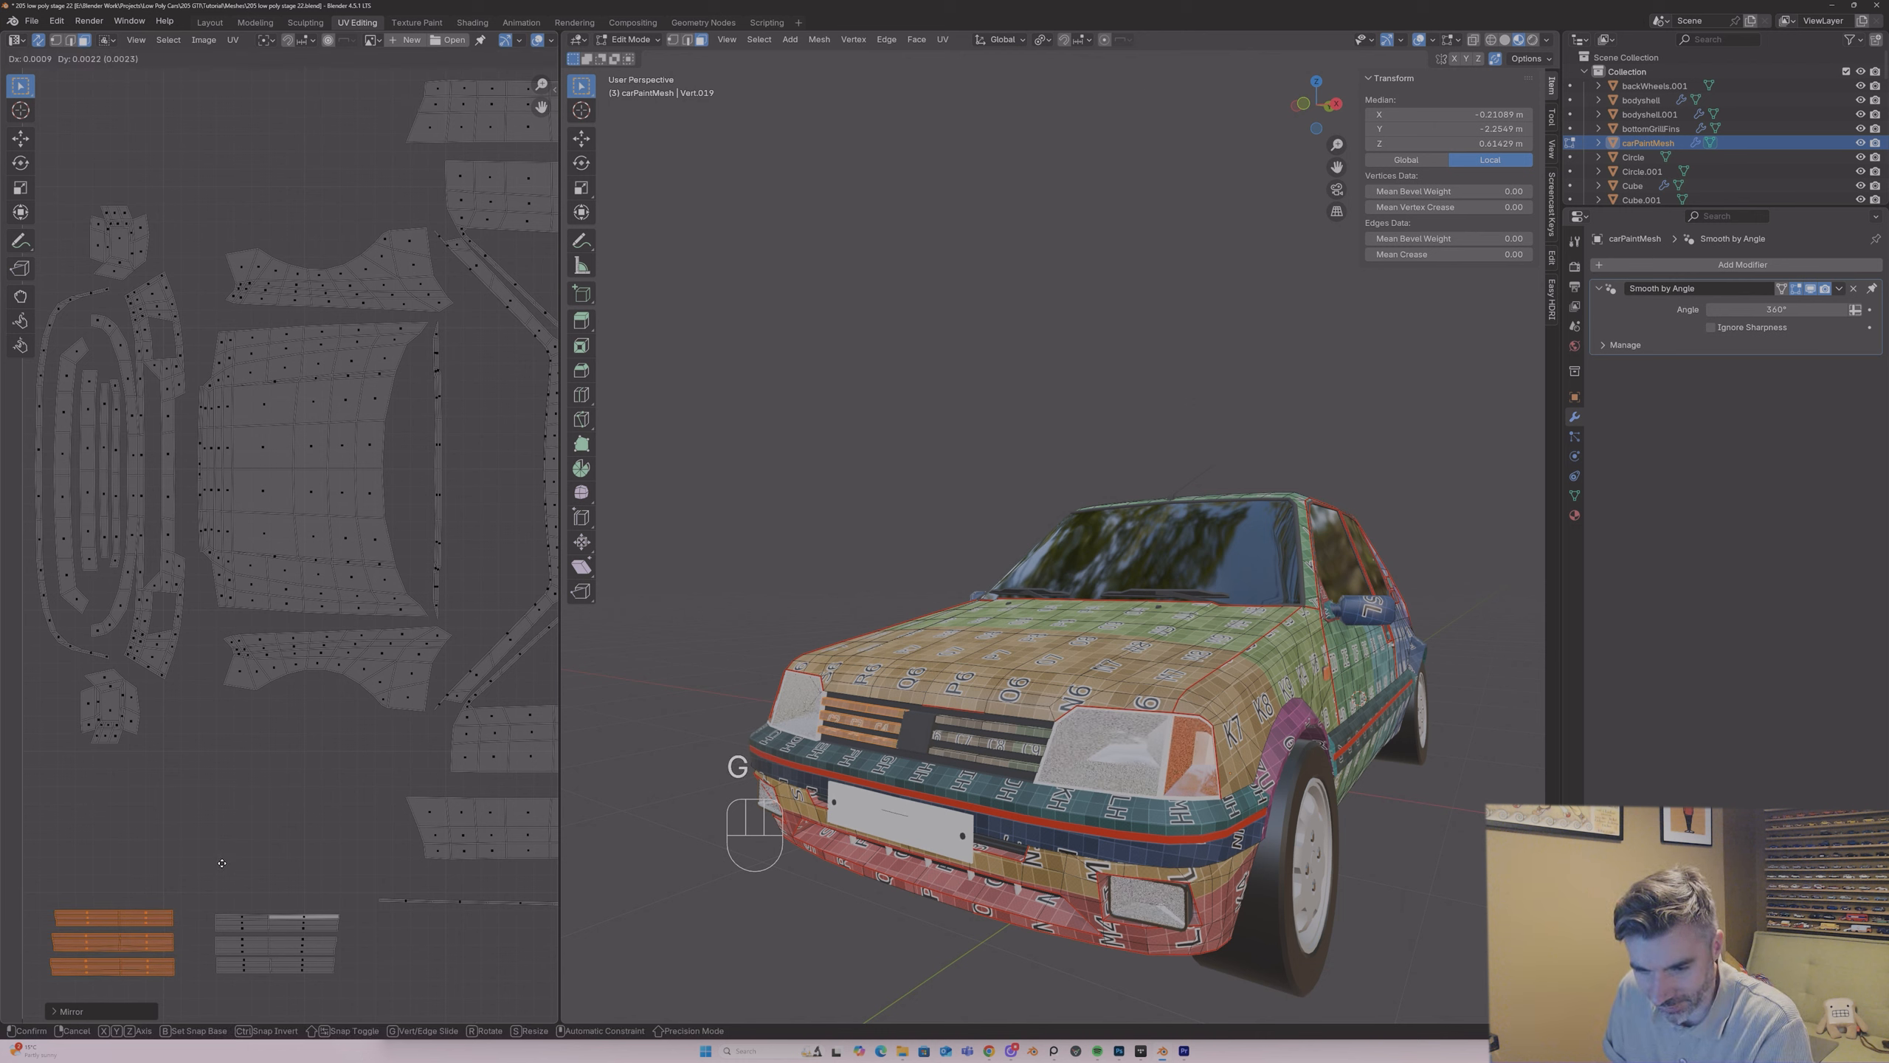
pyautogui.click(222, 867)
# Step: Shift the right-hand slat group slightly to align it with the left-hand group
pyautogui.moveTo(207, 890); pyautogui.dragTo(352, 993)
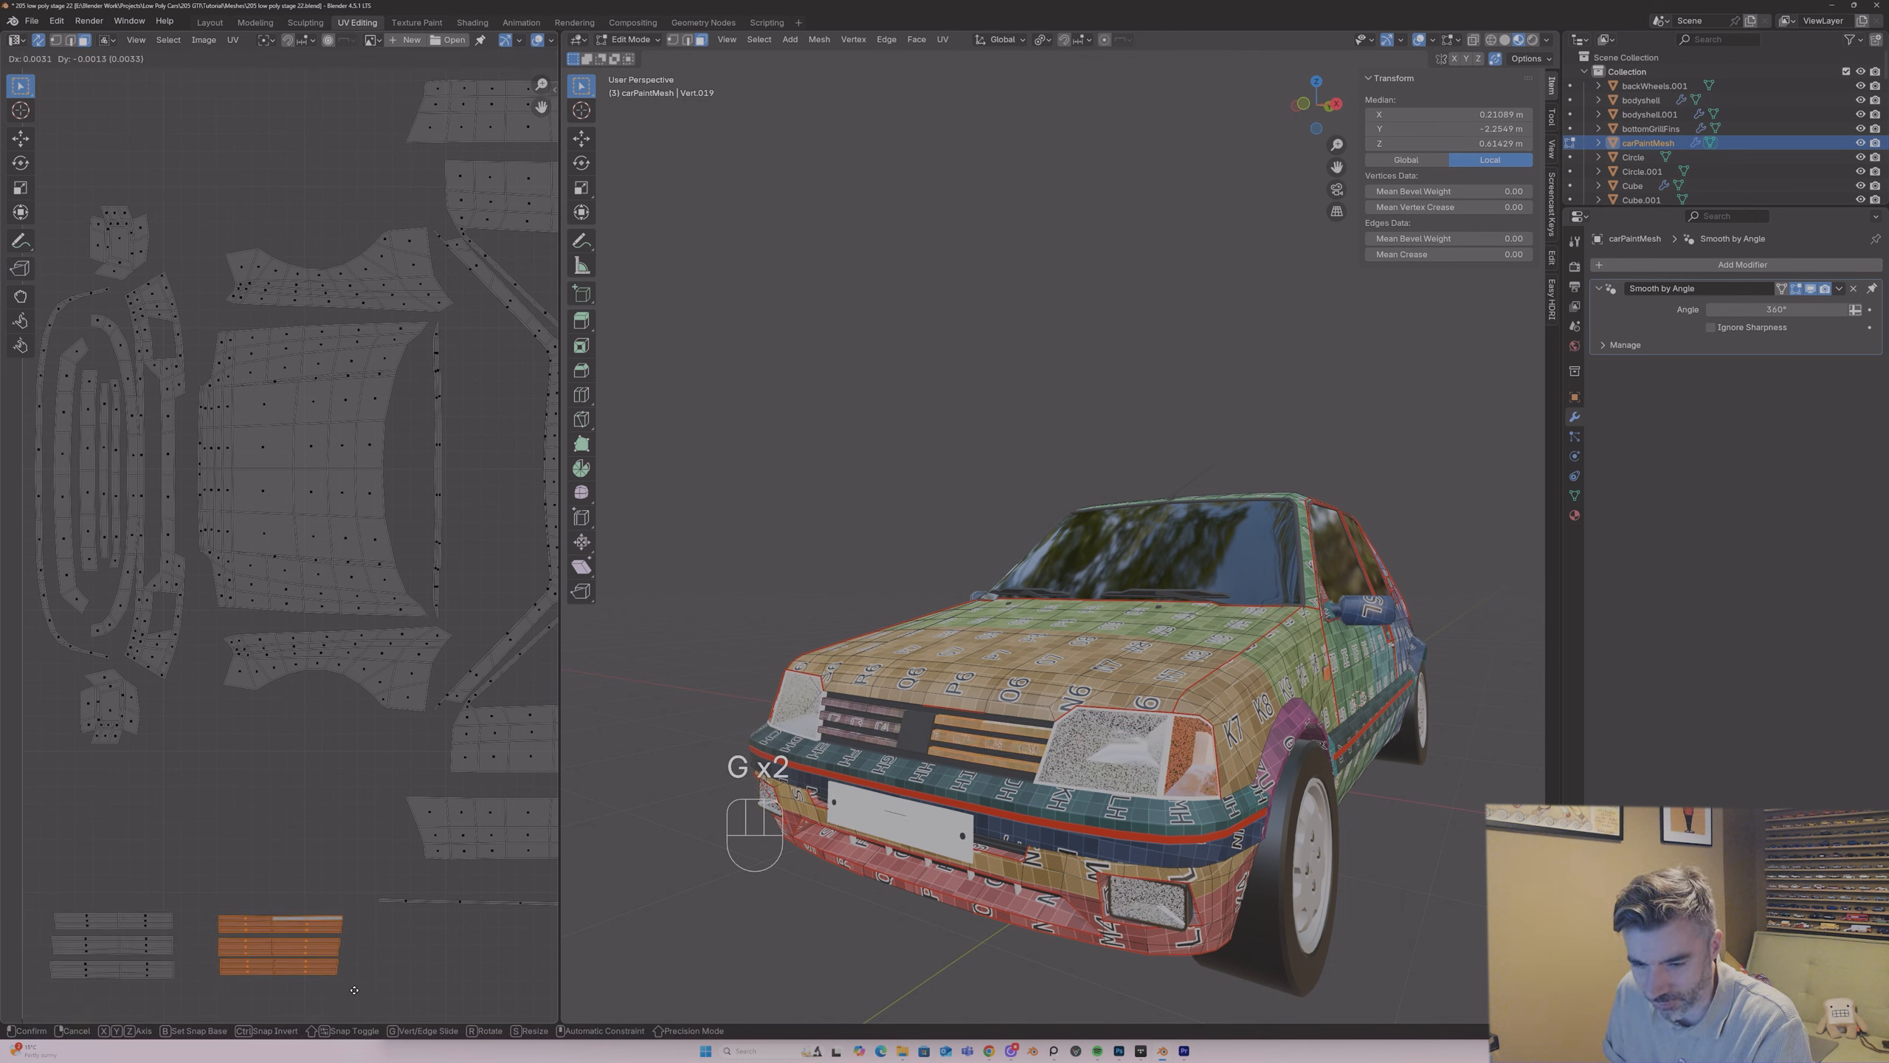
pyautogui.press('g')
pyautogui.press('g')
pyautogui.click(241, 938)
# Step: Scale both slat groups down together and move them up to just below the bonnet and bumper islands
pyautogui.keyDown('shift'); pyautogui.moveTo(54, 886); pyautogui.dragTo(390, 1001); pyautogui.keyUp('shift')
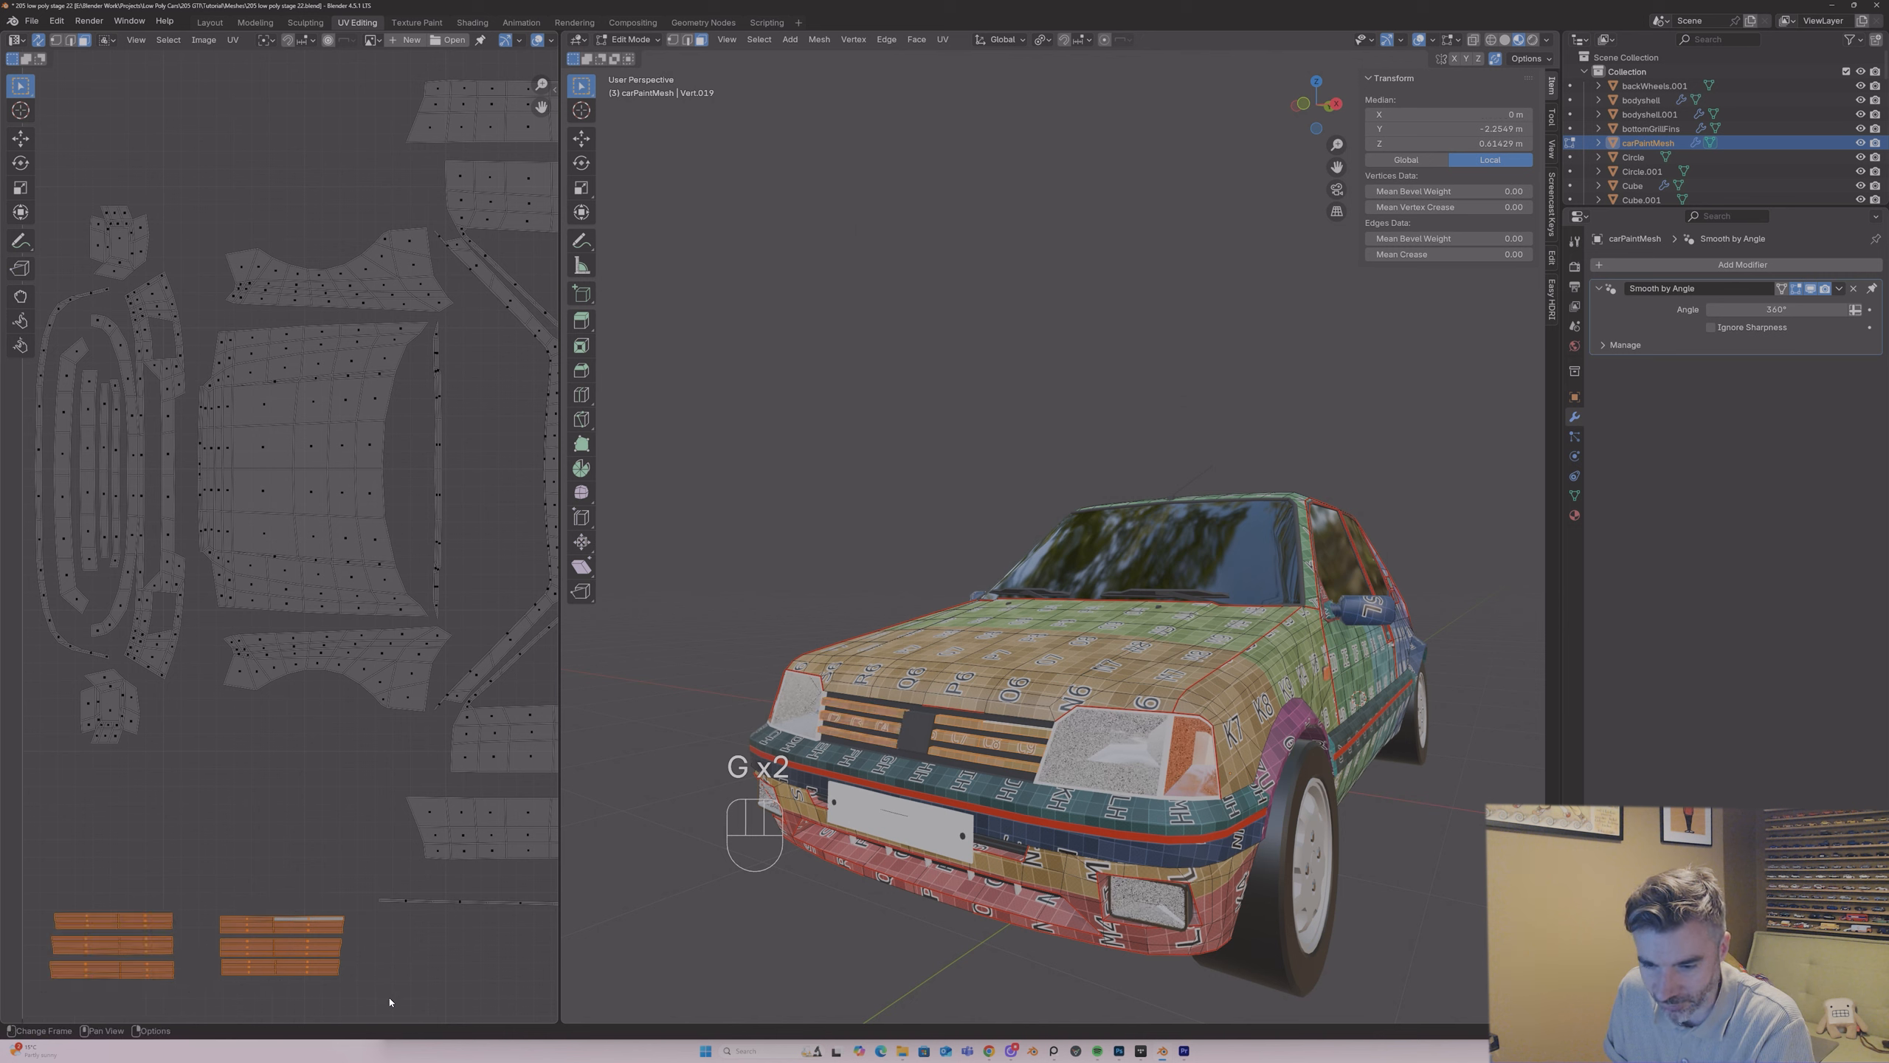
pyautogui.press('s')
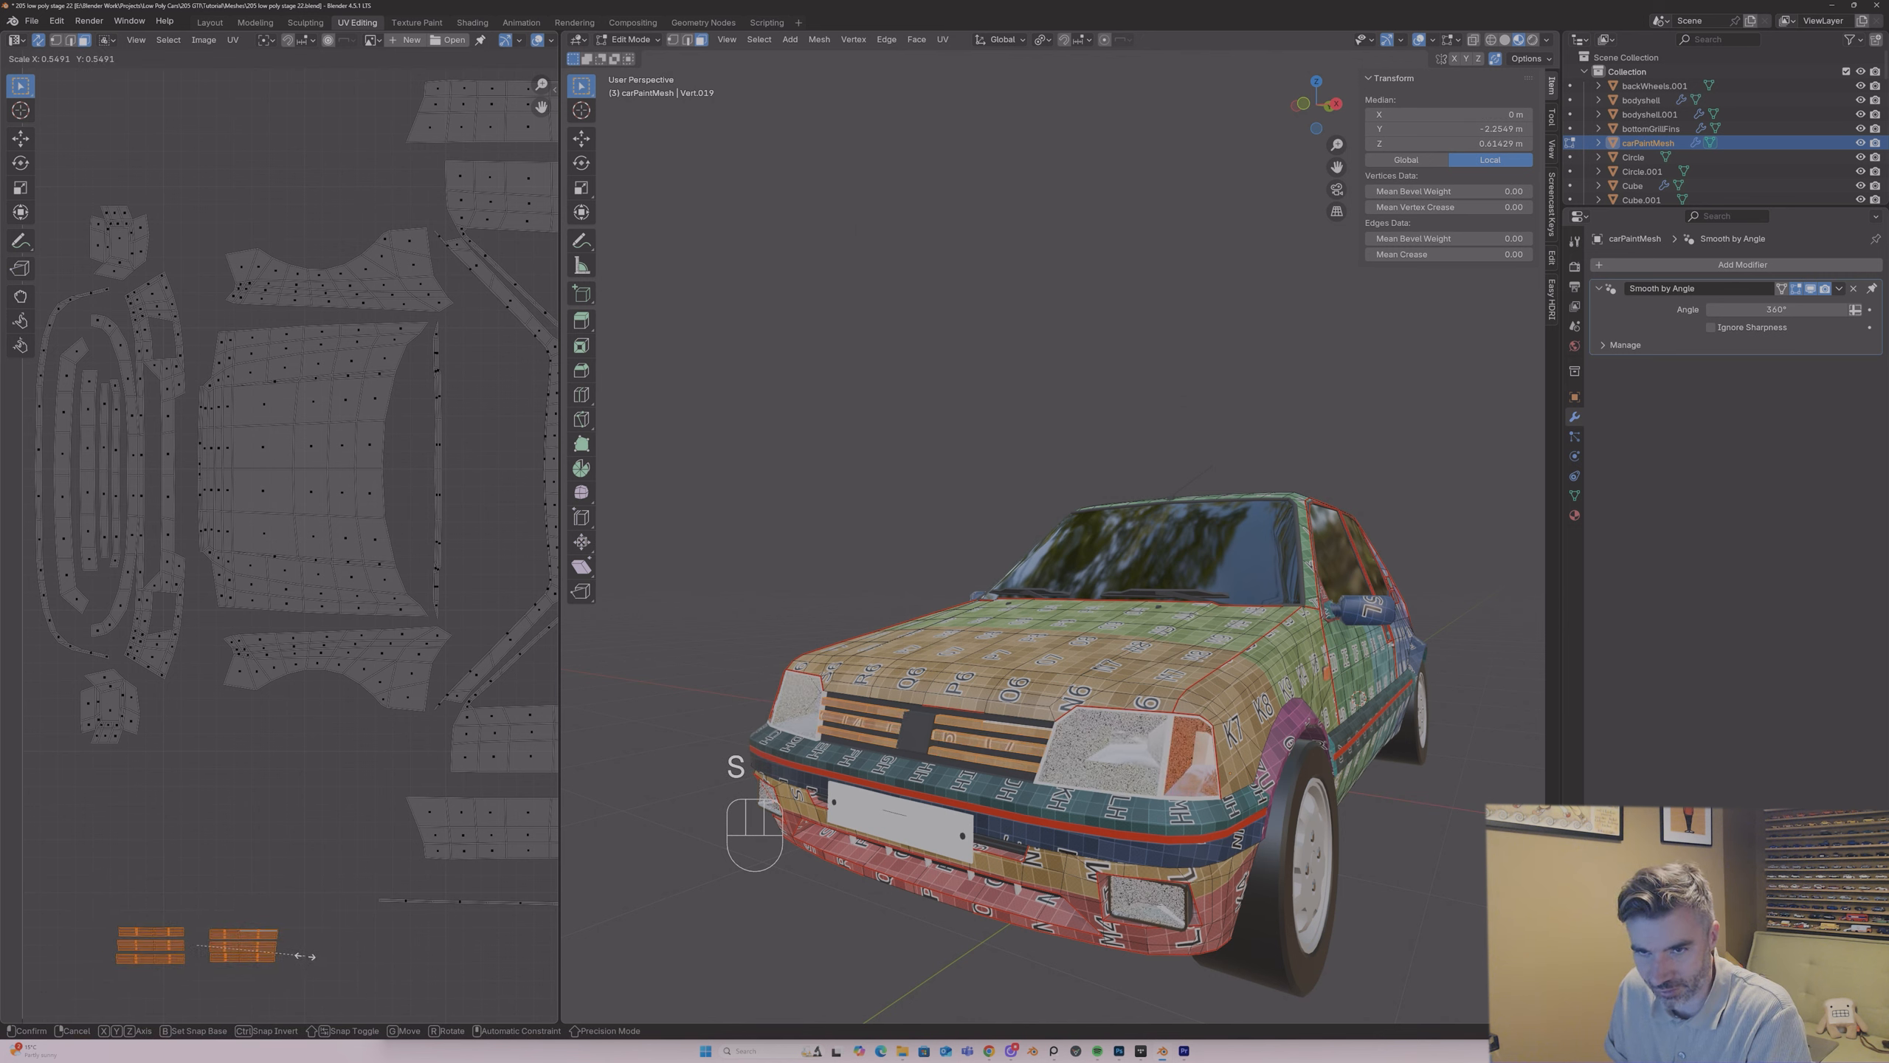
pyautogui.click(312, 907)
pyautogui.press('g')
pyautogui.click(329, 824)
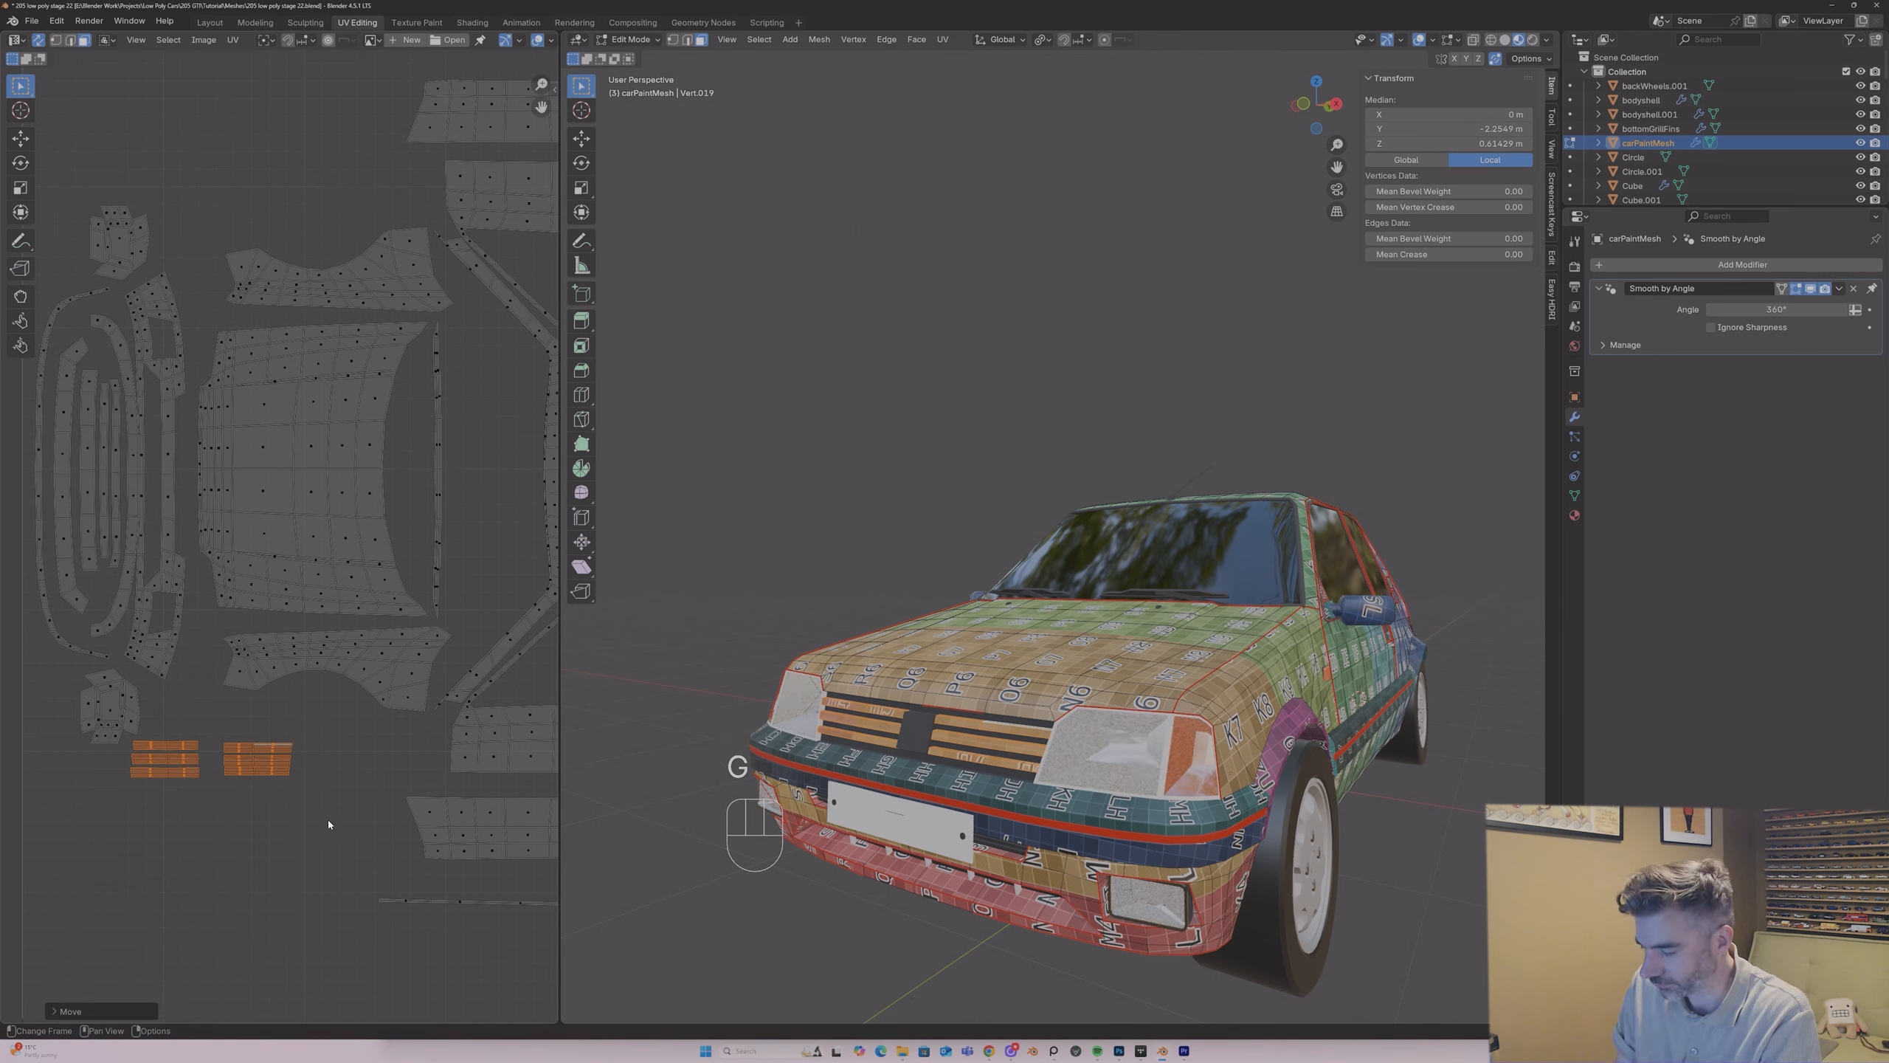
# Step: Rotate both slat groups by 90° and move them between the front bumper and bonnet islands
pyautogui.press('r')
pyautogui.press('9')
pyautogui.press('0')
pyautogui.press('Return')
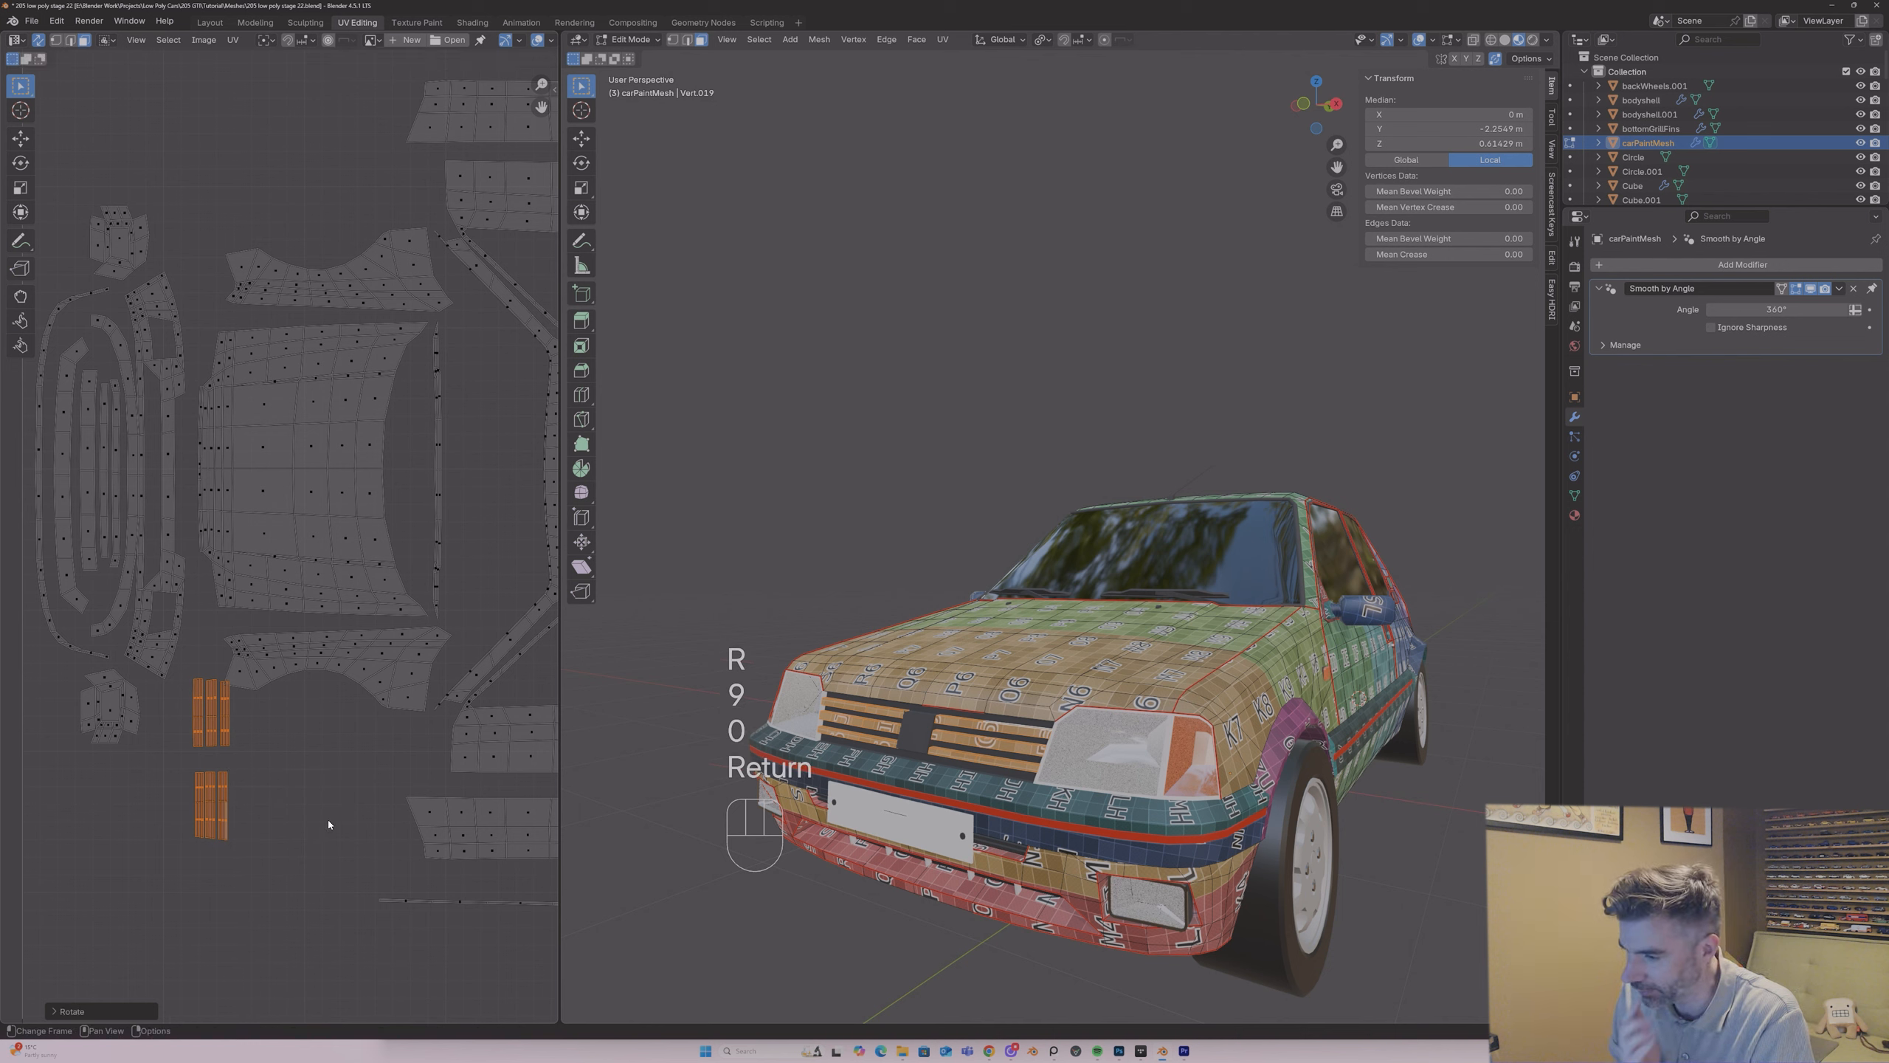
pyautogui.press('g')
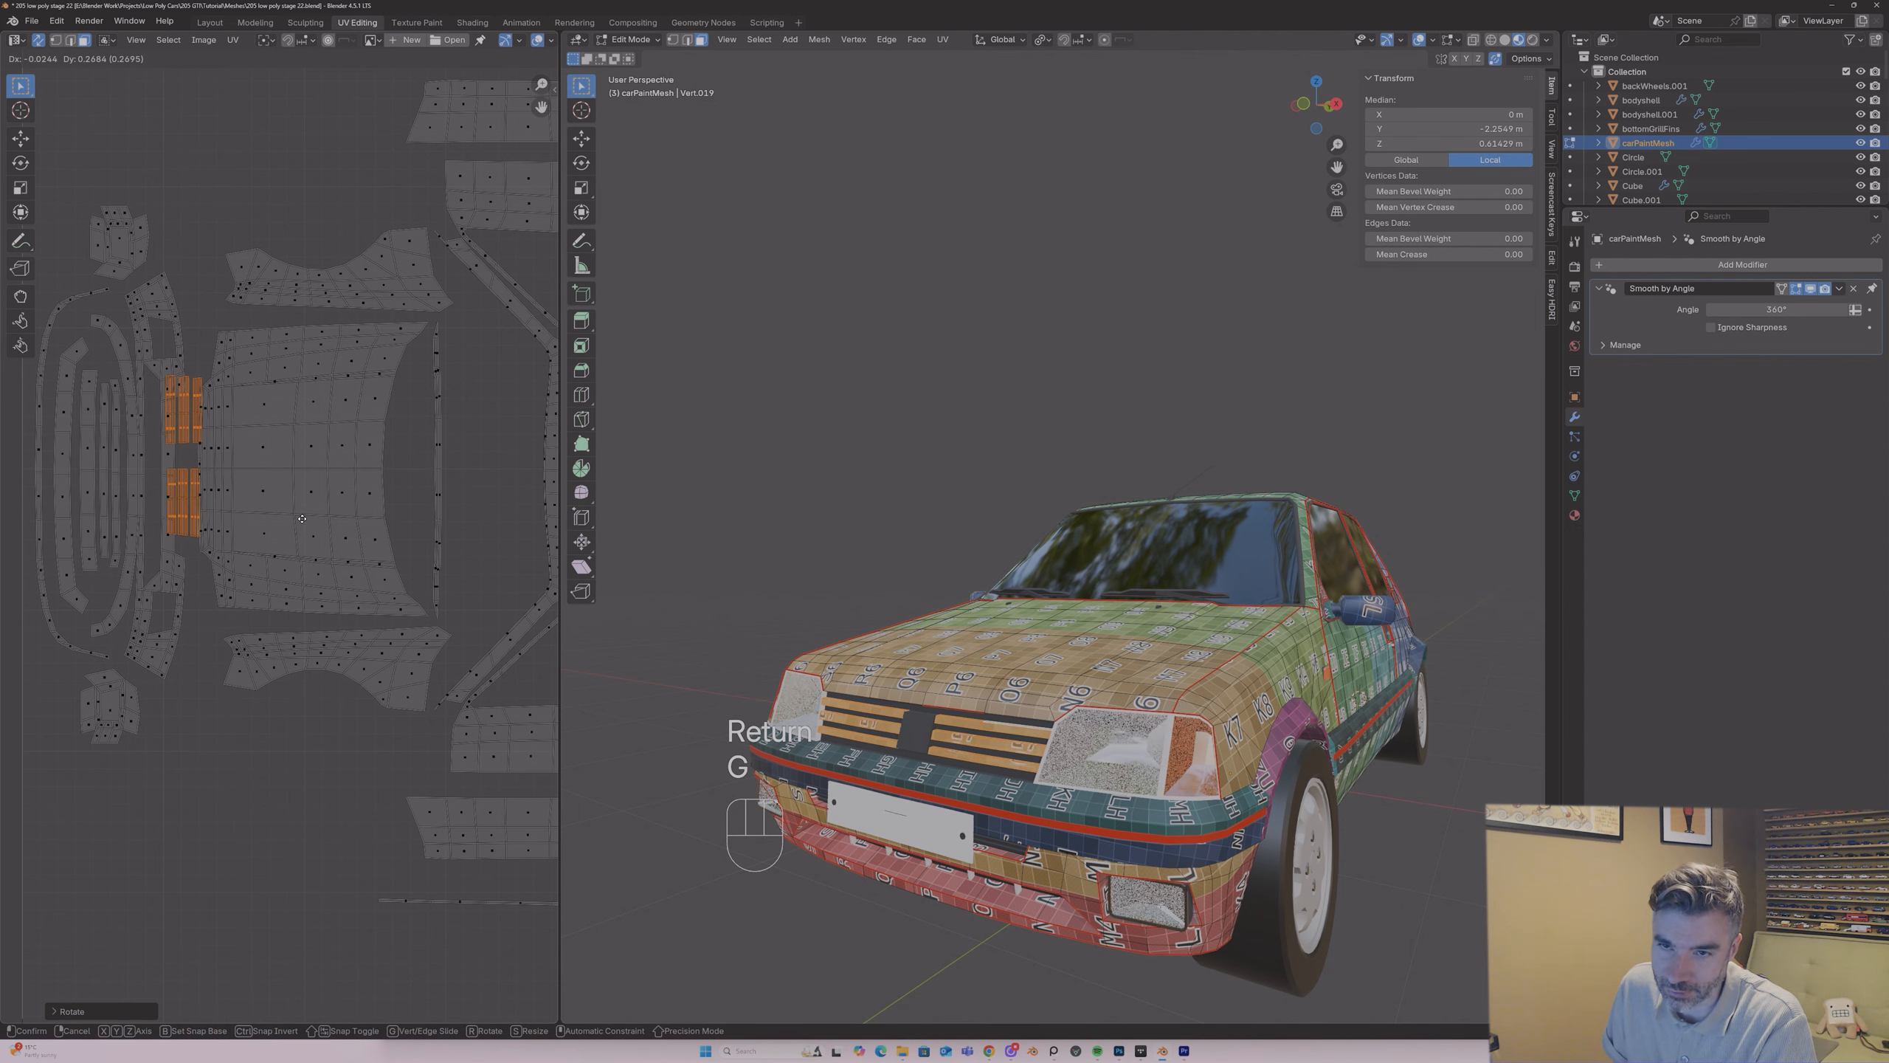
pyautogui.click(303, 527)
# Step: Shrink both slat groups further and fine-position them in the gap between the bumper and the bonnet
pyautogui.press('s')
pyautogui.click(263, 511)
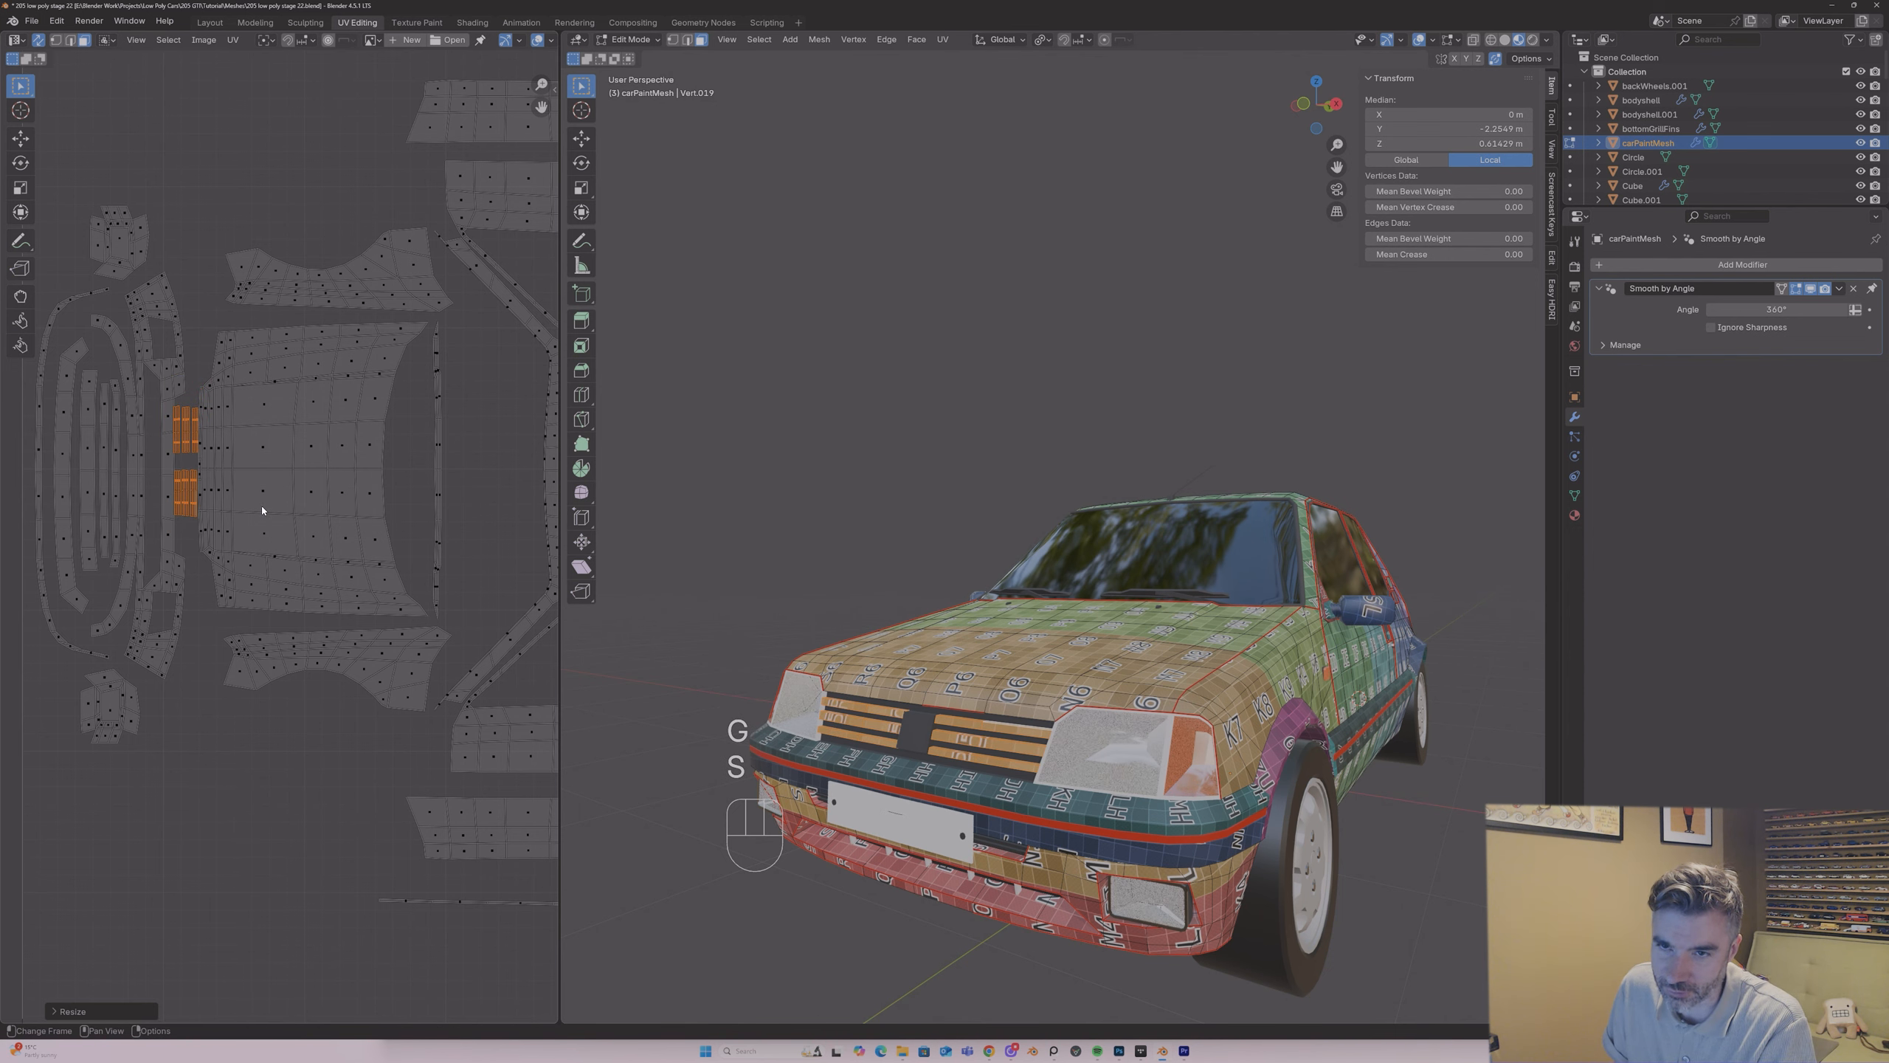
pyautogui.press('g')
pyautogui.click(262, 510)
pyautogui.press('s')
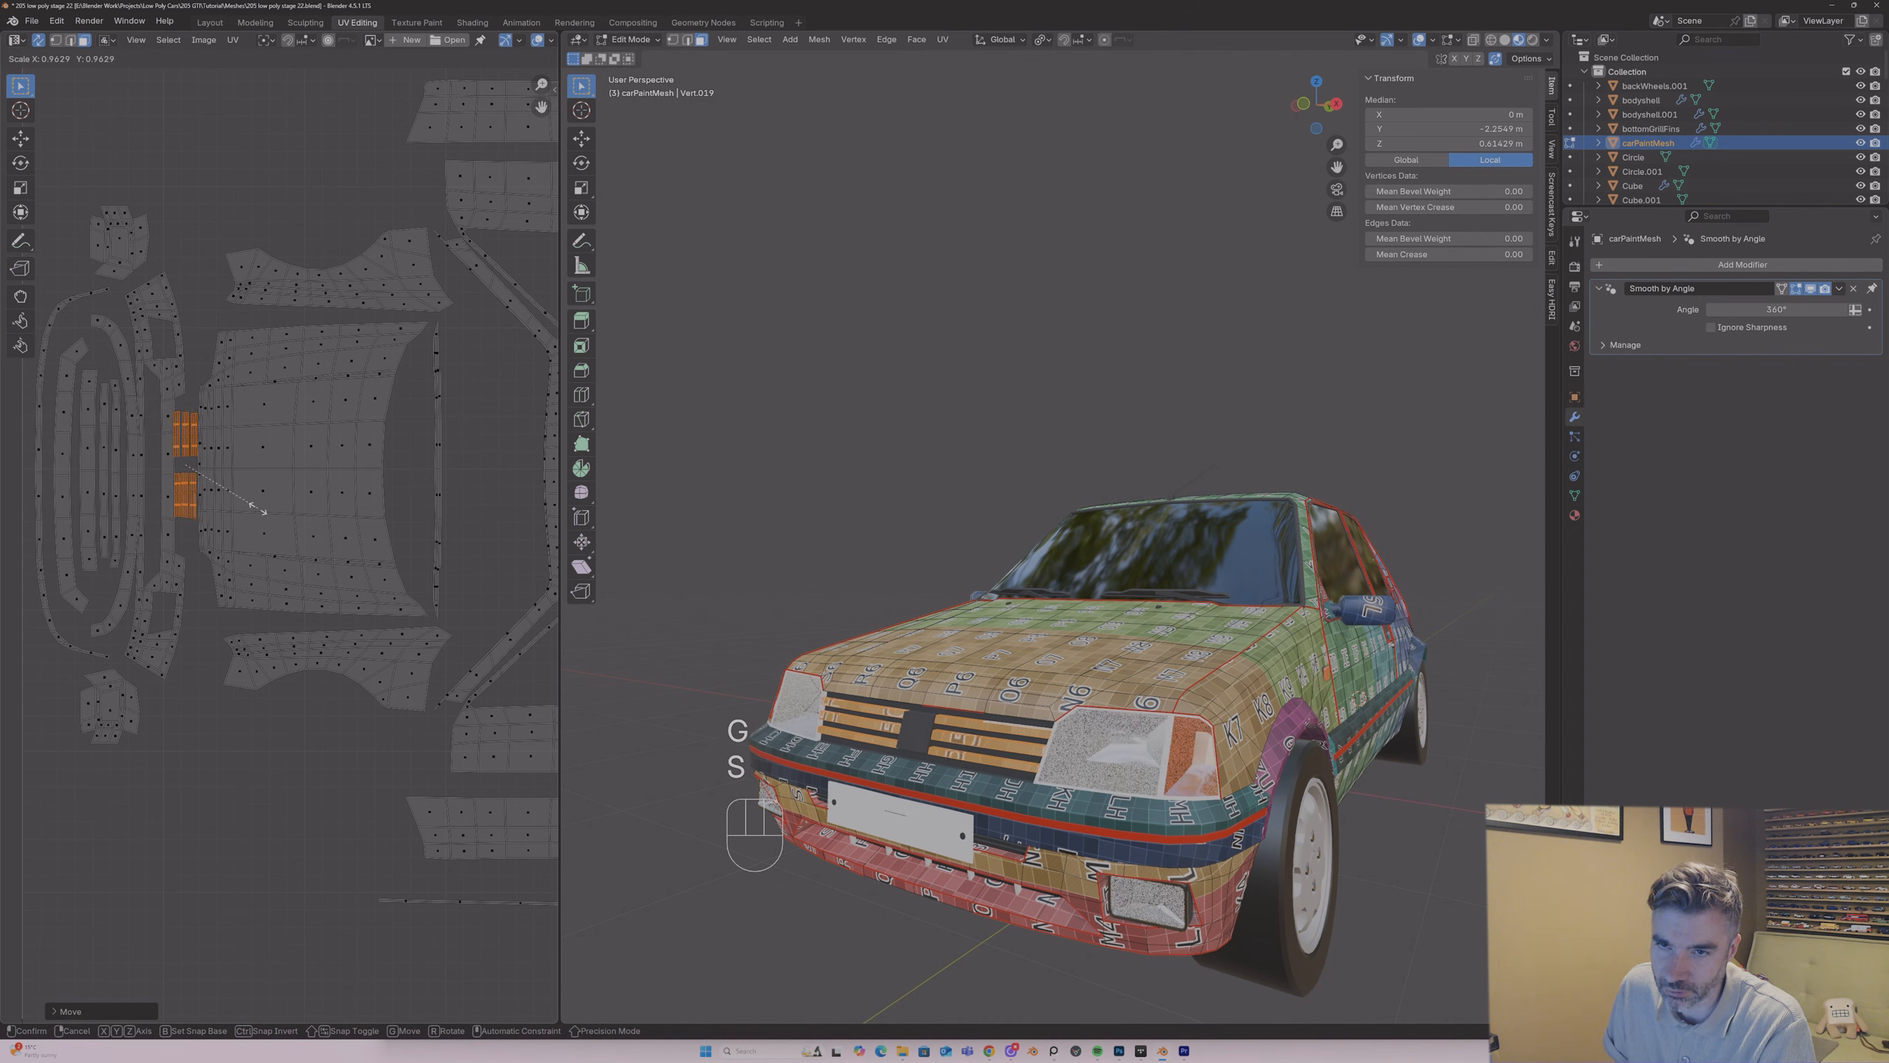
pyautogui.click(262, 511)
pyautogui.press('g')
pyautogui.click(259, 511)
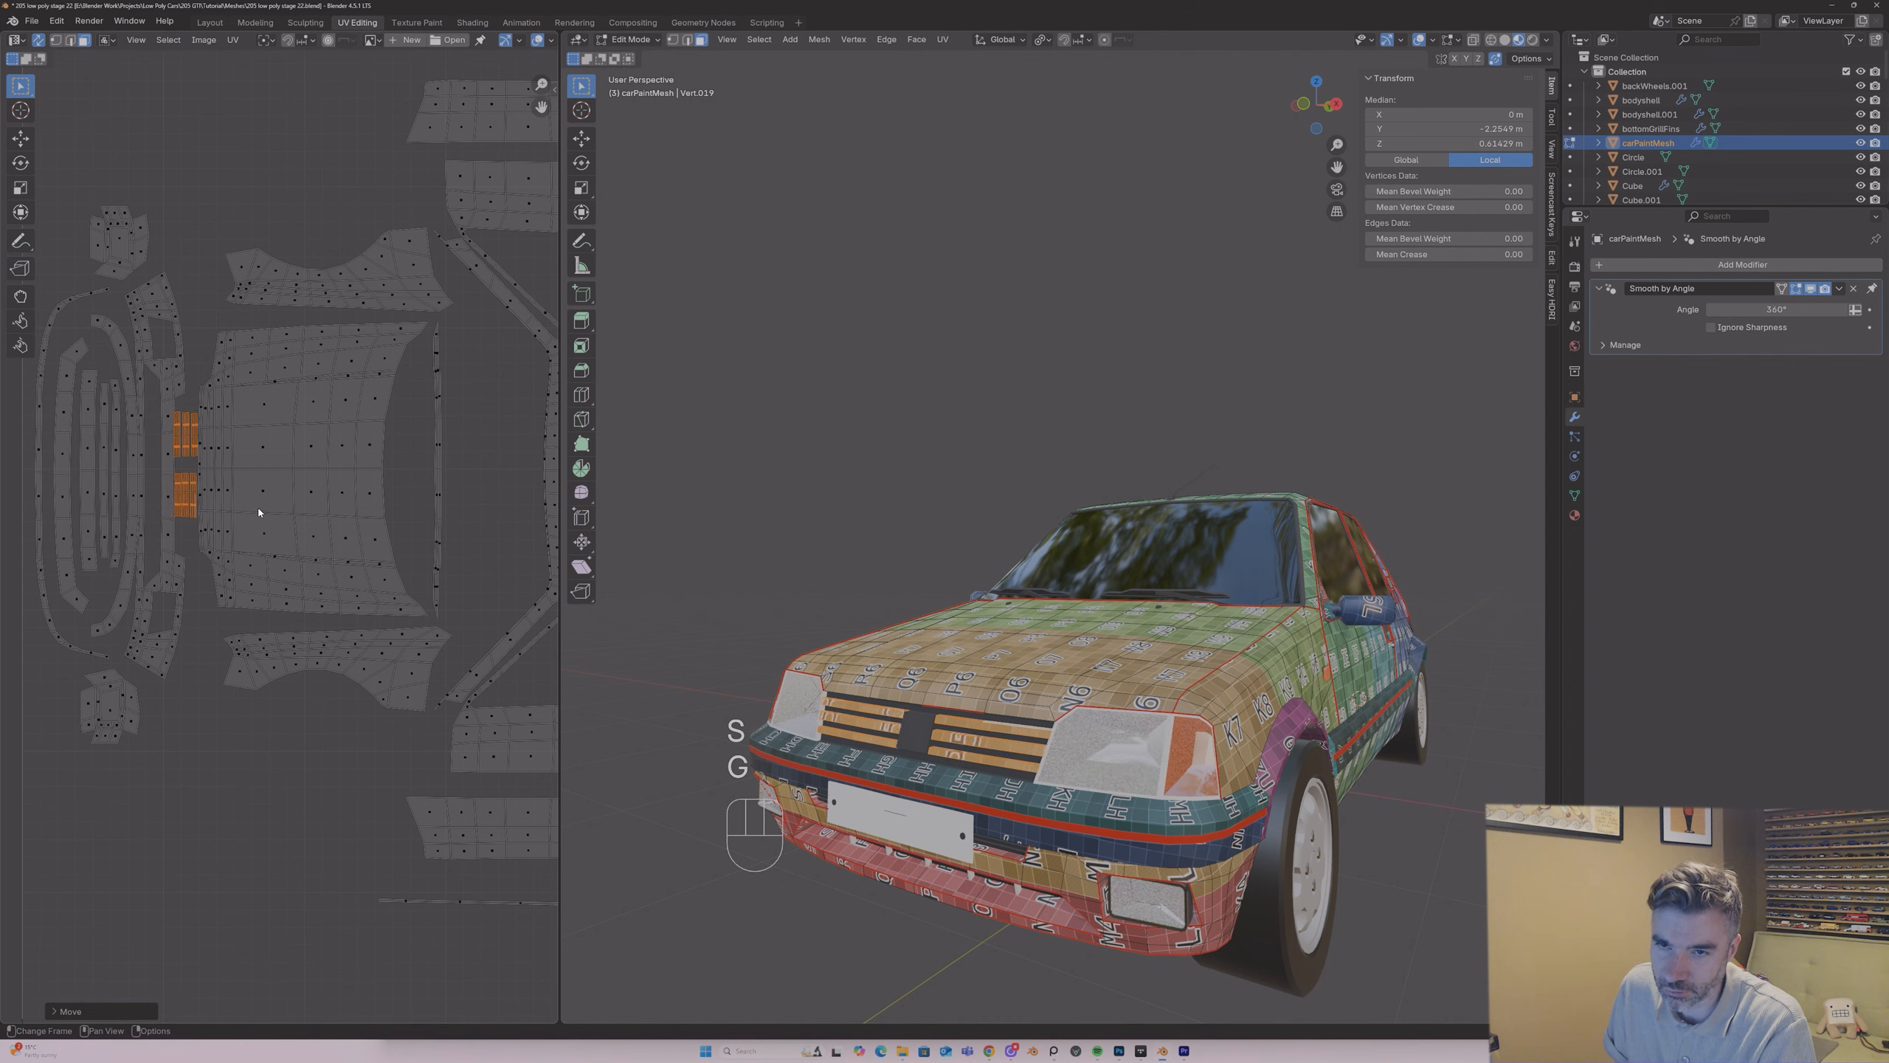
# Step: Try selecting the front bumper islands and moving them along the X axis, and undo the attempt
pyautogui.scroll(-1, 216, 479)
pyautogui.click(191, 456)
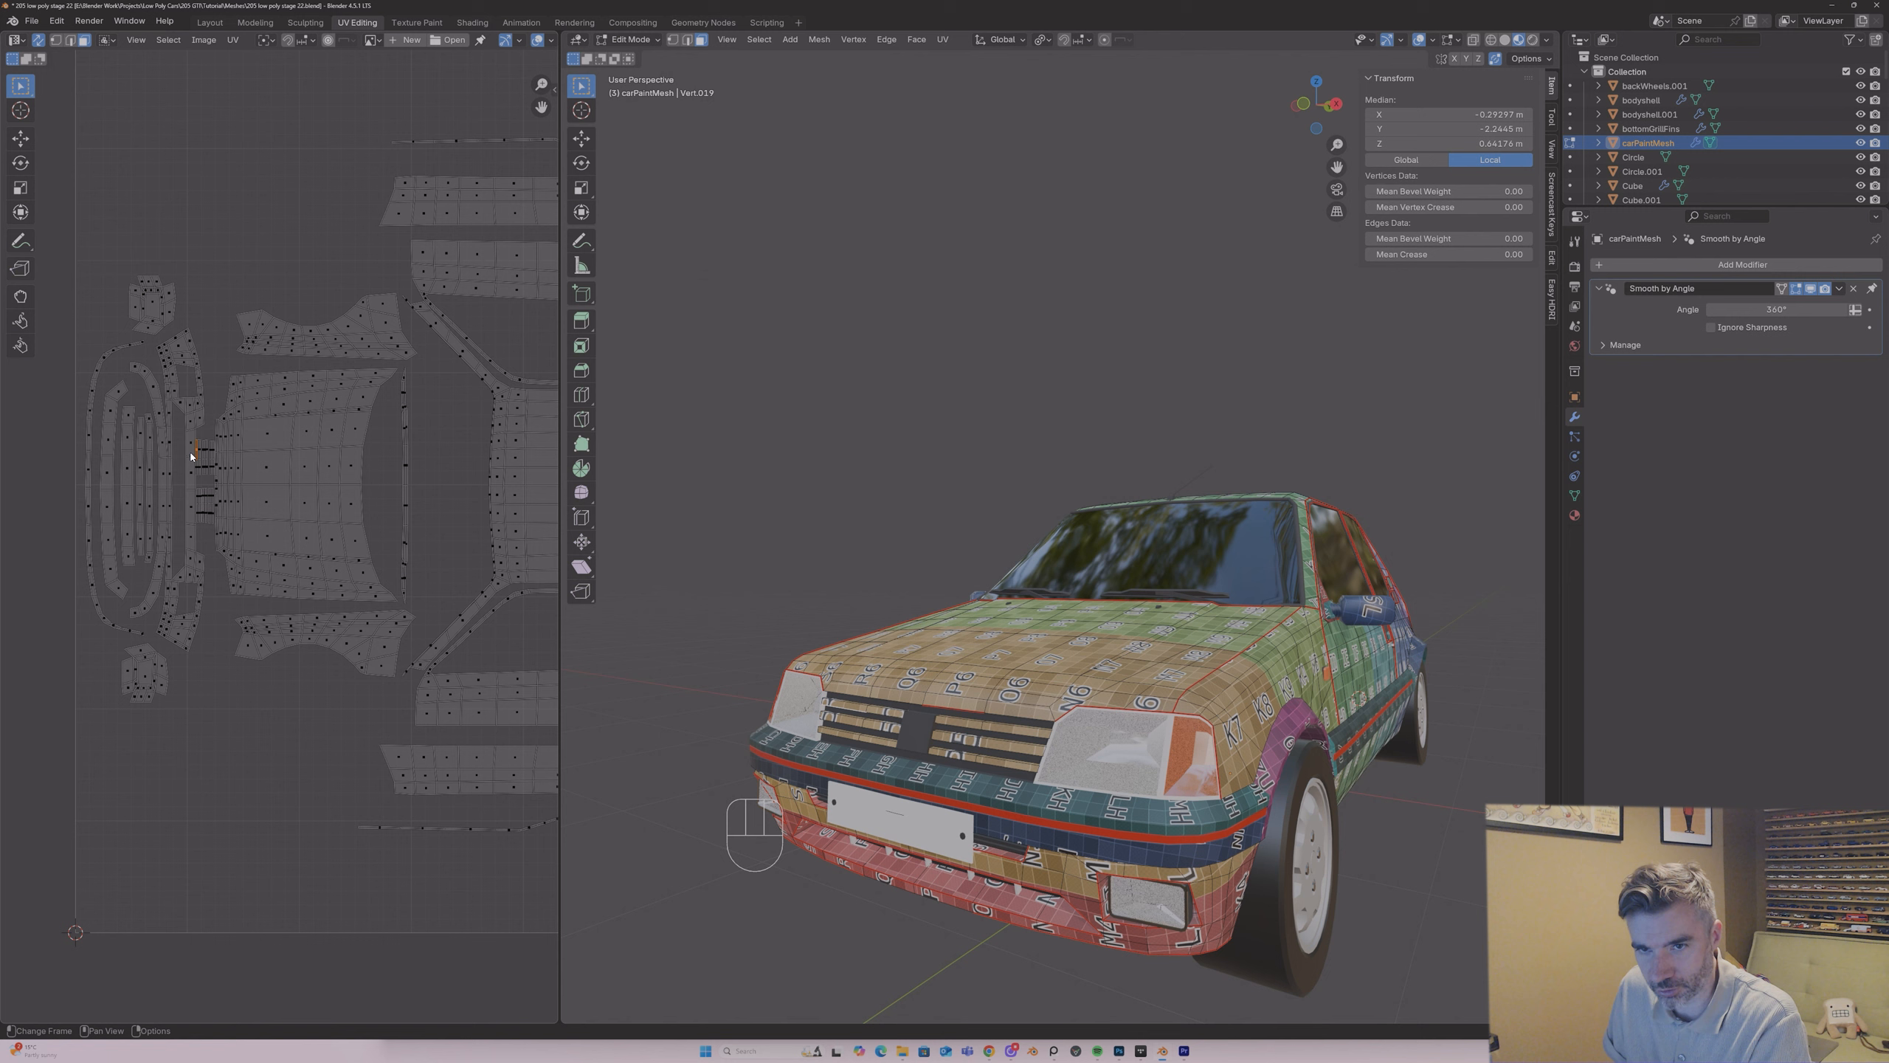
pyautogui.press('l')
pyautogui.press('l')
pyautogui.press('l')
pyautogui.press('l')
pyautogui.press('l')
pyautogui.press('l')
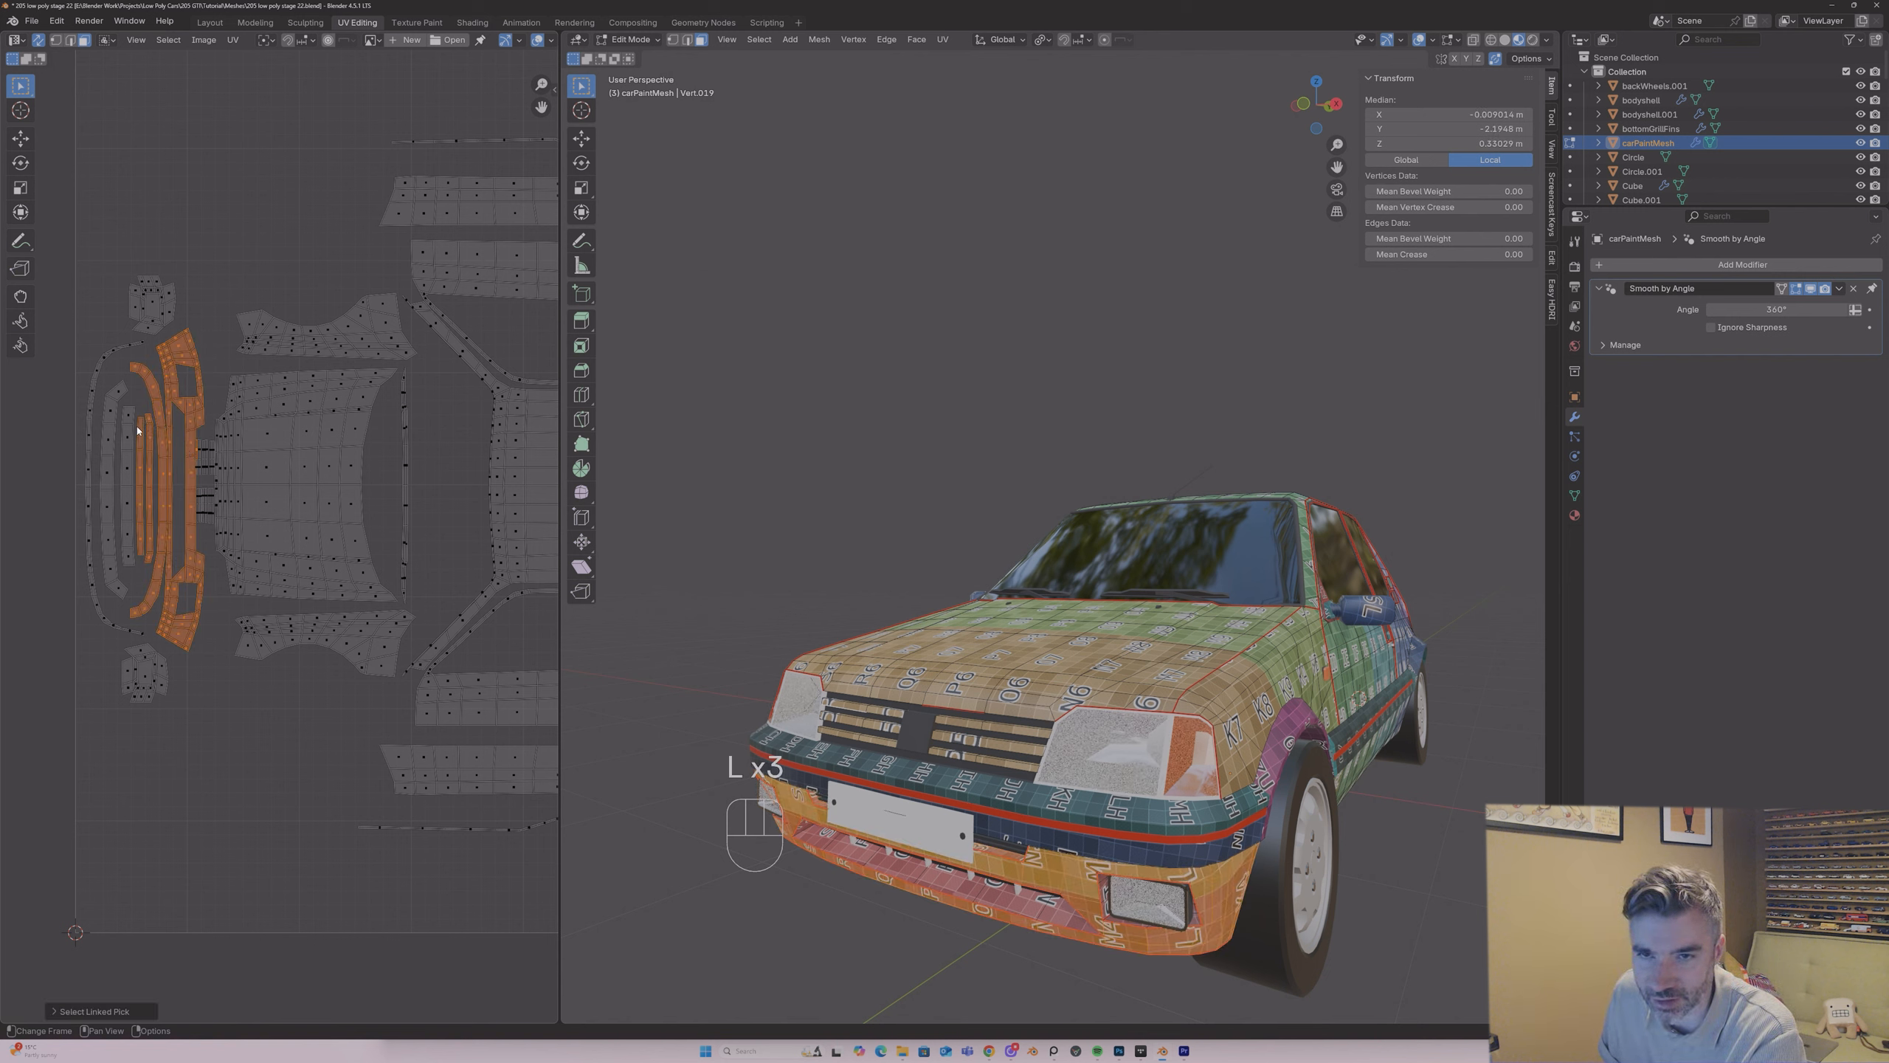
pyautogui.press('l')
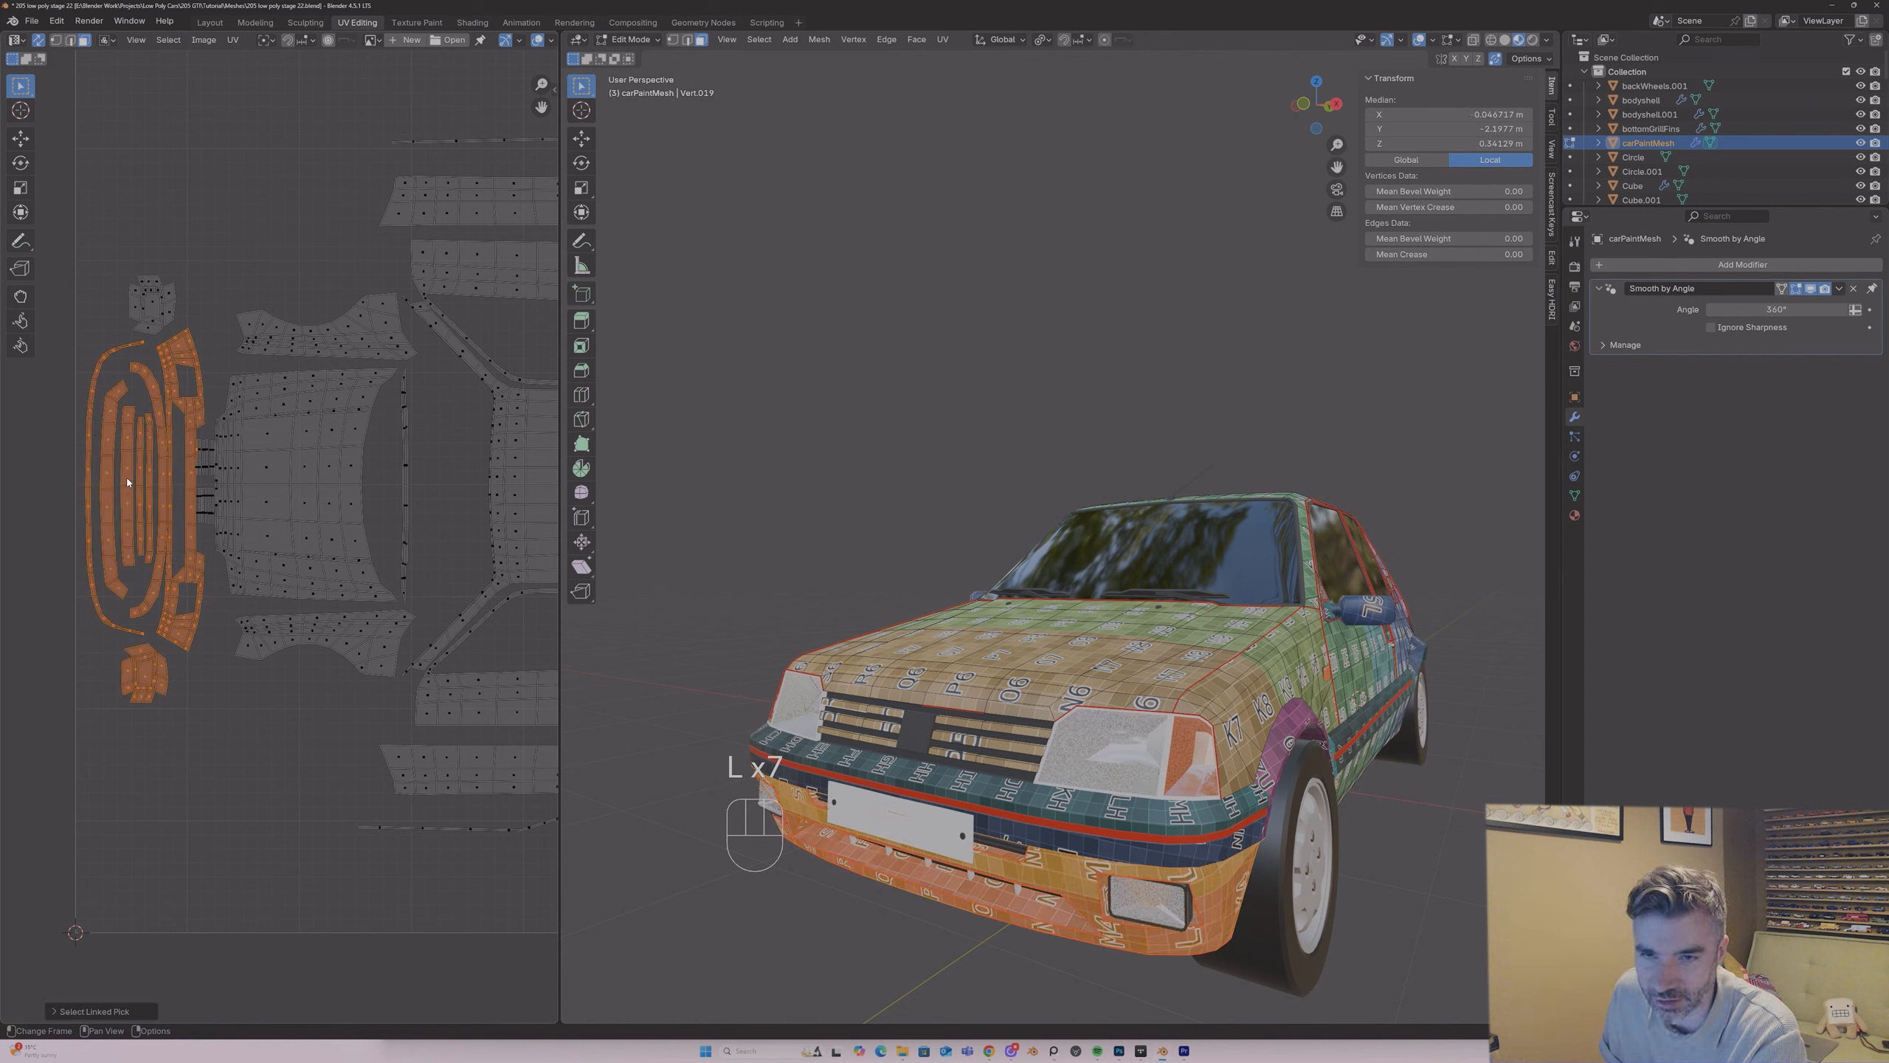
pyautogui.press('l')
pyautogui.press('g')
pyautogui.press('y')
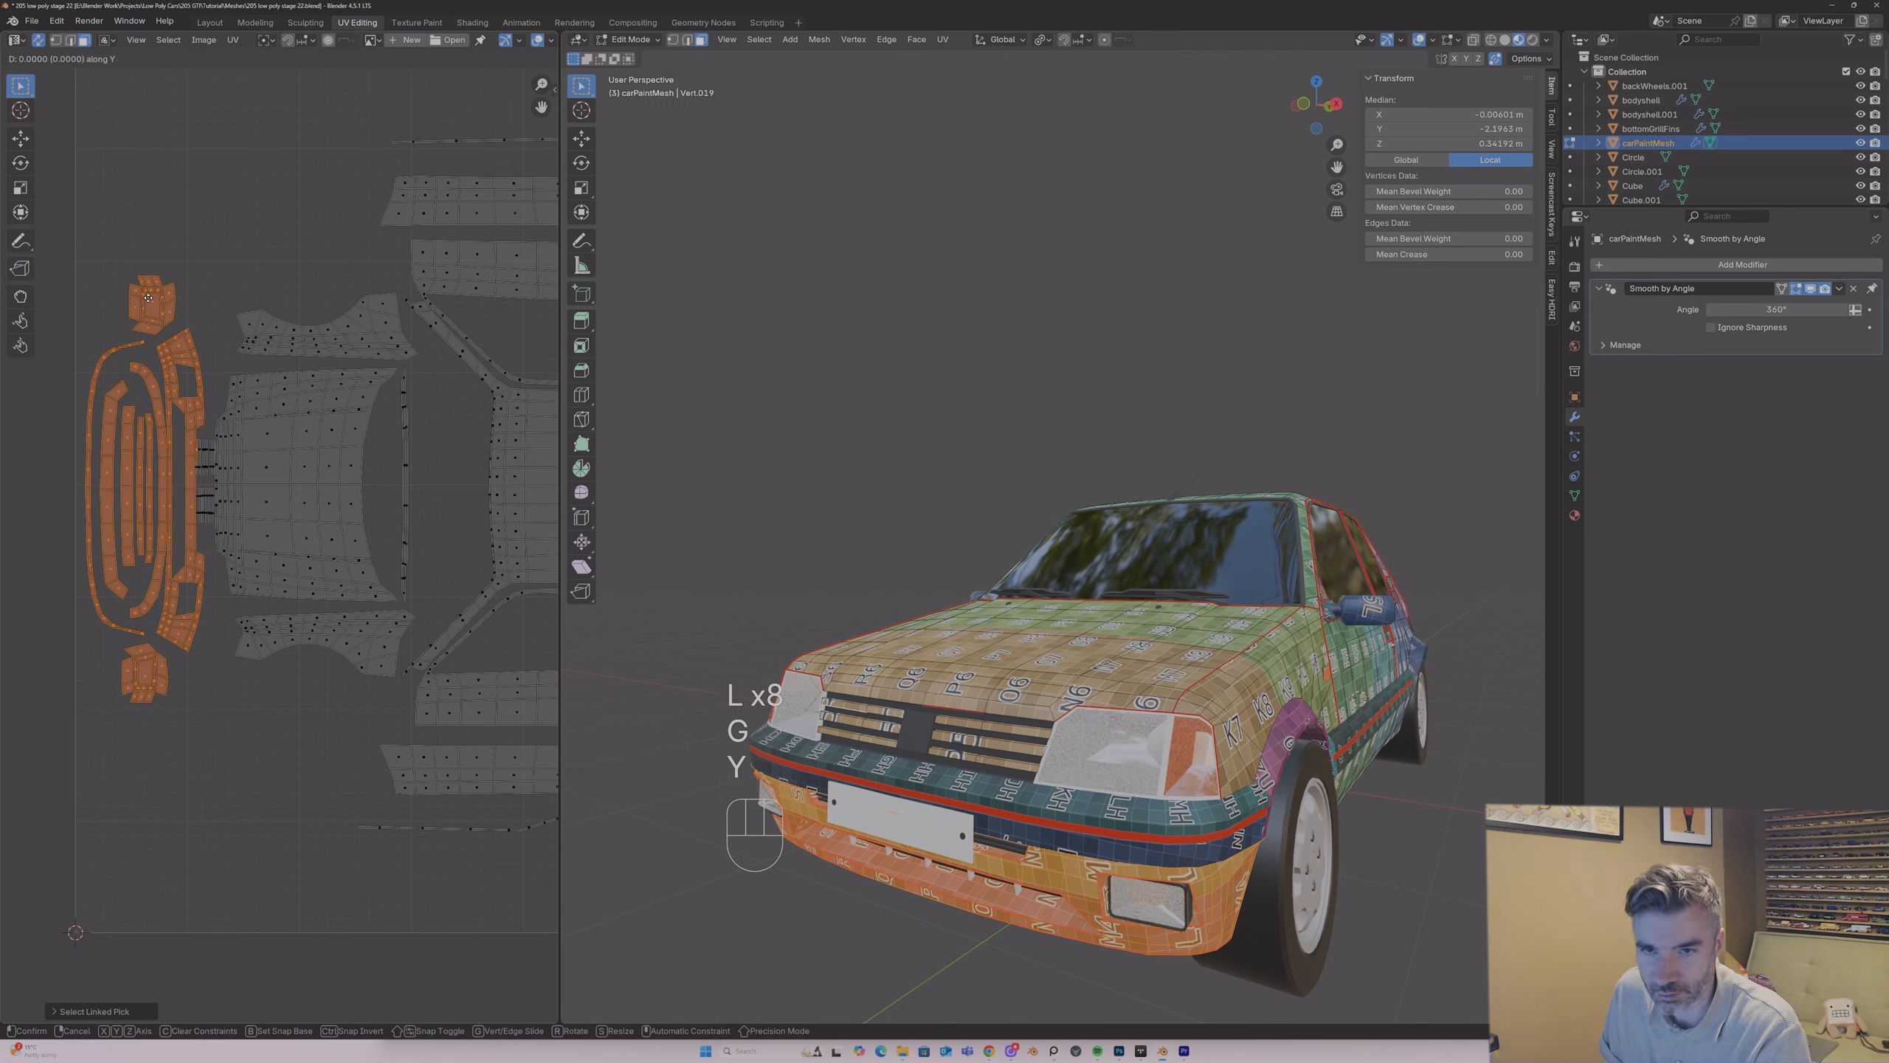
pyautogui.press('x')
pyautogui.click(197, 451)
pyautogui.hotkey('ctrl', 'z')
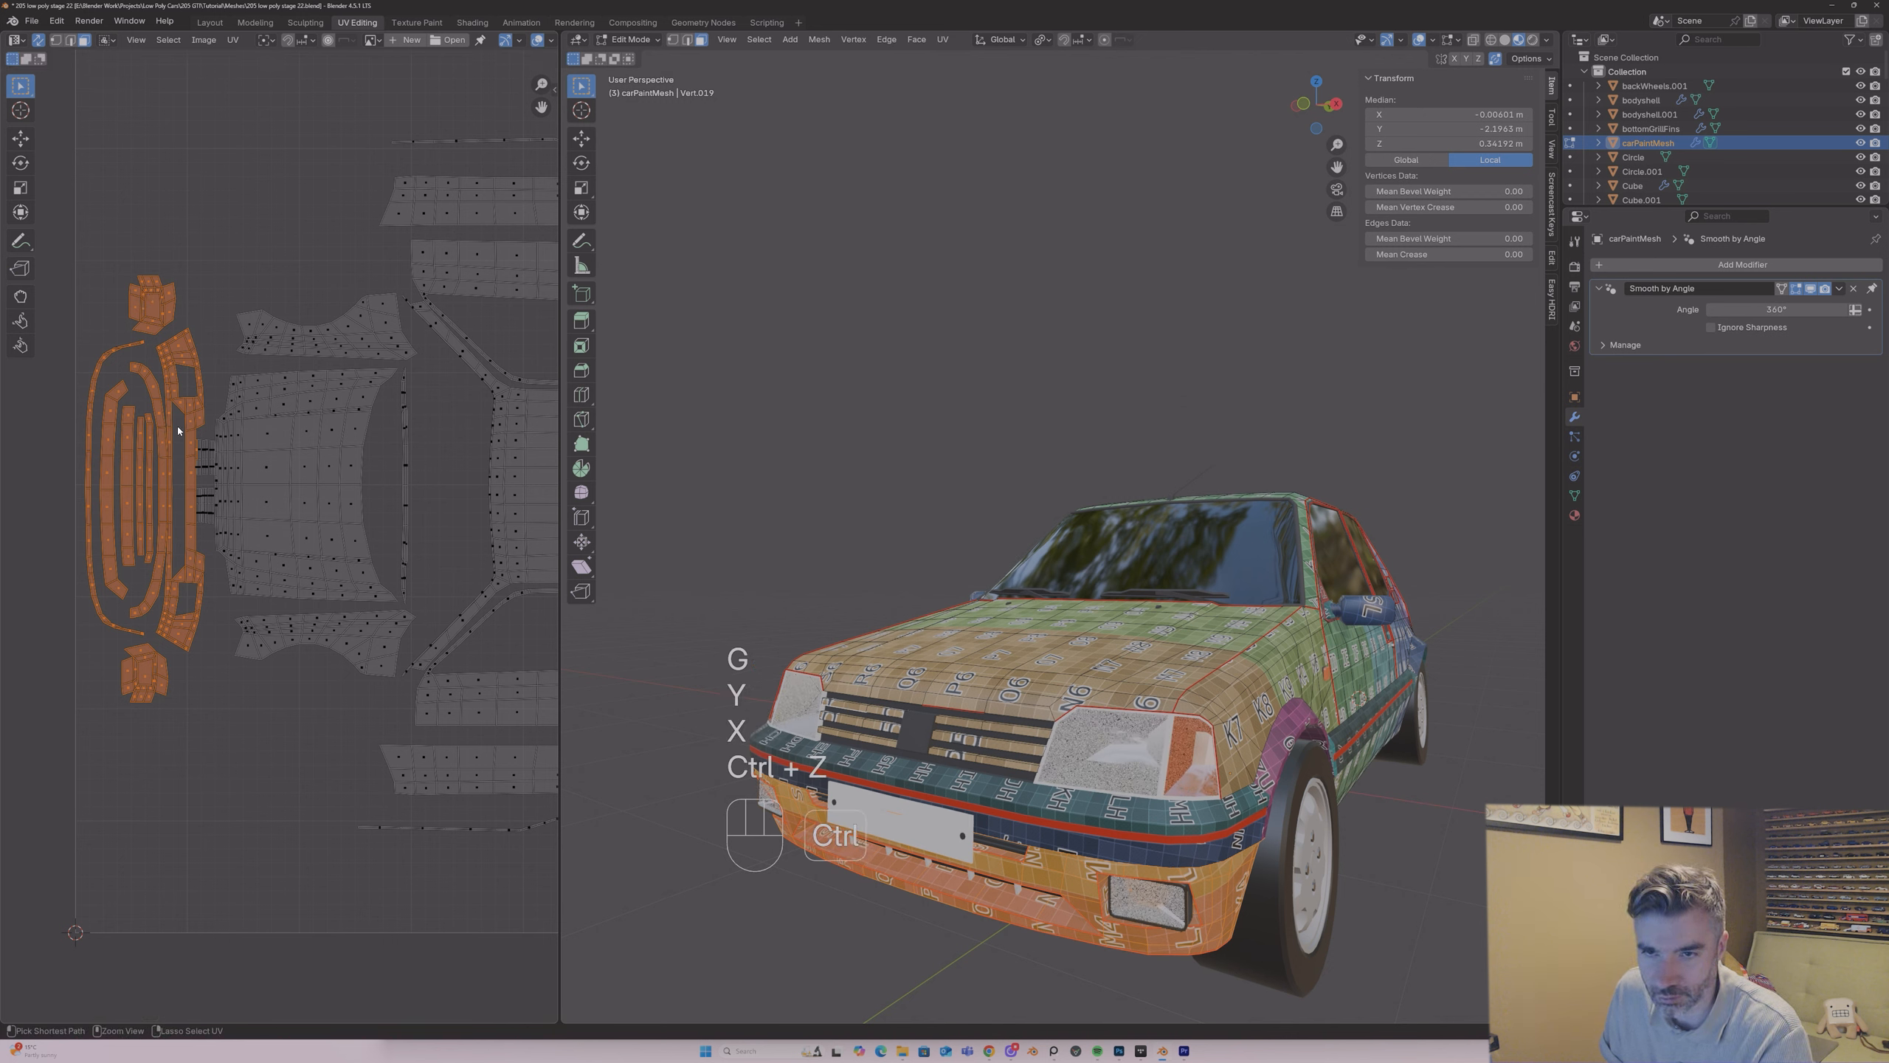
pyautogui.keyDown('shift'); pyautogui.click(197, 450); pyautogui.keyUp('shift')
pyautogui.keyDown('shift'); pyautogui.click(197, 452); pyautogui.keyUp('shift')
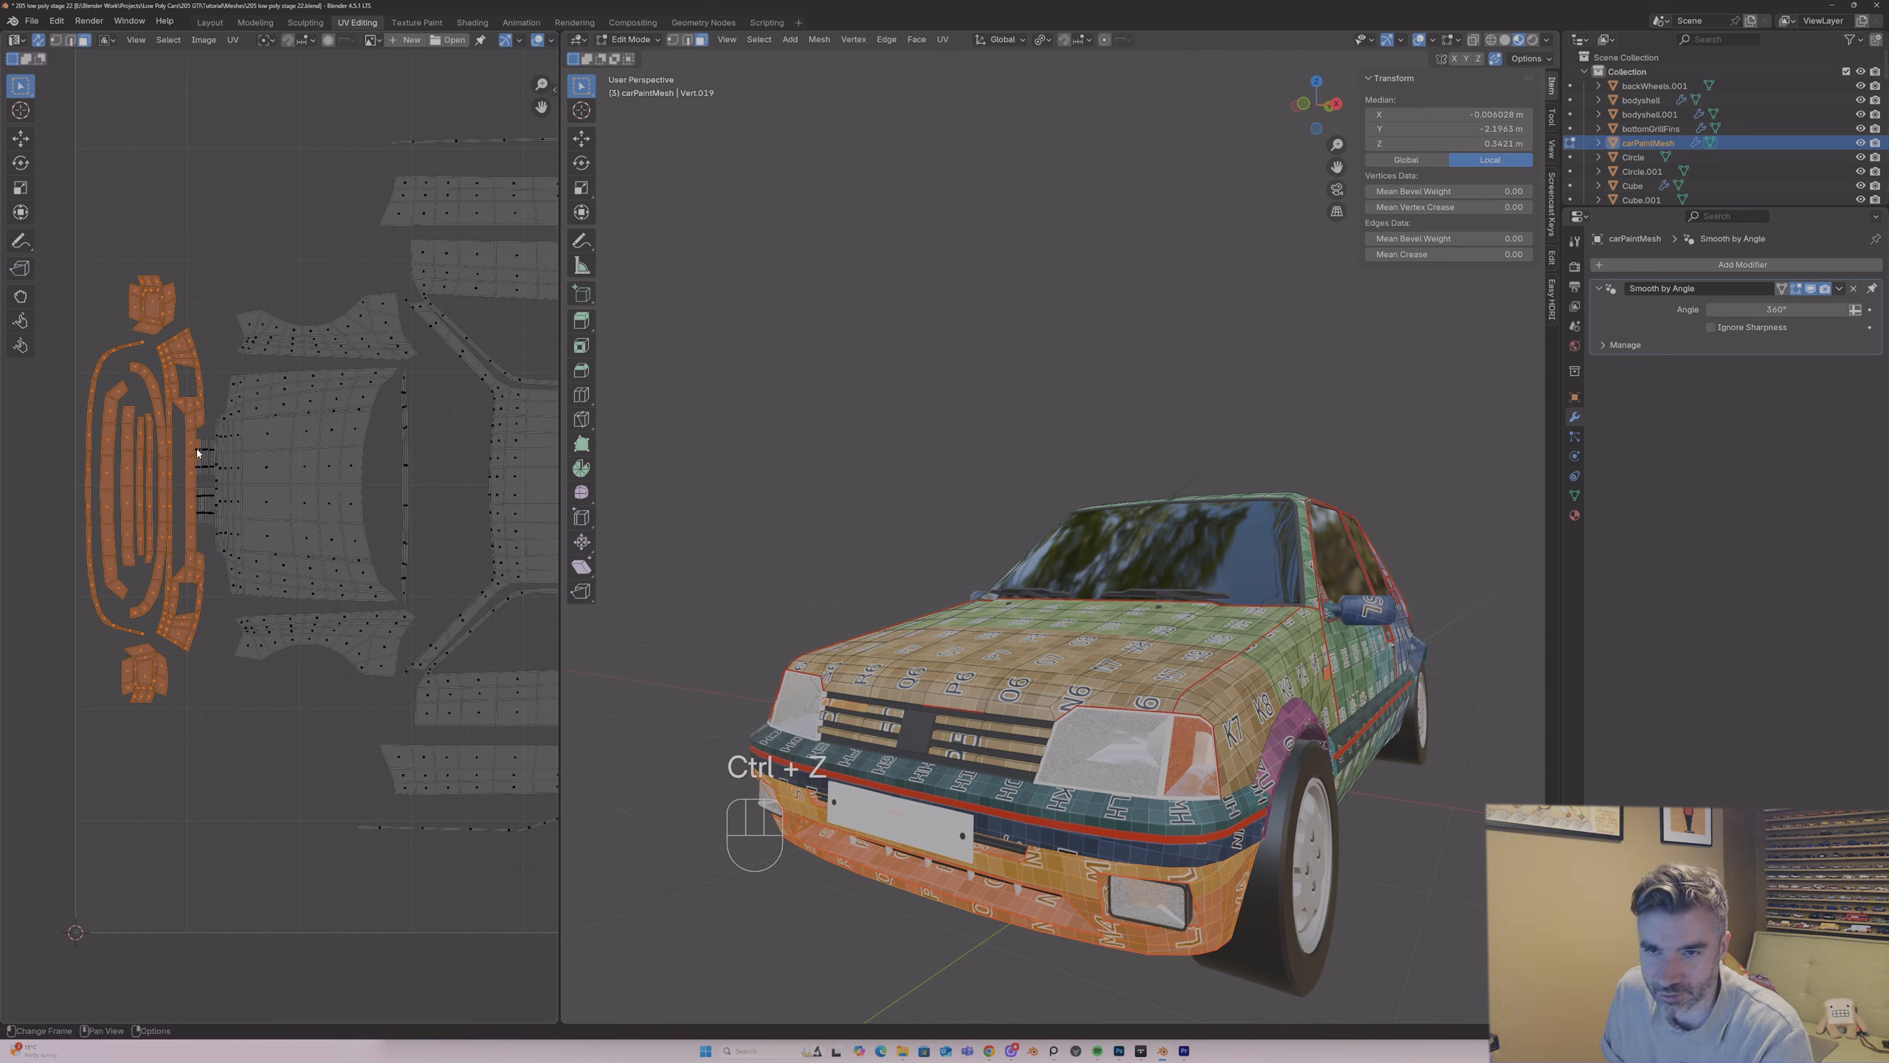
pyautogui.keyDown('ctrl'); pyautogui.click(198, 451); pyautogui.keyUp('ctrl')
pyautogui.hotkey('ctrl', 'z')
pyautogui.hotkey('ctrl', 'z')
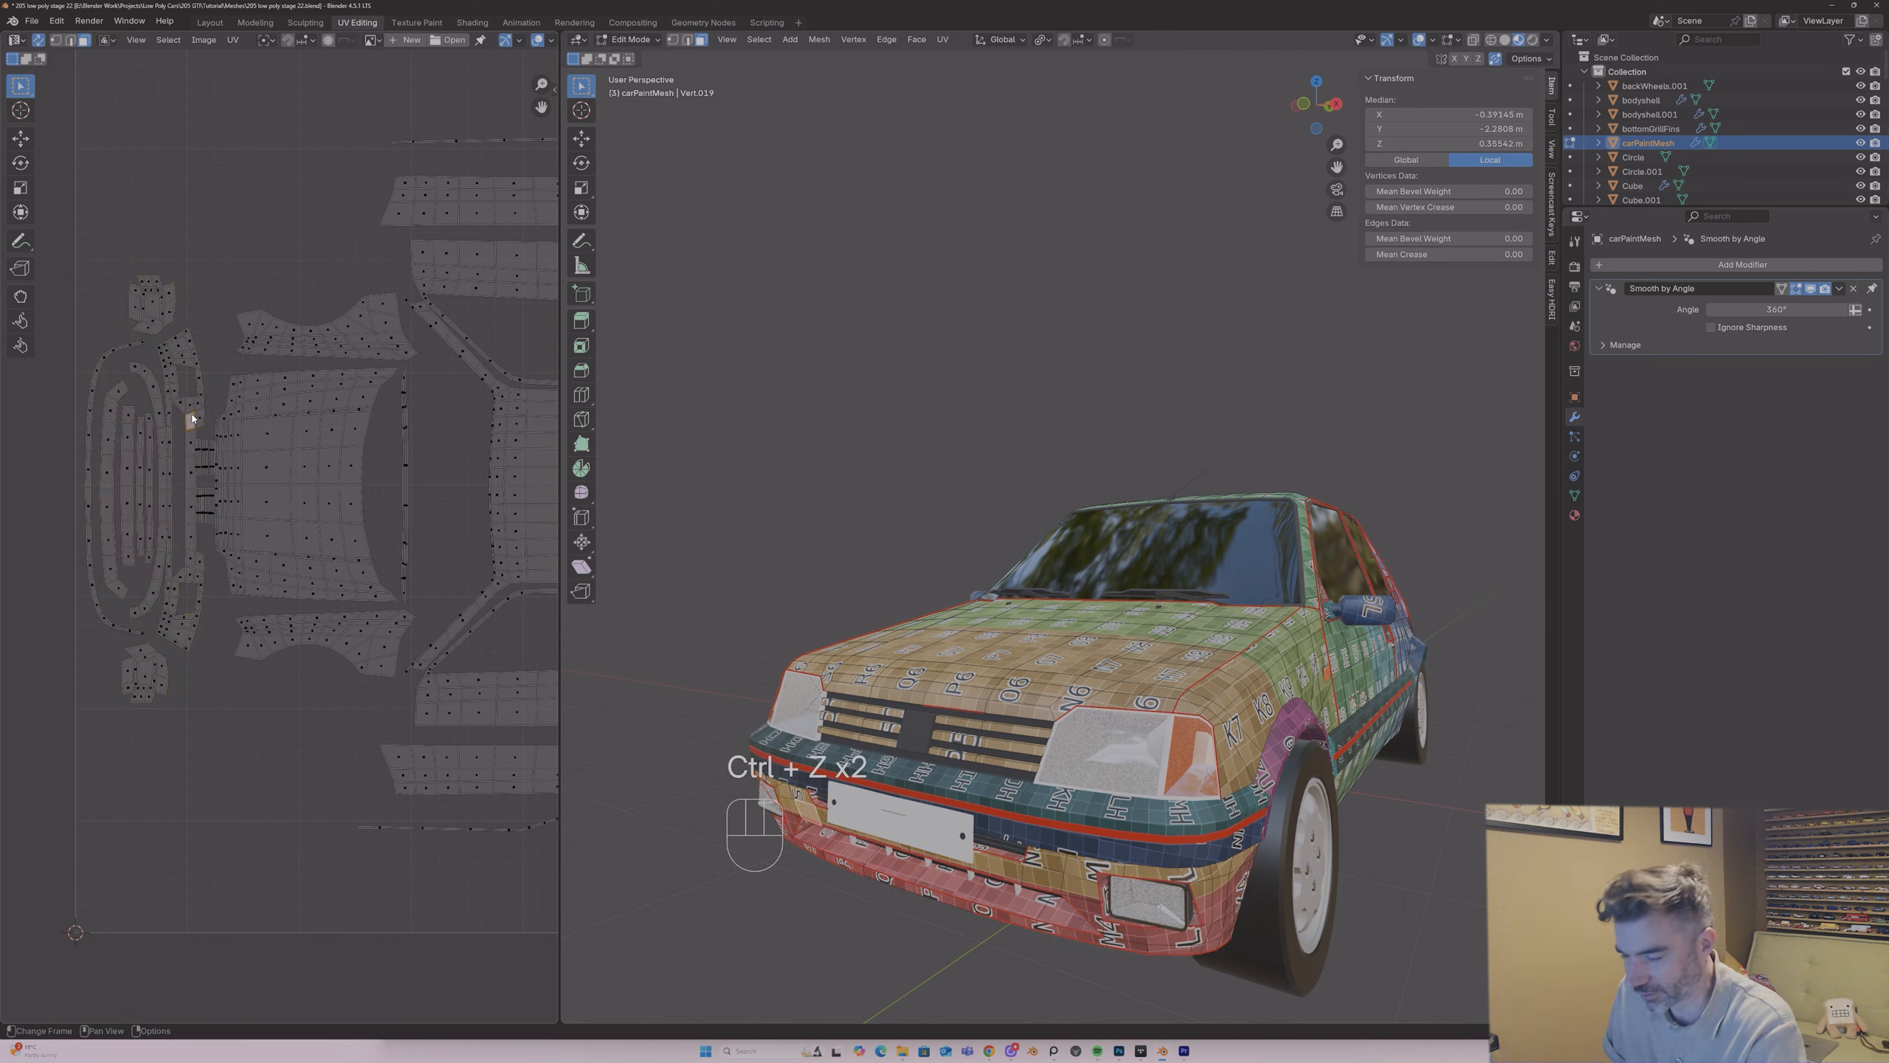
# Step: Select all the front bumper islands and shift them slightly away from the bonnet
pyautogui.press('l')
pyautogui.press('l')
pyautogui.press('l')
pyautogui.press('l')
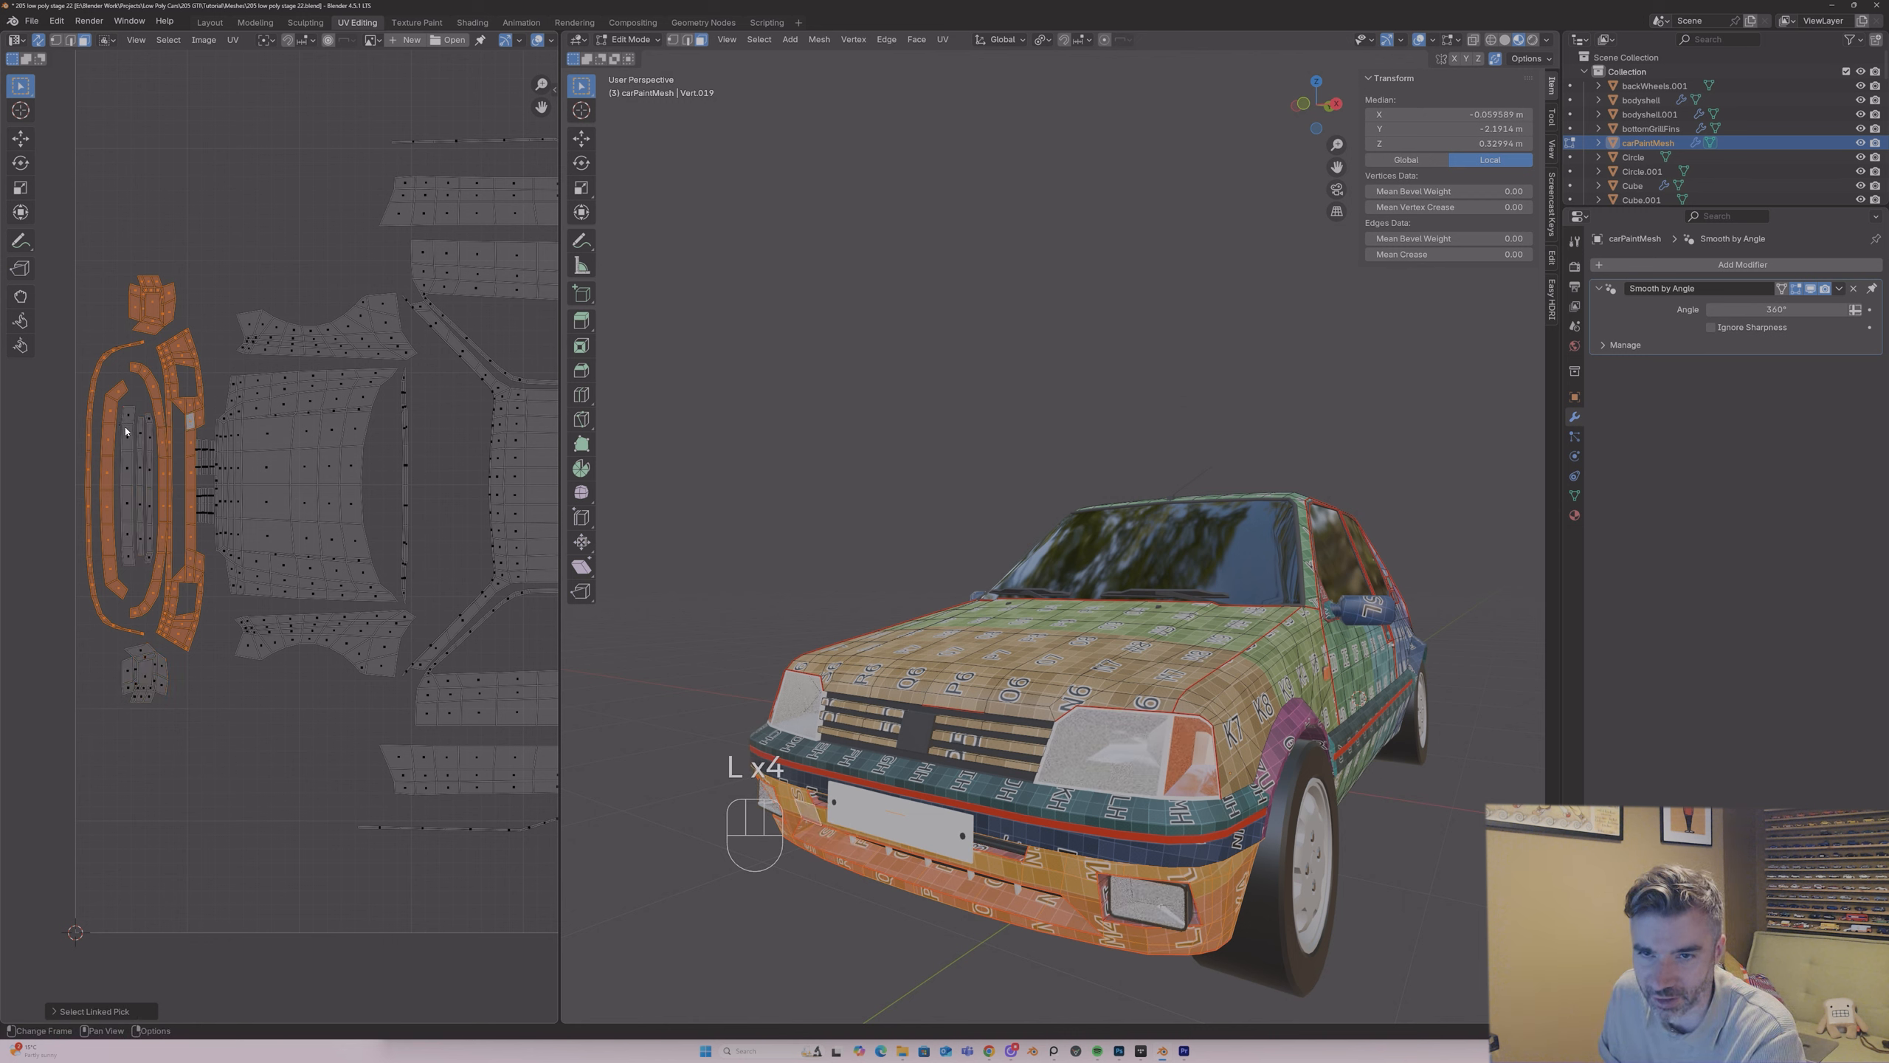
pyautogui.press('l')
pyautogui.press('l')
pyautogui.press('l')
pyautogui.press('l')
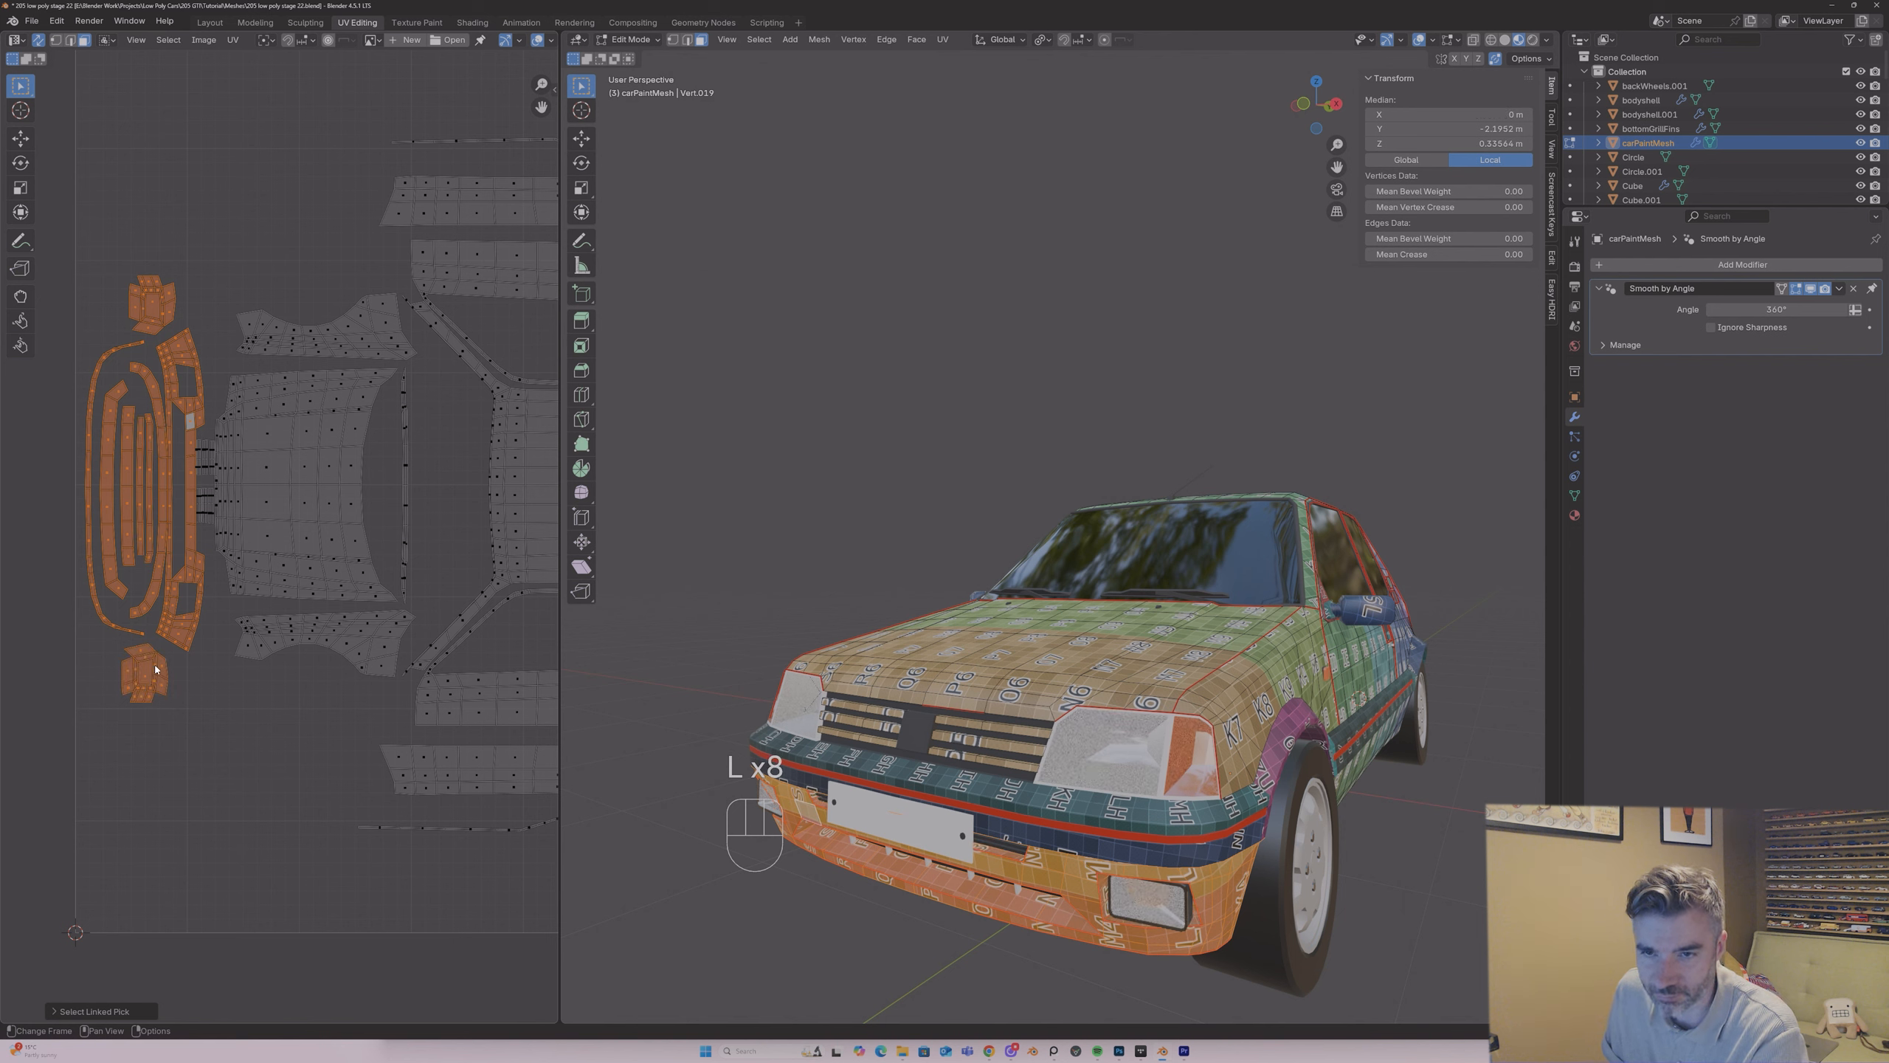
pyautogui.press('g')
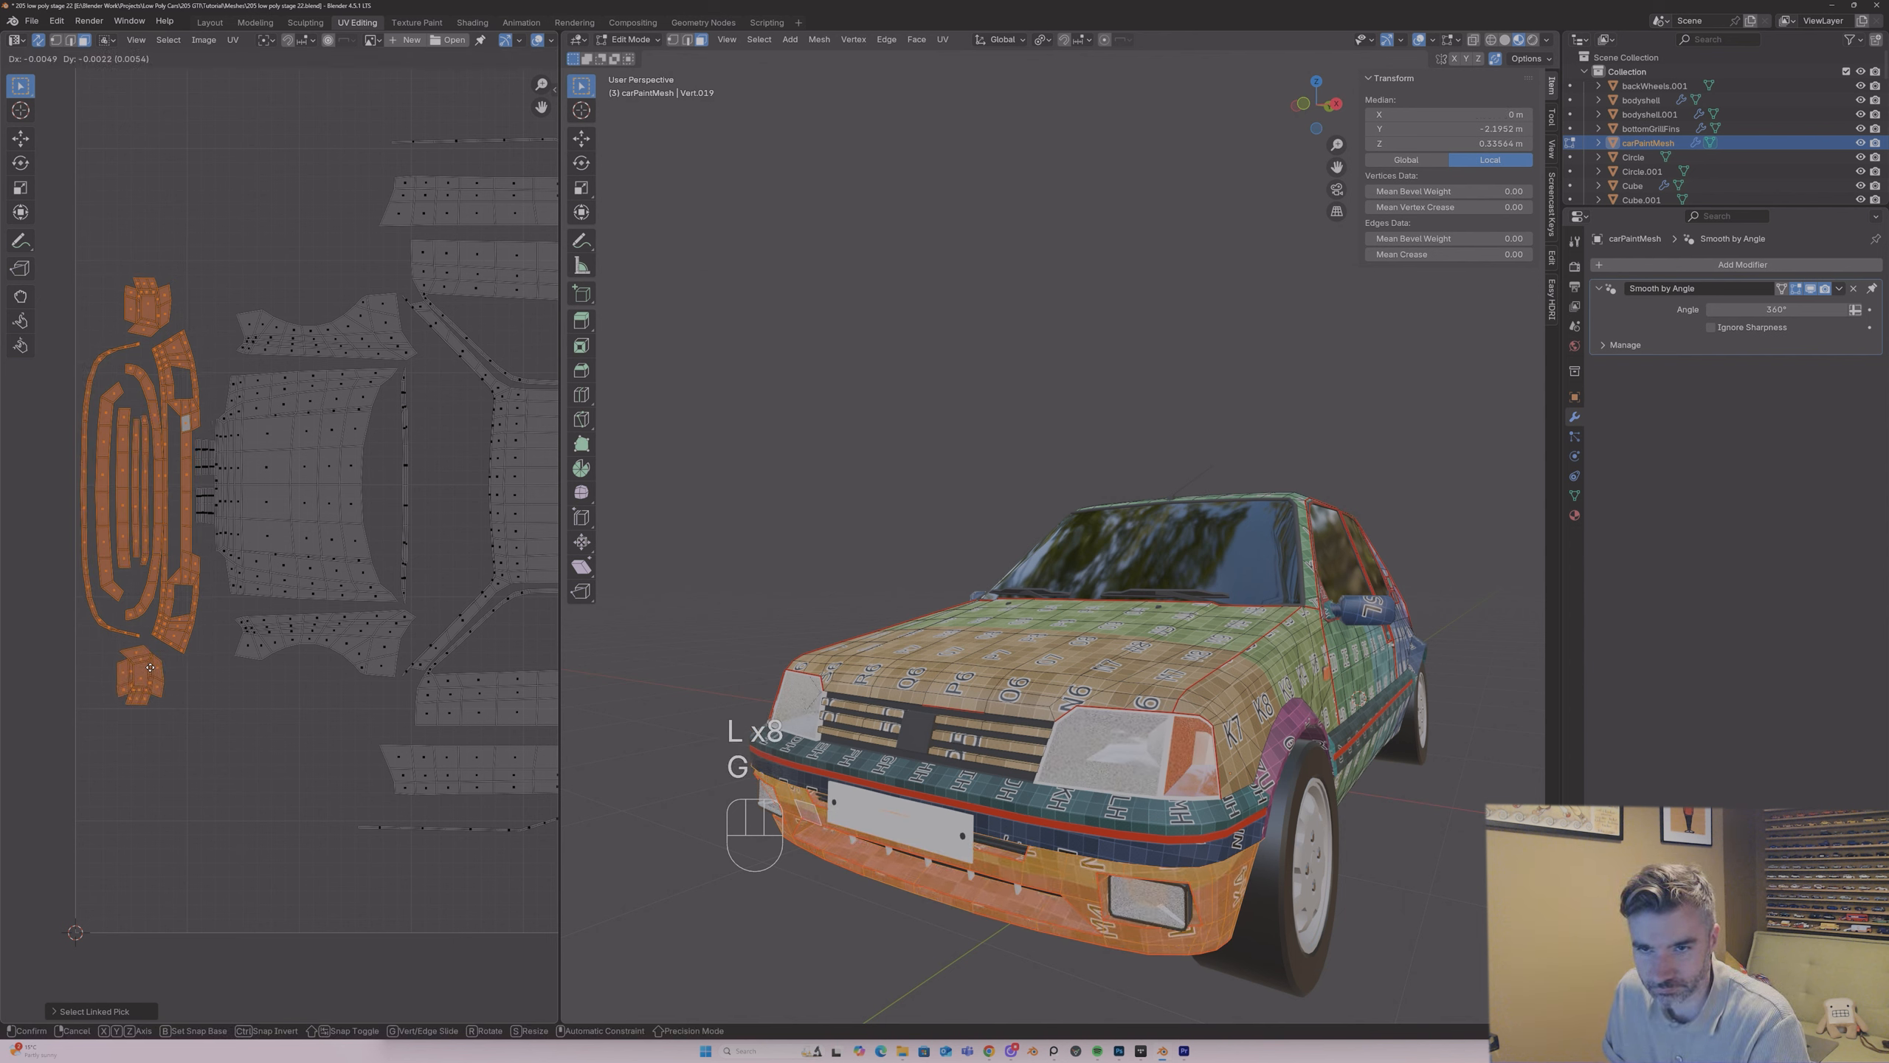
pyautogui.click(150, 667)
# Step: Select all the slat islands of both groups, enlarge them slightly and recentre them in front of the bonnet
pyautogui.press('l')
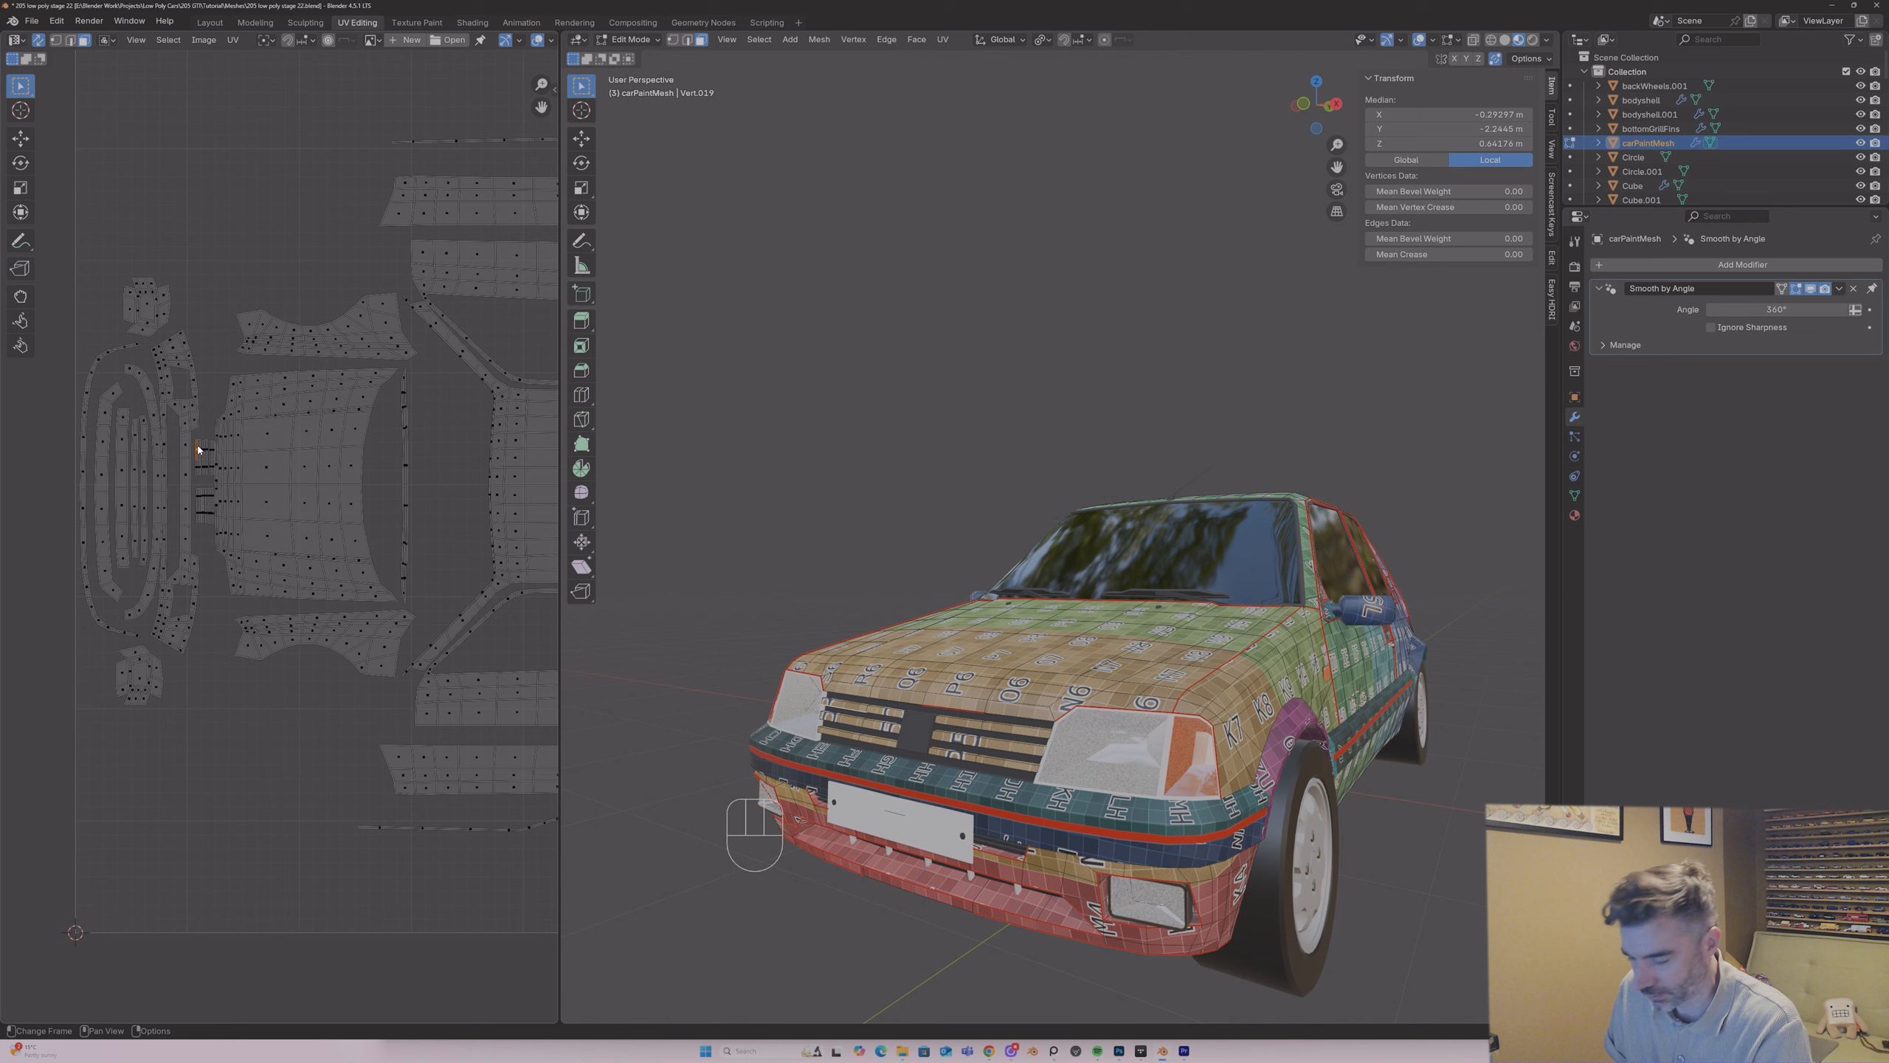
pyautogui.press('l')
pyautogui.press('l')
pyautogui.press('l')
pyautogui.press('l')
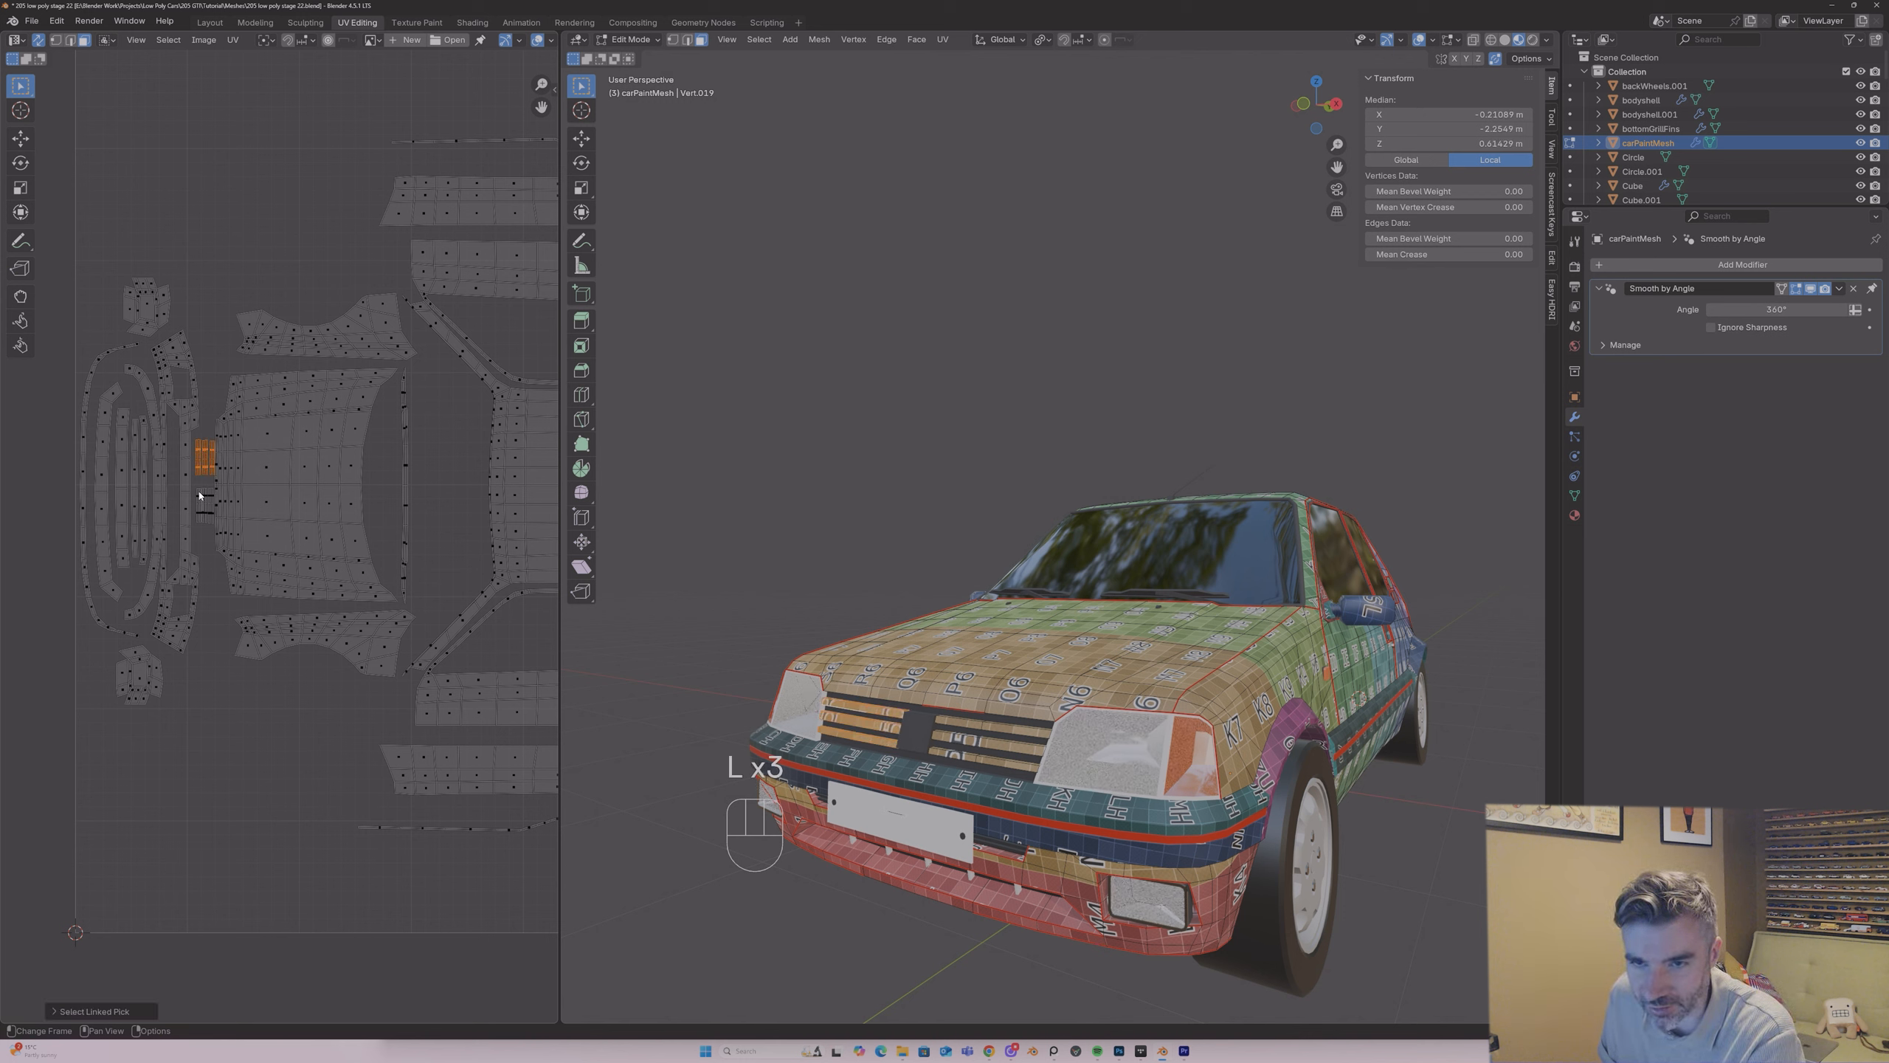
pyautogui.press('l')
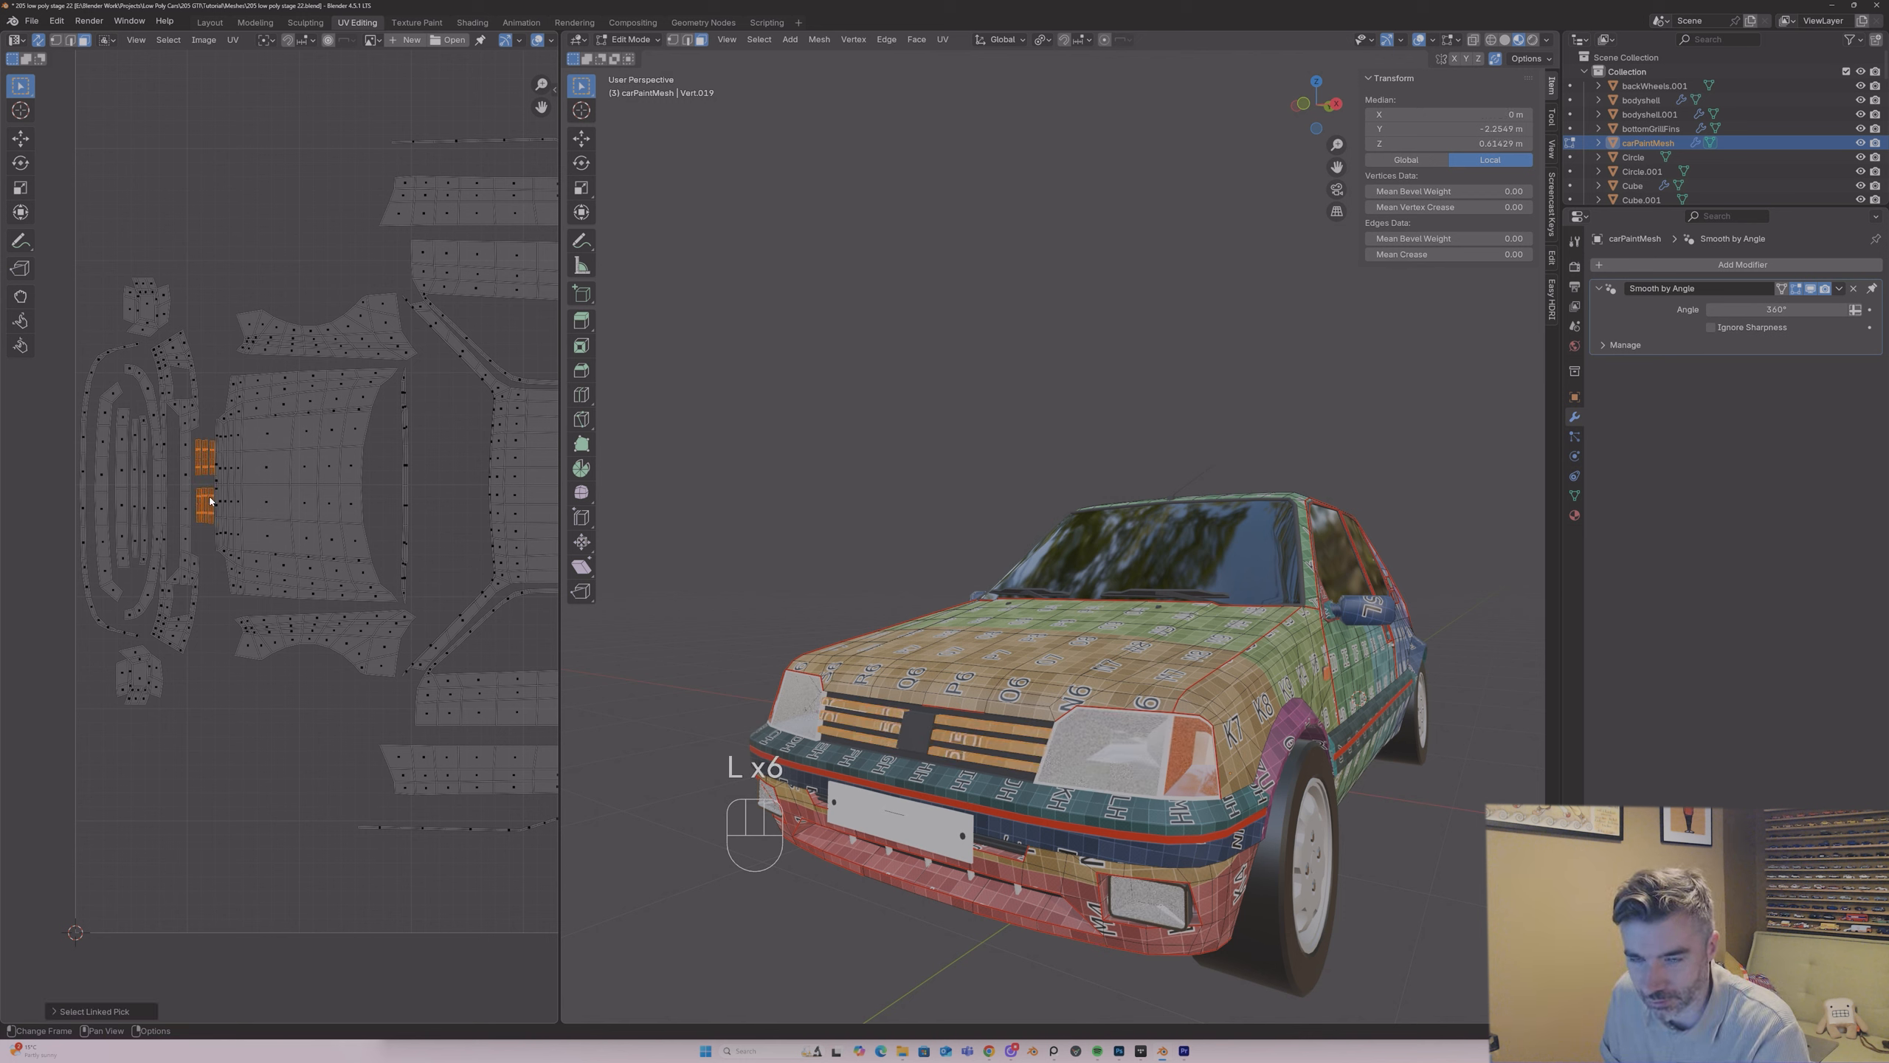
pyautogui.press('s')
pyautogui.click(204, 505)
pyautogui.press('g')
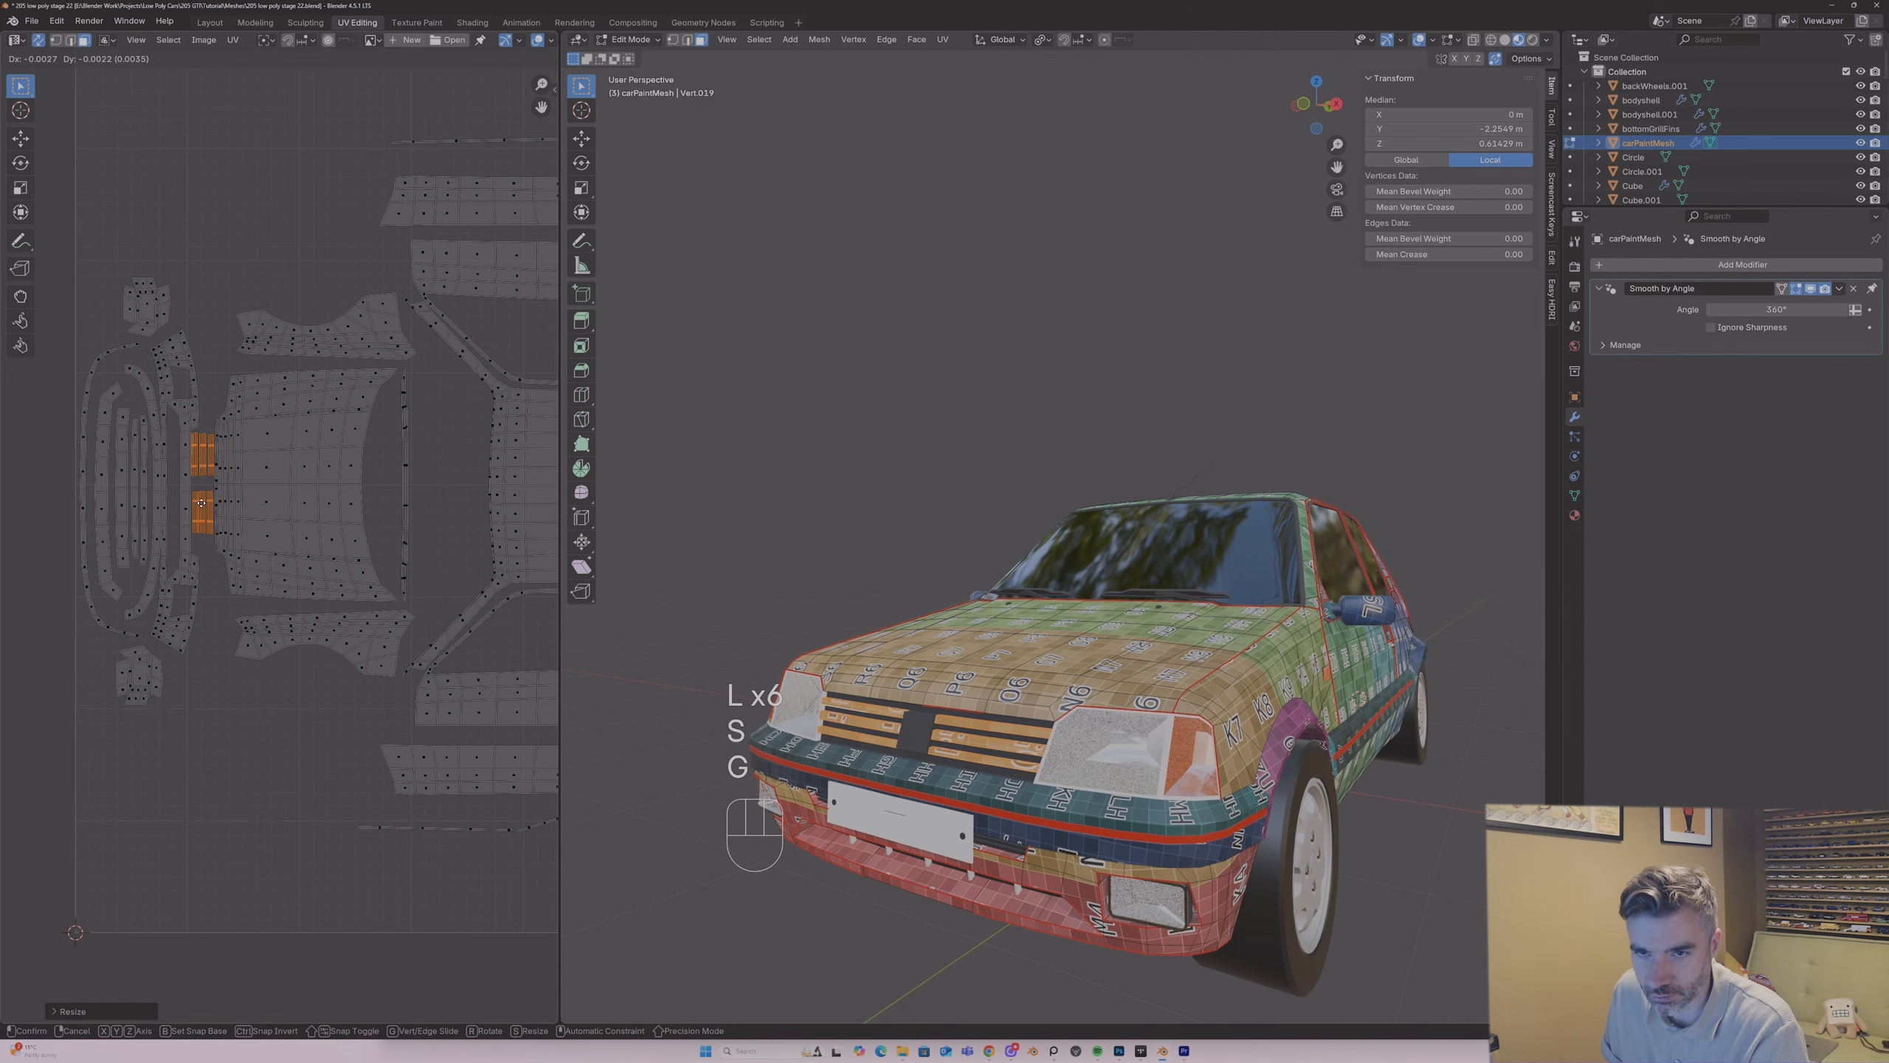
pyautogui.click(203, 505)
# Step: Check the grille texture from the front in Object Mode, and scale both slat groups up by about 1.24, repositioning them nearer the bumper
pyautogui.press('Tab')
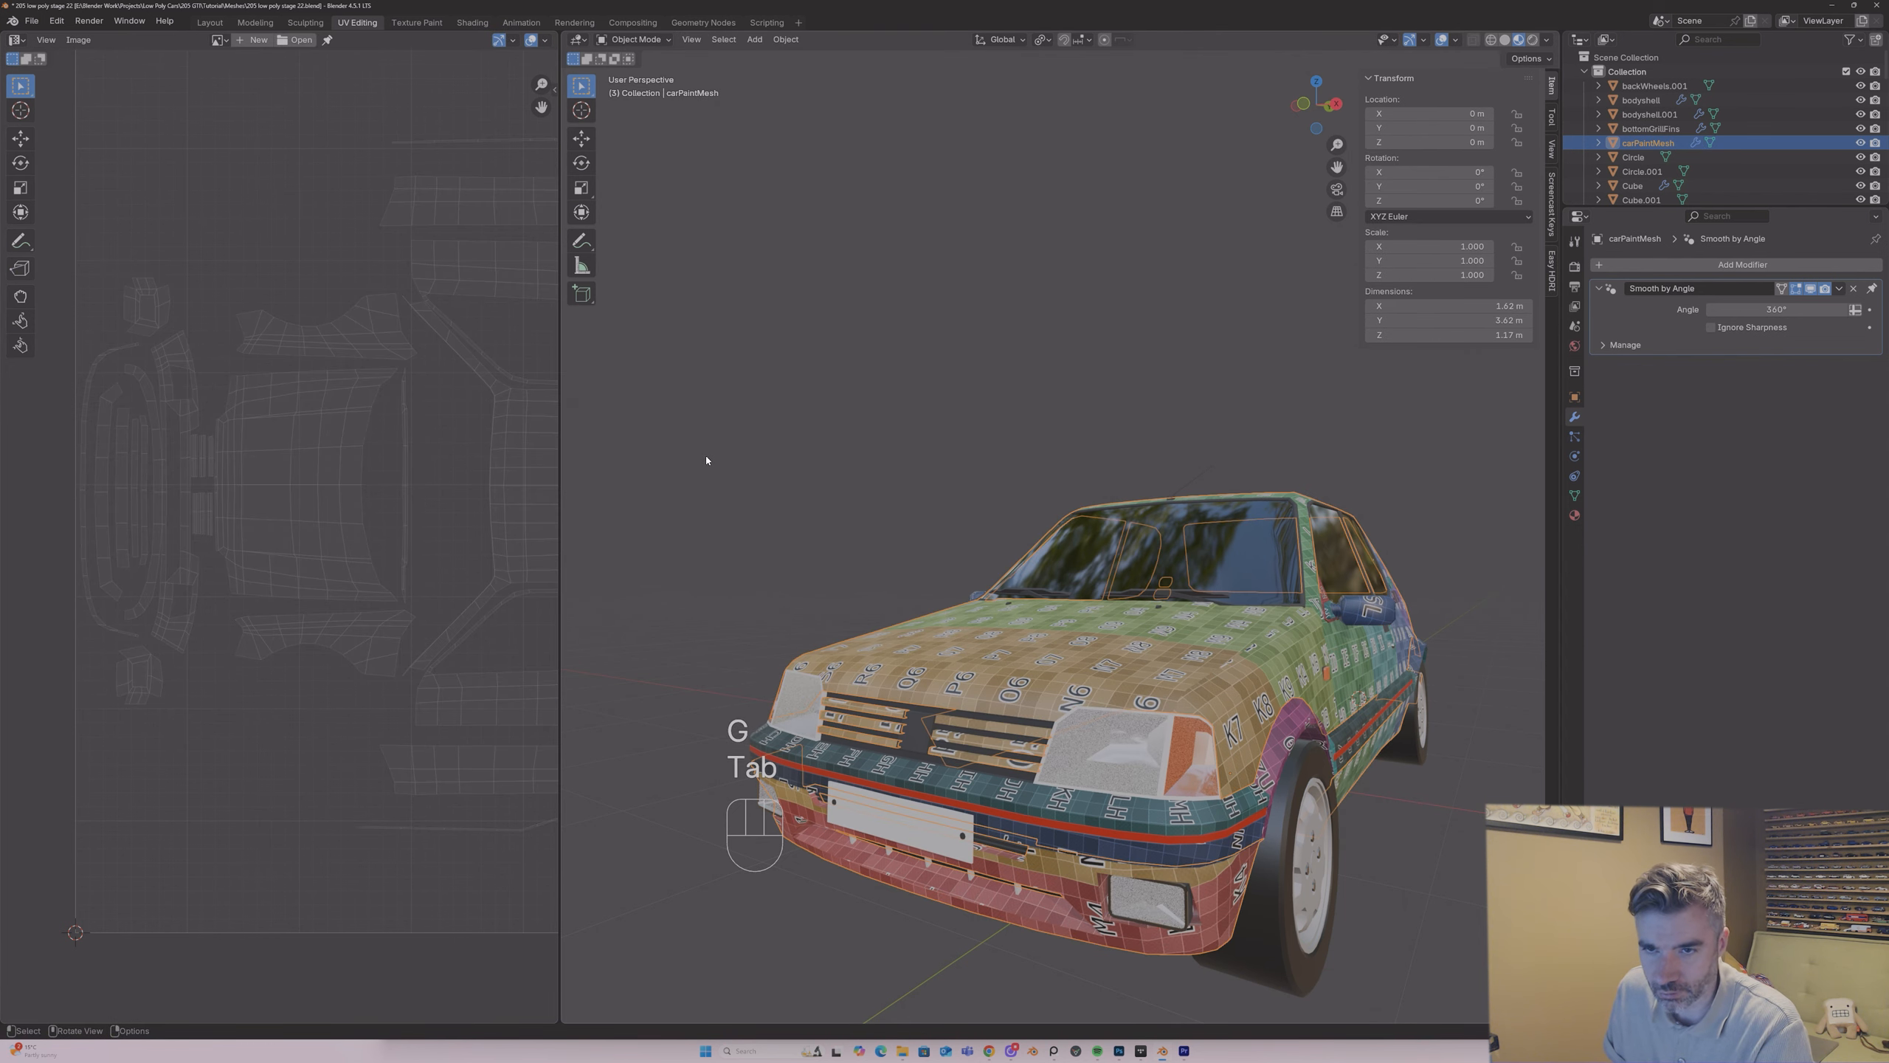
pyautogui.click(759, 470)
pyautogui.moveTo(760, 467); pyautogui.dragTo(827, 547, button='middle')
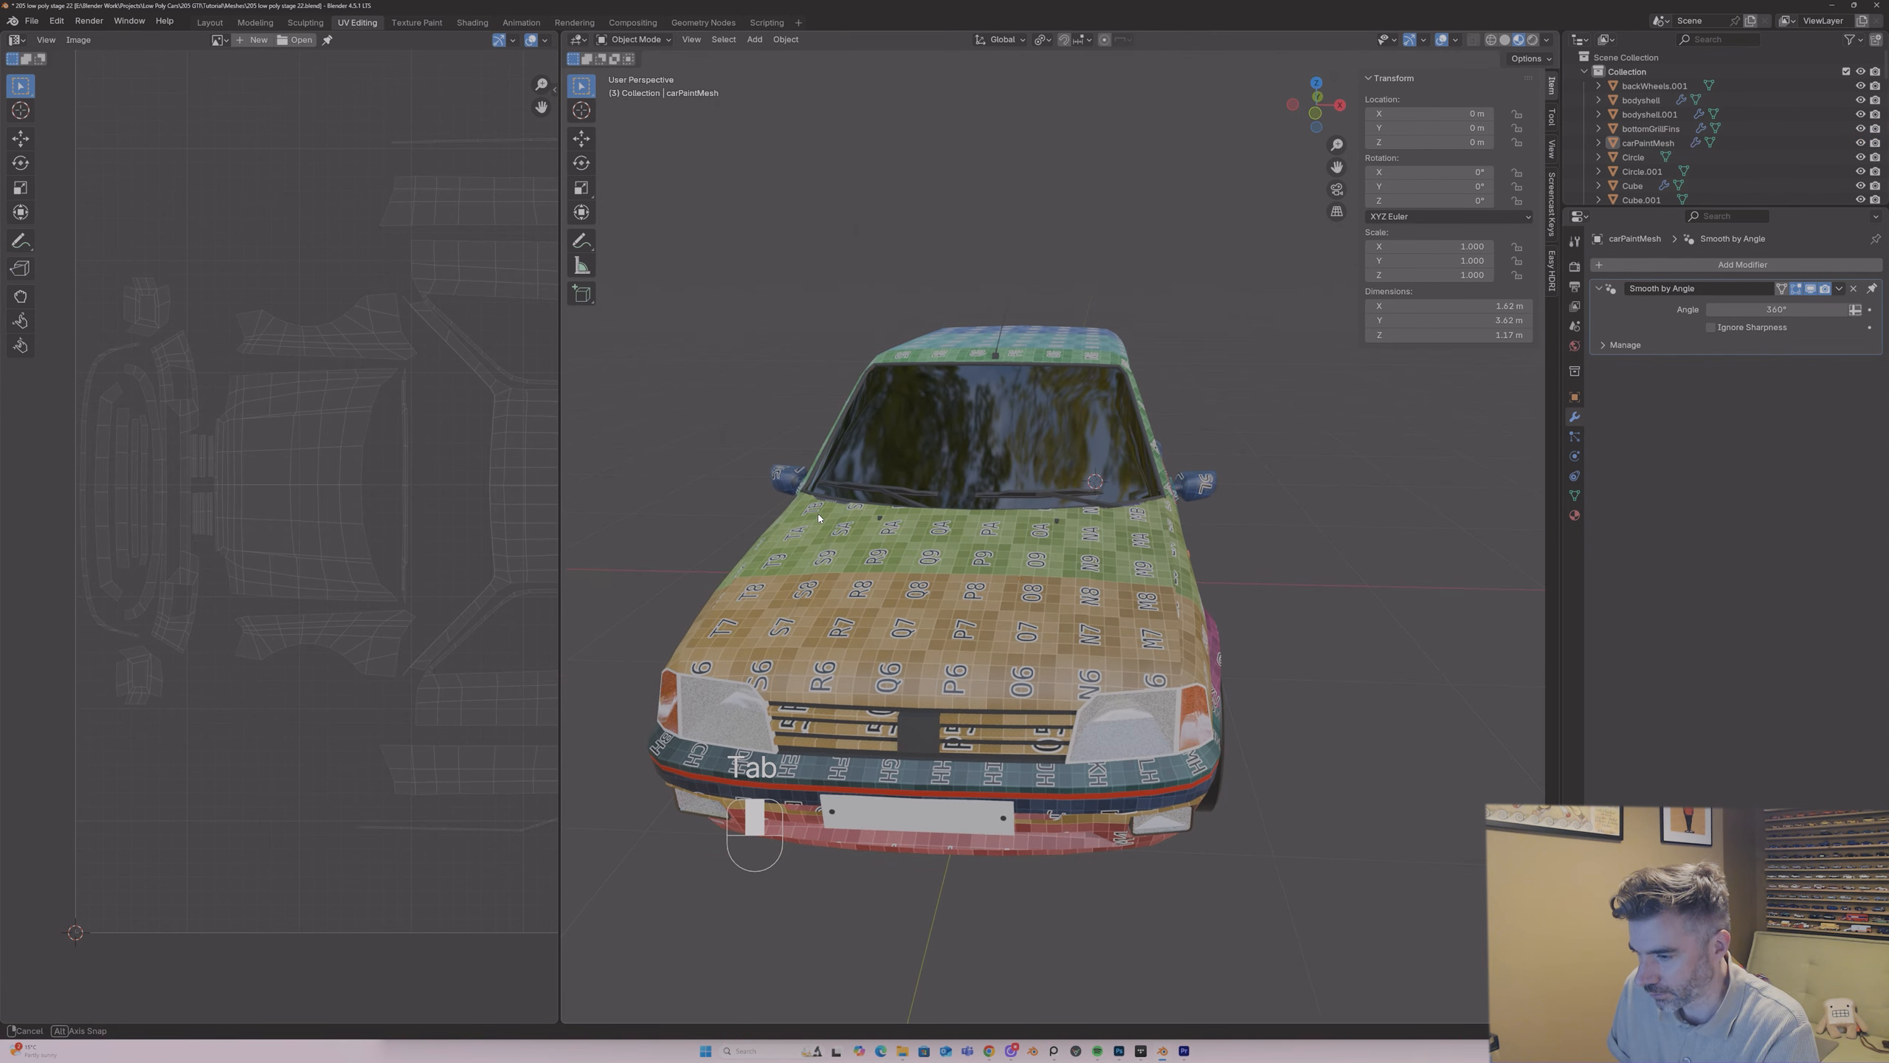
pyautogui.press('Tab')
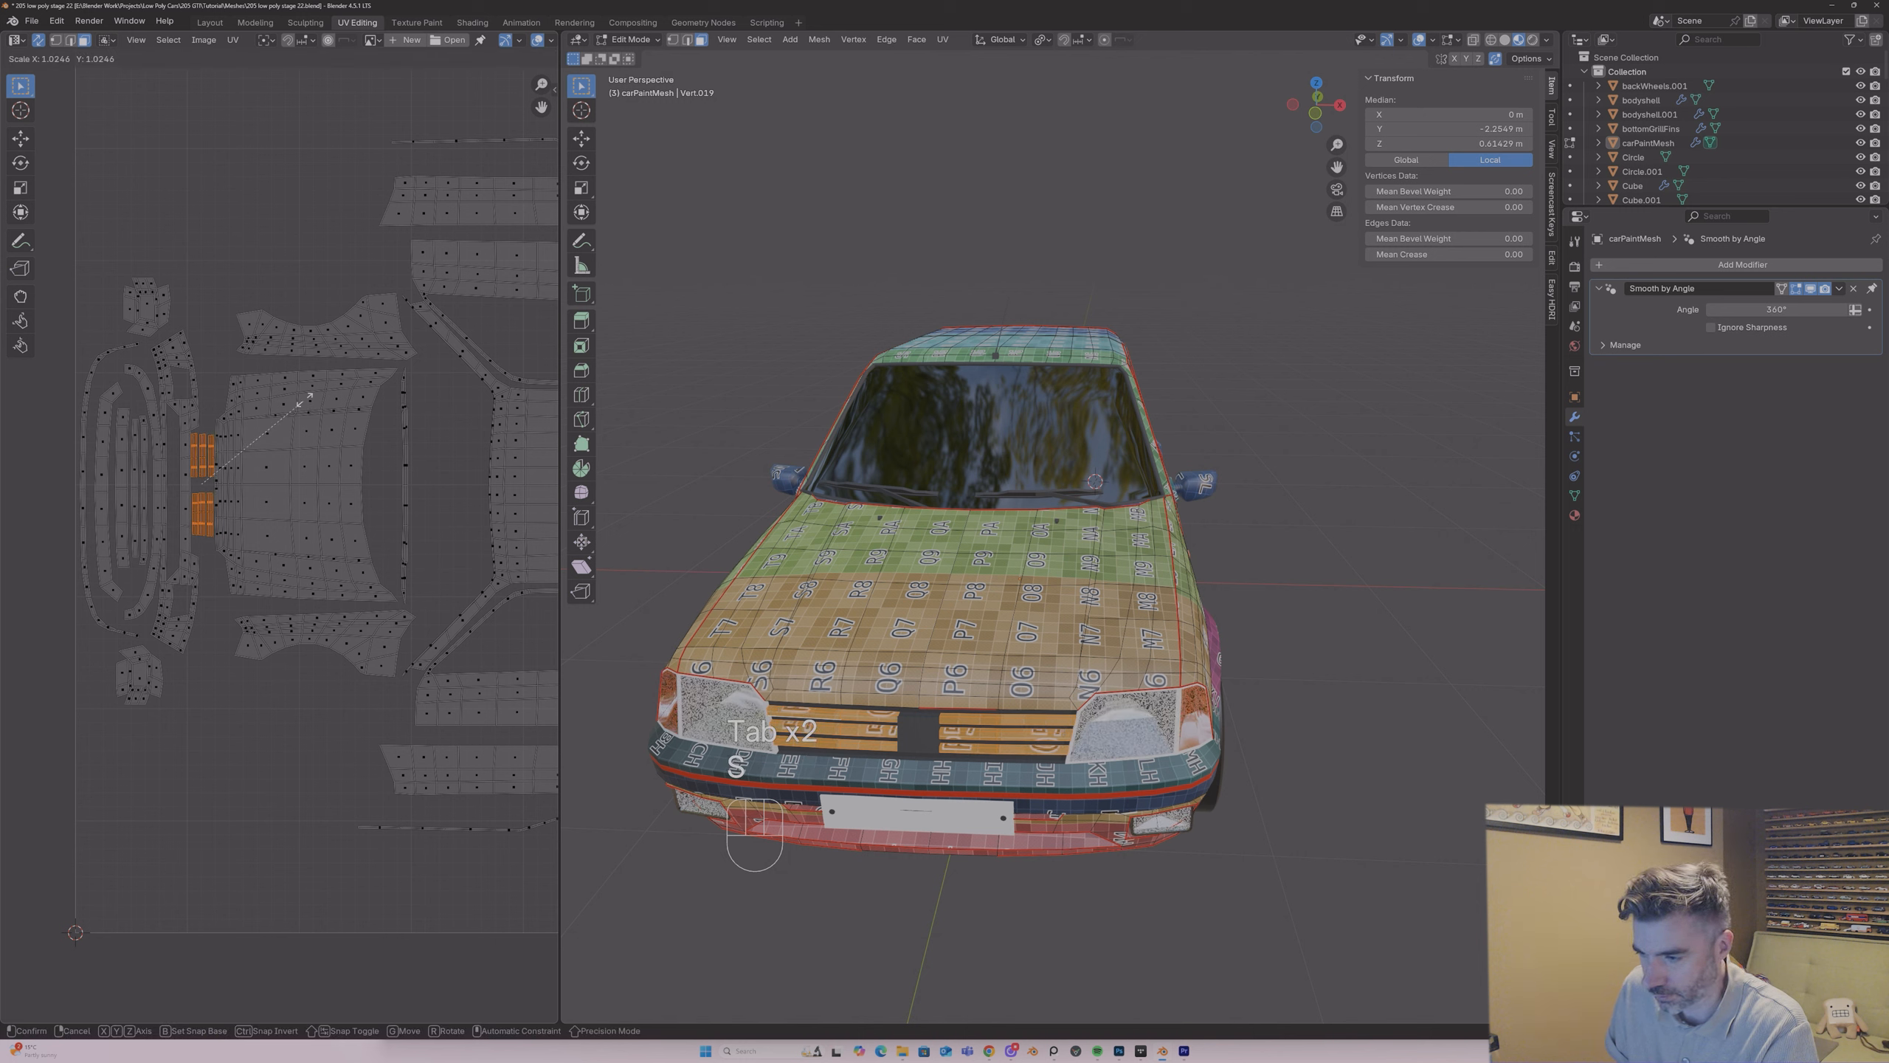
pyautogui.press('s')
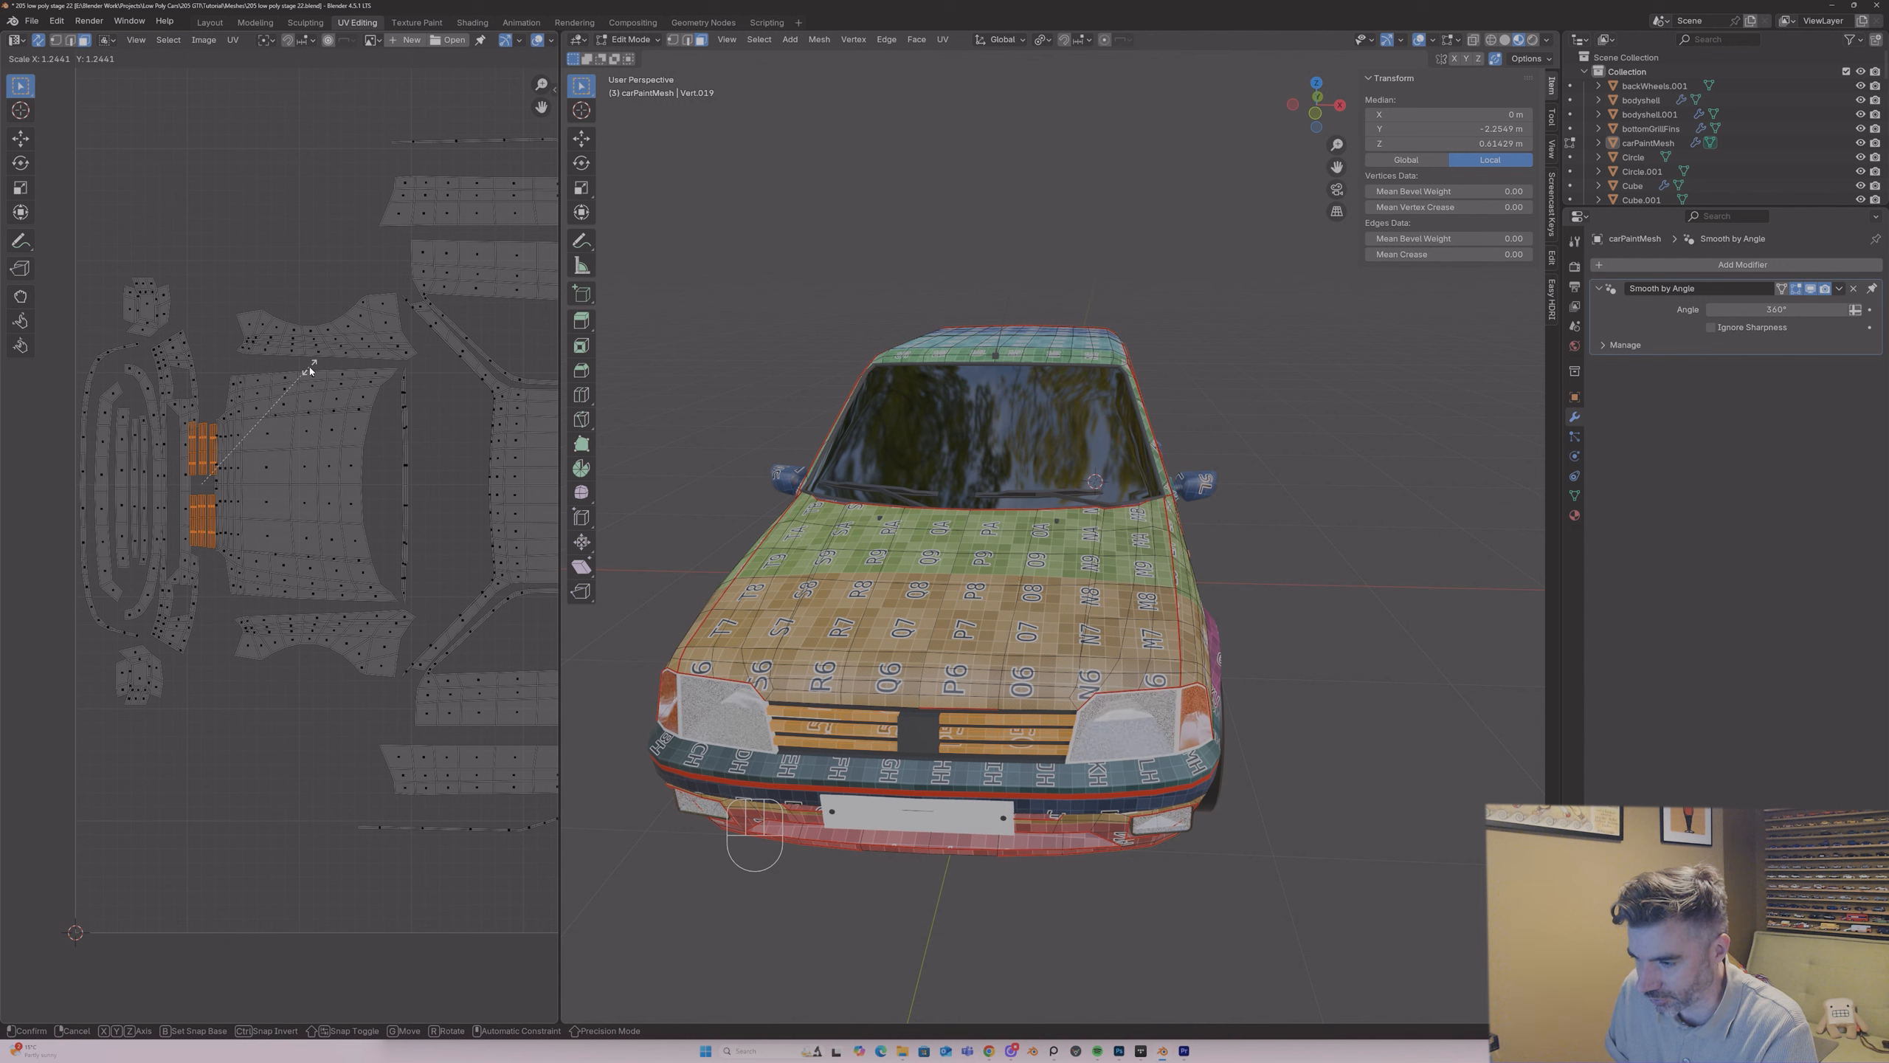
pyautogui.click(310, 369)
pyautogui.press('g')
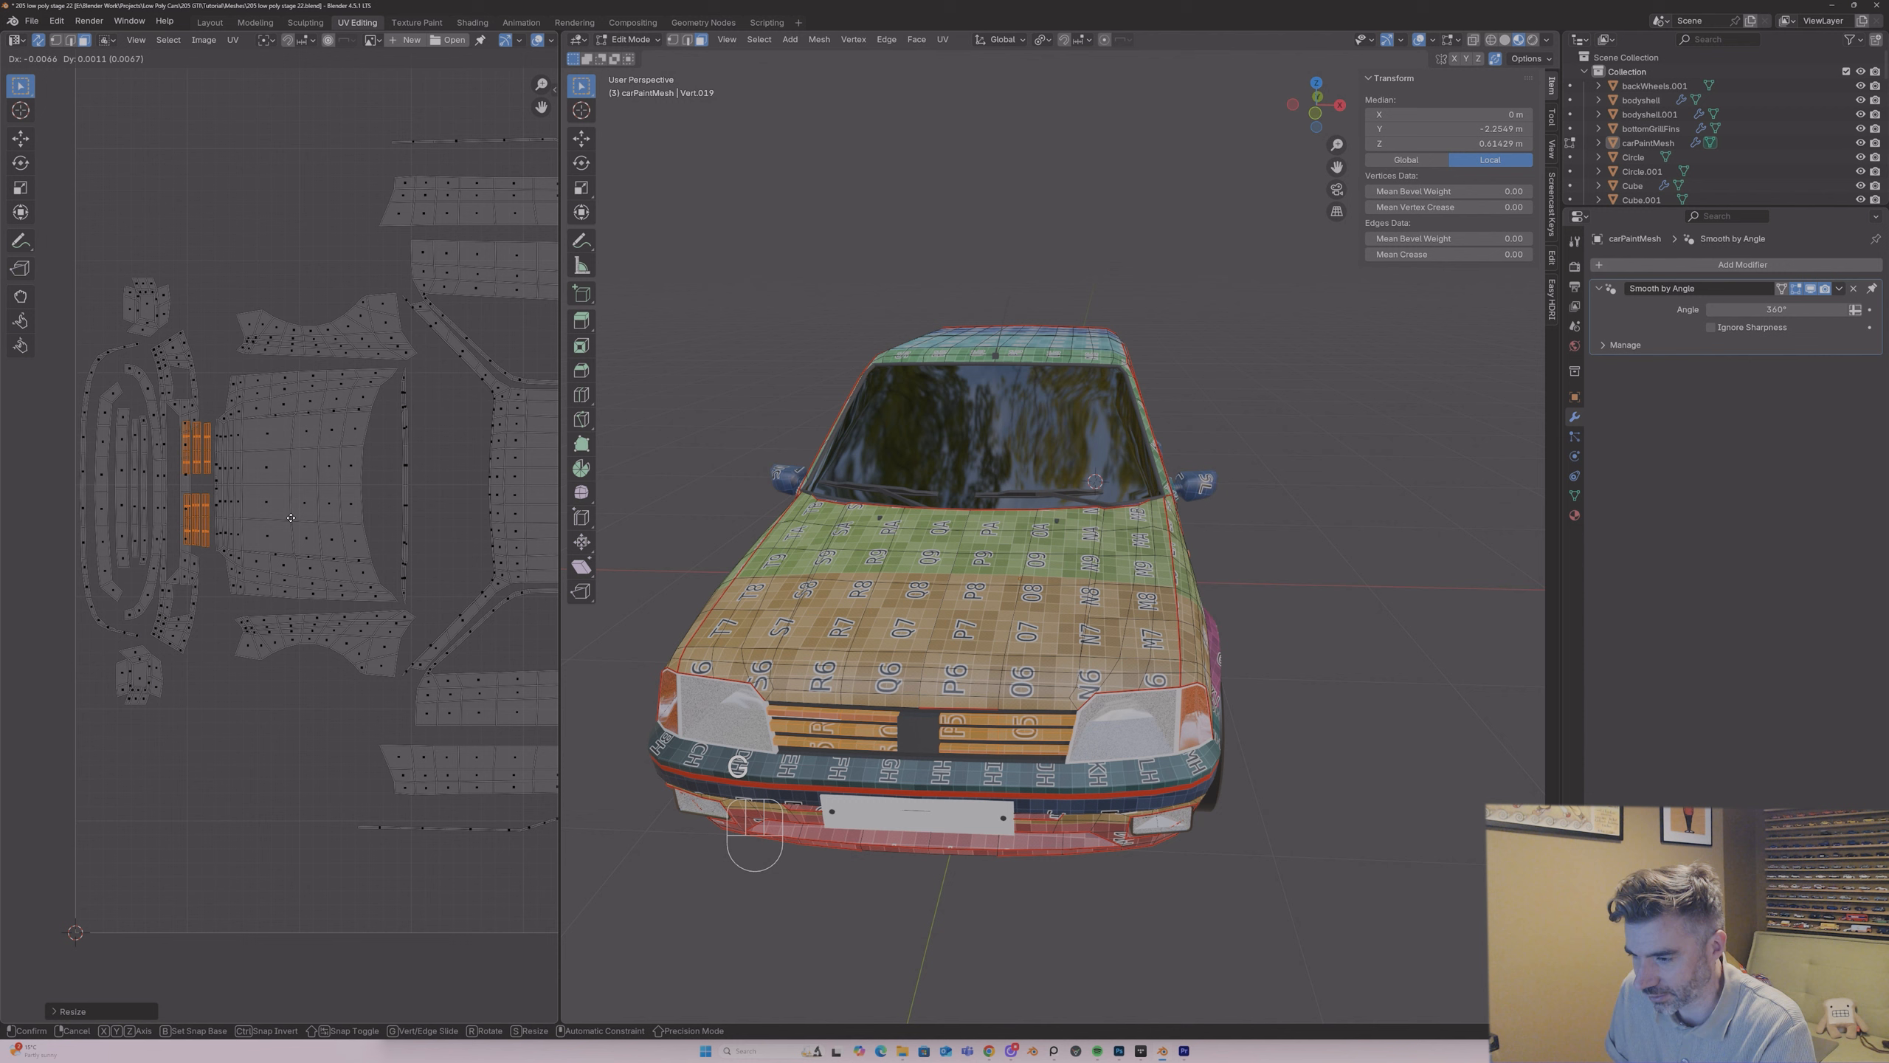
pyautogui.click(291, 517)
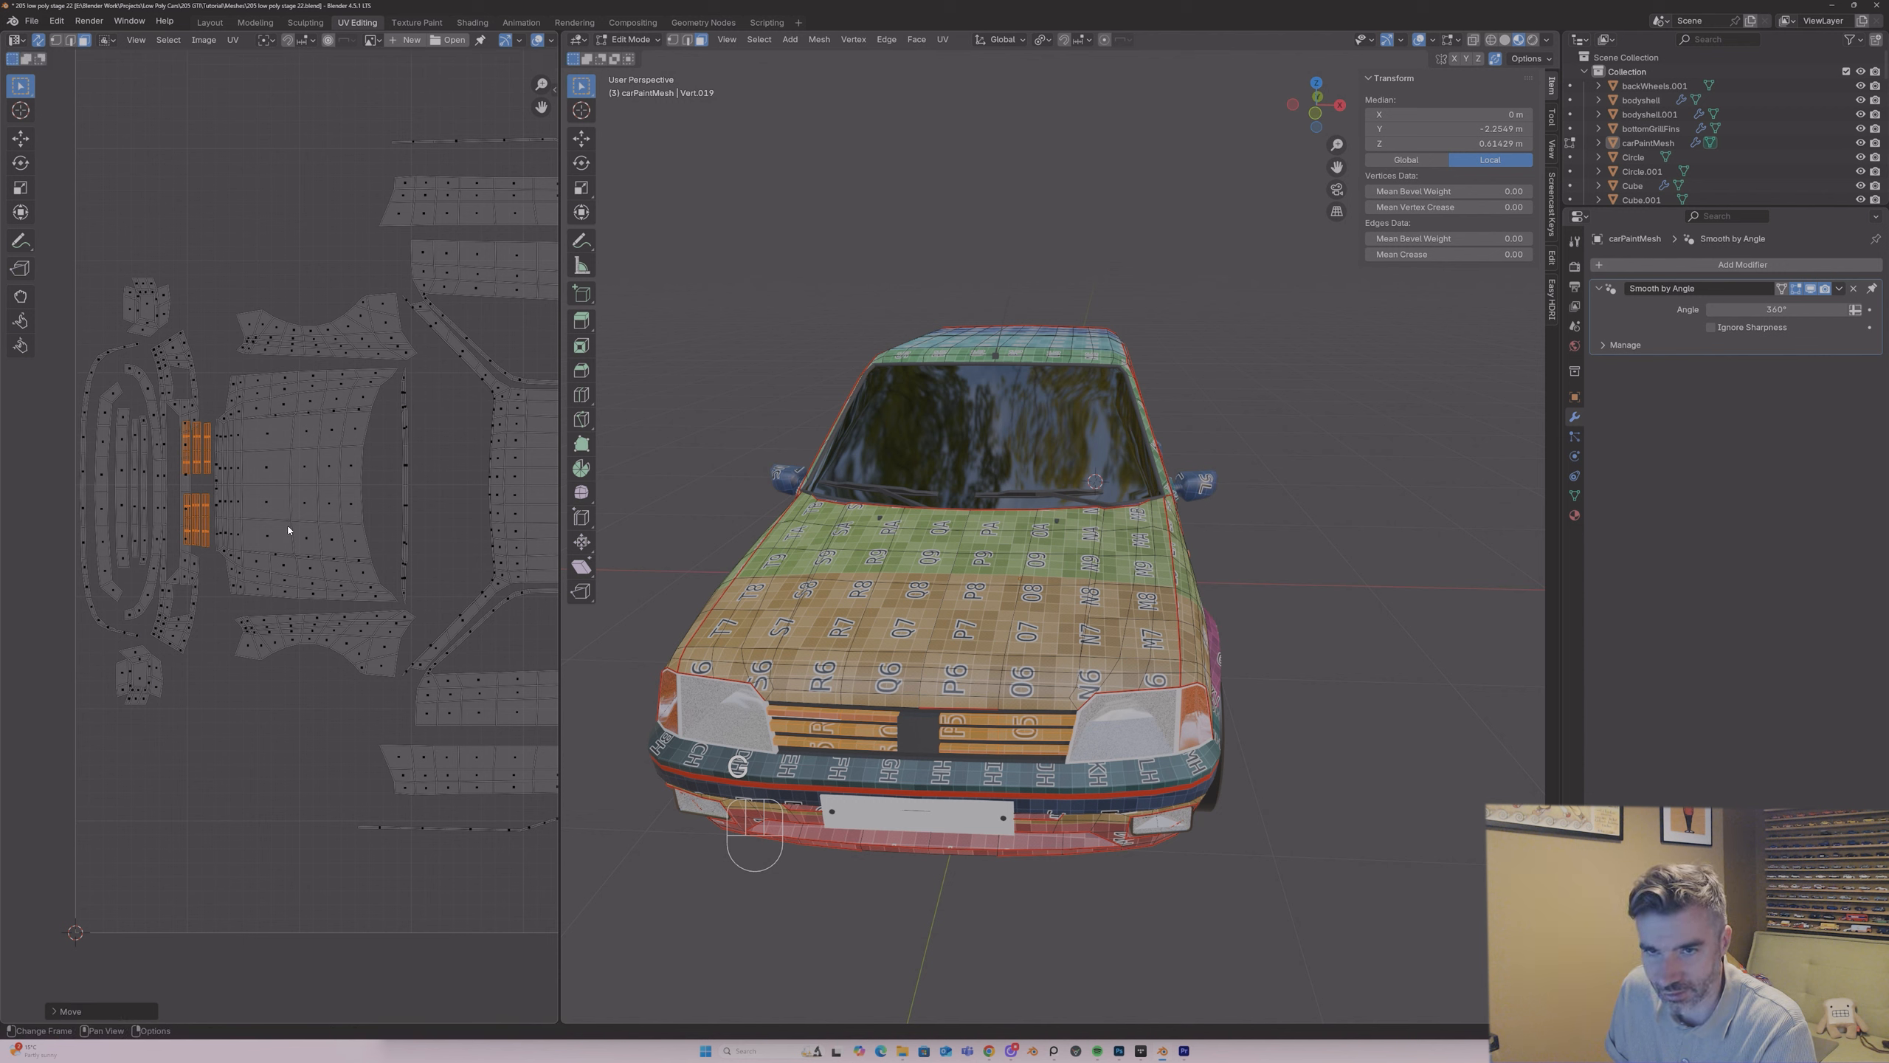
# Step: Select the front bumper islands again and move them further from the bonnet to clear the enlarged slats
pyautogui.click(178, 417)
pyautogui.press('l')
pyautogui.press('l')
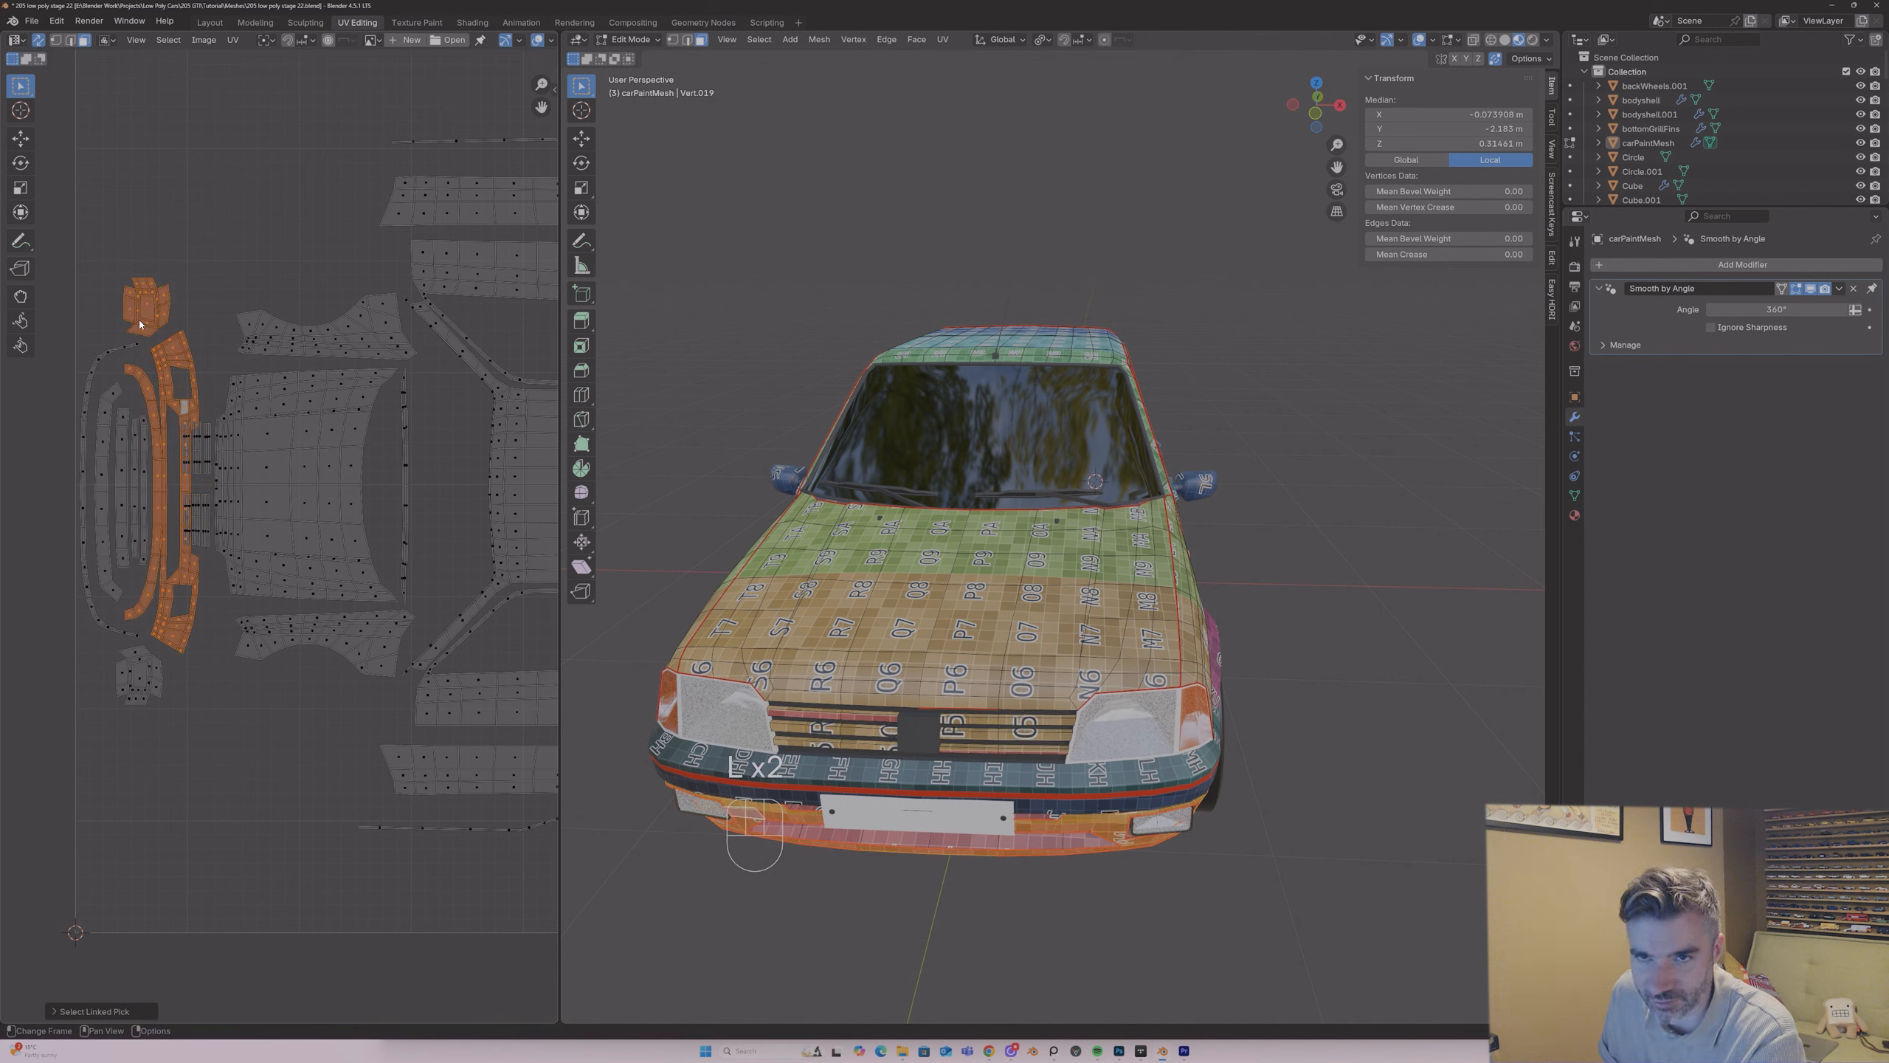
pyautogui.press('l')
pyautogui.press('l')
pyautogui.press('l')
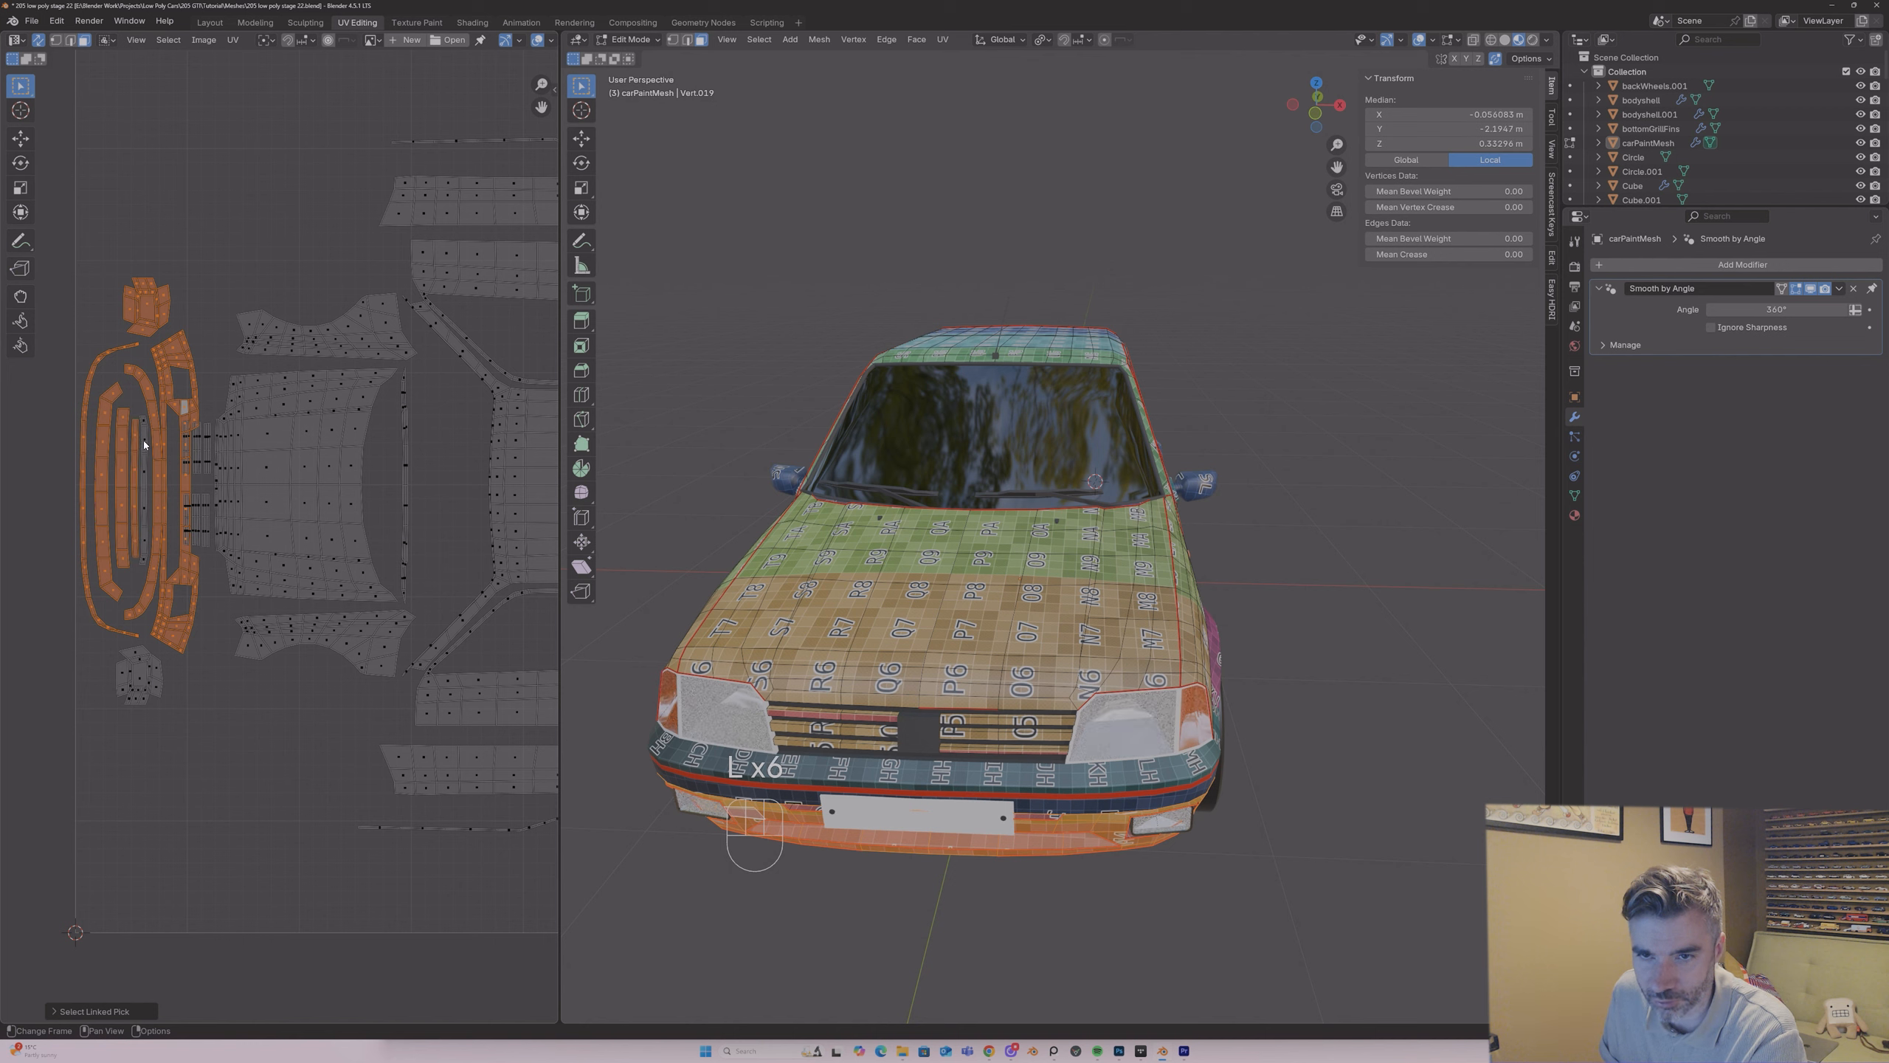
pyautogui.press('l')
pyautogui.press('l')
pyautogui.press('g')
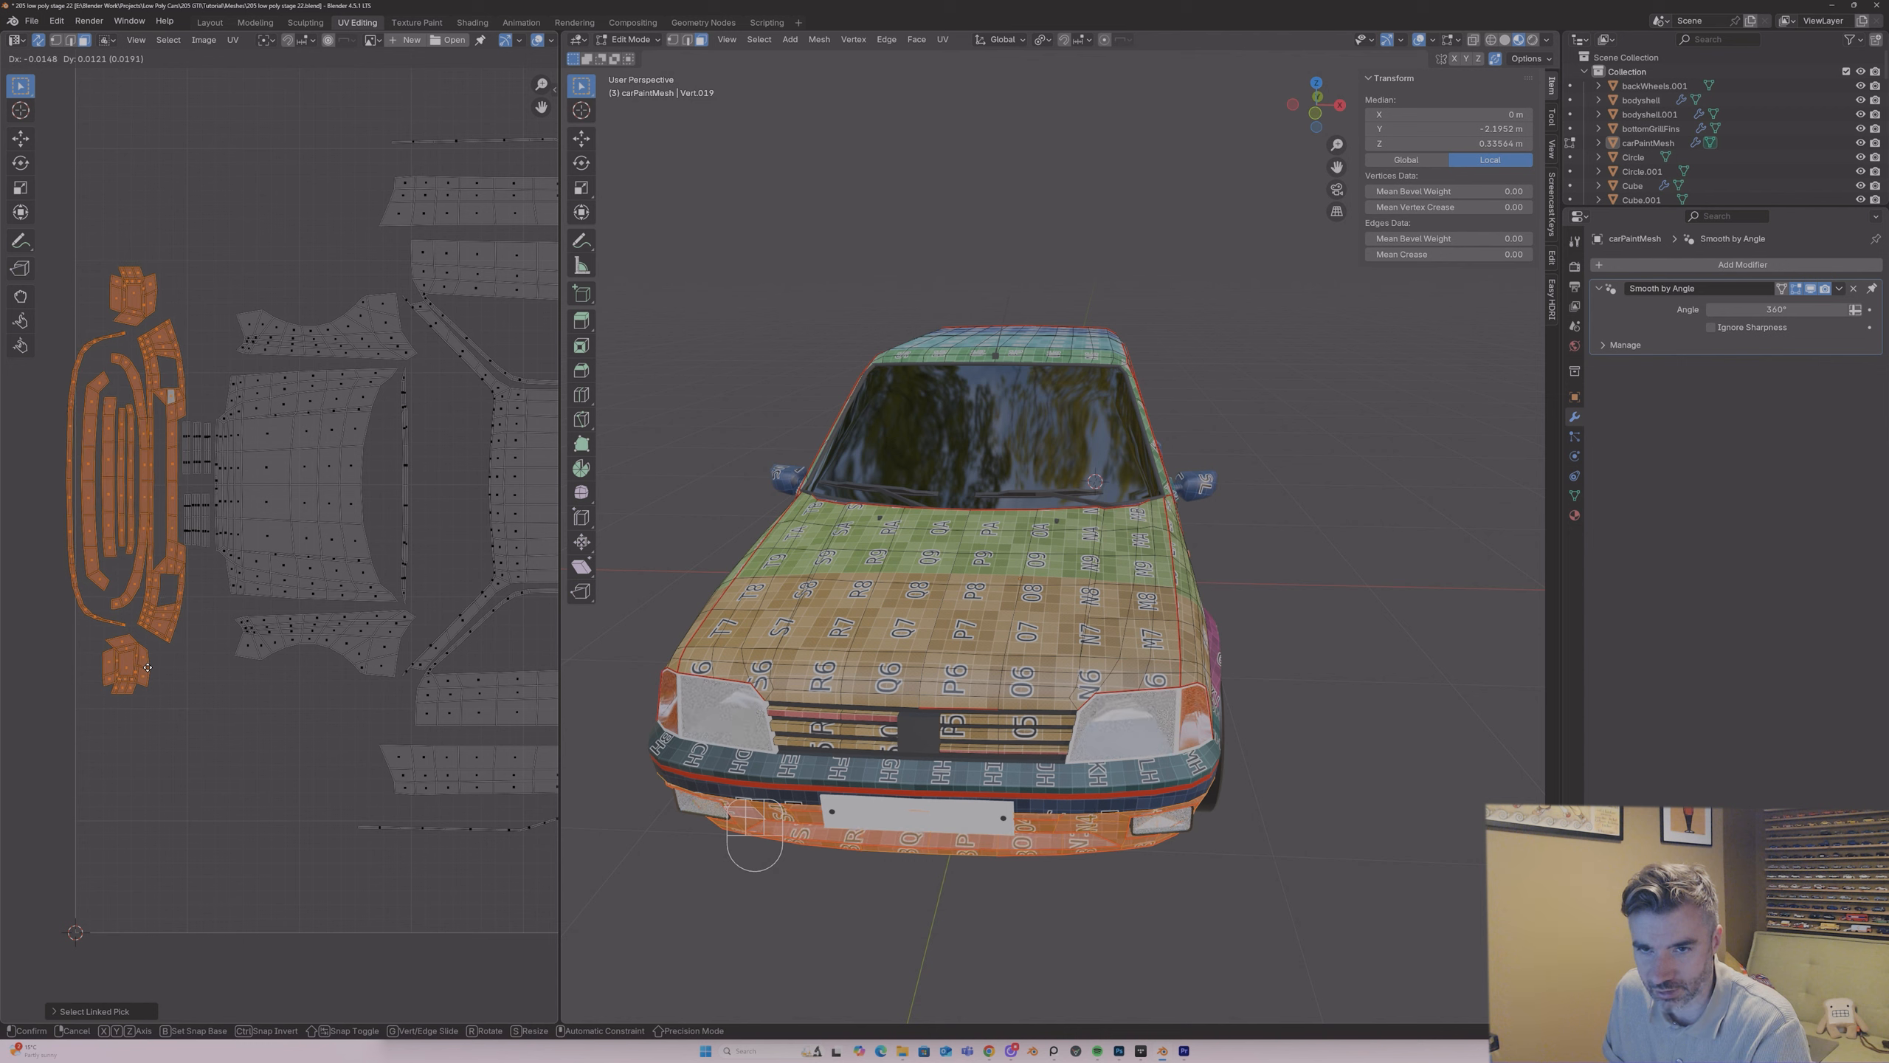
pyautogui.click(148, 667)
pyautogui.scroll(-4, 269, 501)
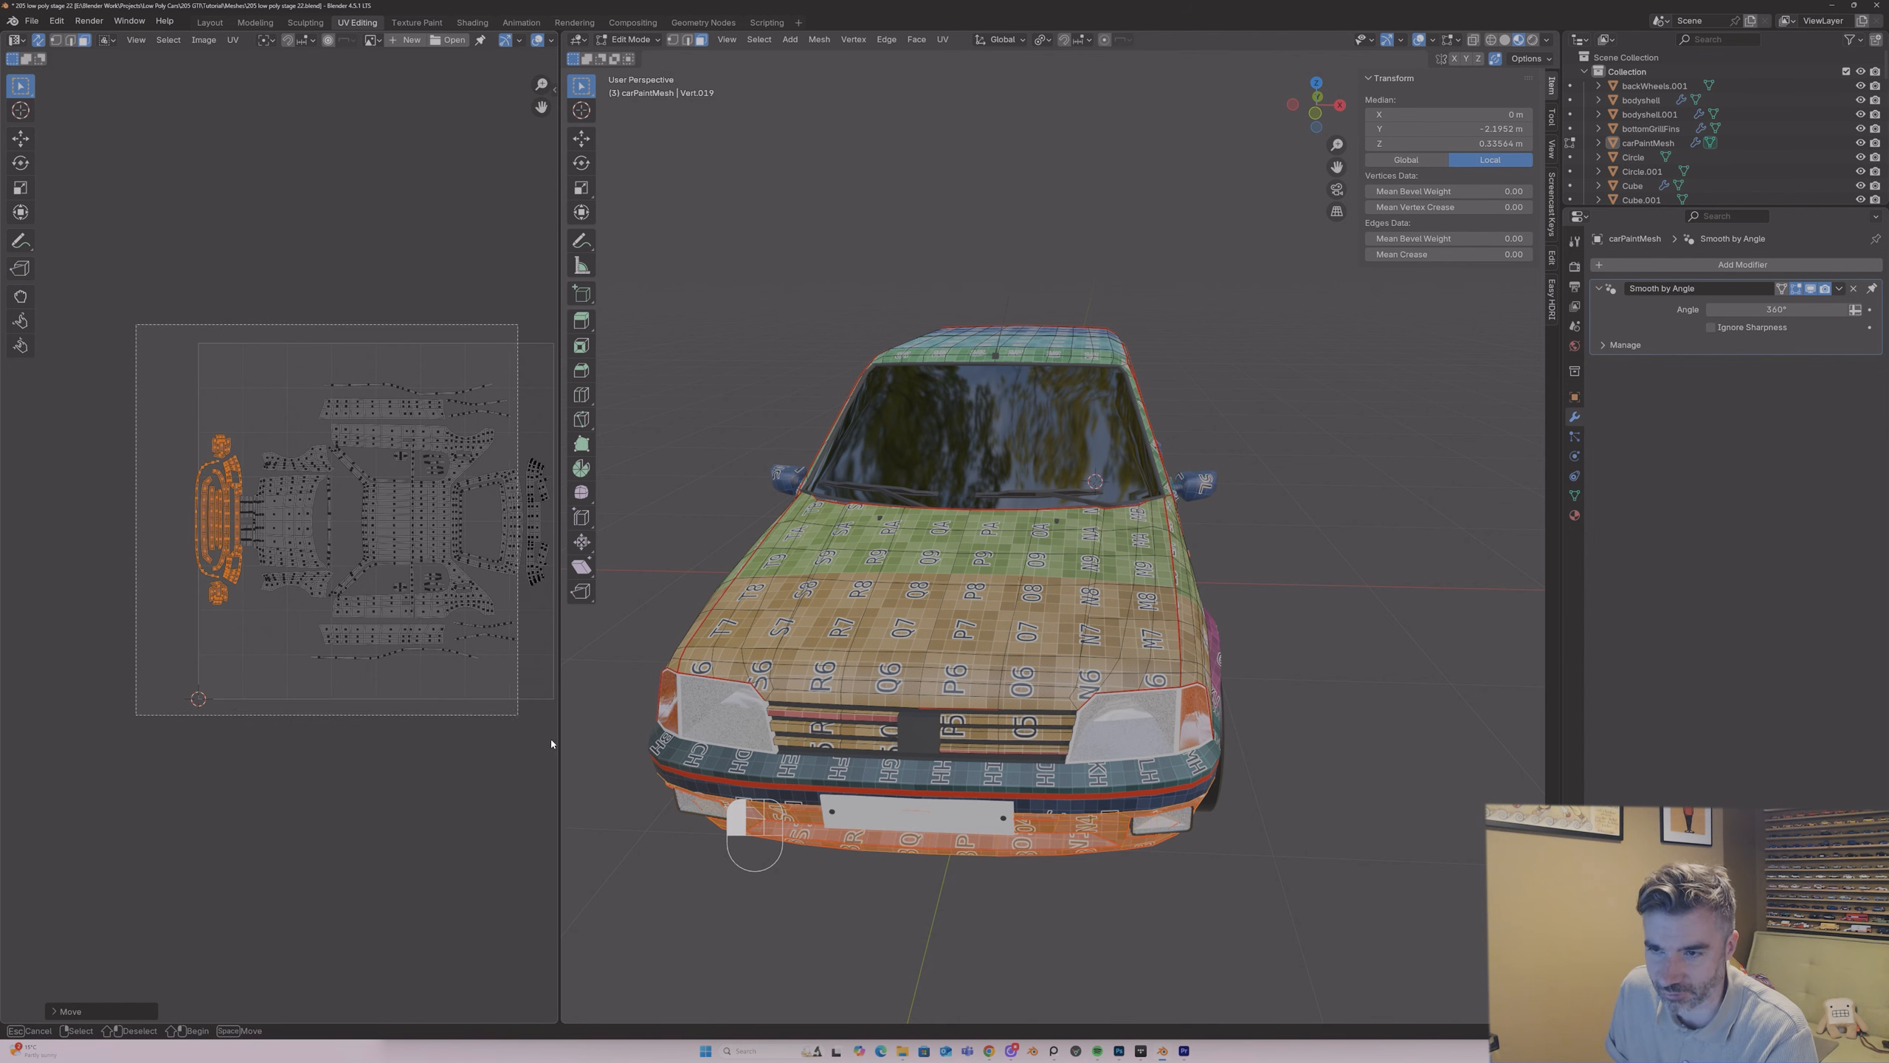
# Step: Select all the car body UV islands and scale the whole layout down to about 0.985 so it fits inside the UV tile
pyautogui.press('a')
pyautogui.press('g')
pyautogui.click(569, 750)
pyautogui.hotkey('ctrl', 'z')
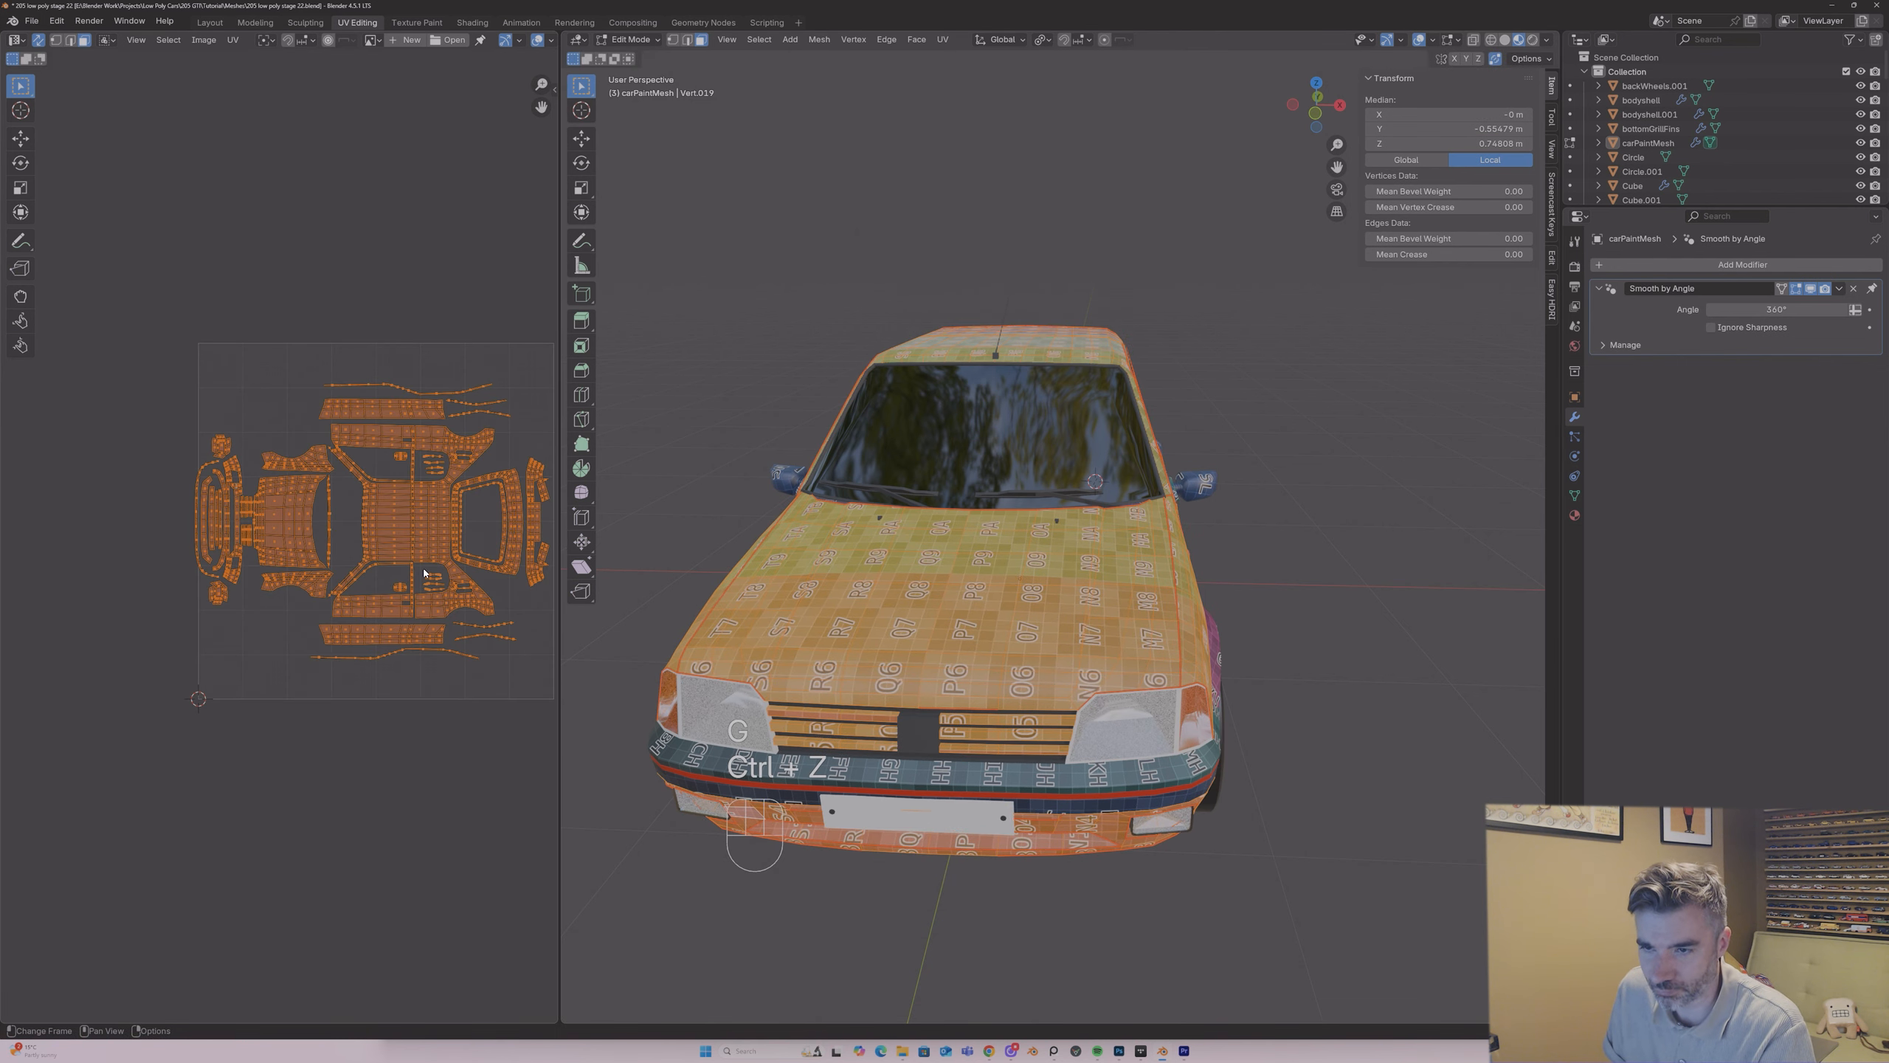
pyautogui.press('g')
pyautogui.press('s')
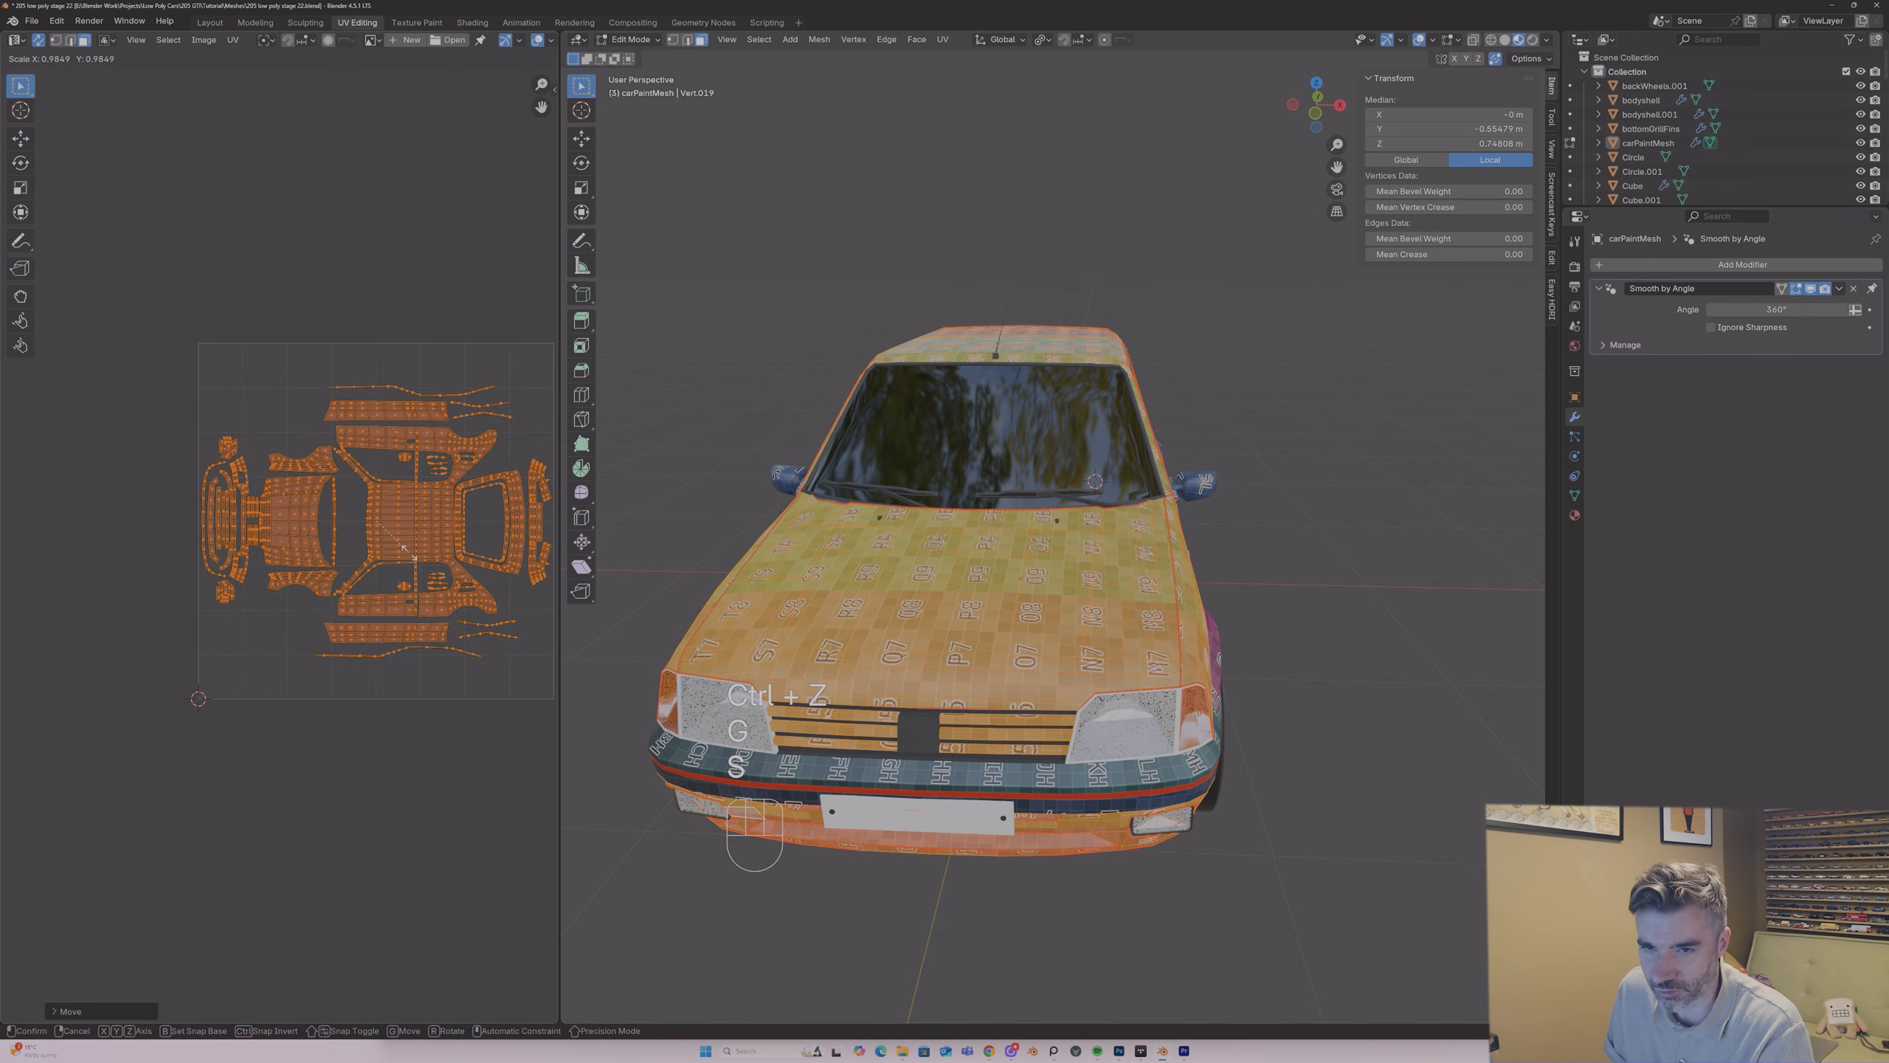
pyautogui.click(410, 553)
pyautogui.click(411, 209)
# Step: Inspect the checker texture on the front of the car with the overlays hidden, and show the overlays again
pyautogui.moveTo(875, 593); pyautogui.dragTo(867, 588, button='middle')
pyautogui.scroll(-3, 867, 588)
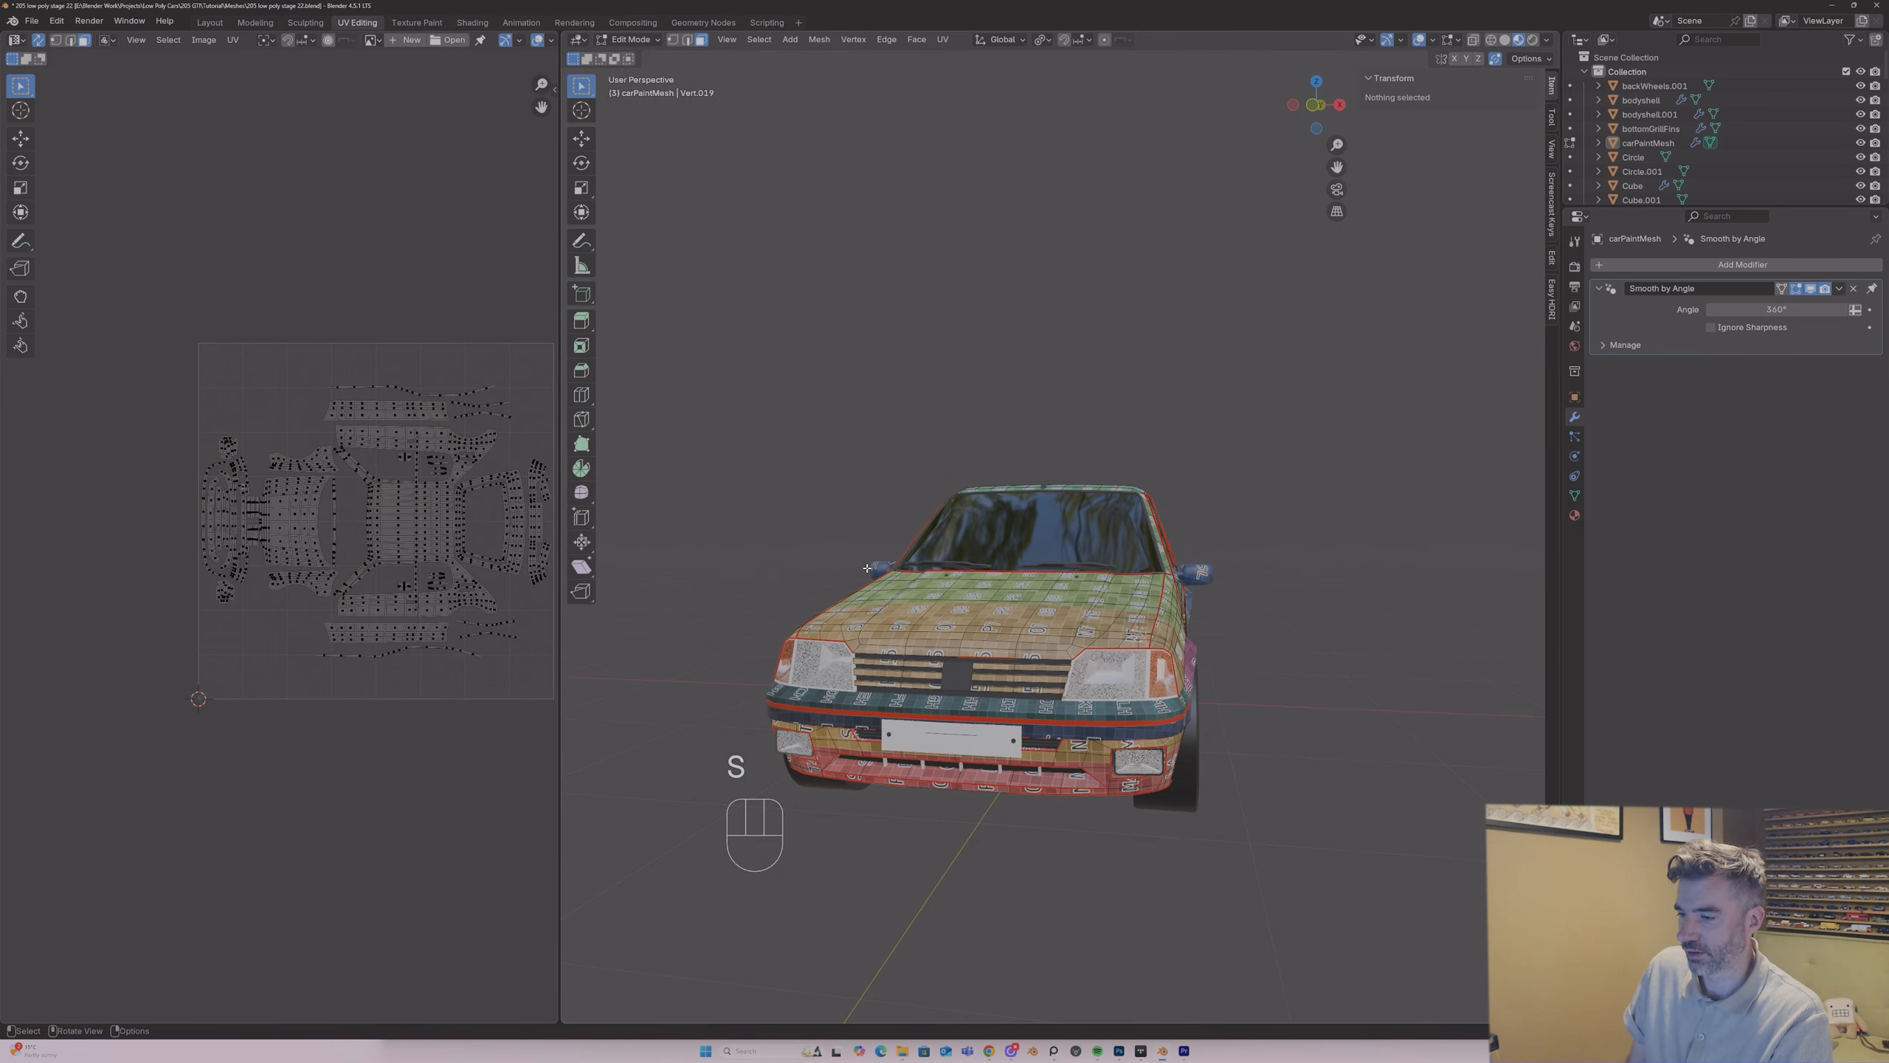
pyautogui.click(1421, 42)
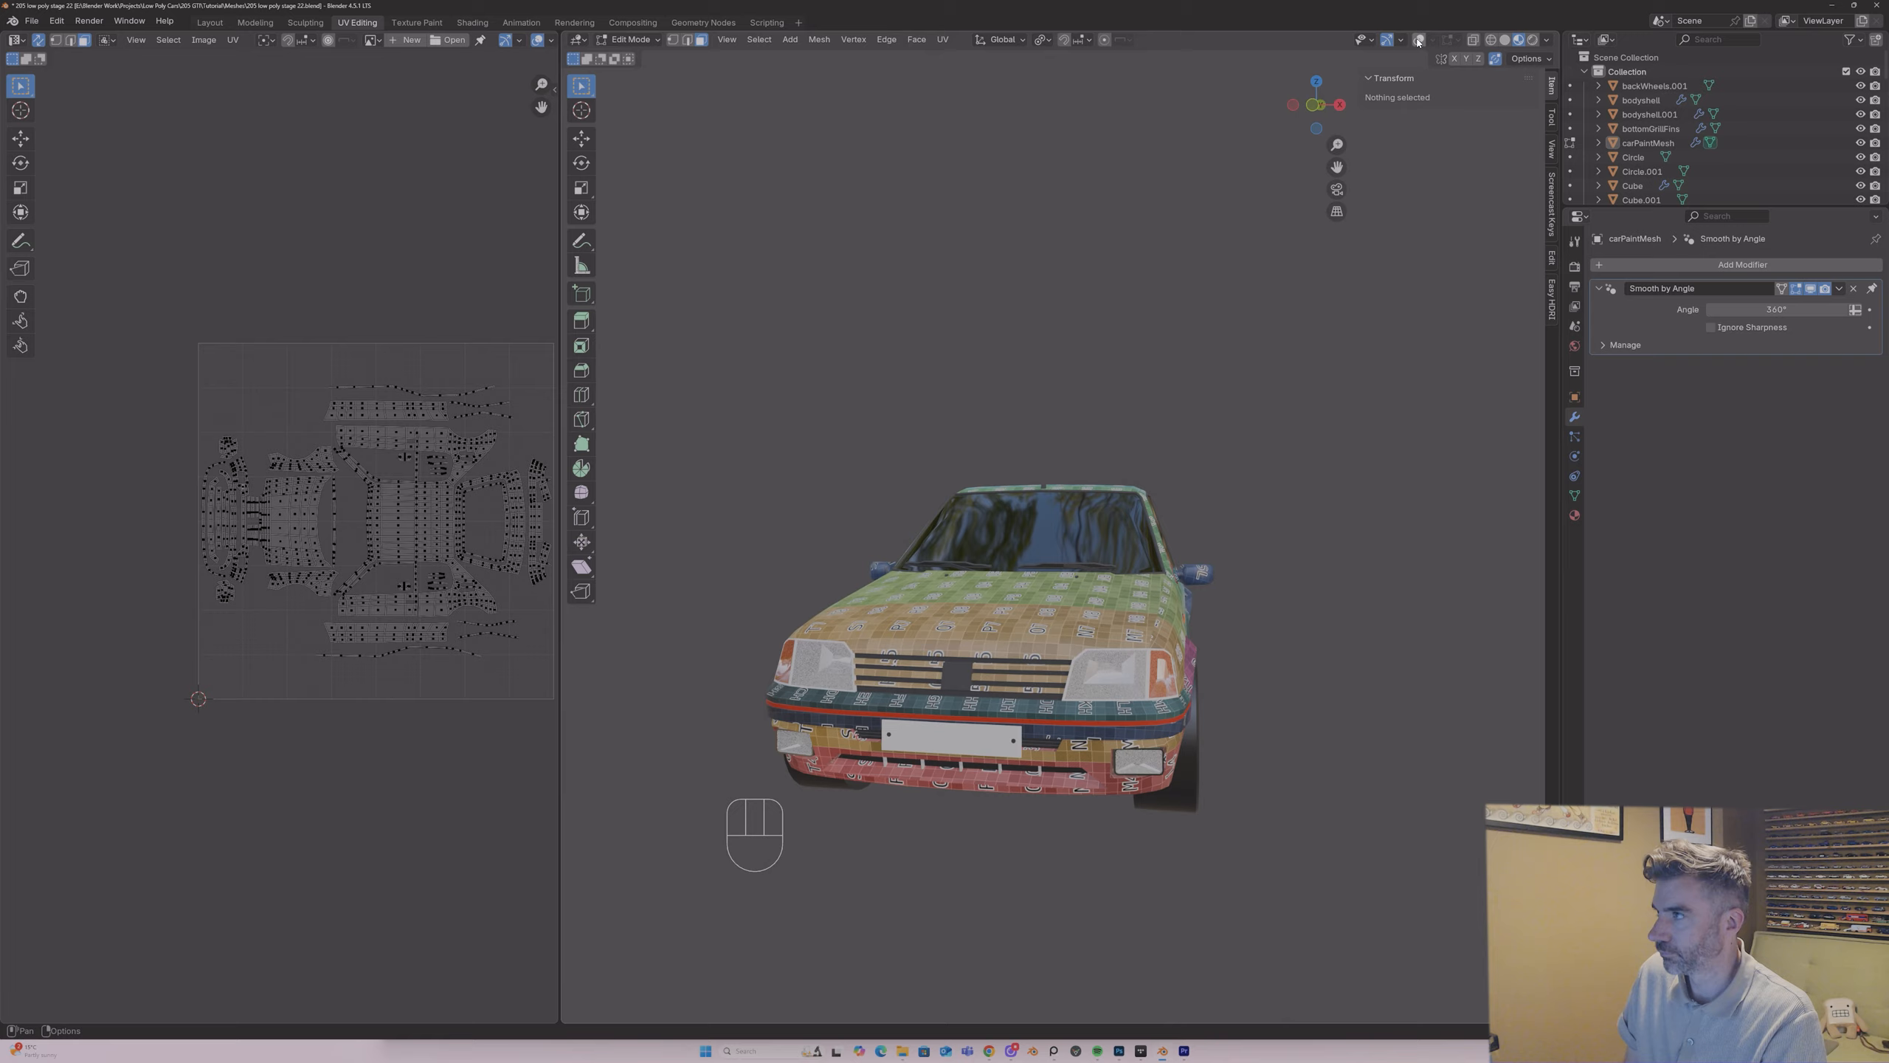
pyautogui.moveTo(1032, 362)
pyautogui.mouseDown(button='middle')
pyautogui.moveTo(996, 393)
pyautogui.moveTo(940, 375)
pyautogui.moveTo(1071, 371)
pyautogui.moveTo(1134, 346)
pyautogui.moveTo(1000, 392)
pyautogui.moveTo(993, 414)
pyautogui.moveTo(952, 387)
pyautogui.moveTo(1003, 369)
pyautogui.mouseUp(button='middle')
pyautogui.click(1419, 40)
pyautogui.moveTo(1030, 655); pyautogui.dragTo(1129, 639, button='middle')
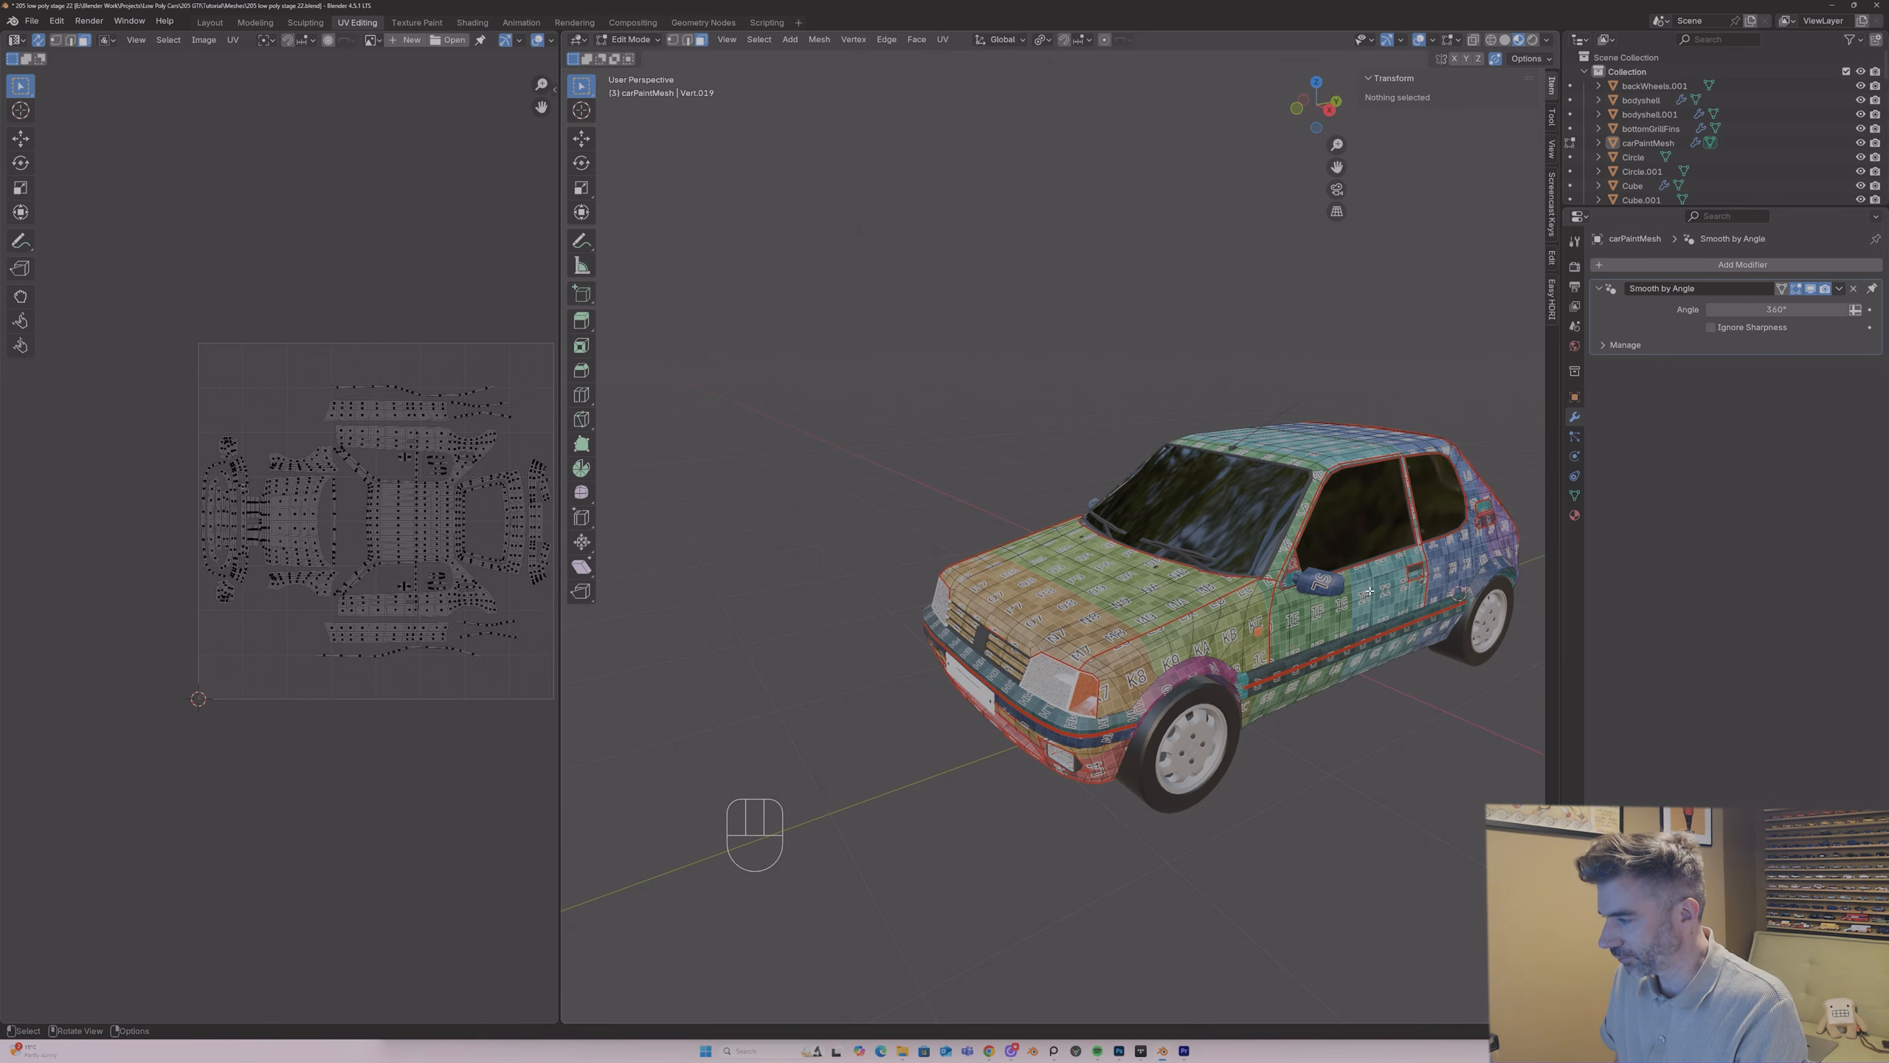
# Step: Leave mesh editing on the car body, select the door handle object and isolate it in local view
pyautogui.press('Tab')
pyautogui.press('Tab')
pyautogui.click(1415, 569)
pyautogui.moveTo(1416, 568); pyautogui.dragTo(1373, 559, button='middle')
pyautogui.press('Tab')
pyautogui.click(1416, 570)
pyautogui.press('KP_Divide')
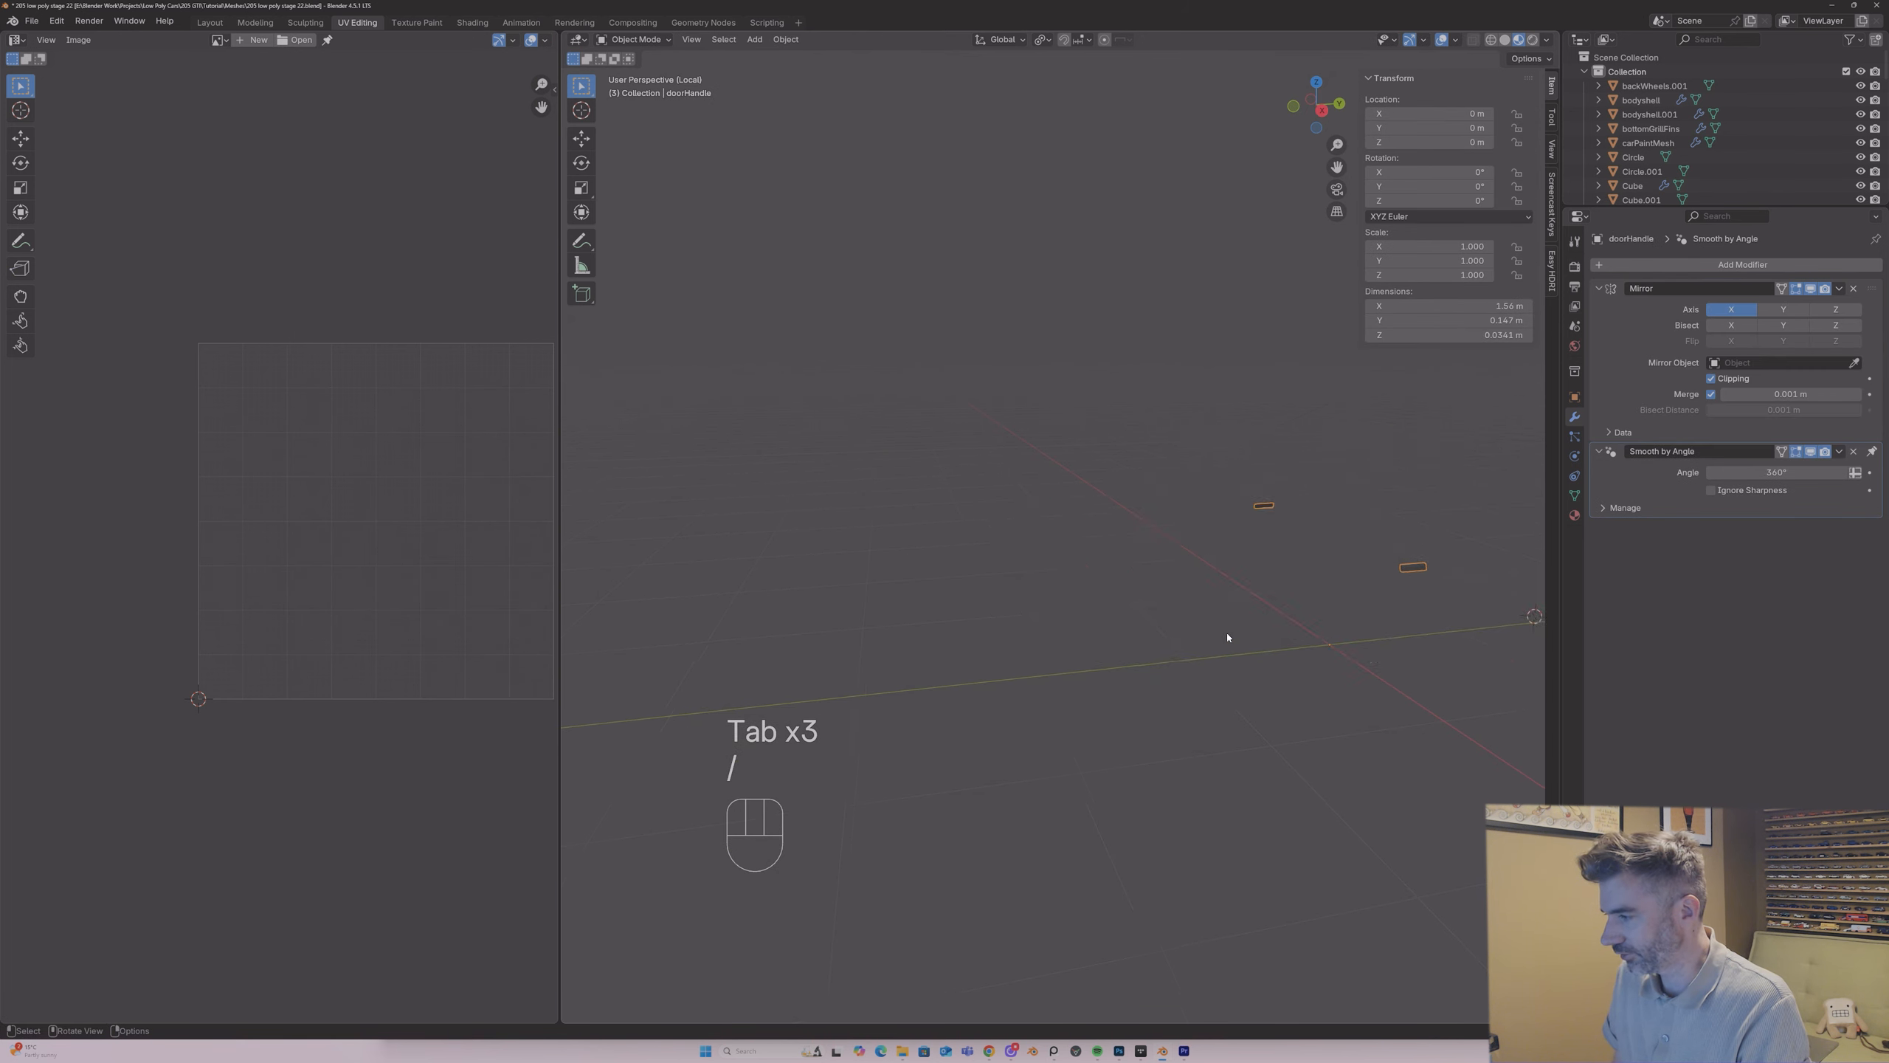
# Step: Delete the hidden inner face on the back of the door handle mesh
pyautogui.press('Tab')
pyautogui.moveTo(1219, 624); pyautogui.dragTo(1418, 616, button='middle')
pyautogui.press('3')
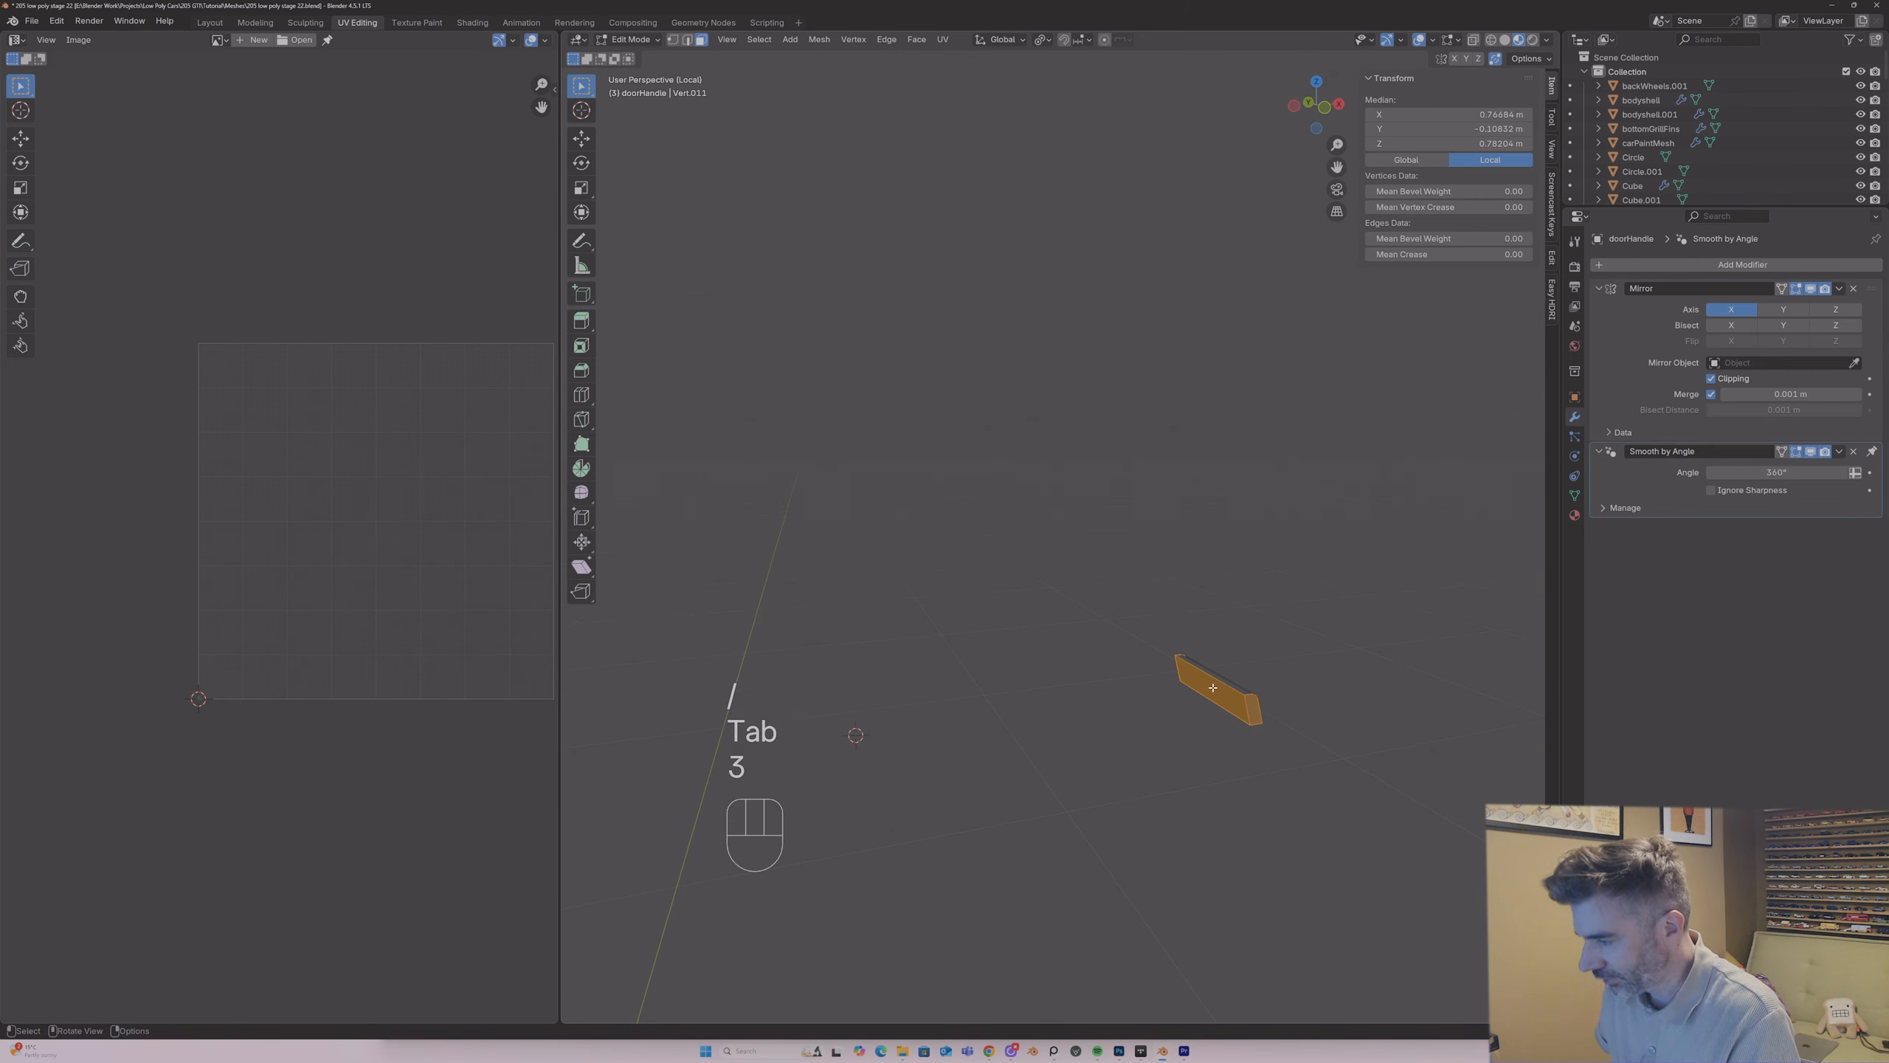
pyautogui.click(1193, 707)
pyautogui.press('x')
pyautogui.click(1193, 716)
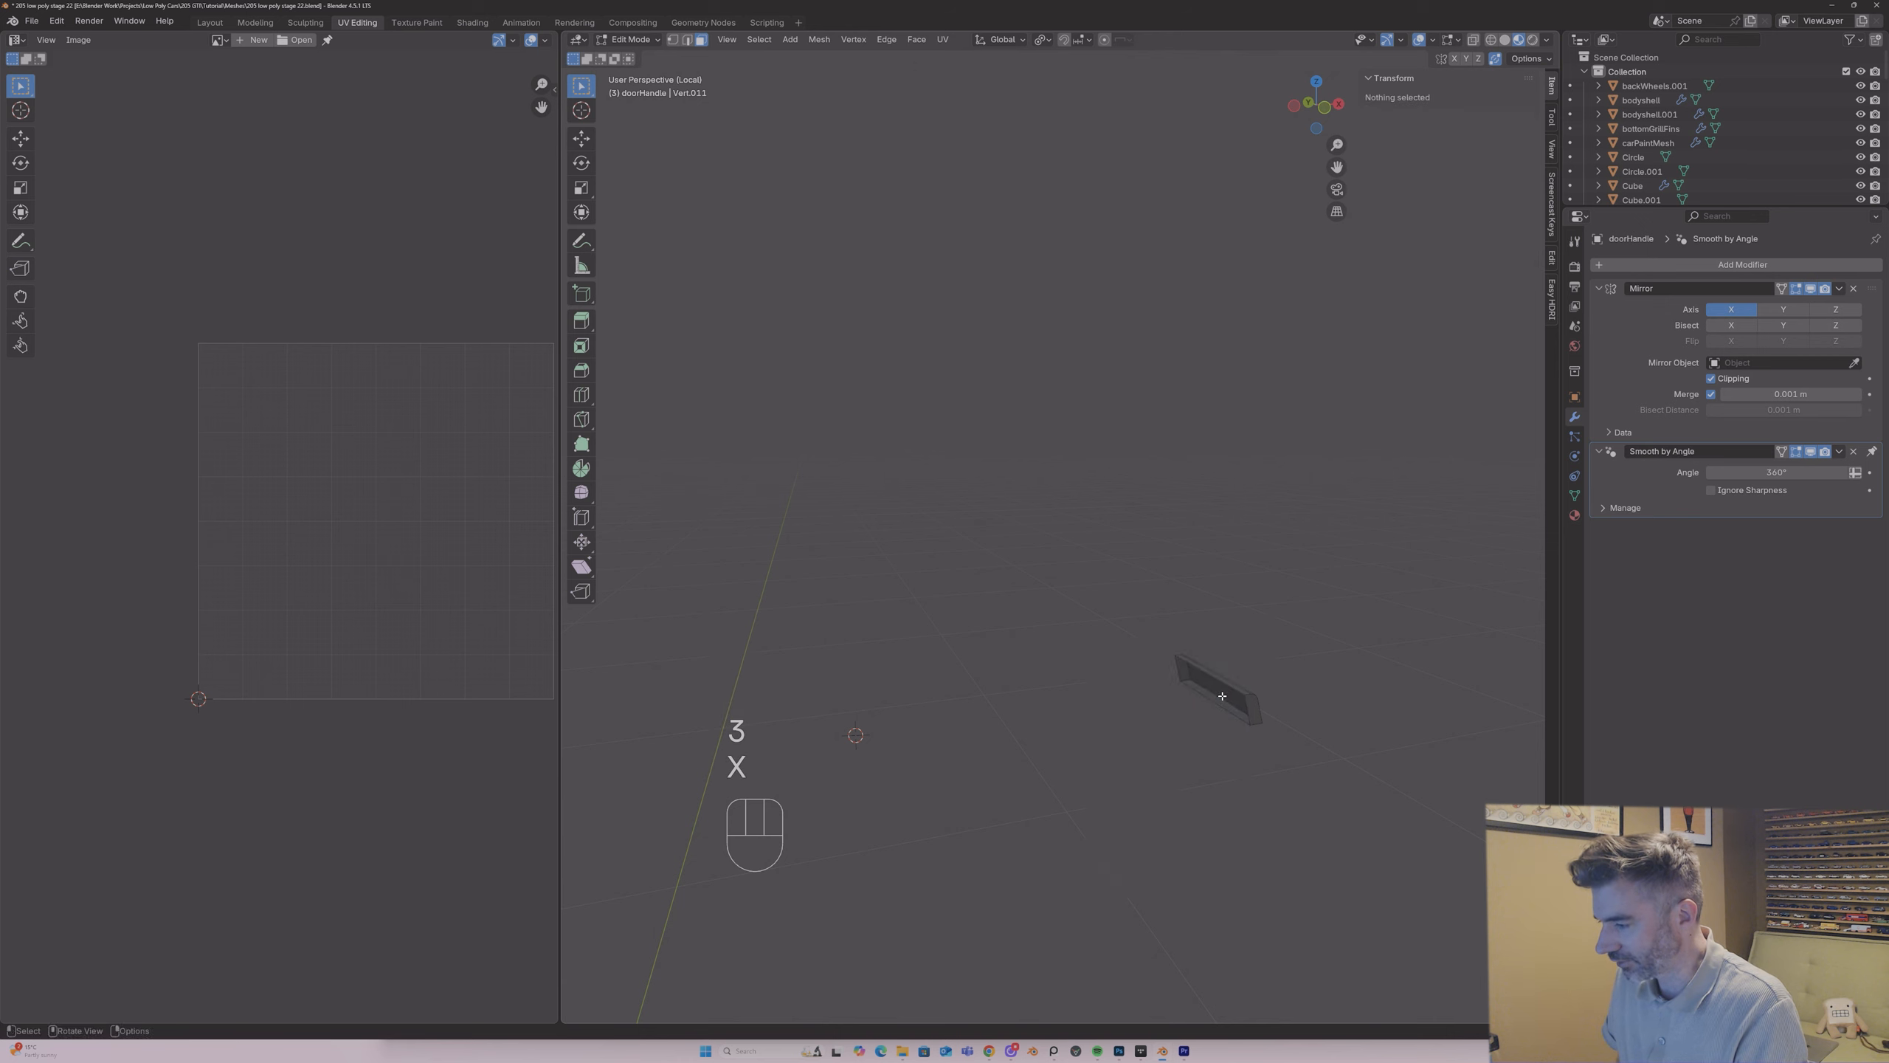
# Step: Mark the short upper and lower edges at one end of the door handle as UV seams
pyautogui.moveTo(1192, 714); pyautogui.dragTo(1164, 698, button='middle')
pyautogui.press('2')
pyautogui.keyDown('shift'); pyautogui.click(1171, 690); pyautogui.keyUp('shift')
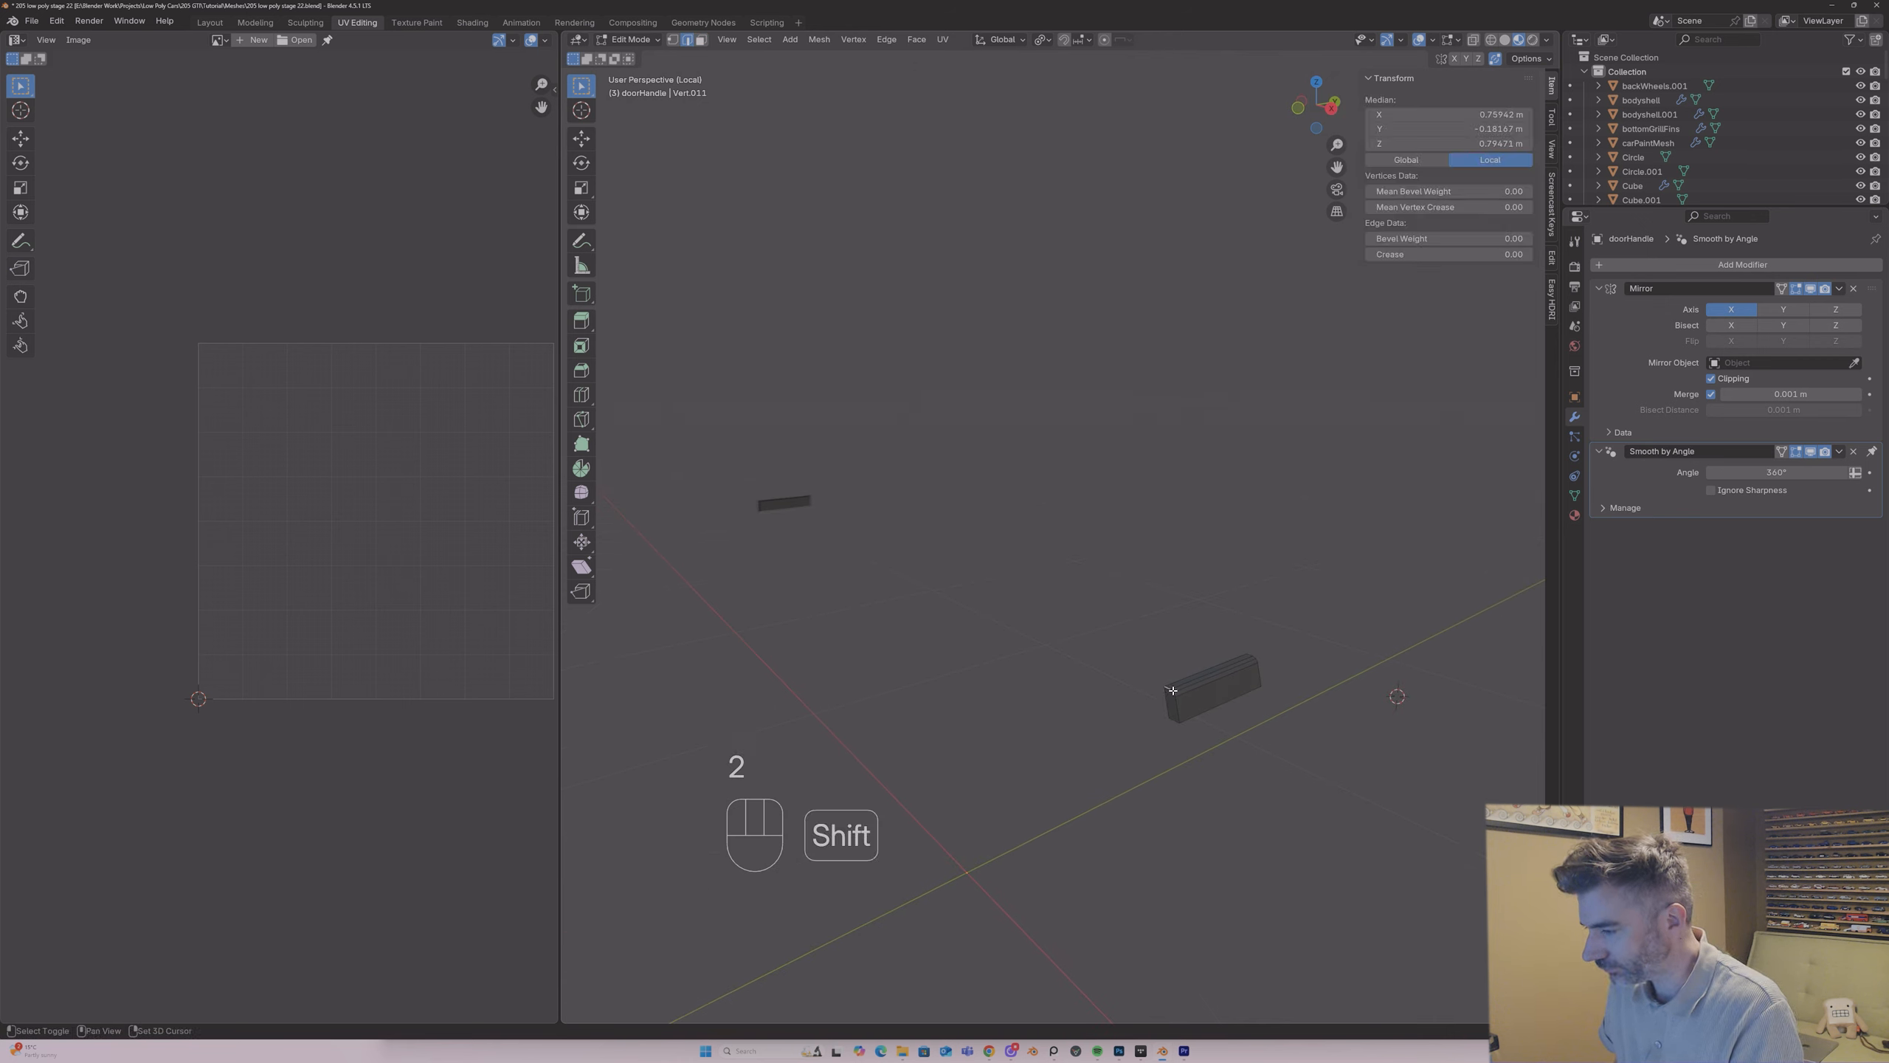
pyautogui.rightClick(1174, 693)
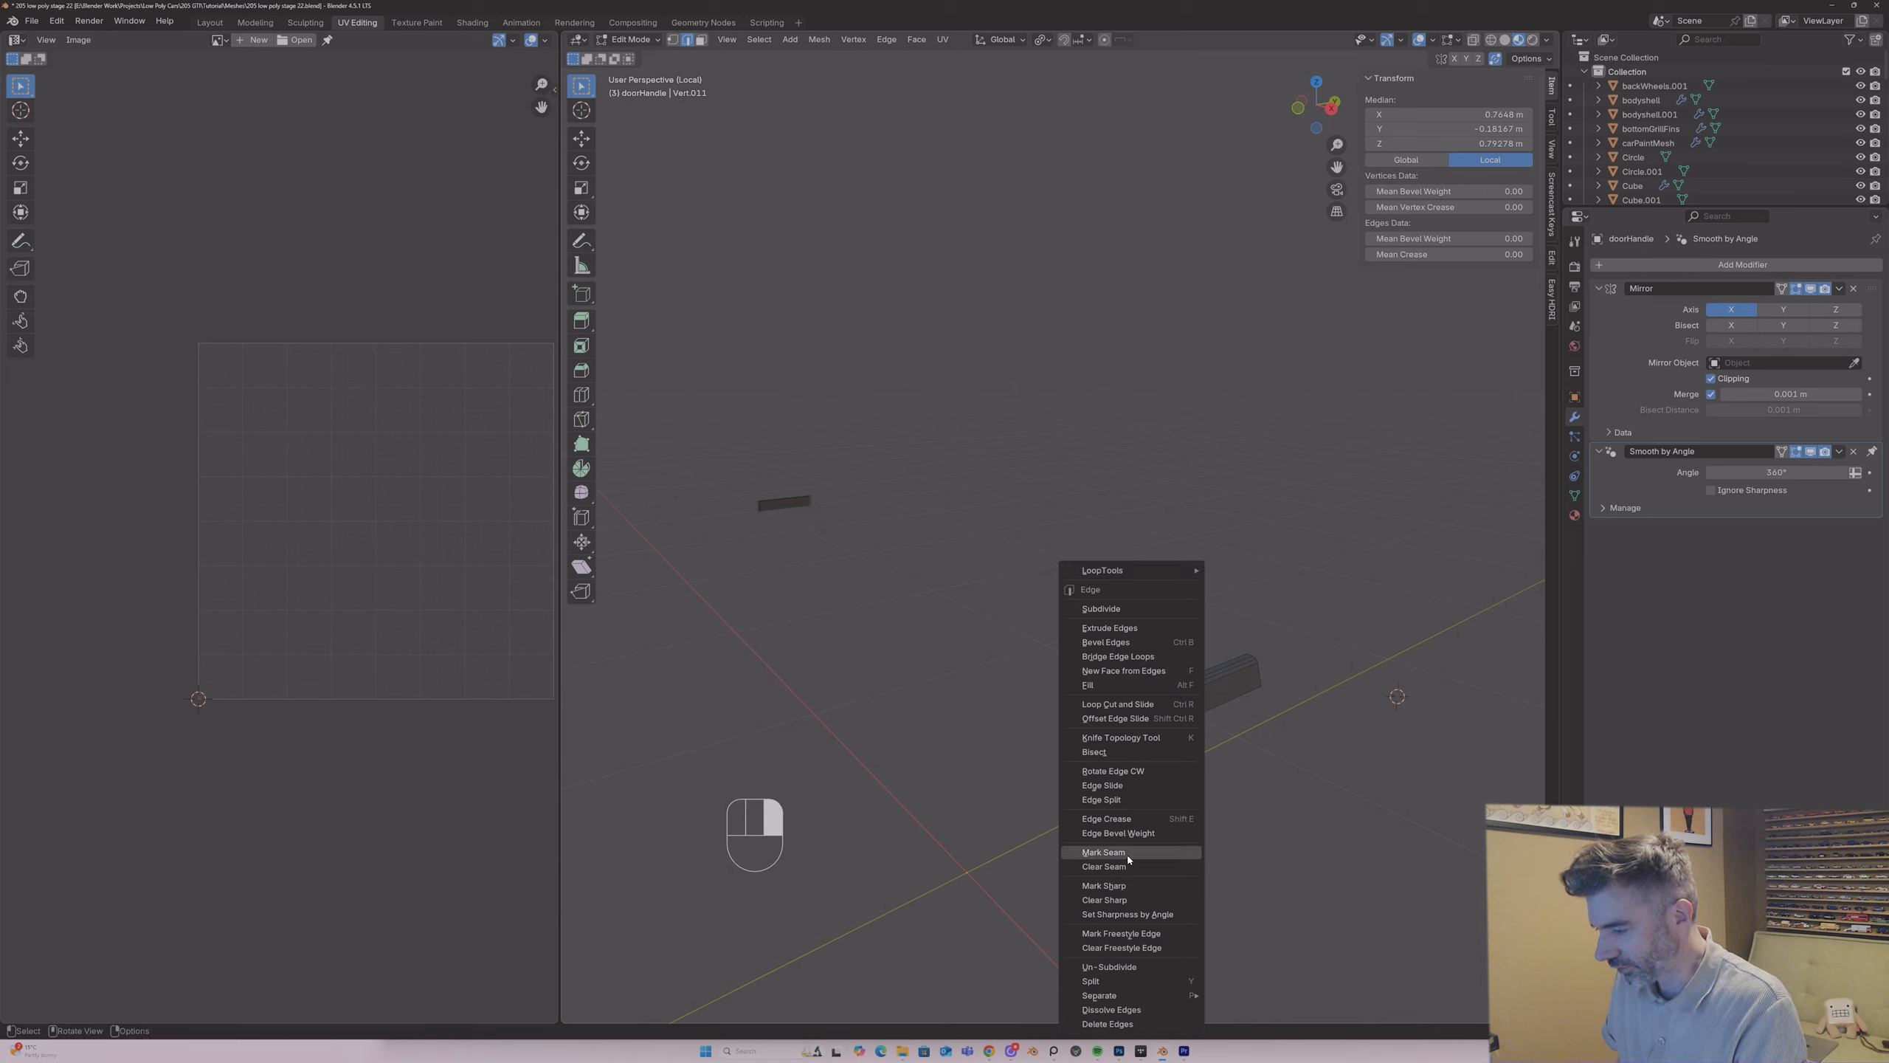
pyautogui.click(1128, 856)
pyautogui.moveTo(1185, 684); pyautogui.dragTo(1174, 582, button='middle')
pyautogui.click(1174, 714)
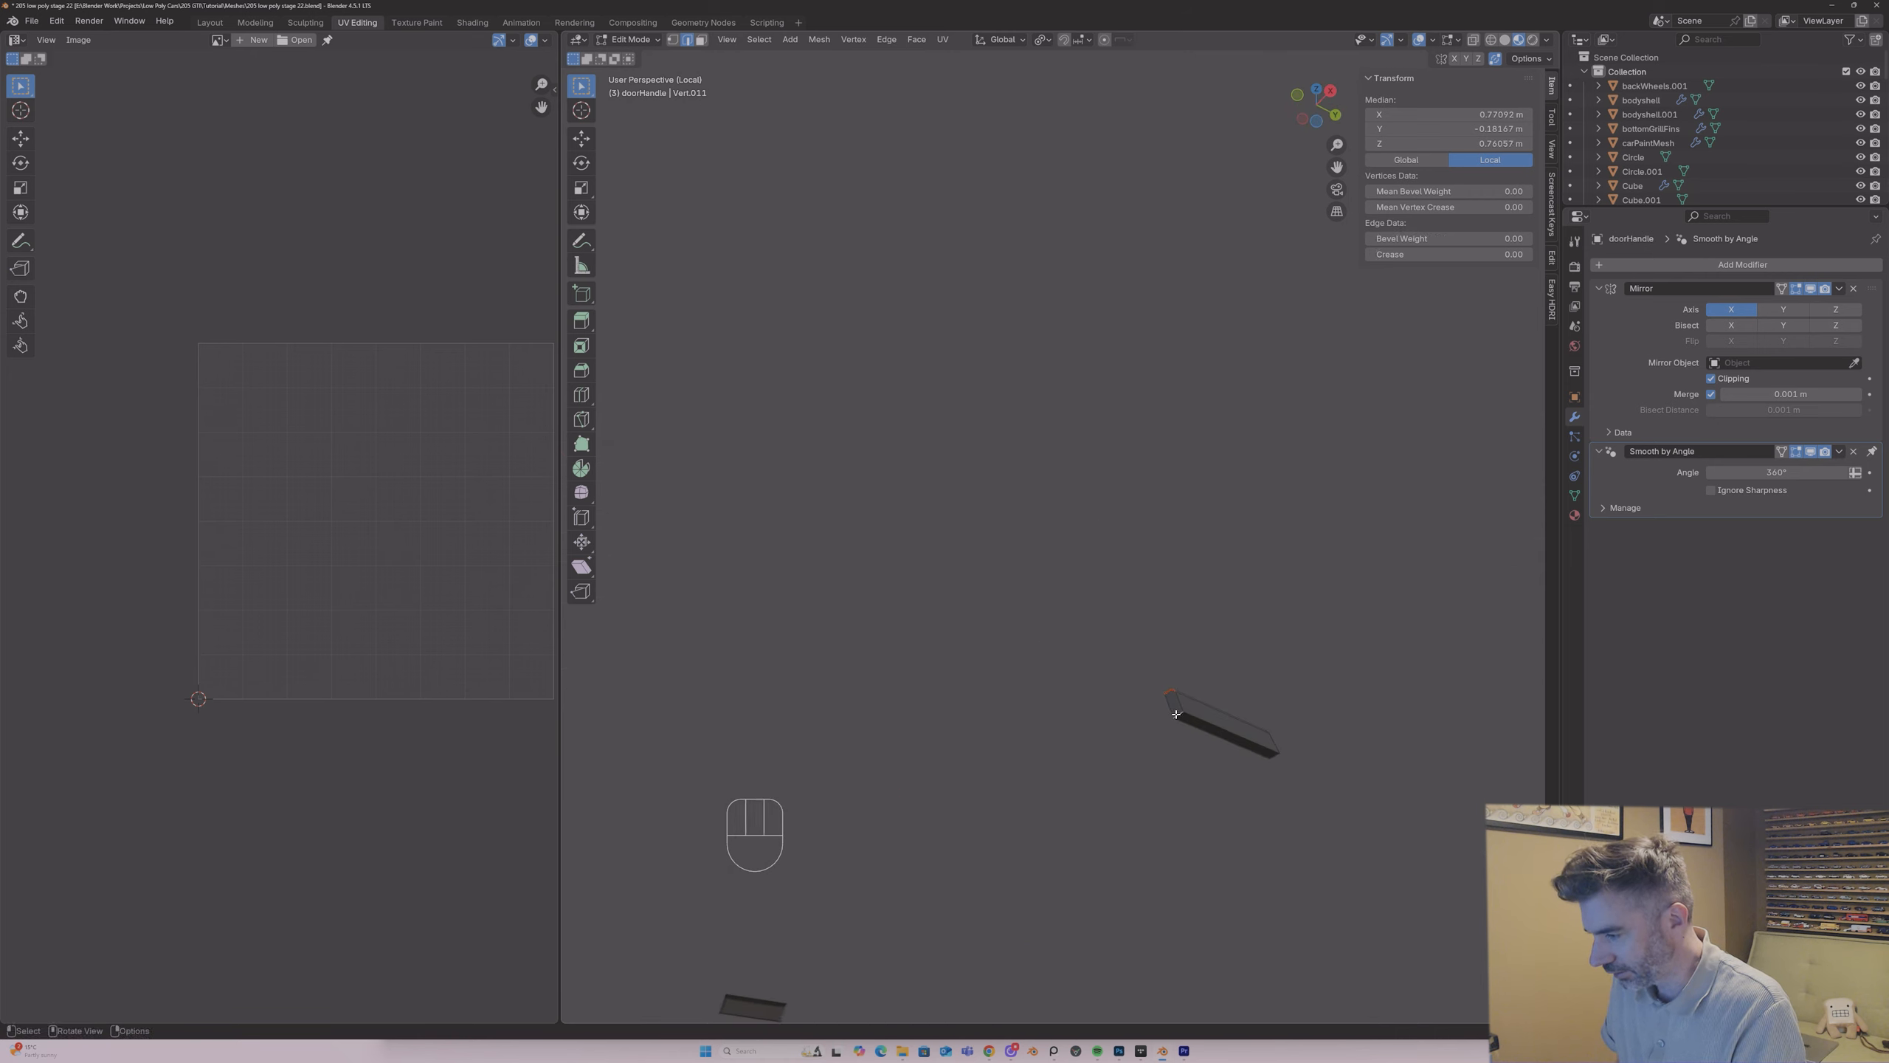
pyautogui.rightClick(1176, 714)
pyautogui.click(1176, 716)
pyautogui.moveTo(1176, 717); pyautogui.dragTo(976, 812, button='middle')
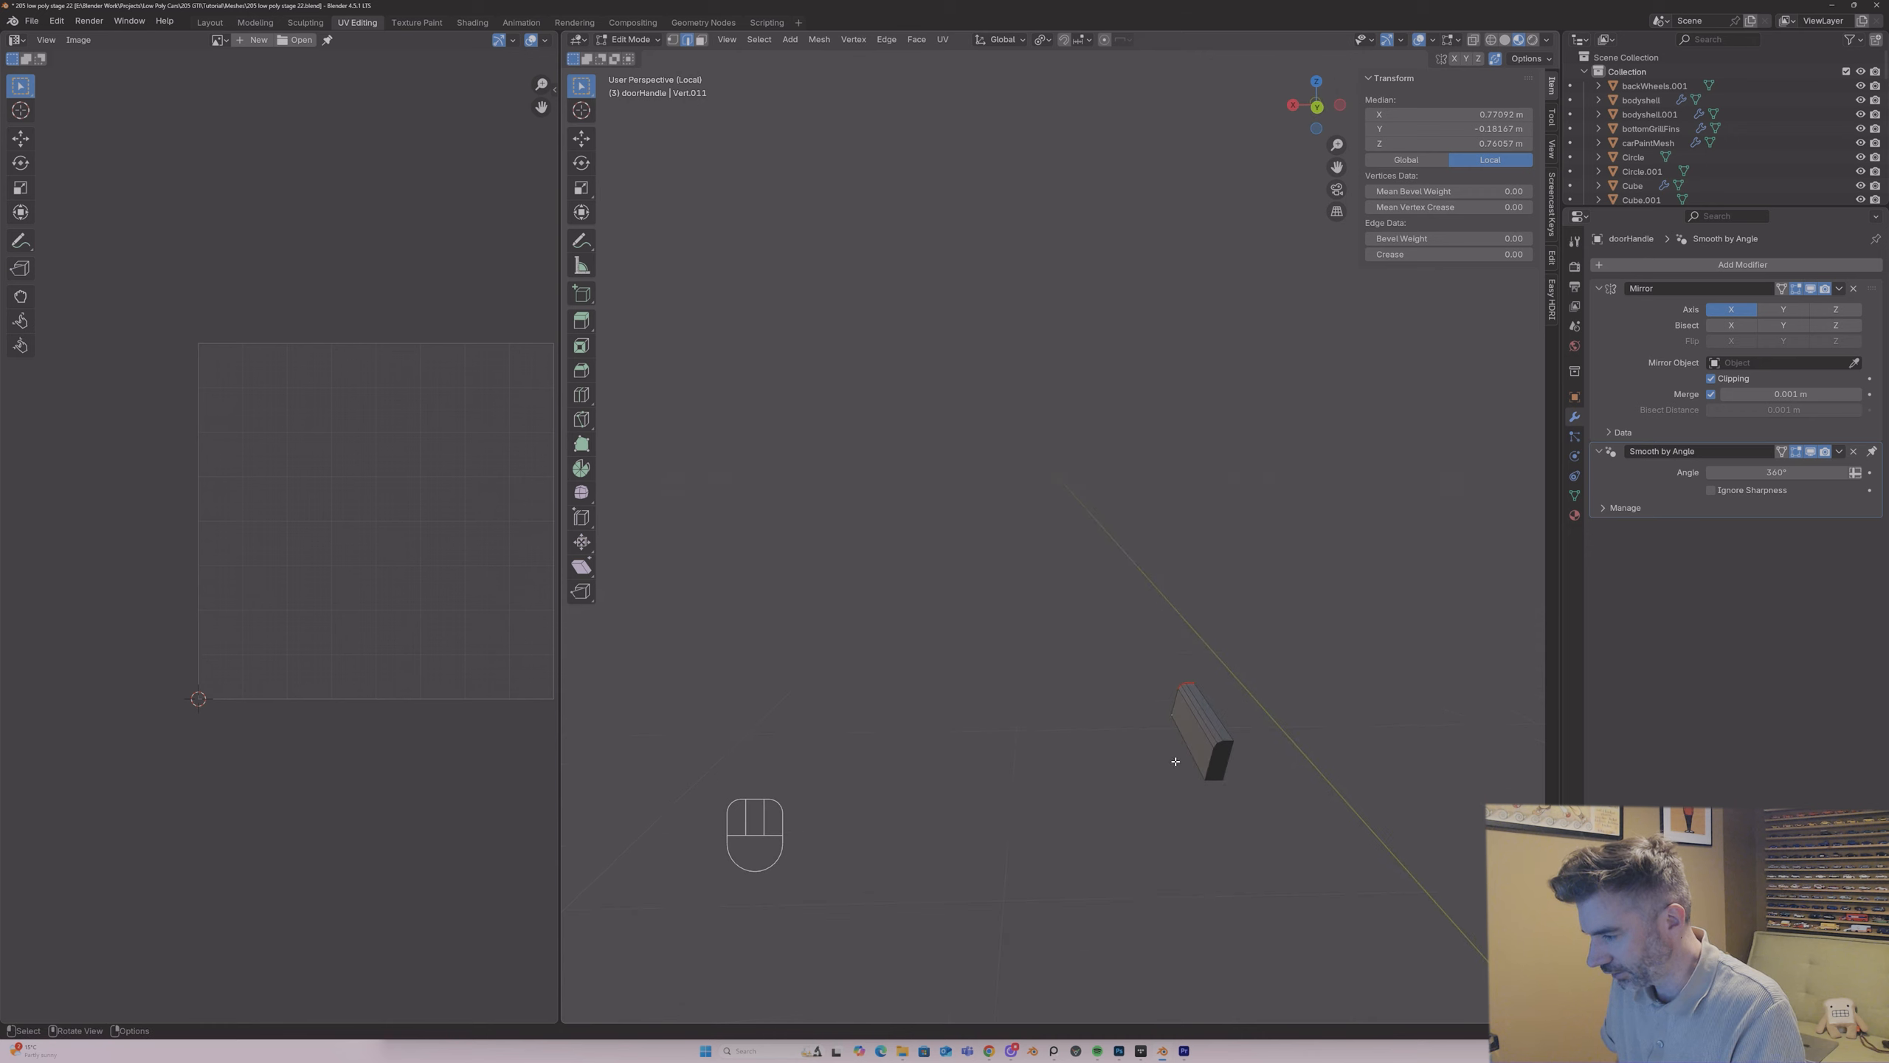
# Step: Mark the matching short edges at the opposite end of the door handle as UV seams
pyautogui.keyDown('ctrl'); pyautogui.keyDown('shift'); pyautogui.click(1239, 737); pyautogui.keyUp('shift'); pyautogui.keyUp('ctrl')
pyautogui.moveTo(1236, 740); pyautogui.dragTo(1213, 778, button='middle')
pyautogui.click(1221, 785)
pyautogui.moveTo(1221, 785); pyautogui.dragTo(1287, 850, button='middle')
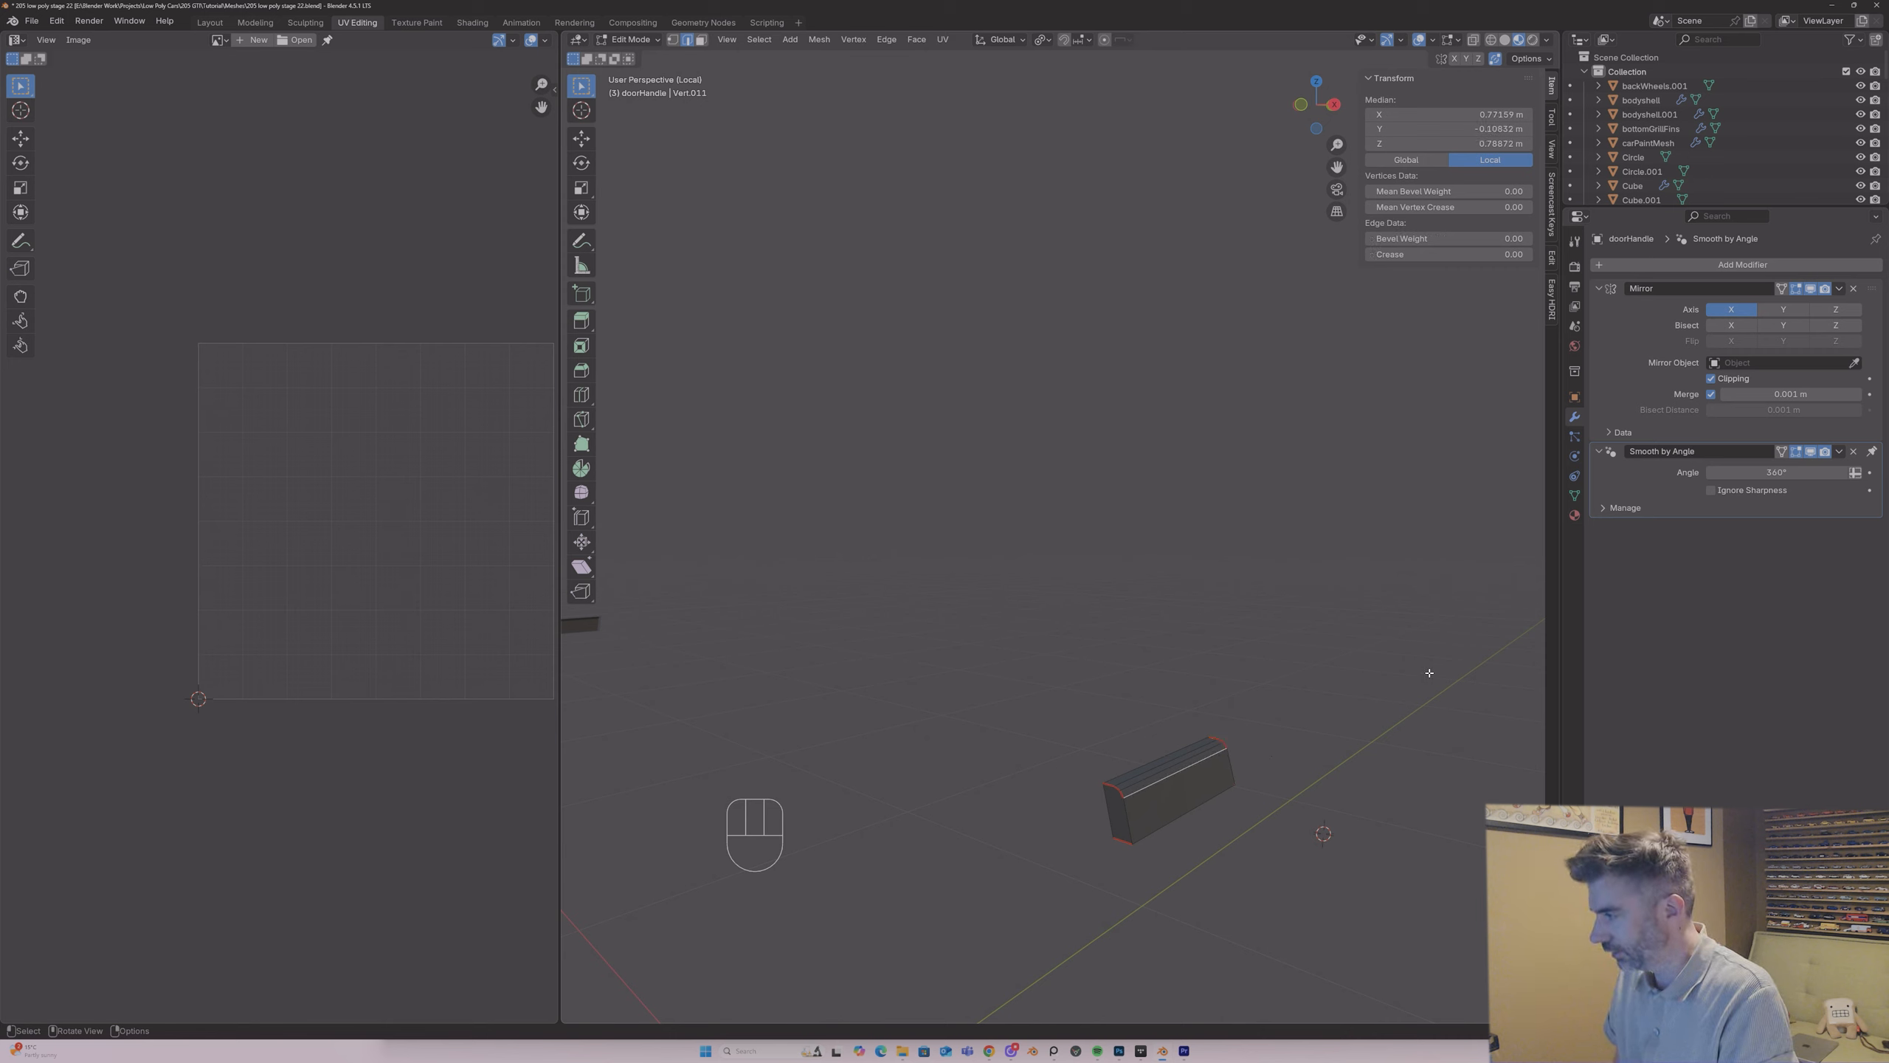
# Step: Replace the door handle's carPlastic material with UVPlastic
pyautogui.click(1575, 515)
pyautogui.click(1602, 325)
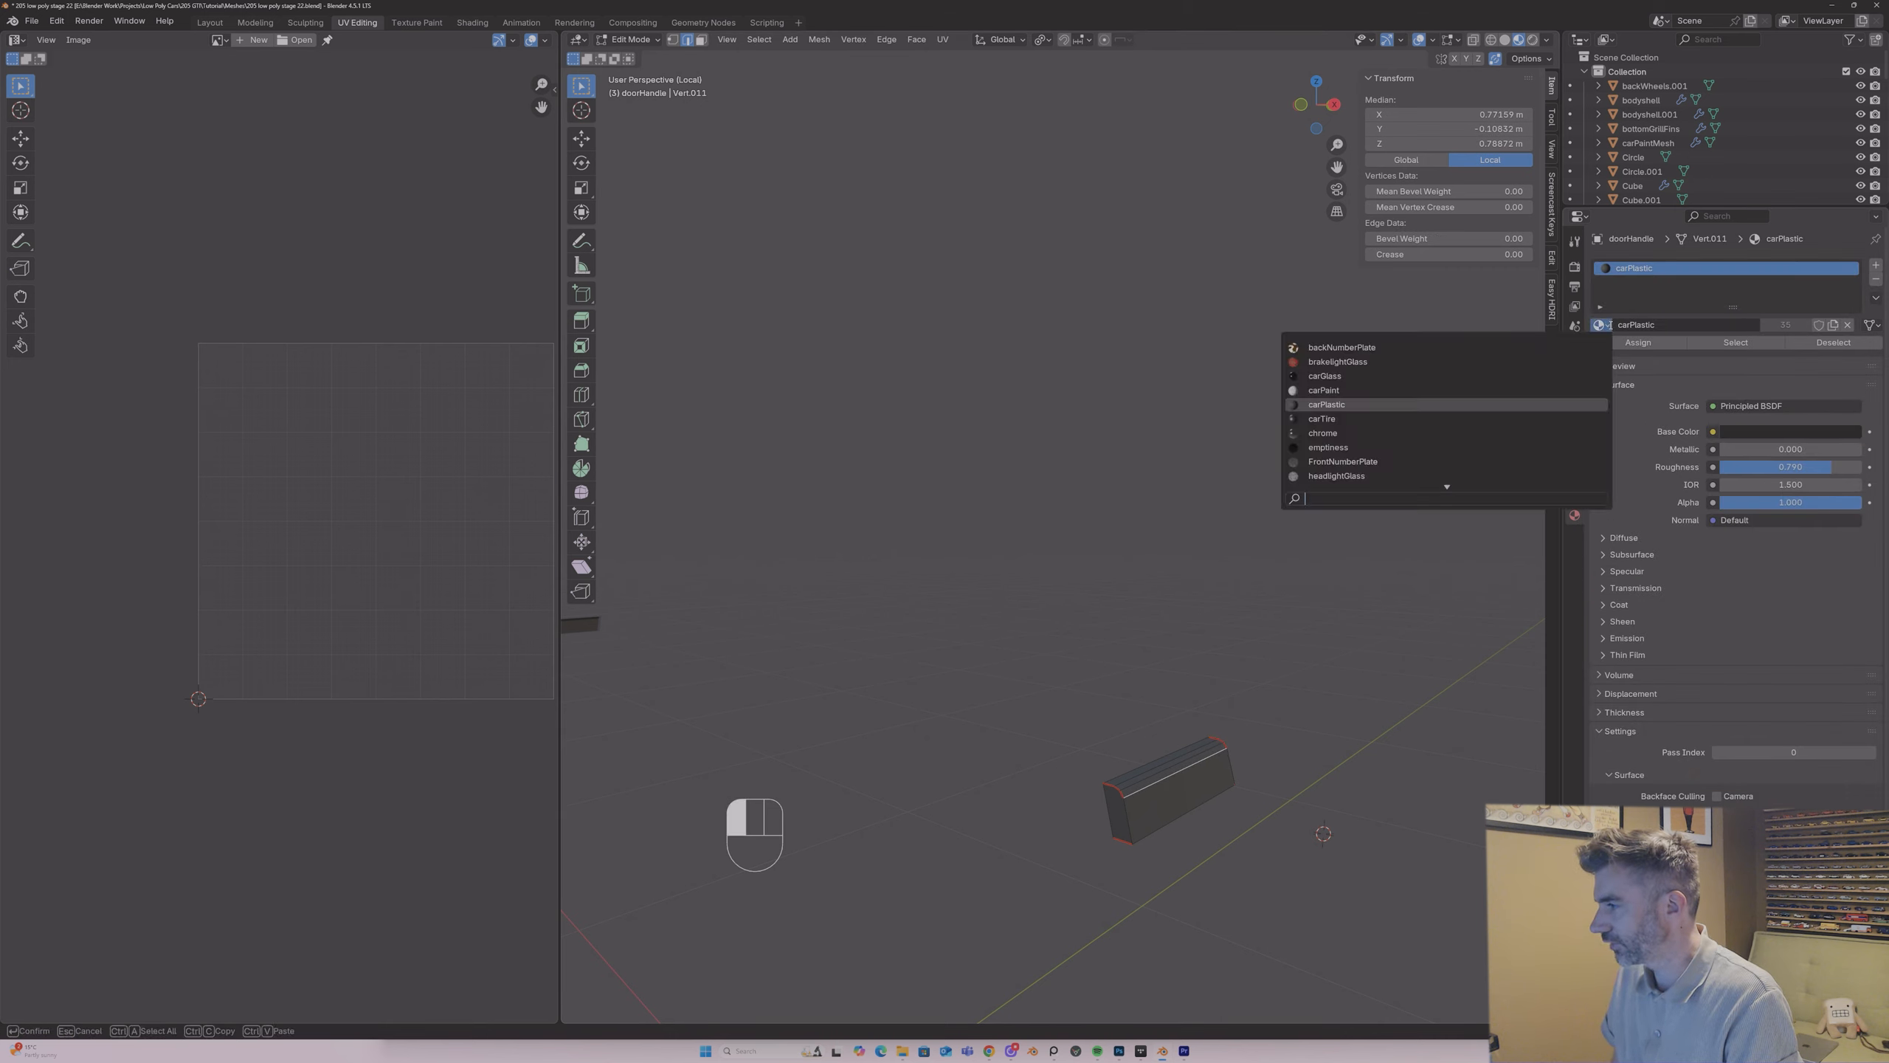
pyautogui.write('uv')
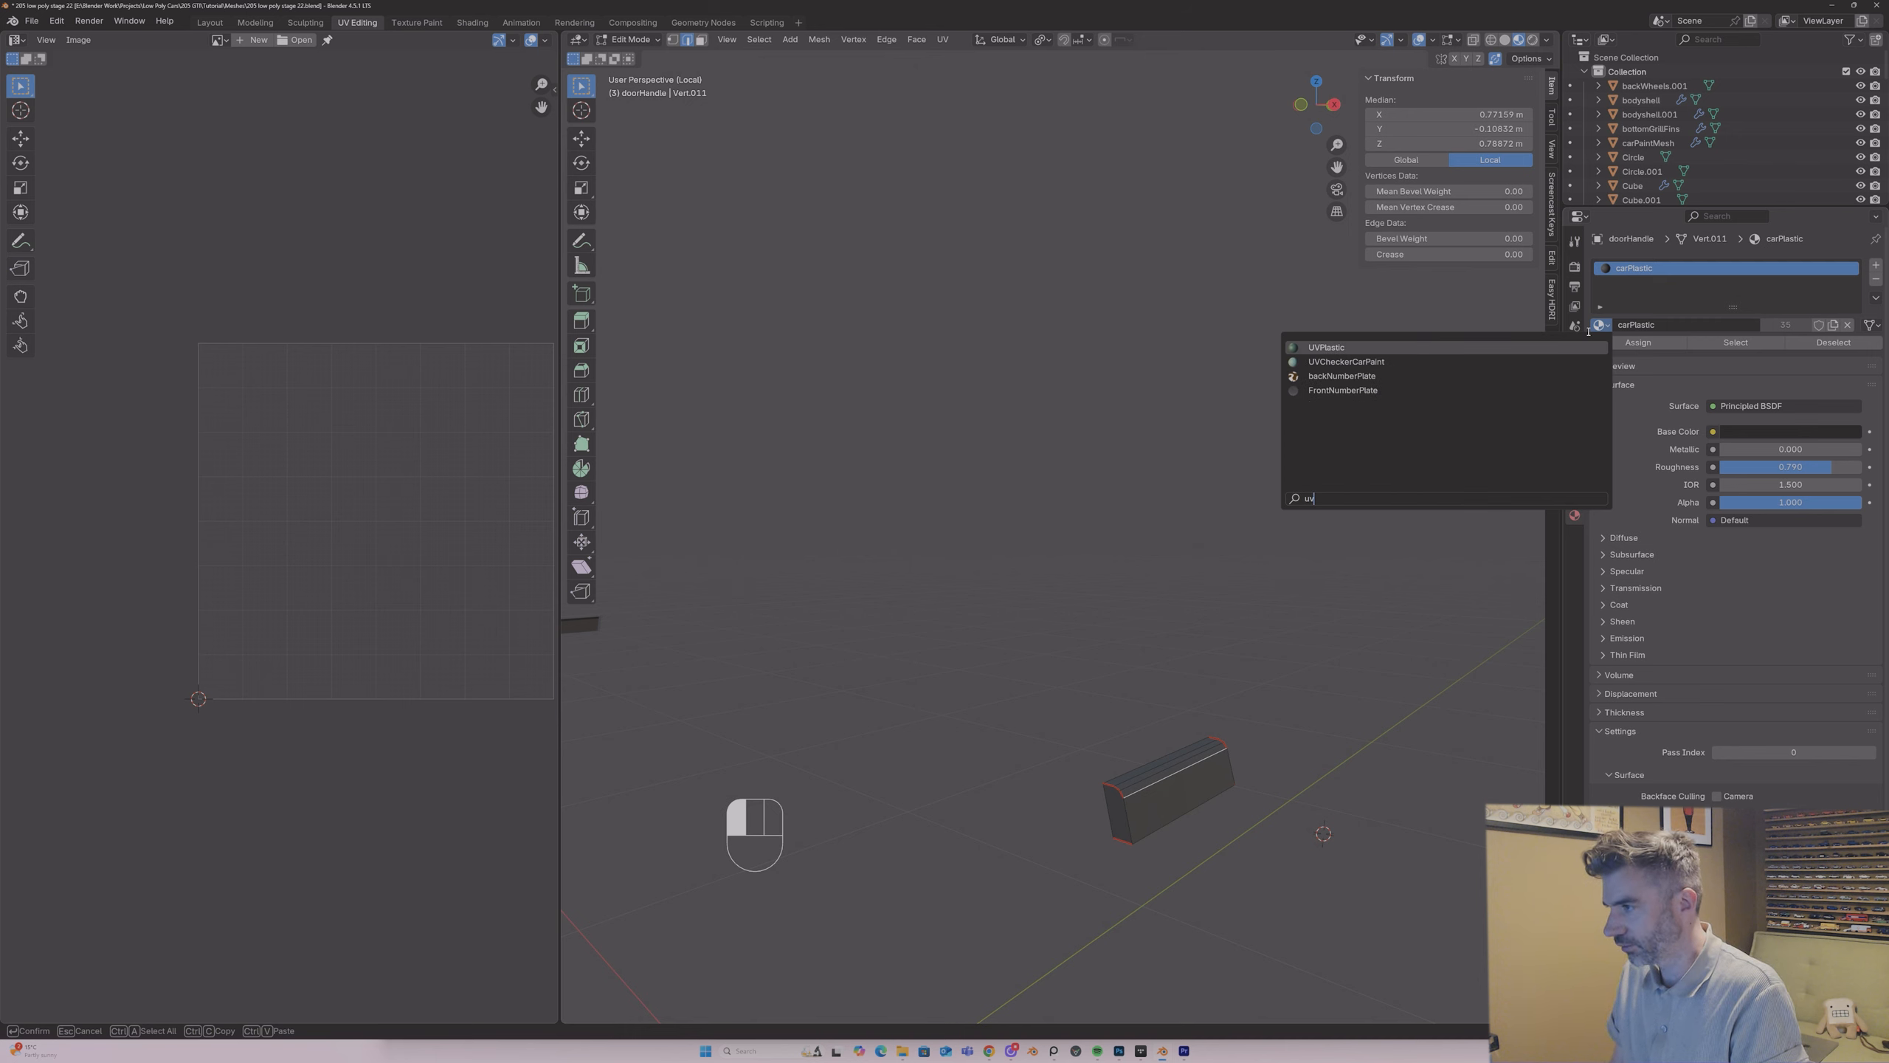
pyautogui.press('Return')
pyautogui.press('Tab')
pyautogui.press('Tab')
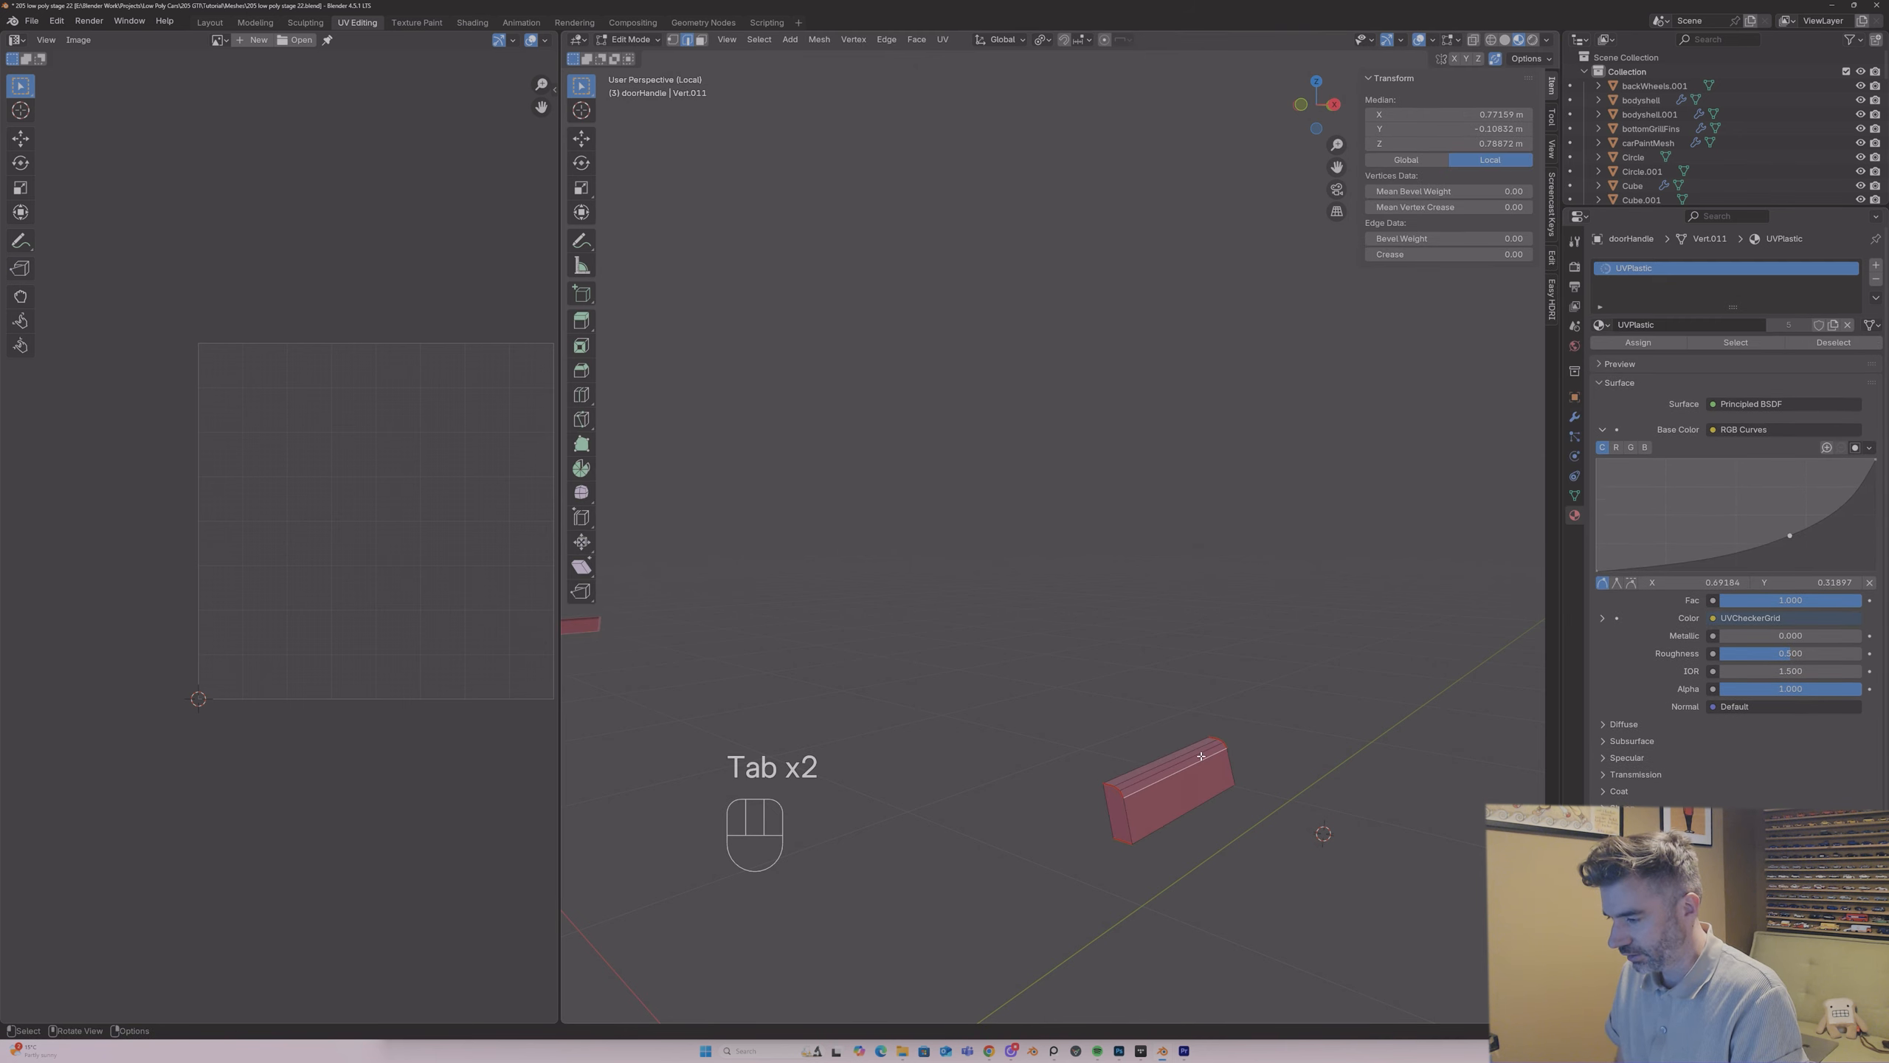
# Step: Select the whole door handle mesh and apply its Mirror modifier in Object Mode
pyautogui.press('a')
pyautogui.press('Tab')
pyautogui.click(1575, 417)
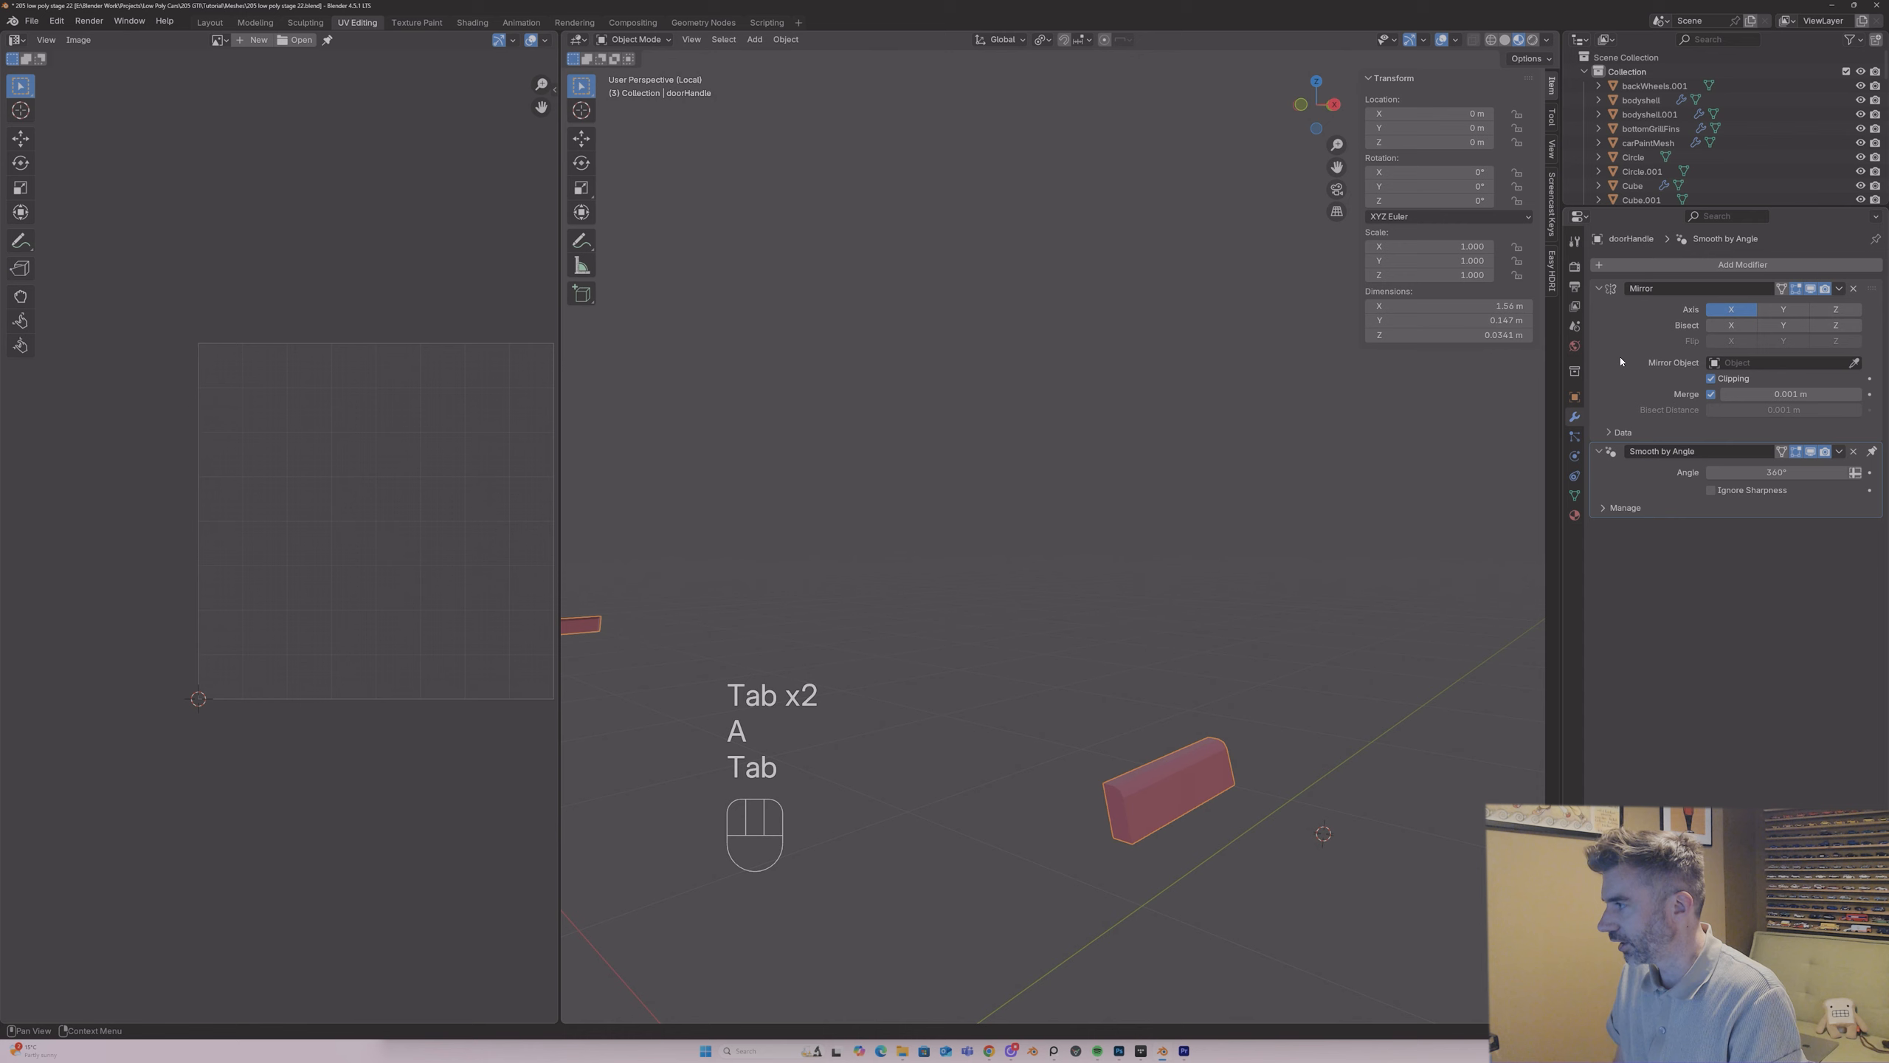
pyautogui.click(1838, 287)
pyautogui.click(1807, 305)
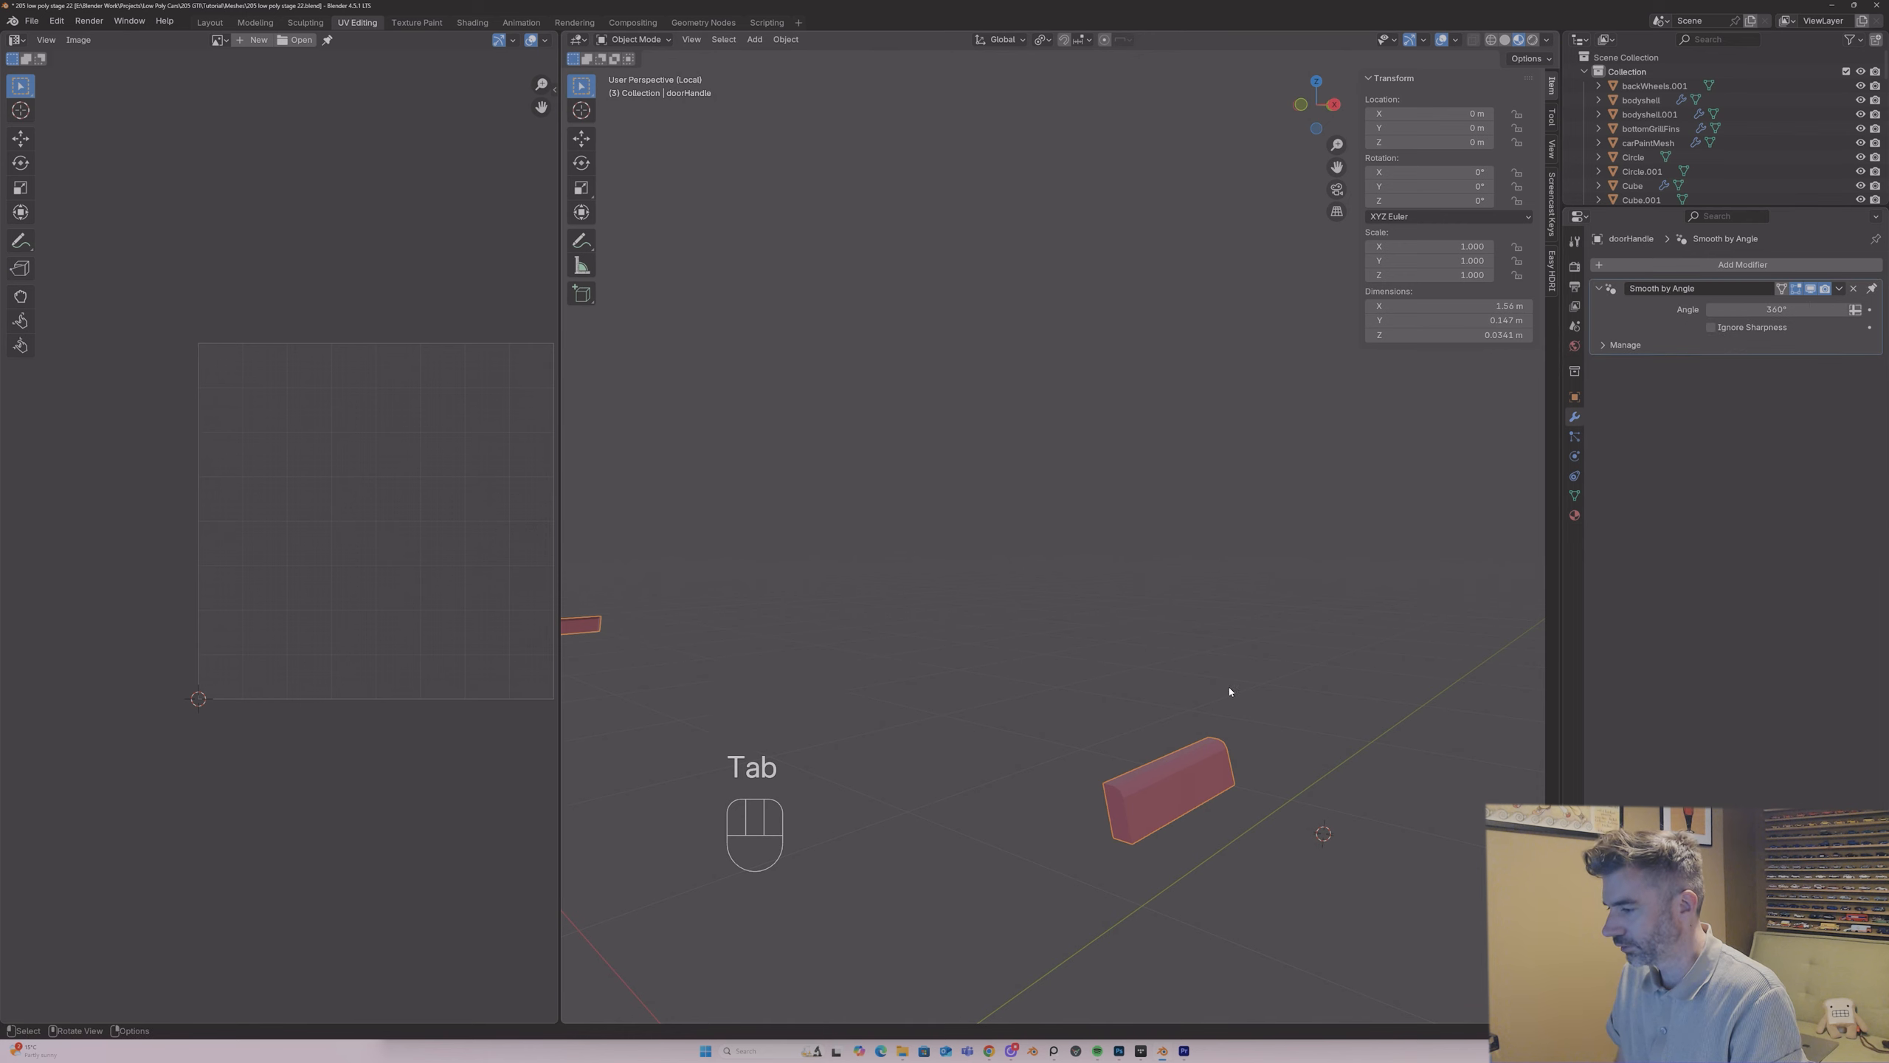
# Step: Unwrap both door handles with the Angle Based method
pyautogui.press('Tab')
pyautogui.press('u')
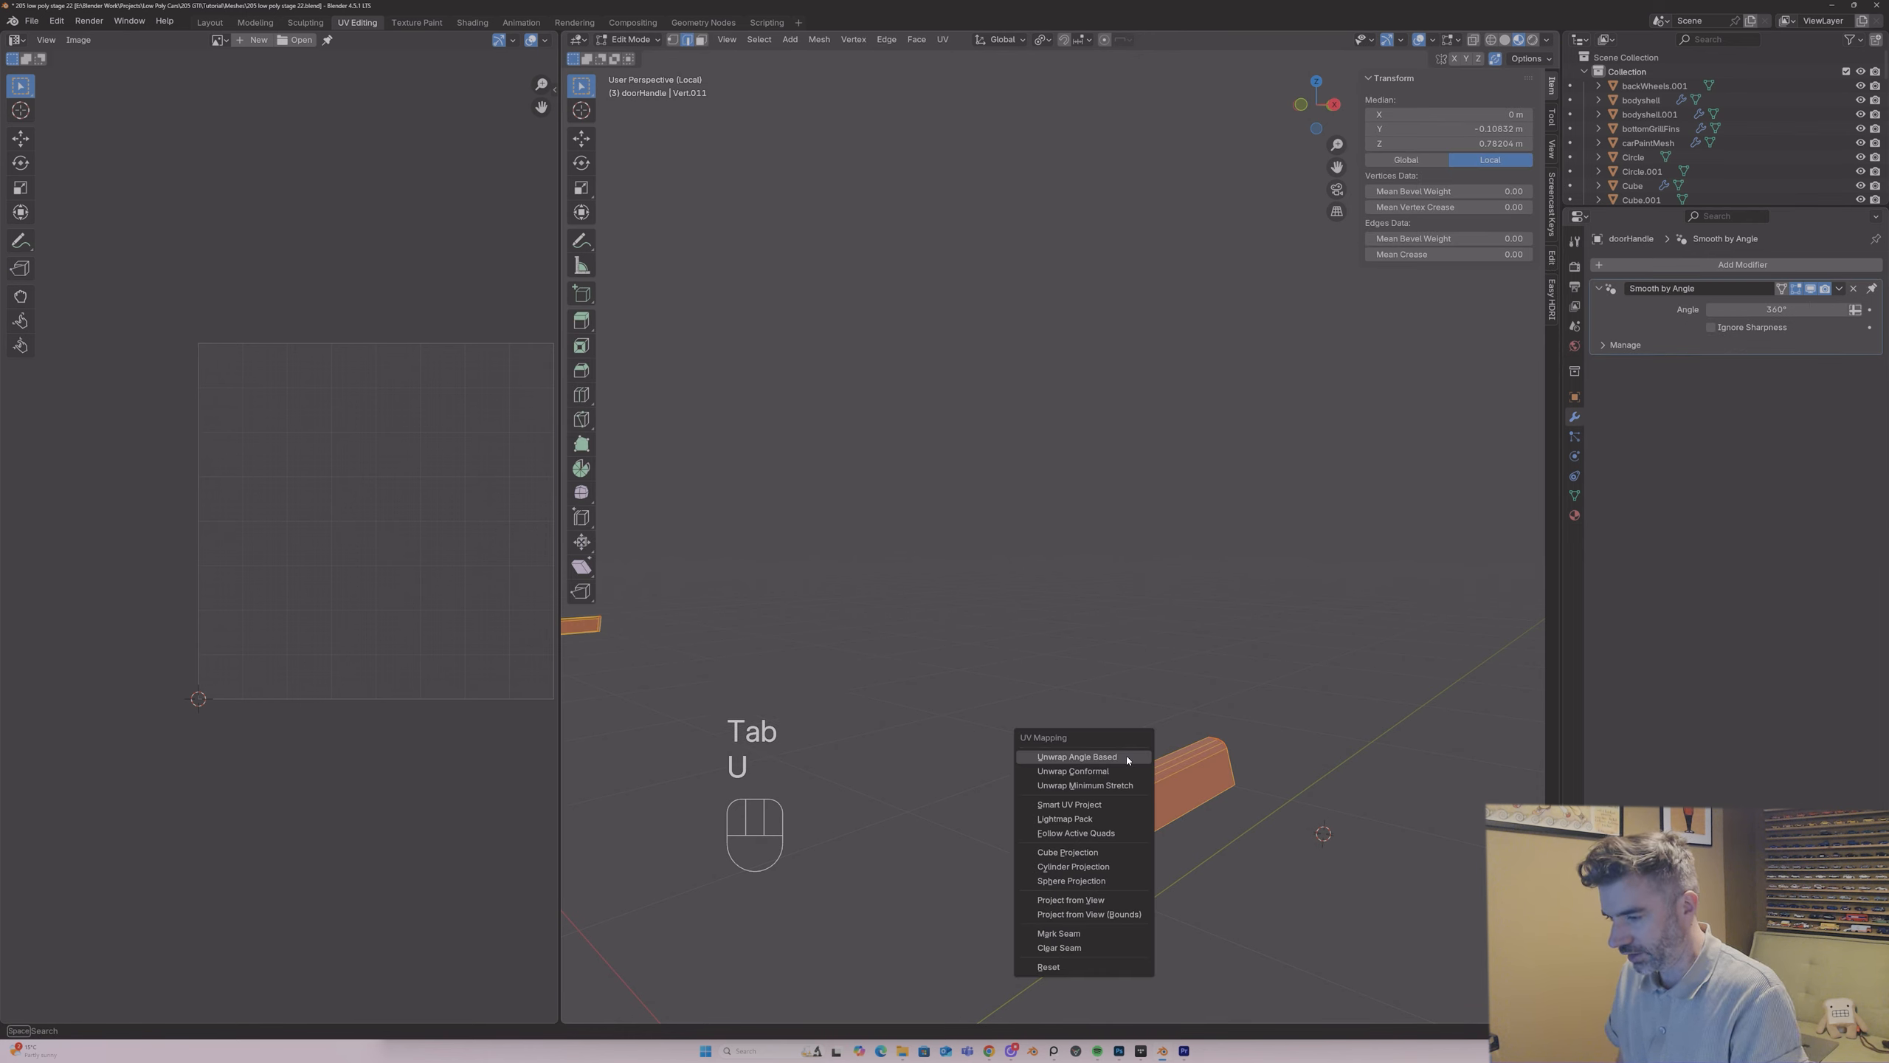
pyautogui.click(1126, 758)
pyautogui.press('Tab')
pyautogui.press('Tab')
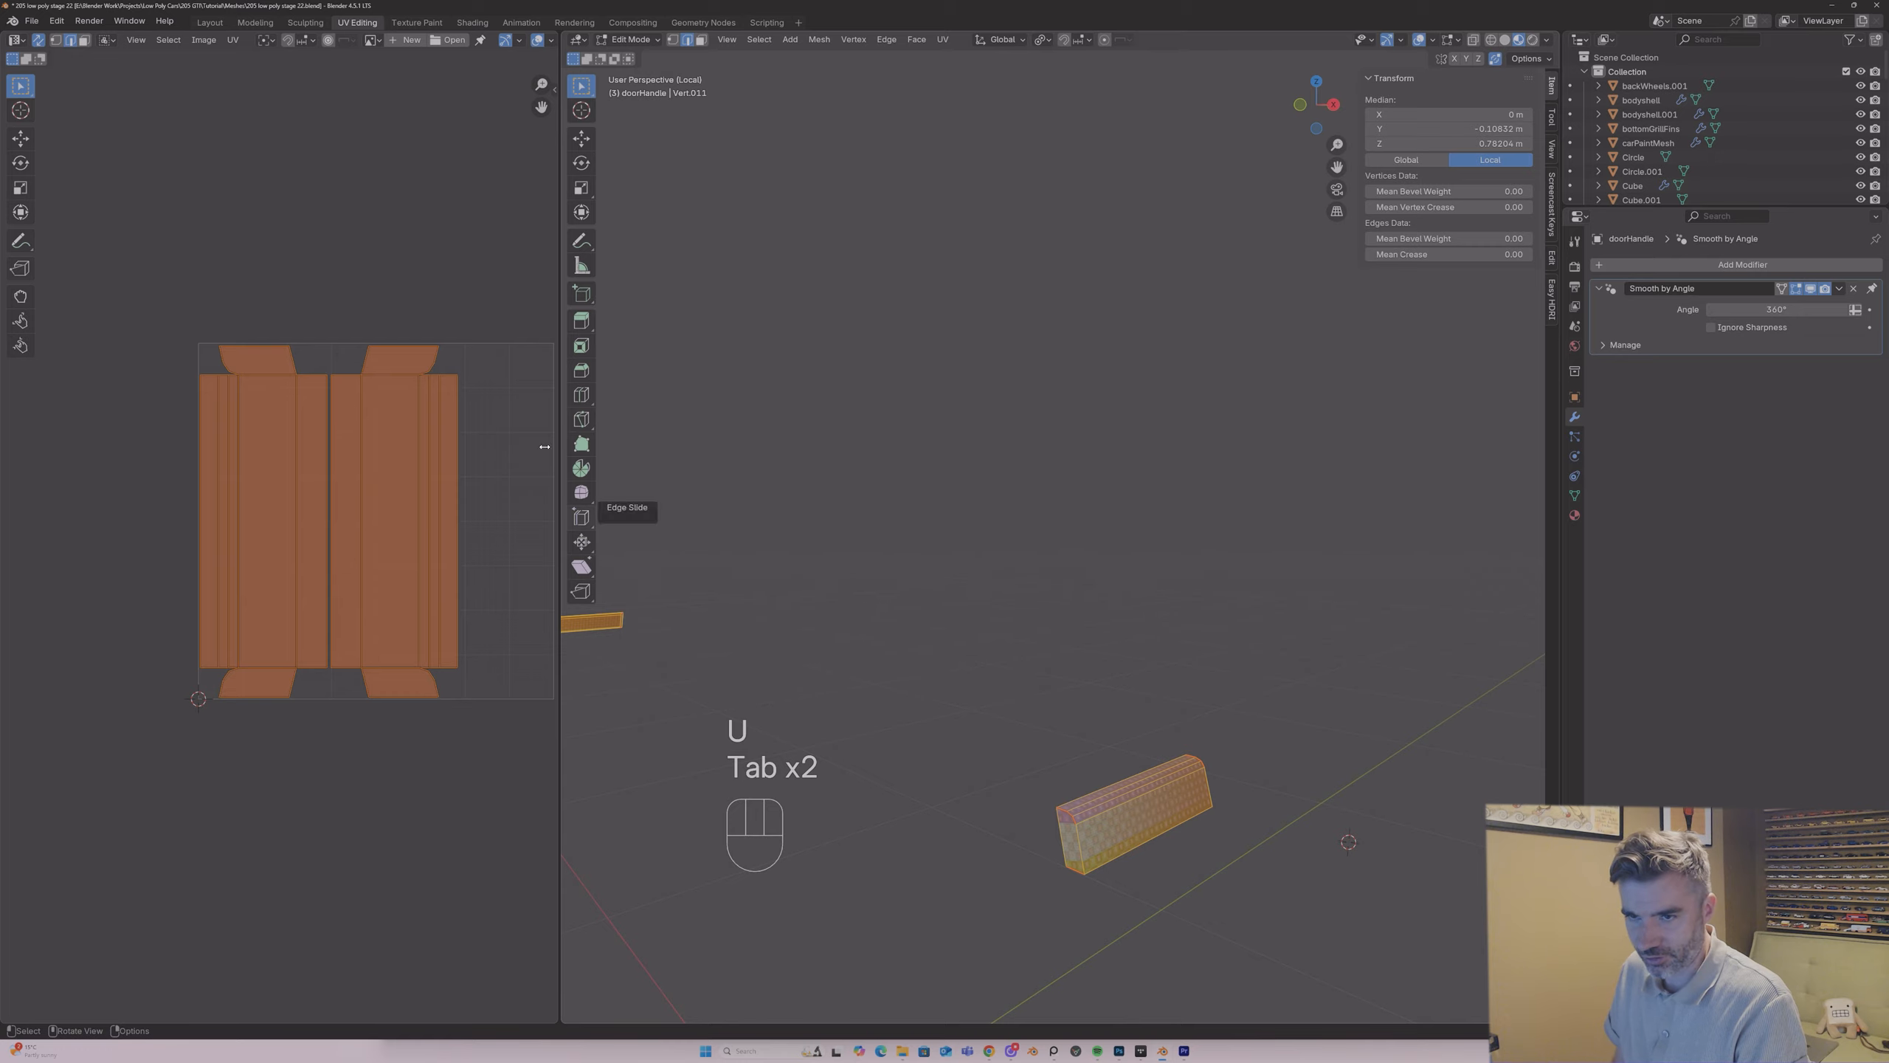
# Step: Scale the door handle UV islands down to a small size and park them above the UV tile, outside its bounds
pyautogui.press('s')
pyautogui.click(326, 497)
pyautogui.press('g')
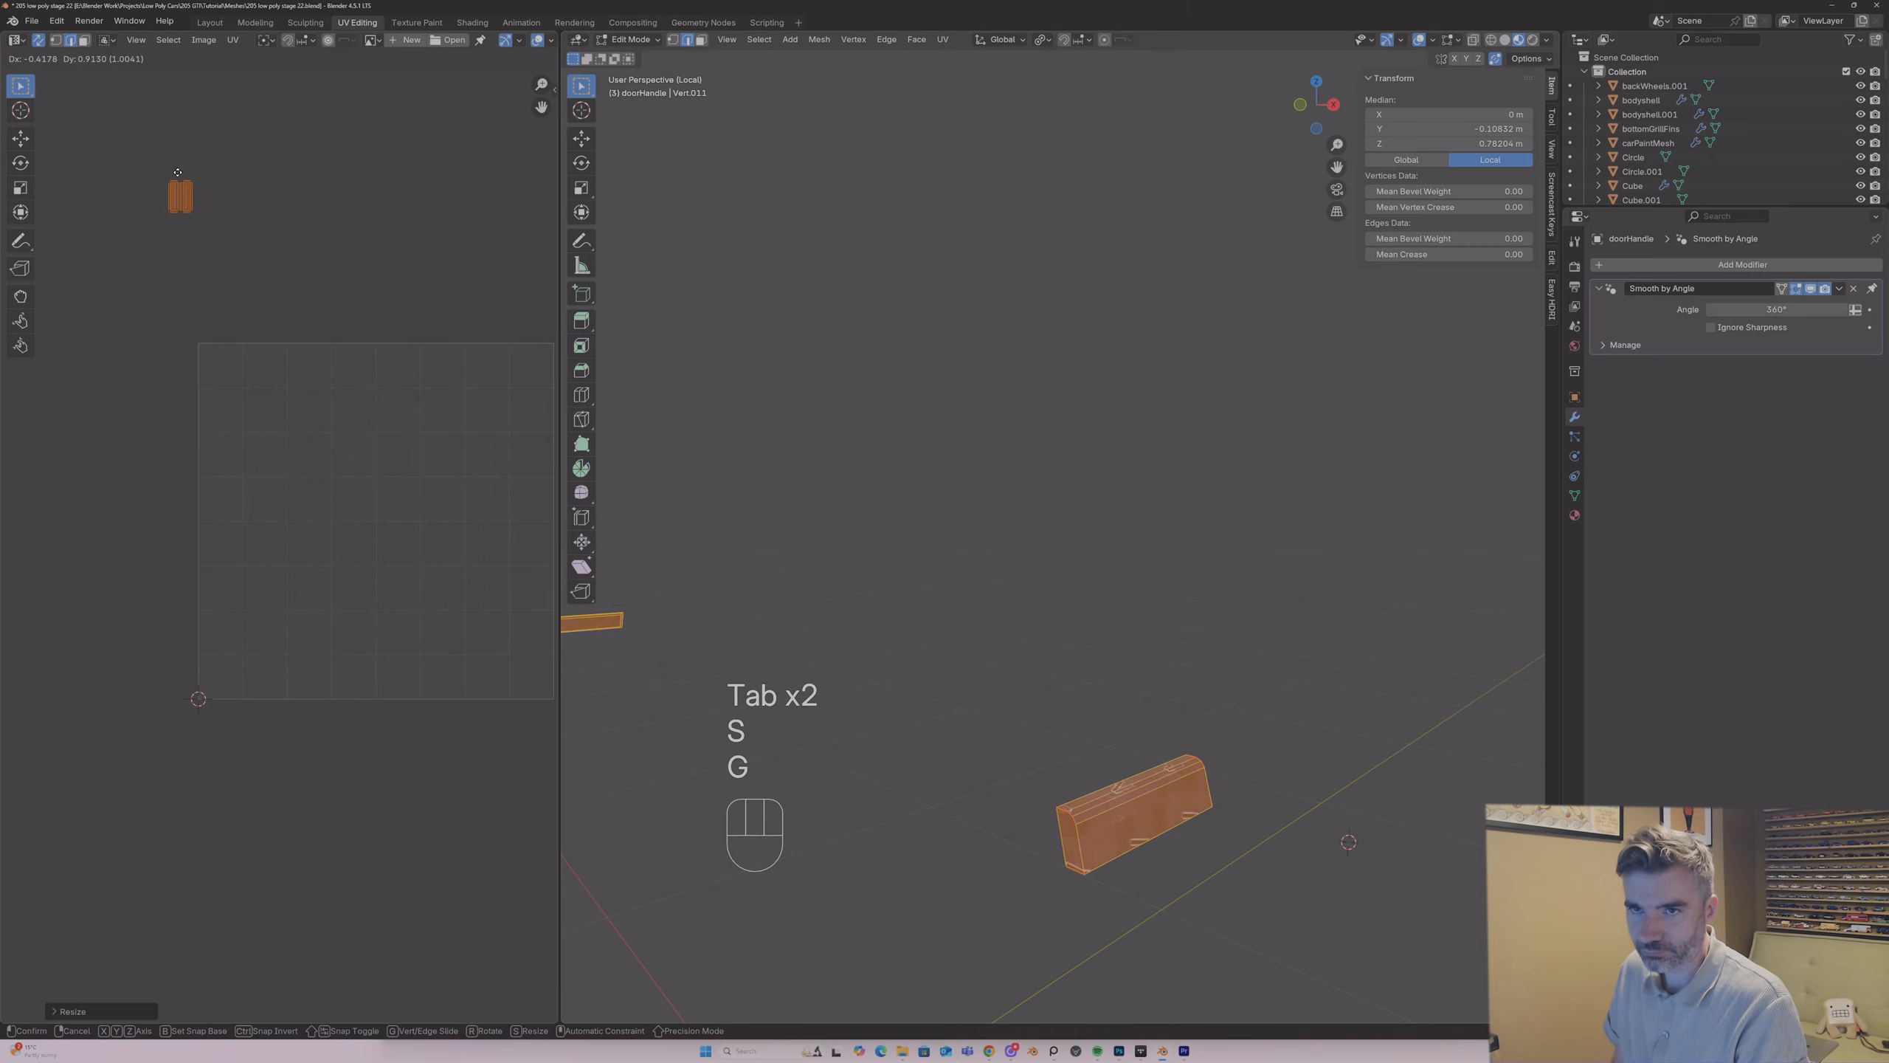
pyautogui.press('s')
pyautogui.press('g')
pyautogui.press('Tab')
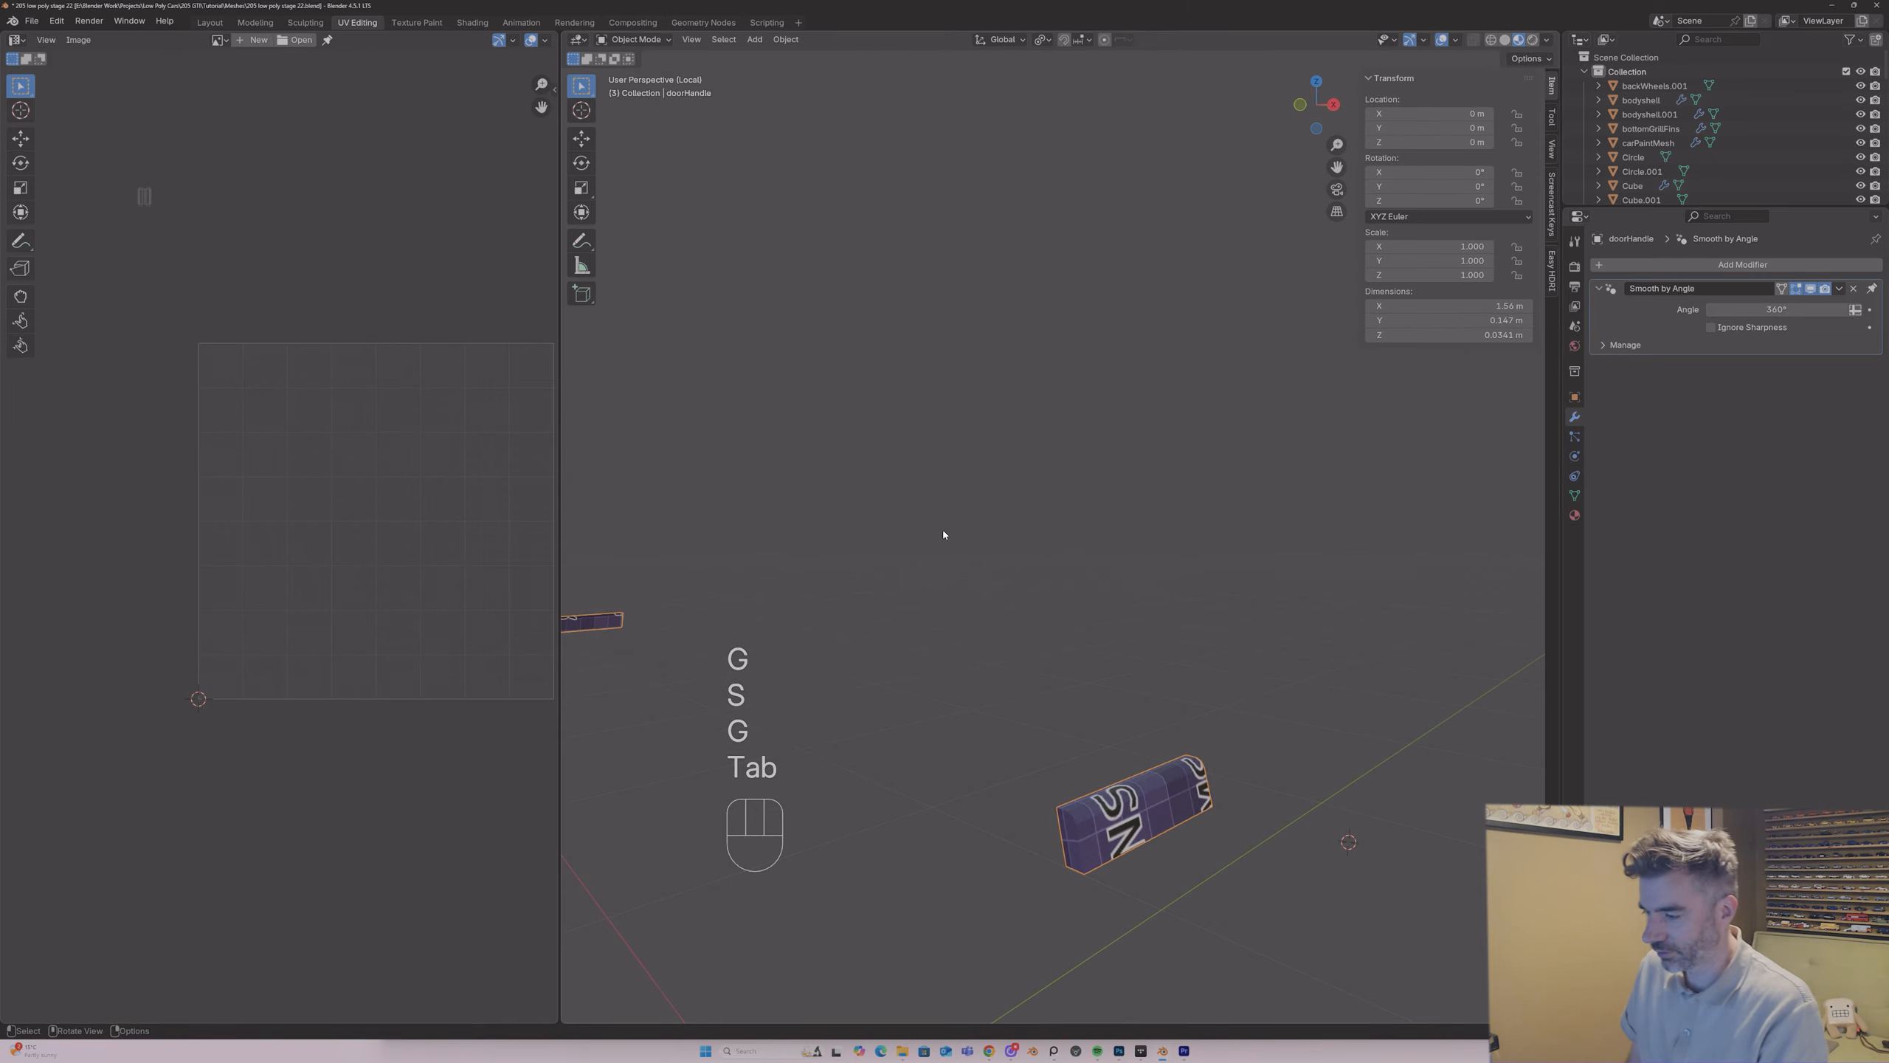
# Step: Bring the full car back into view, select the rear grille object and isolate it
pyautogui.press('/')
pyautogui.moveTo(841, 563); pyautogui.dragTo(839, 502, button='middle')
pyautogui.click(1255, 608)
pyautogui.press('KP_Divide')
pyautogui.moveTo(903, 639); pyautogui.dragTo(1143, 579, button='middle')
# Step: Select the six protruding slat end faces of the rear grille and move them slightly inward along X
pyautogui.press('Tab')
pyautogui.press('3')
pyautogui.click(1280, 603)
pyautogui.click(1318, 613)
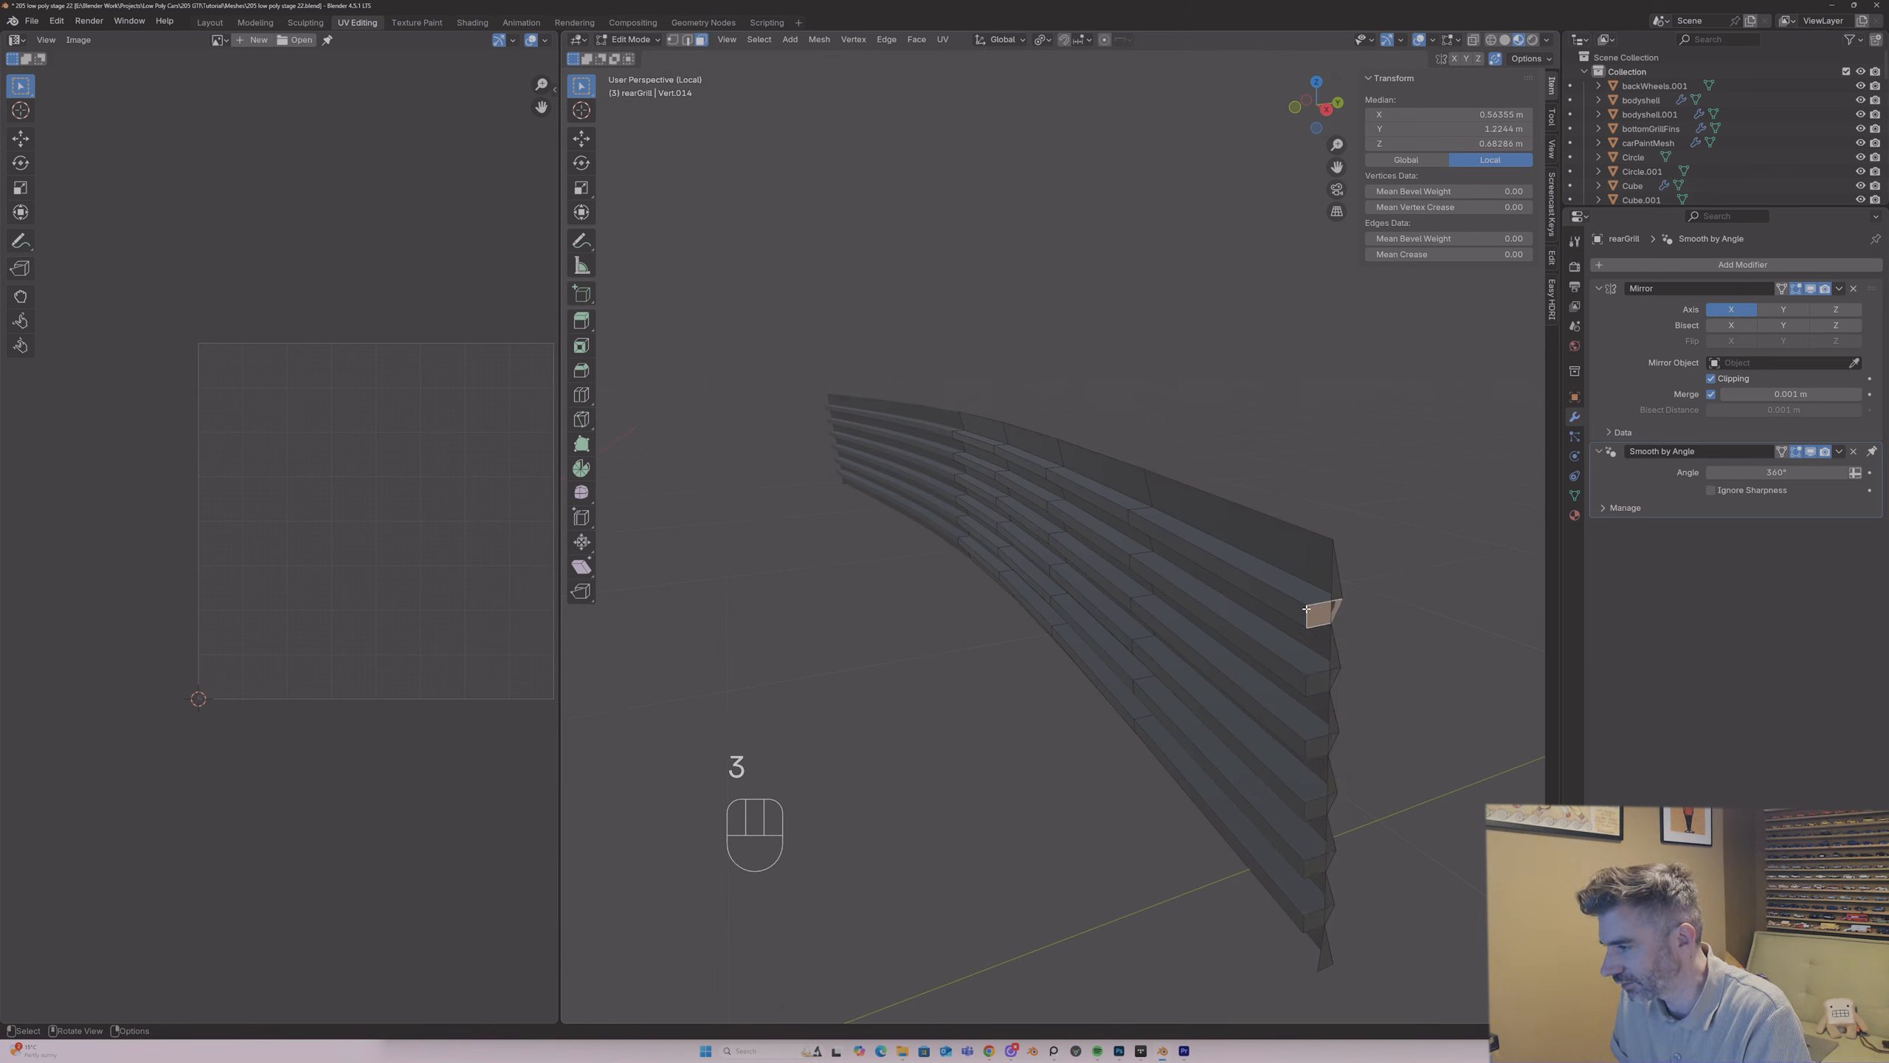
pyautogui.keyDown('shift'); pyautogui.click(1318, 681); pyautogui.keyUp('shift')
pyautogui.keyDown('shift'); pyautogui.click(1310, 743); pyautogui.keyUp('shift')
pyautogui.keyDown('shift'); pyautogui.click(1314, 808); pyautogui.keyUp('shift')
pyautogui.keyDown('shift'); pyautogui.click(1314, 871); pyautogui.keyUp('shift')
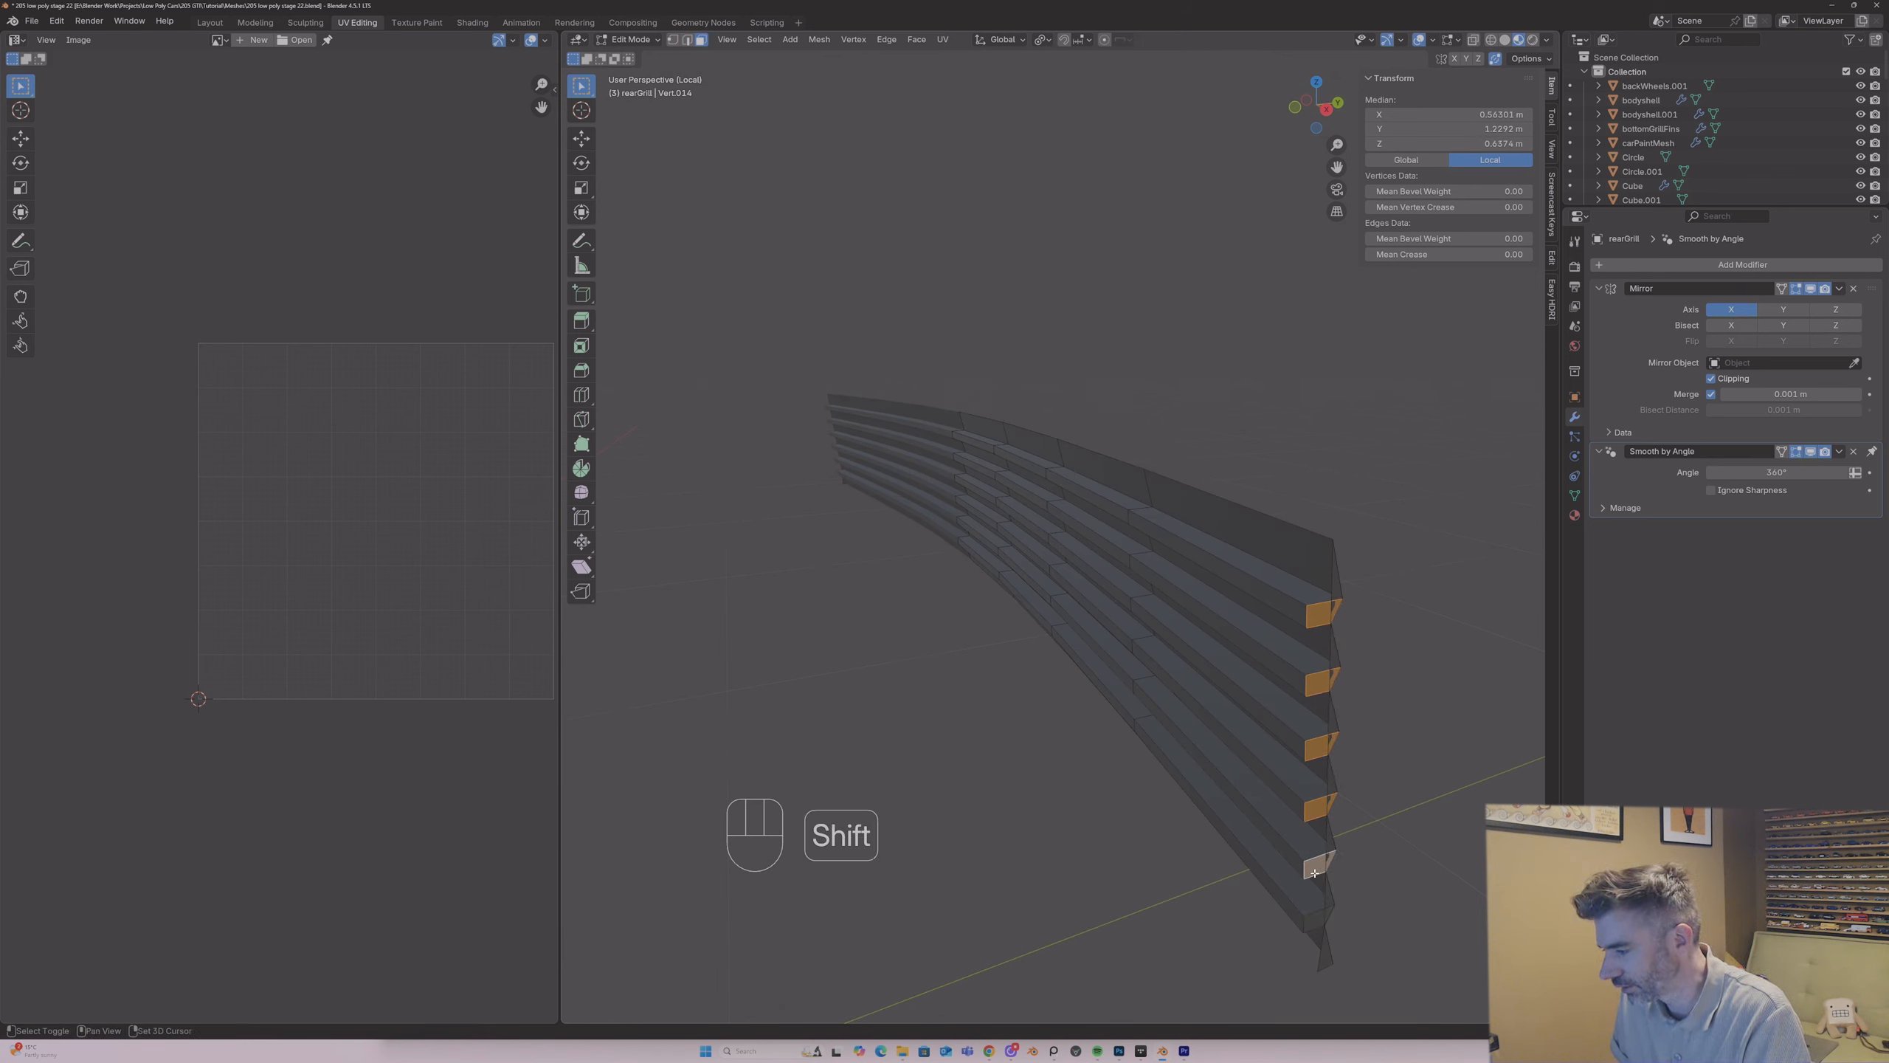
pyautogui.keyDown('shift'); pyautogui.click(1316, 920); pyautogui.keyUp('shift')
pyautogui.press('g')
pyautogui.press('y')
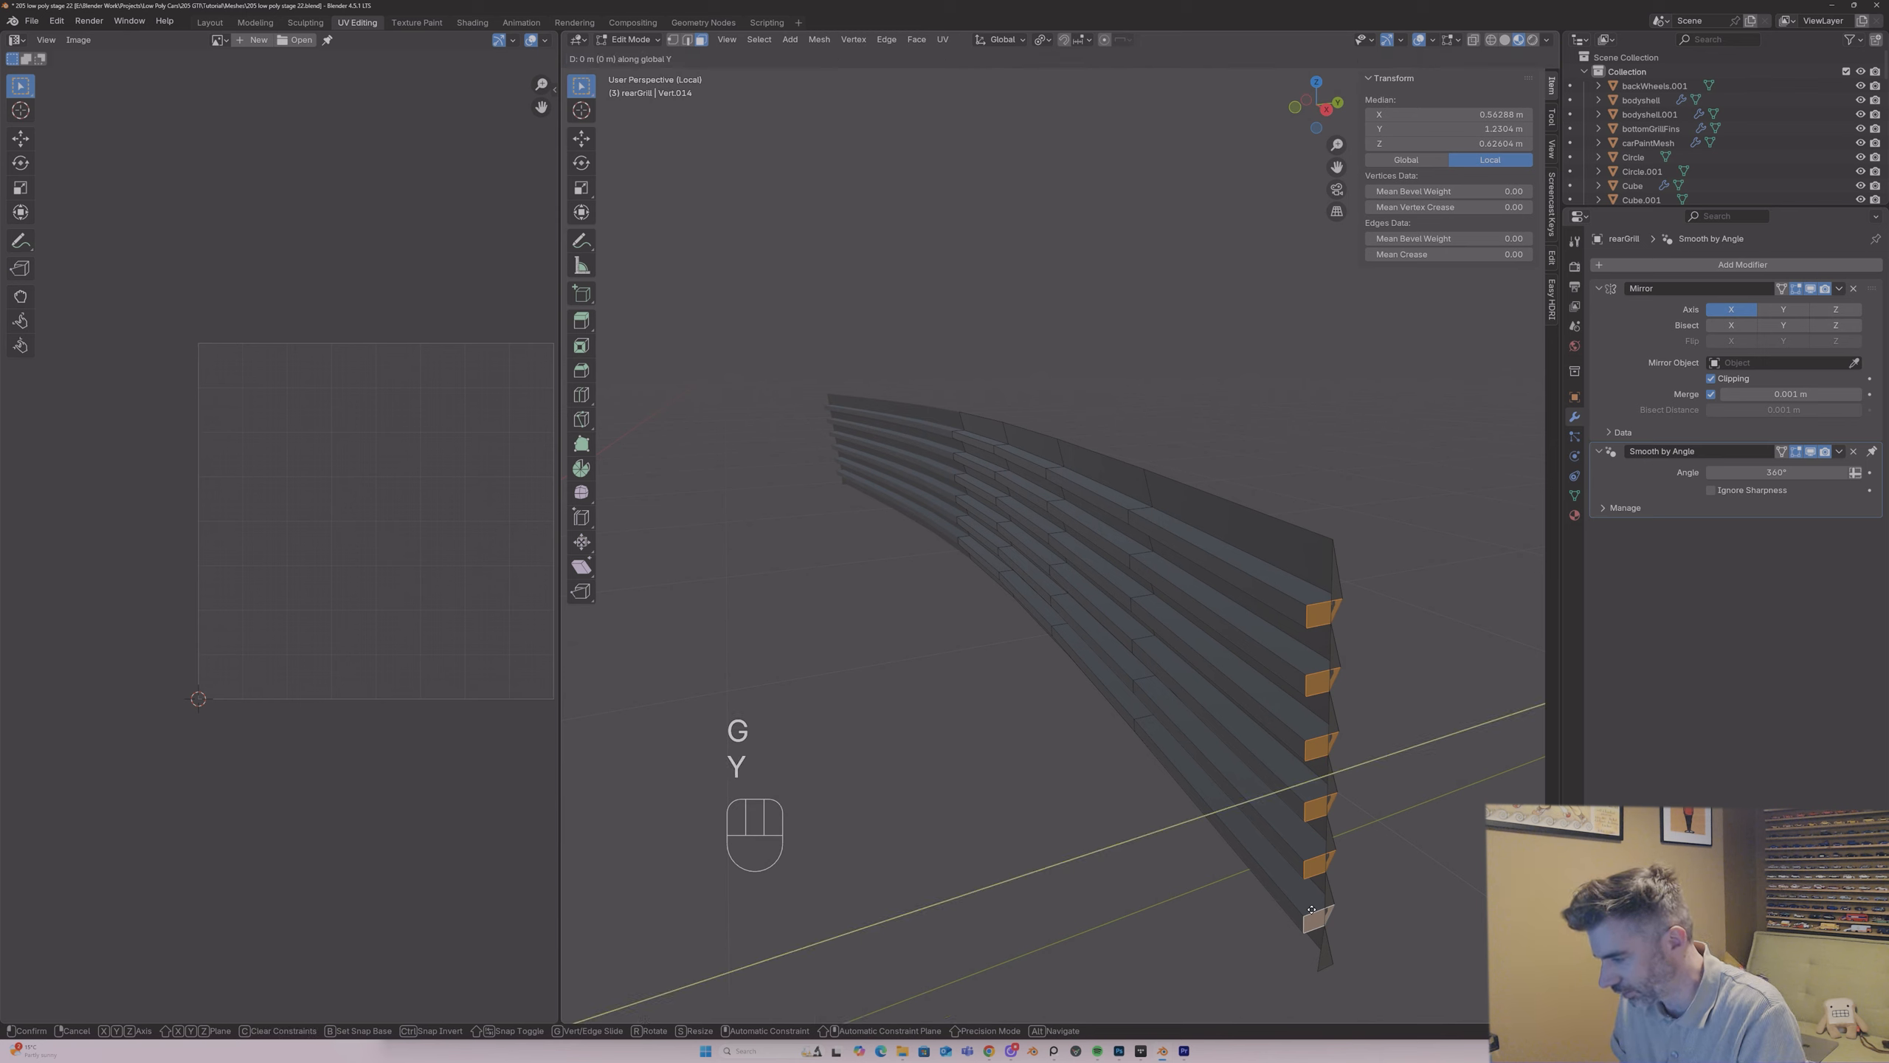
pyautogui.press('x')
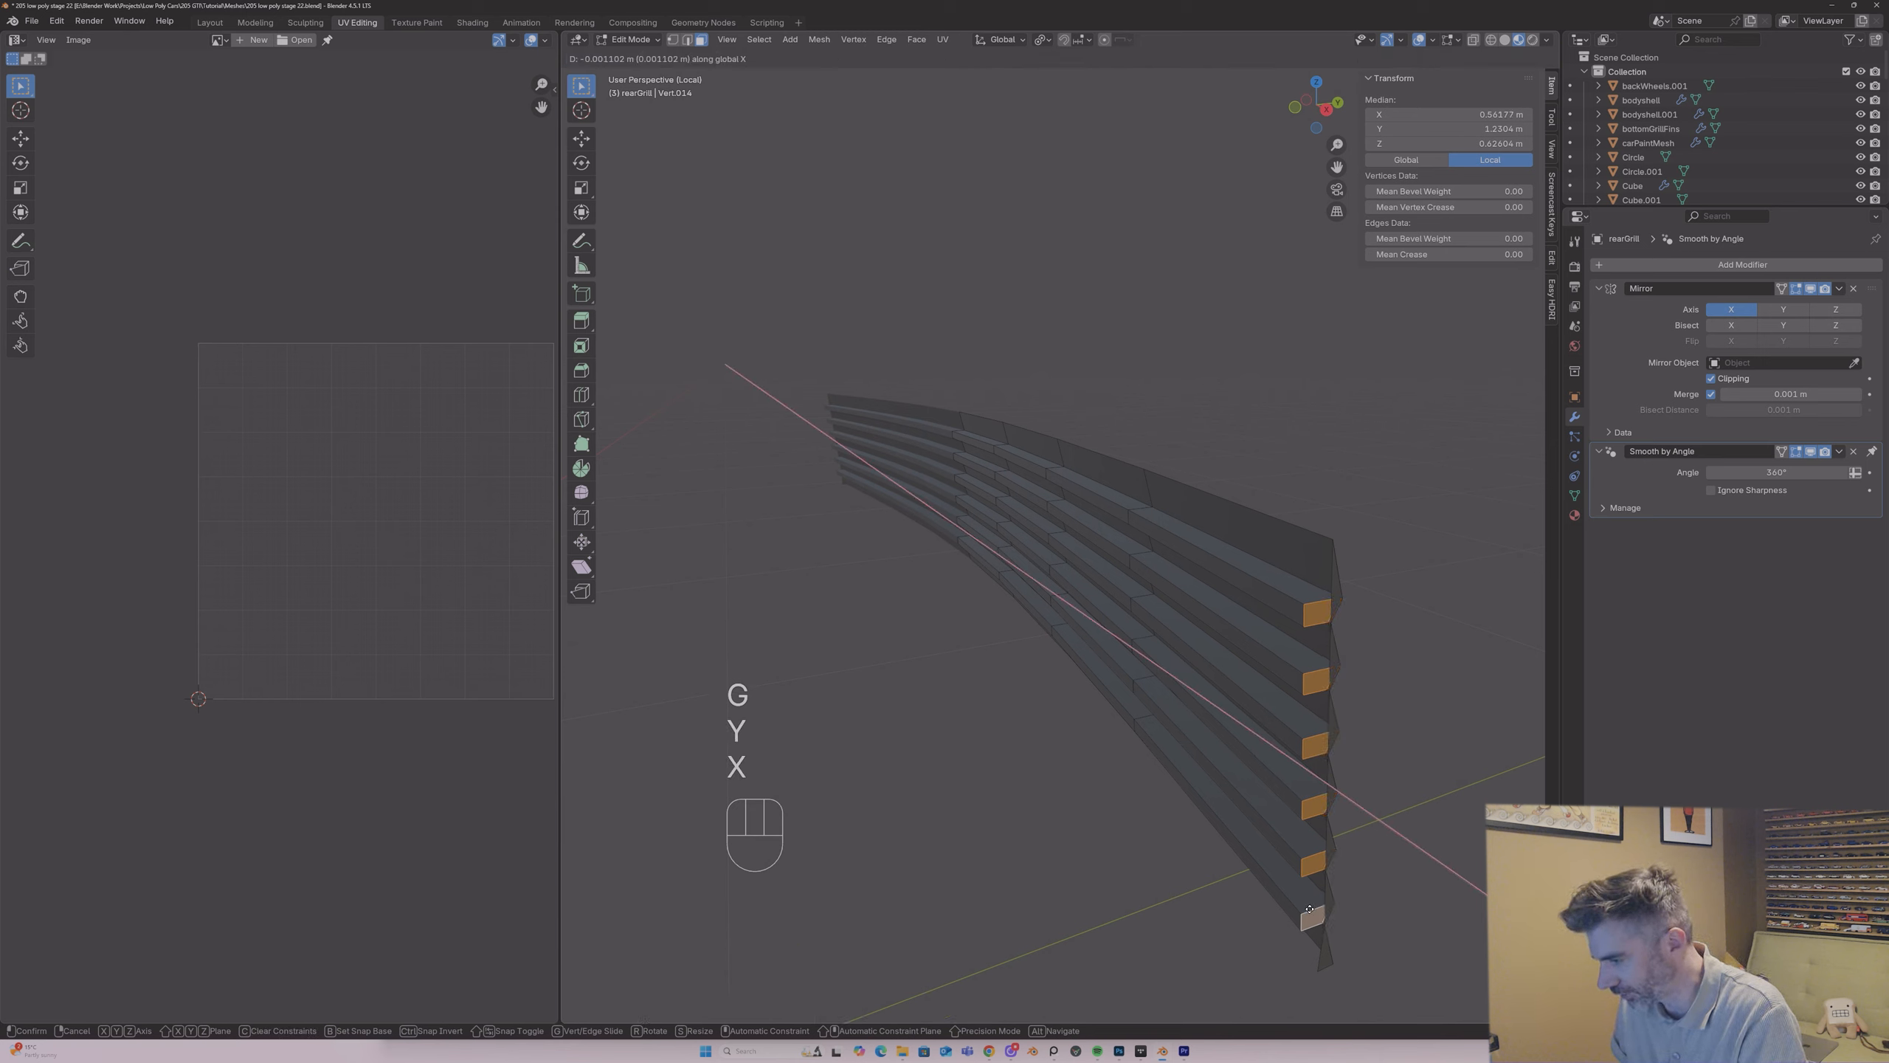
pyautogui.click(1307, 903)
pyautogui.press('Tab')
# Step: Mark the zigzag edges down the outer end of the rear grille as a UV seam, from below the top strip to the base
pyautogui.moveTo(1293, 874); pyautogui.dragTo(1077, 706, button='middle')
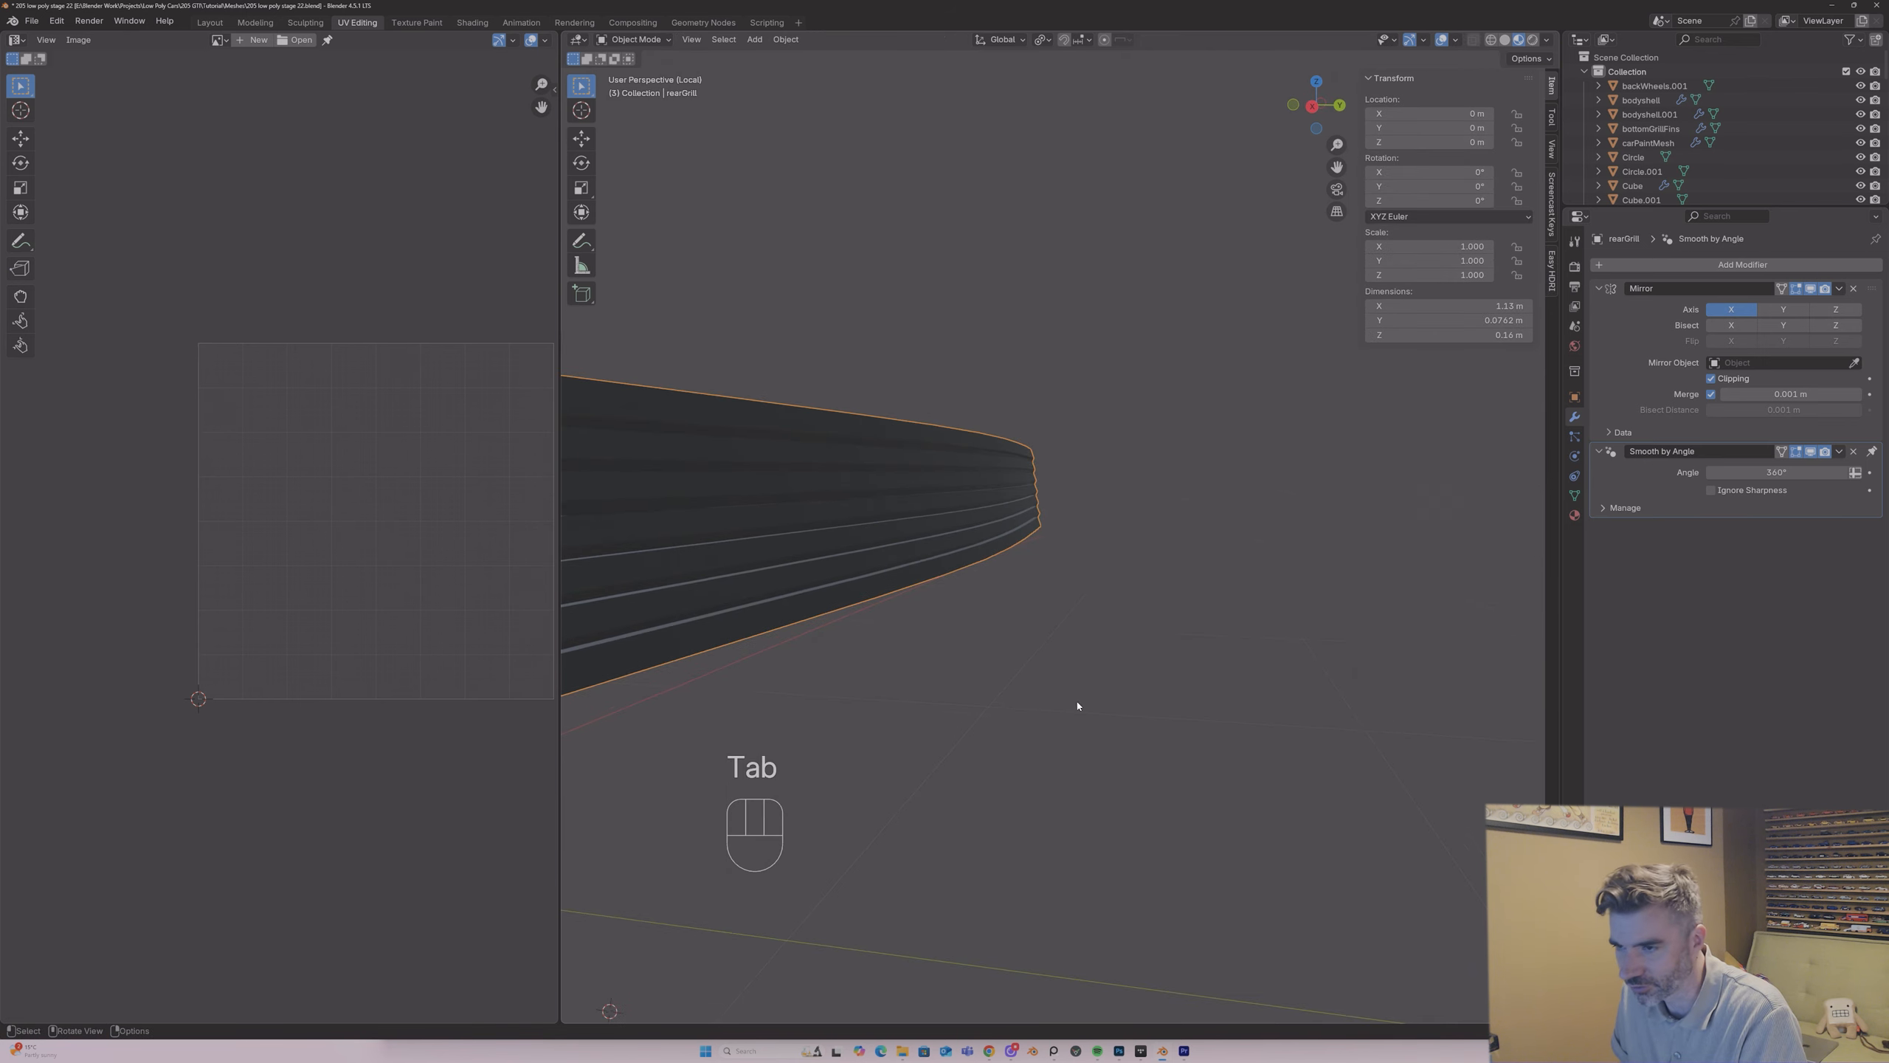
pyautogui.scroll(-3, 1071, 700)
pyautogui.moveTo(637, 317); pyautogui.dragTo(674, 337, button='middle')
pyautogui.scroll(4, 750, 434)
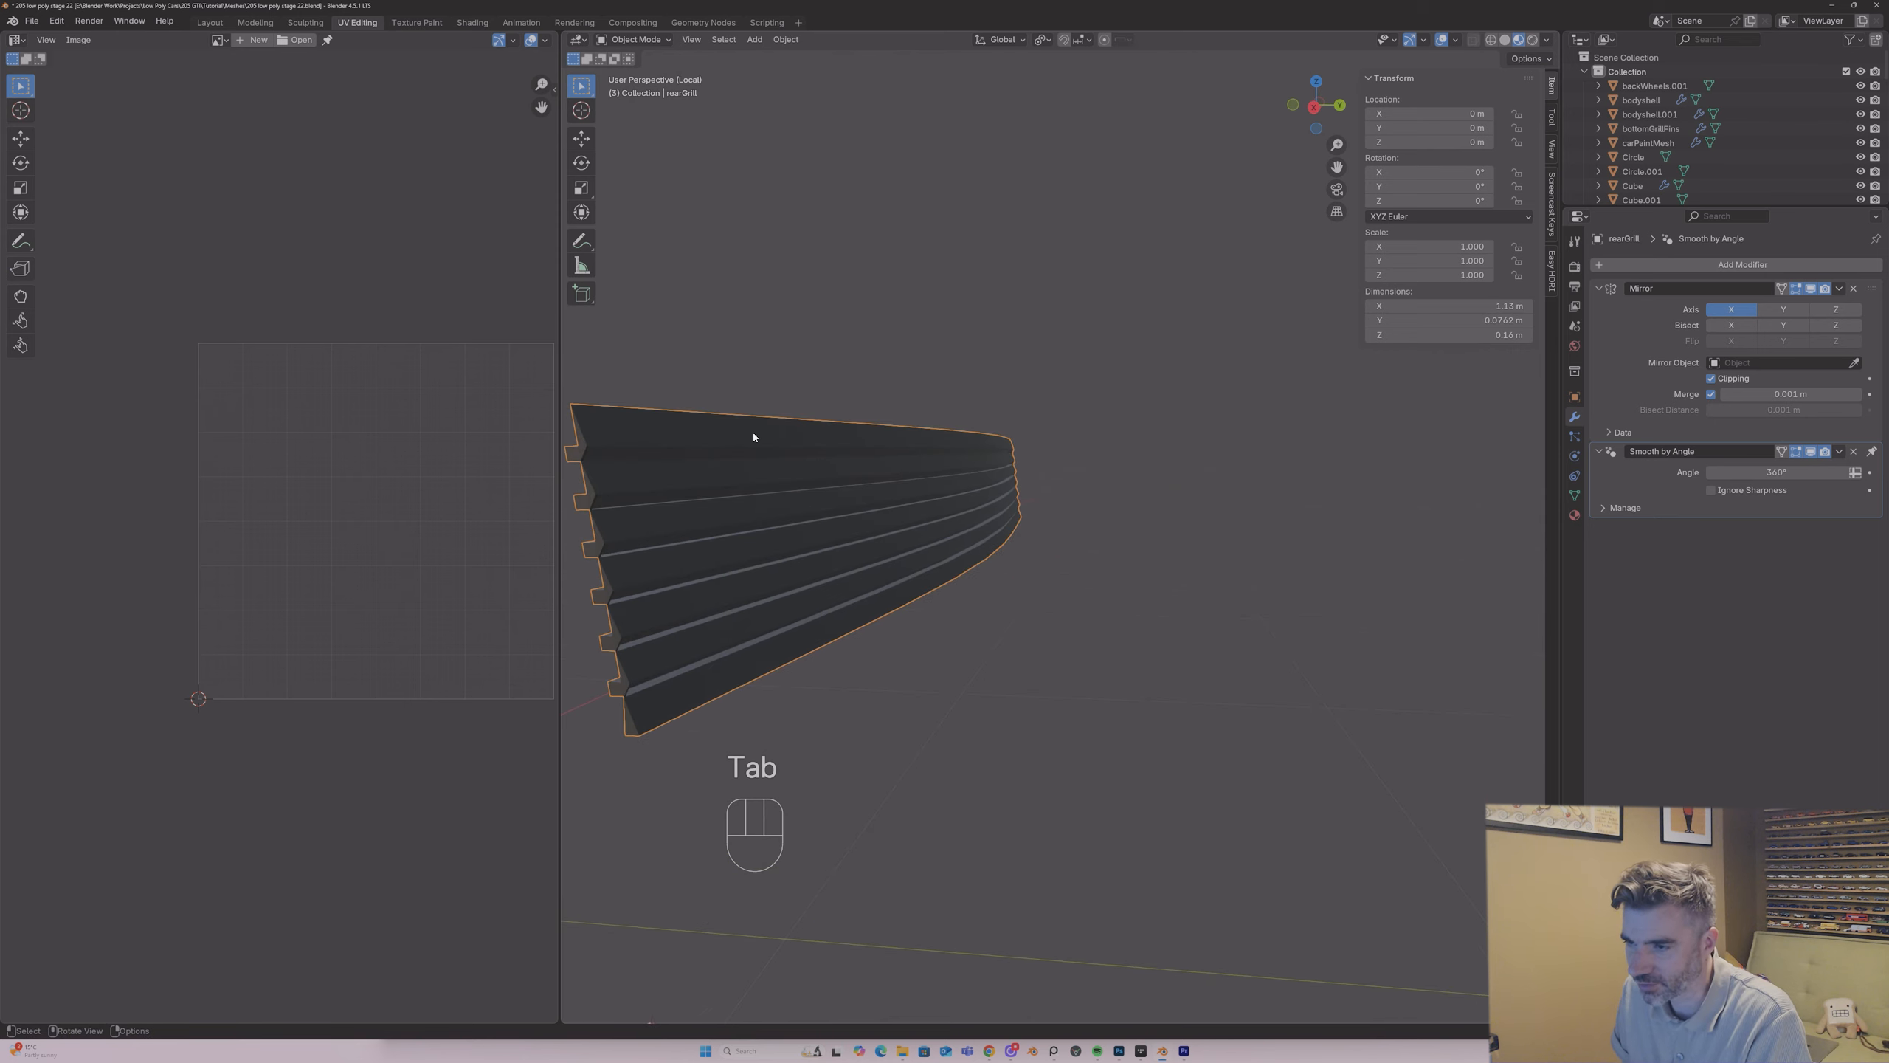
pyautogui.press('Tab')
pyautogui.press('2')
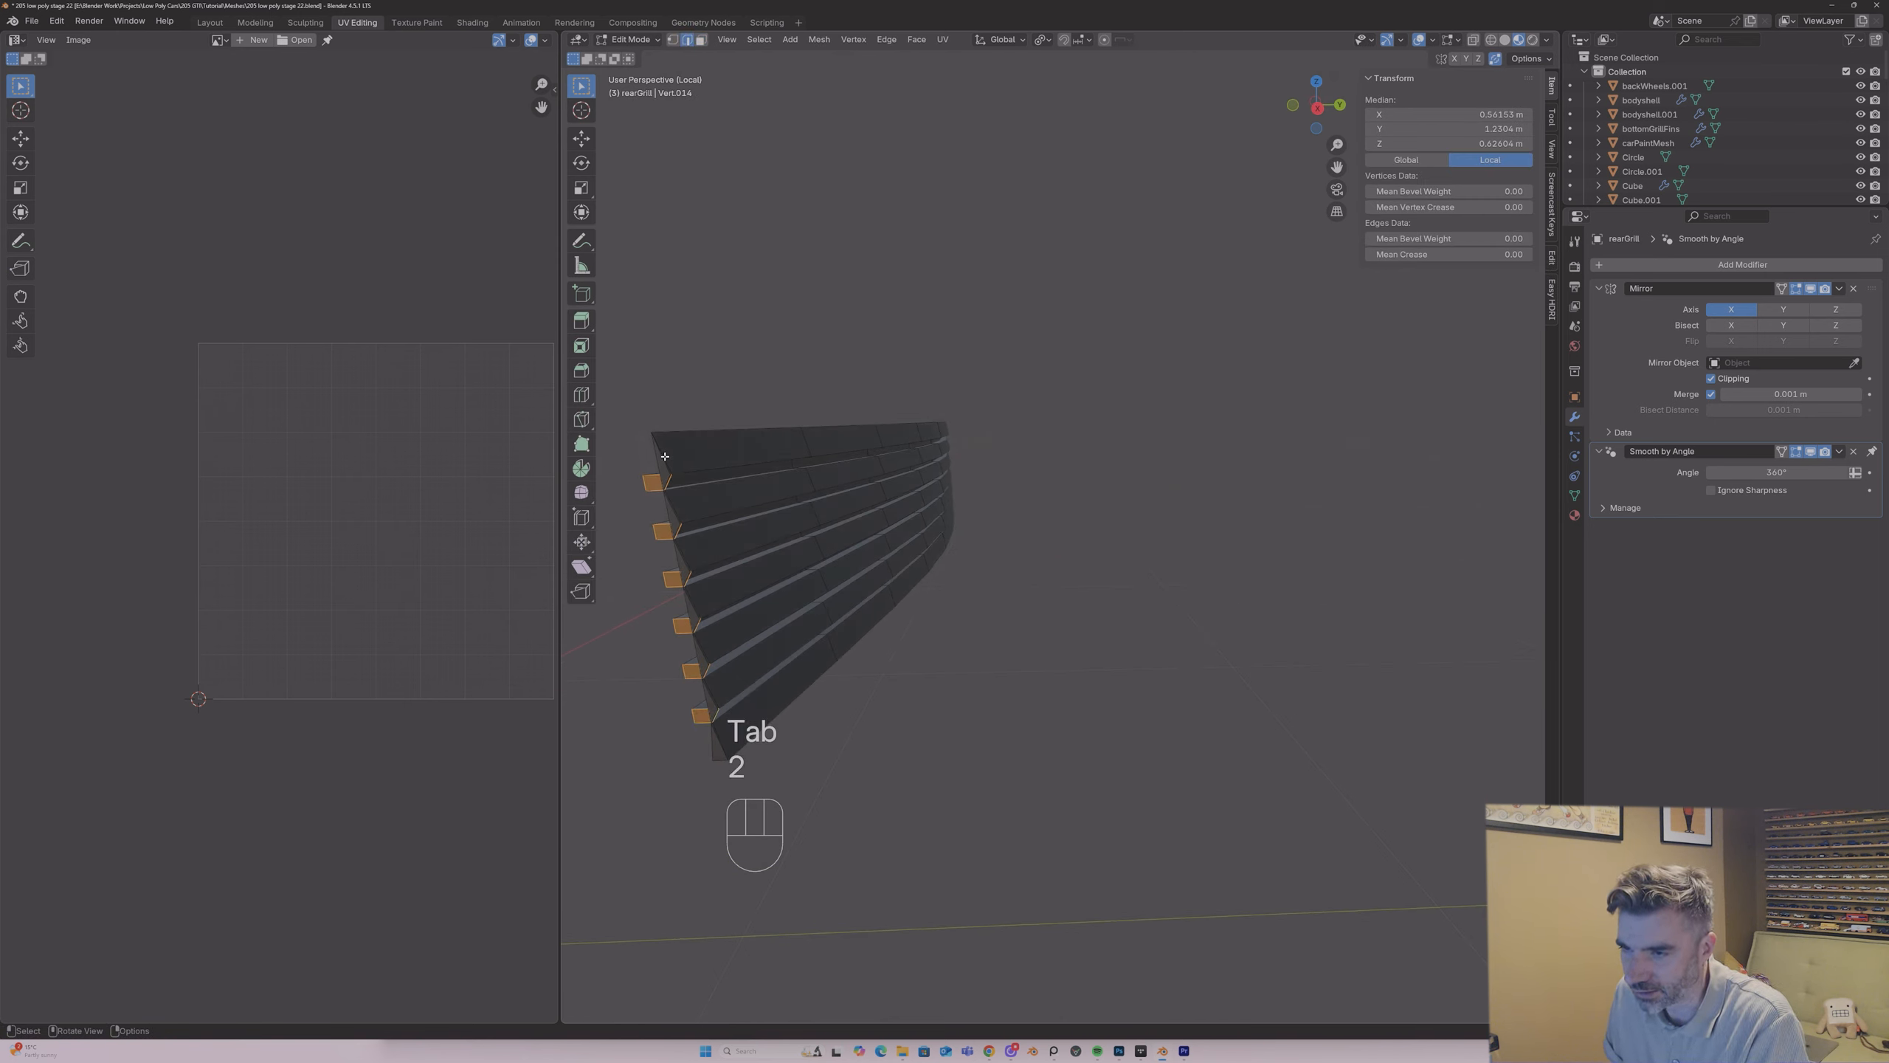
pyautogui.moveTo(654, 447); pyautogui.dragTo(1507, 442, button='middle')
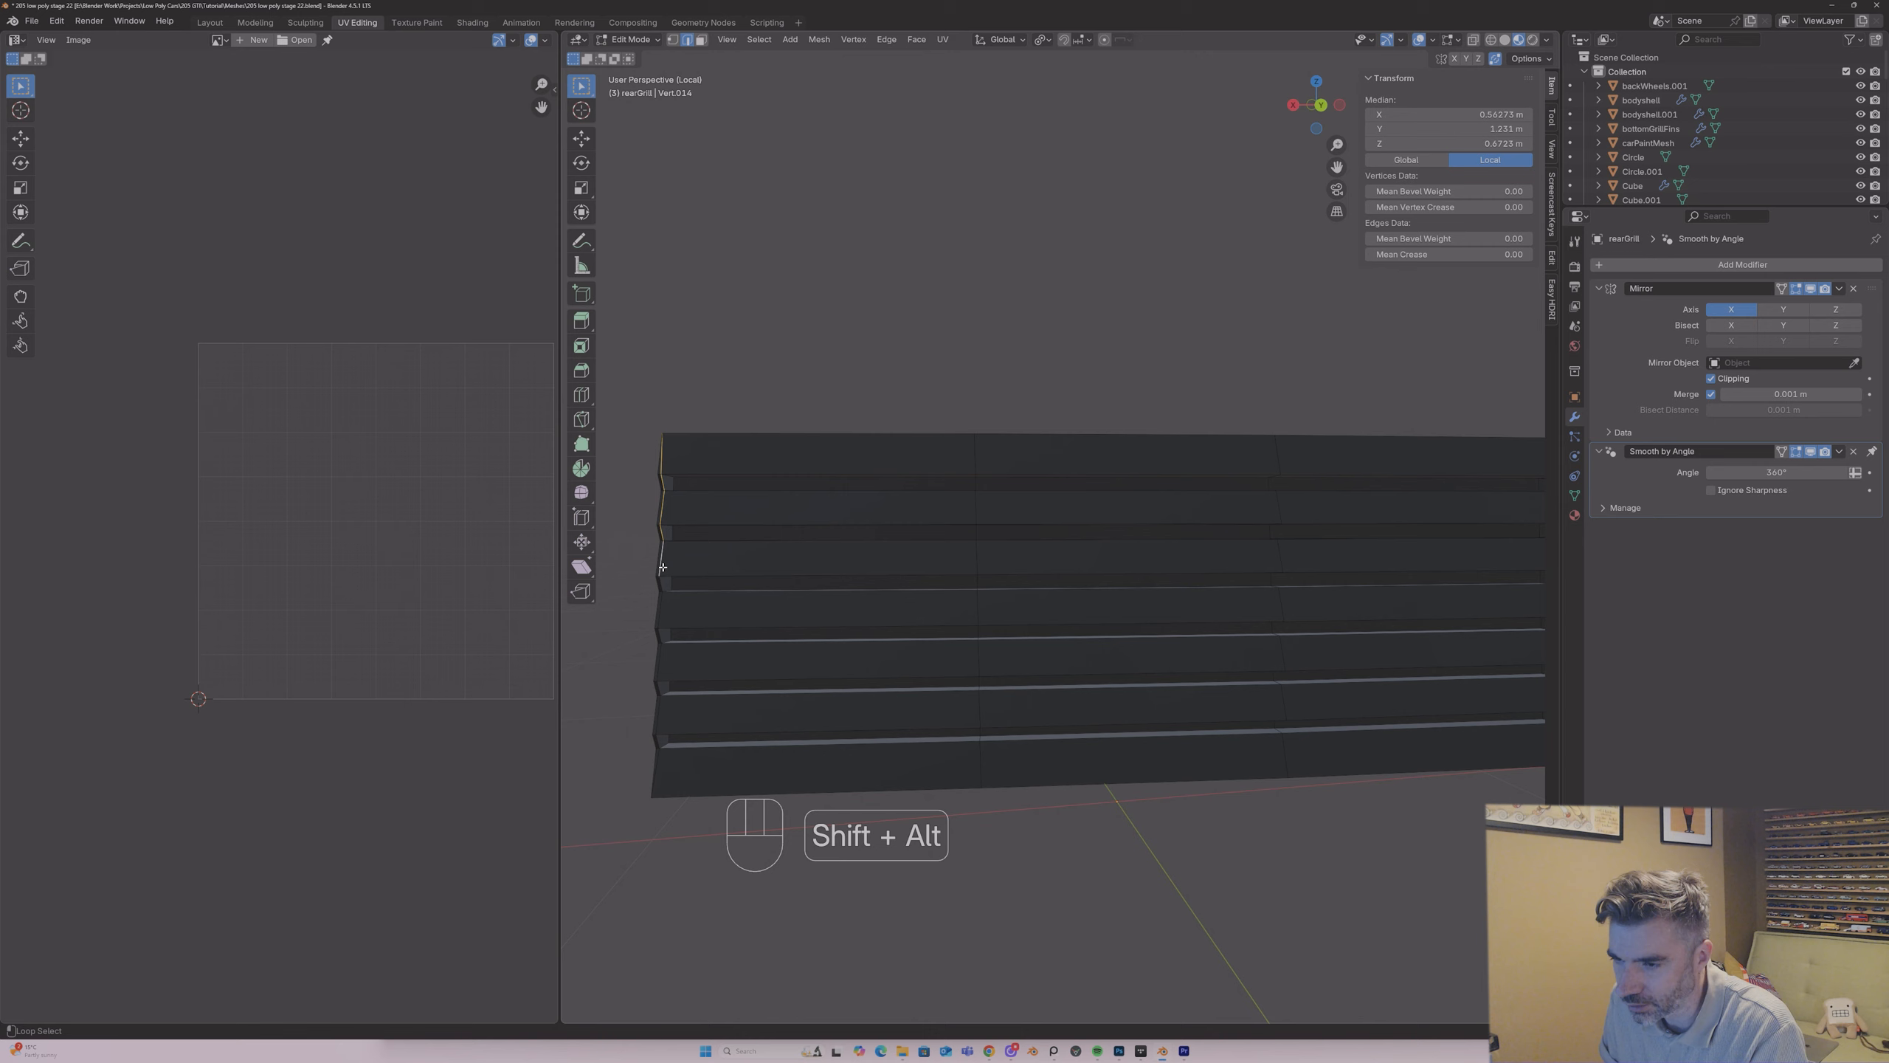
pyautogui.moveTo(659, 585); pyautogui.dragTo(1389, 465, button='middle')
pyautogui.scroll(3, 659, 538)
pyautogui.scroll(-3, 659, 534)
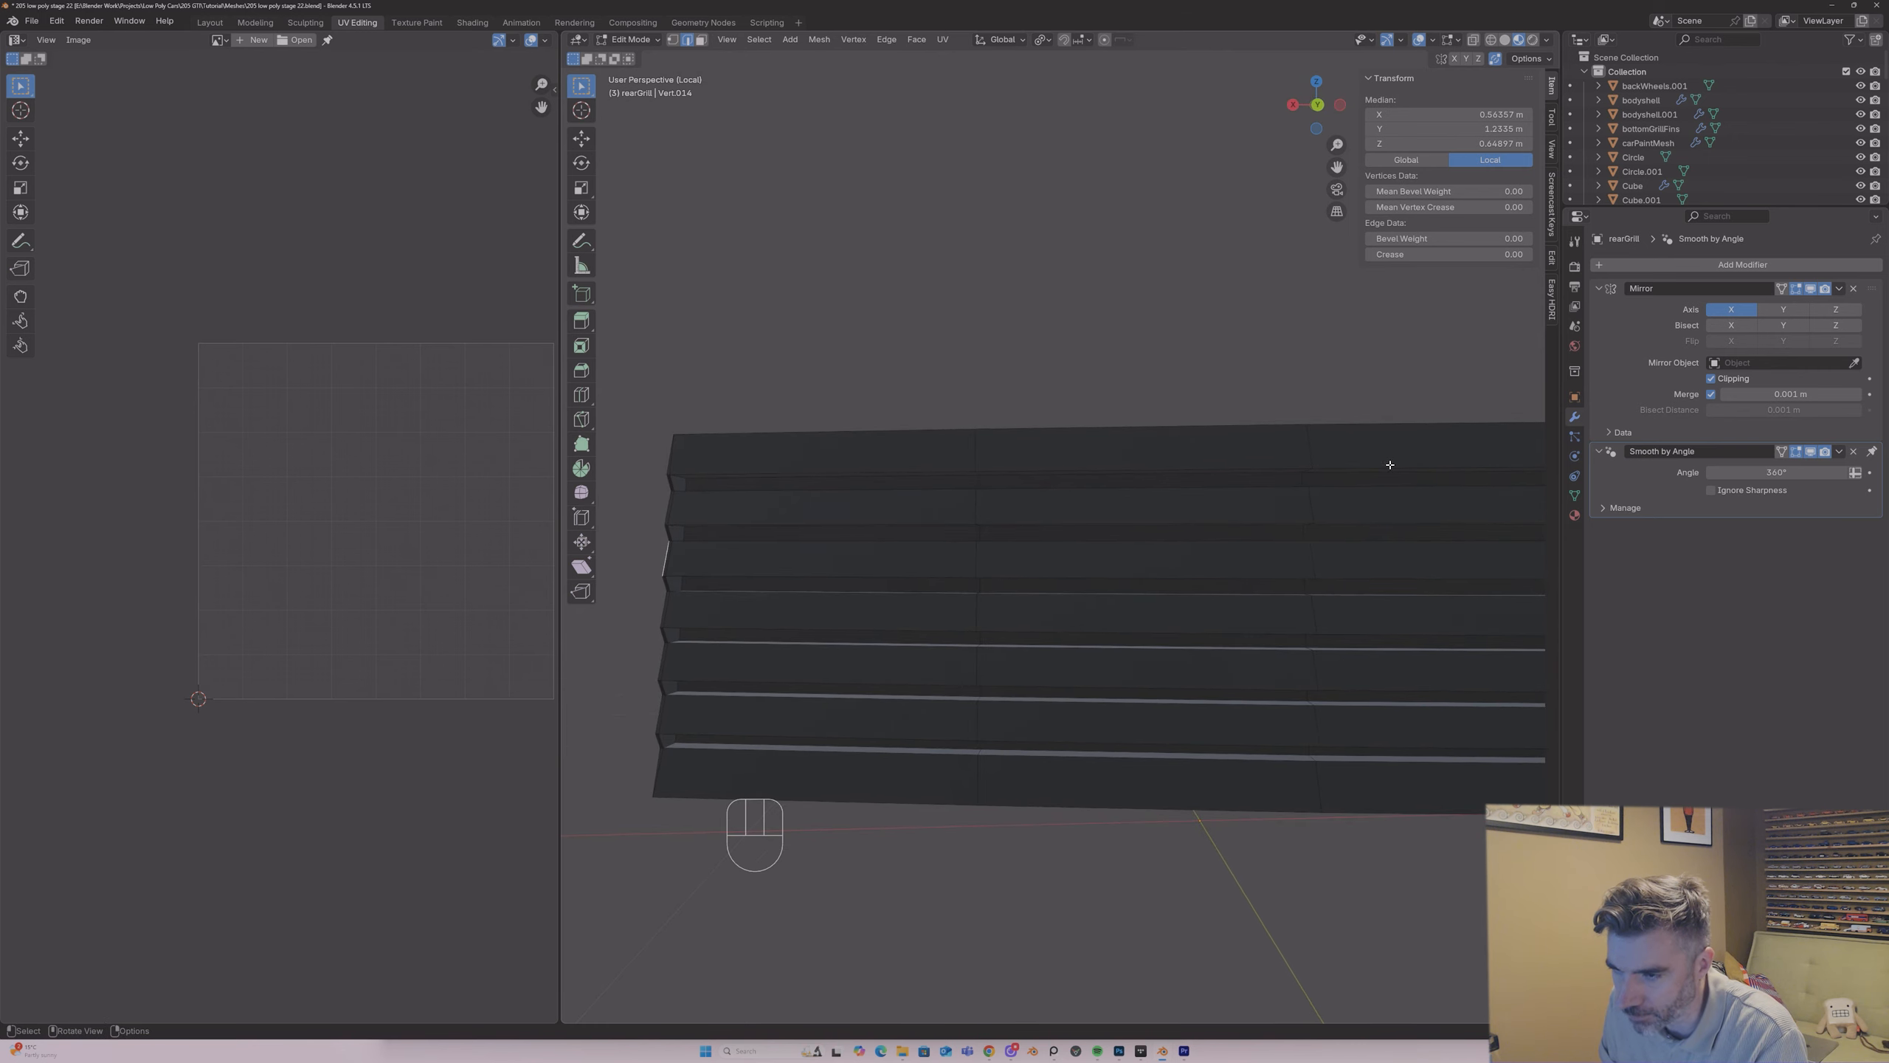
pyautogui.click(670, 516)
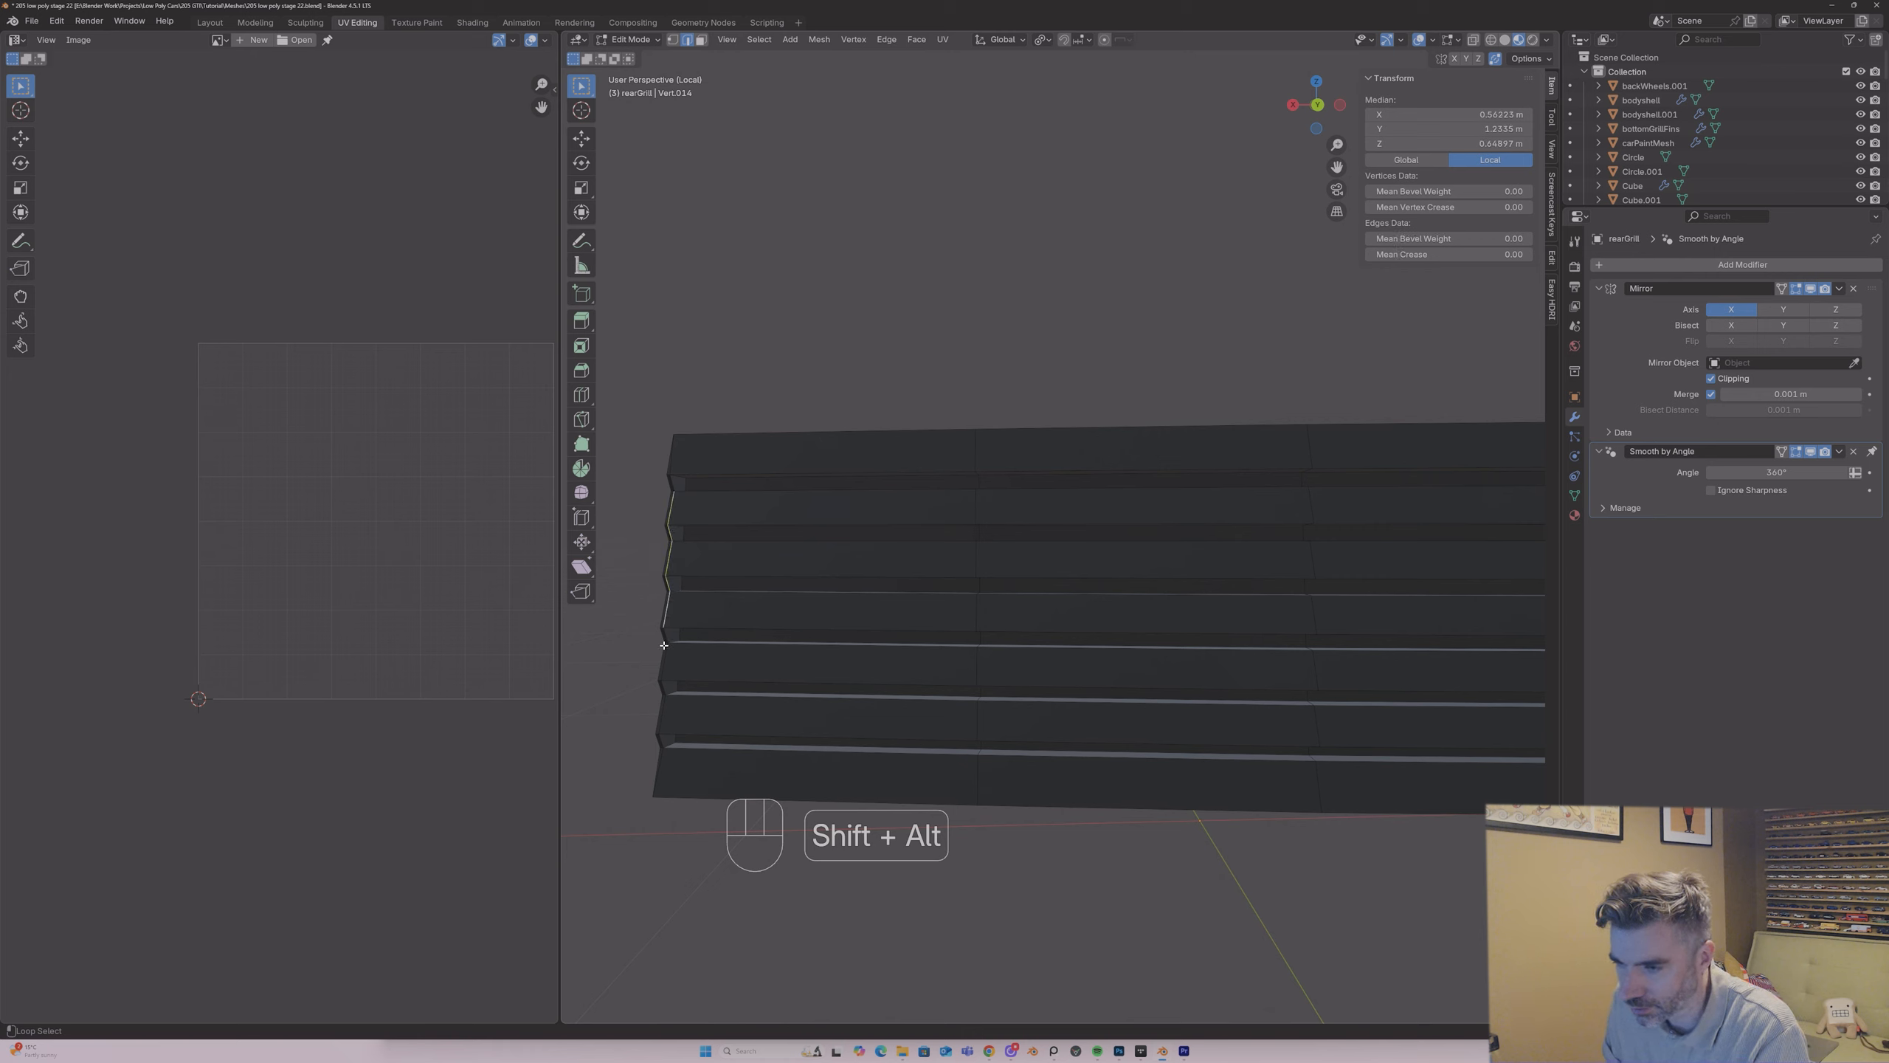
pyautogui.hotkey('ctrl', 'z')
pyautogui.keyDown('alt'); pyautogui.keyDown('shift'); pyautogui.click(663, 718); pyautogui.keyUp('shift'); pyautogui.keyUp('alt')
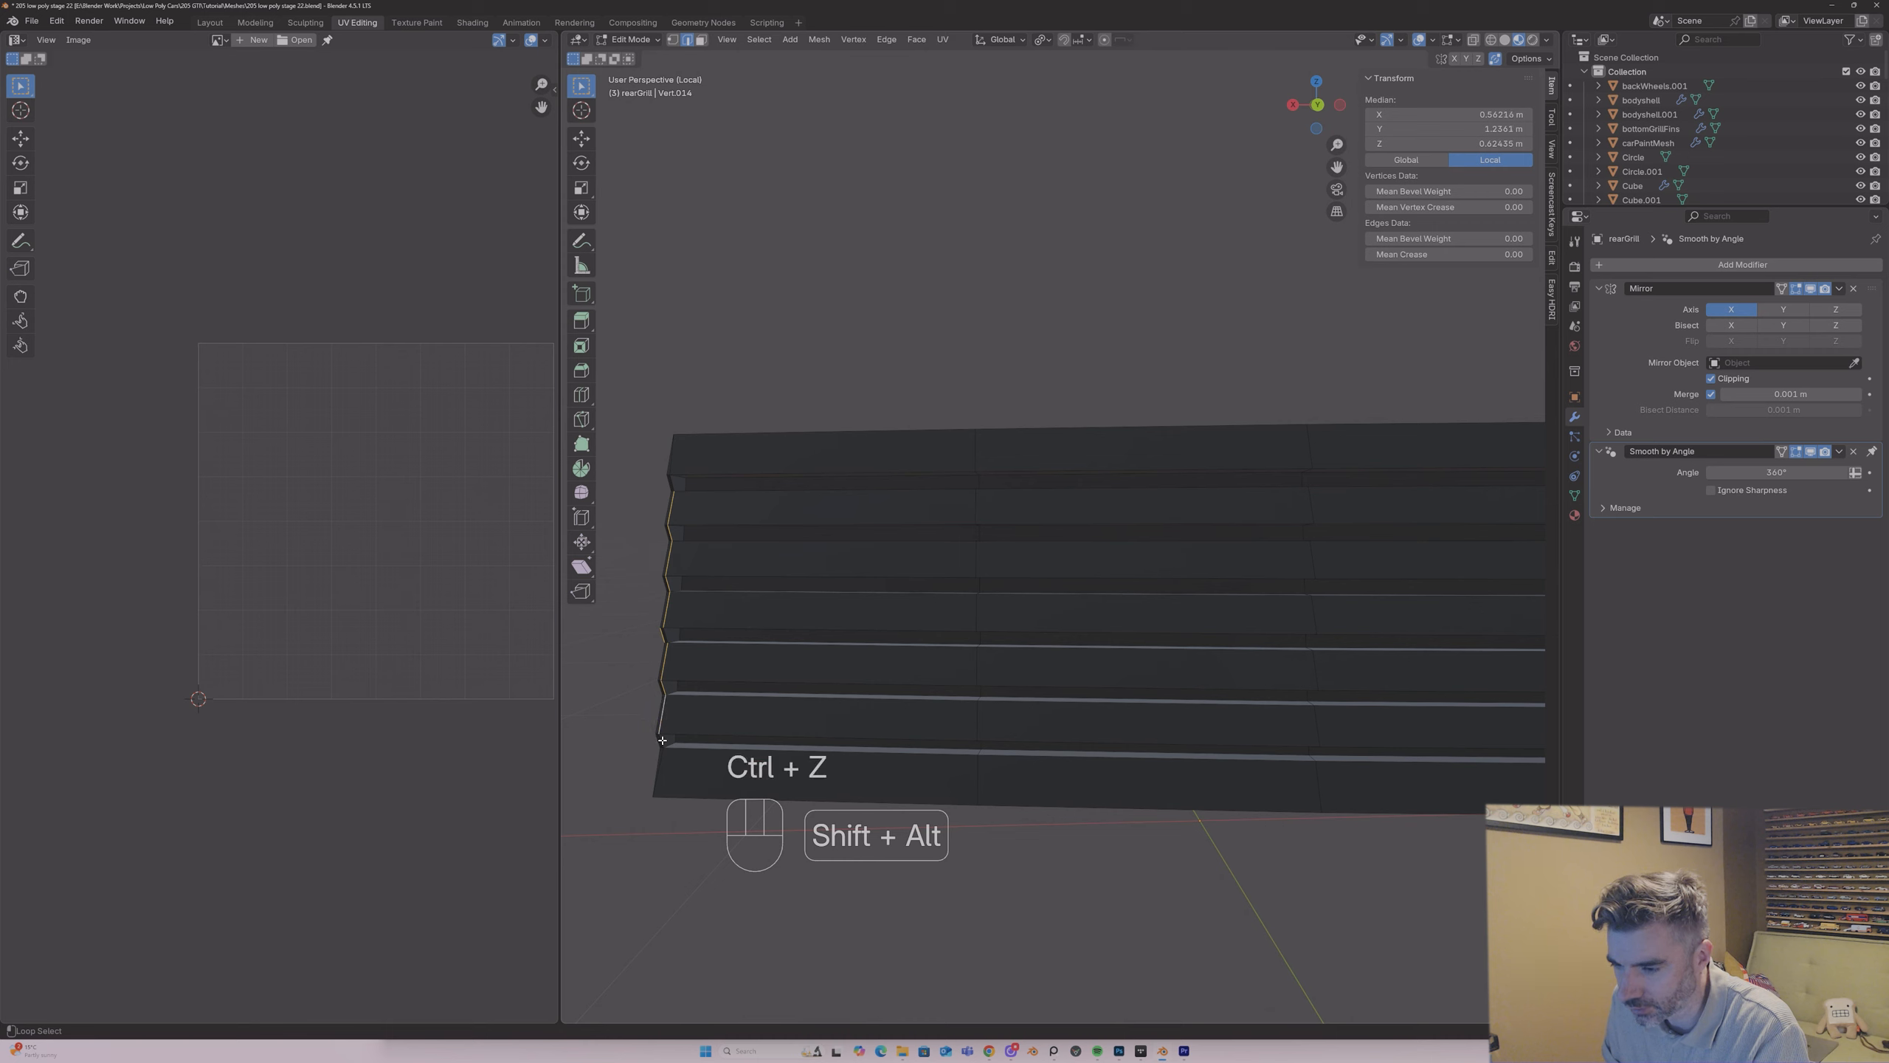
pyautogui.rightClick(676, 732)
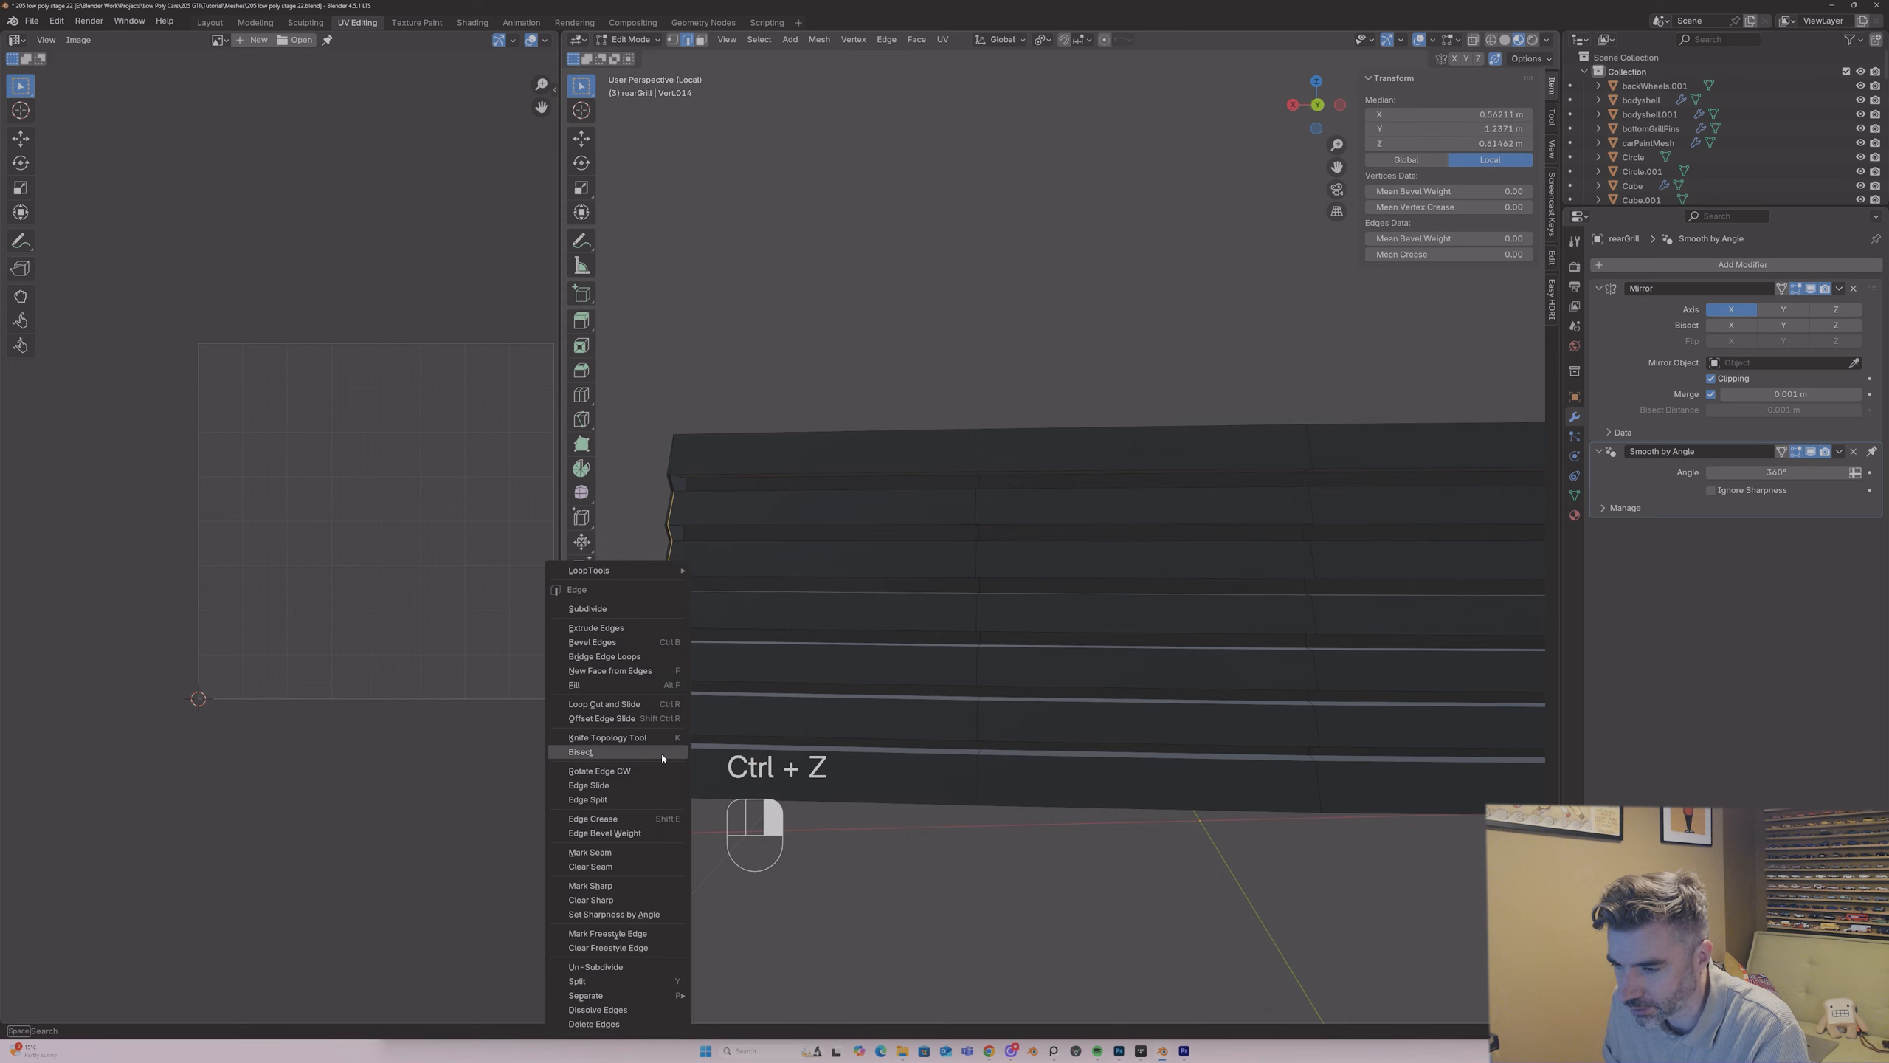
pyautogui.click(629, 863)
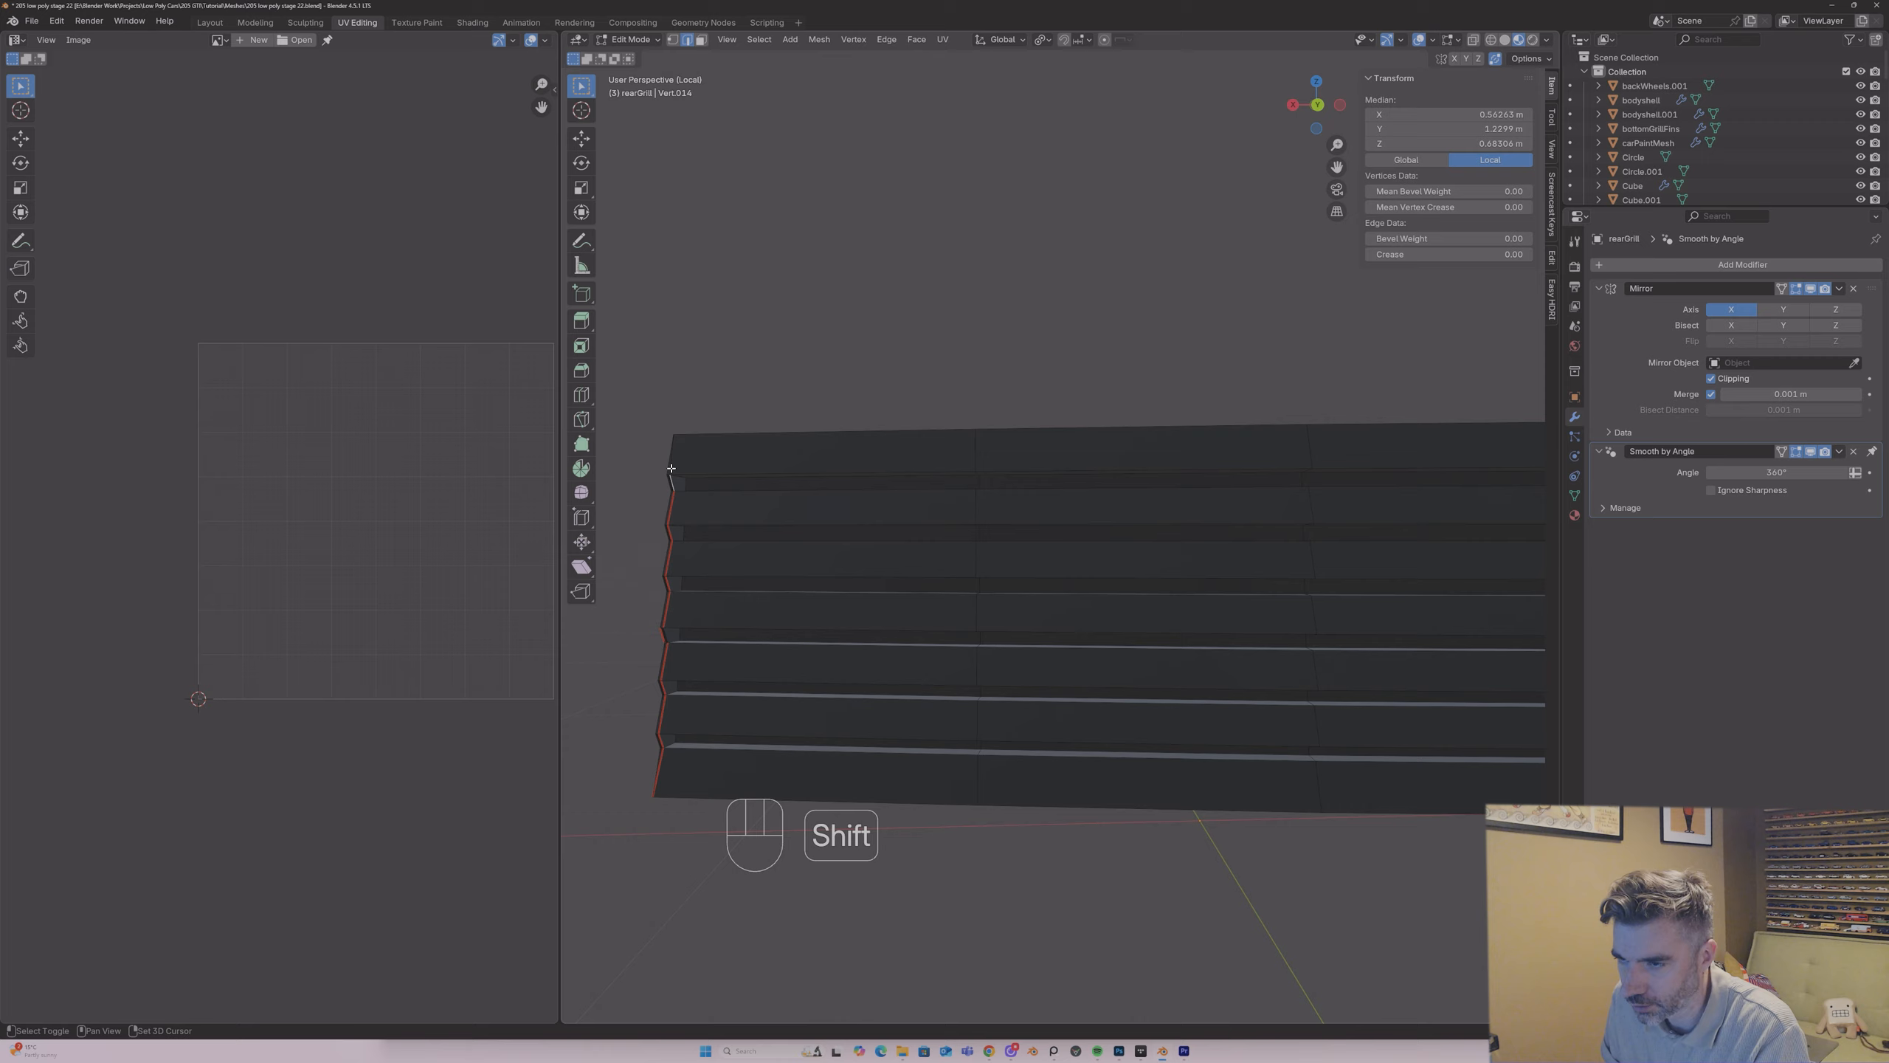
# Step: Mark the remaining zigzag edge just below the top strip at the rear grille's outer end as a UV seam
pyautogui.keyDown('shift'); pyautogui.click(671, 463); pyautogui.keyUp('shift')
pyautogui.rightClick(671, 463)
pyautogui.click(671, 463)
# Step: Select the short edges in the grooves between the slats at the grille's outer end and mark them as UV seams
pyautogui.moveTo(672, 455)
pyautogui.mouseDown(button='middle')
pyautogui.moveTo(791, 504)
pyautogui.moveTo(1037, 490)
pyautogui.moveTo(641, 426)
pyautogui.moveTo(621, 466)
pyautogui.moveTo(685, 492)
pyautogui.moveTo(687, 459)
pyautogui.mouseUp(button='middle')
pyautogui.keyDown('shift'); pyautogui.click(675, 524); pyautogui.keyUp('shift')
pyautogui.moveTo(675, 524); pyautogui.dragTo(664, 590, button='middle')
pyautogui.keyDown('shift'); pyautogui.click(668, 571); pyautogui.keyUp('shift')
pyautogui.keyDown('shift'); pyautogui.click(668, 641); pyautogui.keyUp('shift')
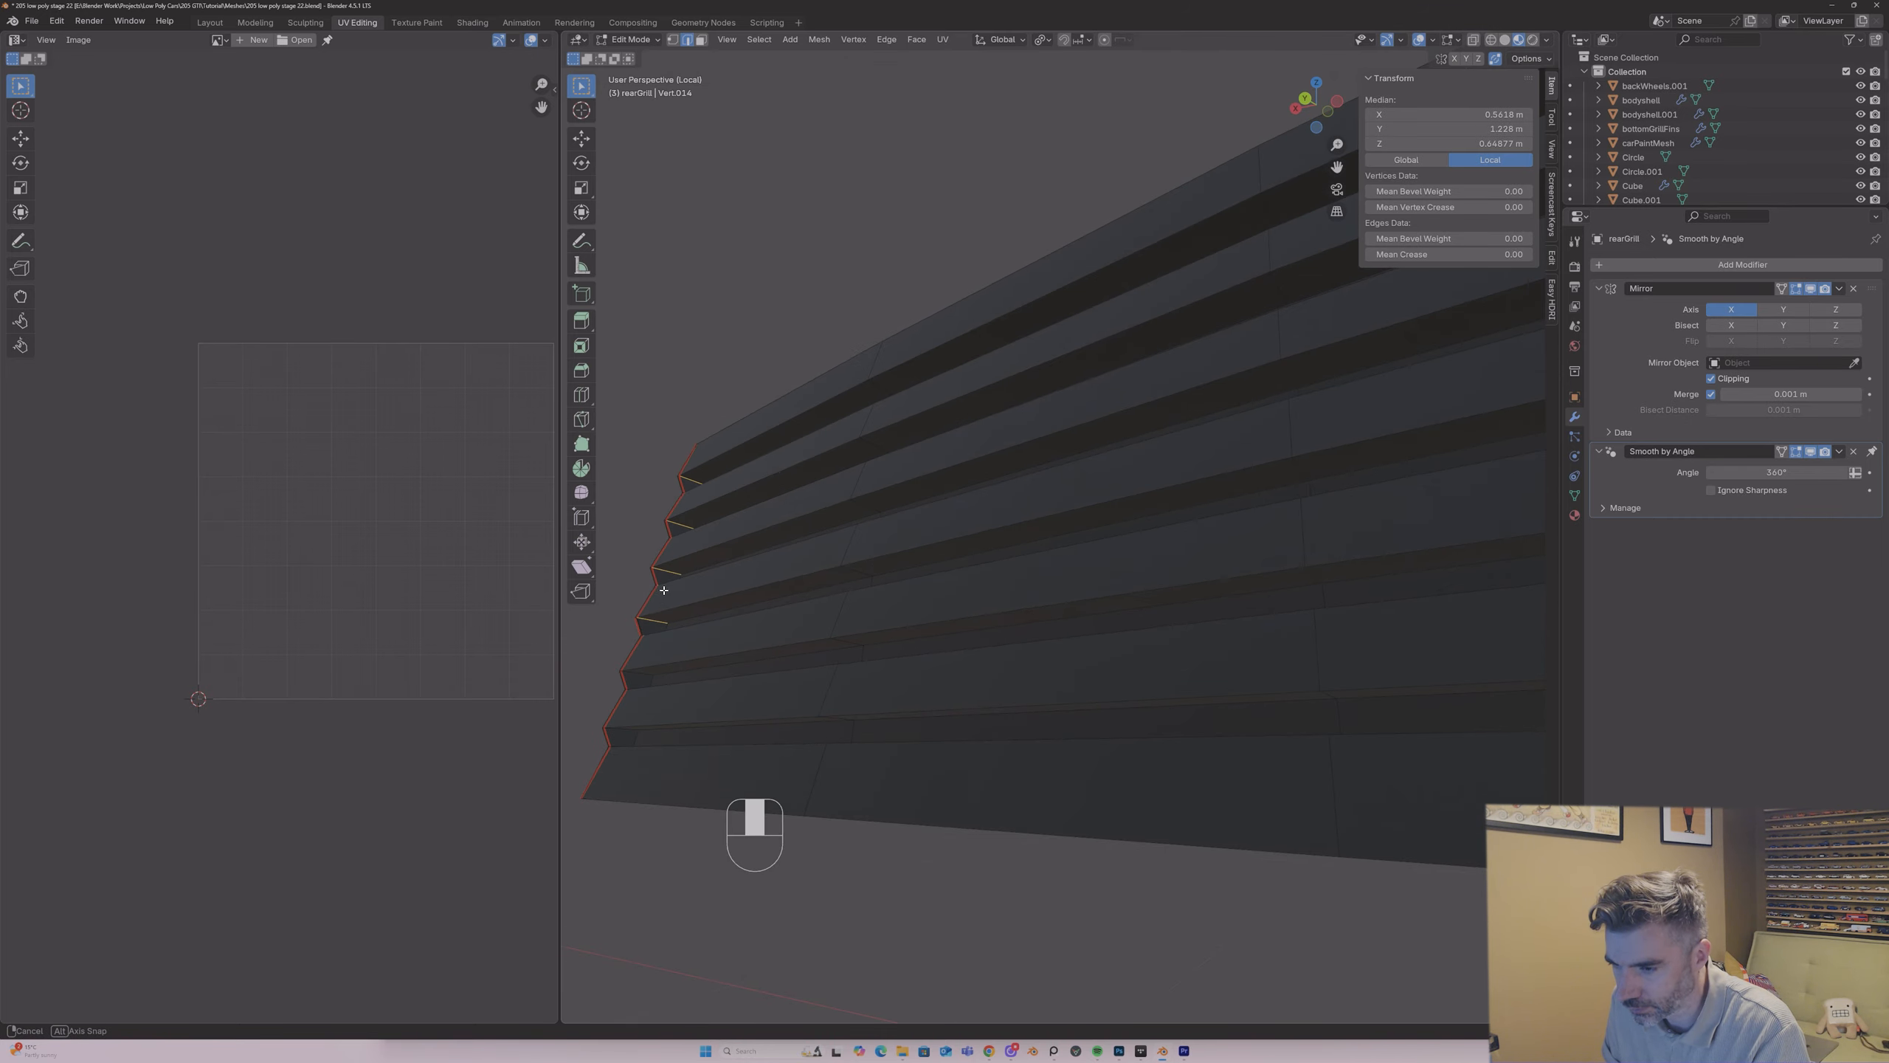
pyautogui.keyDown('shift'); pyautogui.click(643, 672); pyautogui.keyUp('shift')
pyautogui.moveTo(652, 673); pyautogui.dragTo(662, 759, button='middle')
pyautogui.keyDown('shift'); pyautogui.click(628, 732); pyautogui.keyUp('shift')
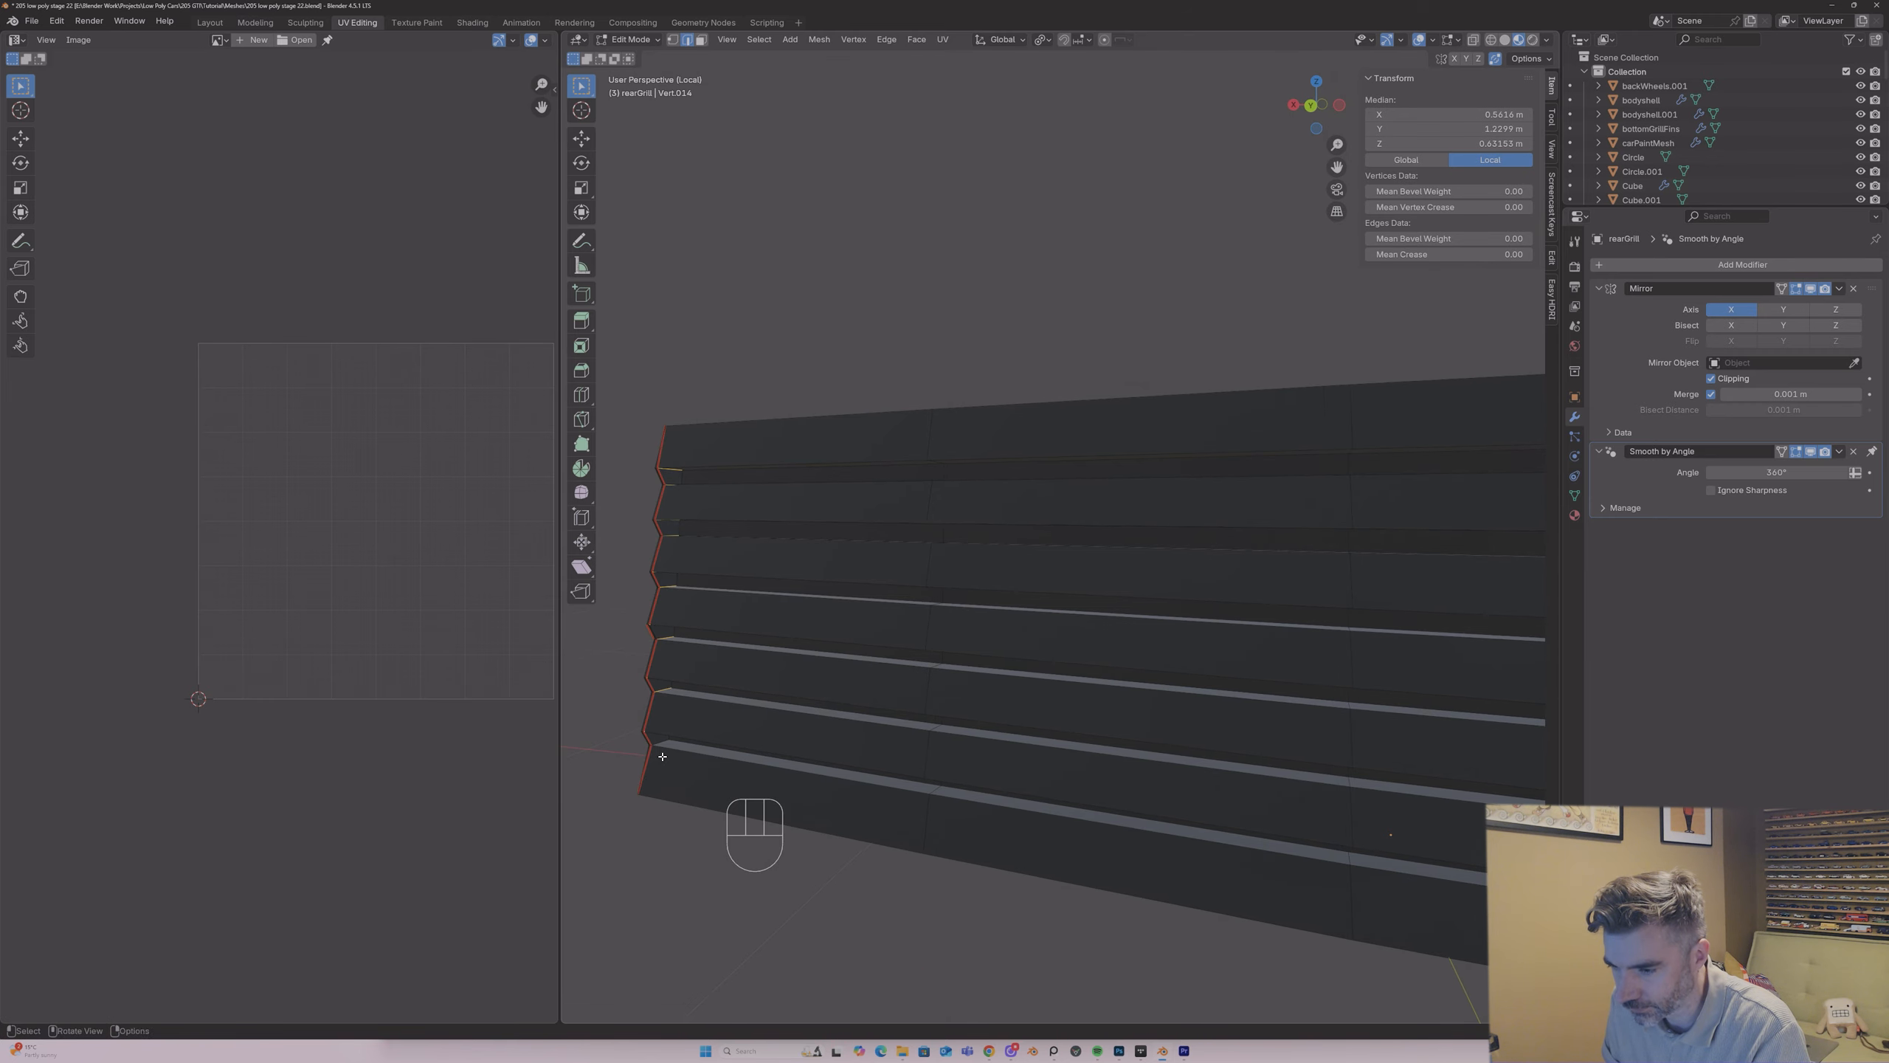
pyautogui.keyDown('shift'); pyautogui.click(662, 755); pyautogui.keyUp('shift')
pyautogui.rightClick(658, 744)
pyautogui.click(658, 742)
# Step: Select the whole rear grille mesh and unwrap it with the Angle Based method
pyautogui.press('a')
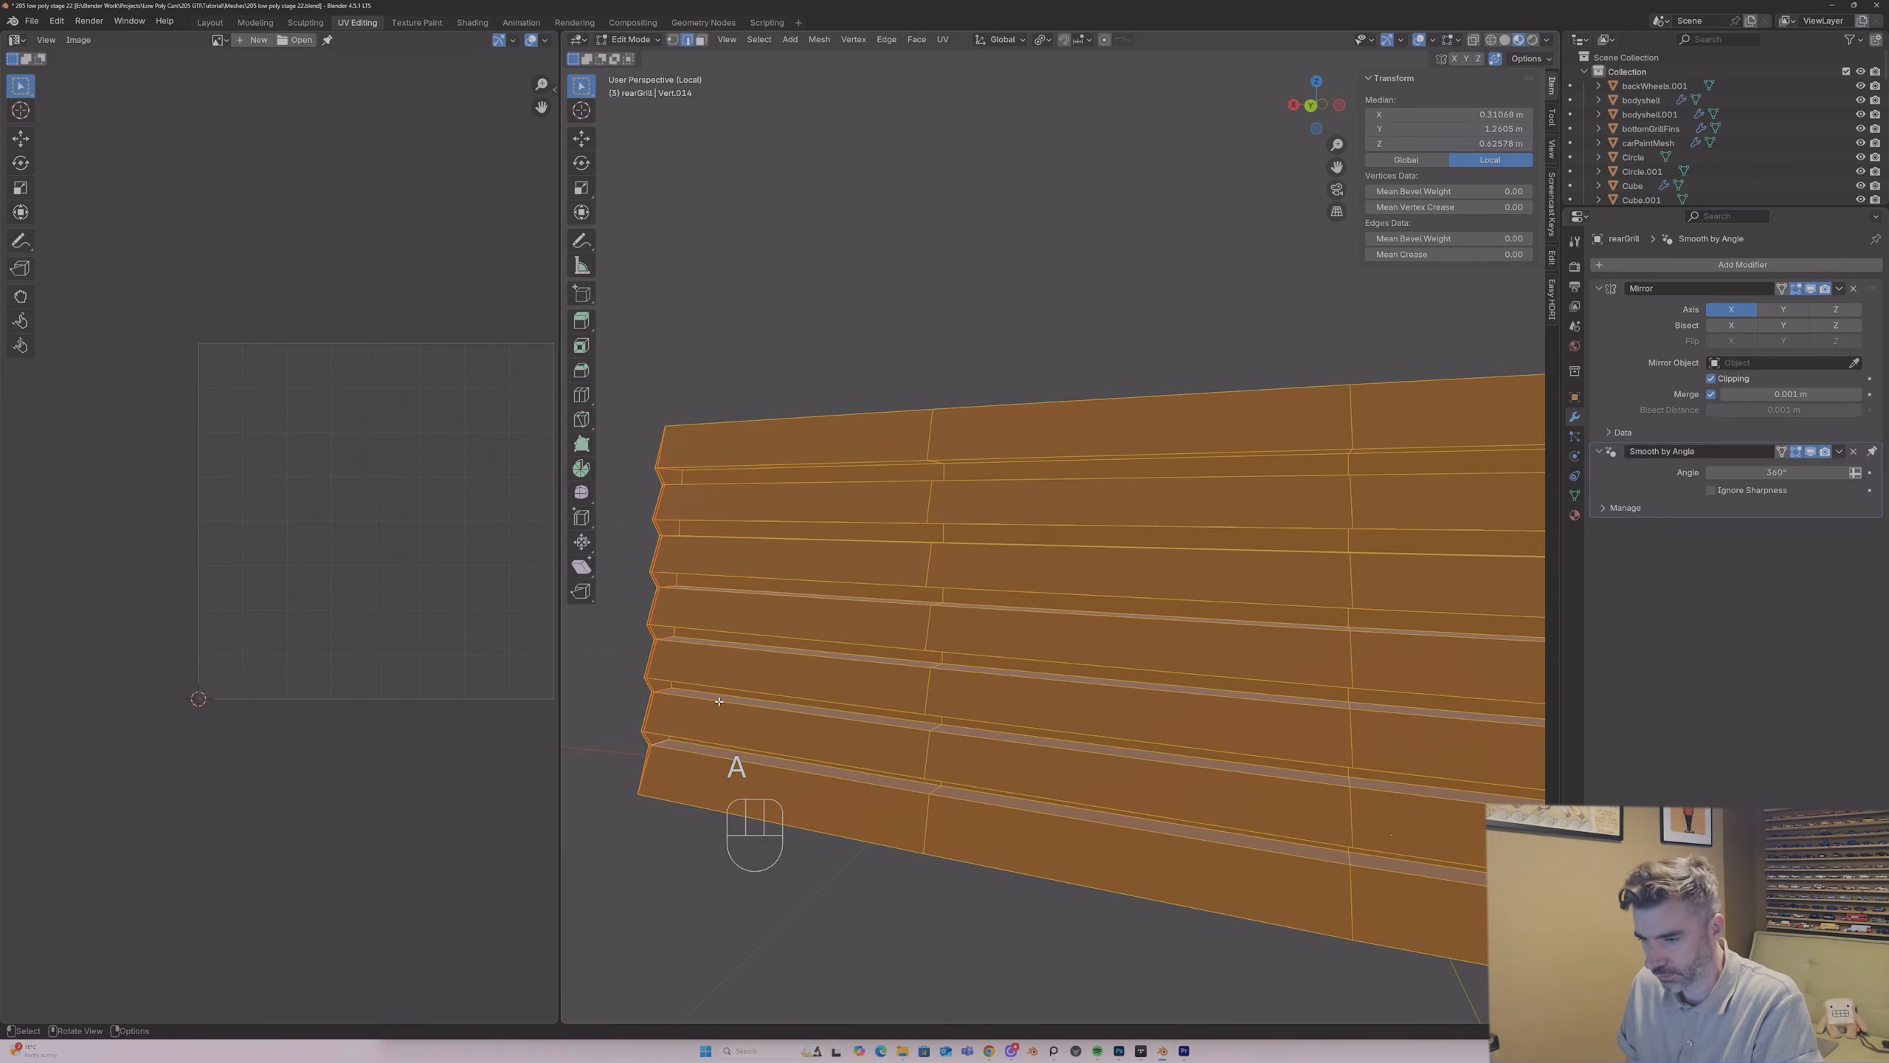
pyautogui.press('u')
pyautogui.click(670, 701)
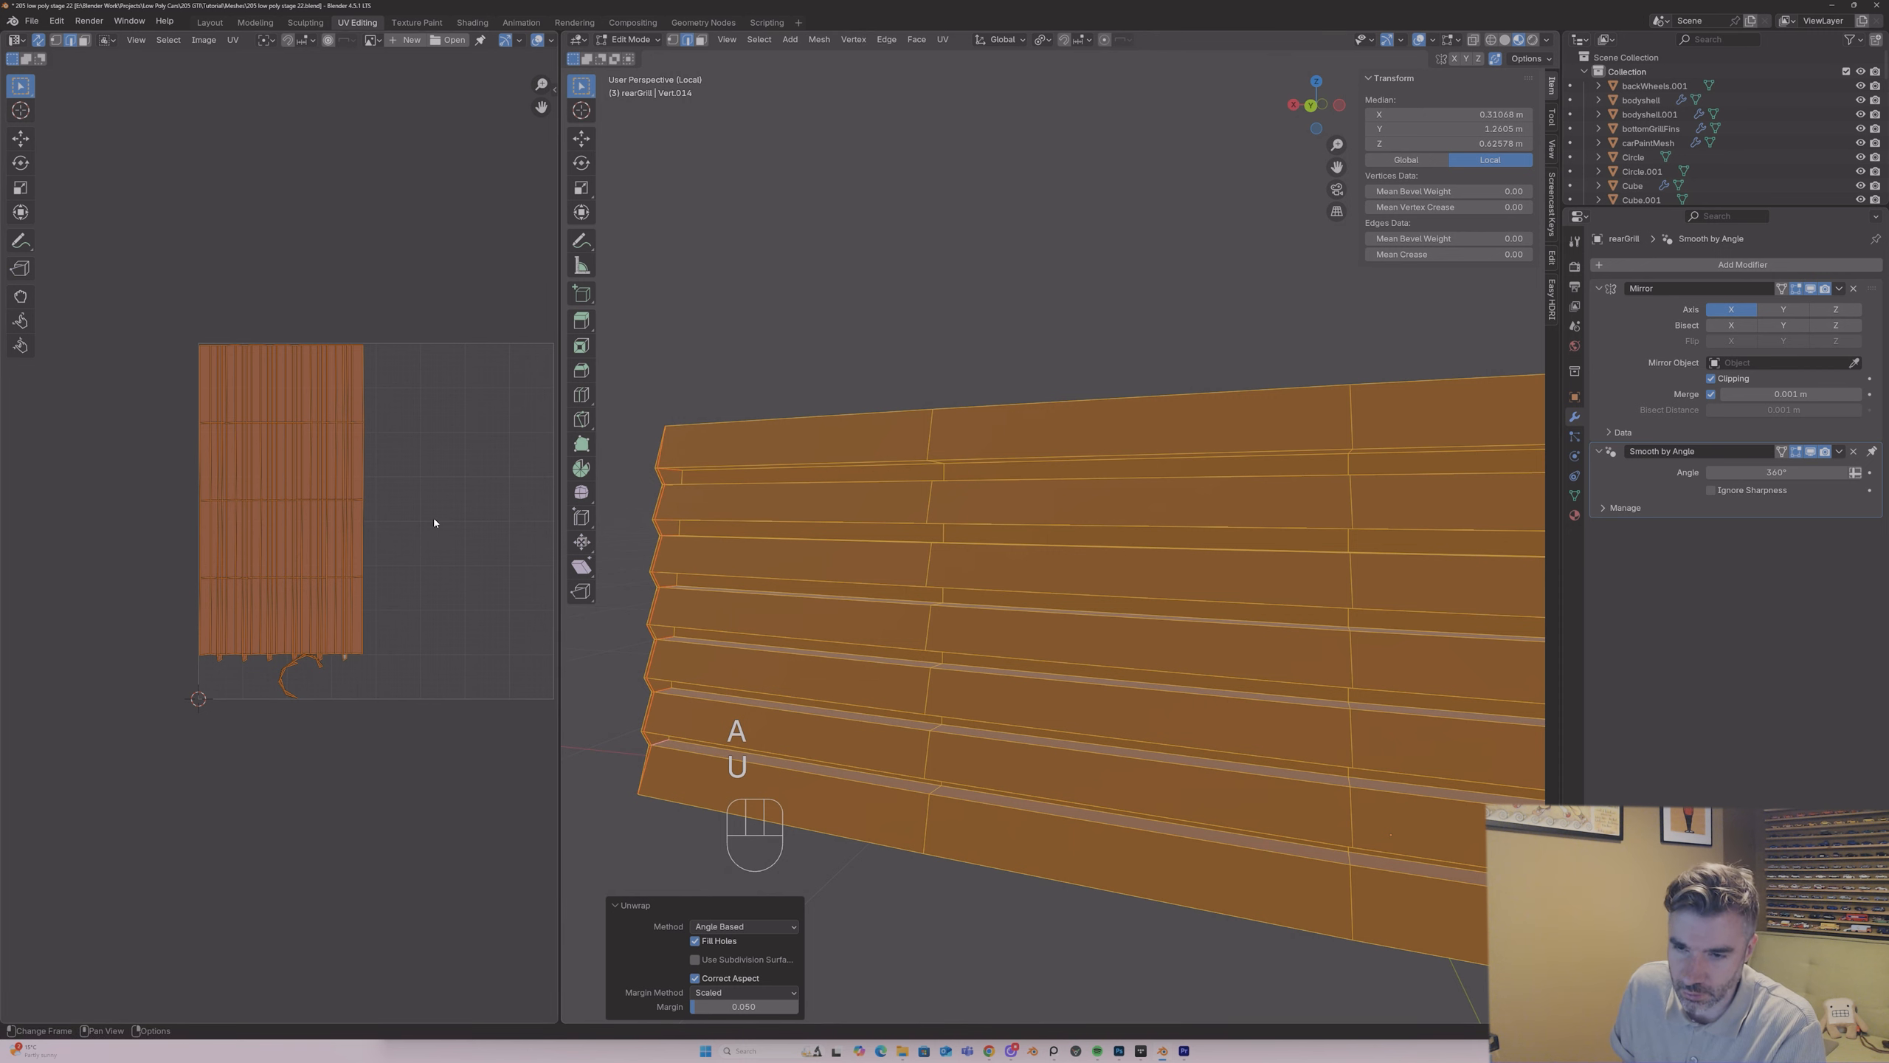
pyautogui.scroll(3, 411, 484)
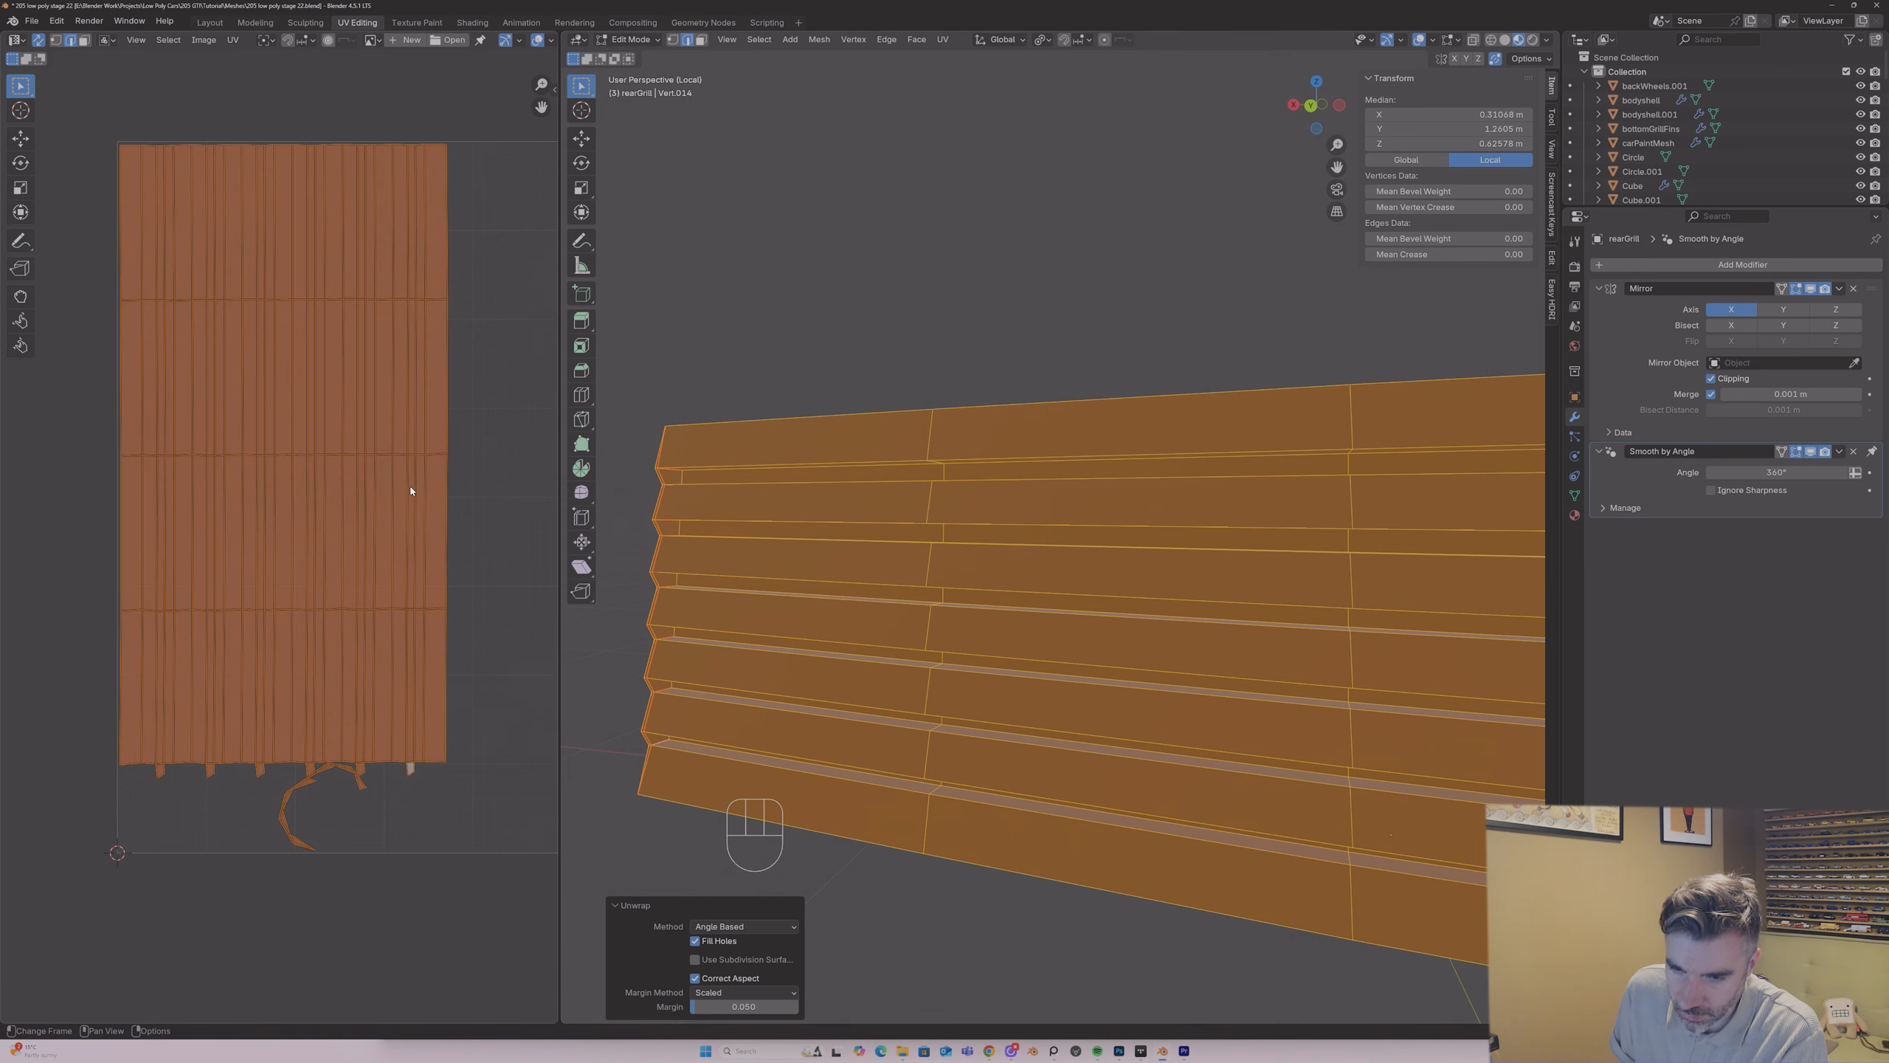
pyautogui.moveTo(806, 618); pyautogui.dragTo(845, 578, button='middle')
pyautogui.press('Tab')
pyautogui.press('Tab')
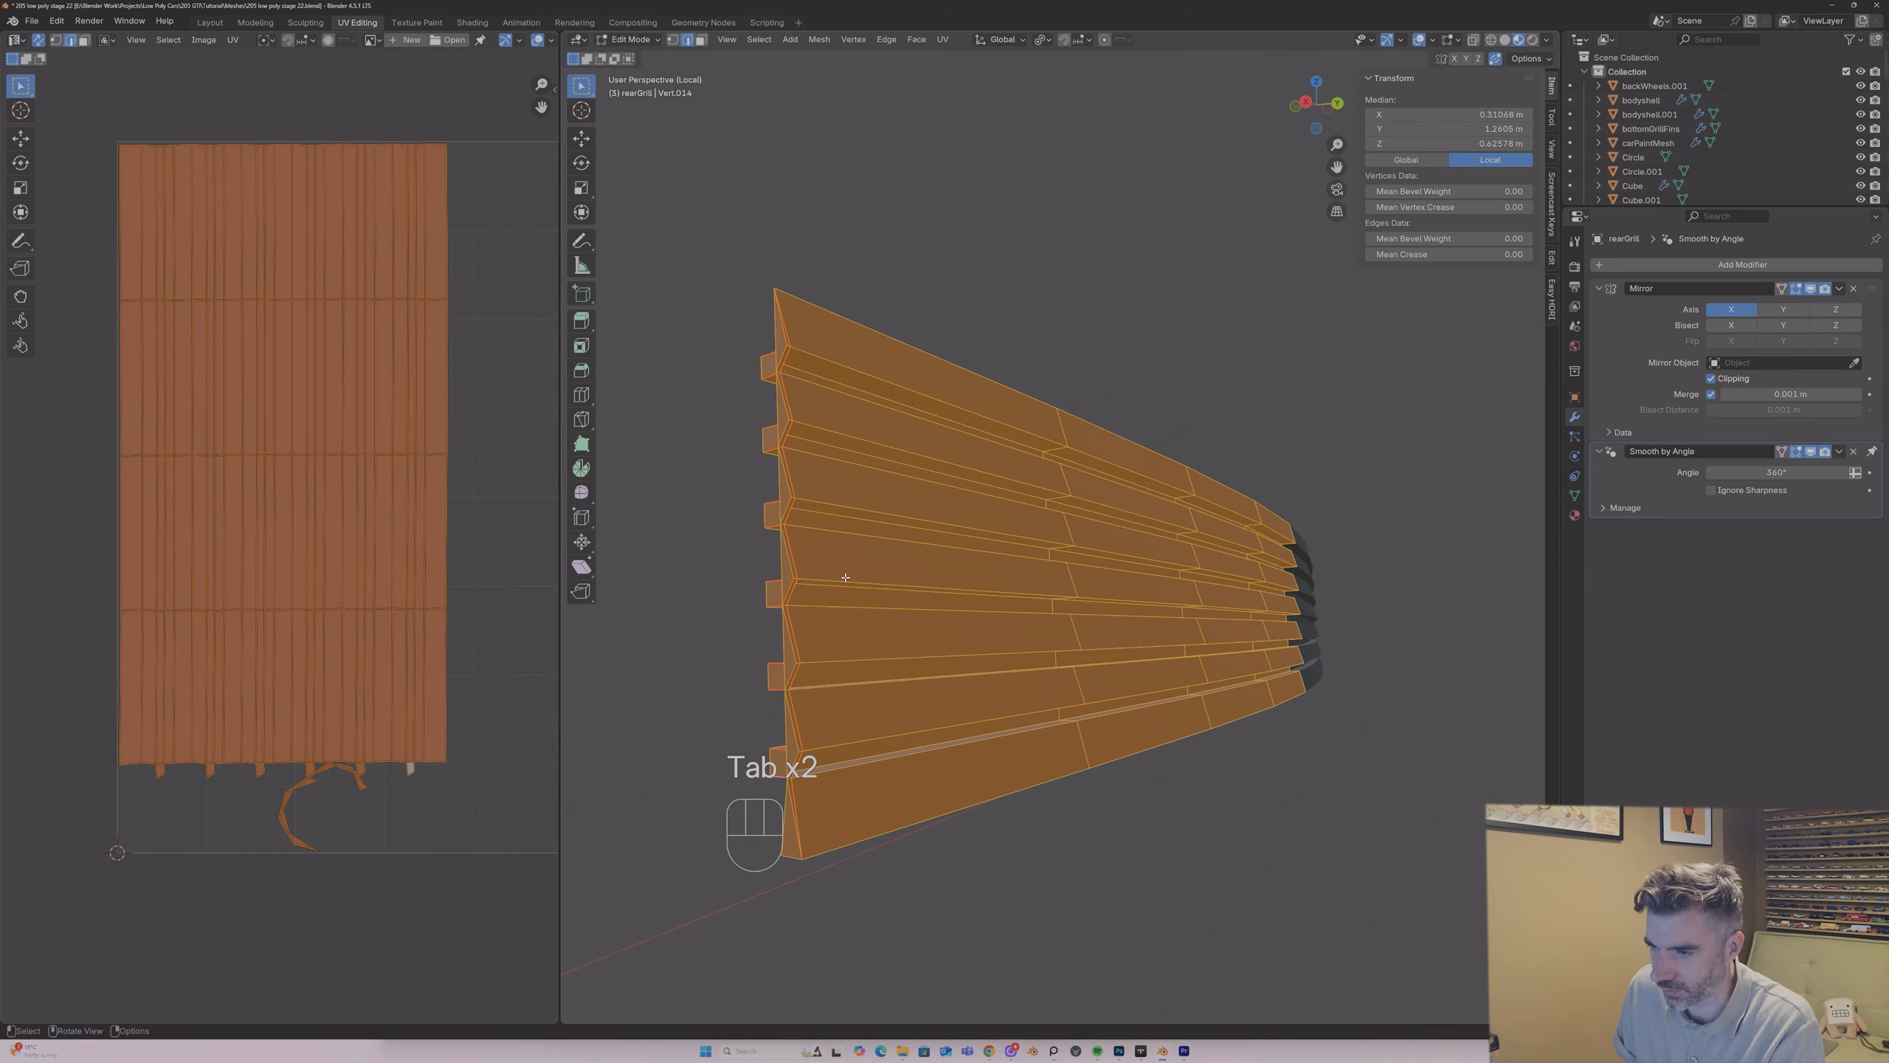
# Step: Replace the rear grille's carPlastic material with UVPlastic in Object Mode and inspect the checker pattern on the slats
pyautogui.press('Tab')
pyautogui.click(1575, 515)
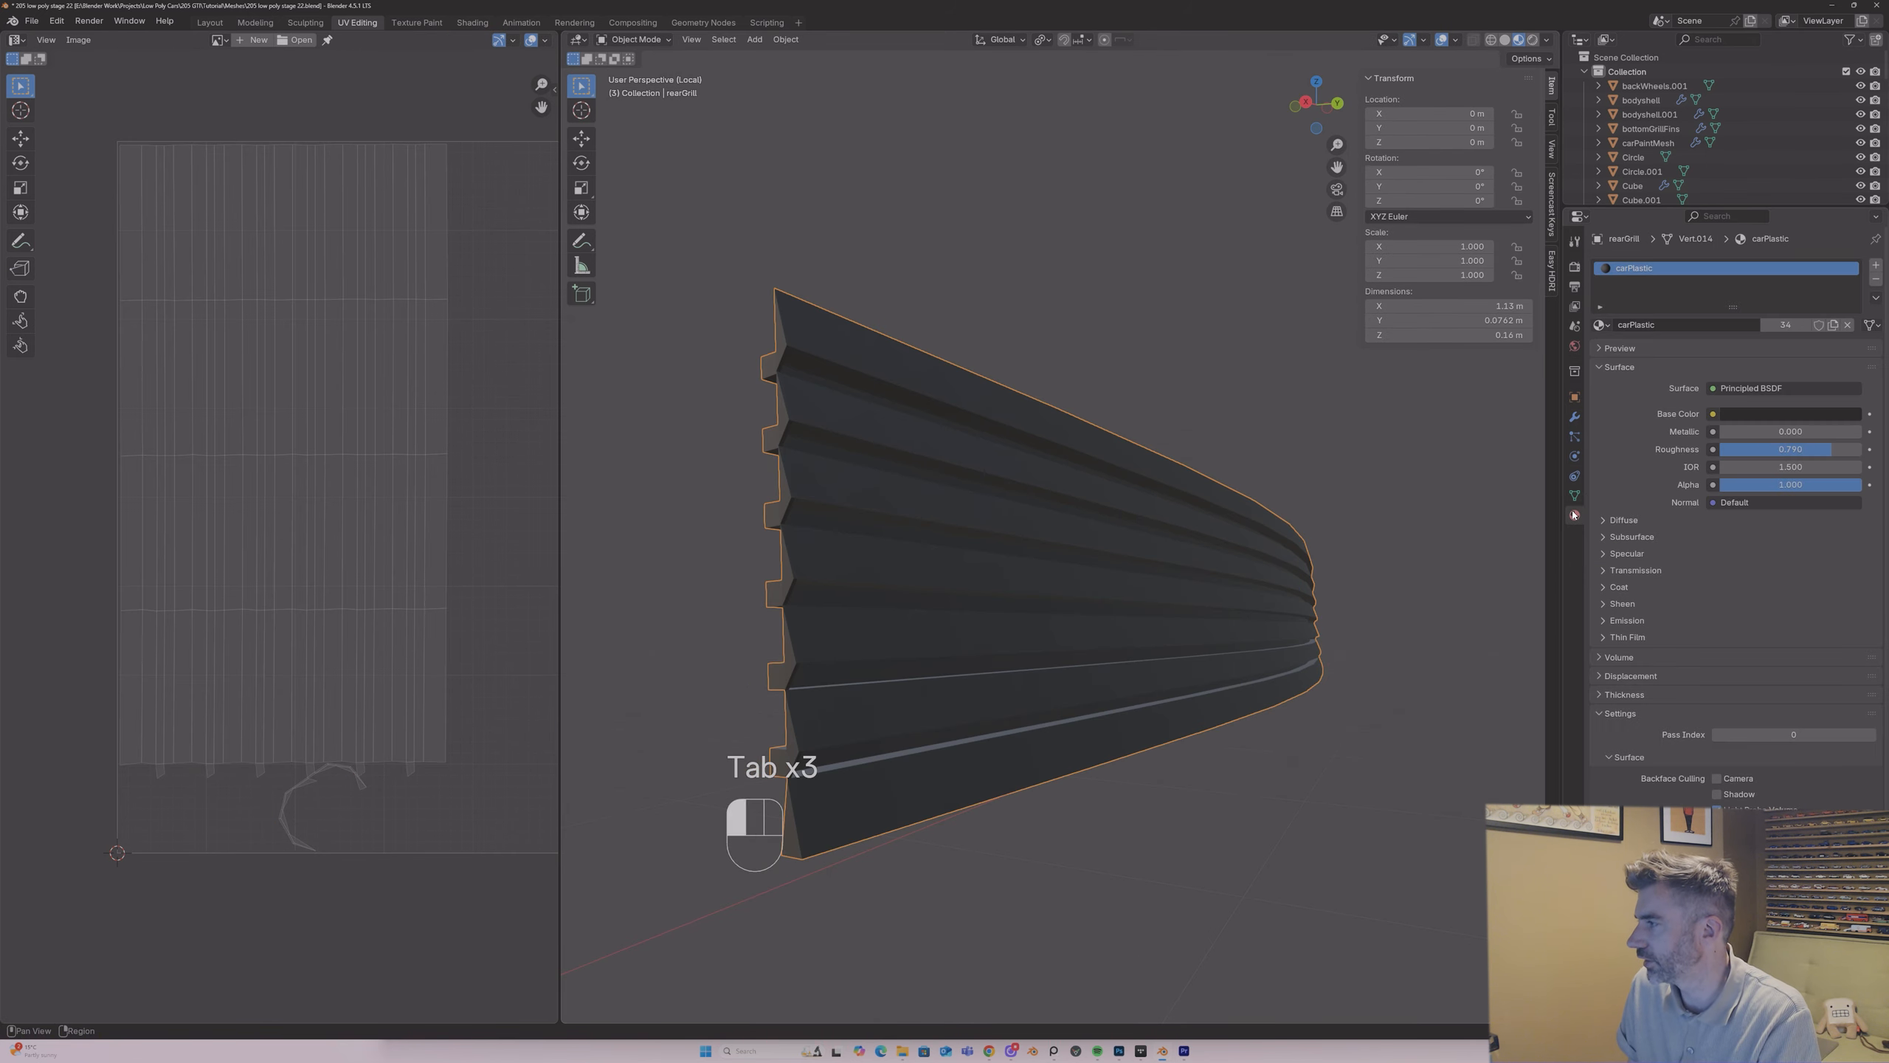
pyautogui.click(1601, 325)
pyautogui.write('plka')
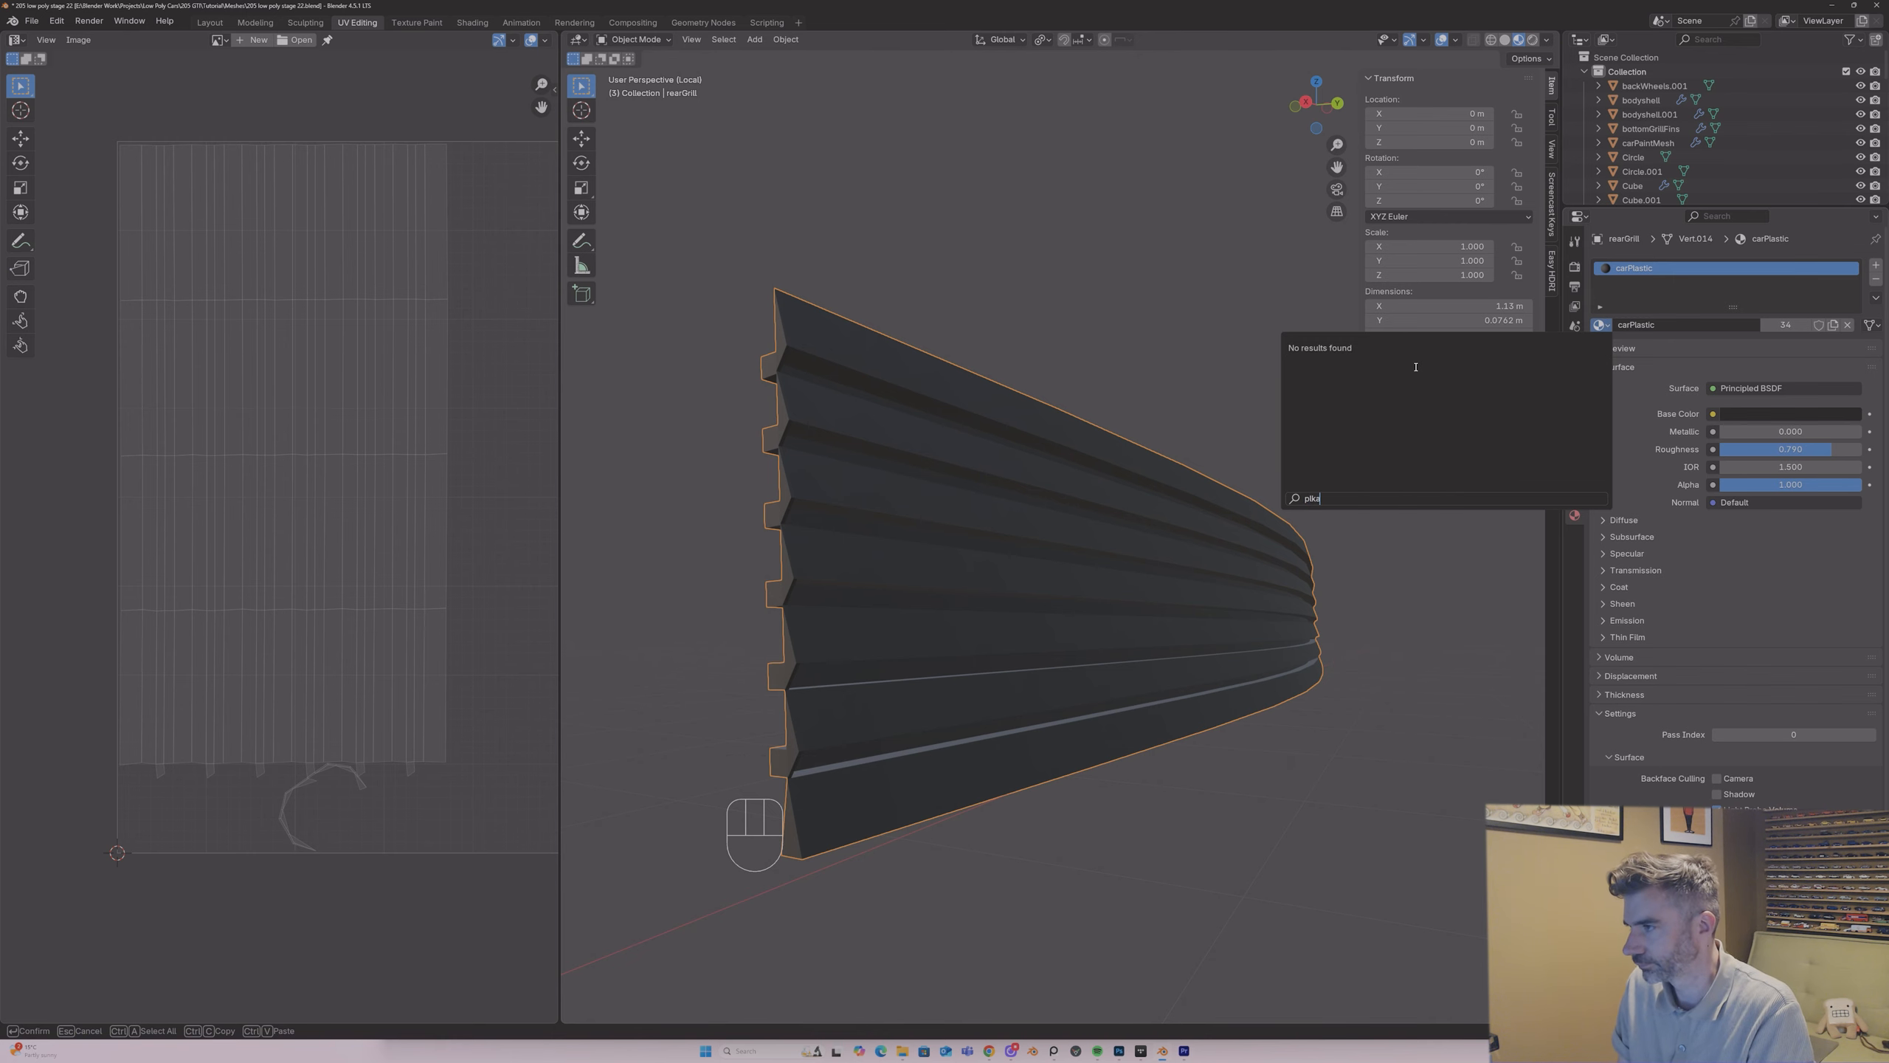
pyautogui.press('BackSpace')
pyautogui.press('BackSpace')
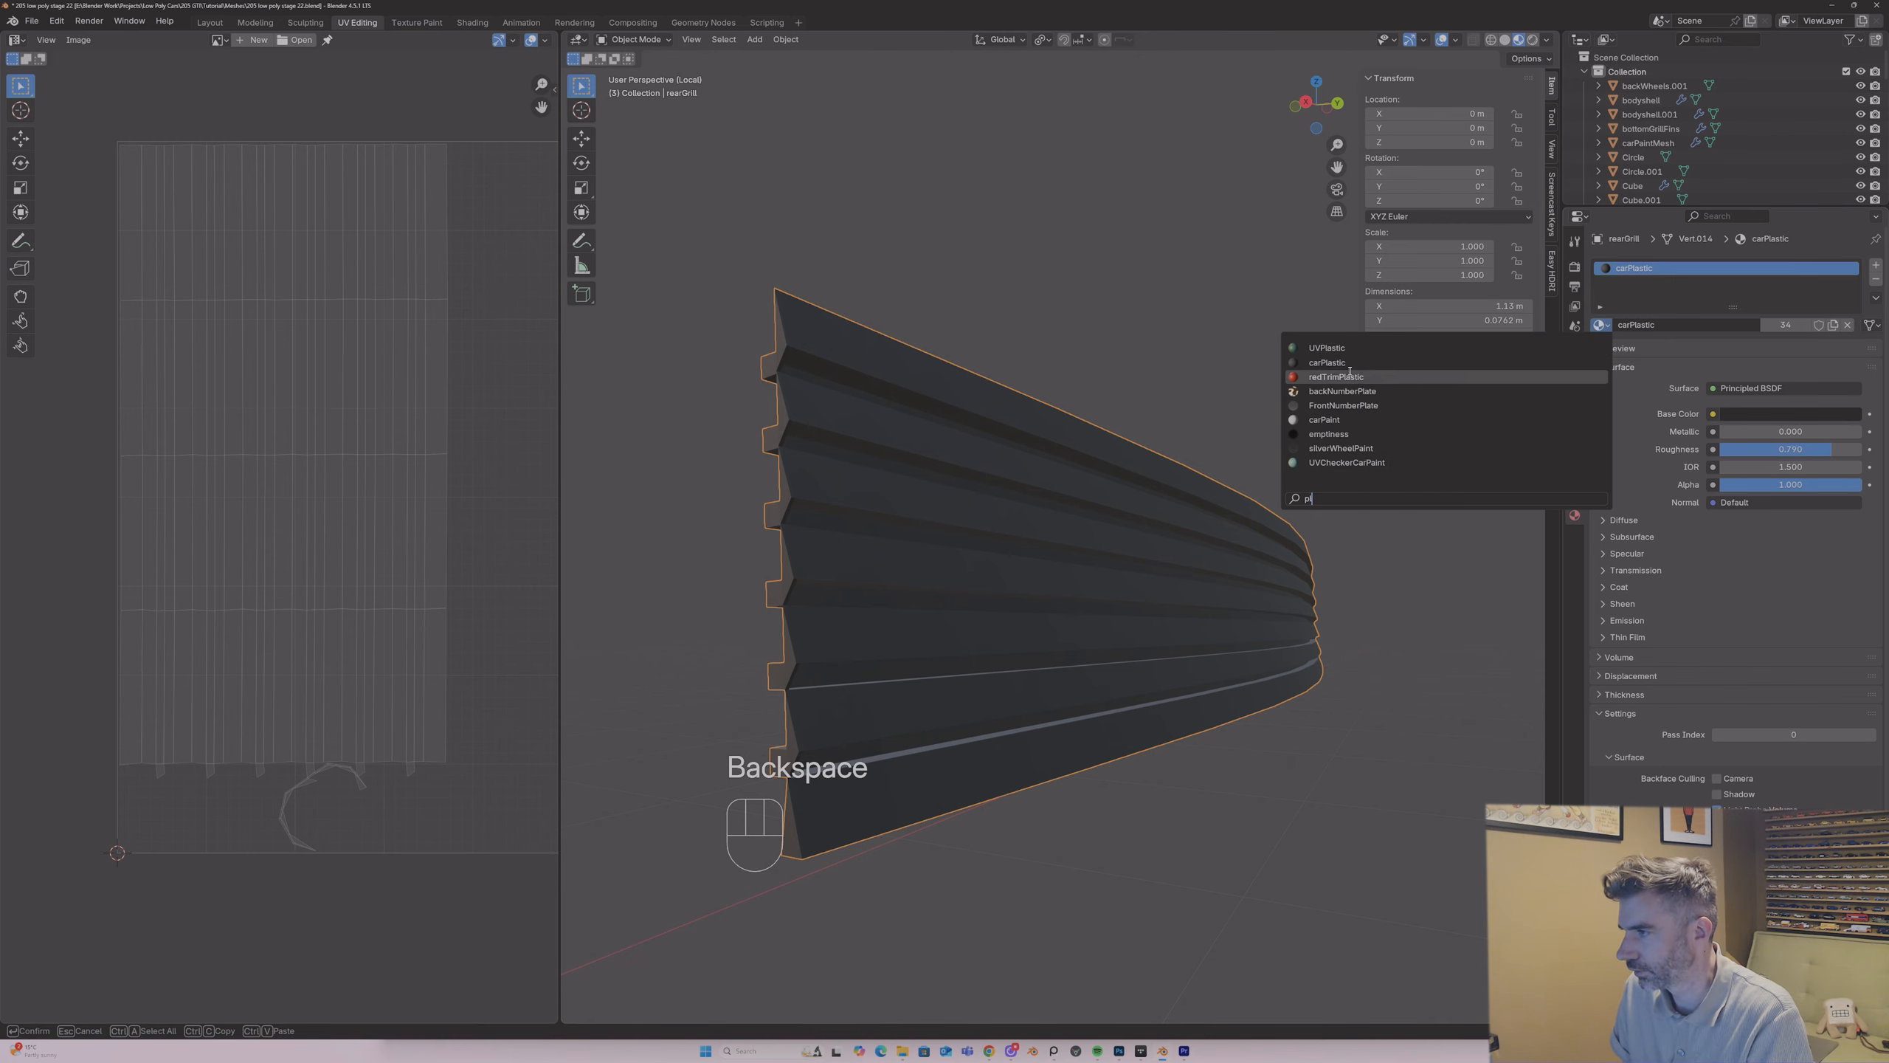
pyautogui.click(1342, 348)
pyautogui.moveTo(1078, 506); pyautogui.dragTo(937, 560, button='middle')
pyautogui.scroll(6, 938, 559)
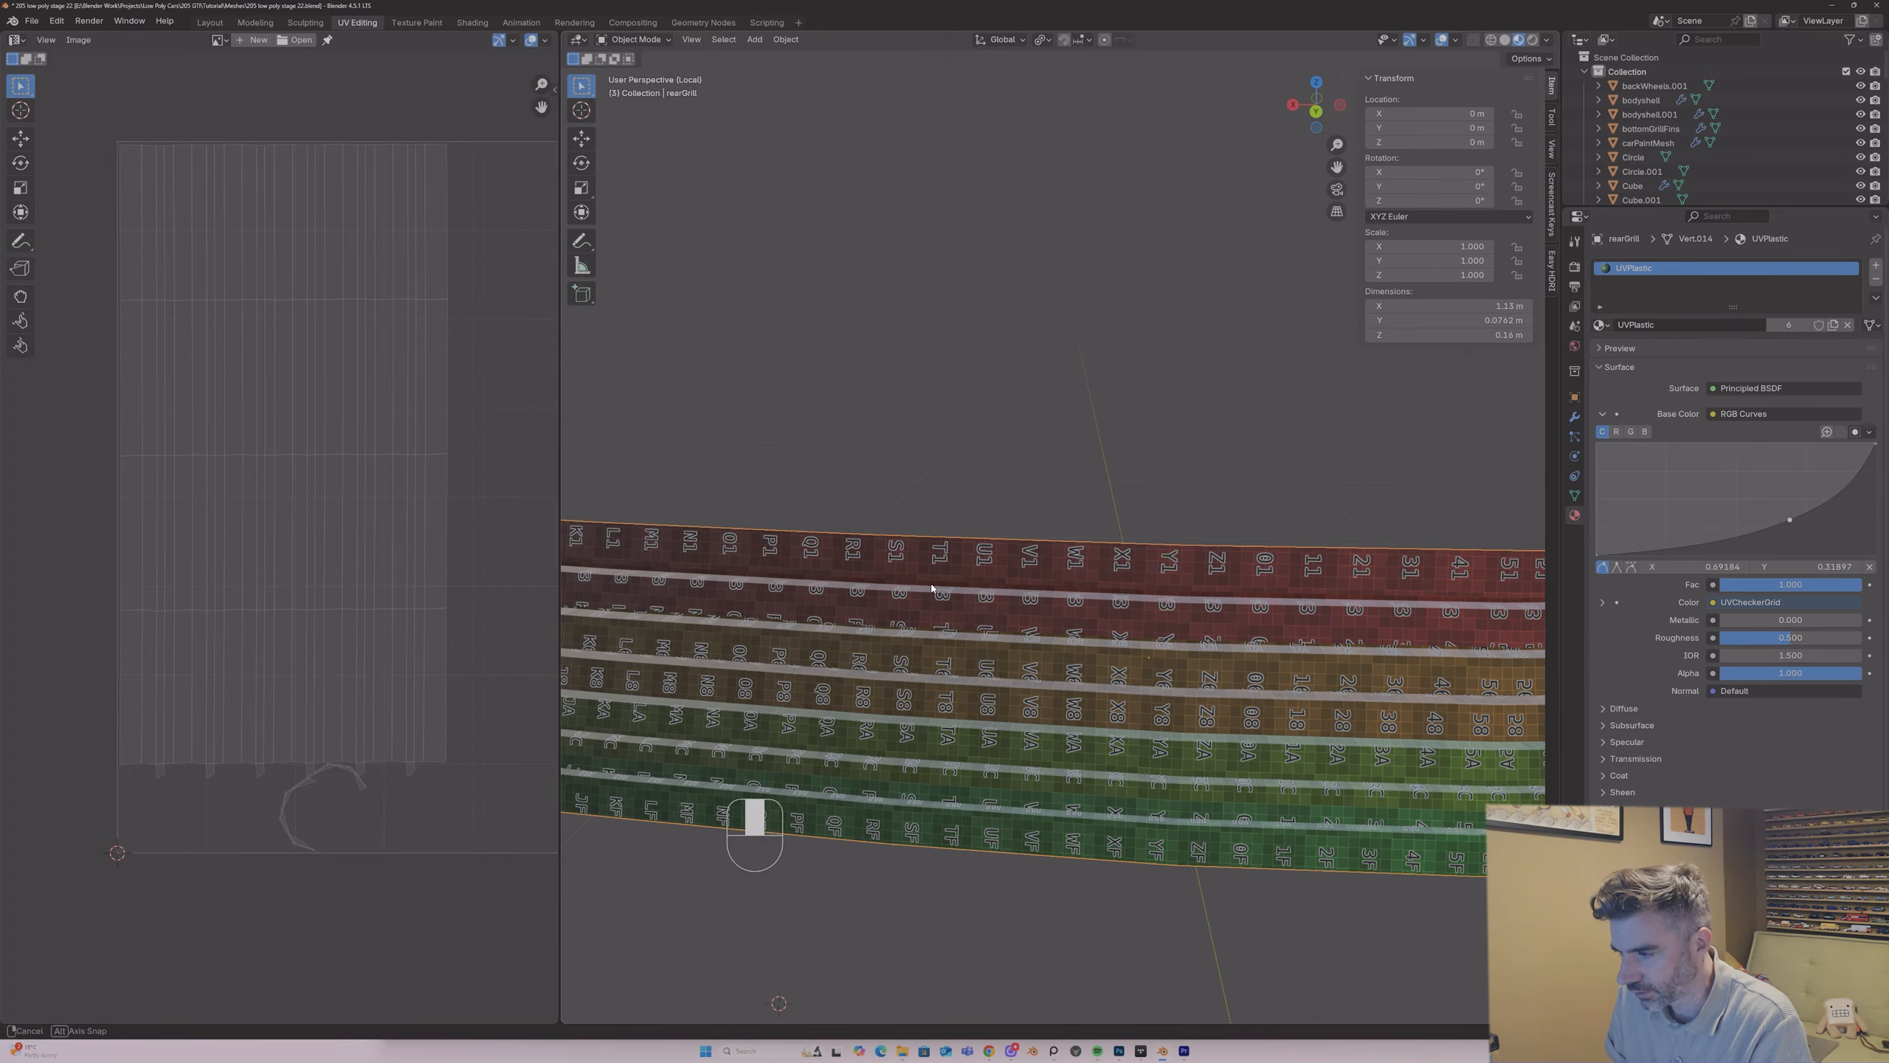
pyautogui.scroll(-6, 999, 565)
pyautogui.moveTo(999, 565); pyautogui.dragTo(881, 578, button='middle')
# Step: Select the small edges at the slat ends that still lack a seam and mark them as UV seams
pyautogui.press('Tab')
pyautogui.click(909, 577)
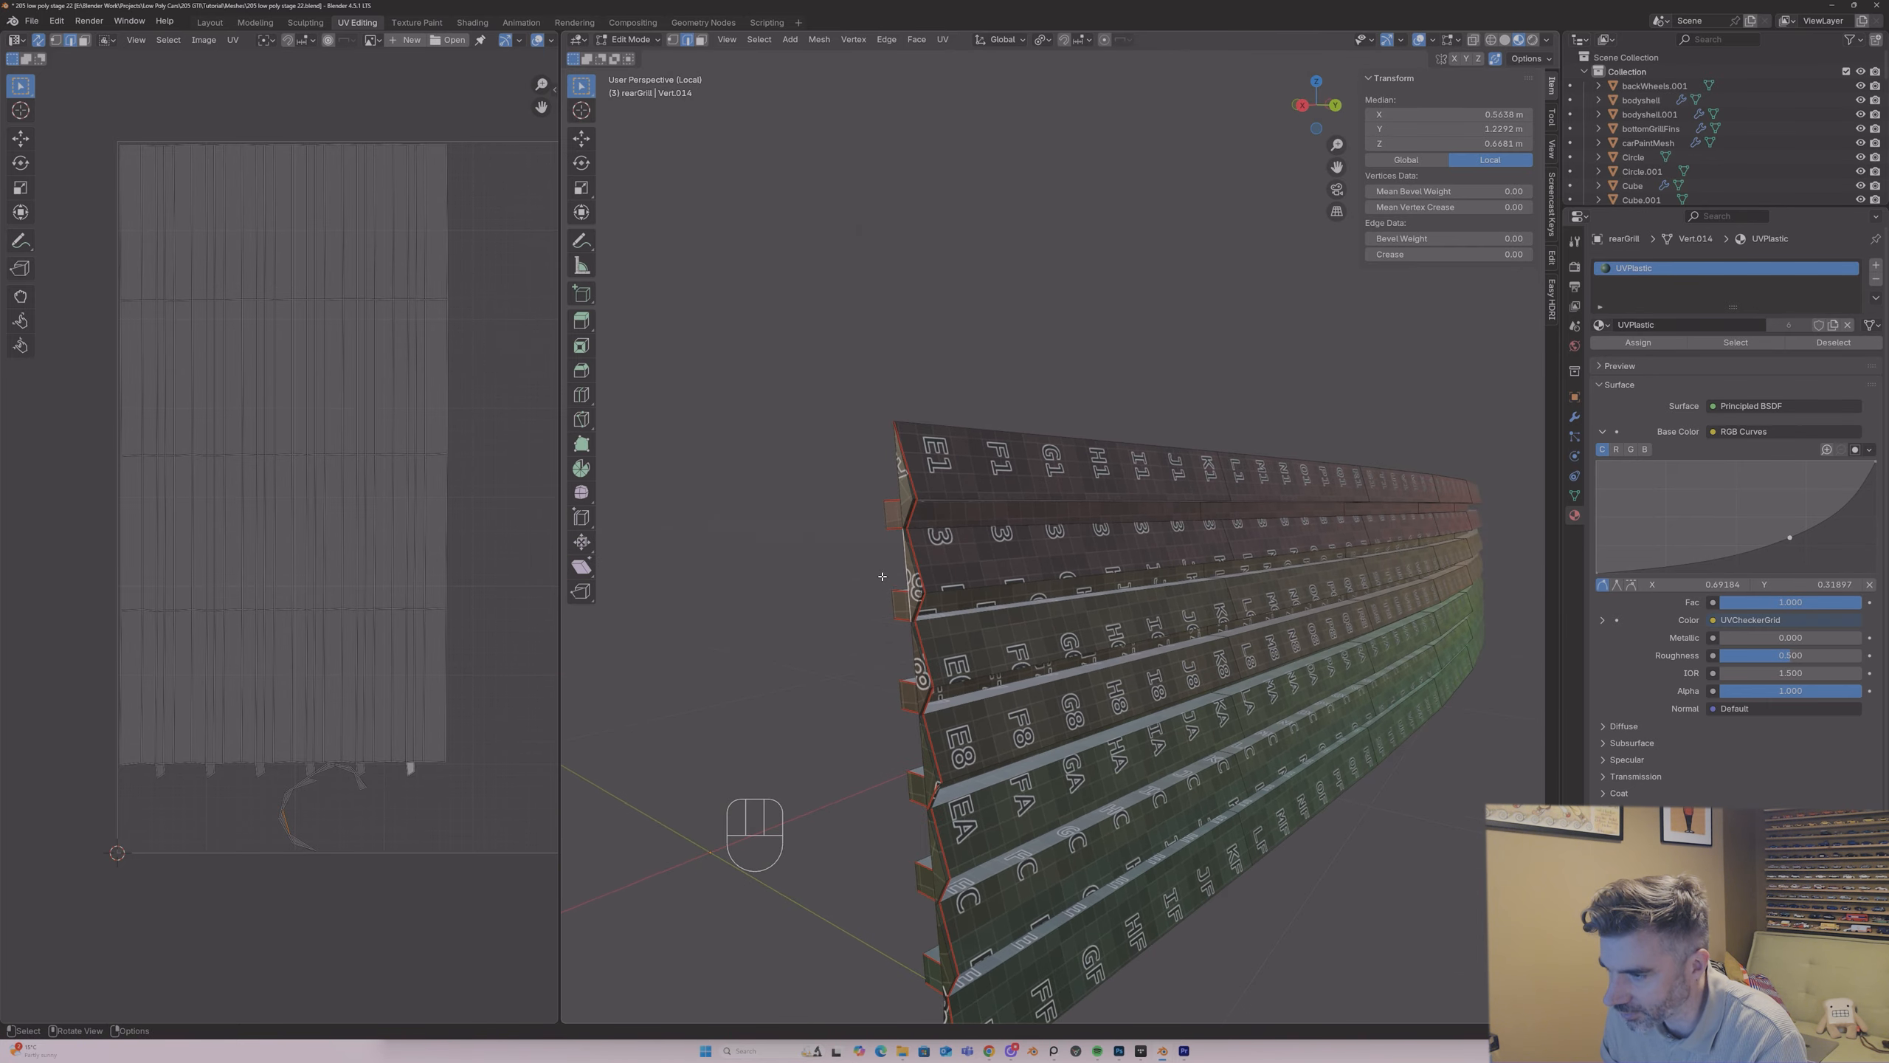
pyautogui.scroll(3, 885, 569)
pyautogui.scroll(-3, 896, 465)
pyautogui.moveTo(896, 463)
pyautogui.mouseDown(button='middle')
pyautogui.moveTo(822, 464)
pyautogui.moveTo(915, 470)
pyautogui.moveTo(912, 591)
pyautogui.mouseUp(button='middle')
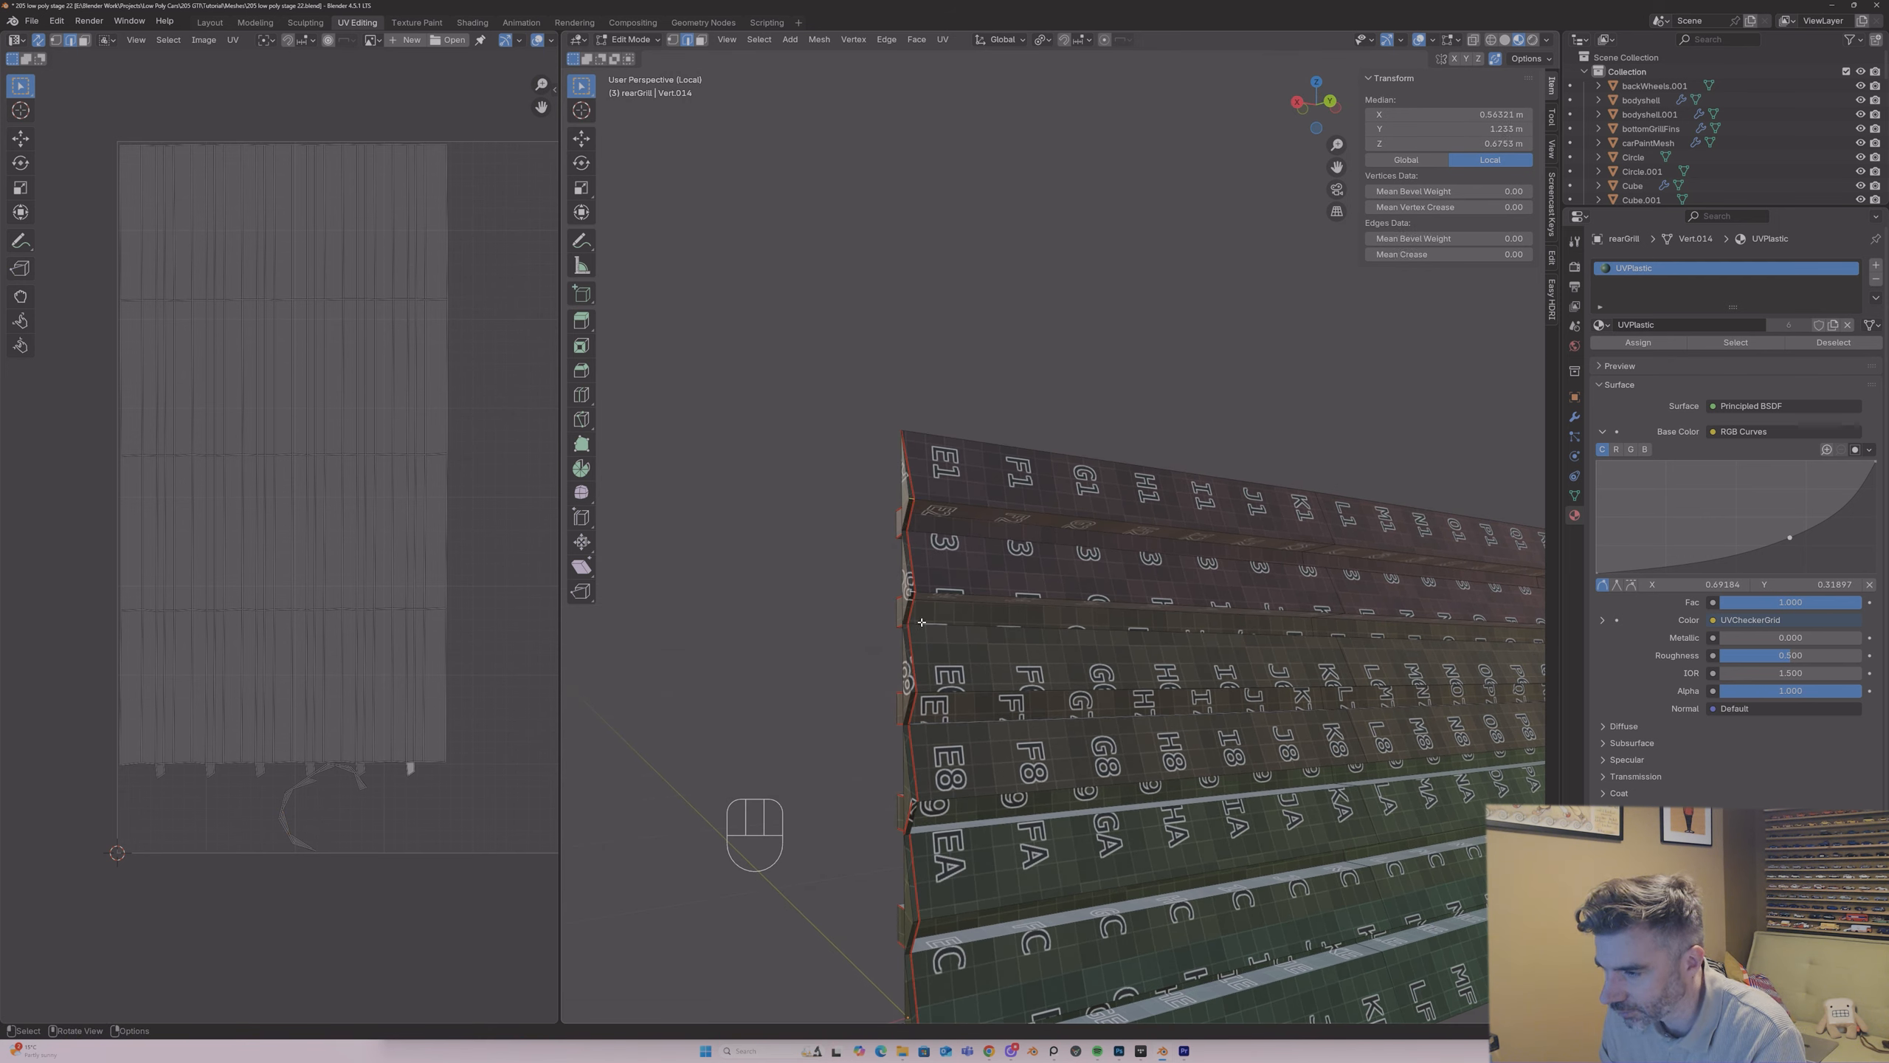
pyautogui.moveTo(922, 612); pyautogui.dragTo(926, 604, button='middle')
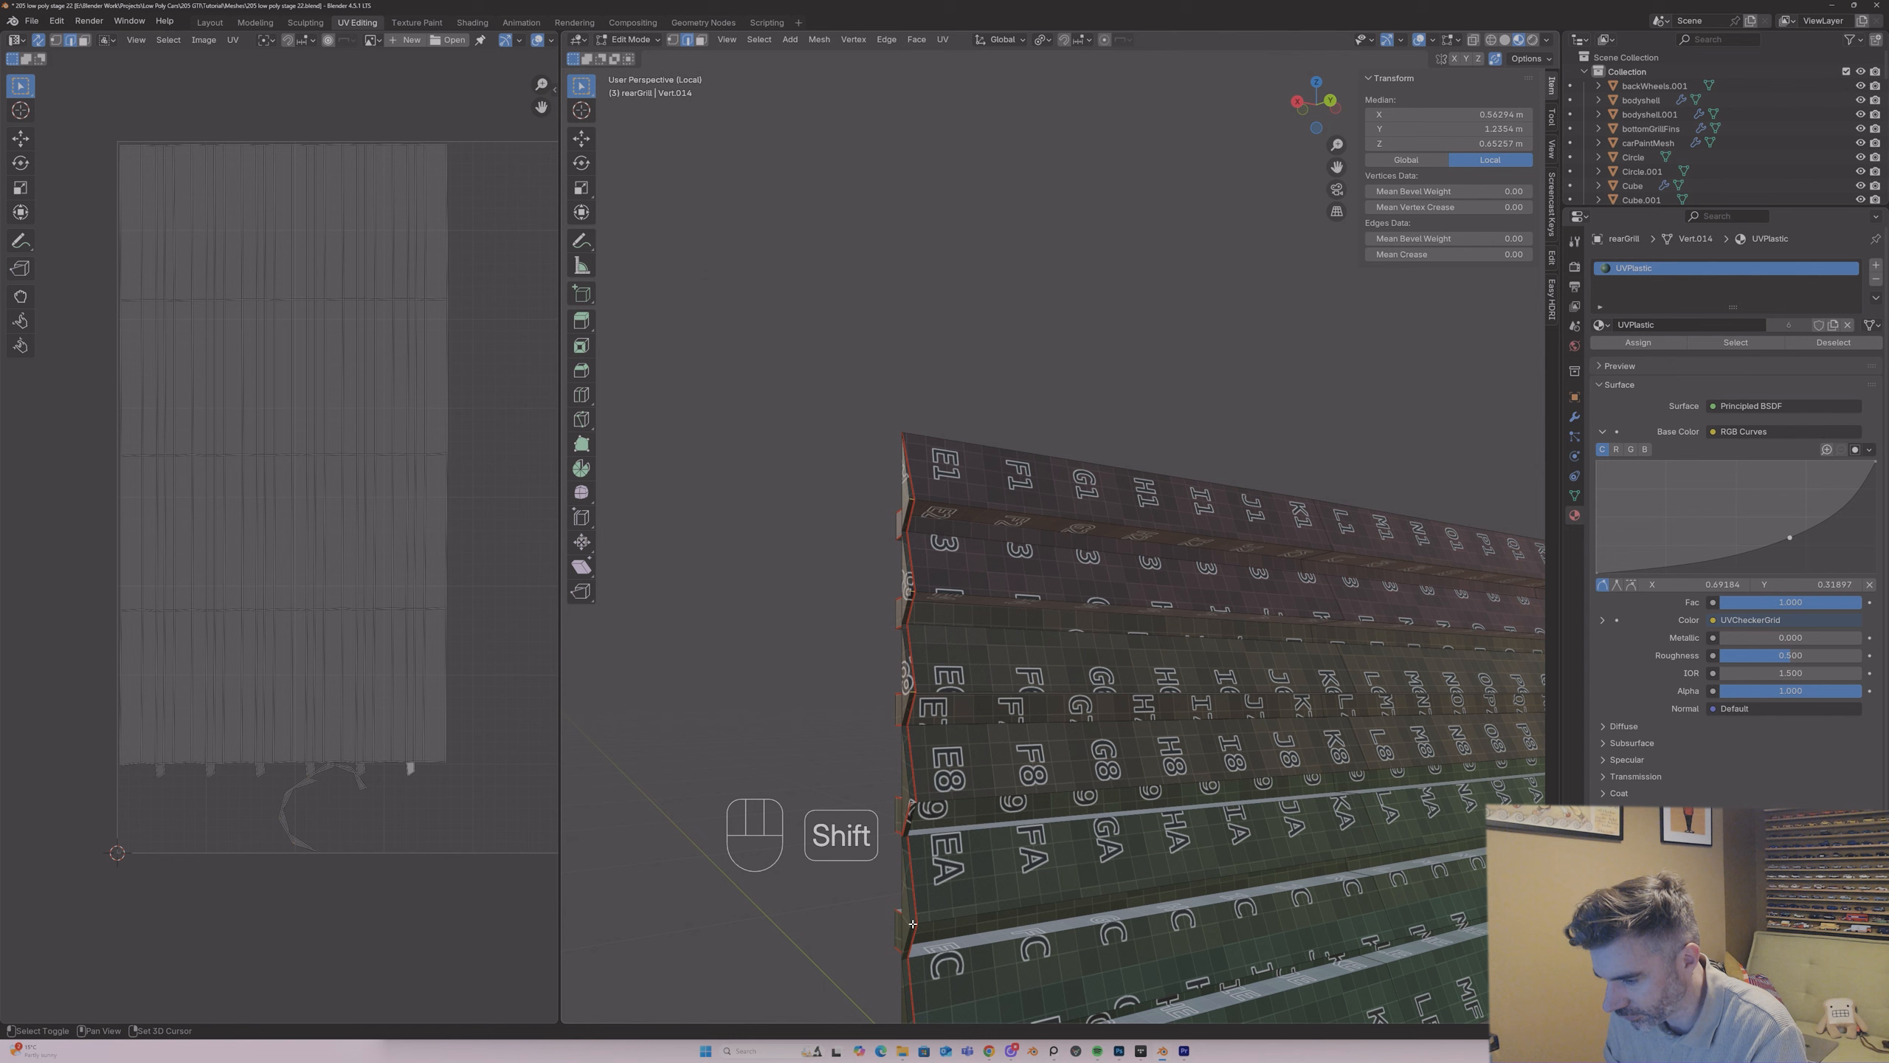
pyautogui.keyDown('shift'); pyautogui.click(967, 833); pyautogui.keyUp('shift')
pyautogui.moveTo(1341, 171); pyautogui.dragTo(1413, 700)
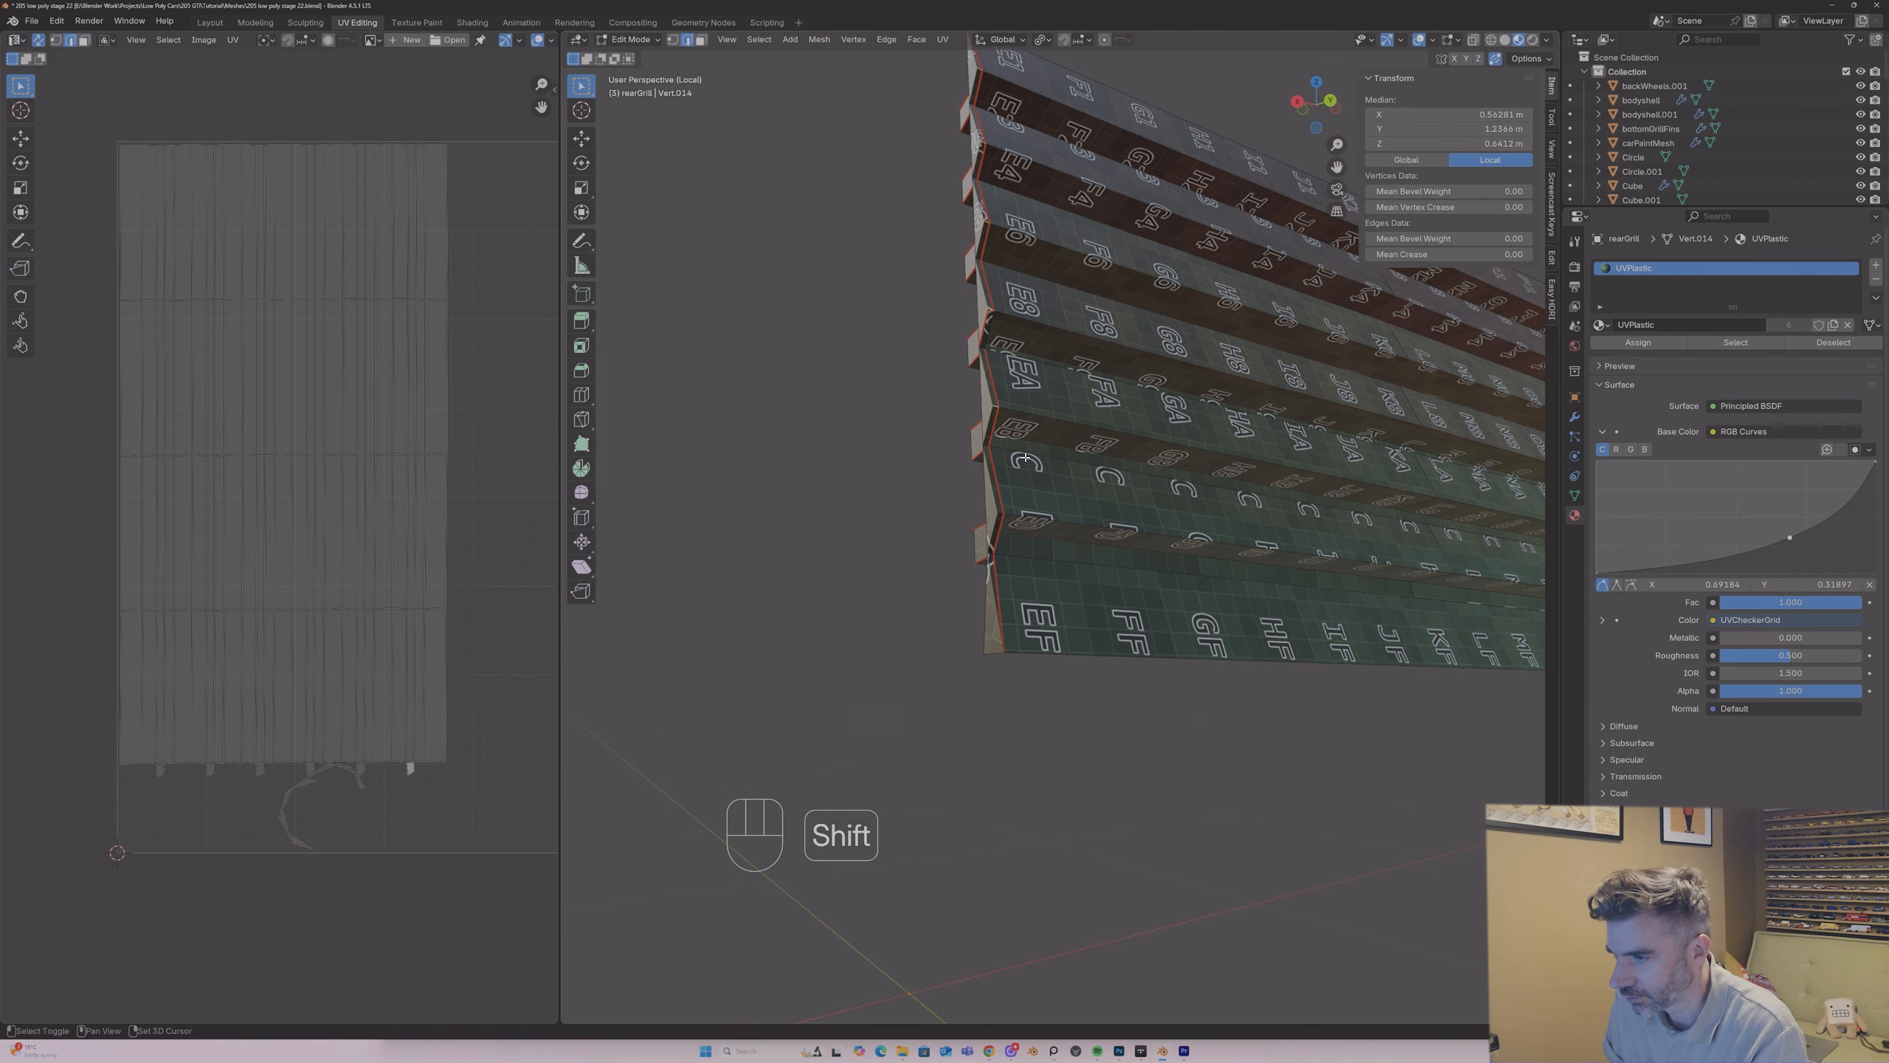
pyautogui.hotkey('ctrl', 'z')
pyautogui.rightClick(1000, 516)
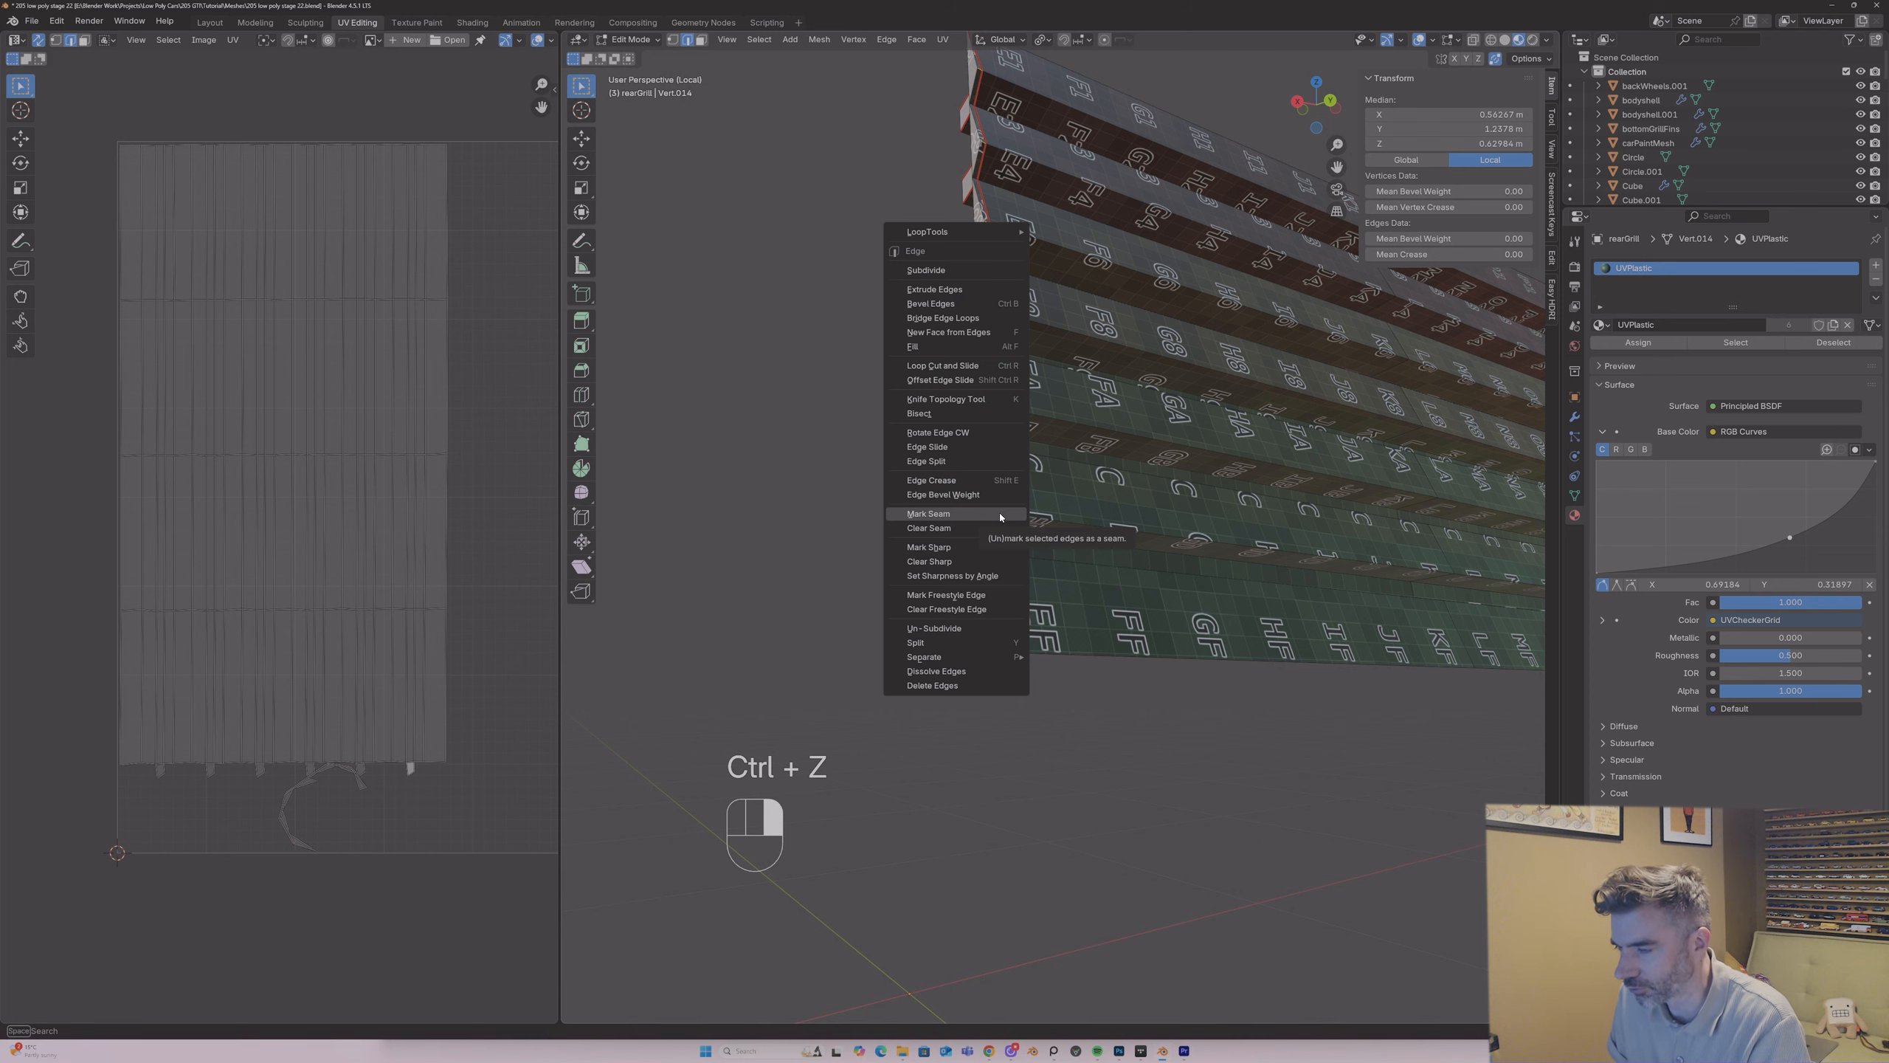
pyautogui.click(1001, 514)
pyautogui.moveTo(1000, 516); pyautogui.dragTo(985, 498, button='middle')
# Step: Check the island separation at the grille's outer end by selecting linked faces delimited by seams, then clear the selection
pyautogui.press('3')
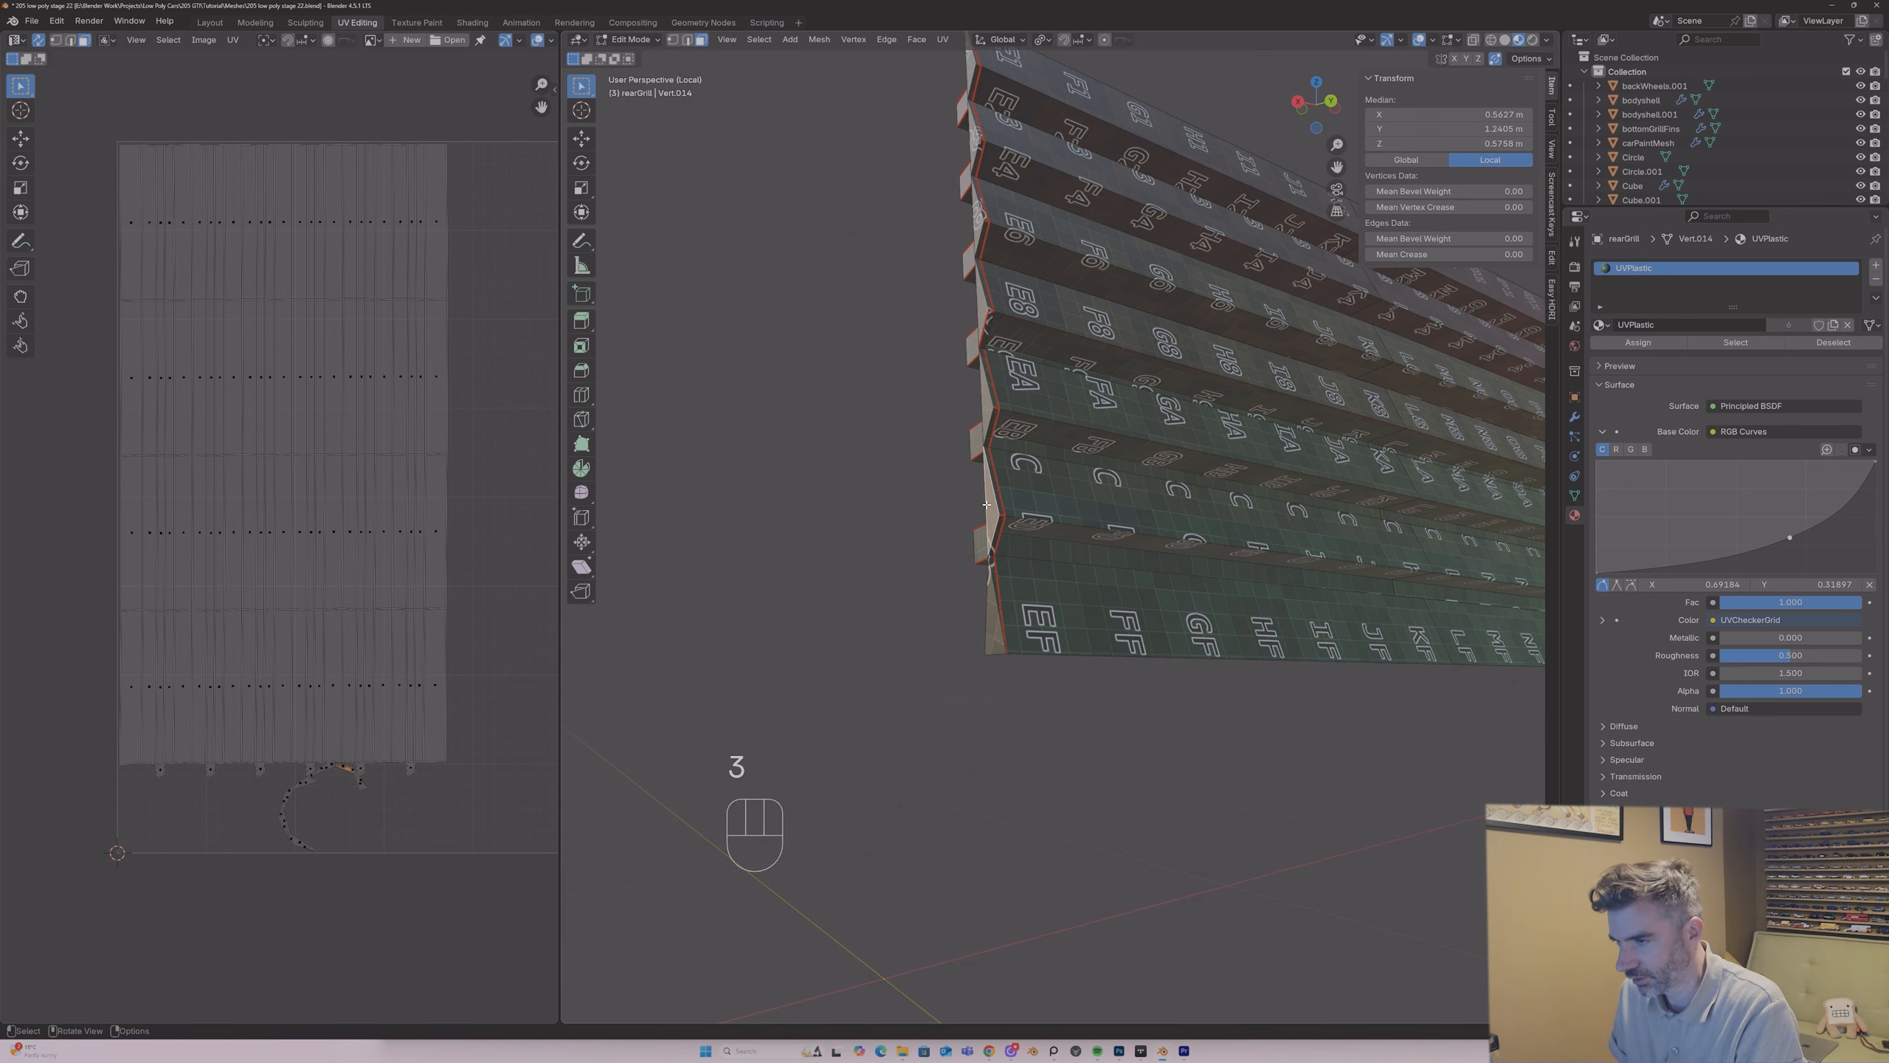
pyautogui.press('l')
pyautogui.click(993, 498)
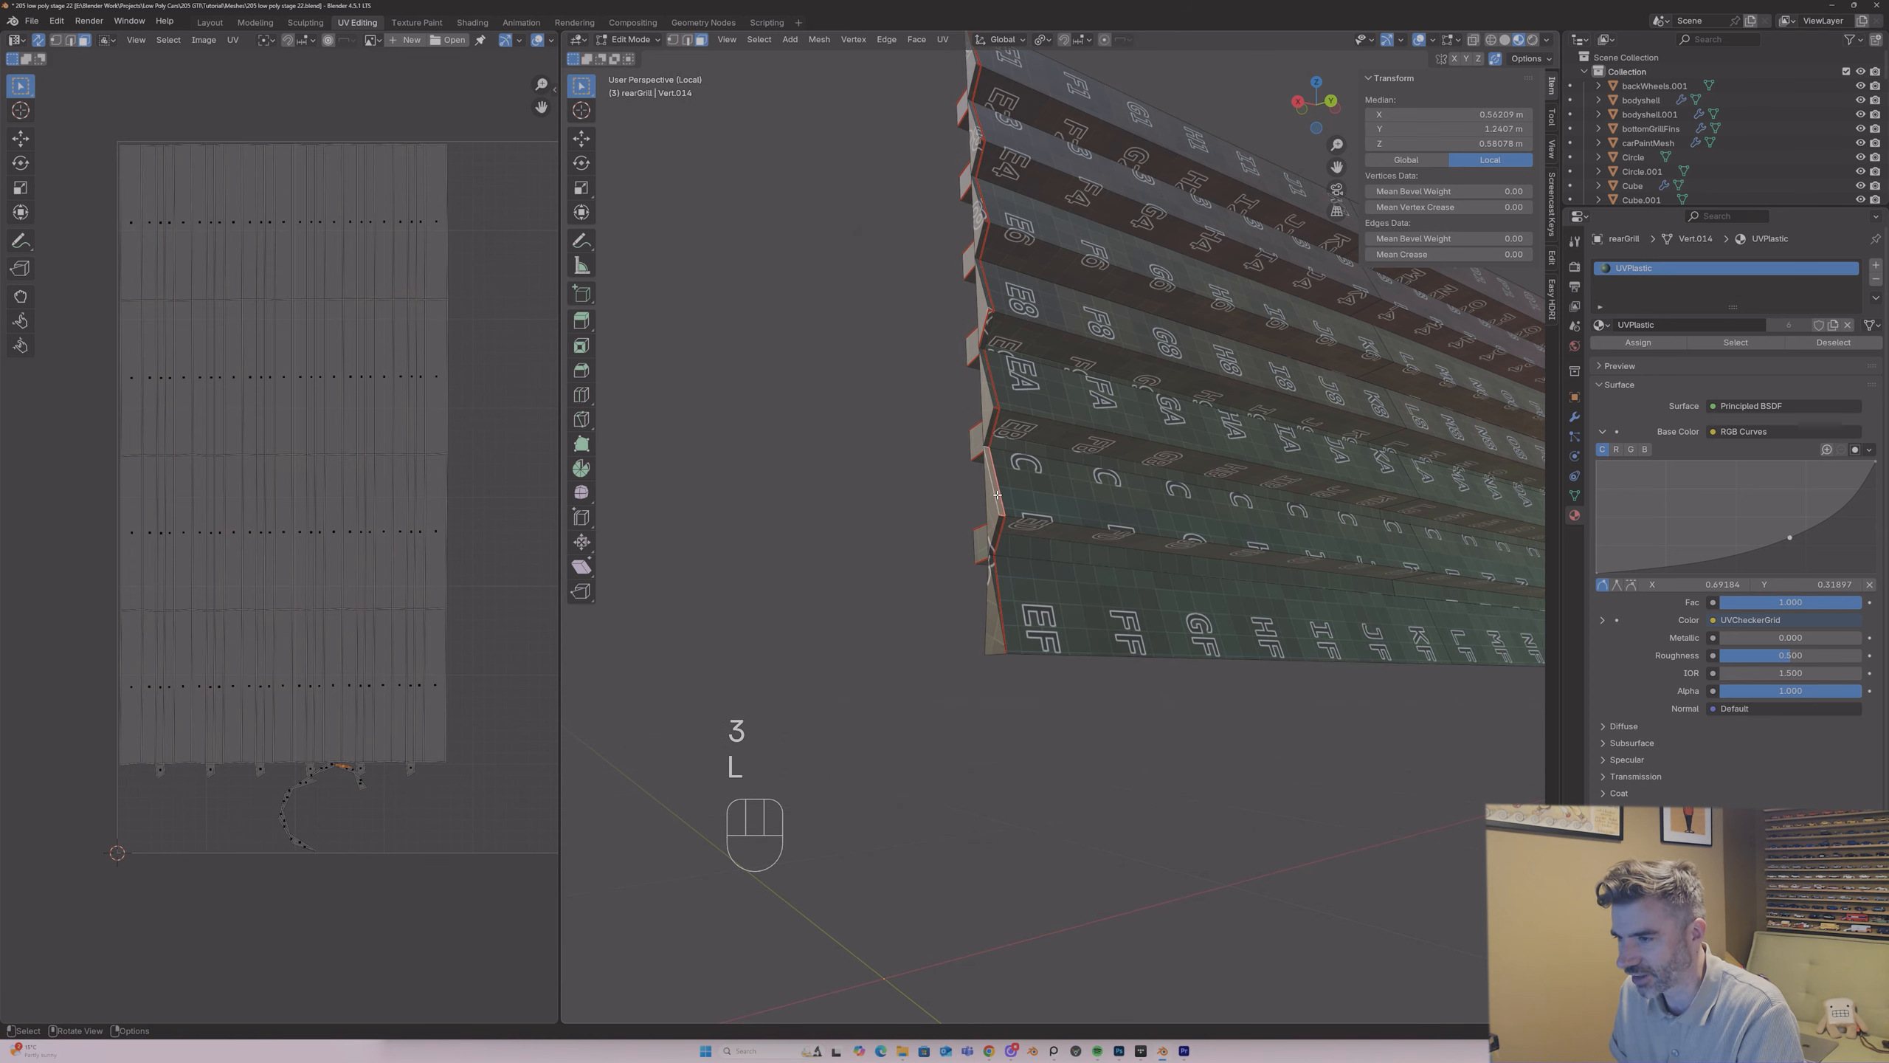
pyautogui.press('l')
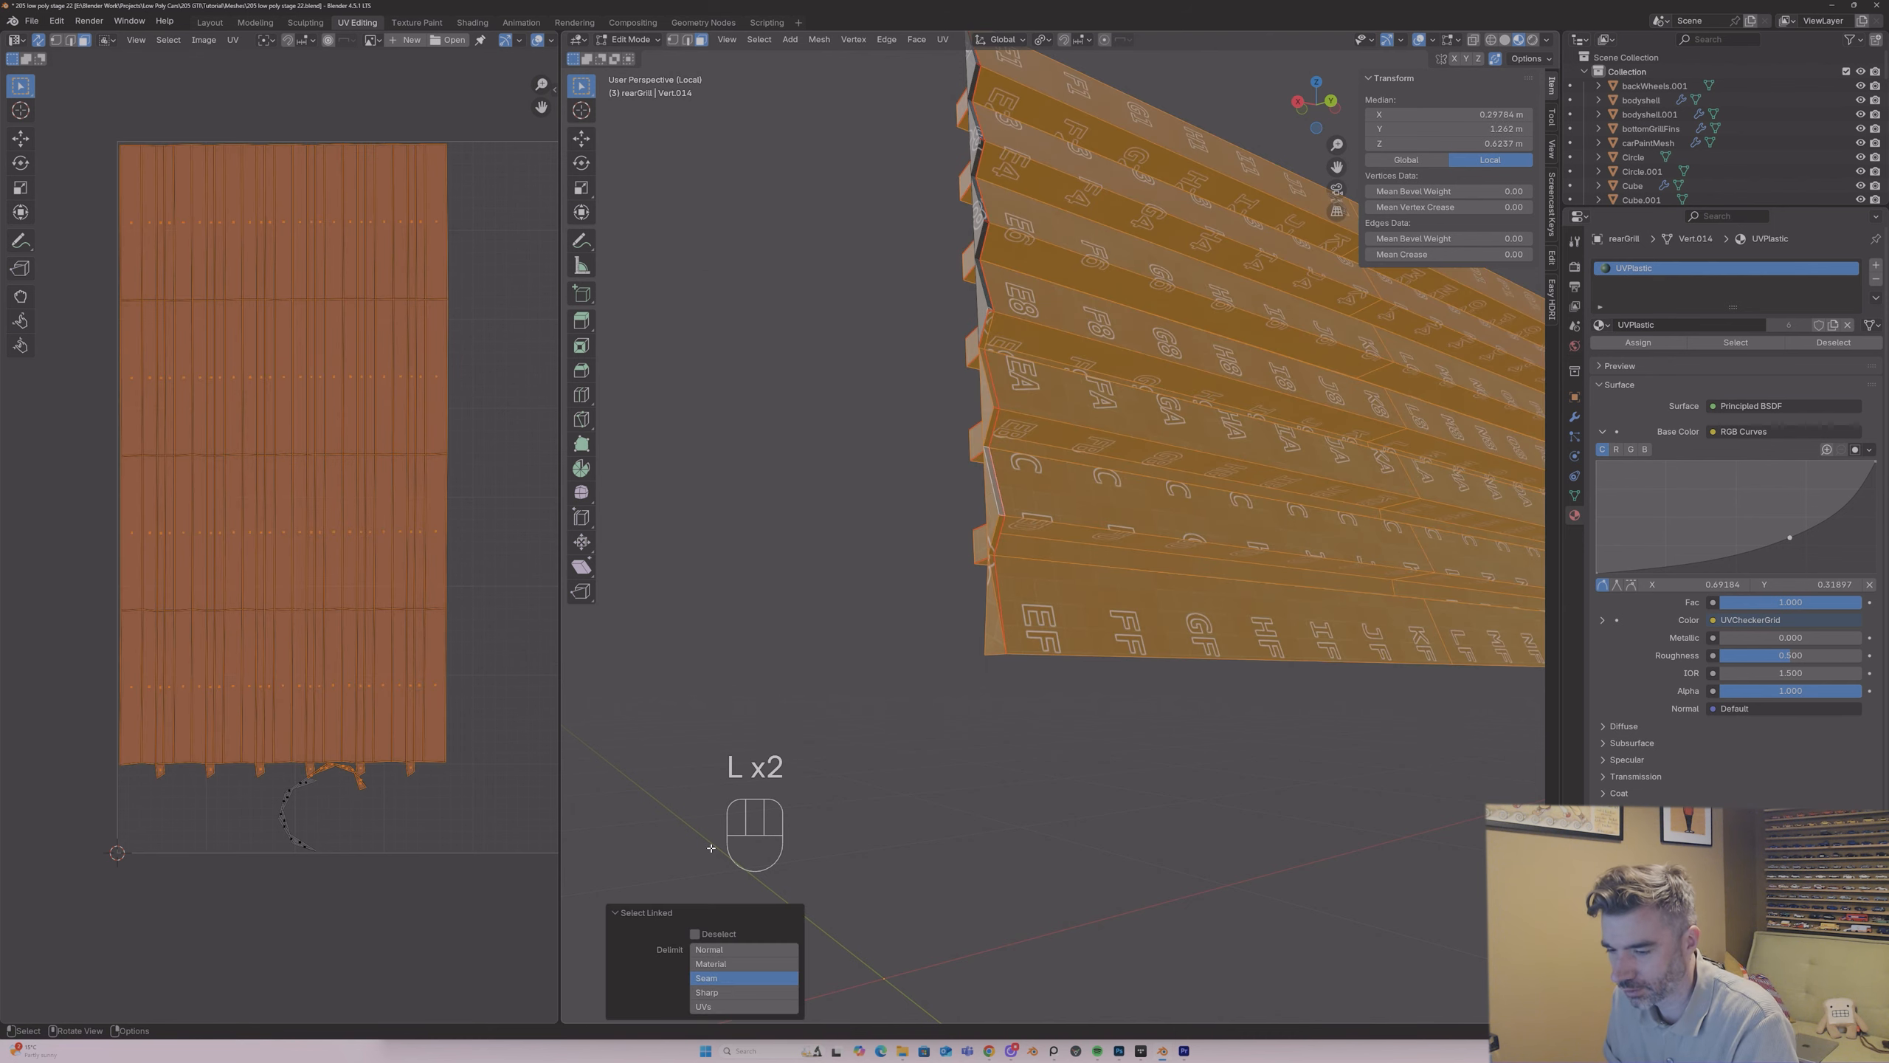
pyautogui.scroll(-1, 994, 477)
pyautogui.moveTo(994, 477); pyautogui.dragTo(990, 421, button='middle')
pyautogui.click(929, 538)
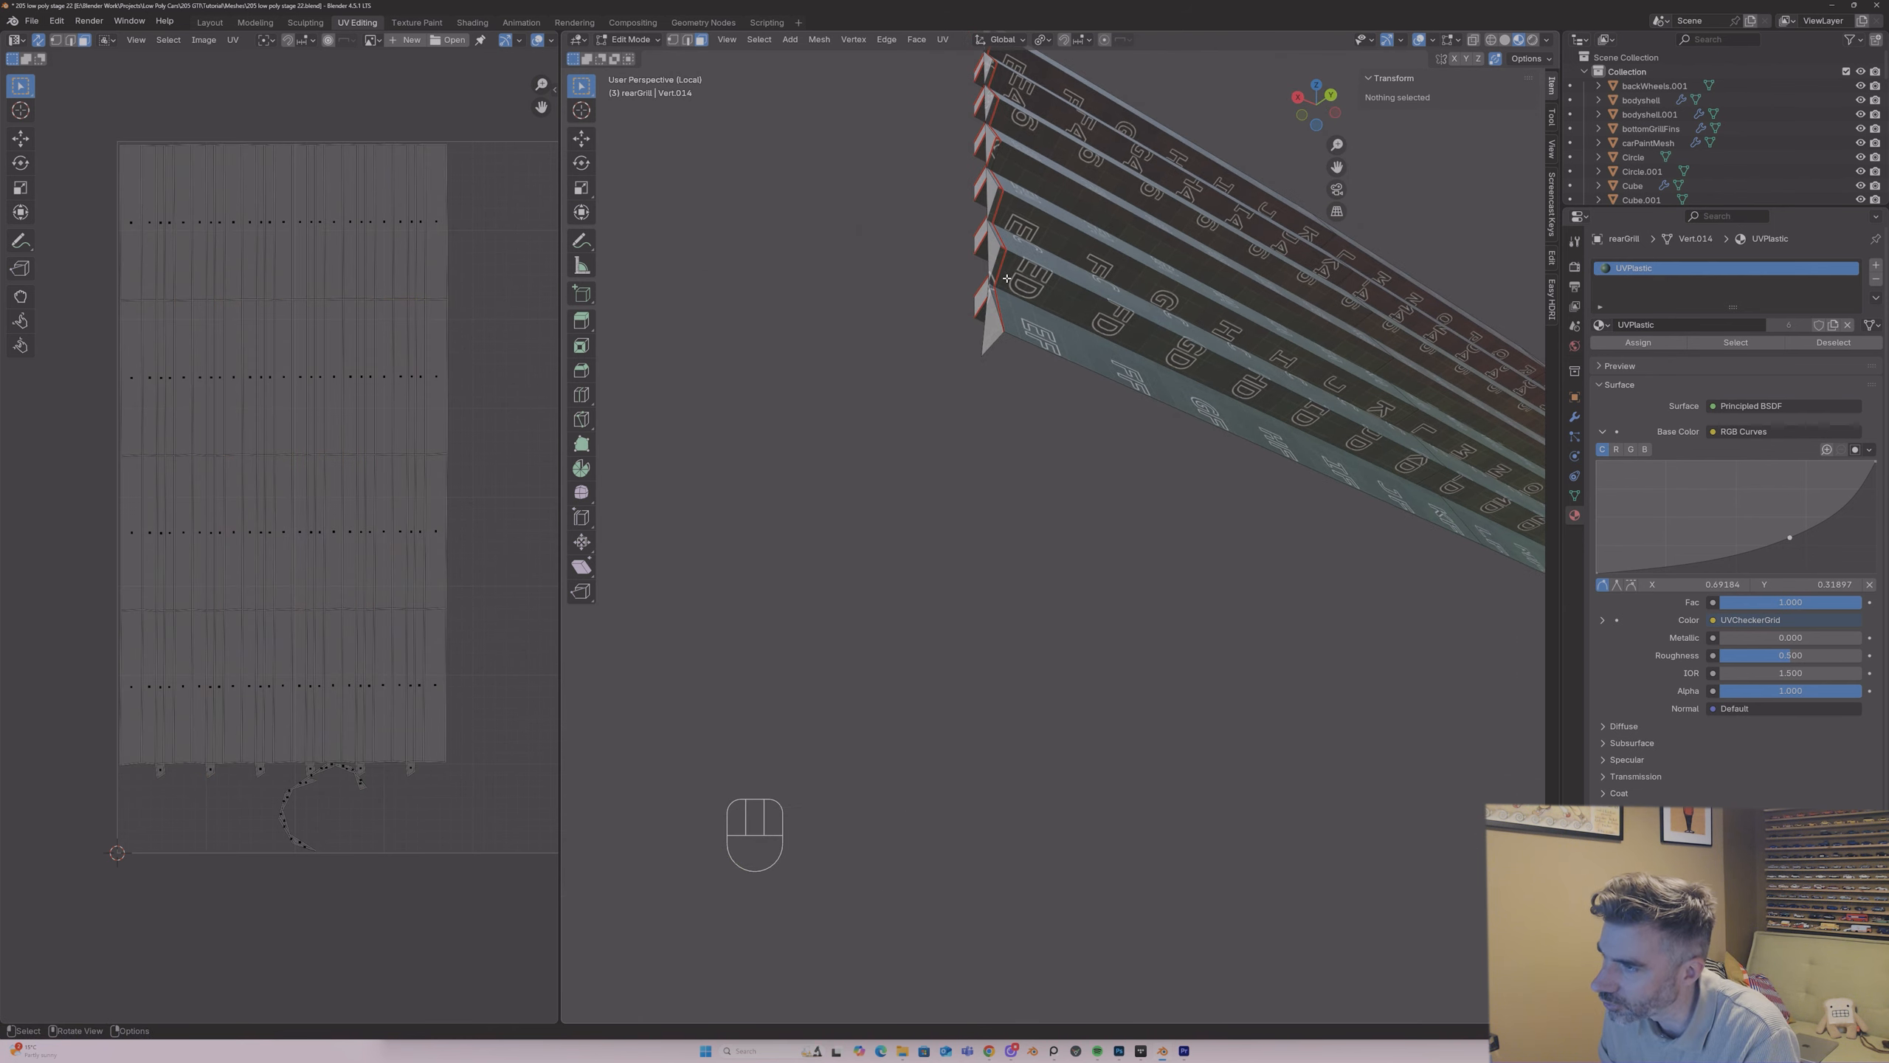
# Step: Mark the missed small edge in a middle groove at the grille's outer end as a UV seam
pyautogui.moveTo(1006, 279); pyautogui.dragTo(915, 349, button='middle')
pyautogui.press('1')
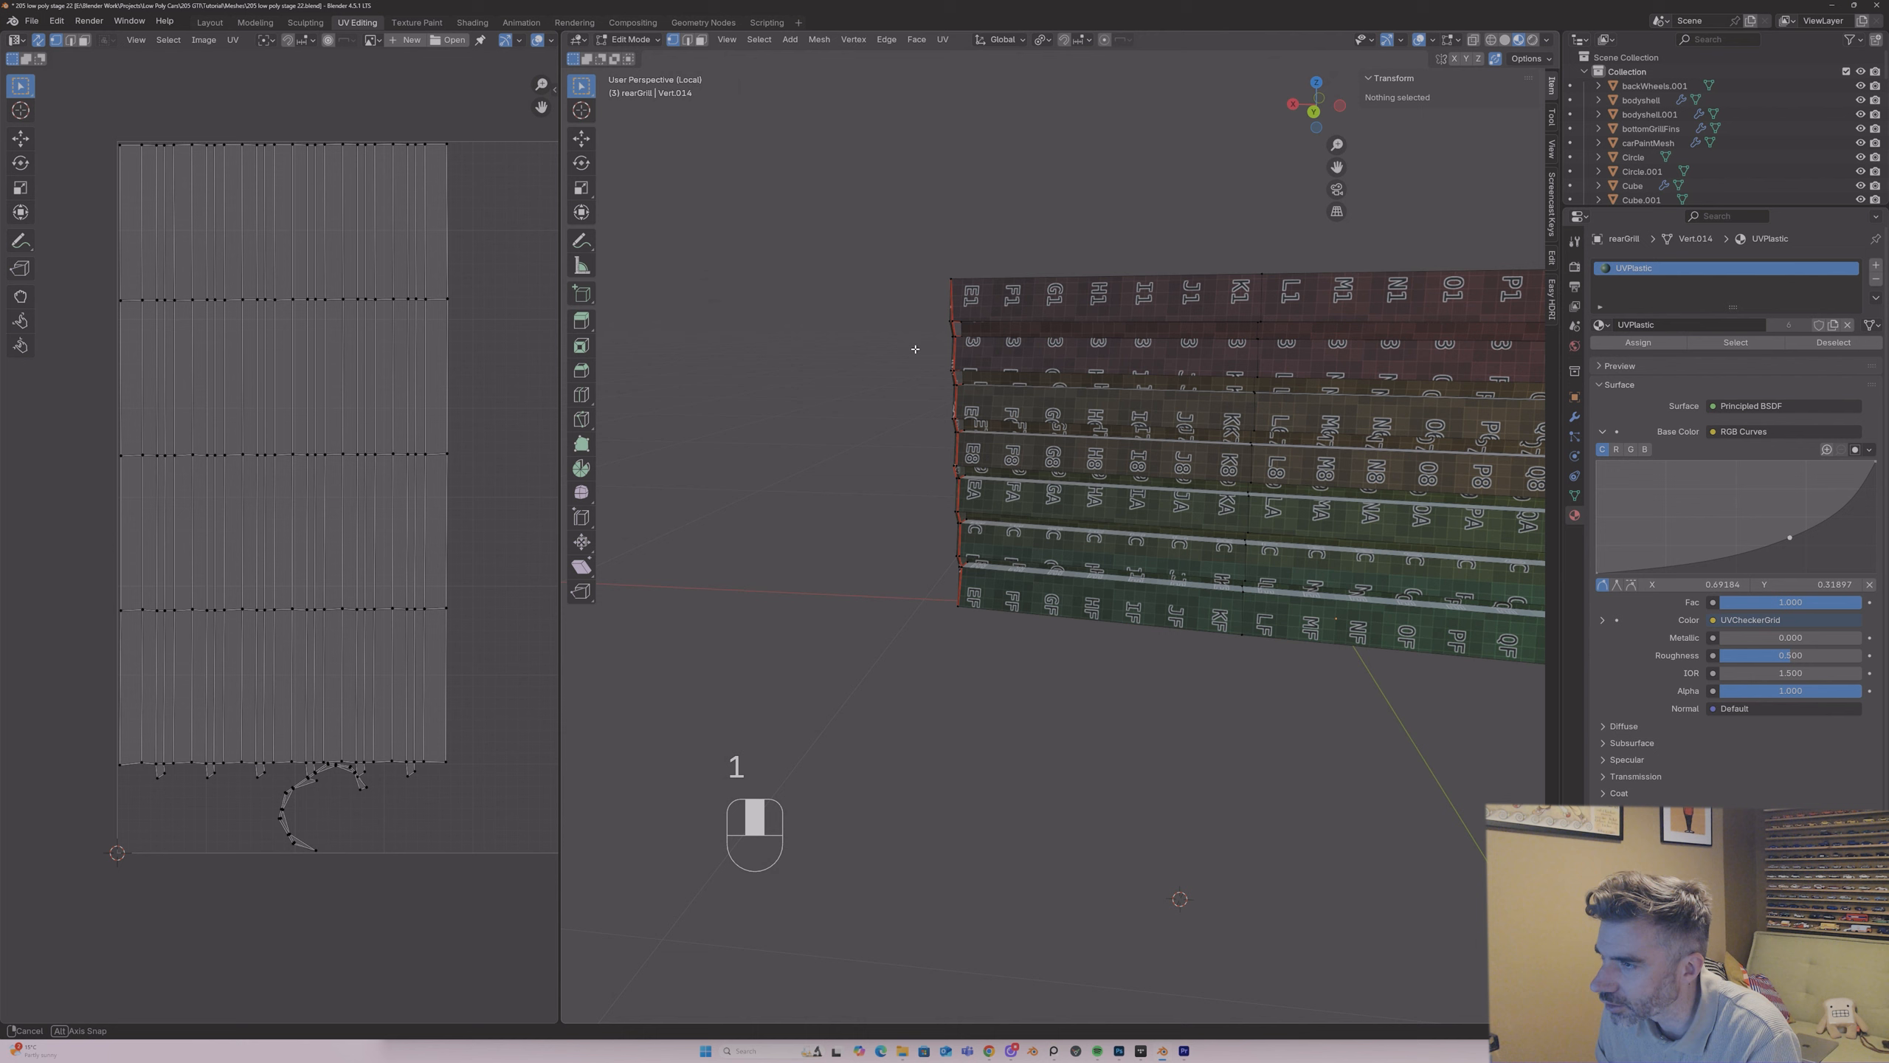
pyautogui.scroll(4, 936, 317)
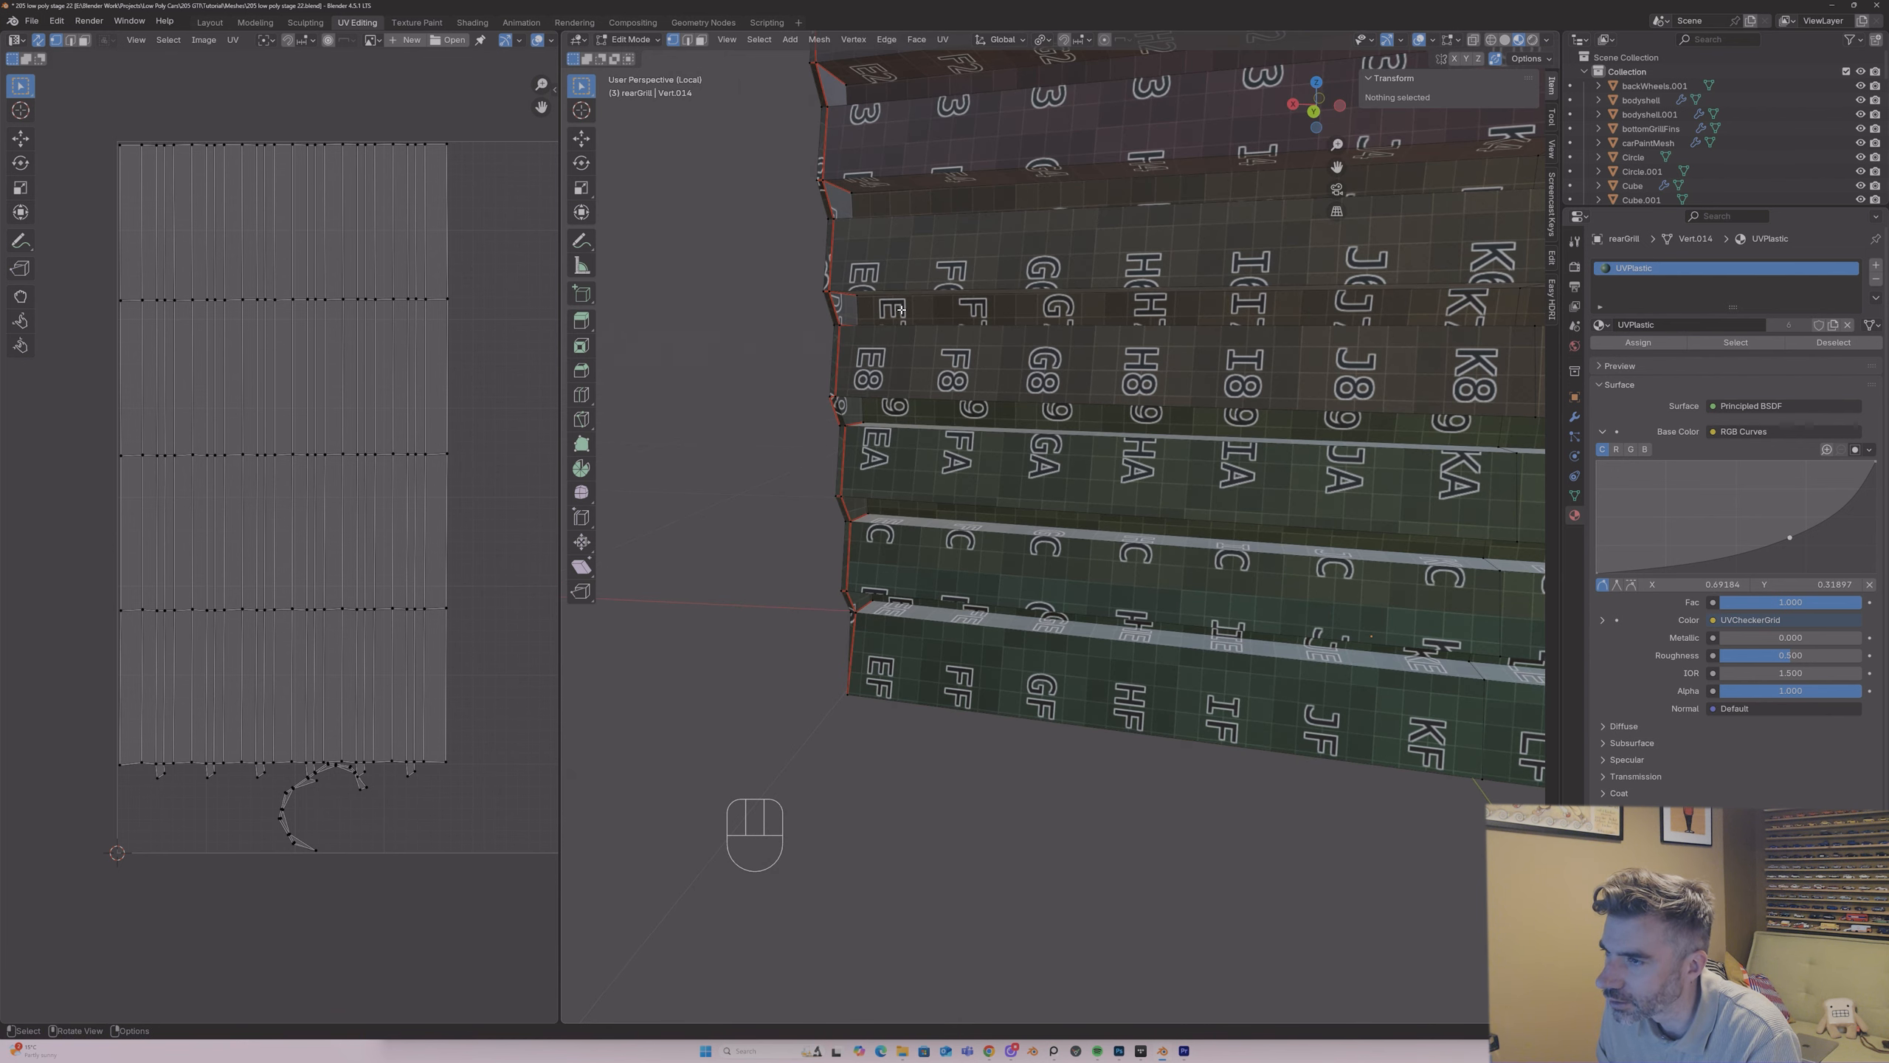
pyautogui.press('2')
pyautogui.click(840, 408)
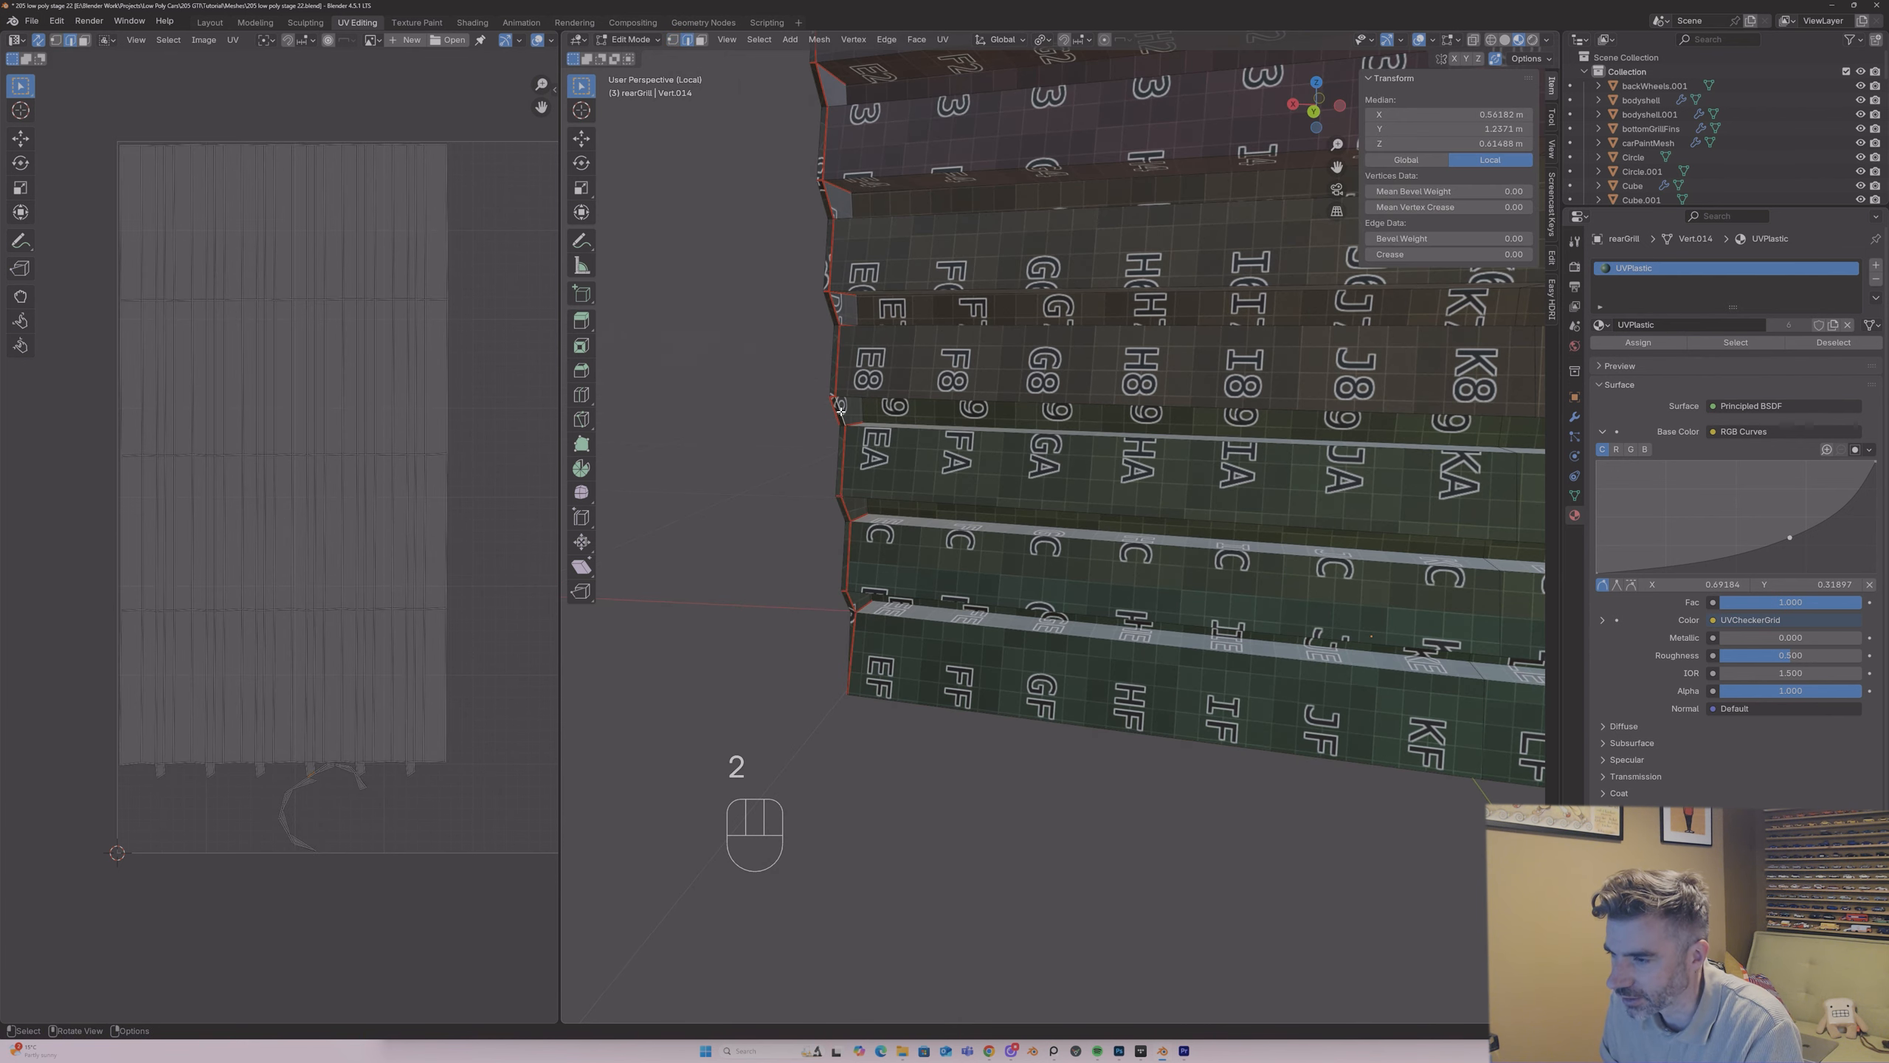
pyautogui.rightClick(840, 408)
# Step: Unwrap the entire rear grille again using the added seams
pyautogui.press('a')
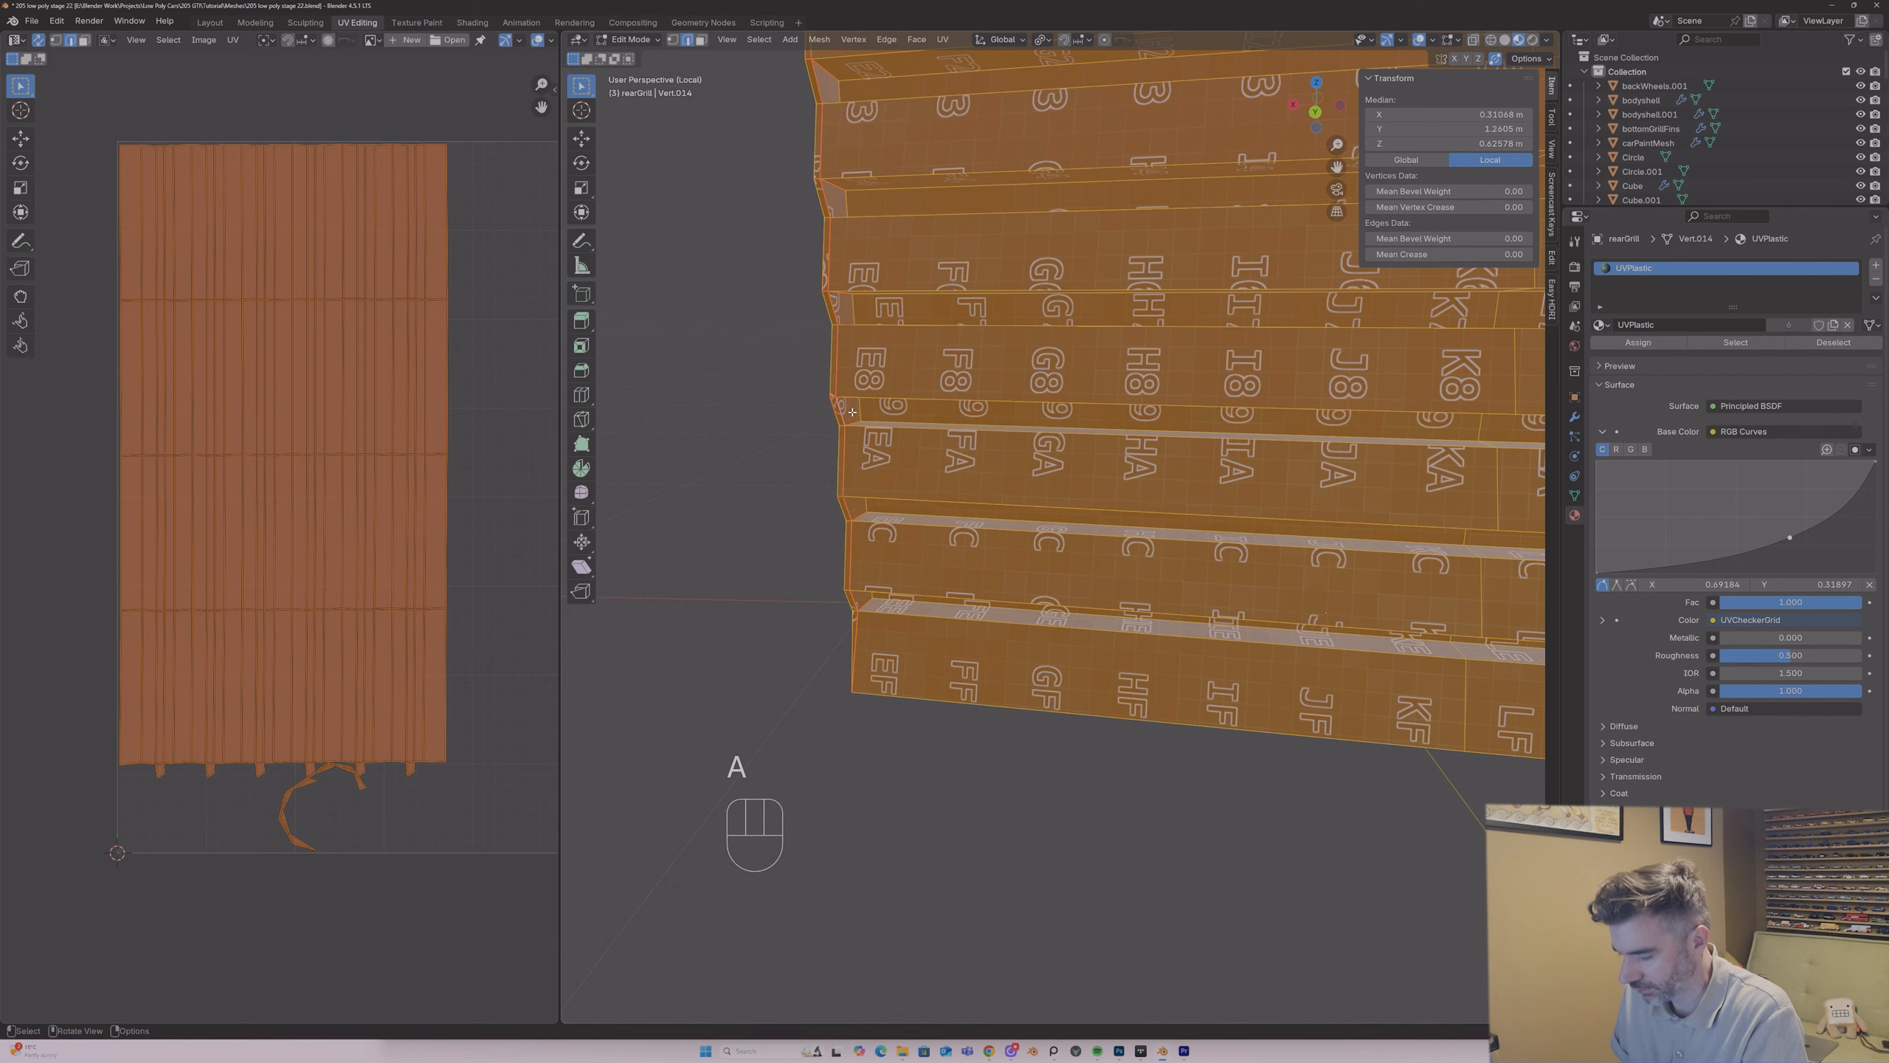
pyautogui.press('u')
pyautogui.click(851, 412)
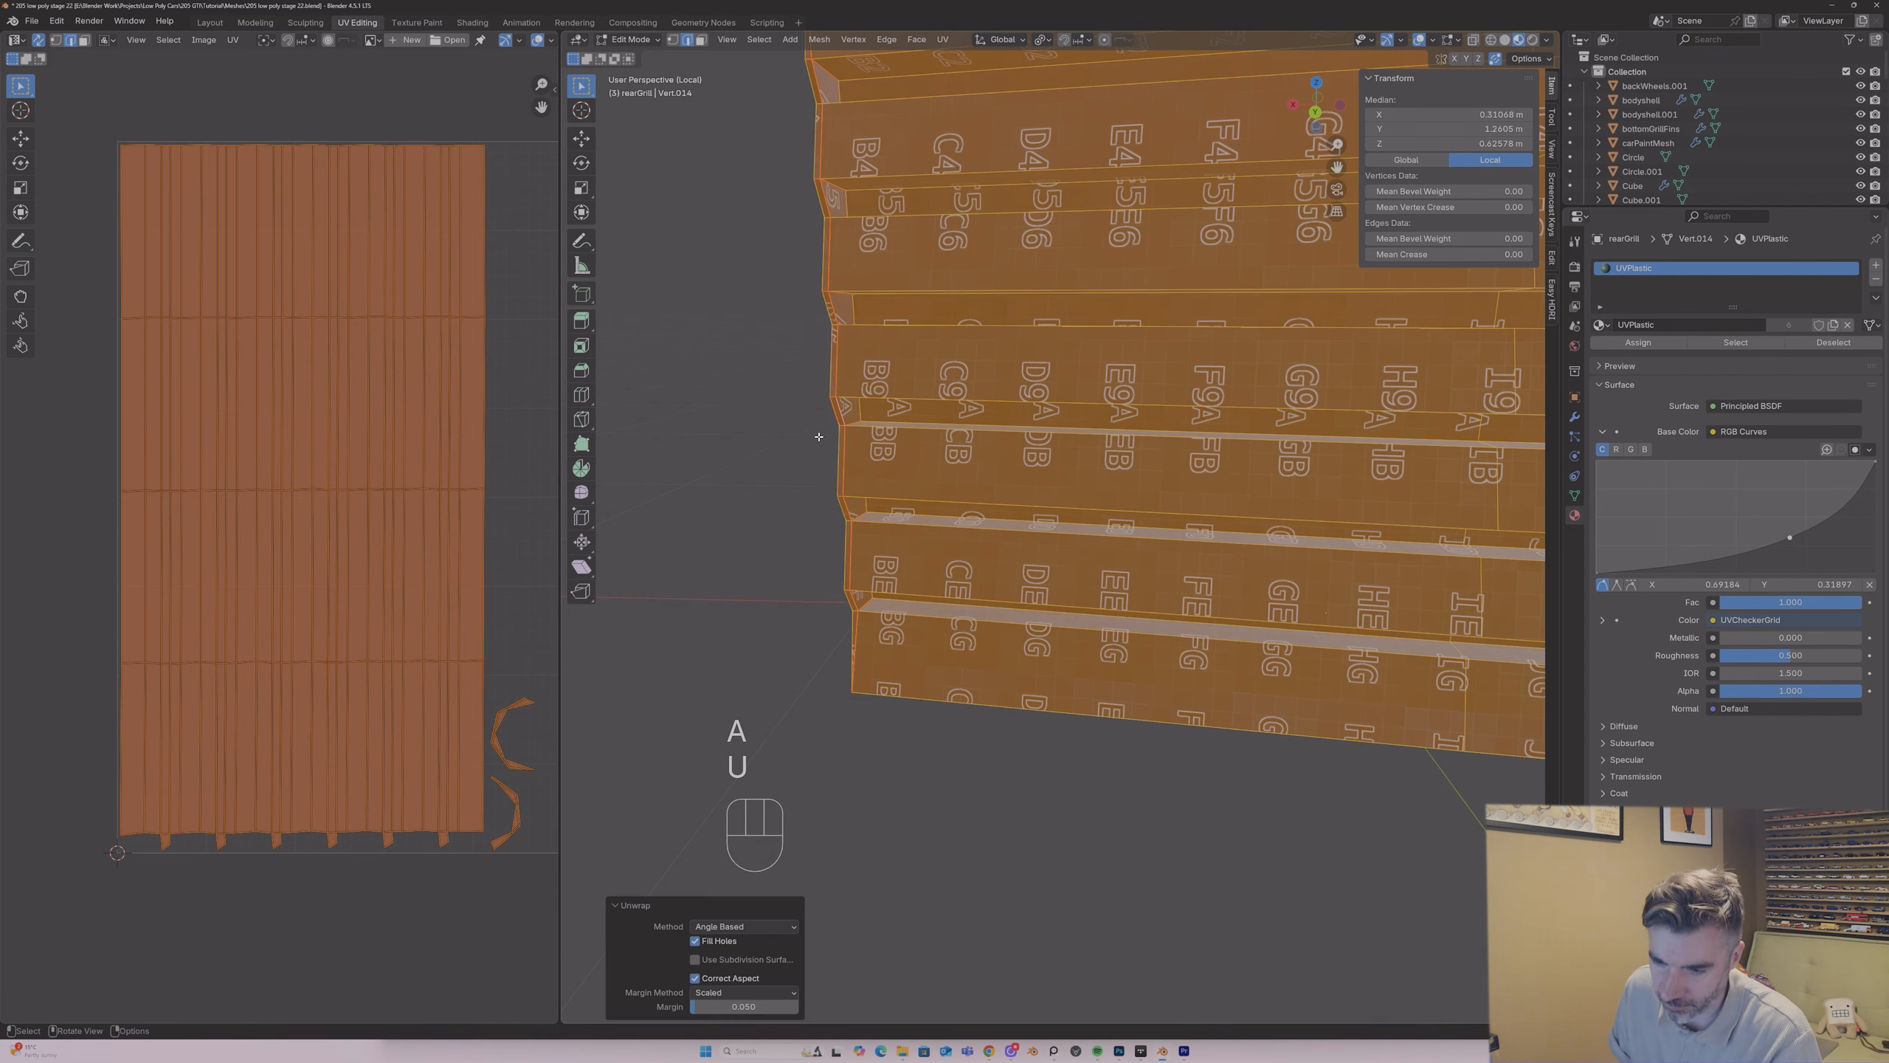
# Step: Clear the stray seam on the middle groove edge that splits the grille's end strip into two islands
pyautogui.click(520, 700)
pyautogui.moveTo(930, 470); pyautogui.dragTo(968, 414, button='middle')
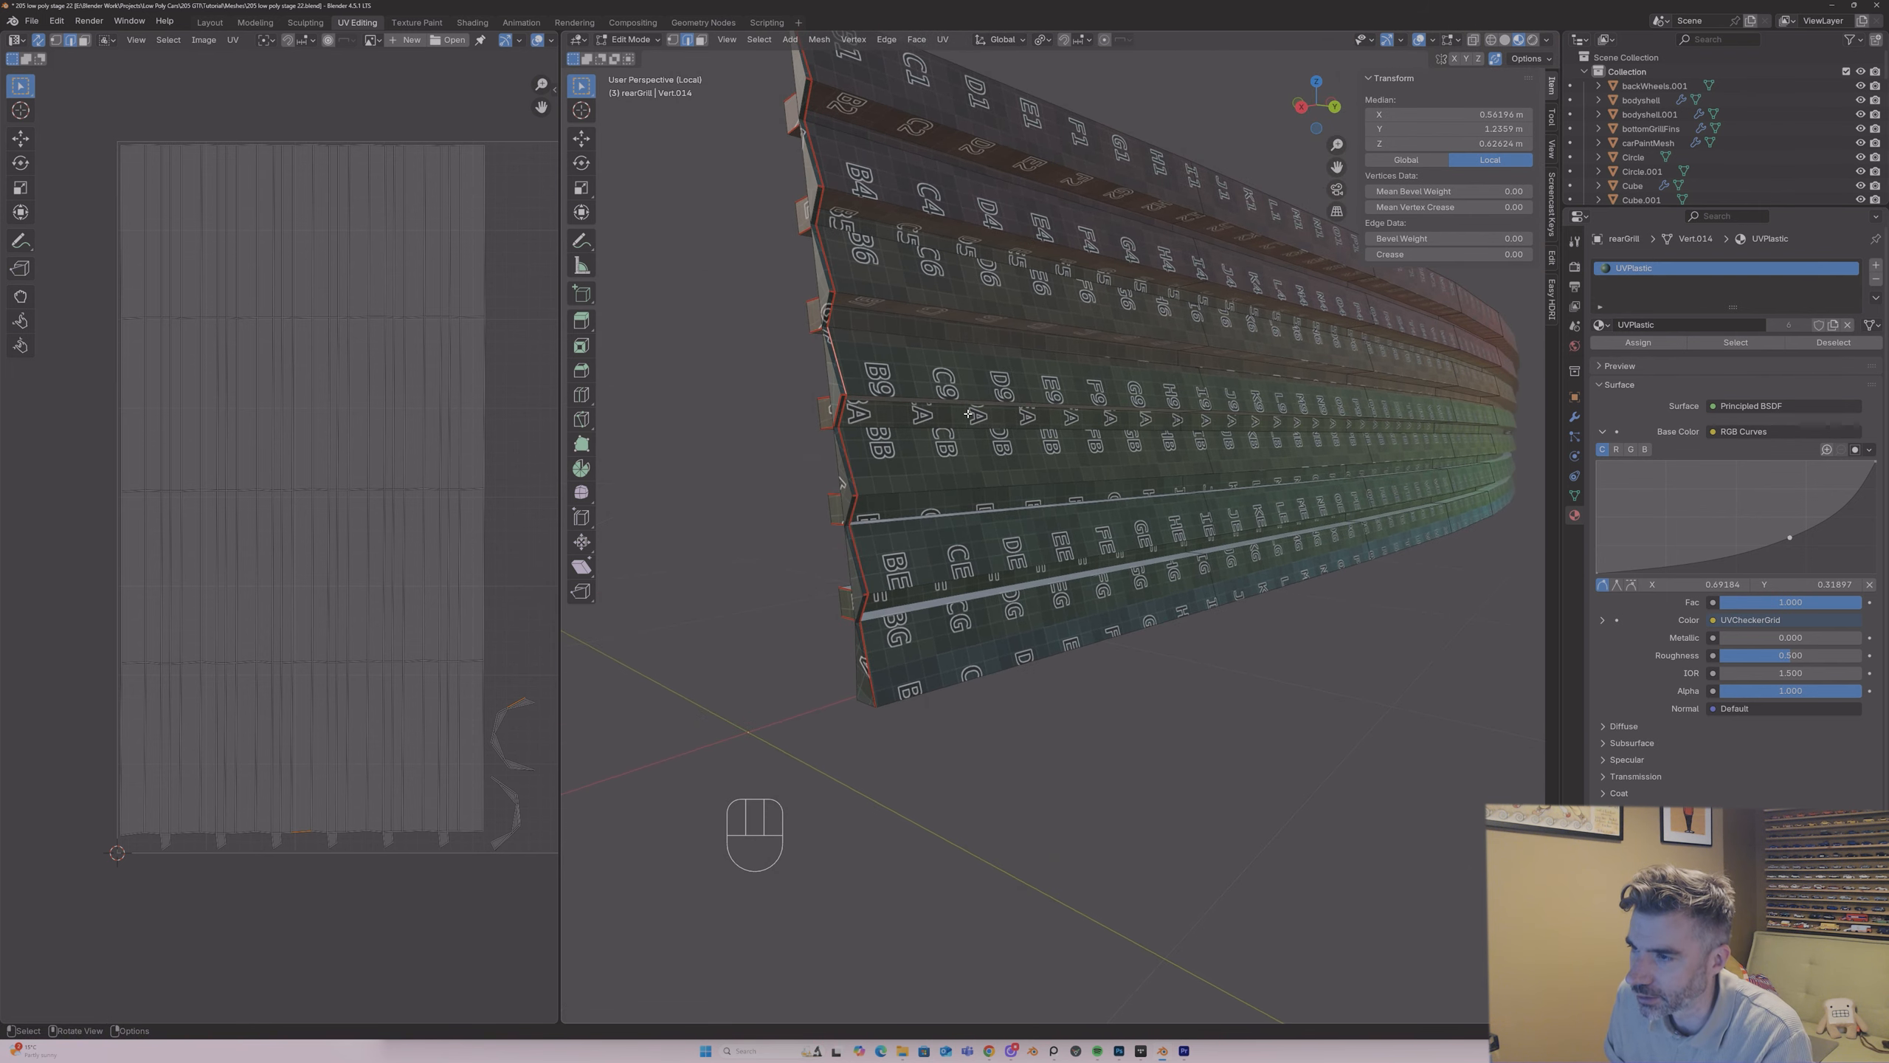
pyautogui.rightClick(839, 407)
pyautogui.press('Escape')
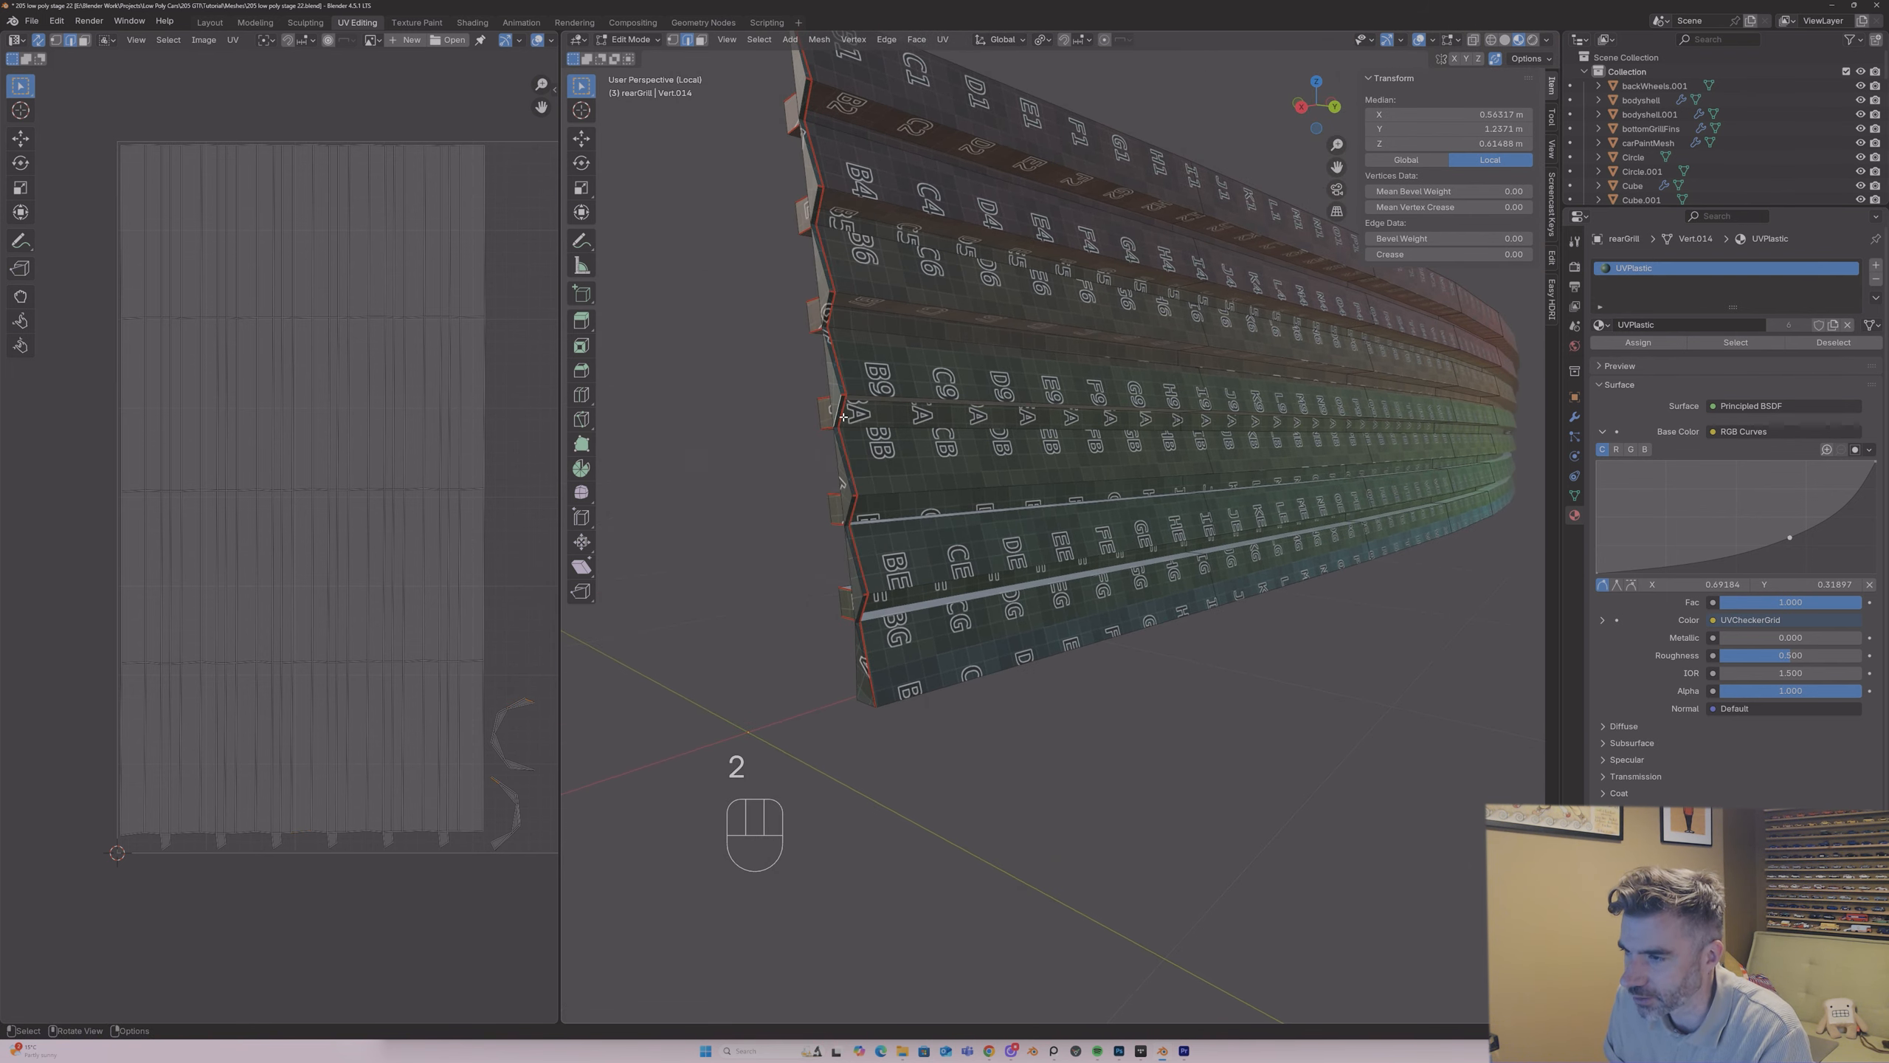
pyautogui.moveTo(848, 404)
pyautogui.mouseDown(button='middle')
pyautogui.moveTo(735, 410)
pyautogui.moveTo(1058, 422)
pyautogui.moveTo(829, 381)
pyautogui.mouseUp(button='middle')
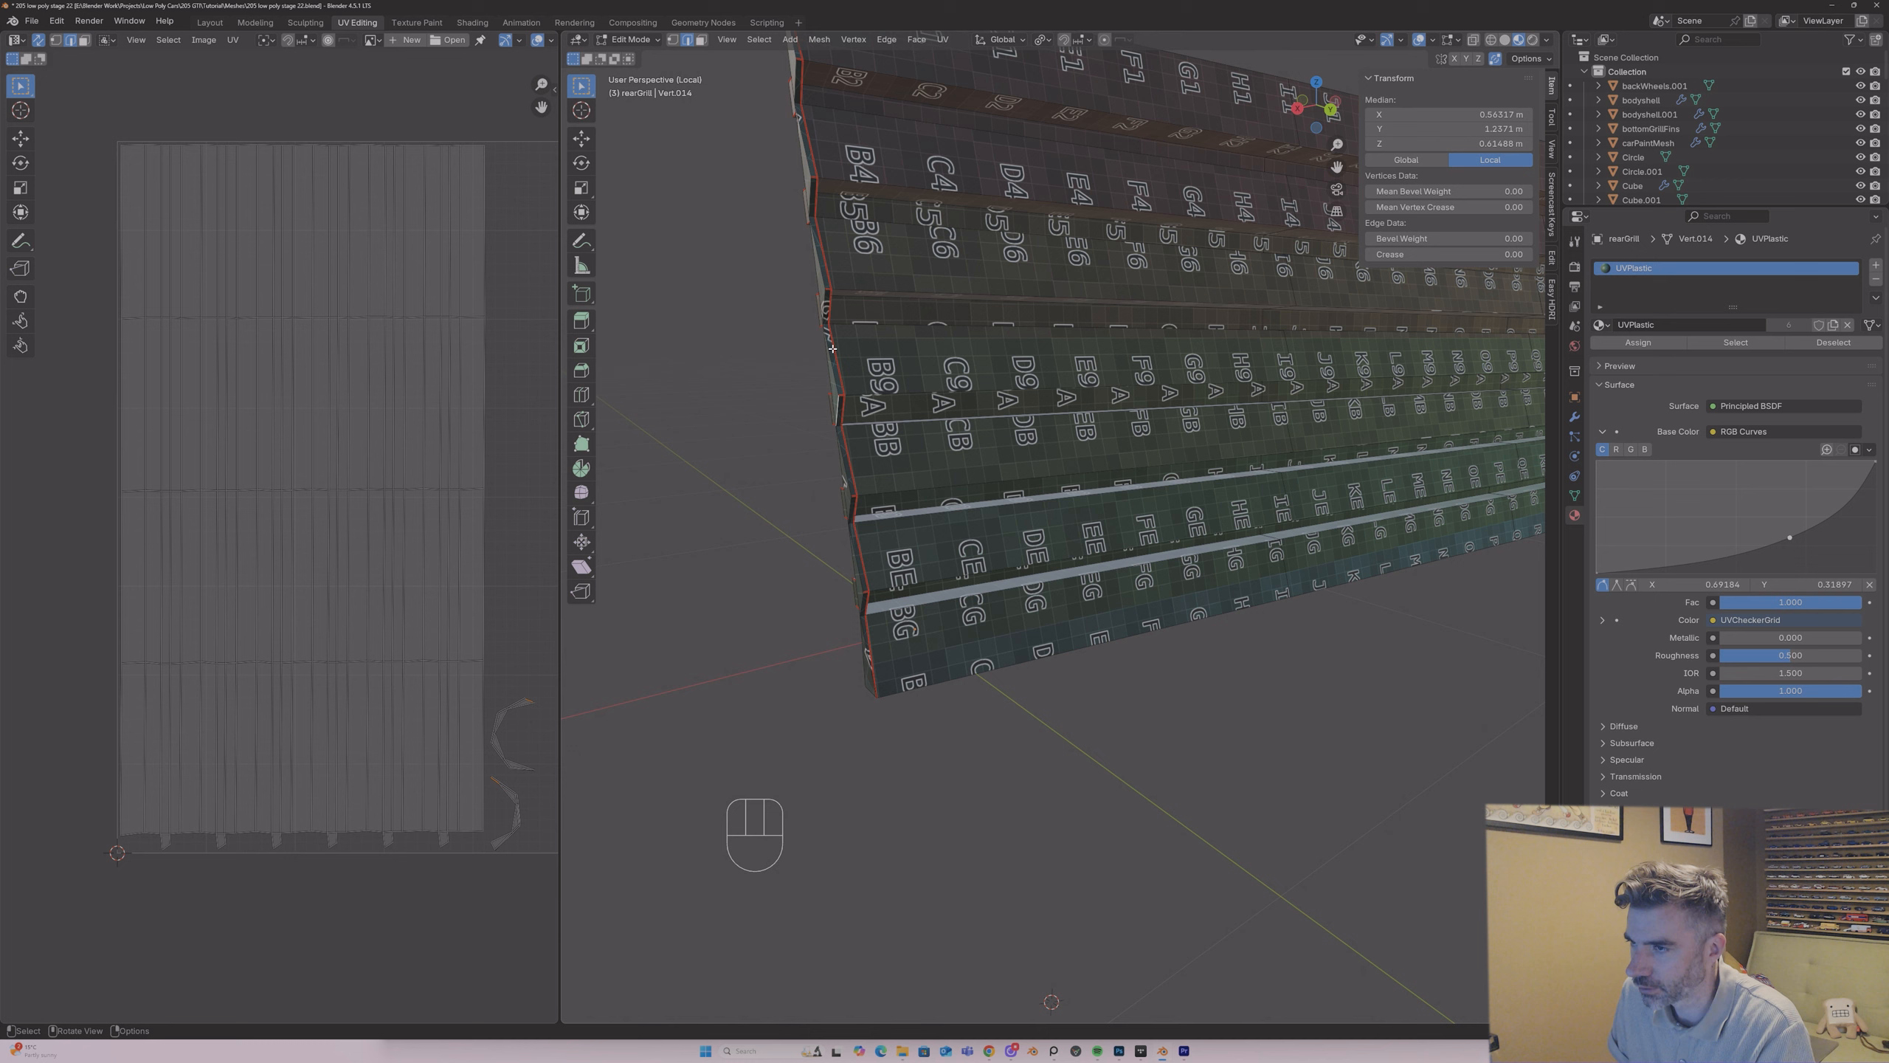
# Step: Select the linked faces of the grille's end strip and unwrap them on their own
pyautogui.press('3')
pyautogui.press('l')
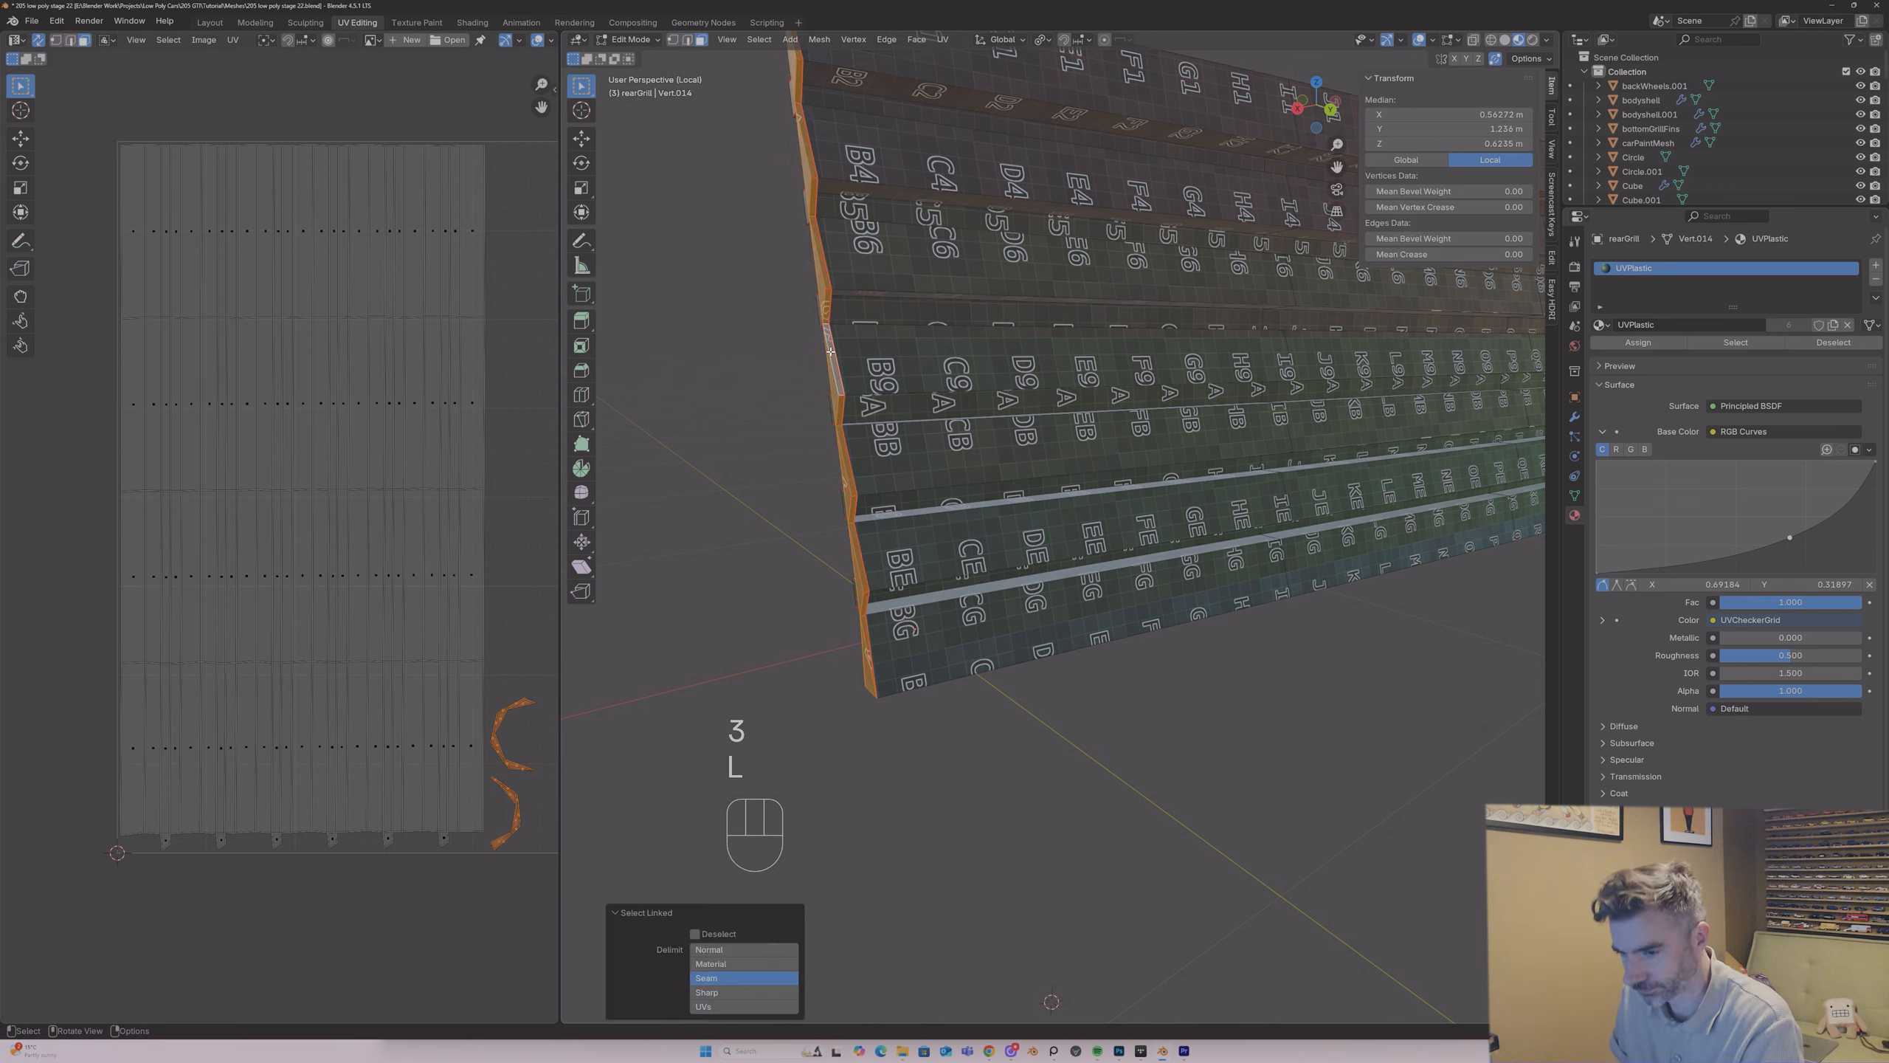
pyautogui.press('u')
pyautogui.click(831, 352)
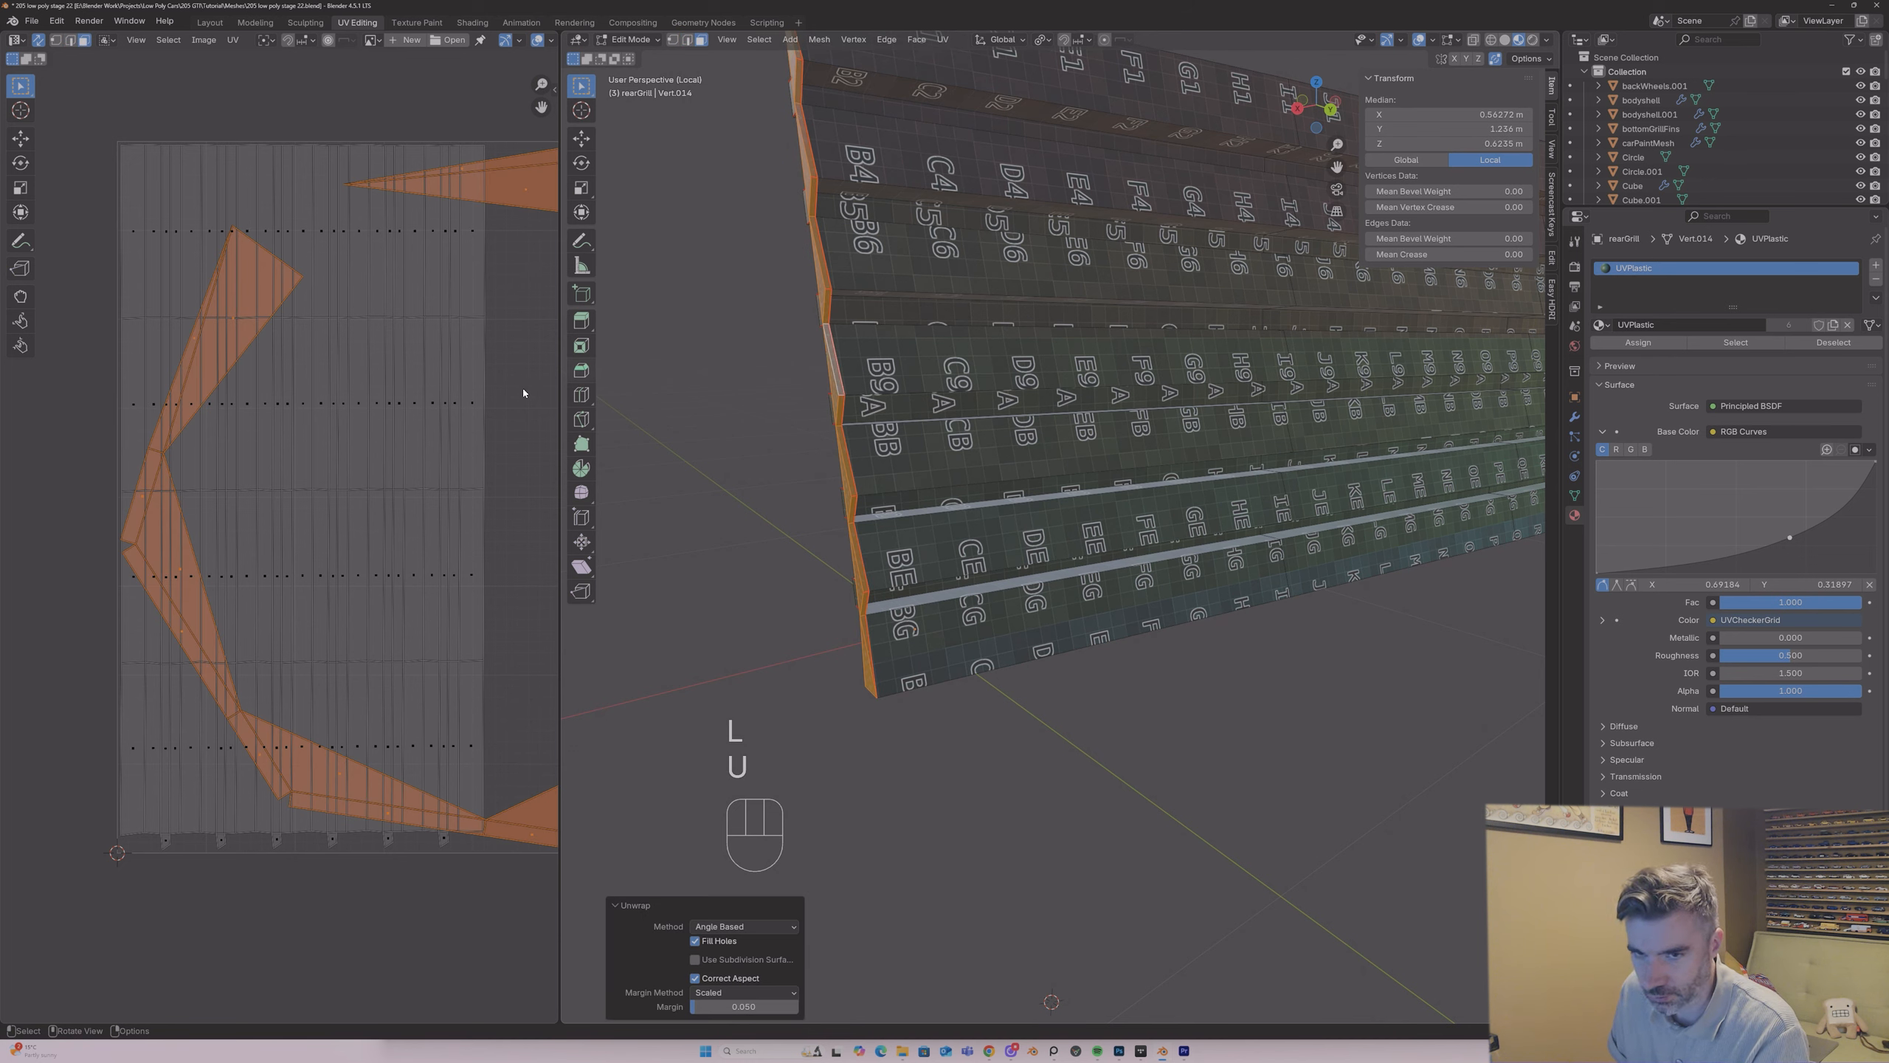
pyautogui.scroll(-4, 400, 412)
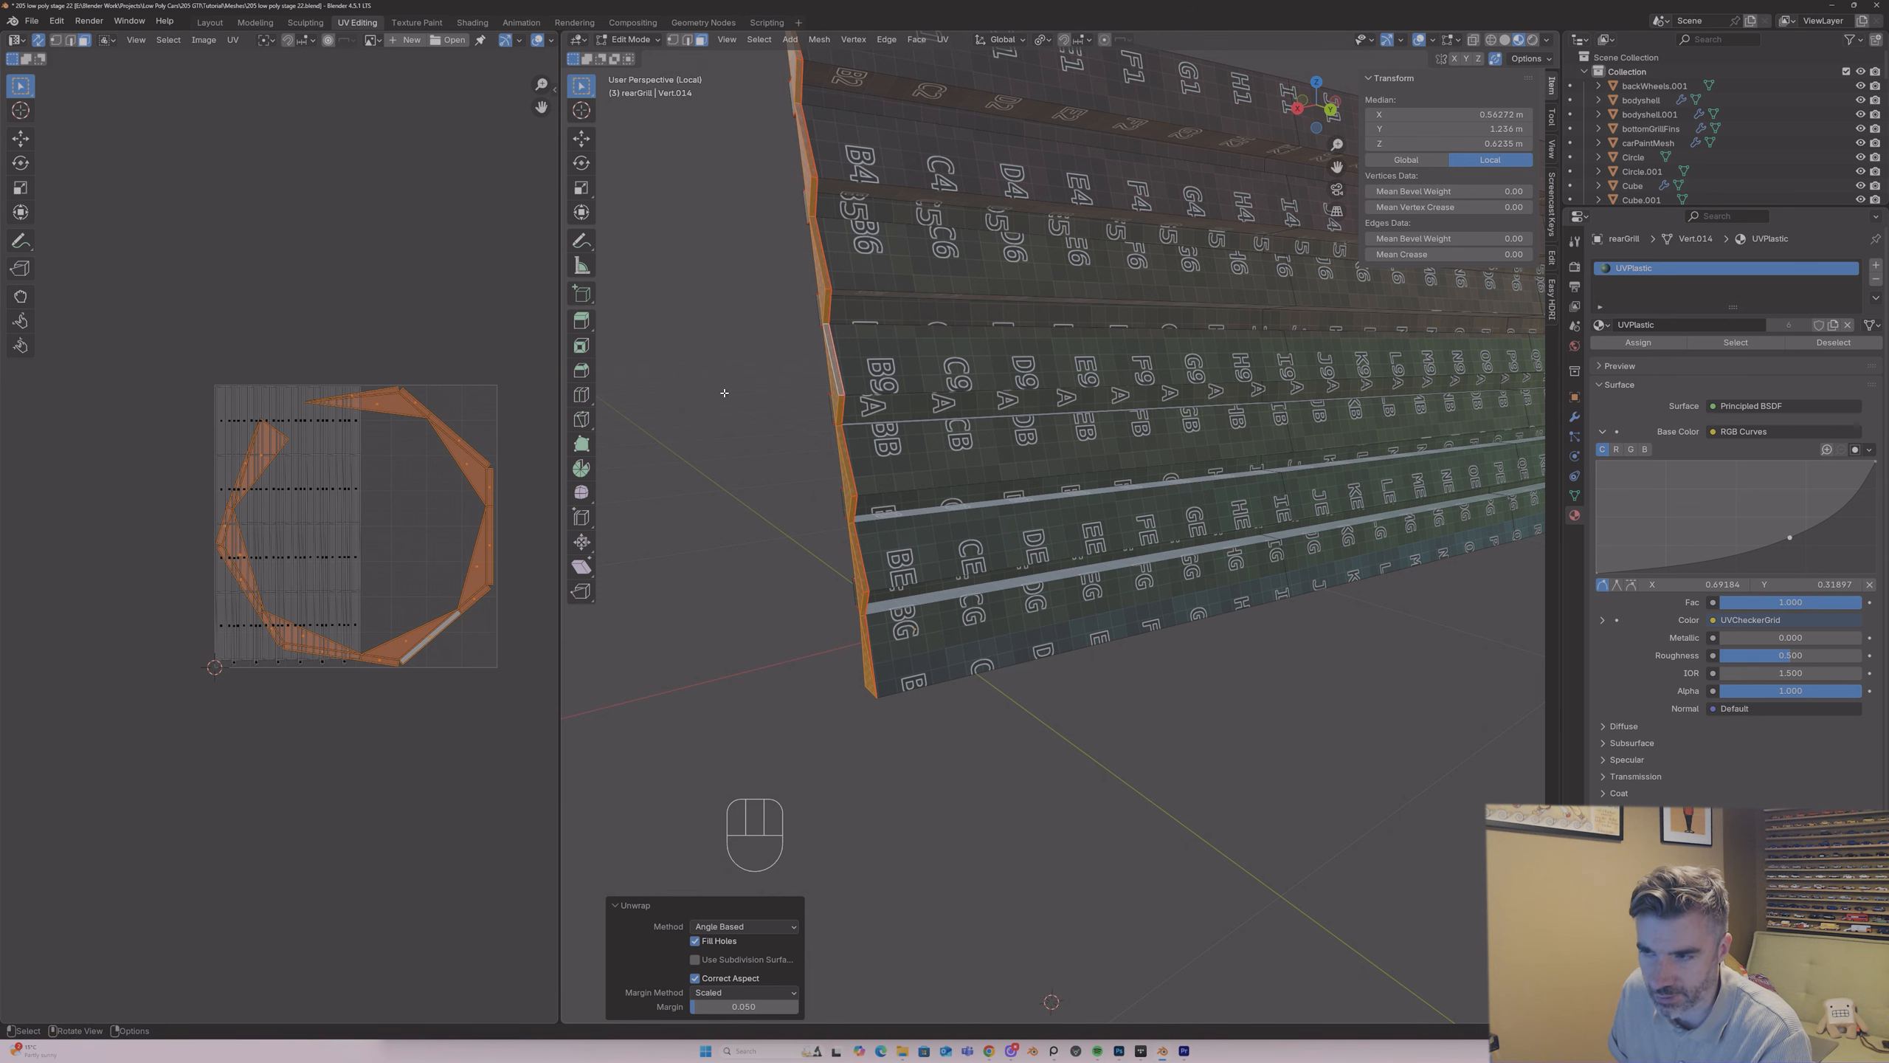
# Step: Unwrap all faces of the rear grille together and return to Object Mode
pyautogui.moveTo(724, 391); pyautogui.dragTo(793, 379, button='middle')
pyautogui.press('Tab')
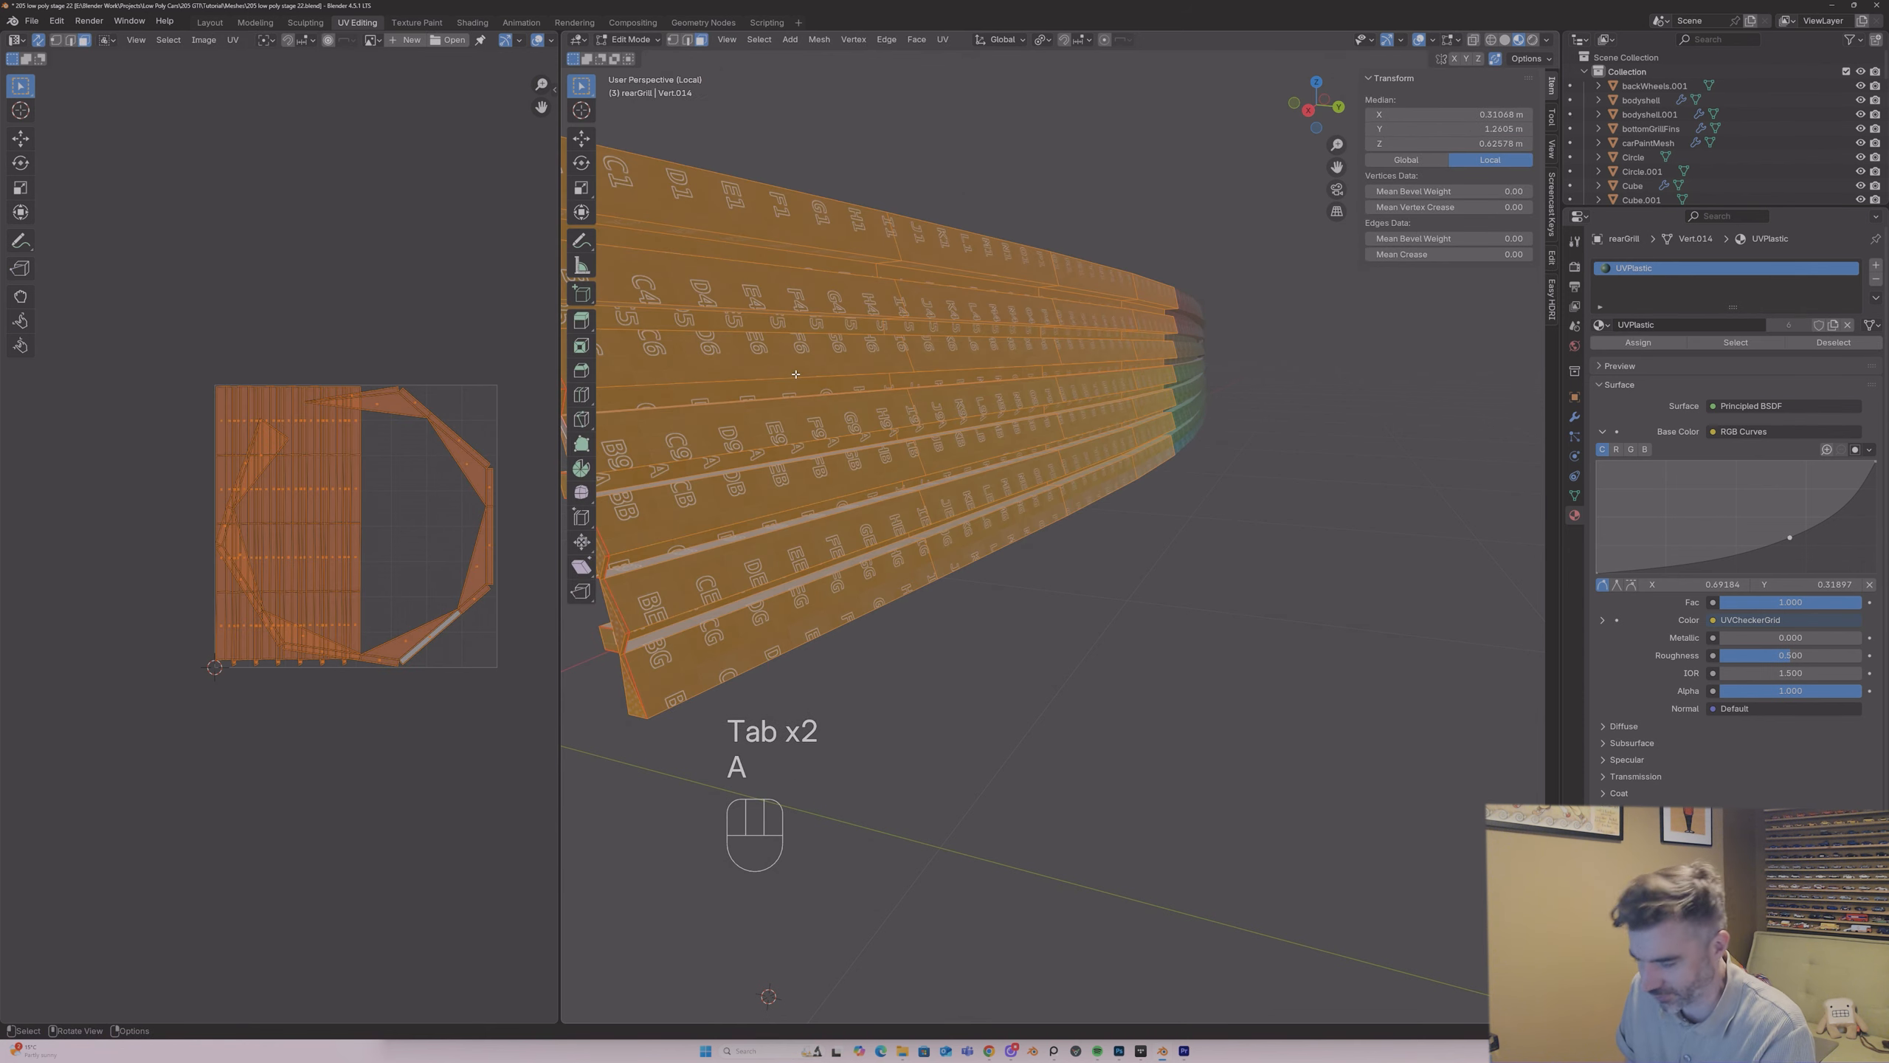
pyautogui.press('u')
pyautogui.click(714, 372)
pyautogui.press('Tab')
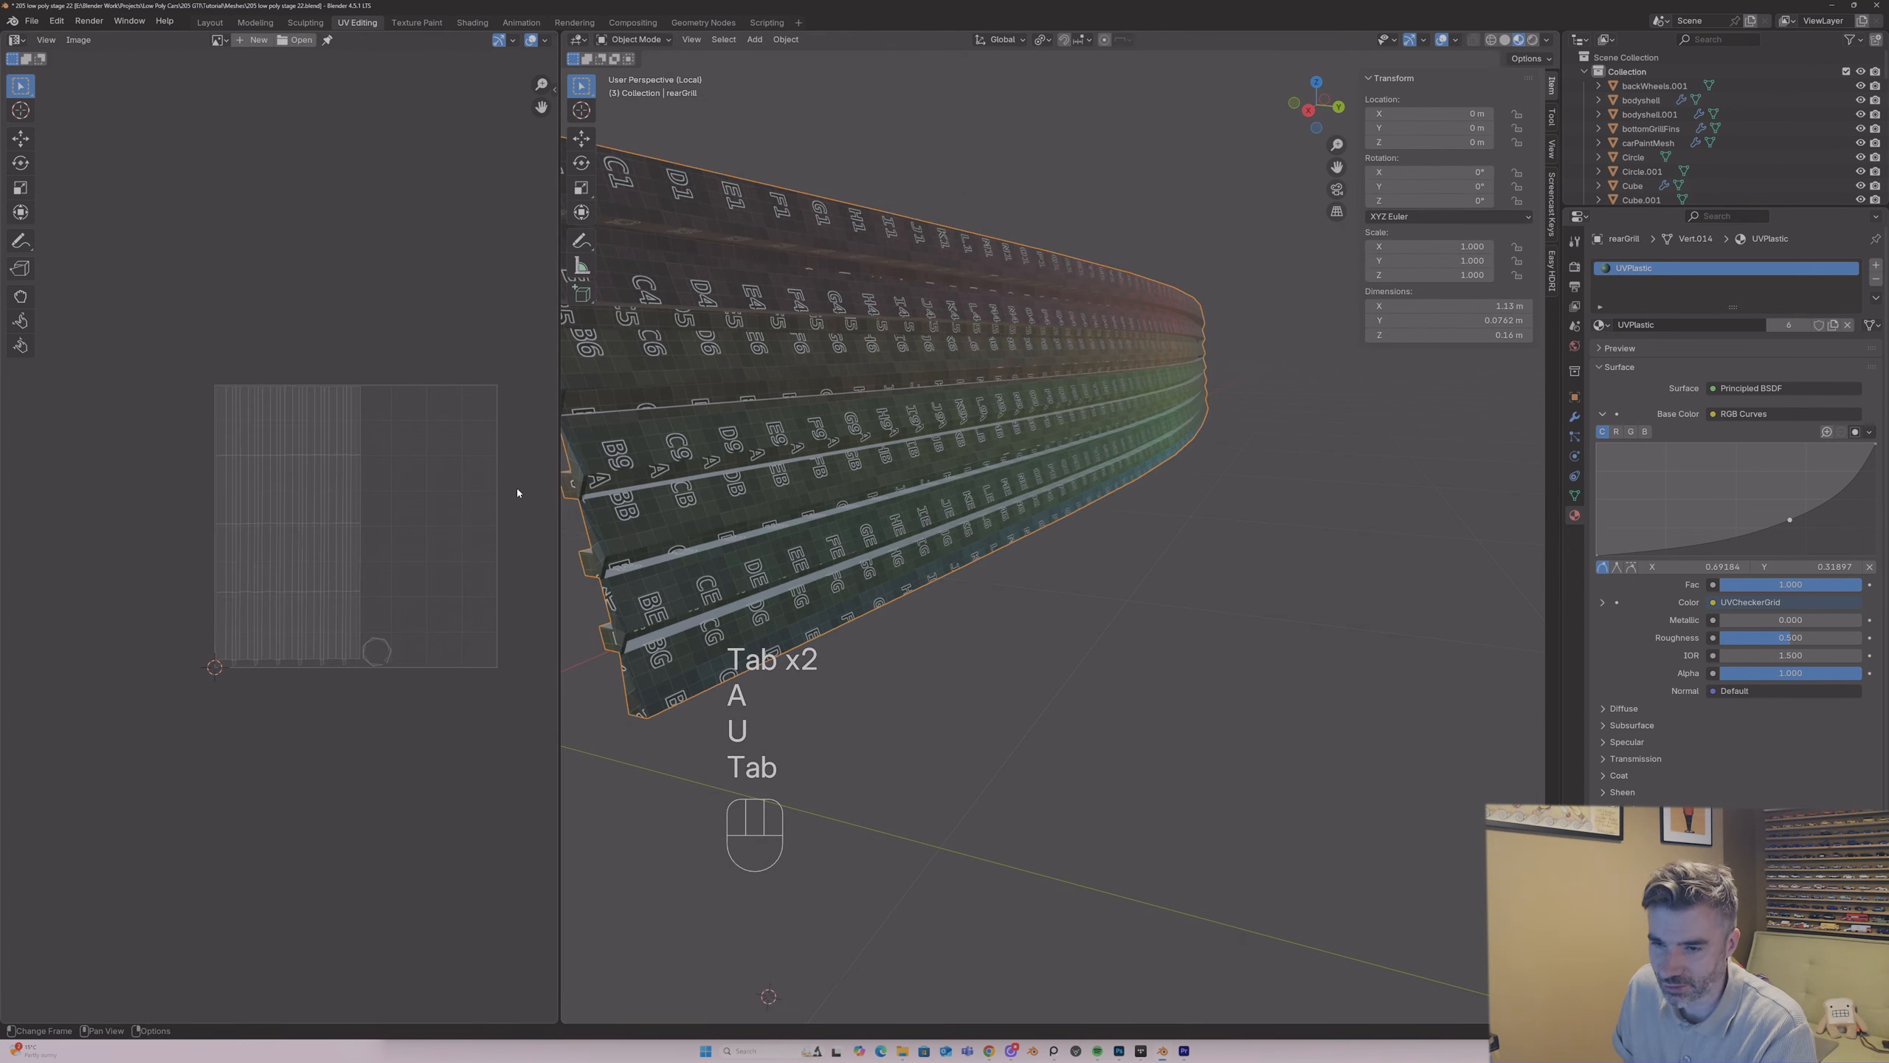
# Step: Leave the isolated view to show the full car and select the rear grille object
pyautogui.moveTo(606, 456); pyautogui.dragTo(644, 452, button='middle')
pyautogui.press('/')
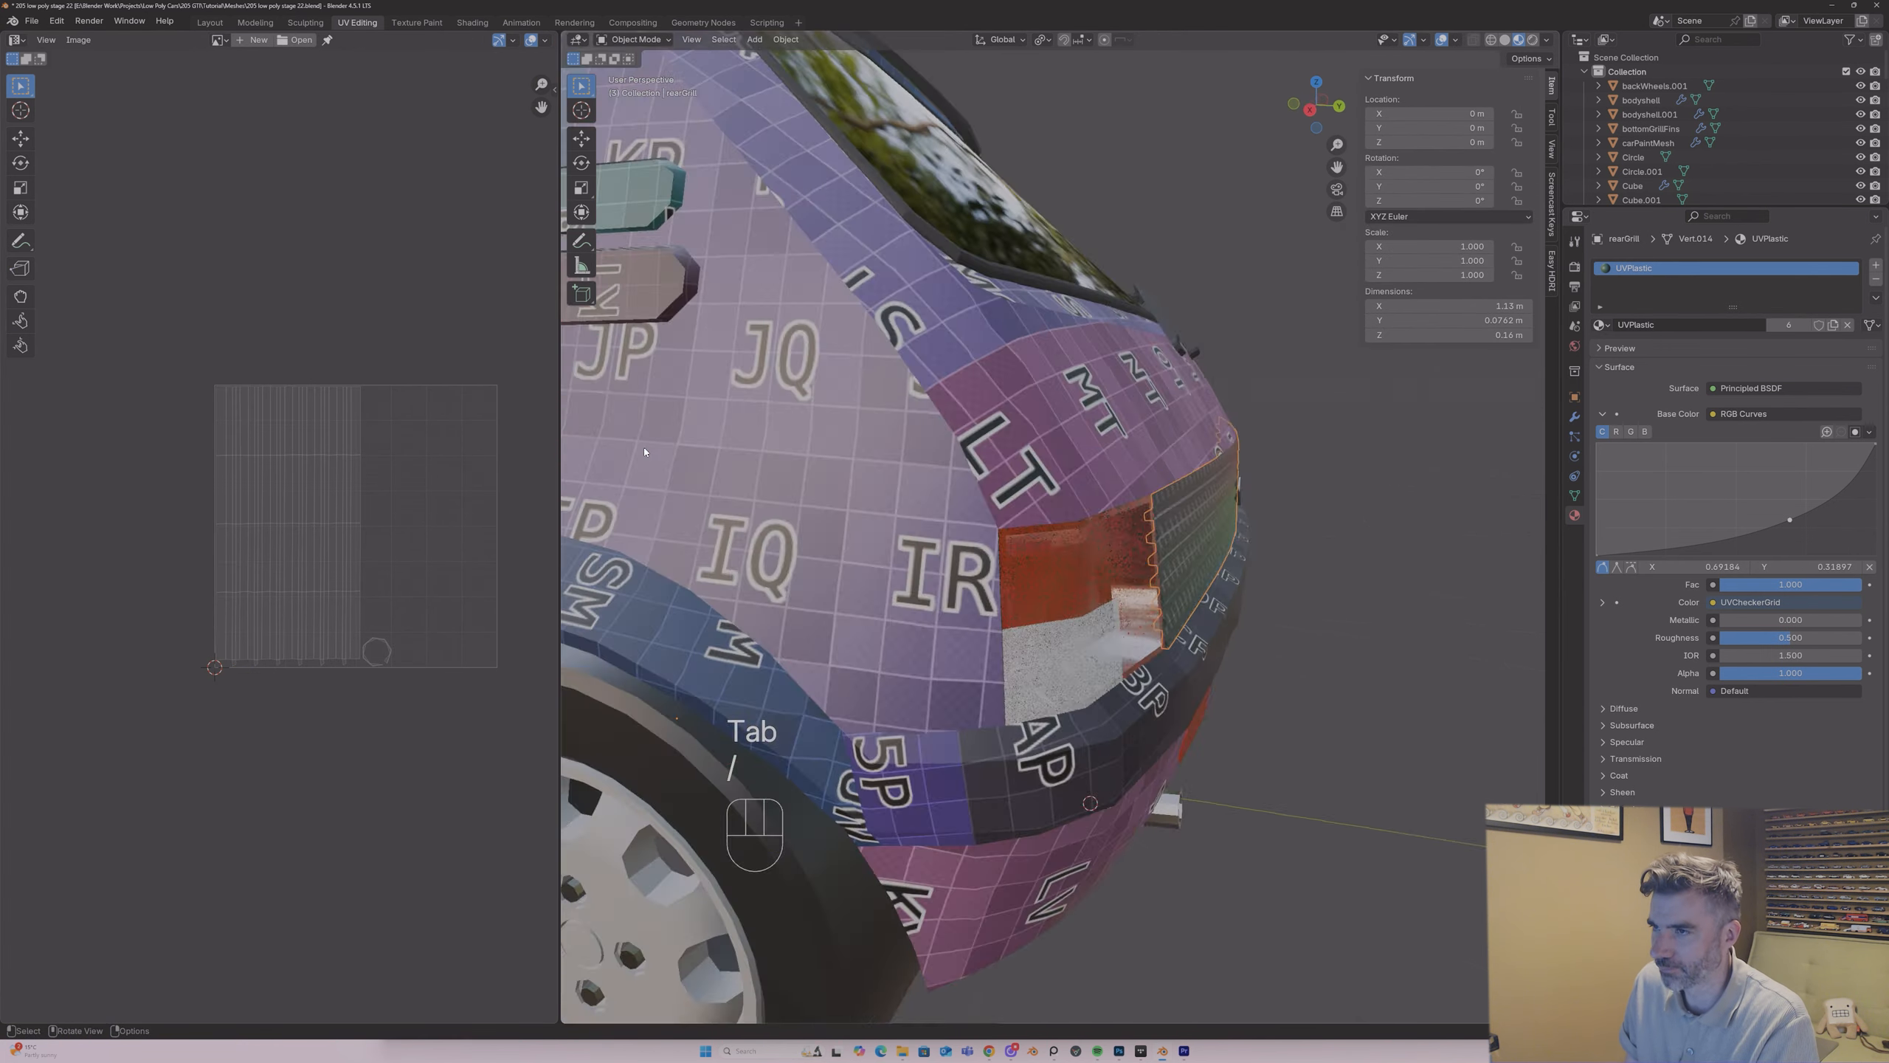
pyautogui.moveTo(1156, 304); pyautogui.dragTo(1114, 388, button='middle')
pyautogui.click(1112, 439)
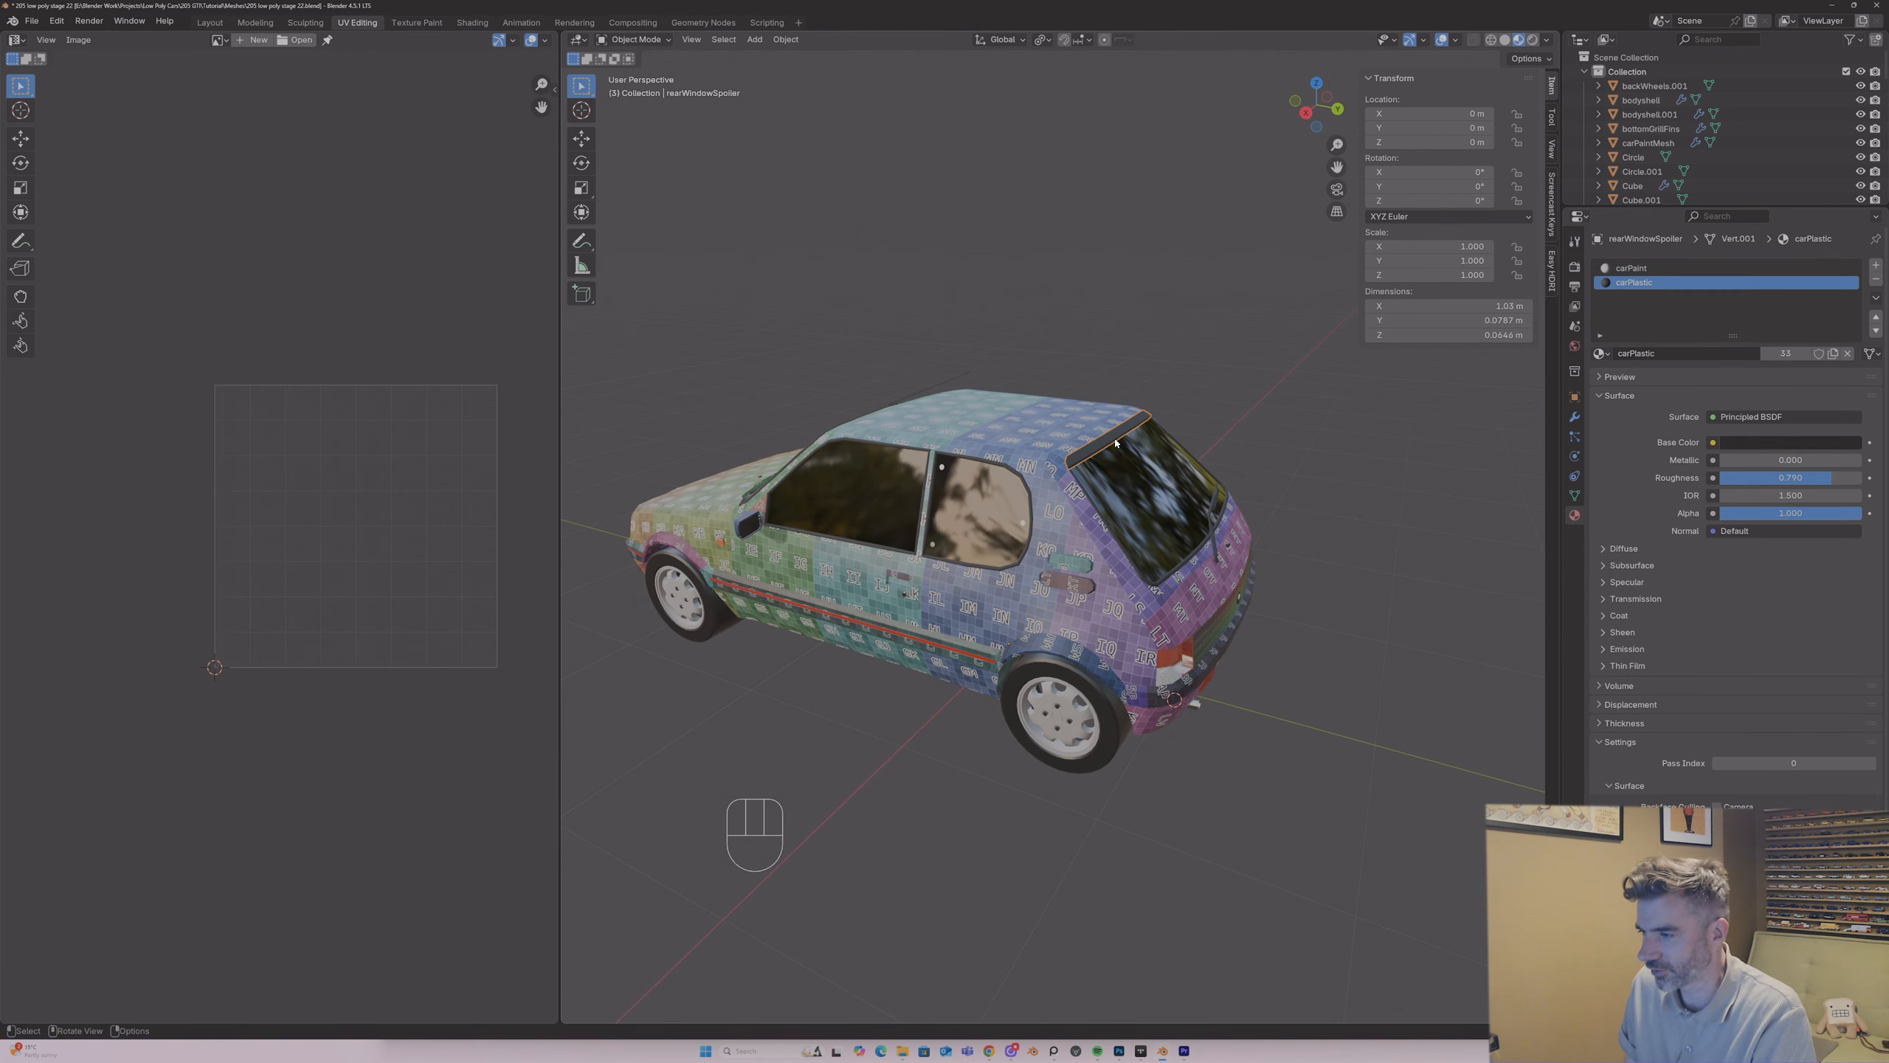
pyautogui.click(1230, 606)
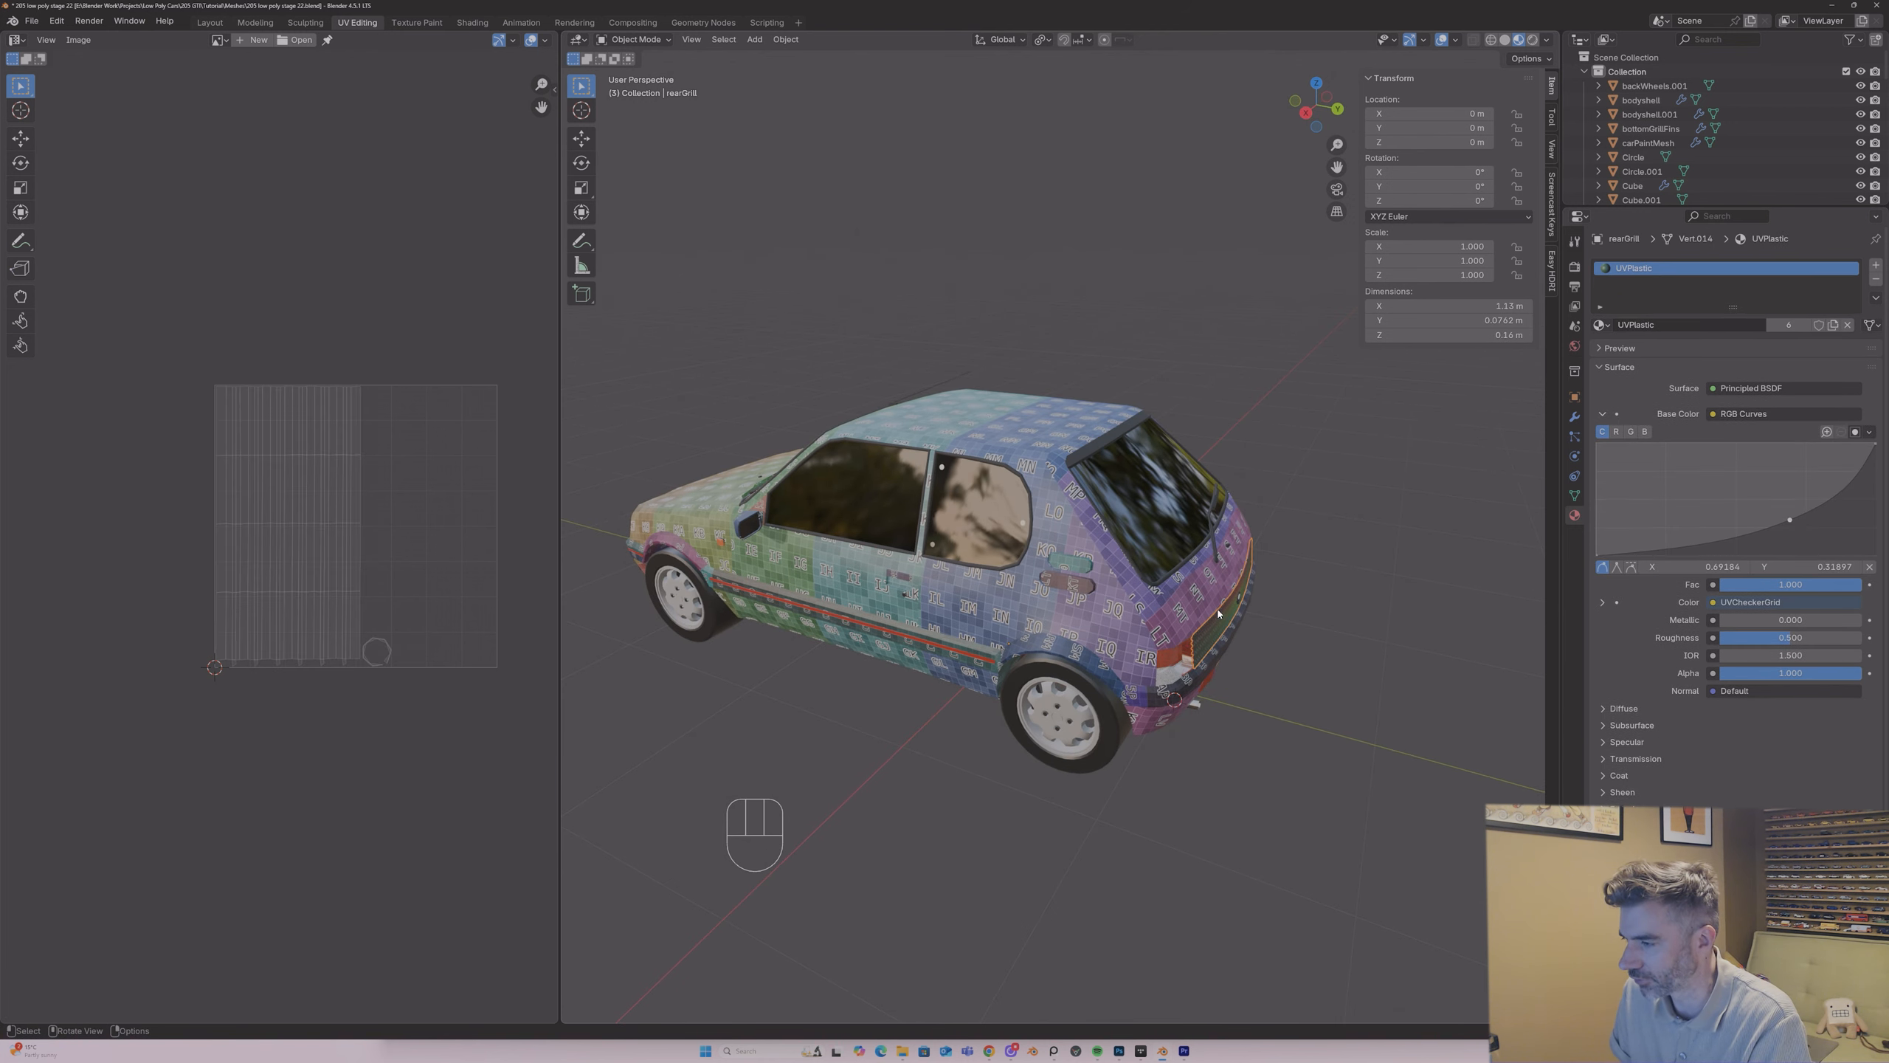
# Step: Apply the rear grille's Mirror modifier and unwrap all of its faces again
pyautogui.moveTo(1229, 606); pyautogui.dragTo(1476, 457, button='middle')
pyautogui.click(1574, 418)
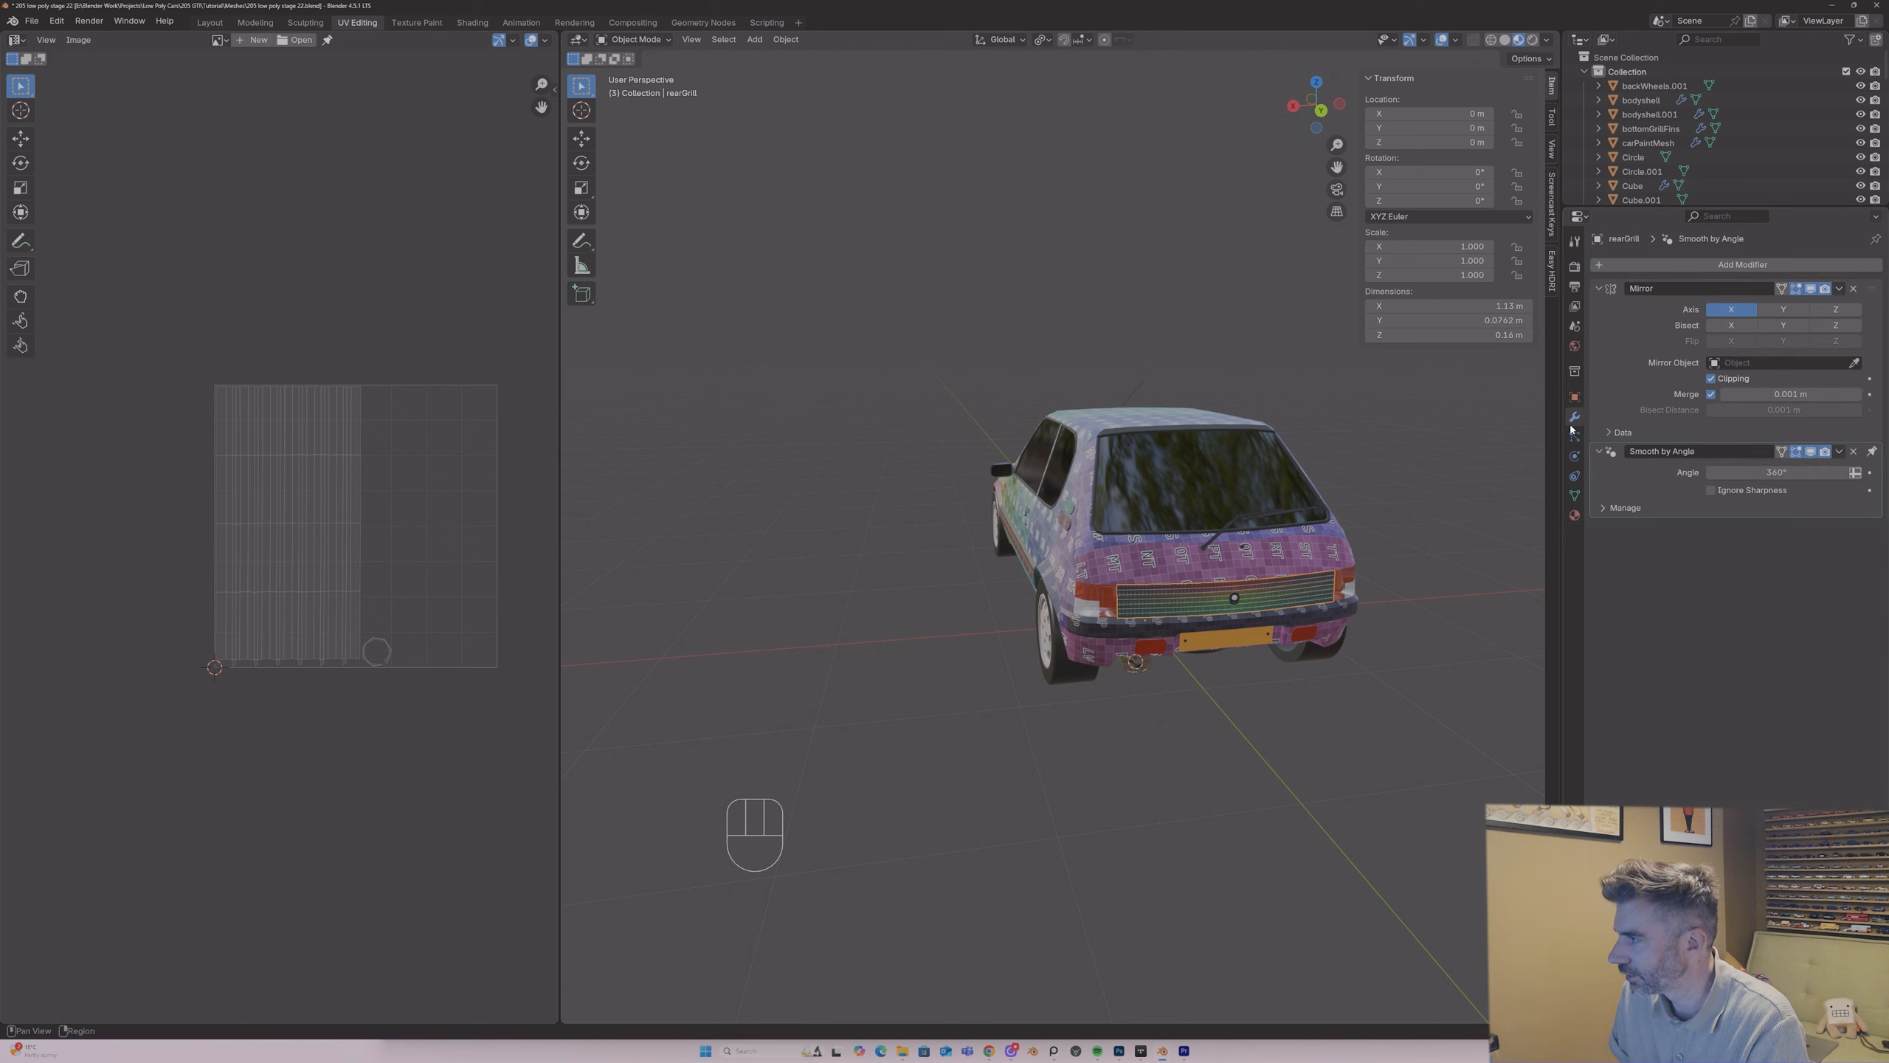
pyautogui.click(1838, 288)
pyautogui.click(1784, 307)
pyautogui.press('Tab')
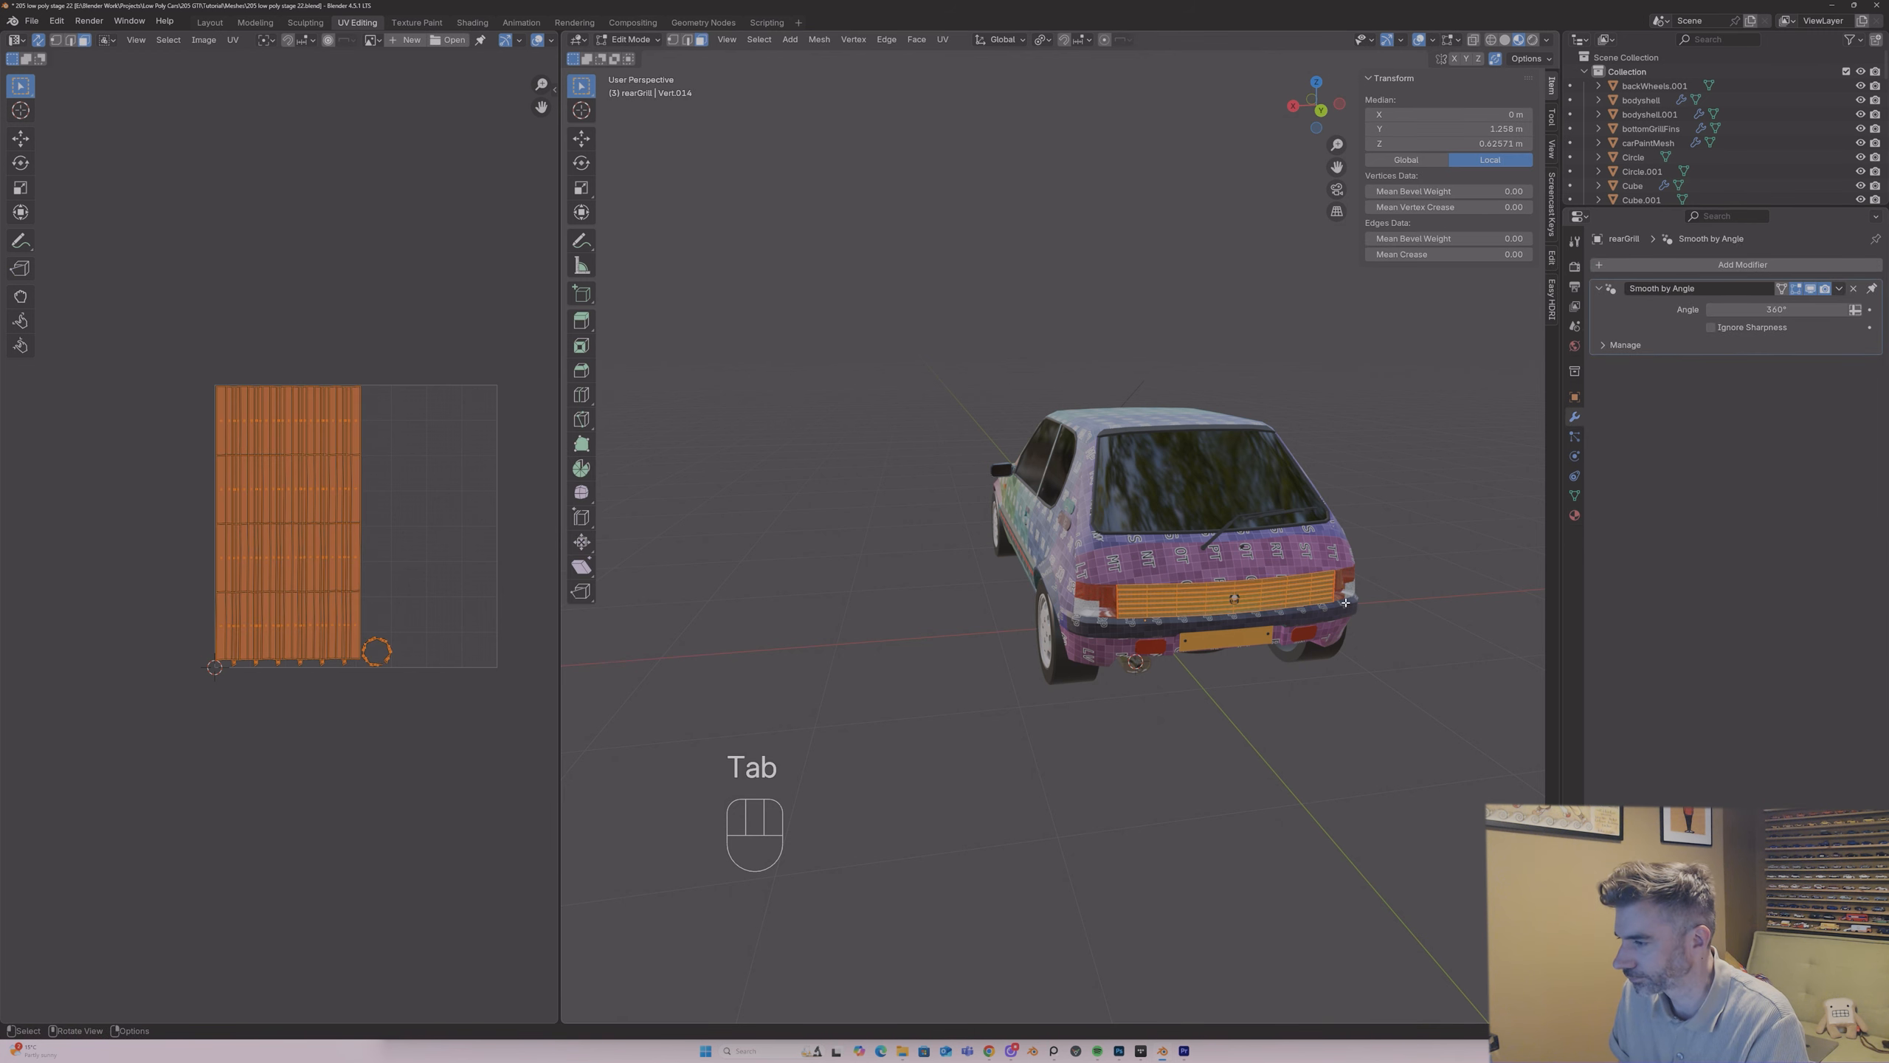
pyautogui.press('u')
pyautogui.click(1340, 603)
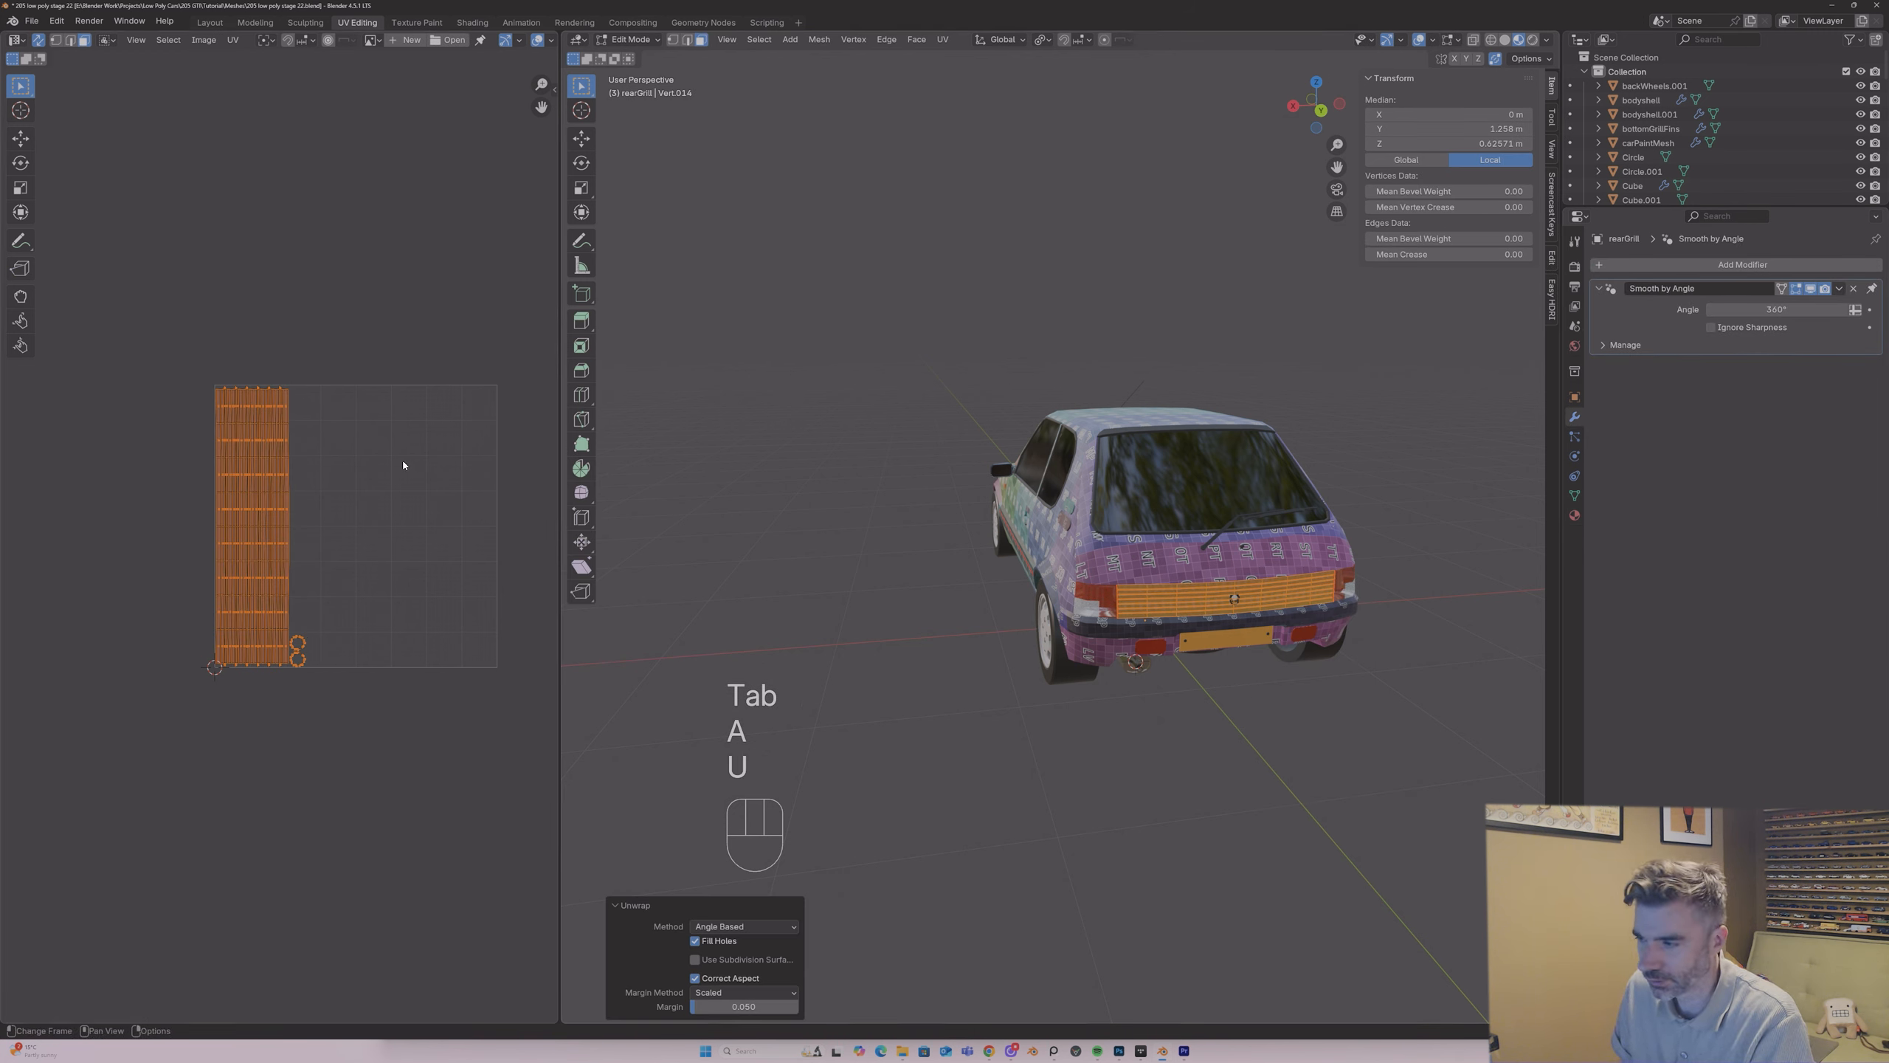
# Step: Shrink the grille's UV islands, park them outside the UV square and return to Object Mode
pyautogui.press('g')
pyautogui.click(240, 383)
pyautogui.press('s')
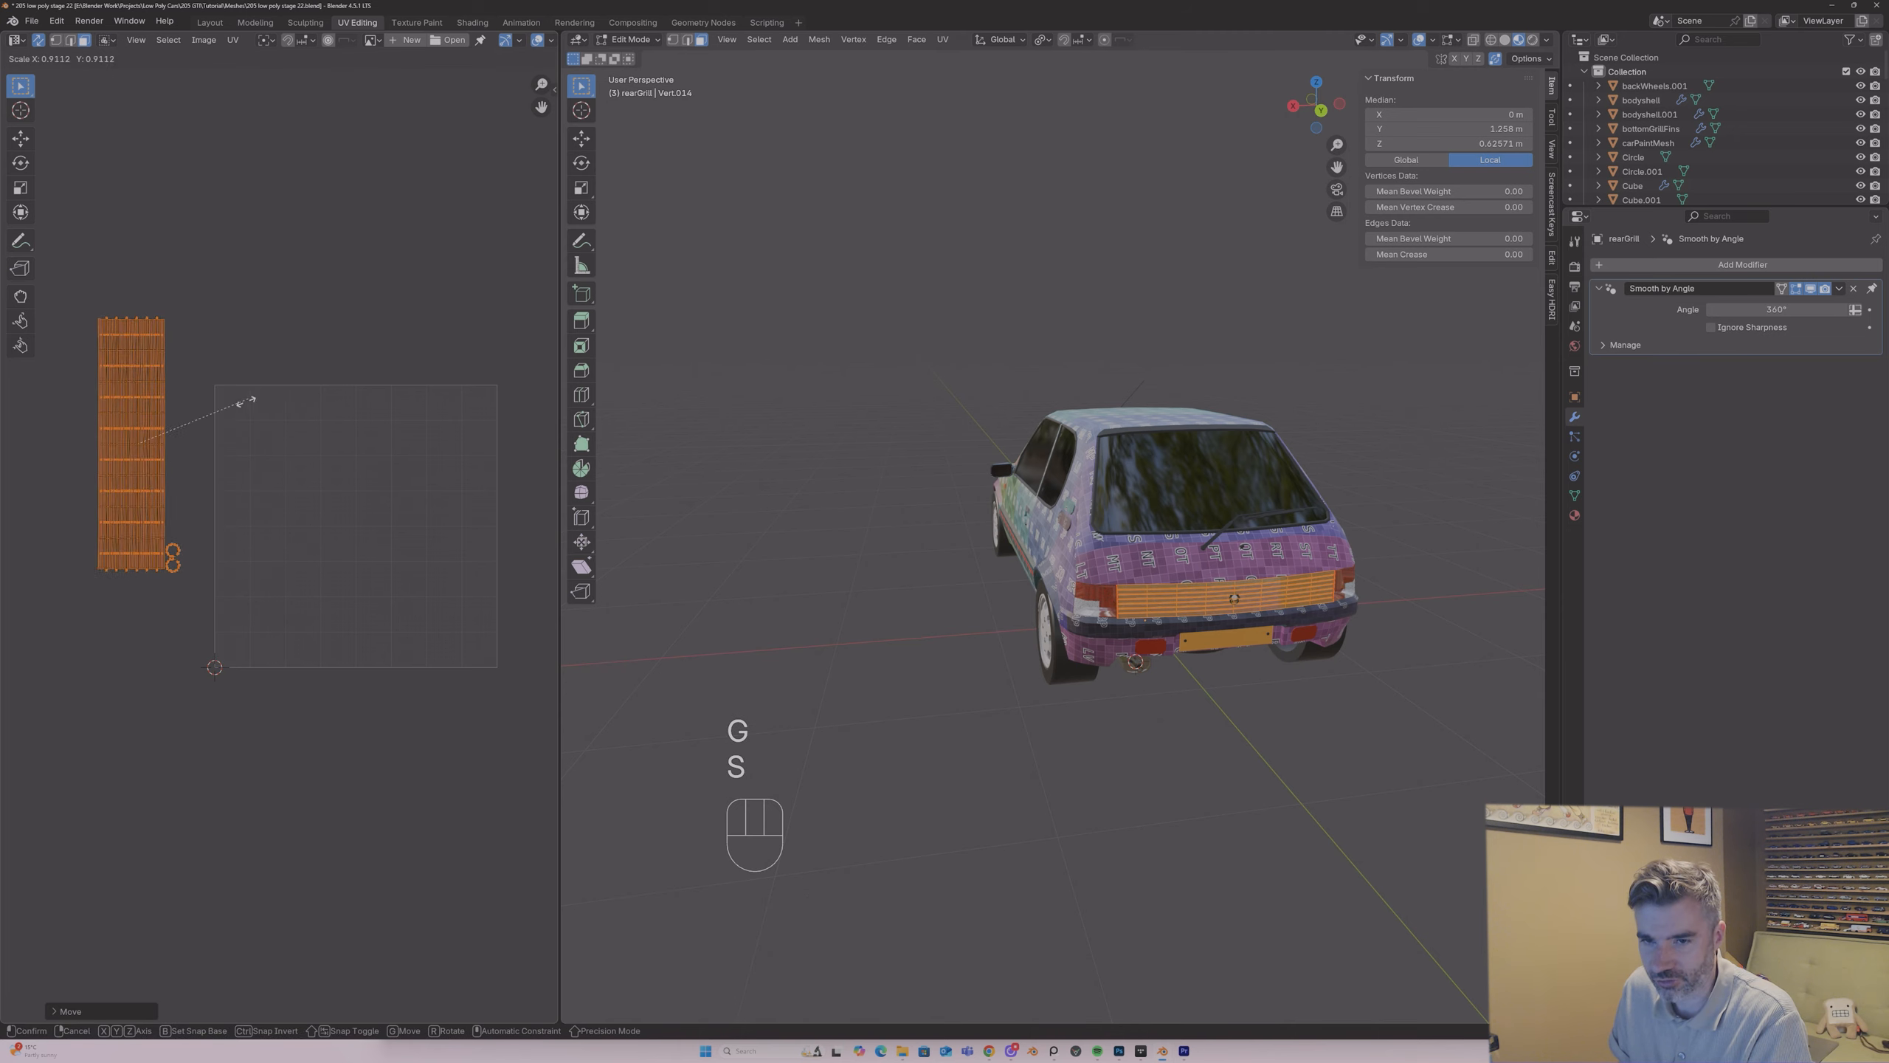
pyautogui.click(160, 447)
pyautogui.press('g')
pyautogui.click(126, 339)
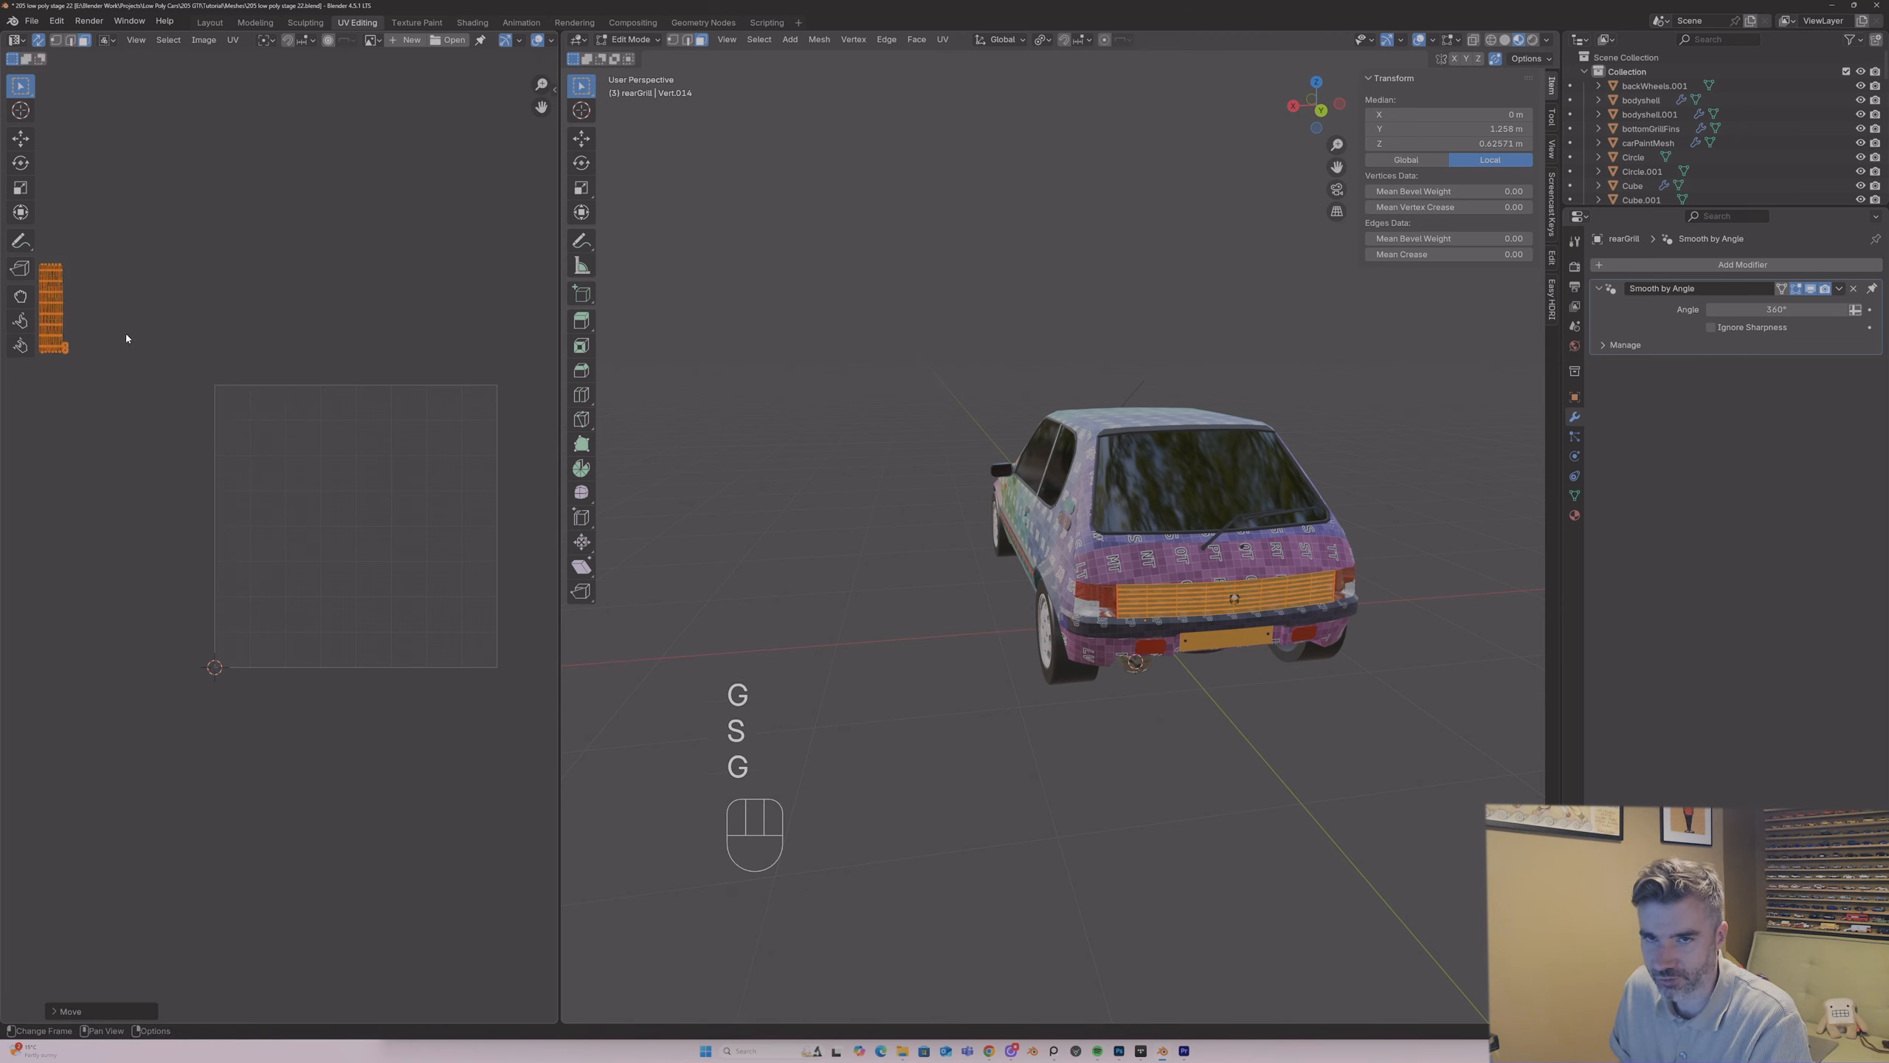
pyautogui.press('Tab')
# Step: Isolate the small washer nozzle on the bonnet and mark seams on its upright side edges
pyautogui.moveTo(901, 434); pyautogui.dragTo(962, 584, button='middle')
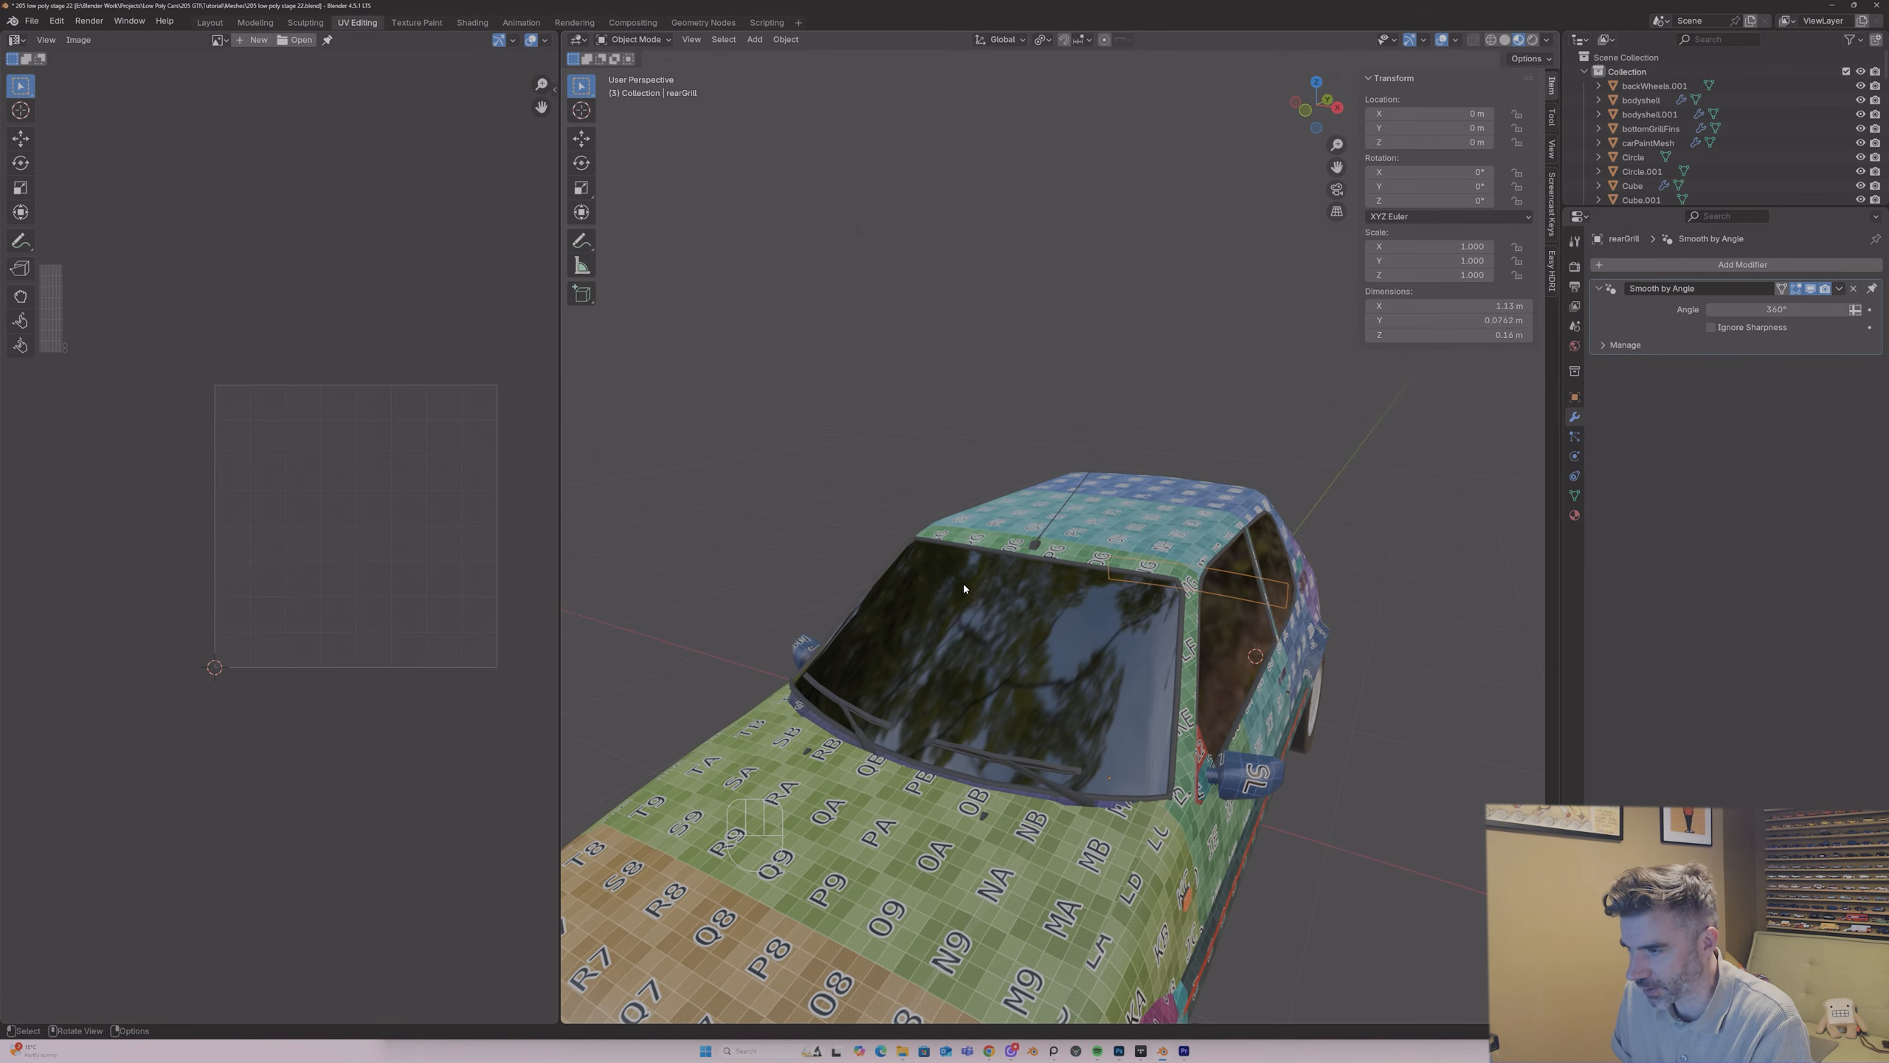
pyautogui.click(1036, 544)
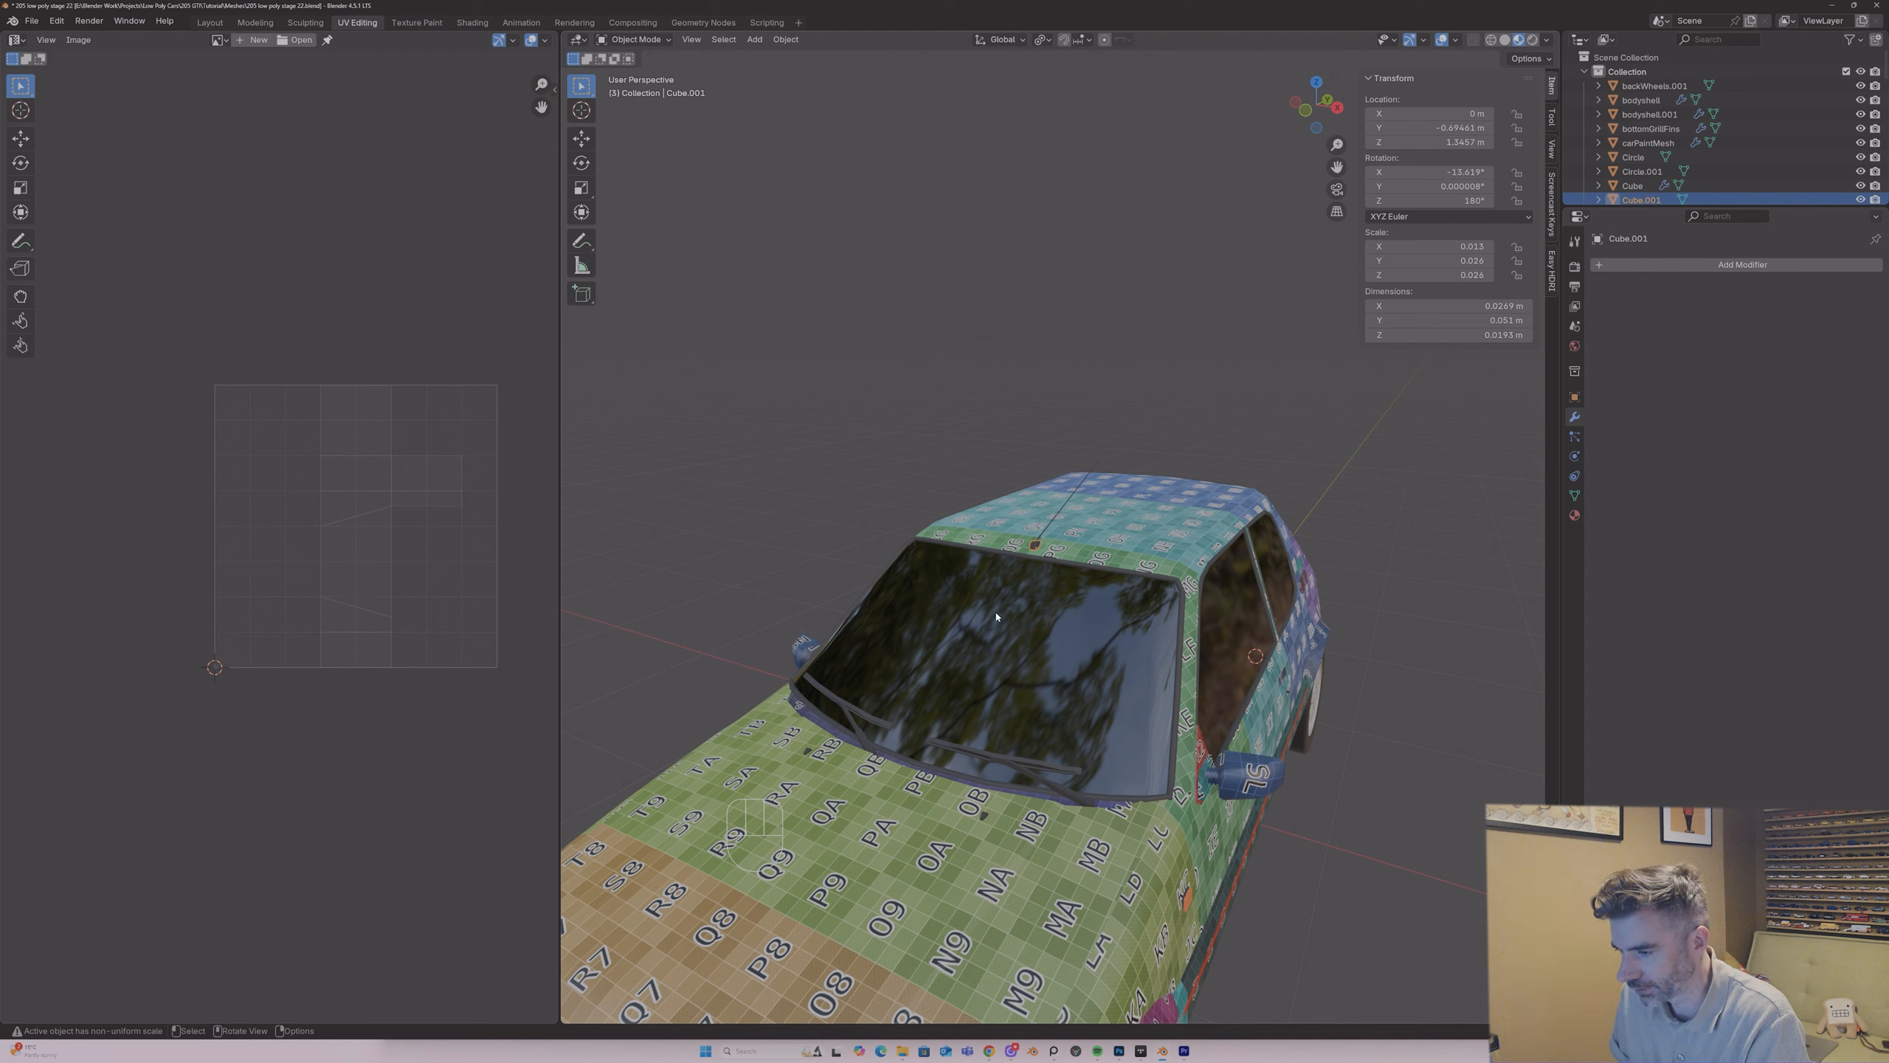
pyautogui.click(982, 816)
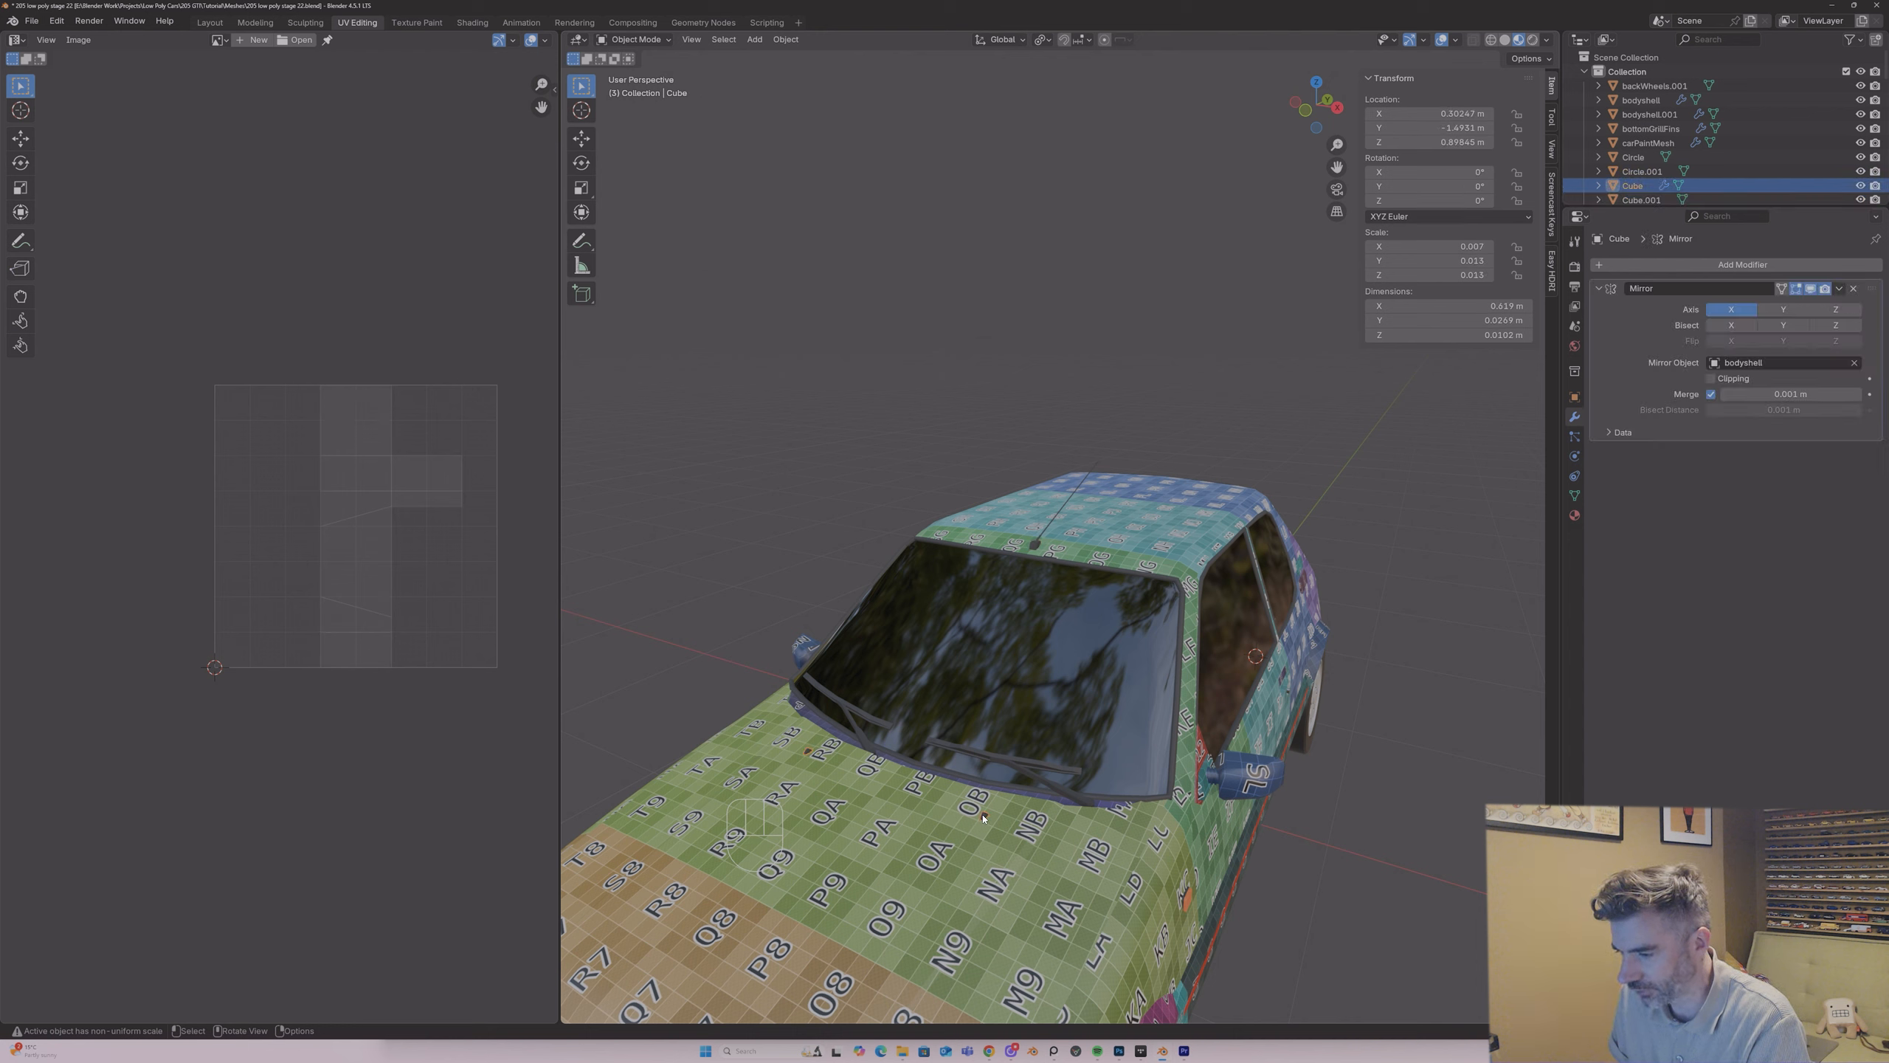
pyautogui.press('/')
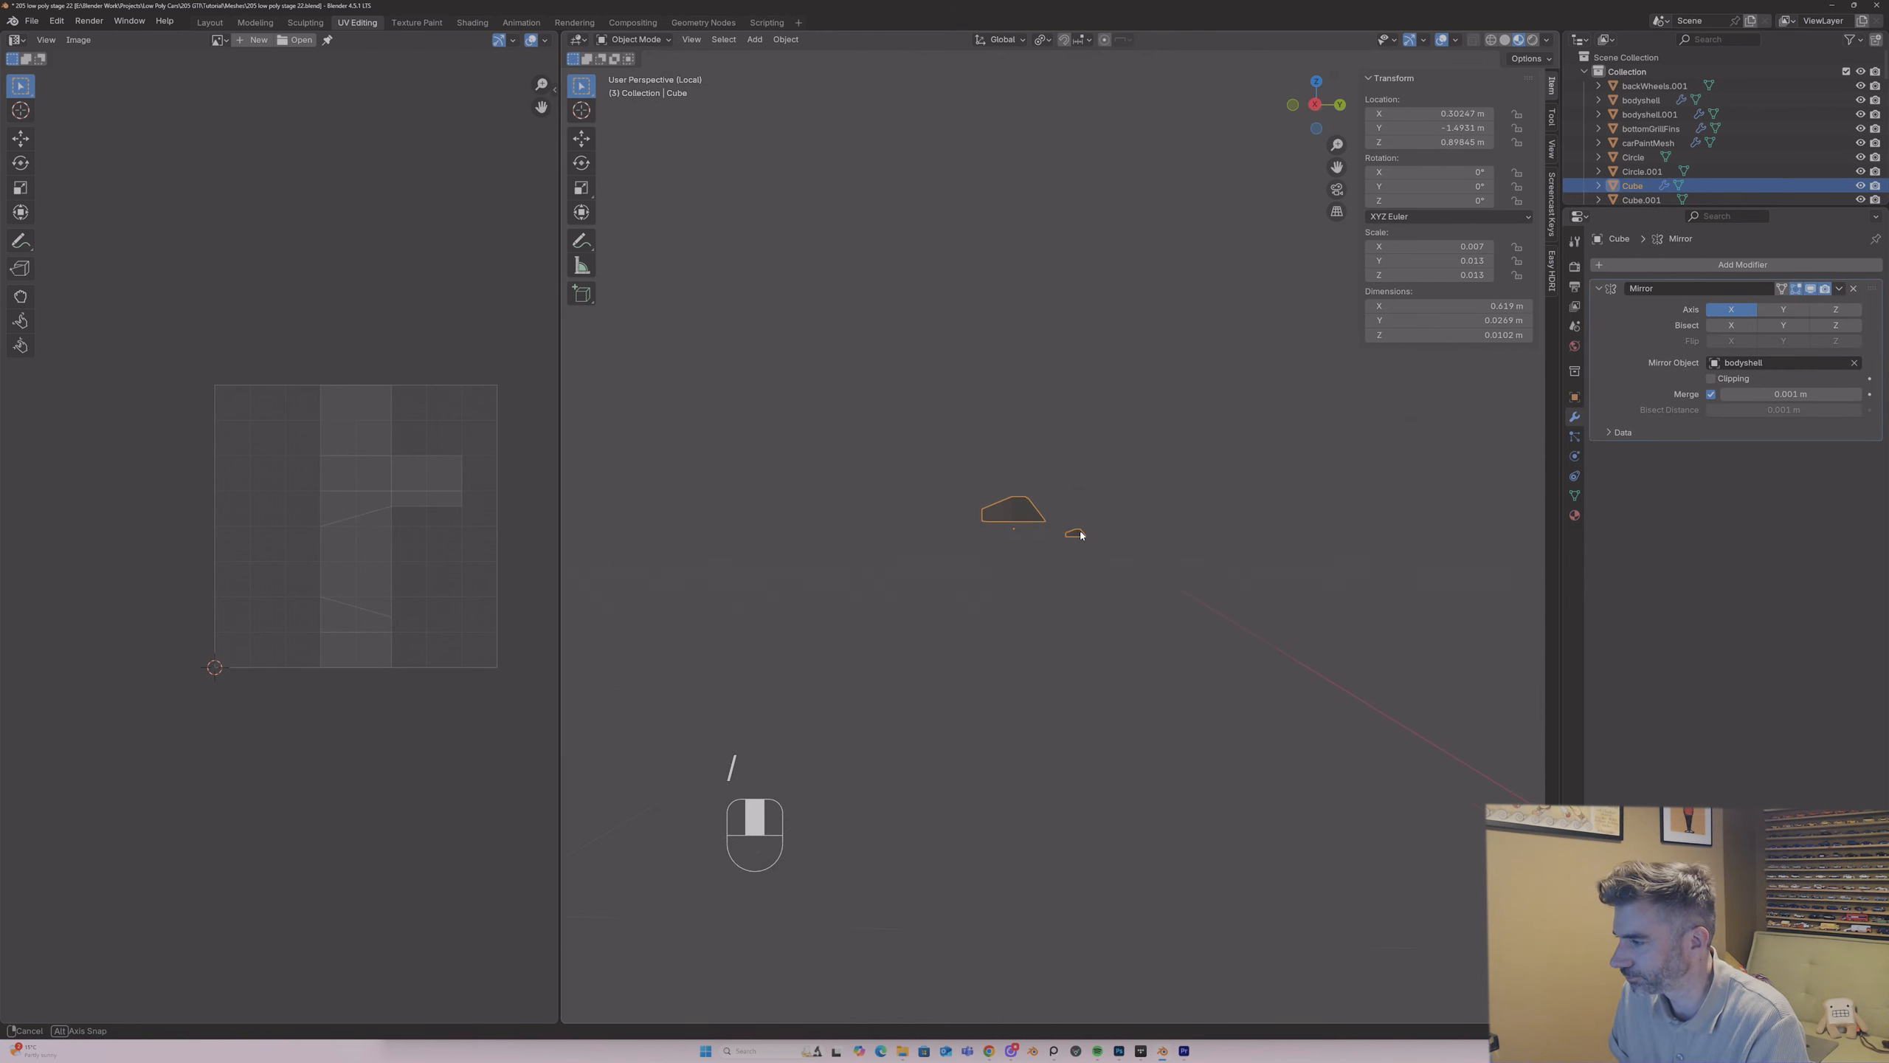
pyautogui.press('Tab')
pyautogui.moveTo(1070, 490); pyautogui.dragTo(1203, 458, button='middle')
pyautogui.press('2')
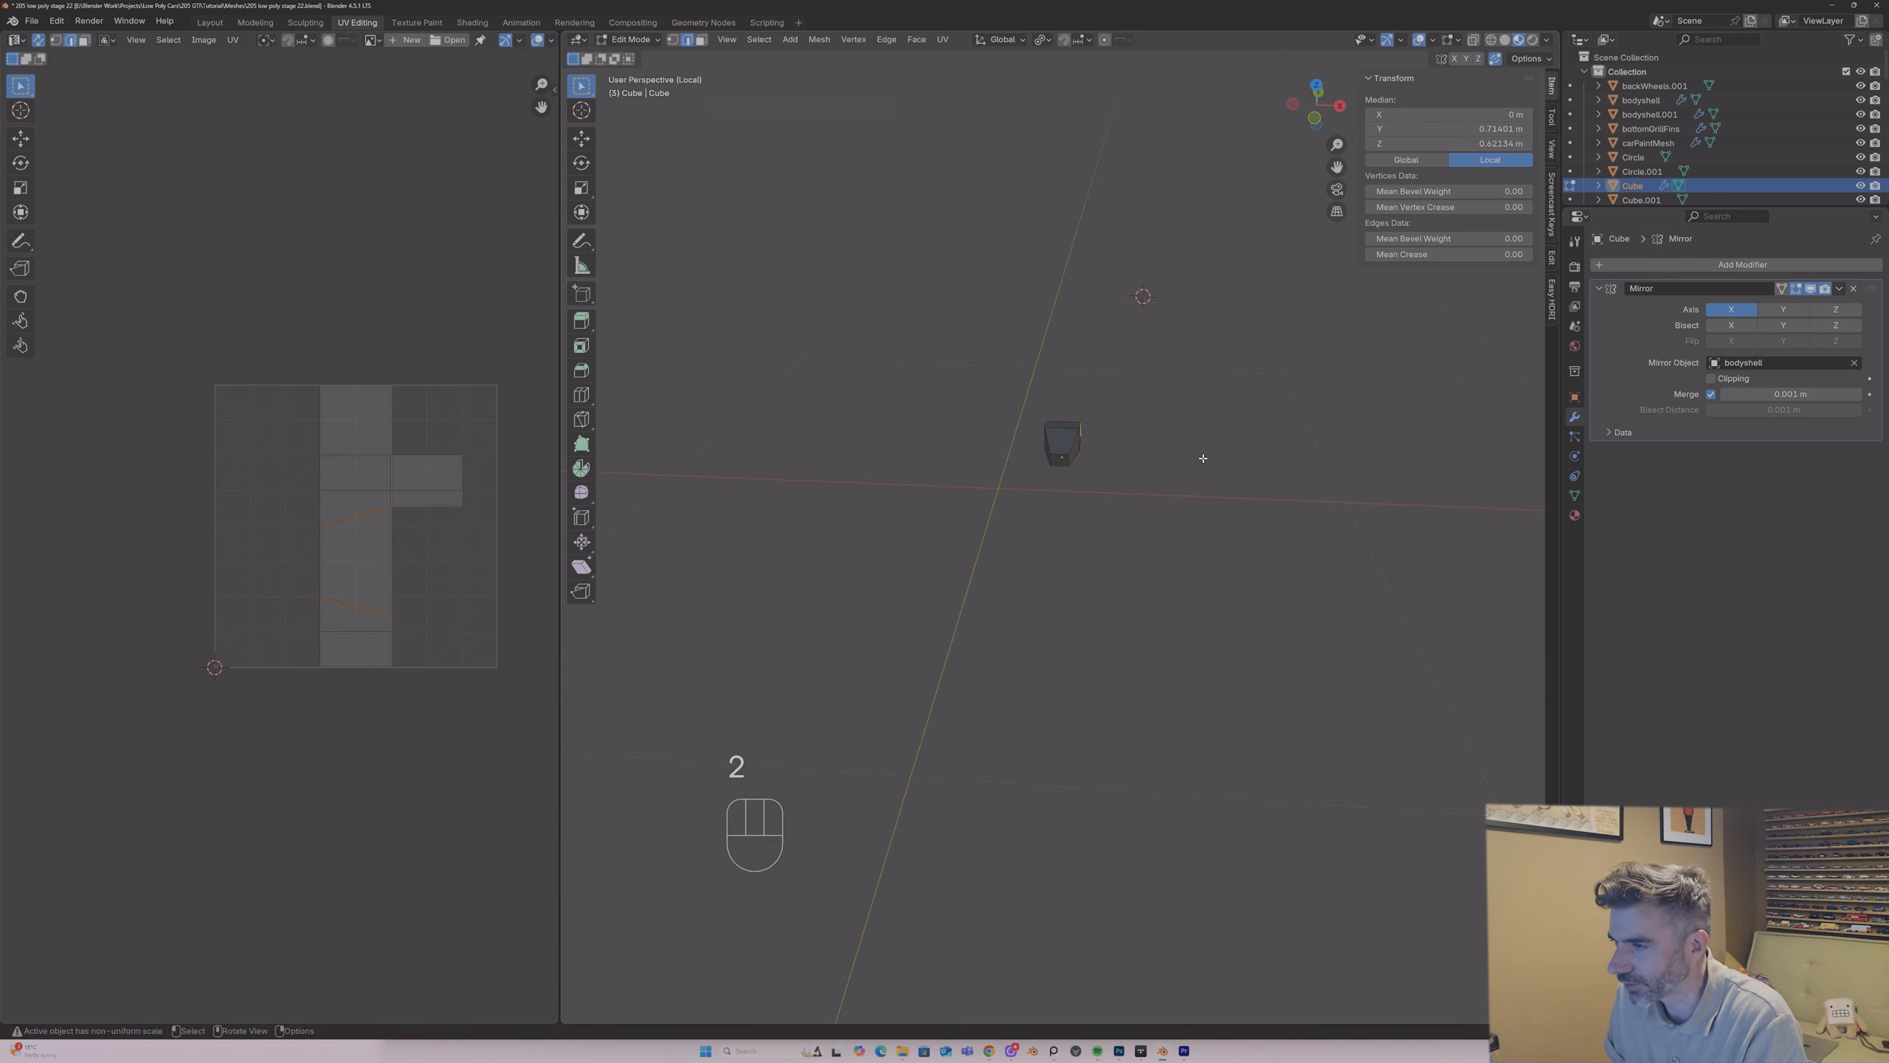
pyautogui.rightClick(1065, 460)
pyautogui.click(1039, 725)
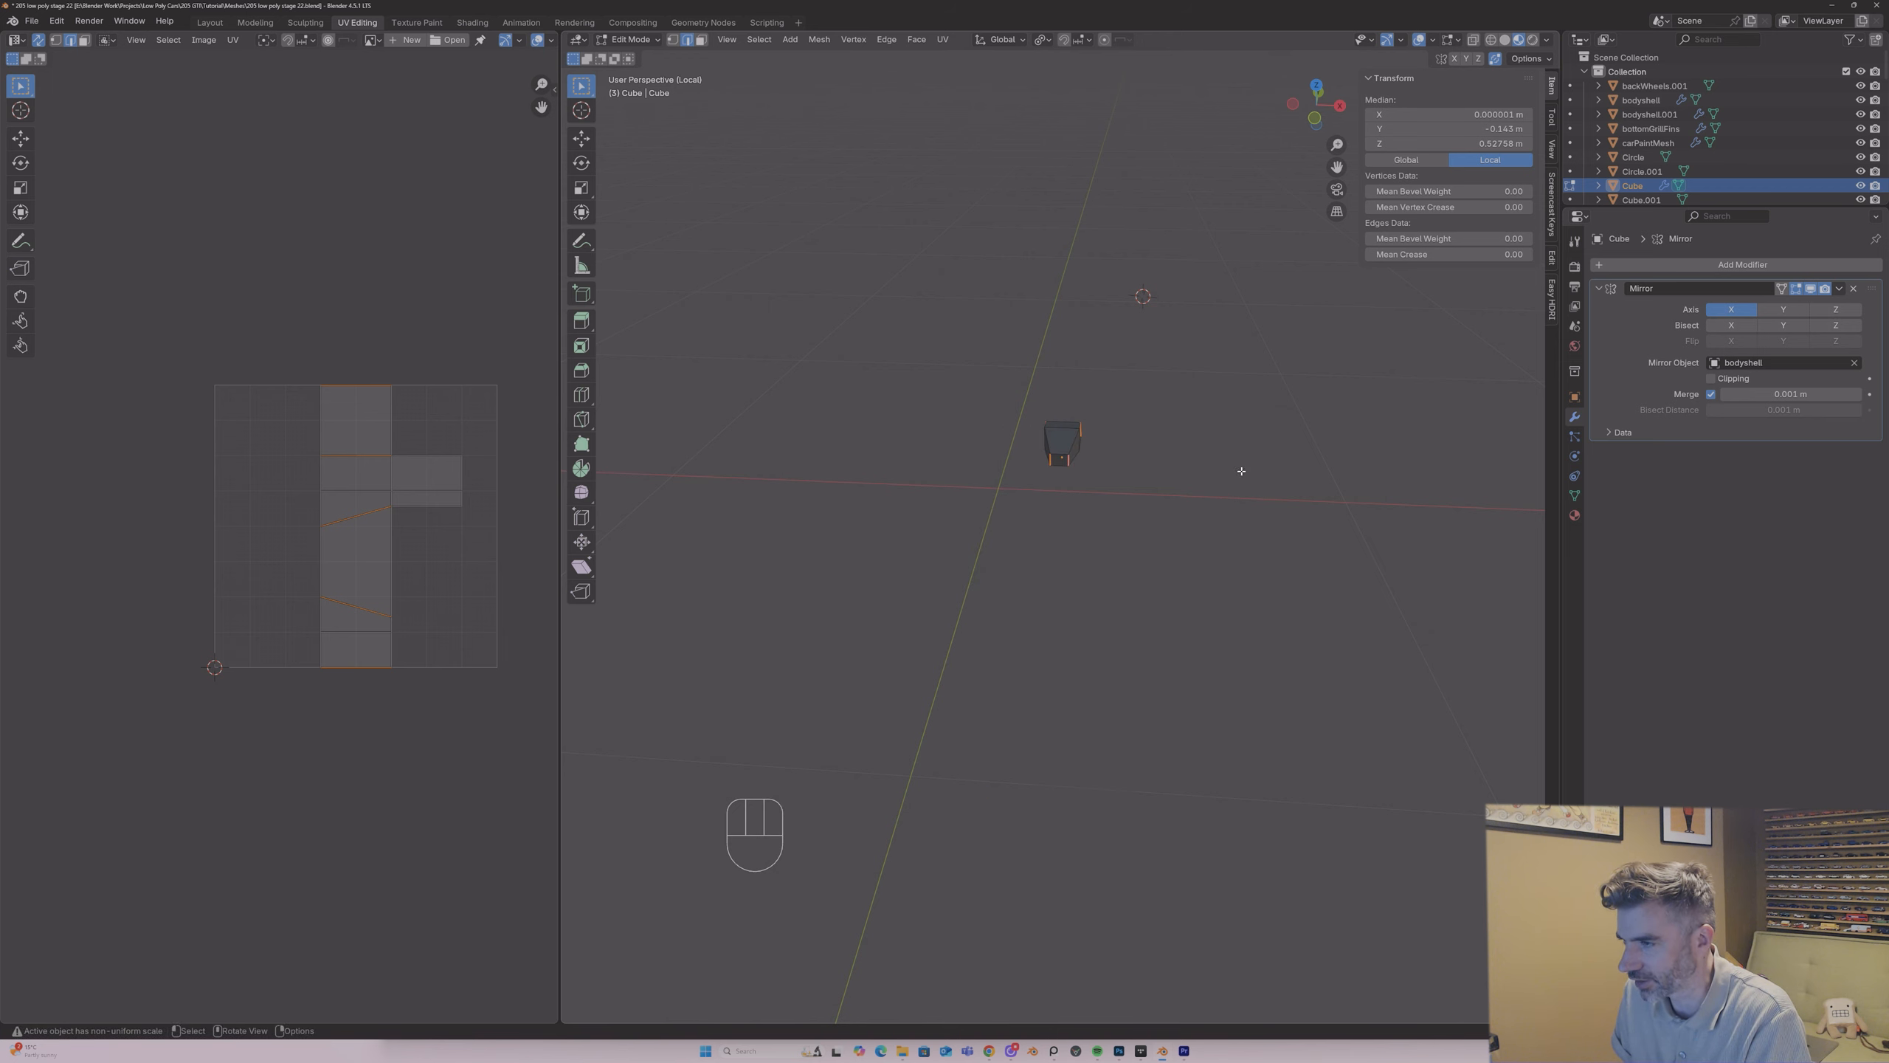
# Step: Replace the nozzle's carPlastic material with the UVPlastic checker material
pyautogui.press('Tab')
pyautogui.click(1575, 514)
pyautogui.click(1601, 324)
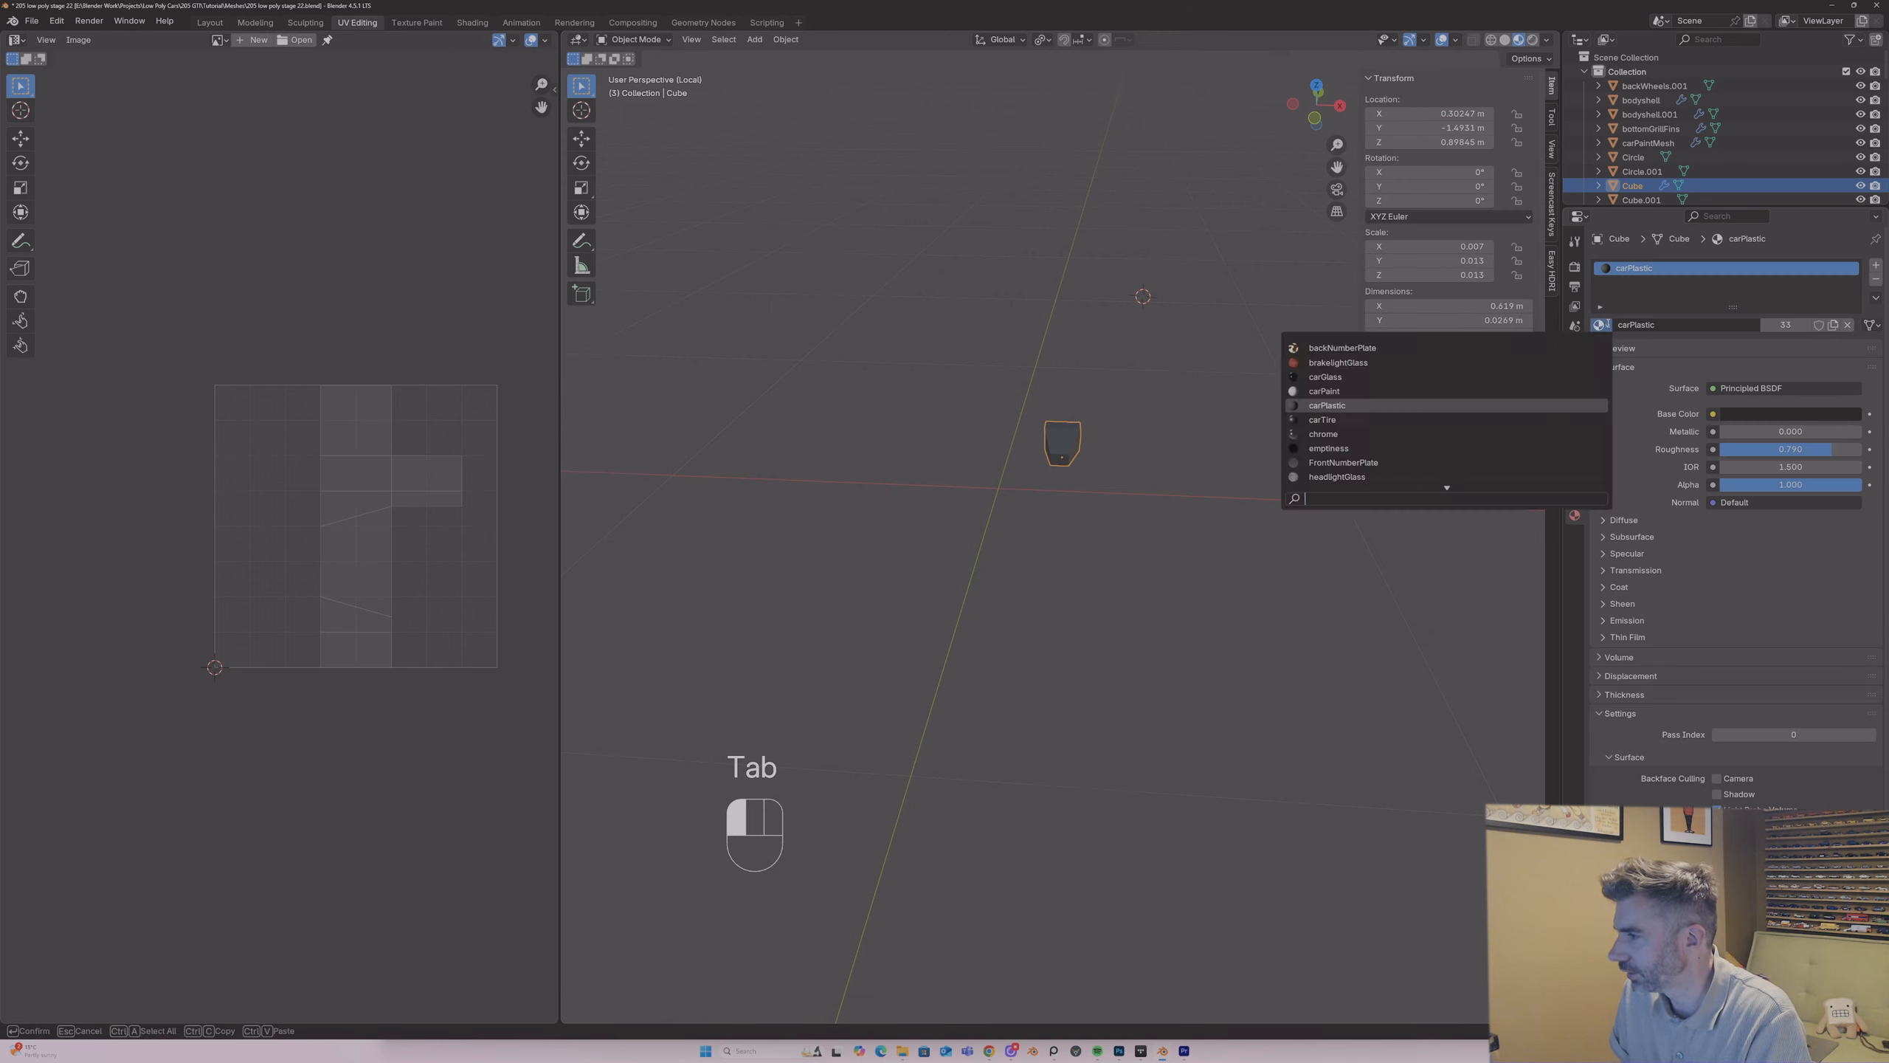
pyautogui.write('uv')
pyautogui.click(1562, 343)
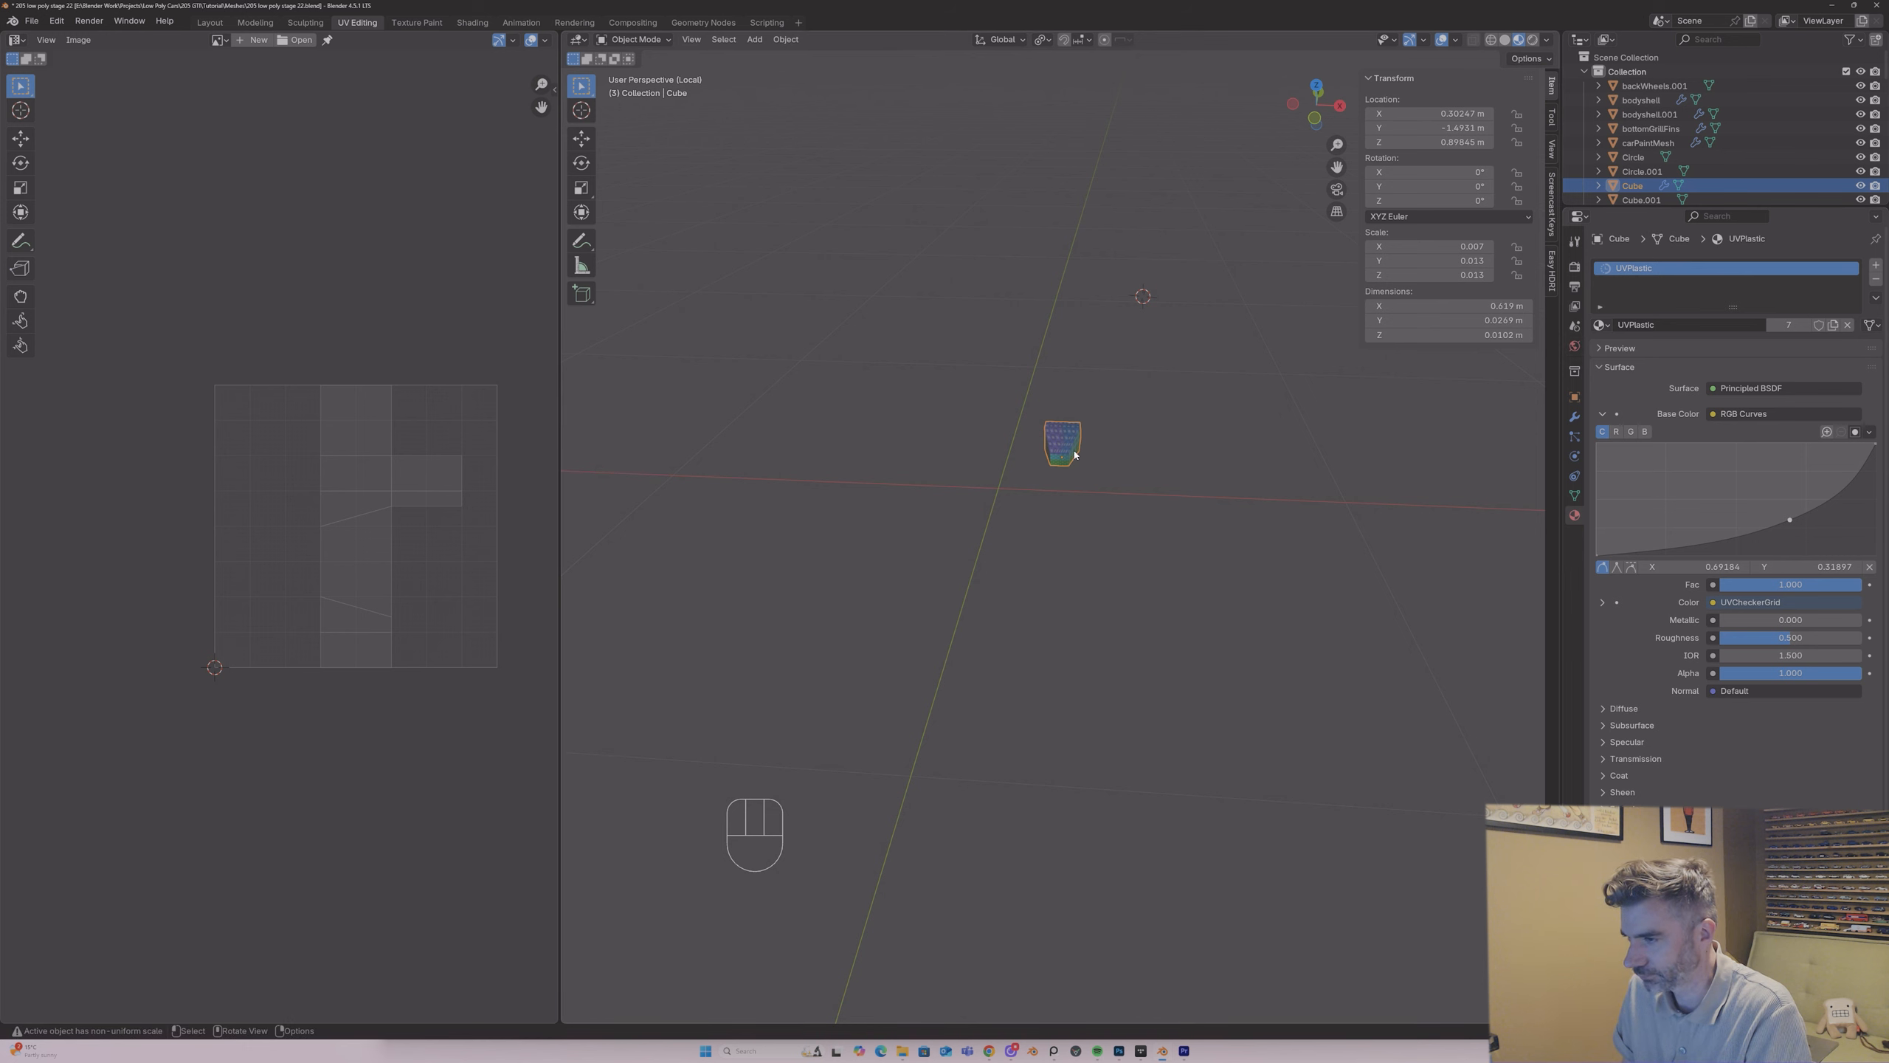
# Step: Unwrap all faces of the single nozzle with the angle-based method and return to Object Mode
pyautogui.press('Tab')
pyautogui.press('a')
pyautogui.press('u')
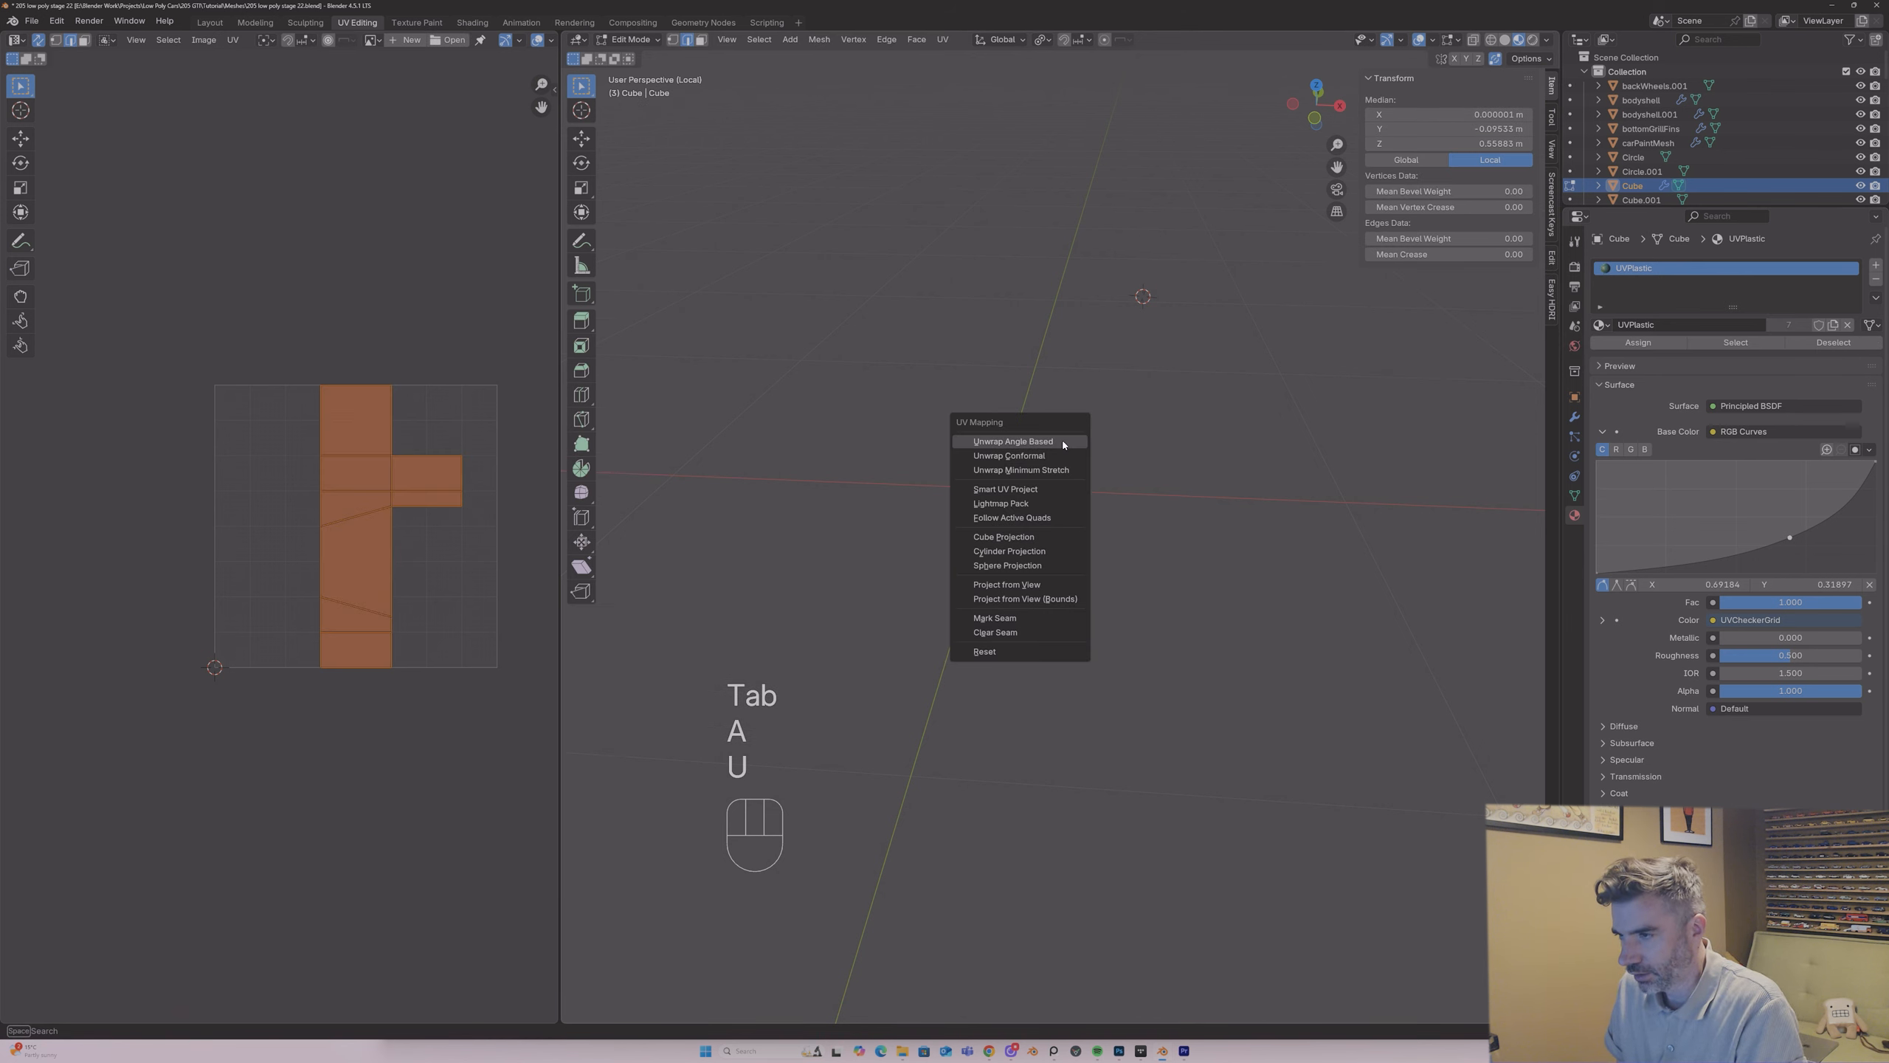
pyautogui.click(1056, 440)
pyautogui.moveTo(1055, 440); pyautogui.dragTo(939, 413, button='middle')
pyautogui.press('Tab')
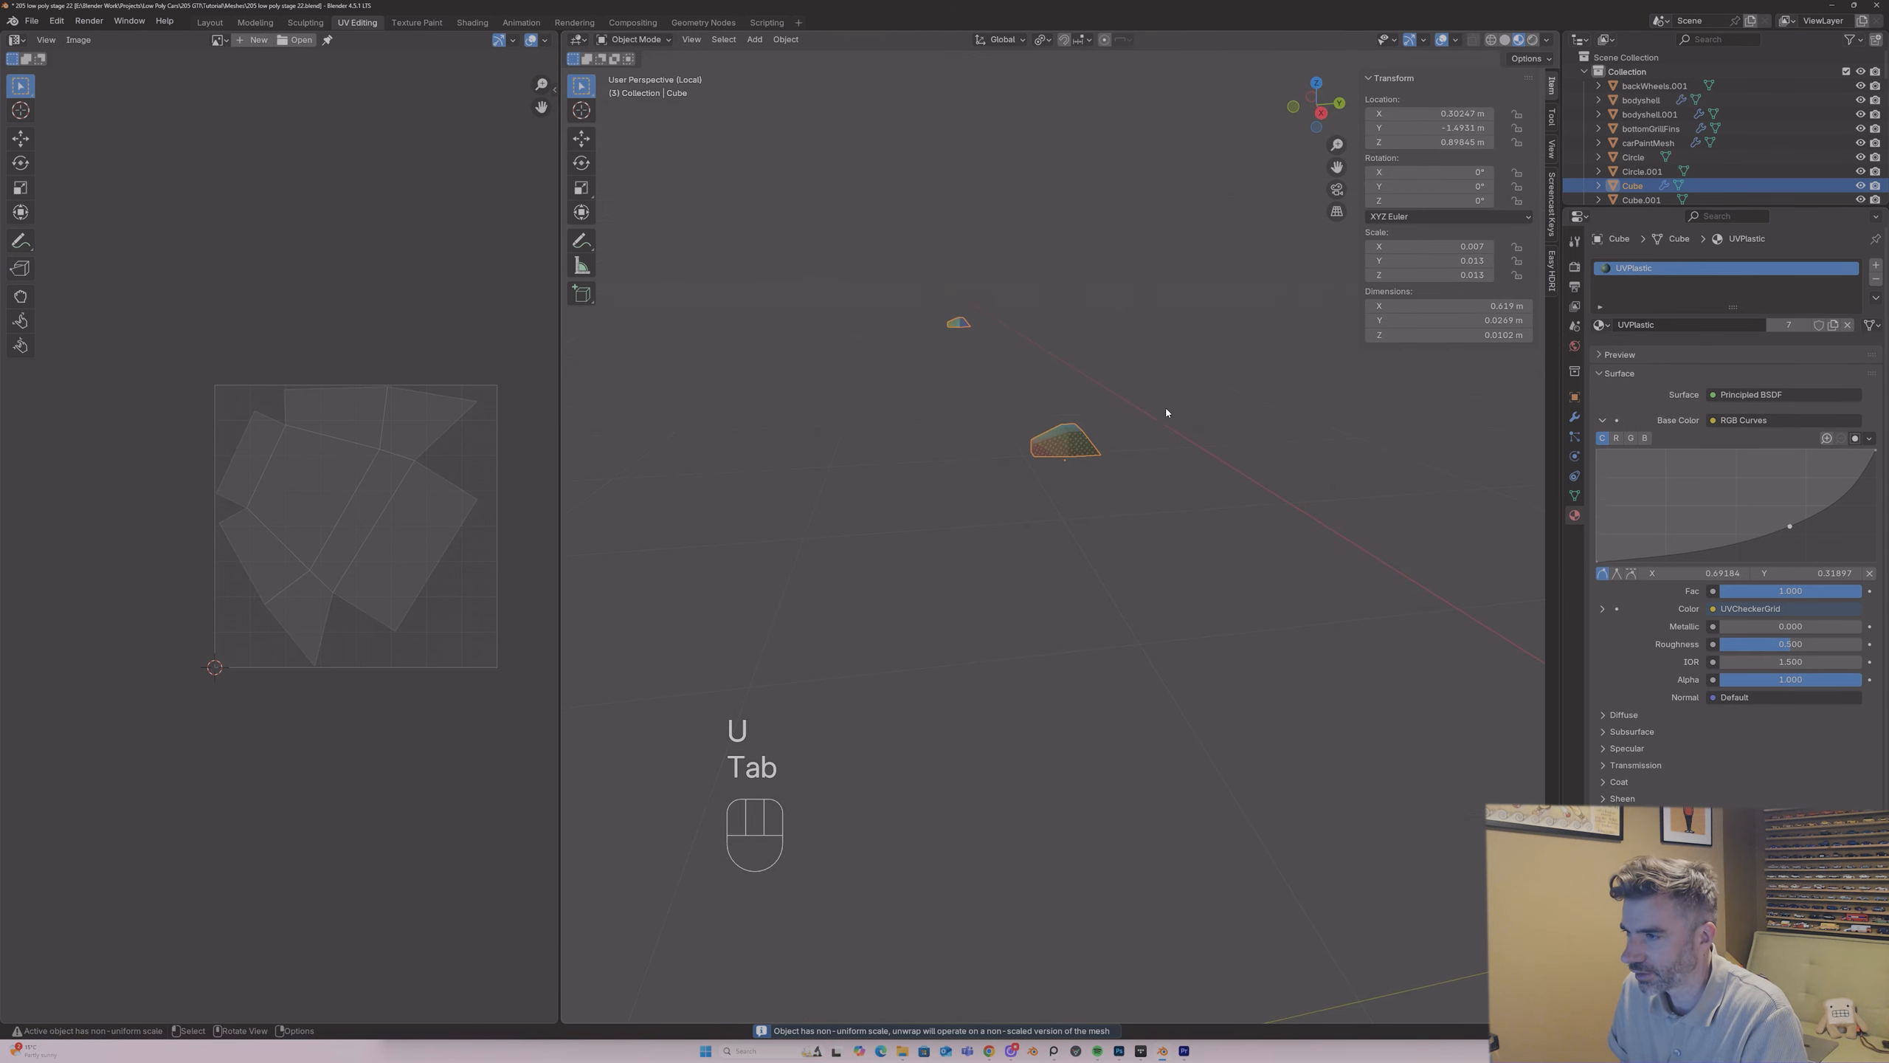
# Step: Apply the nozzle's Mirror modifier and unwrap the faces of both nozzles with the angle-based method
pyautogui.click(1575, 417)
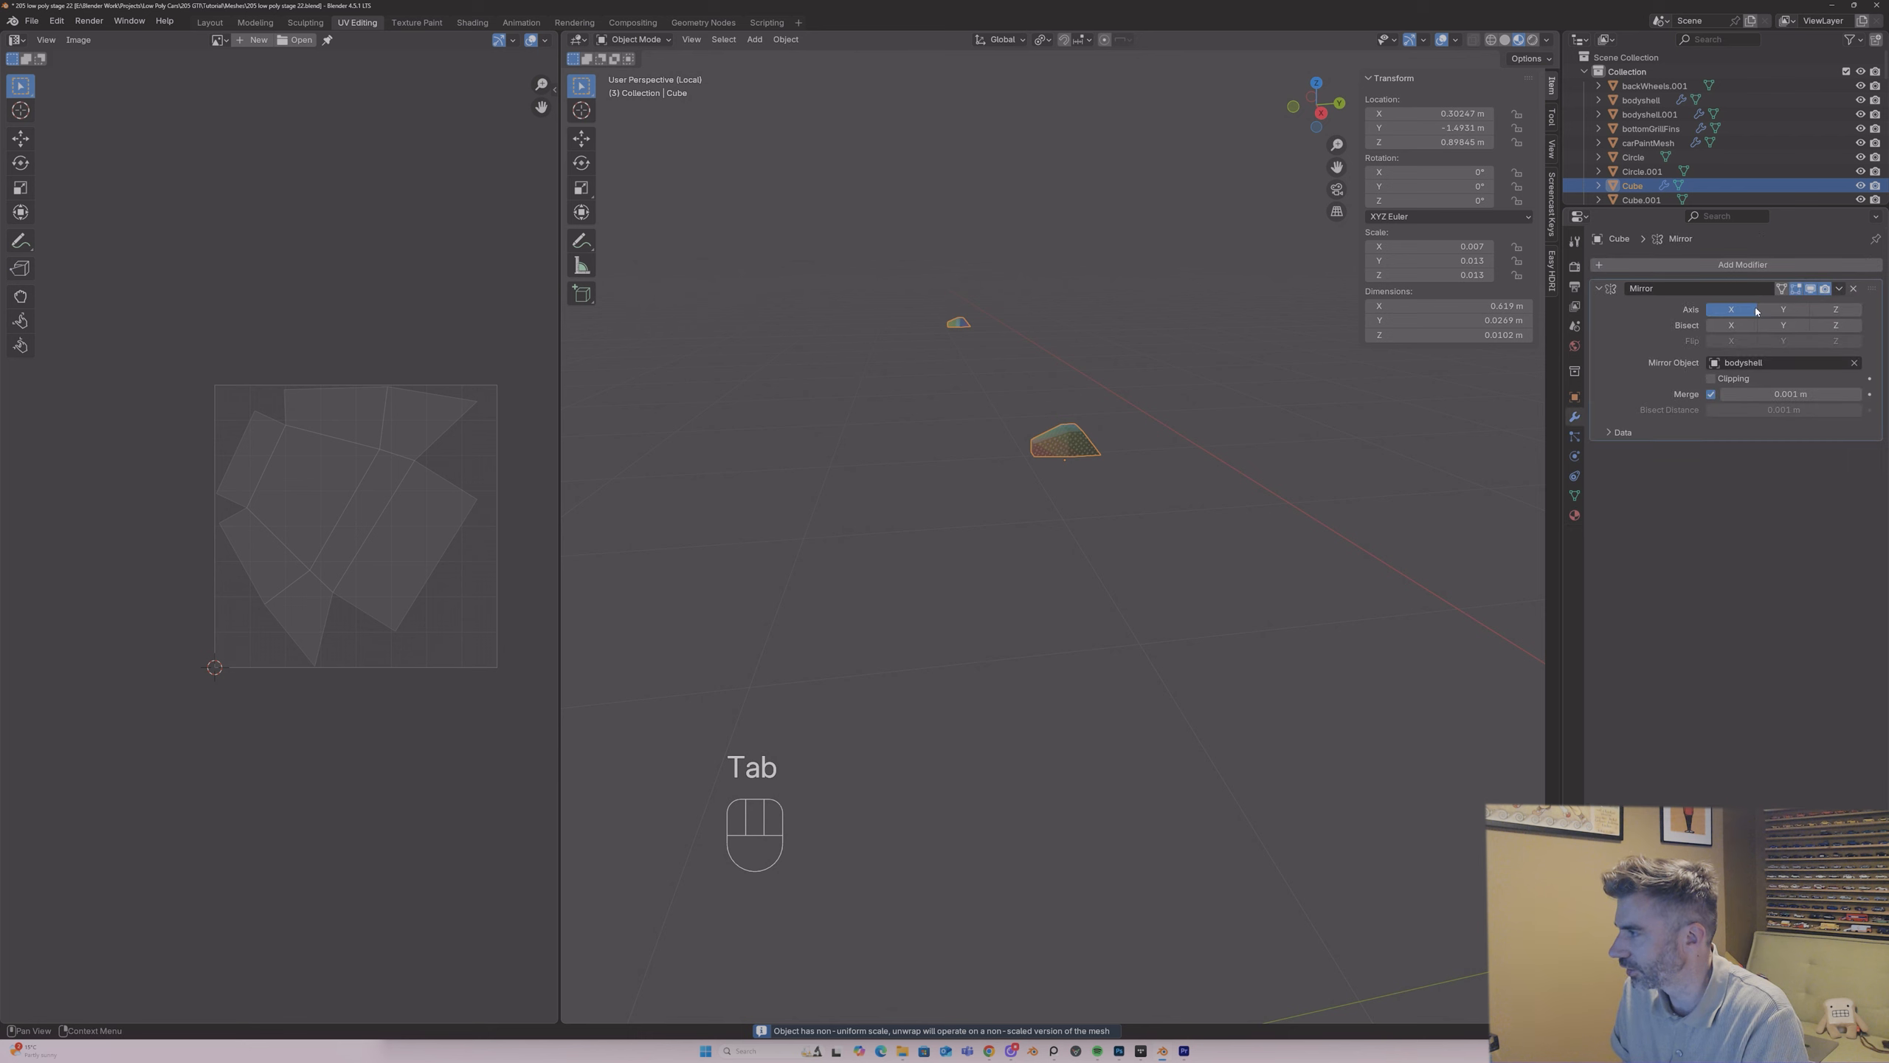
pyautogui.click(1839, 289)
pyautogui.click(1799, 304)
pyautogui.press('Tab')
pyautogui.press('a')
pyautogui.press('u')
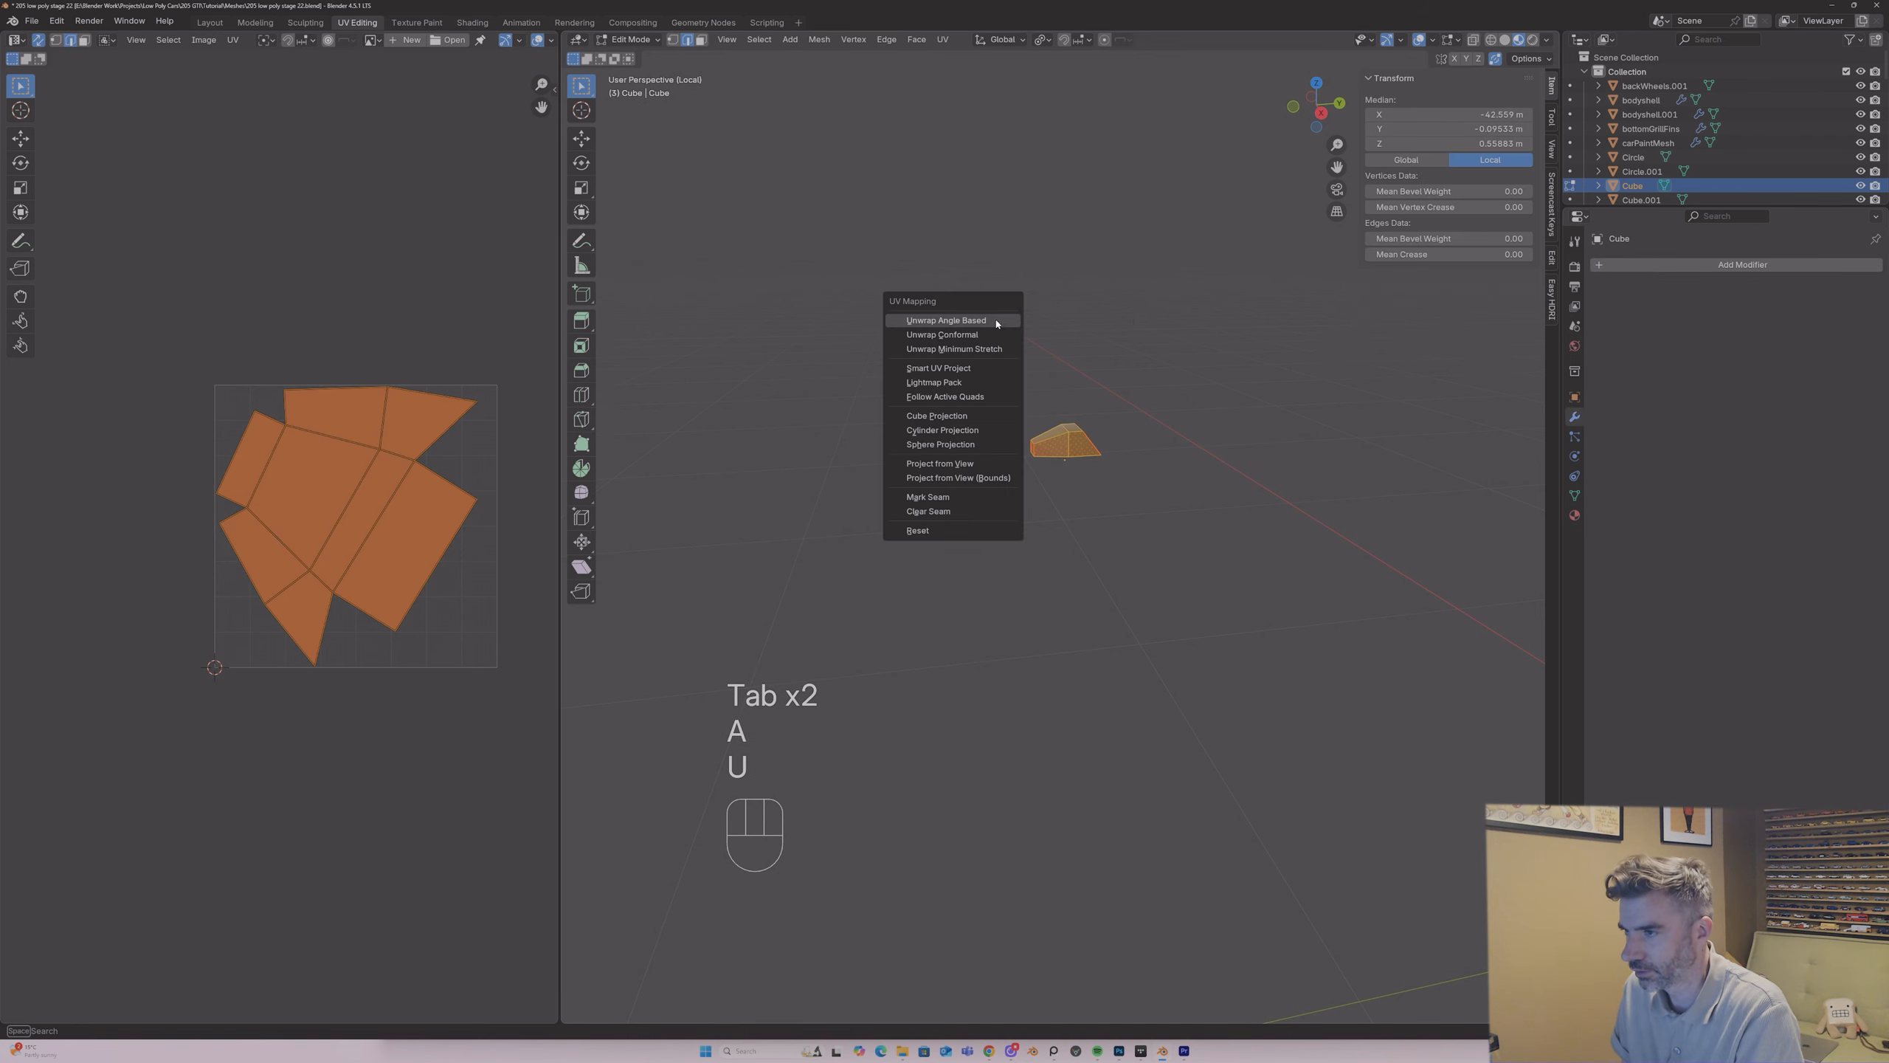
pyautogui.click(996, 323)
# Step: Shrink the nozzles' UV islands, park them outside the UV square and leave the isolated view
pyautogui.press('s')
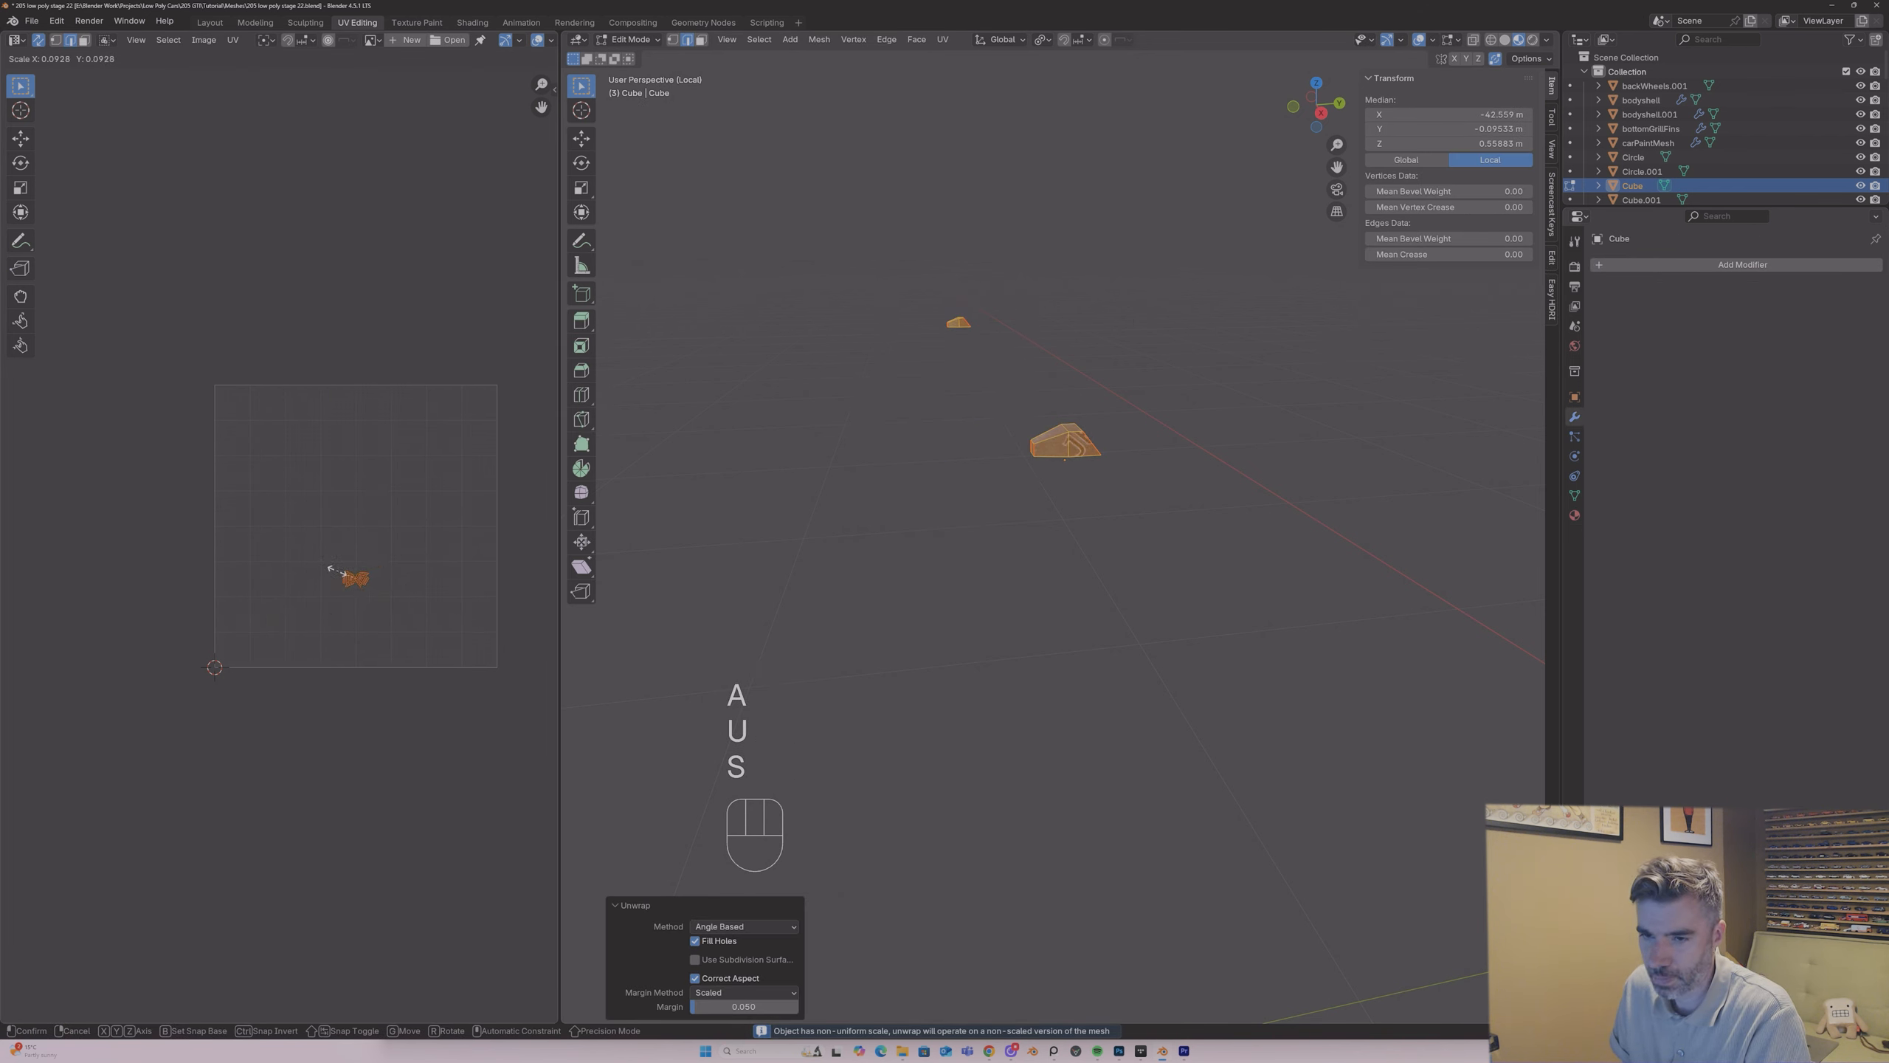
pyautogui.click(329, 567)
pyautogui.press('g')
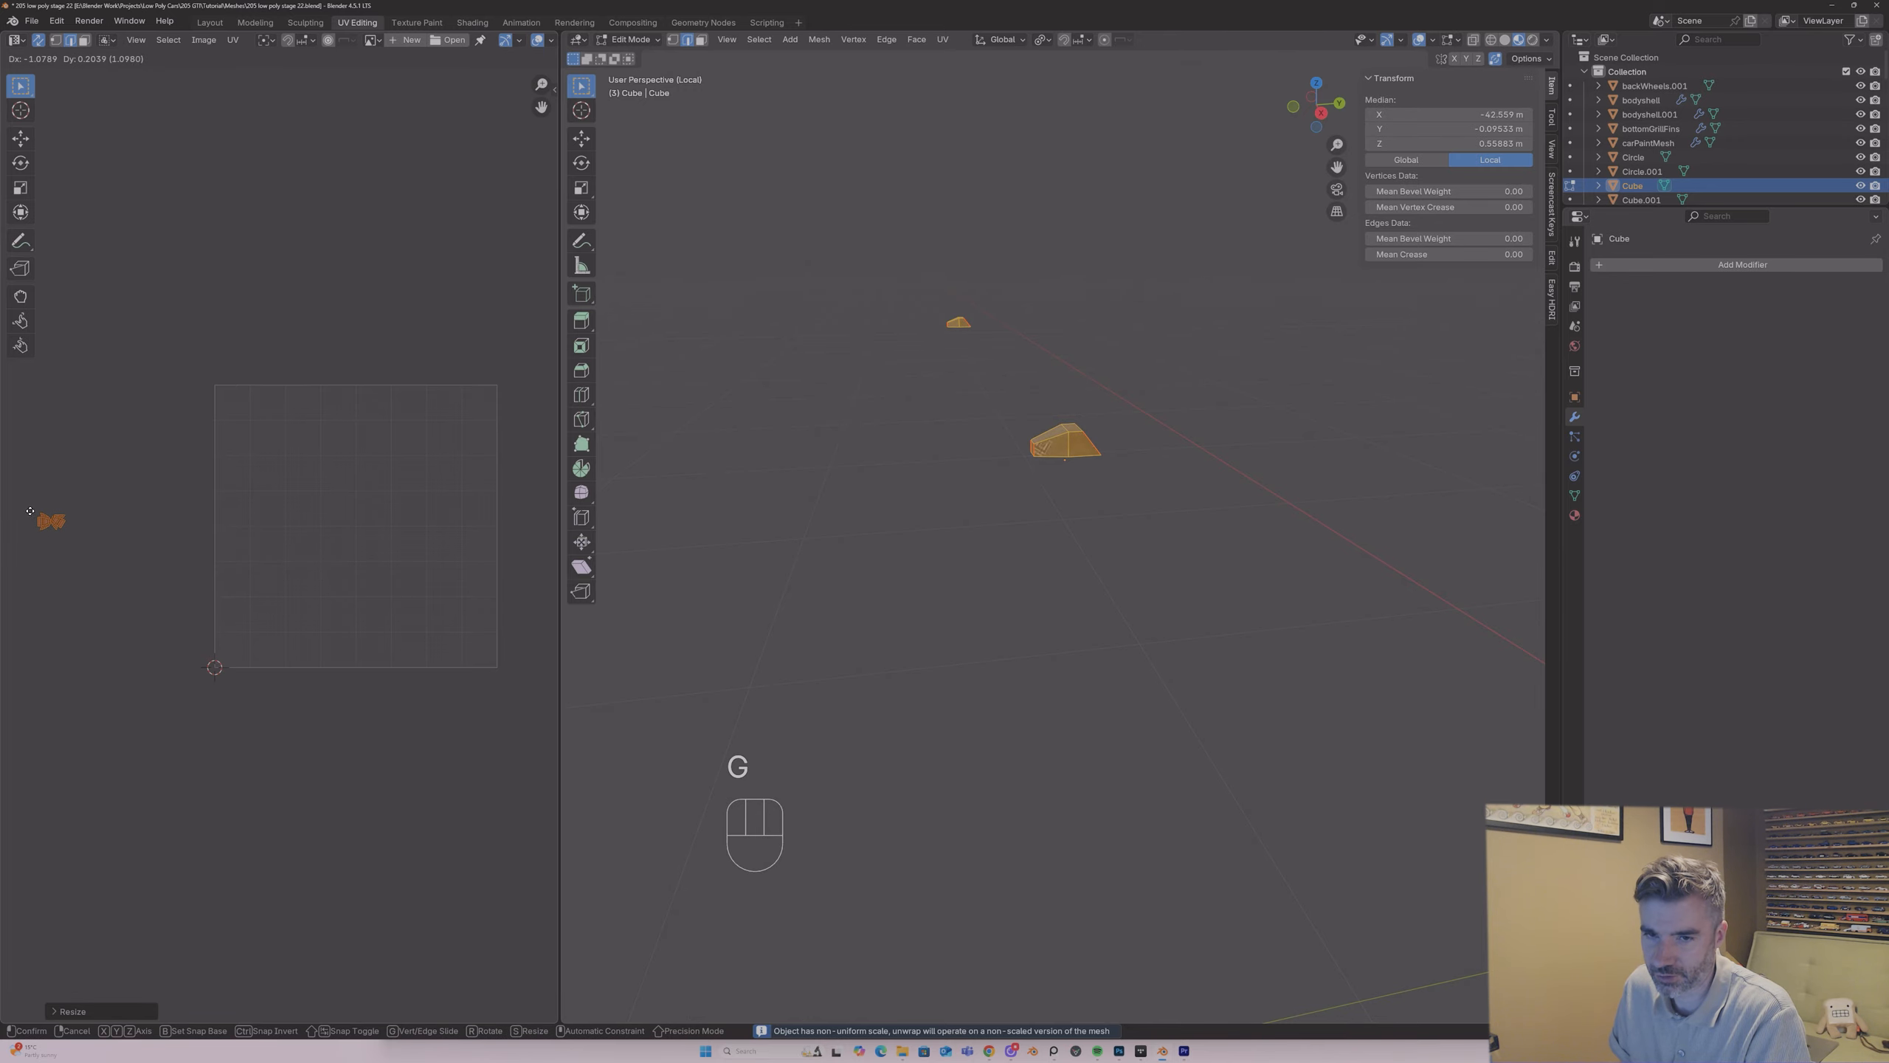
pyautogui.click(29, 511)
pyautogui.press('Tab')
pyautogui.press('KP_Divide')
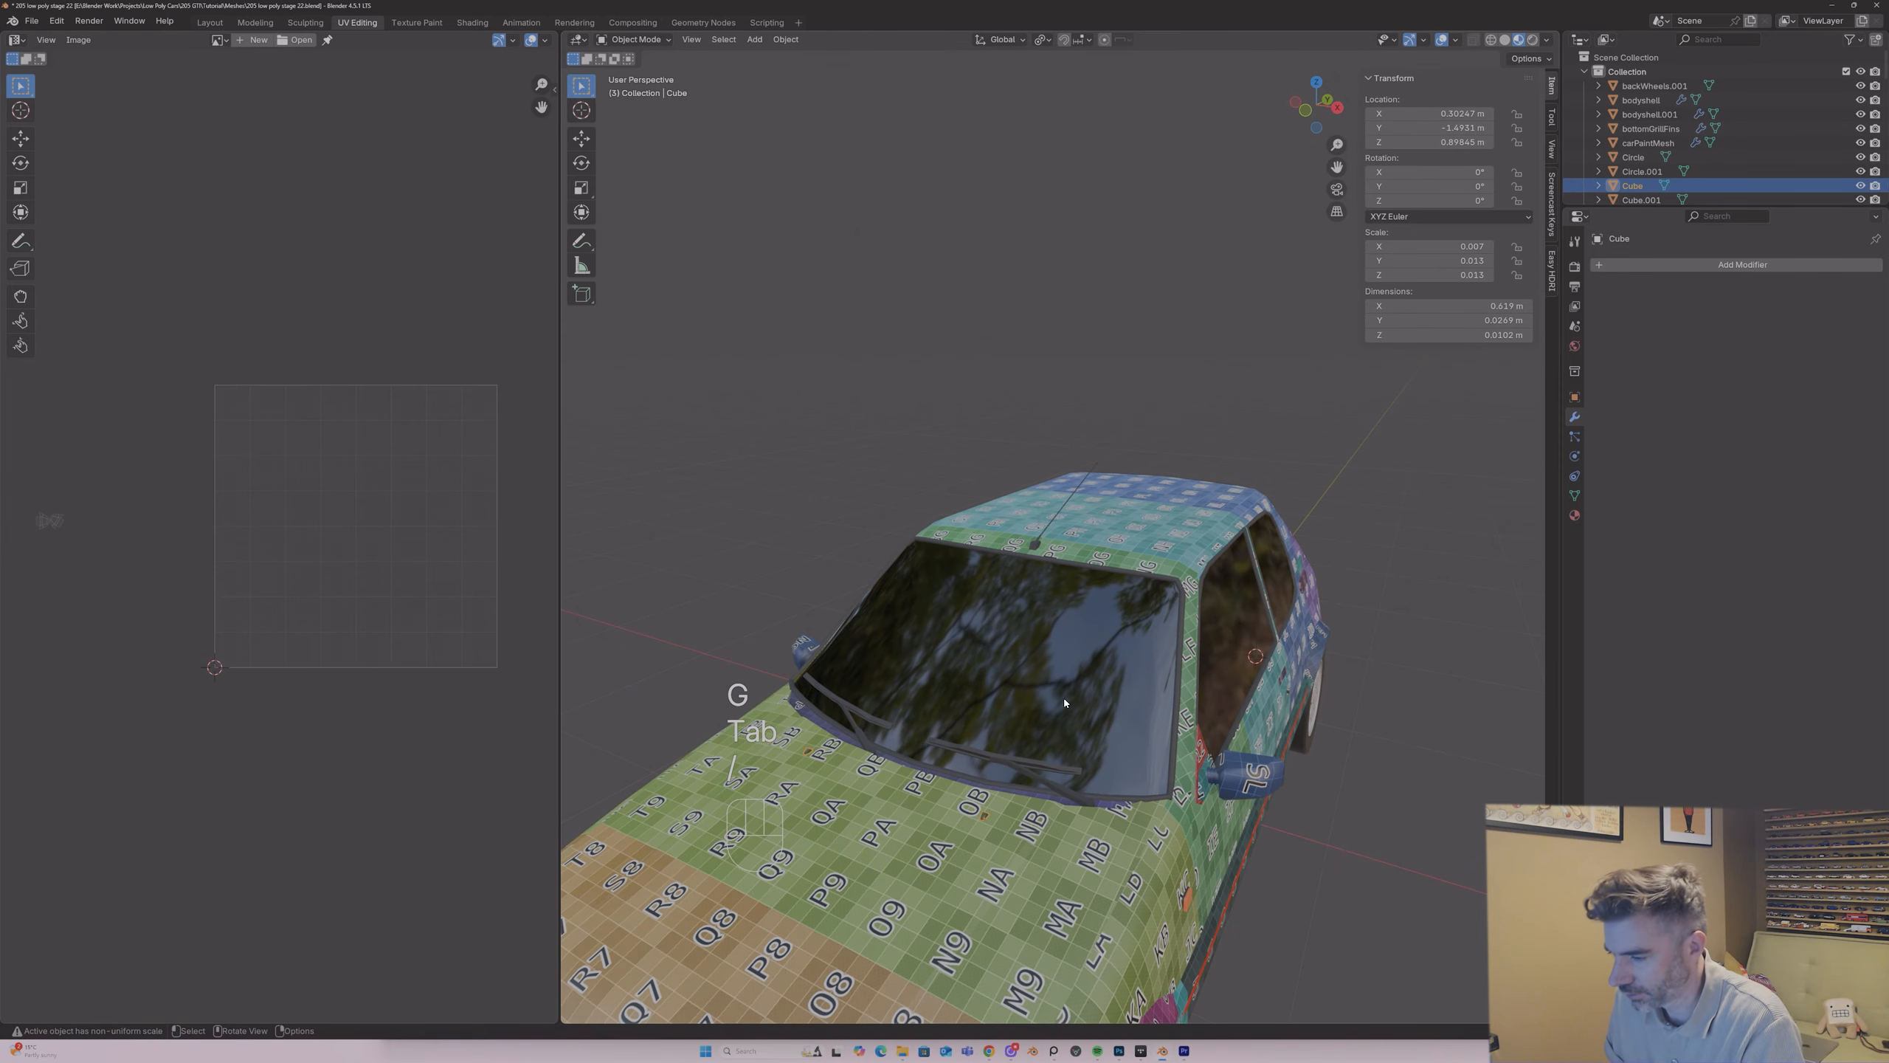
# Step: Isolate the roof aerial's base and rod and join them into one object with the base active
pyautogui.moveTo(1064, 701); pyautogui.dragTo(1069, 571, button='middle')
pyautogui.click(1065, 559)
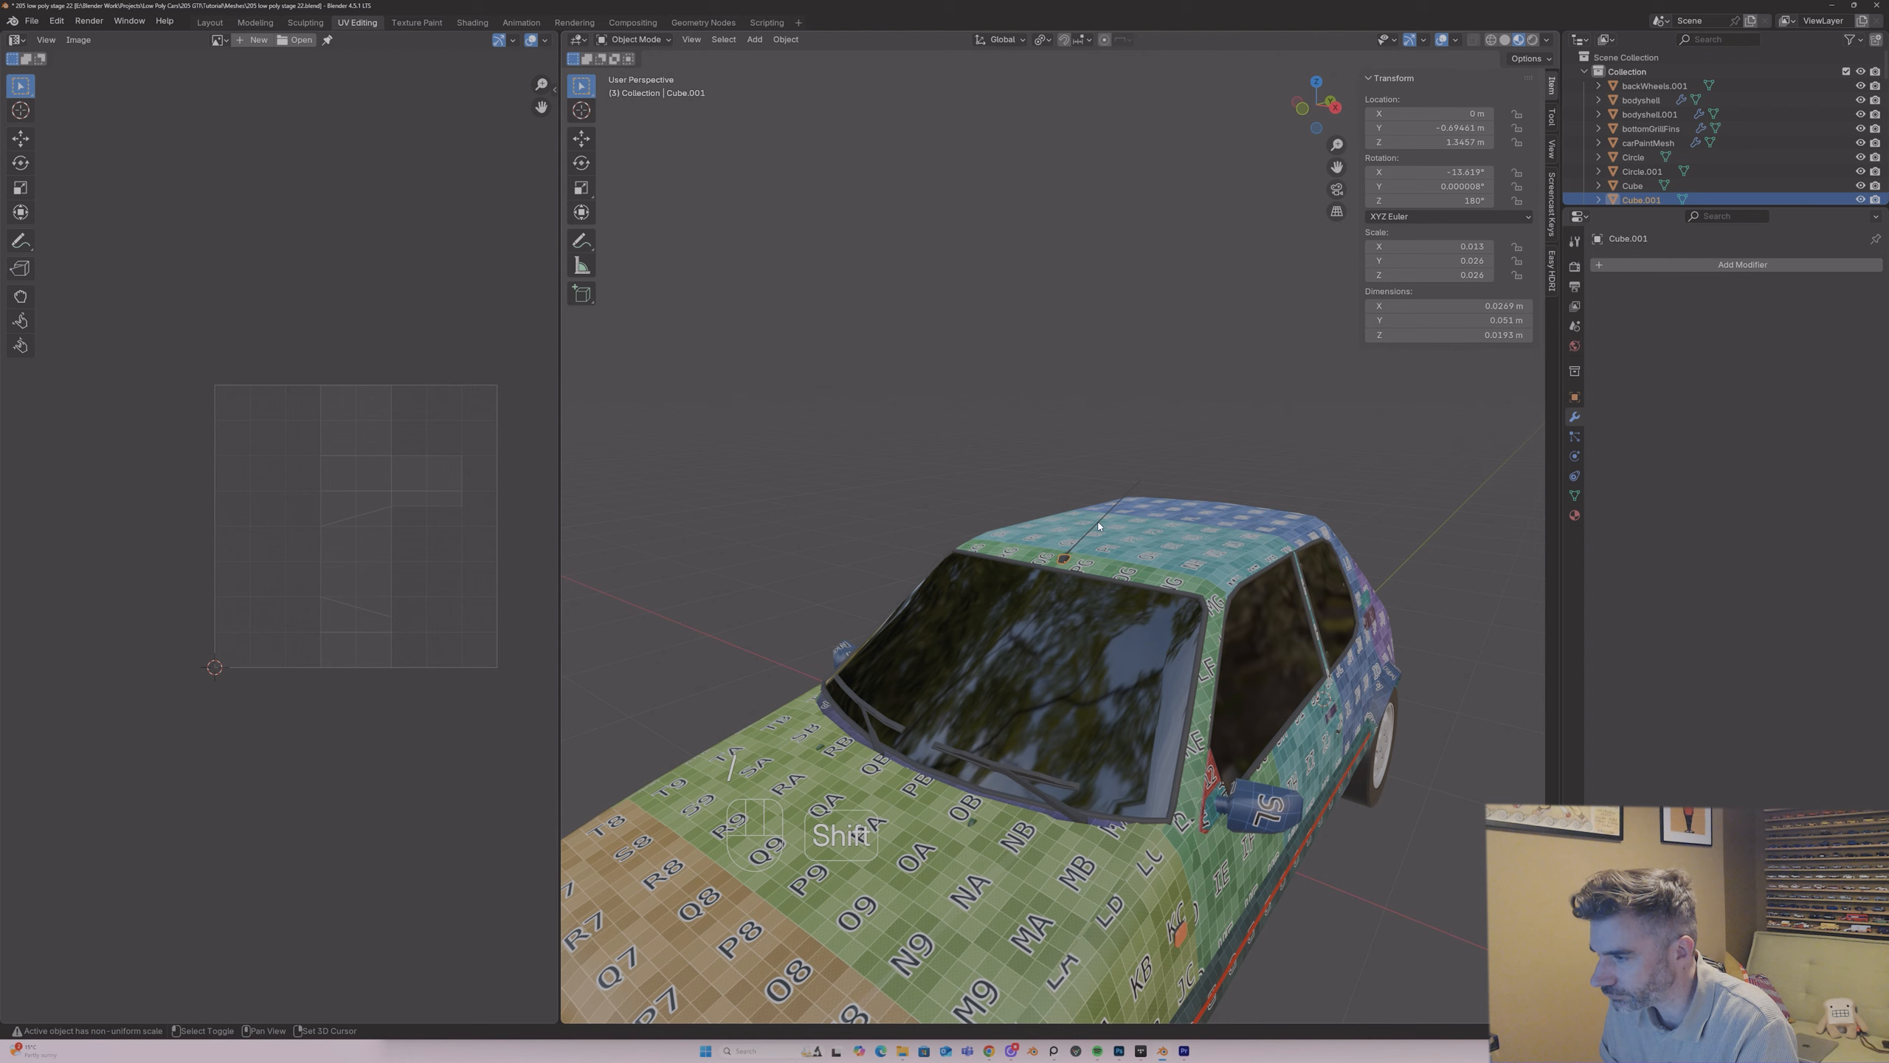
pyautogui.press('KP_Divide')
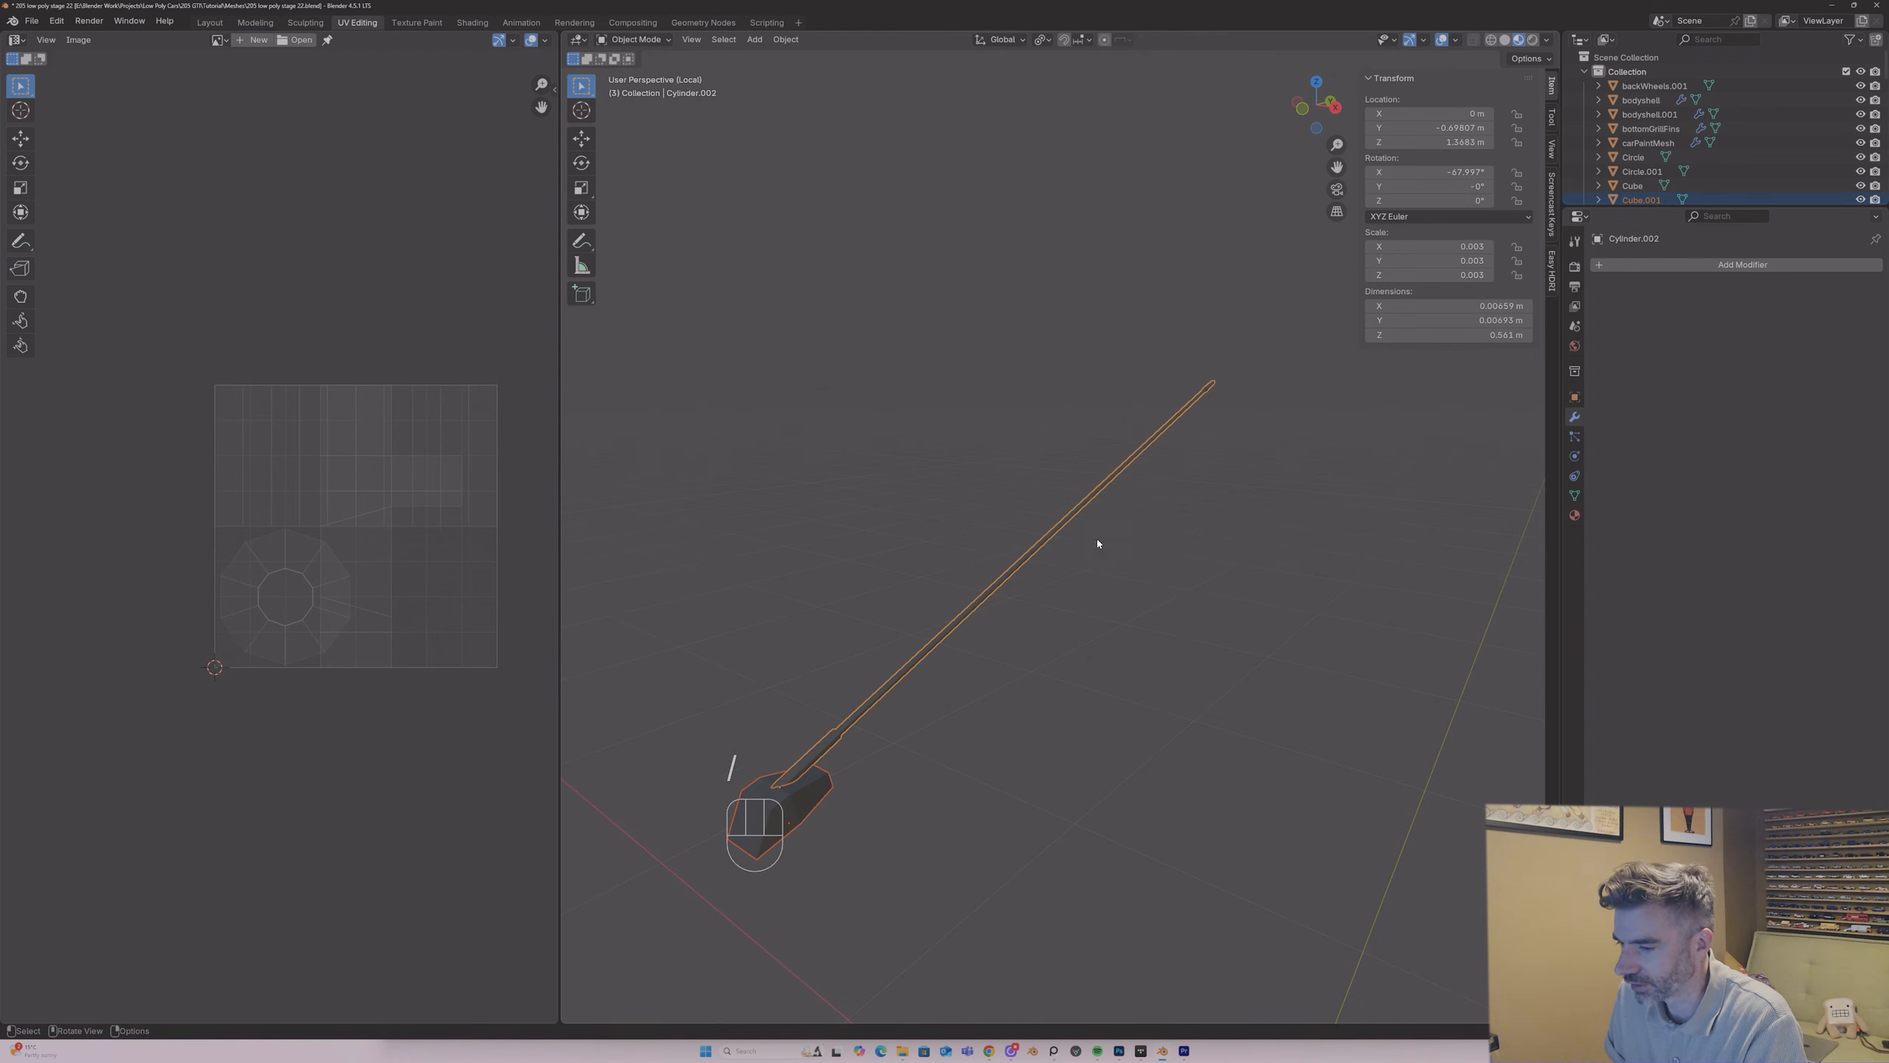
pyautogui.click(837, 779)
pyautogui.keyDown('shift'); pyautogui.click(852, 740); pyautogui.keyUp('shift')
pyautogui.keyDown('shift'); pyautogui.click(808, 794); pyautogui.keyUp('shift')
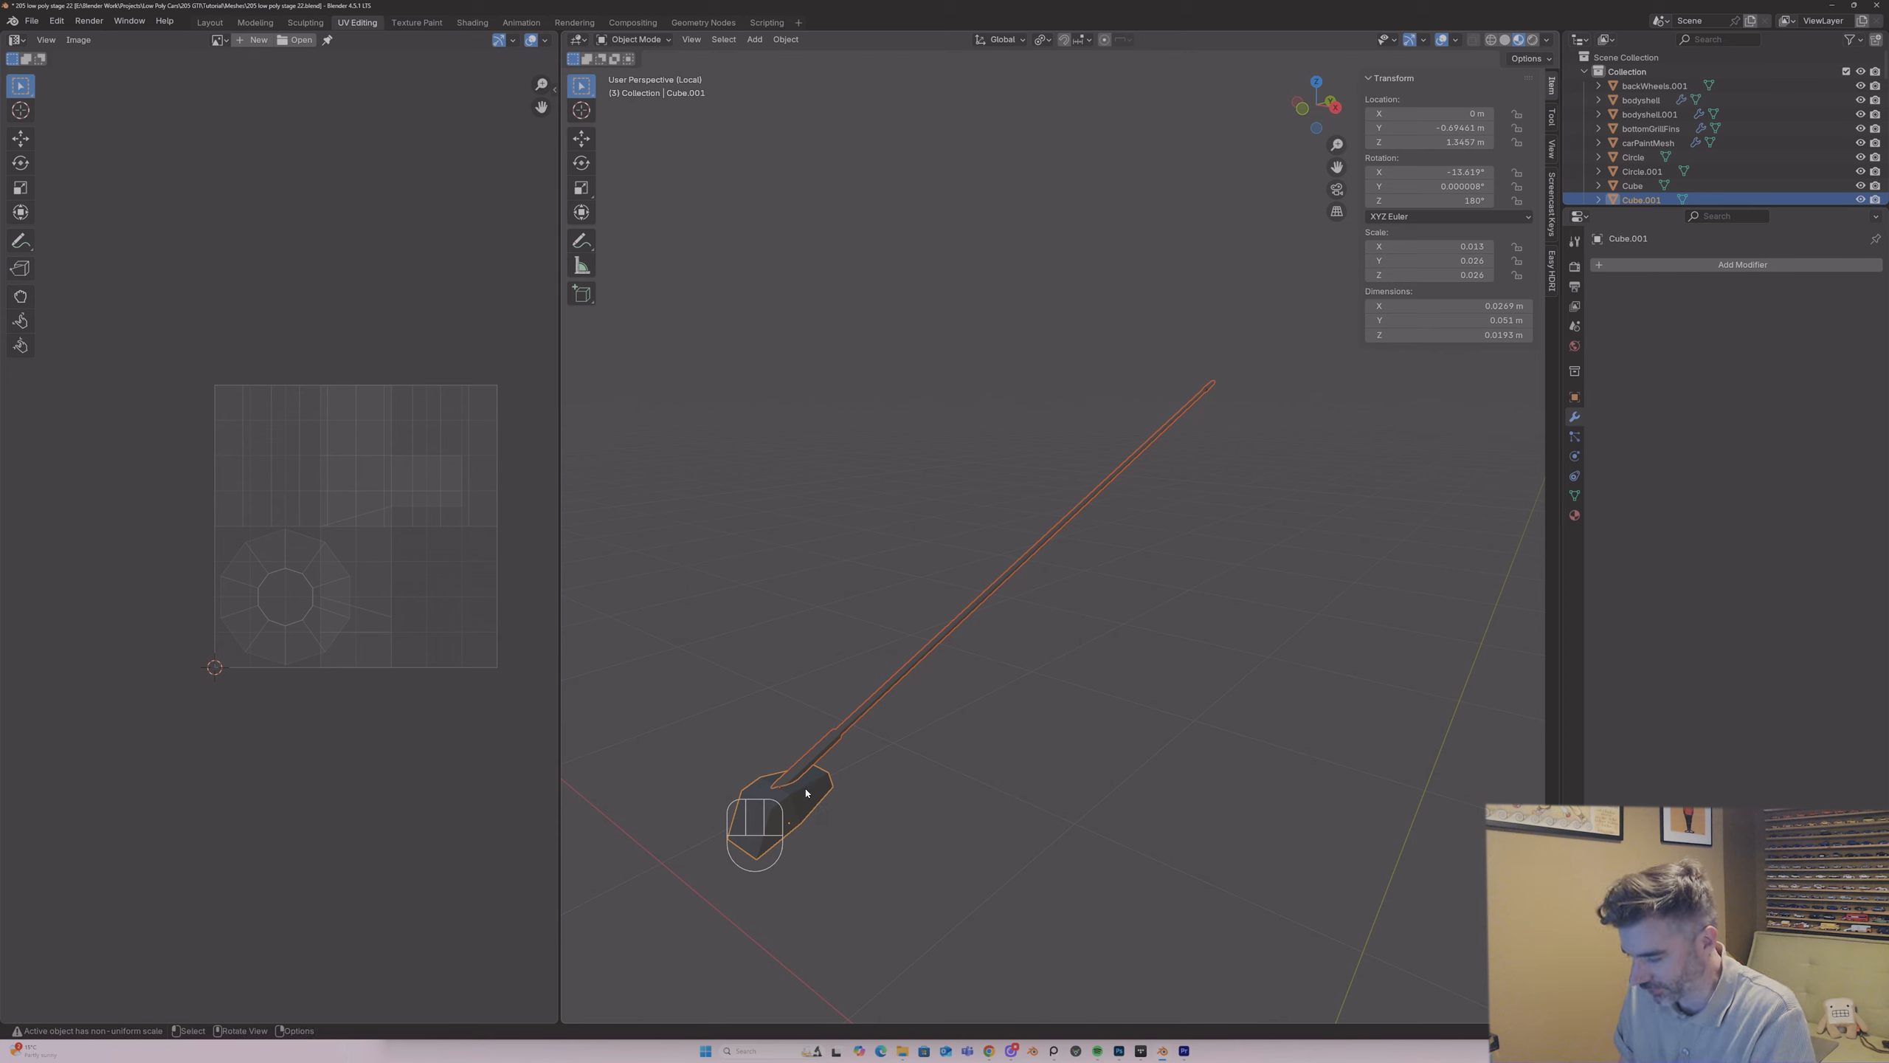
pyautogui.hotkey('ctrl', 'j')
# Step: Mark seams on the side edges of the aerial's base block
pyautogui.press('Tab')
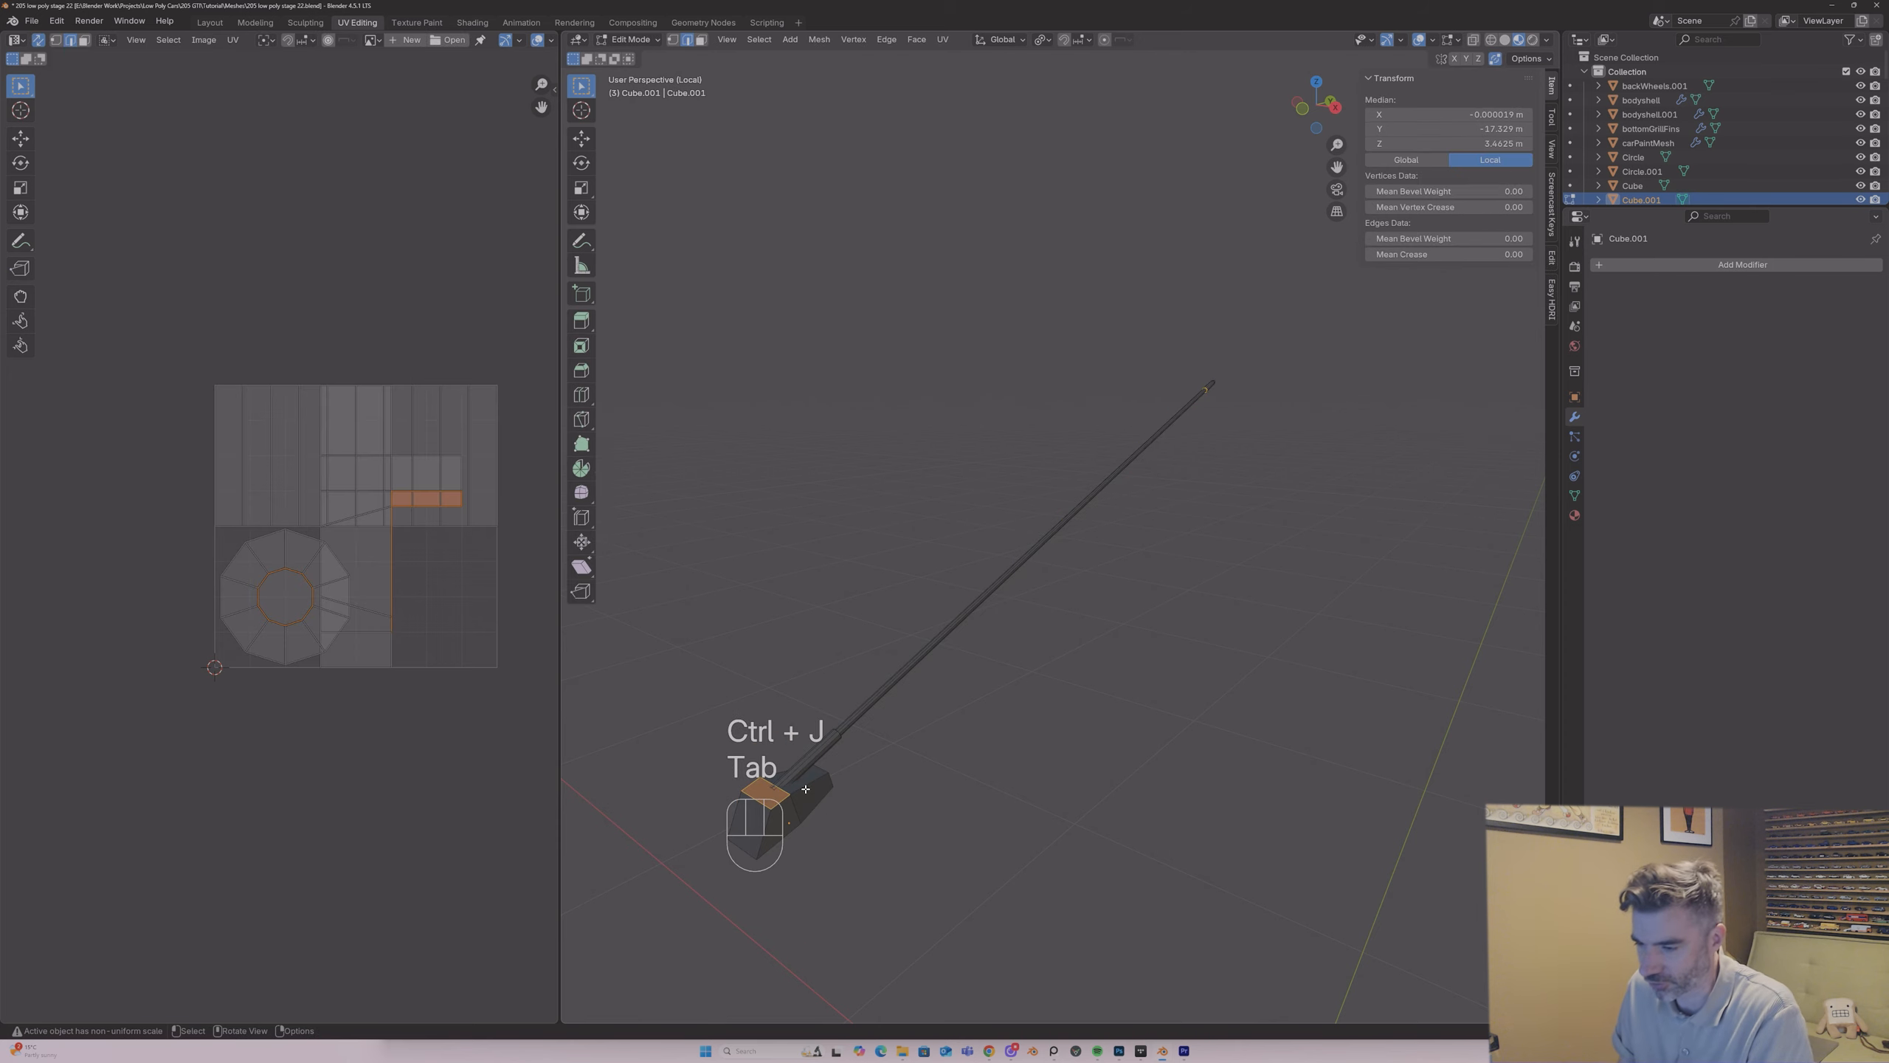
pyautogui.moveTo(809, 787); pyautogui.dragTo(873, 681, button='middle')
pyautogui.press('2')
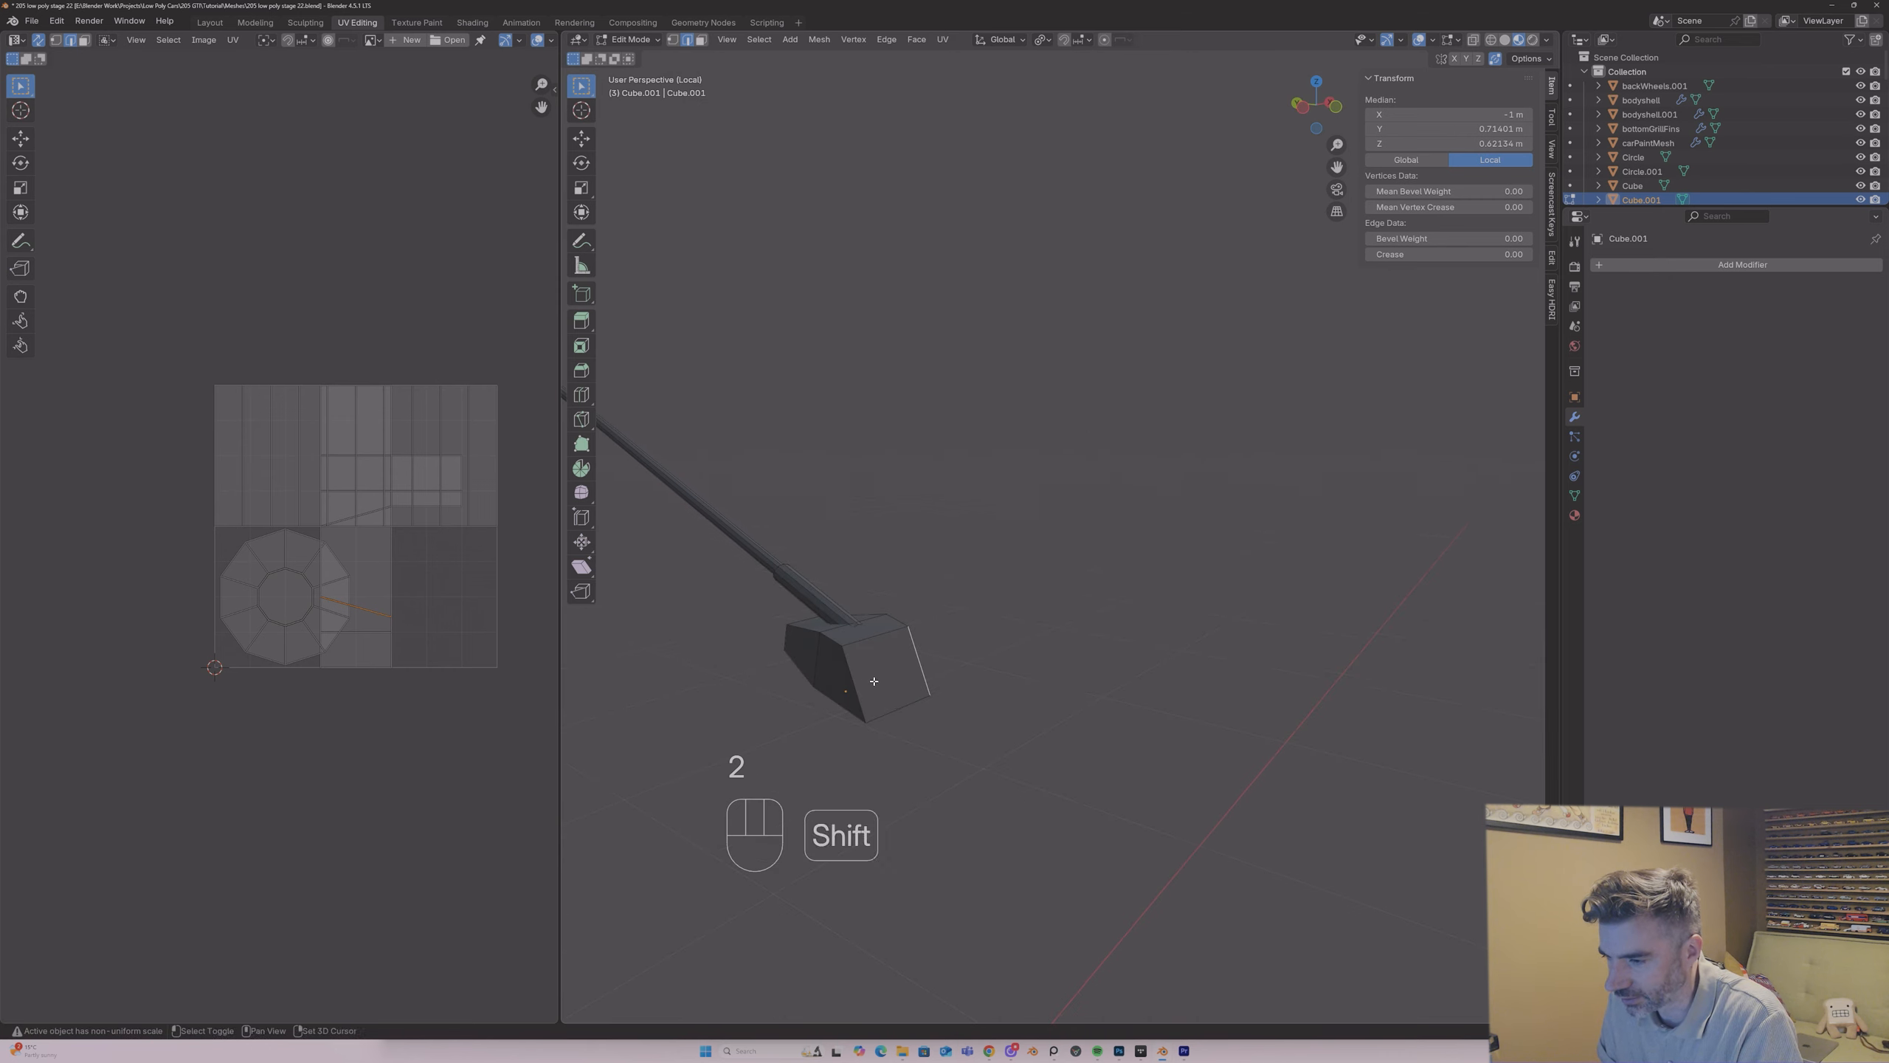
pyautogui.moveTo(784, 637); pyautogui.dragTo(1678, 603, button='middle')
pyautogui.keyDown('shift'); pyautogui.click(892, 663); pyautogui.keyUp('shift')
pyautogui.rightClick(893, 668)
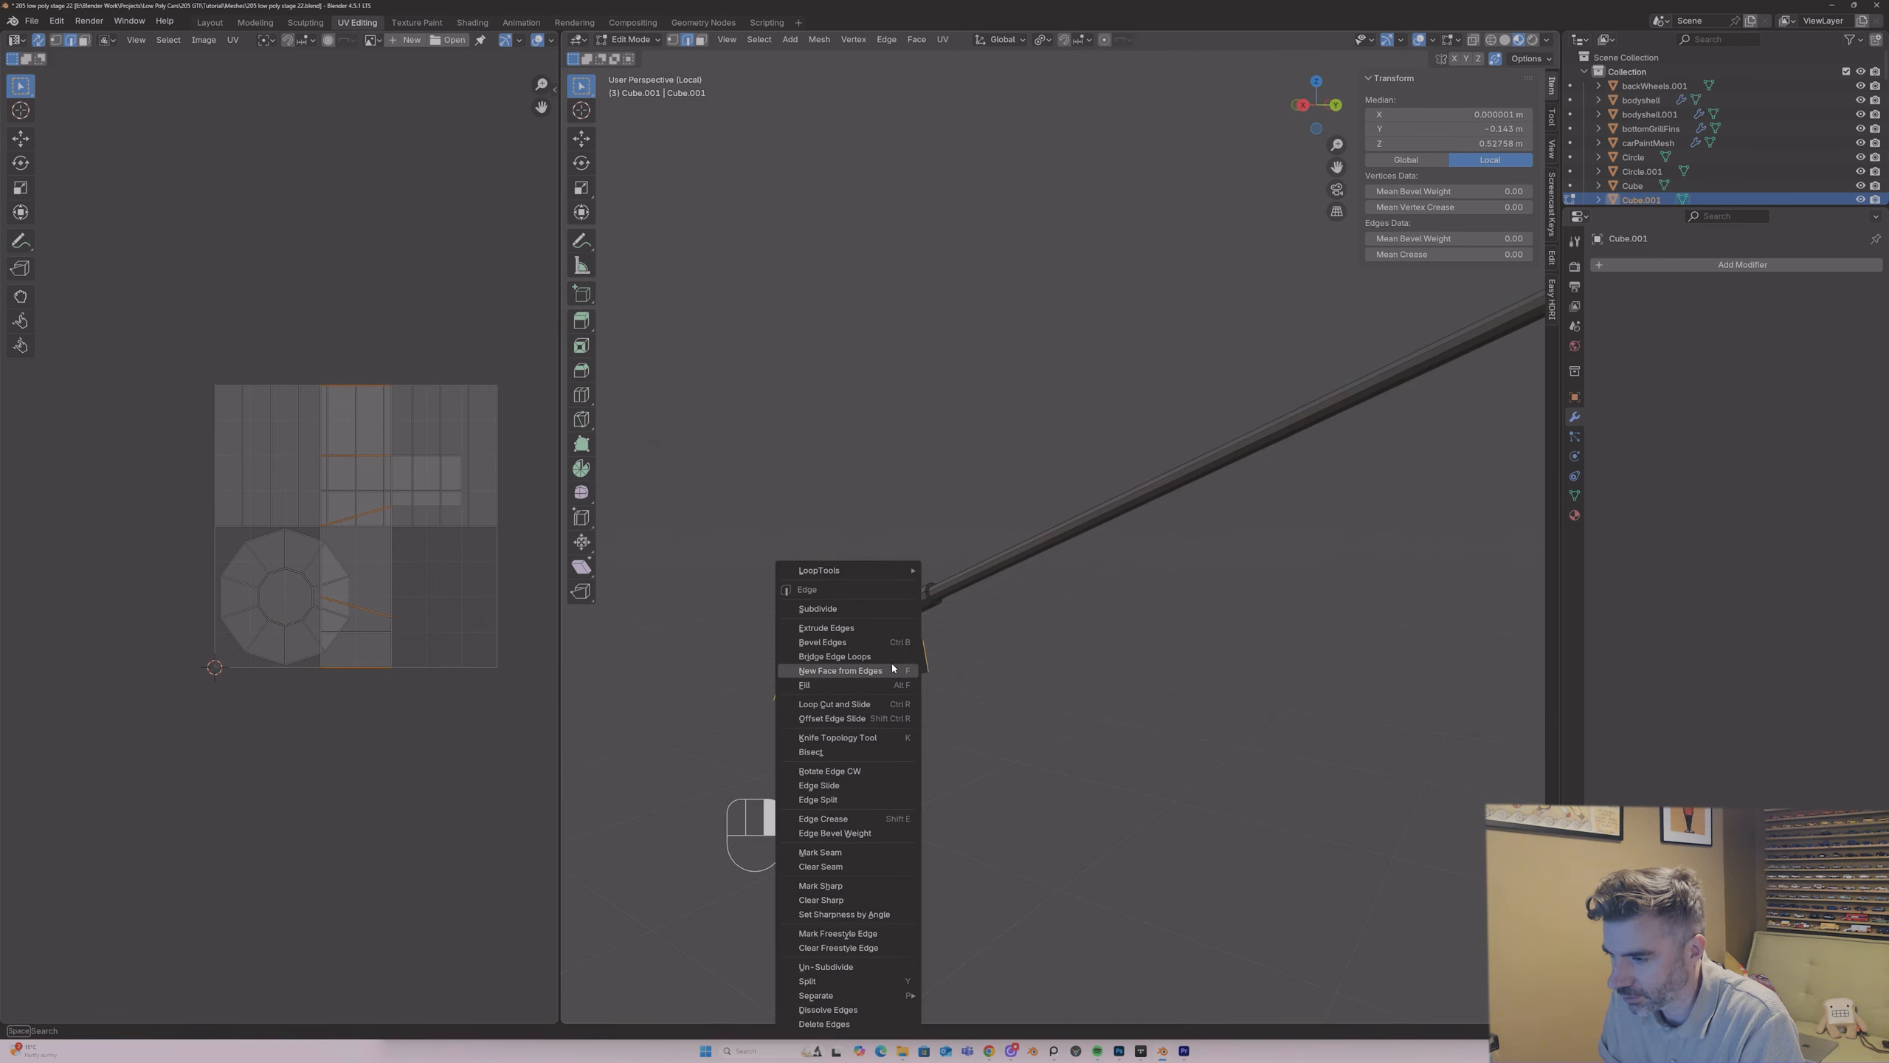
pyautogui.click(853, 851)
pyautogui.moveTo(853, 851); pyautogui.dragTo(1110, 666, button='middle')
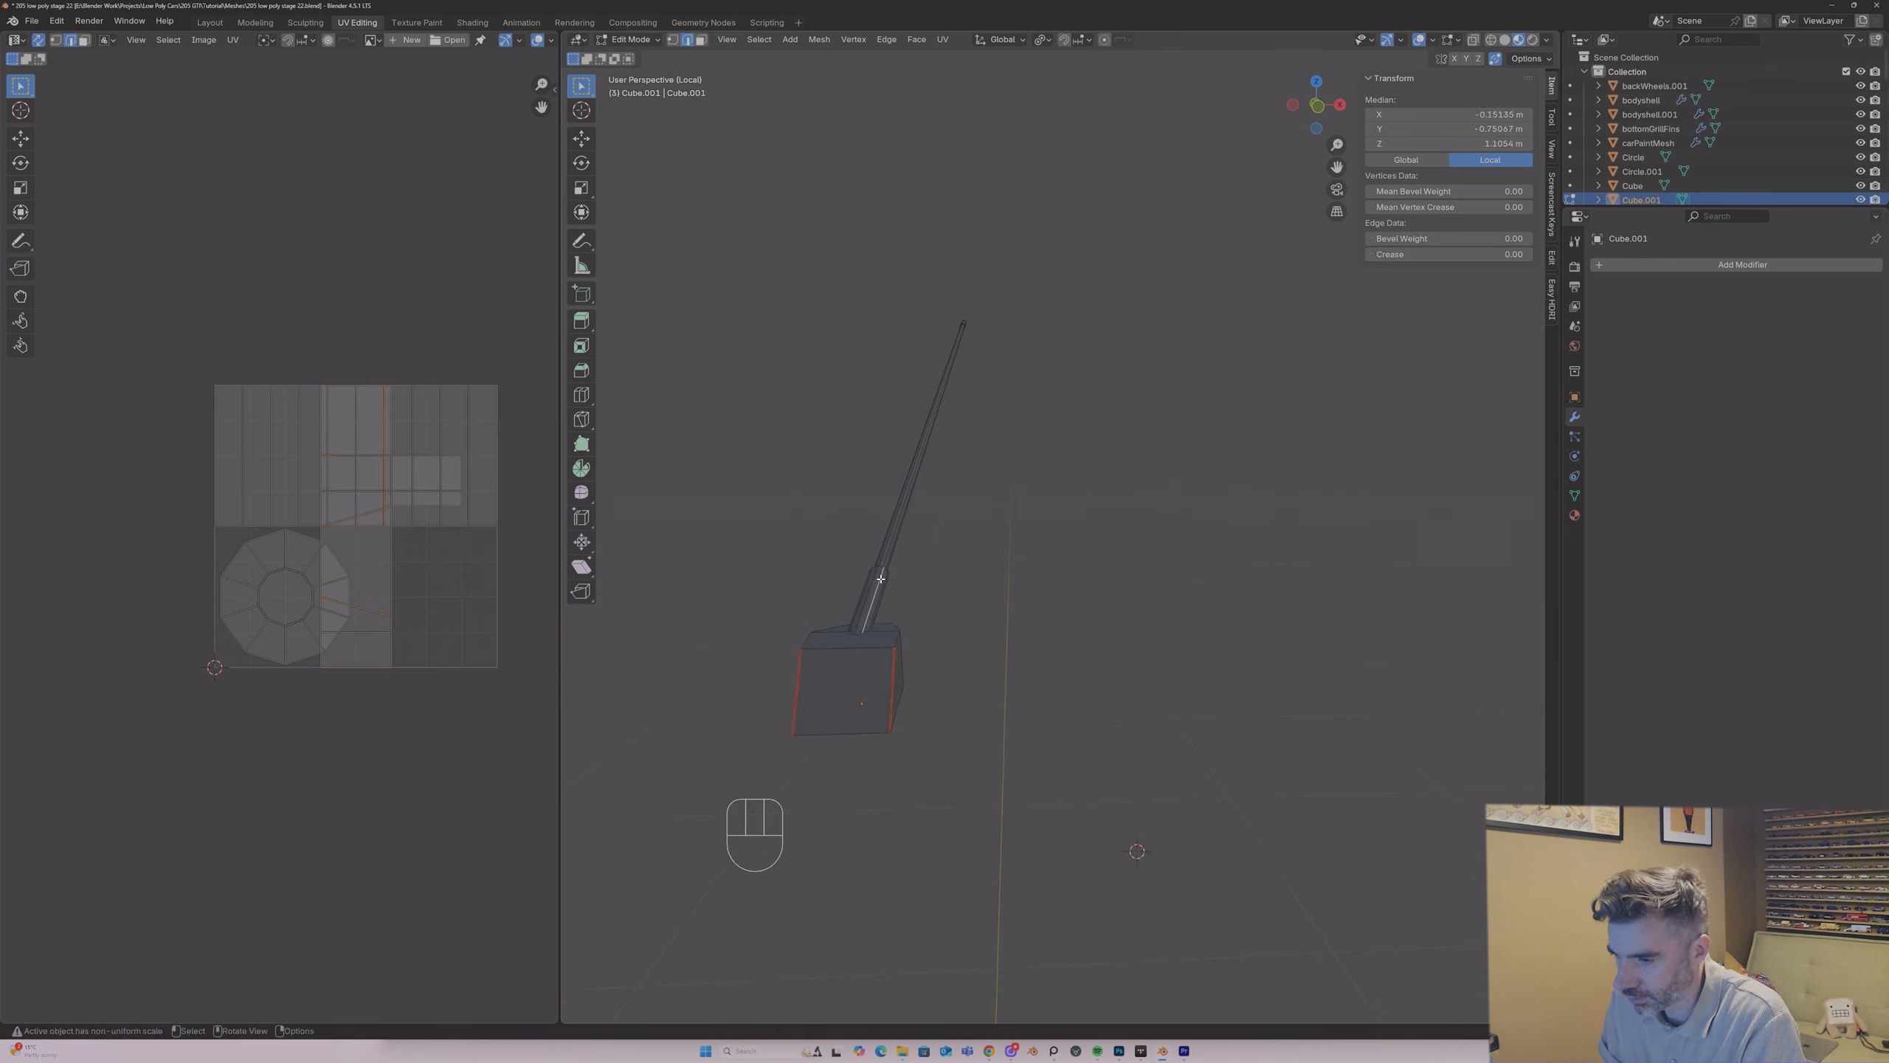
pyautogui.press('l')
pyautogui.press('g')
pyautogui.press('y')
pyautogui.press('x')
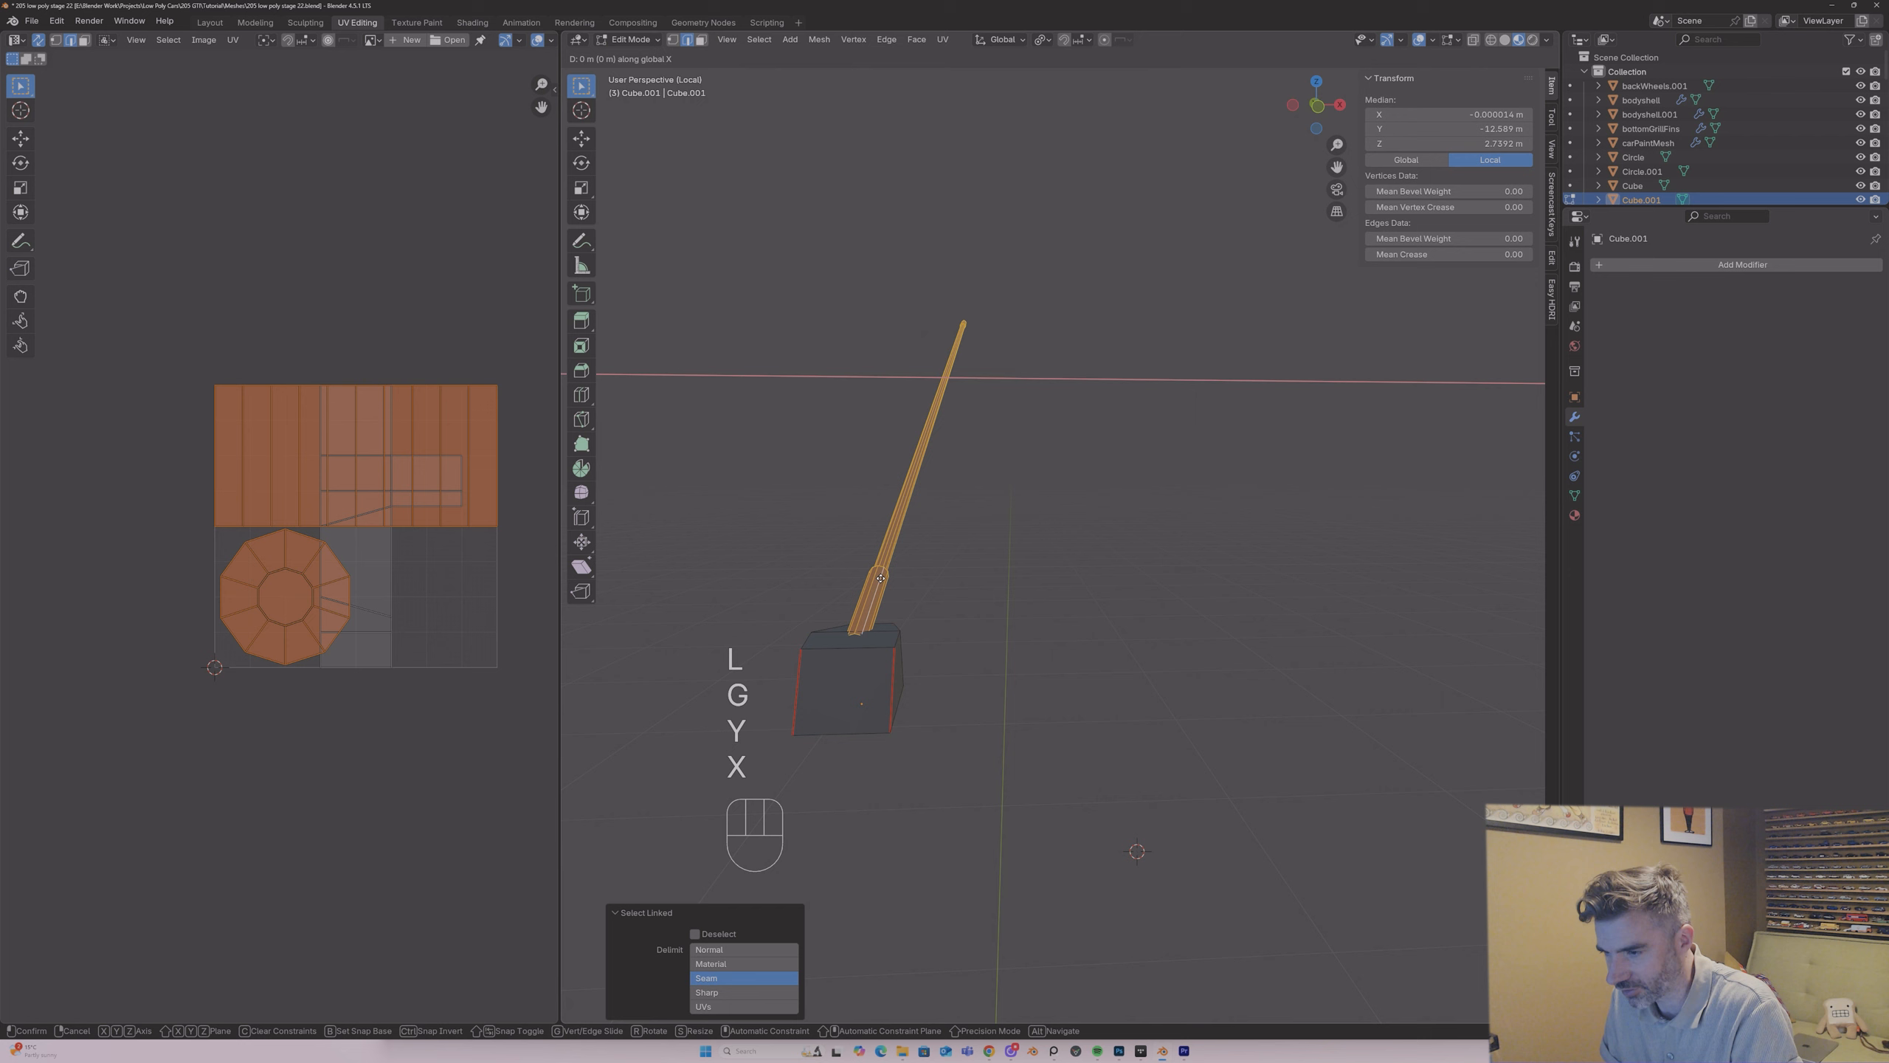
pyautogui.press('z')
pyautogui.press('Tab')
# Step: Select a lengthwise edge run along the aerial's rod in edge mode
pyautogui.moveTo(912, 584); pyautogui.dragTo(862, 591, button='middle')
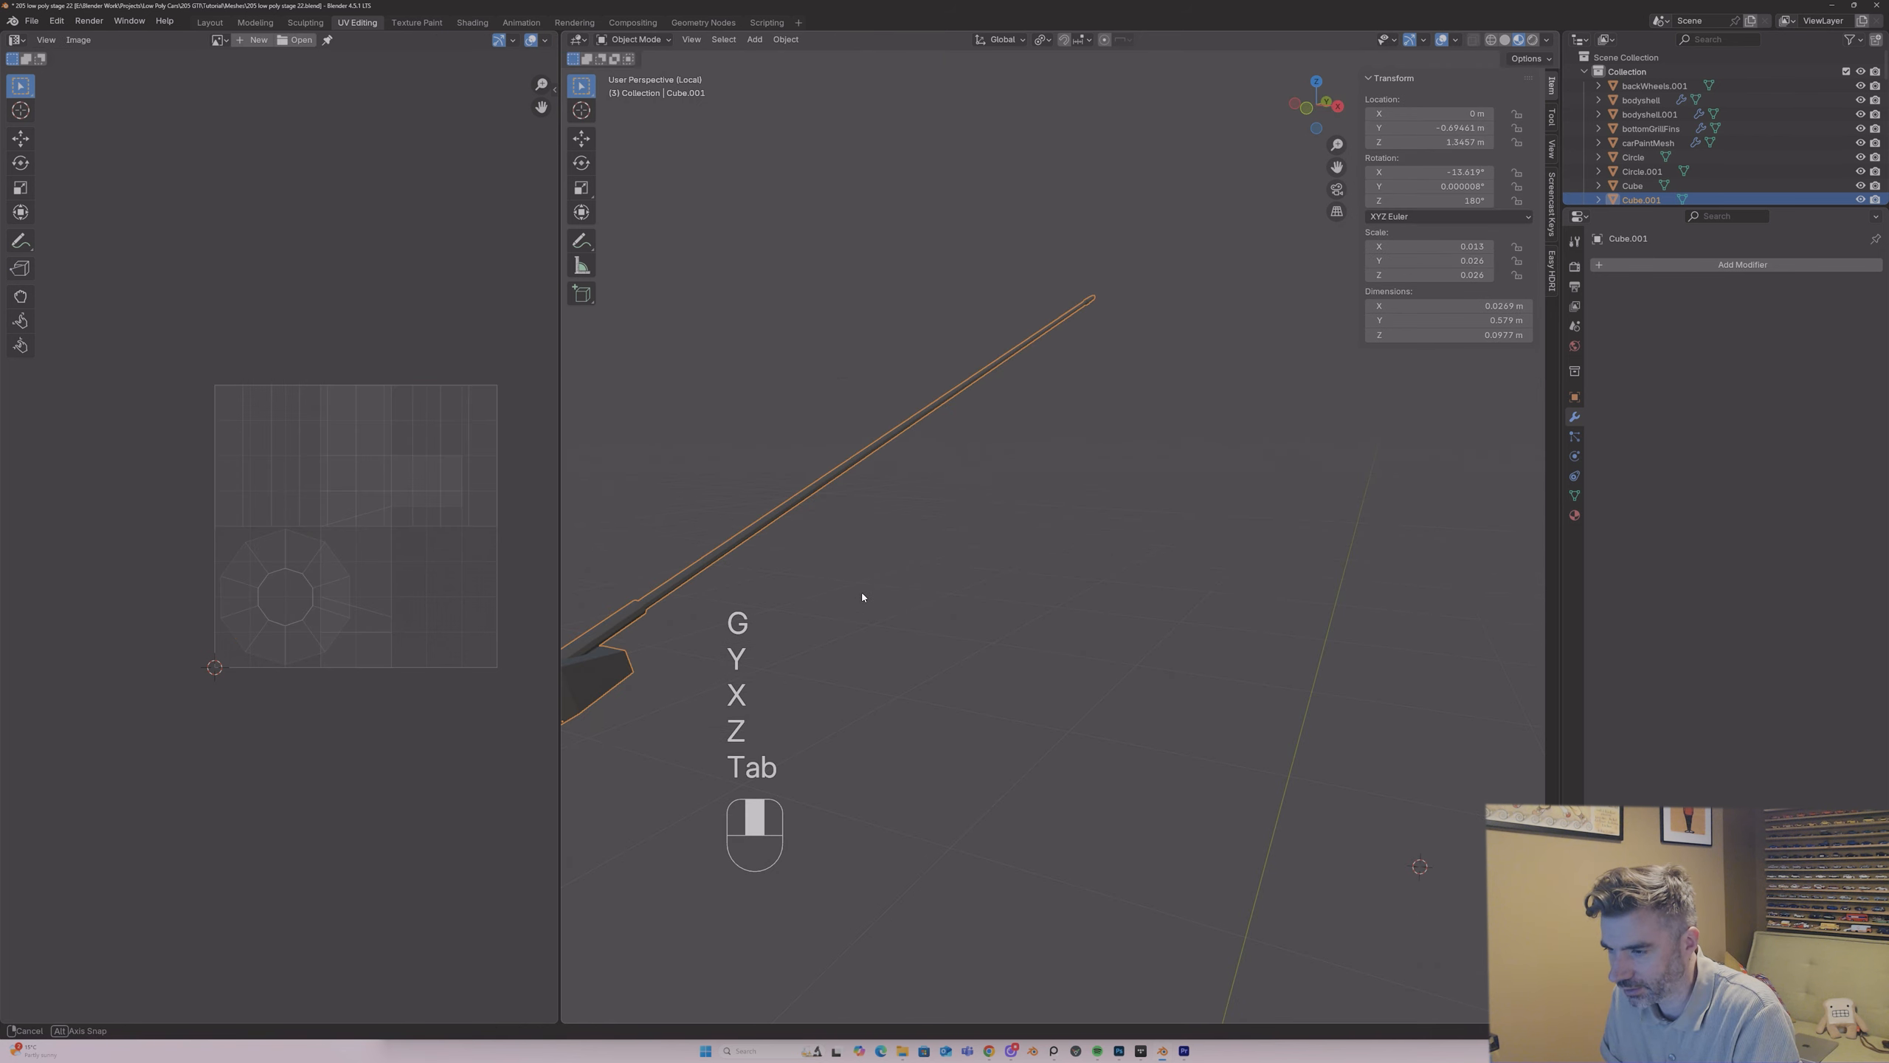
pyautogui.press('Tab')
pyautogui.scroll(-2, 612, 641)
pyautogui.moveTo(707, 612); pyautogui.dragTo(716, 618, button='middle')
pyautogui.moveTo(1132, 352); pyautogui.dragTo(1138, 418, button='middle')
pyautogui.scroll(1, 1176, 411)
pyautogui.click(1162, 392)
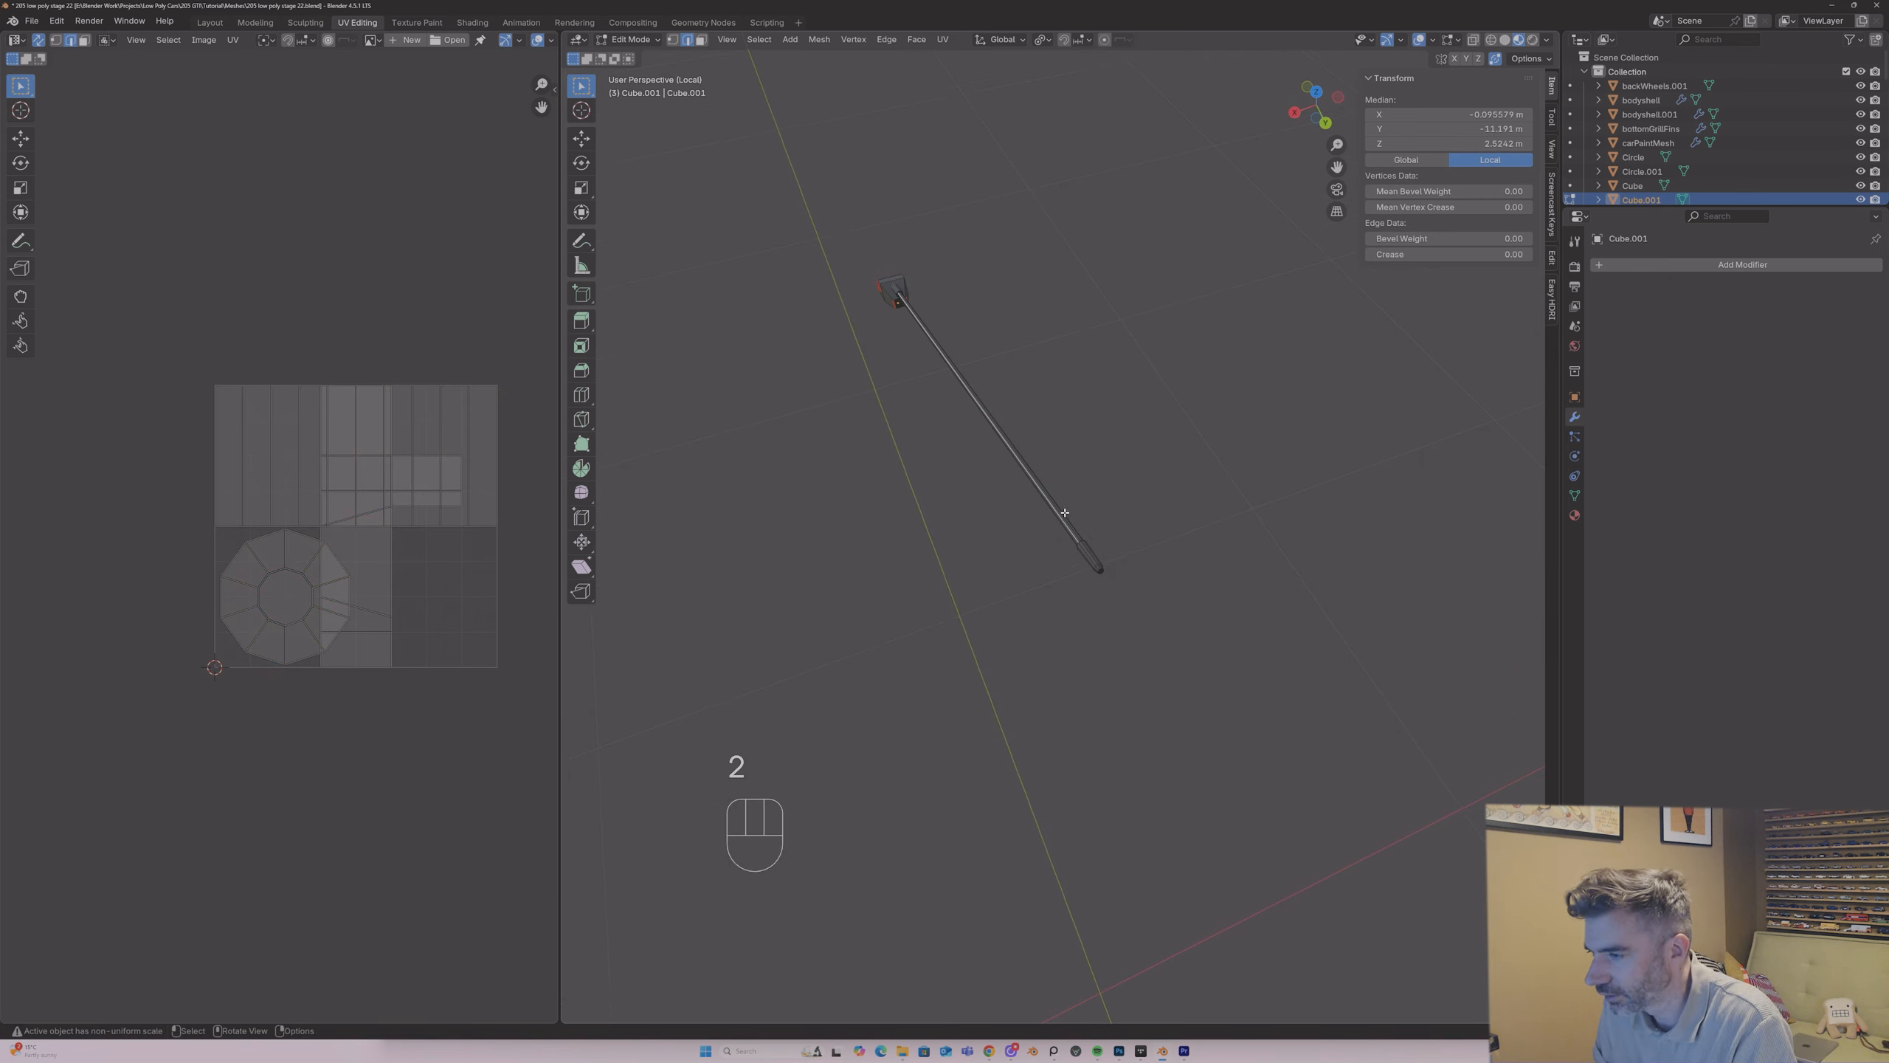
# Step: Mark the selected lengthwise edge run along the aerial's rod as a seam
pyautogui.rightClick(1085, 547)
pyautogui.click(1085, 547)
pyautogui.moveTo(1084, 545); pyautogui.dragTo(1156, 203, button='middle')
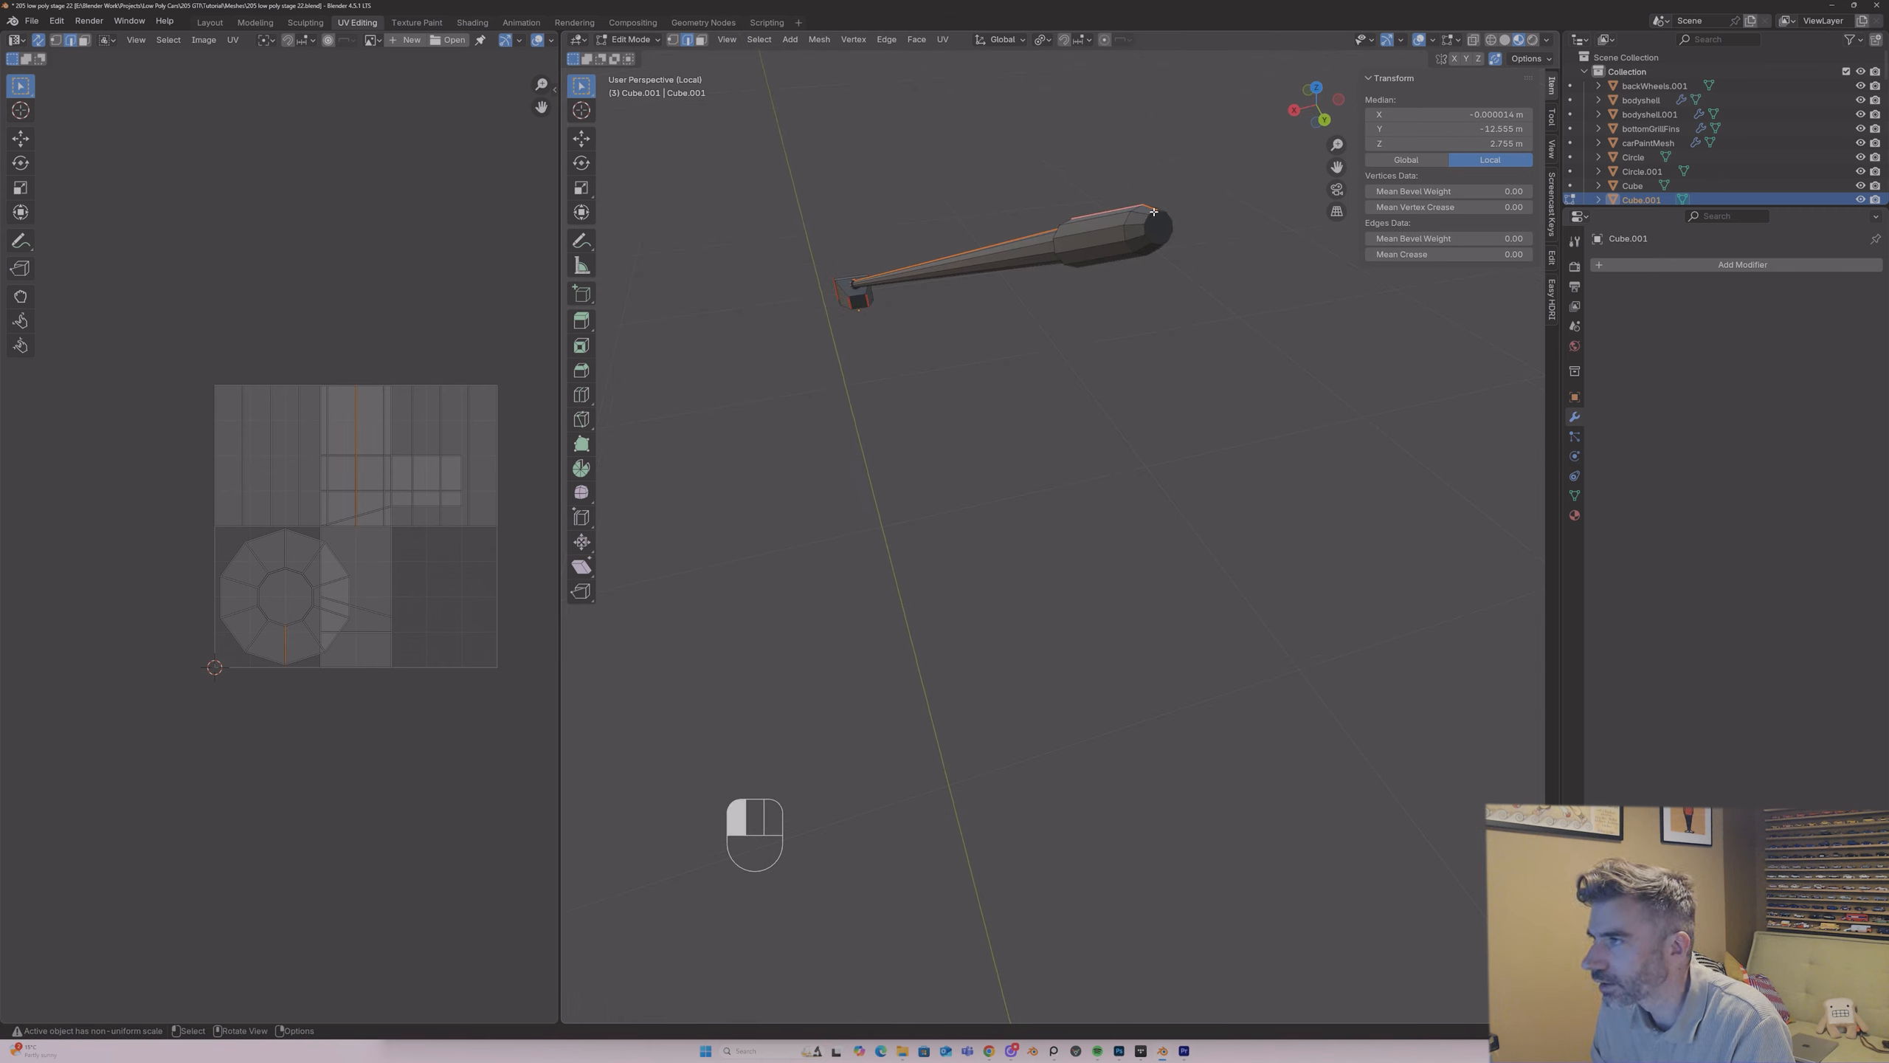
# Step: Mark a seam around the end cap of the aerial's rod, leaving one edge of the loop unseamed
pyautogui.keyDown('alt'); pyautogui.keyDown('shift'); pyautogui.click(1151, 213); pyautogui.keyUp('shift'); pyautogui.keyUp('alt')
pyautogui.rightClick(1145, 215)
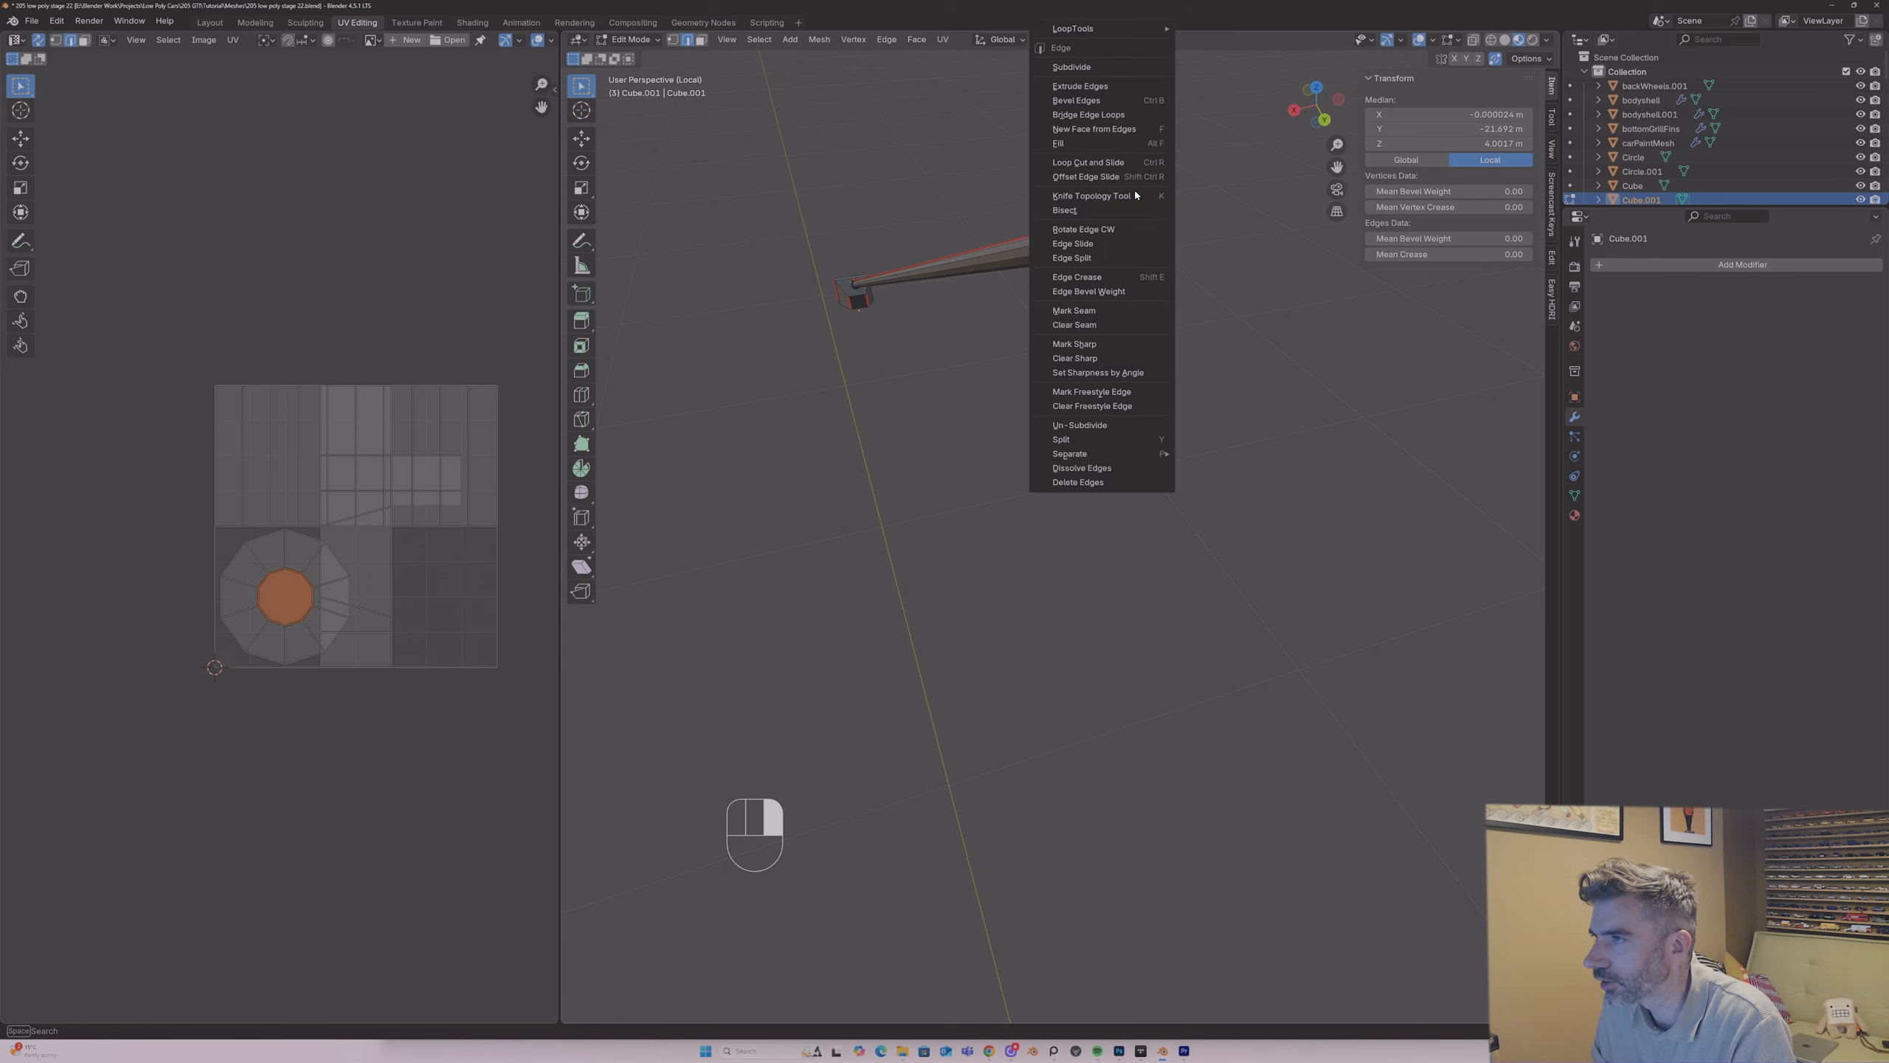
pyautogui.click(1082, 310)
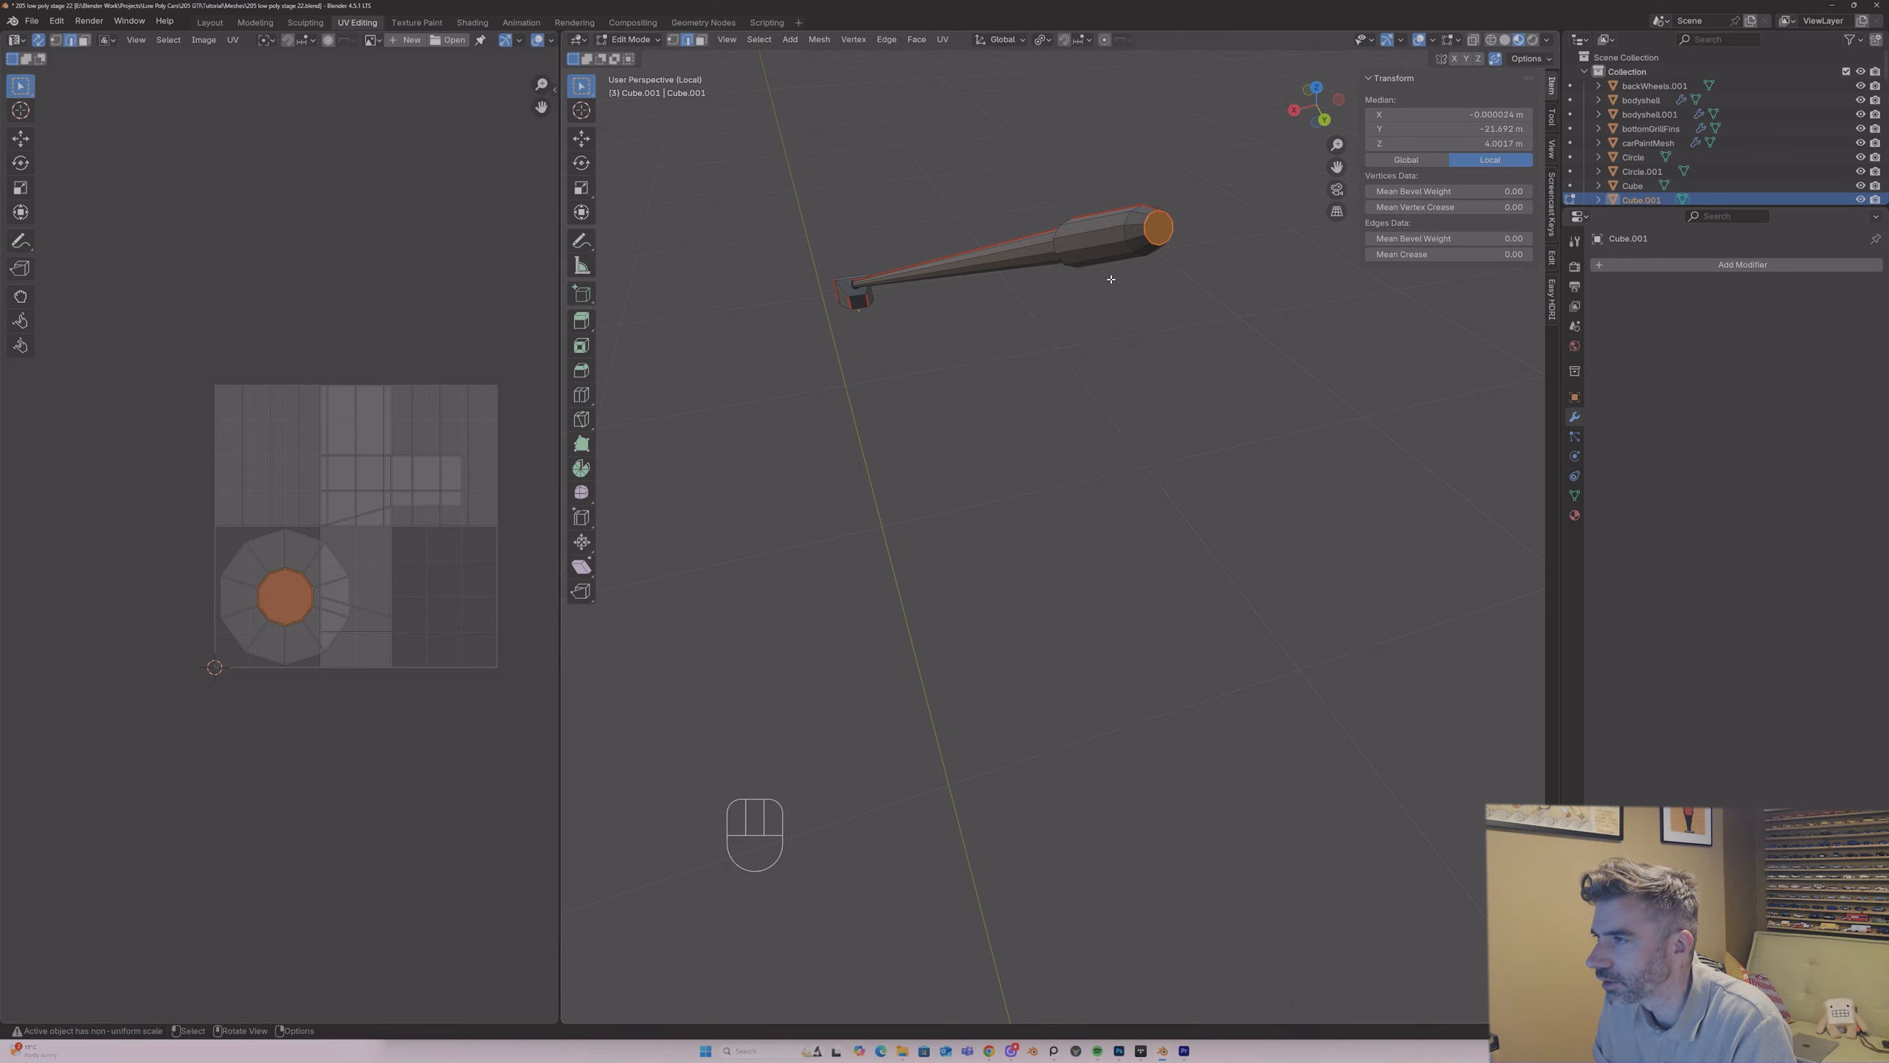
pyautogui.click(1138, 229)
pyautogui.rightClick(1132, 237)
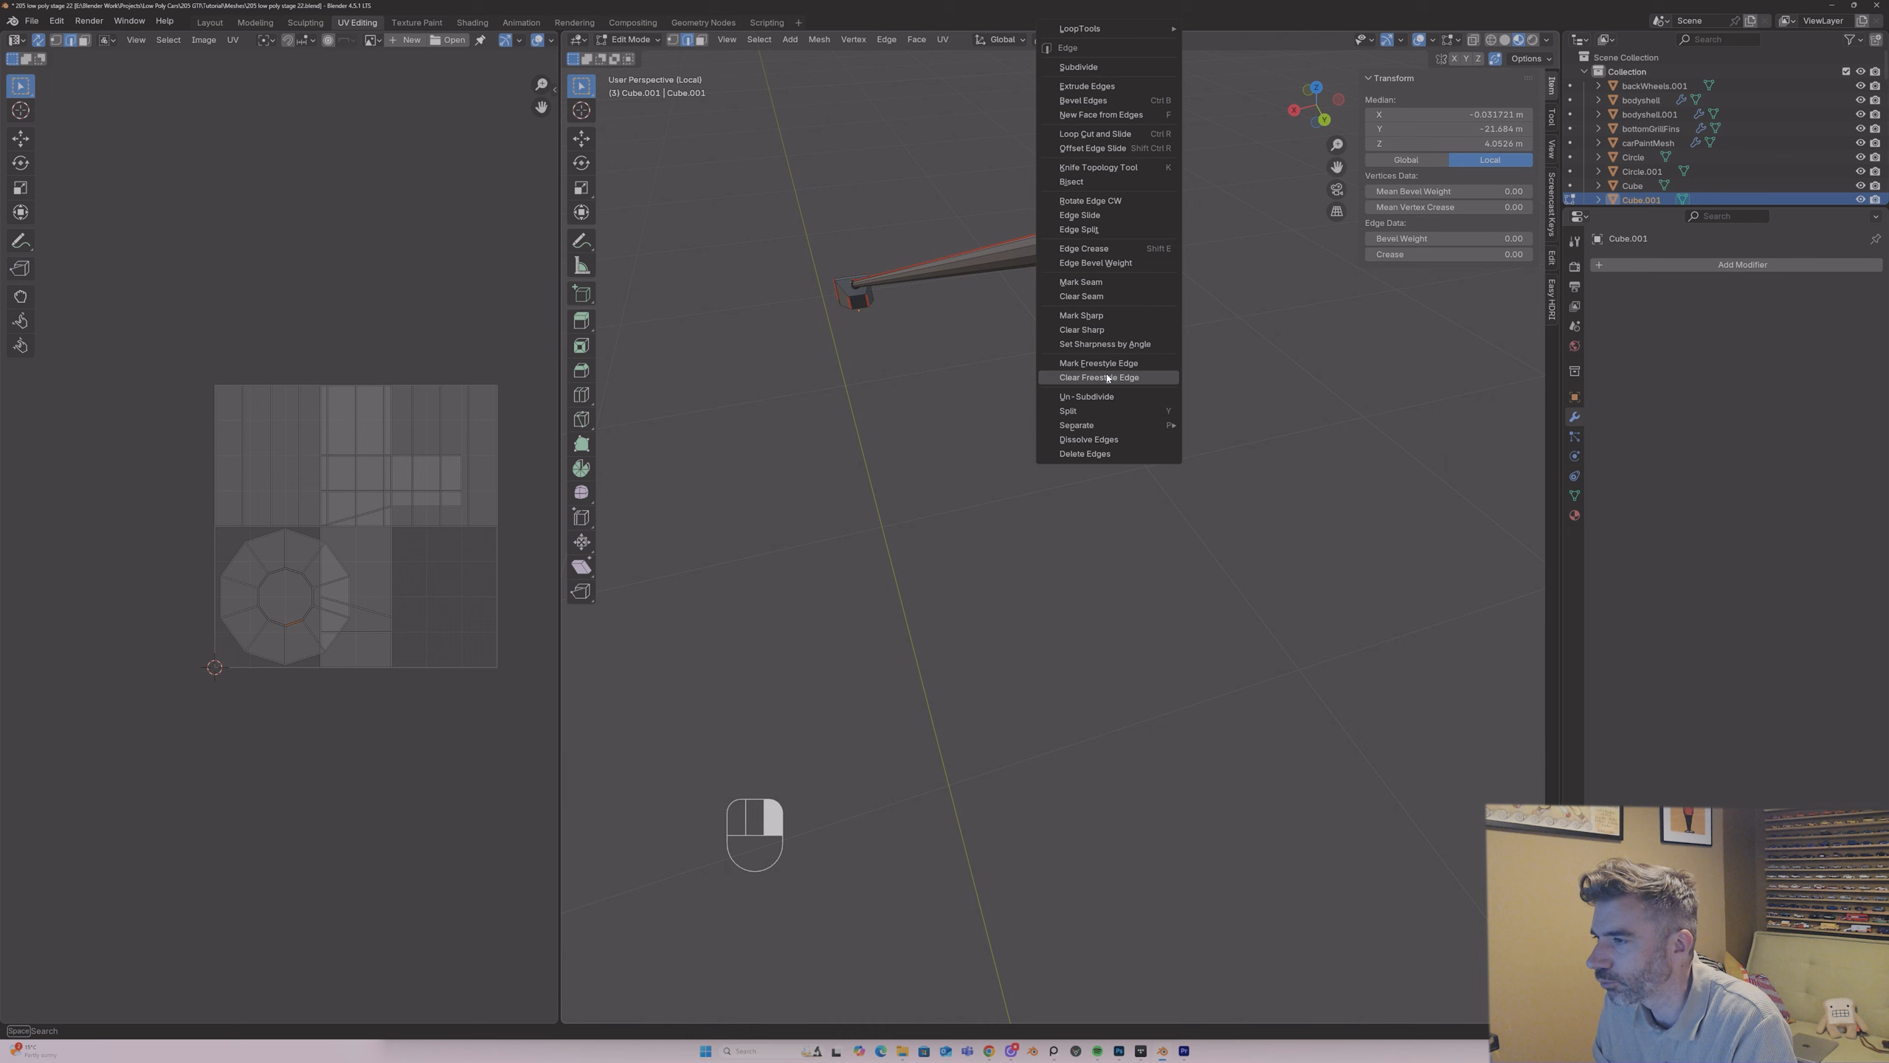
pyautogui.click(1101, 295)
# Step: Unwrap the whole aerial with the angle-based method and inspect its UV islands
pyautogui.press('a')
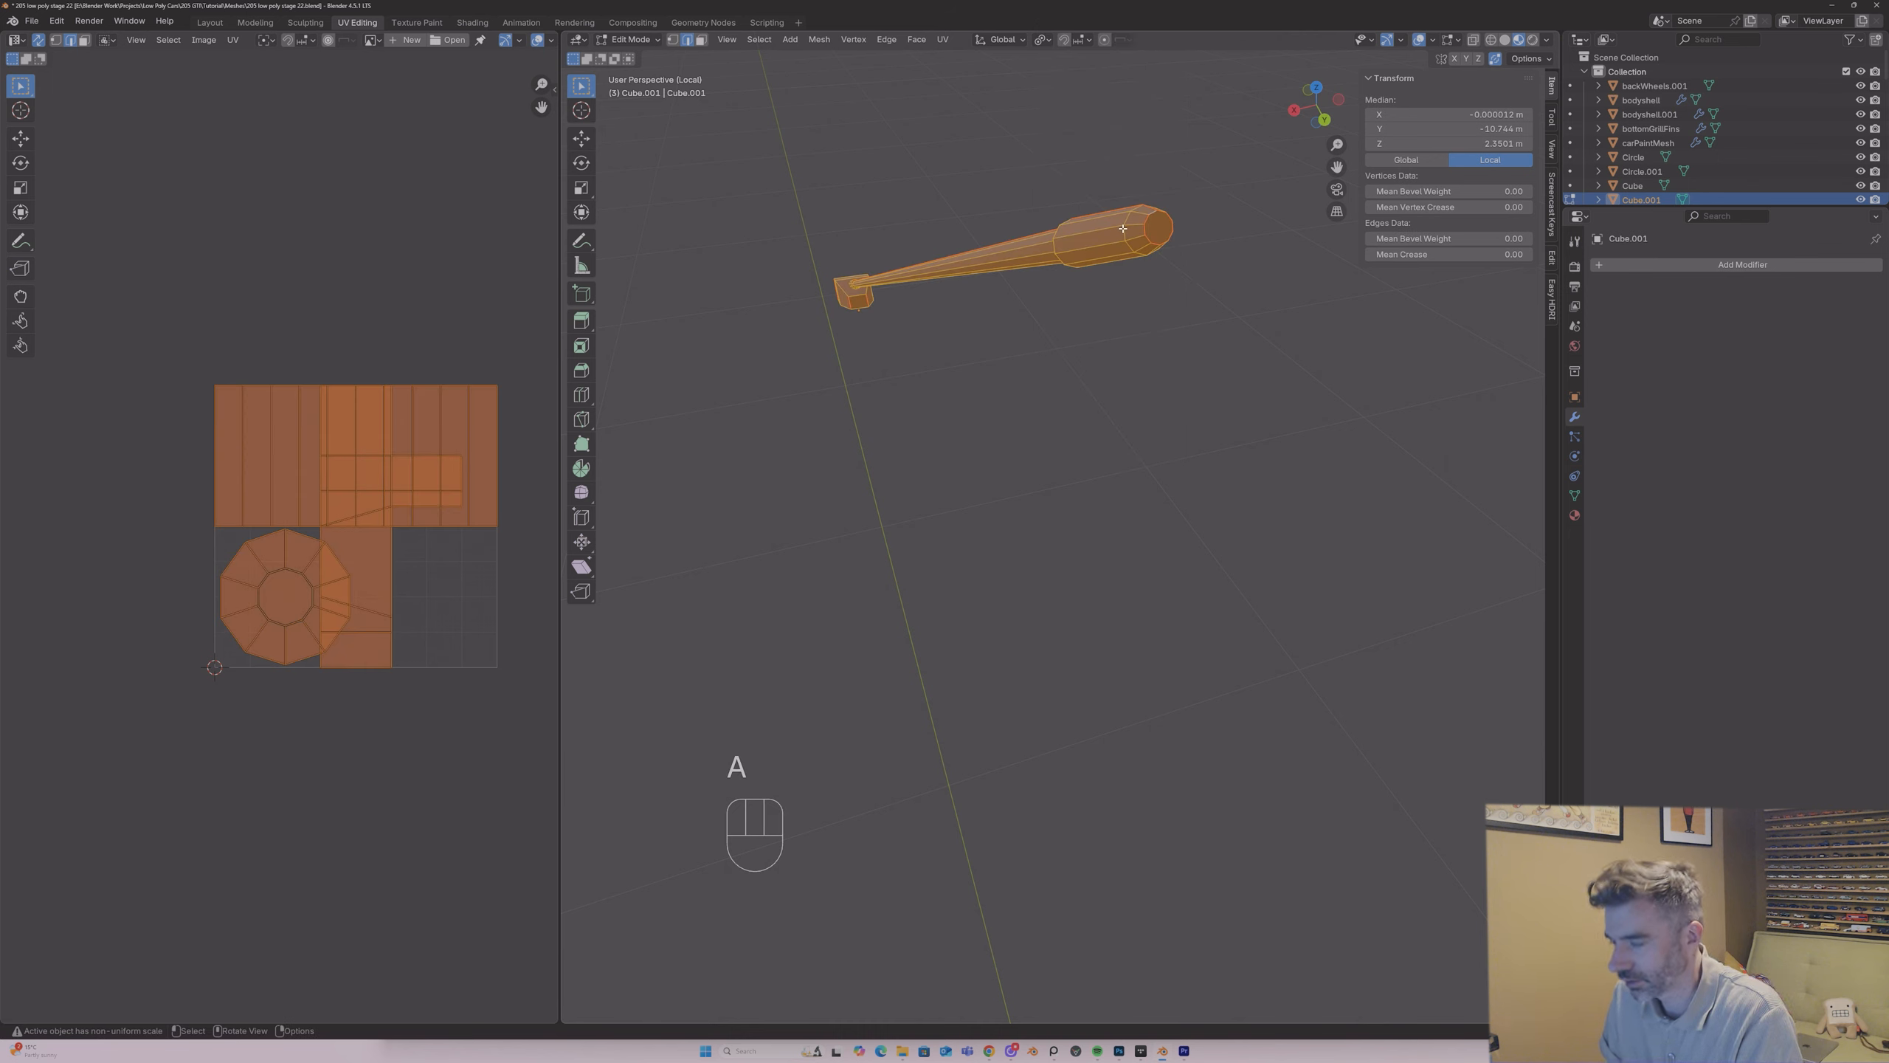
pyautogui.press('u')
pyautogui.click(1121, 228)
pyautogui.scroll(4, 378, 428)
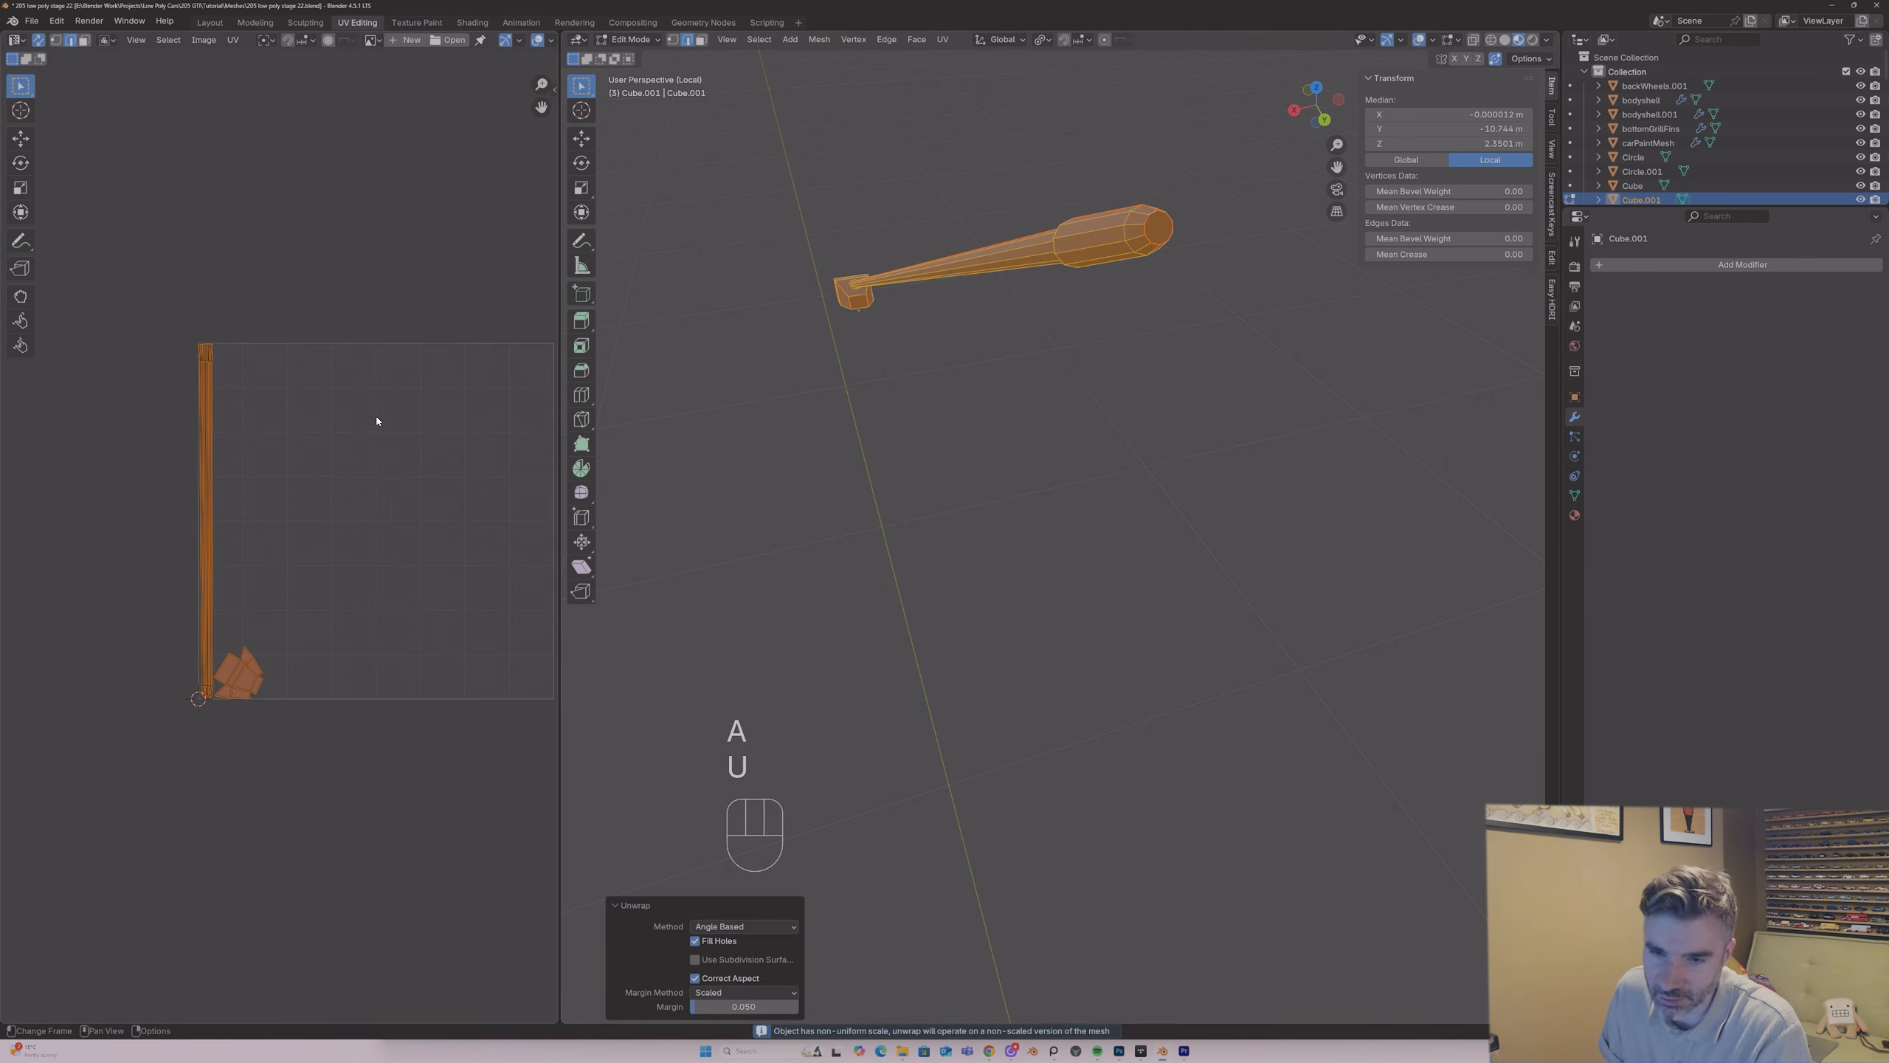
pyautogui.scroll(1, 255, 493)
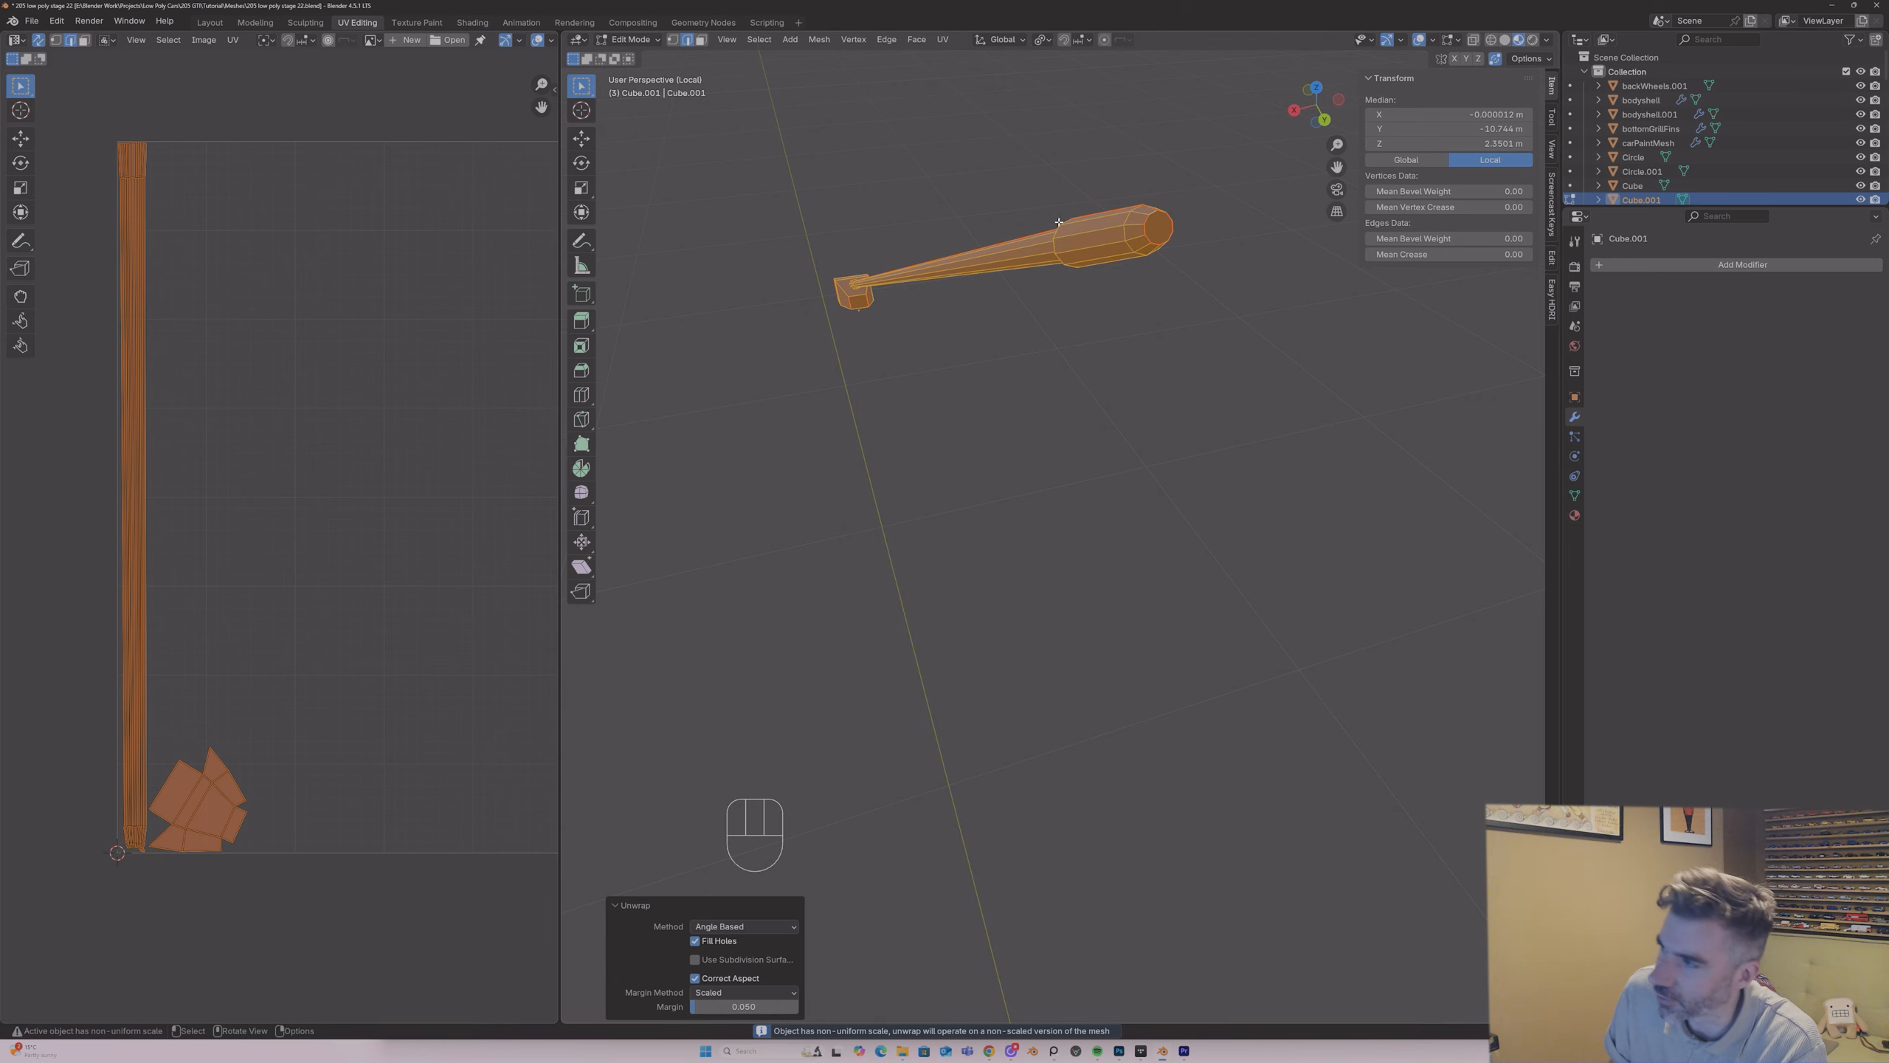
pyautogui.moveTo(1059, 222); pyautogui.dragTo(983, 266, button='middle')
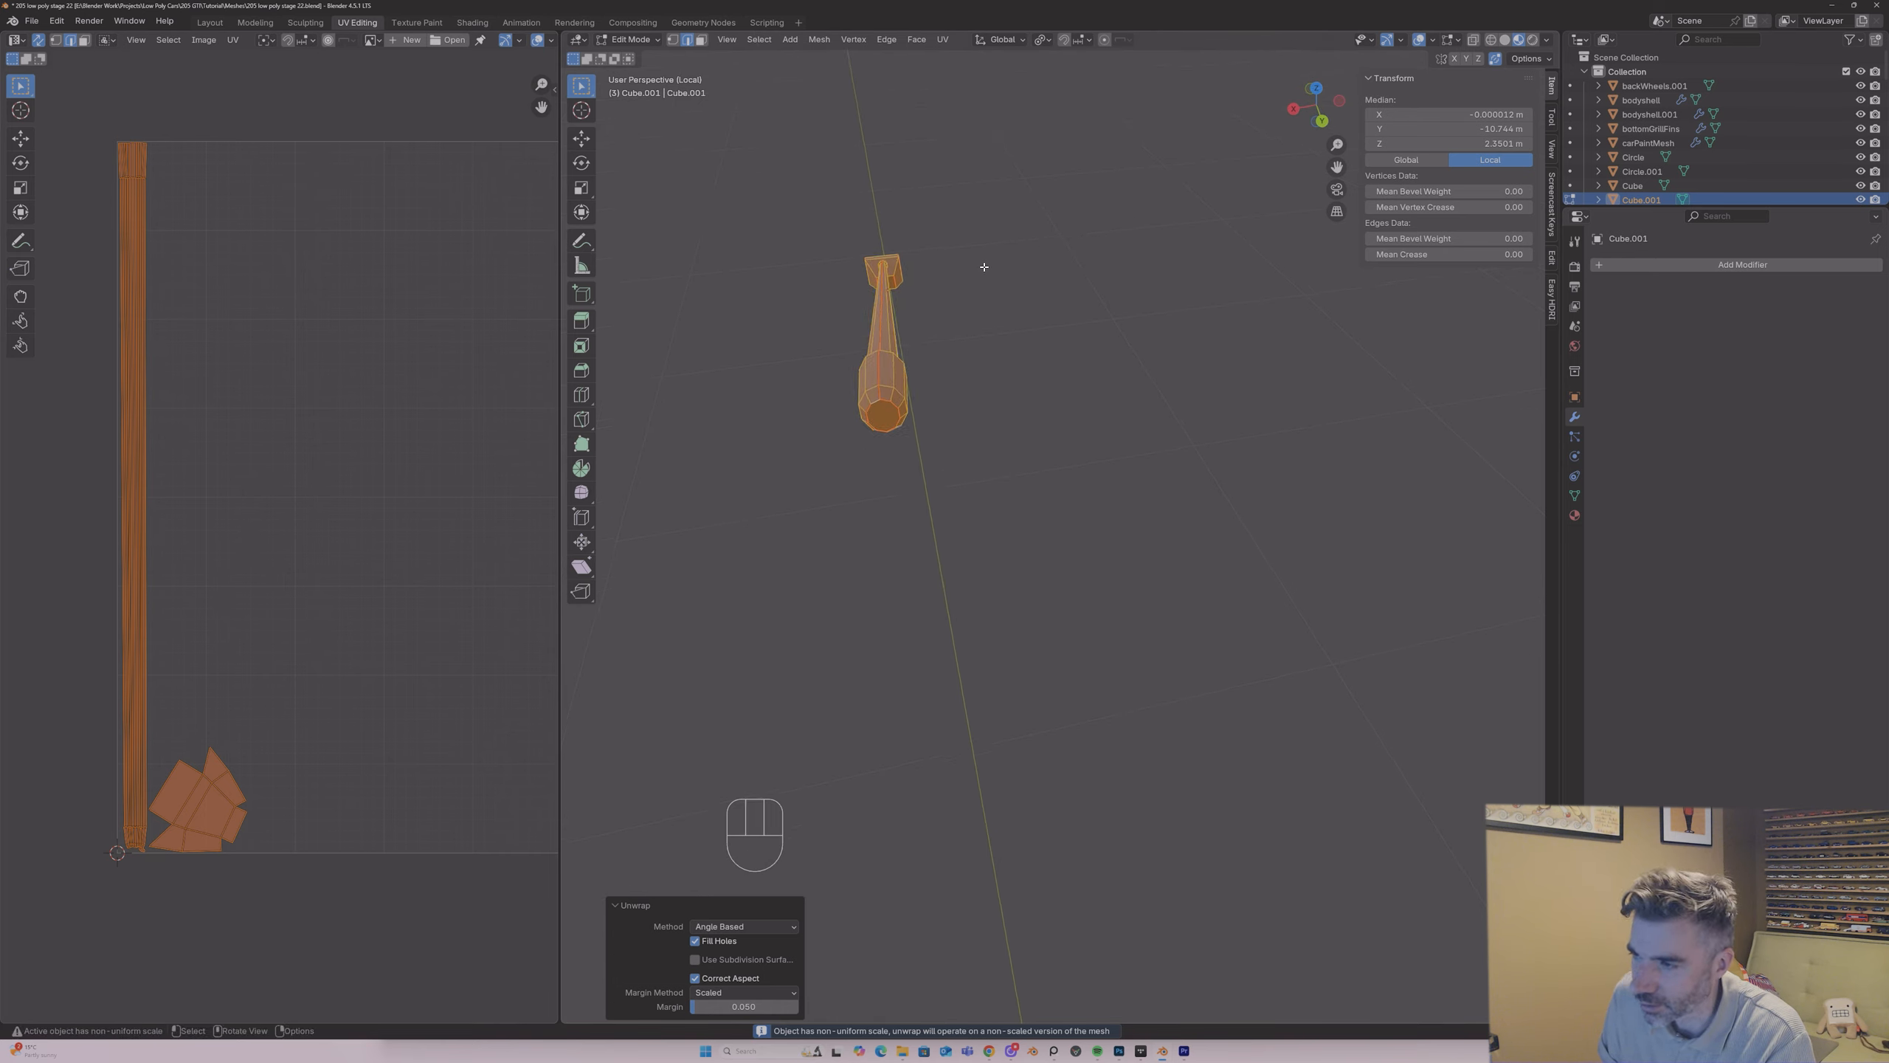
pyautogui.scroll(2, 107, 810)
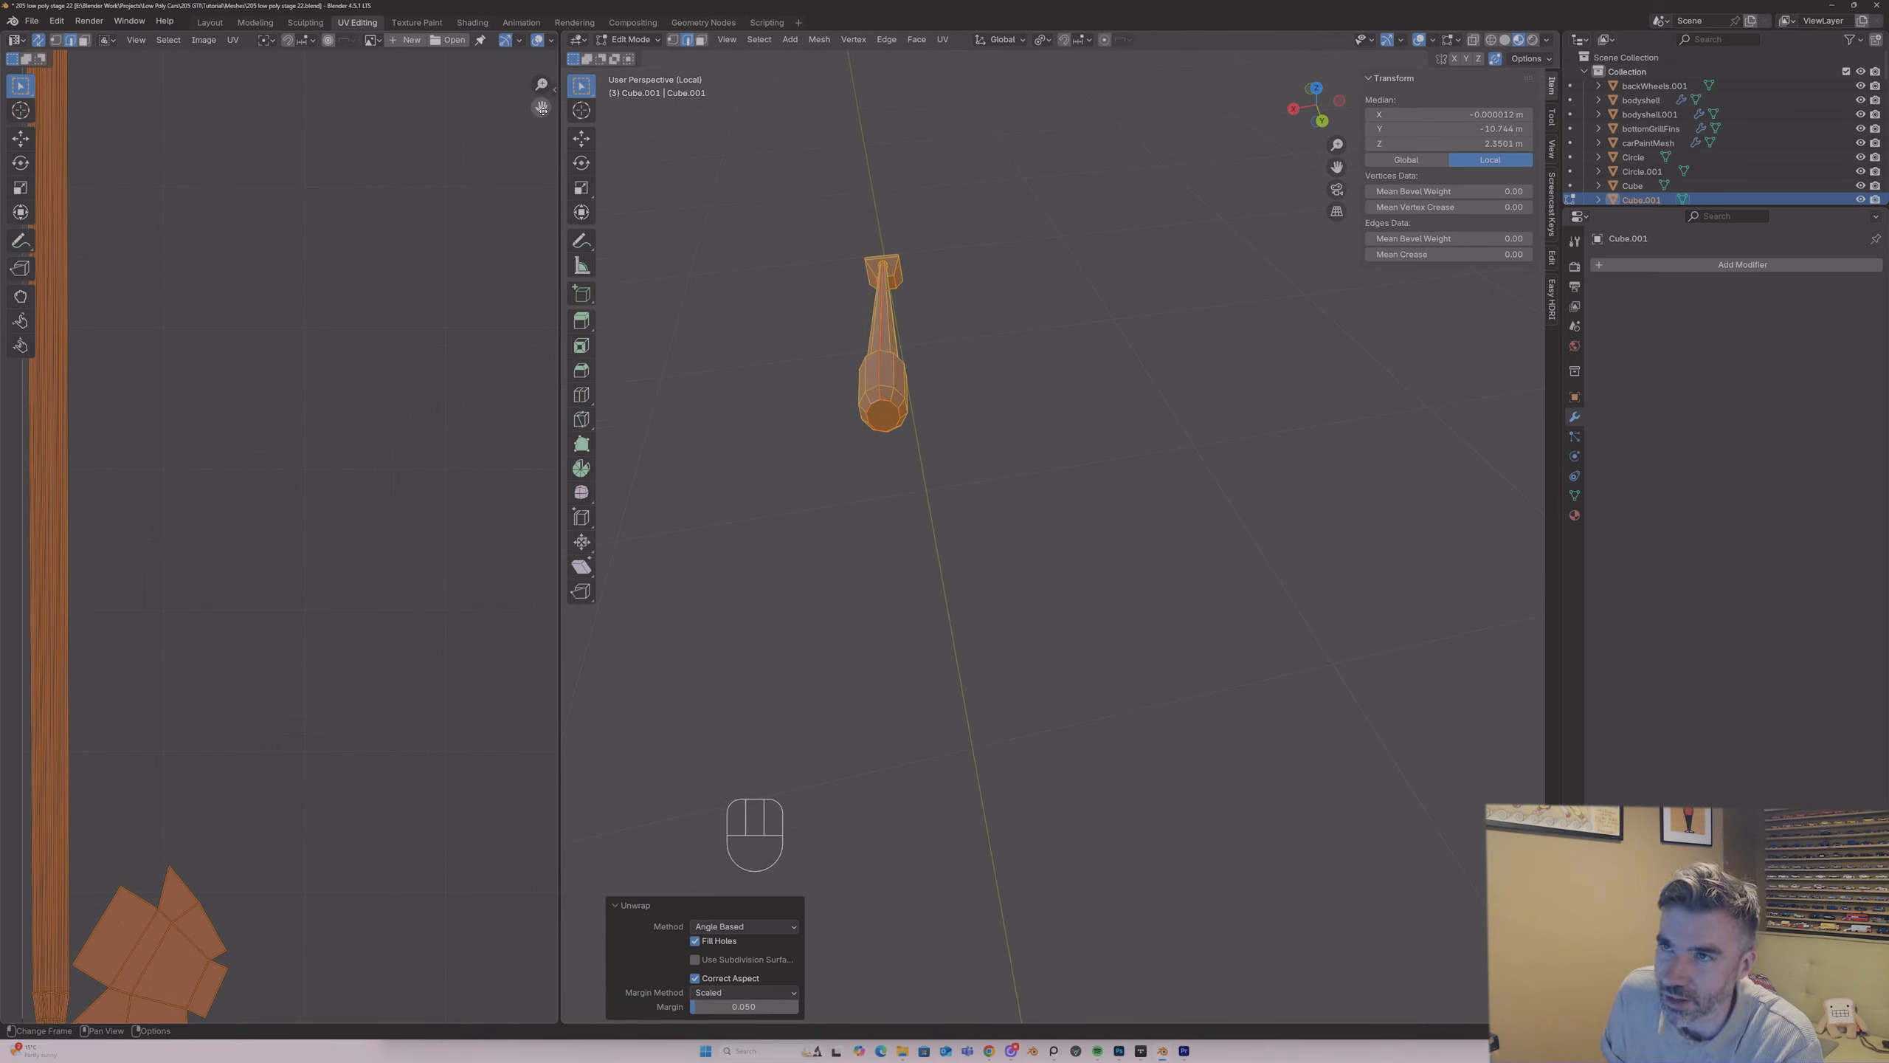
pyautogui.moveTo(542, 109); pyautogui.dragTo(682, 0)
# Step: Apply the aerial's scale and unwrap its whole mesh again with the angle-based method
pyautogui.press('Tab')
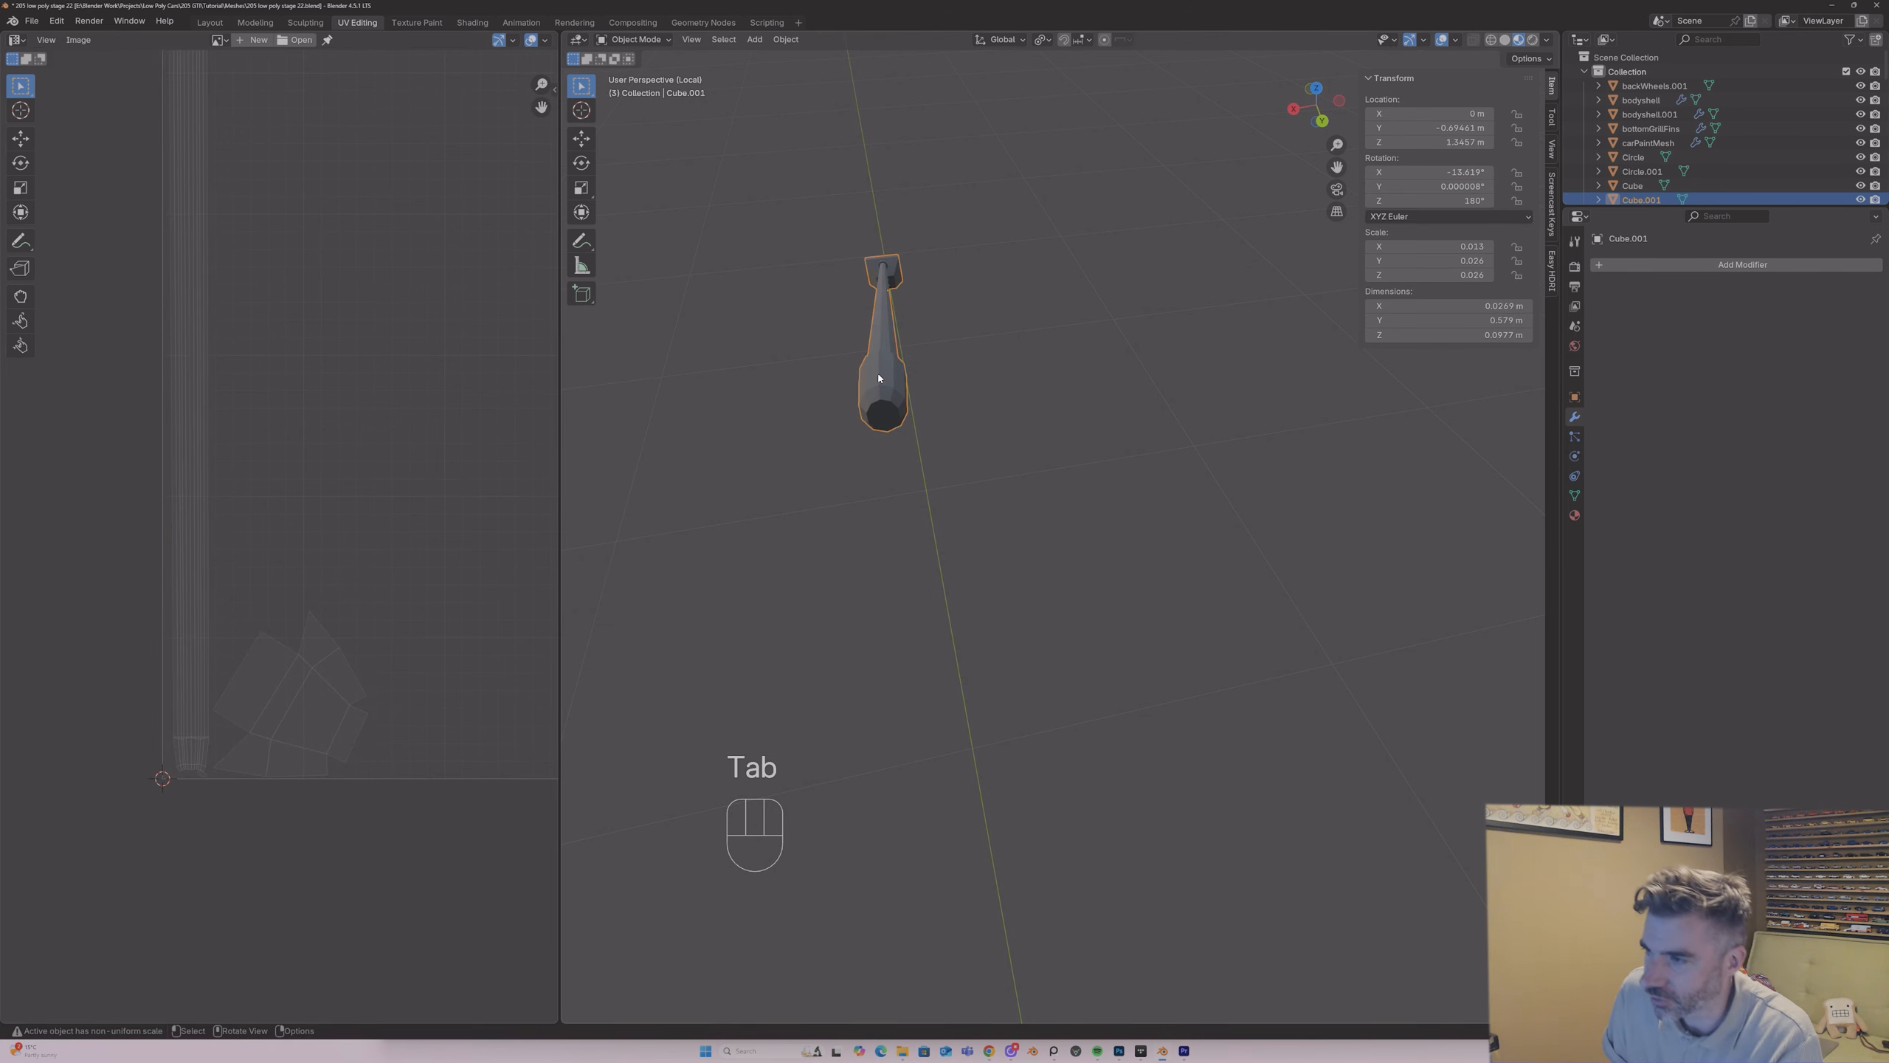
pyautogui.hotkey('ctrl', 'a')
pyautogui.click(888, 371)
pyautogui.press('Tab')
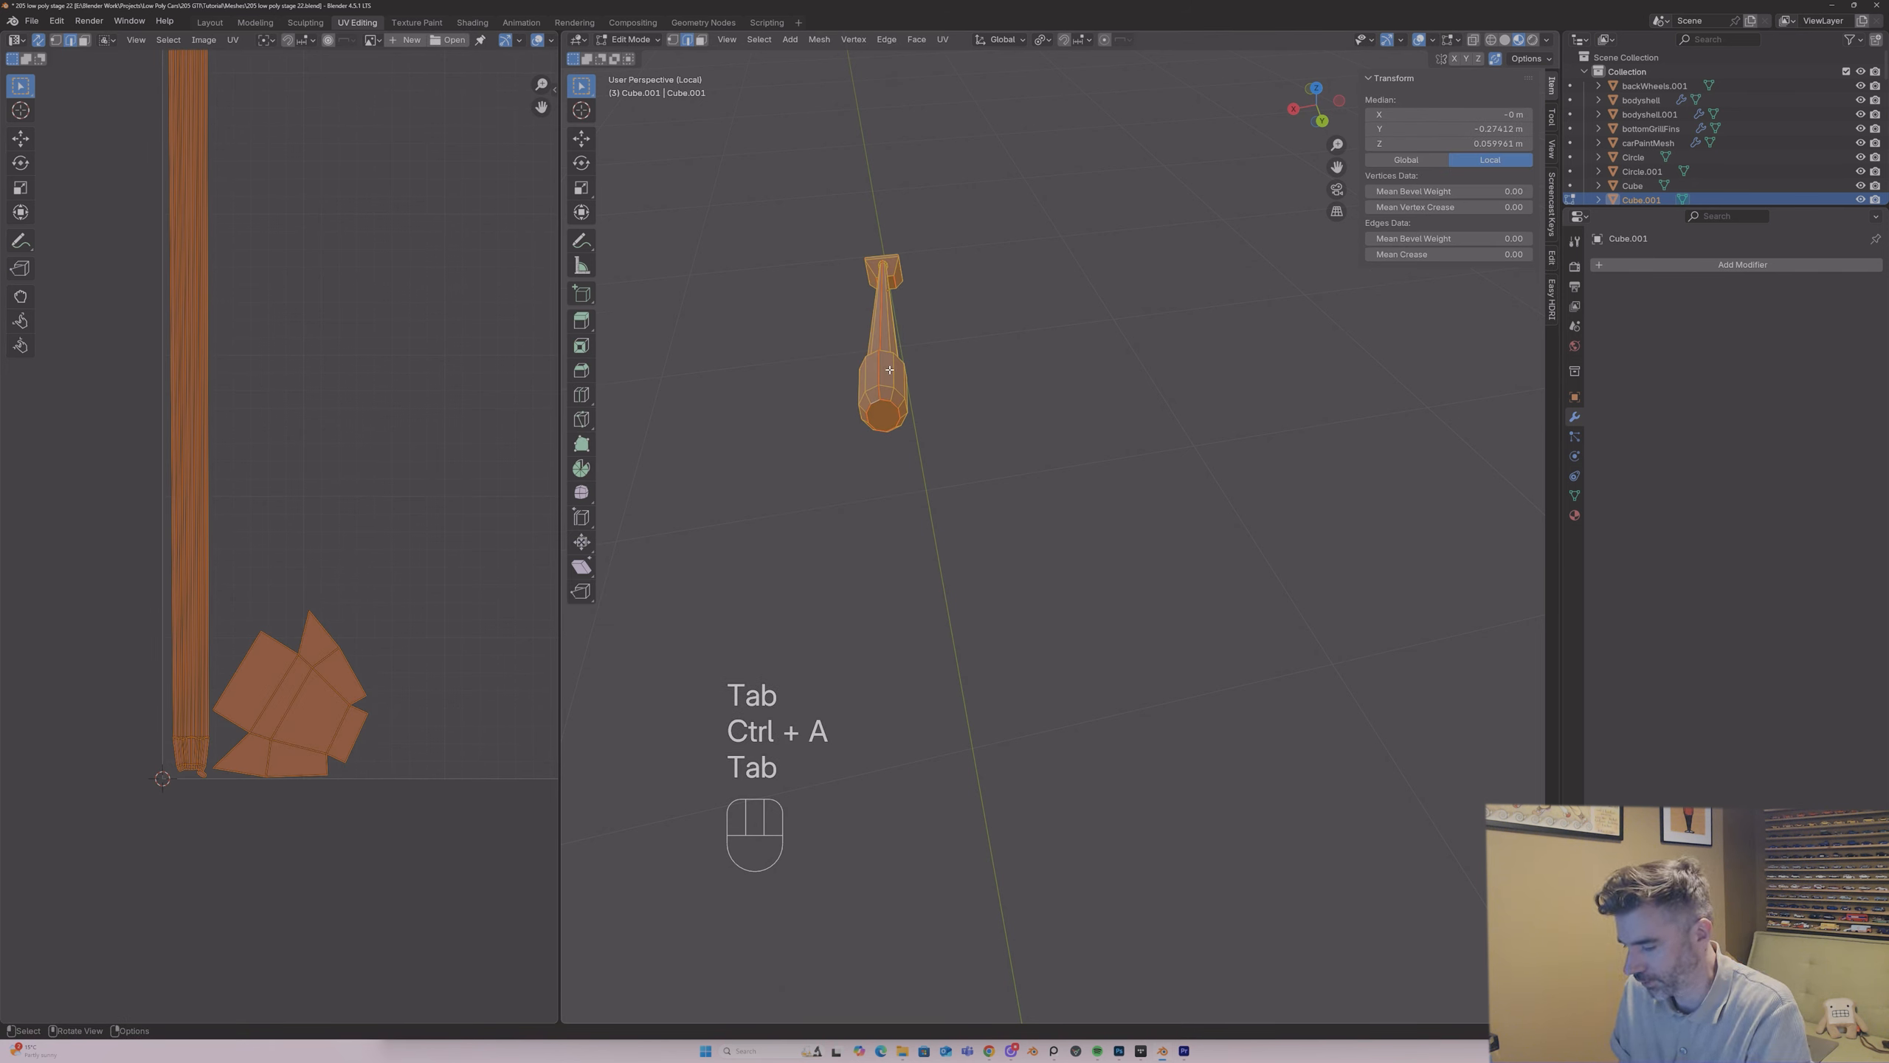
pyautogui.press('u')
pyautogui.click(889, 370)
pyautogui.scroll(-3, 318, 362)
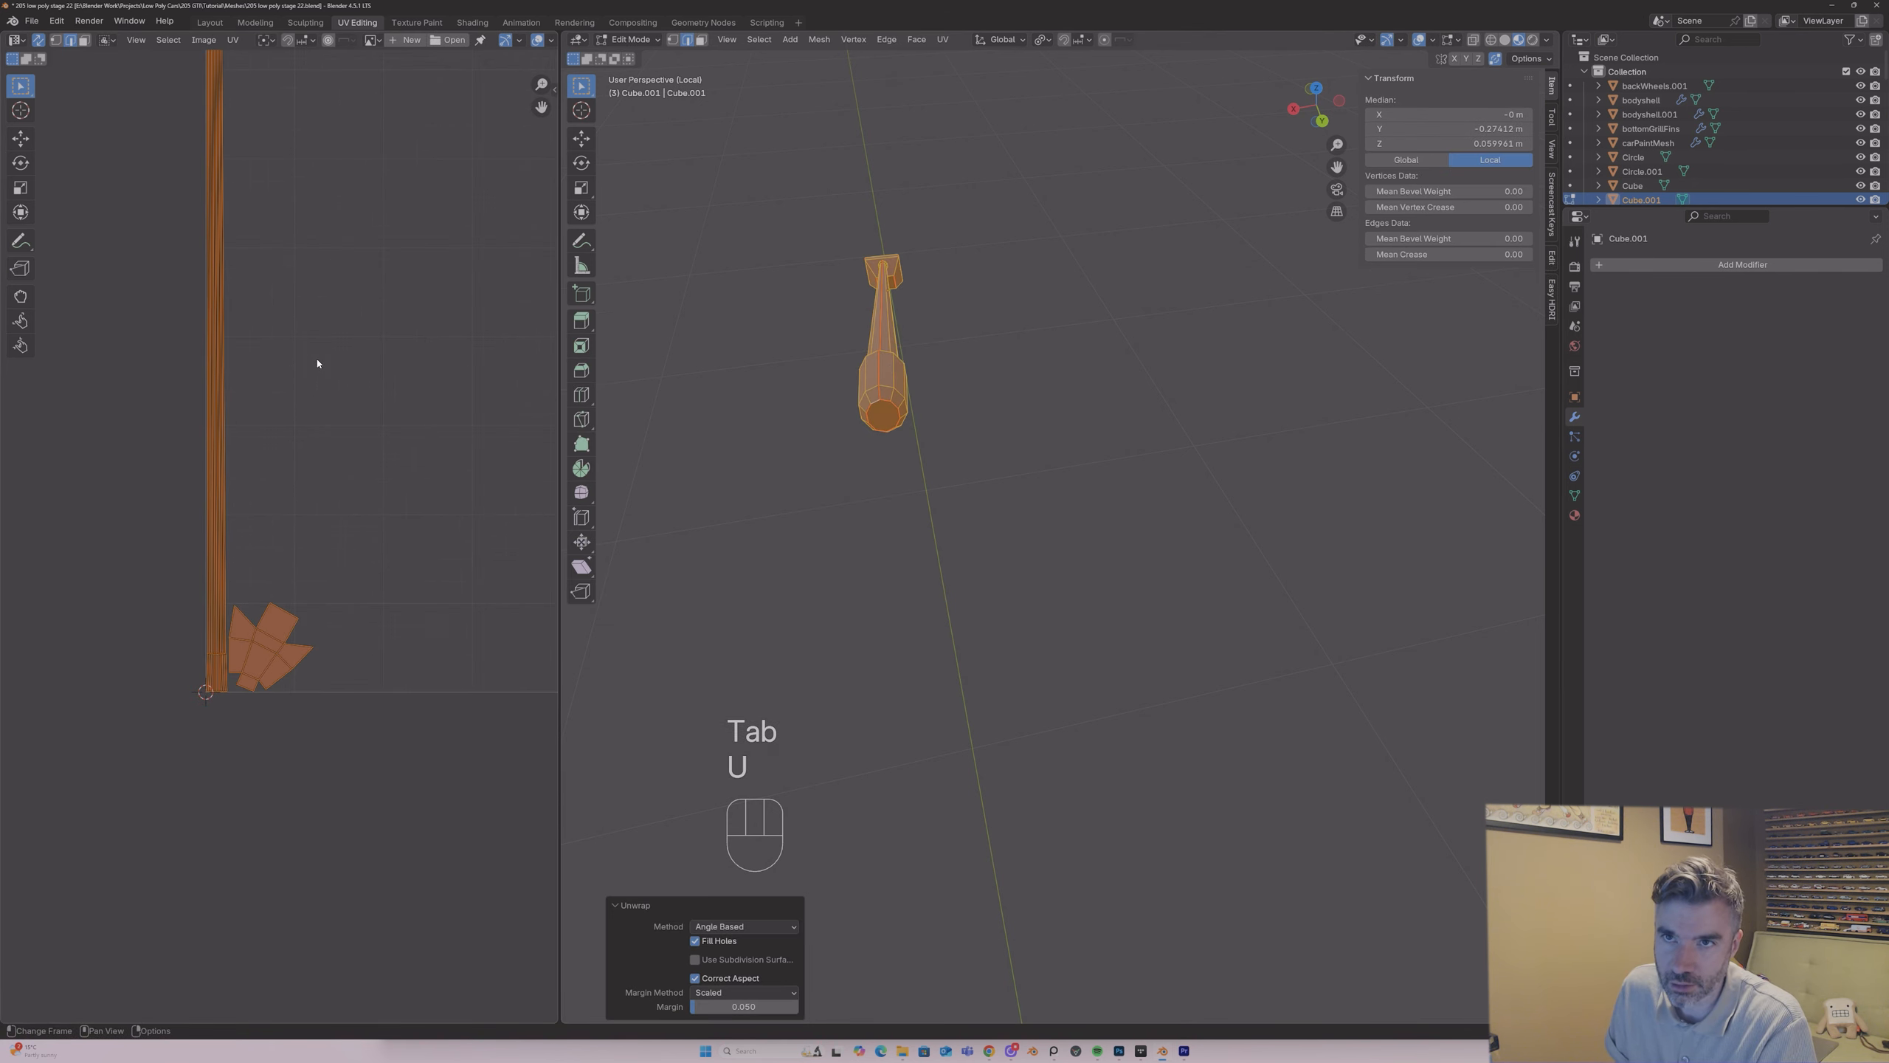
pyautogui.scroll(2, 318, 357)
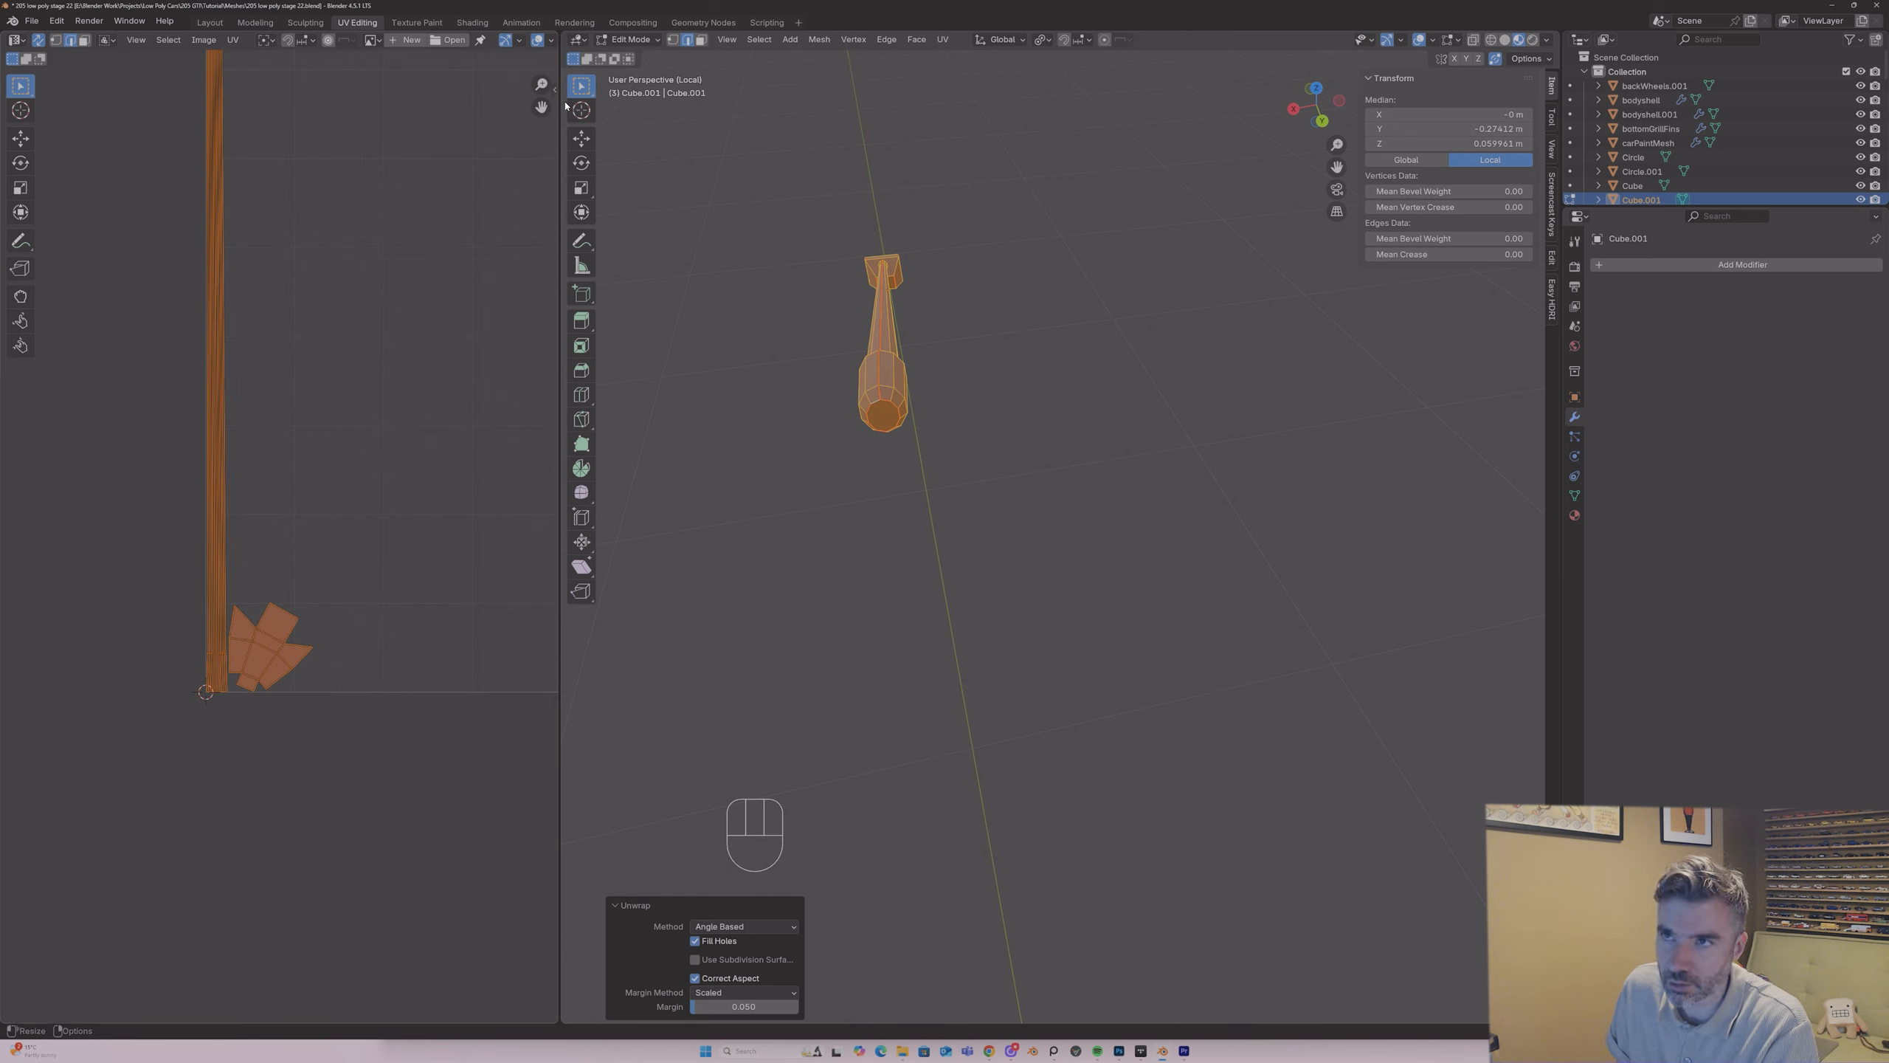
pyautogui.moveTo(541, 107); pyautogui.dragTo(707, 688, button='middle')
pyautogui.moveTo(411, 366); pyautogui.dragTo(435, 387, button='middle')
pyautogui.scroll(2, 436, 390)
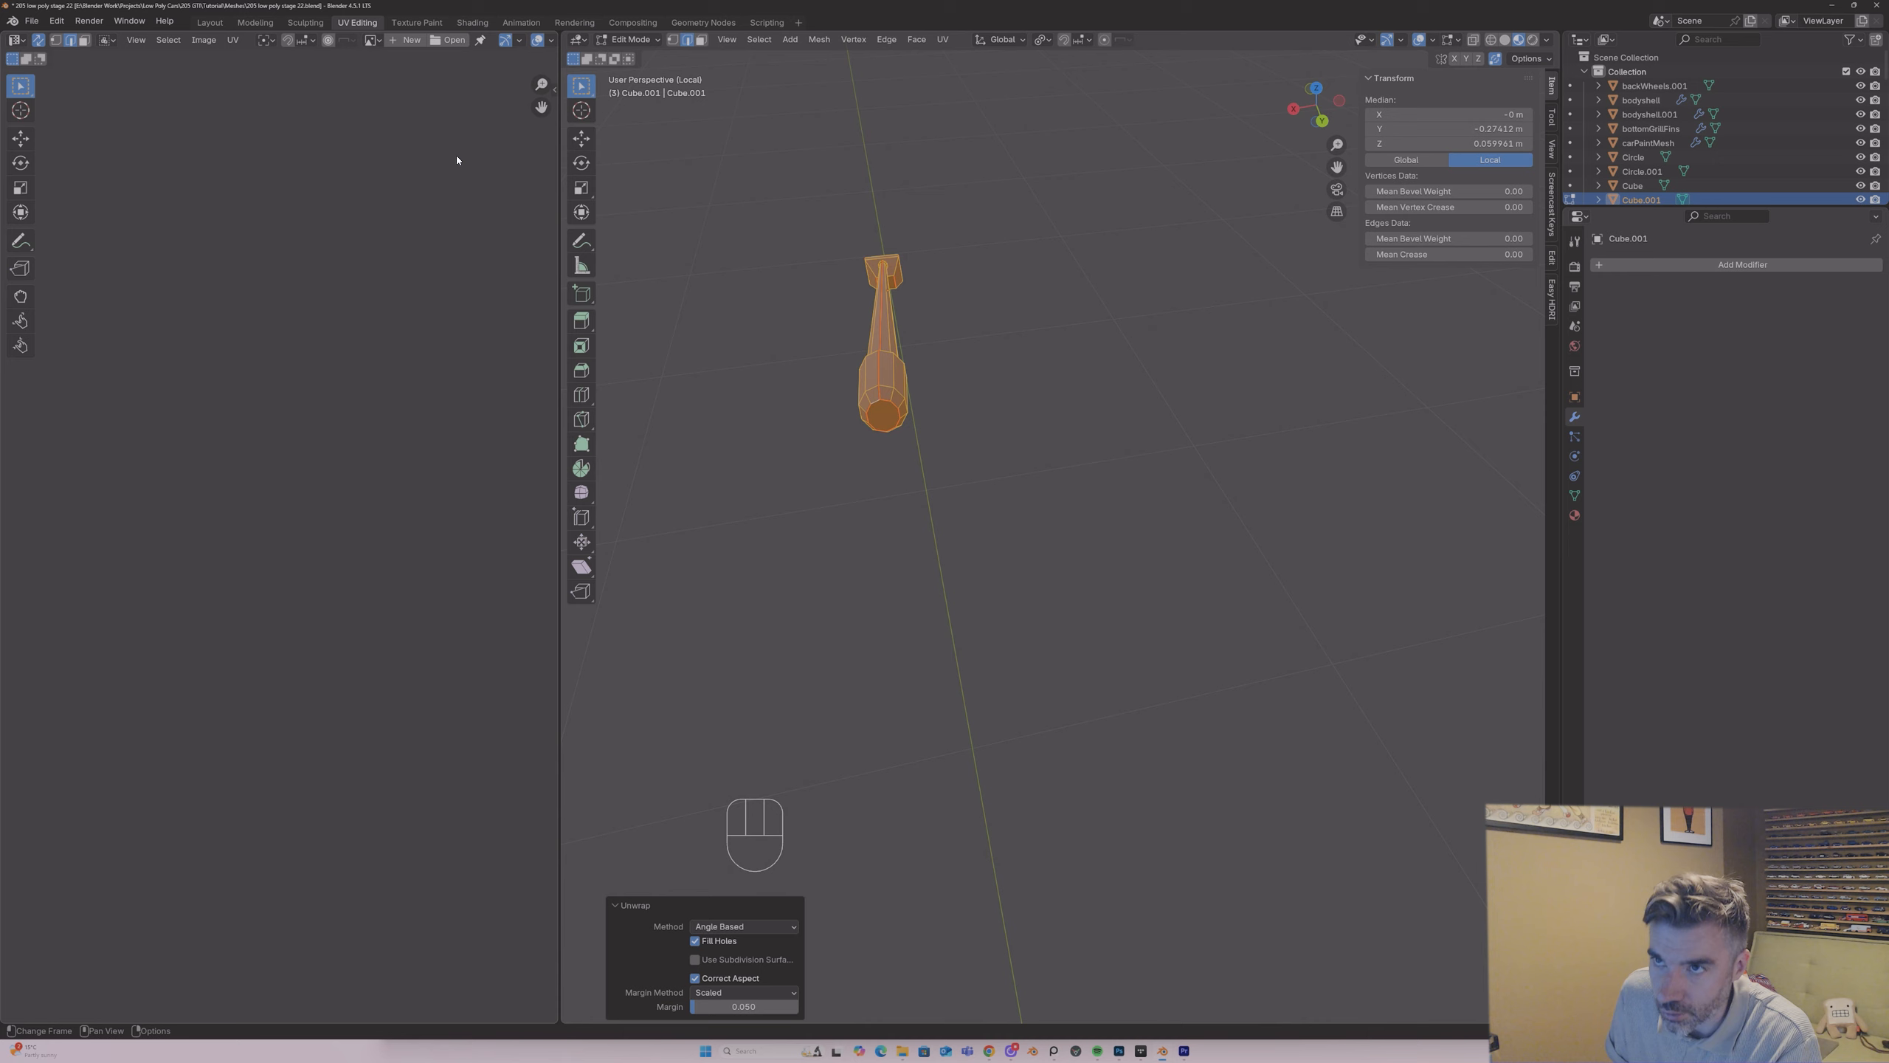
pyautogui.moveTo(539, 103); pyautogui.dragTo(324, 53)
pyautogui.moveTo(935, 498); pyautogui.dragTo(937, 446, button='middle')
# Step: Return the aerial to object mode and replace its material with UVPlastic to check the texture layout
pyautogui.press('Tab')
pyautogui.click(1574, 516)
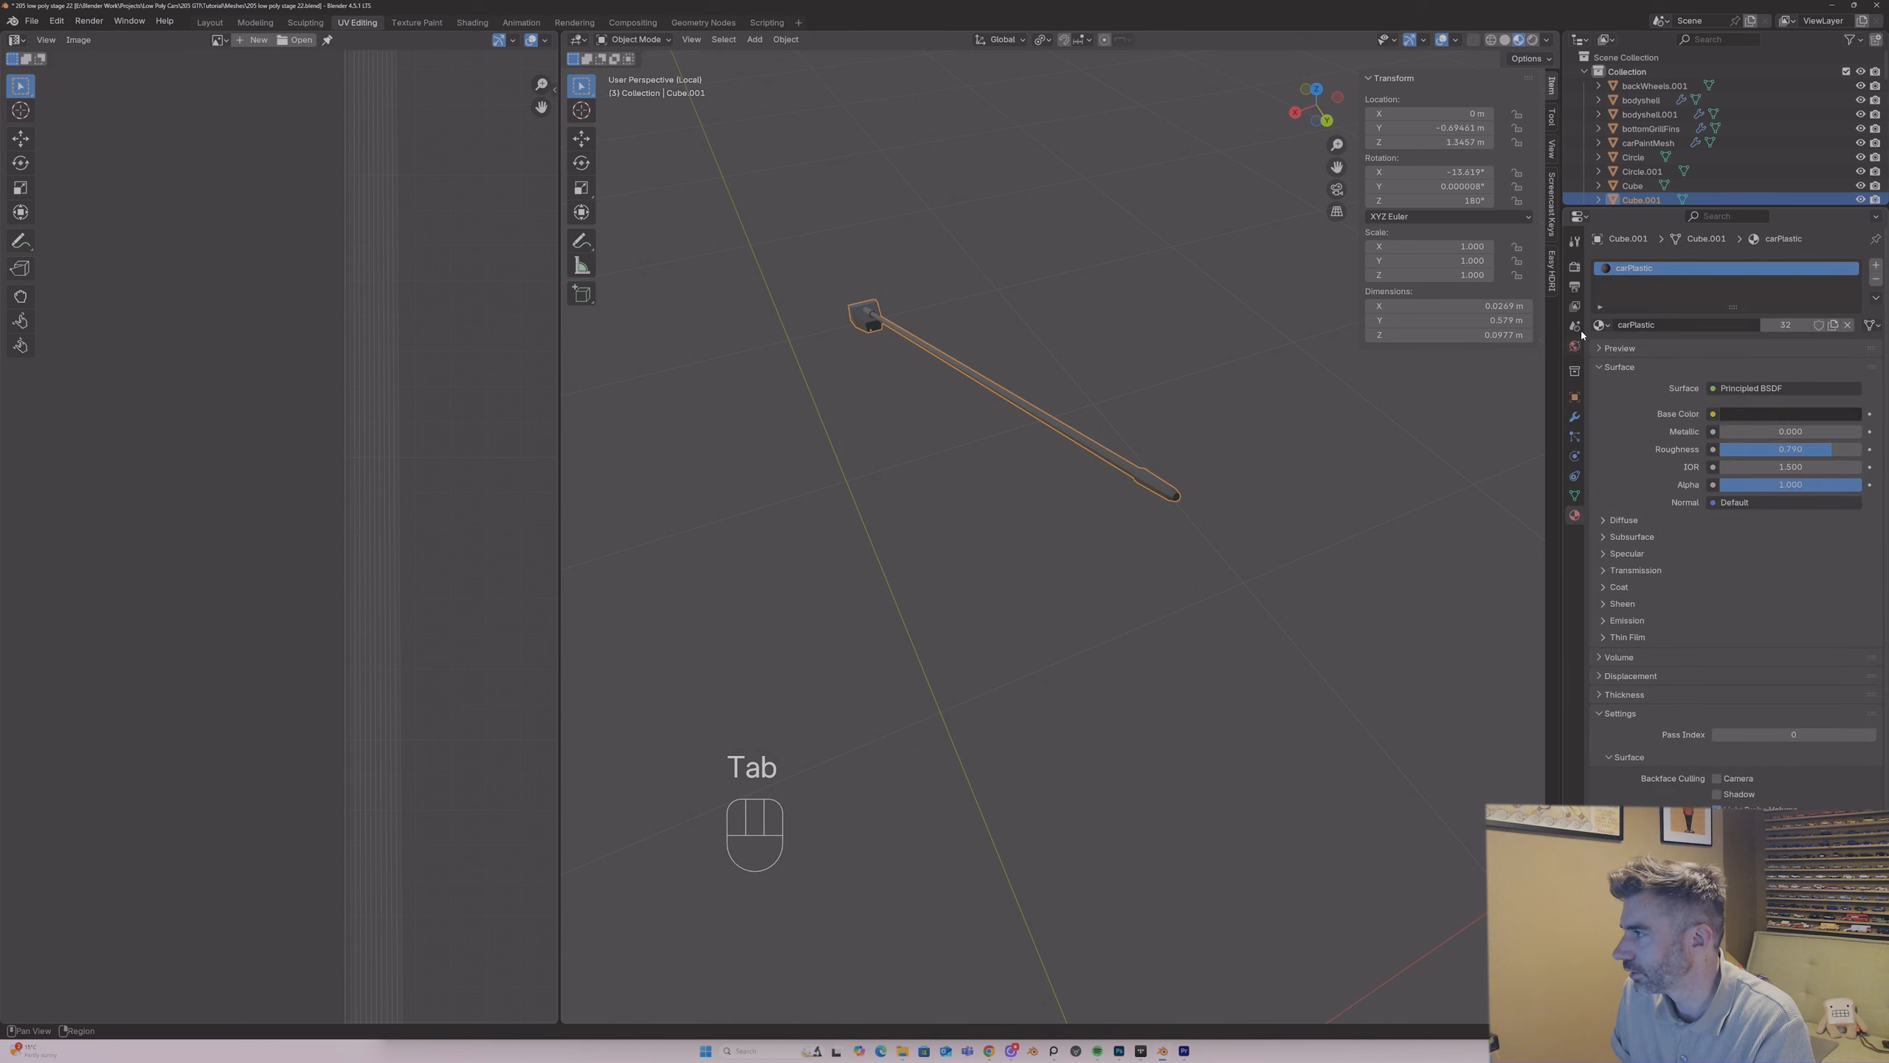
pyautogui.click(1601, 325)
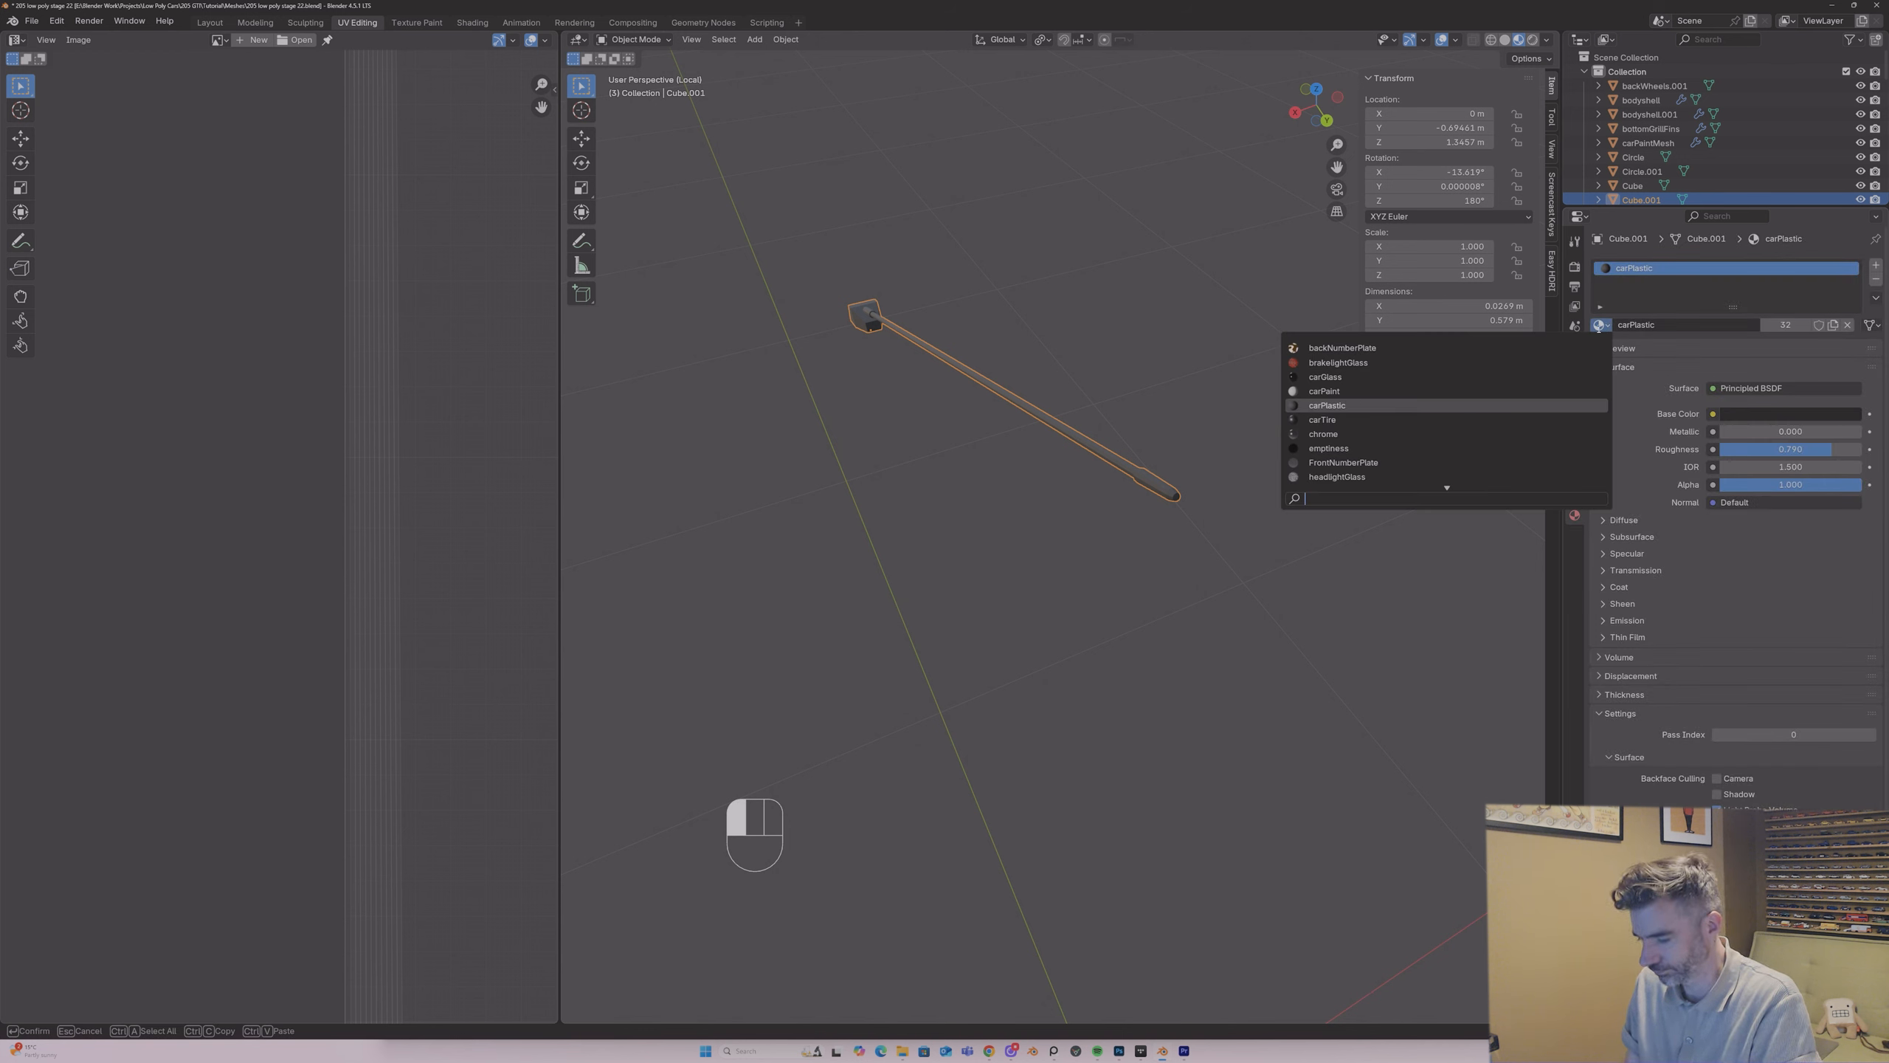
pyautogui.write('p')
pyautogui.press('Down')
pyautogui.press('Down')
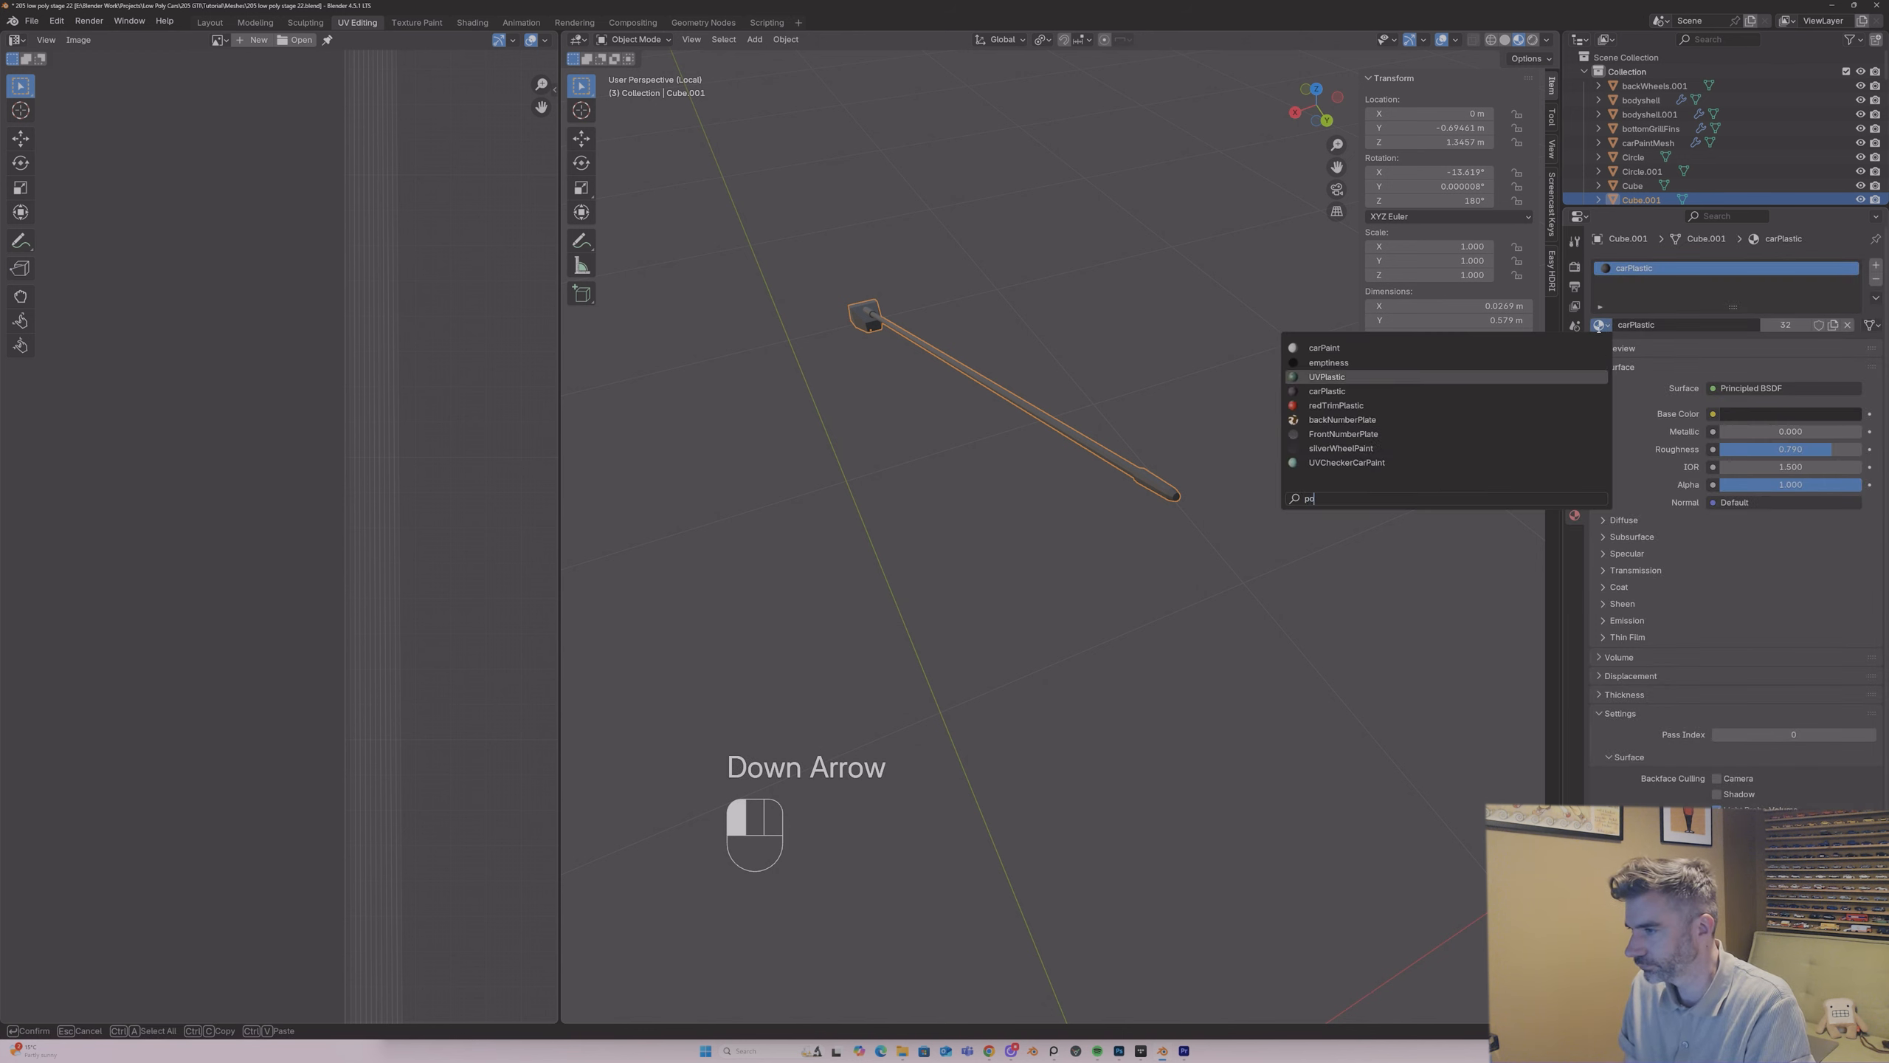
pyautogui.press('Return')
pyautogui.click(1231, 394)
pyautogui.moveTo(1256, 392); pyautogui.dragTo(1320, 366, button='middle')
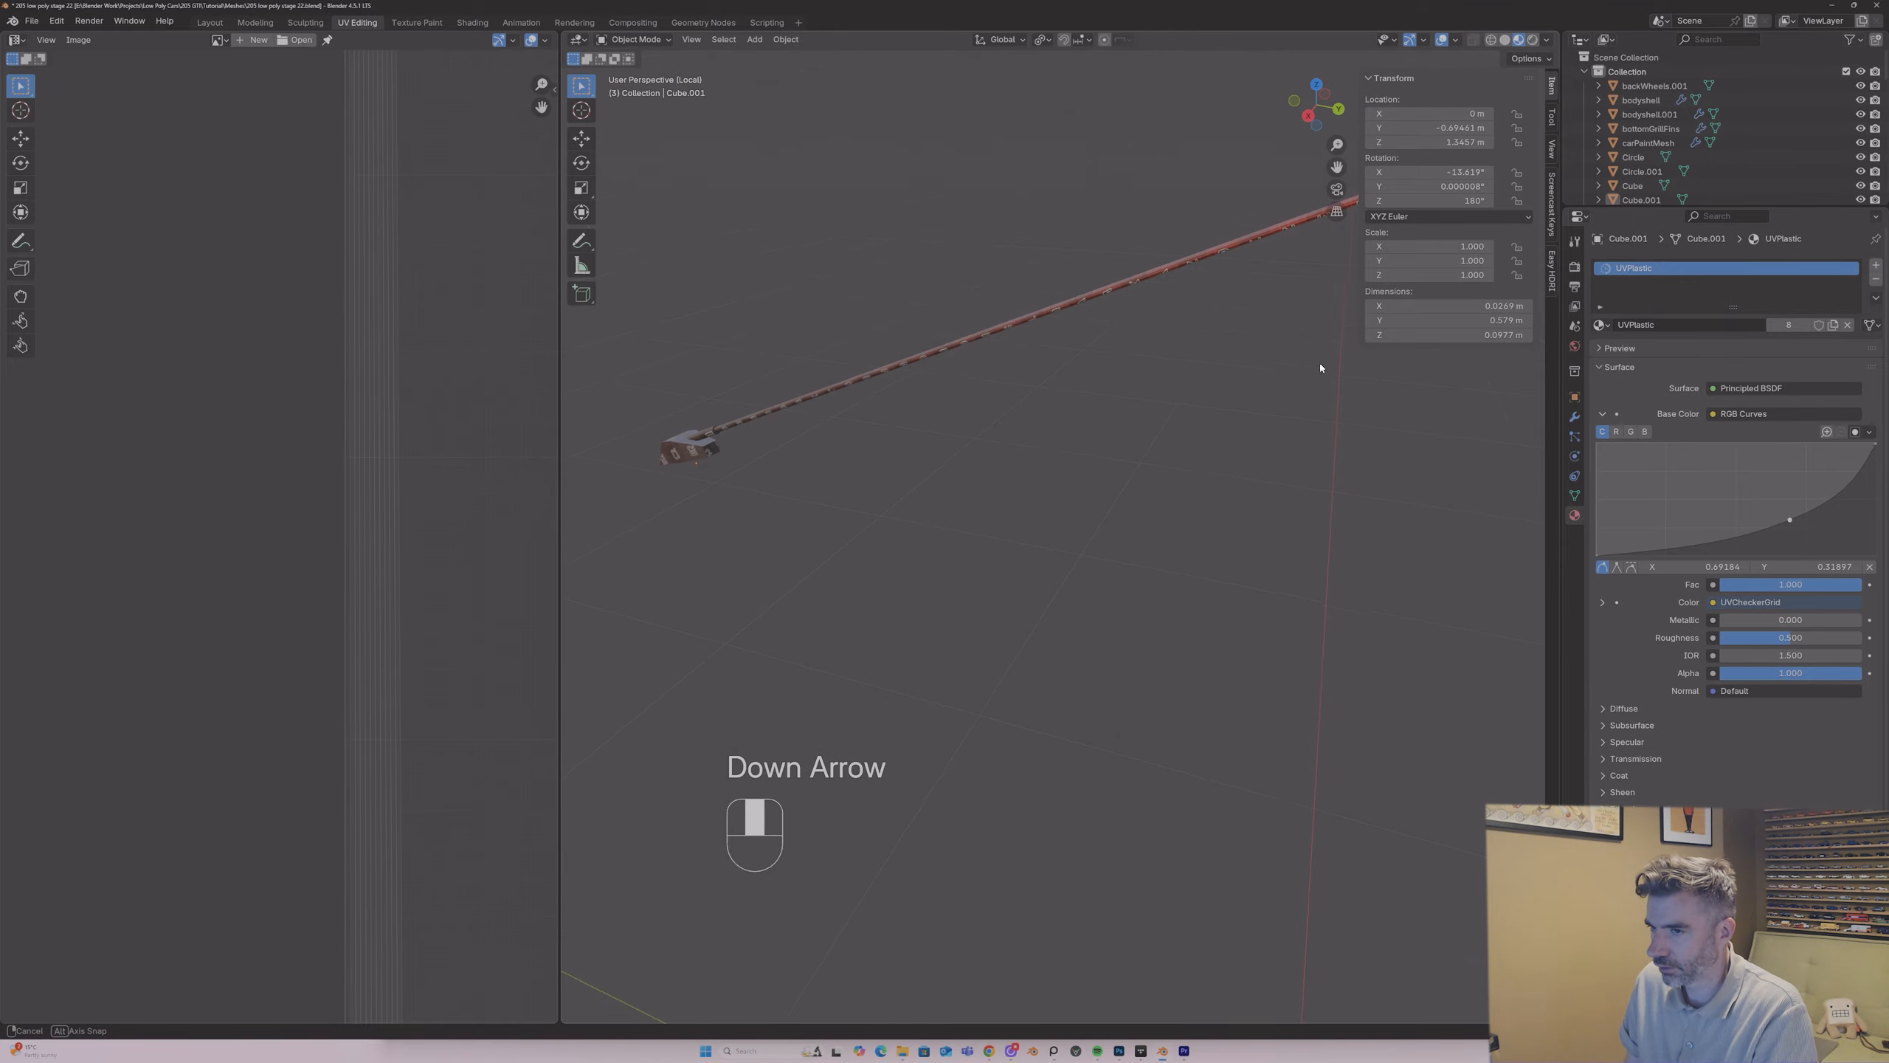
# Step: Leave the aerial's isolated view and isolate the small round plastic part by the rear wiper for edge editing
pyautogui.press('KP_Divide')
pyautogui.moveTo(1173, 565); pyautogui.dragTo(1094, 638, button='middle')
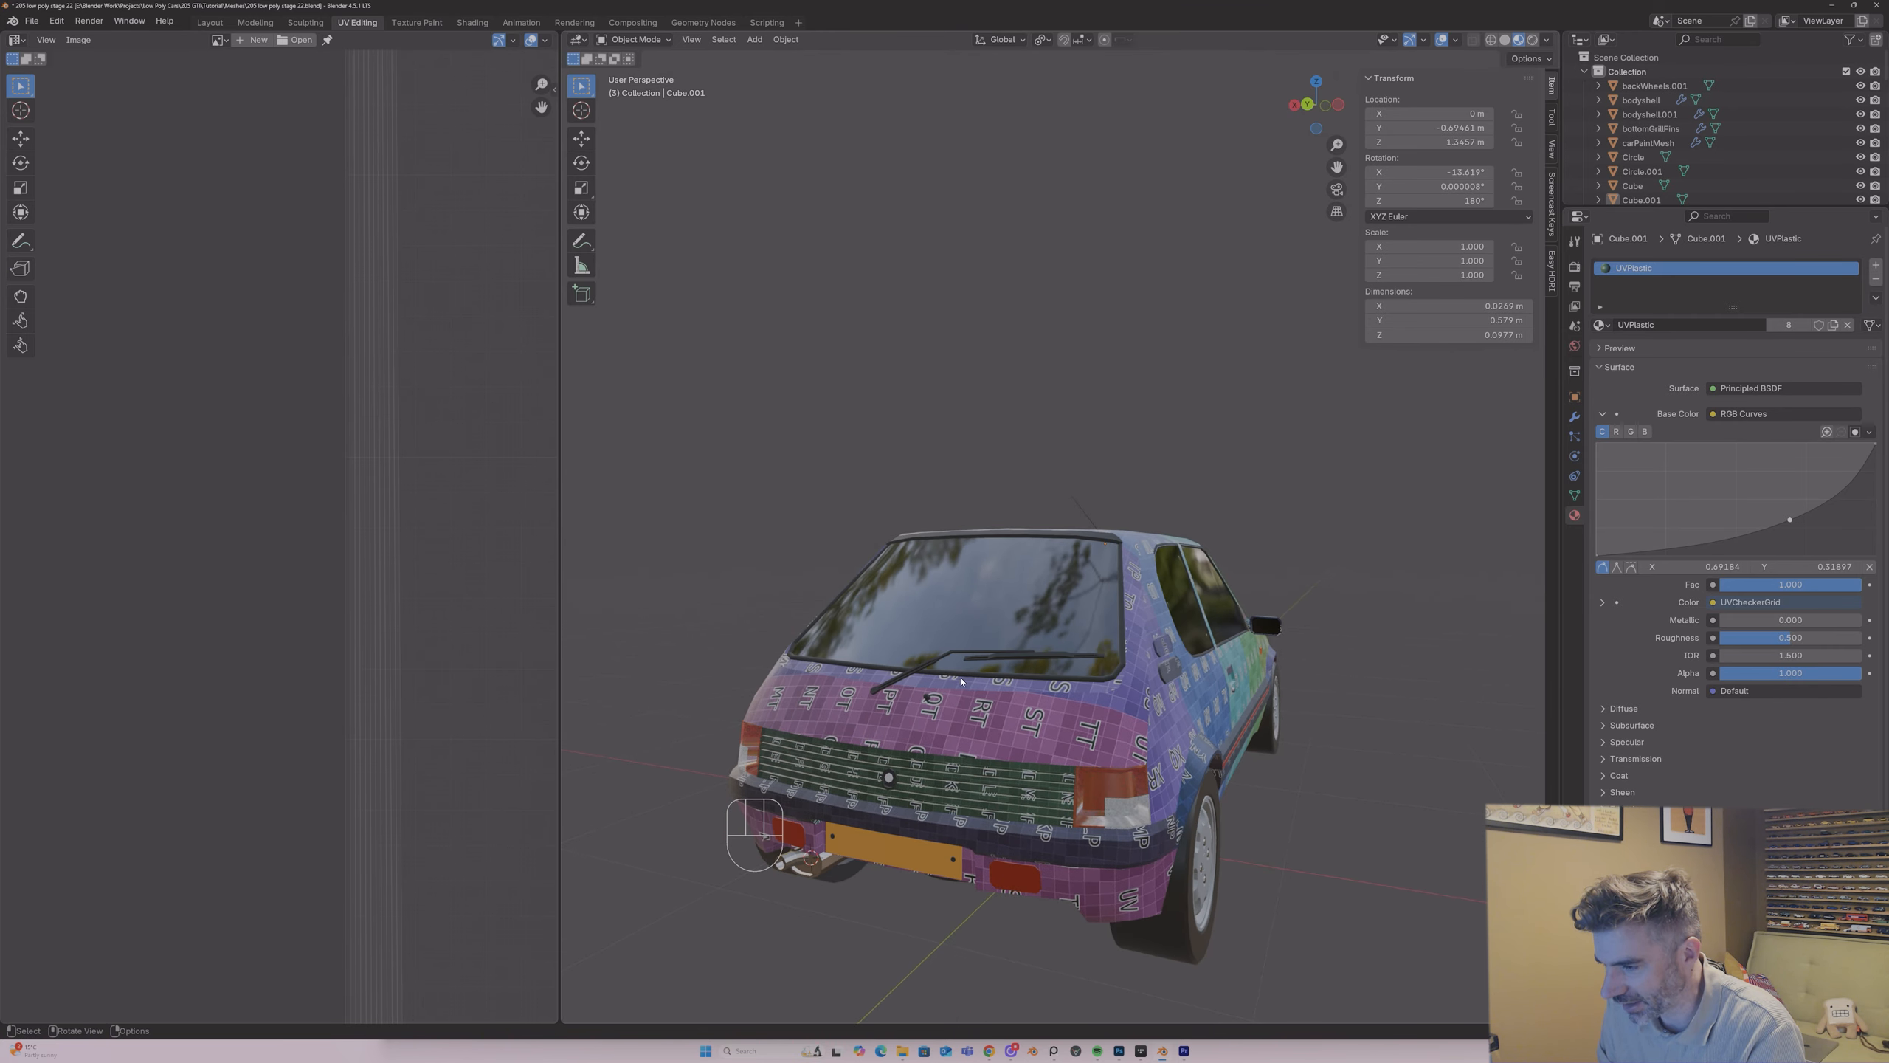
pyautogui.click(927, 698)
pyautogui.press('/')
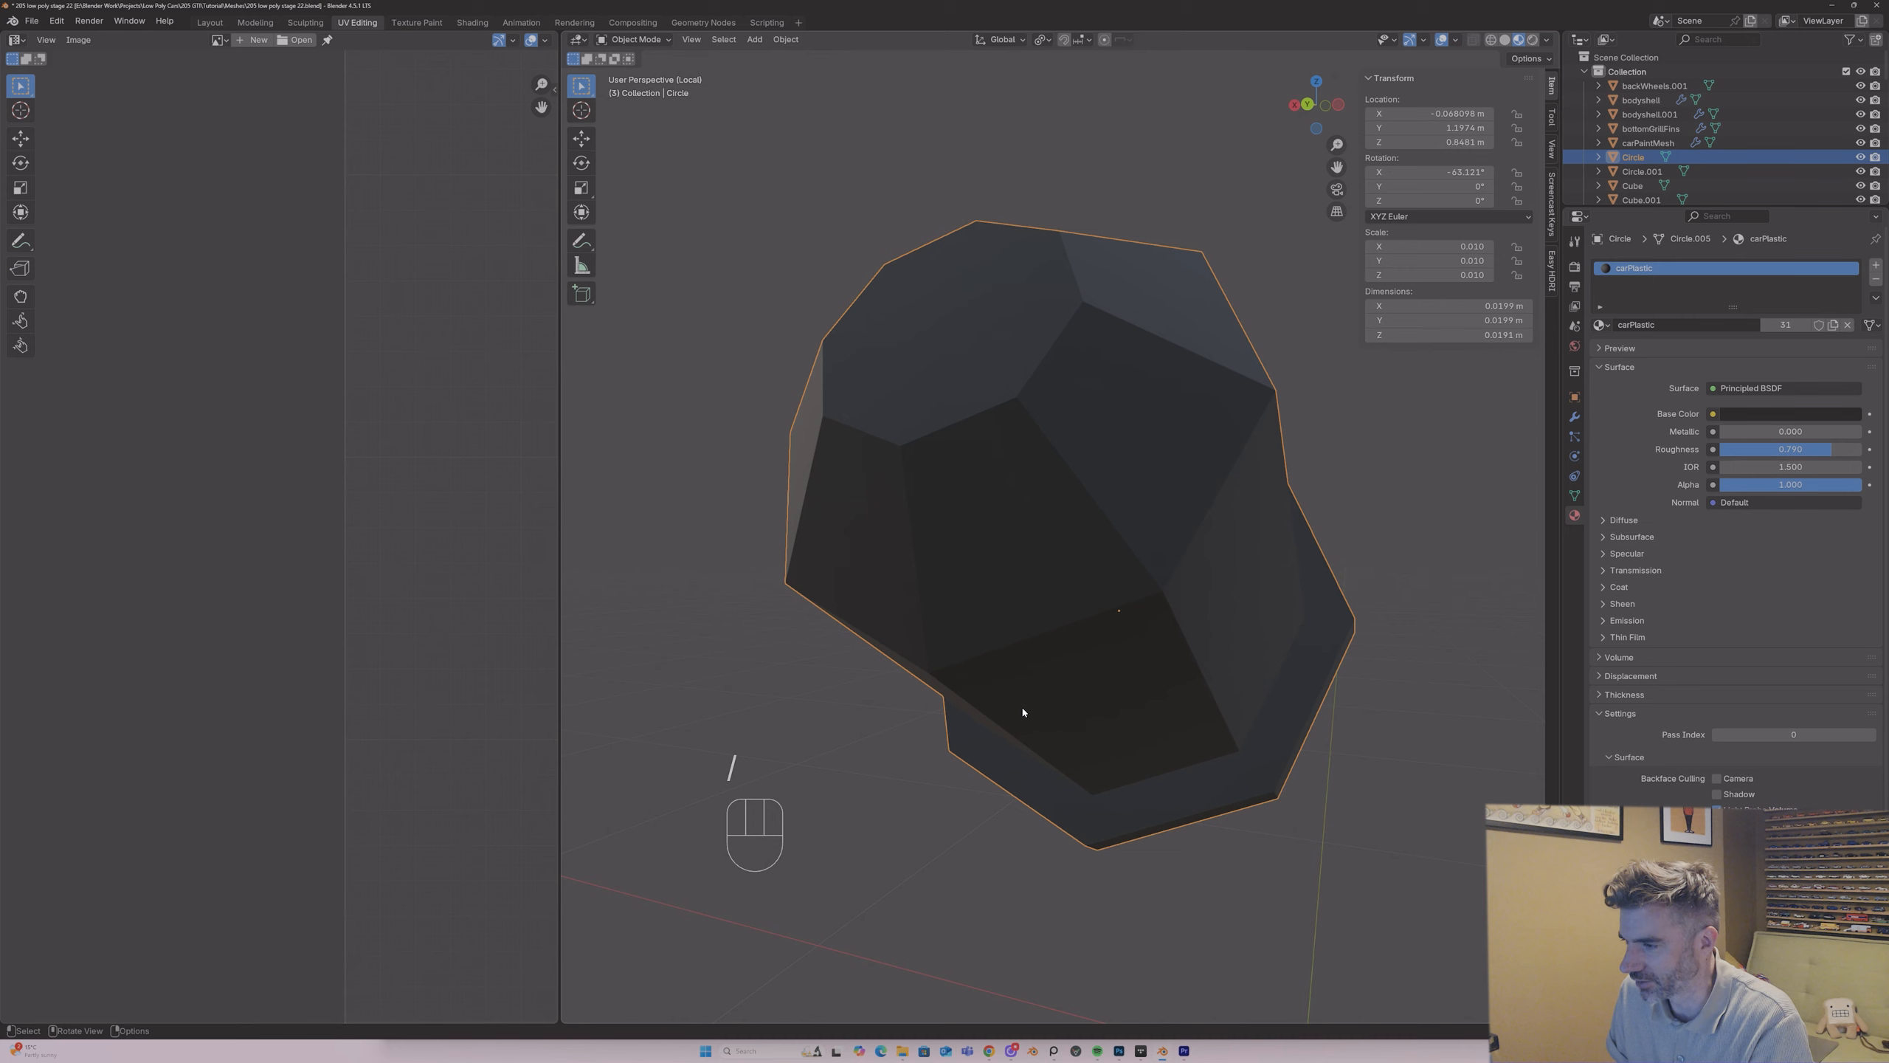
pyautogui.moveTo(1025, 717); pyautogui.dragTo(929, 461, button='middle')
pyautogui.press('Tab')
pyautogui.press('2')
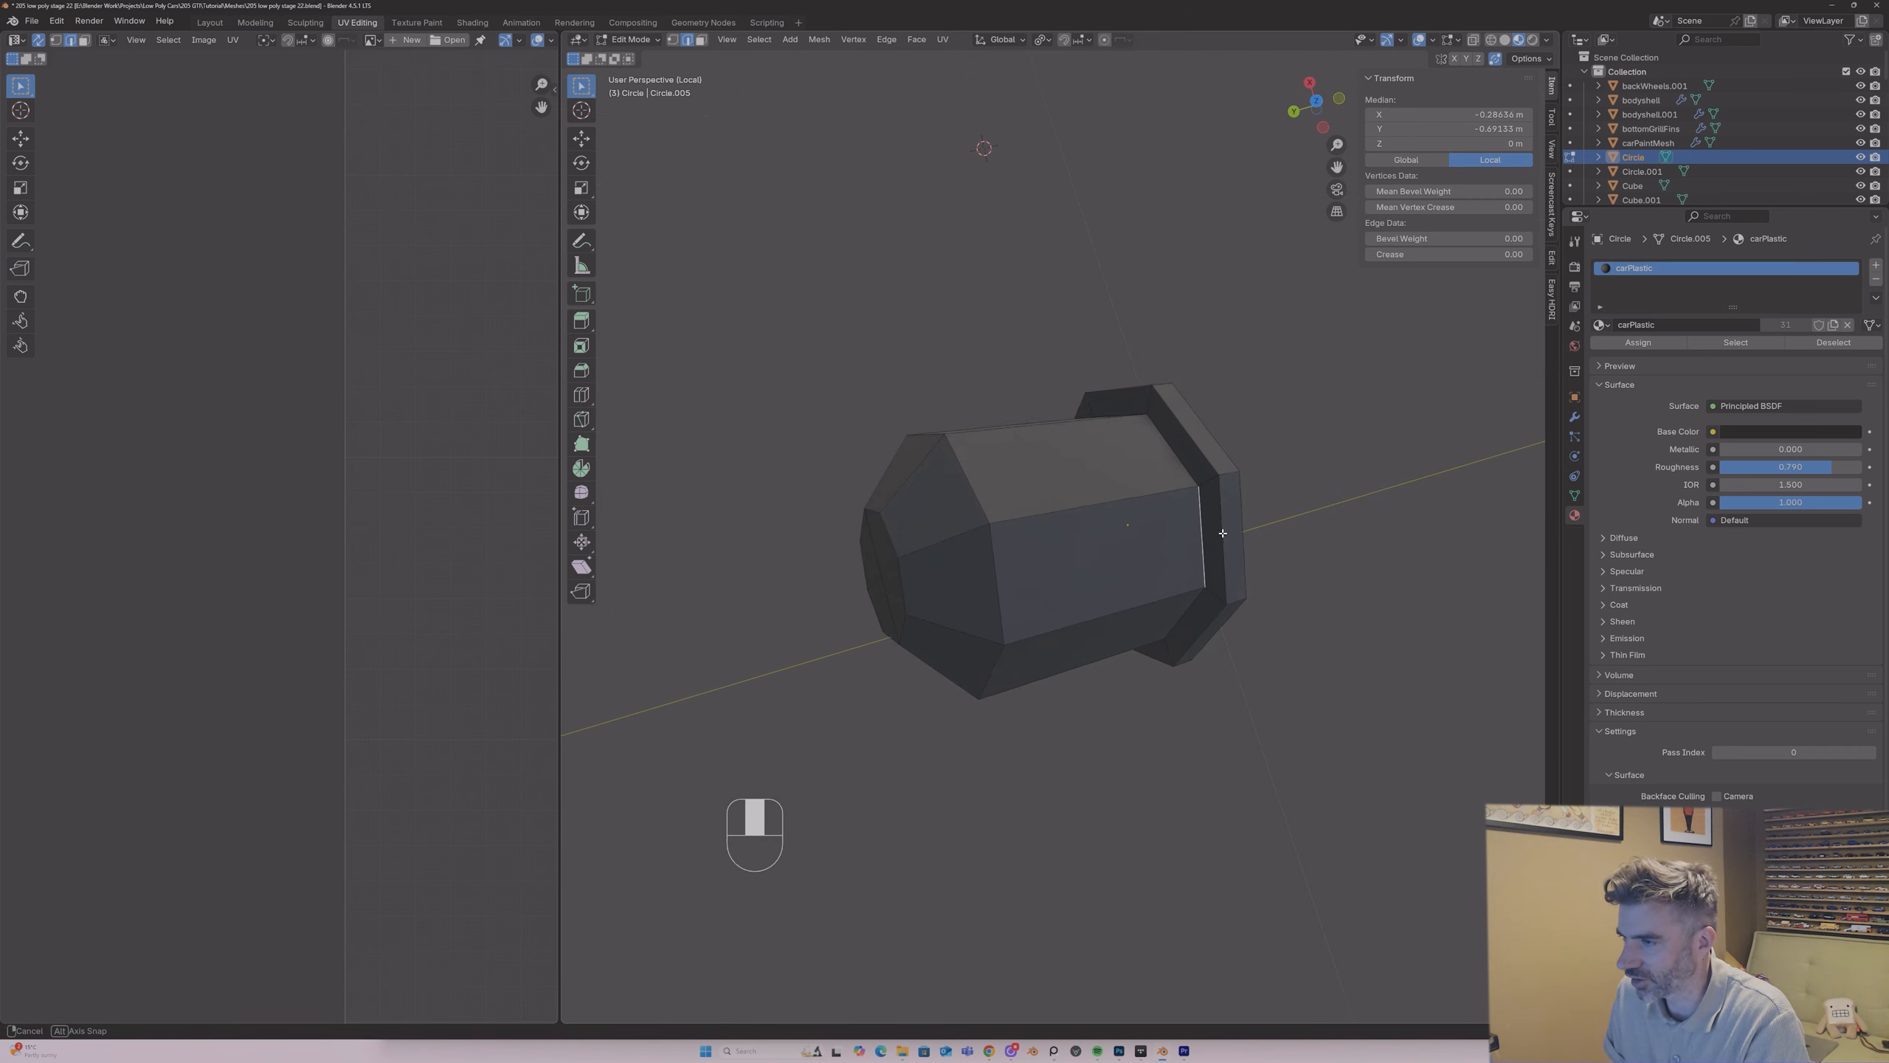
# Step: Mark a seam on a lengthwise edge run from the round part's end cap to its flange
pyautogui.keyDown('alt'); pyautogui.keyDown('shift'); pyautogui.click(920, 453); pyautogui.keyUp('shift'); pyautogui.keyUp('alt')
pyautogui.rightClick(919, 454)
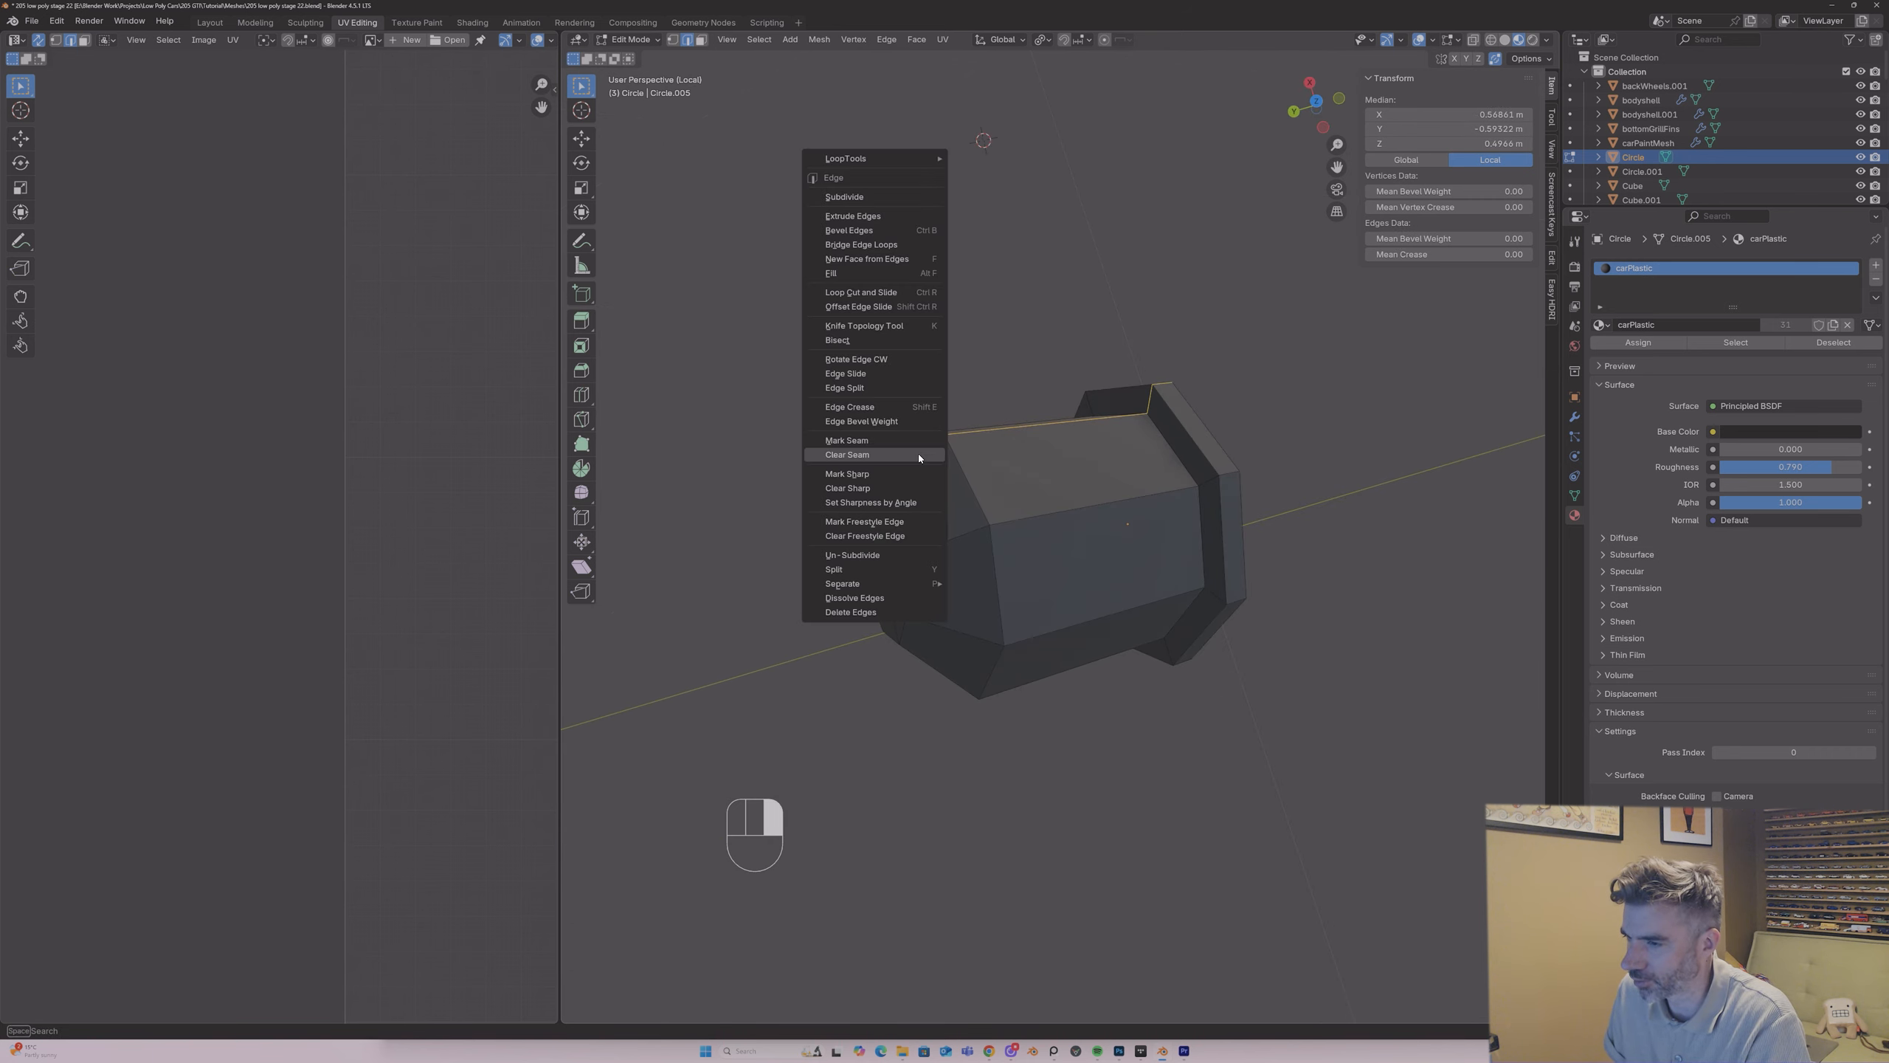
pyautogui.click(922, 457)
pyautogui.moveTo(923, 457); pyautogui.dragTo(1077, 469, button='middle')
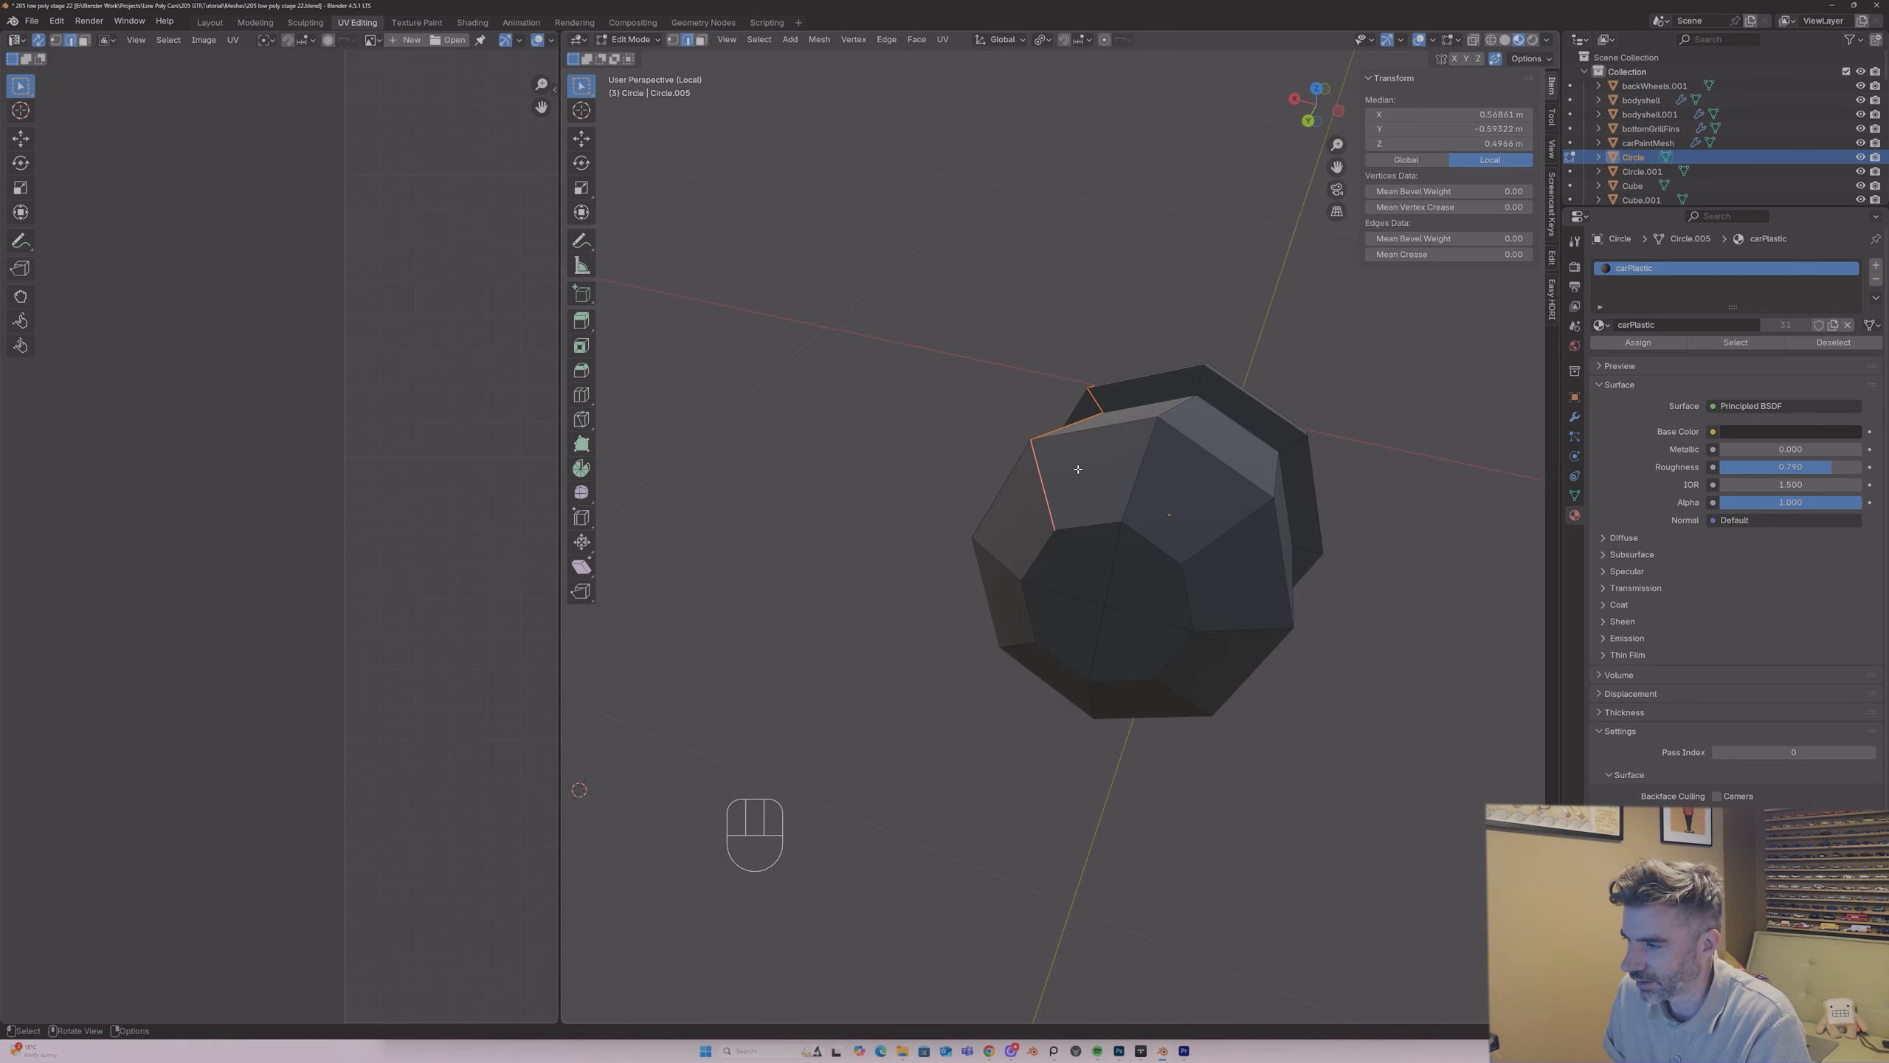
# Step: Mark a seam around the round part's flat end cap and clear it on one edge
pyautogui.keyDown('alt'); pyautogui.keyDown('shift'); pyautogui.click(1142, 533); pyautogui.keyUp('shift'); pyautogui.keyUp('alt')
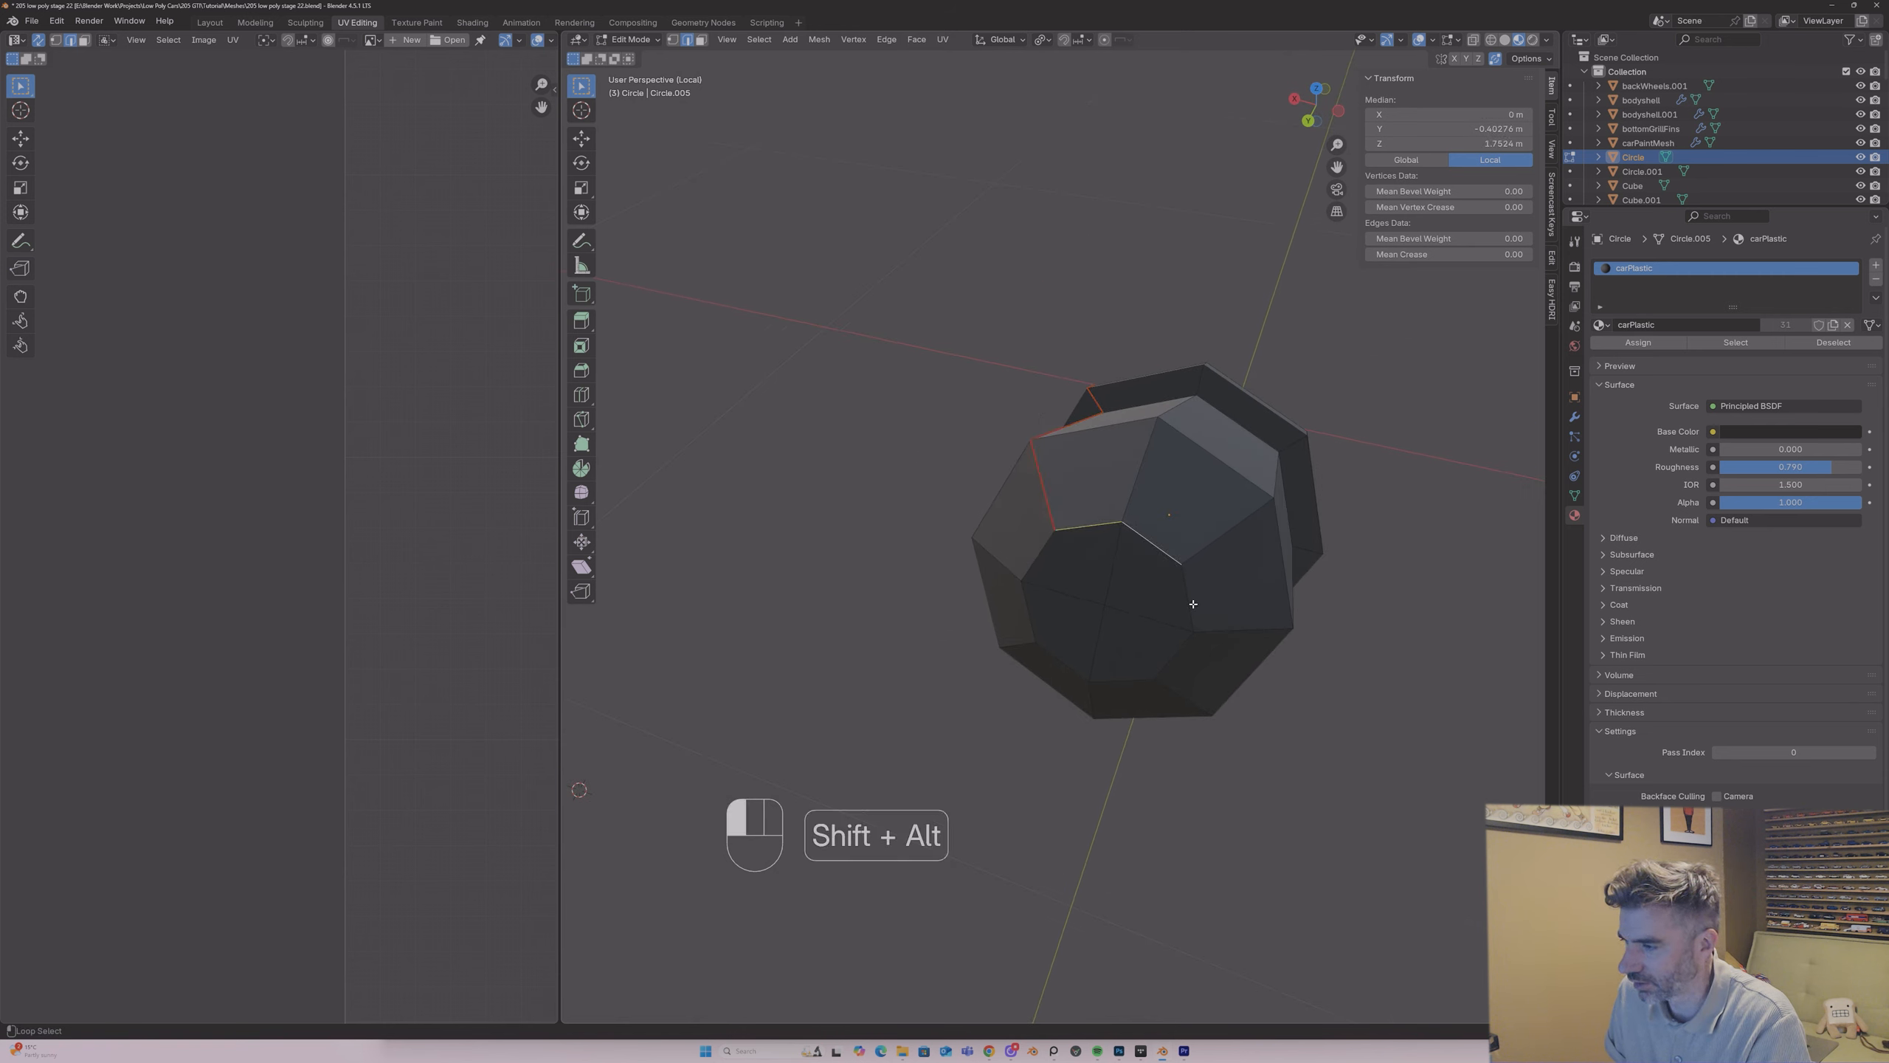
pyautogui.rightClick(1035, 564)
pyautogui.click(1038, 565)
pyautogui.rightClick(1094, 529)
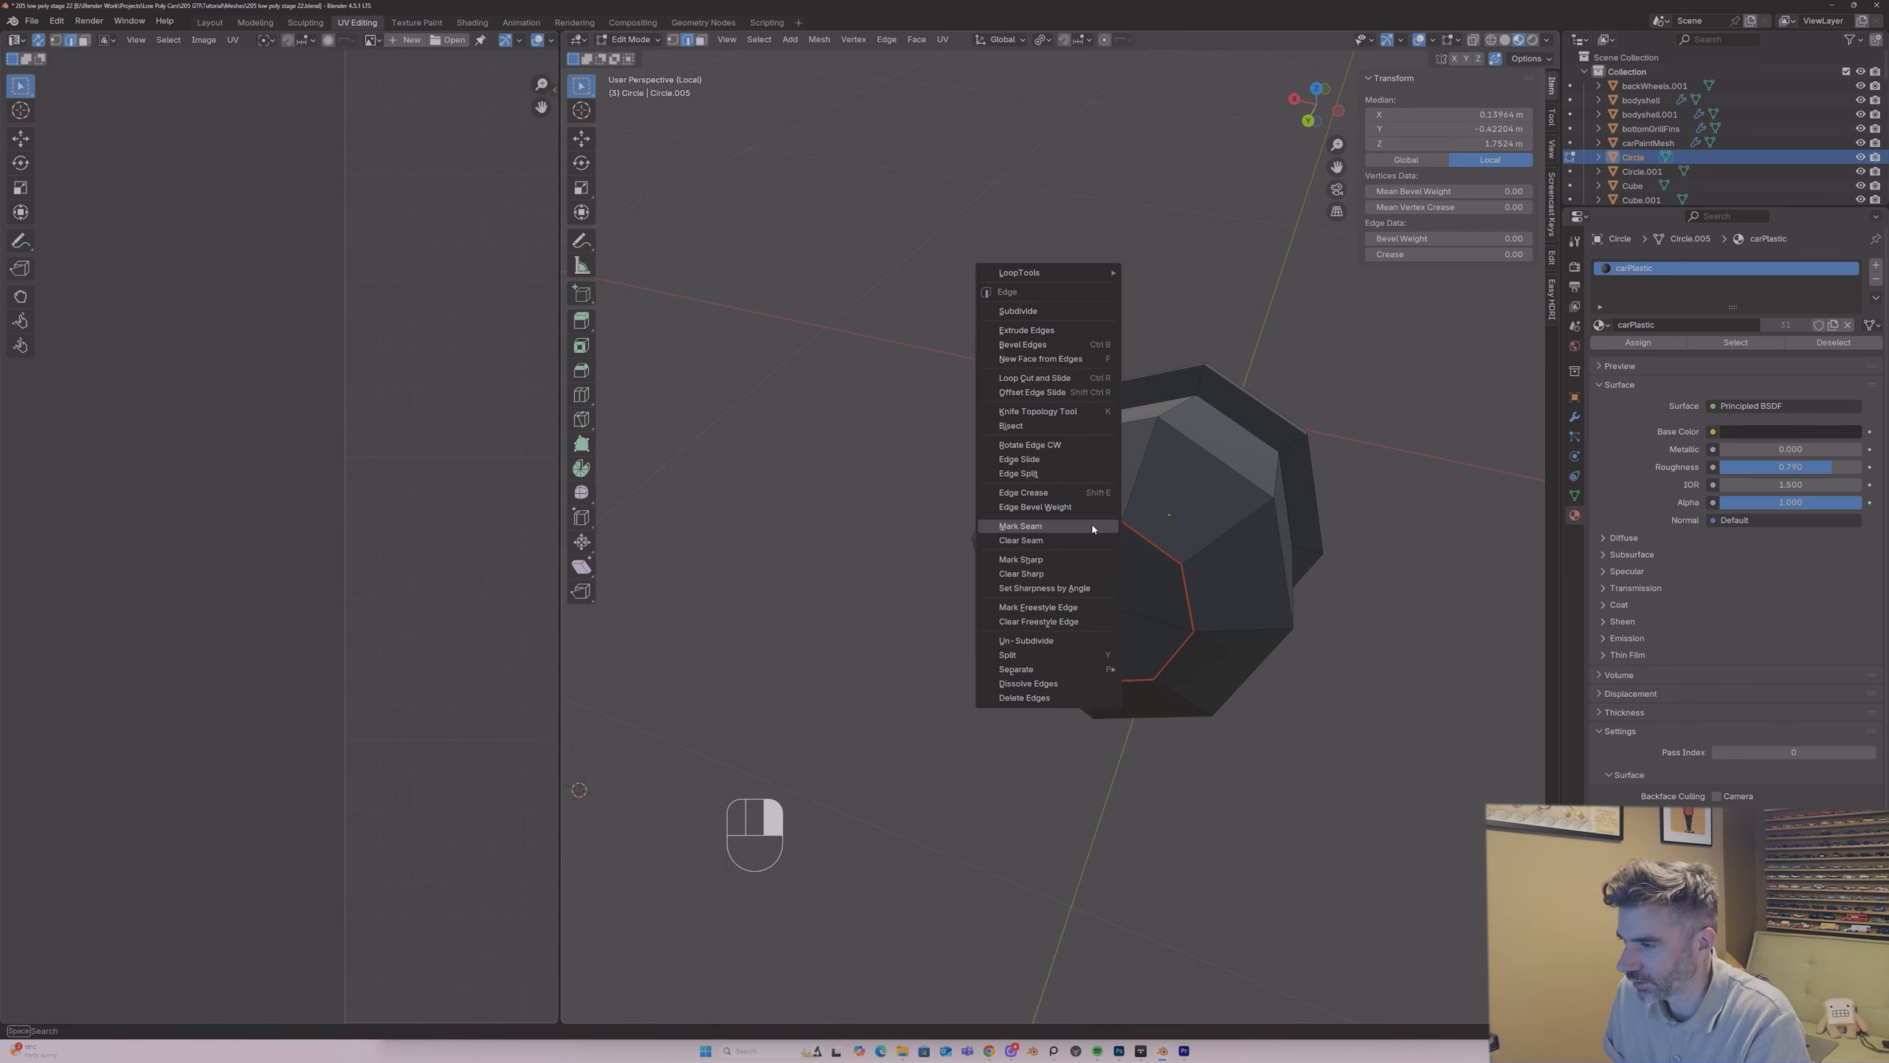
pyautogui.click(1091, 541)
pyautogui.moveTo(1091, 541); pyautogui.dragTo(1200, 665, button='middle')
# Step: Mark a seam loop where the round part's body meets its flange and unwrap the whole mesh with the angle-based method
pyautogui.keyDown('alt'); pyautogui.keyDown('shift'); pyautogui.click(1398, 681); pyautogui.keyUp('shift'); pyautogui.keyUp('alt')
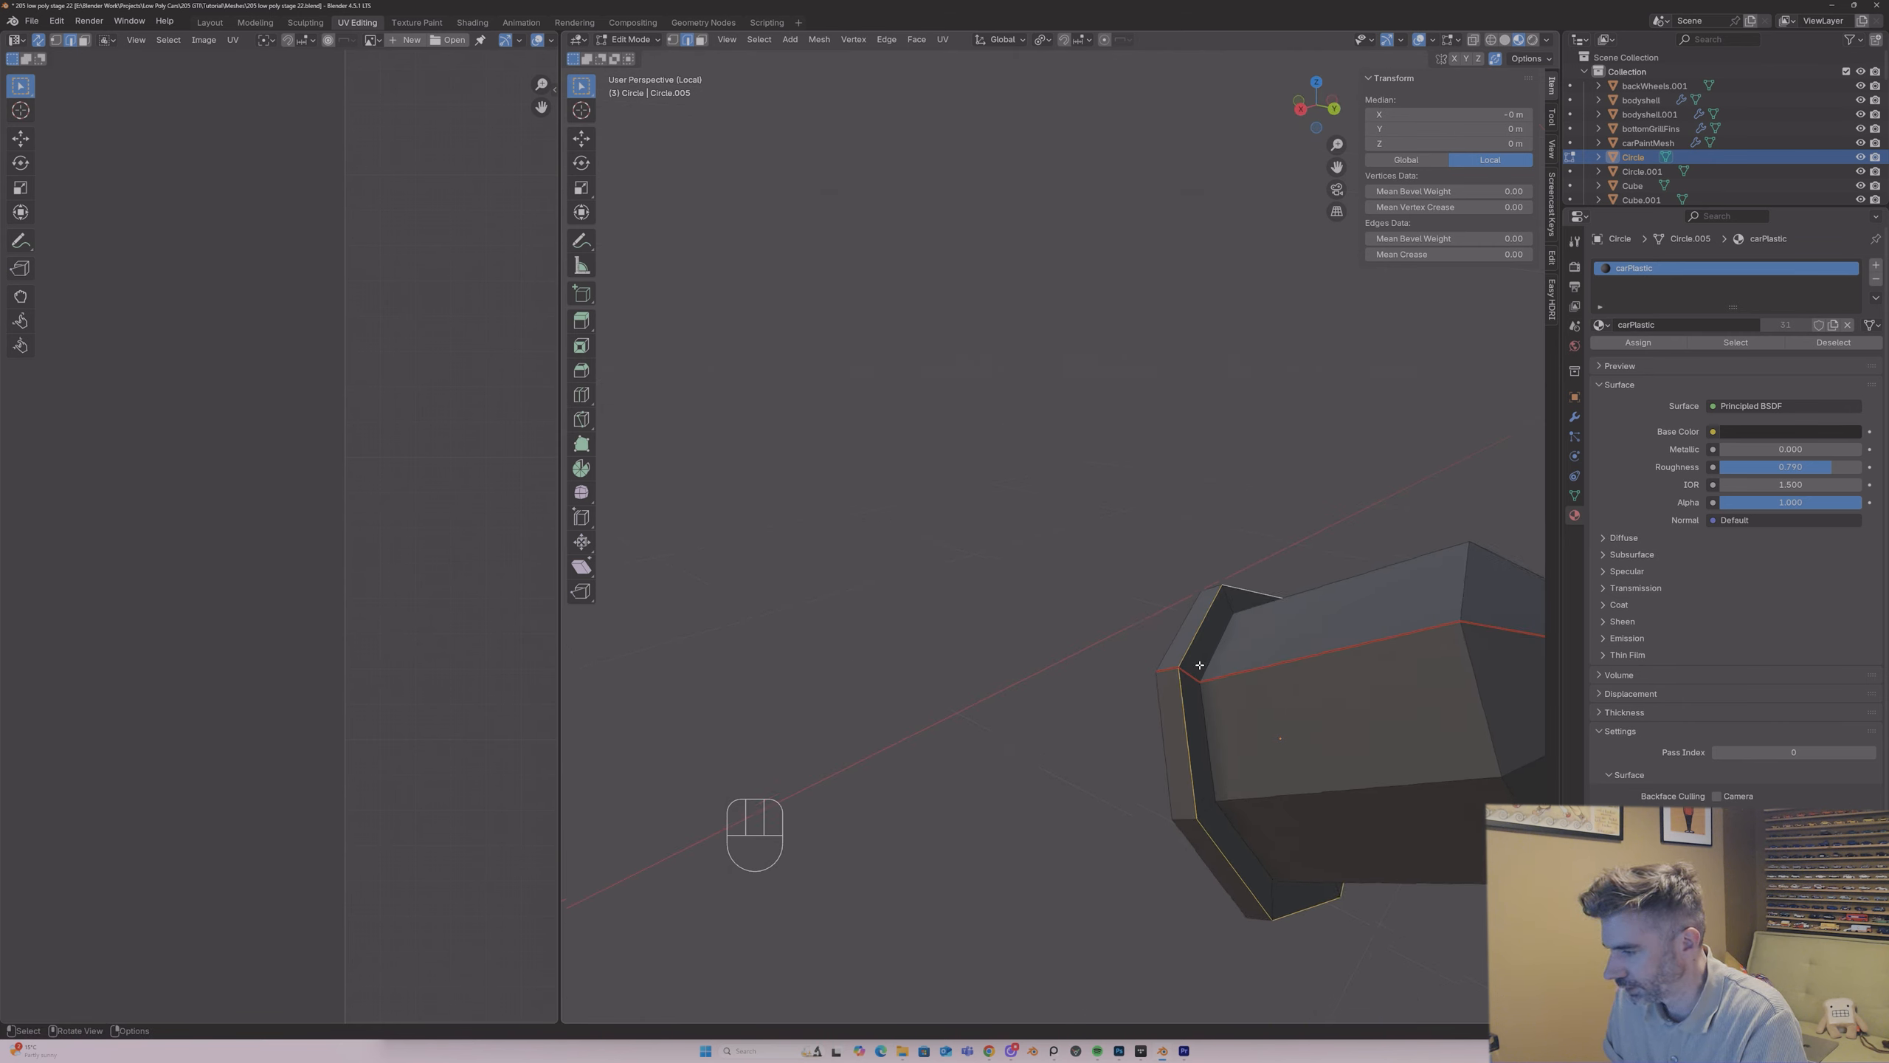
pyautogui.keyDown('alt'); pyautogui.keyDown('shift'); pyautogui.click(1203, 699); pyautogui.keyUp('shift'); pyautogui.keyUp('alt')
pyautogui.rightClick(1199, 692)
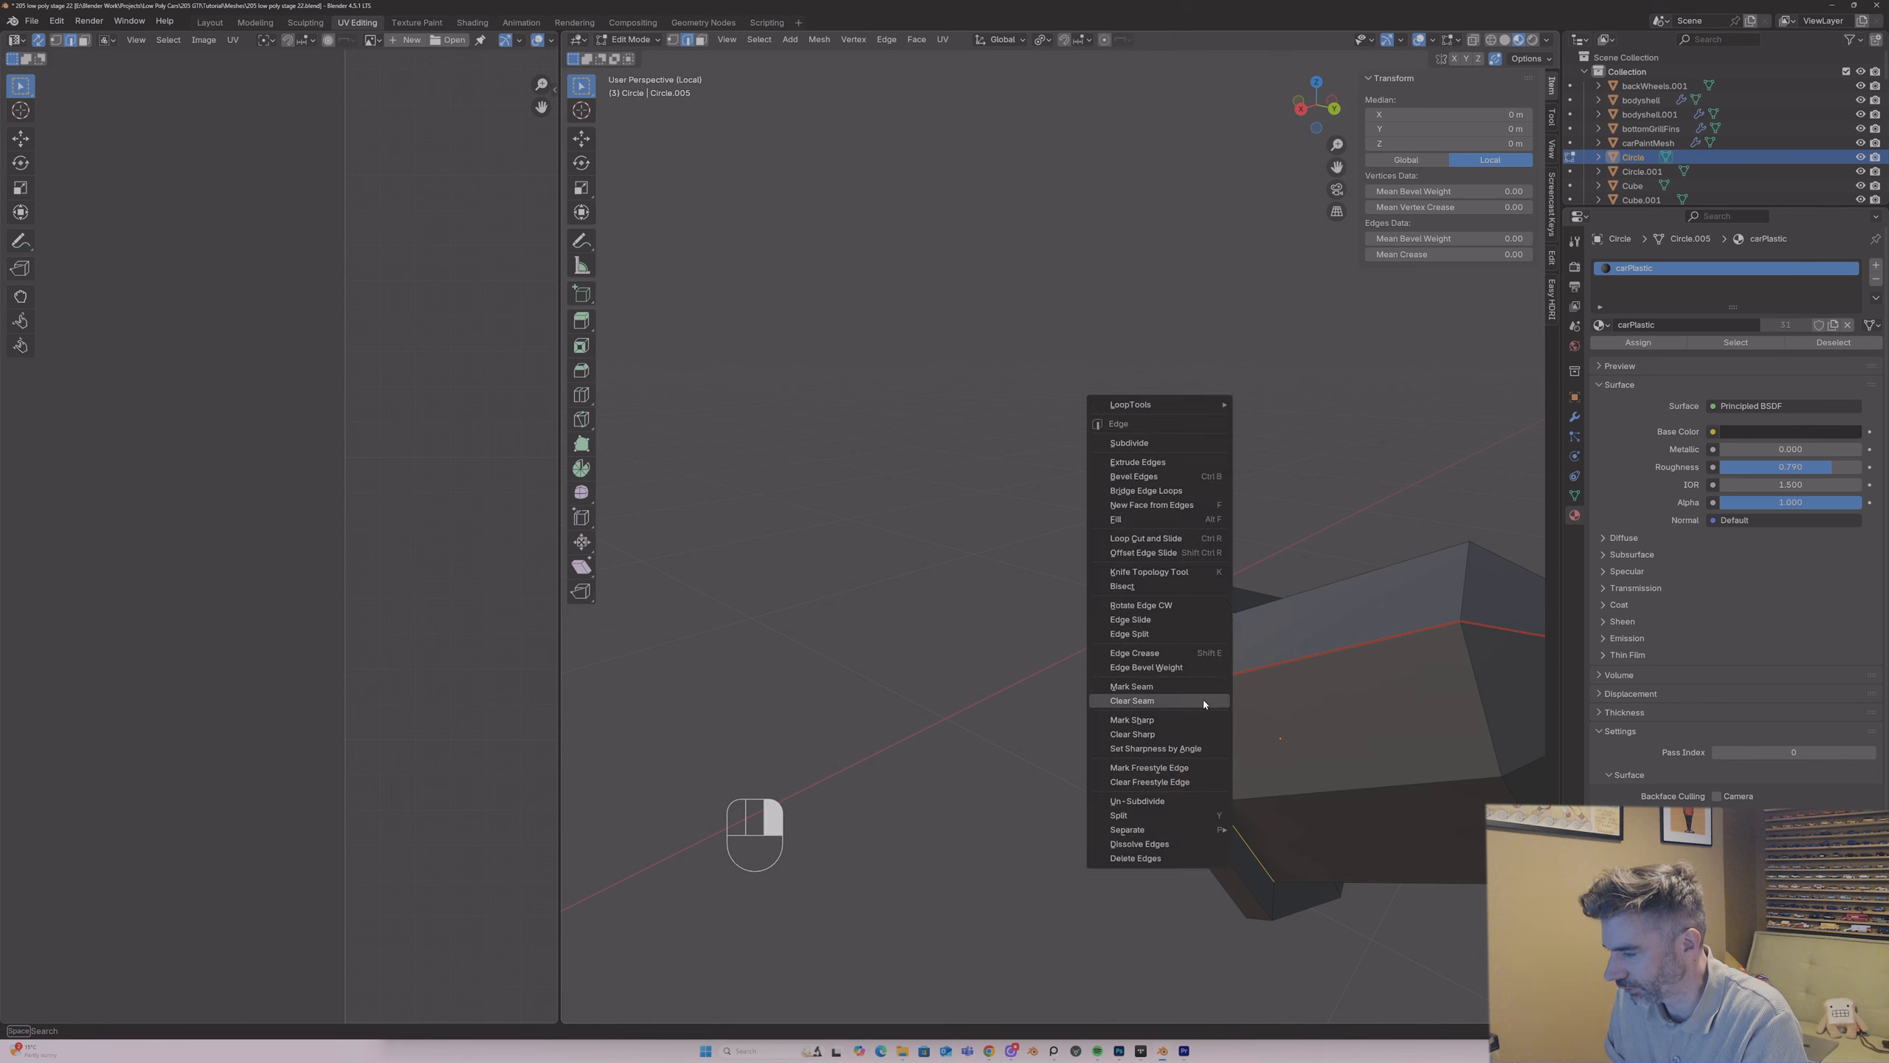
pyautogui.click(1197, 686)
pyautogui.moveTo(1199, 689); pyautogui.dragTo(1234, 668, button='middle')
pyautogui.press('a')
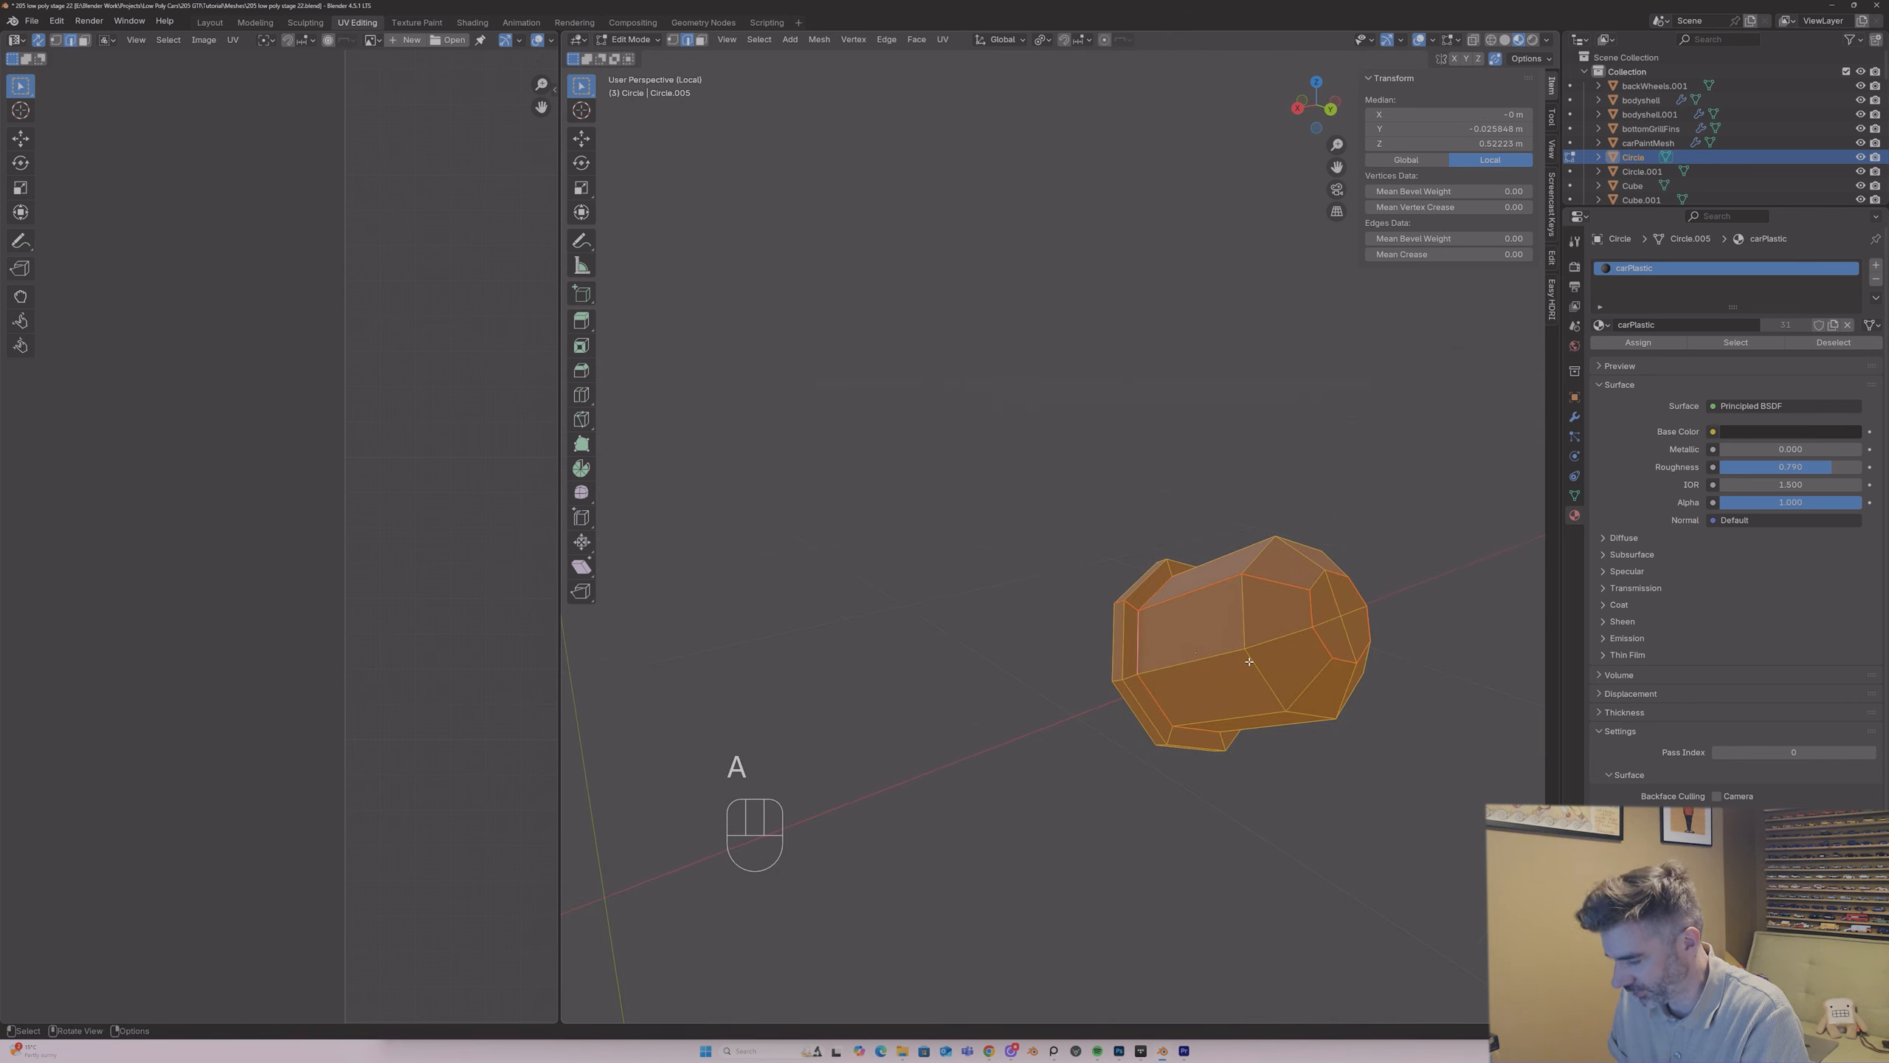
pyautogui.press('u')
pyautogui.click(1248, 661)
pyautogui.scroll(-5, 340, 444)
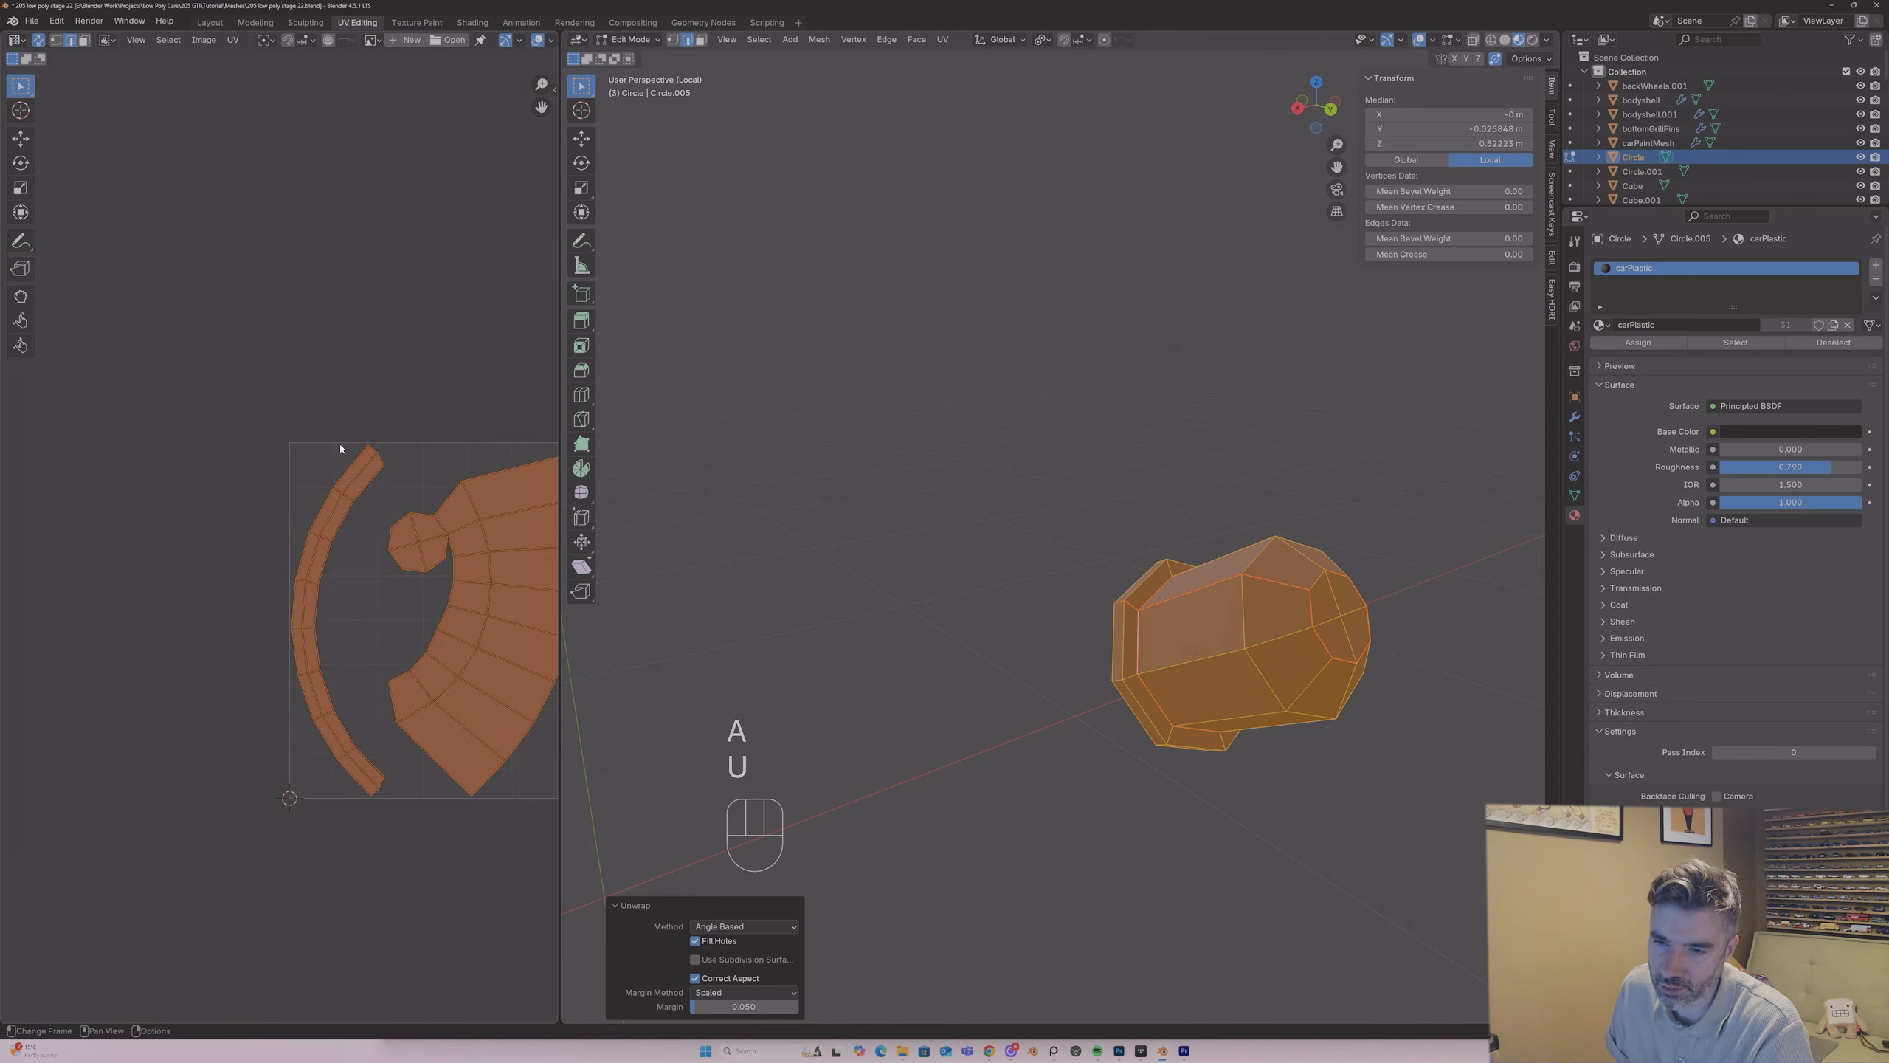
# Step: Clear the seam loop between the body and flange and unwrap the round part again with the angle-based method
pyautogui.click(1137, 625)
pyautogui.keyDown('alt'); pyautogui.keyDown('shift'); pyautogui.click(1139, 624); pyautogui.keyUp('shift'); pyautogui.keyUp('alt')
pyautogui.rightClick(1143, 607)
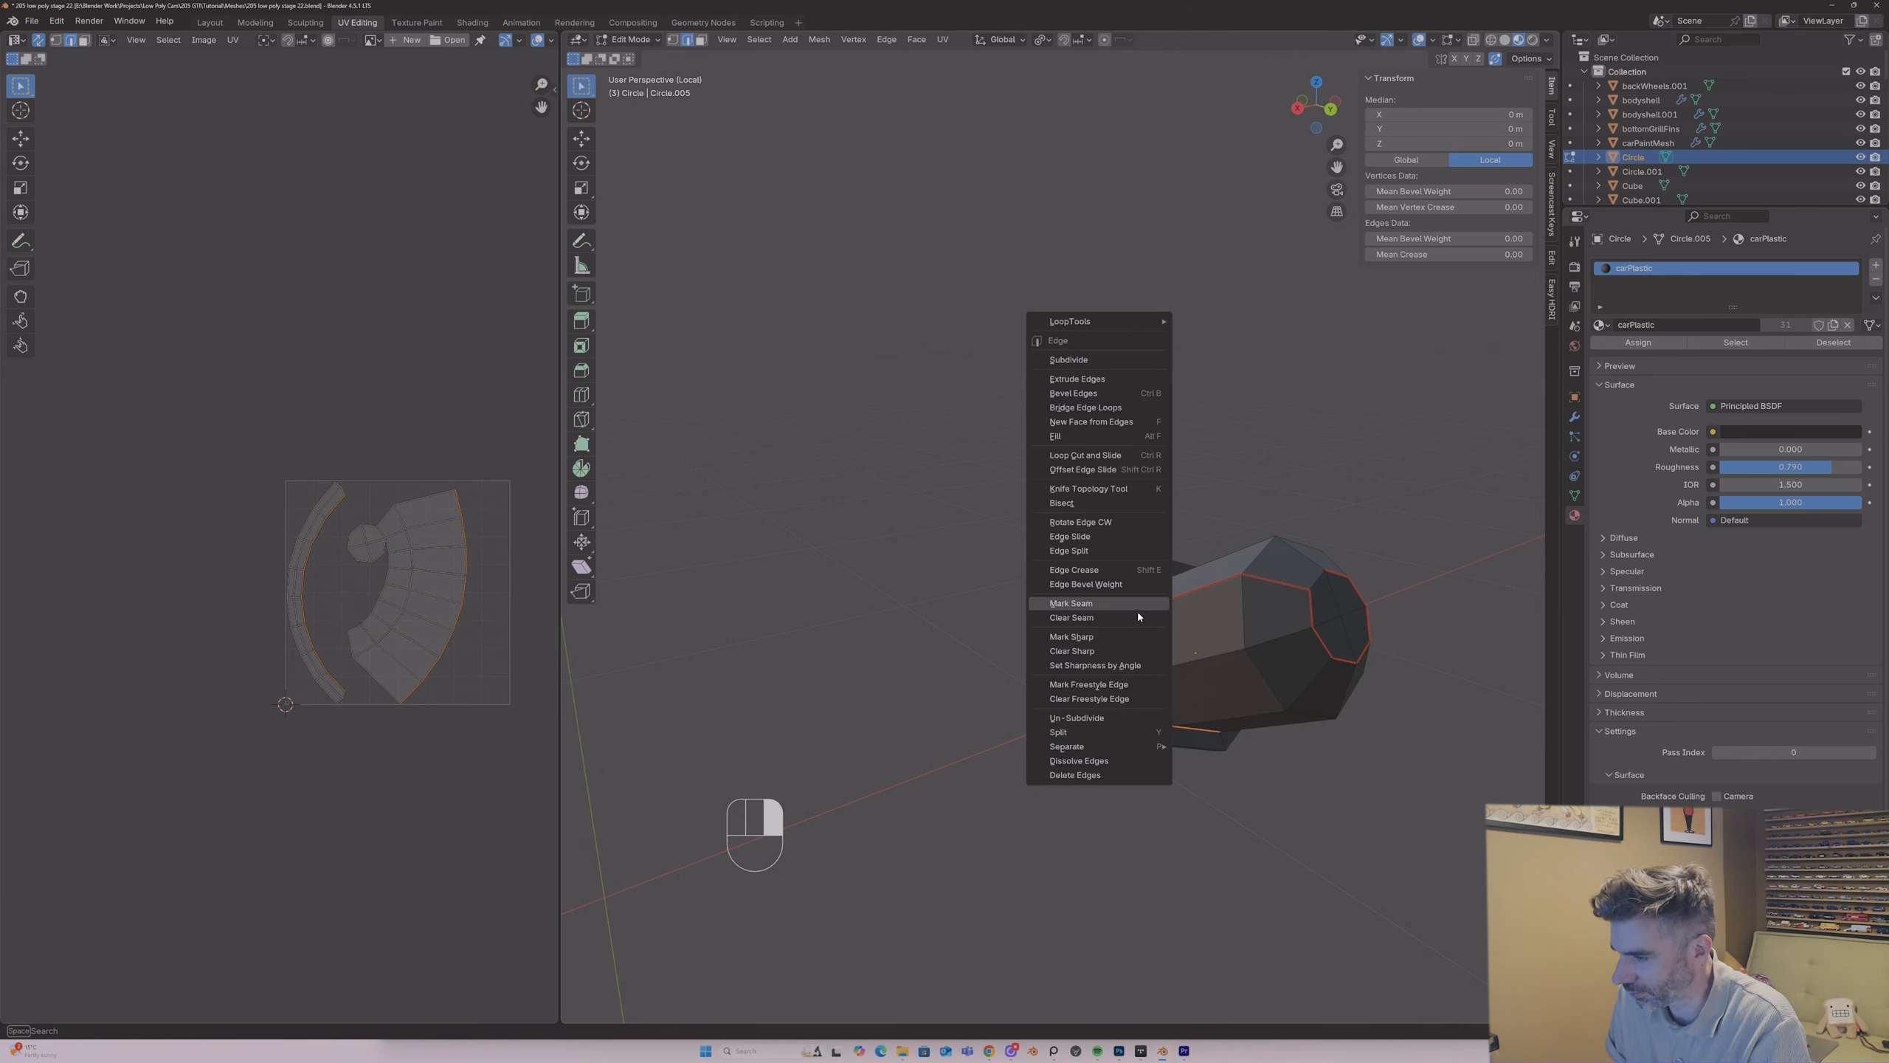
pyautogui.click(1134, 604)
pyautogui.press('a')
pyautogui.press('u')
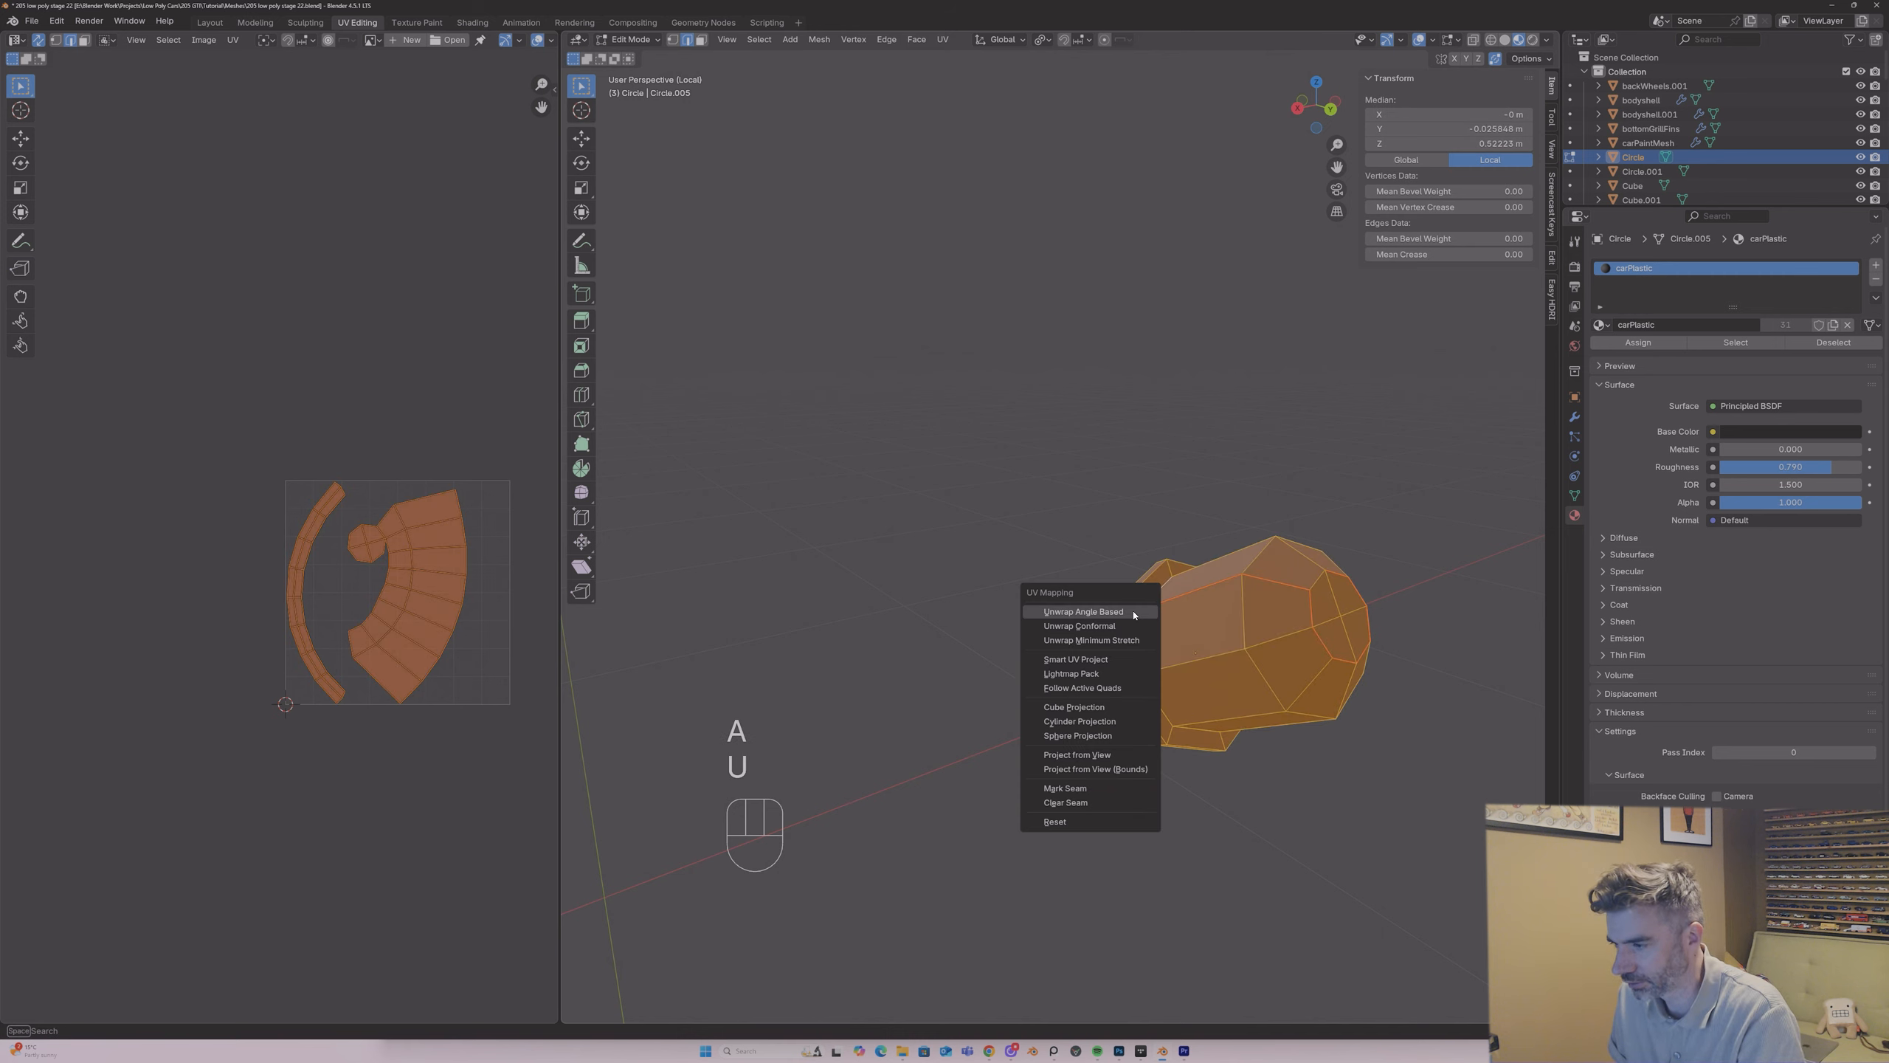
pyautogui.click(1128, 609)
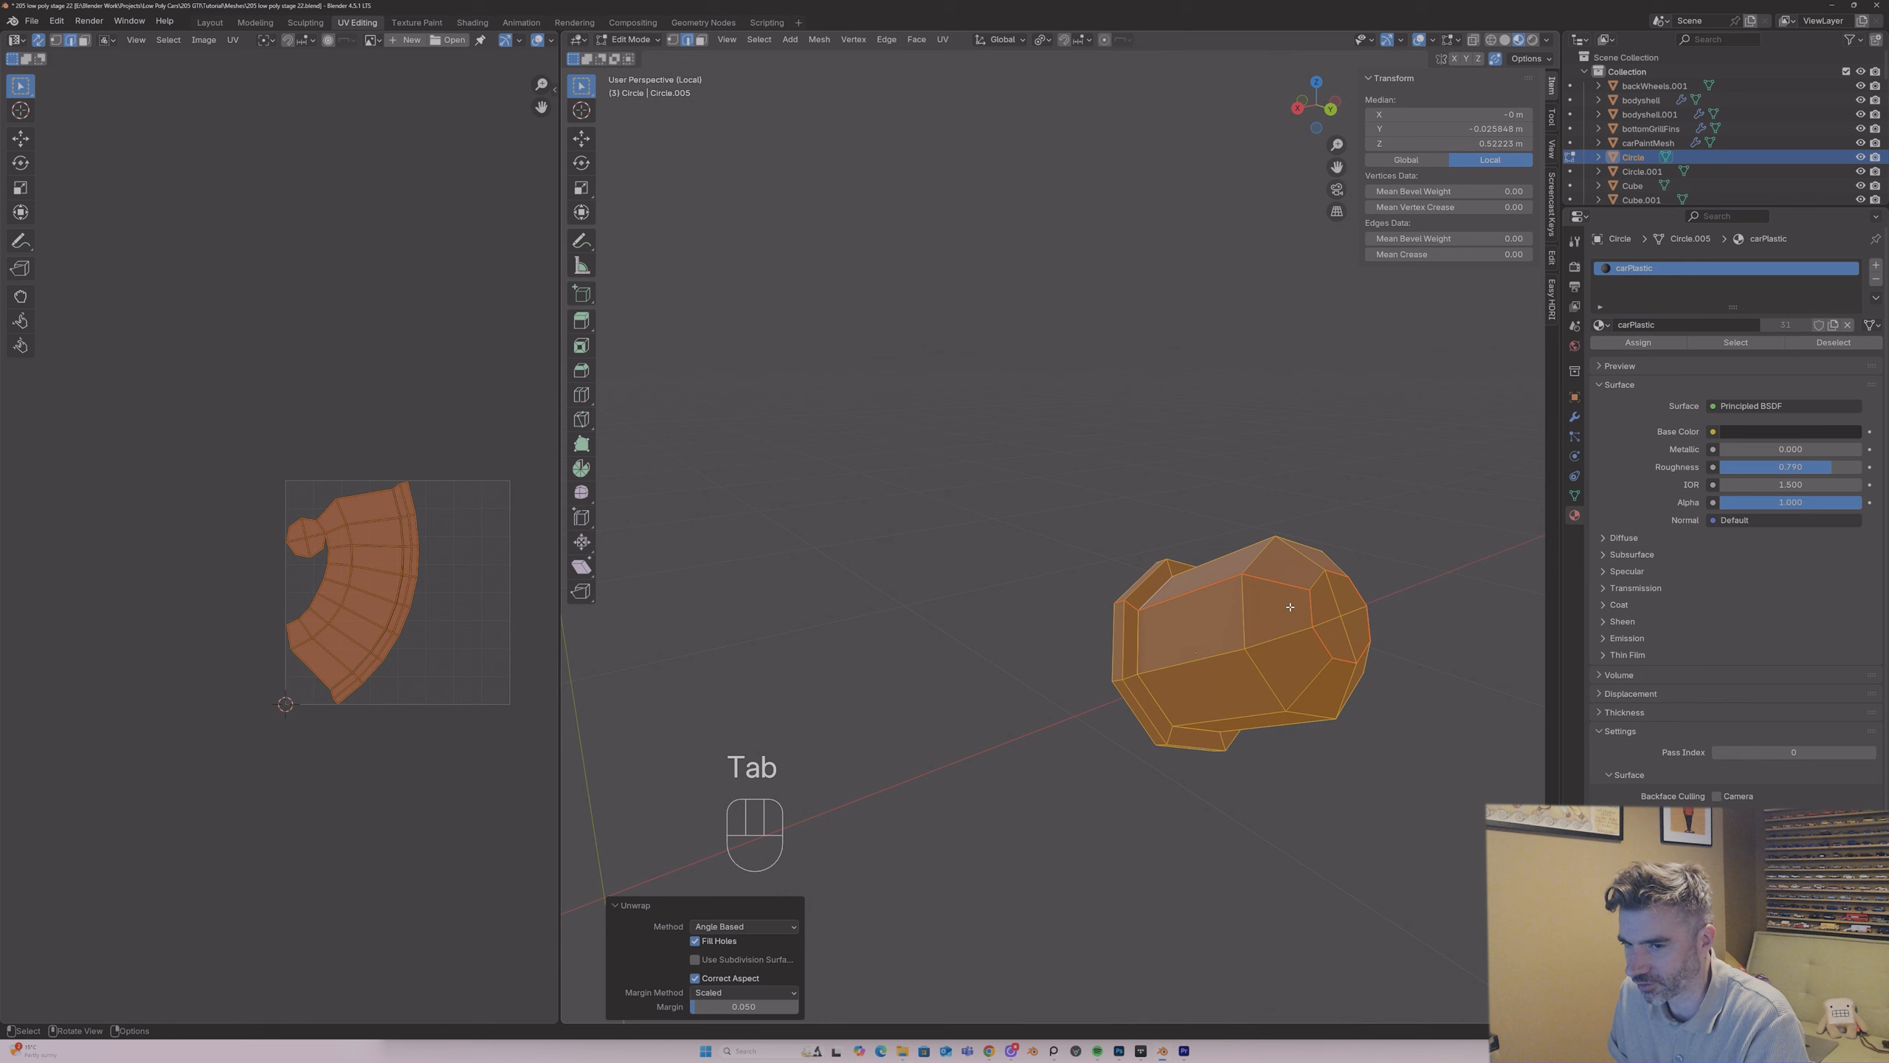
# Step: Assign the UVPlastic material to the round part and return to editing its mesh
pyautogui.press('Tab')
pyautogui.click(1599, 325)
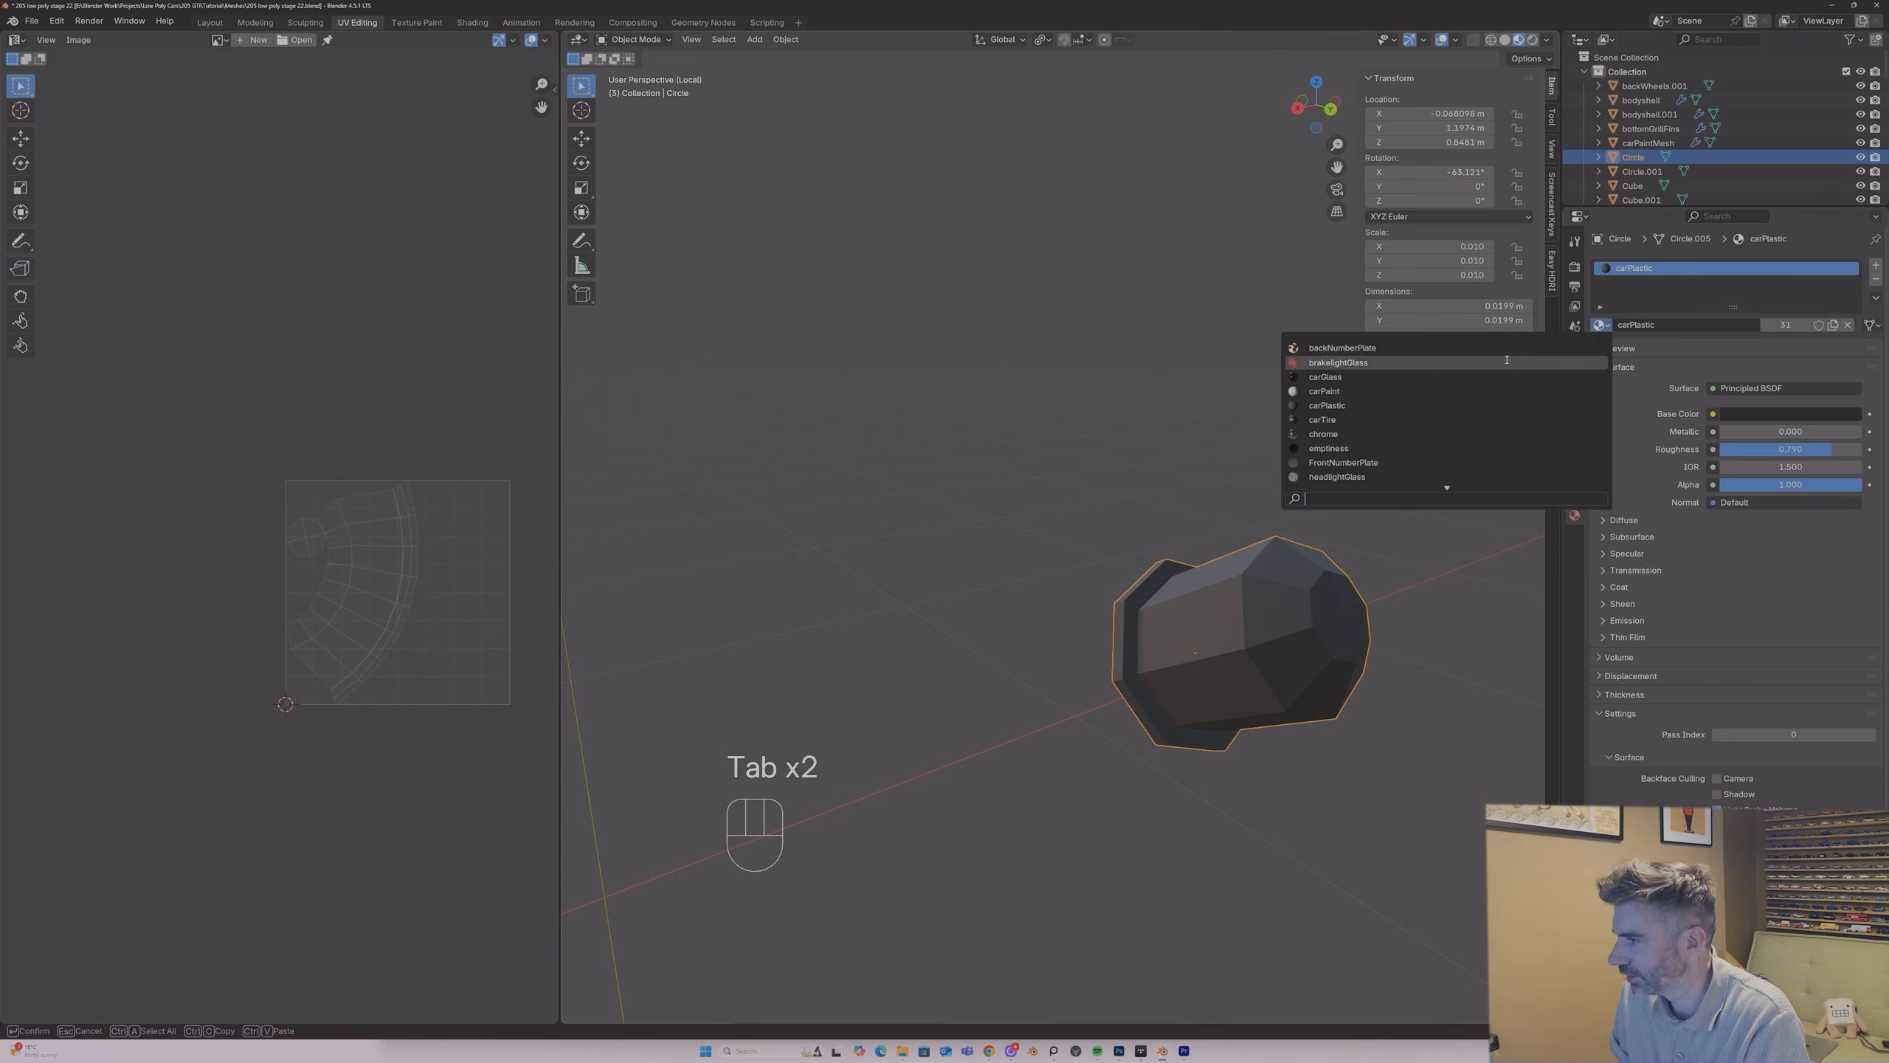
pyautogui.write('pla')
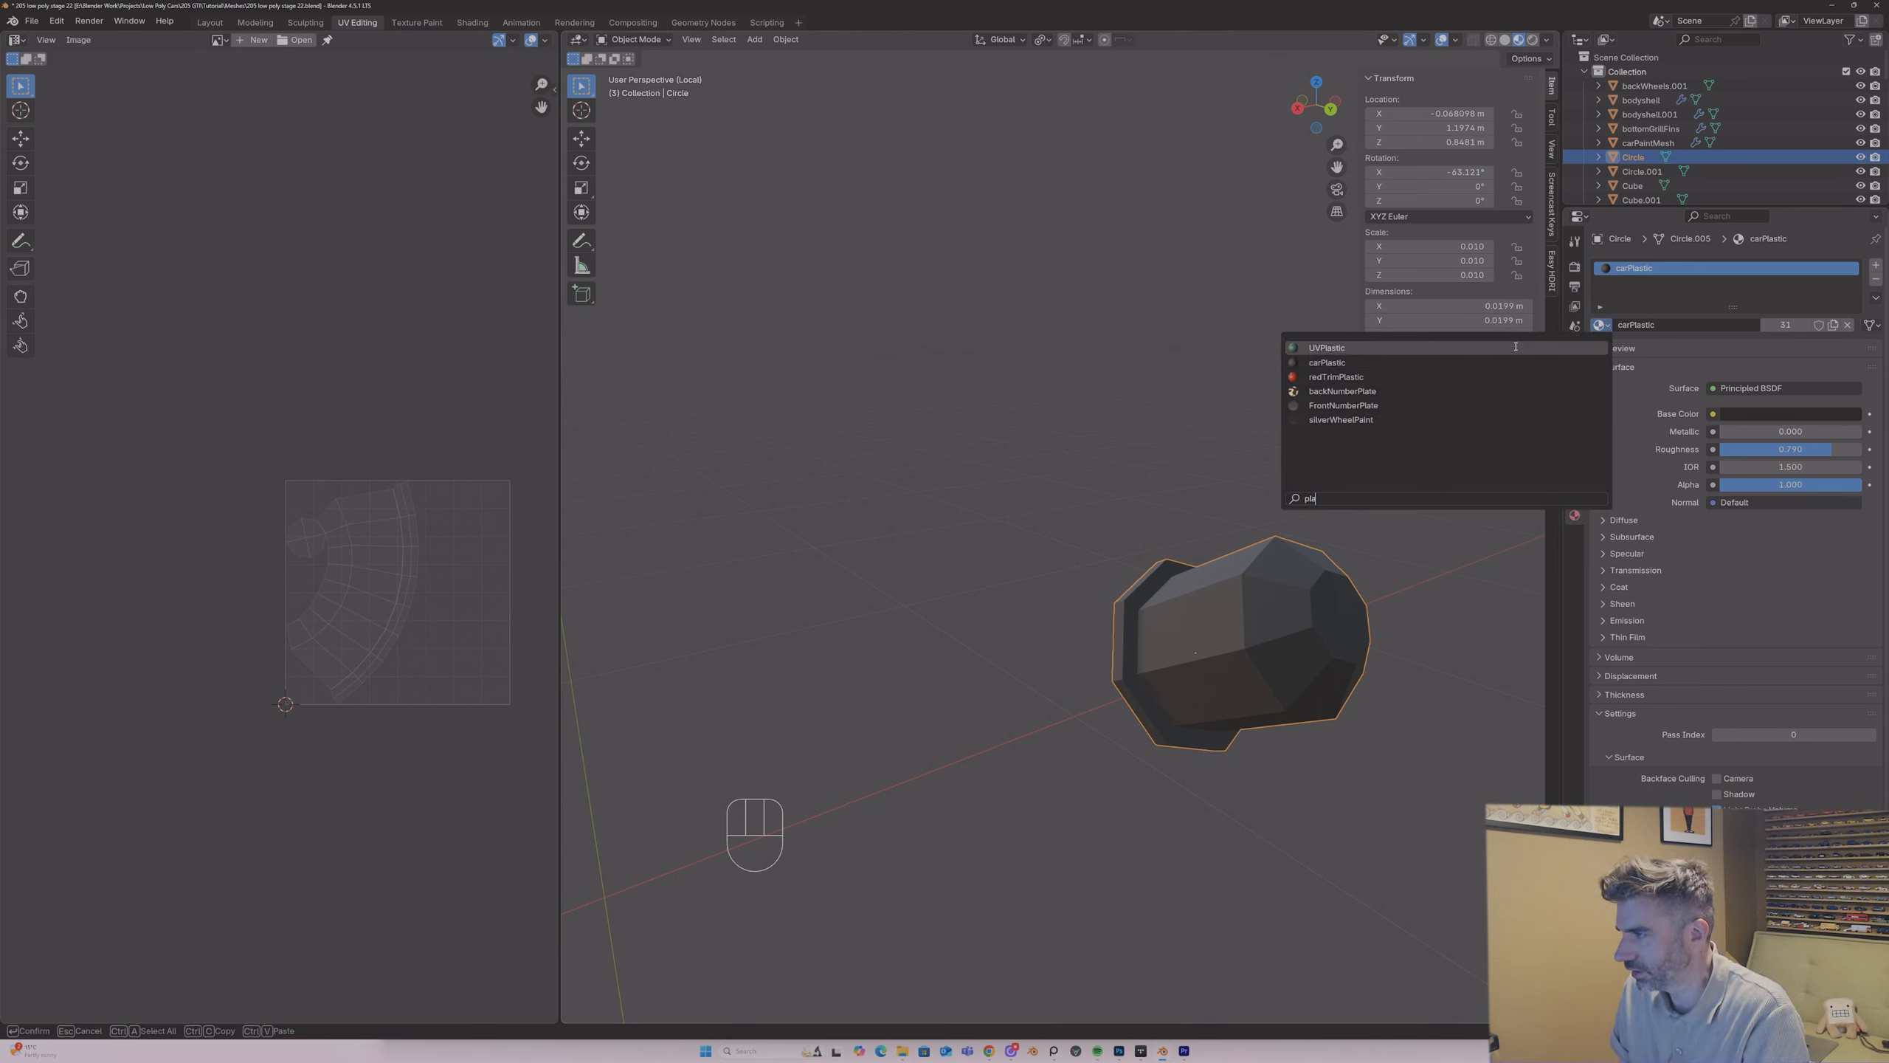
pyautogui.click(1515, 347)
pyautogui.press('Tab')
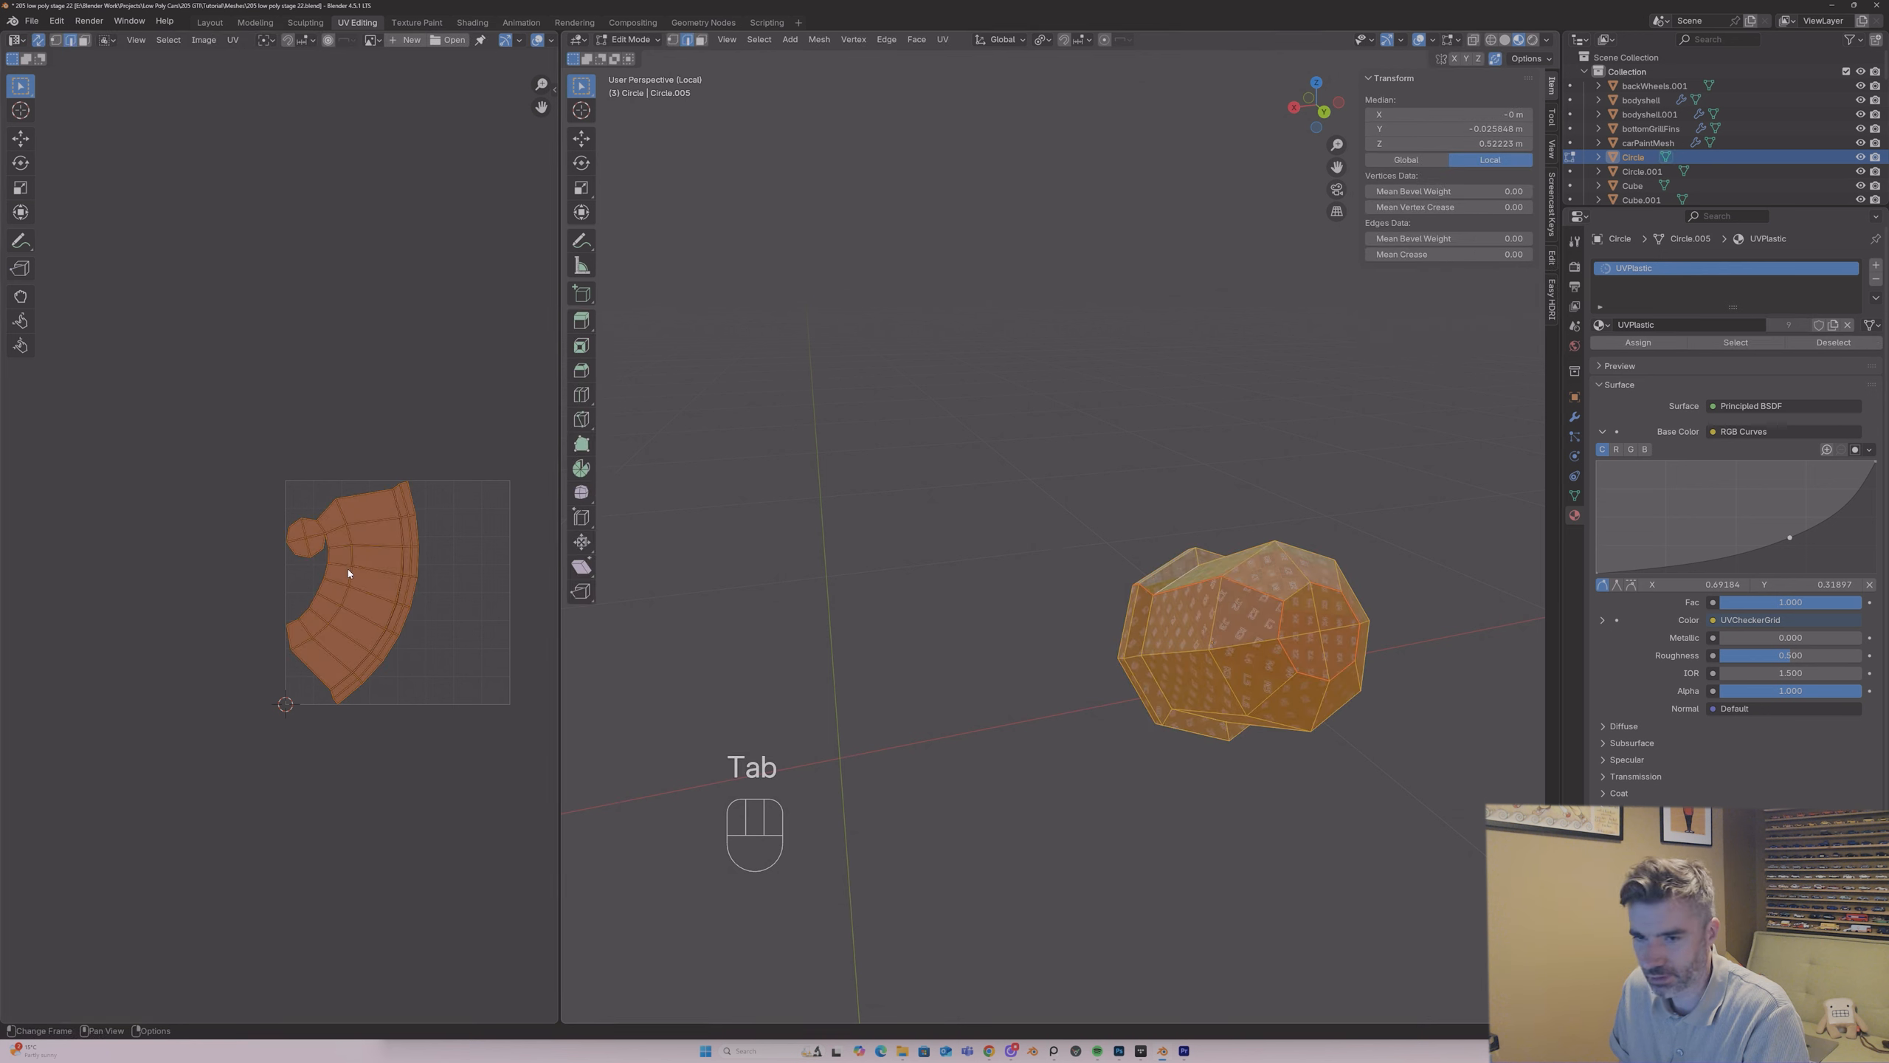
# Step: Shrink the round part's UV island, move it outside the UV tile beside the grid, and show the whole car again
pyautogui.press('Tab')
pyautogui.press('a')
pyautogui.press('Tab')
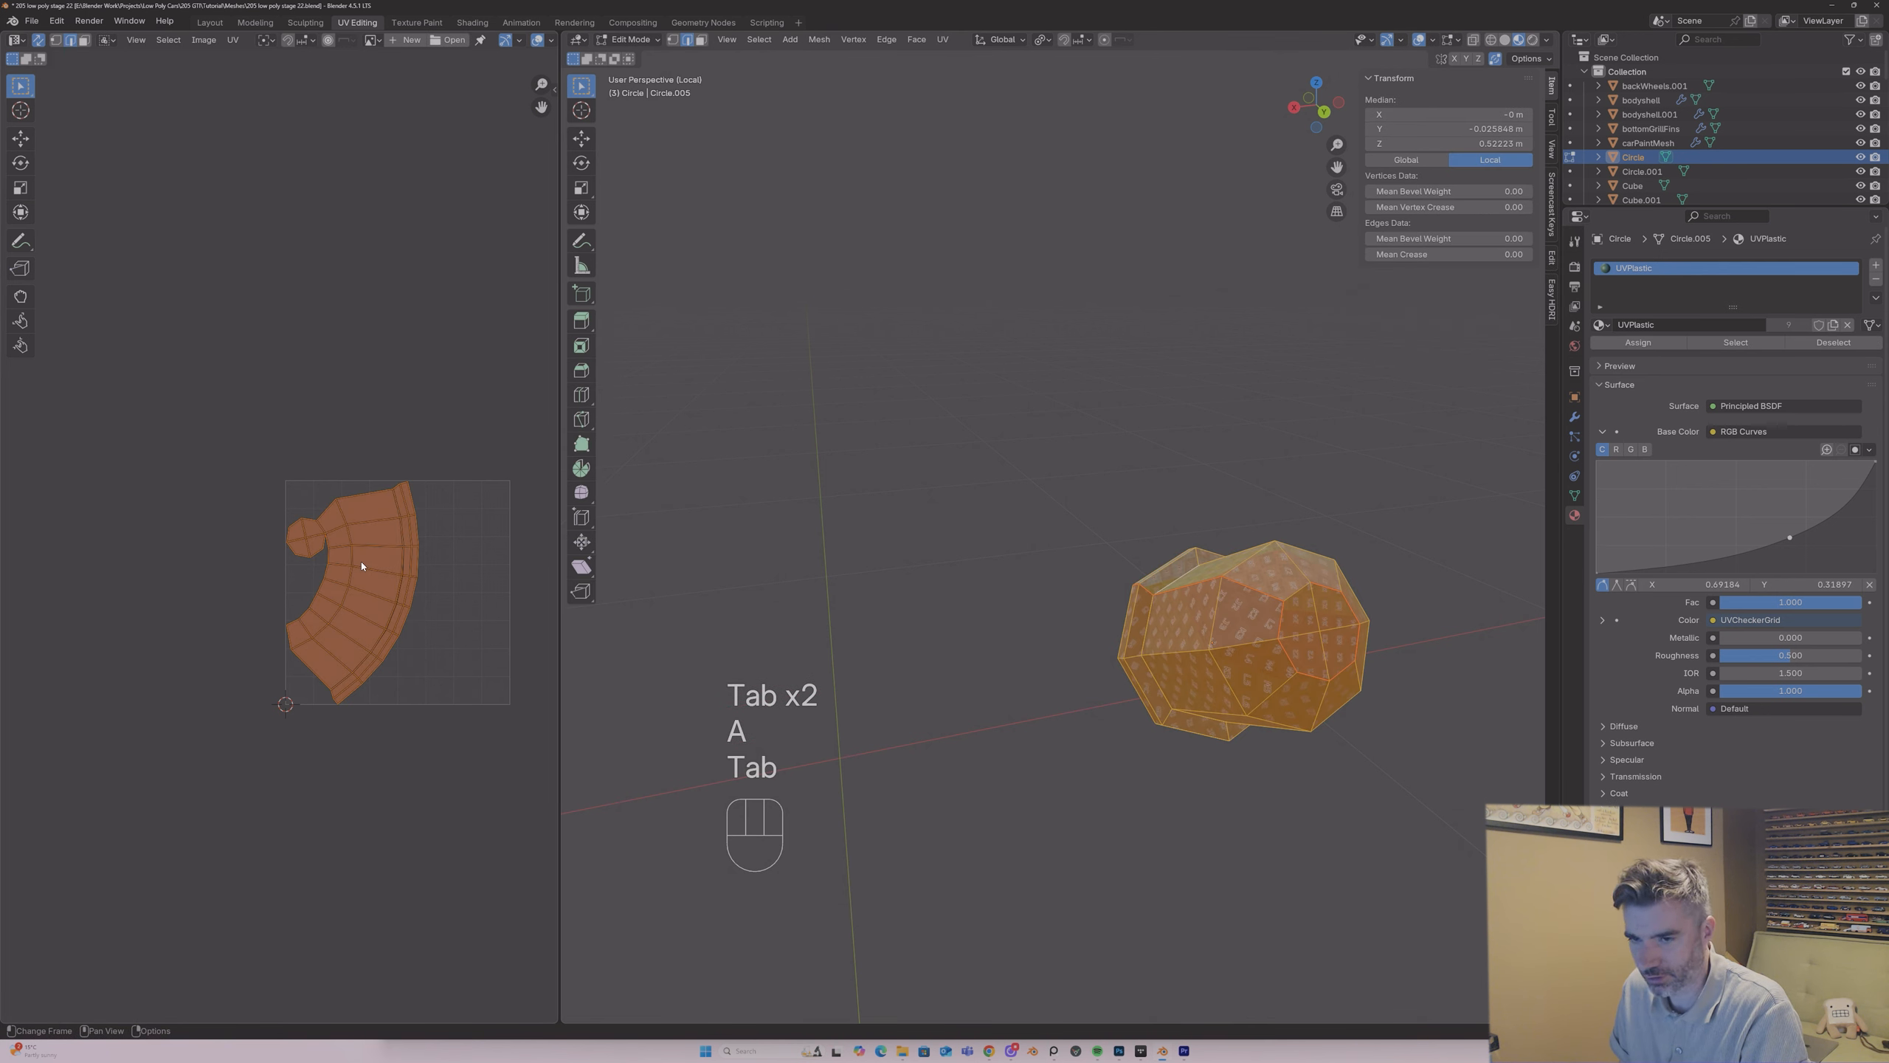
pyautogui.press('s')
pyautogui.click(353, 591)
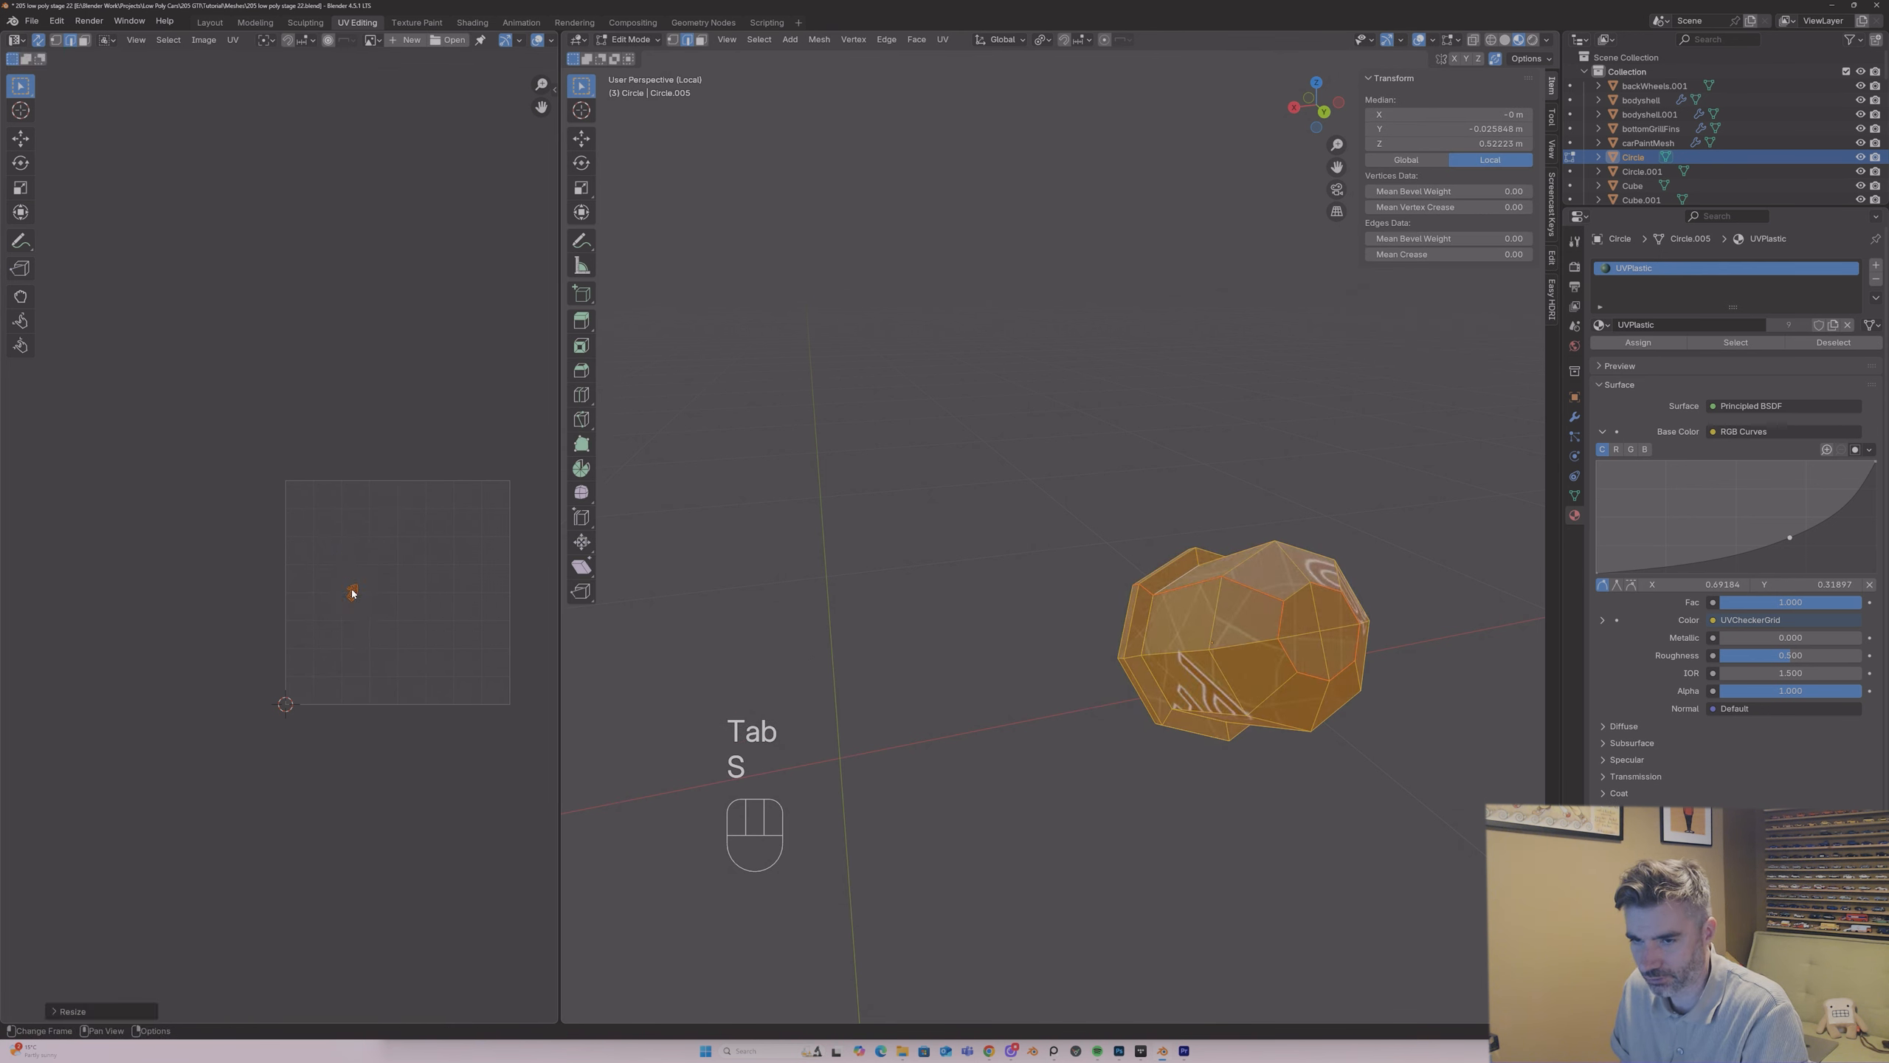
pyautogui.press('g')
pyautogui.click(64, 603)
pyautogui.press('Tab')
pyautogui.press('/')
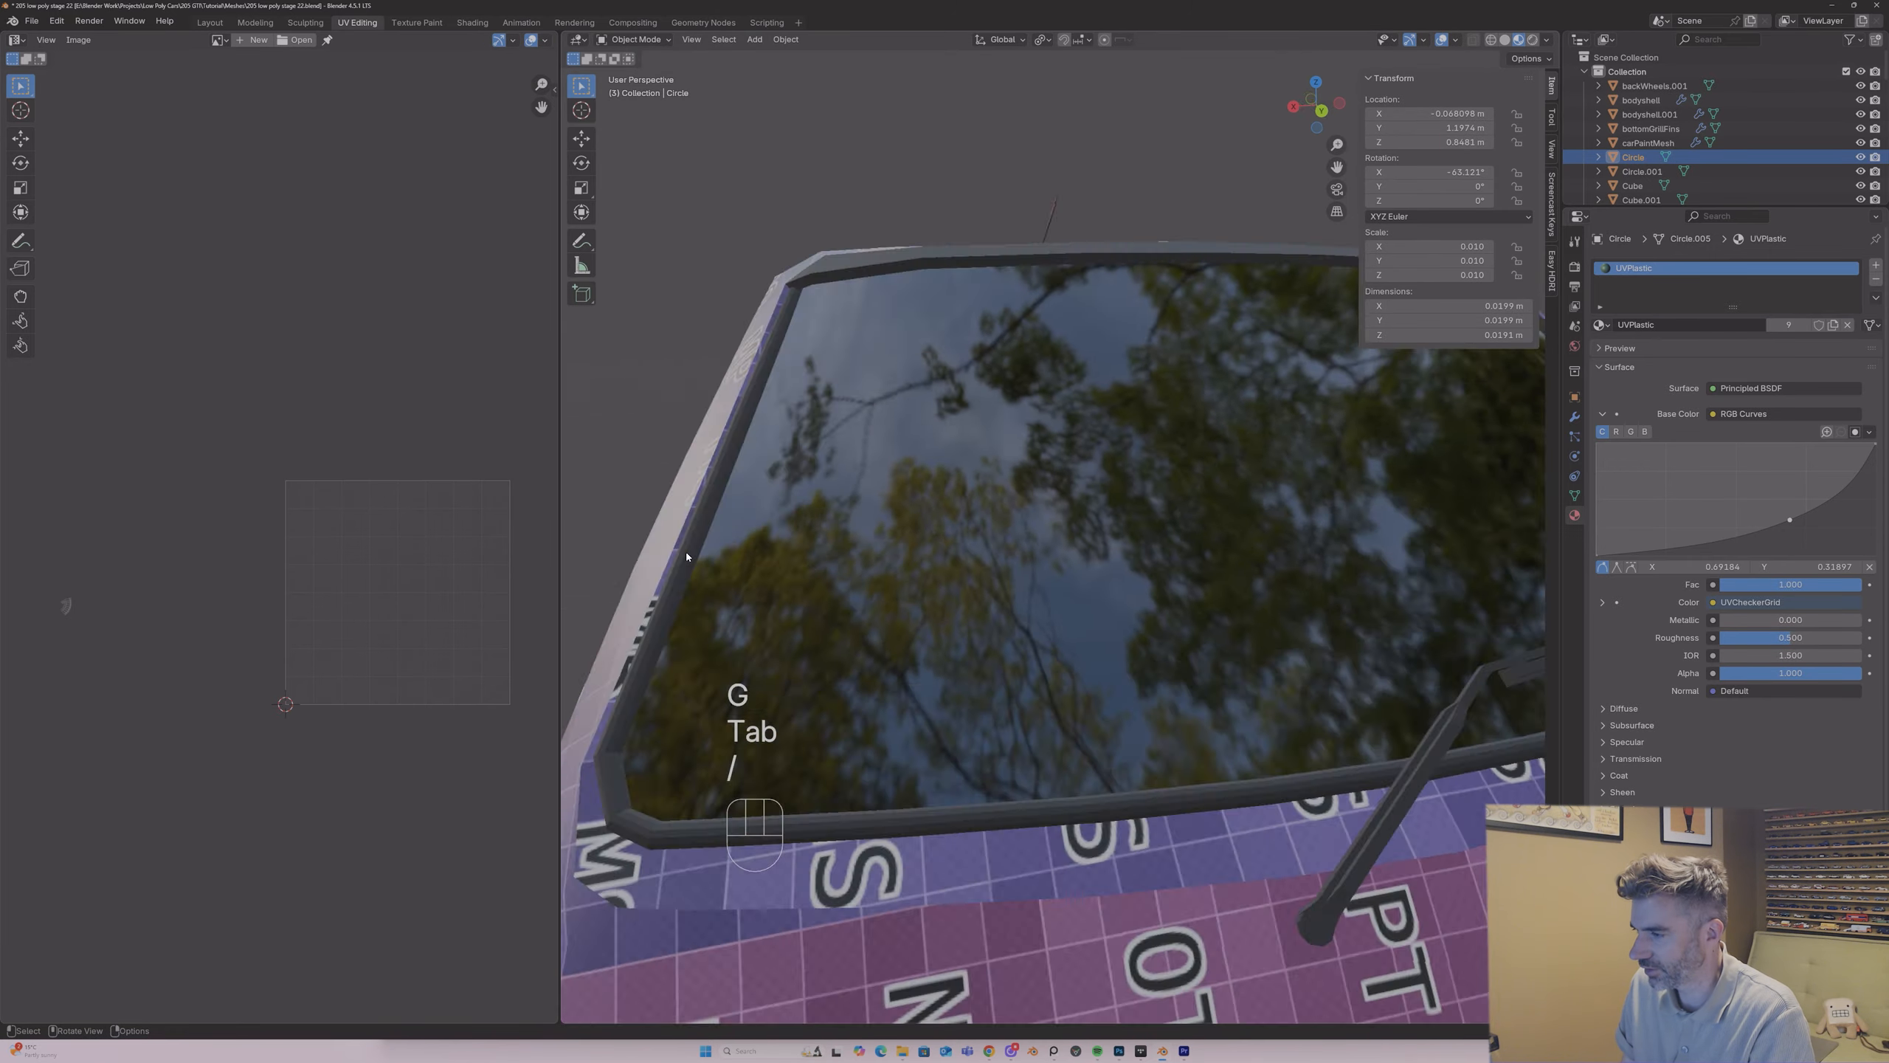
# Step: Isolate the rear window spoiler and replace its carPlastic material with UVPlastic
pyautogui.moveTo(855, 644); pyautogui.dragTo(913, 489, button='middle')
pyautogui.click(1134, 531)
pyautogui.press('/')
pyautogui.press('Tab')
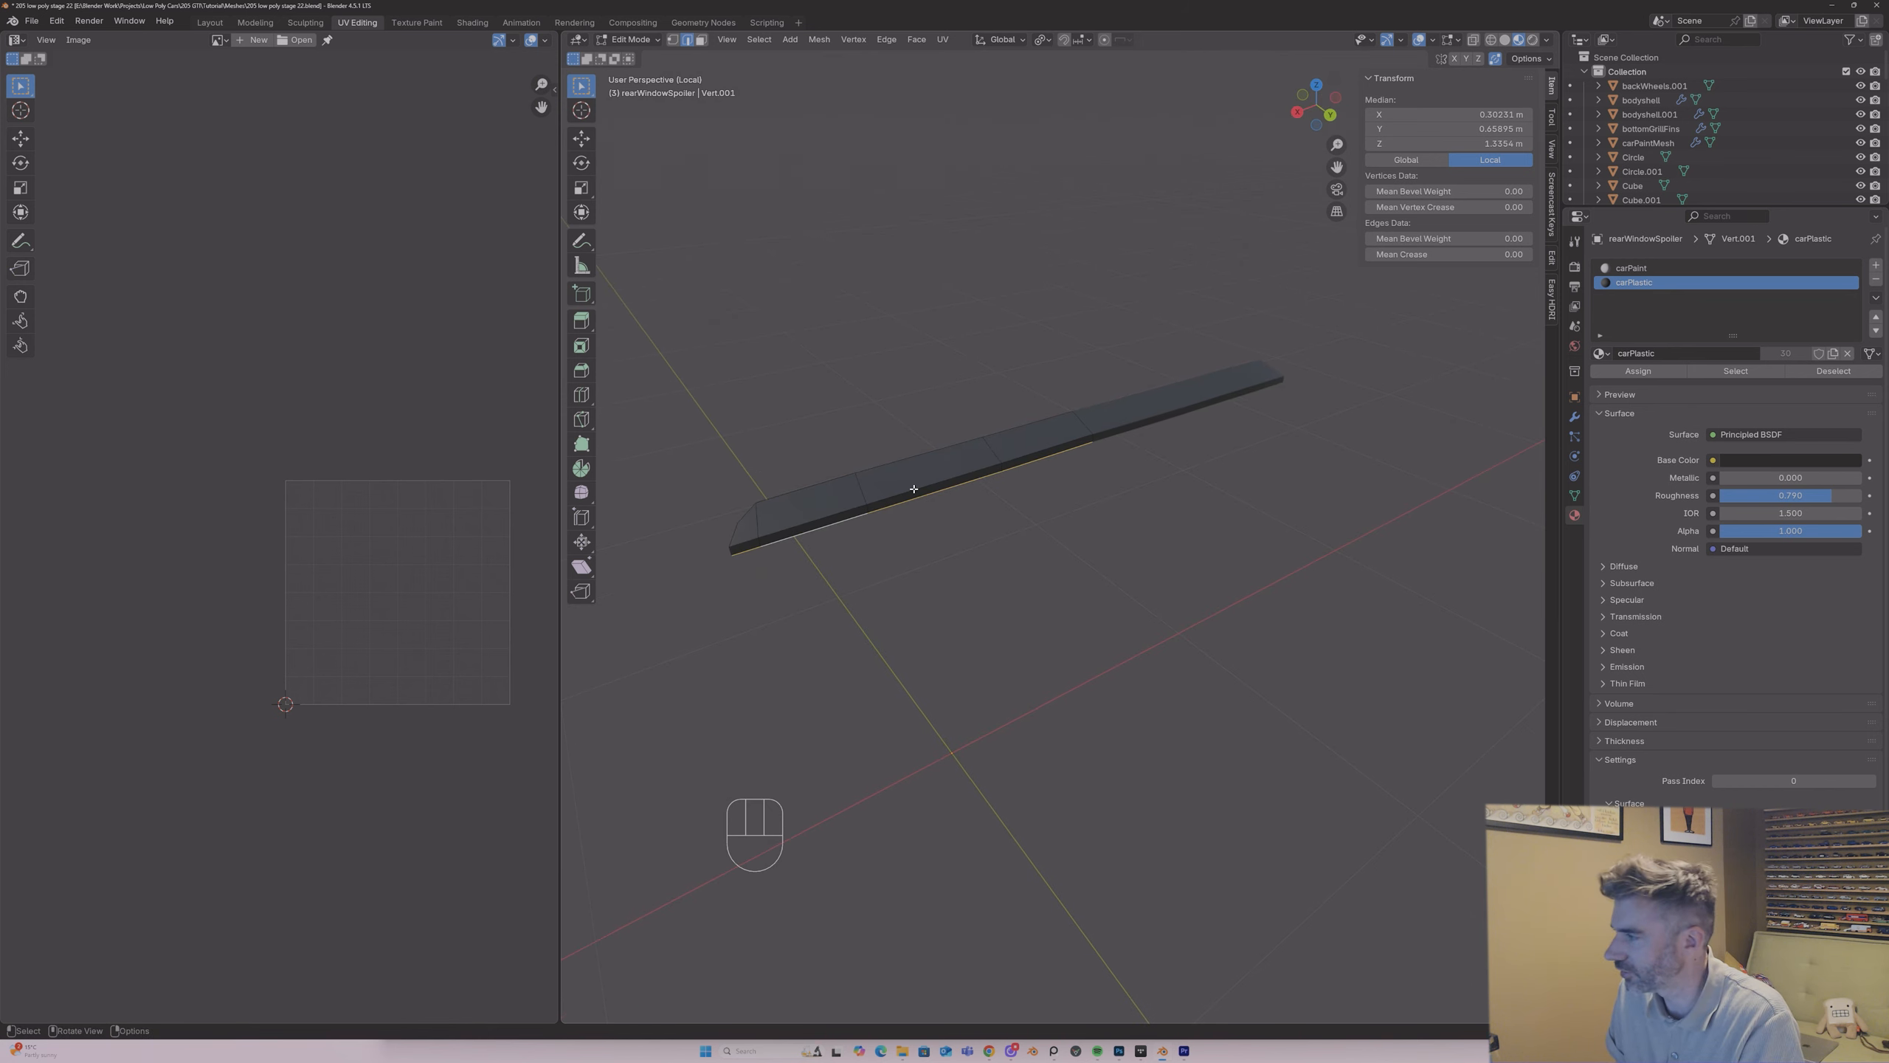
pyautogui.press('Tab')
pyautogui.click(1601, 353)
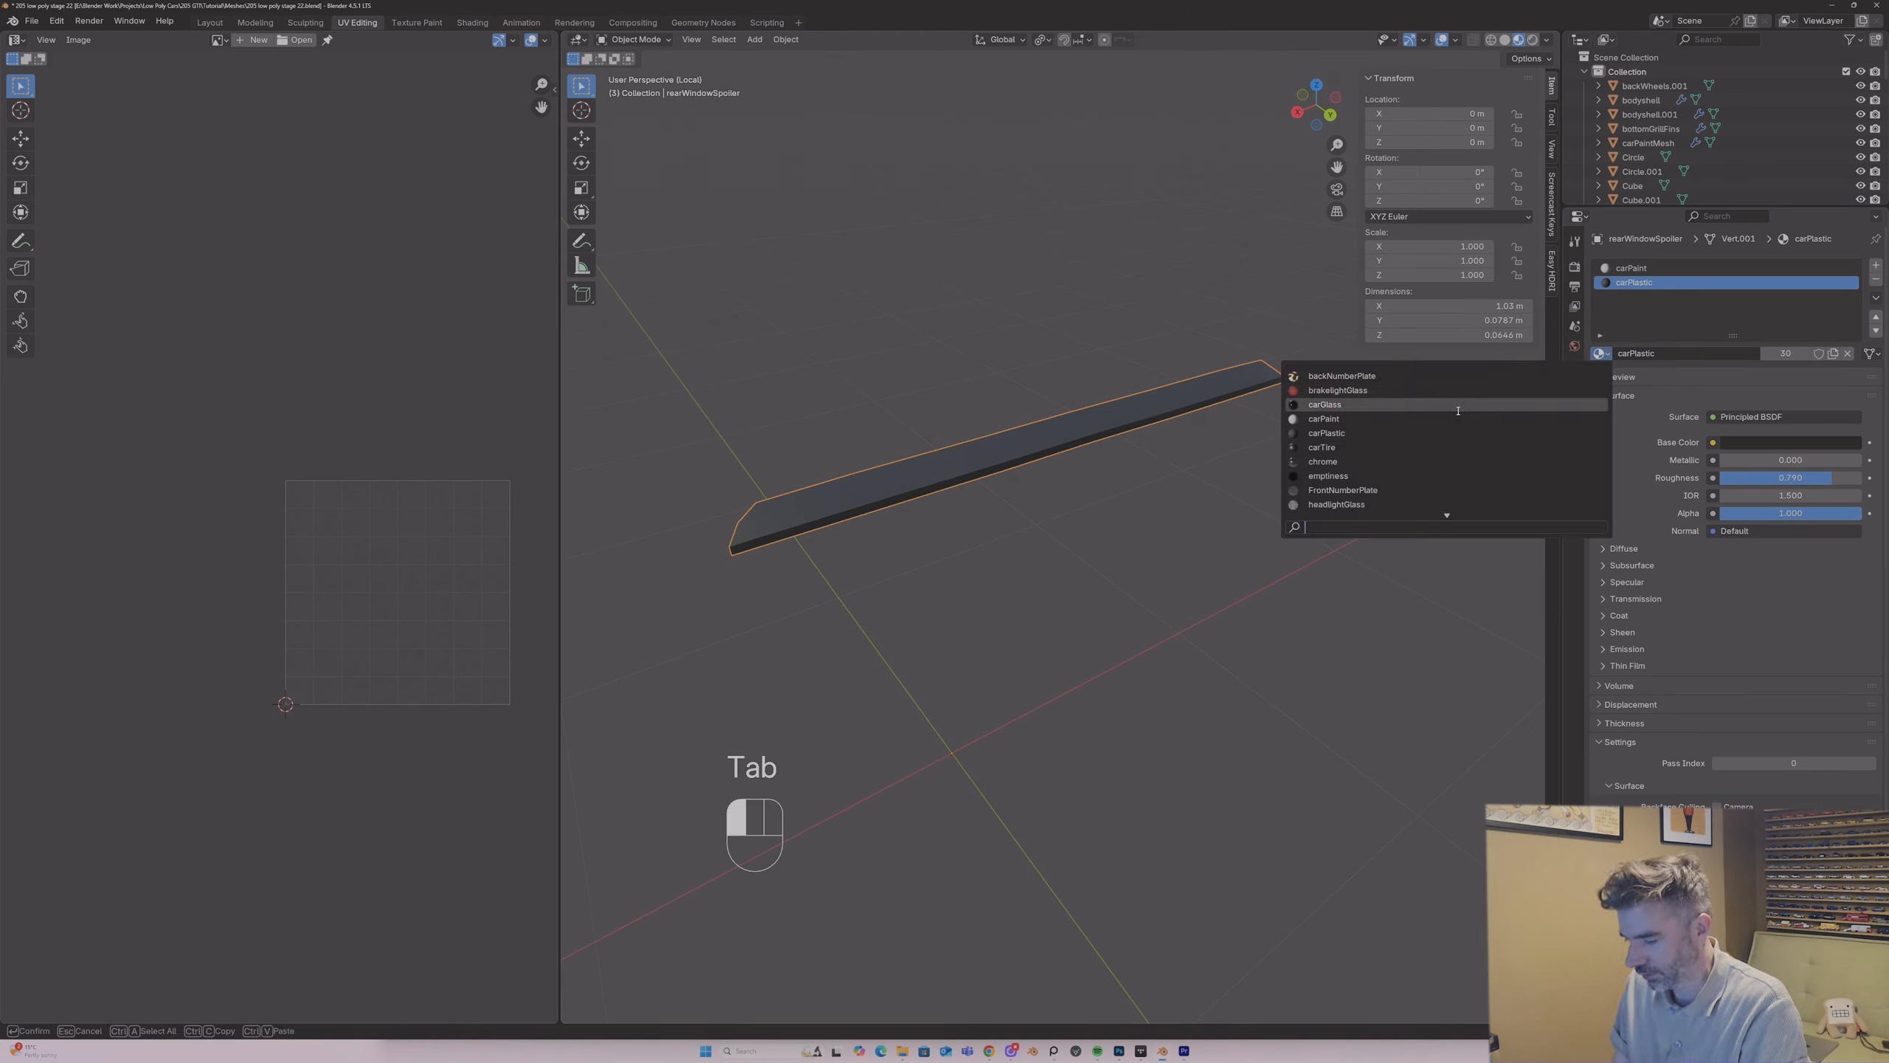
pyautogui.write('u')
pyautogui.press('Return')
# Step: Apply the rear window spoiler's Mirror modifier and unwrap its whole mesh with the angle-based method
pyautogui.click(1576, 418)
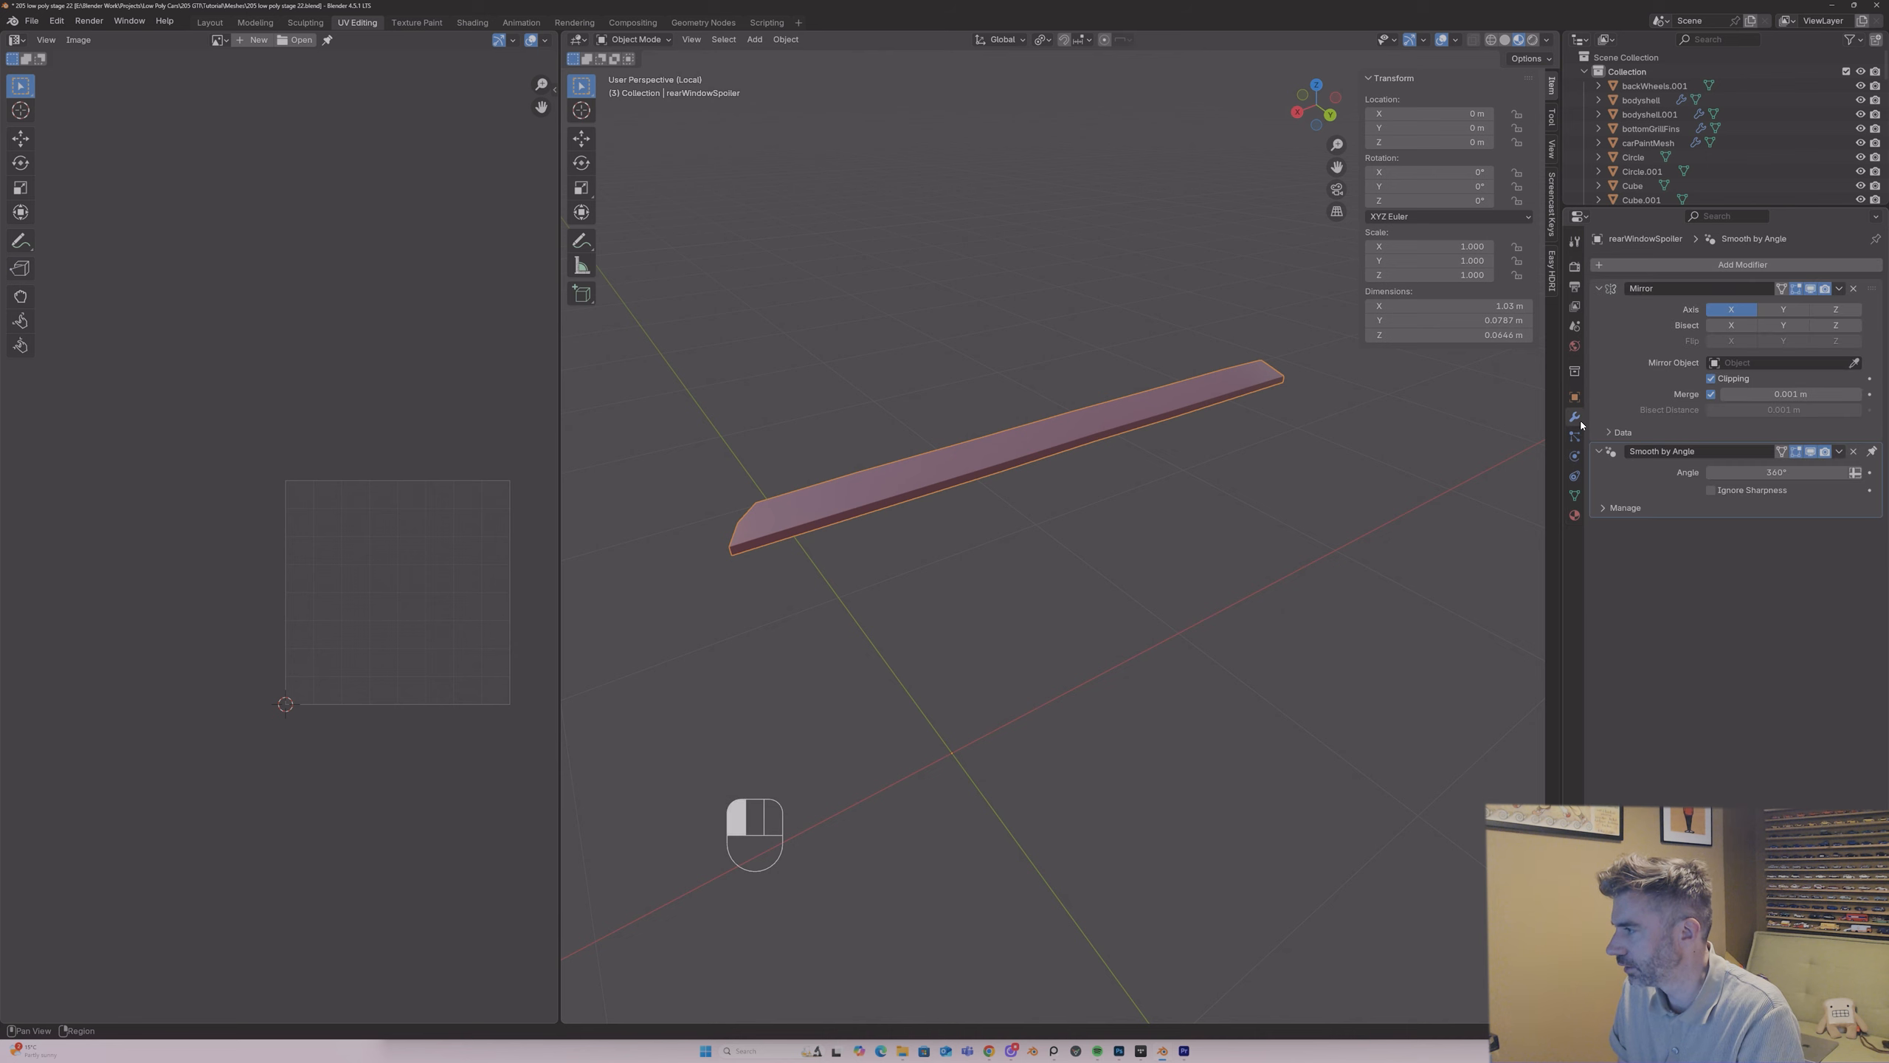
pyautogui.click(1839, 288)
pyautogui.click(1785, 303)
pyautogui.press('Tab')
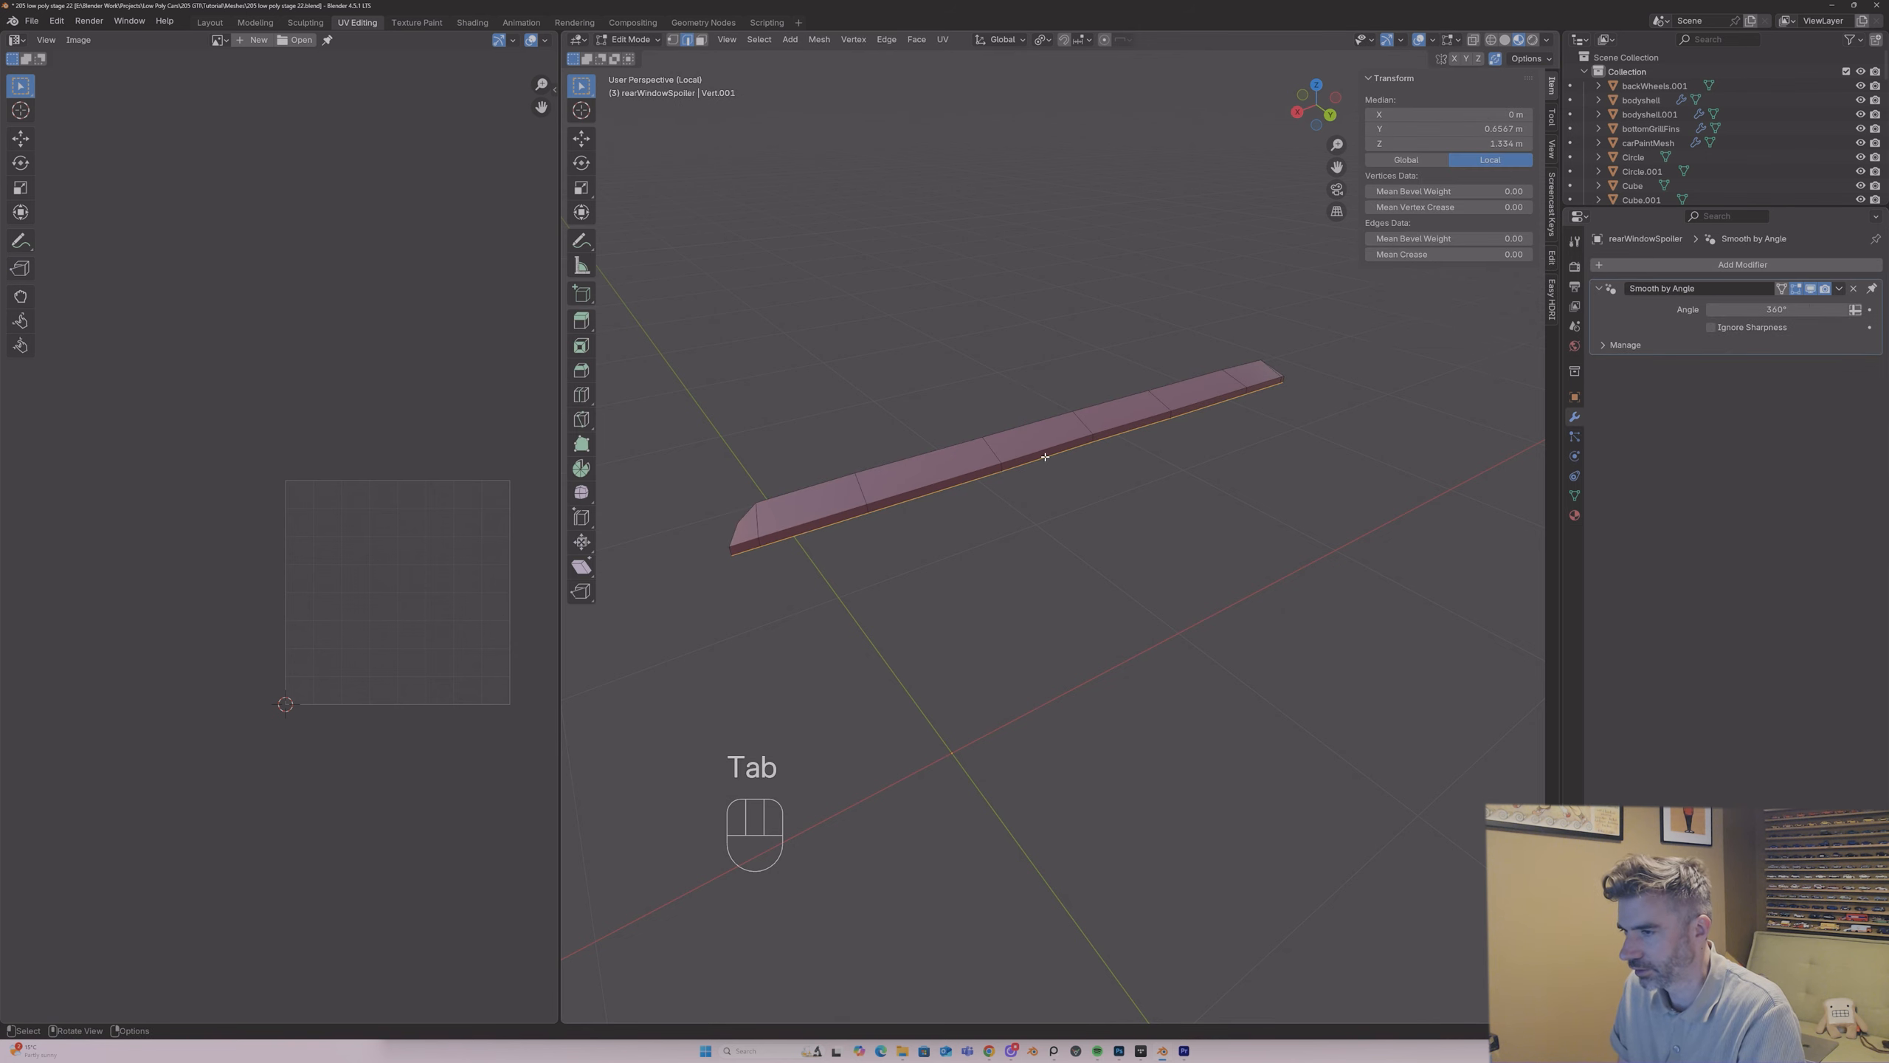
pyautogui.press('a')
pyautogui.press('u')
pyautogui.click(1041, 457)
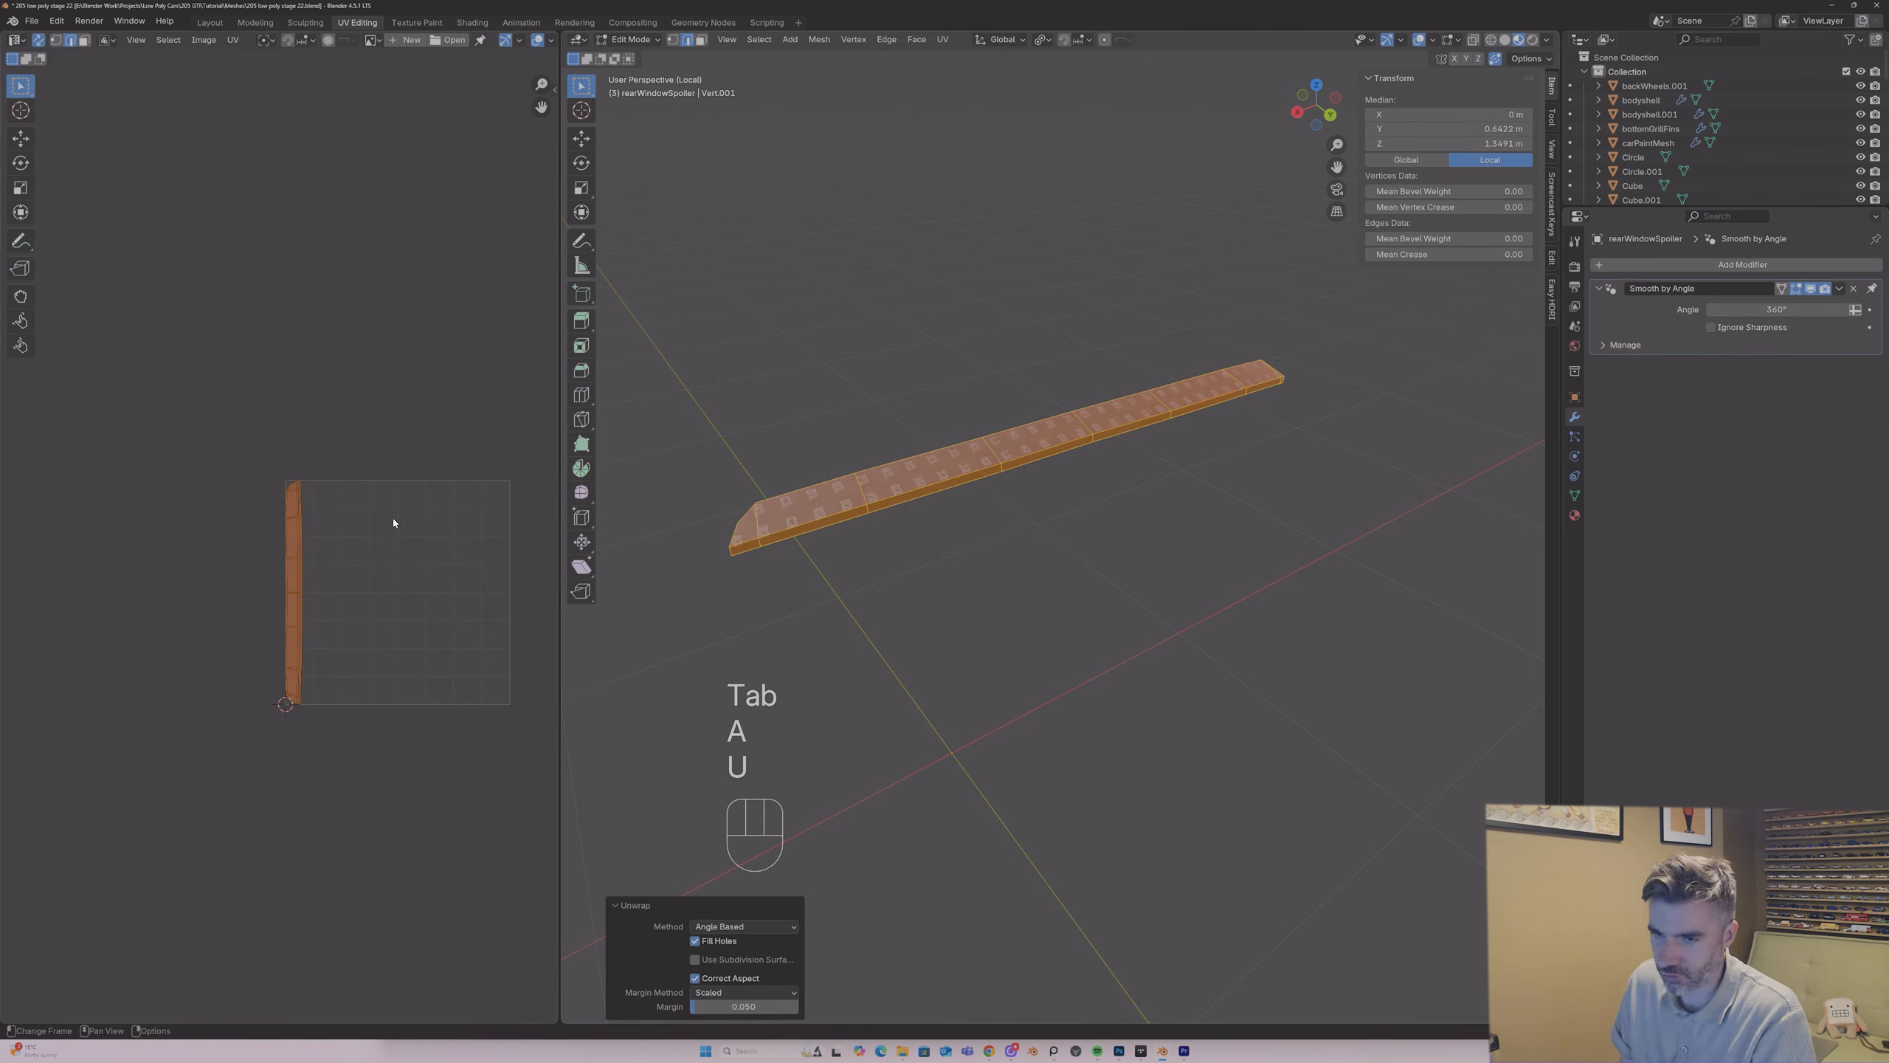
# Step: Shrink the spoiler's UV island, move it outside the UV tile, and bring the rest of the car back into view
pyautogui.press('s')
pyautogui.press('g')
pyautogui.click(325, 464)
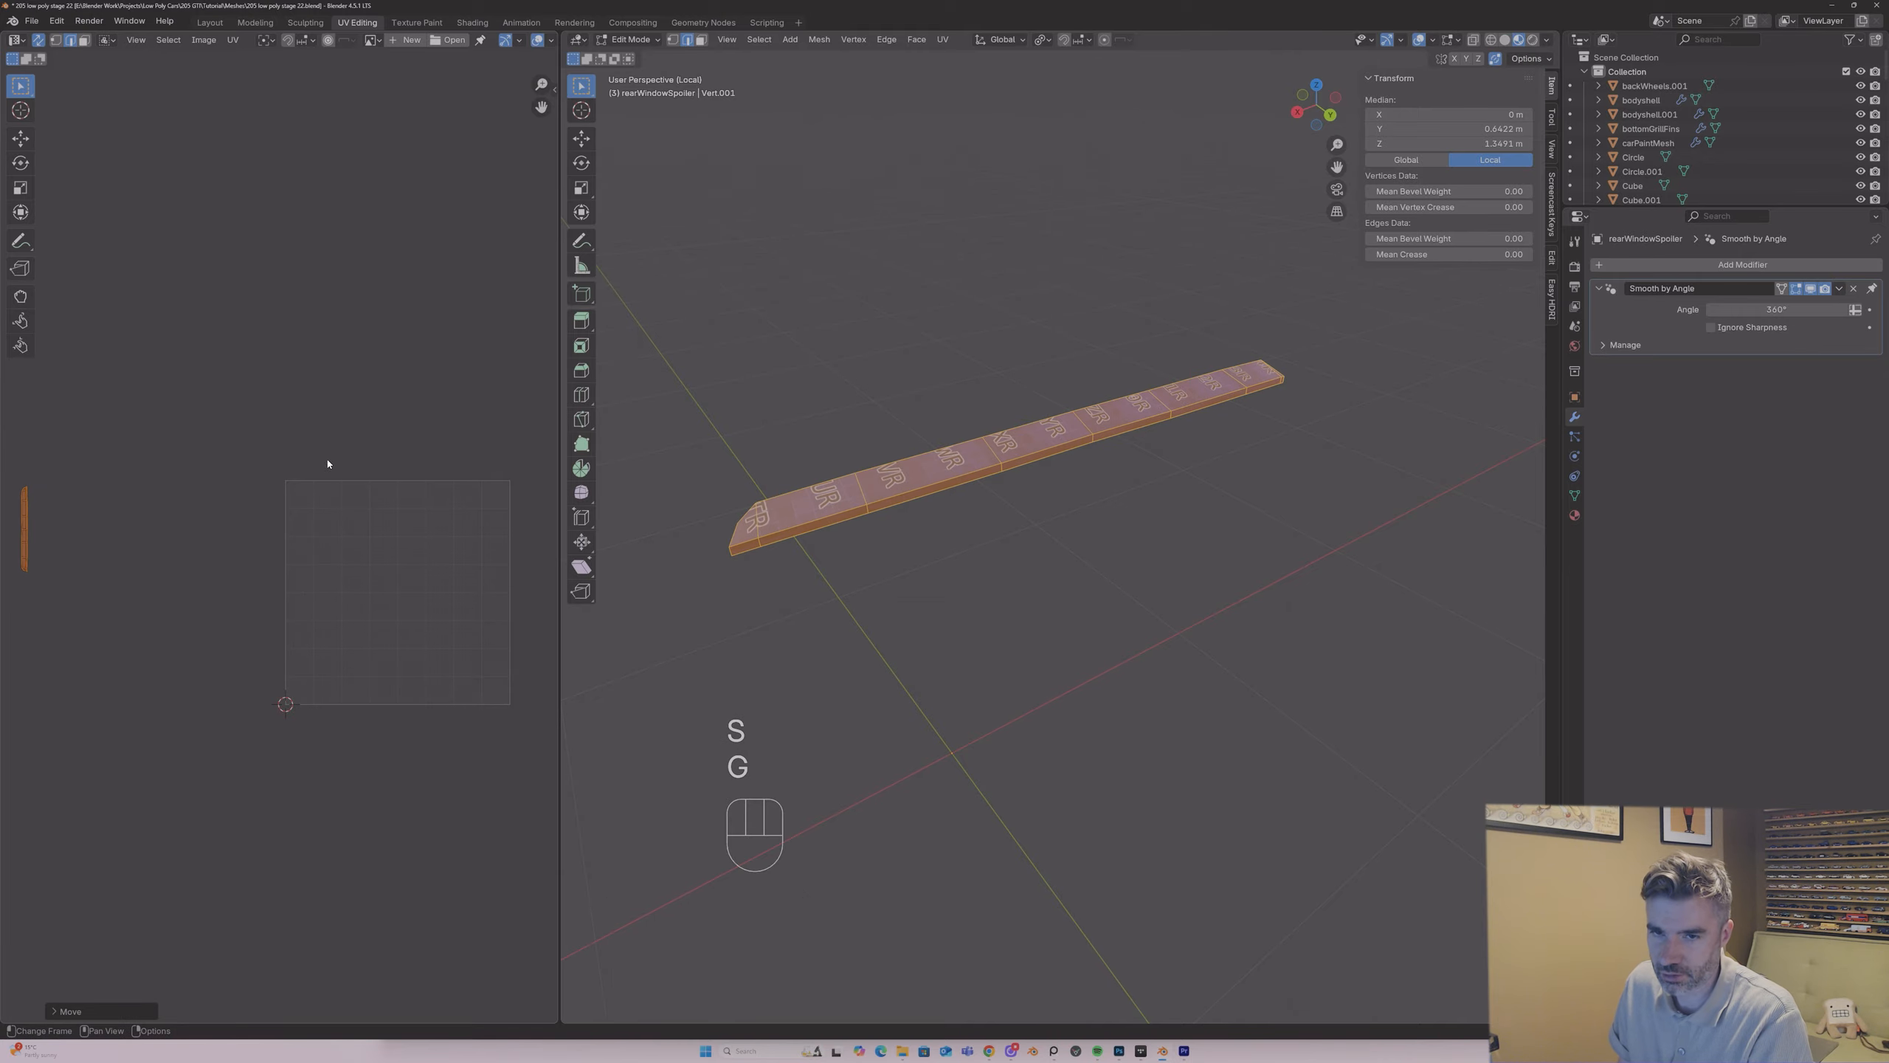
pyautogui.press('Tab')
pyautogui.press('/')
pyautogui.moveTo(918, 423); pyautogui.dragTo(1010, 456, button='middle')
pyautogui.scroll(-3, 1101, 476)
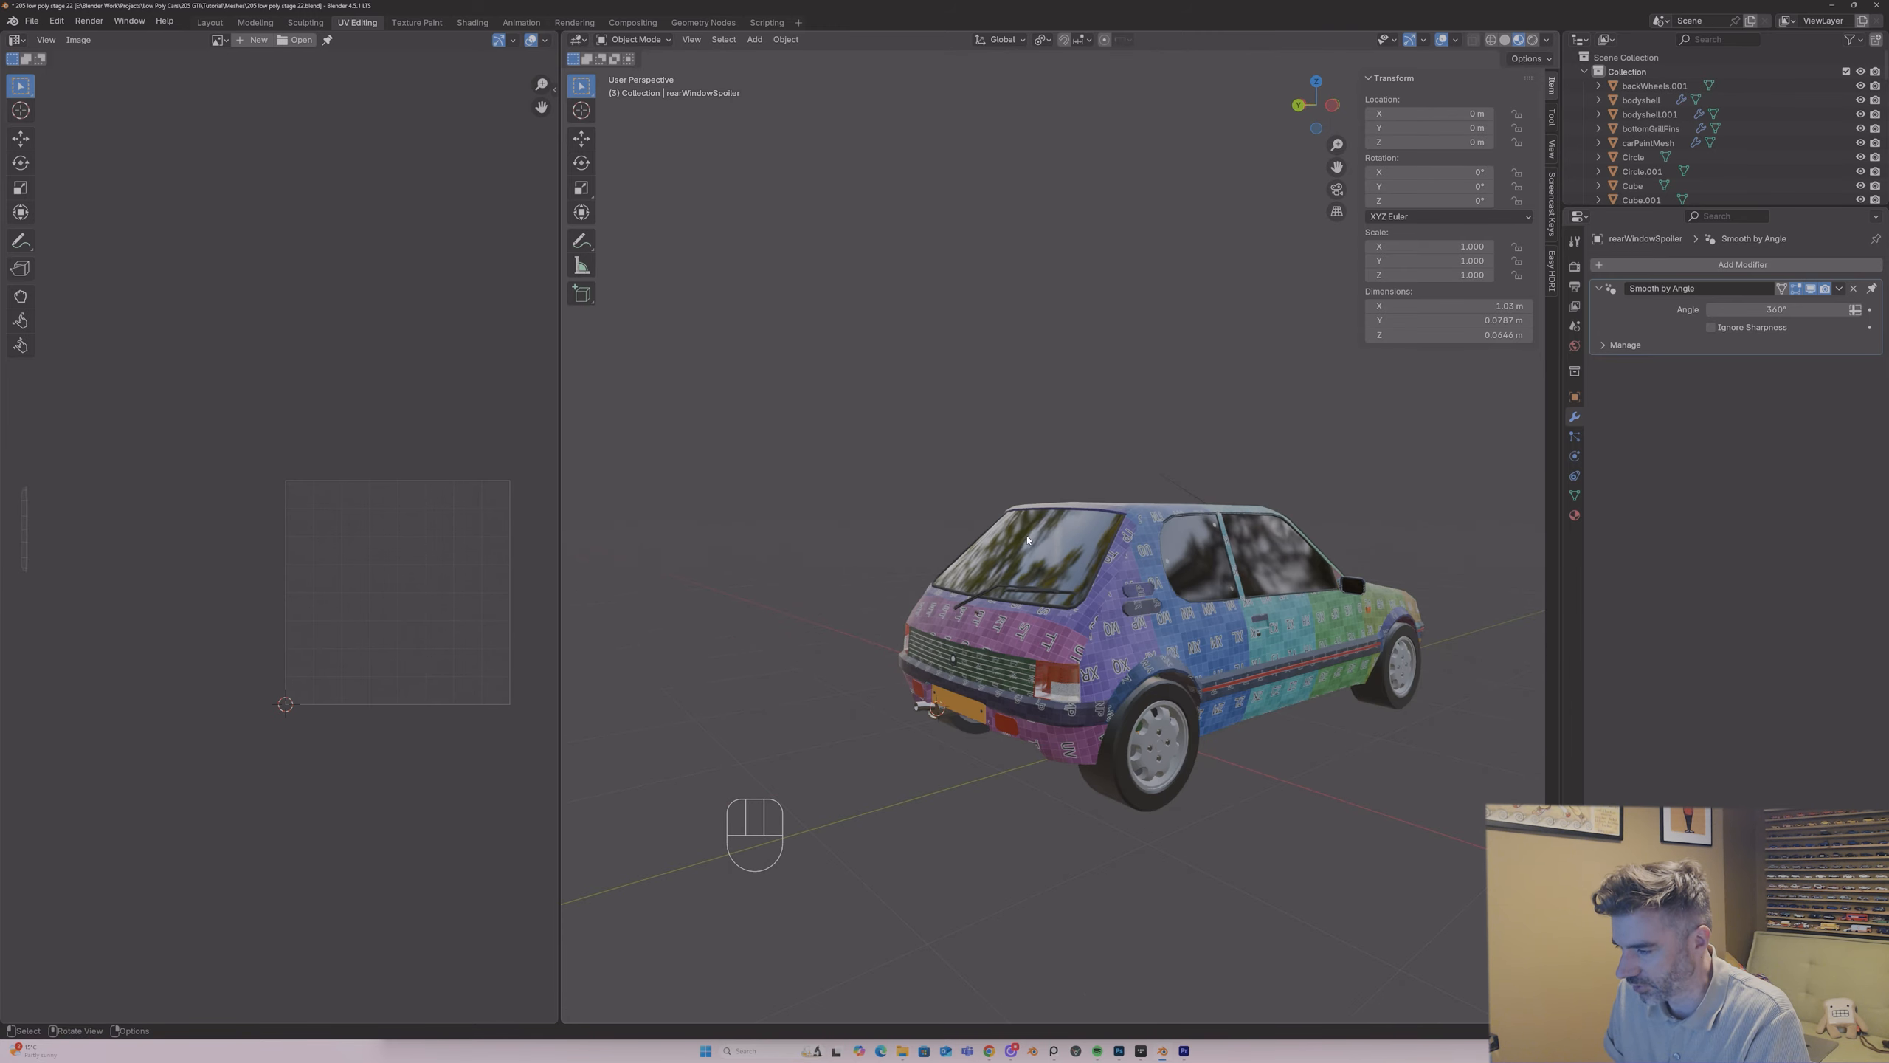
# Step: Examine the car from the rear, side and front for plastic parts that still need unwrapping
pyautogui.moveTo(1305, 534); pyautogui.dragTo(1086, 559, button='middle')
pyautogui.scroll(-2, 1071, 549)
pyautogui.scroll(3, 967, 577)
pyautogui.moveTo(948, 581); pyautogui.dragTo(997, 585, button='middle')
pyautogui.scroll(-8, 997, 585)
pyautogui.moveTo(1026, 654); pyautogui.dragTo(1027, 856, button='middle')
pyautogui.click(1083, 663)
pyautogui.scroll(4, 1139, 698)
pyautogui.click(1010, 888)
pyautogui.click(1010, 886)
pyautogui.click(1010, 882)
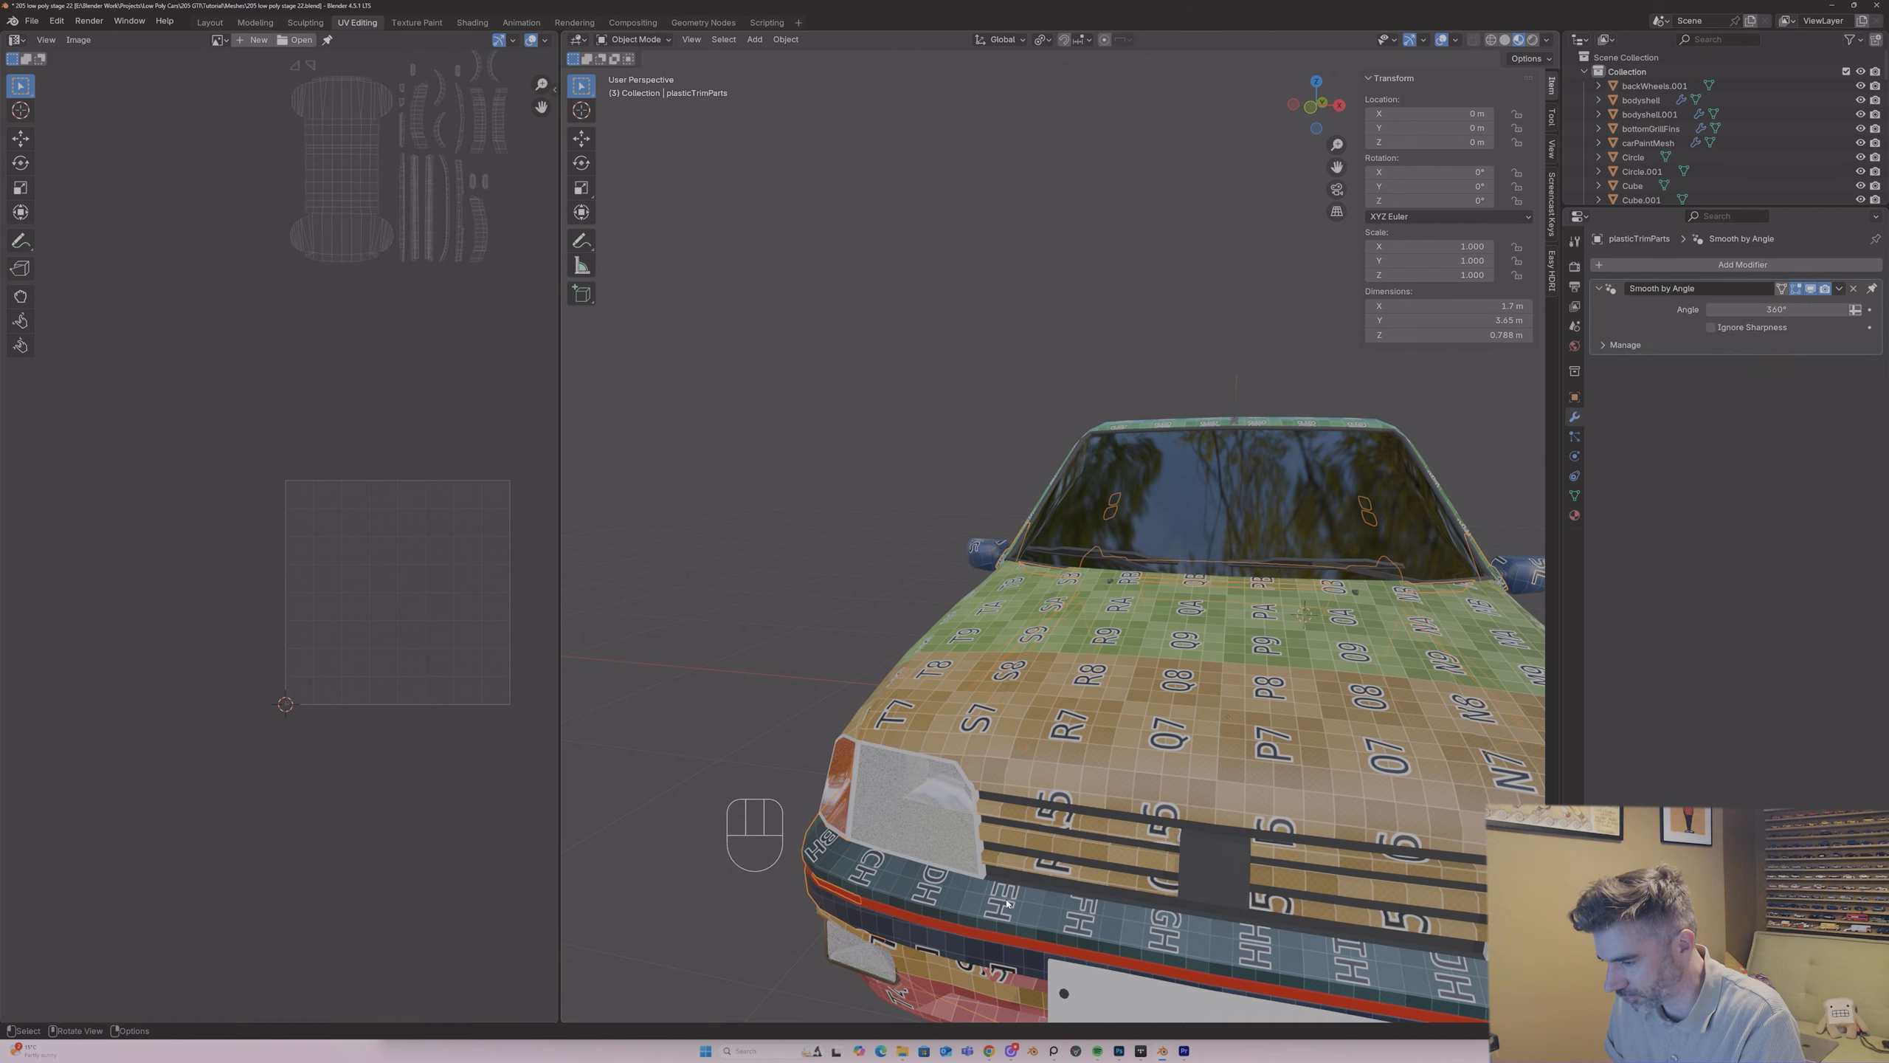
# Step: Apply the Mirror modifier on the front grille object that holds the centre block and the thin strip above the bumper
pyautogui.click(1009, 881)
pyautogui.press('Tab')
pyautogui.press('Tab')
pyautogui.press('Tab')
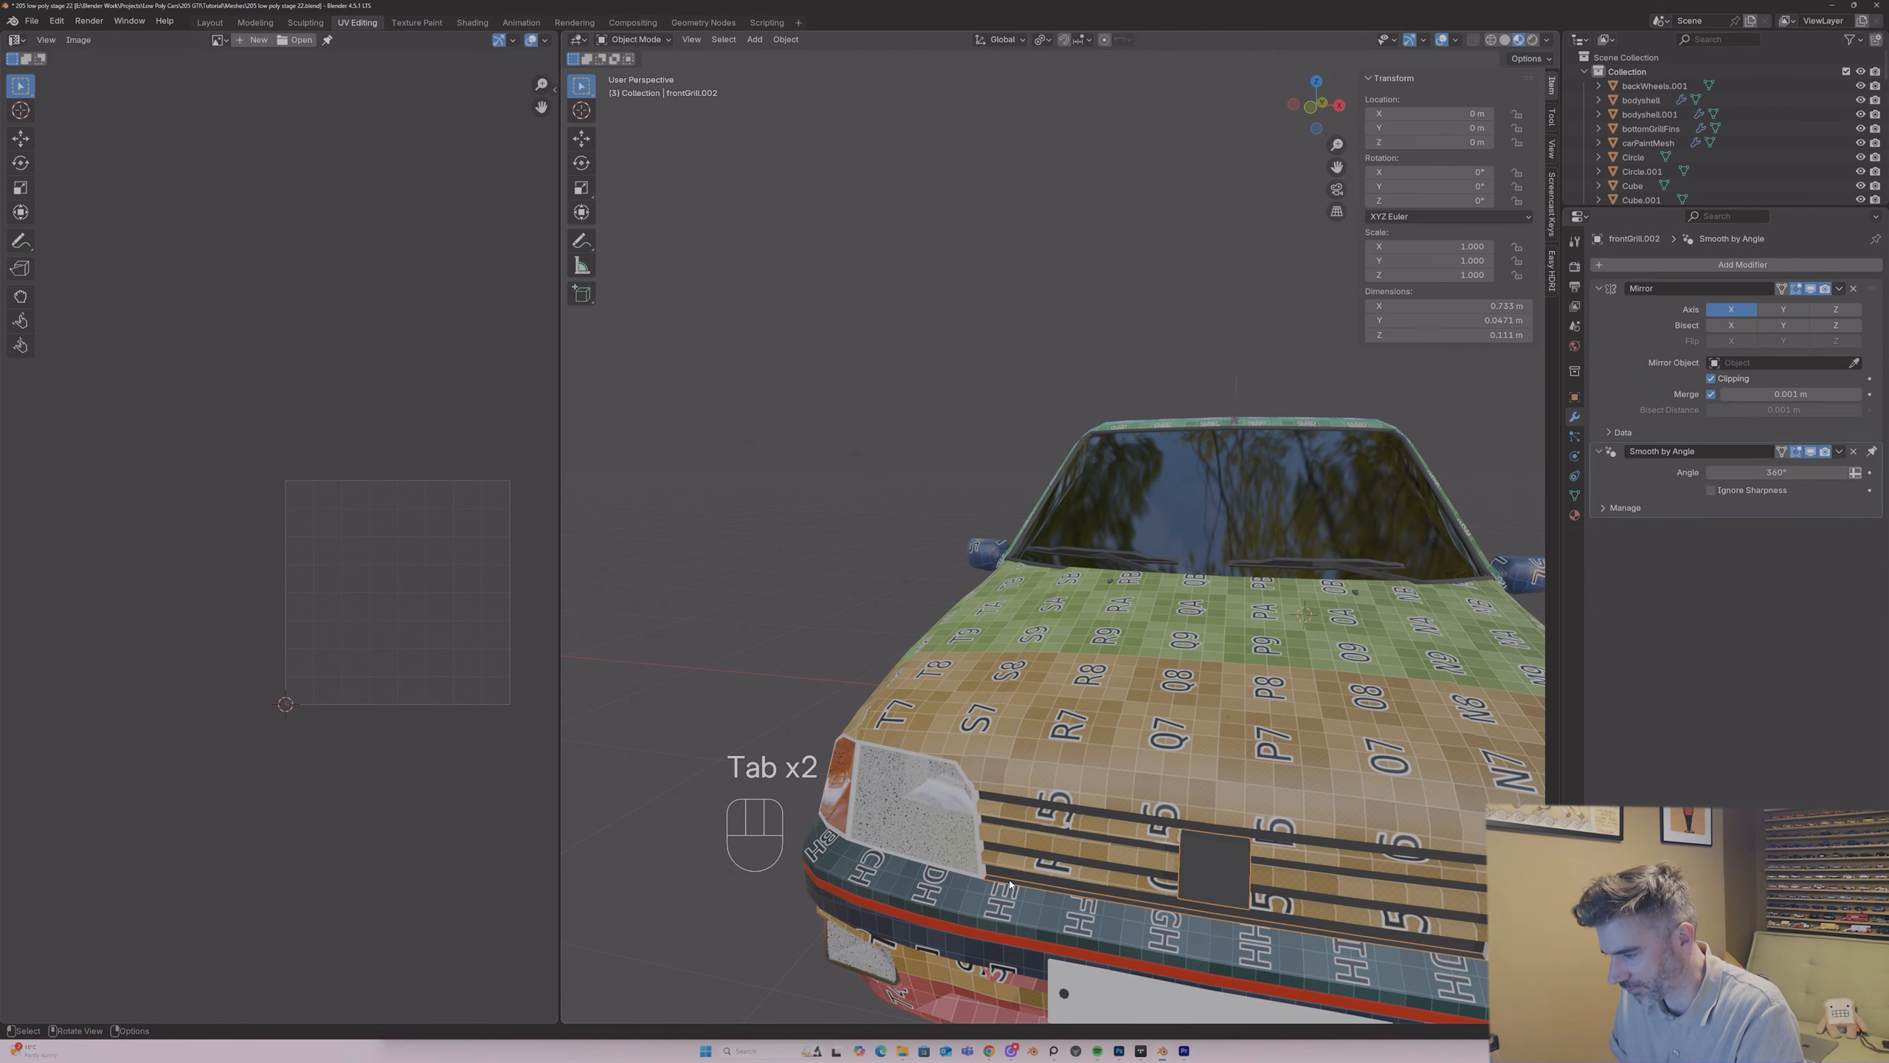
pyautogui.press('Tab')
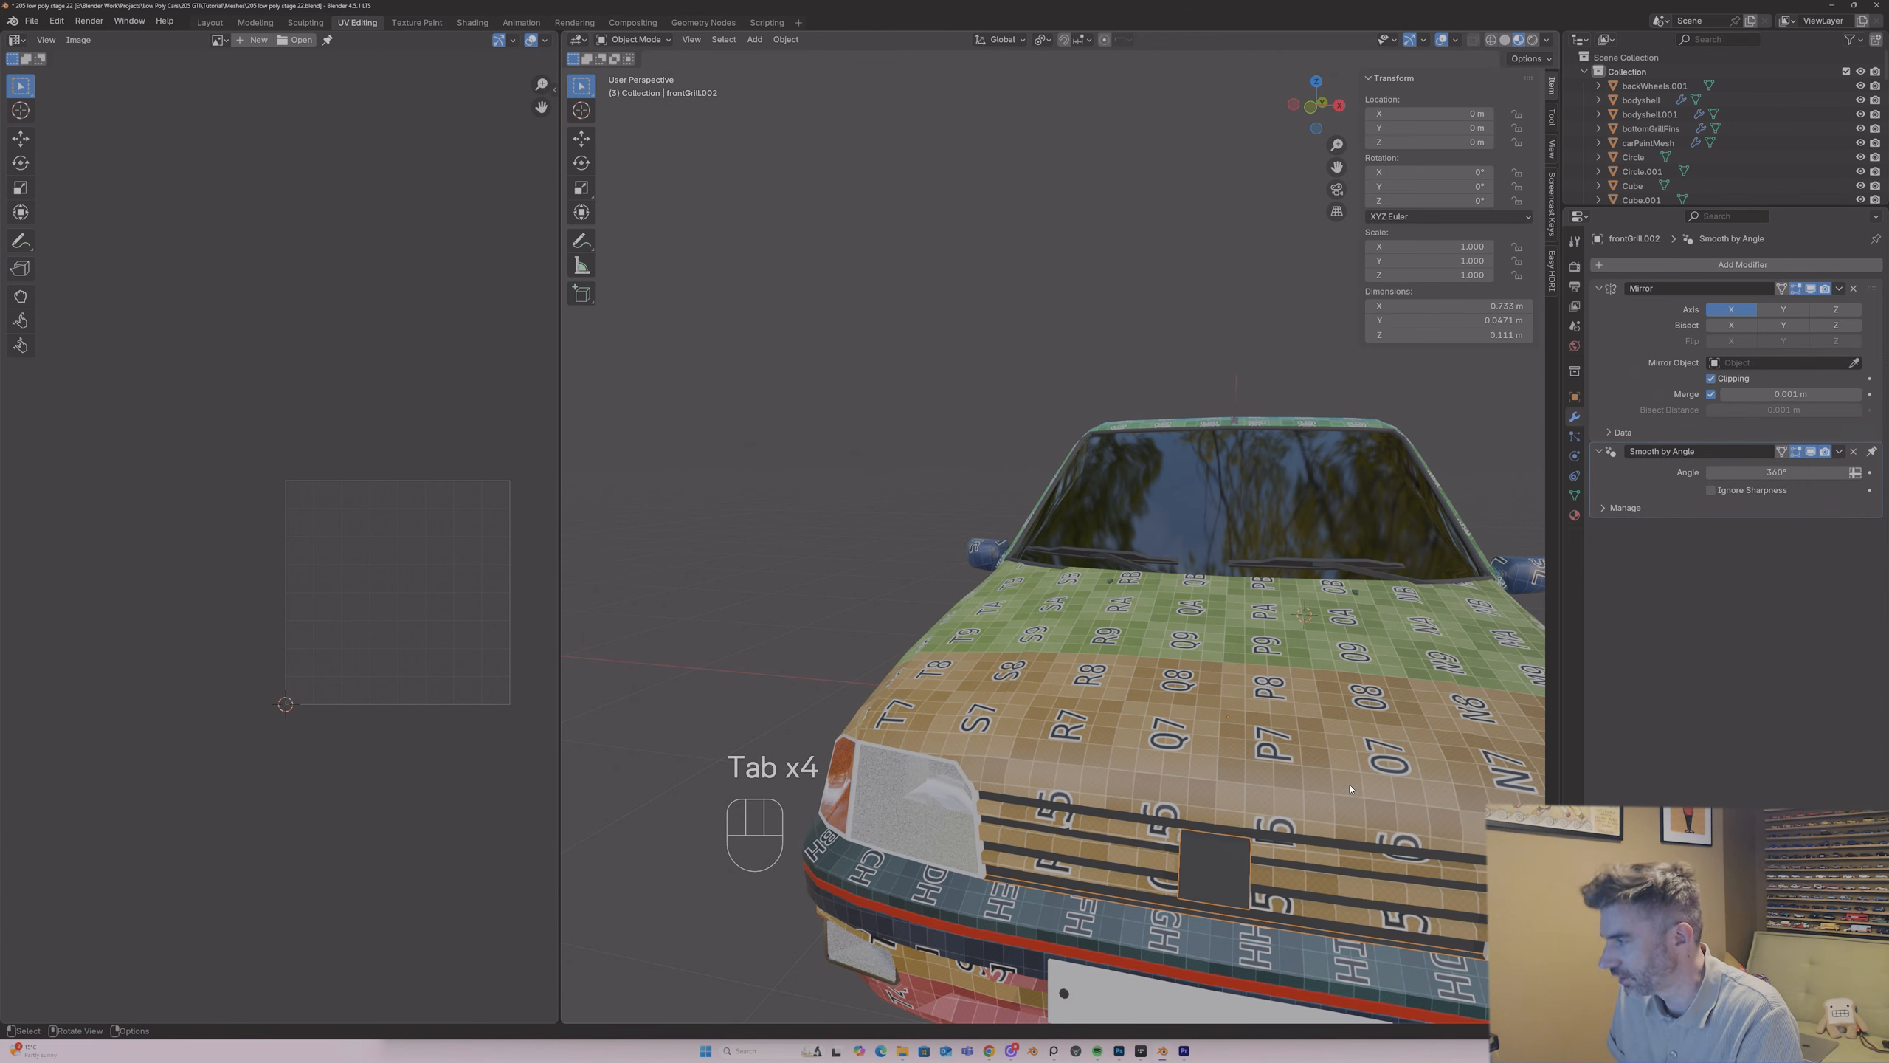
pyautogui.click(1840, 292)
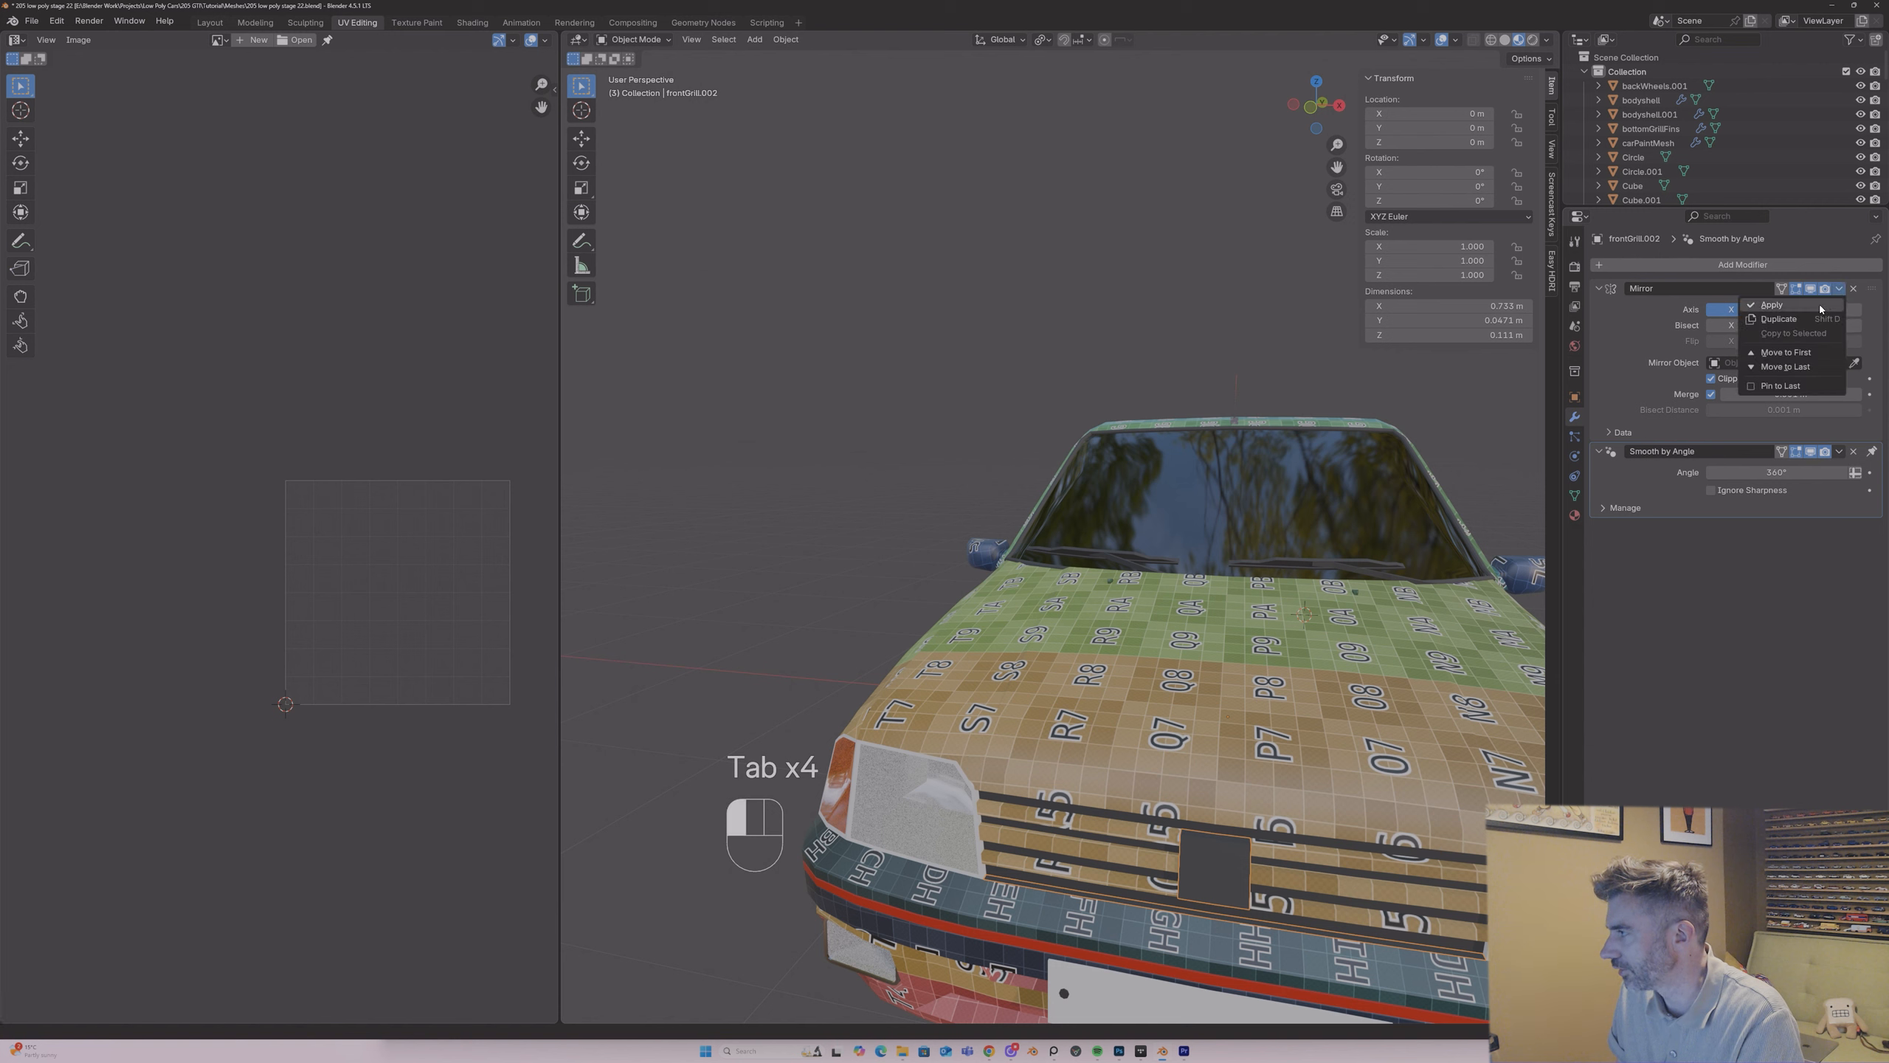
pyautogui.click(1825, 308)
# Step: Separate the thin strip above the front bumper from the grille centre block into its own object
pyautogui.press('Tab')
pyautogui.click(1193, 909)
pyautogui.press('3')
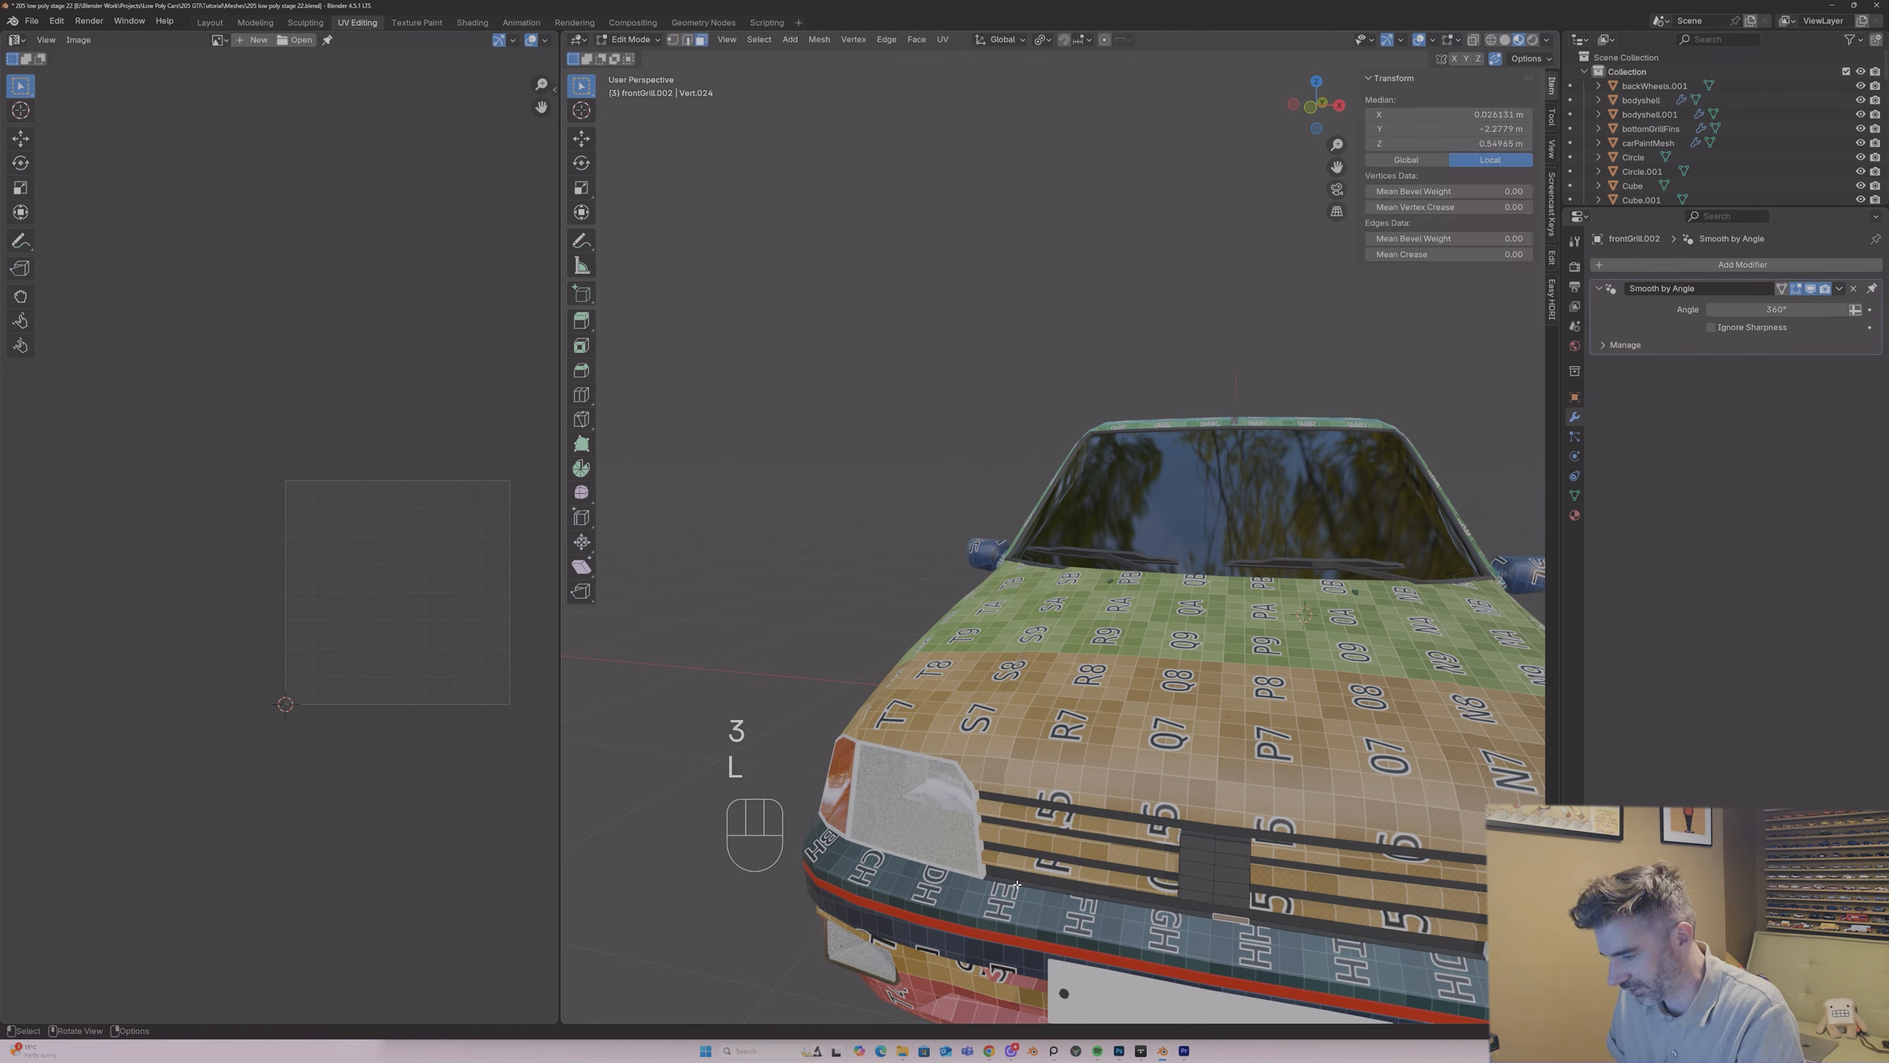
pyautogui.press('l')
pyautogui.press('p')
pyautogui.click(1015, 884)
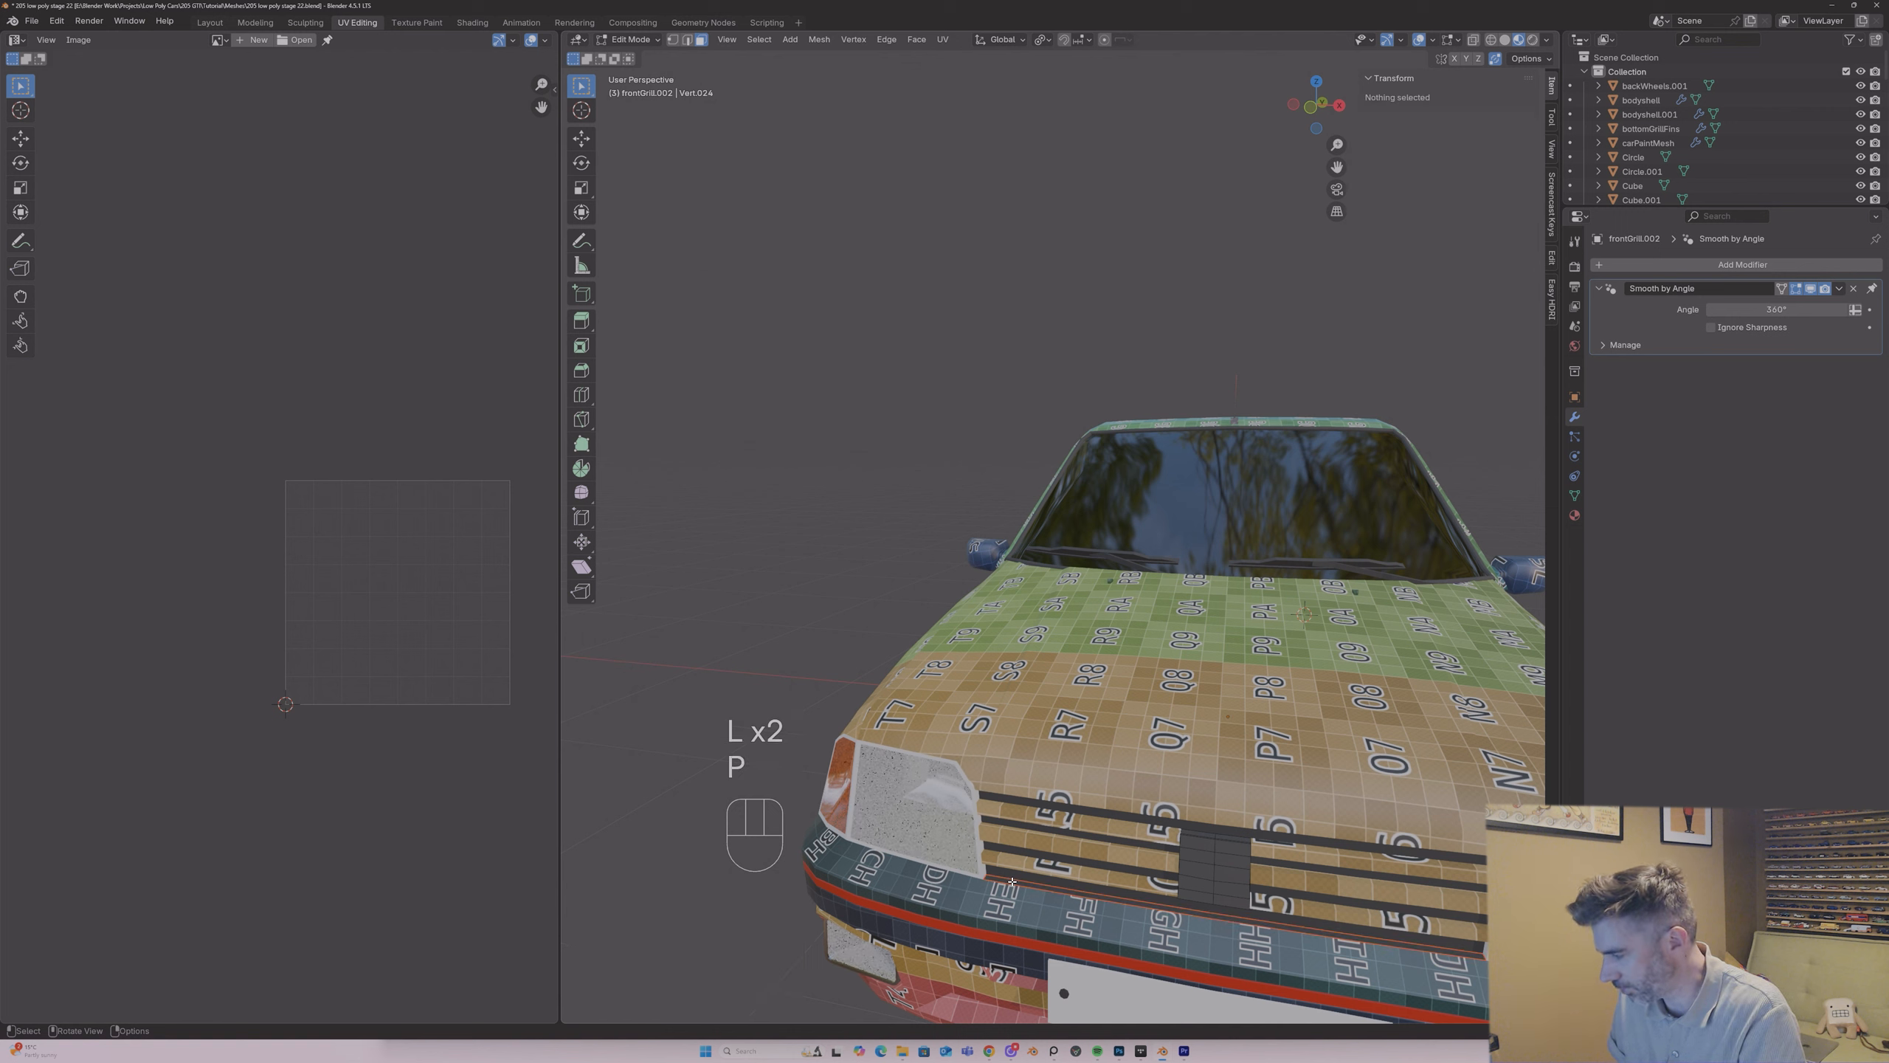
# Step: Join the separated thin strip into the plasticTrimParts object and open the joined mesh for editing
pyautogui.press('Tab')
pyautogui.keyDown('shift'); pyautogui.click(1087, 904); pyautogui.keyUp('shift')
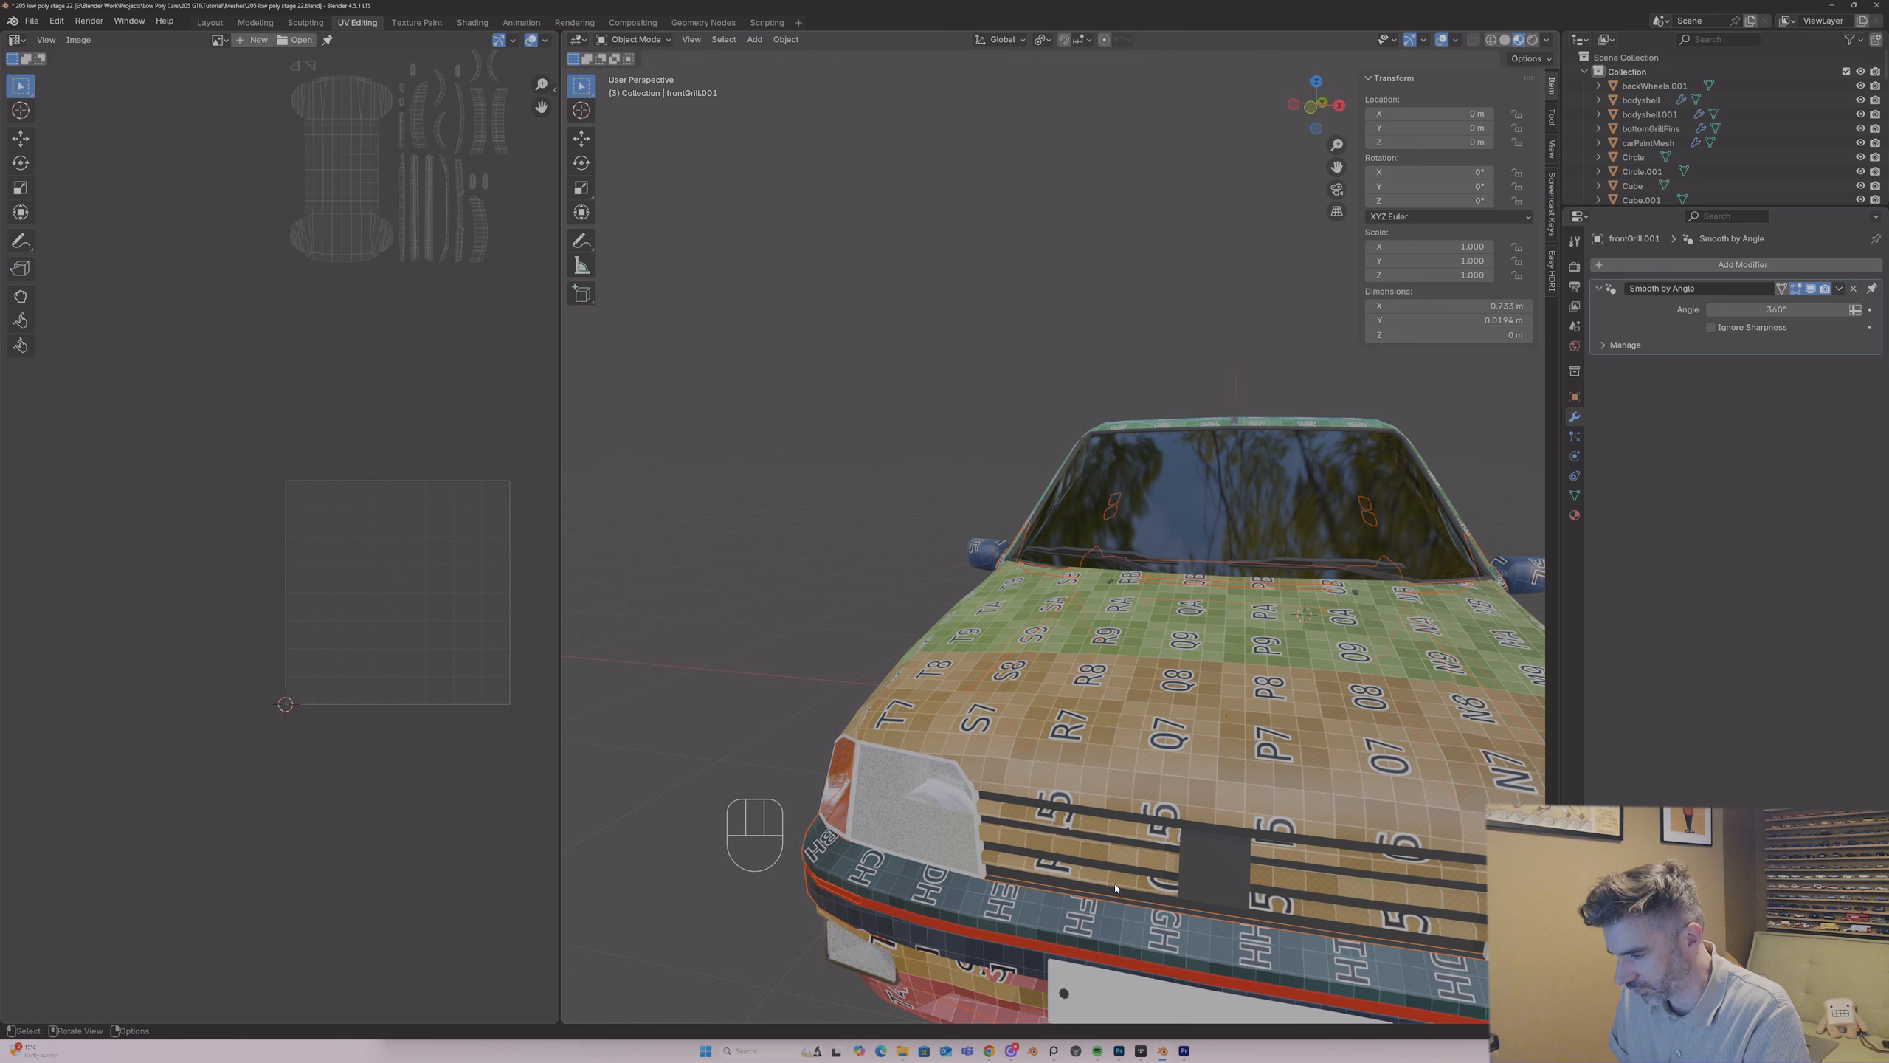
pyautogui.keyDown('shift'); pyautogui.click(1094, 915); pyautogui.keyUp('shift')
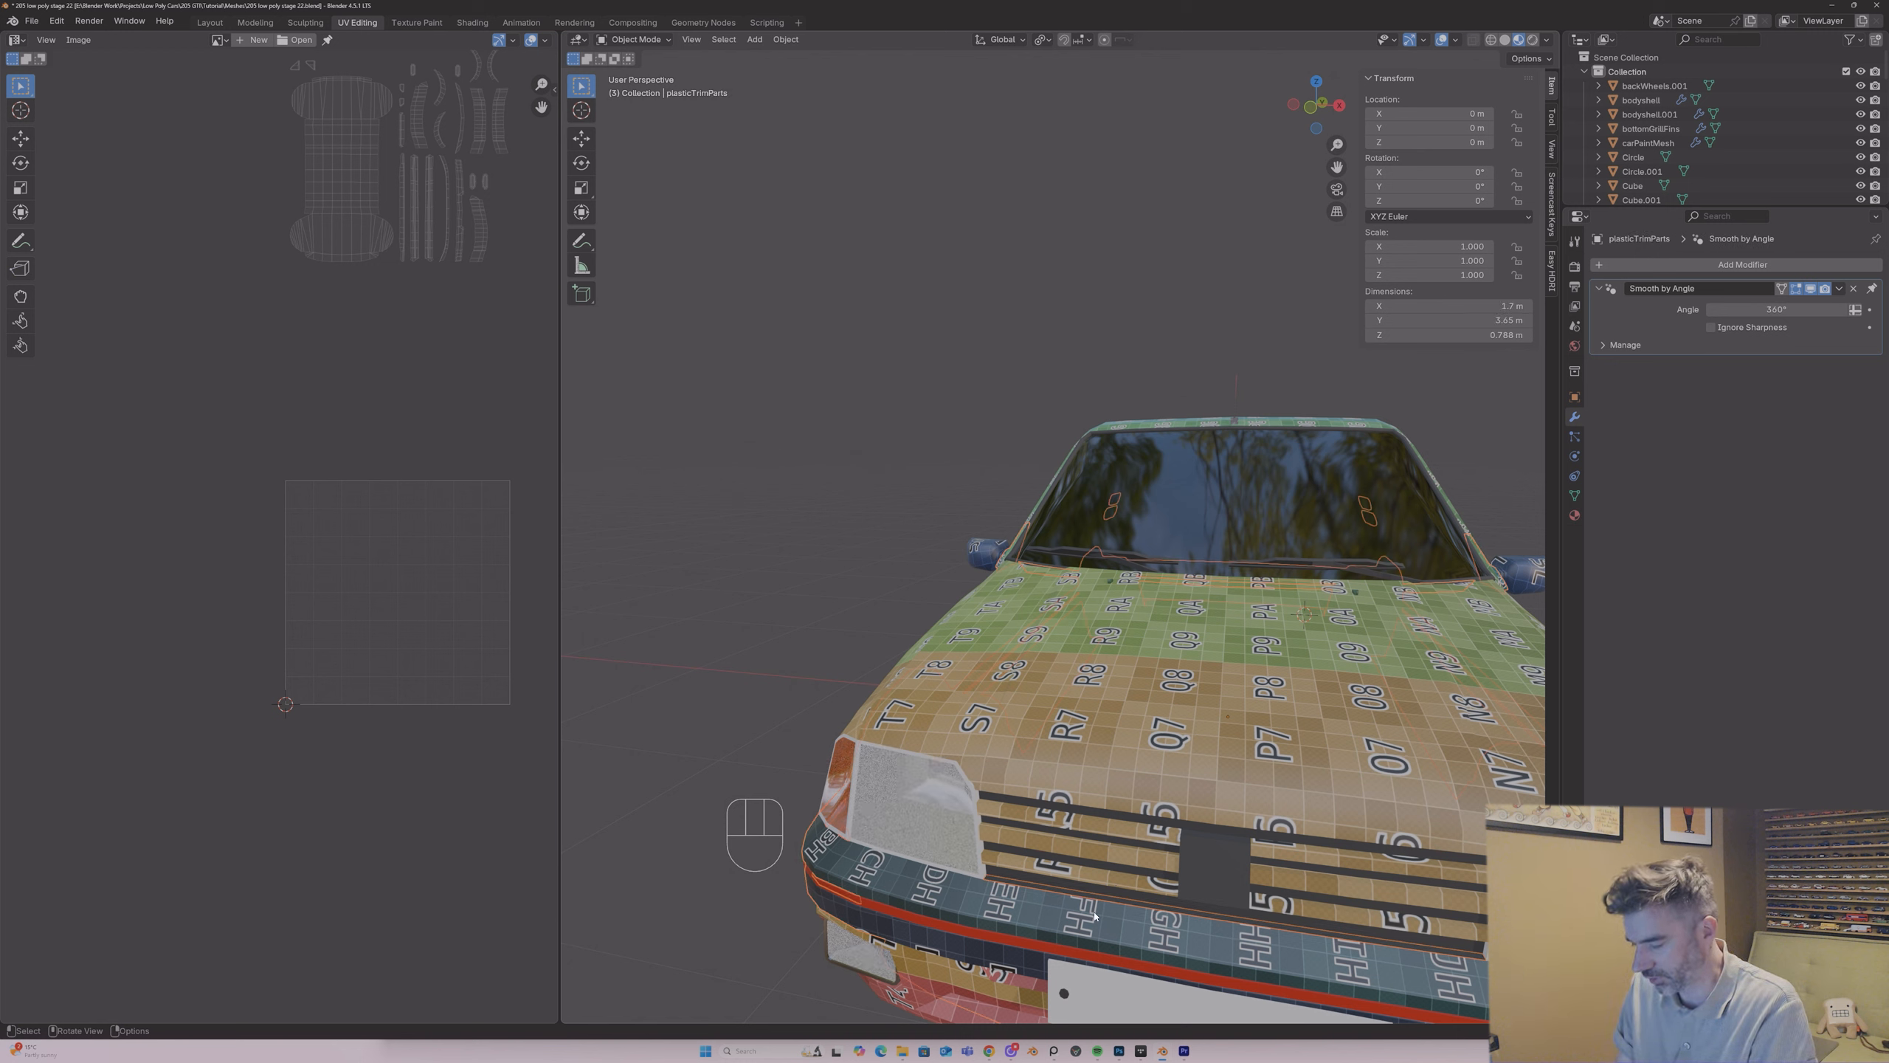
pyautogui.hotkey('ctrl', 'j')
pyautogui.press('Tab')
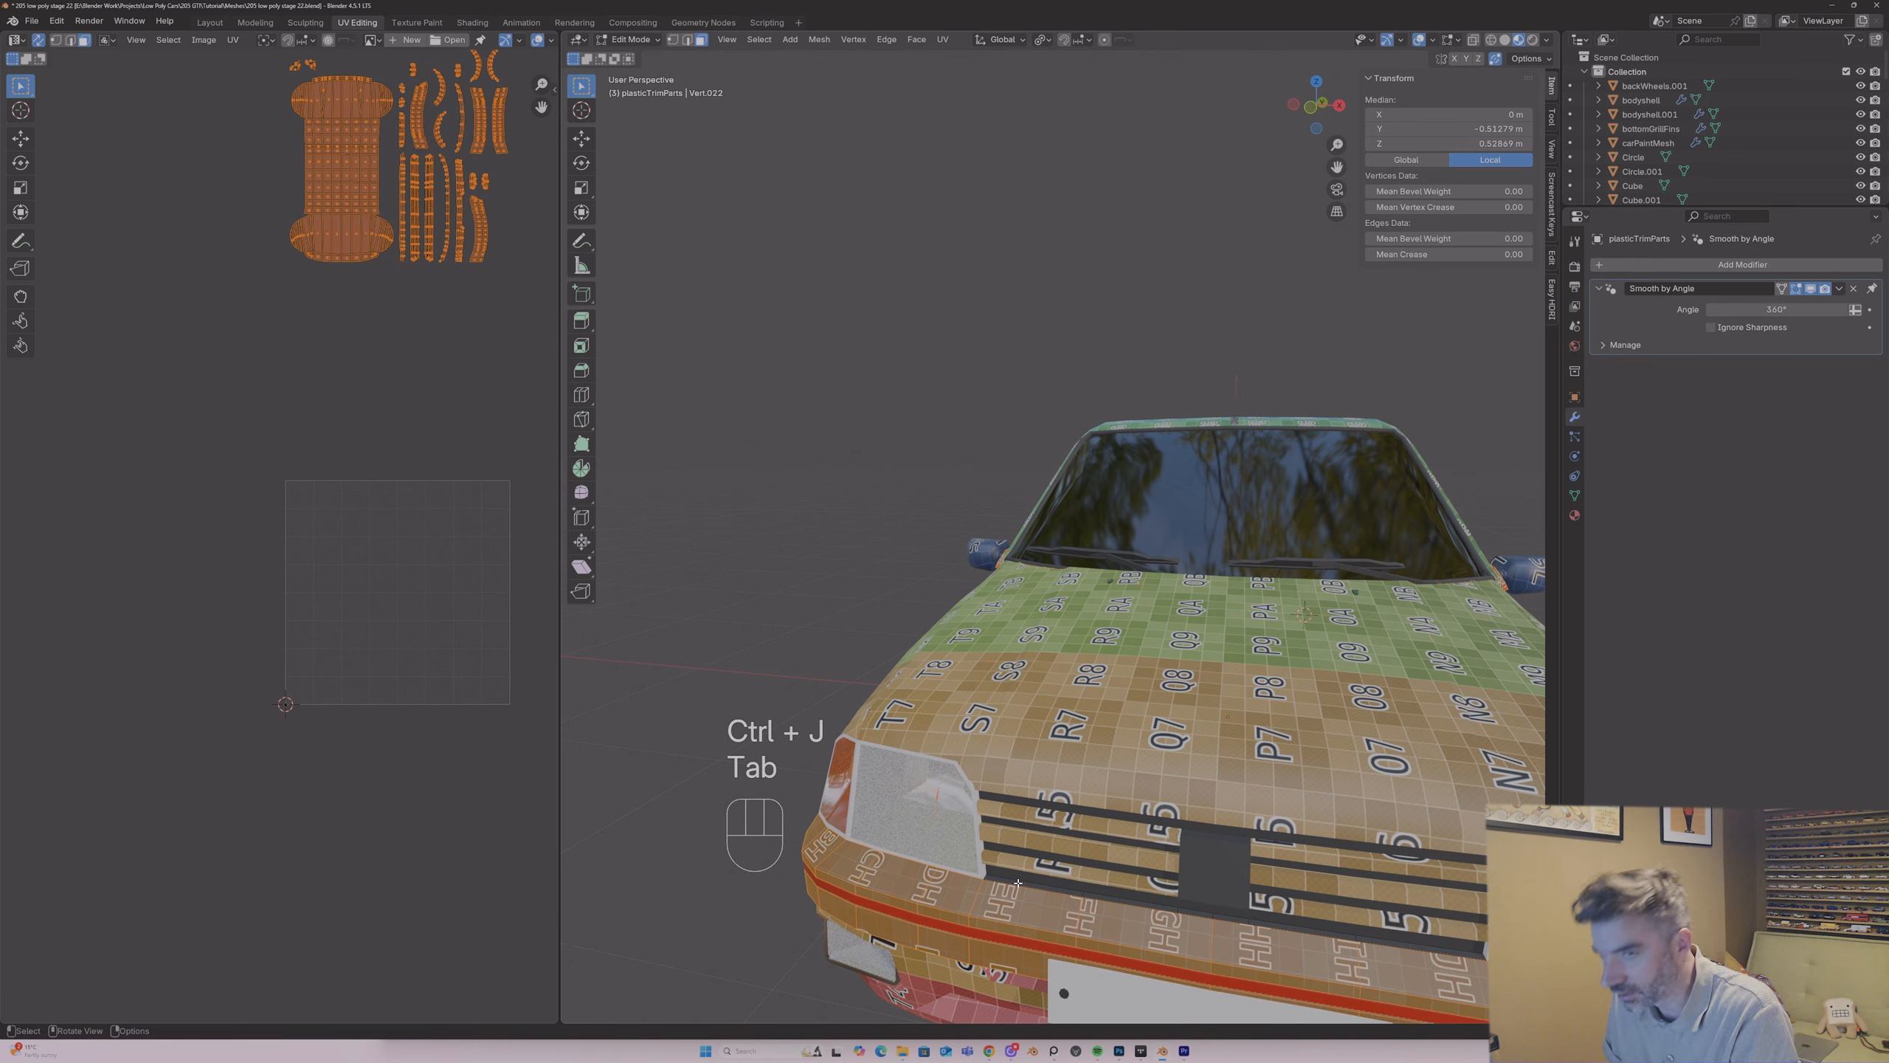
# Step: Select the linked geometry of the front bumper's upper section to check how the joined strip connects to it
pyautogui.press('3')
pyautogui.click(1019, 883)
pyautogui.keyDown('shift'); pyautogui.click(1130, 903); pyautogui.keyUp('shift')
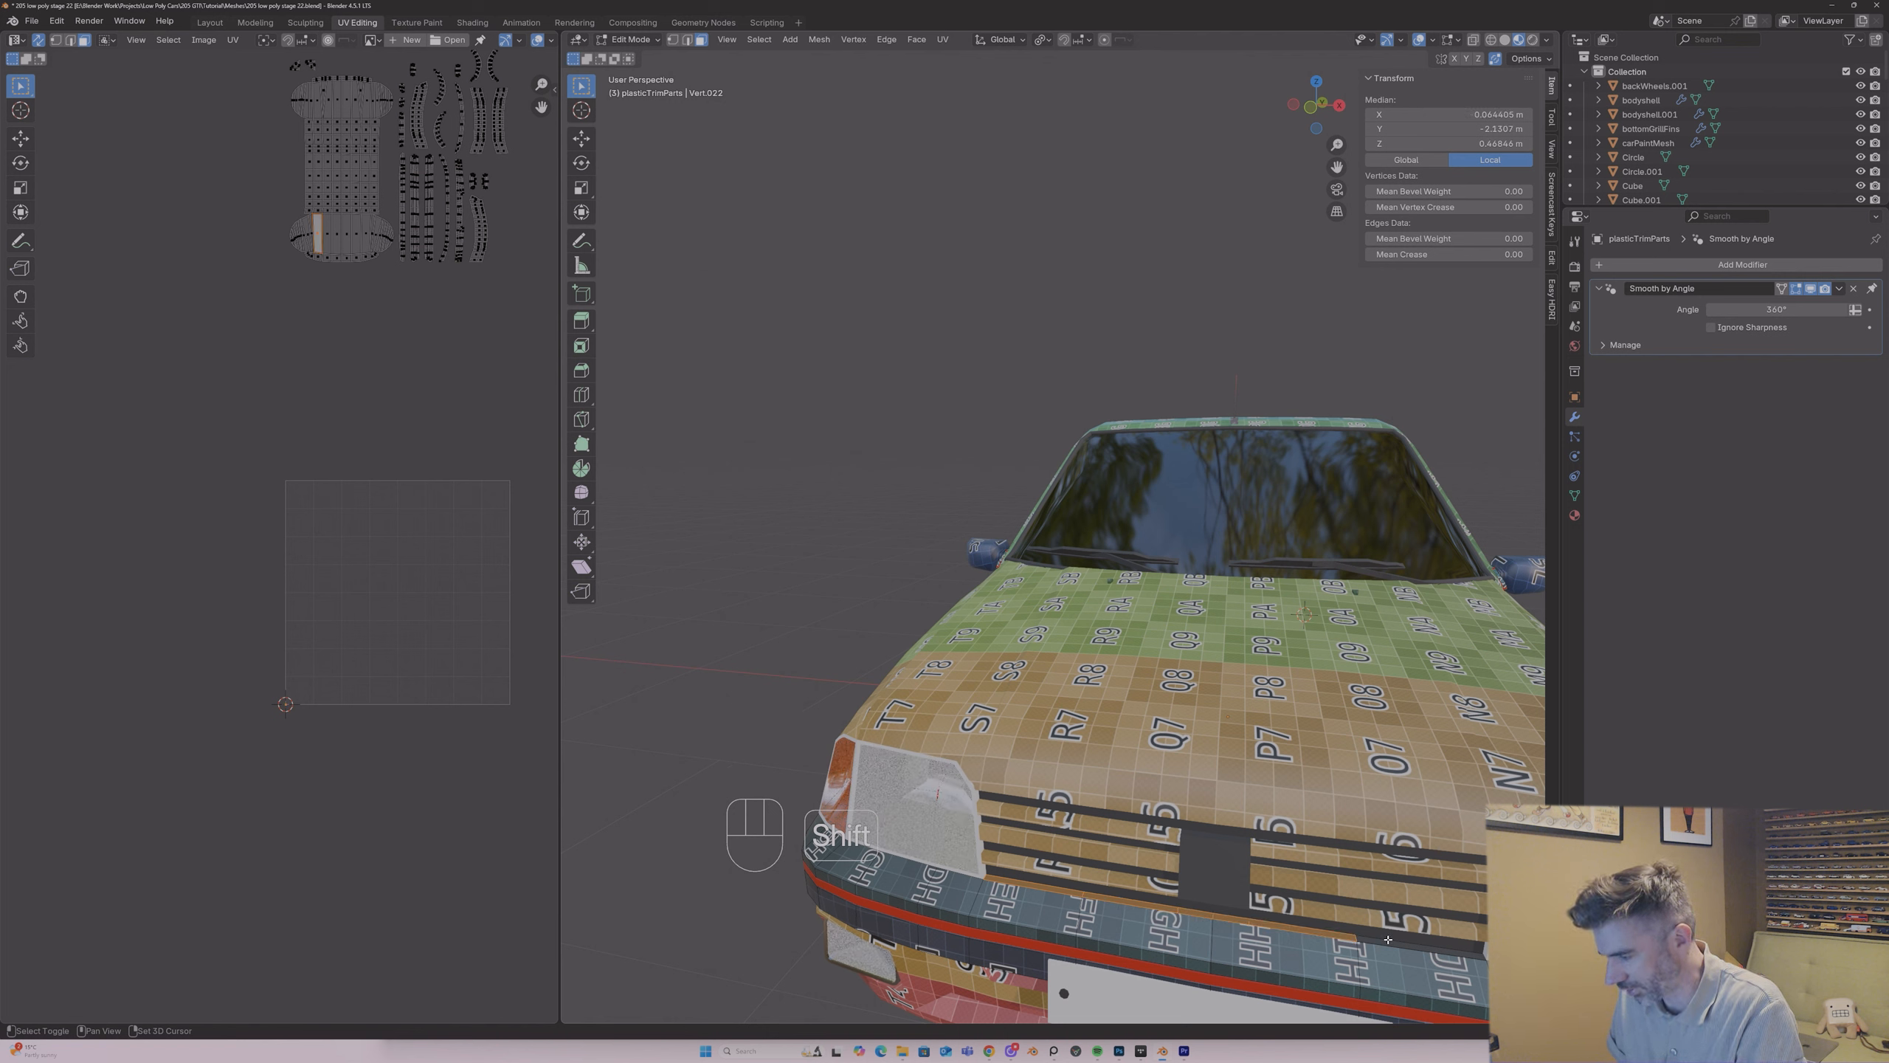
pyautogui.press('1')
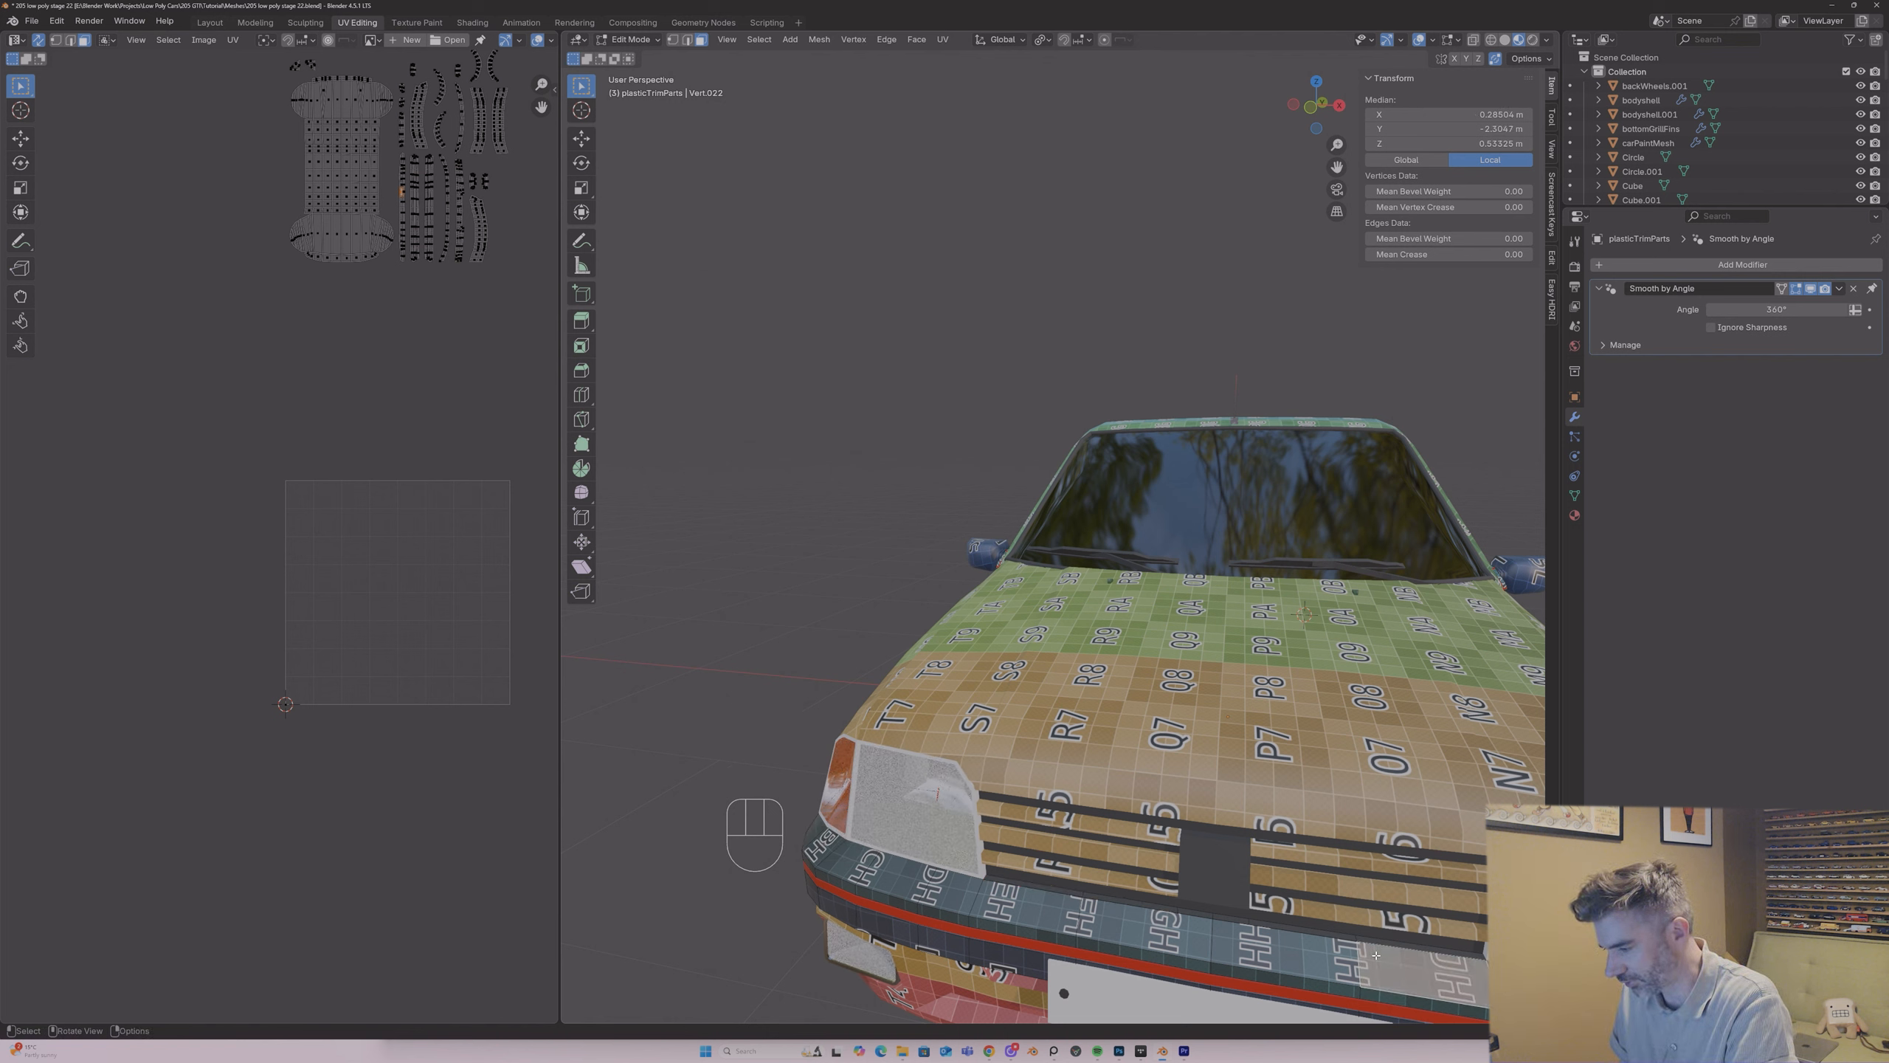
pyautogui.press('l')
pyautogui.scroll(-5, 1174, 414)
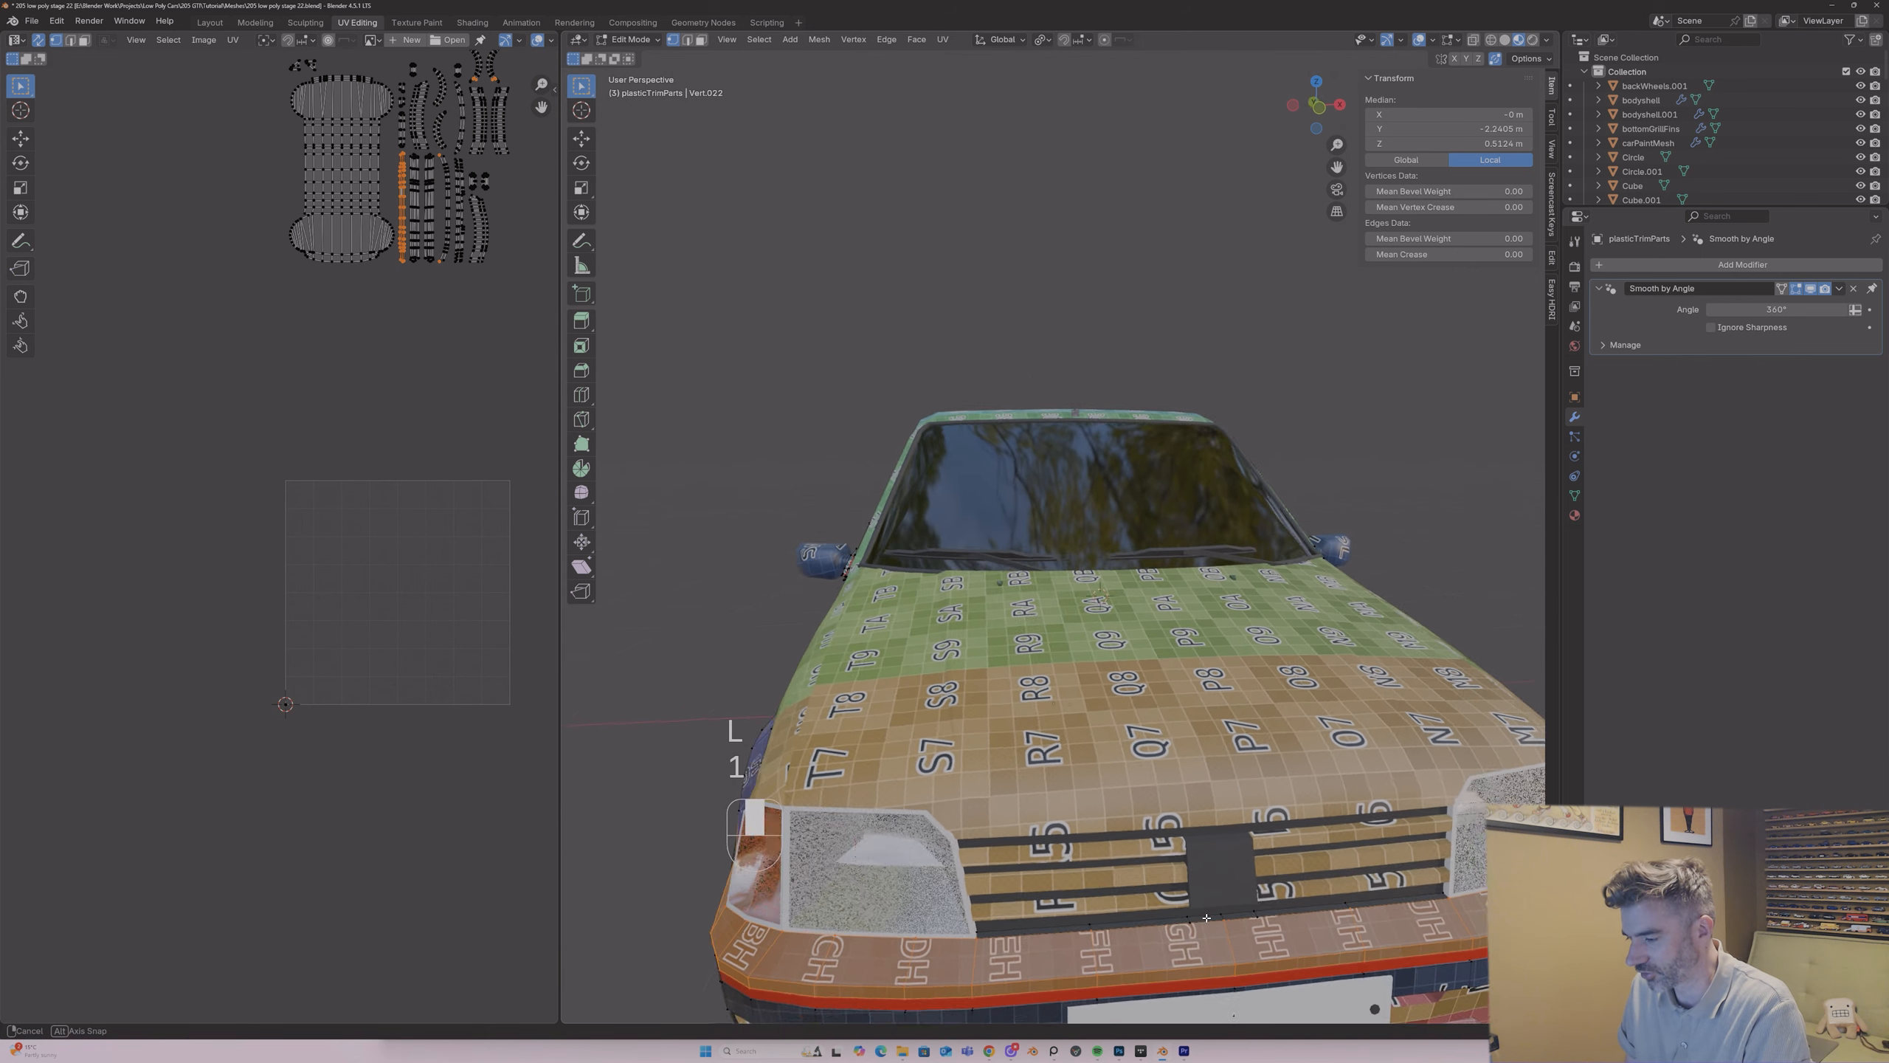
pyautogui.moveTo(1343, 140); pyautogui.dragTo(1333, 30)
pyautogui.moveTo(1127, 482); pyautogui.dragTo(1109, 542, button='middle')
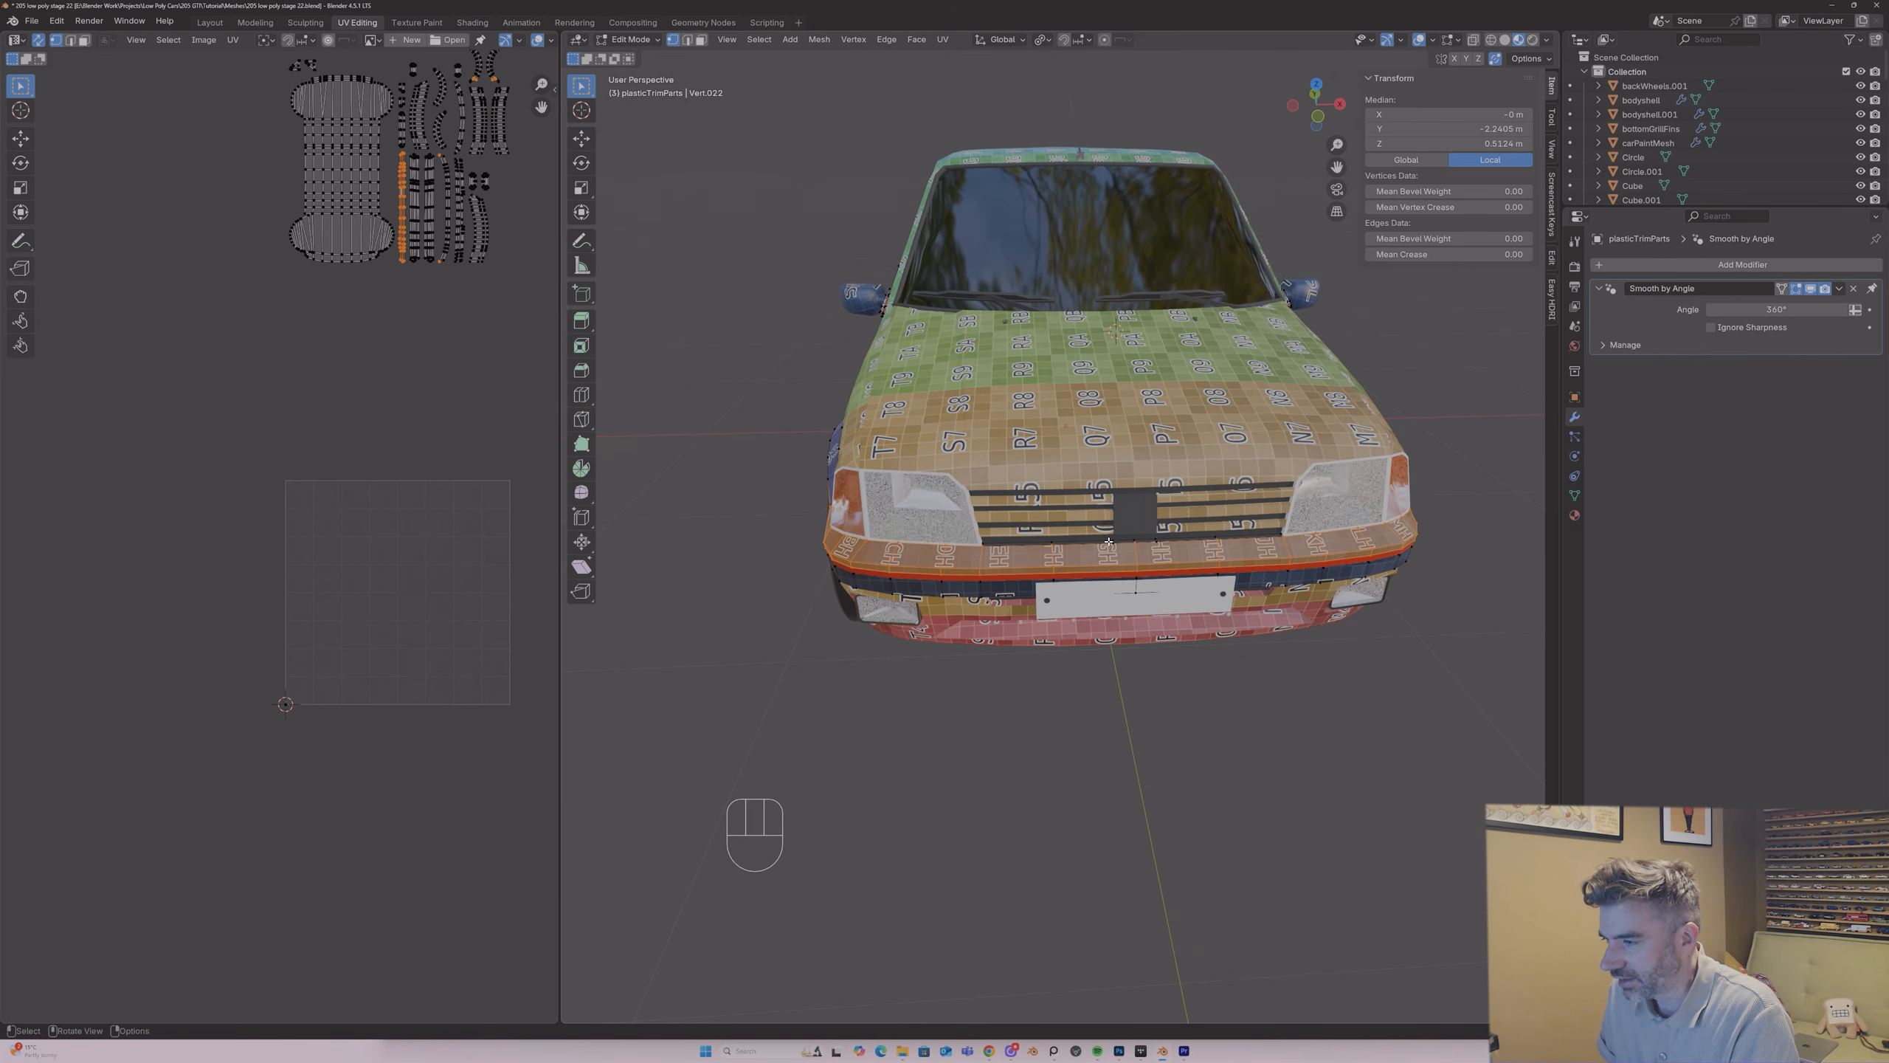
# Step: Merge all vertices of the plastic trim mesh by distance at 0.0001 m
pyautogui.press('a')
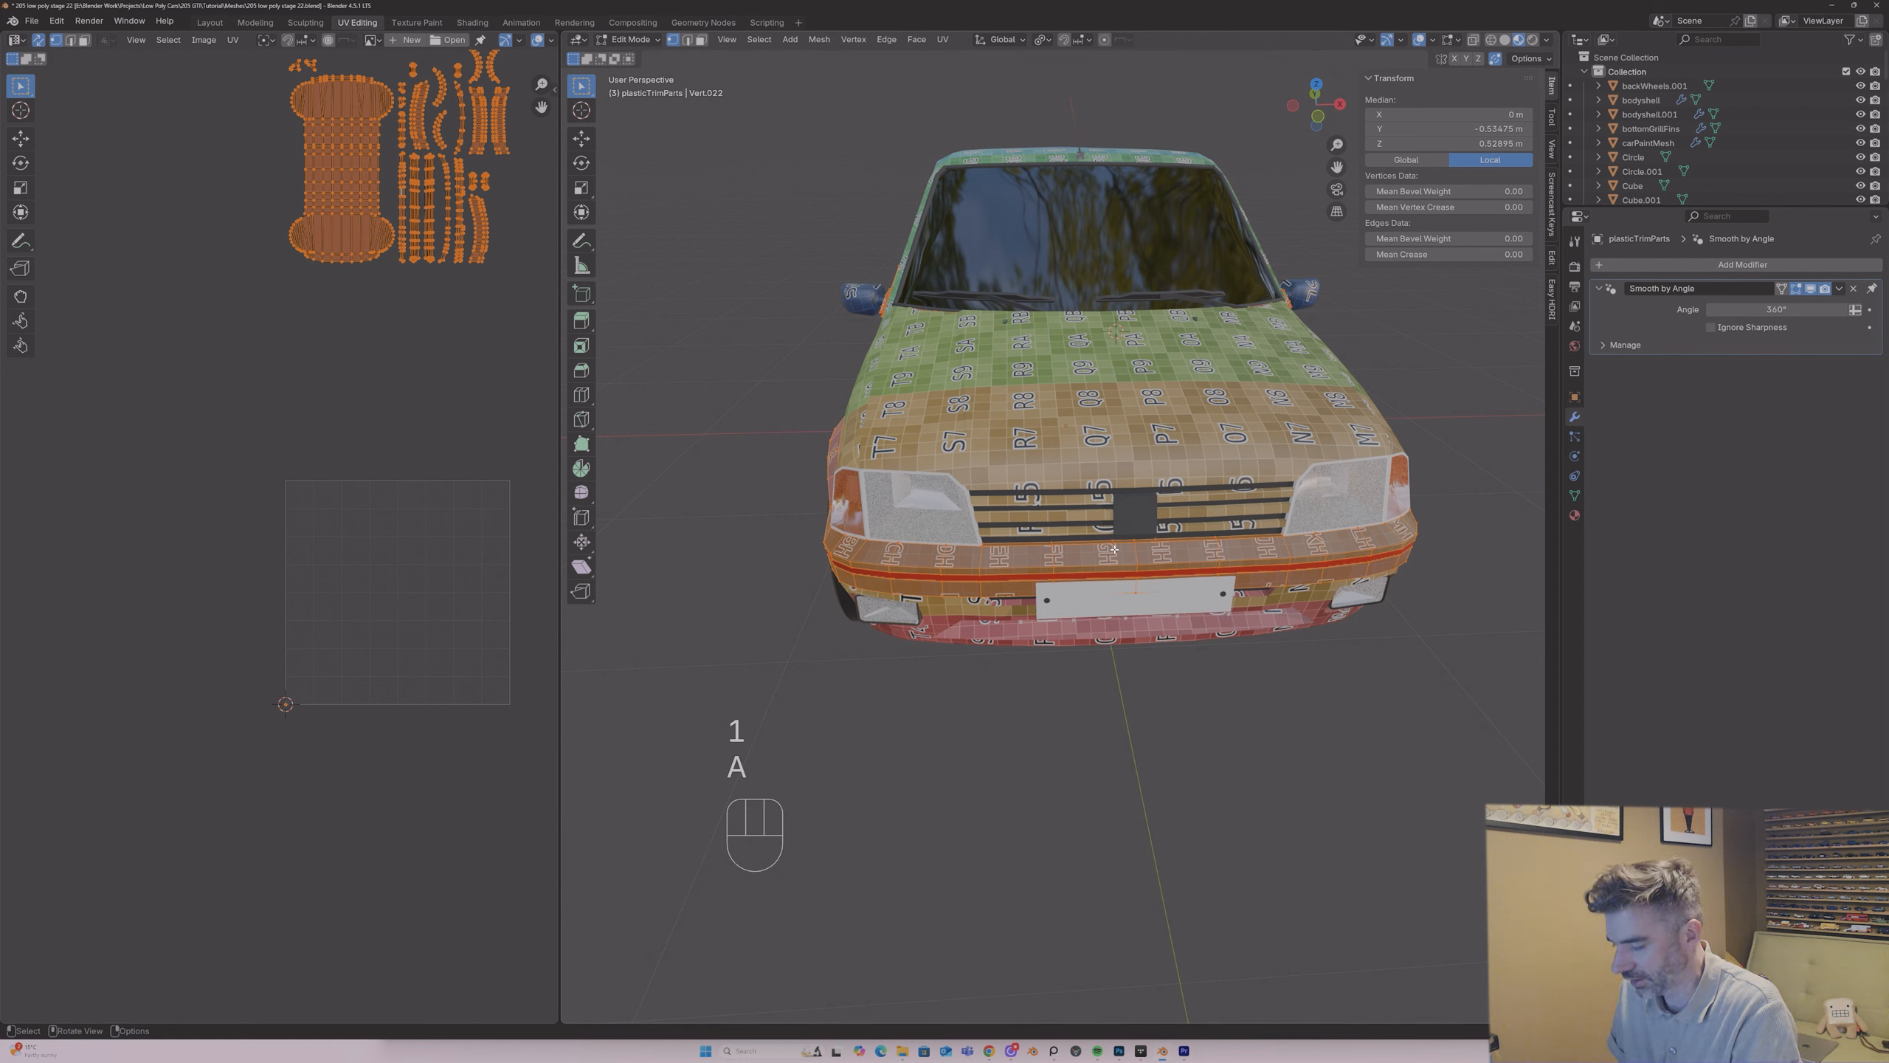
pyautogui.press('m')
pyautogui.click(1113, 549)
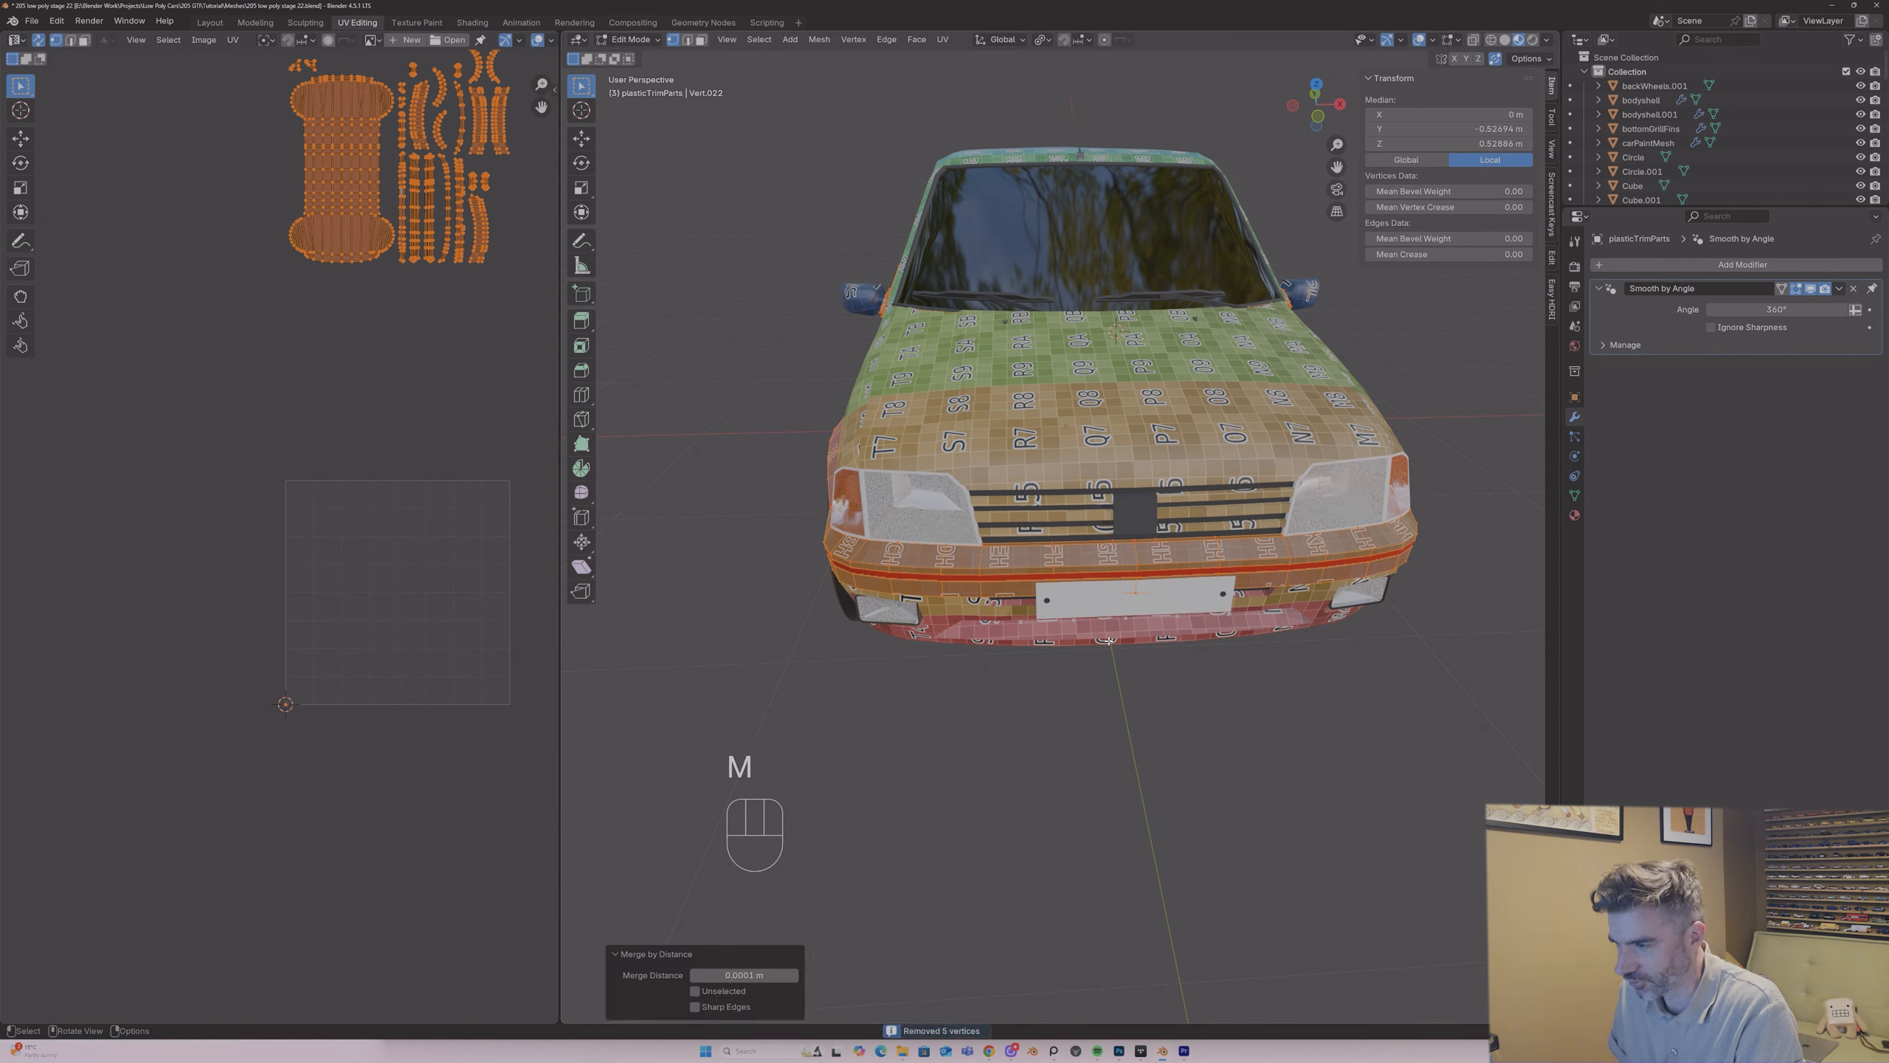
# Step: Select the front bumper's upper section up to its seams and unwrap it with the angle-based method
pyautogui.press('3')
pyautogui.click(1025, 558)
pyautogui.press('l')
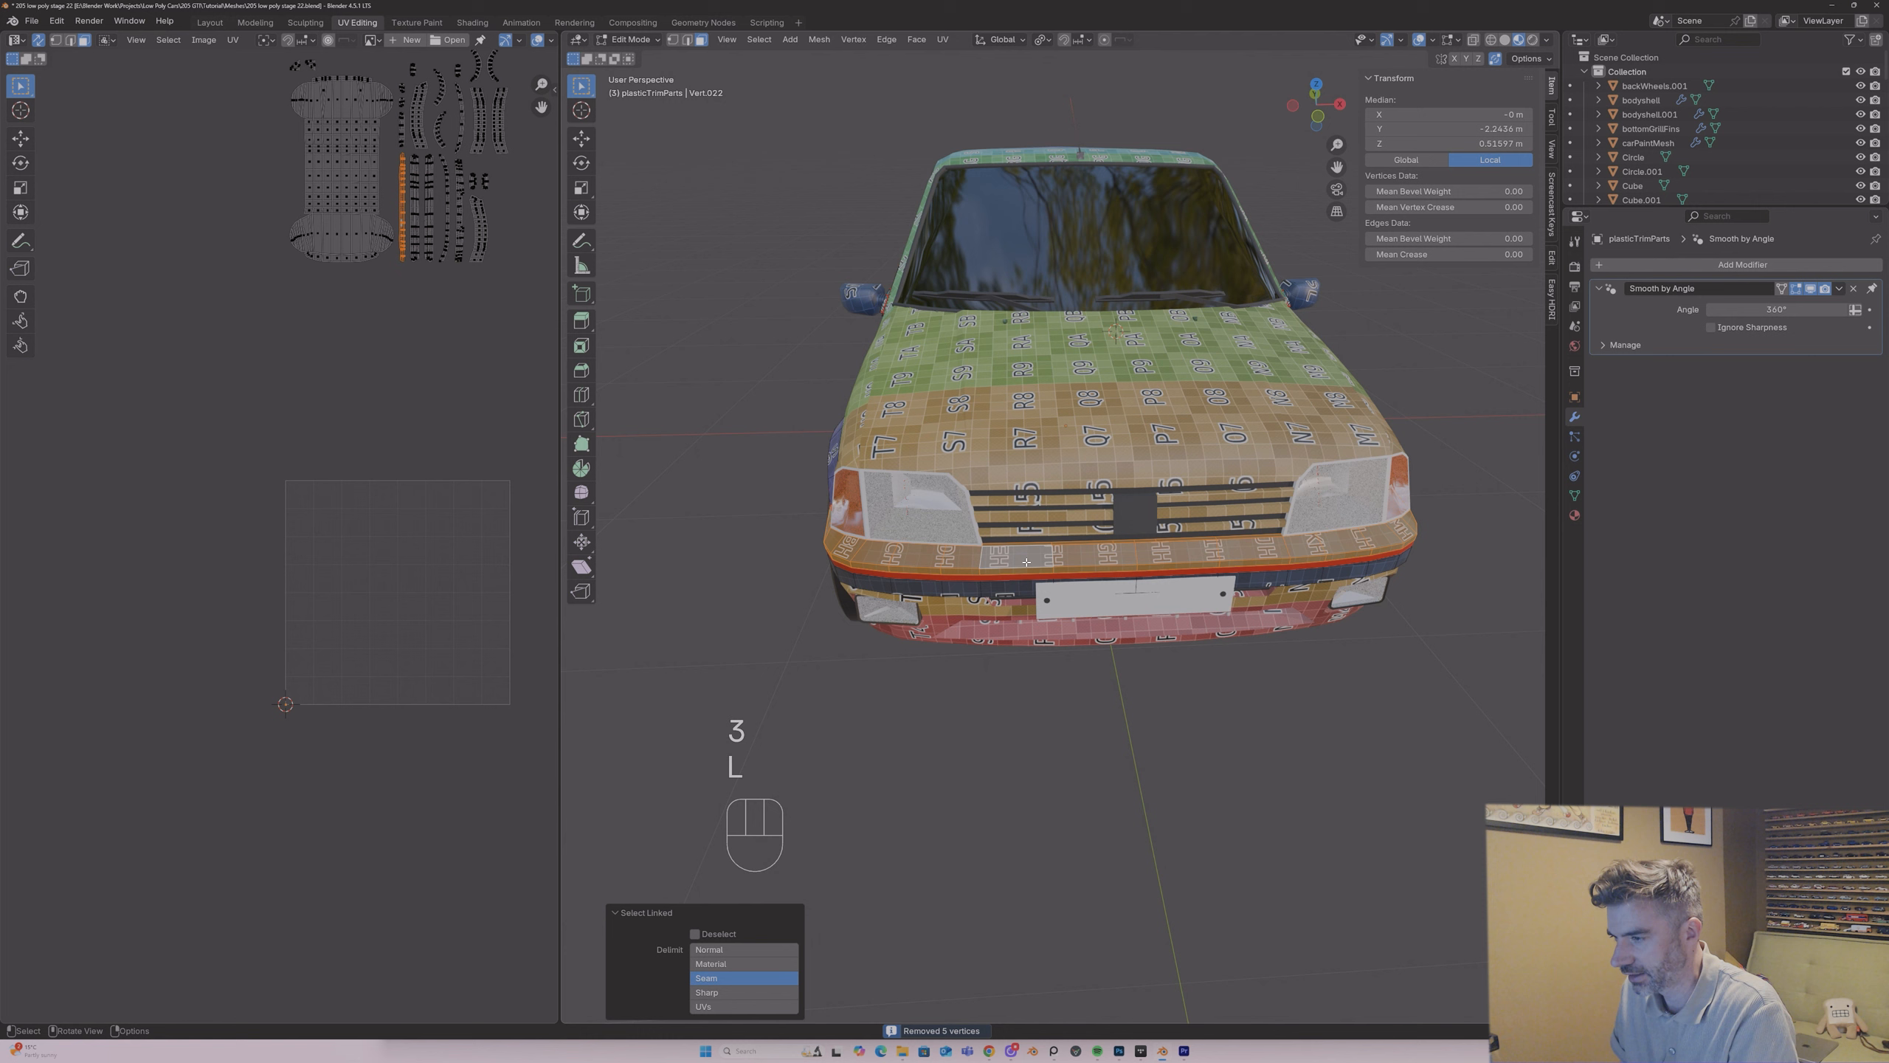
pyautogui.scroll(2, 471, 87)
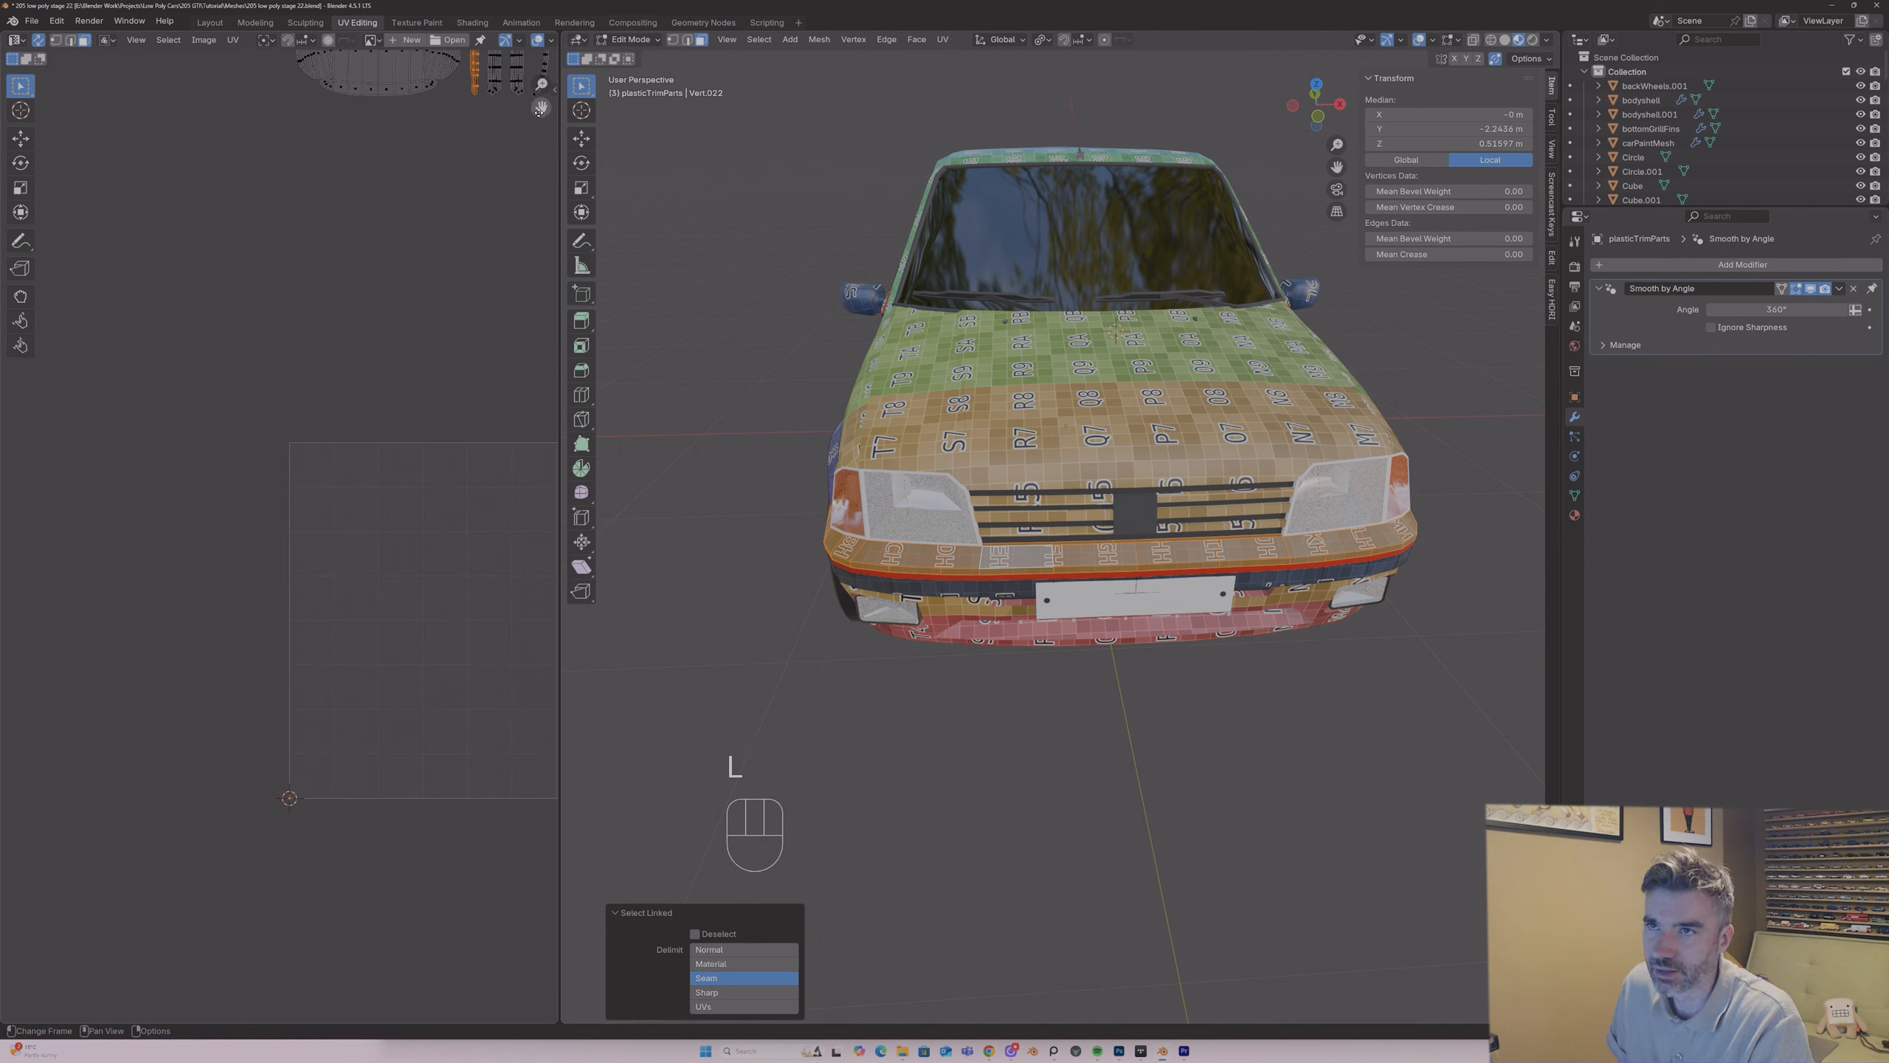
pyautogui.moveTo(540, 109); pyautogui.dragTo(467, 332)
pyautogui.press('u')
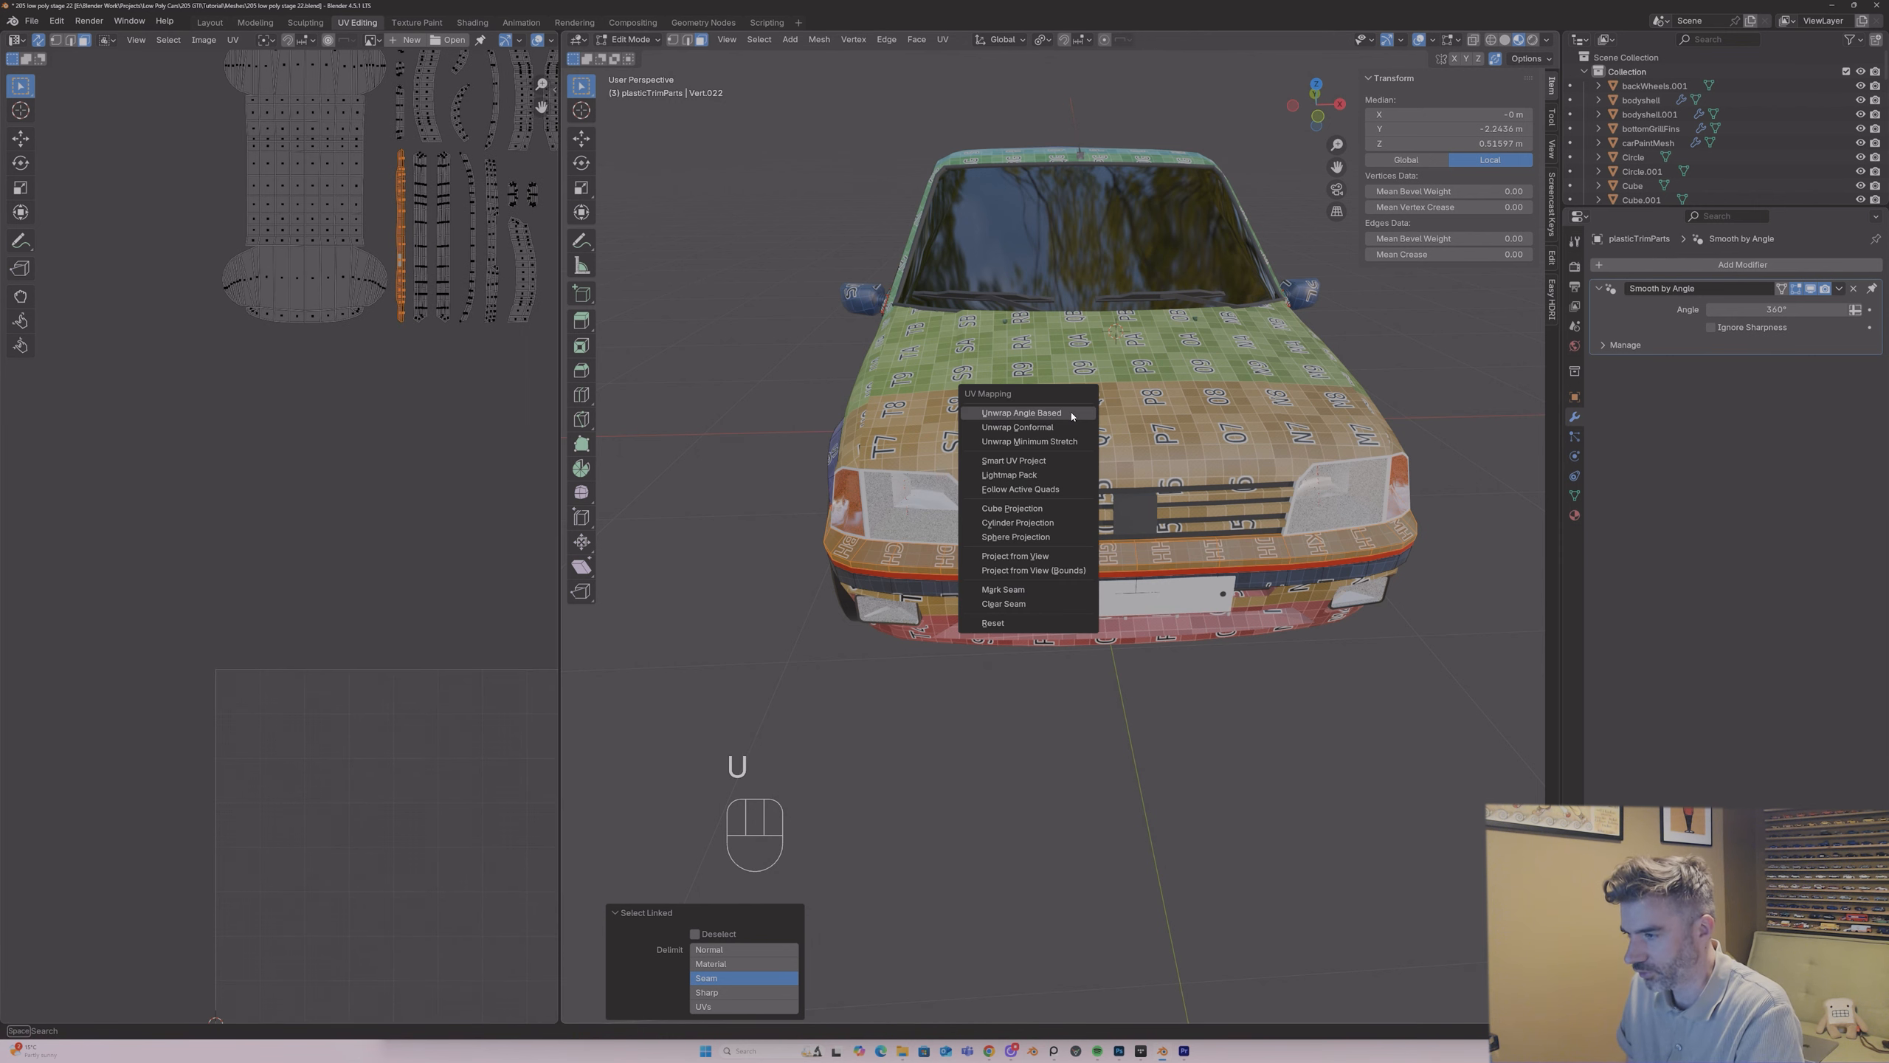
pyautogui.click(1070, 423)
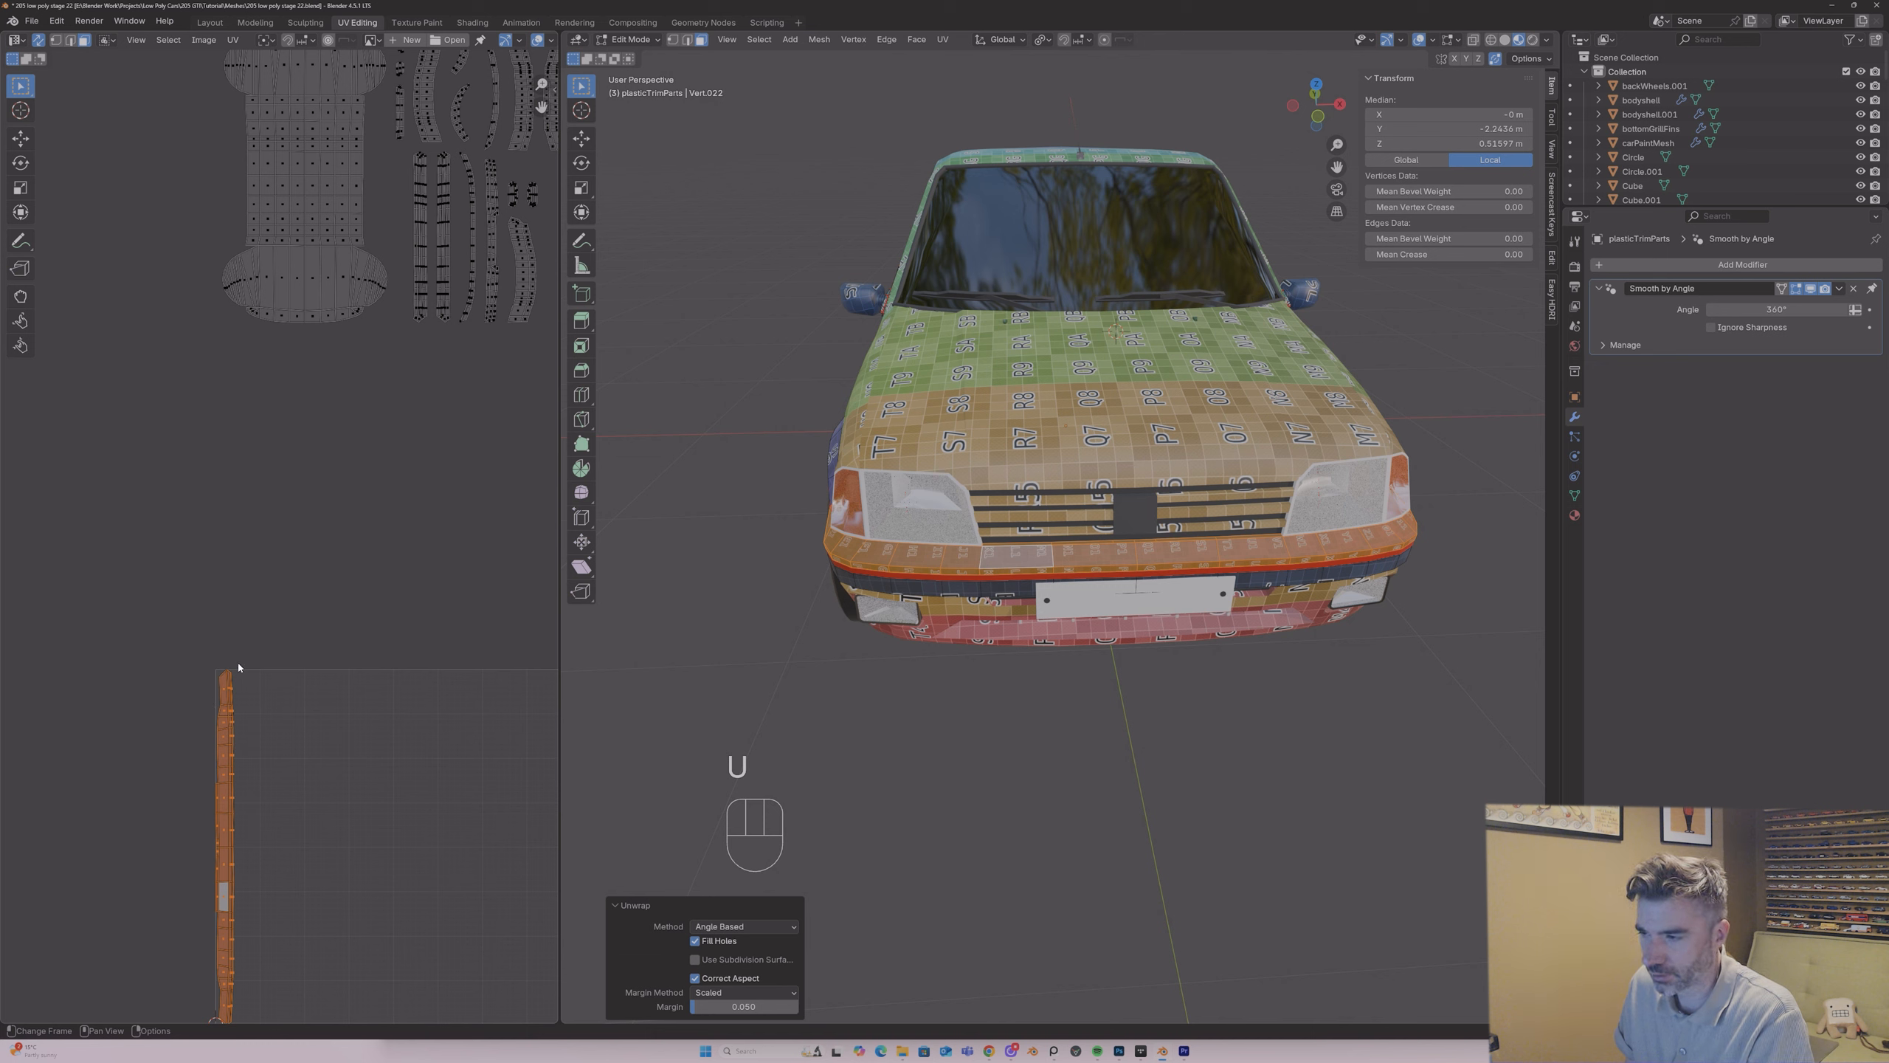
# Step: Scale and move the bumper section's UV island into the narrow gap beside the large trim island, and finish editing the mesh
pyautogui.press('g')
pyautogui.click(422, 166)
pyautogui.press('s')
pyautogui.click(399, 232)
pyautogui.press('g')
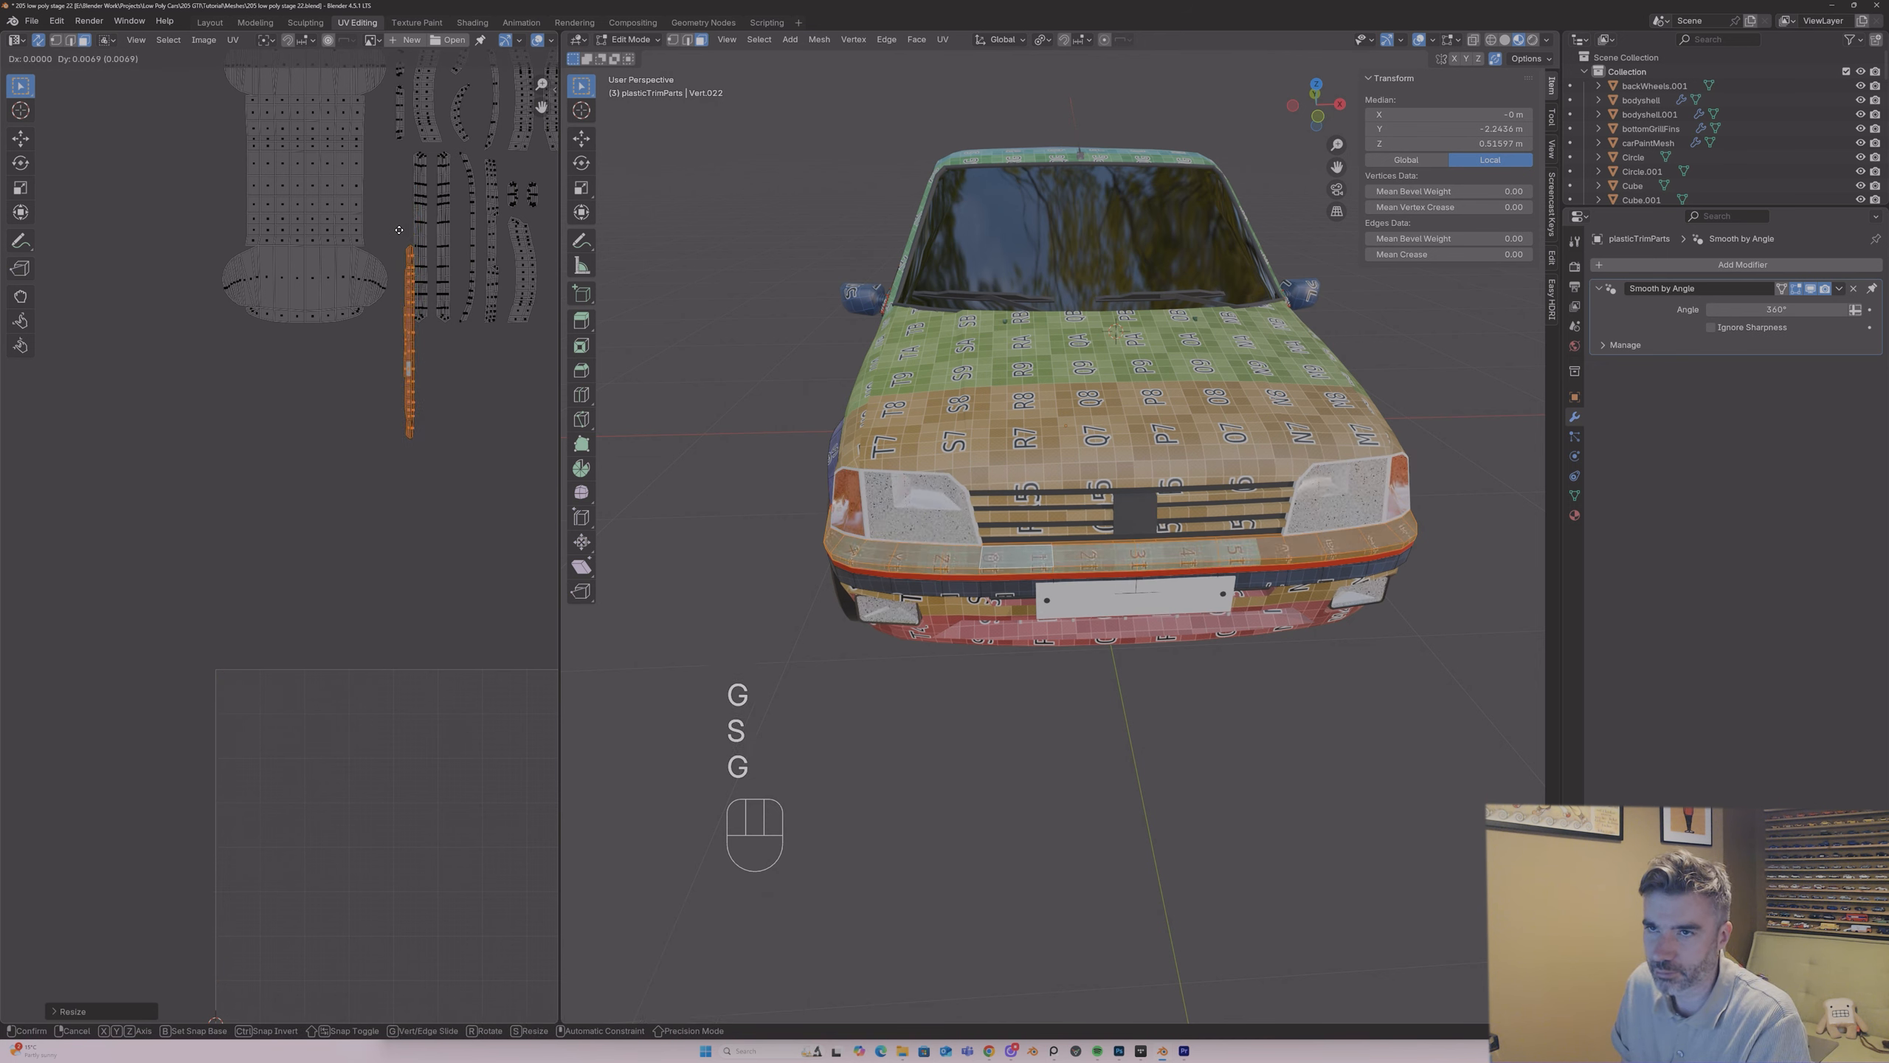
pyautogui.click(387, 142)
pyautogui.press('s')
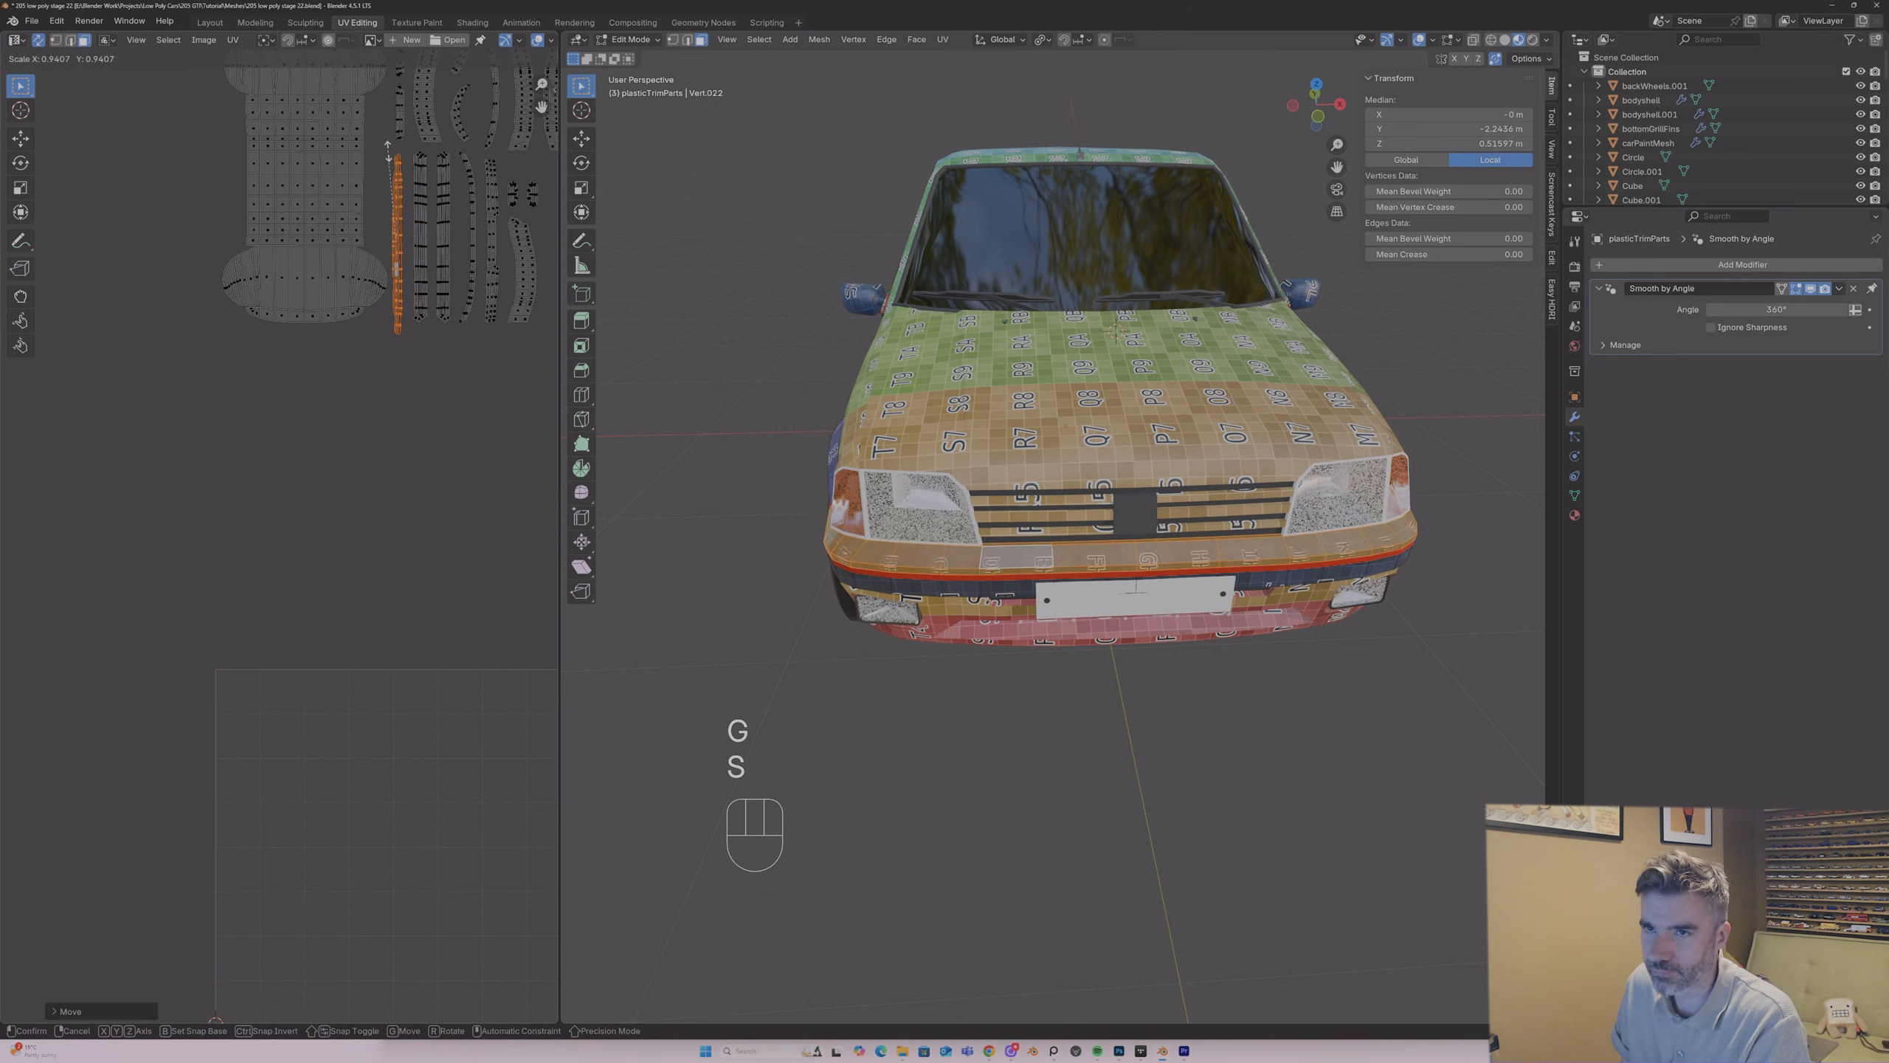
pyautogui.click(388, 152)
pyautogui.press('g')
pyautogui.click(390, 151)
pyautogui.press('s')
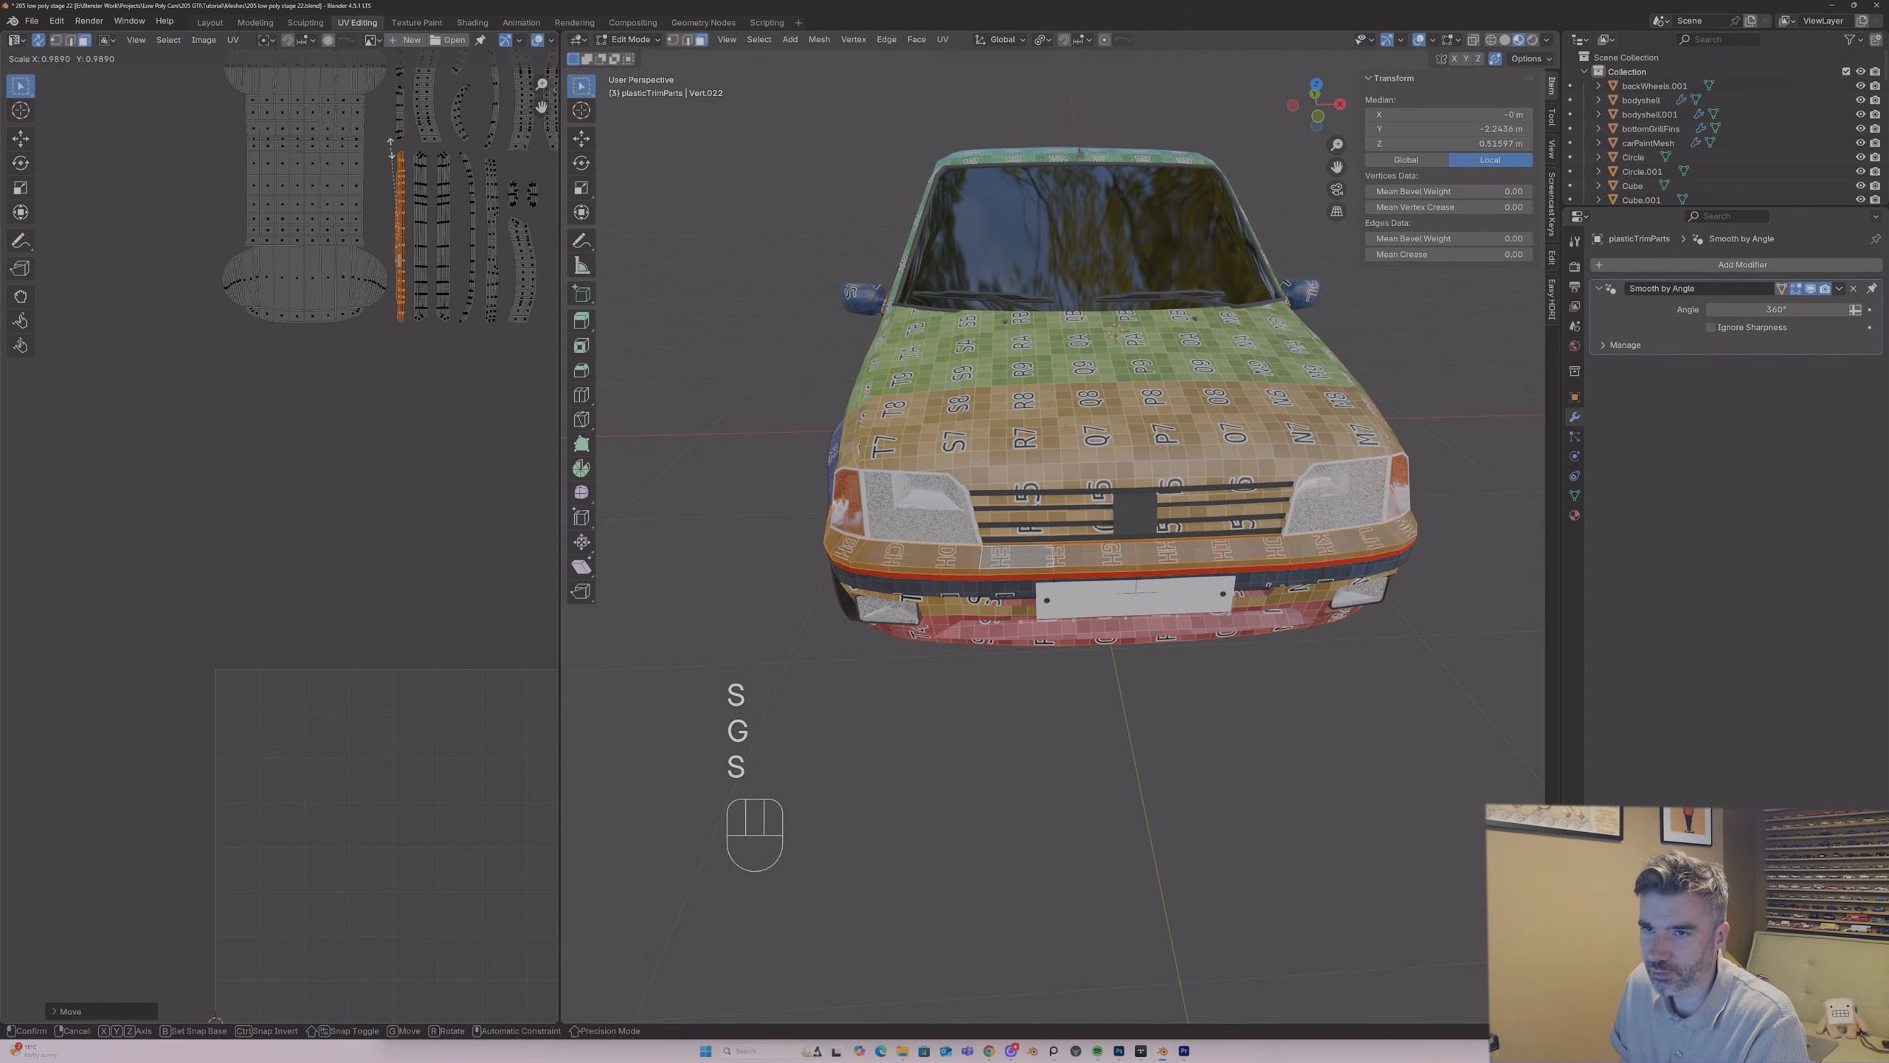
pyautogui.click(390, 148)
pyautogui.press('Tab')
# Step: Isolate the grille centre block and mark the short edges at its corners as seams
pyautogui.click(1134, 514)
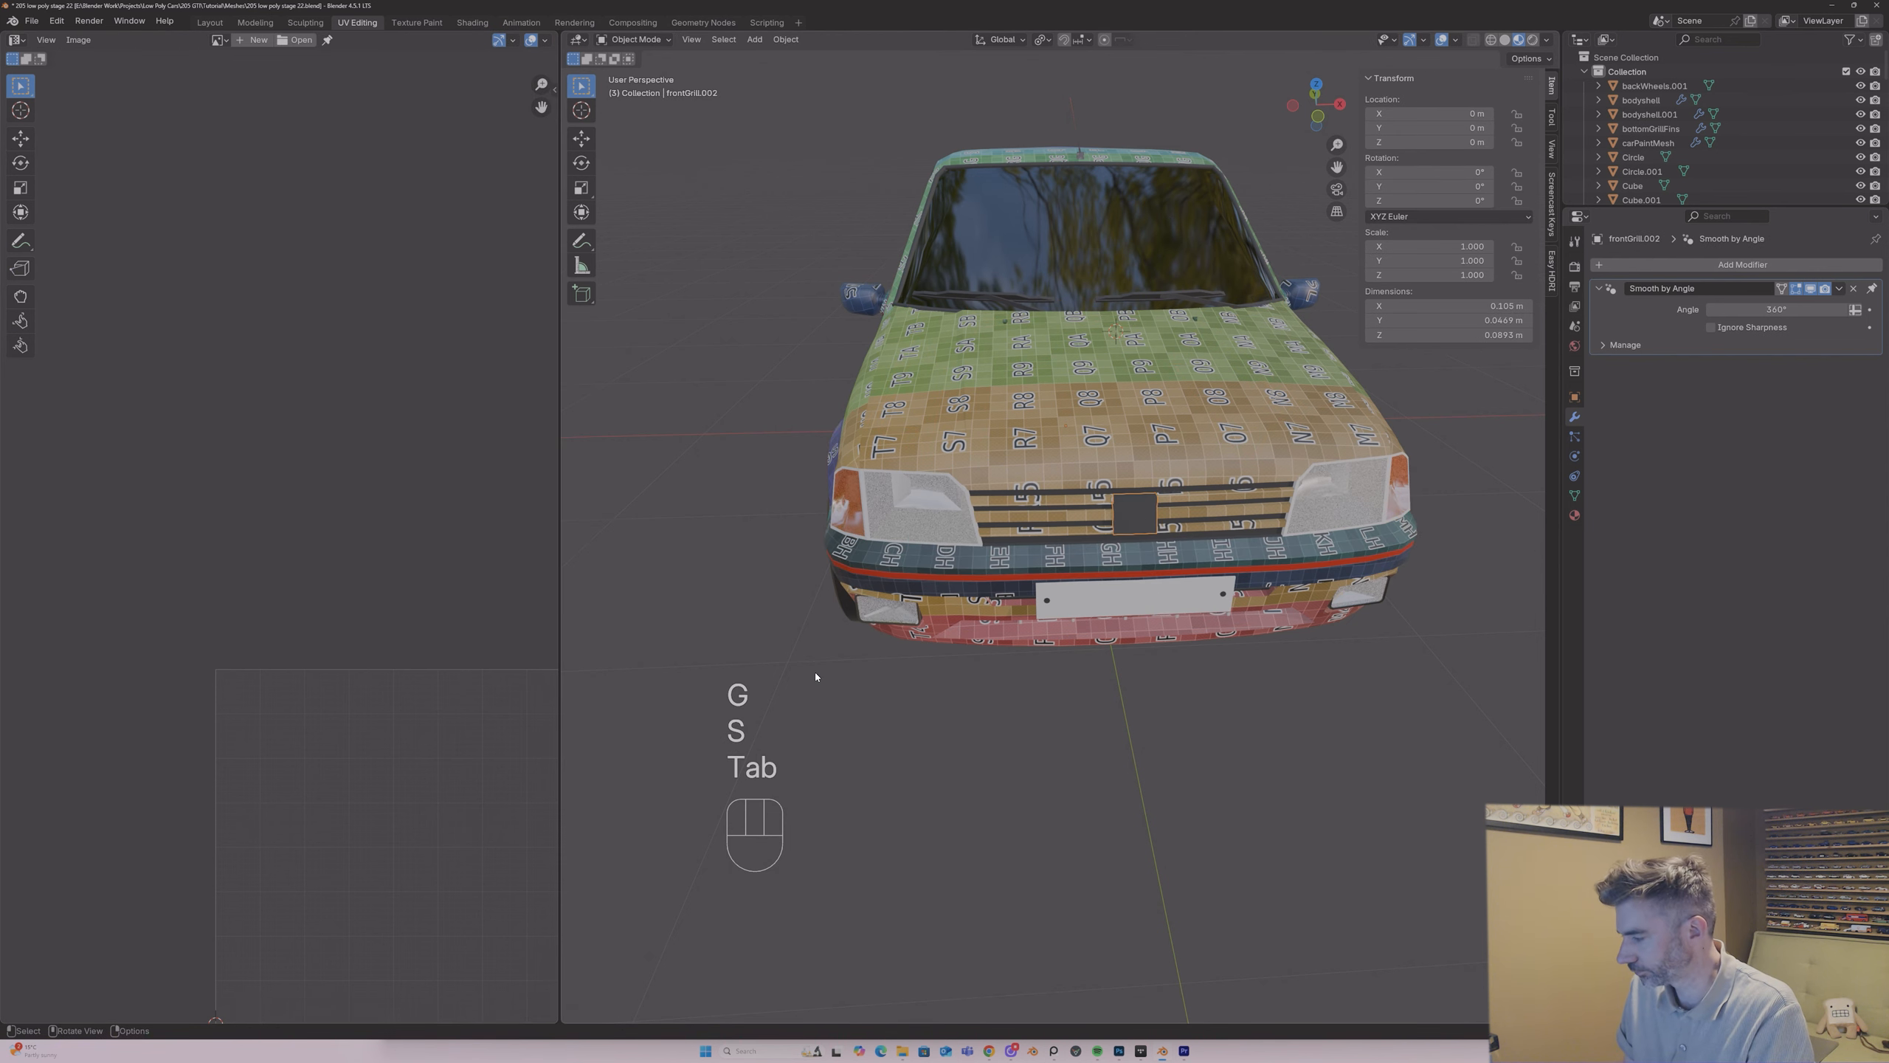
pyautogui.press('/')
pyautogui.press('Tab')
pyautogui.moveTo(819, 675); pyautogui.dragTo(1071, 642, button='middle')
pyautogui.press('2')
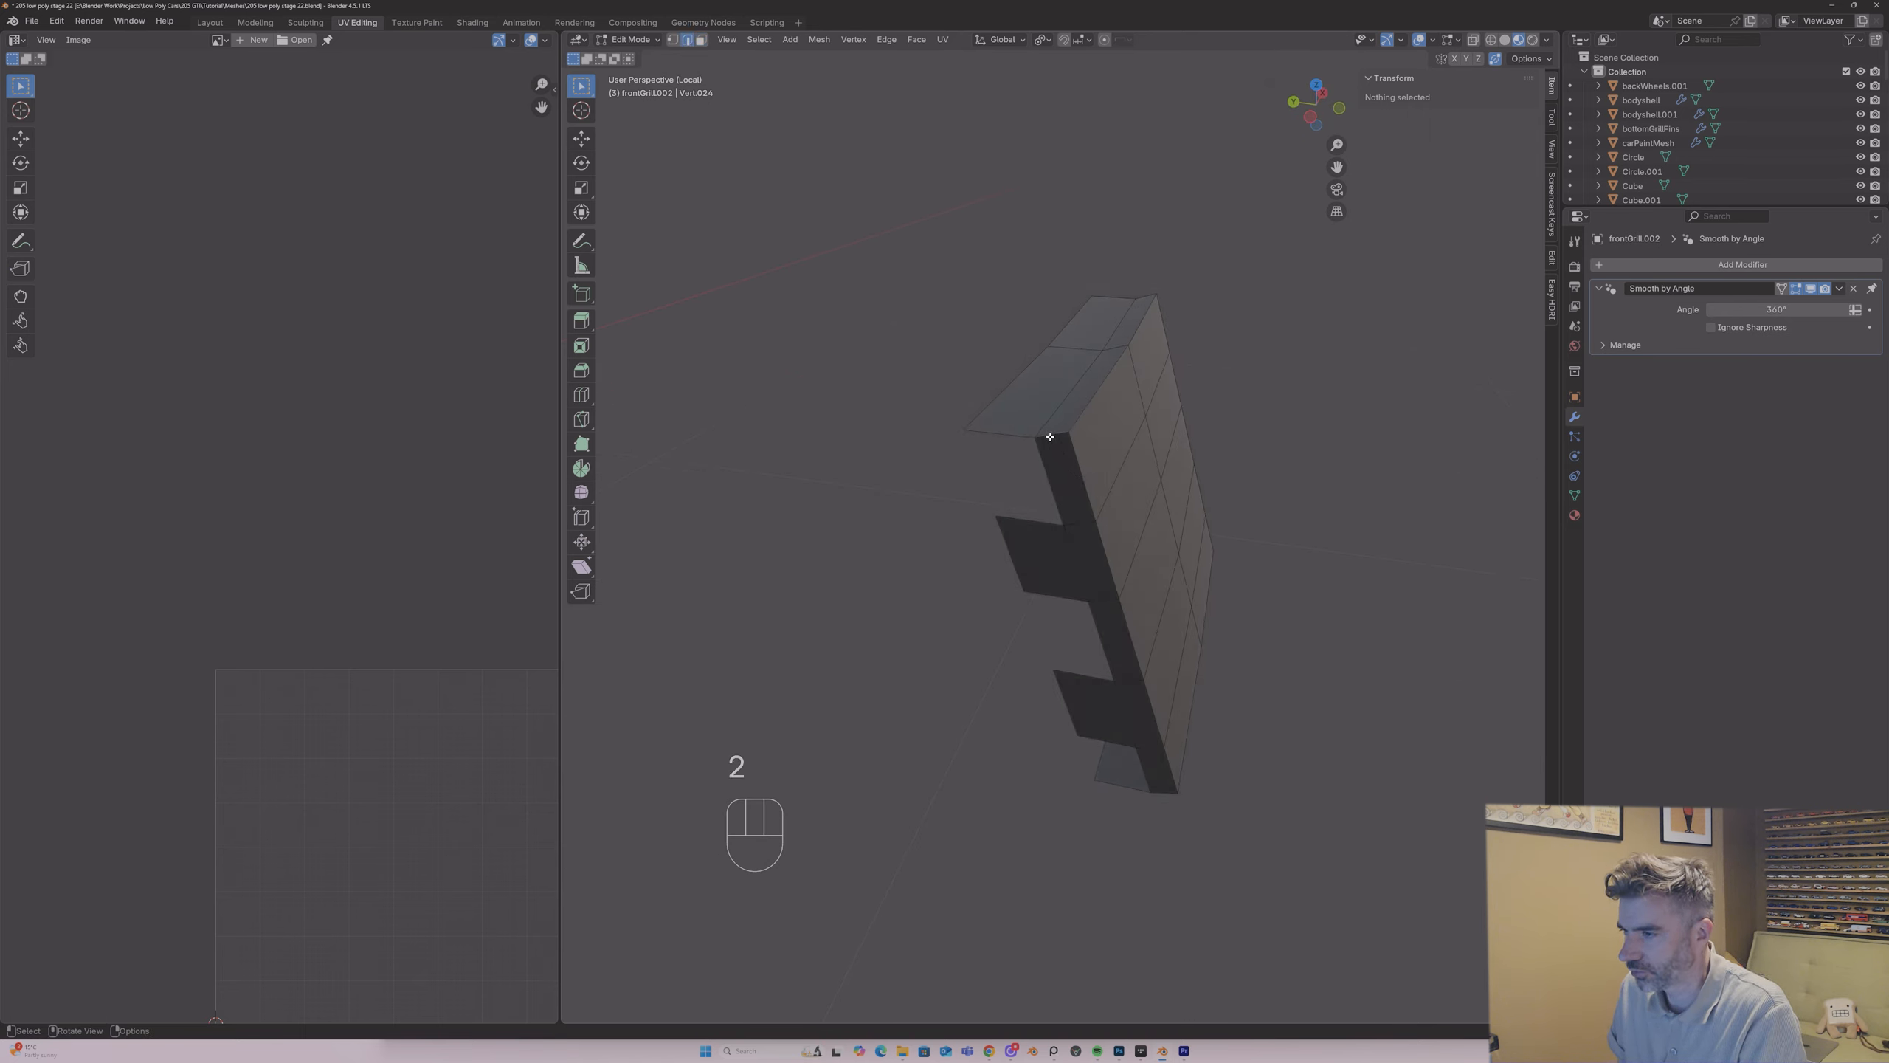
pyautogui.click(1049, 437)
pyautogui.moveTo(1049, 437); pyautogui.dragTo(1187, 787, button='middle')
pyautogui.keyDown('shift'); pyautogui.click(1195, 893); pyautogui.keyUp('shift')
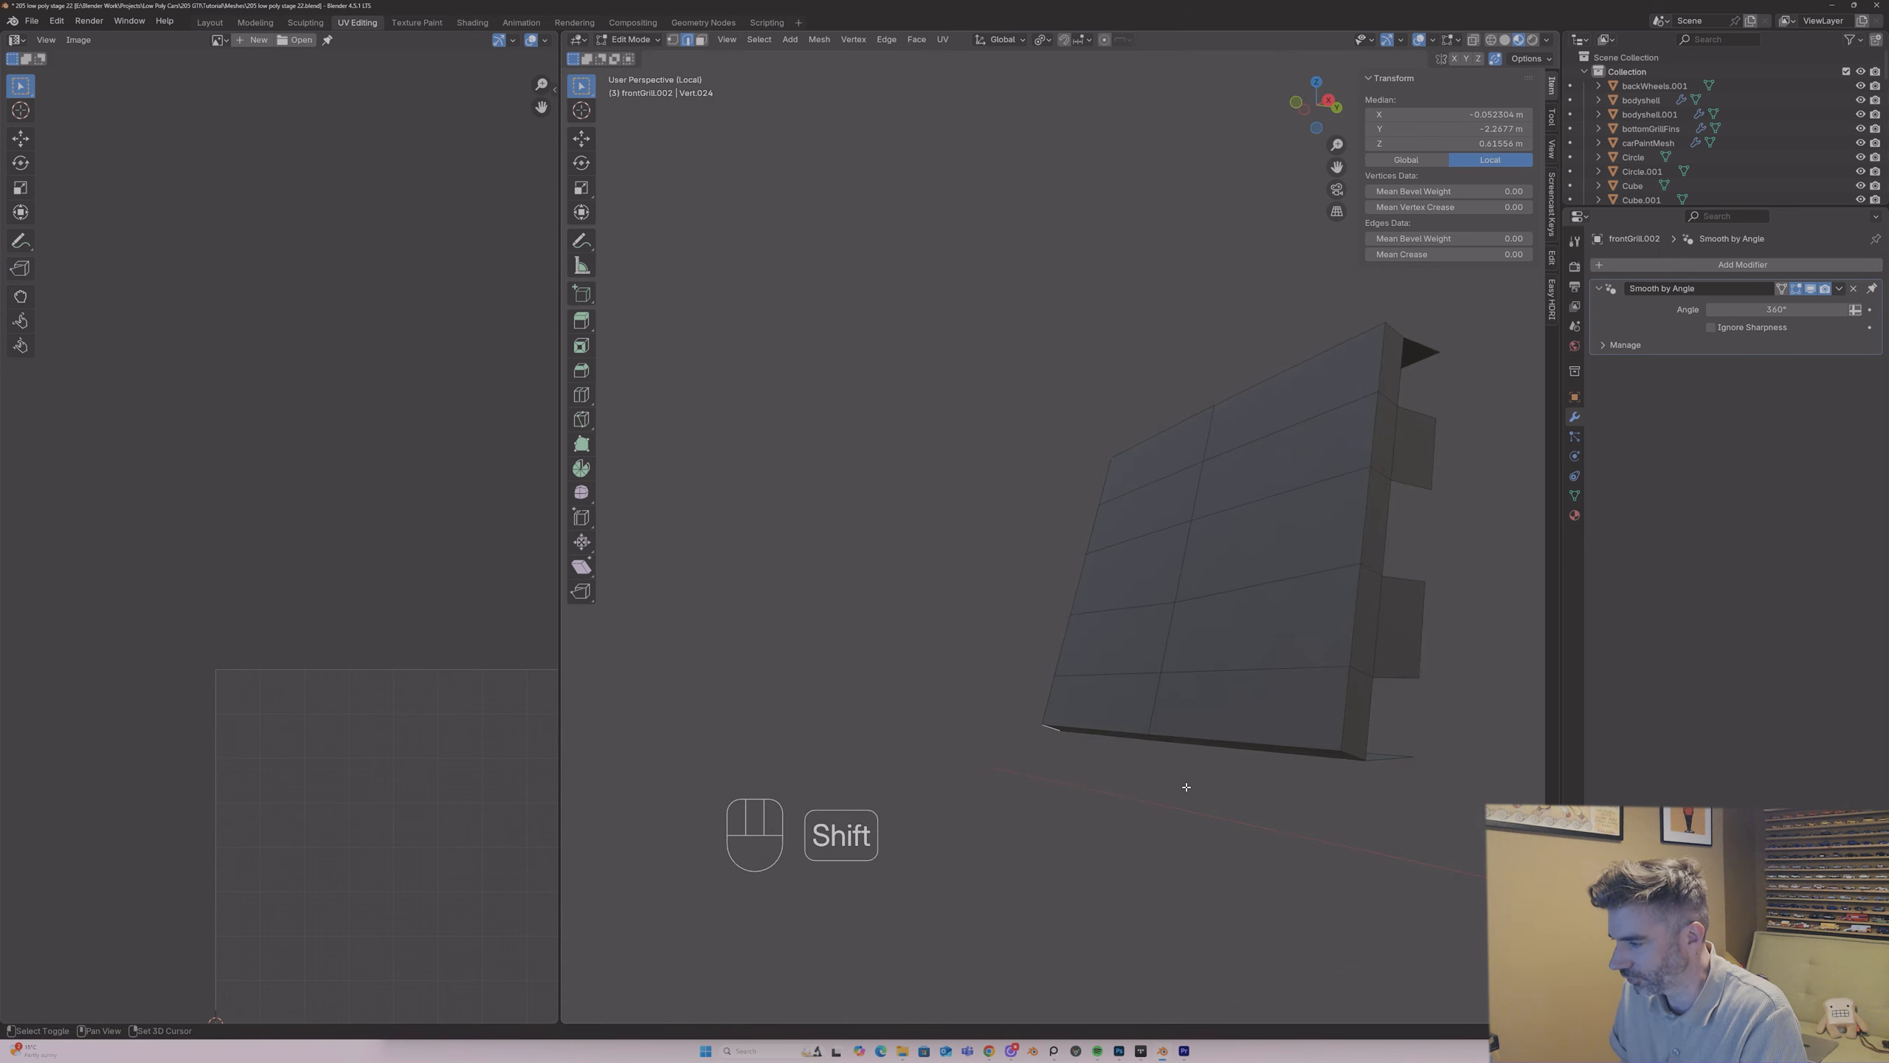
pyautogui.moveTo(1403, 572); pyautogui.dragTo(1288, 549, button='middle')
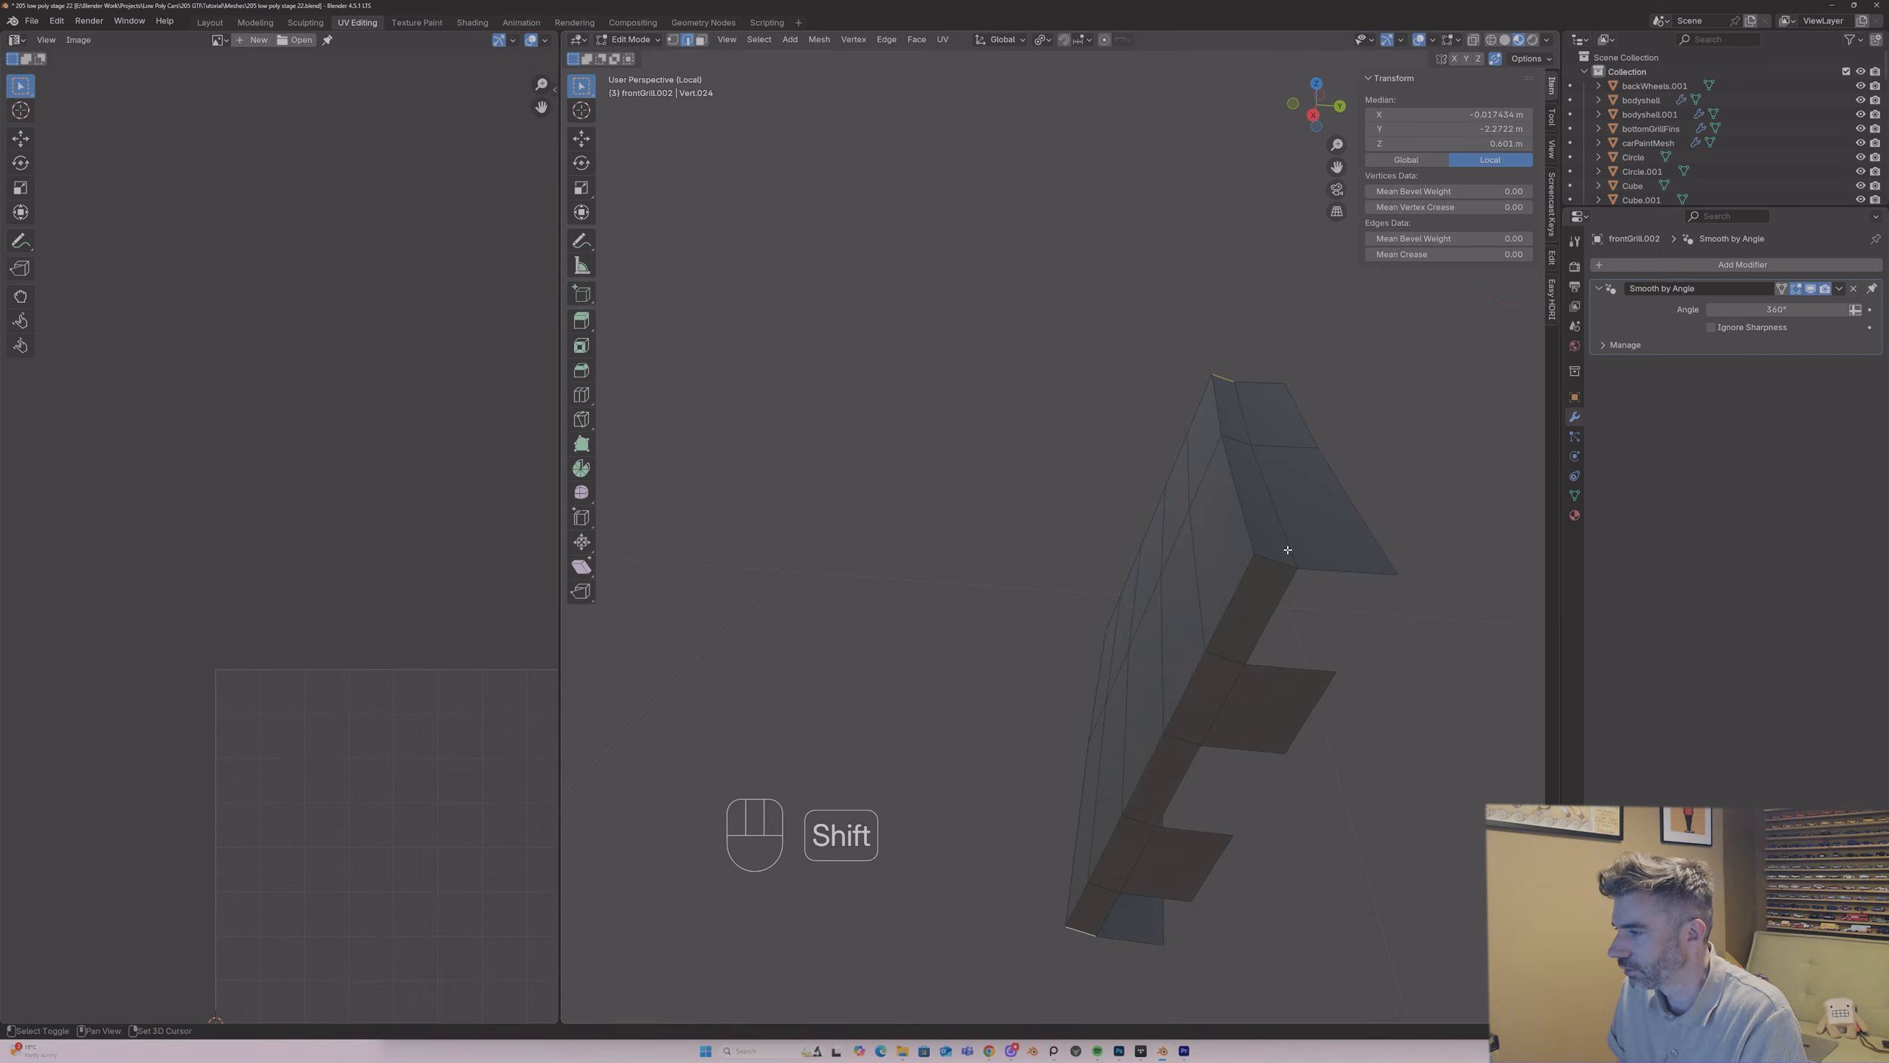
pyautogui.rightClick(1269, 573)
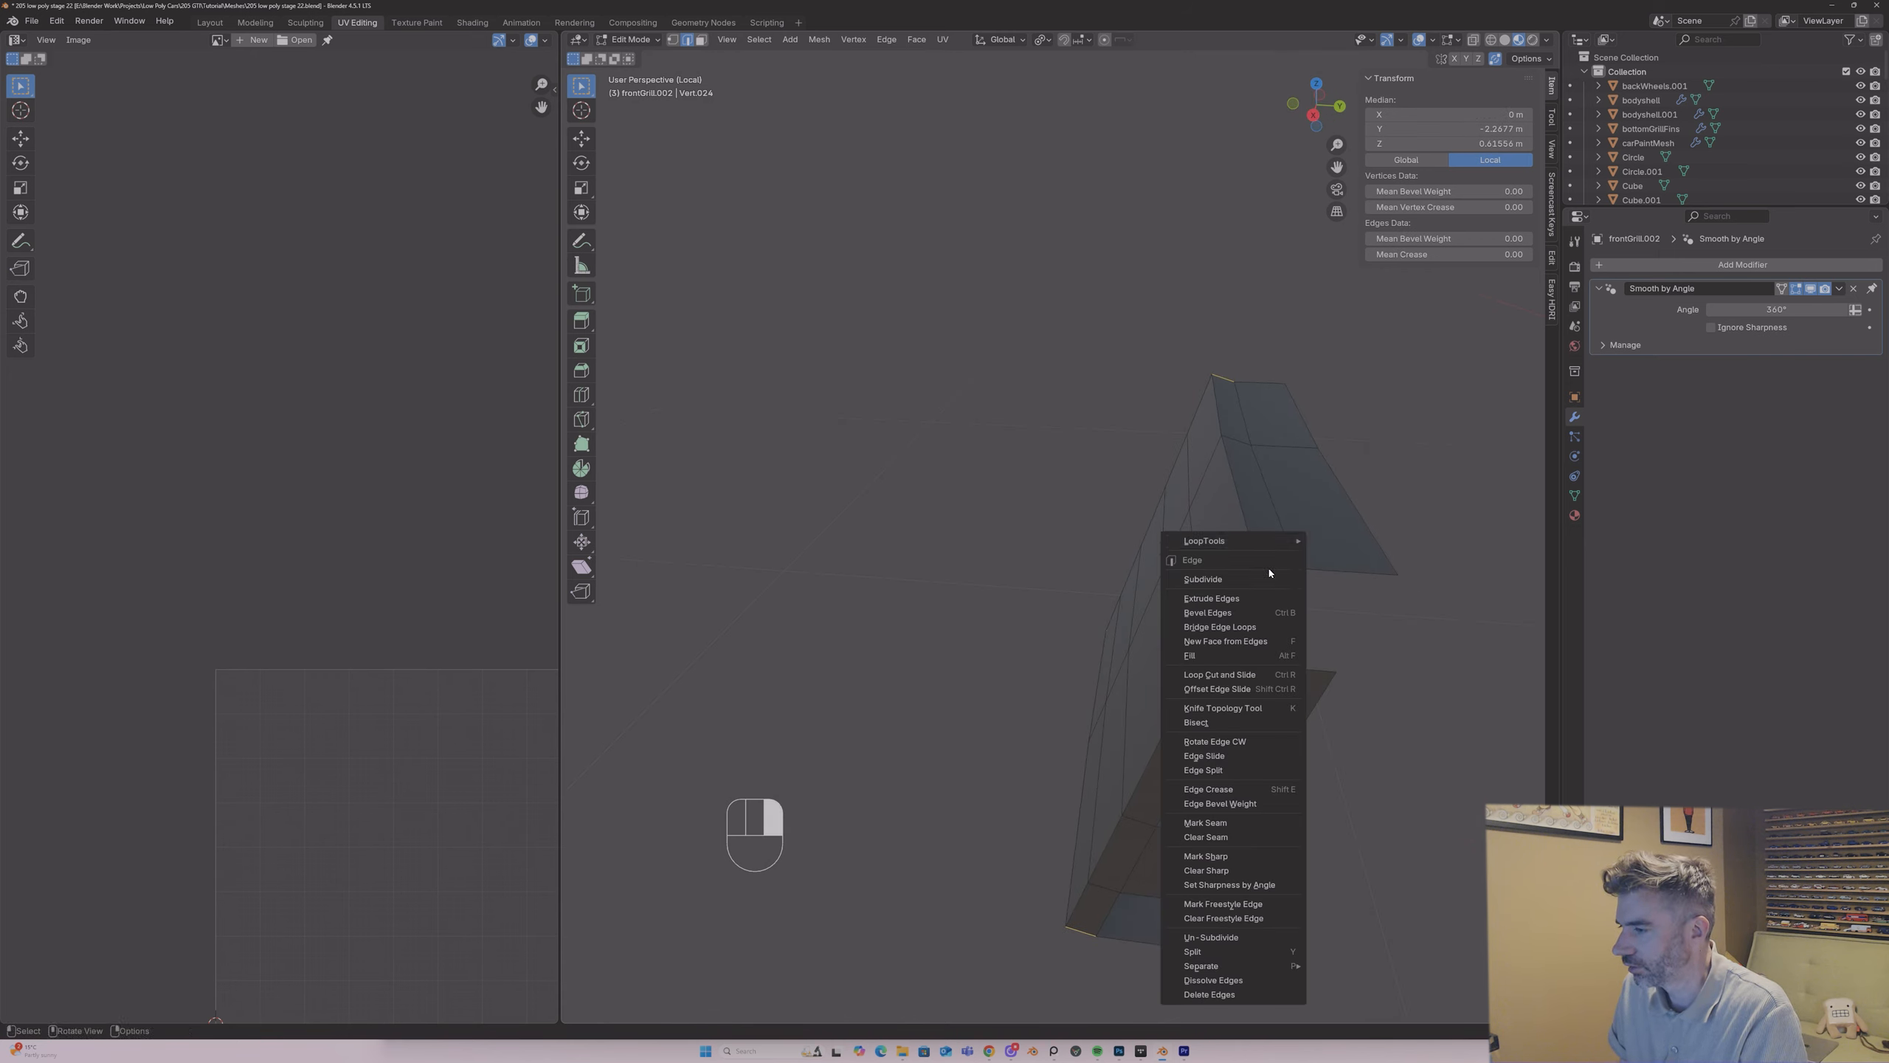
pyautogui.click(1249, 821)
# Step: Remove all existing material slots from the grille centre block and assign it the UVPlastic material
pyautogui.moveTo(1184, 647); pyautogui.dragTo(1198, 604, button='middle')
pyautogui.press('a')
pyautogui.click(1576, 515)
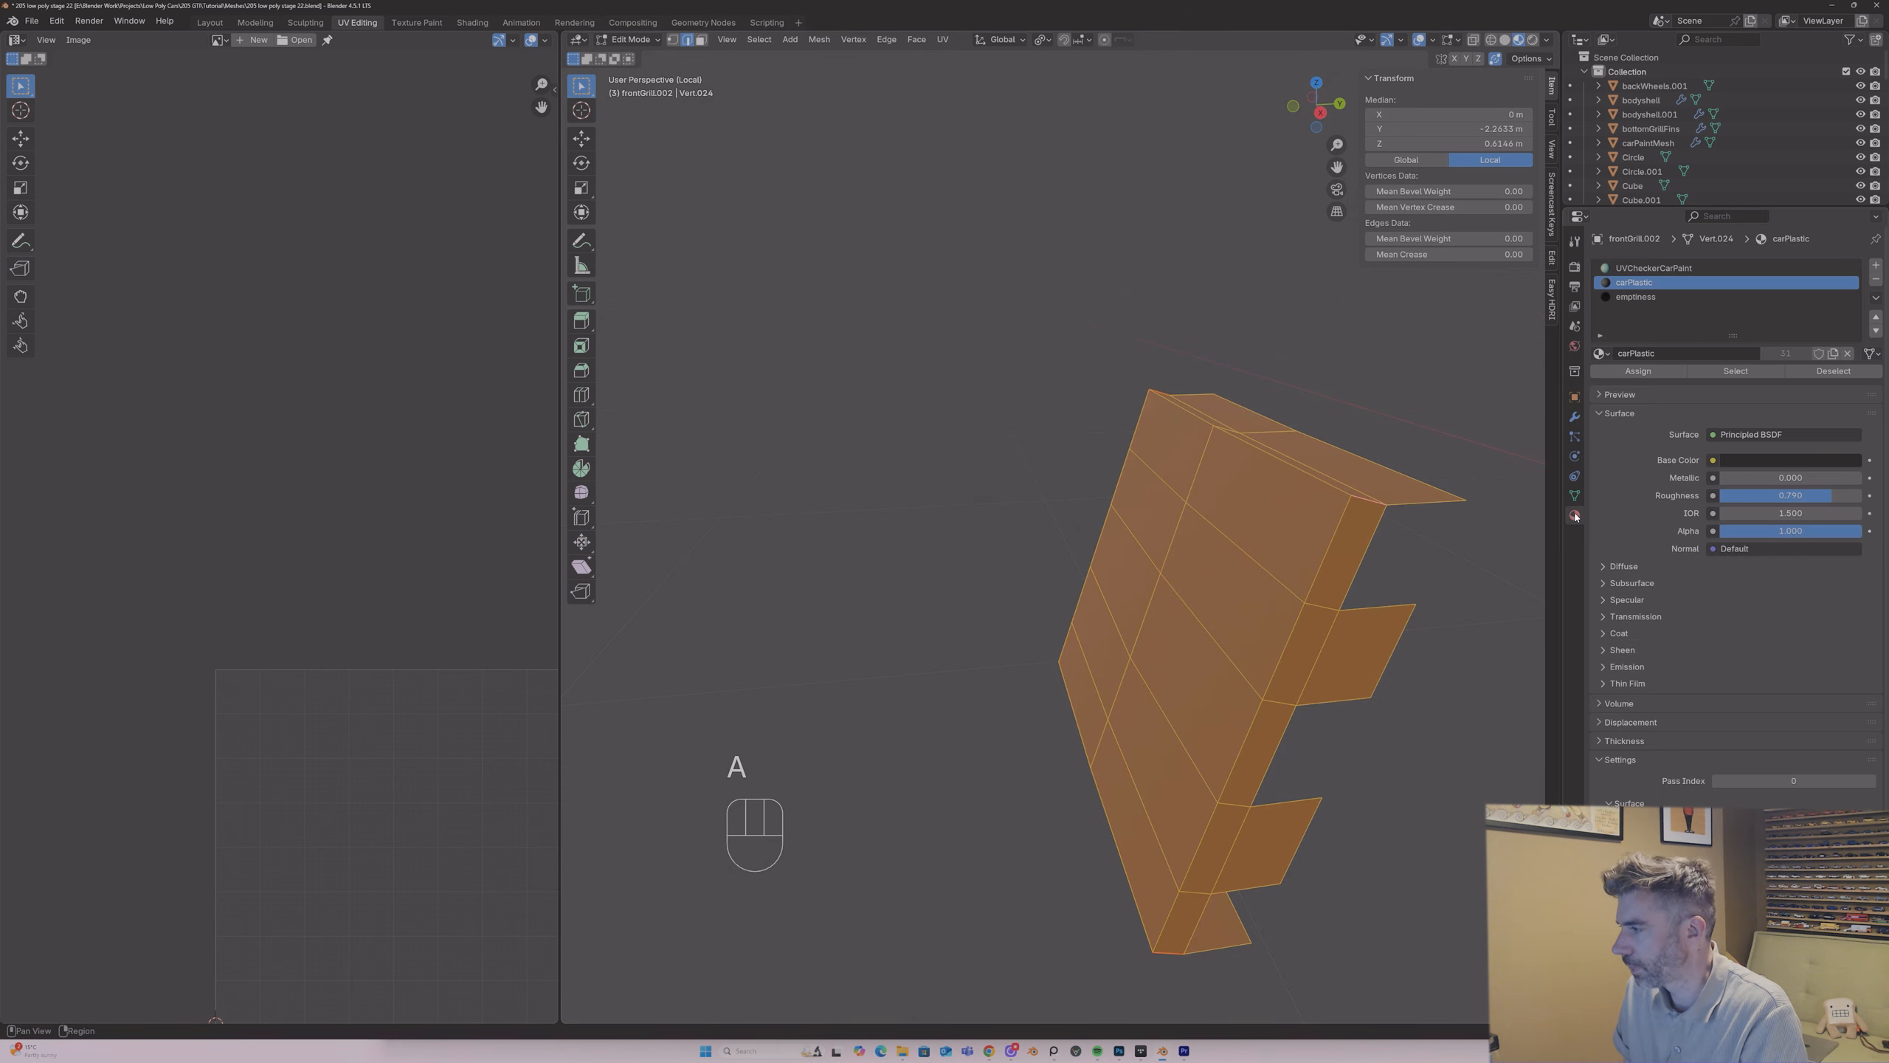
pyautogui.press('Tab')
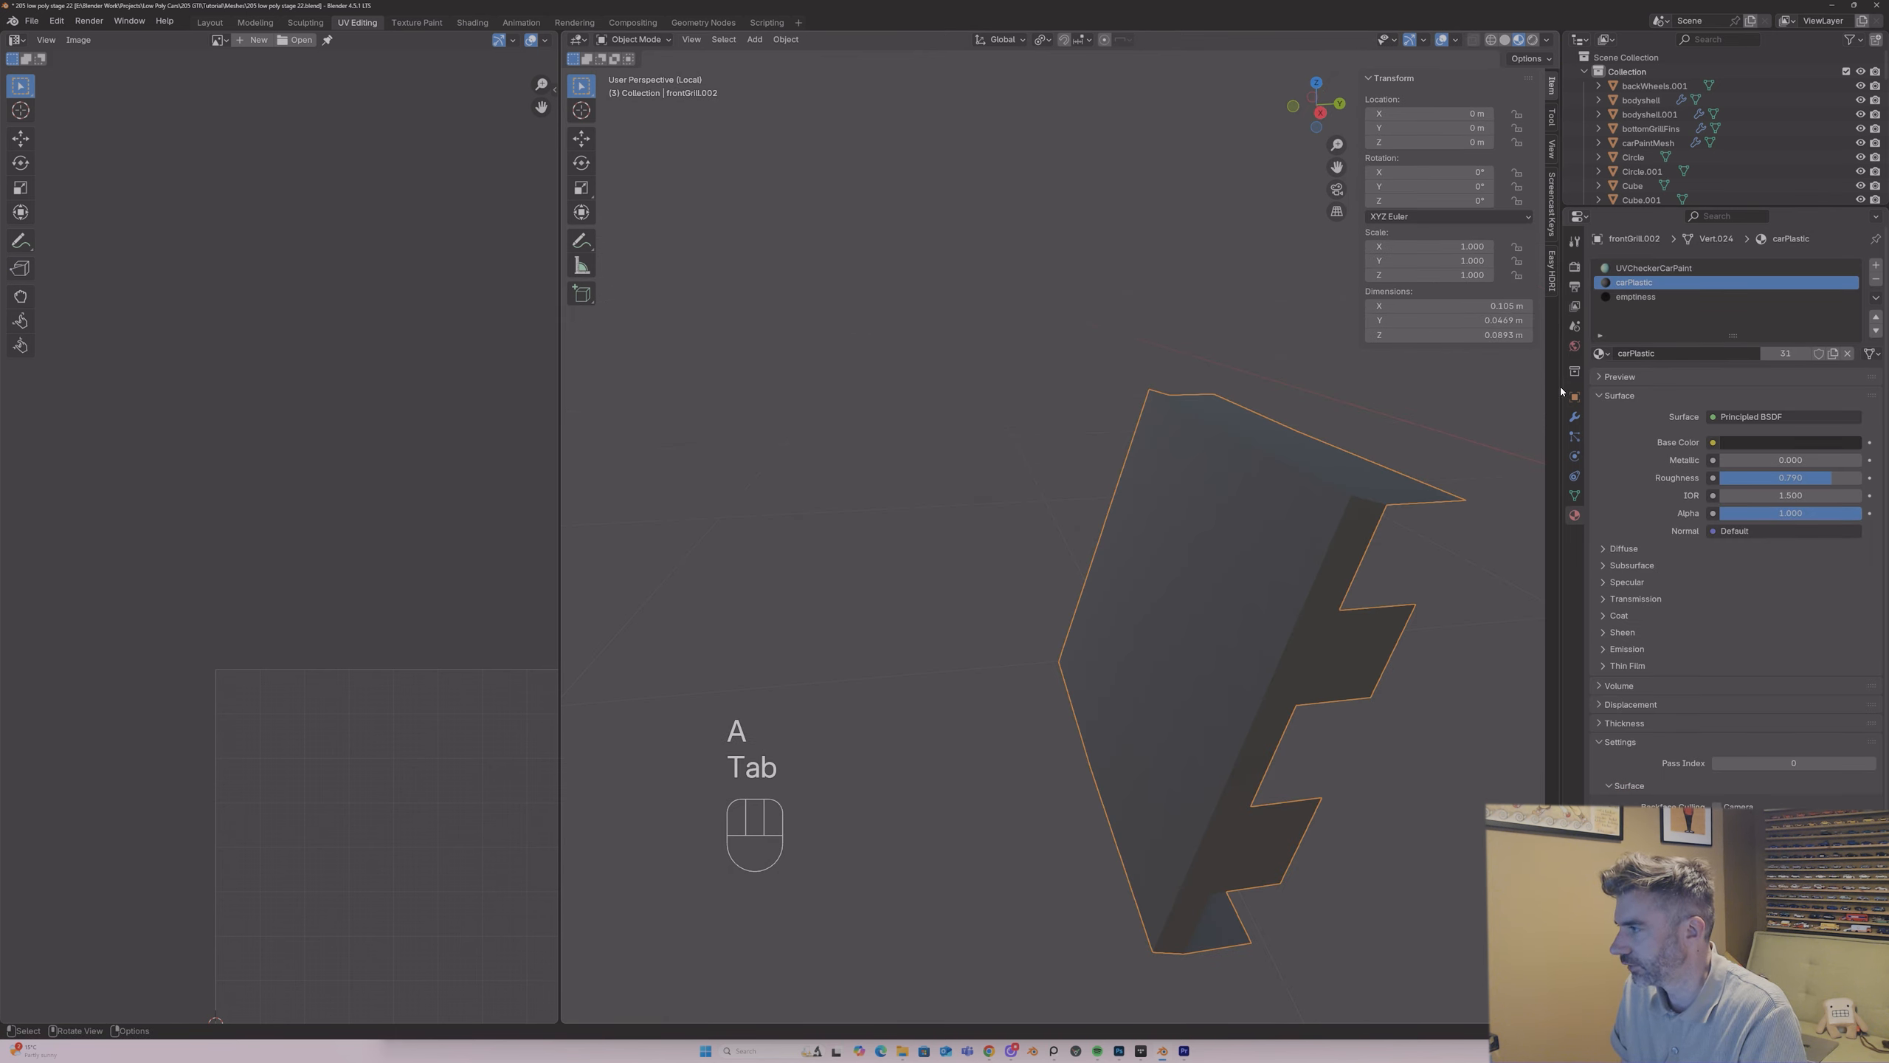
pyautogui.click(1876, 279)
pyautogui.click(1876, 279)
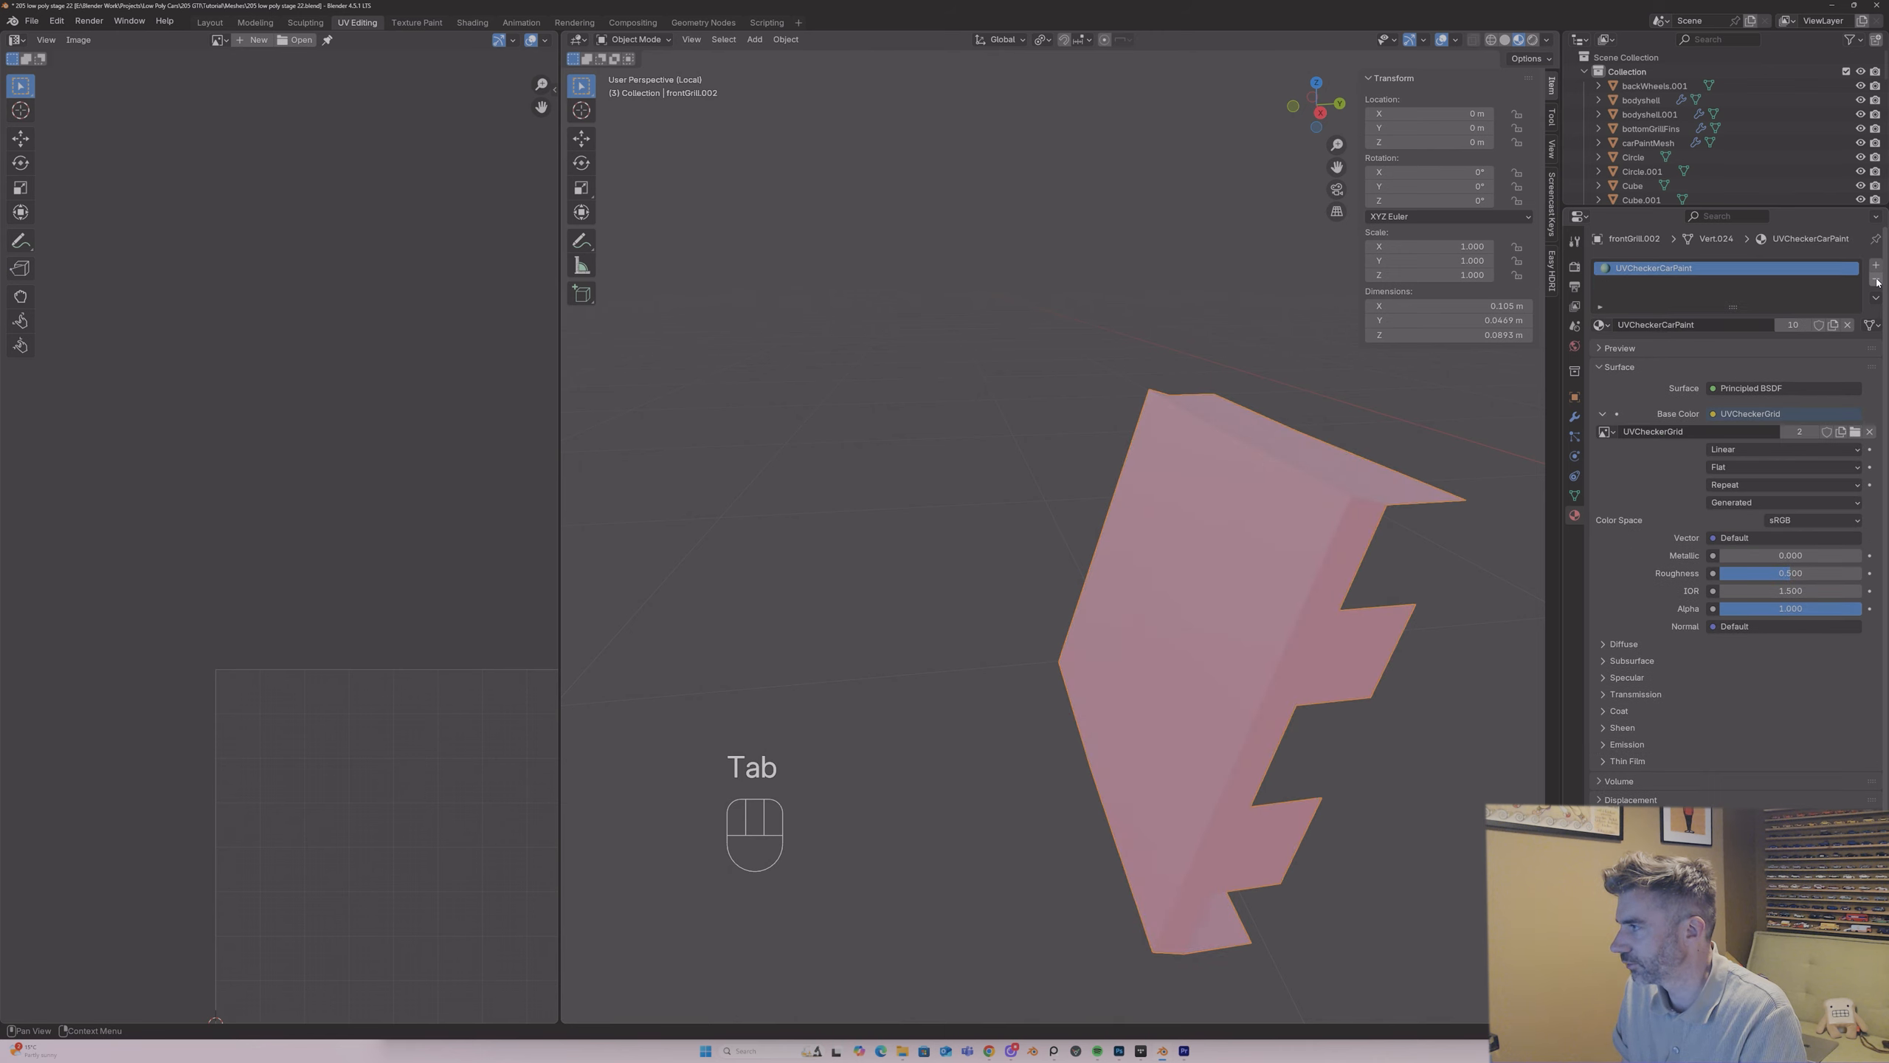
pyautogui.click(1876, 280)
pyautogui.click(1601, 325)
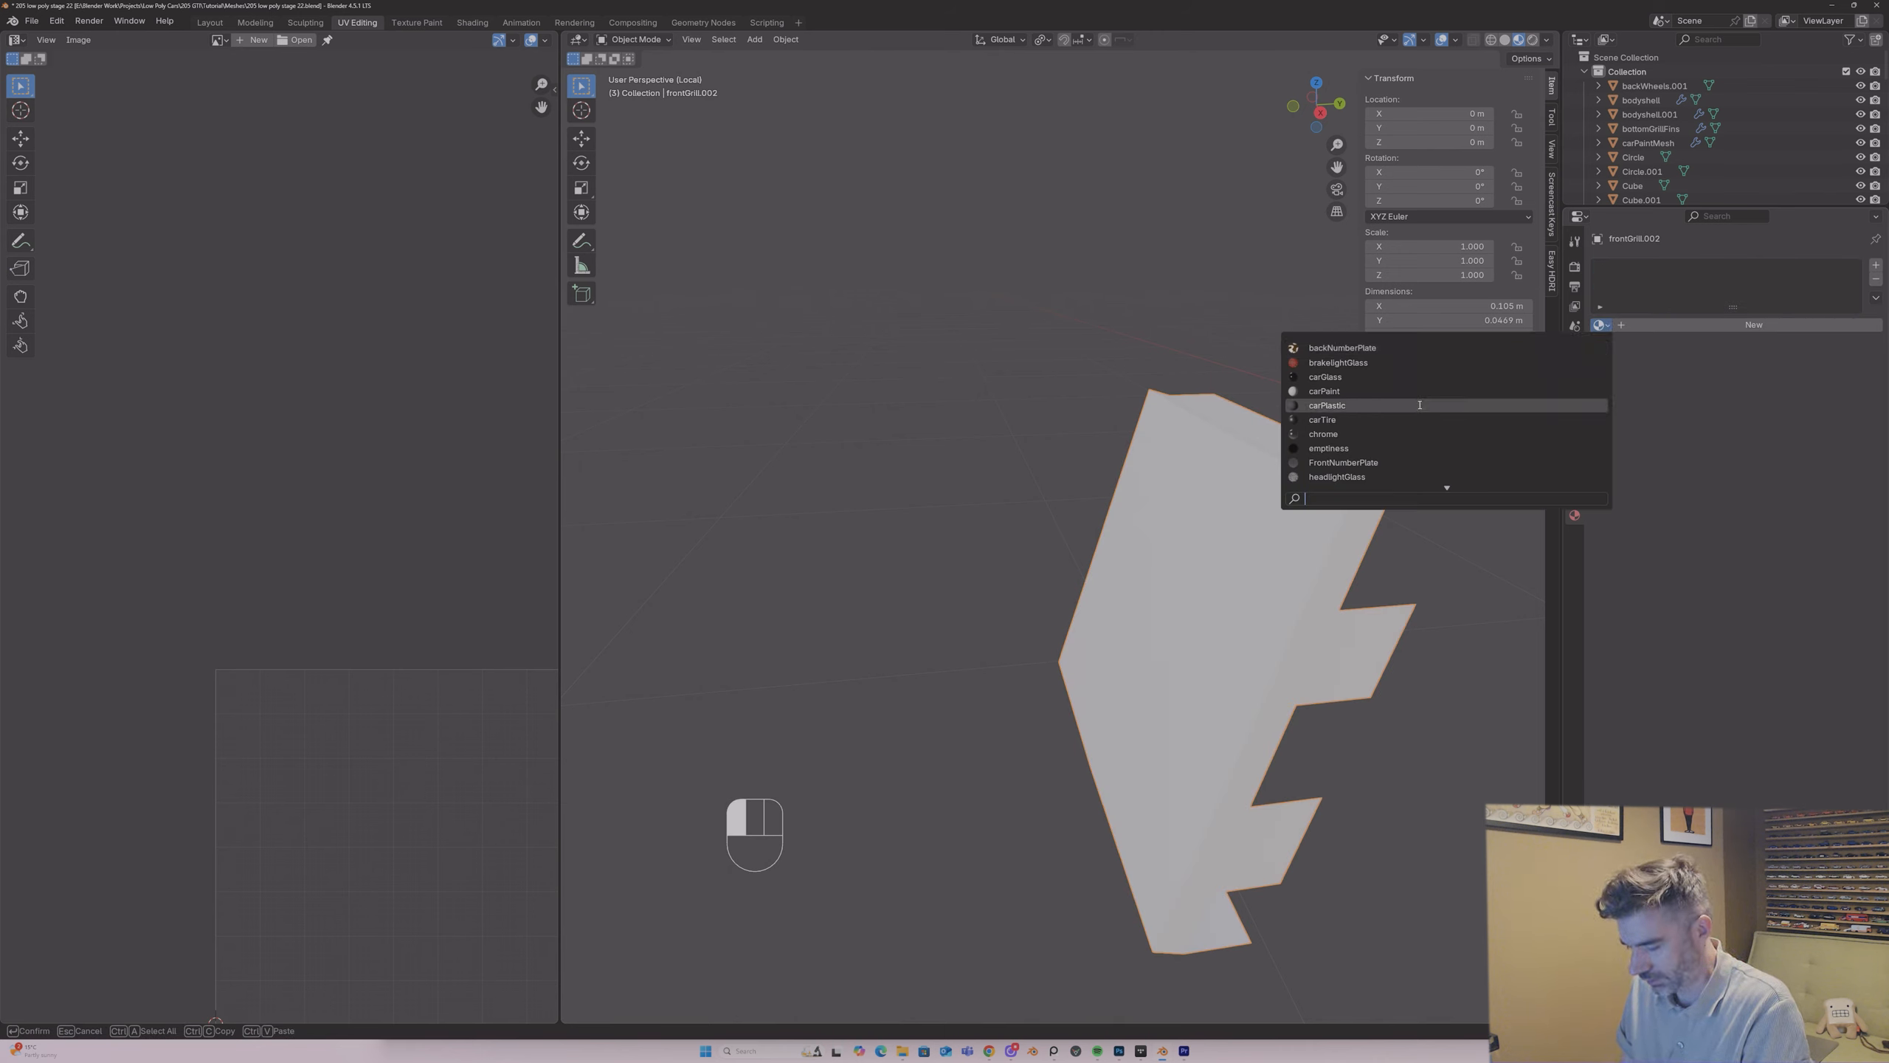
pyautogui.write('uv')
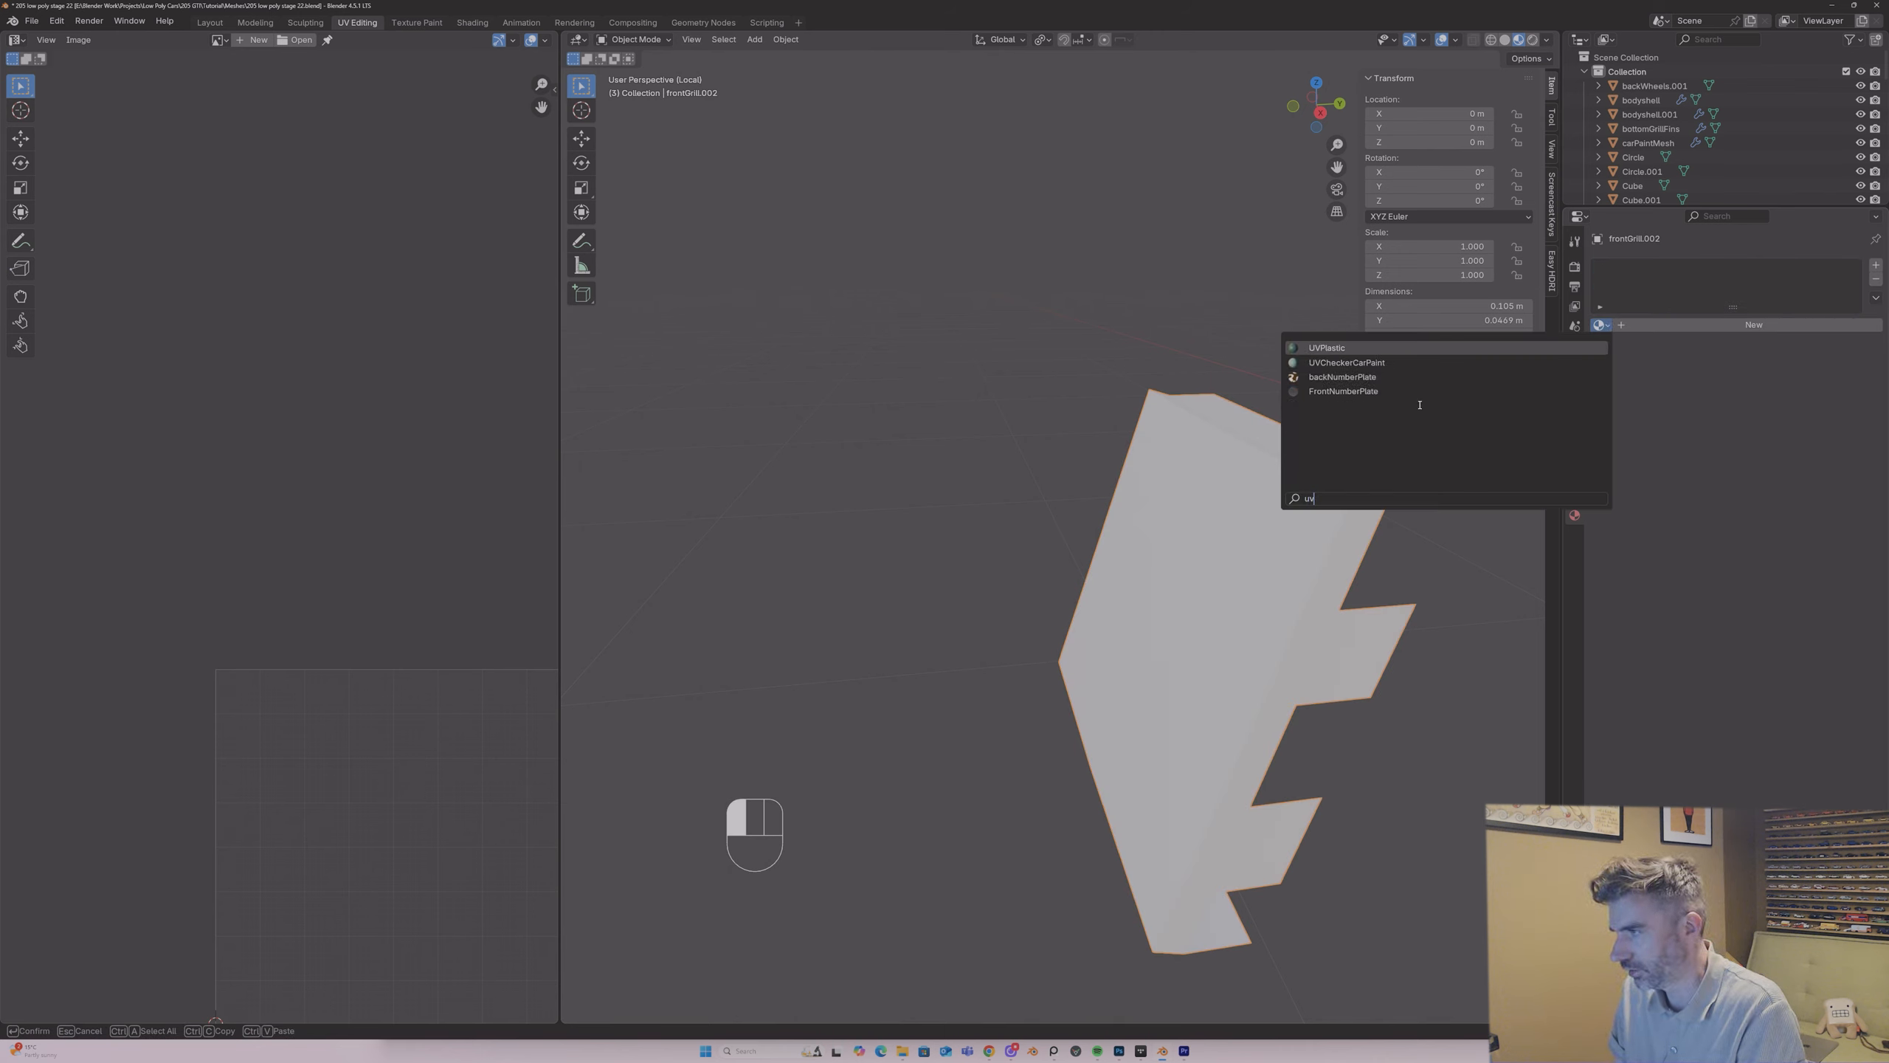
pyautogui.click(1325, 349)
# Step: Unwrap the whole grille centre block with the angle-based method
pyautogui.press('Tab')
pyautogui.press('a')
pyautogui.press('u')
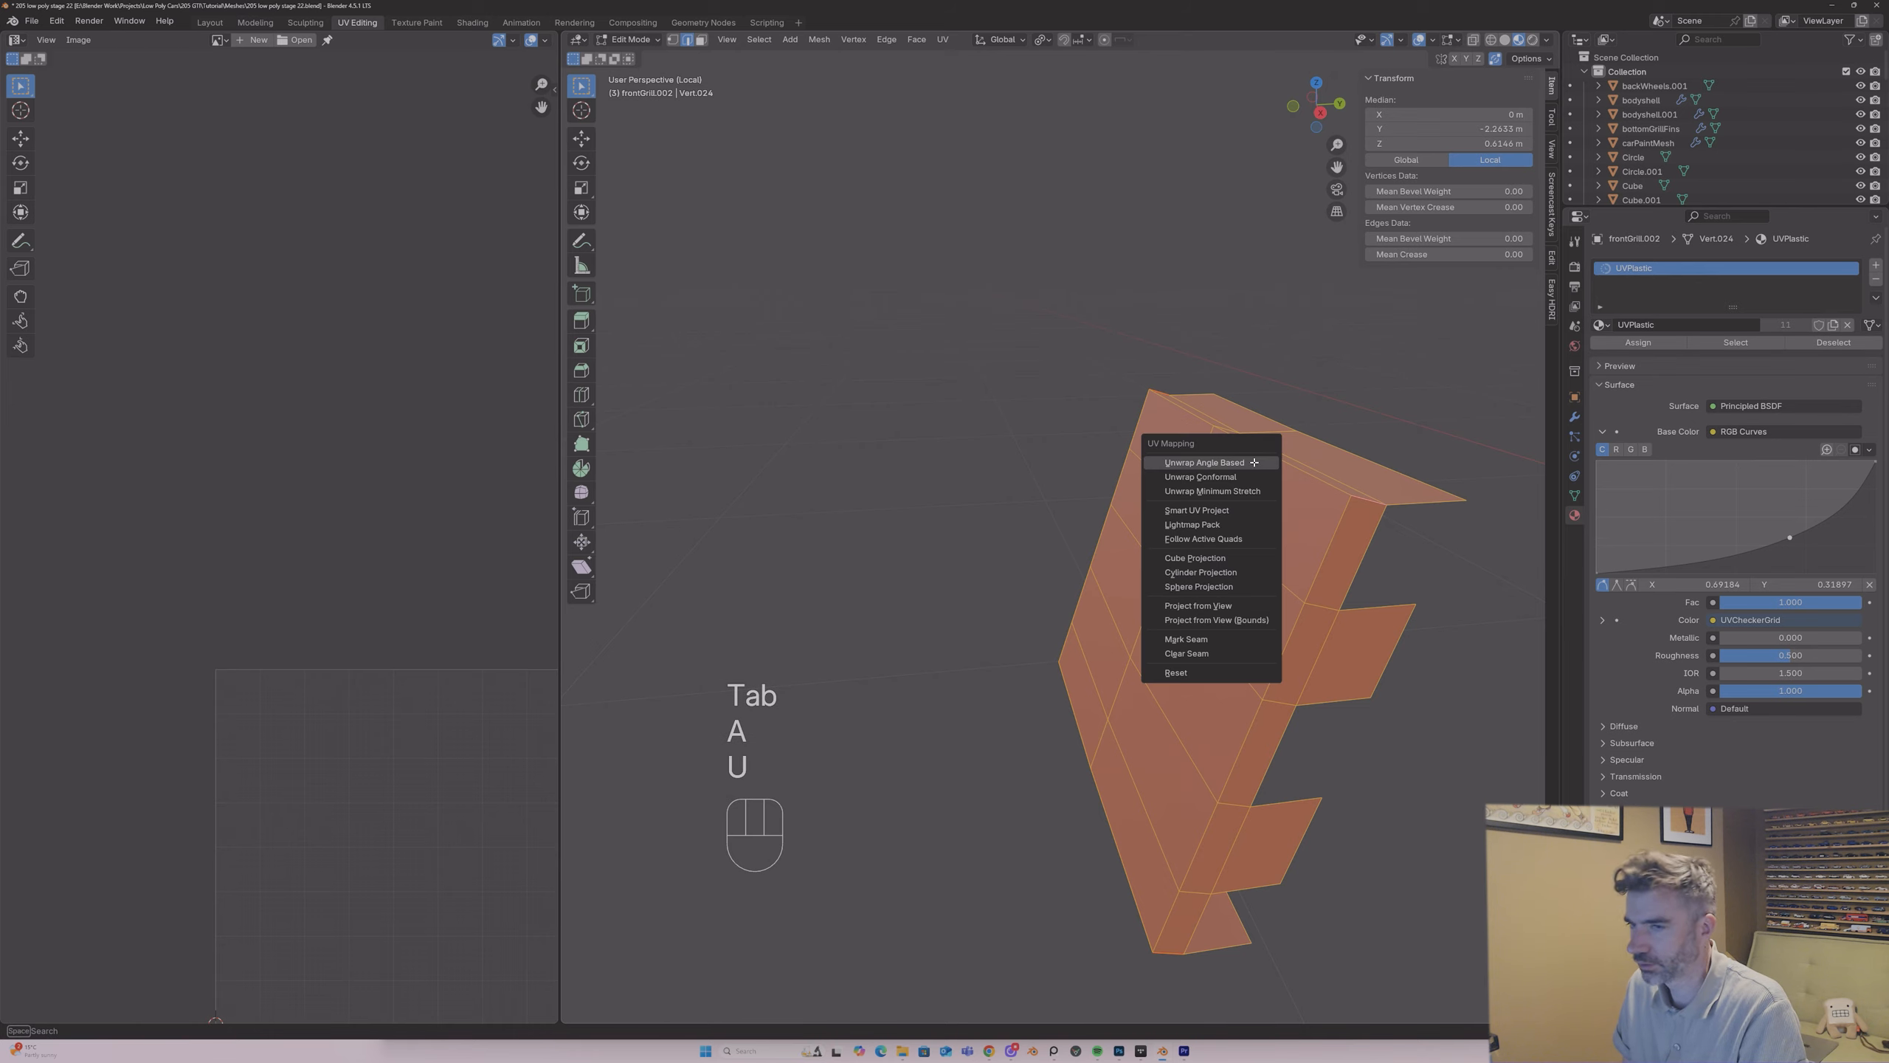
pyautogui.click(1253, 462)
# Step: Scale down the block's UV island, move it outside the UV tile, and return to the full car in Object Mode
pyautogui.scroll(-3, 198, 481)
pyautogui.press('s')
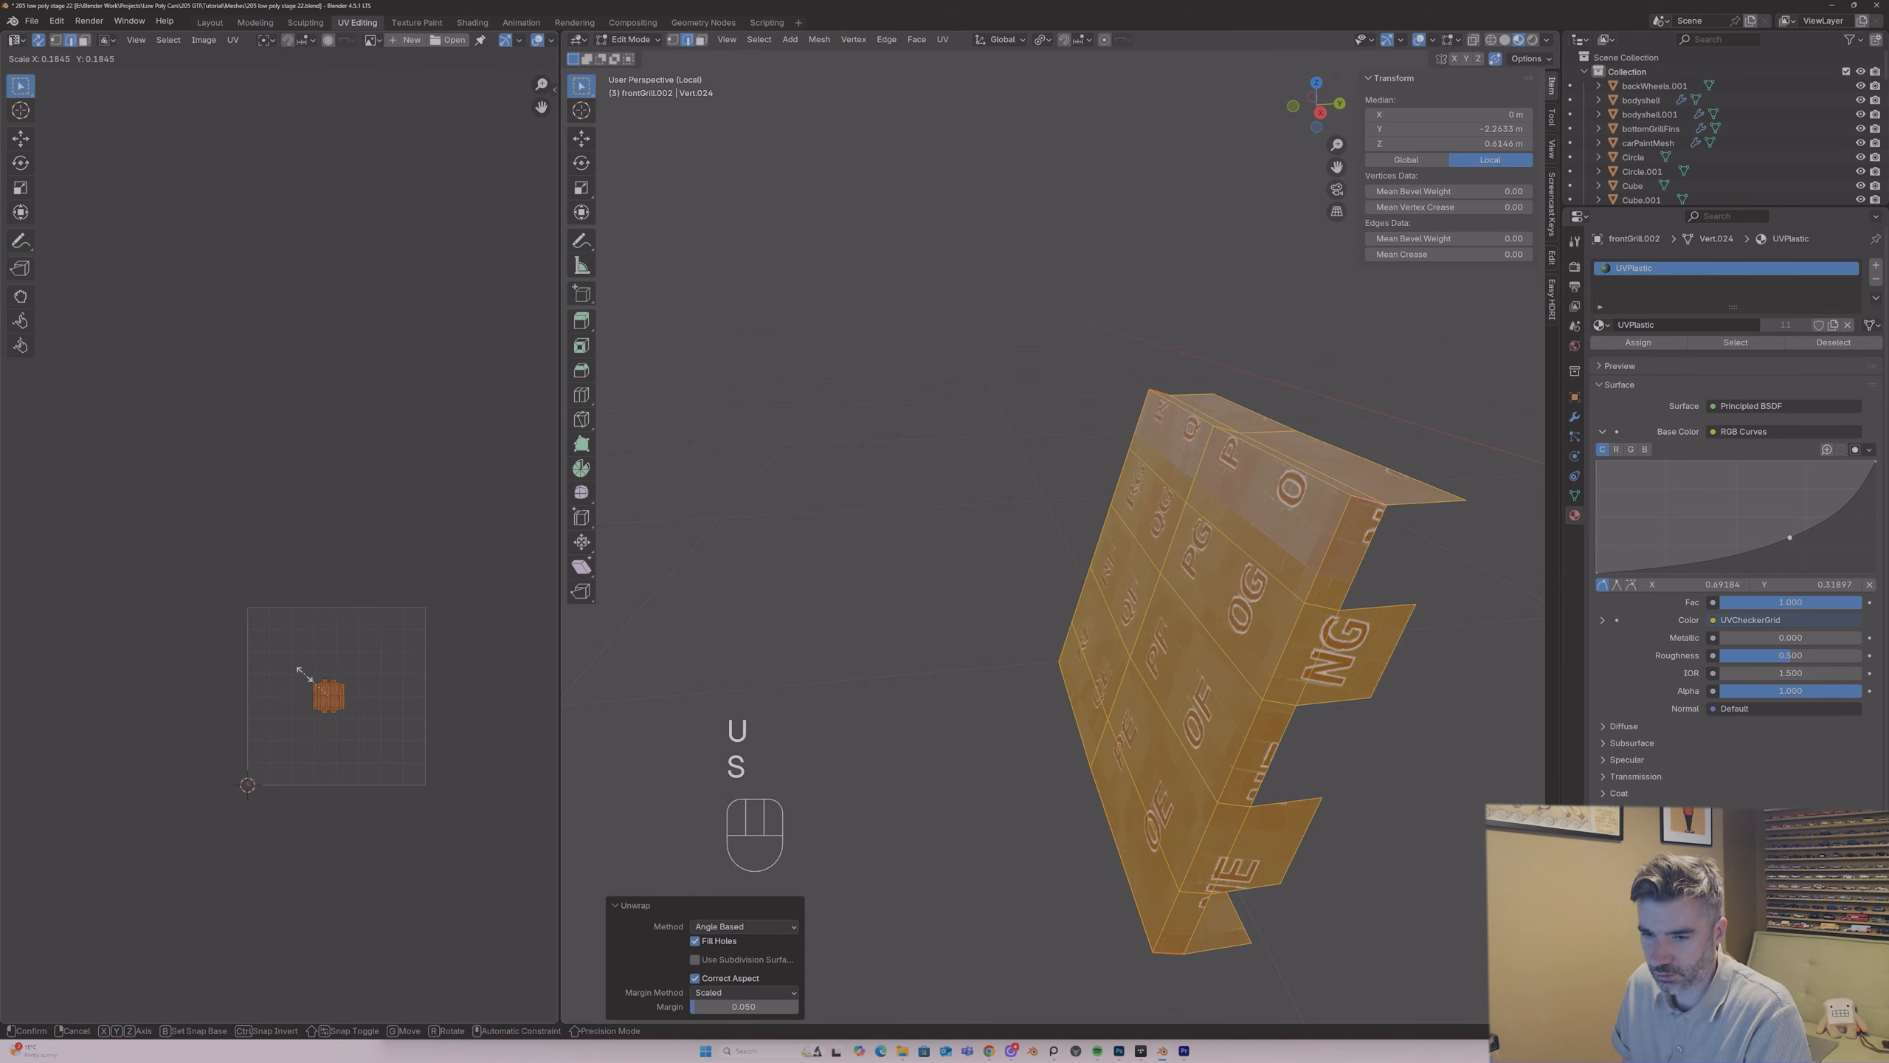
pyautogui.click(314, 687)
pyautogui.press('f')
pyautogui.press('g')
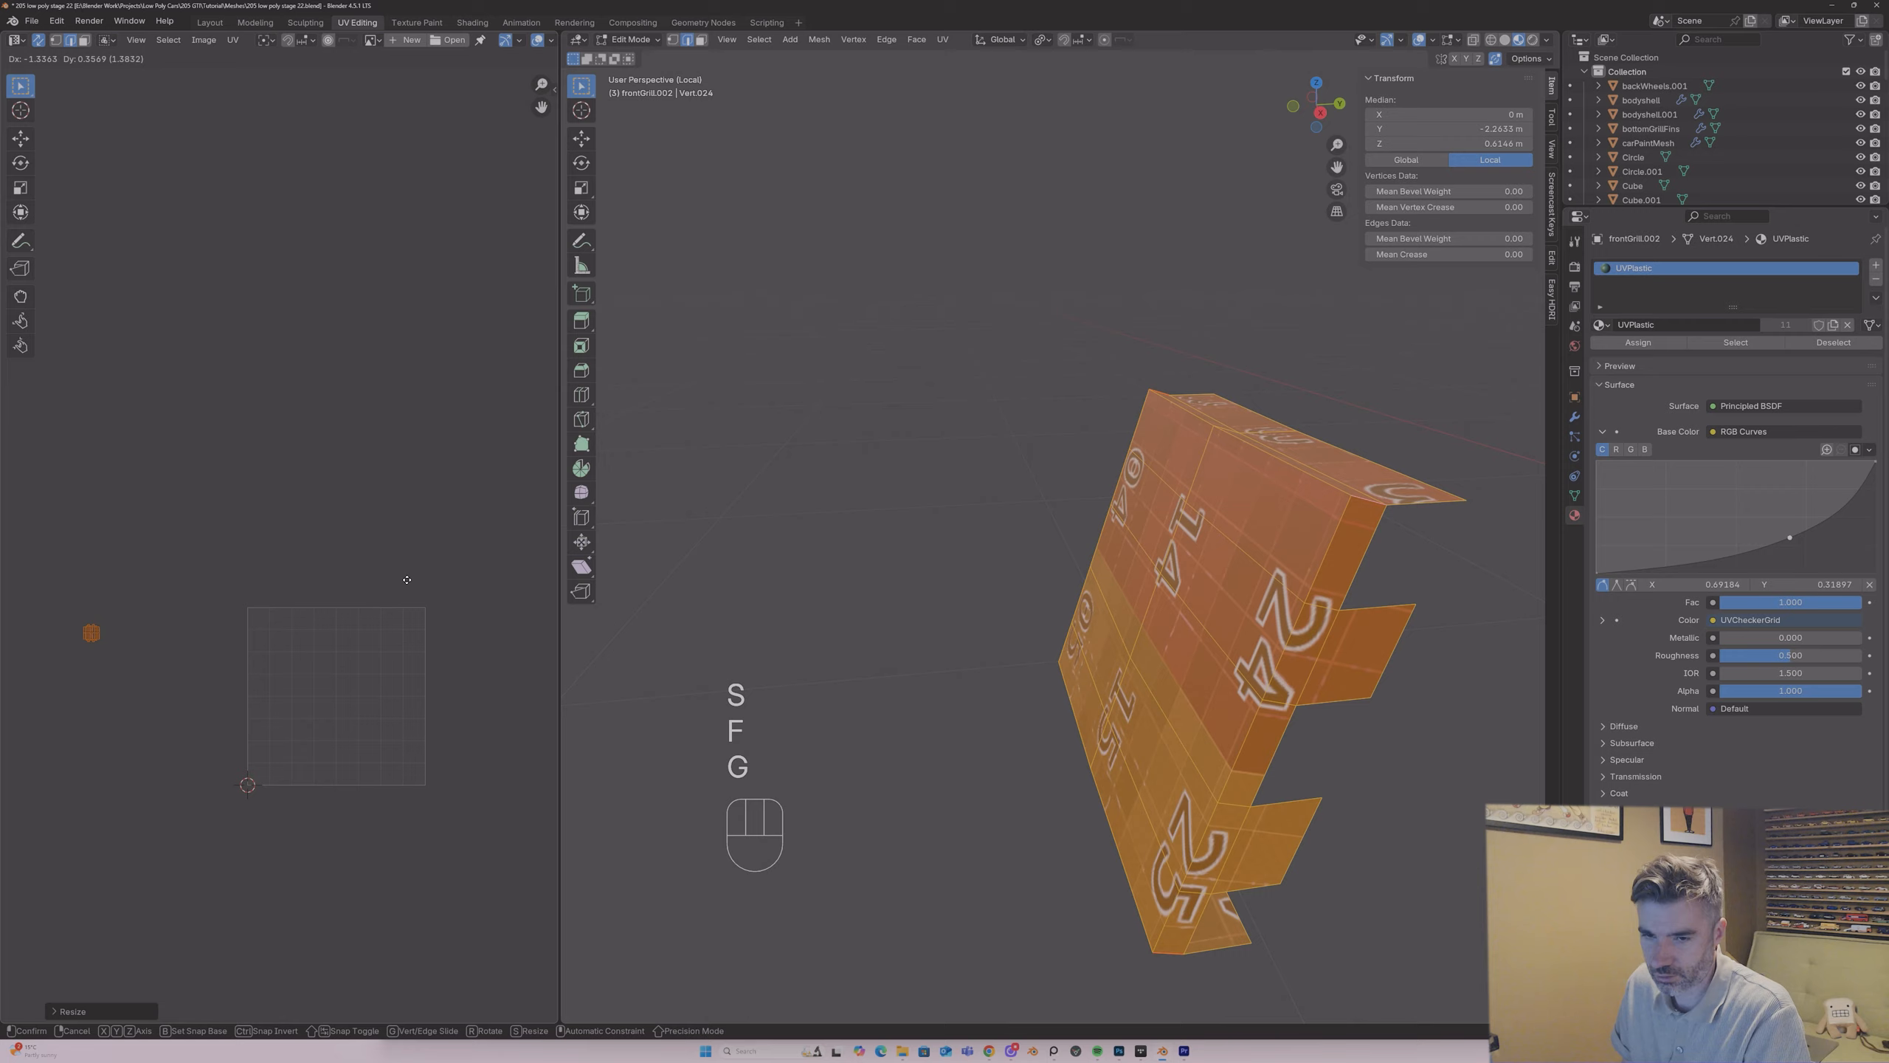
pyautogui.click(406, 579)
pyautogui.press('Tab')
pyautogui.moveTo(1092, 515); pyautogui.dragTo(1227, 577, button='middle')
pyautogui.press('/')
# Step: Isolate the lower front grille slats and delete the hidden faces along the back of the three slats
pyautogui.click(1272, 608)
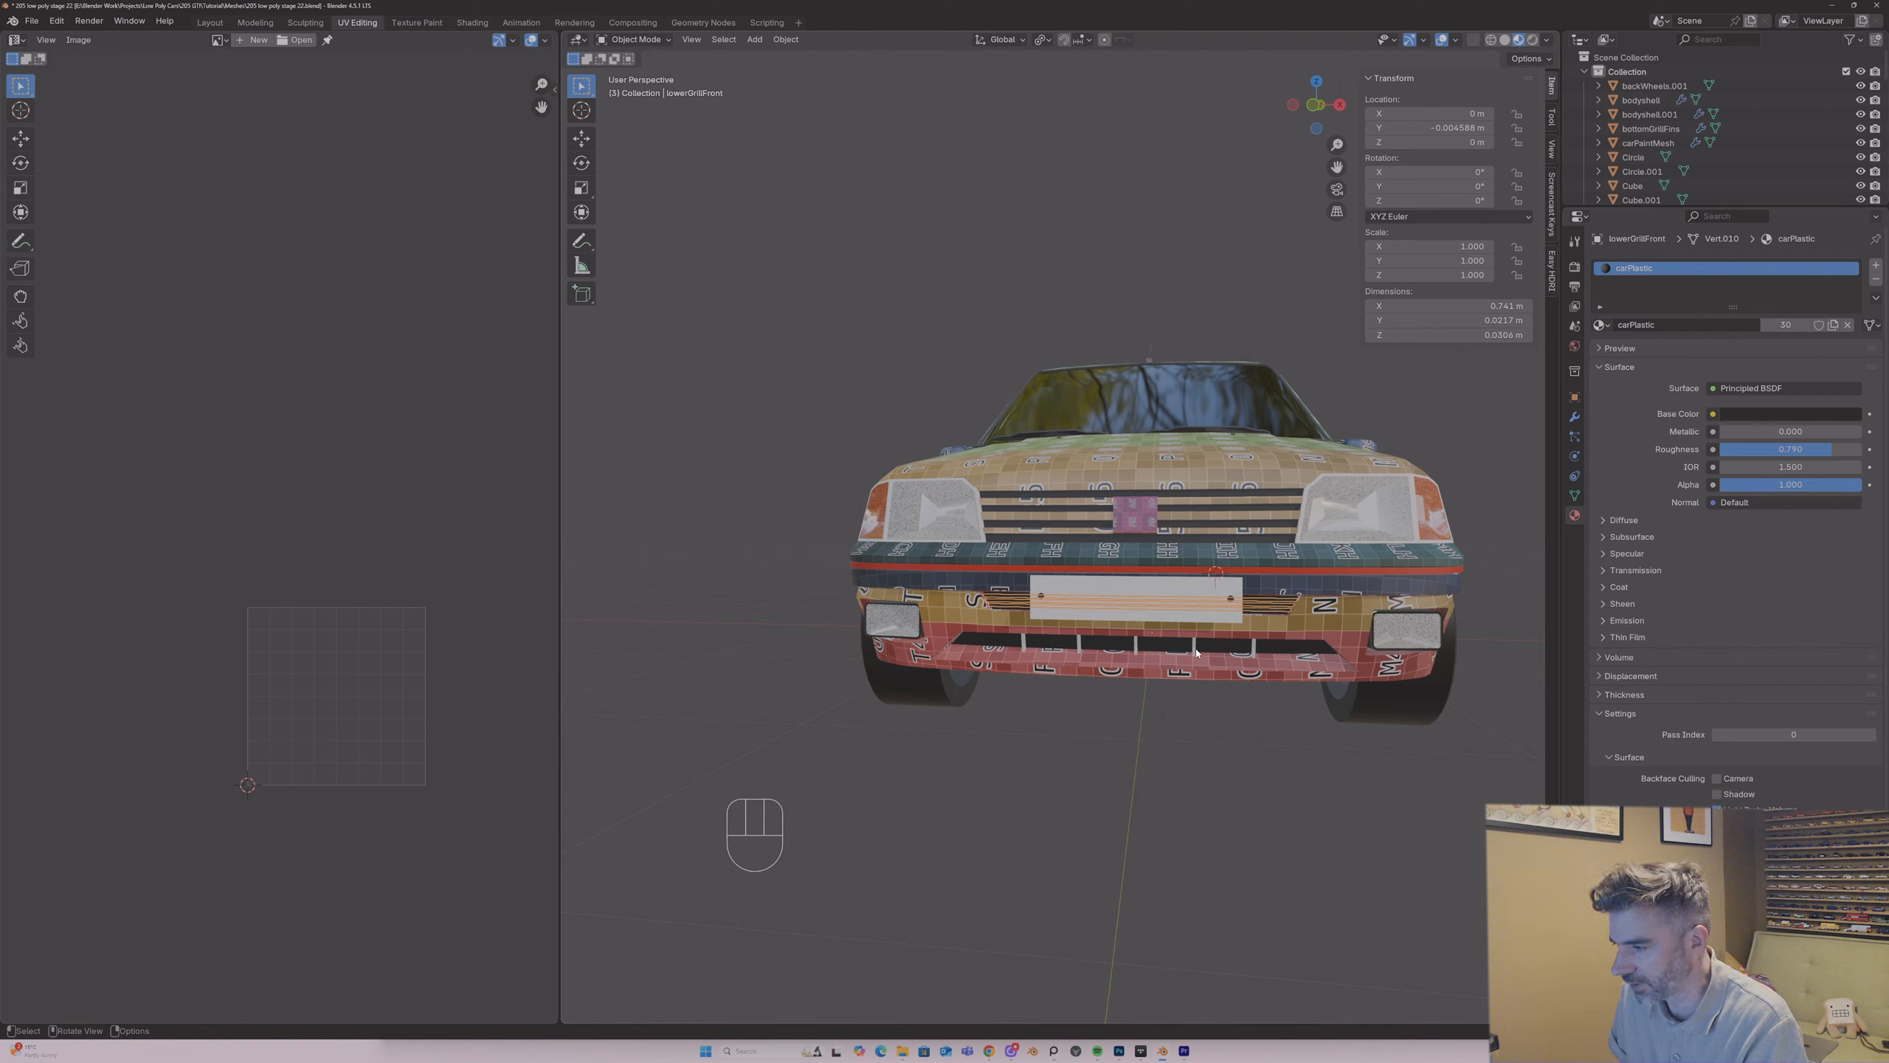
pyautogui.press('/')
pyautogui.press('Tab')
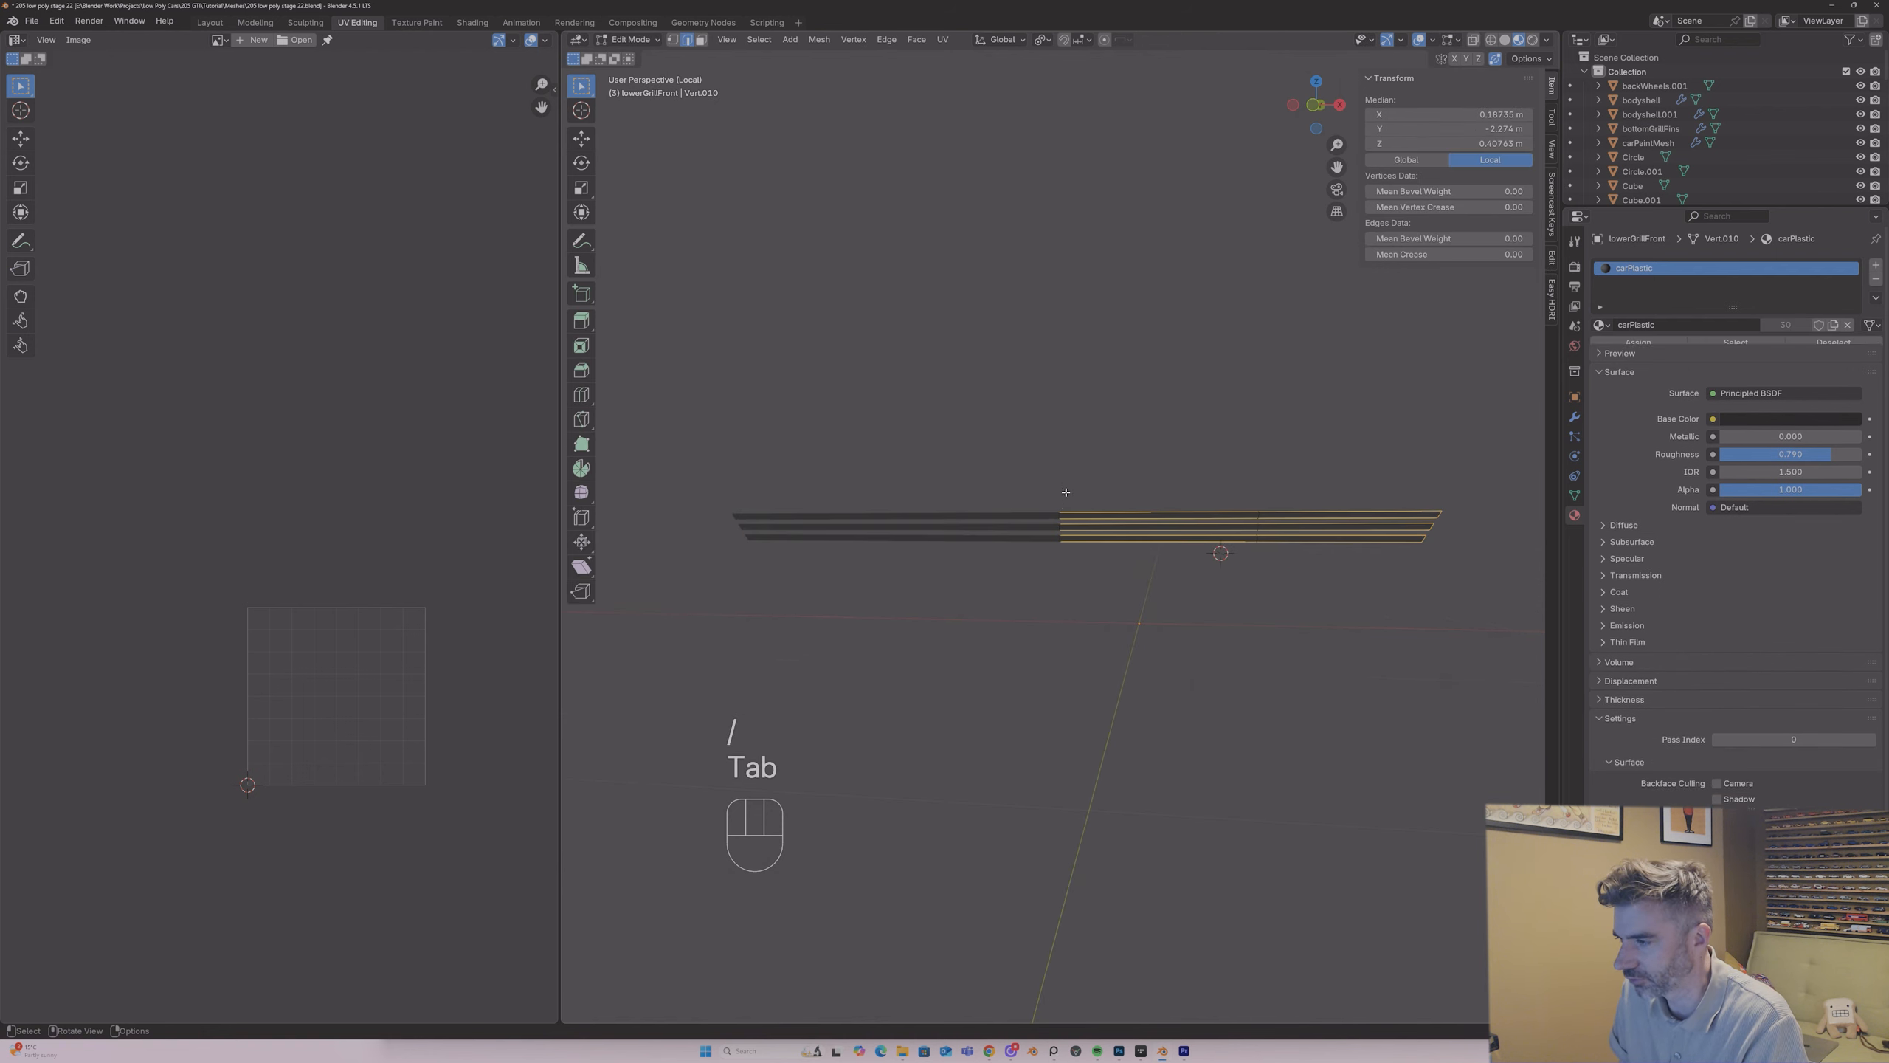
pyautogui.moveTo(1258, 595)
pyautogui.mouseDown(button='middle')
pyautogui.moveTo(1037, 530)
pyautogui.moveTo(1236, 504)
pyautogui.moveTo(1131, 494)
pyautogui.moveTo(1291, 498)
pyautogui.moveTo(1176, 569)
pyautogui.moveTo(1324, 587)
pyautogui.moveTo(1016, 561)
pyautogui.moveTo(1235, 566)
pyautogui.mouseUp(button='middle')
pyautogui.press('3')
pyautogui.press('x')
pyautogui.click(1151, 575)
pyautogui.click(1237, 564)
pyautogui.keyDown('shift'); pyautogui.click(1353, 554); pyautogui.keyUp('shift')
pyautogui.keyDown('shift'); pyautogui.click(1353, 555); pyautogui.keyUp('shift')
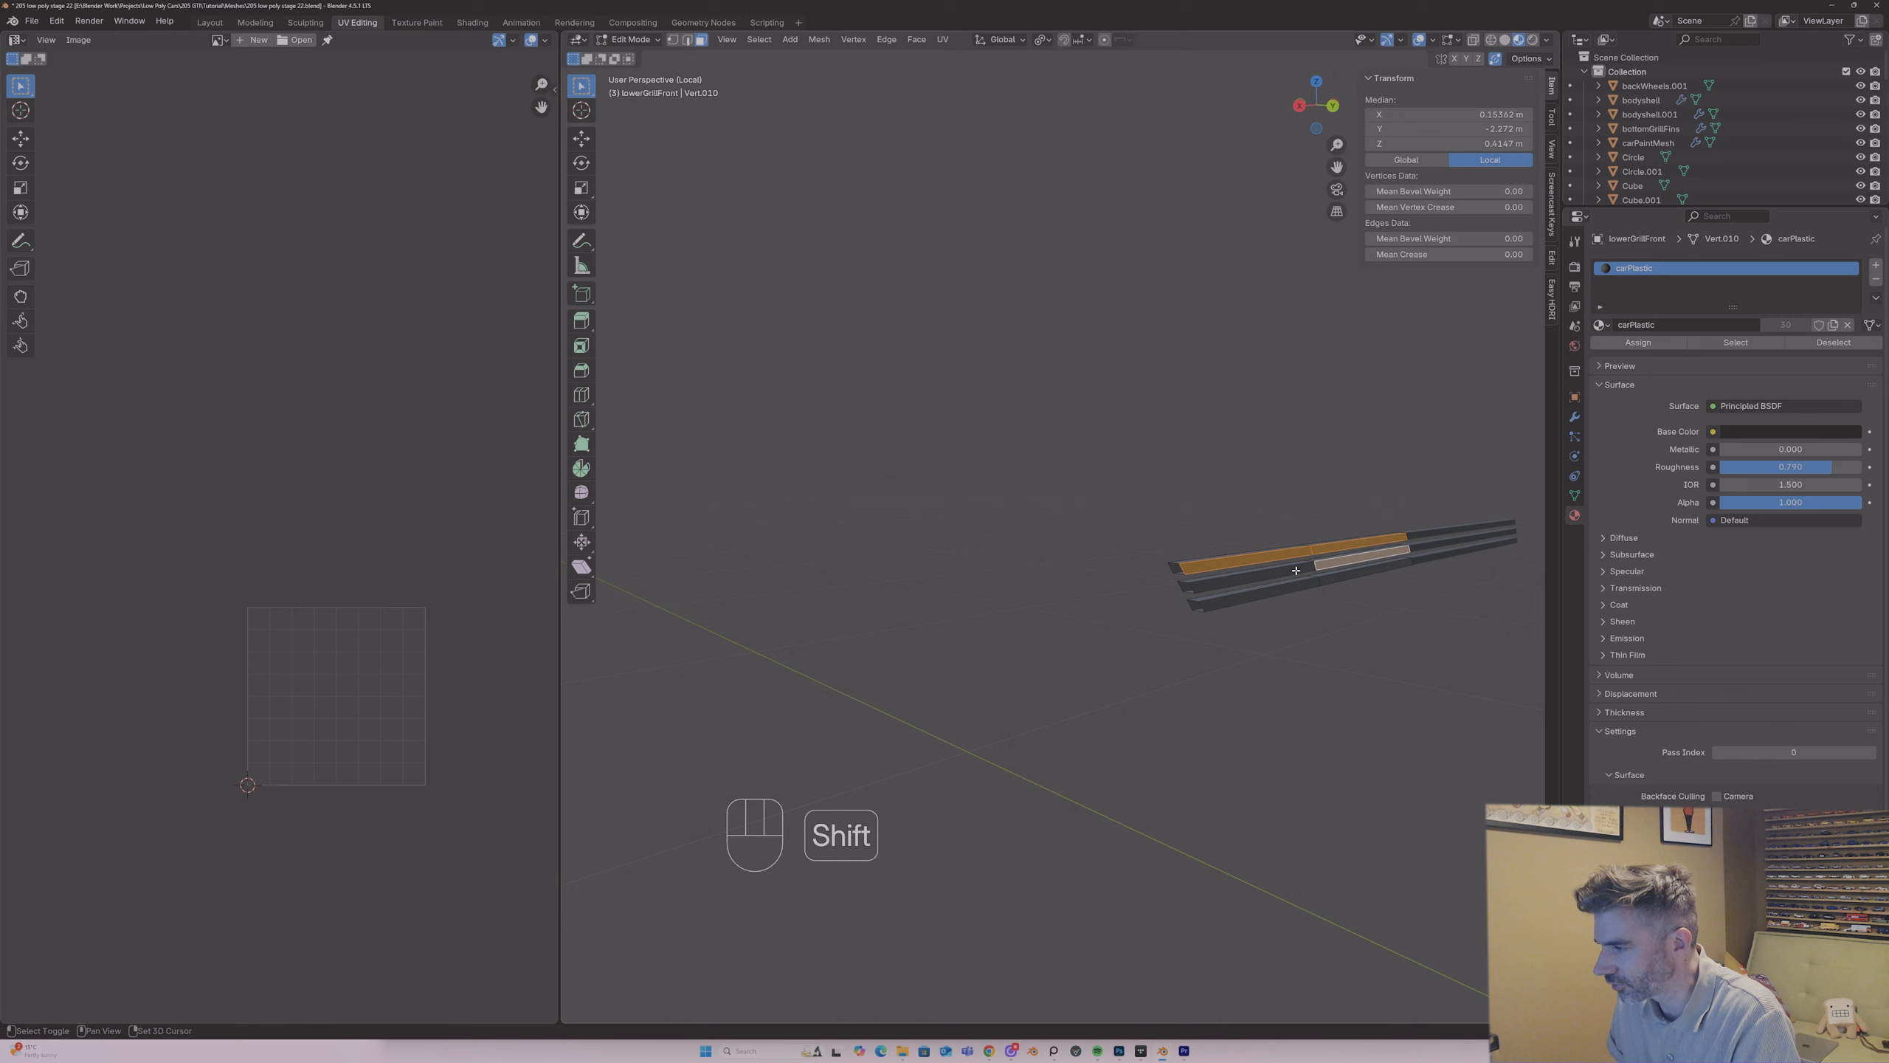
pyautogui.keyDown('shift'); pyautogui.click(1296, 570); pyautogui.keyUp('shift')
pyautogui.keyDown('shift'); pyautogui.click(1291, 588); pyautogui.keyUp('shift')
pyautogui.keyDown('shift'); pyautogui.click(1330, 583); pyautogui.keyUp('shift')
pyautogui.press('x')
pyautogui.click(1331, 585)
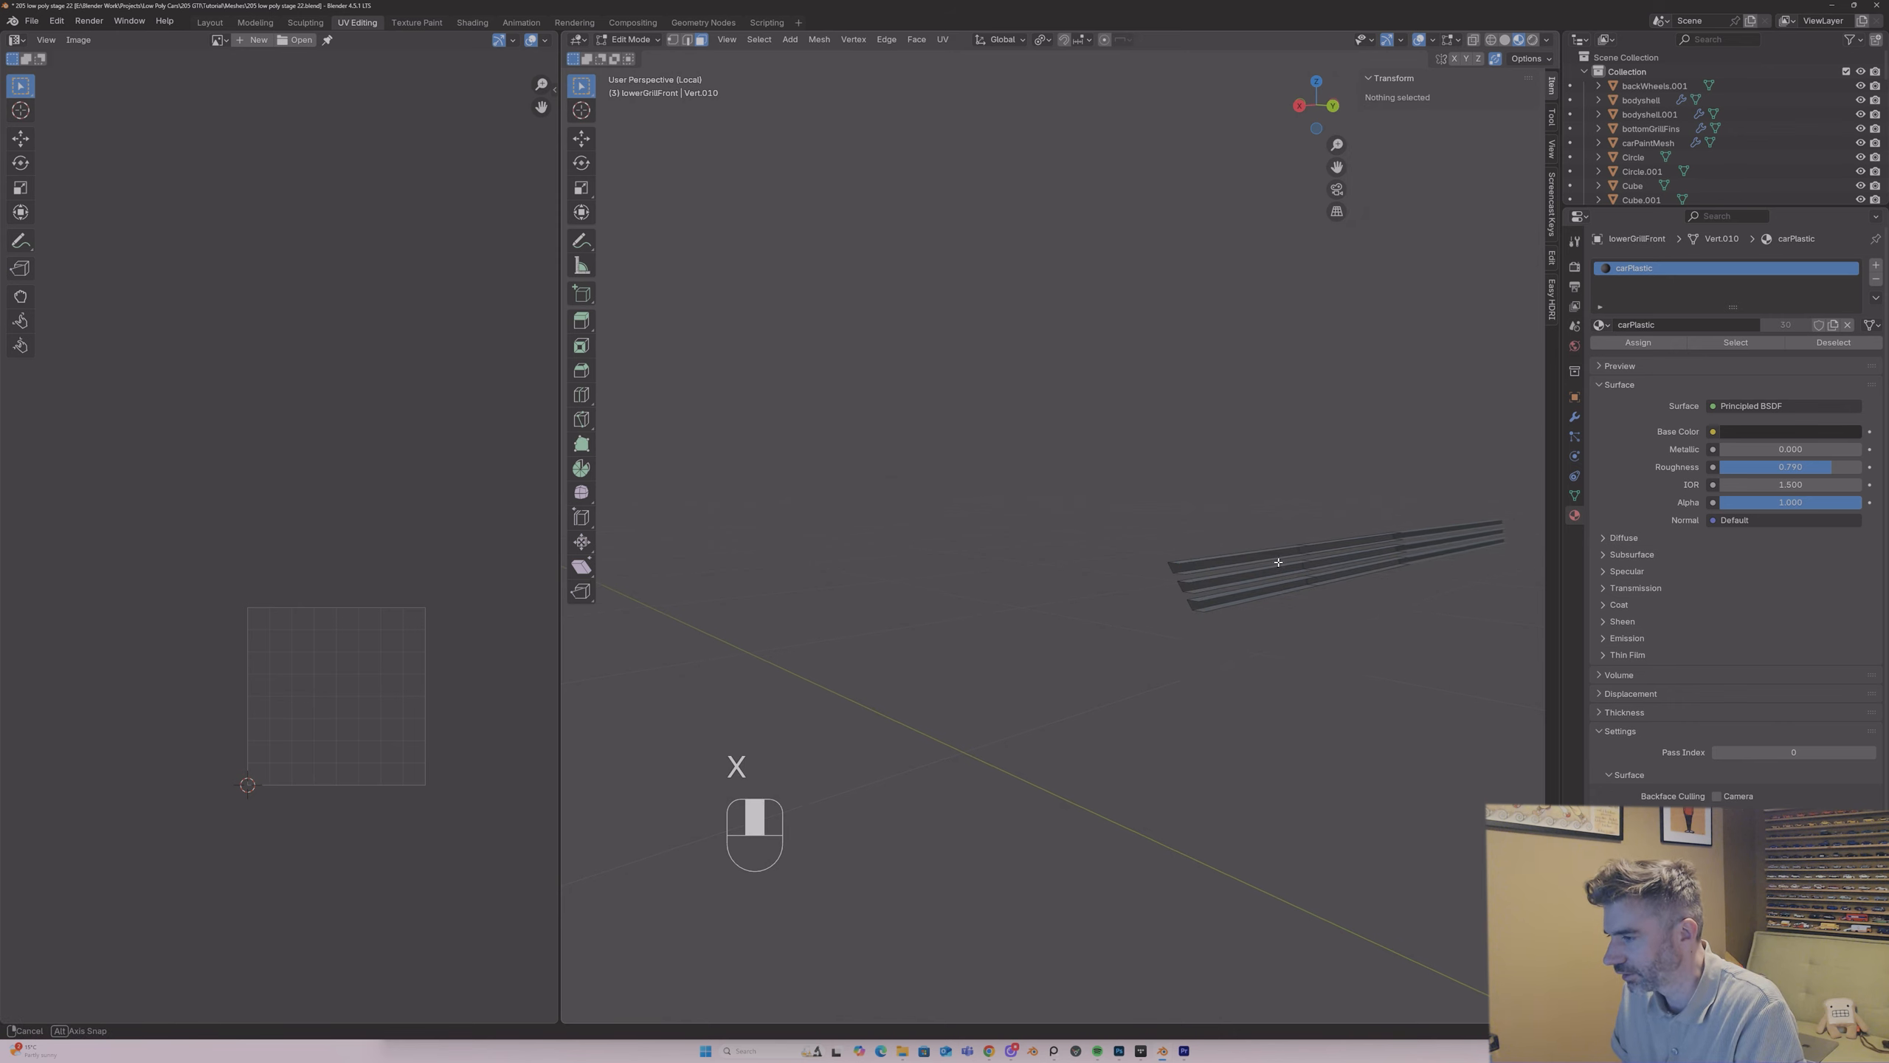
# Step: Apply the Mirror modifier on the lower front grille slats
pyautogui.moveTo(1331, 585); pyautogui.dragTo(982, 548, button='middle')
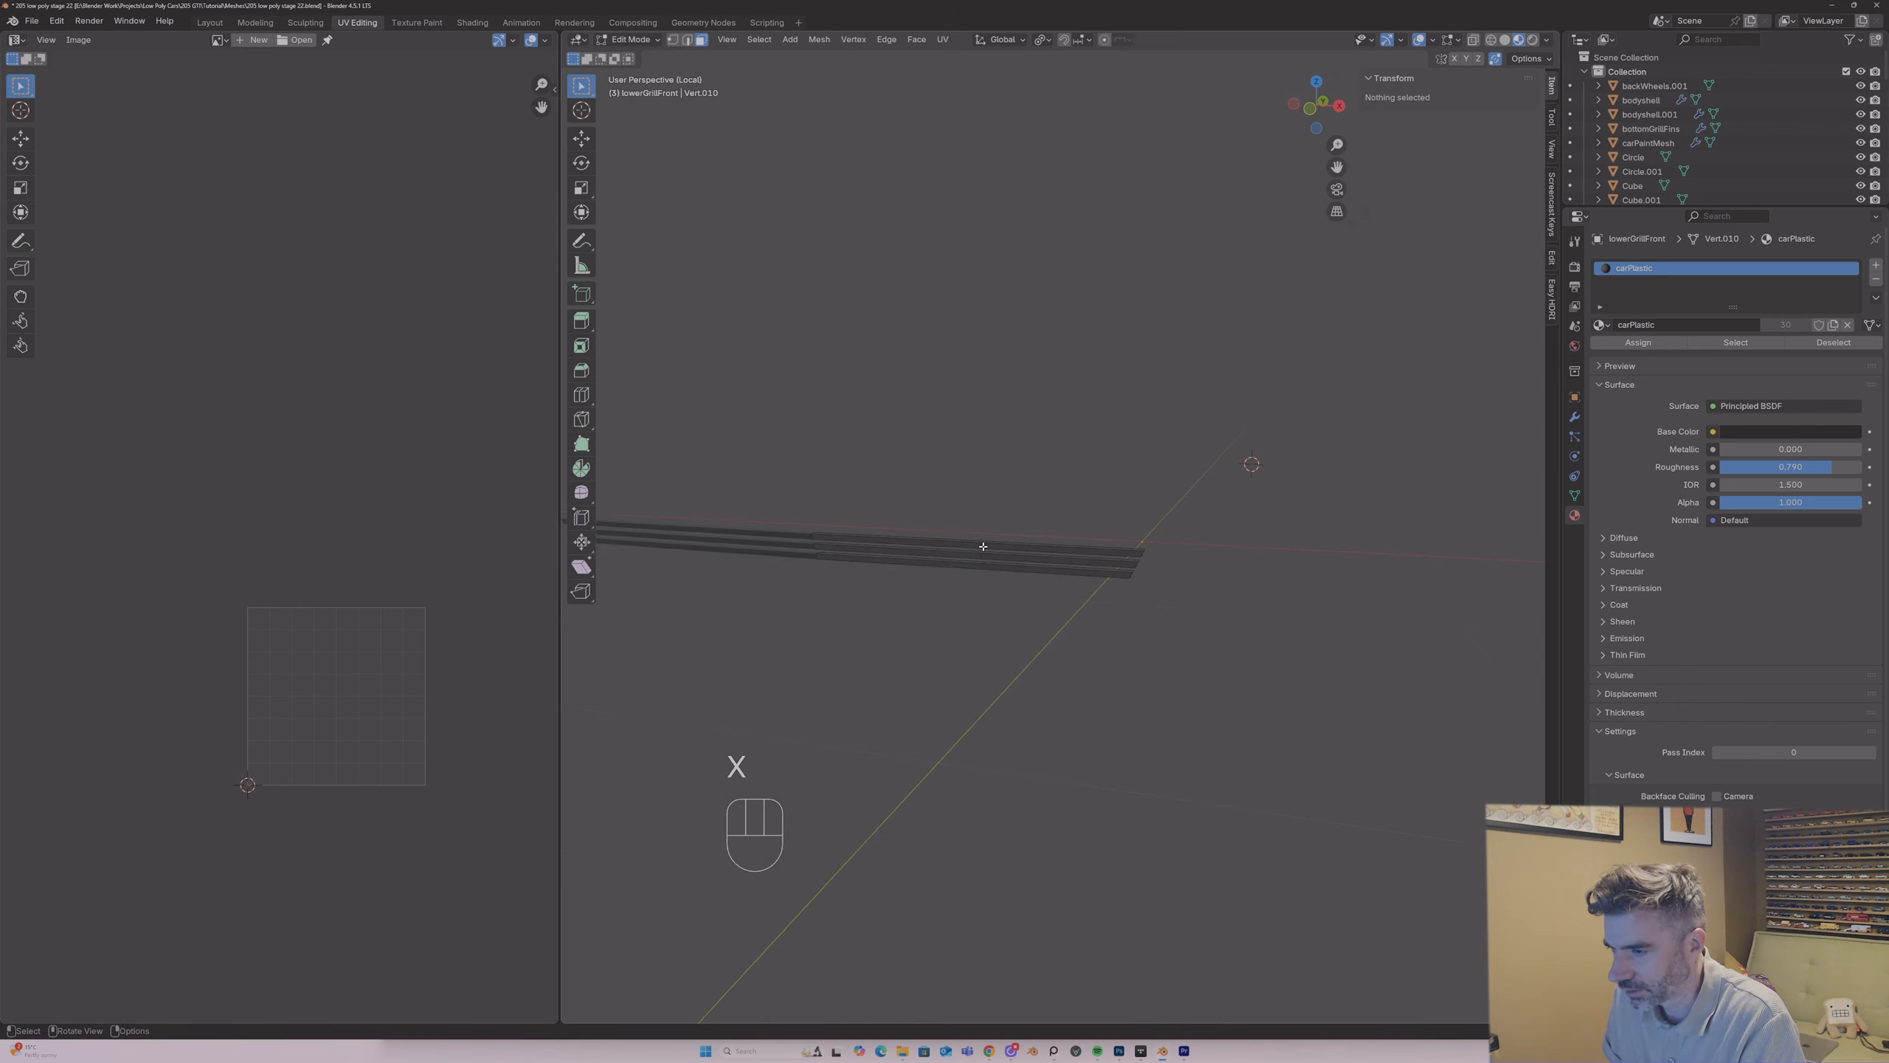
pyautogui.press('Tab')
pyautogui.press('Tab')
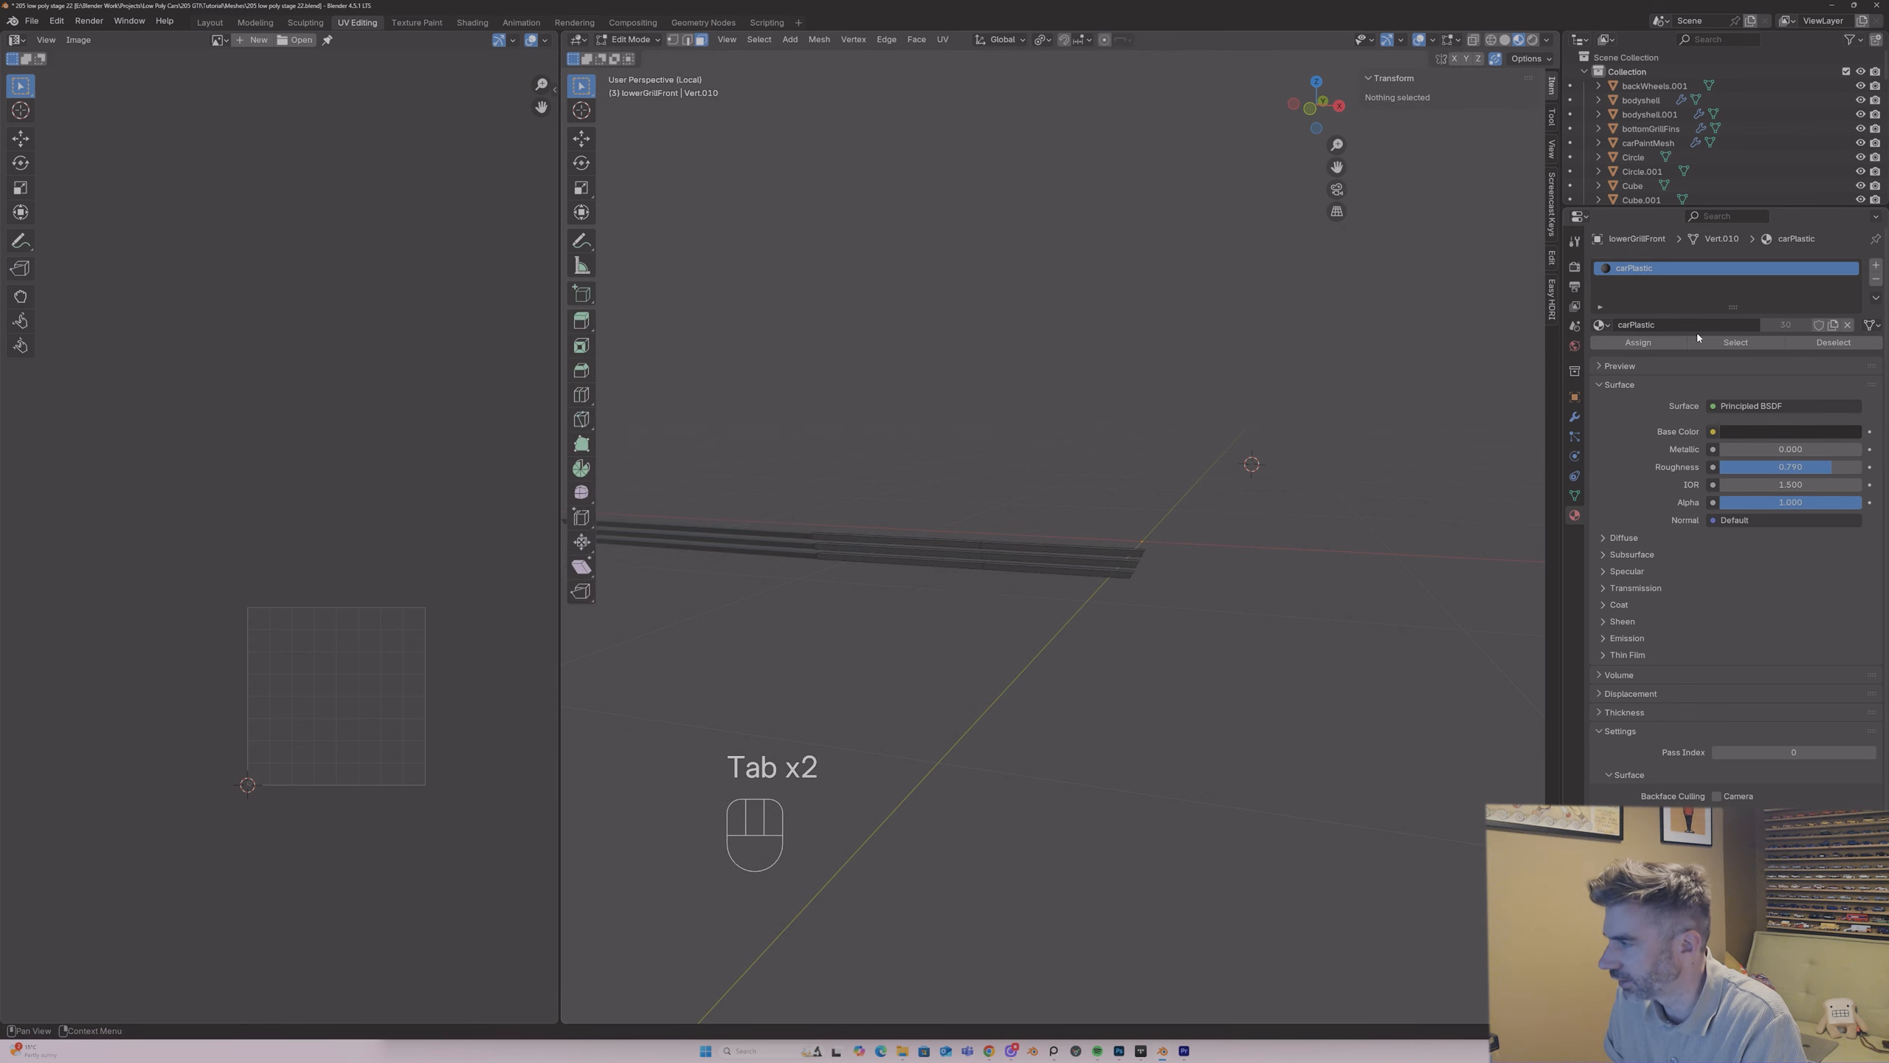
pyautogui.press('Tab')
pyautogui.click(1575, 416)
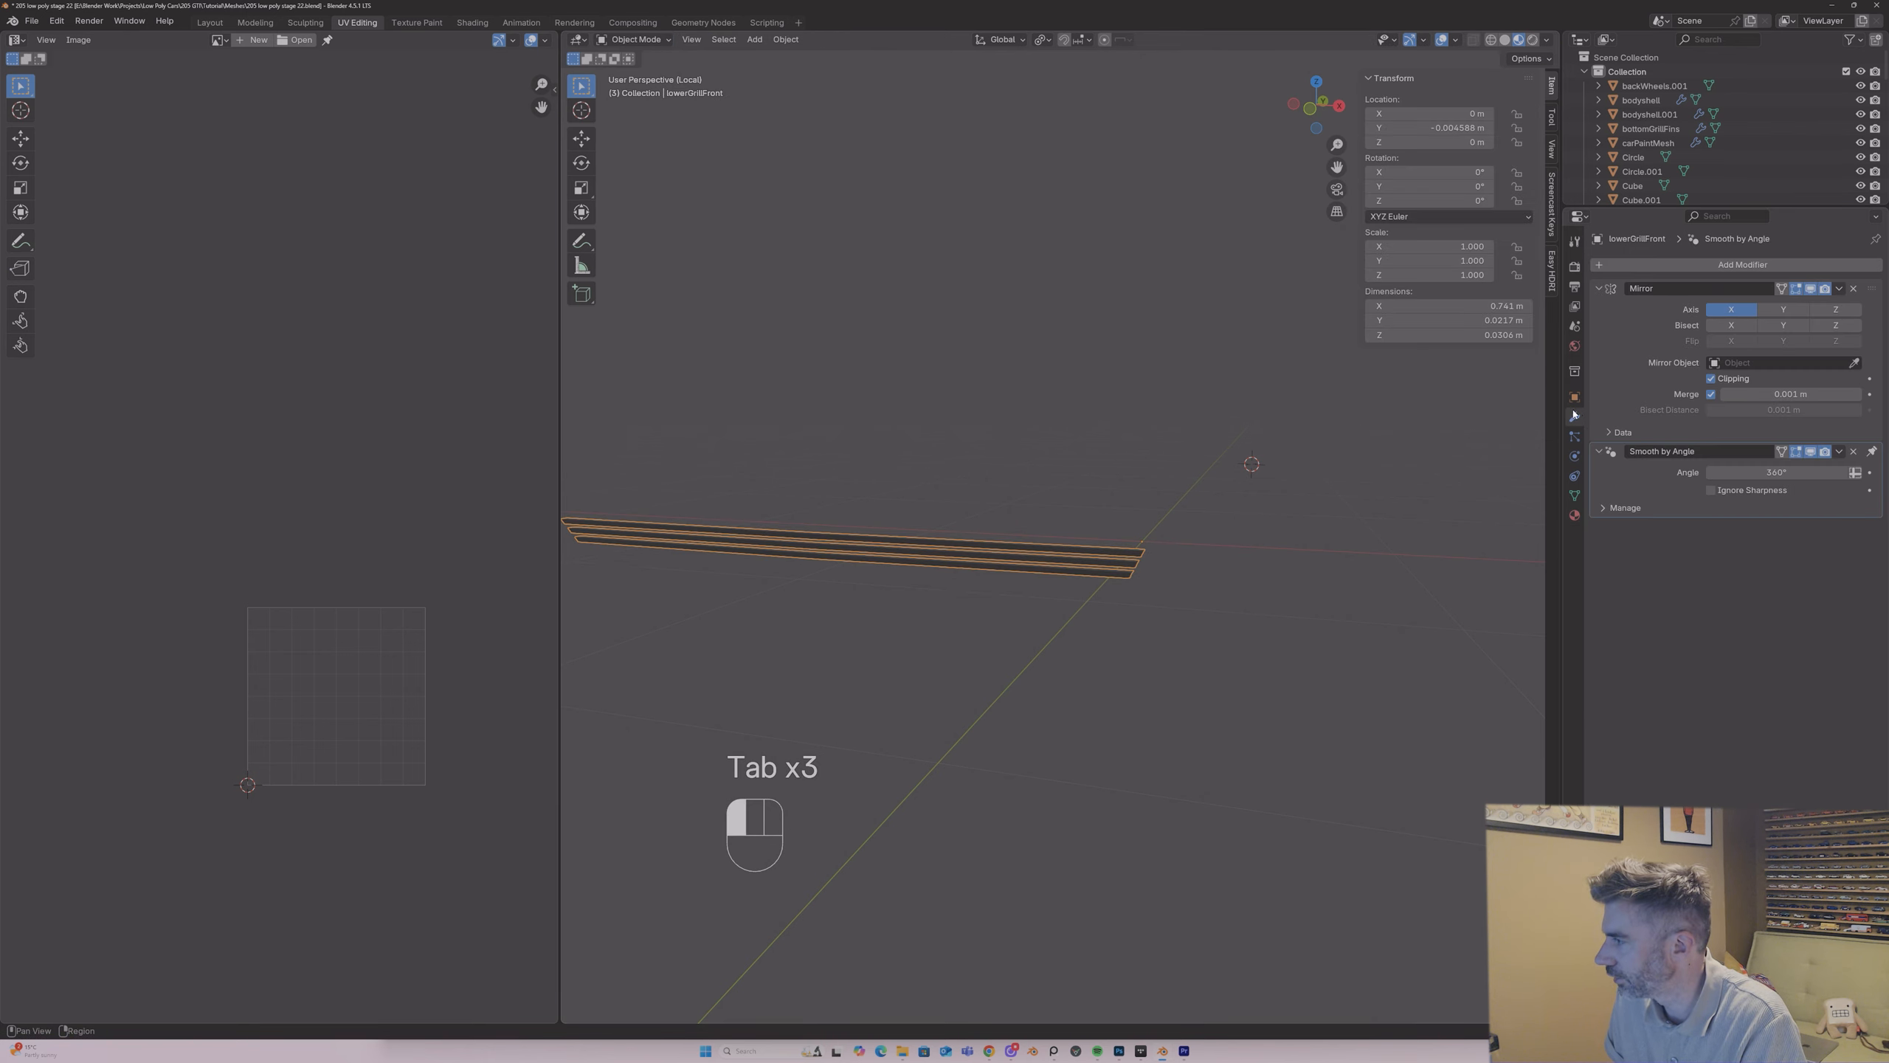
pyautogui.click(1839, 288)
pyautogui.click(1785, 309)
# Step: Unwrap all faces of the lower front grille slats with the angle-based method
pyautogui.press('Tab')
pyautogui.press('a')
pyautogui.moveTo(1008, 476); pyautogui.dragTo(959, 475, button='middle')
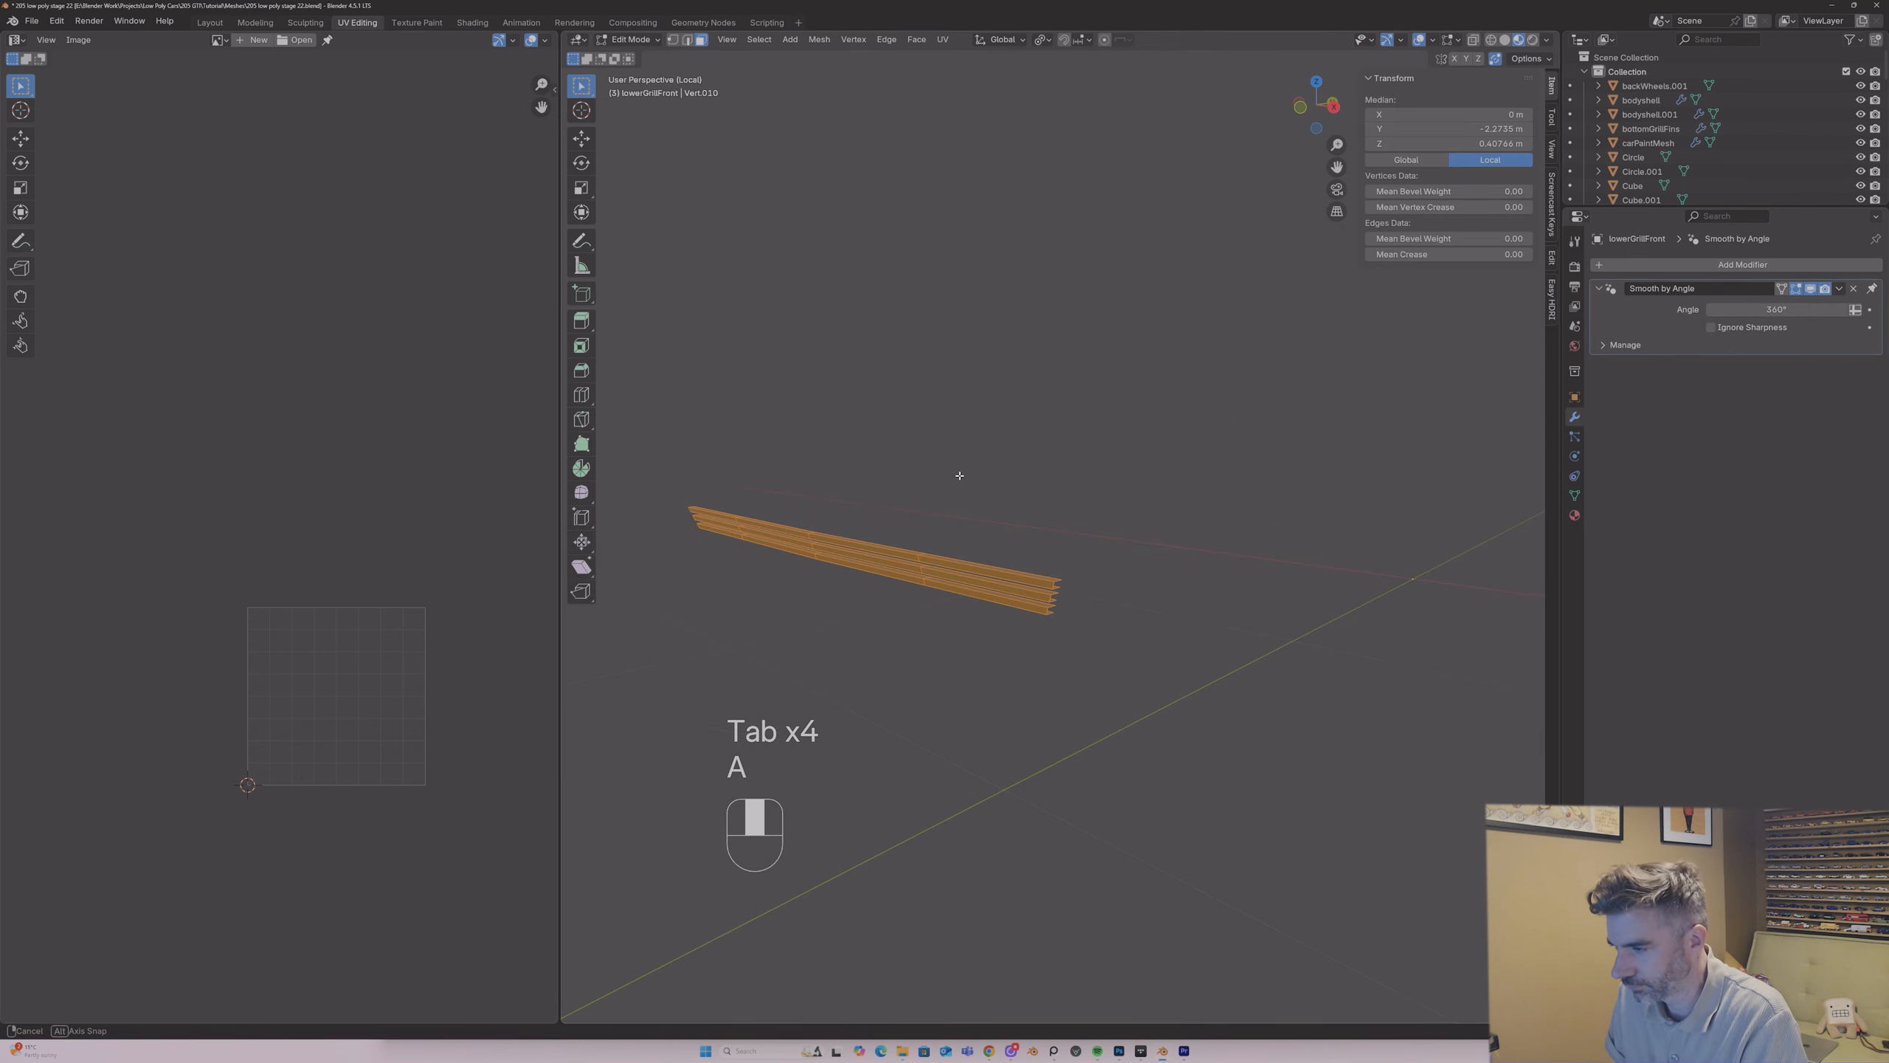
pyautogui.press('u')
pyautogui.click(959, 477)
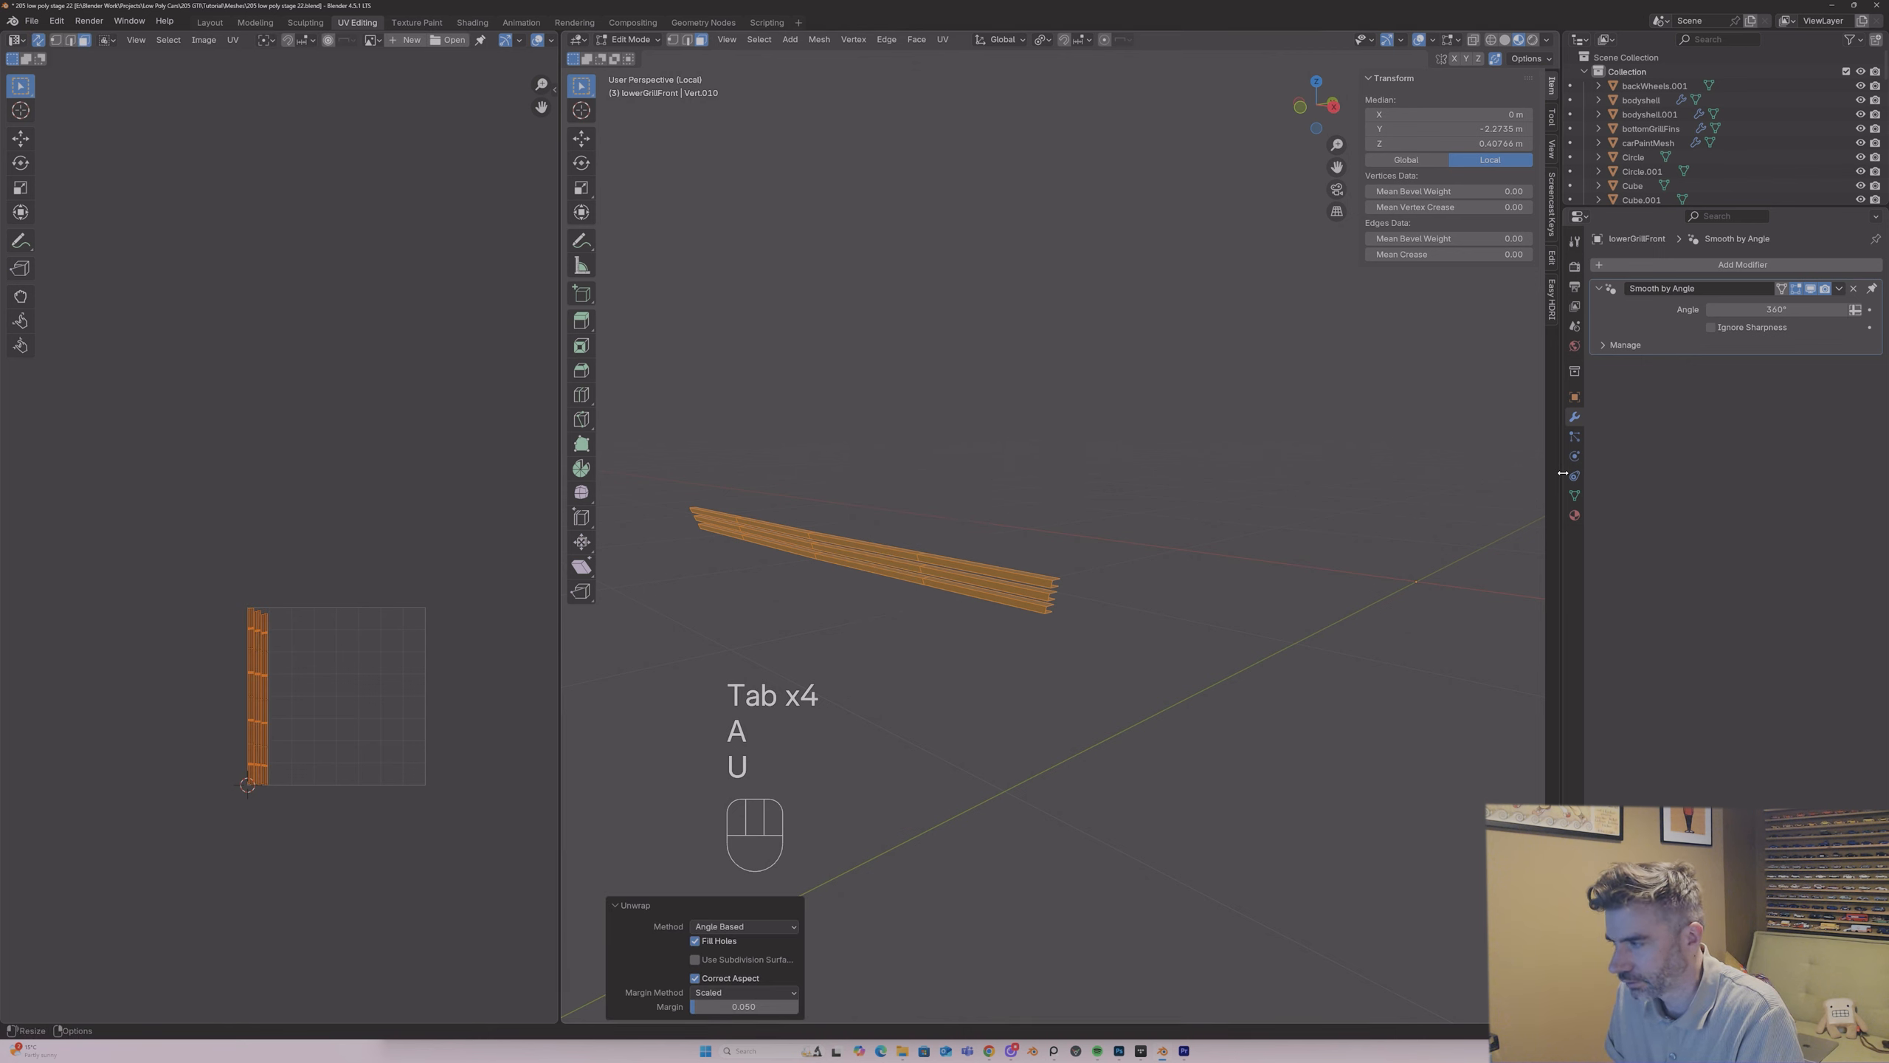
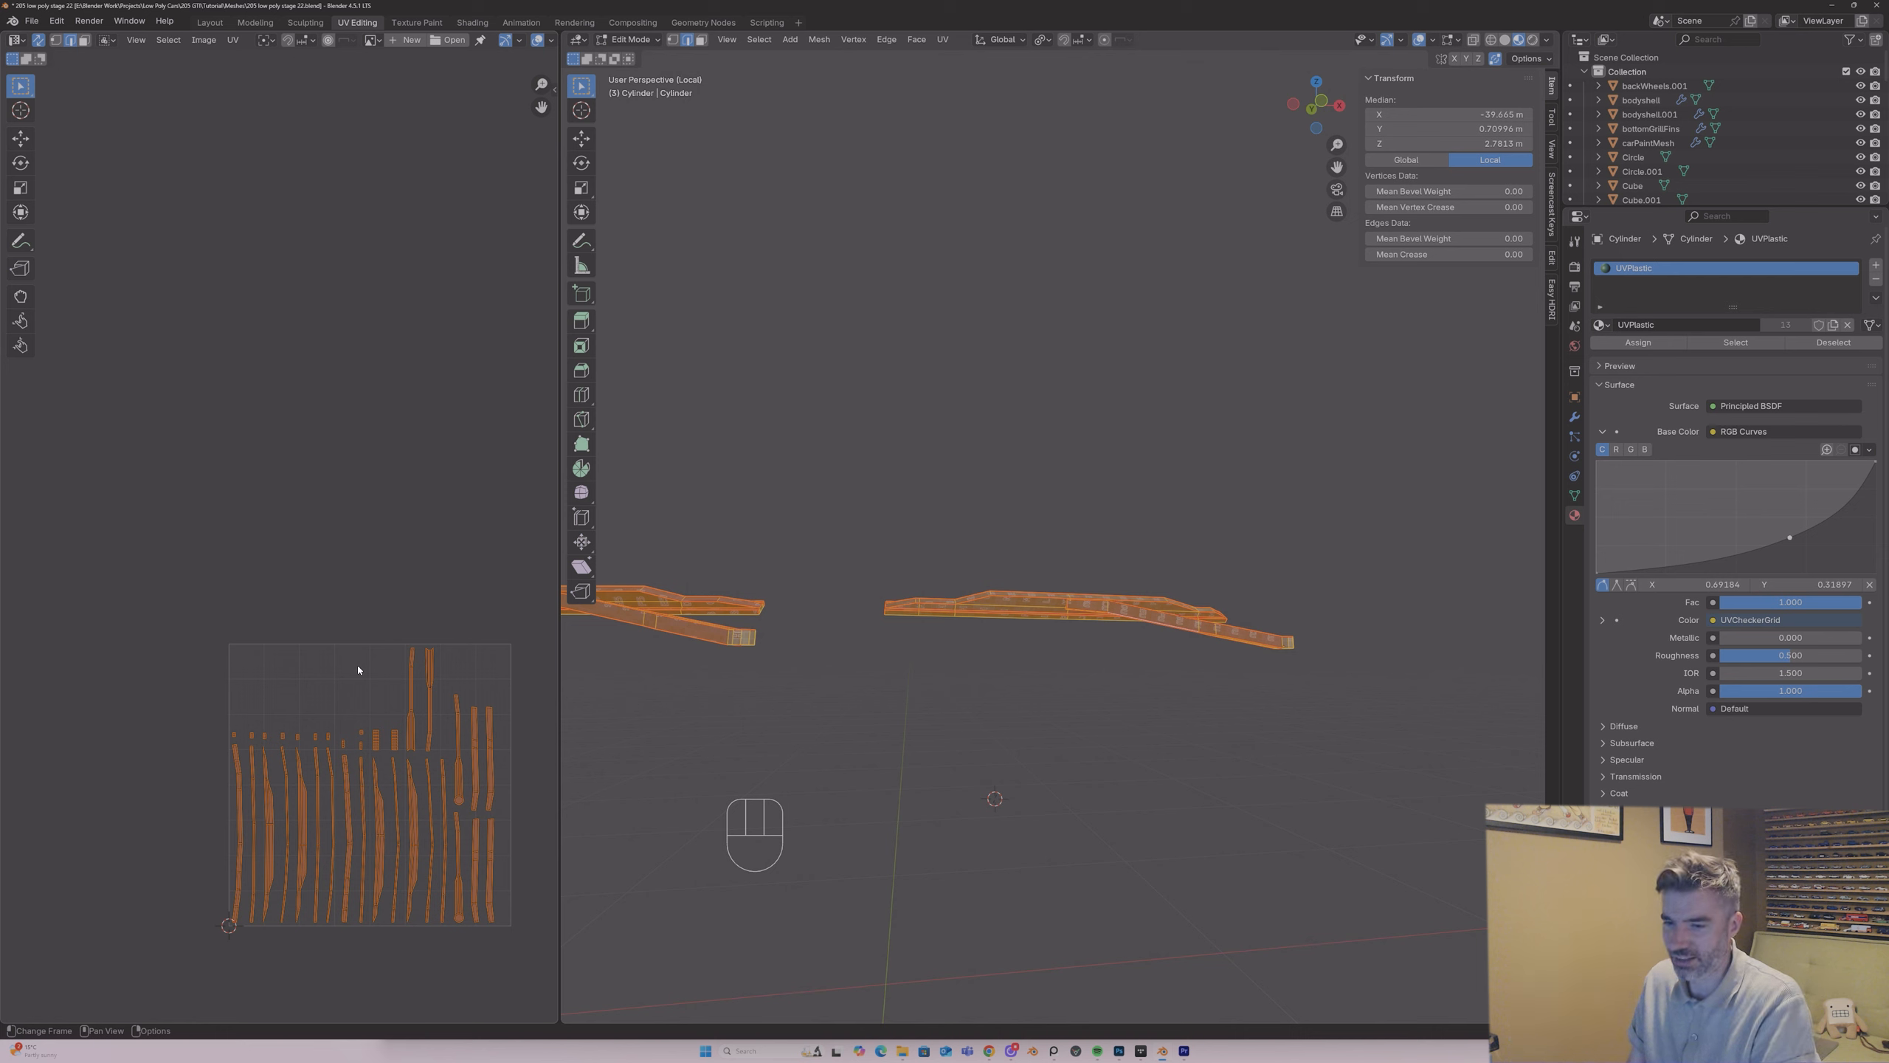
# Step: Scale down the lower grille slats' UV islands, move them outside the UV tile, and return to the full car
pyautogui.press('Tab')
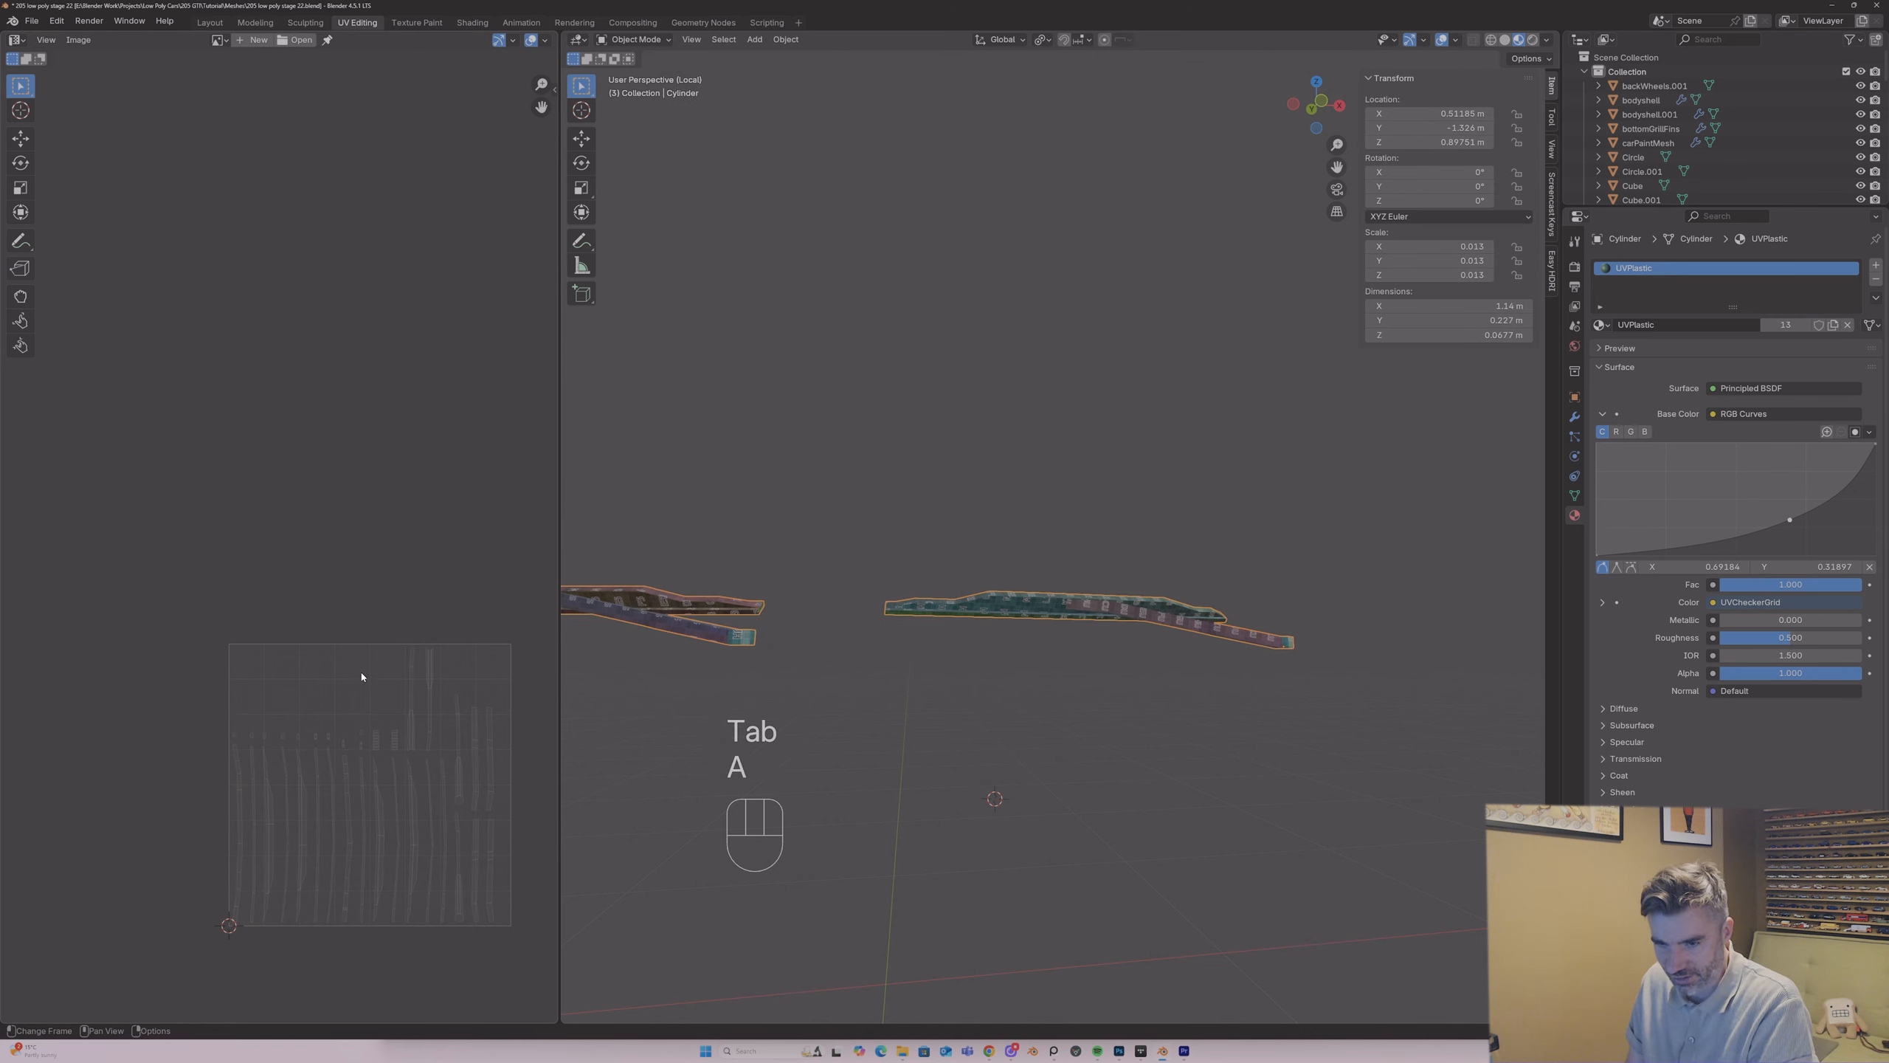
pyautogui.press('Tab')
pyautogui.press('s')
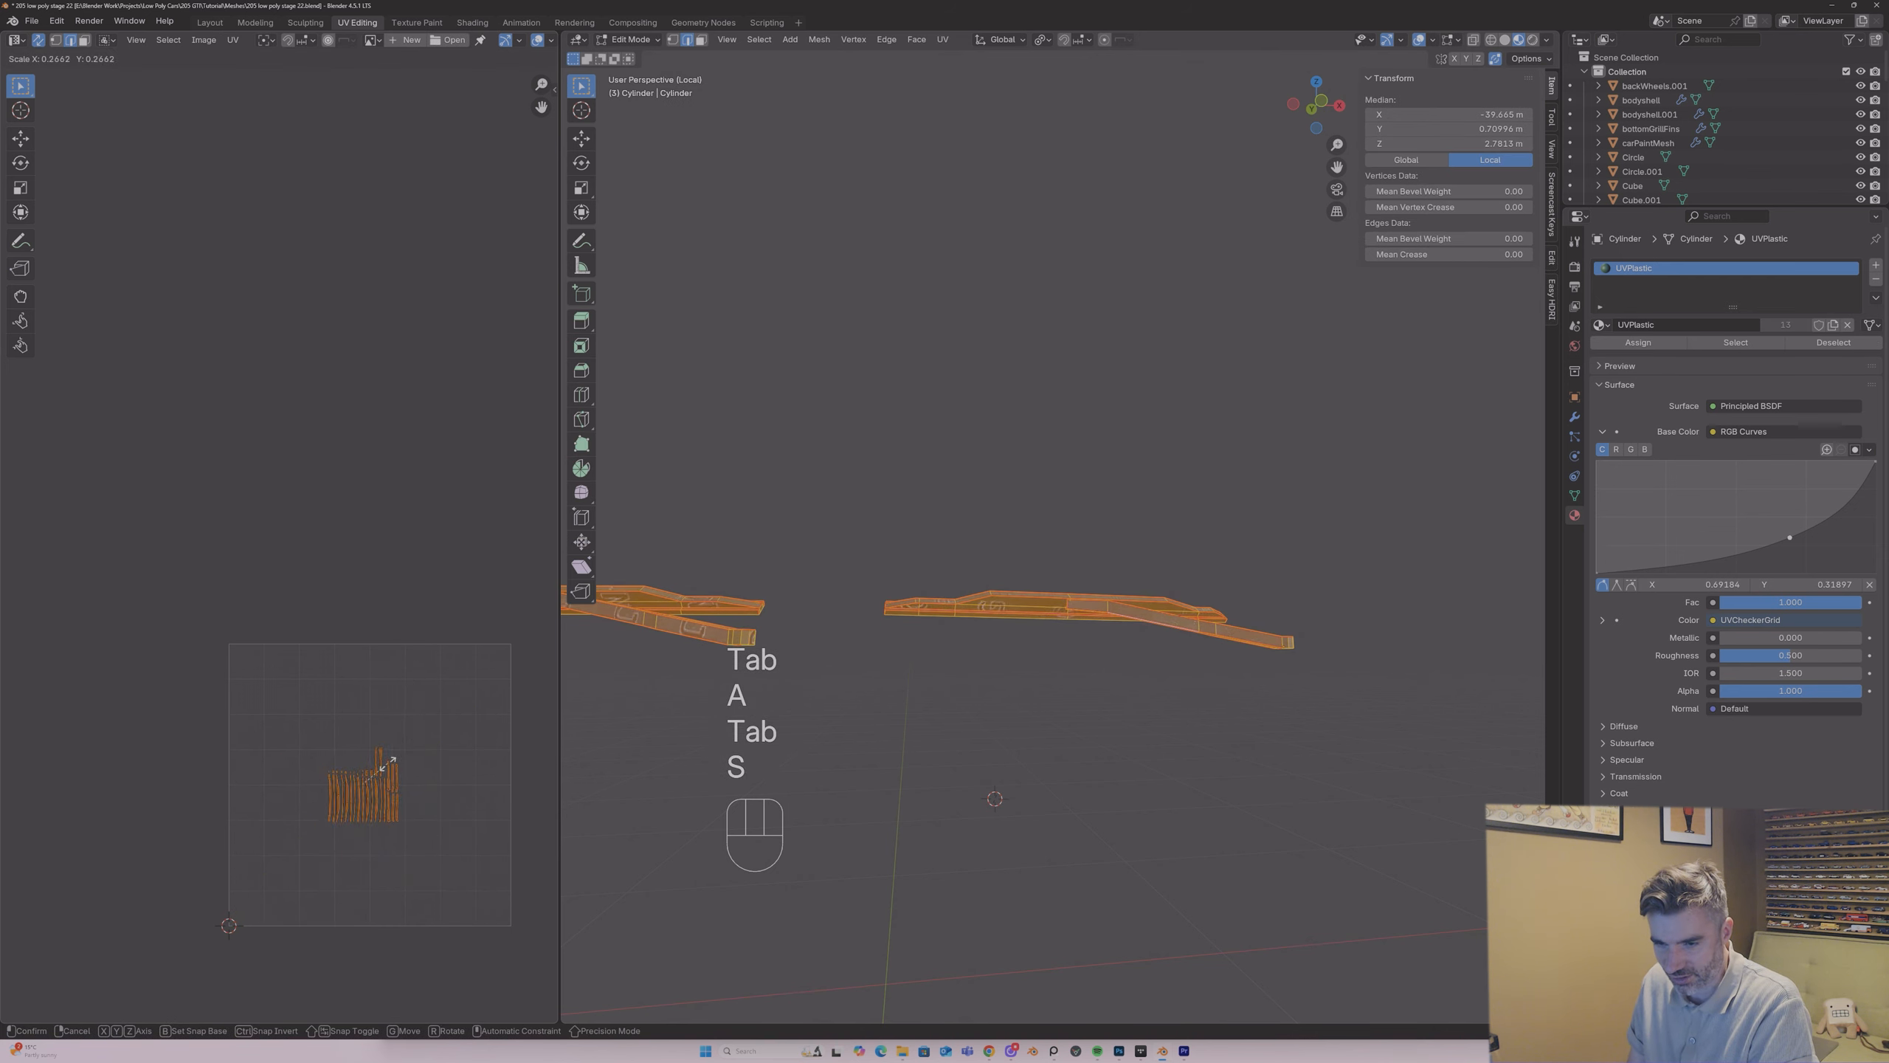
pyautogui.click(372, 788)
pyautogui.press('g')
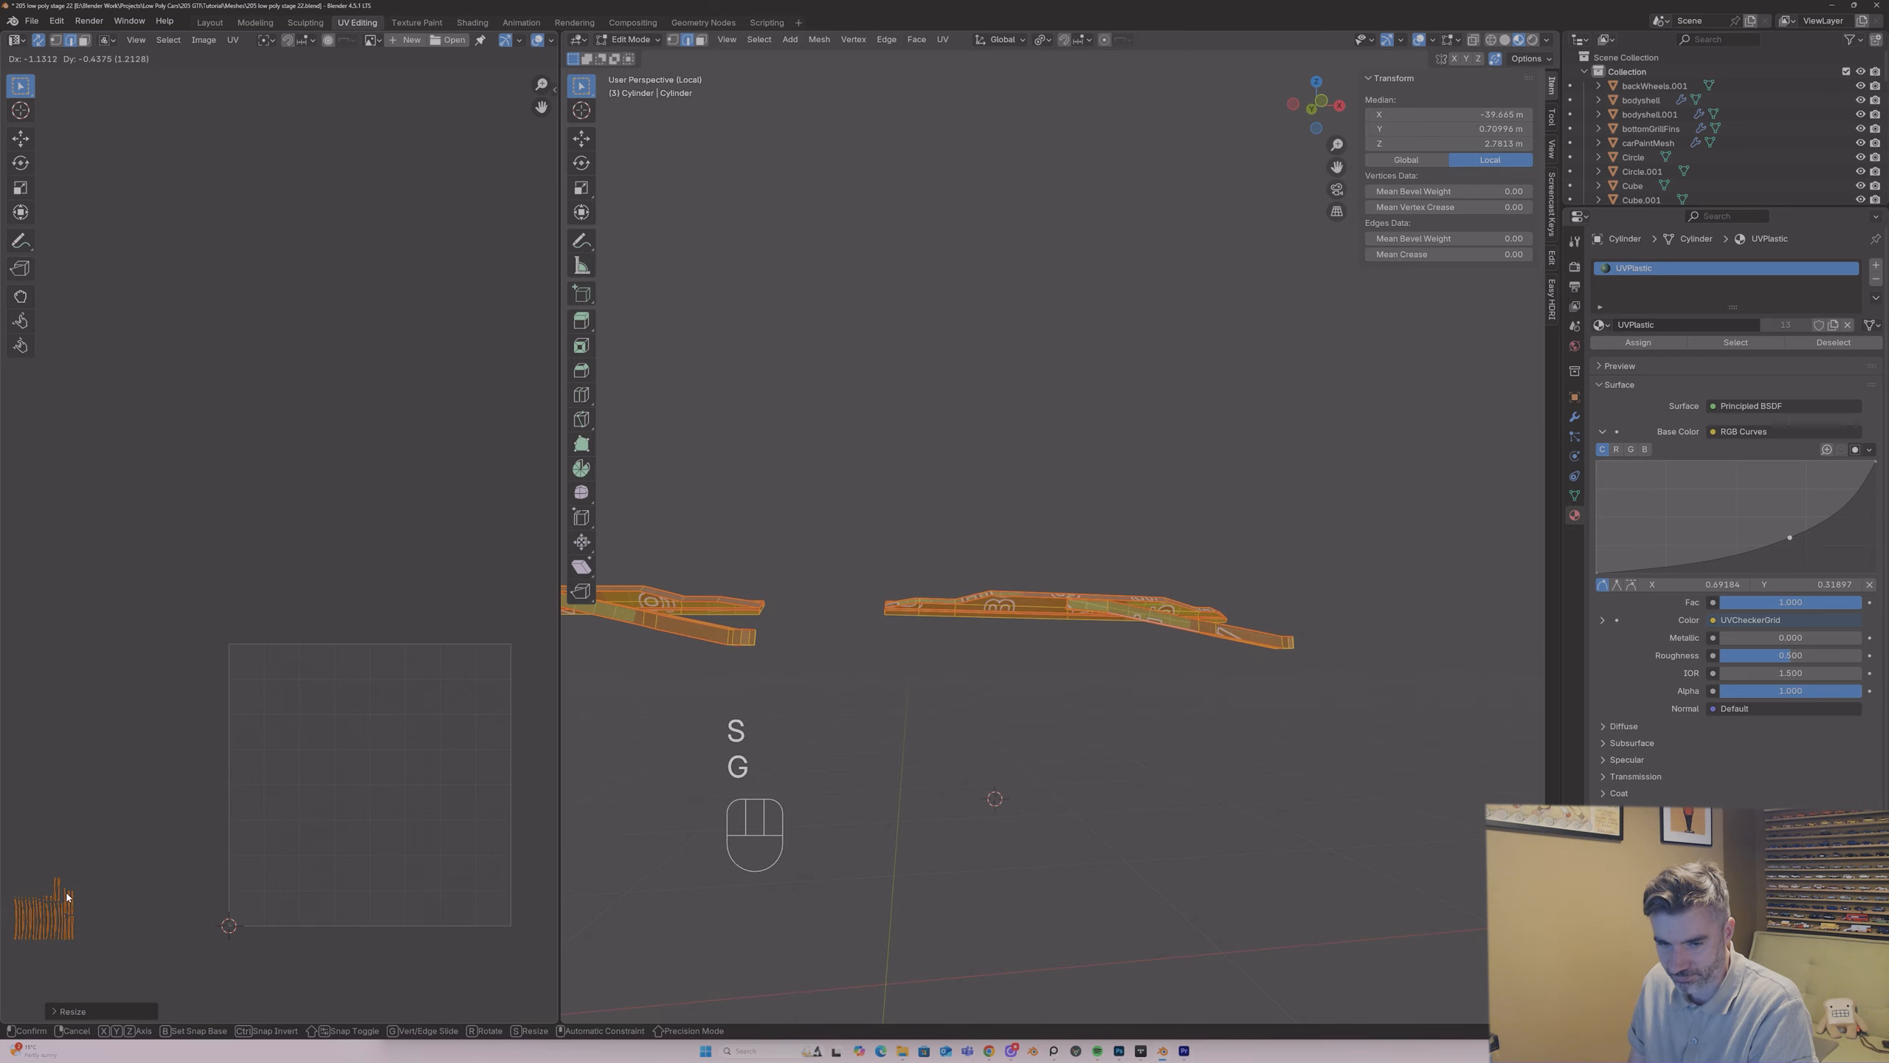
pyautogui.click(67, 864)
pyautogui.press('Tab')
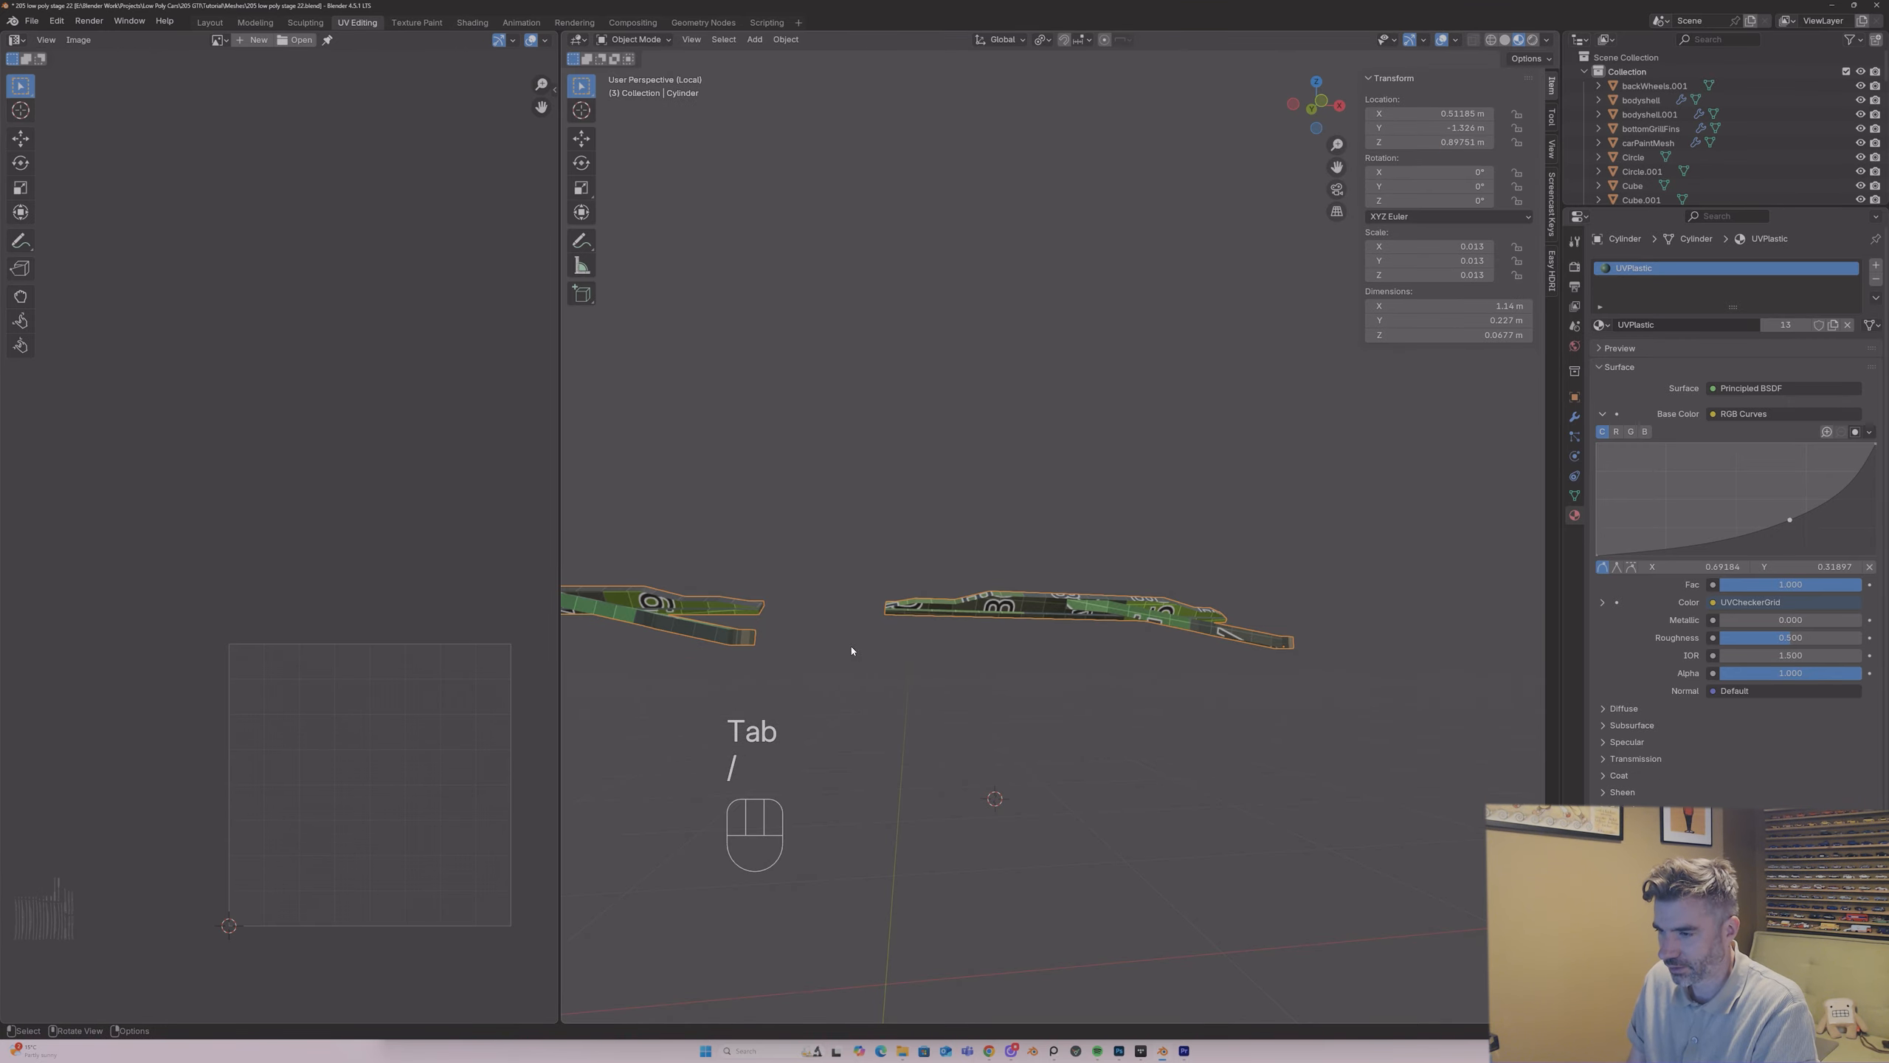
pyautogui.press('/')
pyautogui.moveTo(860, 631); pyautogui.dragTo(1033, 498, button='middle')
pyautogui.moveTo(1015, 565); pyautogui.dragTo(853, 499, button='middle')
pyautogui.scroll(8, 744, 547)
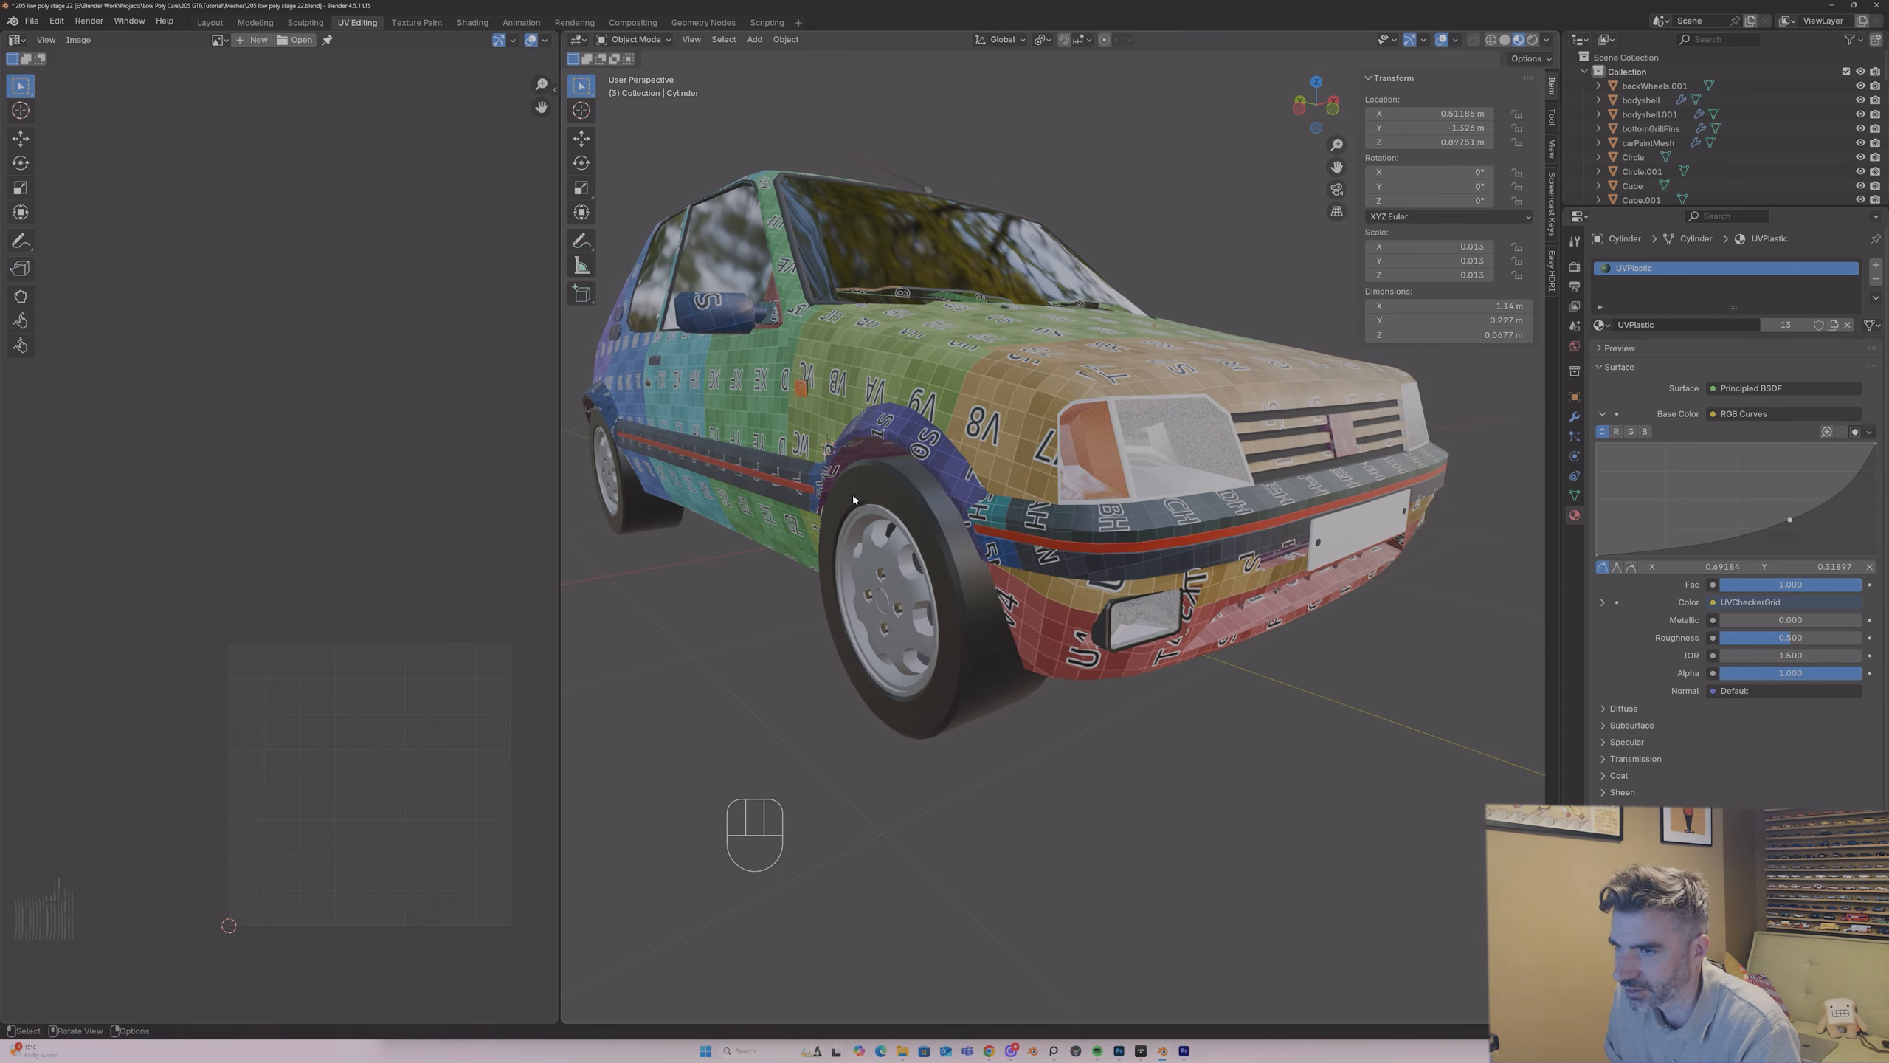
# Step: Isolate the front fog lights and separate their carPlastic housing faces into a new object
pyautogui.click(1126, 608)
pyautogui.press('/')
pyautogui.press('Tab')
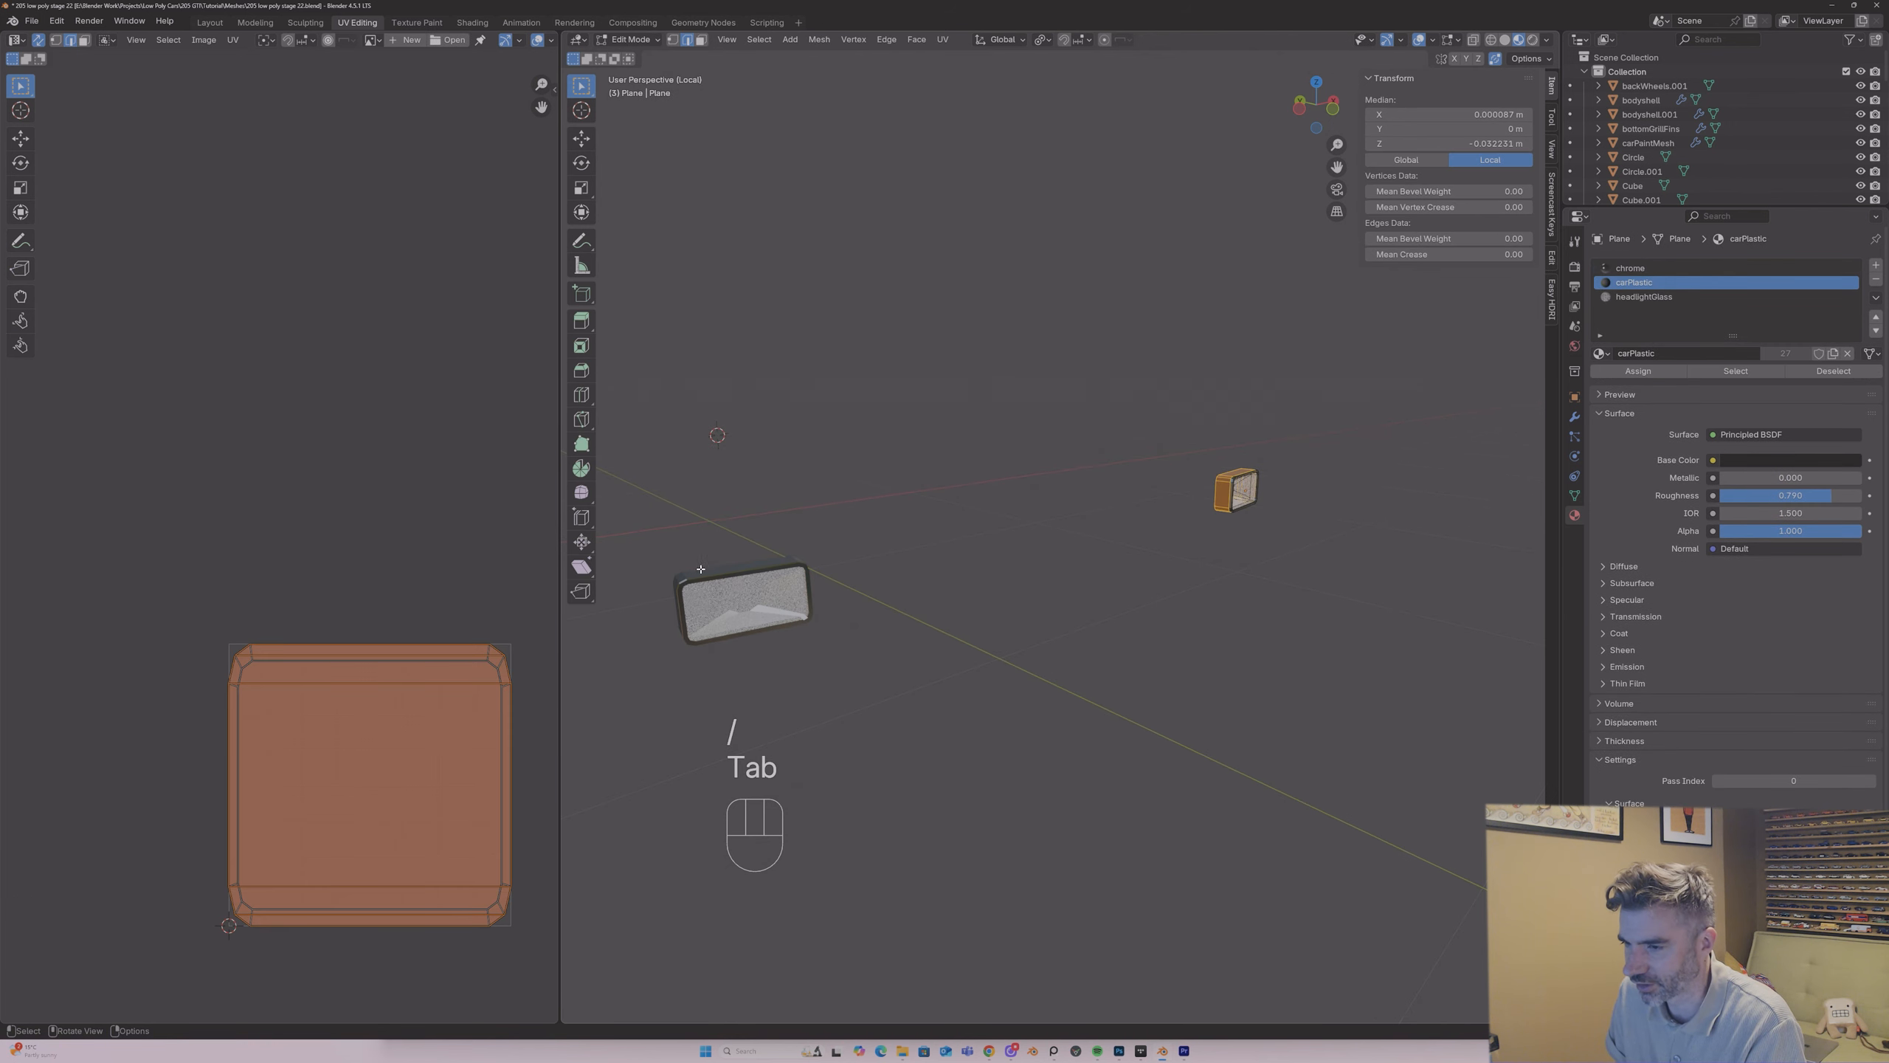
pyautogui.moveTo(701, 568); pyautogui.dragTo(865, 588, button='middle')
pyautogui.press('Tab')
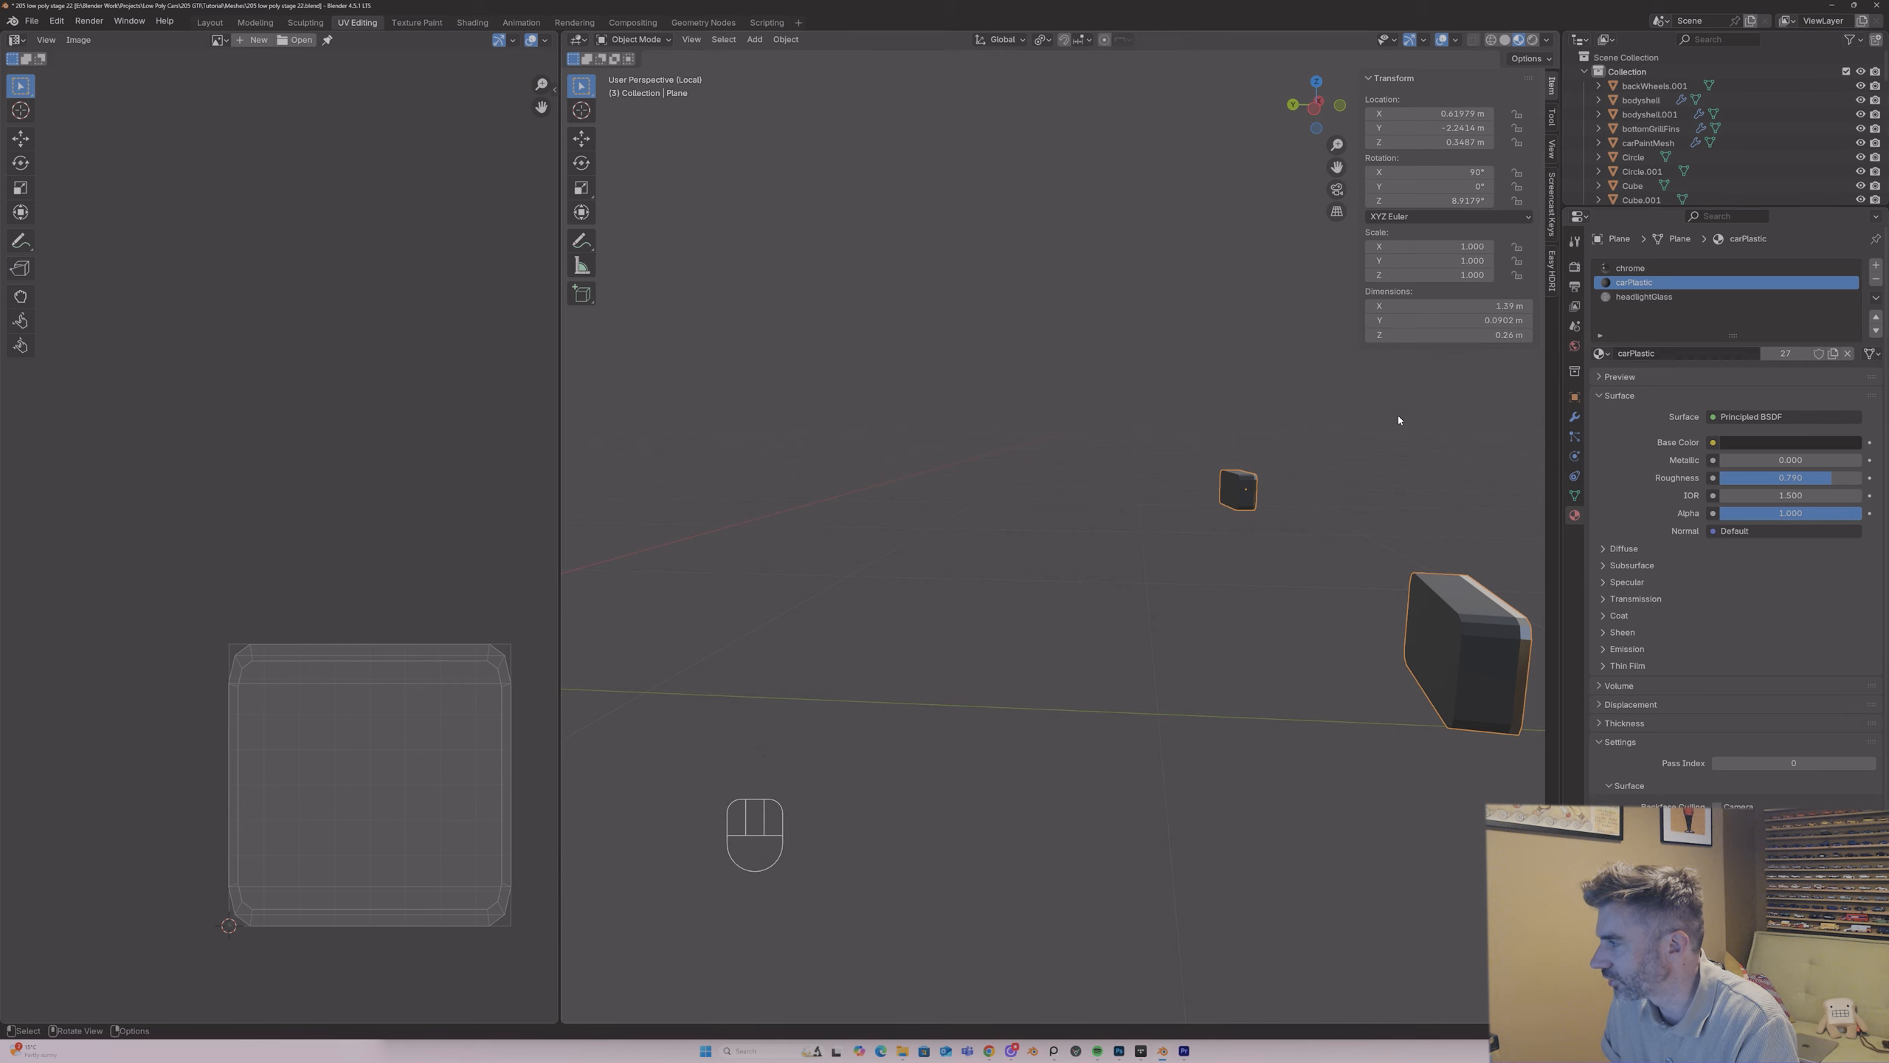
pyautogui.press('Tab')
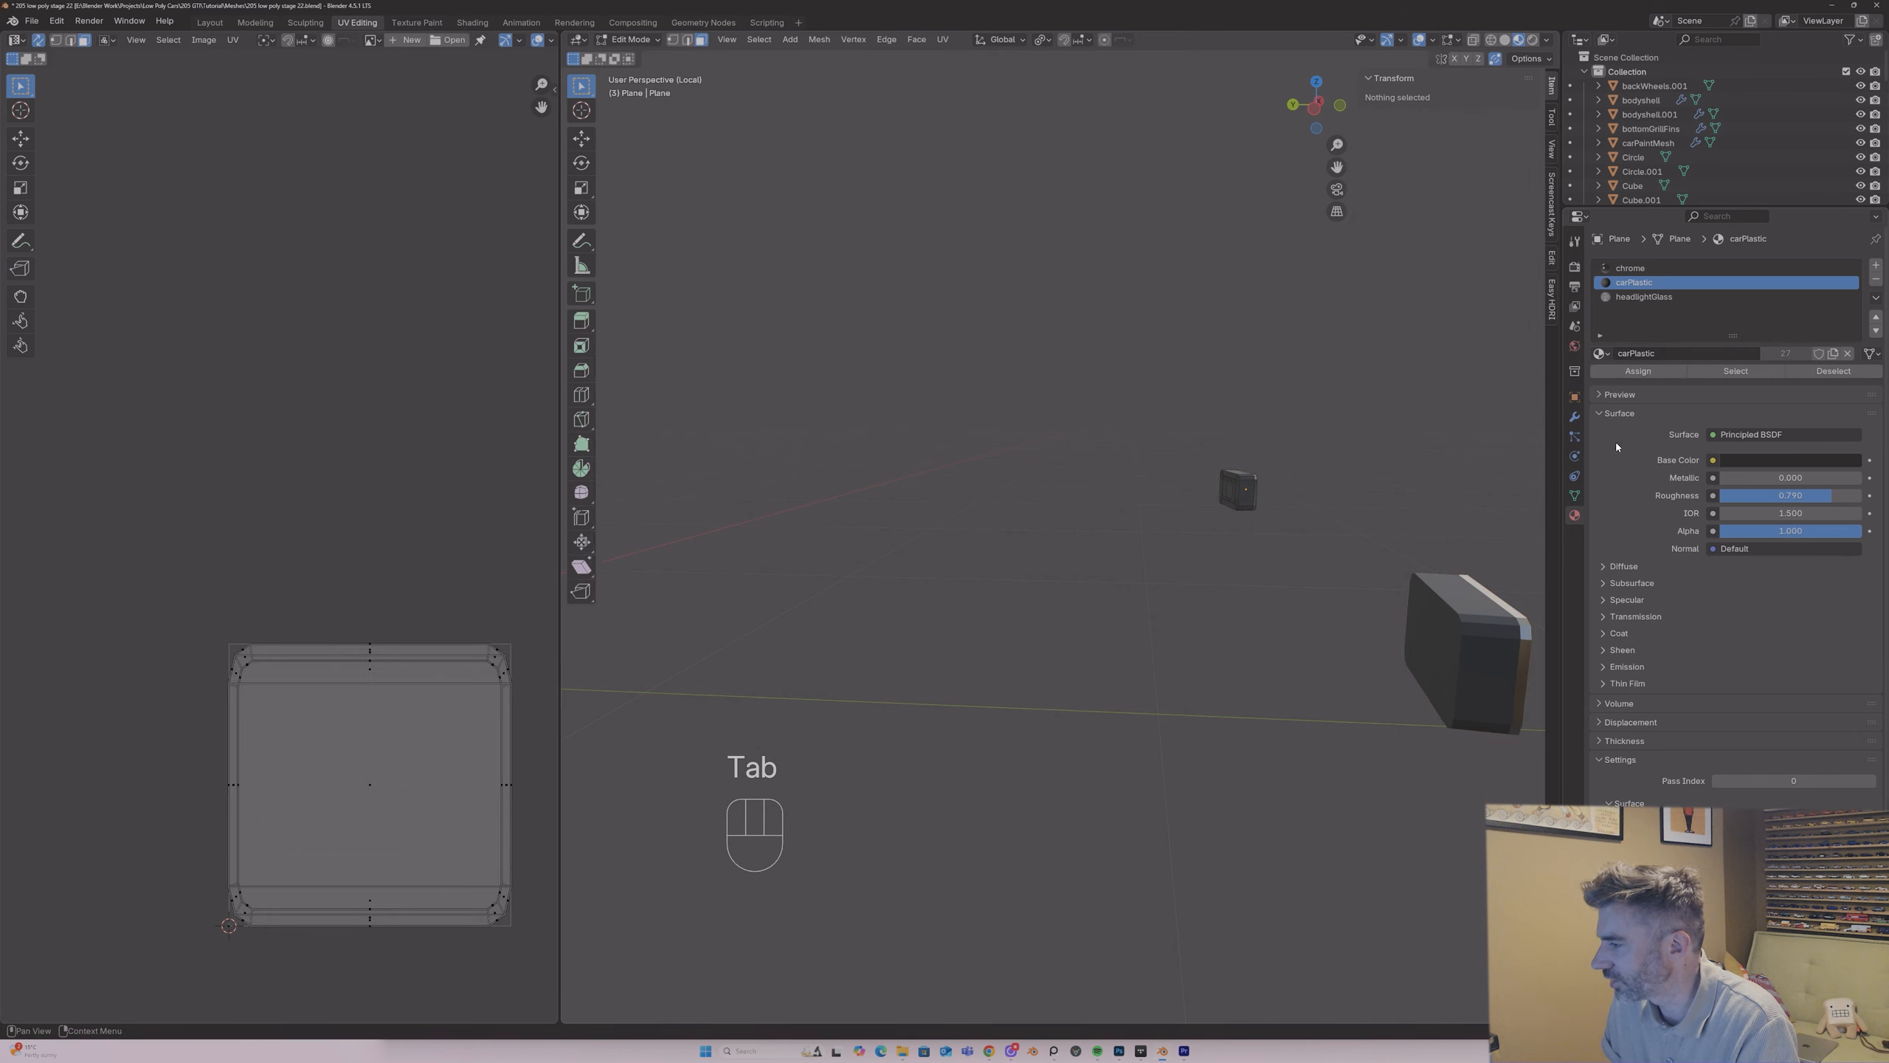
pyautogui.click(1737, 373)
pyautogui.press('p')
pyautogui.click(1399, 455)
pyautogui.press('Tab')
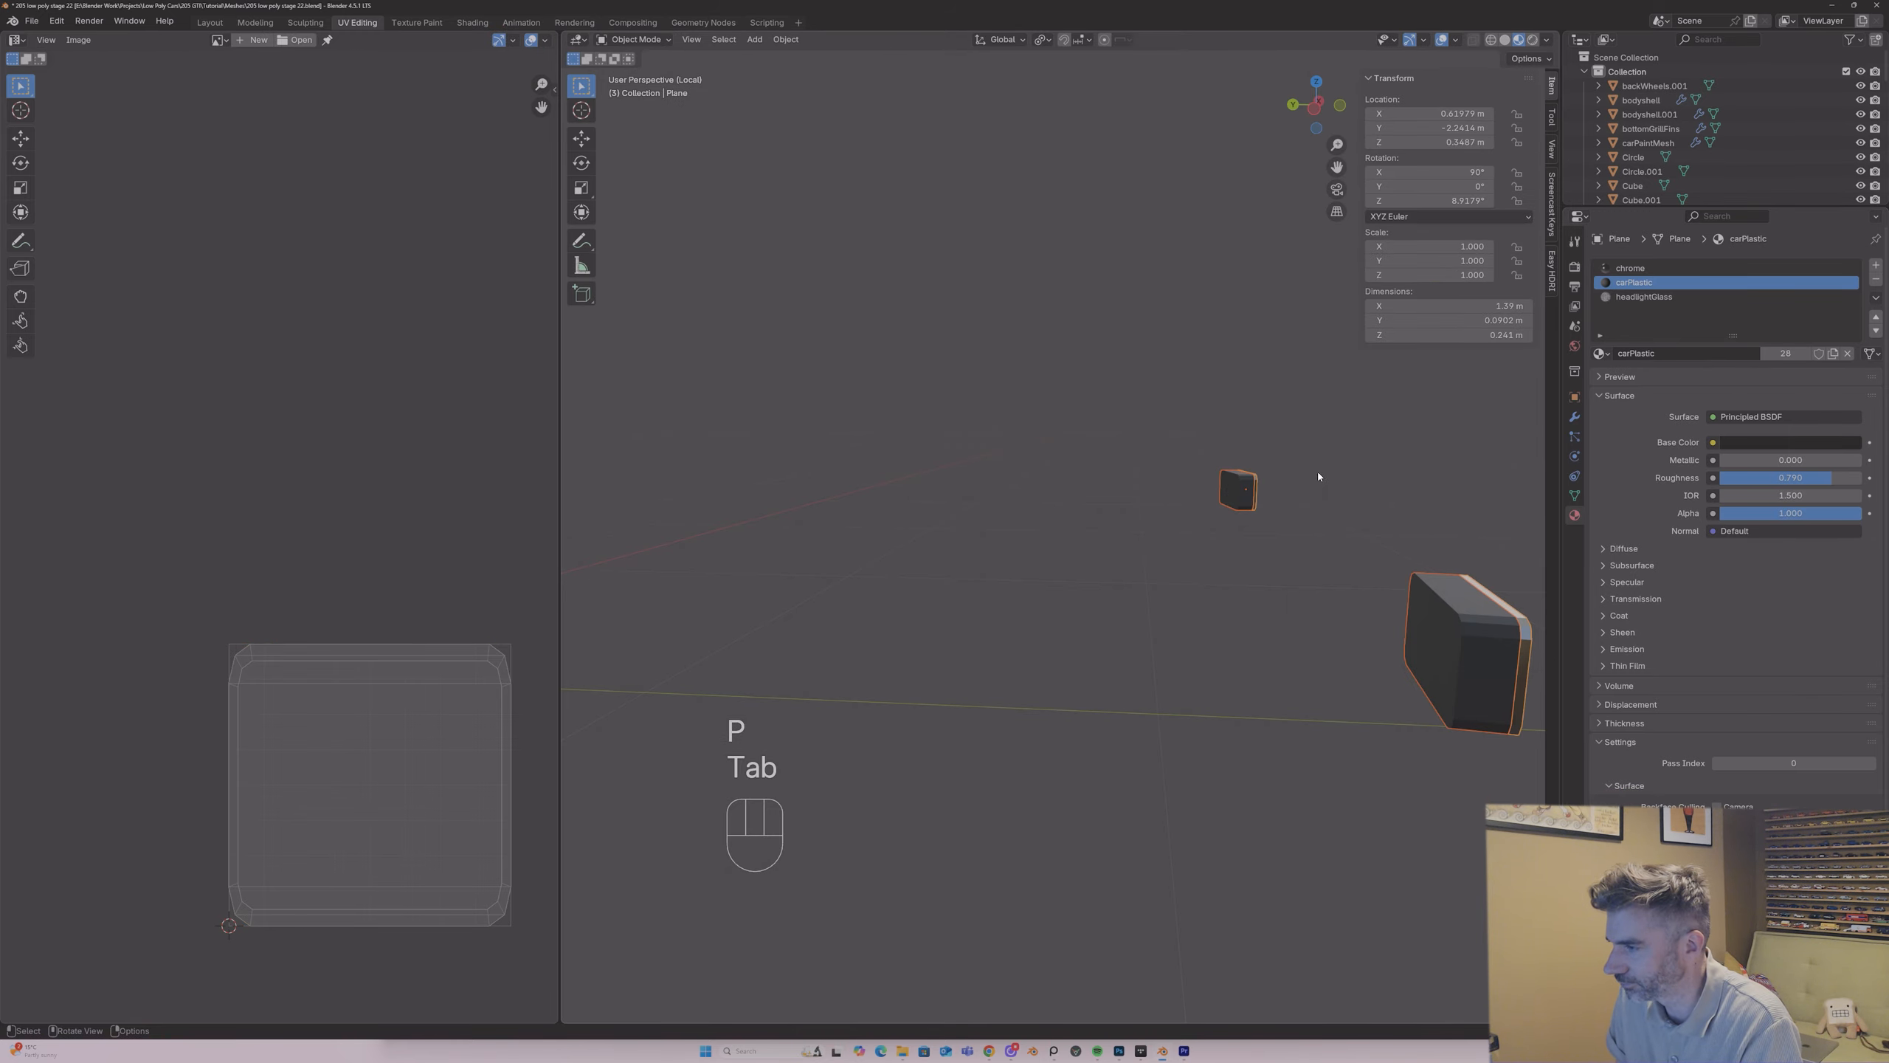
# Step: Isolate the separated plastic fog light housings and open them in Edit Mode
pyautogui.click(1251, 478)
pyautogui.press('Right')
pyautogui.press('.')
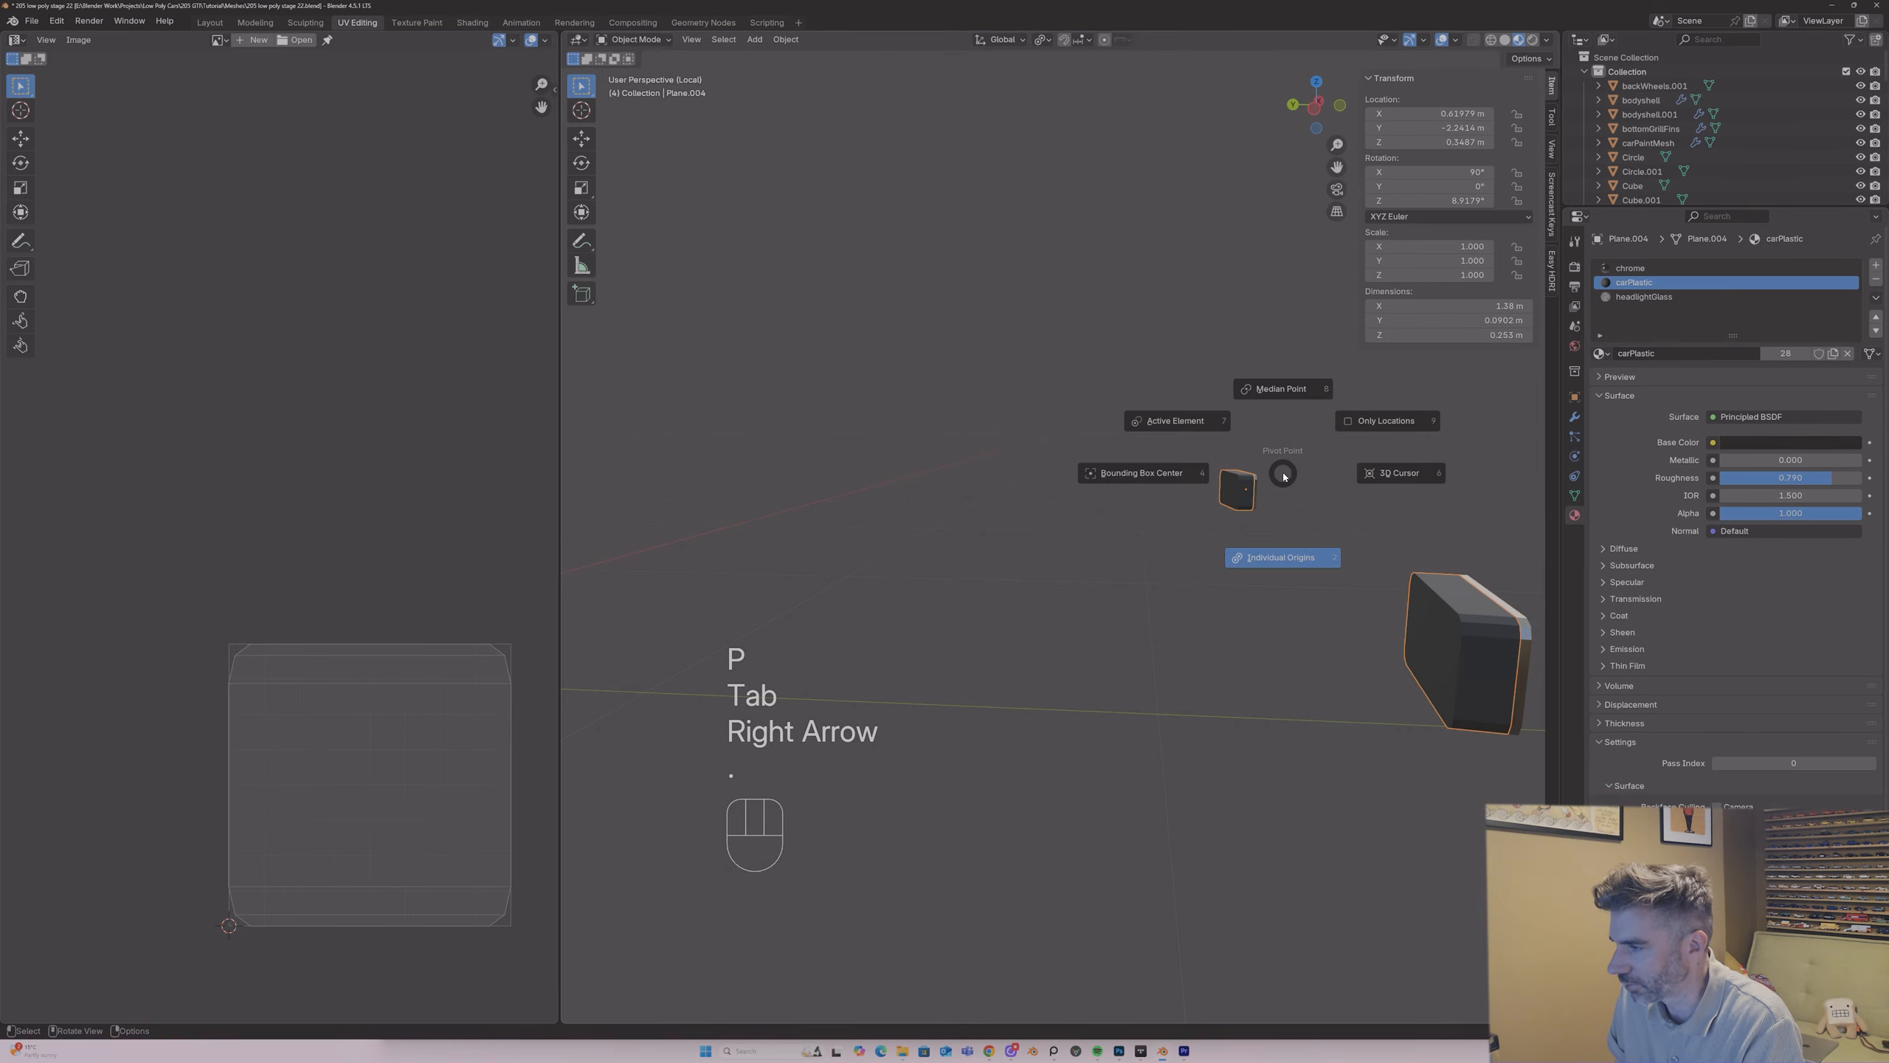
pyautogui.press('/')
pyautogui.press('/')
pyautogui.press('Tab')
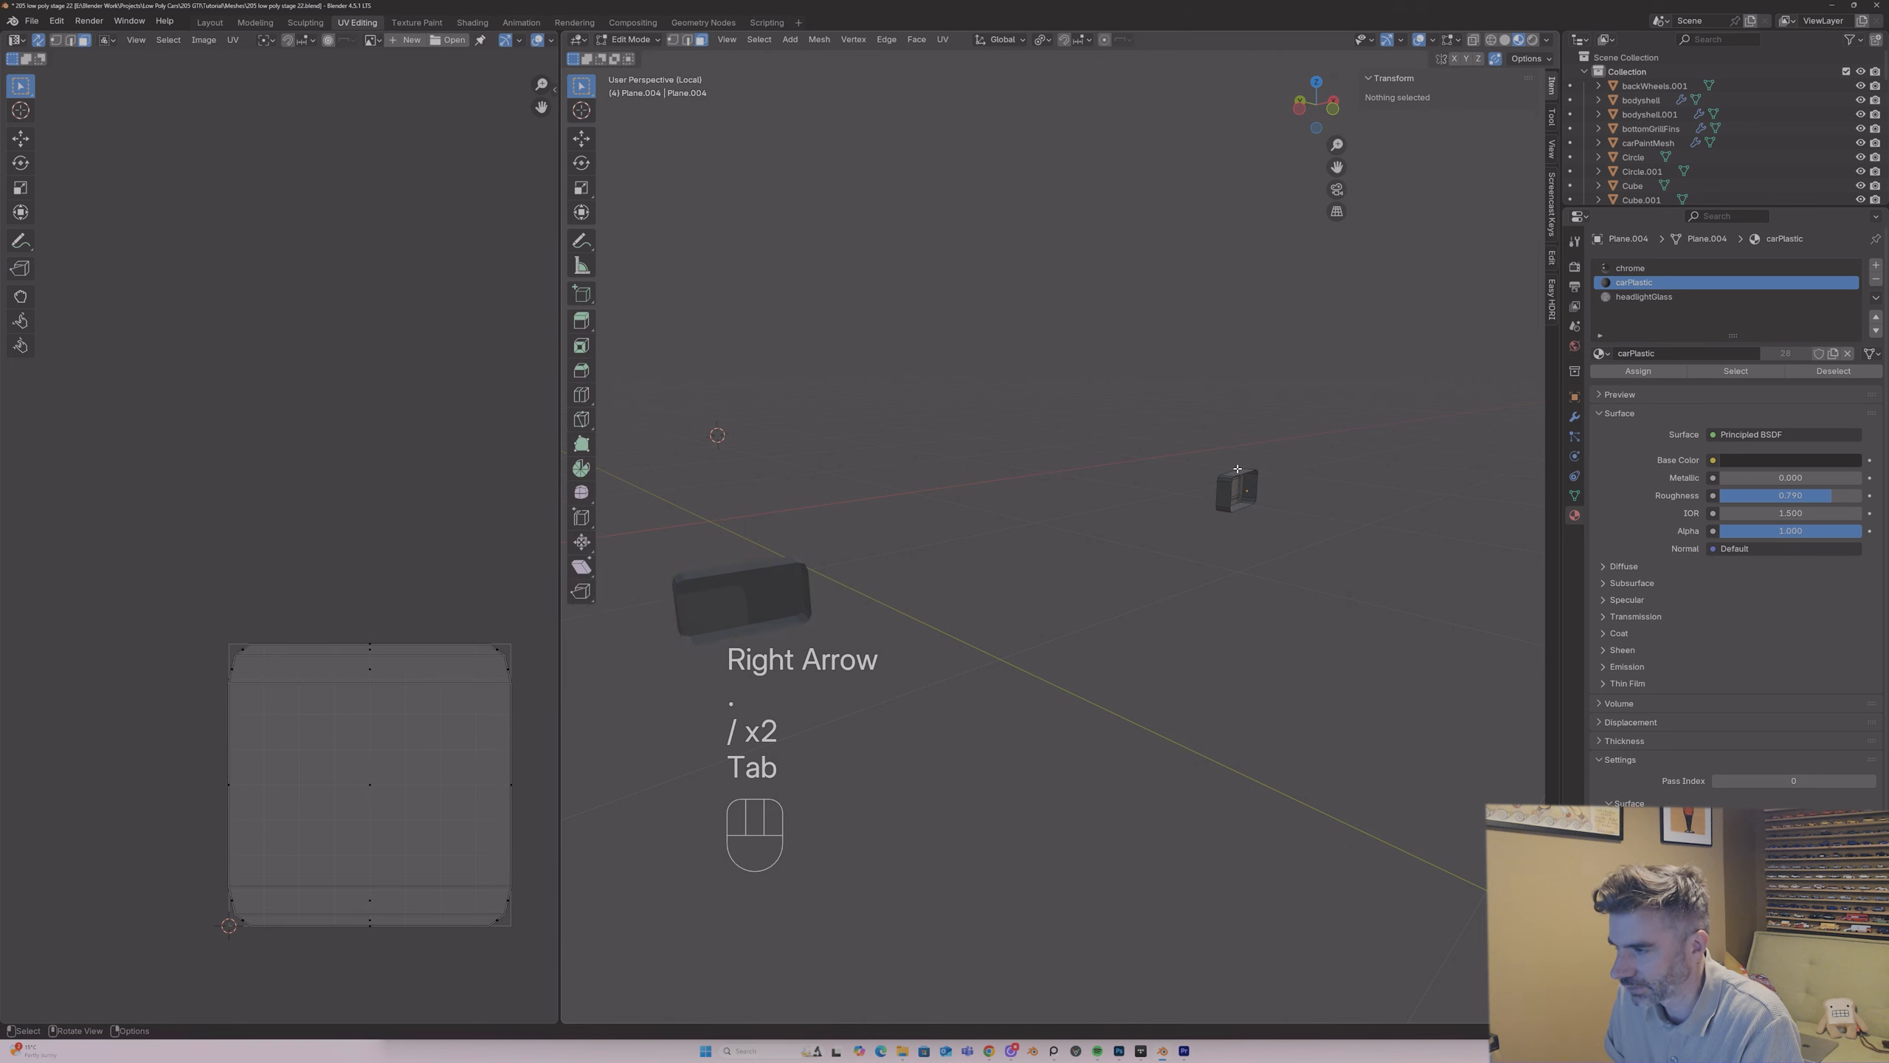
# Step: Mark seams along the corner edges of the fog light housings
pyautogui.moveTo(1283, 476); pyautogui.dragTo(1331, 426, button='middle')
pyautogui.press('2')
pyautogui.click(1337, 426)
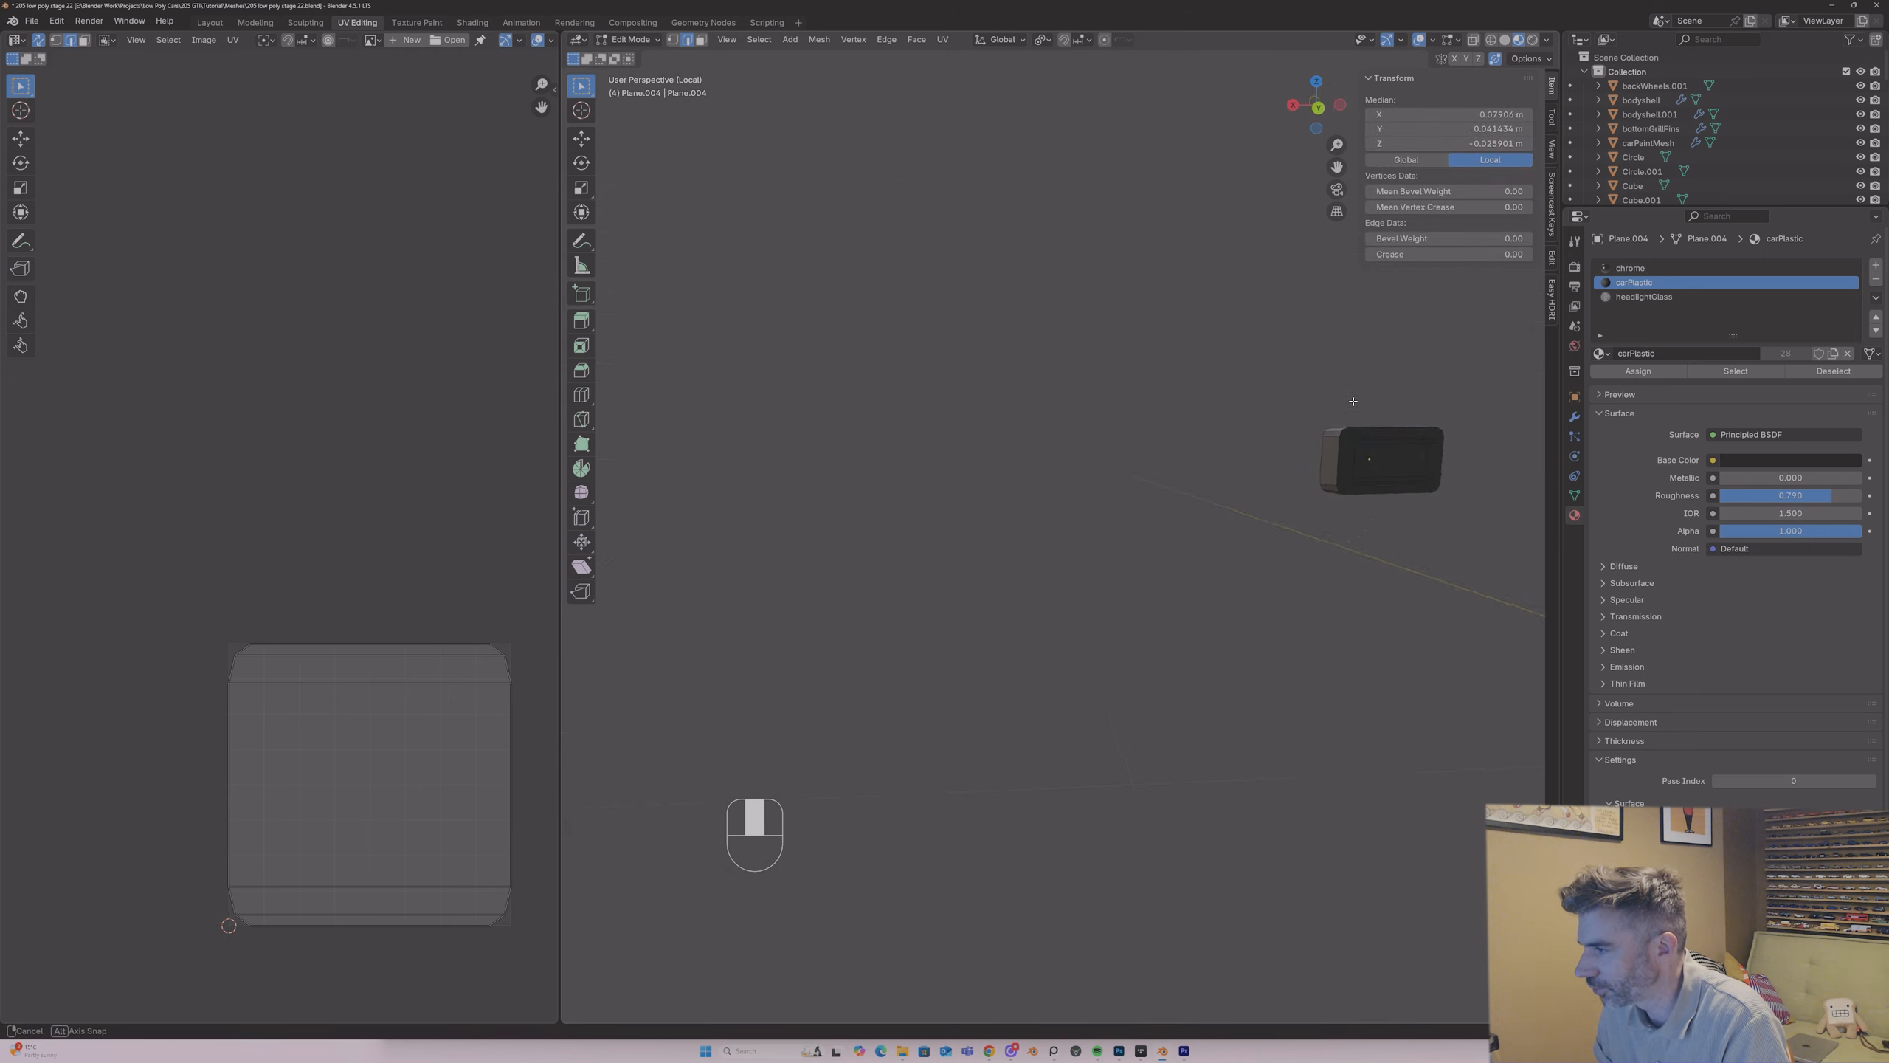
pyautogui.keyDown('shift'); pyautogui.click(1346, 476); pyautogui.keyUp('shift')
pyautogui.moveTo(1346, 476); pyautogui.dragTo(1398, 404, button='middle')
pyautogui.keyDown('shift'); pyautogui.click(1390, 456); pyautogui.keyUp('shift')
pyautogui.keyDown('shift'); pyautogui.click(1393, 448); pyautogui.keyUp('shift')
pyautogui.rightClick(1394, 450)
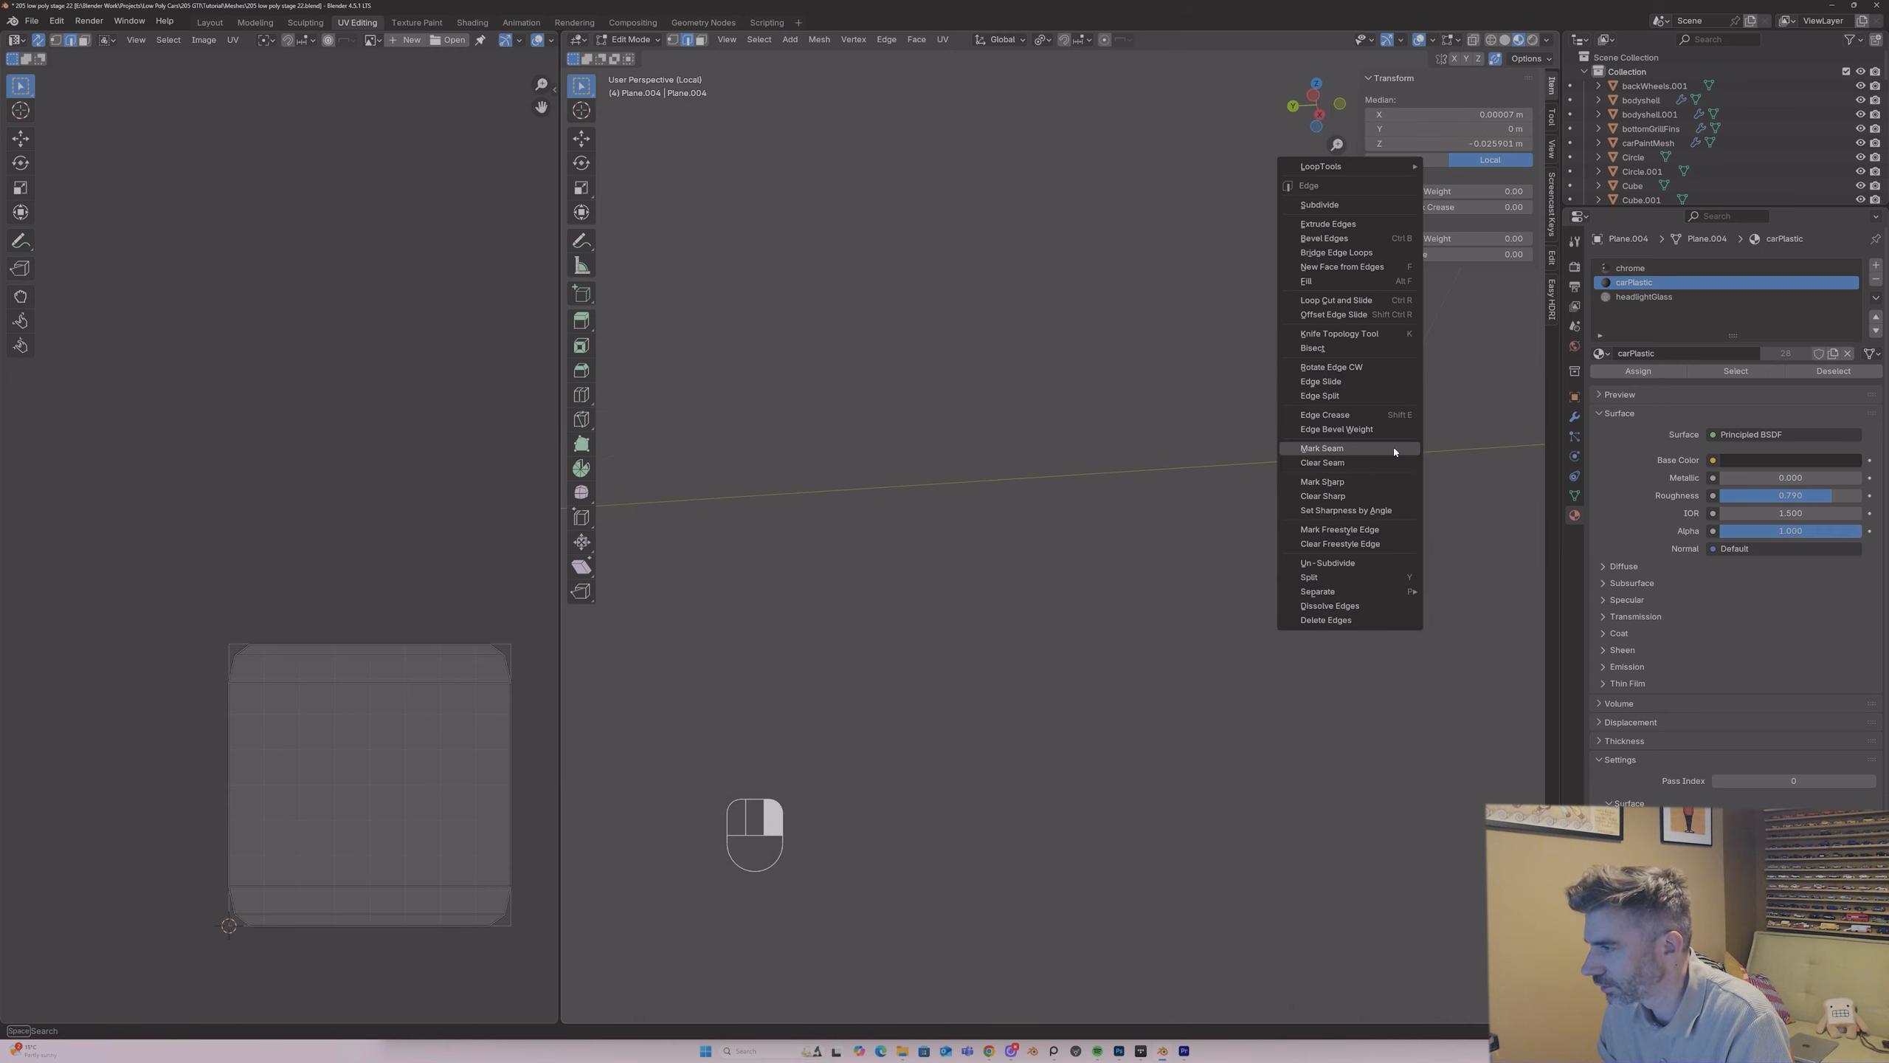
pyautogui.click(1392, 448)
# Step: Unwrap all faces of the fog light housings with the angle-based method
pyautogui.press('a')
pyautogui.moveTo(1383, 476); pyautogui.dragTo(1374, 505, button='middle')
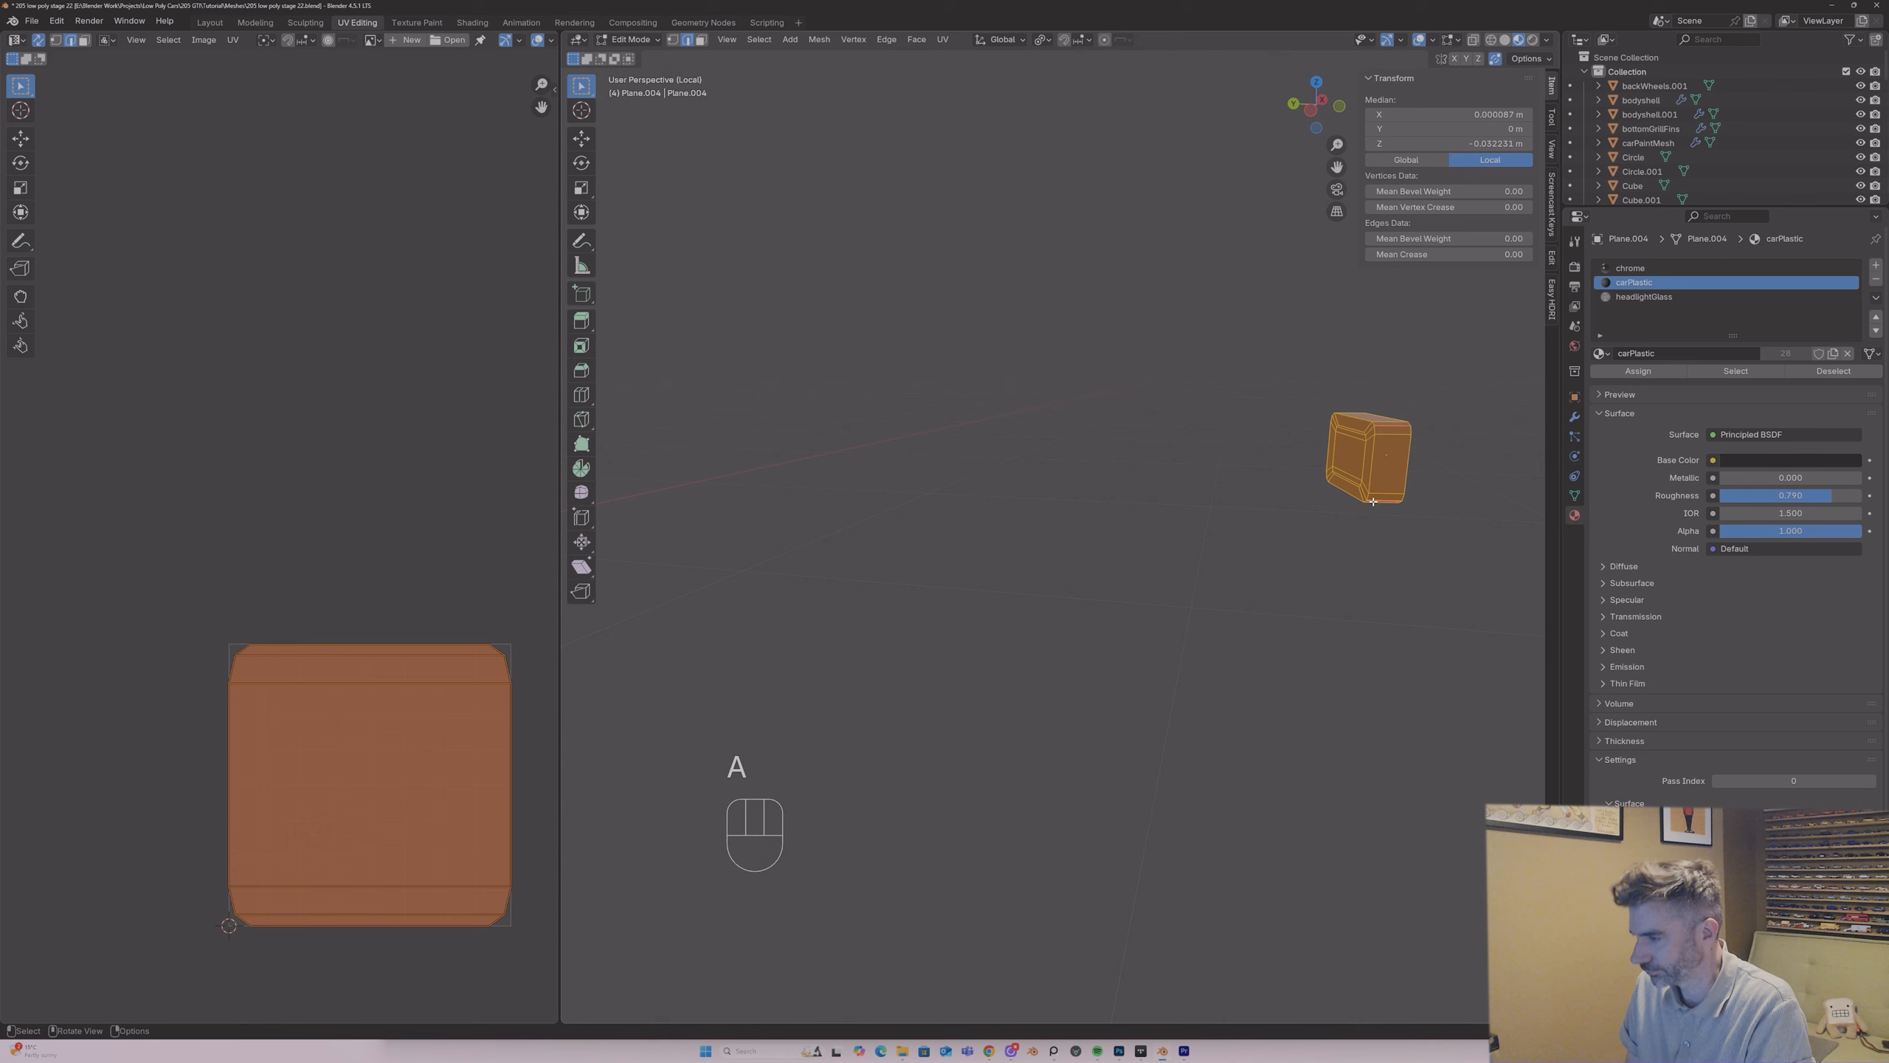
pyautogui.press('u')
pyautogui.click(1373, 501)
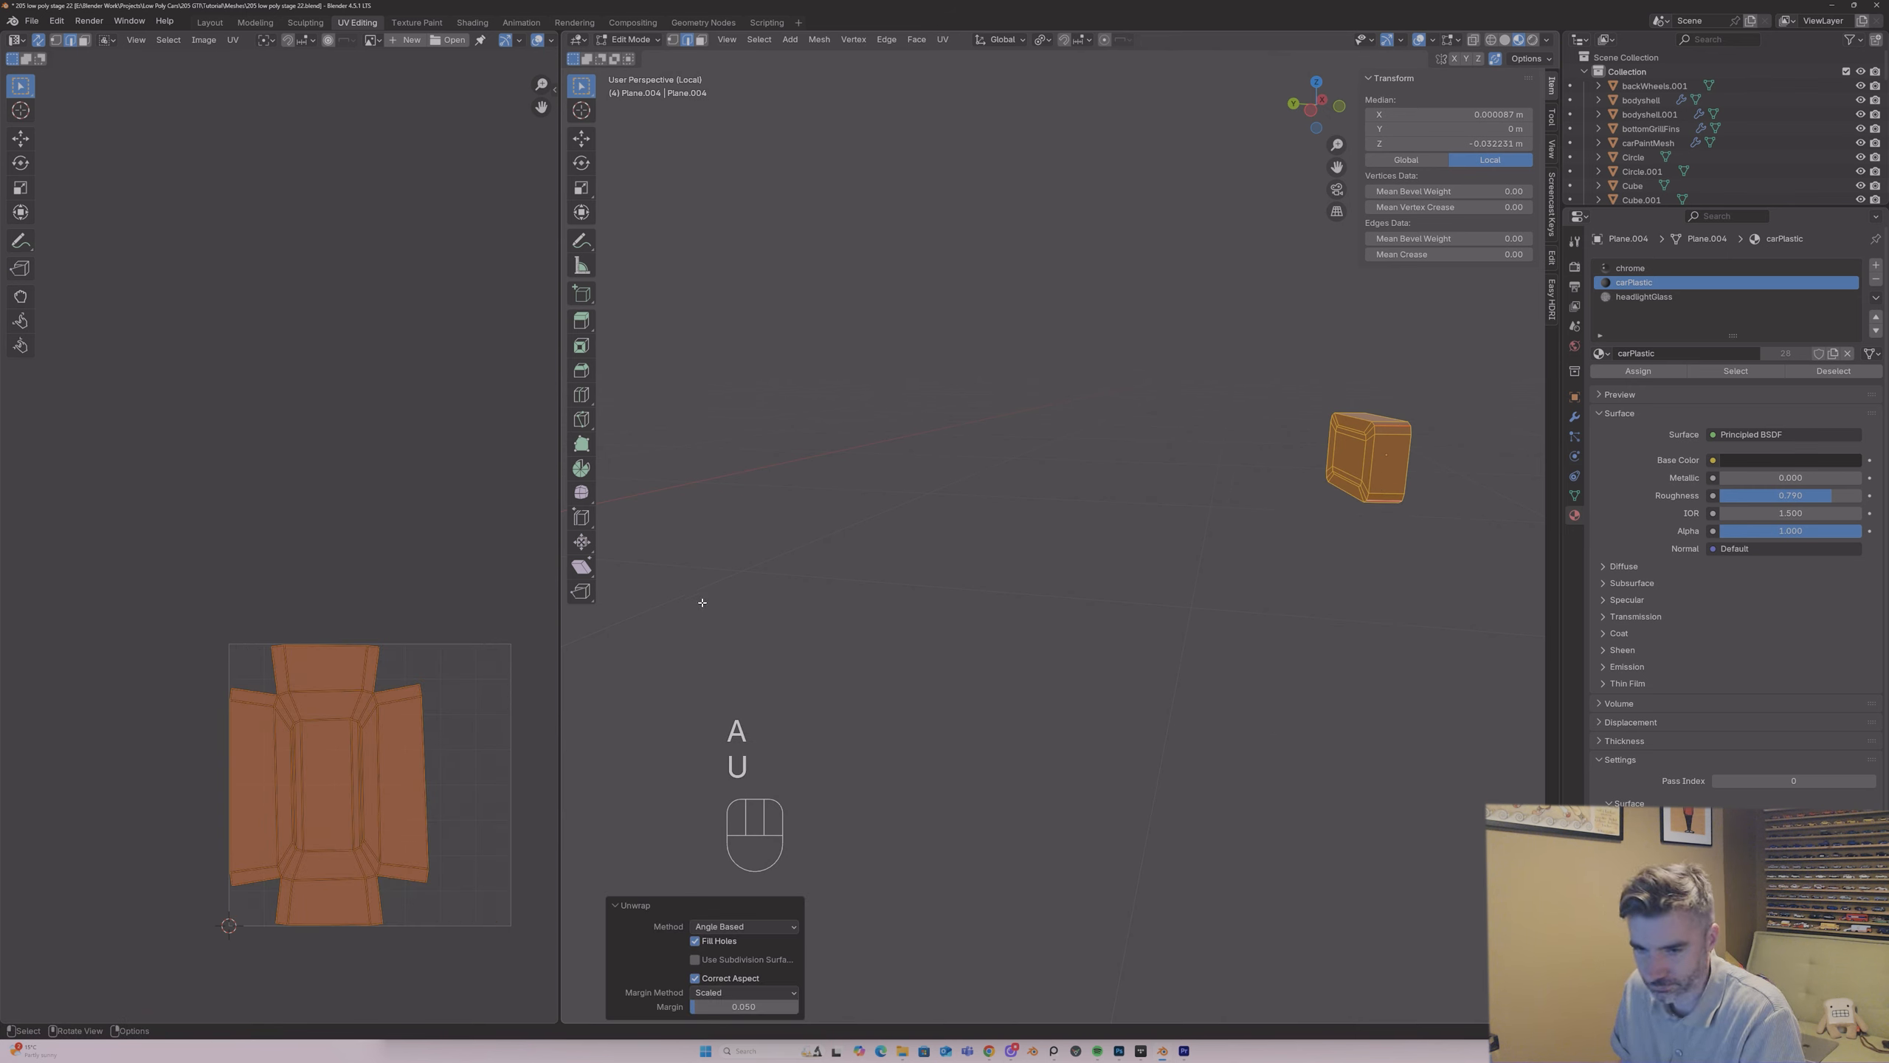
pyautogui.press('Tab')
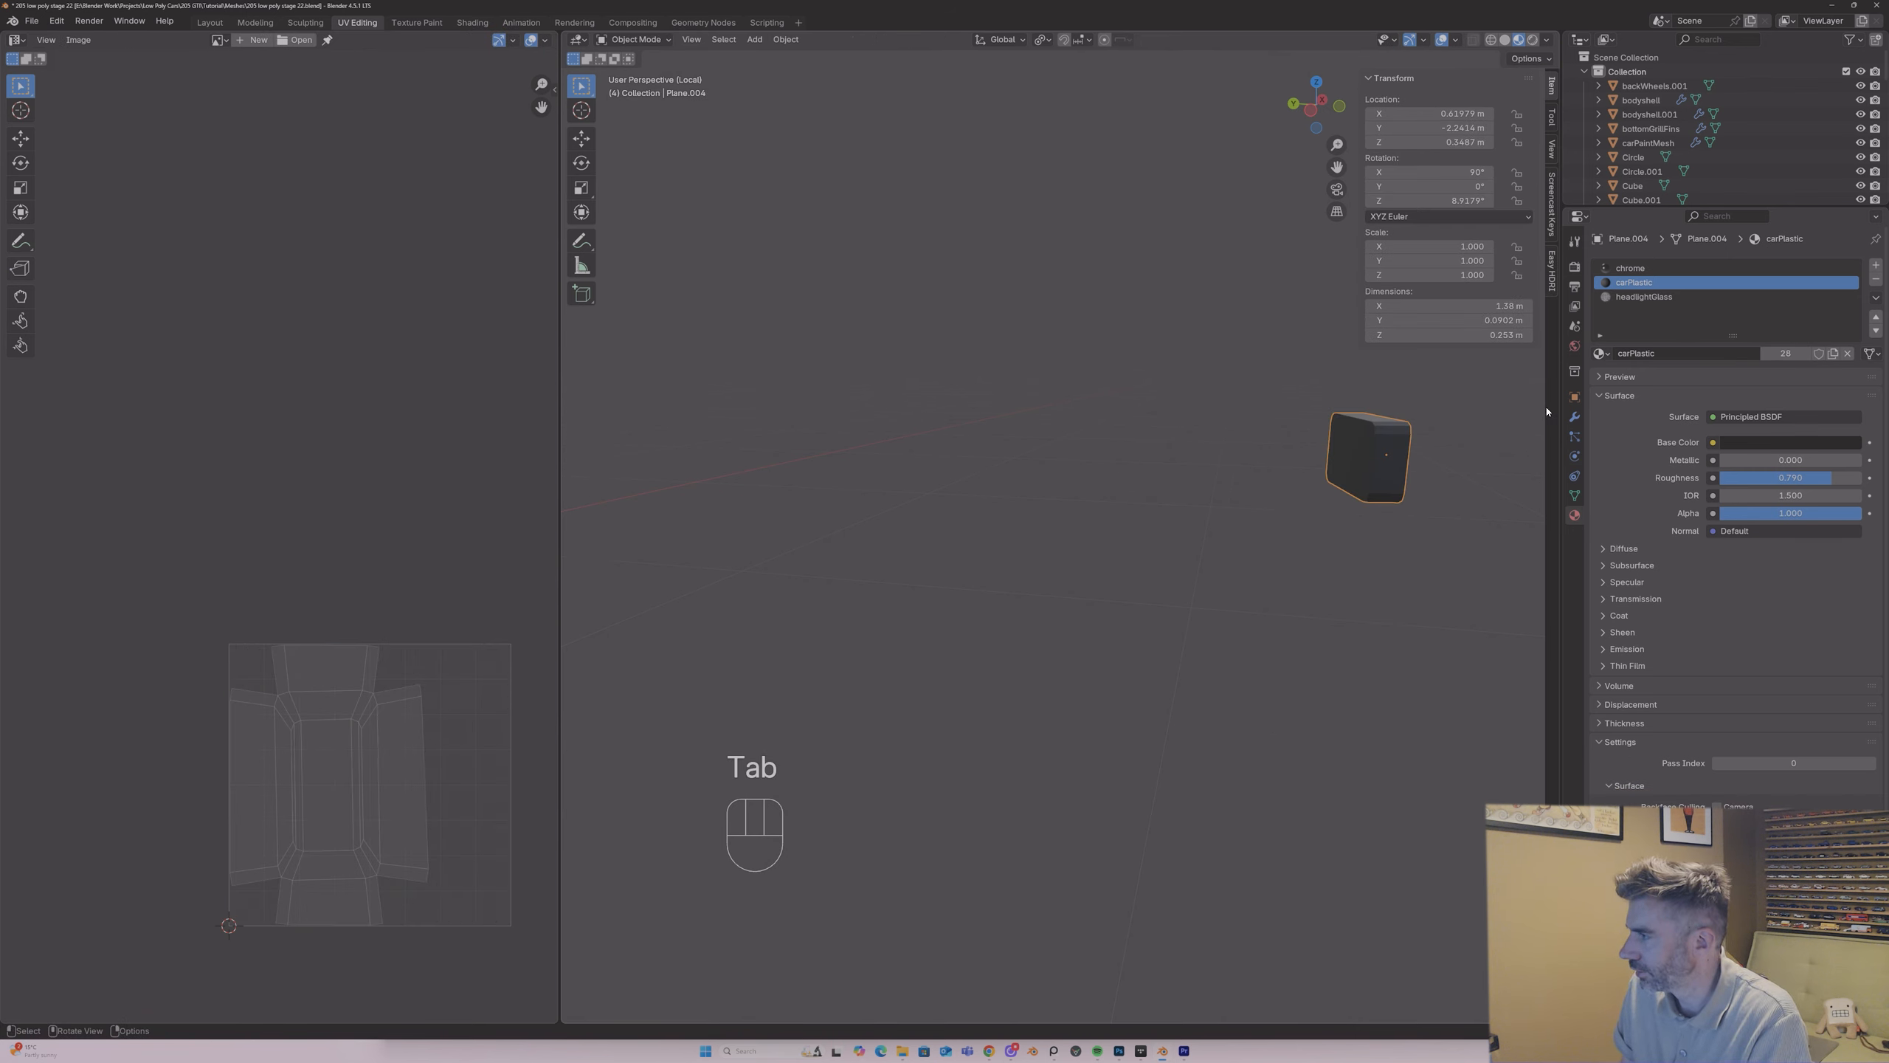
# Step: Remove the chrome and headlightGlass slots from the fog light housings and replace carPlastic with the UVPlastic material
pyautogui.click(1836, 295)
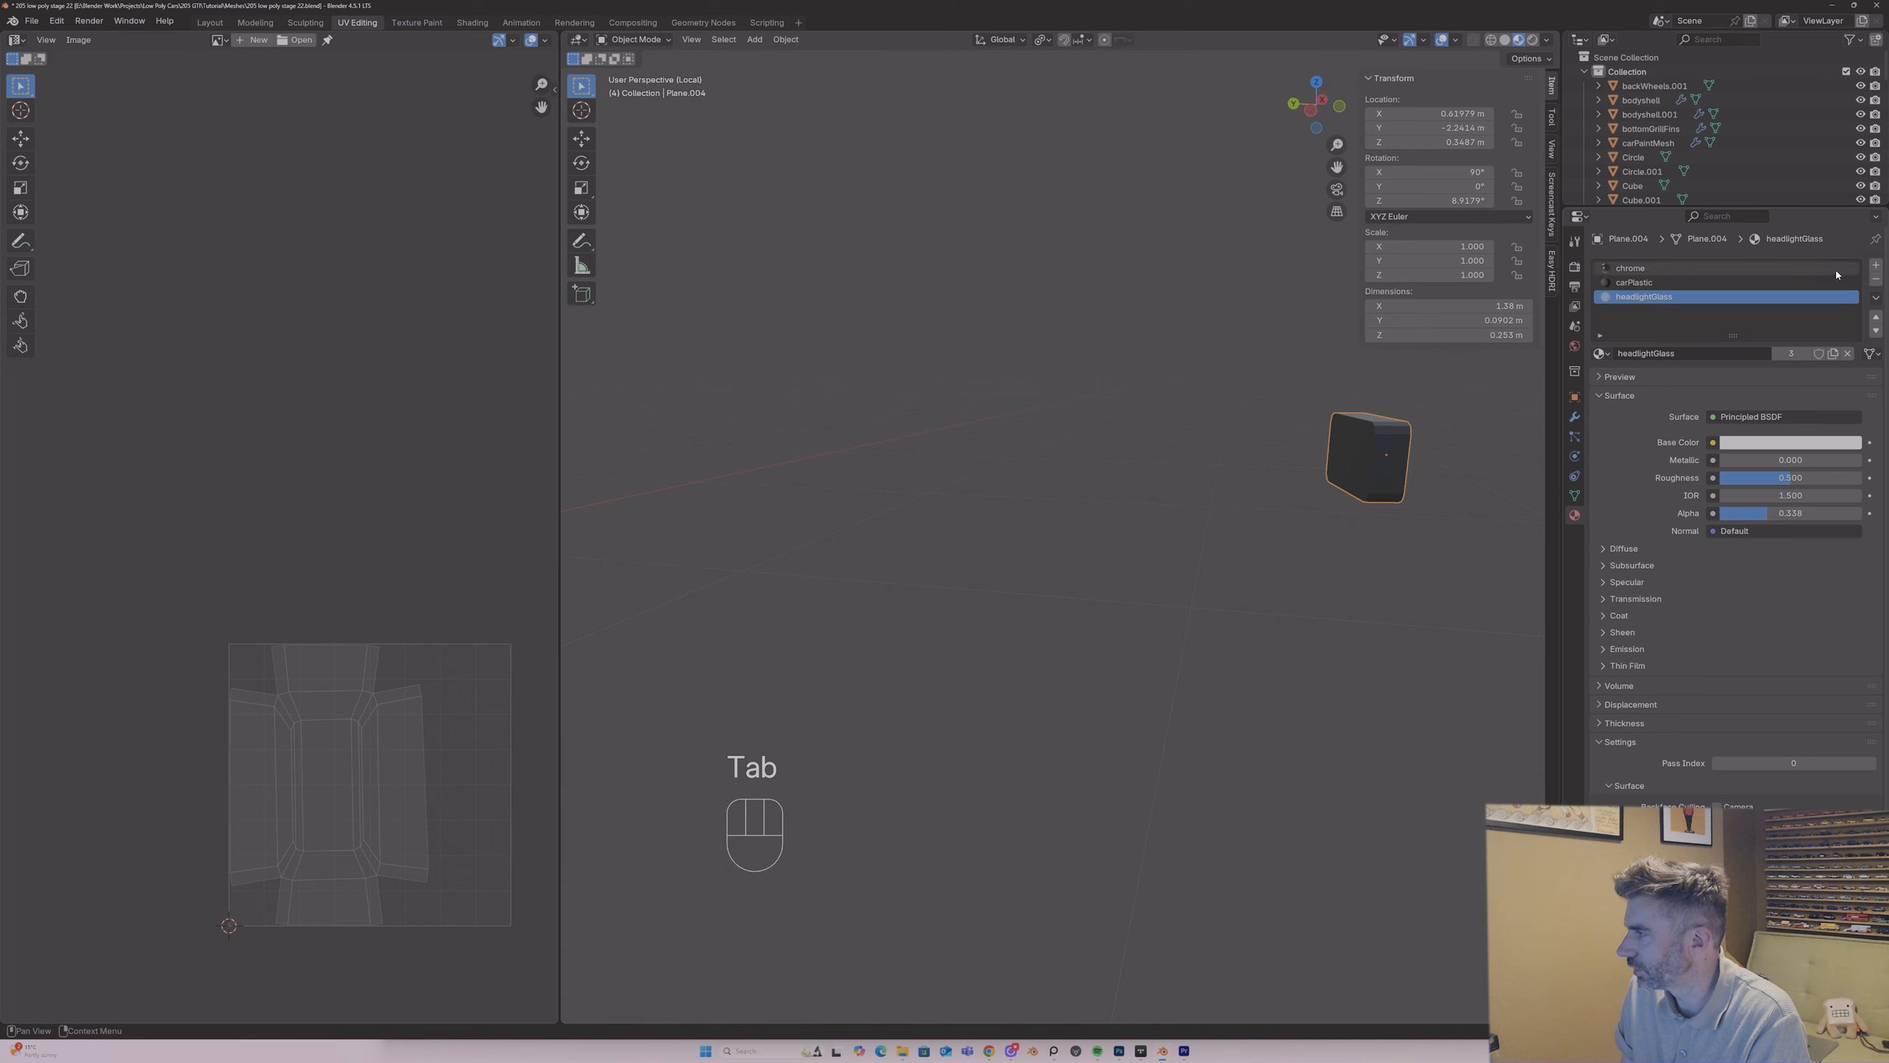
pyautogui.click(1876, 279)
pyautogui.click(1875, 279)
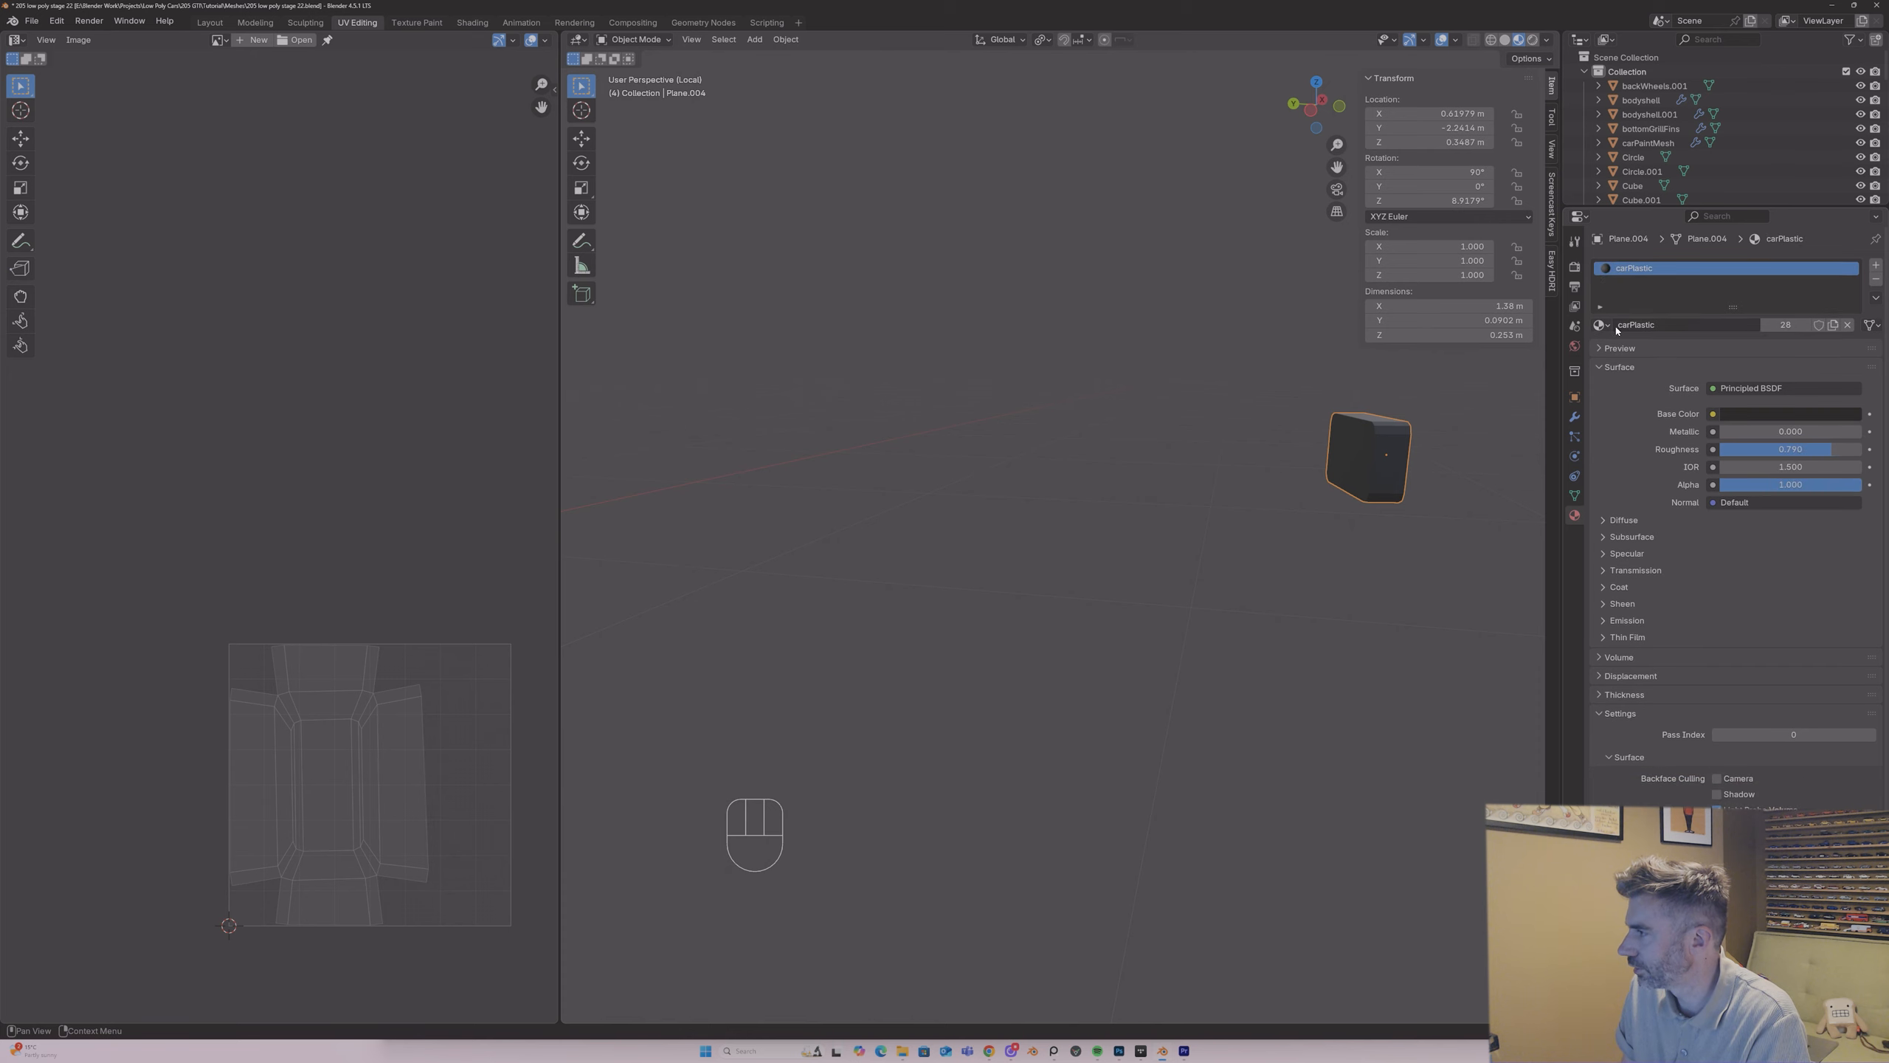
pyautogui.click(1599, 325)
pyautogui.write('uv')
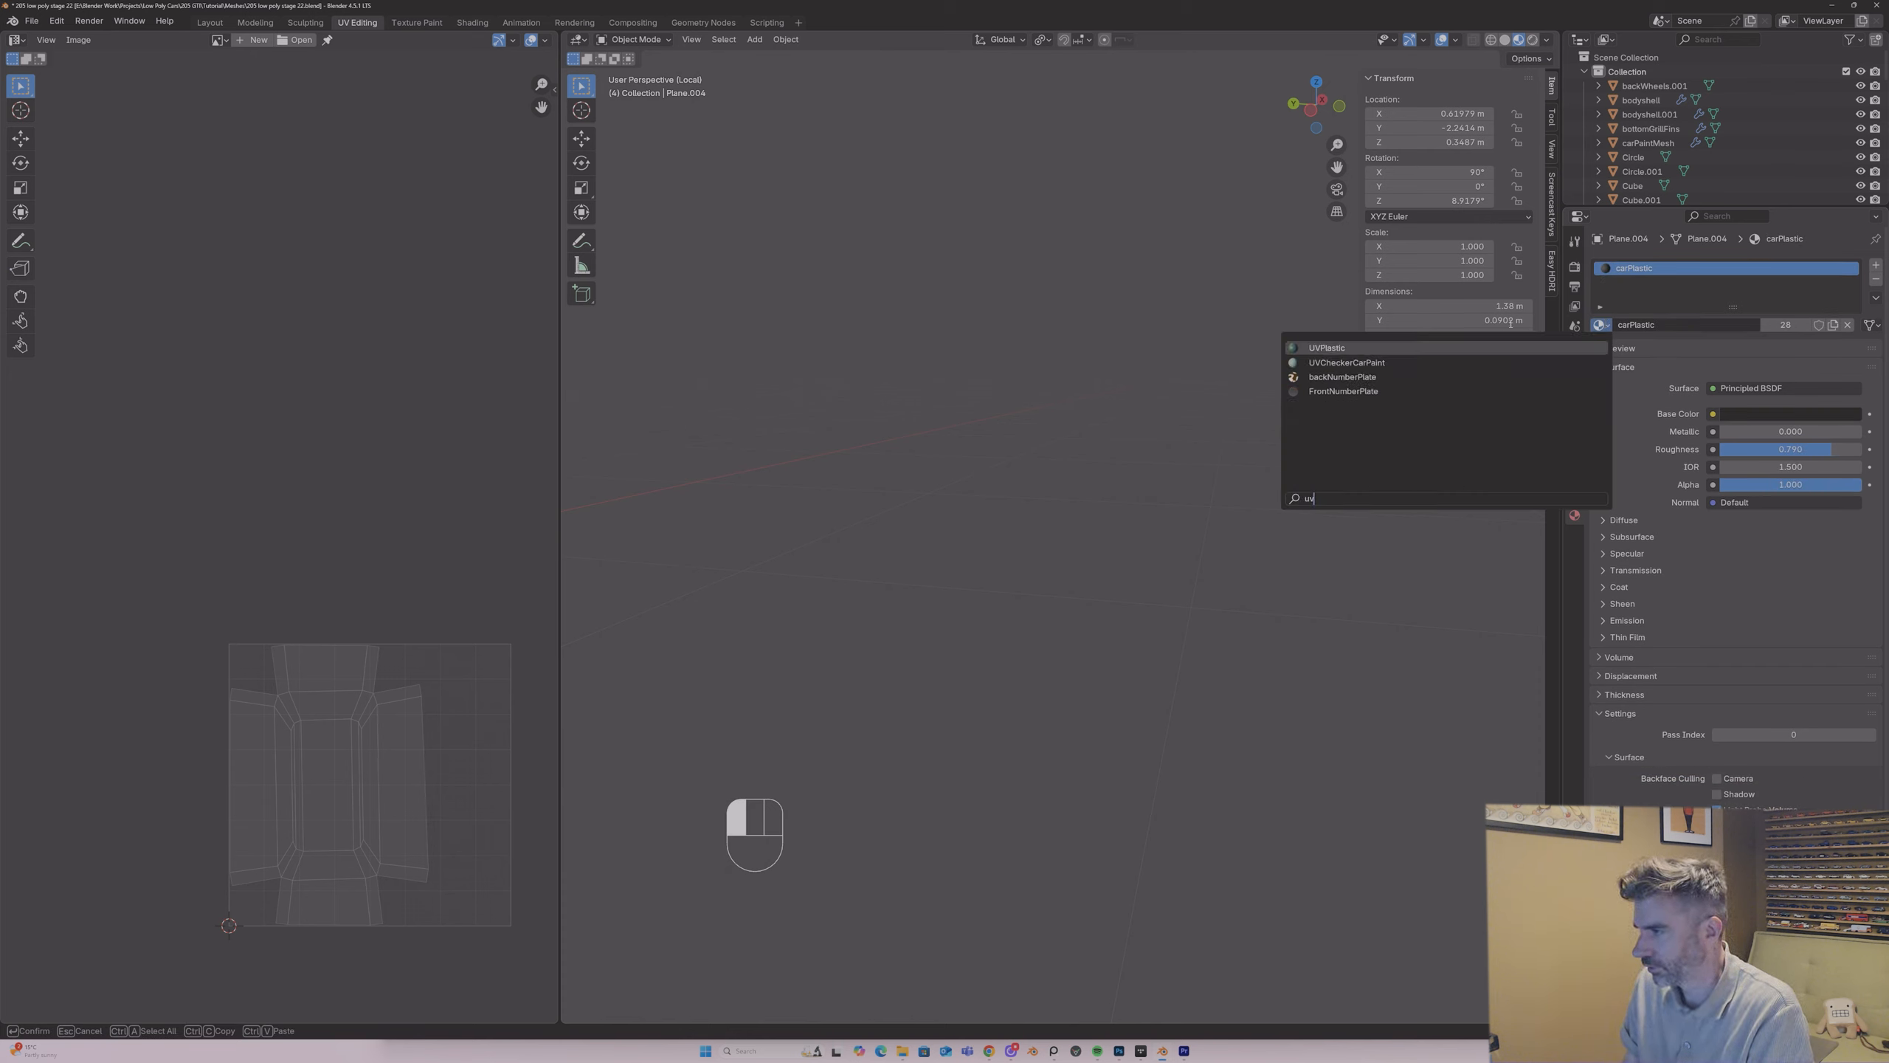
pyautogui.click(1326, 348)
# Step: Return to the full car and examine its front, side and rear for remaining plastic parts such as the rear wiper
pyautogui.press('Tab')
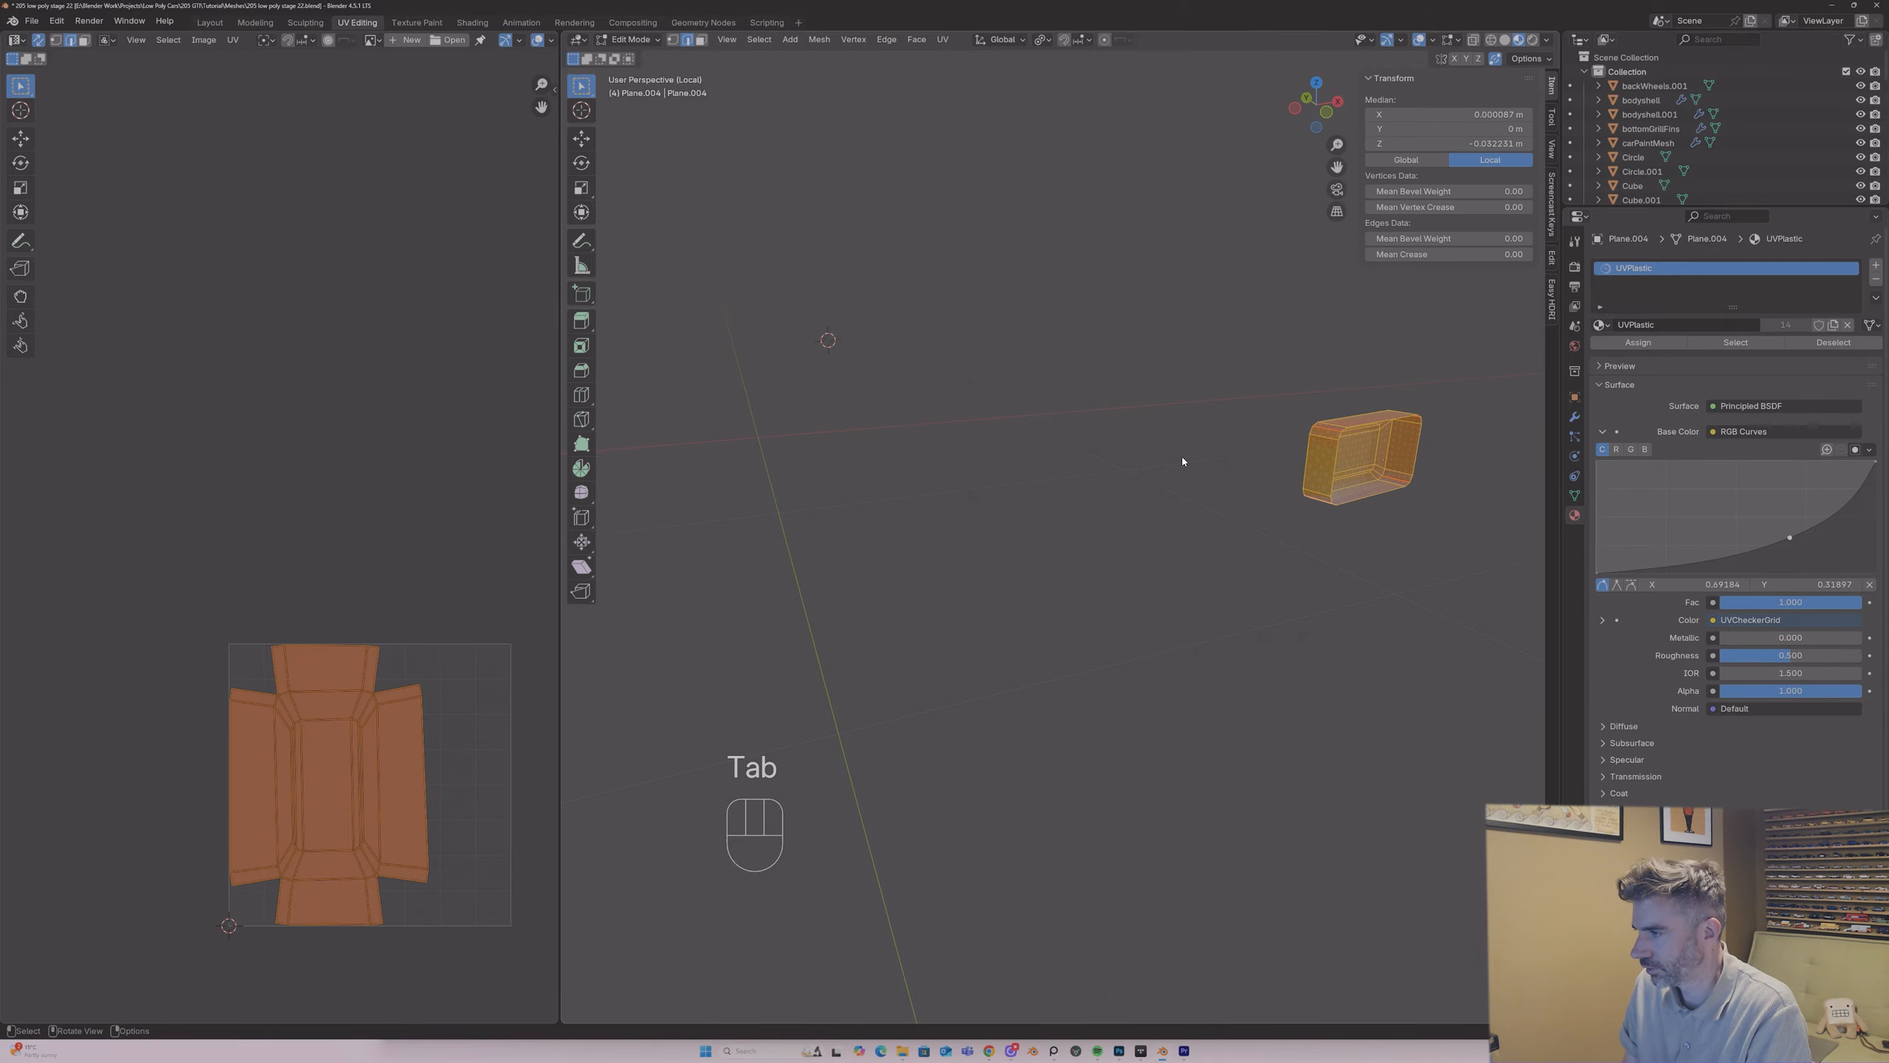
pyautogui.press('Tab')
pyautogui.press('/')
pyautogui.moveTo(1183, 462); pyautogui.dragTo(967, 480, button='middle')
pyautogui.scroll(-5, 1126, 480)
pyautogui.scroll(6, 989, 480)
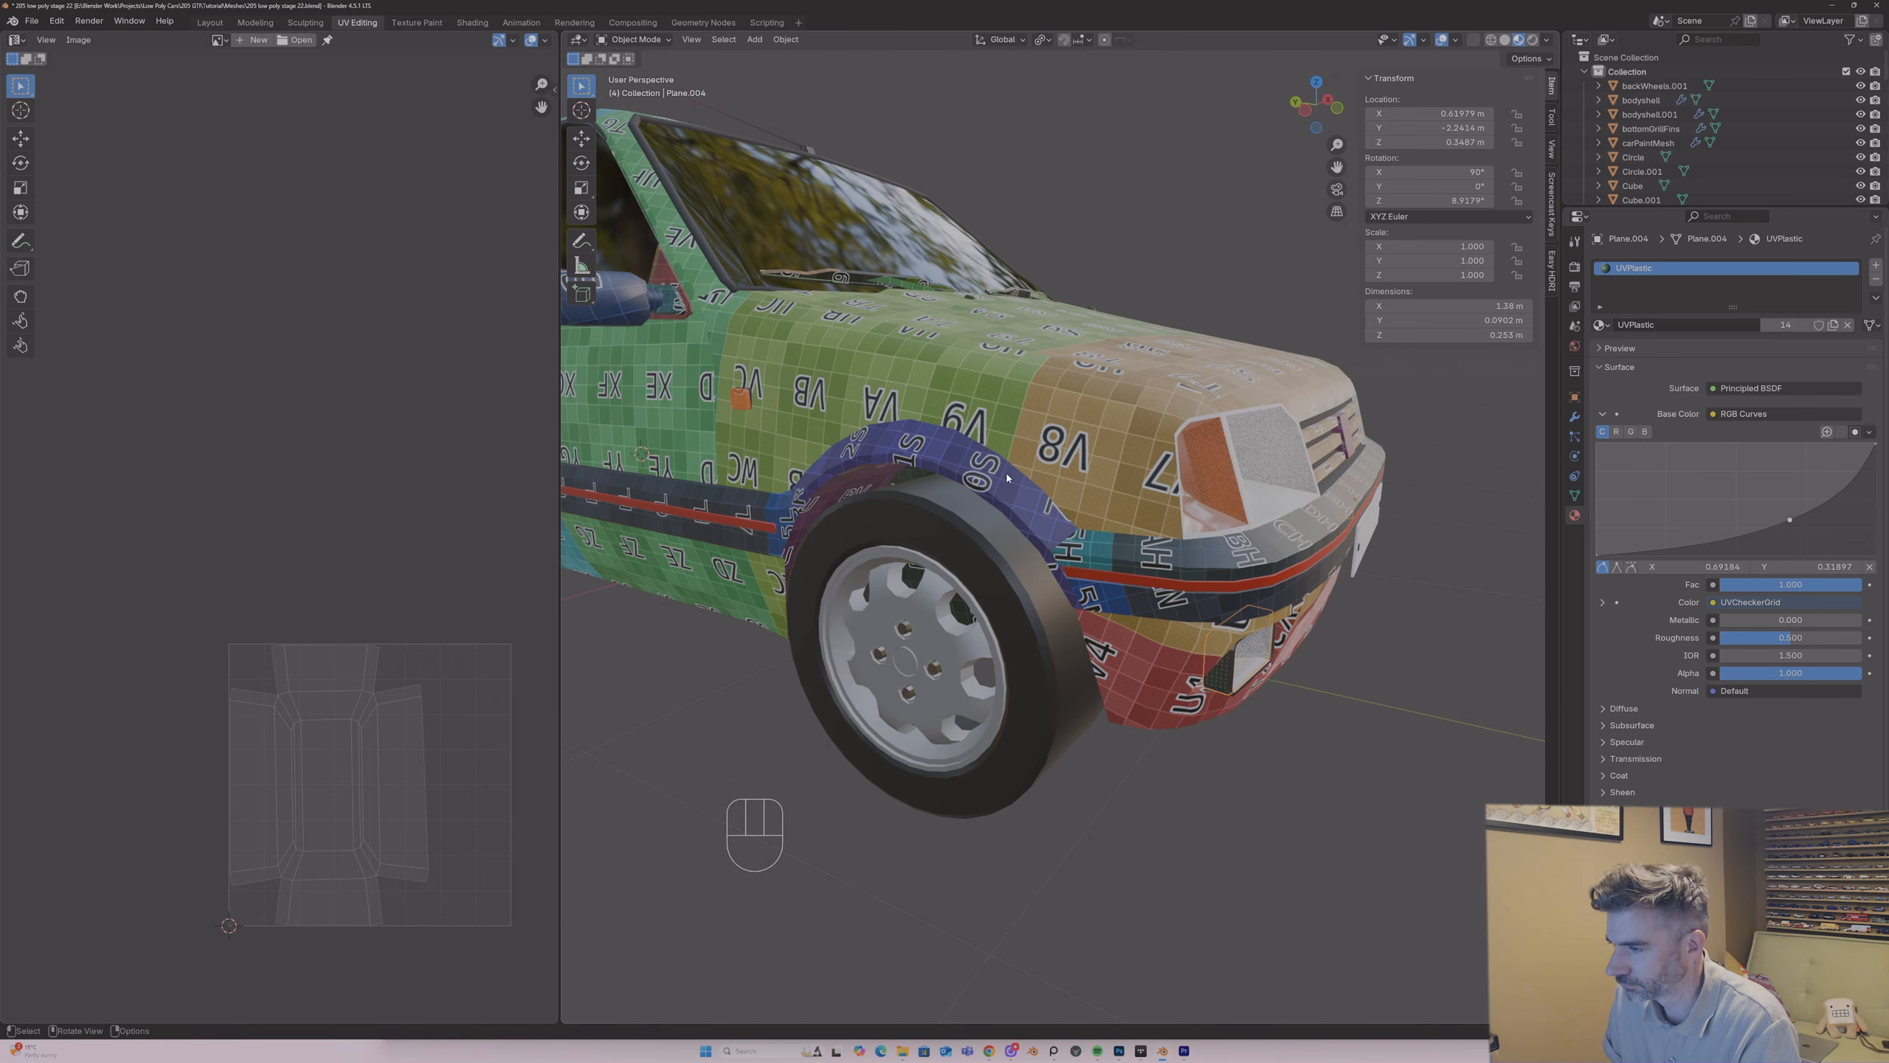
pyautogui.scroll(-6, 1006, 477)
pyautogui.moveTo(1006, 477); pyautogui.dragTo(1170, 462, button='middle')
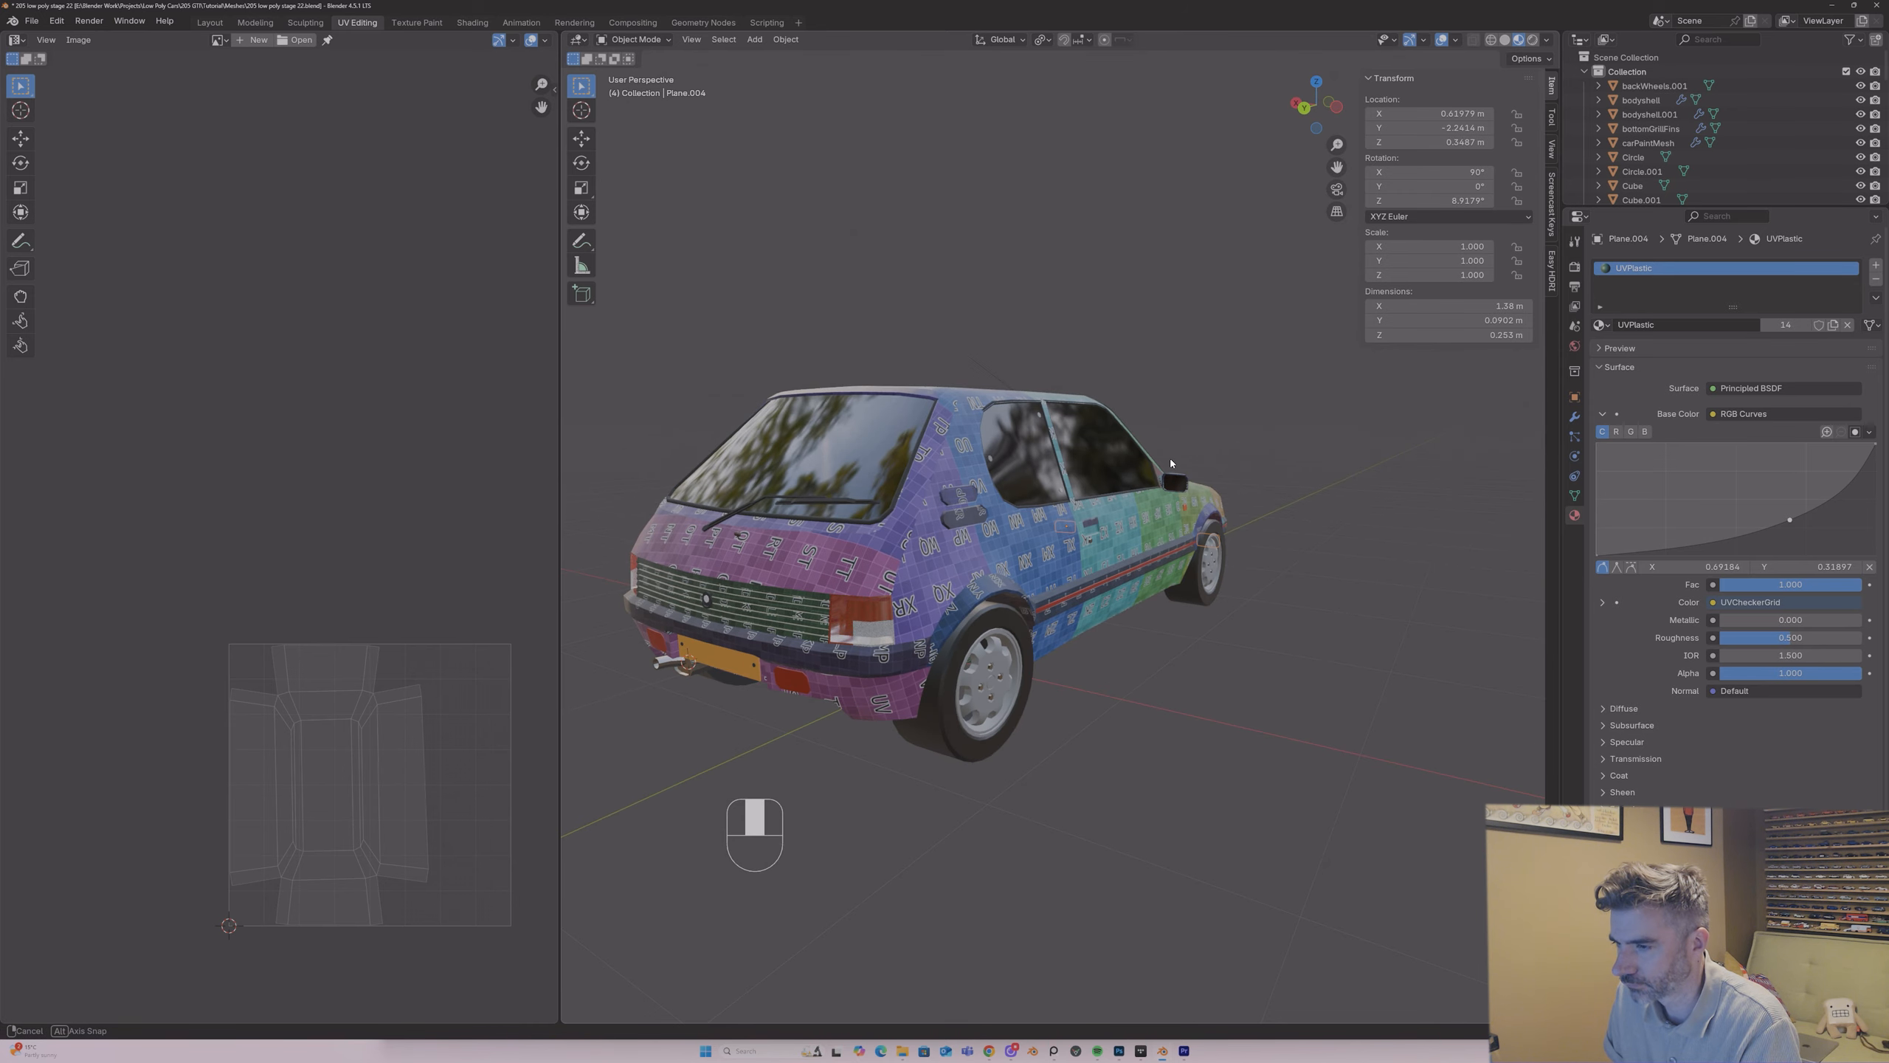
pyautogui.click(777, 493)
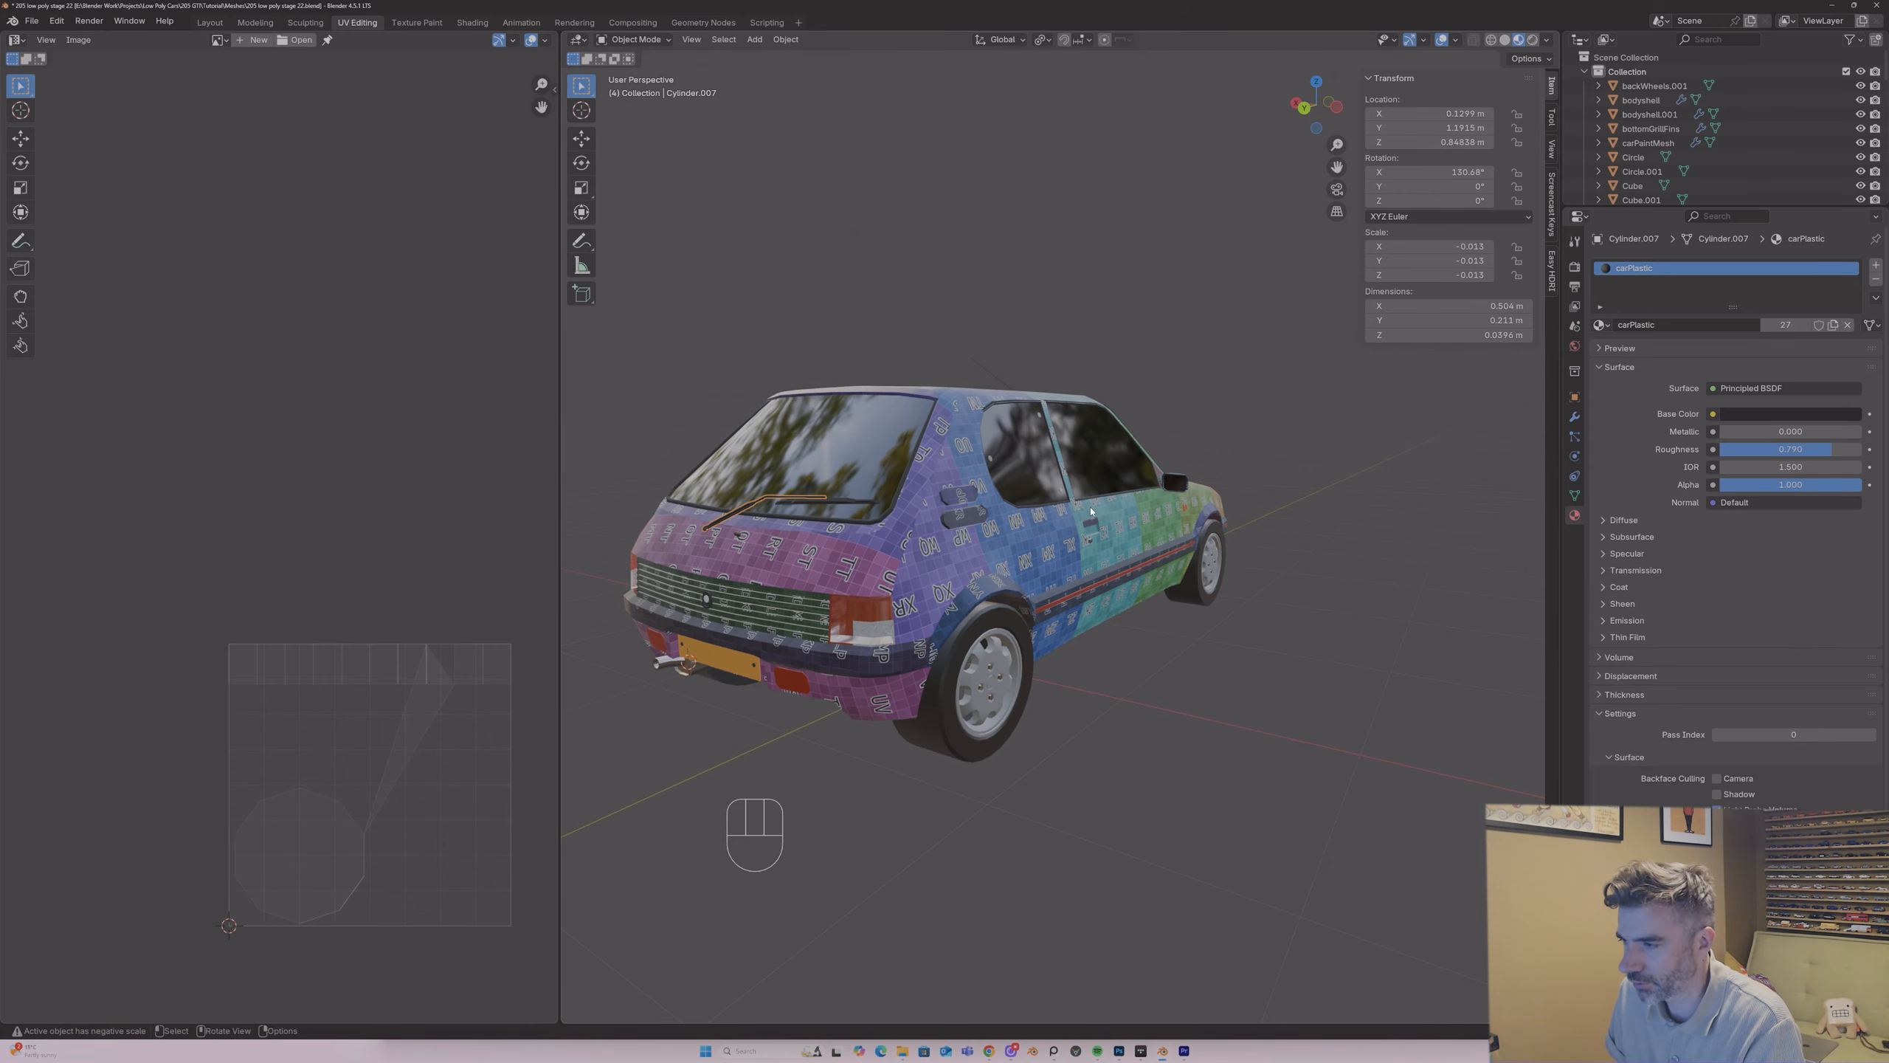
pyautogui.moveTo(777, 492); pyautogui.dragTo(932, 502, button='middle')
pyautogui.scroll(-3, 1266, 601)
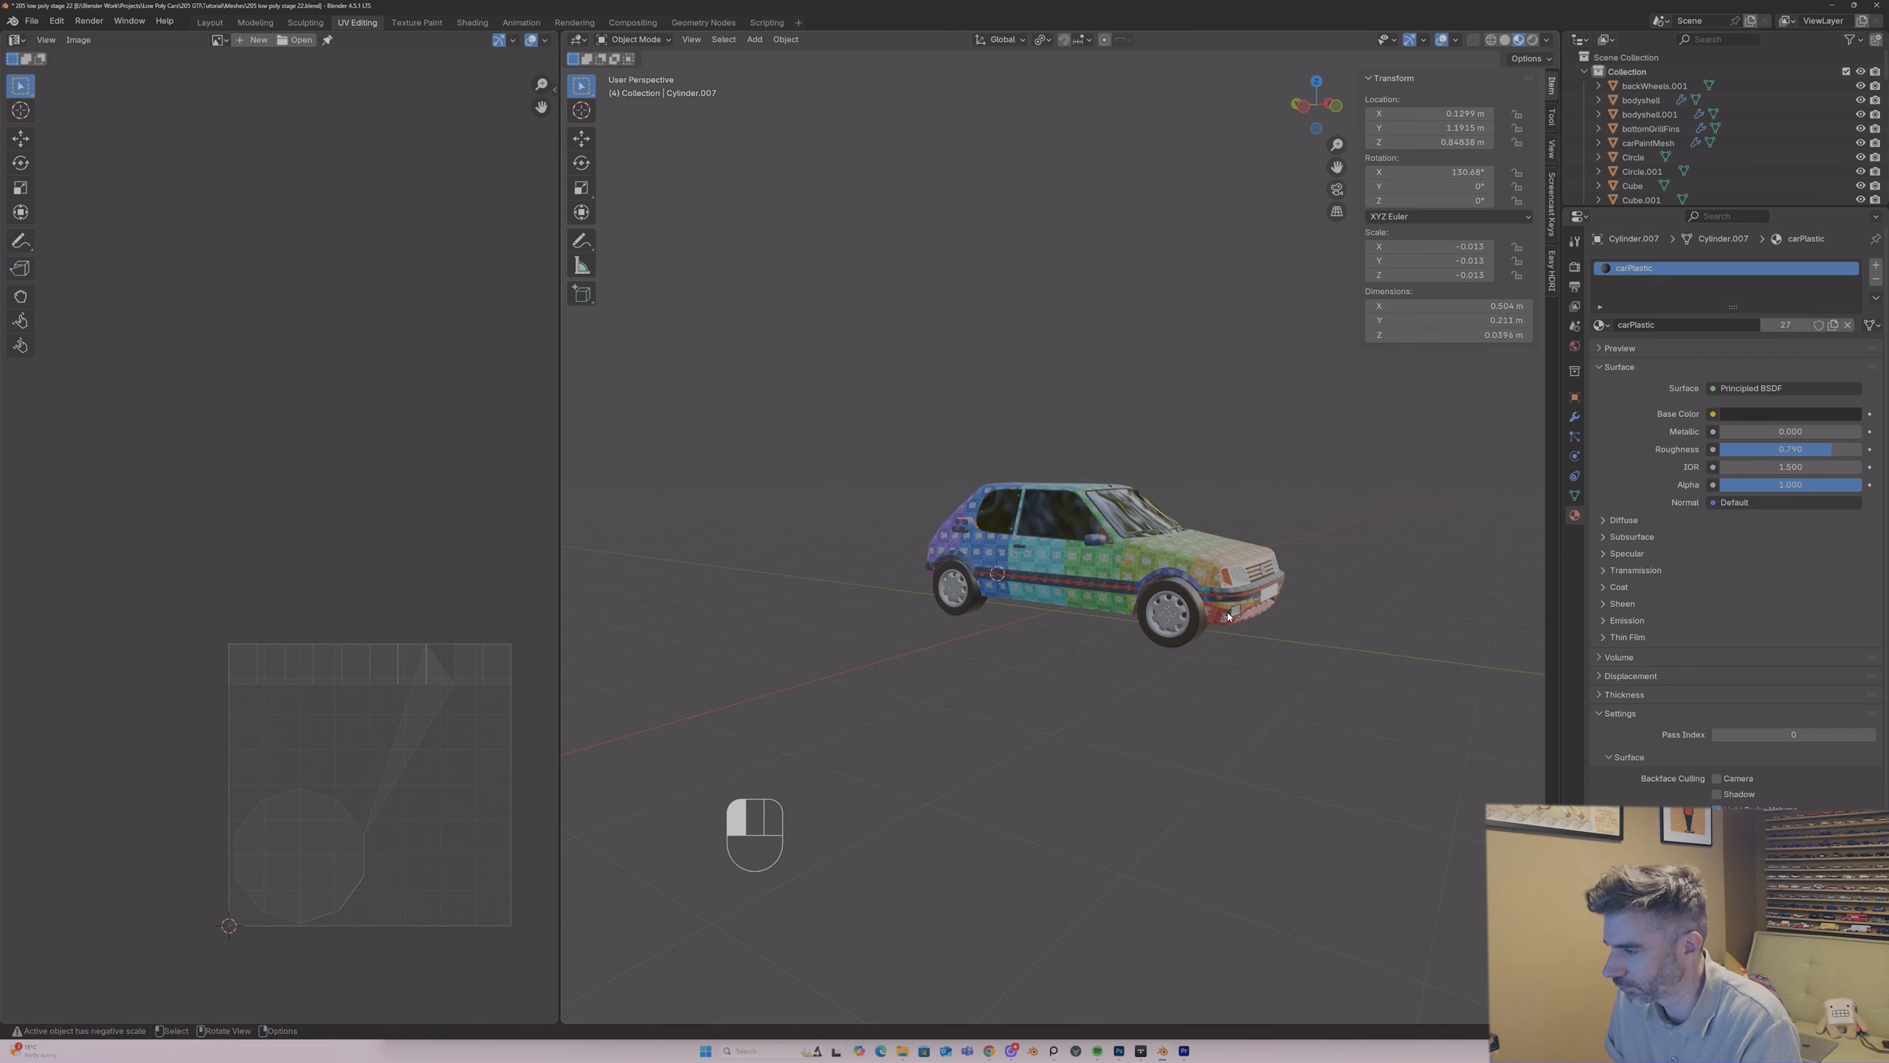
# Step: Try to join the fog light housings to the plasticTrimParts object
pyautogui.click(1228, 617)
pyautogui.scroll(3, 1228, 617)
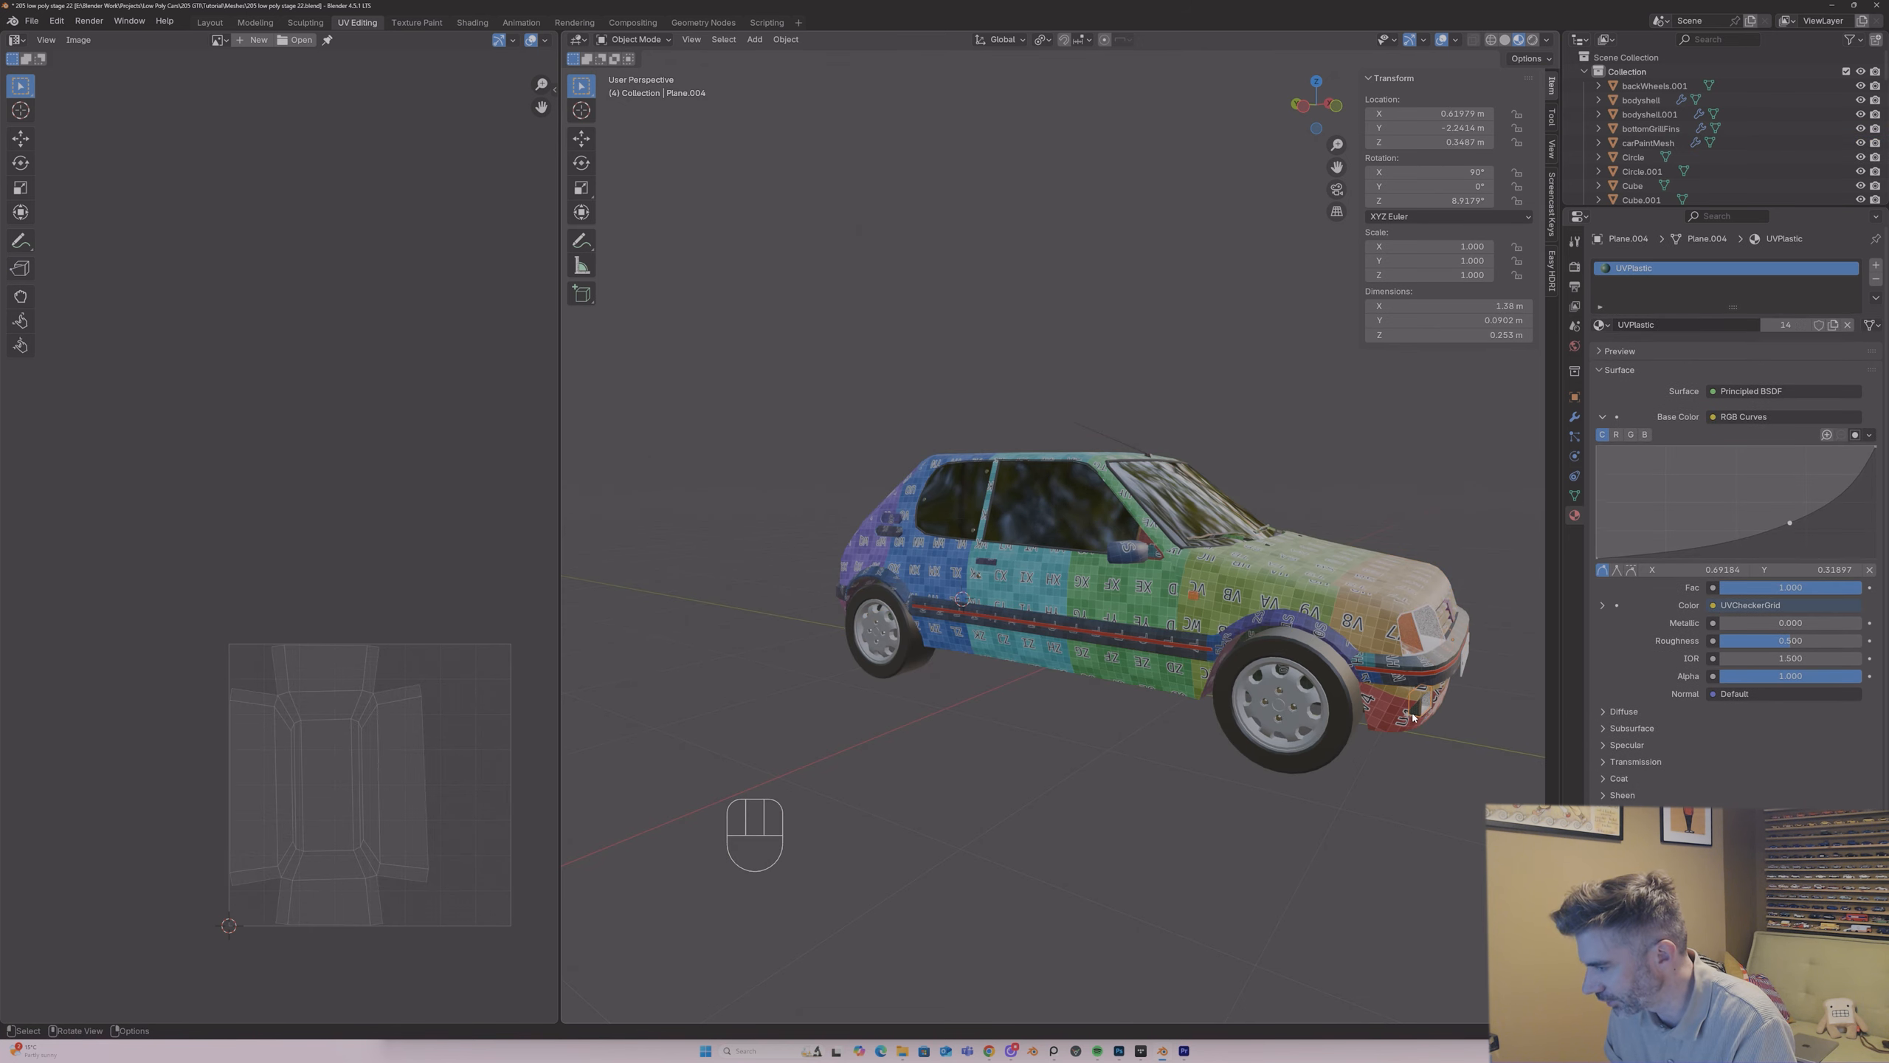
pyautogui.keyDown('shift'); pyautogui.click(1405, 670); pyautogui.keyUp('shift')
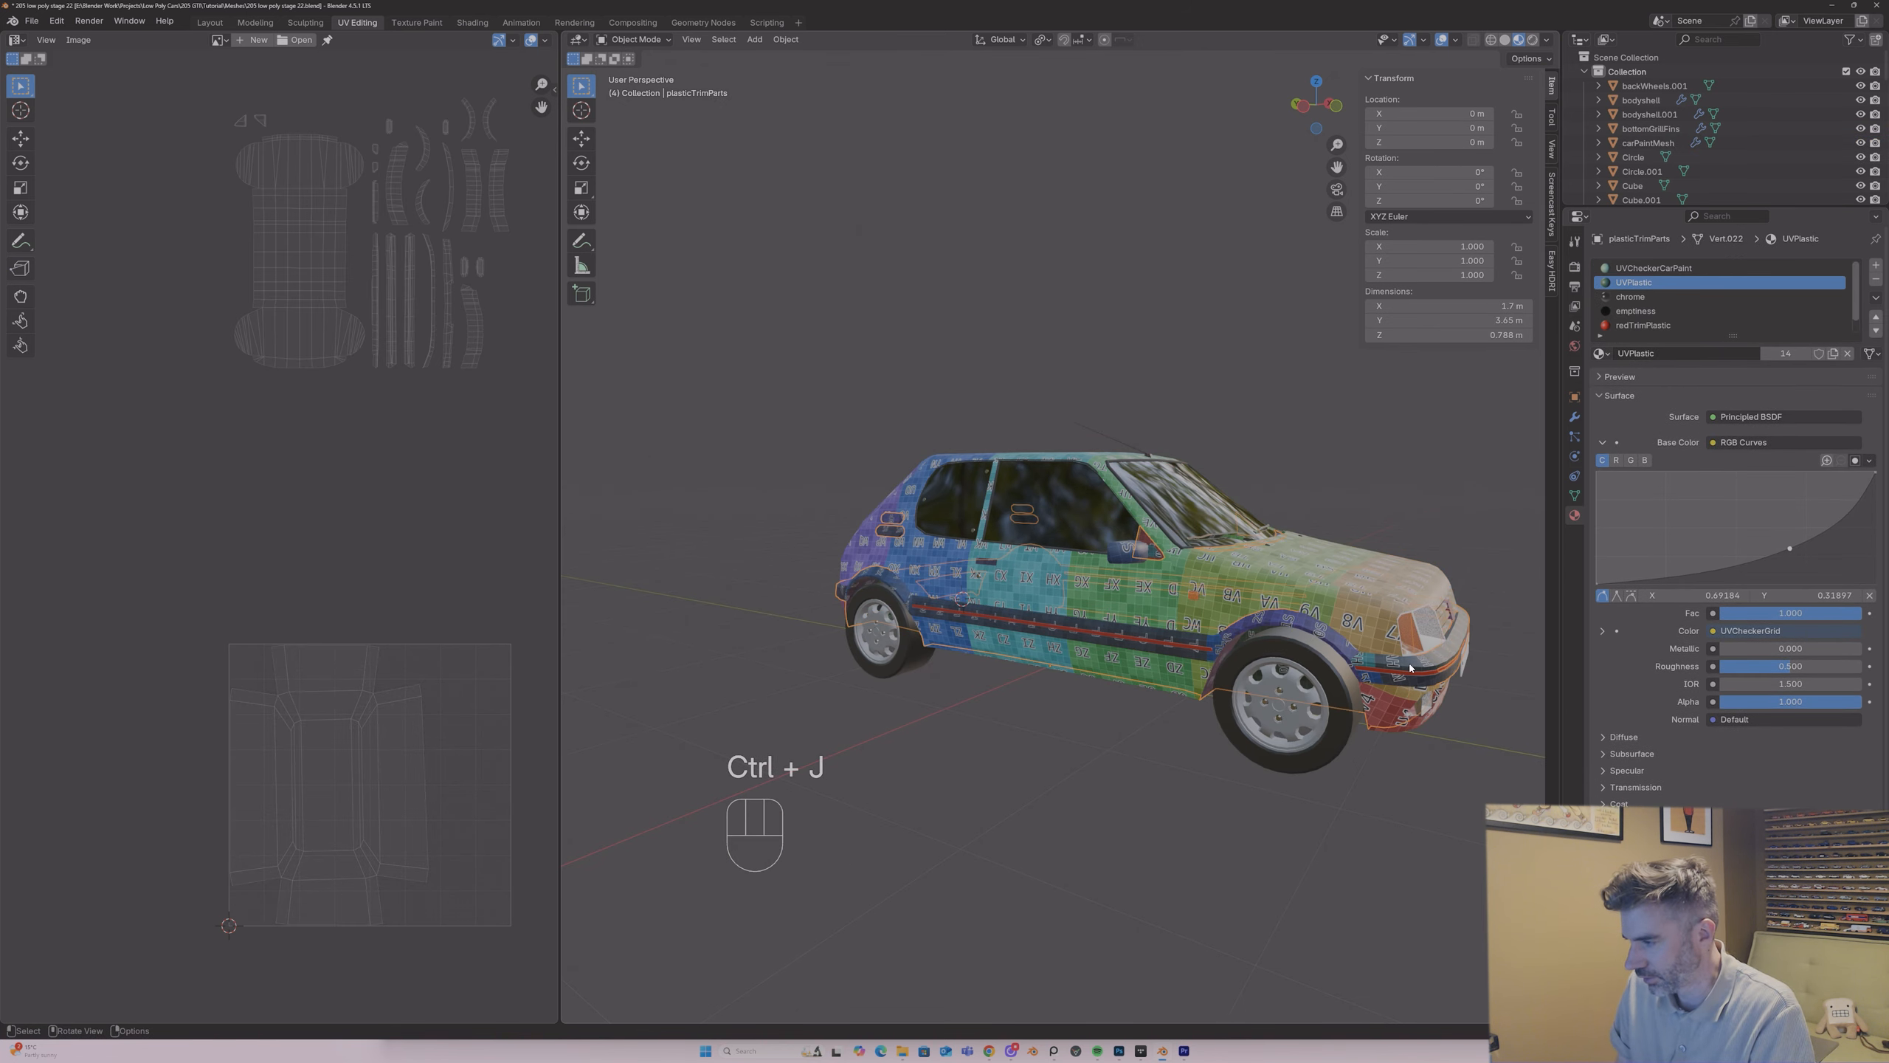
pyautogui.moveTo(1416, 723); pyautogui.dragTo(1375, 670, button='middle')
pyautogui.hotkey('ctrl', 'z')
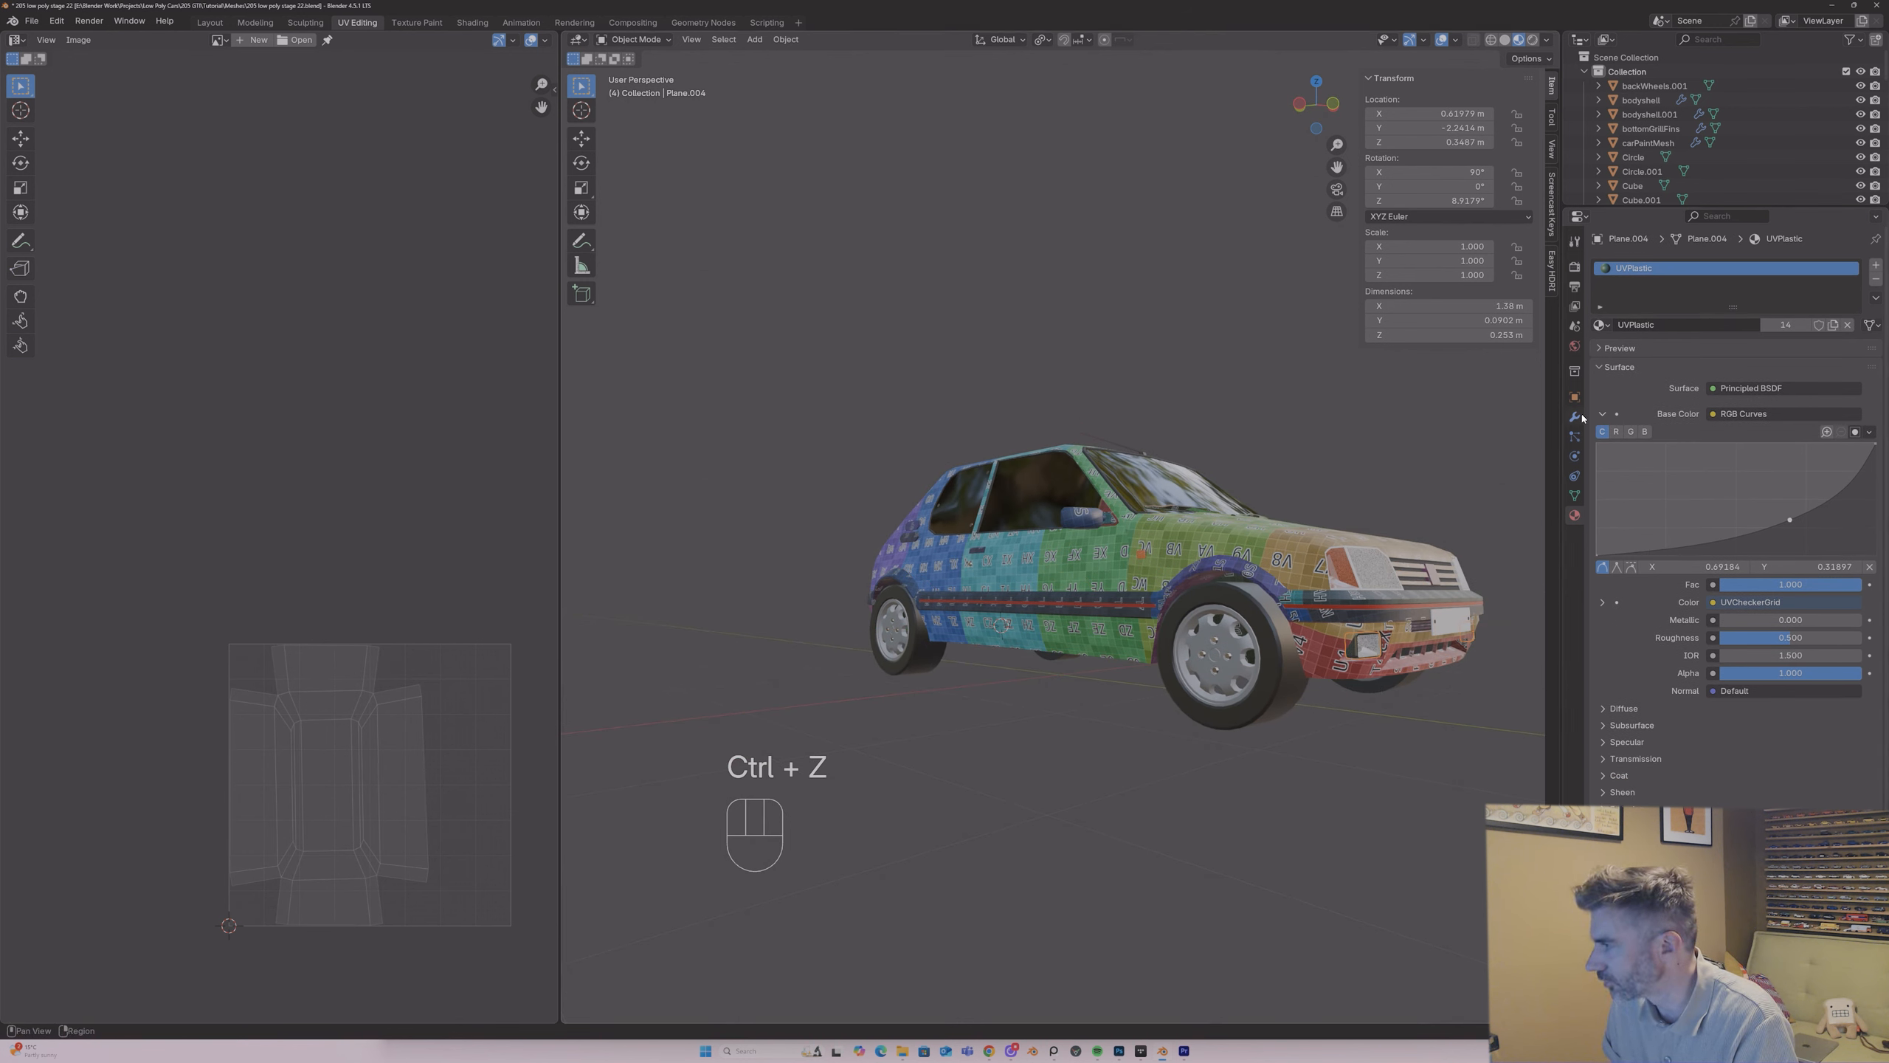
# Step: Check the fog light housings for modifiers and join them into the carPaintMesh object
pyautogui.click(1576, 417)
pyautogui.click(1839, 289)
pyautogui.click(1792, 302)
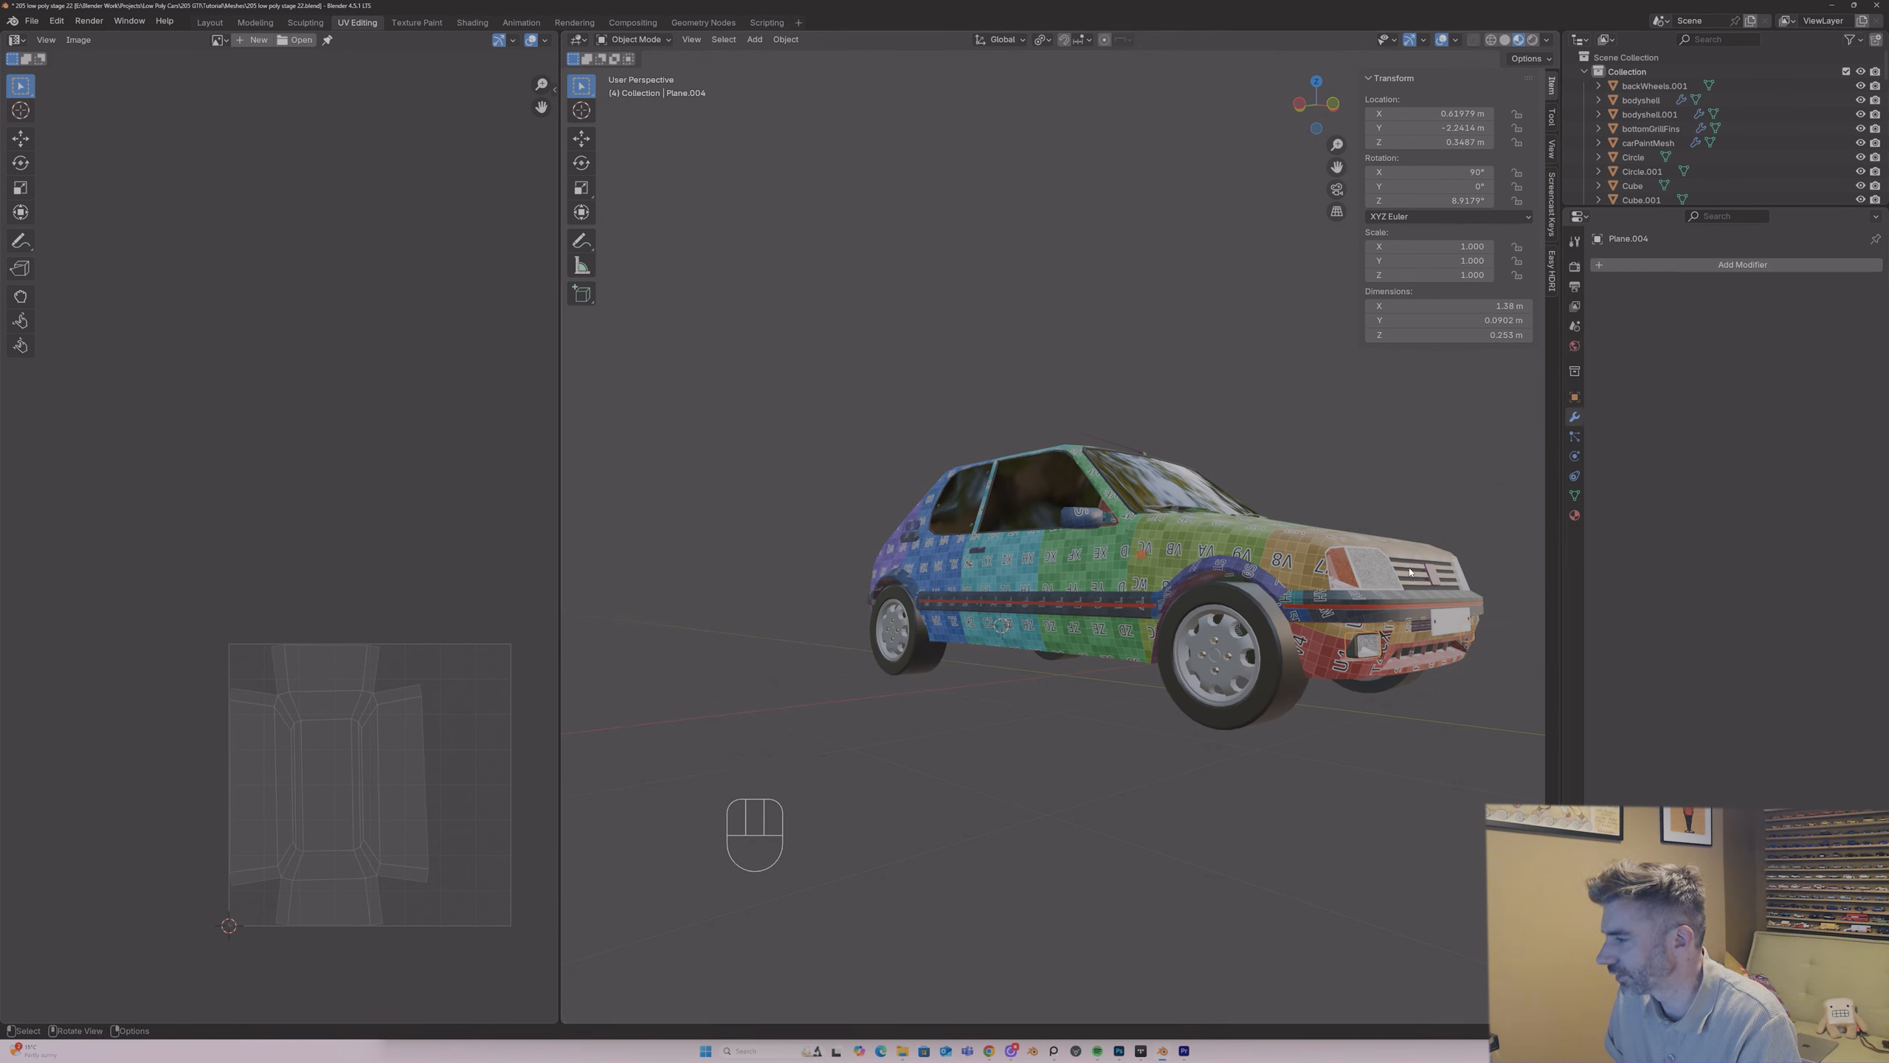
pyautogui.keyDown('shift'); pyautogui.click(1313, 553); pyautogui.keyUp('shift')
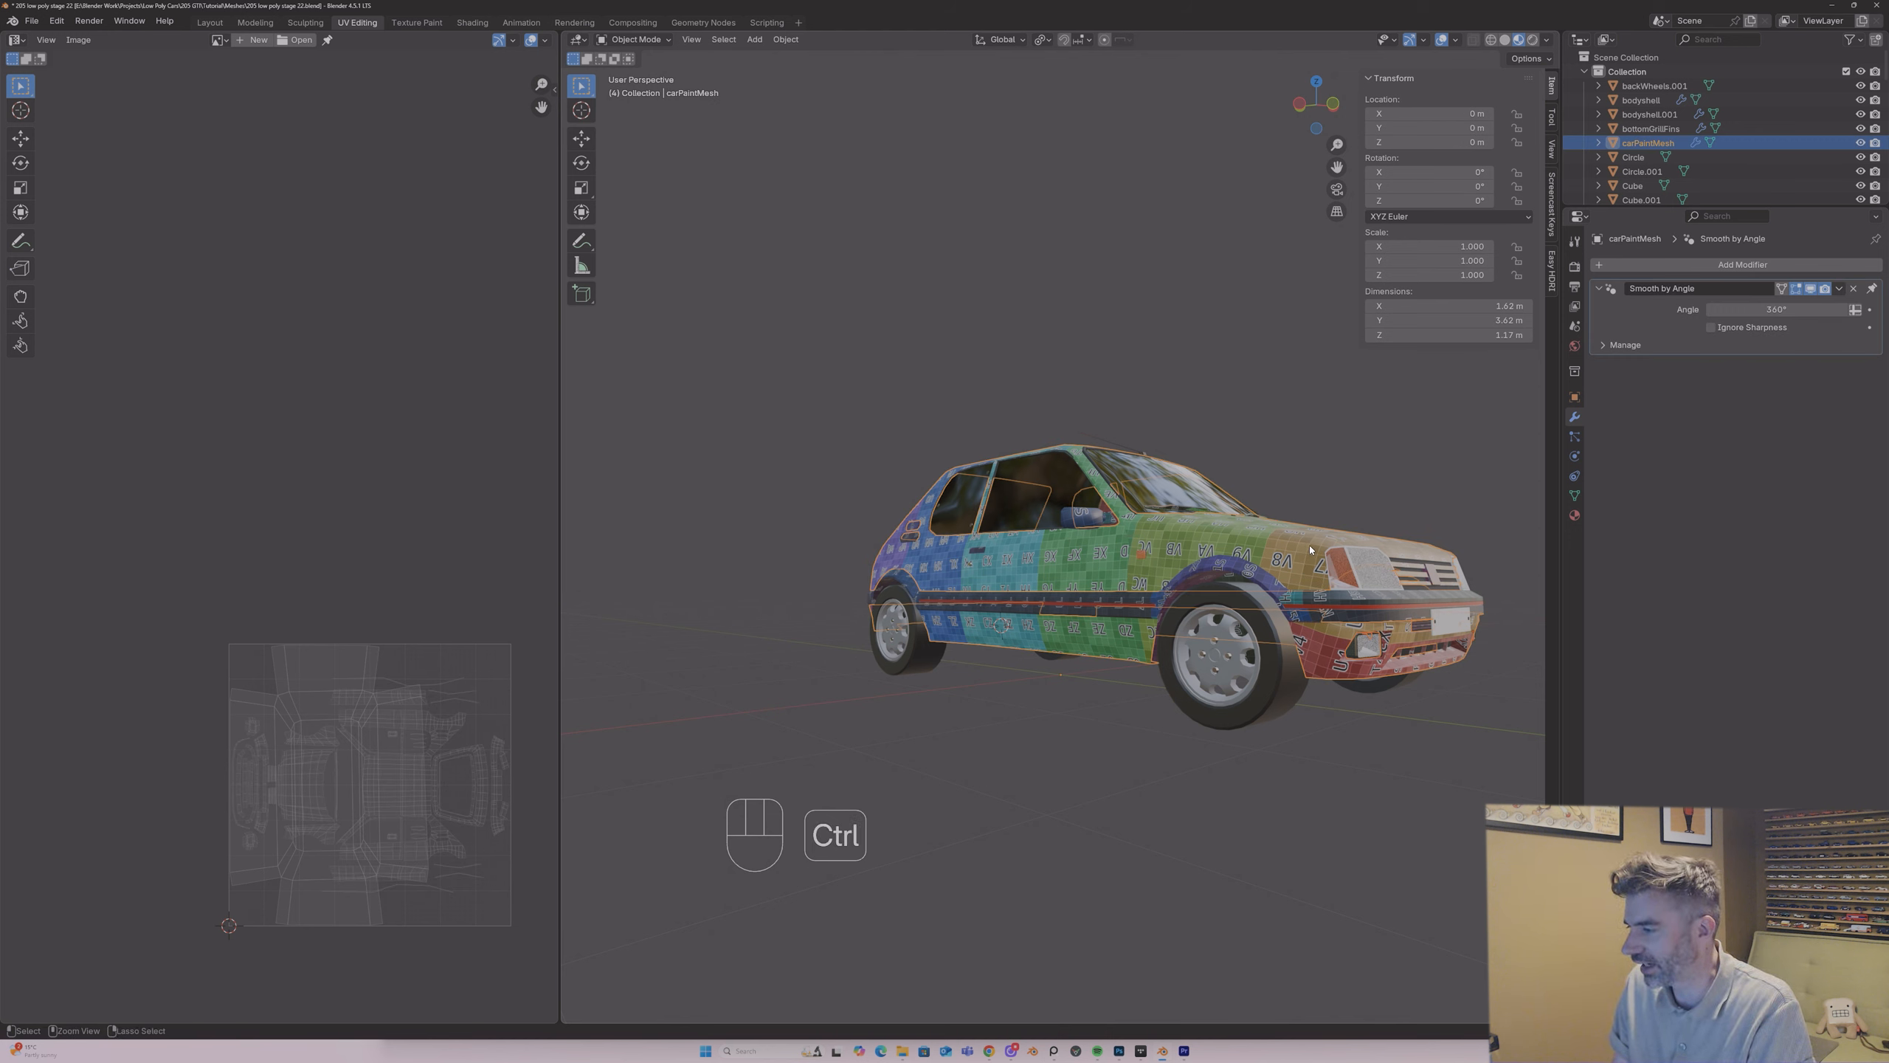
pyautogui.hotkey('ctrl', 'j')
# Step: Select all linked faces of both fog light housings within the joined carPaintMesh in Edit Mode
pyautogui.press('Tab')
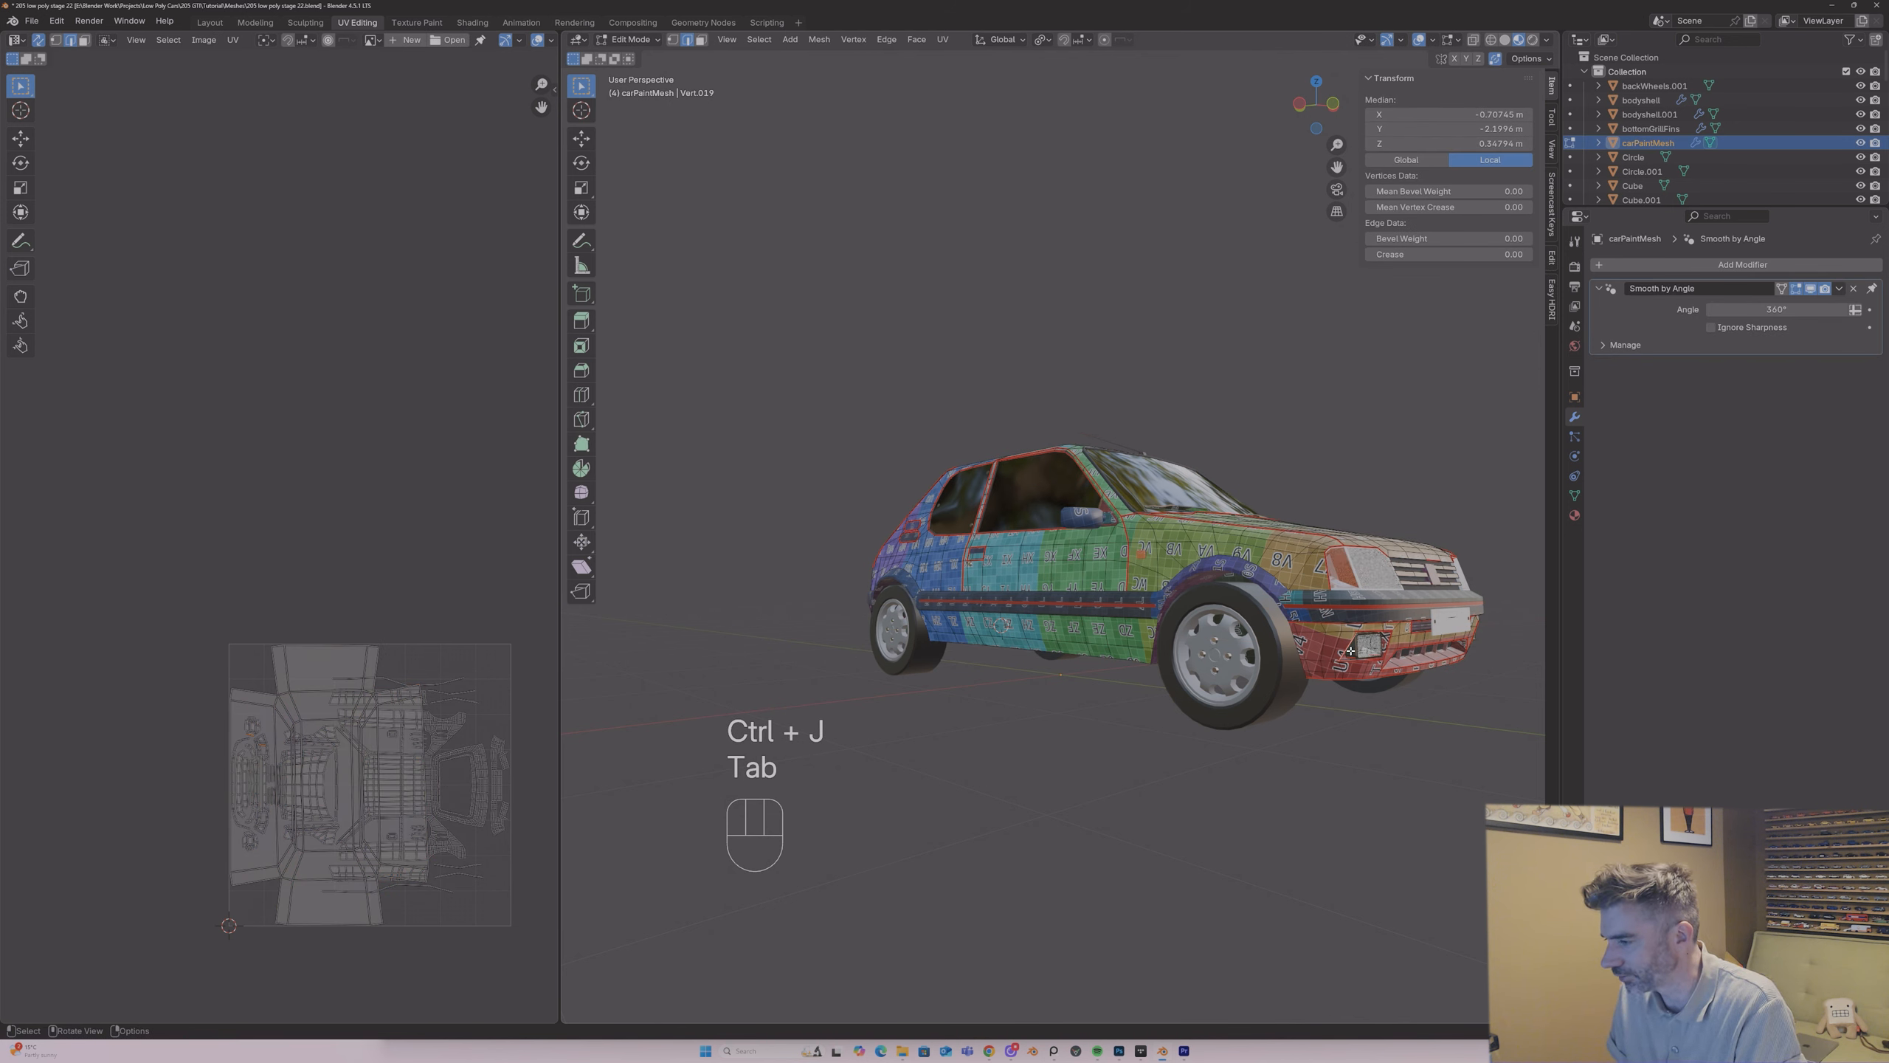
pyautogui.moveTo(1351, 651); pyautogui.dragTo(1218, 557, button='middle')
pyautogui.press('l')
pyautogui.scroll(7, 1336, 561)
pyautogui.scroll(-3, 1336, 560)
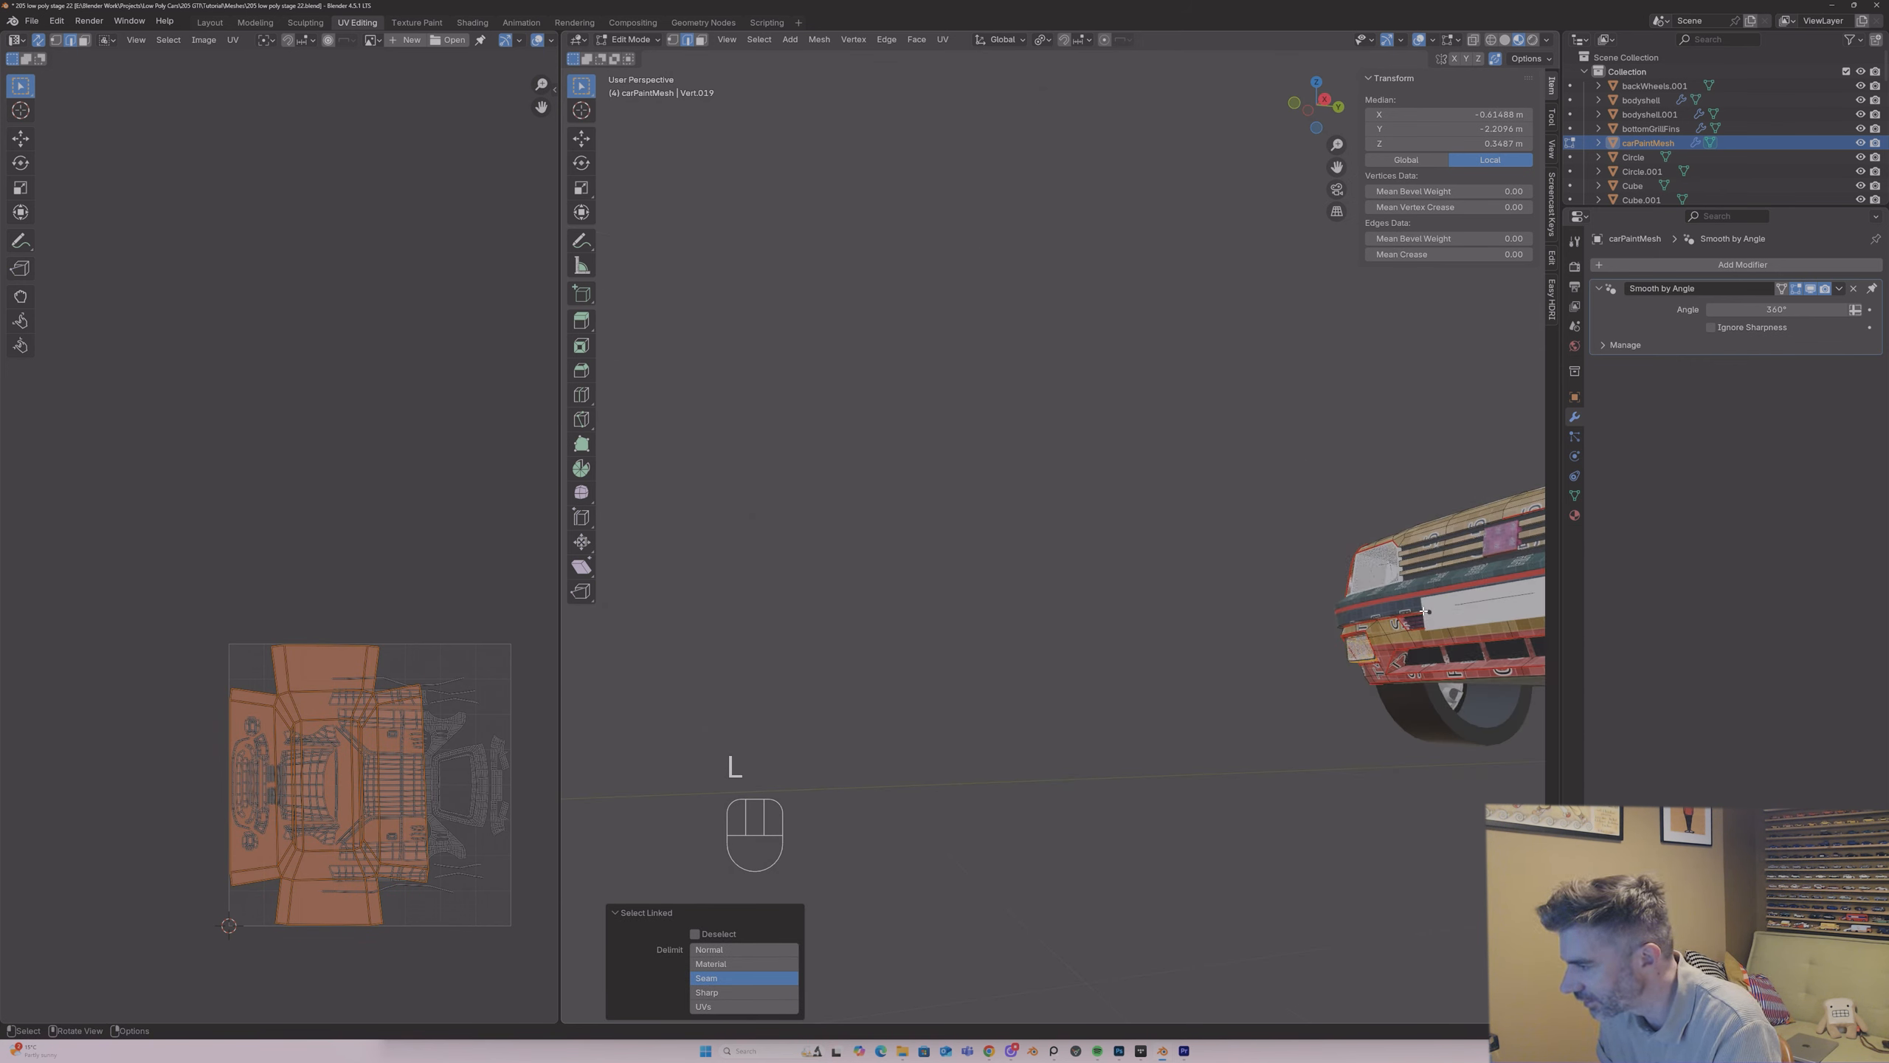
pyautogui.moveTo(1336, 561); pyautogui.dragTo(1316, 561, button='middle')
pyautogui.moveTo(1316, 372); pyautogui.dragTo(1257, 286, button='middle')
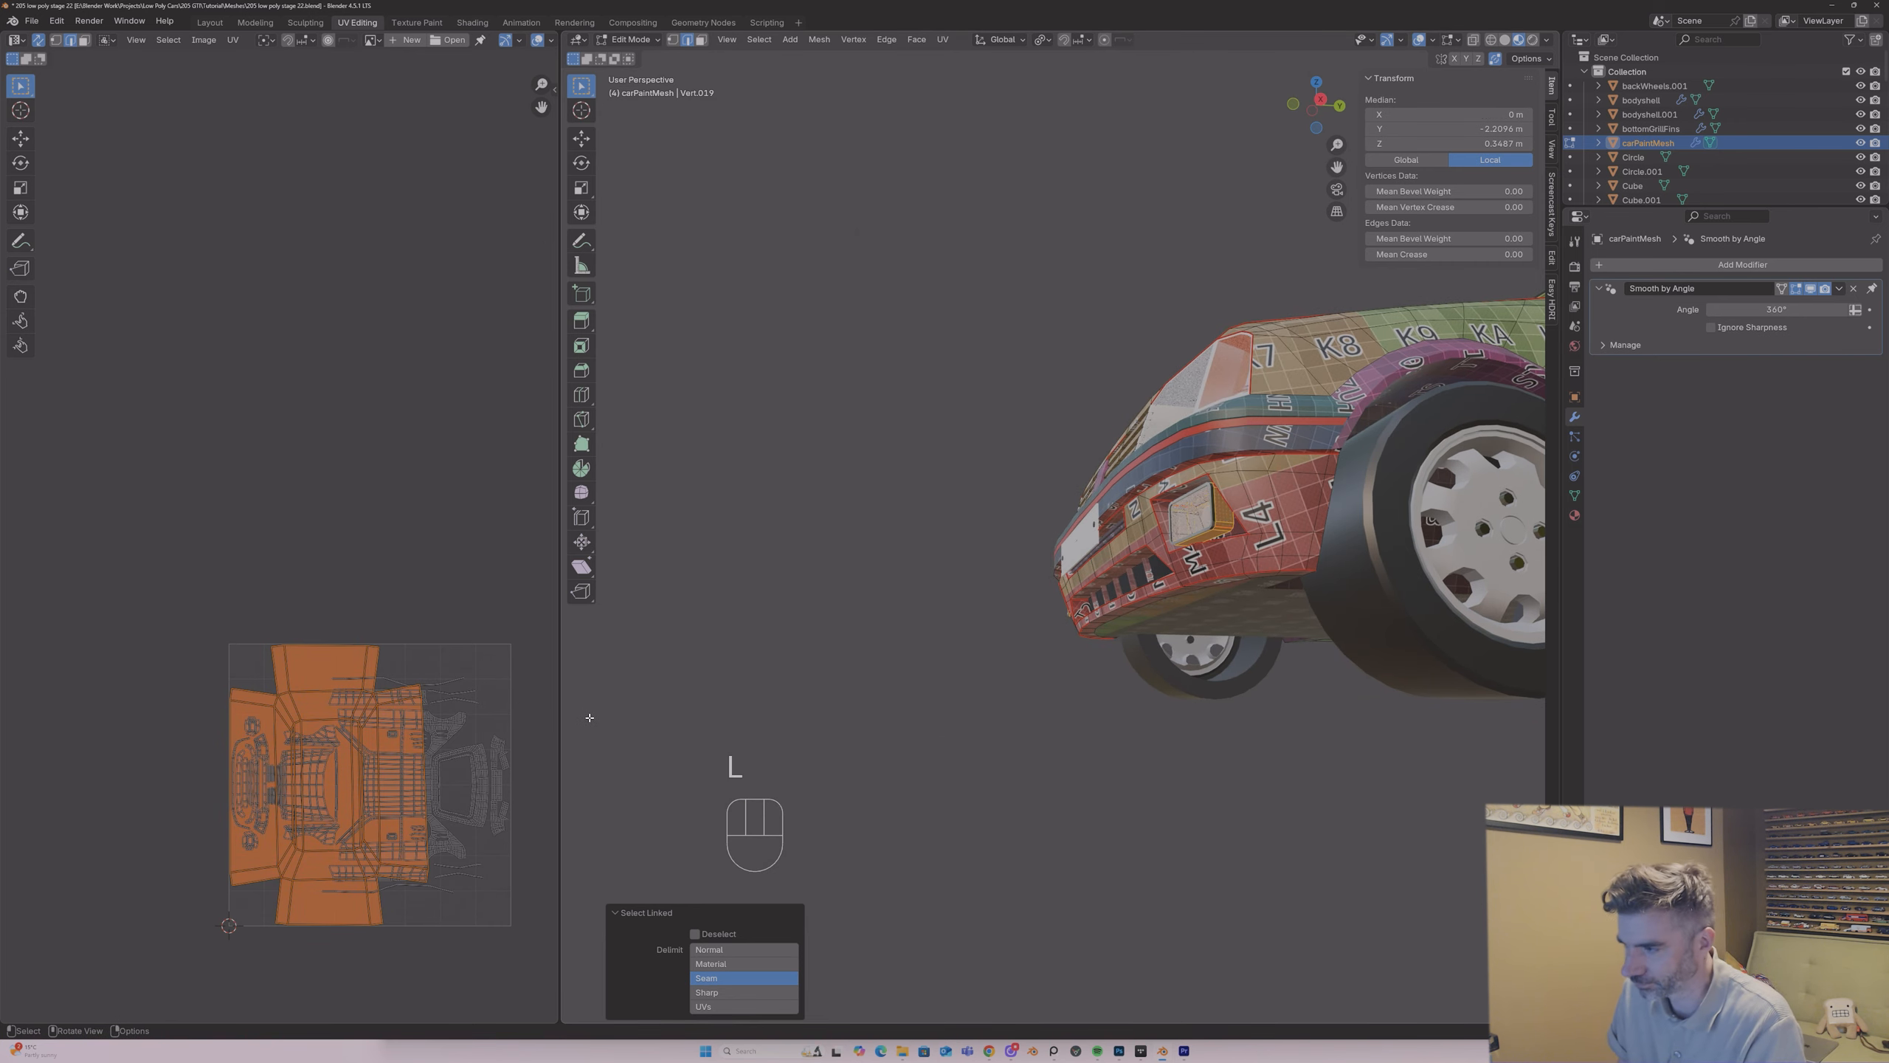
# Step: Try scaling down the fog light housings' overlapping UV islands
pyautogui.press('s')
pyautogui.click(360, 764)
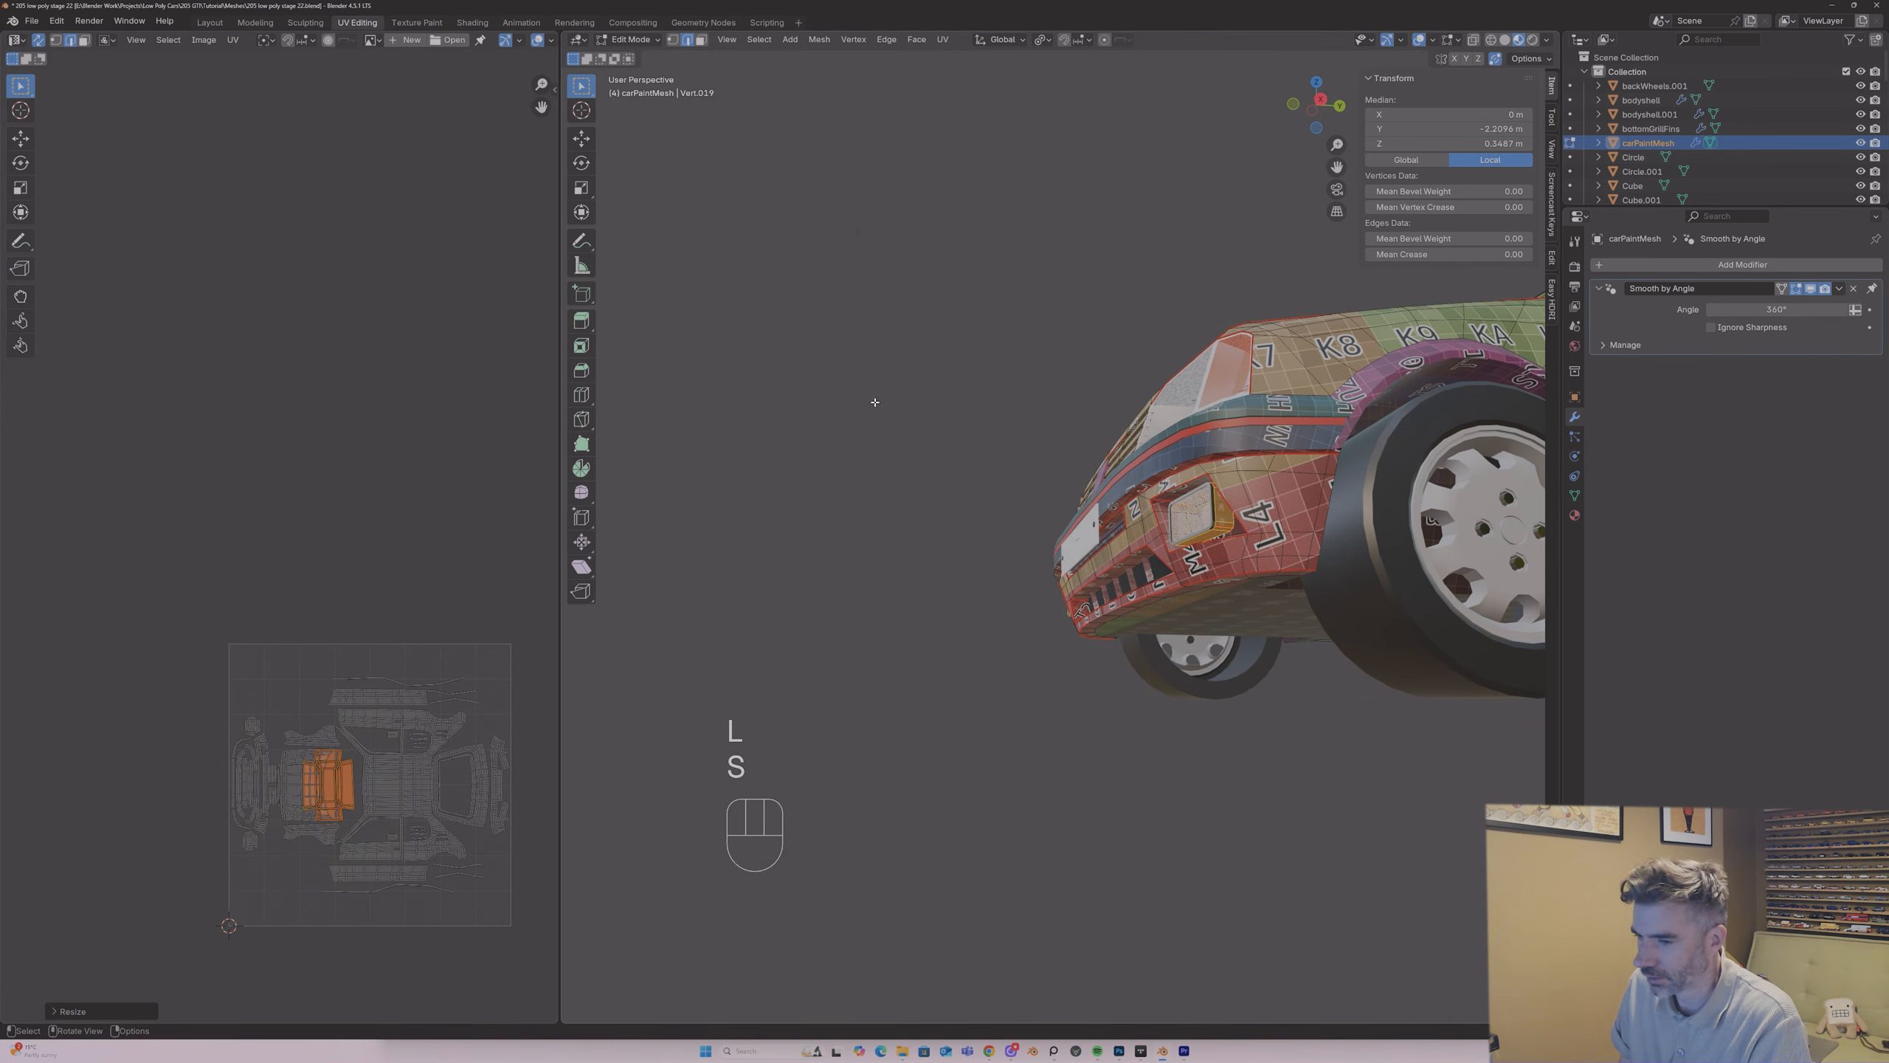
pyautogui.hotkey('ctrl', 'z')
# Step: Unwrap the fog light housings with Angle Based, then scale their UV islands down and move them outside the UV tile
pyautogui.press('u')
pyautogui.click(863, 402)
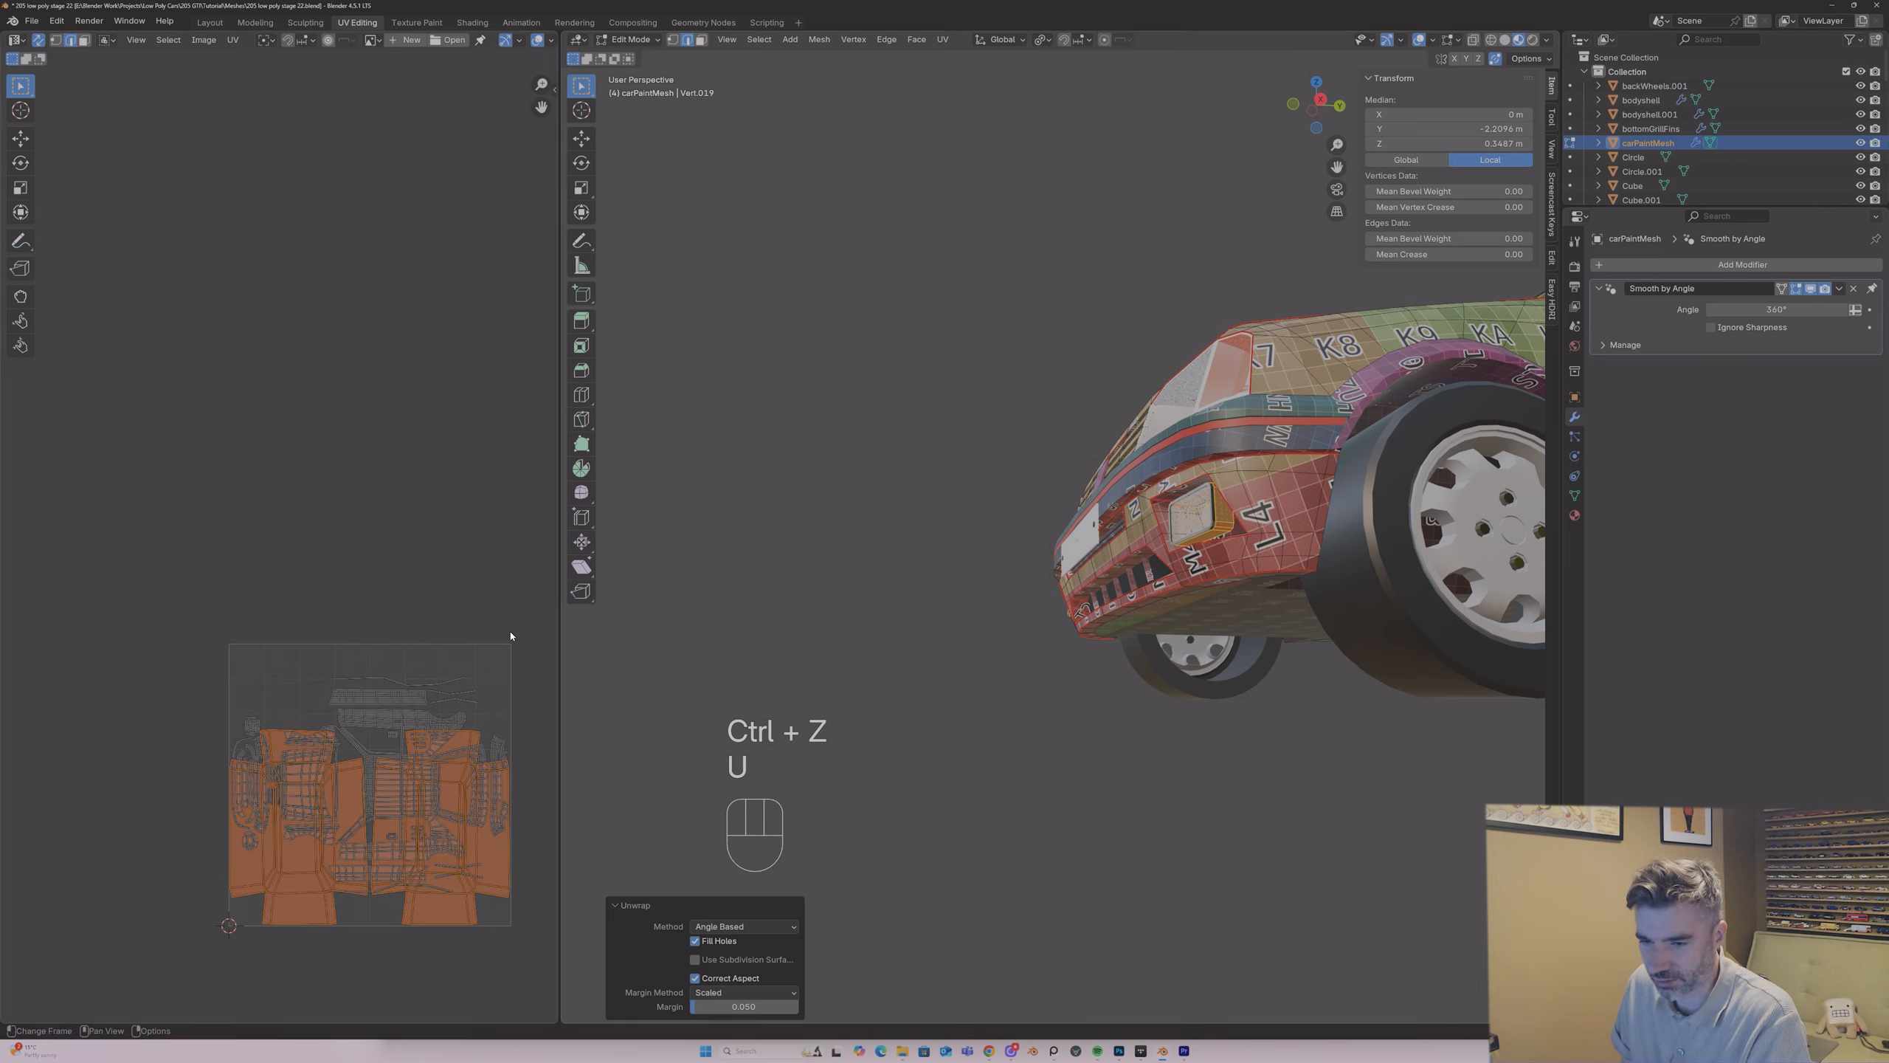
pyautogui.press('s')
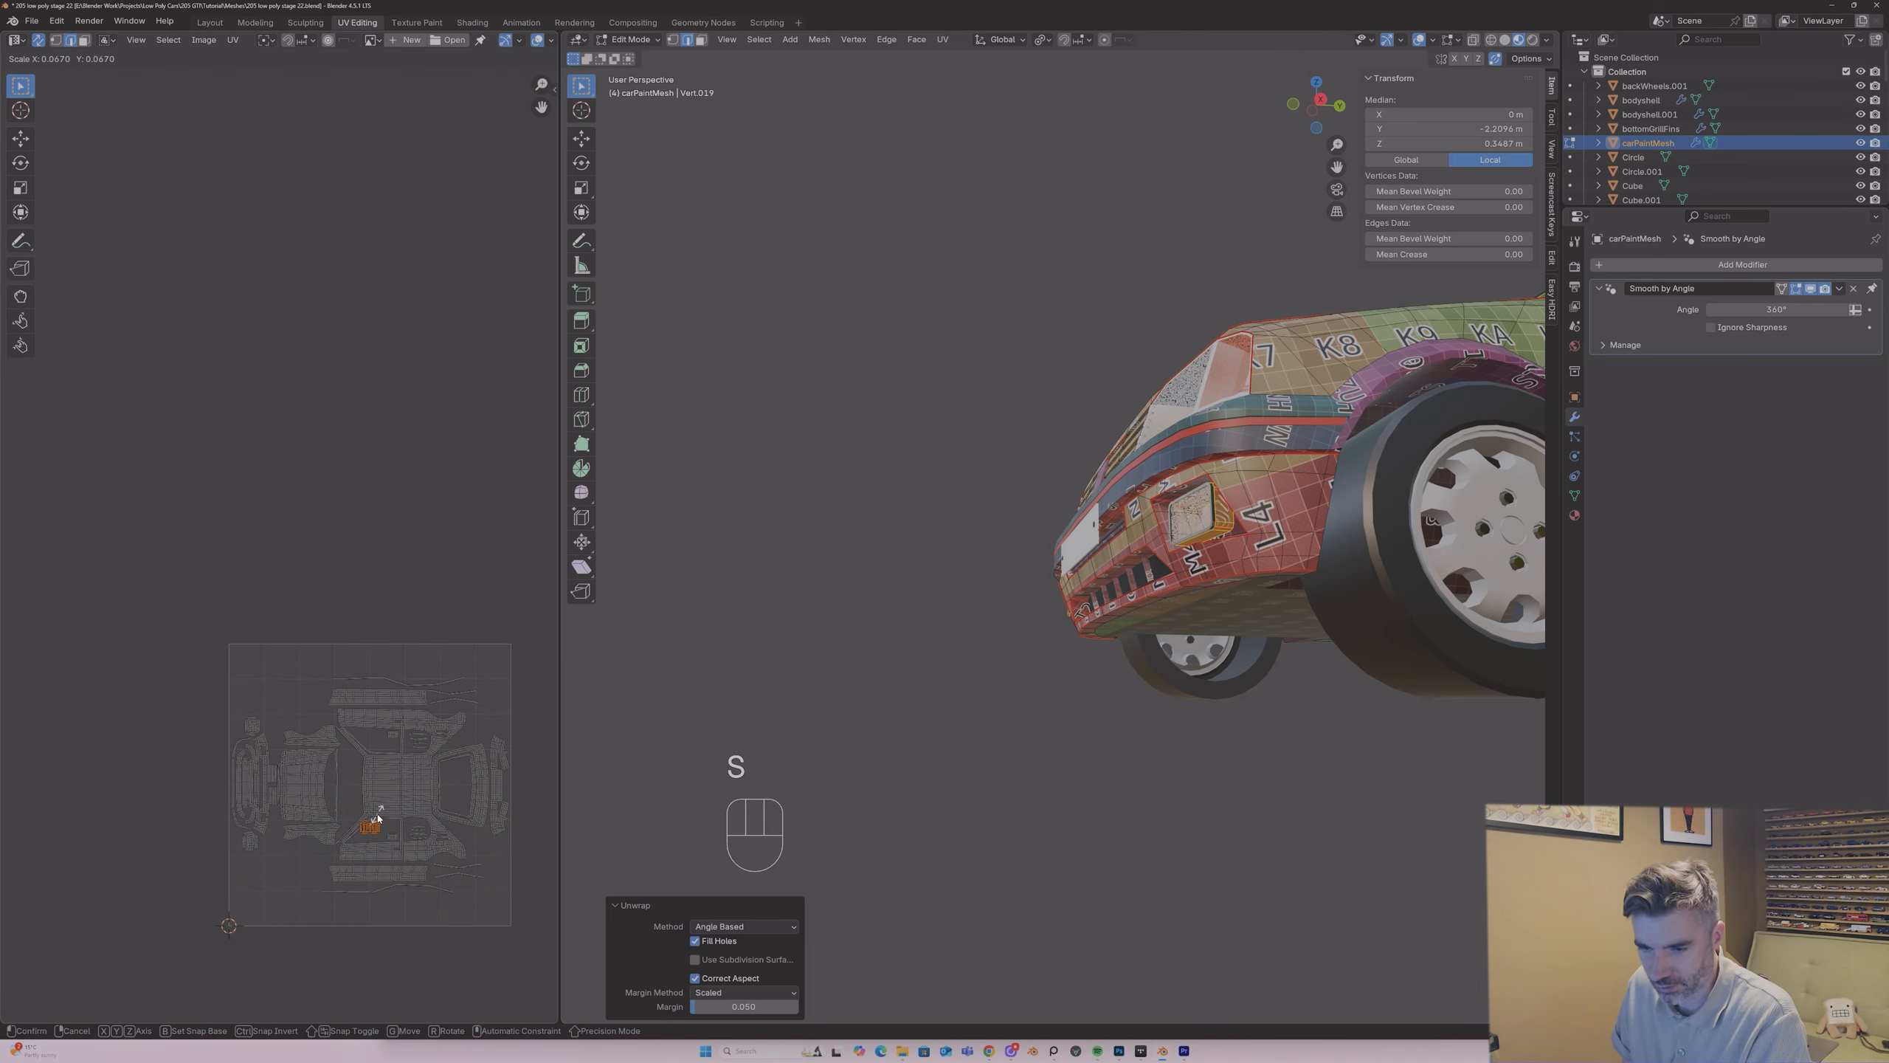
pyautogui.click(374, 809)
pyautogui.press('g')
pyautogui.click(46, 513)
pyautogui.press('Tab')
# Step: Isolate the two rear wiper parts in Local View and join them into one object
pyautogui.moveTo(944, 452); pyautogui.dragTo(1246, 505, button='middle')
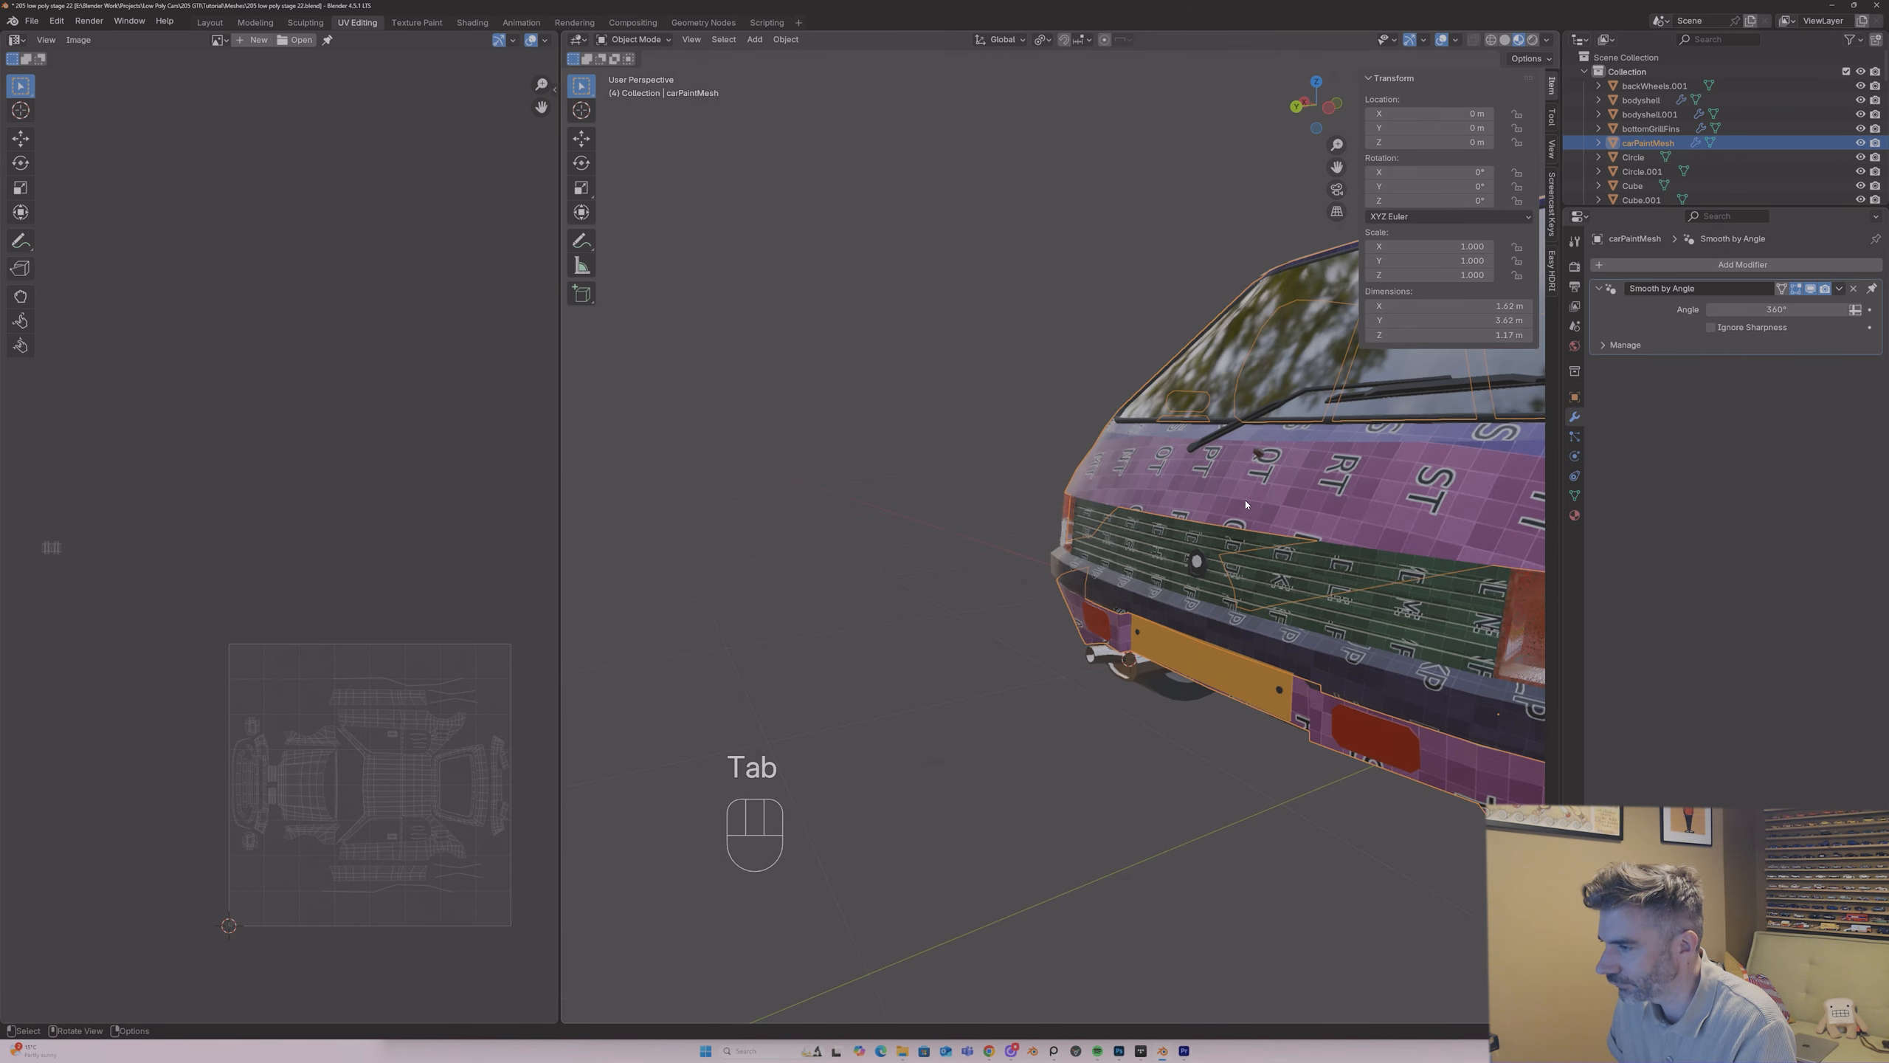
pyautogui.click(1292, 399)
pyautogui.keyDown('shift'); pyautogui.click(1375, 402); pyautogui.keyUp('shift')
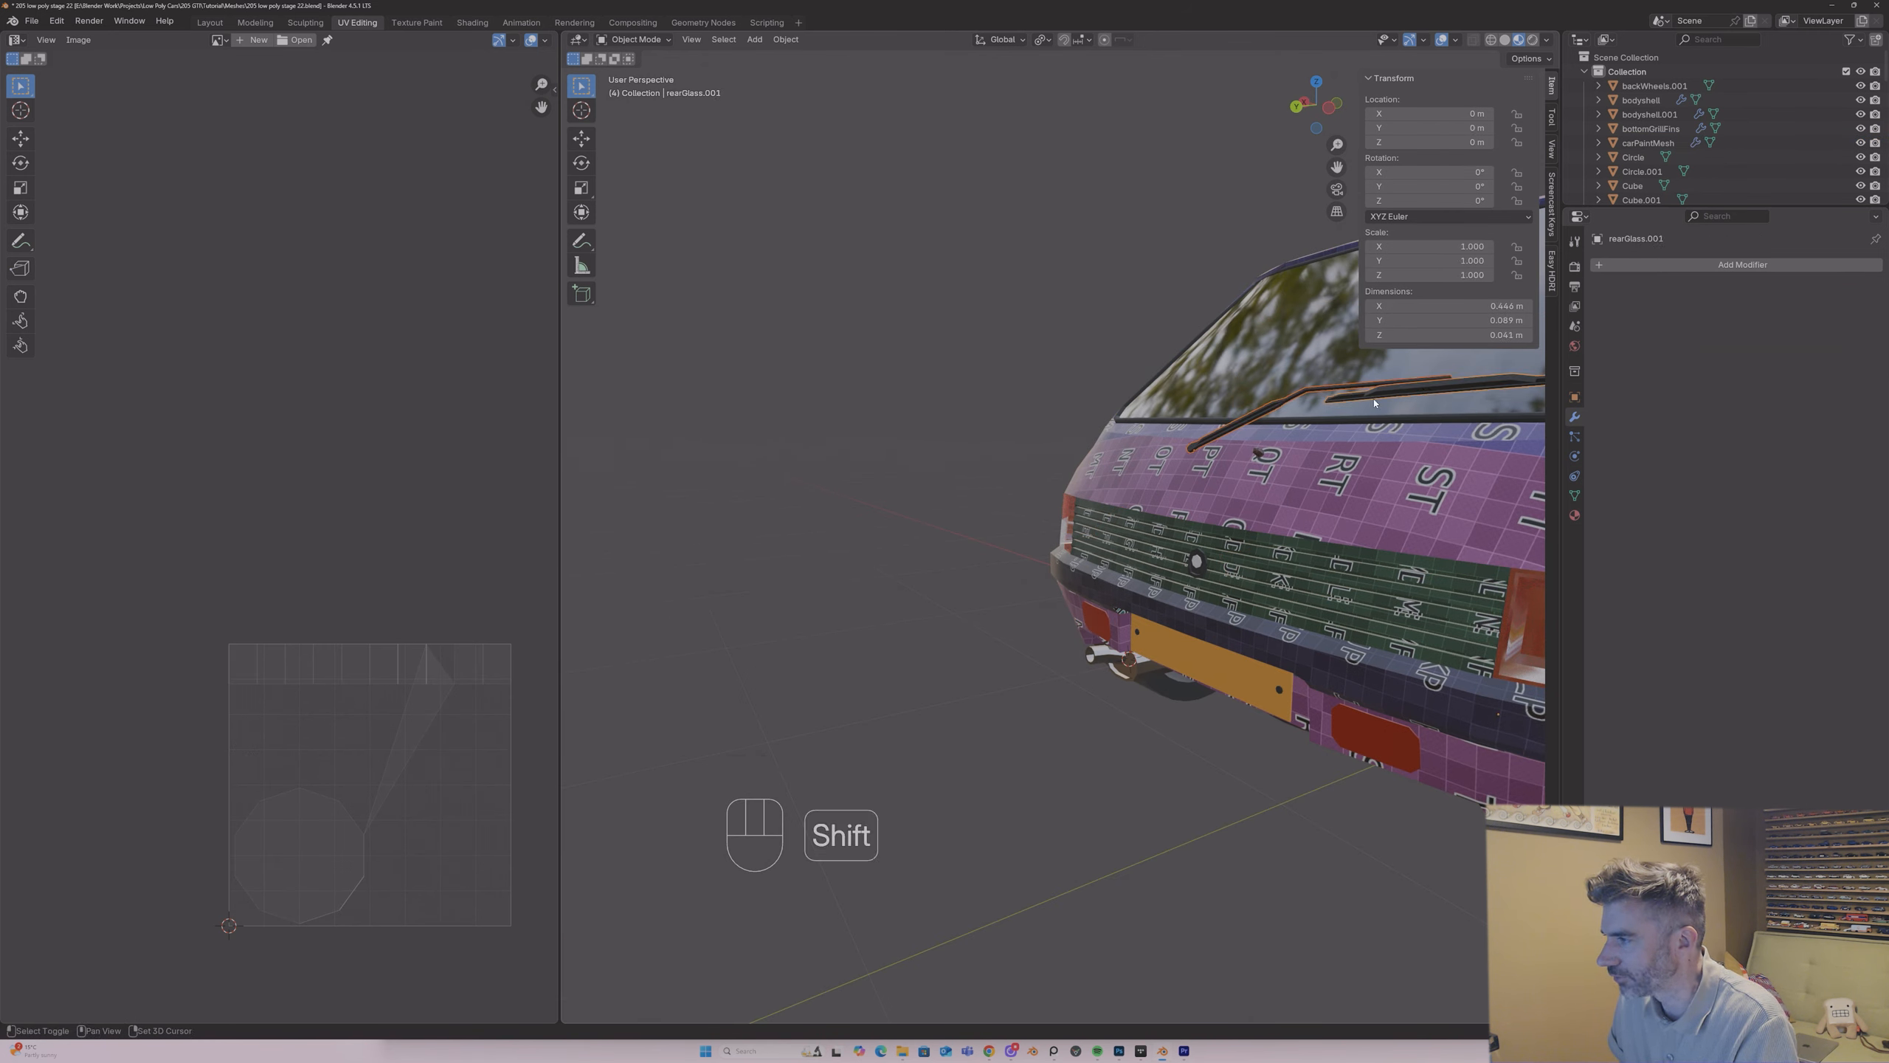
pyautogui.press('KP_Divide')
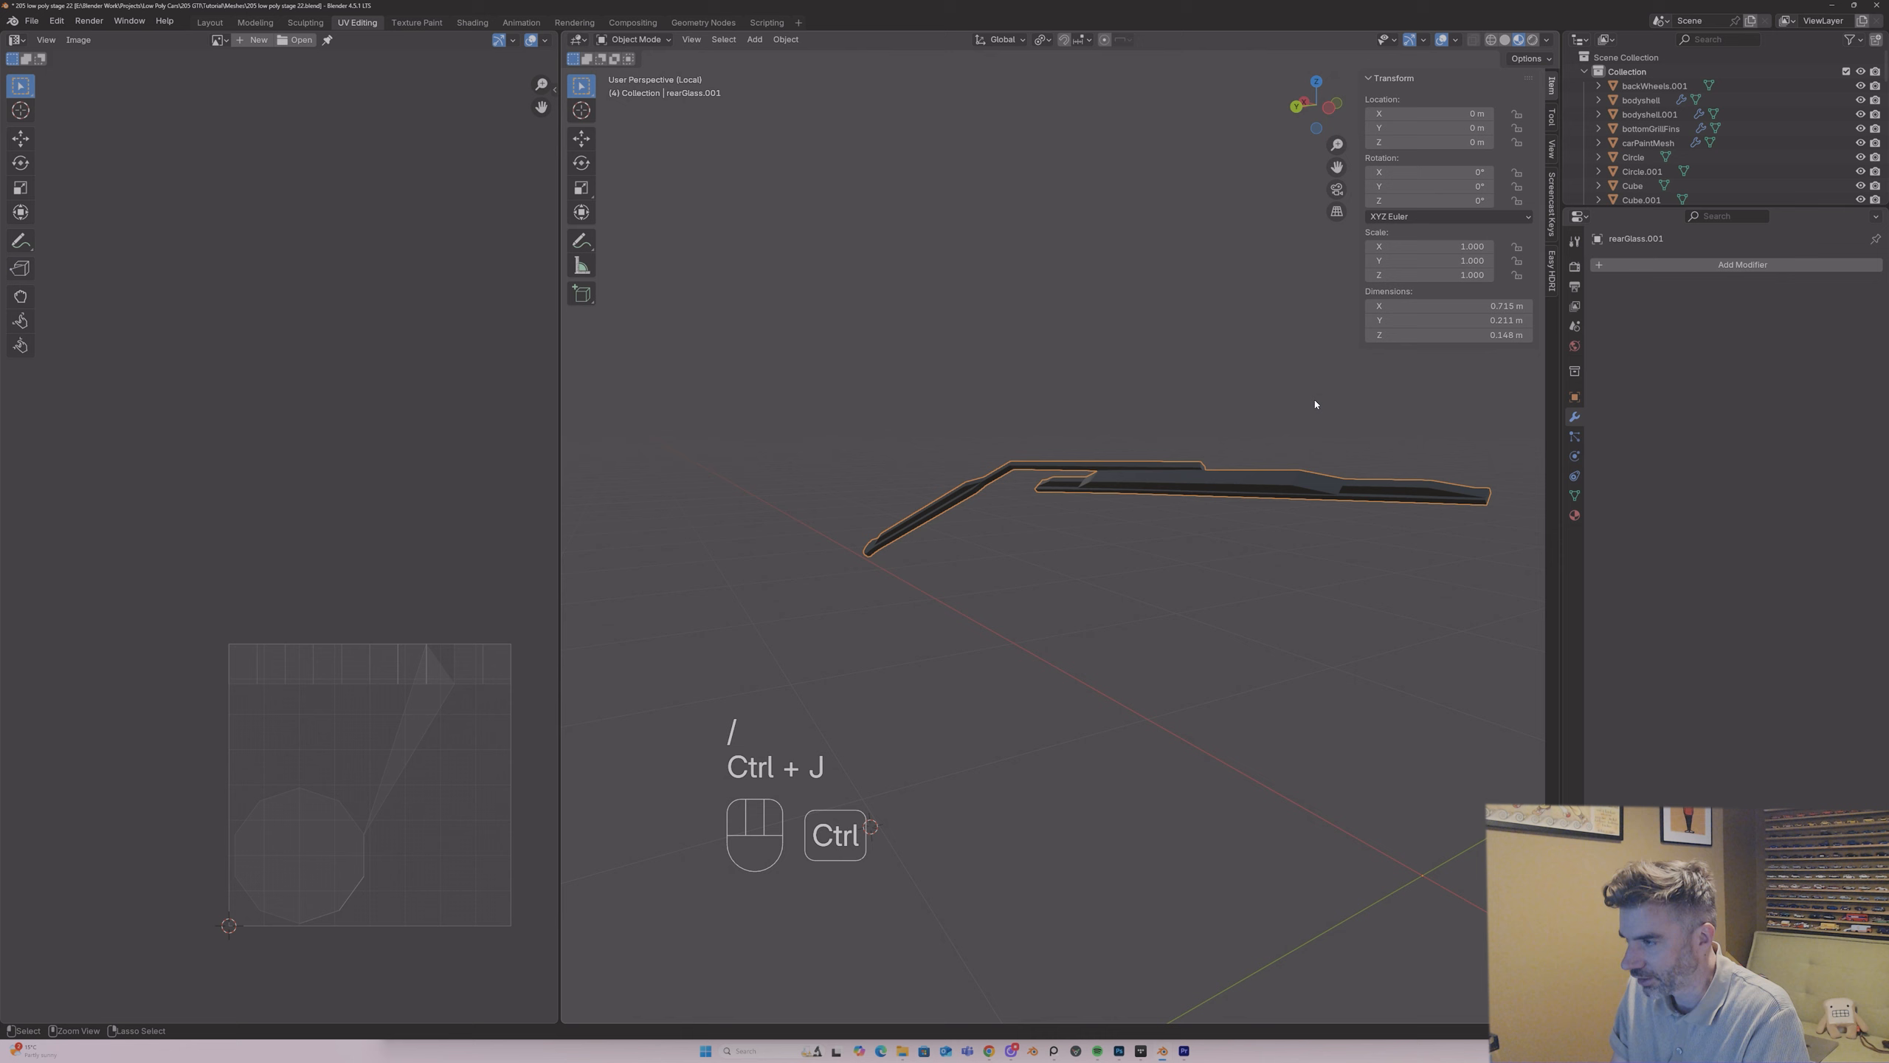
# Step: Select the joined rear wiper's sharp edges in Edit Mode and mark them as seams
pyautogui.press('Tab')
pyautogui.moveTo(1269, 410); pyautogui.dragTo(1064, 461, button='middle')
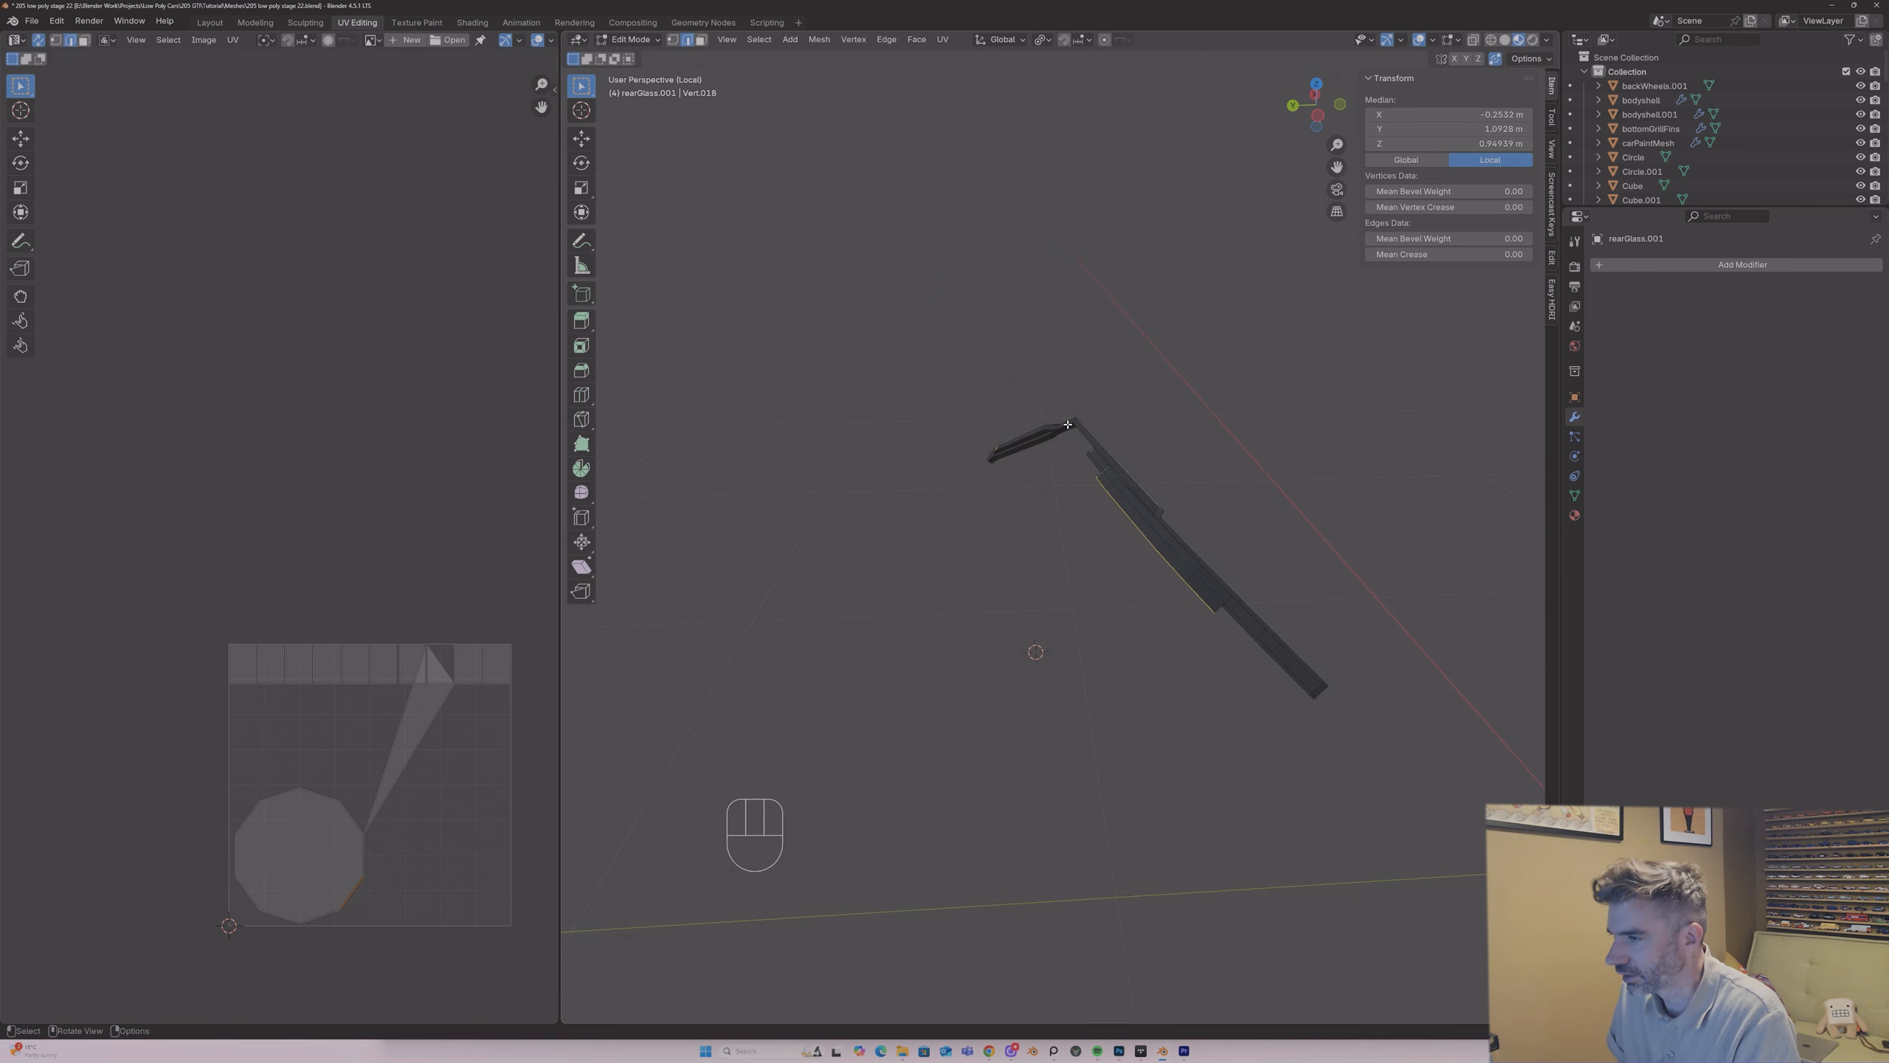
pyautogui.click(878, 248)
pyautogui.click(759, 39)
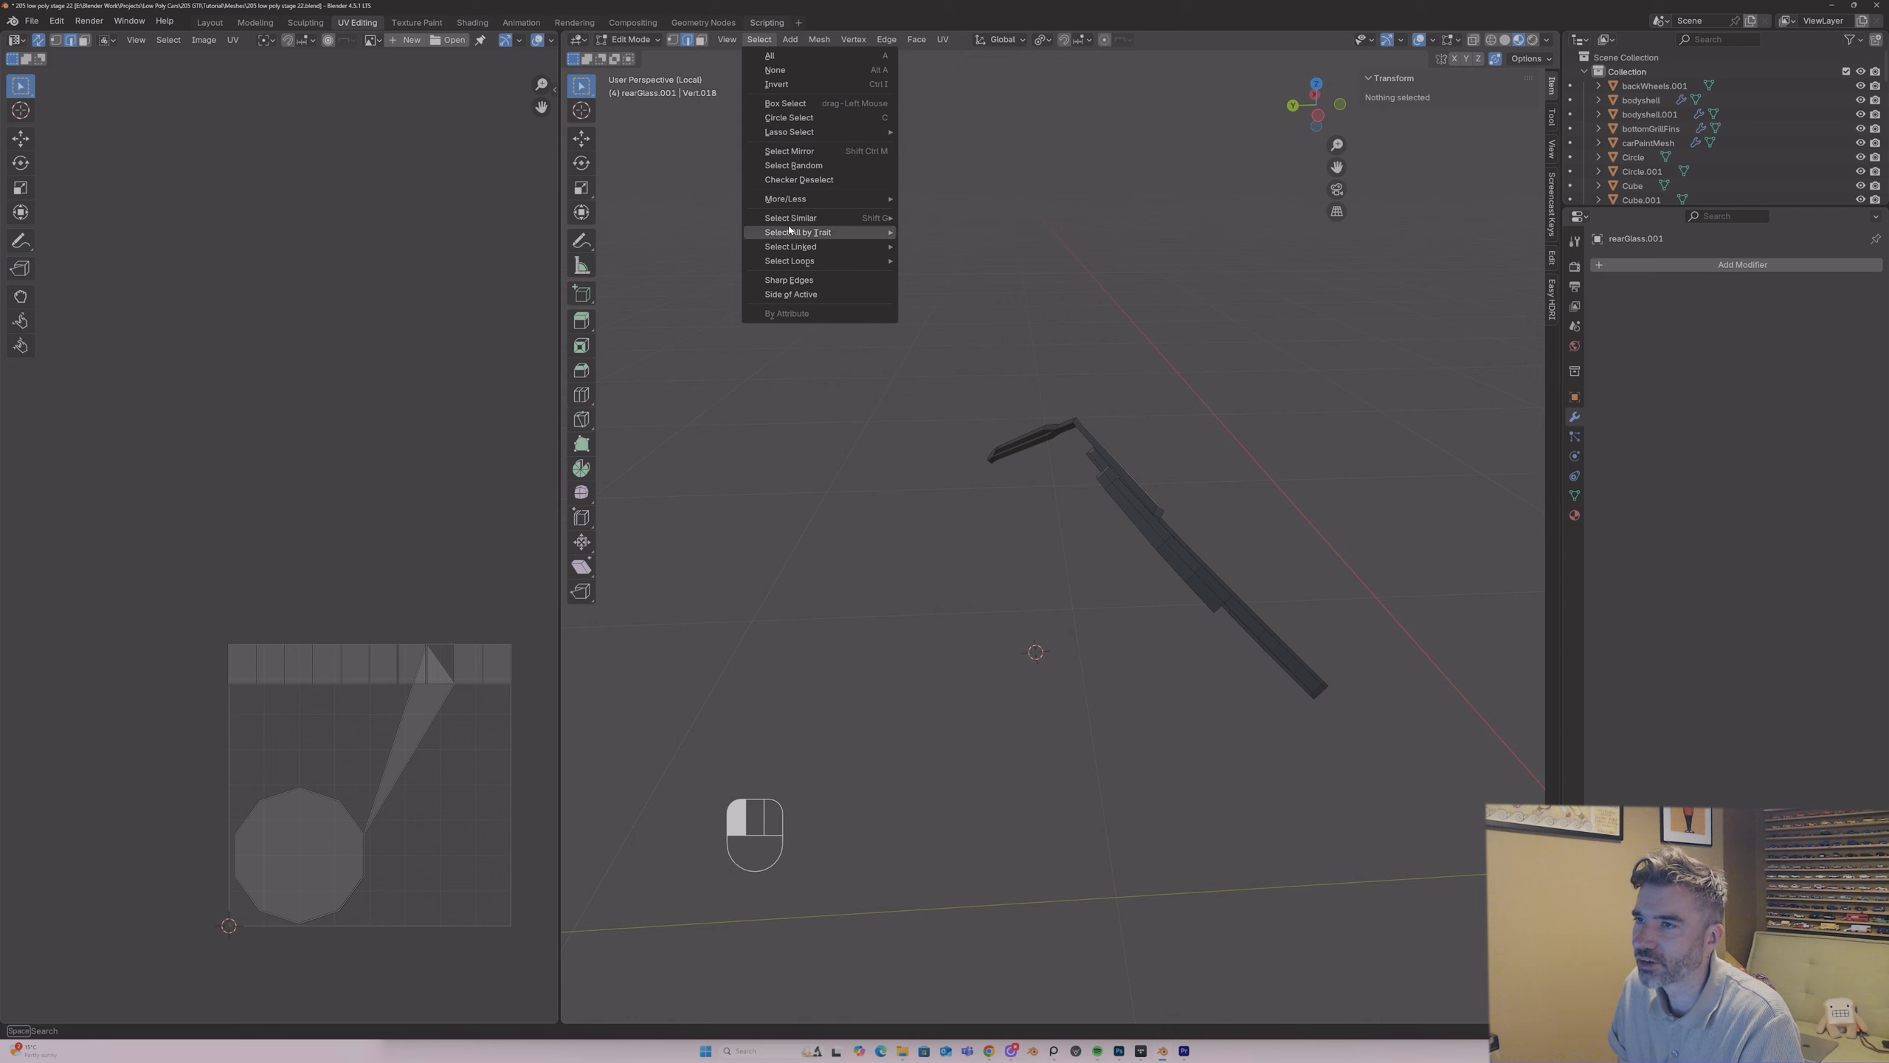
pyautogui.moveTo(784, 200)
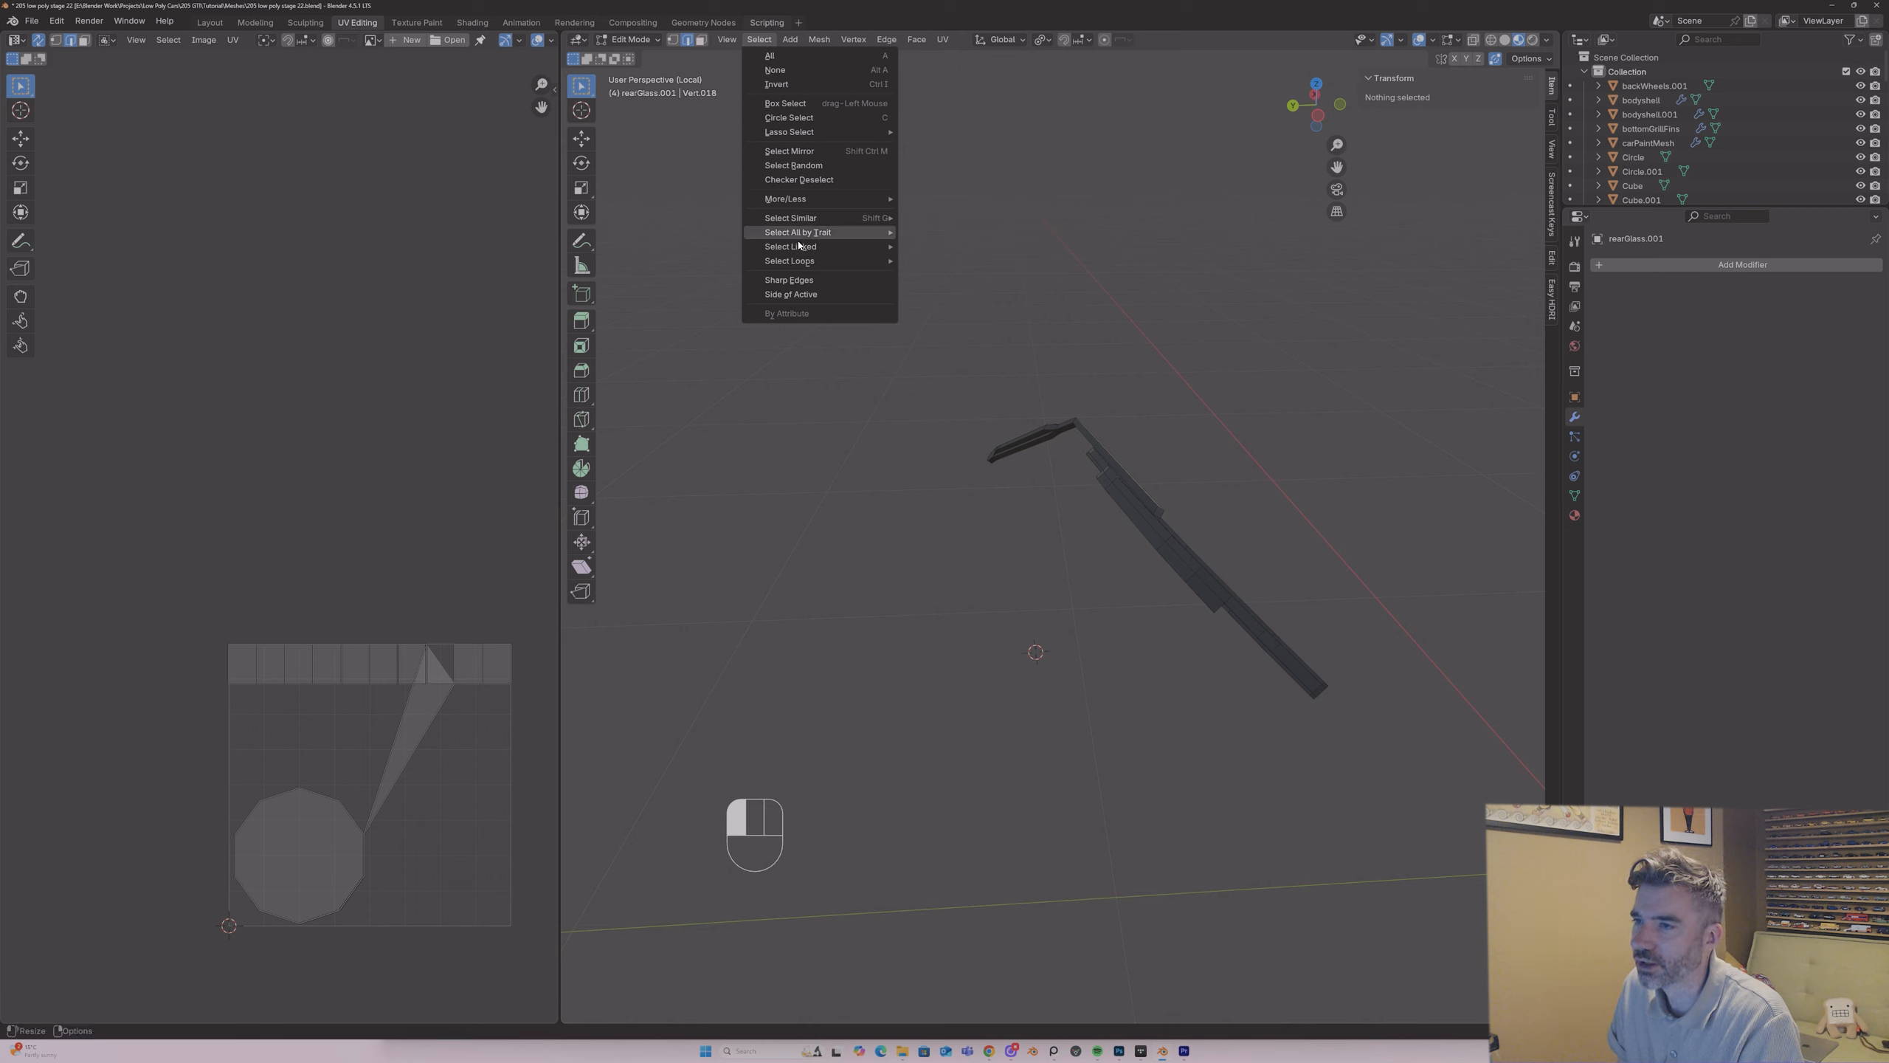
pyautogui.click(788, 280)
pyautogui.moveTo(1220, 514)
pyautogui.mouseDown(button='middle')
pyautogui.moveTo(1248, 529)
pyautogui.moveTo(1357, 494)
pyautogui.moveTo(1468, 498)
pyautogui.moveTo(1371, 526)
pyautogui.moveTo(1220, 505)
pyautogui.mouseUp(button='middle')
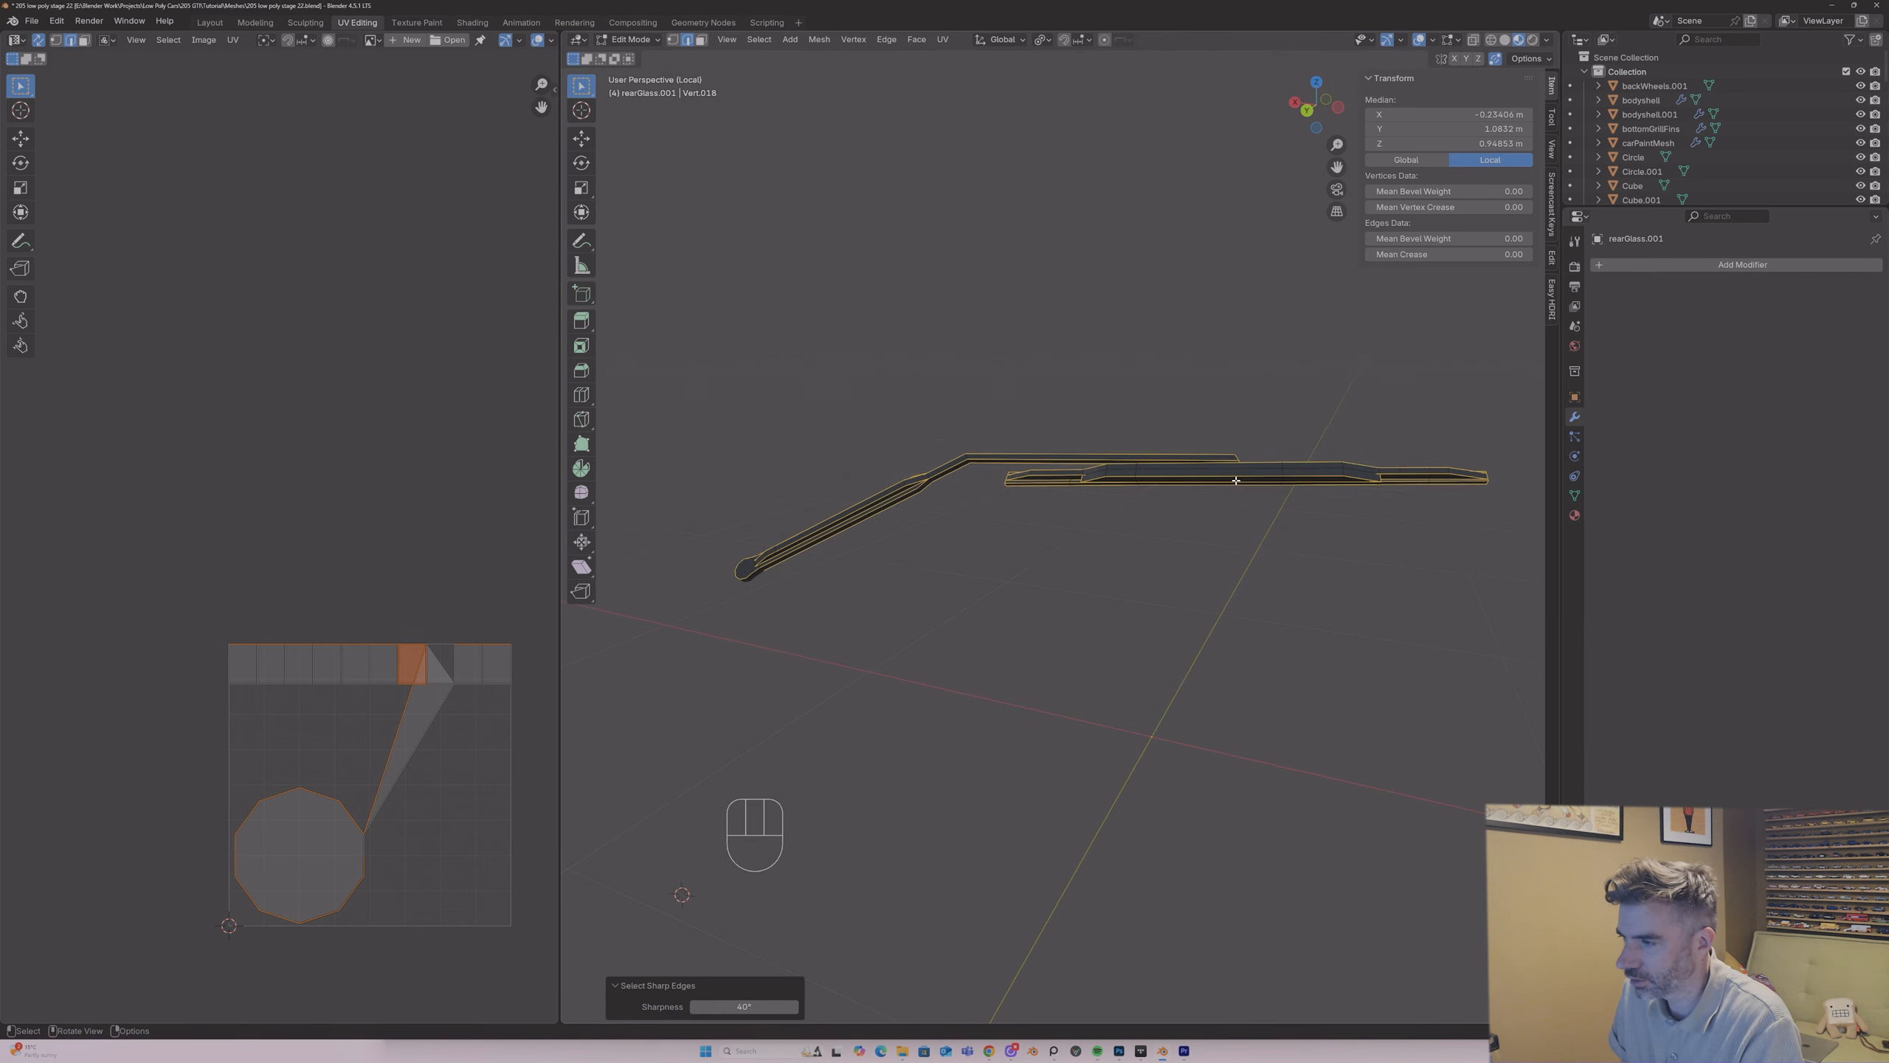
pyautogui.rightClick(1220, 506)
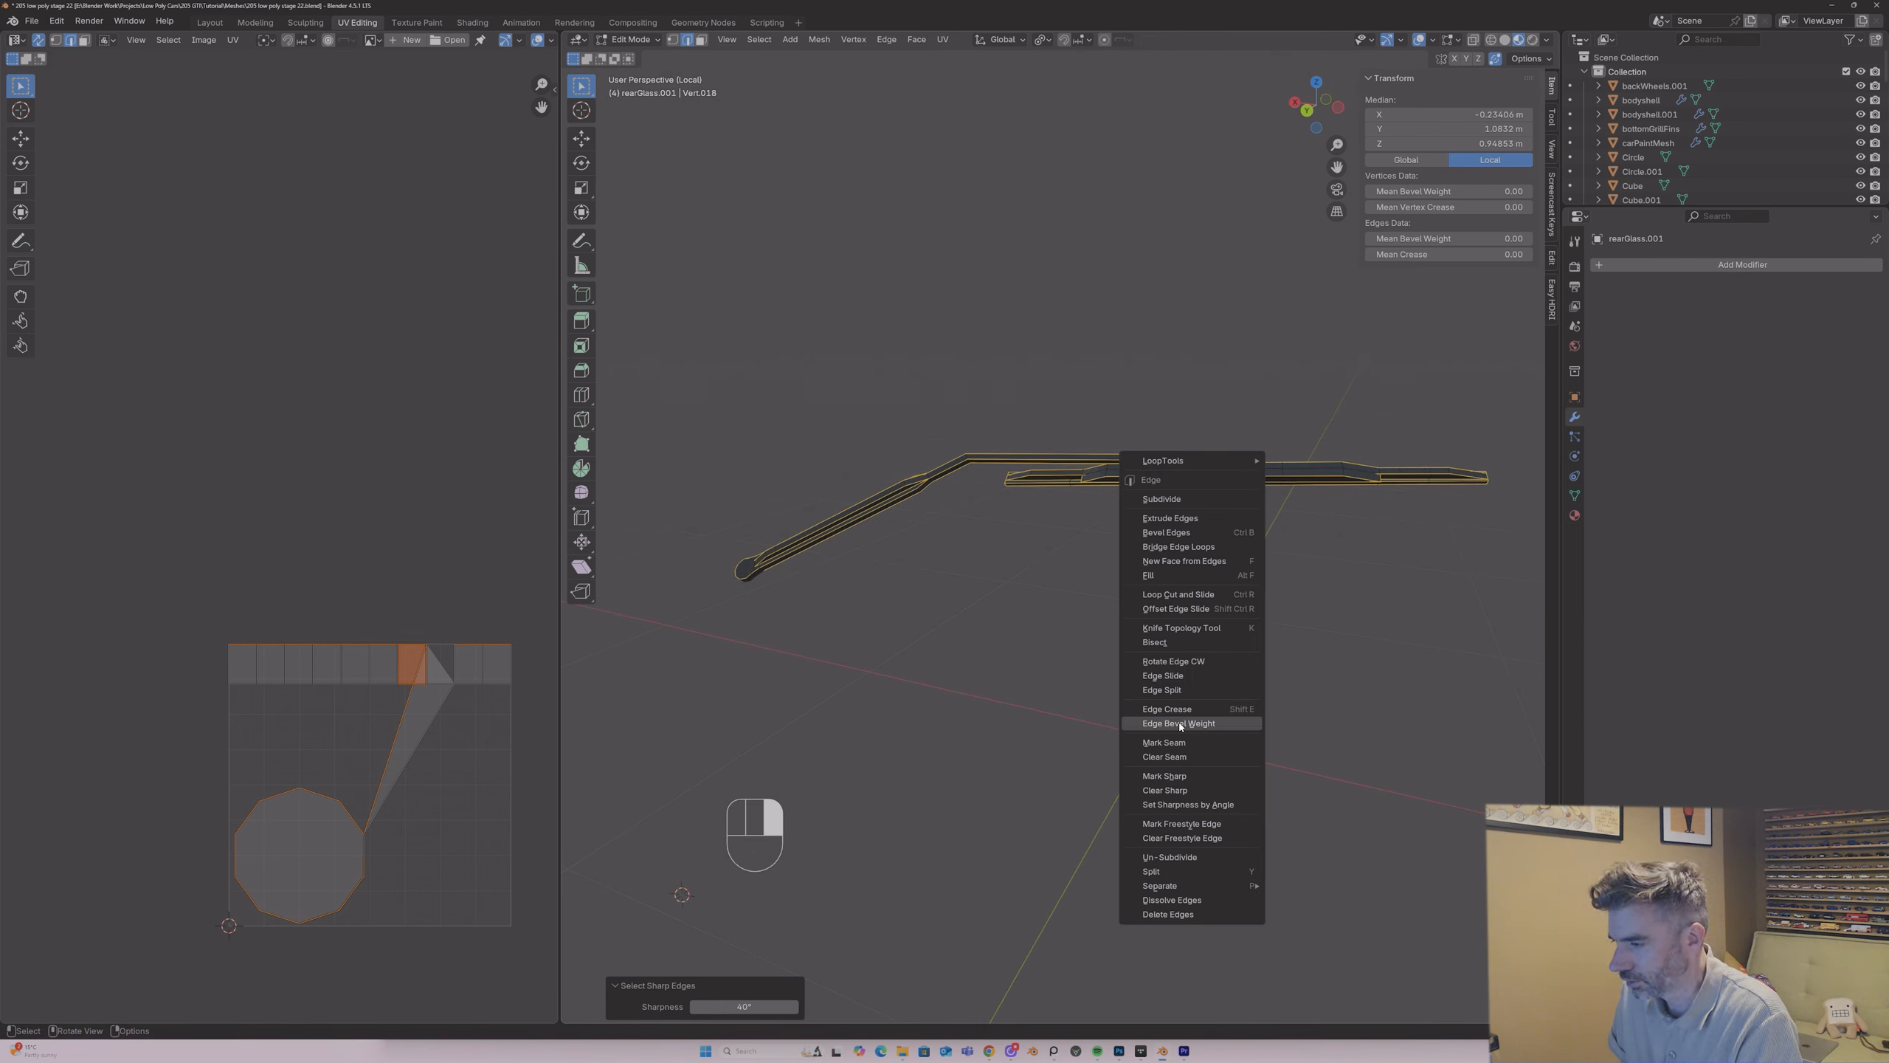
pyautogui.click(1166, 743)
# Step: Unwrap all of the rear wiper's faces with Angle Based and return to Object Mode
pyautogui.press('a')
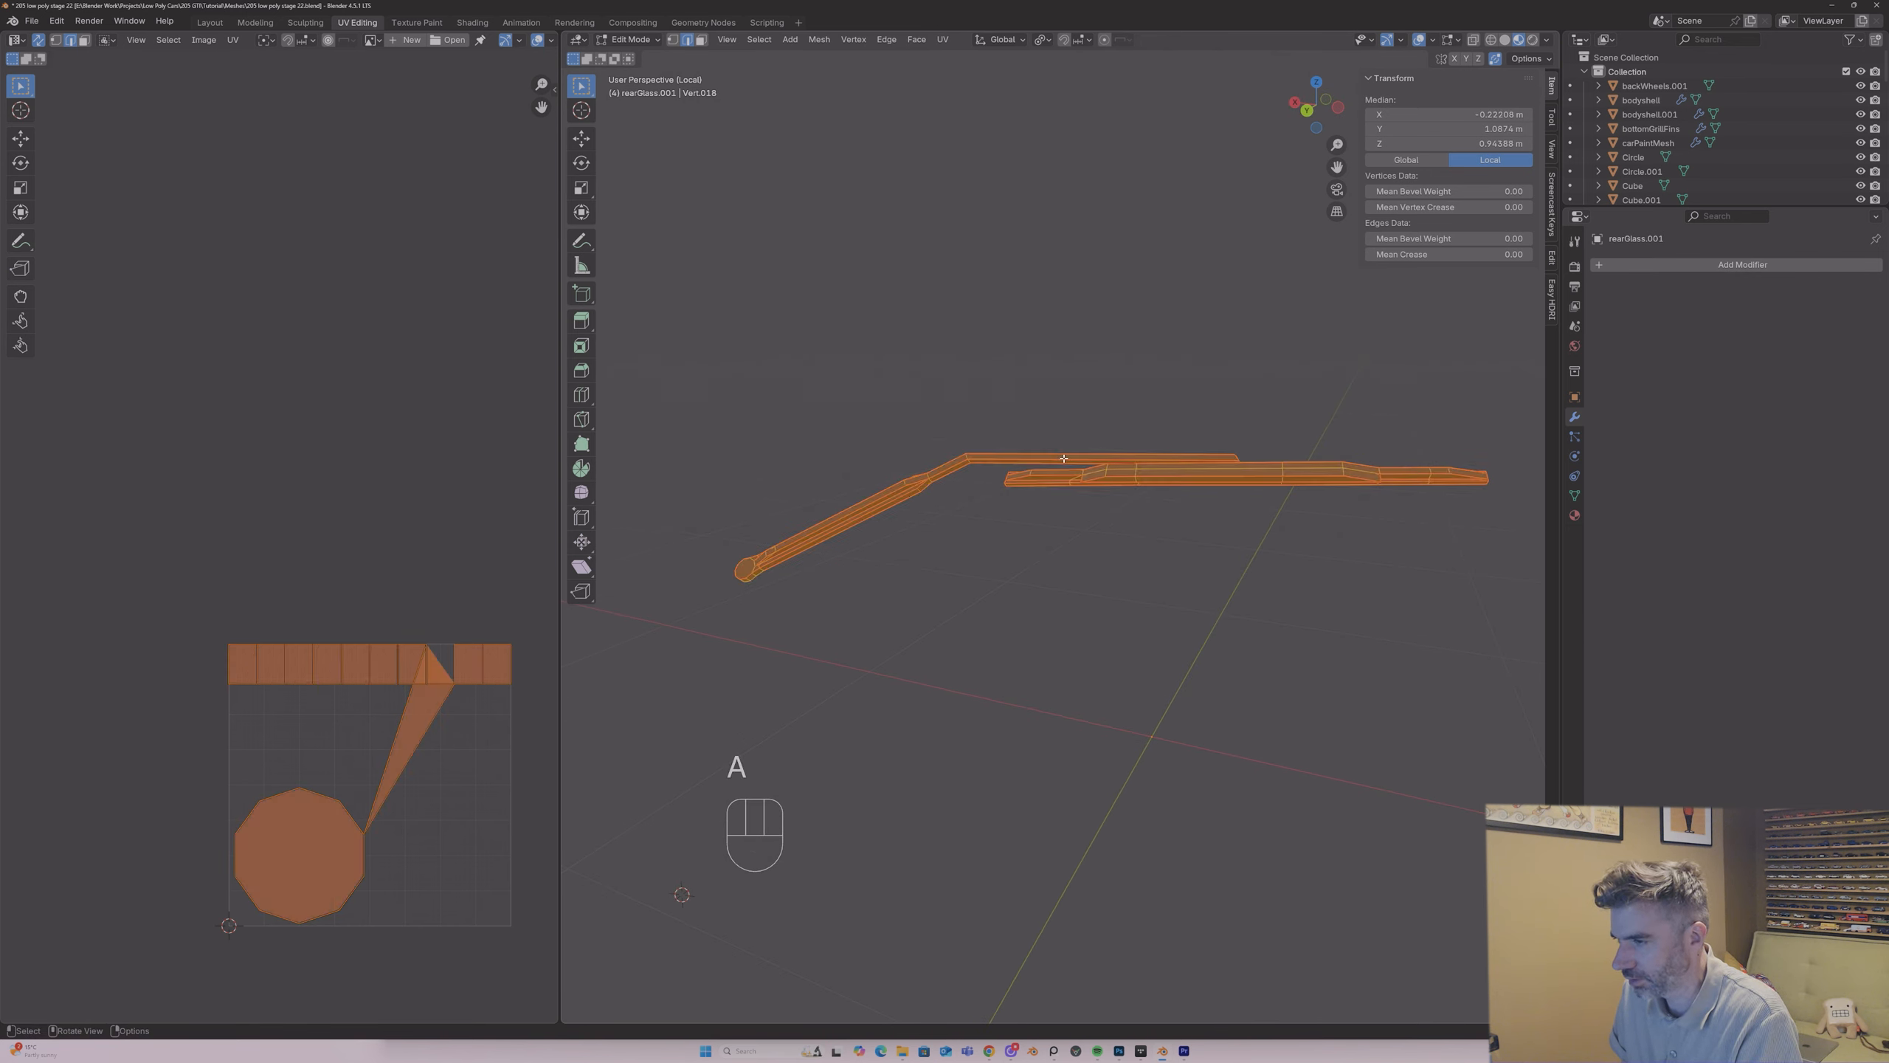
pyautogui.press('u')
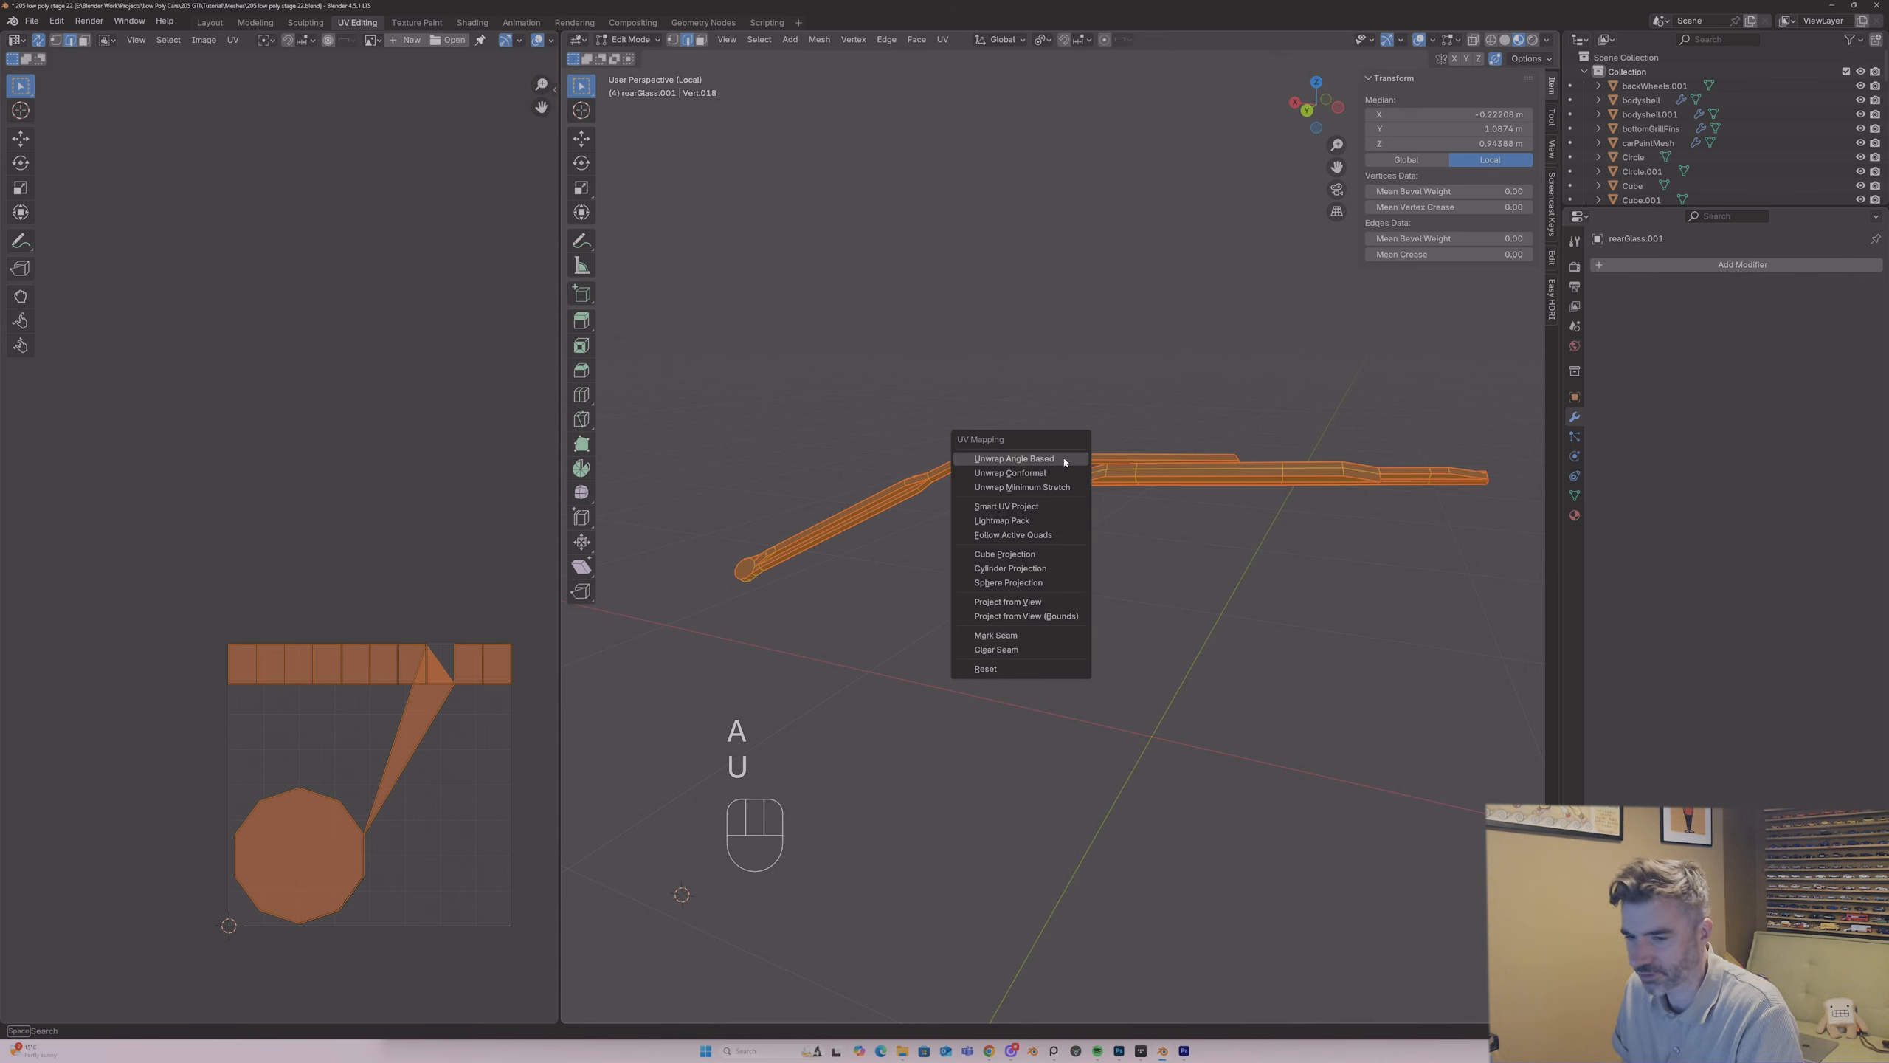
pyautogui.click(1063, 459)
pyautogui.press('Tab')
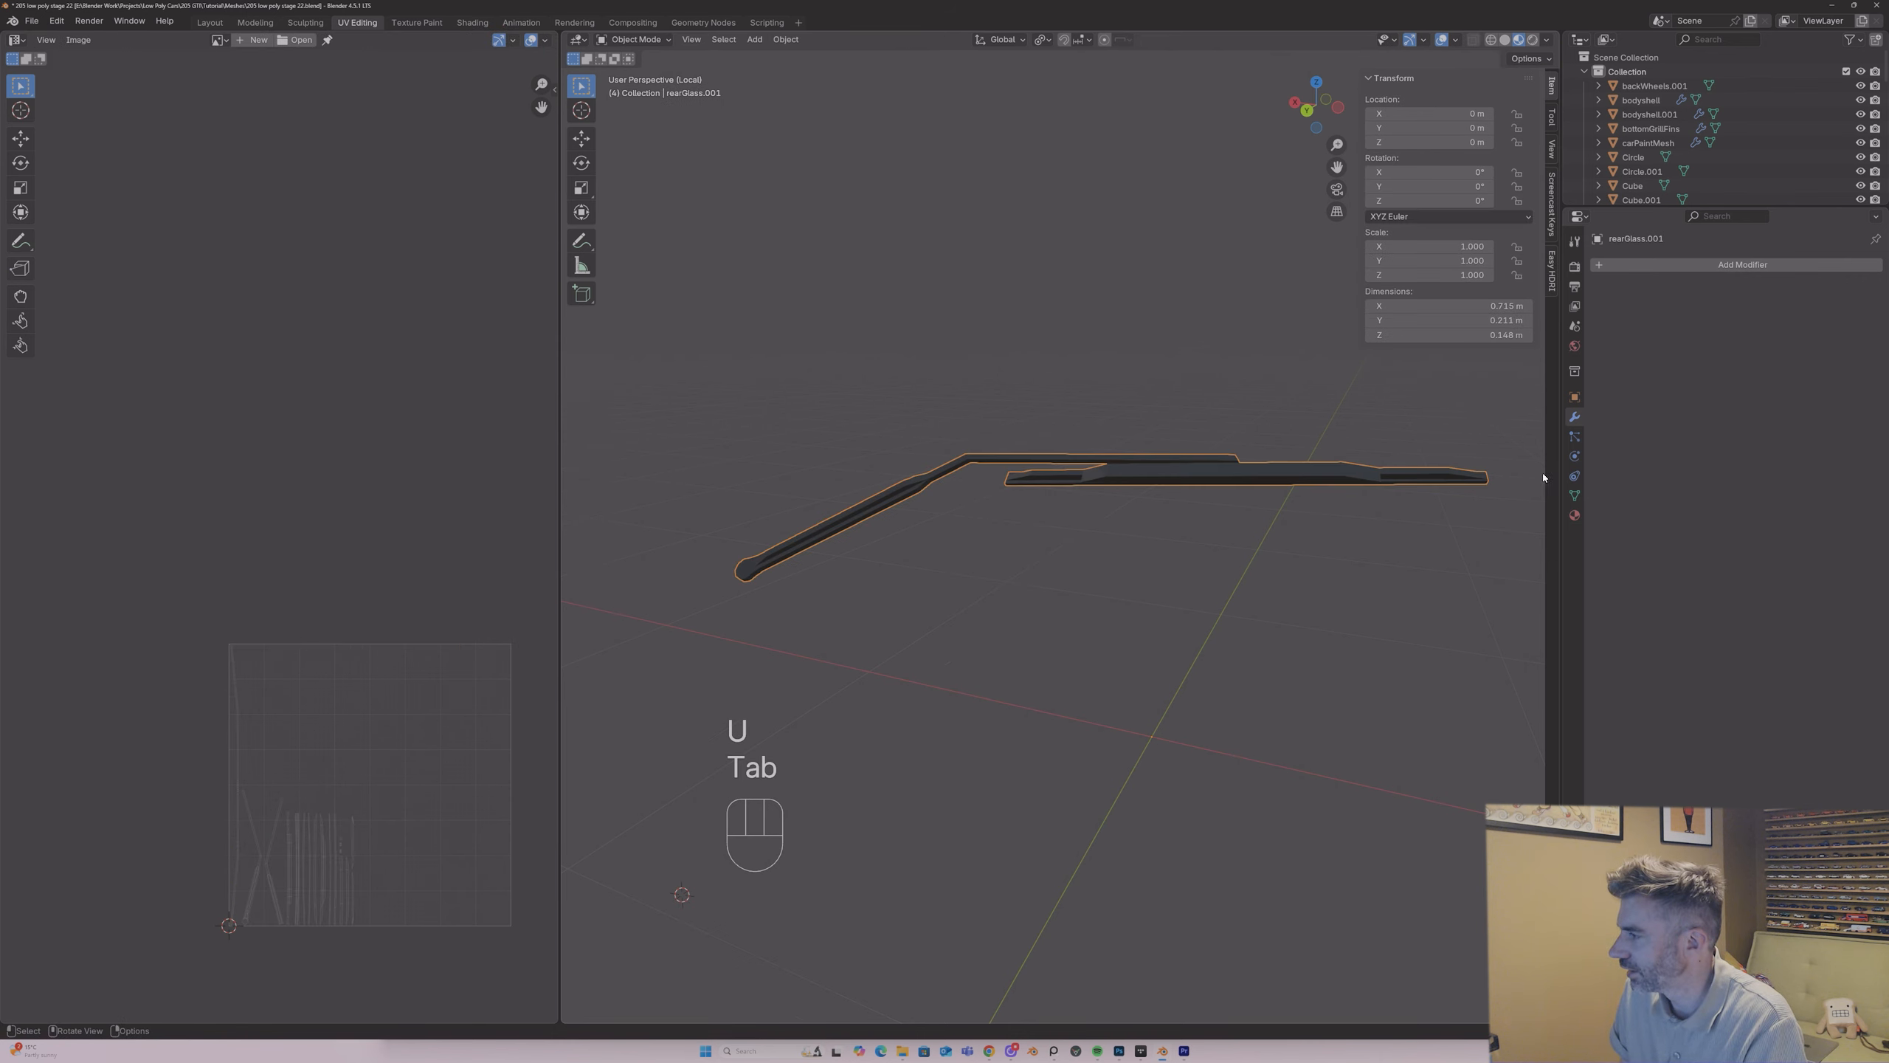
# Step: Replace the rear wiper's carPlastic material with UVCheckerCarPaint
pyautogui.click(1575, 515)
pyautogui.click(1601, 325)
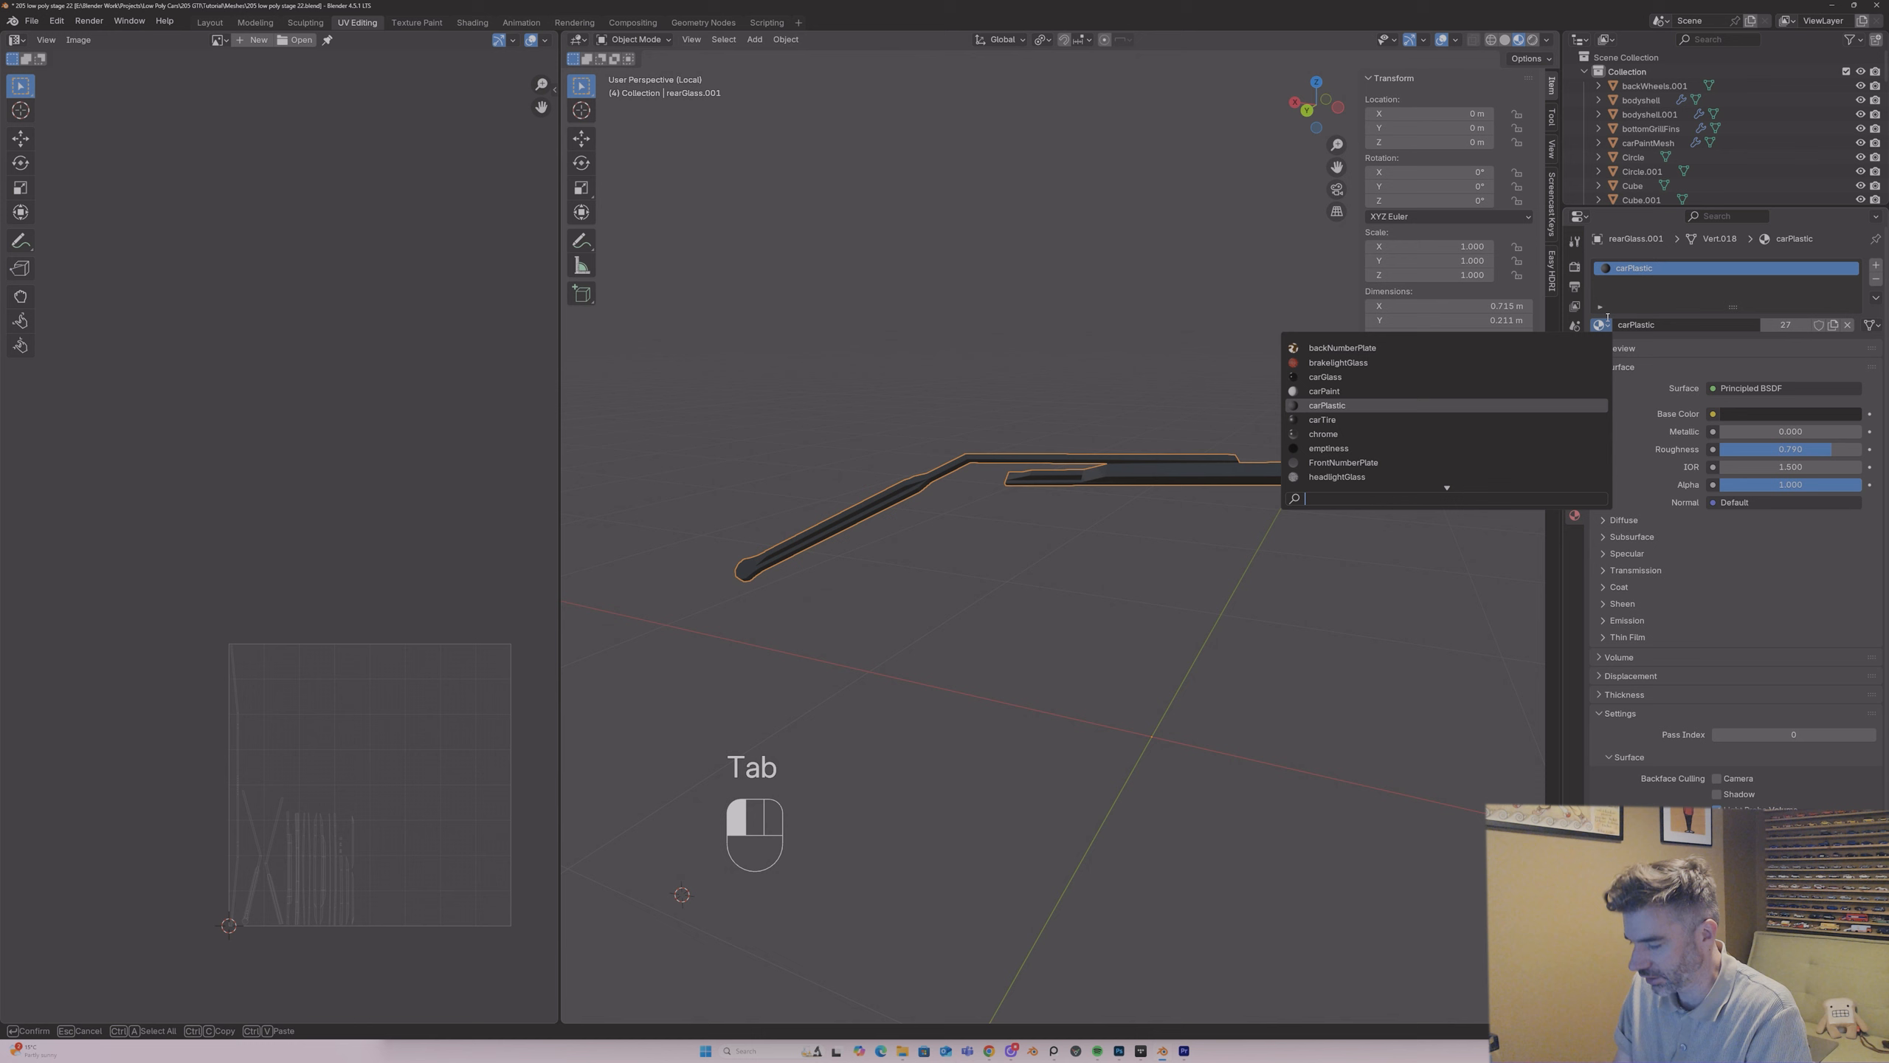
pyautogui.write('uv')
pyautogui.click(1361, 366)
pyautogui.moveTo(1113, 447); pyautogui.dragTo(1119, 456, button='middle')
# Step: Scale the rear wiper's UV islands down, move them outside the UV tile, and leave Local View
pyautogui.press('Tab')
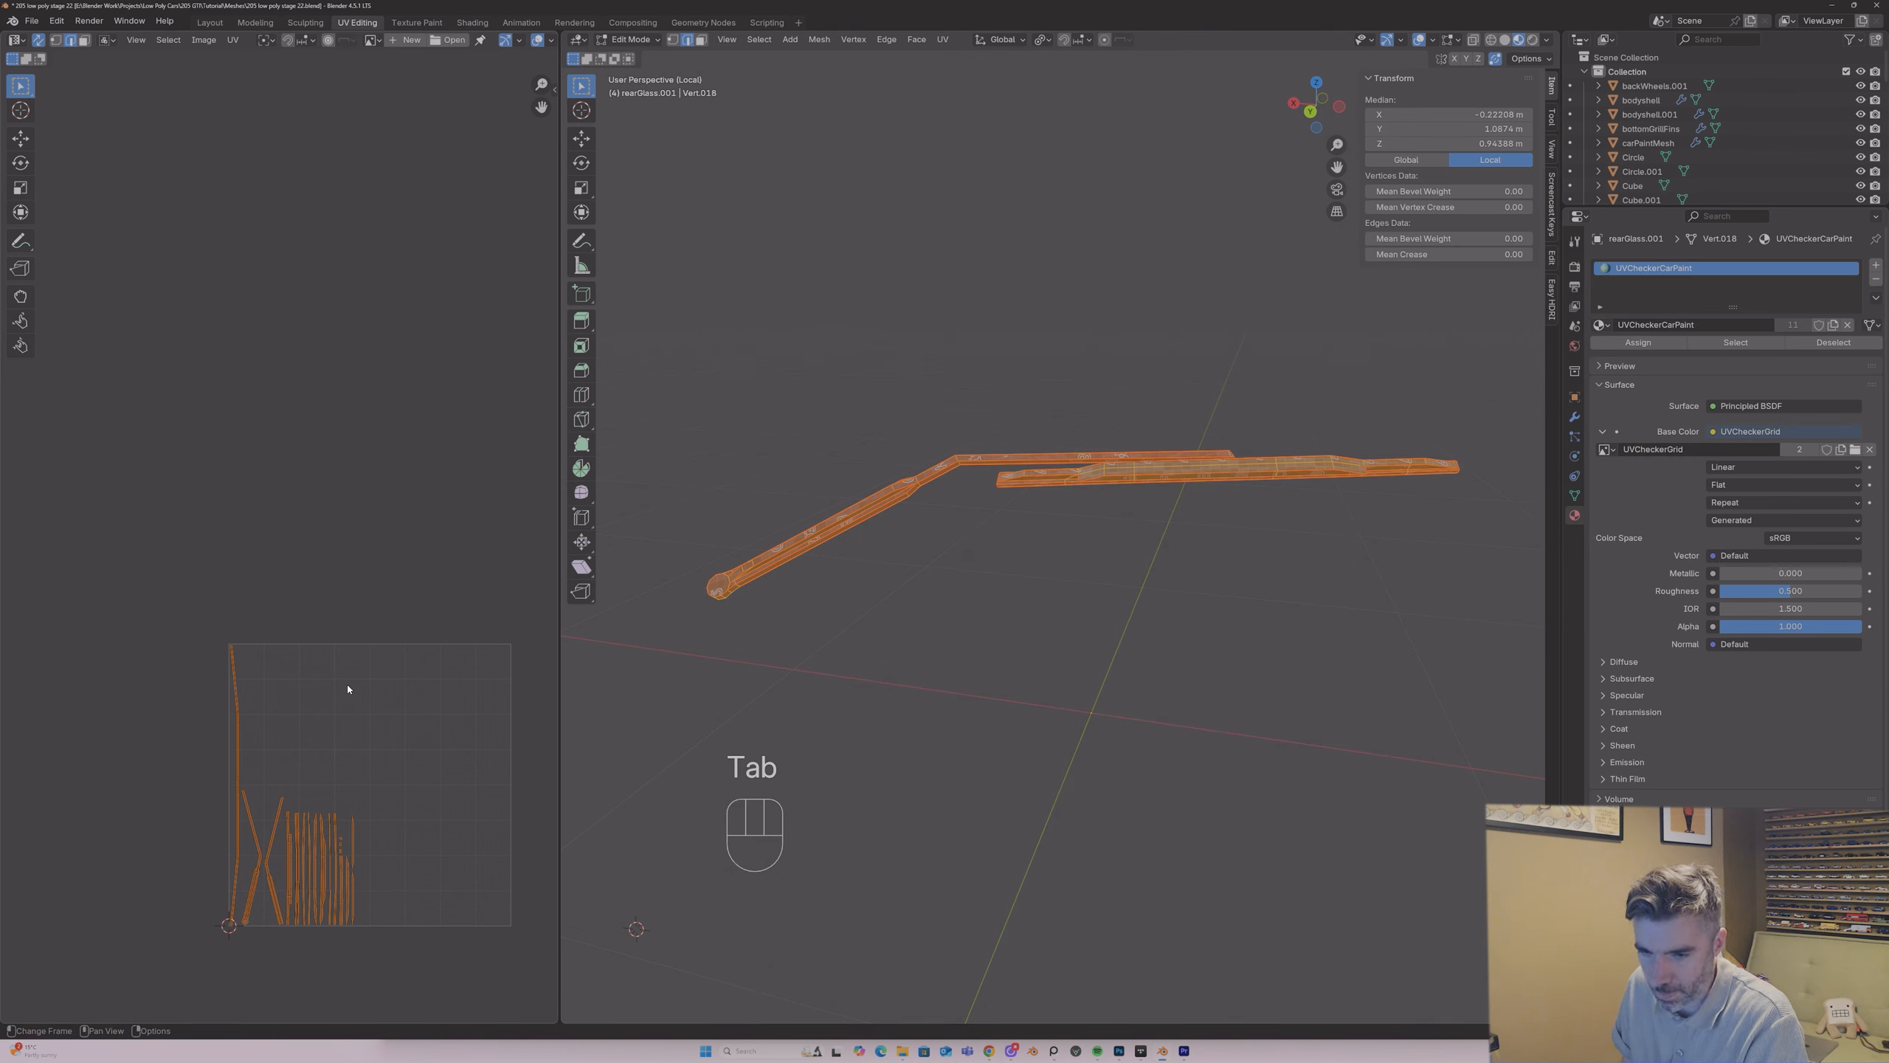
pyautogui.press('s')
pyautogui.press('g')
pyautogui.click(59, 478)
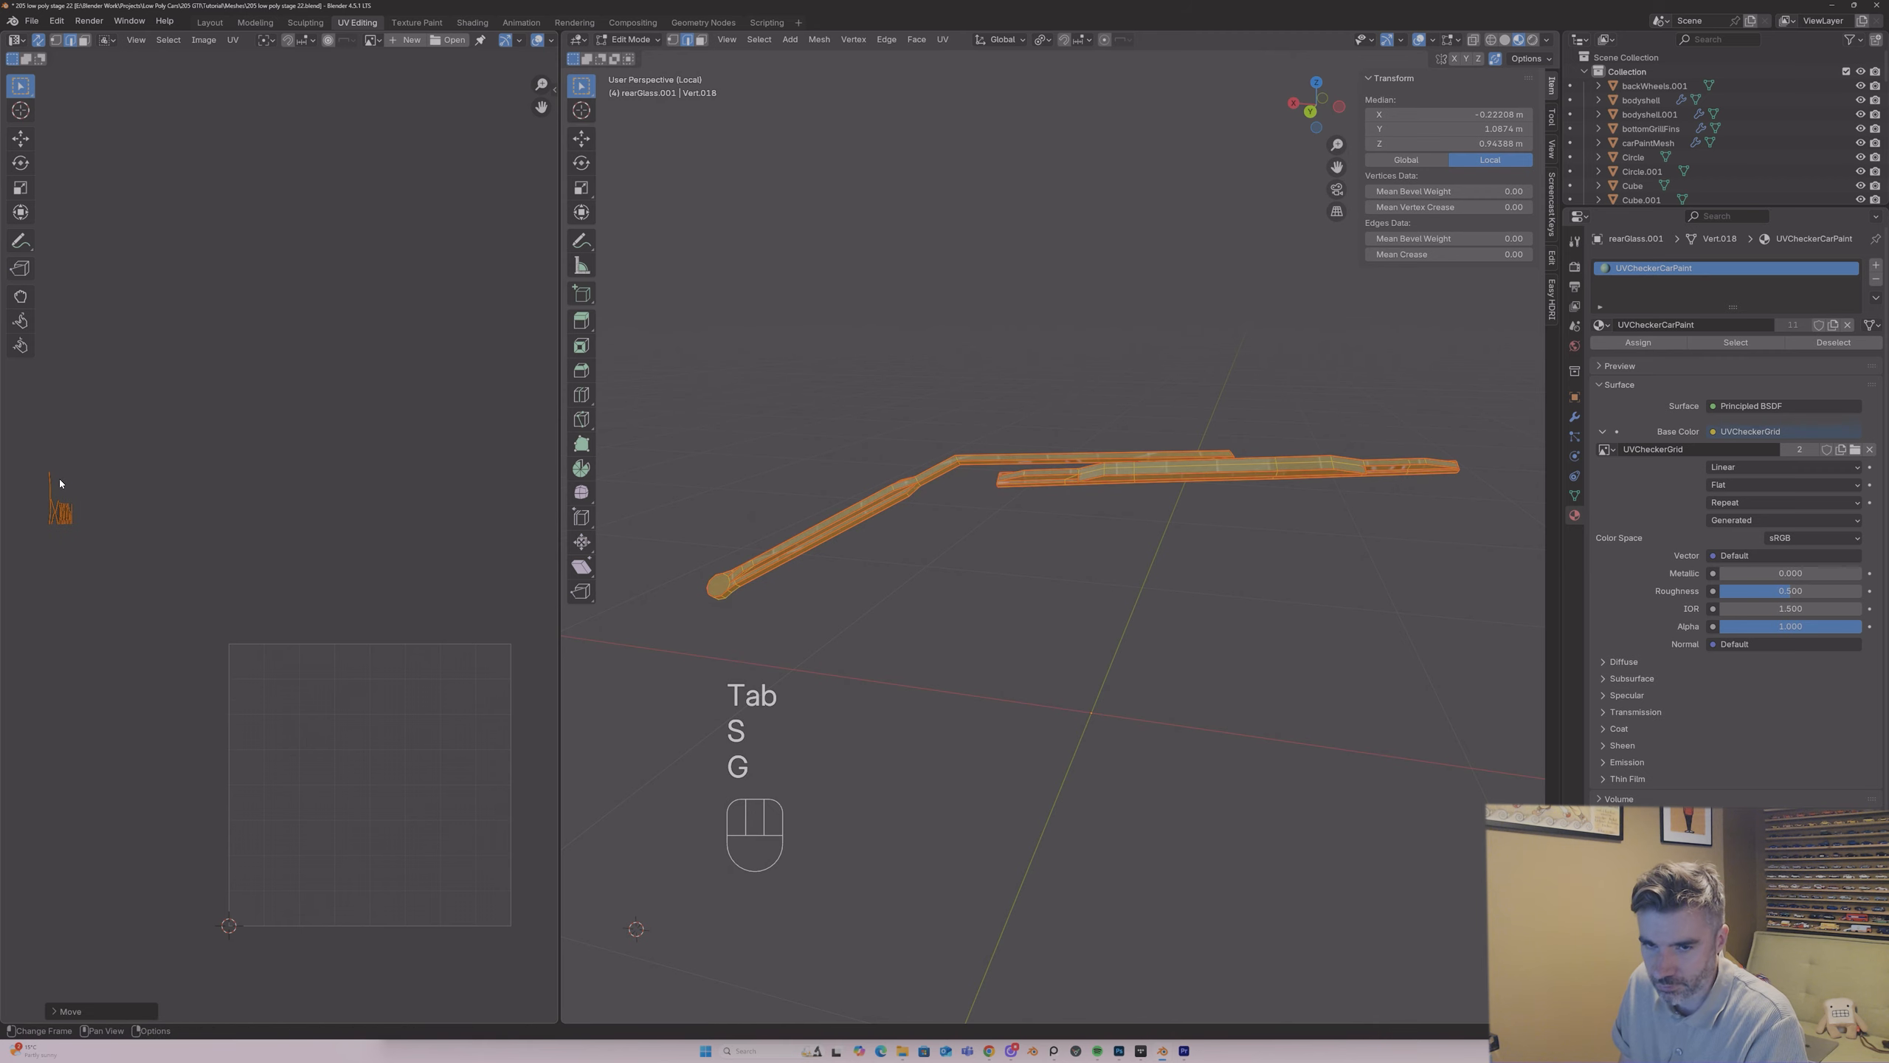
pyautogui.press('Tab')
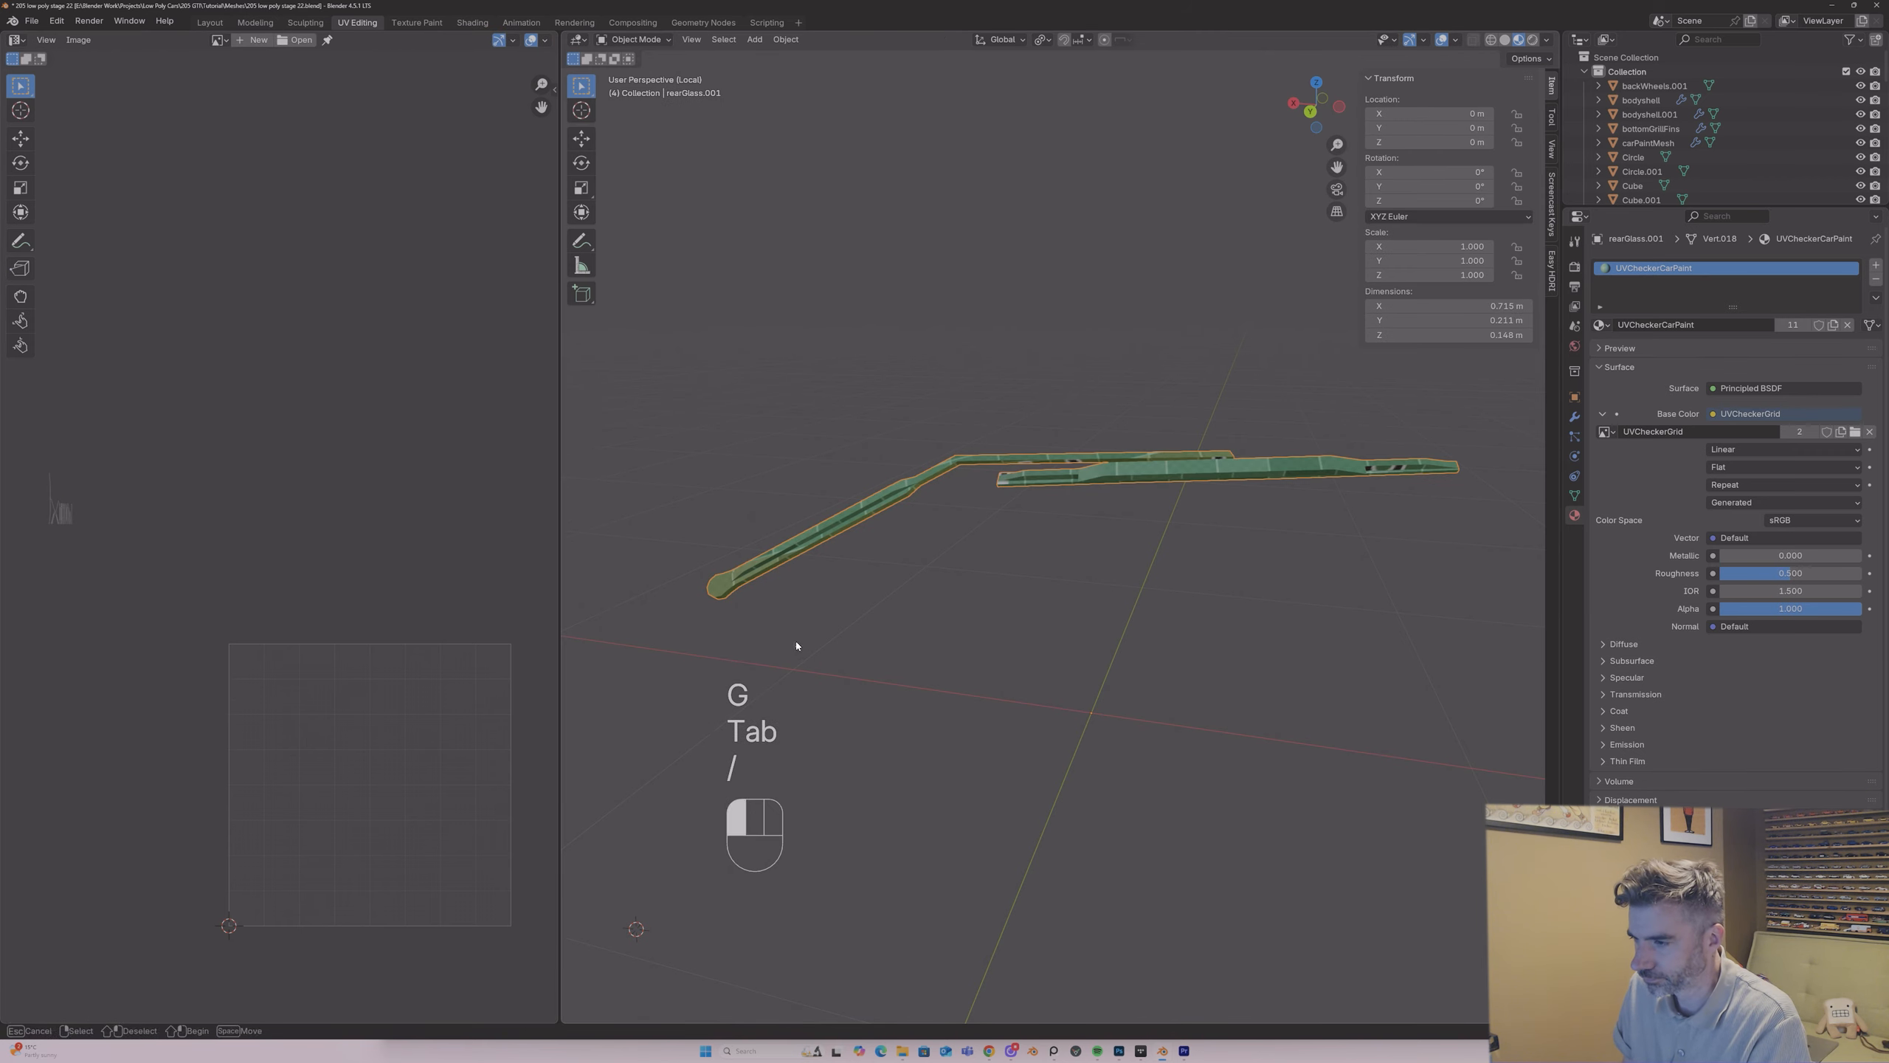
pyautogui.press('/')
# Step: Isolate the rearLock object in Local View and inspect its faces and edges in Edit Mode
pyautogui.moveTo(1194, 549); pyautogui.dragTo(1045, 585, button='middle')
pyautogui.click(1234, 592)
pyautogui.press('/')
pyautogui.press('Tab')
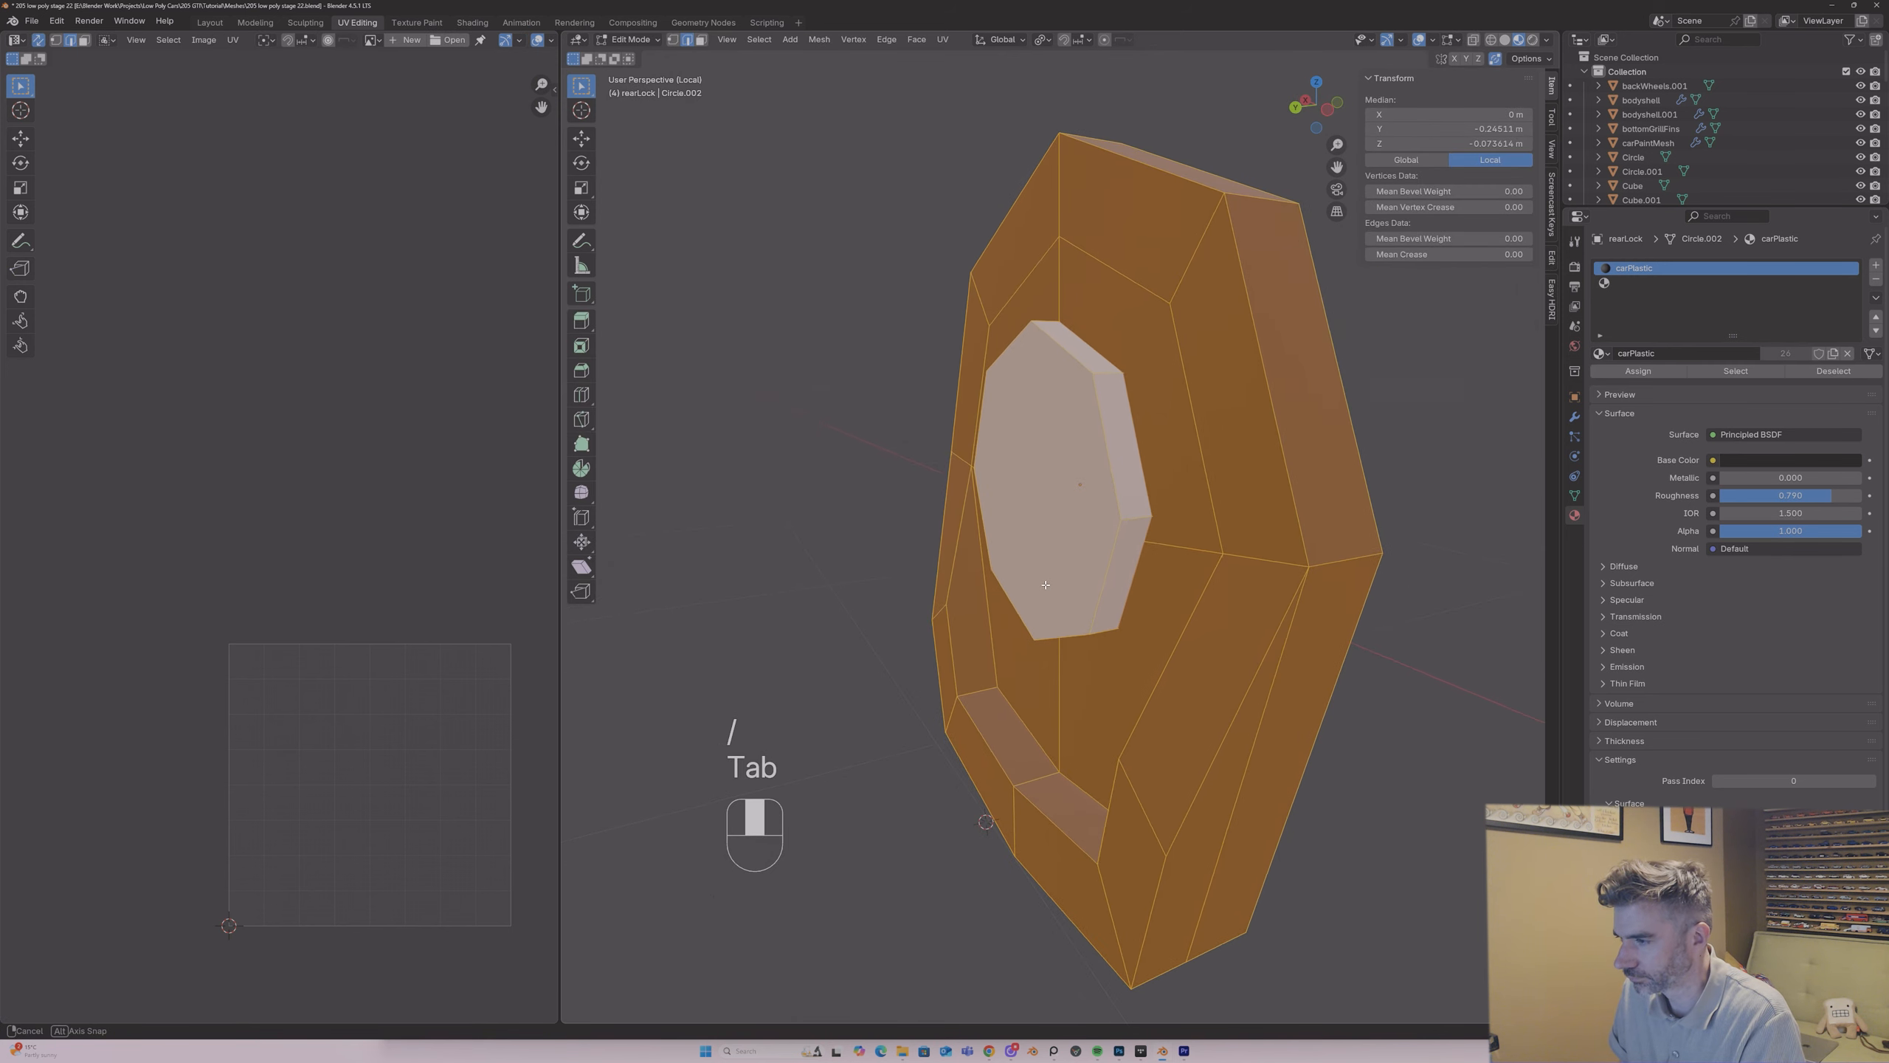
pyautogui.press('3')
pyautogui.click(1157, 334)
pyautogui.moveTo(1158, 336); pyautogui.dragTo(1168, 346, button='middle')
pyautogui.press('2')
pyautogui.click(1211, 344)
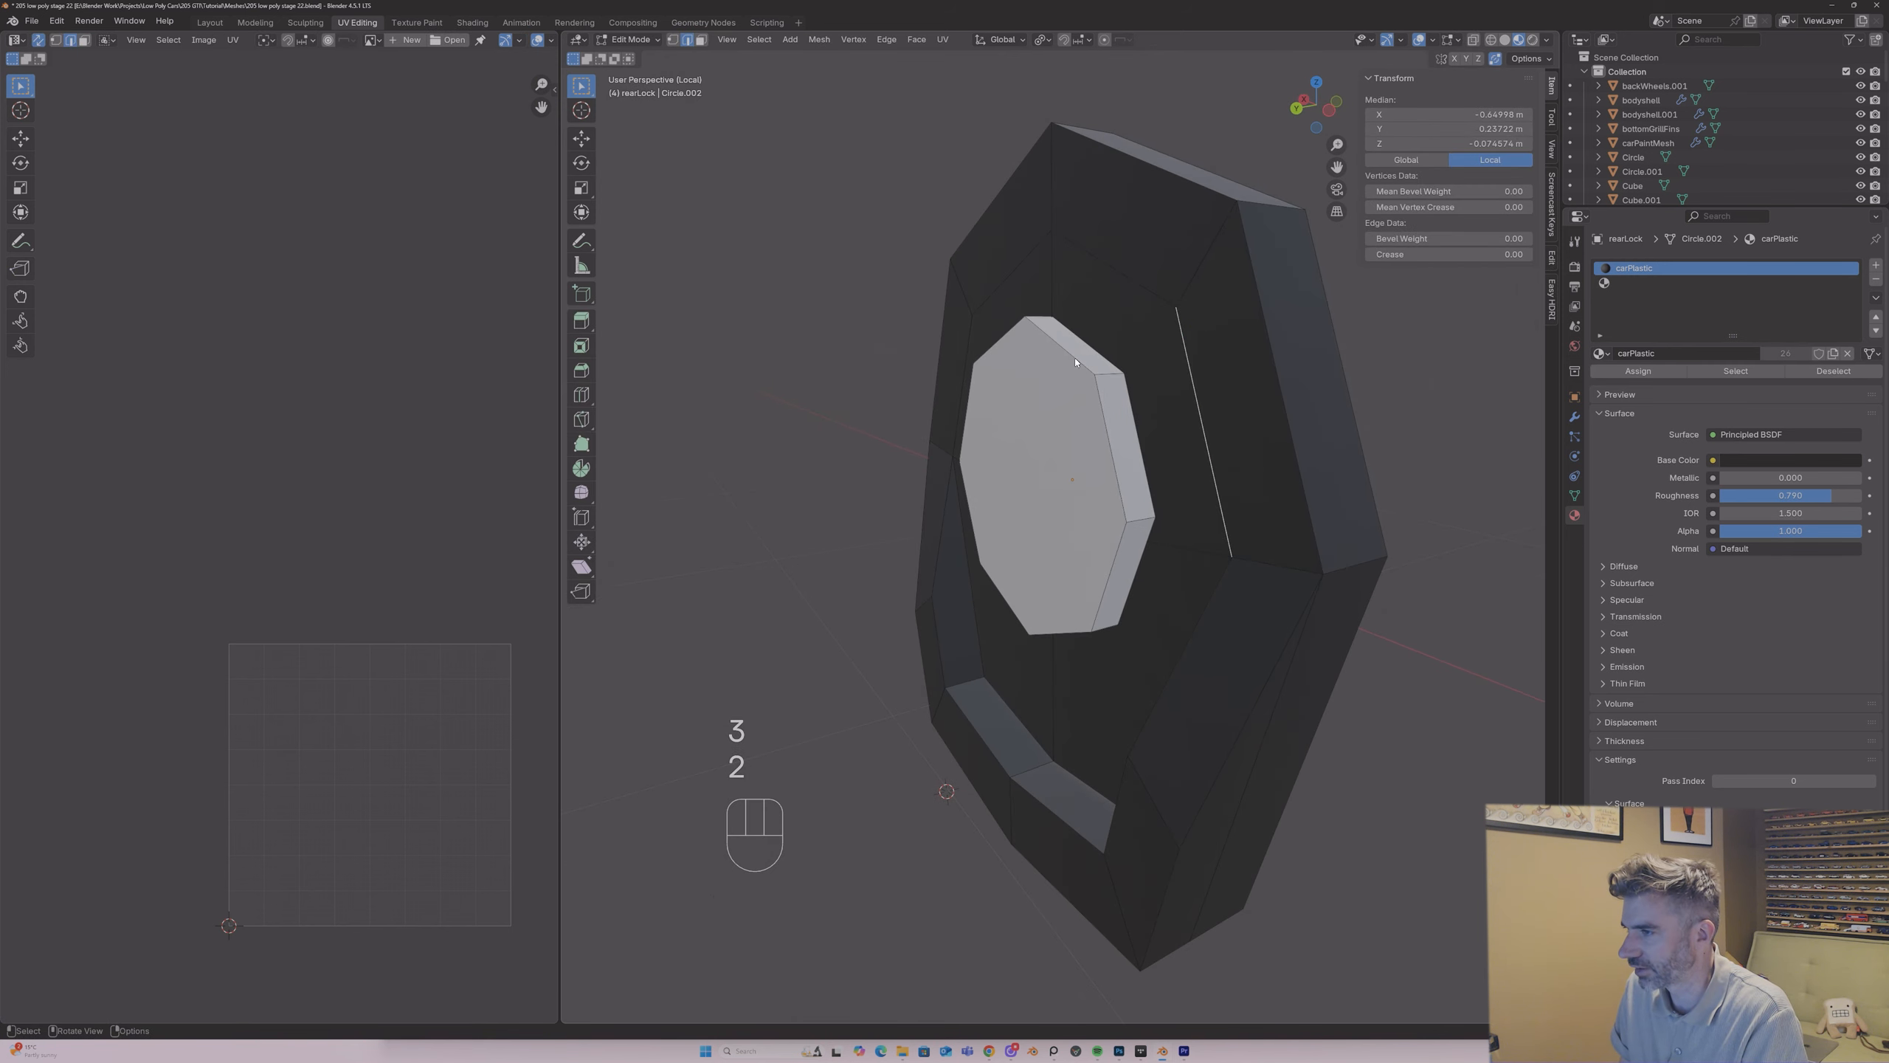
# Step: Select the raised central disc of rearLock with its side faces and set its empty material slot to chrome
pyautogui.press('Tab')
pyautogui.press('Tab')
pyautogui.press('3')
pyautogui.click(1063, 396)
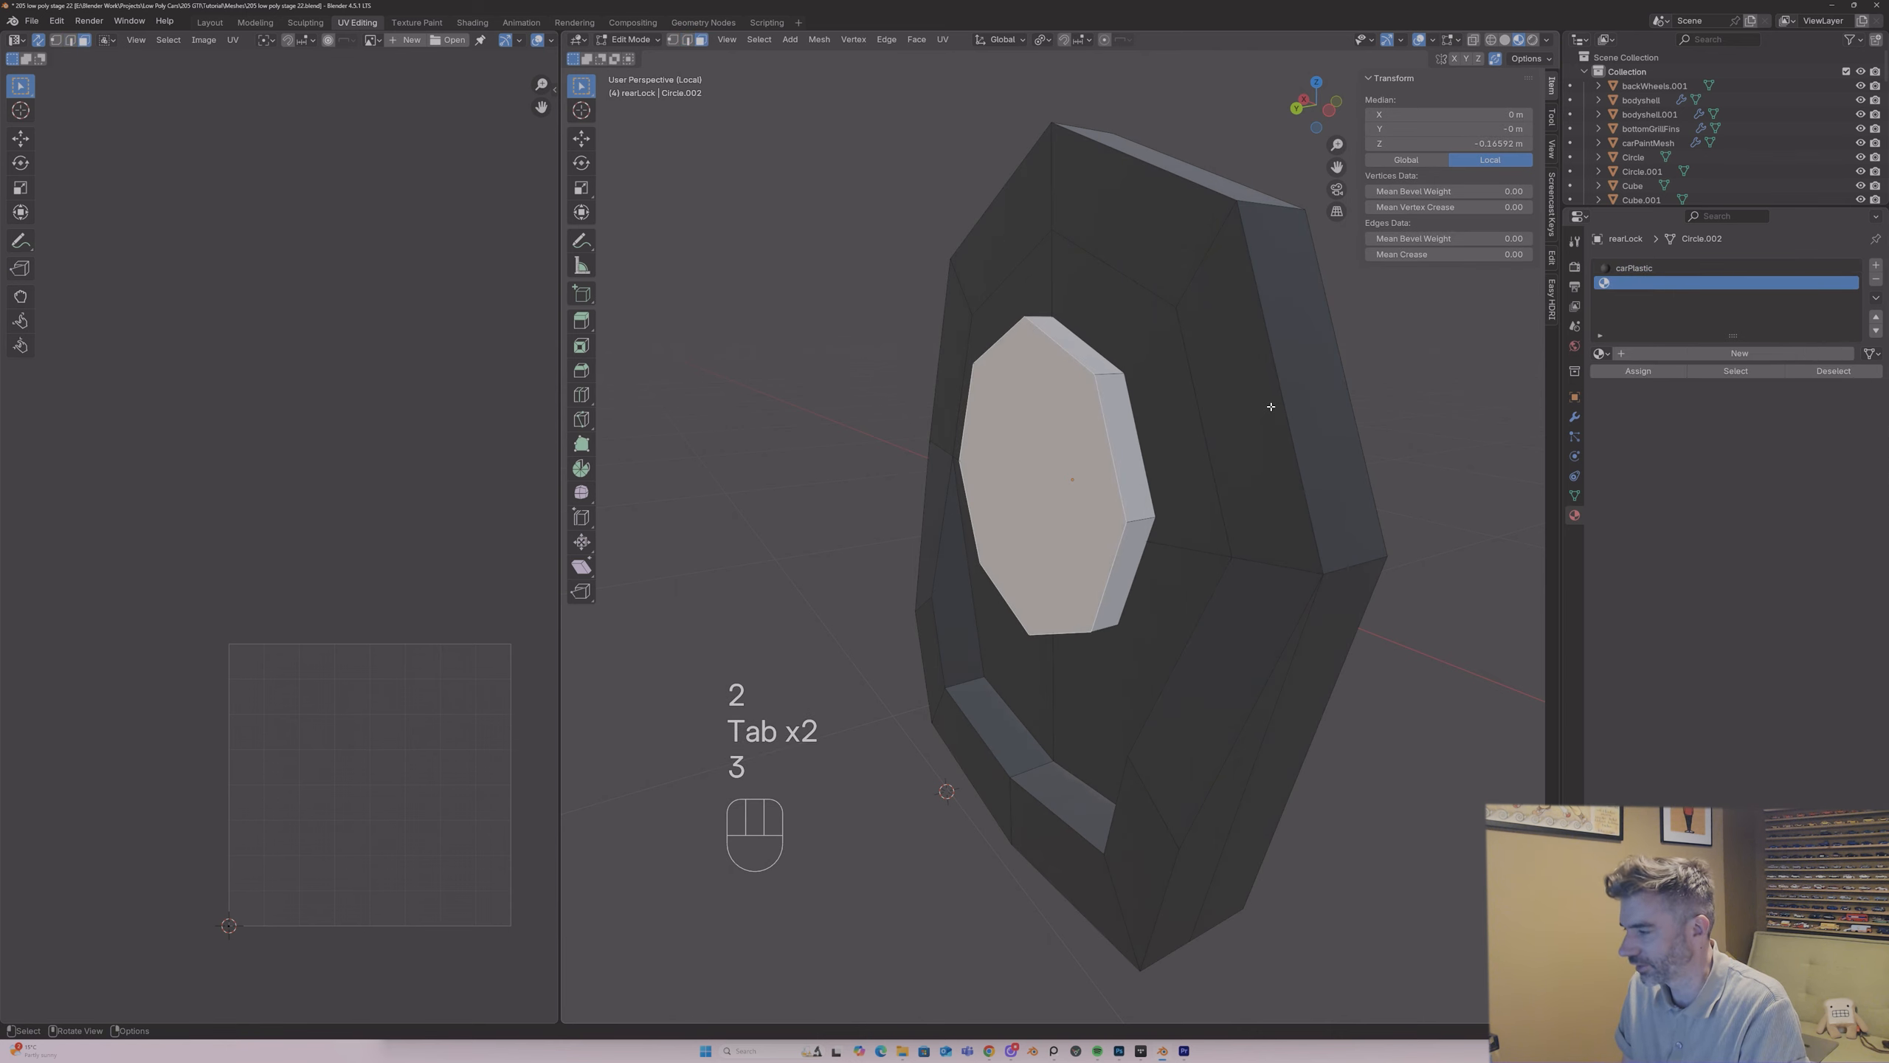
pyautogui.press(']')
pyautogui.click(1600, 354)
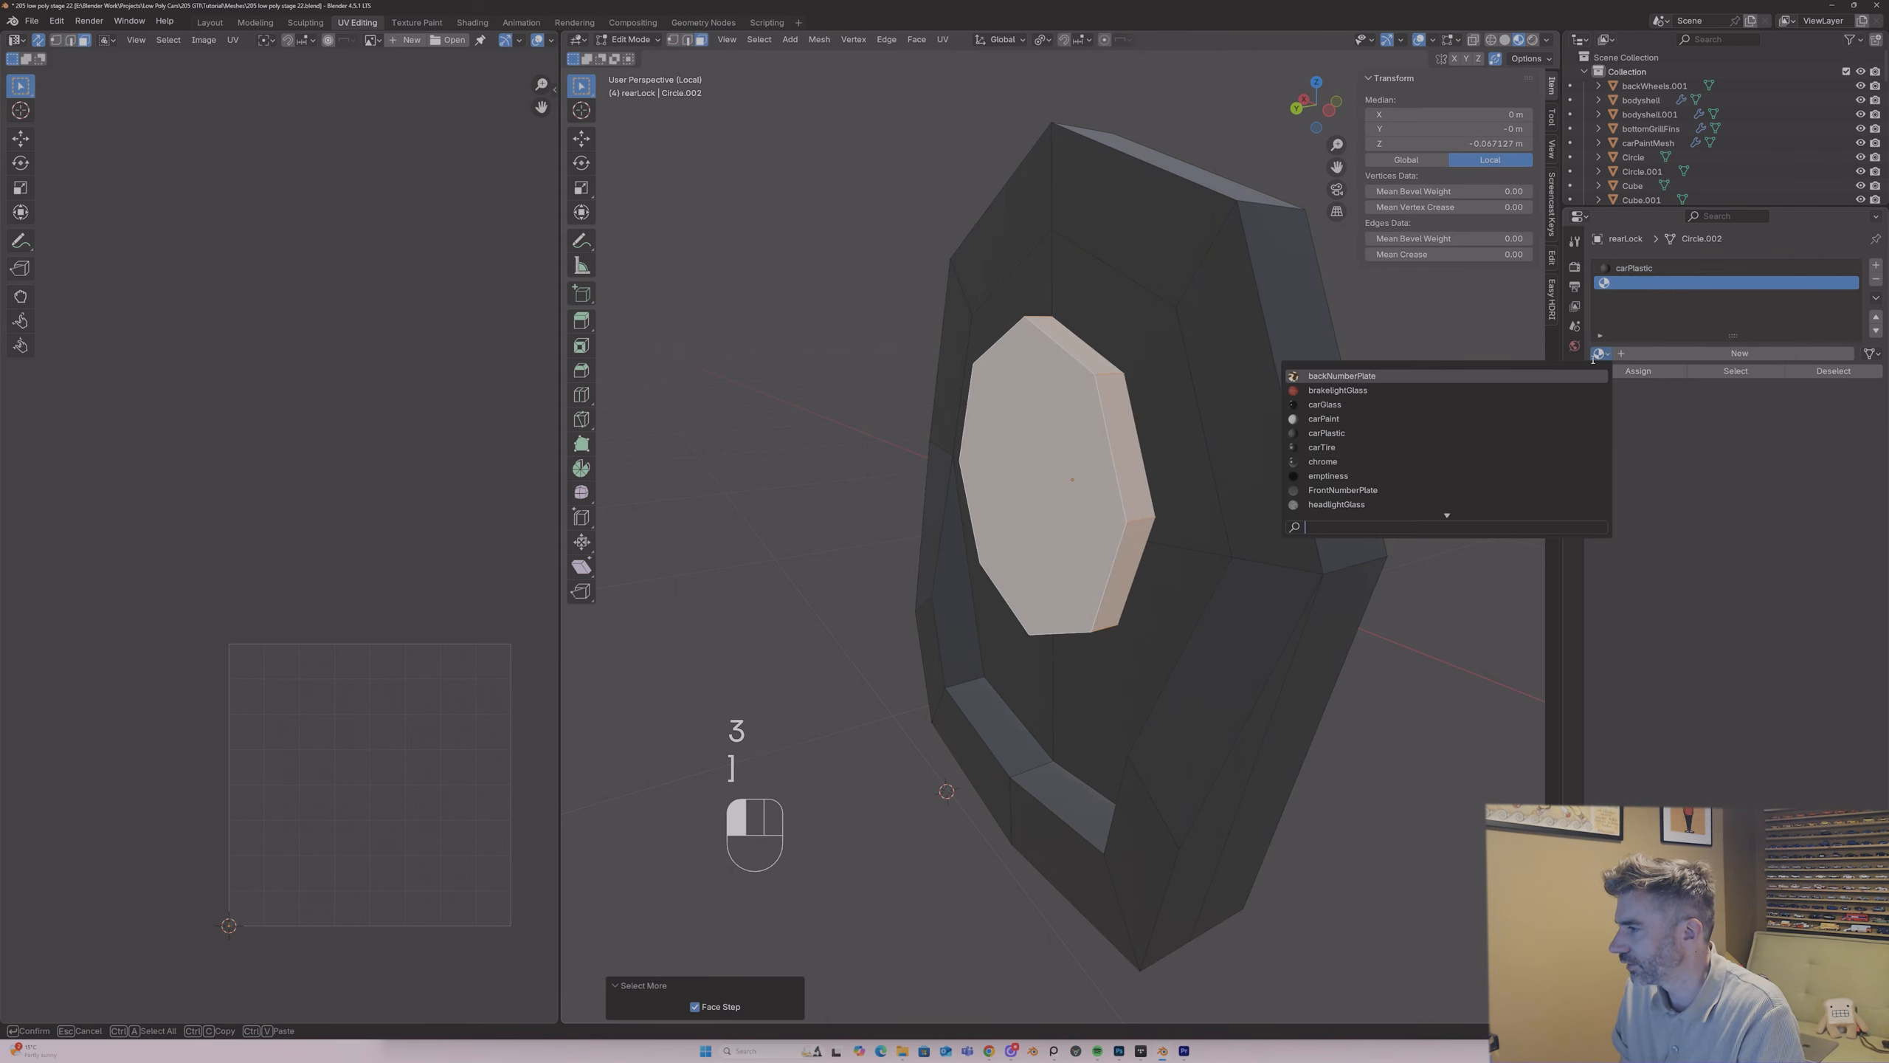
pyautogui.click(1469, 400)
# Step: Separate the chrome central disc from rearLock into its own object
pyautogui.press('Tab')
pyautogui.press('Tab')
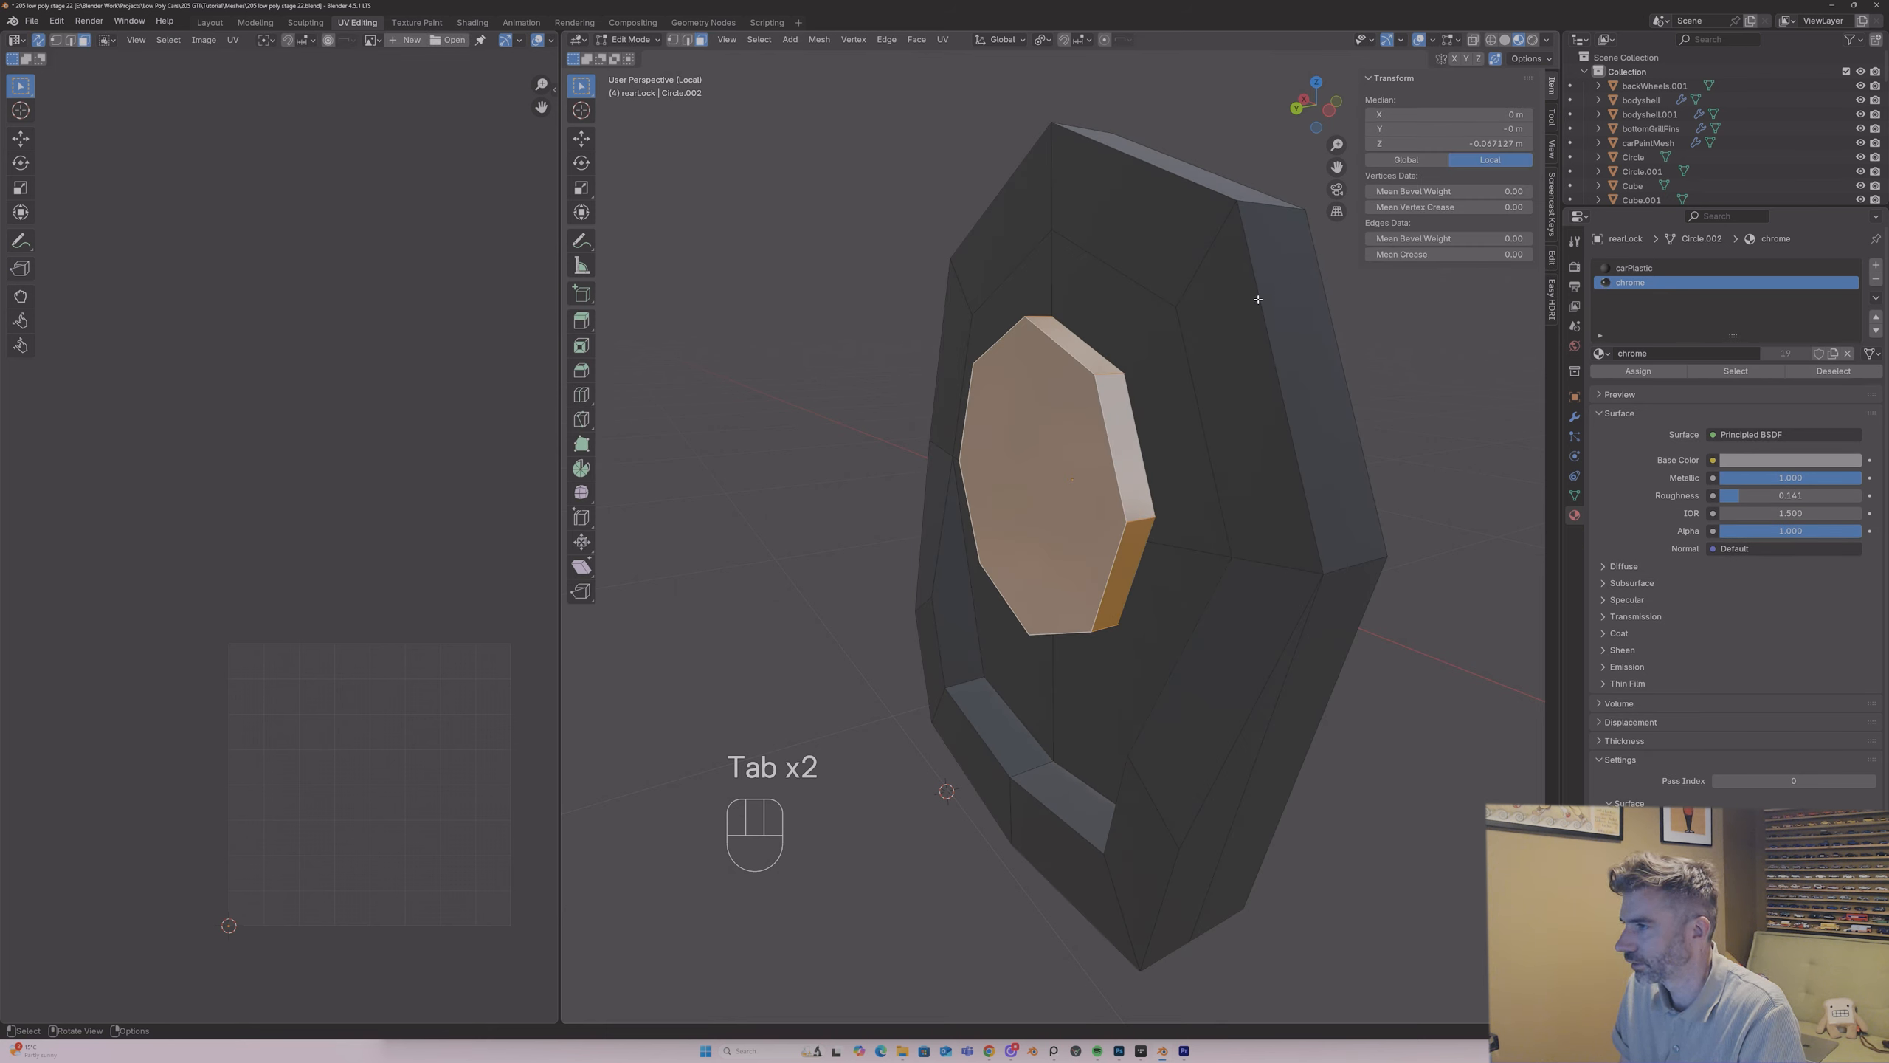
pyautogui.press('p')
pyautogui.click(1030, 362)
pyautogui.press('Tab')
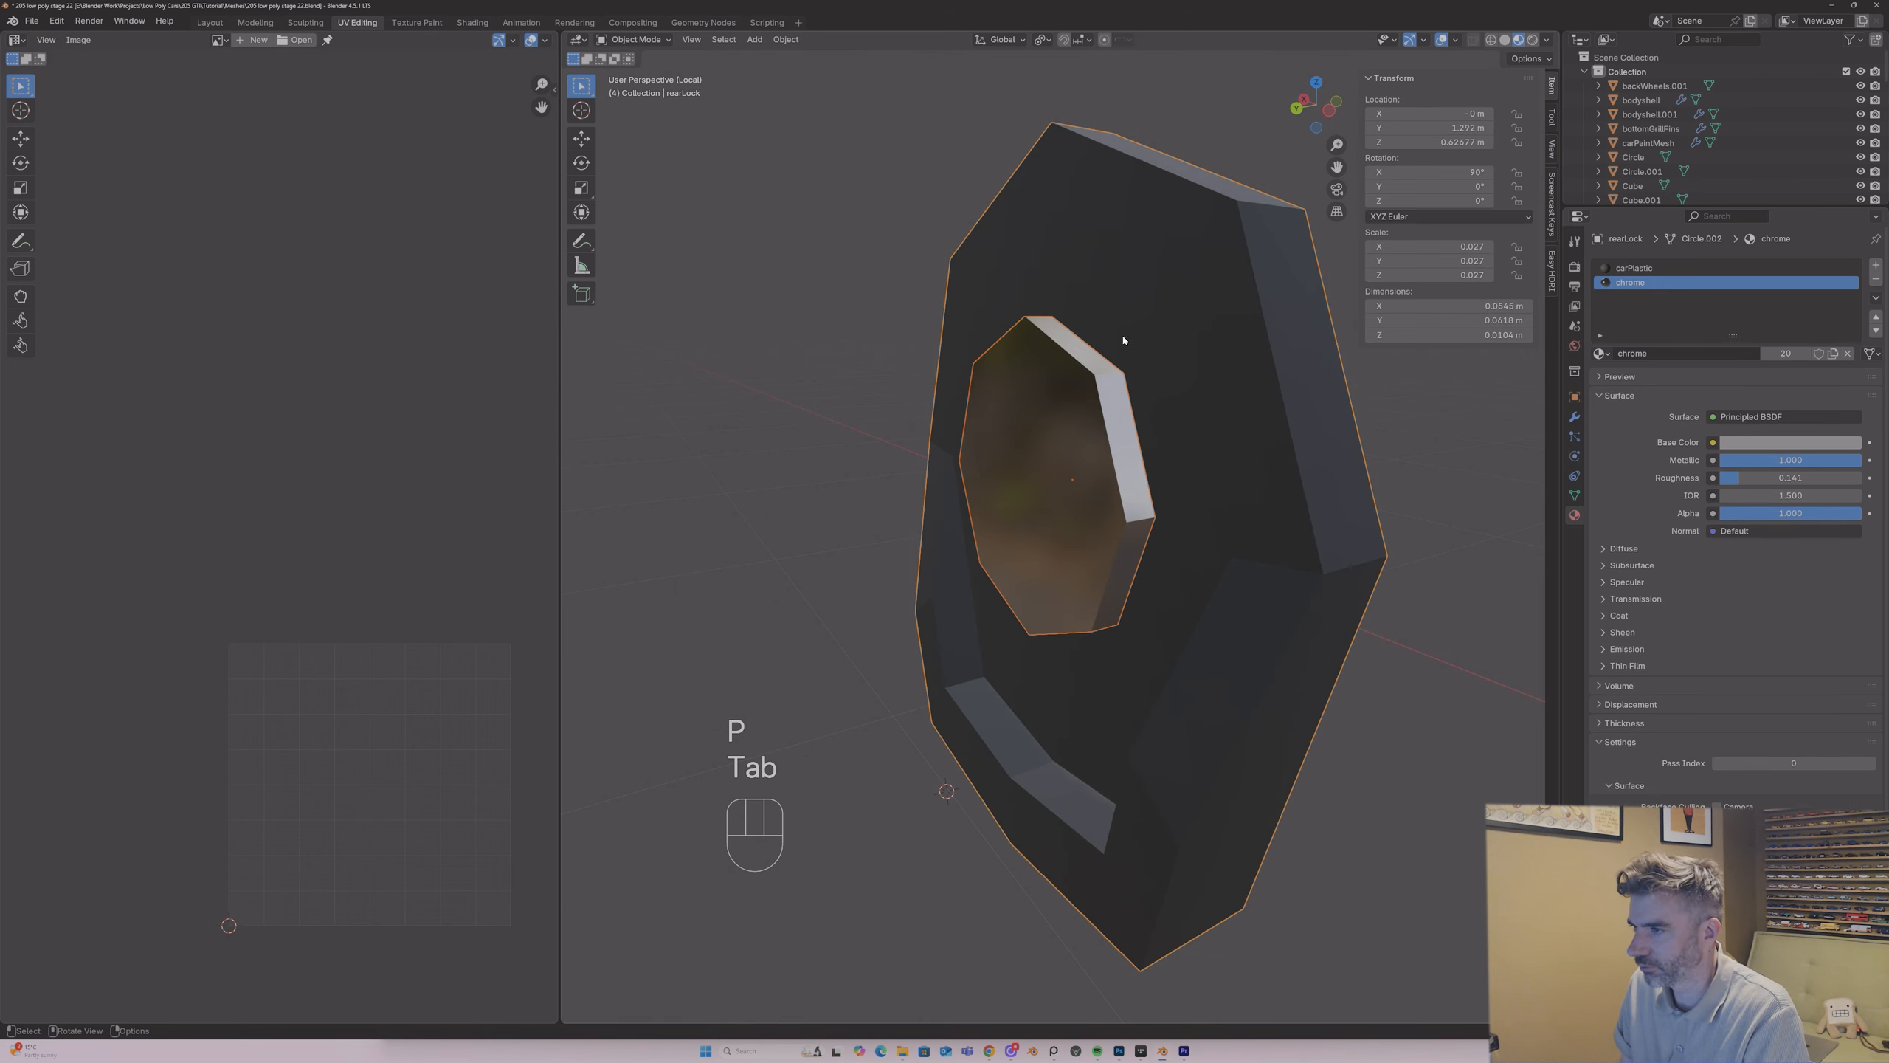
# Step: Restart Local View with only the rearLock housing isolated, without the separated chrome disc, and enter Edit Mode
pyautogui.press('Tab')
pyautogui.press('2')
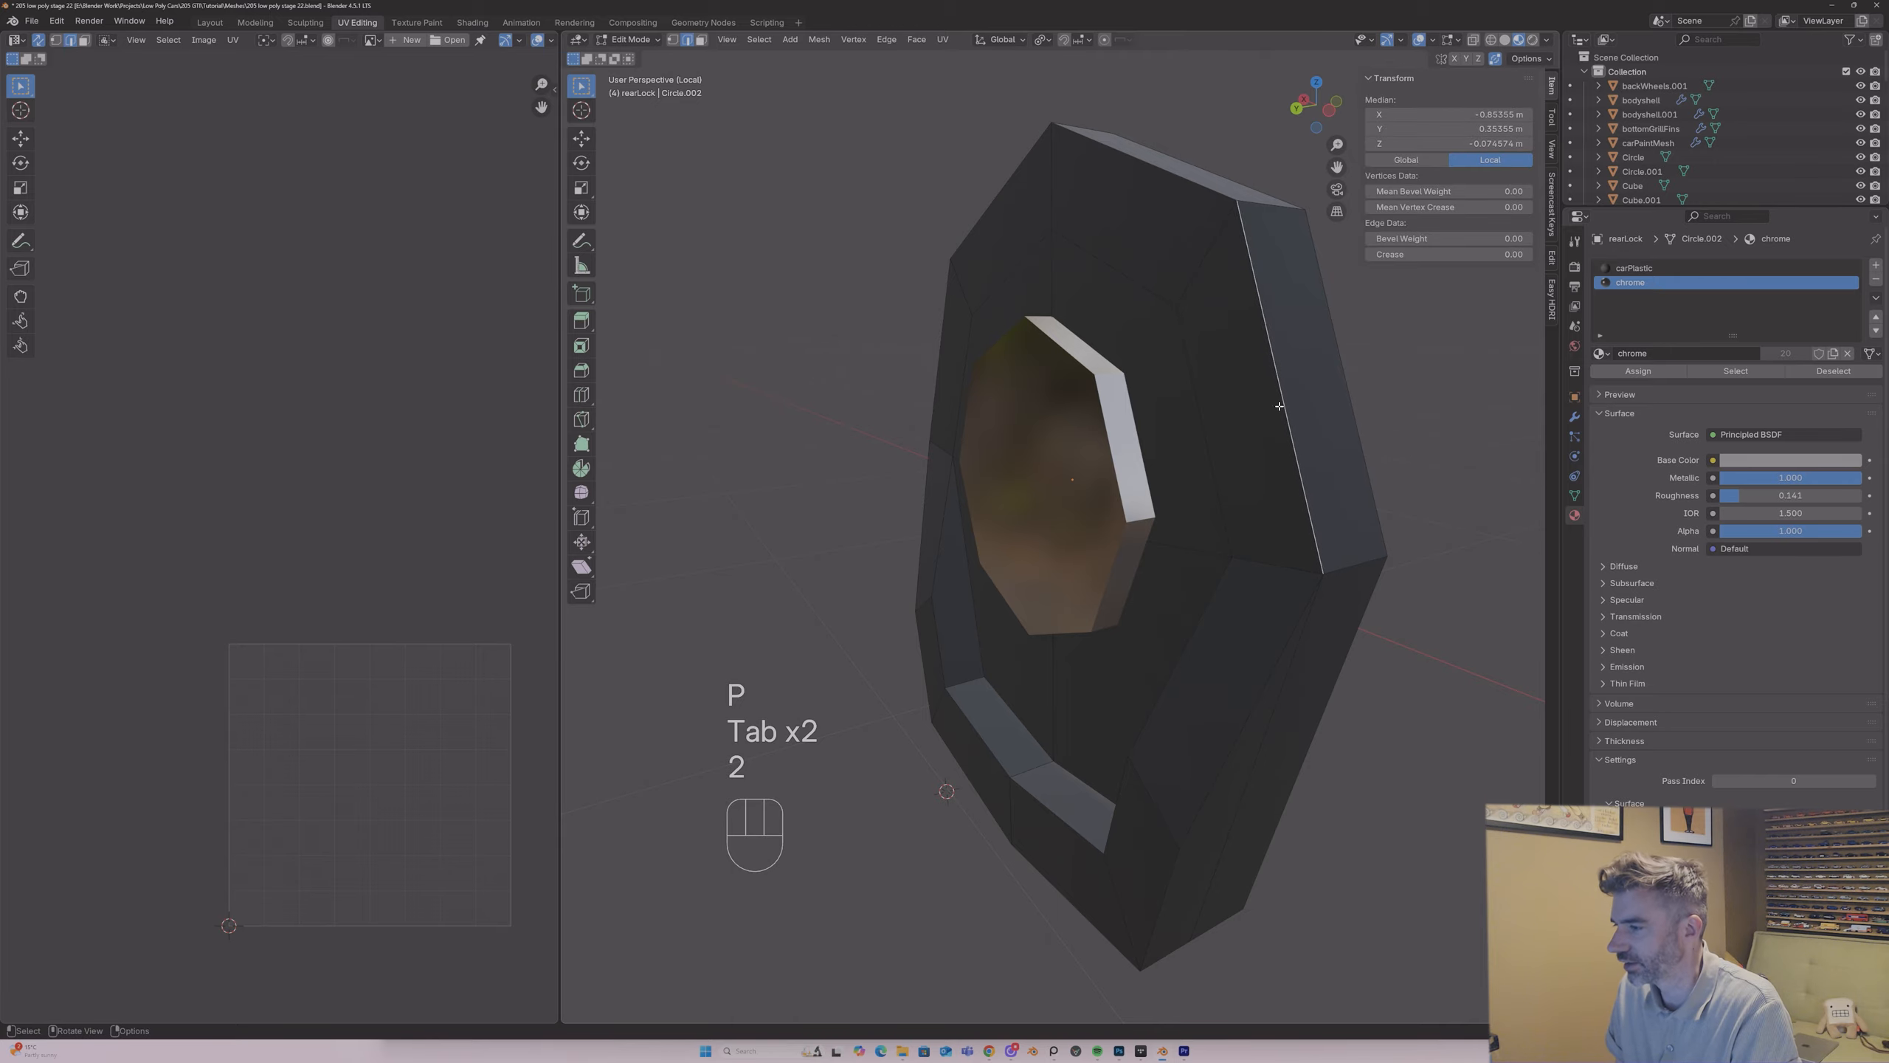
pyautogui.keyDown('alt'); pyautogui.keyDown('shift'); pyautogui.click(1300, 592); pyautogui.keyUp('shift'); pyautogui.keyUp('alt')
pyautogui.moveTo(1301, 602); pyautogui.dragTo(1302, 402, button='middle')
pyautogui.keyDown('alt'); pyautogui.keyDown('shift'); pyautogui.click(1231, 511); pyautogui.keyUp('shift'); pyautogui.keyUp('alt')
pyautogui.press('Tab')
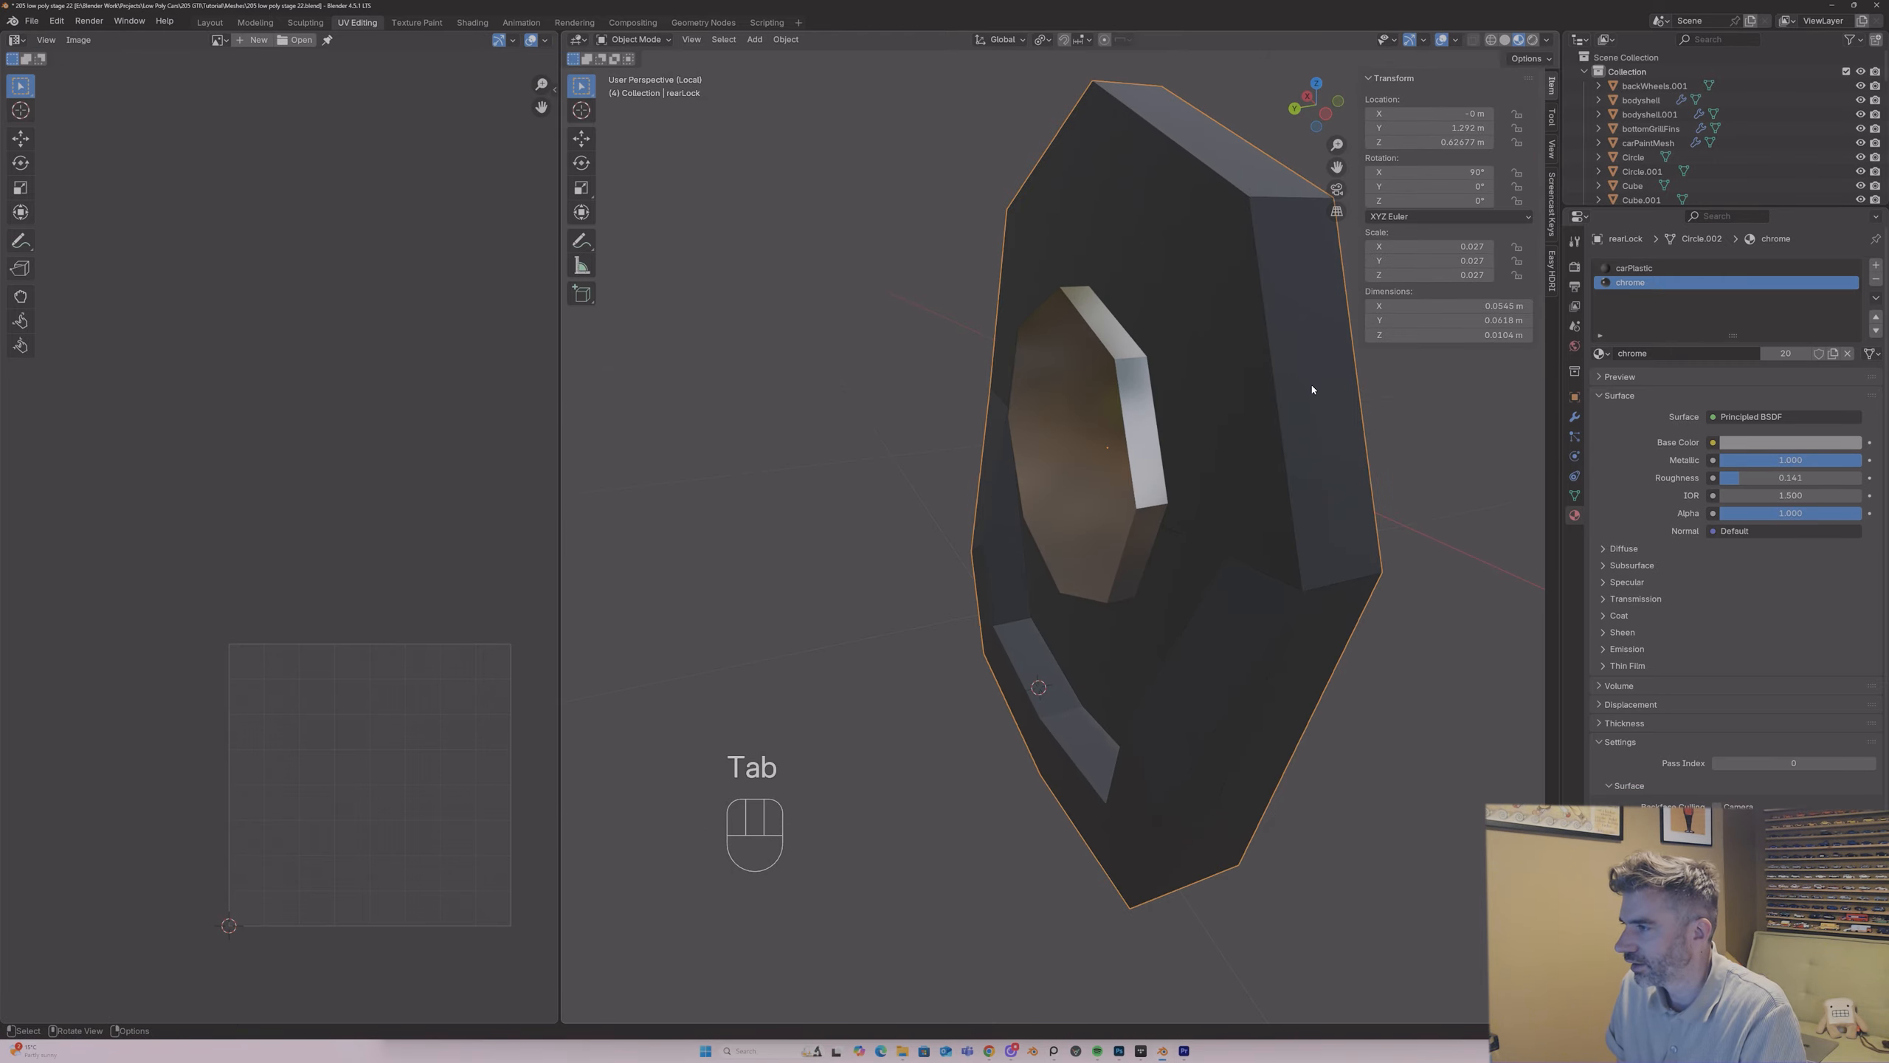
pyautogui.press('/')
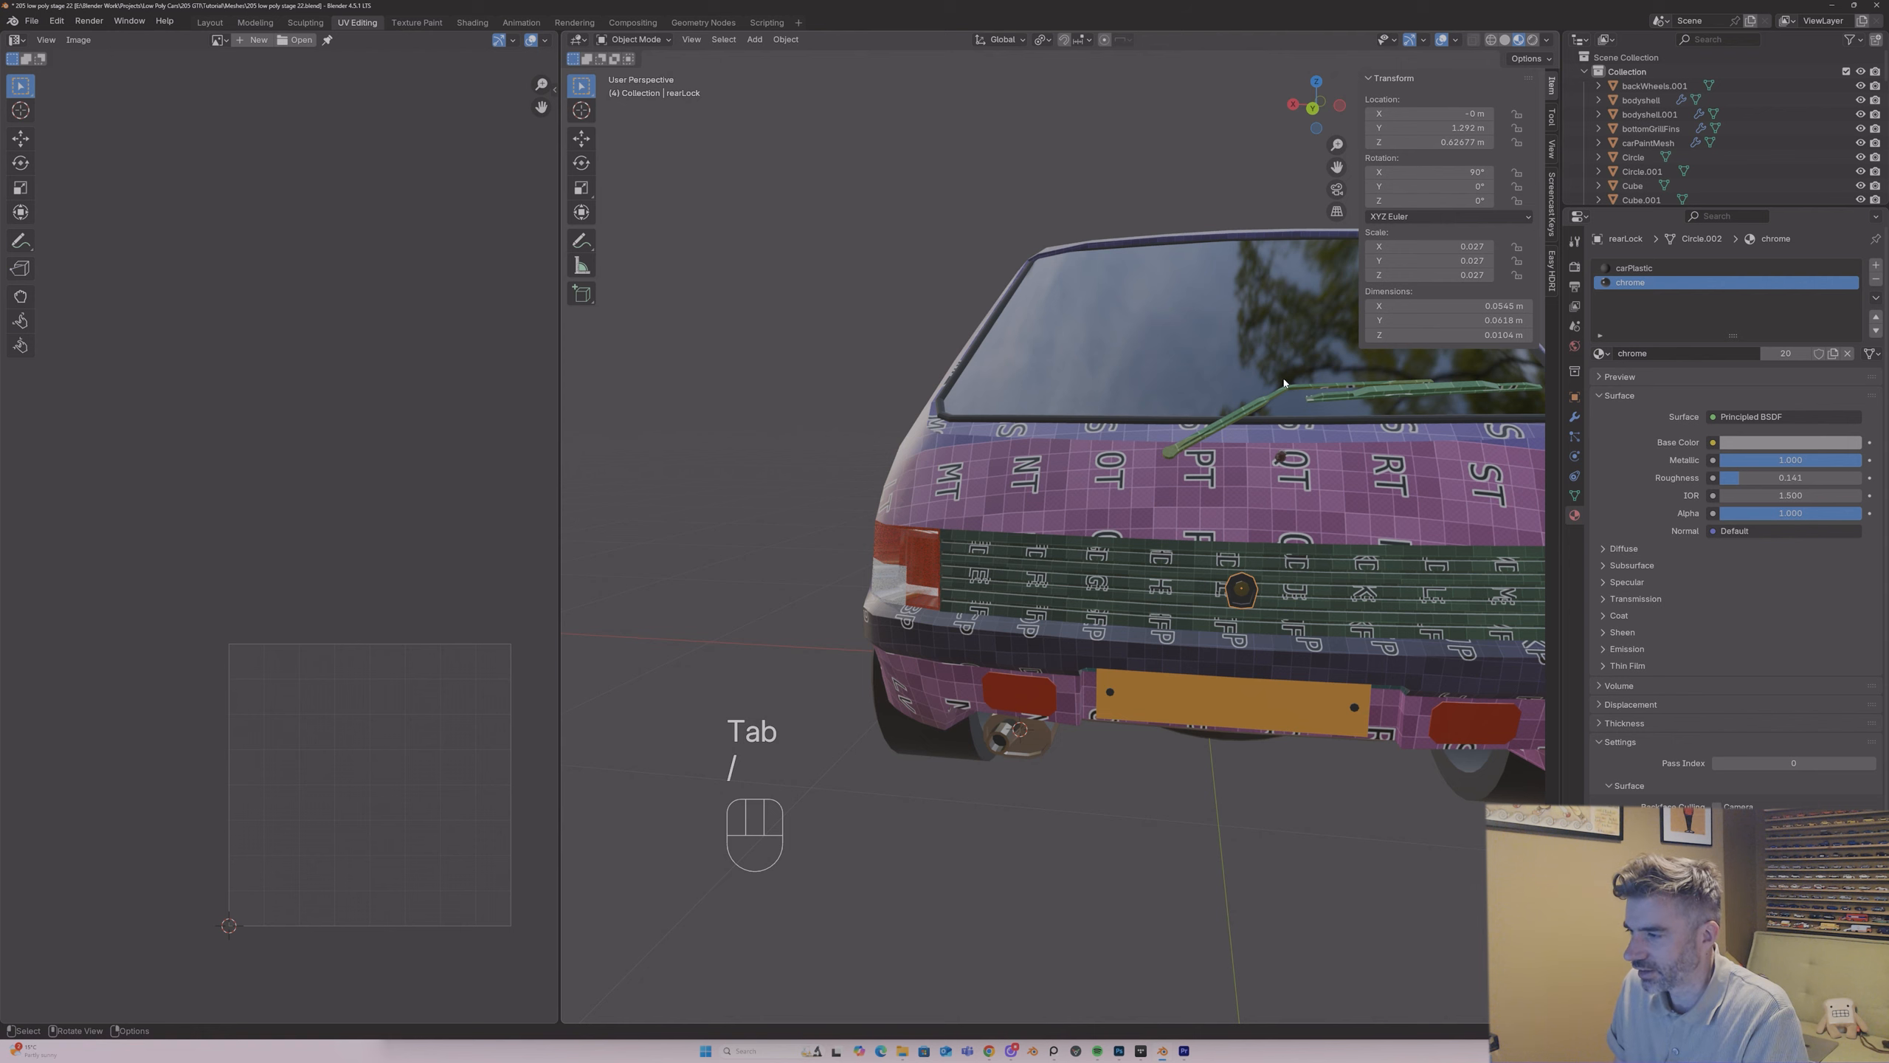
pyautogui.press('/')
pyautogui.press('Tab')
pyautogui.moveTo(1286, 384); pyautogui.dragTo(1388, 406, button='middle')
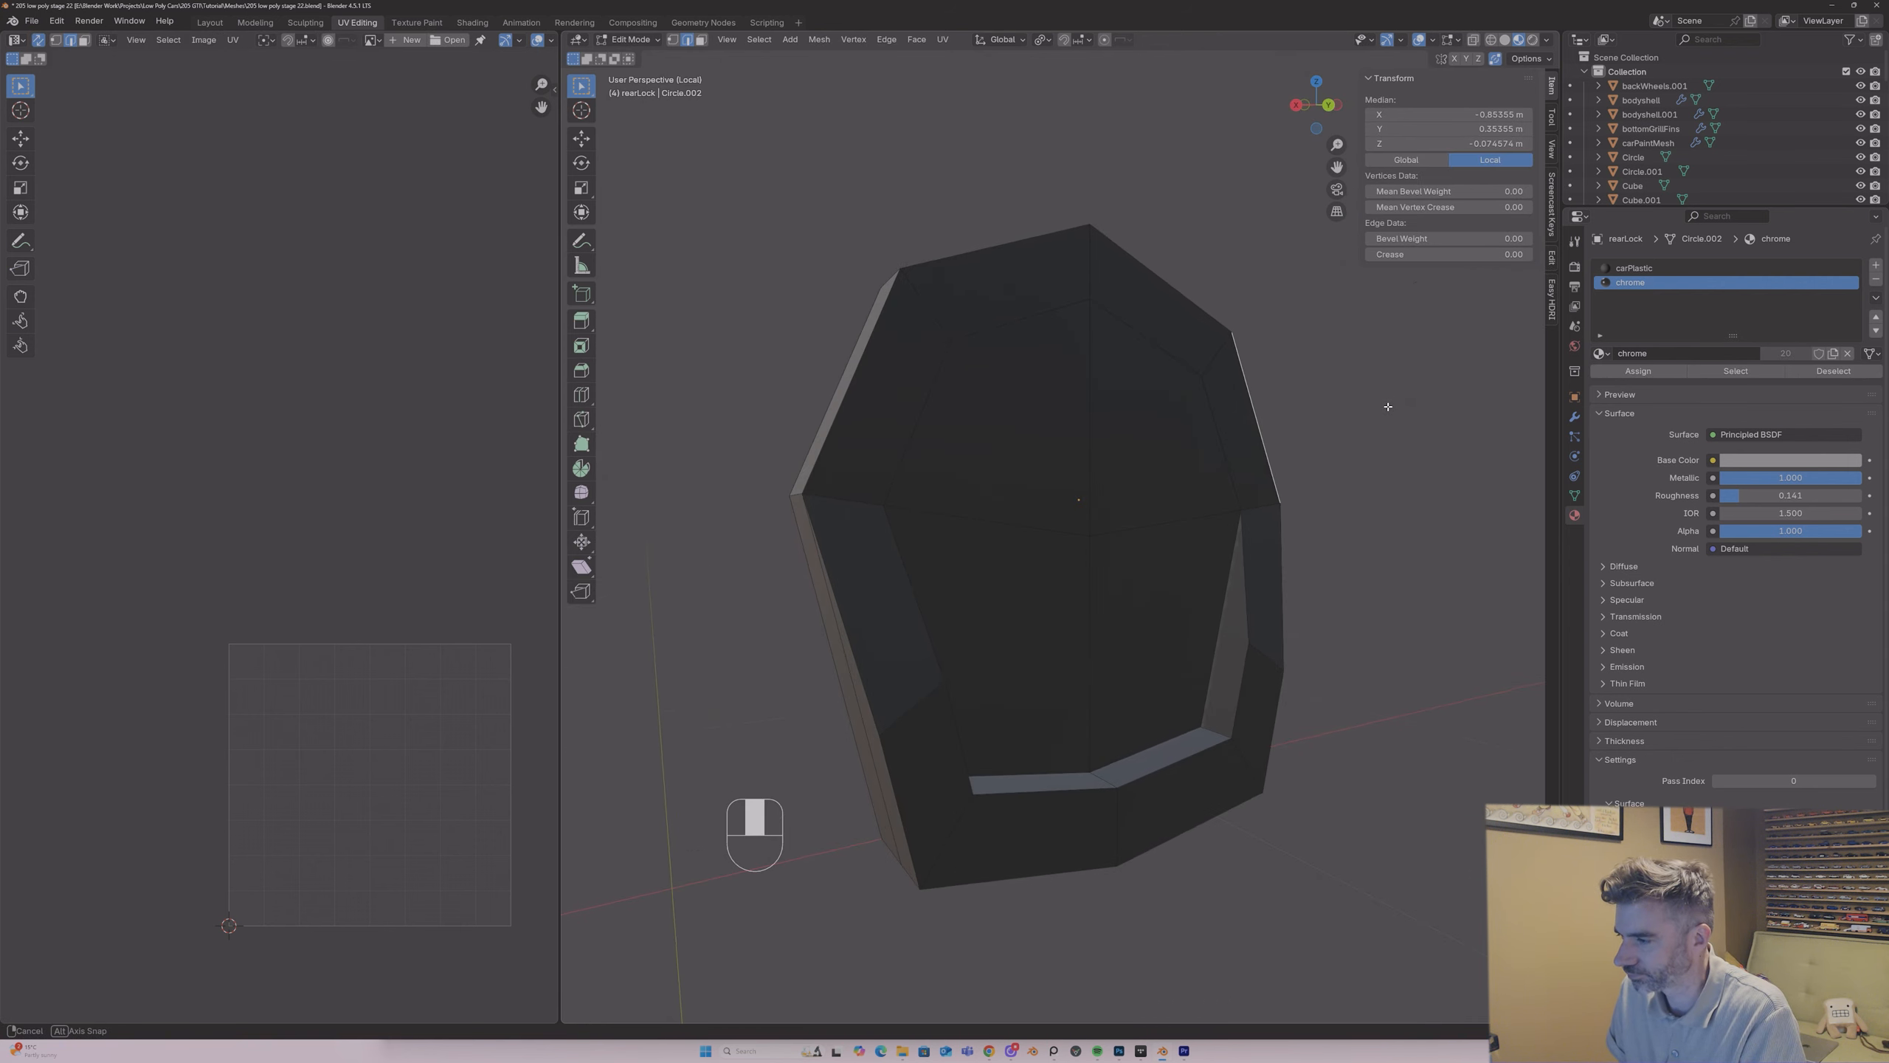
# Step: Clear the current selection and select the sharp edges of the rearLock housing
pyautogui.moveTo(1236, 545); pyautogui.dragTo(971, 525, button='middle')
pyautogui.click(876, 472)
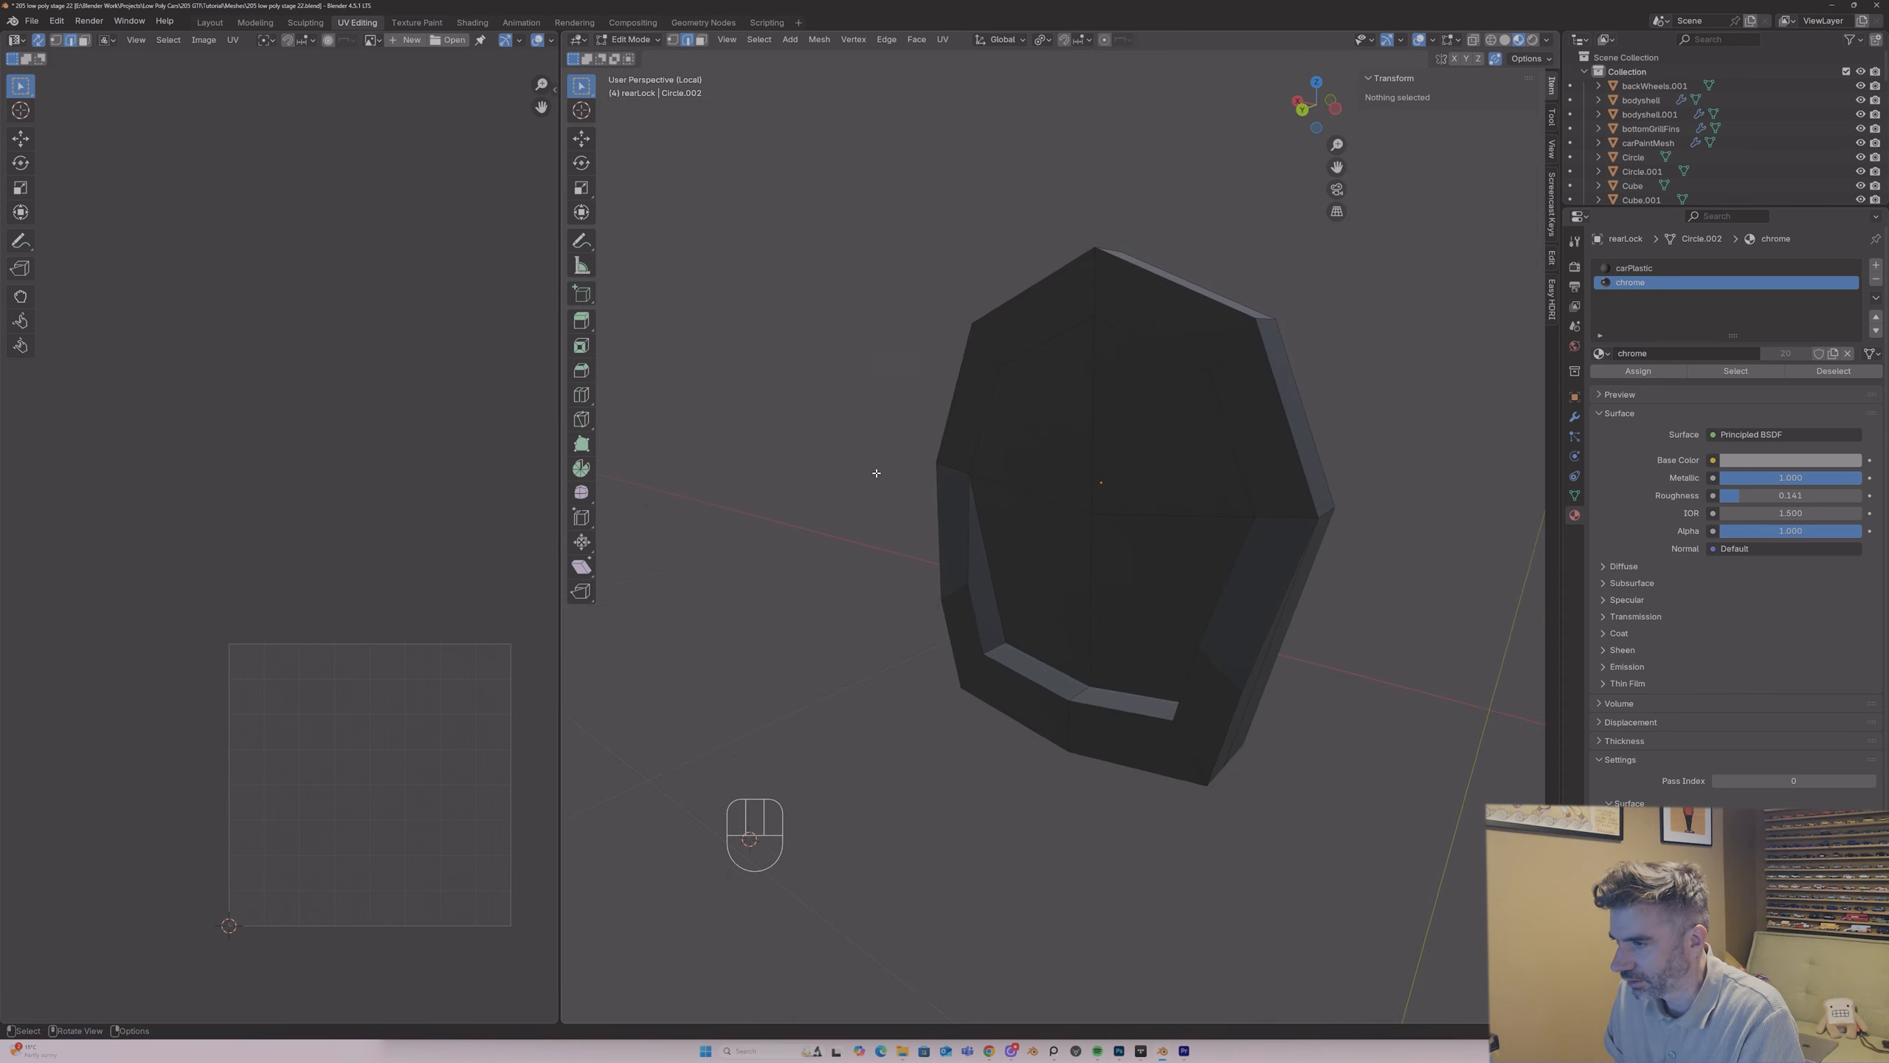
pyautogui.click(759, 40)
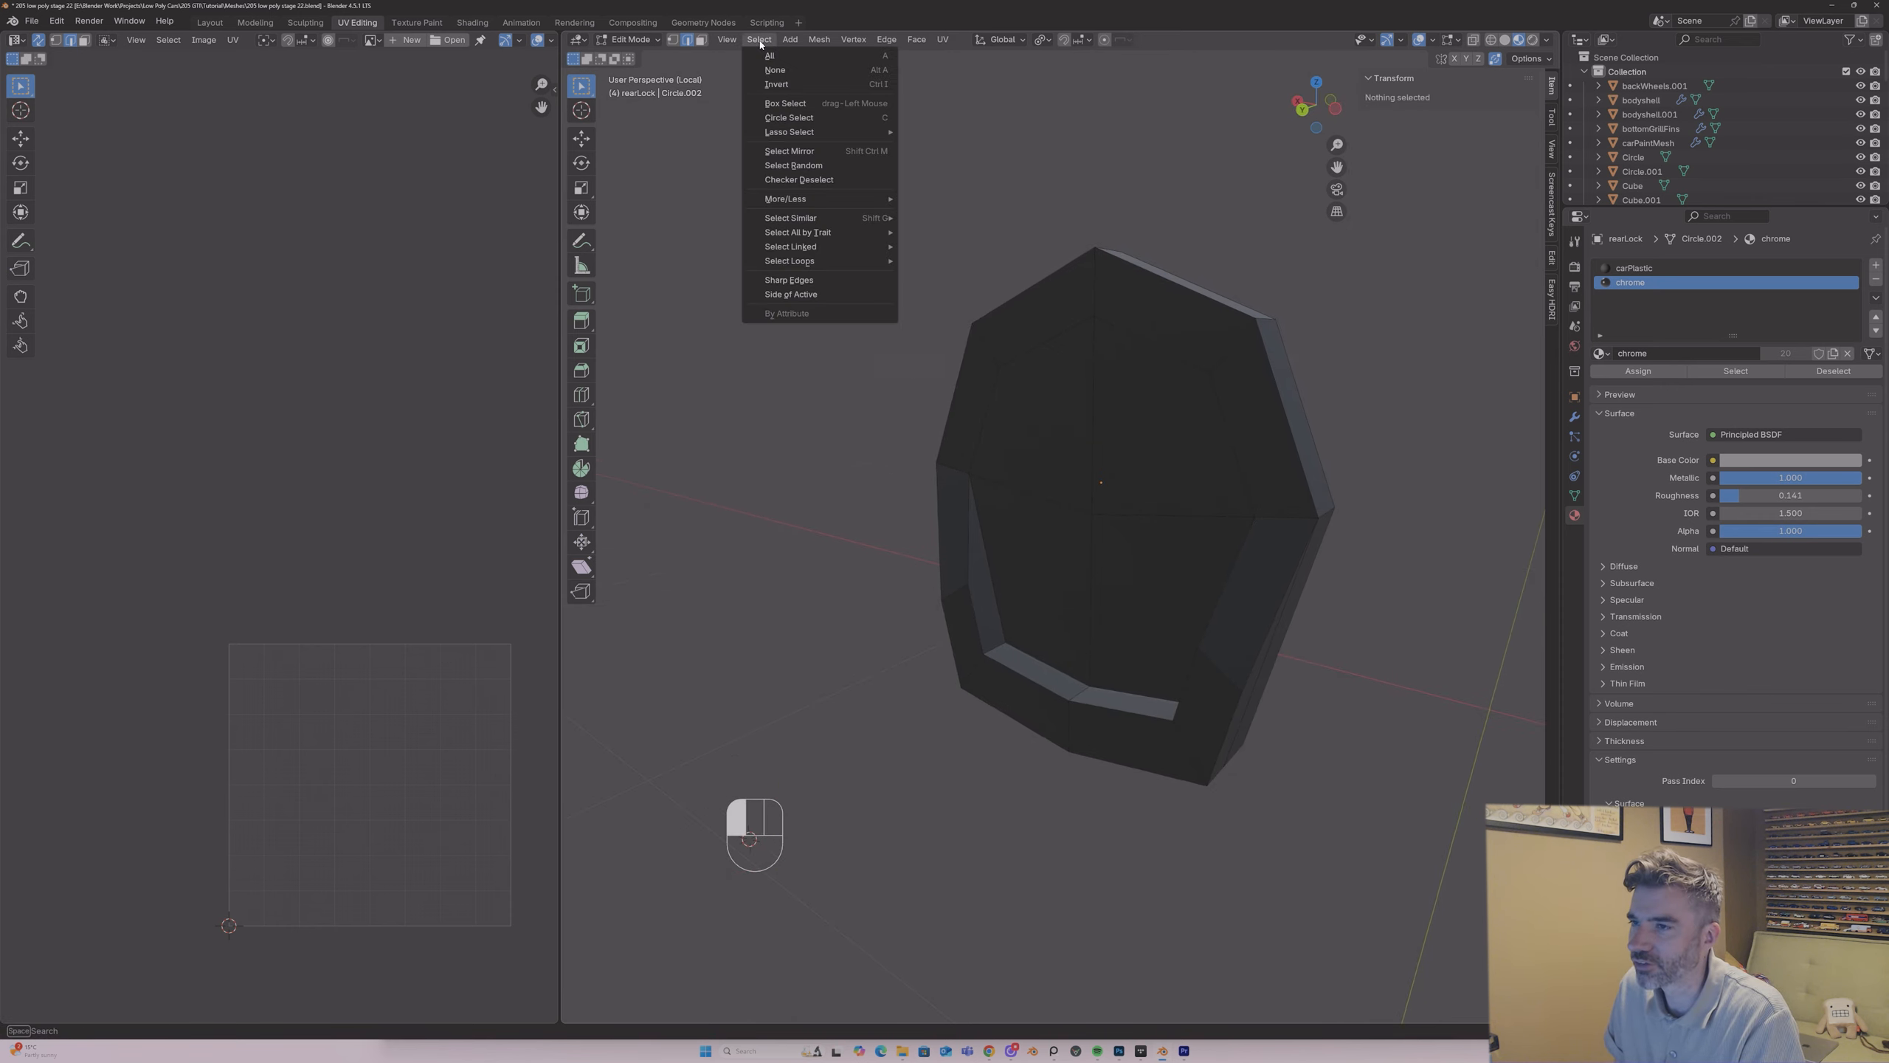
pyautogui.click(773, 279)
pyautogui.moveTo(1089, 464); pyautogui.dragTo(1239, 430, button='middle')
pyautogui.moveTo(1272, 403); pyautogui.dragTo(1155, 313, button='middle')
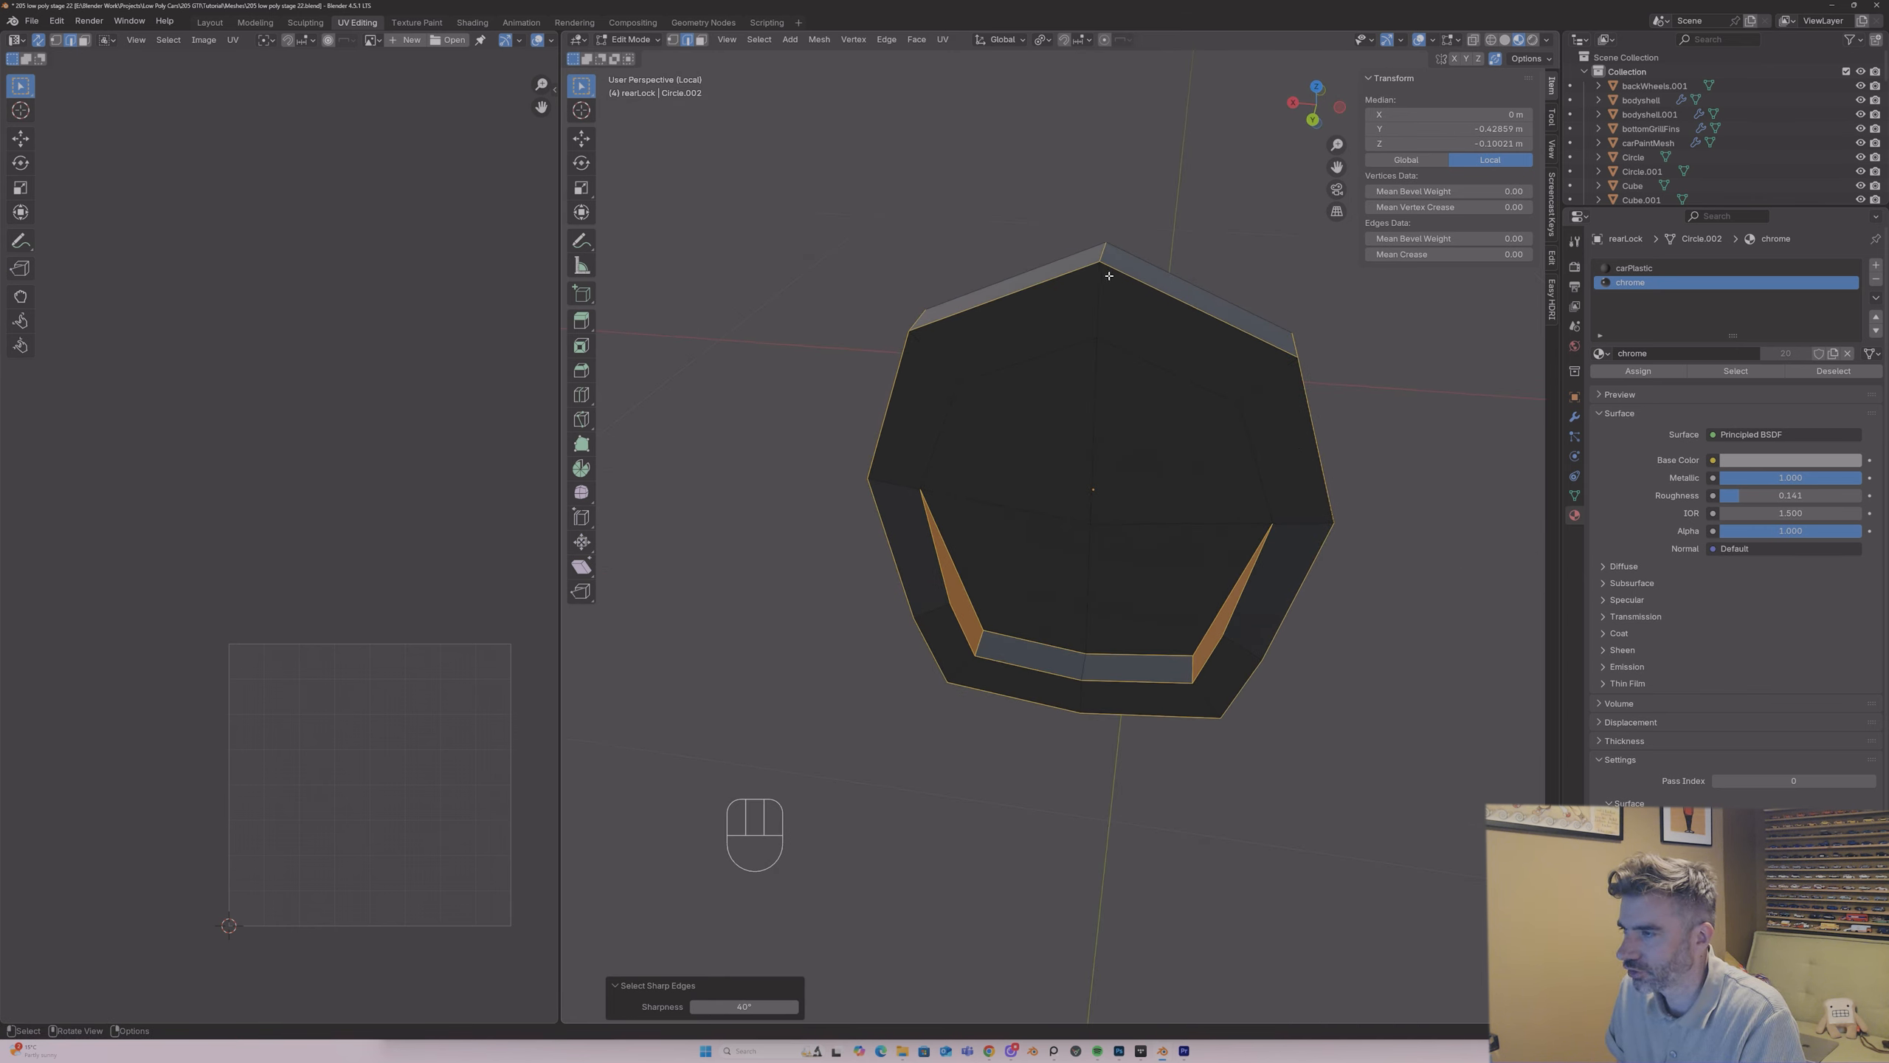